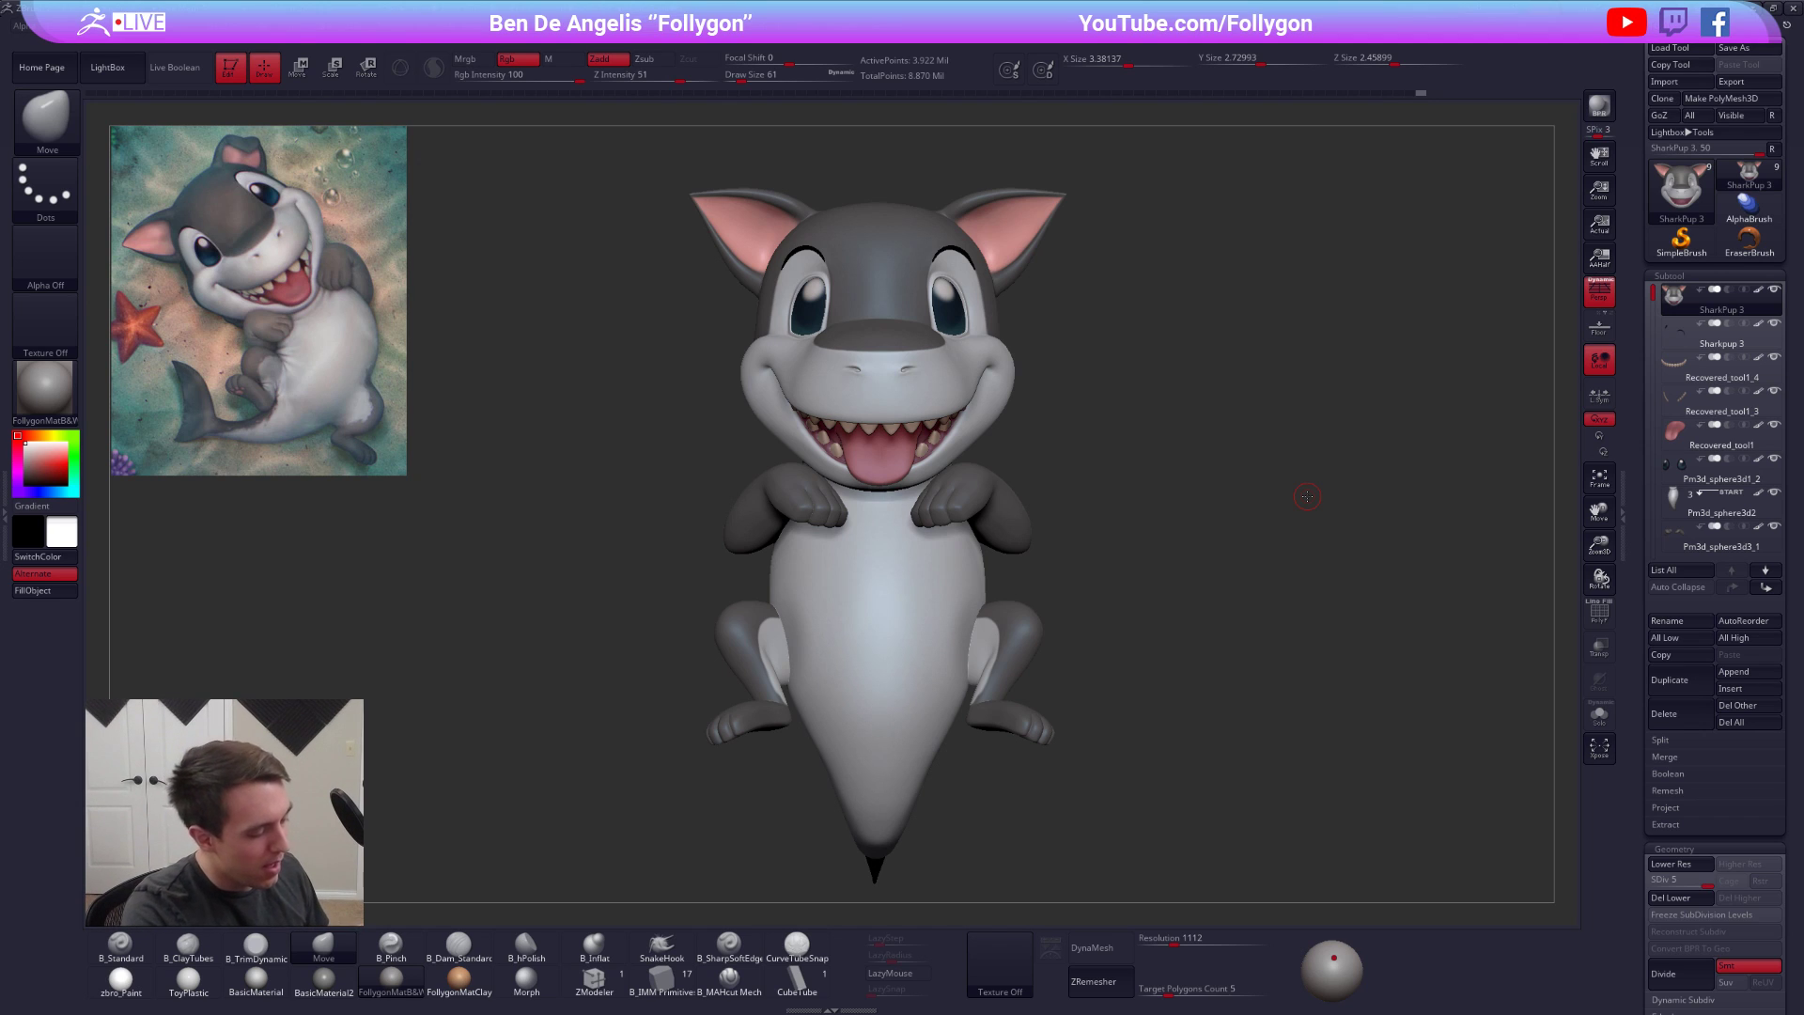
Set the draw size to 265 and switch the material to zbro_Paint
key("space")
key("ctrl+shift+space")
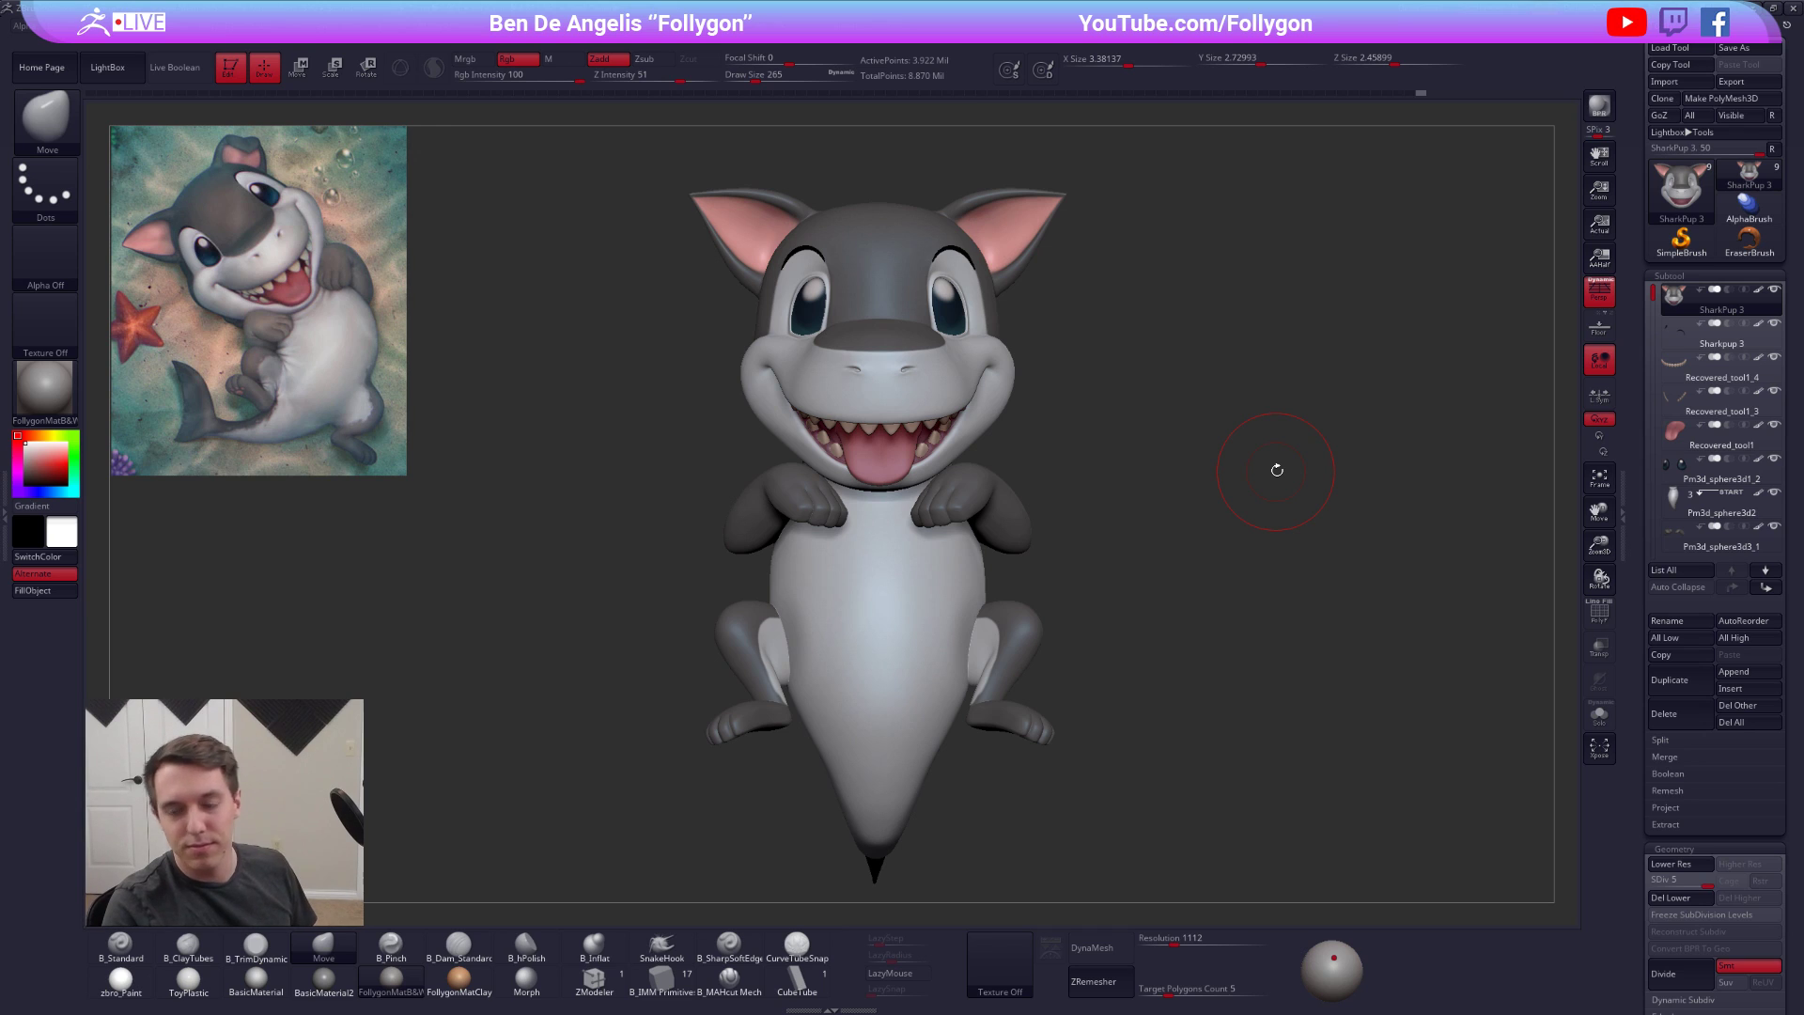
left_click_drag(1032, 538, 1052, 540, "alt")
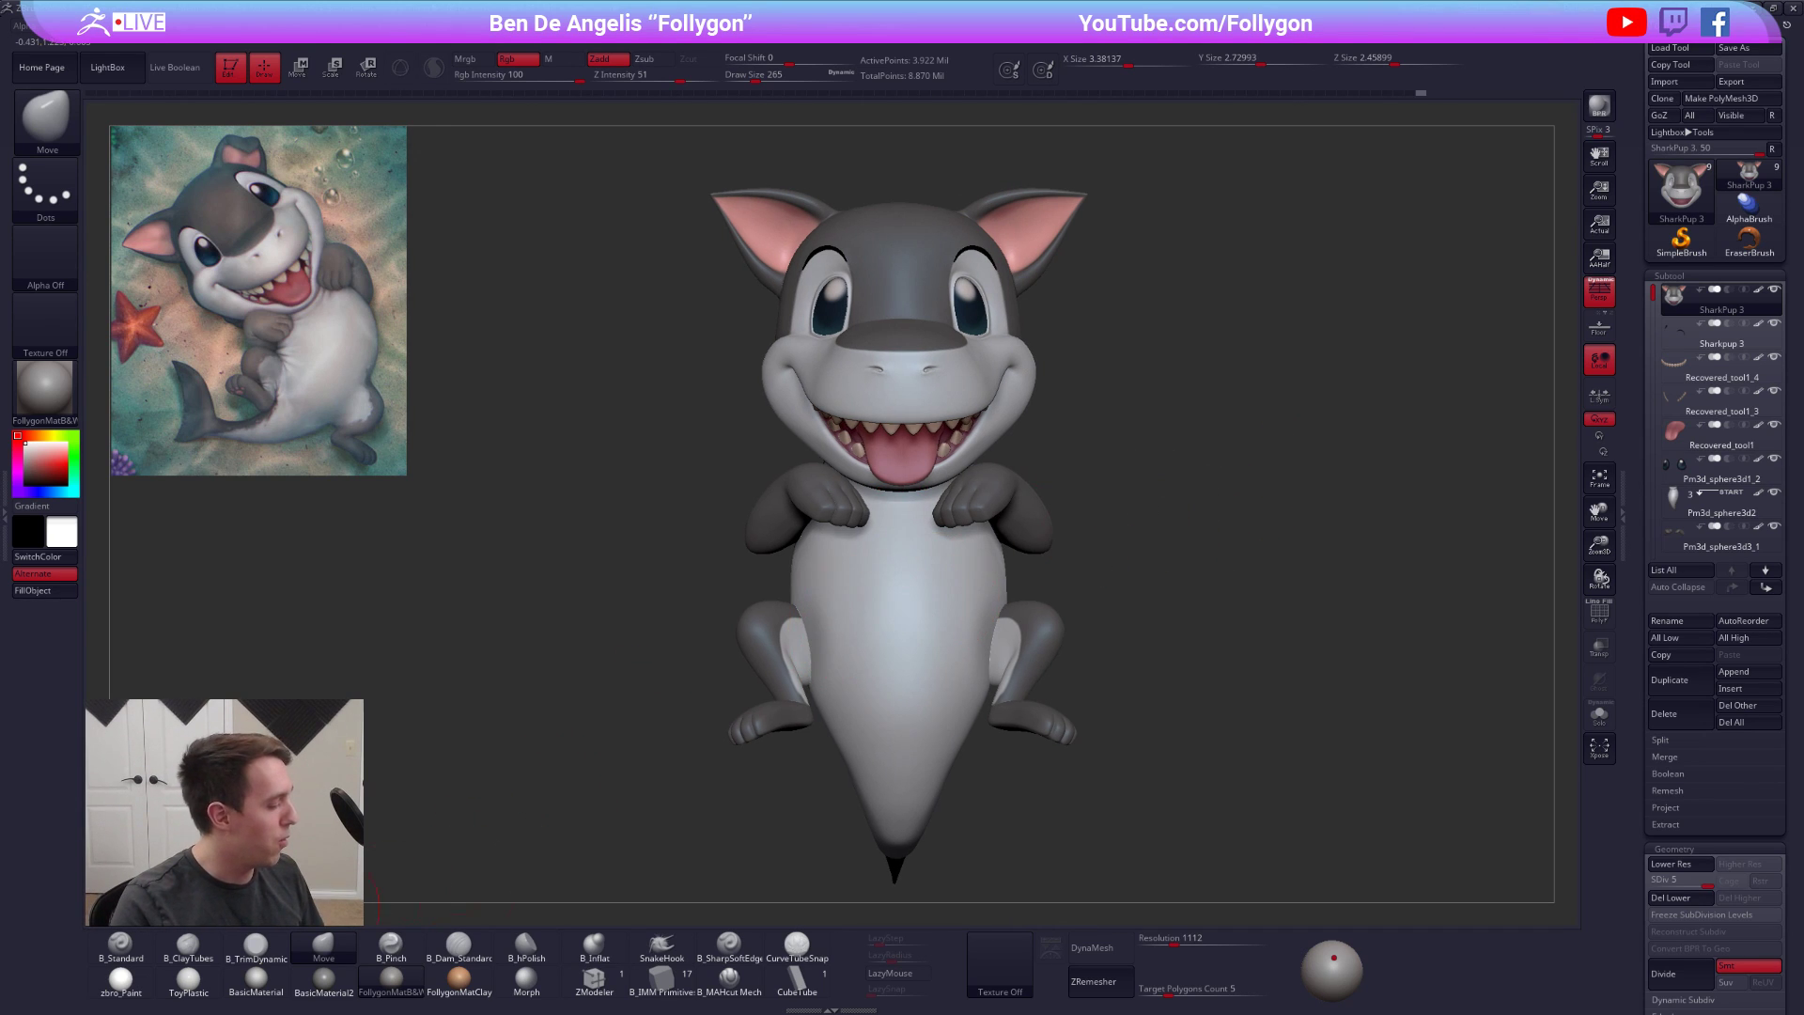
left_click(120, 980)
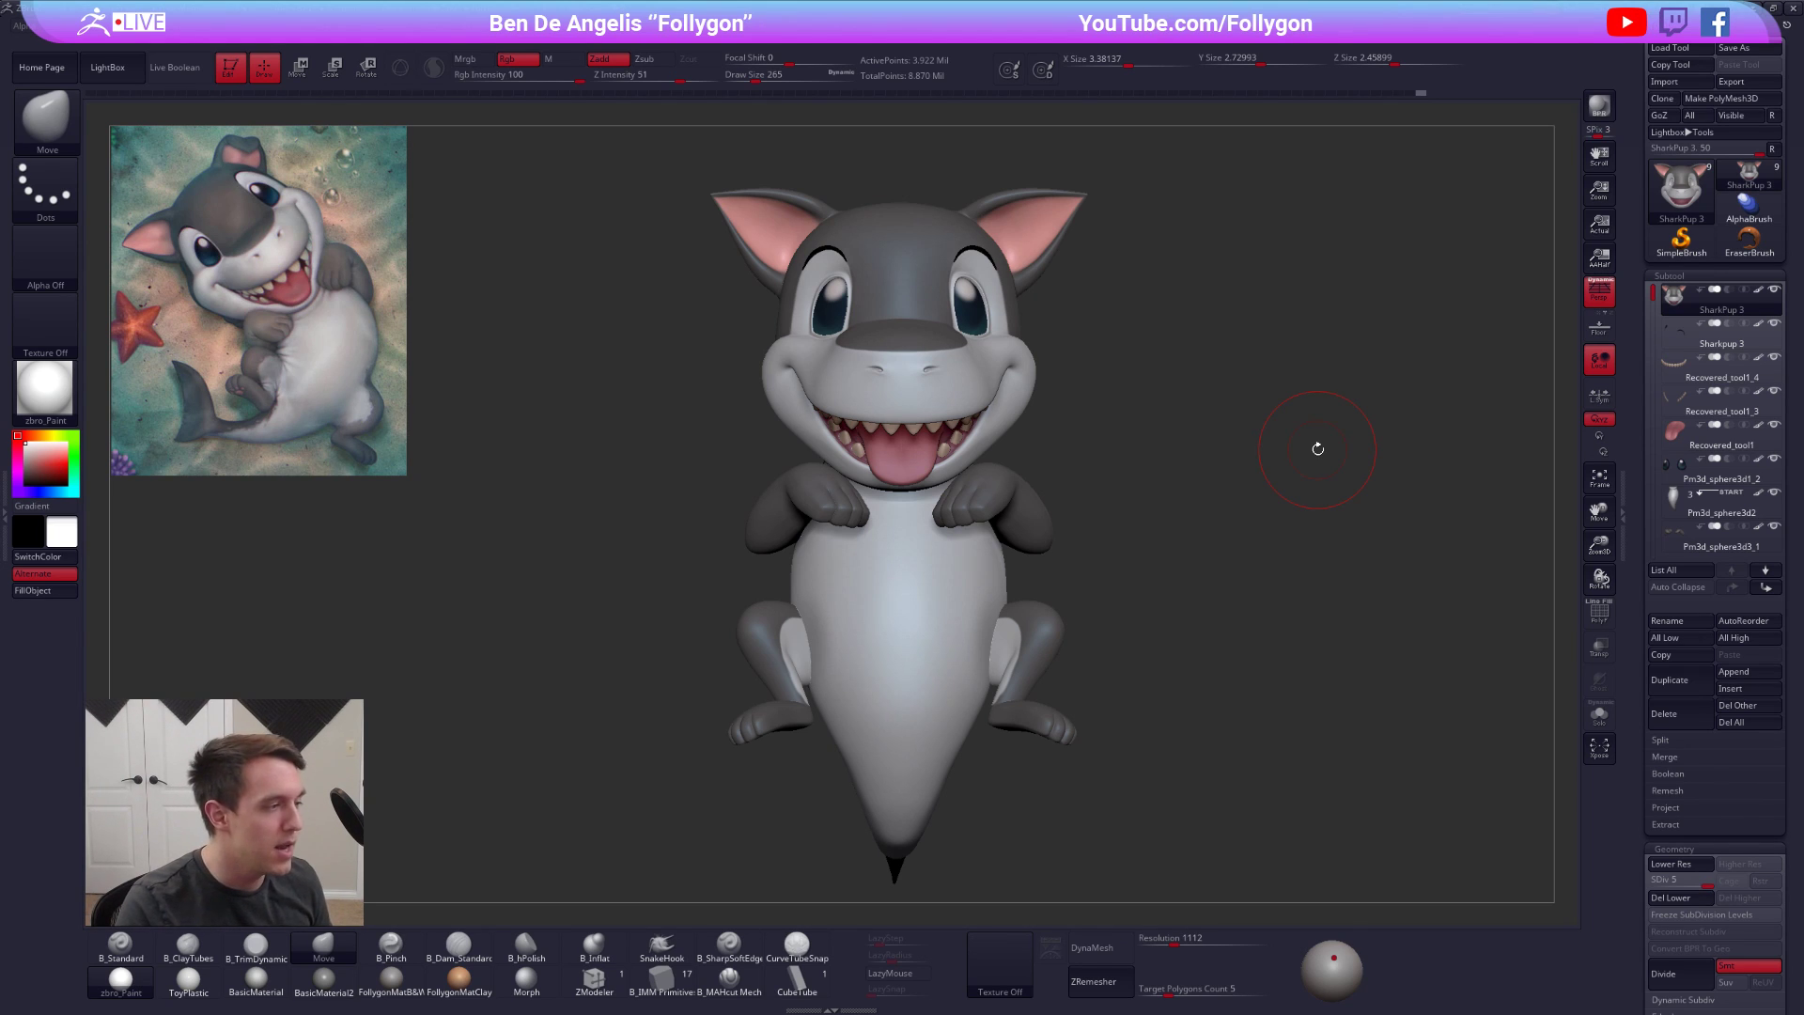
Select the hind legs subtool and briefly isolate it to inspect it apart from the rest of the character
left_click_drag(1295, 448, 1028, 449)
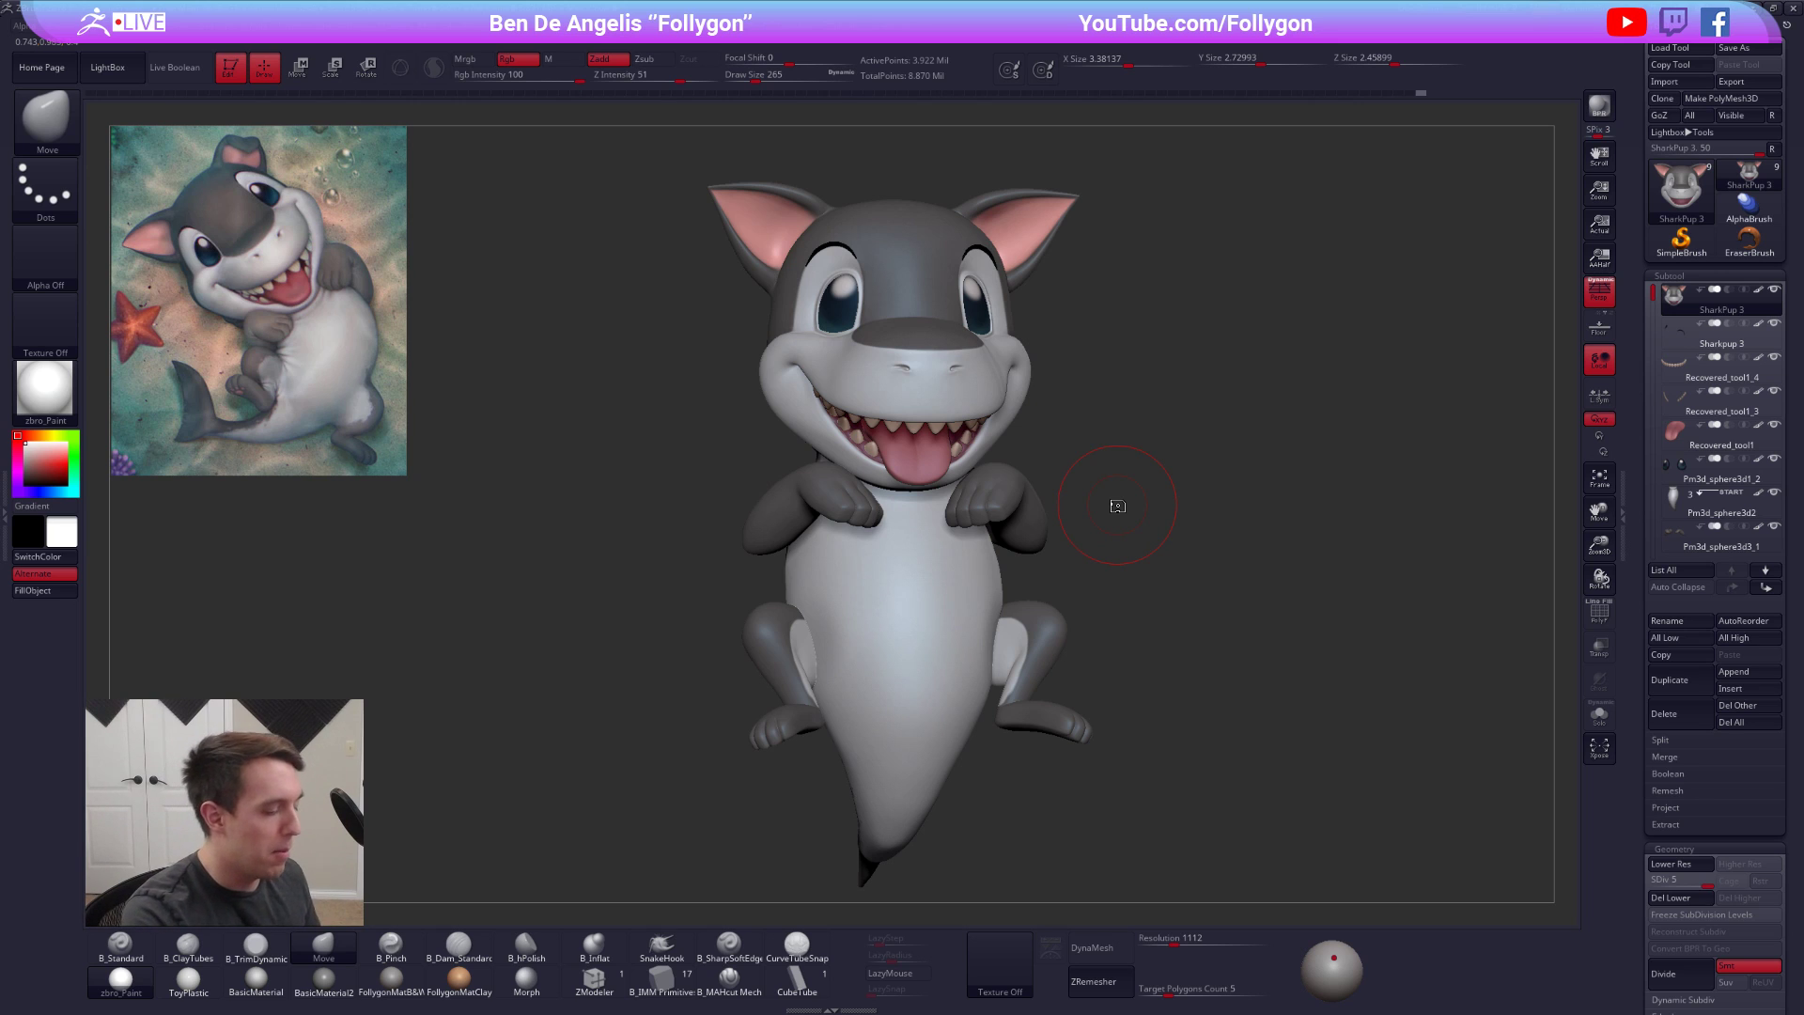
mouse_move(1118, 507)
left_mouse_down()
mouse_move(1010, 703)
mouse_move(869, 733)
left_mouse_up()
left_click_drag(1162, 724, 1095, 745, "alt")
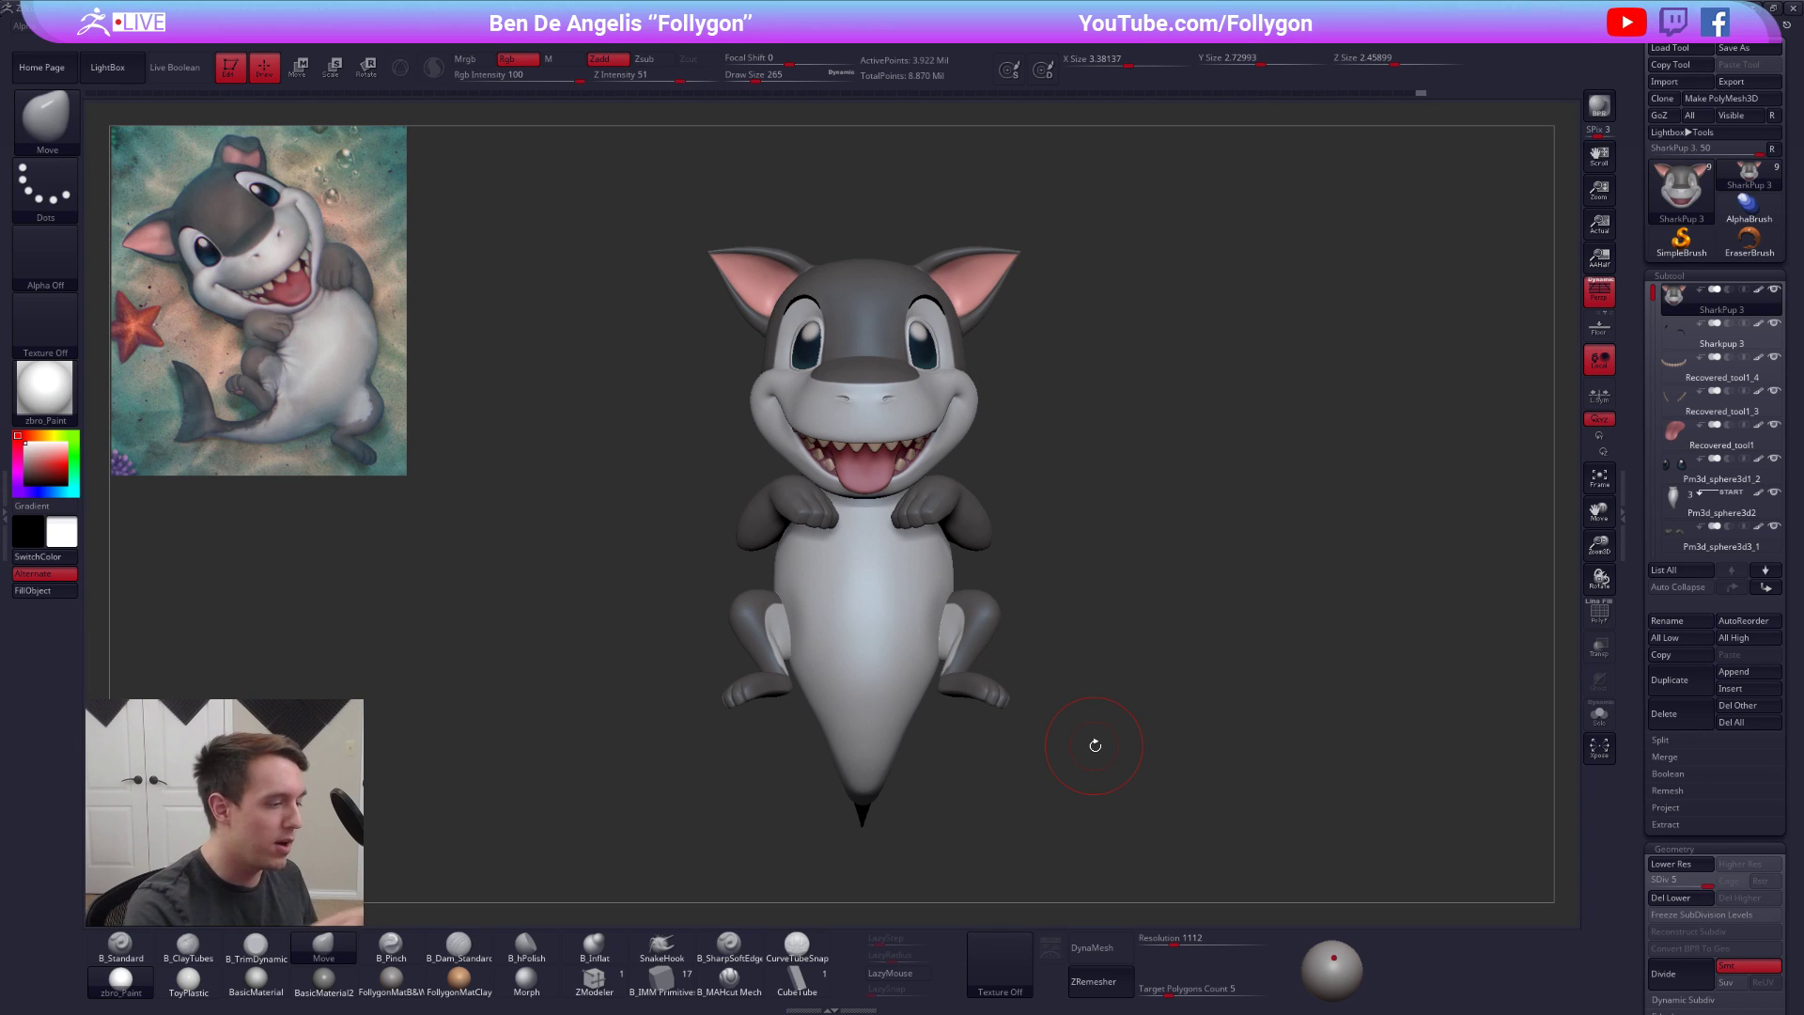
left_click_drag(968, 558, 963, 602)
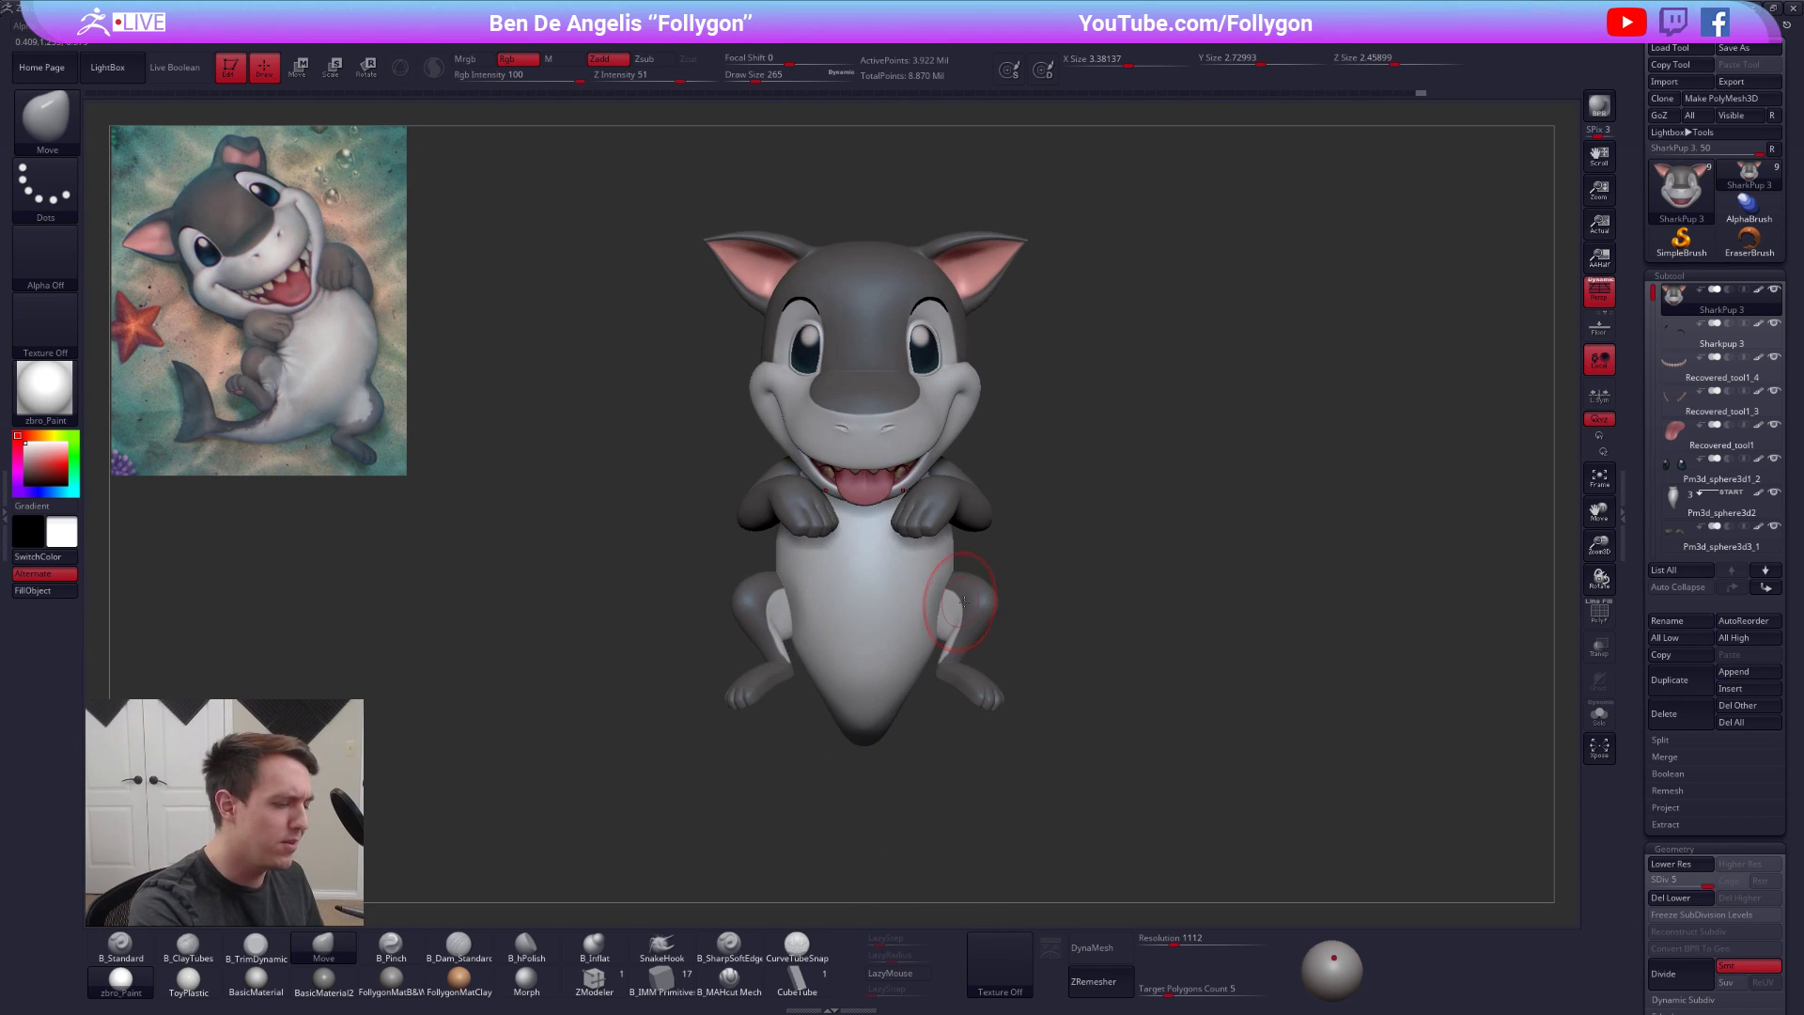
left_click(969, 604, "alt")
key("alt+s")
mouse_move(1090, 643)
left_mouse_down()
mouse_move(968, 669)
mouse_move(1061, 644)
left_mouse_up()
key("alt+s")
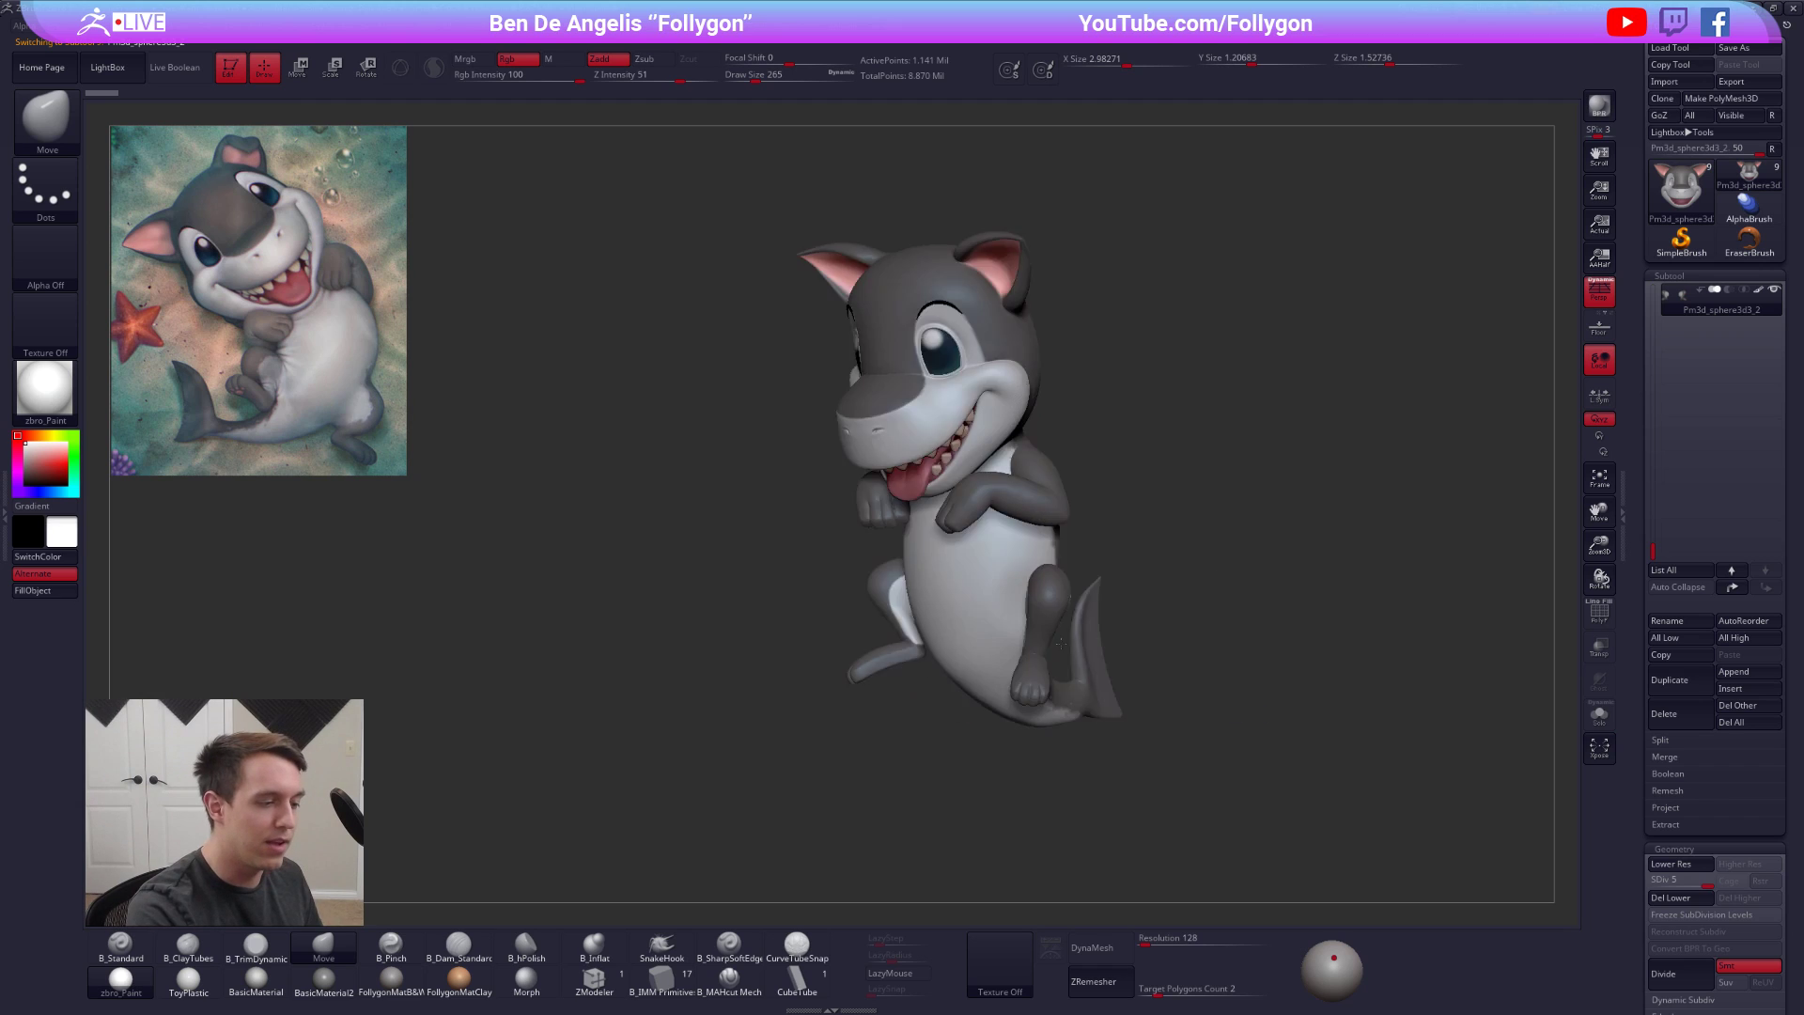
right_click_drag(1061, 644, 1098, 671, "shift")
right_click_drag(972, 547, 1031, 560)
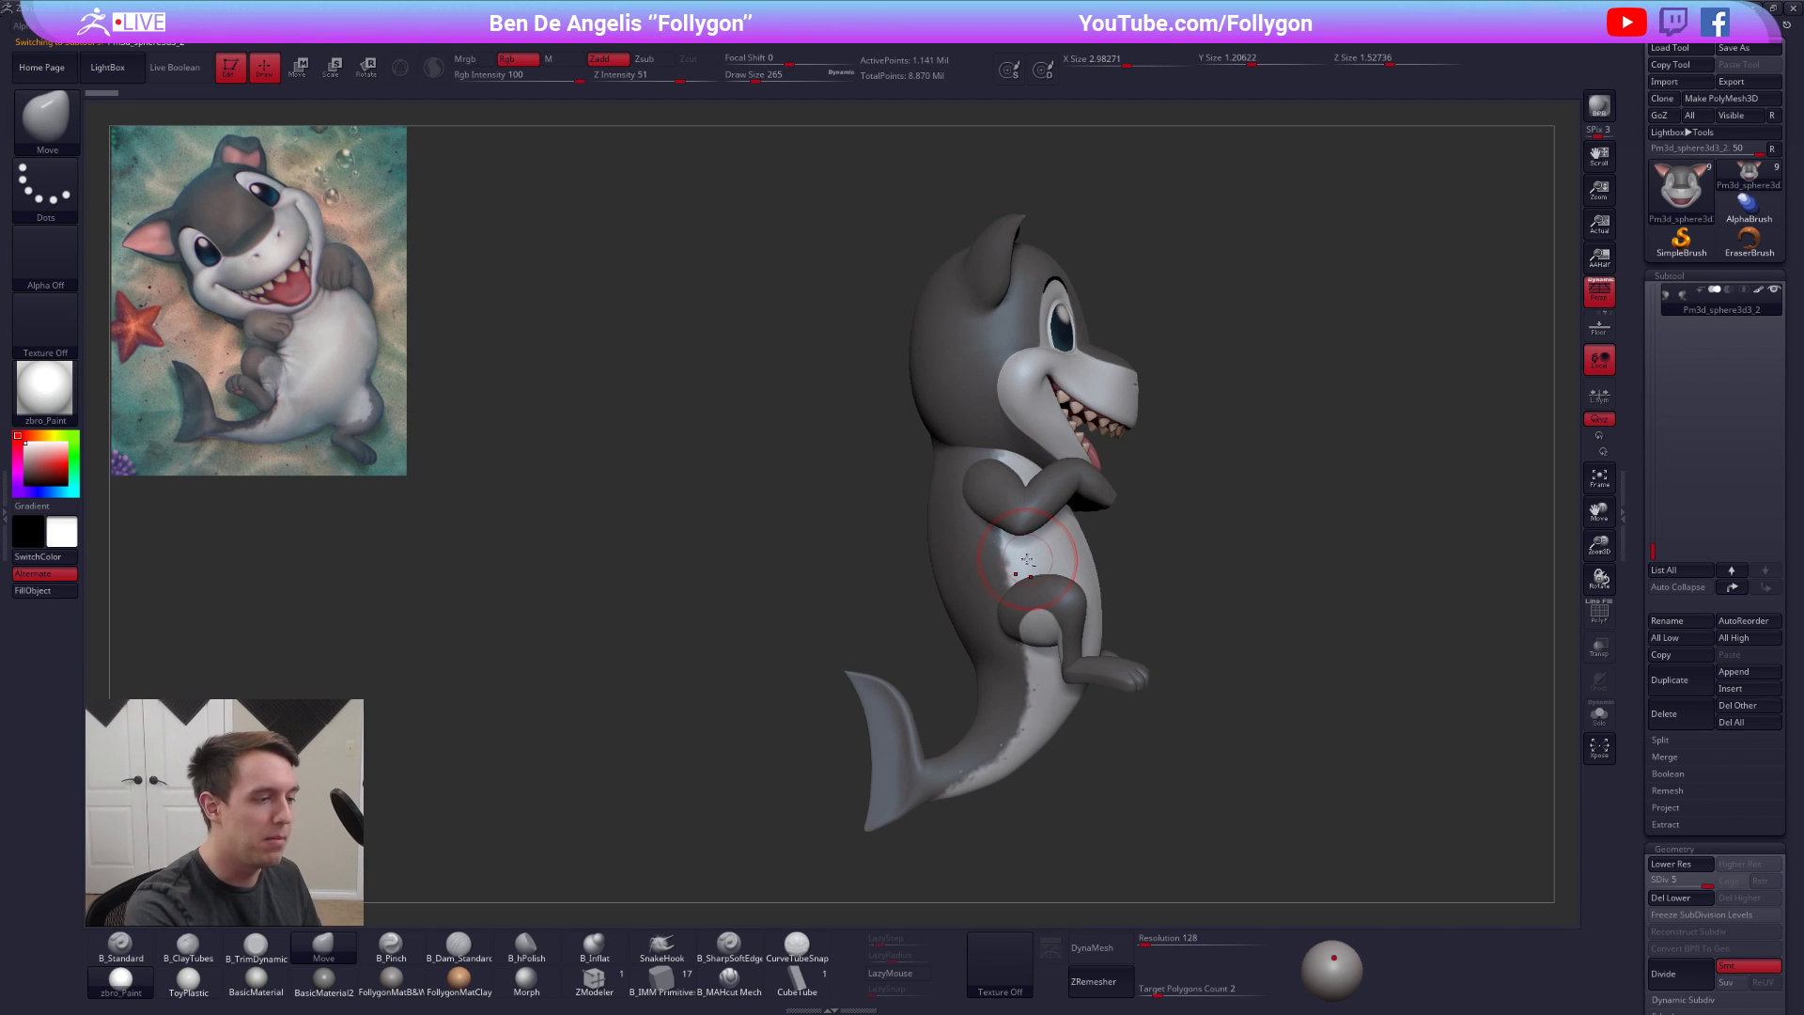
key("alt+s")
key("alt+s")
Select the body subtool, inspect it in isolation, and return to the front view of the whole character
left_click(1027, 557, "alt")
key("alt+s")
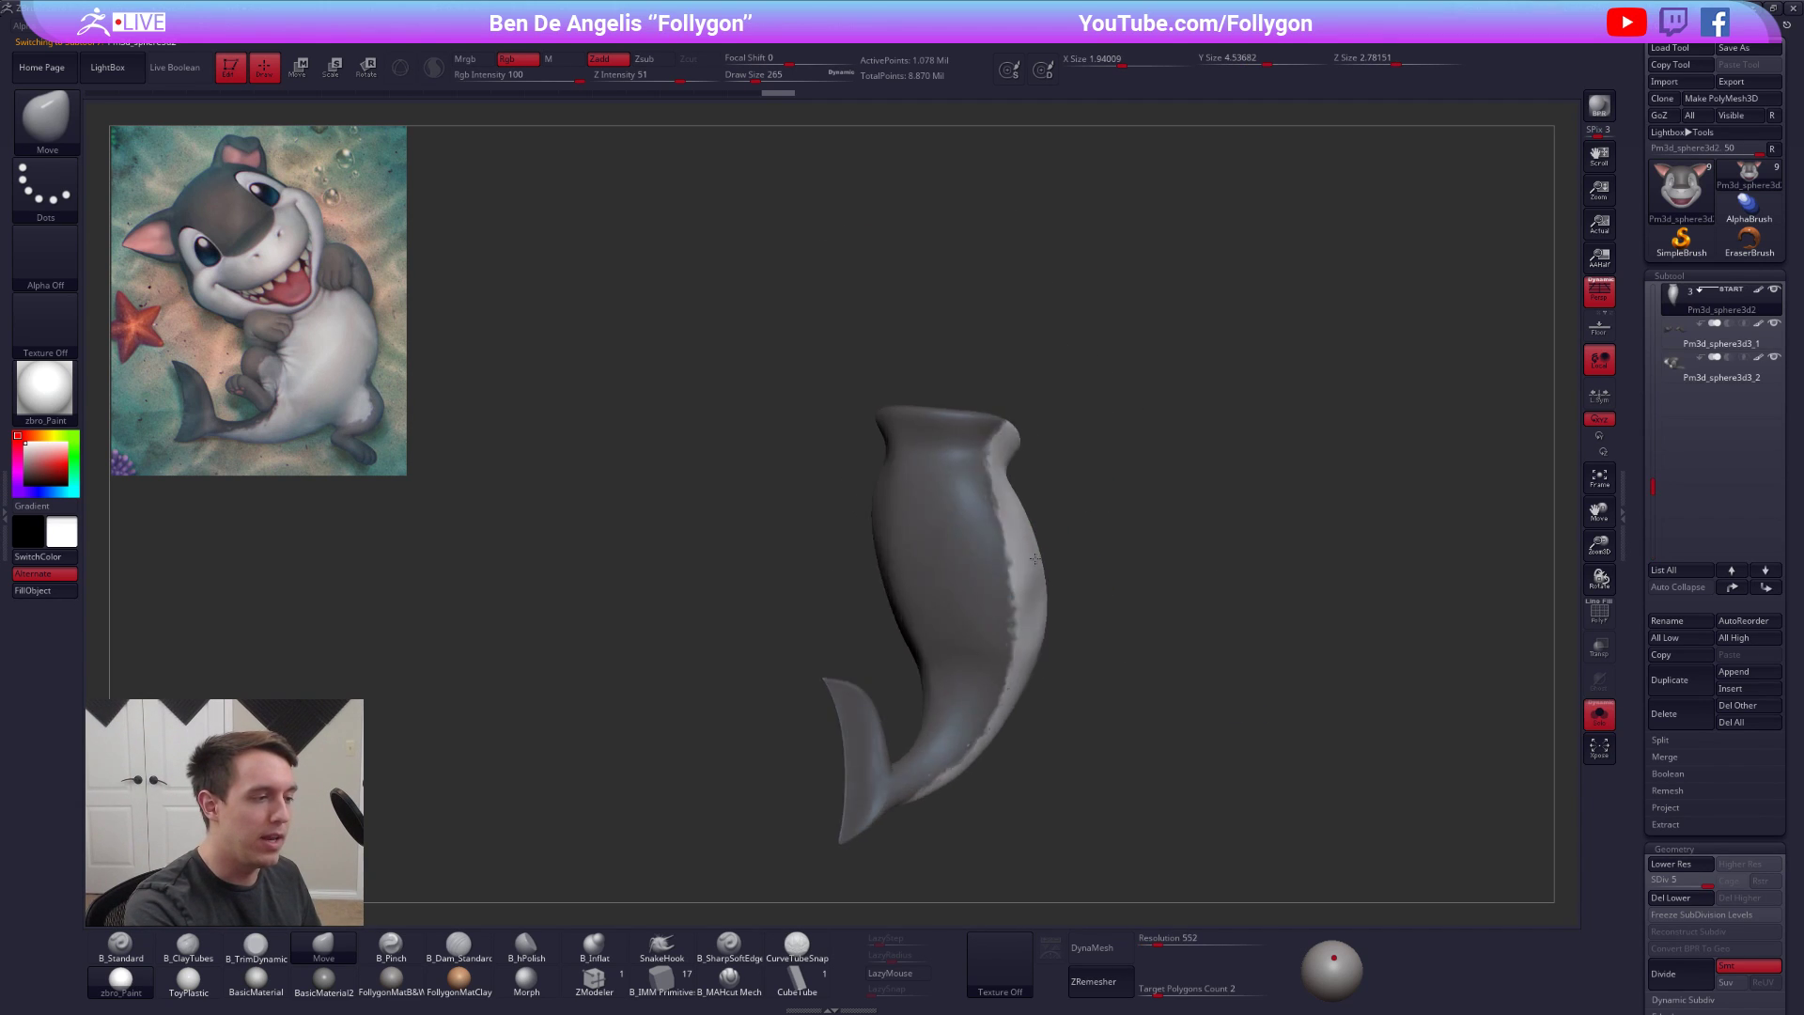
key("alt+s")
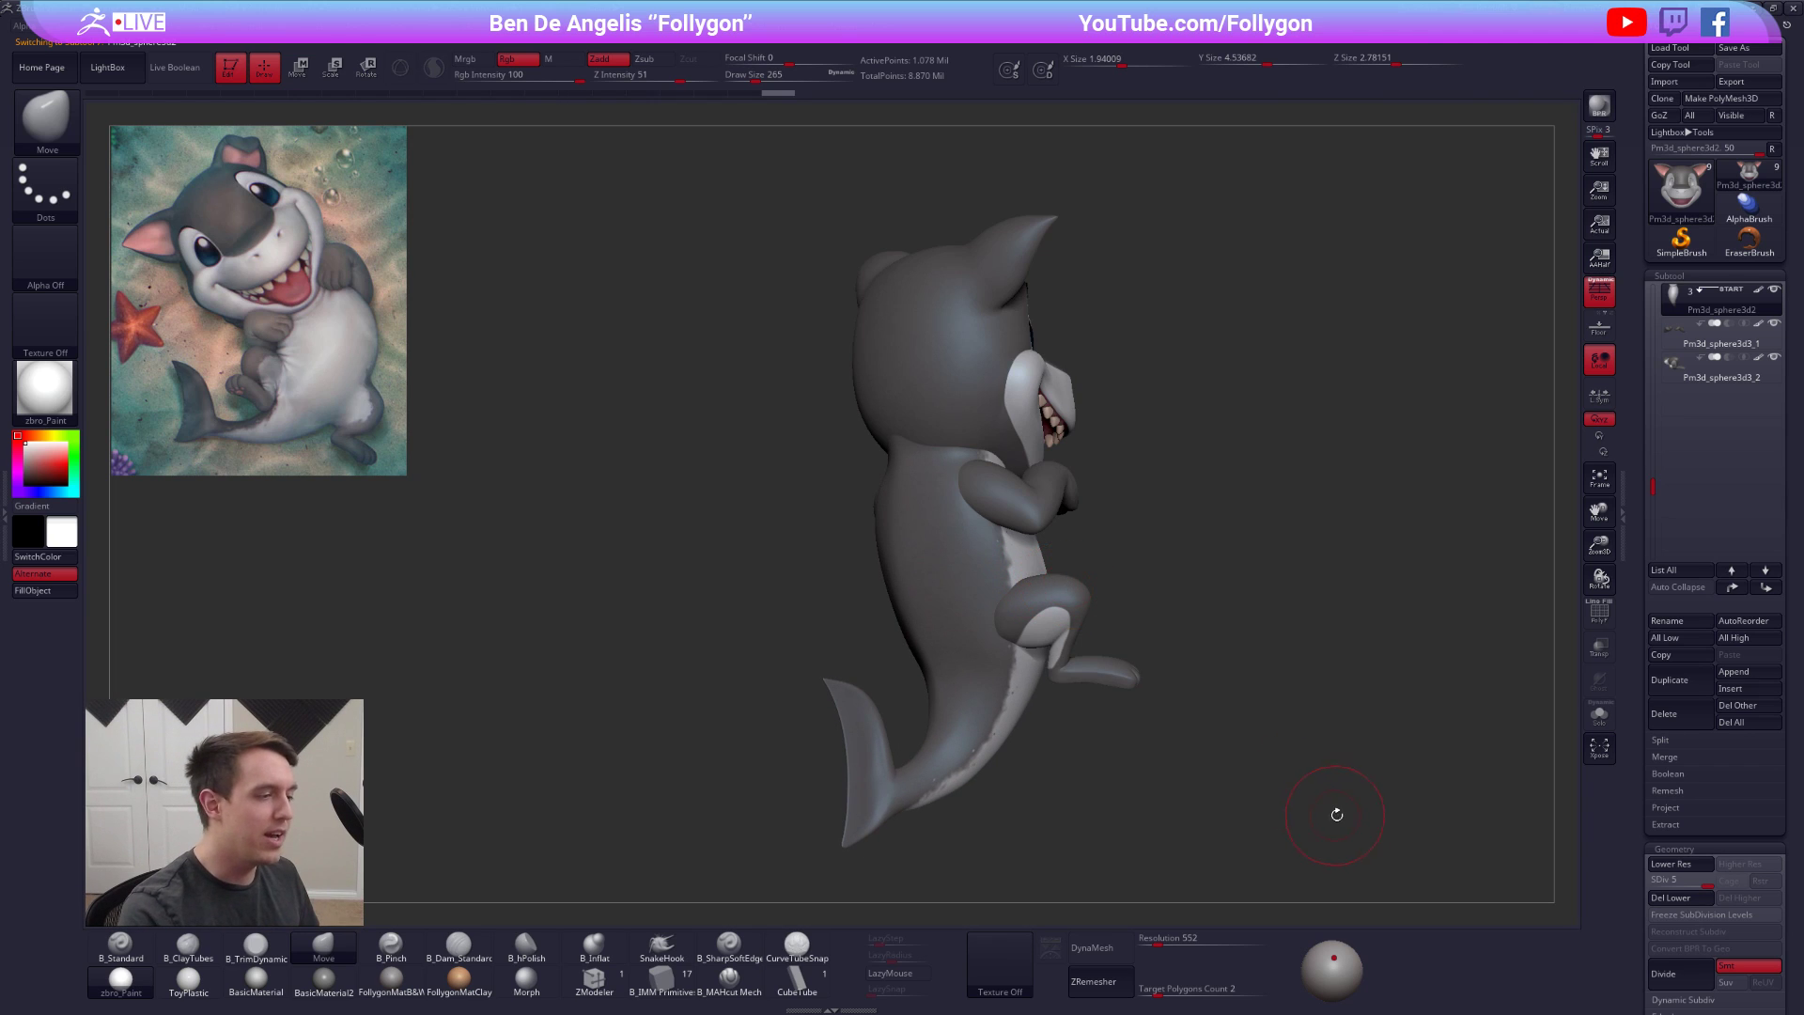
mouse_move(1342, 837)
right_mouse_down("shift")
mouse_move(1249, 853)
mouse_move(1207, 817)
mouse_move(1248, 818)
right_mouse_up("shift")
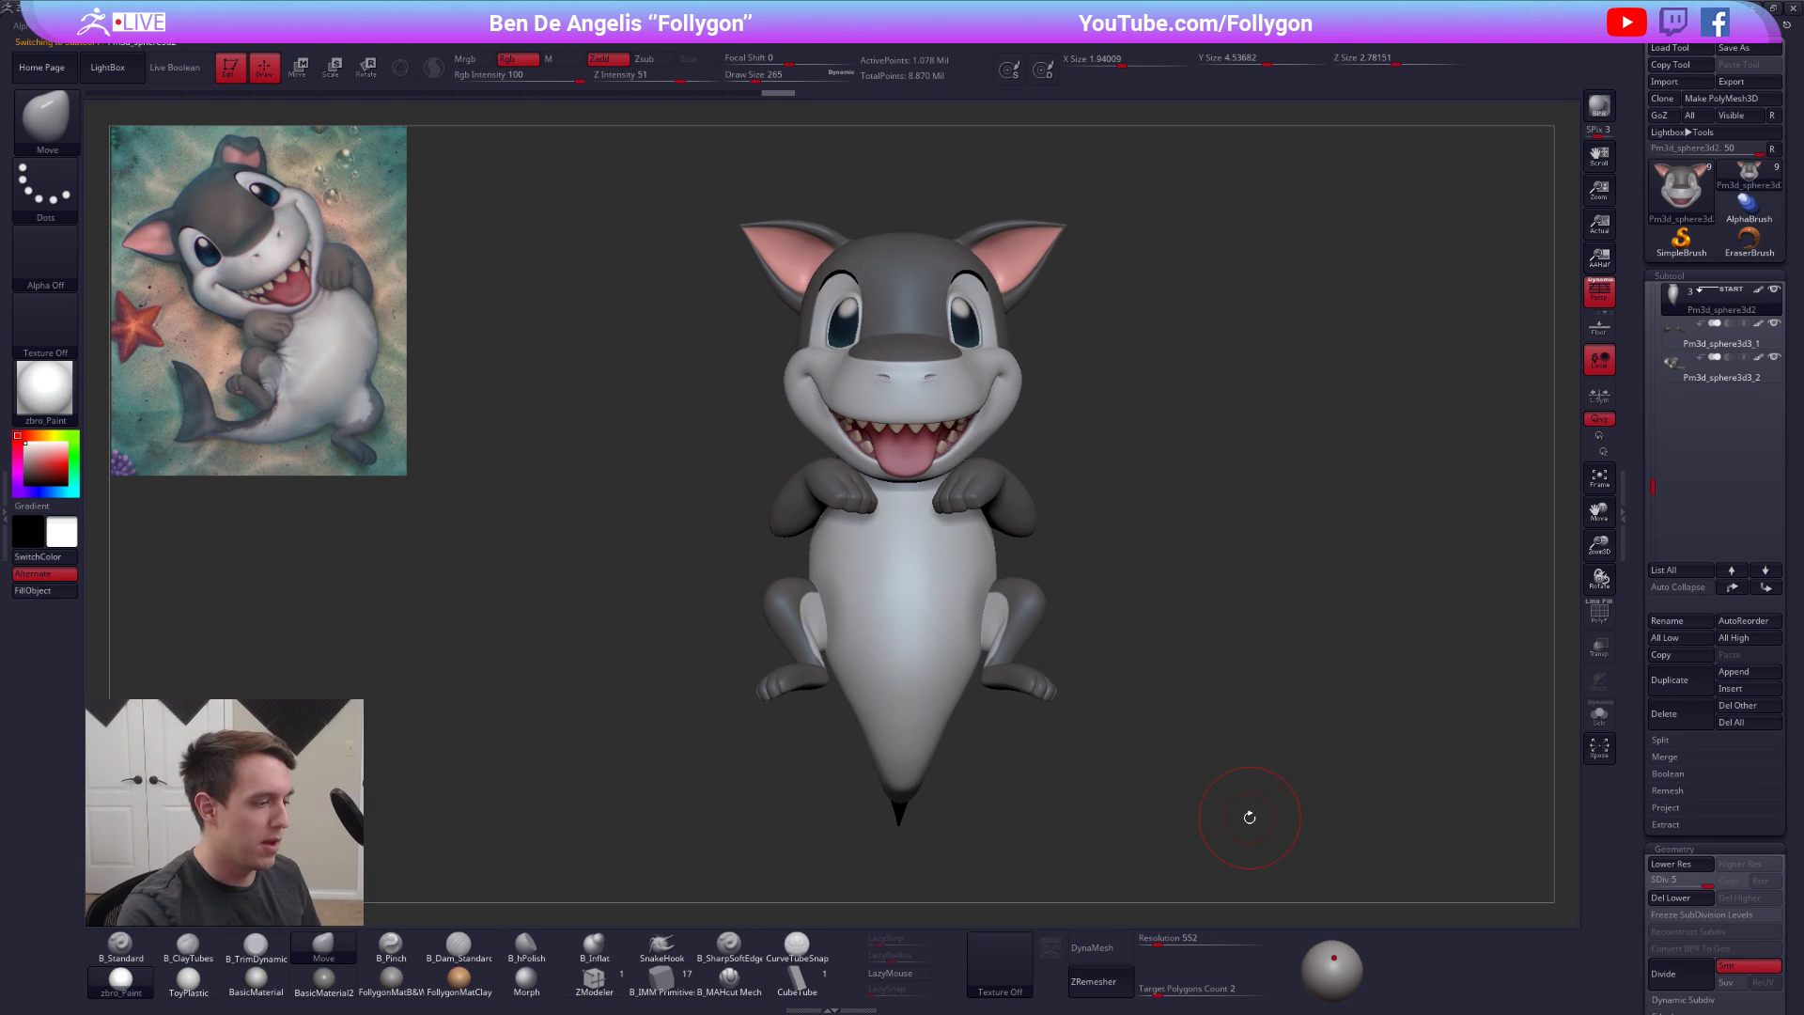
Step the body down to subdivision level 1 and back up to level 5 to compare the mesh densities
key("shift+d")
key("shift+d")
key("shift+d")
key("shift+d")
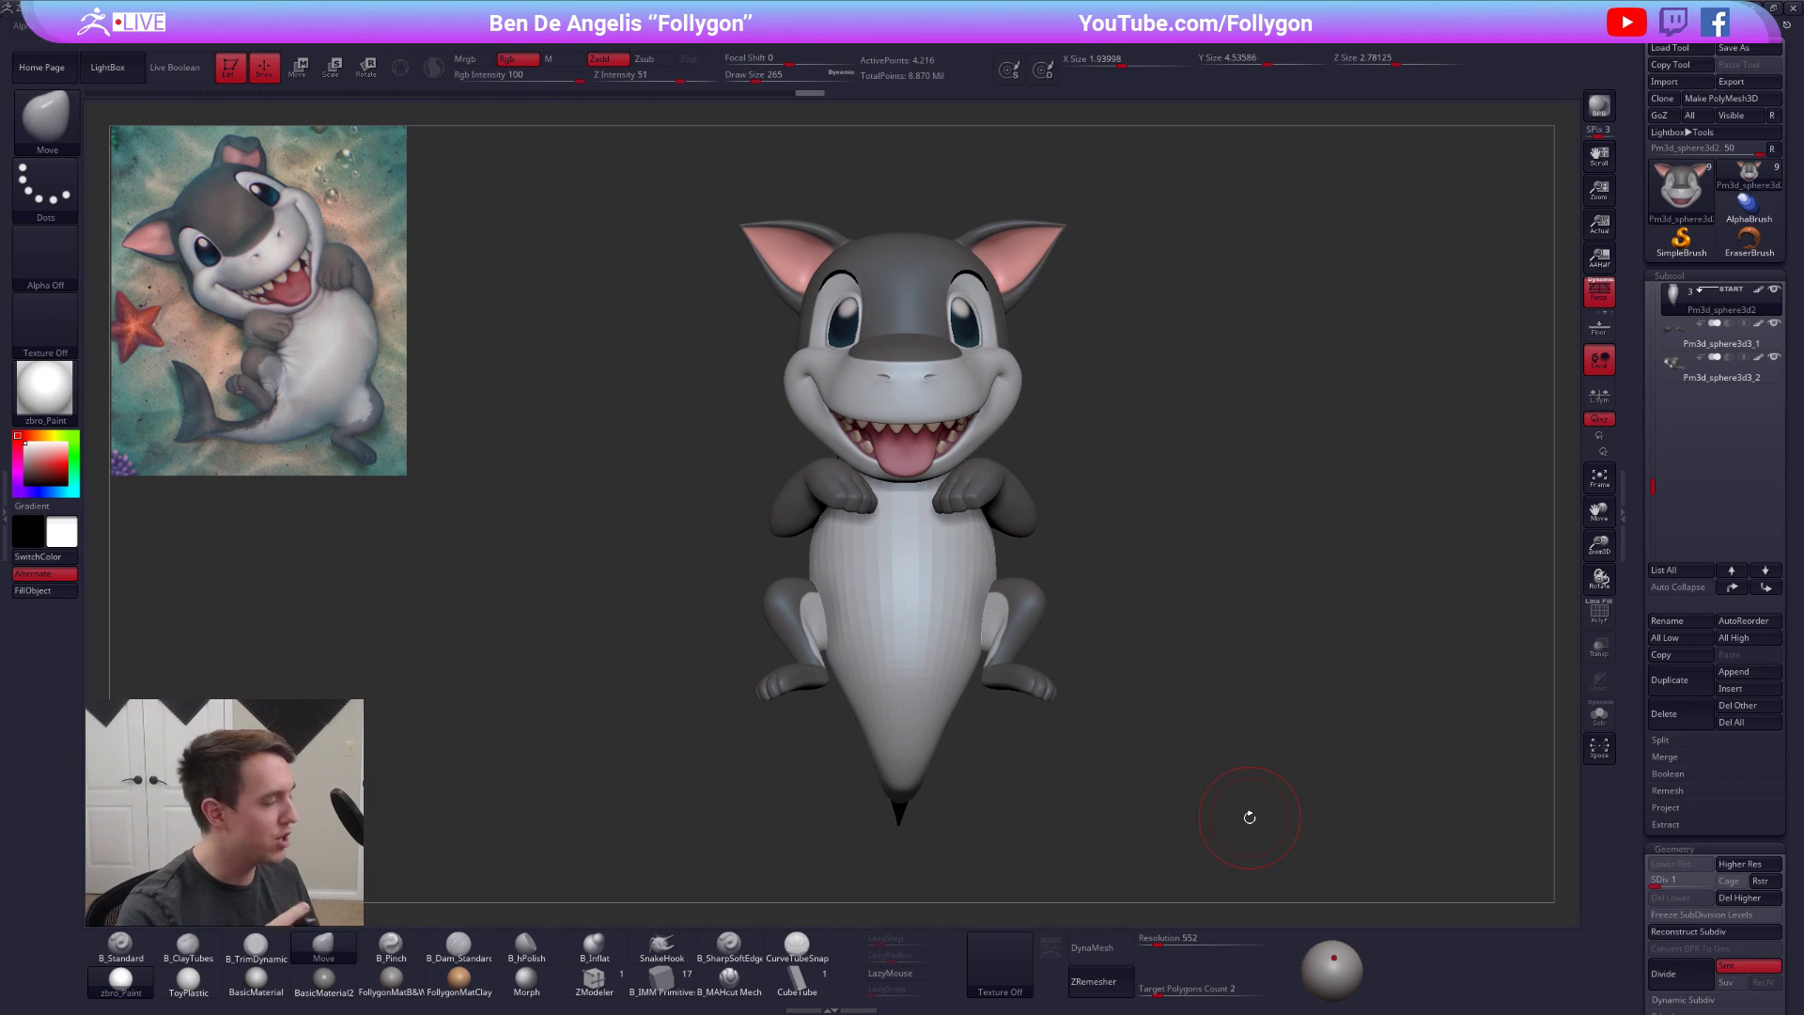
key("d")
key("d")
key("d")
key("d")
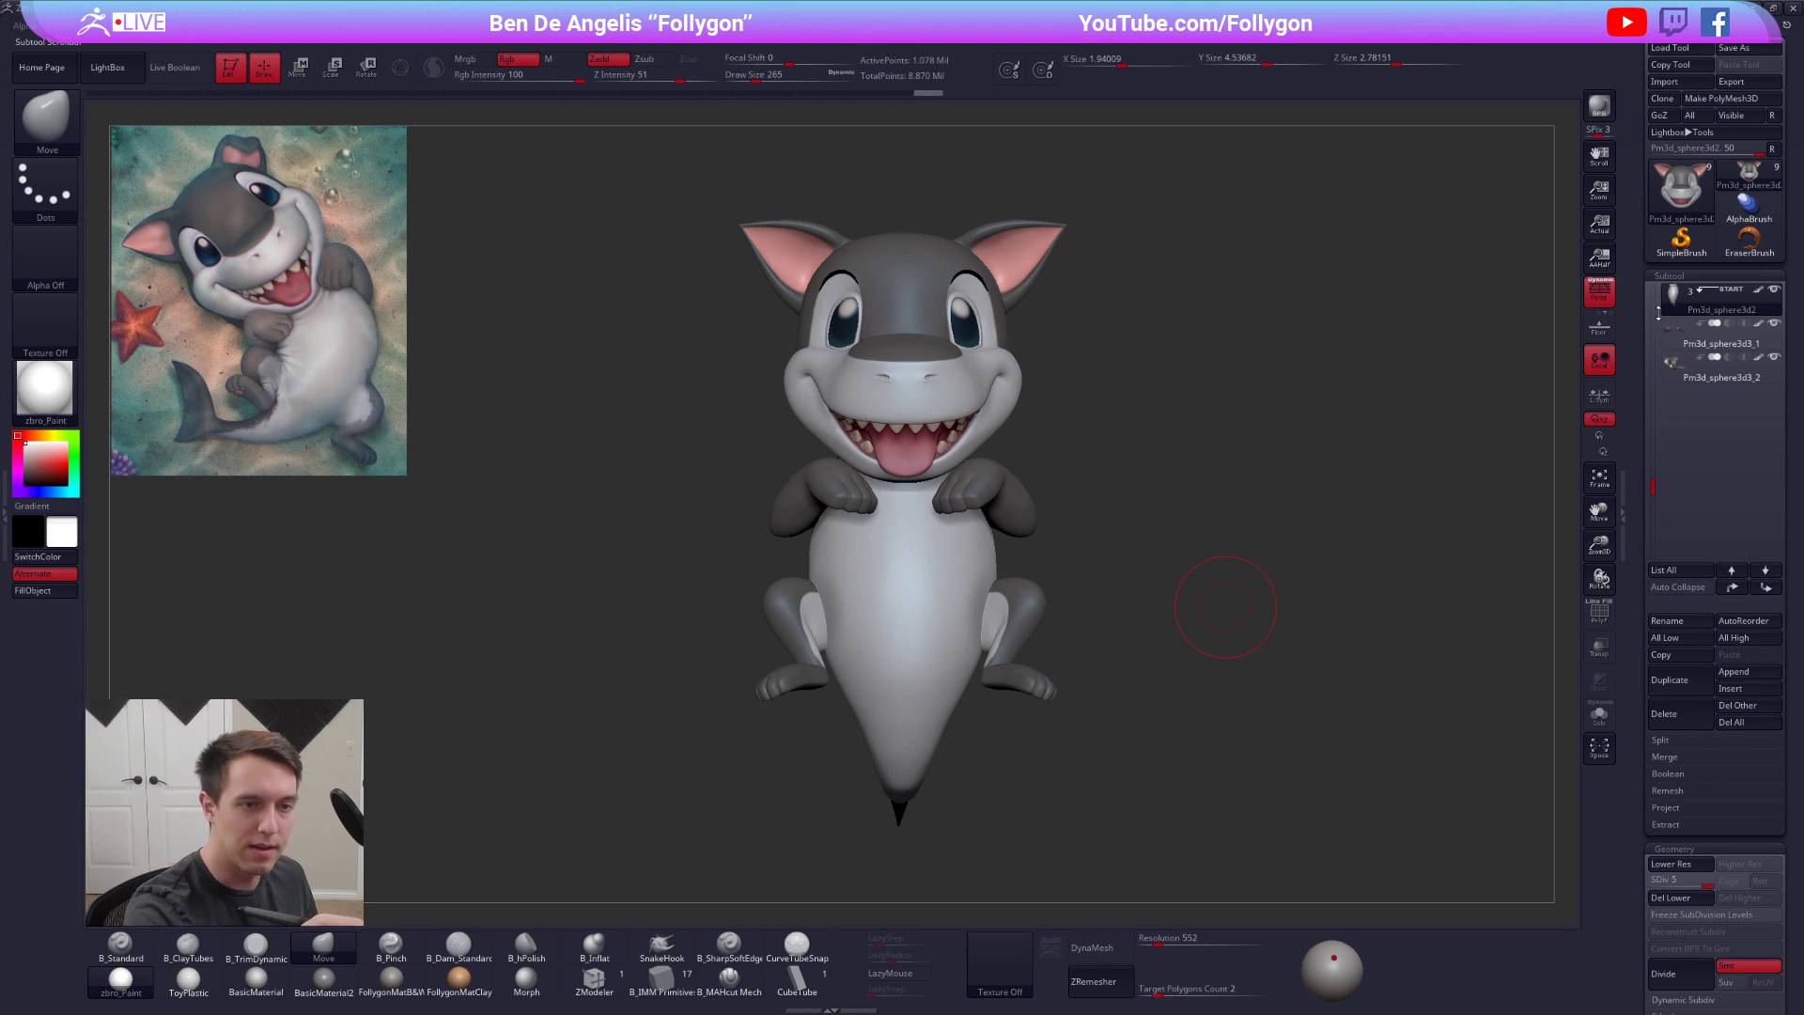
Create a combined pose mesh of all subtools with Transpose Master's TPoseMesh and apply the FollygonMatB&B material
left_click_drag(1653, 305, 1654, 259)
left_click_drag(1195, 482, 1196, 522, "alt")
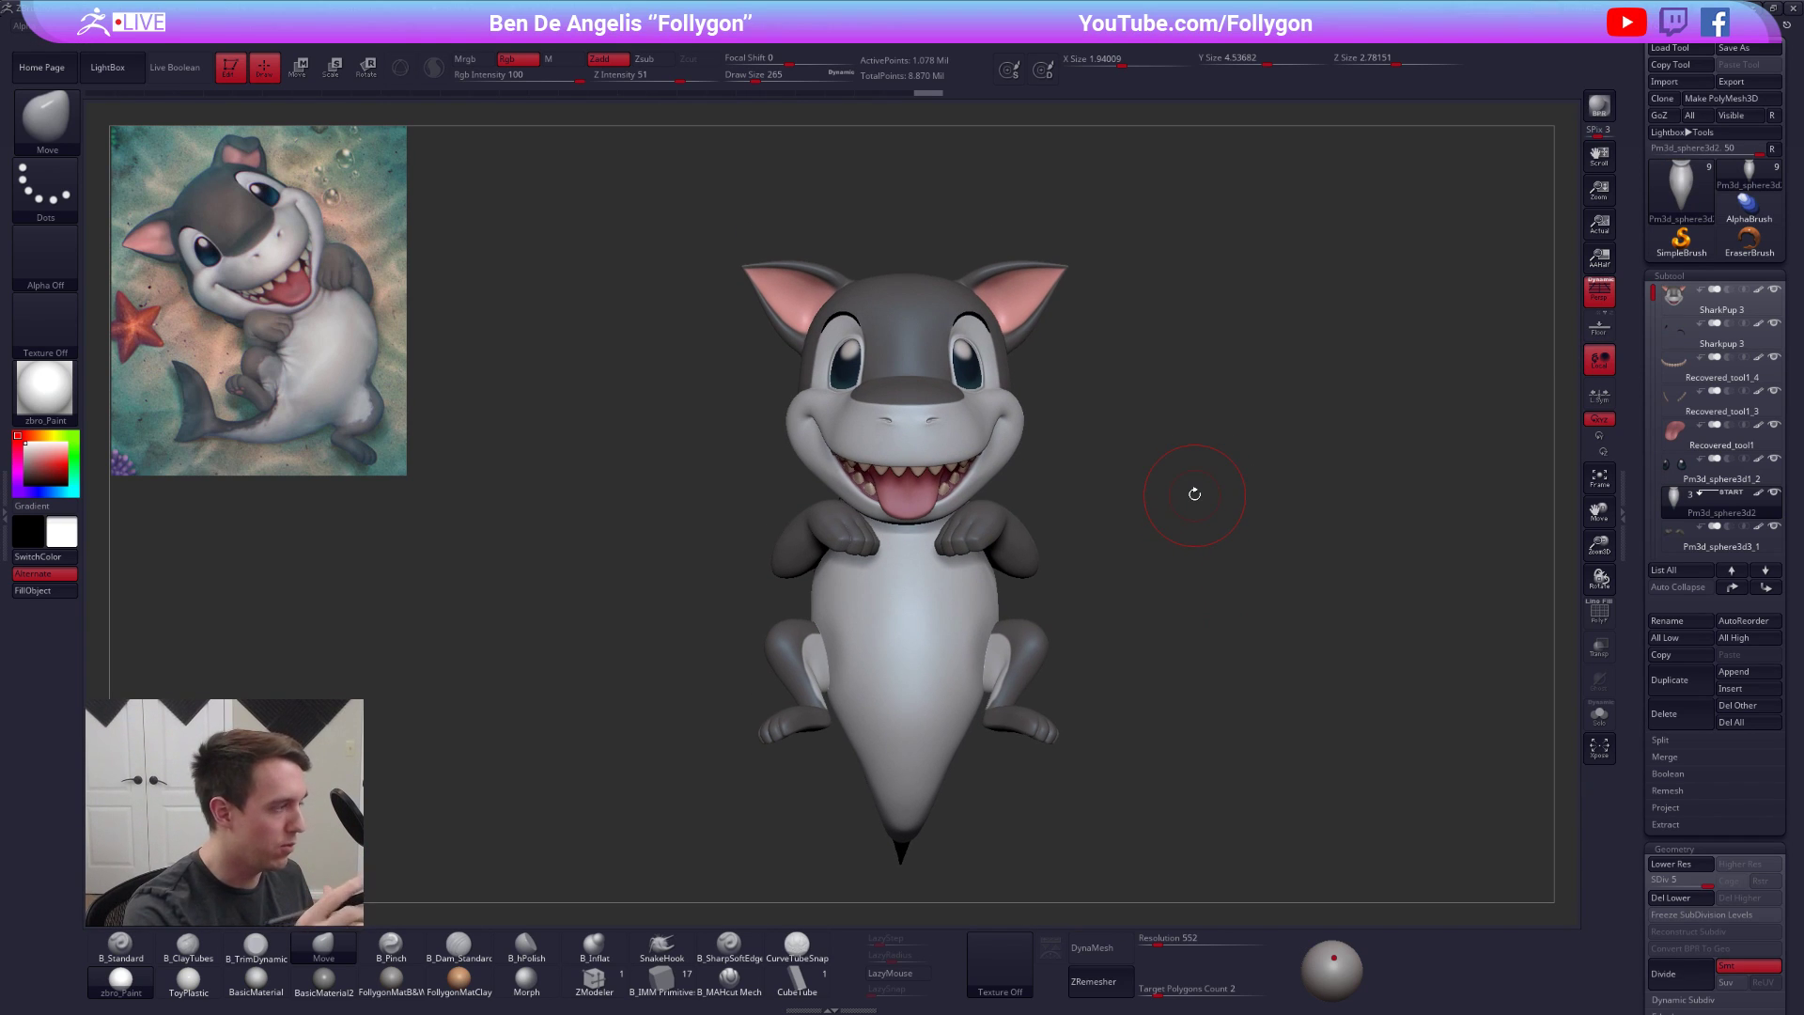
key("ctrl+space")
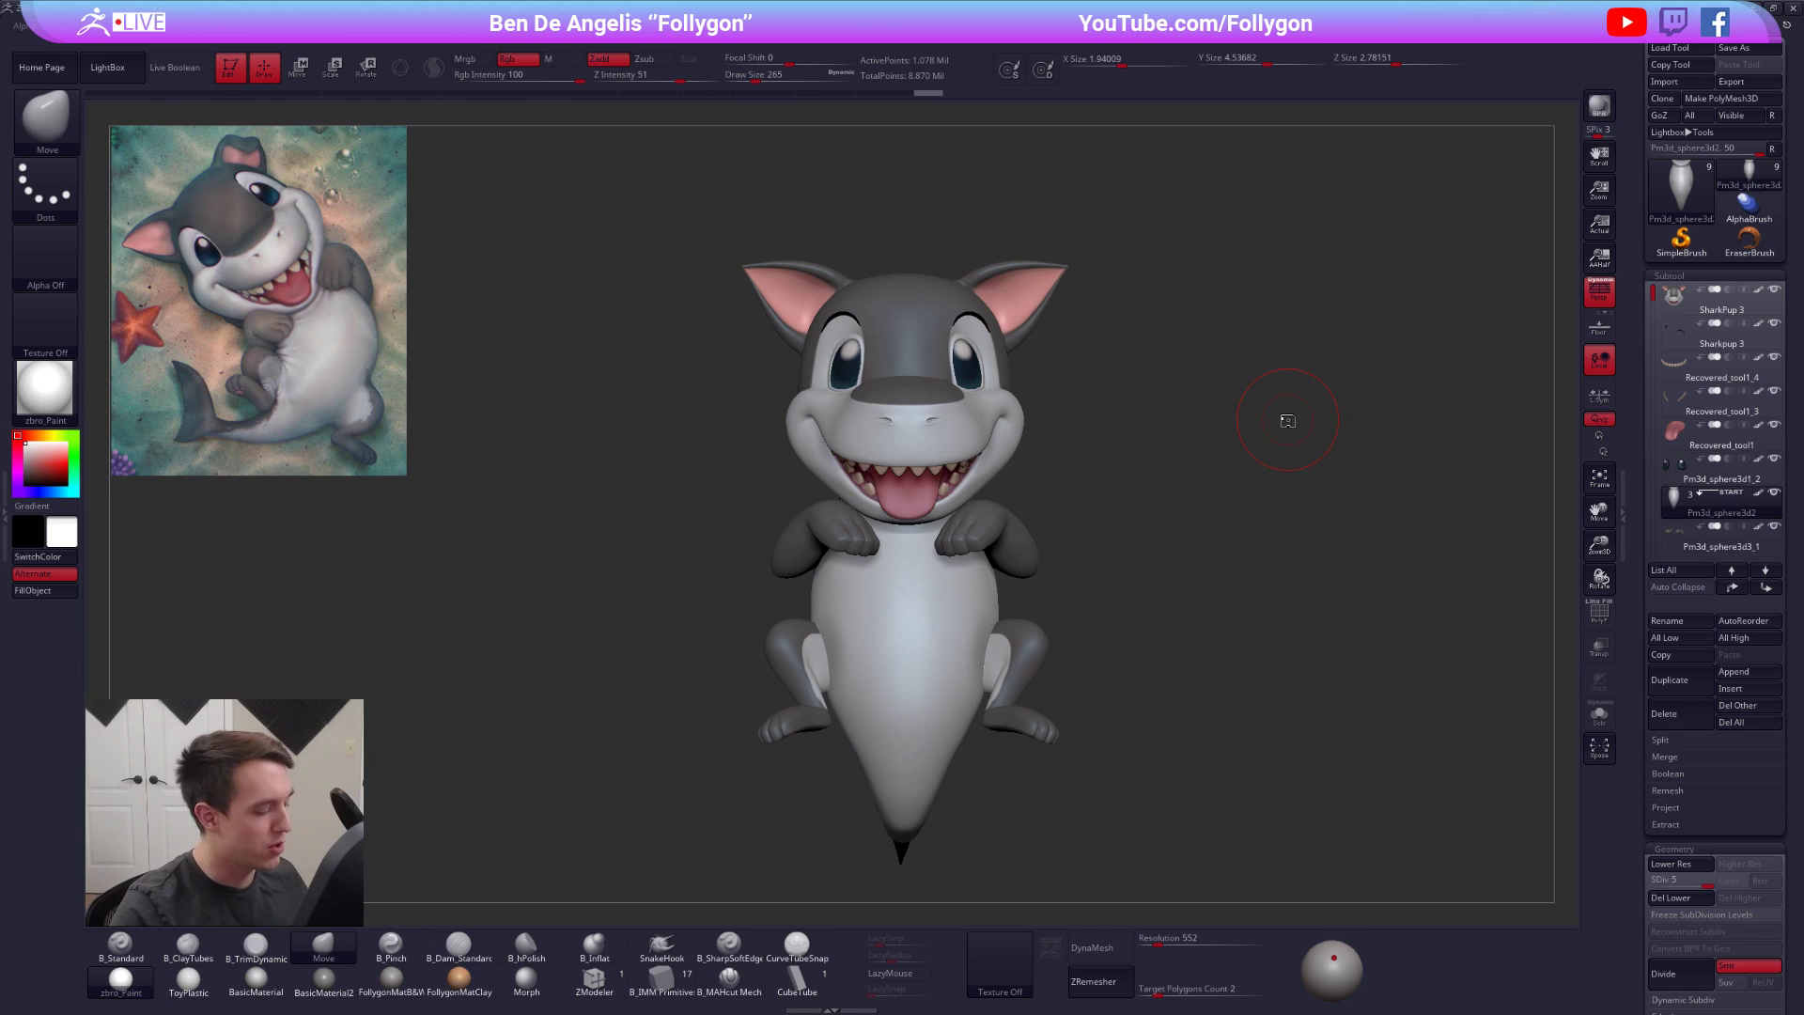
key("ctrl+space")
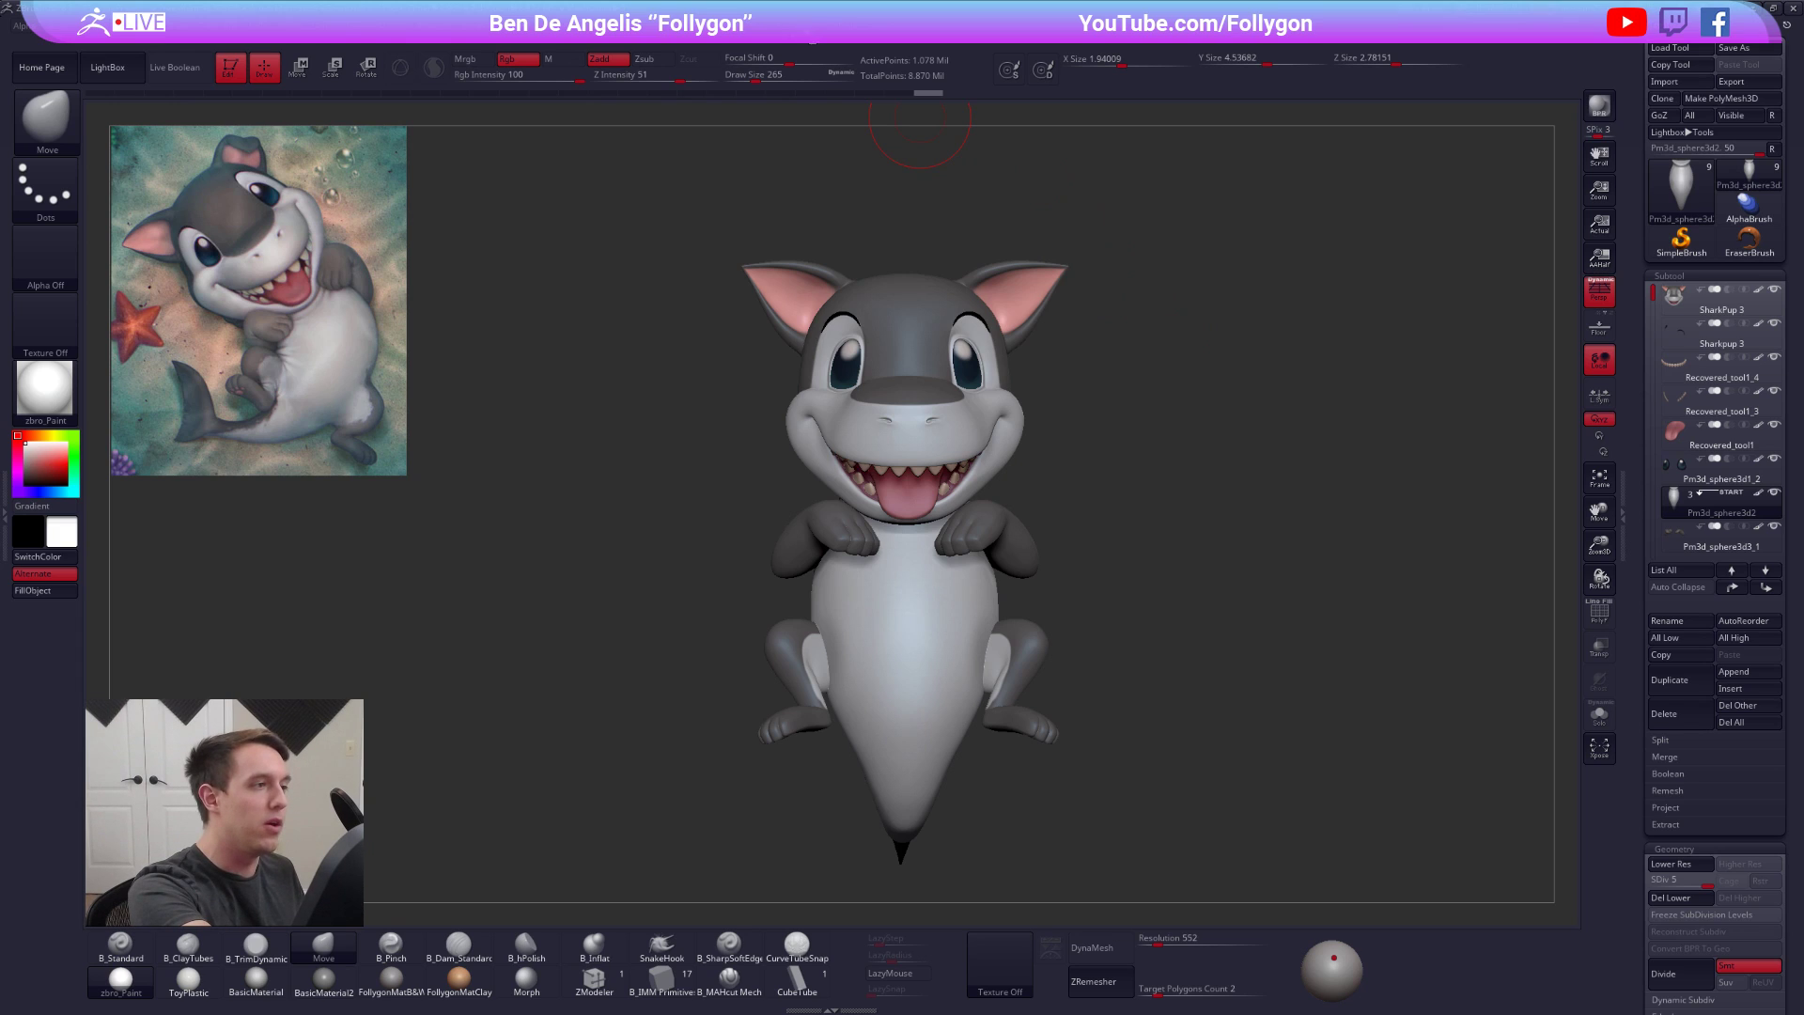
mouse_move(849, 28)
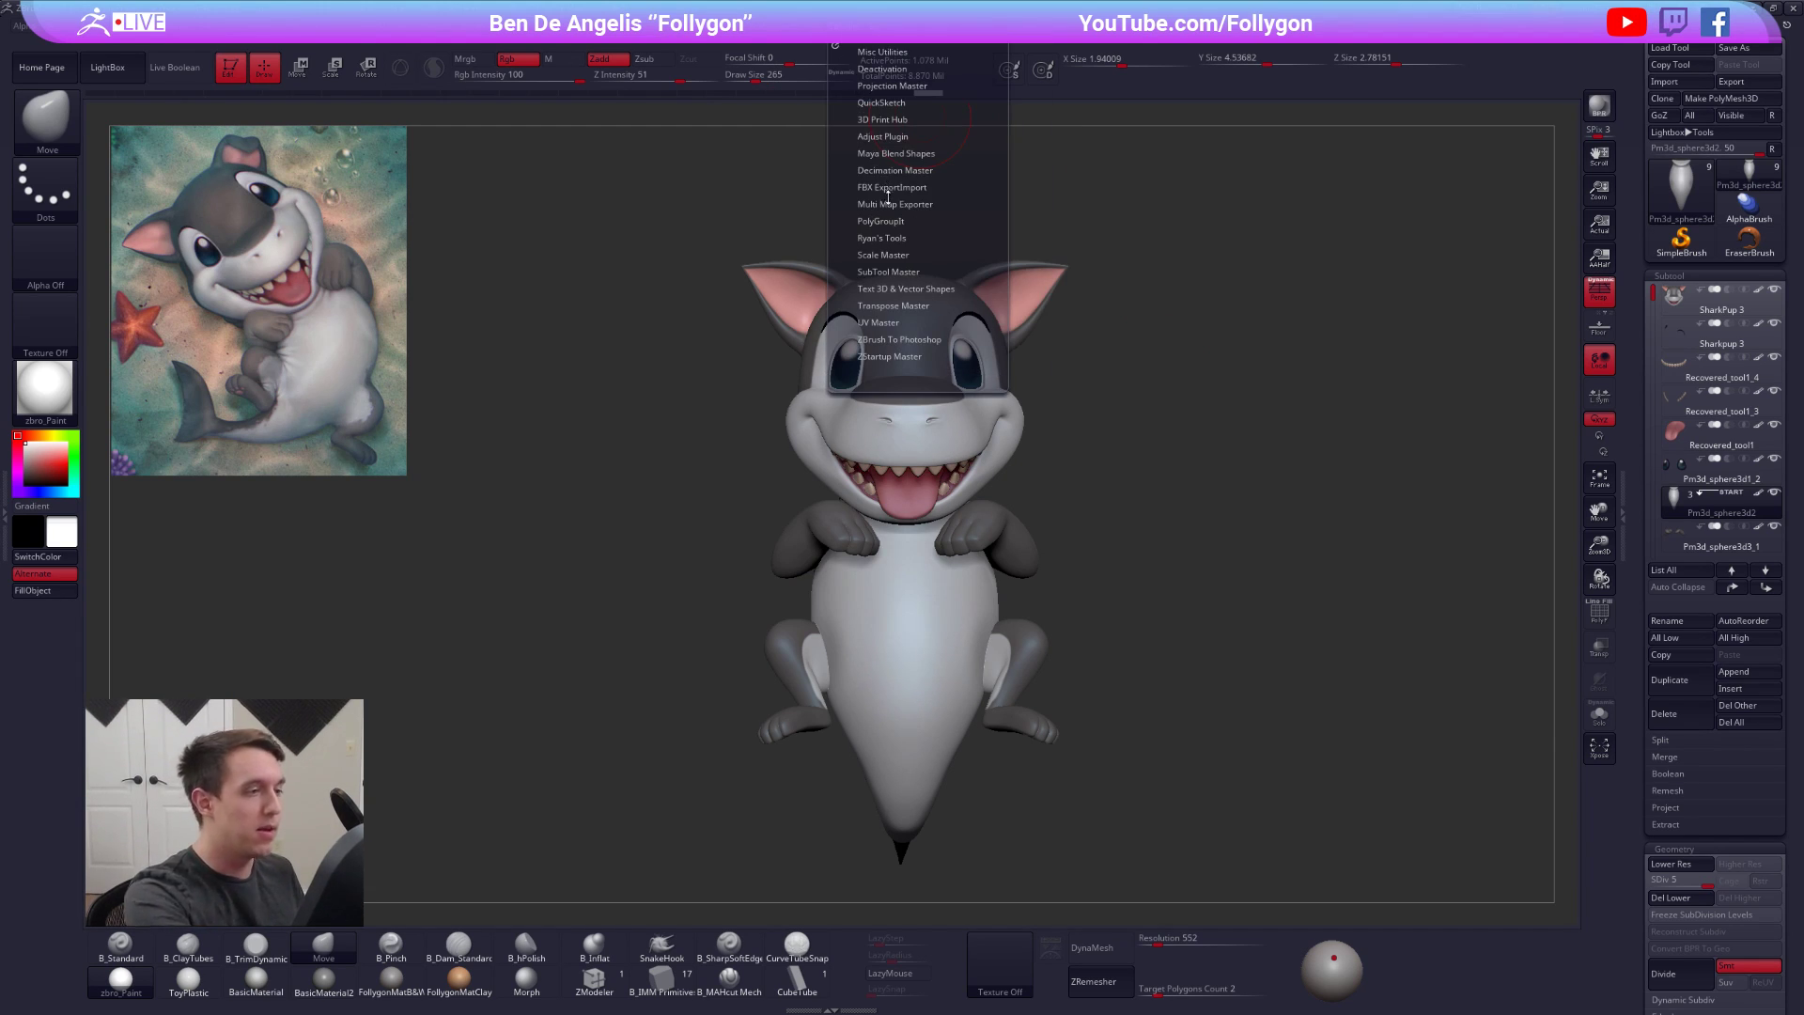
left_click(918, 303)
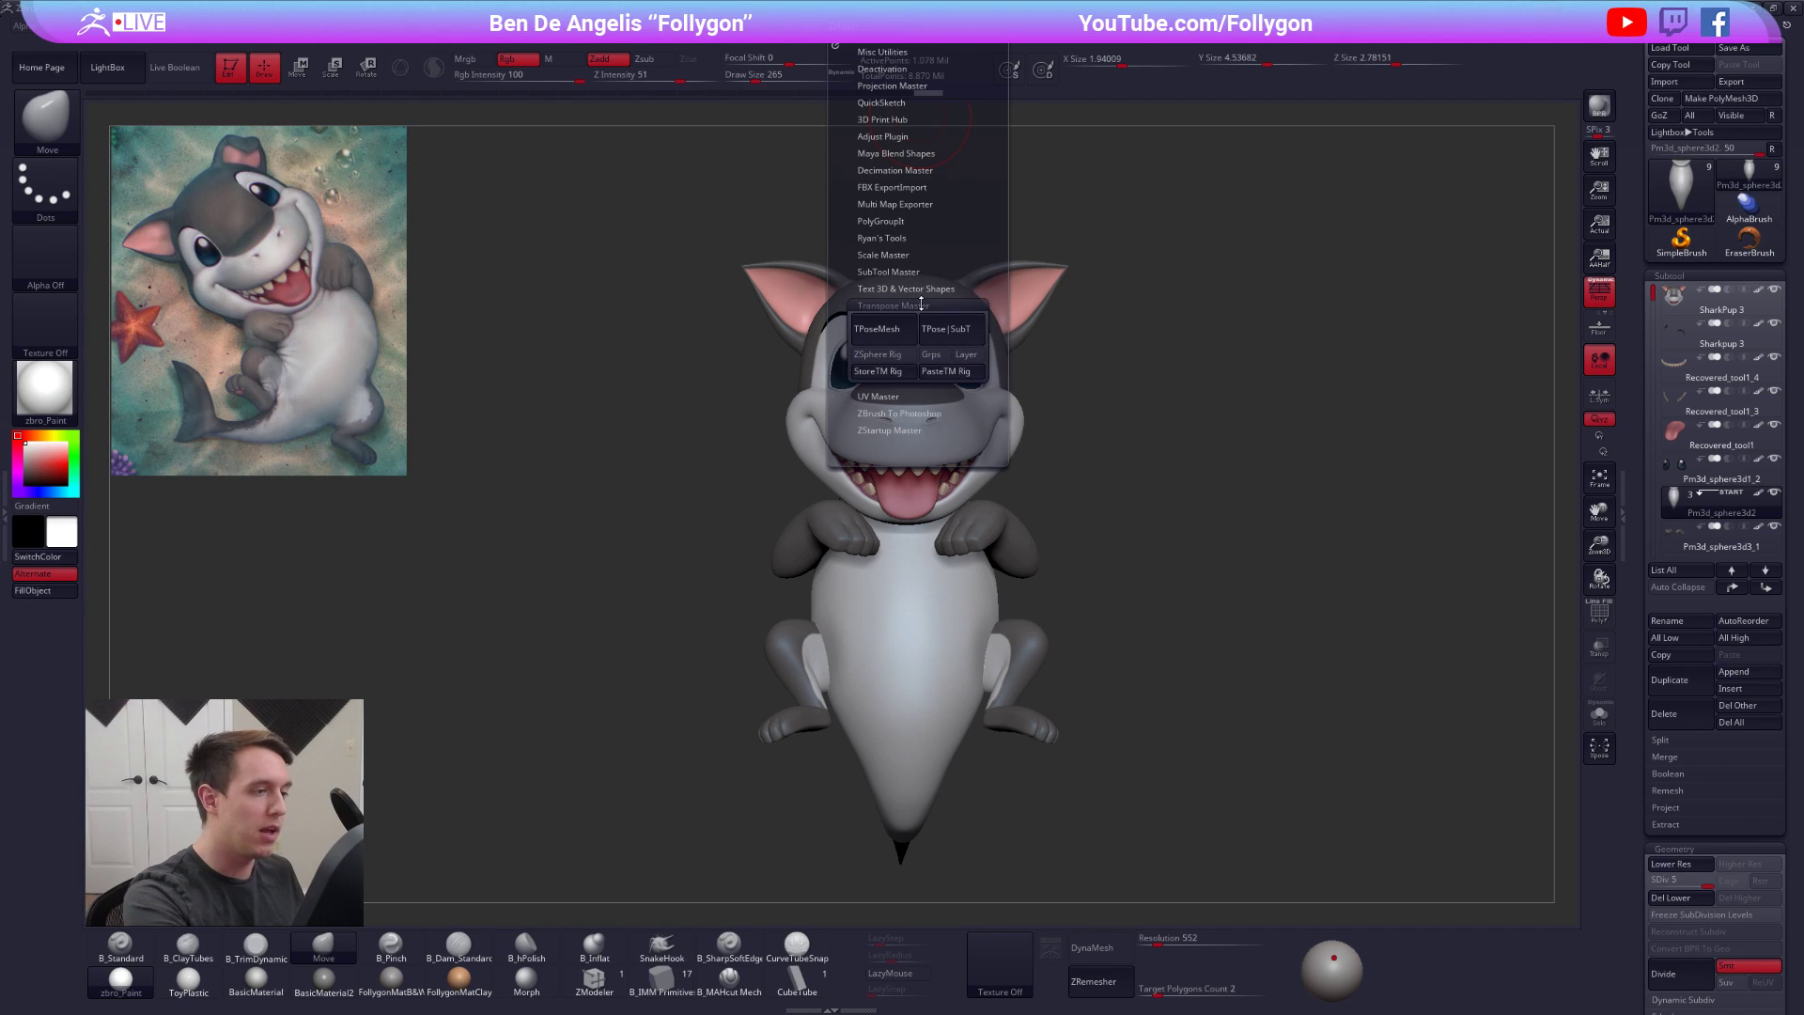
left_click(899, 334)
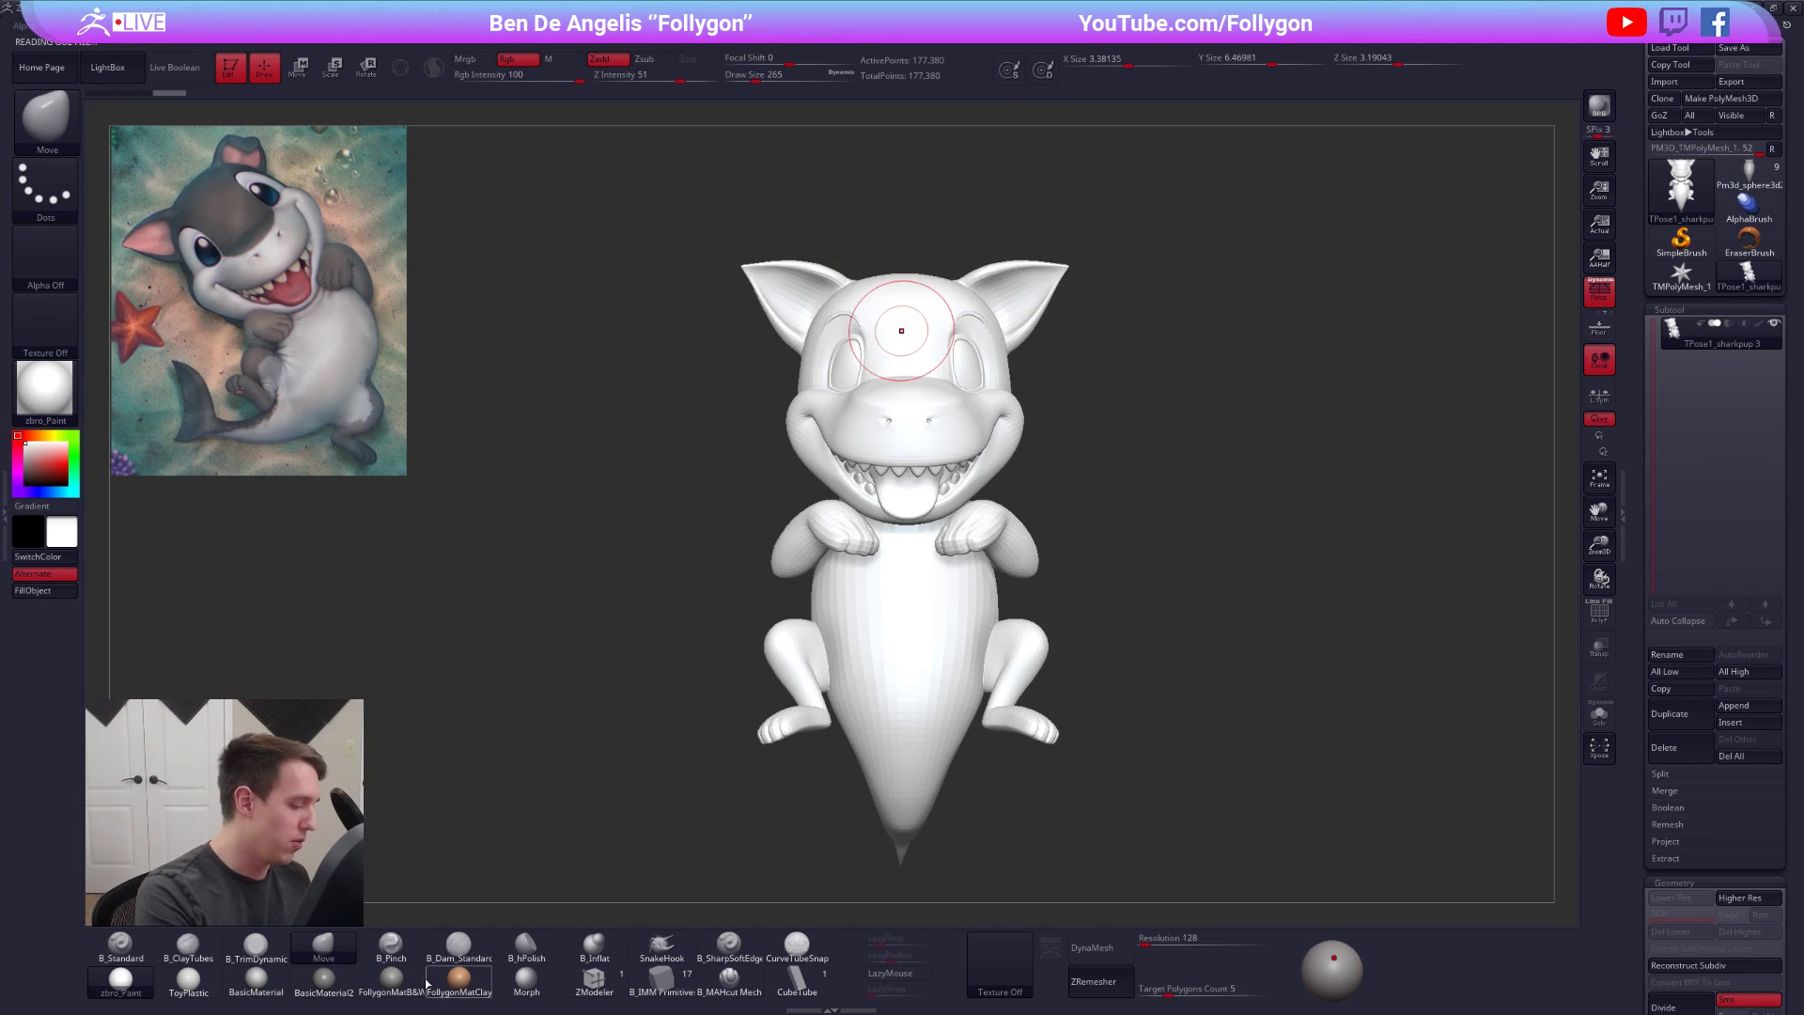
left_click(391, 979)
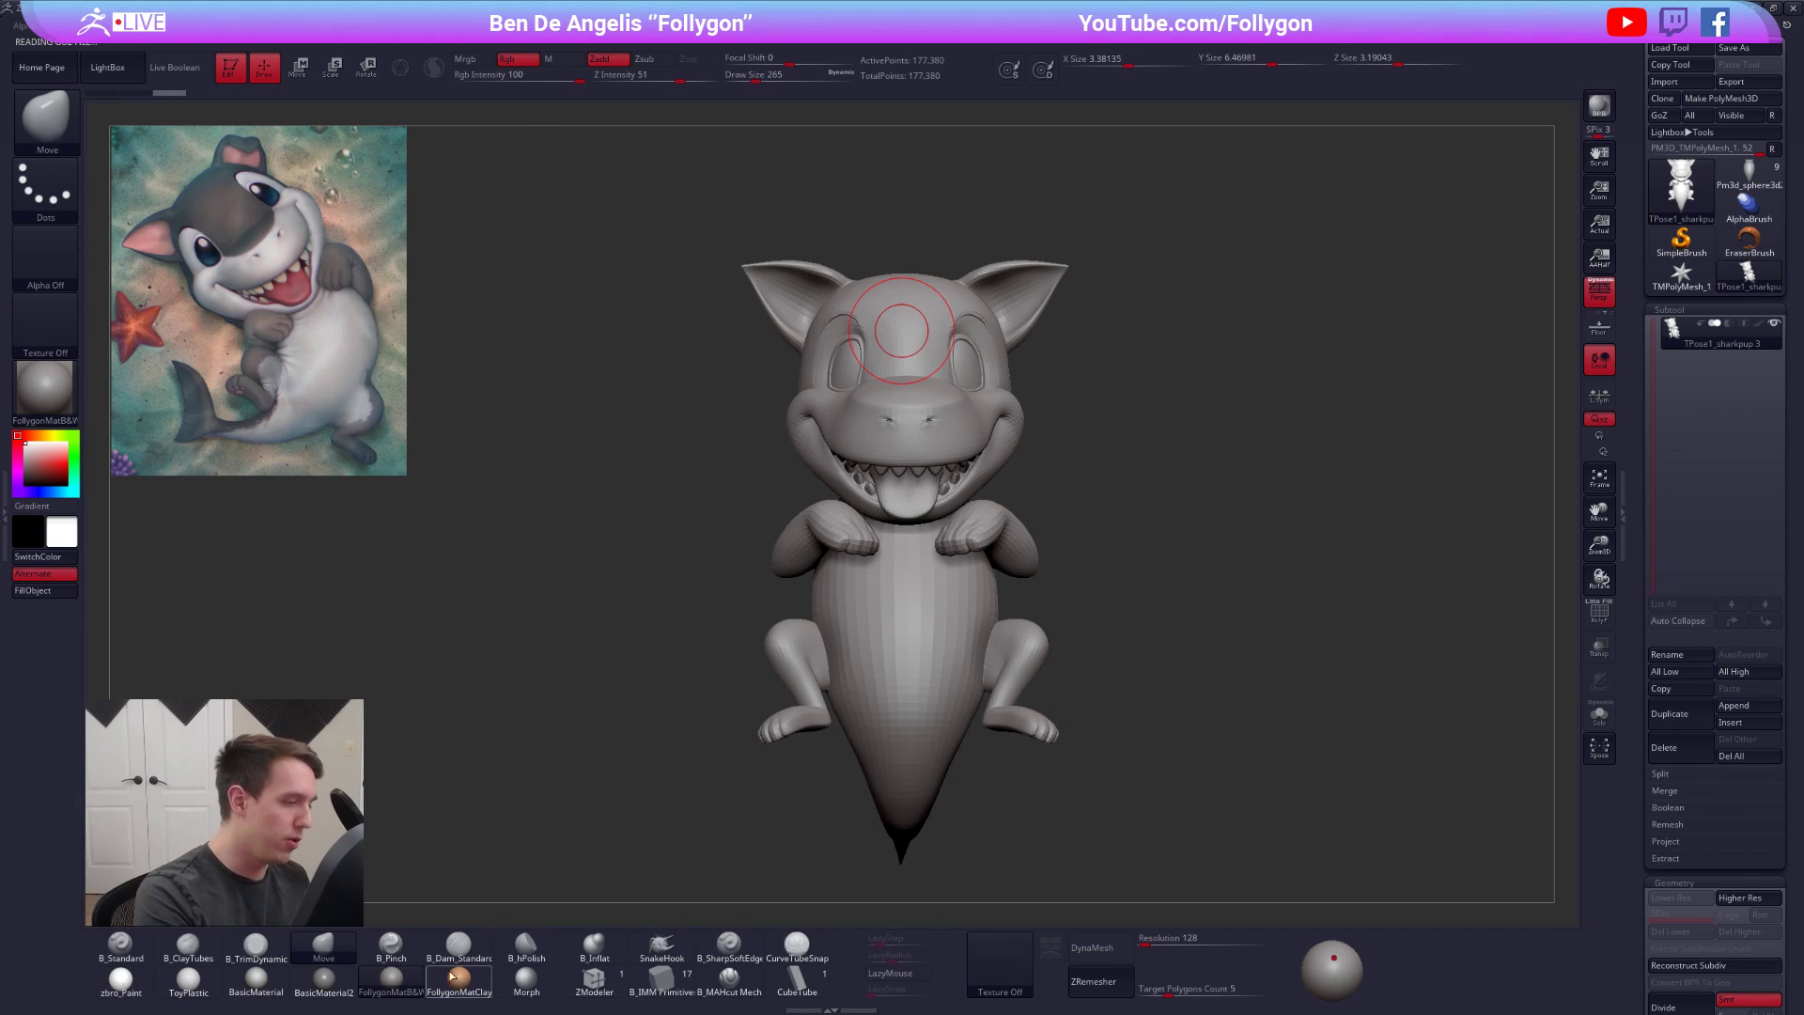
Switch back to the original multi-subtool shark pup and leave a snapshot of it beside the working area
left_click(1749, 177)
left_click_drag(1081, 570, 994, 674, "alt")
key("shift+s")
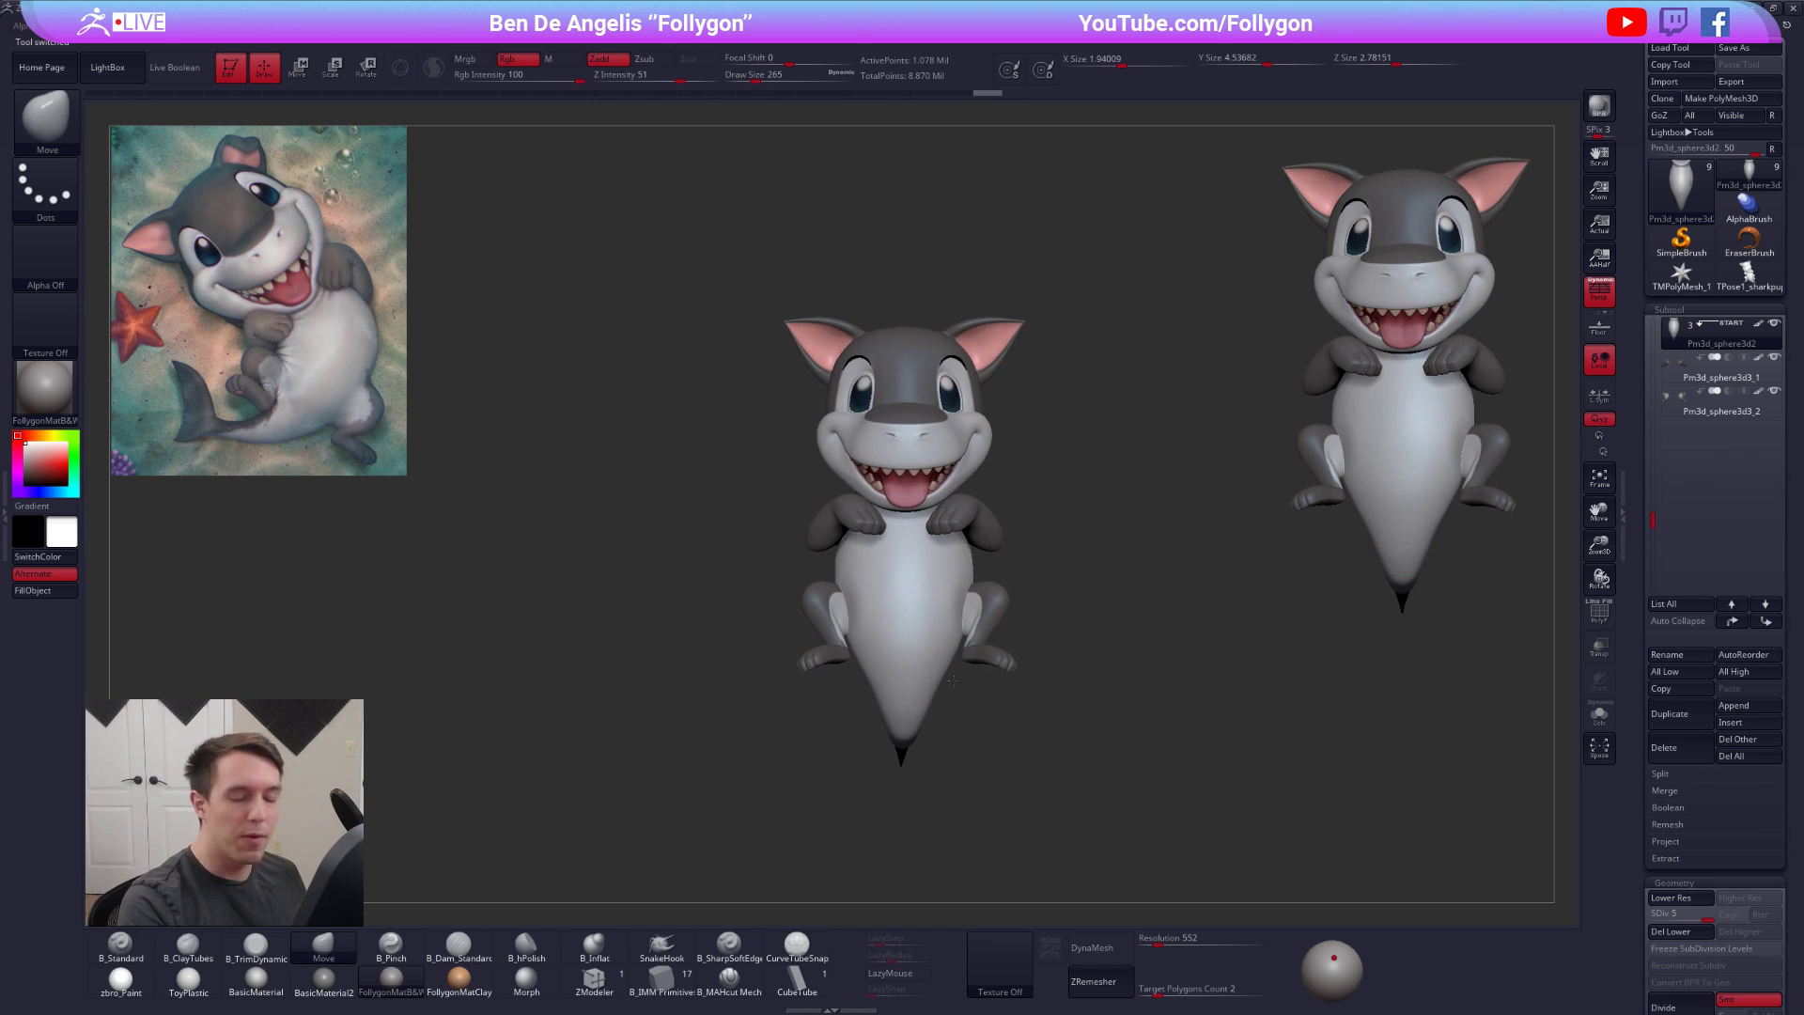
Make the combined TPose1 shark pup mesh the active tool and set the draw size to 595
left_click(1749, 275)
right_click_drag(974, 522, 995, 478, "alt")
key("space")
left_click_drag(997, 529, 1010, 529)
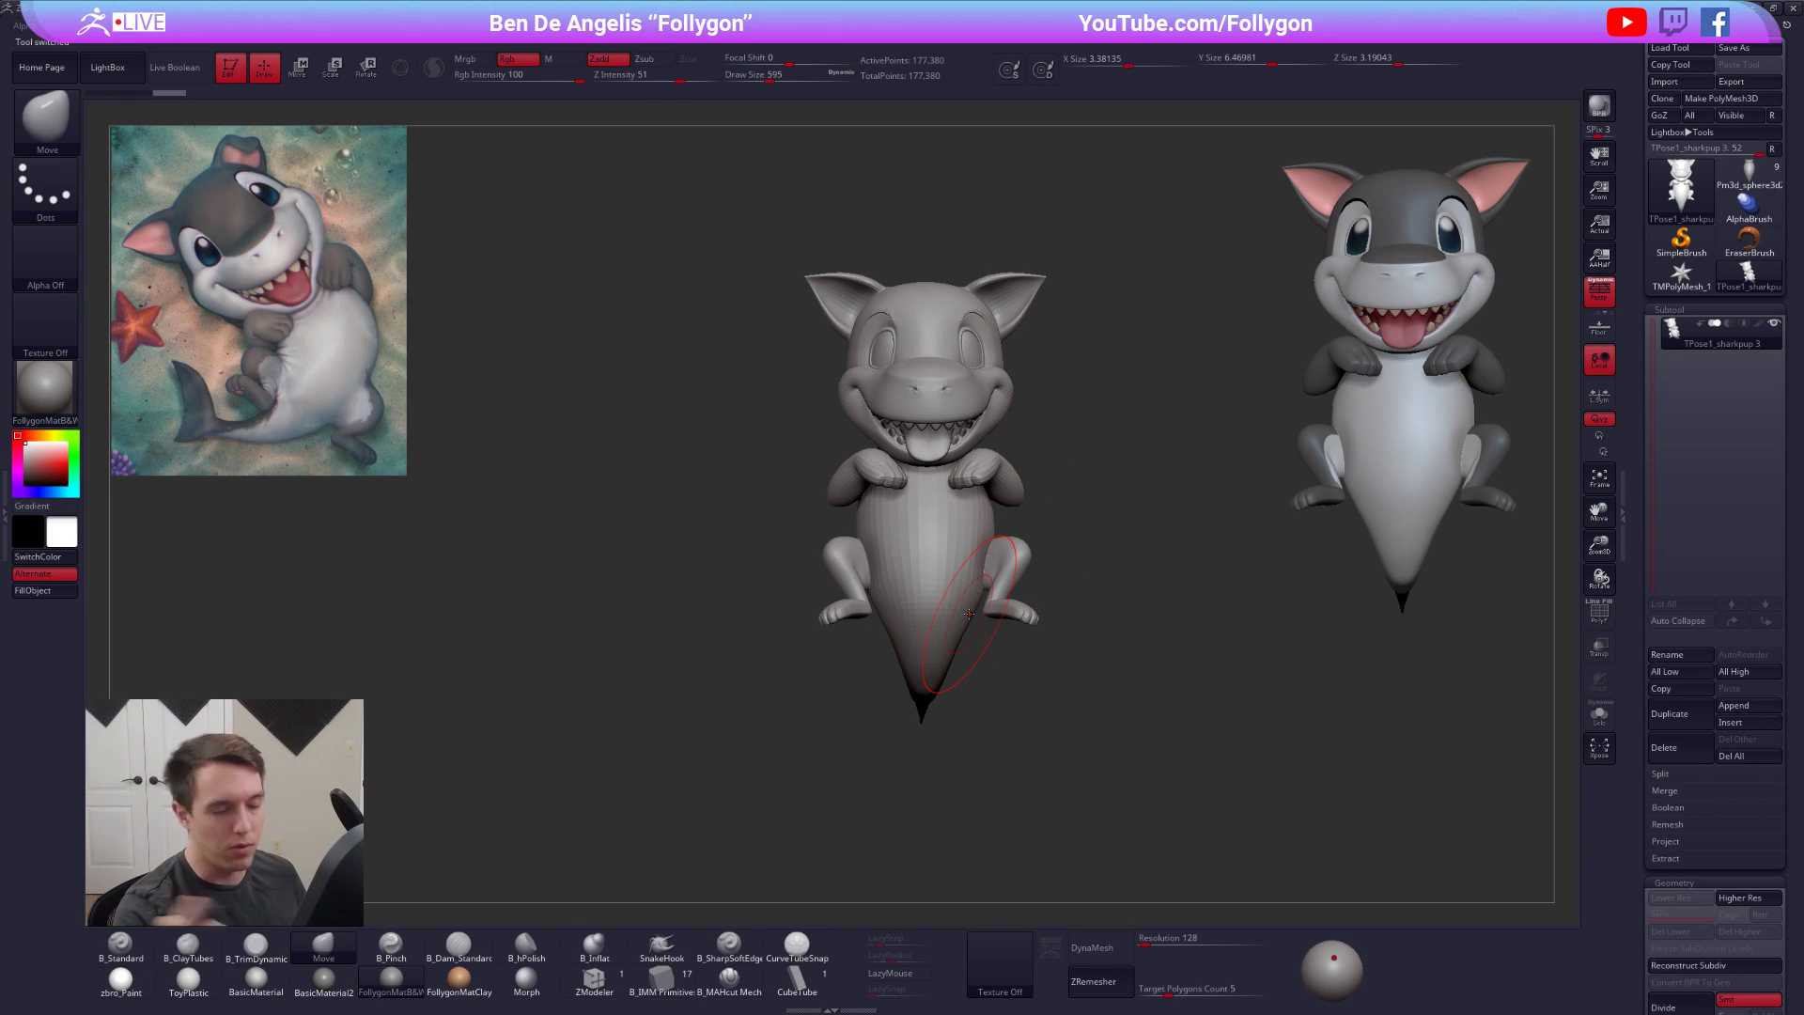
Try out the ClayTubes brush and a Transpose move line across the pose mesh's body
key("b")
key("c")
key("t")
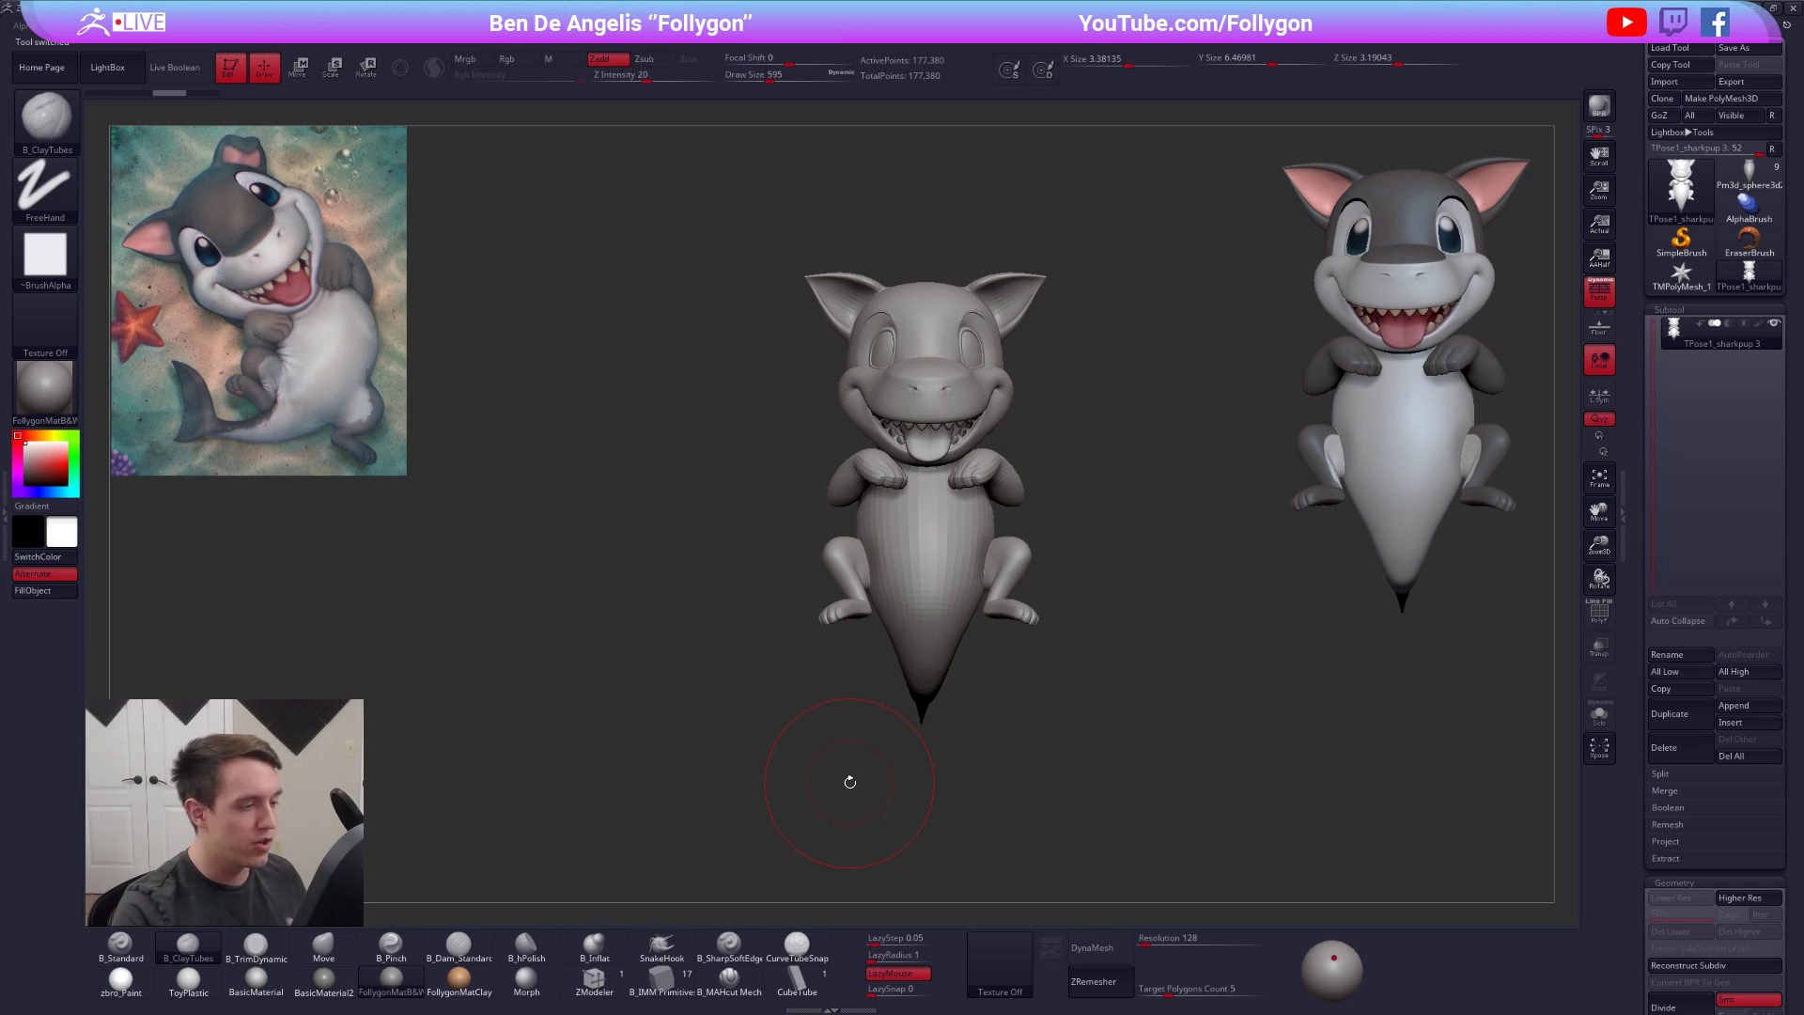
key("w")
mouse_move(929, 583)
left_mouse_down()
mouse_move(1097, 564)
mouse_move(1024, 573)
left_mouse_up()
key("ctrl+z")
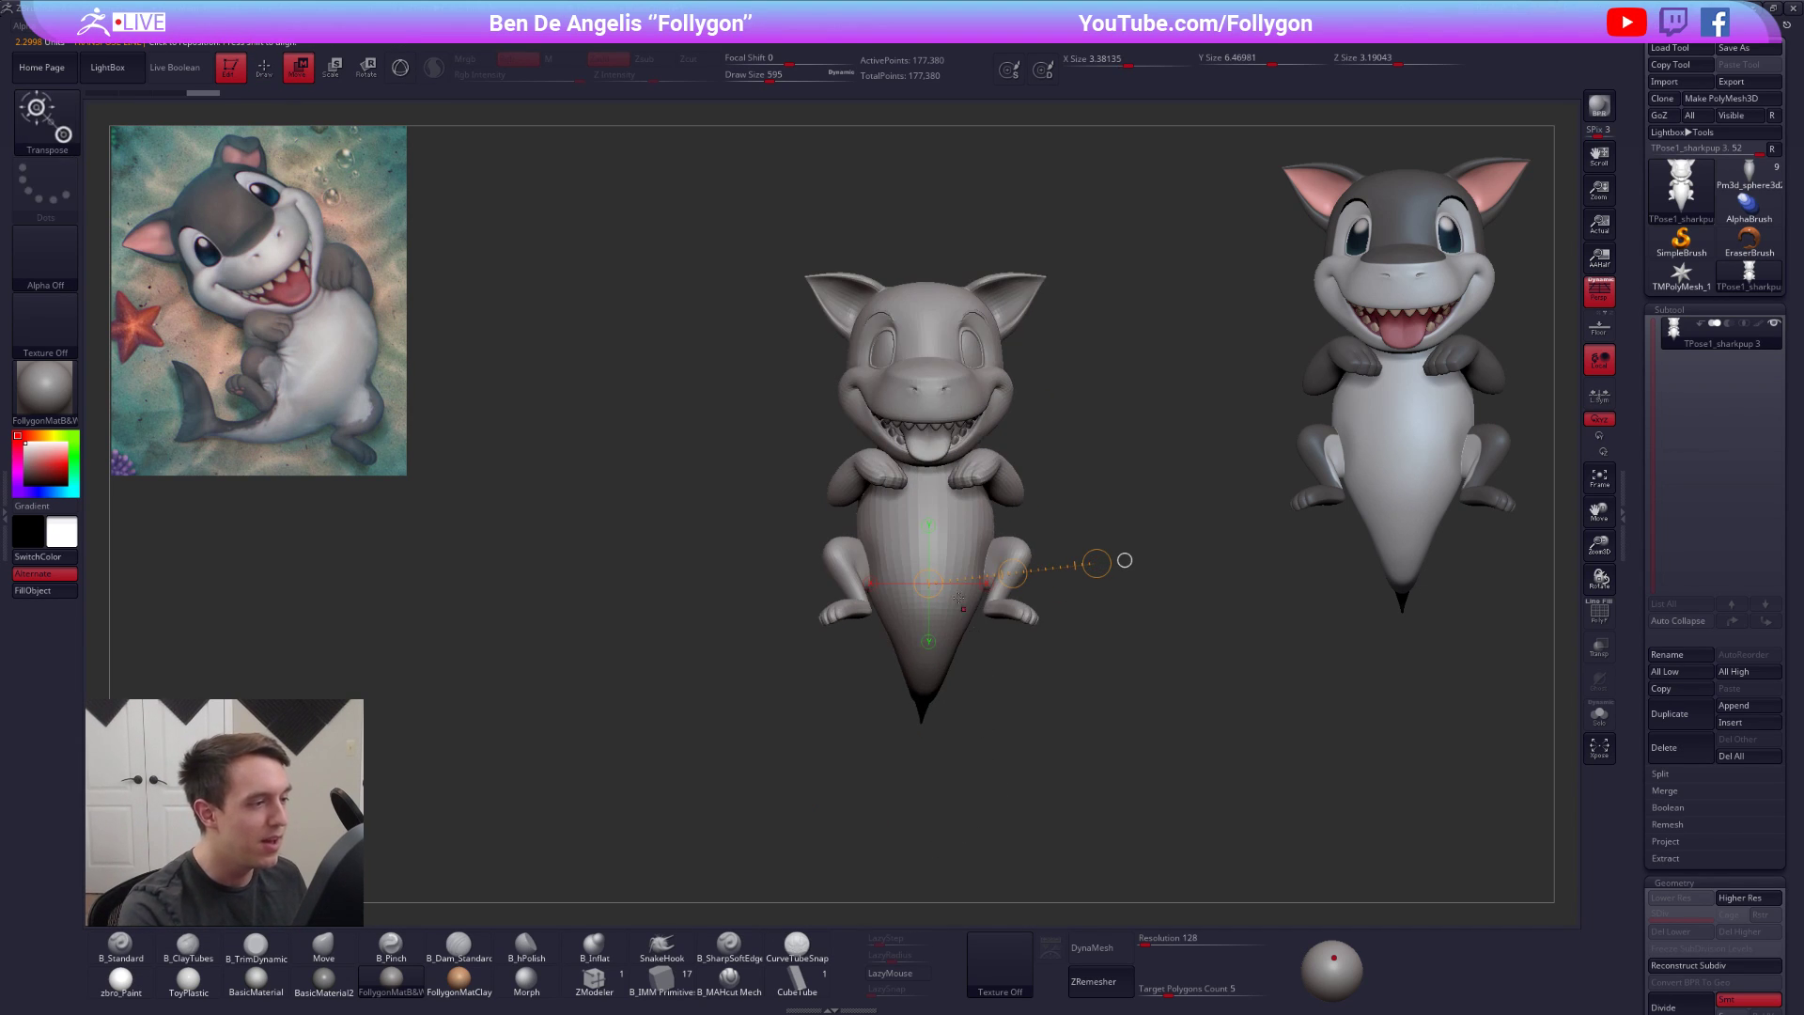
key("q")
key("ctrl+z")
left_click_drag(1210, 764, 1165, 785, "alt")
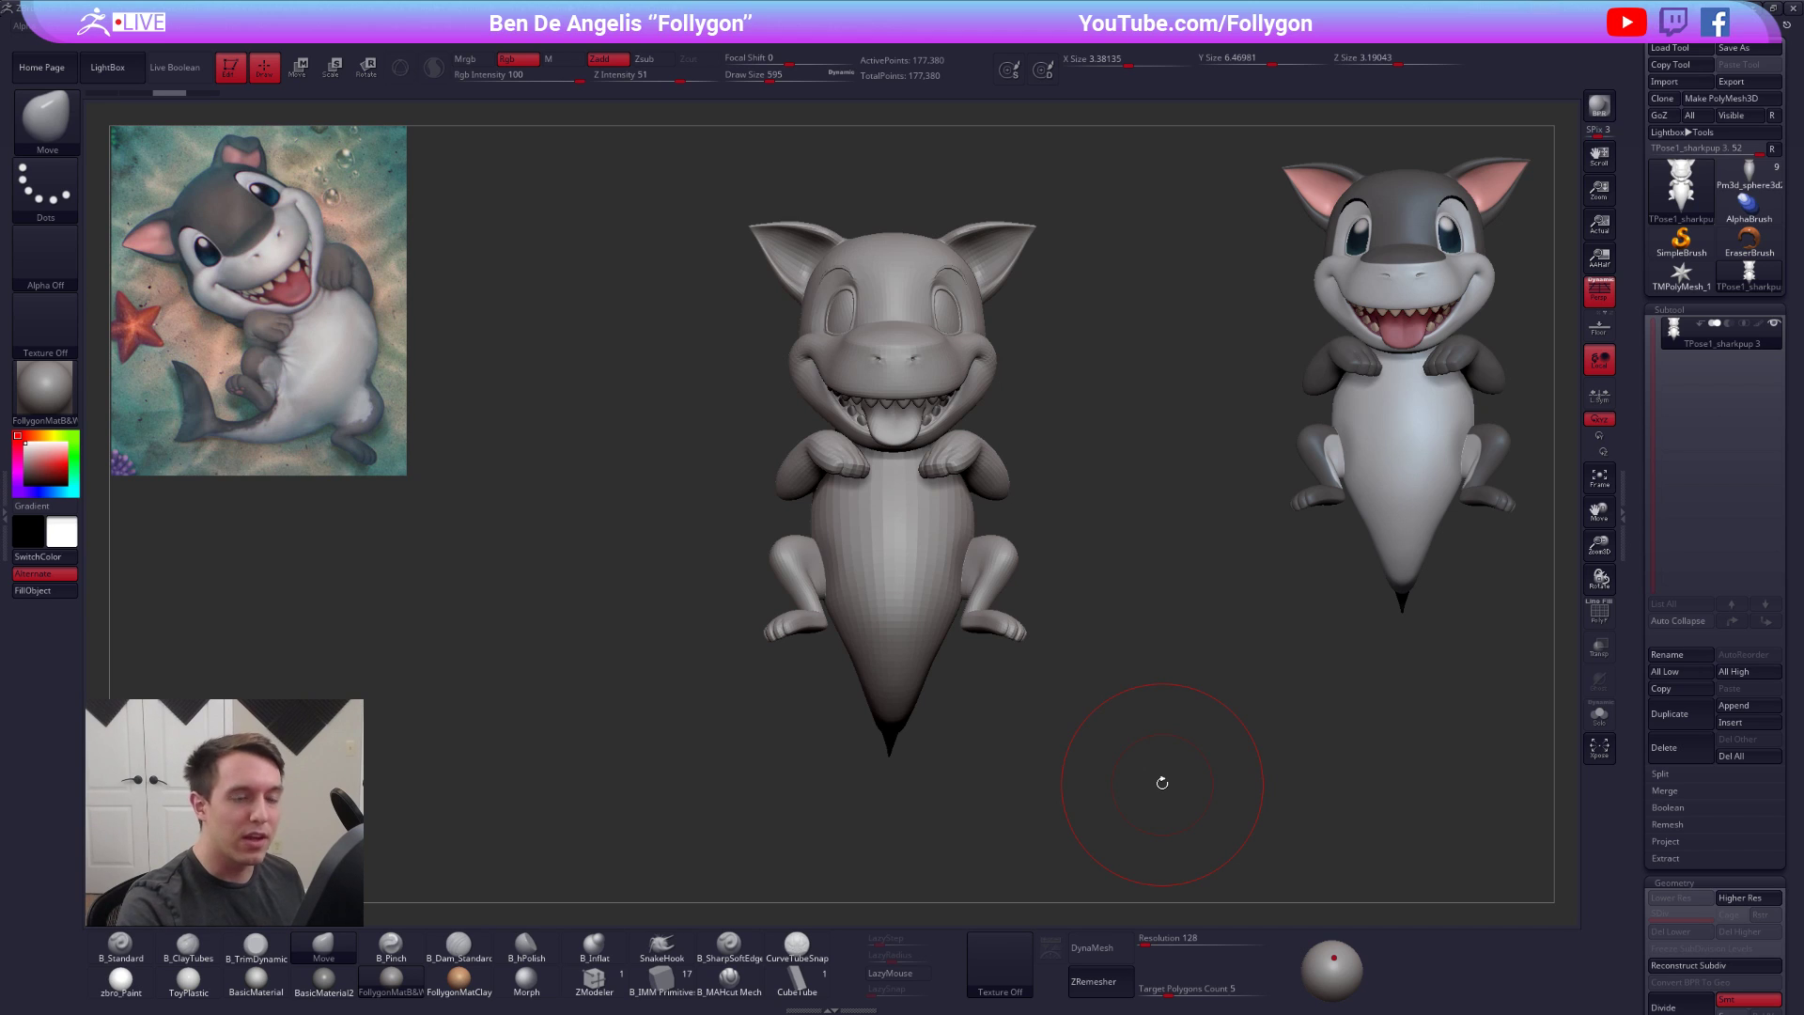
Return to the original shark pup tool and go through its subtools, activating X symmetry wherever it is off
left_click(1749, 177)
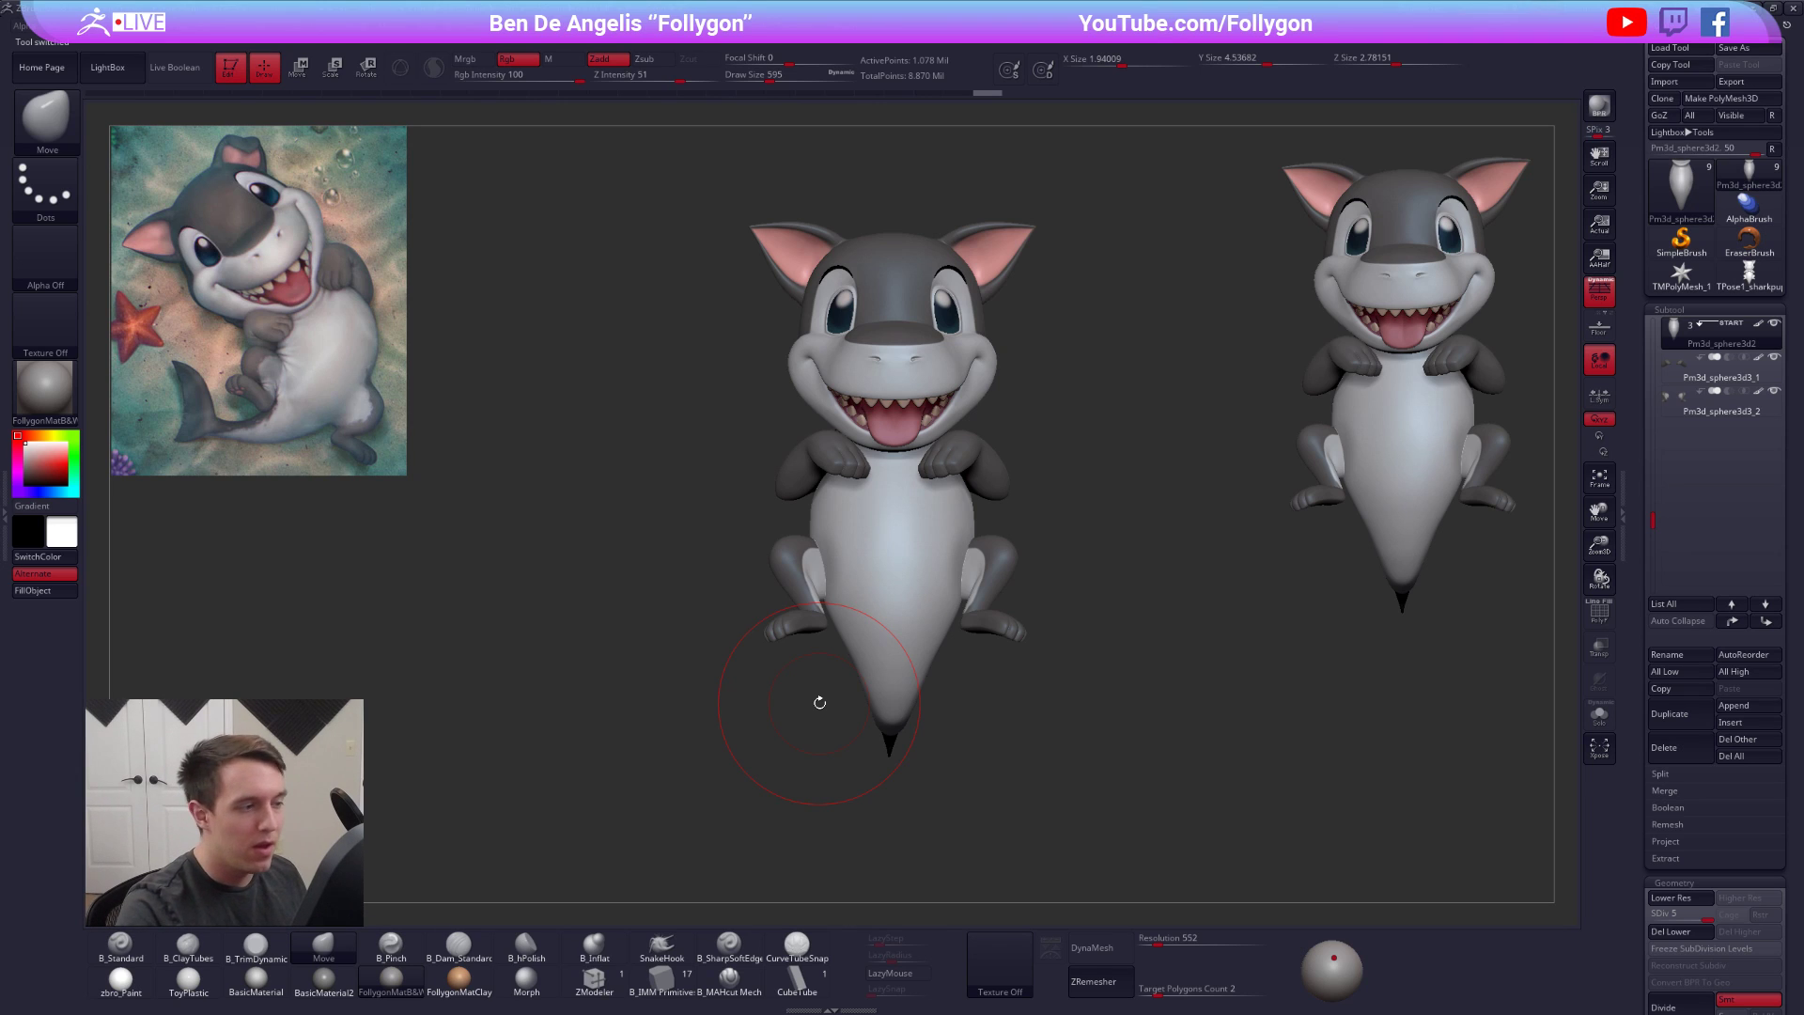
key("space")
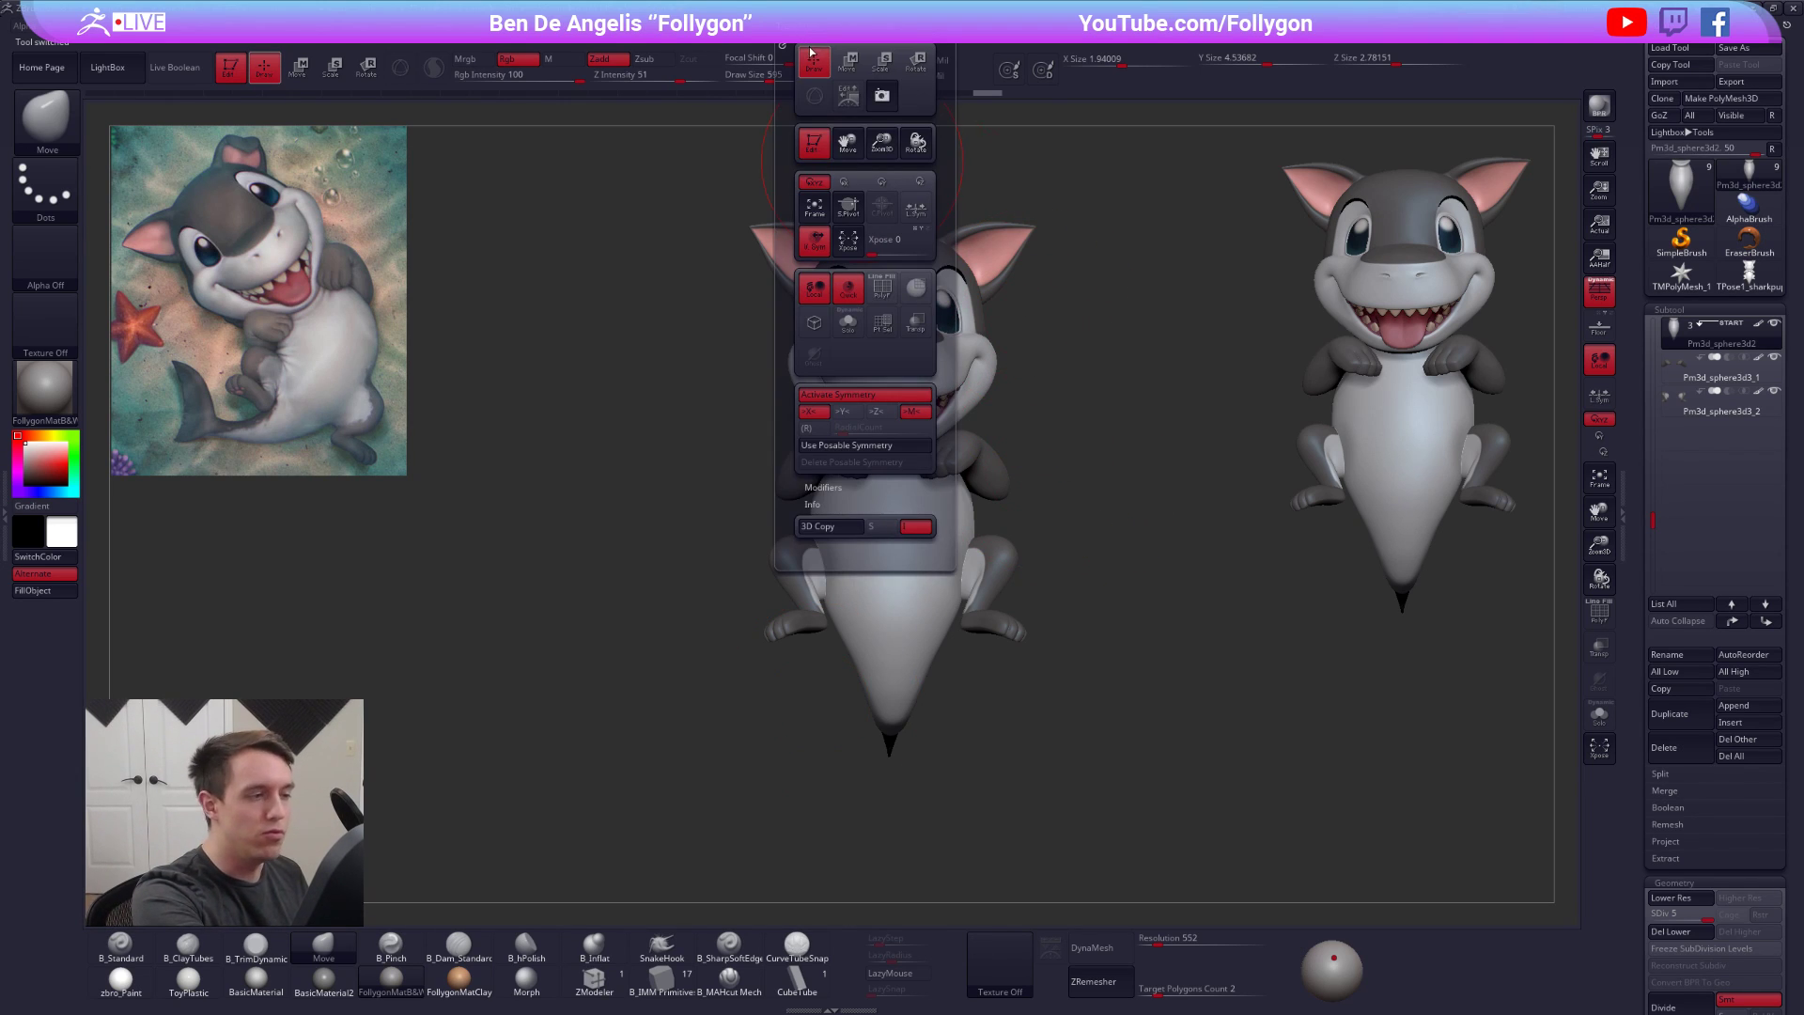
mouse_move(845, 35)
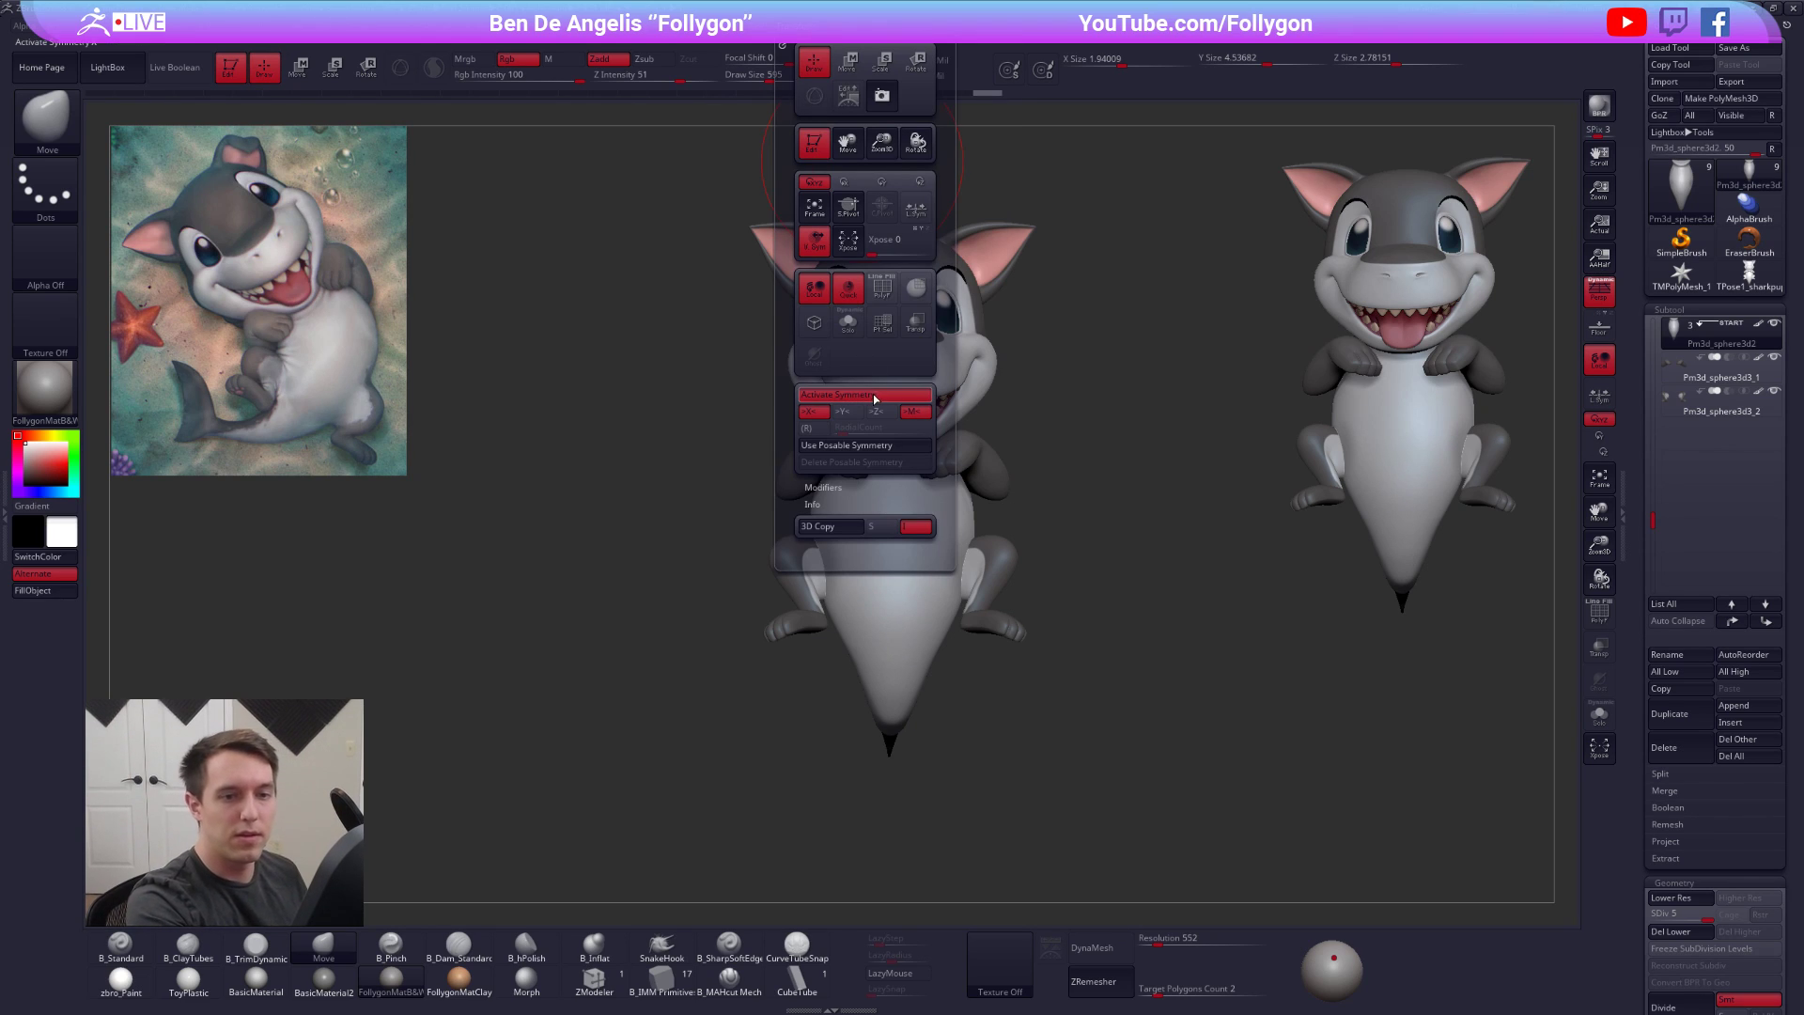
key("Down")
key("Down")
left_click(879, 396)
key("Up")
left_click(878, 397)
left_click(878, 400)
key("Up")
key("Up")
left_click(880, 400)
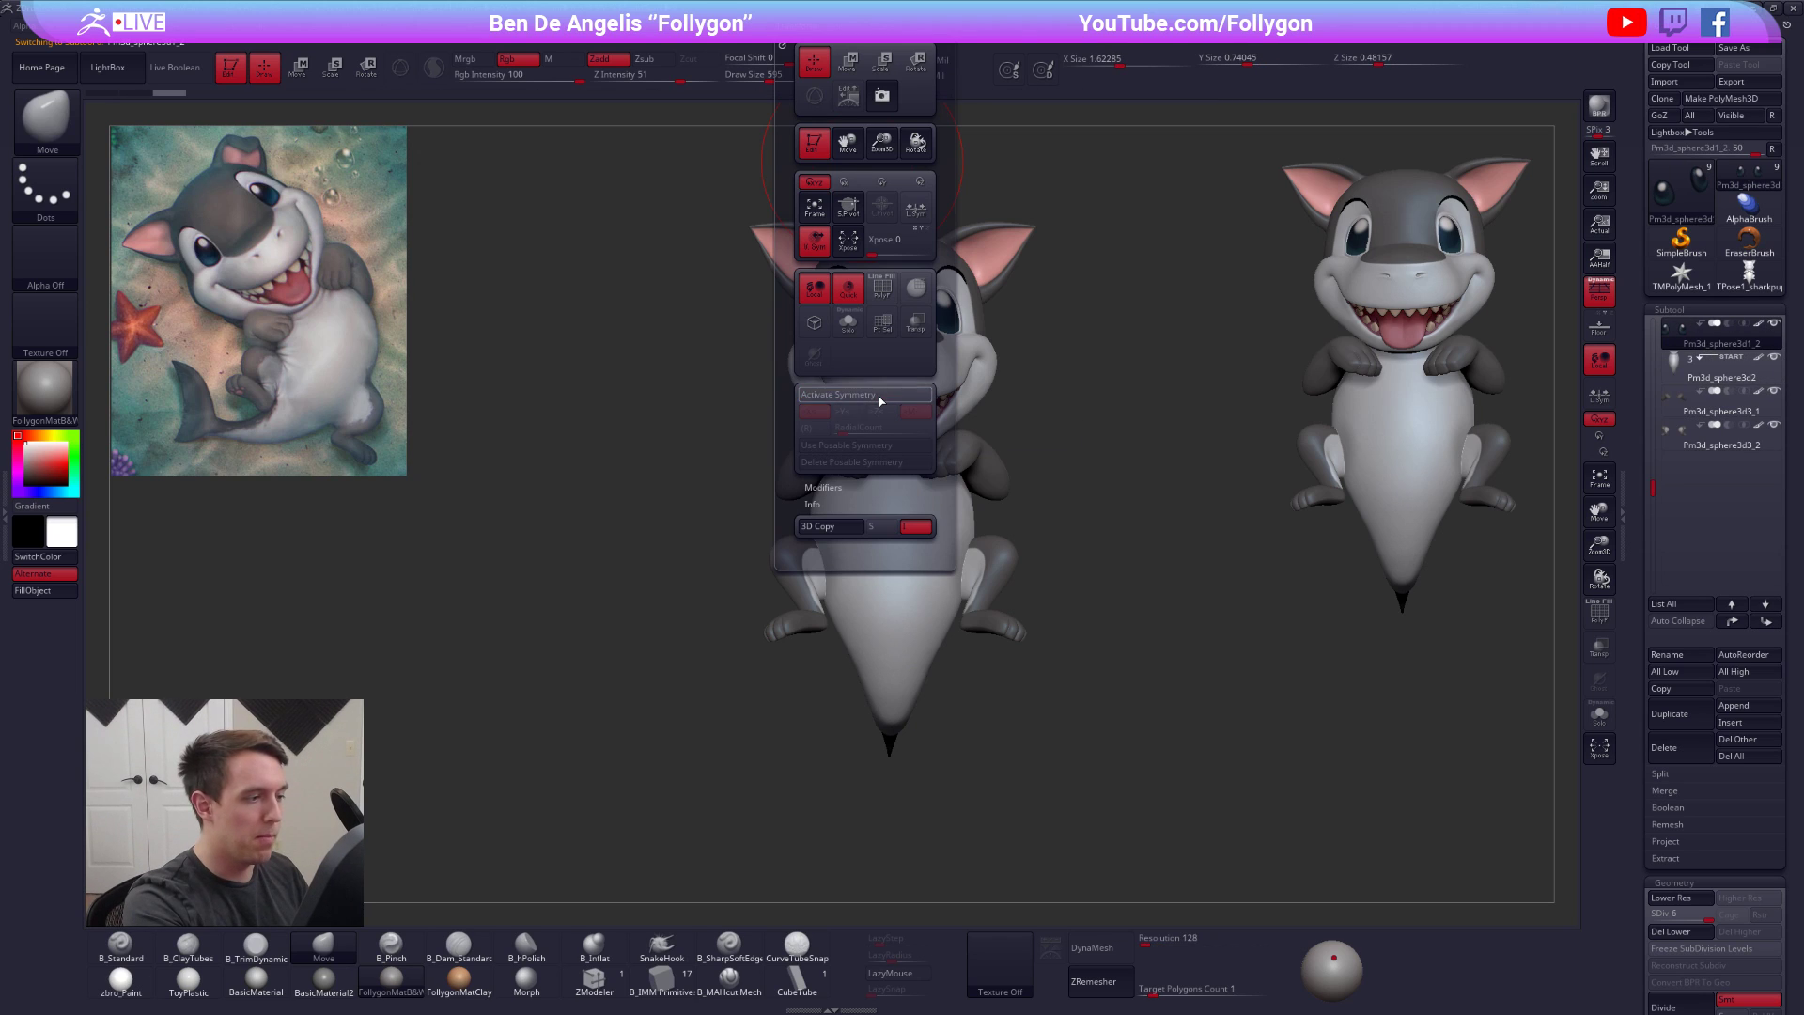
key("Up")
left_click(880, 400)
key("Up")
key("Up")
key("Up")
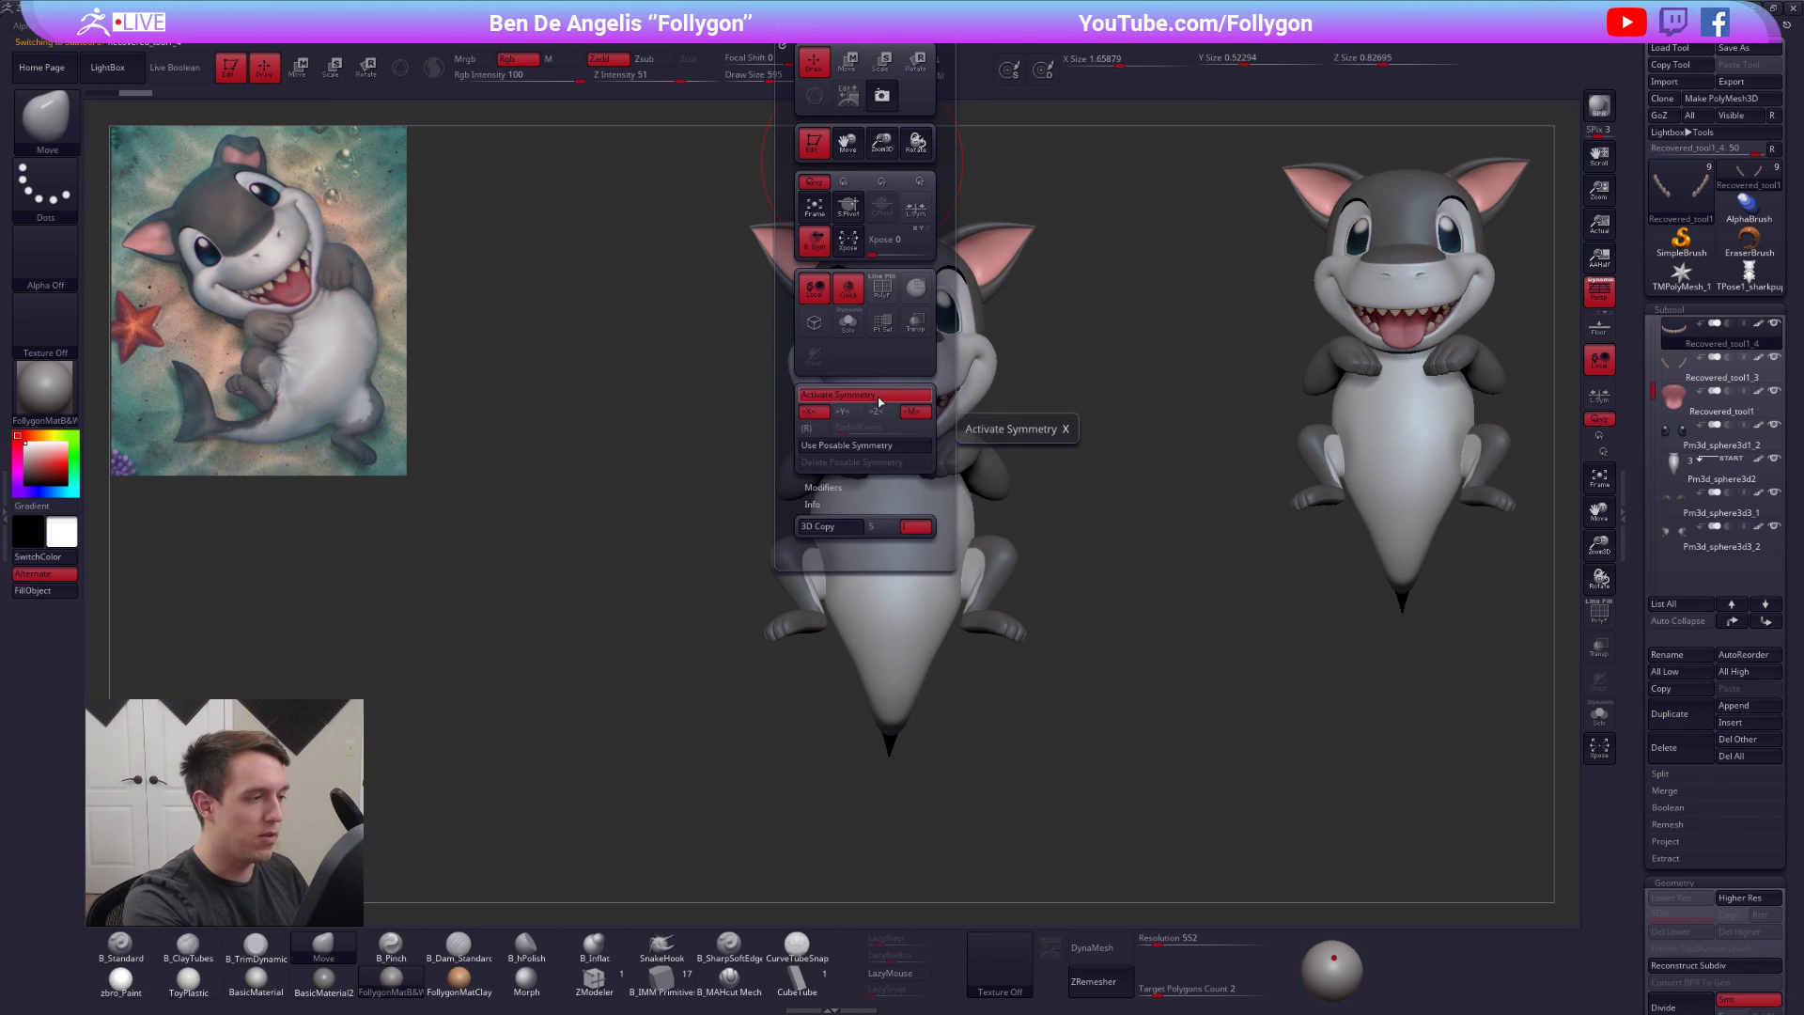
key("Up")
left_click(882, 402)
key("Down")
key("Up")
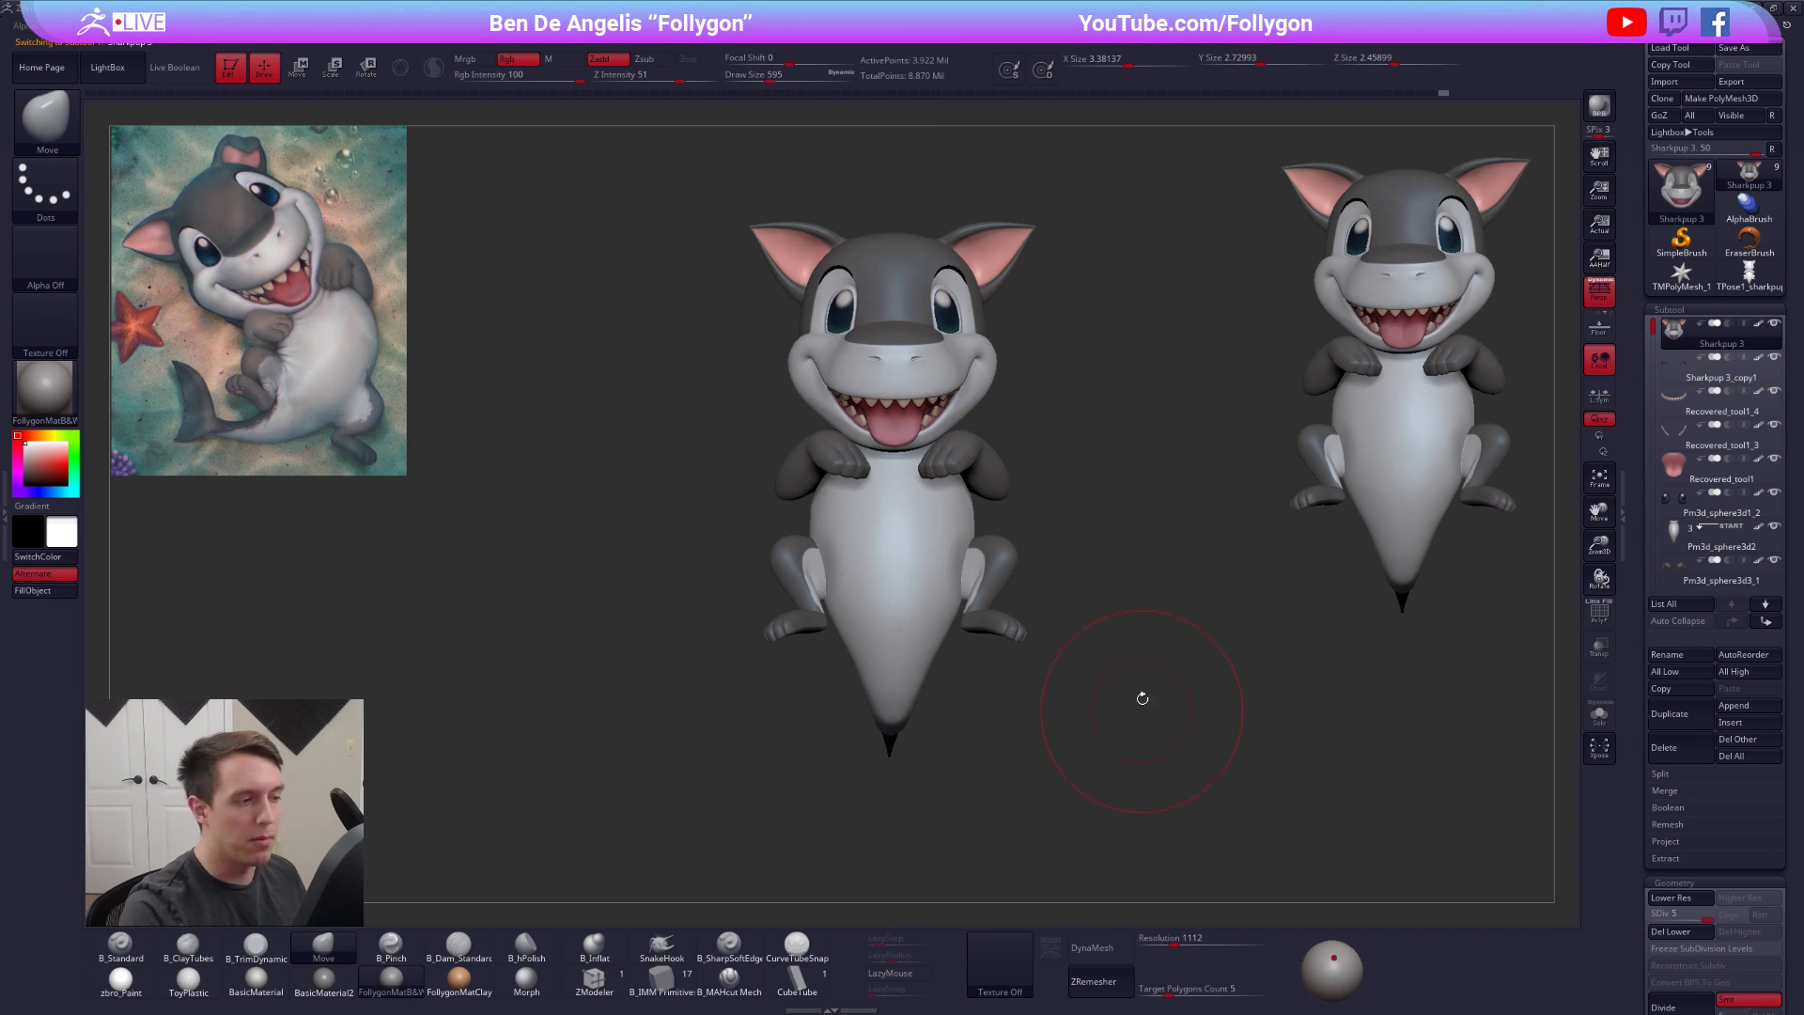
Reactivate the TPose1 shark pup mesh, set the draw size to 447 and turn on its polyframe display
left_click(1749, 274)
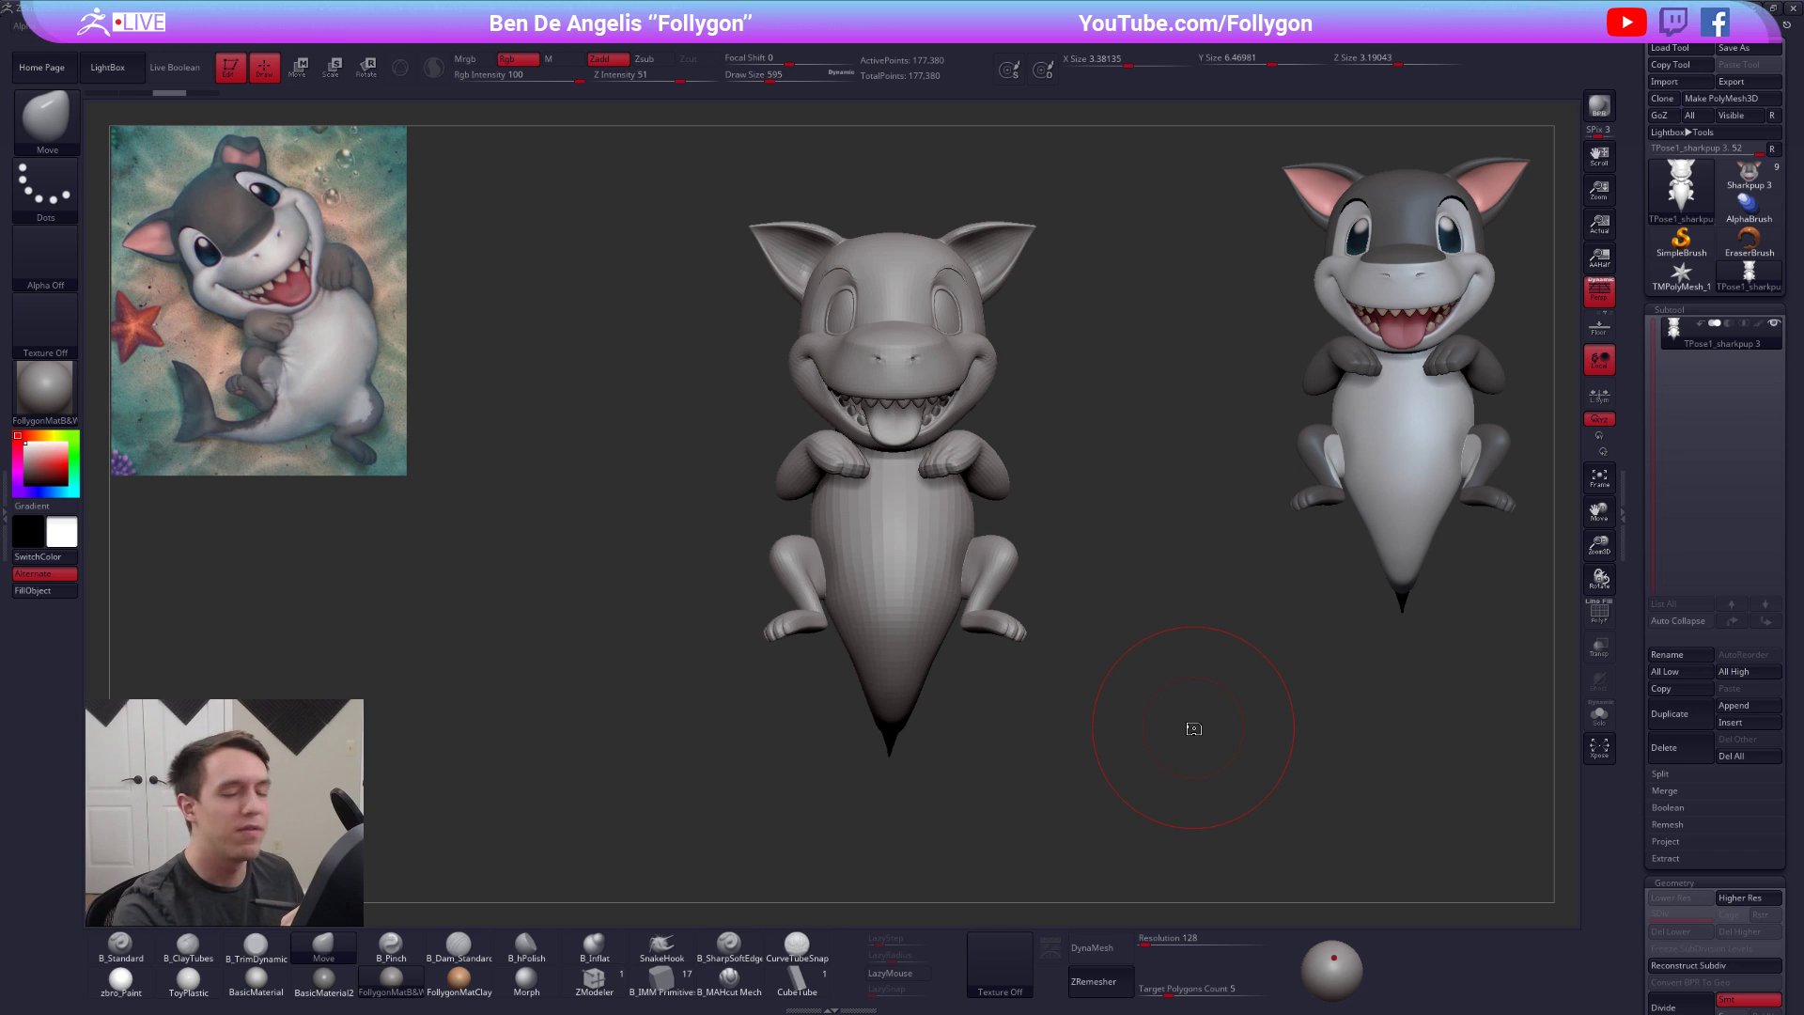
key("space")
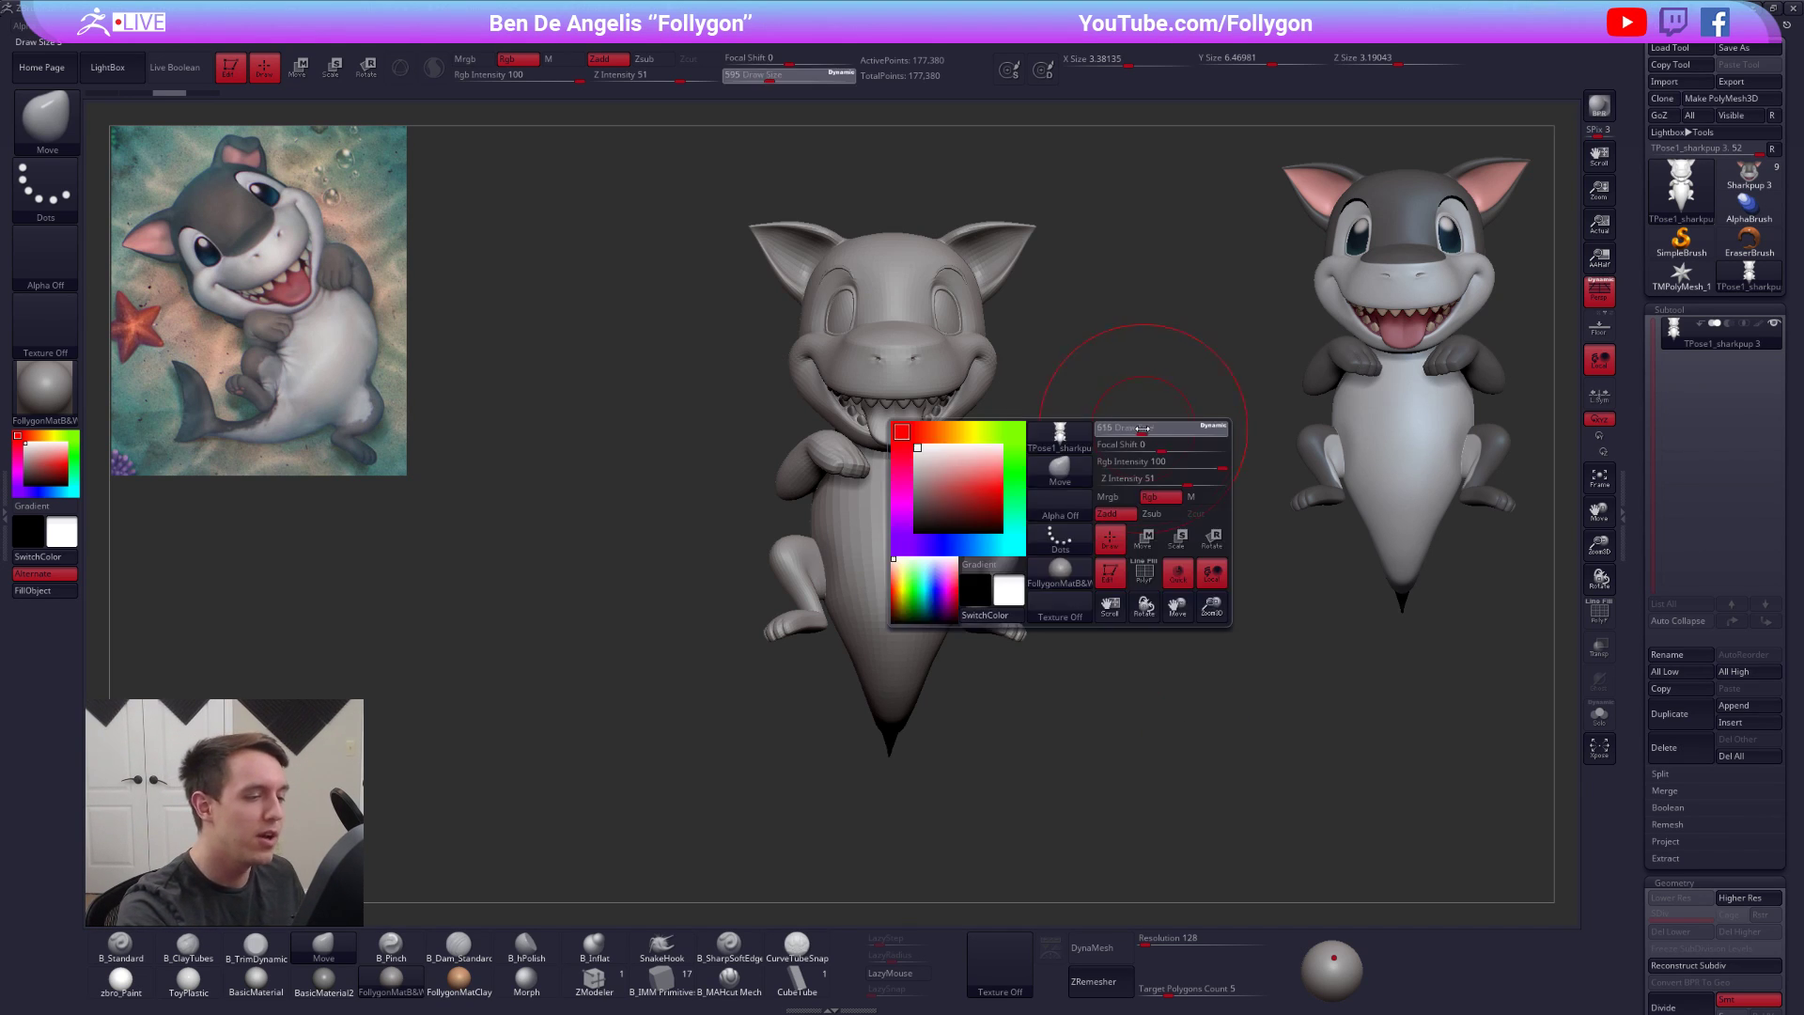
key("shift+f")
mouse_move(1150, 728)
left_mouse_down()
mouse_move(1220, 743)
mouse_move(1112, 728)
left_mouse_up()
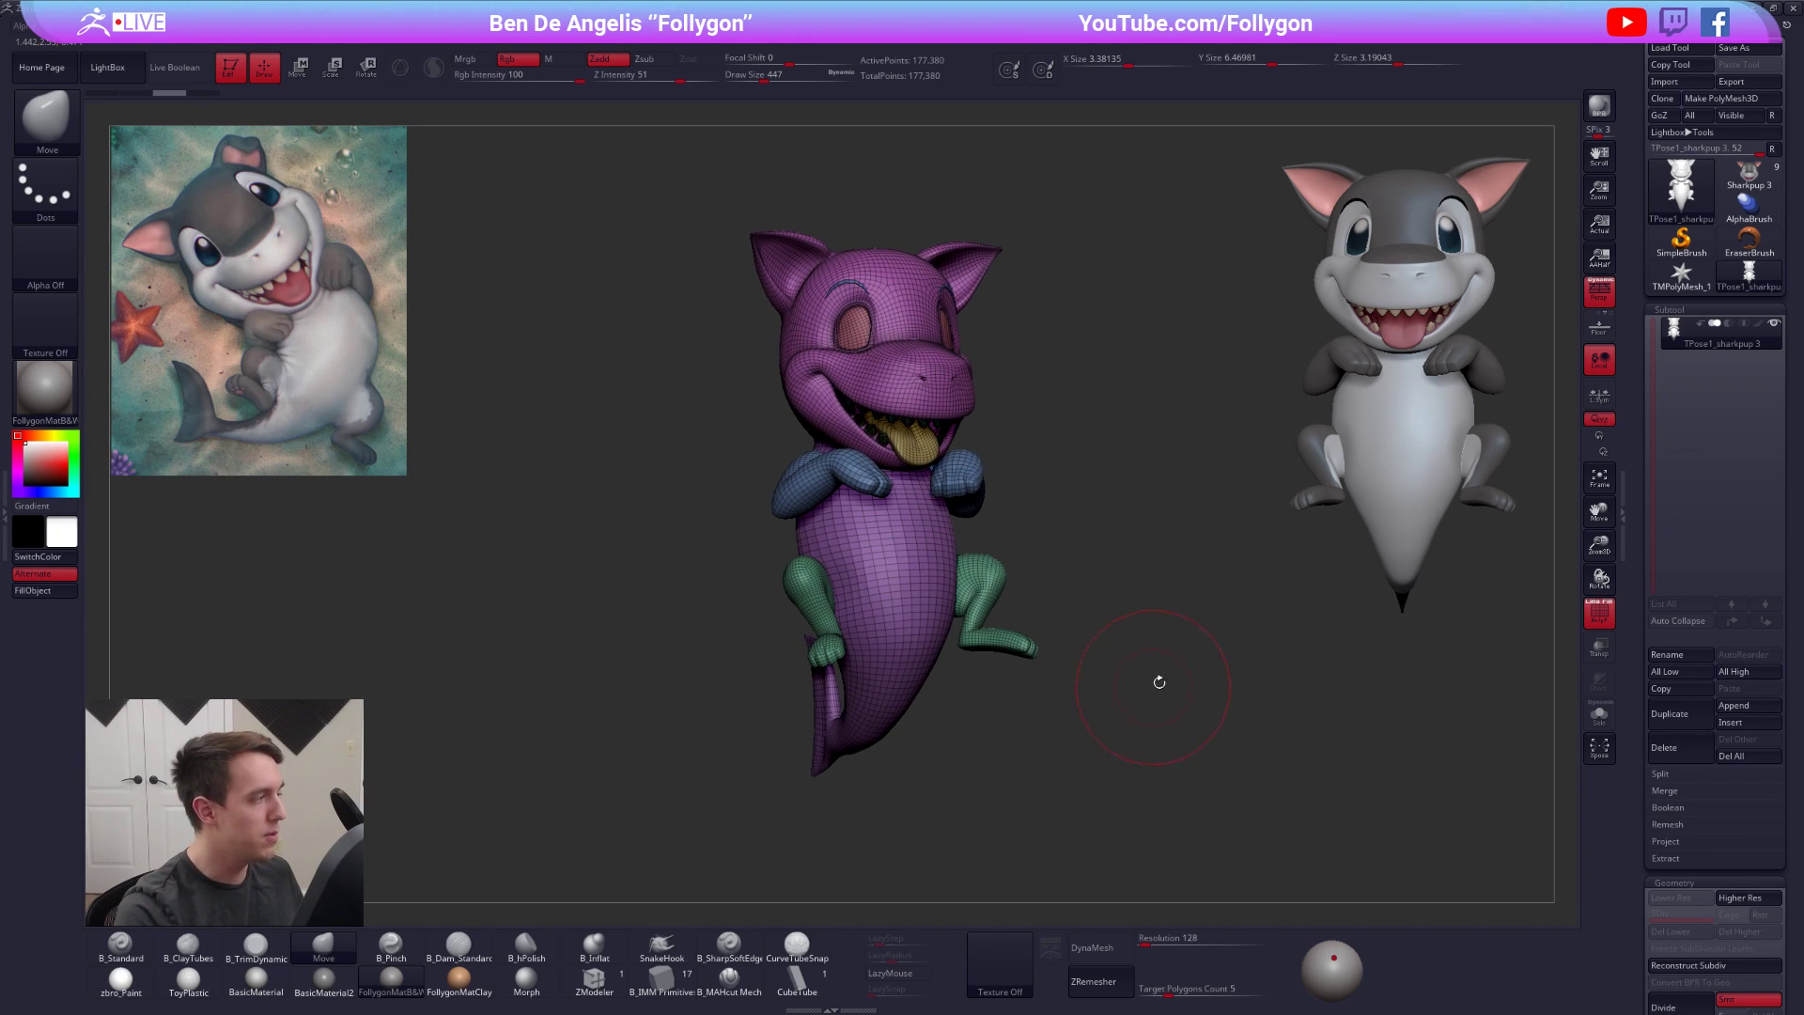
Set the visibility selection brush to SelectRect and isolate the head and body polygroups of the pose mesh
key("ctrl+shift+space")
left_click(1171, 930)
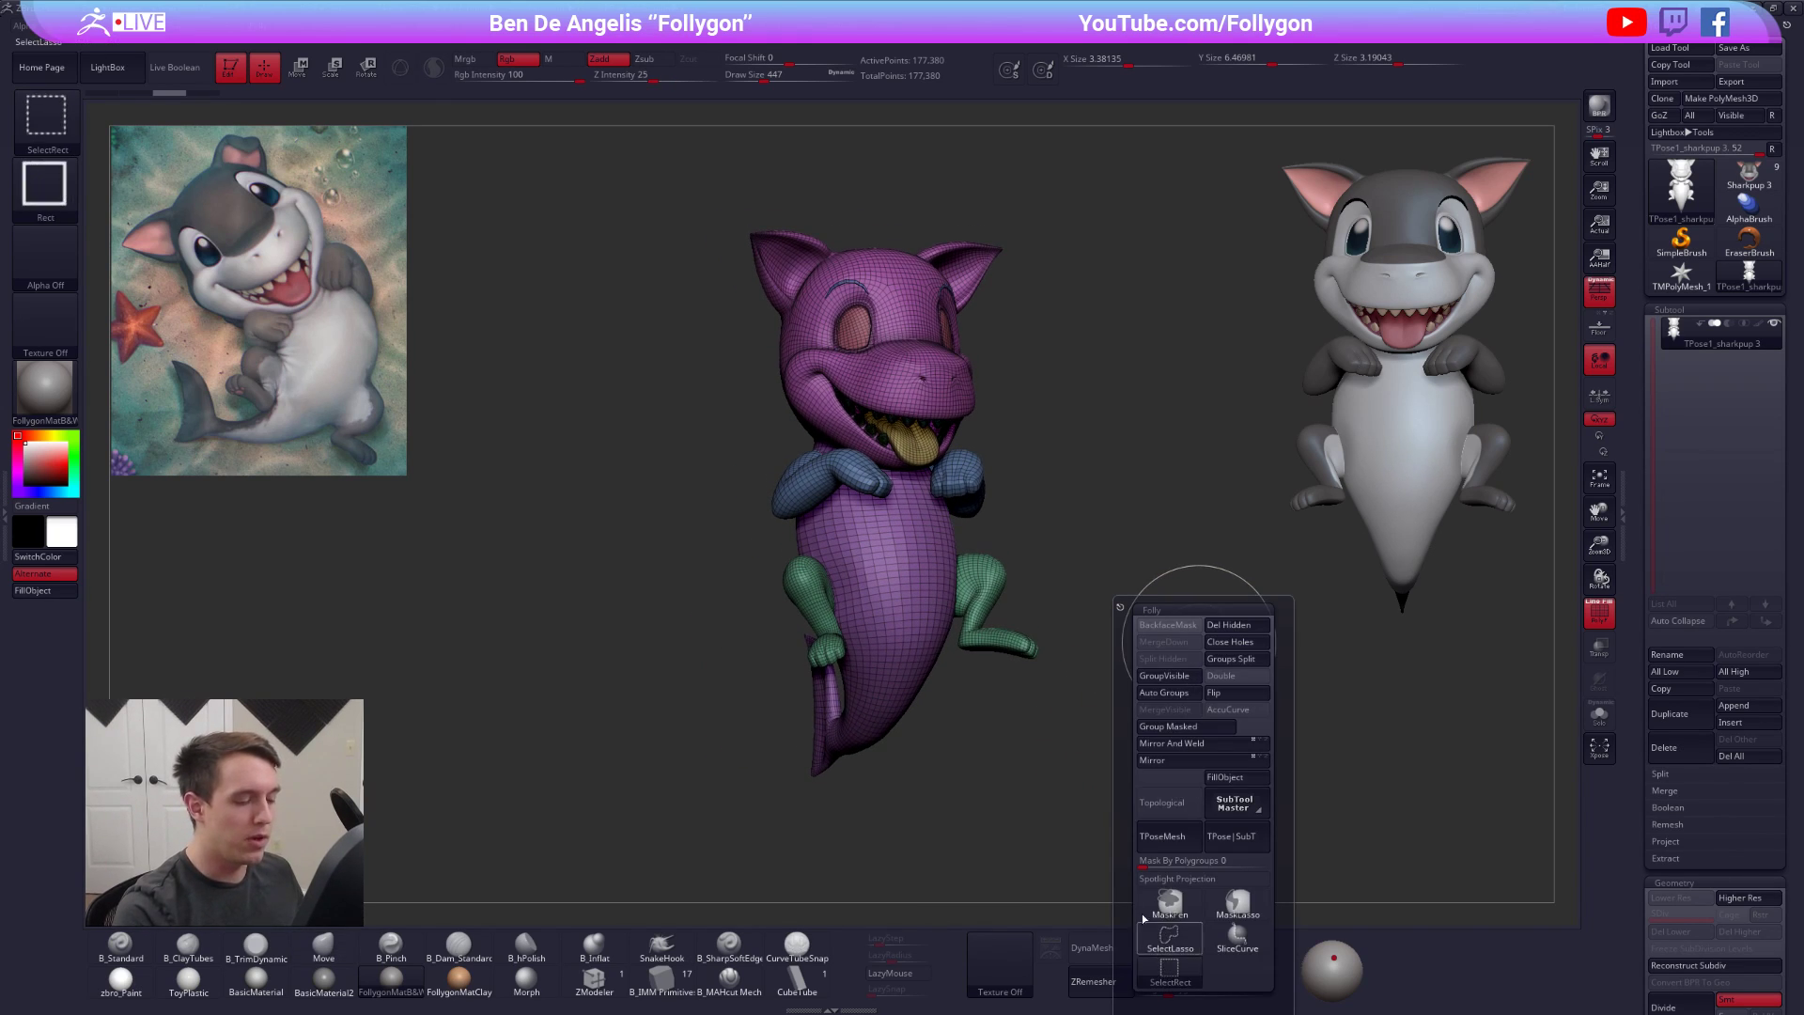
left_click(932, 606, "ctrl+shift")
mouse_move(1071, 726)
left_mouse_down("ctrl+shift")
mouse_move(1284, 652)
mouse_move(1259, 647)
mouse_move(1265, 624)
mouse_move(1289, 625)
left_mouse_up("ctrl+shift")
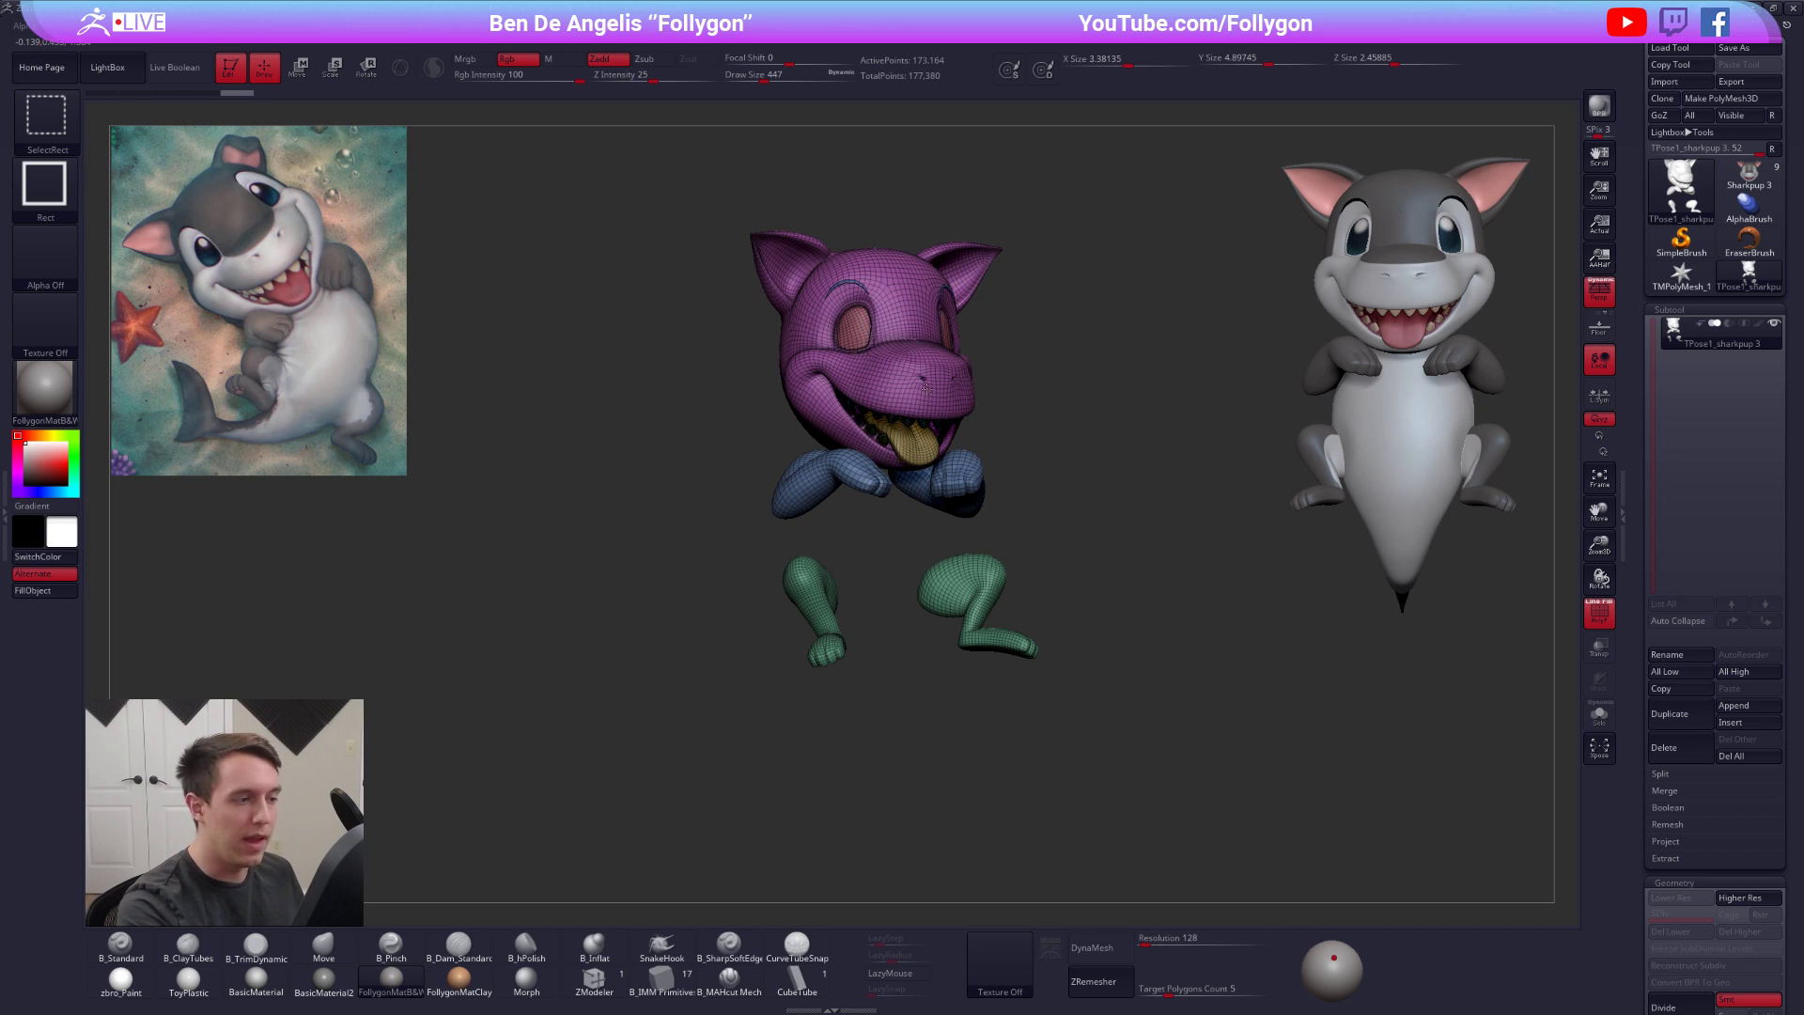
left_click(893, 390, "ctrl+shift")
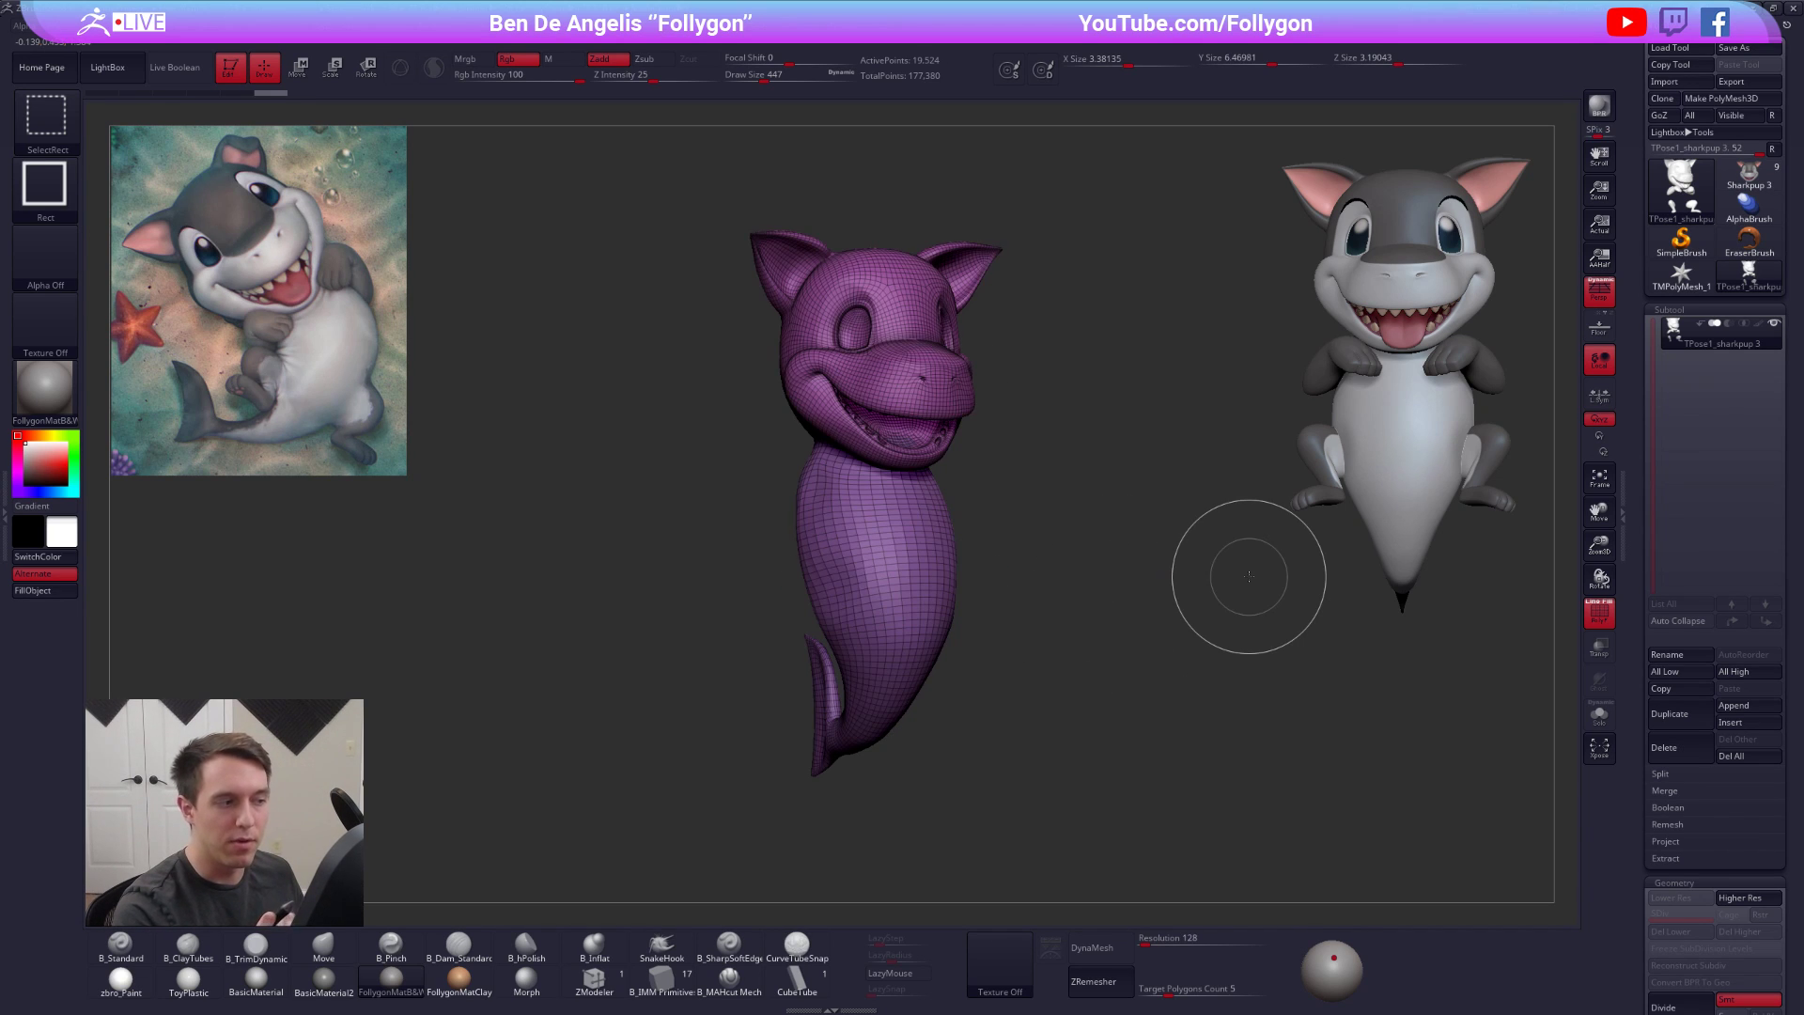
Show the entire shark pup mesh again and turn off its polyframe display
mouse_move(1249, 576)
left_mouse_down()
mouse_move(1156, 658)
mouse_move(1221, 696)
mouse_move(1204, 725)
left_mouse_up()
left_click(1184, 741, "ctrl+shift")
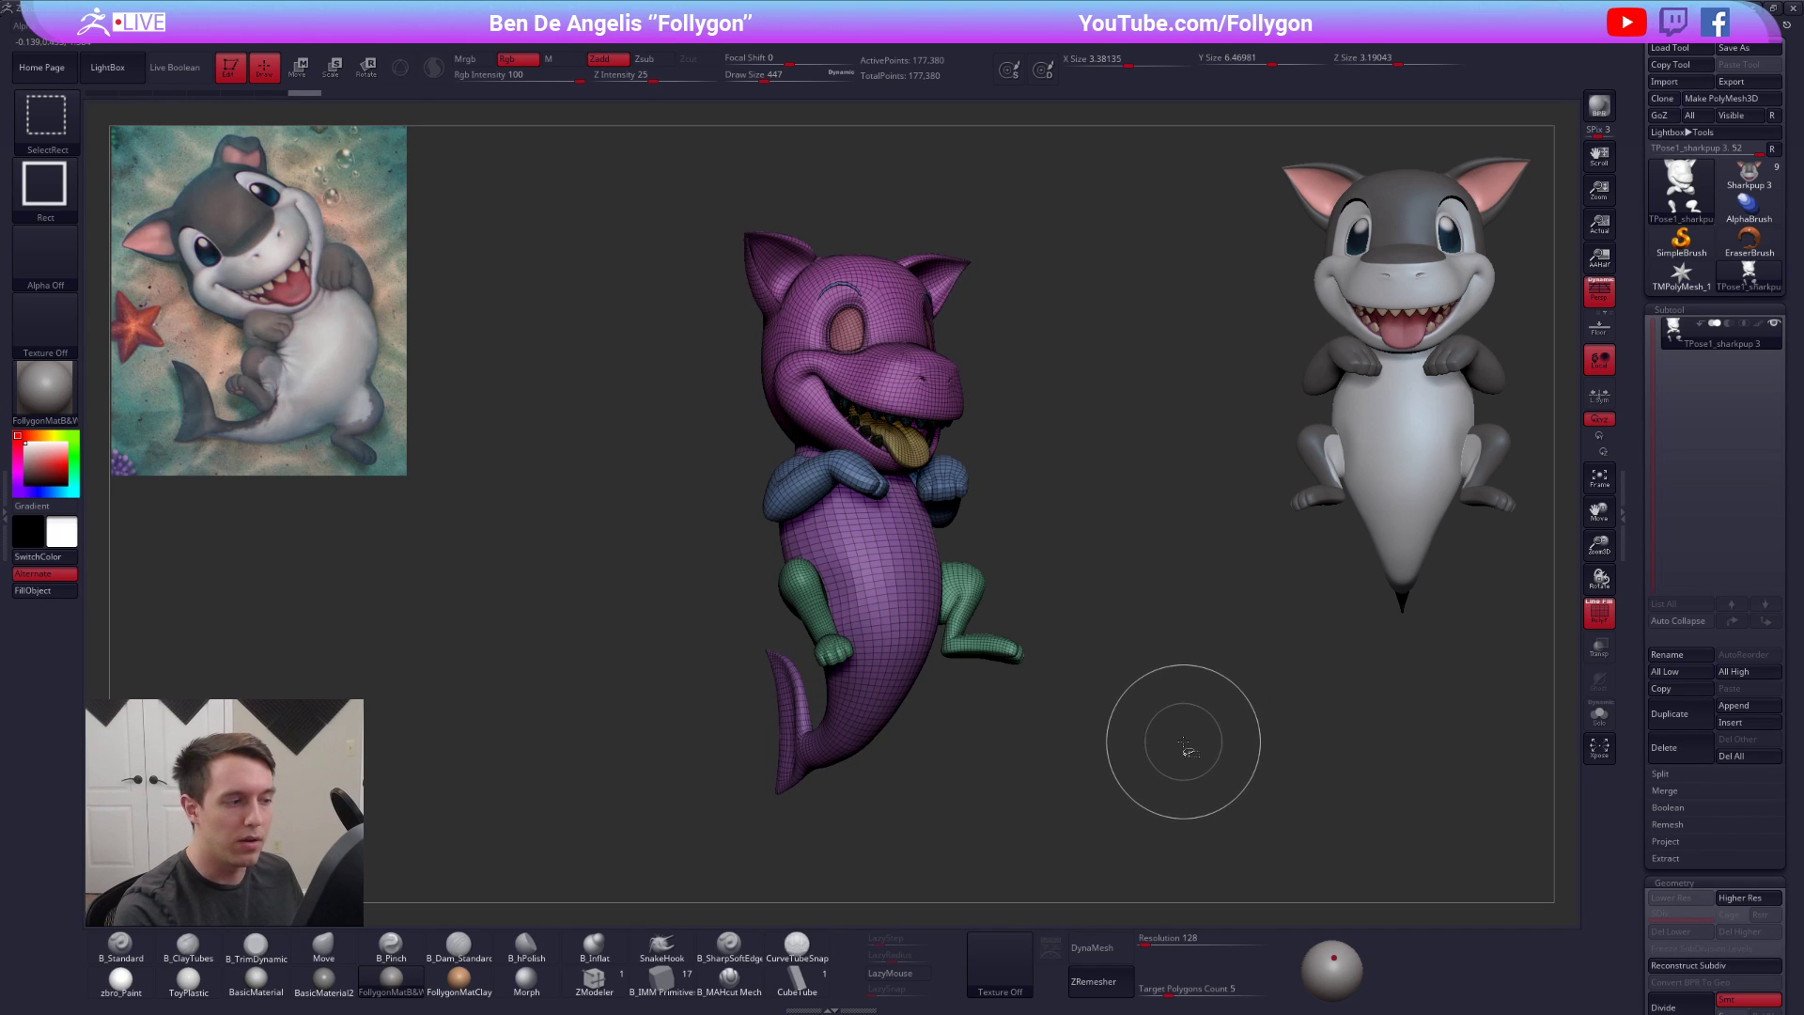
key("ctrl+z")
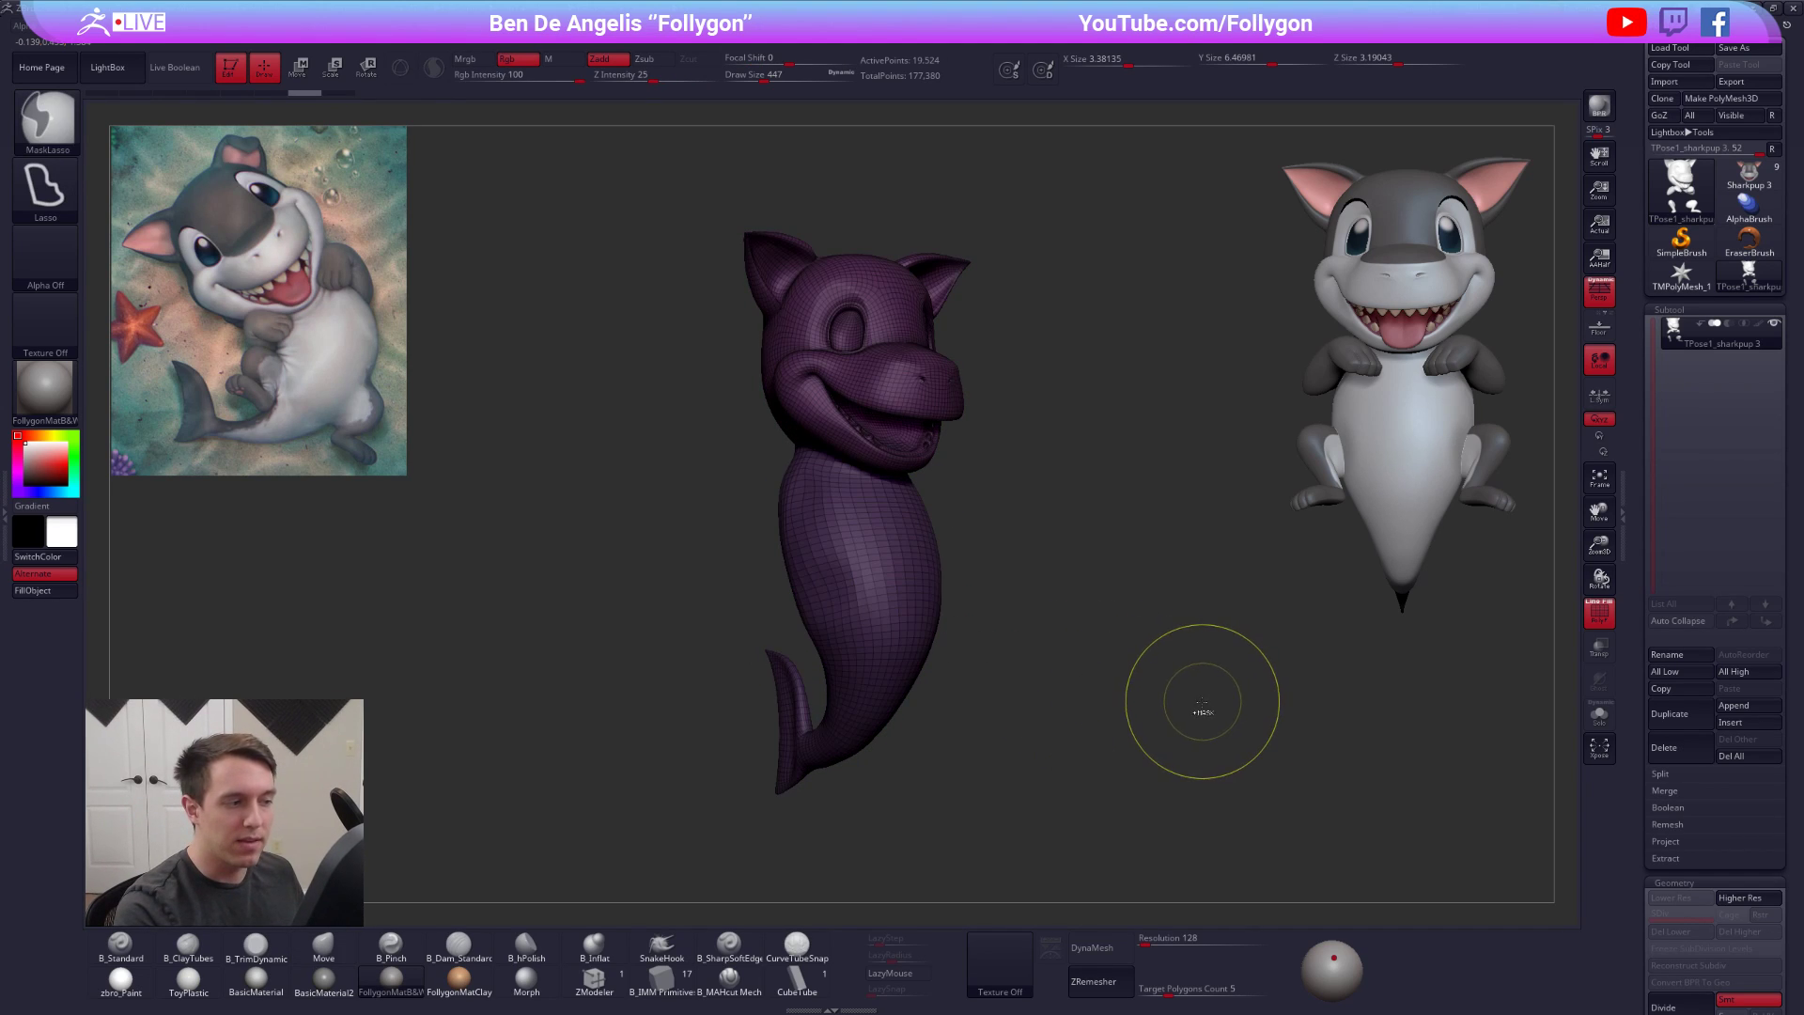
left_click(1198, 714, "ctrl+shift")
key("shift+f")
mouse_move(1216, 707)
left_mouse_down()
mouse_move(1052, 711)
mouse_move(1069, 721)
left_mouse_up()
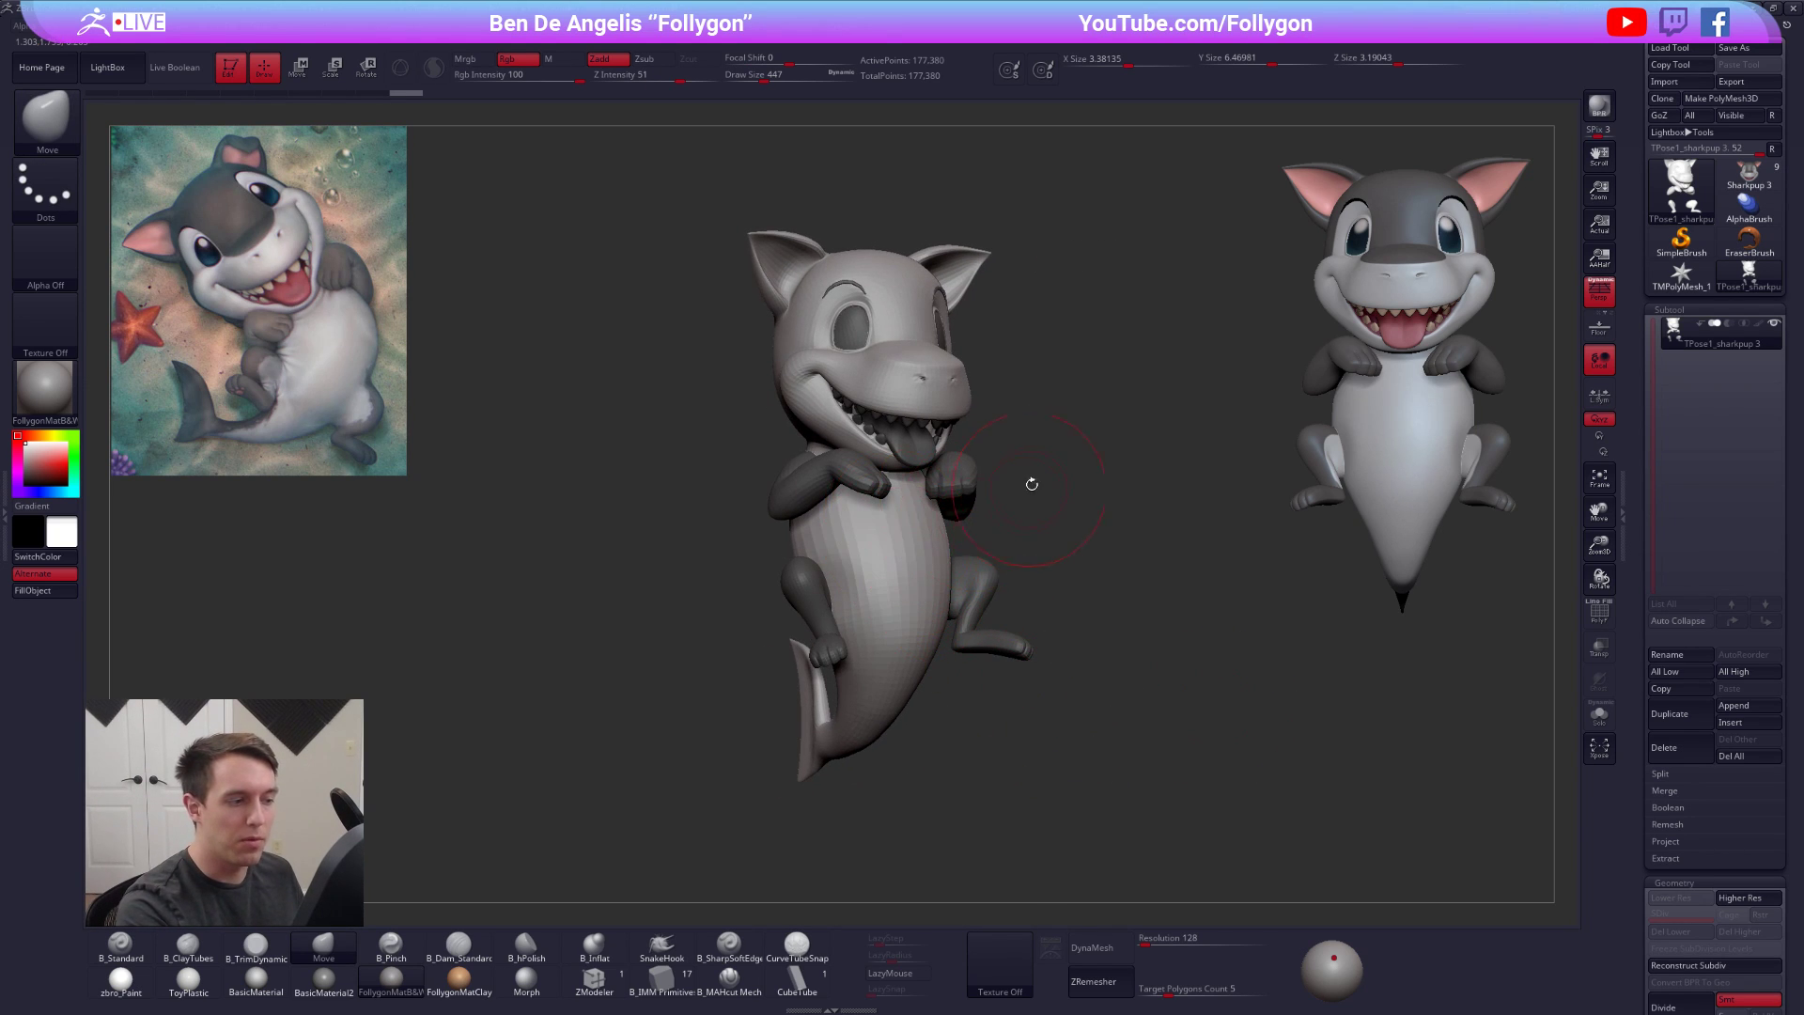
mouse_move(995, 532)
left_mouse_down()
mouse_move(968, 563)
mouse_move(1119, 528)
left_mouse_up()
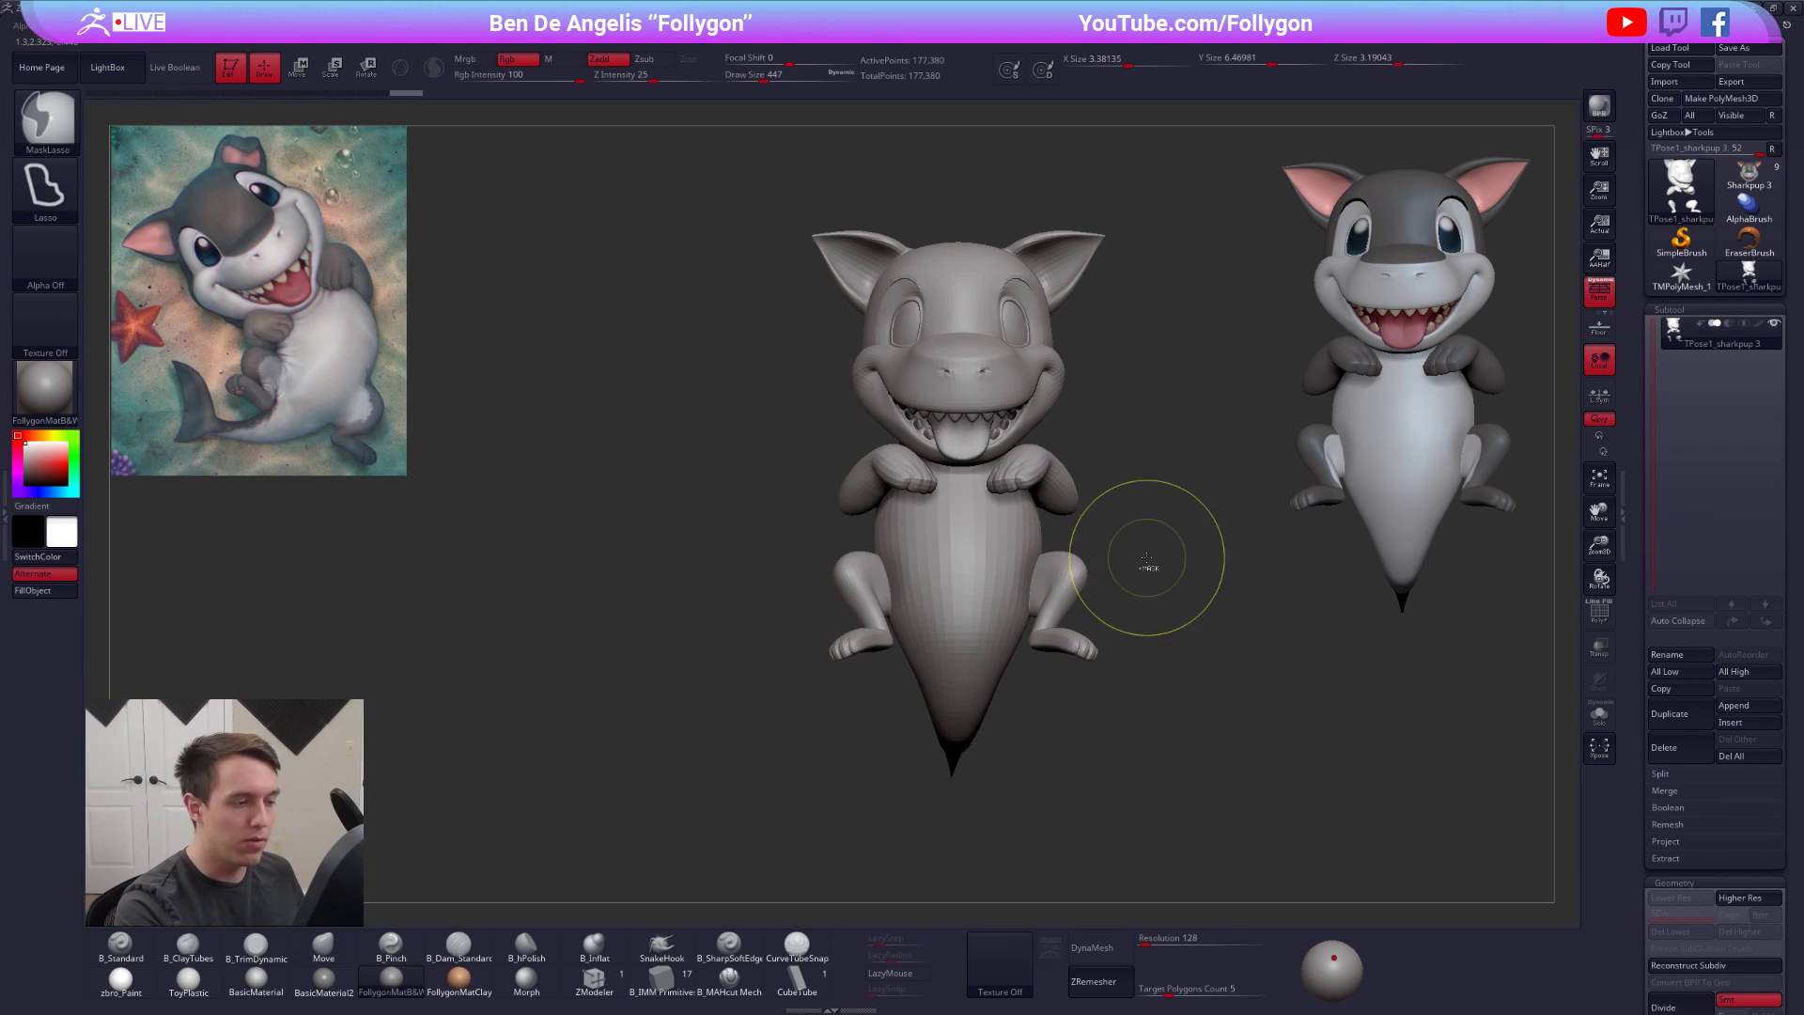
left_click_drag(1178, 602, 1152, 608, "alt")
key("ctrl+shift+g")
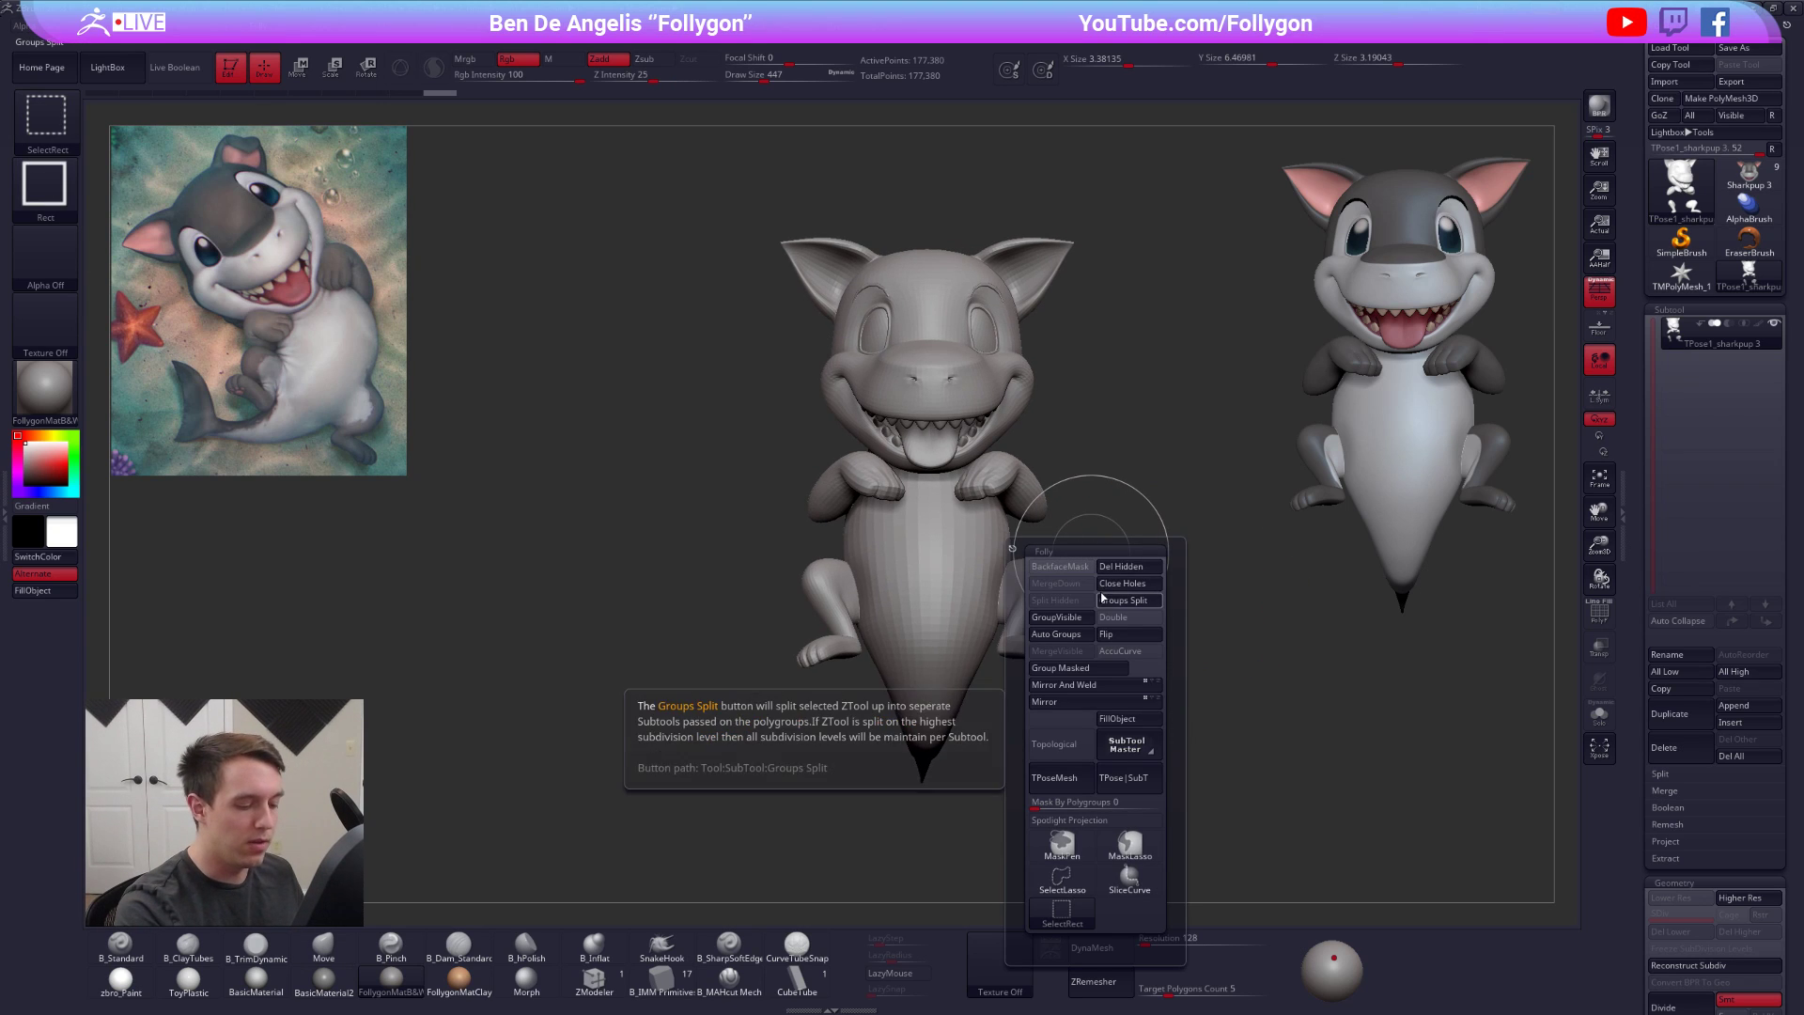
mouse_move(938, 532)
right_mouse_down("alt")
mouse_move(917, 555)
mouse_move(922, 540)
mouse_move(936, 561)
mouse_move(907, 570)
right_mouse_up("alt")
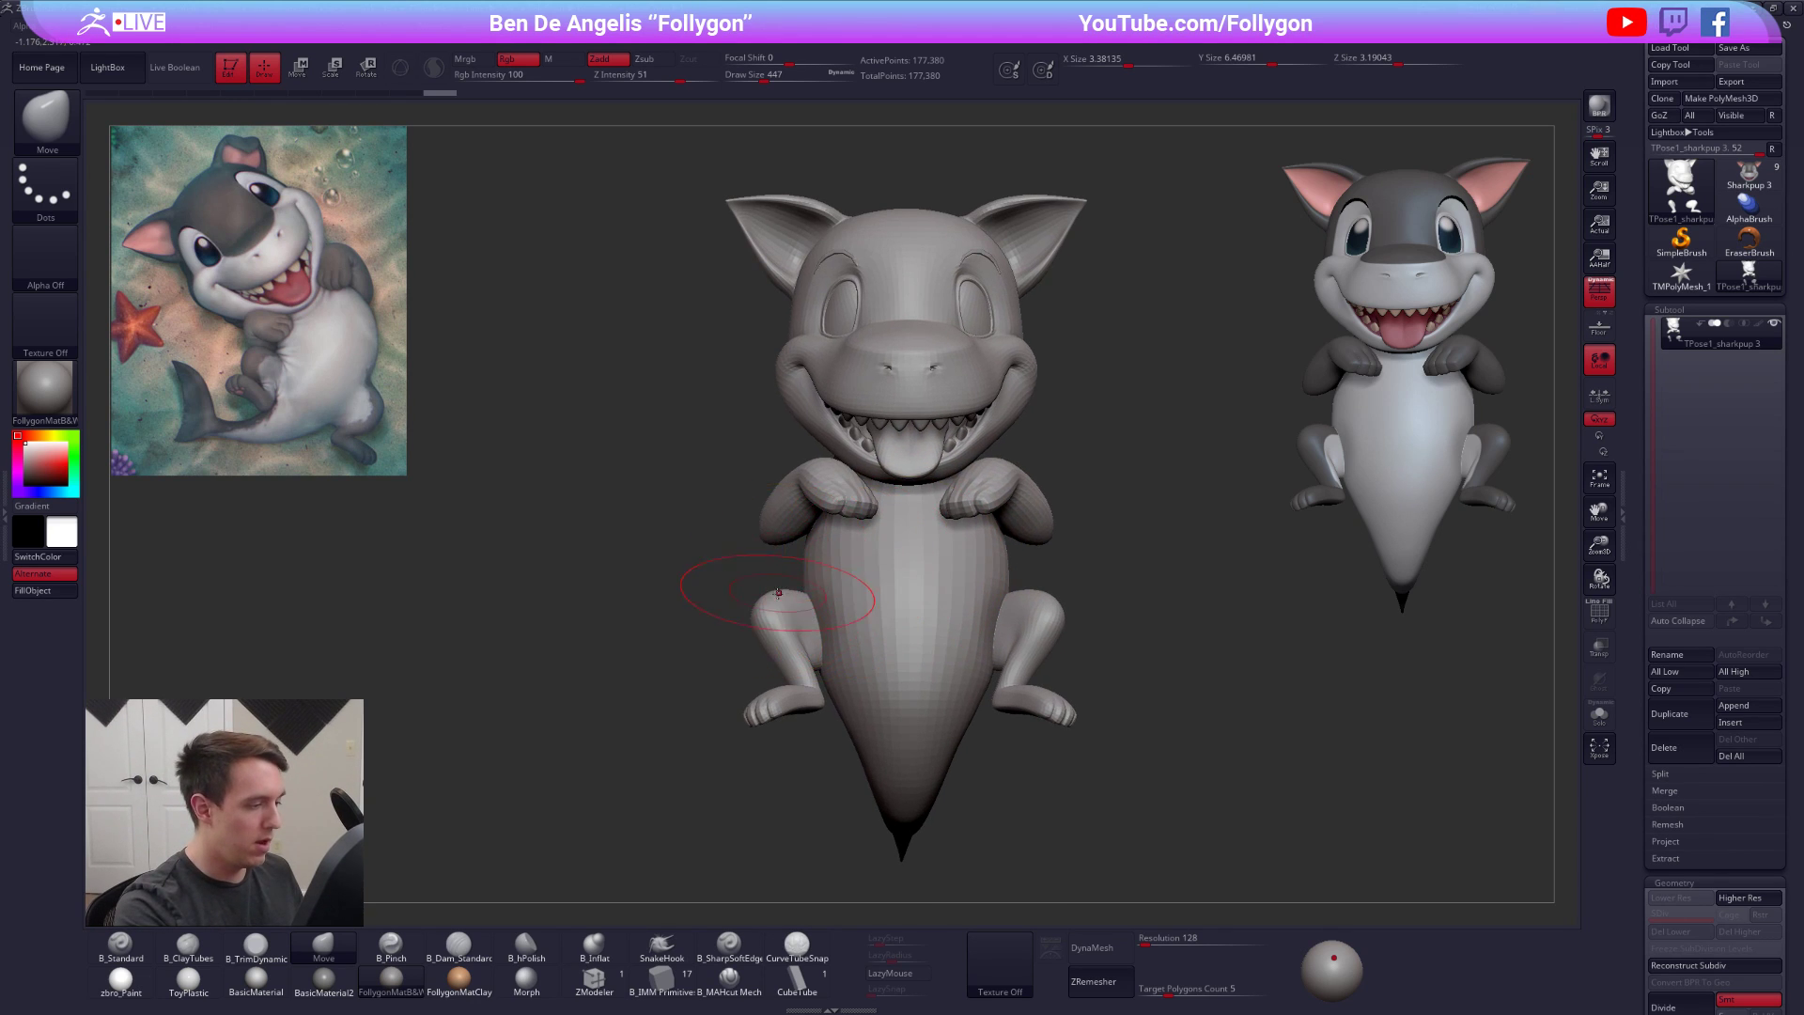
key("shift+f")
key("shift+f")
Turn off the perspective display and bring the pose mesh into a side profile view
mouse_move(798, 618)
right_mouse_down()
mouse_move(938, 513)
mouse_move(1007, 525)
right_mouse_up()
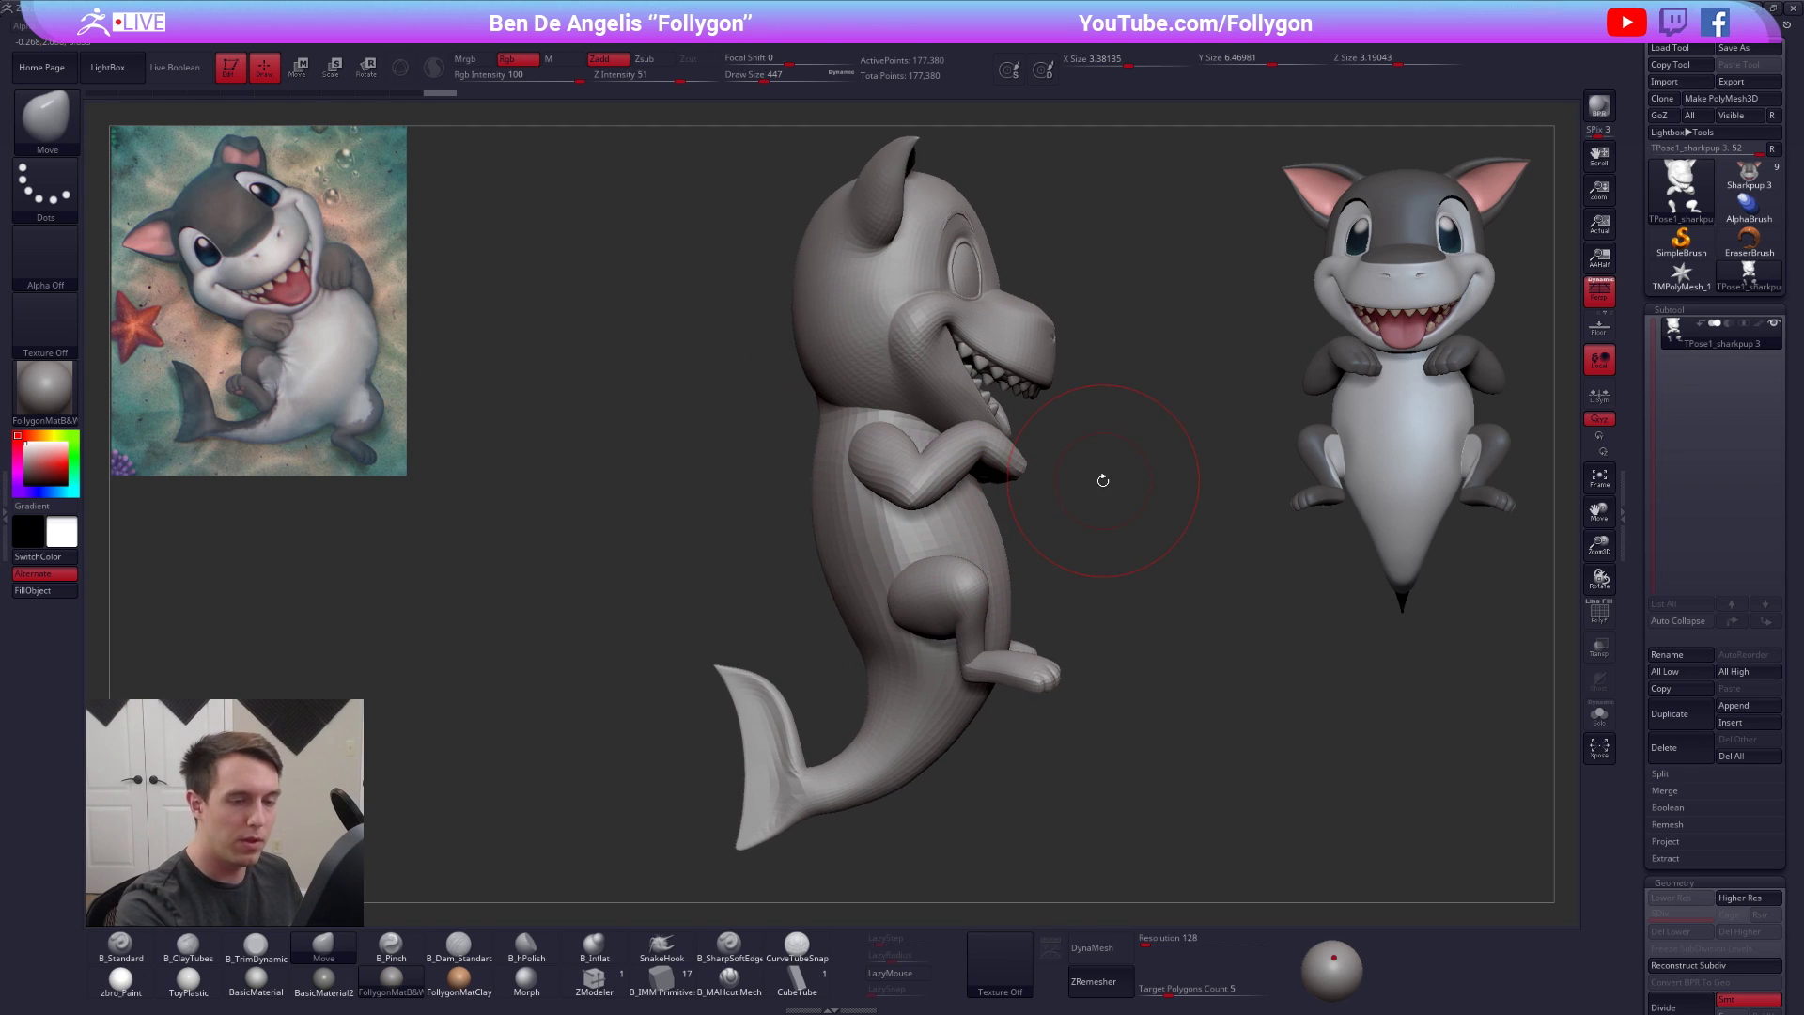
left_click(1598, 298)
right_click_drag(1071, 471, 1006, 508)
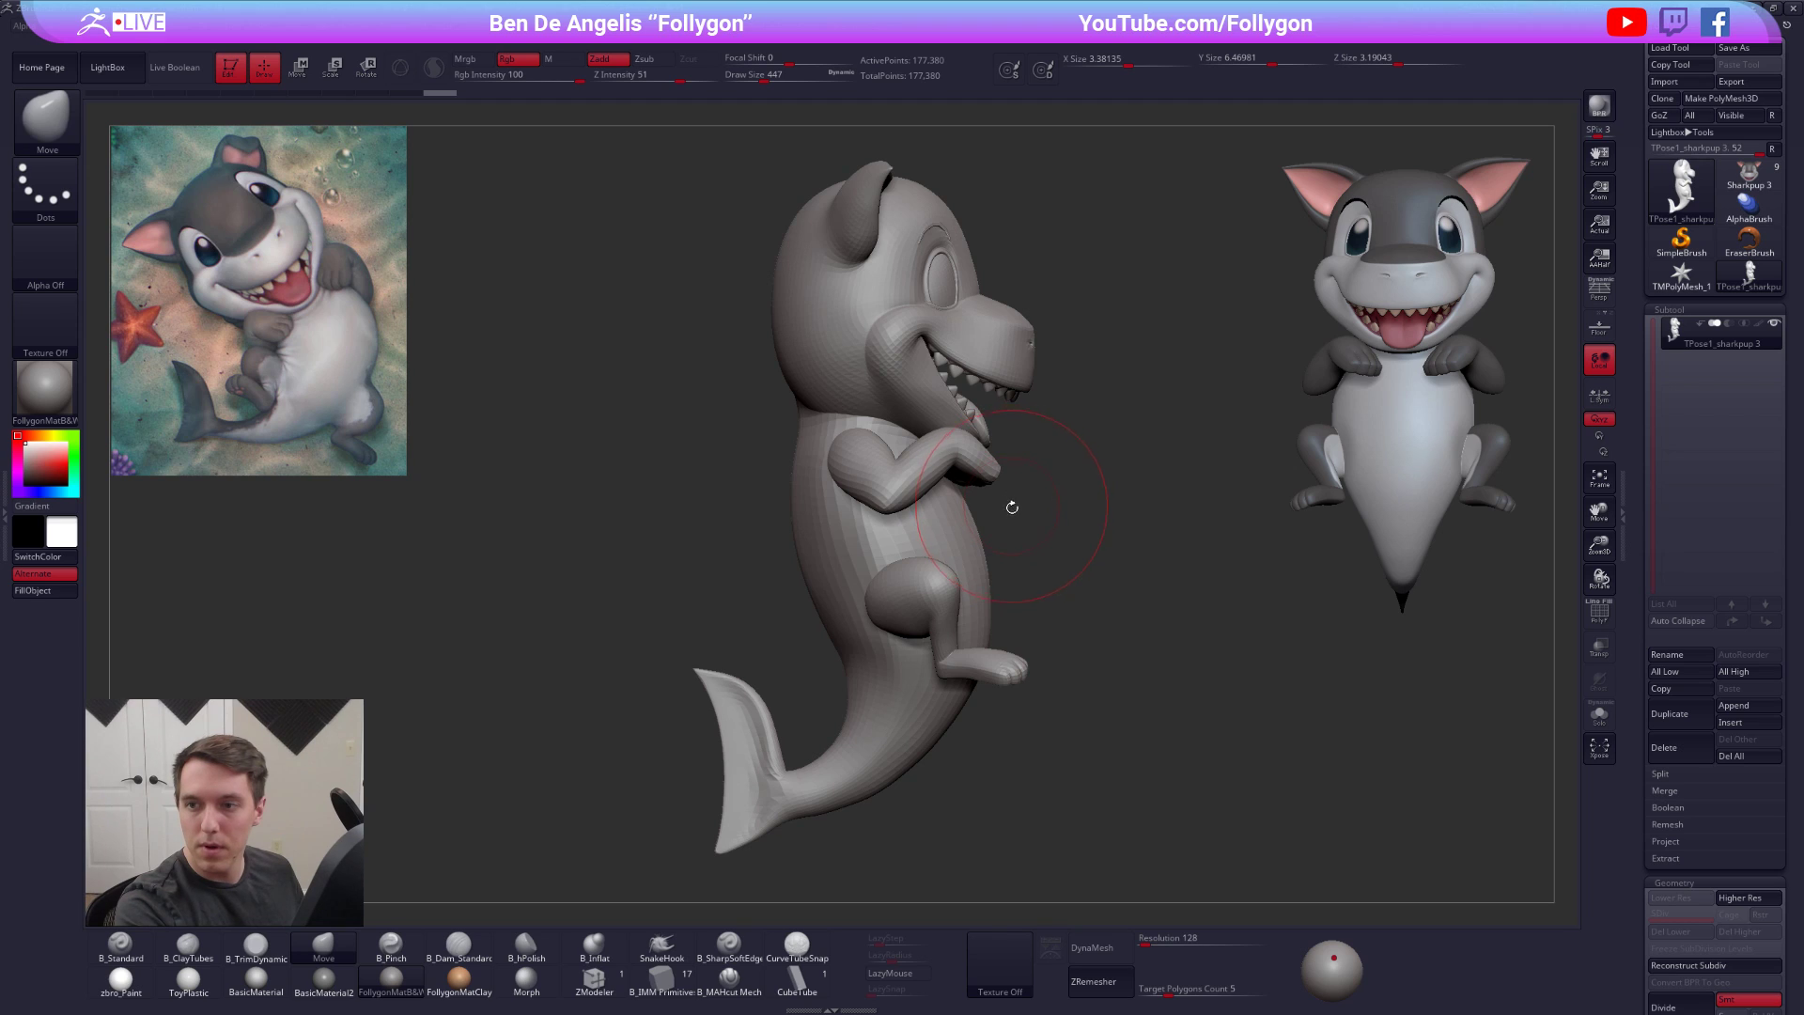
right_click_drag(1075, 572, 1019, 574)
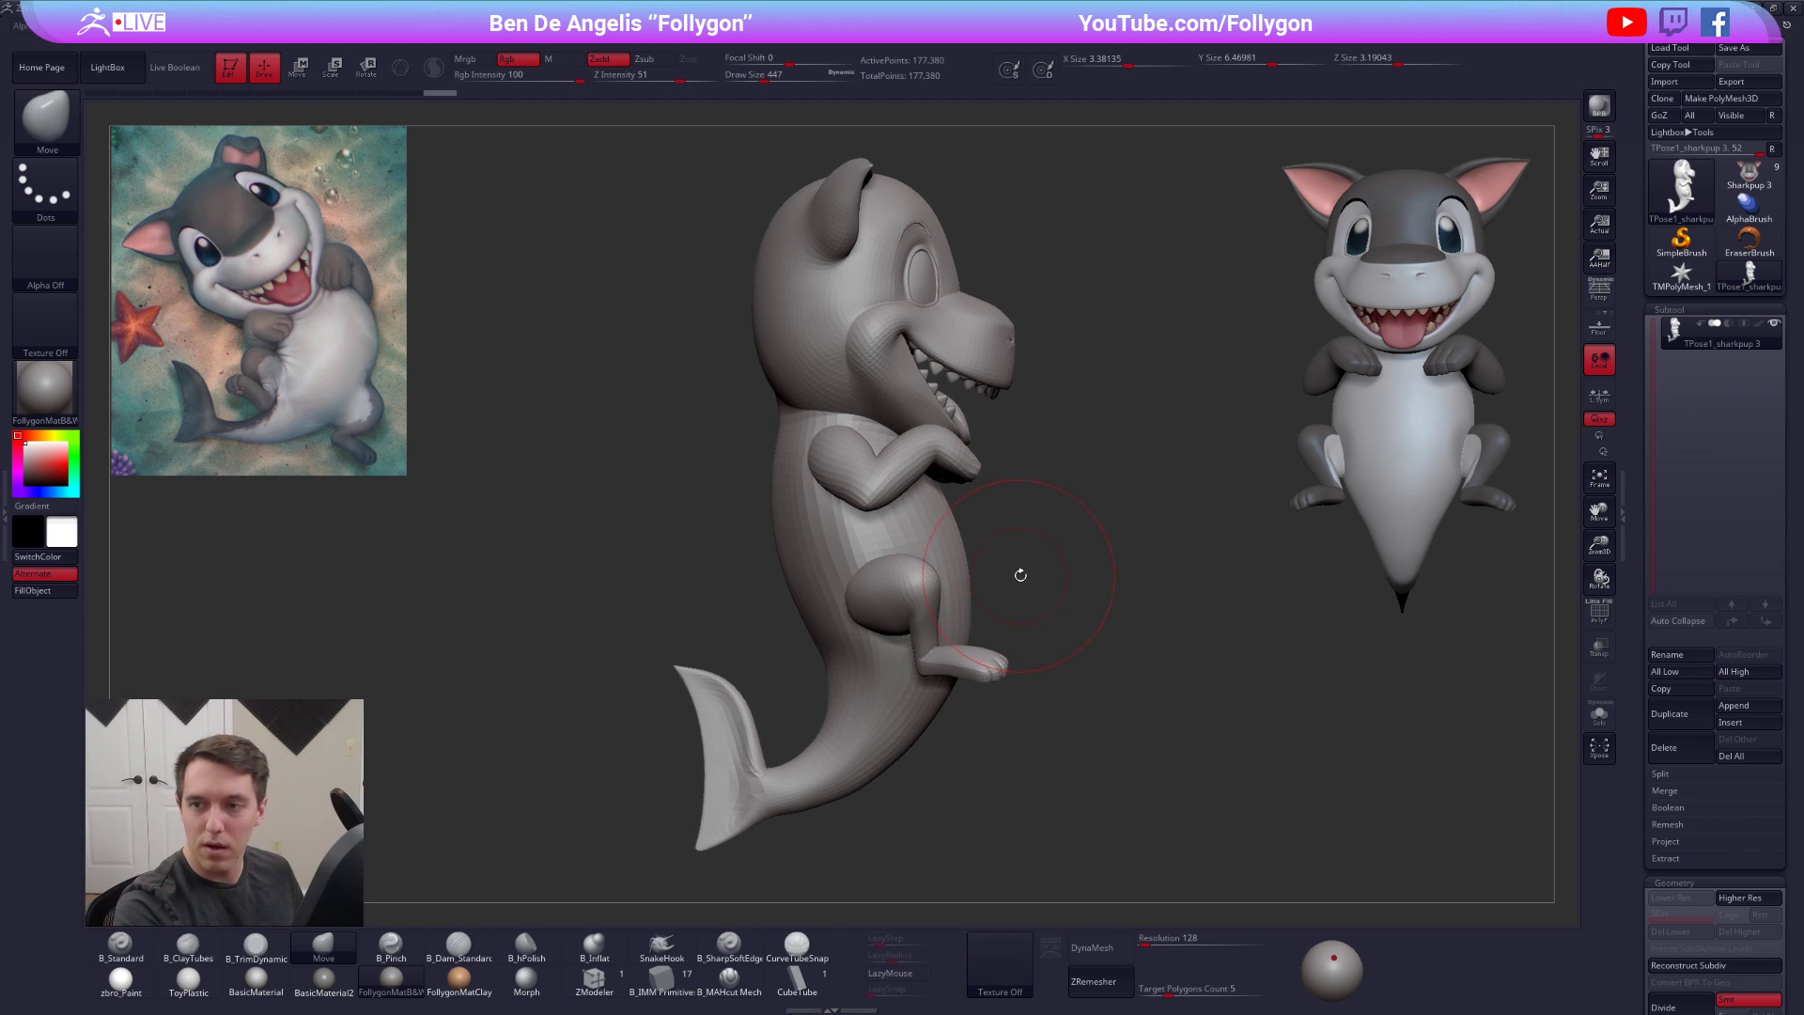
Mask the lower body, legs and tail from the side and soften the edge of the mask across the torso
mouse_move(987, 541)
left_mouse_down("ctrl")
mouse_move(517, 648)
mouse_move(1033, 874)
mouse_move(1163, 696)
left_mouse_up("ctrl")
right_click_drag(1164, 695, 980, 628)
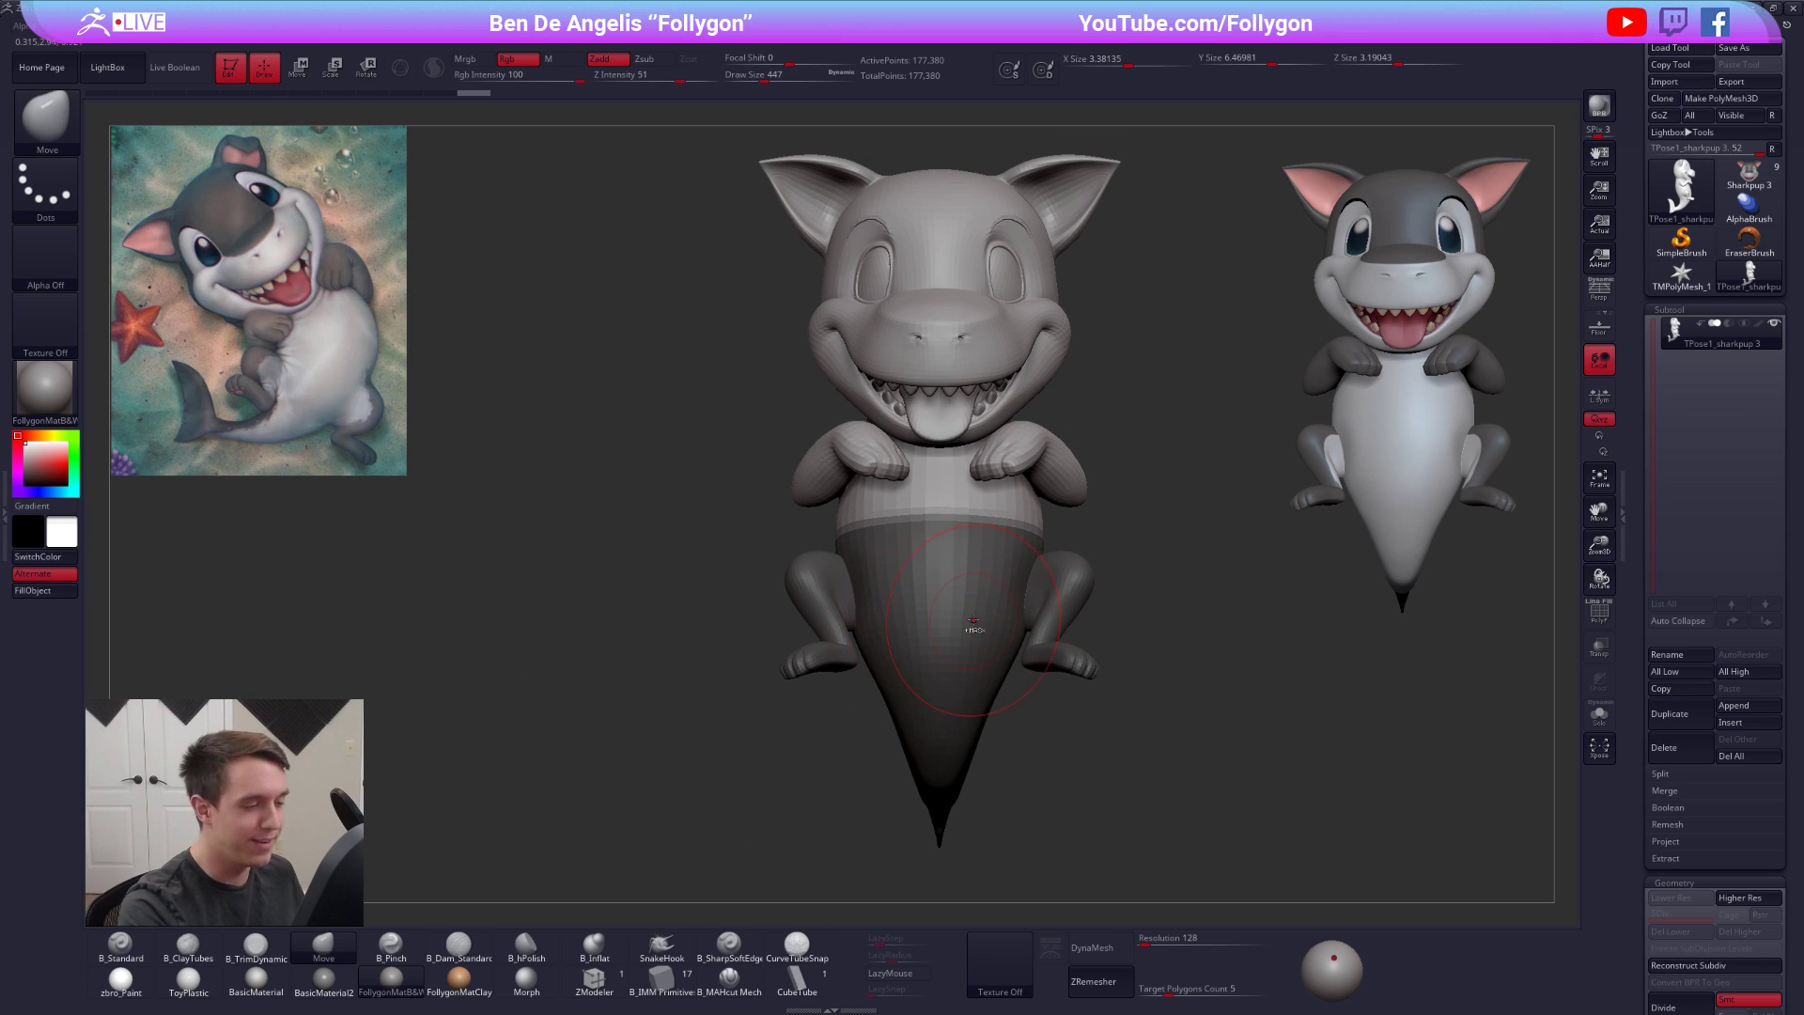
left_click(979, 628, "ctrl")
left_click(1132, 607, "ctrl")
left_click(1021, 622, "ctrl")
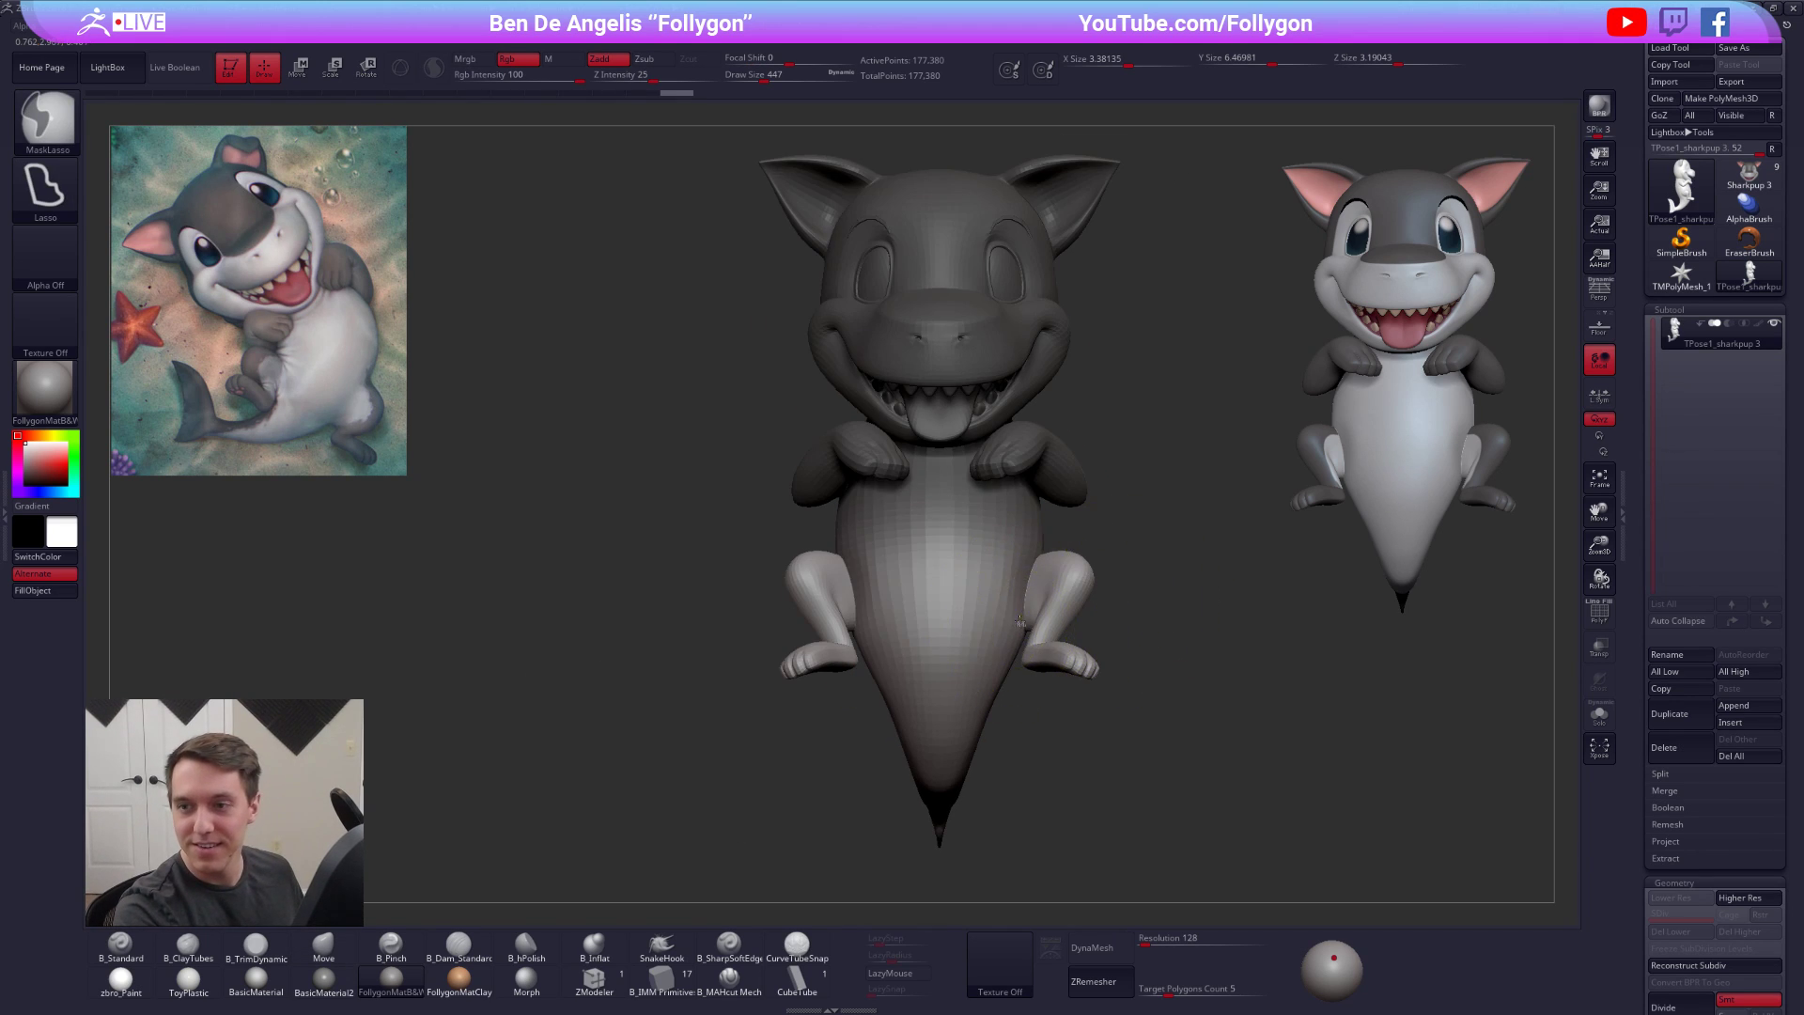
left_click(1138, 615, "ctrl")
Tilt the head and upper body sideways with a Transpose rotation pivoting at the belly, and clear the mask
right_click_drag(1020, 584, 929, 588, "alt")
right_click_drag(929, 587, 939, 536, "ctrl")
key("r")
left_click_drag(953, 623, 979, 690)
left_click_drag(929, 588, 826, 314)
right_click_drag(970, 675, 981, 642, "alt")
left_click_drag(866, 679, 885, 694, "ctrl")
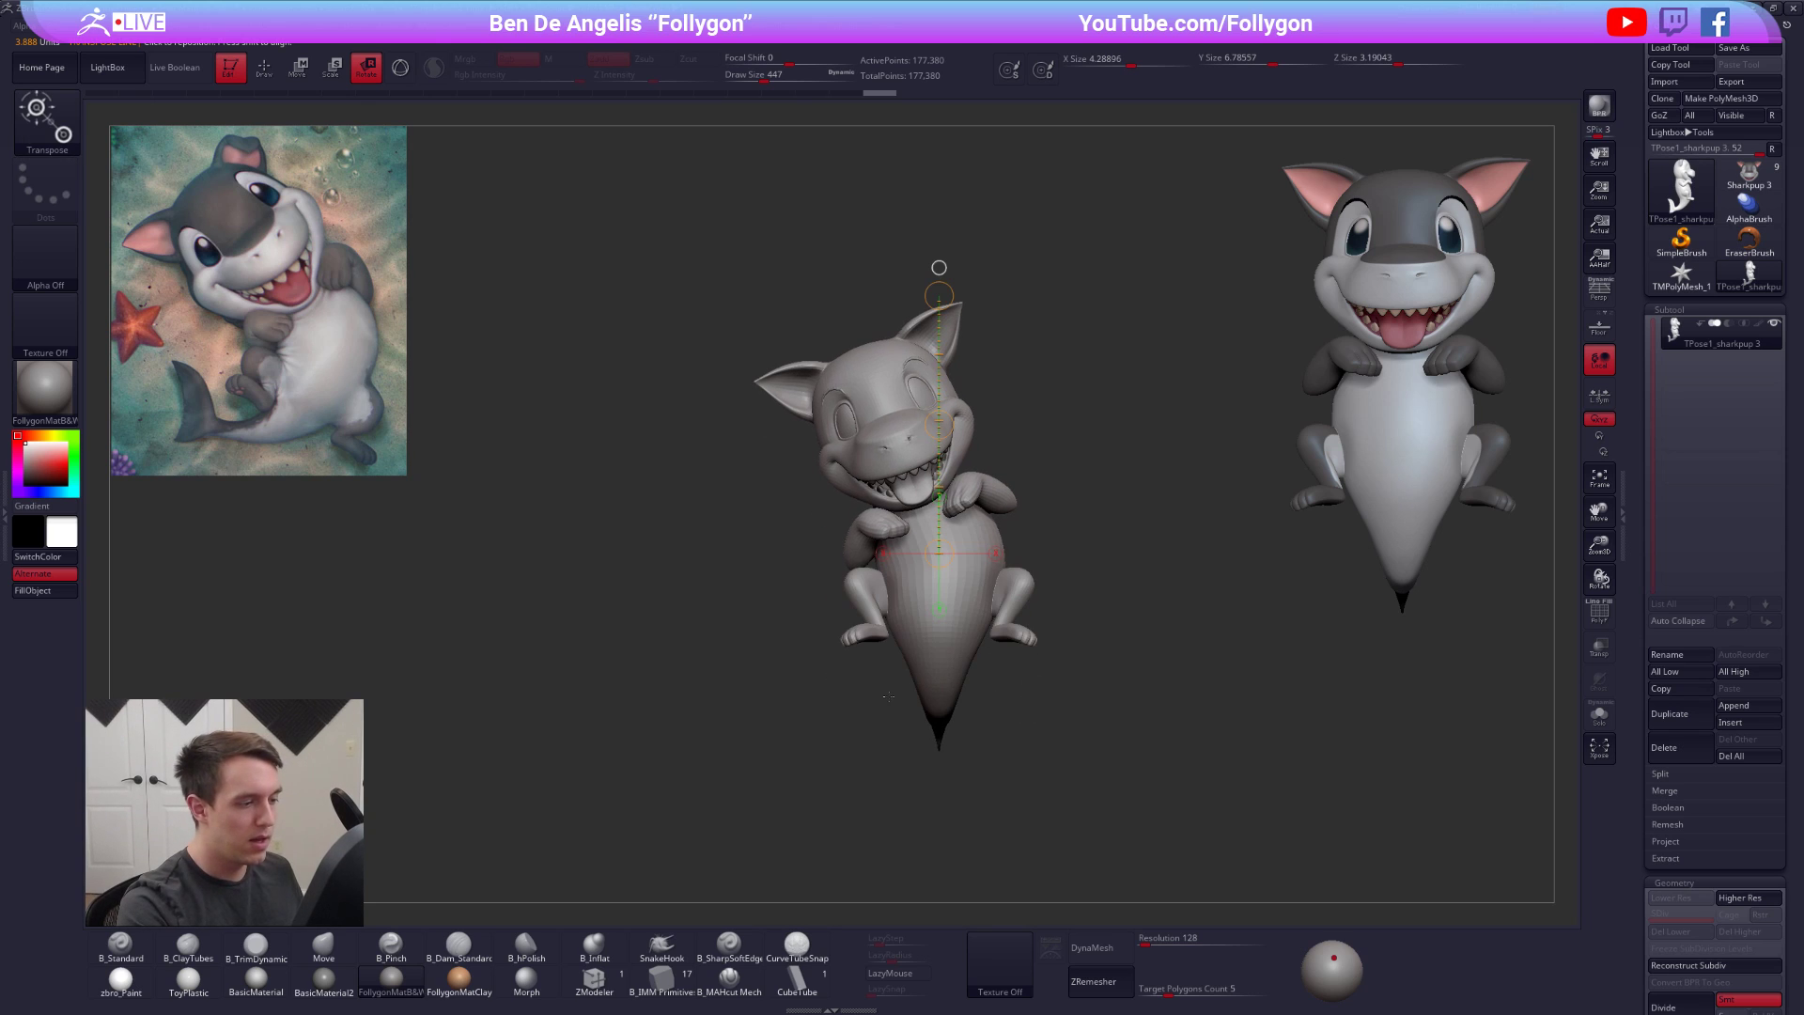
Mask the tail from the side, blur the mask edge and invert it so that only the tail can be posed
key("q")
right_click_drag(933, 676, 1009, 675)
key("ctrl")
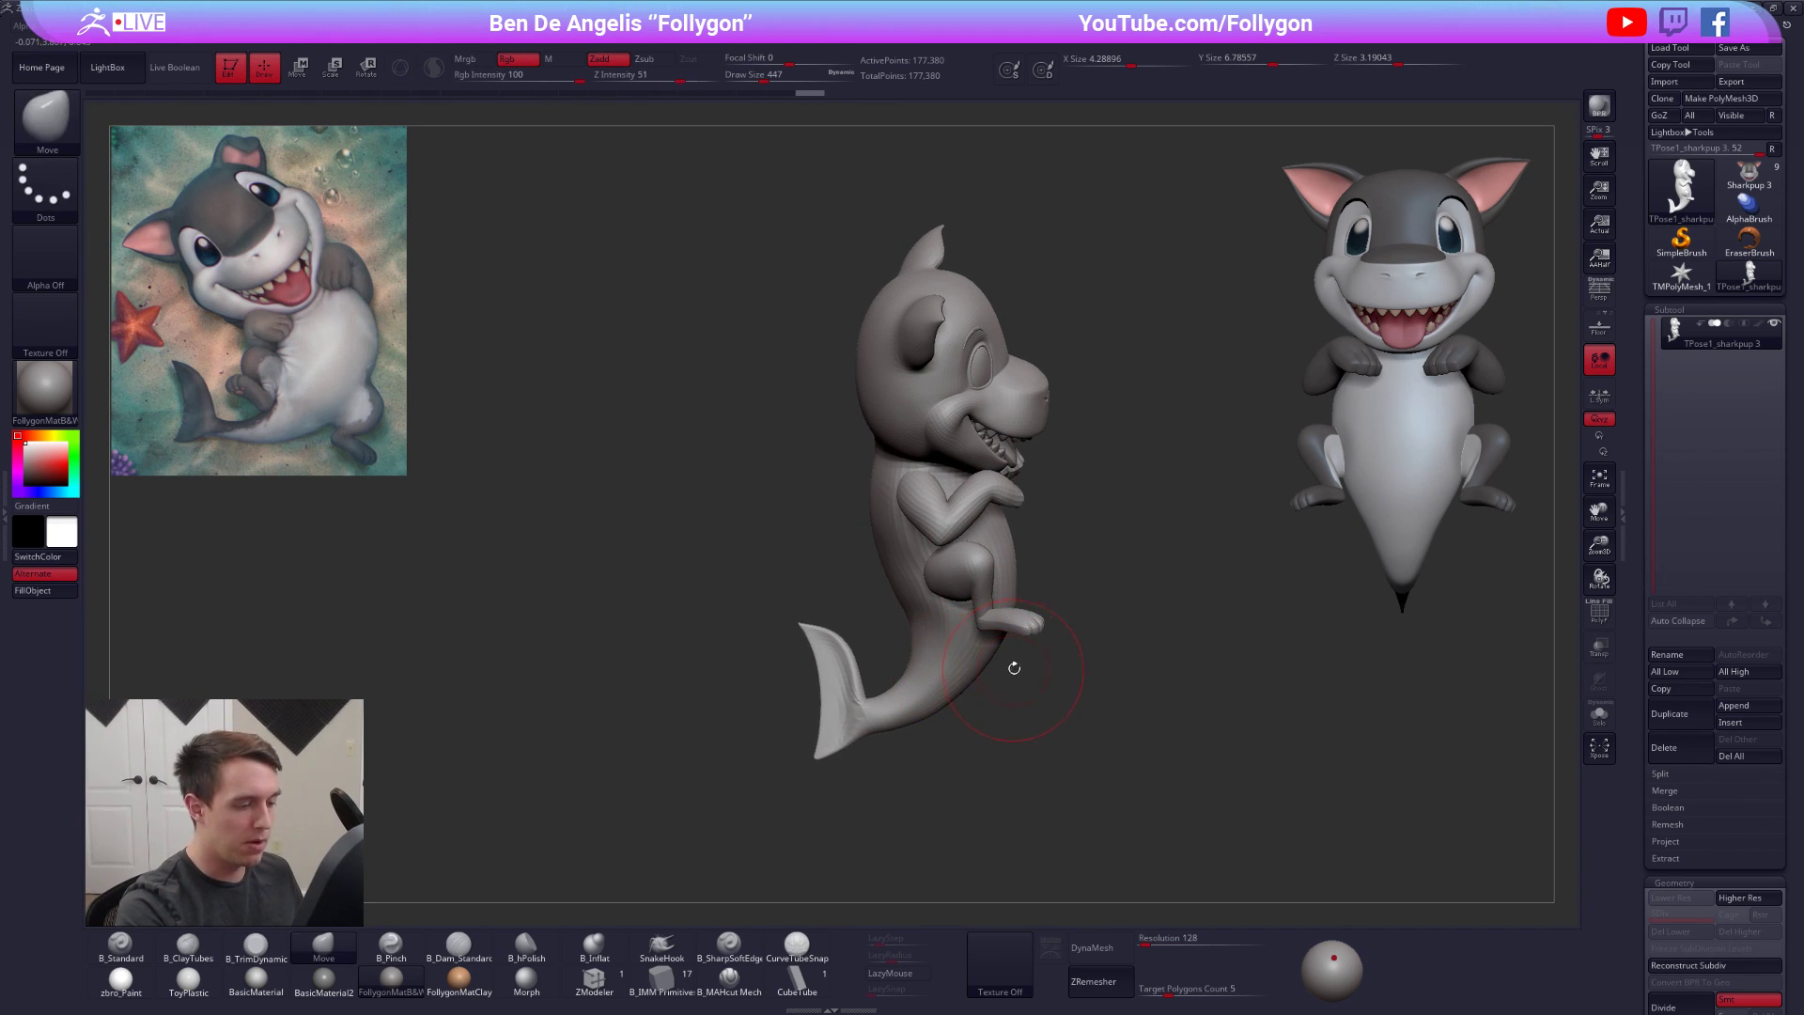
mouse_move(1014, 658)
left_mouse_down("ctrl")
mouse_move(705, 587)
mouse_move(1034, 755)
left_mouse_up("ctrl")
left_click(958, 686, "ctrl")
left_click(948, 689, "ctrl")
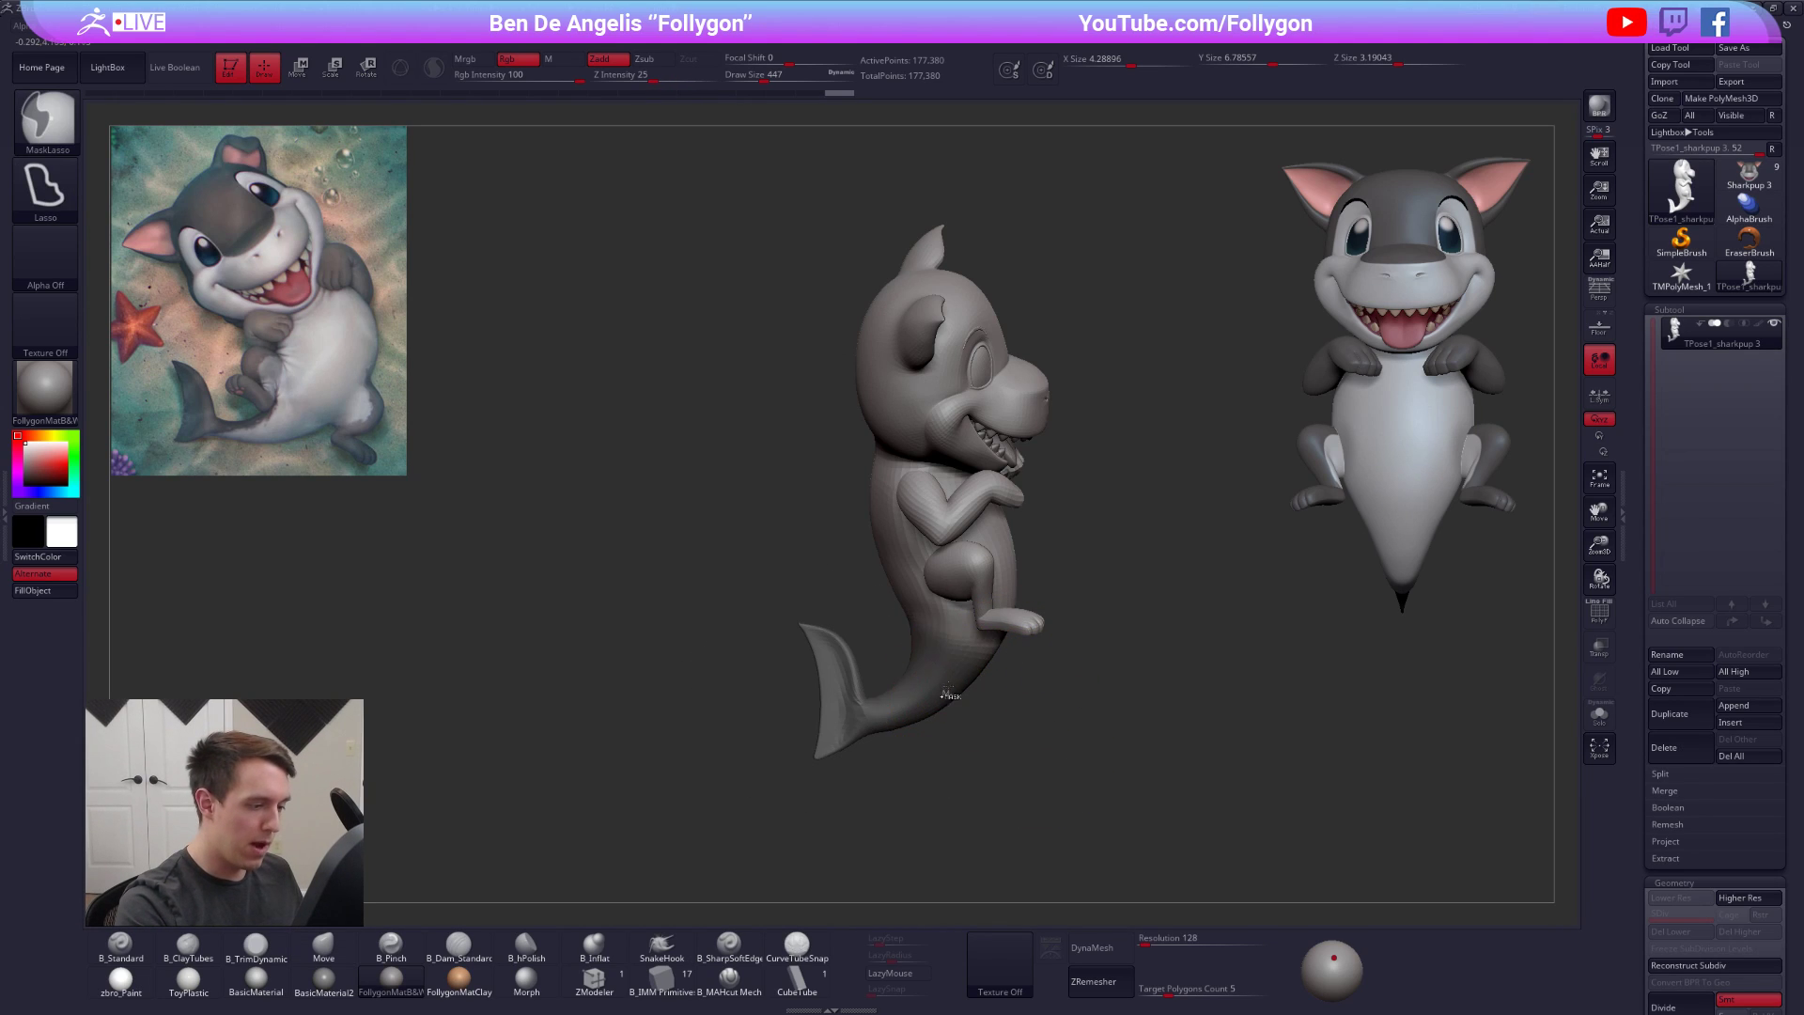
left_click(1006, 696, "ctrl")
right_click_drag(1008, 691, 971, 624, "shift")
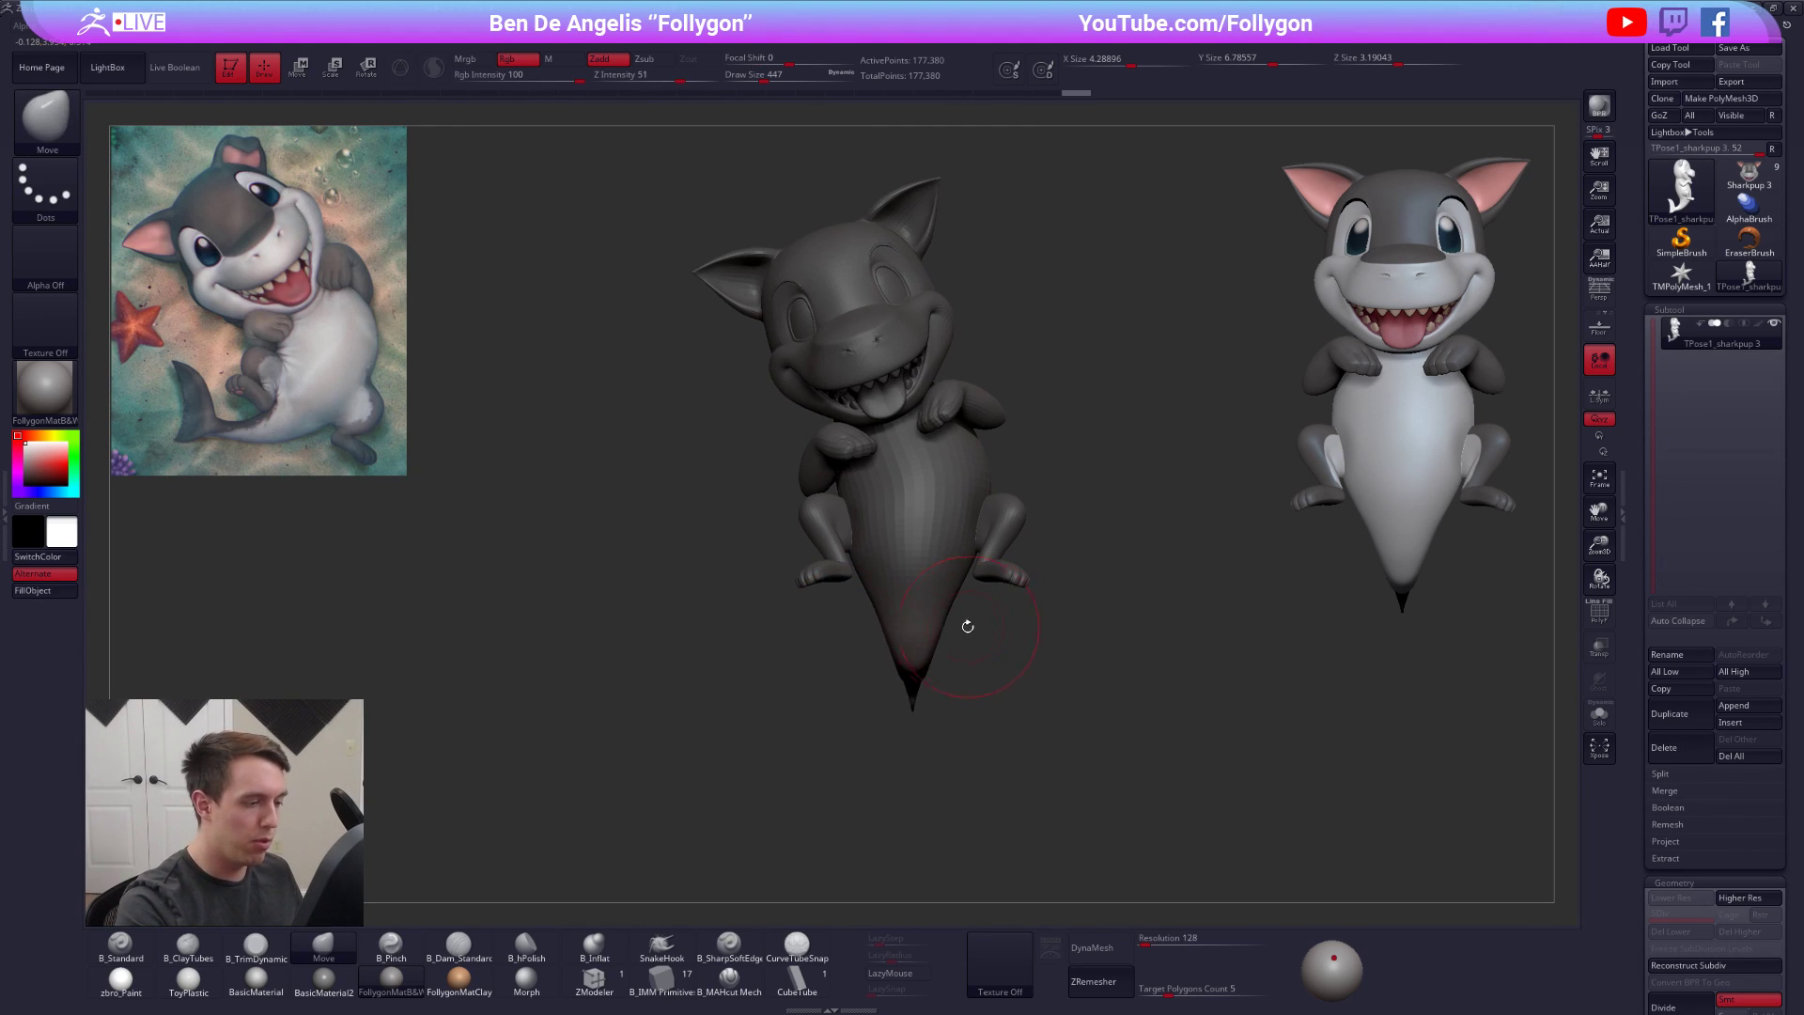
Rotate the unmasked tail sideways in the front view with a Transpose rotate line starting at the tail's base
key("r")
left_click_drag(907, 604, 828, 778)
key("ctrl+z")
mouse_move(836, 705)
right_mouse_down()
mouse_move(949, 694)
mouse_move(840, 686)
mouse_move(940, 658)
mouse_move(863, 655)
right_mouse_up()
key("ctrl+shift+z")
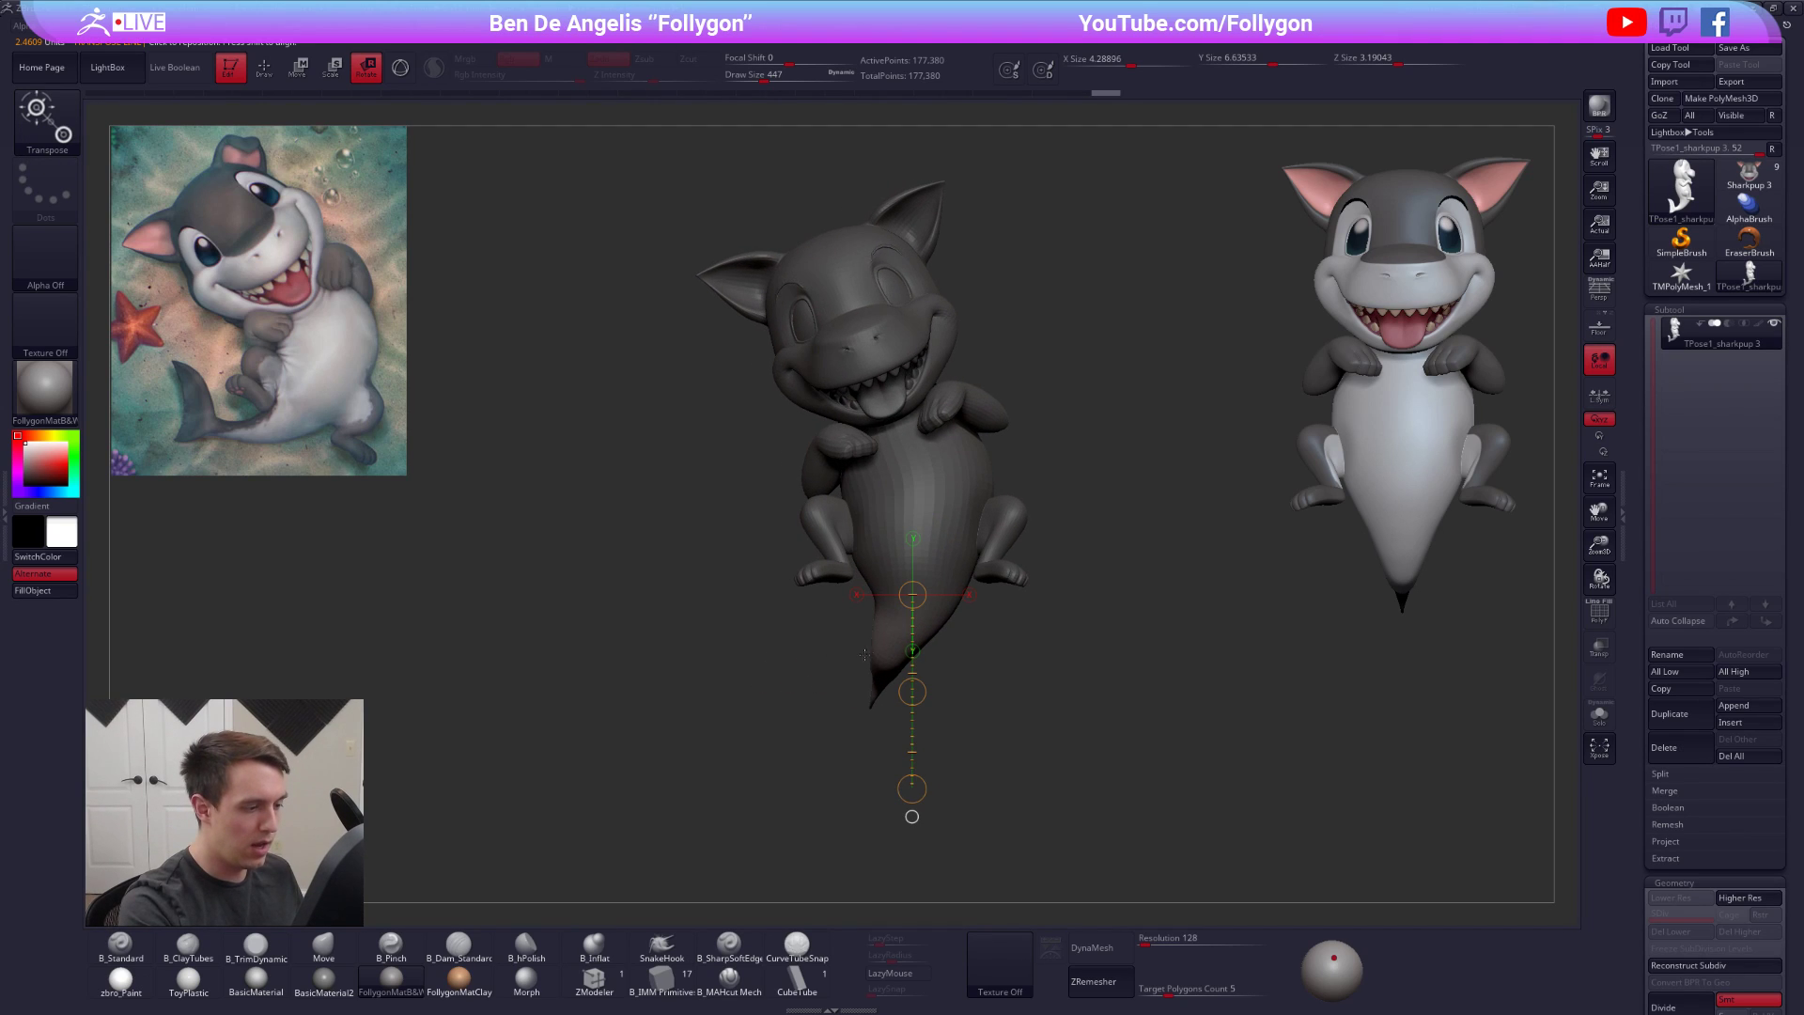
left_click_drag(913, 789, 781, 801)
Refine the tail's bend with further Transpose rotations from the front, angled and side views
right_click_drag(836, 700, 980, 691)
mouse_move(891, 593)
left_mouse_down()
mouse_move(955, 810)
mouse_move(902, 809)
mouse_move(917, 799)
mouse_move(887, 774)
left_mouse_up()
right_click_drag(996, 691, 900, 609)
left_click_drag(978, 506, 994, 451)
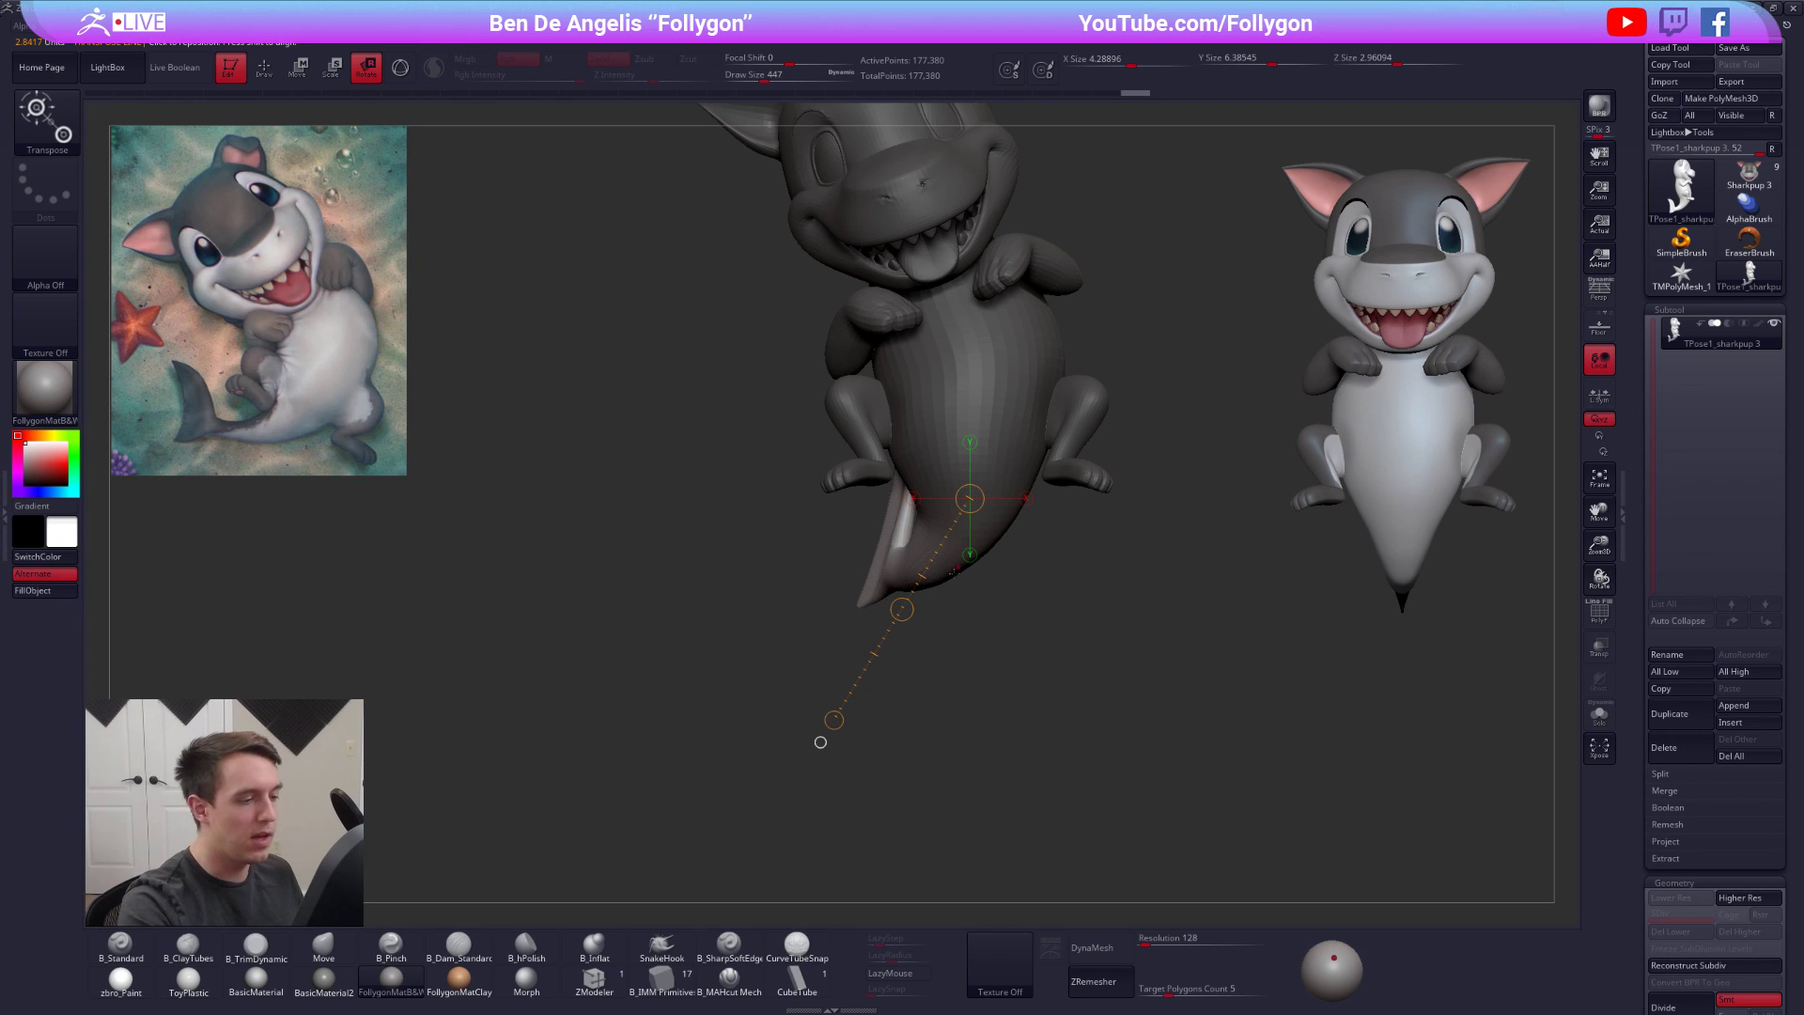
right_click_drag(823, 741, 867, 742)
left_click_drag(867, 741, 875, 701)
right_click_drag(875, 701, 916, 700, "shift")
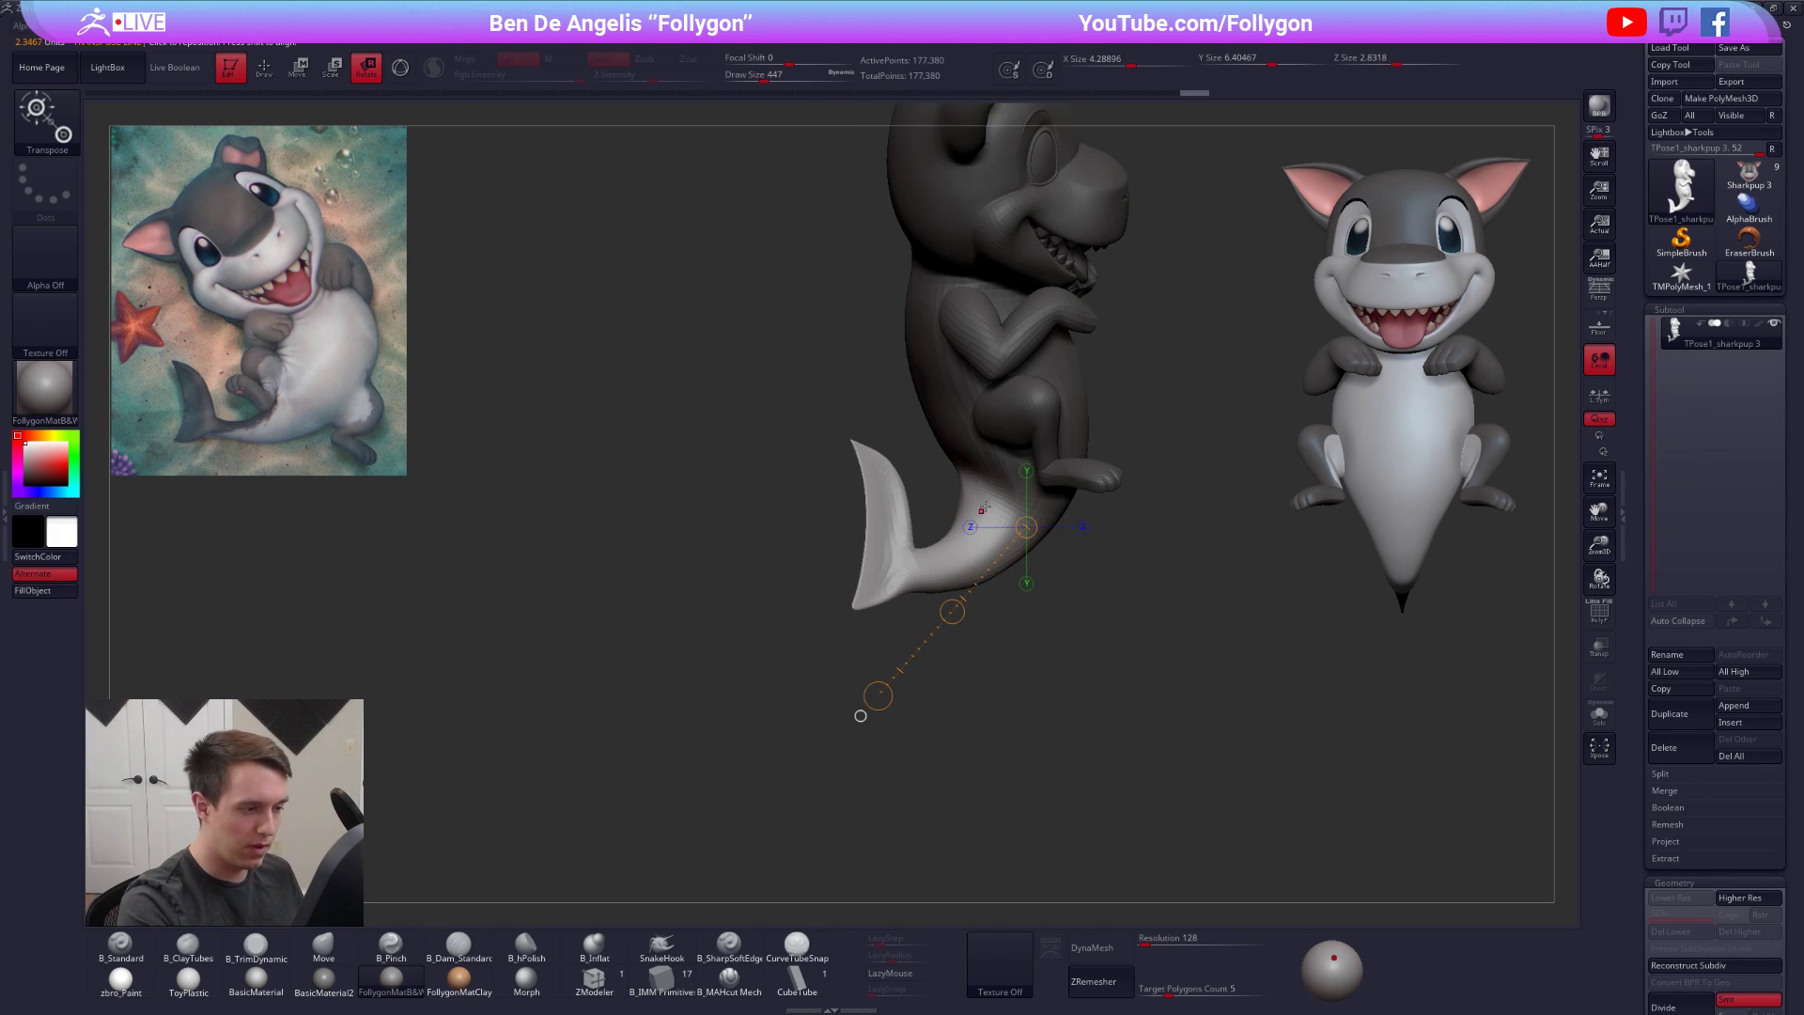
left_click_drag(860, 716, 961, 746)
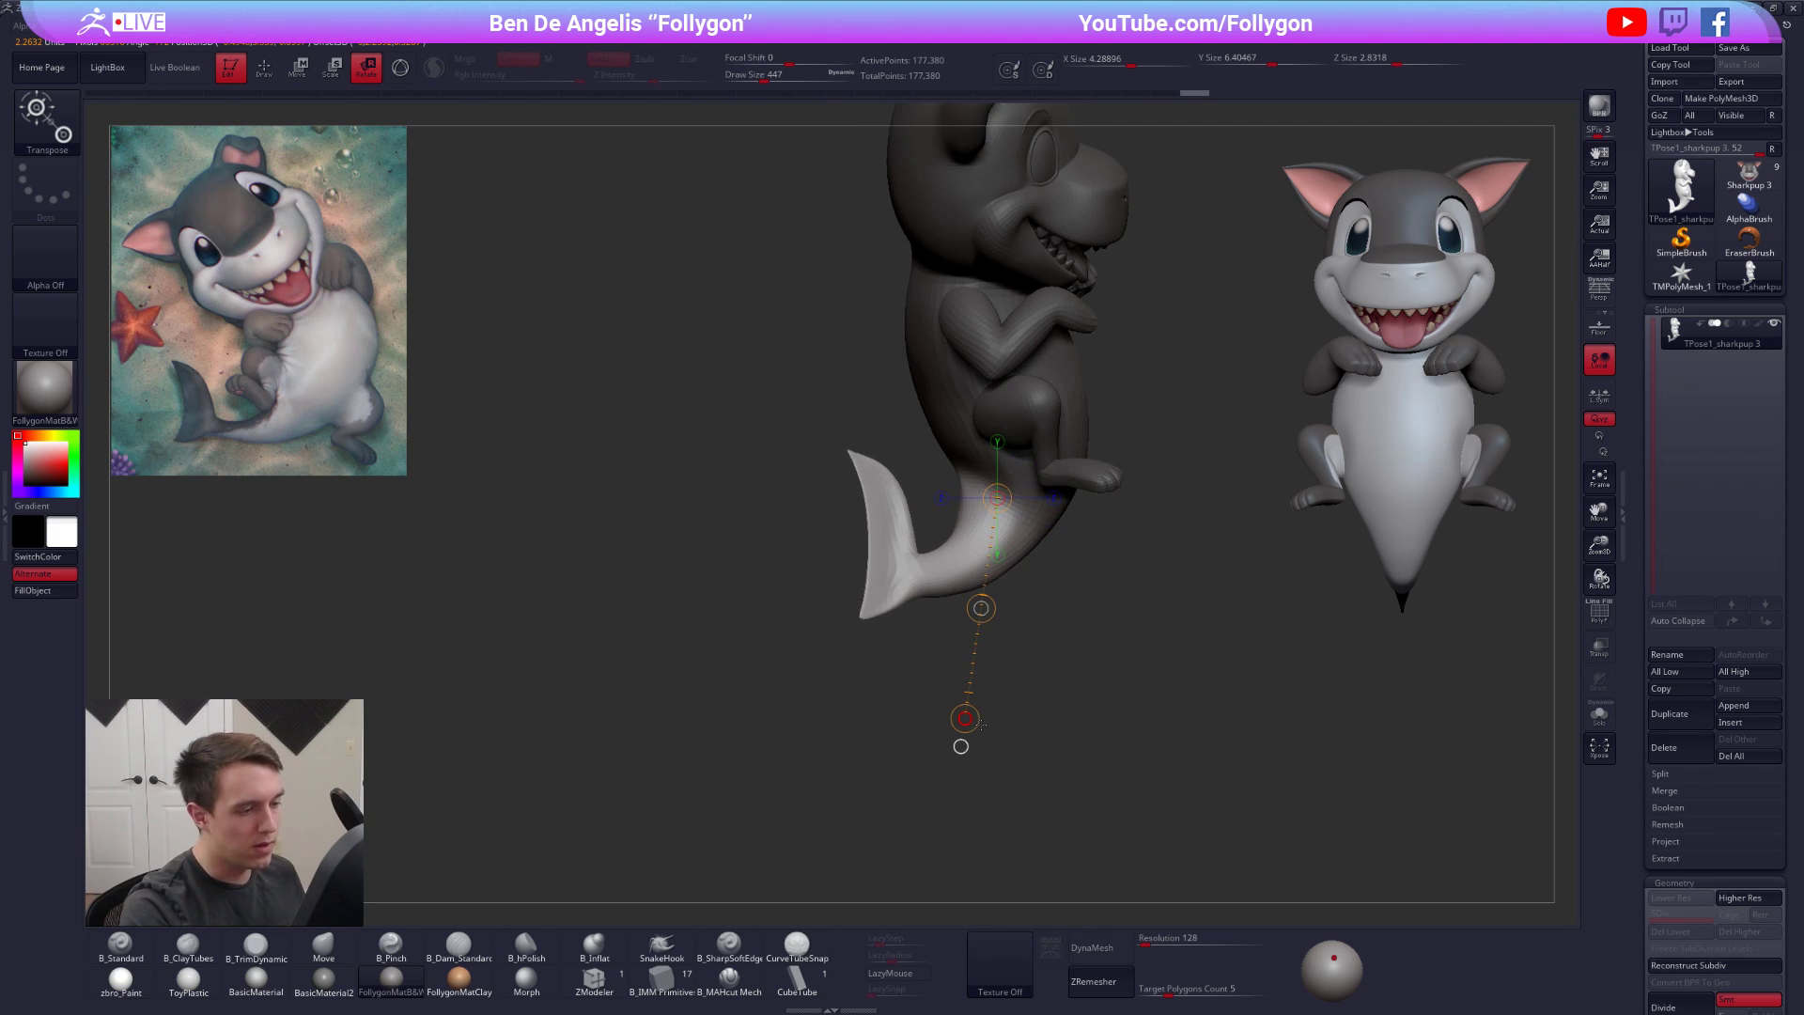
Return to the Move brush, set the draw size to 292 and clear the mask
key("q")
mouse_move(724, 555)
right_mouse_down()
mouse_move(836, 507)
mouse_move(869, 472)
right_mouse_up()
key("space")
left_click_drag(893, 472, 884, 466)
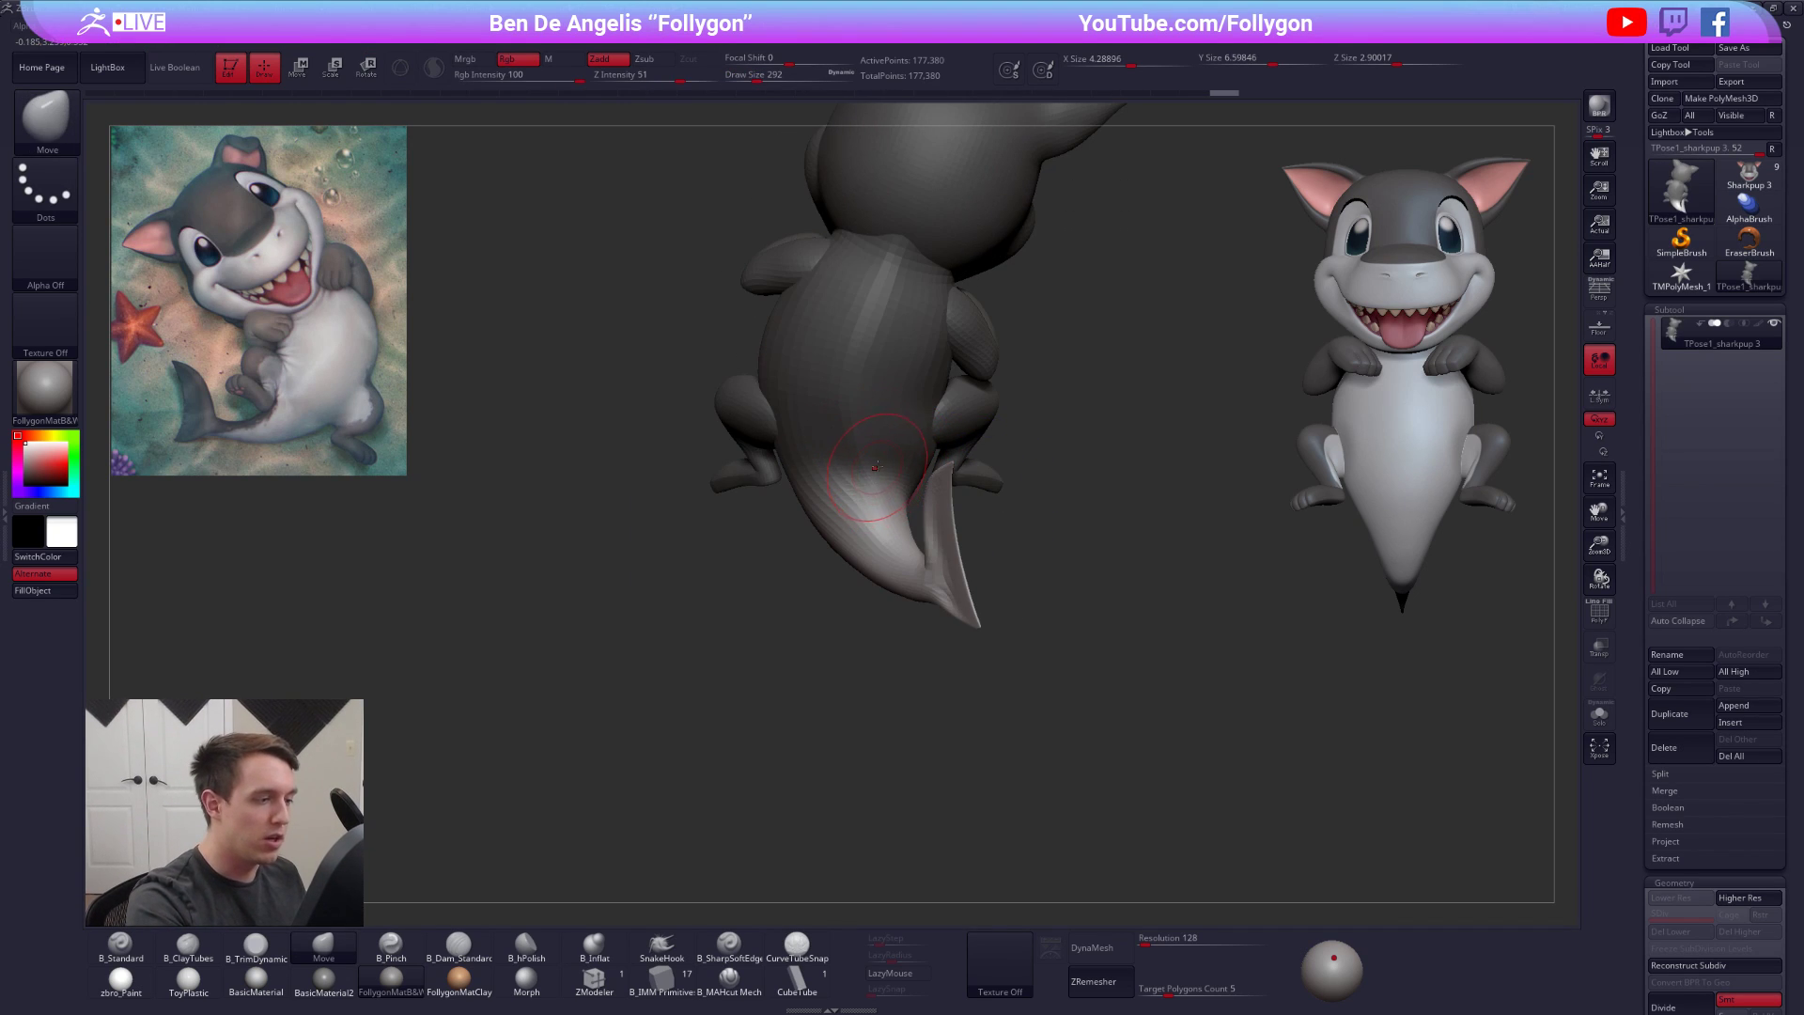
left_click_drag(1018, 448, 1038, 470, "ctrl")
right_click_drag(883, 482, 860, 495)
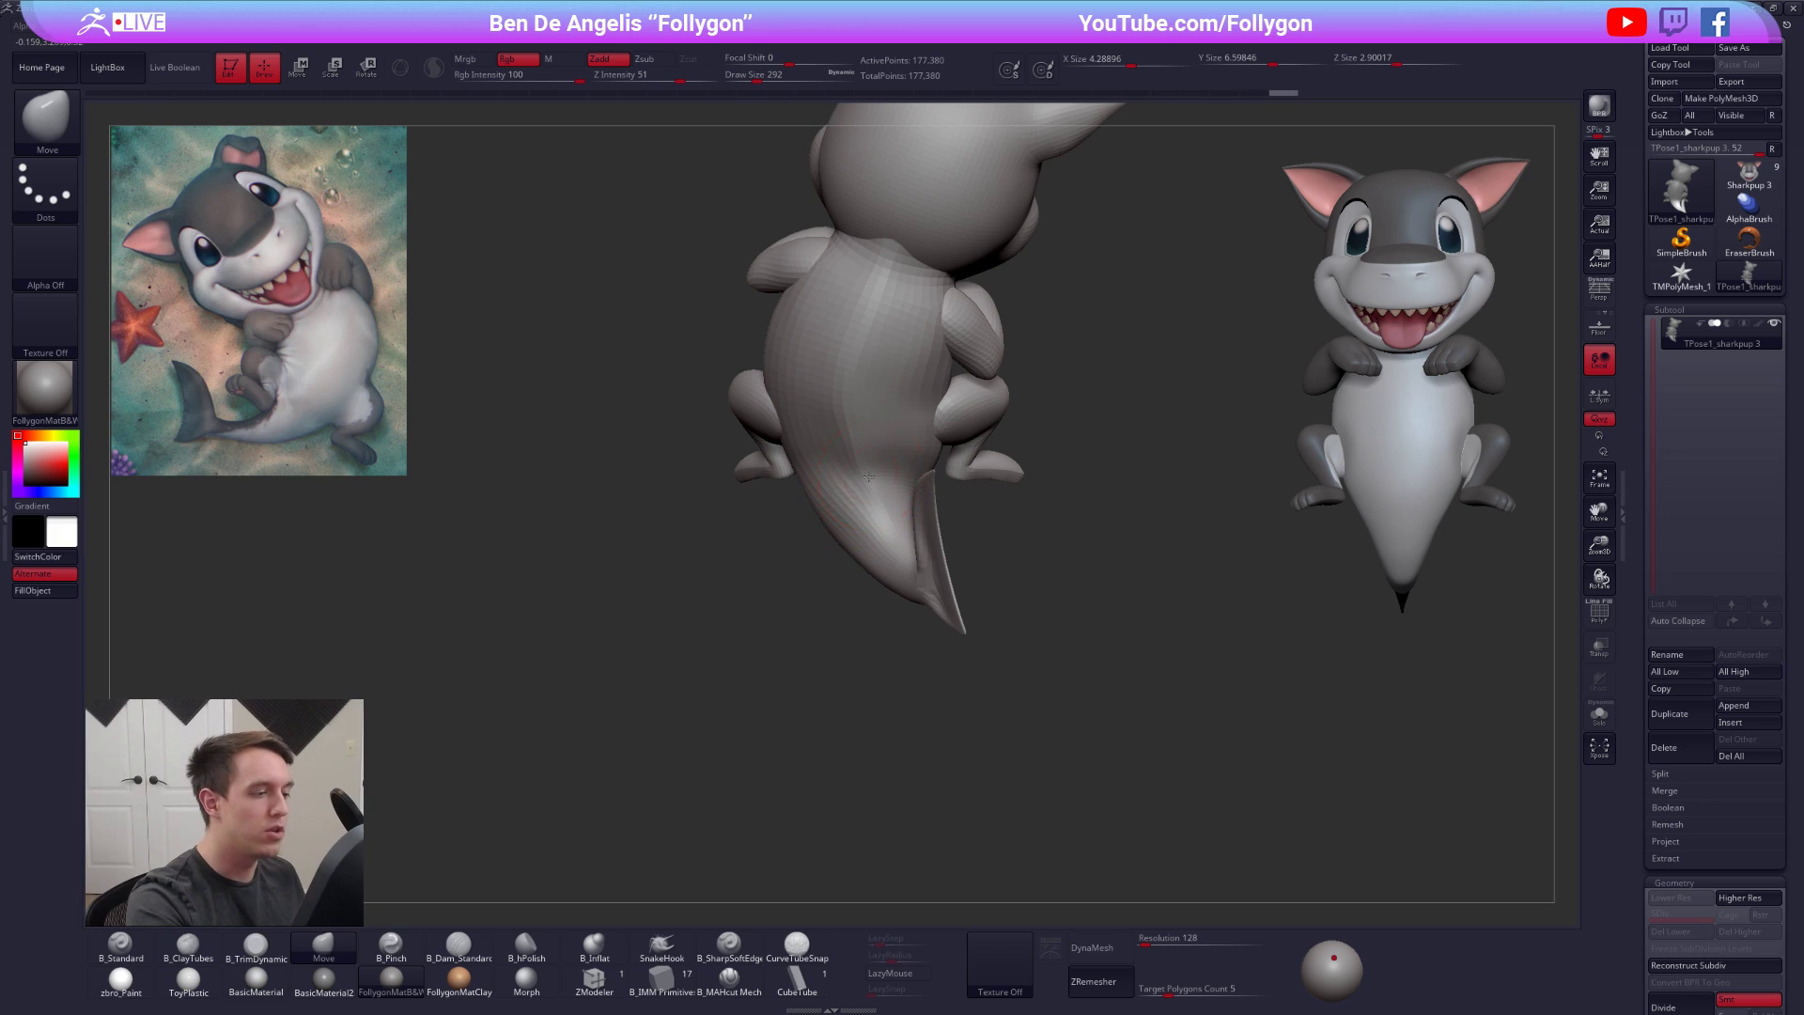
Set the draw size to 335 and rotate the whole unmasked mesh so the head stands upright
key("space")
left_click_drag(859, 461, 862, 459)
mouse_move(853, 416)
right_mouse_down()
mouse_move(1083, 627)
mouse_move(1052, 584)
right_mouse_up()
key("r")
mouse_move(967, 545)
left_mouse_down()
mouse_move(965, 755)
mouse_move(906, 756)
left_mouse_up()
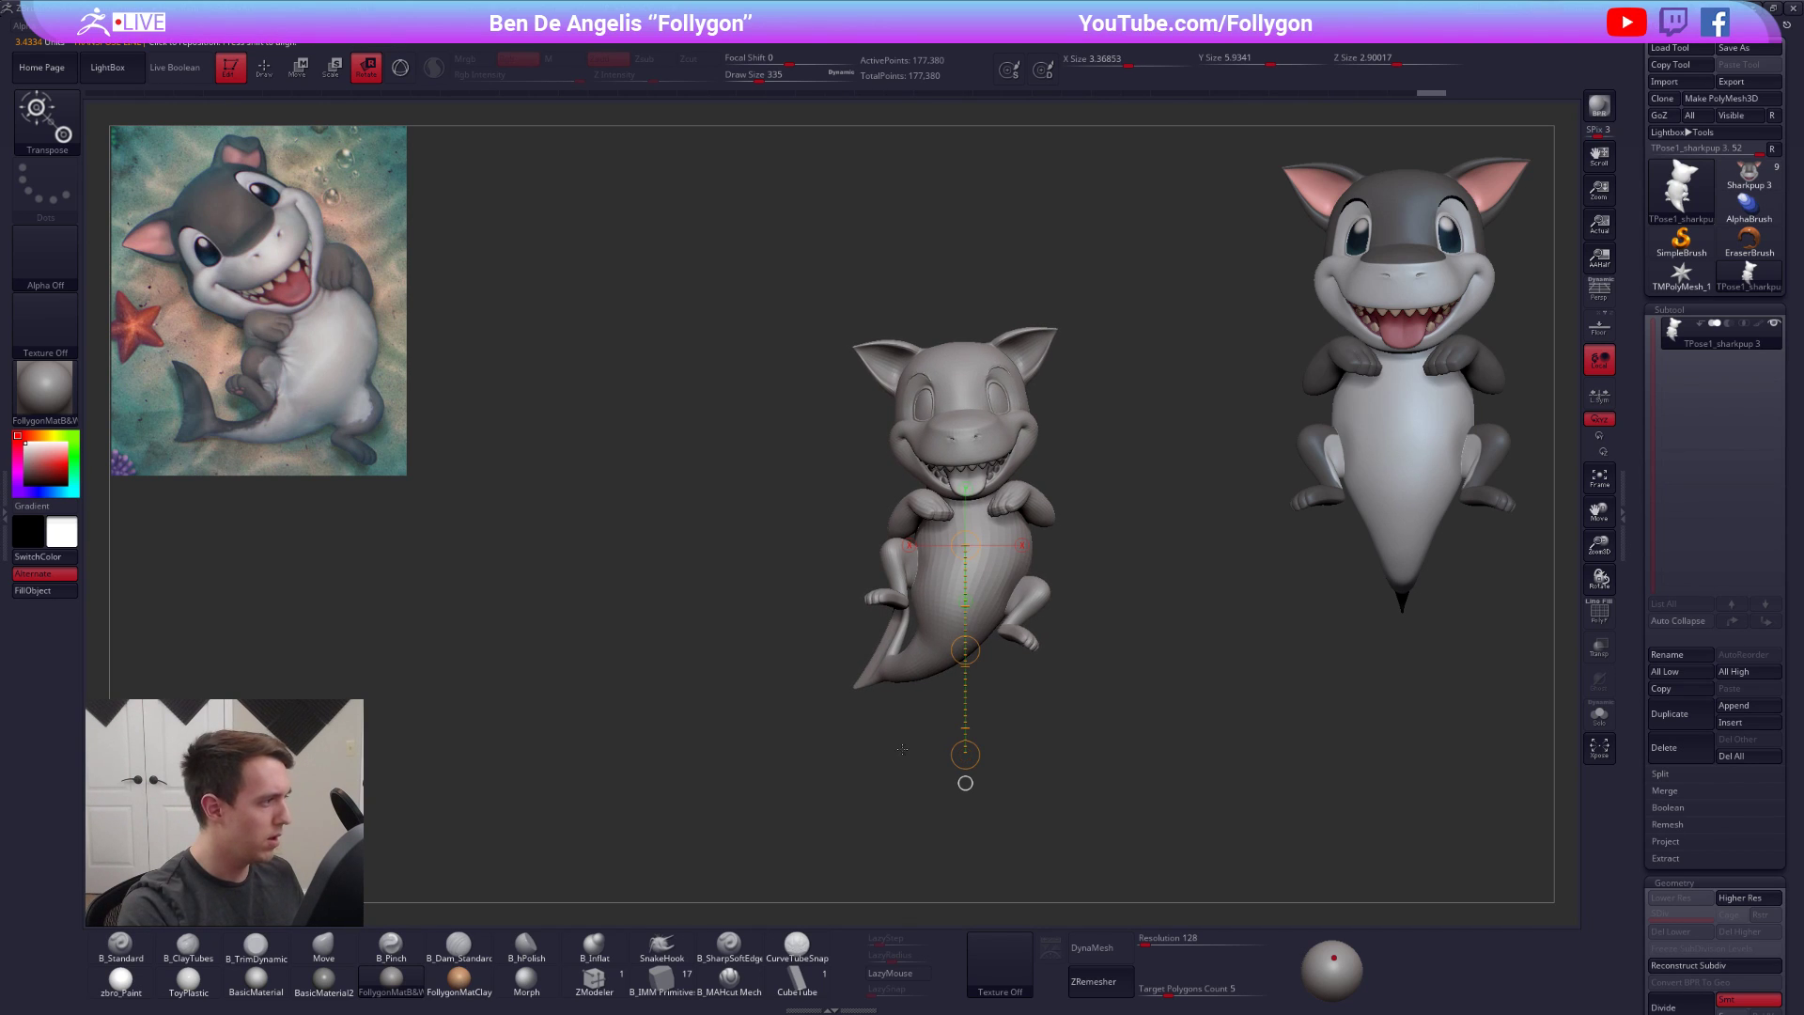
left_click_drag(798, 583, 822, 611, "ctrl")
Mask the head, upper torso and arms by isolating polygroups, and show the whole mesh again
key("q")
mouse_move(818, 573)
right_mouse_down("ctrl")
mouse_move(817, 640)
mouse_move(903, 582)
mouse_move(1004, 580)
mouse_move(816, 582)
mouse_move(888, 583)
right_mouse_up("ctrl")
left_click(939, 480, "ctrl+shift")
right_click_drag(941, 489, 918, 511)
left_click_drag(1042, 538, 1148, 577, "ctrl+shift")
right_click_drag(1003, 499, 832, 548)
mouse_move(816, 496)
left_mouse_down("ctrl")
mouse_move(827, 105)
mouse_move(649, 376)
left_mouse_up("ctrl")
left_click_drag(489, 367, 574, 414, "ctrl+shift")
mouse_move(1002, 389)
left_mouse_down("ctrl")
mouse_move(947, 646)
mouse_move(1123, 484)
left_mouse_up("ctrl")
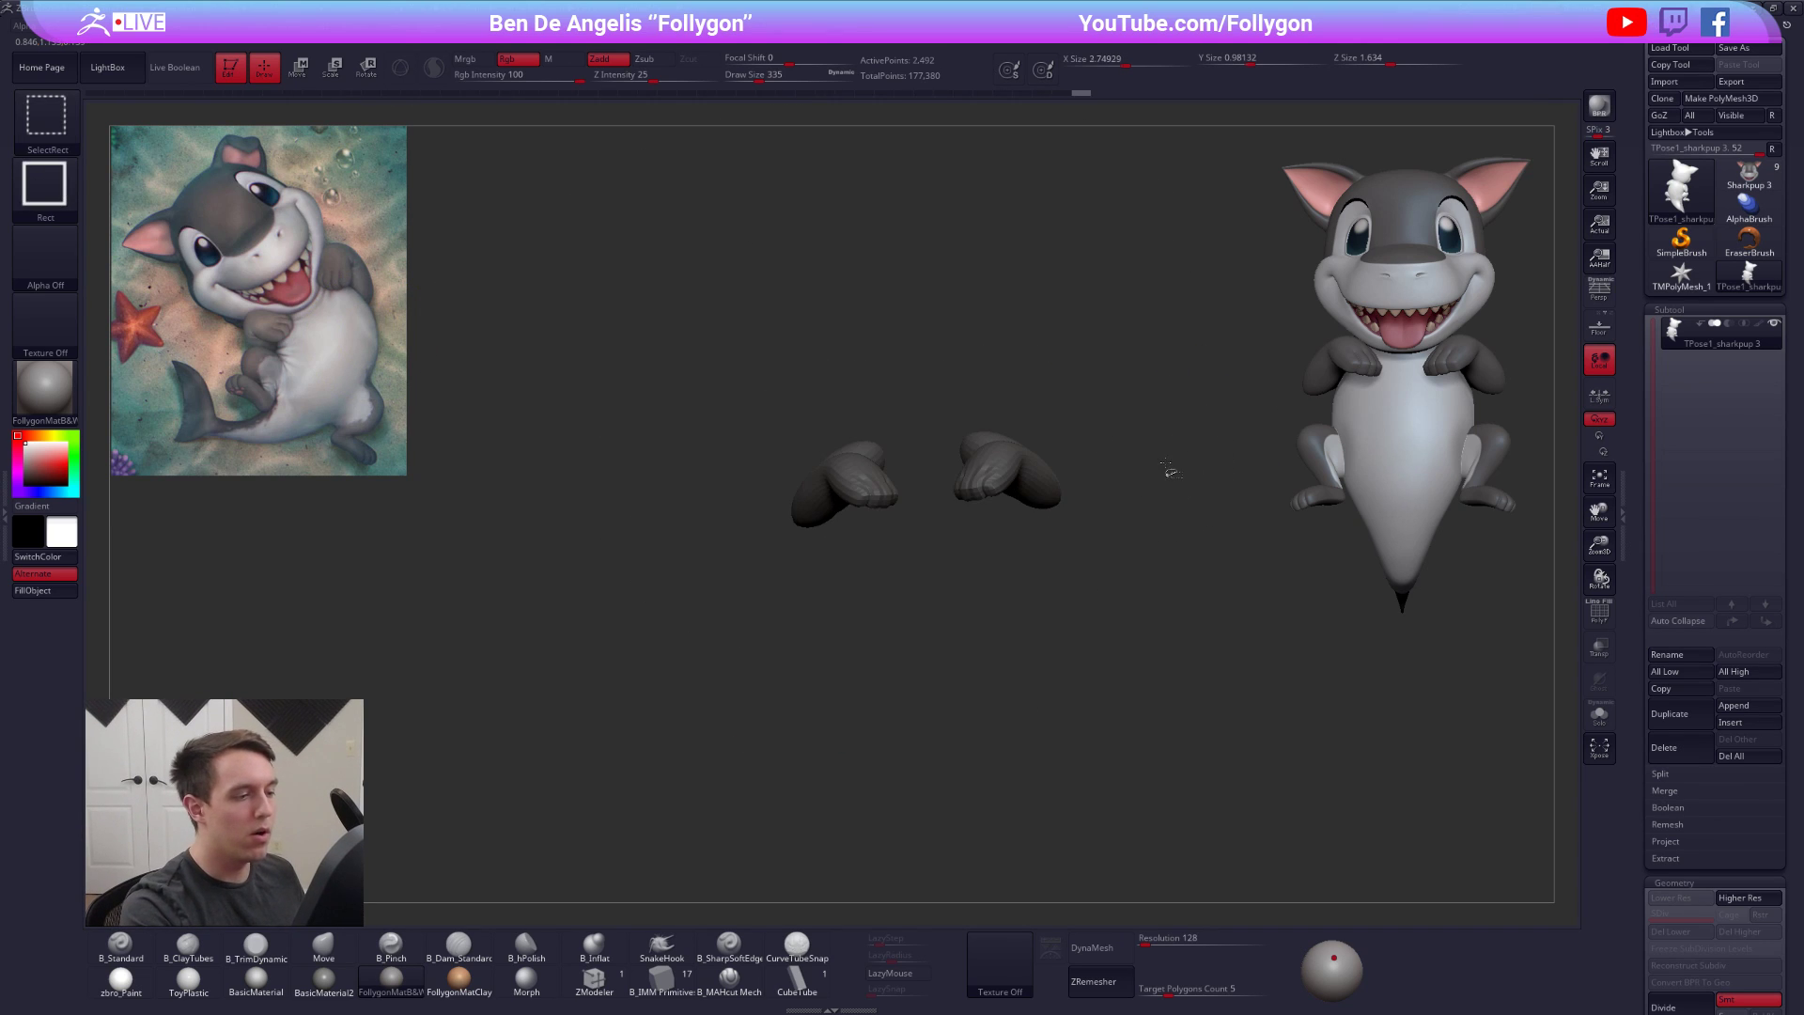
left_click(1179, 465, "ctrl+shift")
Blur and invert the mask, and tilt the head and upper body sideways with a Transpose rotation from the chest
left_click(954, 542, "ctrl")
left_click(1044, 533, "ctrl")
key("r")
left_click_drag(917, 534, 1149, 468)
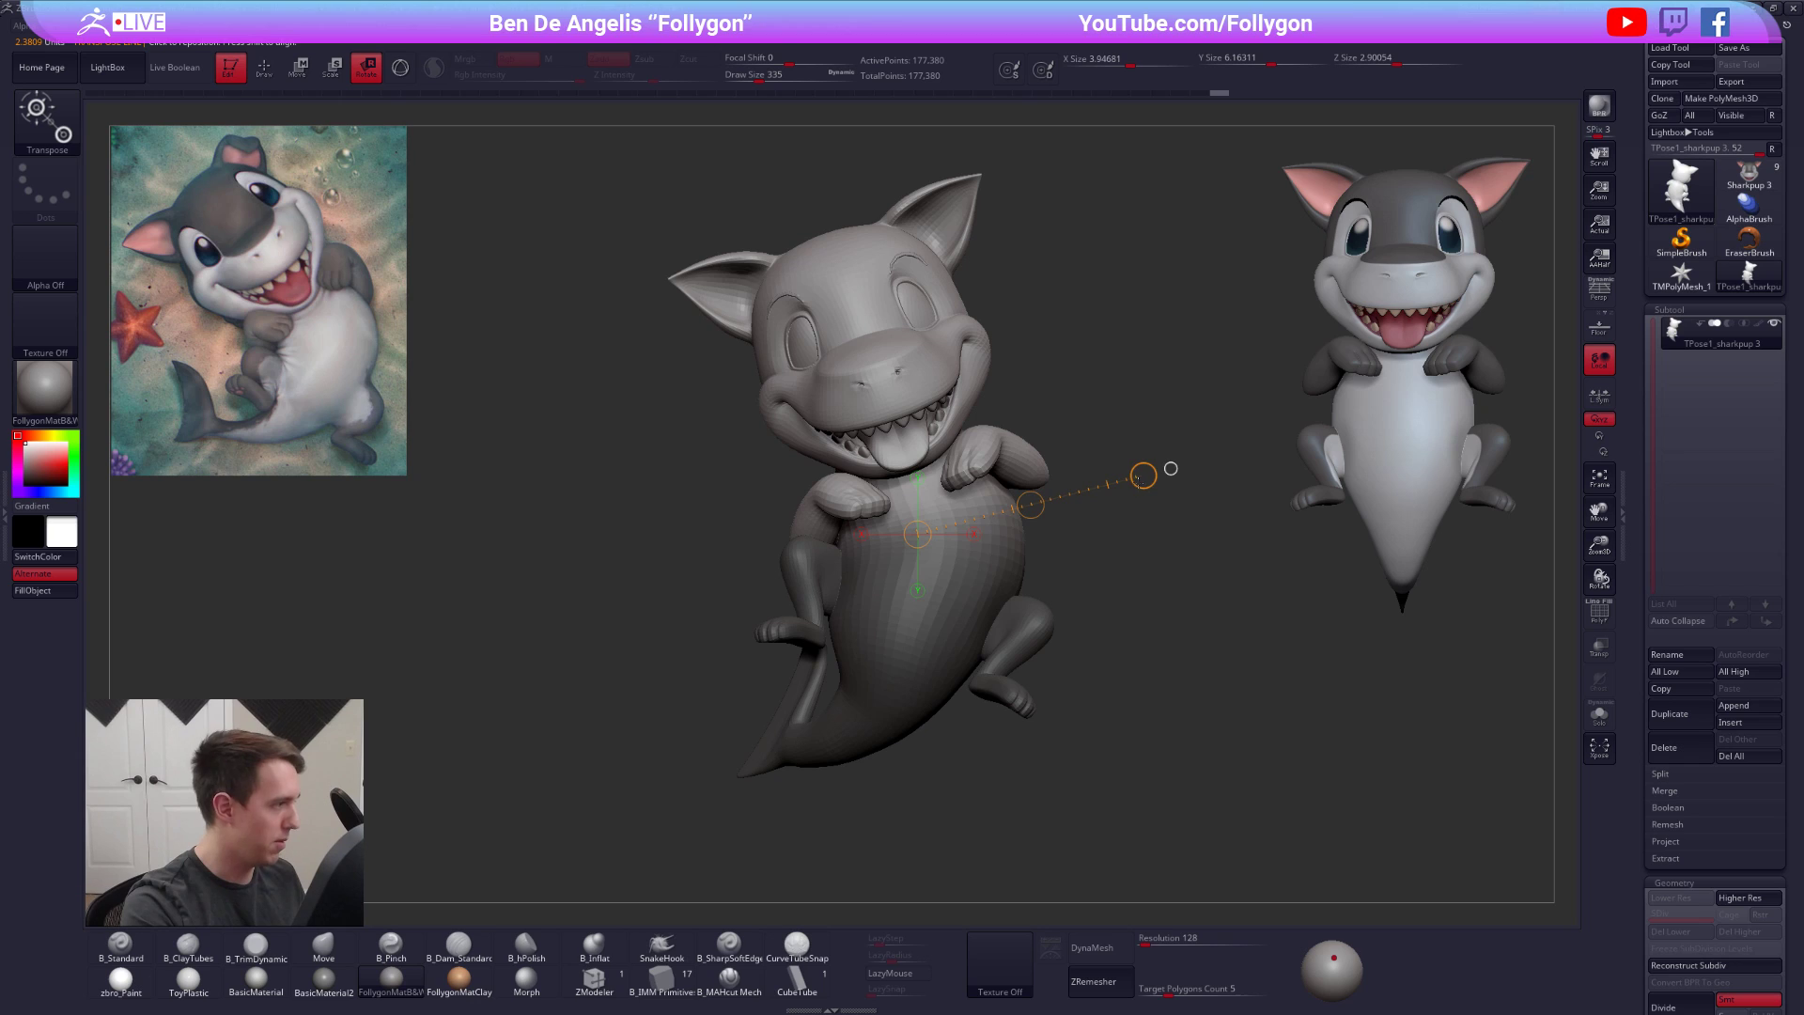
Shift the head and upper body slightly upward with Transpose move, and rotate them a little further sideways
key("w")
left_click_drag(933, 500, 990, 839)
left_click_drag(960, 656, 959, 648)
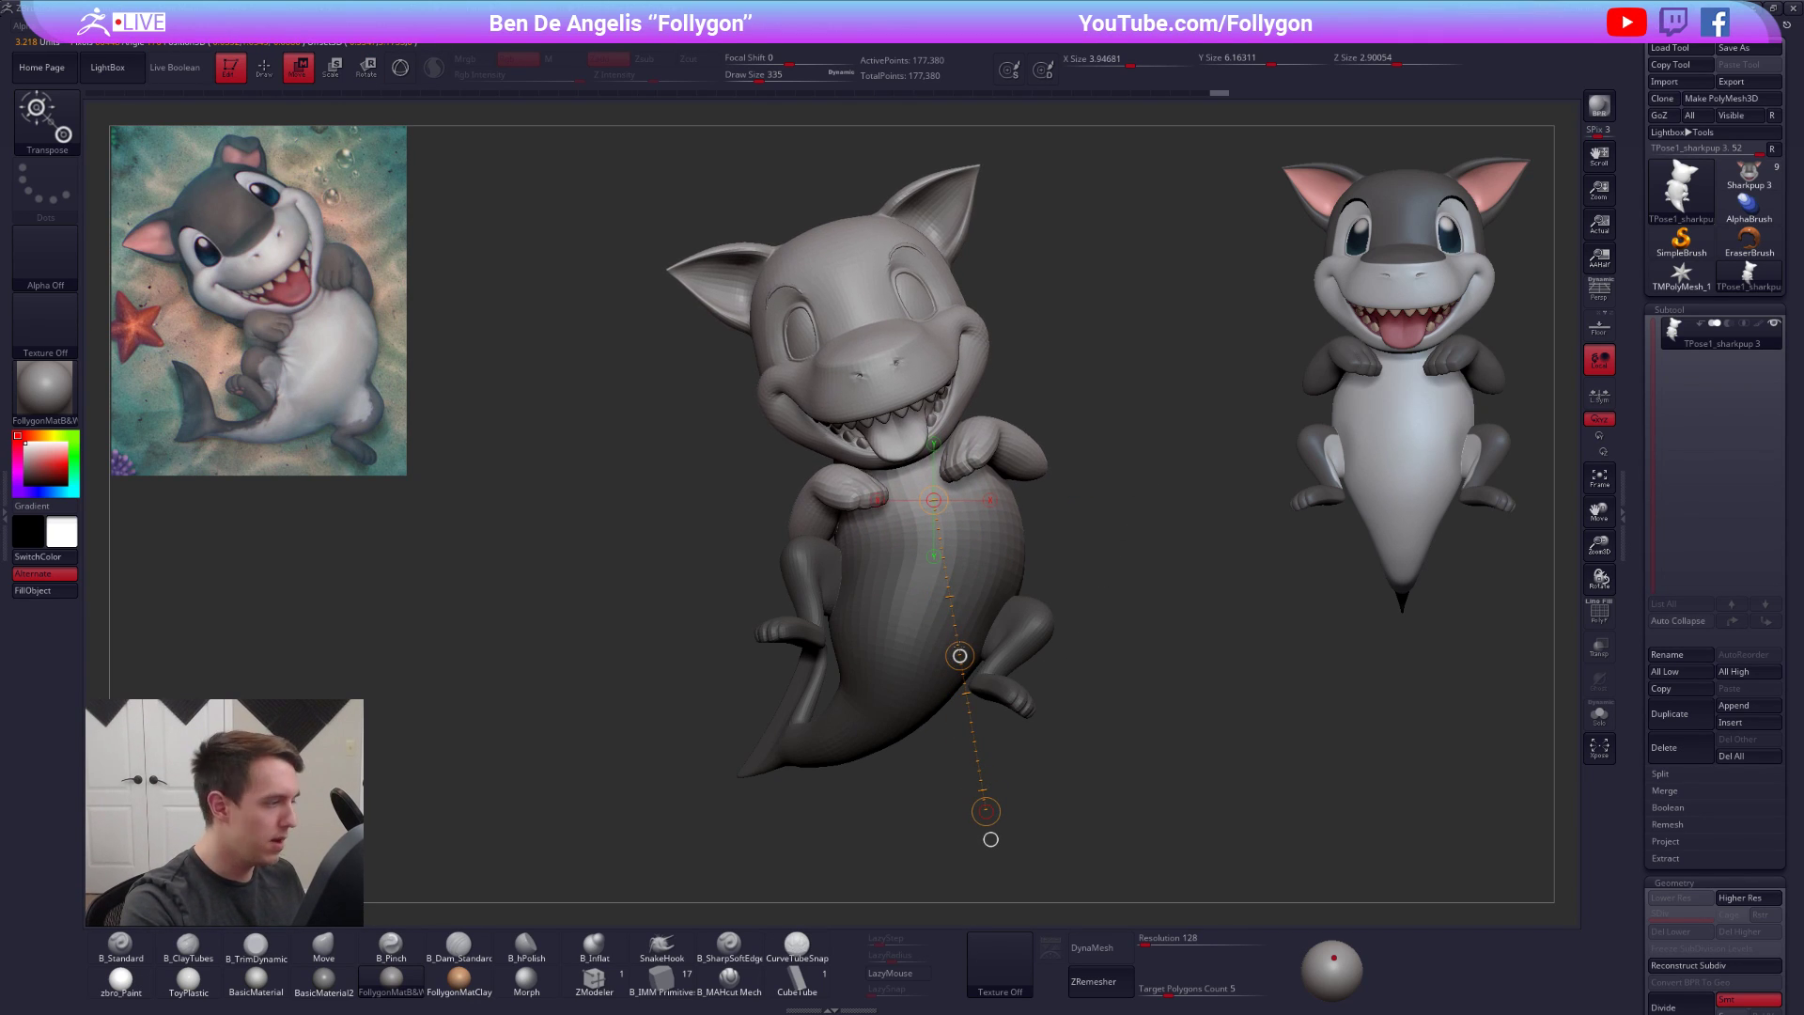
right_click_drag(955, 644, 948, 575, "ctrl")
key("r")
mouse_move(937, 539)
left_mouse_down()
mouse_move(1144, 646)
mouse_move(1131, 612)
left_mouse_up()
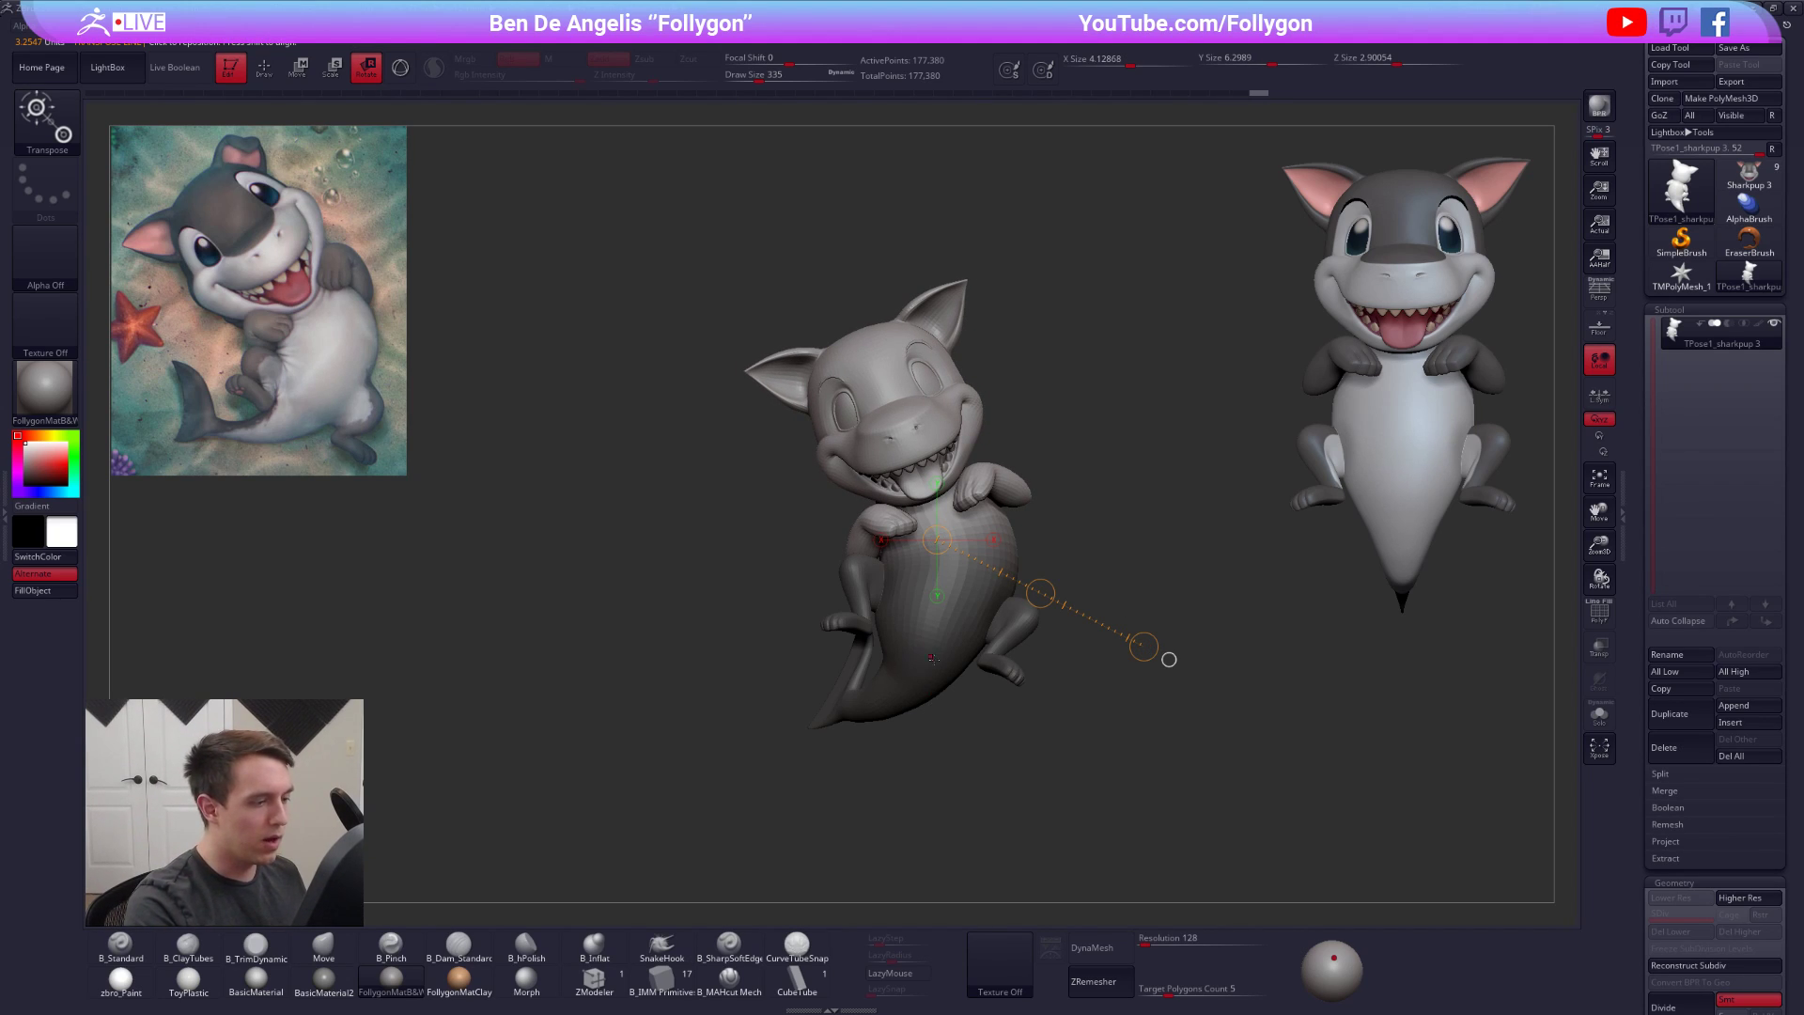
Invert the mask, twist the lower body, legs and tail around a Transpose line along the torso, and clear the mask
key("ctrl+i")
left_click_drag(954, 529, 806, 808)
left_click_drag(851, 645, 856, 617)
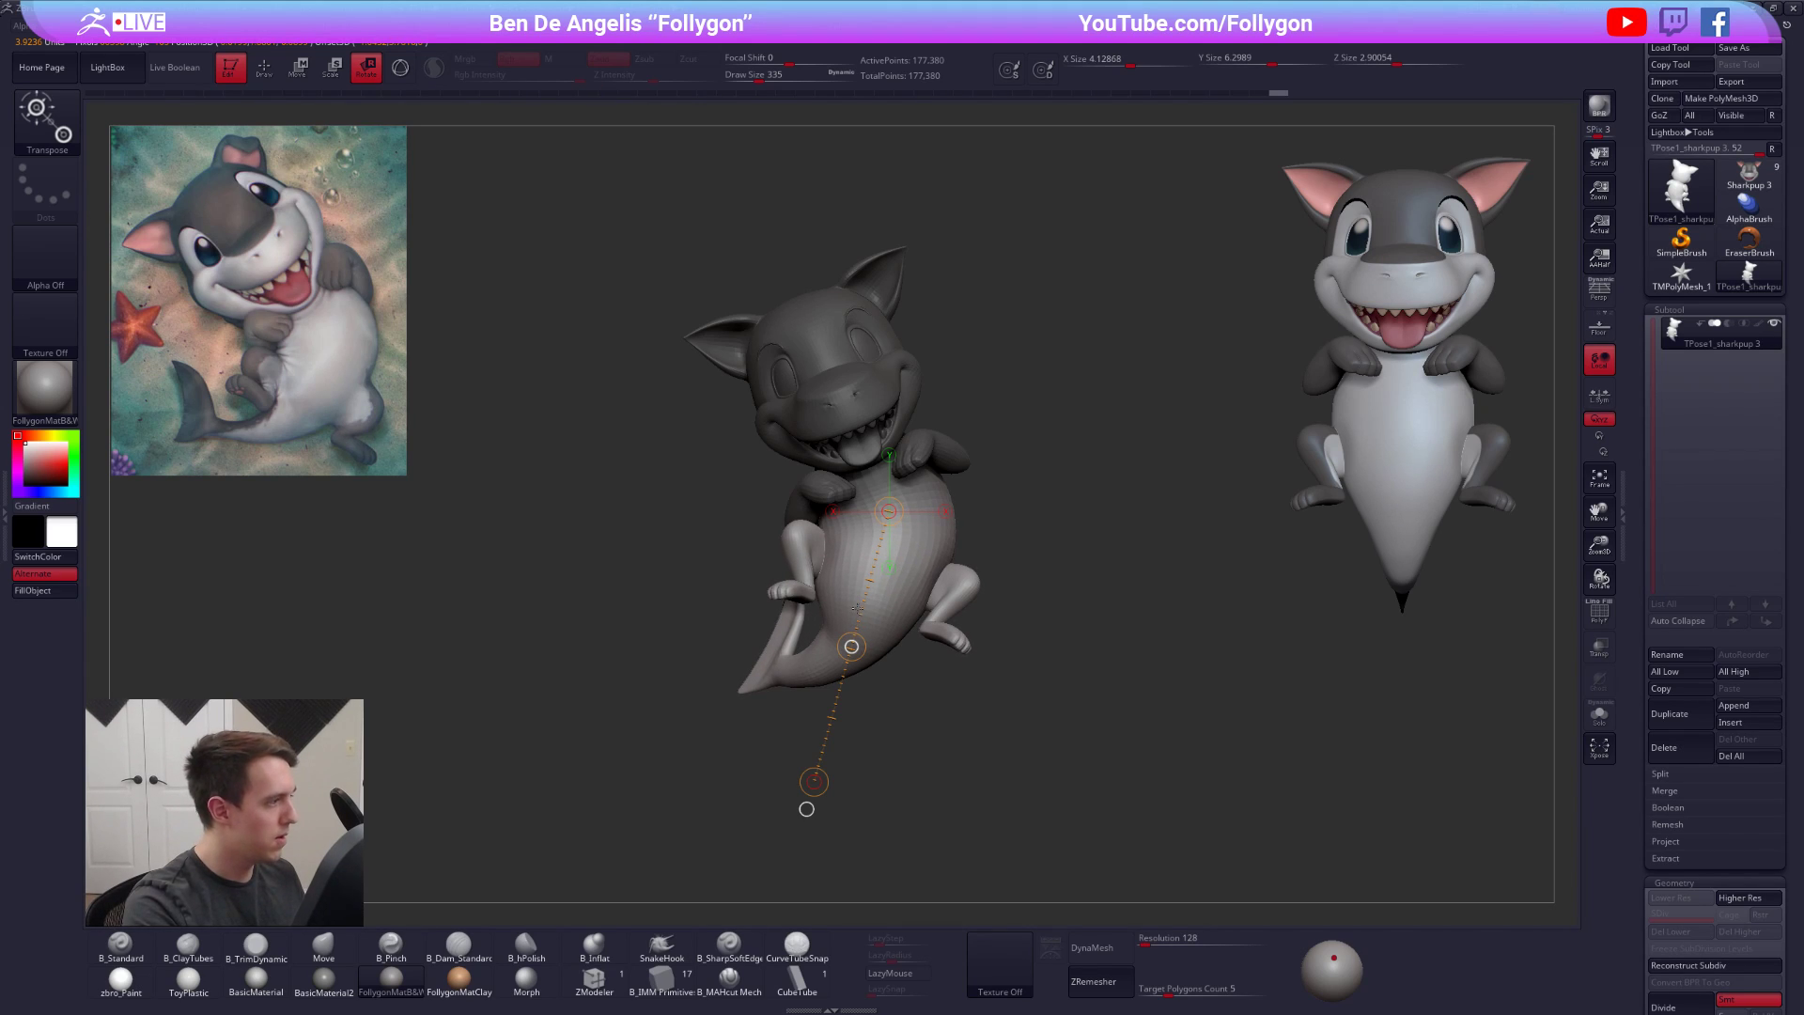
left_click_drag(930, 645, 975, 656, "alt")
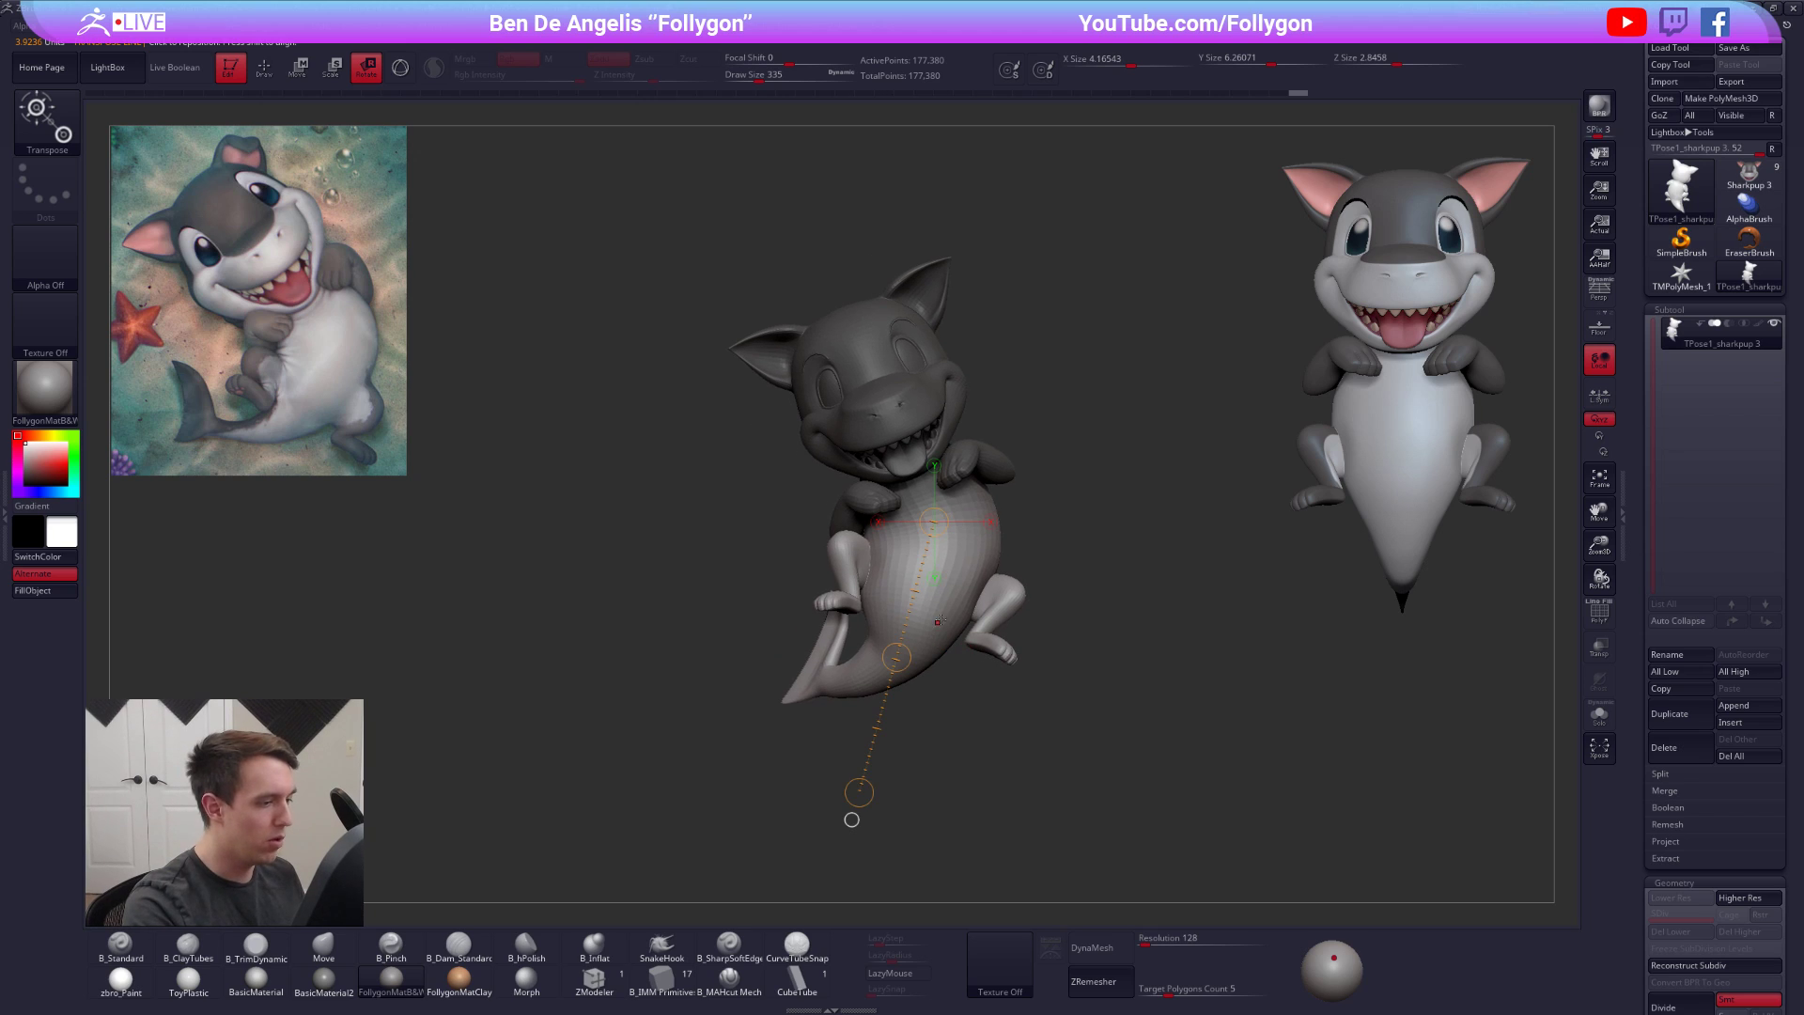
left_click_drag(958, 589, 956, 635, "alt")
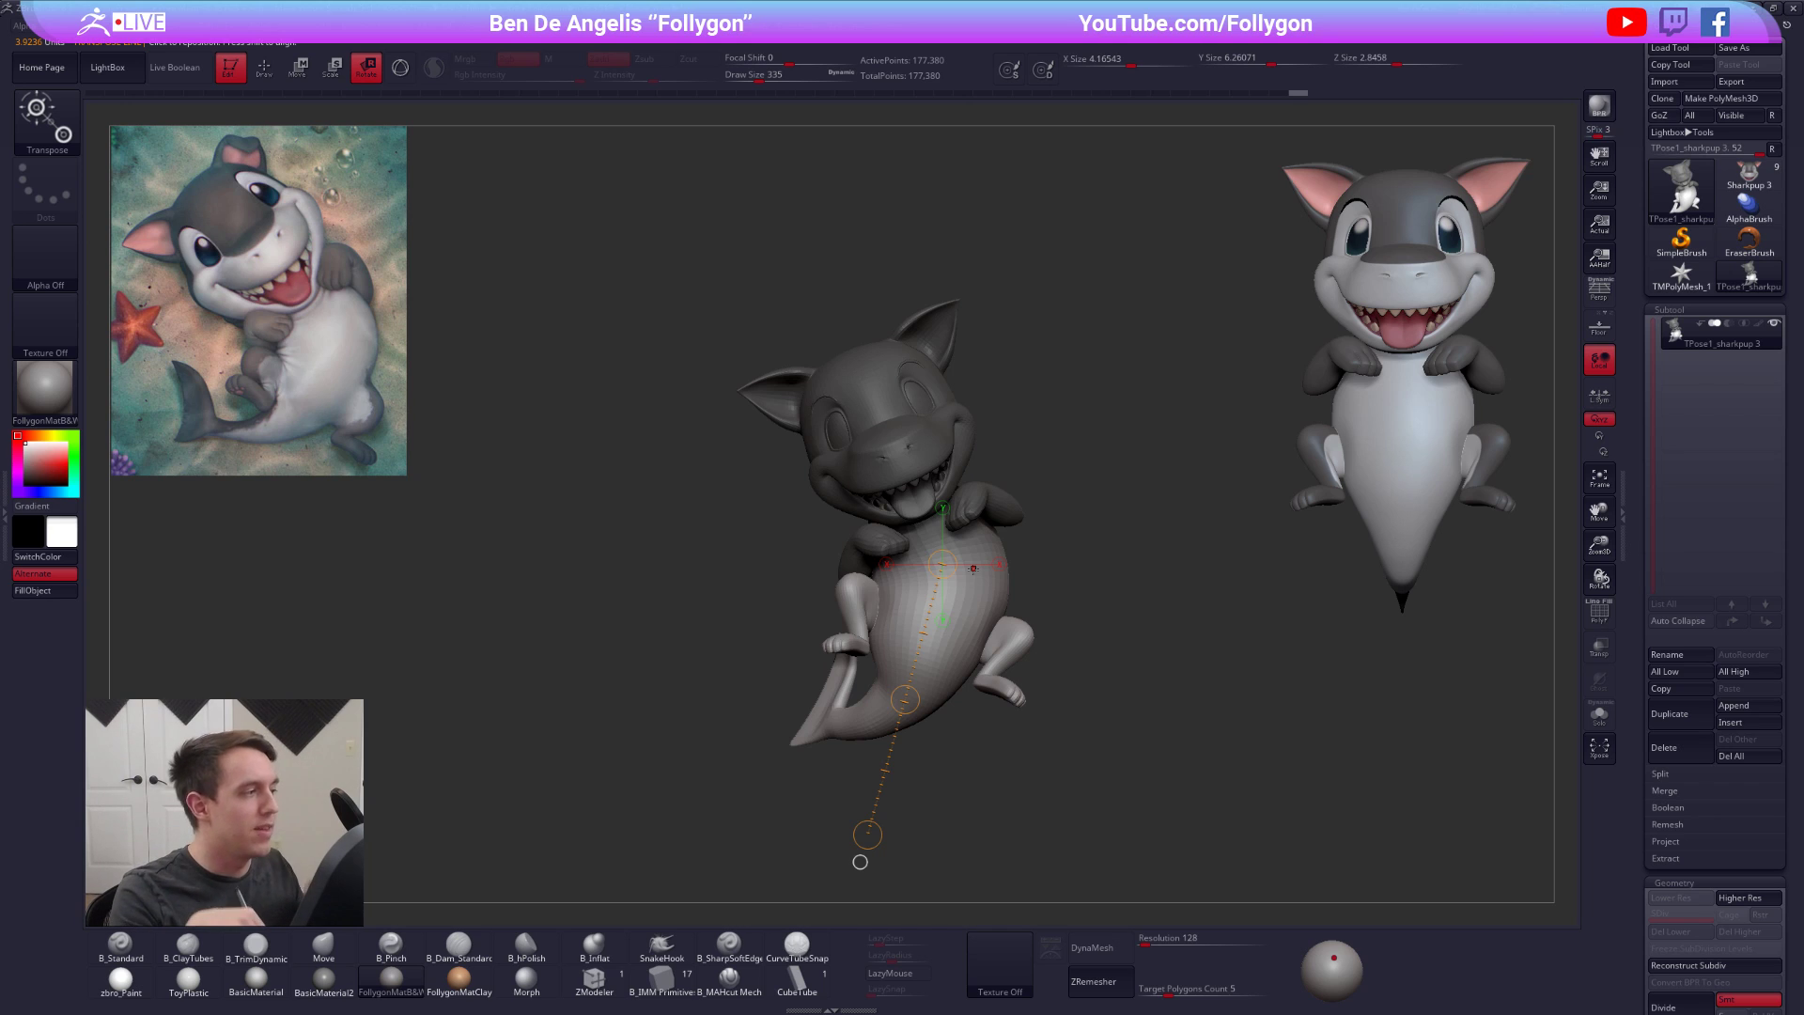
right_click_drag(979, 534, 987, 592, "ctrl")
left_click_drag(1072, 471, 1095, 496, "ctrl")
key("q")
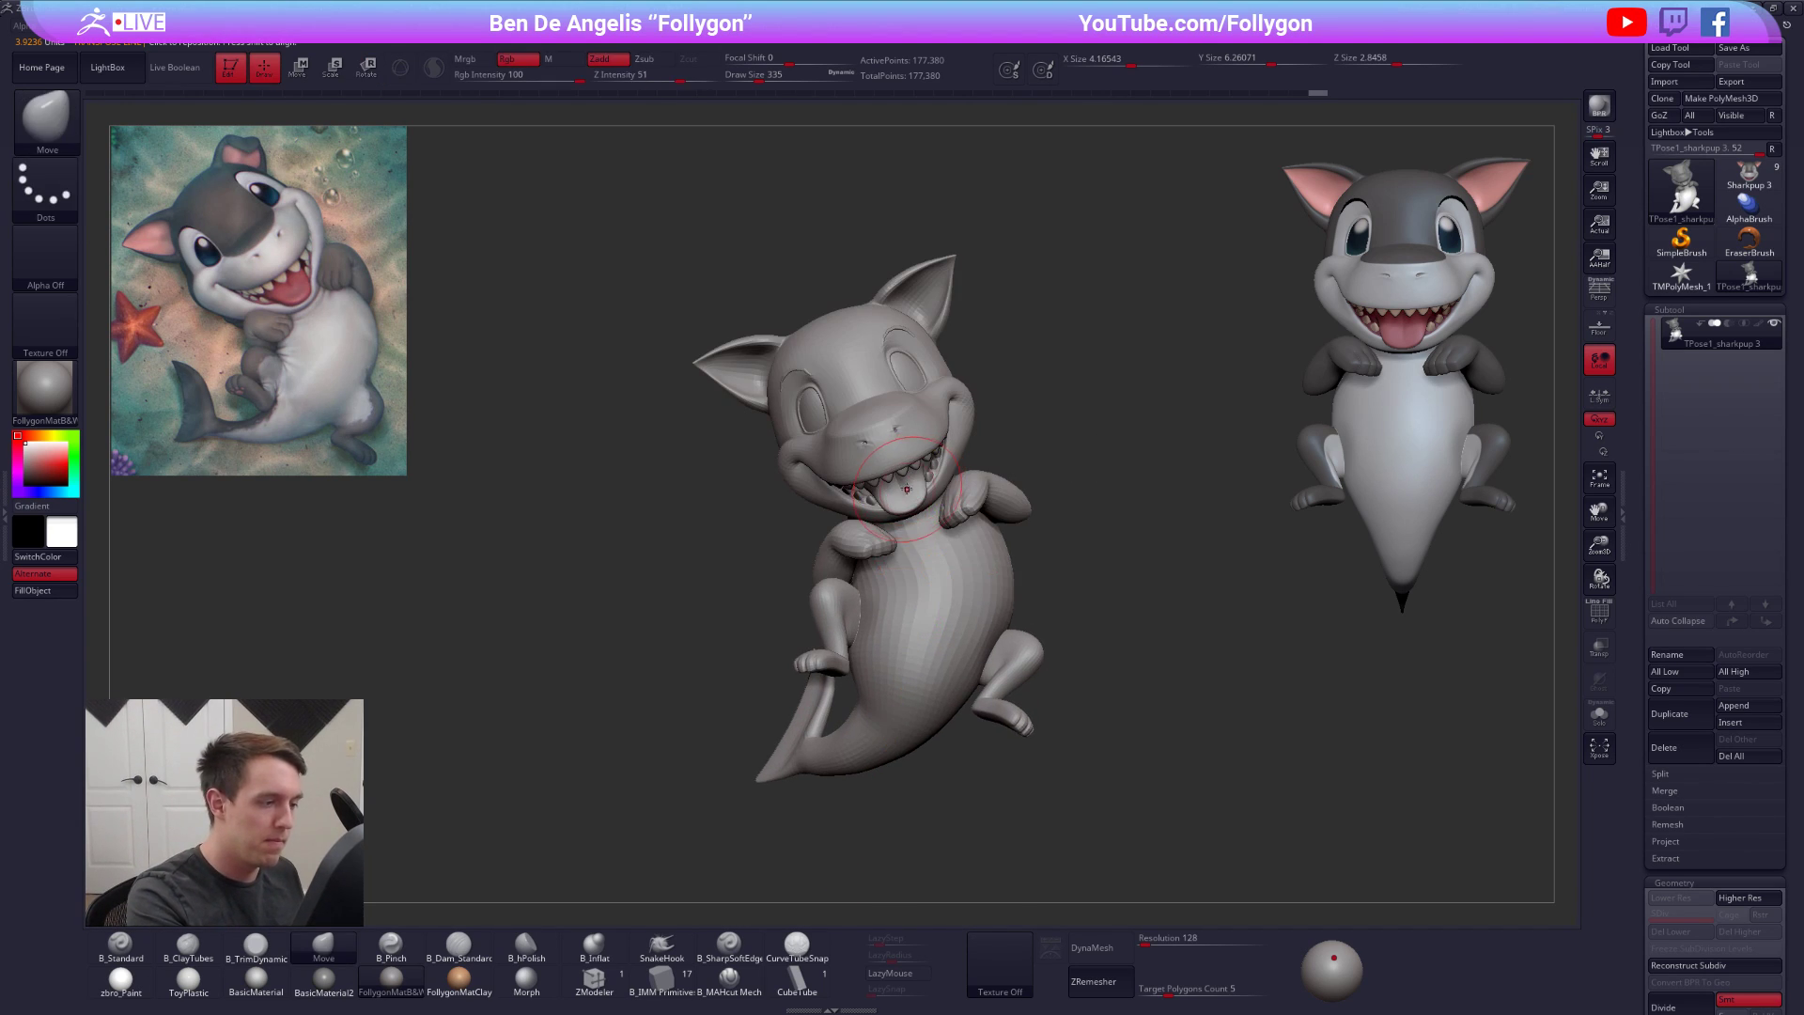
Isolate the body by hiding the head's polygroups, mask it, and show the whole mesh again with only the head unmasked
left_click(916, 489, "ctrl+shift")
left_click_drag(979, 449, 1007, 433, "ctrl+shift")
left_click(920, 489, "ctrl+shift")
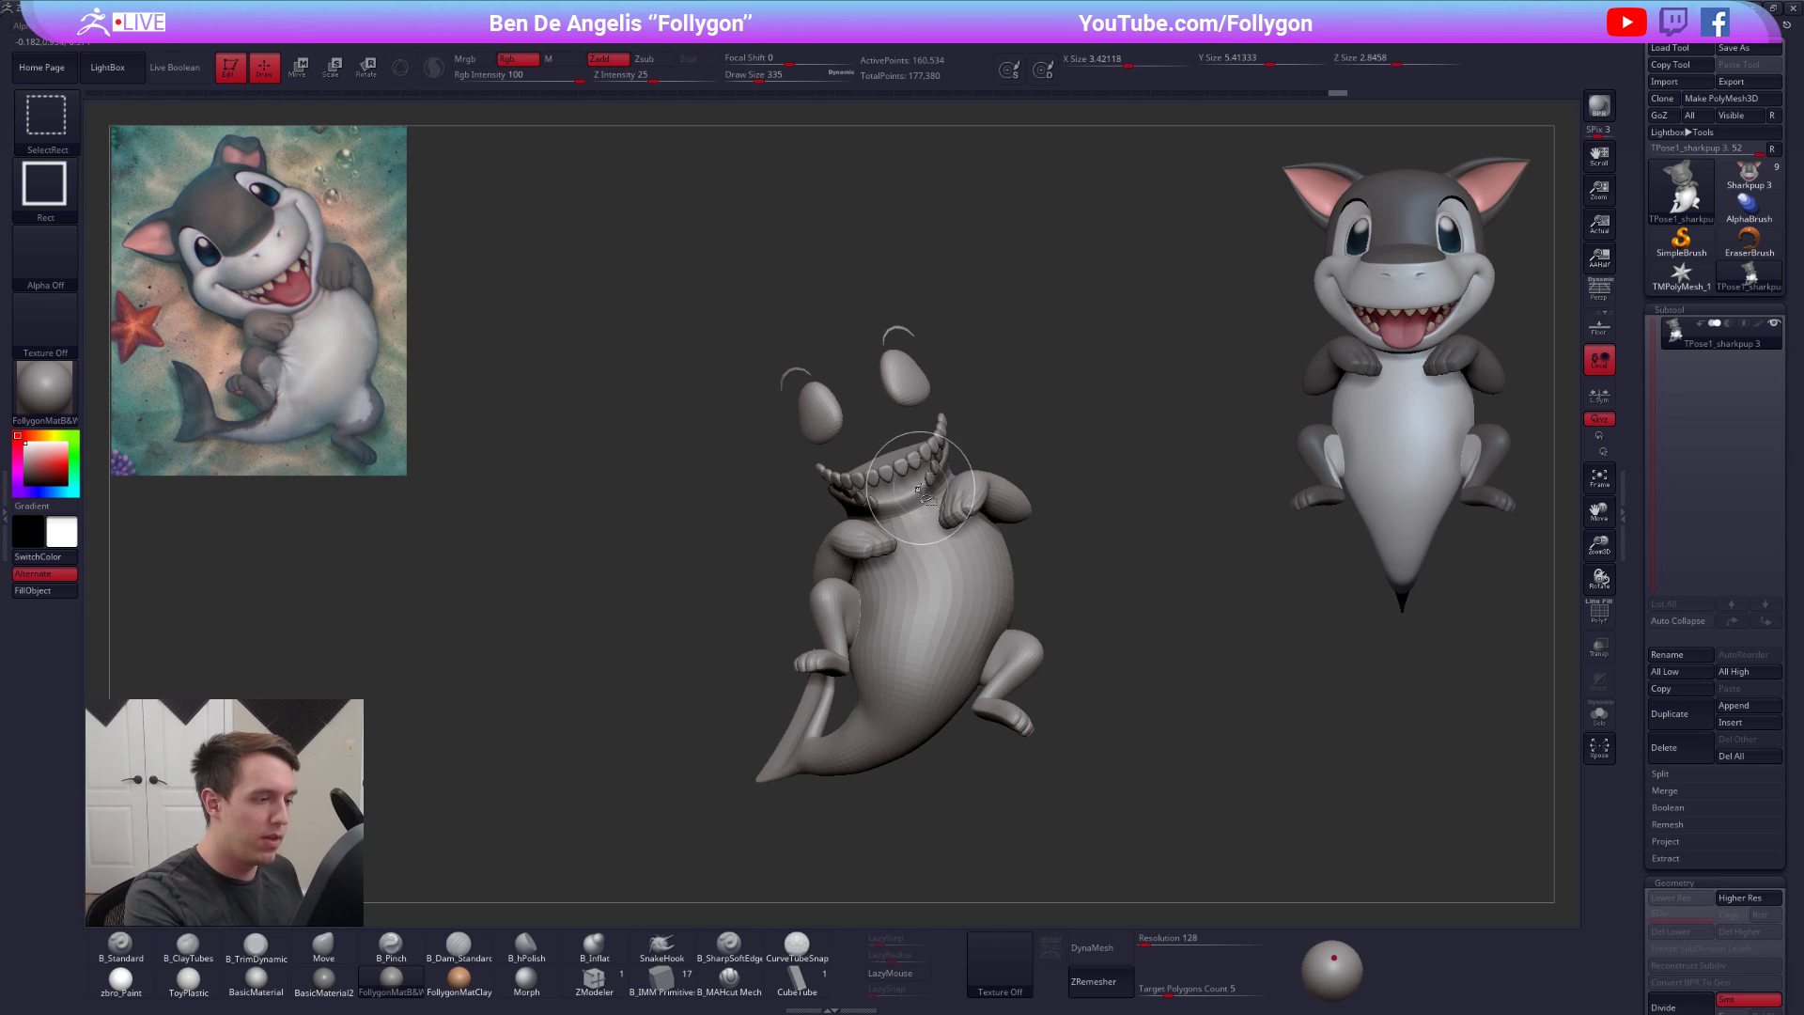
left_click(920, 484, "ctrl+shift")
left_click(898, 353, "ctrl+shift")
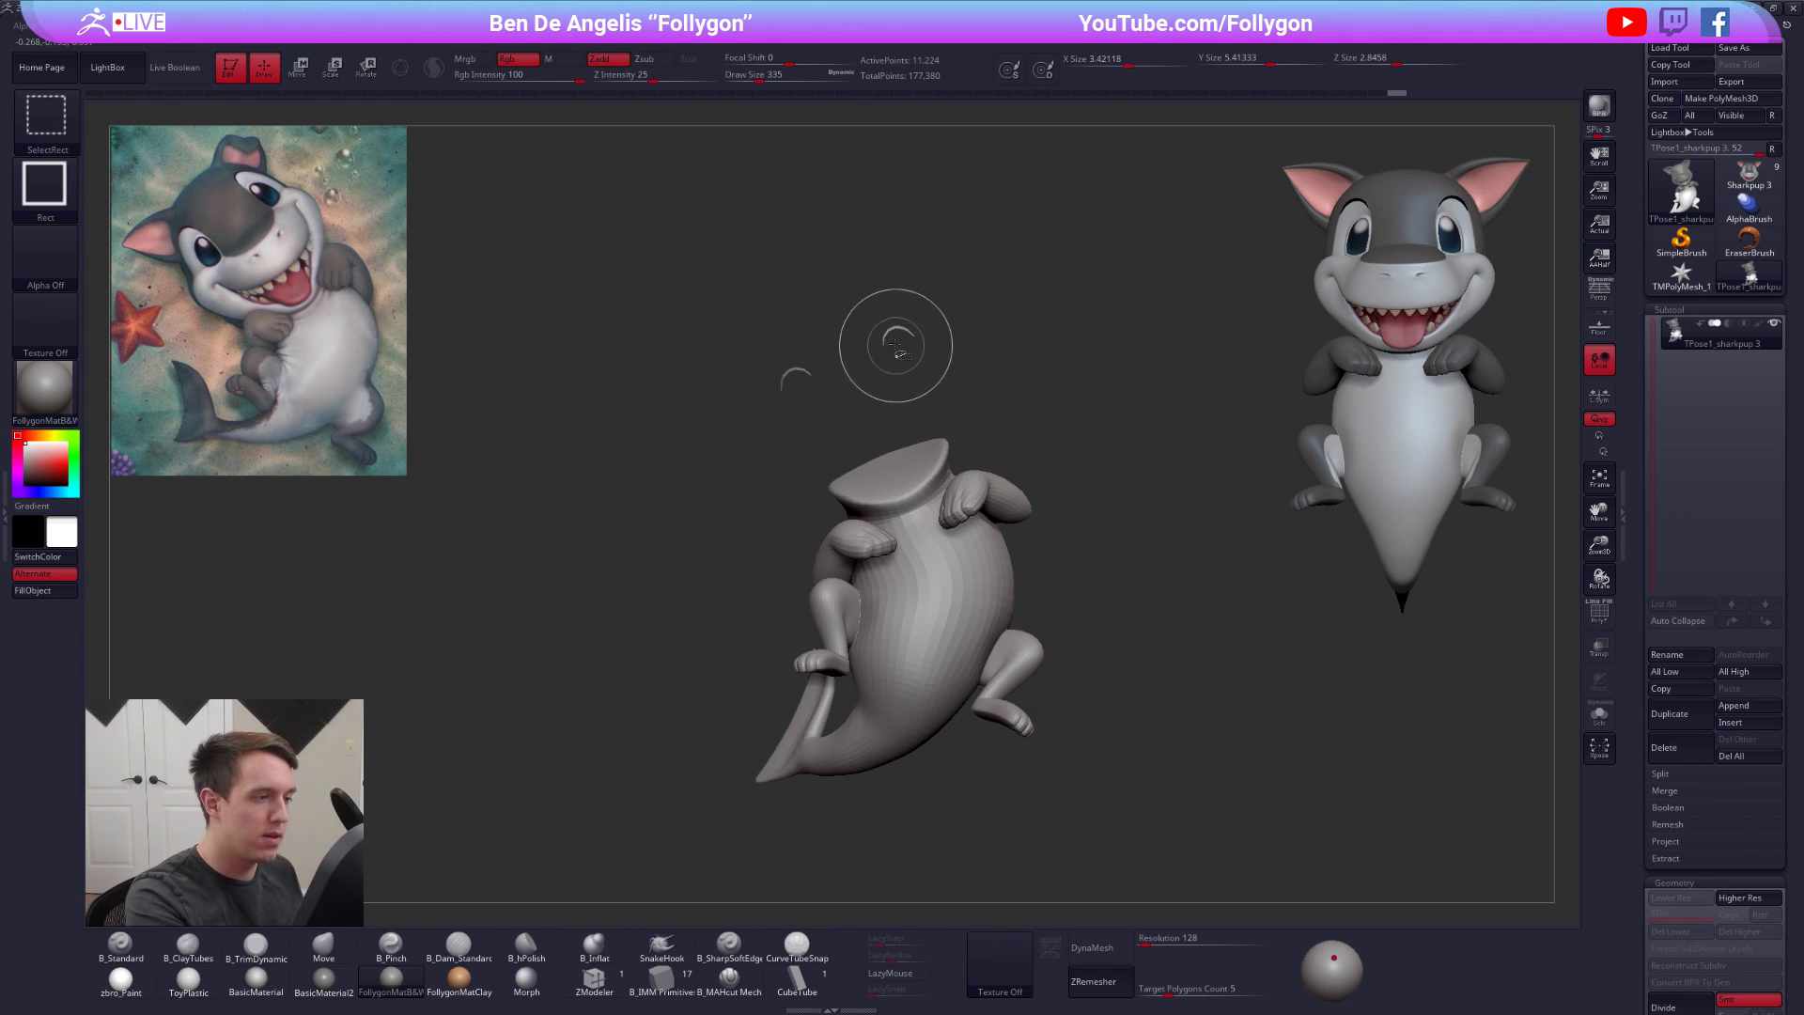
left_click(902, 414, "ctrl+shift")
Move the unmasked head slightly closer to the chest with Transpose move
right_click_drag(923, 474, 923, 478)
key("w")
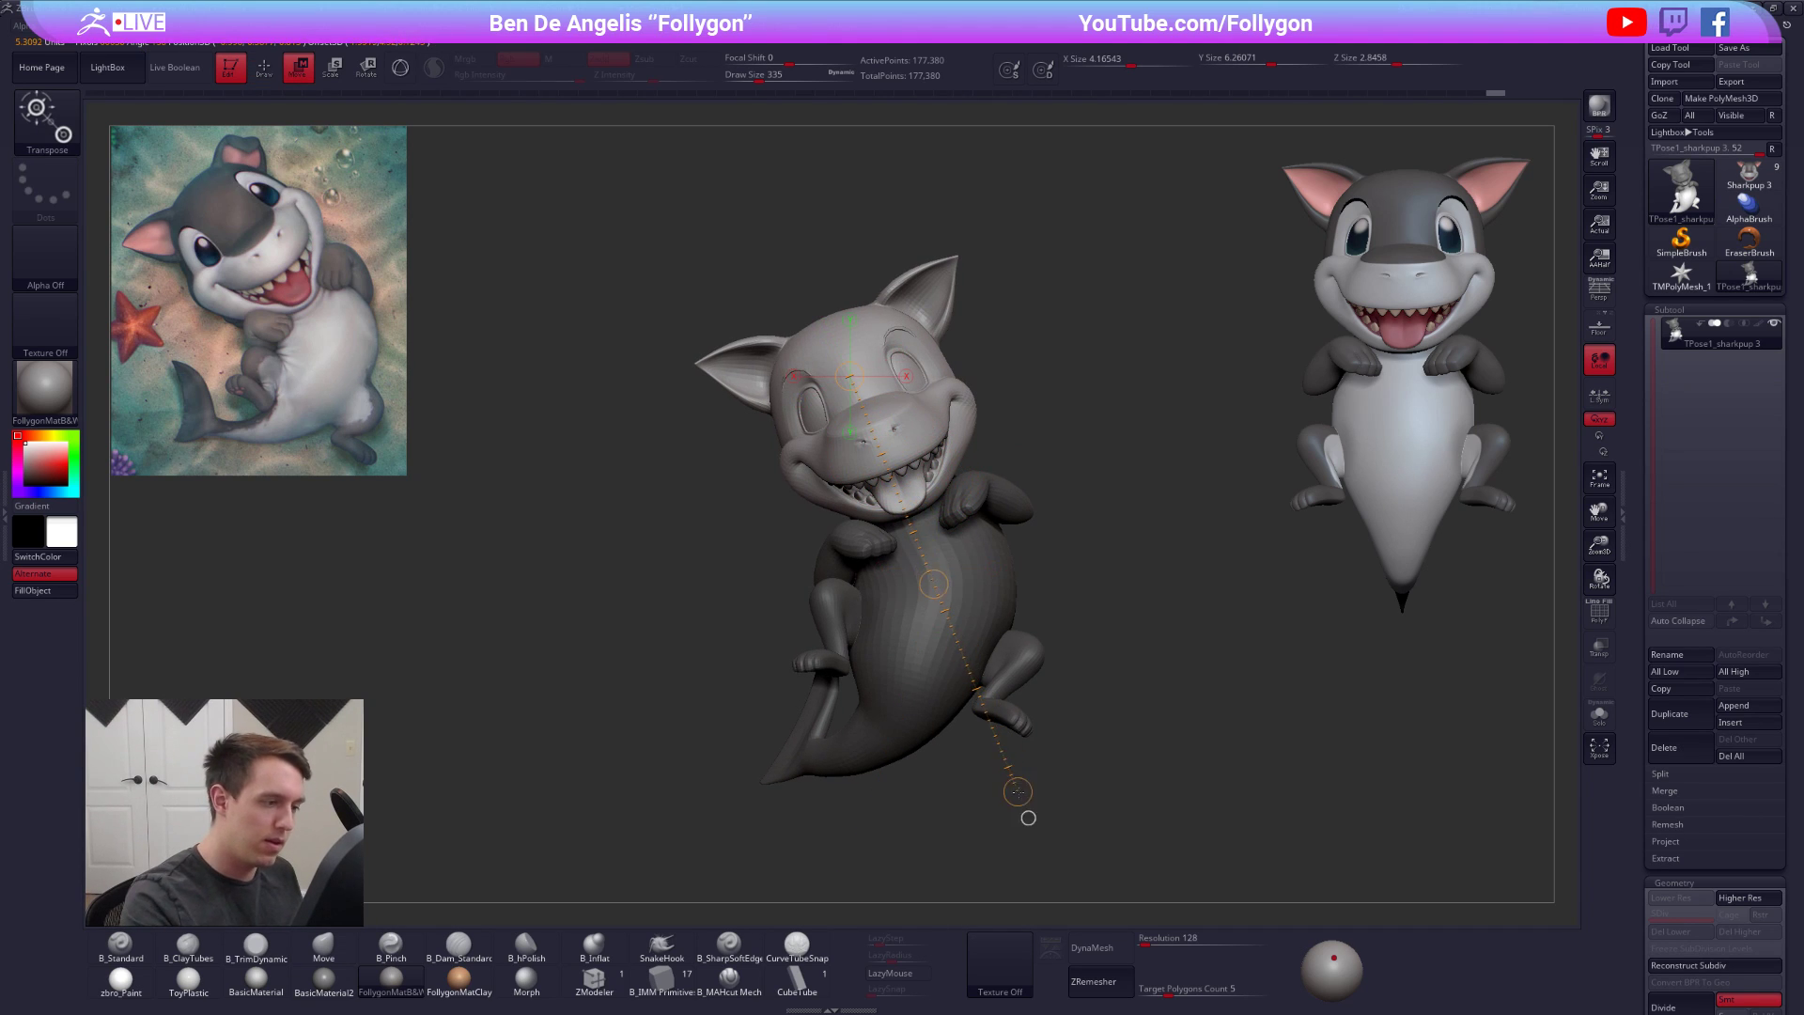
left_click_drag(933, 588, 936, 594)
mouse_move(957, 555)
right_mouse_down()
mouse_move(1071, 577)
mouse_move(1159, 625)
right_mouse_up()
mouse_move(1522, 799)
right_mouse_down()
mouse_move(1366, 819)
mouse_move(1150, 786)
right_mouse_up()
key("q")
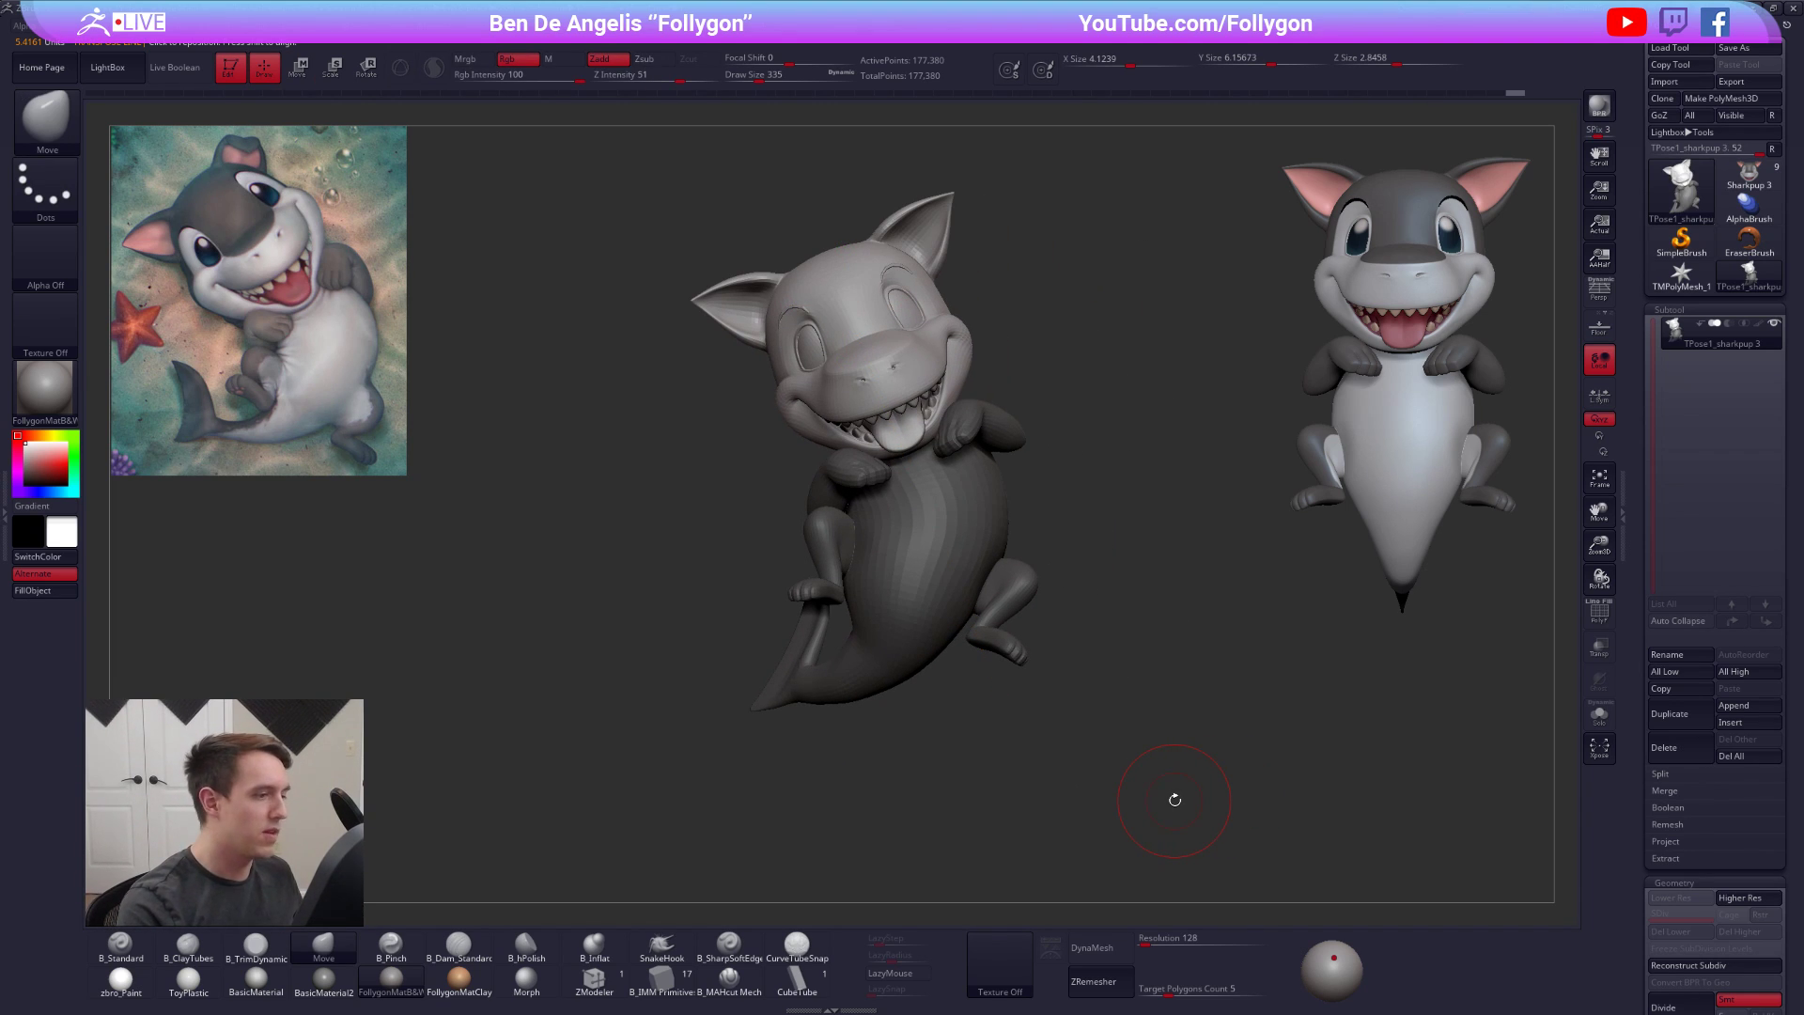
Change the mask to cover the head, arms and legs, leaving only the torso and tail editable
right_click_drag(1004, 654, 1029, 596, "alt")
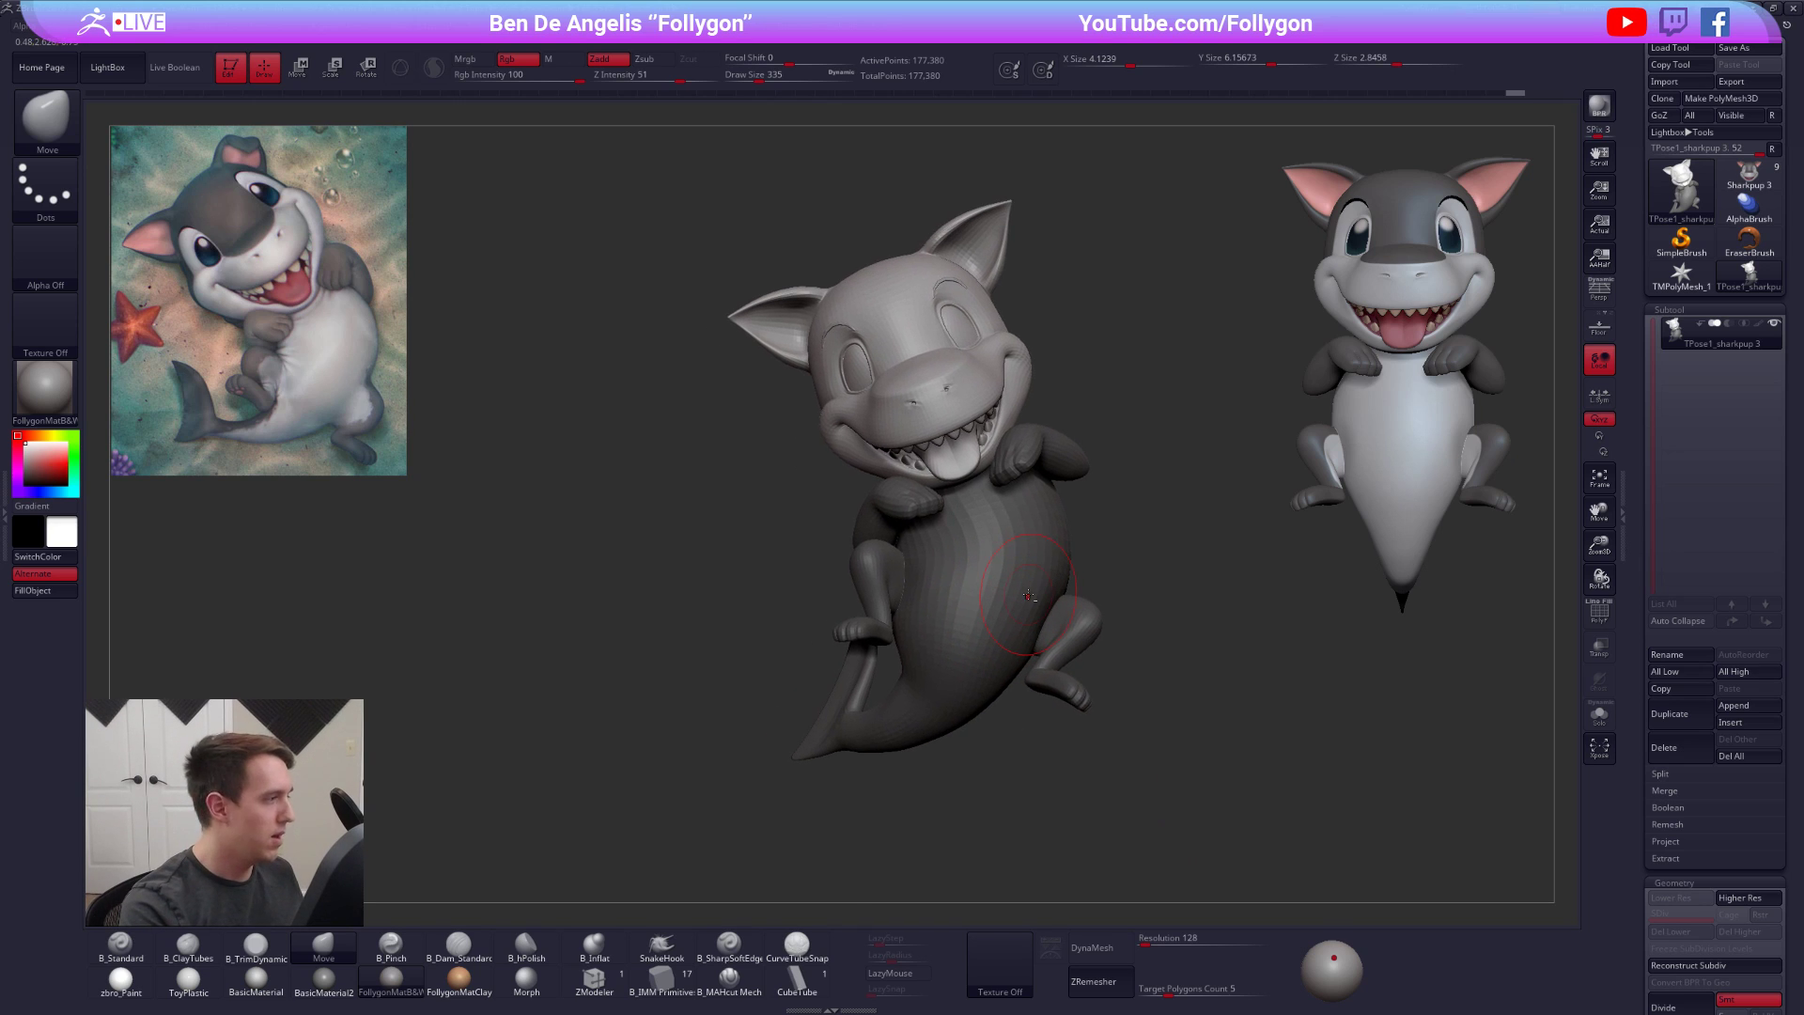
right_click_drag(897, 554, 1179, 536)
right_click_drag(808, 540, 895, 486)
key("ctrl+i")
mouse_move(904, 519)
right_mouse_down()
mouse_move(832, 513)
mouse_move(861, 506)
mouse_move(829, 569)
right_mouse_up()
key("2")
key("1")
Set the draw size to 397 and adjust the silhouette of the unmasked torso with the Move brush
key("space")
left_click_drag(827, 572, 841, 572)
mouse_move(842, 574)
right_mouse_down()
mouse_move(856, 490)
mouse_move(775, 537)
mouse_move(799, 490)
right_mouse_up()
key("space")
left_click_drag(959, 542, 973, 542)
right_click_drag(973, 542, 964, 776)
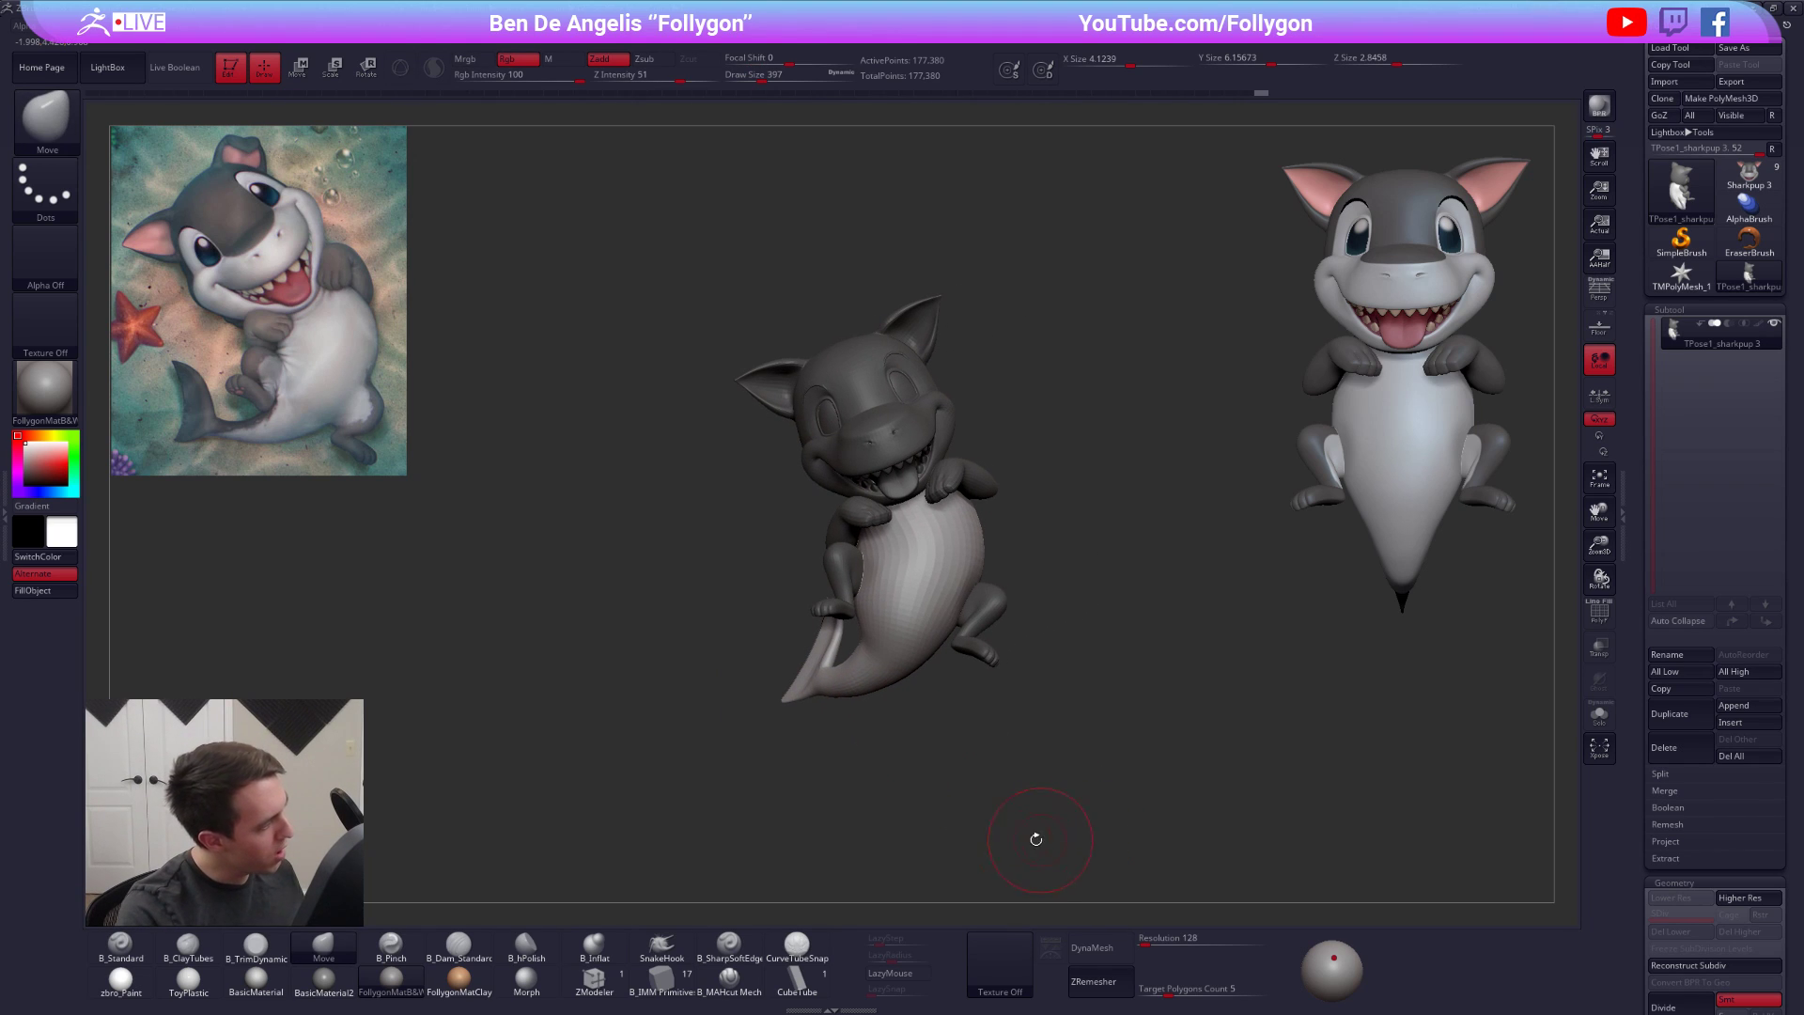
right_click_drag(882, 722, 893, 657, "alt")
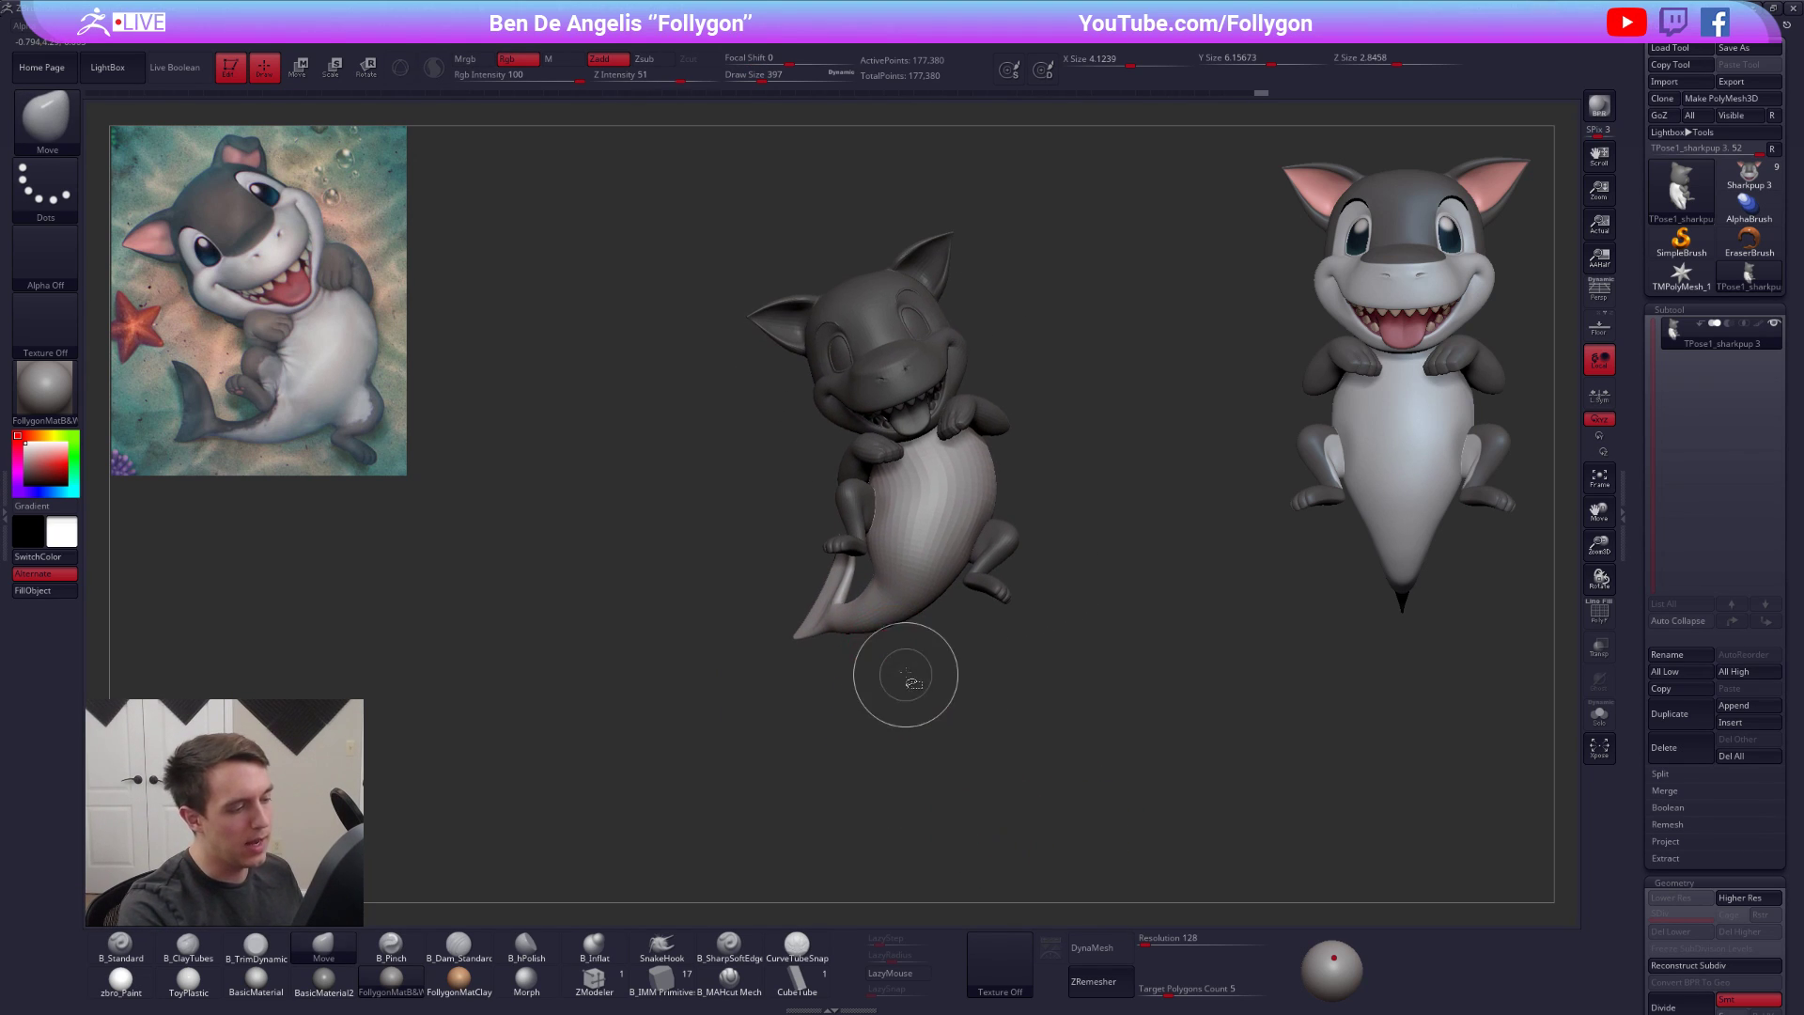
Clear the mask, isolate the torso and tail piece, and smooth the surface of the torso
left_click_drag(894, 685, 908, 699, "ctrl")
left_click(896, 615, "ctrl+shift")
right_click_drag(897, 603, 914, 631, "ctrl")
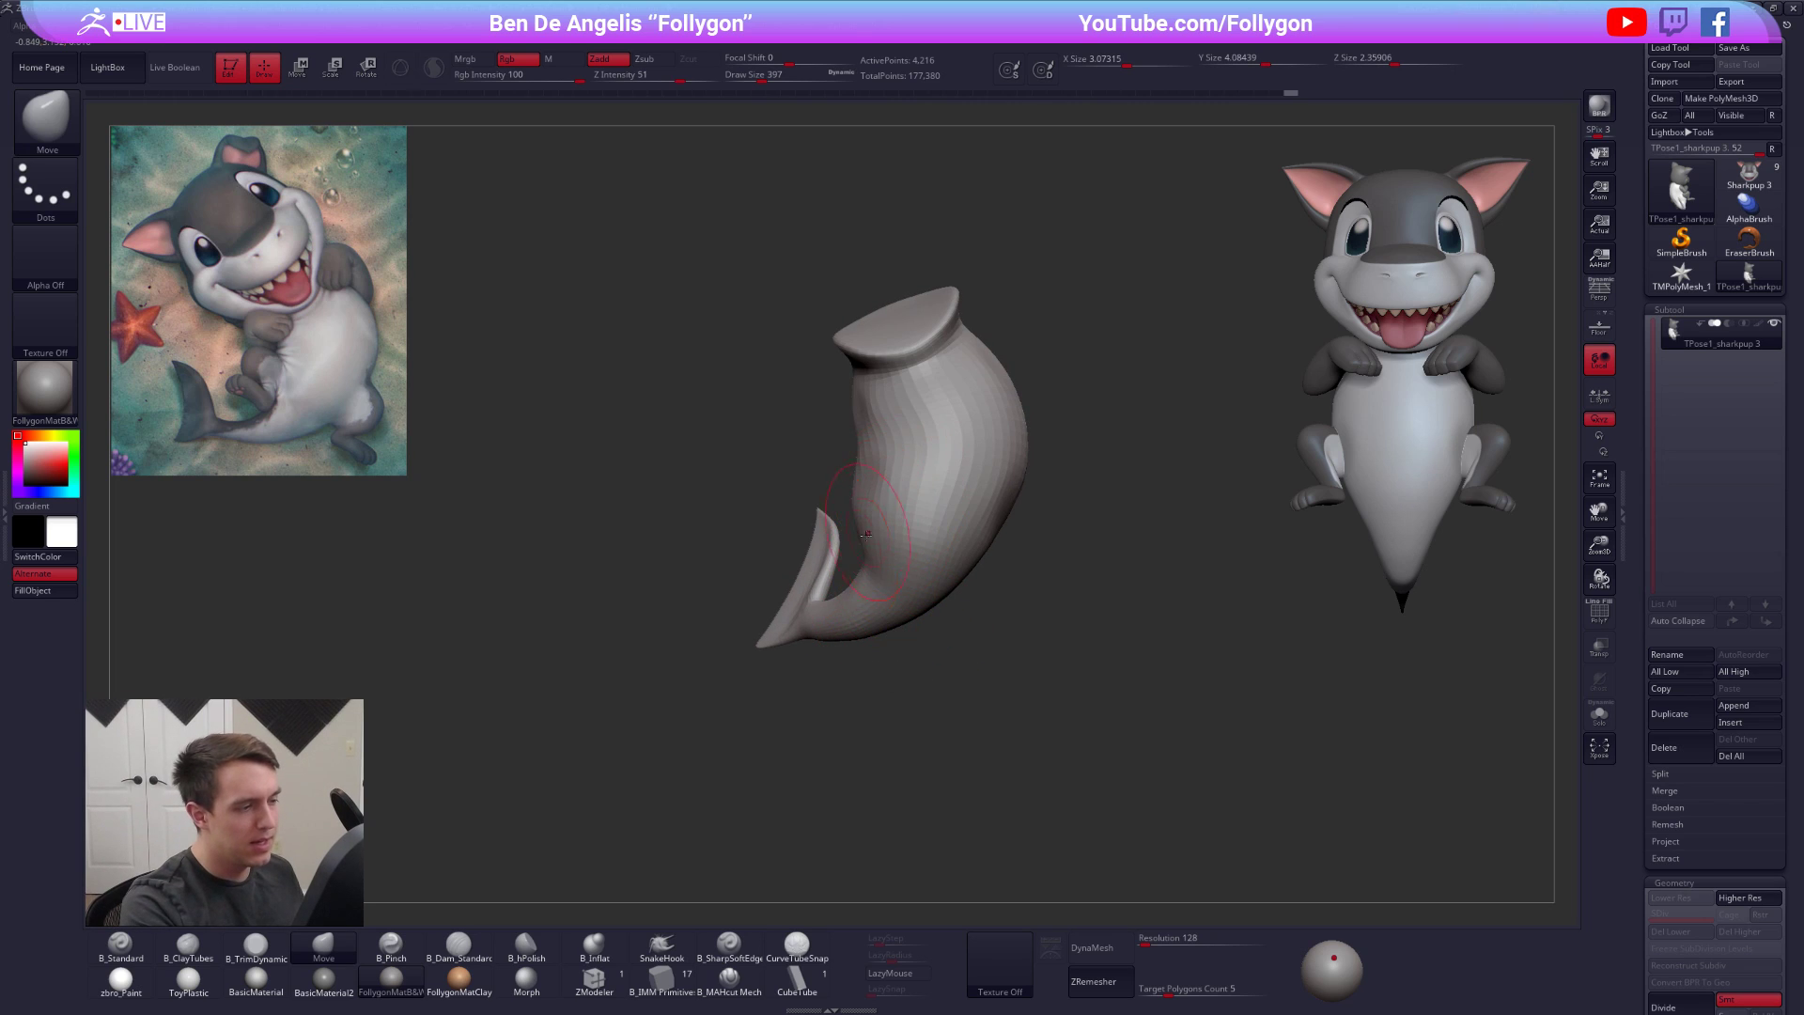
right_click_drag(881, 708, 930, 625)
right_click_drag(931, 625, 891, 617, "alt")
left_click_drag(910, 434, 905, 368, "shift")
right_click_drag(1062, 526, 970, 540)
left_click_drag(914, 536, 923, 418, "shift")
Set the draw size to 430 and refine the contour of the isolated torso with the Move brush
key("space")
left_click_drag(925, 492, 932, 440)
right_click_drag(942, 488, 1057, 485, "alt")
key("space")
left_click_drag(979, 564, 974, 564)
right_click_drag(910, 616, 940, 630)
Mask the torso above the tail with a soft edge, rotate the tail outward with Transpose, and show the whole mesh
mouse_move(930, 601)
left_mouse_down("ctrl")
mouse_move(795, 477)
mouse_move(947, 654)
left_mouse_up("ctrl")
left_click(946, 647, "ctrl")
mouse_move(919, 619)
right_mouse_down()
mouse_move(902, 646)
mouse_move(887, 565)
right_mouse_up()
key("r")
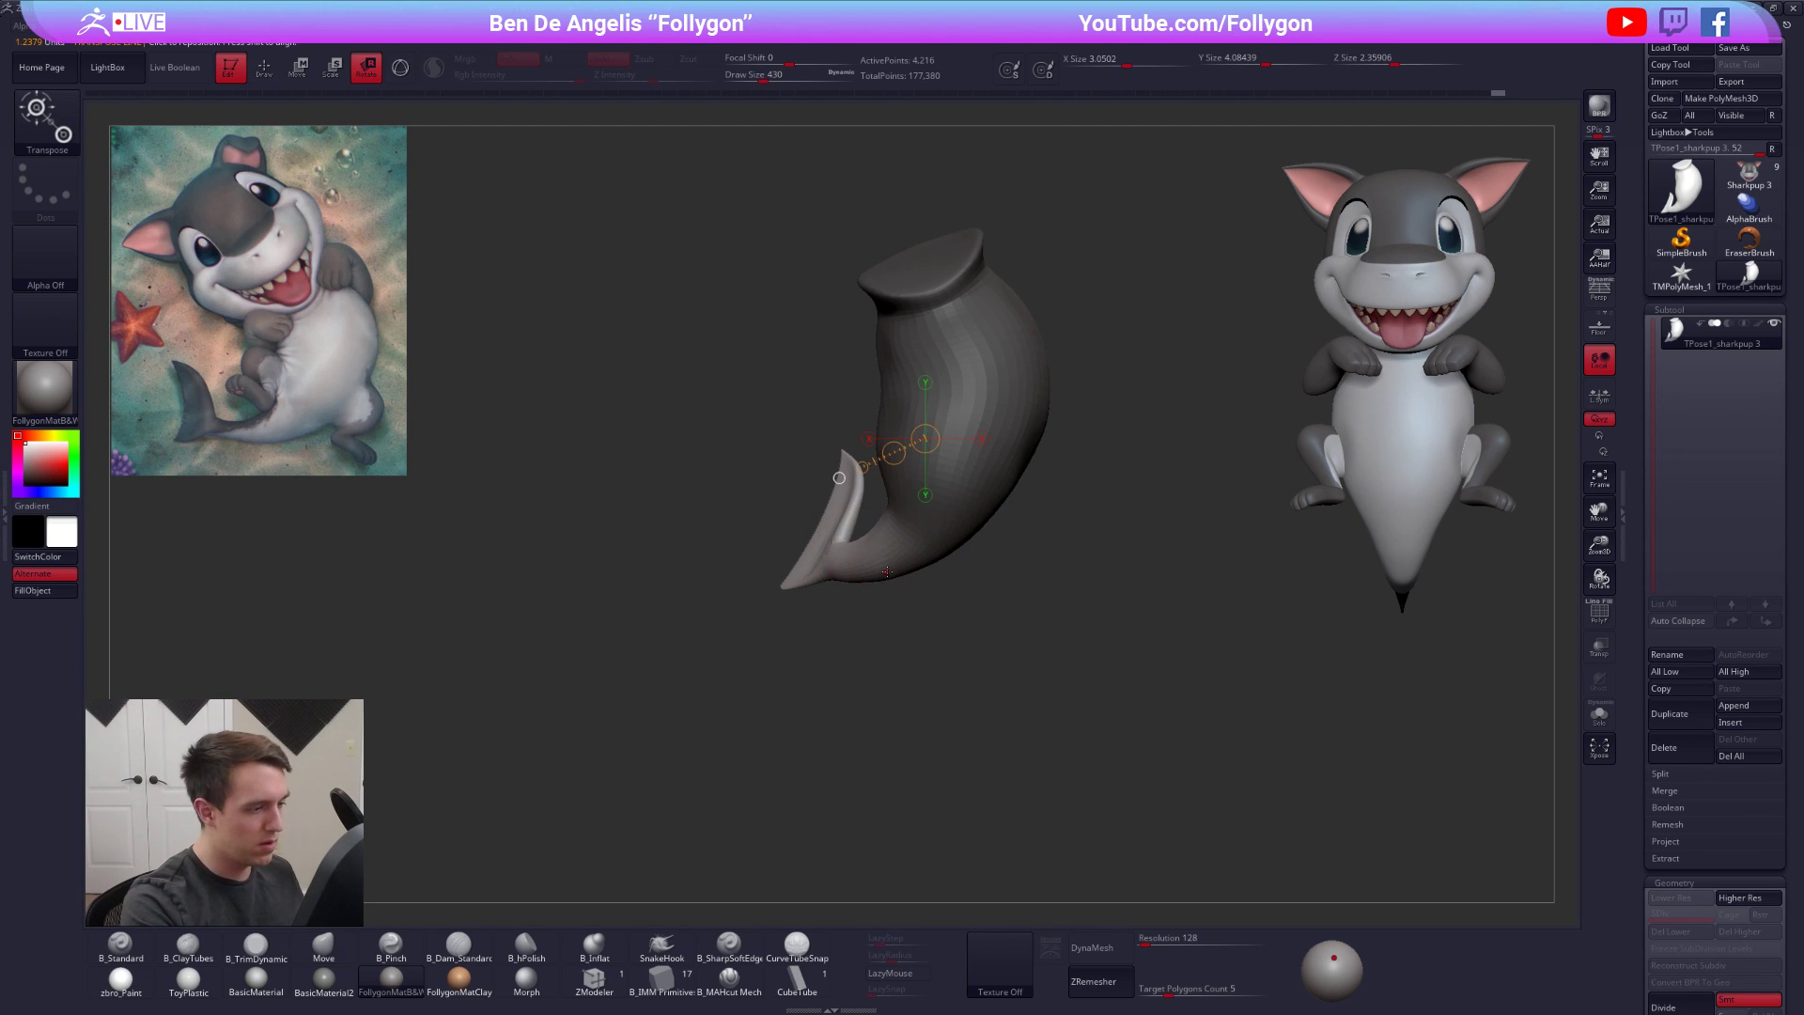
left_click_drag(700, 649, 701, 646)
left_click_drag(805, 595, 742, 689)
key("q")
left_click(898, 662, "ctrl+shift")
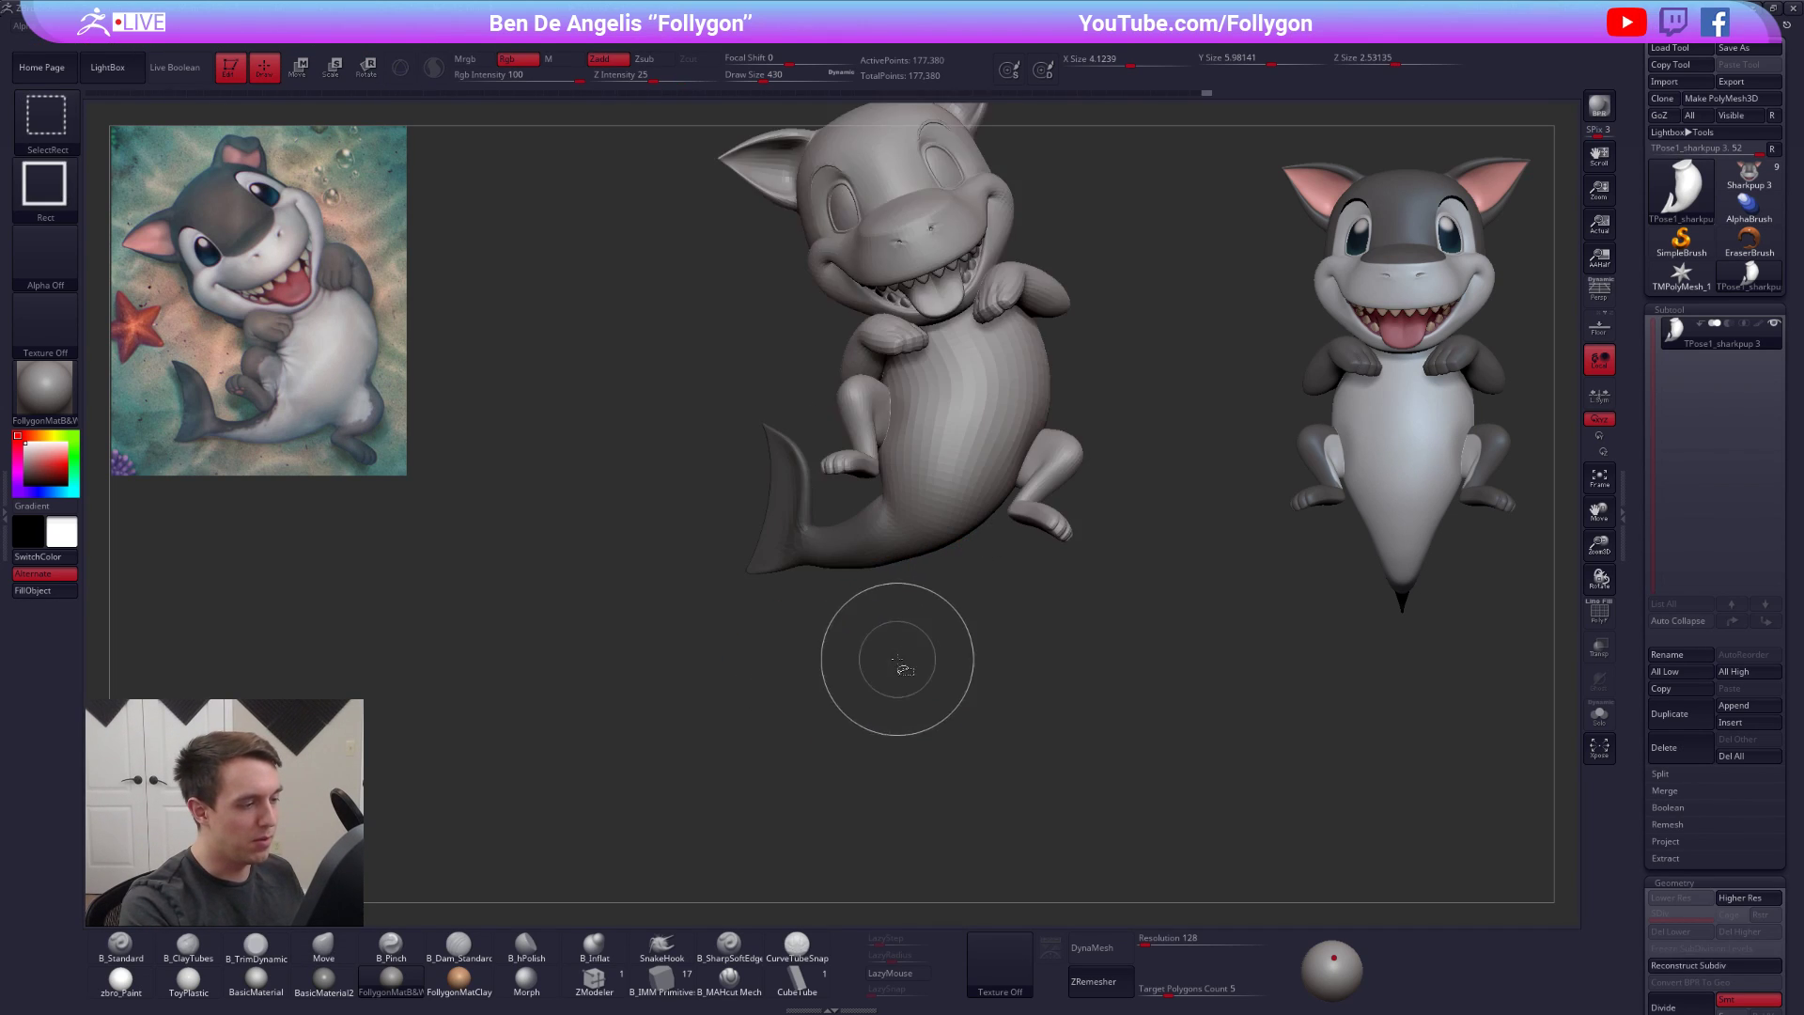
Mask everything except the tail and adjust the tail's position with Transpose move
mouse_move(830, 645)
left_mouse_down("alt")
mouse_move(861, 701)
mouse_move(903, 689)
mouse_move(854, 713)
mouse_move(884, 625)
mouse_move(684, 677)
mouse_move(780, 640)
left_mouse_up("alt")
key("w")
left_click_drag(776, 705, 794, 780, "shift")
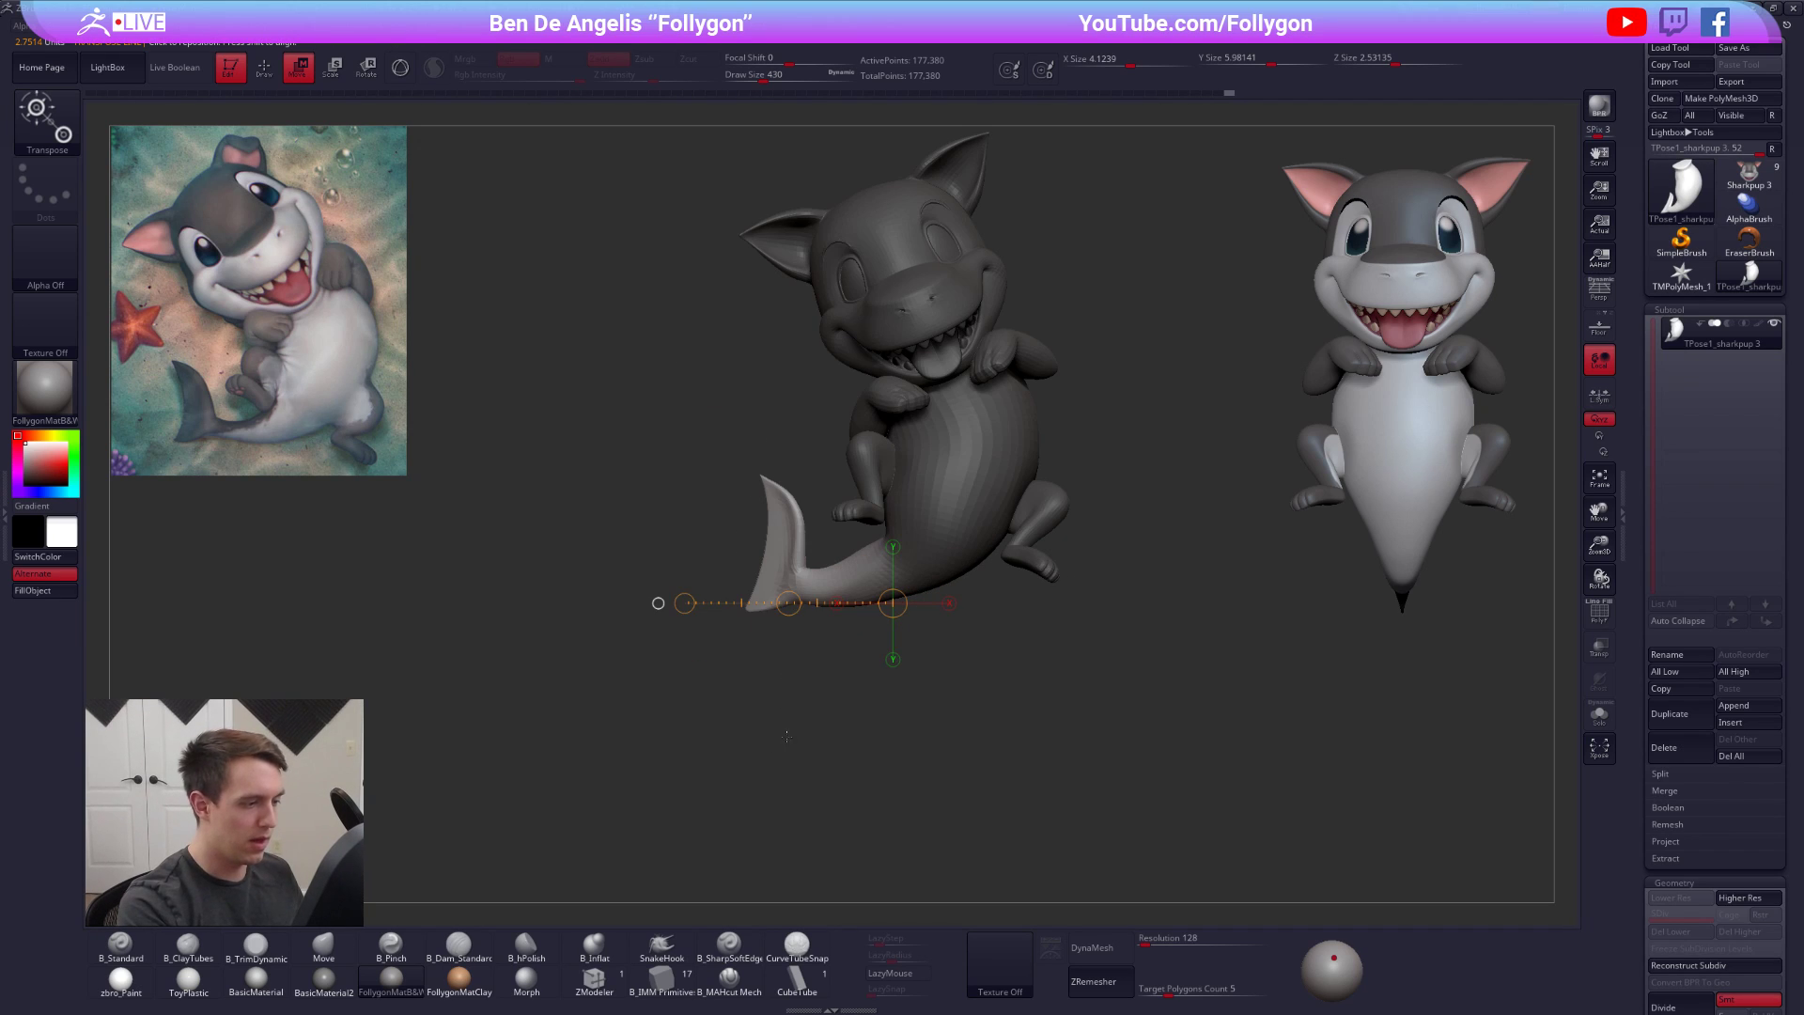
key("q")
left_click_drag(830, 705, 830, 738)
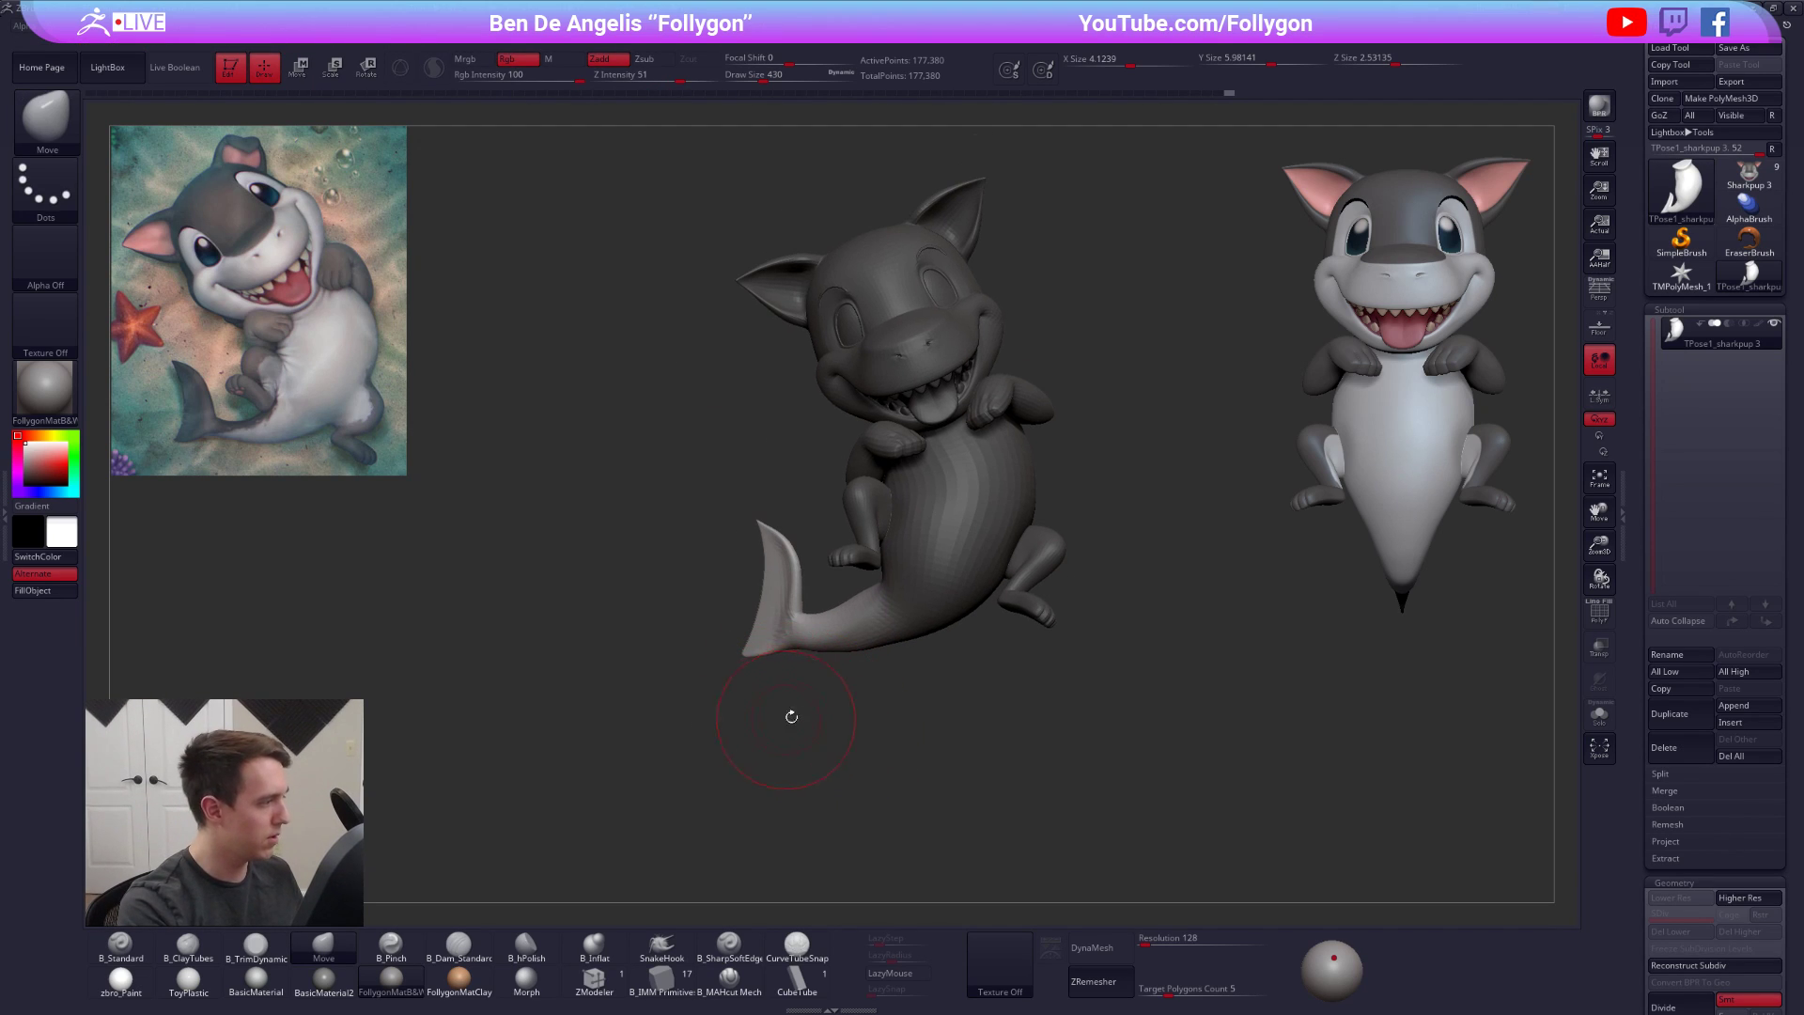
mouse_move(821, 684)
left_mouse_down()
mouse_move(823, 705)
mouse_move(1005, 728)
mouse_move(940, 721)
mouse_move(864, 664)
left_mouse_up()
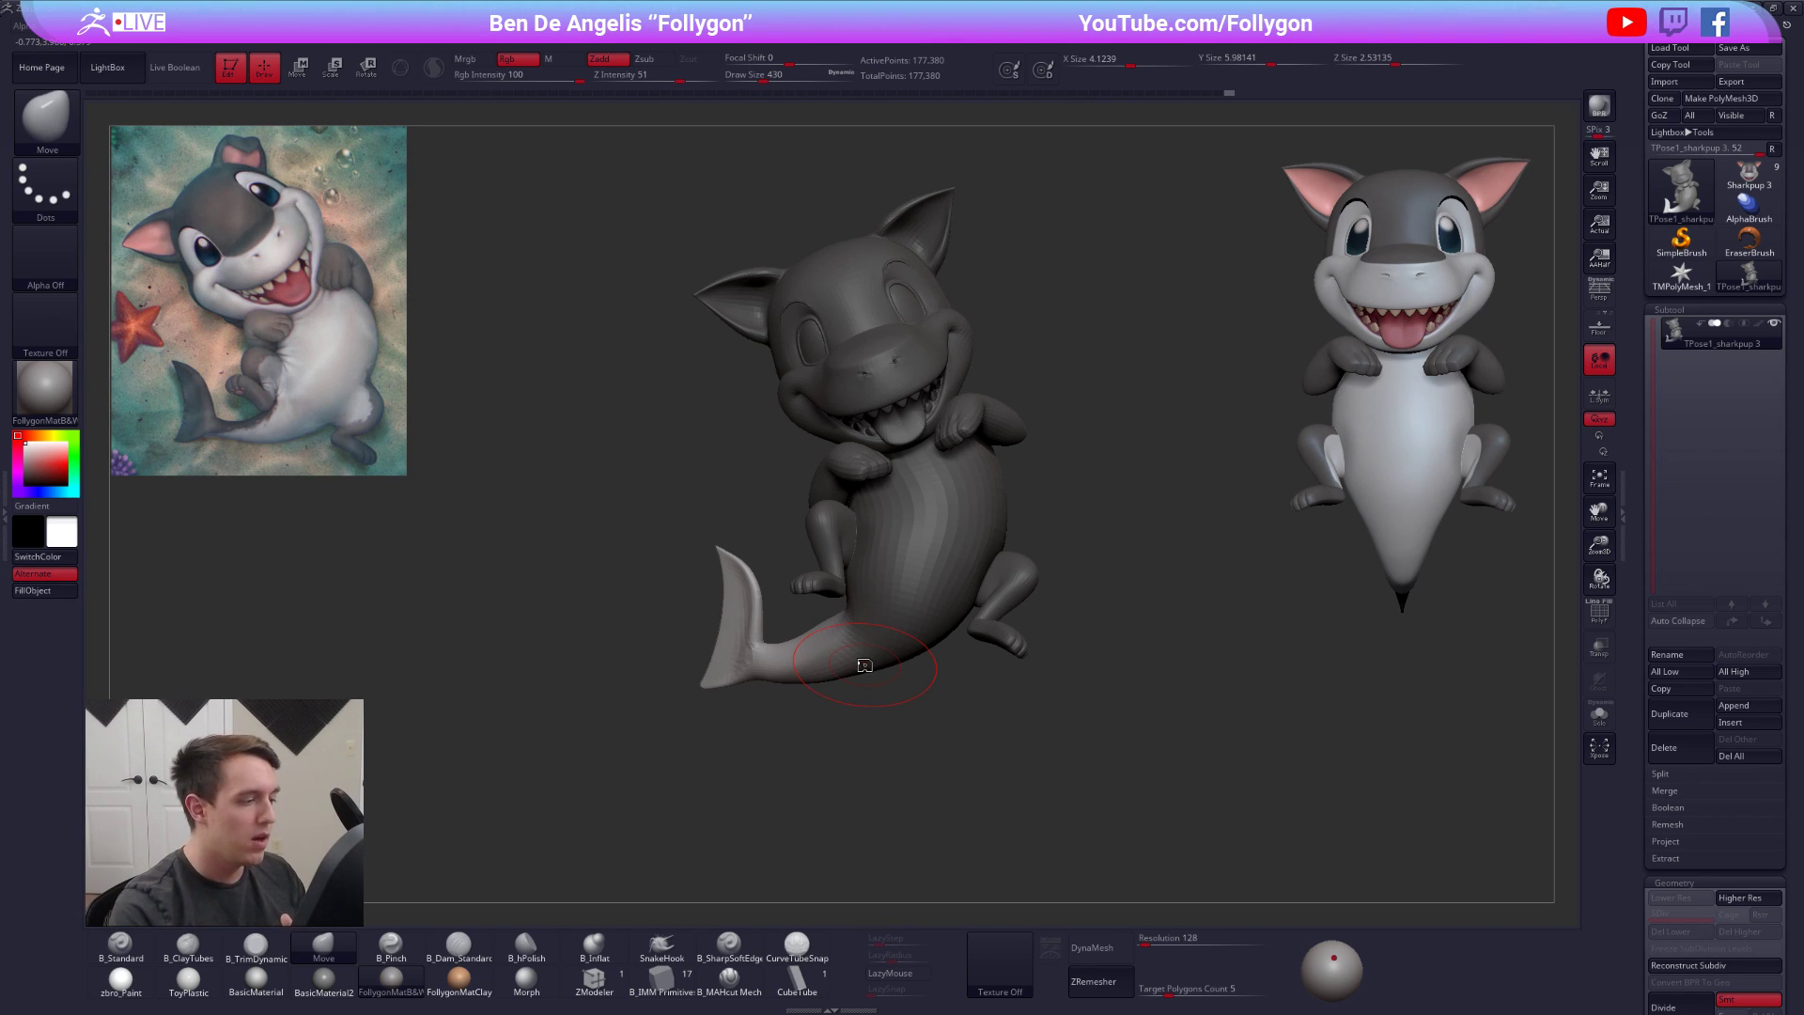
Extend the mask over the tail stem so only the tail fin stays free, and blur the mask edge
mouse_move(797, 686)
right_mouse_down("alt")
mouse_move(949, 664)
mouse_move(879, 621)
right_mouse_up("alt")
right_click_drag(879, 620, 868, 642, "ctrl")
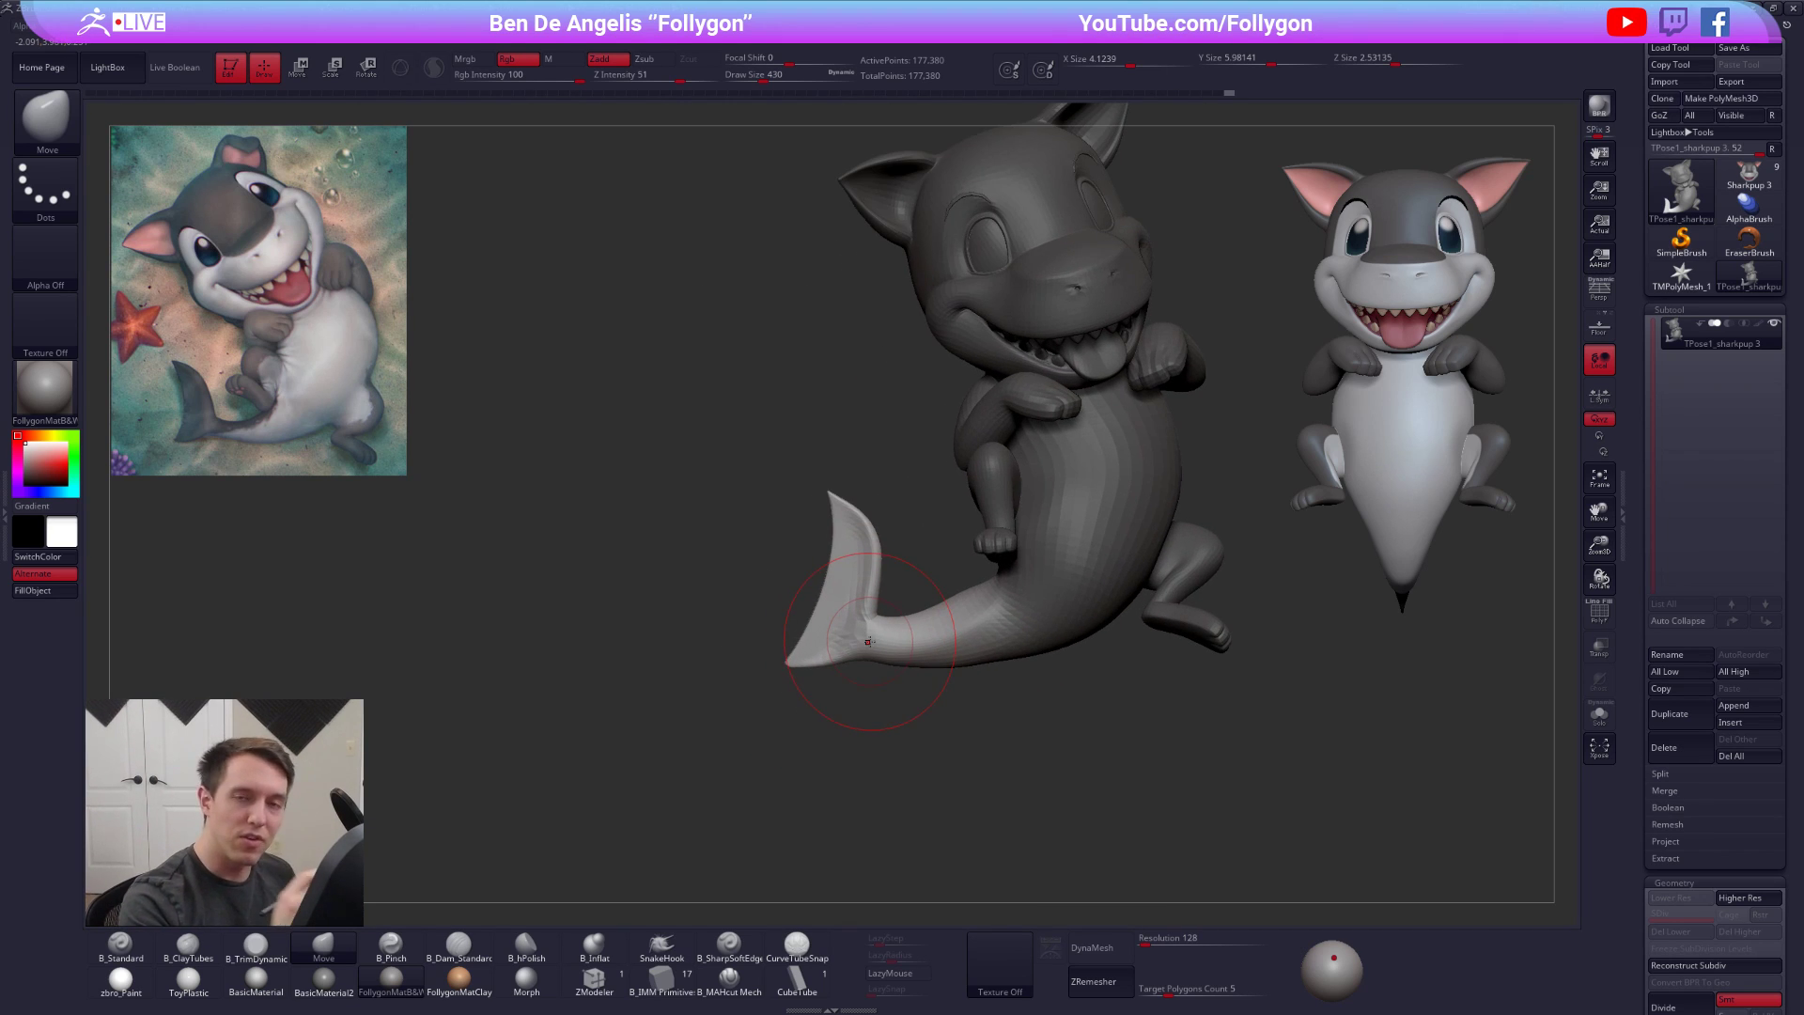
mouse_move(889, 580)
left_mouse_down("ctrl+shift")
mouse_move(874, 714)
mouse_move(1006, 799)
mouse_move(1052, 400)
mouse_move(978, 408)
left_mouse_up("ctrl+shift")
left_click(912, 608, "ctrl")
left_click(913, 622, "ctrl")
left_click(924, 598, "ctrl")
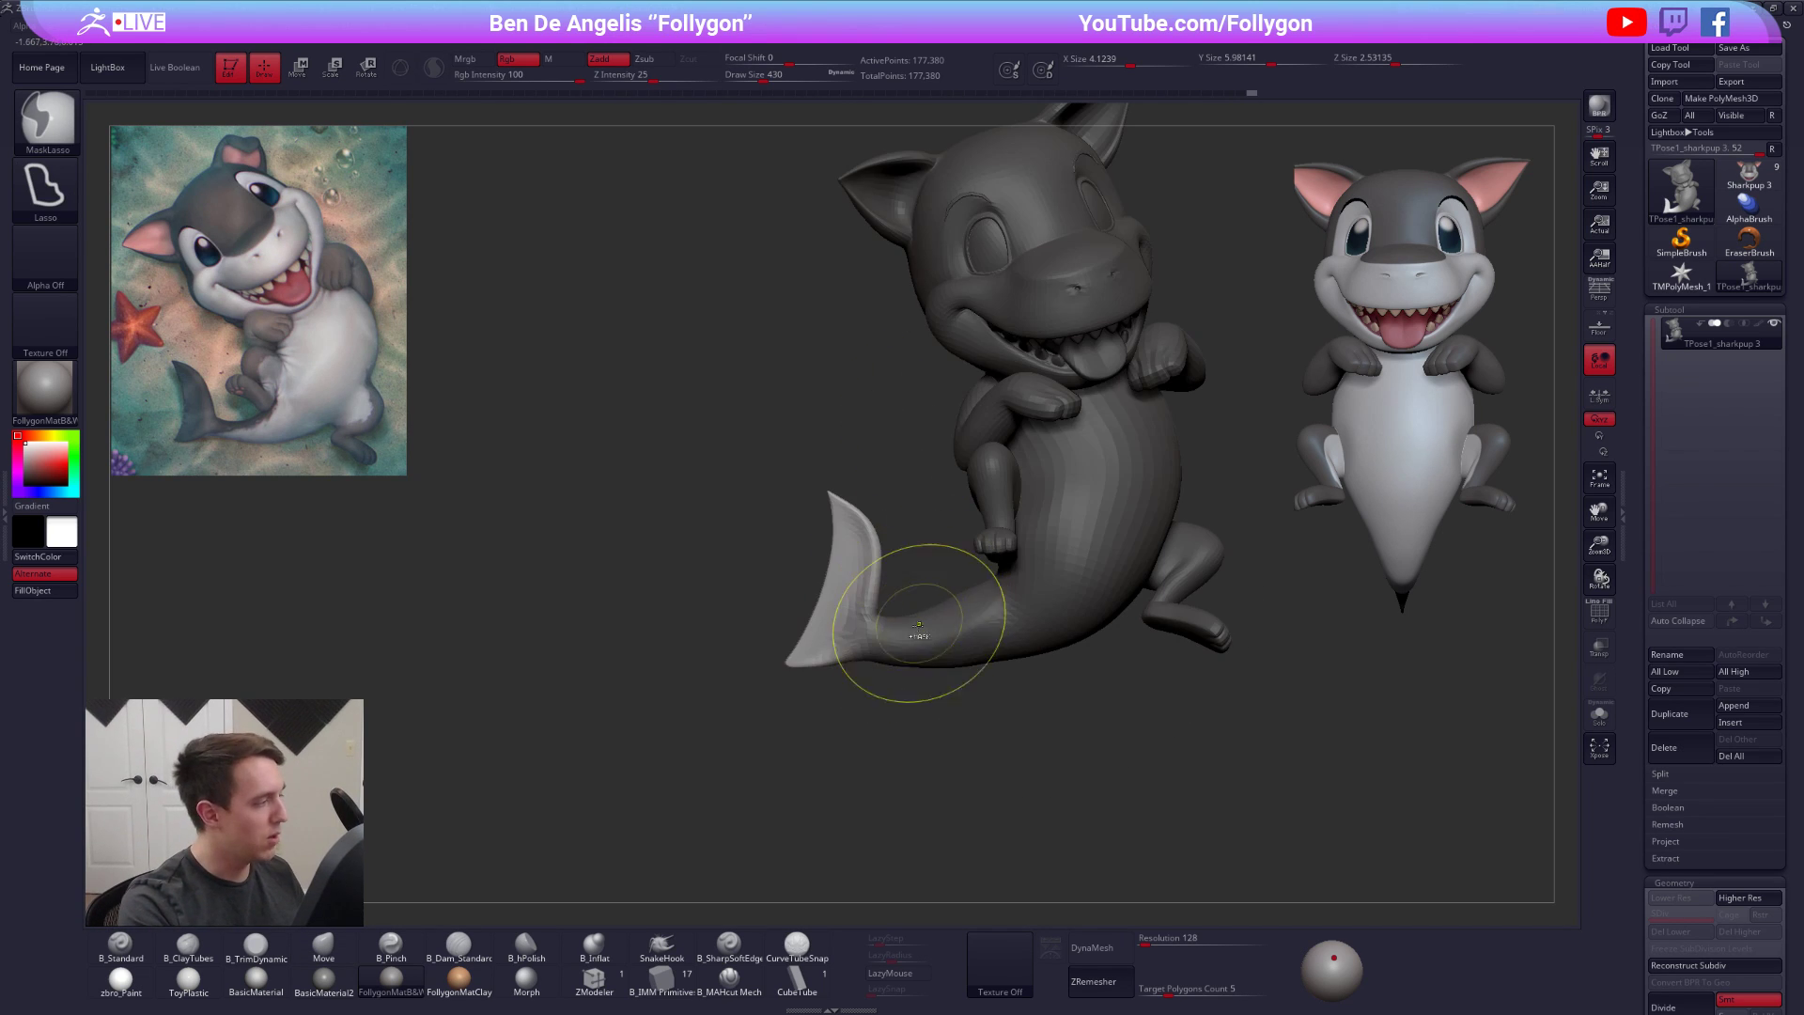
Resize the tail fin with Transpose scale from its base, and clear the mask
key("e")
left_click_drag(862, 652, 859, 770)
left_click_drag(733, 719, 853, 698)
mouse_move(1019, 721)
left_mouse_down()
mouse_move(859, 697)
mouse_move(847, 733)
left_mouse_up()
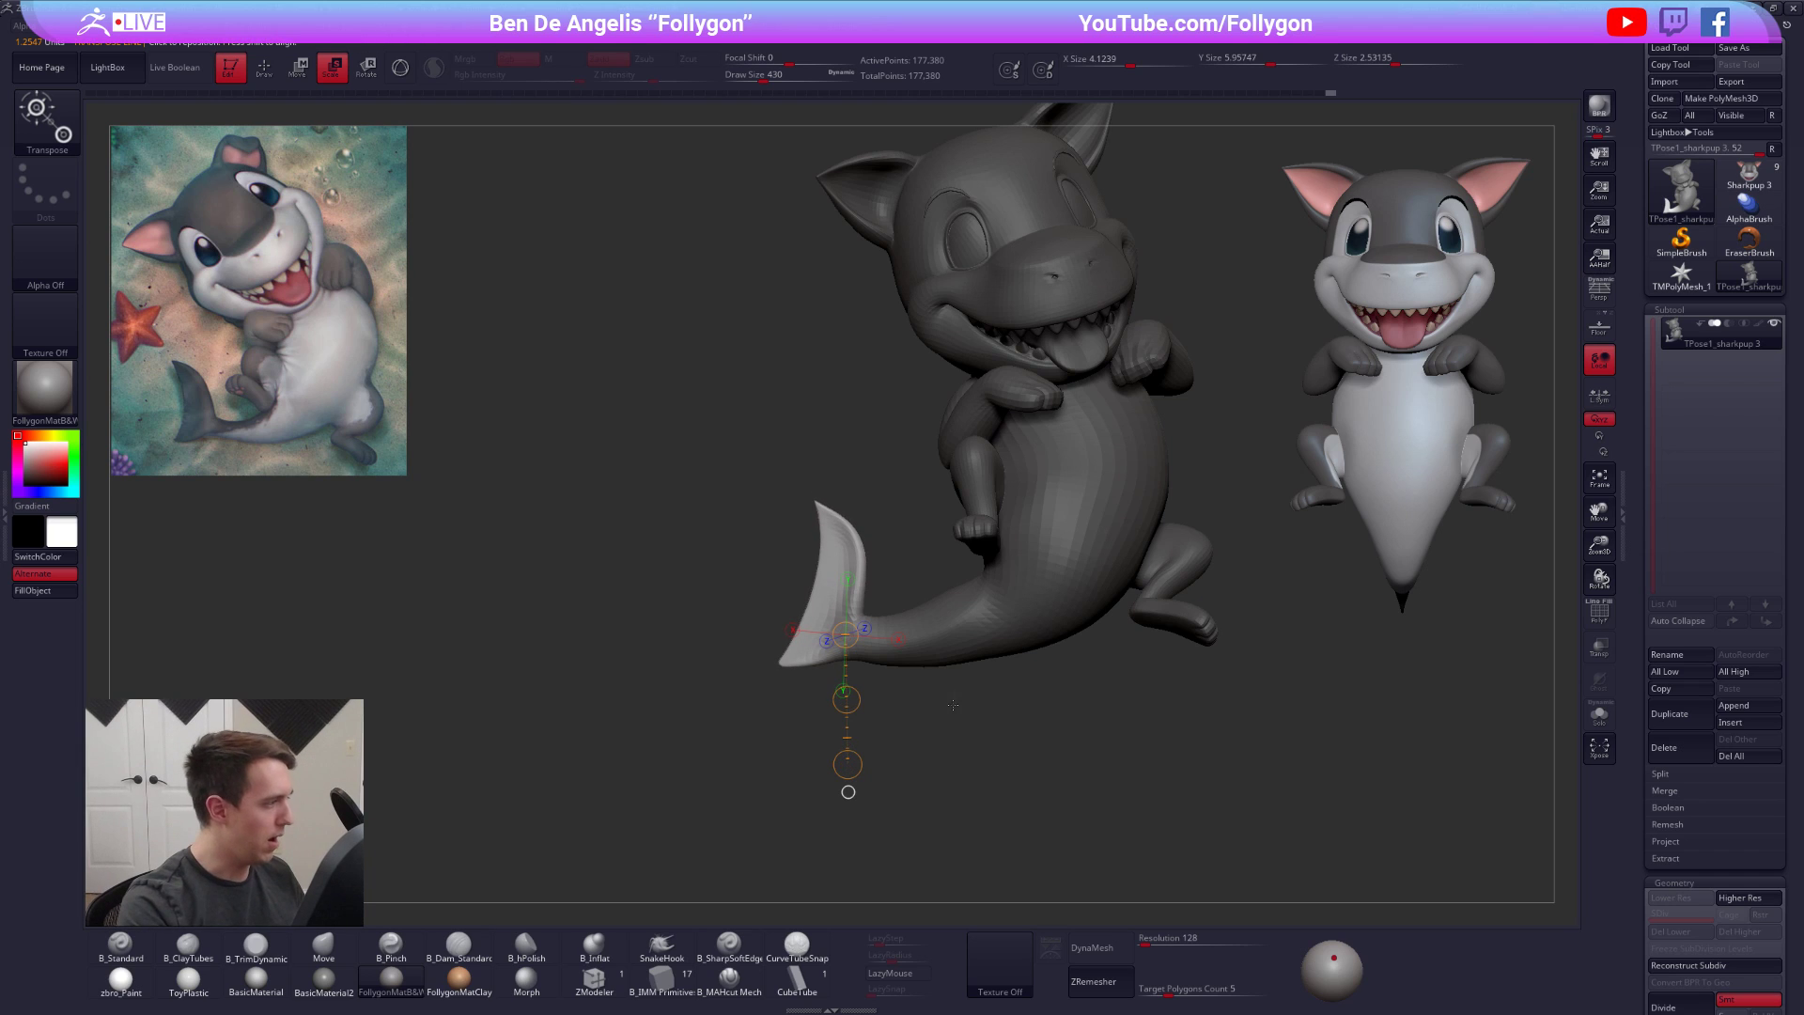
key("q")
mouse_move(1035, 673)
left_mouse_down()
mouse_move(993, 669)
mouse_move(990, 640)
mouse_move(959, 648)
mouse_move(1038, 624)
left_mouse_up()
mouse_move(880, 686)
left_mouse_down("alt")
mouse_move(952, 660)
mouse_move(955, 702)
left_mouse_up("alt")
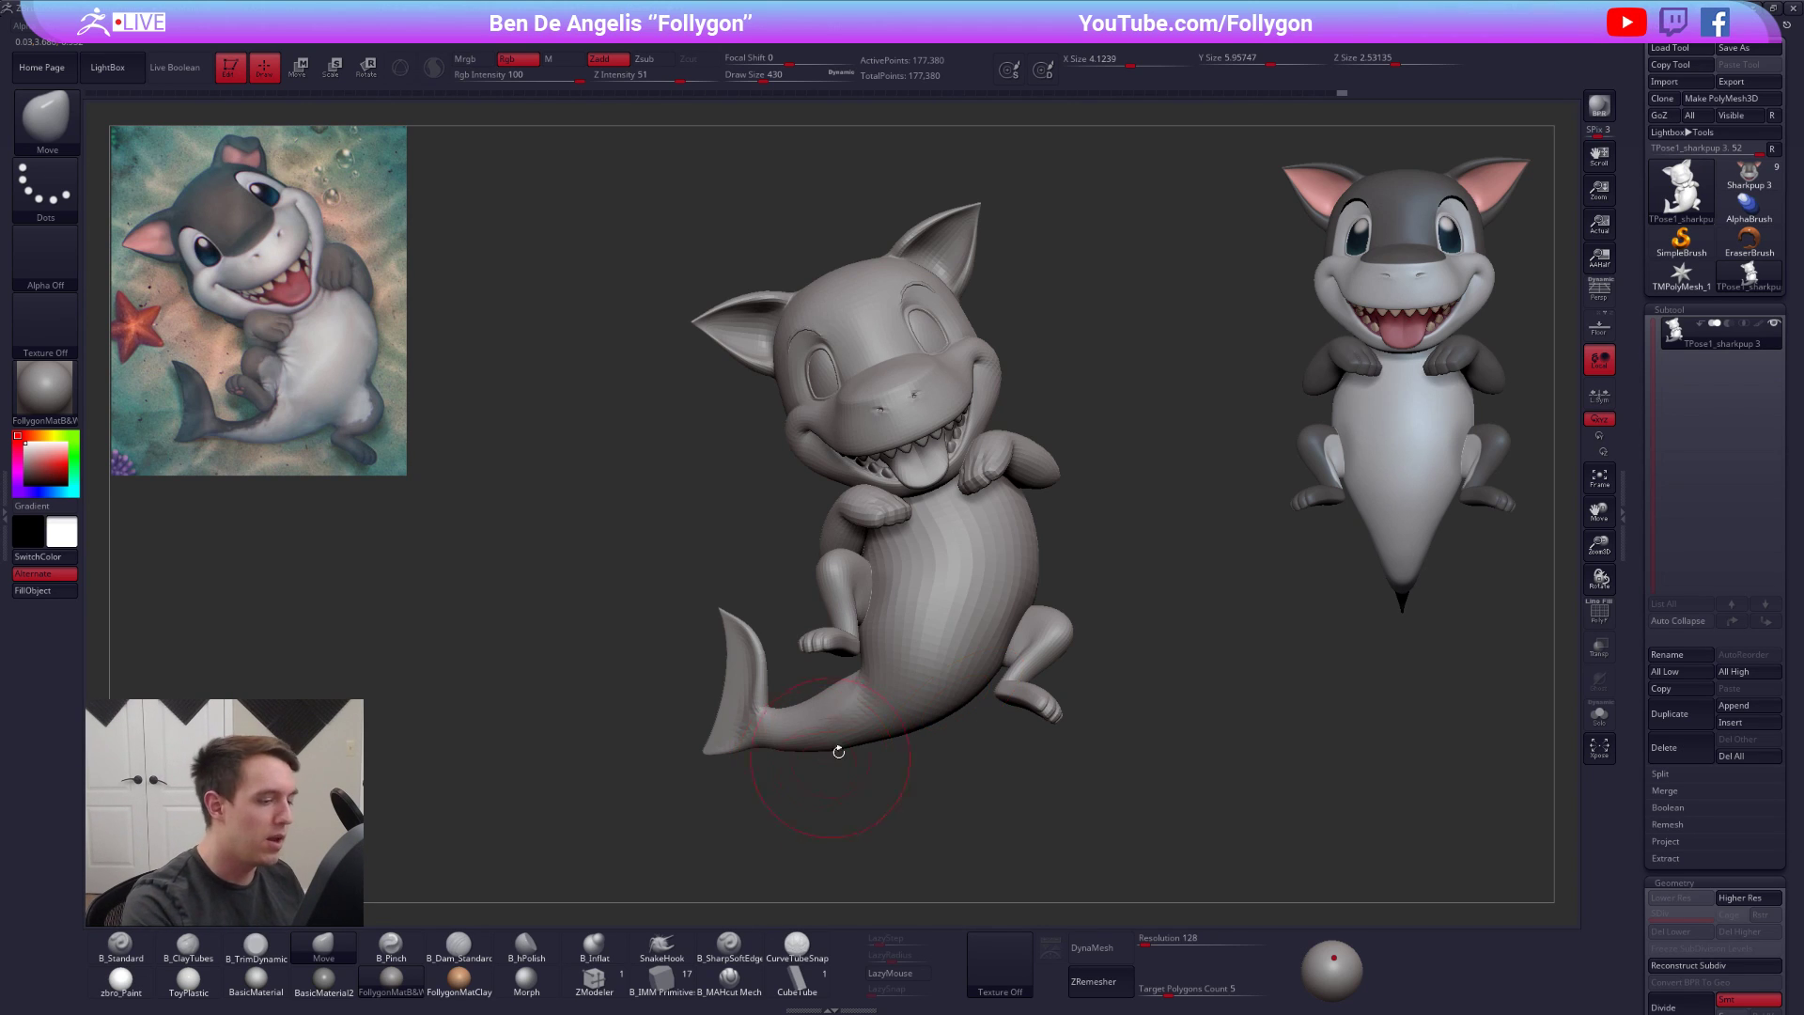
Mask everything except the leg nearest the tail fin and adjust that leg with Transpose move and scale
mouse_move(959, 705)
right_mouse_down()
mouse_move(1019, 700)
mouse_move(926, 695)
mouse_move(961, 692)
right_mouse_up()
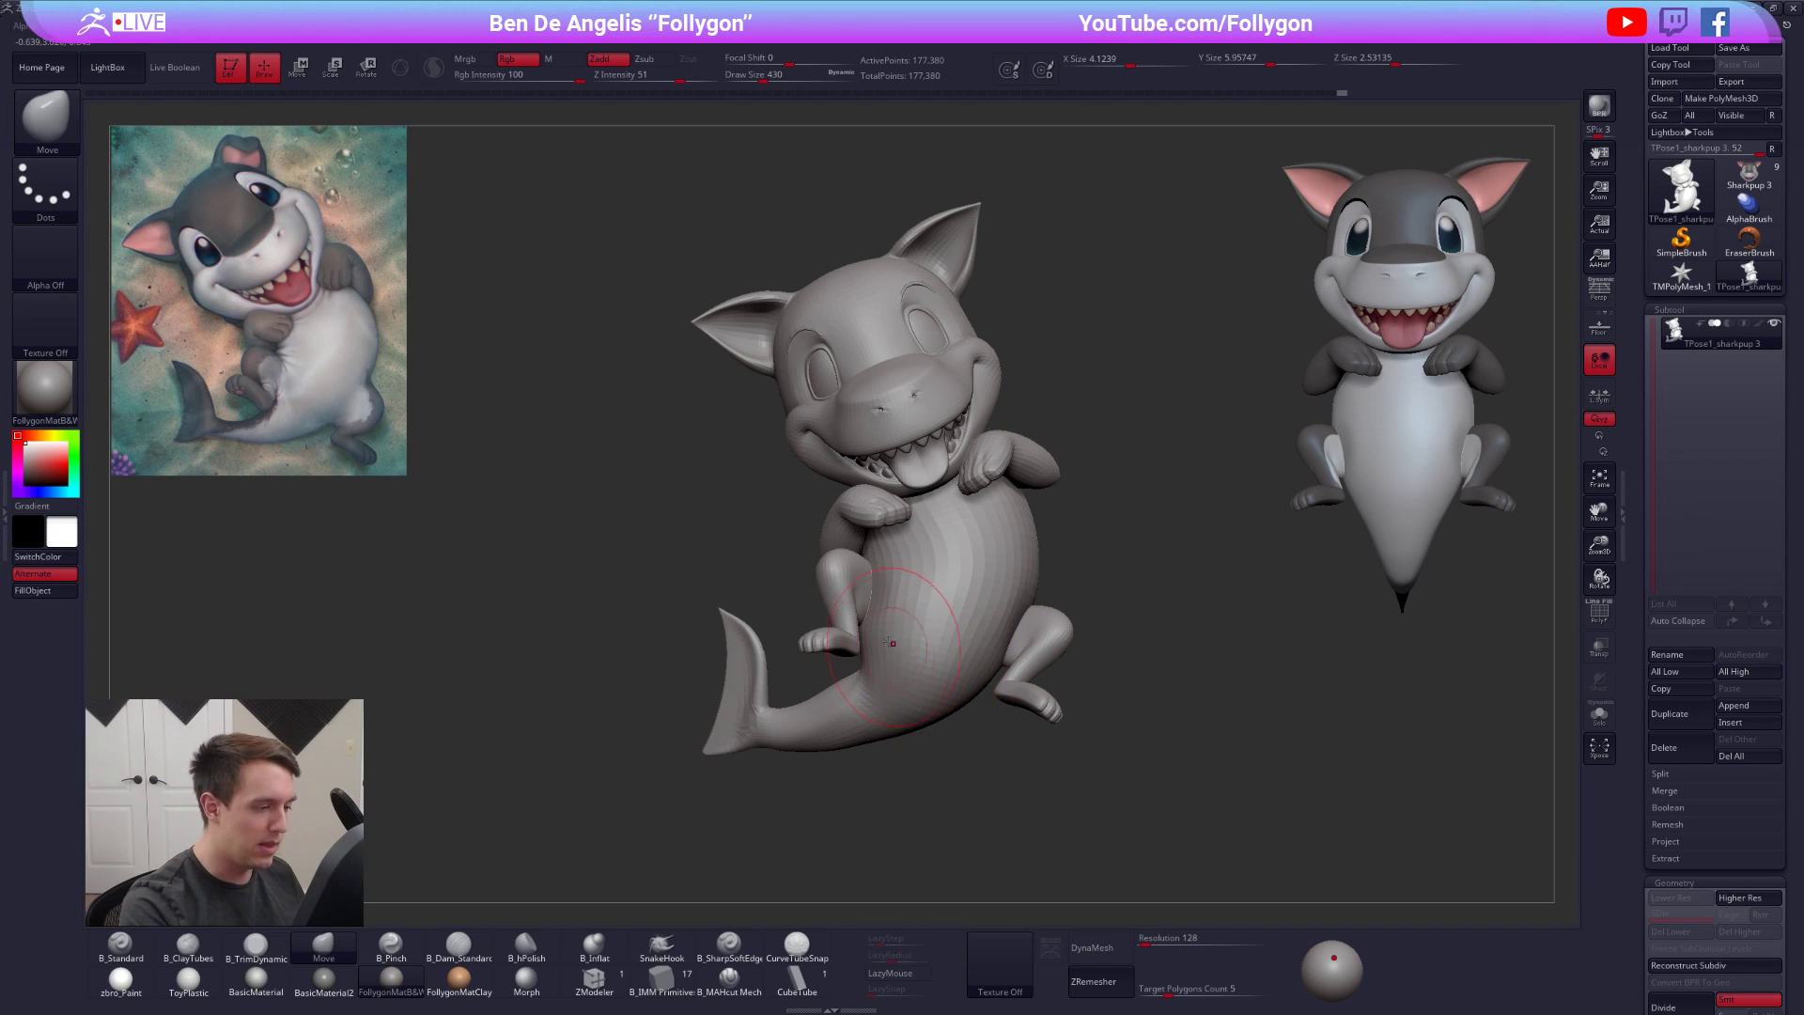
mouse_move(1067, 673)
right_mouse_down()
mouse_move(1135, 675)
mouse_move(1059, 677)
right_mouse_up()
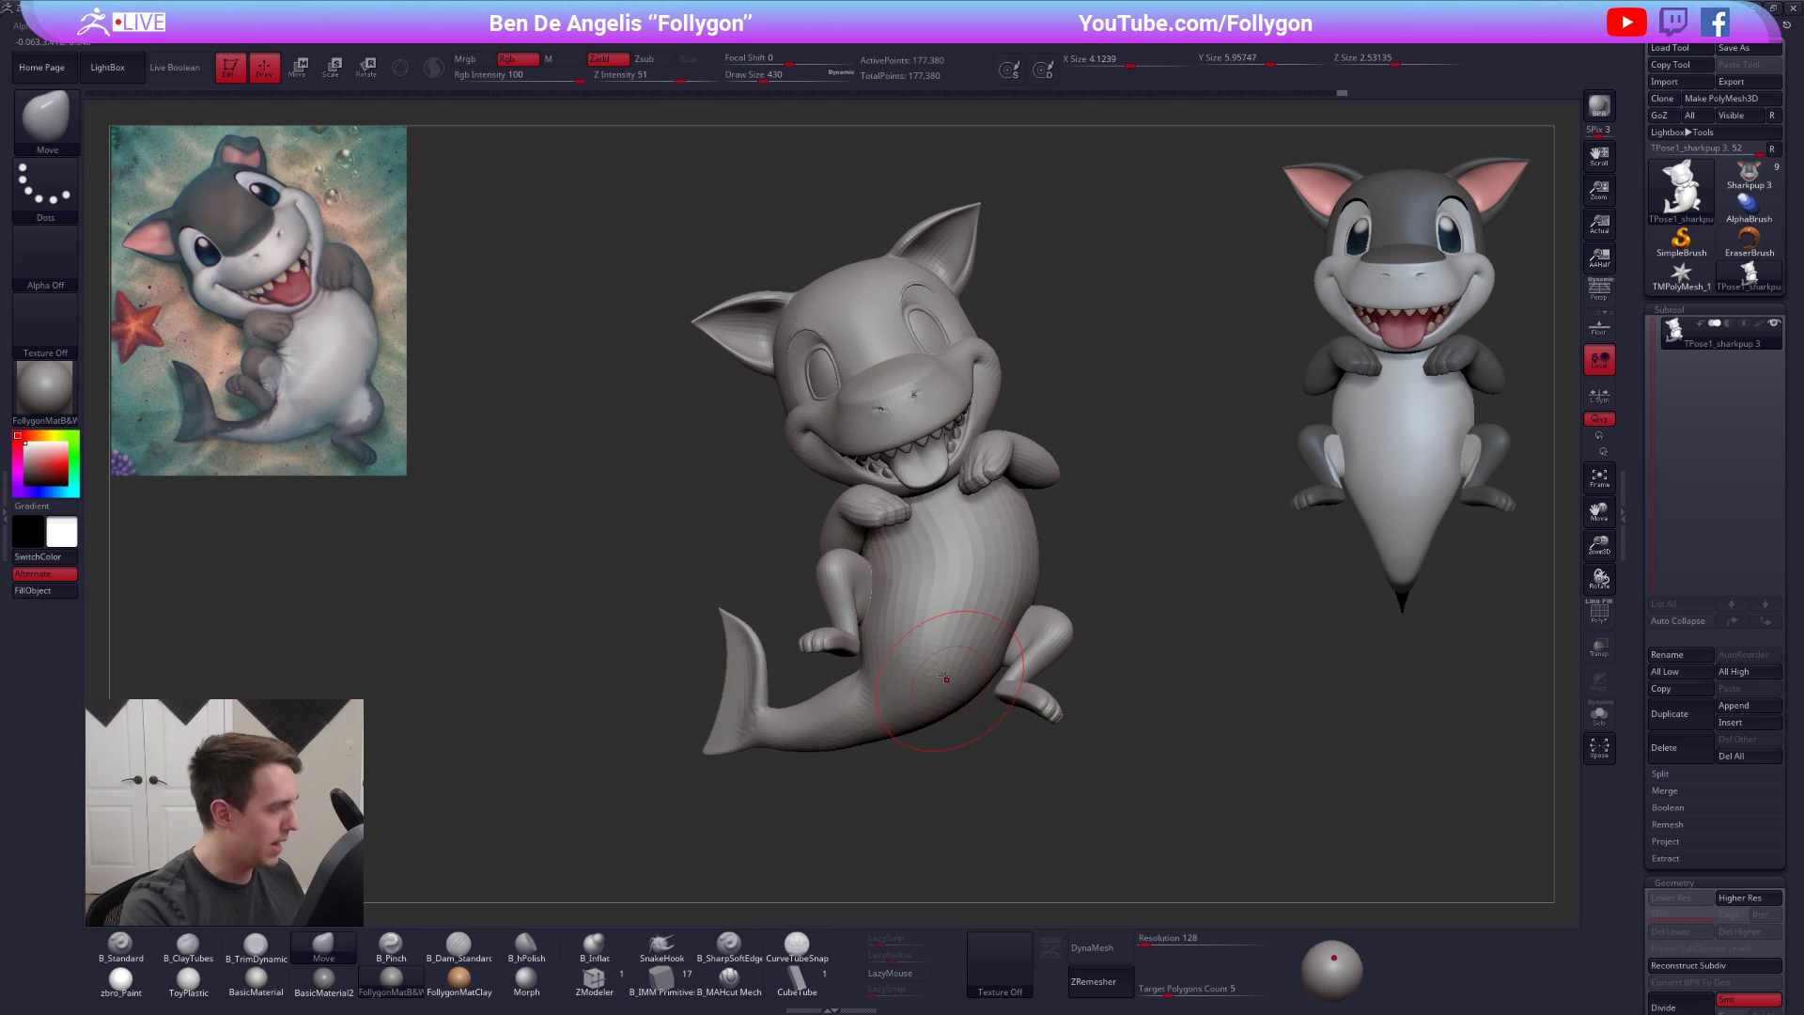
key("w")
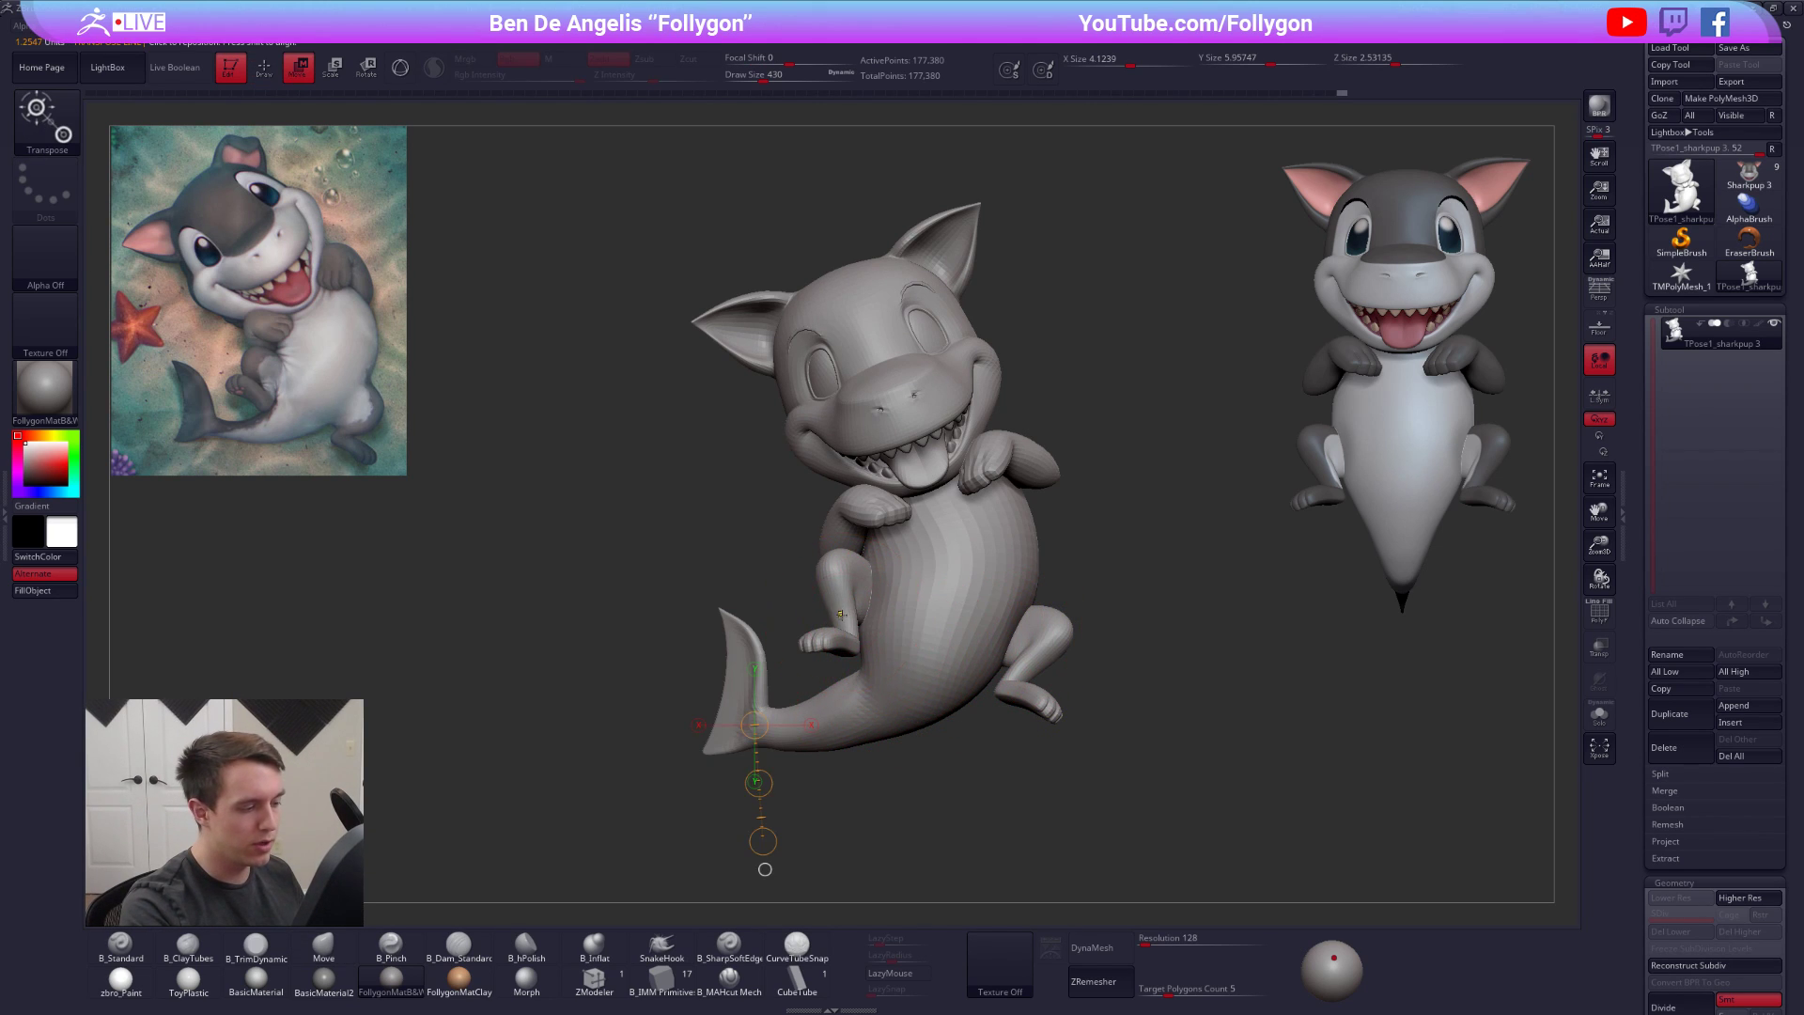
left_click(843, 613, "ctrl")
right_click_drag(884, 623, 827, 592)
key("e")
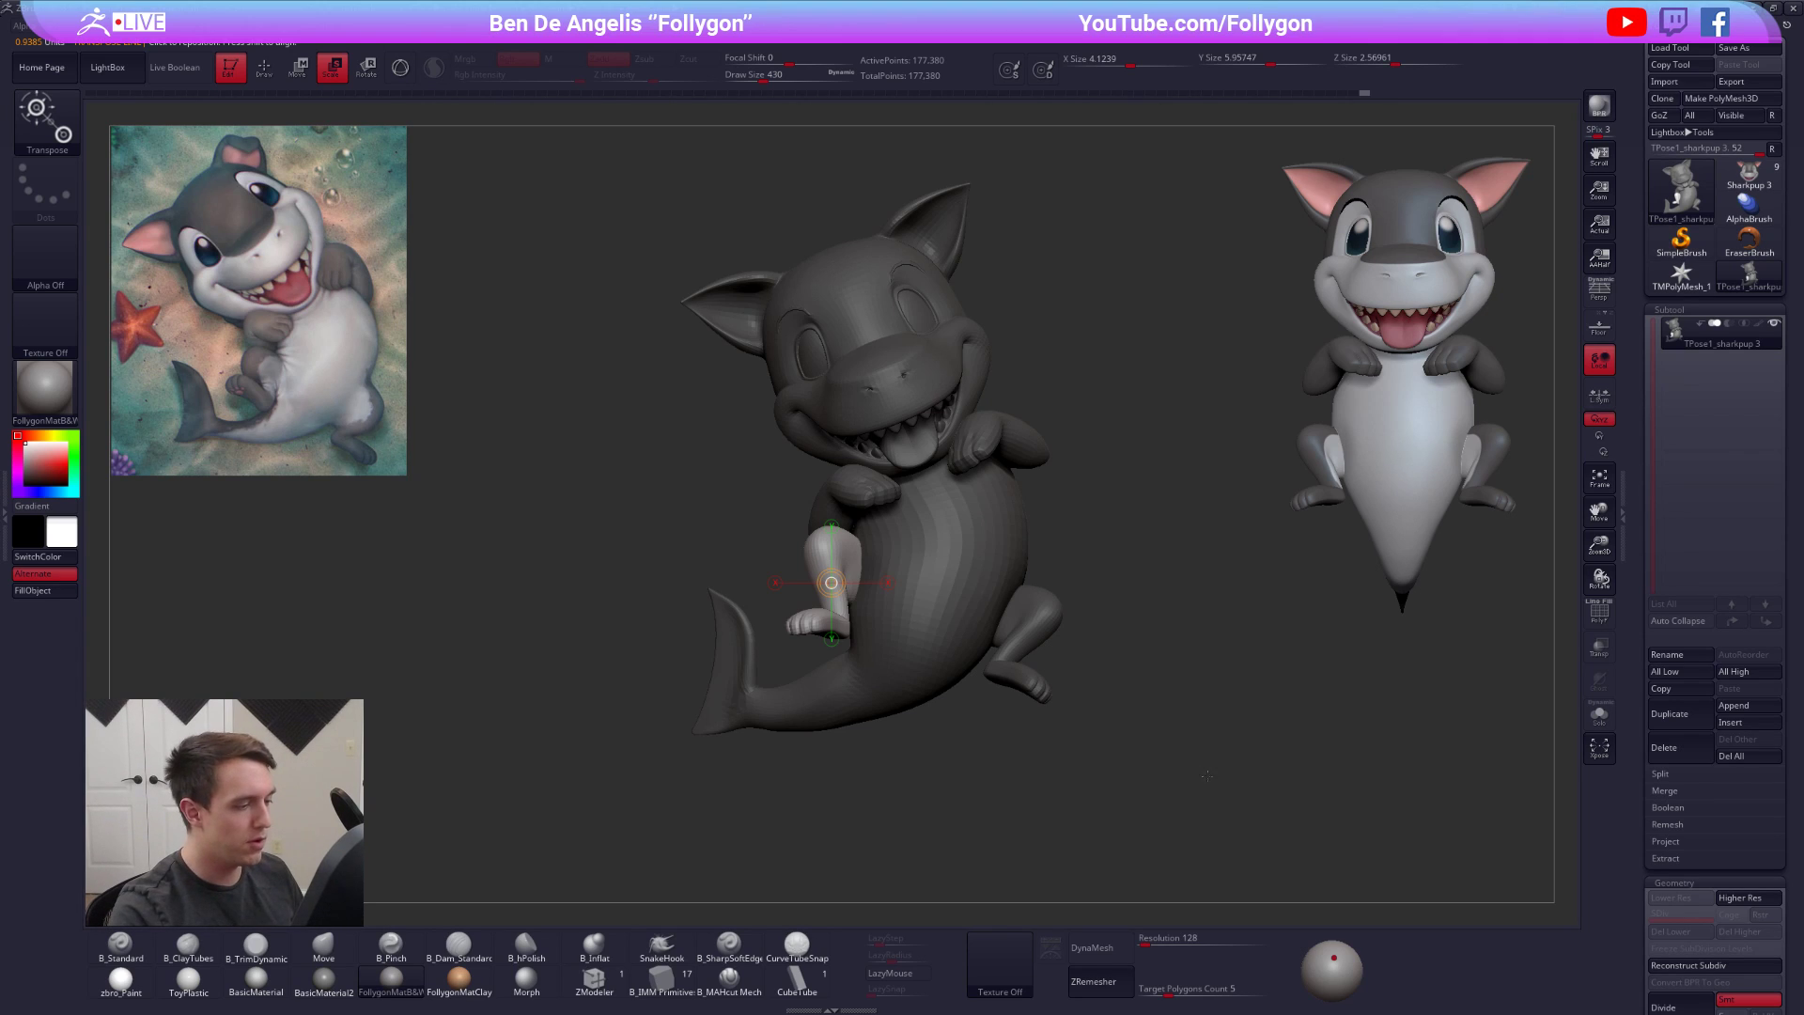
Mask everything except the leg farther from the tail fin and adjust that leg with Transpose move and scale
key("w")
left_click(1034, 625, "ctrl")
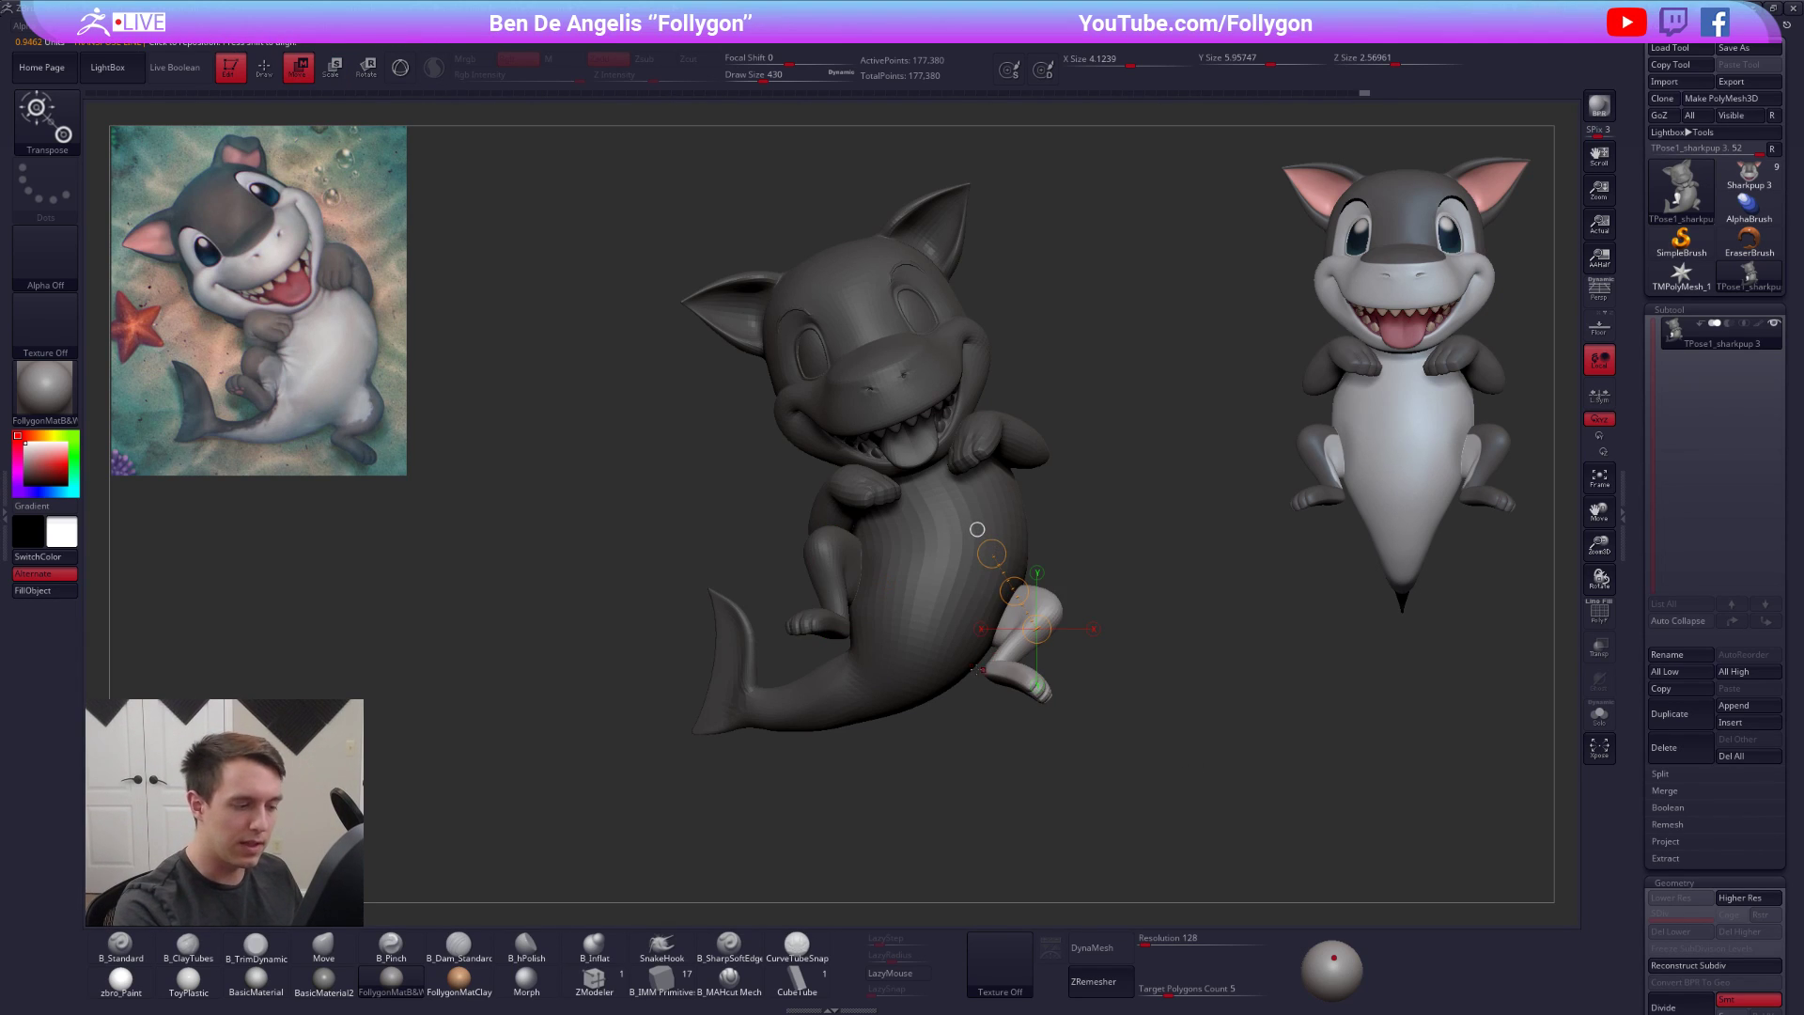
right_click_drag(981, 690, 1025, 610, "ctrl")
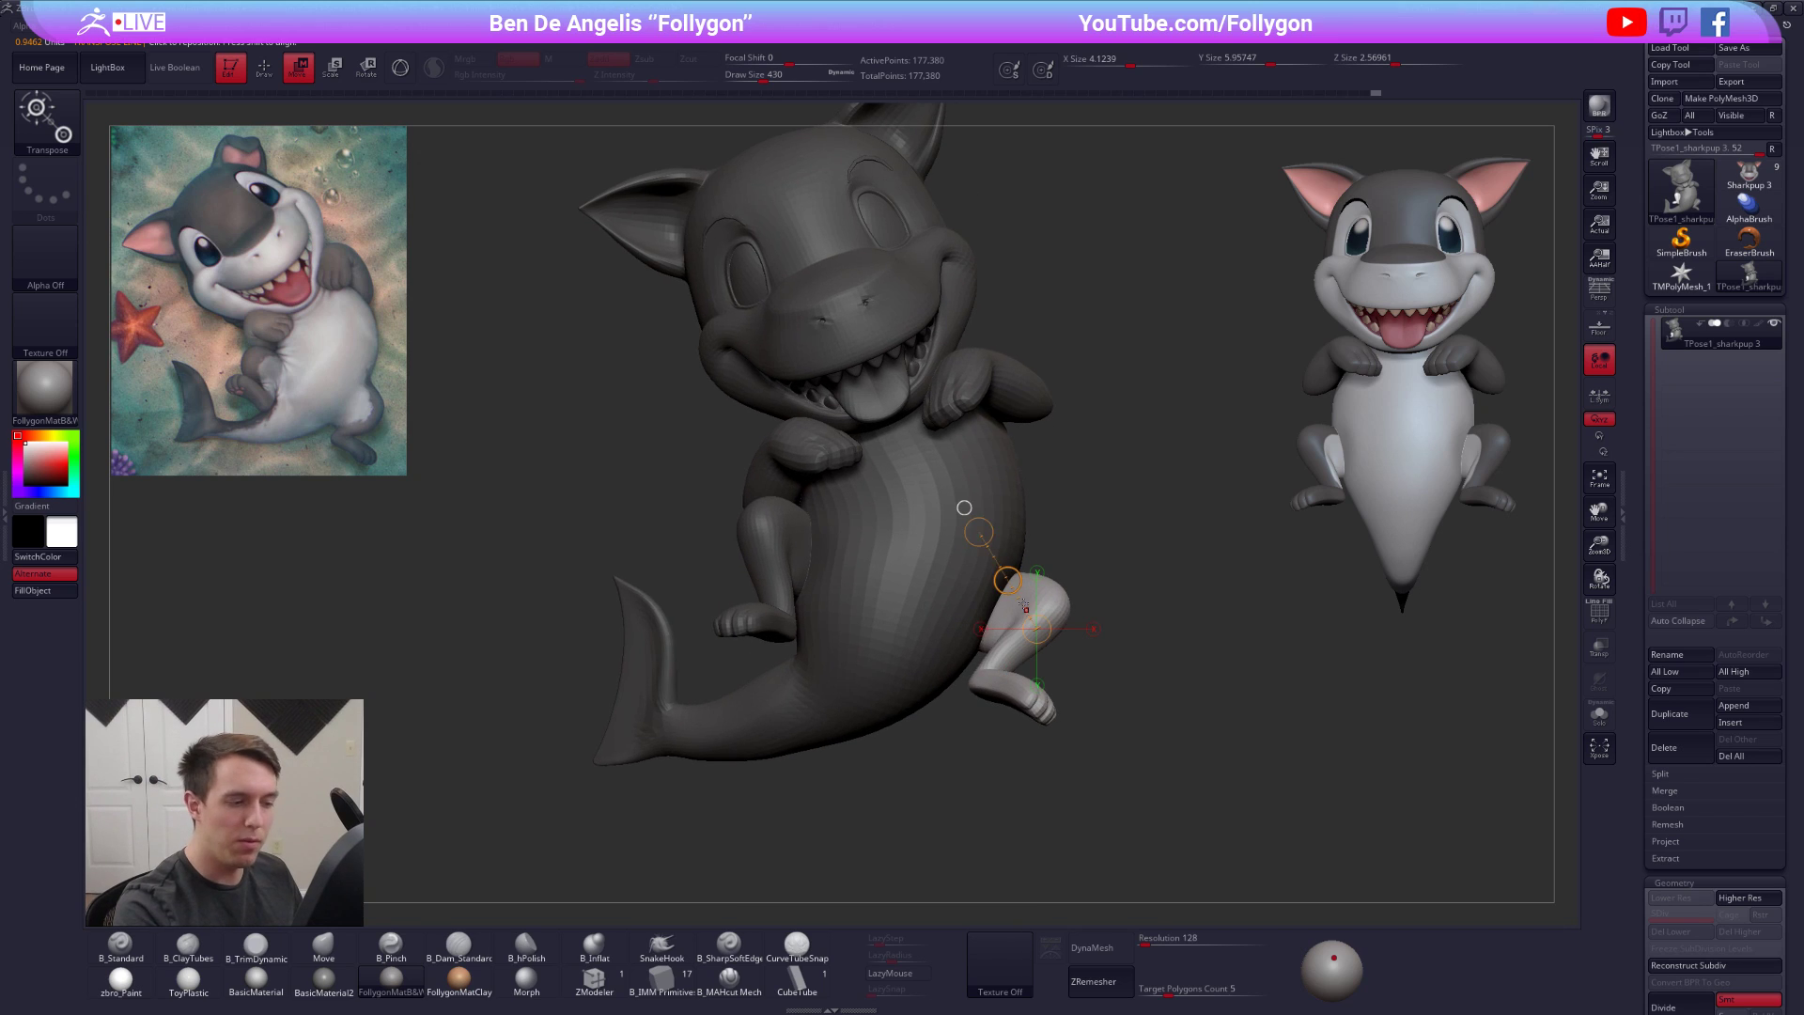
left_click_drag(1013, 649, 1139, 662)
key("e")
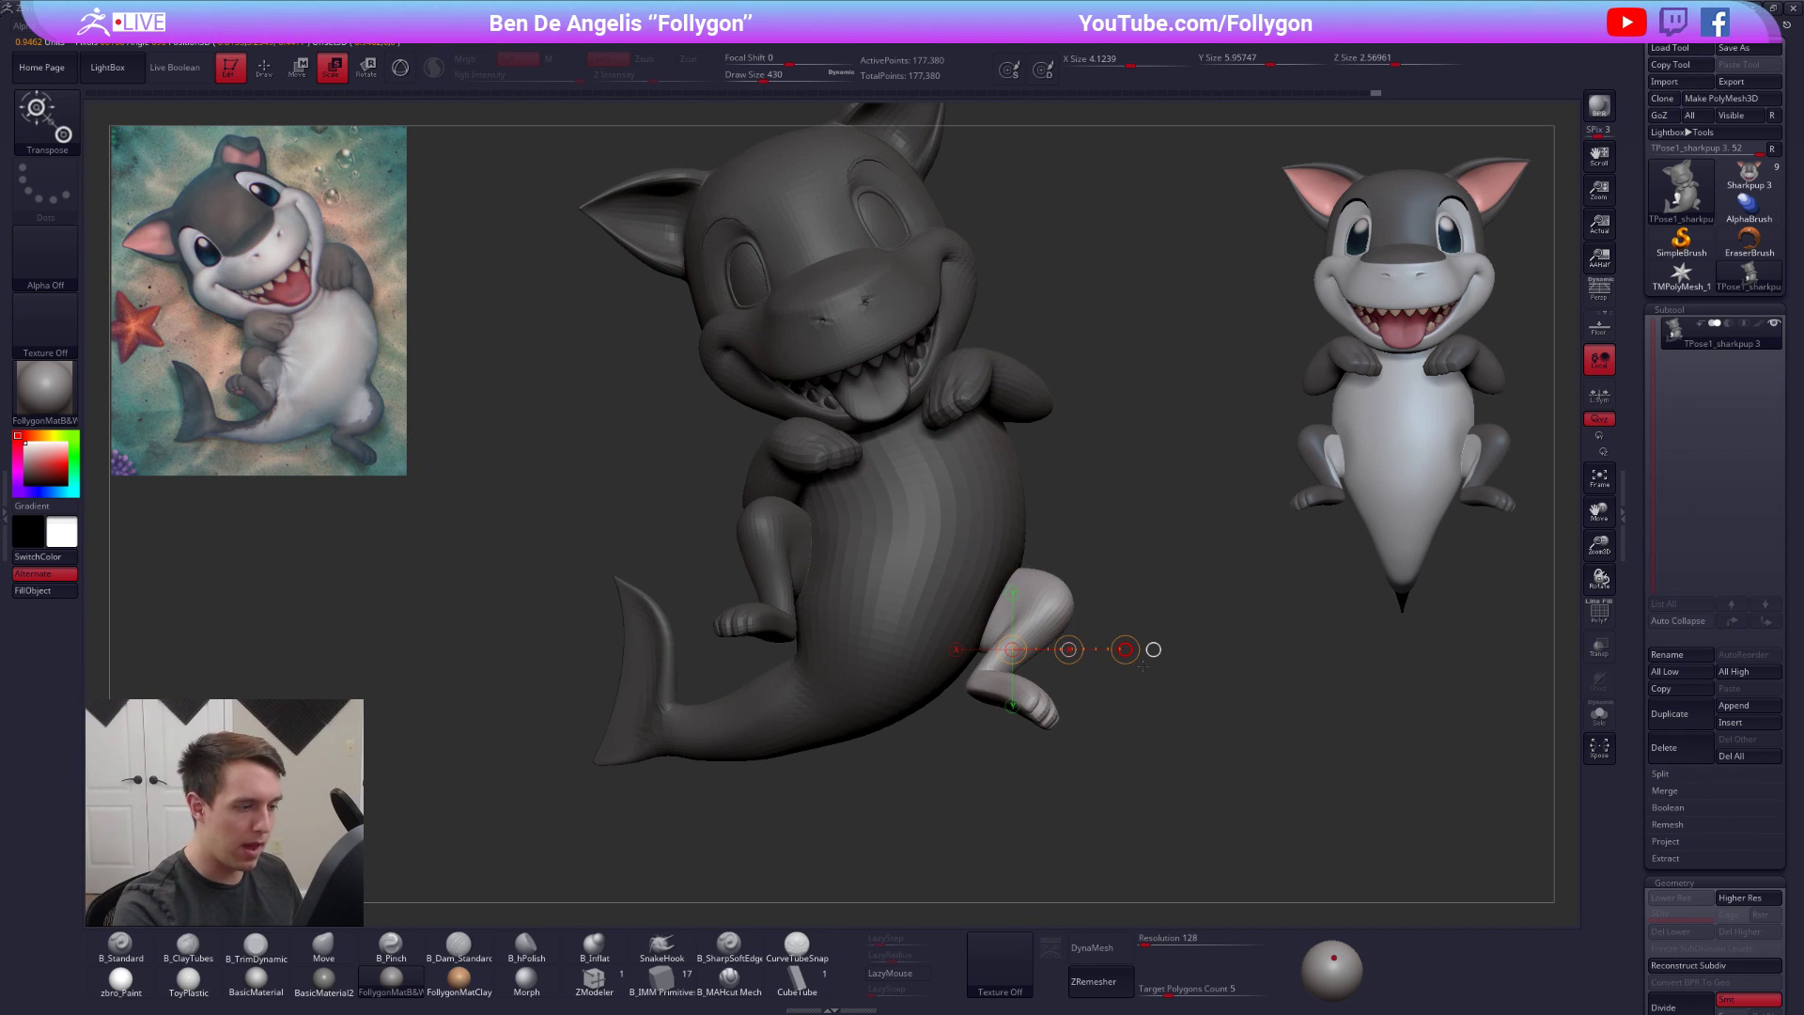
Lasso a mask over the upper body, isolate the torso and tail piece, and blur the mask edge across the belly
key("q")
mouse_move(1072, 555)
left_mouse_down("ctrl")
mouse_move(804, 545)
mouse_move(1197, 335)
mouse_move(1200, 363)
left_mouse_up("ctrl")
left_click(947, 586, "ctrl+shift")
key("f")
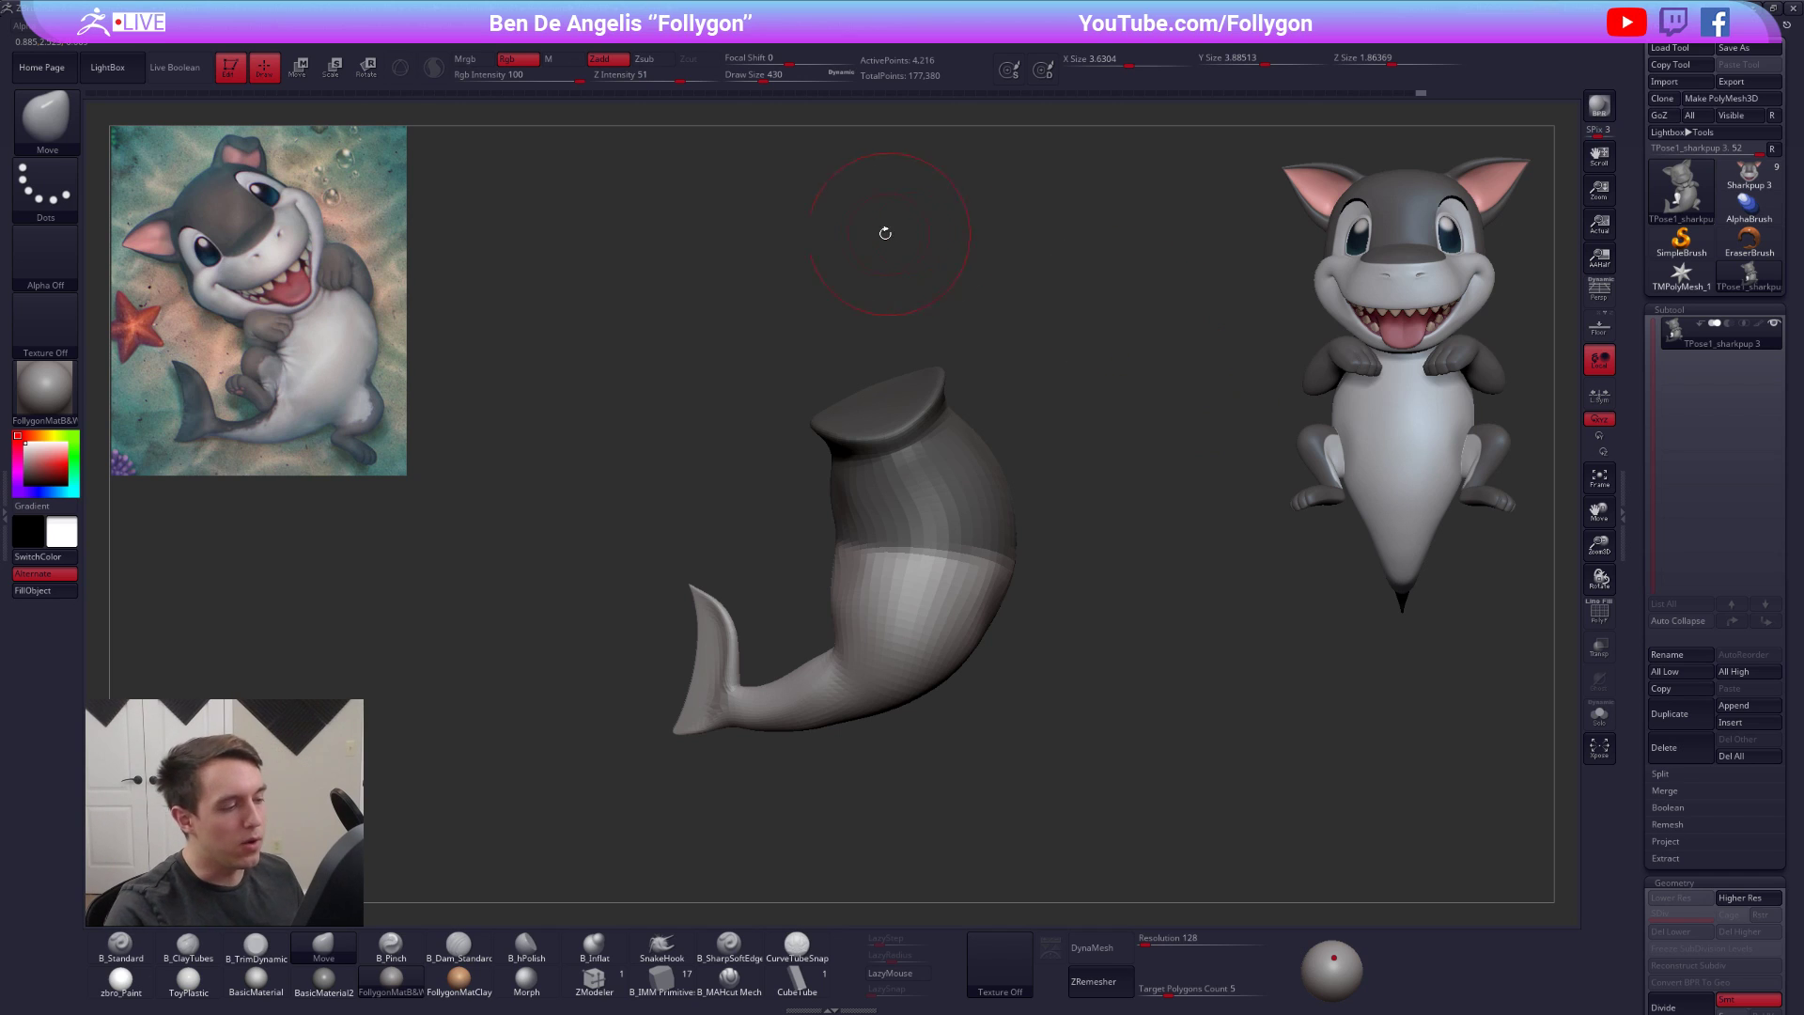
left_click(965, 544, "ctrl")
left_click(964, 545, "ctrl")
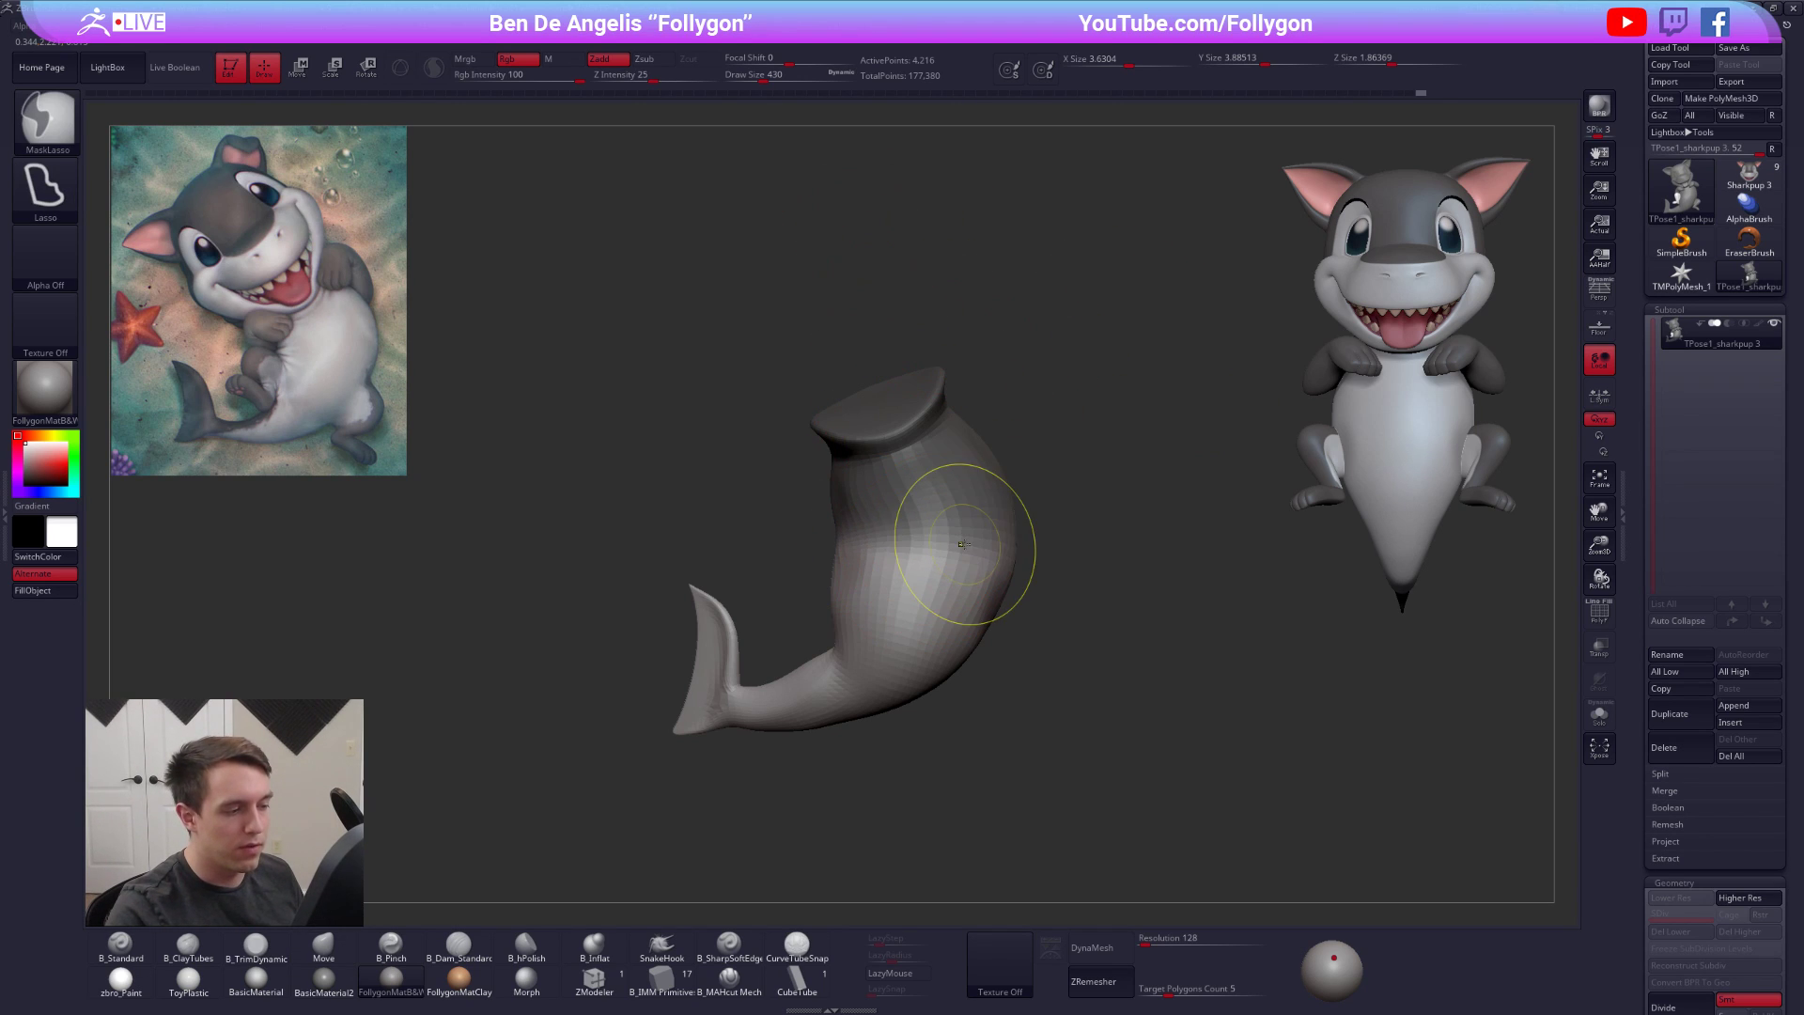
left_click(986, 587, "ctrl")
right_click_drag(932, 556, 931, 602, "ctrl")
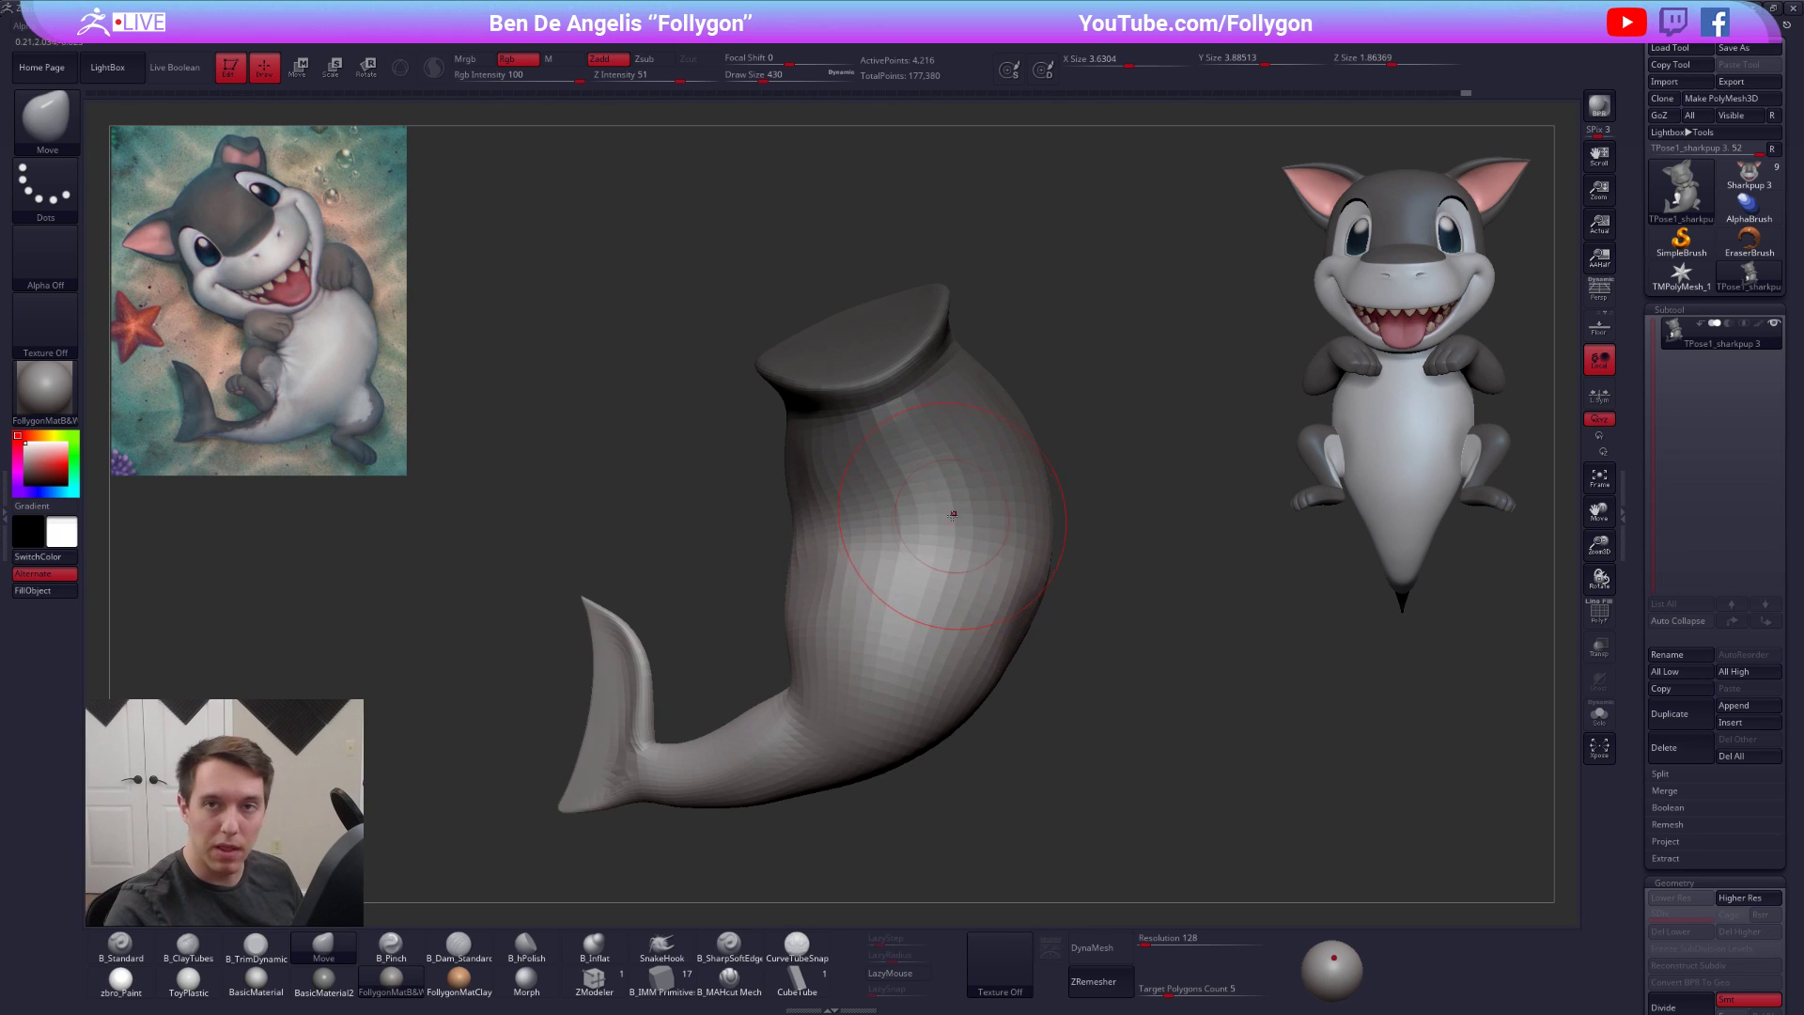
Clear and redraw the mask on the upper torso, blur its edge repeatedly, and invert the mask
left_click(1104, 463, "ctrl")
left_click(953, 557, "ctrl")
mouse_move(1126, 639)
left_mouse_down("ctrl")
mouse_move(1141, 592)
mouse_move(786, 250)
mouse_move(1134, 237)
left_mouse_up("ctrl")
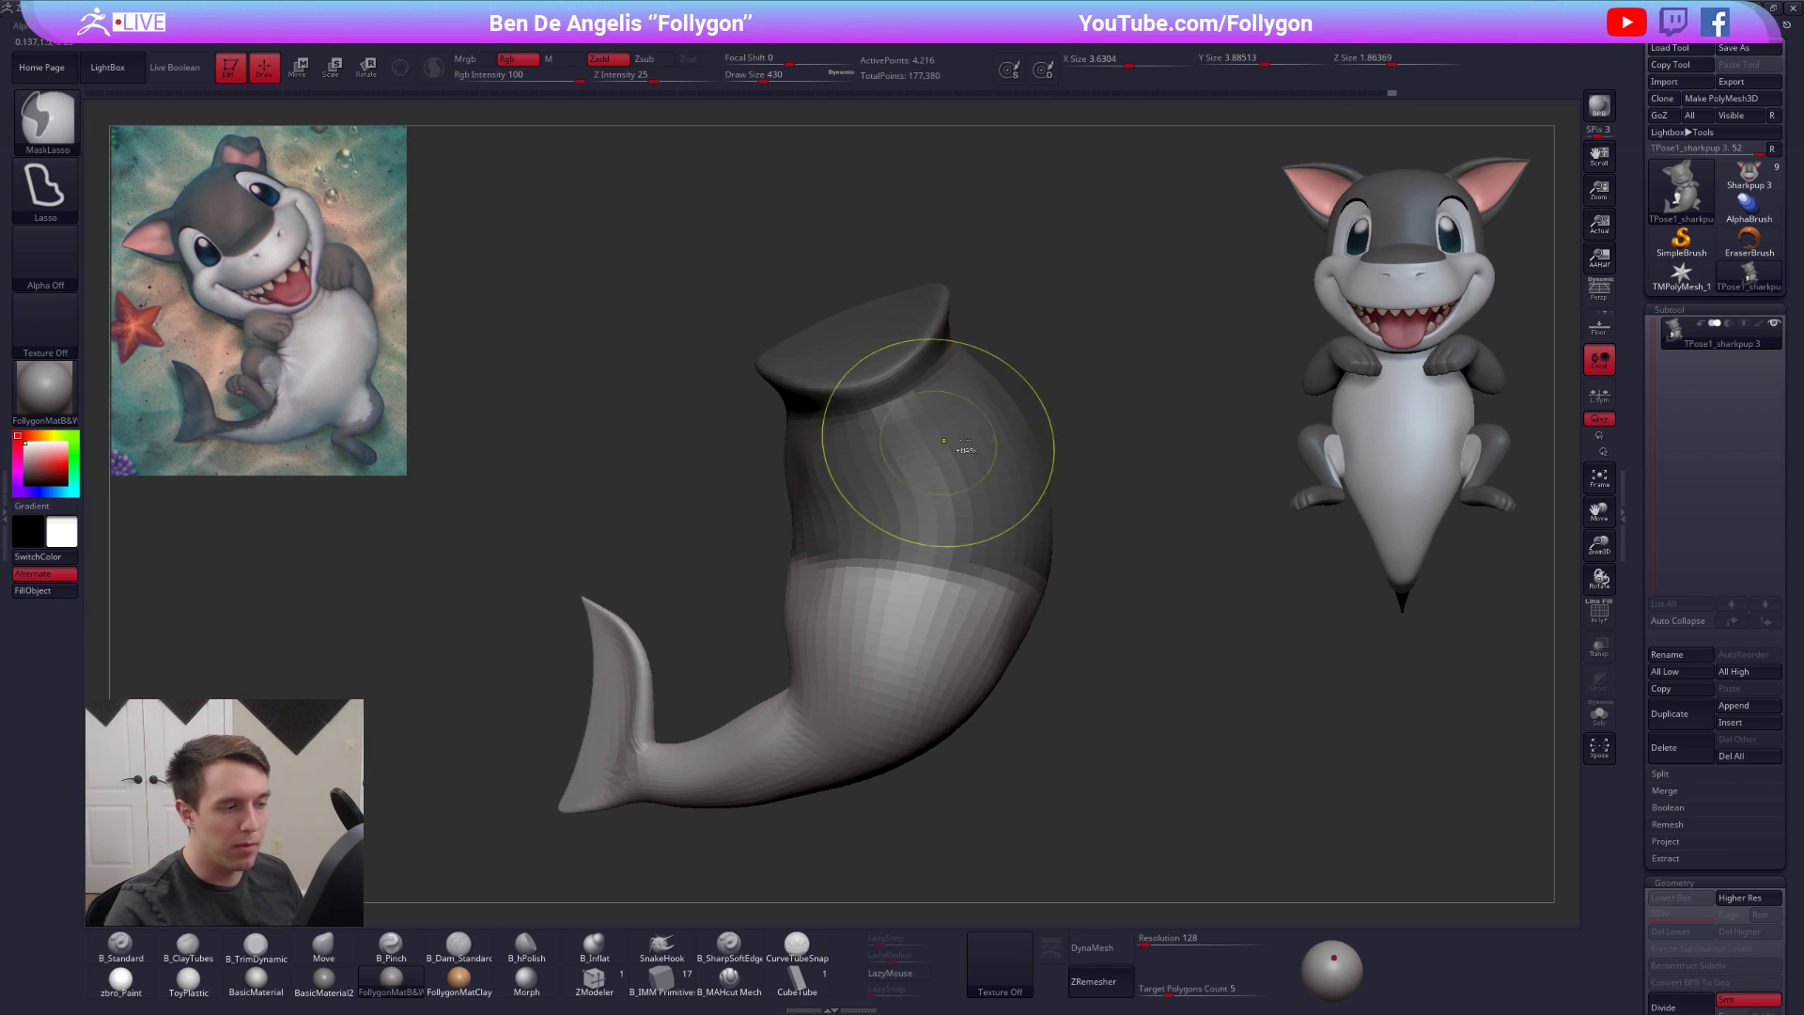
left_click(994, 561, "ctrl")
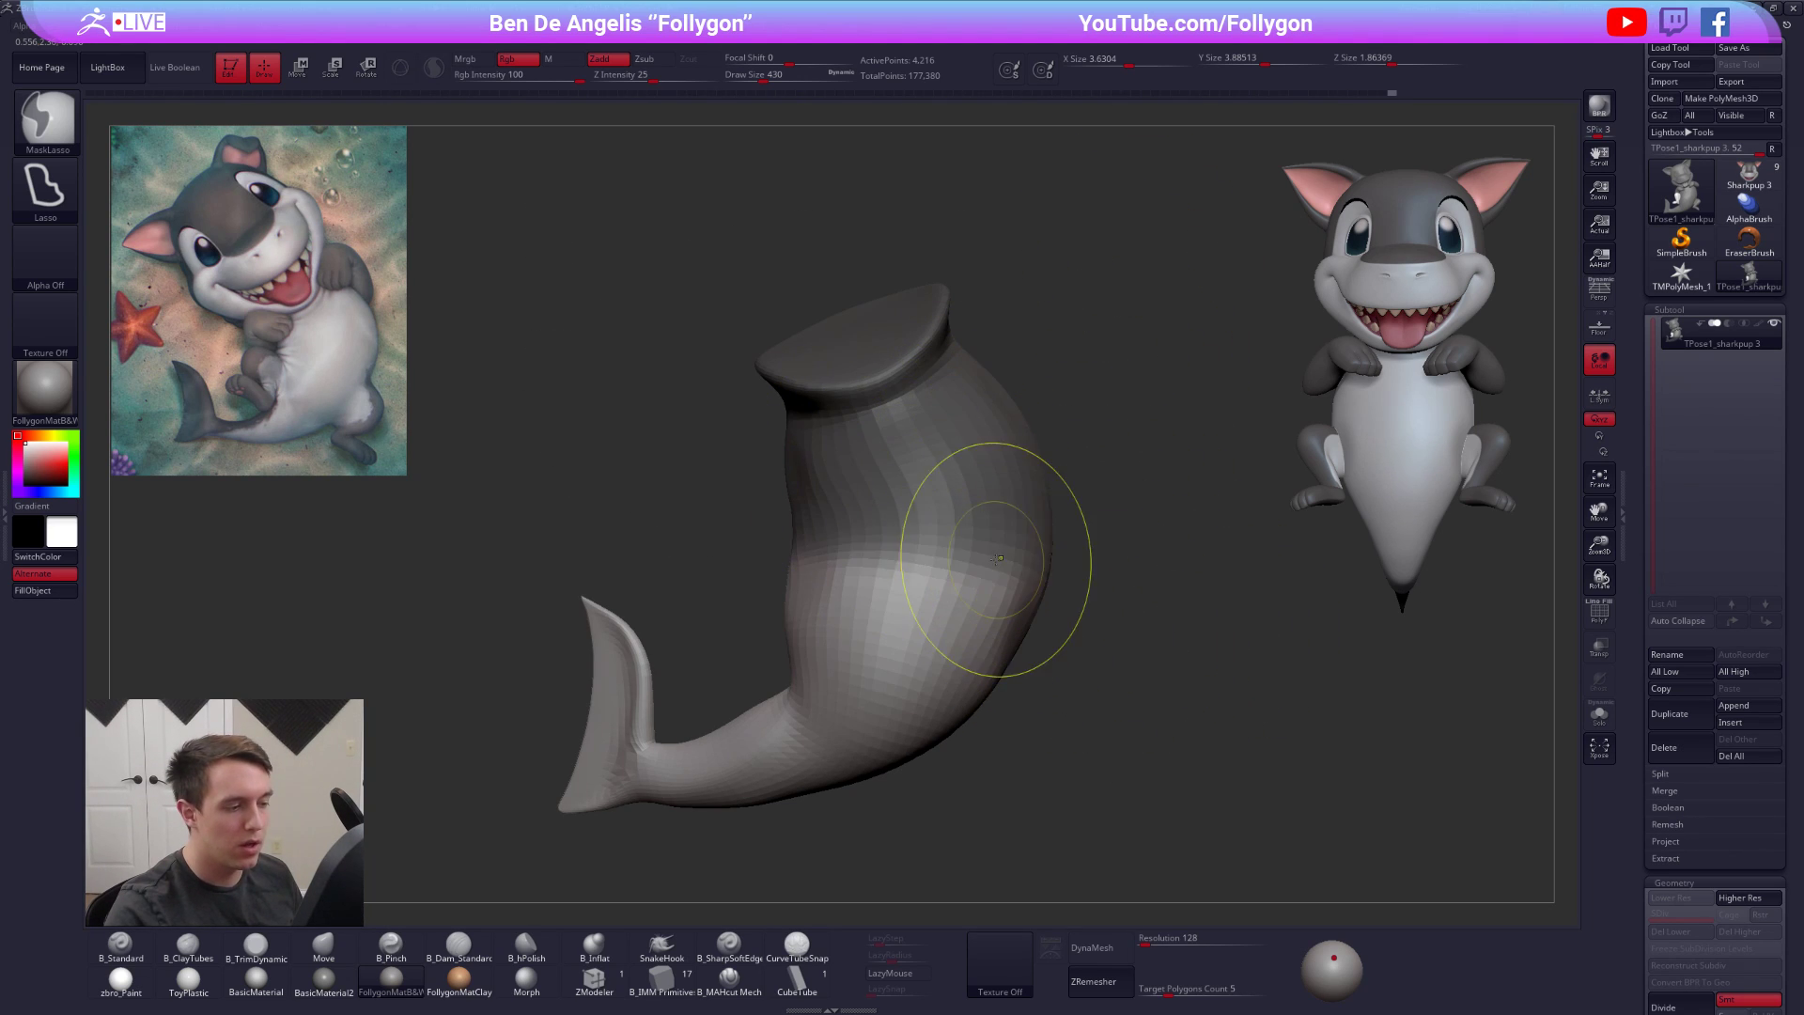
left_click(994, 561, "ctrl")
left_click(995, 560, "ctrl")
left_click(995, 560, "ctrl")
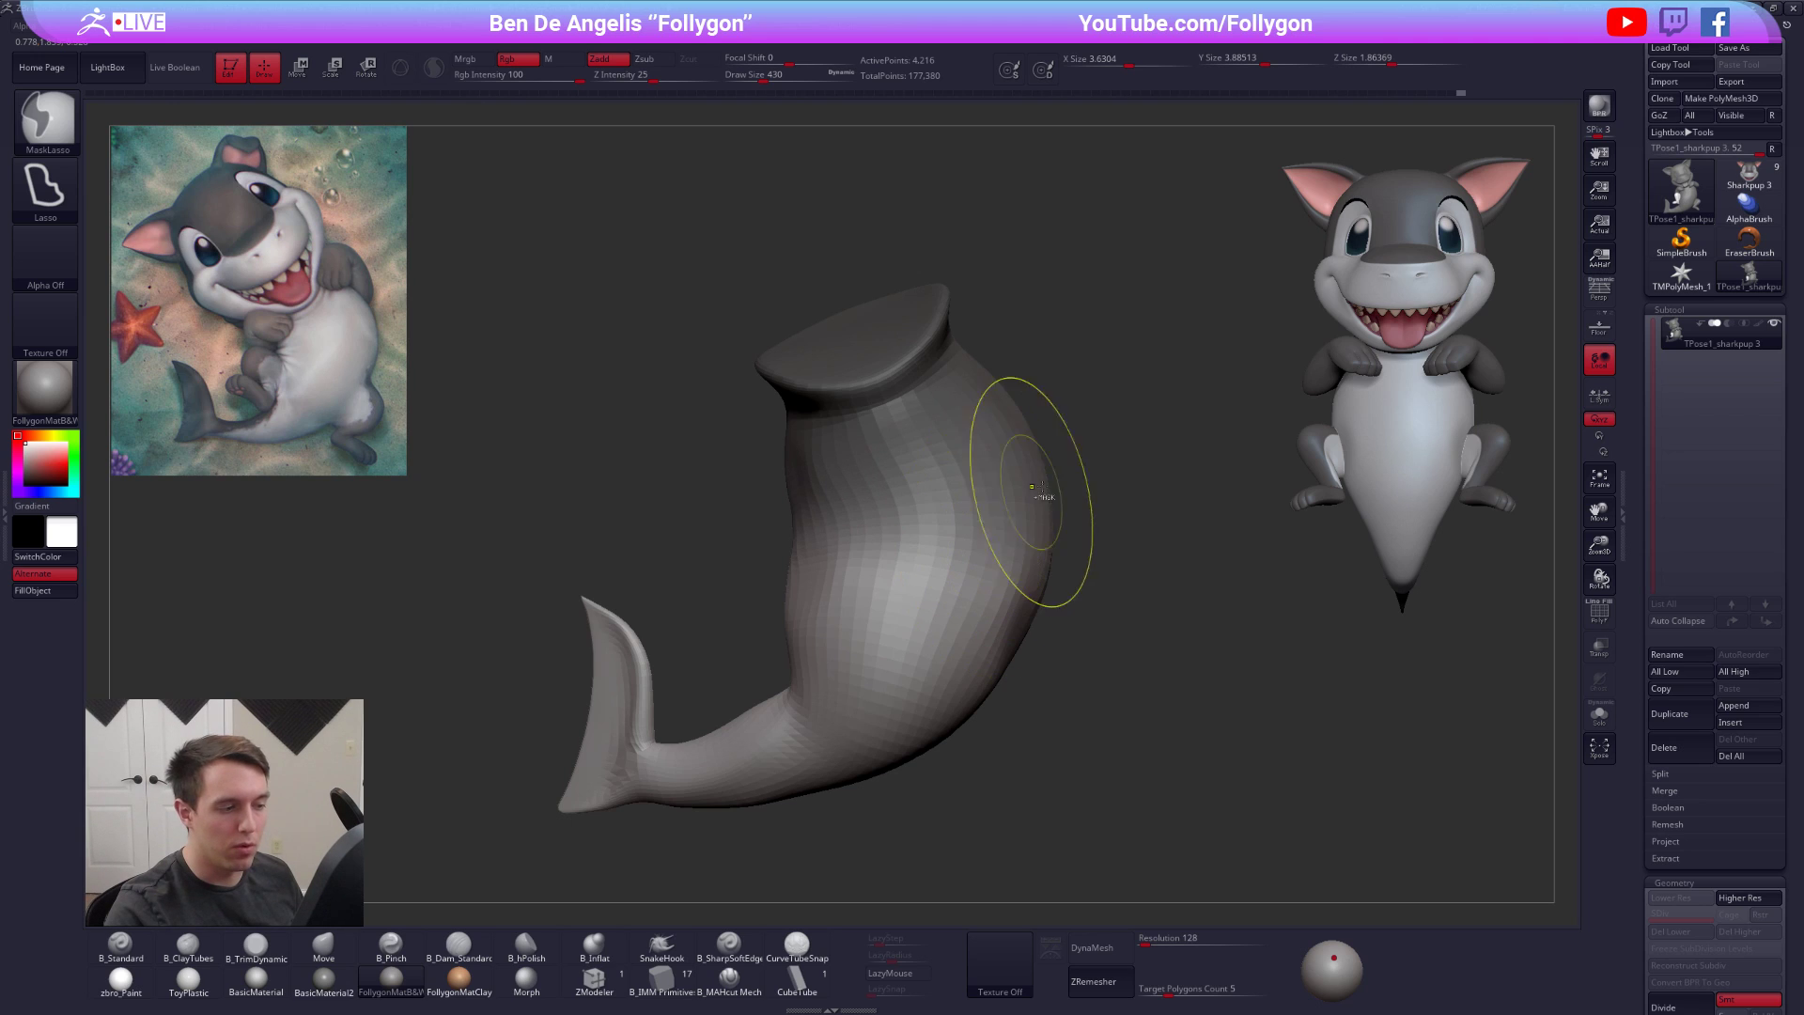
left_click(1140, 454, "ctrl")
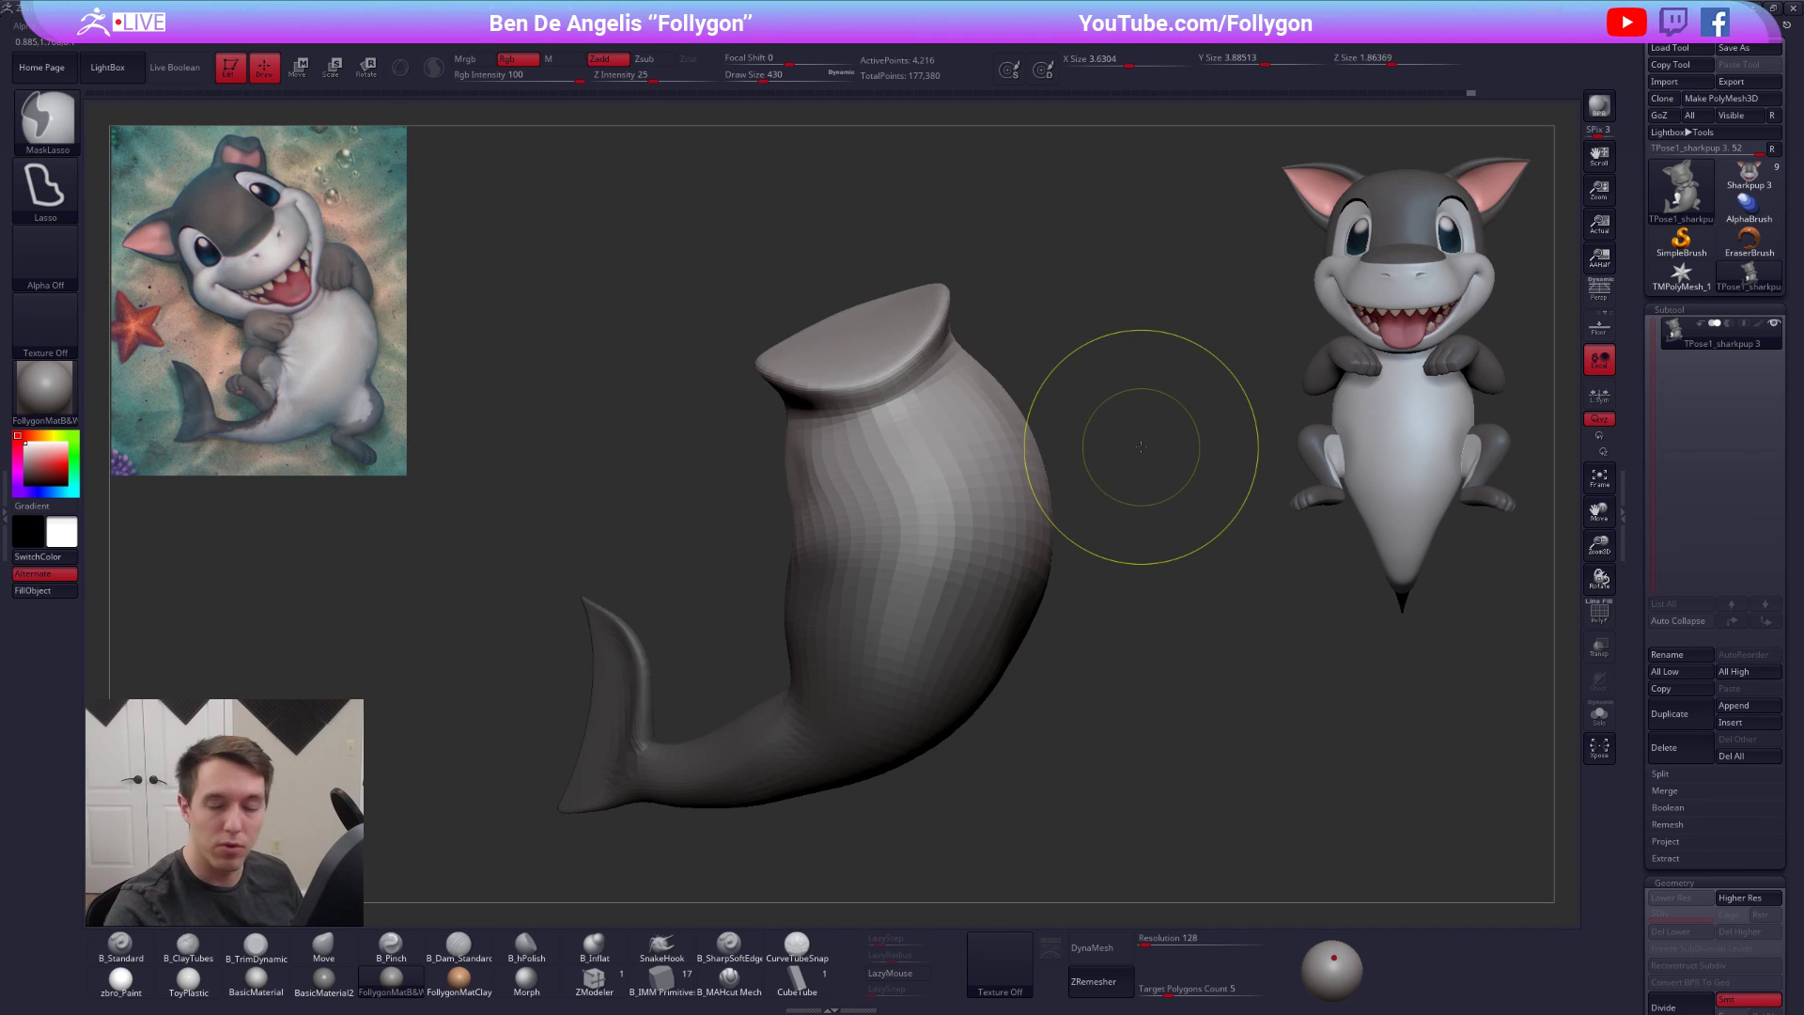
left_click(955, 565, "ctrl")
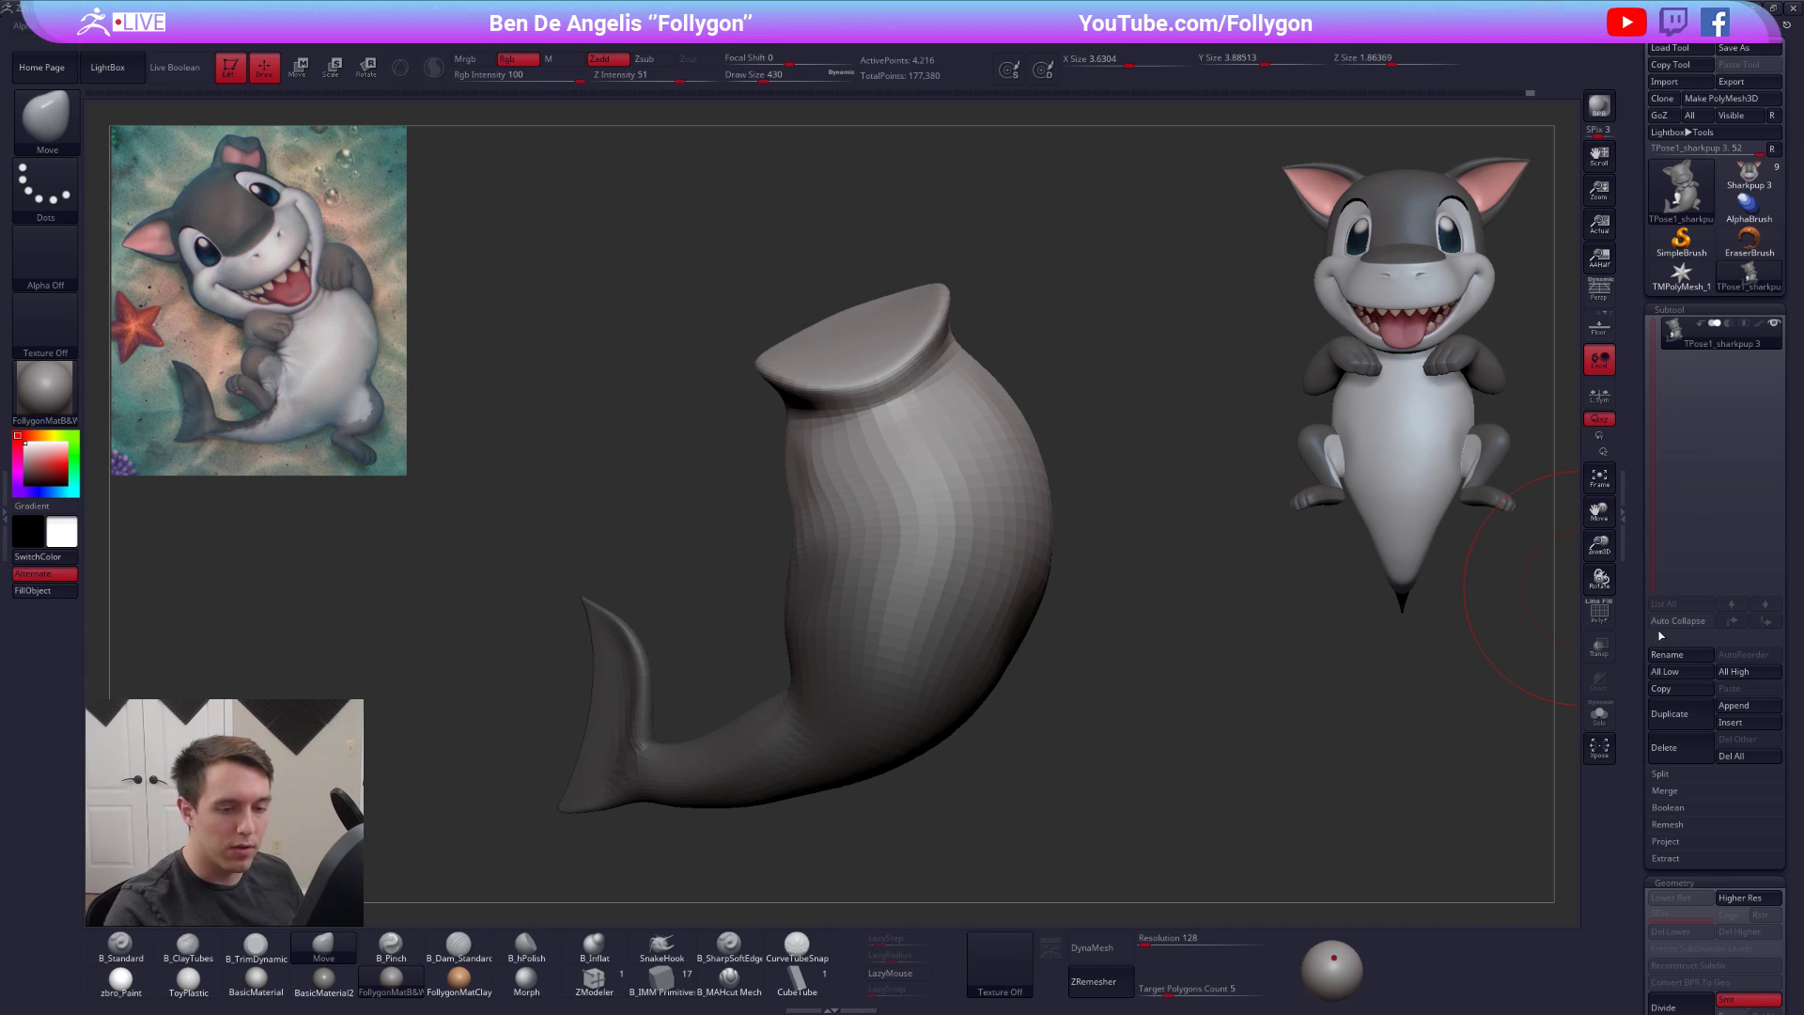
Expand the tool's Masking options and redraw a sharp-edged mask over the upper half of the isolated torso
left_click_drag(1644, 620, 1629, 424)
scroll(1696, 480, "down", 3)
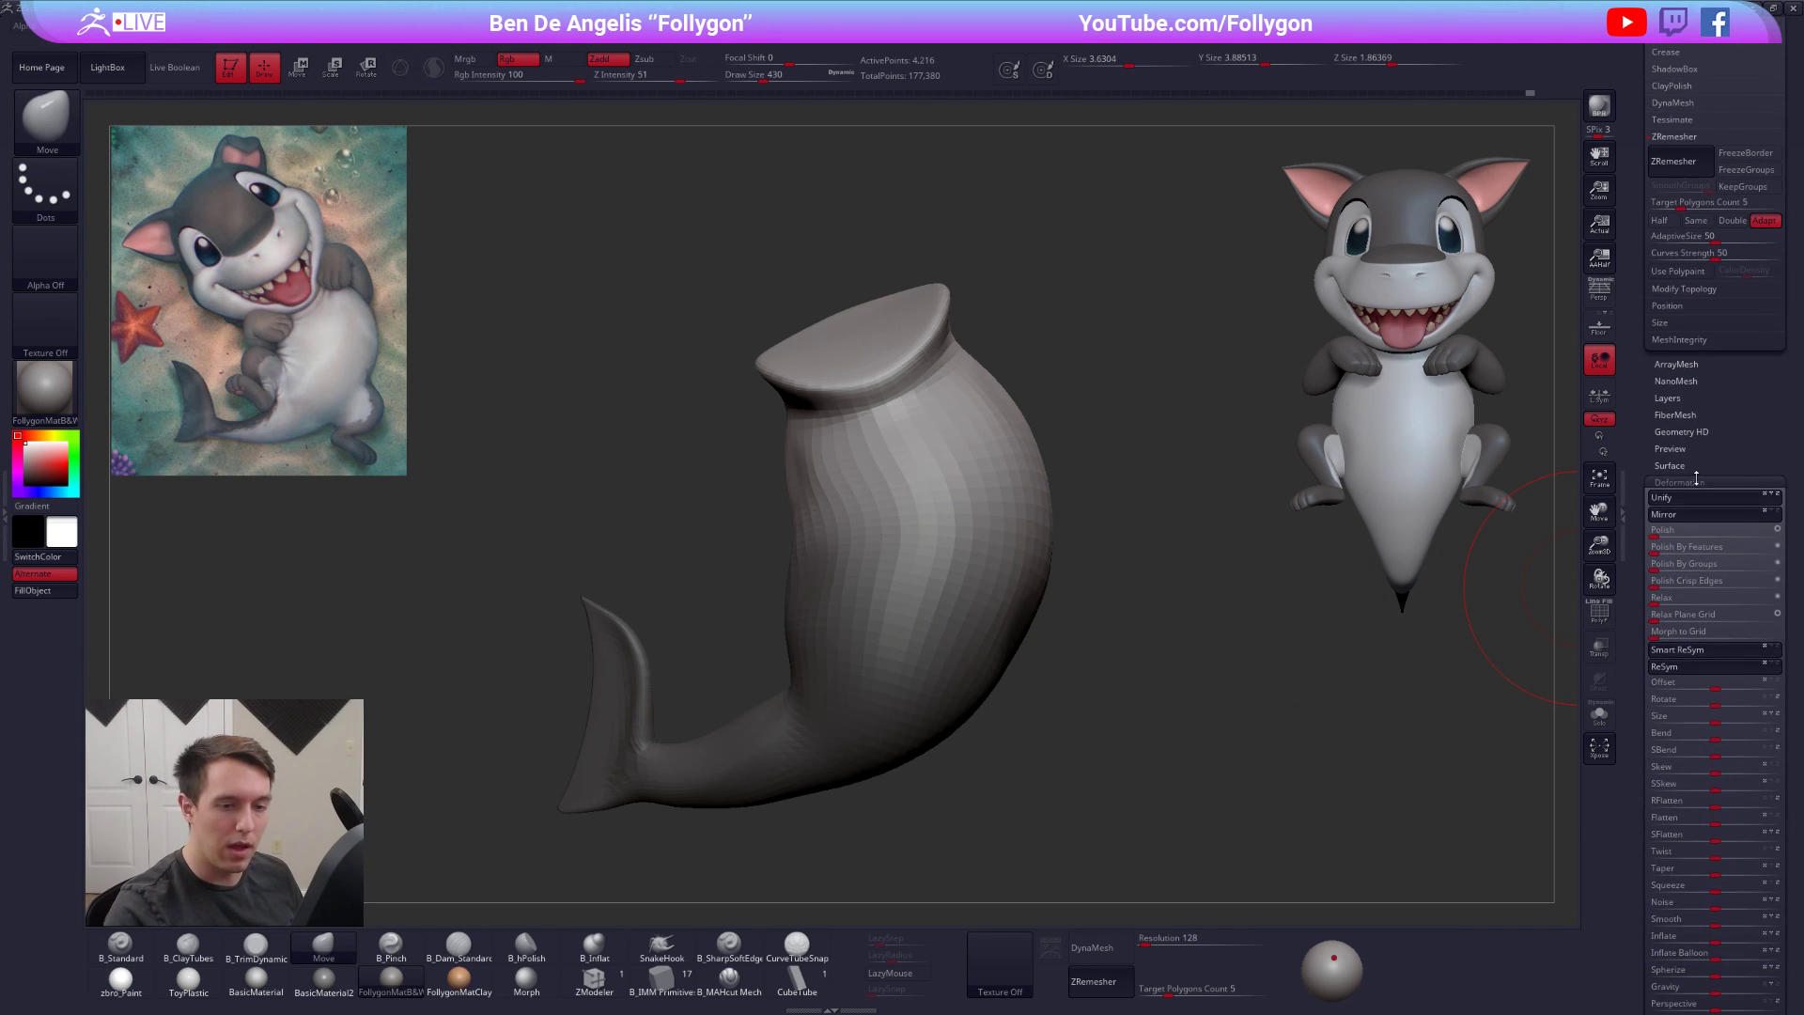
left_click(1696, 481)
left_click(1672, 499)
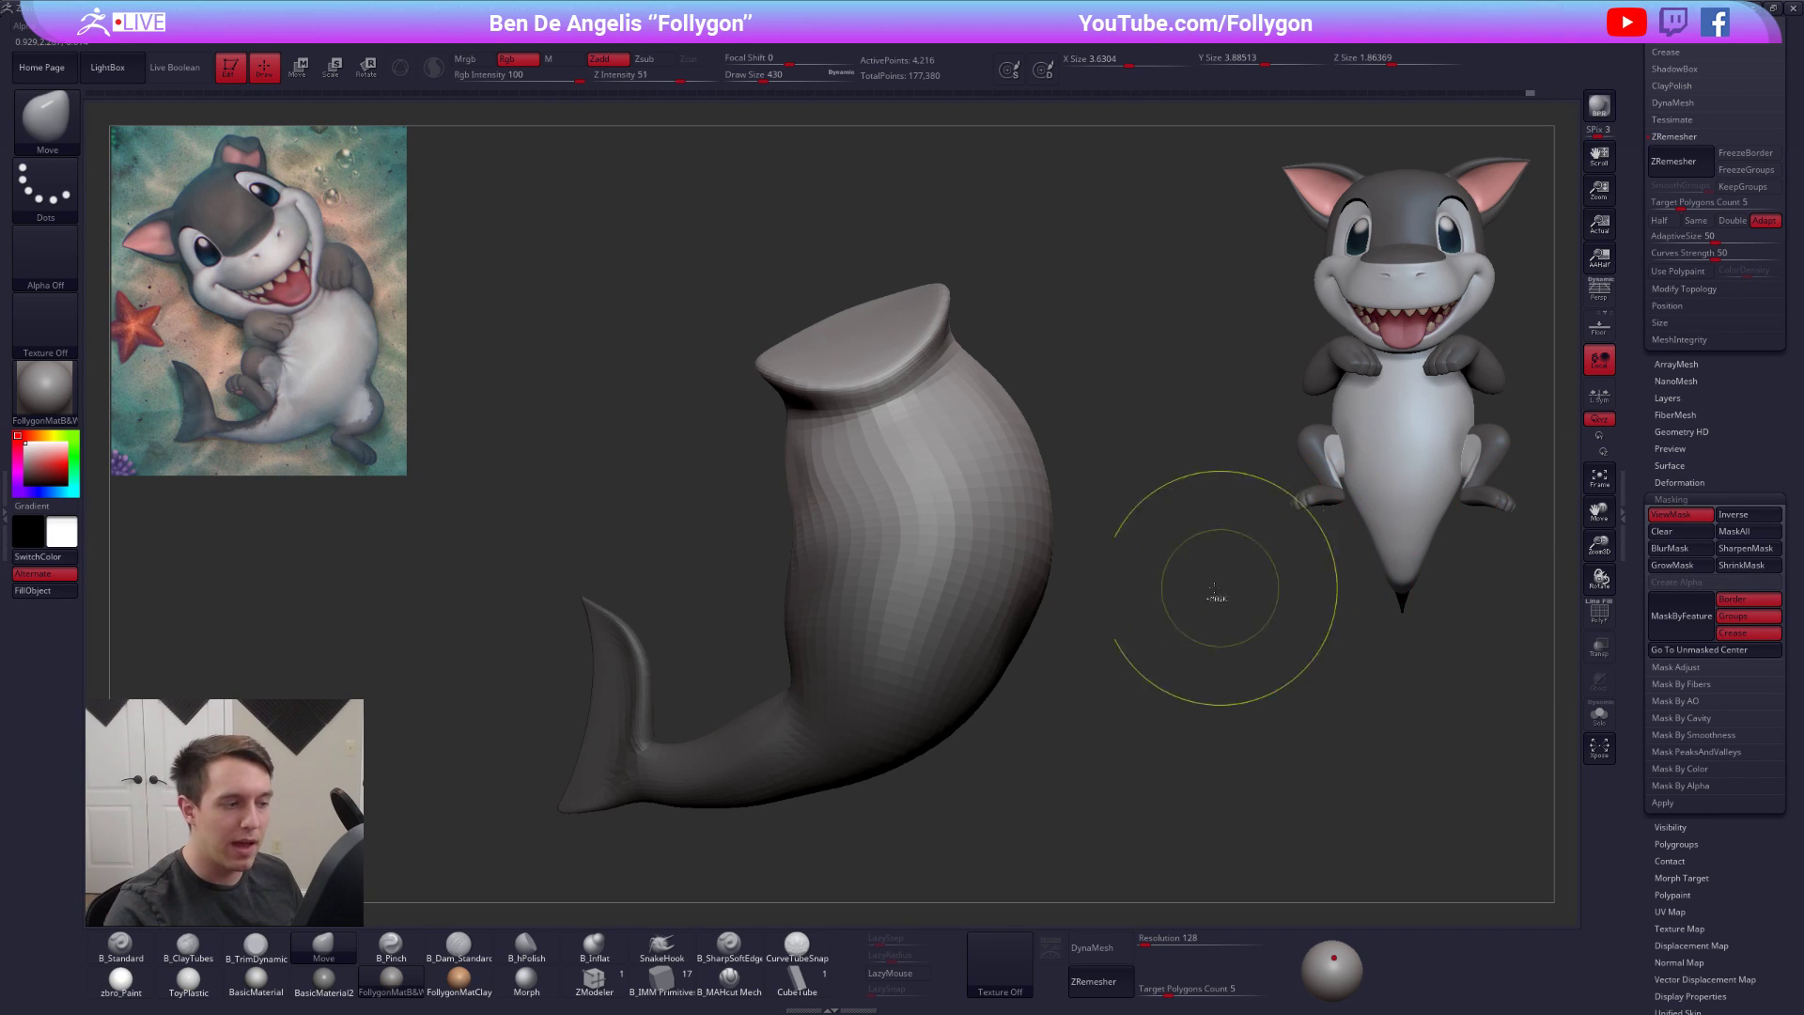
key("ctrl+h")
mouse_move(1022, 587)
left_mouse_down("ctrl")
mouse_move(499, 226)
mouse_move(1034, 555)
left_mouse_up("ctrl")
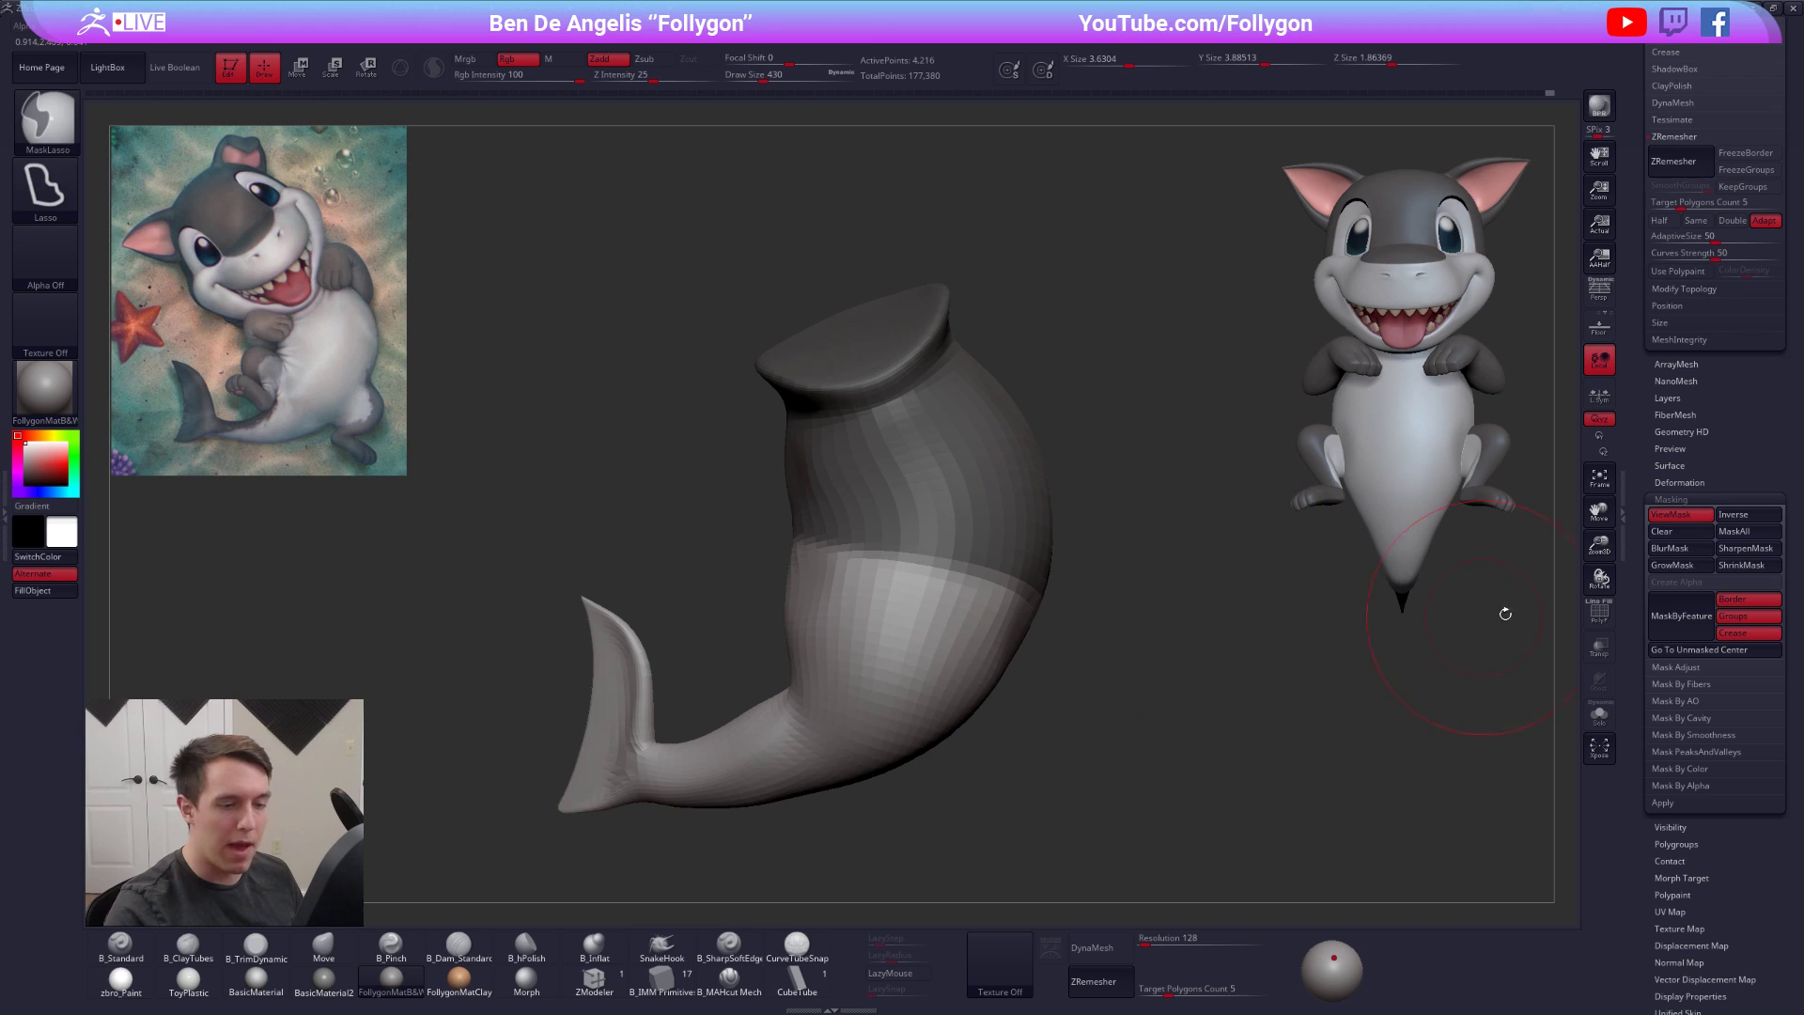
Blur the torso mask repeatedly to soften its edge across the belly
left_click(1656, 555)
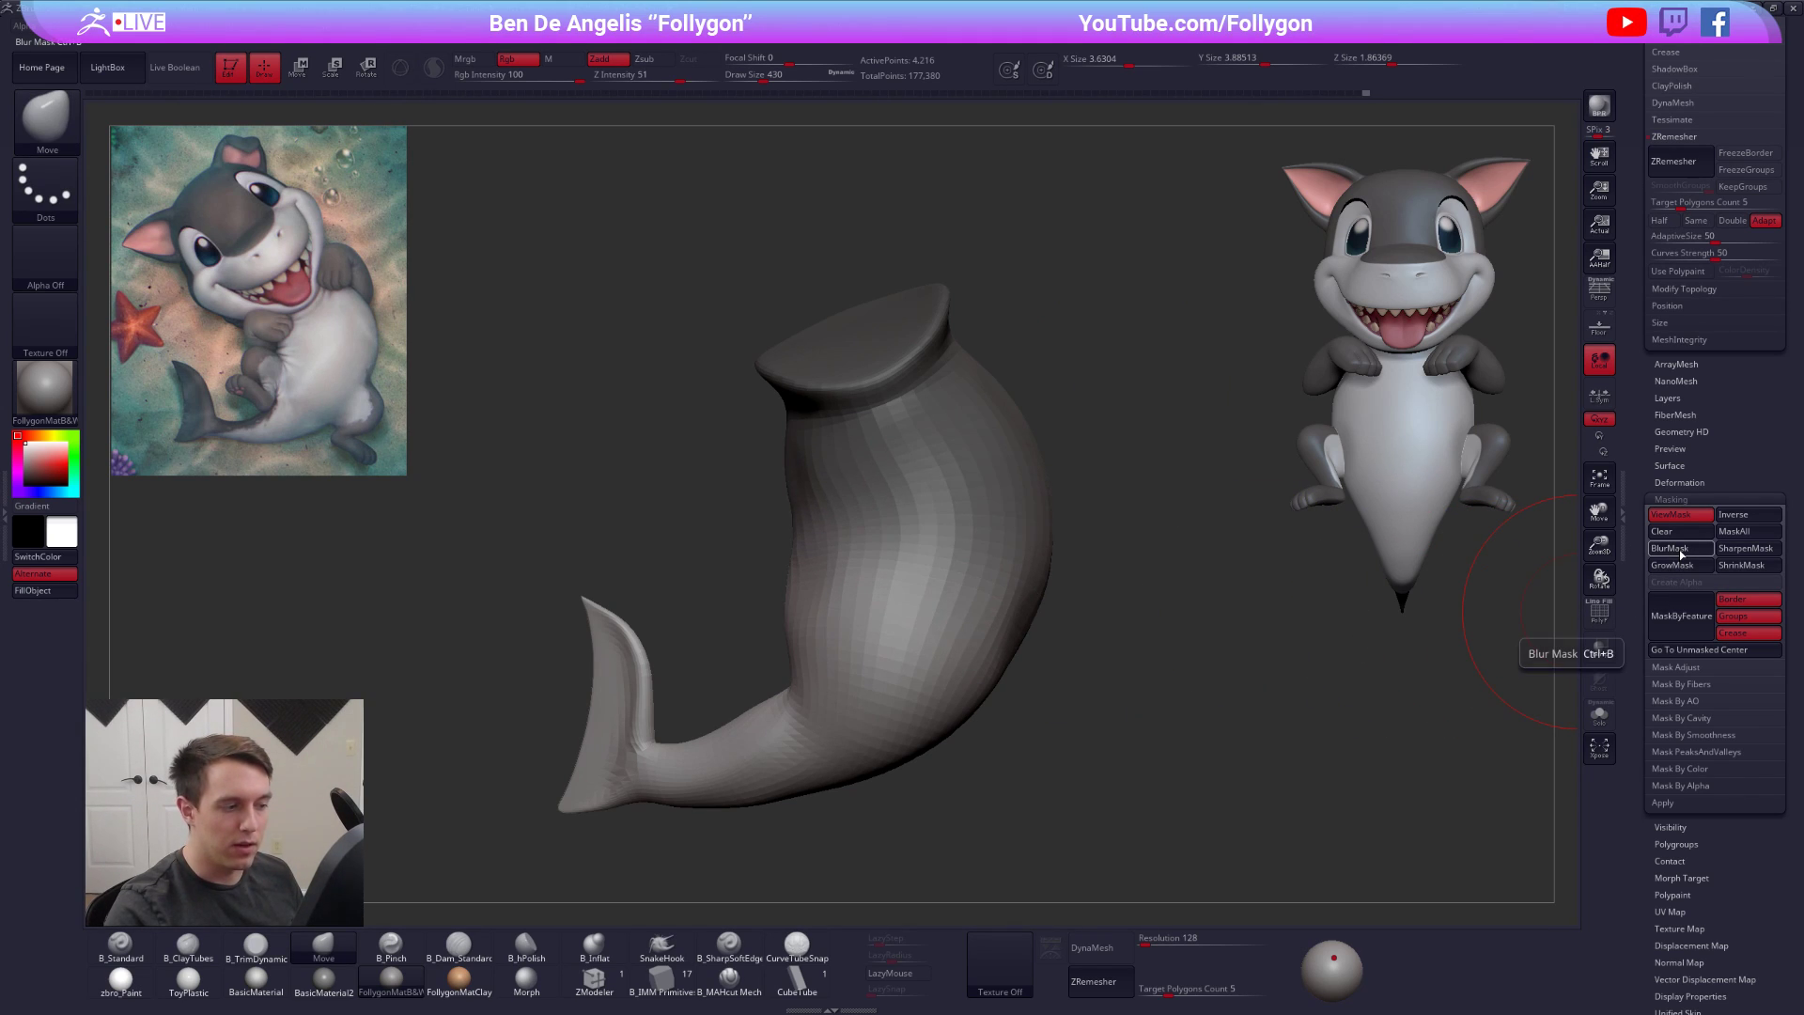
left_click(1172, 656, "ctrl")
mouse_move(1159, 586)
left_mouse_down("ctrl")
mouse_move(1139, 190)
mouse_move(1147, 295)
left_mouse_up("ctrl")
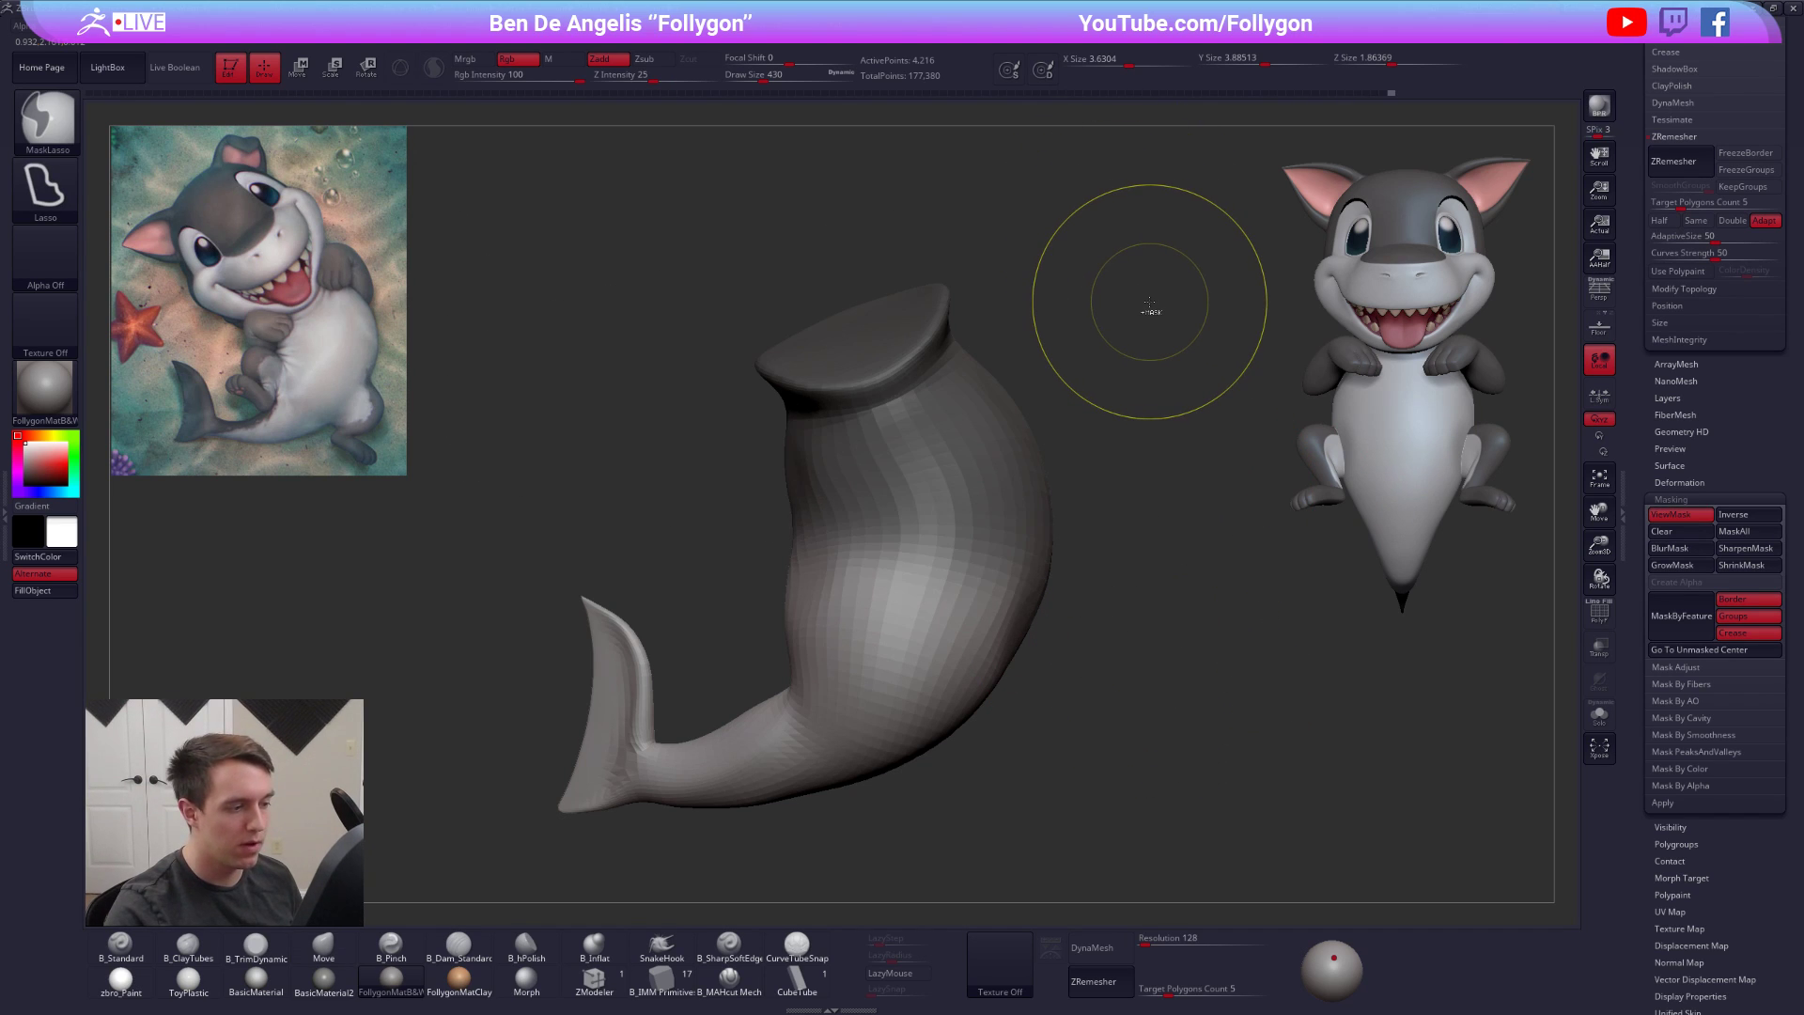
Turn off the mask display, collapse the Masking options, and unhide the whole shark mesh
left_click(1671, 514)
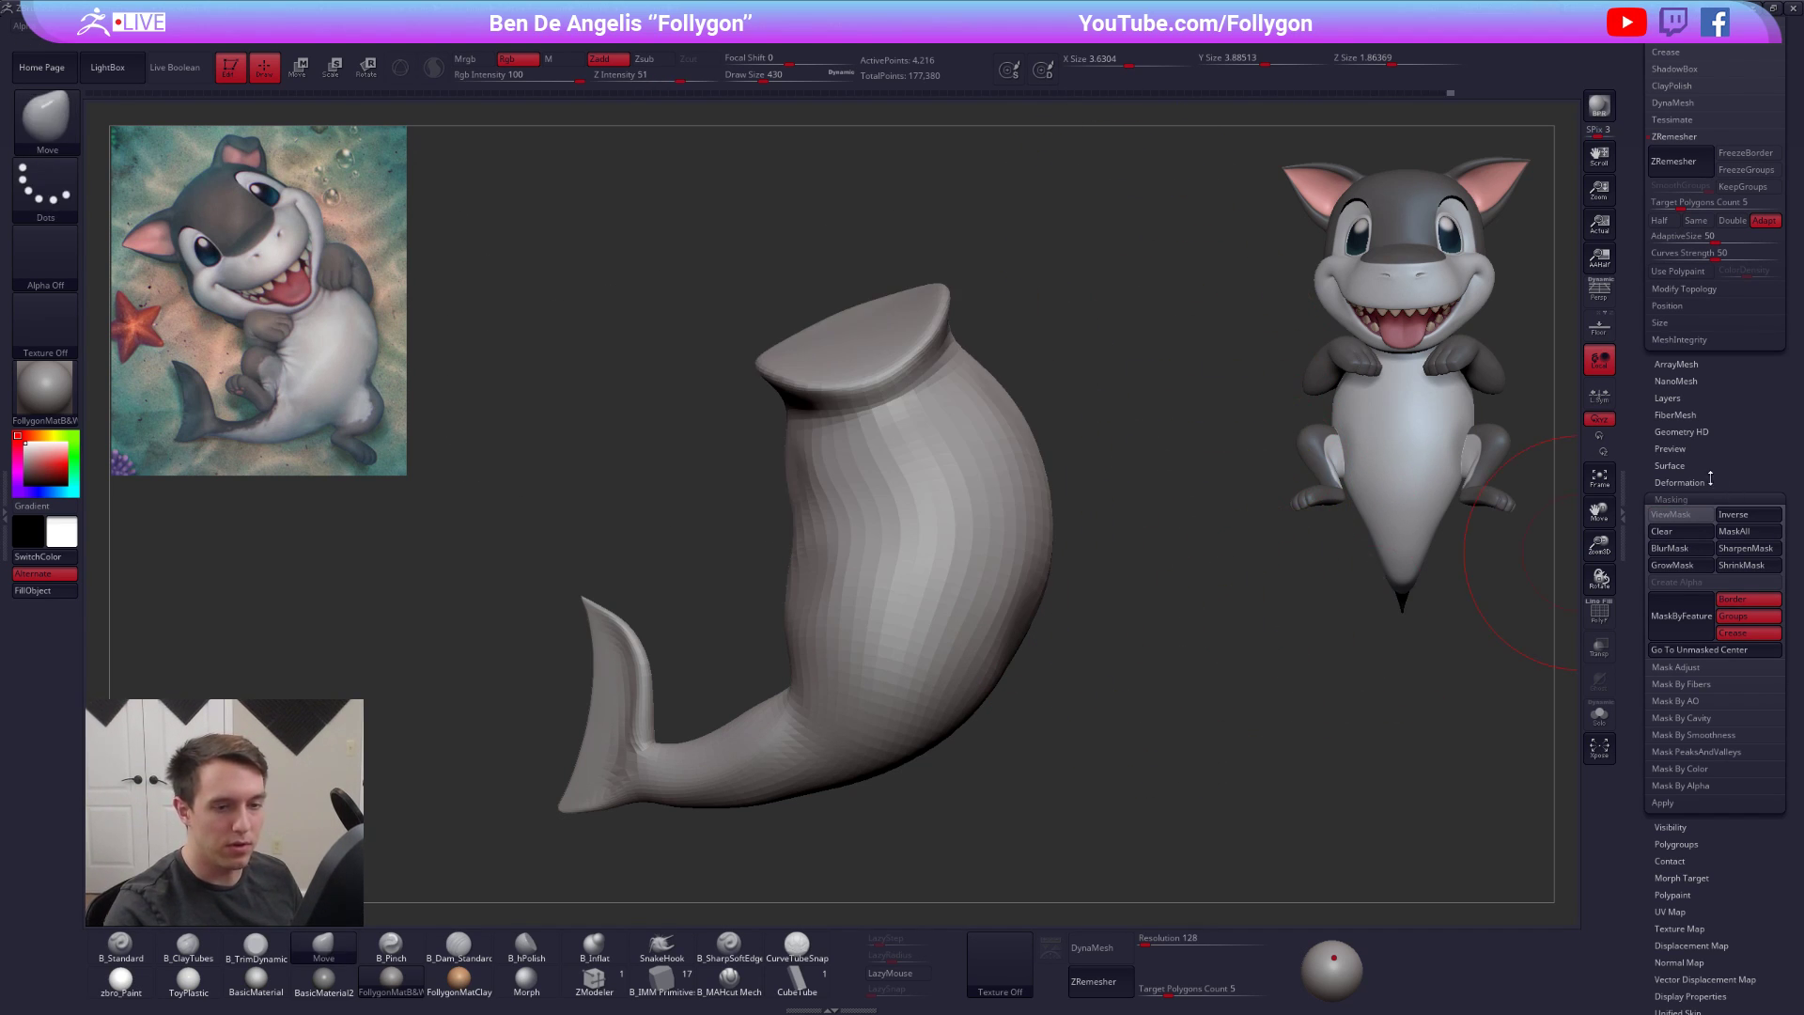
left_click(1692, 497)
left_click_drag(1681, 497, 1668, 864)
right_click_drag(1108, 482, 1081, 513, "ctrl")
left_click(1081, 513, "ctrl+shift")
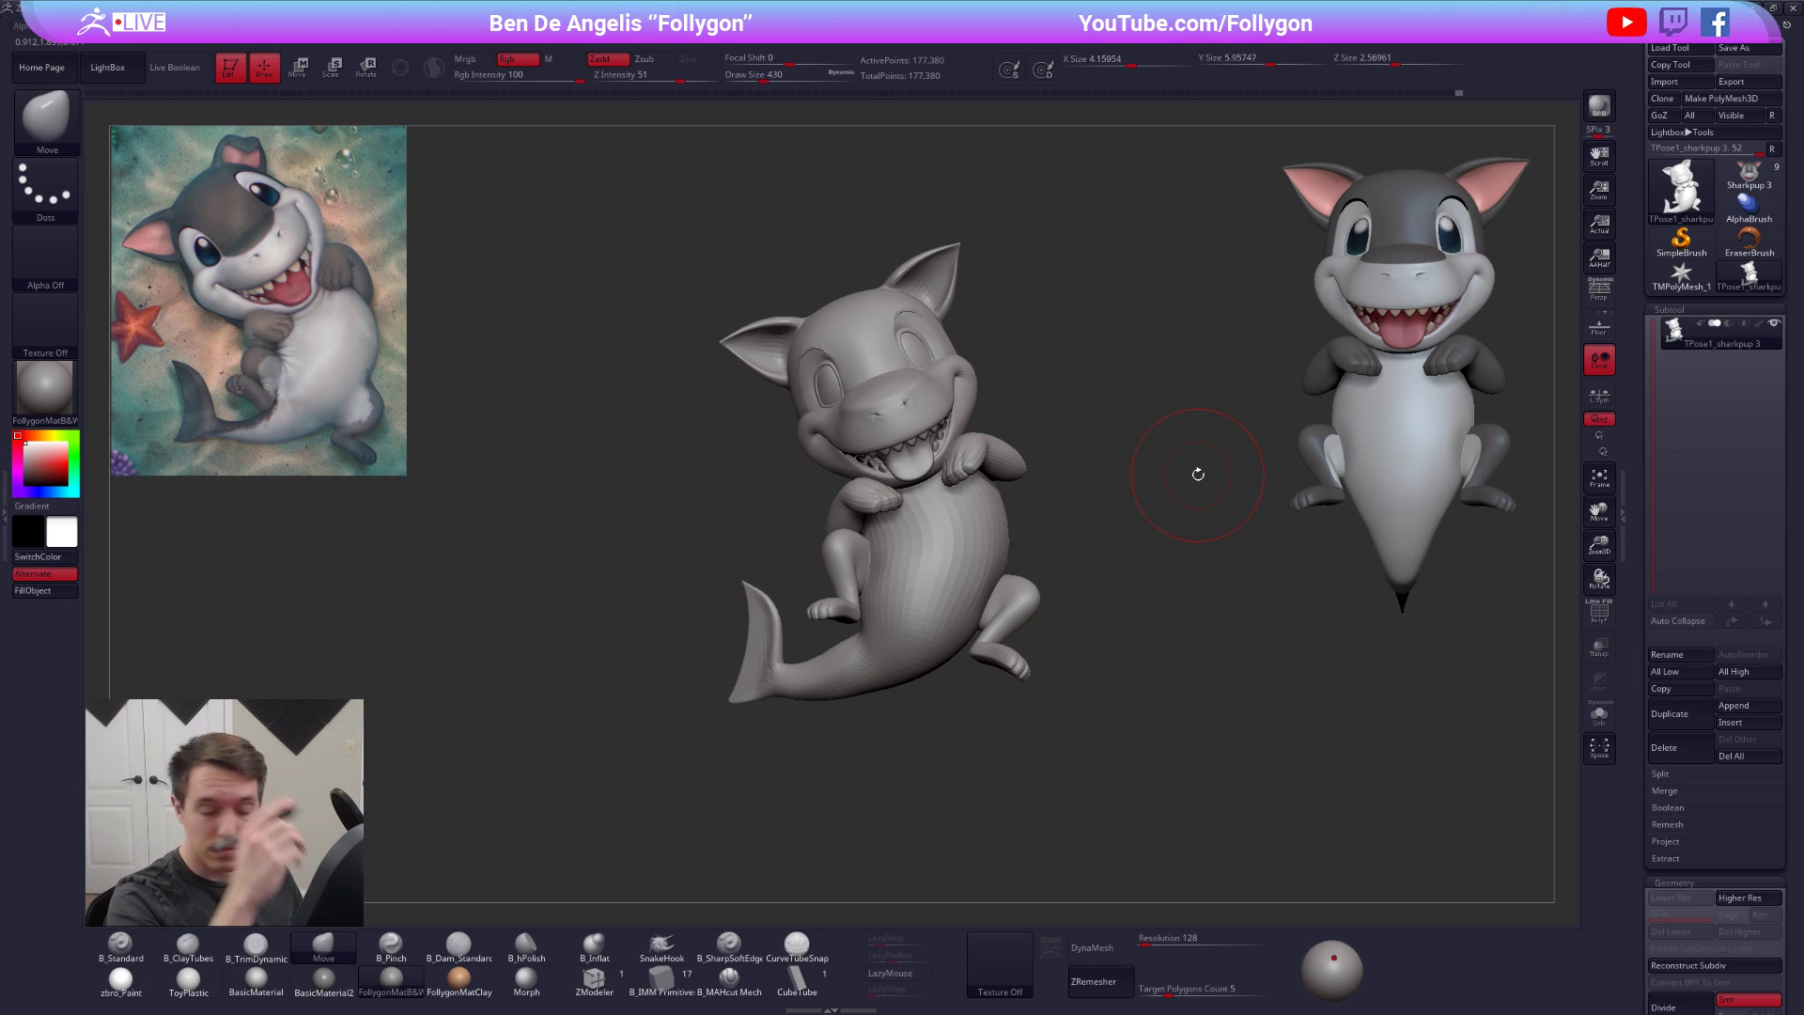
Isolate the head pieces by hiding the polygroups of the body and limbs
key("space")
left_click_drag(940, 586, 936, 586)
mouse_move(936, 586)
right_mouse_down("alt")
mouse_move(948, 632)
mouse_move(902, 651)
mouse_move(982, 647)
mouse_move(901, 660)
mouse_move(925, 614)
mouse_move(969, 622)
mouse_move(962, 575)
mouse_move(974, 615)
right_mouse_up("alt")
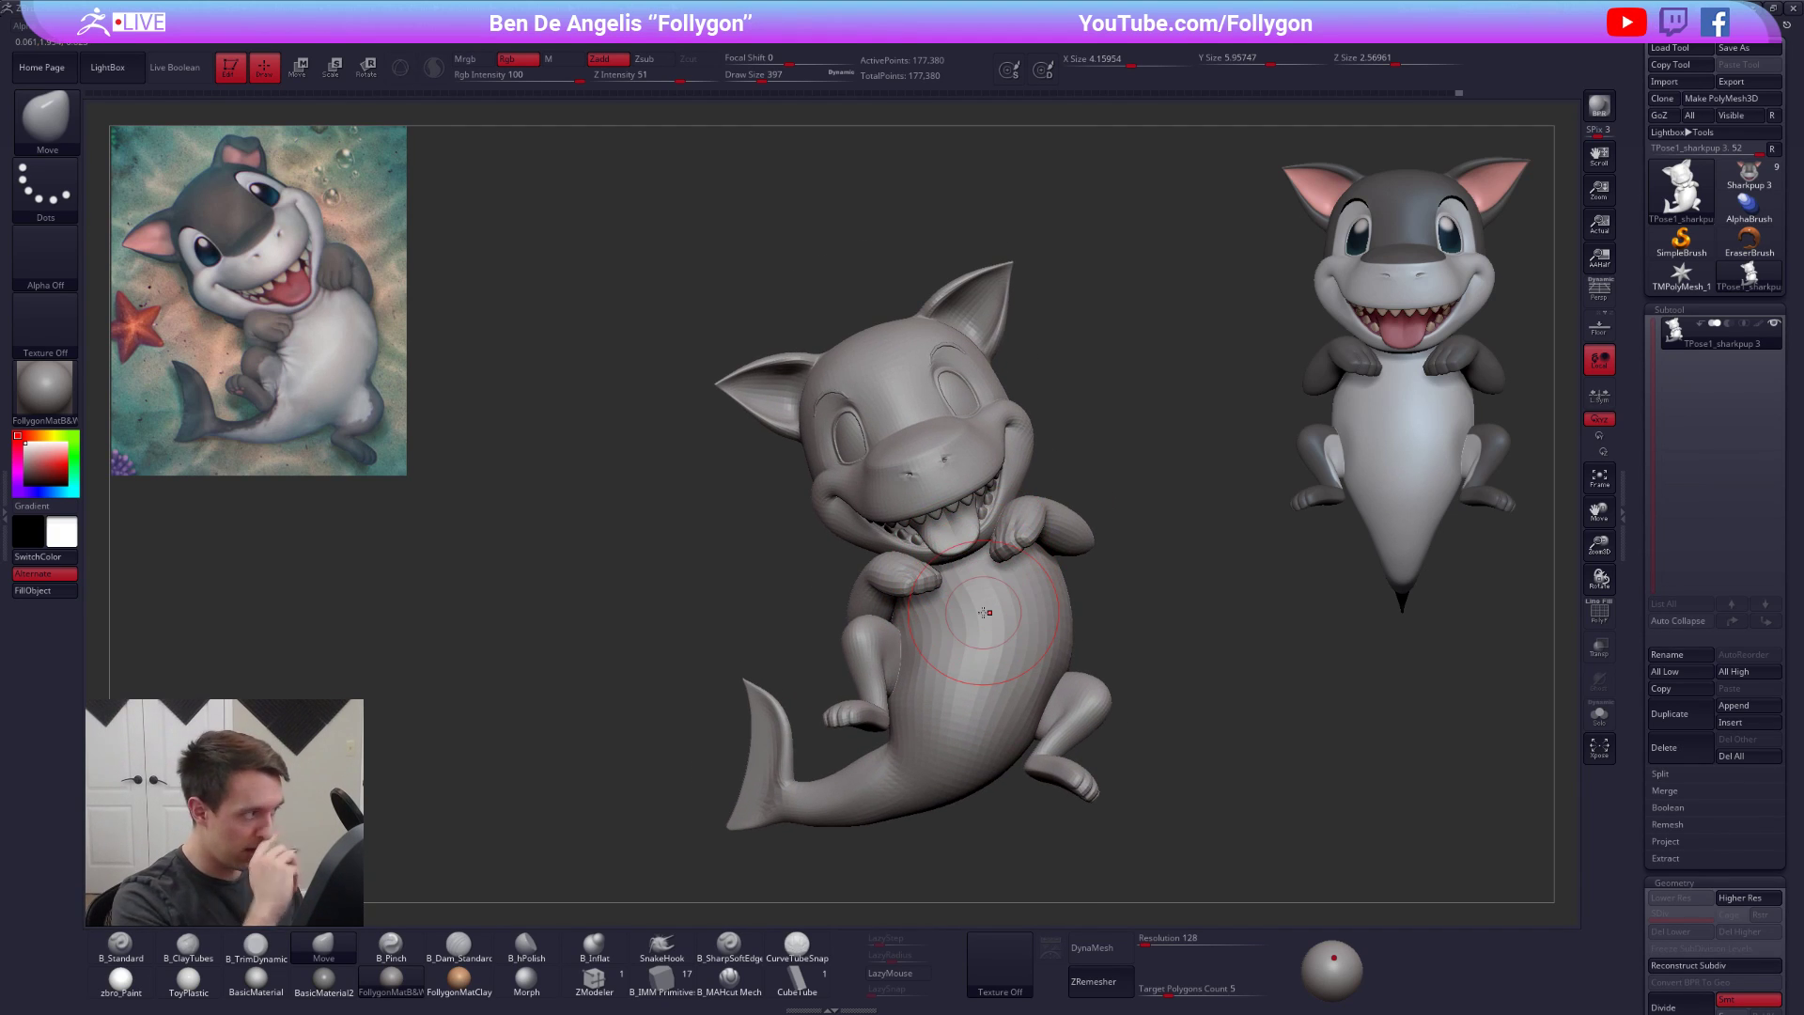
left_click(956, 534, "ctrl+shift")
left_click_drag(1039, 488, 1052, 500, "ctrl+shift")
left_click(969, 528, "ctrl+shift")
left_click(958, 496, "ctrl+shift")
left_click(955, 412, "ctrl+shift")
left_click(952, 347, "ctrl+shift")
Mask the body, arms, legs and tail so only the head stays unmasked, with the whole mesh visible
left_click(1015, 387, "ctrl")
left_click(1012, 397, "ctrl+shift")
key("ctrl+z")
key("ctrl+z")
left_click(987, 491, "ctrl+shift")
left_click(1027, 453, "ctrl")
left_click(1026, 453, "ctrl+shift")
Scale the unmasked head up slightly with a Transpose line, checking it from several angles, and clear the mask
key("e")
left_click_drag(982, 512, 1147, 580)
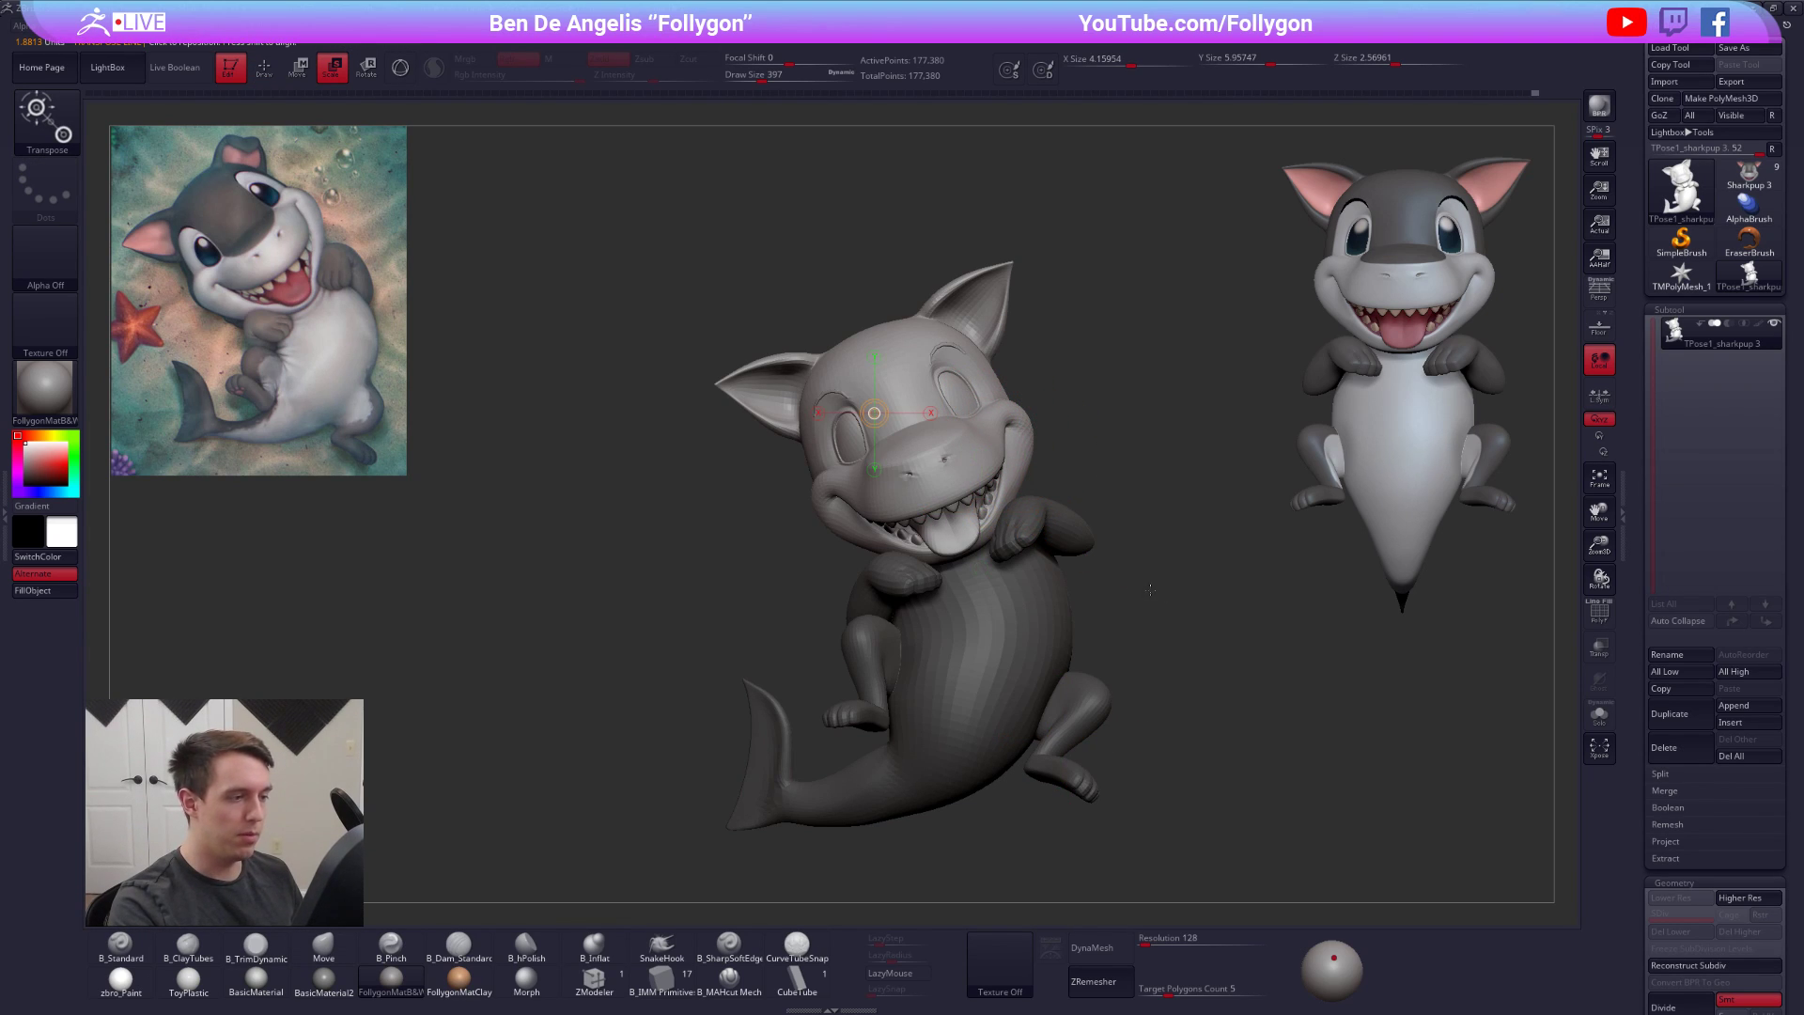
right_click_drag(977, 416, 977, 348, "ctrl")
right_click_drag(893, 427, 1136, 441)
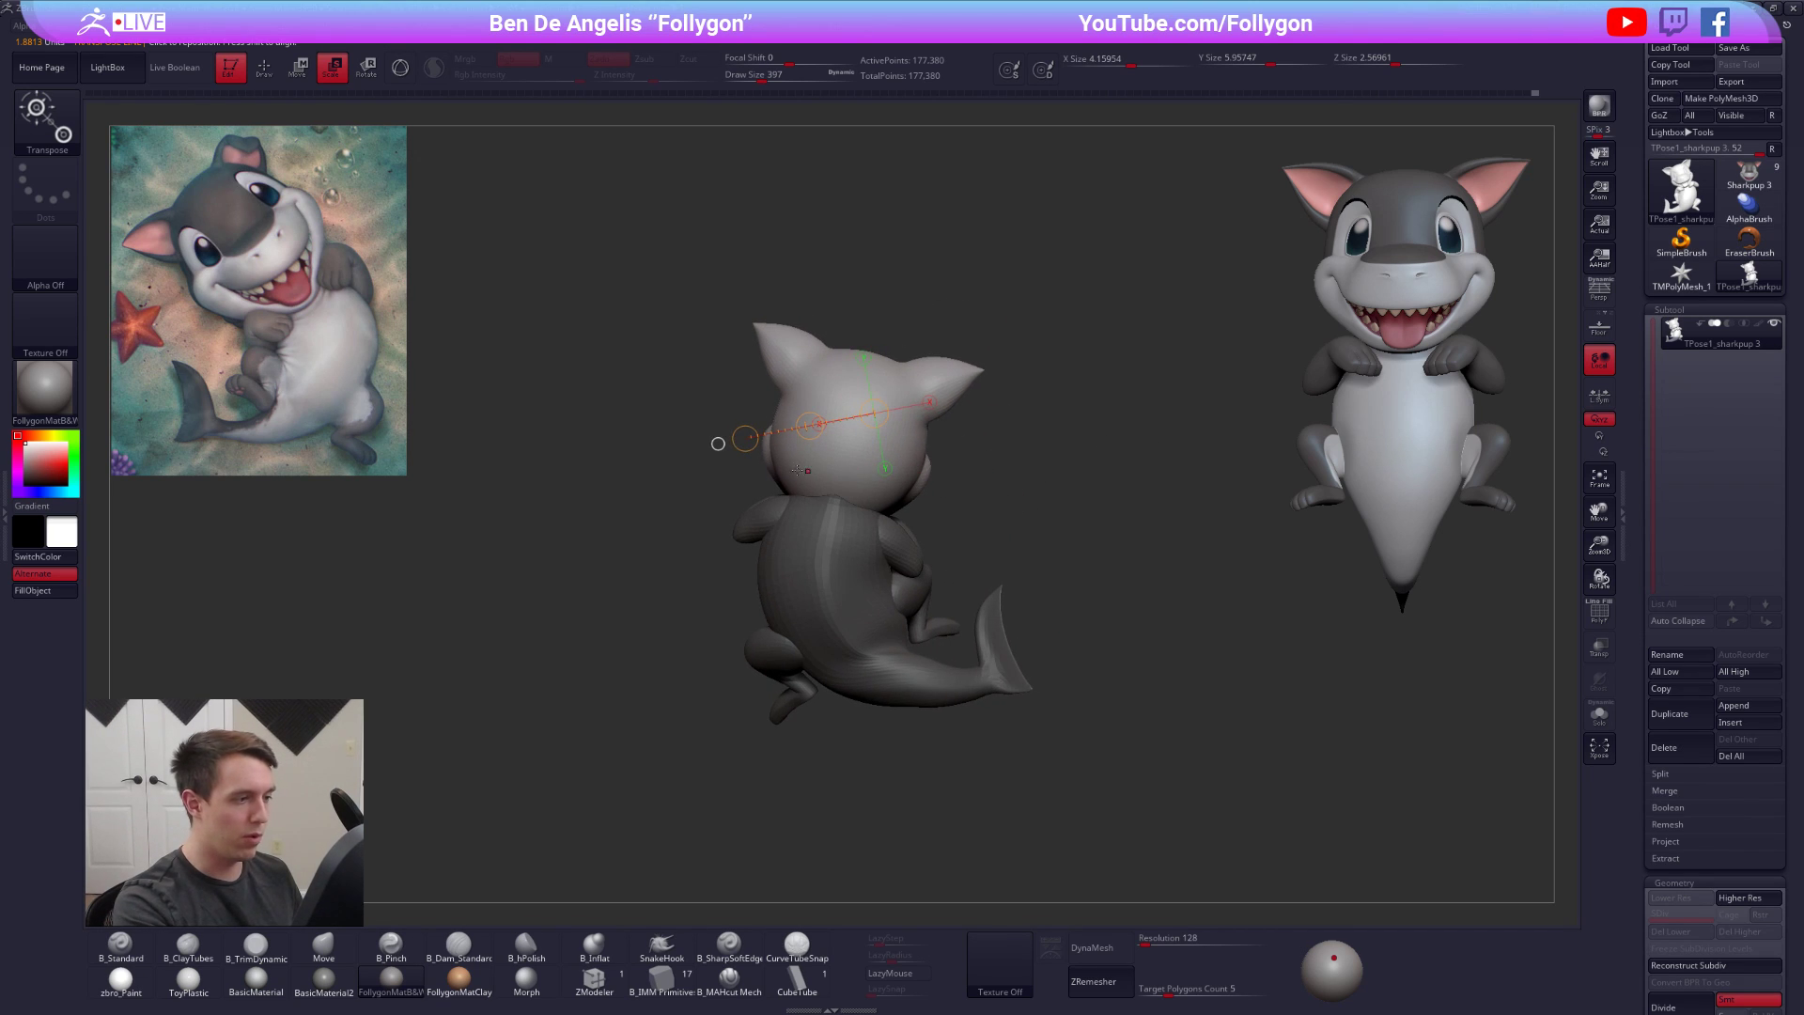
left_click_drag(820, 436, 811, 440)
left_click_drag(685, 476, 942, 588)
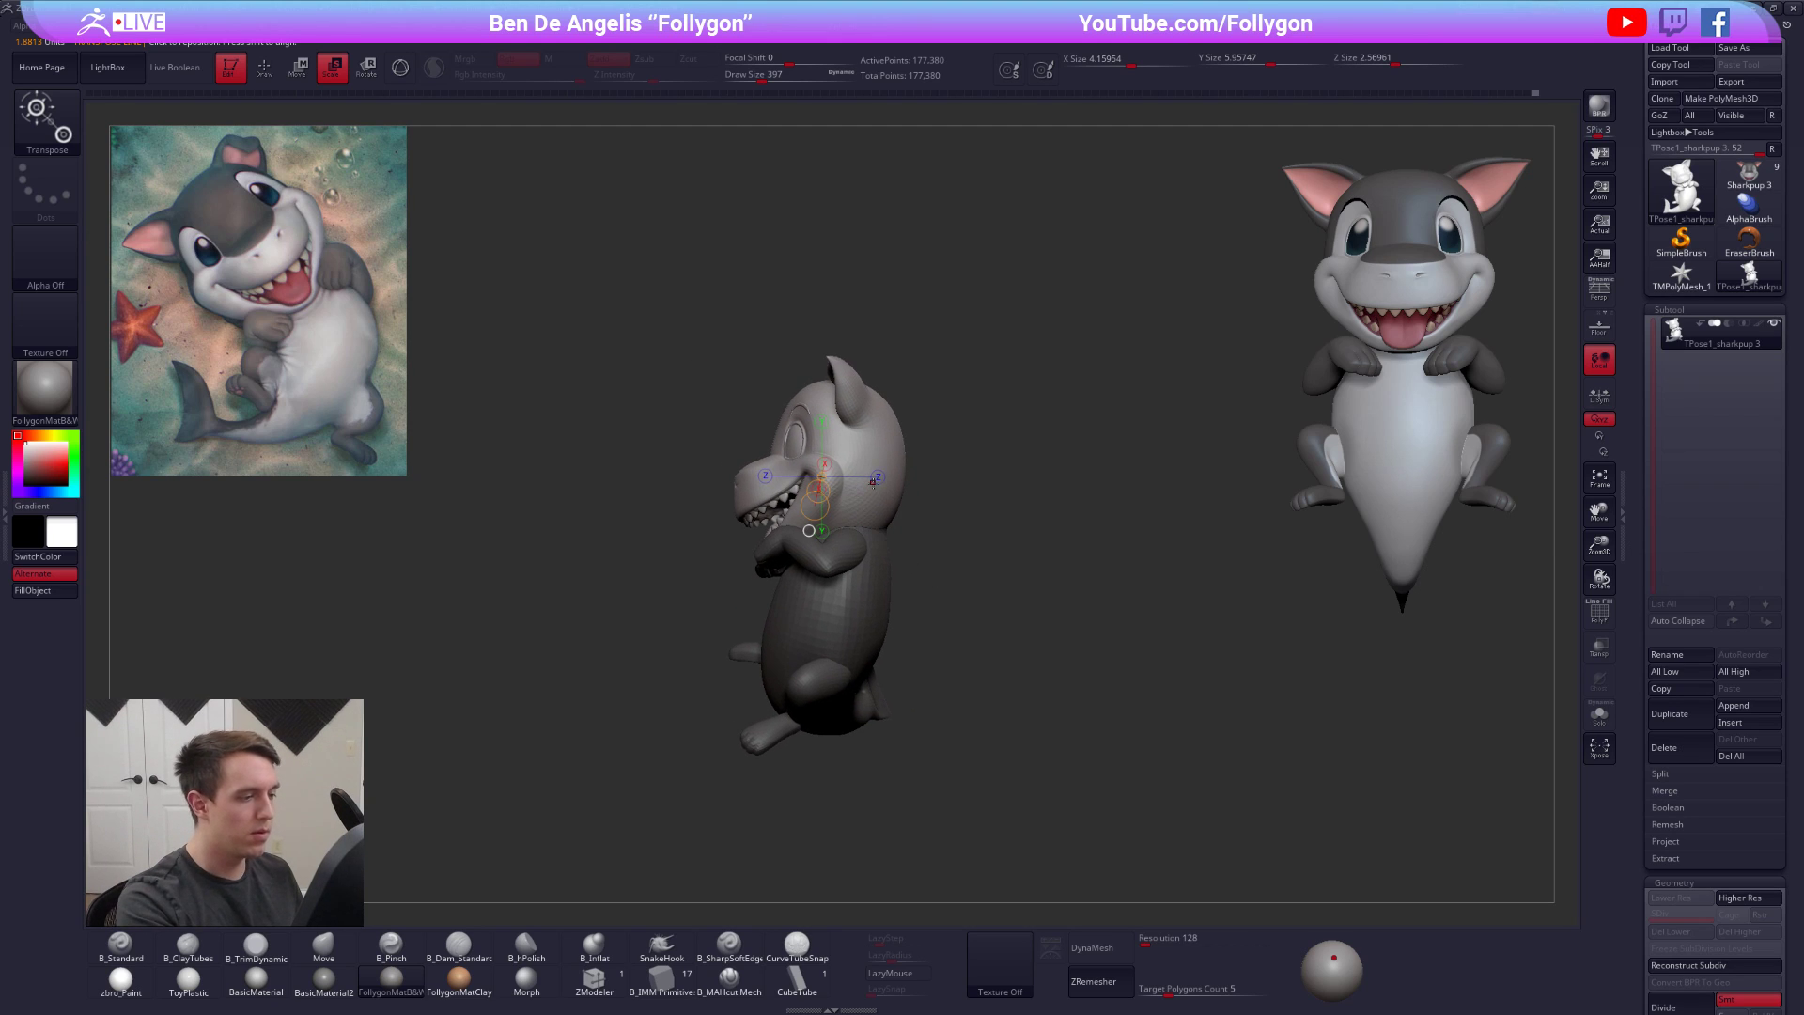
left_click_drag(893, 470, 925, 532)
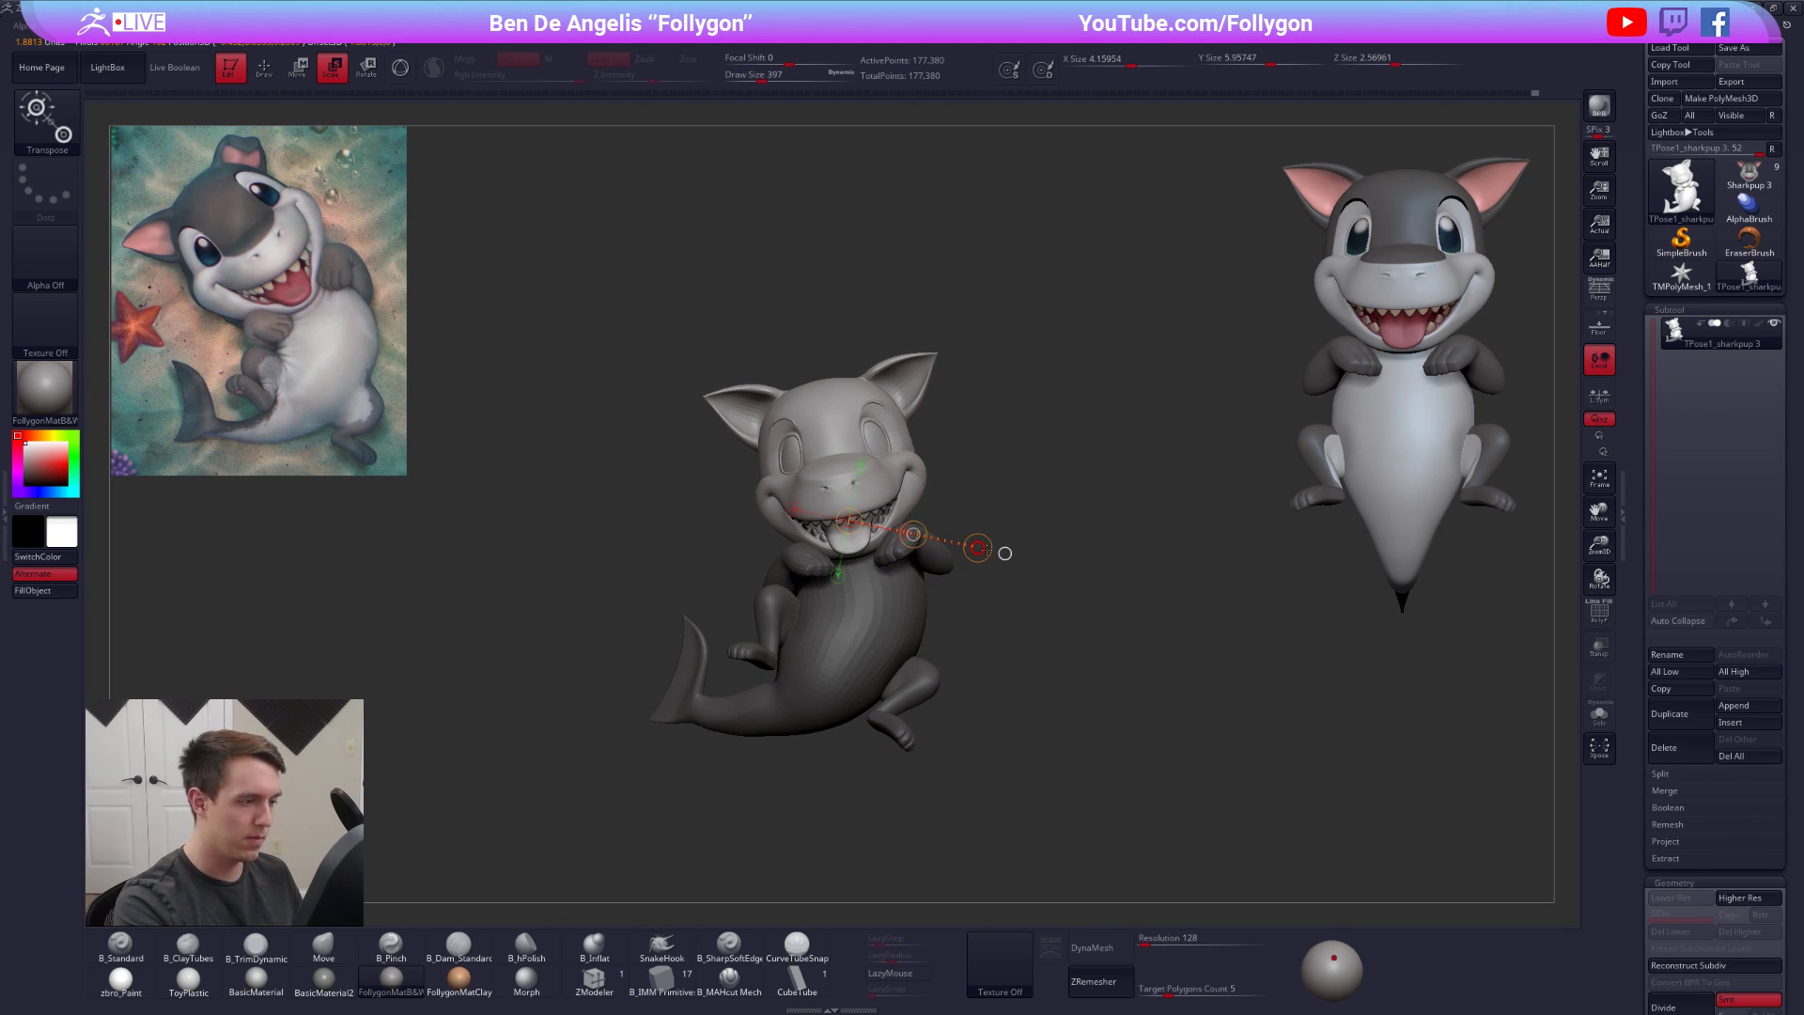
left_click_drag(989, 572, 958, 574)
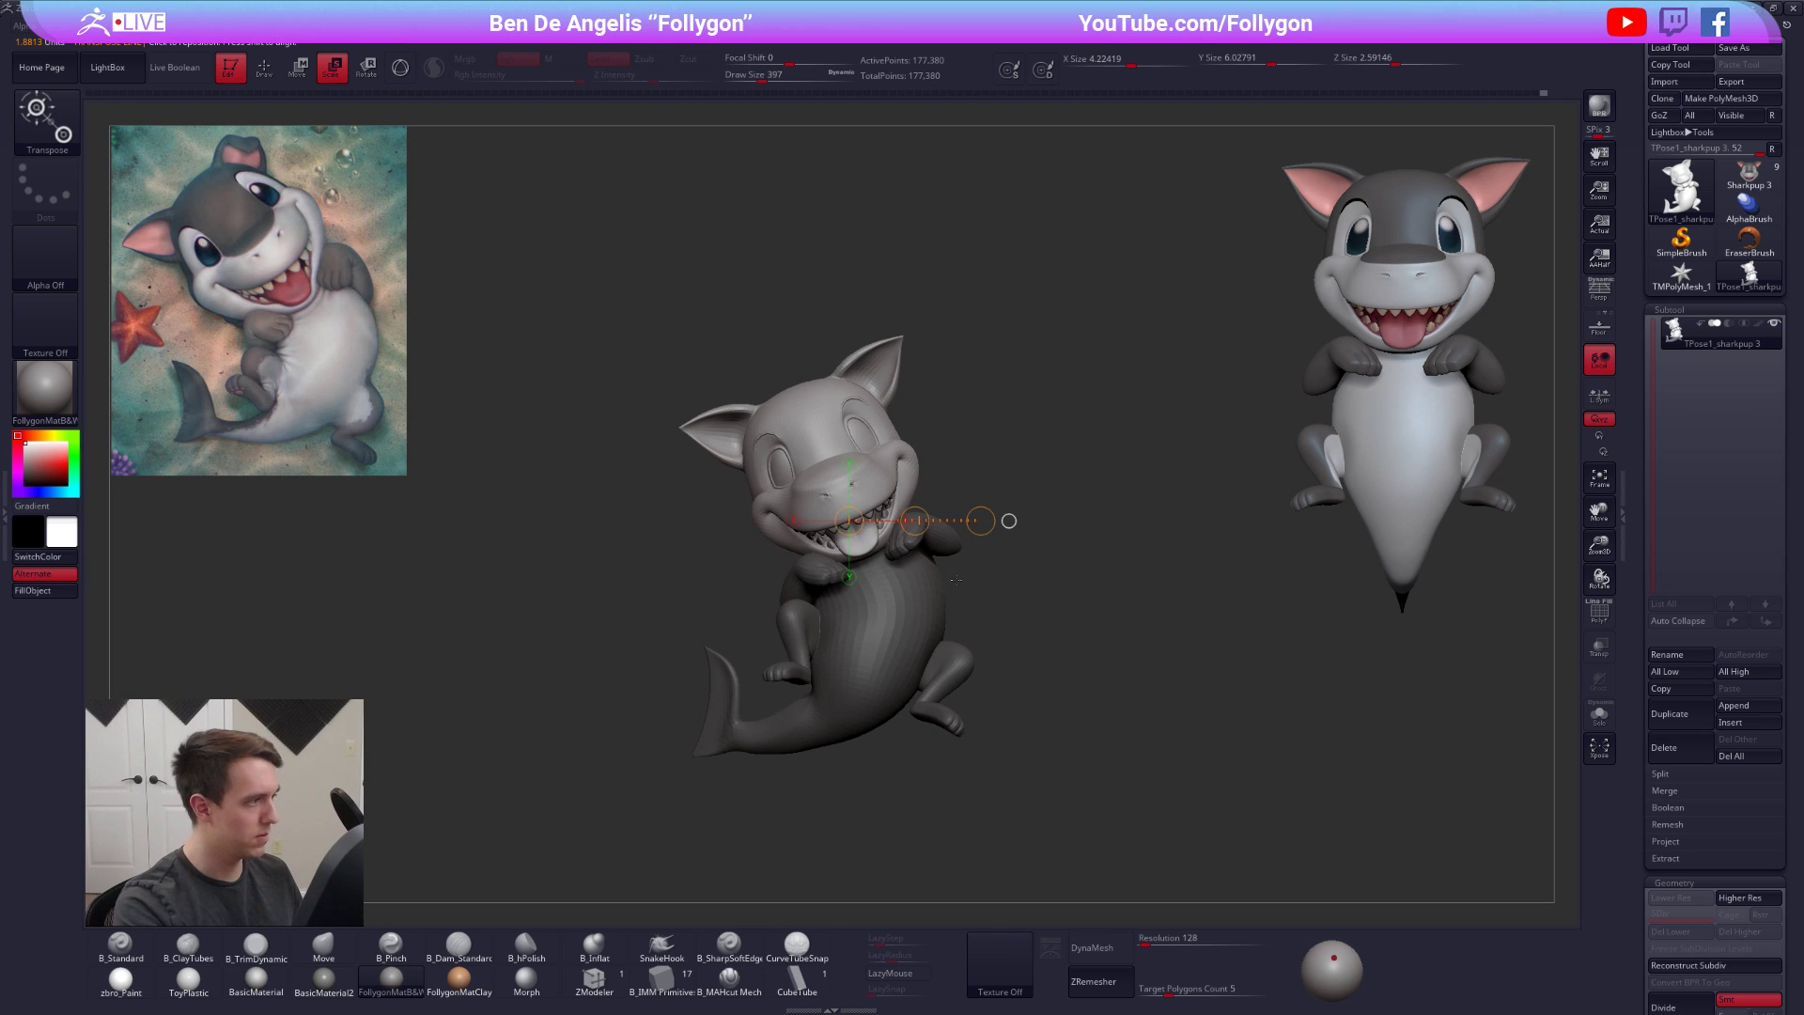
mouse_move(984, 639)
left_mouse_down()
mouse_move(1062, 632)
mouse_move(1012, 572)
left_mouse_up()
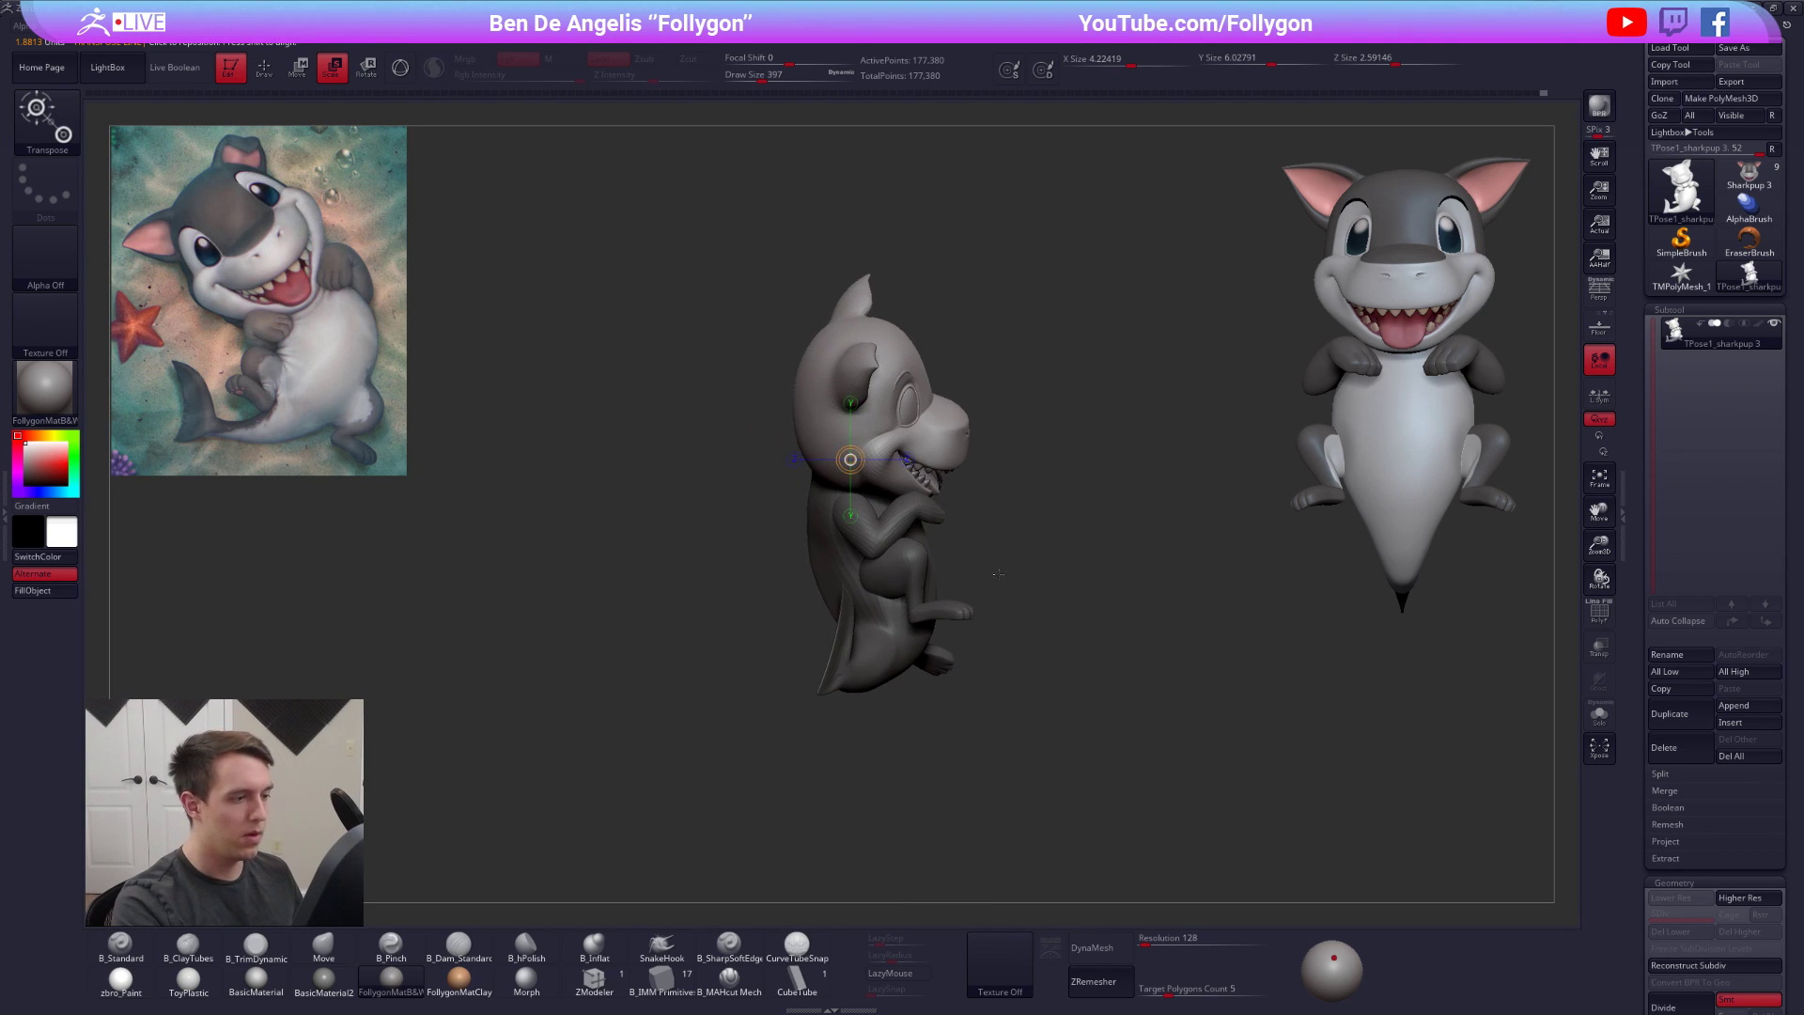
key("q")
left_click(1012, 570, "ctrl")
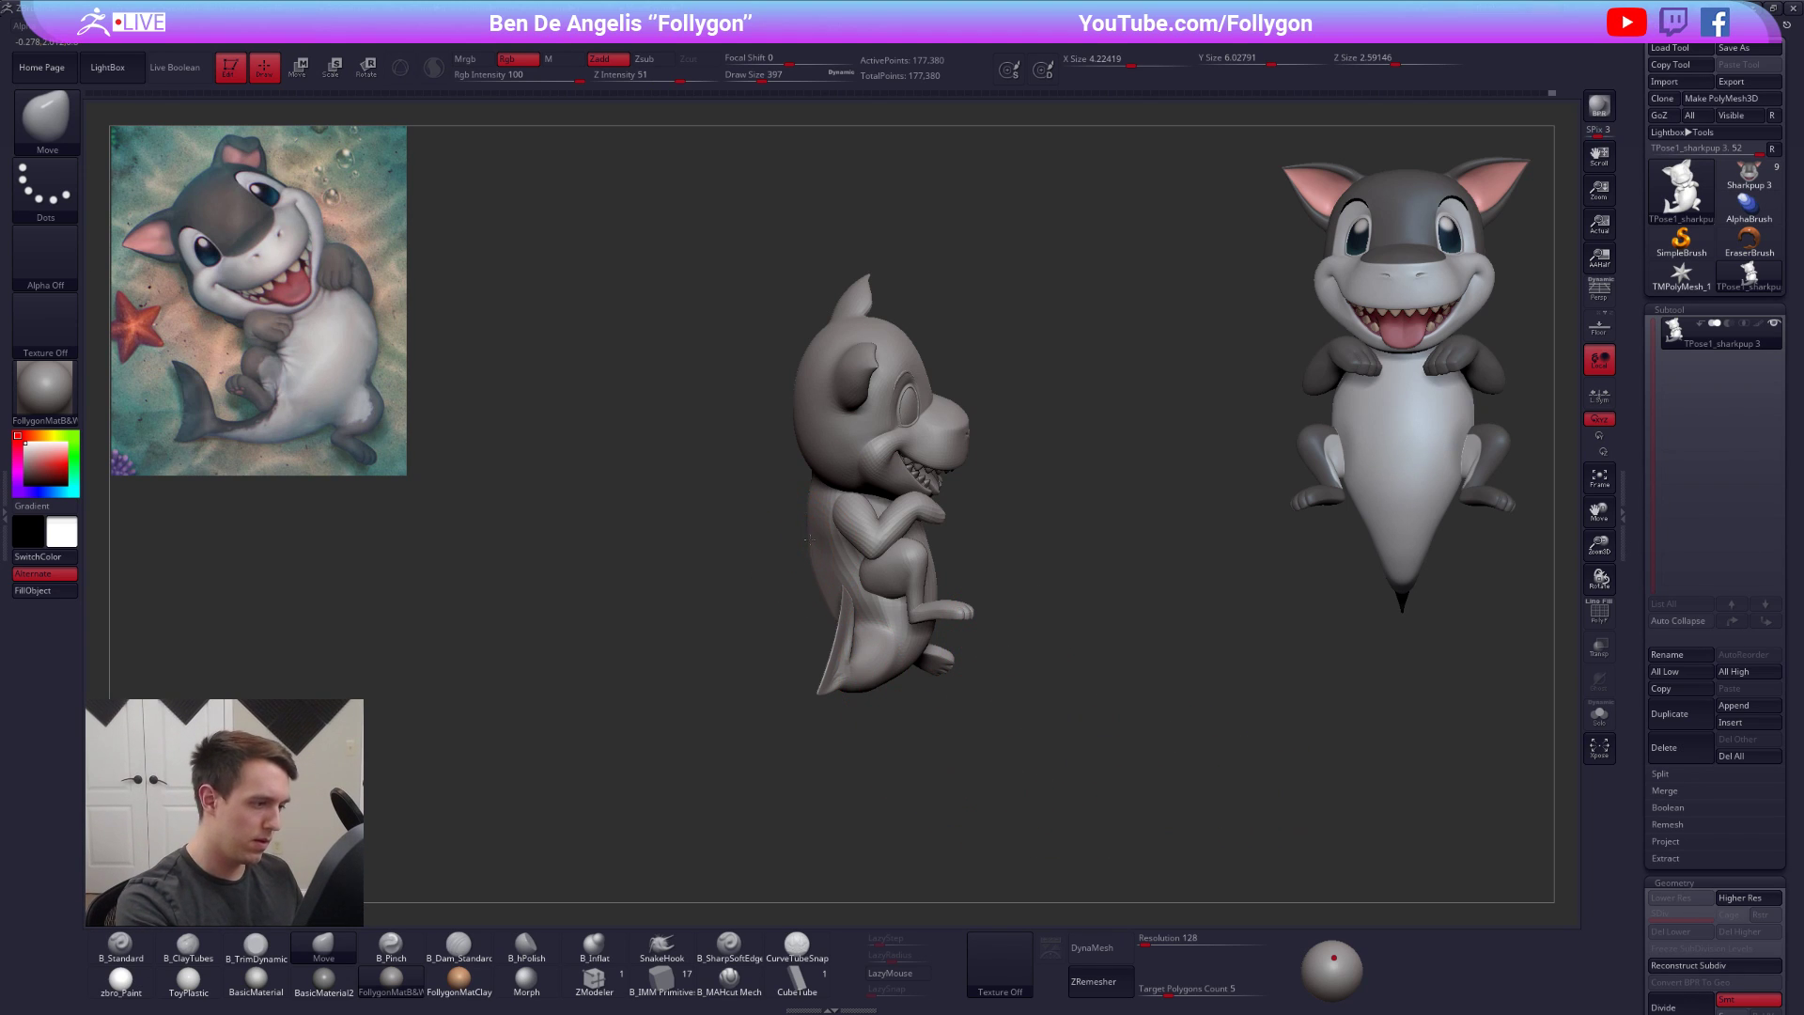
Set the Draw Size to 447 and try a Transpose adjustment on the figure from the side
key("space")
left_click(820, 566)
key("w")
mouse_move(800, 368)
left_mouse_down("shift")
mouse_move(856, 816)
mouse_move(1131, 515)
mouse_move(977, 535)
left_mouse_up("shift")
key("r")
key("ctrl+z")
key("q")
left_click_drag(905, 655, 966, 695, "alt")
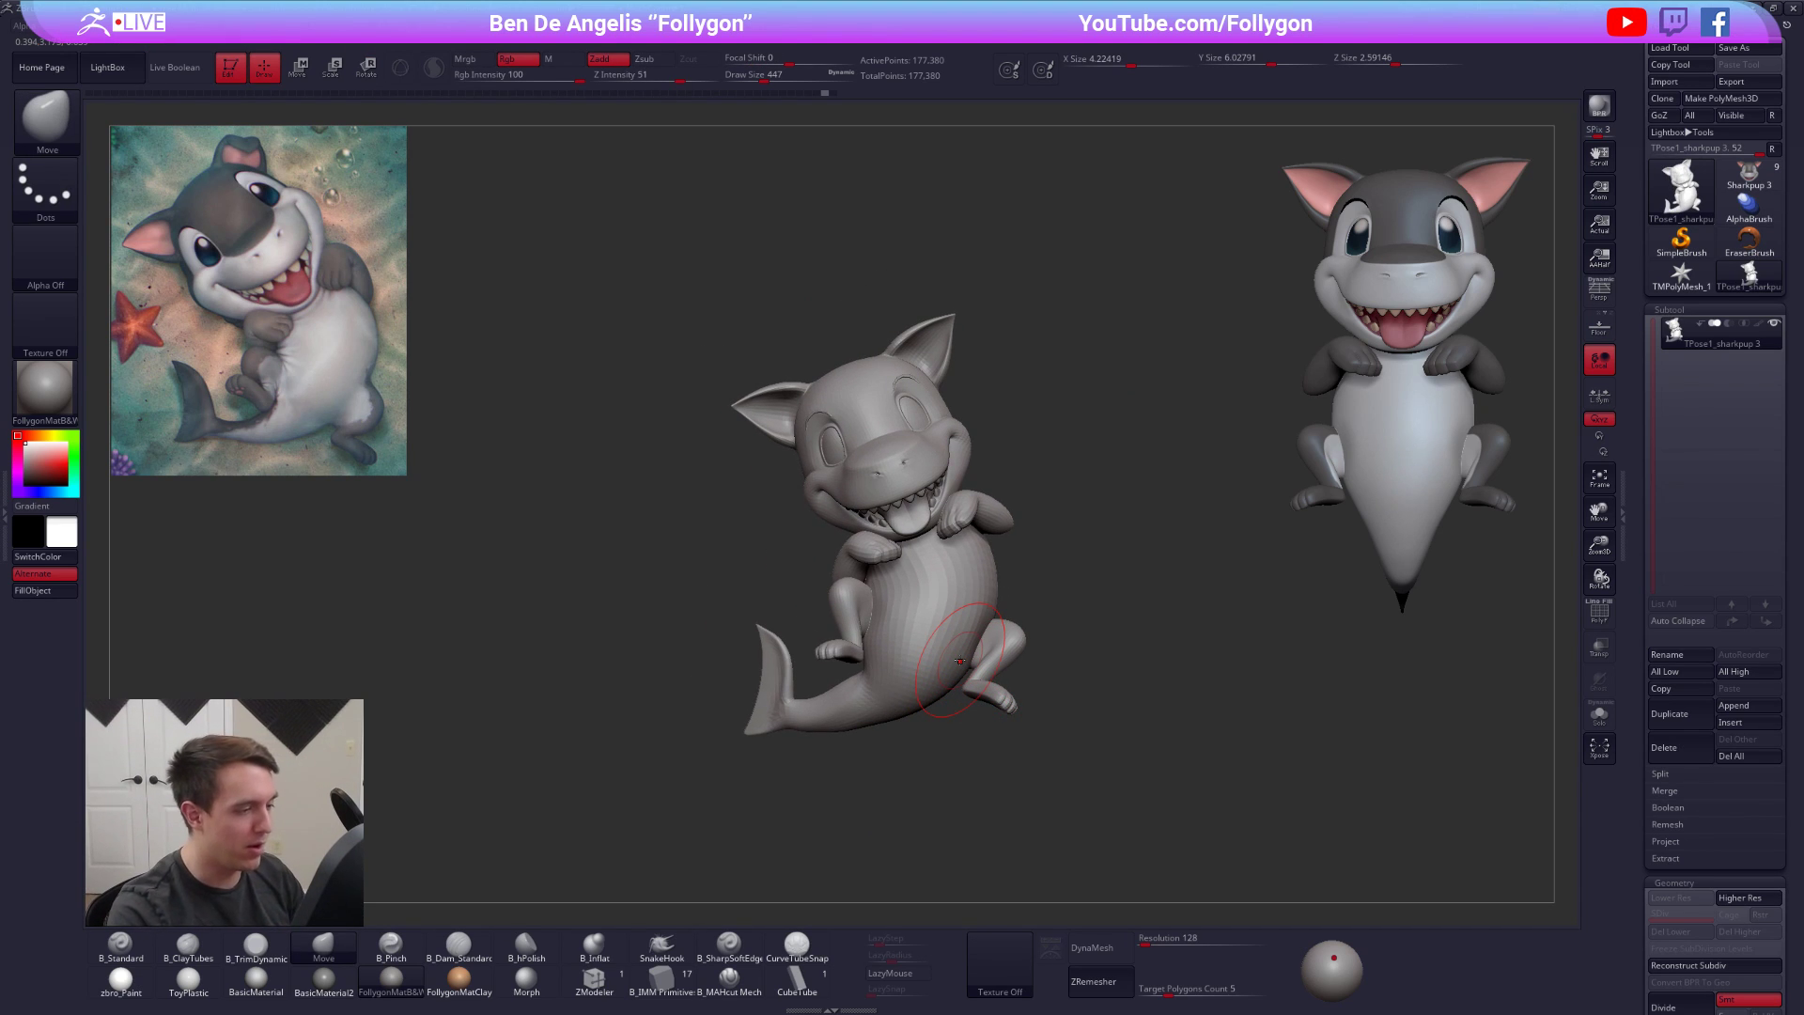
right_click_drag(900, 651, 924, 695)
right_click_drag(1155, 631, 1038, 589, "alt")
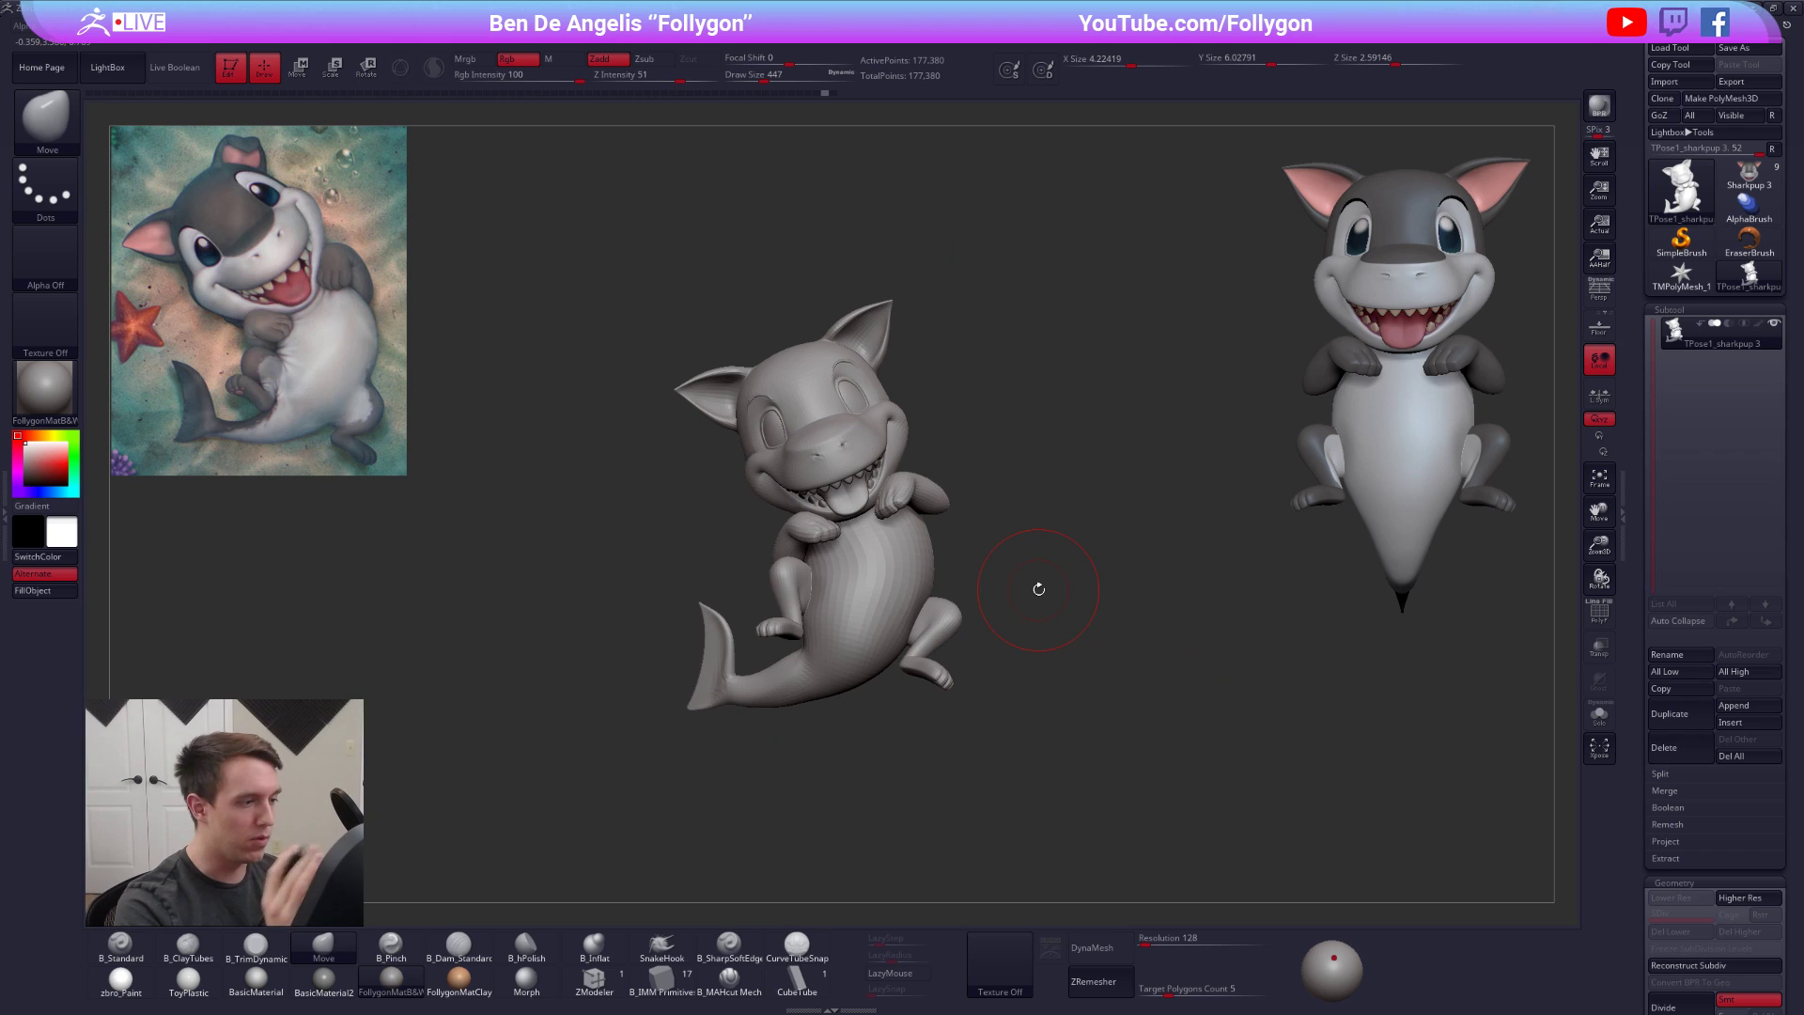
Mask everything except the head, rotate the head slightly with a Transpose line drawn down the body, and clear the mask
right_click_drag(808, 464, 921, 456, "ctrl")
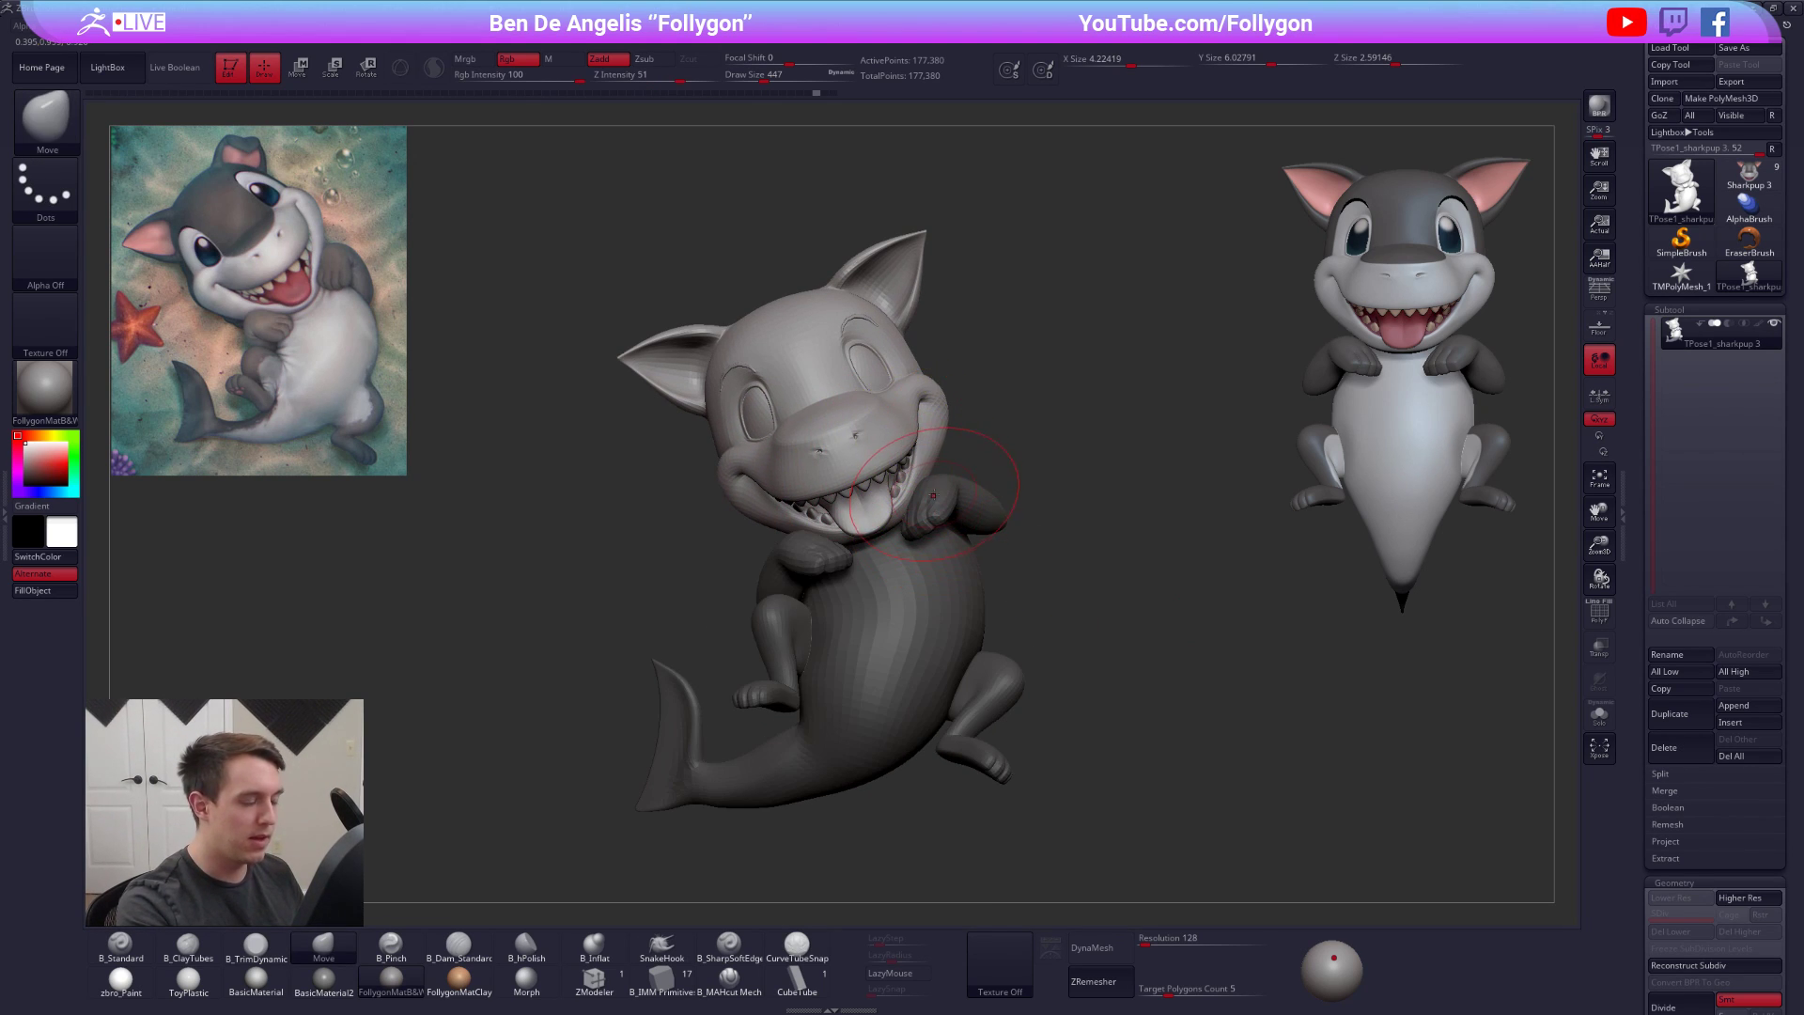
key("r")
mouse_move(780, 301)
left_mouse_down()
mouse_move(797, 669)
mouse_move(995, 839)
left_mouse_up()
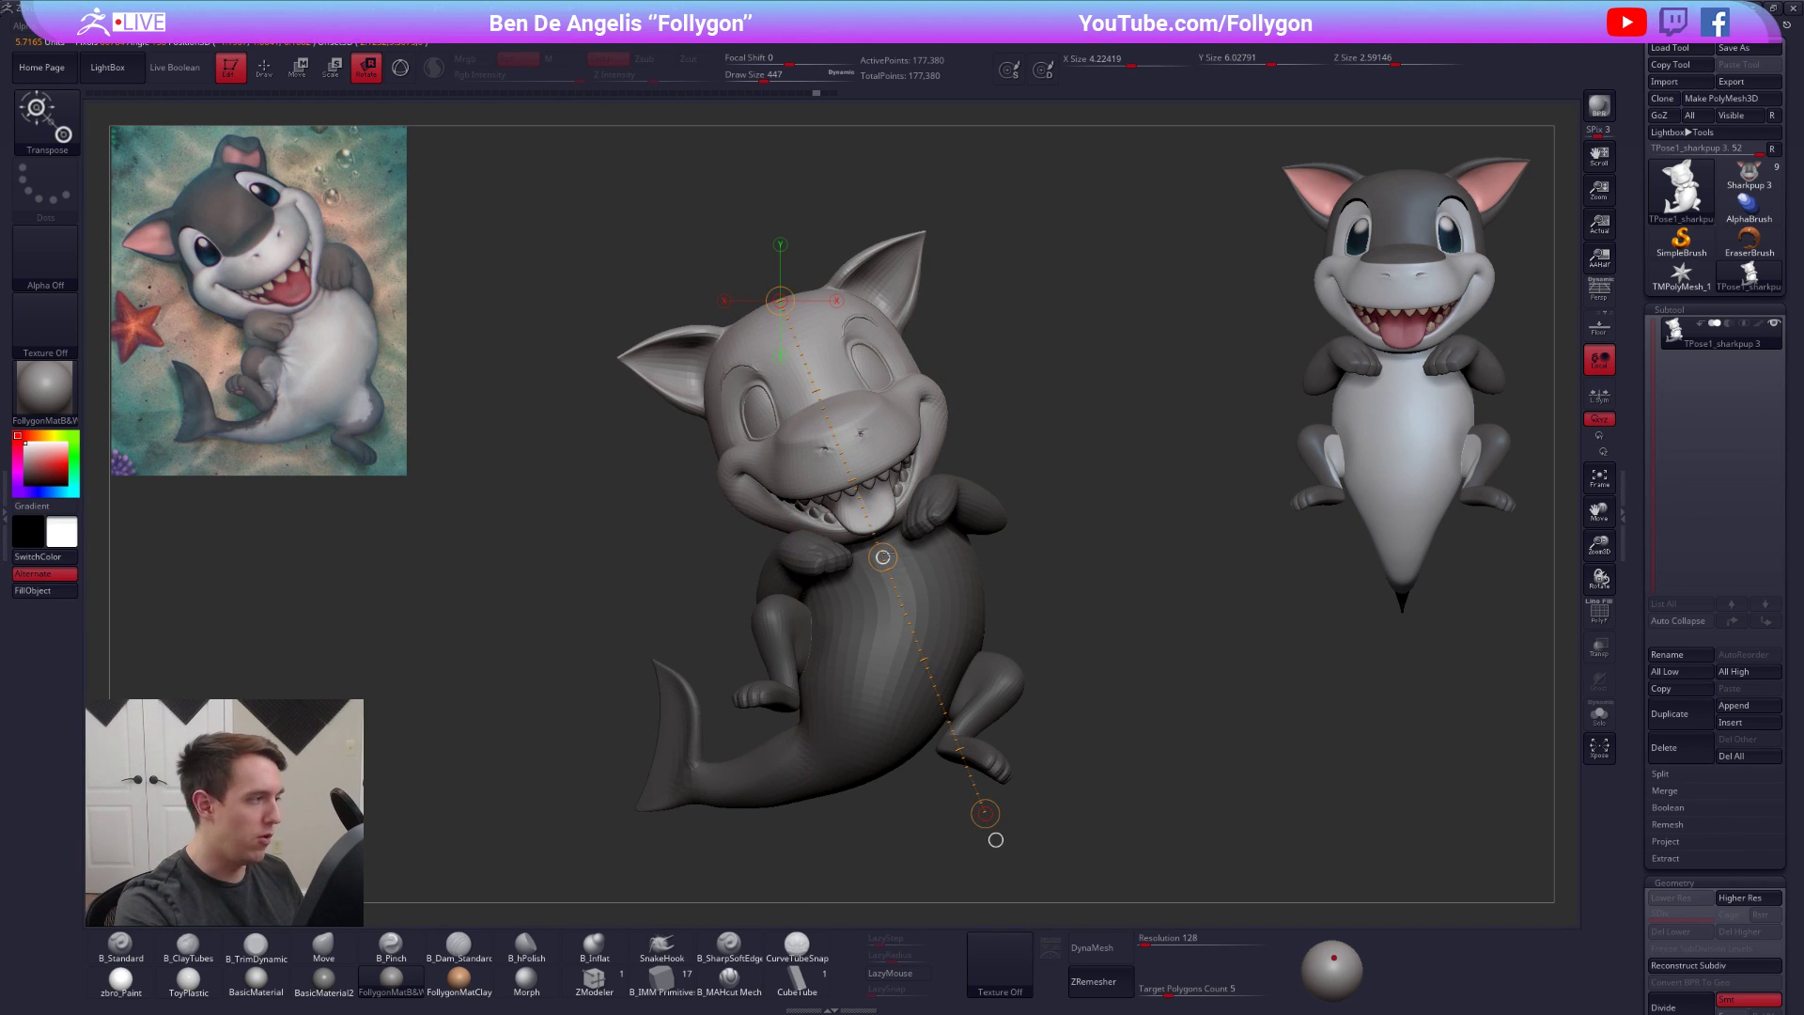
right_click_drag(882, 557, 979, 569, "ctrl")
key("q")
key("r")
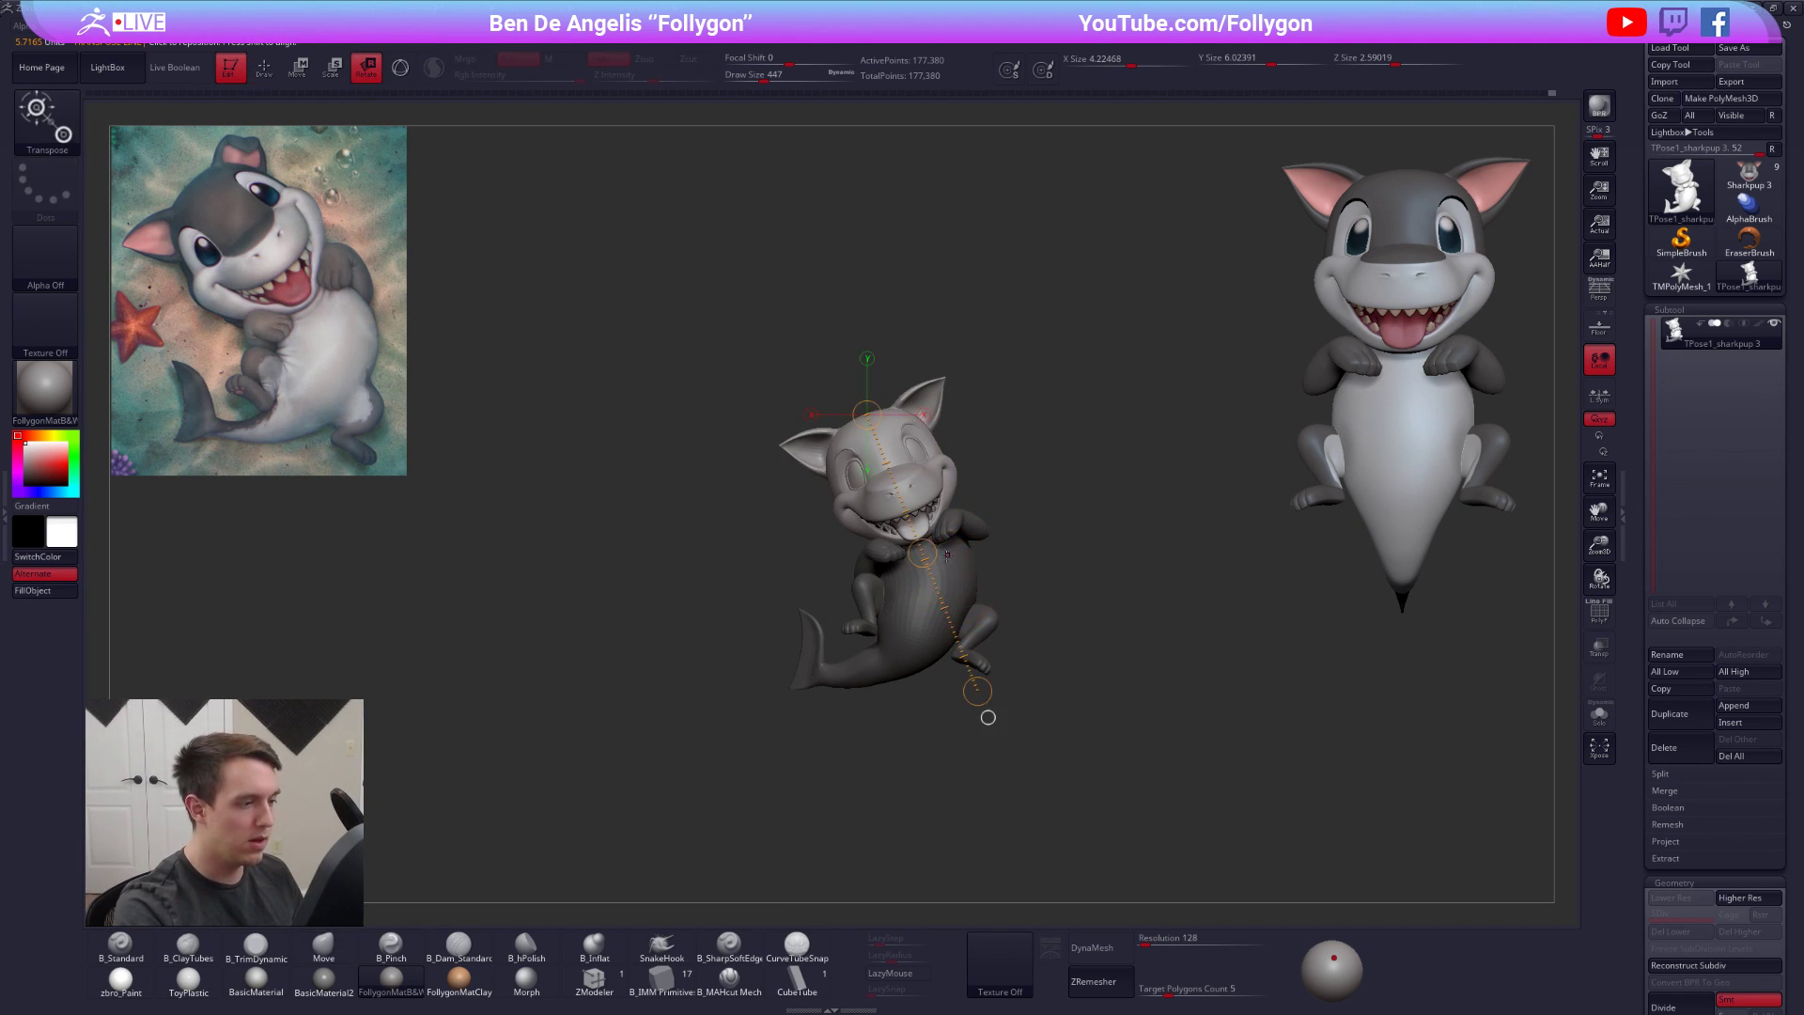
key("ctrl+z")
key("q")
mouse_move(924, 470)
right_mouse_down()
mouse_move(996, 467)
mouse_move(924, 451)
right_mouse_up()
left_click_drag(1029, 423, 1053, 446, "ctrl")
Mask everything except the tip of the ear above the raised hand and fold the tip over with Transpose rotate
right_click_drag(1043, 432, 954, 368)
mouse_move(894, 367)
left_mouse_down("ctrl")
mouse_move(1022, 437)
mouse_move(898, 285)
left_mouse_up("ctrl")
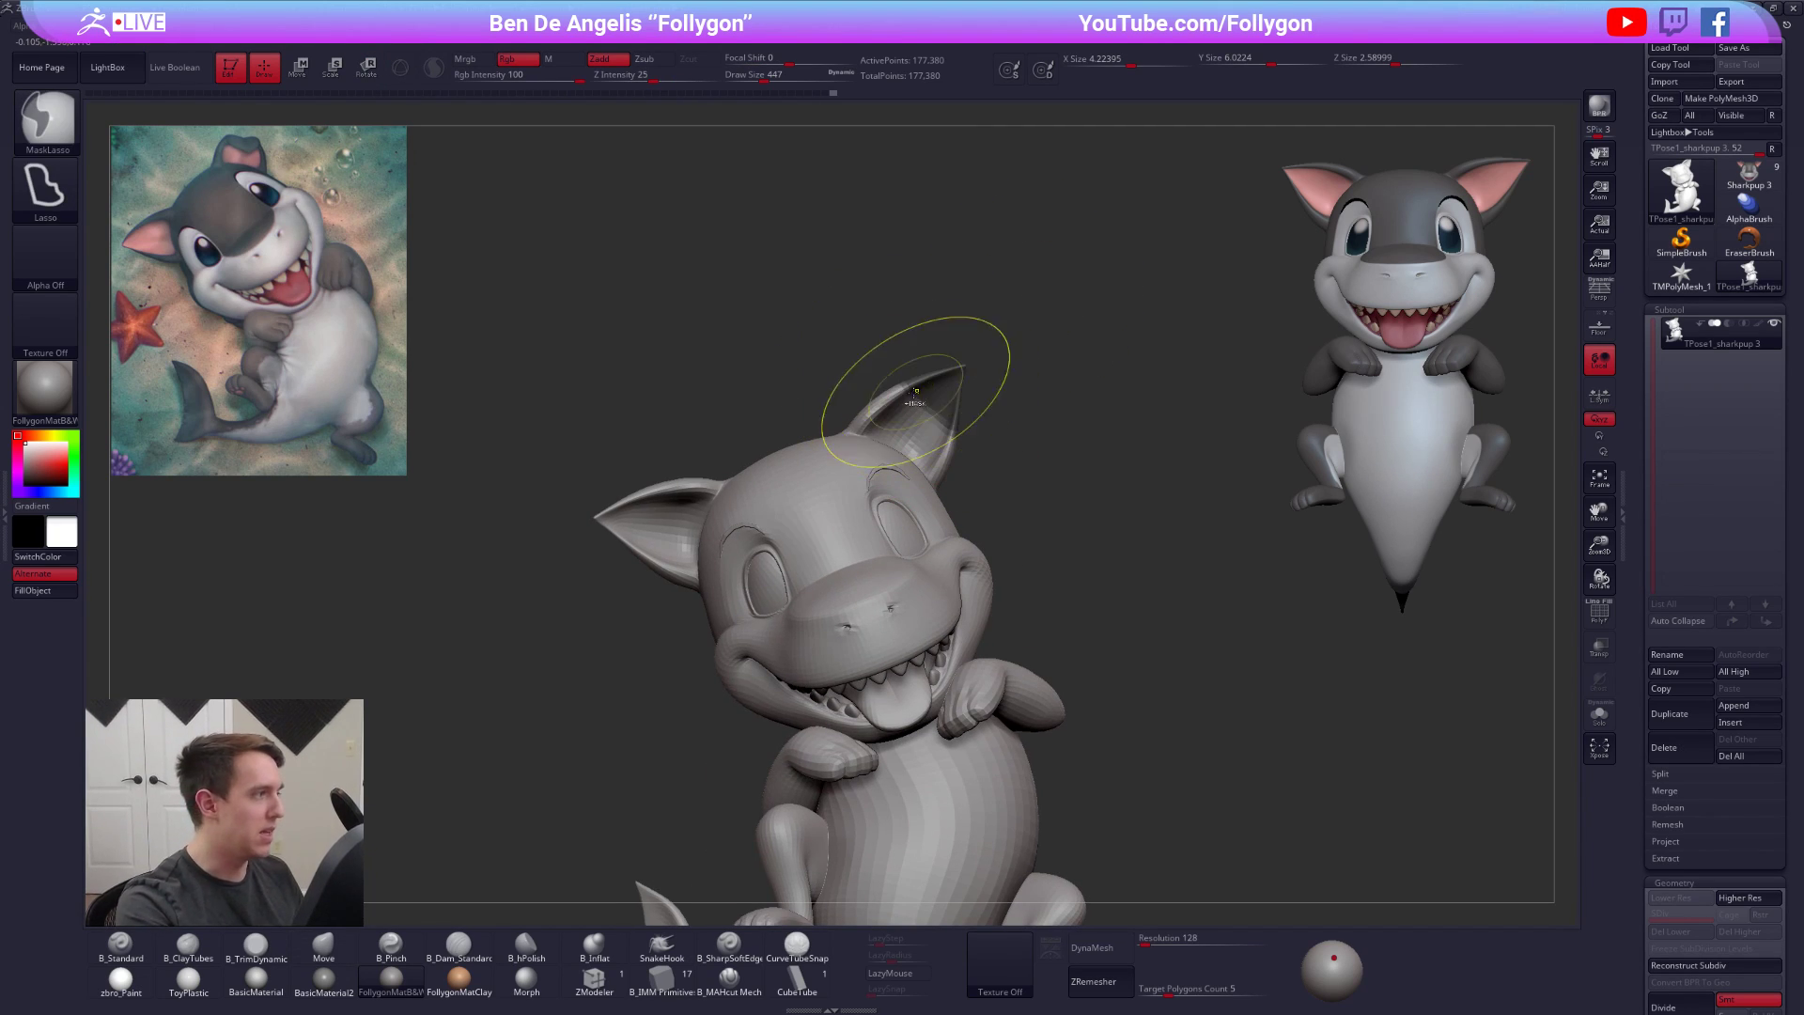
left_click(974, 410, "ctrl")
mouse_move(970, 419)
right_mouse_down()
mouse_move(908, 360)
mouse_move(940, 376)
right_mouse_up()
key("r")
left_click_drag(969, 349, 889, 377)
key("q")
mouse_move(893, 389)
right_mouse_down()
mouse_move(987, 582)
mouse_move(998, 504)
mouse_move(977, 470)
right_mouse_up()
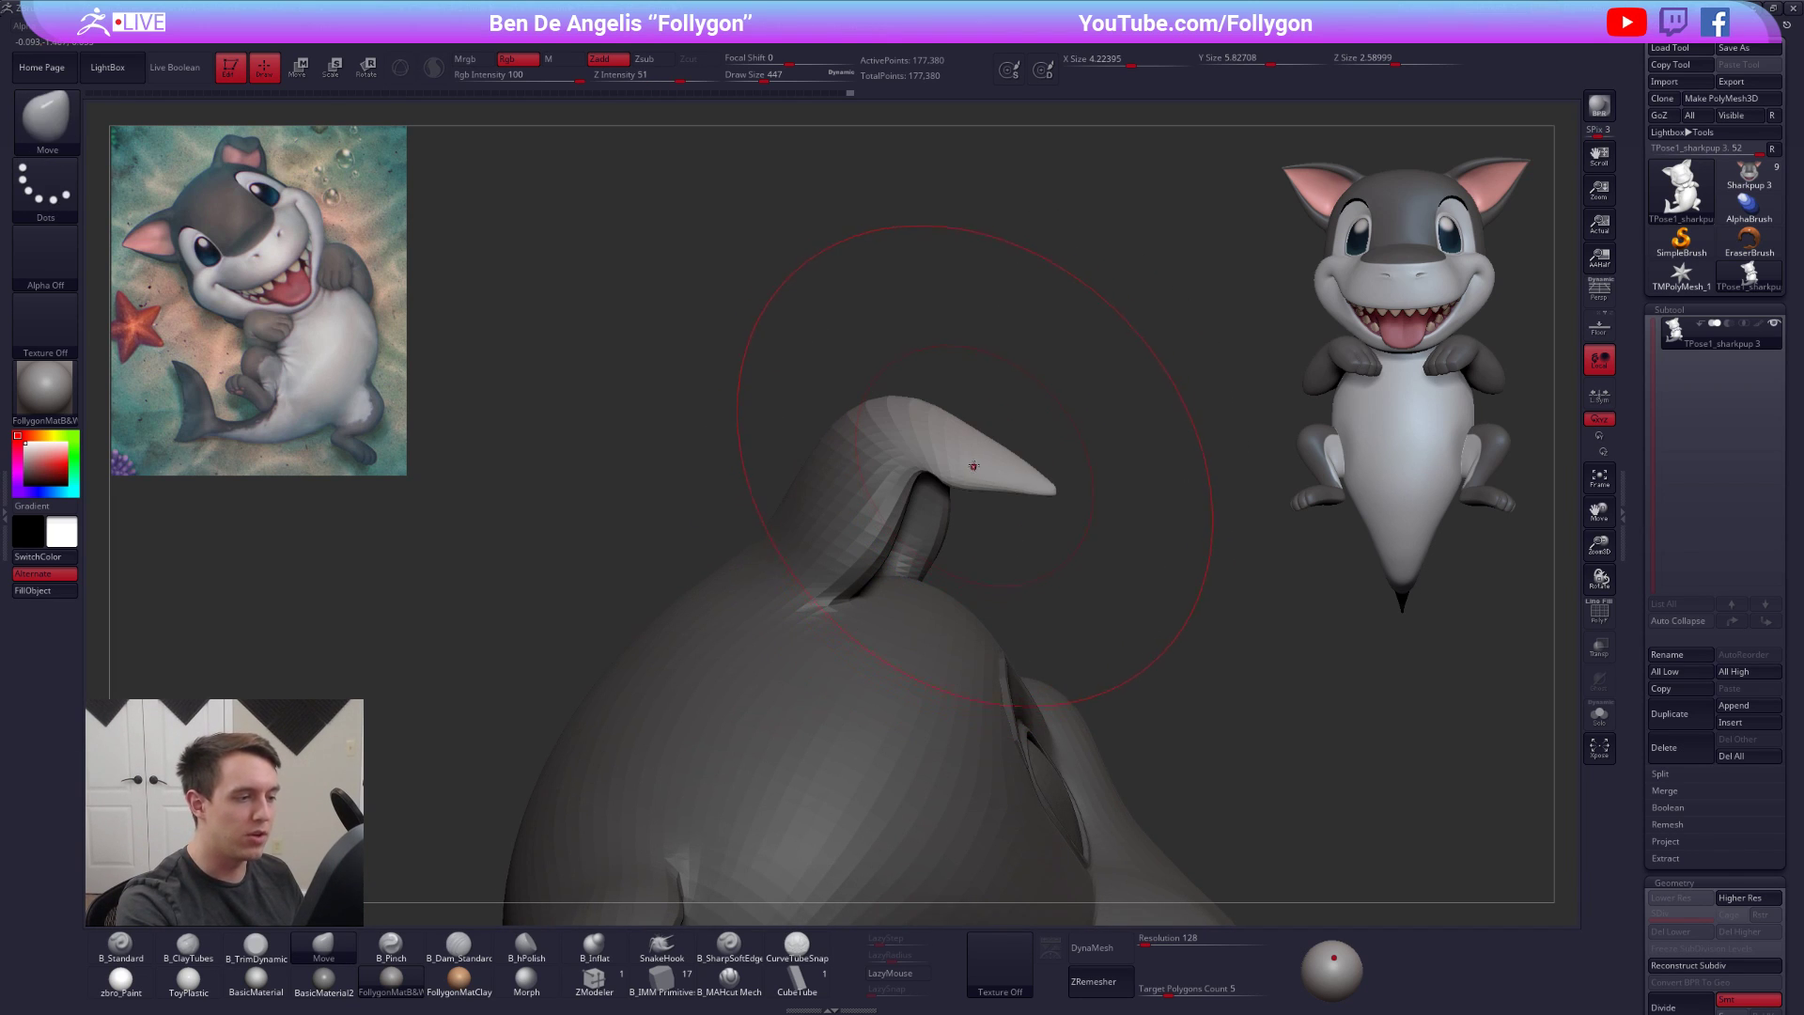
Bend the folded ear tip further down with Transpose rotate and reposition it with Transpose move
key("r")
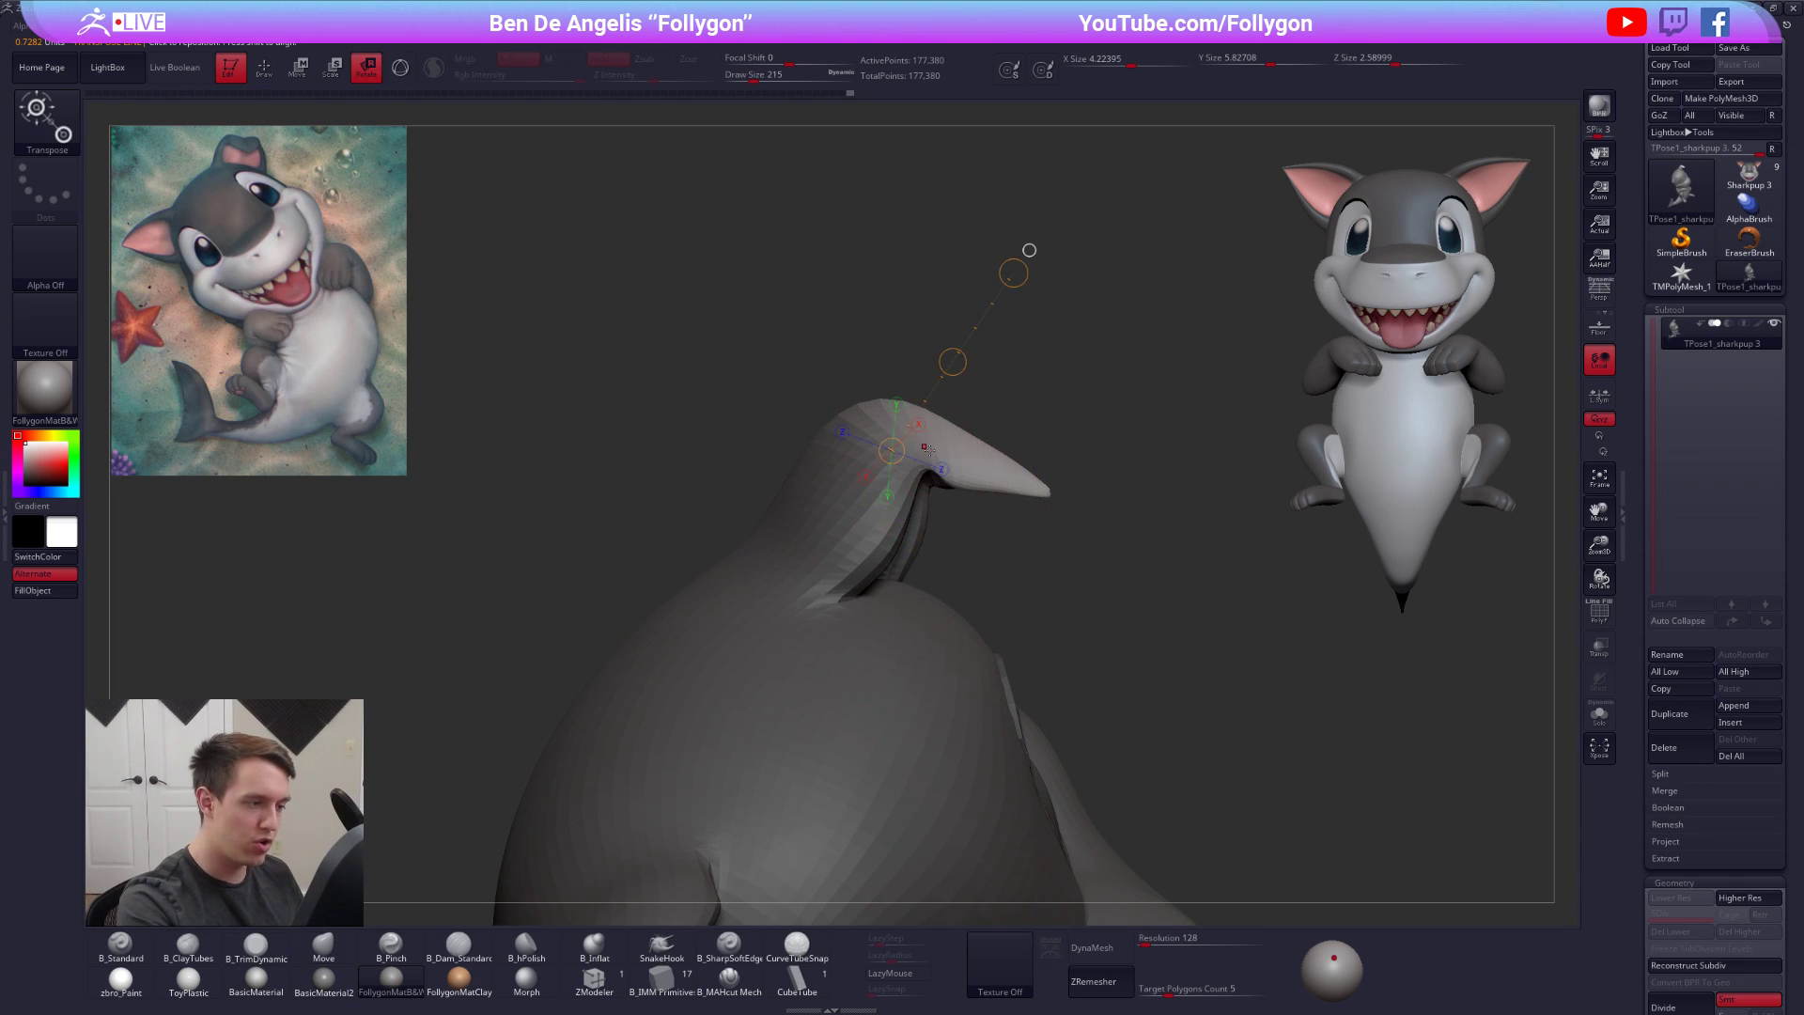
left_click_drag(1080, 475, 1106, 485)
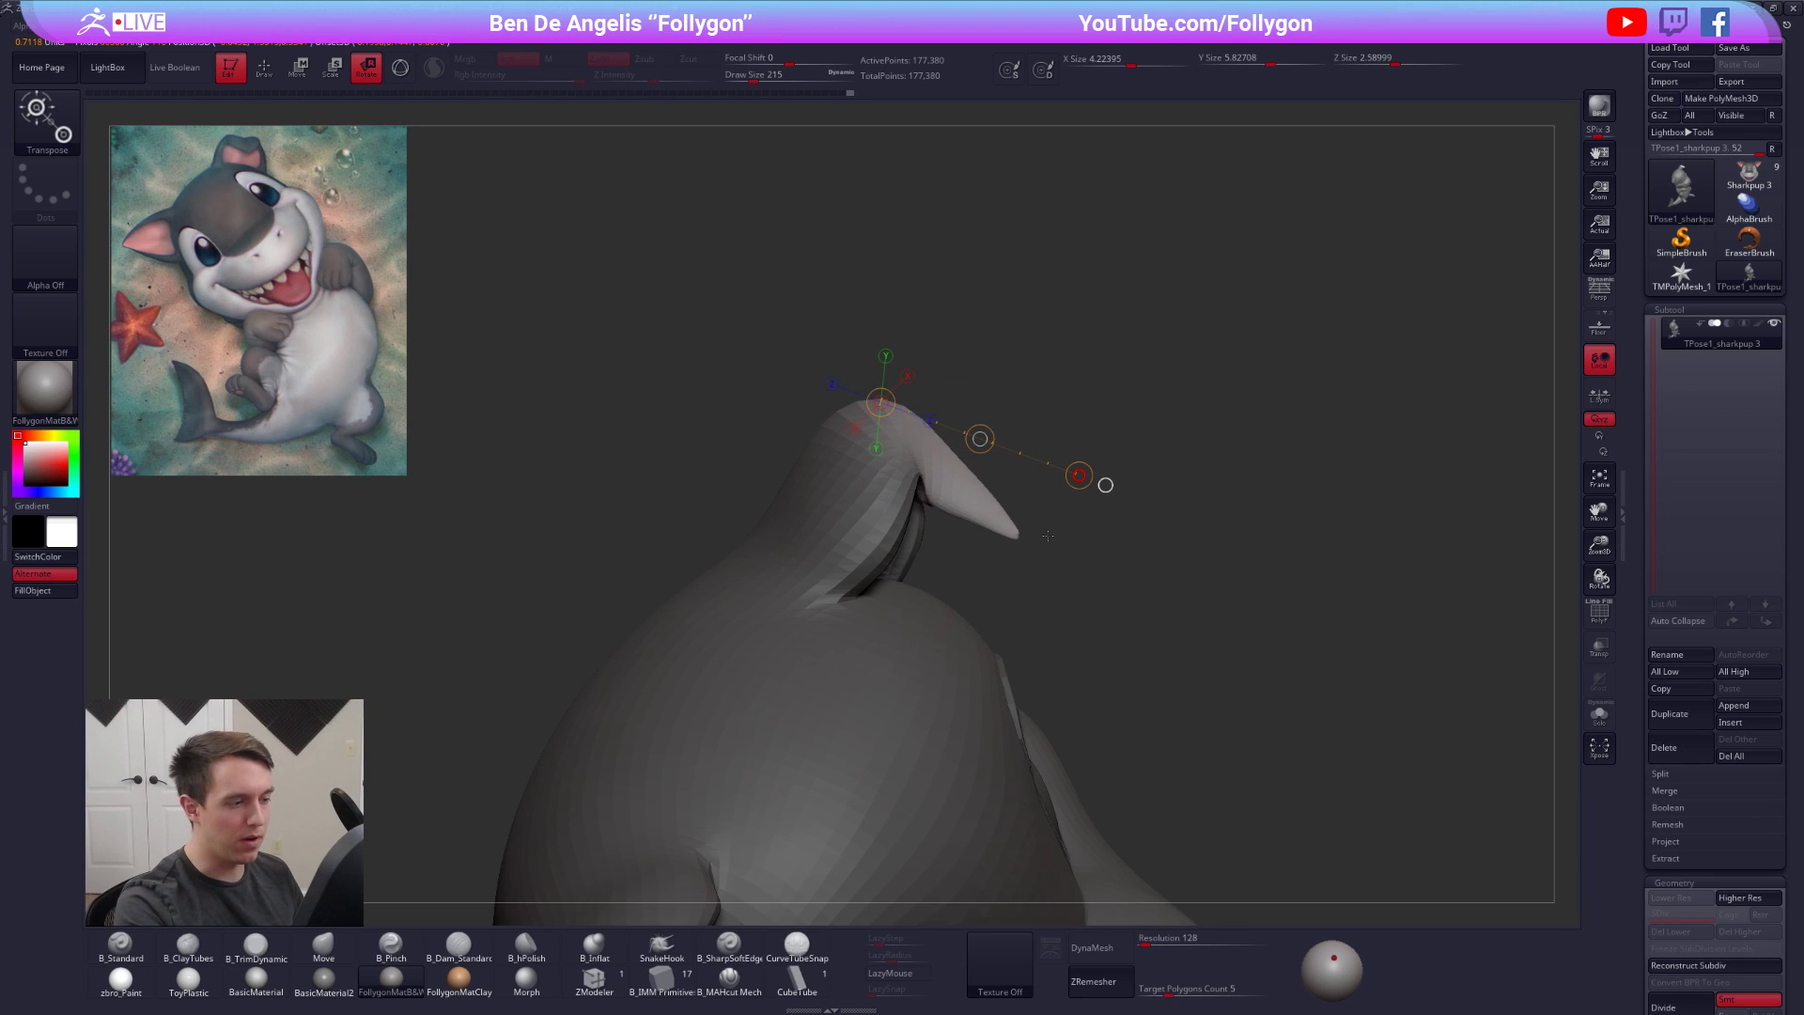
key("w")
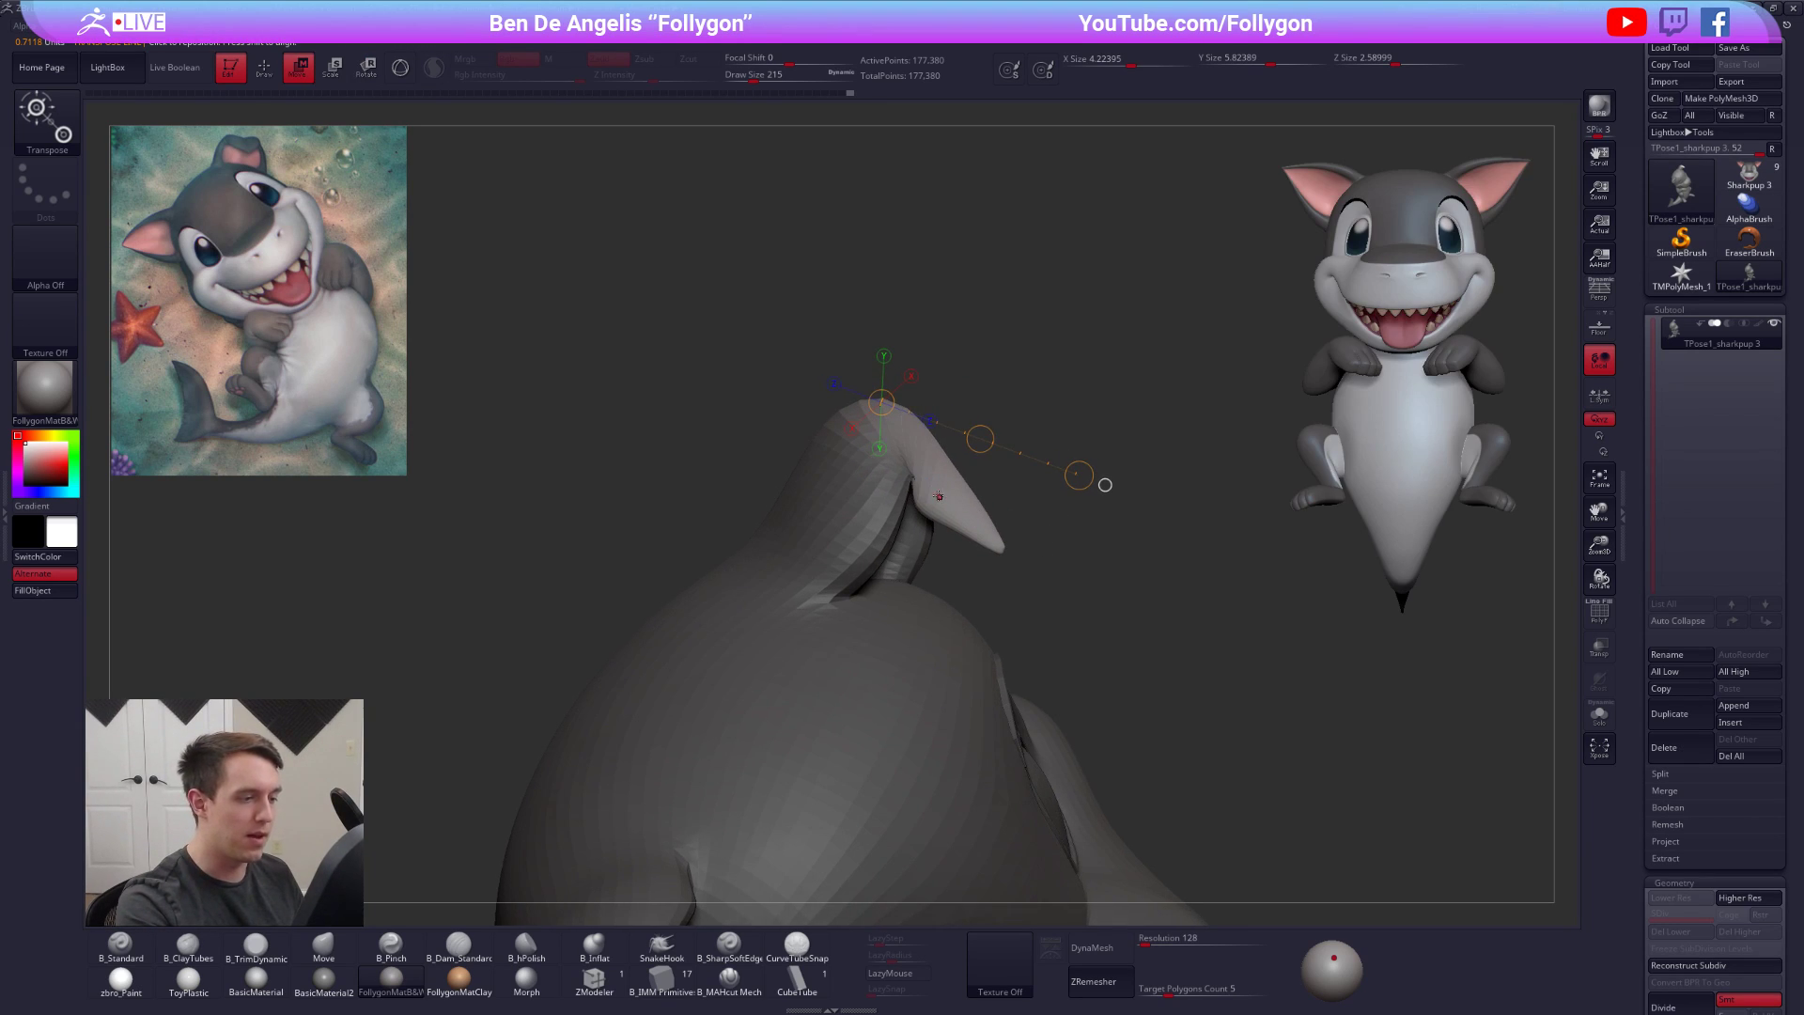
key("r")
mouse_move(1002, 549)
left_mouse_down()
mouse_move(1025, 395)
mouse_move(1109, 545)
mouse_move(1138, 508)
mouse_move(1081, 517)
mouse_move(1103, 568)
mouse_move(1039, 472)
mouse_move(1116, 467)
mouse_move(1140, 596)
mouse_move(971, 561)
mouse_move(978, 658)
left_mouse_up()
key("q")
key("w")
mouse_move(980, 528)
left_mouse_down("ctrl")
mouse_move(949, 617)
mouse_move(997, 625)
left_mouse_up("ctrl")
key("q")
Reshape the unmasked arm on the folded ear's side with the Move brush at varying brush sizes
key("space")
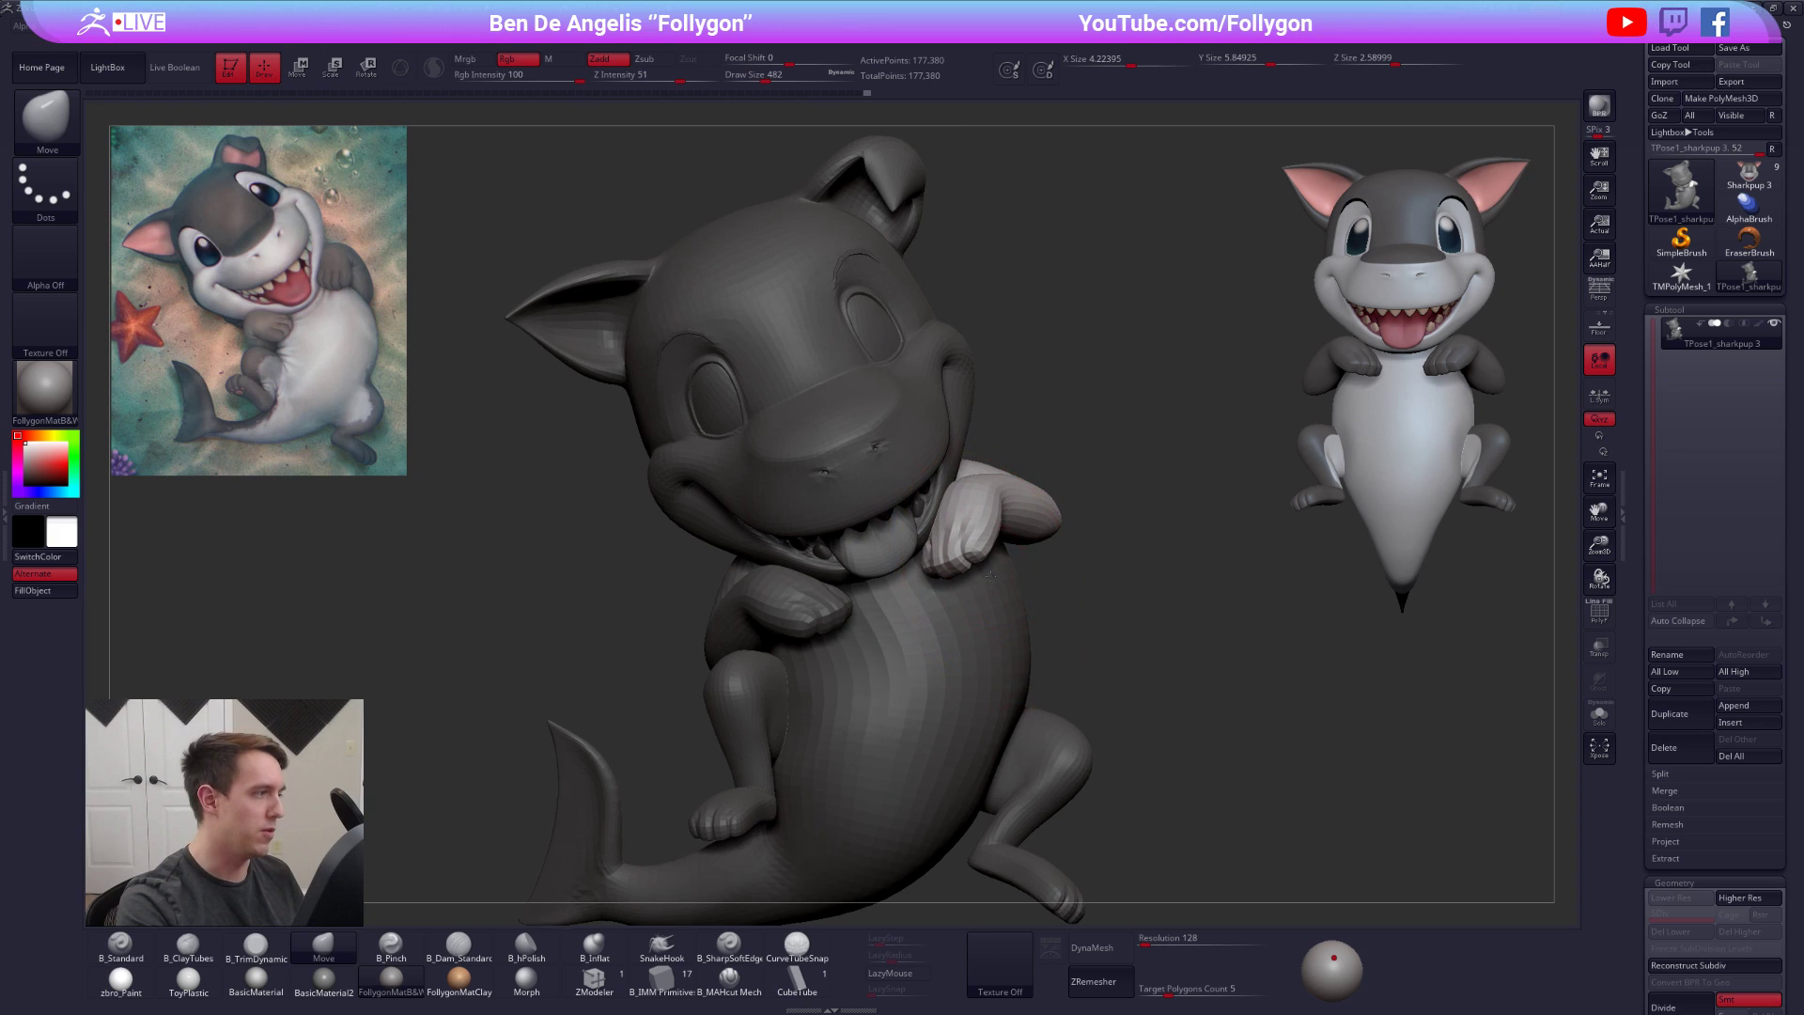
left_click_drag(1127, 588, 925, 569)
right_click_drag(926, 569, 951, 594)
key("space")
left_click_drag(951, 594, 1041, 571)
key("space")
mouse_move(1043, 564)
right_mouse_down()
mouse_move(1035, 503)
mouse_move(952, 602)
mouse_move(916, 521)
right_mouse_up()
key("space")
left_click_drag(946, 591, 933, 591)
right_click_drag(942, 590, 954, 489)
right_click_drag(986, 633, 996, 527)
Isolate both arms, show the polyframe, and mask all but the hand on the folded ear's side with a softened edge
left_click(1012, 452, "ctrl+shift")
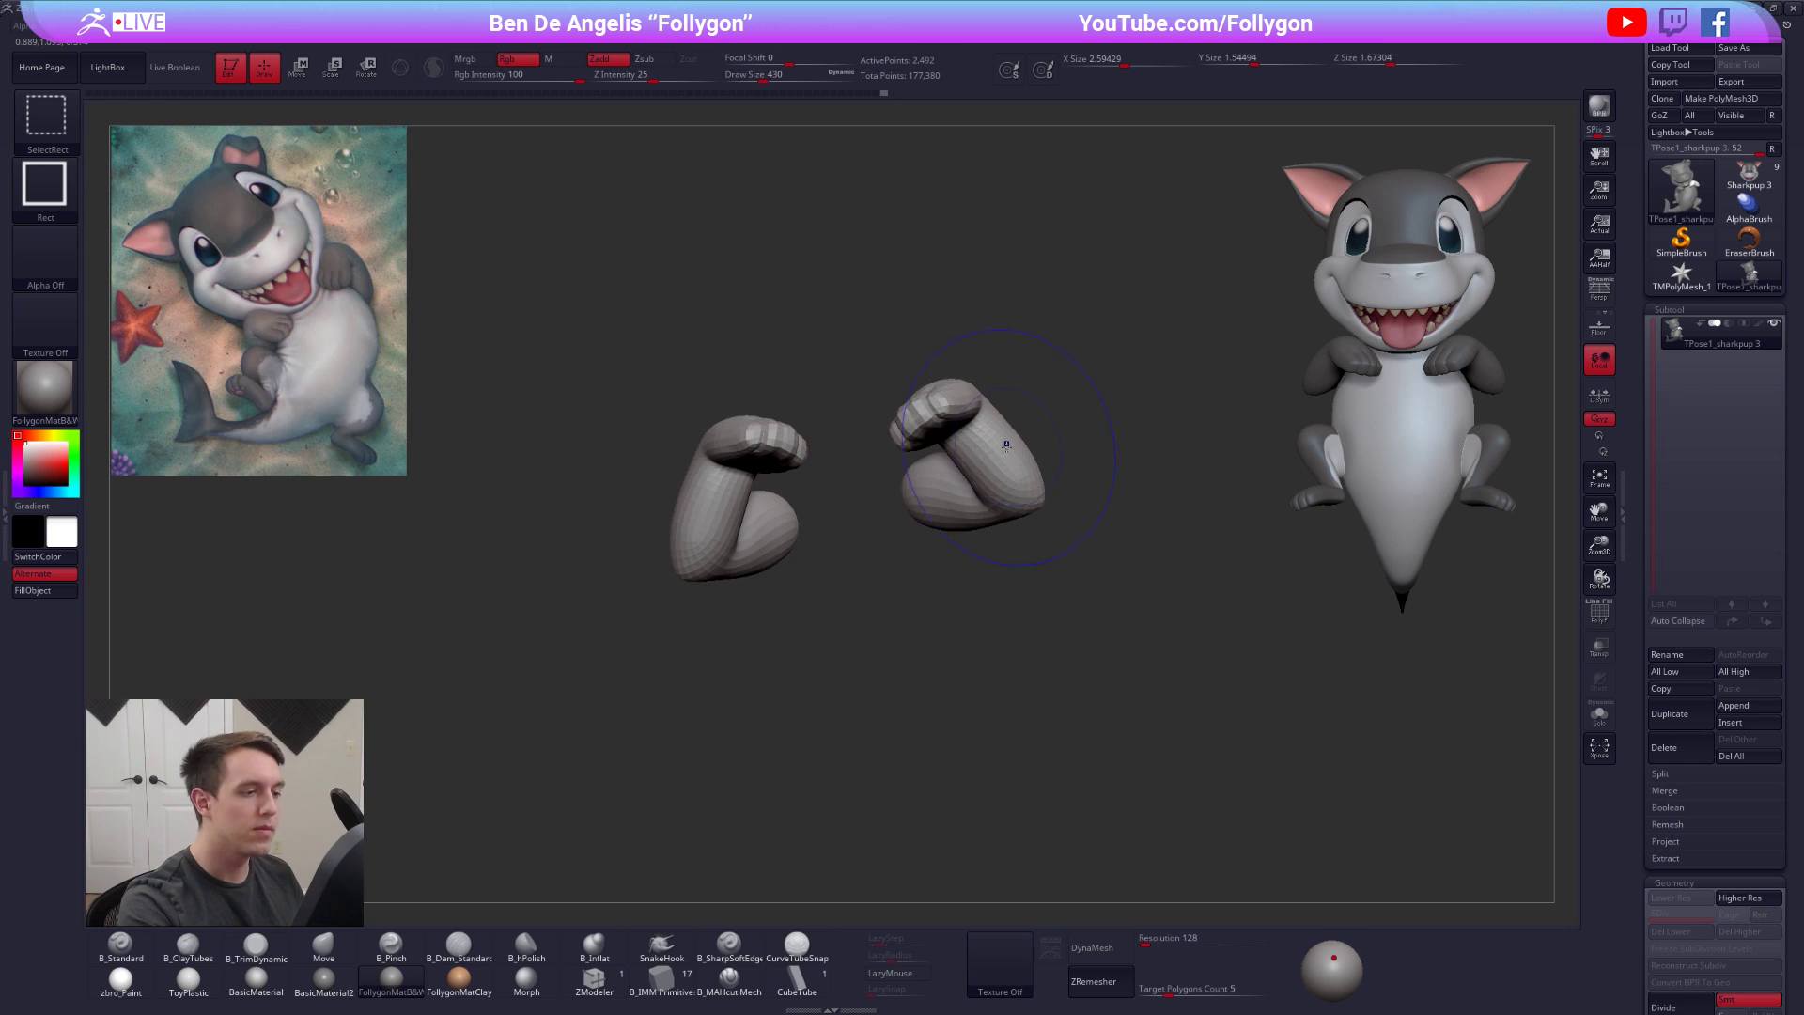
key("shift+f")
right_click_drag(1010, 451, 968, 423)
key("ctrl")
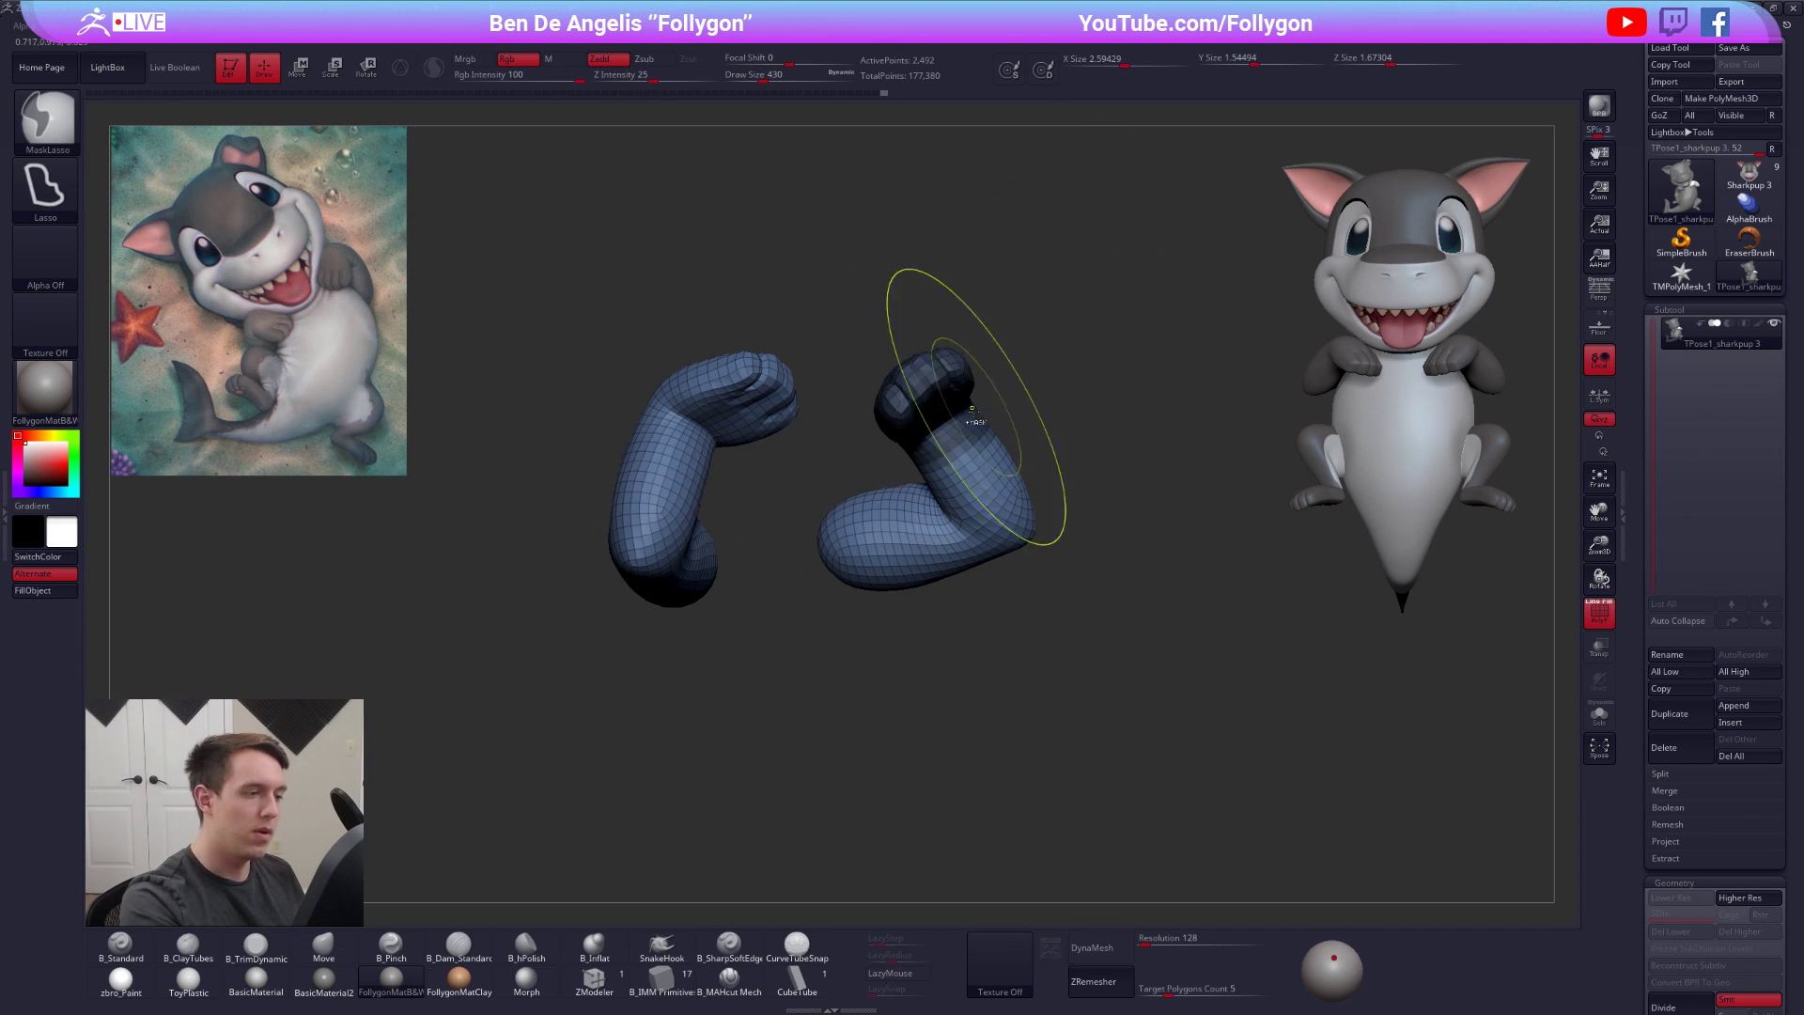
left_click(1017, 417, "ctrl")
left_click(993, 487, "ctrl")
Rotate the unmasked hand with a Transpose line from the elbow, unhide the whole mesh, and turn off the polyframe
mouse_move(994, 489)
right_mouse_down()
mouse_move(1035, 601)
mouse_move(1026, 541)
right_mouse_up()
key("r")
left_click_drag(1044, 531, 1006, 467)
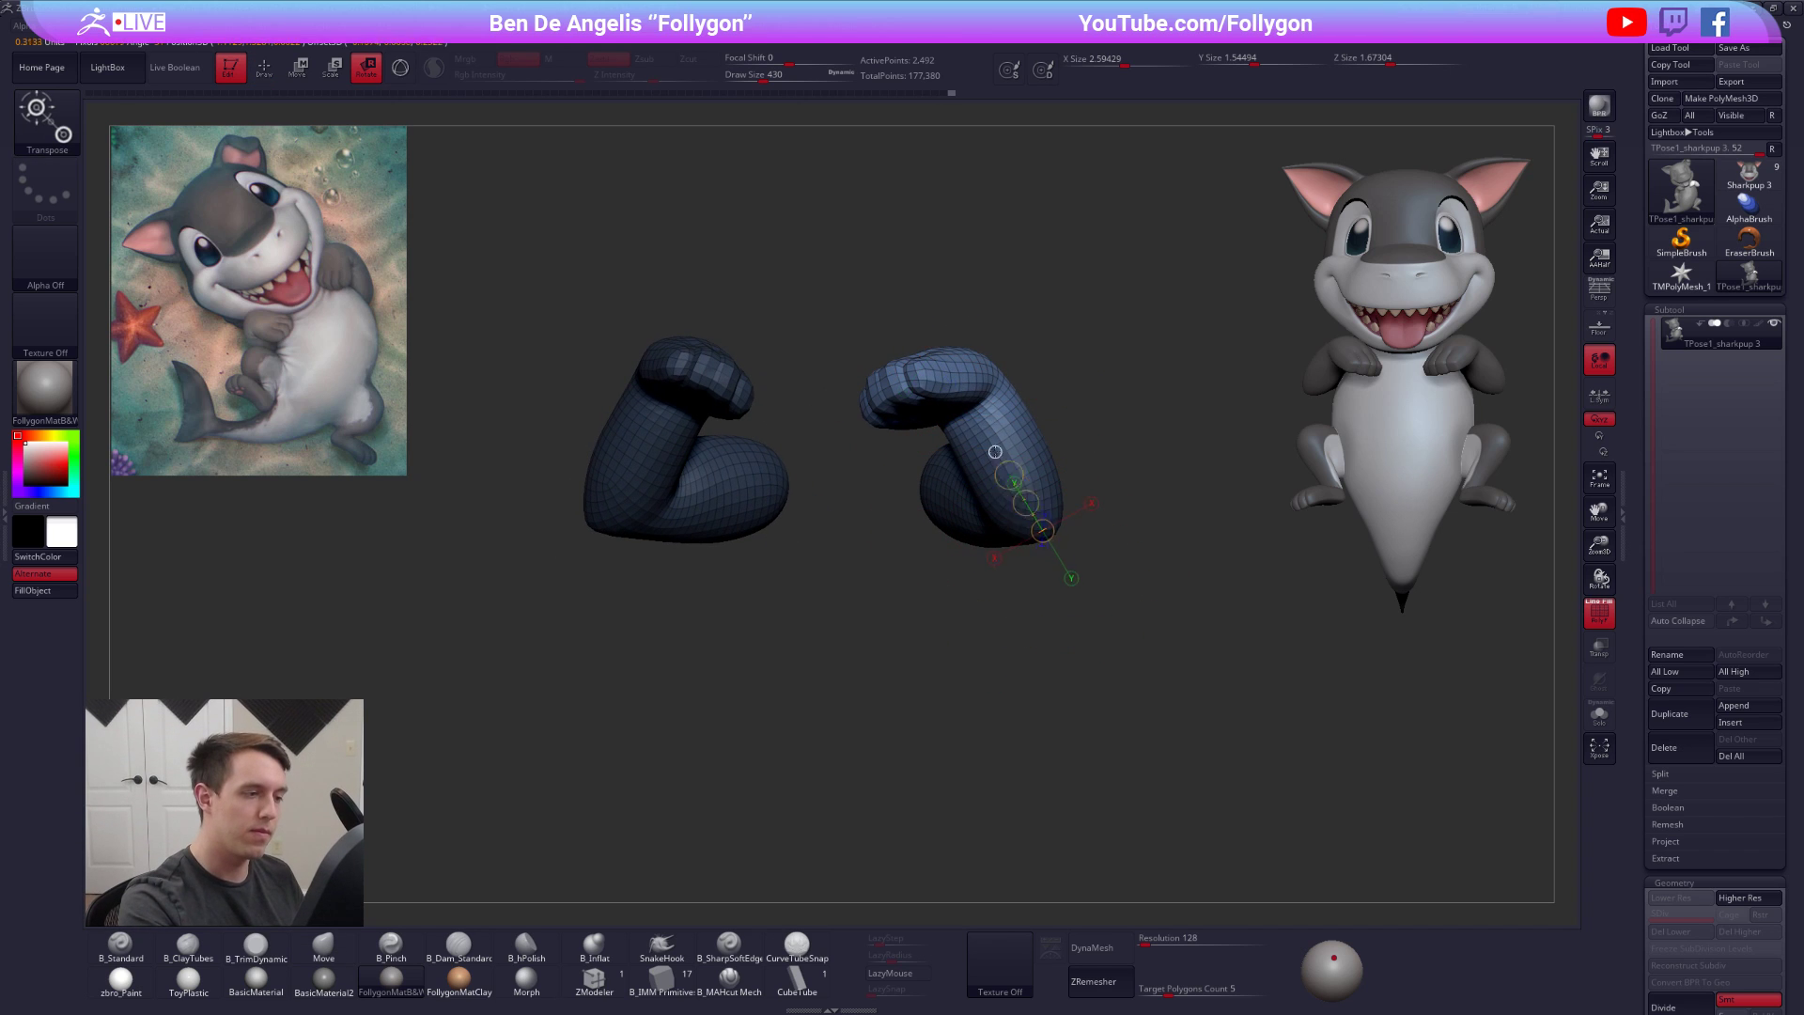
left_click_drag(941, 318, 949, 320)
key("q")
right_click_drag(1019, 453, 1035, 542)
left_click(1043, 550, "ctrl+shift")
left_click(1063, 572, "ctrl+shift")
key("shift+f")
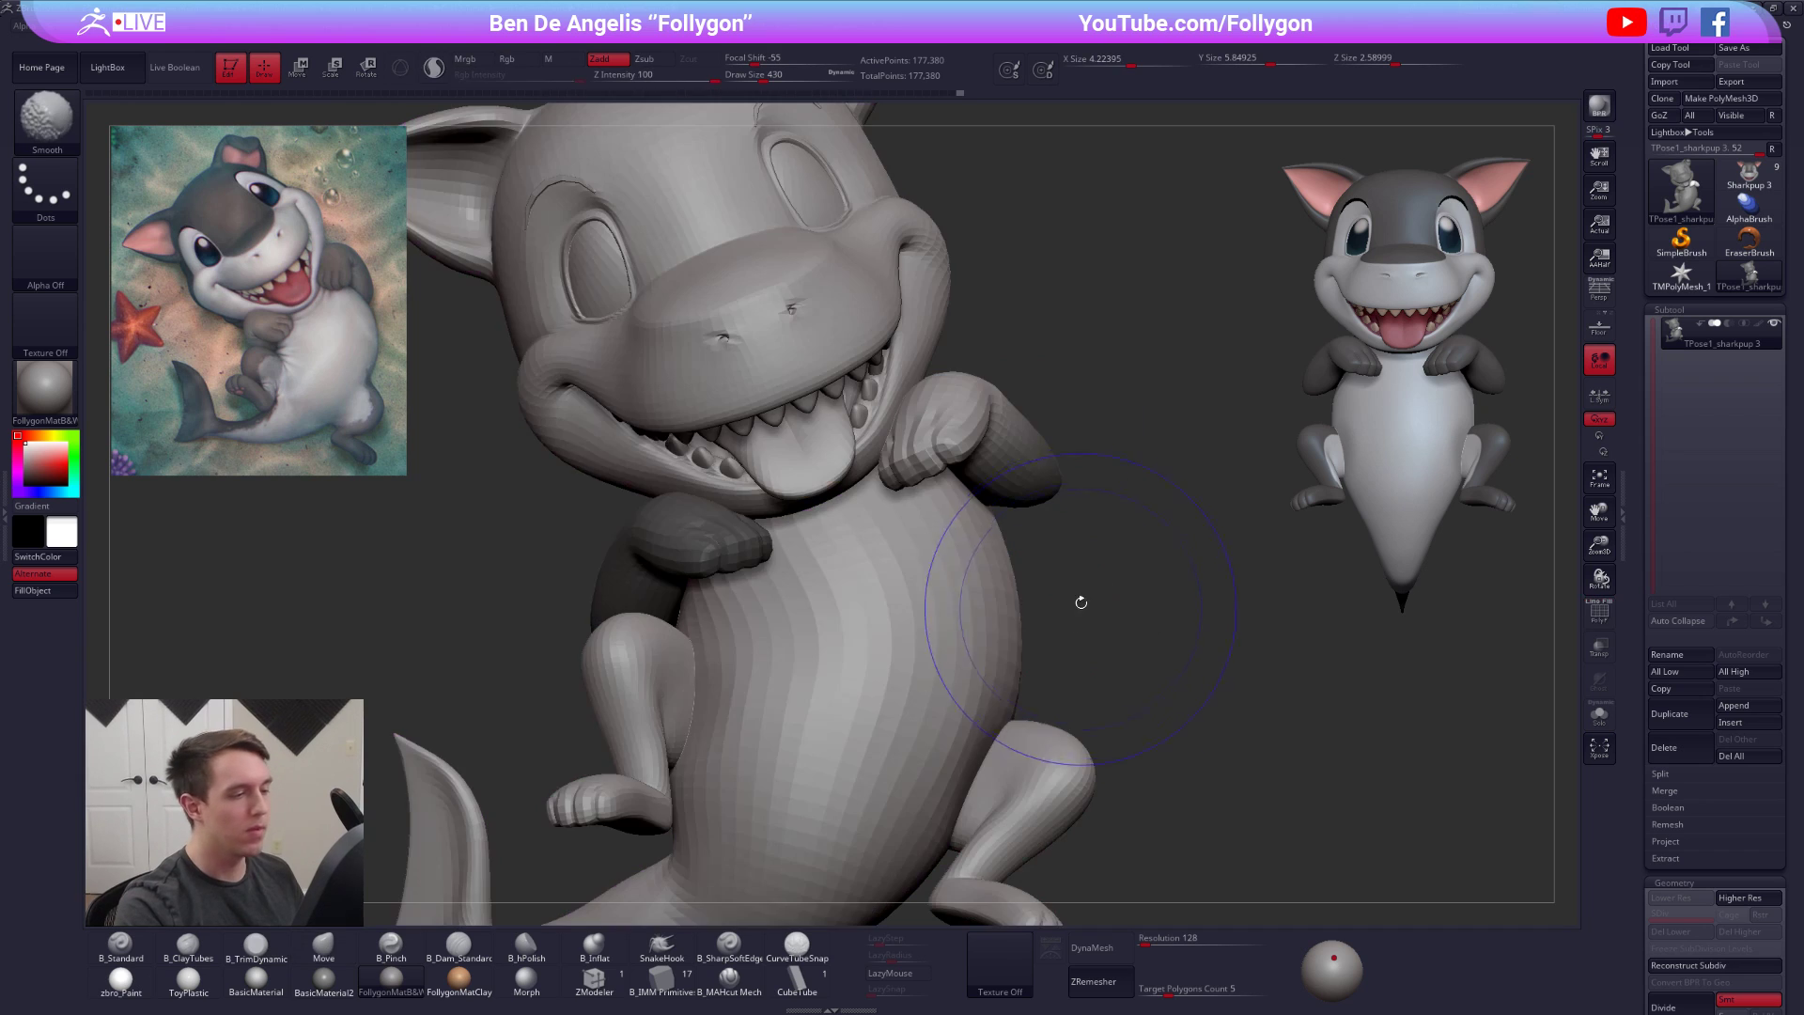
Isolate the arms again and redraw the lasso mask so only the hand on the folded ear's side is unmasked
key("f")
mouse_move(987, 495)
right_mouse_down()
mouse_move(1010, 449)
mouse_move(980, 454)
right_mouse_up()
left_click(1007, 457, "ctrl+shift")
mouse_move(960, 460)
left_mouse_down("ctrl")
mouse_move(1043, 658)
mouse_move(814, 428)
left_mouse_up("ctrl")
left_click(1080, 499, "ctrl")
left_click(1074, 490, "ctrl")
Rotate that hand at the wrist with Transpose, unhide the whole mesh, and clear the mask
key("r")
left_click_drag(1066, 384, 1063, 411)
right_click_drag(1063, 415, 1053, 571)
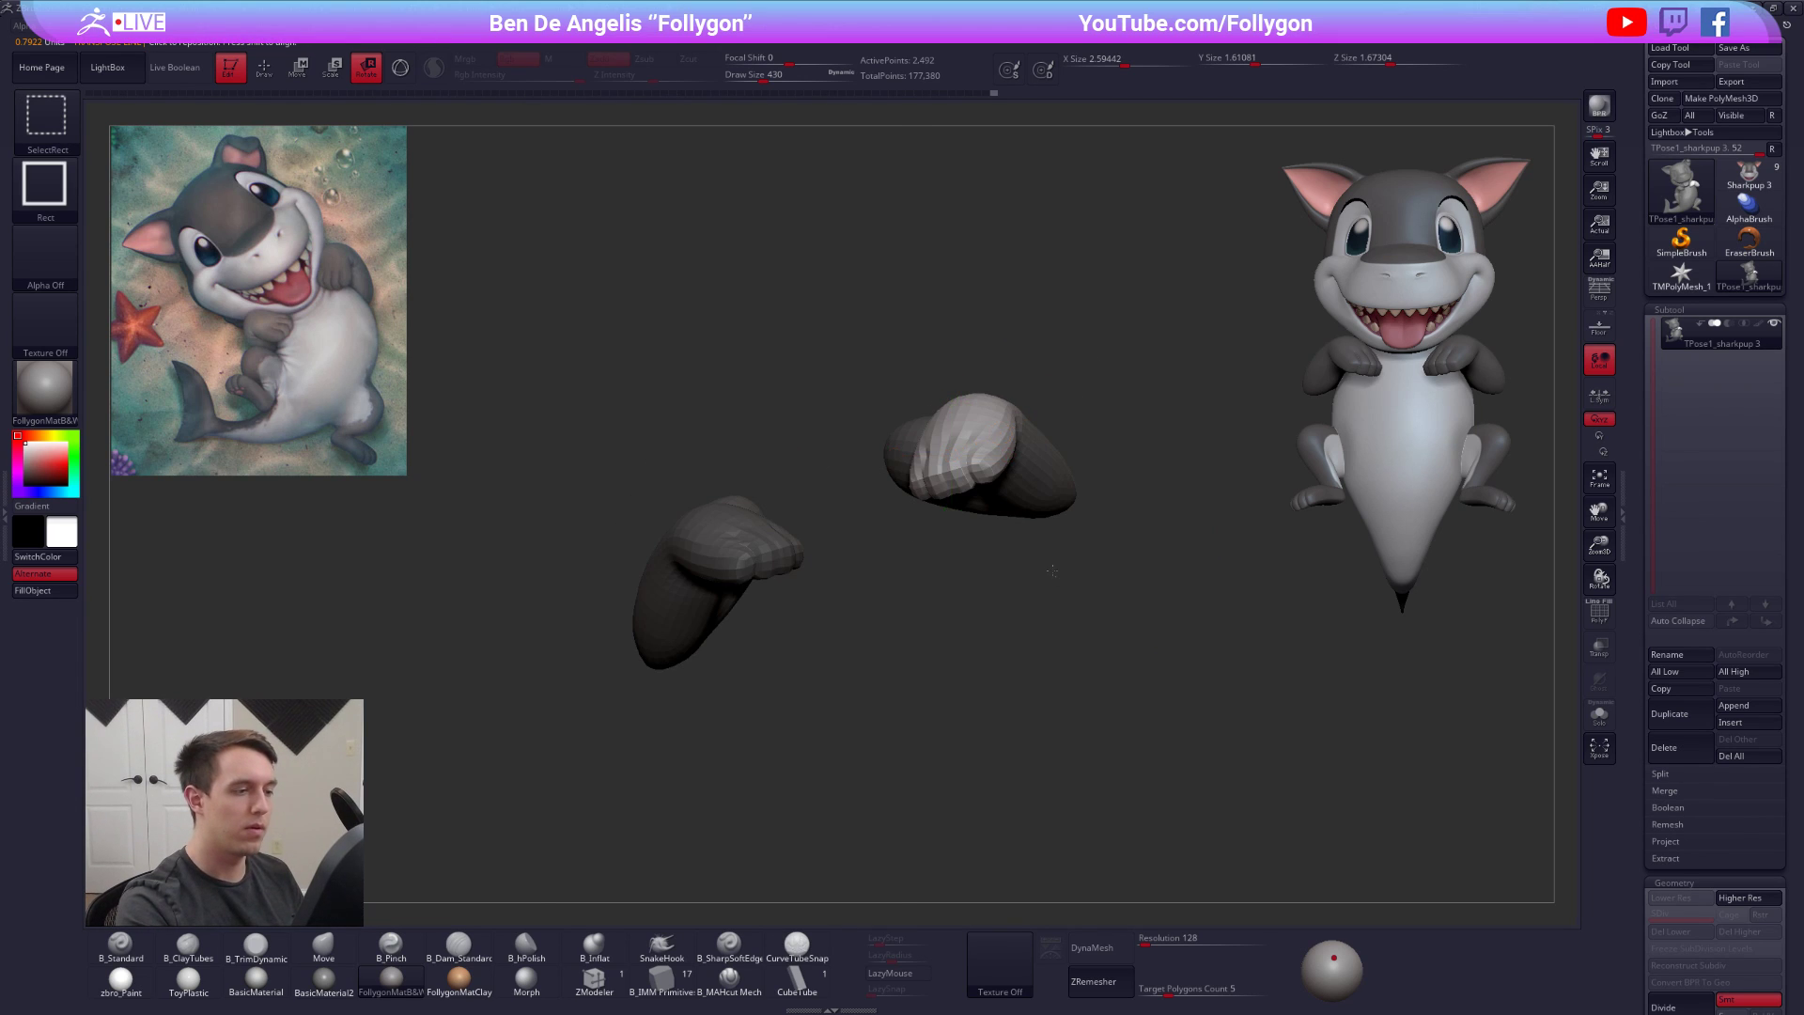
left_click(1052, 567, "ctrl+shift")
right_click_drag(1054, 399, 1047, 362)
key("f")
key("q")
left_click_drag(1080, 454, 1097, 468, "ctrl")
Isolate both arms and lasso a soft, inverted mask so only the hand nearer the tail fin is unmasked
left_click(834, 522, "ctrl+shift")
right_click_drag(841, 526, 888, 590)
key("f")
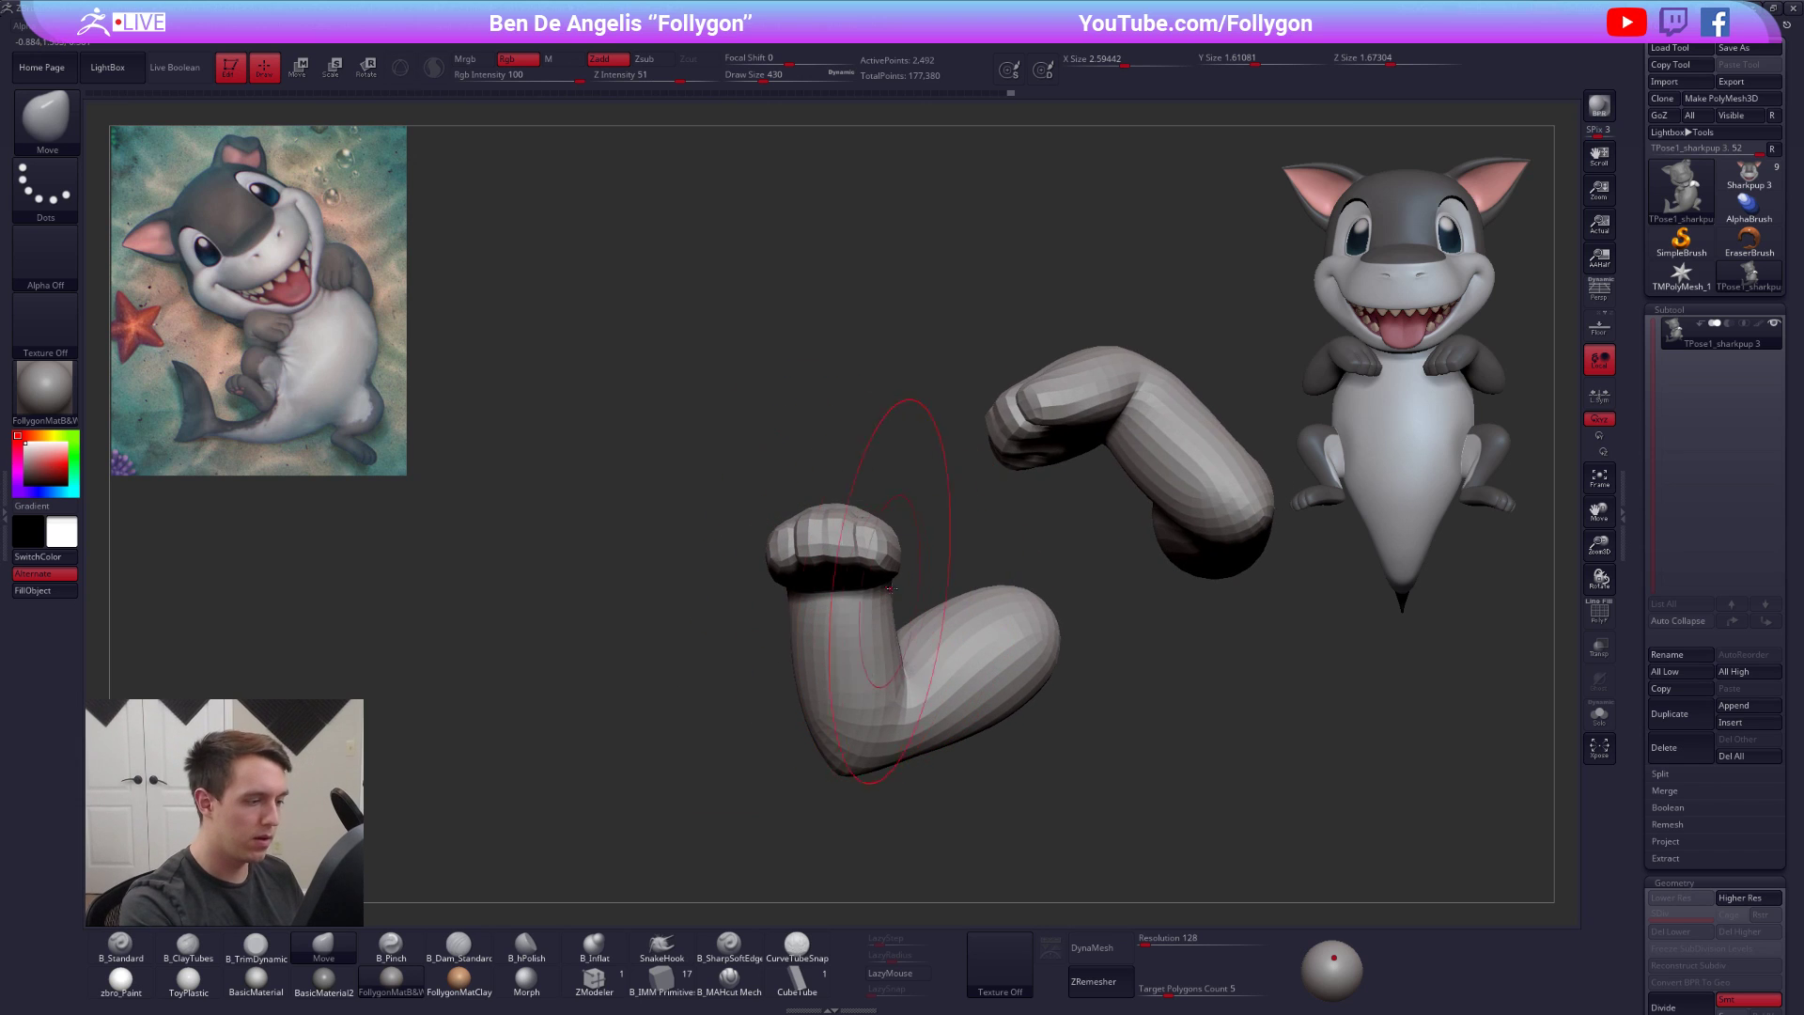
mouse_move(893, 592)
left_mouse_down("ctrl")
mouse_move(714, 465)
mouse_move(902, 578)
left_mouse_up("ctrl")
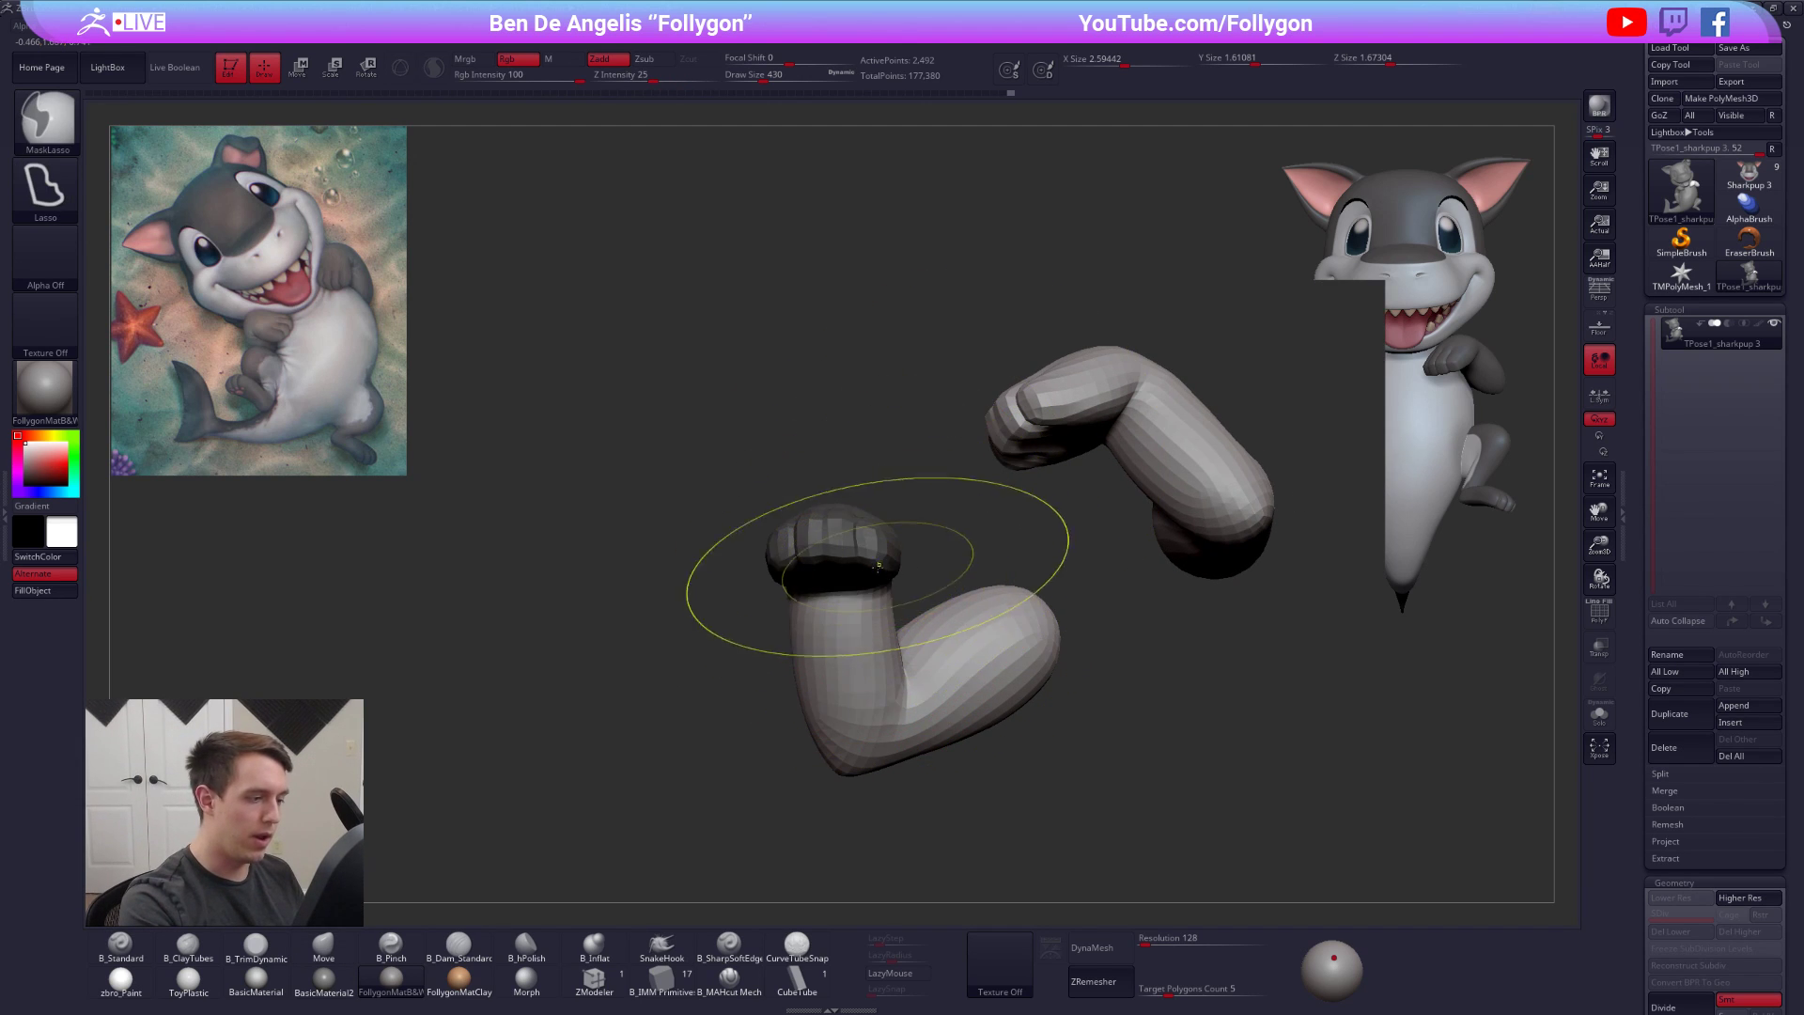
left_click(919, 552, "ctrl")
right_click_drag(919, 545, 884, 564)
Rotate the hand nearer the tail fin with Transpose, unhide the whole mesh, and clear the mask
key("r")
mouse_move(879, 579)
left_mouse_down()
mouse_move(701, 660)
mouse_move(717, 689)
mouse_move(692, 672)
mouse_move(702, 711)
left_mouse_up()
key("q")
right_click_drag(742, 714, 946, 645)
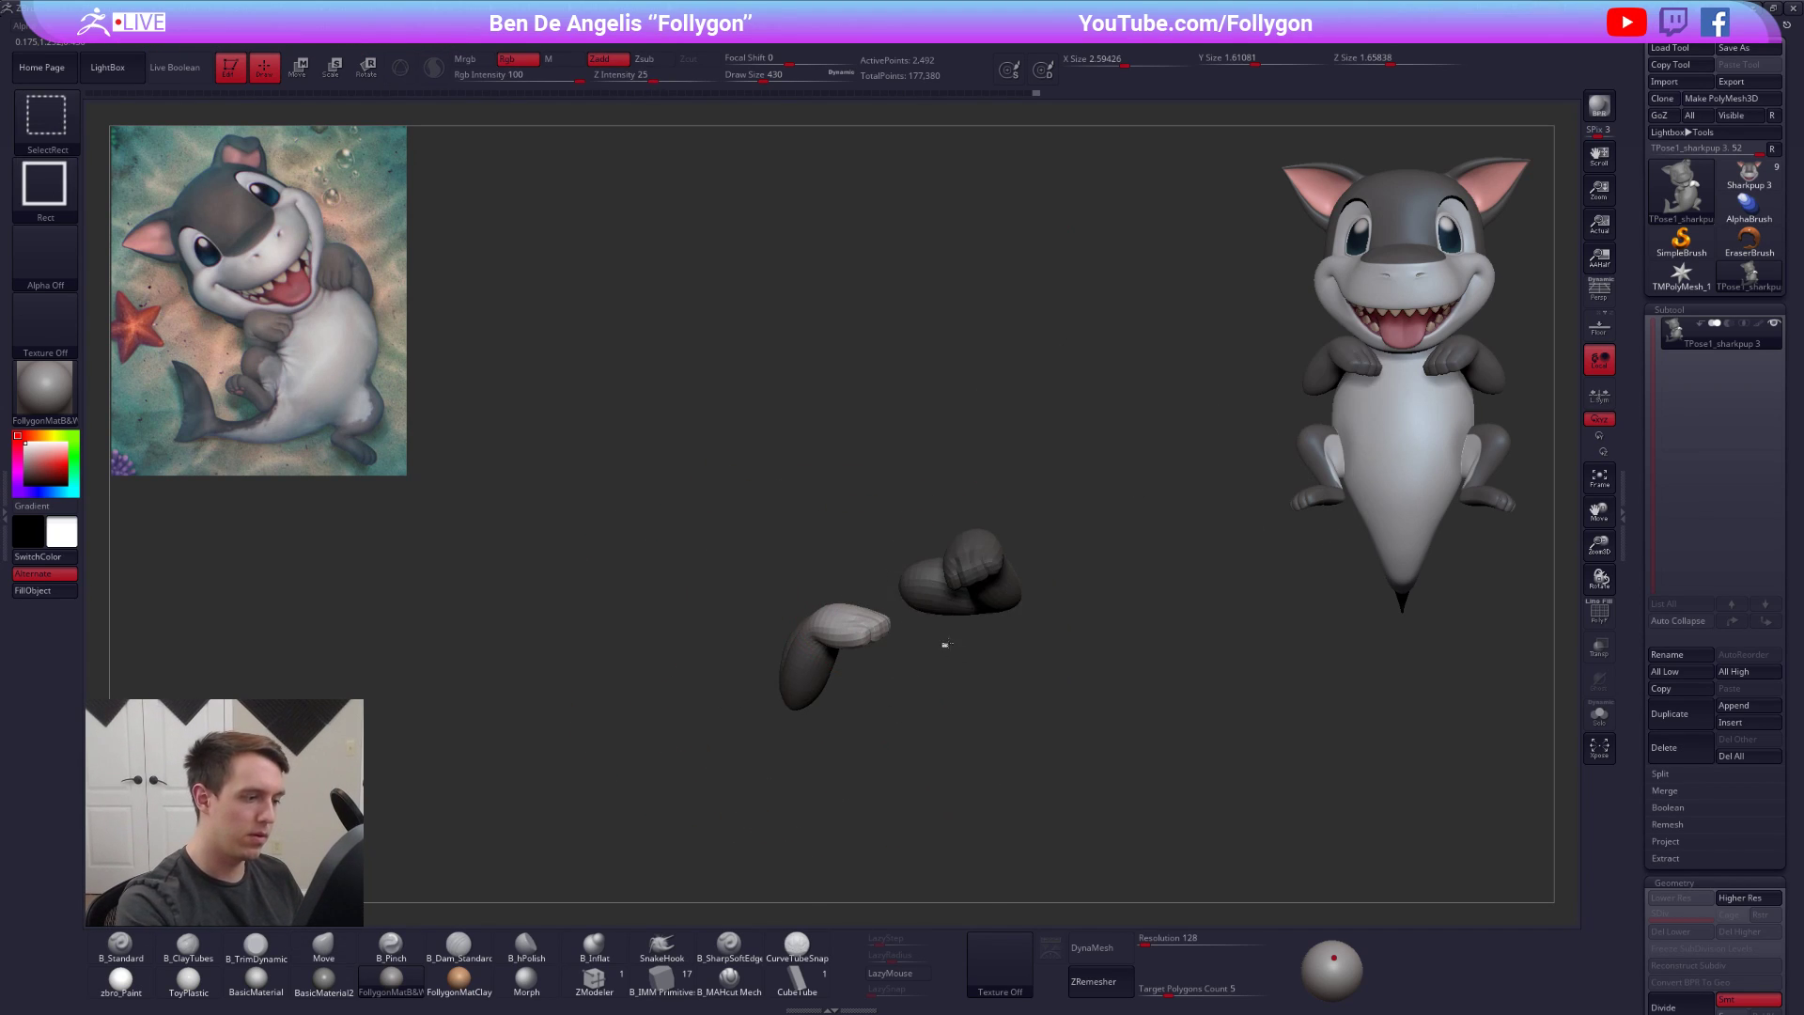
left_click(946, 646, "ctrl+shift")
right_click_drag(1063, 629, 1090, 613)
left_click_drag(1096, 616, 1048, 679, "ctrl")
mouse_move(1040, 684)
right_mouse_down("alt")
mouse_move(1030, 631)
mouse_move(1070, 596)
right_mouse_up("alt")
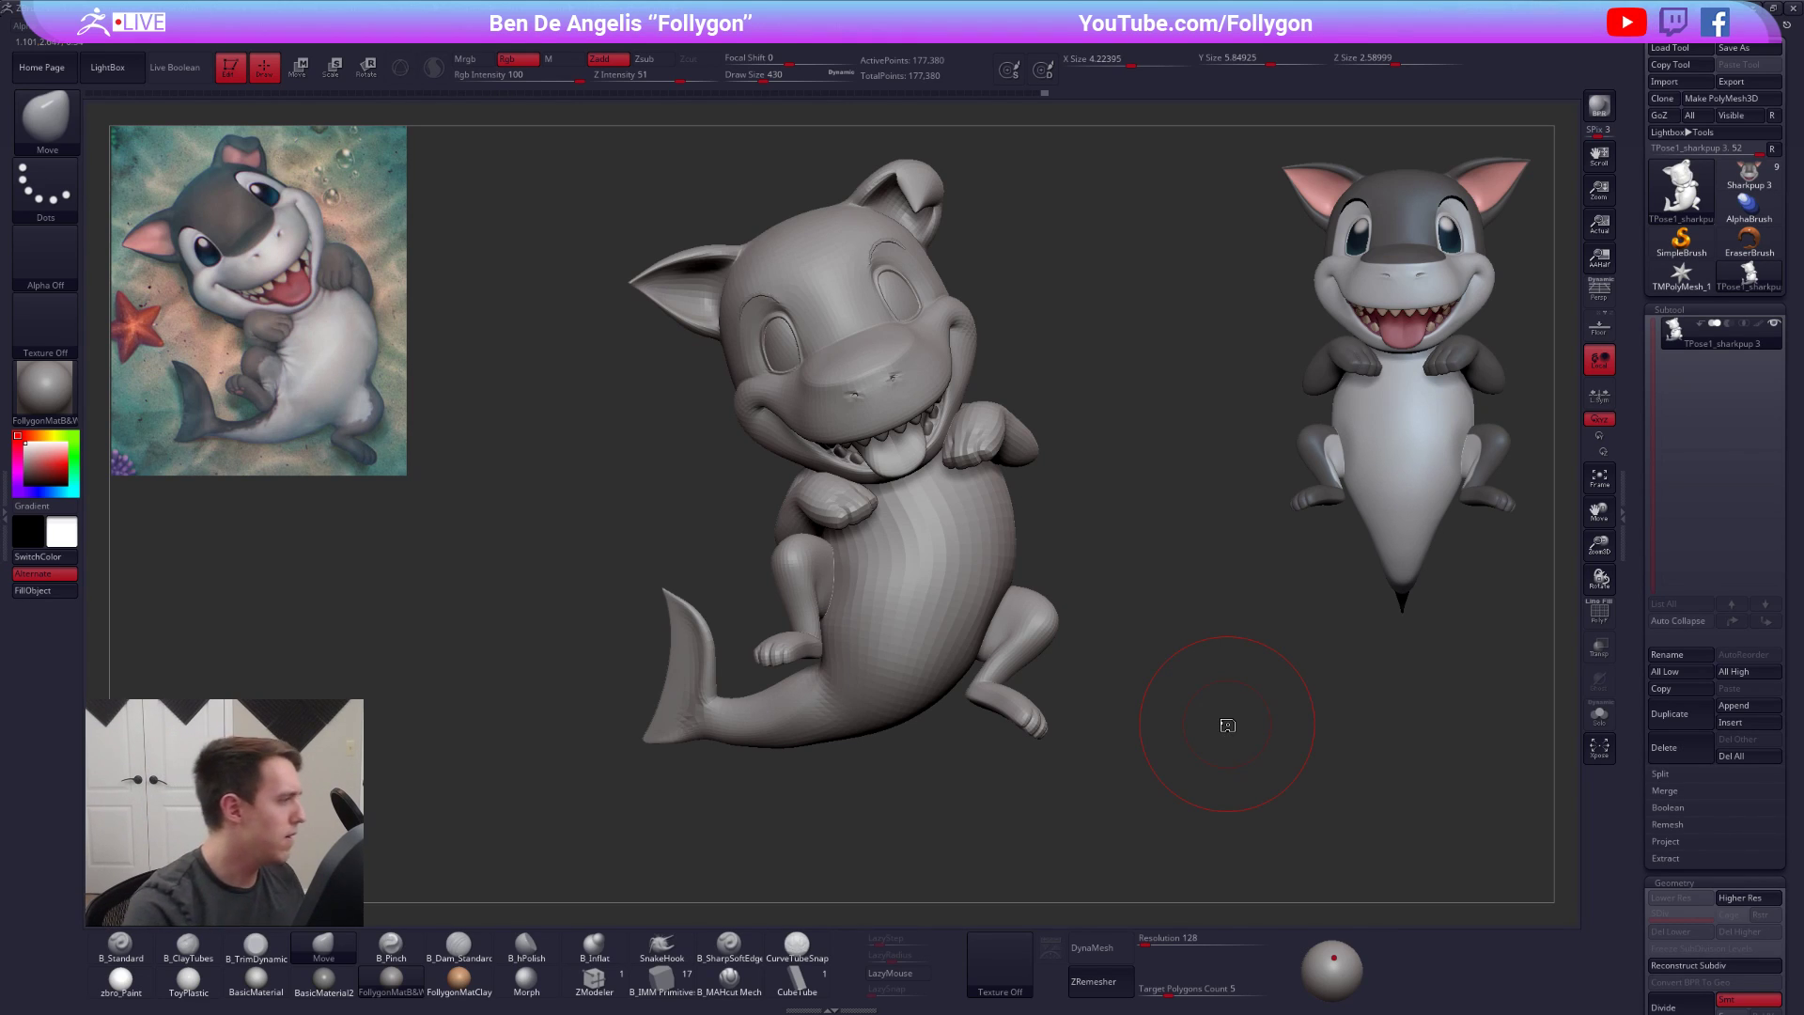
Transfer the finished pose back to the original shark pup subtools with Transpose Master's TPose|SubT
mouse_move(1119, 593)
right_mouse_down()
mouse_move(1112, 576)
mouse_move(1142, 568)
mouse_move(1106, 451)
right_mouse_up()
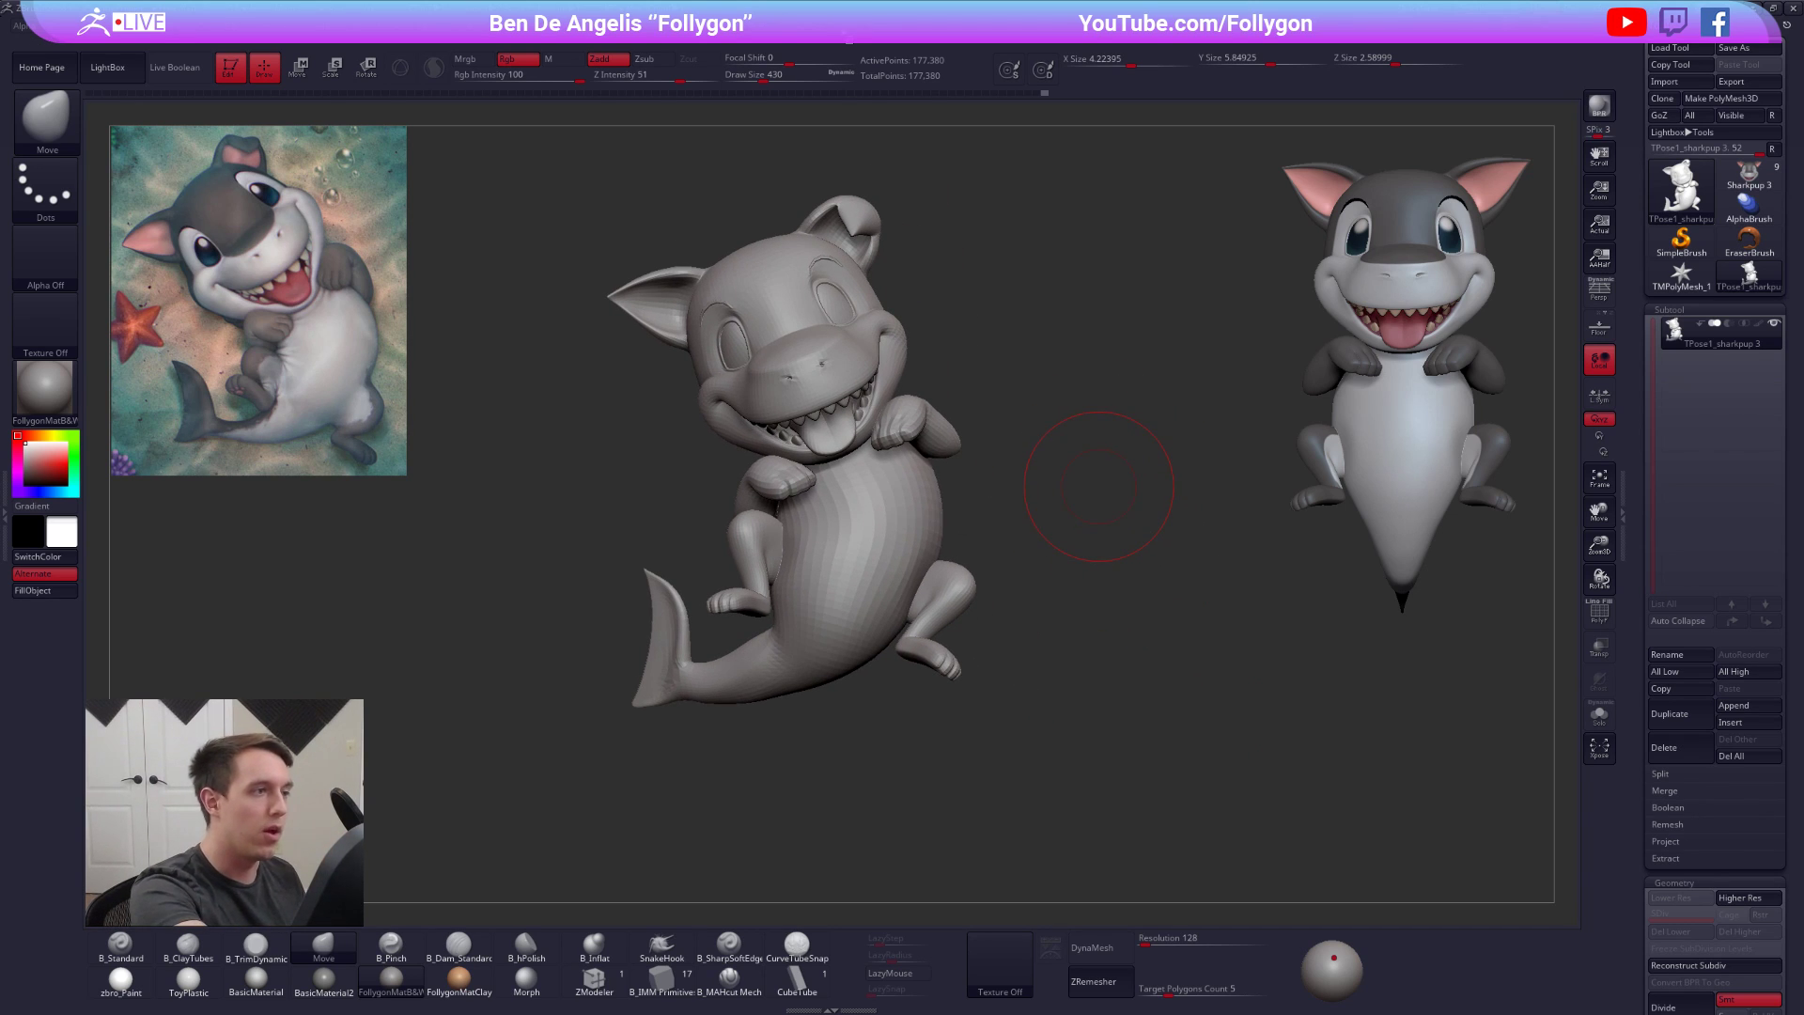
left_click(851, 38)
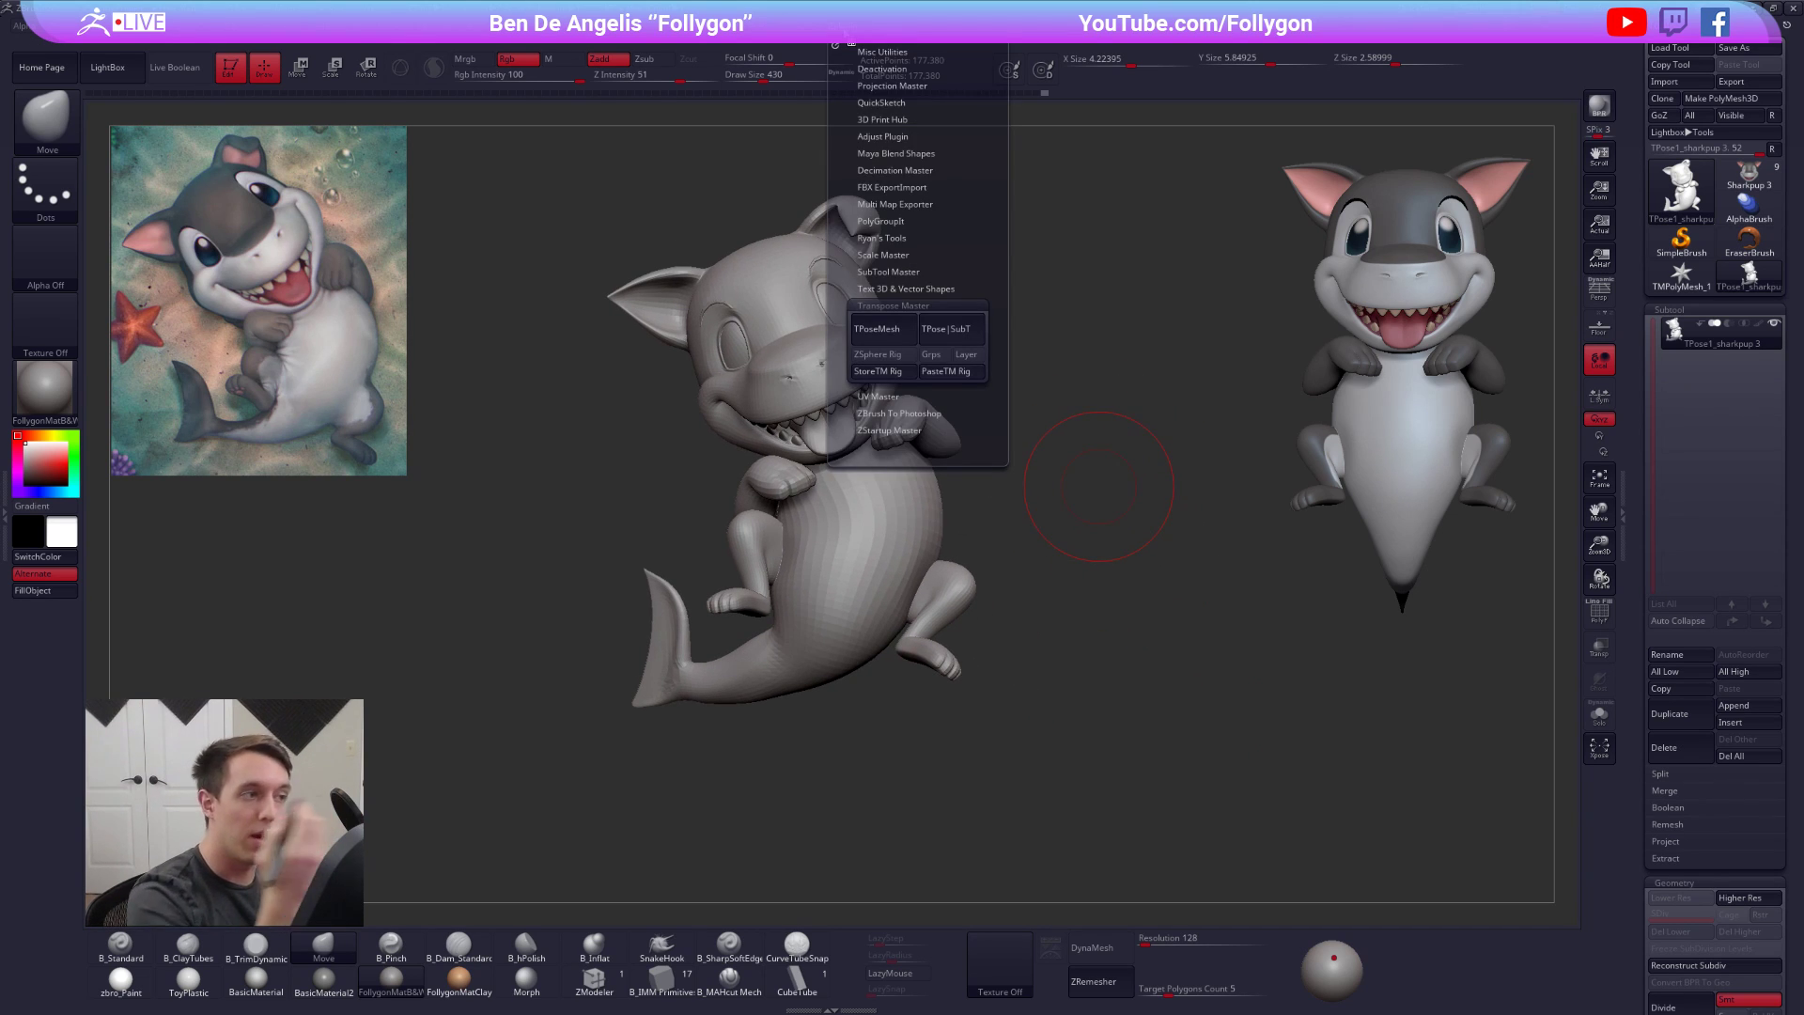
left_click(960, 346)
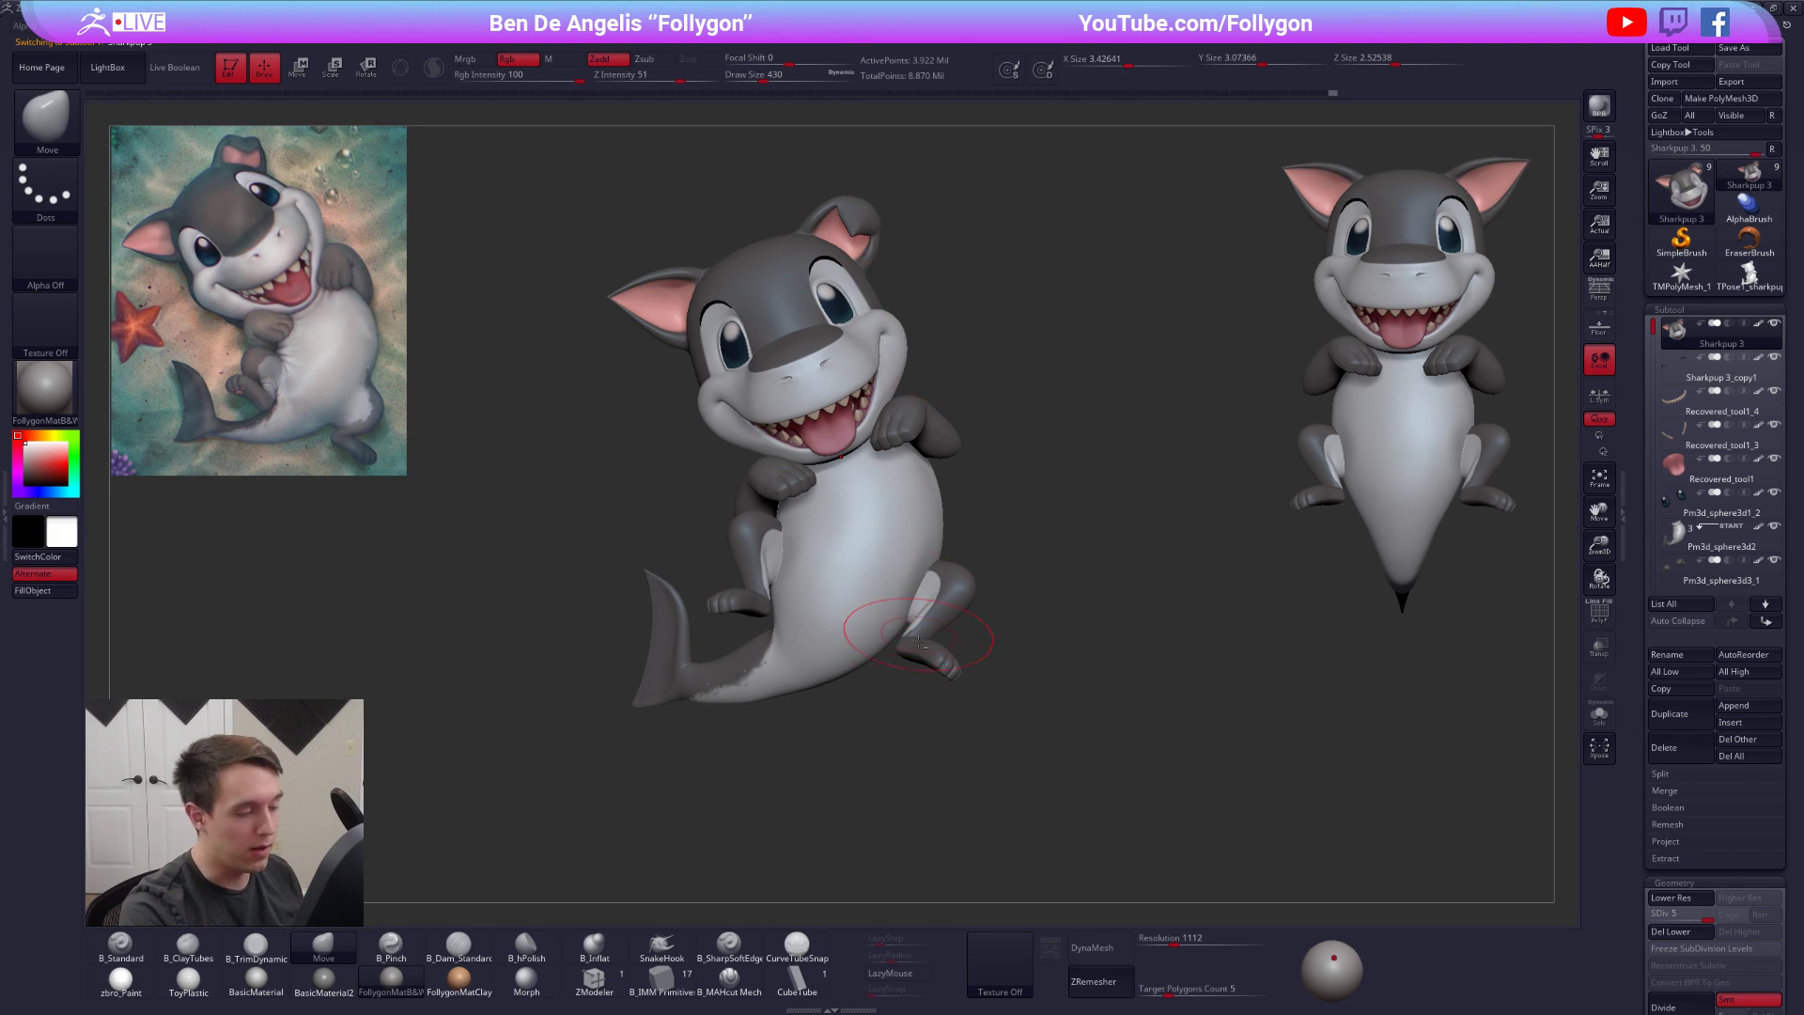
Select the shark pup's body subtool and drop it to subdivision level 1
right_click_drag(919, 639, 1030, 644, "alt")
mouse_move(968, 554)
right_mouse_down()
mouse_move(996, 653)
mouse_move(1009, 633)
mouse_move(1039, 713)
mouse_move(1047, 645)
mouse_move(1140, 740)
right_mouse_up()
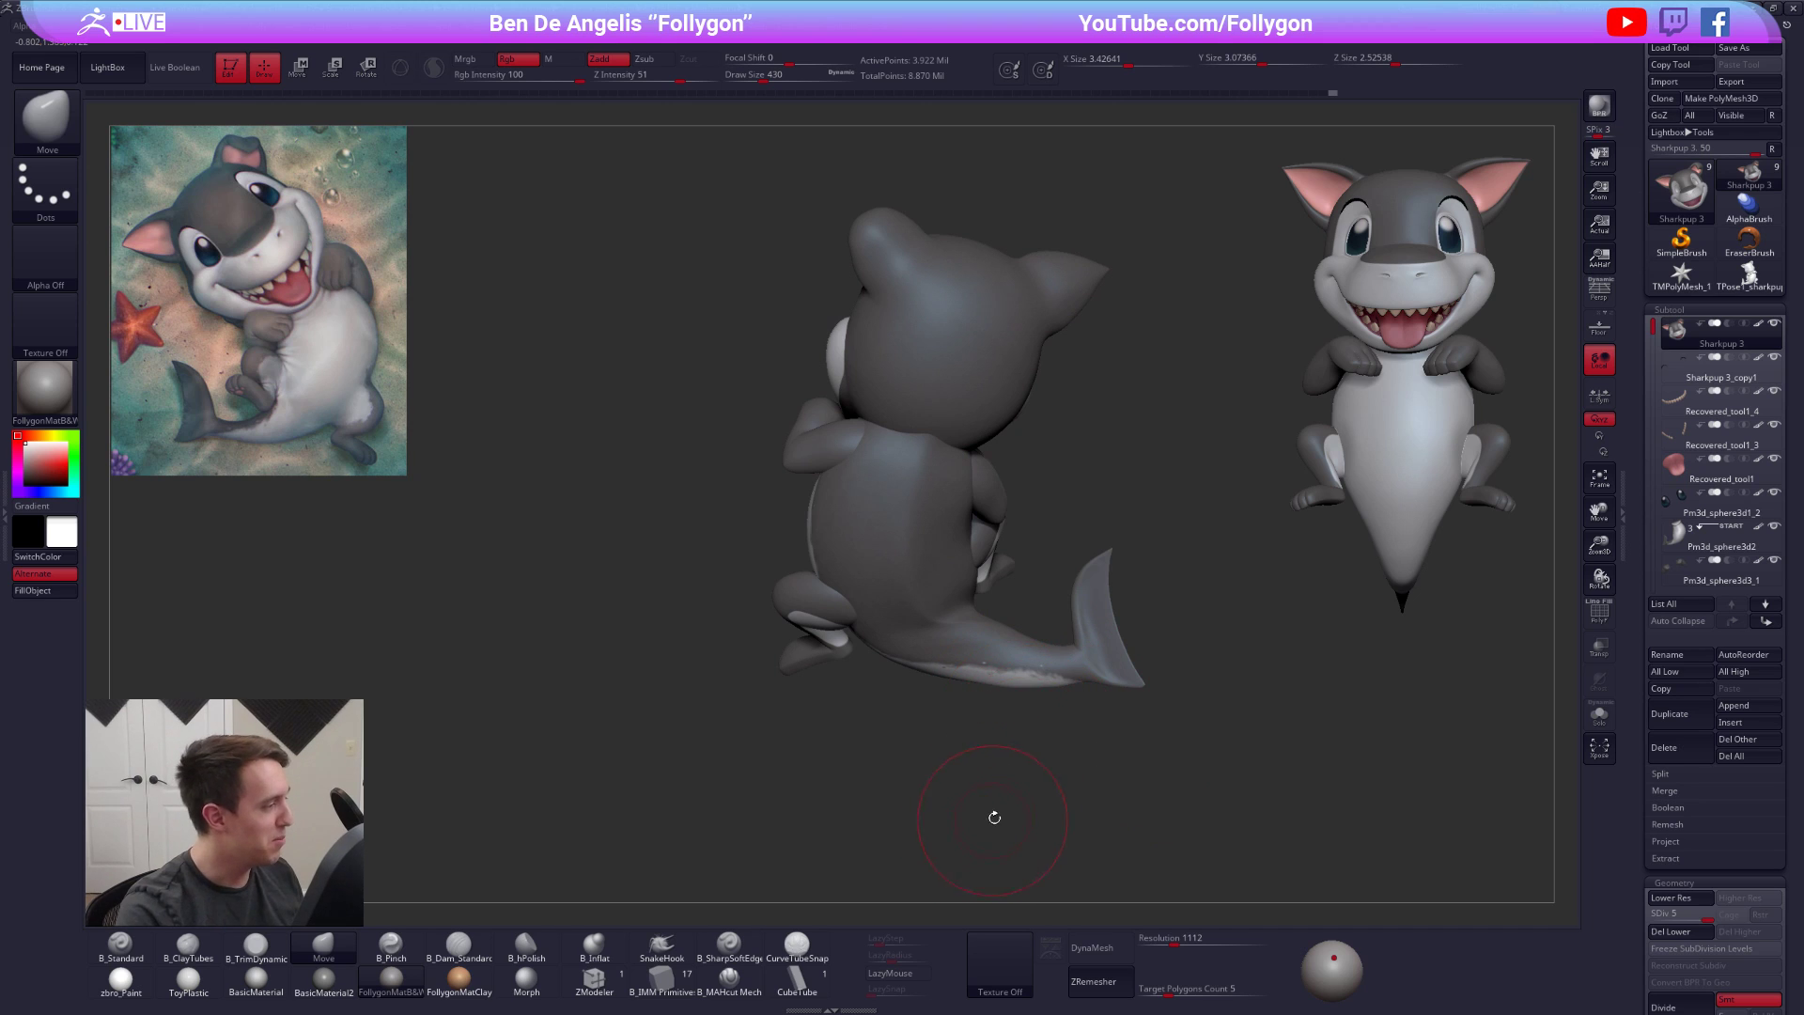
right_click_drag(1034, 691, 989, 576)
left_click(1014, 550, "alt")
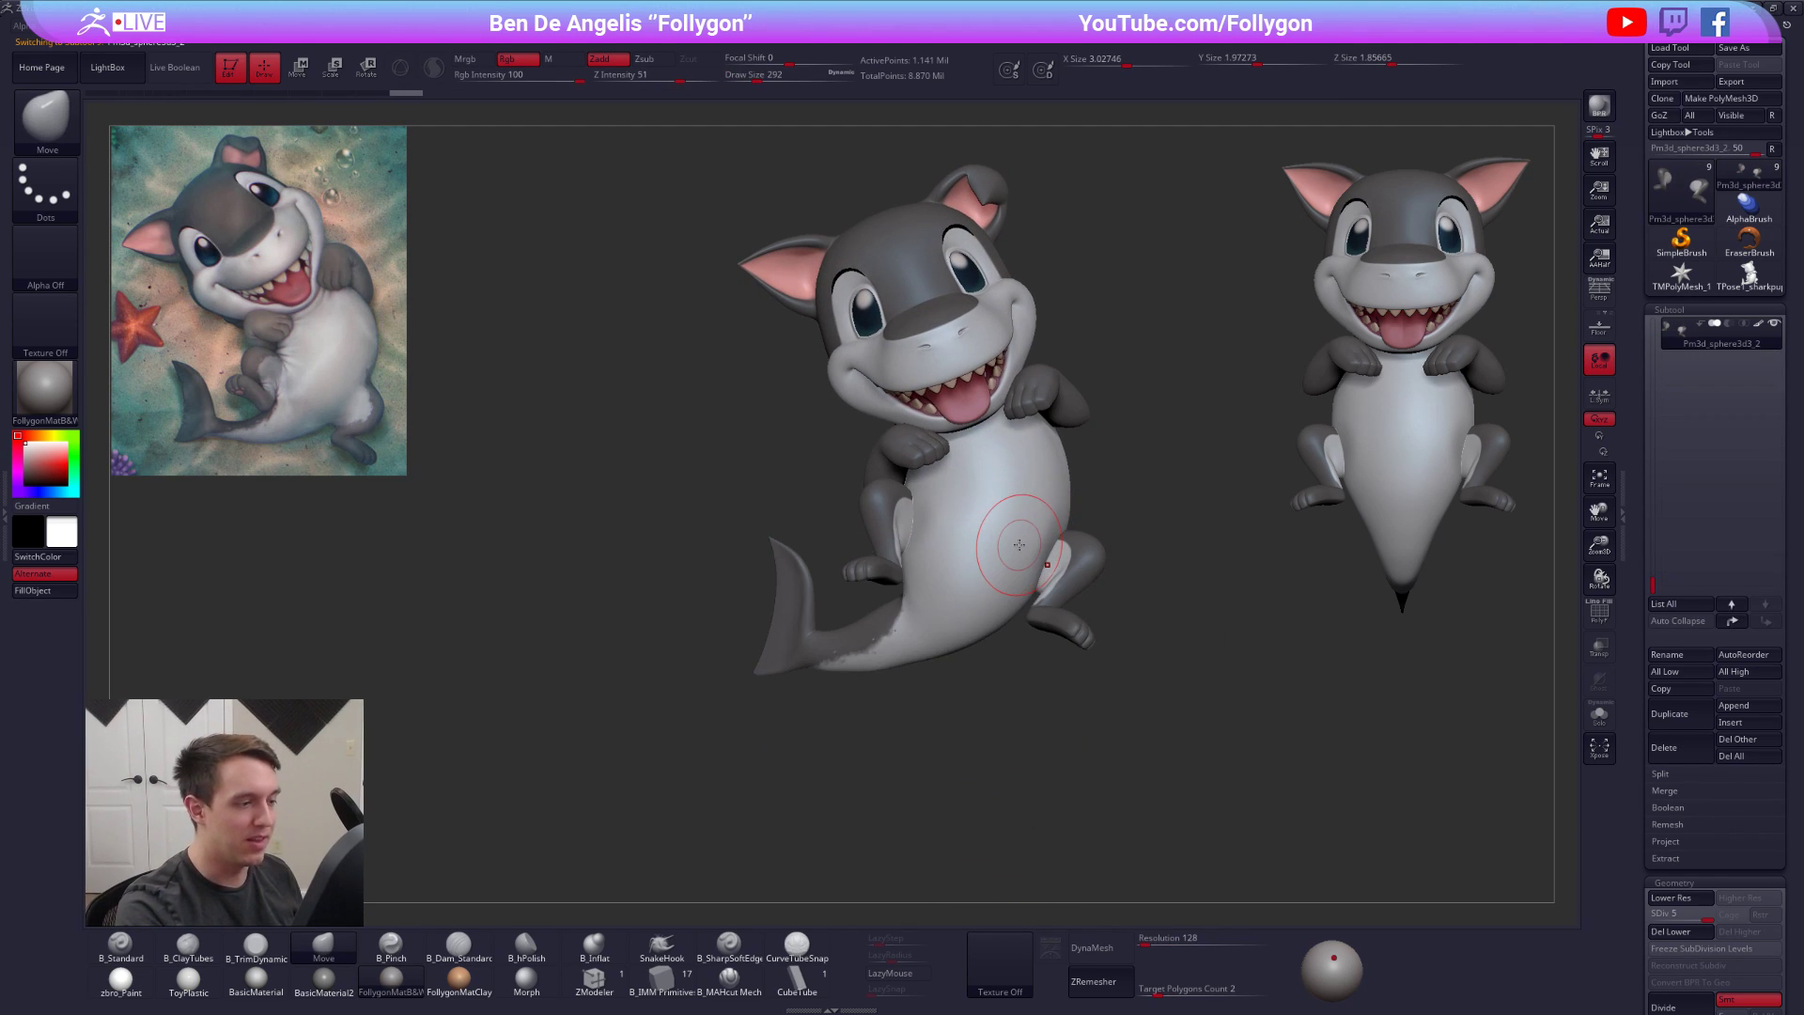
left_click(997, 590, "alt")
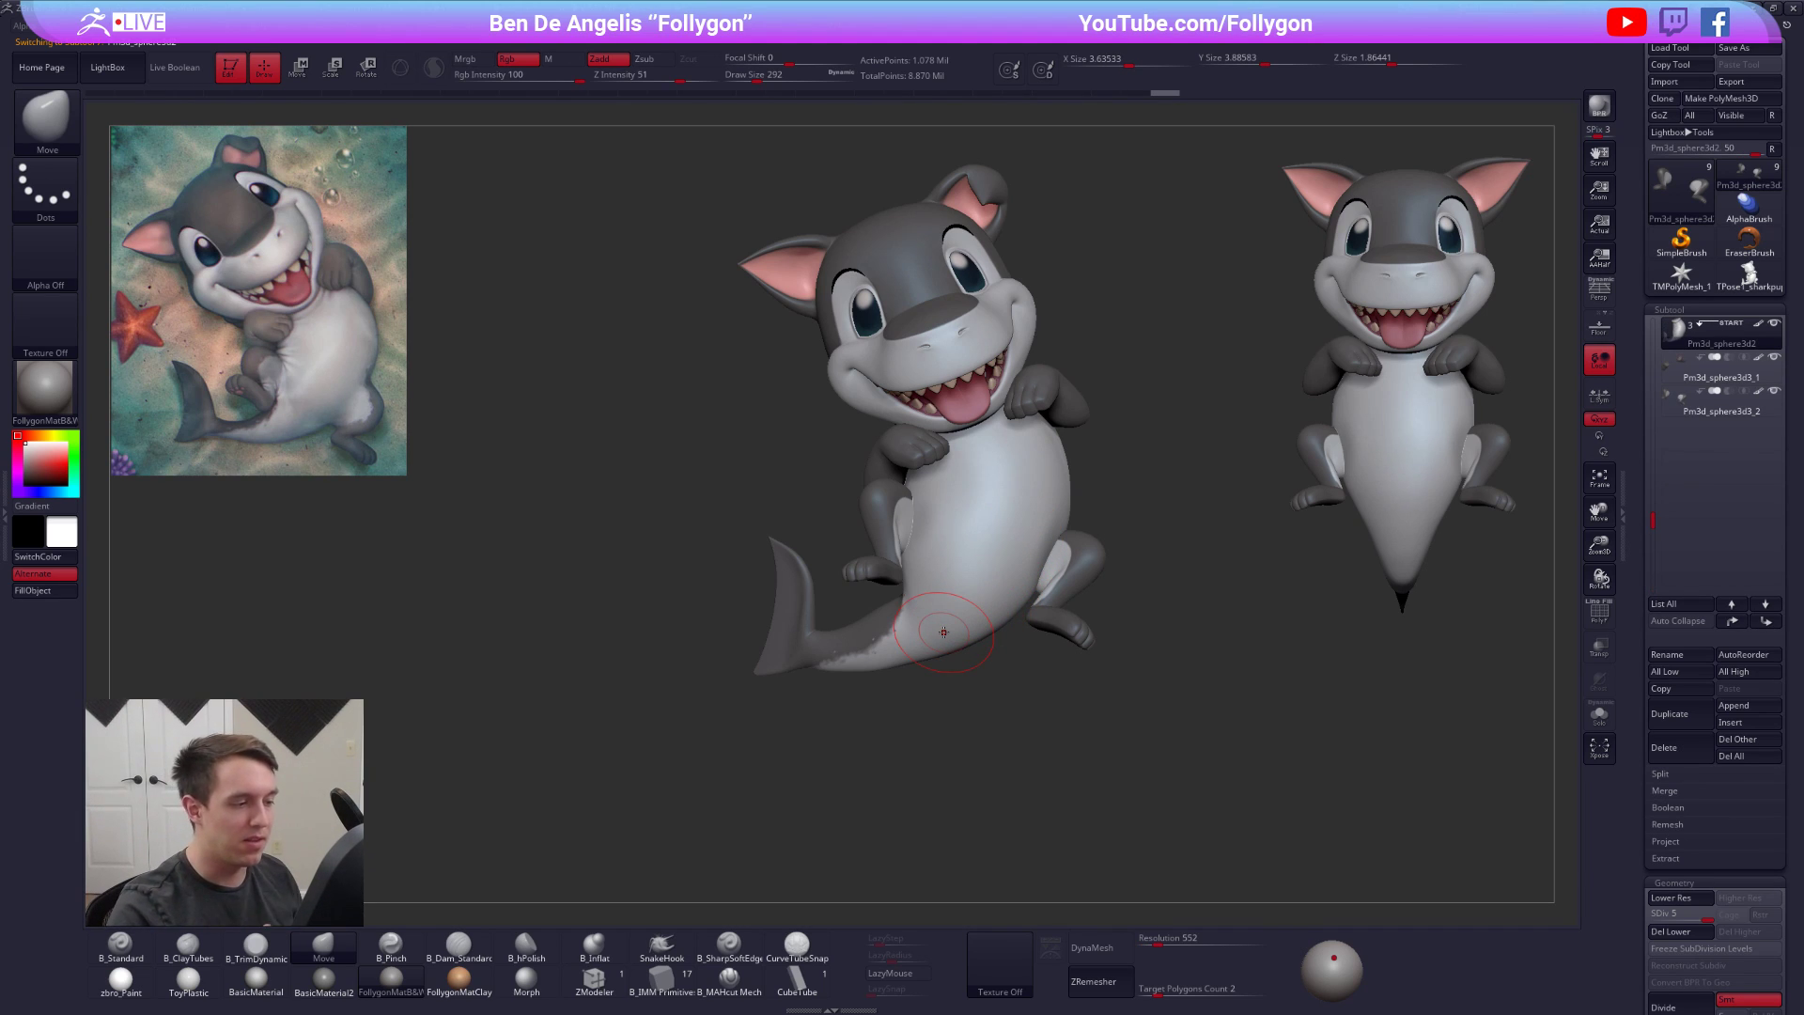
key("alt+s")
mouse_move(952, 670)
left_mouse_down()
mouse_move(1006, 714)
mouse_move(1147, 700)
mouse_move(952, 668)
left_mouse_up()
key("alt+s")
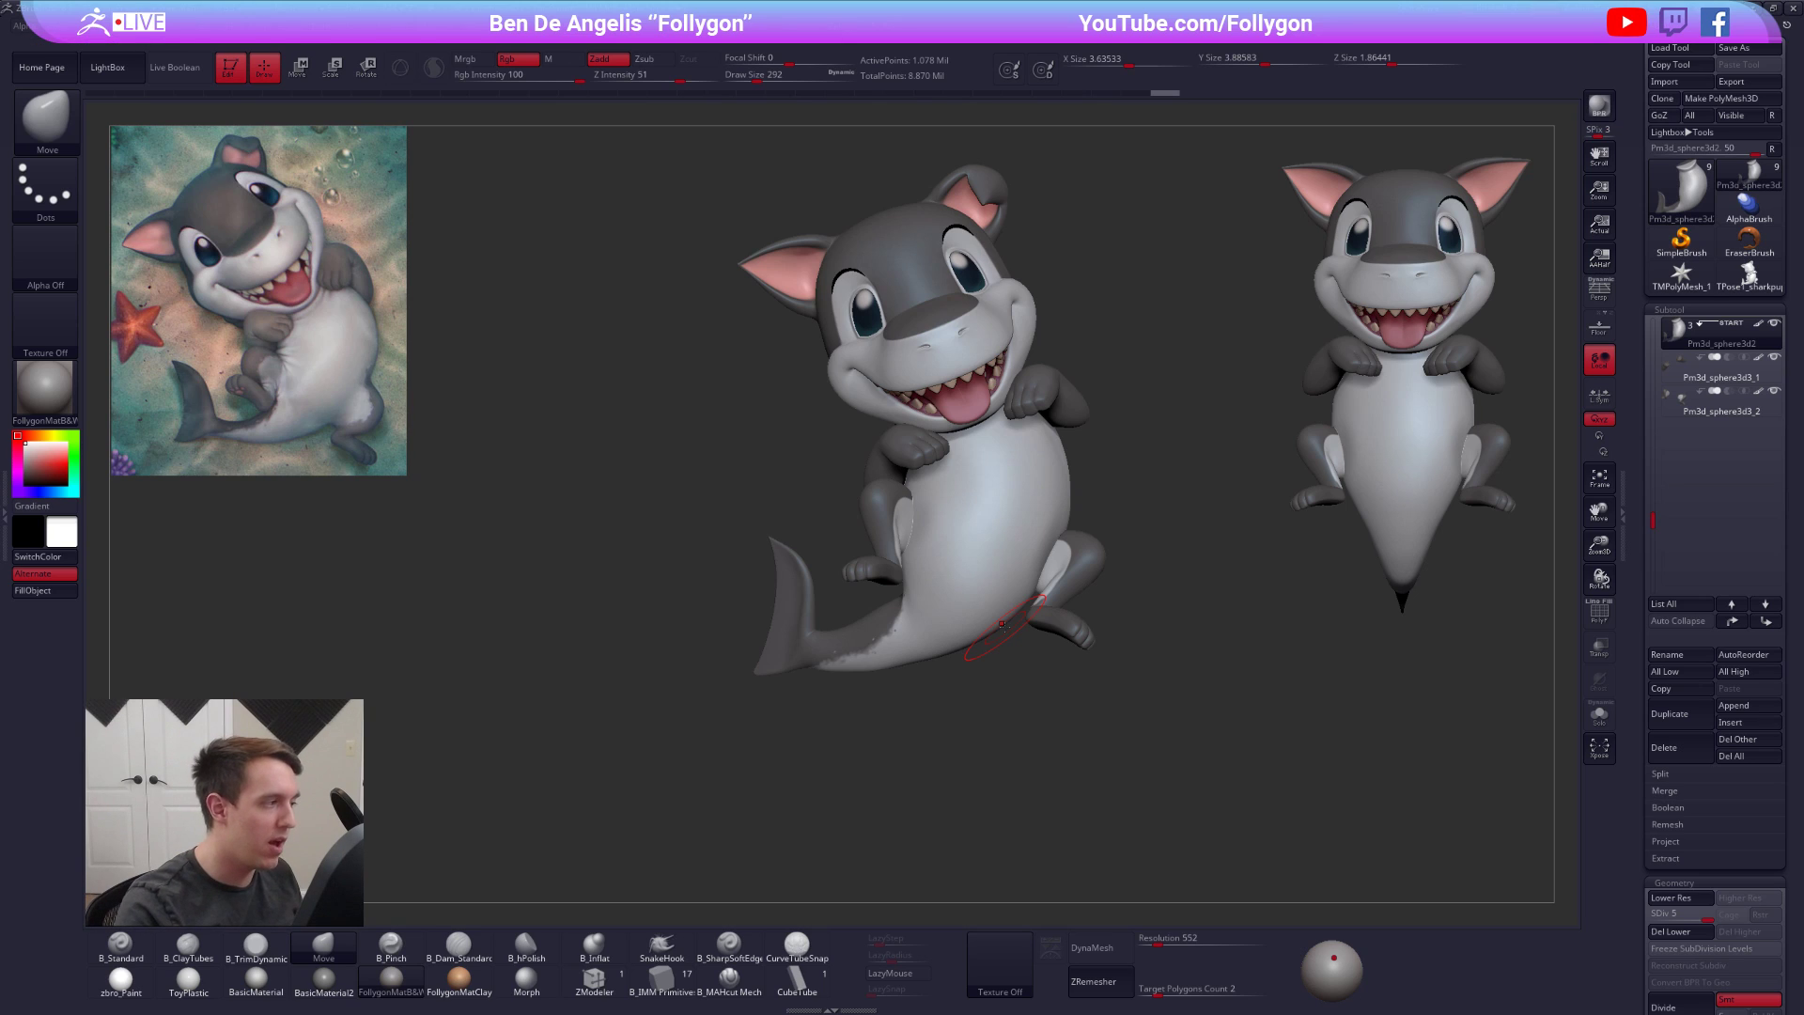
key("shift+d")
key("shift+d")
key("shift+d")
key("shift+d")
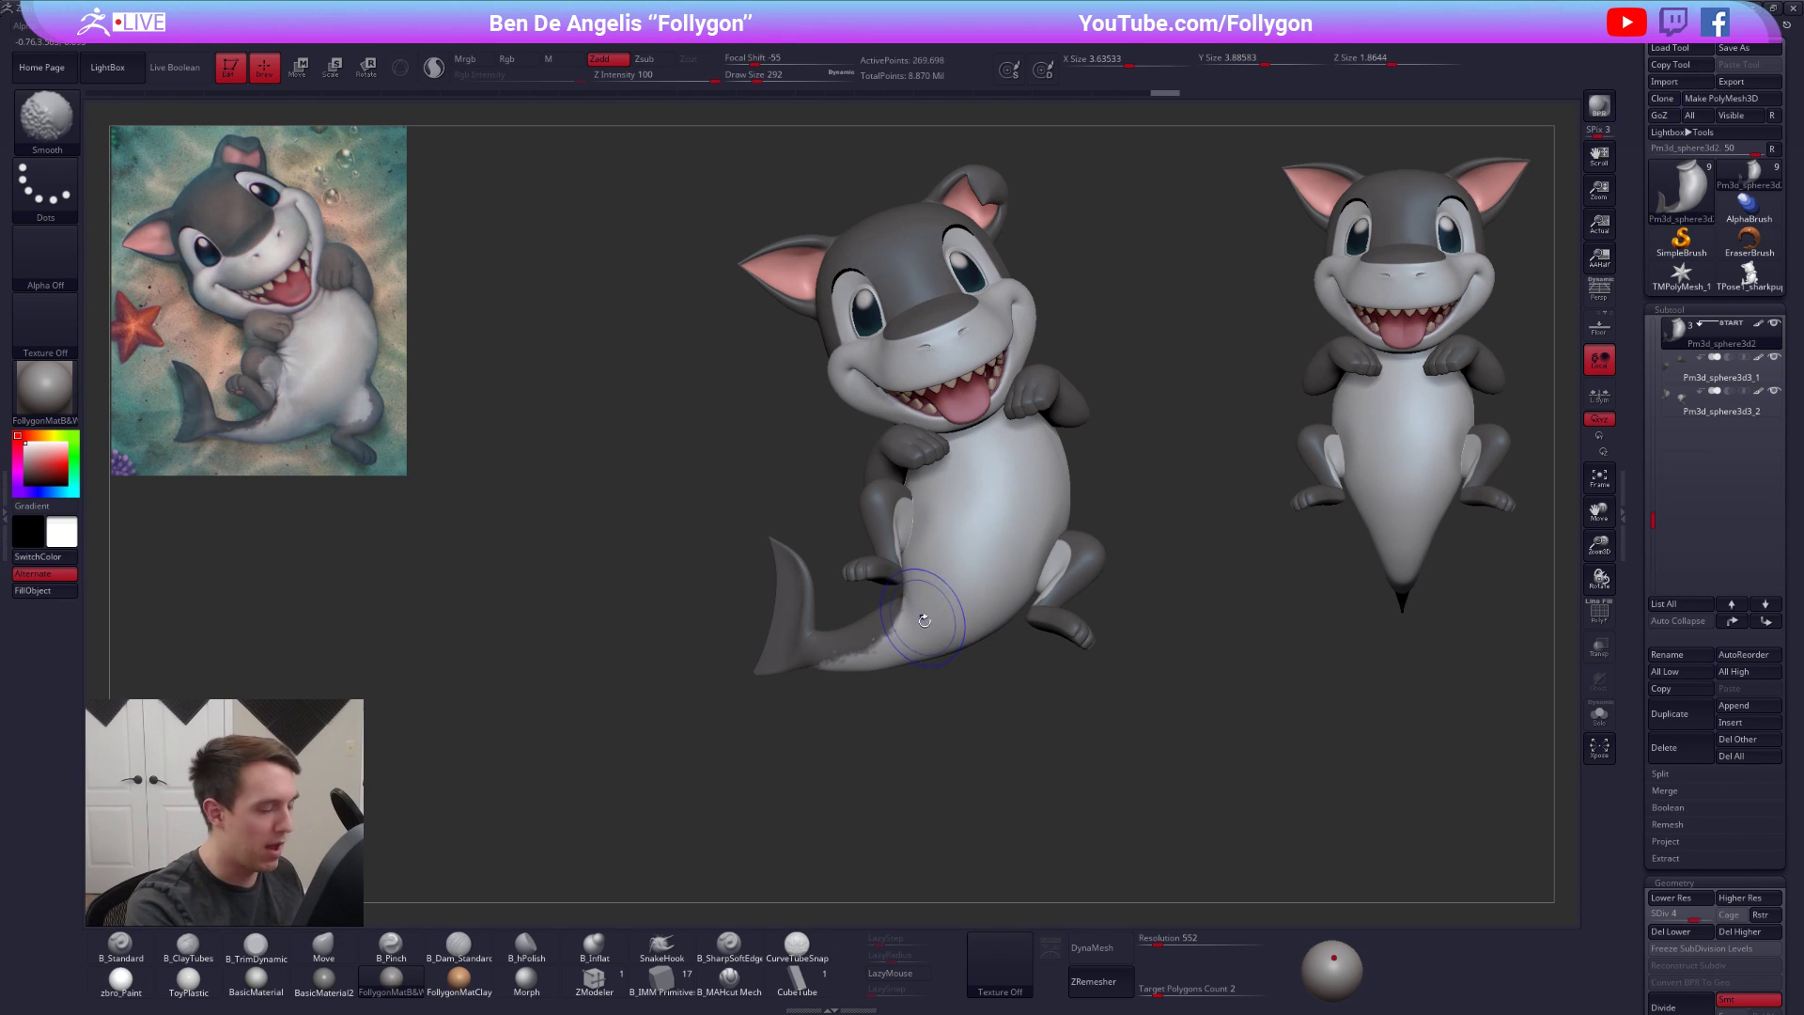
Reshape the tail base and belly contour with a large Move brush, using draw sizes of 414 and 430
key("space")
left_click(920, 631)
left_click_drag(849, 669, 905, 669)
key("space")
left_click(946, 649)
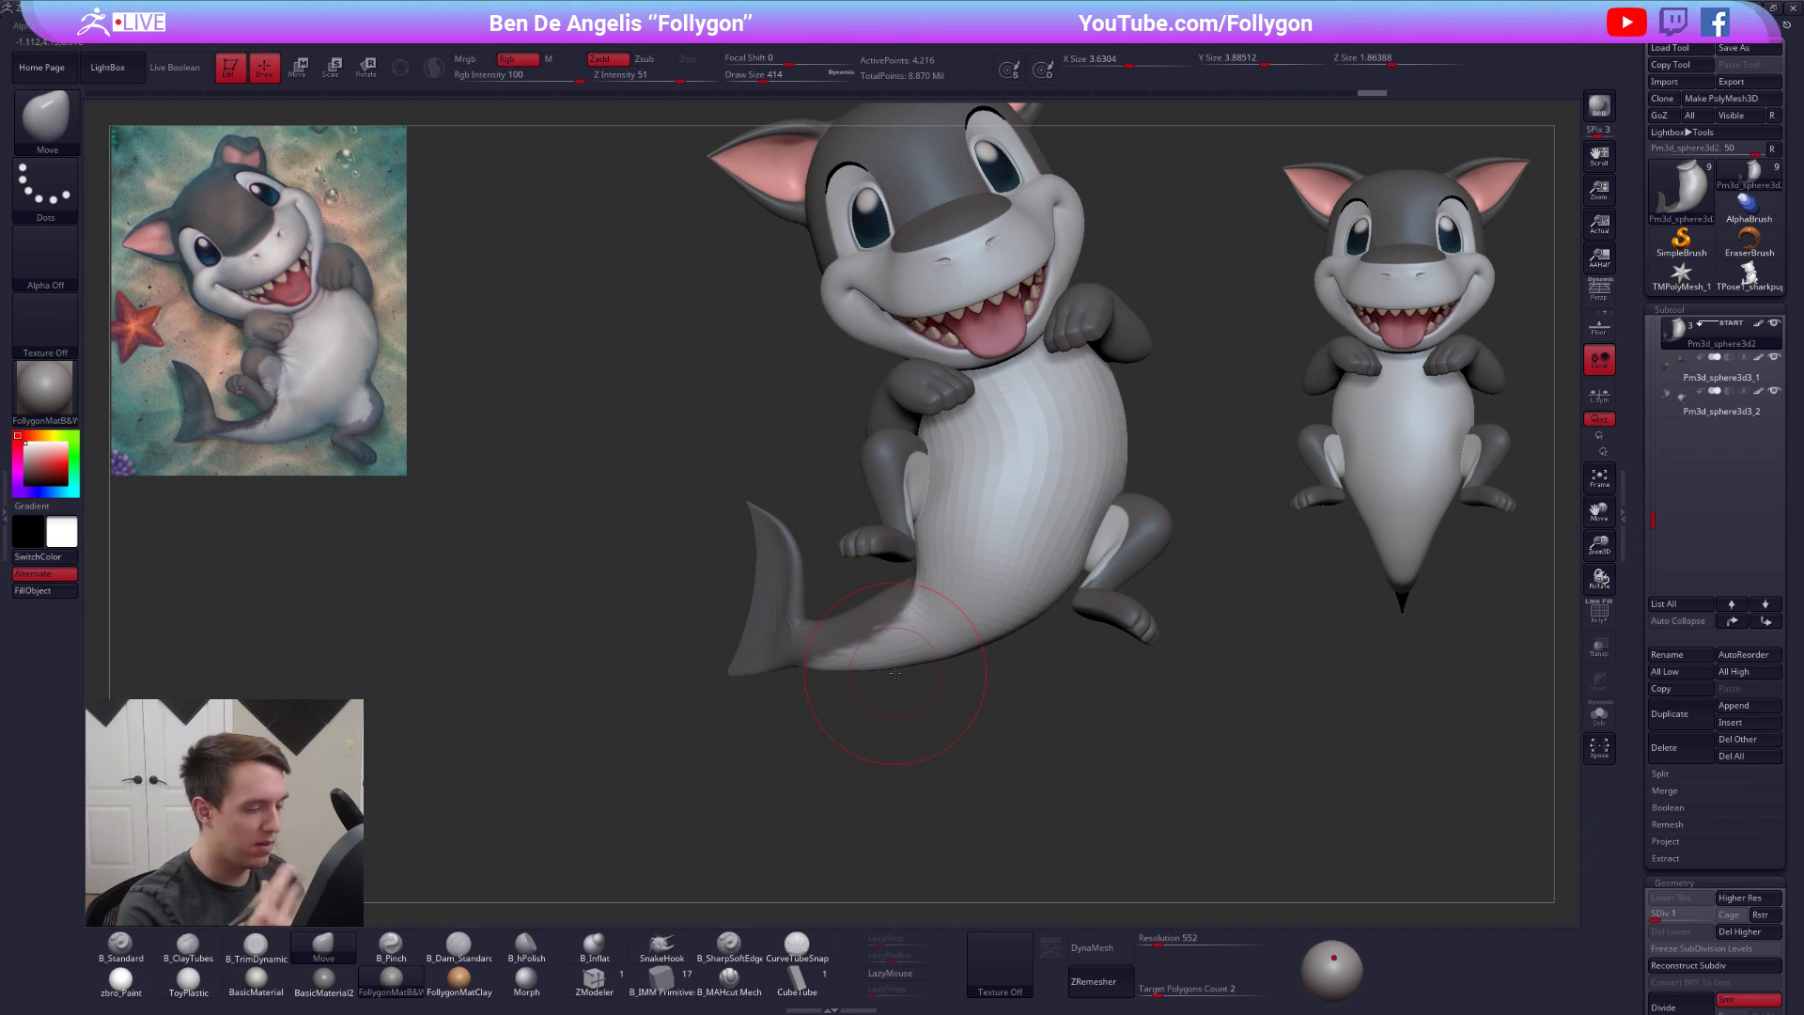
right_click_drag(931, 654, 917, 700, "alt")
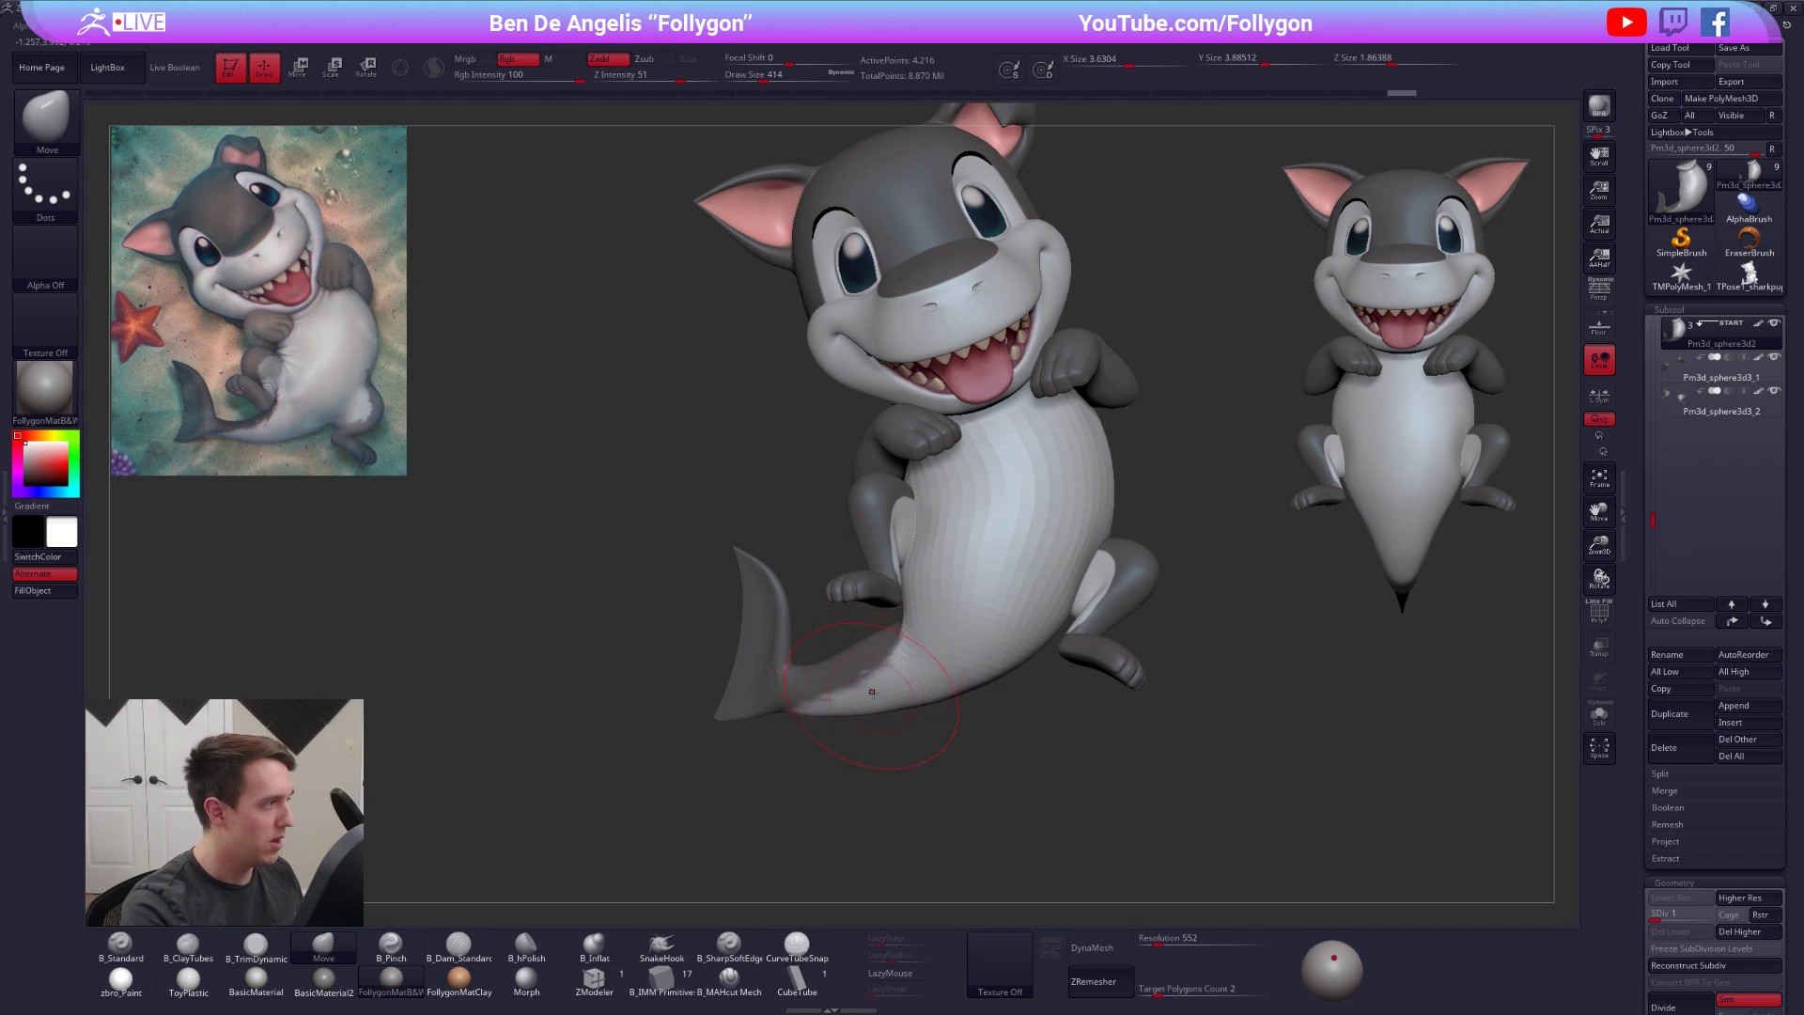
key("space")
left_click(969, 645)
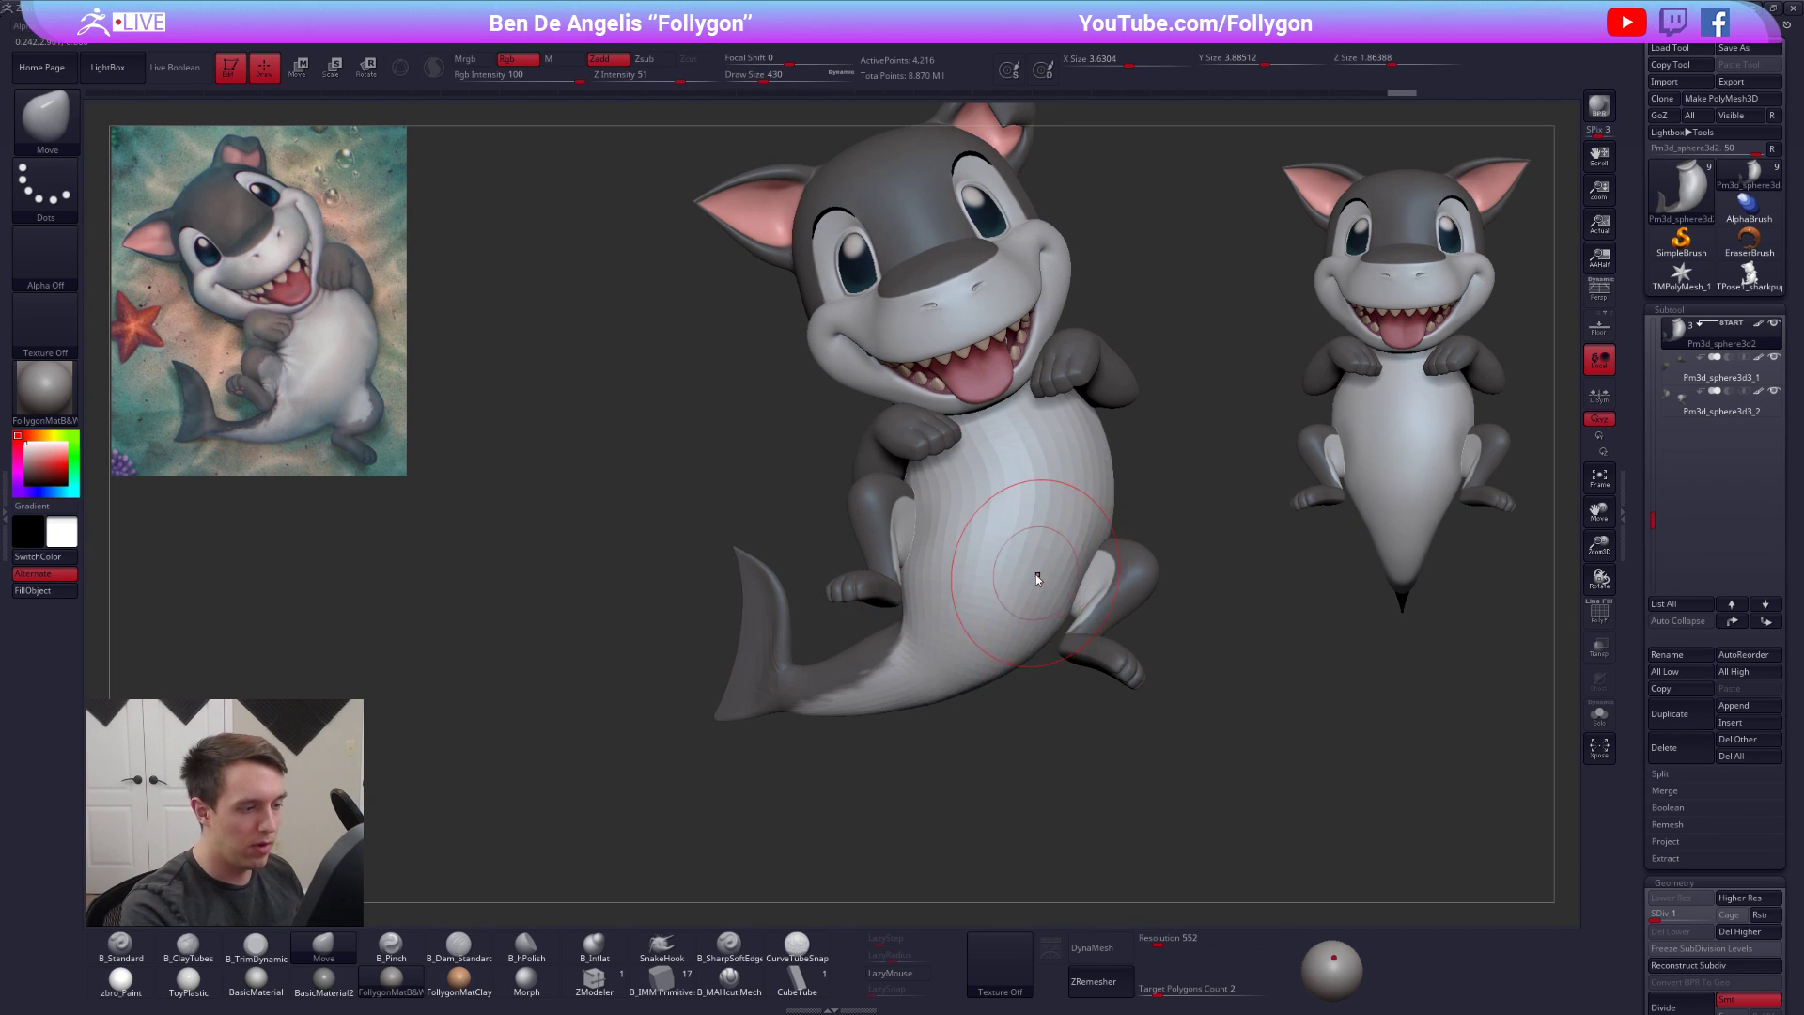
left_click_drag(1029, 461, 1024, 461)
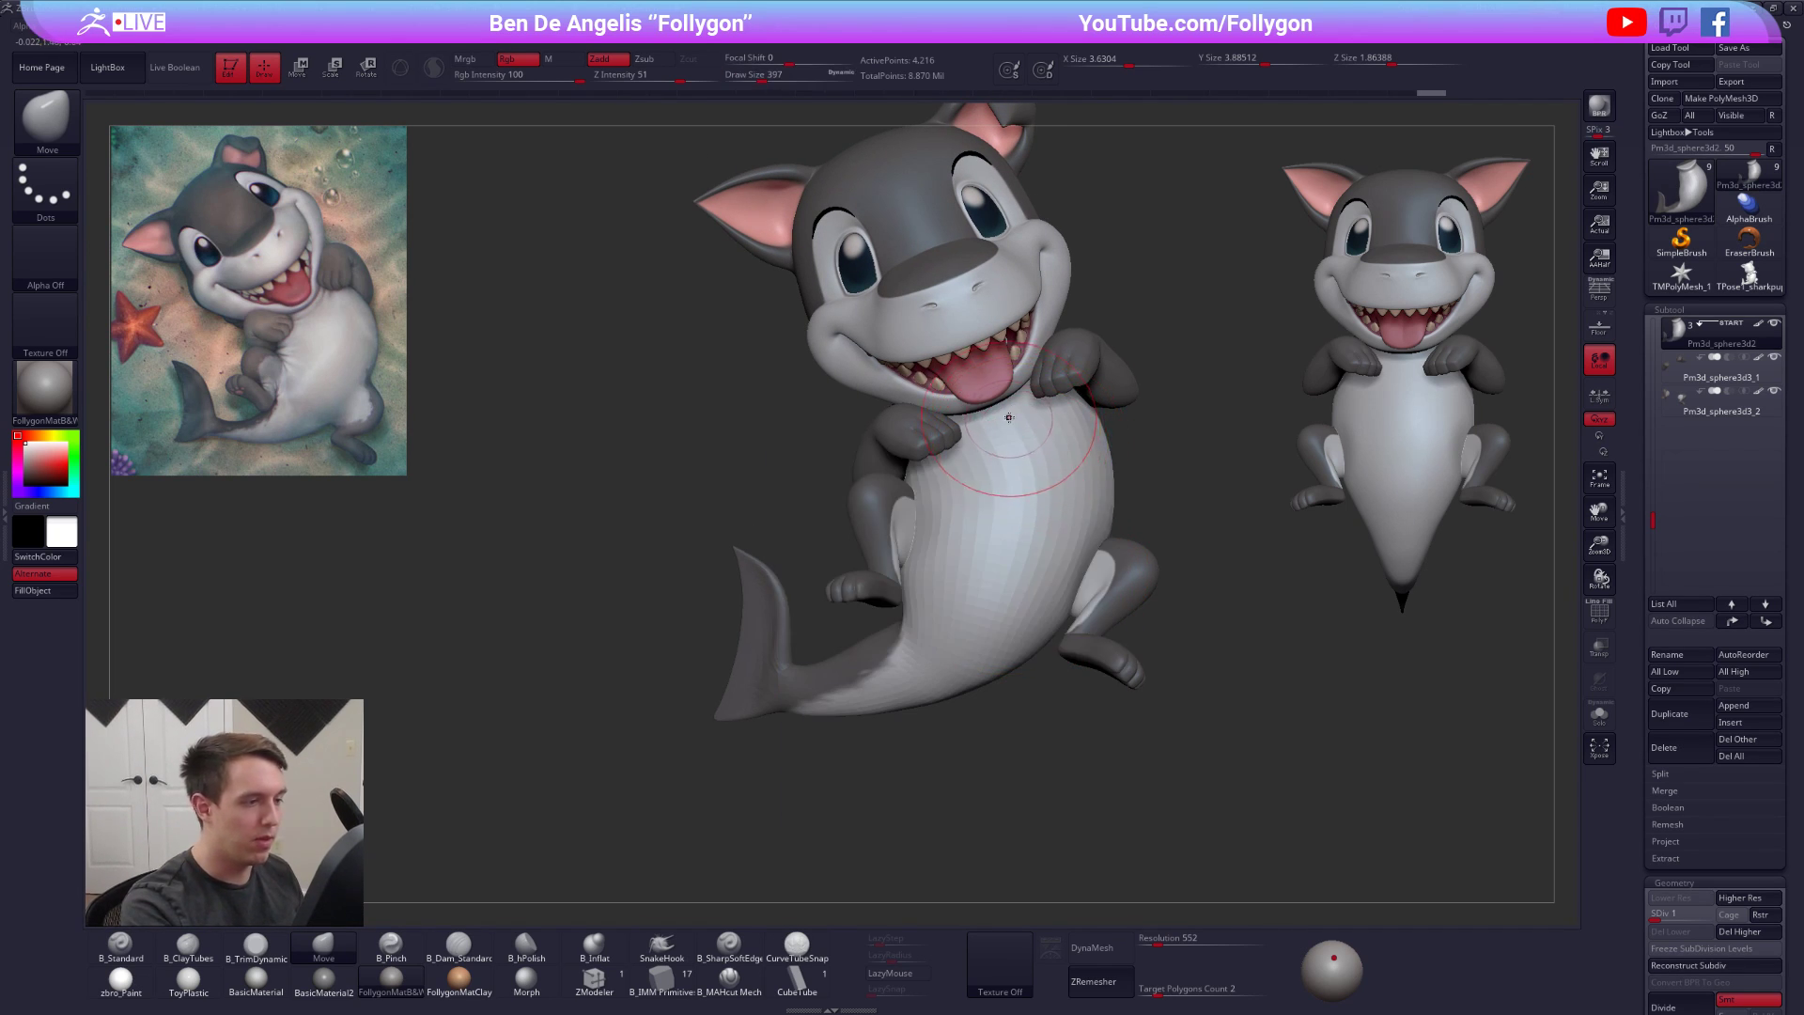
Reduce the Move brush's draw size to 203 and refine the upper chest between the hands
right_click_drag(1037, 454, 1013, 535, "alt")
key("space")
left_click_drag(1014, 535, 1009, 535)
mouse_move(1009, 535)
right_mouse_down()
mouse_move(991, 528)
mouse_move(1004, 465)
mouse_move(993, 564)
right_mouse_up()
key("space")
left_click_drag(993, 565, 988, 565)
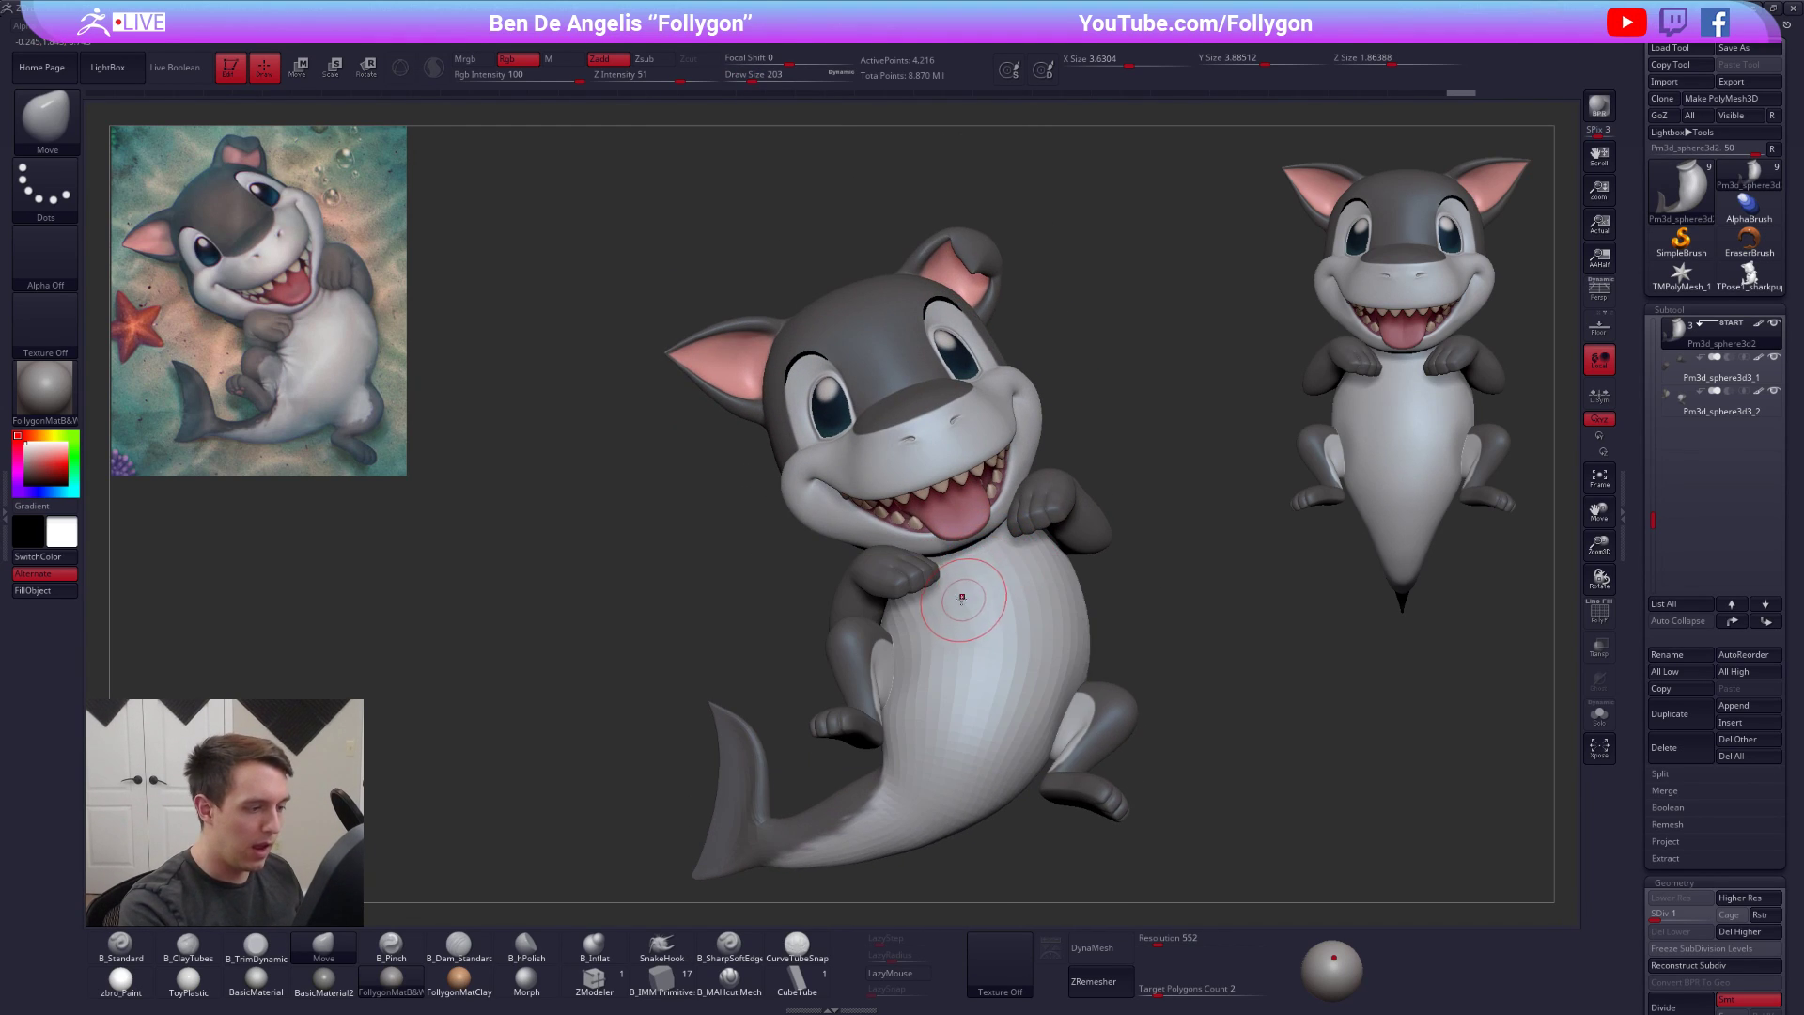
Pick the ClayTubes brush and raise the body to subdivision level 5
key("2")
key("d")
key("d")
key("d")
key("d")
mouse_move(959, 580)
right_mouse_down()
mouse_move(964, 613)
mouse_move(945, 585)
mouse_move(998, 560)
right_mouse_up()
key("alt+shift+s")
key("alt+shift+s")
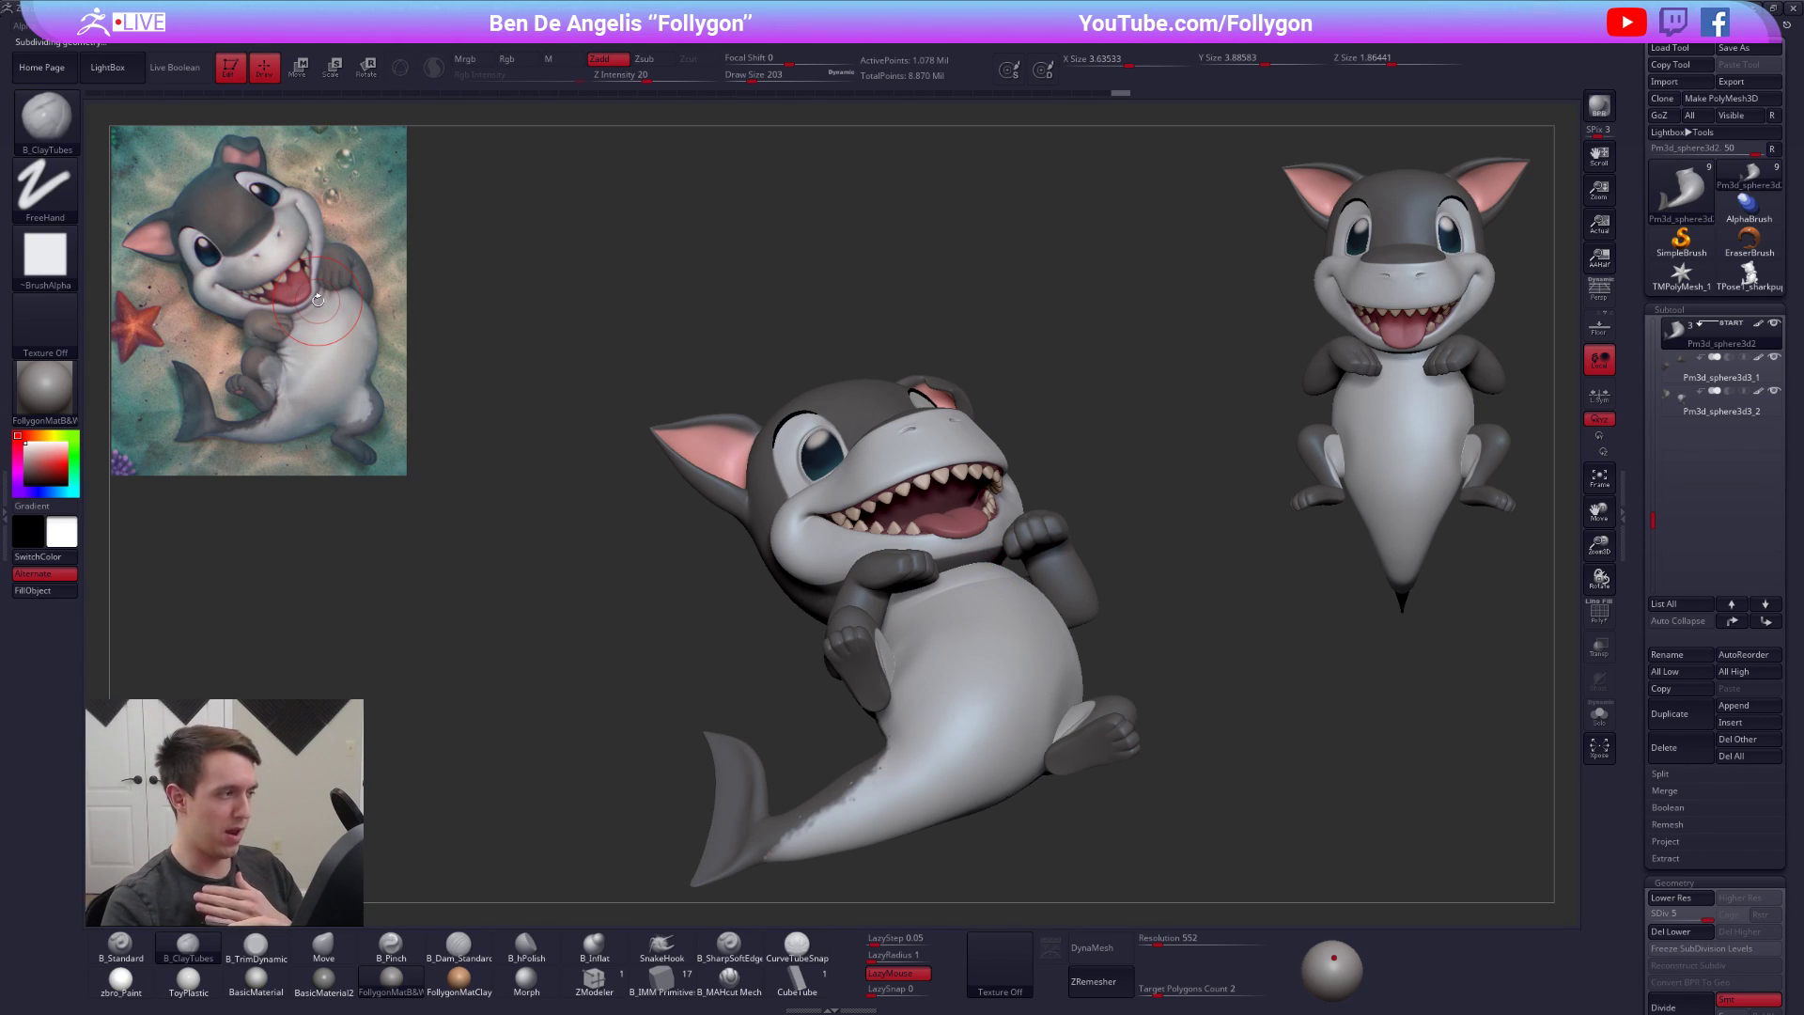
Examine the body's folds and belly paint edge in isolation and together with the full character
right_click_drag(947, 643, 897, 566)
key("alt+shift+s")
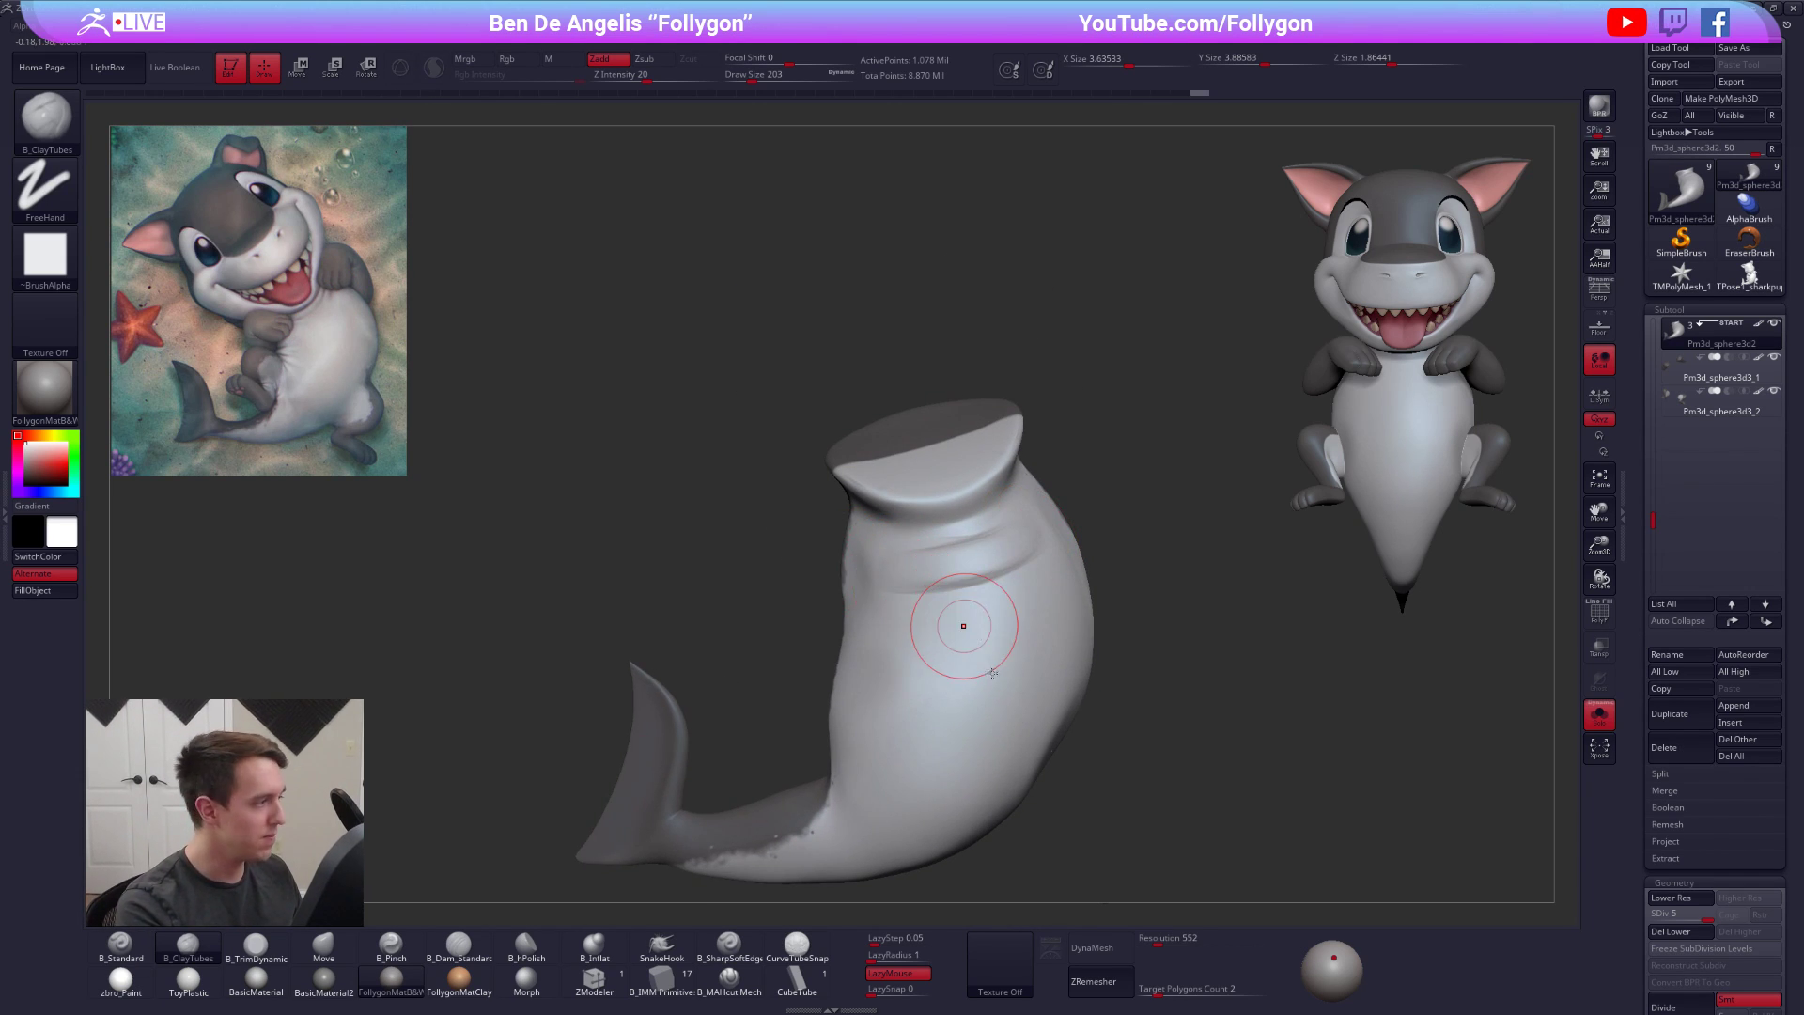
key("alt+shift+s")
mouse_move(886, 661)
right_mouse_down()
mouse_move(890, 682)
mouse_move(792, 642)
right_mouse_up()
key("alt+shift+s")
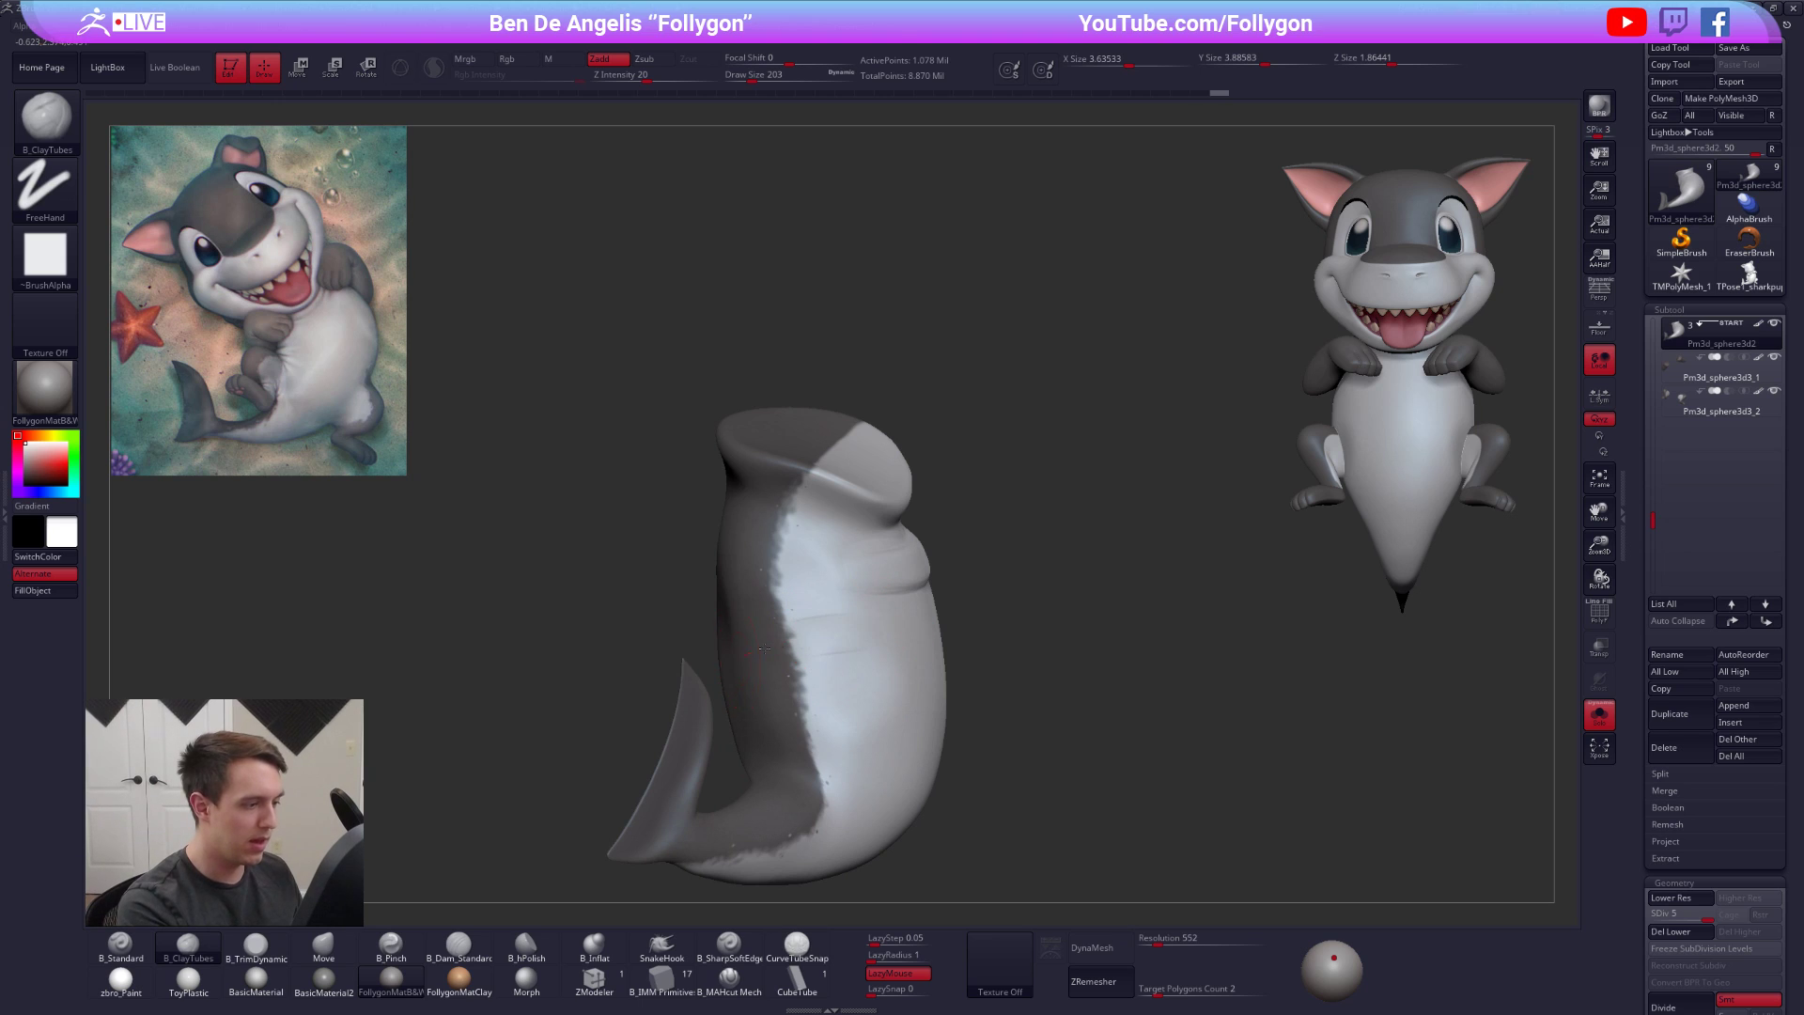
right_click_drag(878, 630, 954, 647)
key("alt+shift+s")
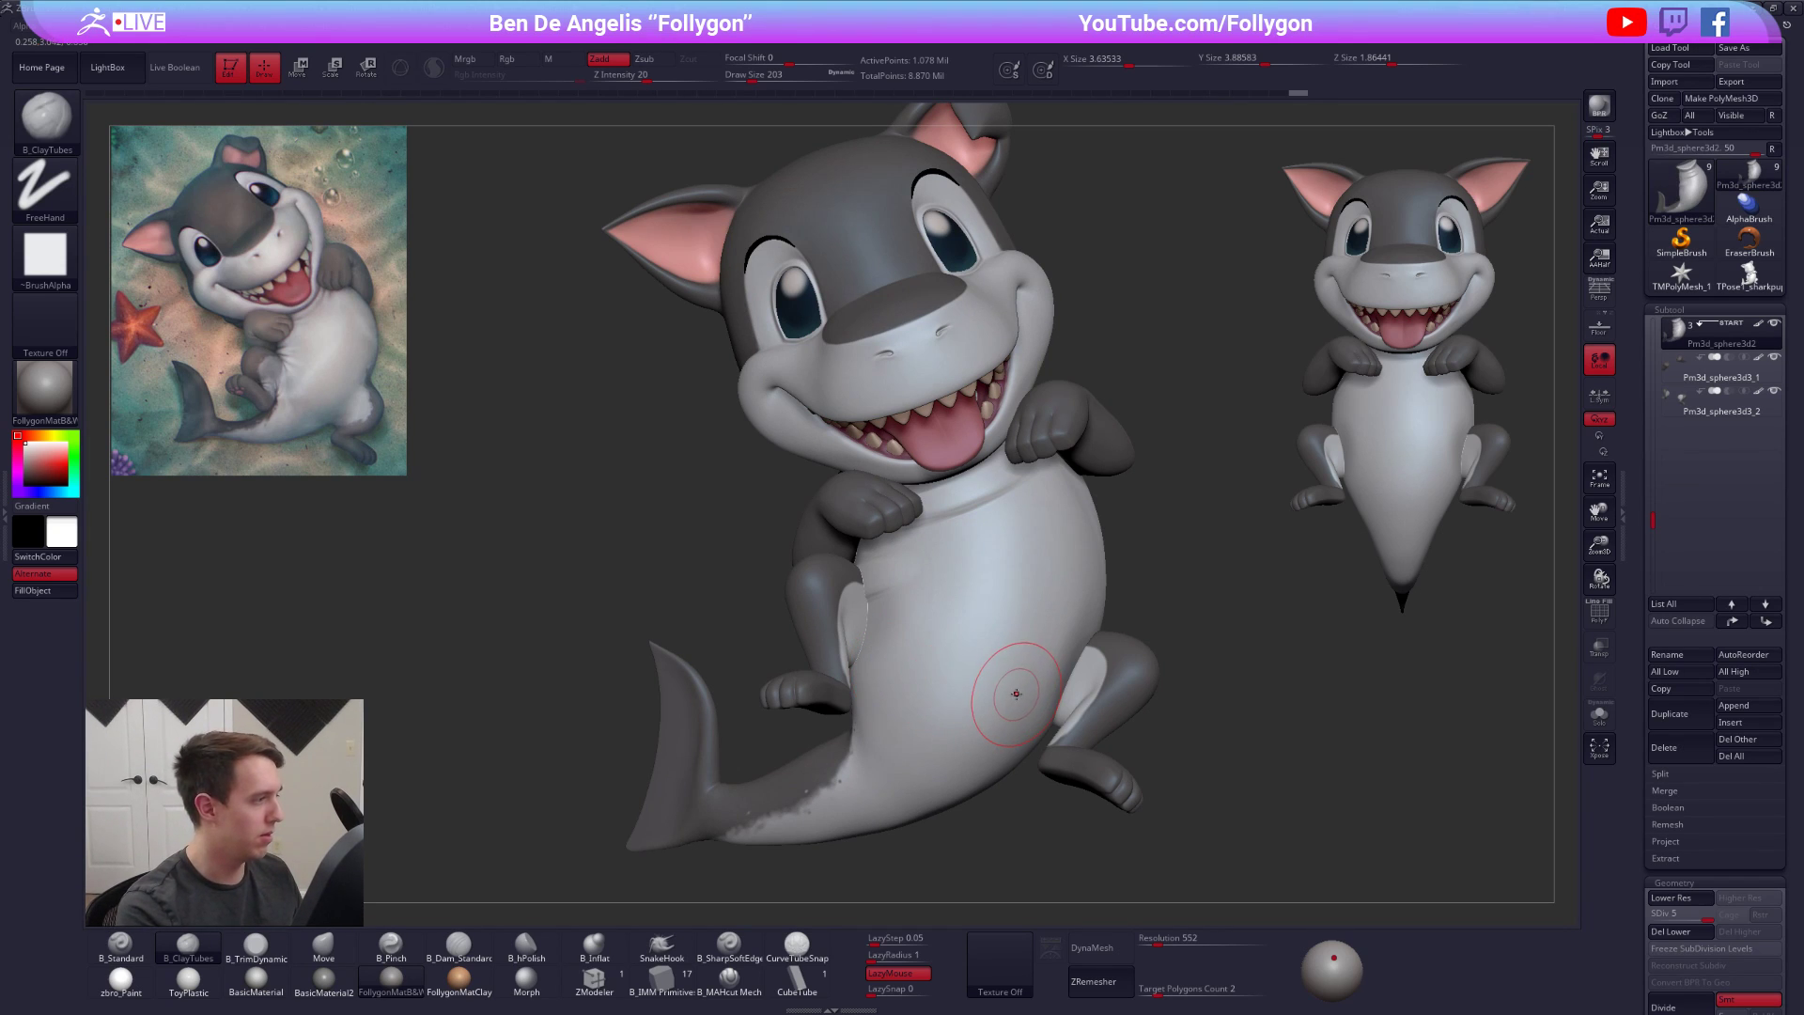
right_click_drag(1092, 713, 1044, 674, "ctrl")
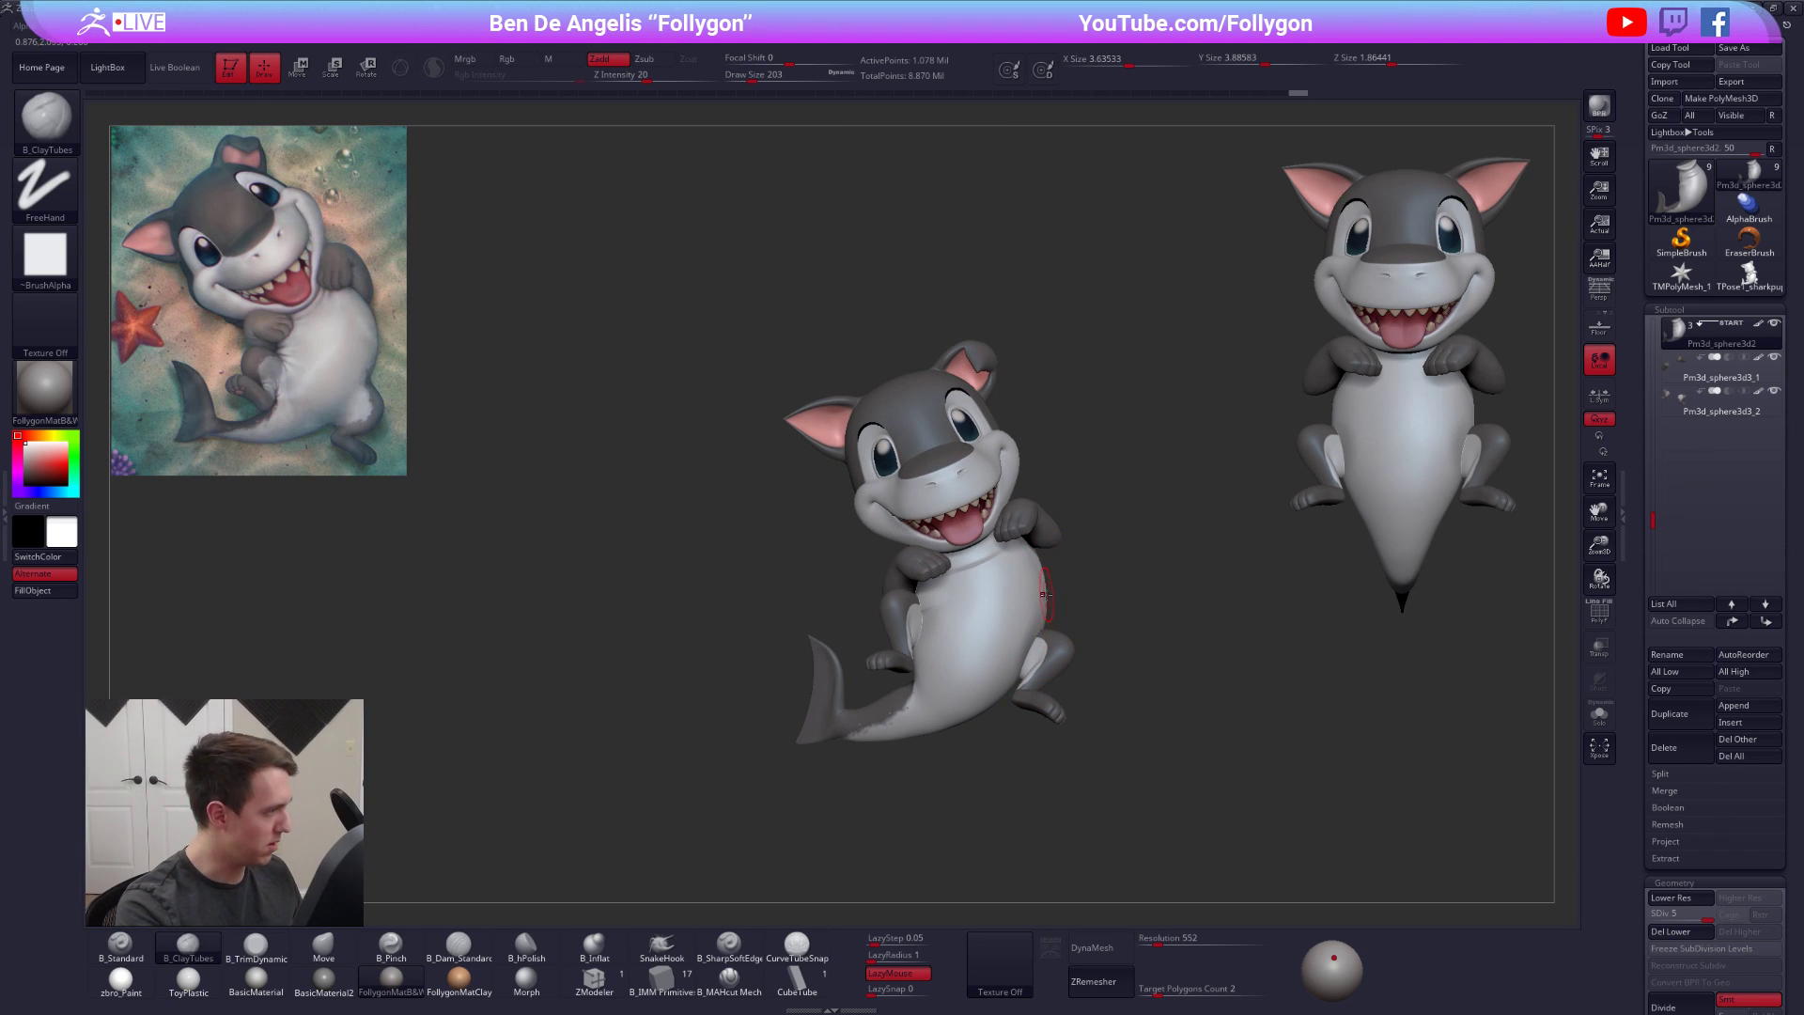
Isolate the body at subdivision level 1, lasso-mask its upper part, and blur the mask for a soft transition
key("alt+s")
right_click_drag(946, 689, 967, 701, "ctrl")
key("shift+d")
key("shift+d")
key("shift+d")
key("shift+d")
mouse_move(885, 580)
left_mouse_down("ctrl")
mouse_move(1109, 594)
mouse_move(658, 587)
left_mouse_up("ctrl")
left_click(953, 692, "ctrl")
left_click(1041, 707, "ctrl")
left_click(995, 712, "ctrl")
left_click(994, 711, "ctrl")
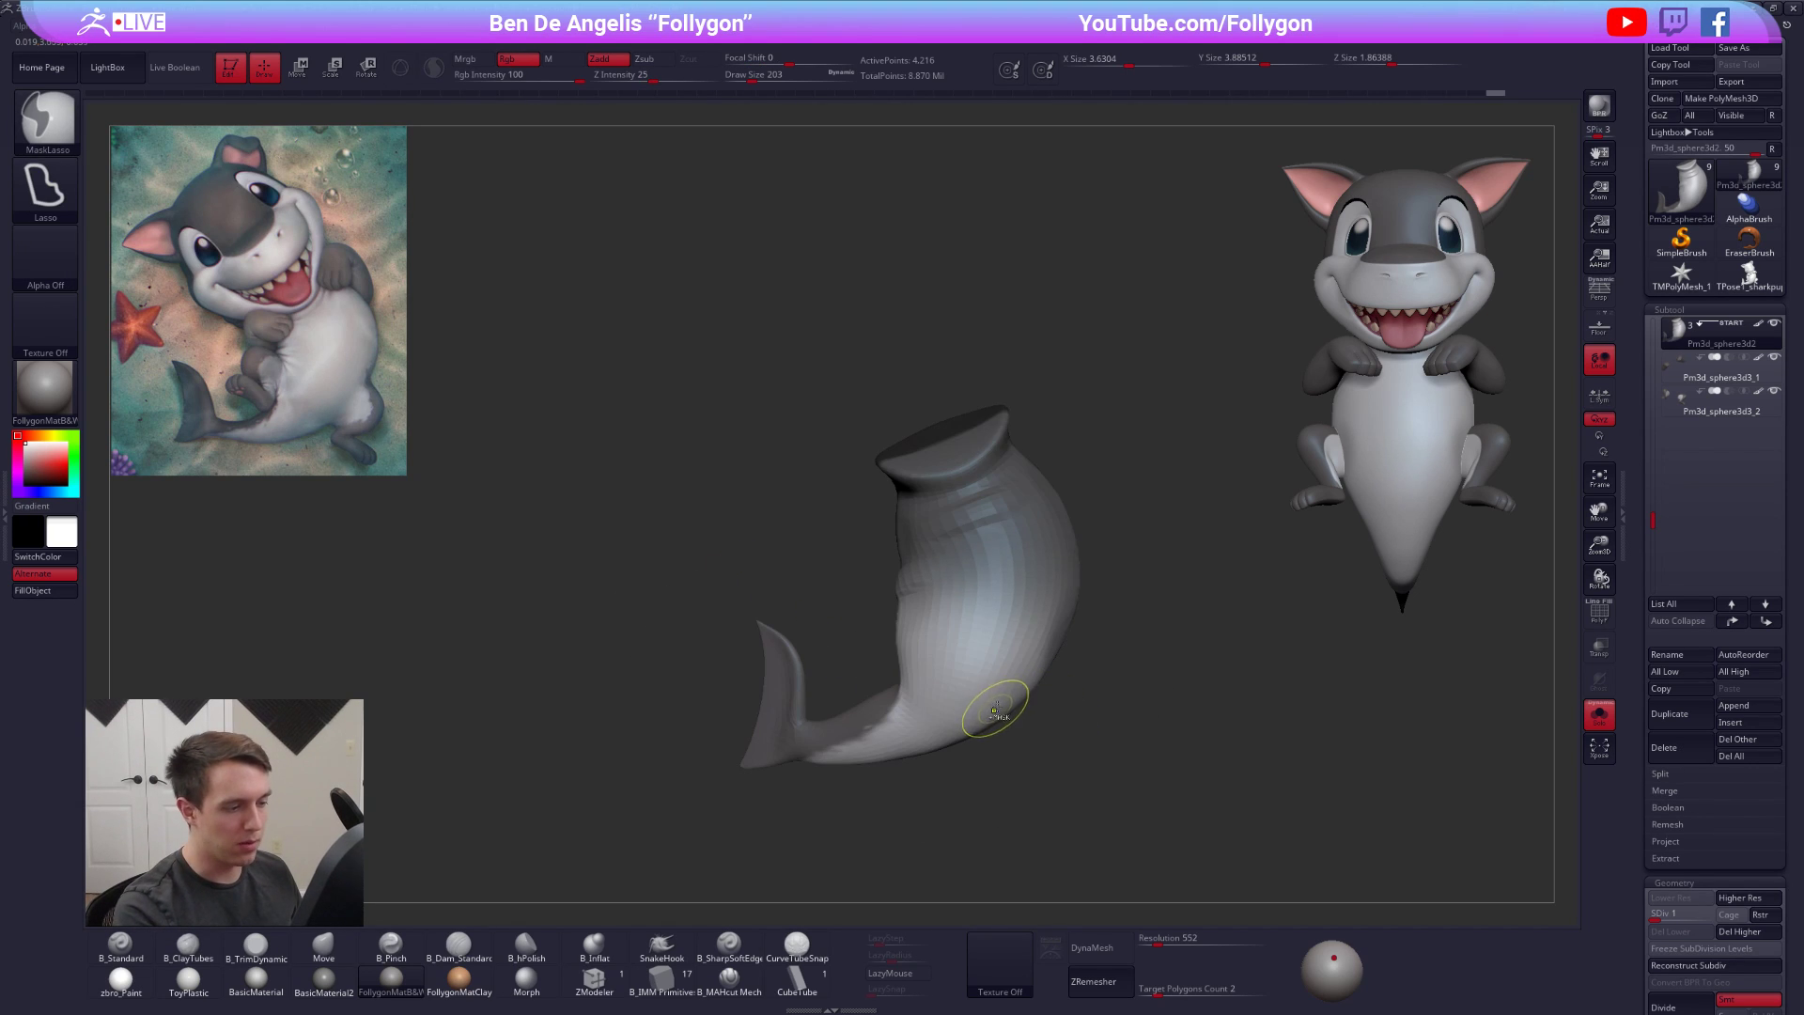
Shift the unmasked lower body and tail slightly downward with a Transpose move line, and clear the mask
right_click_drag(976, 646, 959, 576, "alt")
key("w")
left_click_drag(958, 528, 909, 748)
key("alt+s")
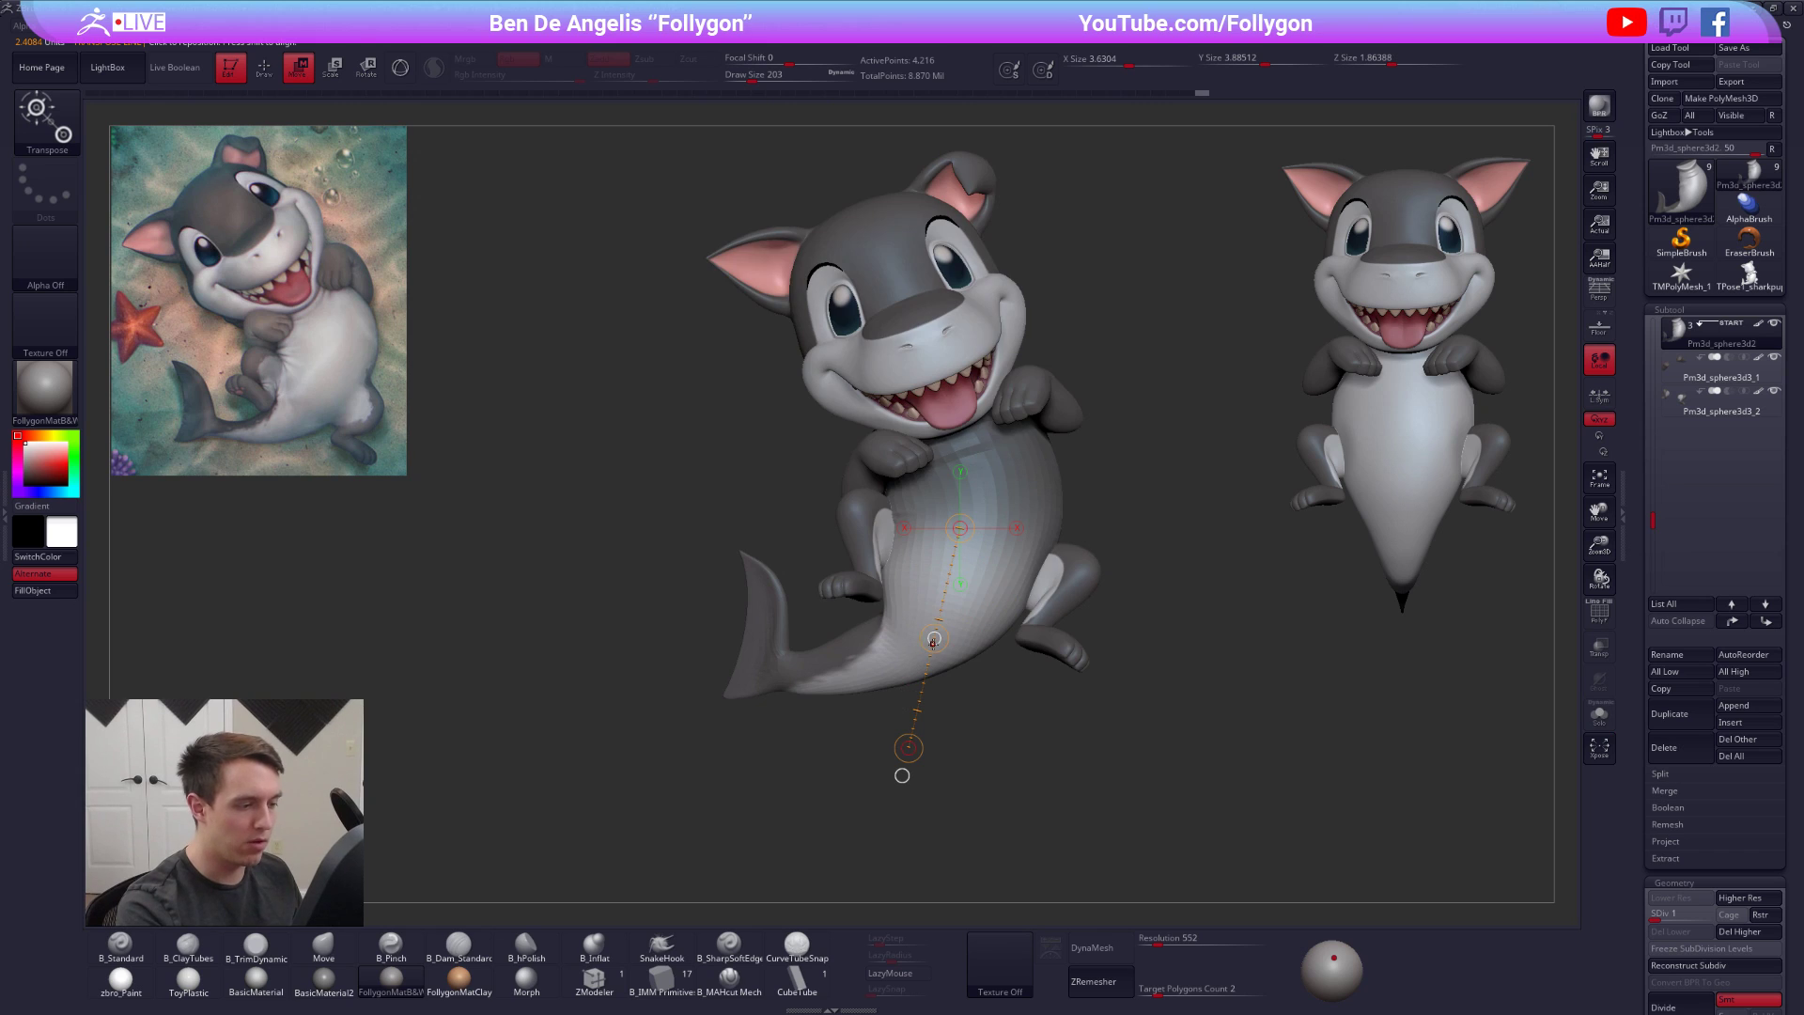
left_click_drag(934, 638, 932, 652)
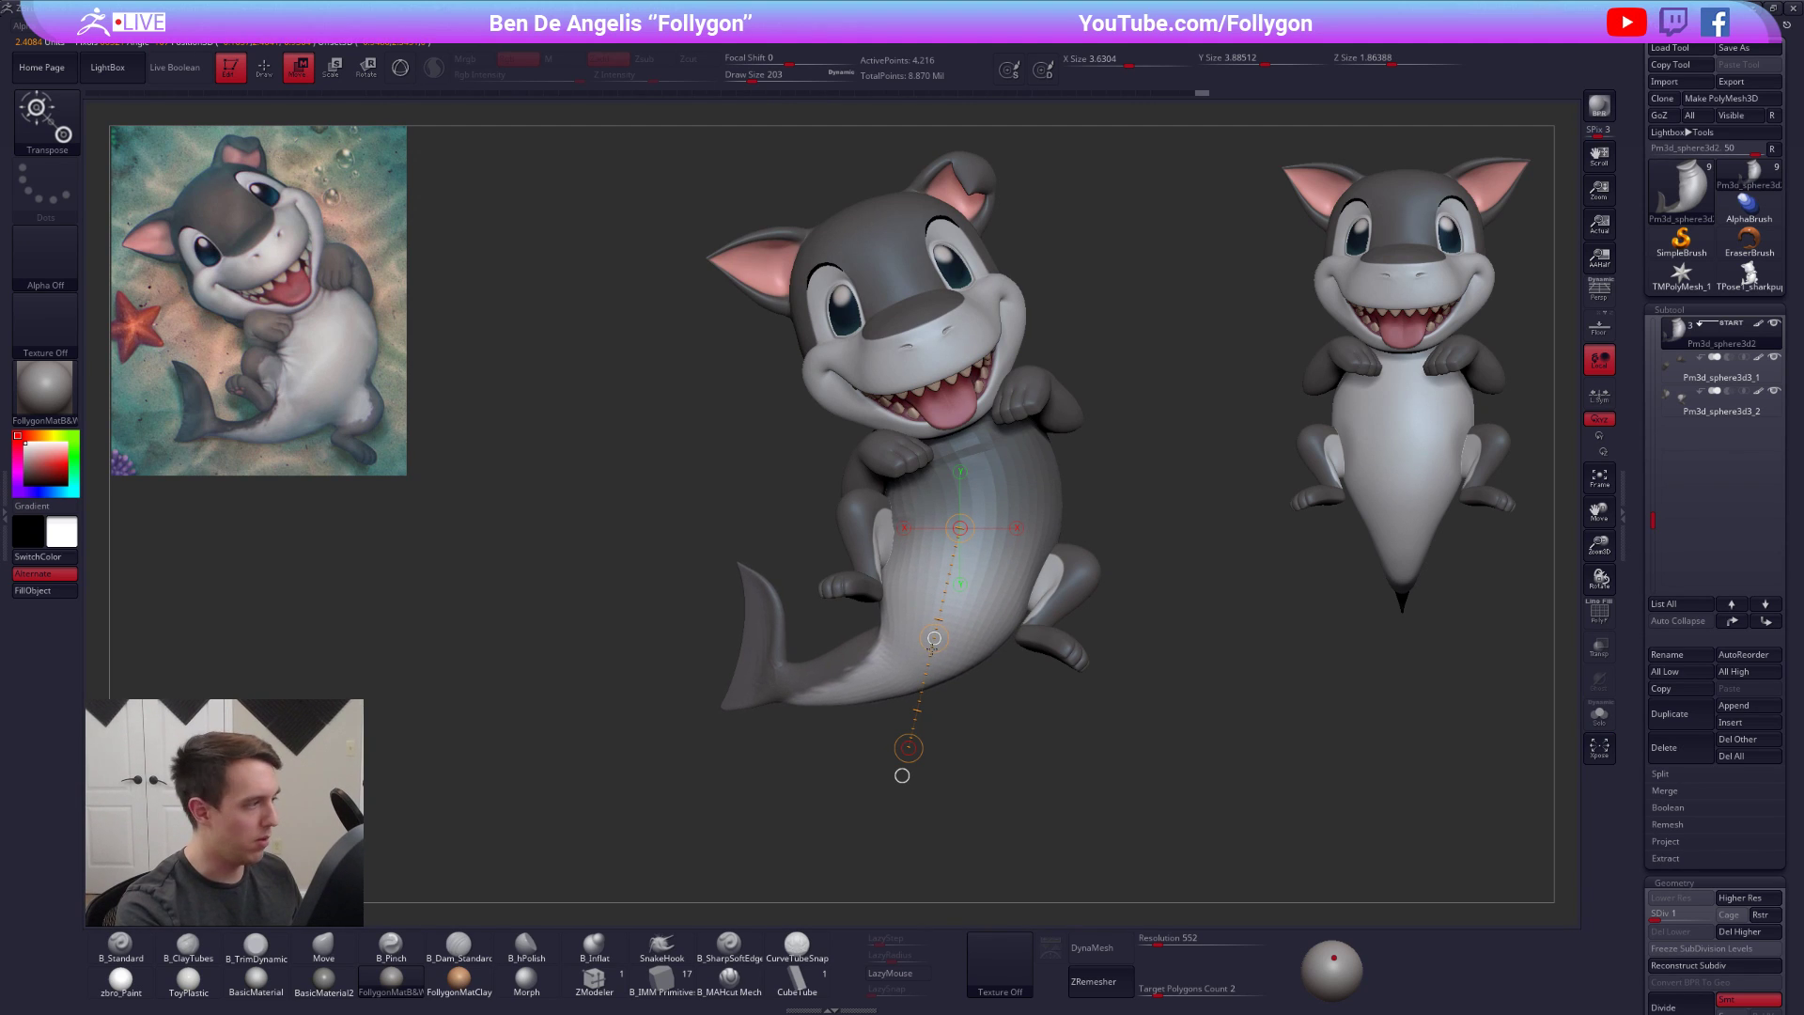
key("q")
left_click_drag(1127, 598, 1140, 585, "ctrl")
Select the hind legs subtool and move both legs down with Transpose to follow the lowered body
left_click(1074, 575, "alt")
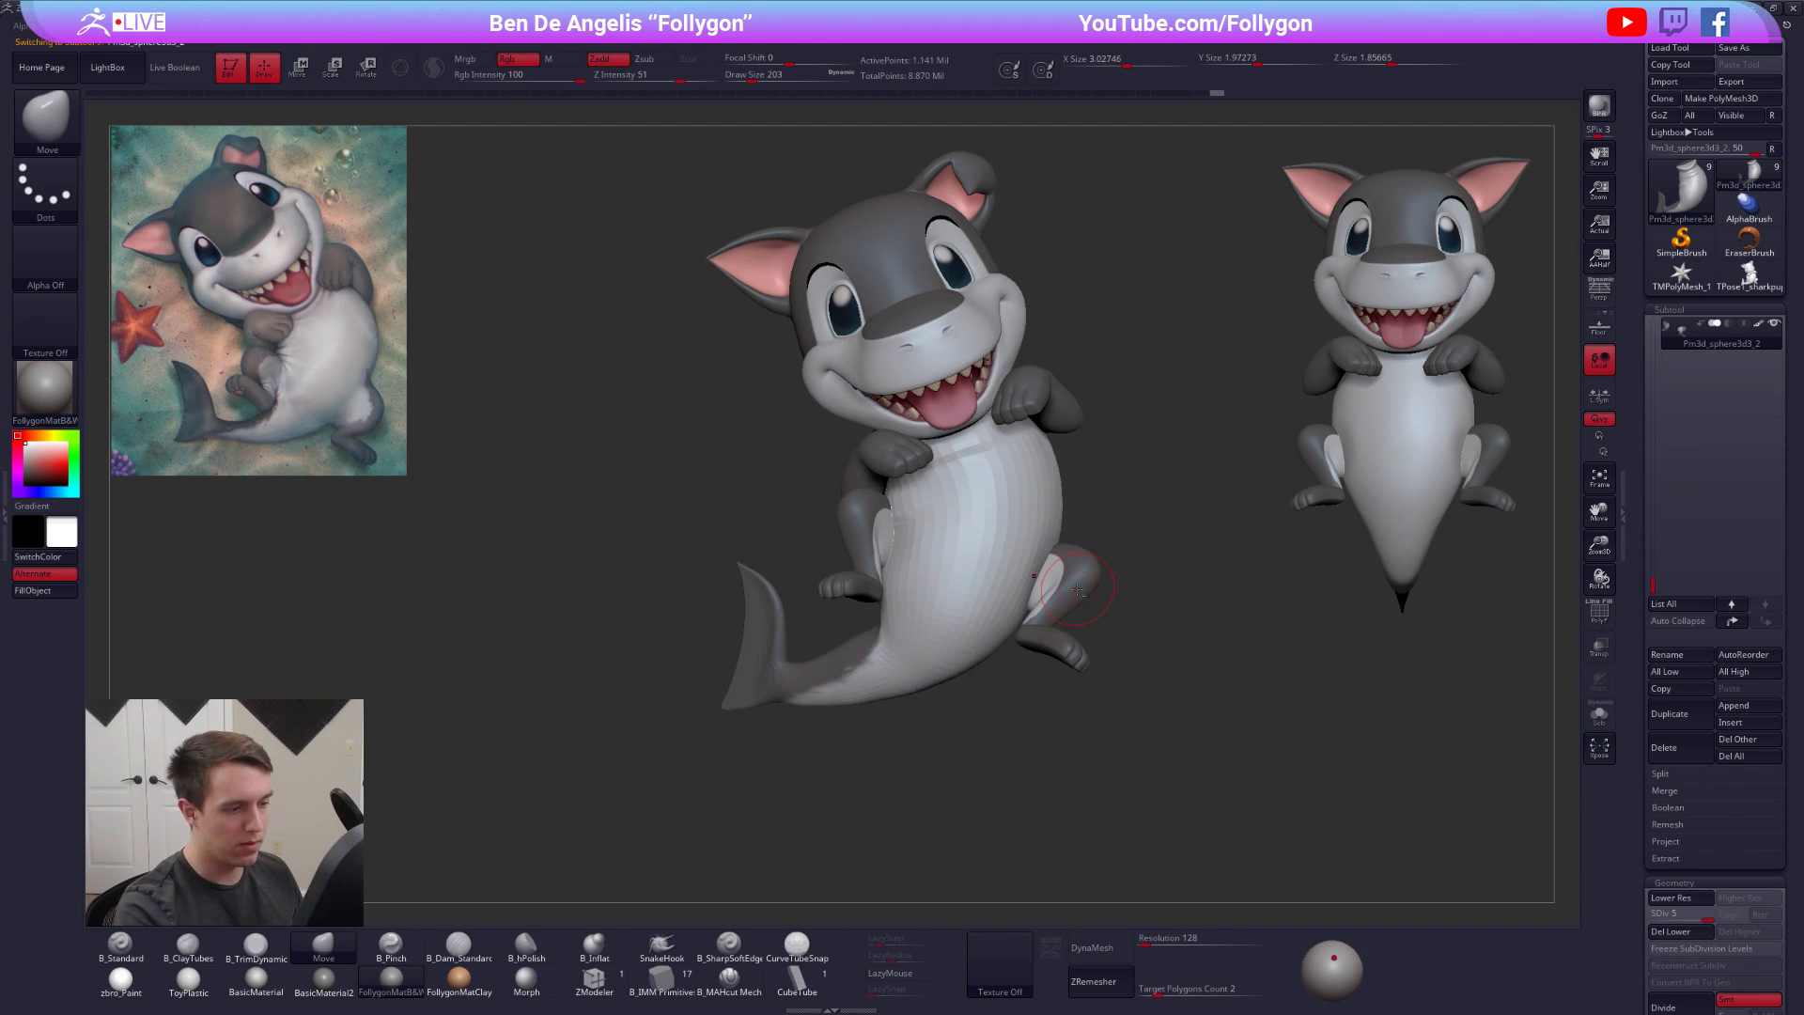
key("w")
left_click_drag(935, 638, 928, 658)
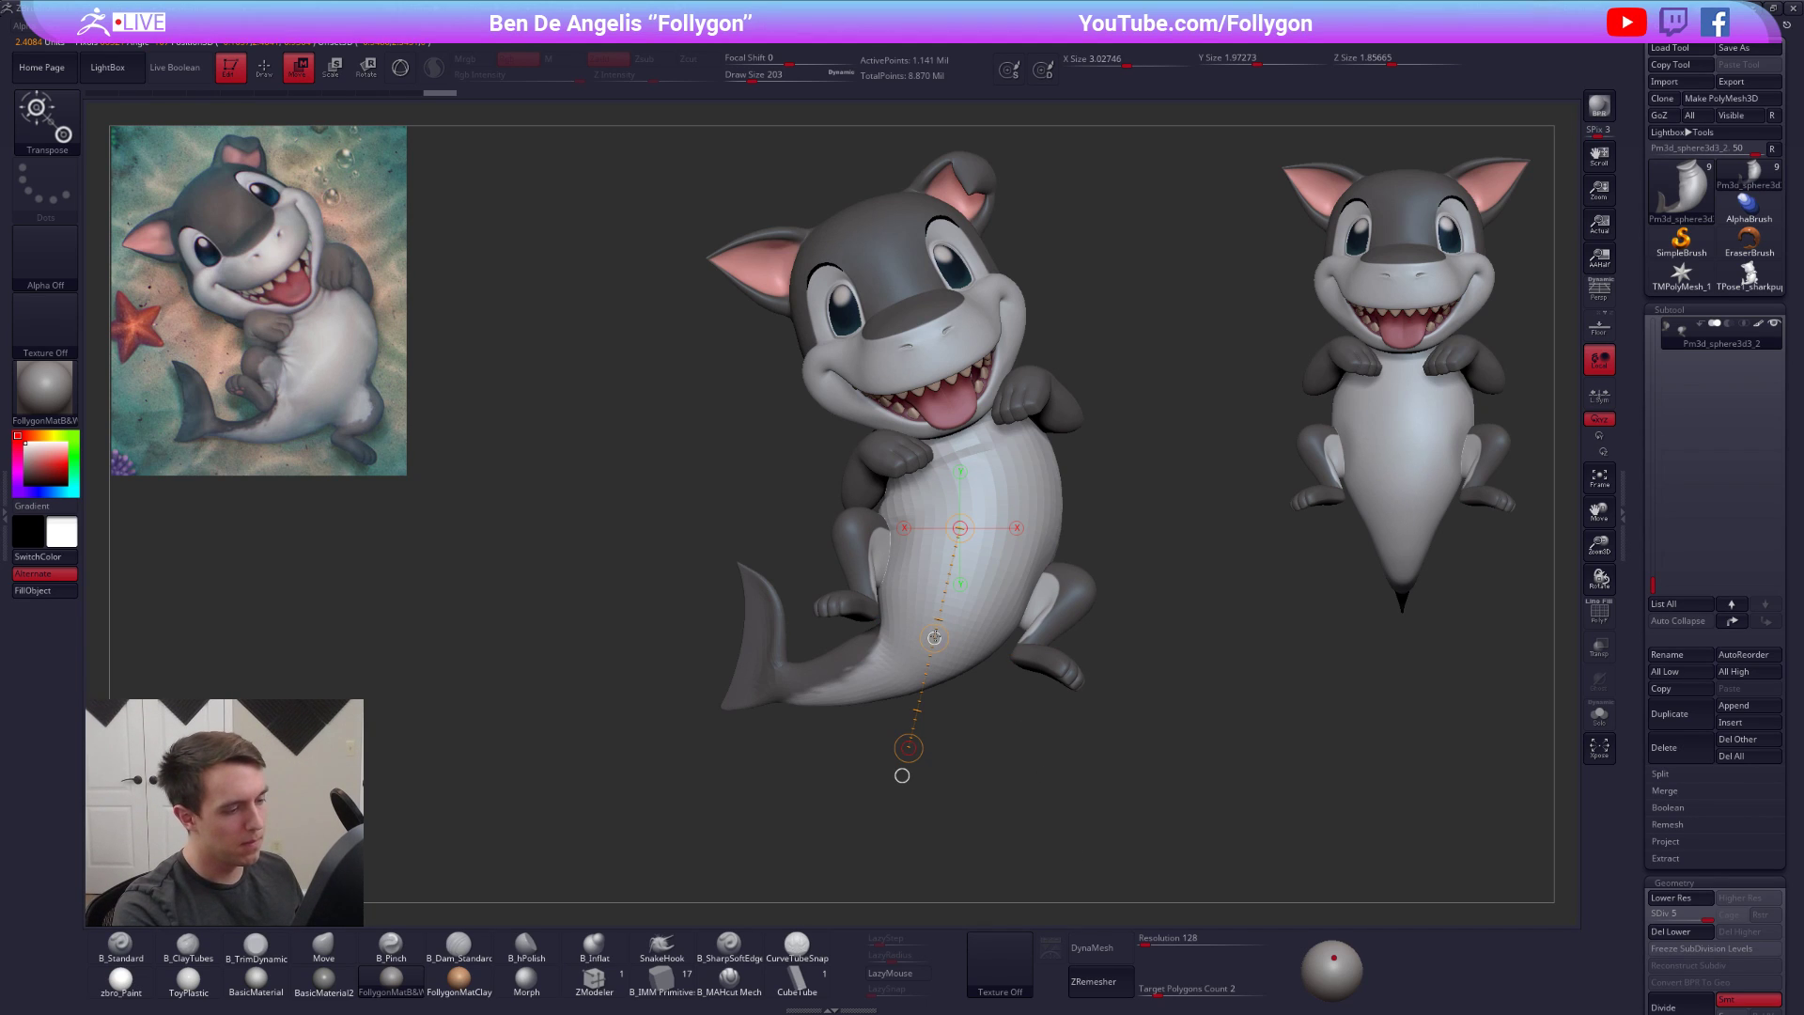
key("q")
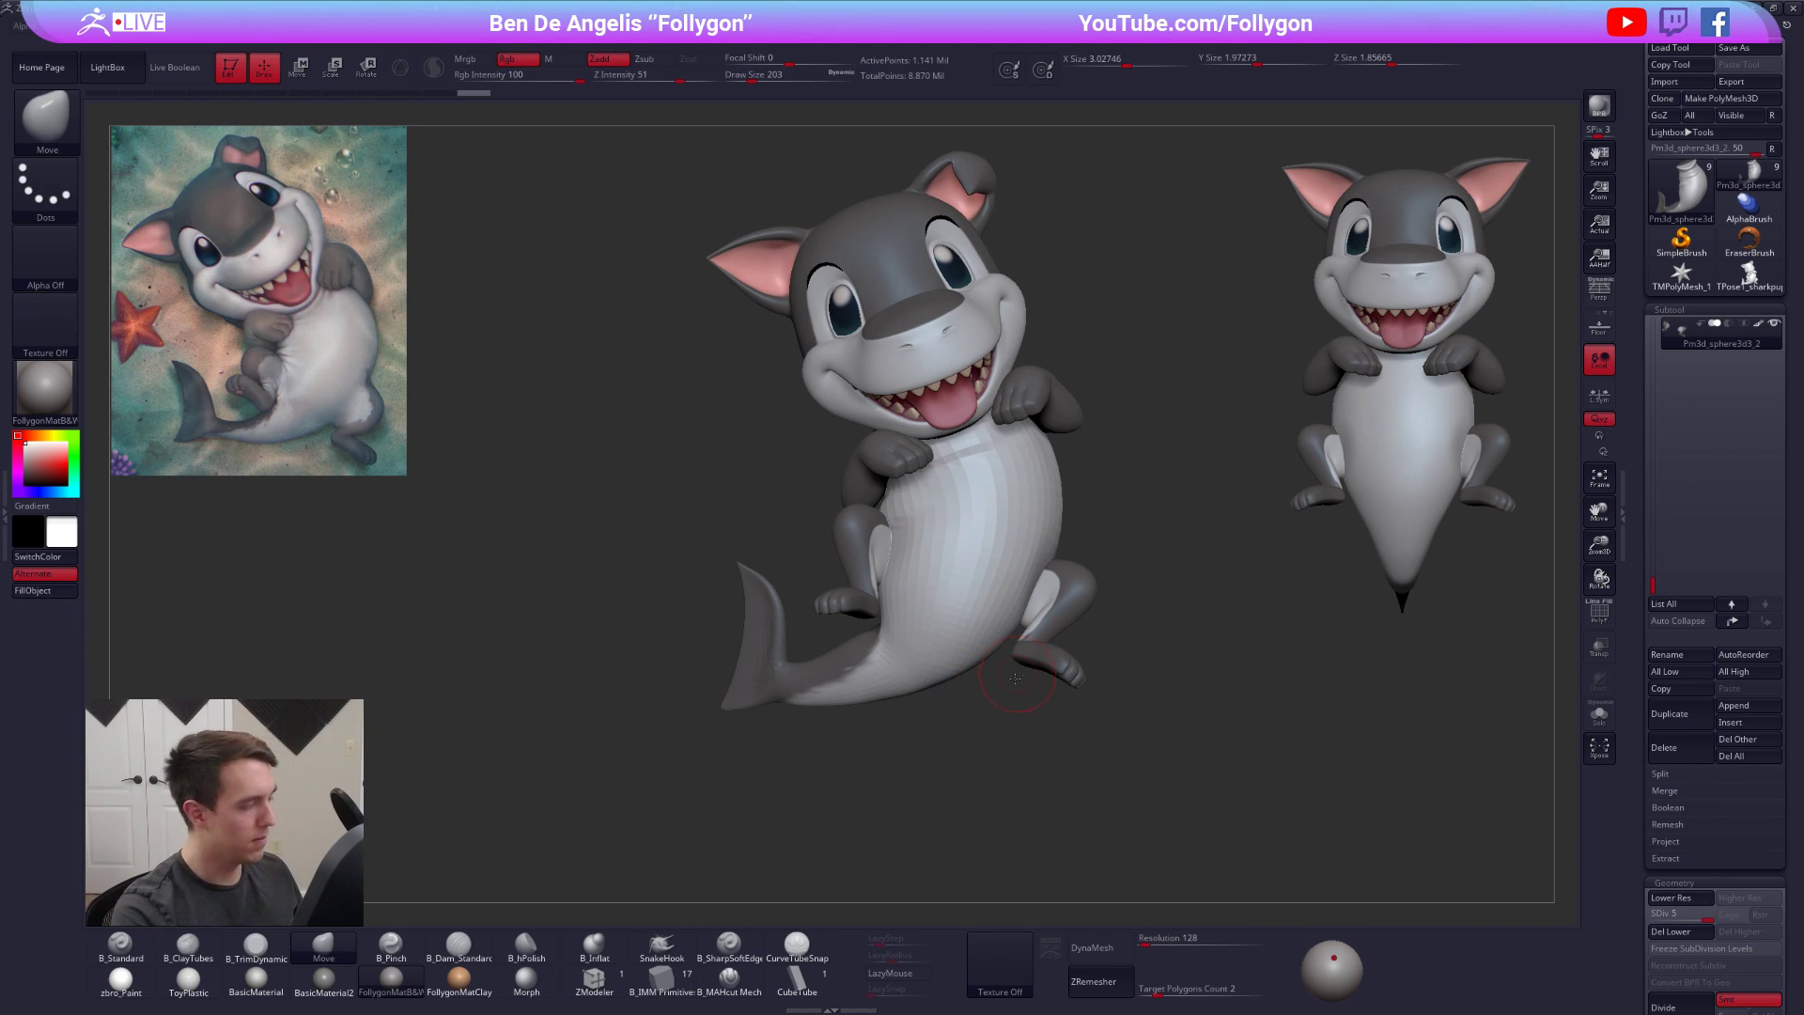
Mask the leg nearer the tail fin and rotate the other hind leg at the hip with Transpose
key("ctrl+shift+s")
mouse_move(994, 554)
left_mouse_down("ctrl+alt")
mouse_move(1175, 751)
mouse_move(1053, 650)
left_mouse_up("ctrl+alt")
key("ctrl+shift+s")
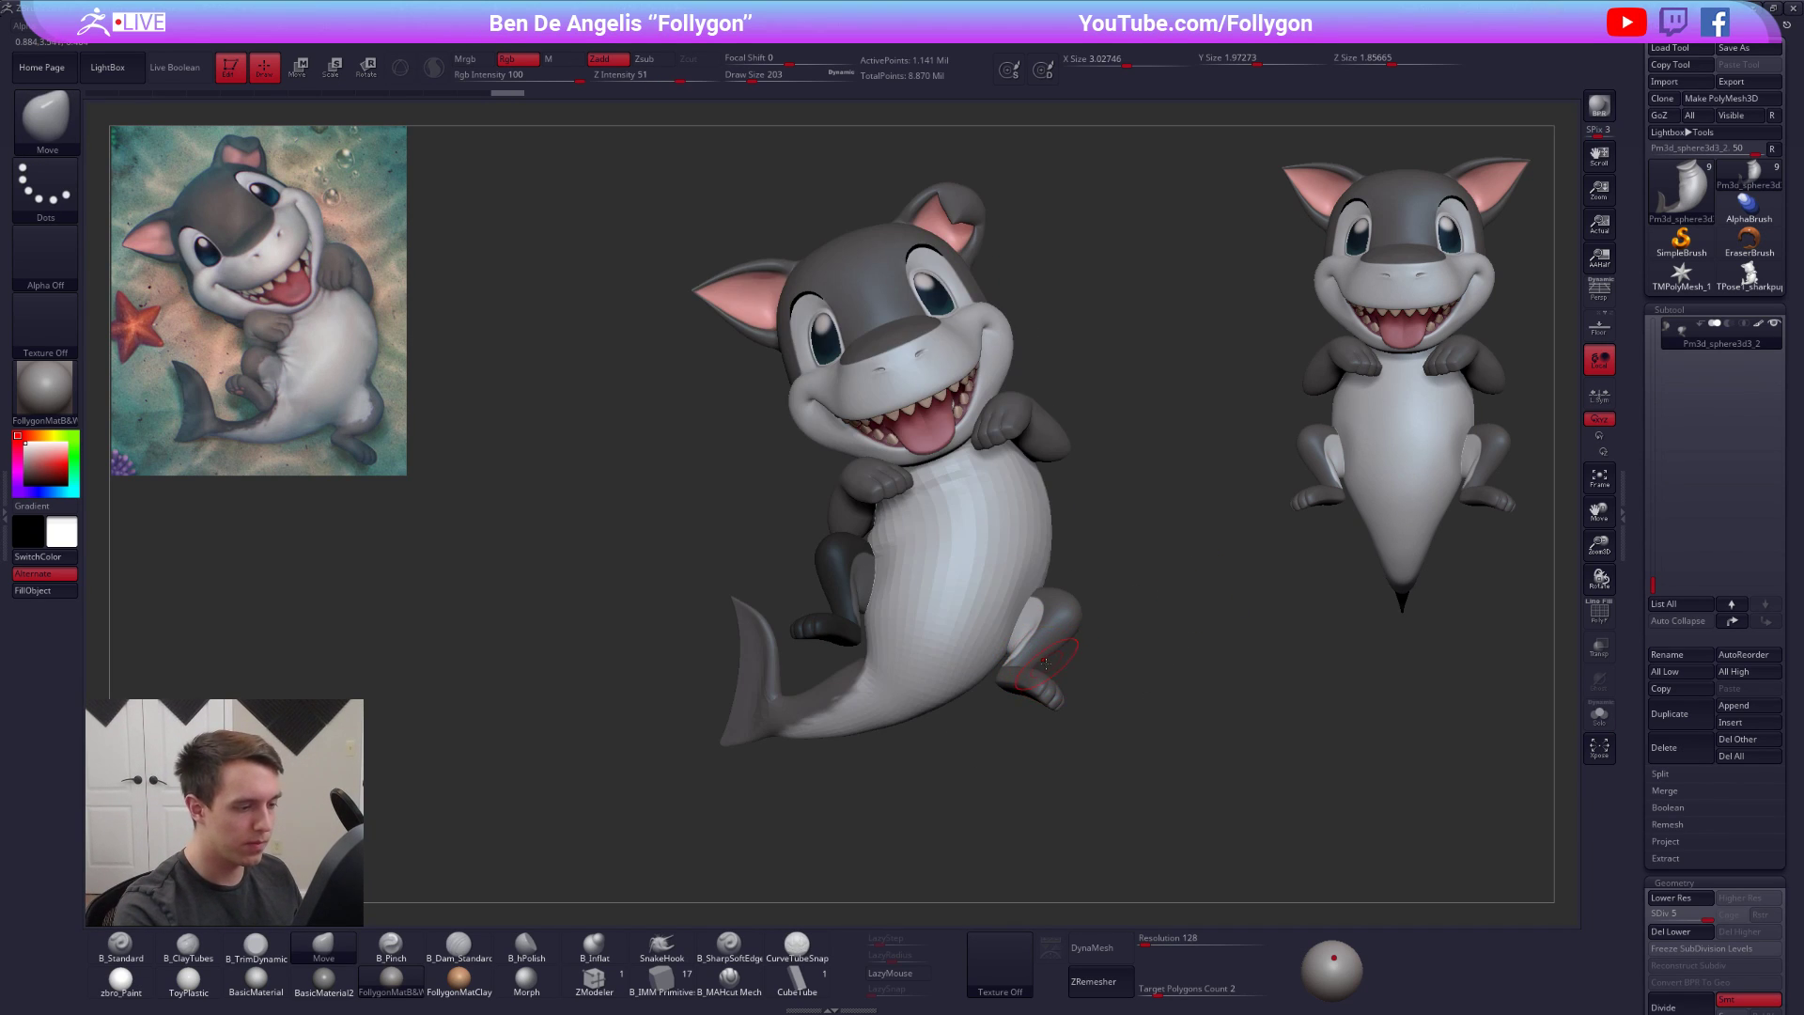
right_click_drag(1035, 656, 1029, 469)
mouse_move(1020, 696)
right_mouse_down()
mouse_move(1020, 639)
mouse_move(987, 697)
right_mouse_up()
key("r")
left_click_drag(987, 697, 1099, 669)
right_click_drag(1118, 686, 1013, 707)
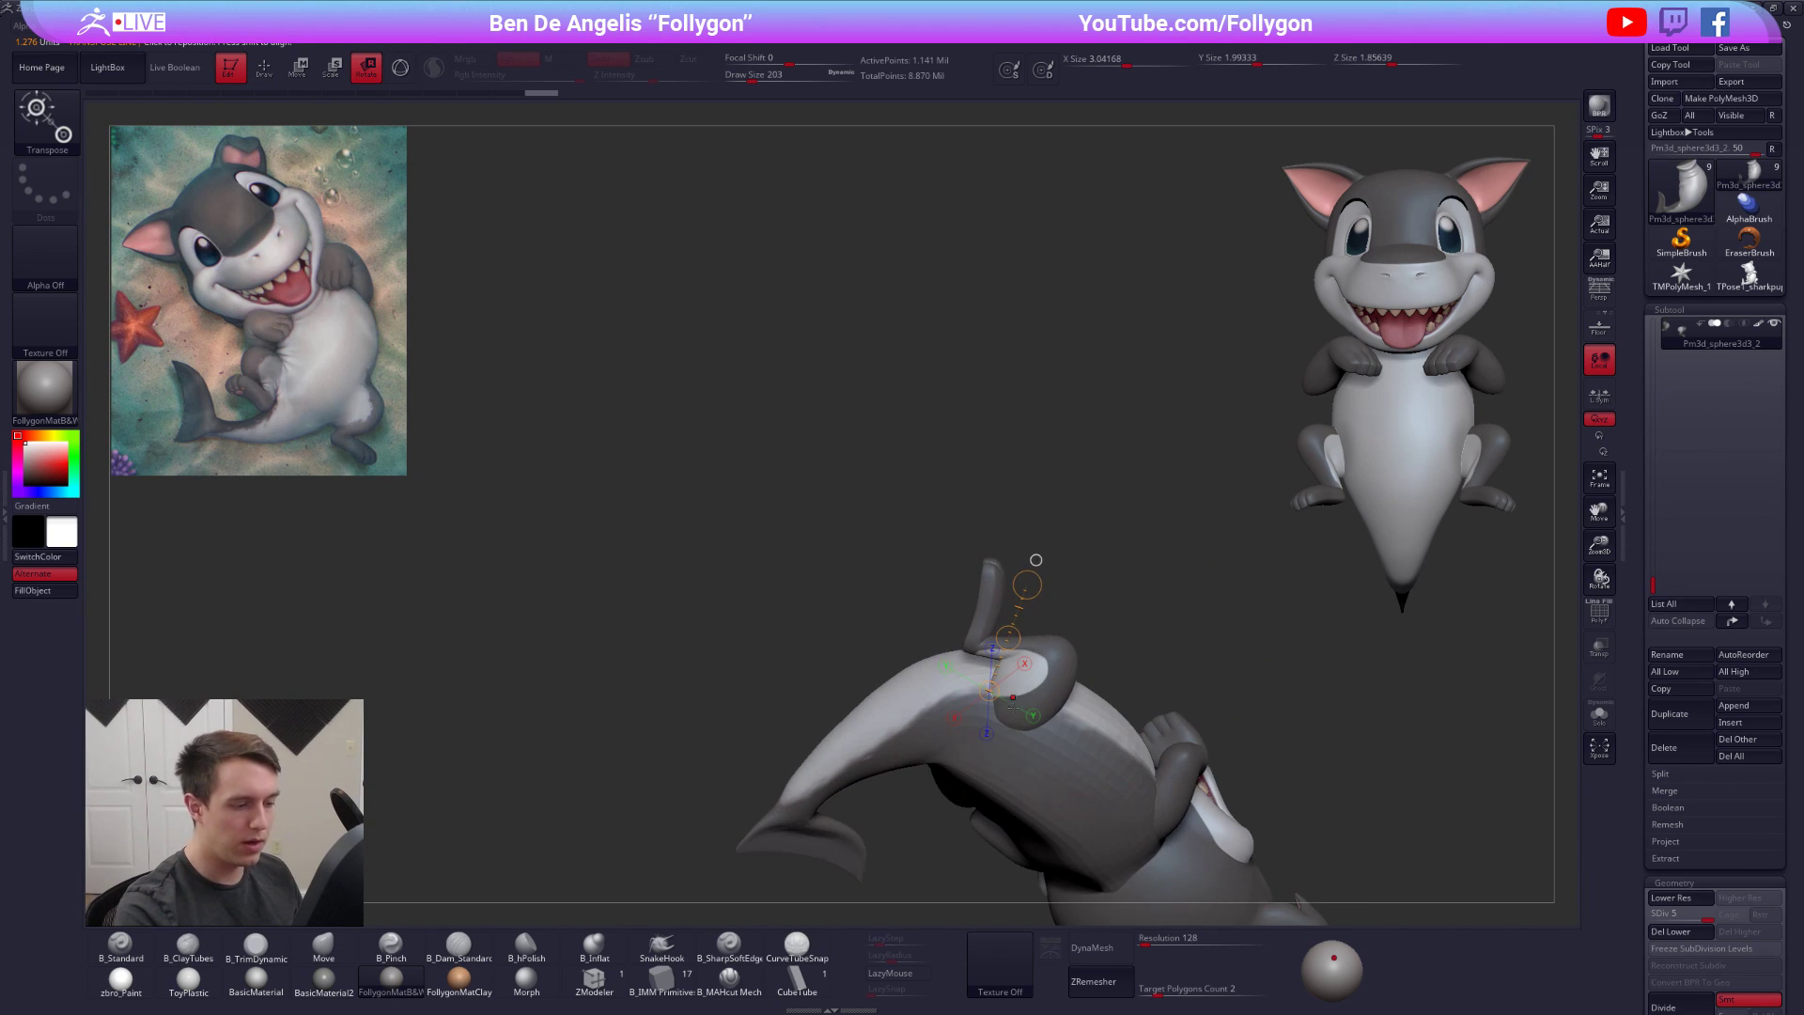
Refine the hind leg pose with another Transpose rotation from a different viewing angle
key("q")
mouse_move(1055, 566)
right_mouse_down()
mouse_move(1034, 736)
mouse_move(1034, 709)
mouse_move(890, 632)
mouse_move(790, 675)
right_mouse_up()
key("r")
mouse_move(774, 668)
left_mouse_down()
mouse_move(974, 621)
mouse_move(958, 562)
left_mouse_up()
key("q")
mouse_move(925, 686)
right_mouse_down()
mouse_move(787, 722)
mouse_move(1017, 592)
mouse_move(987, 537)
right_mouse_up()
Isolate the body at subdivision level 3 and work the folds on its upper side with the ClayTubes brush
left_click(1021, 590, "alt")
key("d")
key("d")
key("alt+s")
right_click_drag(918, 486, 889, 477)
key("2")
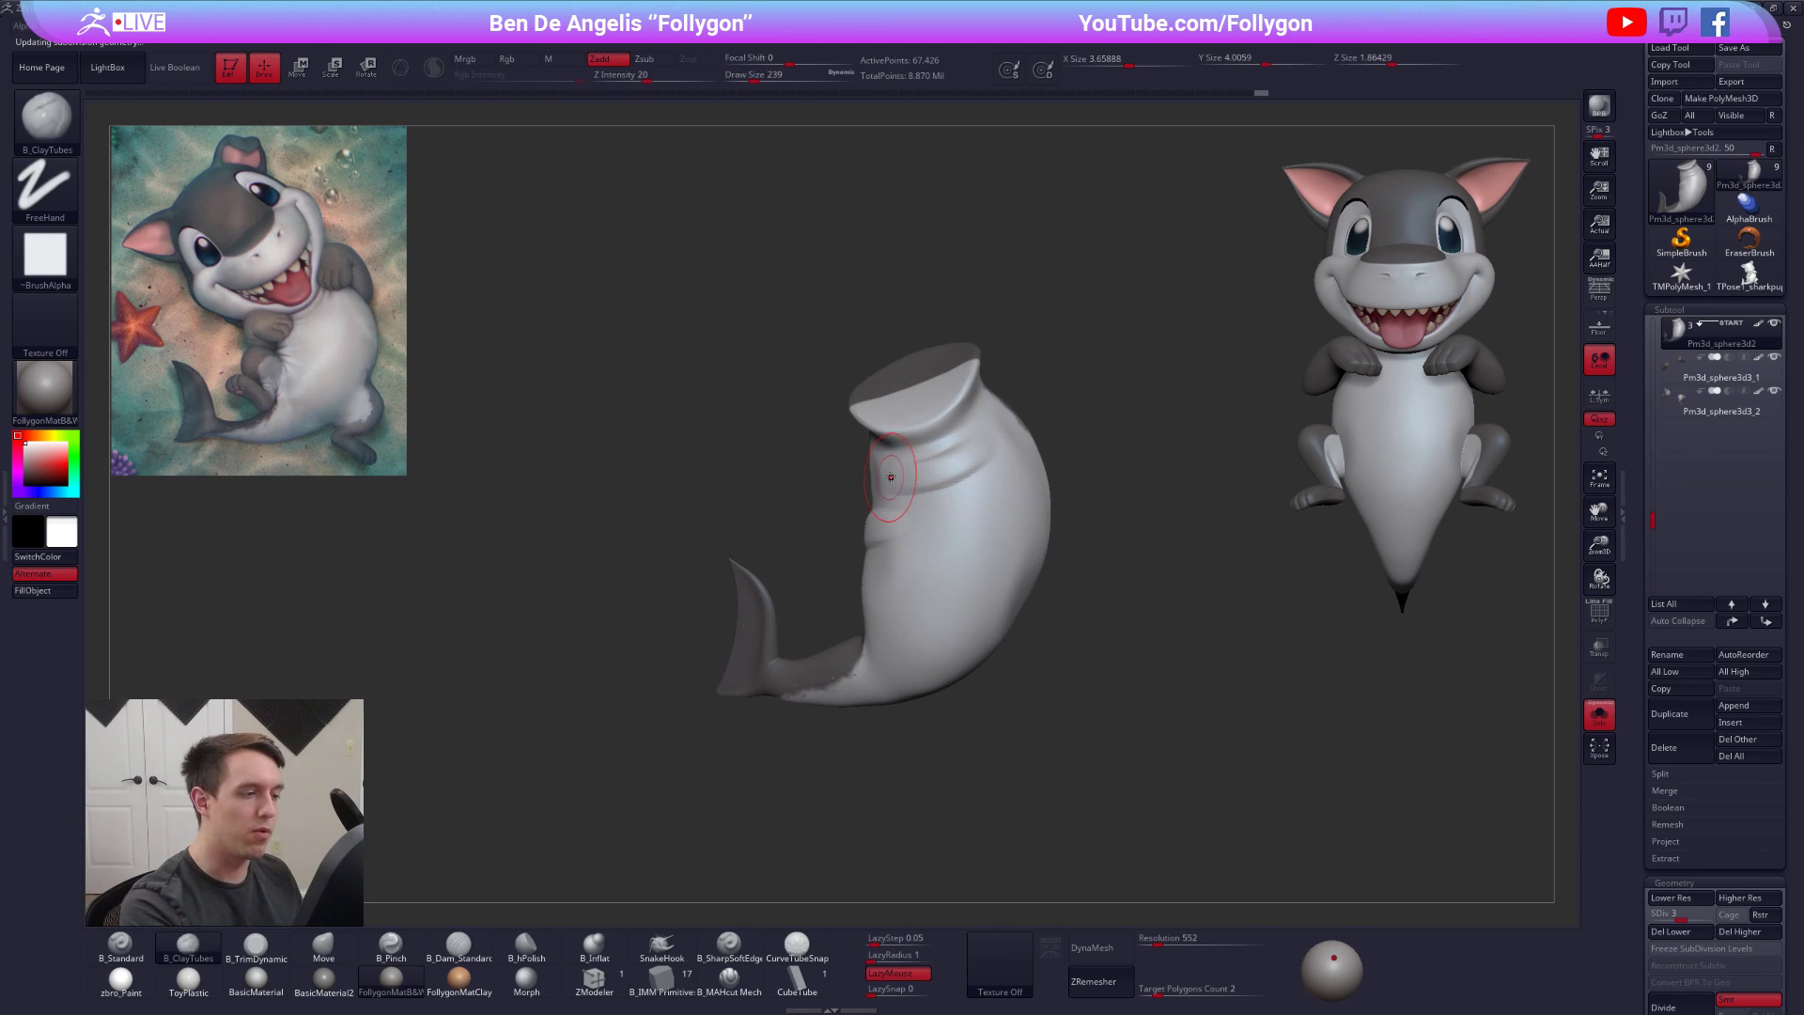
right_click_drag(999, 433, 910, 473)
left_click_drag(882, 487, 870, 490)
mouse_move(961, 477)
right_mouse_down()
mouse_move(932, 498)
mouse_move(932, 544)
mouse_move(914, 543)
right_mouse_up()
key("alt+s")
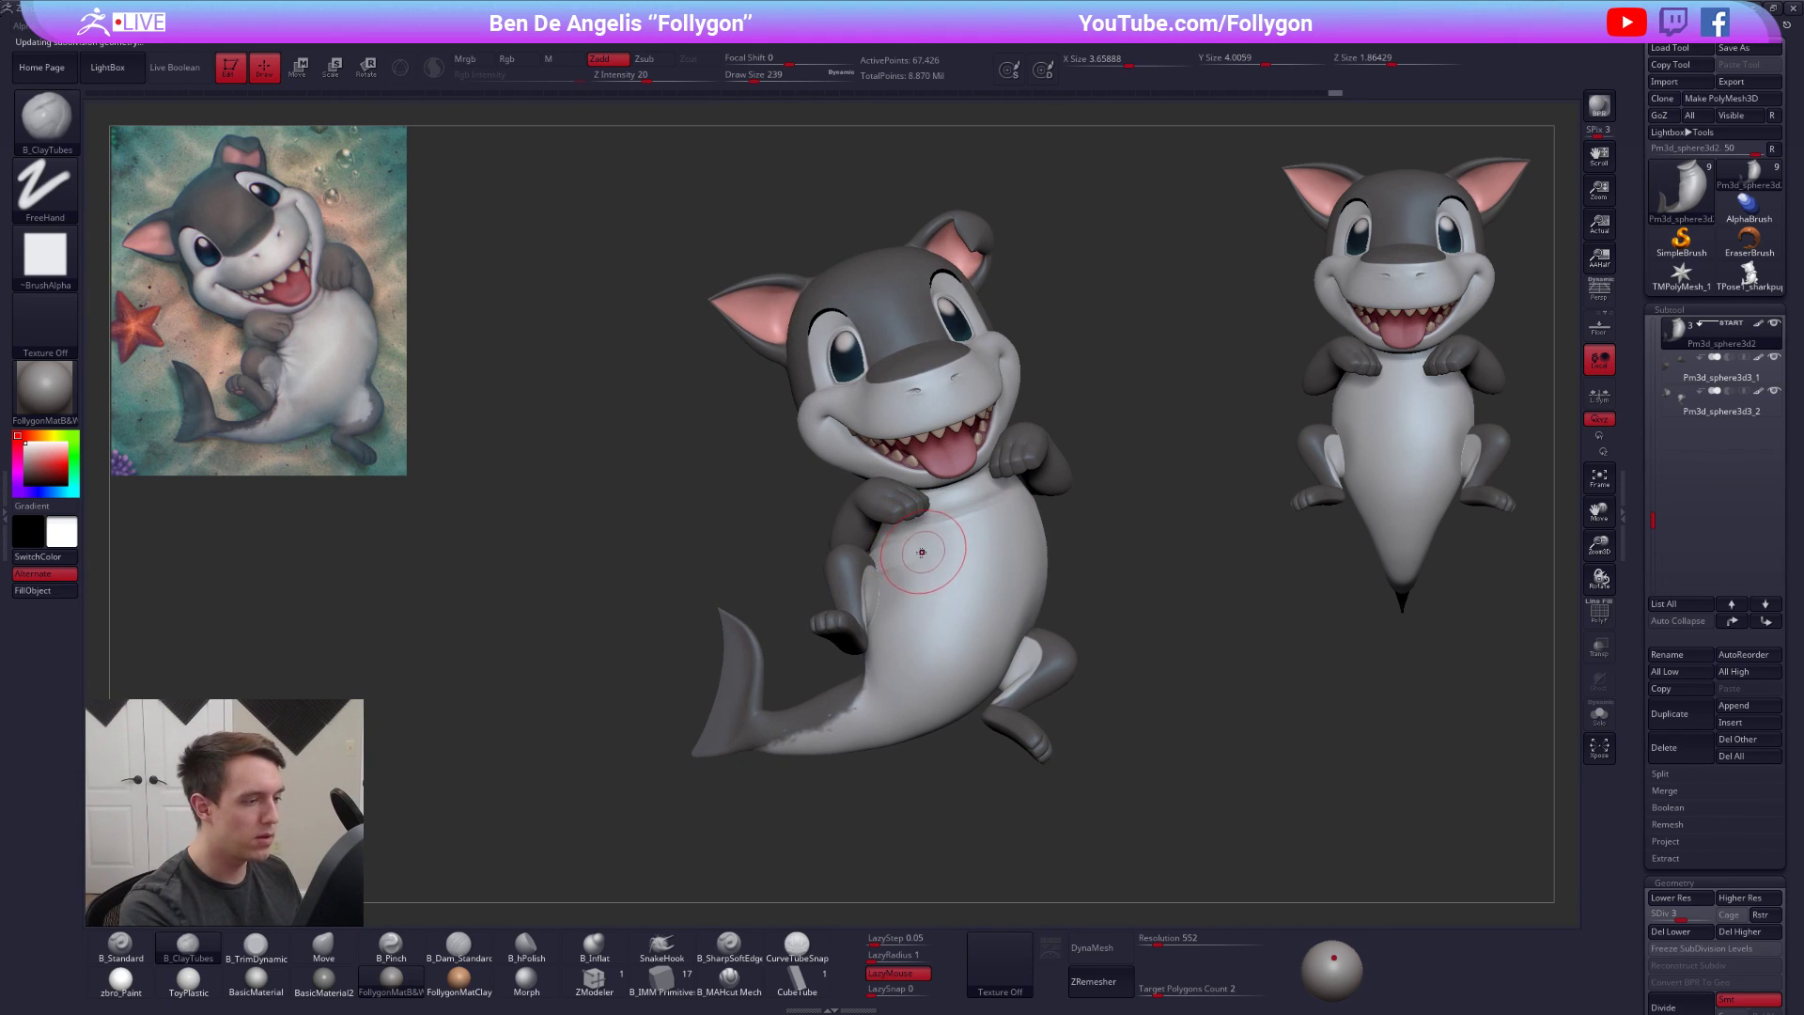
Drop the body to subdivision level 1 with its polypaint hidden, enlarge the brush, and switch to the Move brush
key("alt+s")
right_click_drag(869, 569, 1030, 655)
key("alt+s")
key("bracketright")
key("shift+d")
key("shift+d")
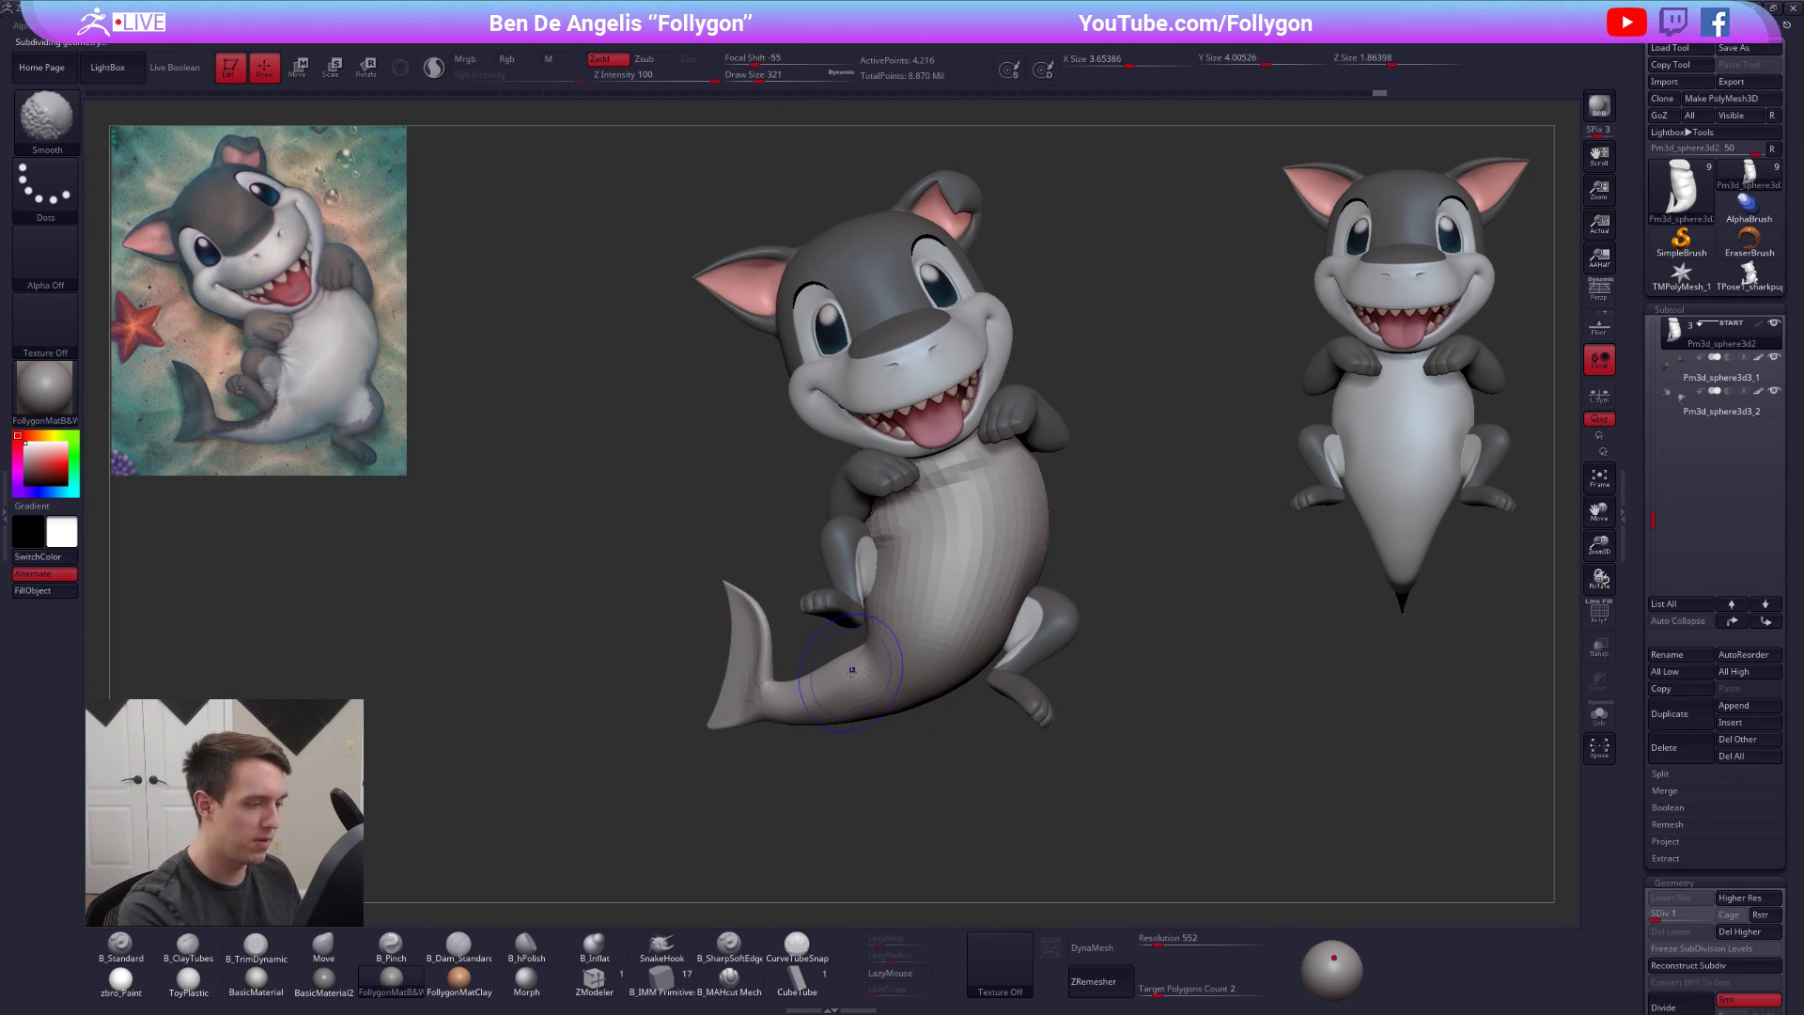
key("b")
key("m")
key("v")
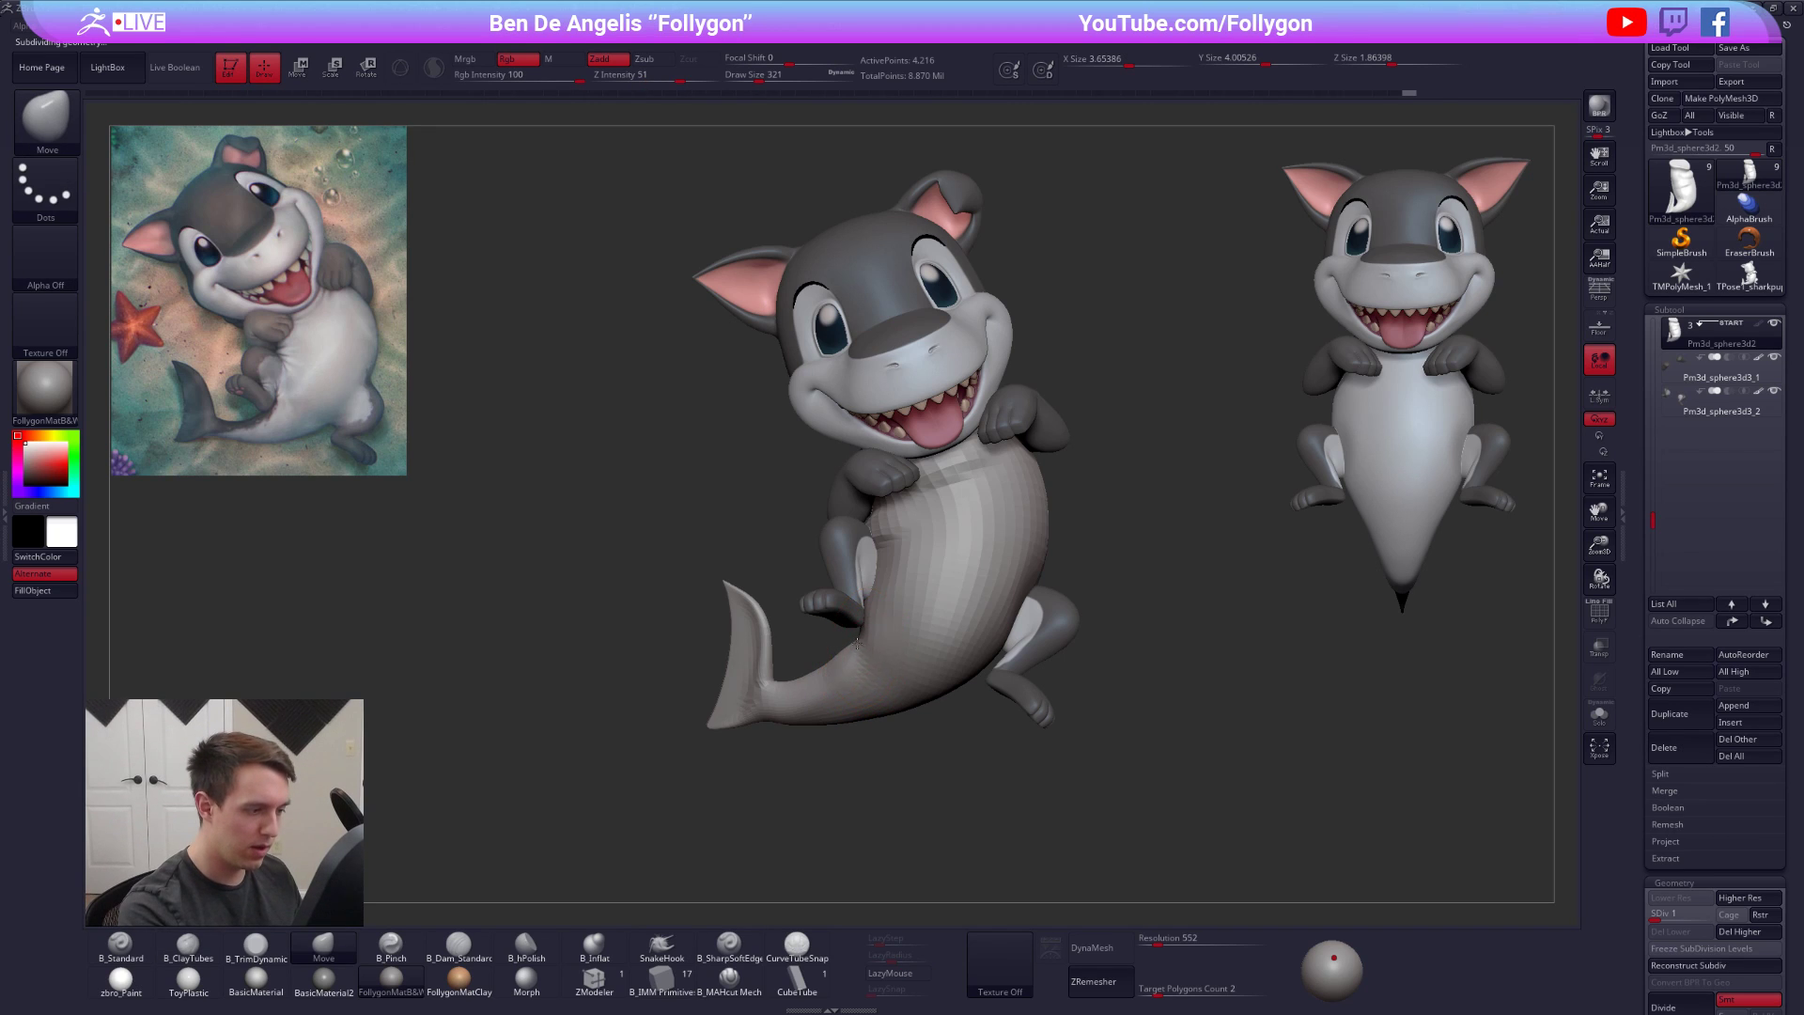
mouse_move(873, 635)
right_mouse_down()
mouse_move(904, 637)
mouse_move(856, 618)
mouse_move(792, 631)
mouse_move(790, 684)
mouse_move(853, 688)
mouse_move(829, 588)
mouse_move(771, 626)
mouse_move(776, 573)
right_mouse_up()
key("alt+s")
Raise the body to subdivision level 2 and build up and smooth its side with ClayTubes at draw size 381
key("b")
key("c")
key("t")
key("shift+f")
key("shift+f")
key("d")
key("space")
left_click(832, 606)
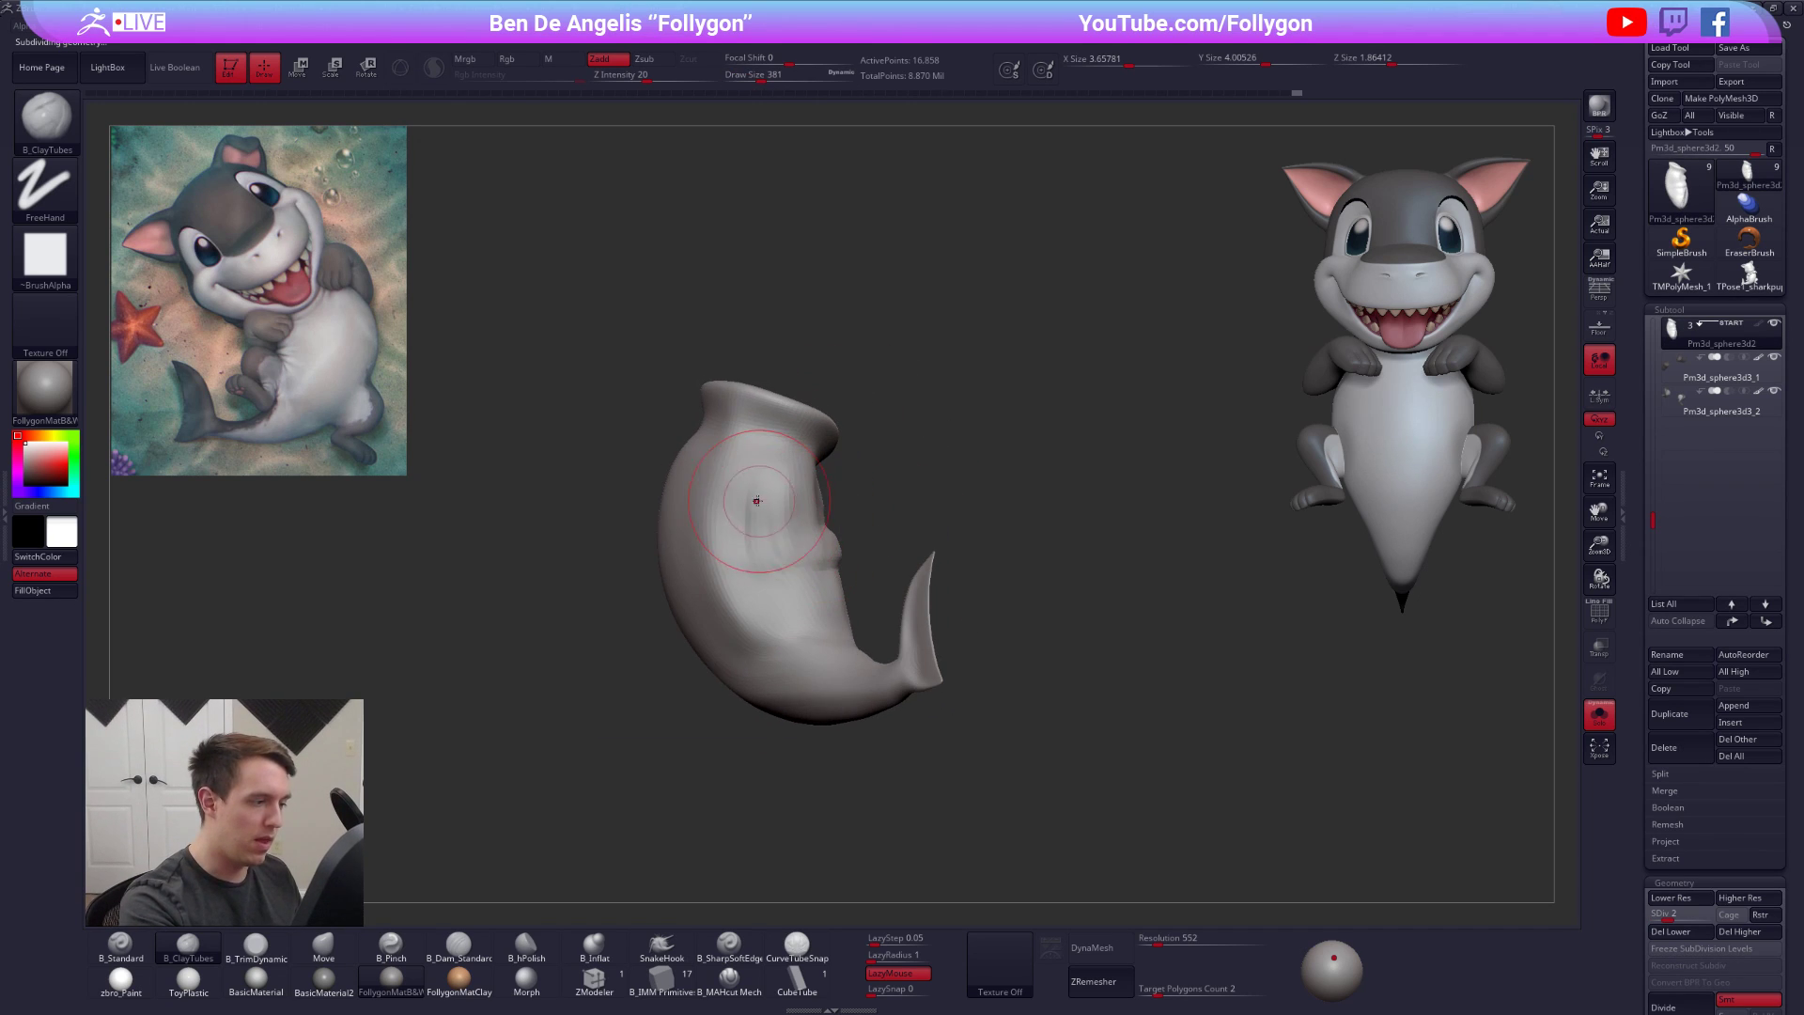
left_click_drag(779, 572, 785, 574, "shift")
key("shift+s")
right_click_drag(786, 573, 908, 575)
key("shift+s")
Raise the body to subdivision level 5 and sharpen the ridge along its side with the Pinch brush at draw size 239
key("5")
key("d")
key("d")
key("d")
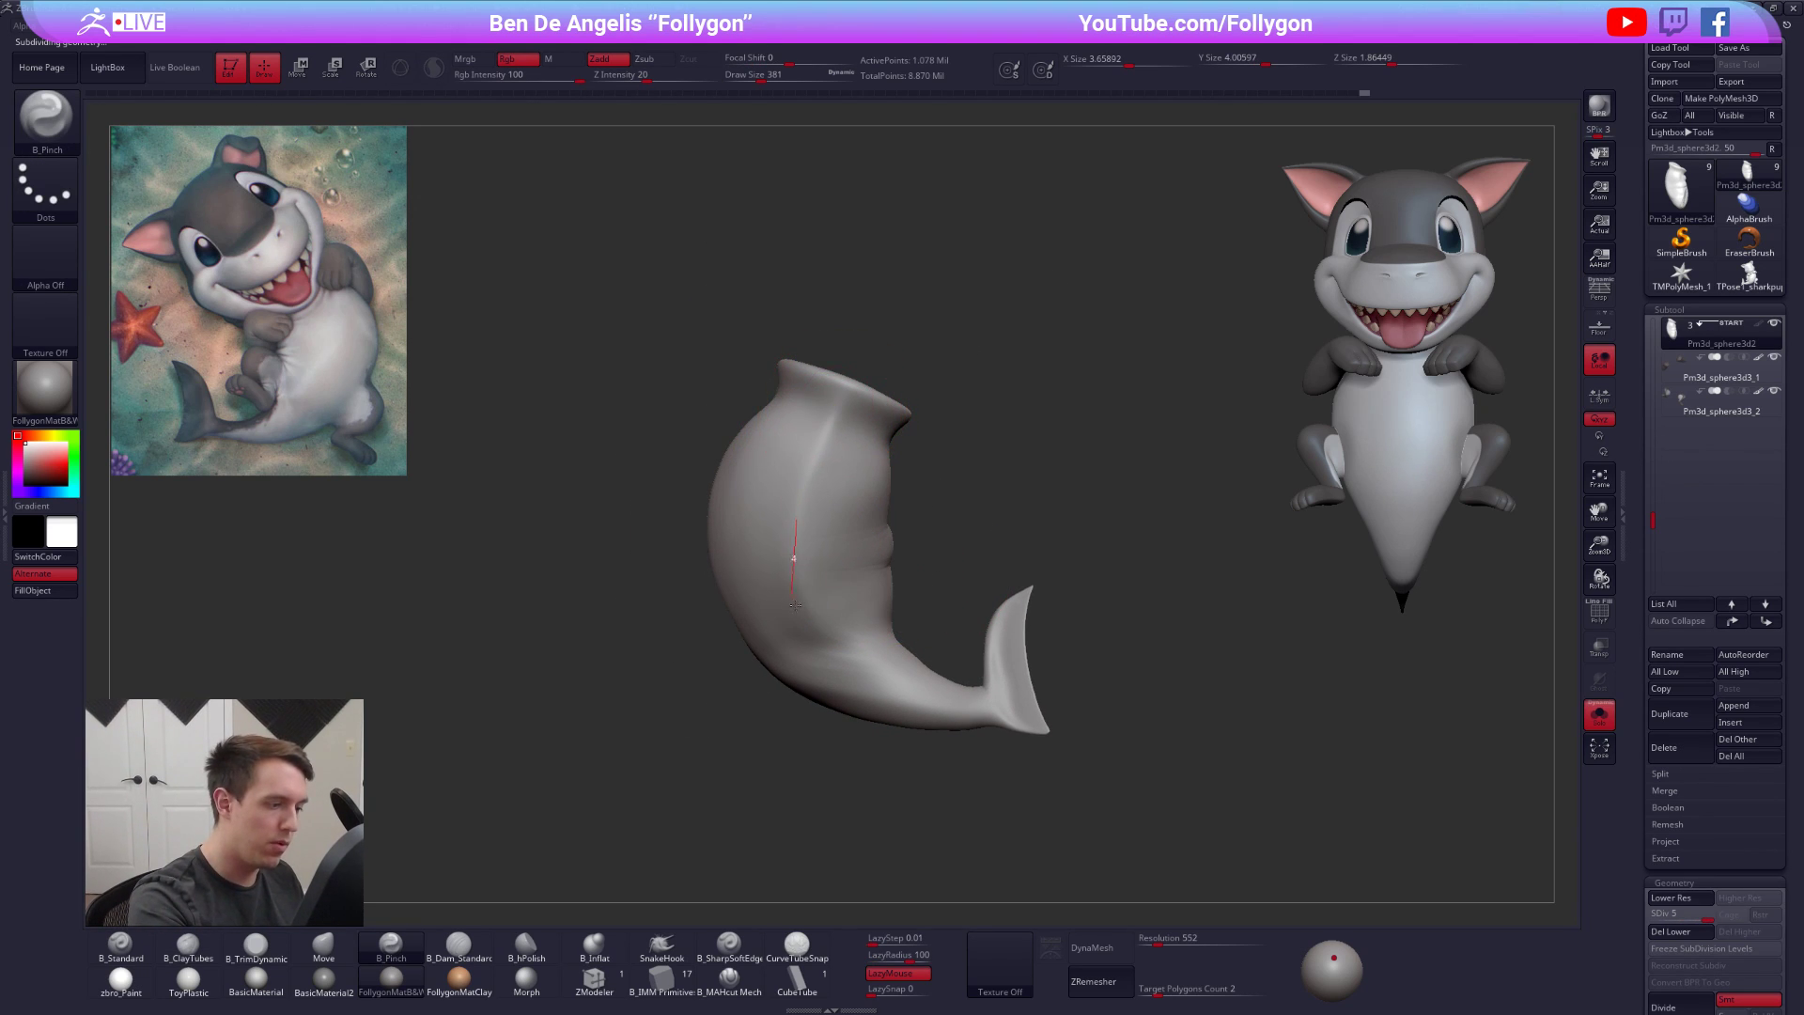
right_click_drag(871, 706, 857, 665)
key("space")
left_click_drag(855, 665, 842, 665)
left_click_drag(823, 638, 838, 658)
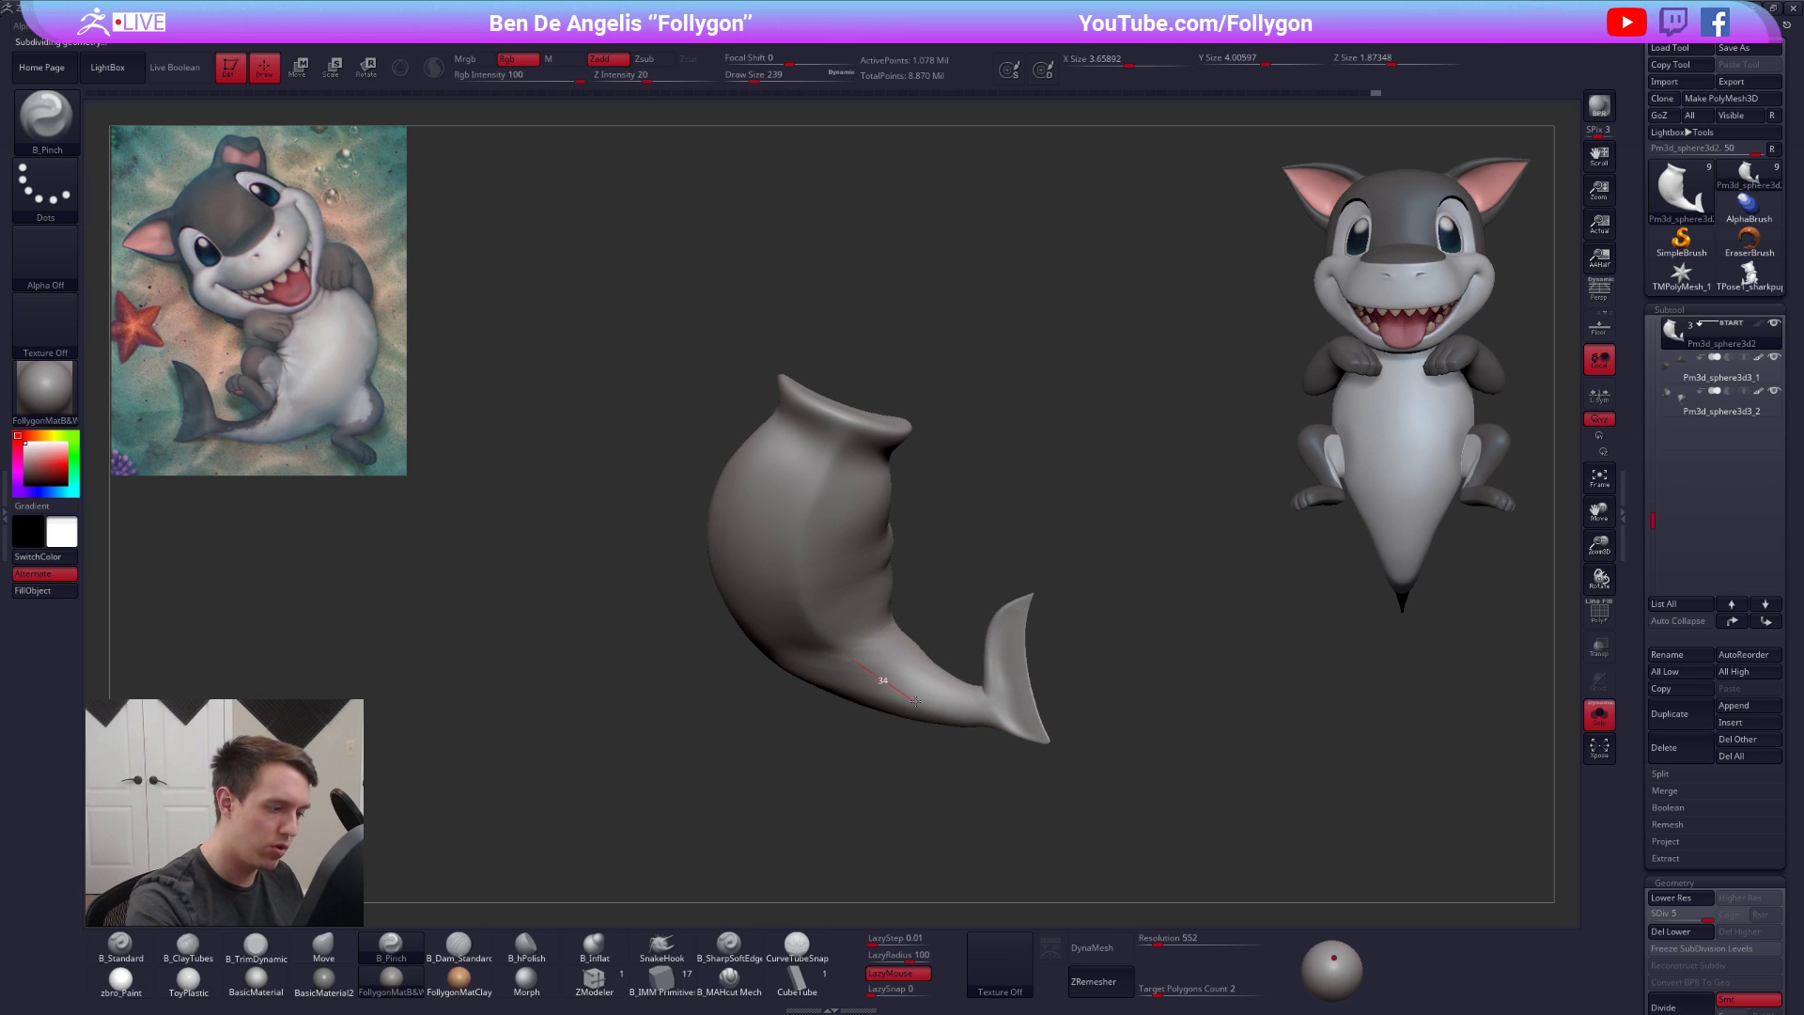
Drop the body to subdivision level 3 and adjust the tail's back with the Move brush at draw size 447
right_click_drag(1008, 733, 905, 592)
key("shift+d")
key("shift+d")
left_click_drag(905, 592, 932, 679)
key("space")
key("b")
key("m")
key("v")
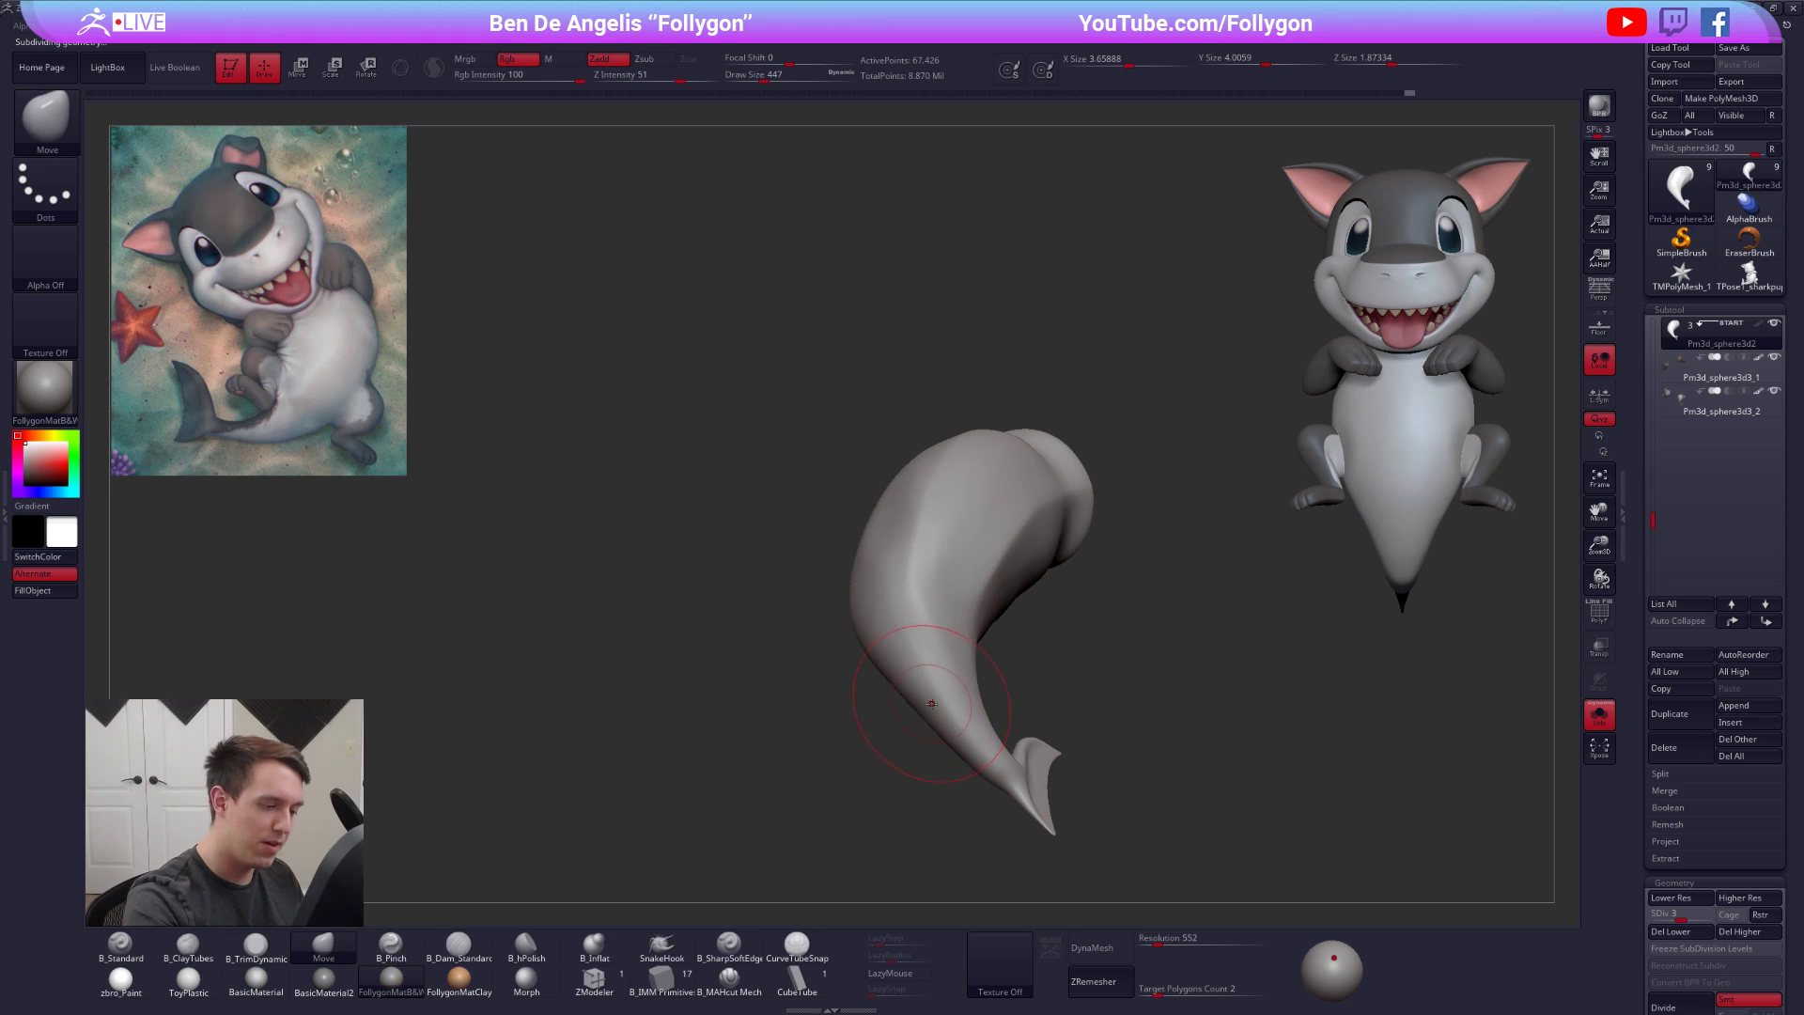
Build up the form along the back near the tail with the ClayTubes brush
mouse_move(933, 723)
right_mouse_down()
mouse_move(918, 693)
mouse_move(944, 658)
mouse_move(950, 685)
mouse_move(856, 676)
mouse_move(893, 733)
right_mouse_up()
key("b")
key("c")
key("t")
left_click_drag(931, 630, 943, 585)
Build up and smooth the inner bend of the body above the tail with ClayTubes at draw size 335
right_click_drag(943, 584, 869, 587)
key("shift+s")
key("space")
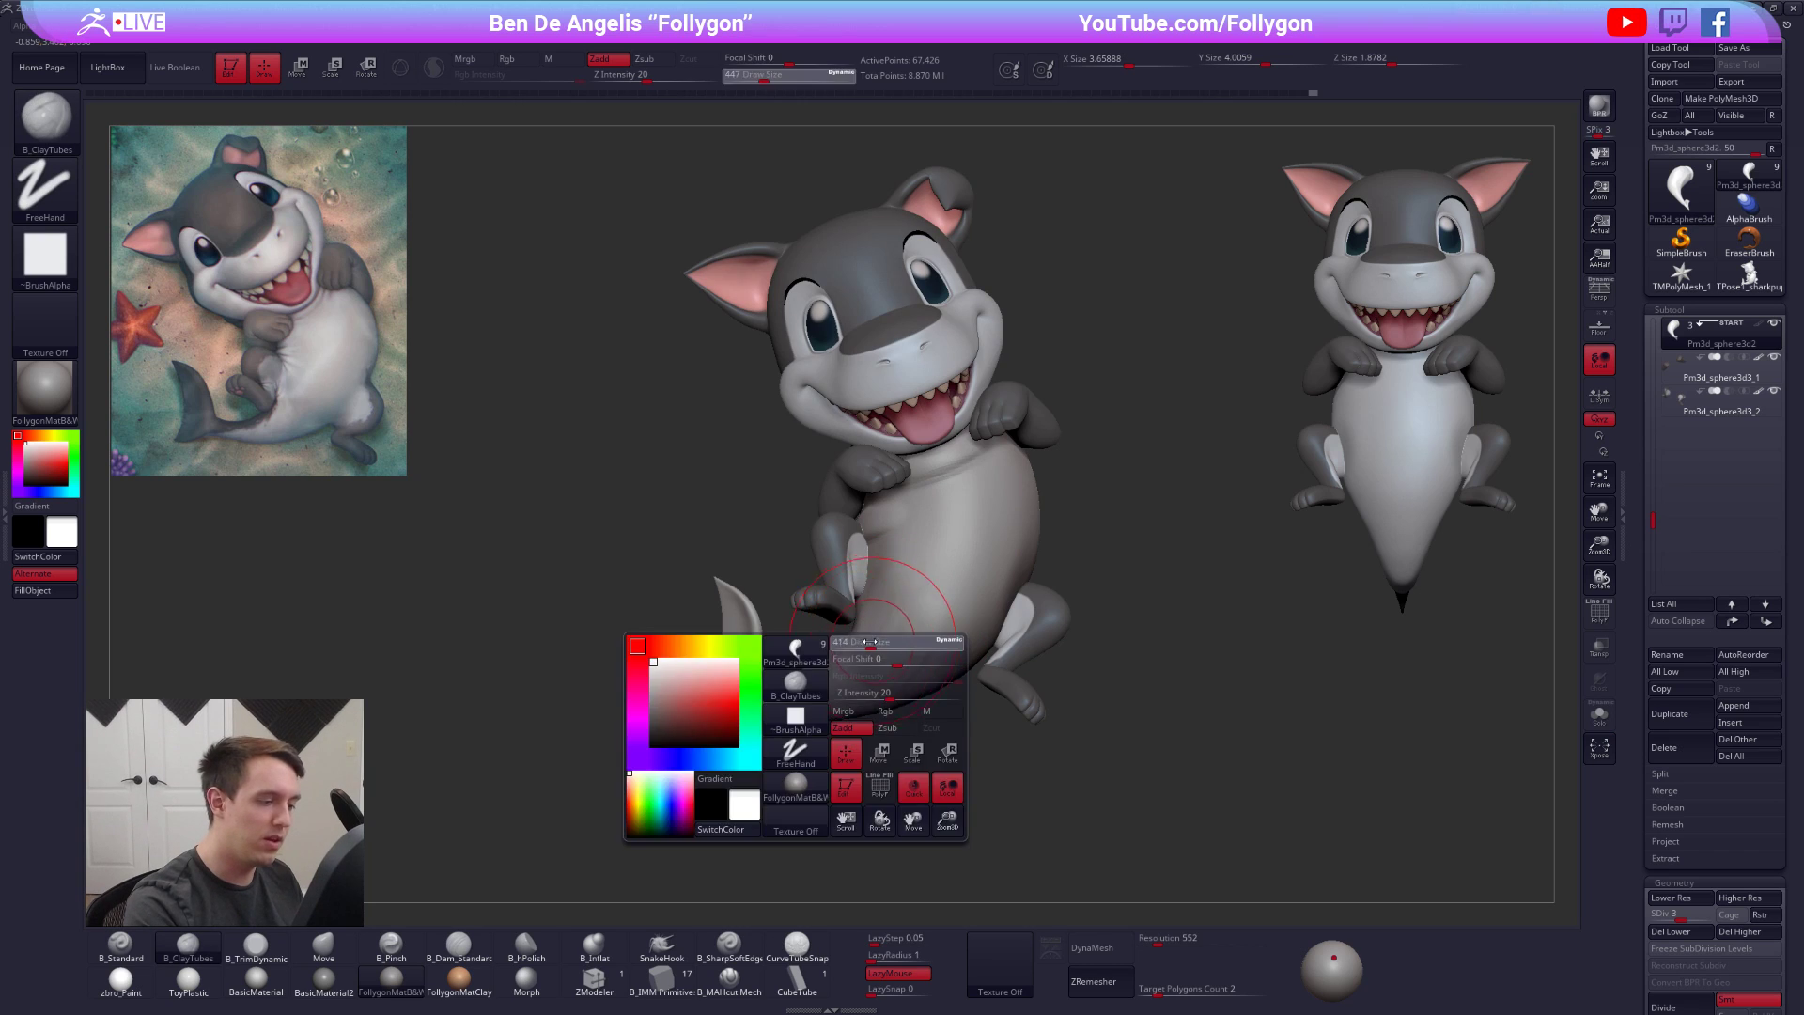
left_click_drag(874, 642, 867, 661)
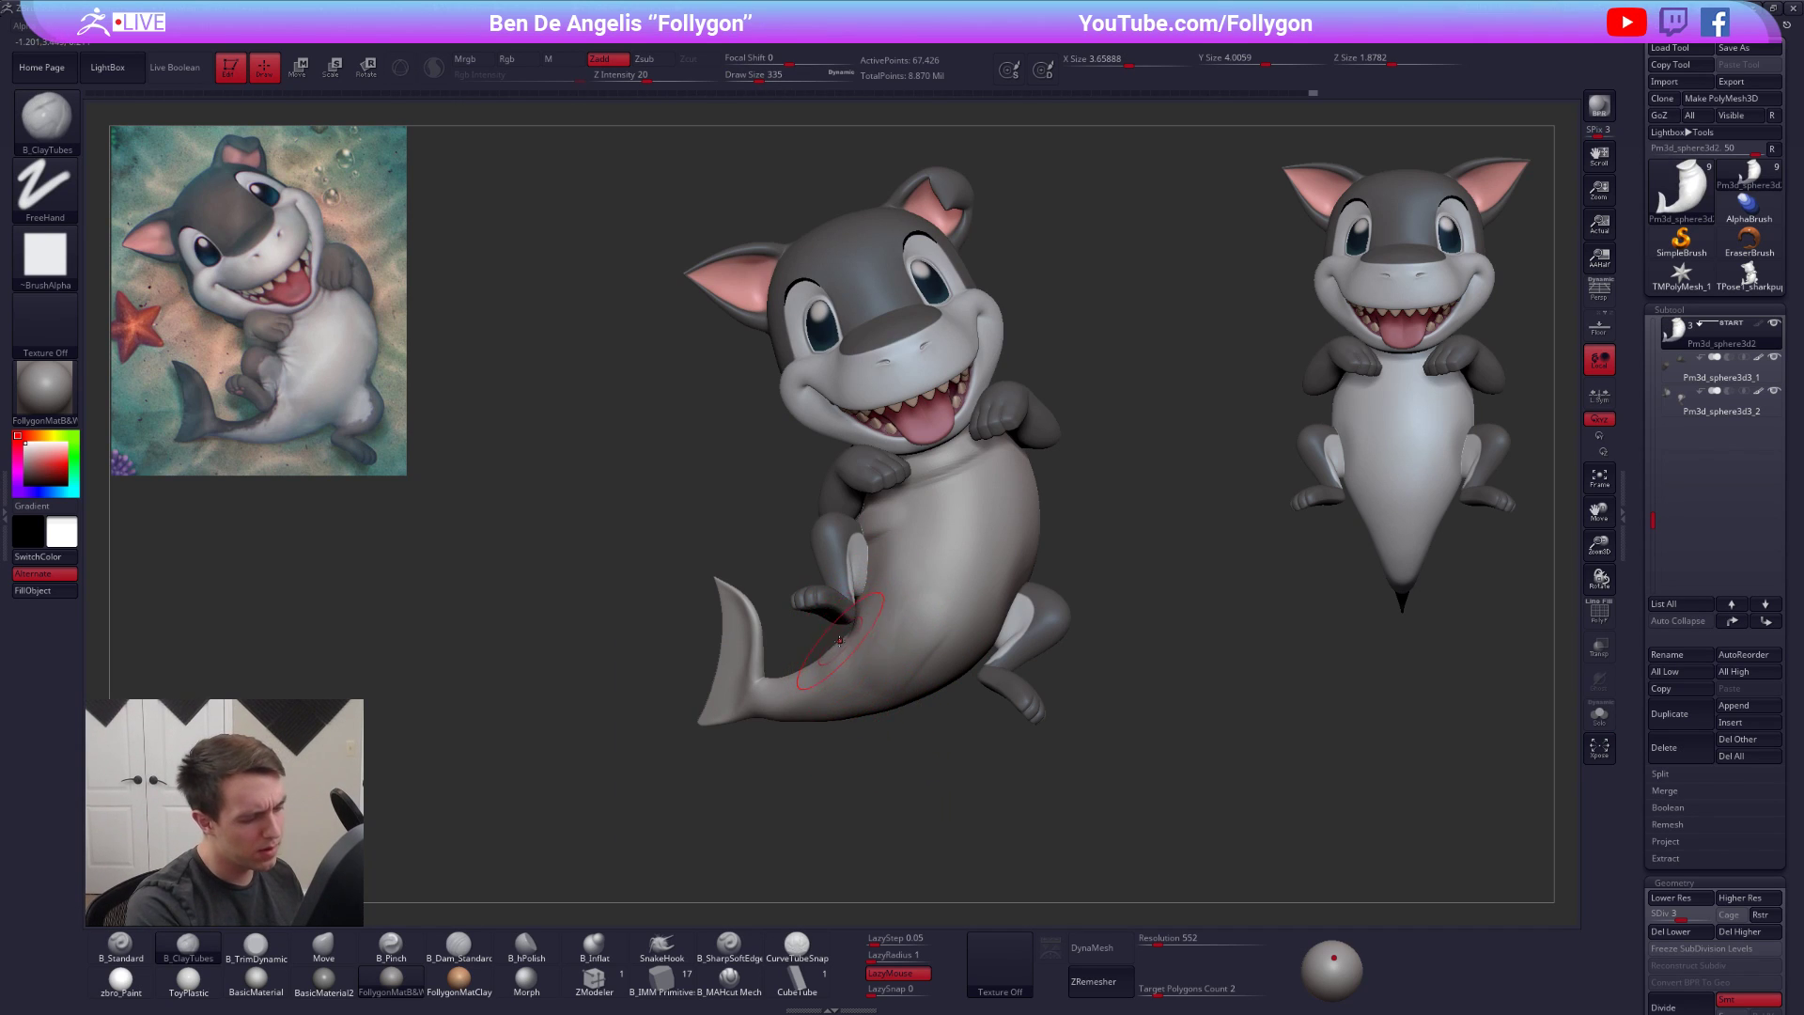
key("shift+s")
right_click_drag(835, 618, 831, 666)
key("shift")
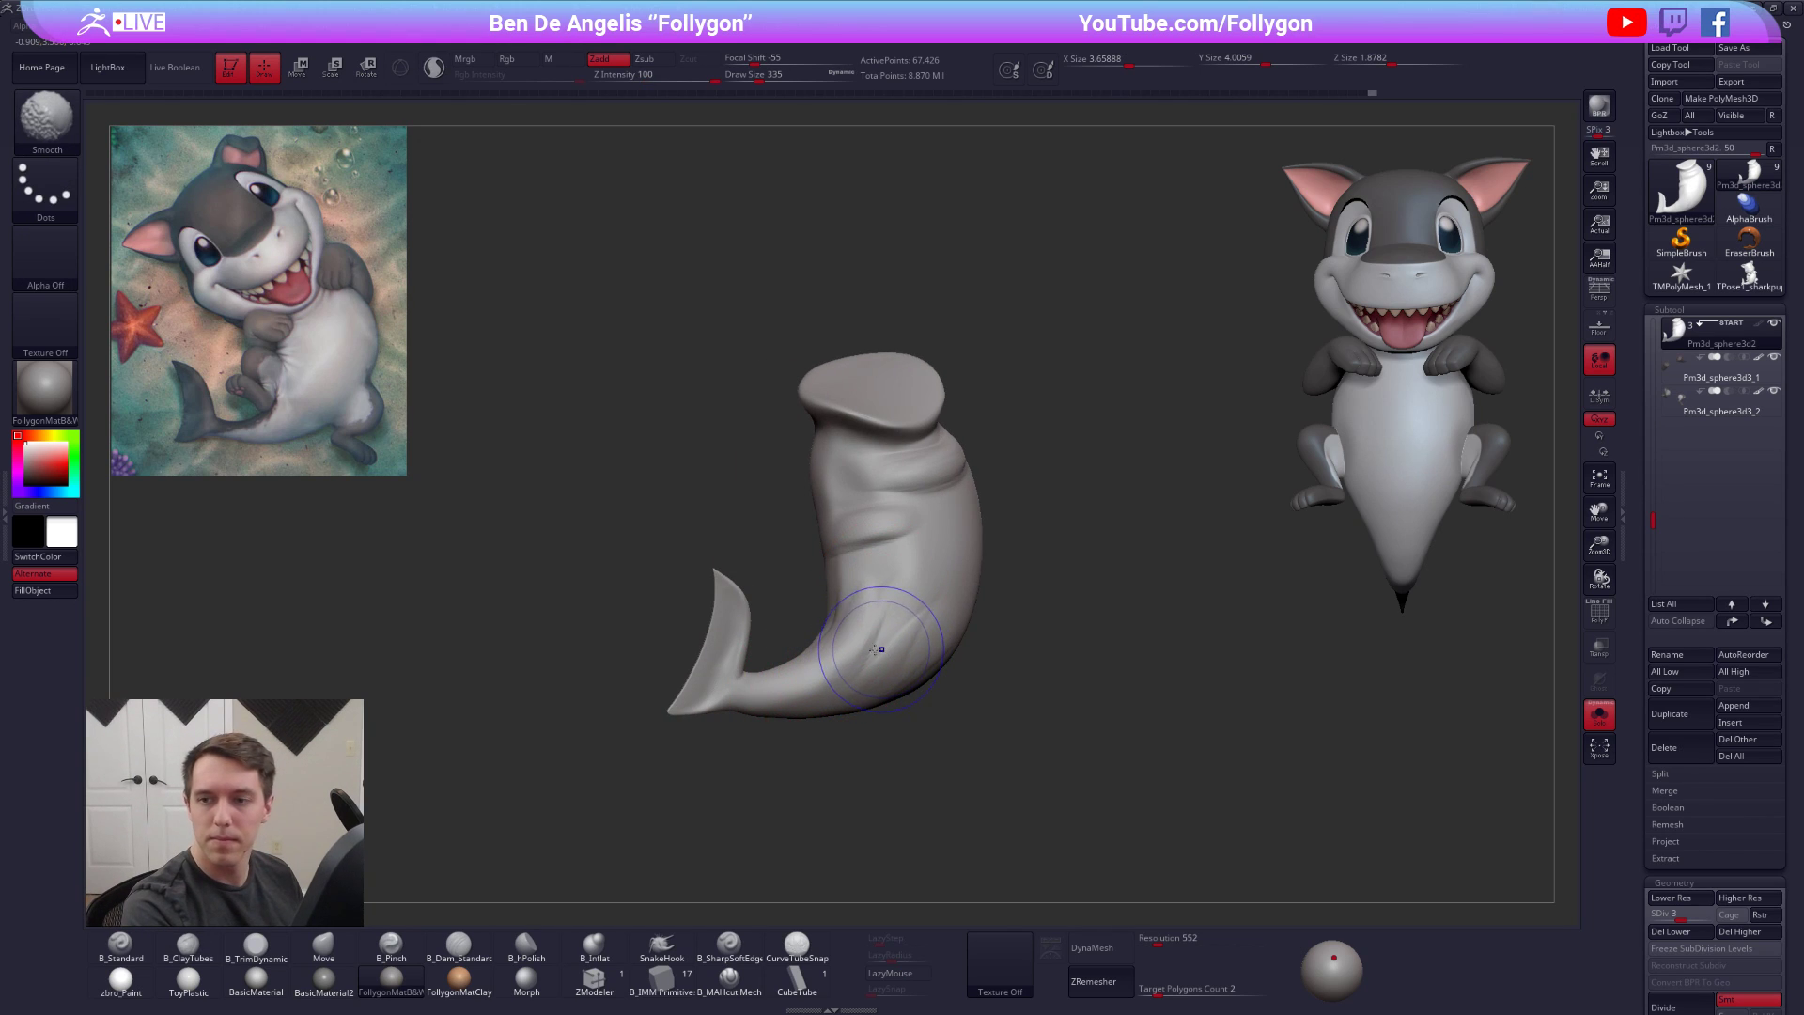
Drop the body to subdivision level 2 and smooth the lower belly where it bends into the tail
key("shift+d")
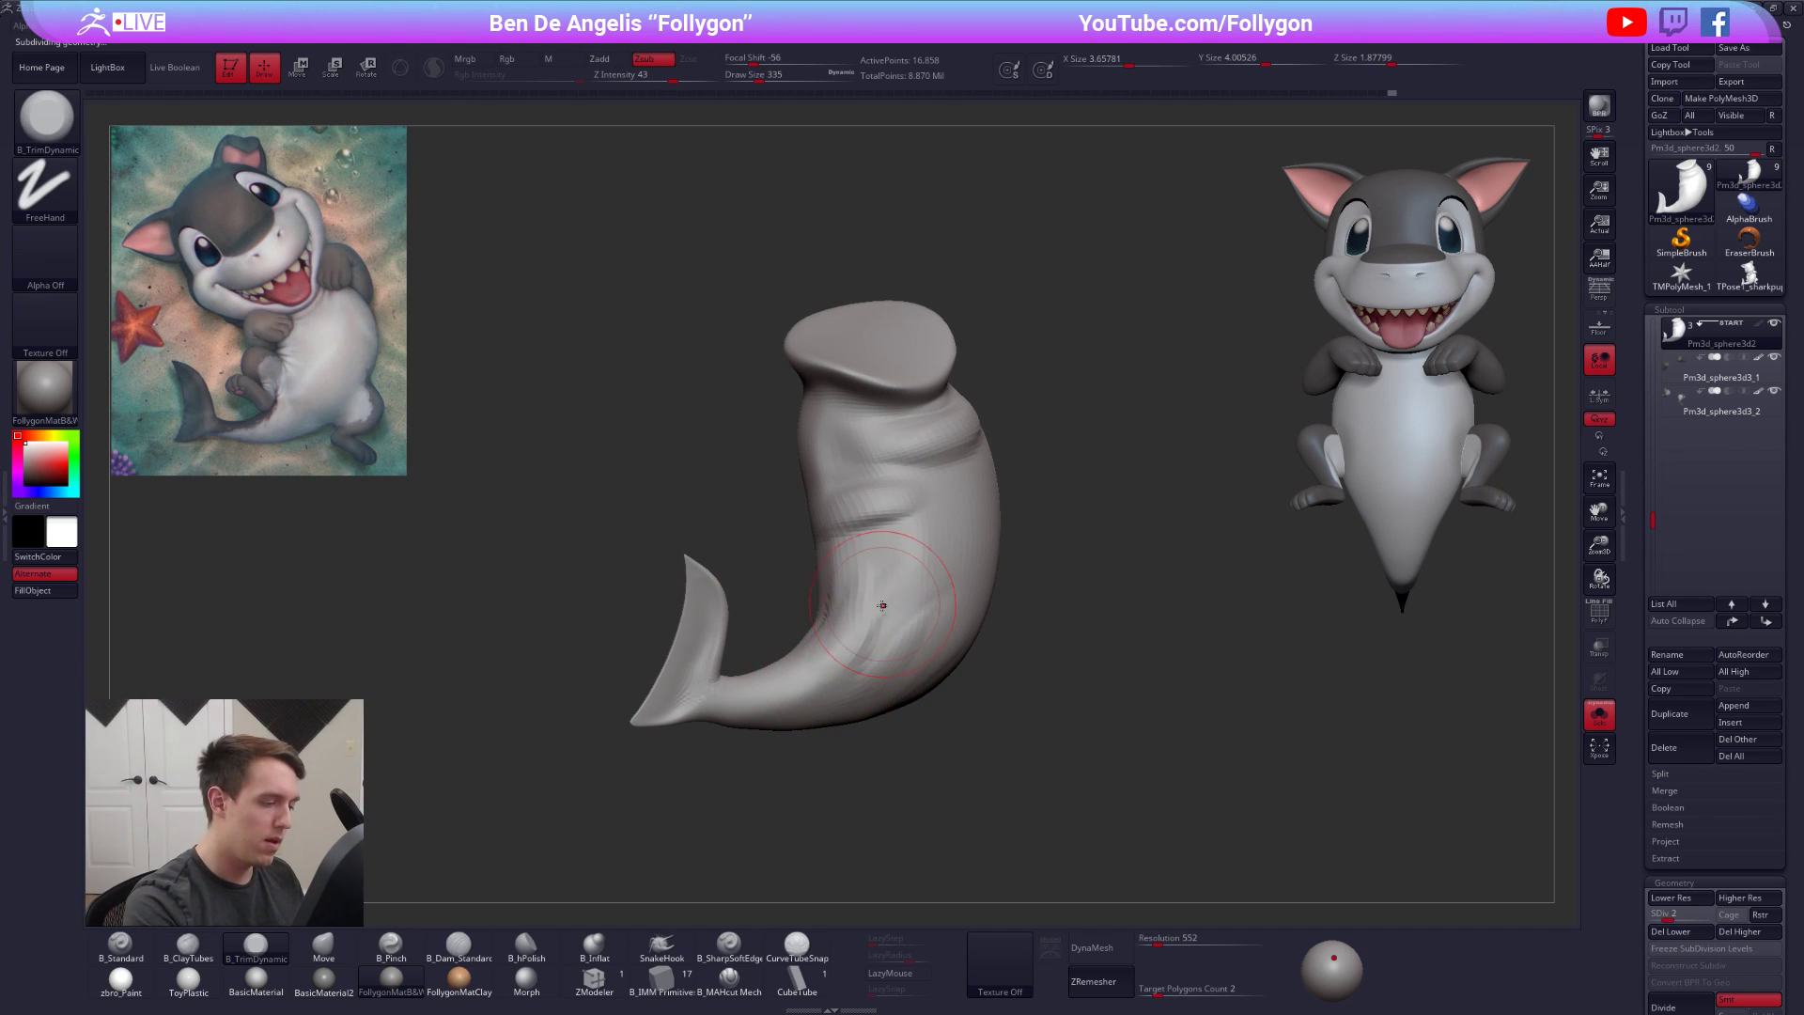
right_click_drag(874, 620, 916, 622)
mouse_move(846, 592)
left_mouse_down("shift")
mouse_move(837, 649)
mouse_move(846, 602)
left_mouse_up("shift")
mouse_move(949, 672)
right_mouse_down()
mouse_move(873, 686)
mouse_move(934, 613)
mouse_move(726, 655)
right_mouse_up()
right_click_drag(892, 673, 902, 719, "ctrl")
key("bracketleft")
left_click_drag(926, 624, 888, 655, "shift")
Smooth the transition from the belly to the tail base at draw size 321
key("space")
left_click_drag(752, 762, 742, 762)
mouse_move(677, 714)
right_mouse_down()
mouse_move(841, 679)
mouse_move(816, 694)
right_mouse_up()
left_click_drag(825, 655, 810, 632, "shift")
right_click_drag(827, 705, 888, 694)
left_click_drag(926, 649, 972, 643, "shift")
mouse_move(954, 691)
right_mouse_down()
mouse_move(818, 671)
mouse_move(950, 620)
right_mouse_up()
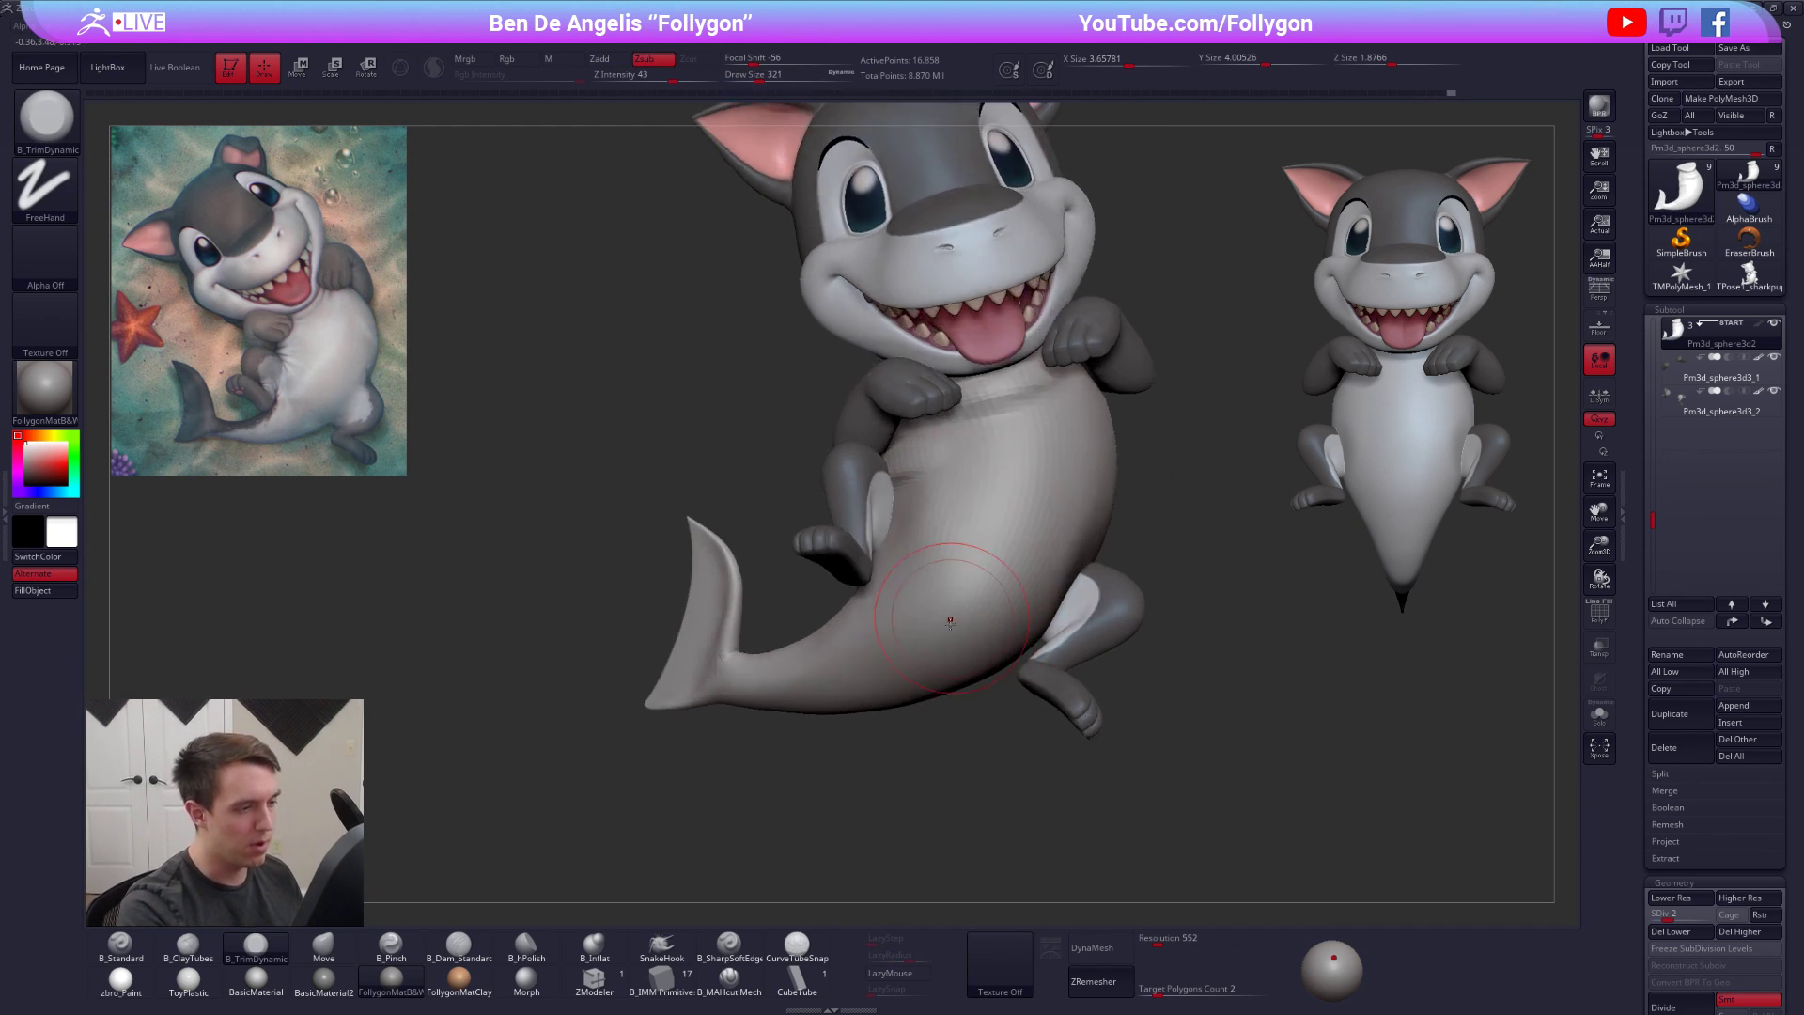
Raise the body to subdivision level 5 and smooth across the upper chest at draw size 265
mouse_move(1005, 542)
right_mouse_down("alt")
mouse_move(875, 659)
mouse_move(951, 564)
mouse_move(910, 629)
right_mouse_up("alt")
key("alt+s")
key("space")
left_click(978, 531)
left_click_drag(998, 504, 902, 512, "shift")
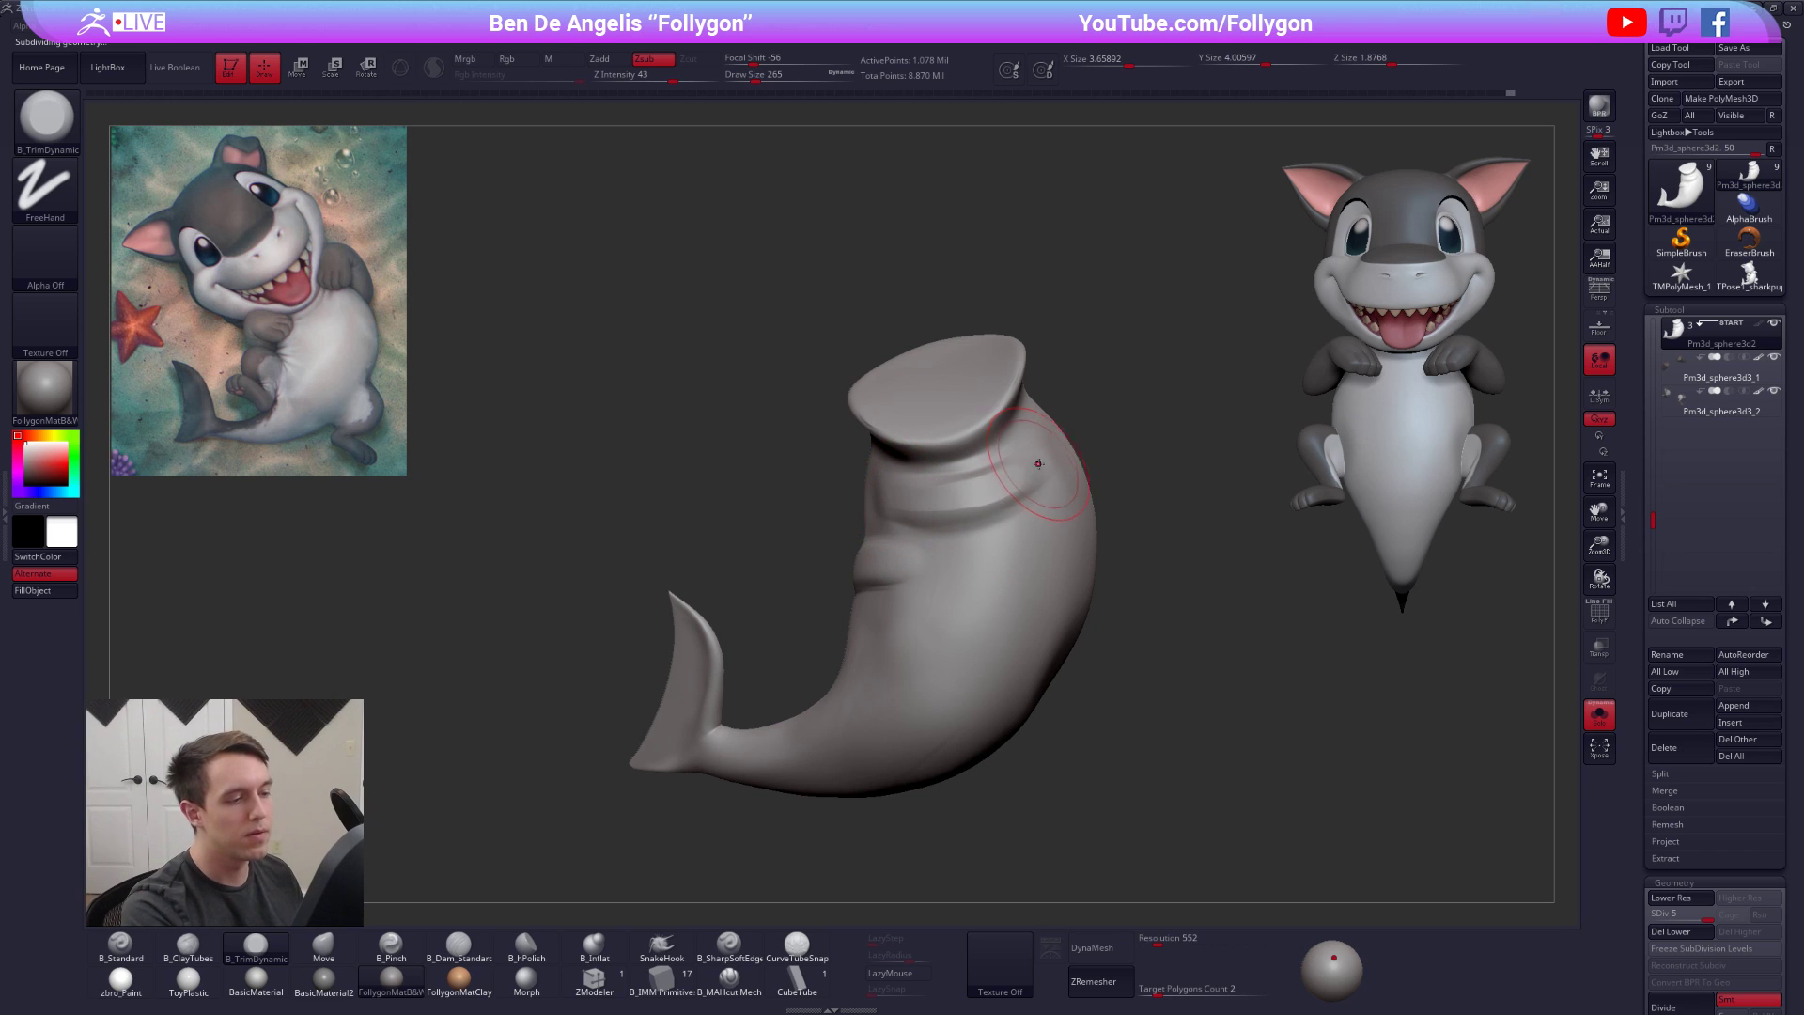
key("alt+s")
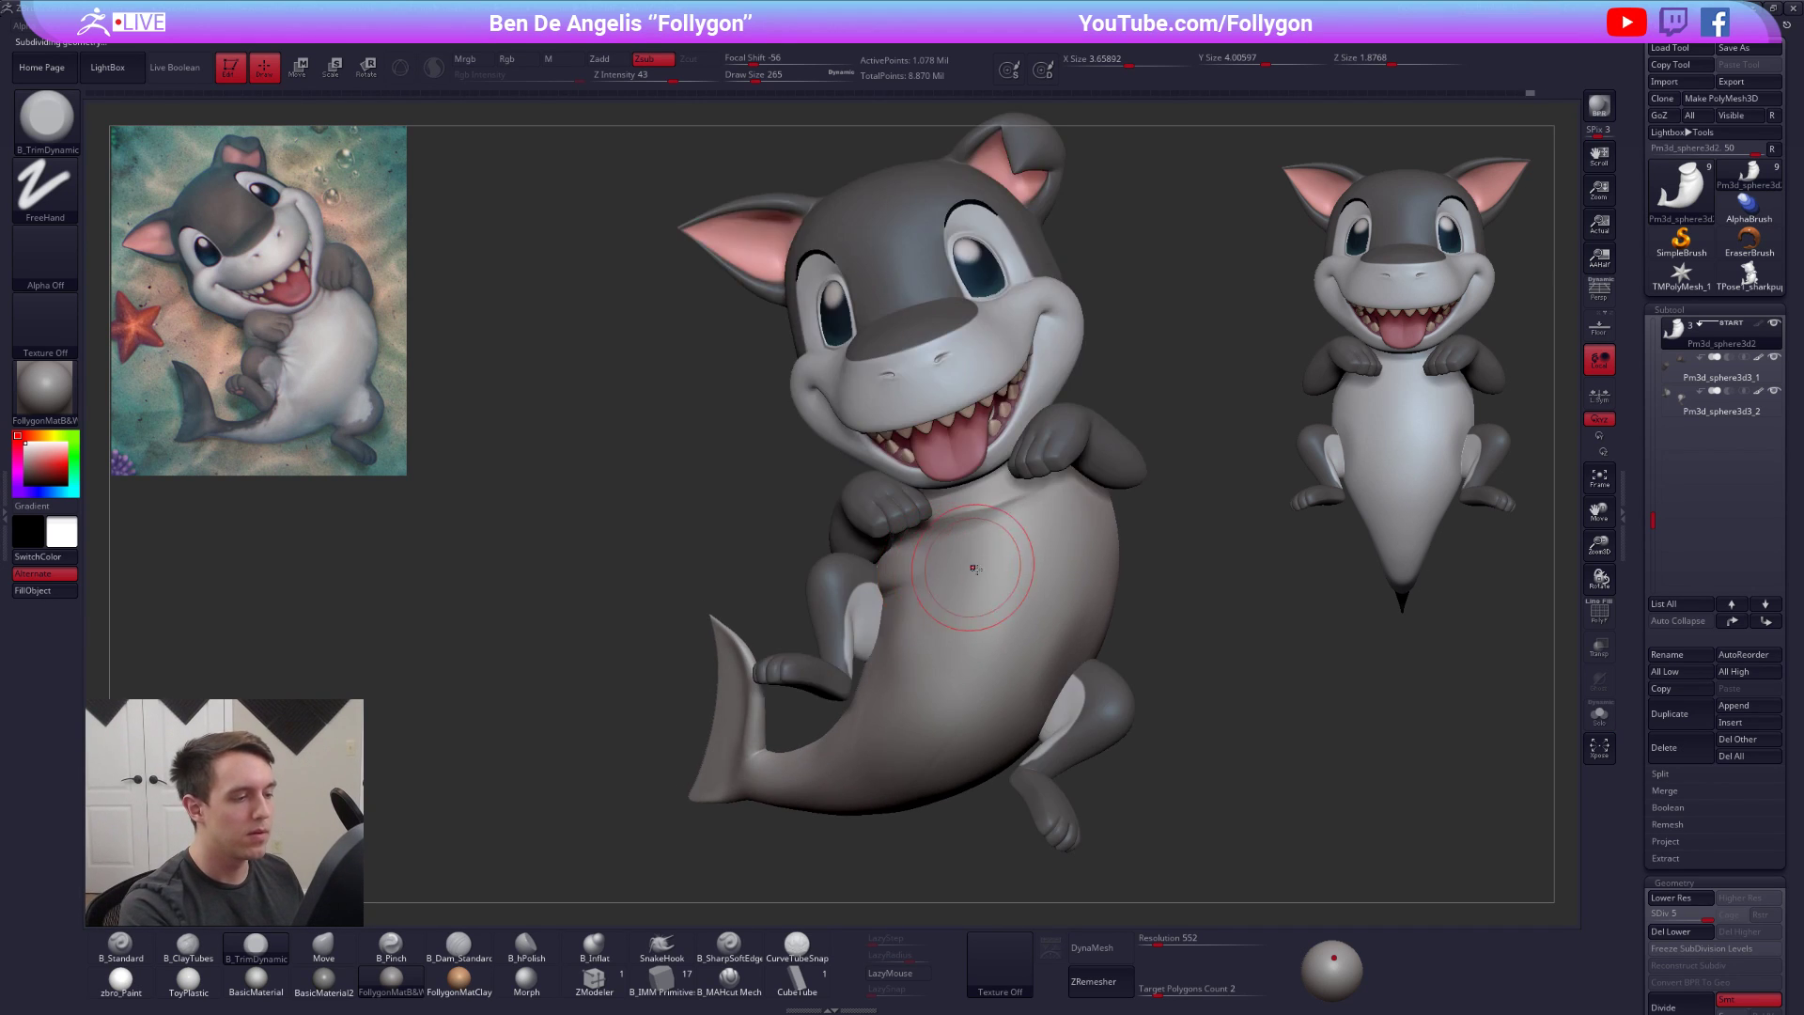
Build up the skin folds on the inner side of the upper body with the ClayTubes brush
right_click_drag(959, 669, 897, 635)
key("space")
left_click(973, 534)
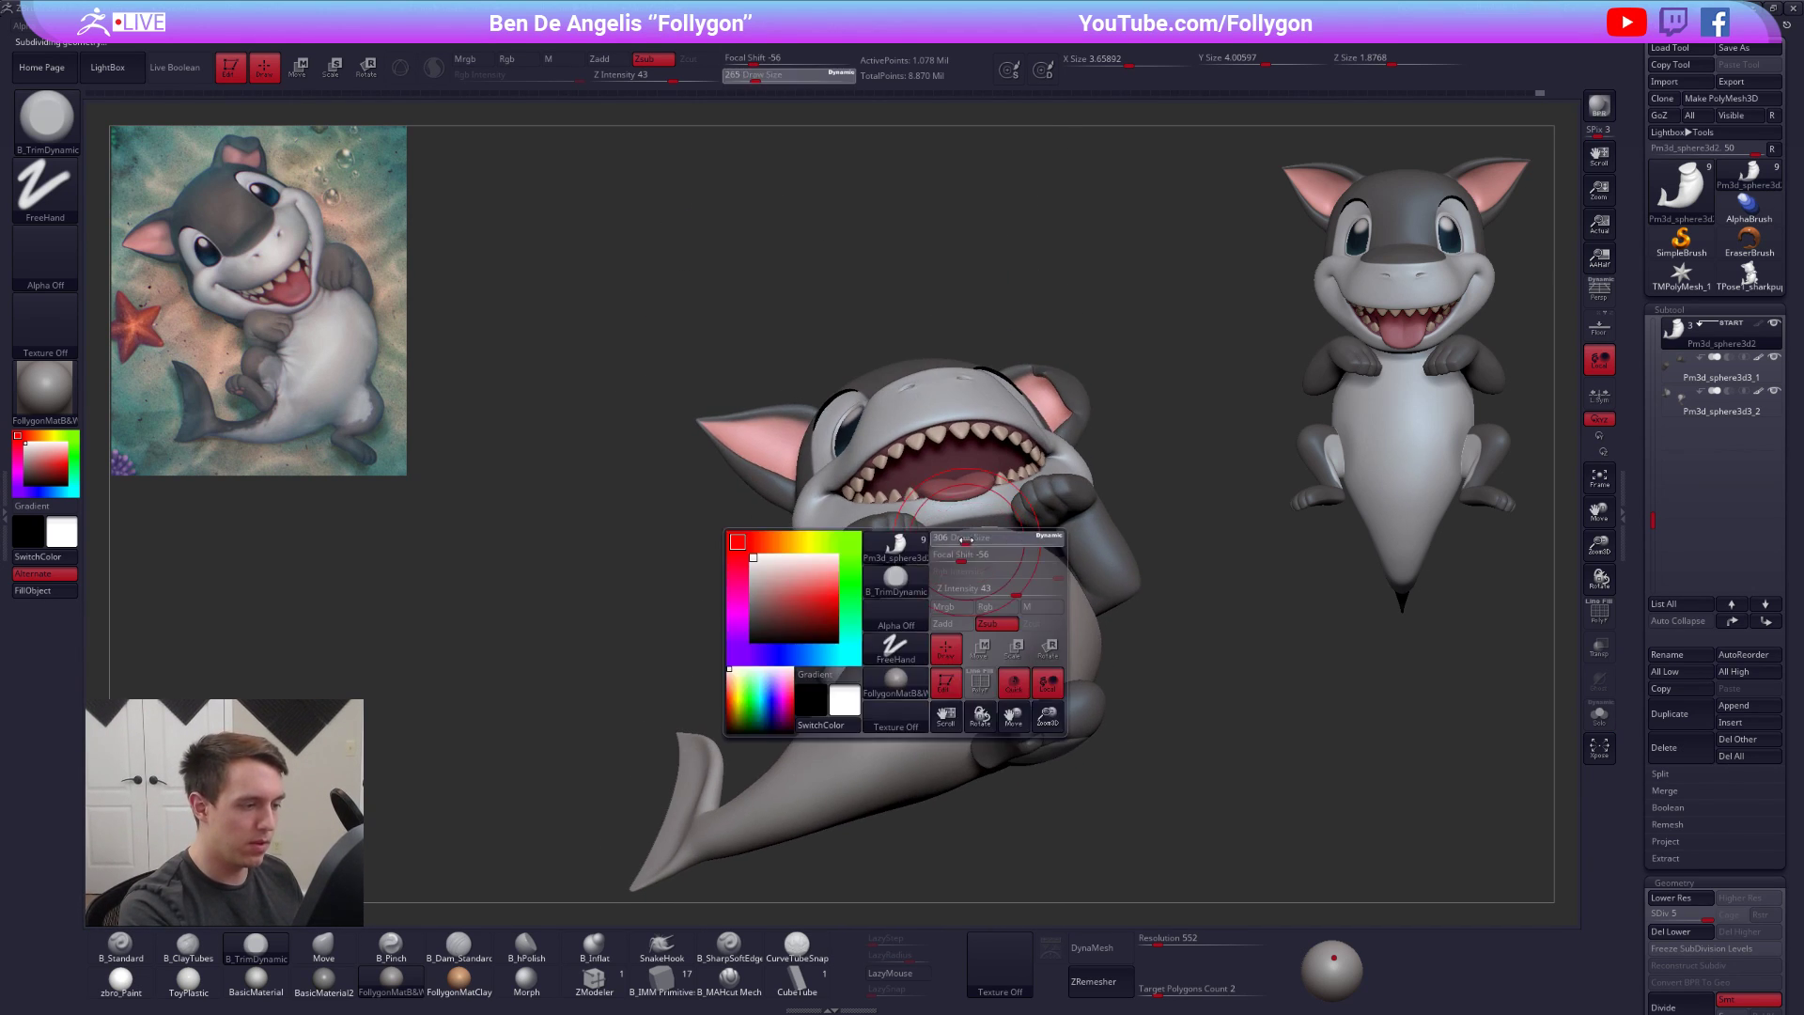
key("b")
key("m")
key("v")
mouse_move(948, 533)
right_mouse_down()
mouse_move(908, 562)
mouse_move(1018, 545)
mouse_move(1029, 525)
mouse_move(993, 611)
right_mouse_up()
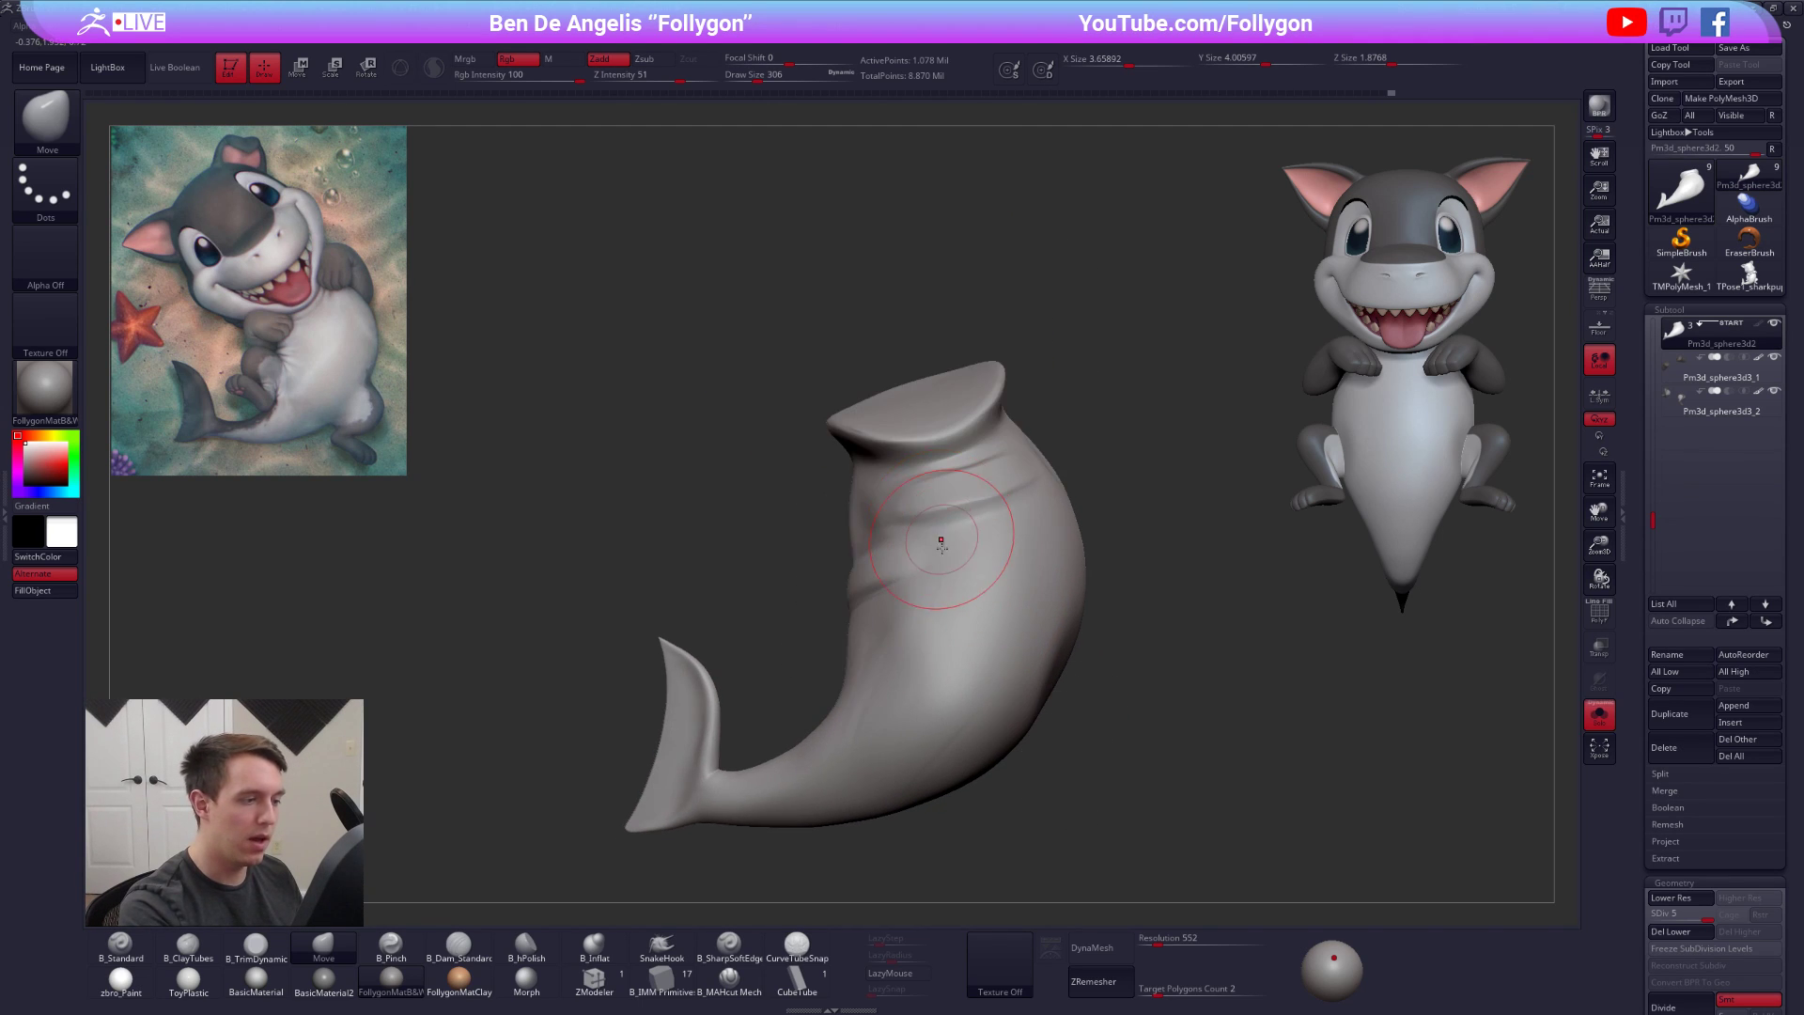
mouse_move(943, 539)
right_mouse_down()
mouse_move(881, 504)
mouse_move(927, 547)
mouse_move(887, 552)
right_mouse_up()
key("2")
left_click_drag(876, 484, 863, 516)
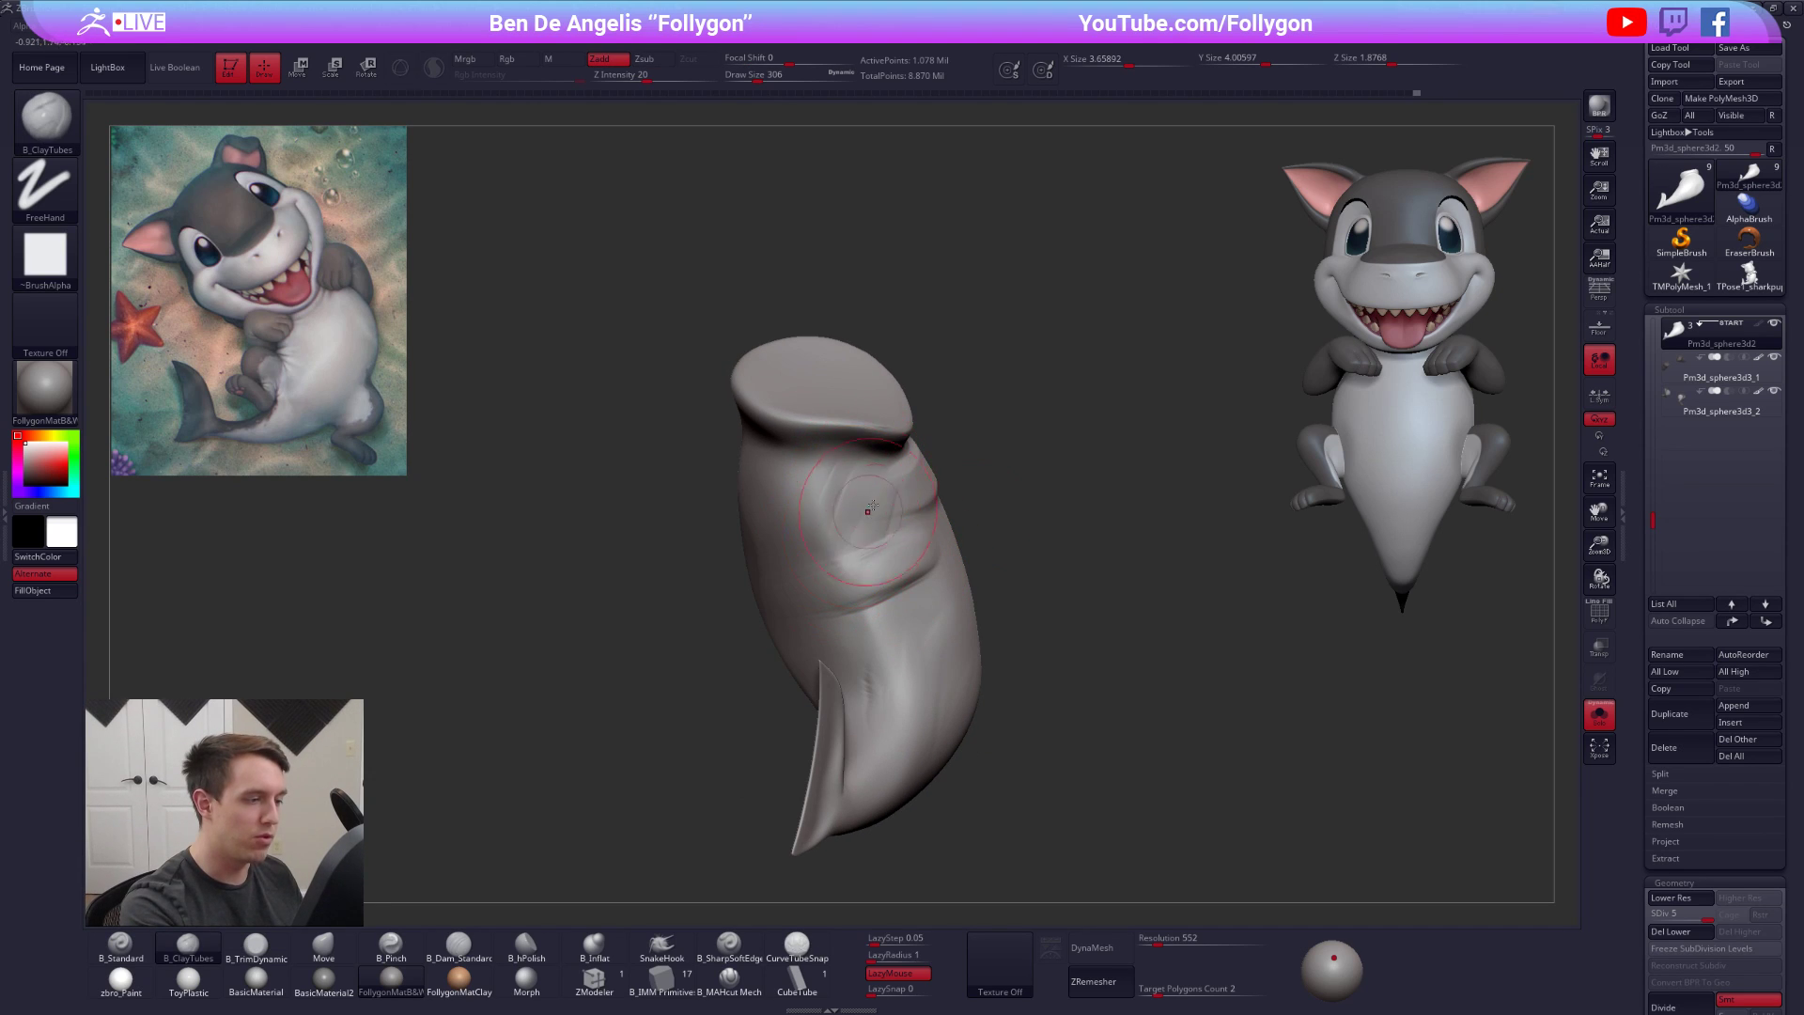
left_click_drag(859, 522, 879, 508)
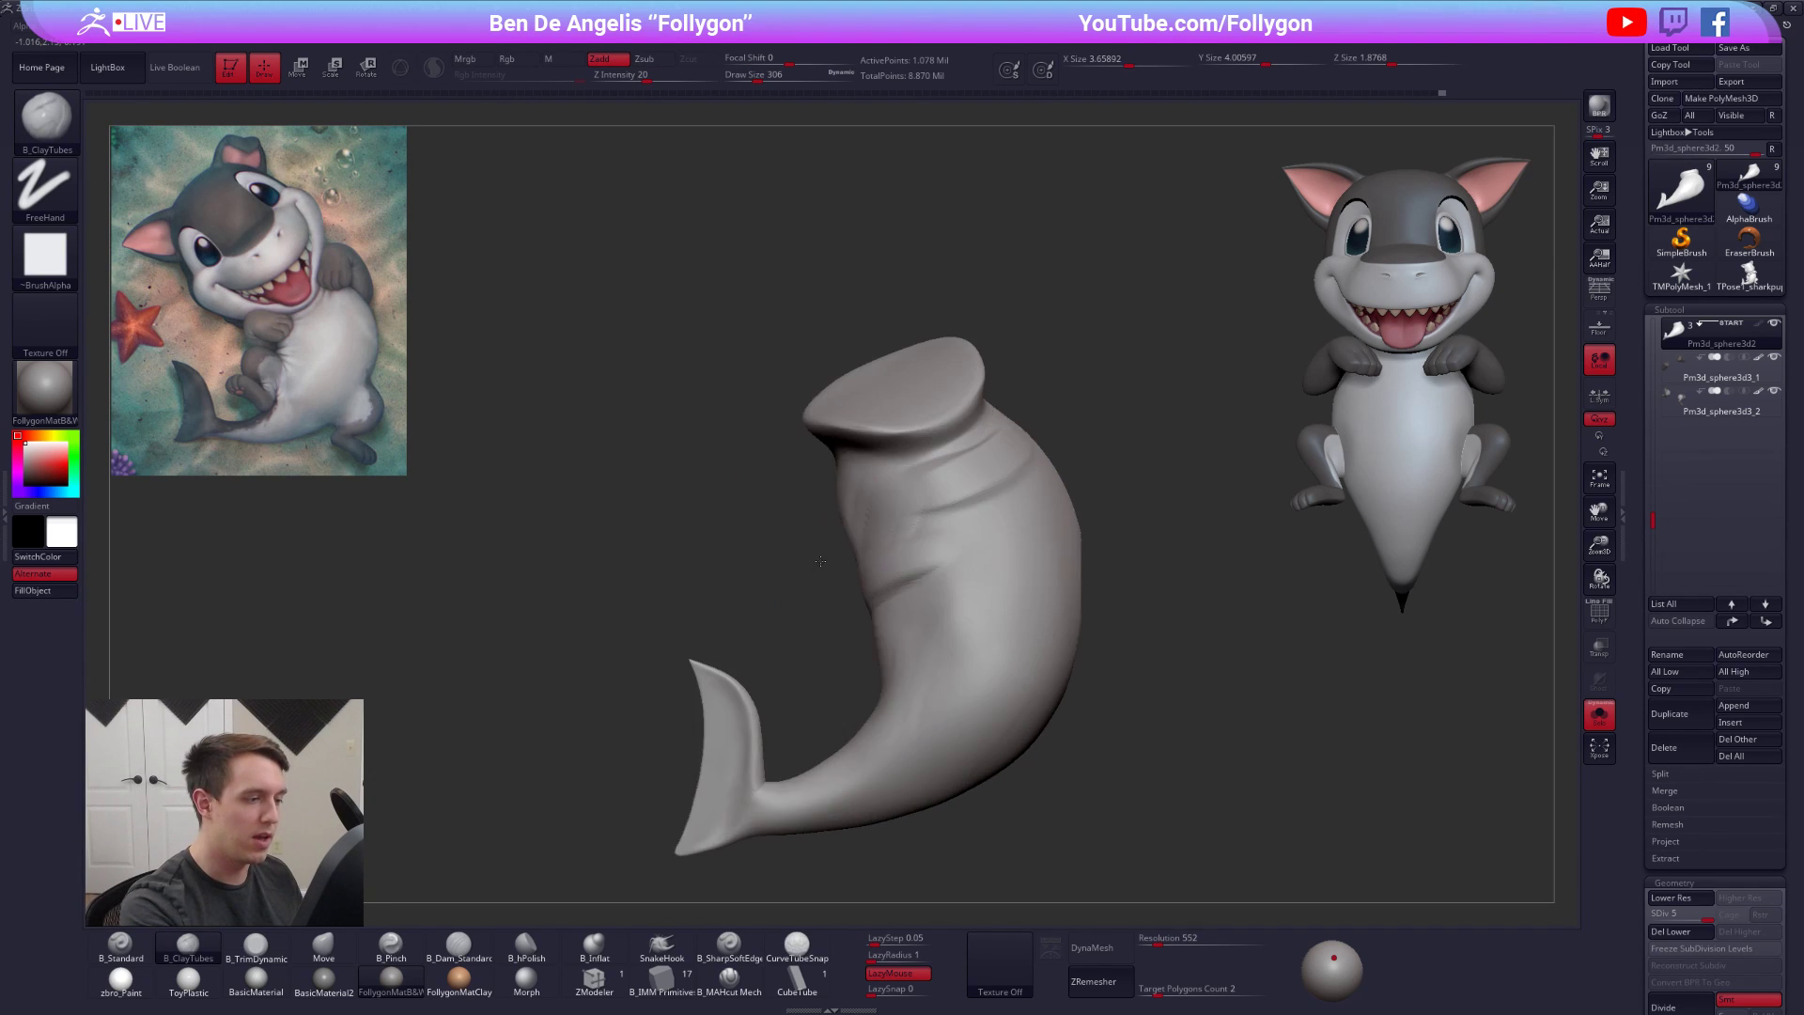
right_click_drag(1043, 555, 999, 575)
key("alt+s")
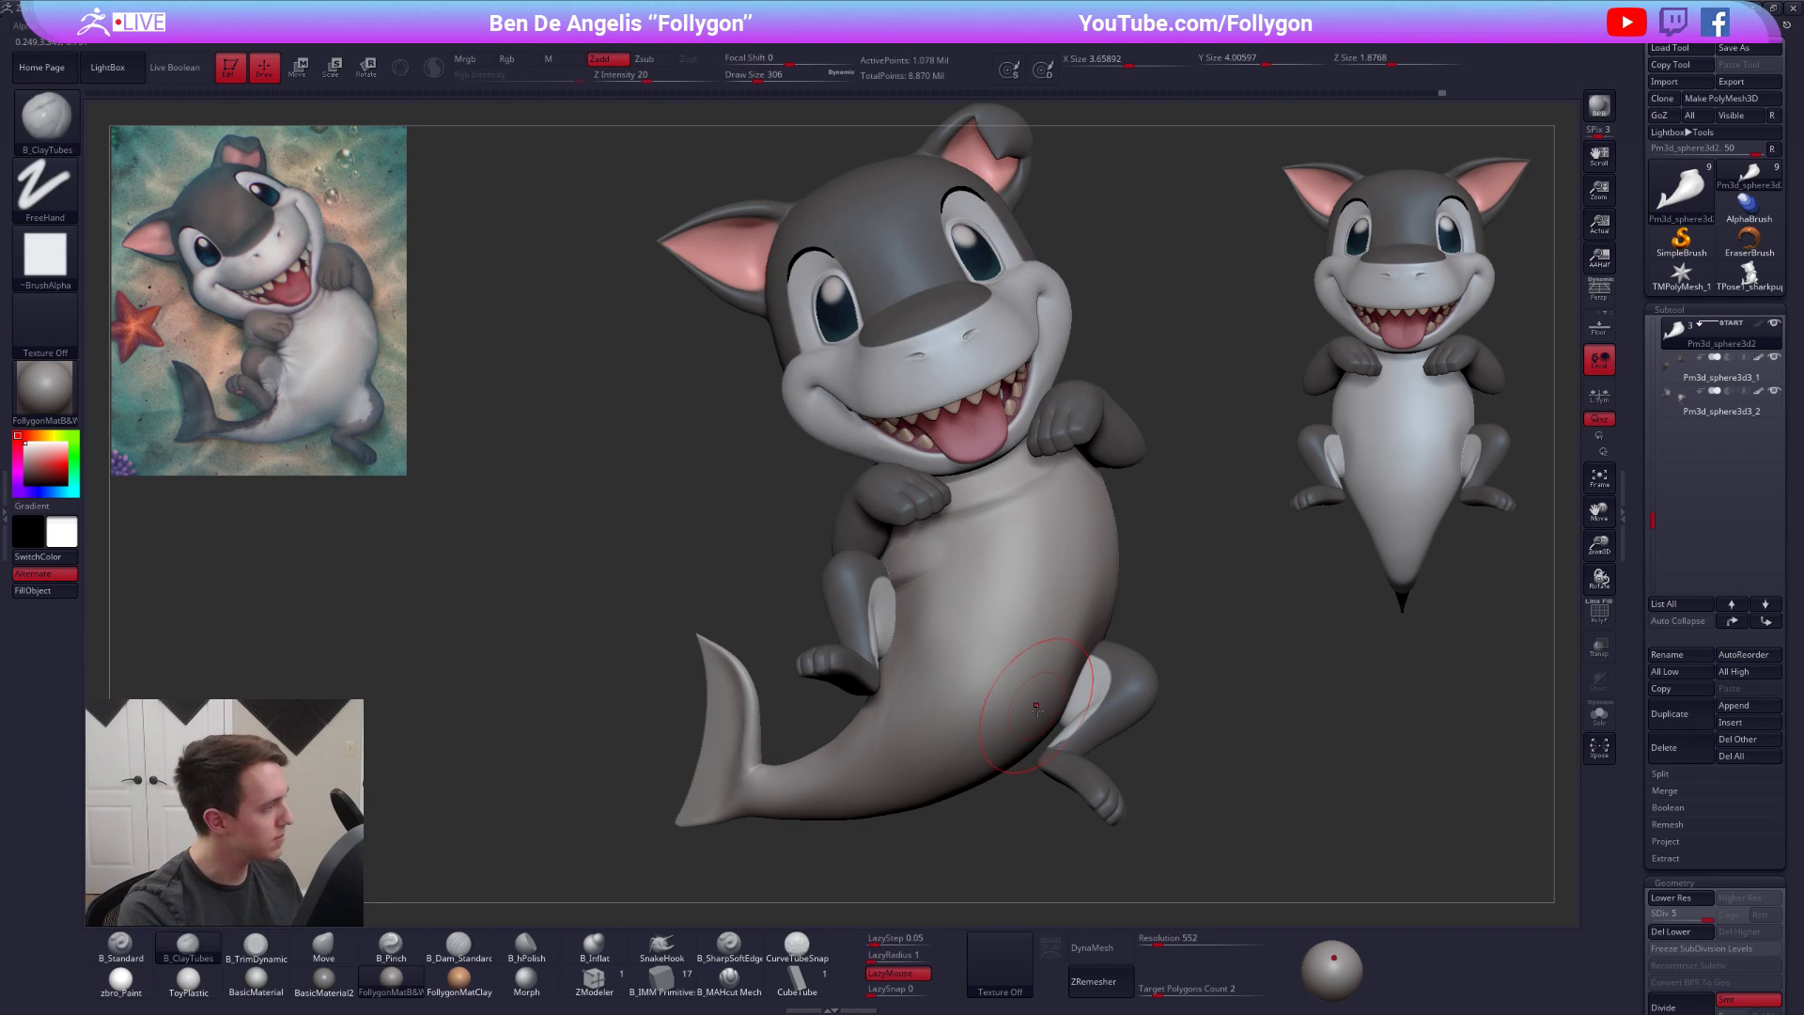
right_click_drag(1037, 707, 1043, 716)
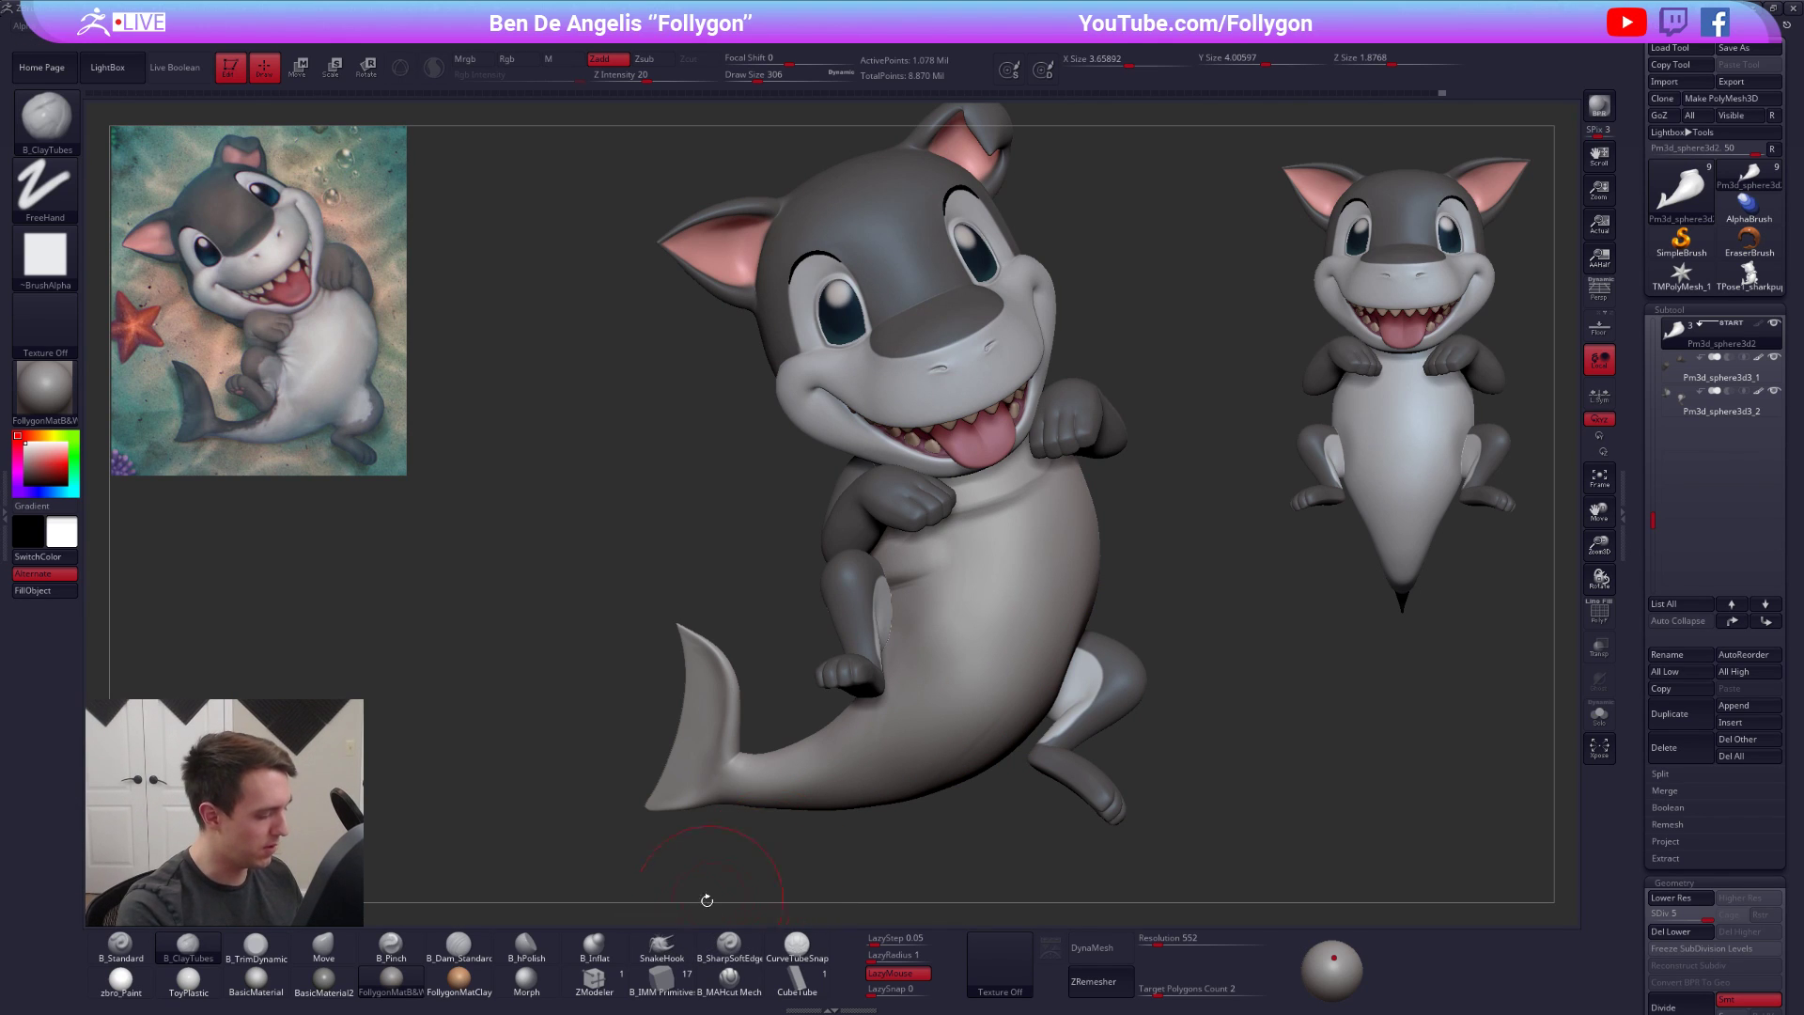
Try cutting a line from the chest down the belly to the tail with the MAHcut Mech brush at draw size 160
left_click(729, 977)
key("space")
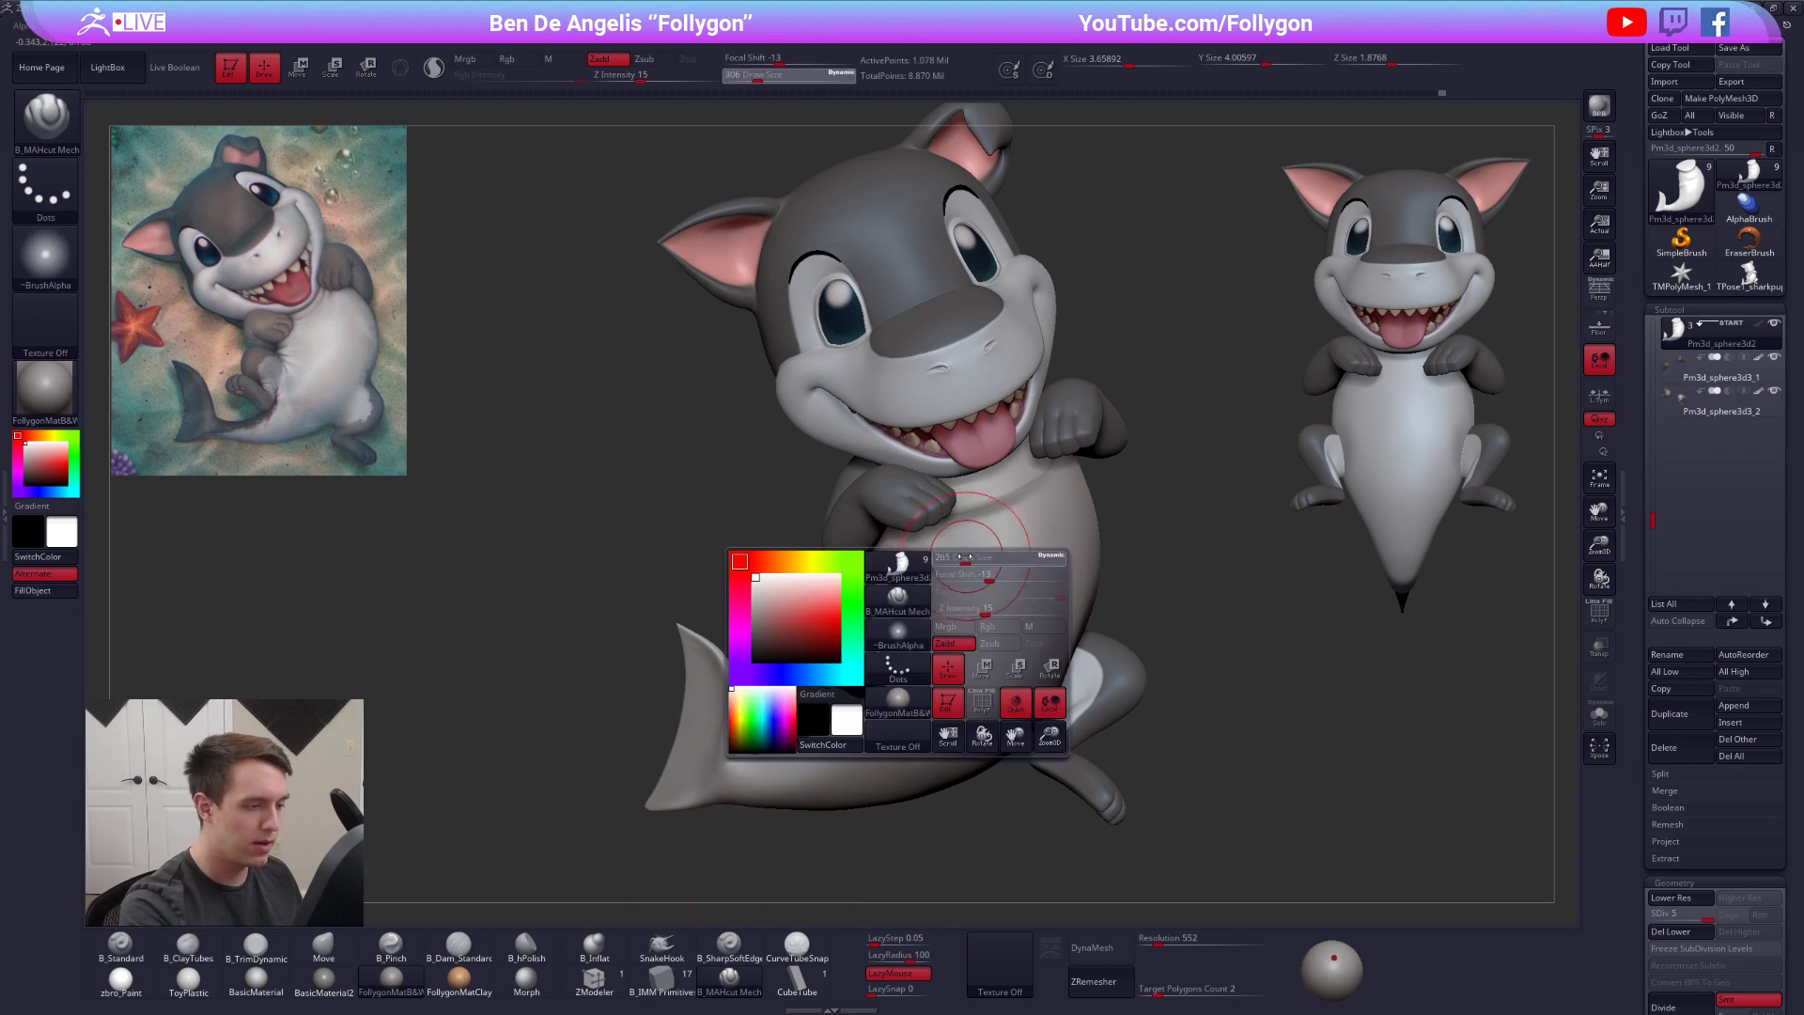
left_click_drag(1048, 538, 851, 786)
key("ctrl+z")
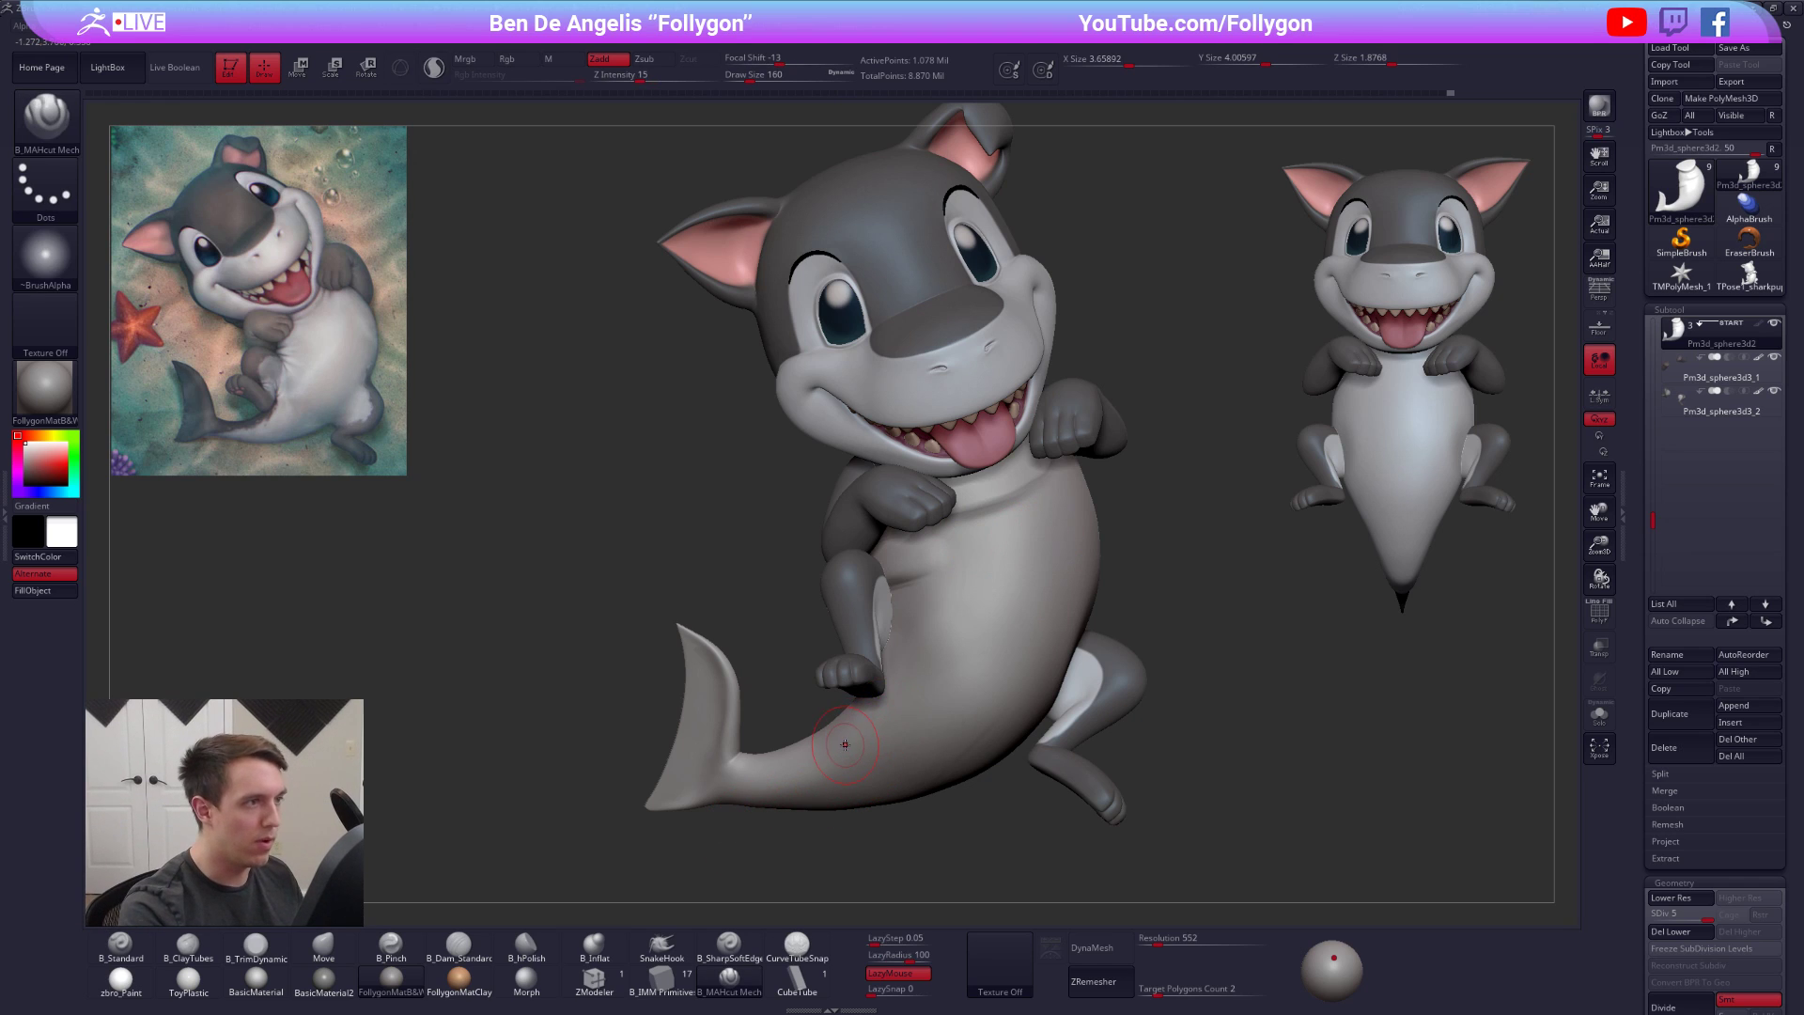
Isolate the body and build up and smooth the folds on its inner side with ClayTubes at draw size 215
mouse_move(937, 571)
right_mouse_down()
mouse_move(978, 562)
mouse_move(912, 599)
mouse_move(919, 615)
right_mouse_up()
key("shift+s")
key("bracketright")
key("2")
left_click_drag(944, 513, 885, 518)
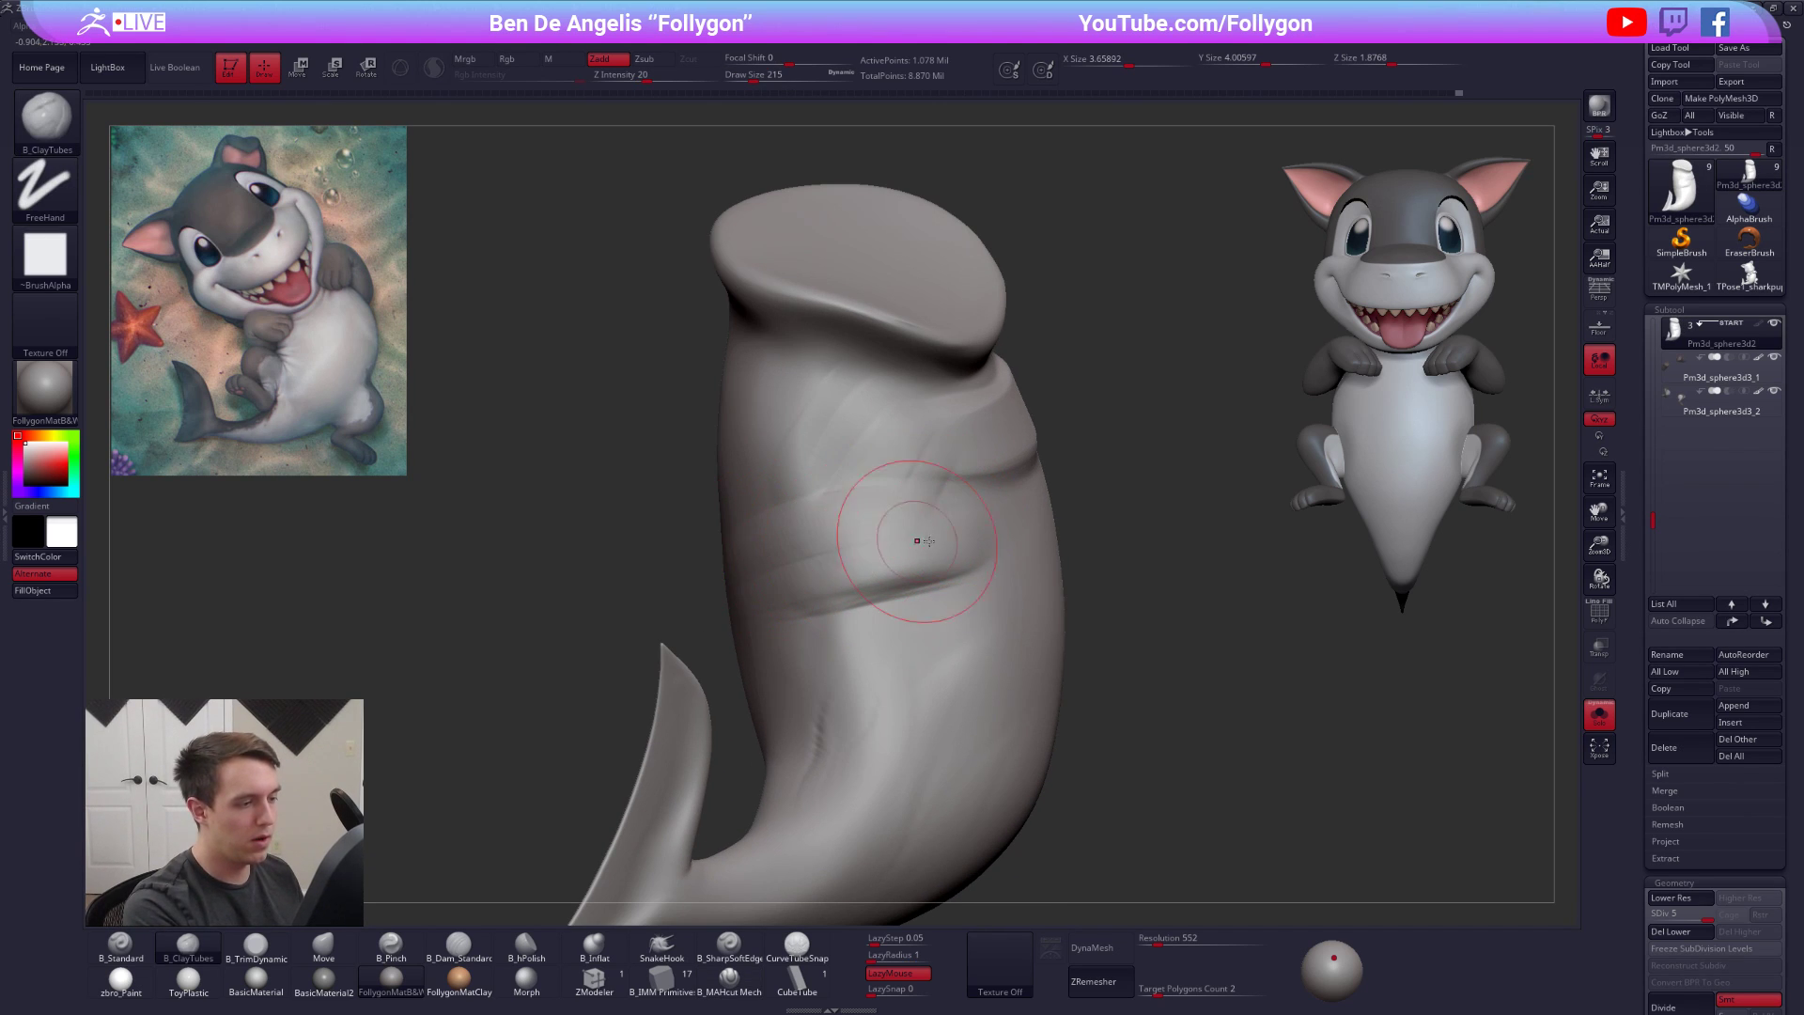
mouse_move(956, 573)
left_mouse_down()
mouse_move(803, 616)
mouse_move(816, 628)
left_mouse_up()
mouse_move(963, 607)
left_mouse_down()
mouse_move(763, 655)
mouse_move(810, 653)
left_mouse_up()
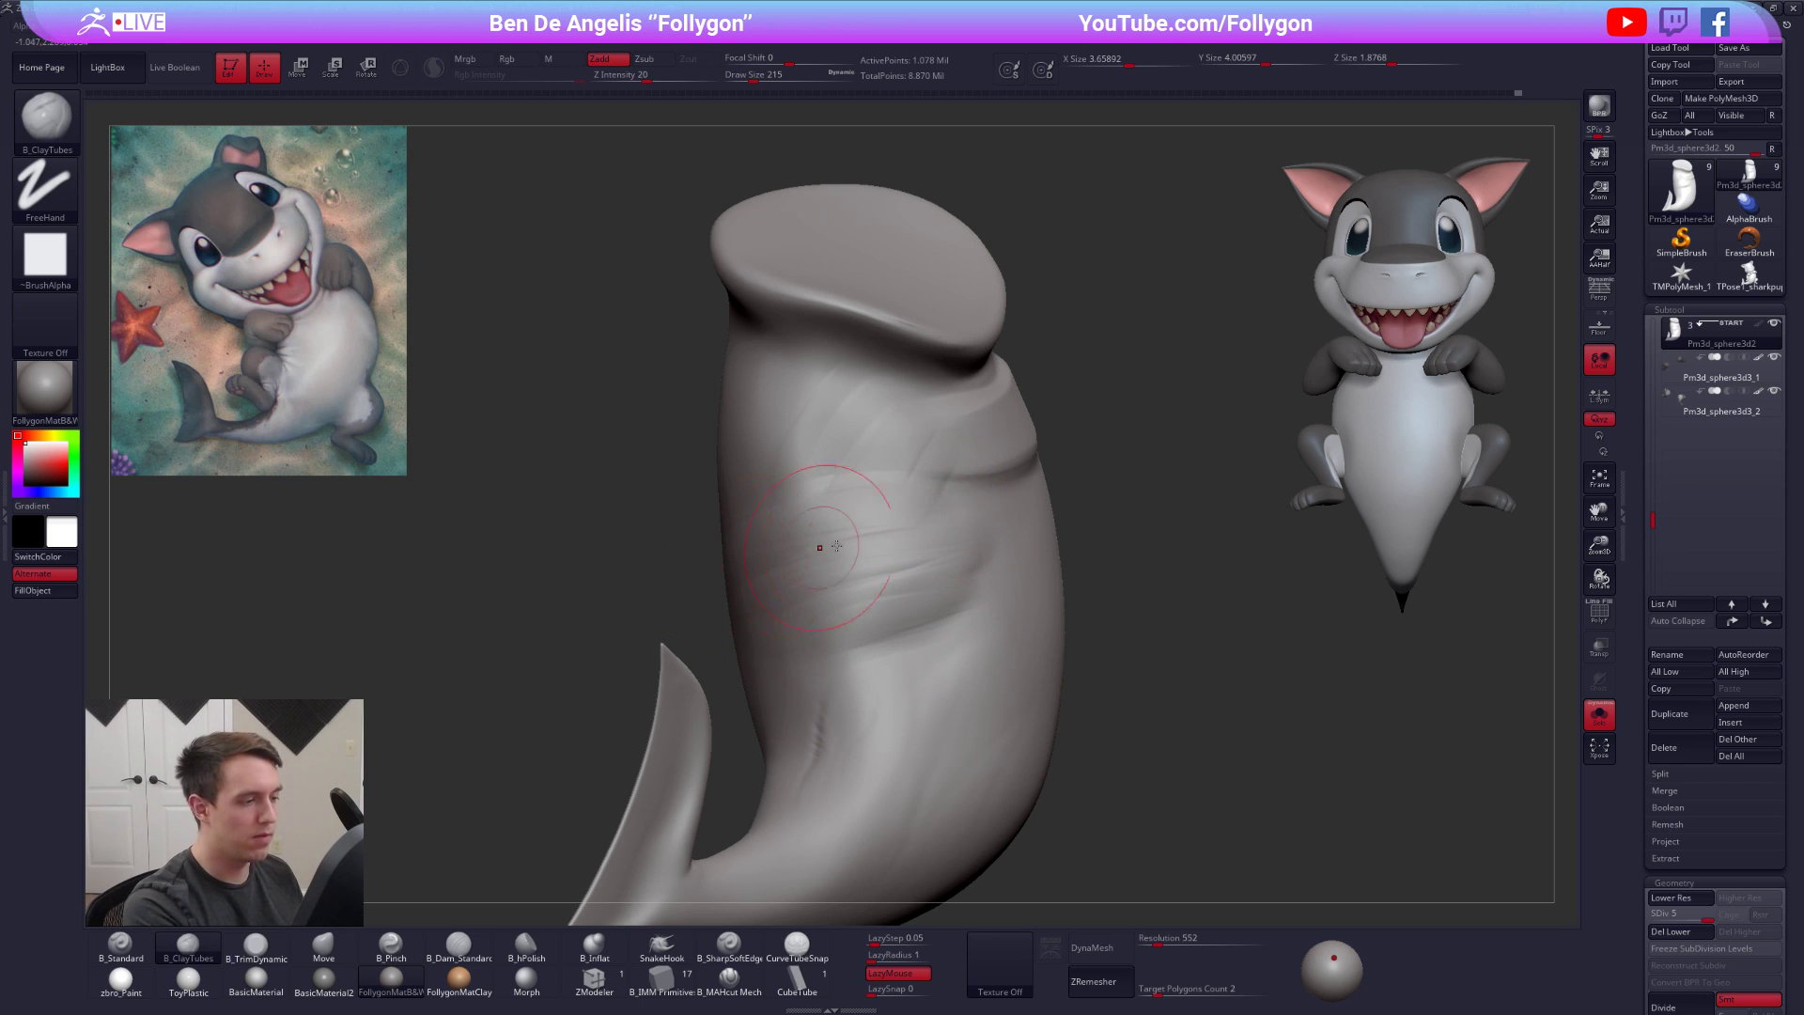
left_click_drag(915, 566, 898, 584, "shift")
Carve sharper creases between the folds on the body's inner side with the MAHcut Mech brush at draw size 150
left_click(733, 974)
mouse_move(862, 733)
right_mouse_down()
mouse_move(814, 736)
mouse_move(848, 626)
mouse_move(919, 582)
right_mouse_up()
key("space")
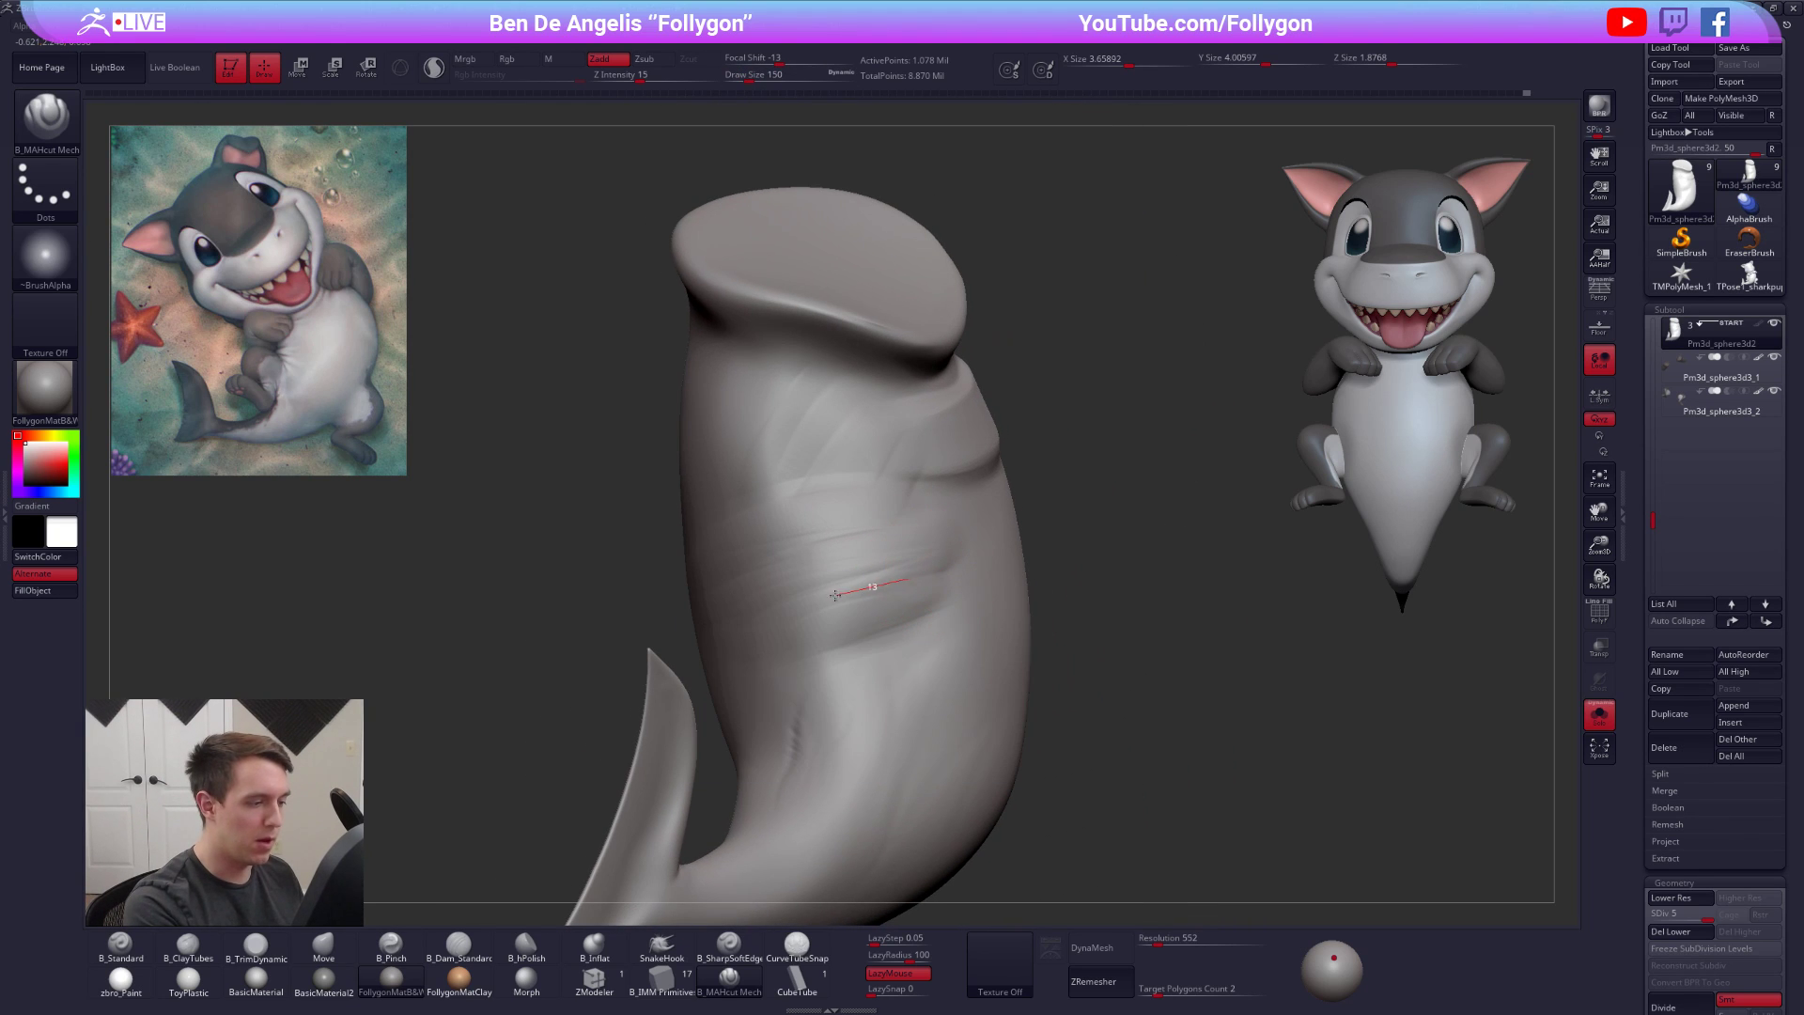
mouse_move(796, 606)
left_mouse_down()
mouse_move(710, 637)
mouse_move(890, 585)
left_mouse_up()
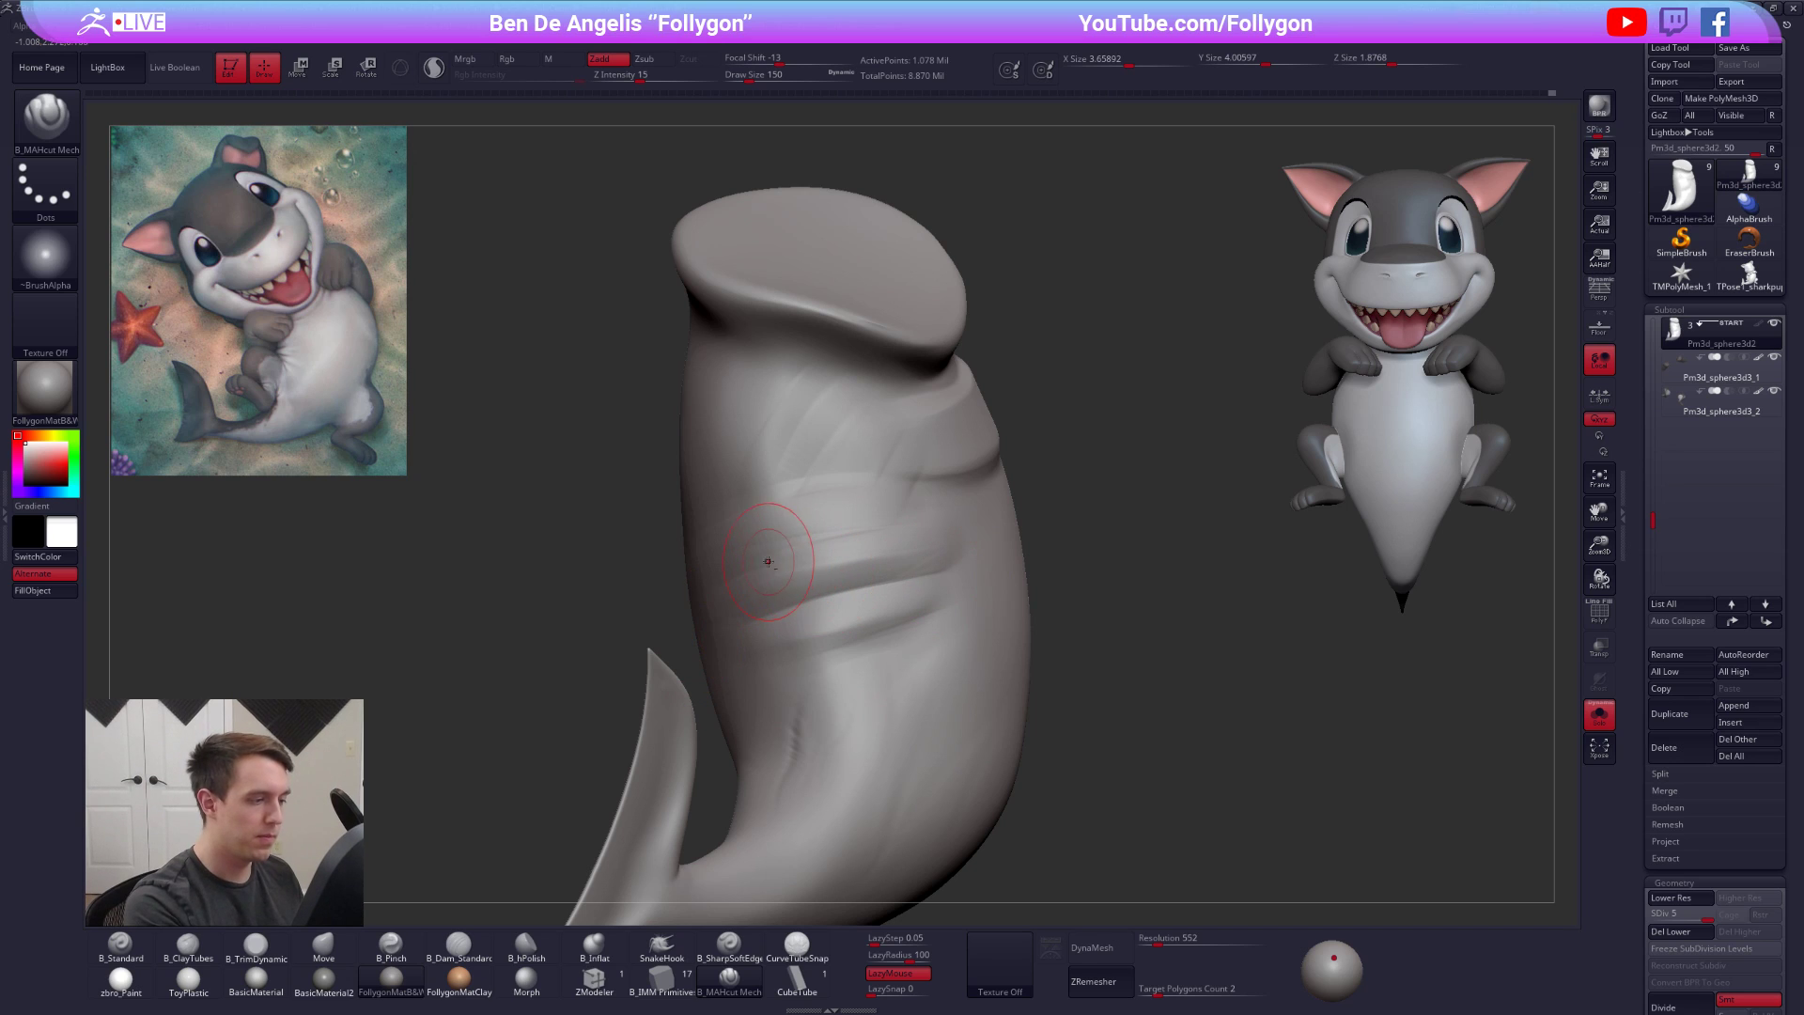
left_click_drag(680, 590, 744, 561)
left_click_drag(932, 518, 940, 515)
right_click_drag(940, 526, 837, 578)
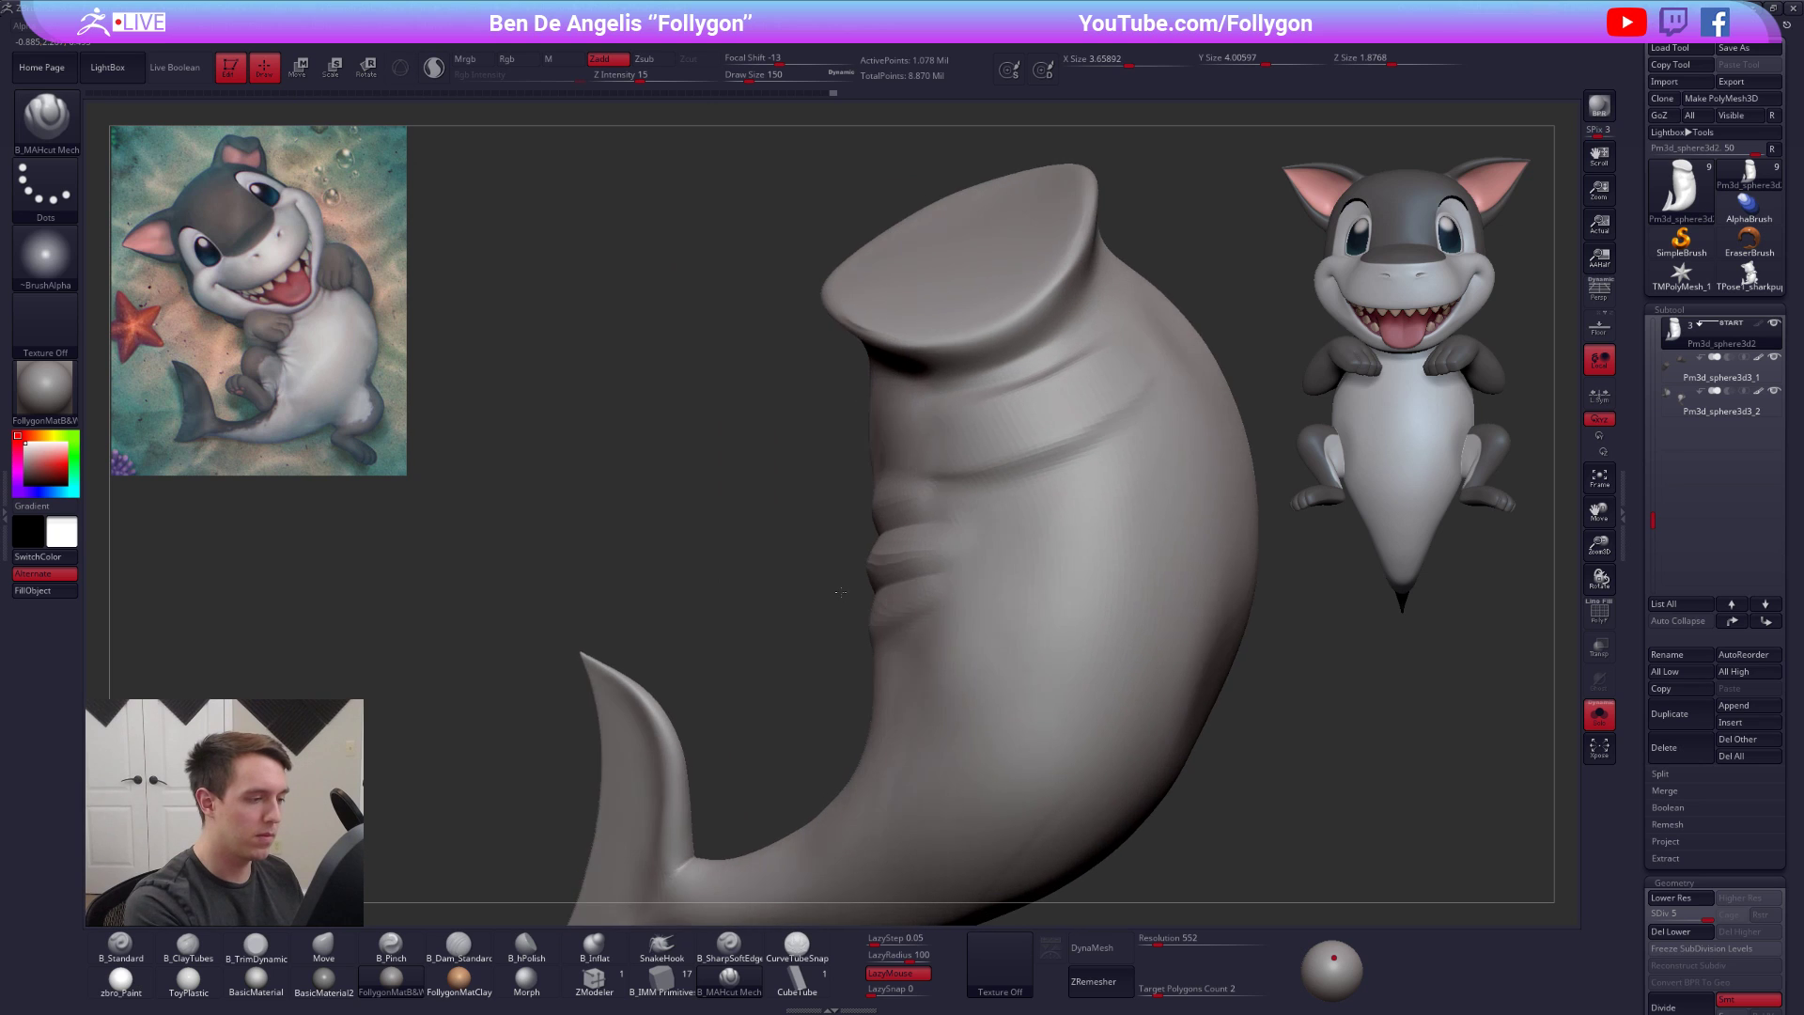
key("shift+s")
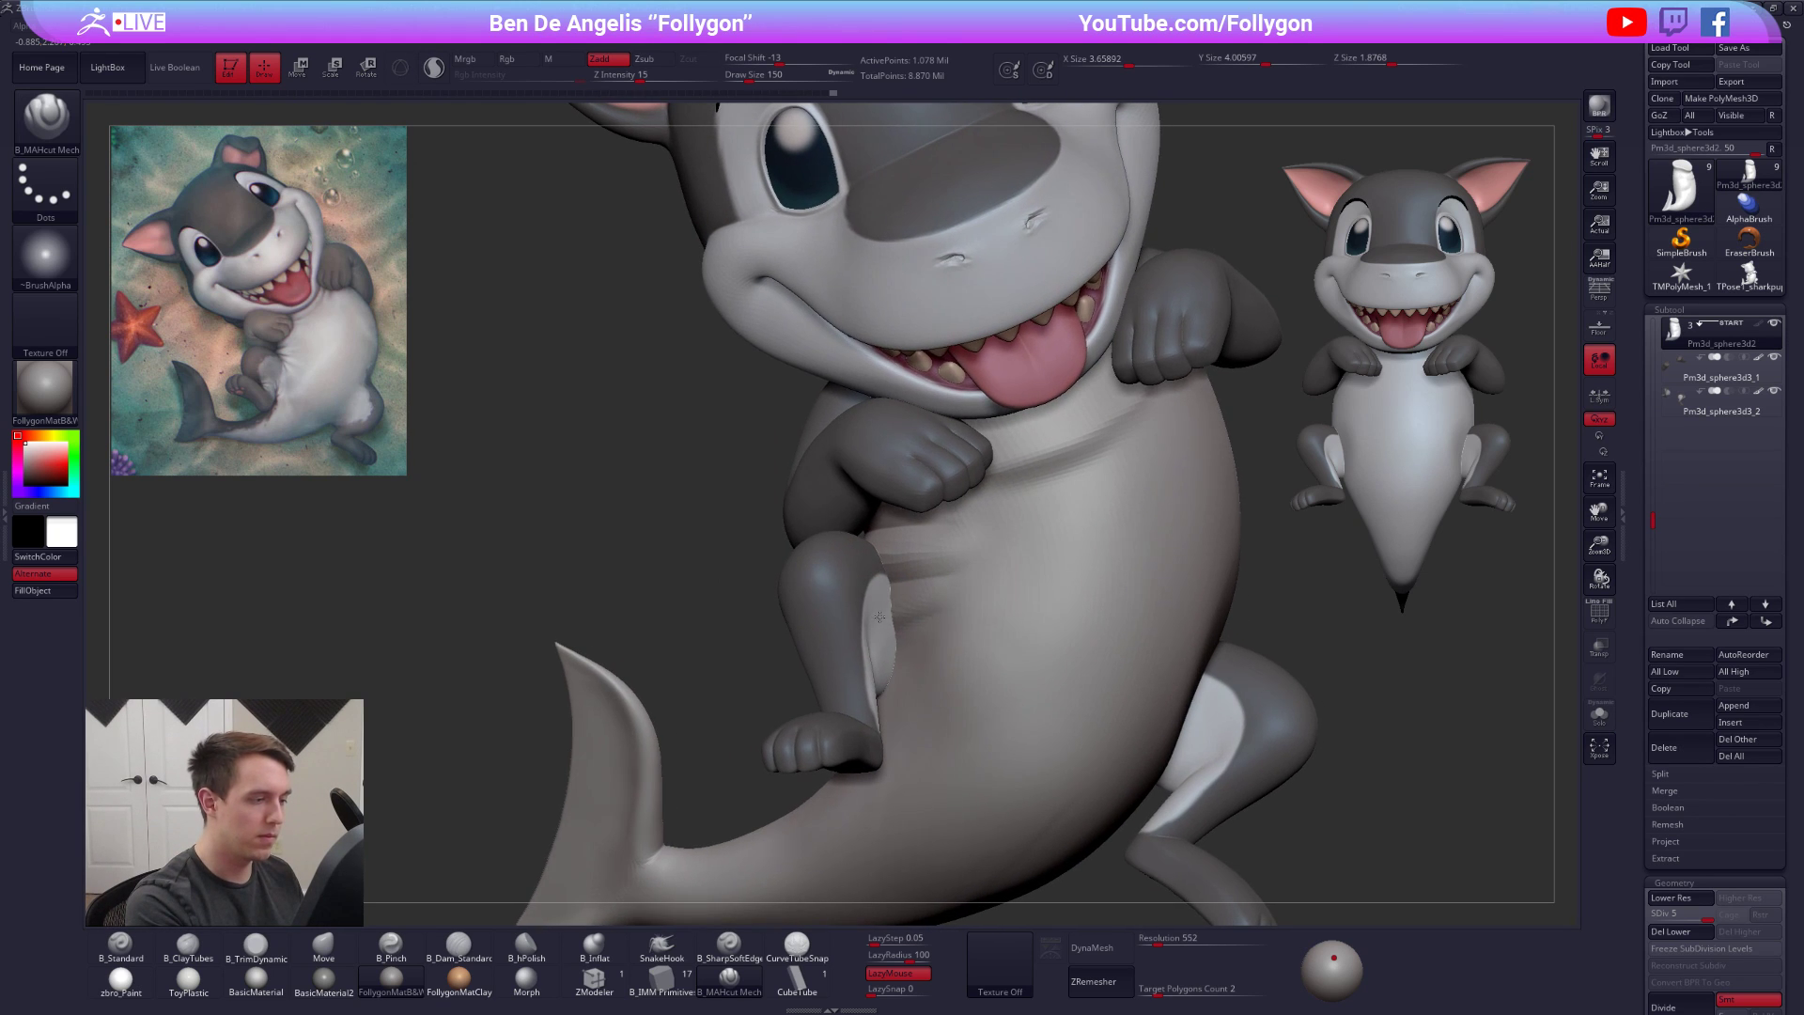
Drop the body to subdivision level 3 and reshape its side folds with the Move brush at draw size 227
key("shift+s")
right_click_drag(865, 581, 968, 587)
key("space")
left_click_drag(851, 607, 856, 607)
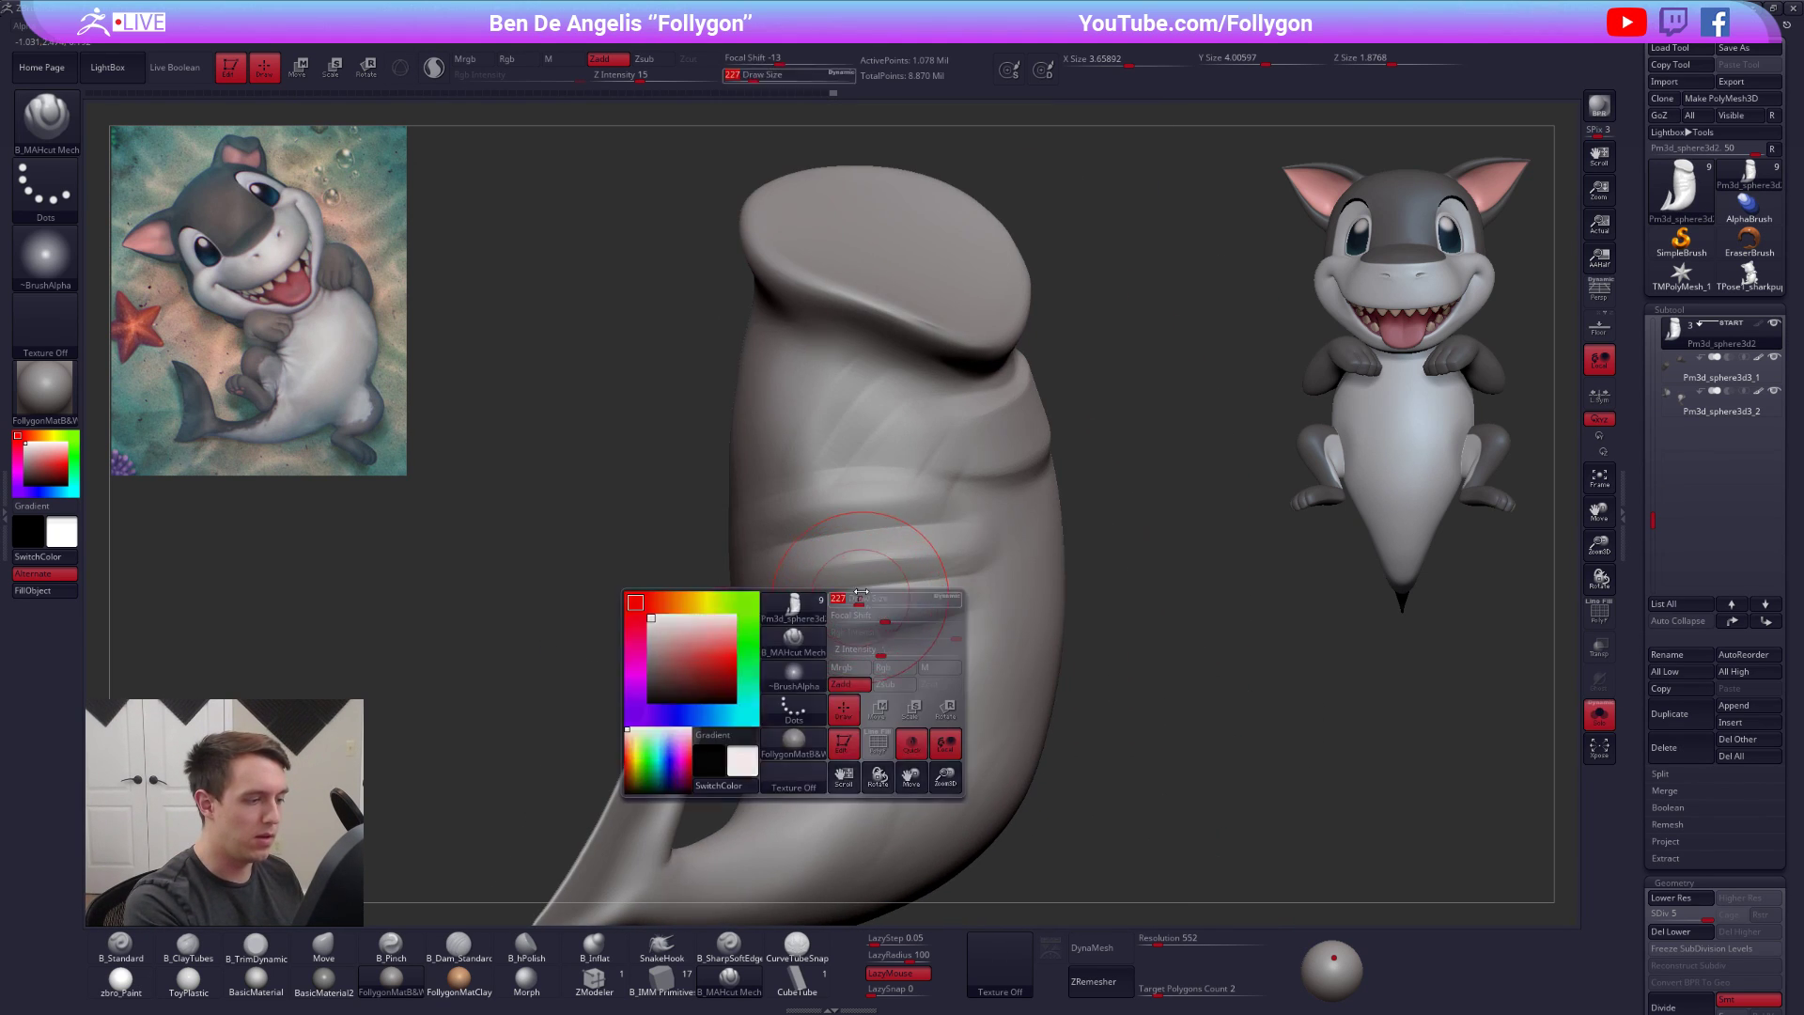
key("shift+d")
key("shift+d")
key("b")
key("m")
key("v")
right_click_drag(906, 588, 824, 601)
left_click_drag(835, 561, 844, 517)
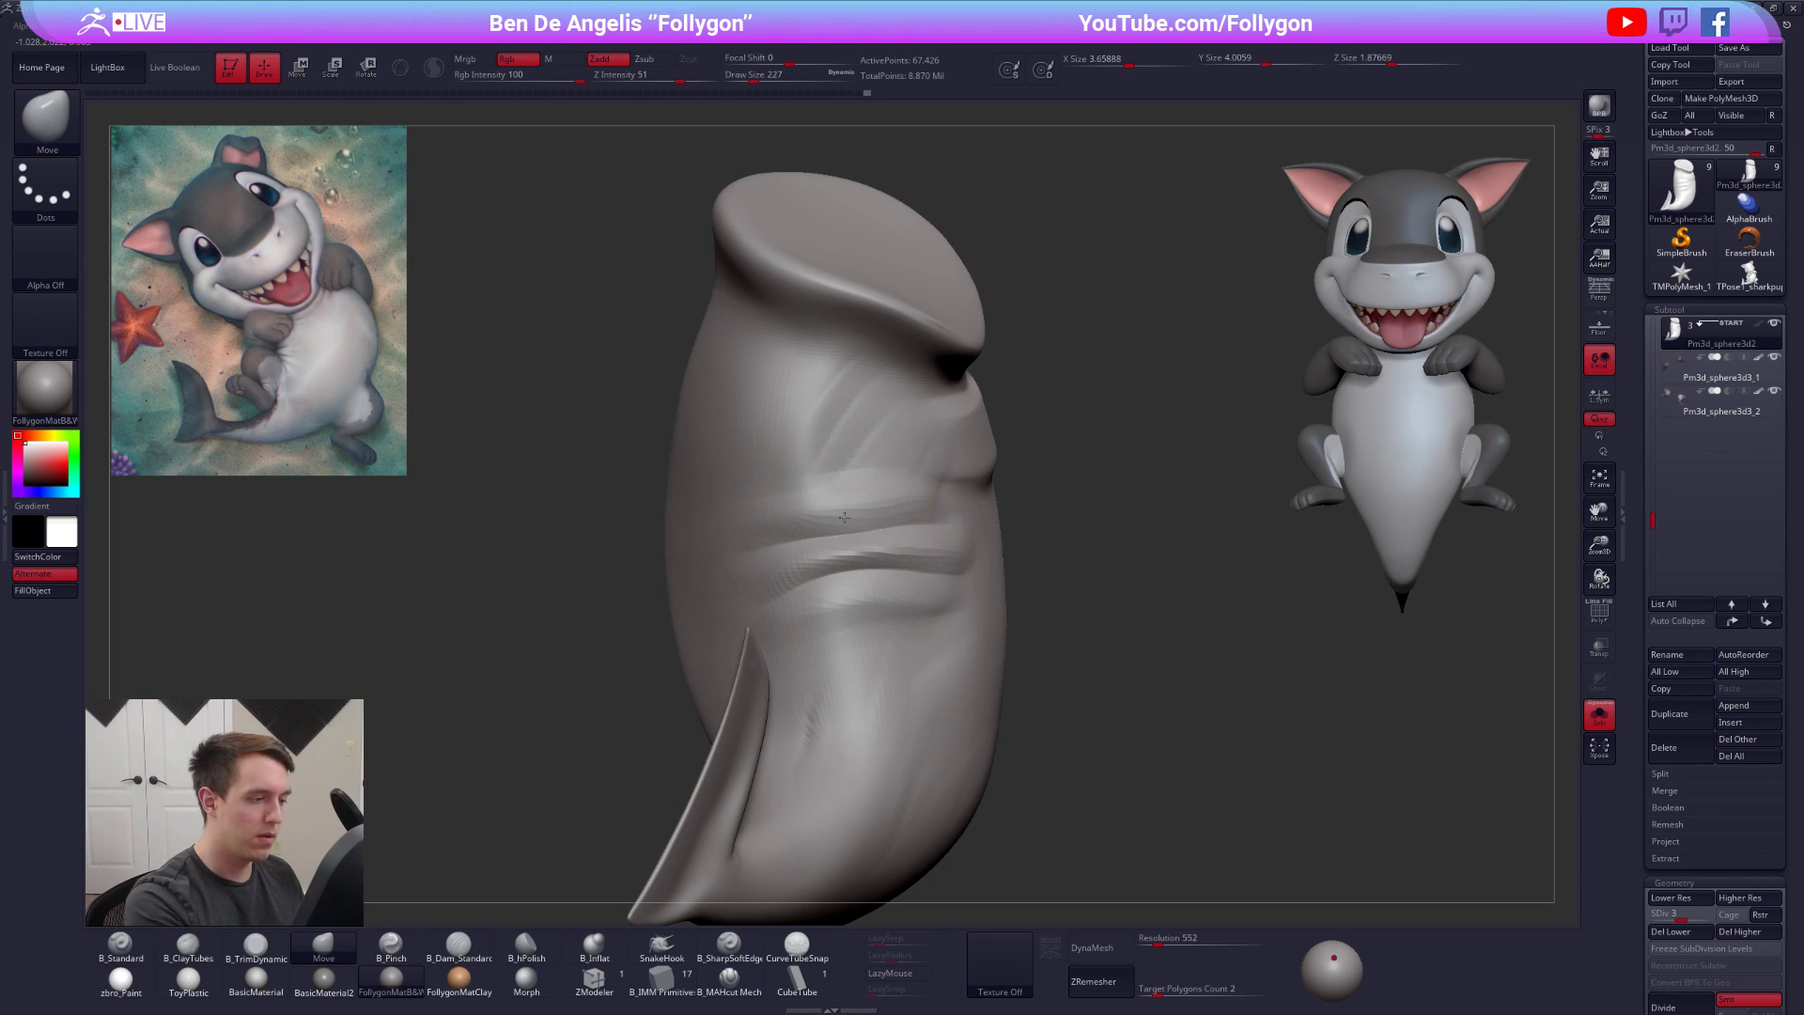
right_click_drag(828, 560, 780, 560)
left_click_drag(923, 511, 910, 523)
Adjust the body's overall form around the folds and lower curve with the Move brush at draw size 397
mouse_move(910, 524)
right_mouse_down()
mouse_move(860, 573)
mouse_move(904, 628)
right_mouse_up()
key("alt+s")
key("space")
left_click_drag(896, 631, 904, 632)
key("alt+s")
mouse_move(860, 564)
right_mouse_down()
mouse_move(920, 570)
mouse_move(869, 576)
right_mouse_up()
key("space")
left_click_drag(866, 576, 874, 576)
right_click_drag(874, 576, 926, 575)
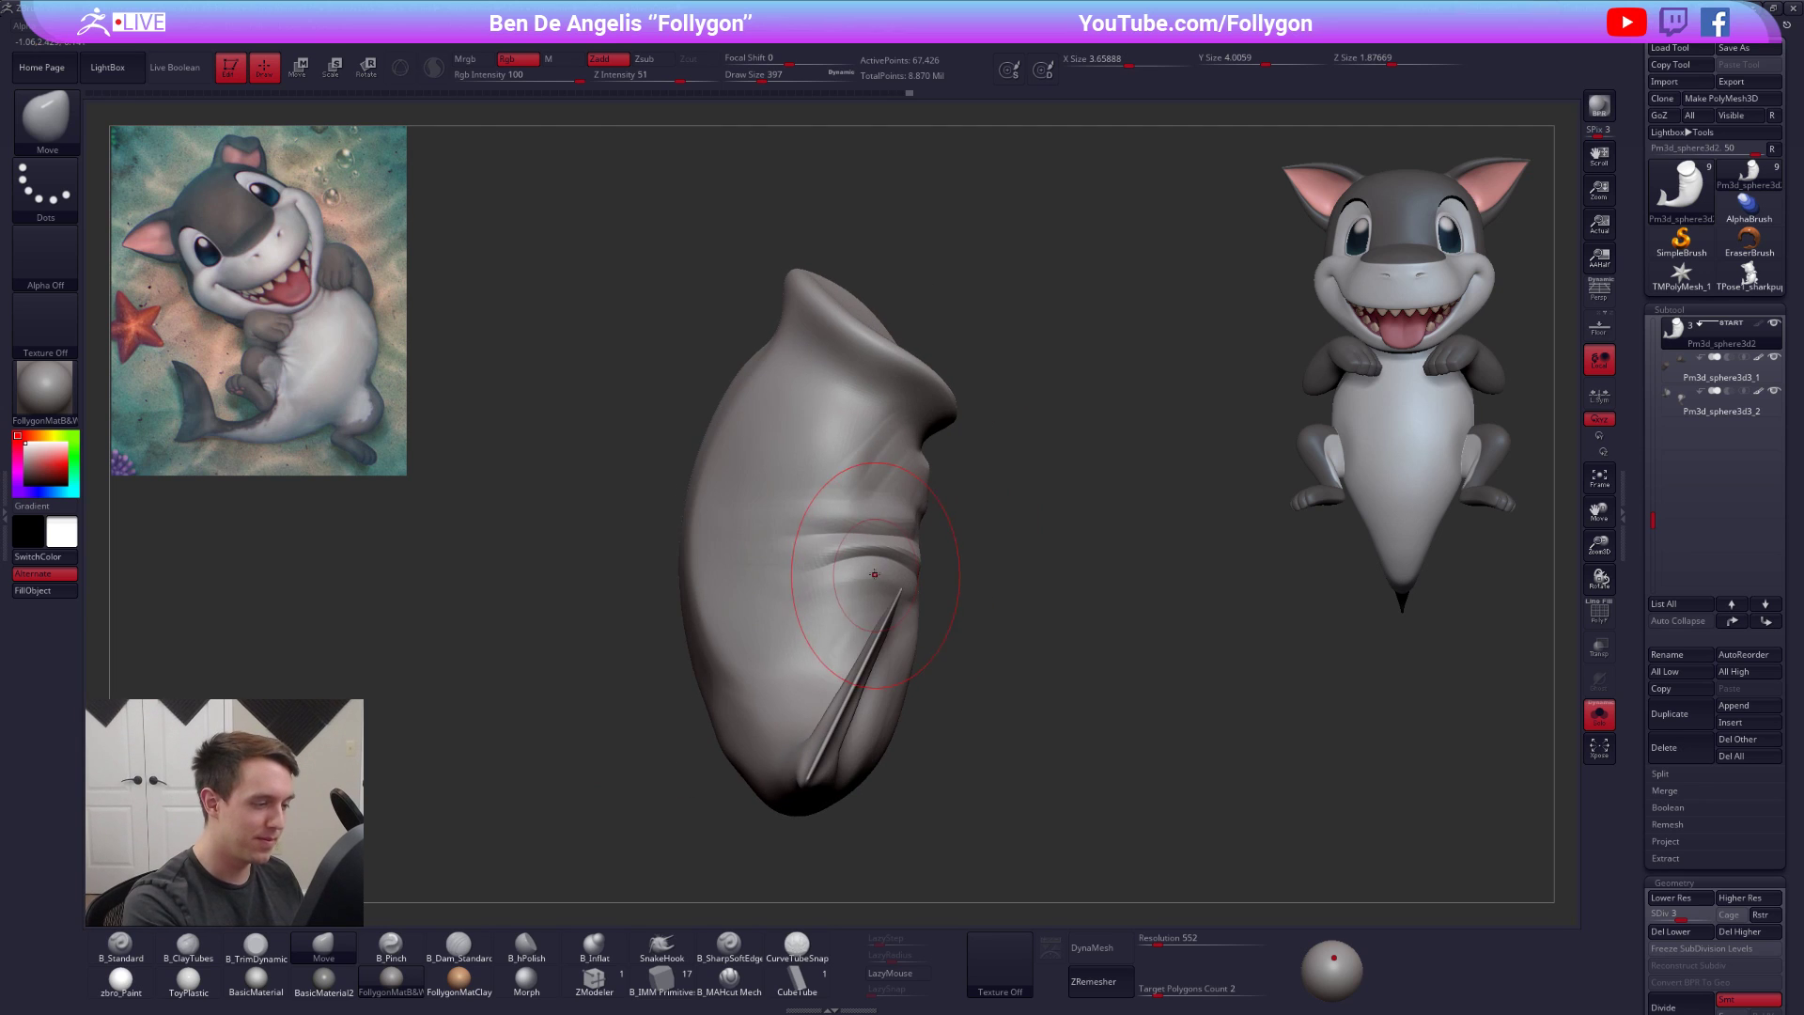
left_click_drag(874, 576, 879, 585)
right_click_drag(880, 584, 926, 587)
left_click_drag(987, 729, 994, 733)
mouse_move(898, 588)
right_mouse_down()
mouse_move(815, 591)
mouse_move(826, 608)
right_mouse_up()
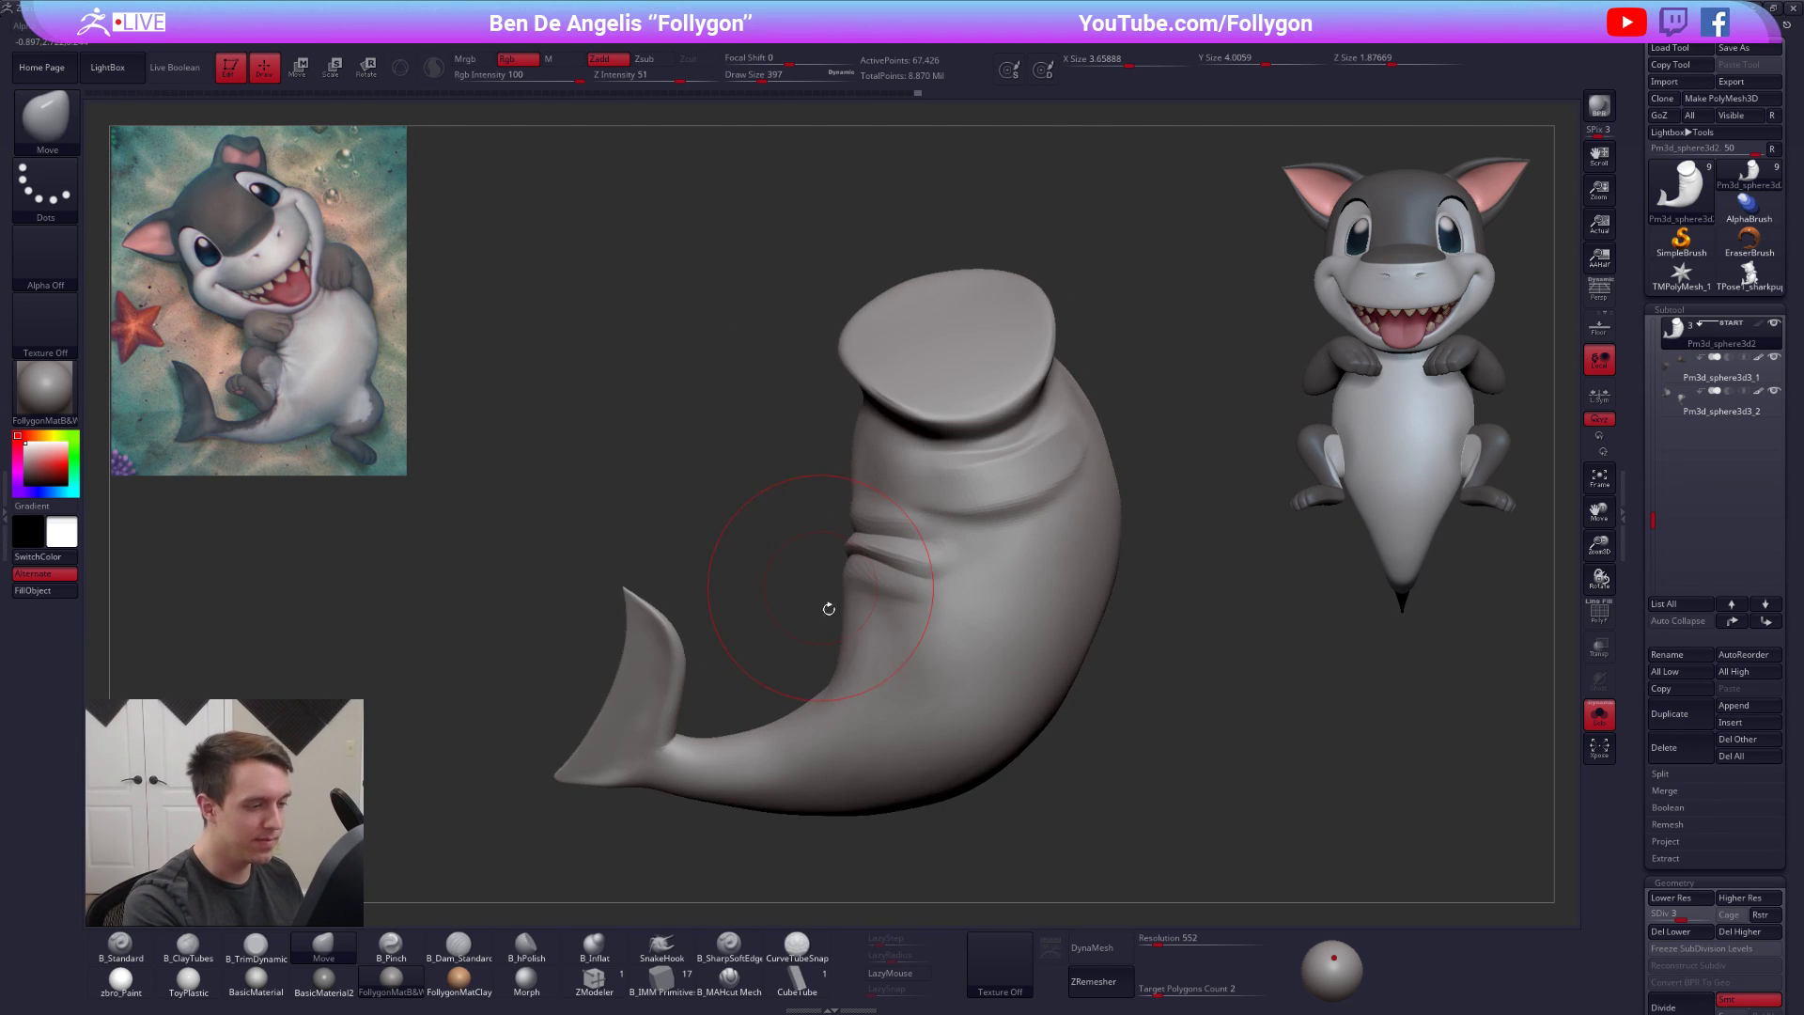
Set the draw size to 292, select the legs subtool and mask the leg farther from the tail fin
key("alt+s")
key("space")
left_click_drag(835, 673, 825, 673)
right_click_drag(940, 621, 836, 636)
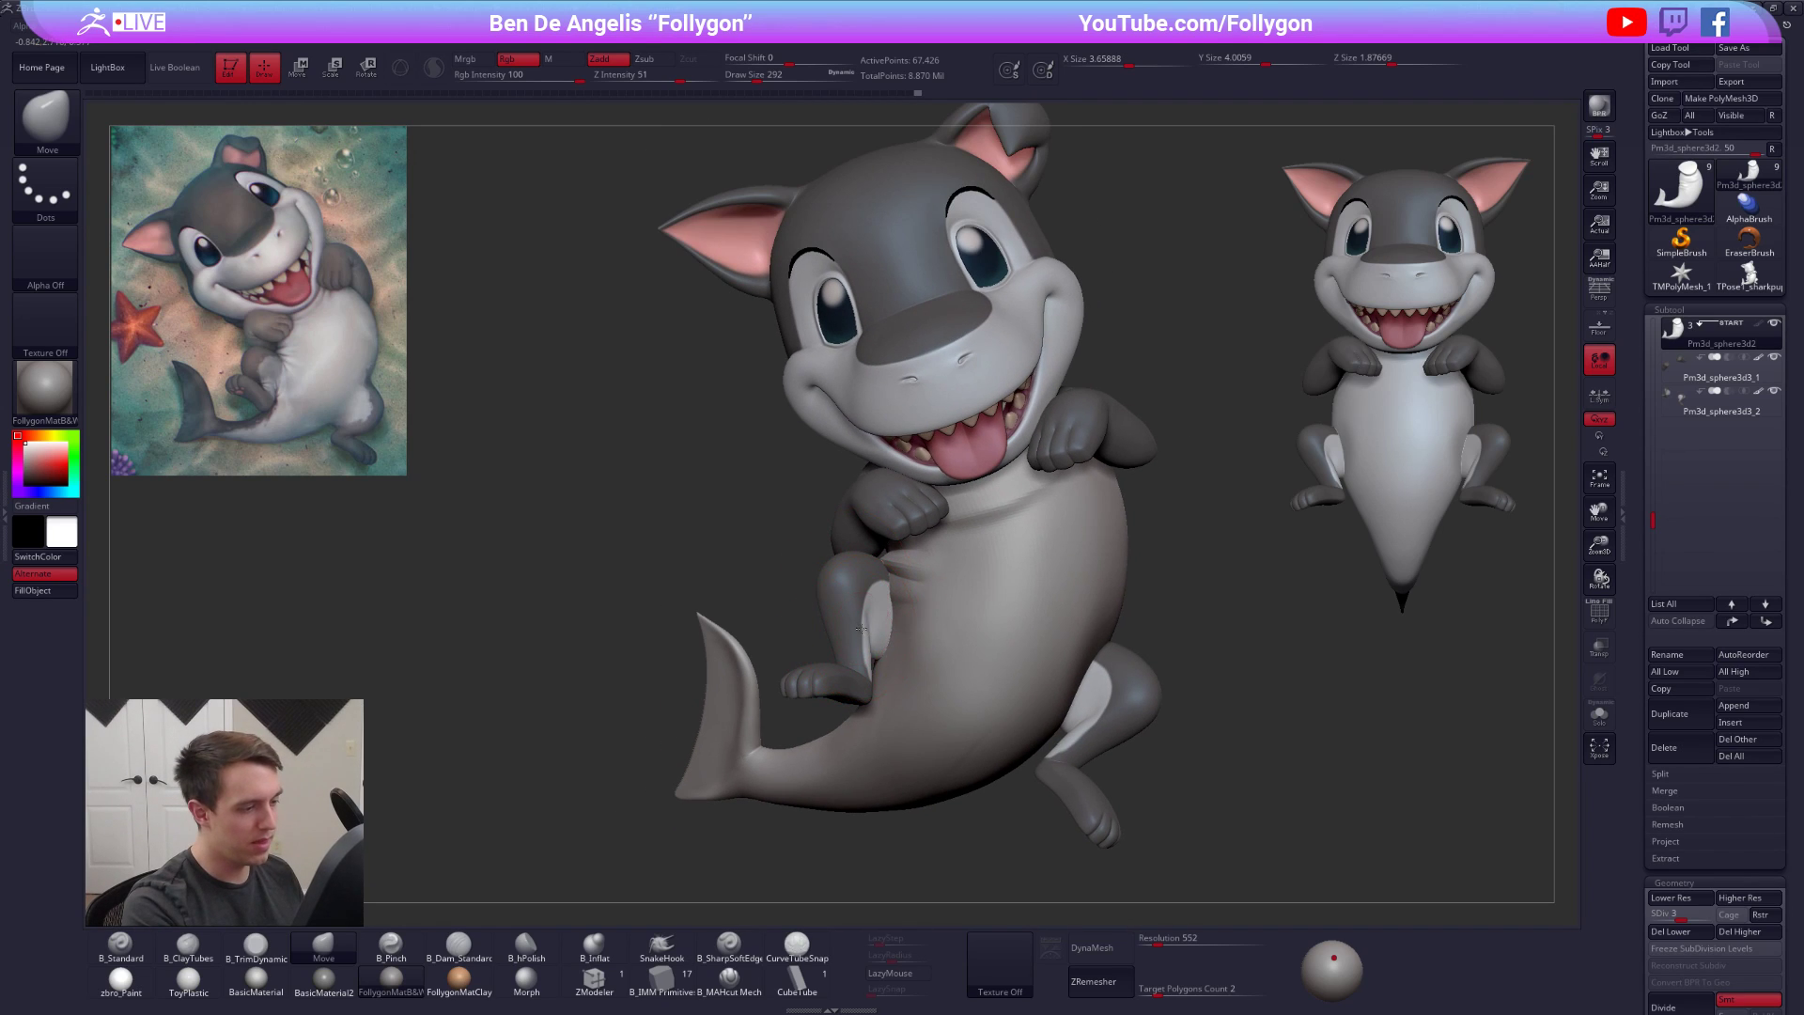
left_click(862, 627, "alt")
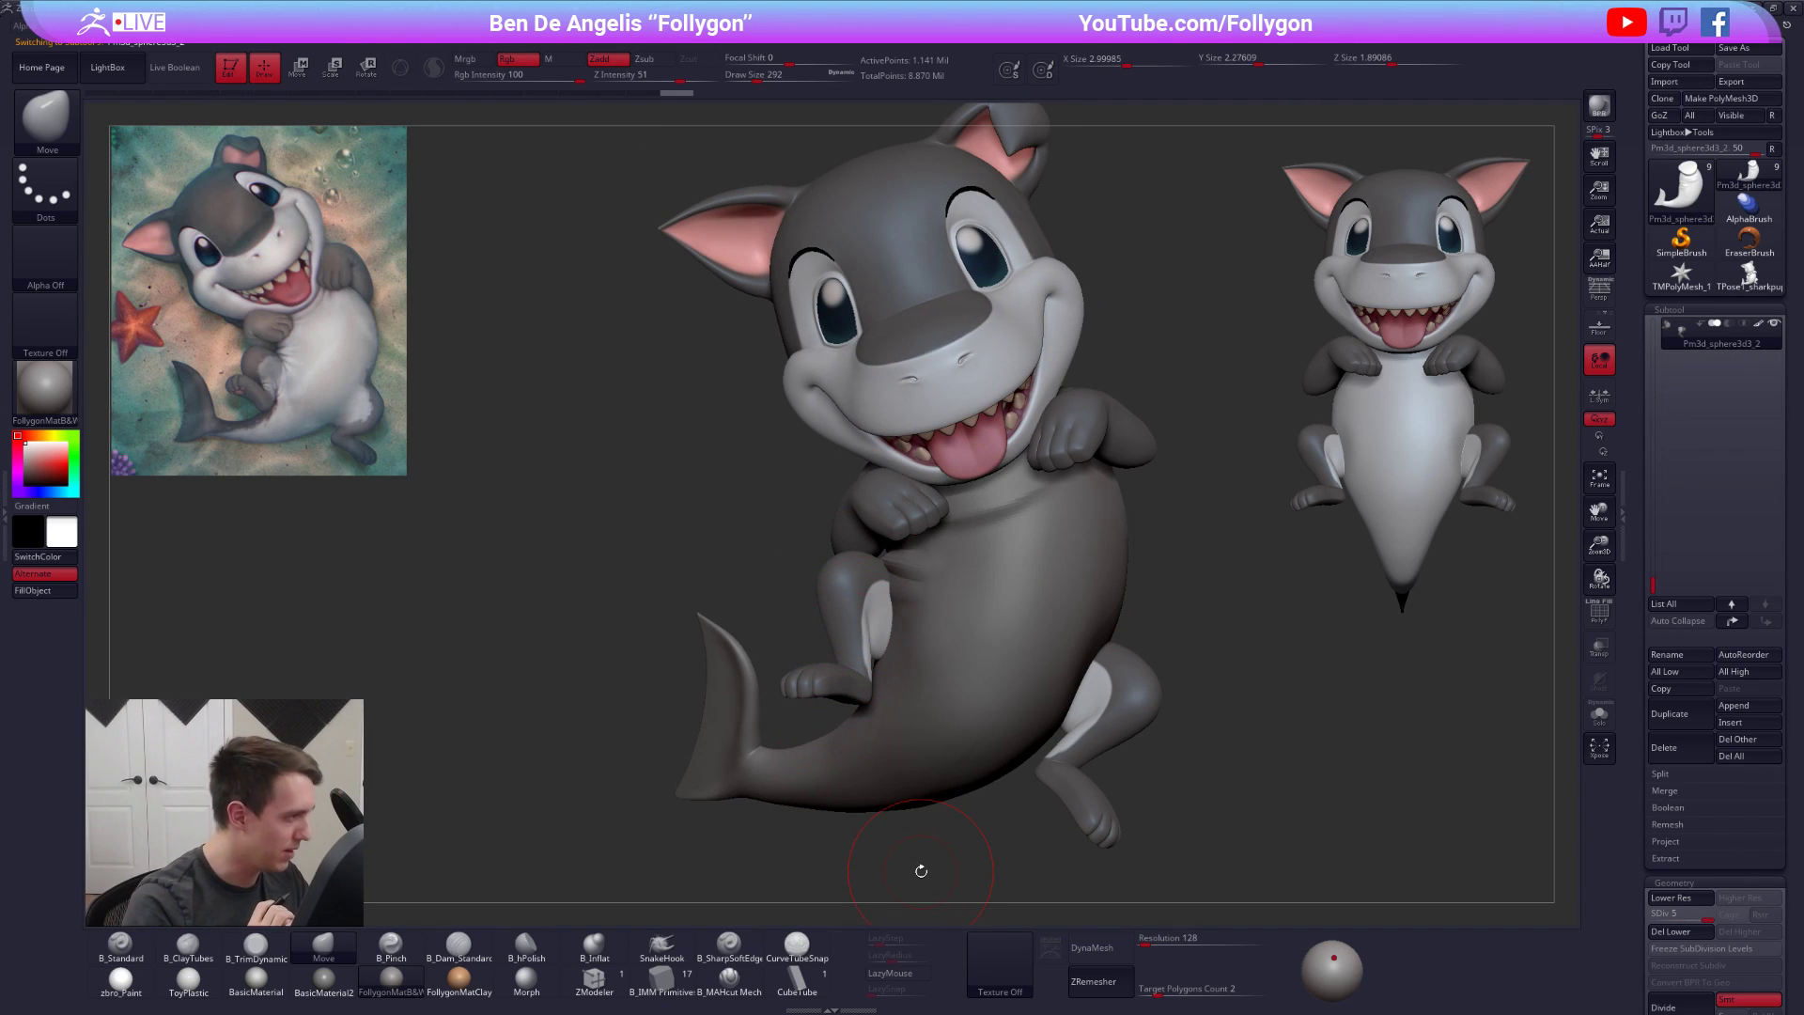
mouse_move(921, 871)
right_mouse_down()
mouse_move(938, 893)
mouse_move(923, 885)
right_mouse_up()
mouse_move(908, 667)
right_mouse_down()
mouse_move(1067, 601)
mouse_move(1080, 621)
mouse_move(972, 715)
mouse_move(859, 682)
mouse_move(835, 648)
right_mouse_up()
key("alt+s")
left_click_drag(834, 643, 679, 753, "ctrl+alt")
right_click_drag(781, 681, 777, 681)
Rotate and reposition the unmasked leg nearest the tail fin with the Transpose Rotate and Move tools
key("r")
mouse_move(776, 681)
left_mouse_down()
mouse_move(944, 763)
mouse_move(938, 684)
left_mouse_up()
key("alt+s")
mouse_move(719, 672)
right_mouse_down()
mouse_move(827, 639)
mouse_move(854, 604)
mouse_move(791, 607)
mouse_move(911, 574)
mouse_move(901, 432)
right_mouse_up()
left_click_drag(765, 666, 1074, 659)
key("w")
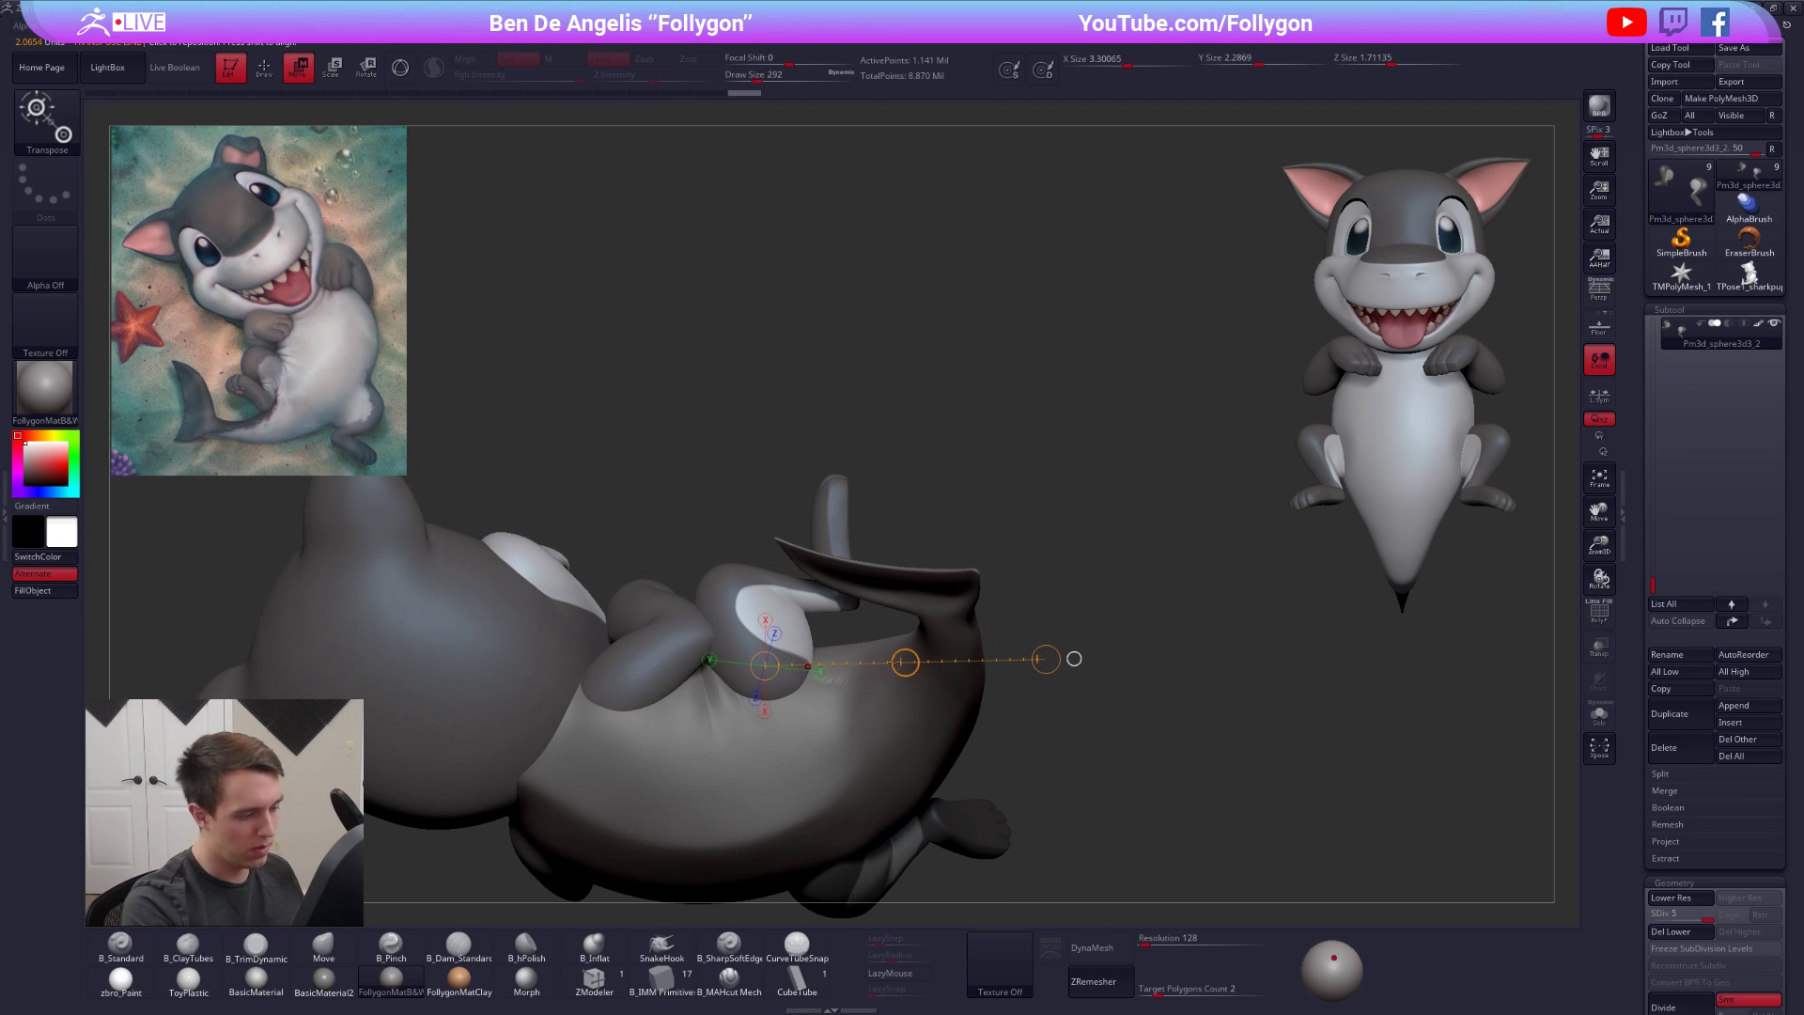
left_click_drag(917, 664, 918, 663)
right_click_drag(919, 664, 958, 801)
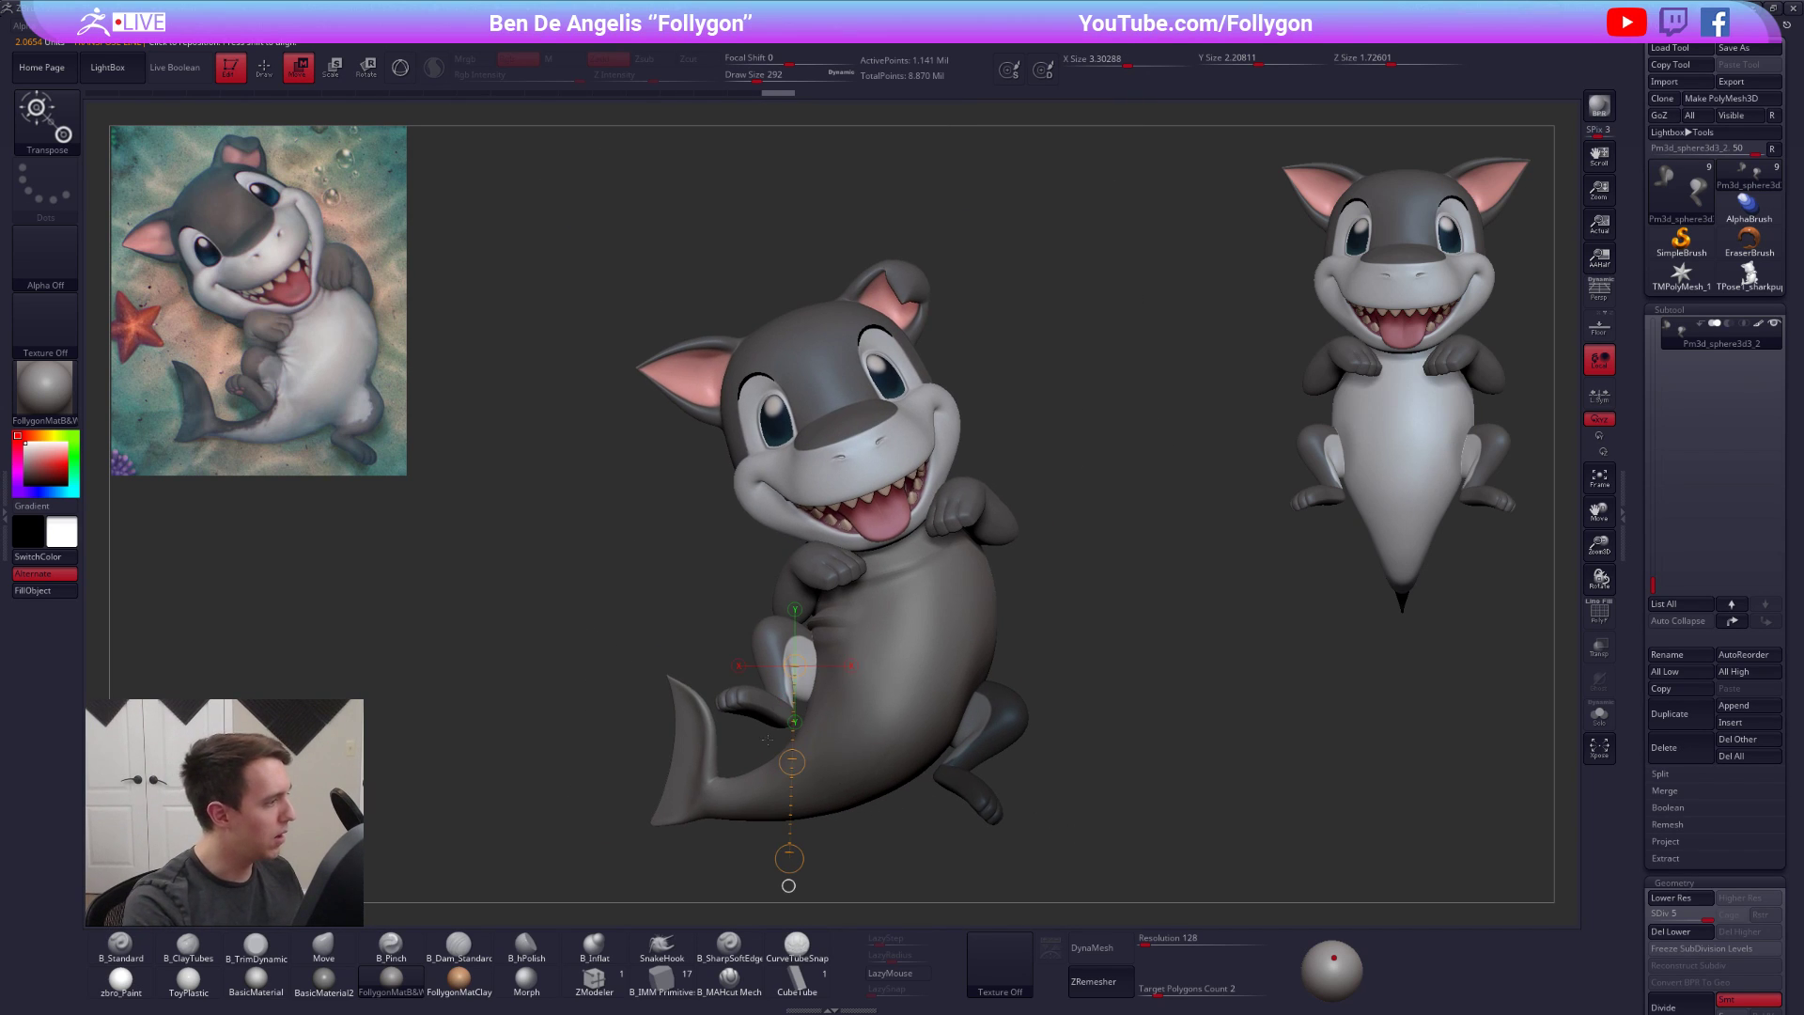
Select the arms subtool, set the Move brush's draw size to 381, and return the arms to subdivision level 5
key("q")
right_click_drag(845, 618, 874, 637)
left_click(806, 589, "alt")
mouse_move(794, 582)
right_mouse_down()
mouse_move(821, 597)
mouse_move(793, 622)
mouse_move(804, 637)
right_mouse_up()
key("shift+d")
key("shift+d")
key("shift+d")
key("shift+d")
key("space")
left_click_drag(846, 573, 832, 570)
mouse_move(828, 582)
right_mouse_down()
mouse_move(861, 607)
mouse_move(855, 641)
mouse_move(1127, 506)
mouse_move(1082, 748)
right_mouse_up()
key("d")
key("d")
key("d")
key("d")
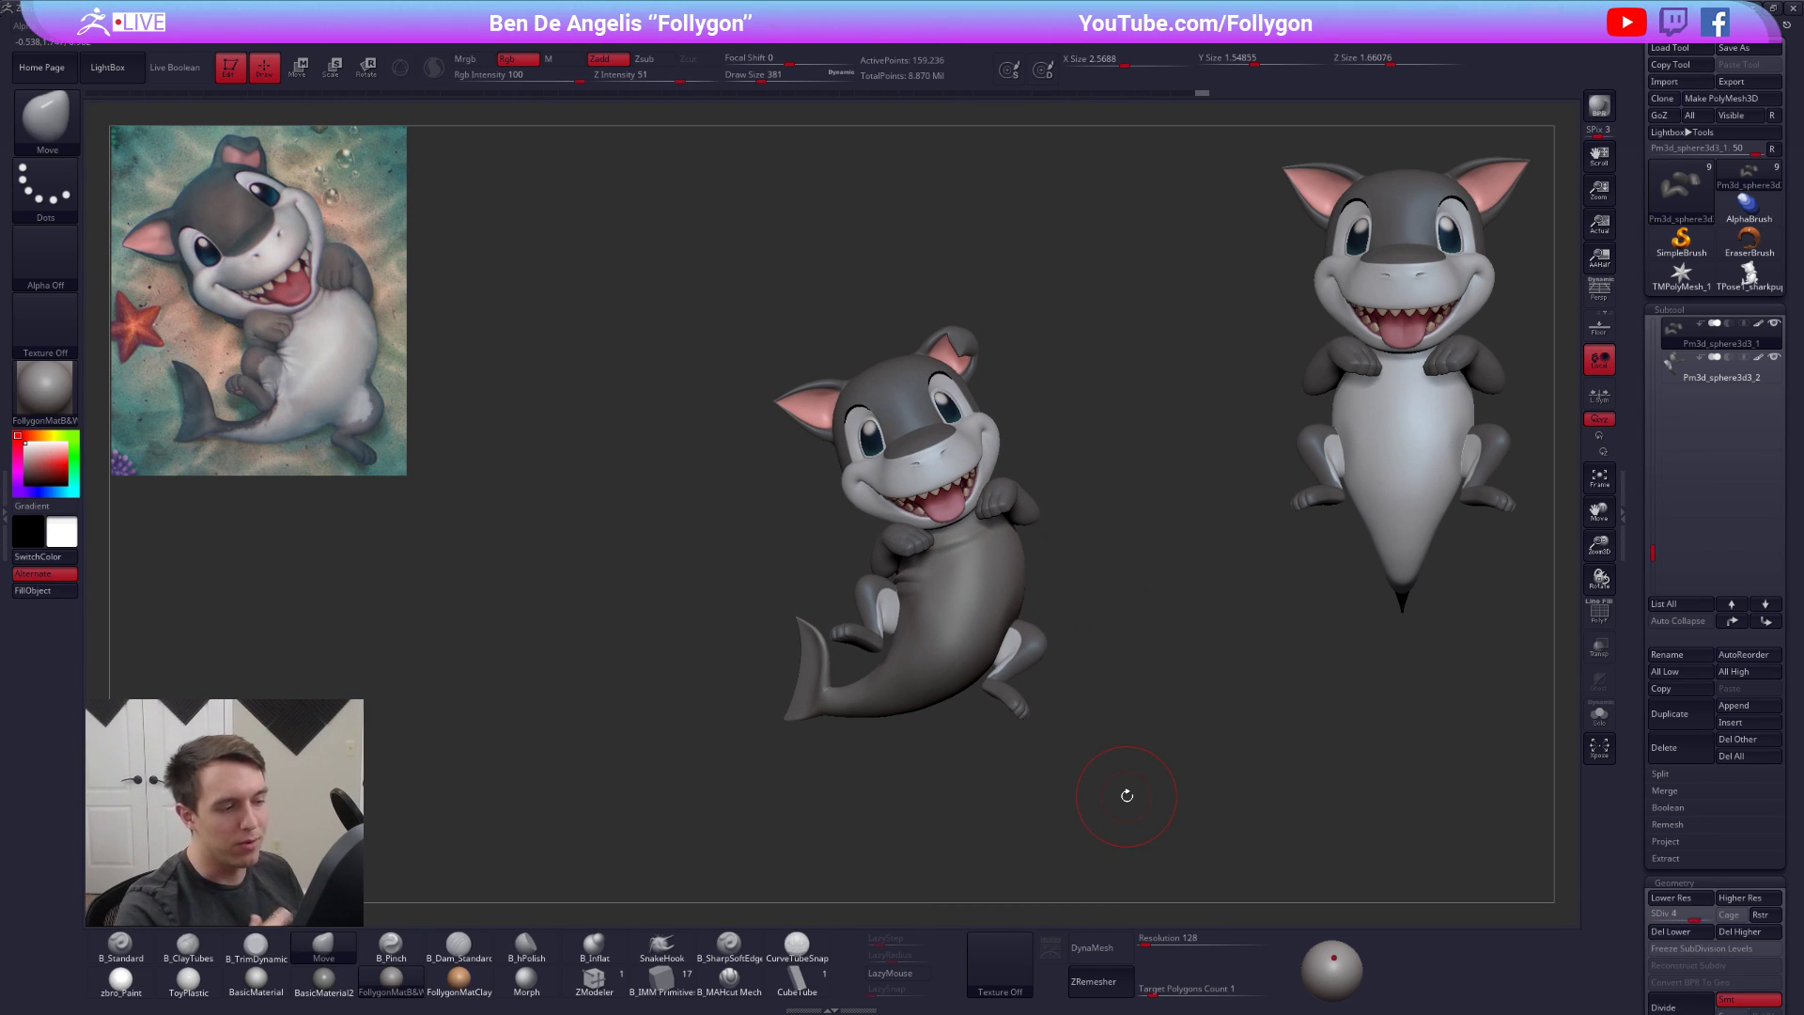
right_click_drag(1023, 698, 1018, 789, "ctrl")
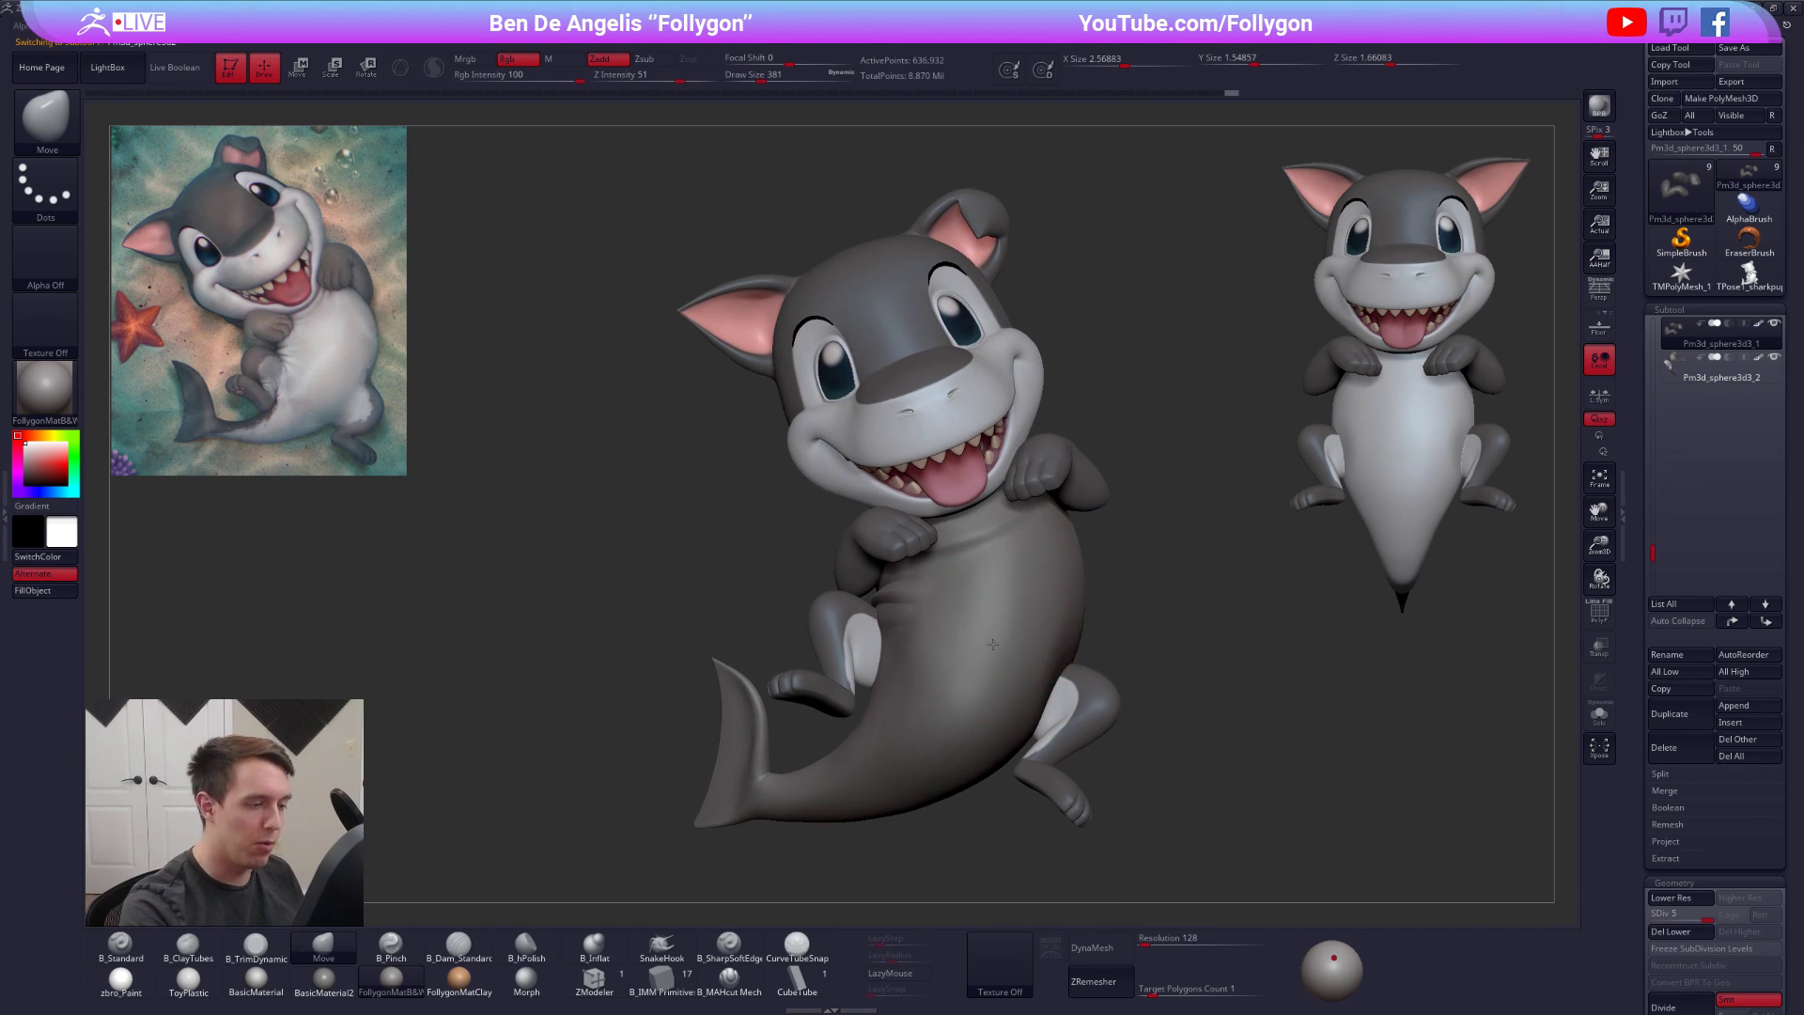
Select the body subtool and raise it to subdivision level 5
left_click(967, 631, "alt")
key("d")
key("d")
key("d")
key("d")
right_click_drag(955, 600, 1040, 620)
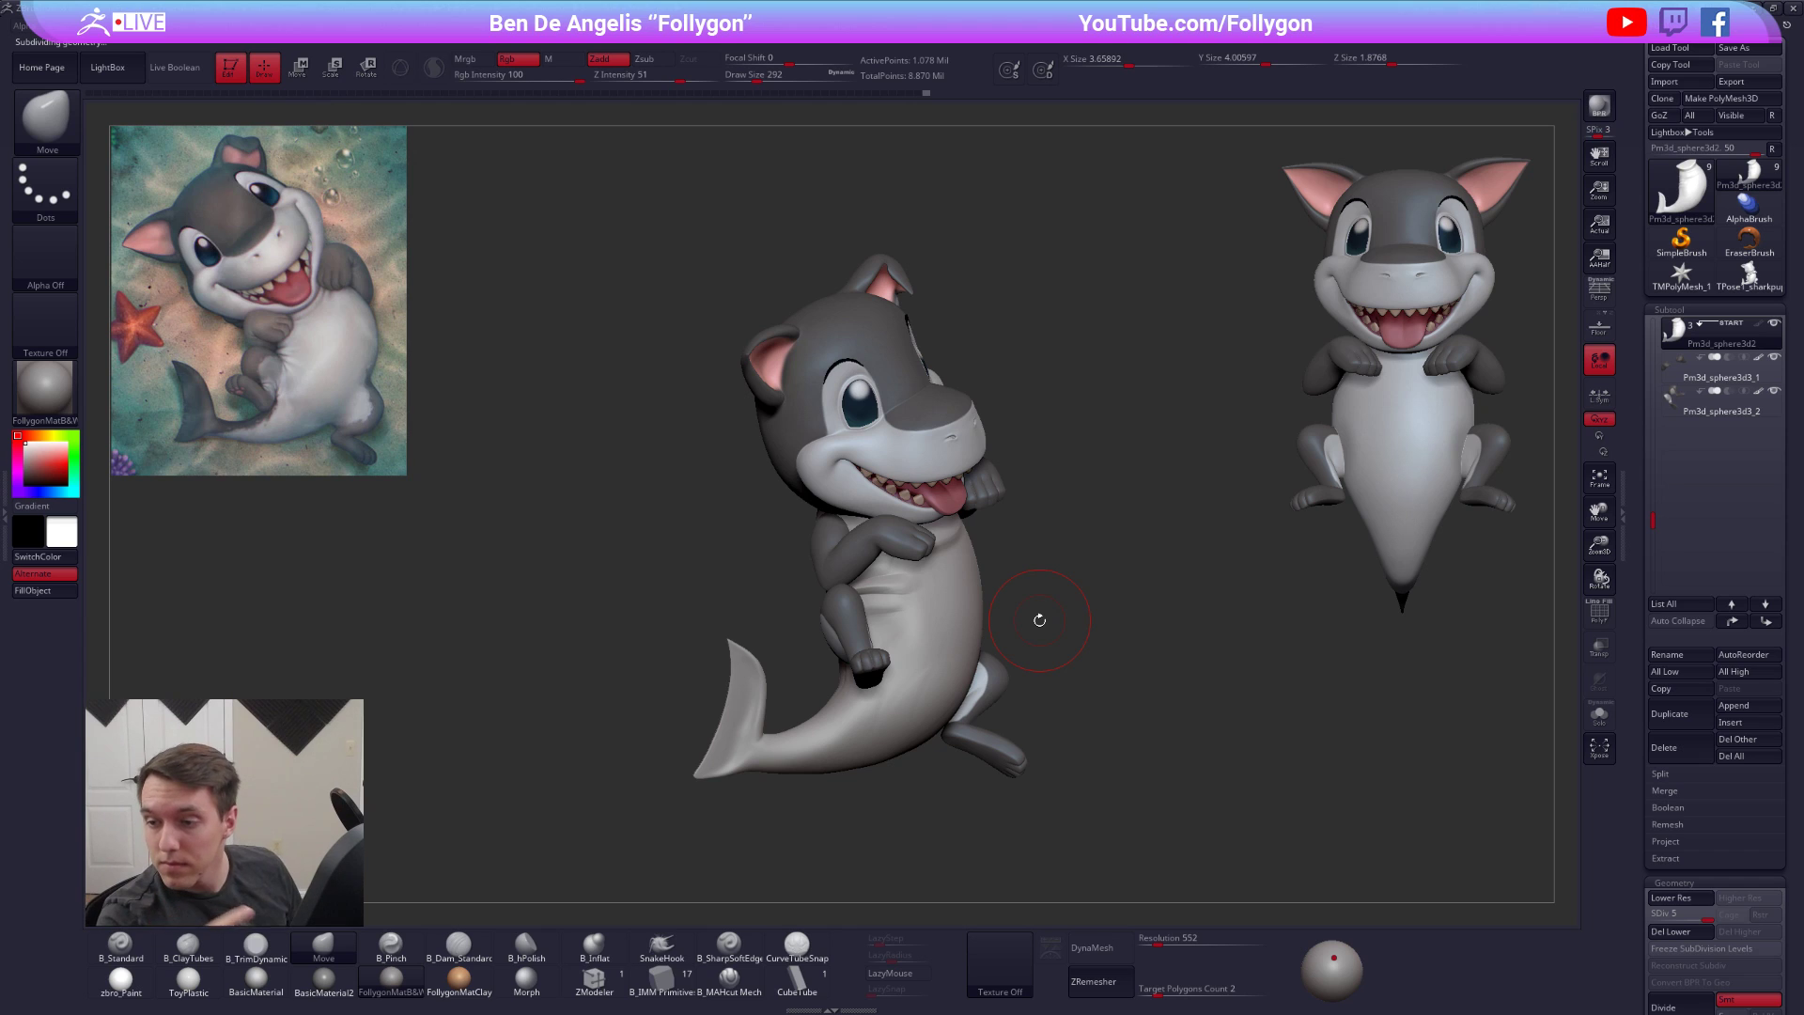
Set the Move brush's draw size to 335 while checking the posed shark pup from several angles
right_click_drag(1319, 750, 1216, 813)
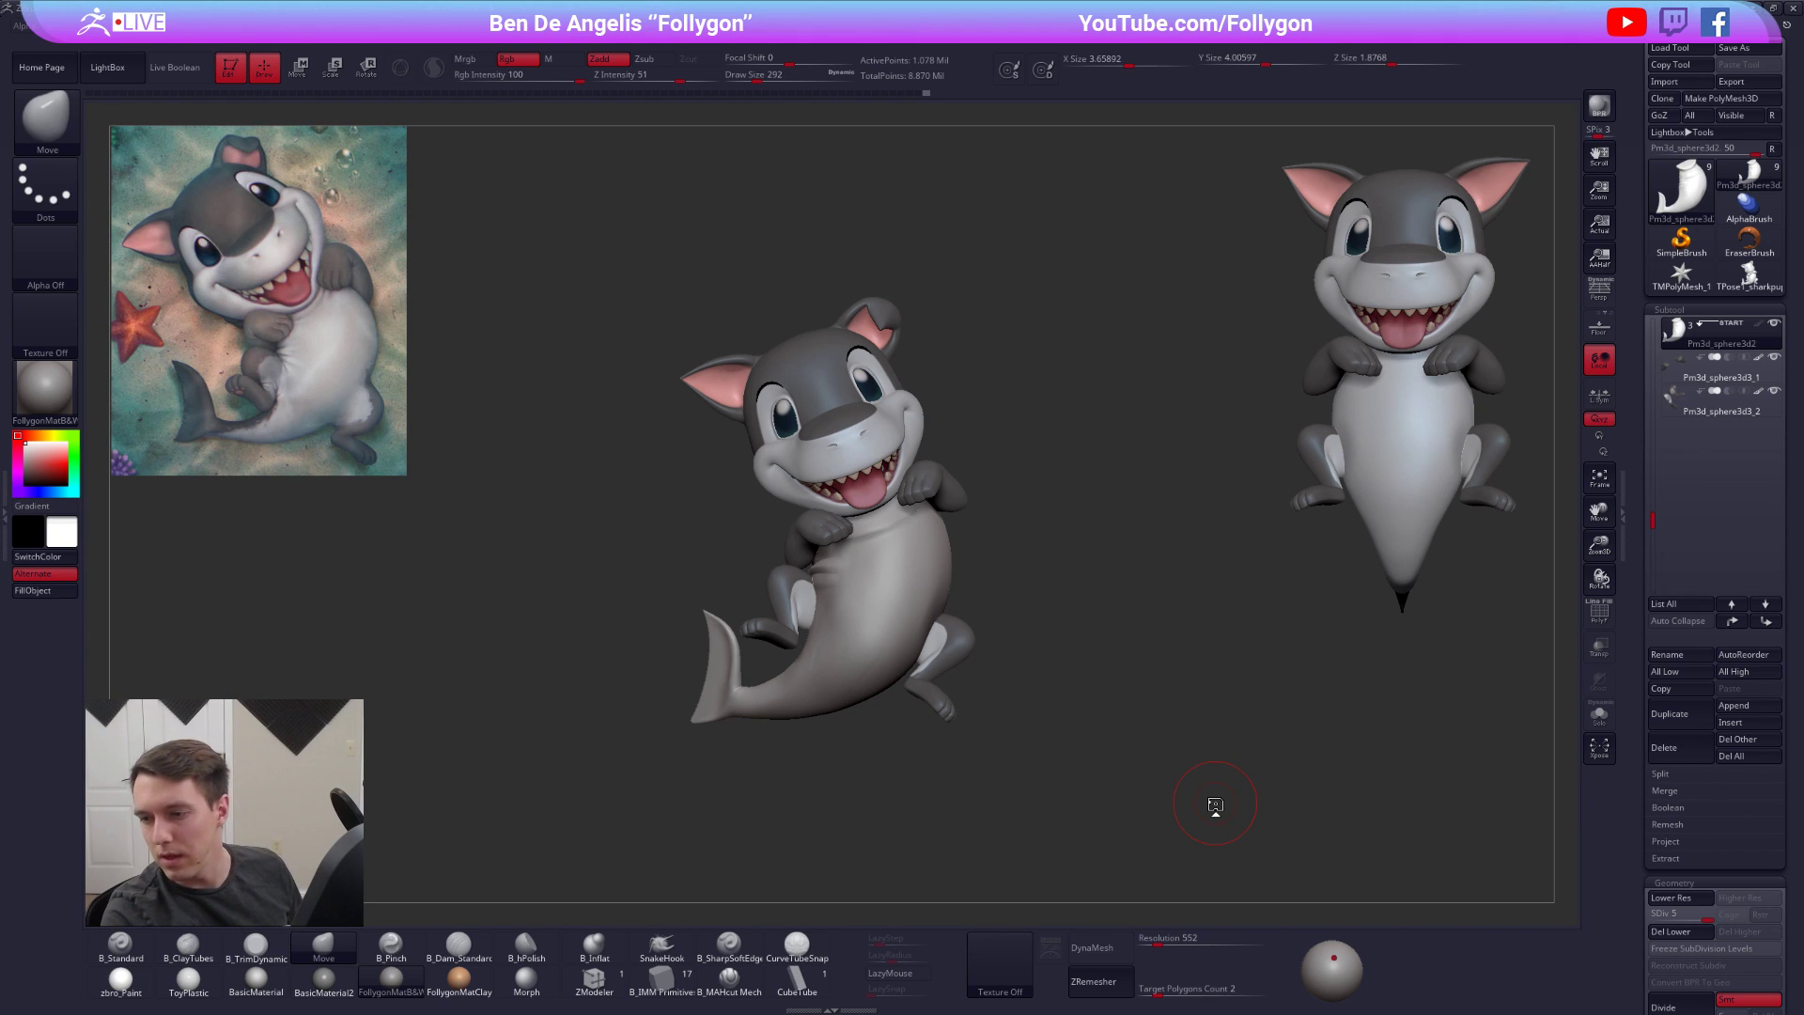
right_click_drag(910, 682, 967, 683, "alt")
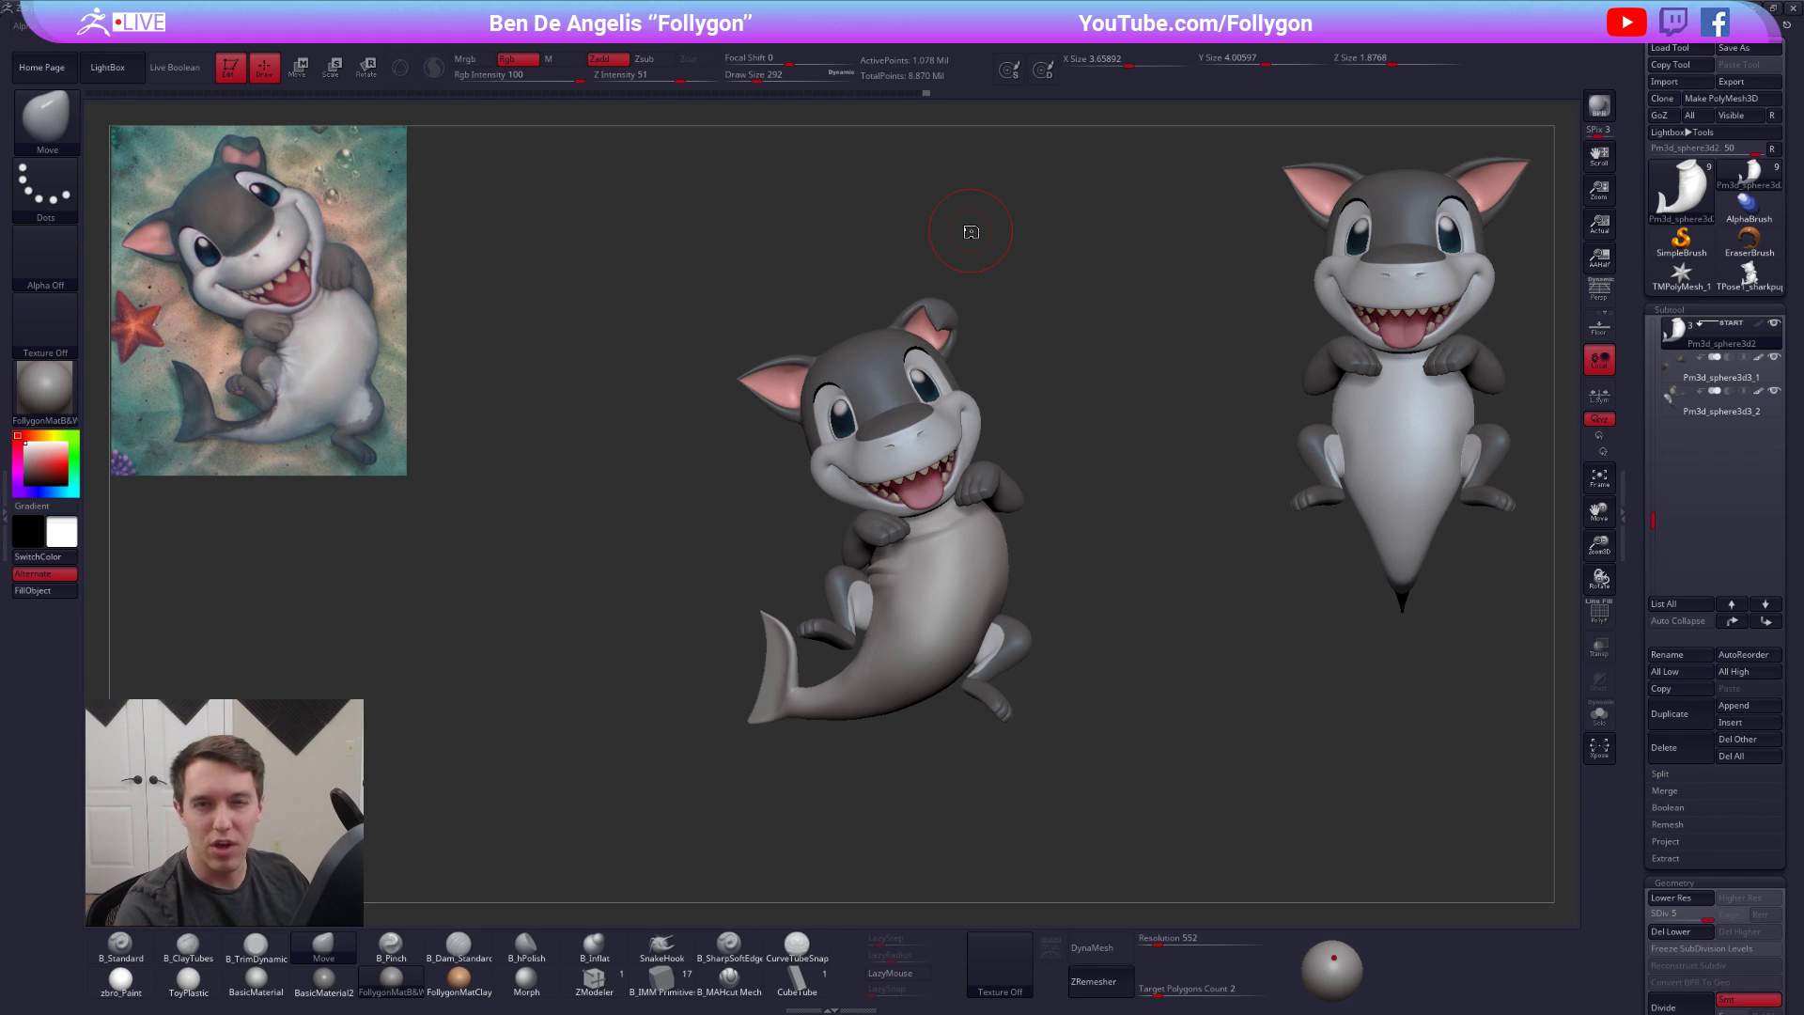
mouse_move(953, 604)
right_mouse_down("ctrl")
mouse_move(946, 637)
mouse_move(951, 608)
right_mouse_up("ctrl")
key("space")
left_click_drag(971, 609, 976, 610)
mouse_move(959, 633)
right_mouse_down()
mouse_move(997, 624)
mouse_move(975, 612)
right_mouse_up()
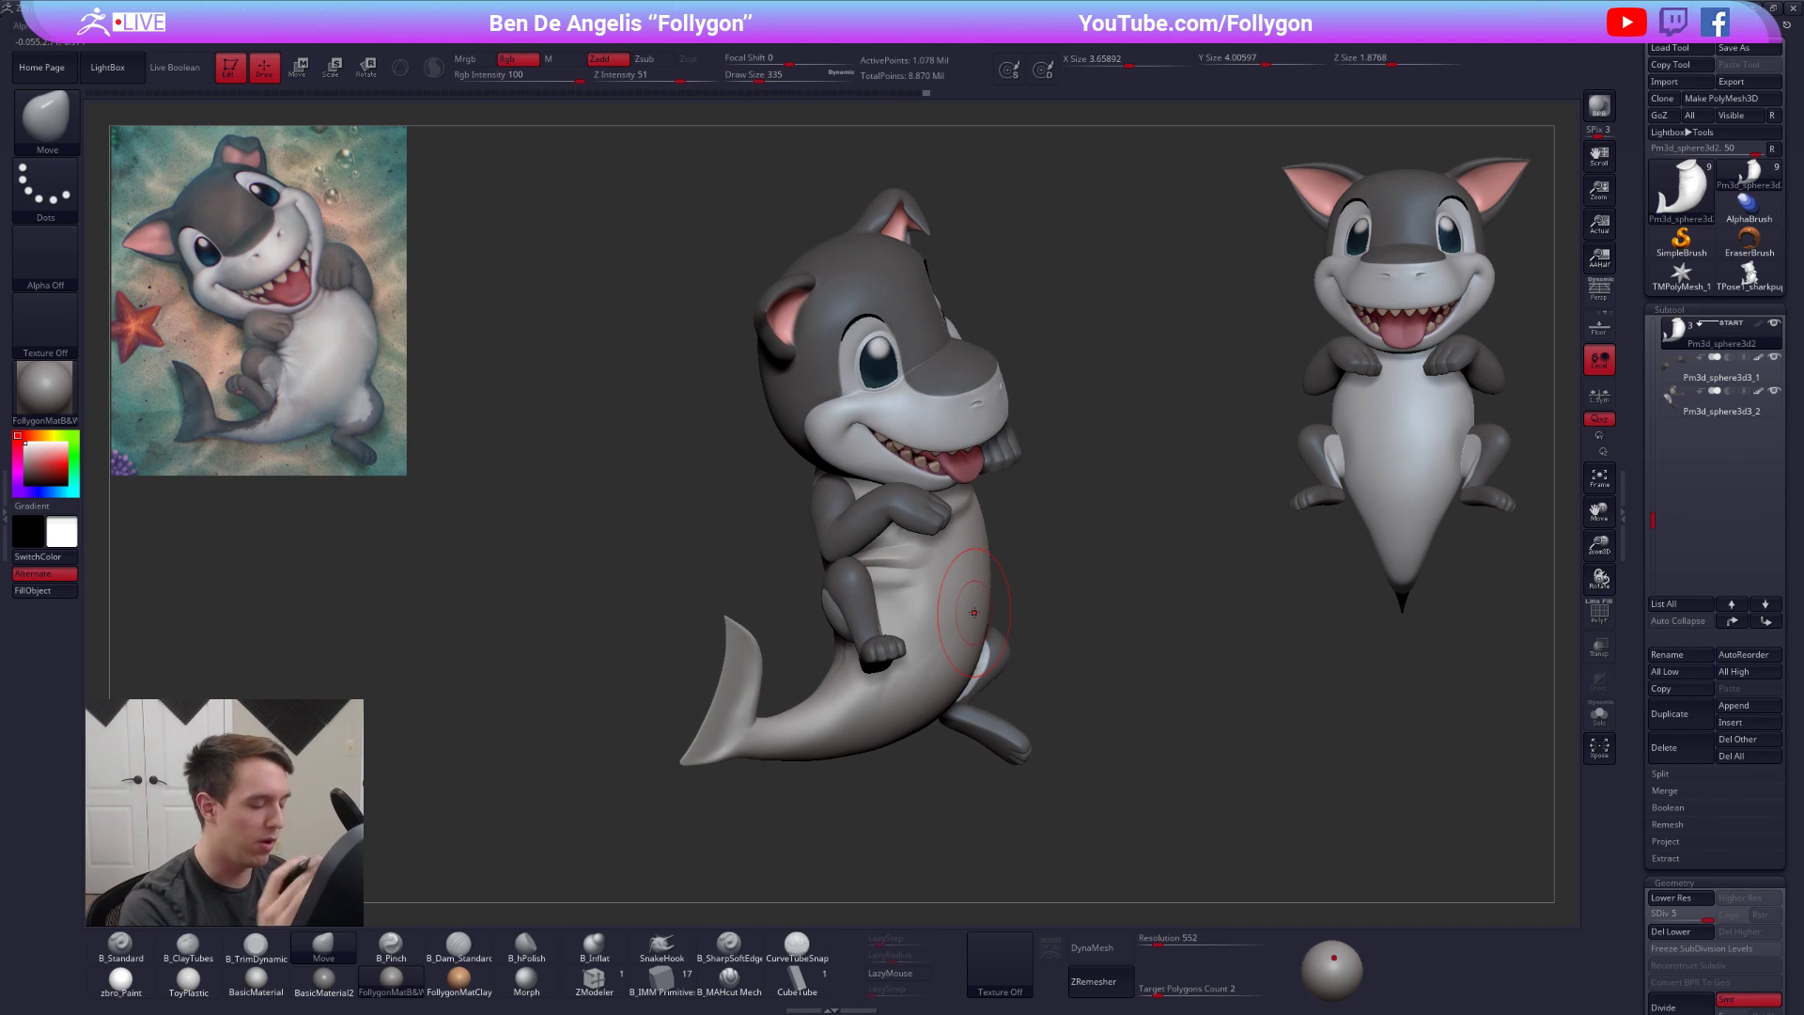
Isolate the body, lower it to subdivision level 3, and build up and smooth its lower side with ClayTubes
key("space")
left_click_drag(975, 612, 971, 613)
mouse_move(930, 614)
right_mouse_down()
mouse_move(970, 619)
mouse_move(912, 622)
mouse_move(907, 678)
right_mouse_up()
key("alt+s")
key("2")
mouse_move(861, 605)
left_mouse_down()
mouse_move(901, 632)
mouse_move(872, 633)
mouse_move(851, 603)
mouse_move(897, 570)
mouse_move(916, 619)
left_mouse_up()
right_click_drag(878, 674, 908, 622, "alt")
key("shift+d")
key("shift+d")
mouse_move(865, 655)
left_mouse_down("shift")
mouse_move(891, 625)
mouse_move(874, 644)
left_mouse_up("shift")
mouse_move(855, 649)
right_mouse_down()
mouse_move(938, 640)
mouse_move(889, 655)
mouse_move(968, 671)
right_mouse_up()
left_click_drag(854, 645, 860, 662)
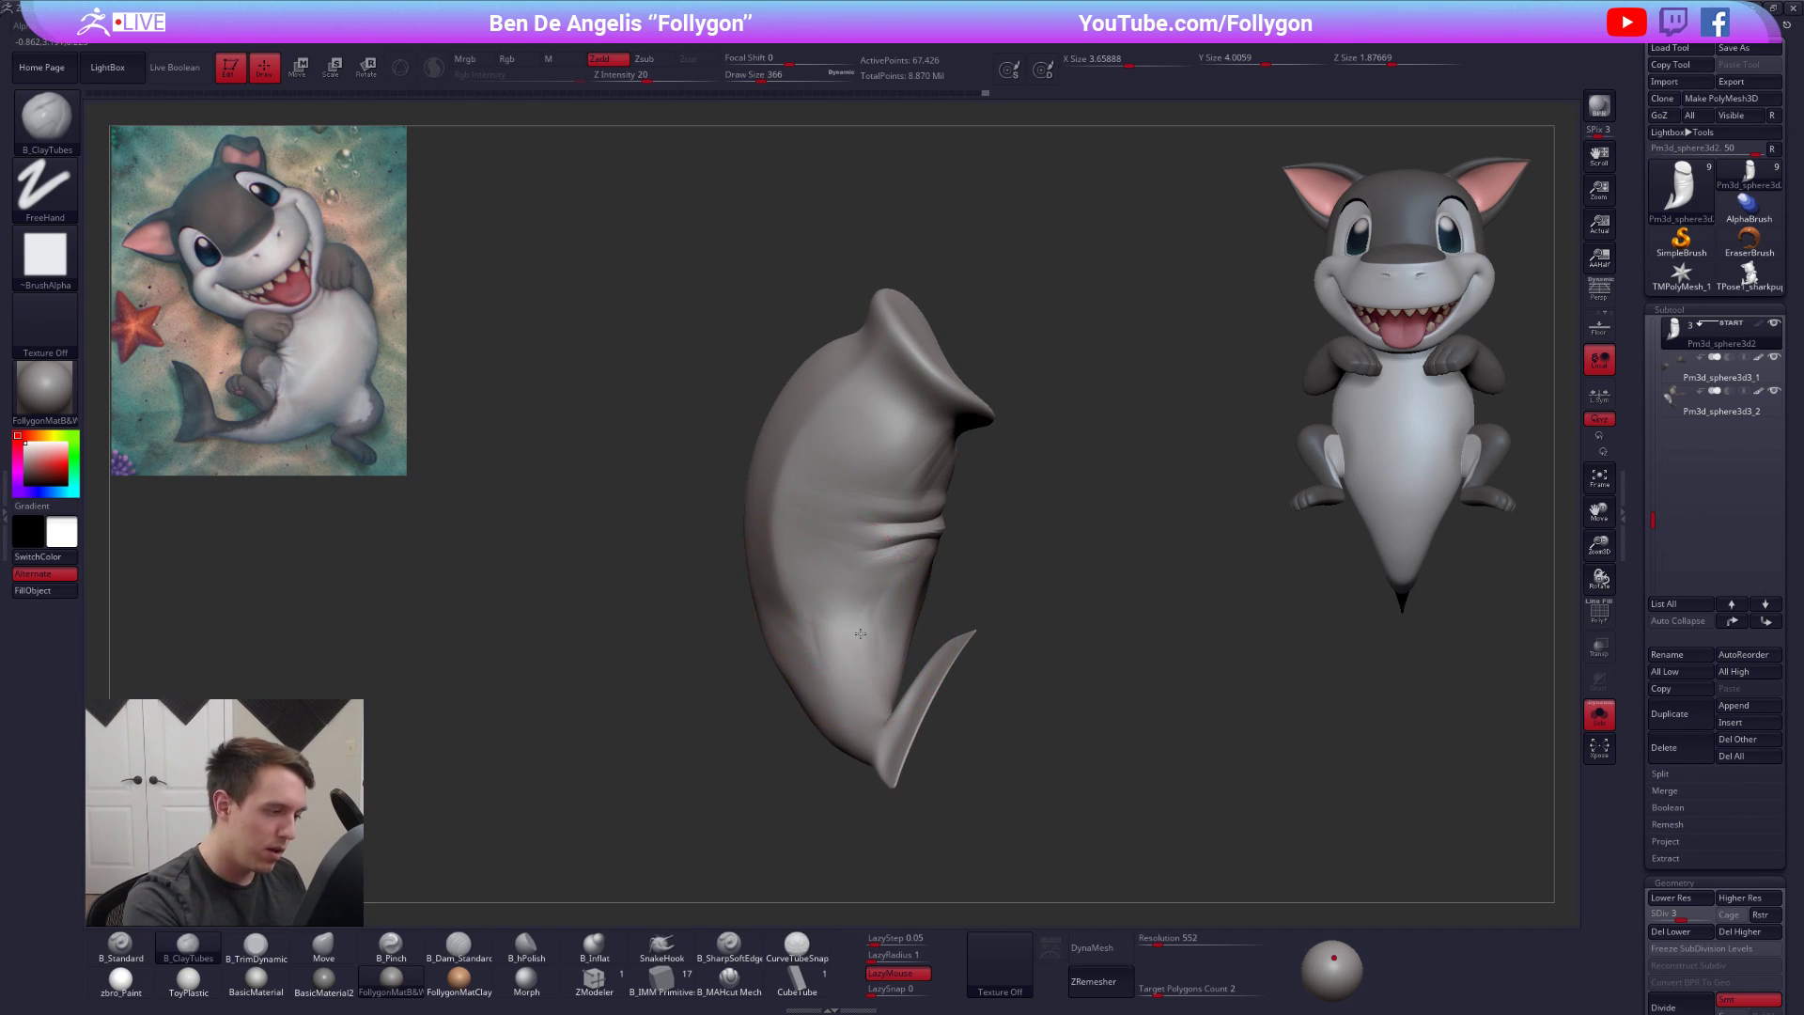
Set the draw size to 321 and flatten the outer curve of the body toward the tail with TrimDynamic
right_click_drag(827, 658, 860, 653)
key("space")
left_click_drag(850, 649, 832, 648)
right_click_drag(811, 607, 830, 507, "alt")
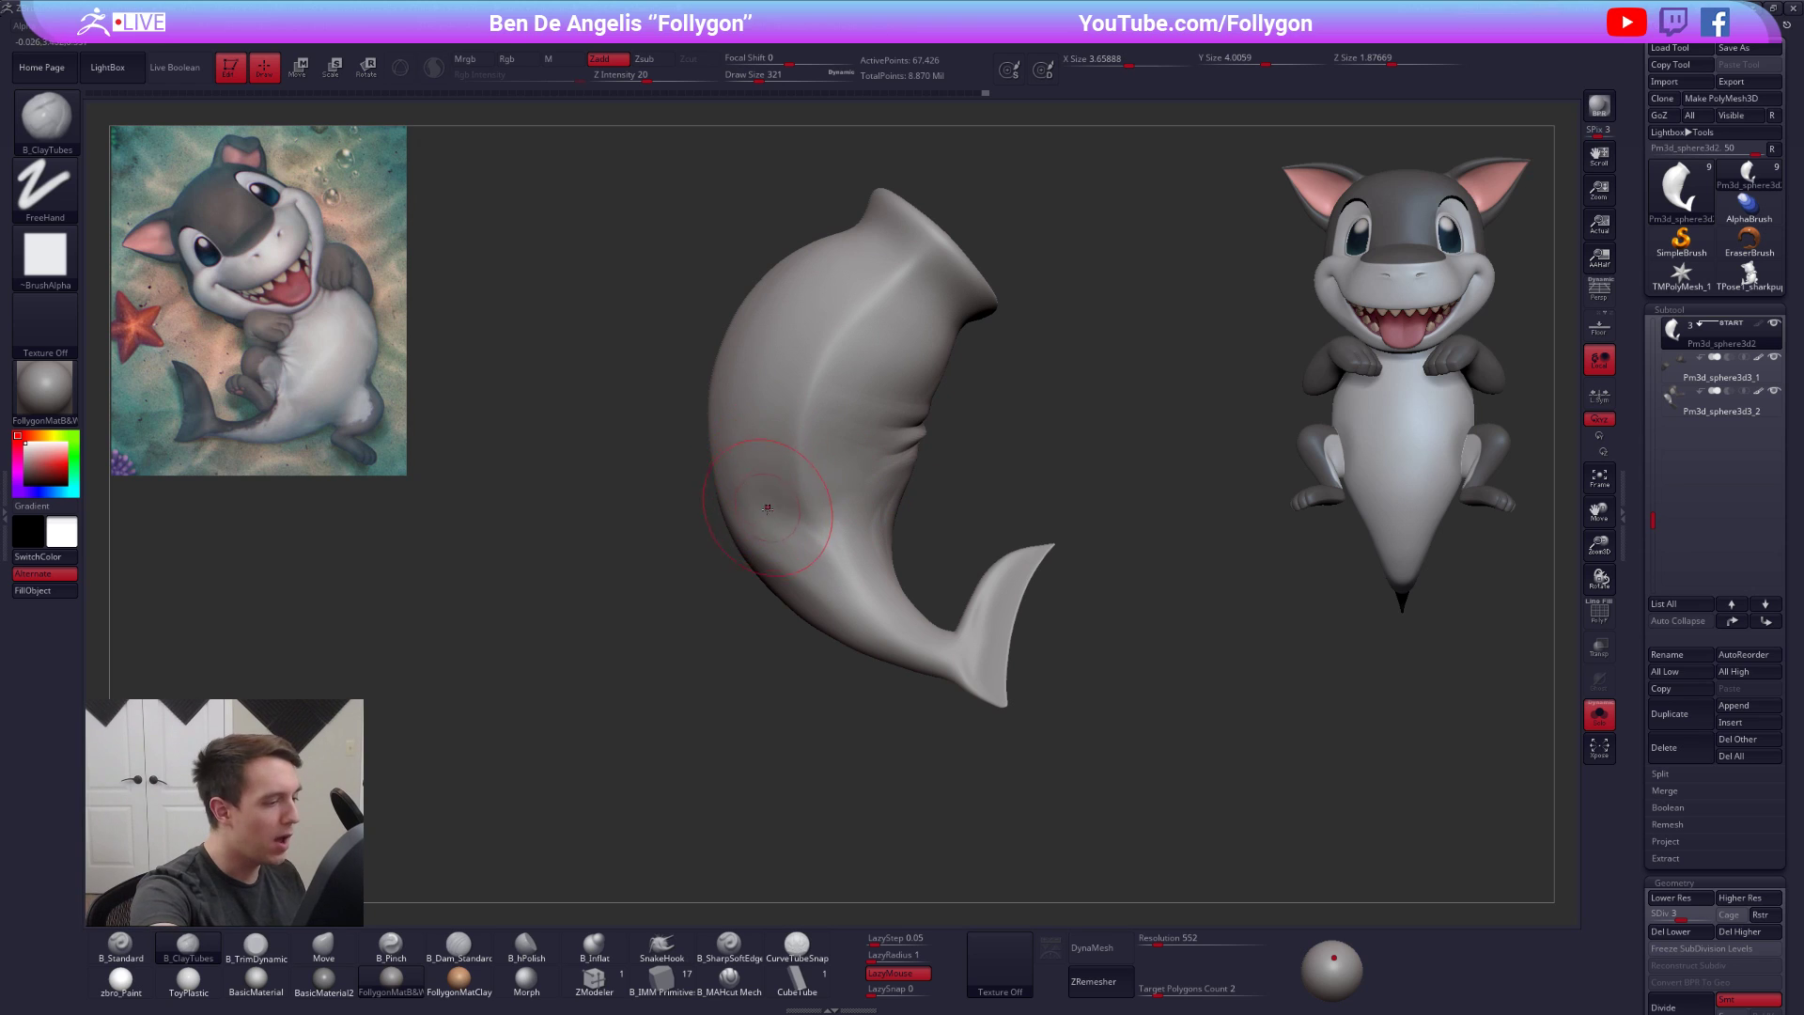
key("3")
right_click_drag(754, 546, 782, 543)
left_click_drag(774, 545, 824, 616)
right_click_drag(824, 614, 748, 532)
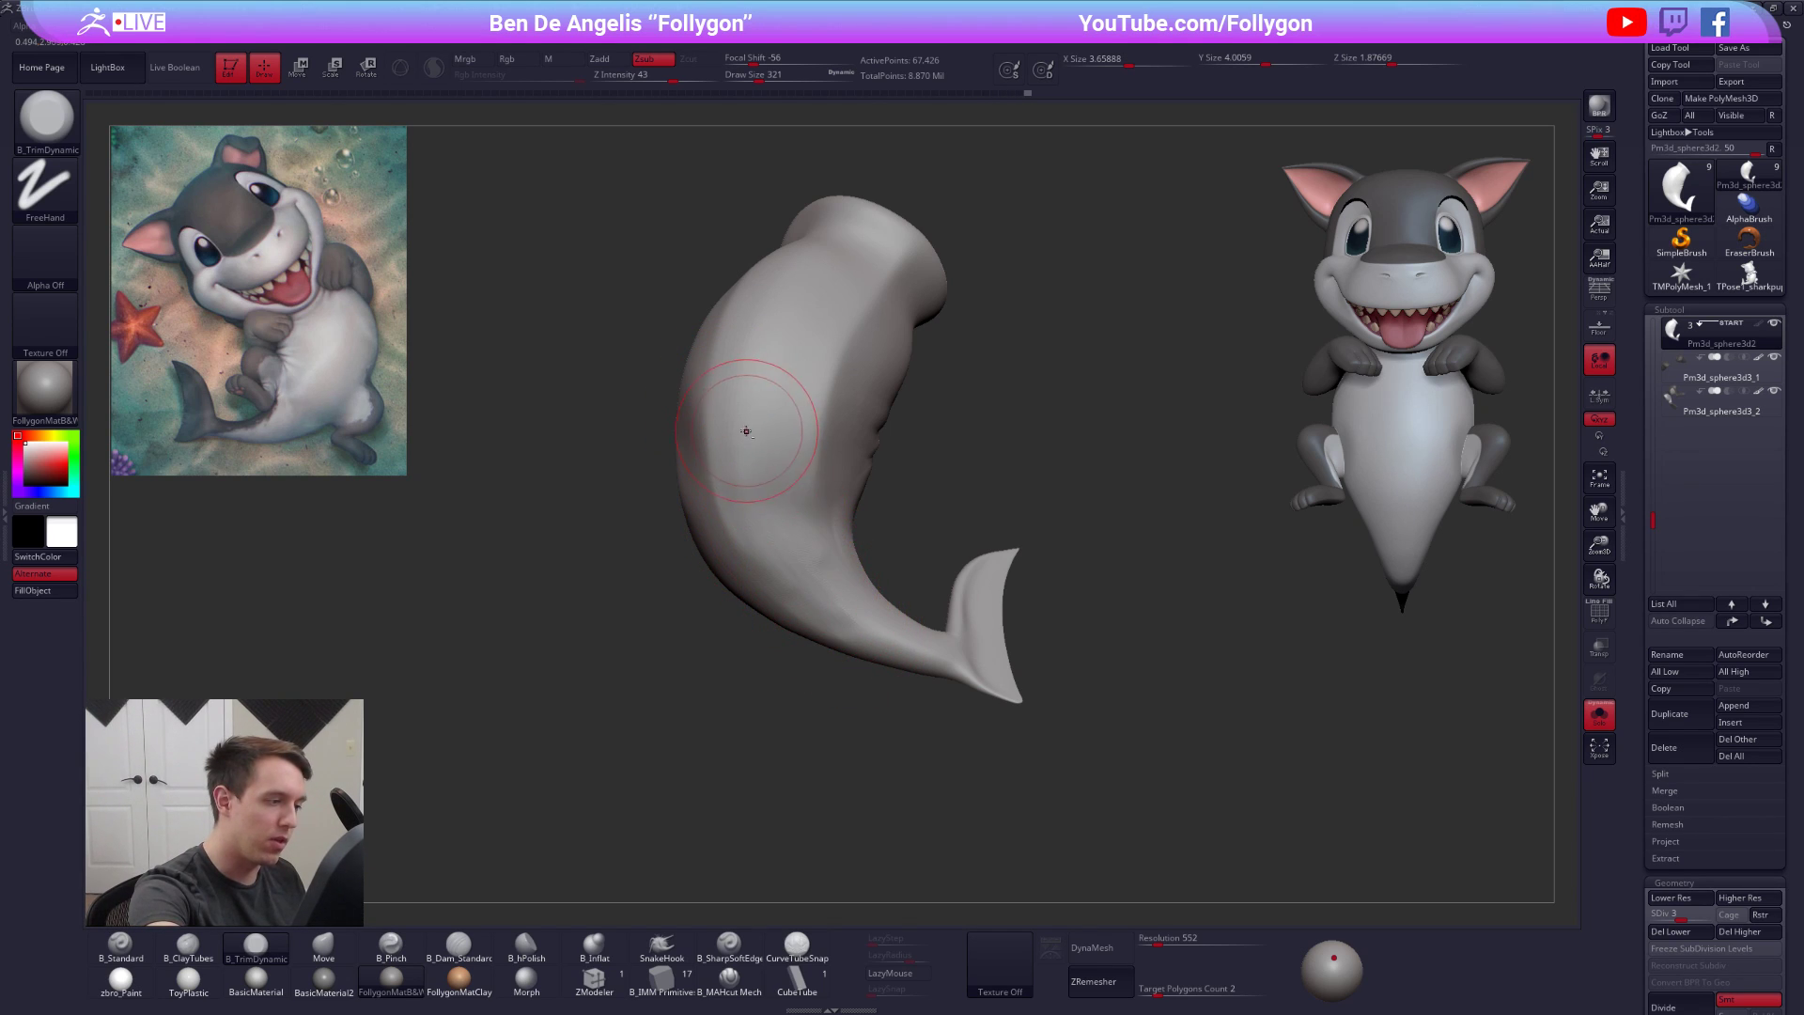
Add ClayTubes strokes along the side of the body above the tail and smooth them
key("2")
left_click_drag(808, 573, 826, 598)
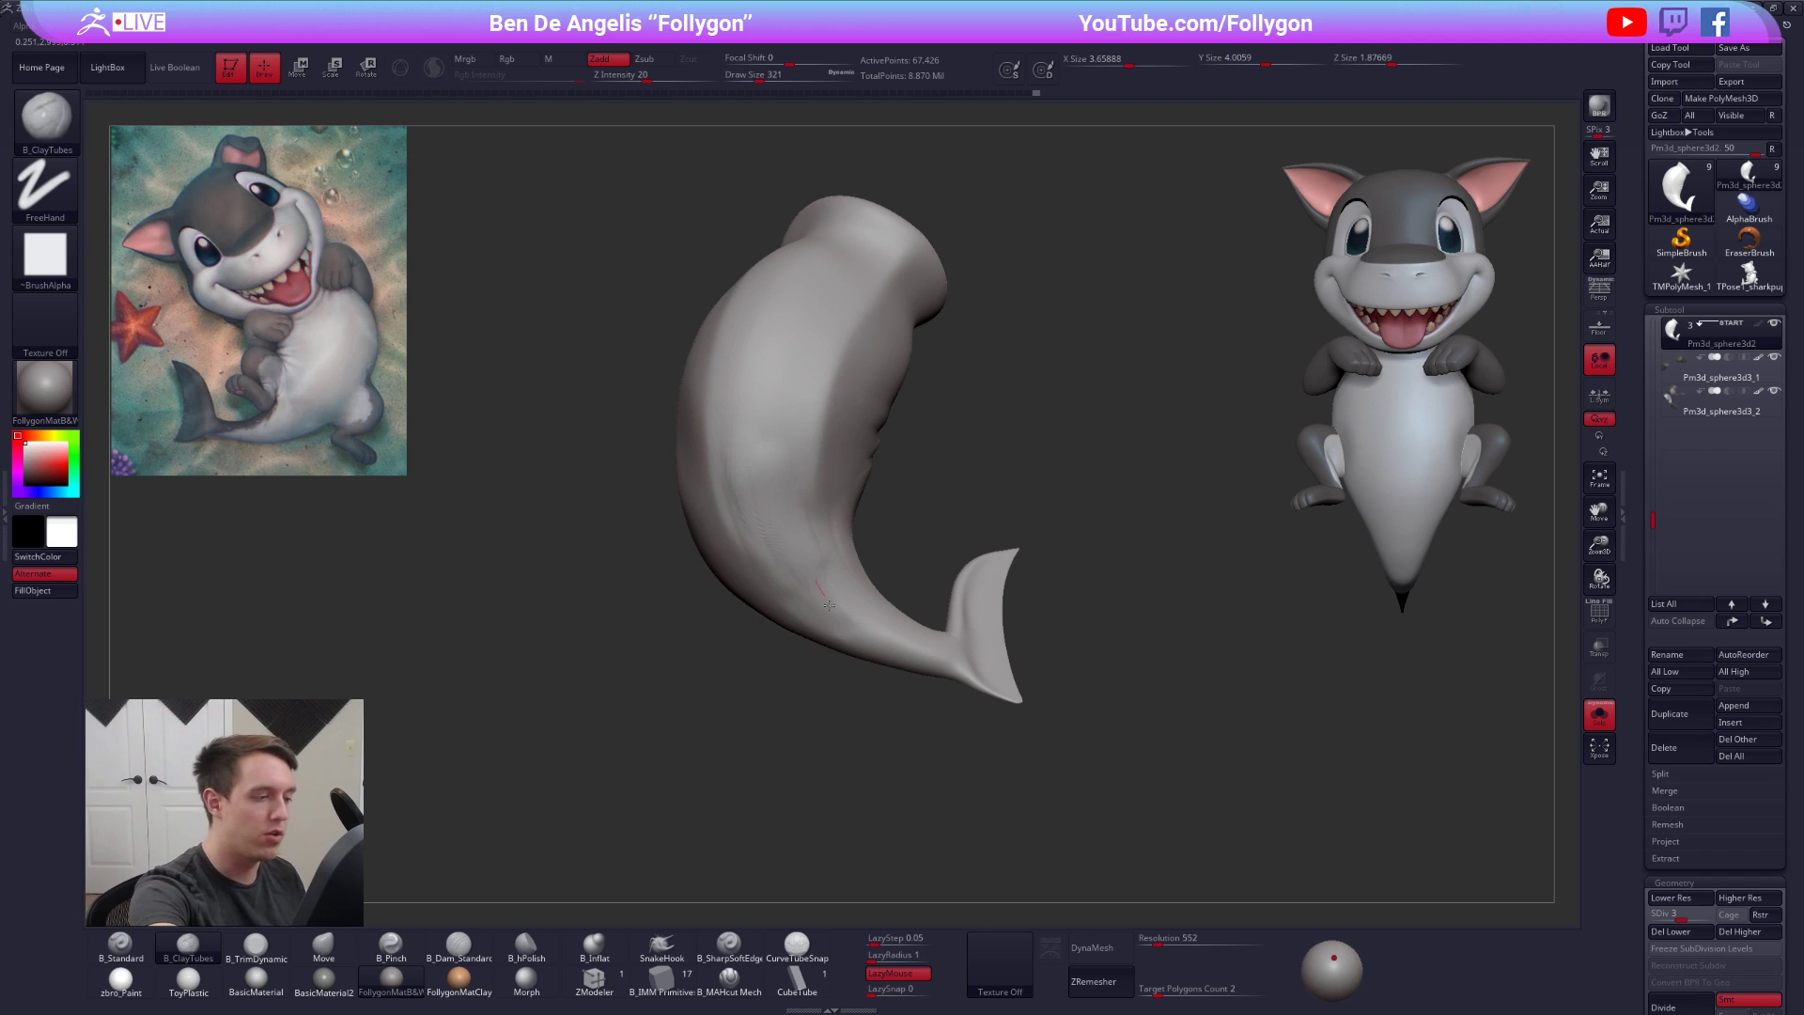
left_click_drag(779, 449, 770, 506)
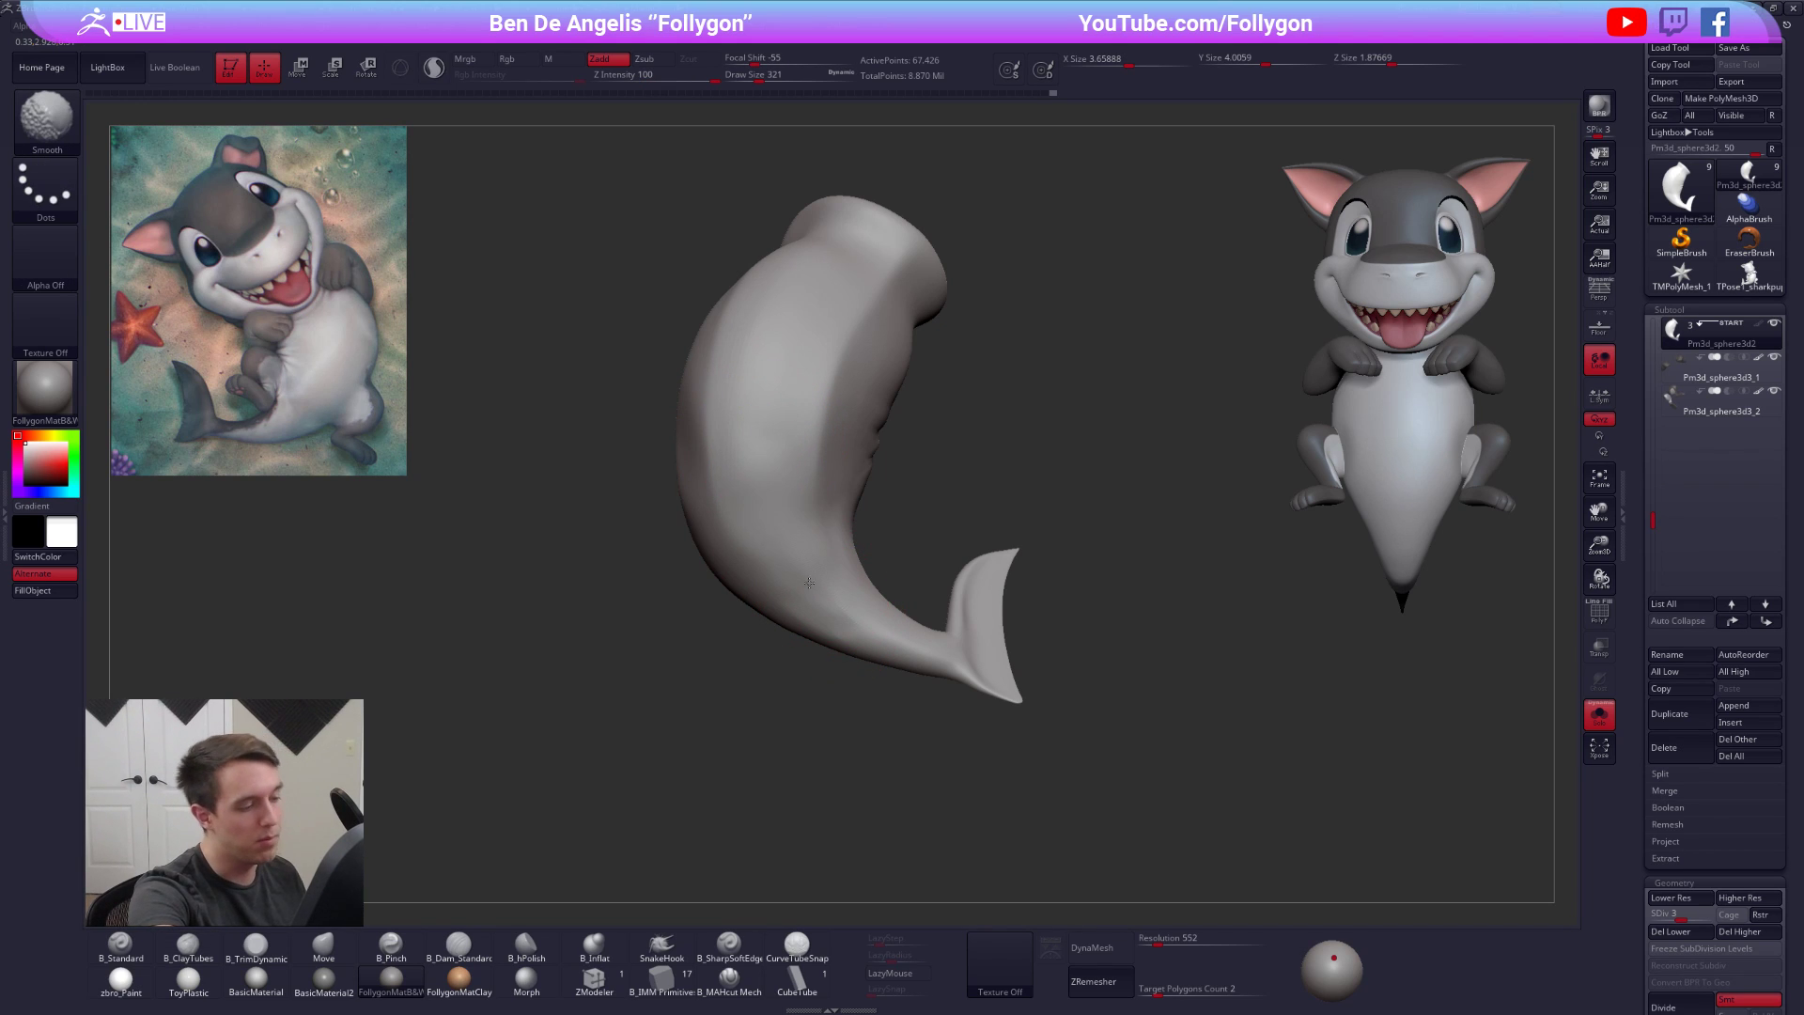
left_click_drag(806, 579, 782, 526, "shift")
mouse_move(898, 502)
left_mouse_down()
mouse_move(1043, 493)
mouse_move(959, 493)
mouse_move(994, 488)
mouse_move(1044, 568)
left_mouse_up()
Switch to Chrome, view The Great Prince Of The Forest and Android 17 in the ArtStation portfolio, and return to ZBrush
key("alt+Tab")
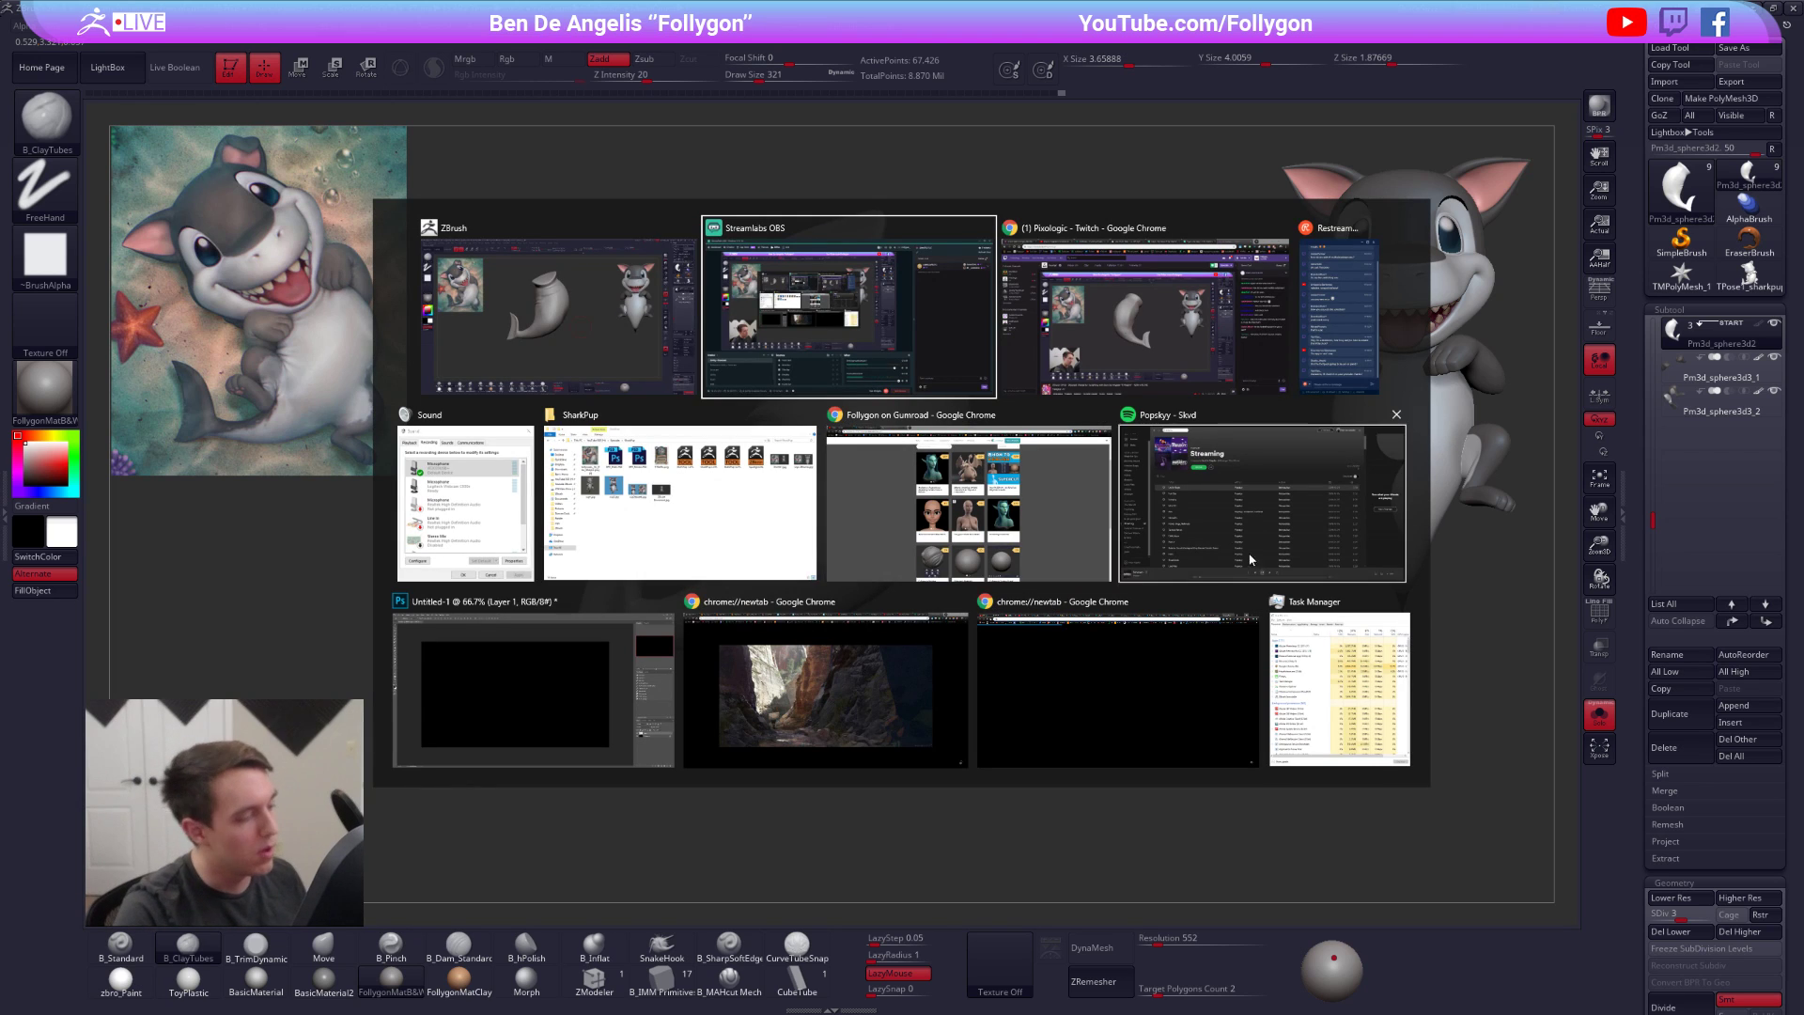
left_click(968, 507)
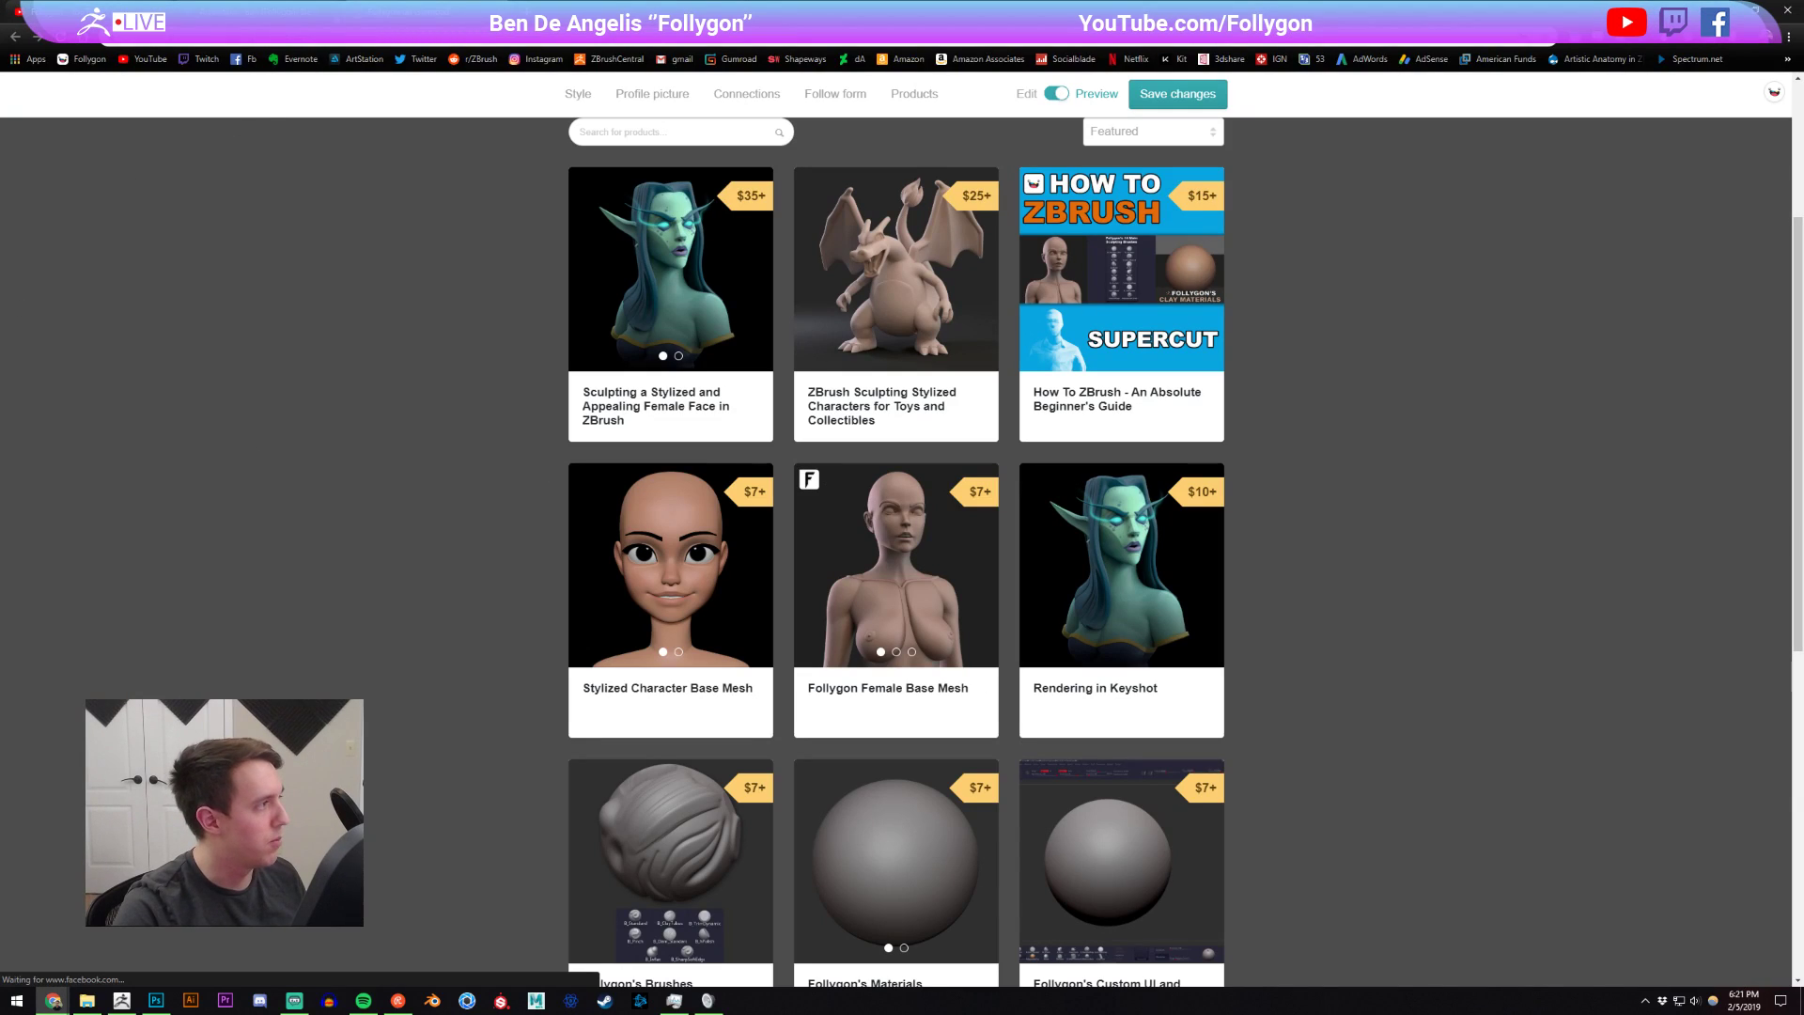
left_click(442, 11)
scroll(653, 322, "down", 3)
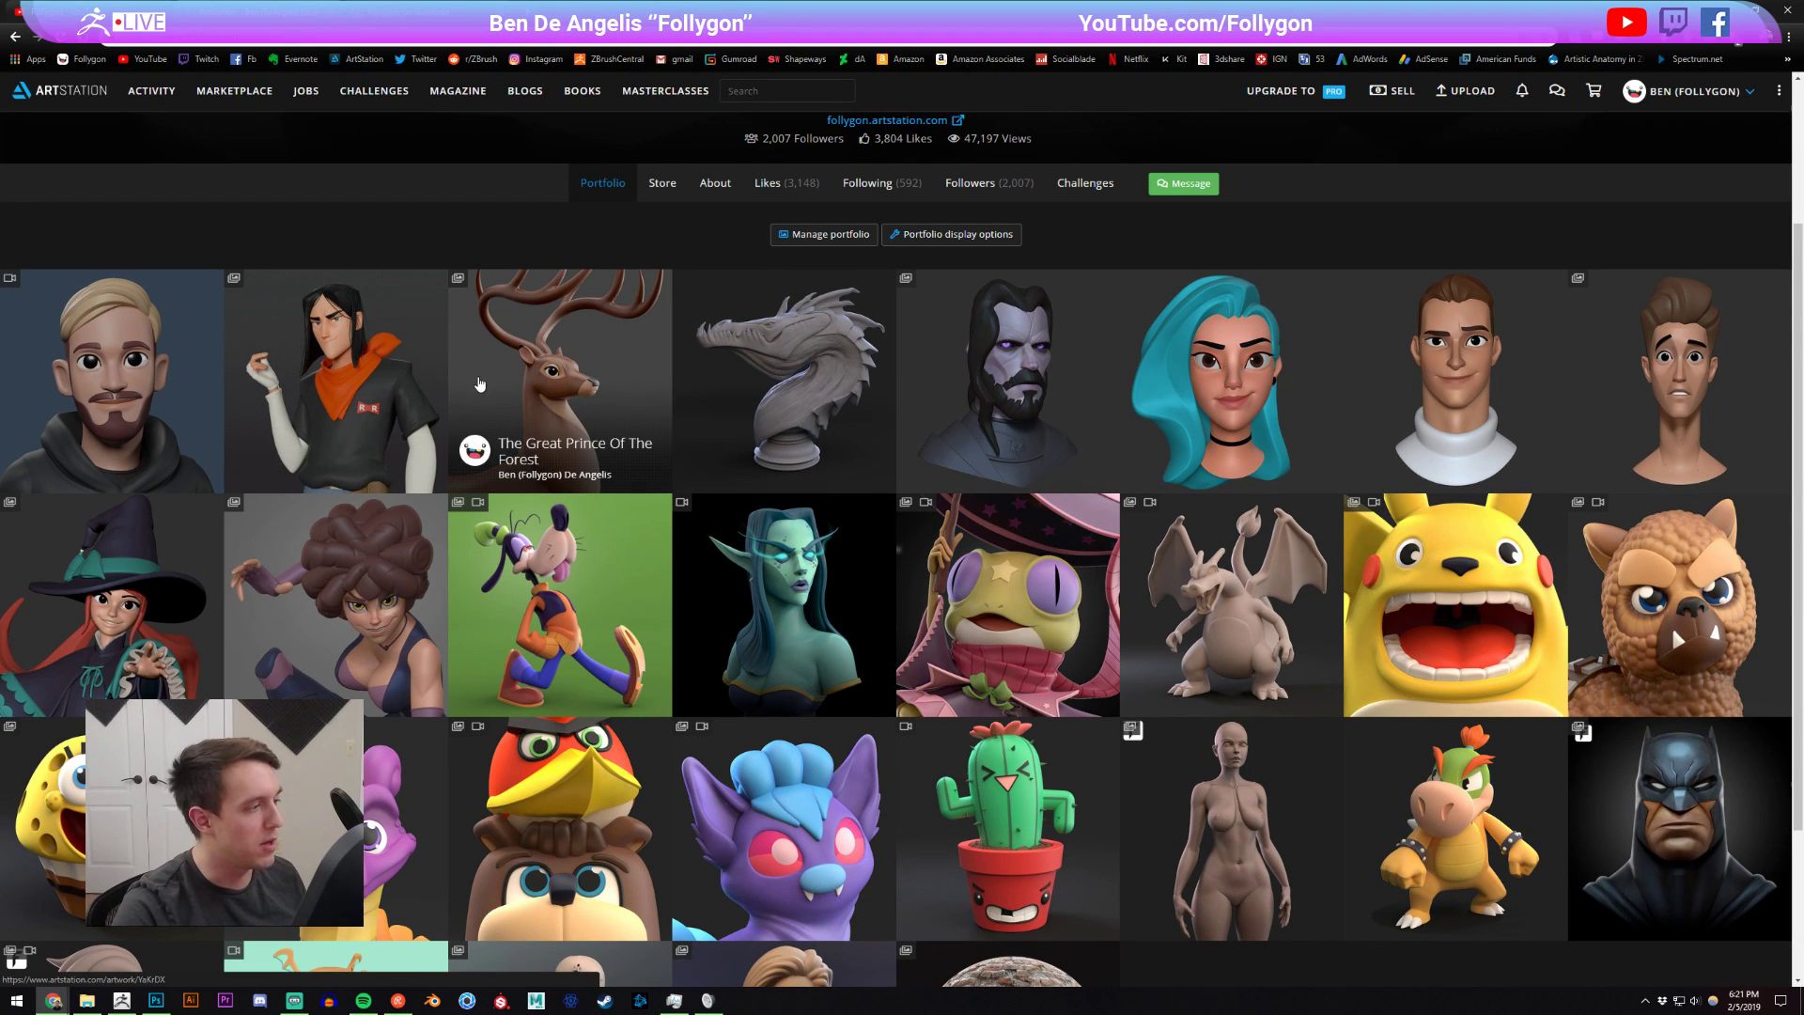
left_click(482, 382)
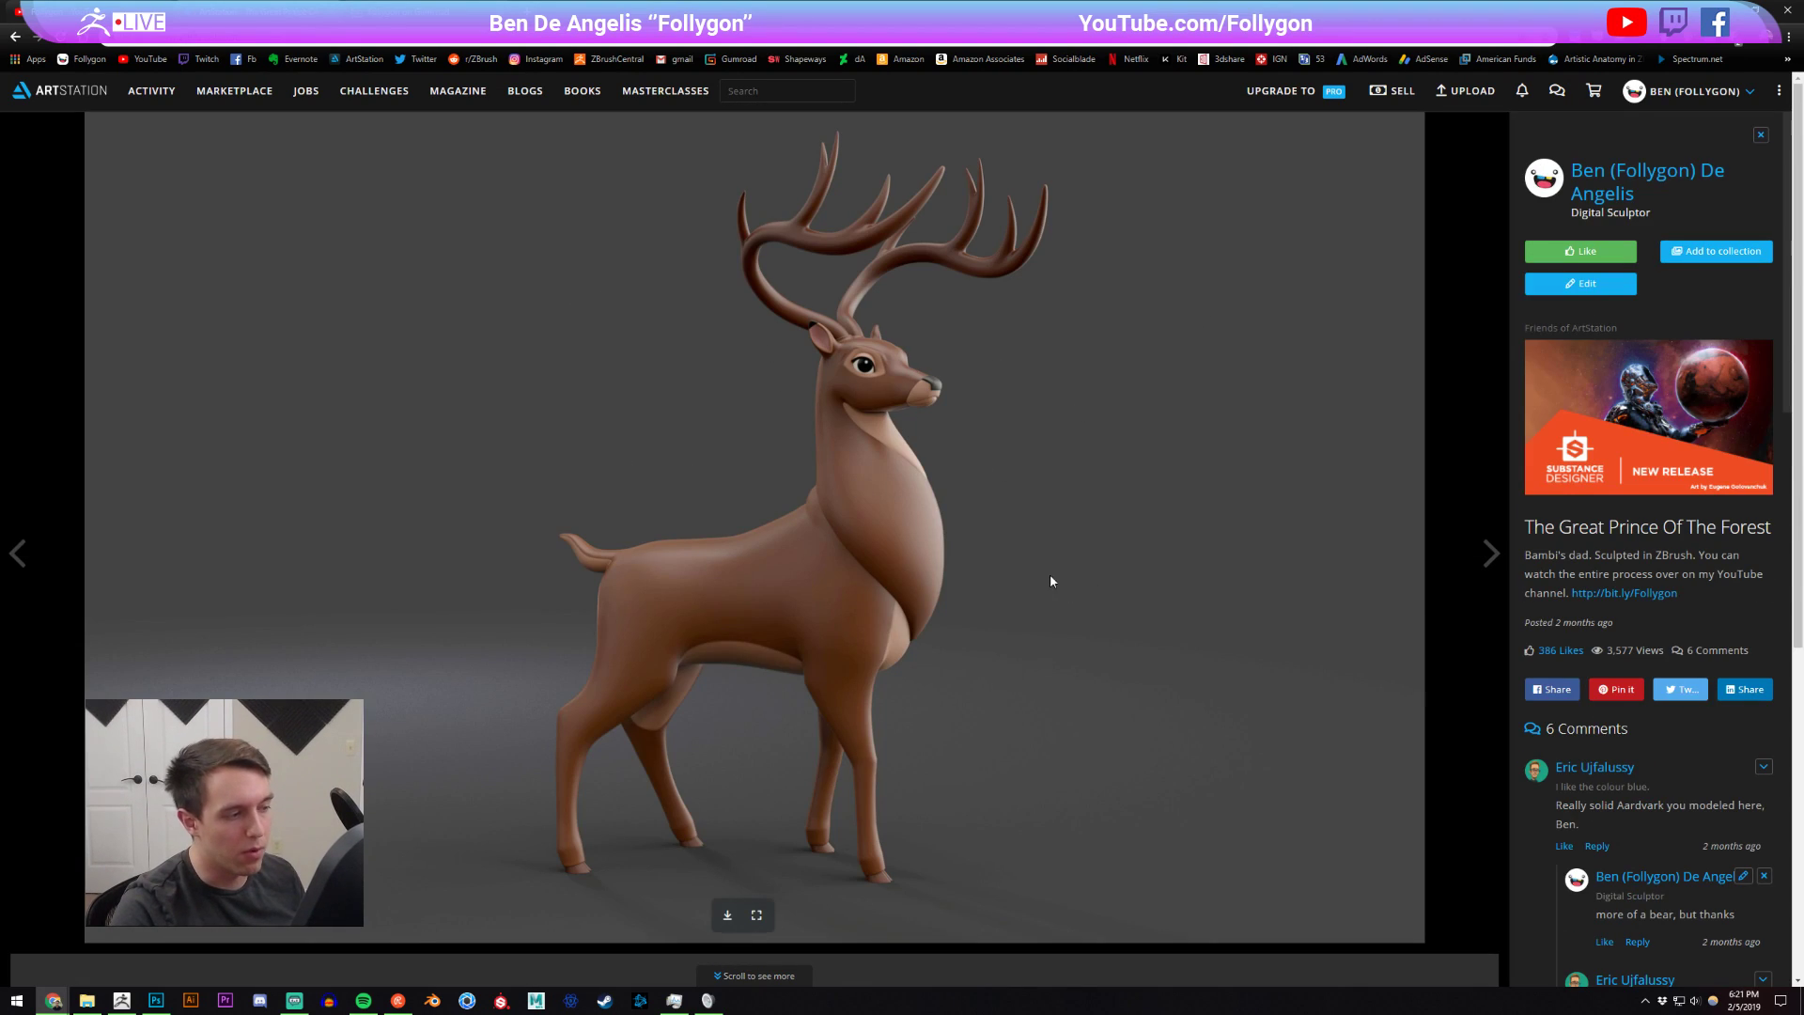
key("Right")
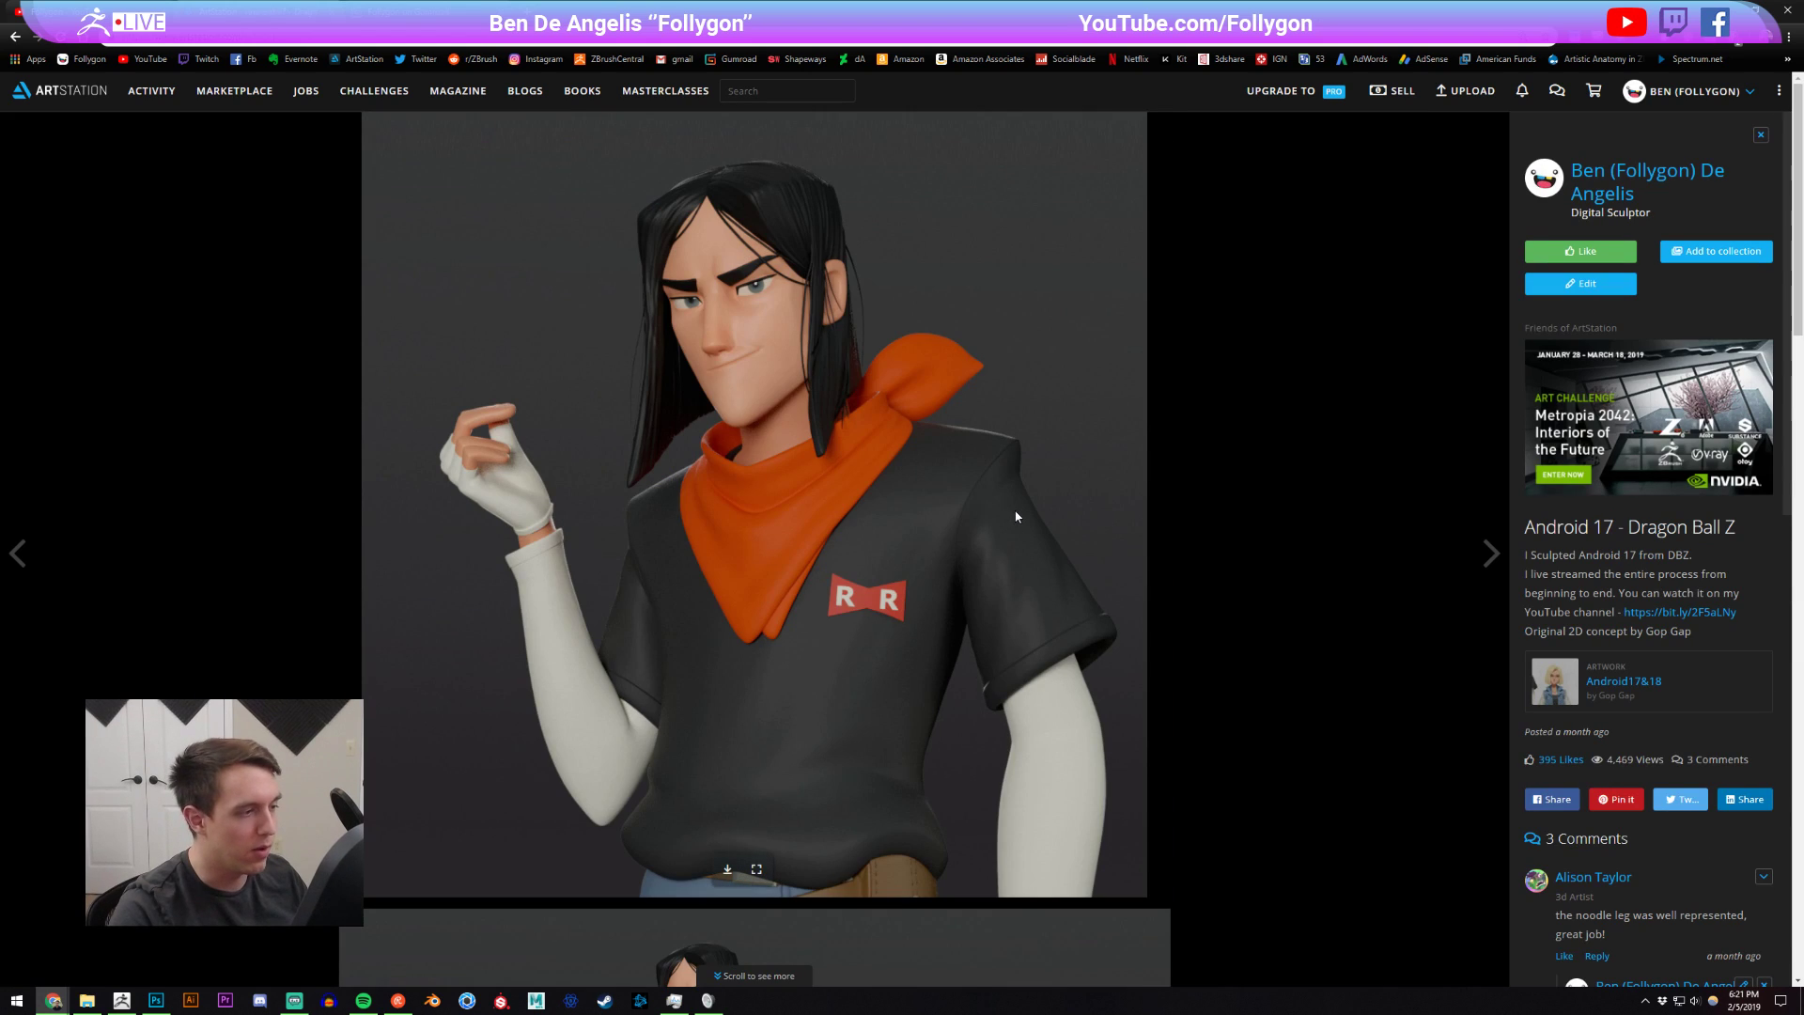
scroll(968, 540, "down", 5)
scroll(968, 541, "down", 2)
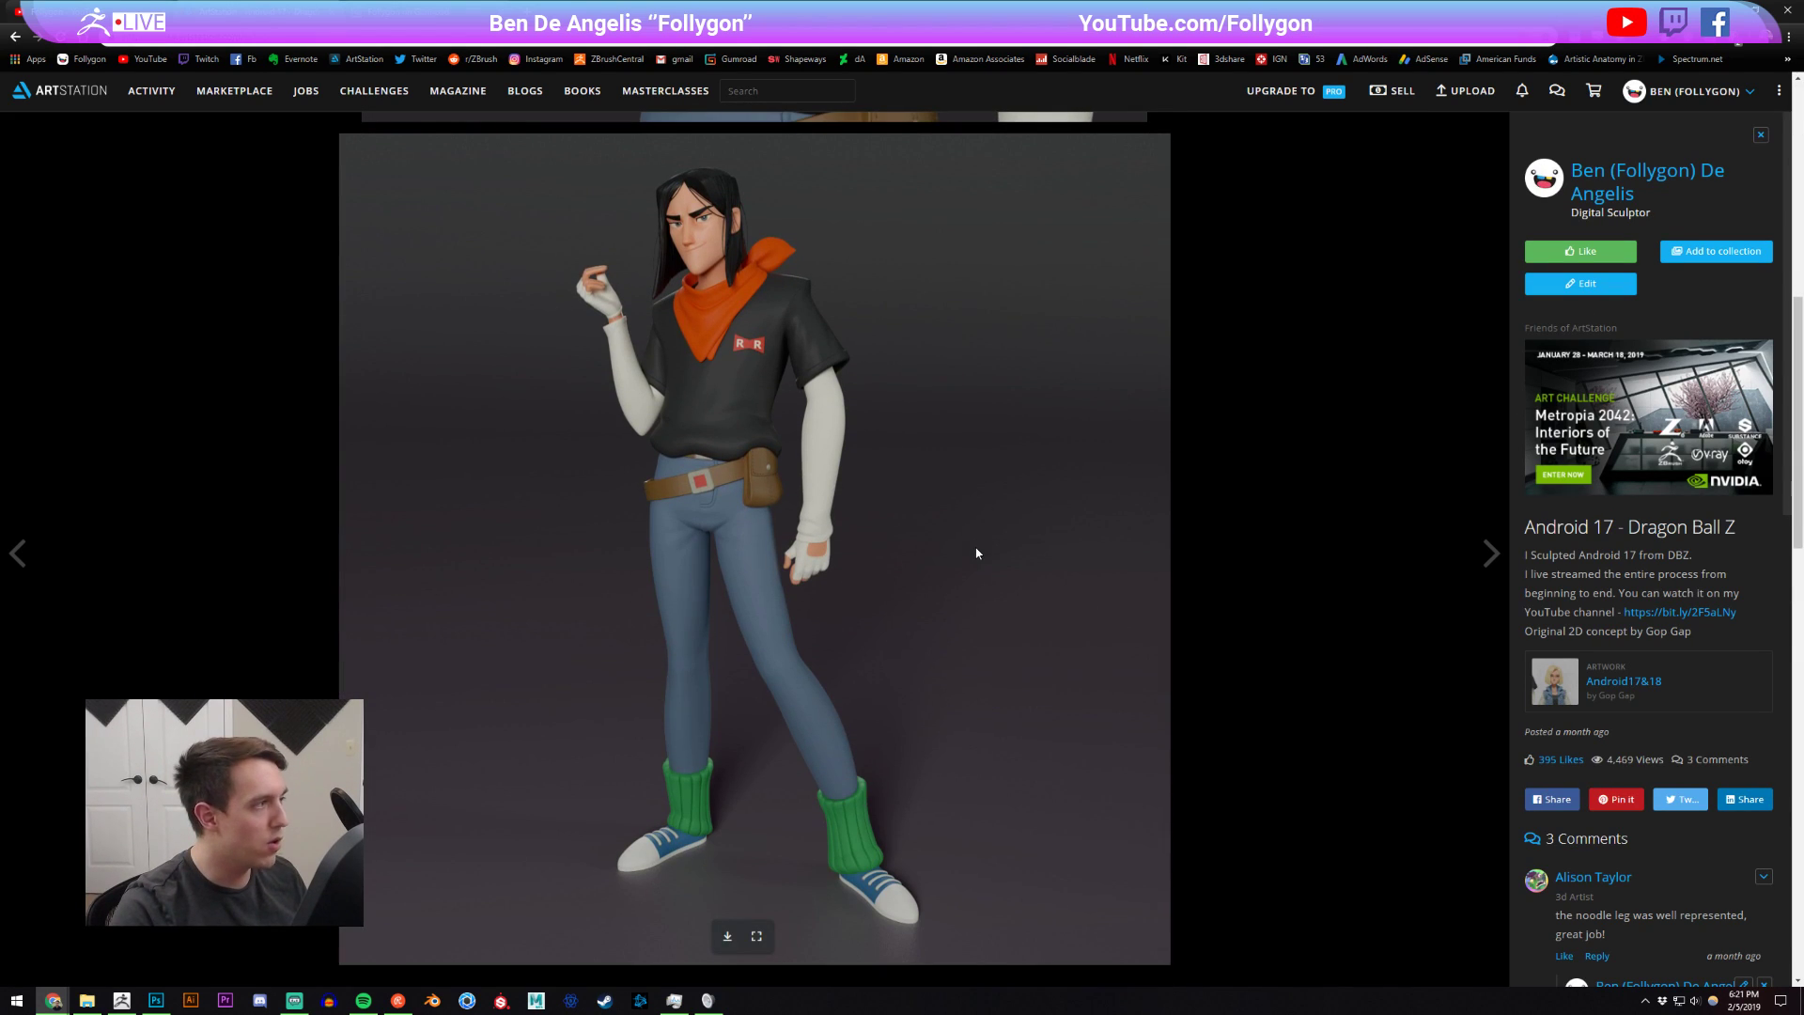
left_click(1627, 191)
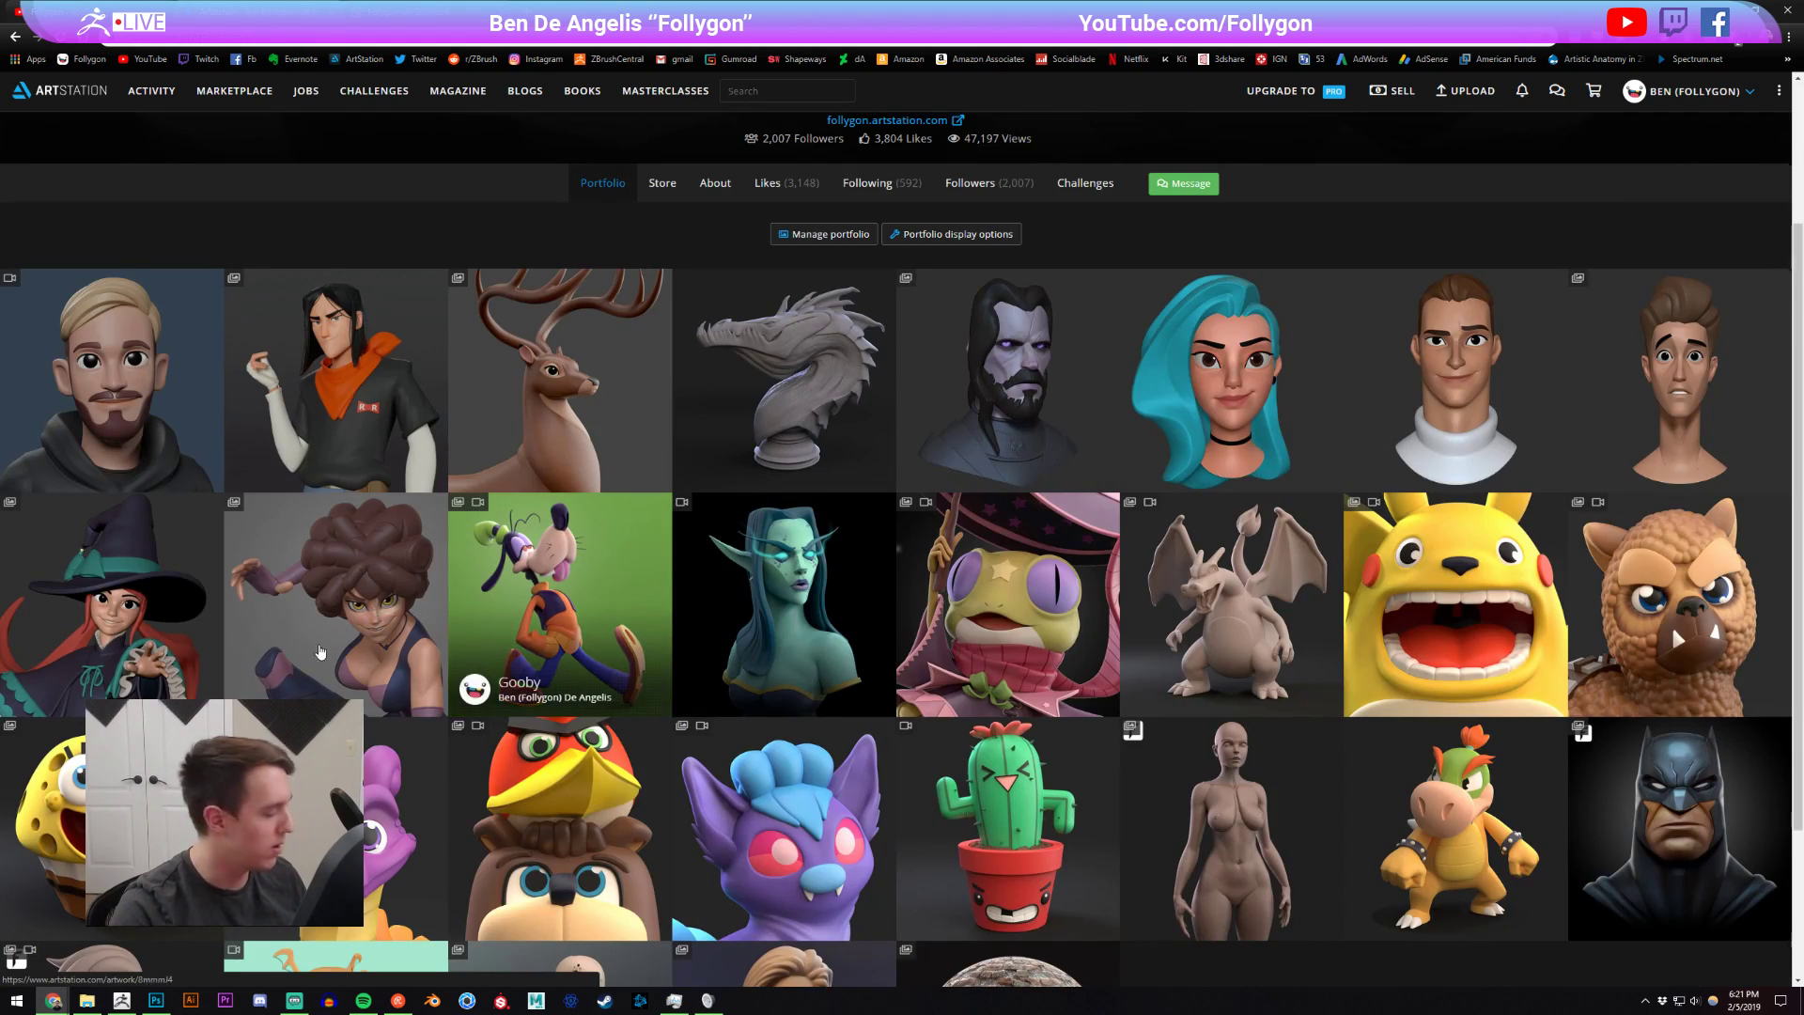
left_click(122, 1001)
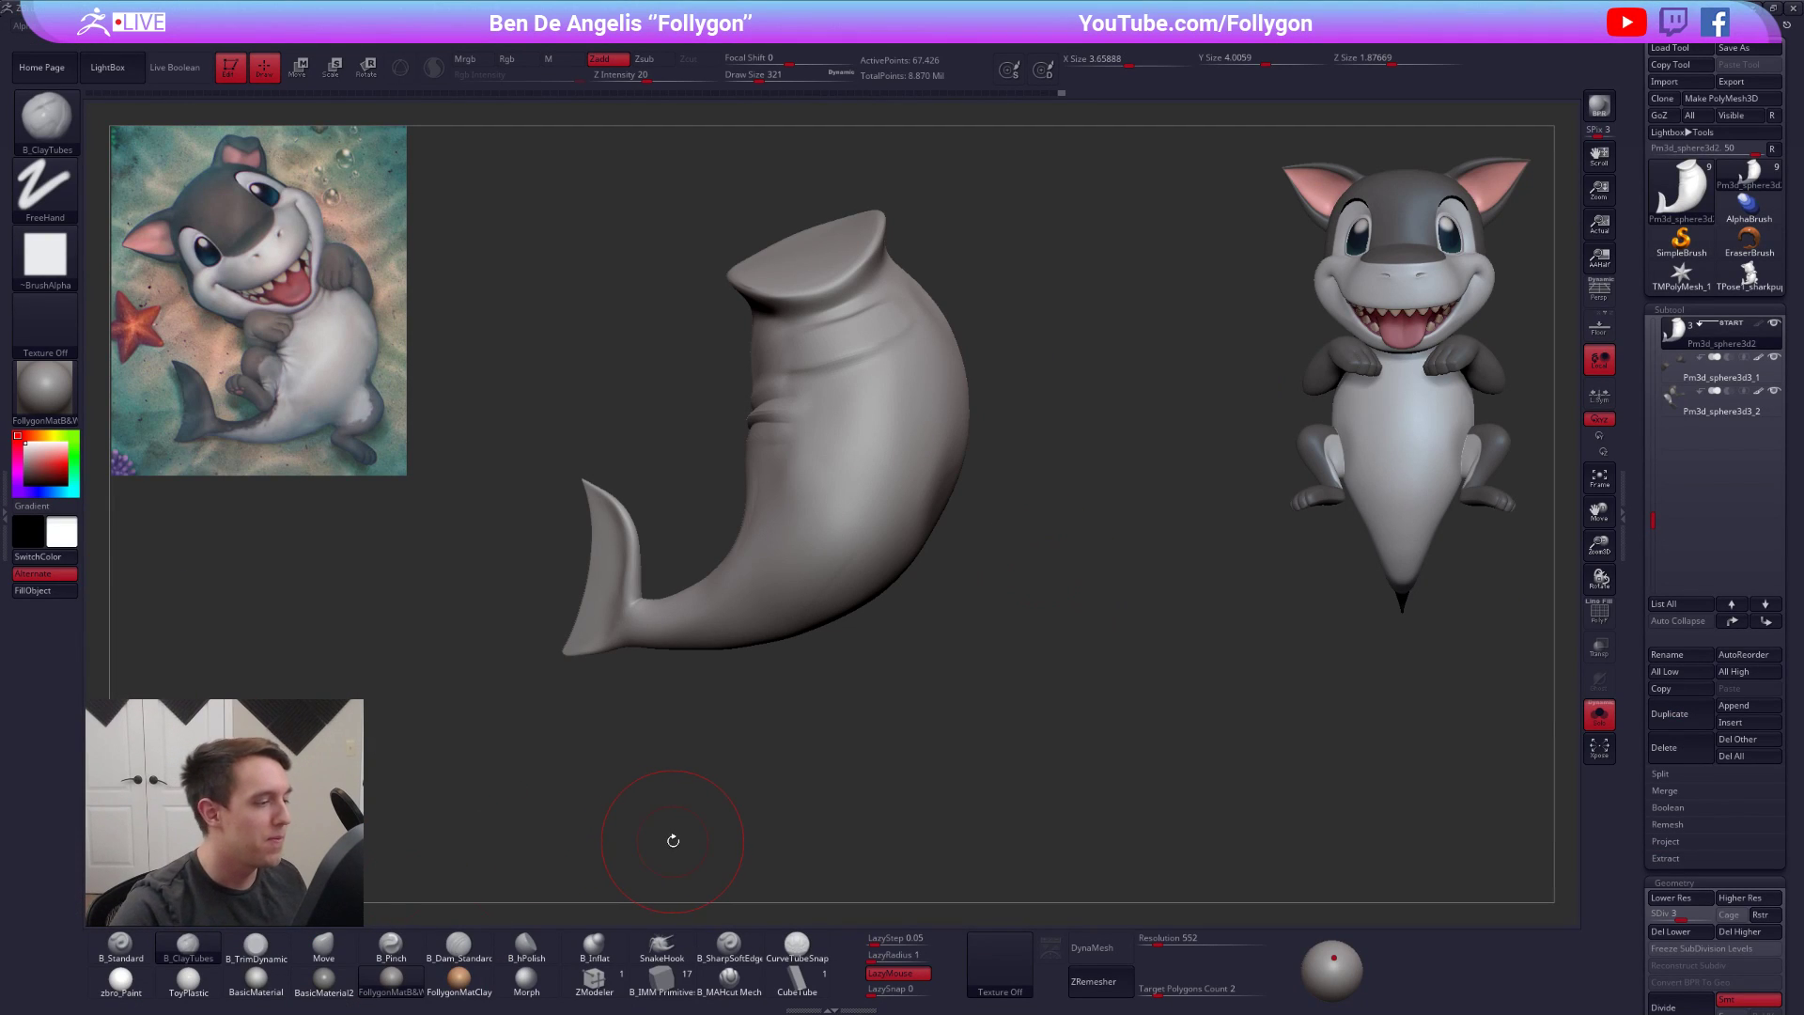
Work the front of the body with ClayTubes, lower it to subdivision level 2, and smooth the area
right_click_drag(769, 434, 846, 456, "alt")
left_click_drag(848, 566, 882, 461)
key("space")
left_click_drag(844, 564, 854, 564)
right_click_drag(907, 538, 850, 539)
key("shift+d")
left_click_drag(847, 539, 846, 512, "shift")
right_click_drag(846, 519, 931, 531)
Raise the body to subdivision level 5 and flatten the folds below the neck with TrimDynamic at draw size 203
key("d")
key("d")
key("d")
mouse_move(1027, 598)
right_mouse_down("ctrl")
mouse_move(984, 532)
mouse_move(1007, 737)
right_mouse_up("ctrl")
key("3")
key("space")
left_click_drag(958, 548, 947, 548)
right_click_drag(946, 545, 895, 571)
key("space")
left_click_drag(897, 575, 889, 575)
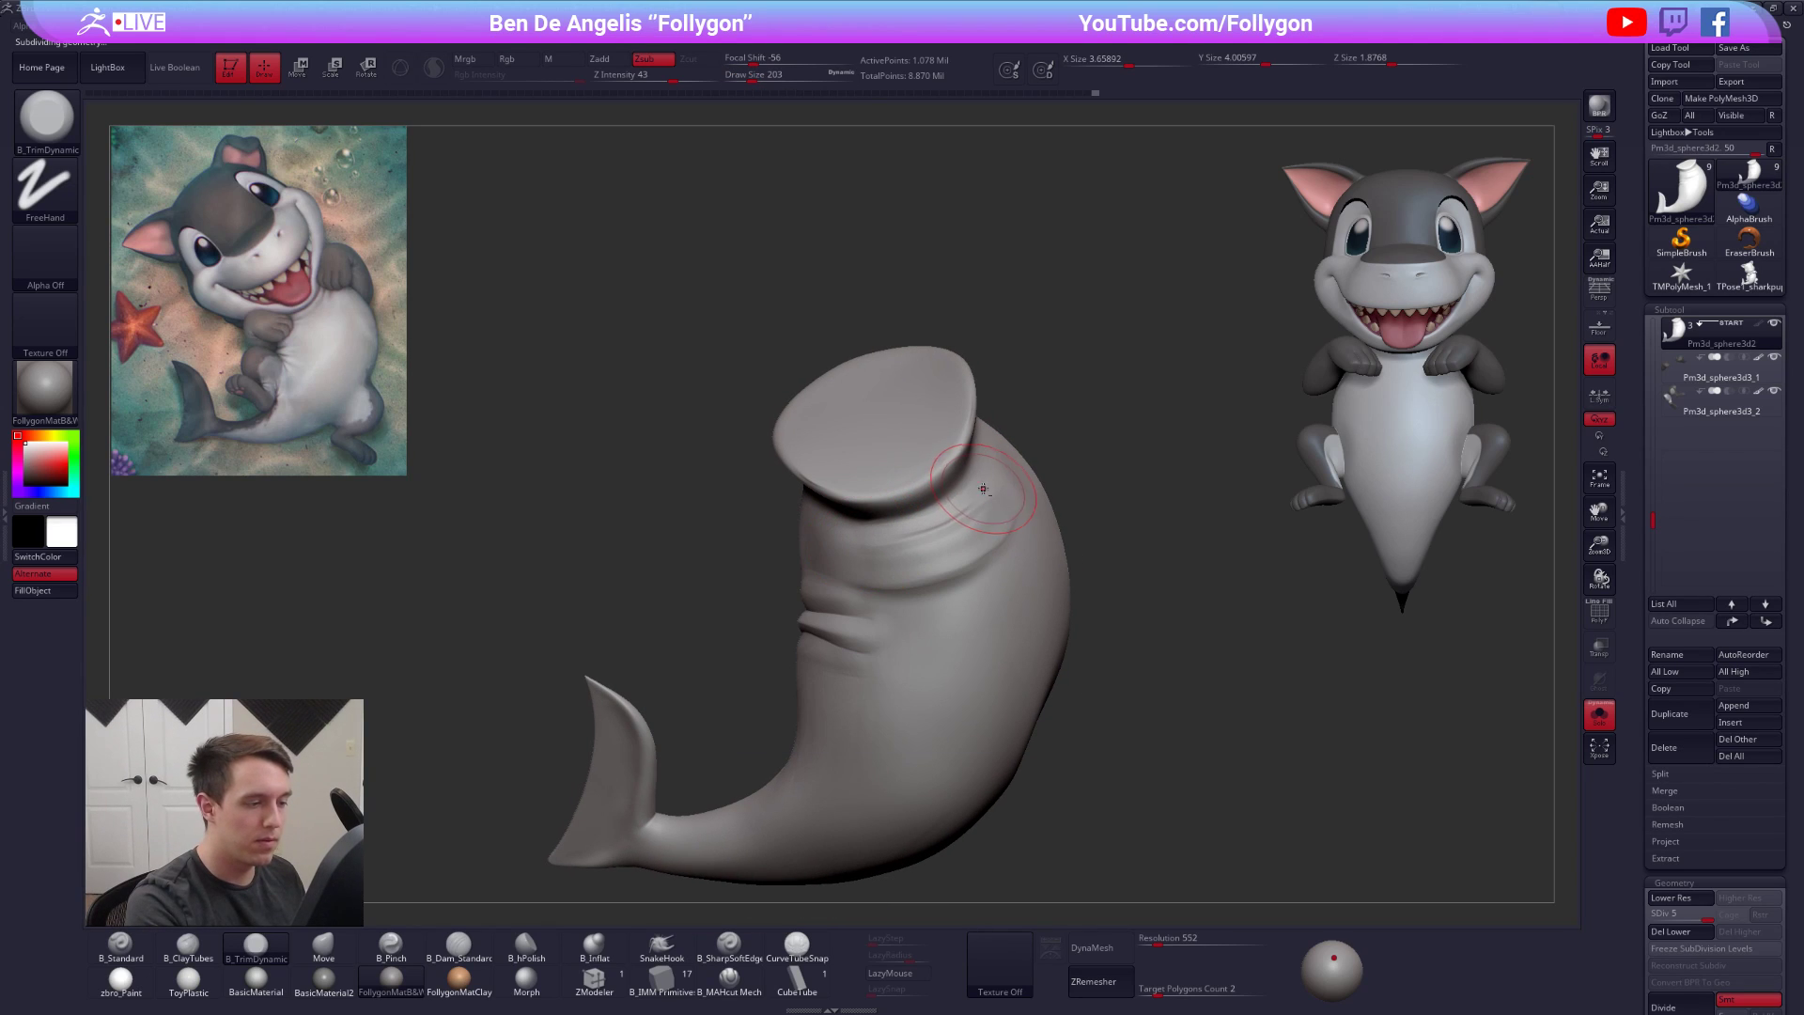
right_click_drag(897, 554, 868, 544)
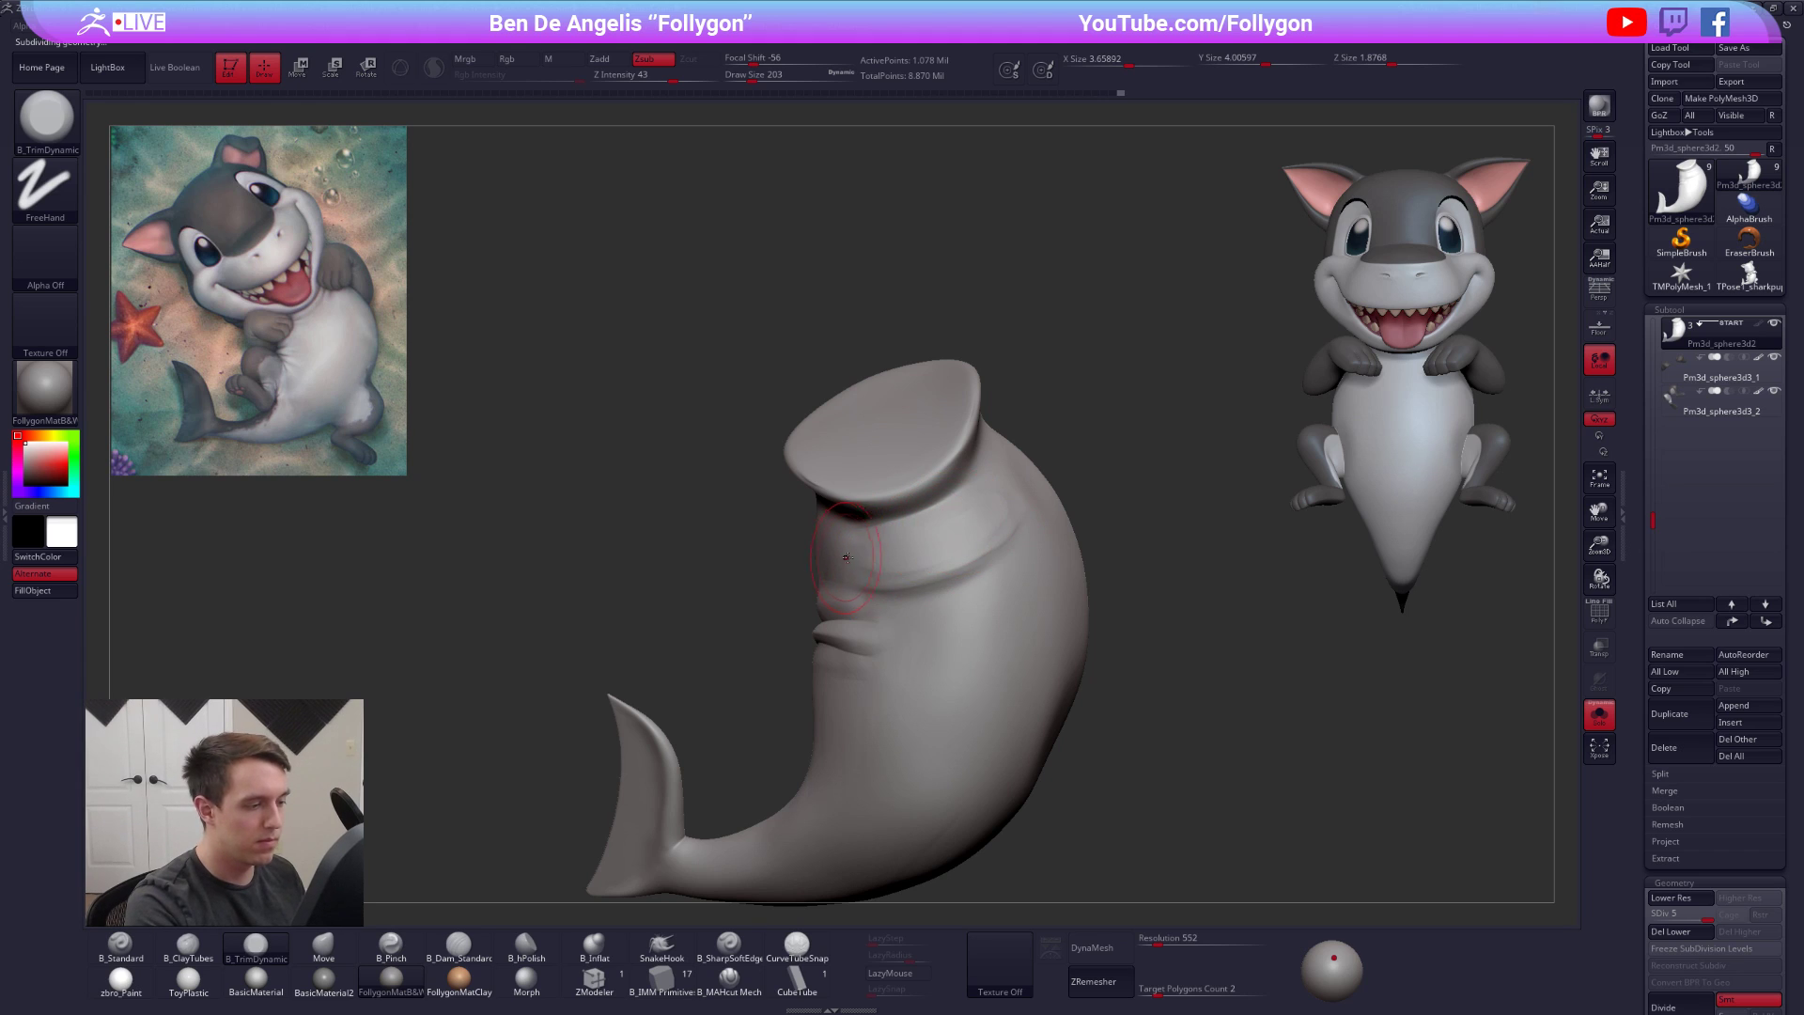
right_click_drag(979, 540, 1116, 596, "ctrl")
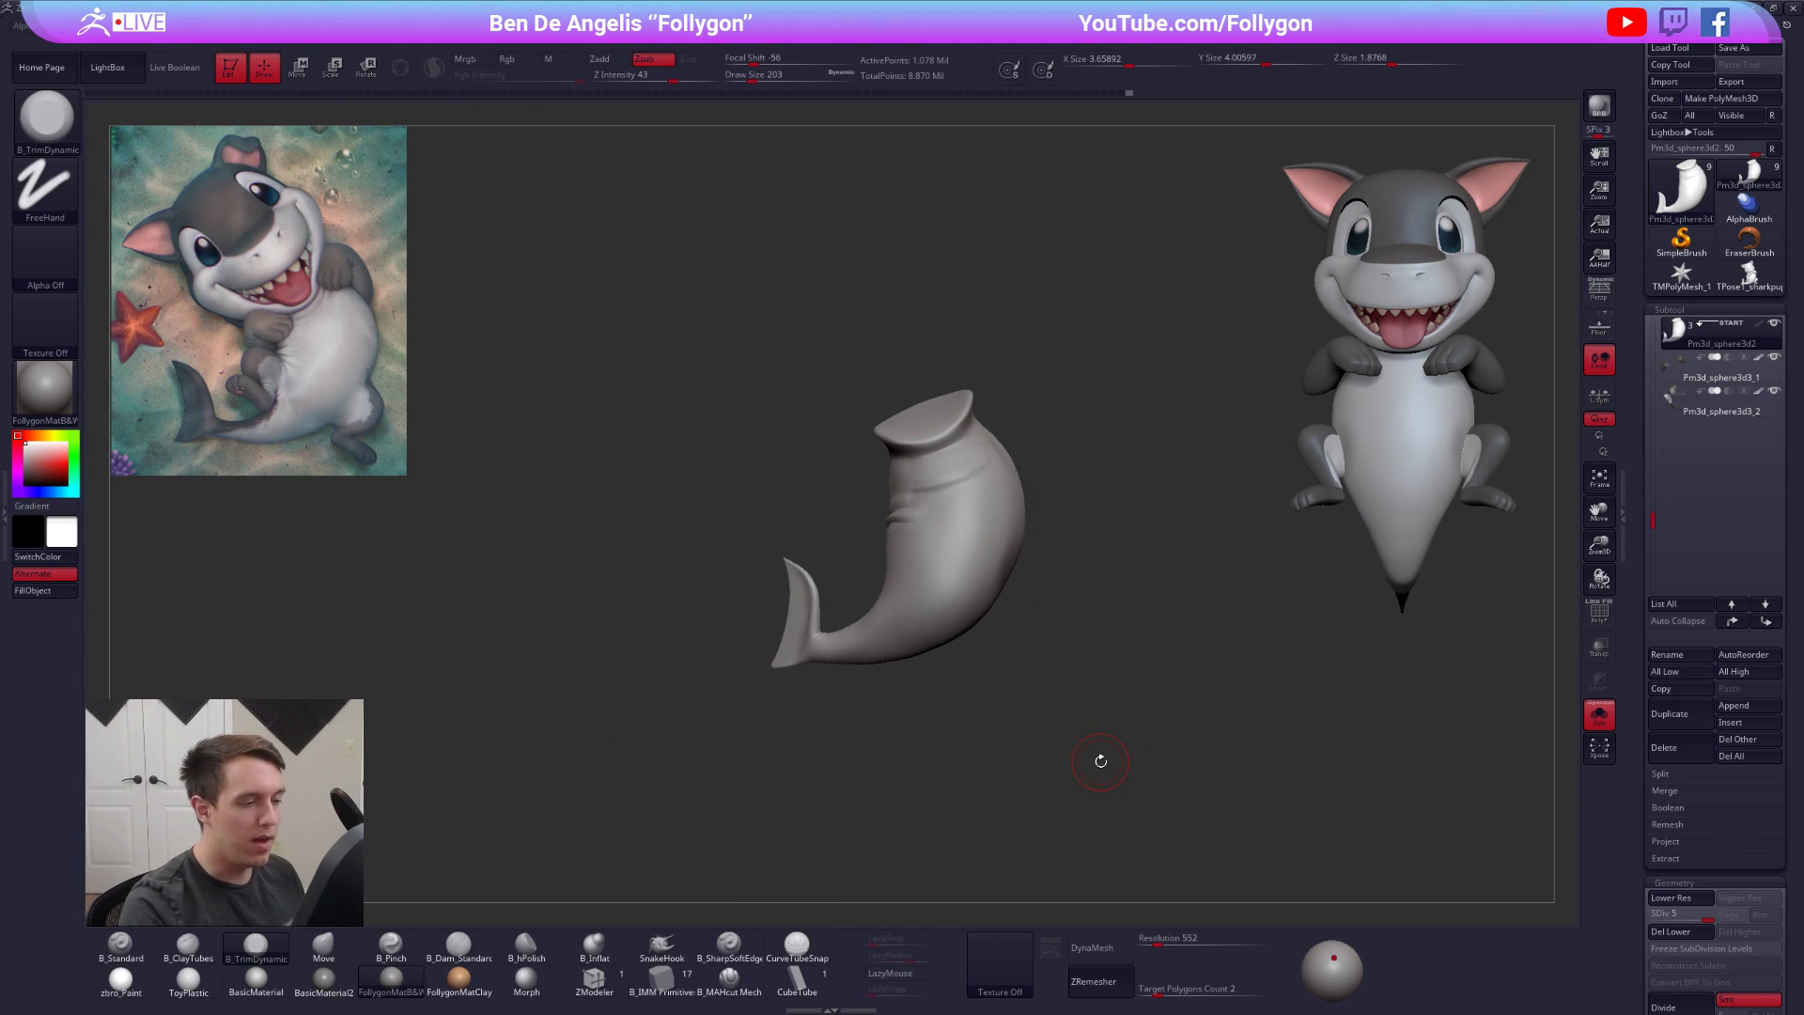
Resculpt and smooth the hip side of the isolated body with ClayTubes at draw size 381, lowering it to subdivision level 2
key("alt+s")
key("space")
left_click_drag(993, 593, 998, 593)
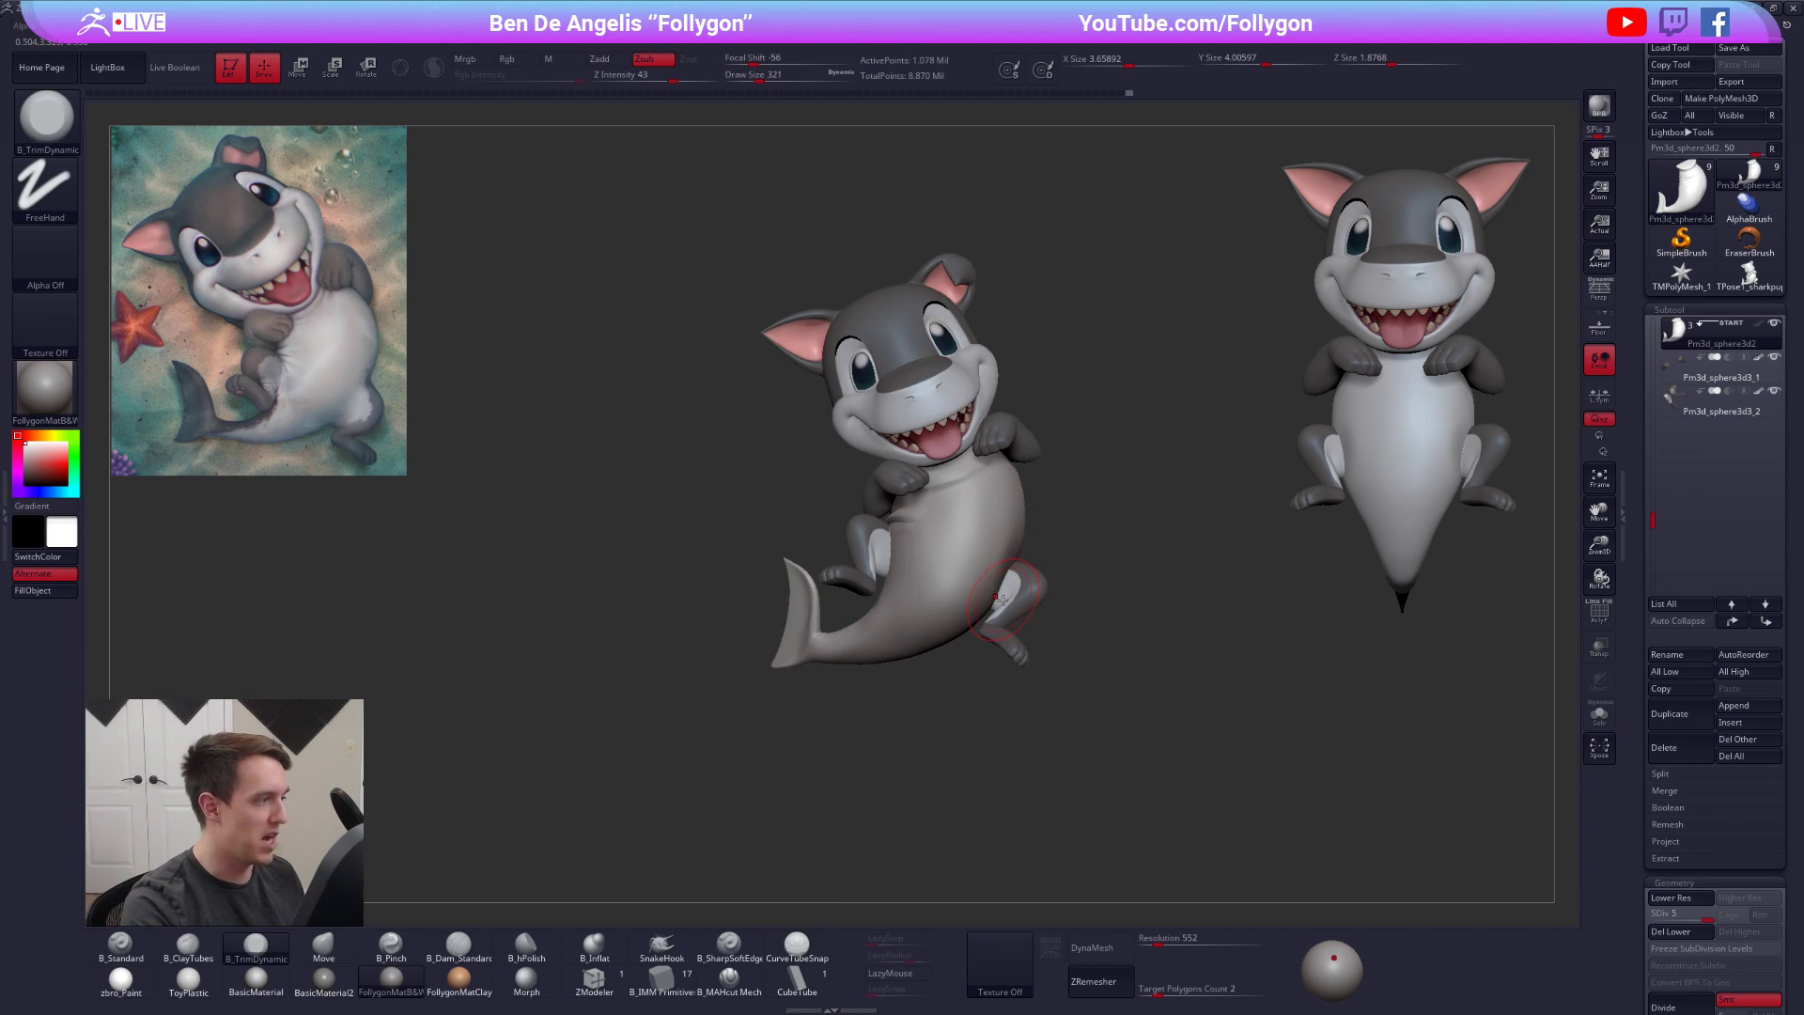
right_click_drag(999, 597, 919, 599)
key("b")
key("b")
key("c")
key("alt+s")
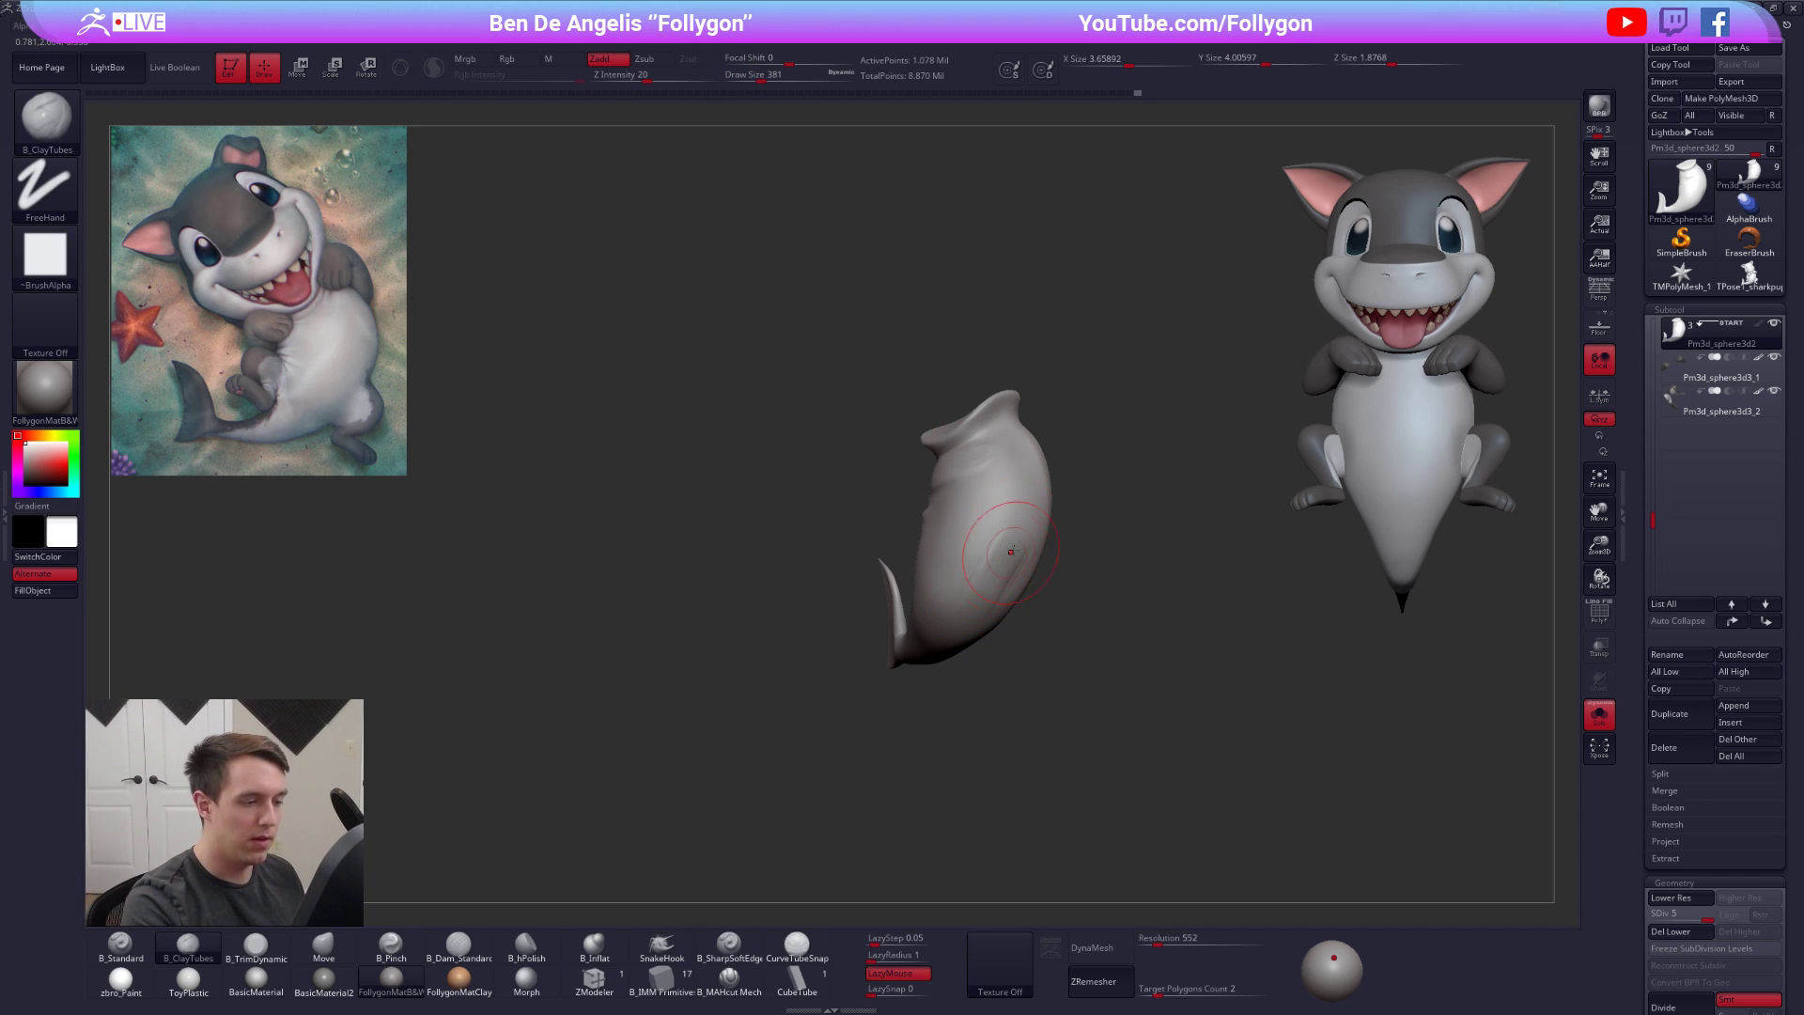
key("shift+d")
key("shift+d")
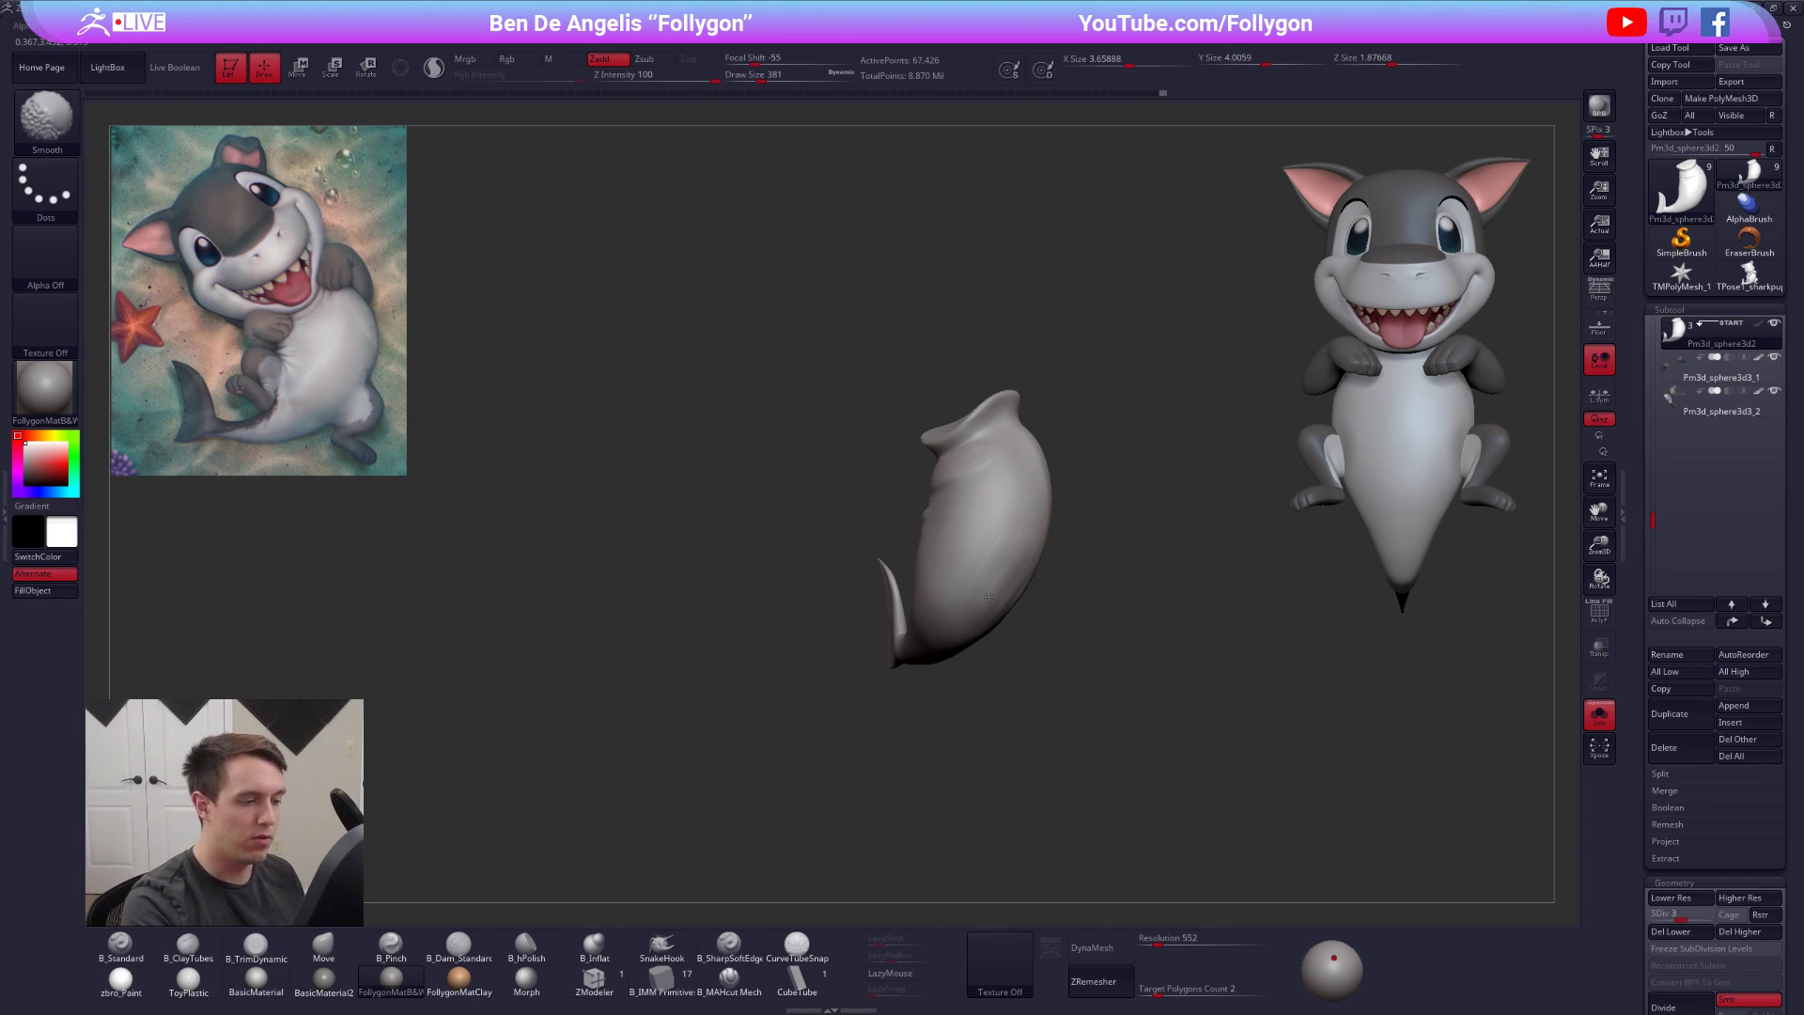
key("shift+d")
Show all subtools, set the draw size to 350, and mask the tail fin at subdivision level 1
right_click_drag(987, 599, 939, 573)
key("alt+s")
key("s")
left_click(943, 564)
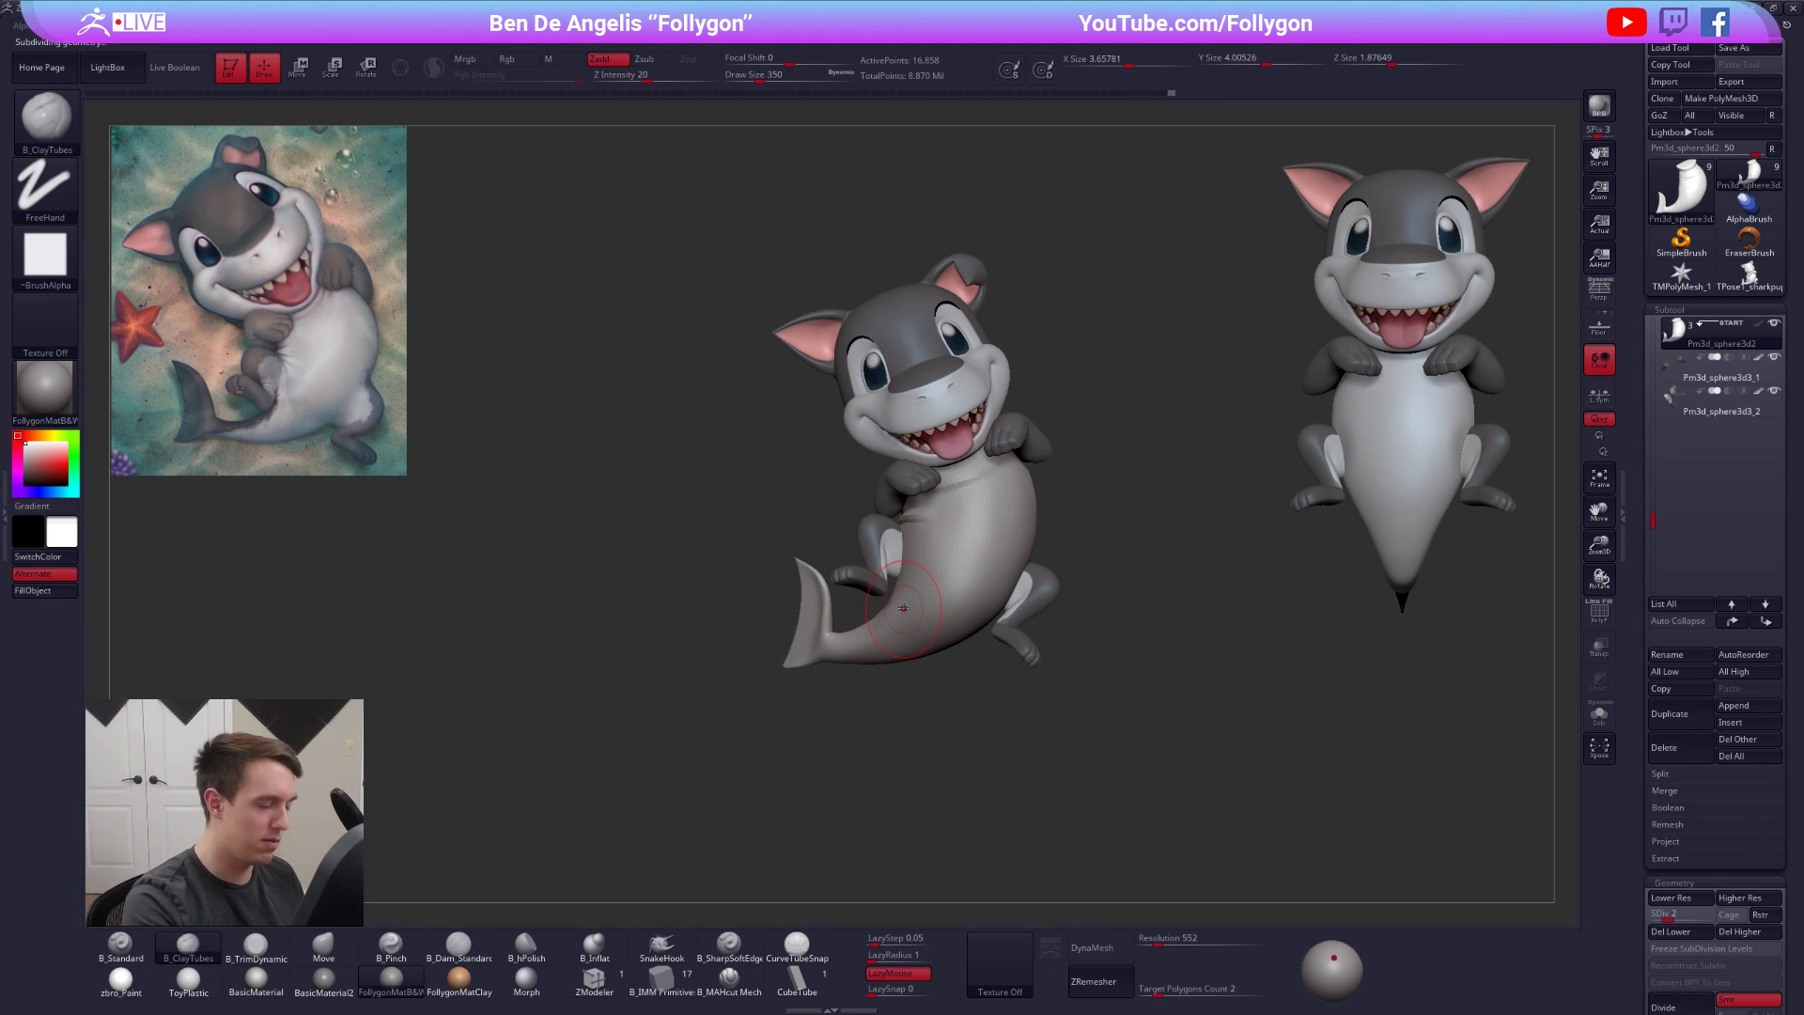
mouse_move(904, 613)
right_mouse_down()
mouse_move(841, 667)
mouse_move(825, 647)
right_mouse_up()
key("shift+d")
mouse_move(789, 616)
left_mouse_down("ctrl")
mouse_move(578, 665)
mouse_move(795, 549)
left_mouse_up("ctrl")
mouse_move(795, 615)
left_mouse_down("ctrl")
mouse_move(780, 665)
mouse_move(810, 423)
mouse_move(812, 480)
left_mouse_up("ctrl")
left_click(819, 651, "ctrl")
key("ctrl+i")
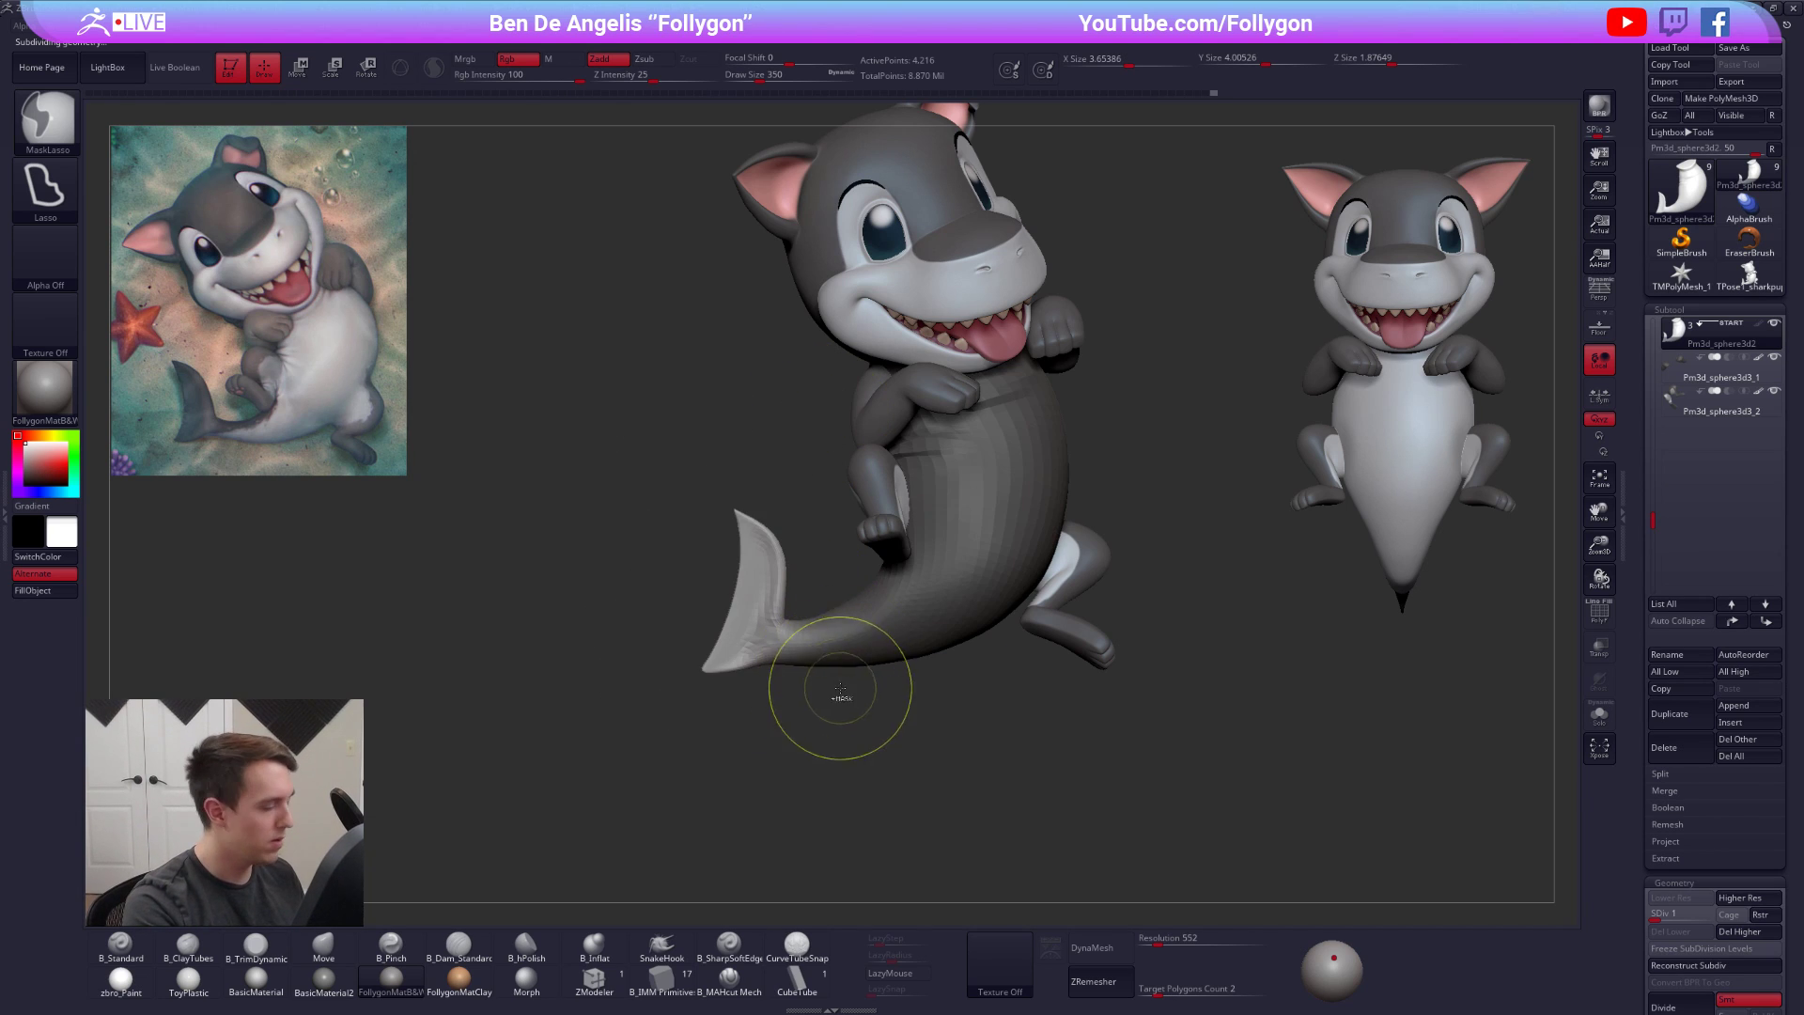
left_click(839, 691, "ctrl")
Resculpt the narrow tail section beside the masked fin with ClayTubes, setting the draw size to 465
key("space")
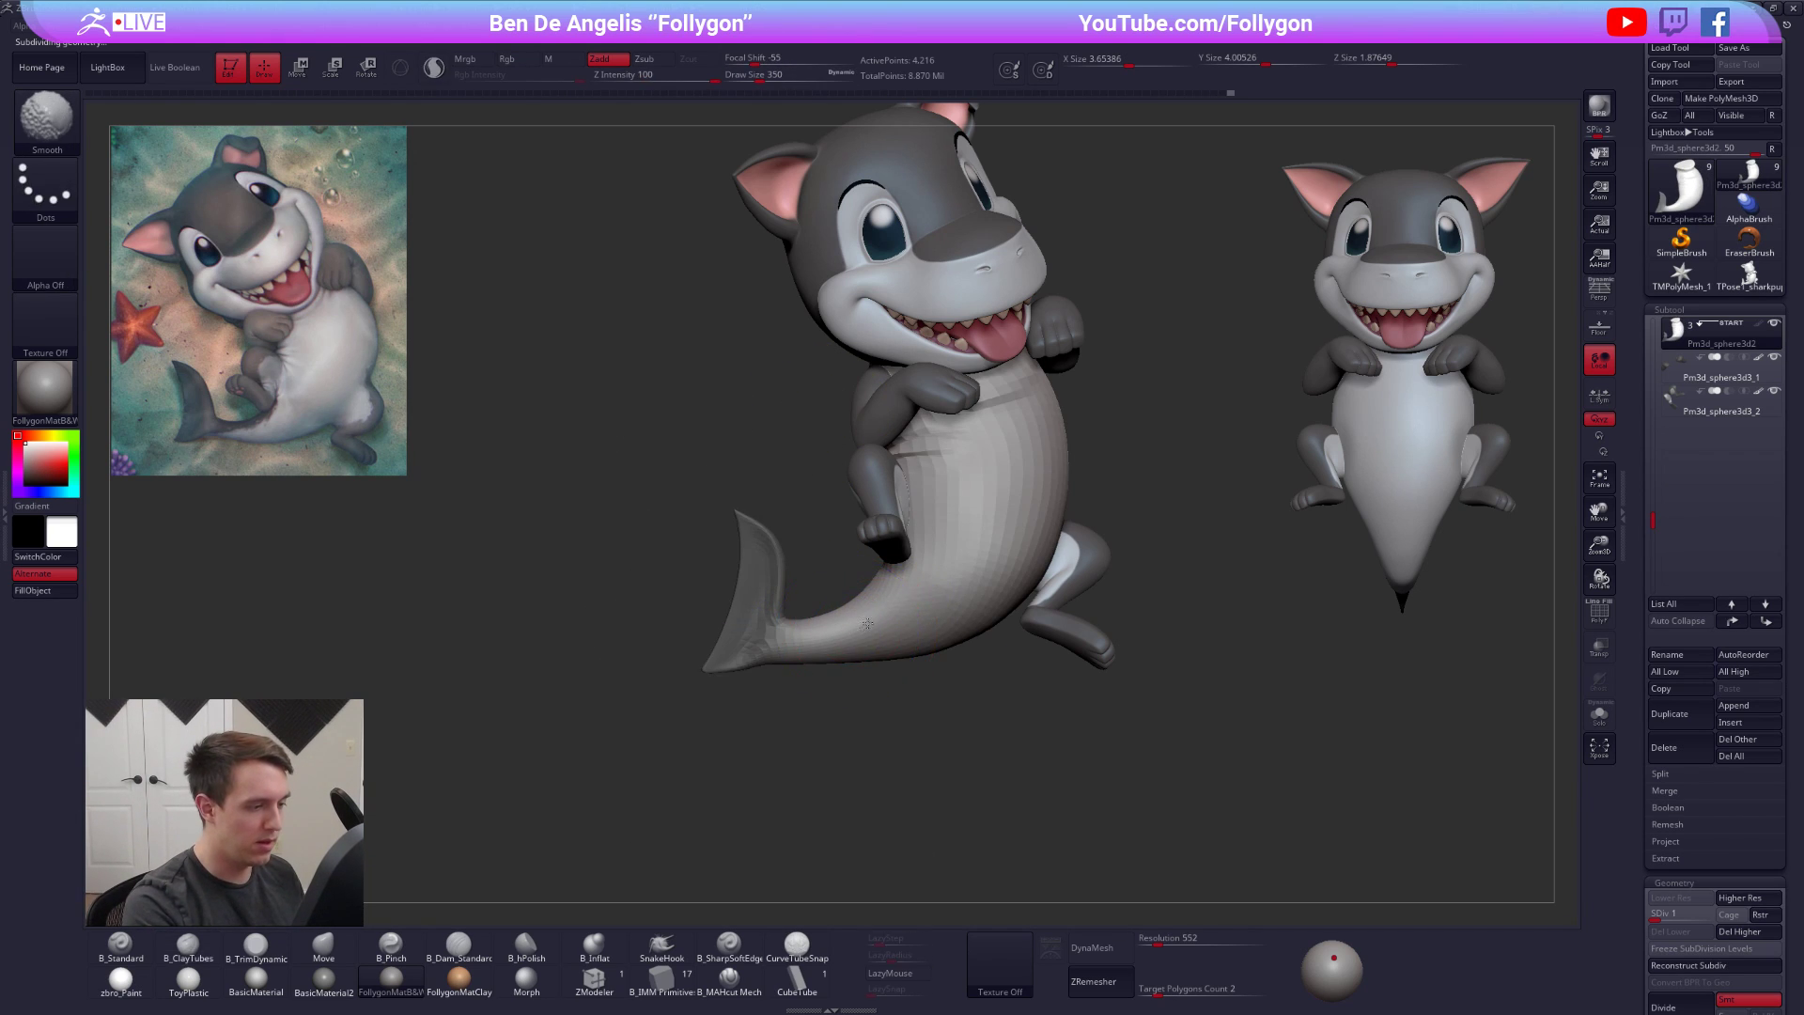
right_click_drag(960, 601, 869, 654, "shift")
key("space")
mouse_move(877, 655)
left_mouse_down()
mouse_move(973, 635)
mouse_move(874, 658)
left_mouse_up()
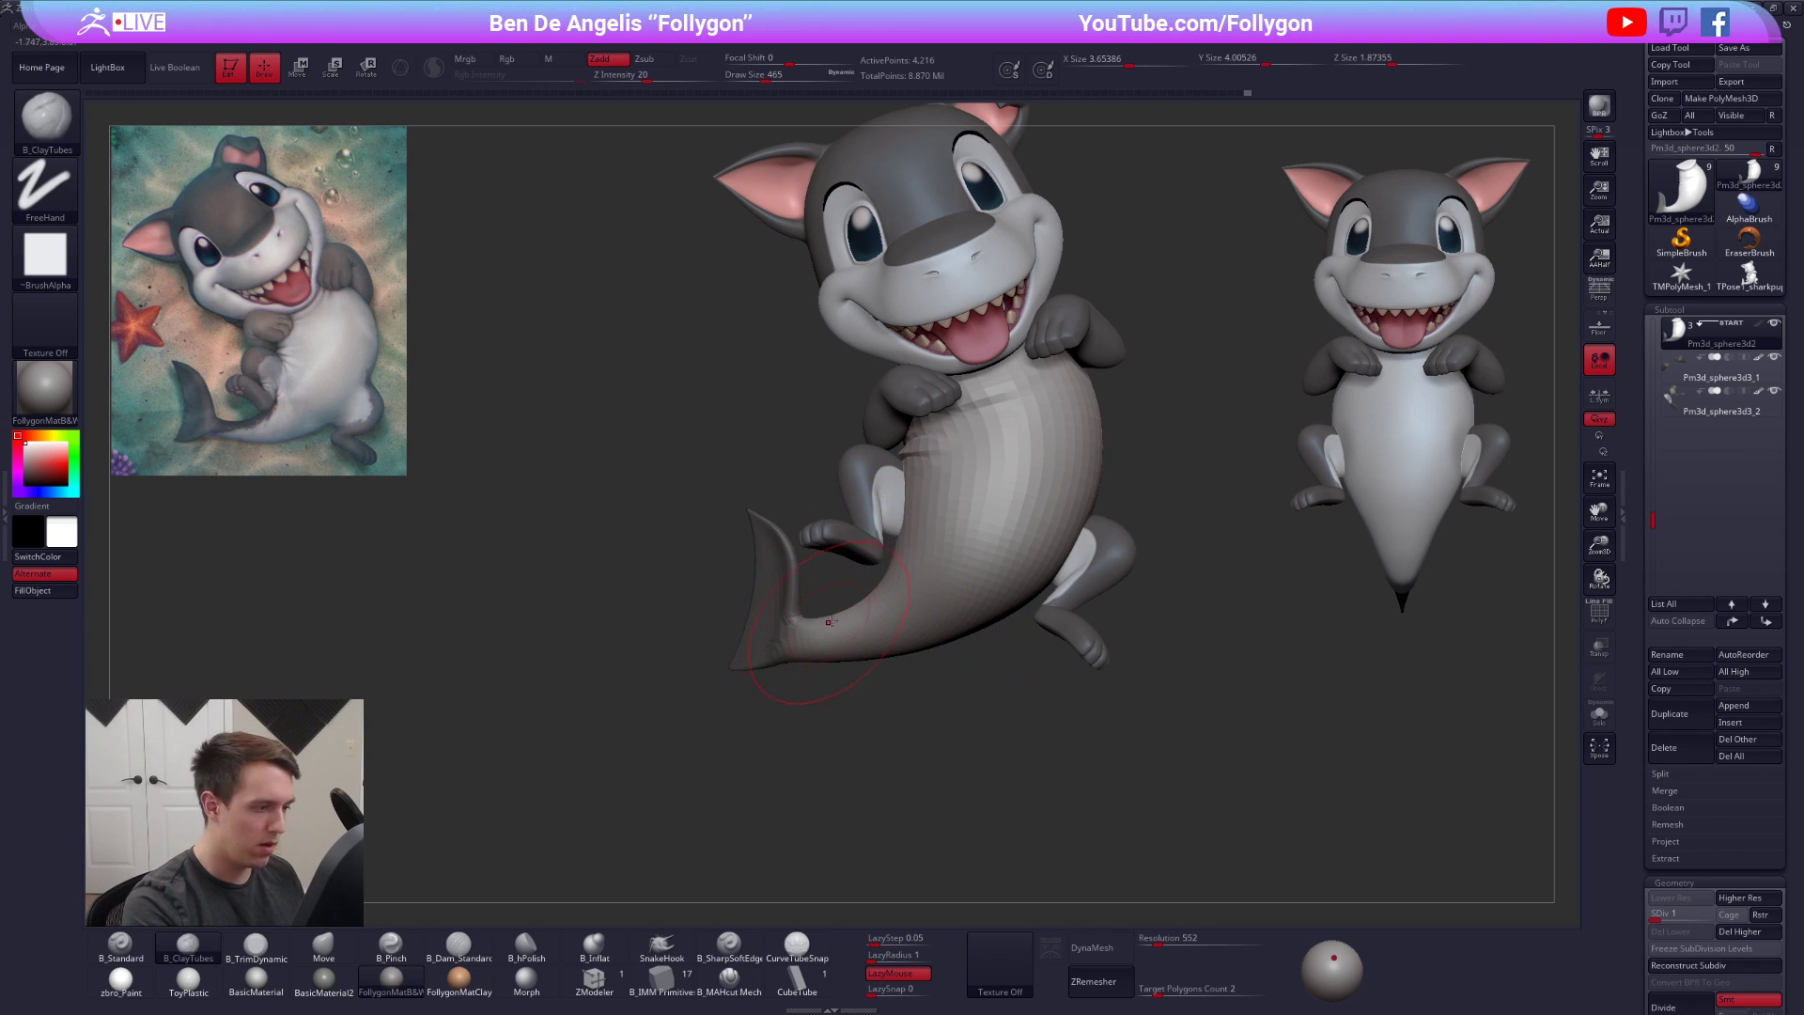
key("space")
left_click_drag(865, 630, 854, 630)
key("space")
Rework the tail fin's mask by undoing the extra masking, inverting and blurring it, and set the draw size to 414
mouse_move(729, 640)
left_mouse_down("ctrl")
mouse_move(1024, 564)
mouse_move(592, 823)
left_mouse_up("ctrl")
key("ctrl+z")
key("ctrl+i")
key("space")
left_click_drag(888, 649, 896, 648)
left_click(886, 662, "ctrl")
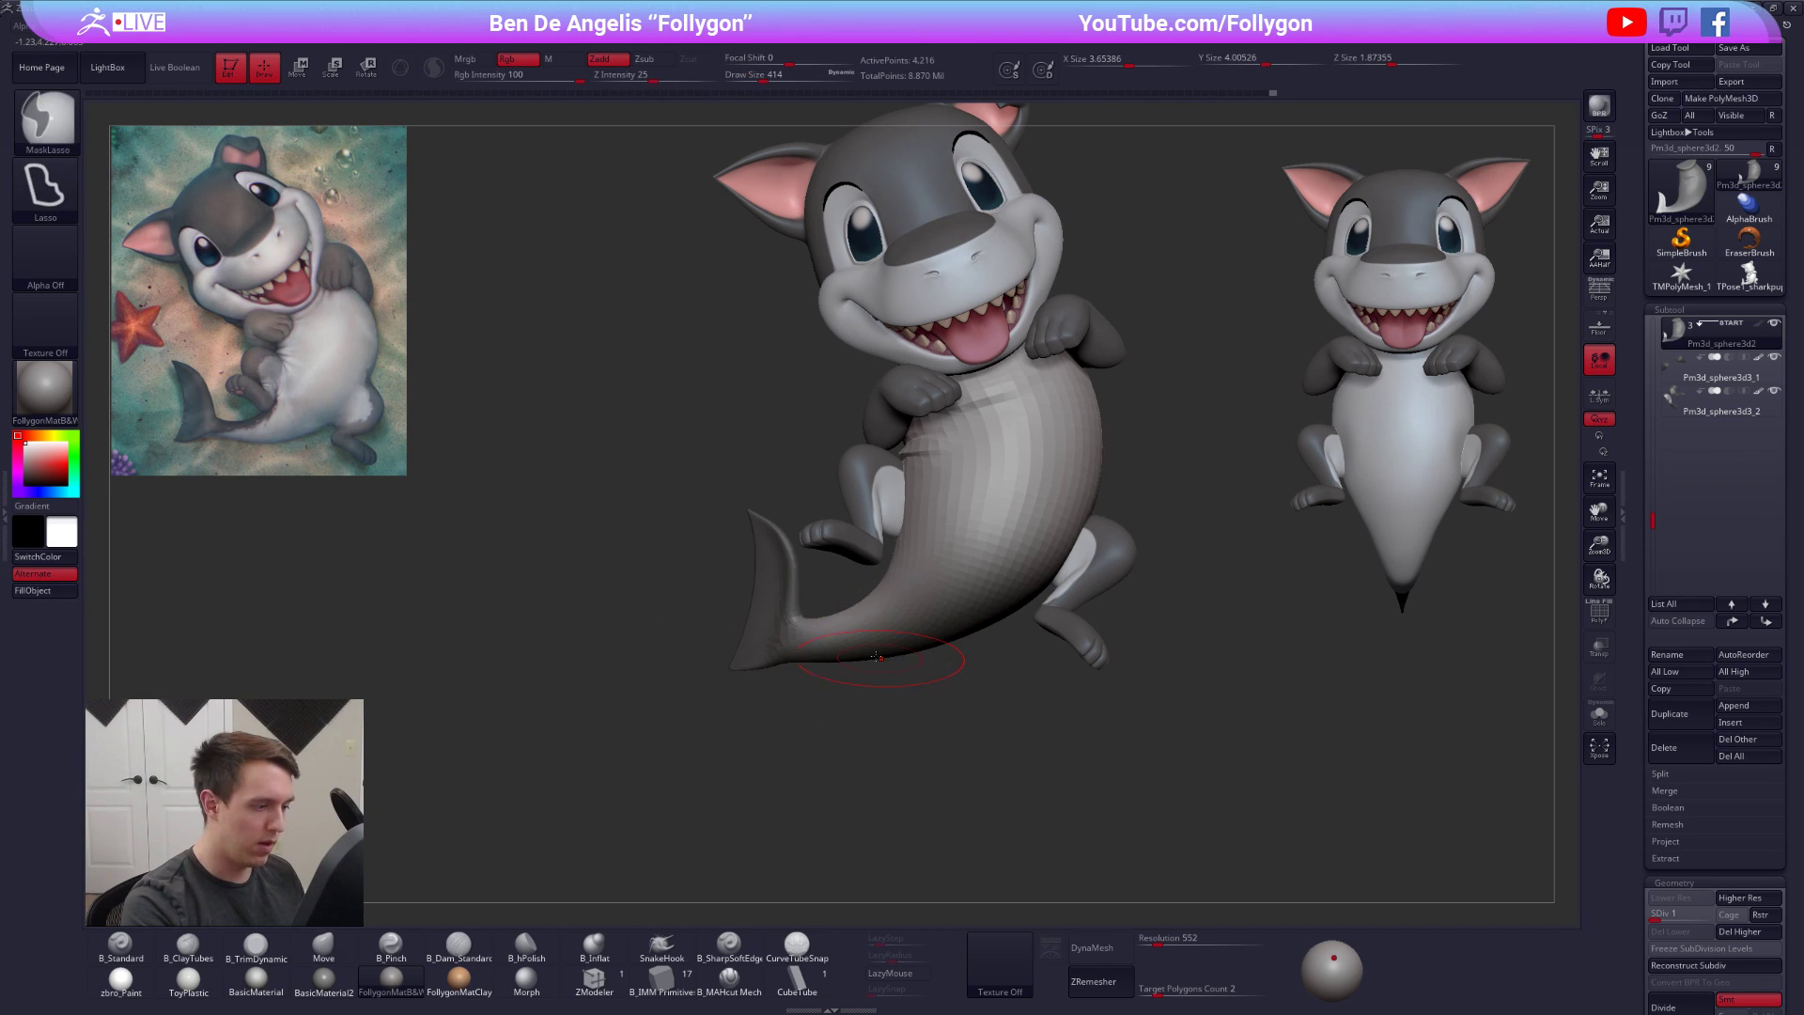
Clear the tail mask, raise the body to subdivision level 5, and set the Move brush's draw size to 335
left_click_drag(971, 716, 978, 676, "ctrl")
key("d")
key("d")
key("d")
key("d")
key("bracketleft")
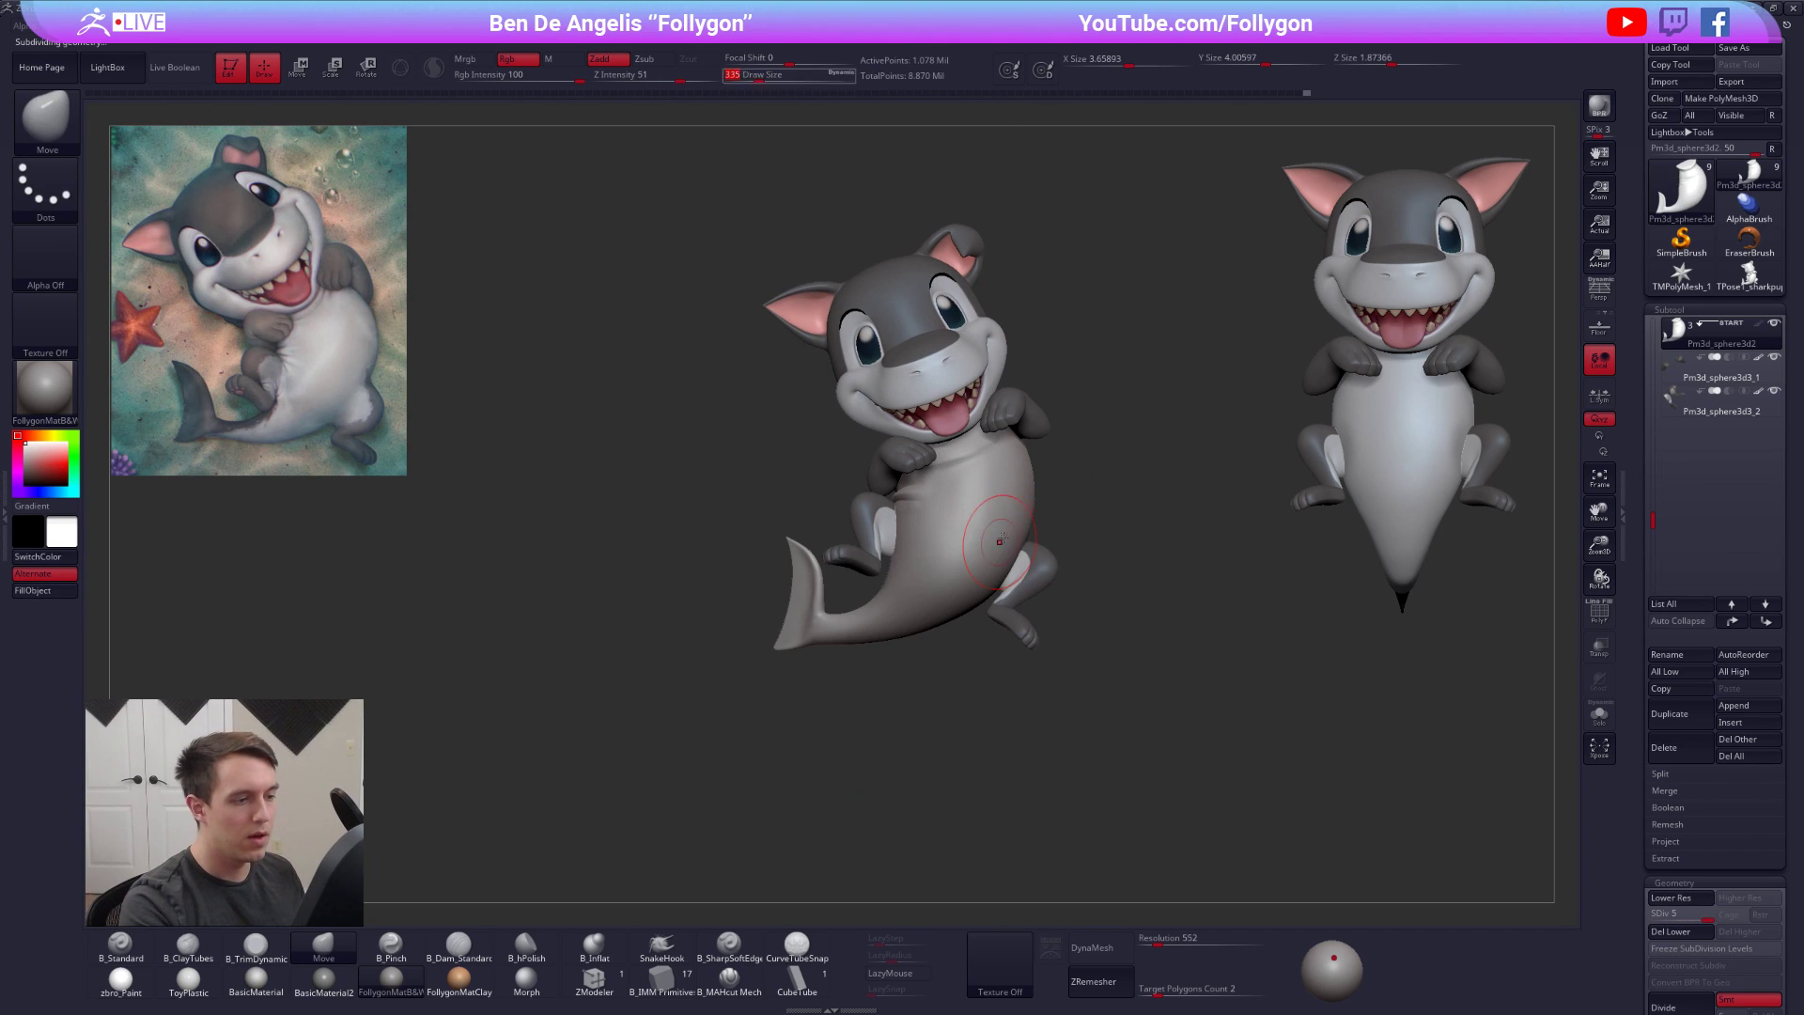
Try converting the body to DynaMesh at resolution 552 without freezing subdivision levels, inspect its wireframe, and undo the conversion
left_click(1092, 947)
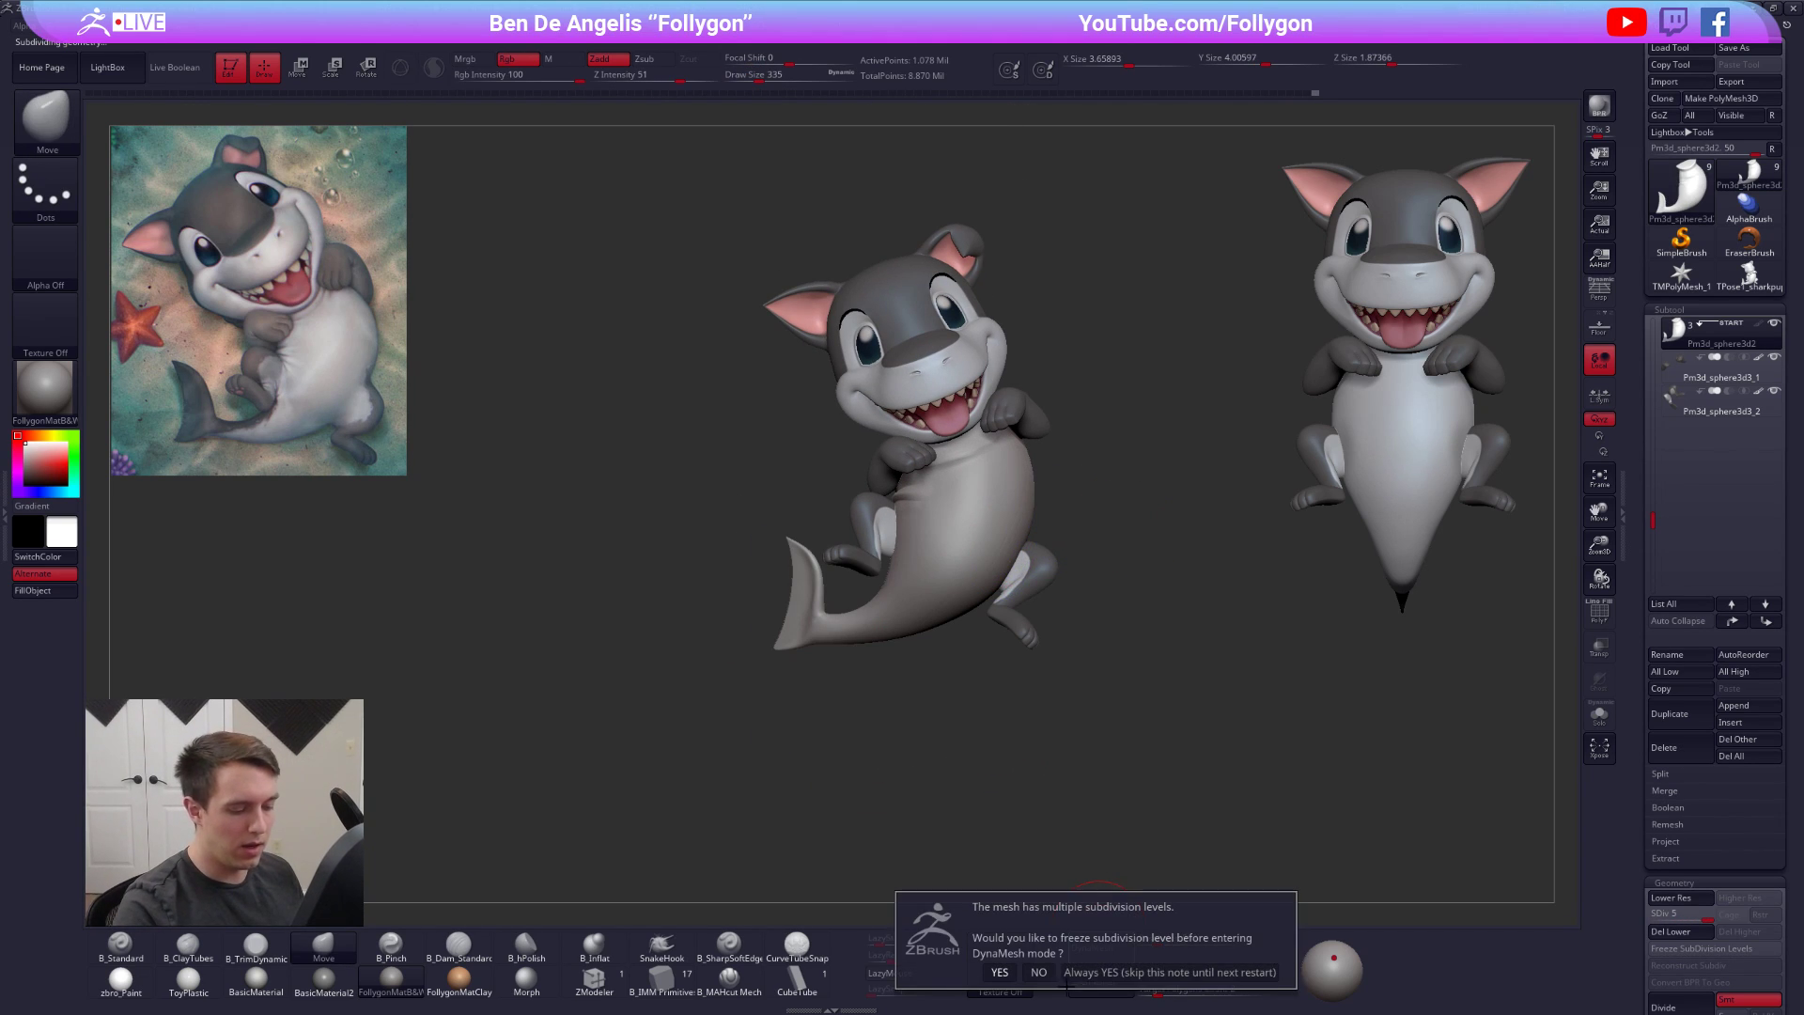
left_click(1040, 972)
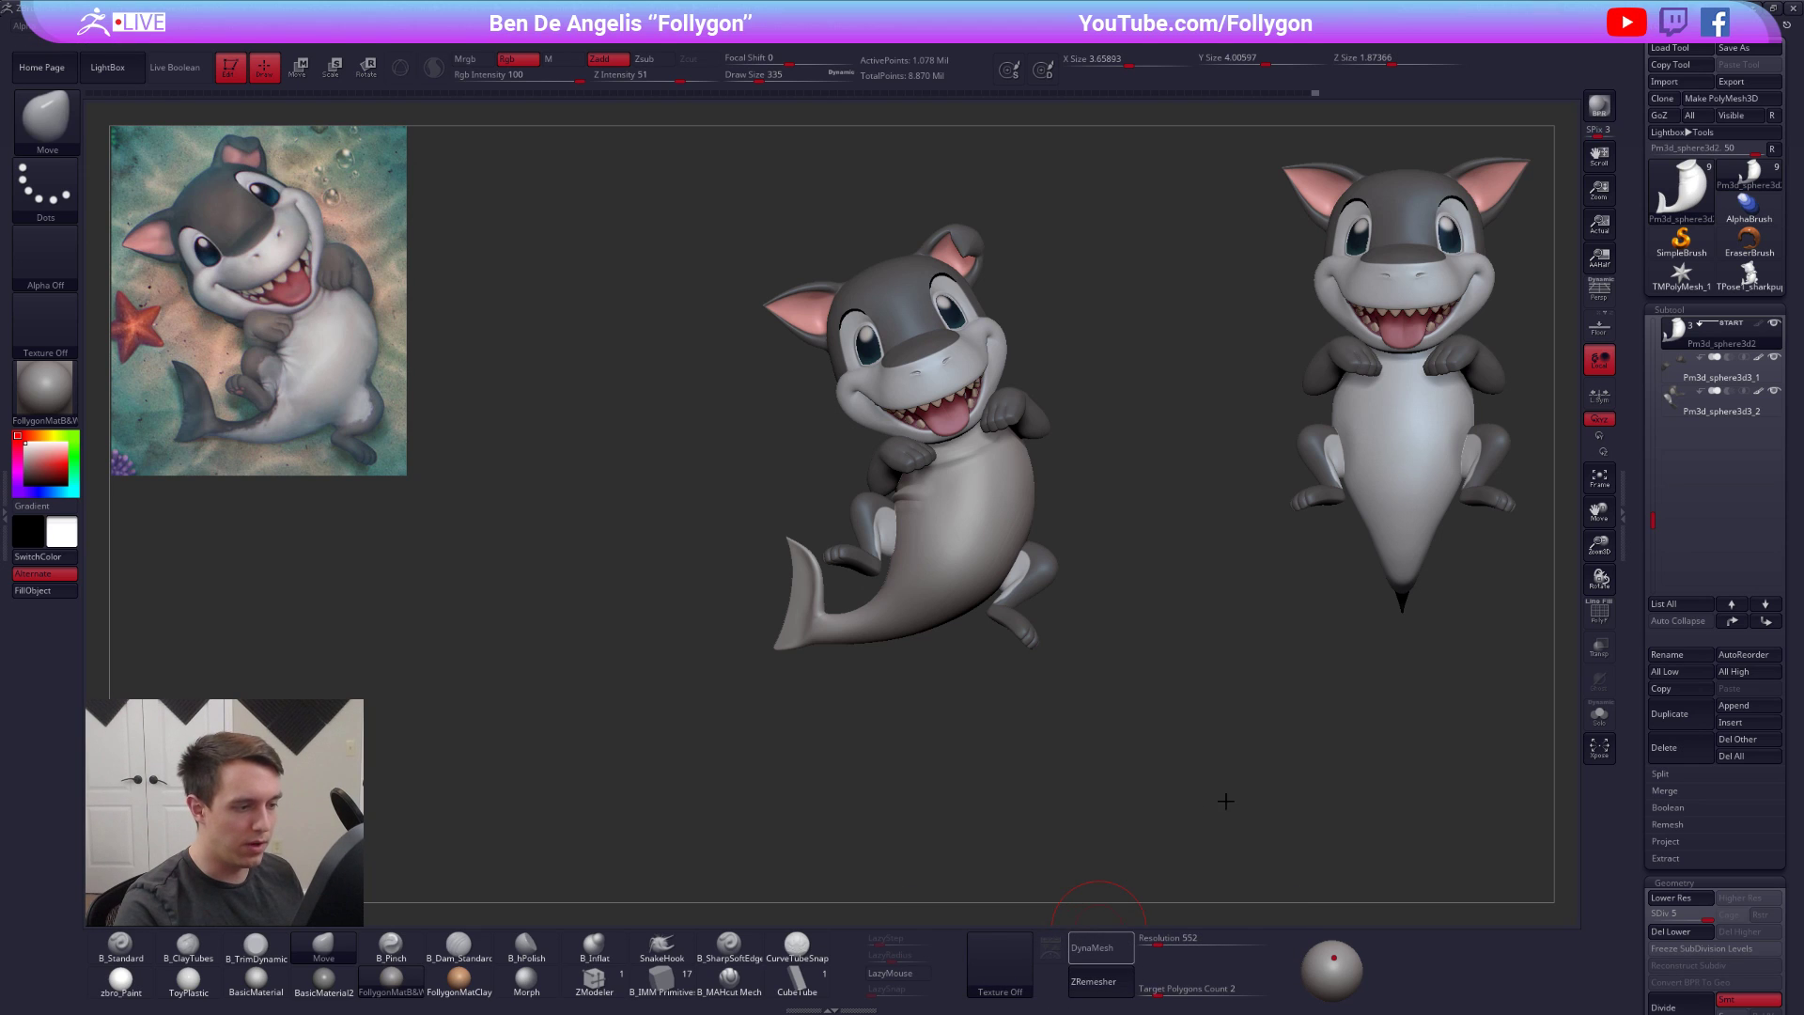
key("shift+f")
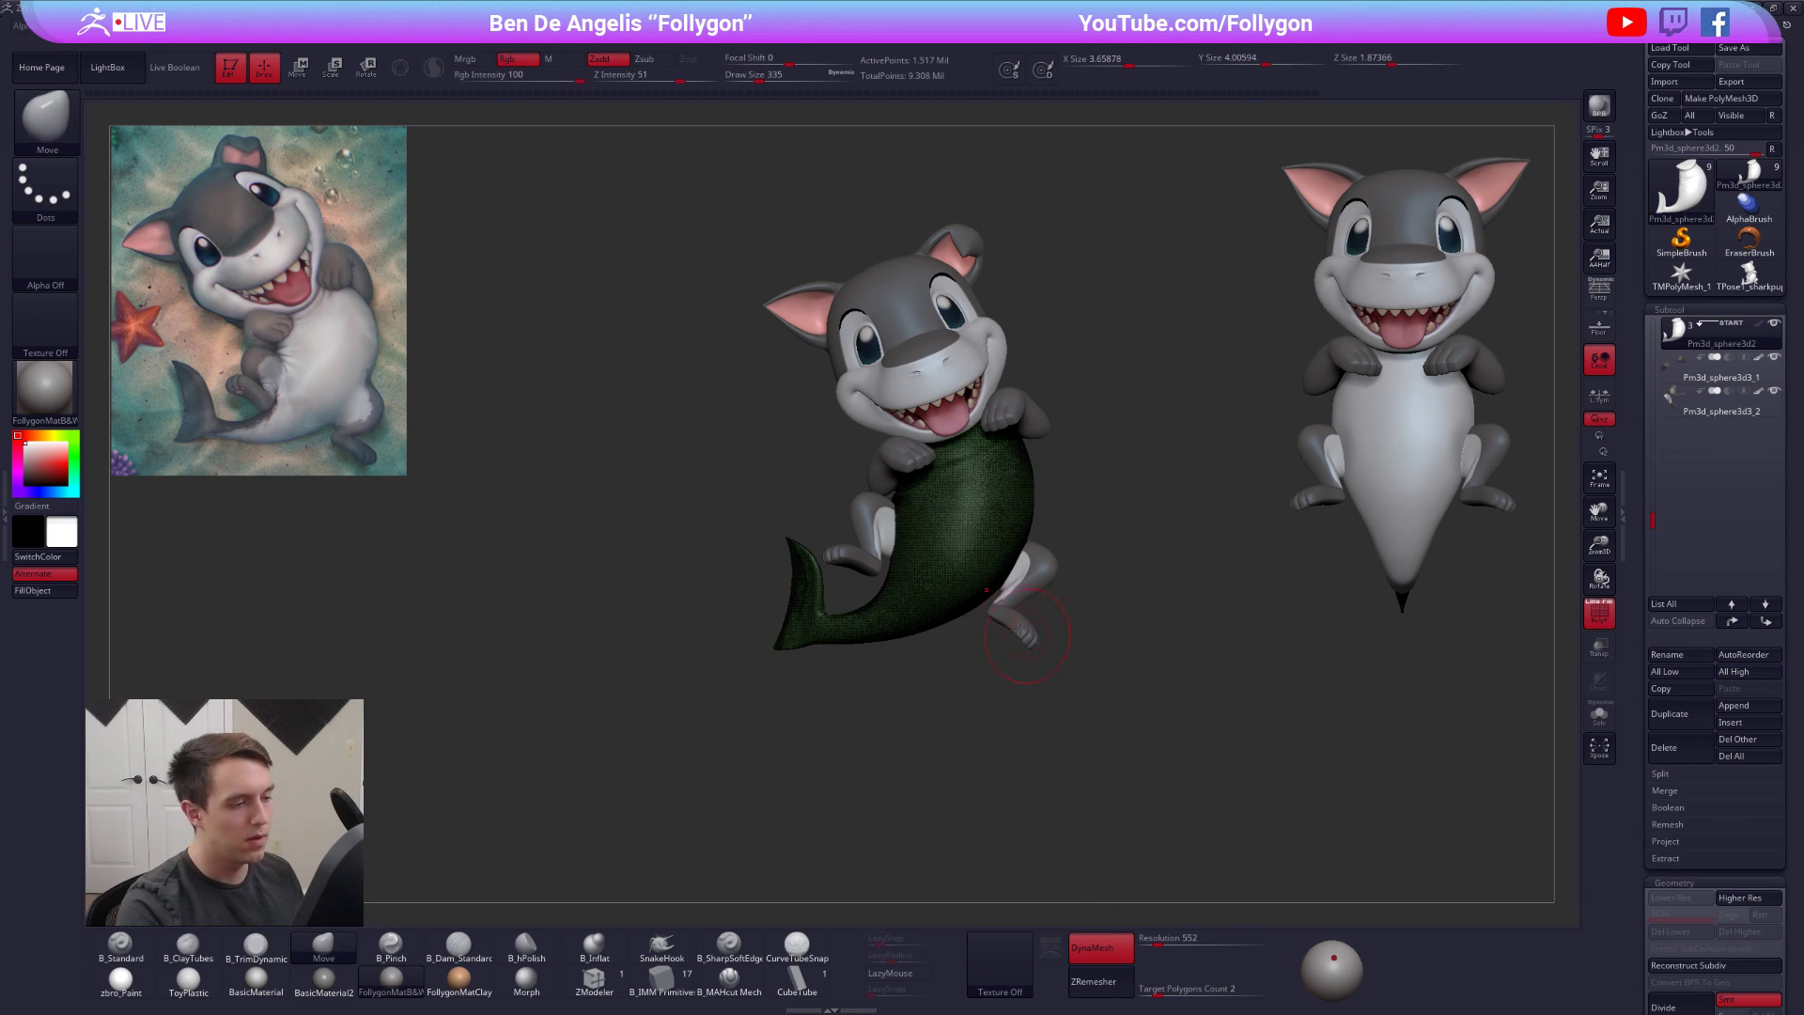
key("alt+s")
key("f")
key("ctrl+z")
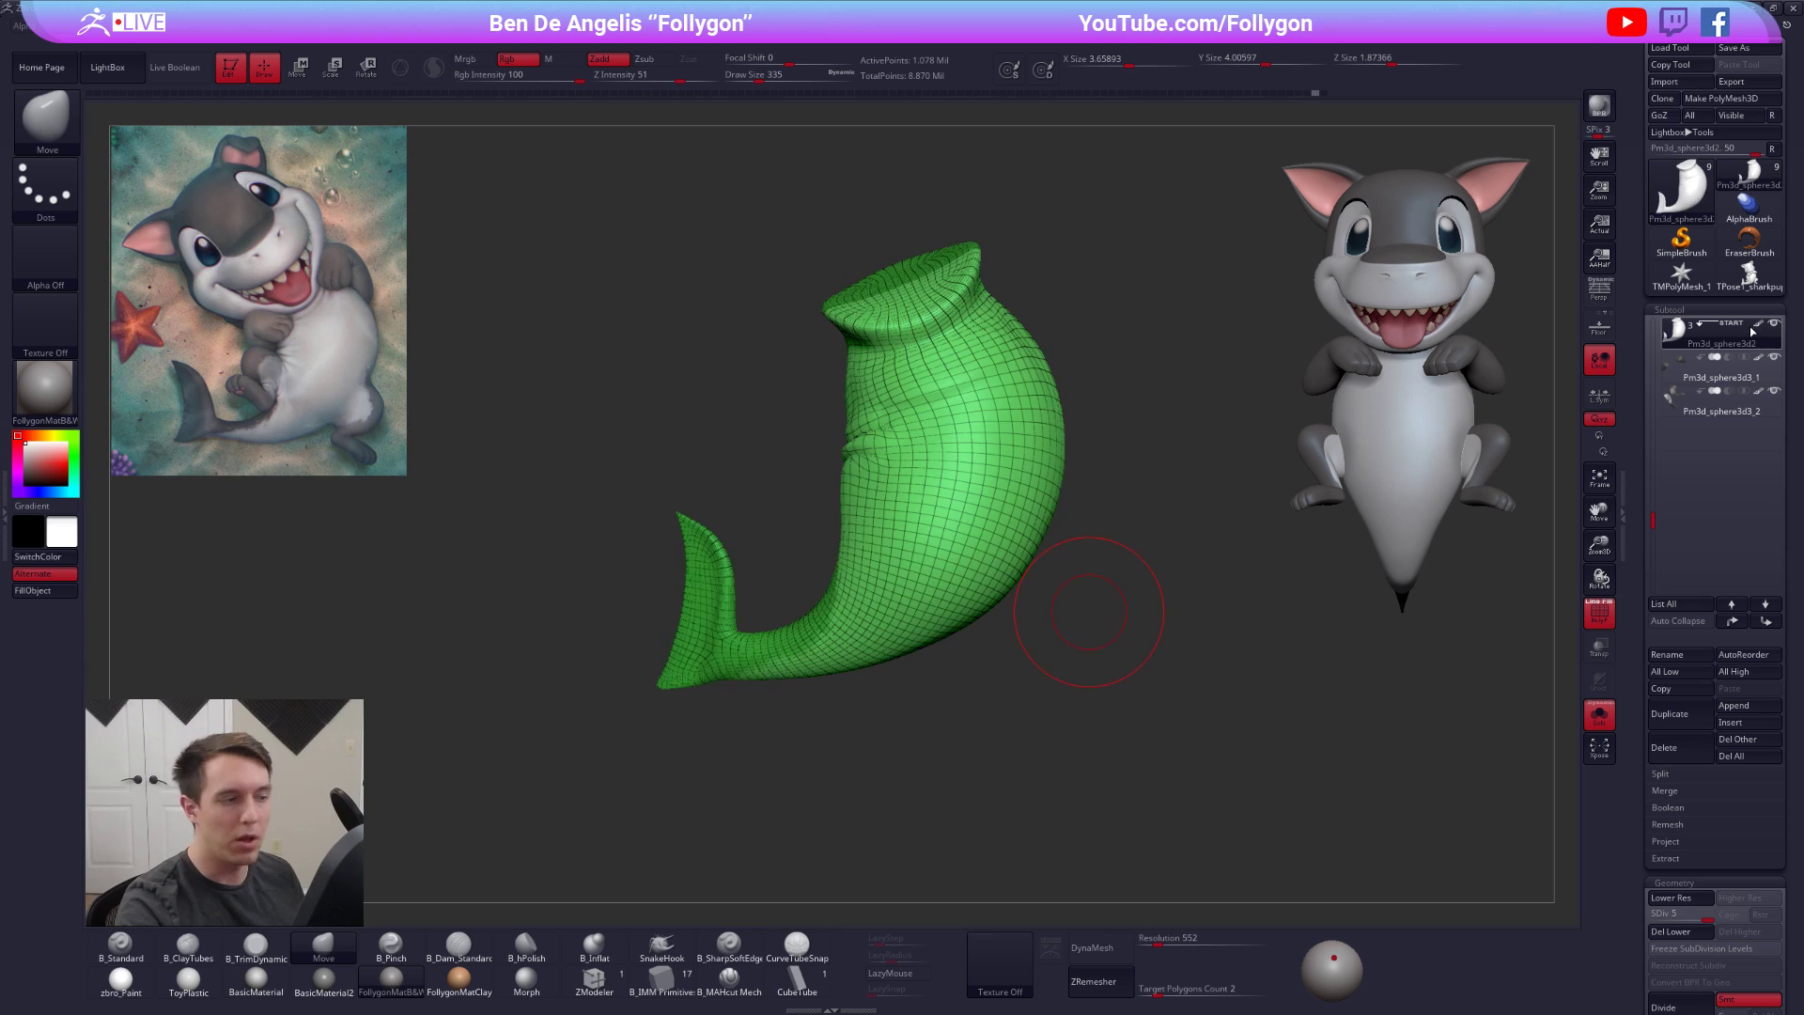
Hide the wireframe, display the body's polypaint, and show the other subtools again
key("shift+f")
left_click_drag(1075, 672, 944, 605)
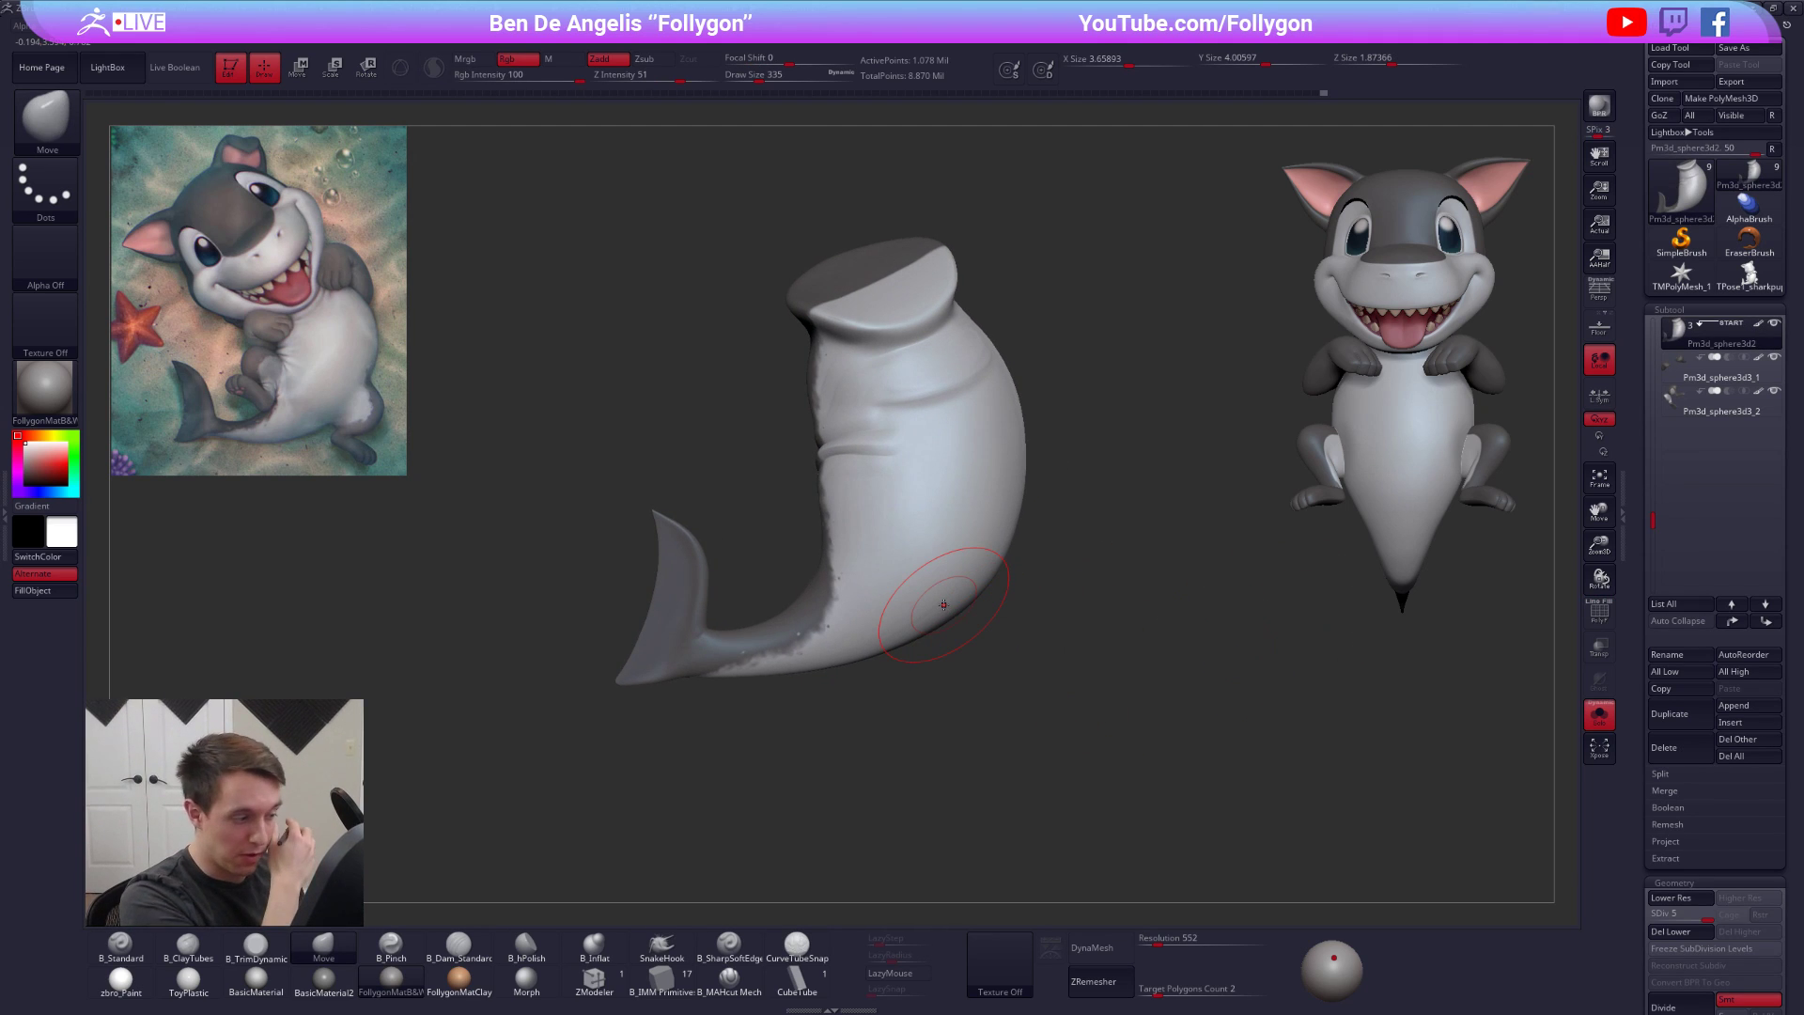
key("alt+s")
Reshape the tail and the back of the body with the Move brush at subdivision level 2 and draw size 414
mouse_move(797, 703)
left_mouse_down()
mouse_move(730, 706)
mouse_move(787, 668)
left_mouse_up()
right_click_drag(790, 664, 658, 662)
right_click_drag(793, 661, 789, 585)
right_click_drag(826, 354, 786, 403)
key("space")
left_click_drag(822, 431, 831, 416)
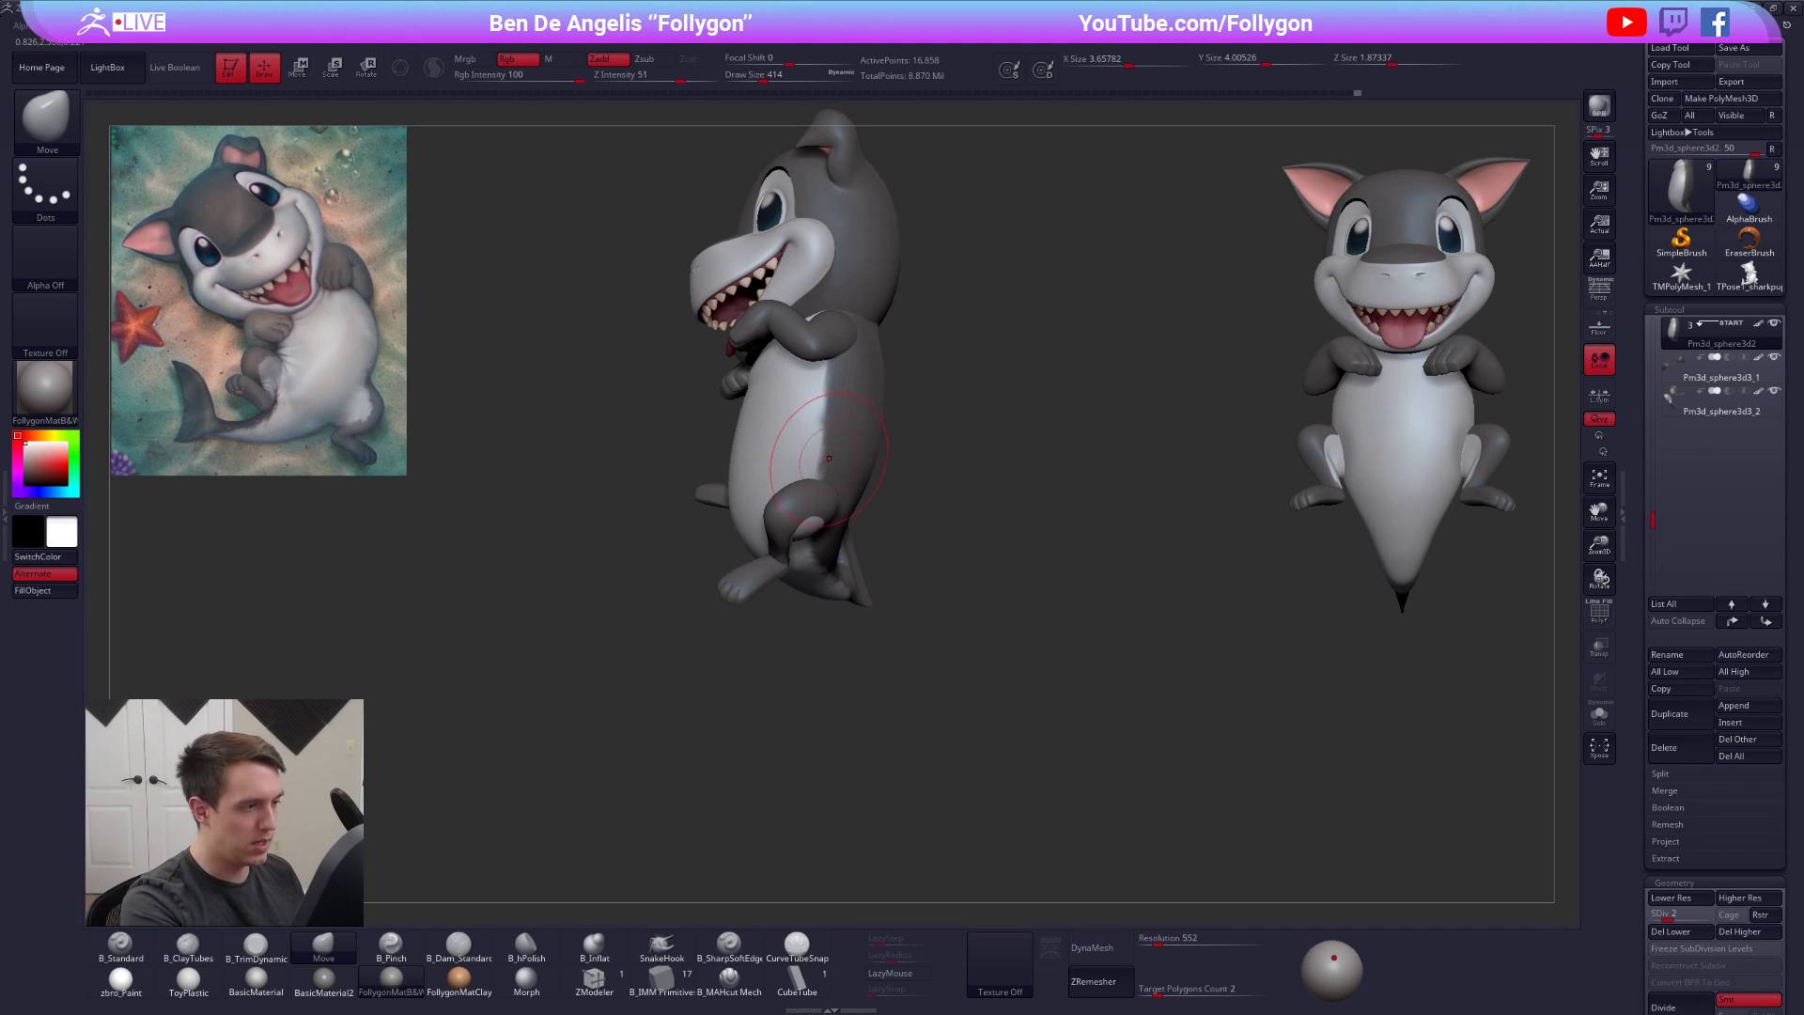
right_click_drag(859, 449, 830, 421)
left_click_drag(830, 421, 844, 415)
Set the draw size to 279, lower the body to subdivision level 1, and adjust the lower body and tail base with Move
right_click_drag(842, 432, 832, 536)
key("space")
left_click_drag(835, 550, 830, 550)
mouse_move(831, 547)
right_mouse_down()
mouse_move(816, 537)
mouse_move(837, 545)
mouse_move(817, 584)
mouse_move(848, 542)
right_mouse_up()
key("shift+d")
left_click_drag(842, 538, 834, 531)
mouse_move(832, 554)
right_mouse_down()
mouse_move(970, 563)
mouse_move(883, 575)
mouse_move(854, 631)
right_mouse_up()
left_click_drag(879, 606, 890, 590)
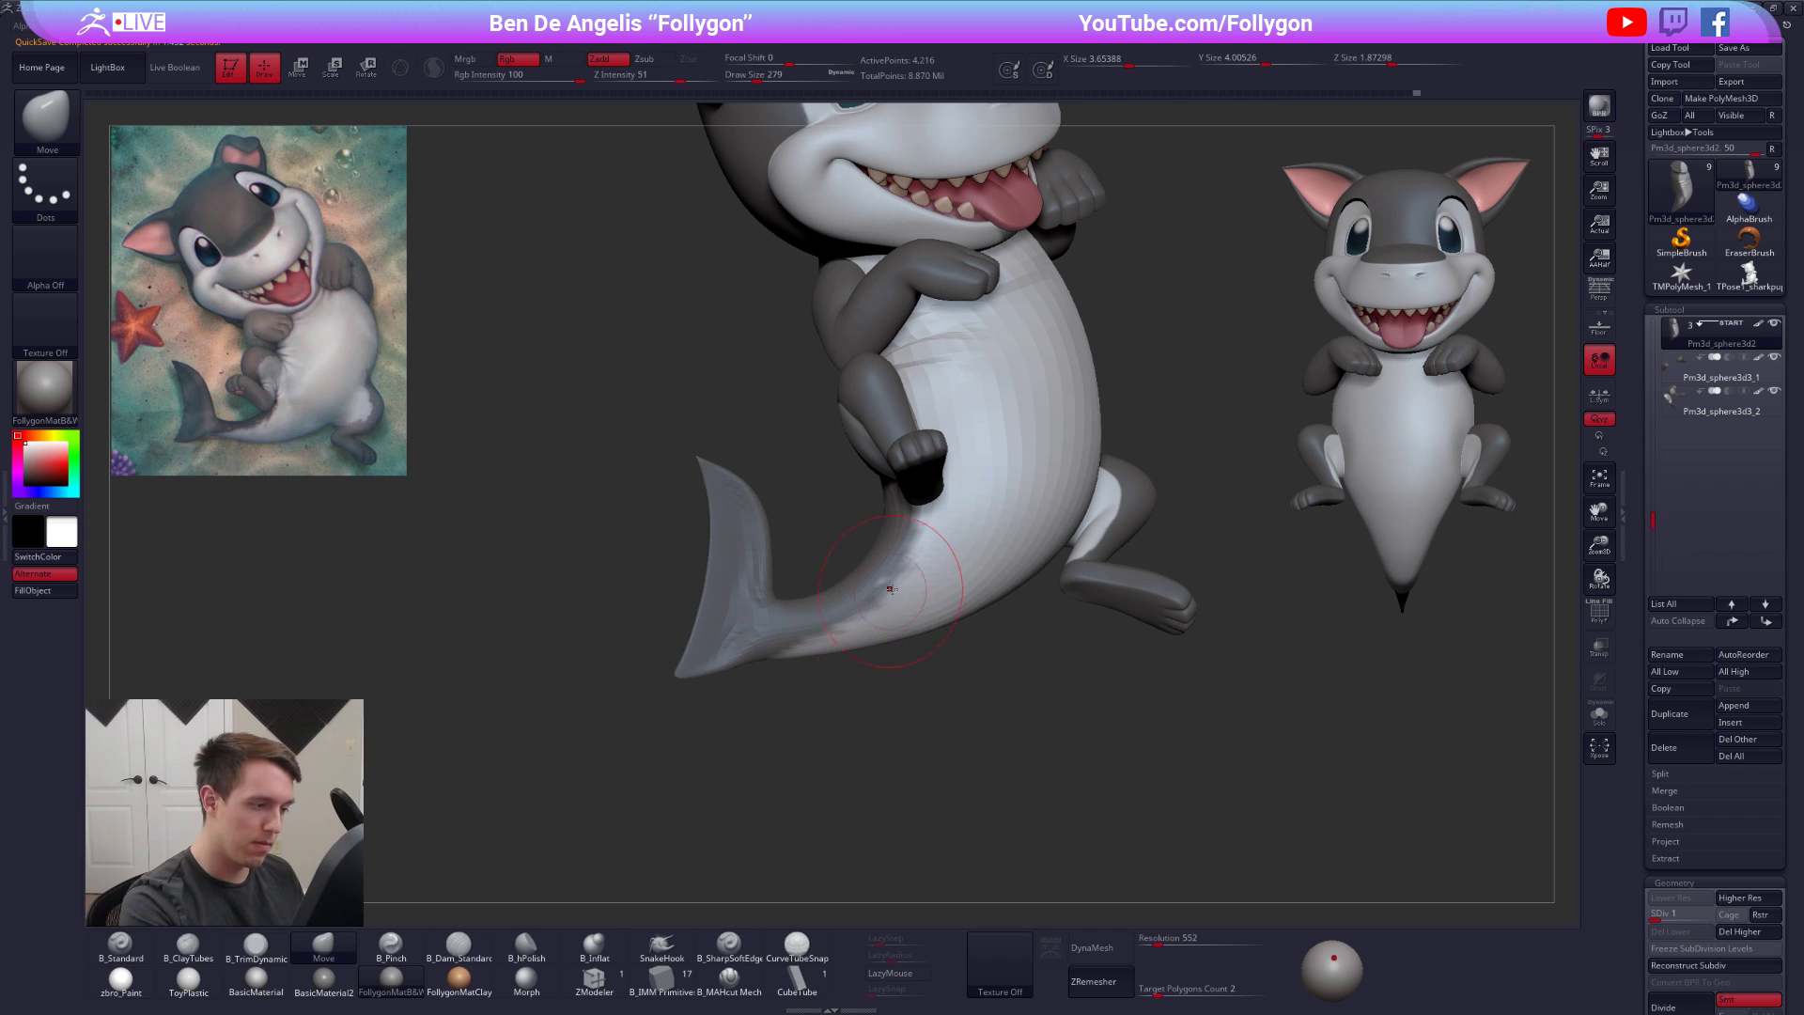
Raise the body to subdivision level 5 and isolate it from the other subtools
right_click_drag(898, 594, 1013, 677)
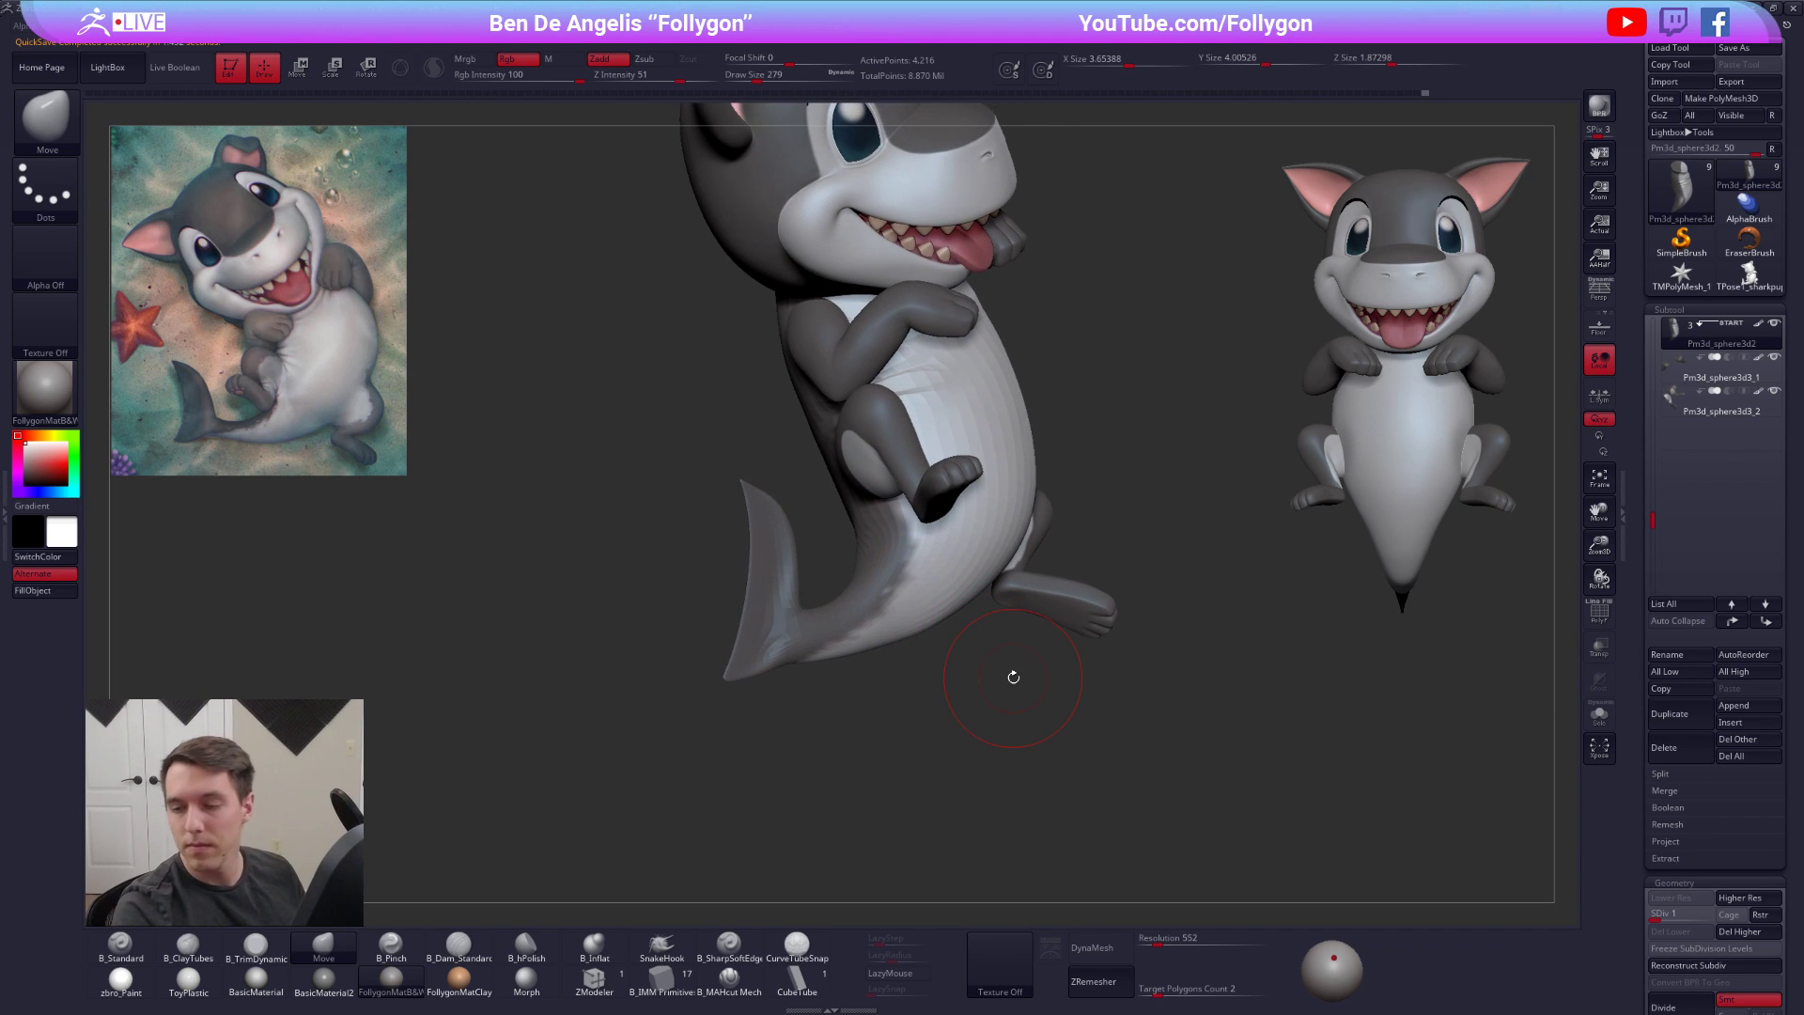
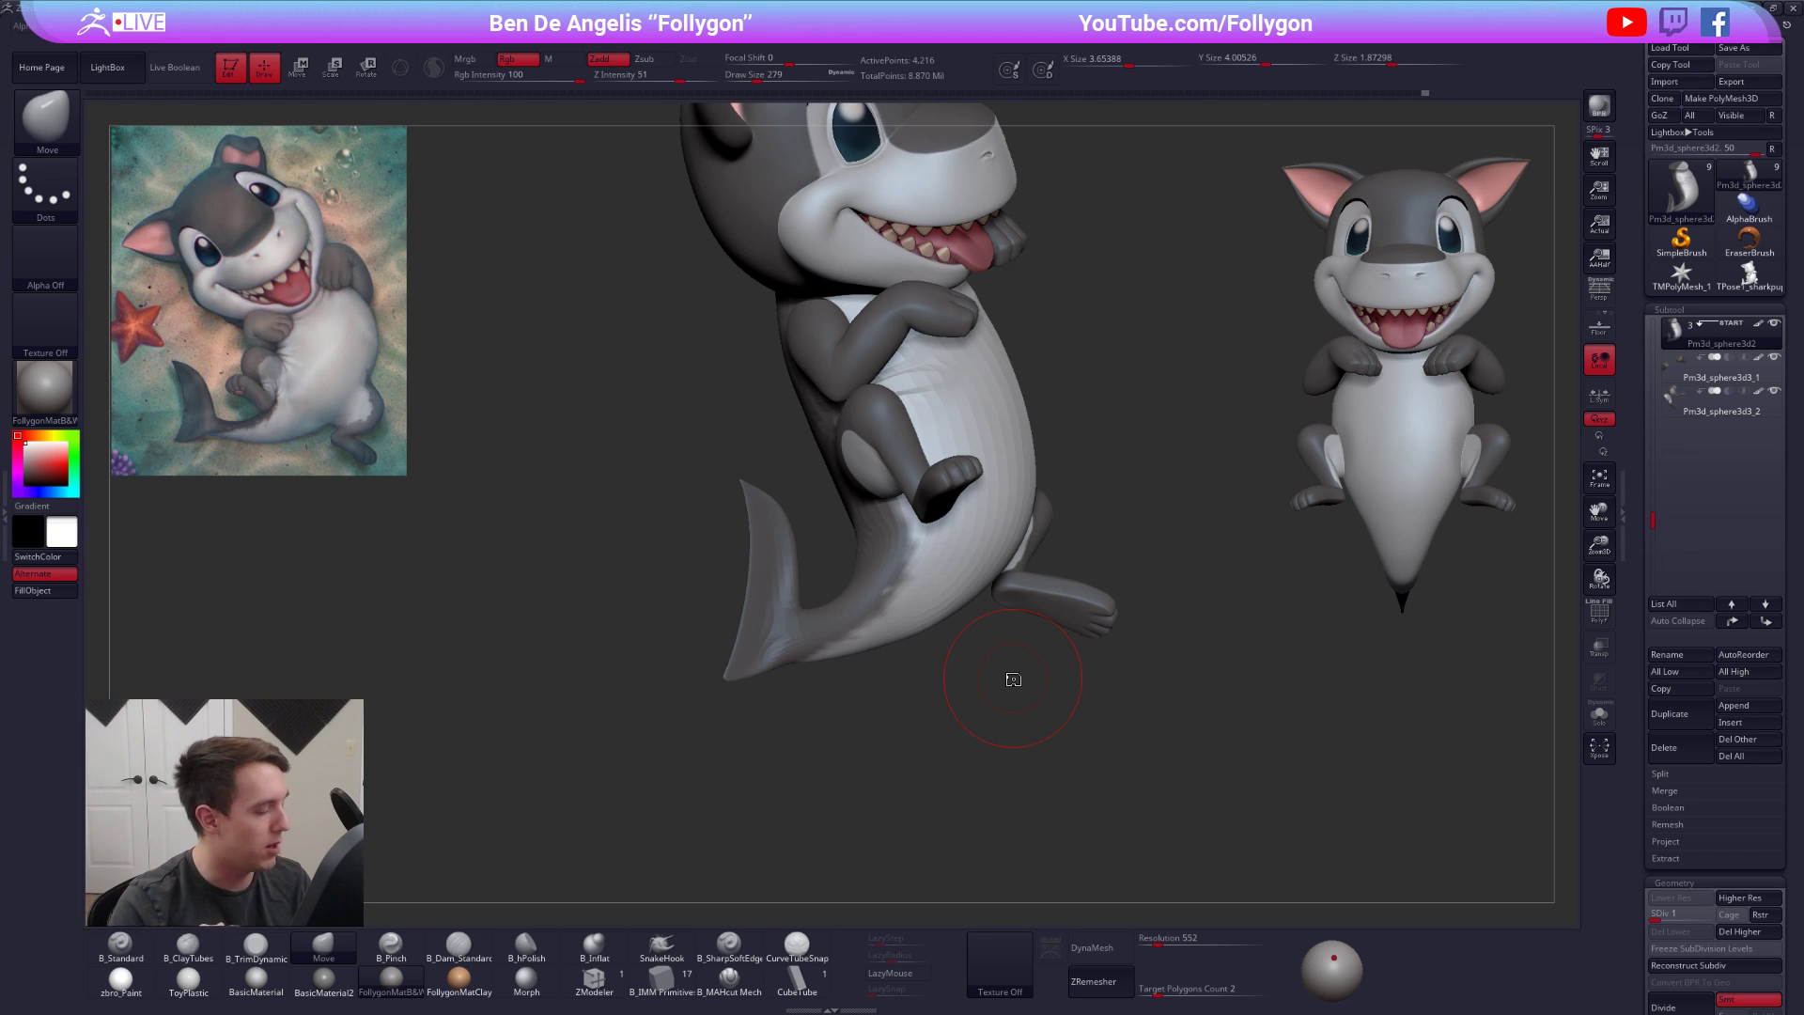
right_click_drag(860, 578, 911, 553)
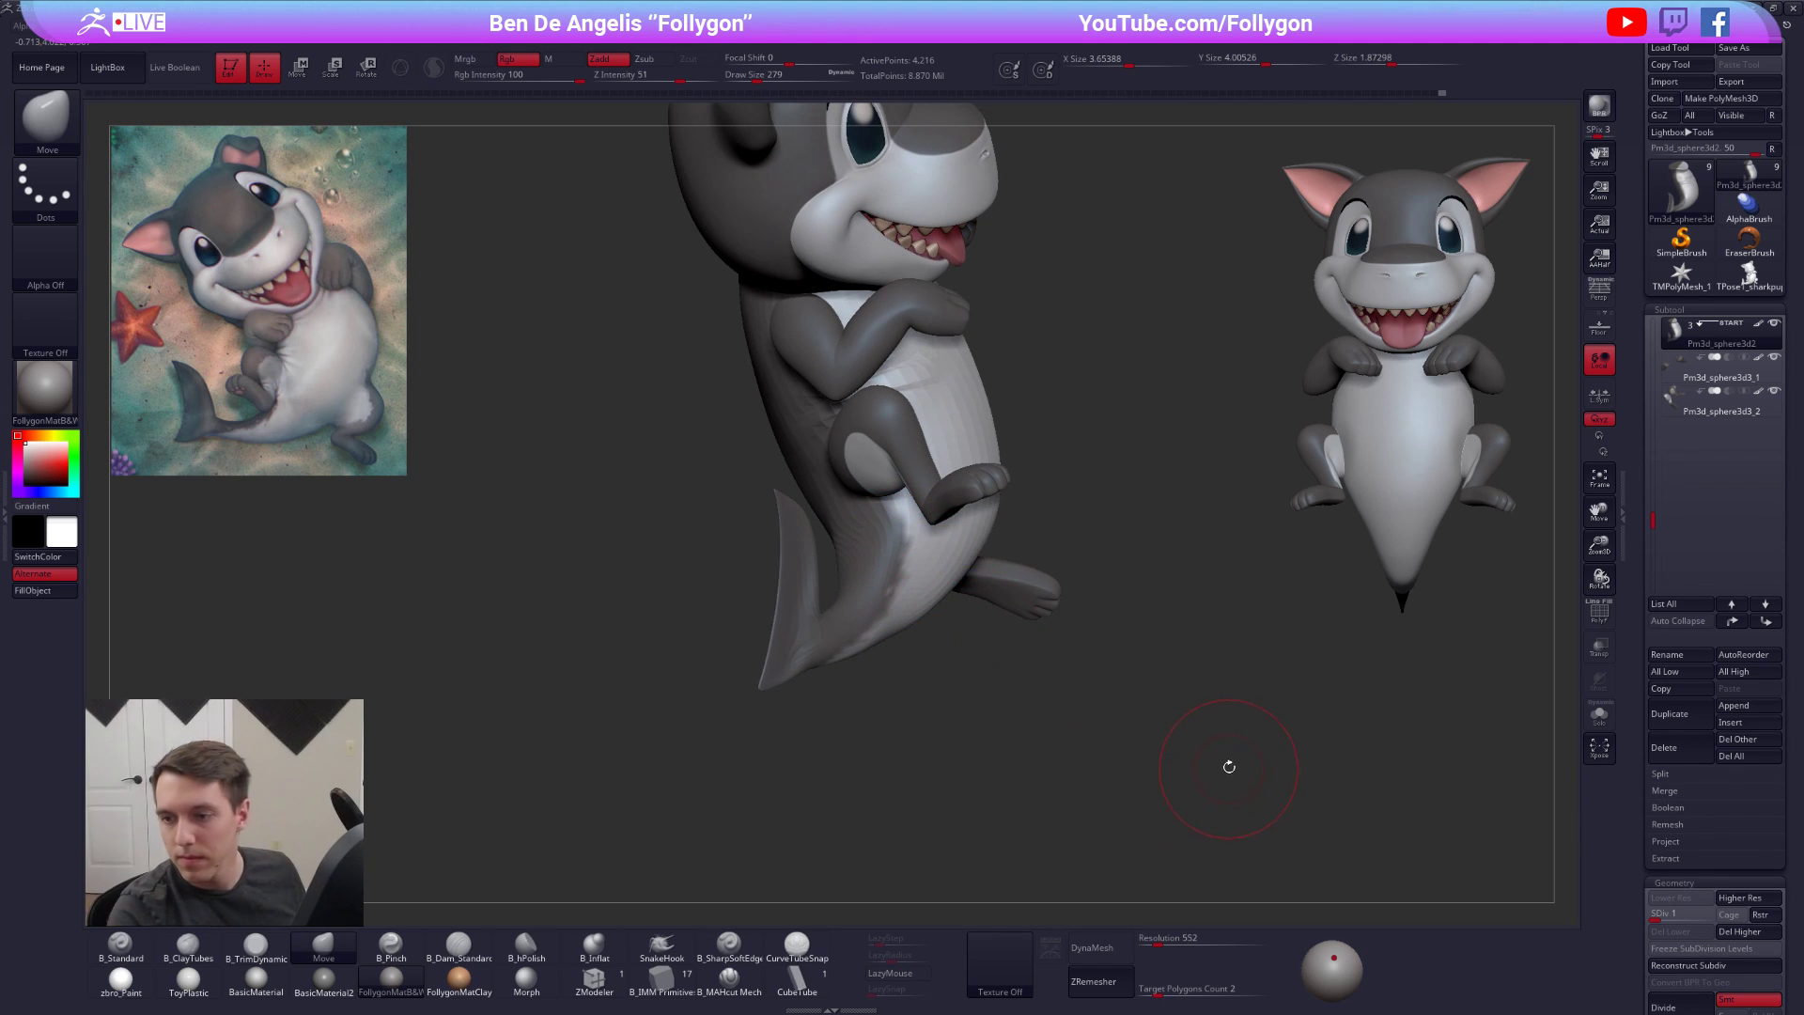
right_click_drag(978, 570, 878, 597)
key("ctrl+d")
key("ctrl+d")
key("ctrl+d")
key("ctrl+d")
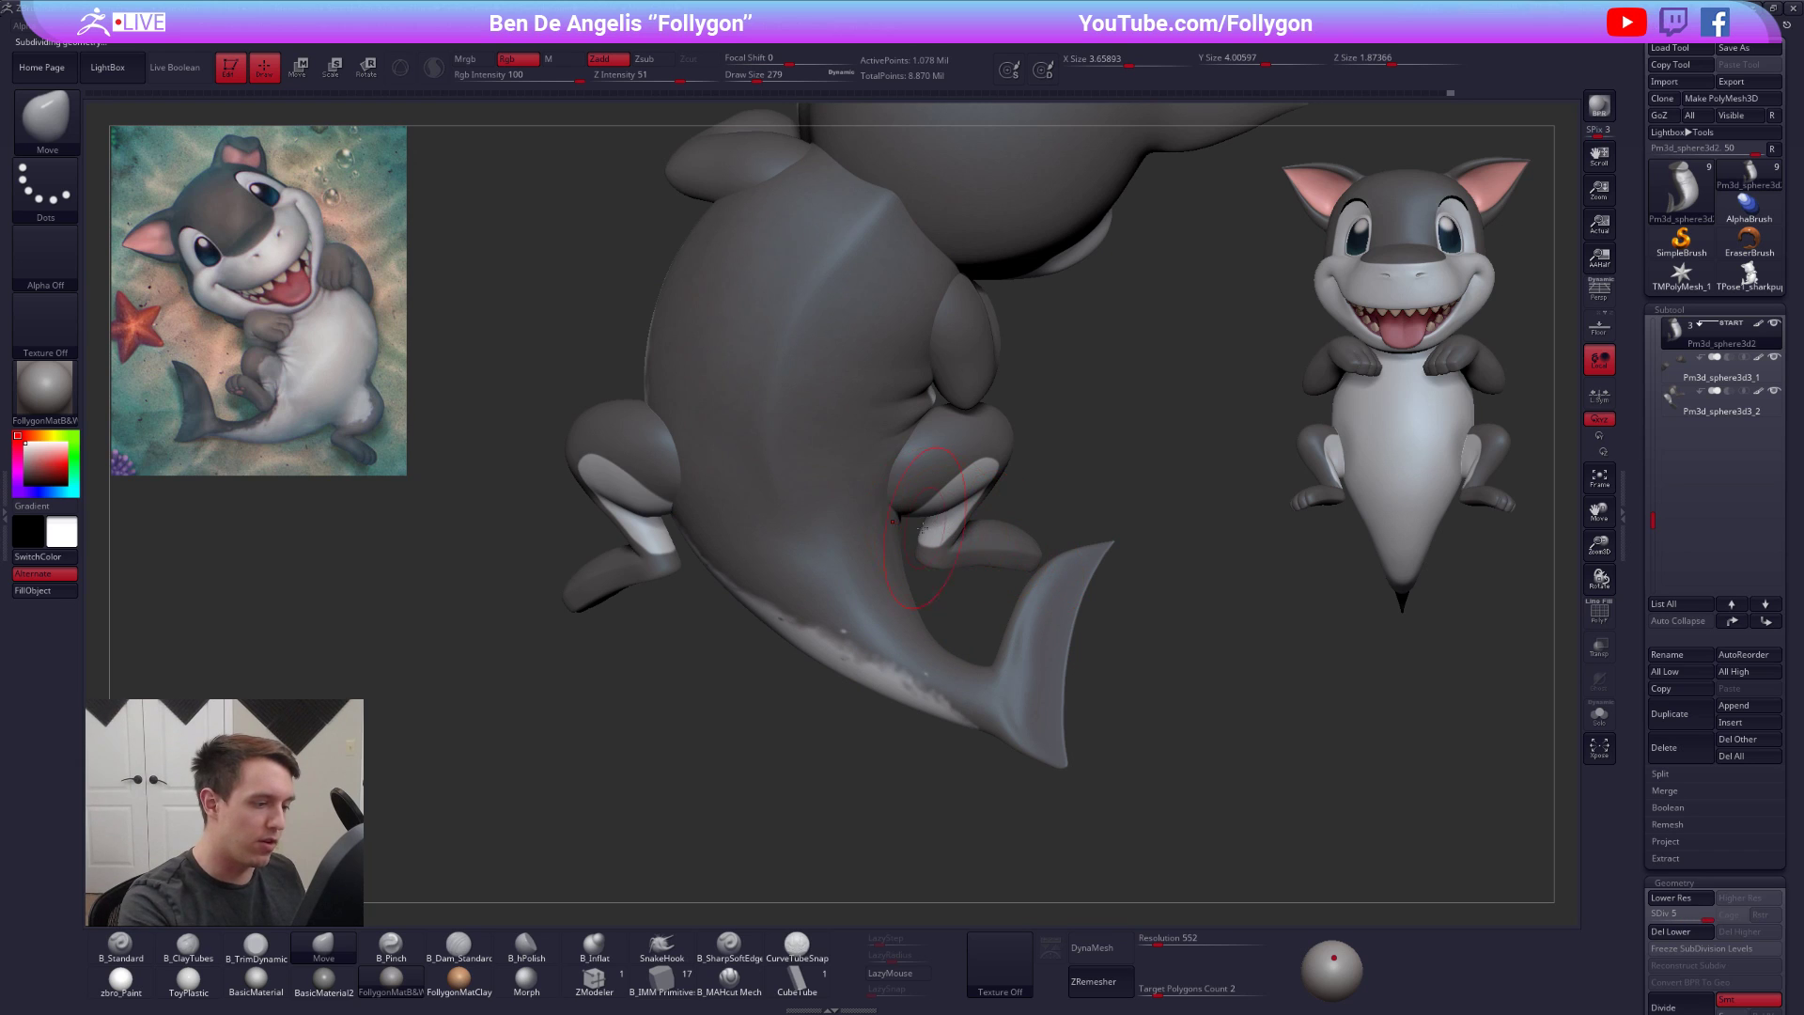
right_click_drag(925, 582, 804, 630)
key("alt+s")
Sharpen the ridge along the back and tail with the B_Pinch brush, reducing the draw size from 227 to 140
key("space")
left_click(870, 553)
right_click_drag(831, 517, 894, 487)
key("5")
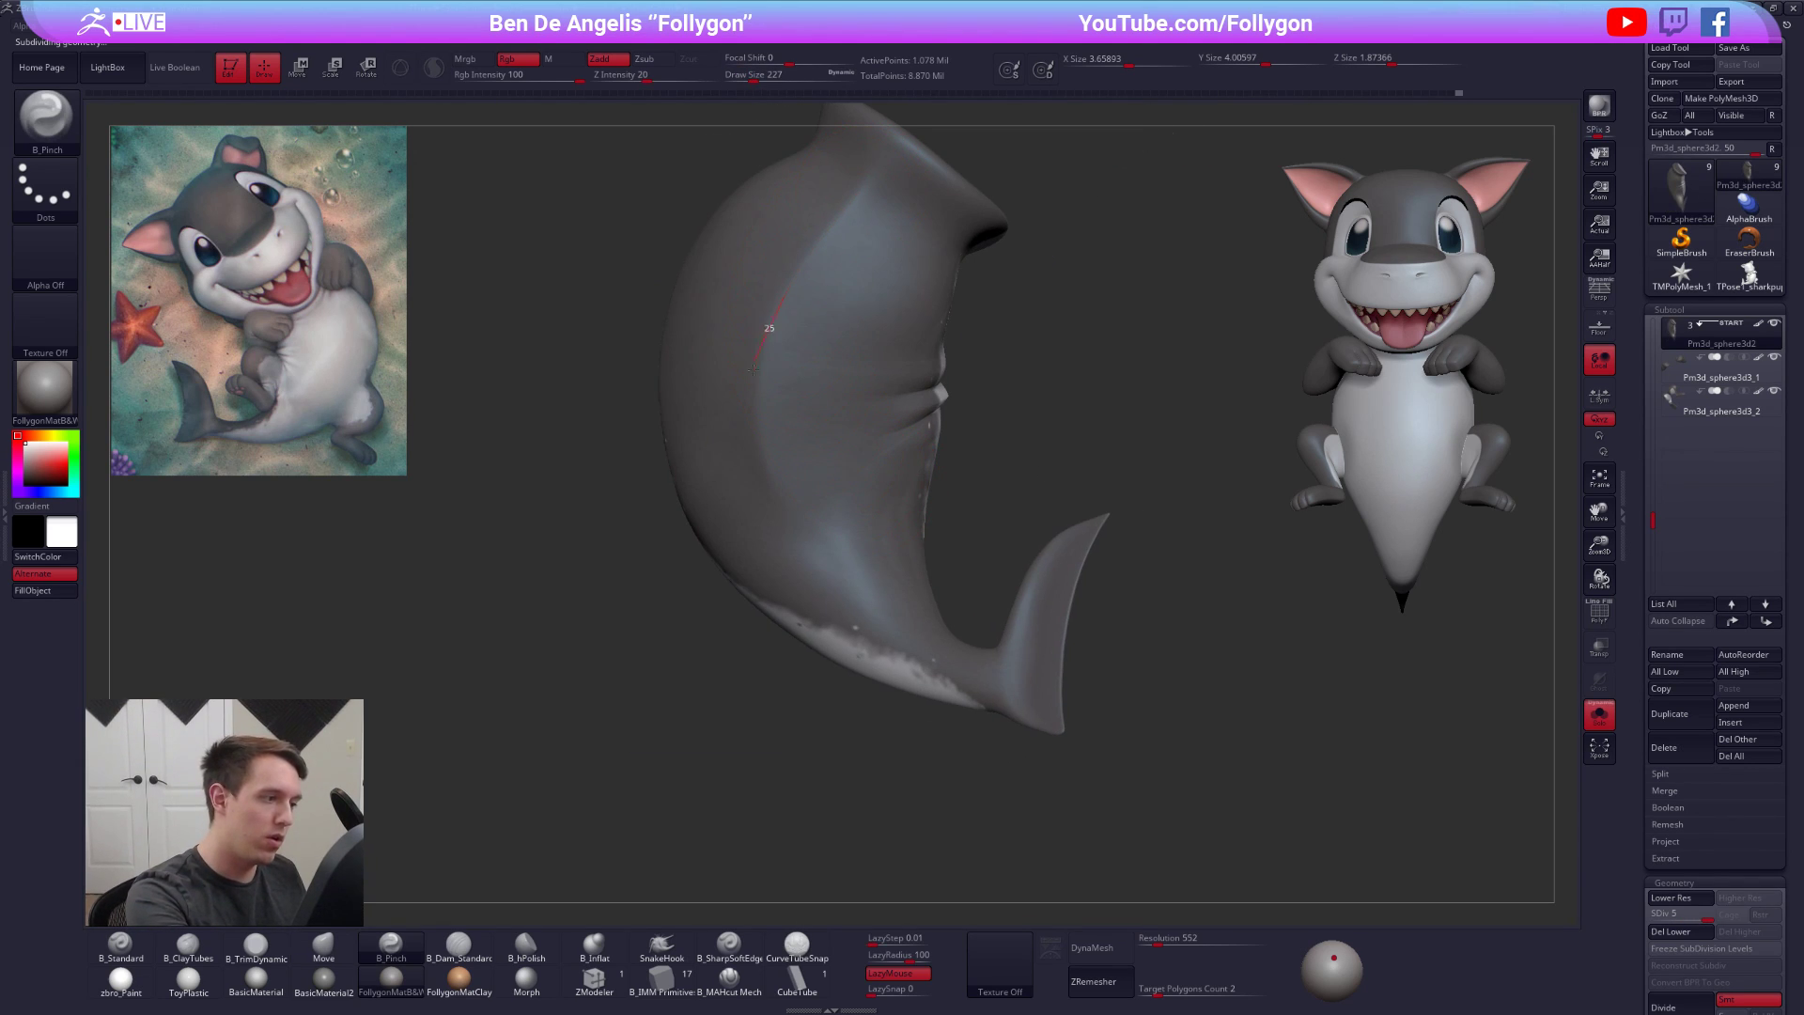
mouse_move(834, 594)
right_mouse_down()
mouse_move(844, 447)
mouse_move(730, 347)
right_mouse_up()
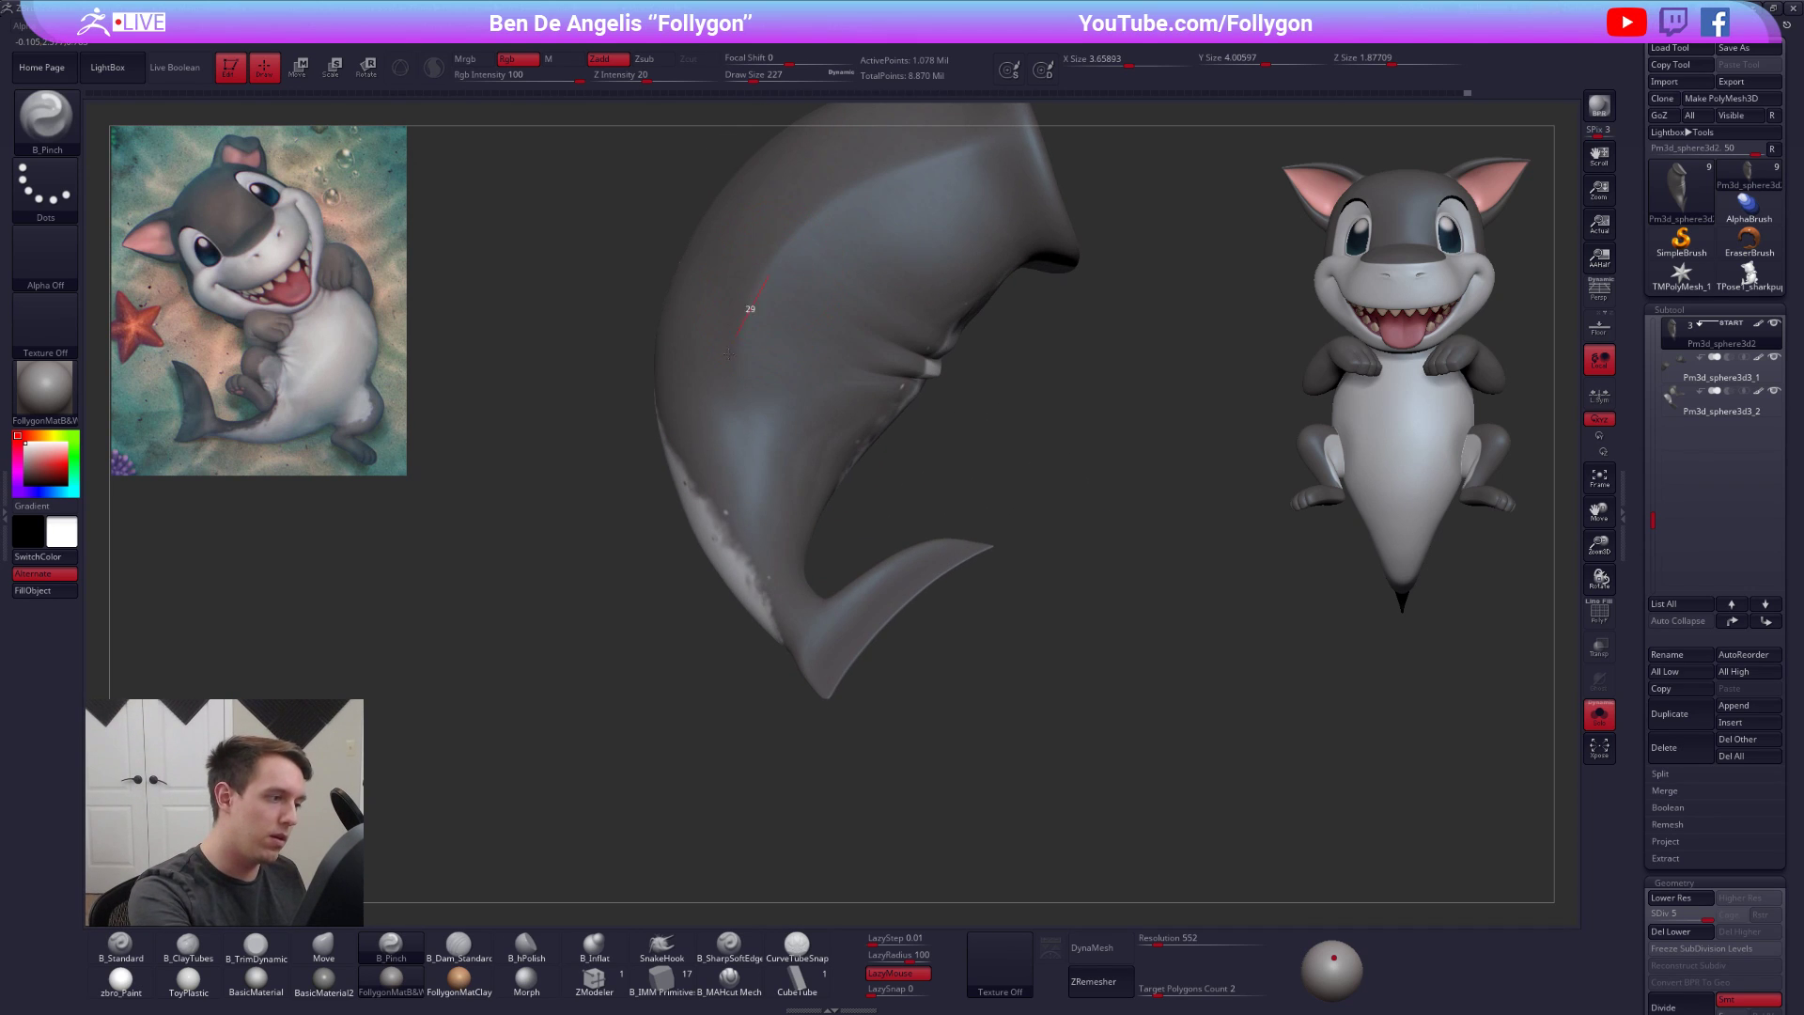
right_click_drag(767, 591, 798, 460)
key("space")
left_click_drag(752, 557, 740, 557)
right_click_drag(747, 554, 790, 595)
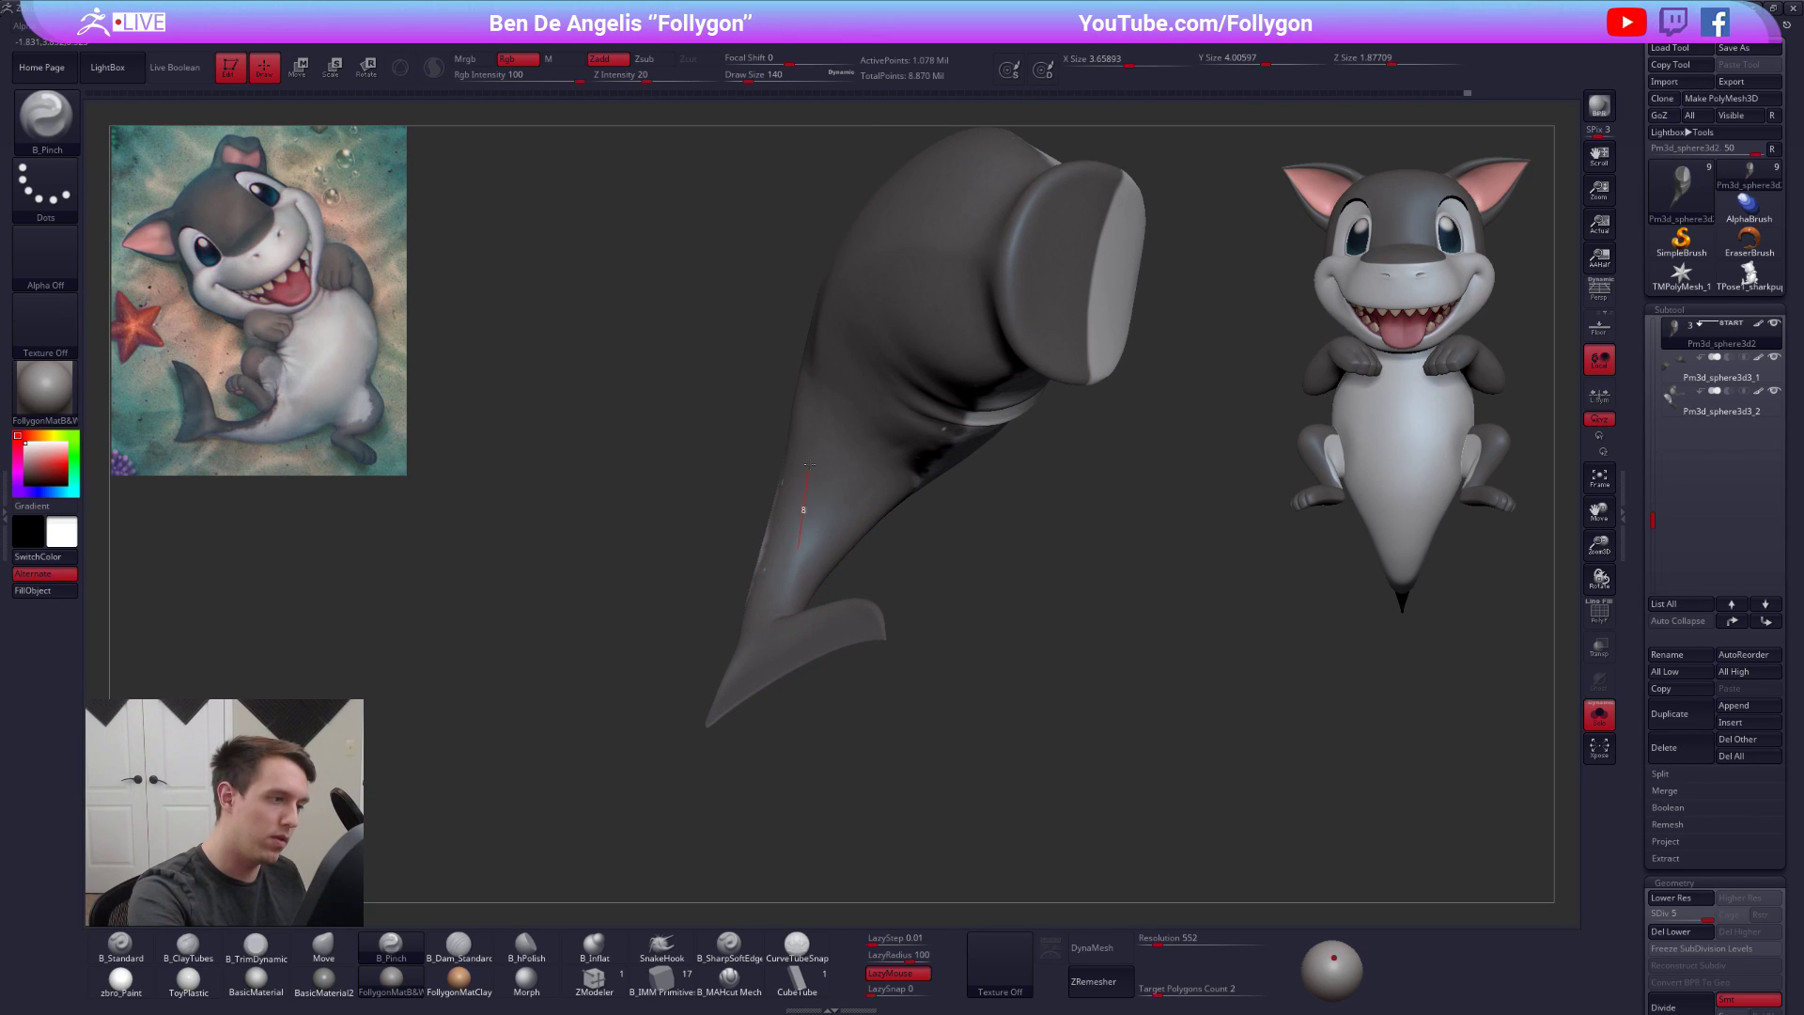
right_click_drag(831, 321, 790, 458)
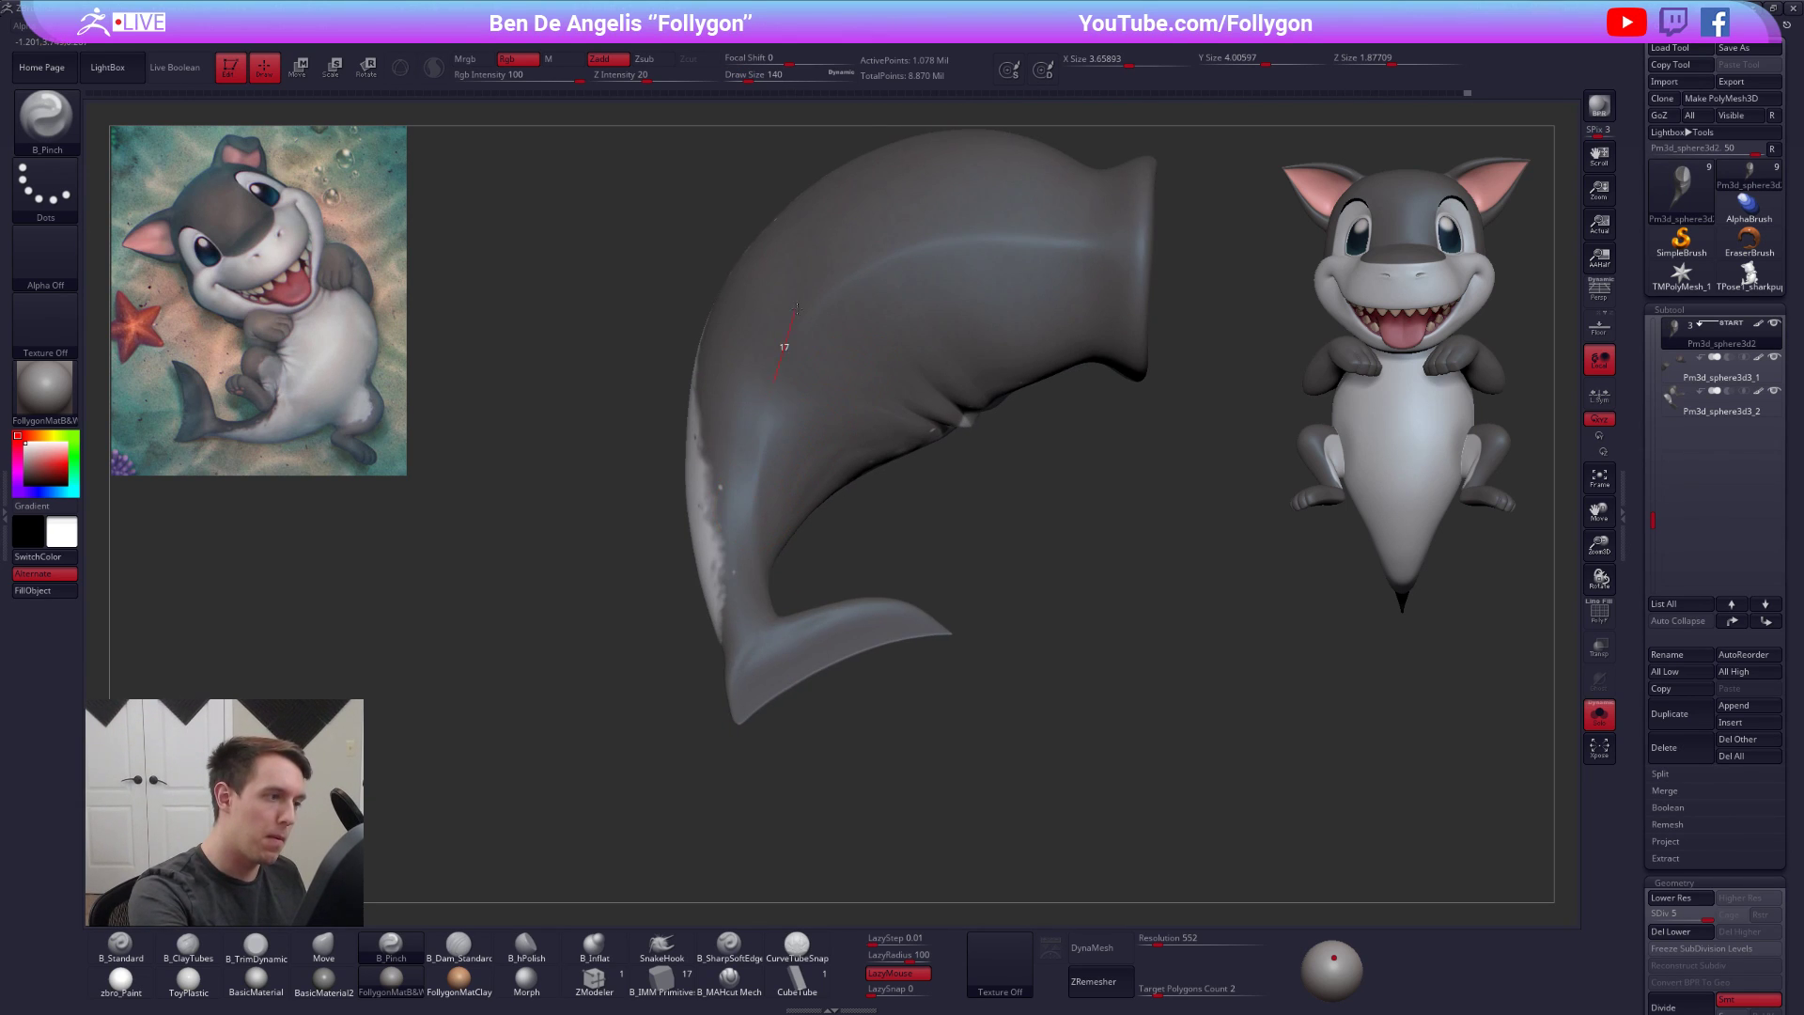
left_click_drag(890, 239, 903, 236)
right_click_drag(691, 414, 760, 445)
key("space")
left_click_drag(759, 445, 769, 446)
mouse_move(769, 445)
right_mouse_down()
mouse_move(820, 399)
mouse_move(782, 387)
right_mouse_up()
Lower the body to subdivision level 2, reshape the tail base with Move at draw size 321, and show the other subtools
key("shift+d")
key("shift+d")
key("shift+d")
key("space")
left_click_drag(766, 508, 776, 509)
mouse_move(787, 513)
right_mouse_down()
mouse_move(752, 532)
mouse_move(781, 556)
right_mouse_up()
key("b")
key("m")
key("v")
key("space")
left_click_drag(781, 555, 746, 557)
mouse_move(737, 552)
right_mouse_down()
mouse_move(769, 547)
mouse_move(746, 554)
right_mouse_up()
left_click_drag(705, 509, 720, 491)
key("alt+s")
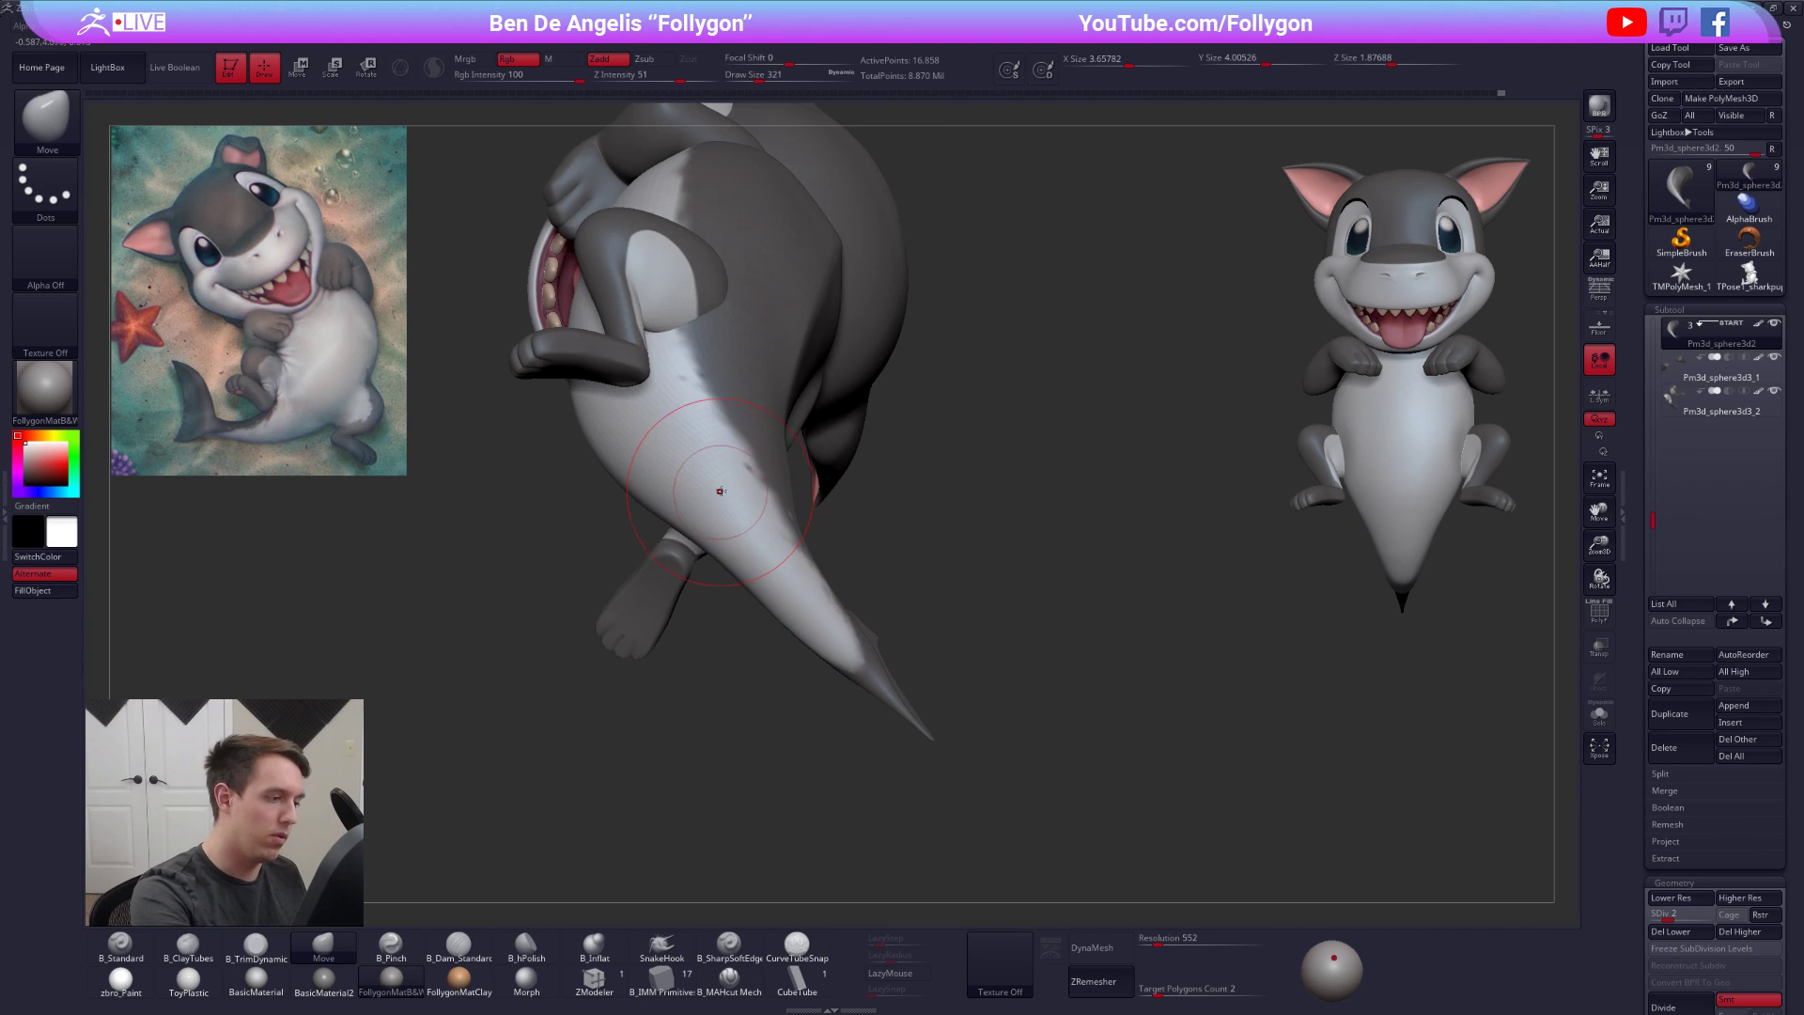
right_click_drag(725, 497, 752, 563)
right_click_drag(808, 621, 841, 547, "ctrl")
Lower the body to subdivision level 1, isolate it, and adjust its form with the Move brush at draw size 381
key("space")
left_click_drag(839, 548, 806, 547)
key("space")
key("shift+d")
right_click_drag(795, 549, 881, 560)
key("alt+s")
key("space")
left_click_drag(840, 566, 871, 552)
key("space")
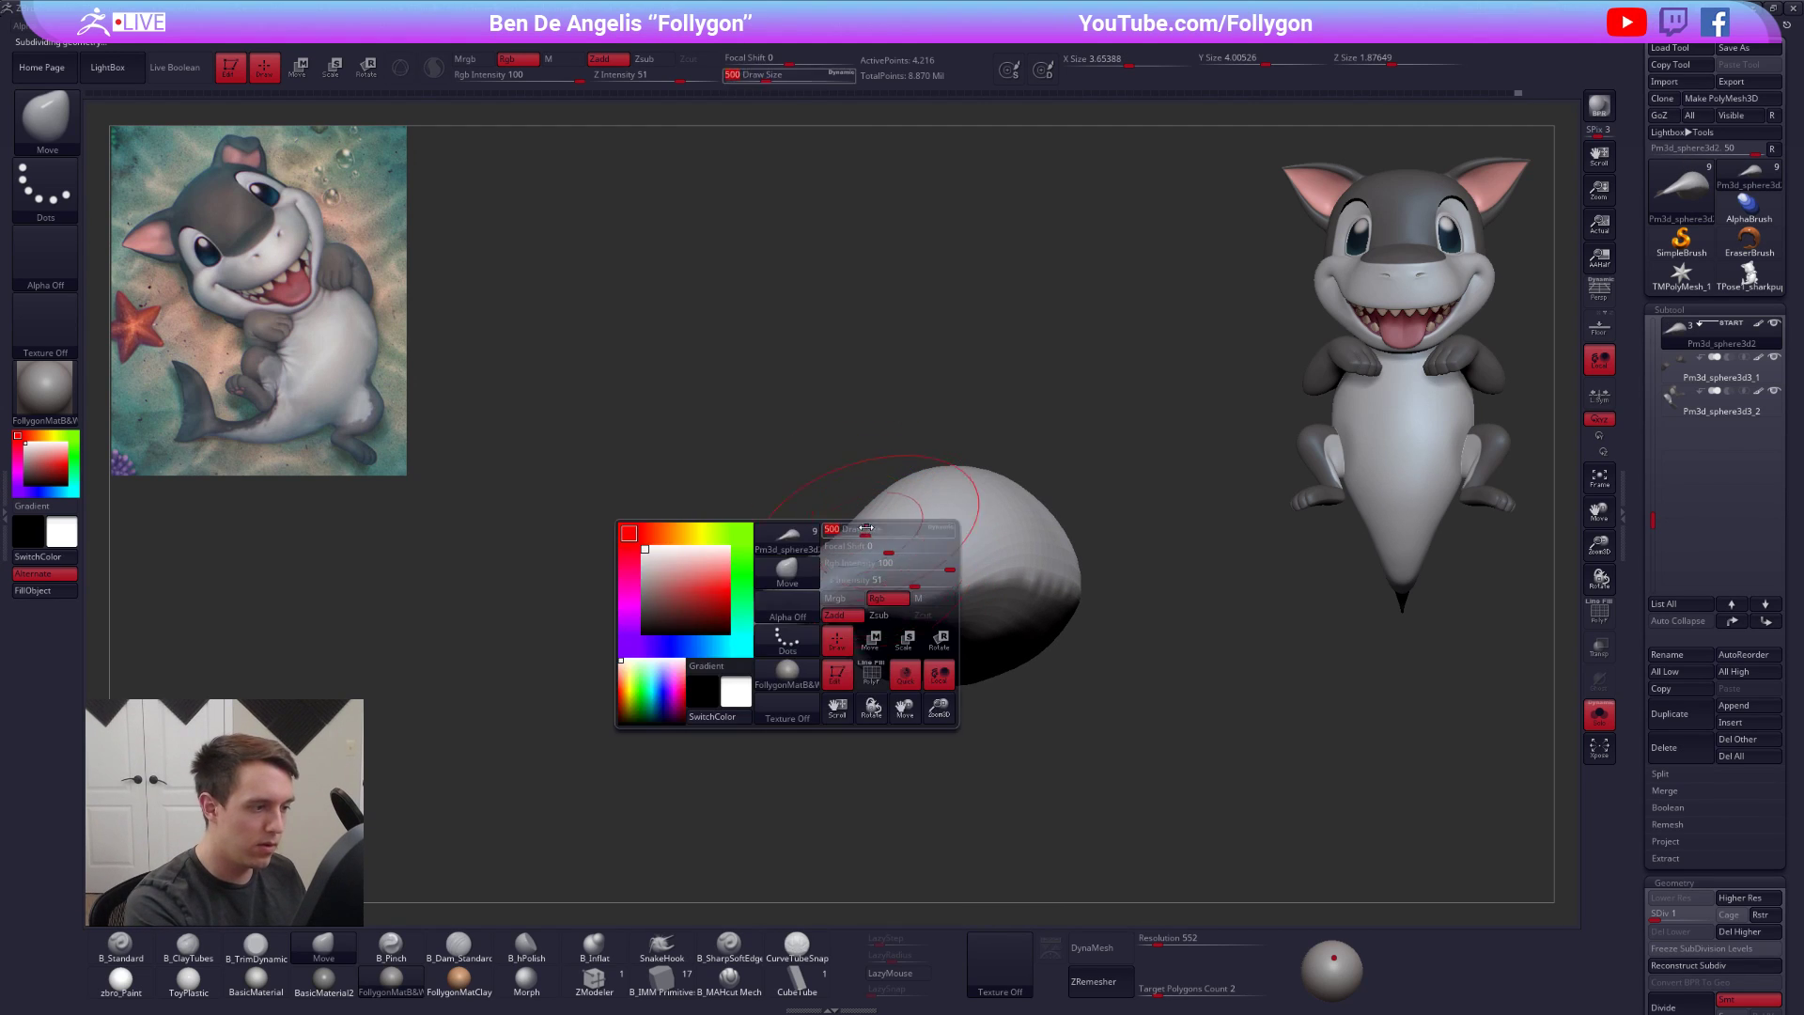
mouse_move(850, 611)
right_mouse_down()
mouse_move(953, 483)
mouse_move(1005, 600)
right_mouse_up()
key("shift")
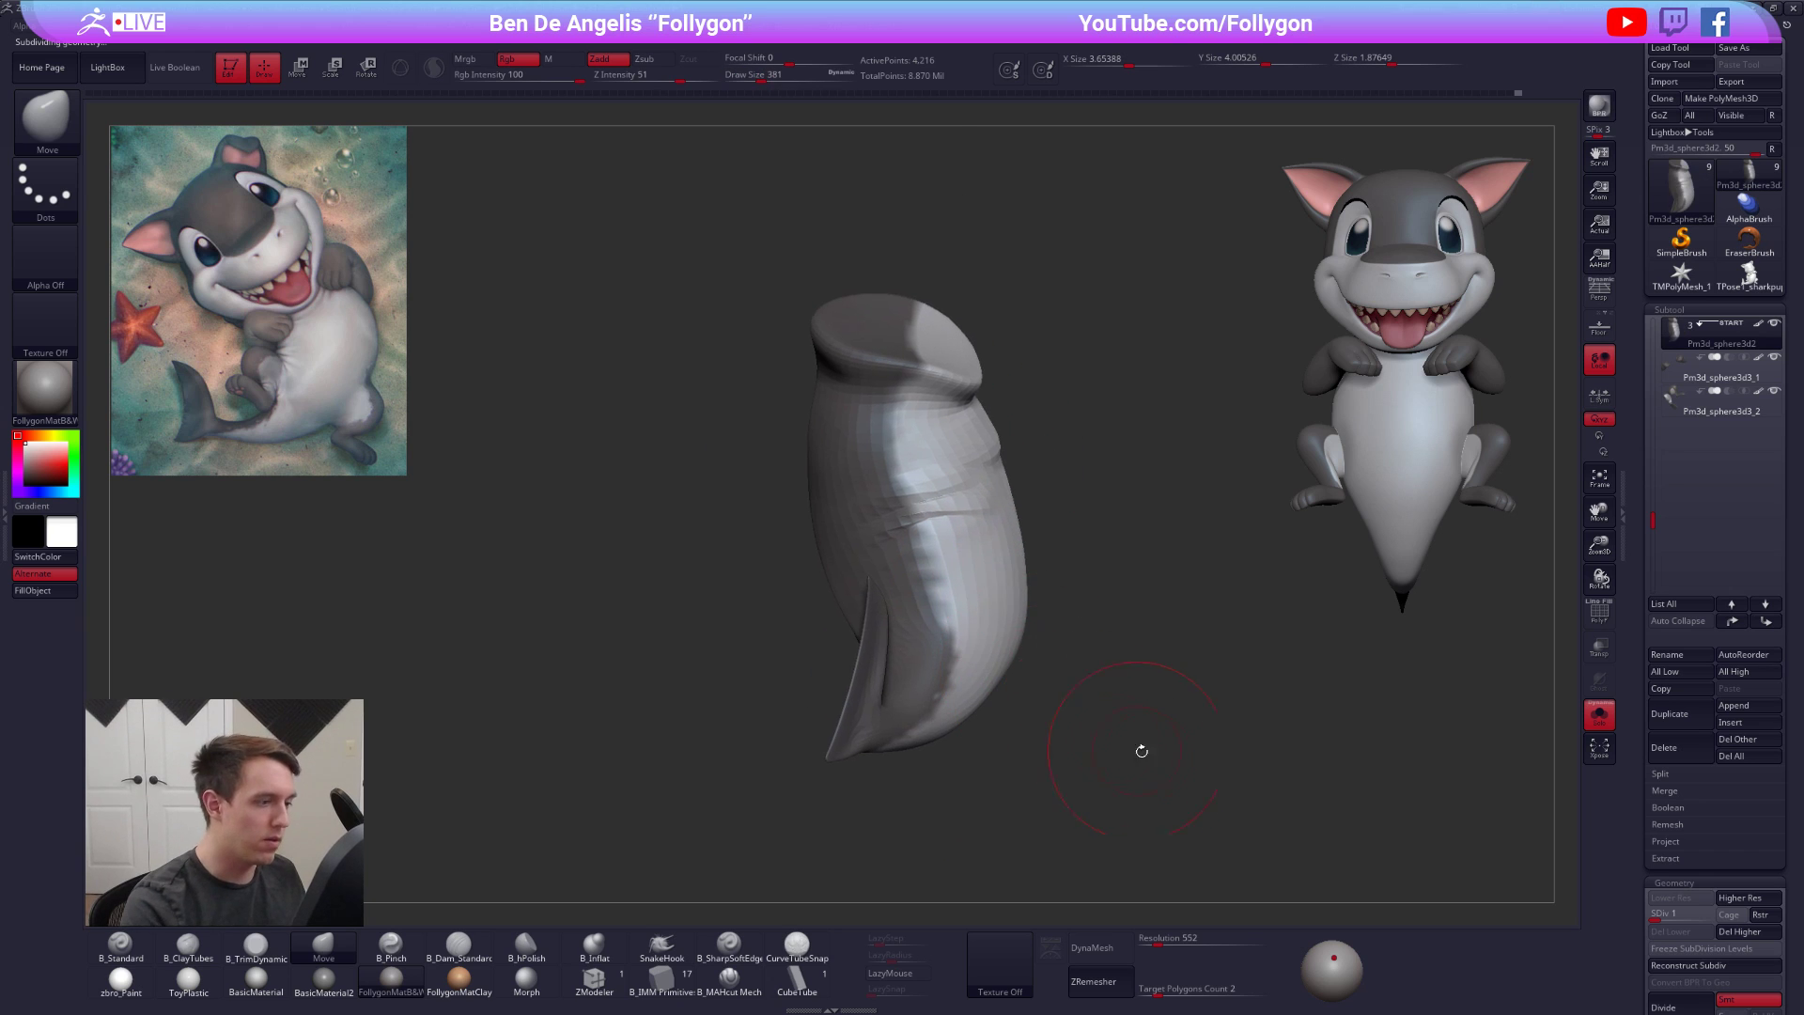
Show all subtools, return the body to subdivision level 5, and check its silhouette and tail with the Move brush ready
key("alt+s")
key("d")
key("d")
key("d")
key("d")
key("space")
left_click_drag(904, 743, 891, 742)
mouse_move(893, 737)
right_mouse_down()
mouse_move(1057, 697)
mouse_move(987, 662)
mouse_move(1007, 592)
mouse_move(893, 649)
right_mouse_up()
key("space")
left_click_drag(899, 568, 911, 568)
mouse_move(966, 628)
right_mouse_down("alt")
mouse_move(917, 697)
mouse_move(927, 742)
mouse_move(955, 601)
mouse_move(1027, 612)
mouse_move(987, 583)
mouse_move(927, 602)
mouse_move(979, 678)
right_mouse_up("alt")
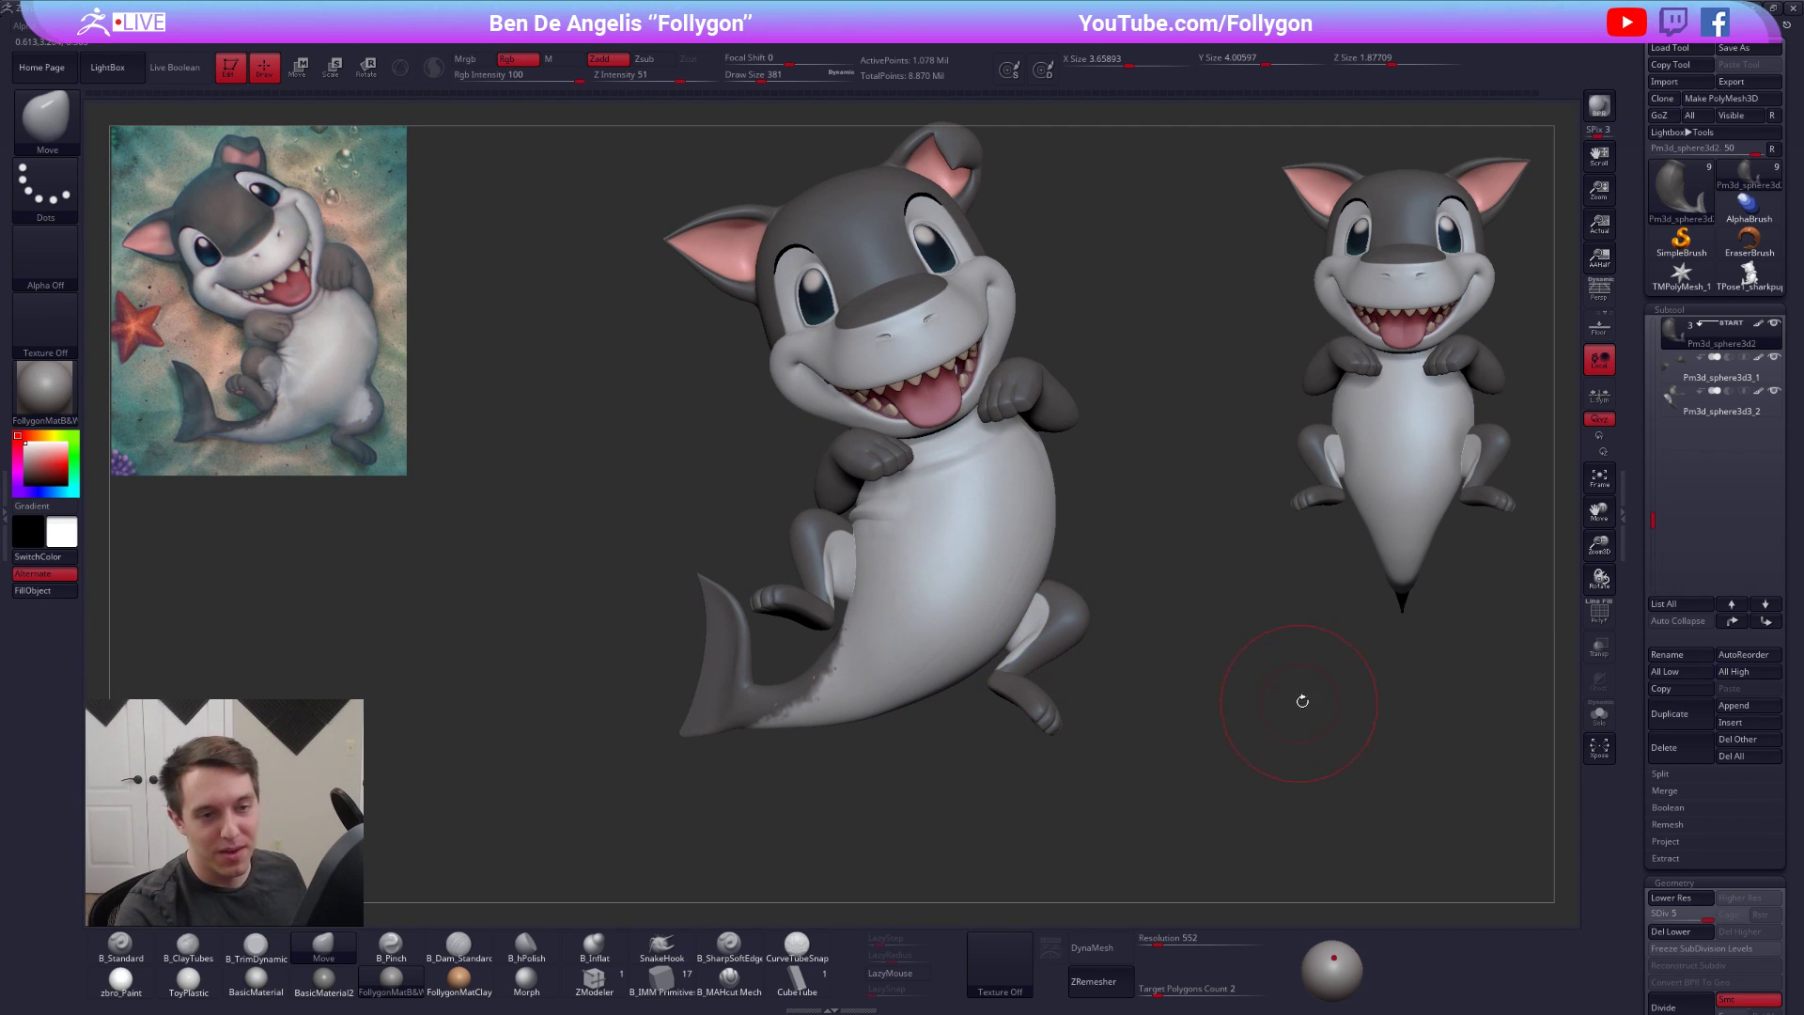
Check the body's wireframe and convert the body to DynaMesh at resolution 552
key("shift+f")
key("shift+f")
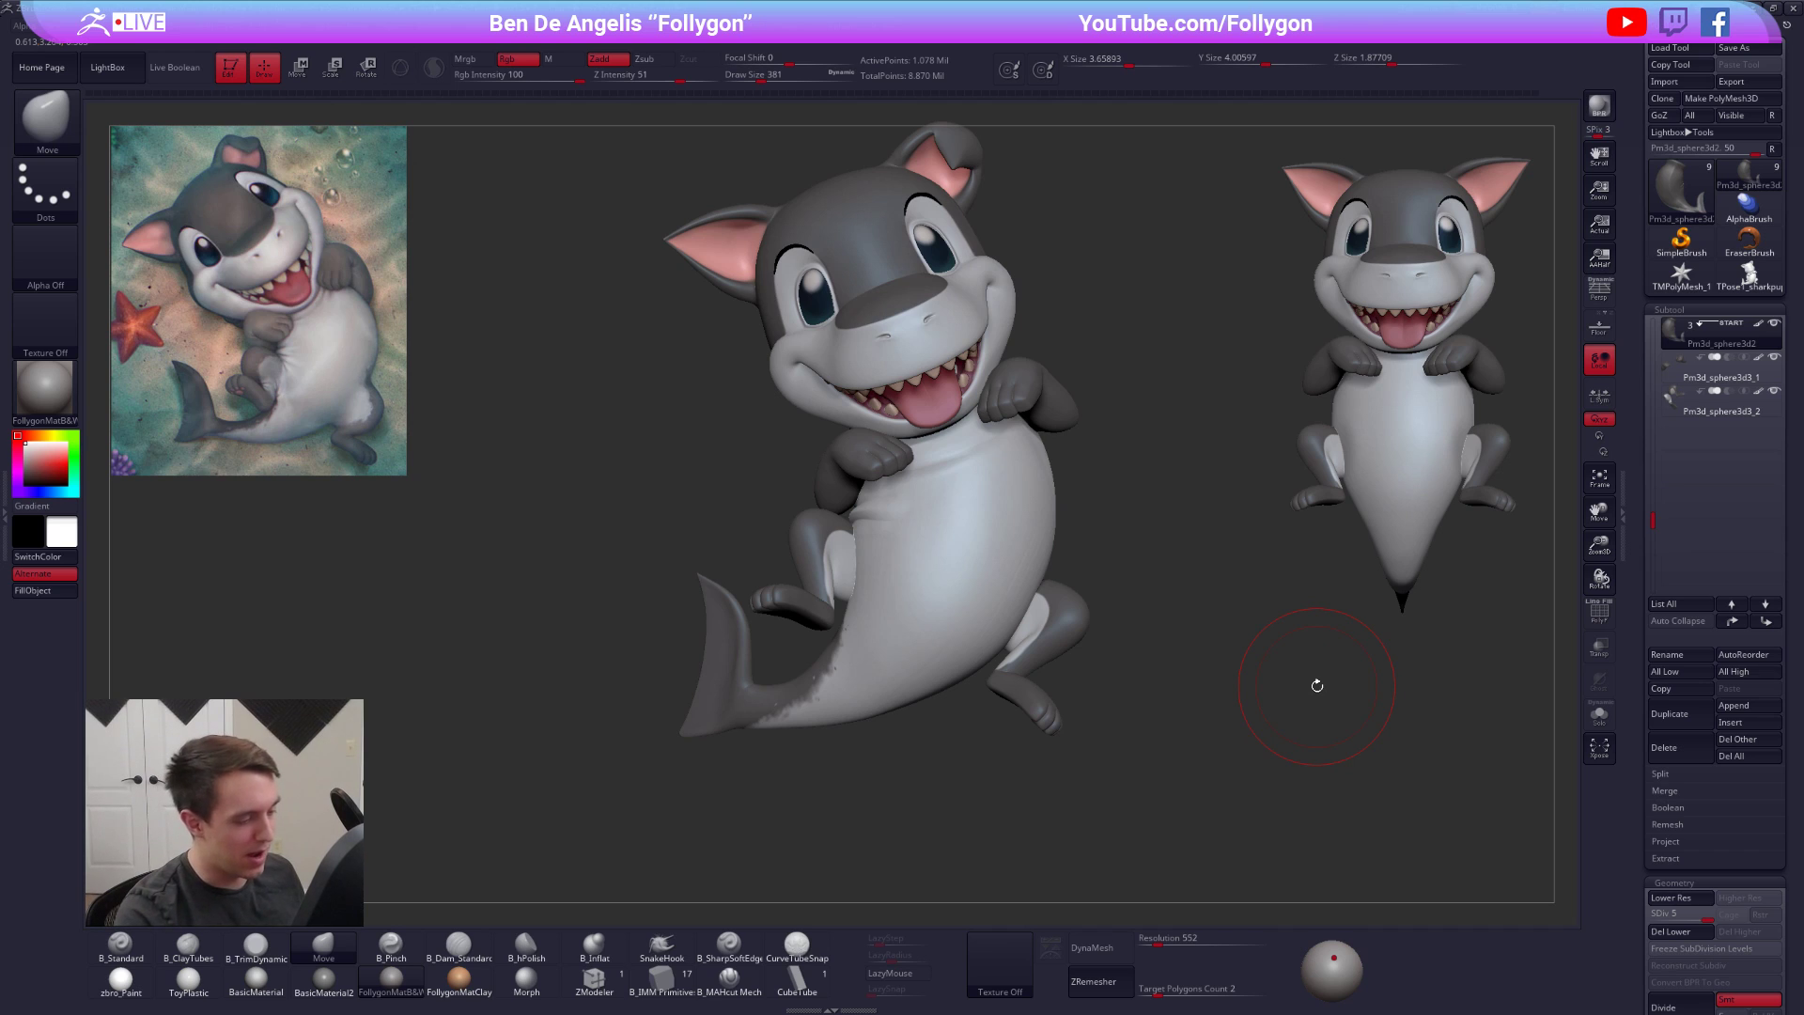
left_click(1108, 943)
left_click(1055, 971)
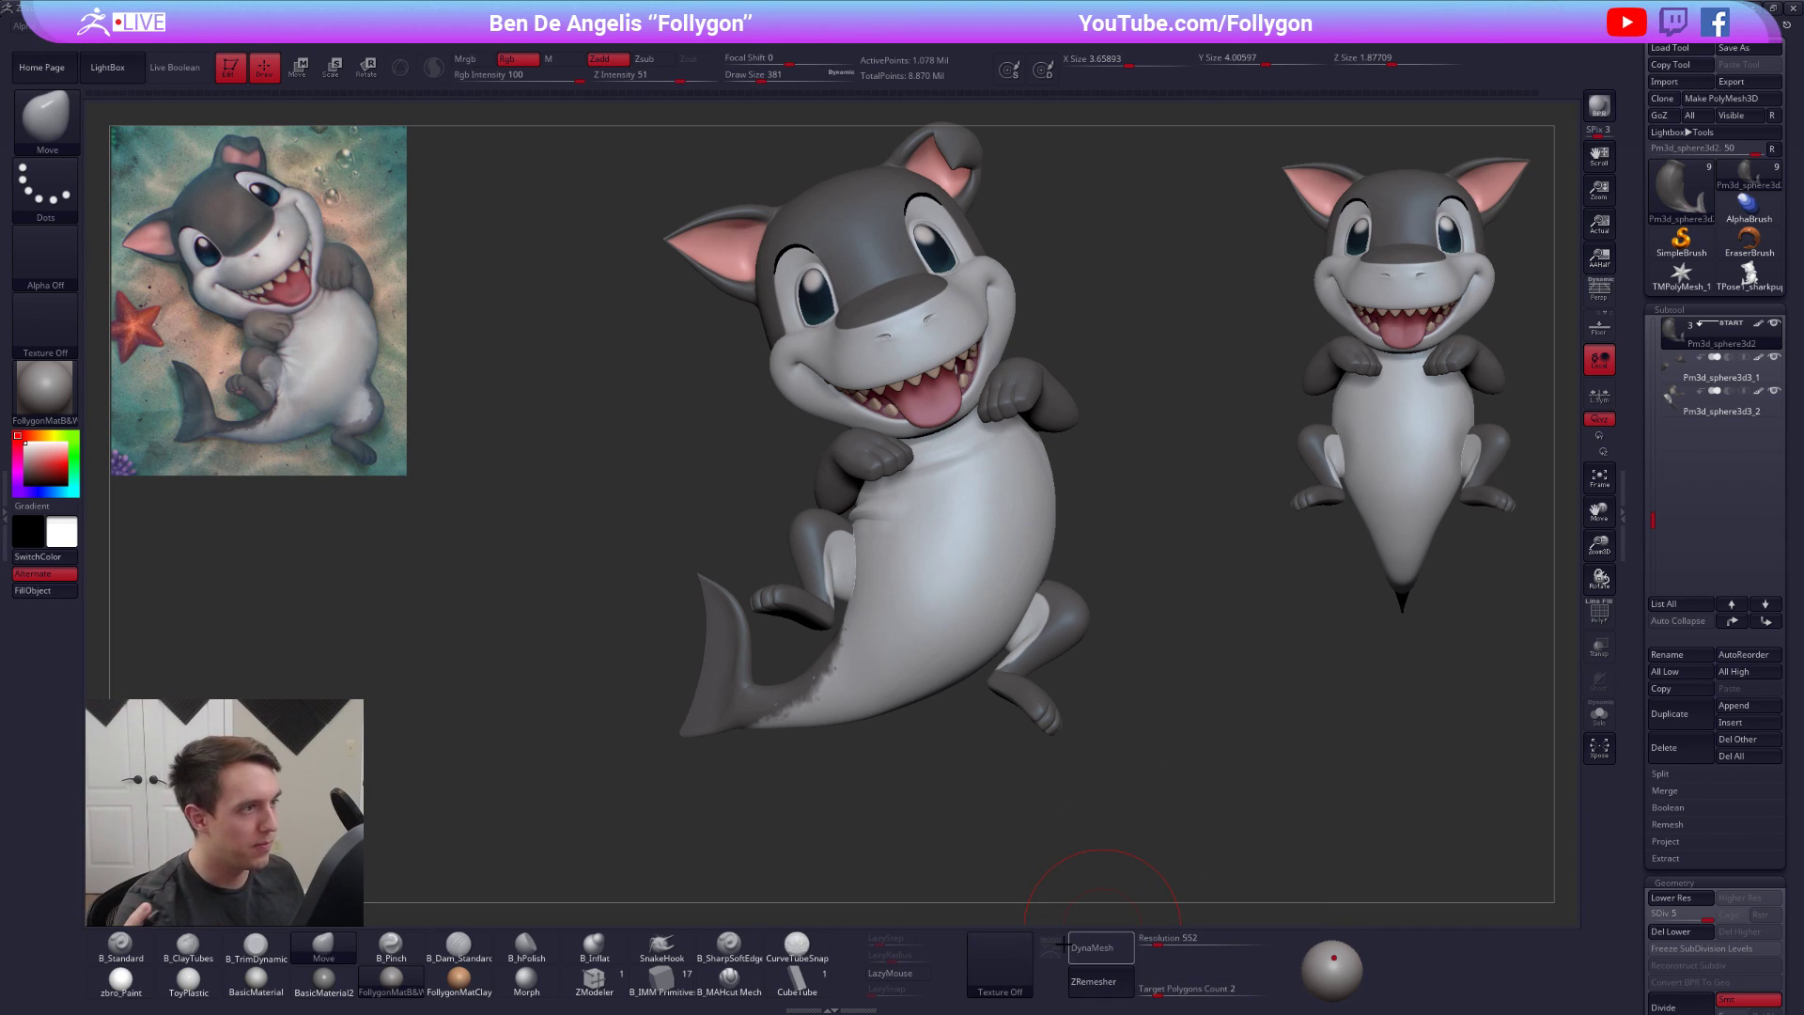
left_click(1070, 945)
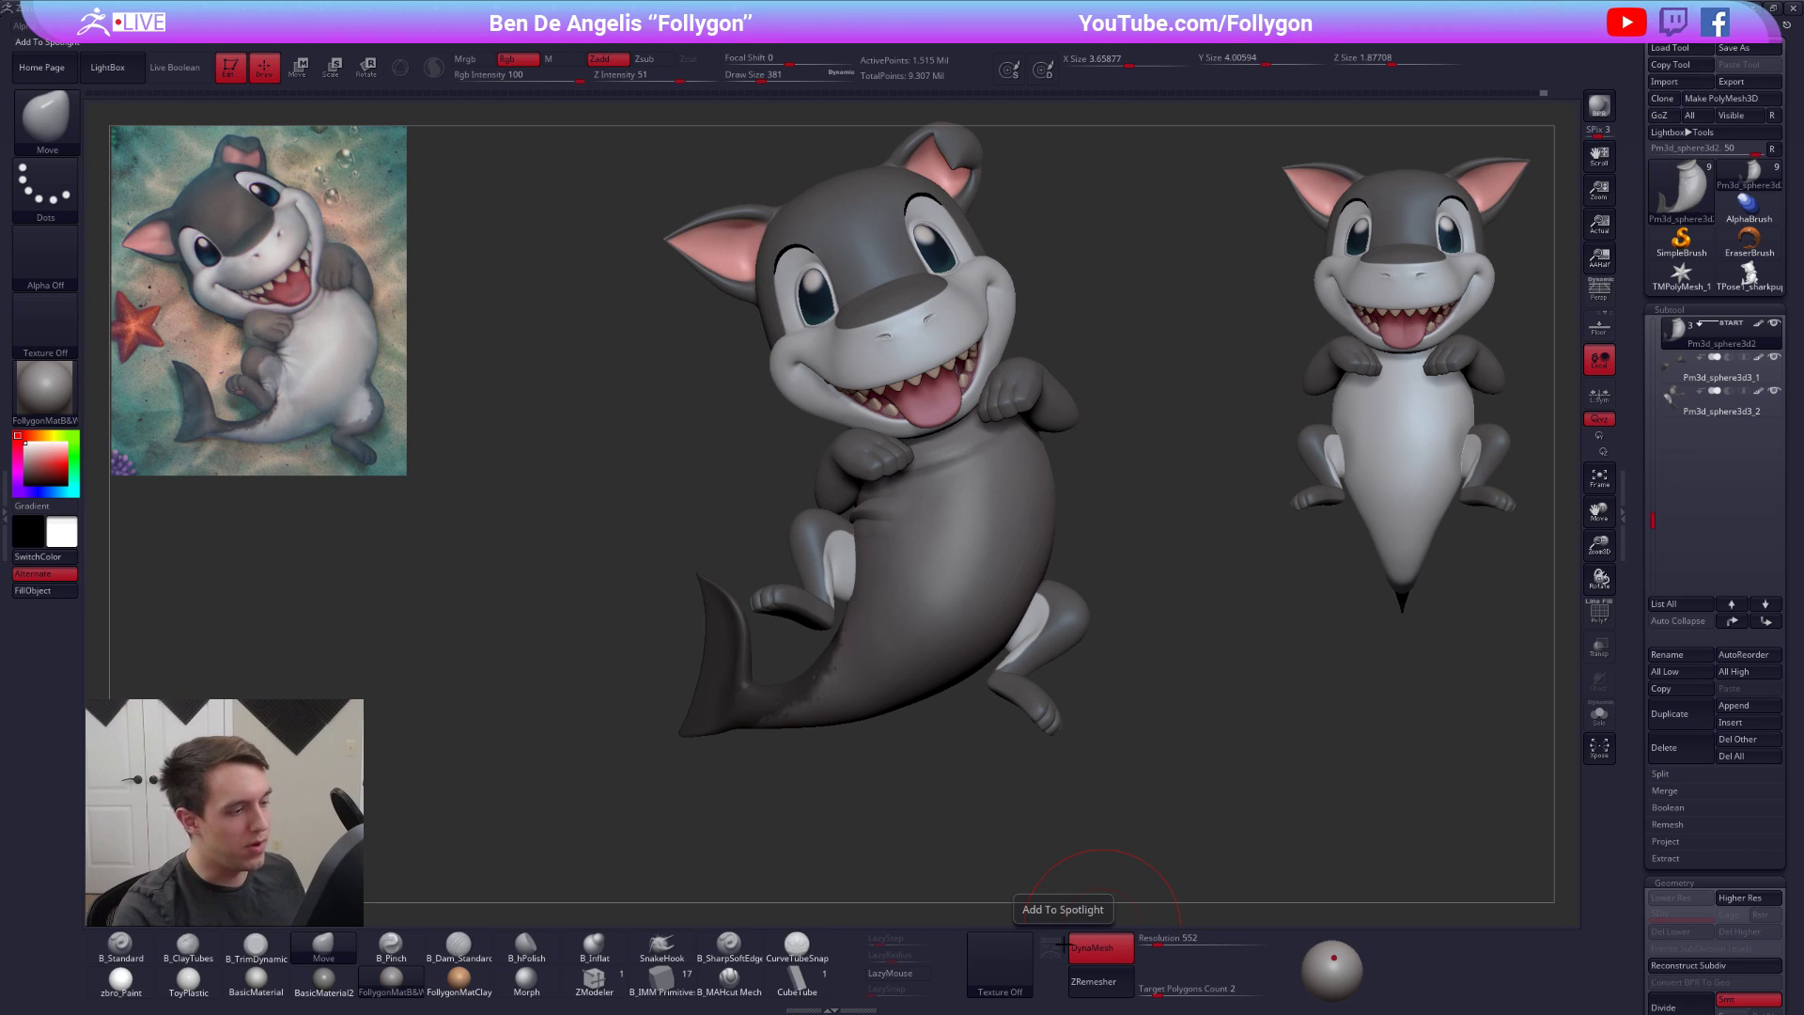
Apply the zbro_Paint material, display the body's polypaint, and inspect the new wireframe
left_click(141, 974)
left_click_drag(555, 808, 808, 799)
key("alt+shift+s")
left_click_drag(891, 679, 904, 566)
key("shift+f")
key("f")
key("shift+f")
Refine the body and tail of the DynaMesh with the Move brush at draw size 366
mouse_move(829, 629)
right_mouse_down()
mouse_move(851, 754)
mouse_move(863, 625)
mouse_move(1006, 644)
right_mouse_up()
key("space")
key("space")
left_click_drag(886, 624, 889, 624)
mouse_move(893, 628)
right_mouse_down()
mouse_move(978, 626)
mouse_move(1006, 658)
right_mouse_up()
key("space")
left_click_drag(912, 665, 919, 663)
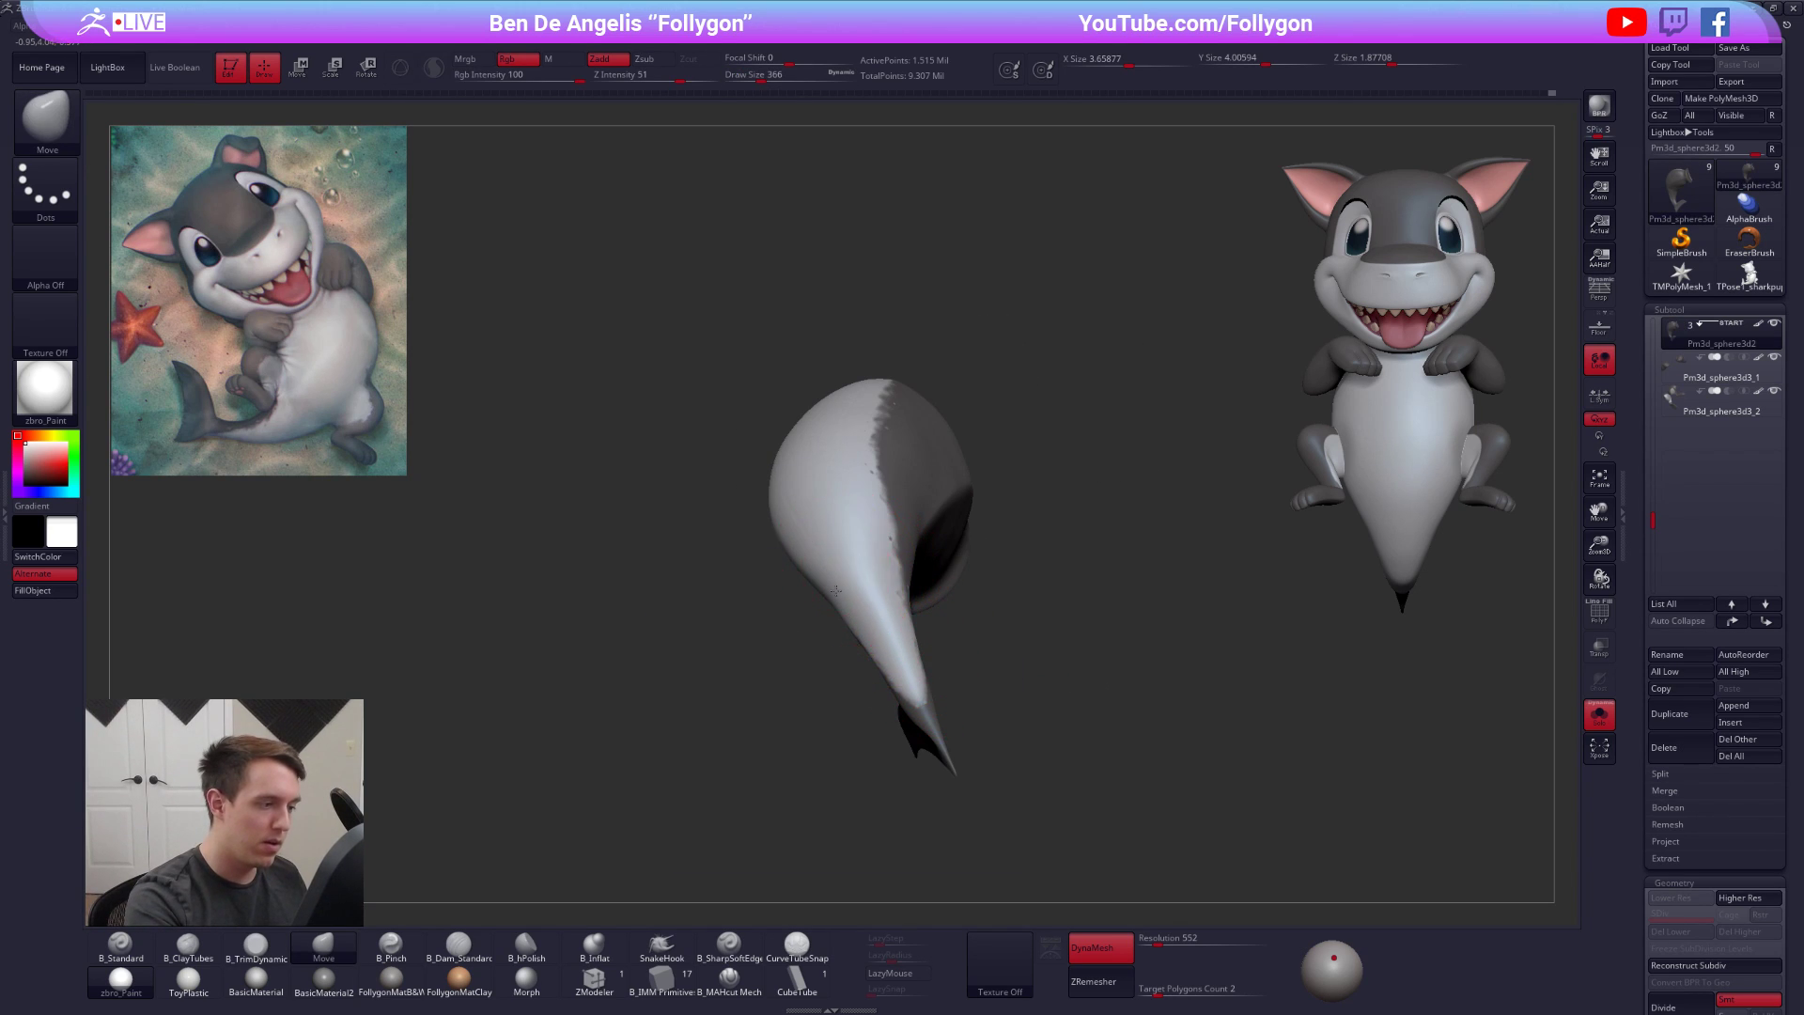
right_click_drag(835, 591, 799, 507, "shift")
mouse_move(806, 352)
right_mouse_down()
mouse_move(954, 548)
mouse_move(1015, 703)
mouse_move(1078, 677)
right_mouse_up()
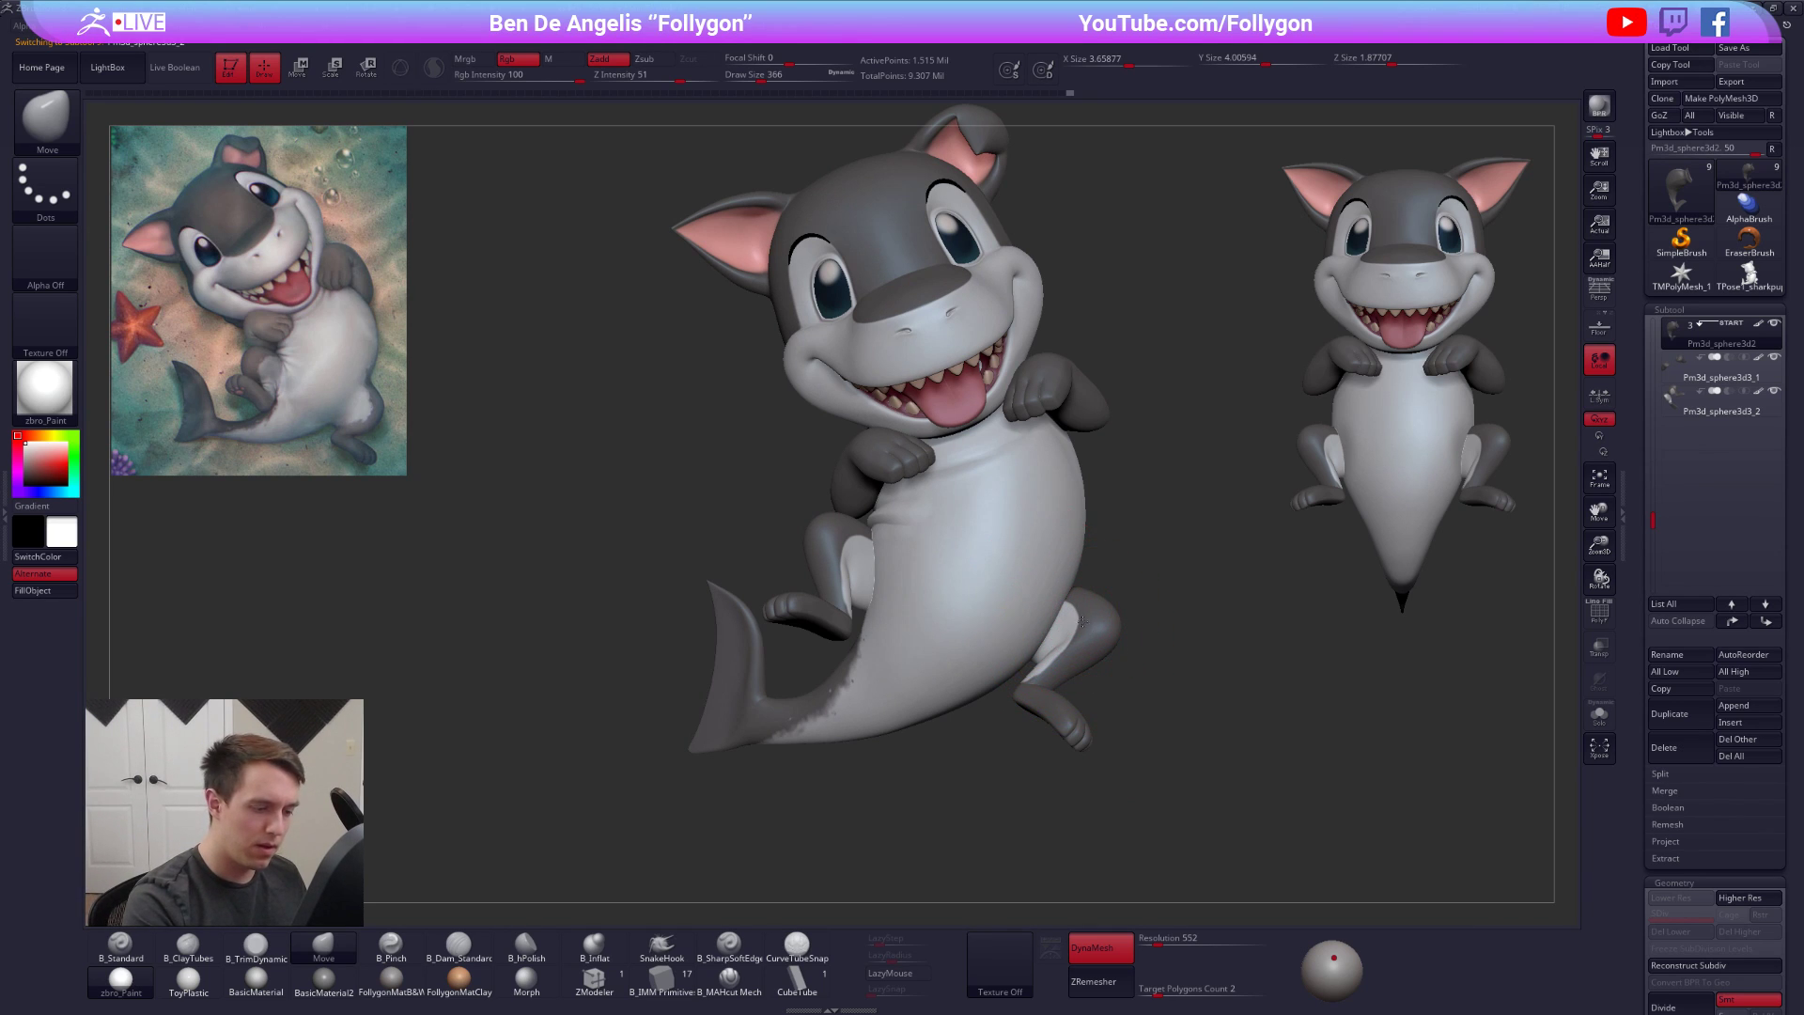
Select the legs subtool, isolate it, and lower it to subdivision level 2
left_click(1067, 637, "alt")
mouse_move(1052, 739)
right_mouse_down()
mouse_move(1078, 720)
mouse_move(1044, 723)
right_mouse_up()
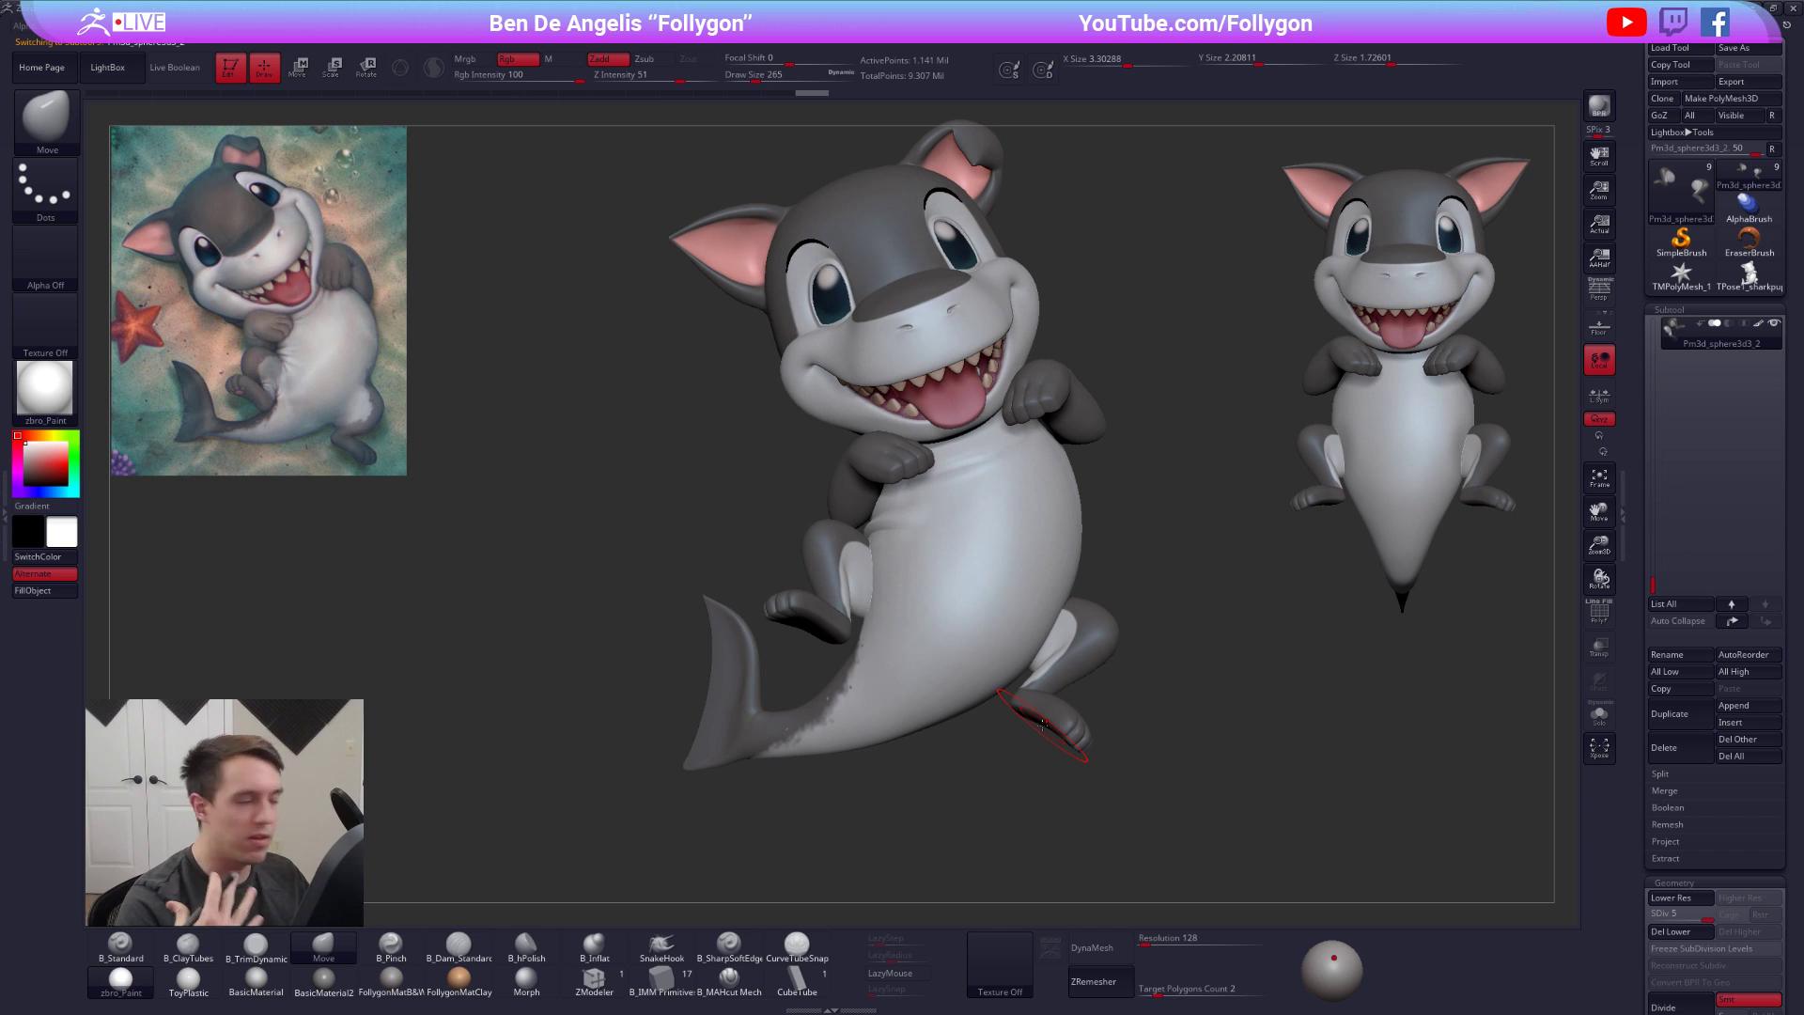
right_click_drag(1082, 691, 1231, 672)
key("alt+shift+s")
right_click_drag(1081, 648, 996, 756, "ctrl")
right_click_drag(996, 757, 1009, 652, "ctrl")
key("alt+shift+s")
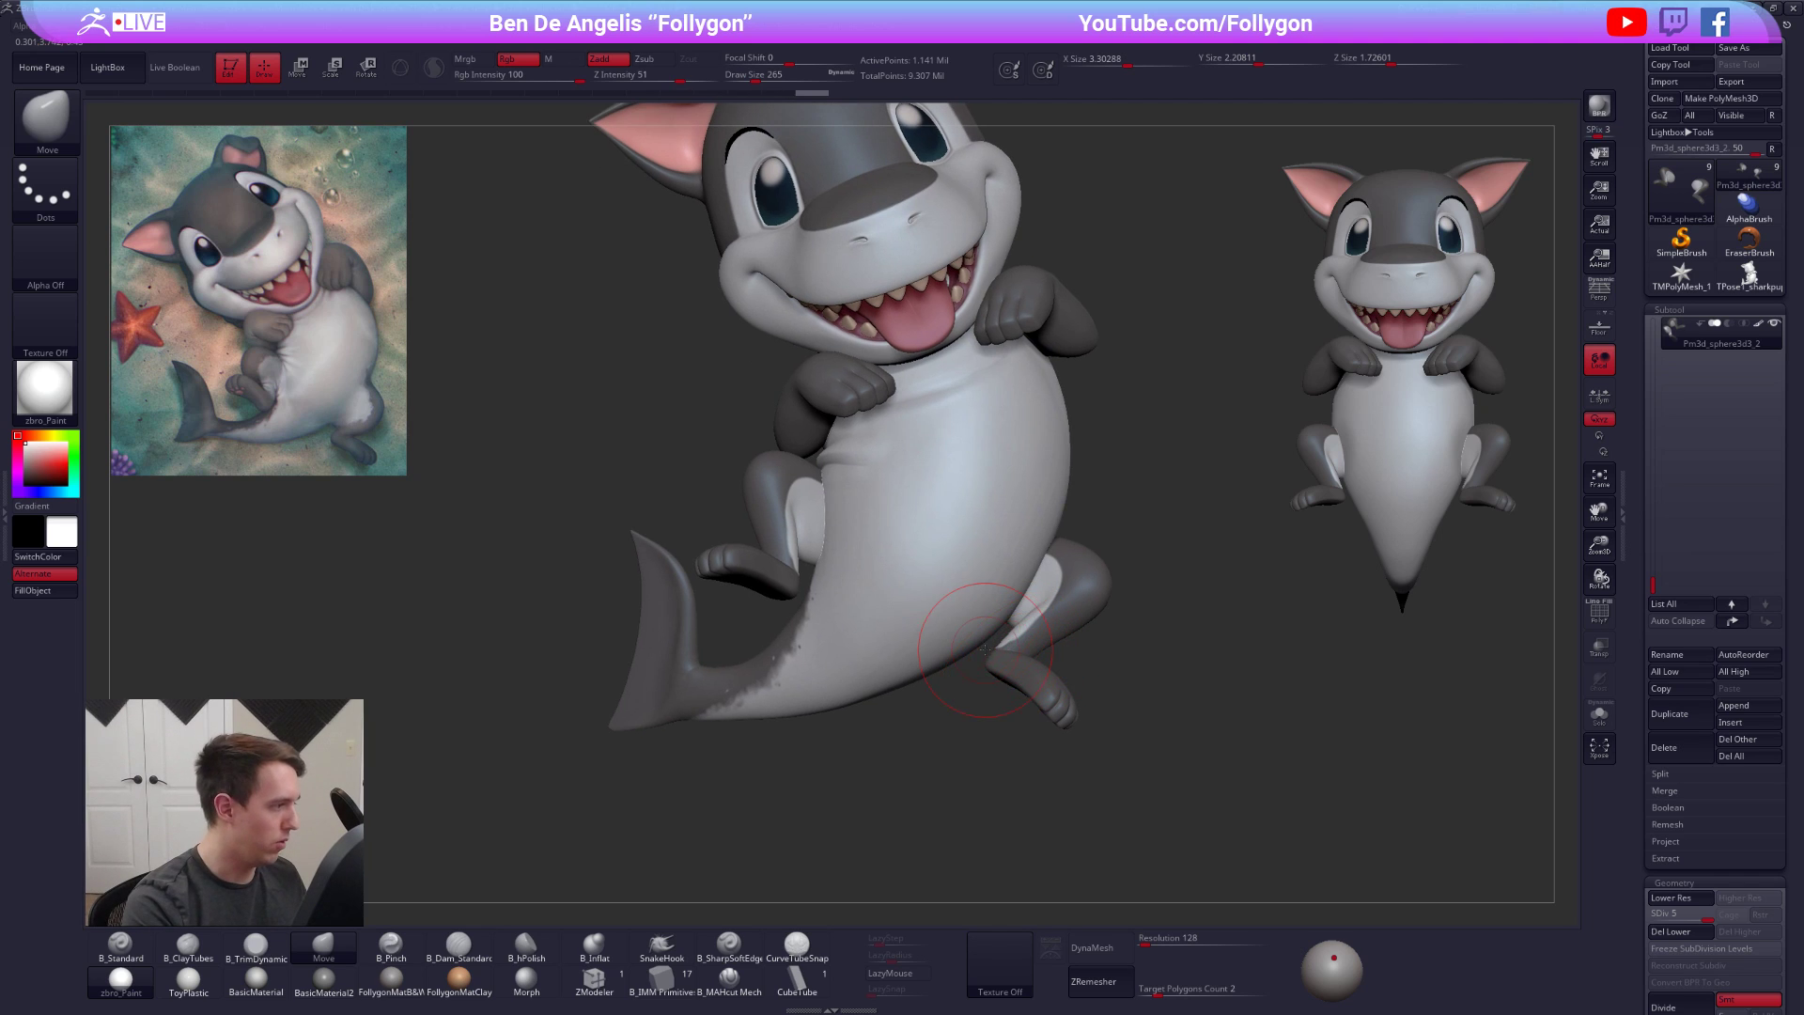
key("alt+shift+s")
key("shift+d")
key("shift+d")
key("shift+d")
Reshape the foot and heel with the Move brush at draw size 160 and smooth the surface
key("space")
right_click_drag(1048, 581, 968, 591)
key("shift+d")
key("d")
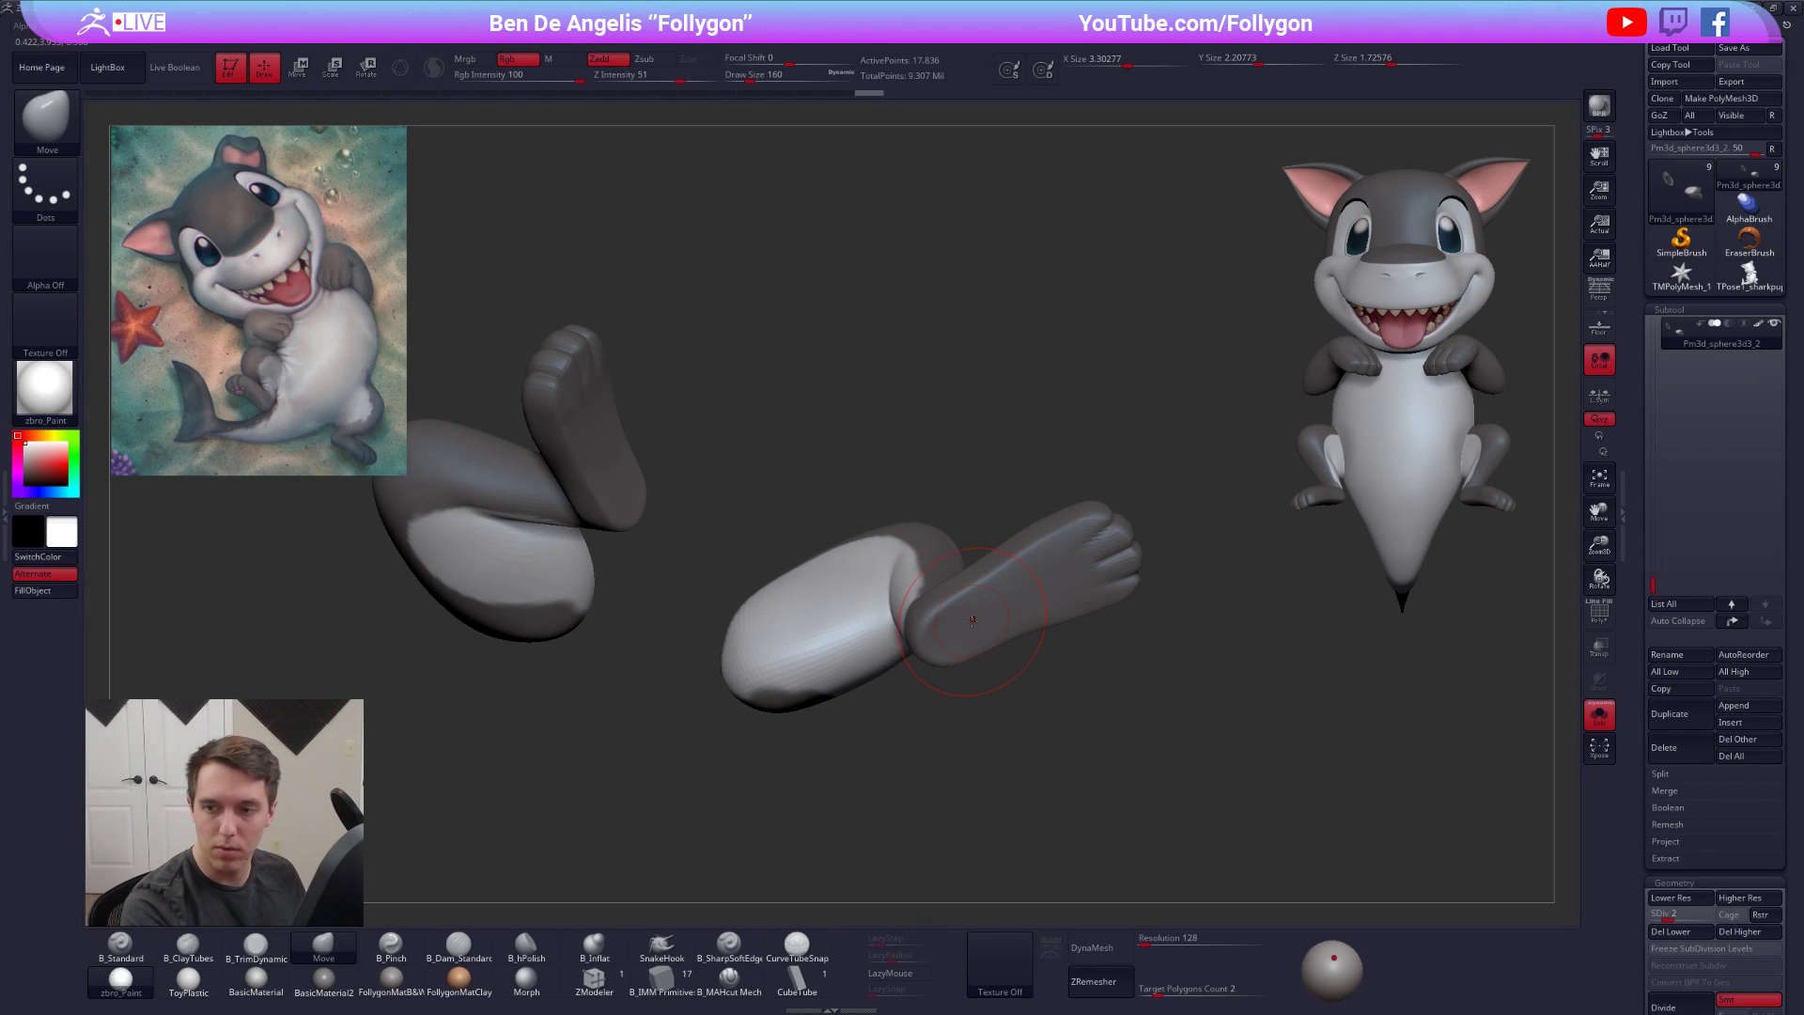
mouse_move(957, 633)
right_mouse_down()
mouse_move(991, 603)
mouse_move(961, 629)
right_mouse_up()
mouse_move(983, 609)
left_mouse_down("shift")
mouse_move(996, 598)
mouse_move(948, 631)
left_mouse_up("shift")
key("space")
Fill out the heel and sole with the B_ClayTubes brush at draw size 104, smoothing the strokes and raising the subdivision level
key("2")
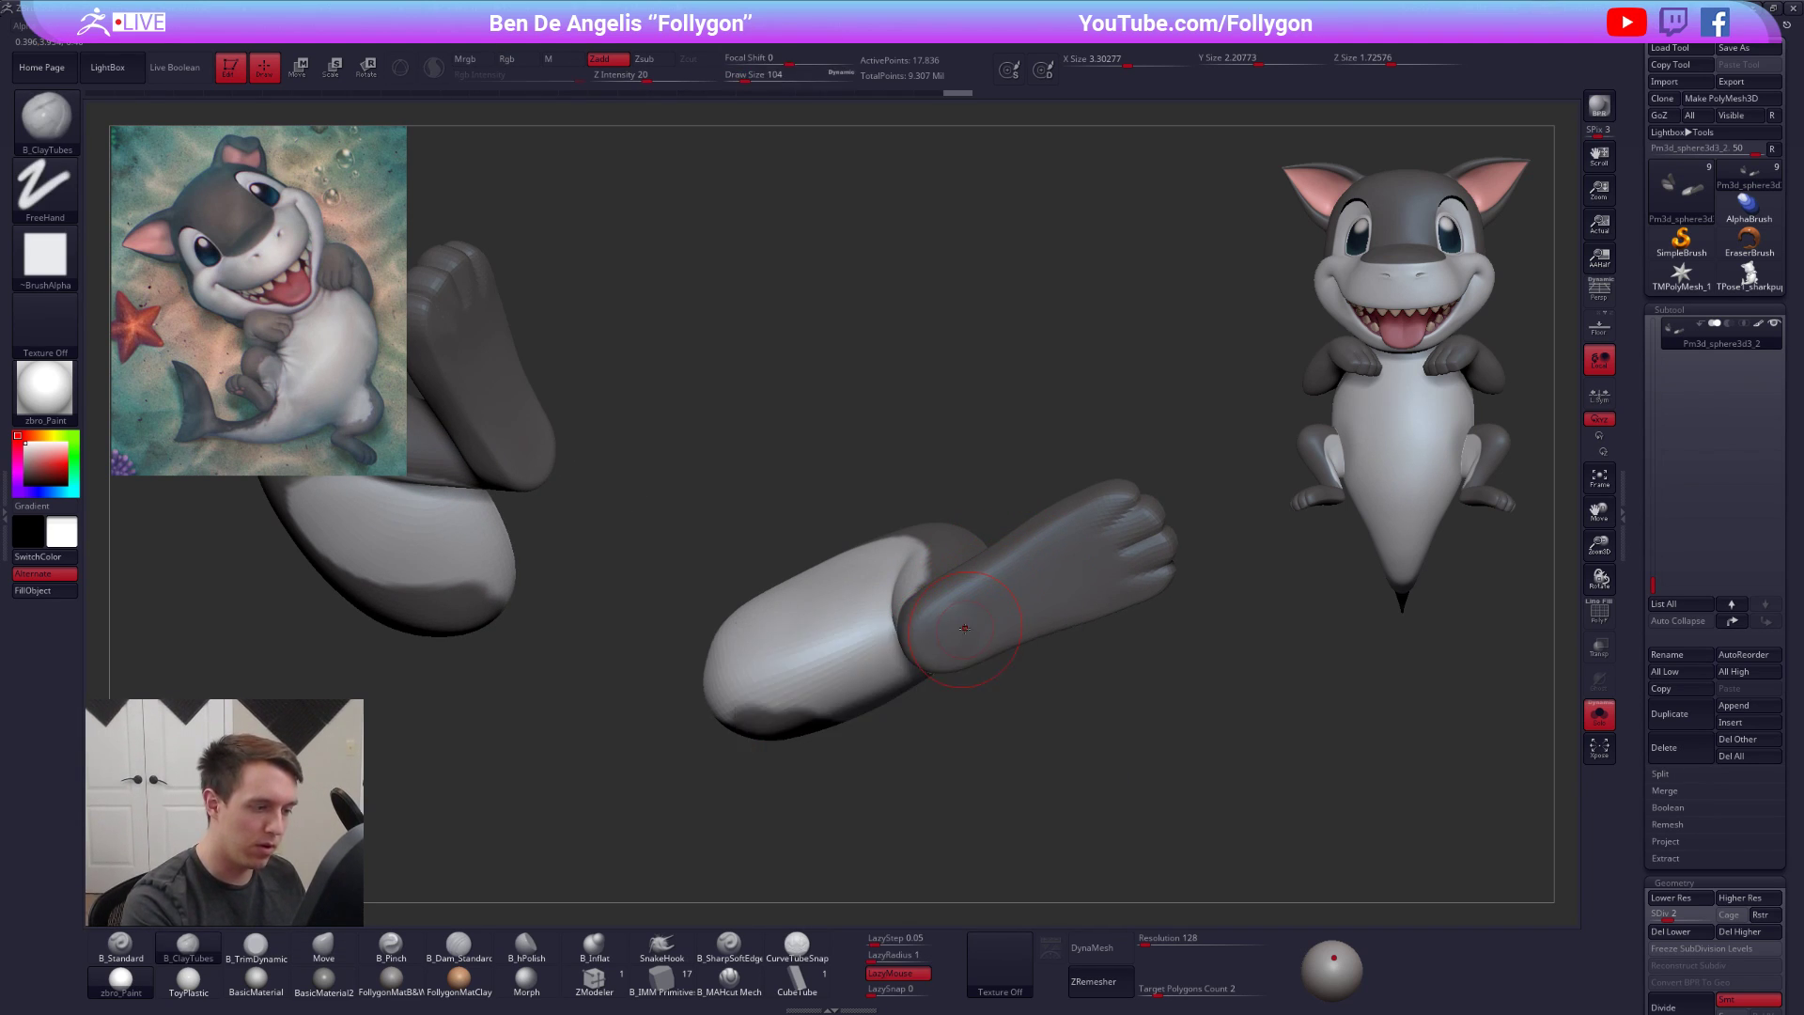
key("shift")
left_click_drag(1031, 585, 1010, 602, "shift")
right_click_drag(996, 649, 968, 611)
left_click_drag(968, 624, 1015, 606, "shift")
key("d")
key("shift")
Set the draw size to 81 and smooth the ankle and heel of the foot
mouse_move(1037, 620)
right_mouse_down()
mouse_move(1015, 573)
mouse_move(1057, 620)
mouse_move(968, 632)
mouse_move(927, 616)
mouse_move(836, 517)
mouse_move(944, 677)
mouse_move(919, 669)
right_mouse_up()
key("space")
left_click_drag(919, 669, 908, 669)
right_click_drag(908, 669, 902, 652, "ctrl")
key("shift+d")
mouse_move(940, 657)
left_mouse_down("shift")
mouse_move(974, 631)
mouse_move(959, 639)
left_mouse_up("shift")
right_click_drag(939, 639, 1078, 624)
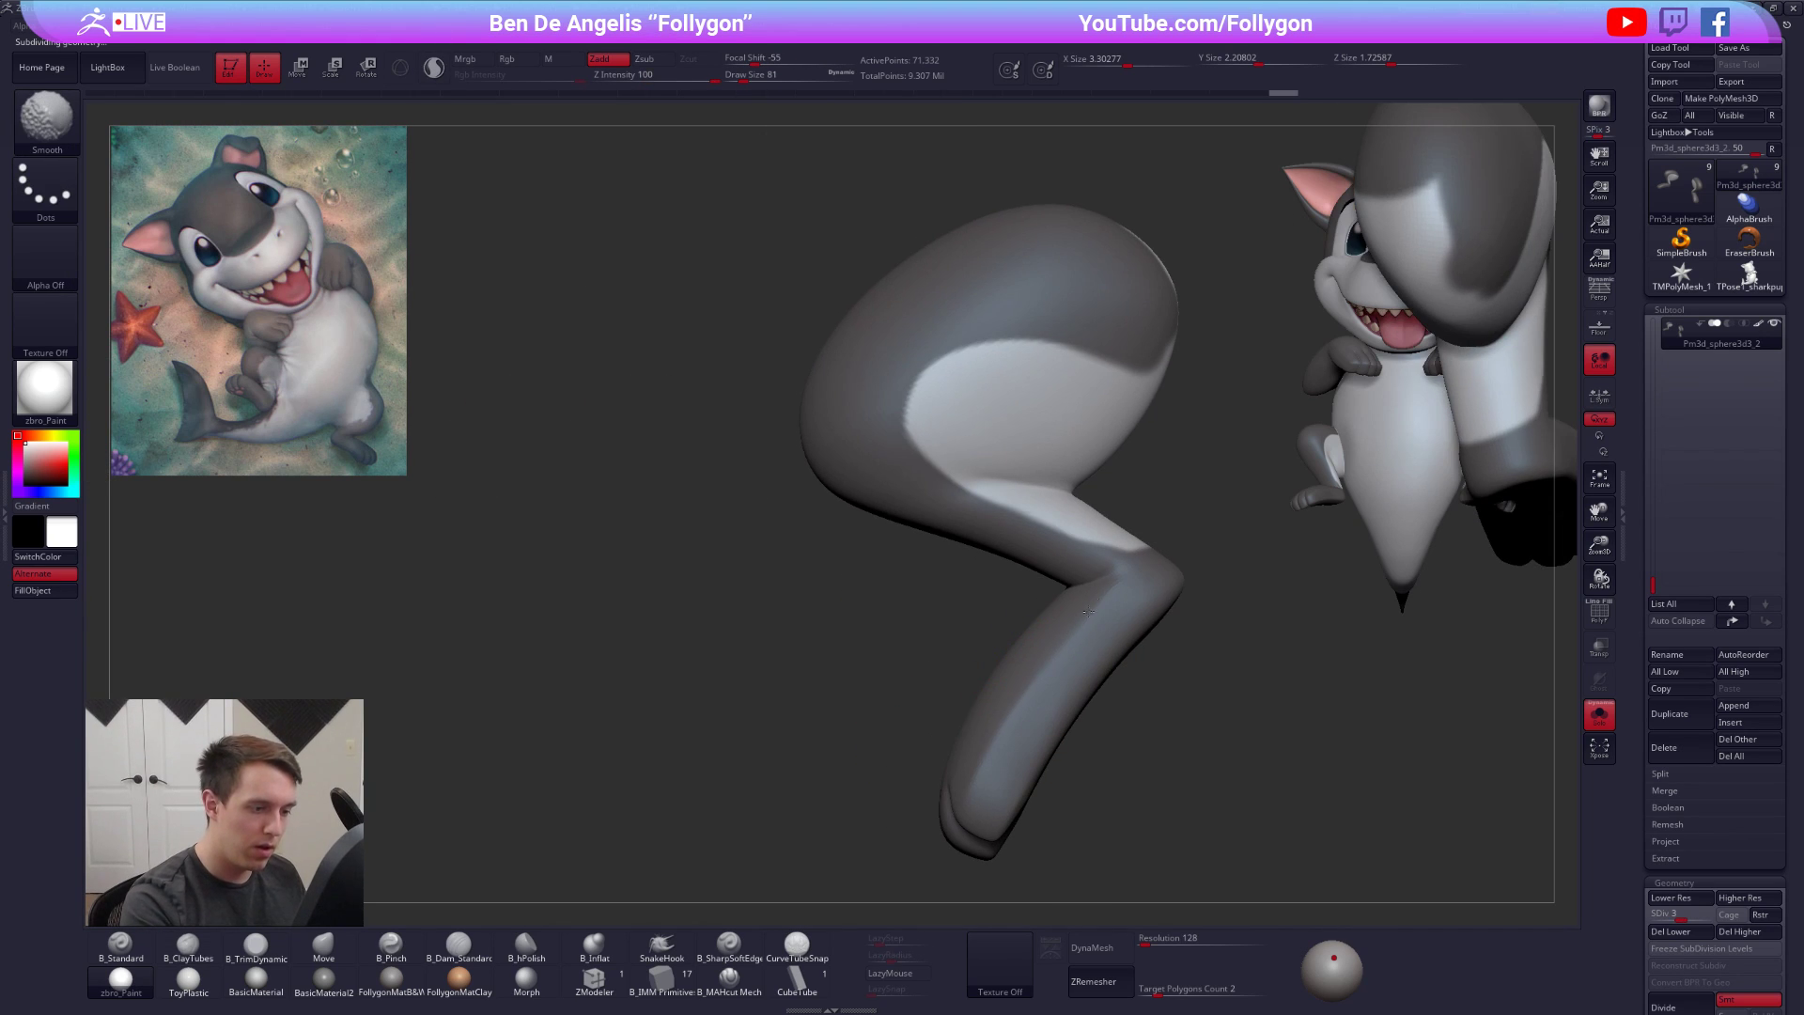
Refine the lower leg and top of the foot with ClayTubes and Smooth, alternating between subdivision levels 2 and 3
mouse_move(1027, 725)
right_mouse_down()
mouse_move(991, 747)
mouse_move(1010, 639)
right_mouse_up()
key("shift+d")
mouse_move(1040, 575)
right_mouse_down()
mouse_move(1169, 589)
mouse_move(1053, 601)
right_mouse_up()
key("d")
mouse_move(1048, 691)
right_mouse_down()
mouse_move(1071, 693)
mouse_move(1012, 590)
mouse_move(1043, 613)
right_mouse_up()
key("shift")
mouse_move(839, 610)
right_mouse_down("alt")
mouse_move(936, 621)
mouse_move(940, 554)
right_mouse_up("alt")
mouse_move(1034, 649)
right_mouse_down()
mouse_move(1129, 674)
mouse_move(1125, 588)
right_mouse_up()
mouse_move(850, 605)
right_mouse_down("alt")
mouse_move(1186, 731)
mouse_move(1034, 696)
mouse_move(977, 752)
right_mouse_up("alt")
key("shift+d")
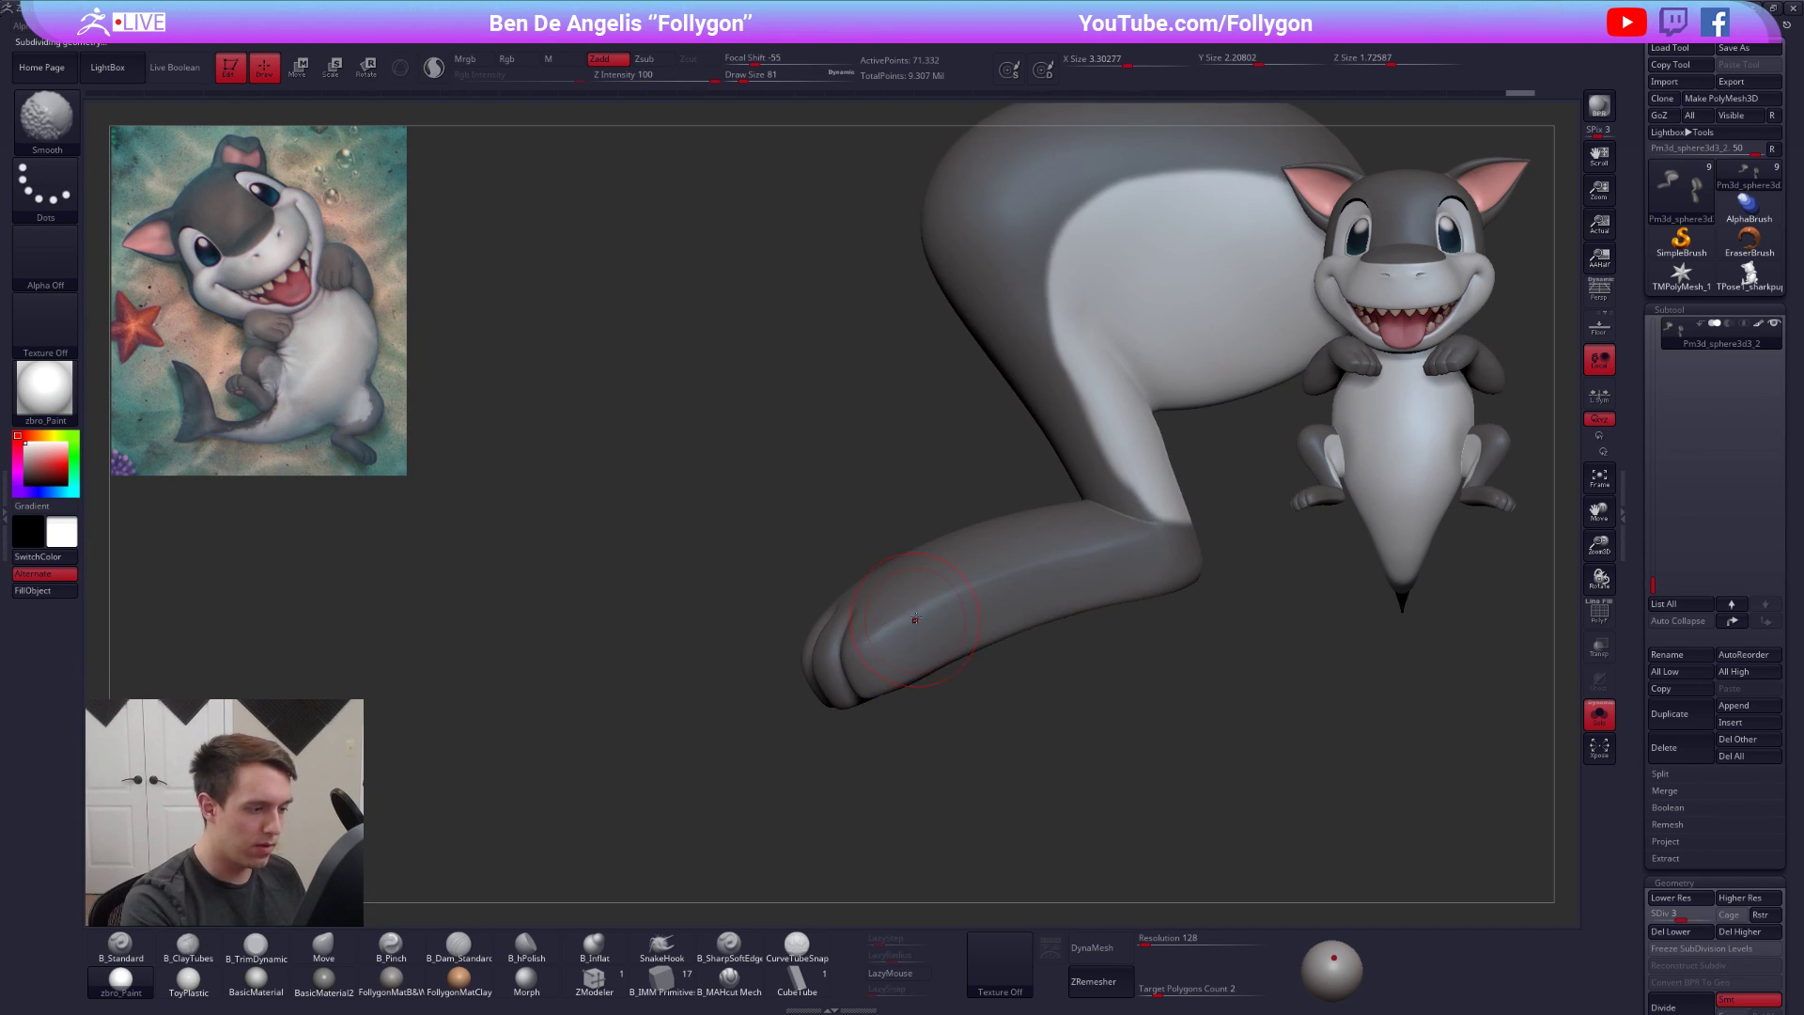
Lower the legs to subdivision level 2 and smooth the sole and sides of the foot
right_click_drag(914, 619, 931, 609)
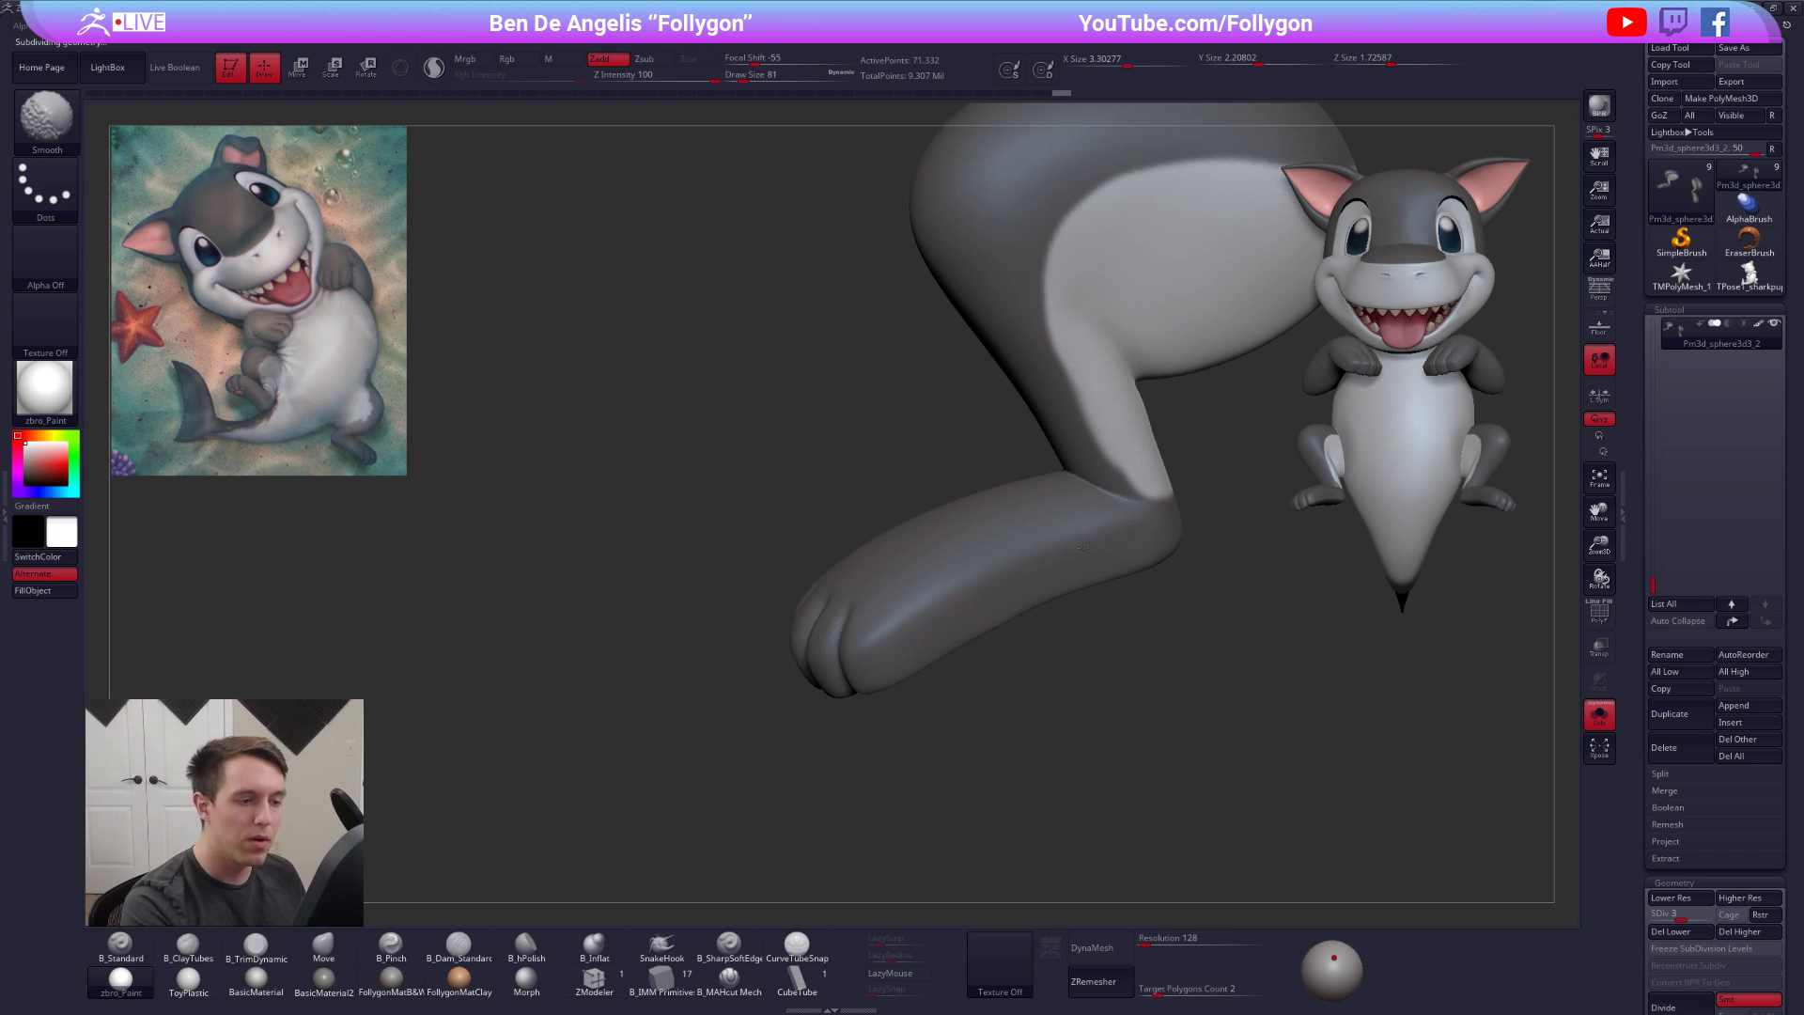
key("shift+d")
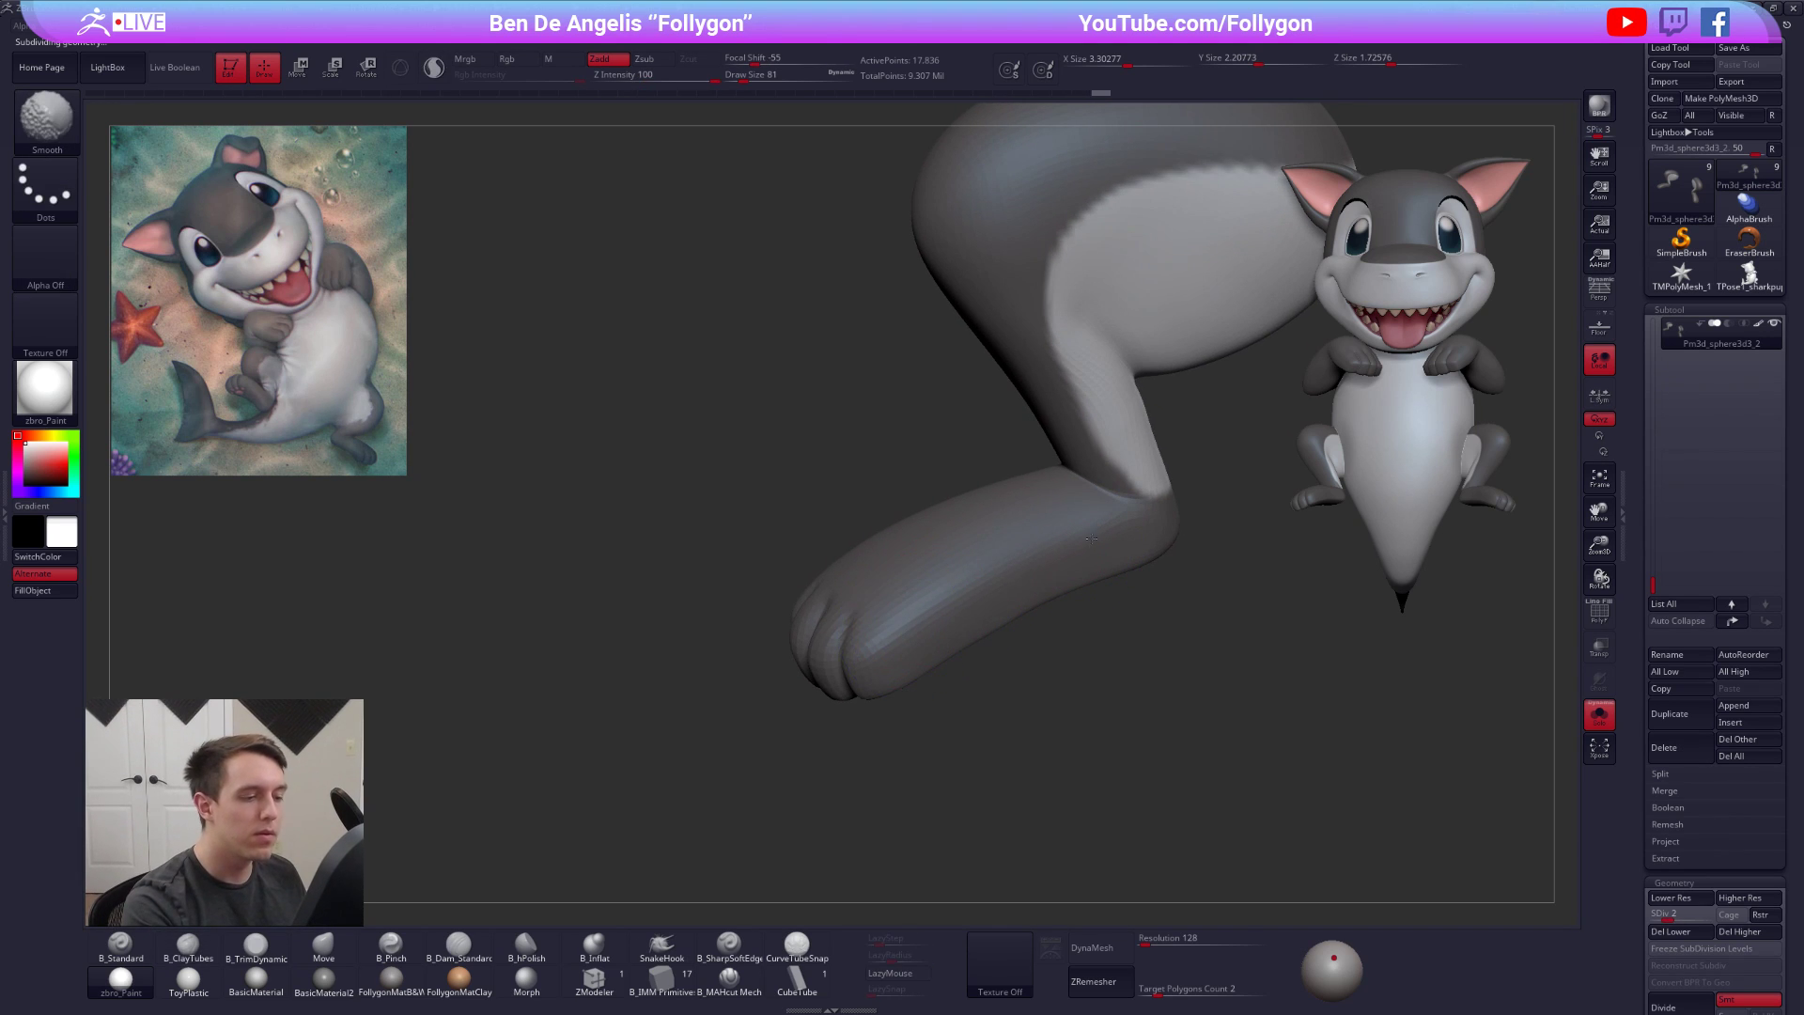
mouse_move(1088, 540)
right_mouse_down()
mouse_move(925, 636)
mouse_move(1106, 660)
mouse_move(725, 627)
right_mouse_up()
key("shift")
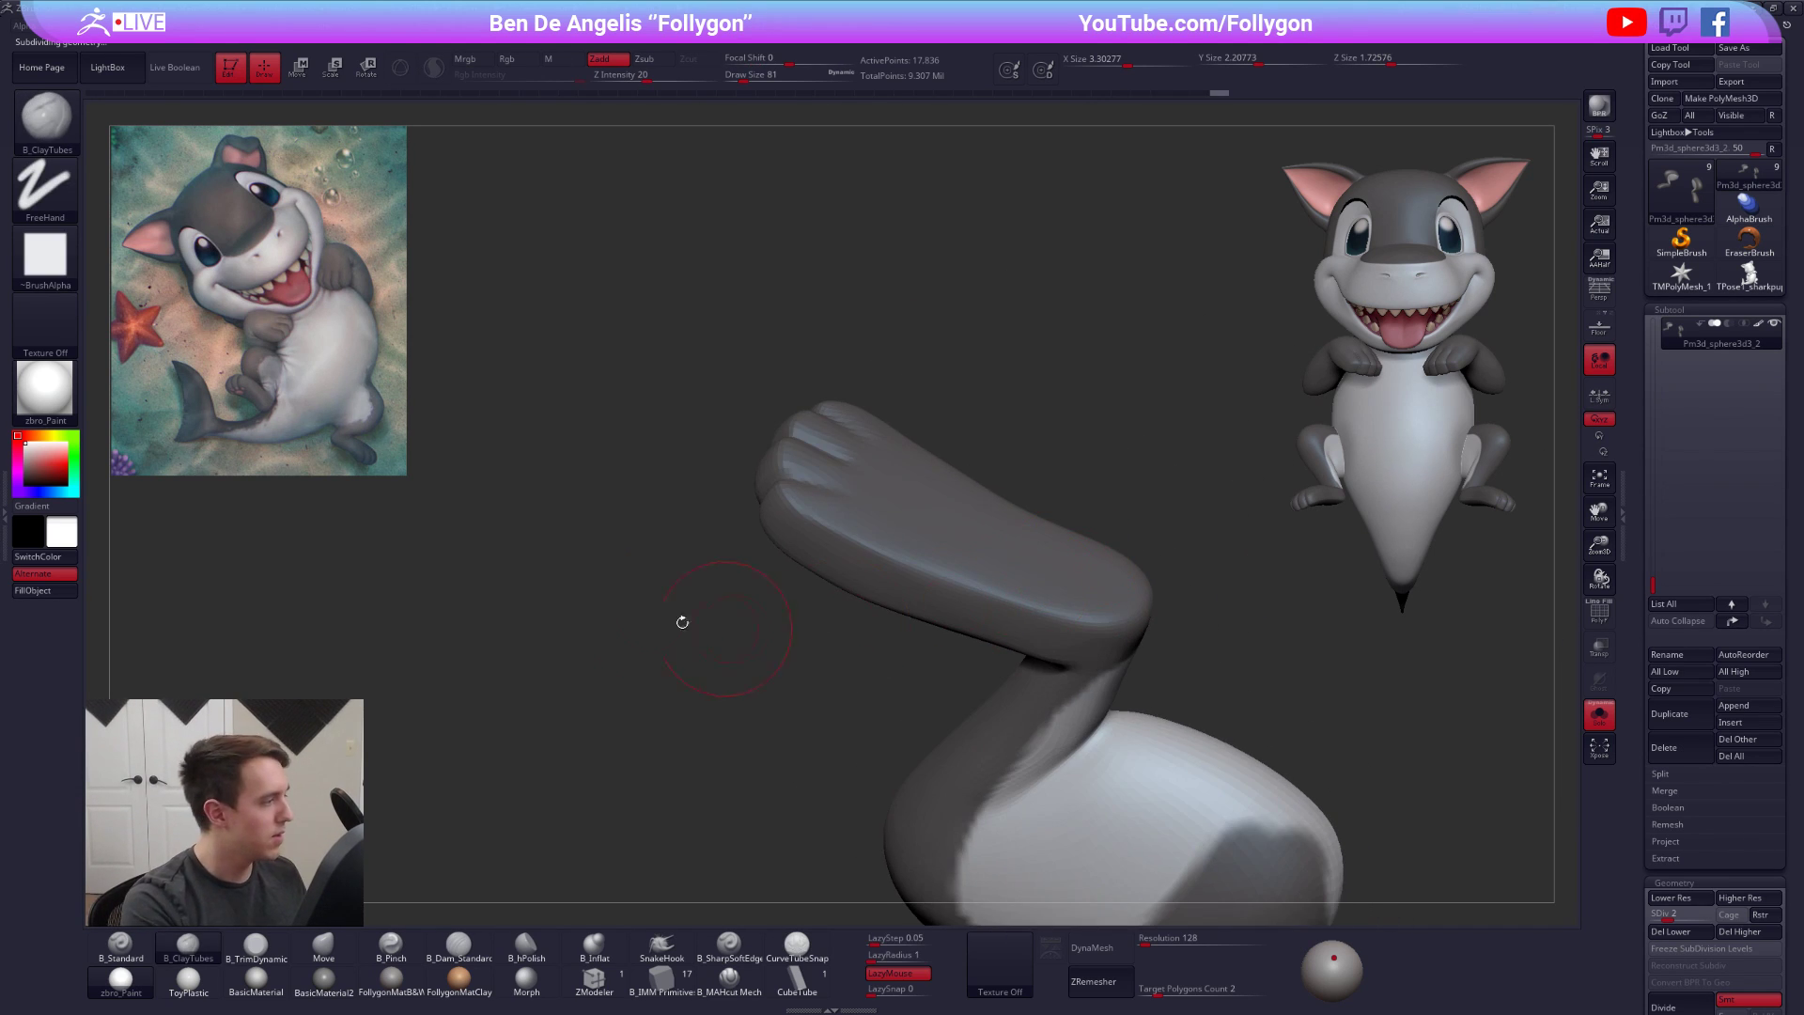
right_click_drag(1048, 619, 1161, 602)
right_click_drag(902, 615, 1212, 616)
key("shift")
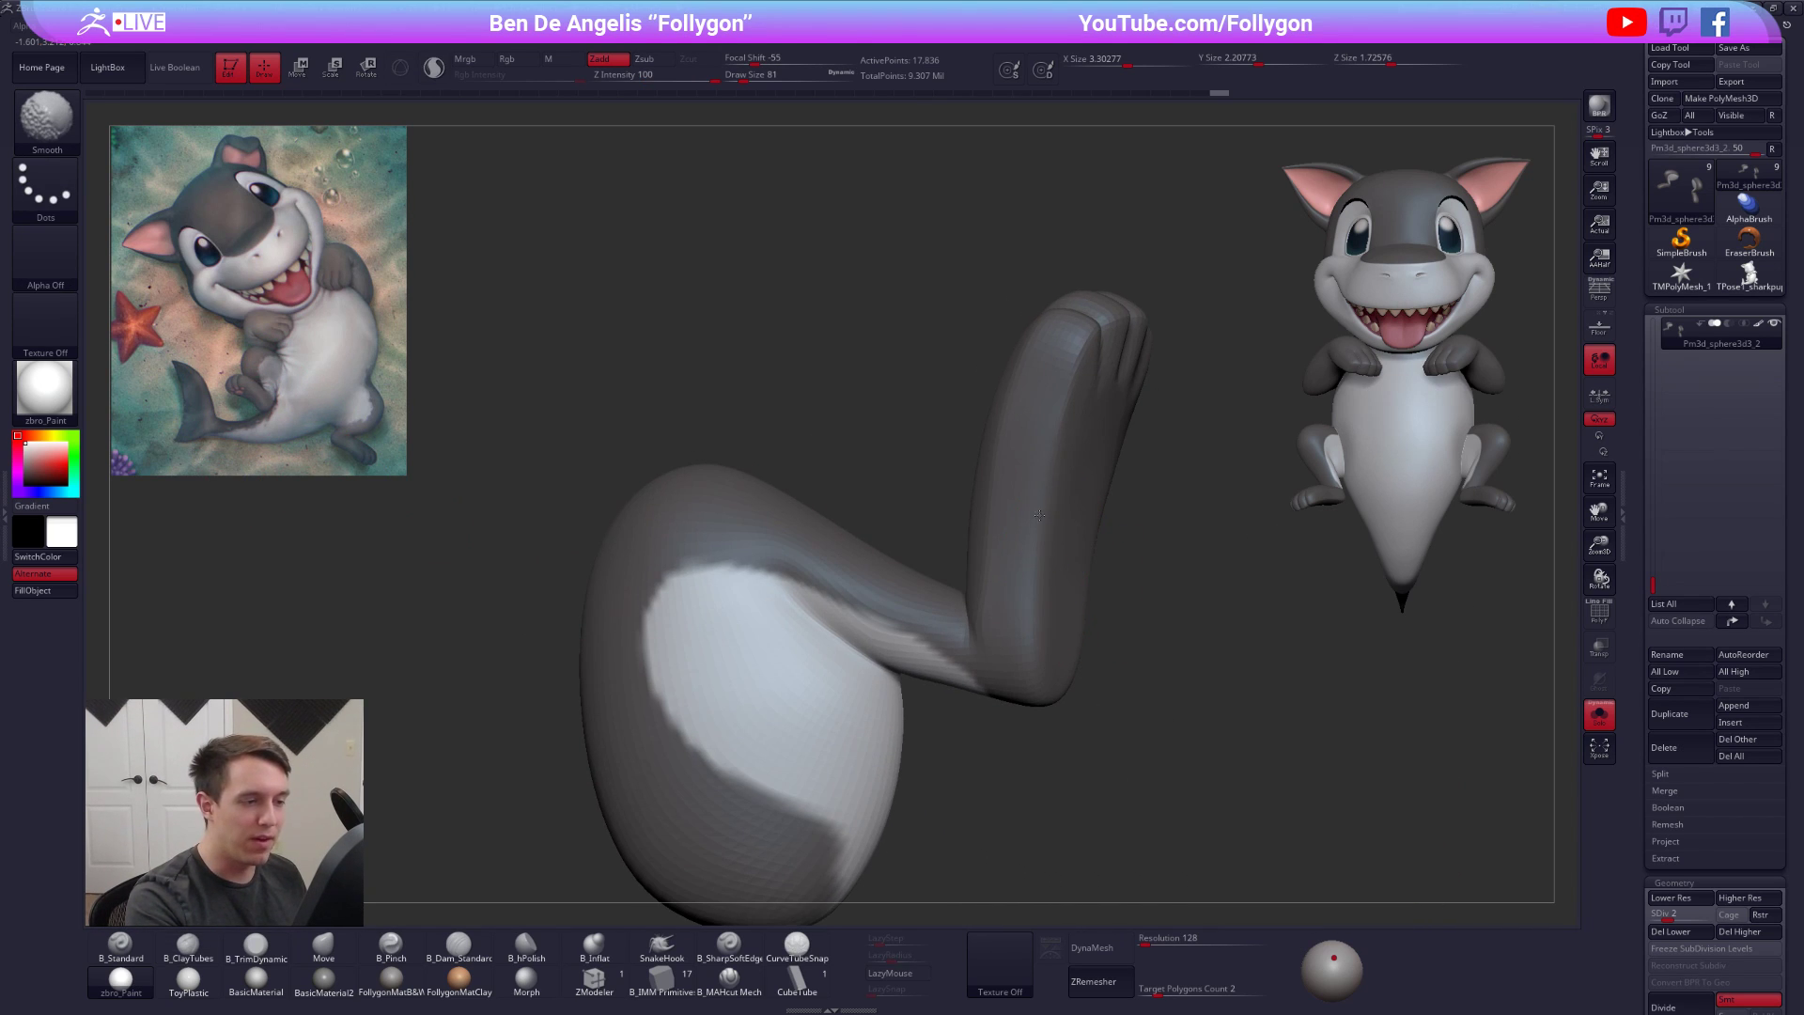
right_click_drag(1043, 509, 1118, 503)
left_click_drag(1015, 559, 1025, 516, "shift")
right_click_drag(1034, 407, 1119, 432)
Raise the legs to subdivision level 3 and smooth the top of the foot behind the toes
key("d")
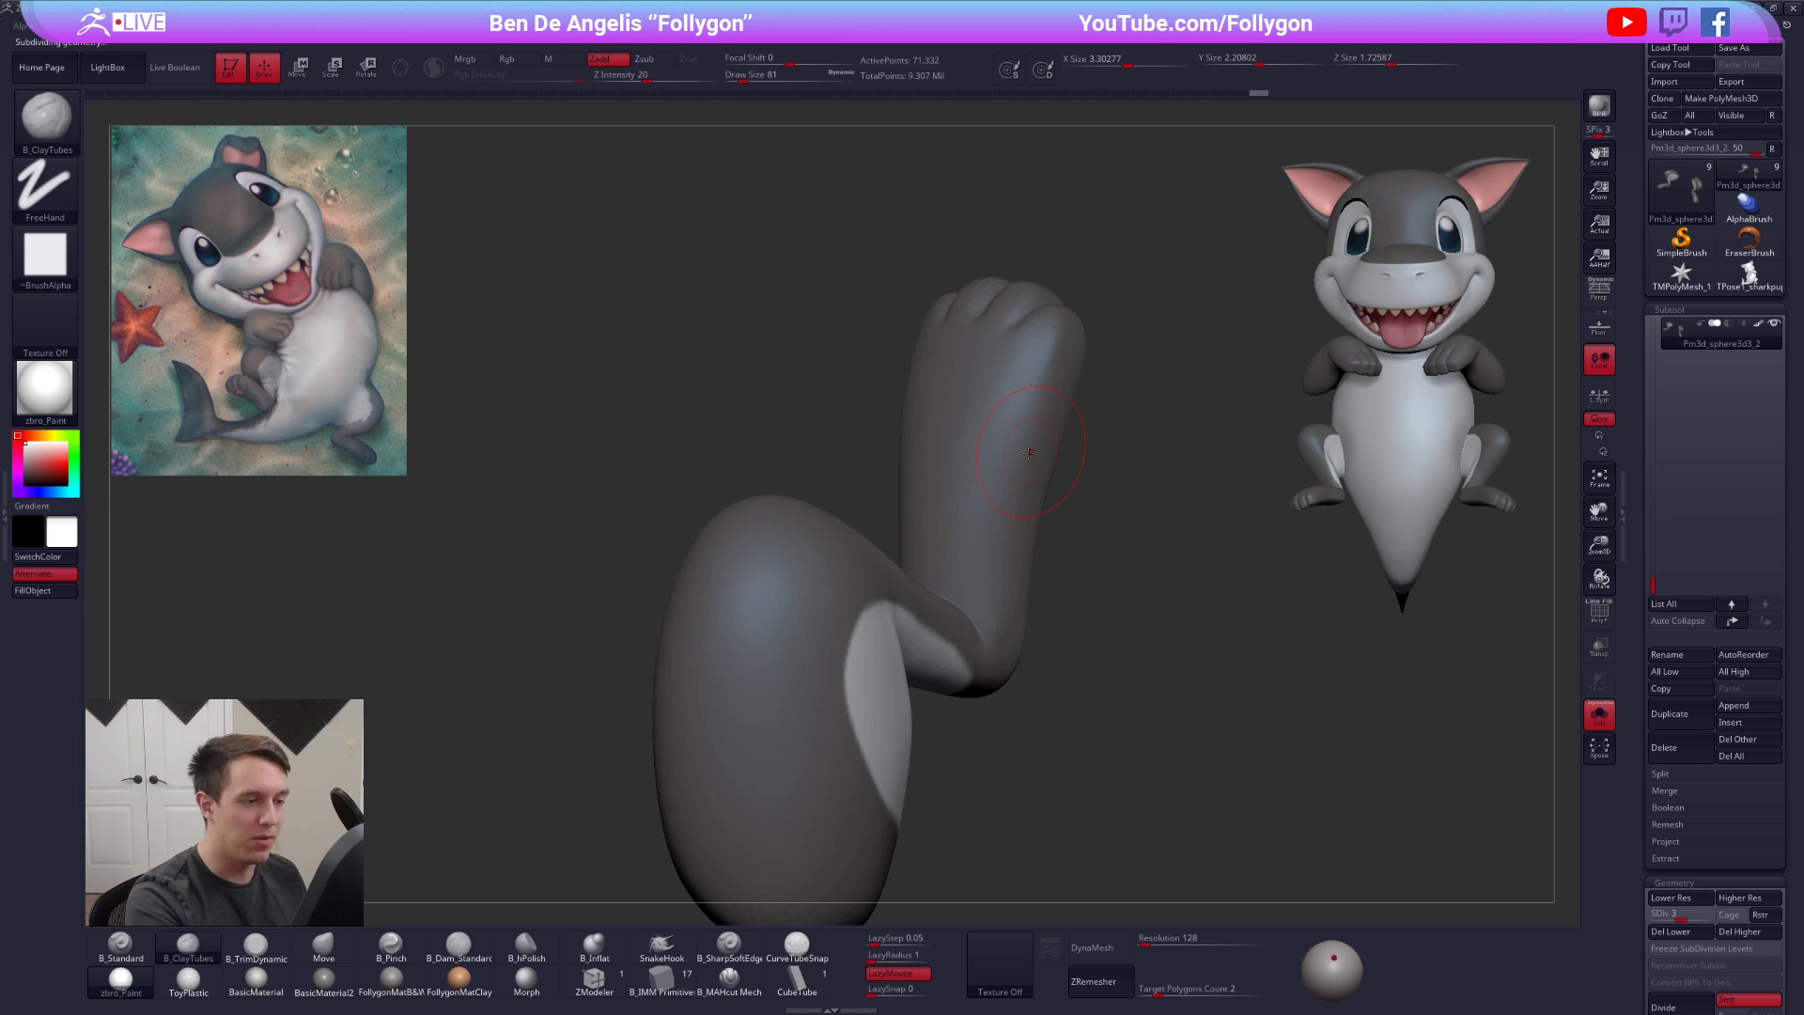
key("shift")
right_click_drag(996, 479, 1071, 475)
key("shift")
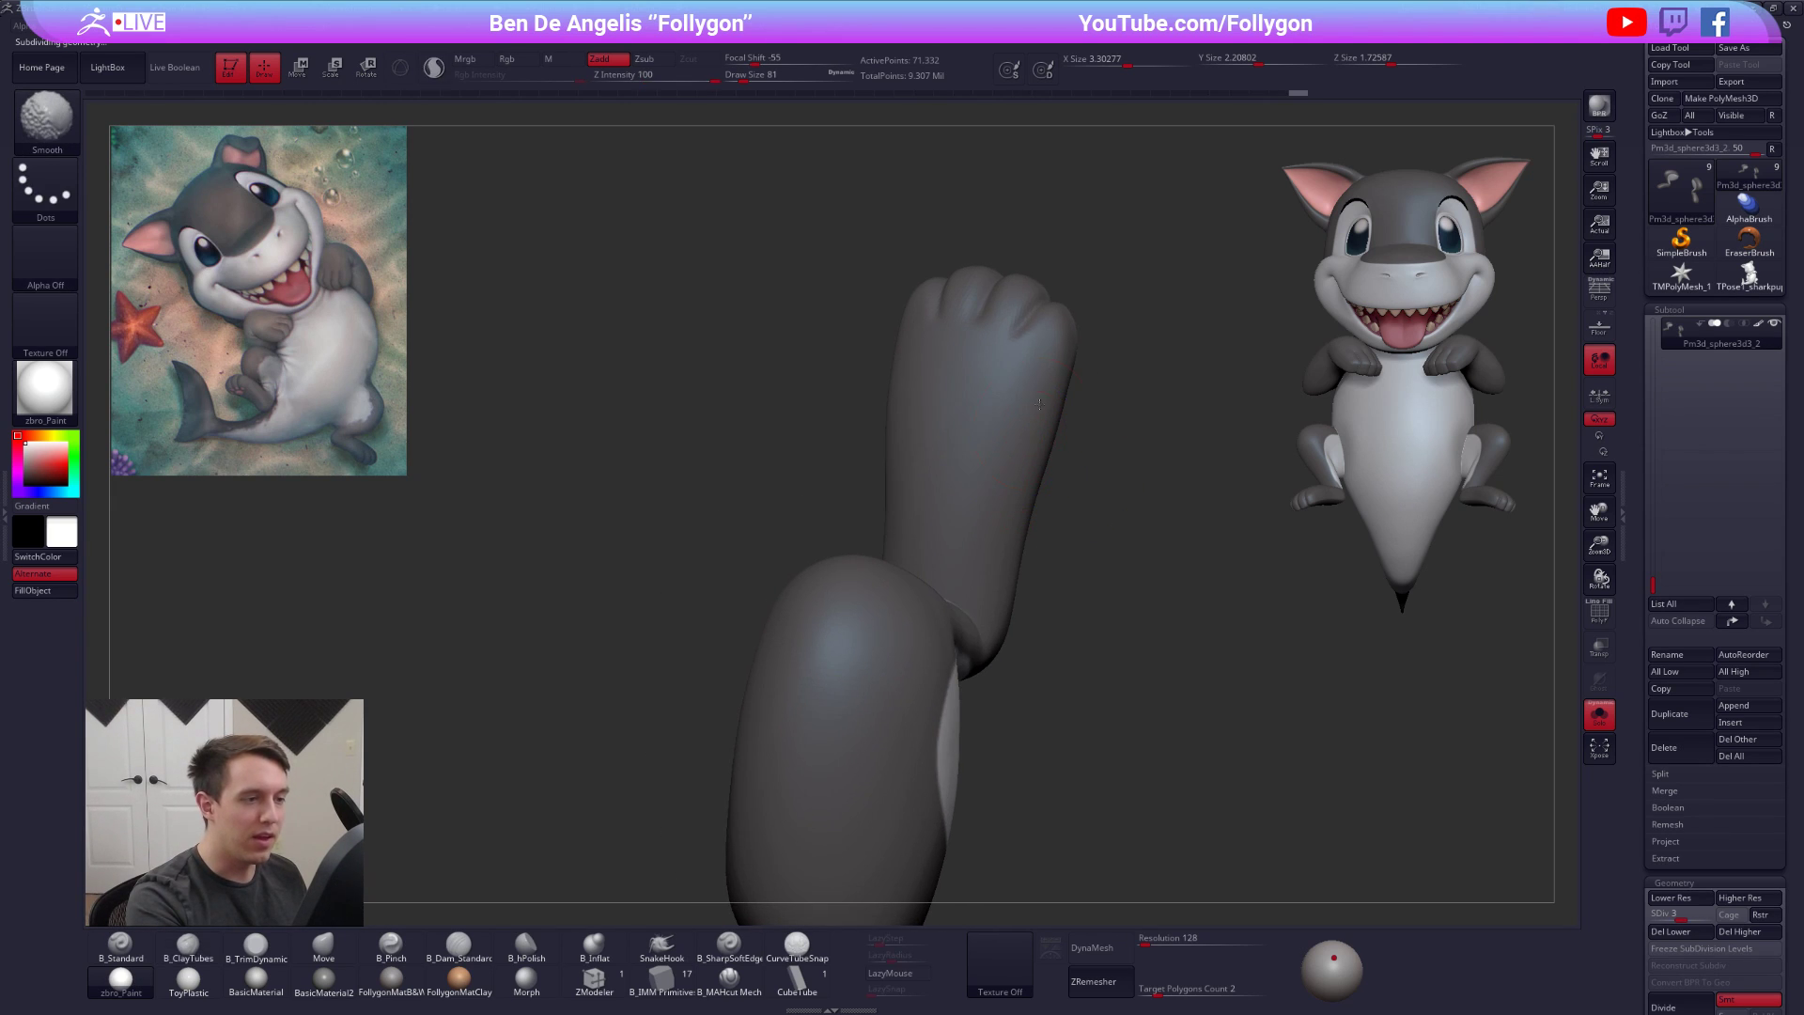
right_click_drag(874, 451, 971, 439)
left_click_drag(971, 439, 908, 547, "shift")
right_click_drag(908, 547, 952, 487)
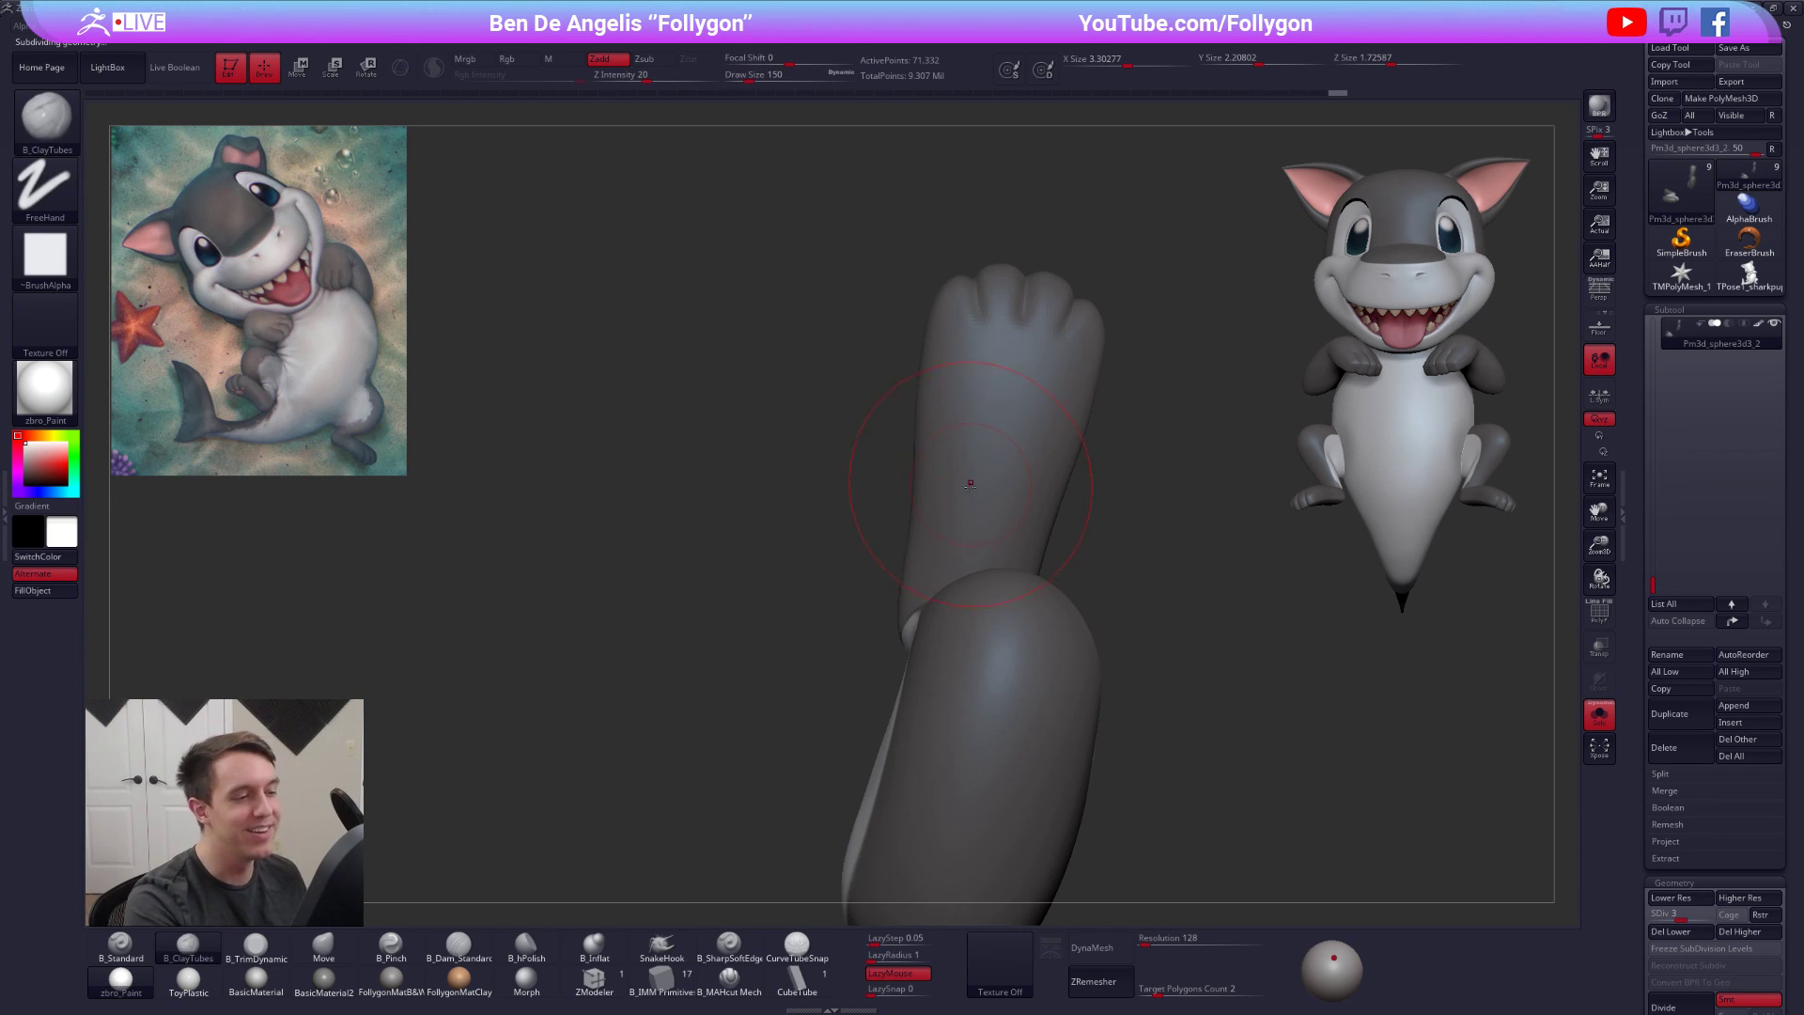
Switch to the Move brush, resize it, and adjust the outline of the foot
right_click_drag(851, 587, 898, 555)
key("b")
key("m")
key("v")
key("space")
left_click_drag(883, 574, 860, 571)
mouse_move(808, 531)
right_mouse_down()
mouse_move(930, 538)
mouse_move(854, 569)
mouse_move(966, 533)
mouse_move(958, 635)
right_mouse_up()
Smooth the heel of the foot, moving between lower and higher subdivision levels of the legs
key("ctrl+d")
key("shift")
key("shift")
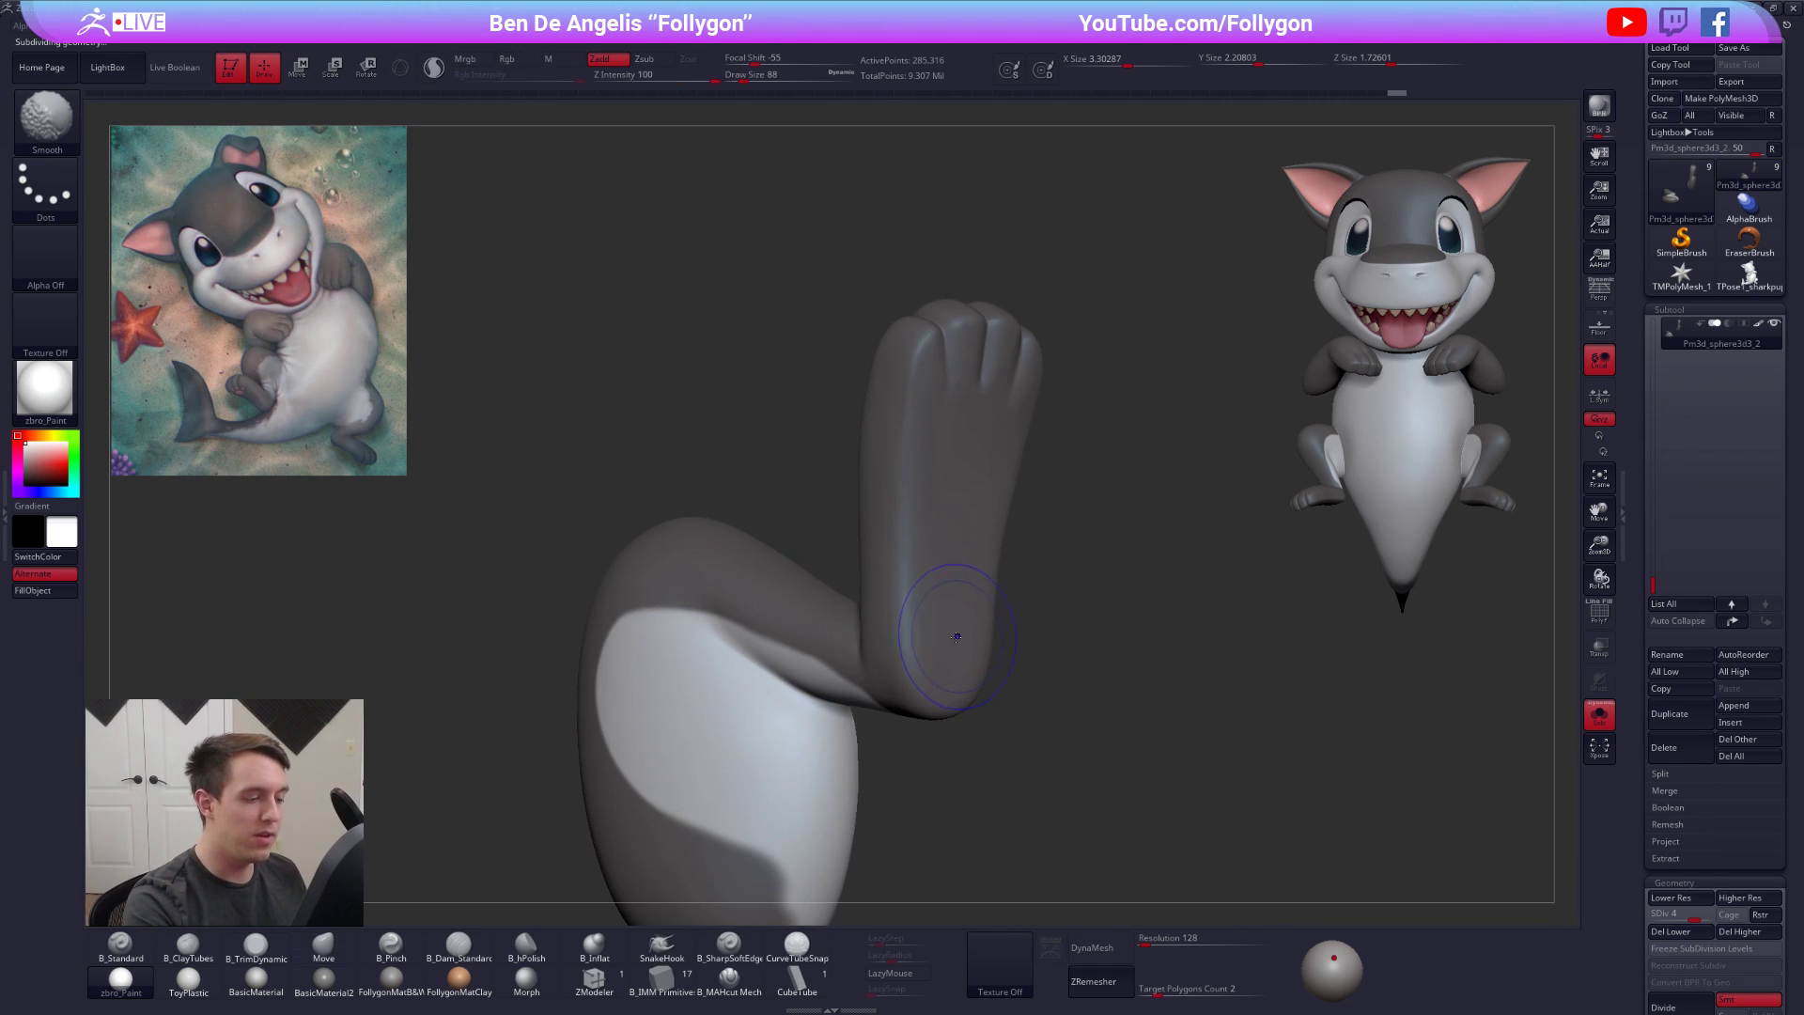
key("shift+d")
key("shift+d")
mouse_move(917, 530)
right_mouse_down()
mouse_move(994, 702)
mouse_move(1025, 694)
right_mouse_up()
key("d")
left_click_drag(977, 624, 968, 672, "shift")
mouse_move(969, 649)
right_mouse_down()
mouse_move(959, 543)
mouse_move(939, 518)
mouse_move(931, 564)
mouse_move(868, 497)
mouse_move(905, 529)
right_mouse_up()
Touch up the heel with the ClayTubes and TrimDynamic brushes, alternating between subdivision levels 3 and 5
key("d")
key("d")
key("2")
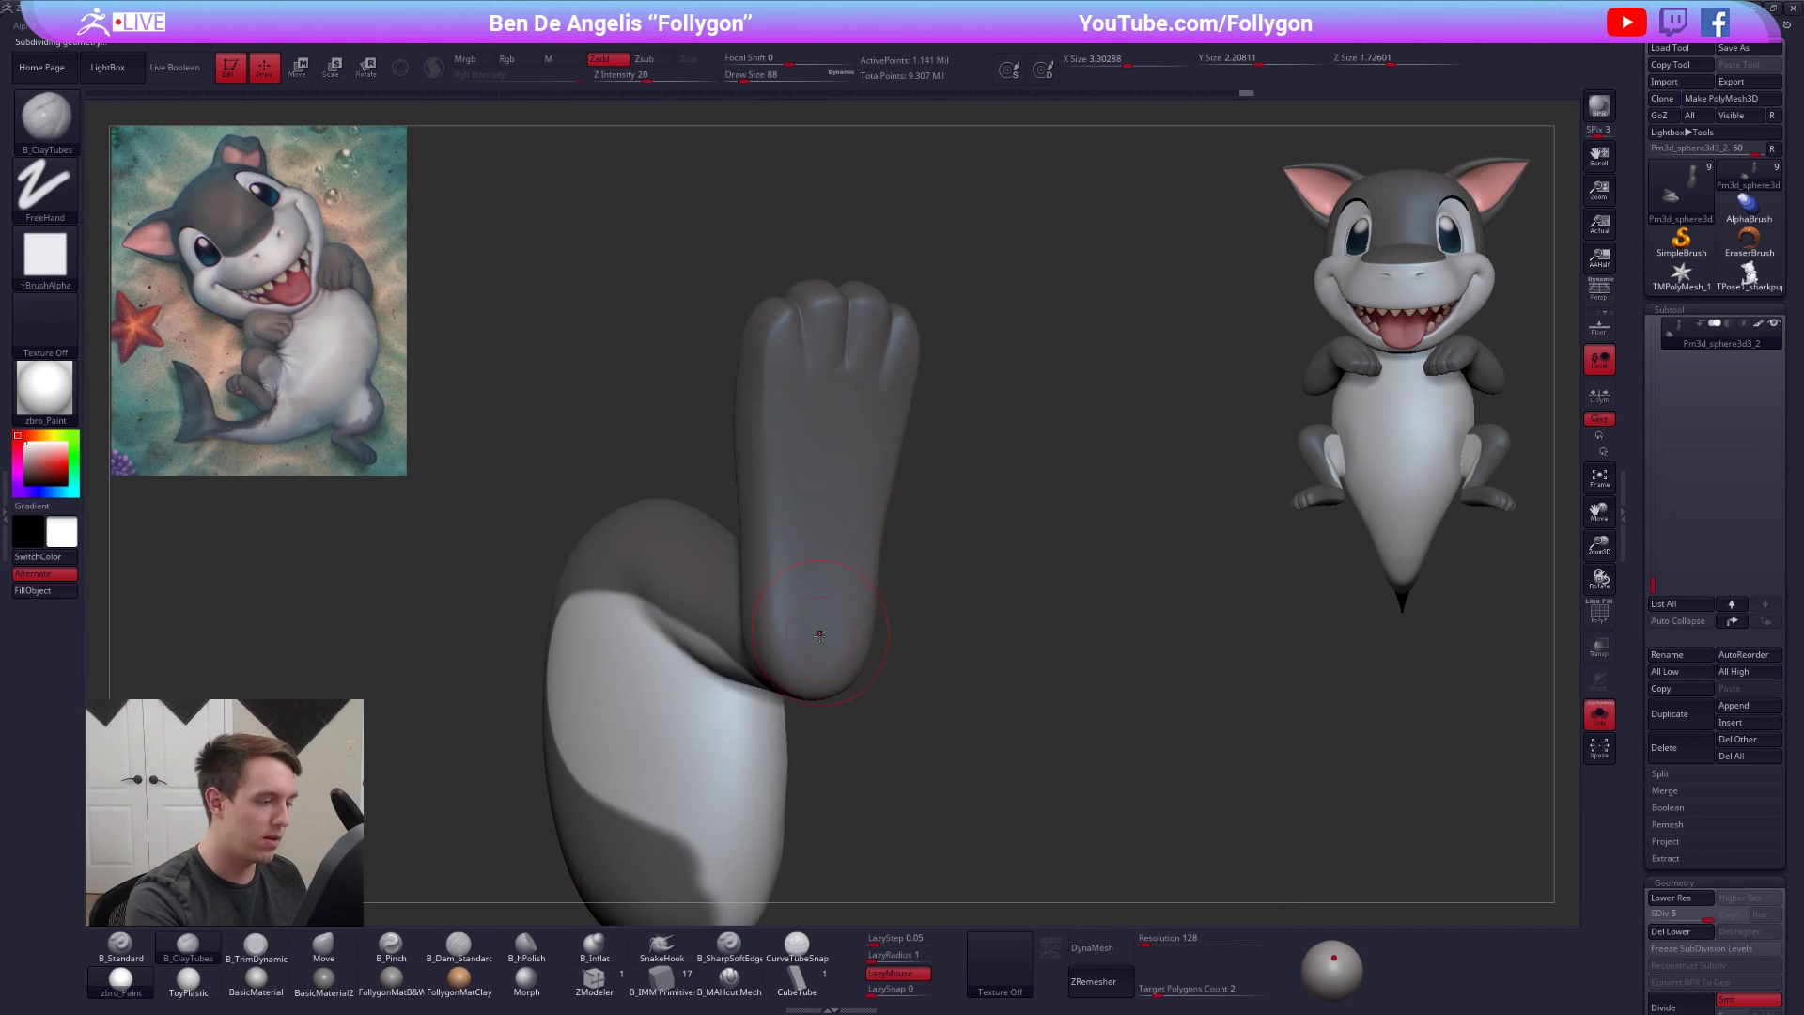
key("shift+d")
key("shift+d")
key("3")
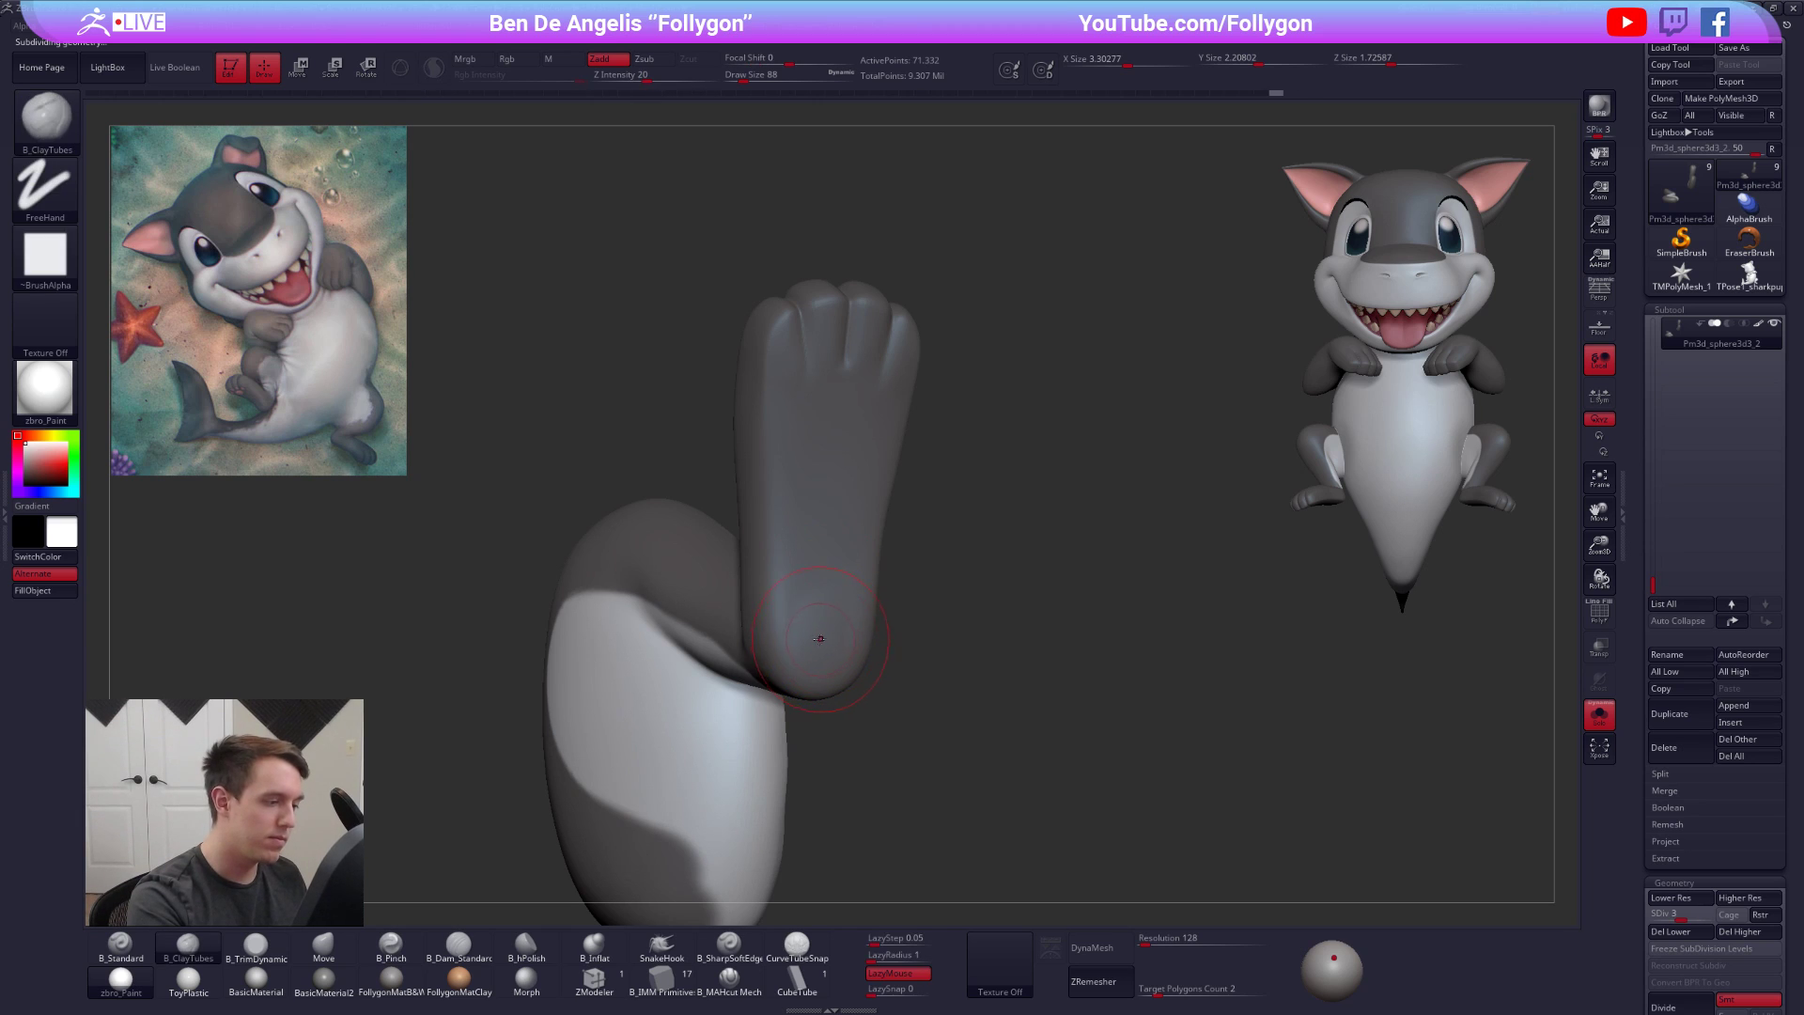
mouse_move(820, 652)
right_mouse_down()
mouse_move(846, 560)
mouse_move(826, 495)
mouse_move(780, 507)
mouse_move(846, 442)
mouse_move(821, 416)
mouse_move(855, 601)
mouse_move(999, 717)
mouse_move(1072, 671)
mouse_move(1030, 717)
mouse_move(1051, 616)
mouse_move(1102, 611)
mouse_move(1019, 524)
mouse_move(955, 581)
mouse_move(931, 658)
right_mouse_up()
key("d")
key("d")
key("shift+d")
key("d")
Isolate the body subtool and choose the MAHcut Mech brush with a draw size of 67
key("alt+s")
left_click(1031, 704, "alt")
key("alt+s")
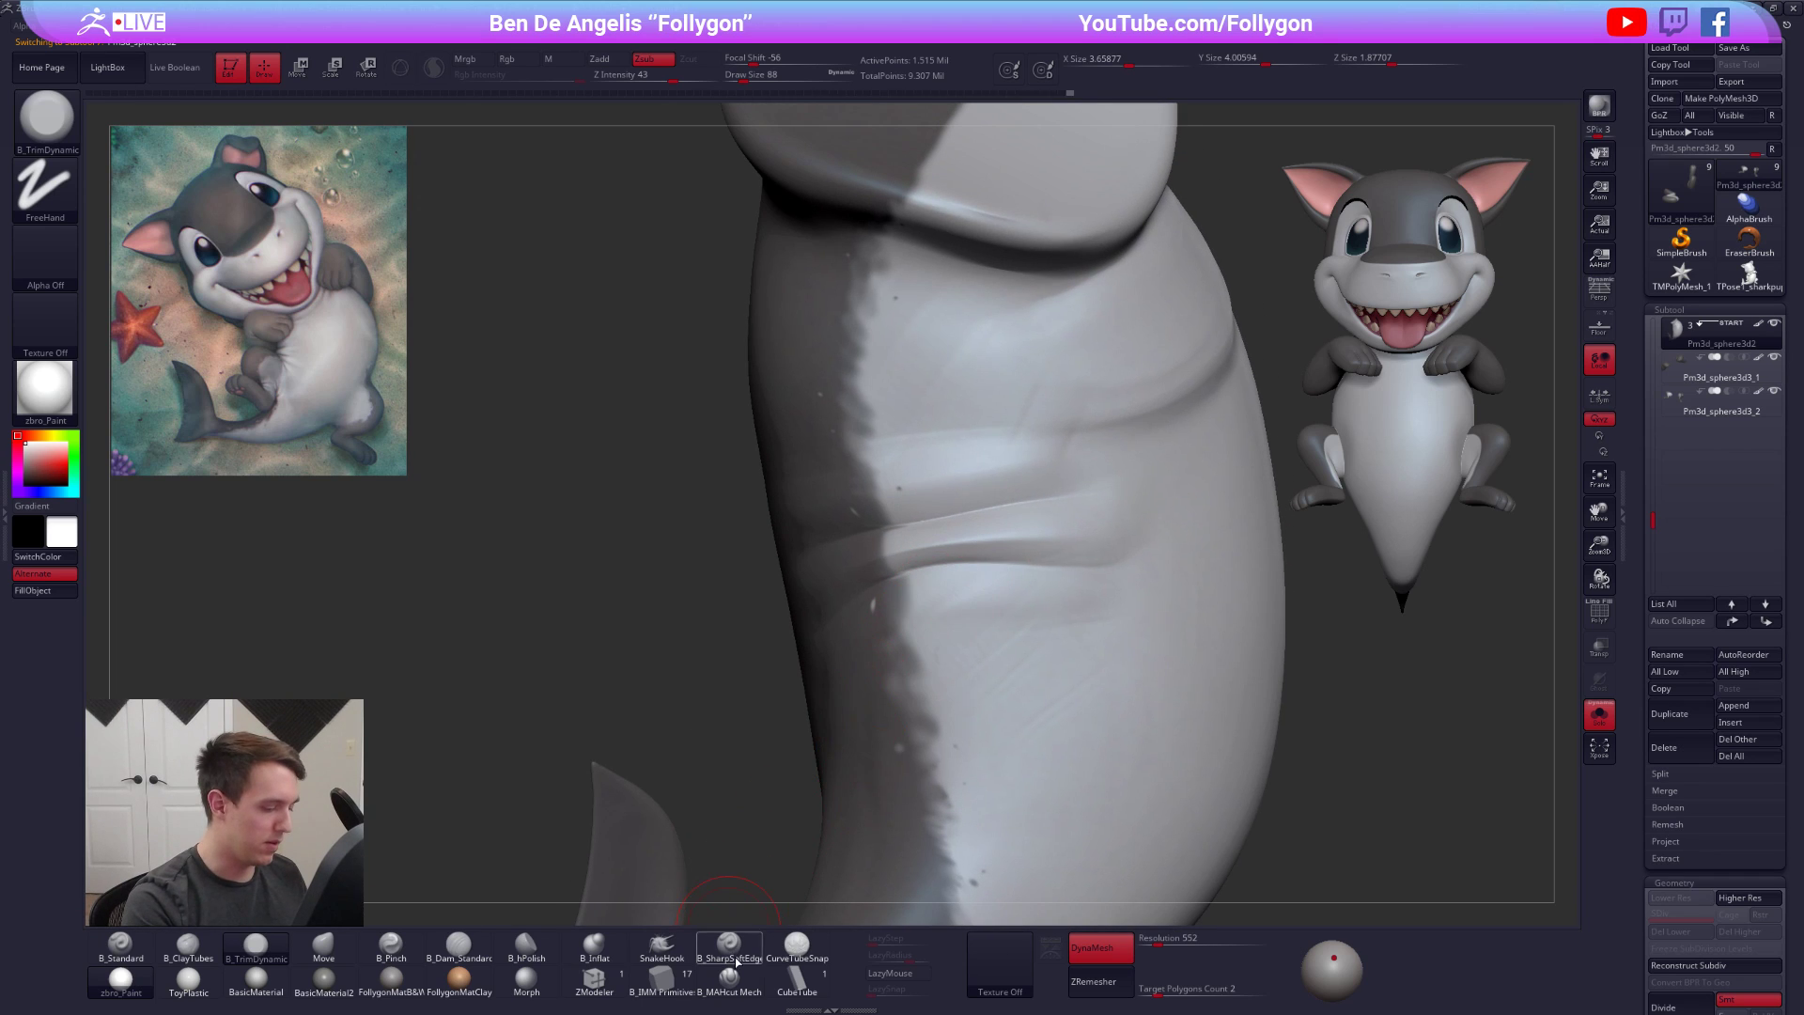
left_click(729, 977)
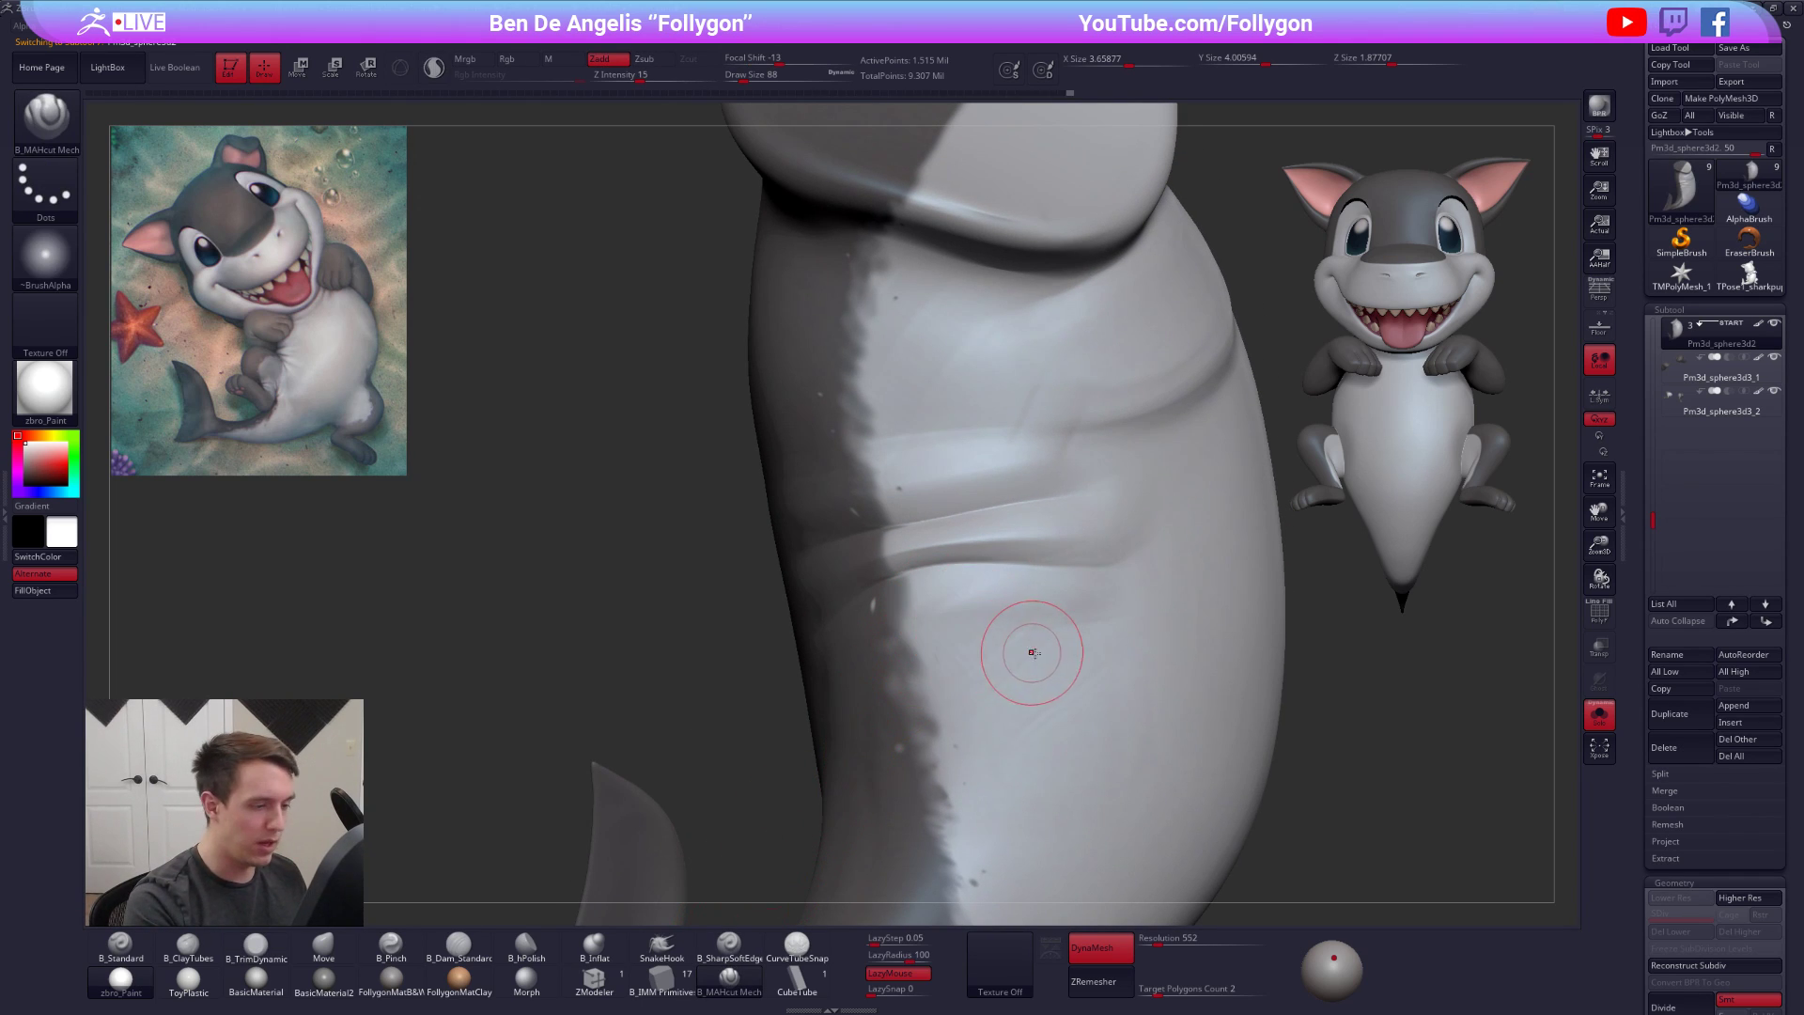
key("space")
left_click_drag(1035, 652, 1031, 653)
right_click_drag(1033, 653, 979, 660)
Carve another crease below the existing folds on the side of the torso, checking it against the full character
key("alt+s")
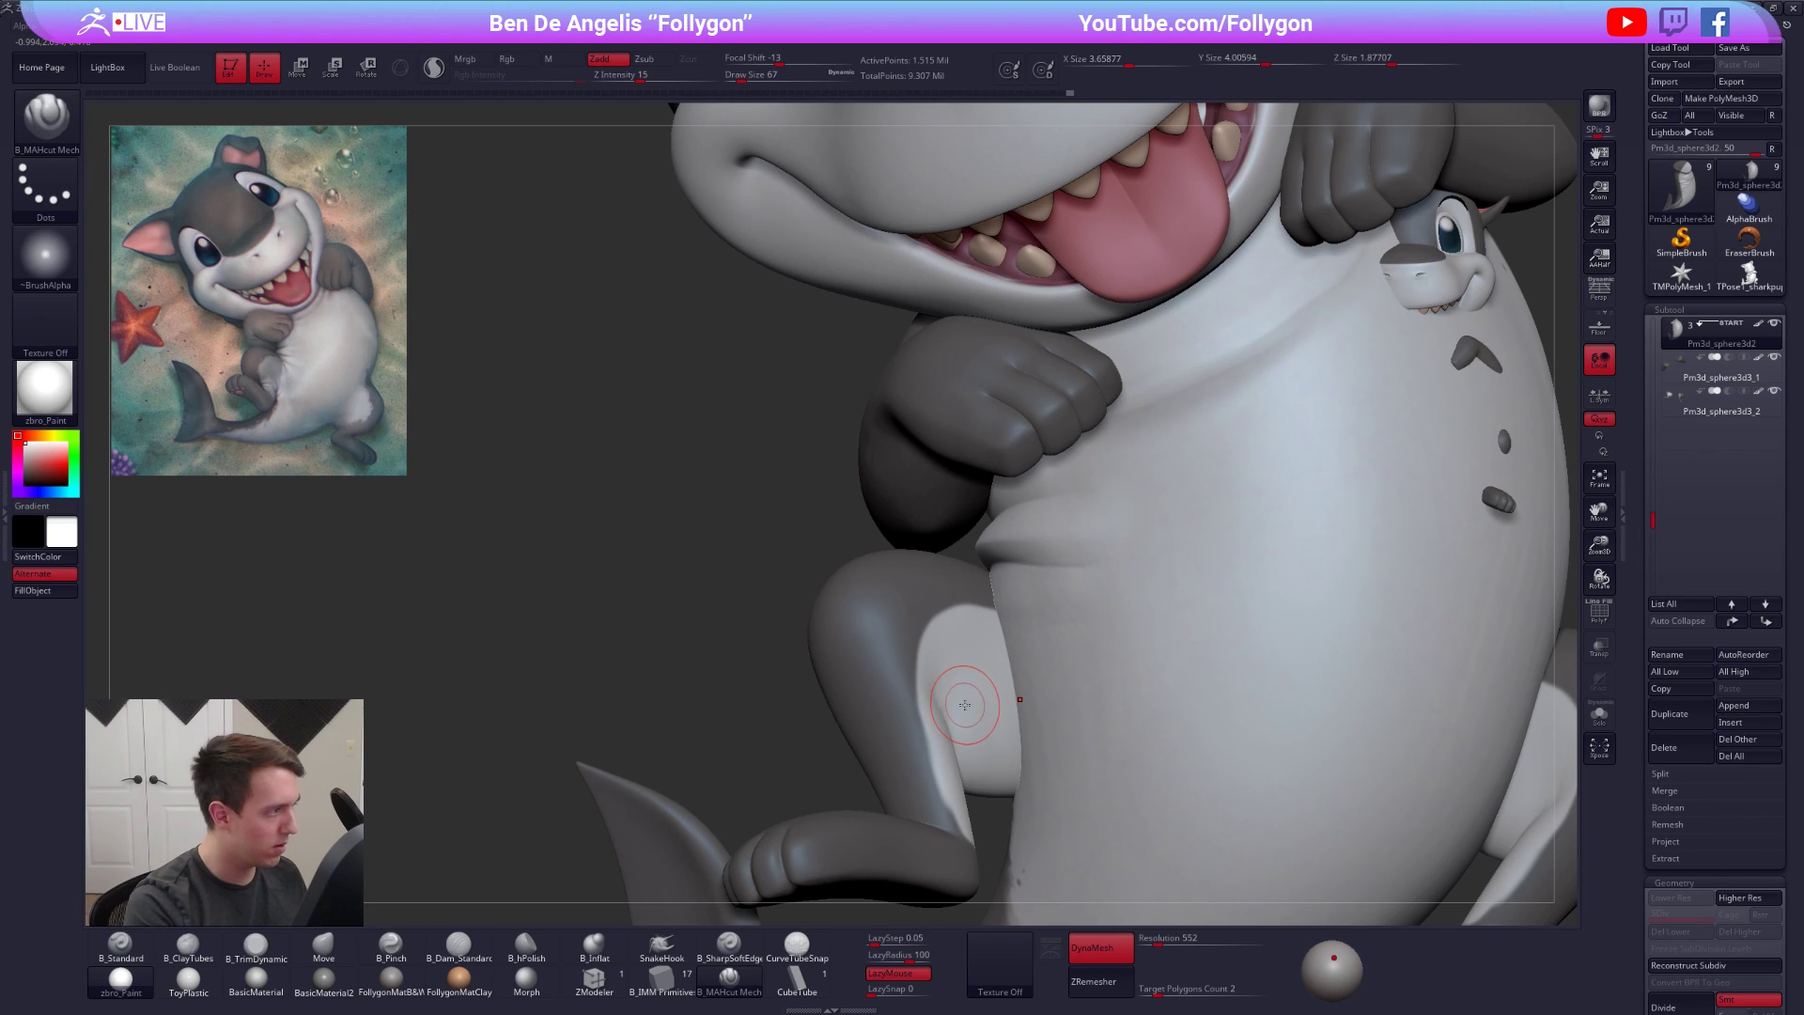
key("alt+s")
right_click_drag(1027, 649, 1103, 628)
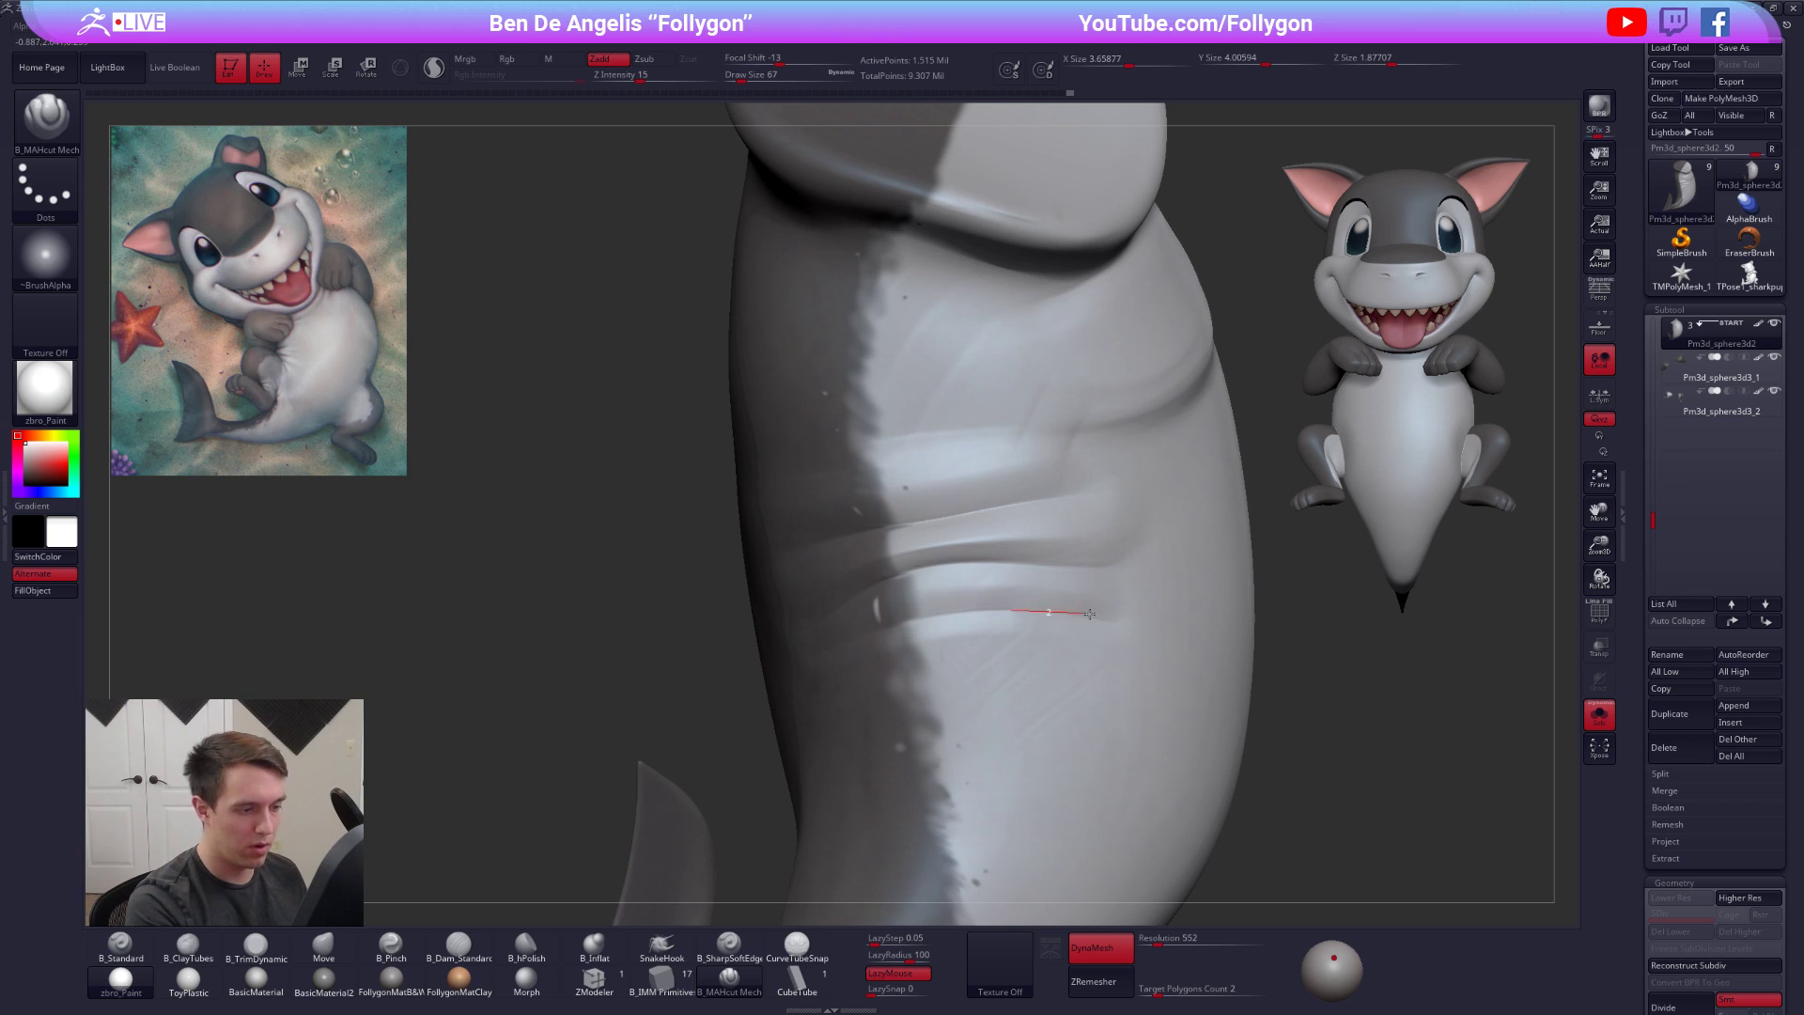
mouse_move(1149, 651)
right_mouse_down()
mouse_move(1032, 661)
mouse_move(1080, 644)
right_mouse_up()
key("alt+s")
key("alt+s")
Switch to the Move brush at draw size 181 and reshape the folds on the side of the torso
key("space")
left_click_drag(987, 629, 992, 629)
key("b")
key("m")
key("v")
key("space")
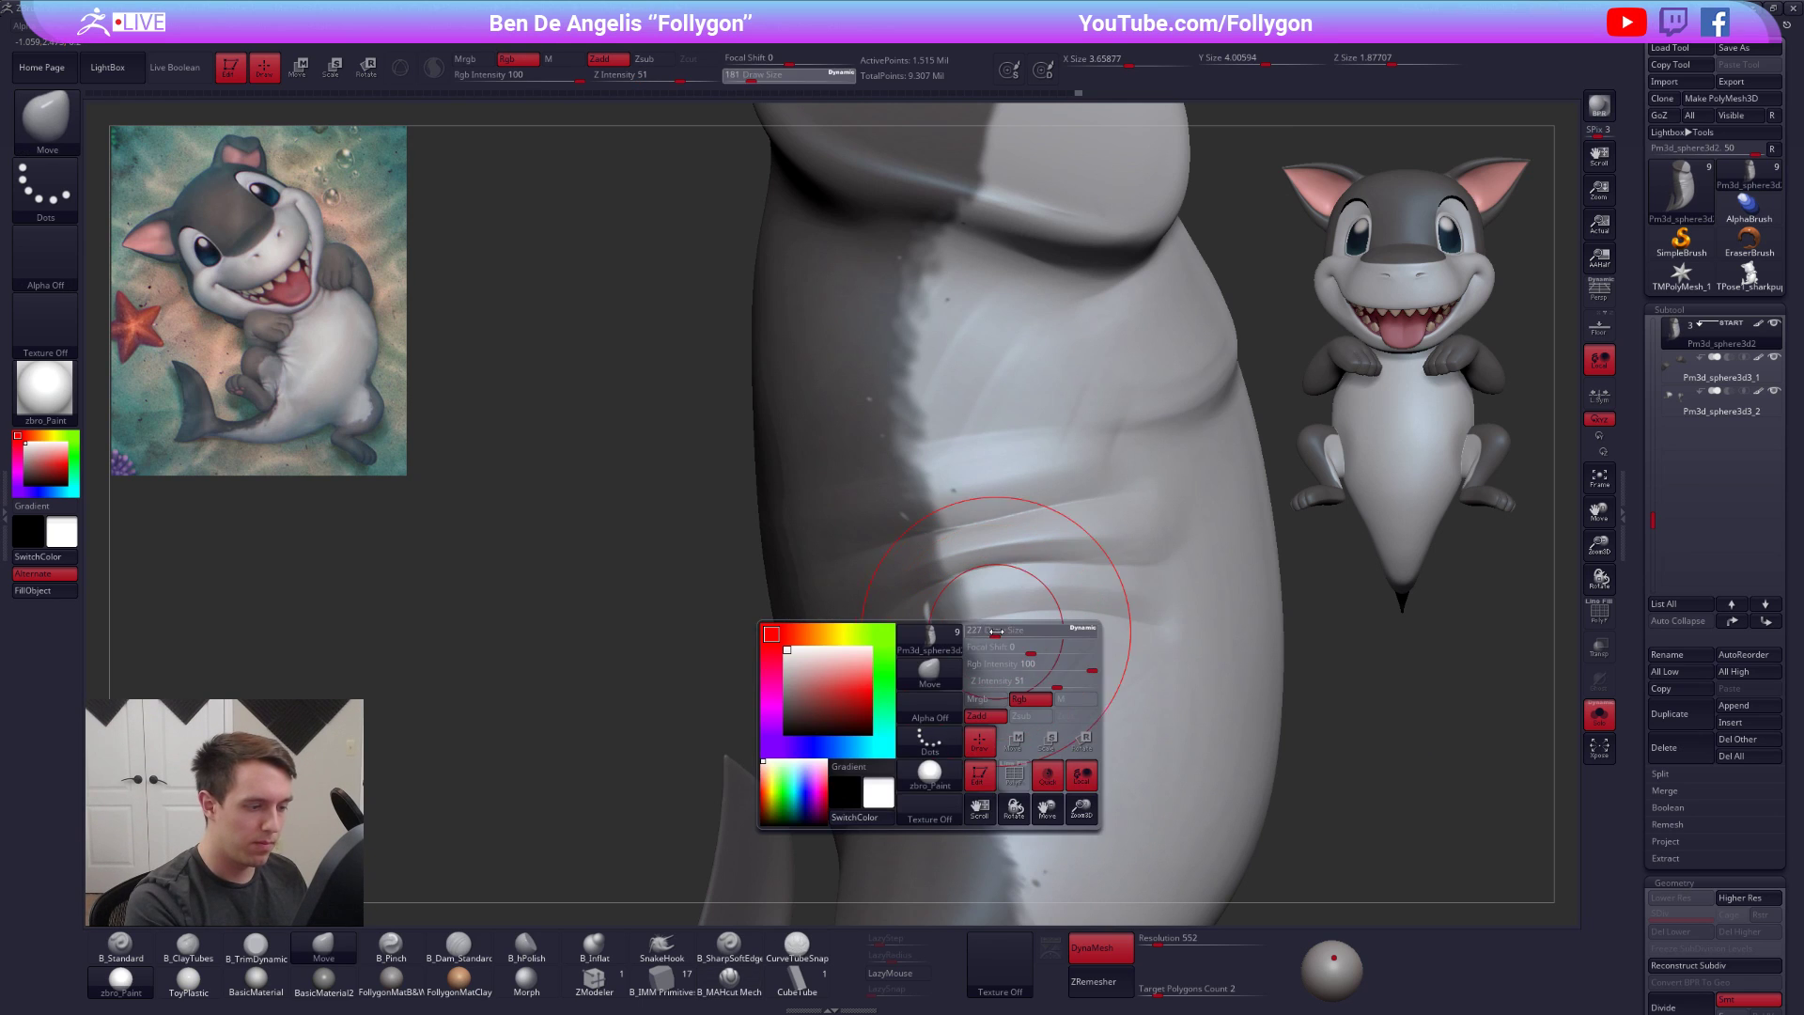
right_click_drag(994, 625, 963, 664)
key("alt+s")
key("space")
left_click_drag(1027, 645, 1007, 651)
key("alt+s")
right_click_drag(1007, 633, 1050, 591)
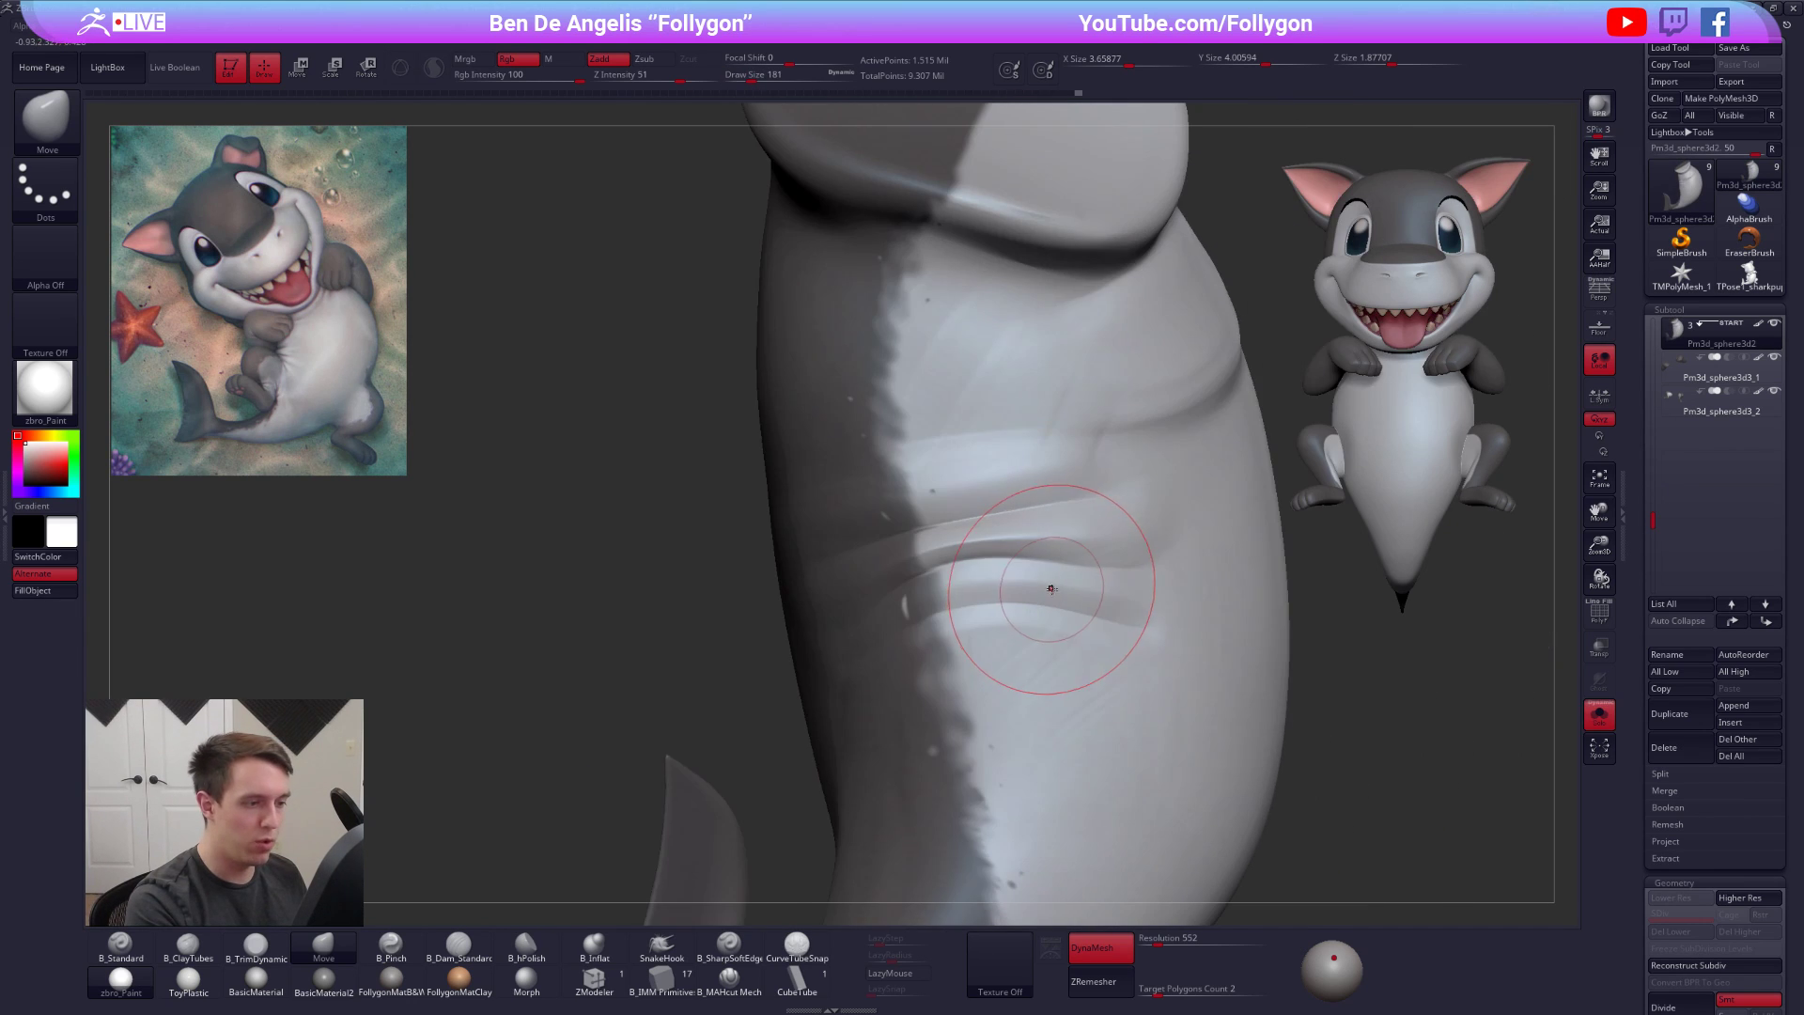
Clean up the ends of the torso folds with Smooth and TrimDynamic, undoing an unwanted stroke
key("space")
left_click_drag(1057, 647, 1039, 647)
mouse_move(1096, 555)
left_mouse_down("shift")
mouse_move(1052, 541)
mouse_move(1102, 602)
left_mouse_up("shift")
mouse_move(1096, 611)
right_mouse_down()
mouse_move(1015, 622)
mouse_move(1109, 614)
mouse_move(1032, 601)
right_mouse_up()
key("ctrl+z")
key("space")
left_click_drag(1002, 595, 987, 595)
key("3")
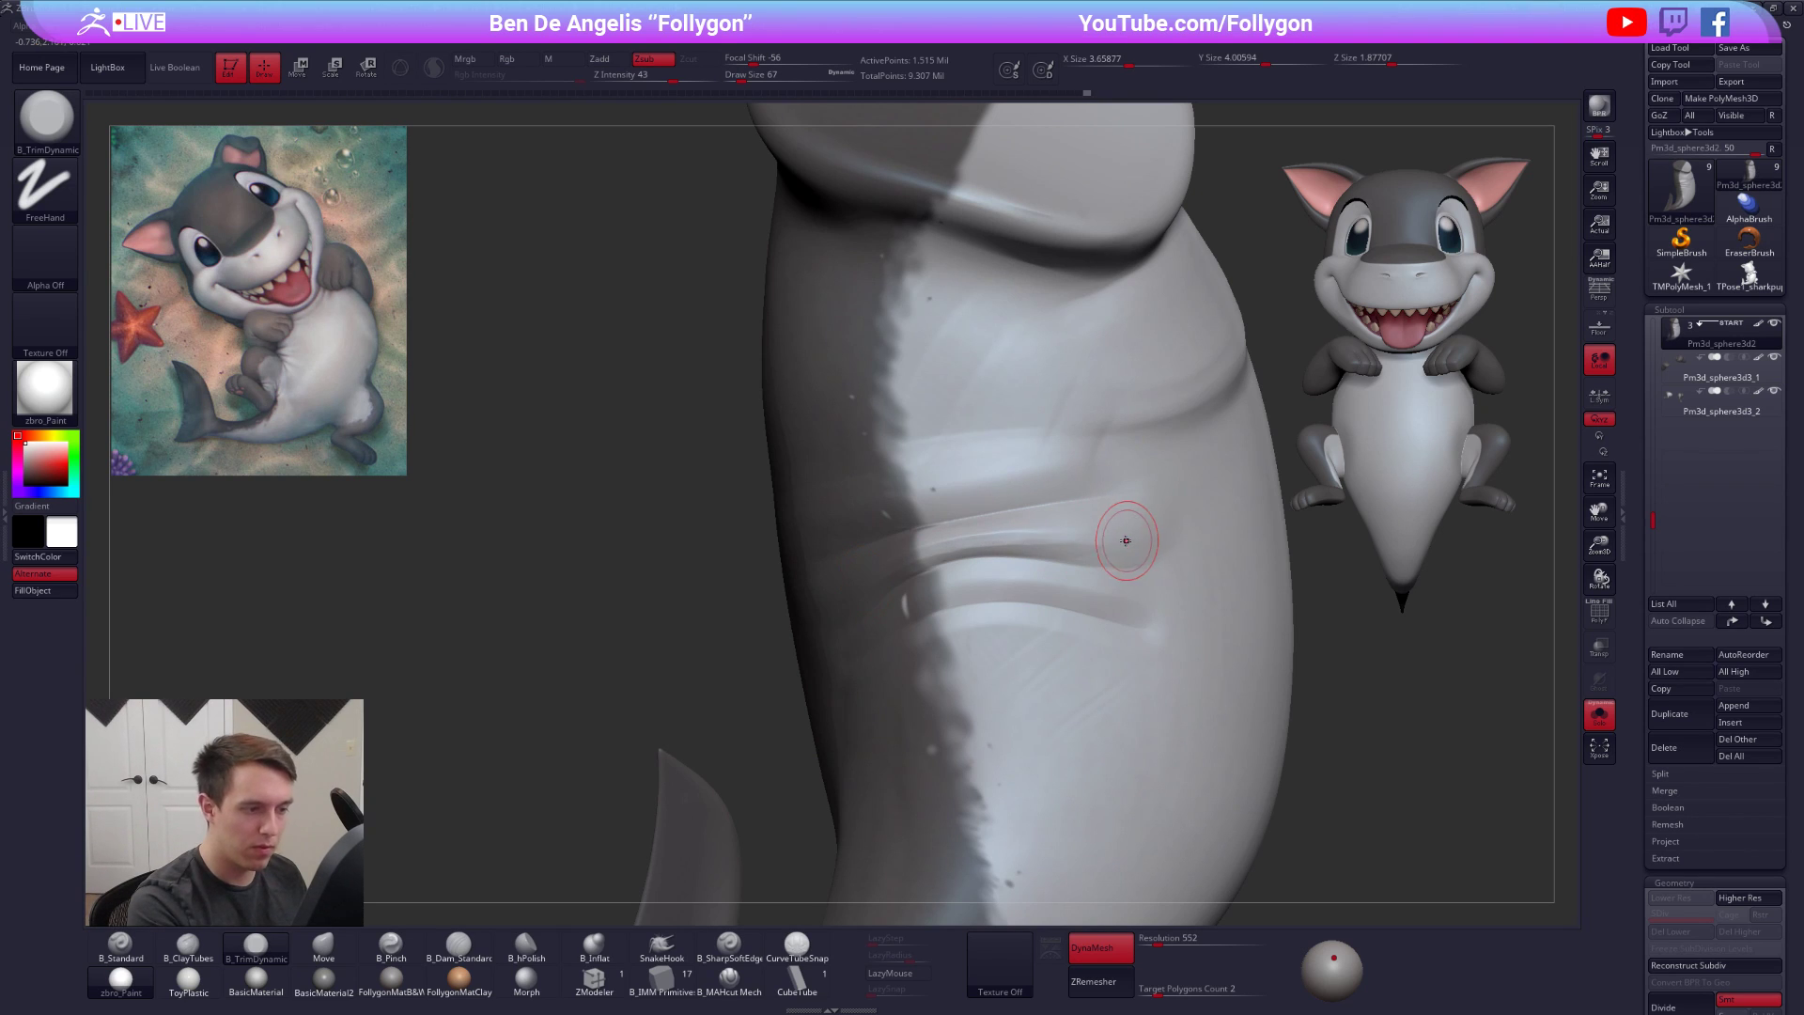
key("shift")
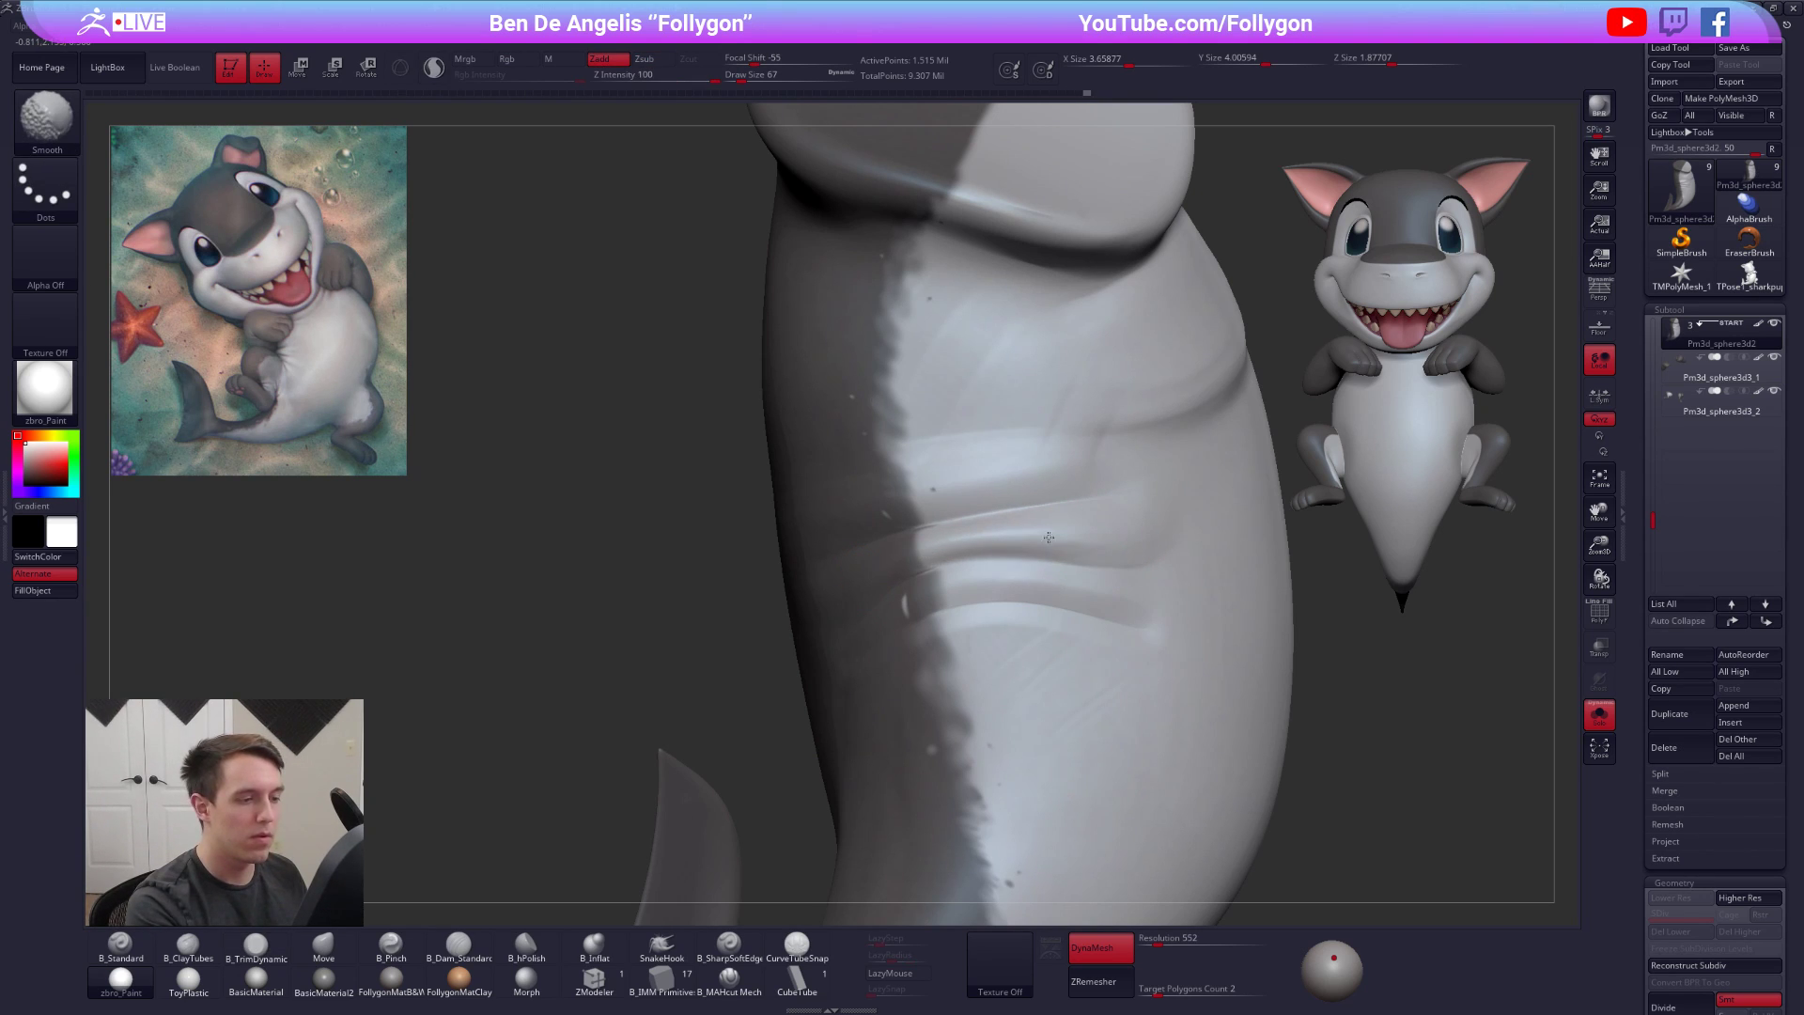
Adjust the shape of the torso folds with the Move brush at draw size 113
mouse_move(1090, 562)
right_mouse_down()
mouse_move(987, 596)
mouse_move(975, 623)
mouse_move(1002, 604)
mouse_move(785, 914)
mouse_move(997, 686)
mouse_move(1009, 636)
right_mouse_up()
key("b")
key("m")
key("v")
key("space")
left_click_drag(1011, 634, 1027, 633)
key("space")
right_click_drag(1067, 631, 1015, 631)
key("space")
left_click_drag(1013, 632, 1009, 626)
key("space")
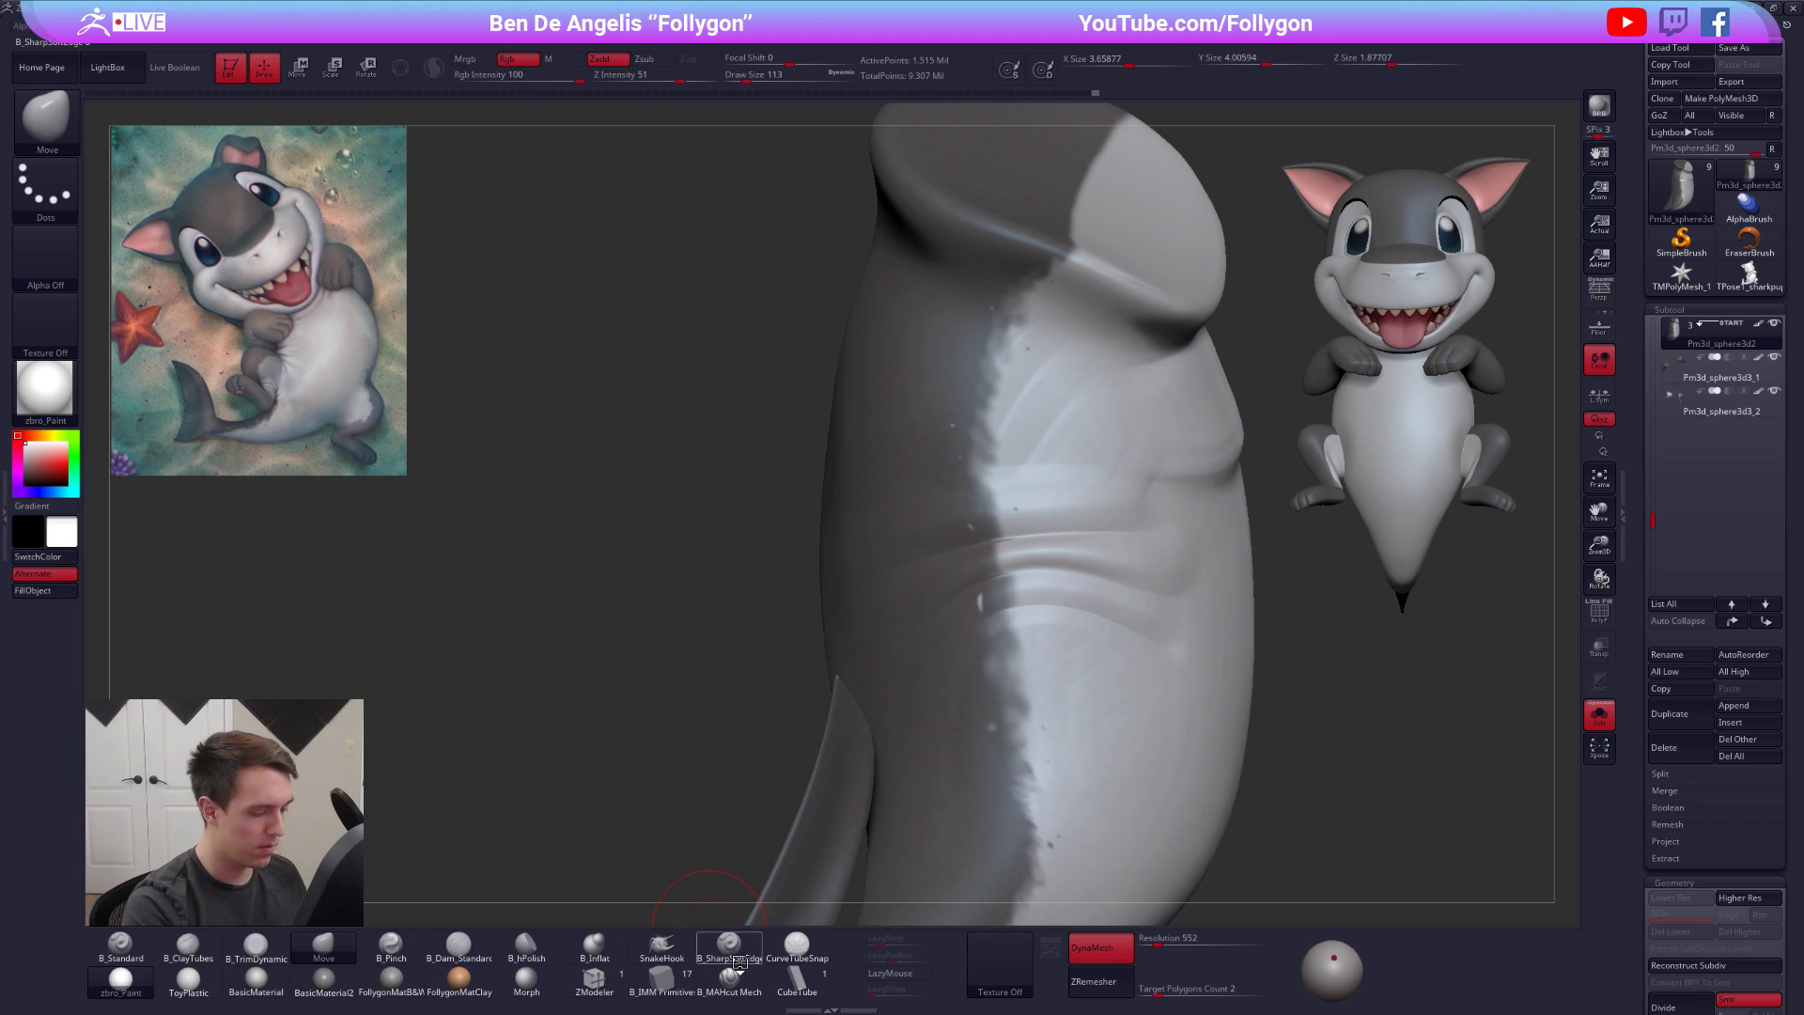
Duplicate the legs subtool and isolate the original legs, with the MAHcut Mech brush selected
left_click(741, 968)
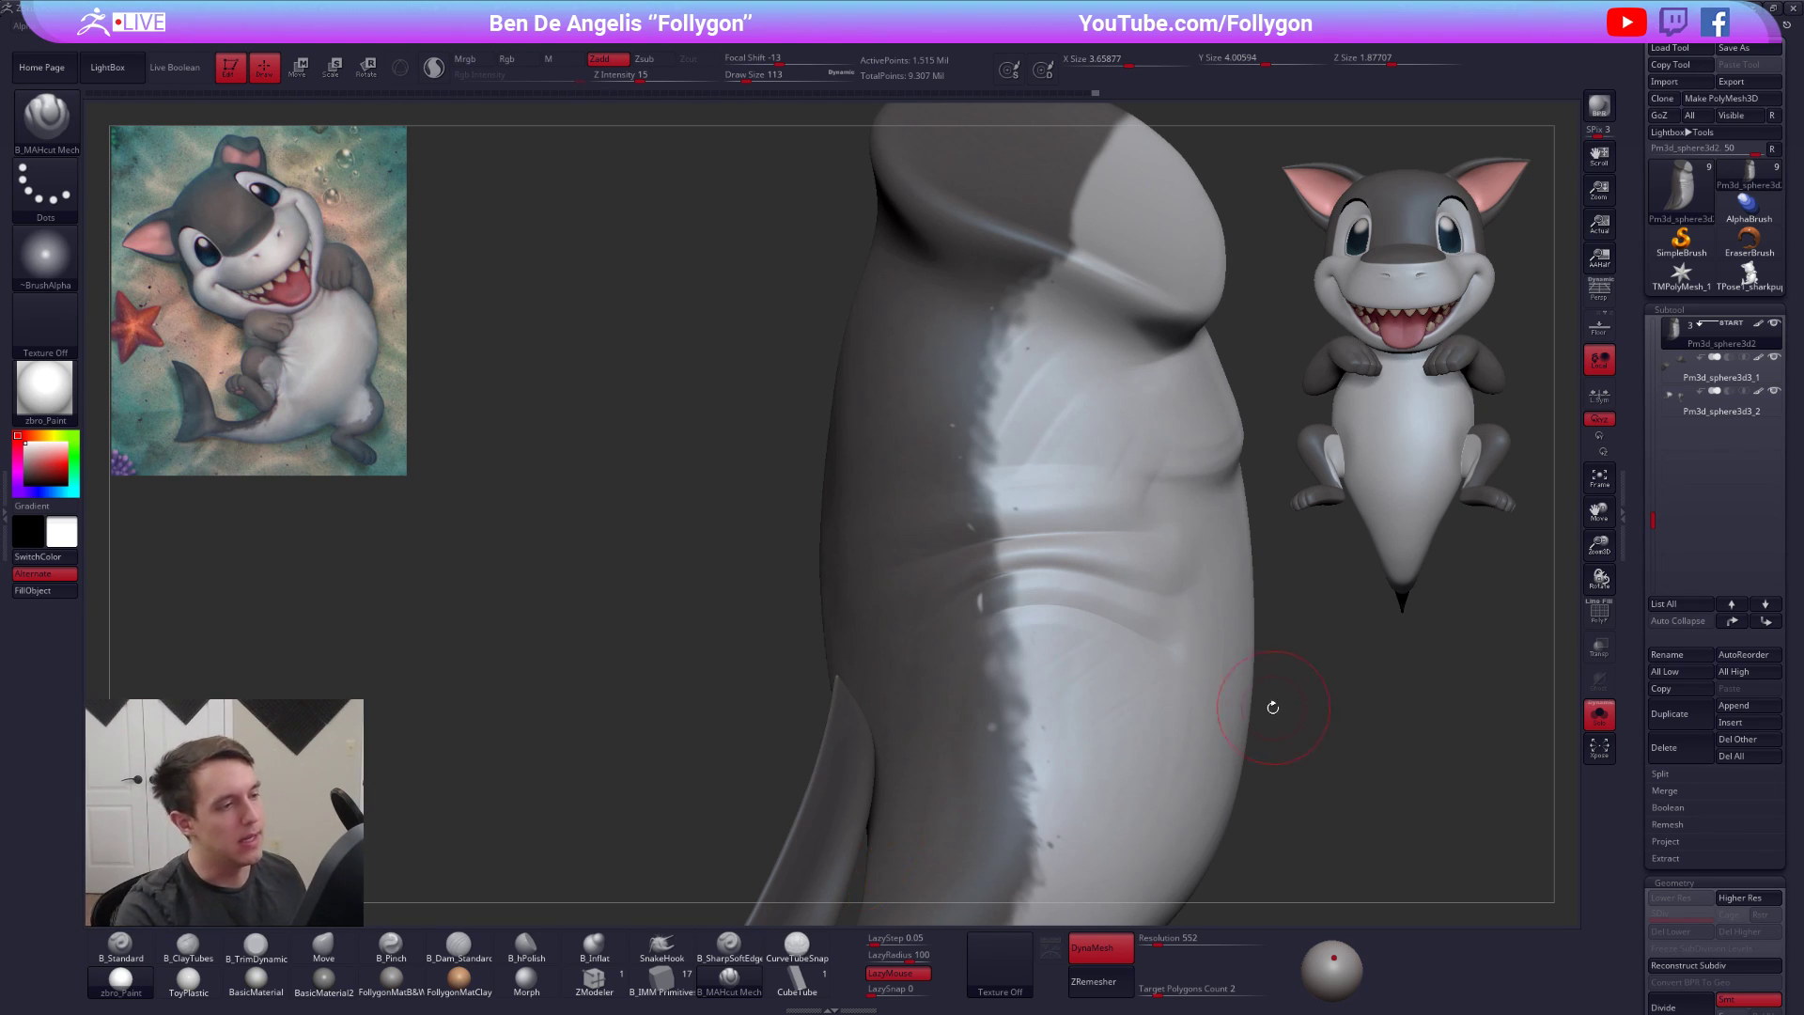
mouse_move(1291, 745)
right_mouse_down()
mouse_move(1236, 737)
mouse_move(1284, 745)
mouse_move(1256, 789)
mouse_move(1134, 623)
mouse_move(1098, 723)
mouse_move(1057, 743)
right_mouse_up()
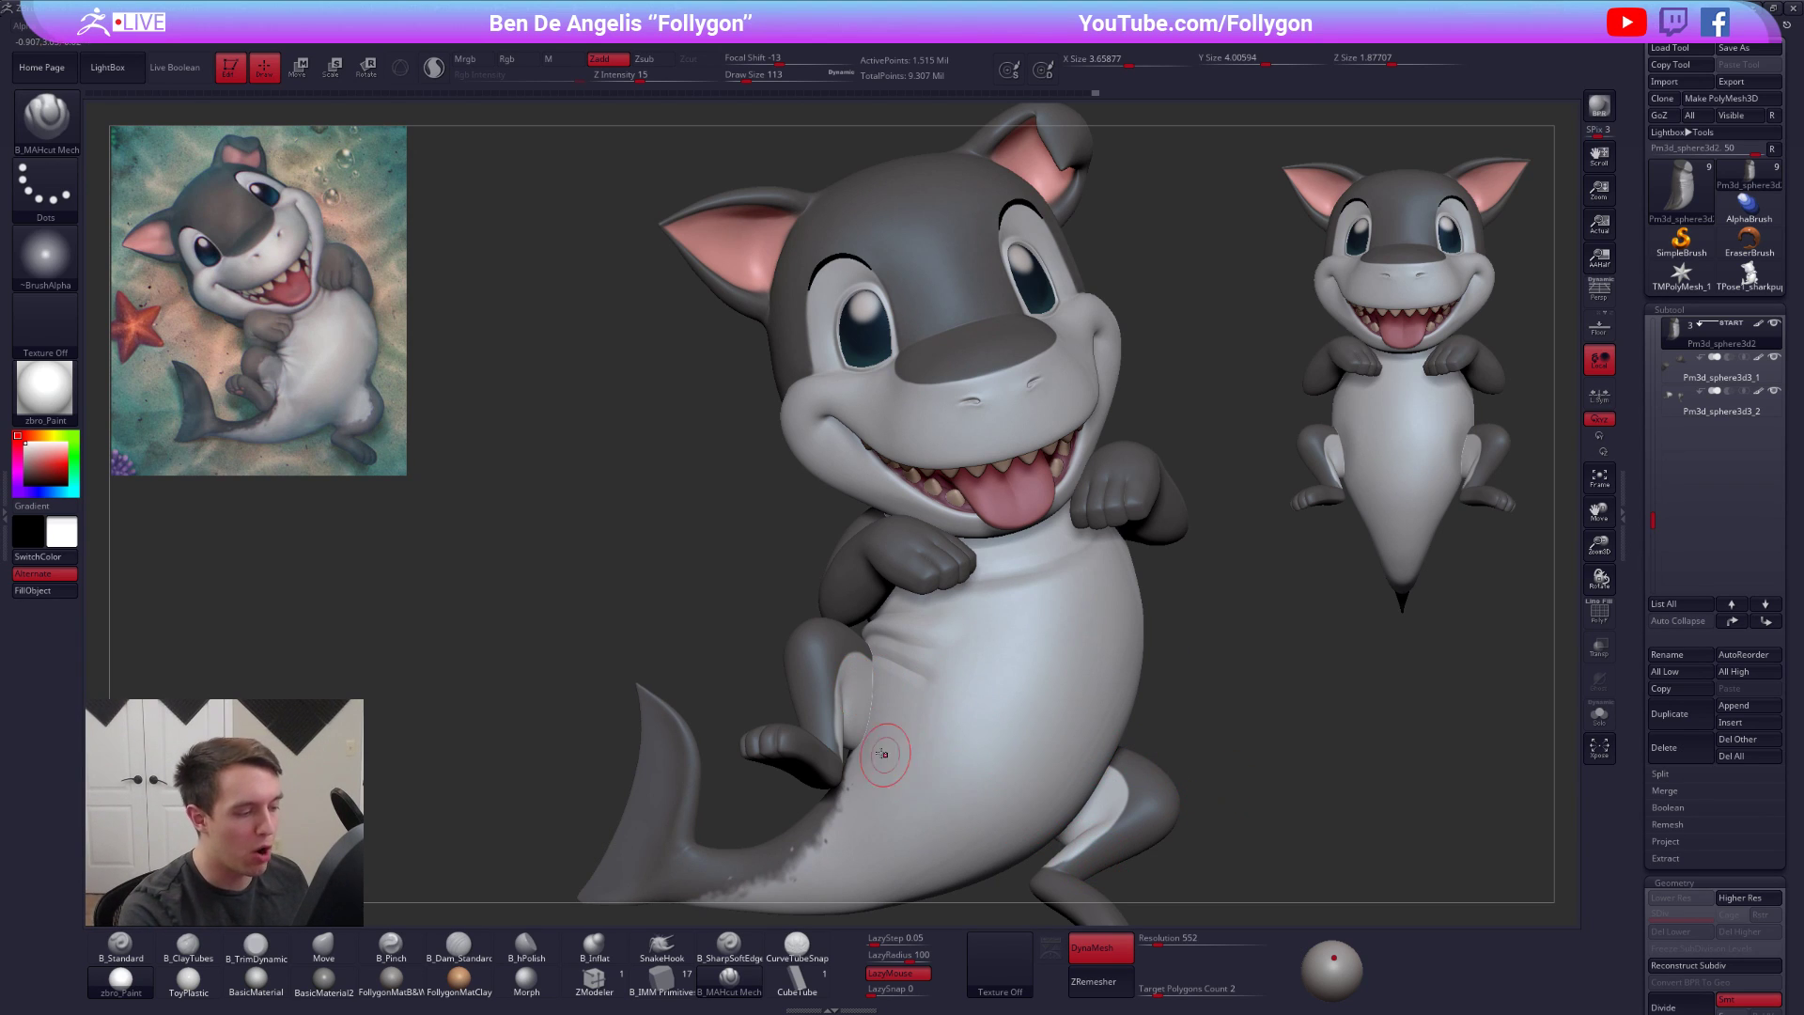
left_click(820, 759, "alt")
right_click_drag(998, 723, 1009, 655, "ctrl")
left_click(1680, 713)
left_click(1599, 714)
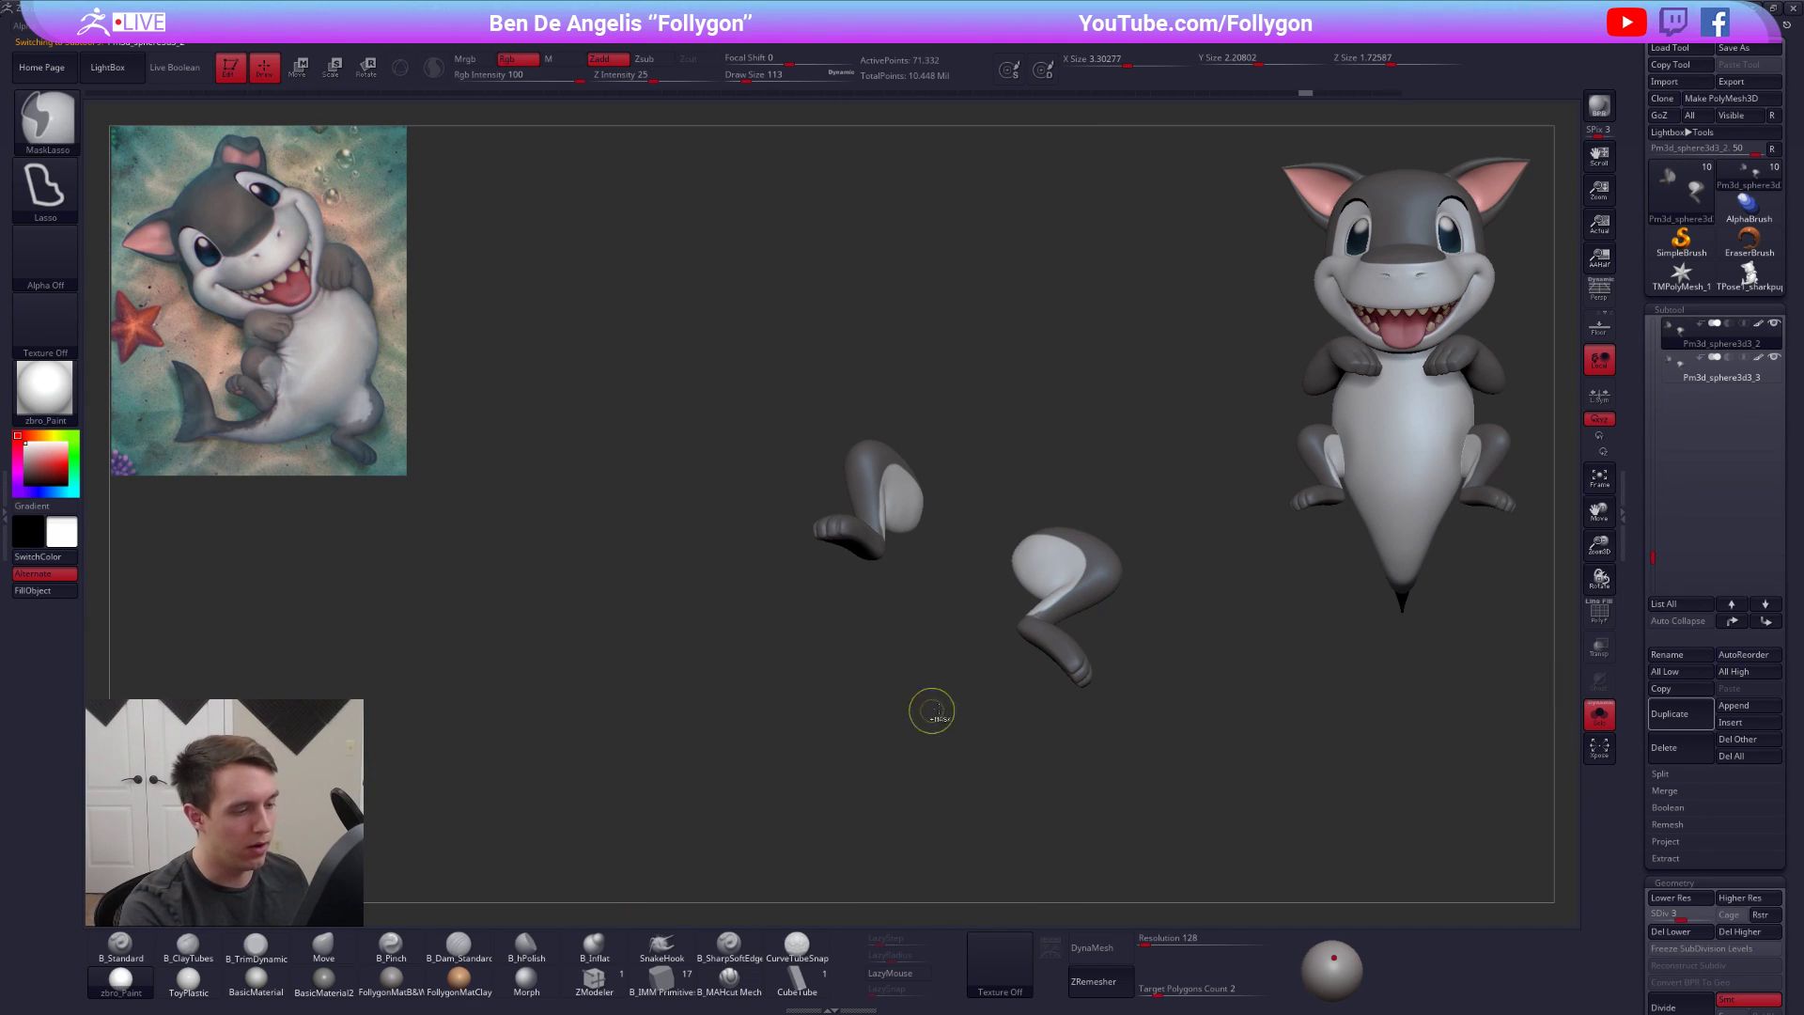
Raise the legs to subdivision level 5 and set the MAHcut Mech brush's draw size to 67
key("ctrl+d")
right_click_drag(1069, 678, 971, 609)
key("ctrl+shift+a")
key("space")
left_click_drag(971, 609, 963, 607)
right_click_drag(969, 590, 996, 584)
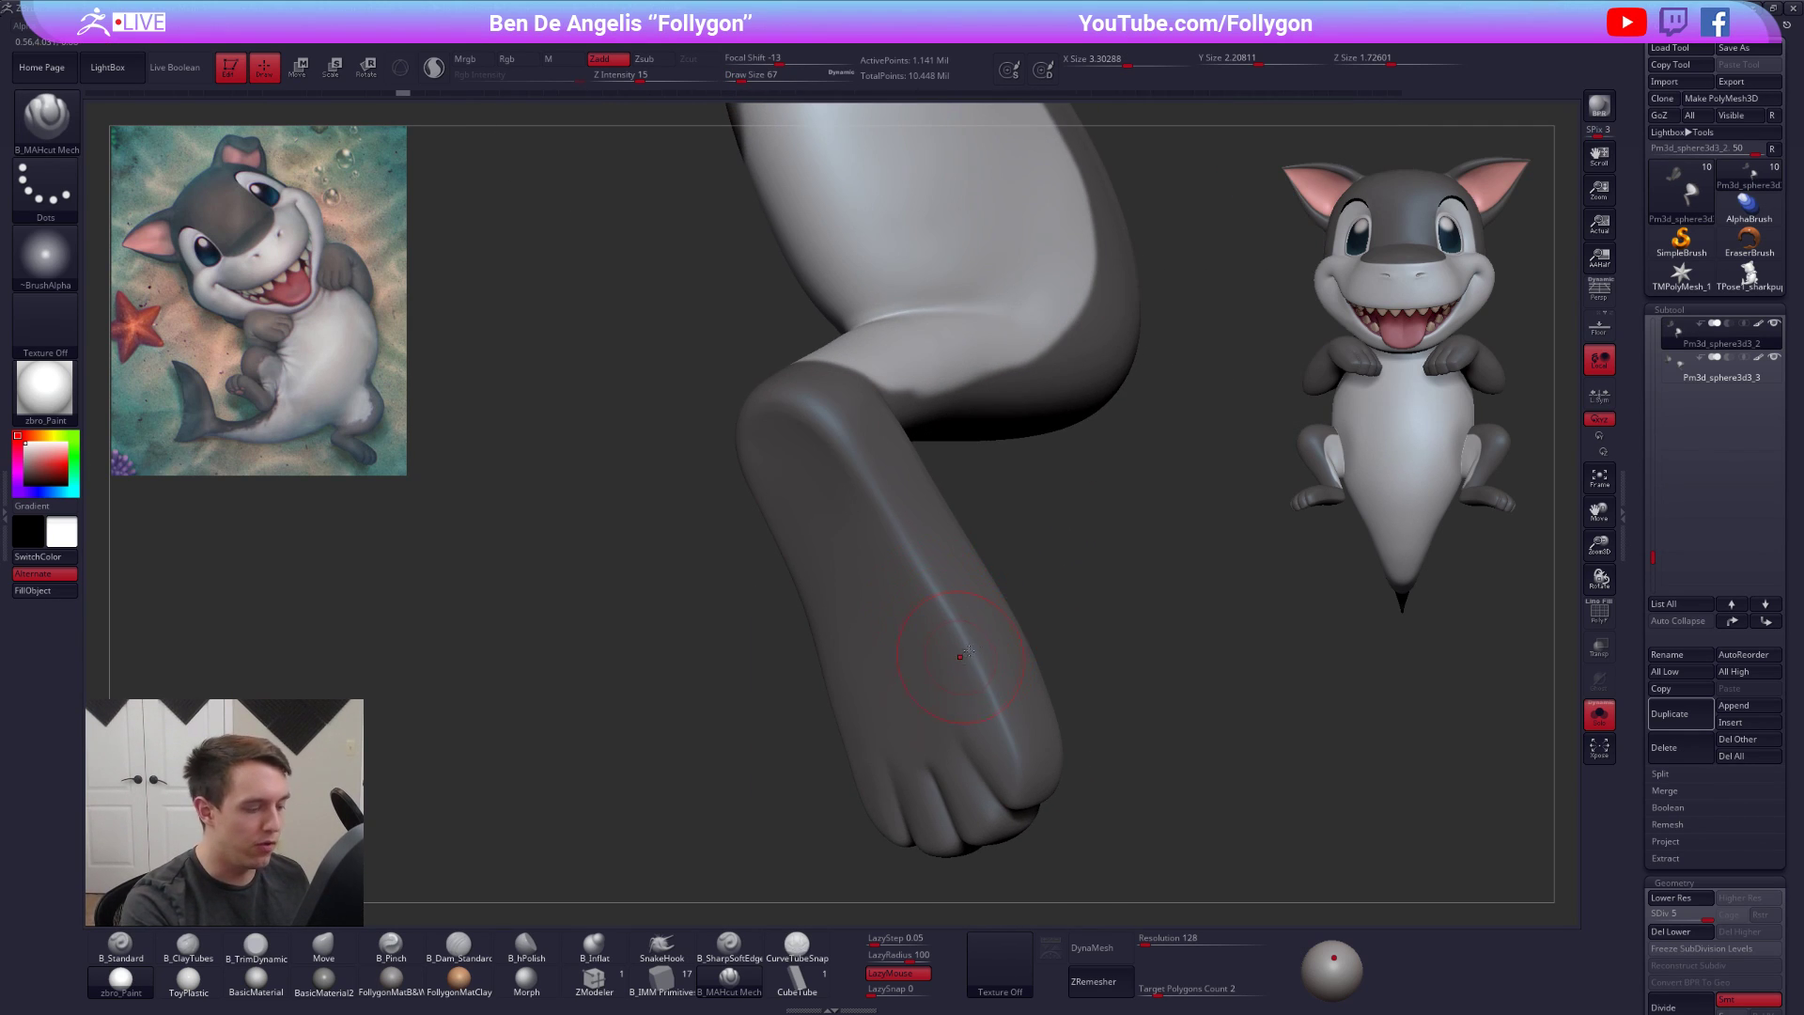
Switch to the Pinch brush and inspect the edges of the foot from both sides
right_click_drag(957, 657, 1047, 588, "alt")
key("b")
key("p")
key("i")
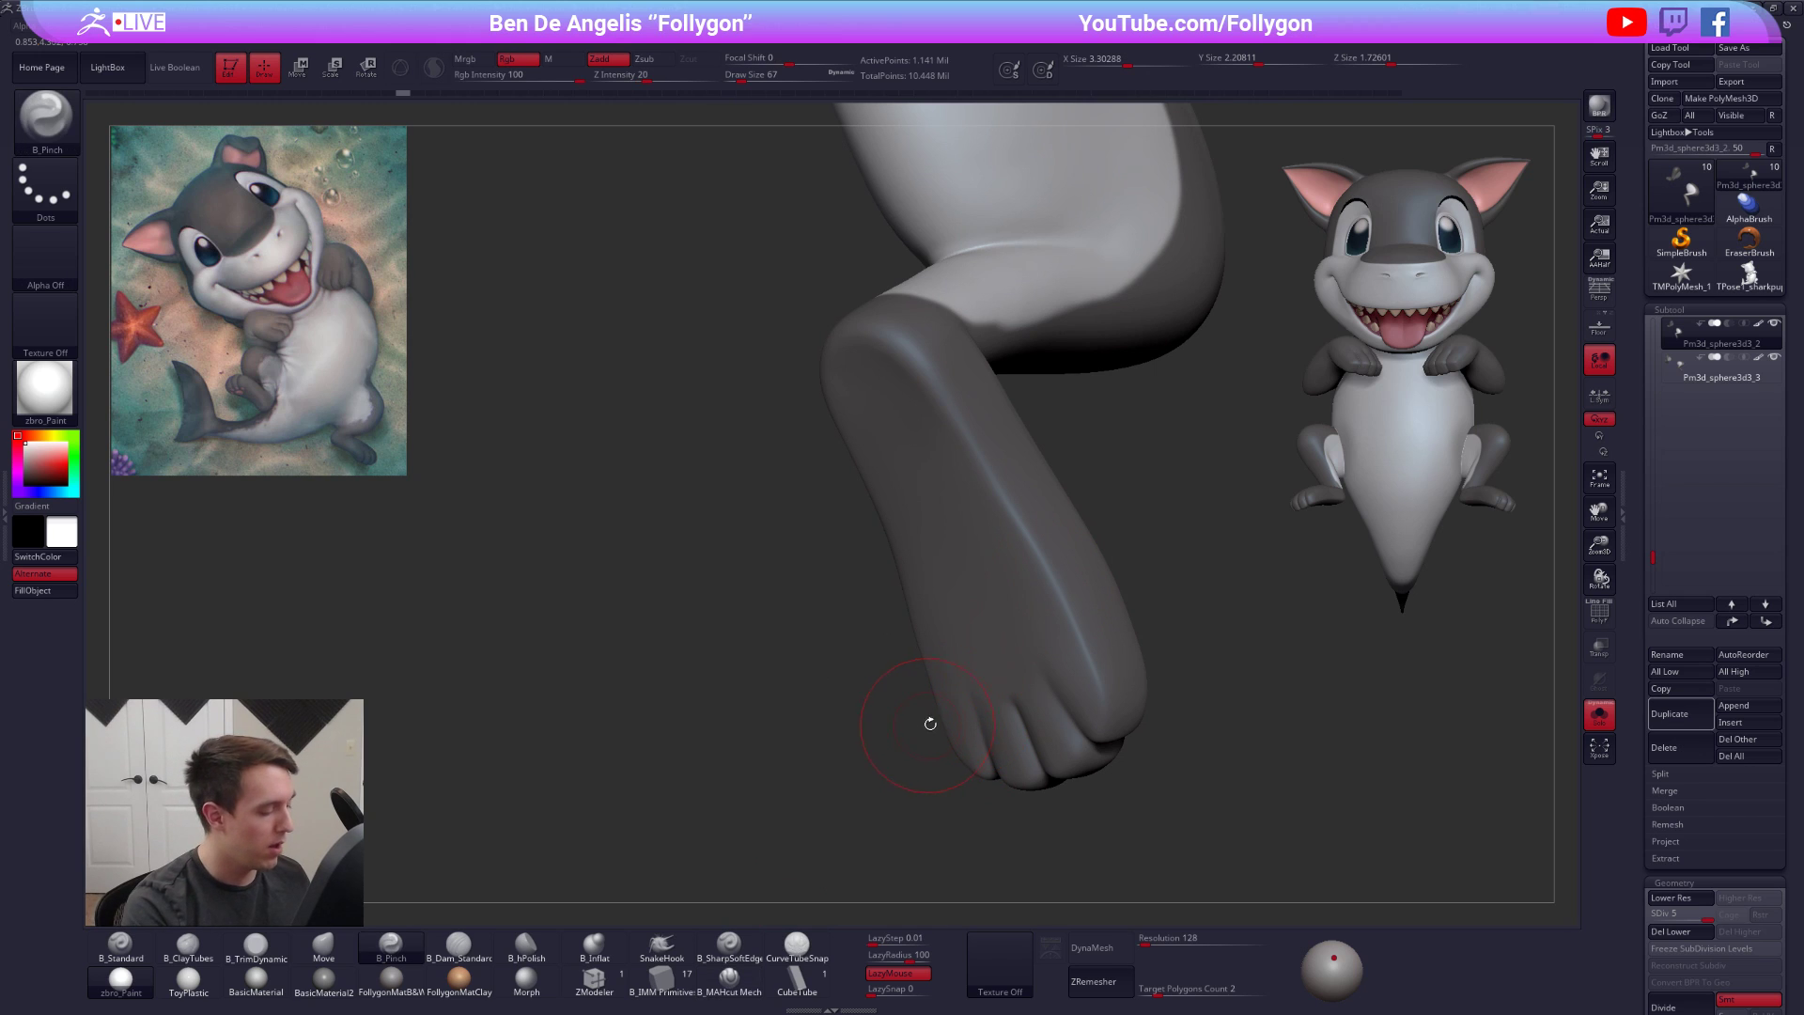
right_click_drag(978, 695, 1004, 627)
right_click_drag(998, 650, 982, 693, "ctrl")
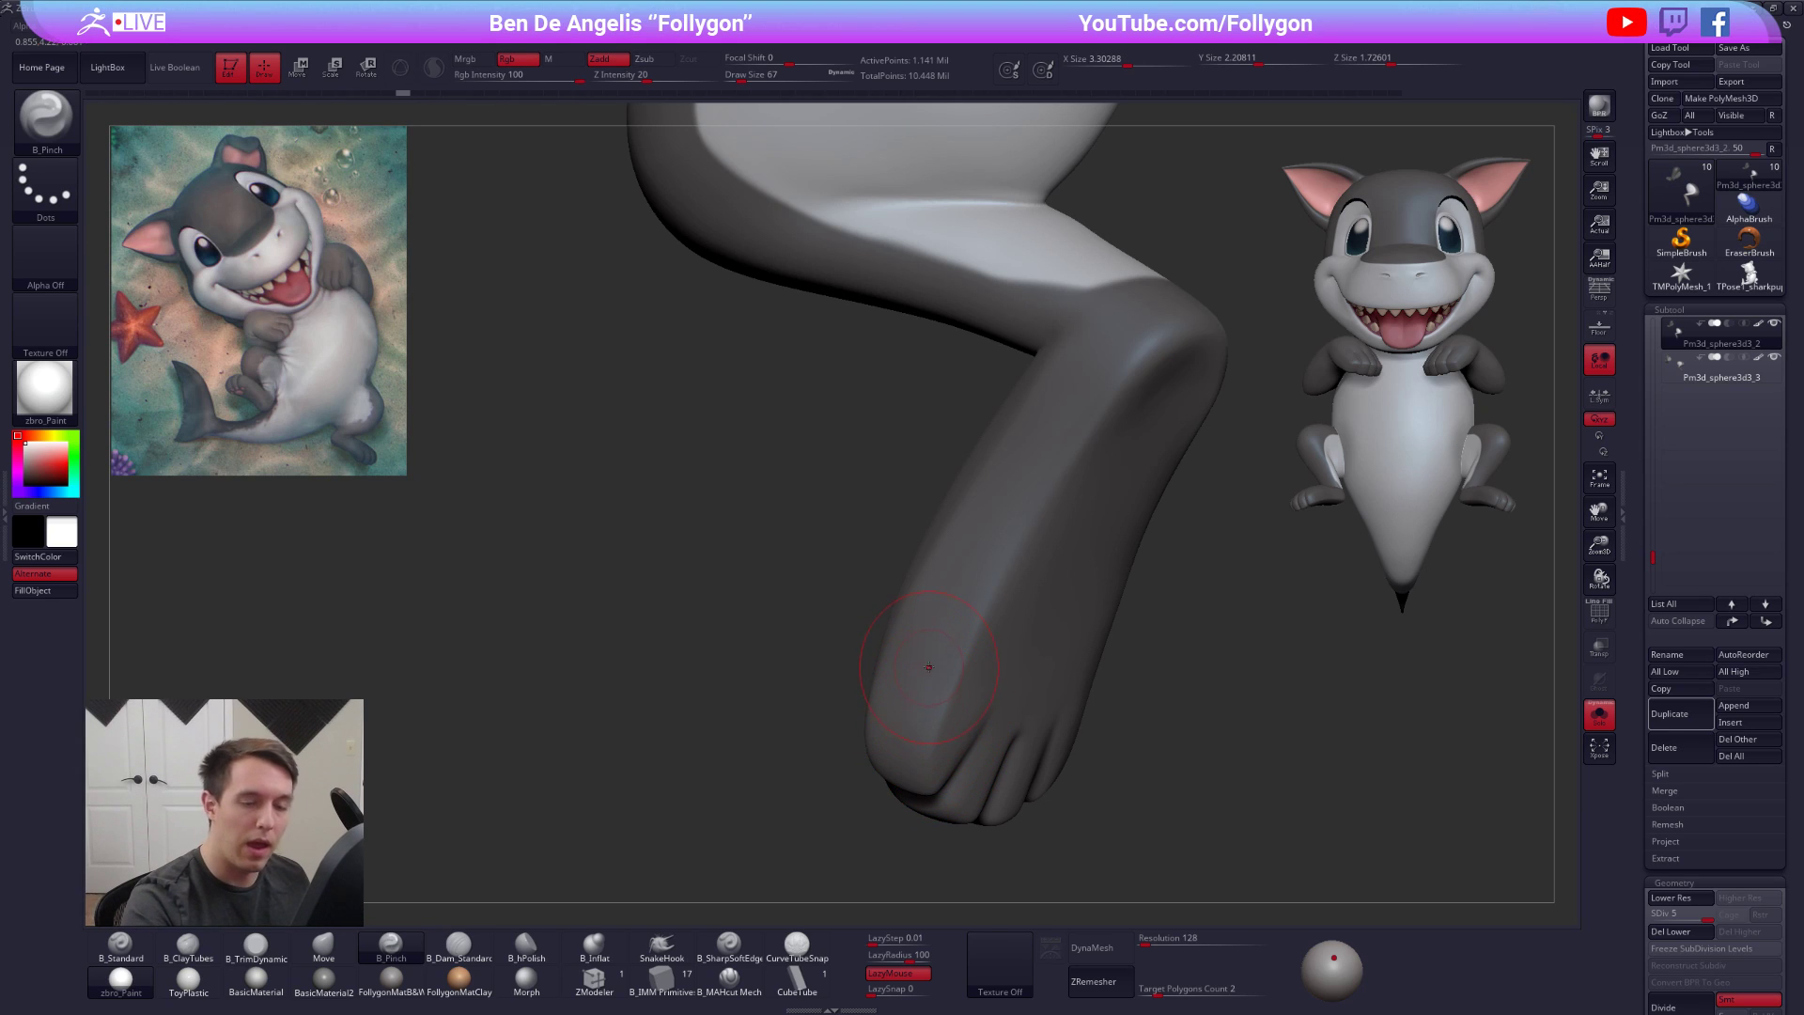
right_click_drag(950, 704, 977, 561)
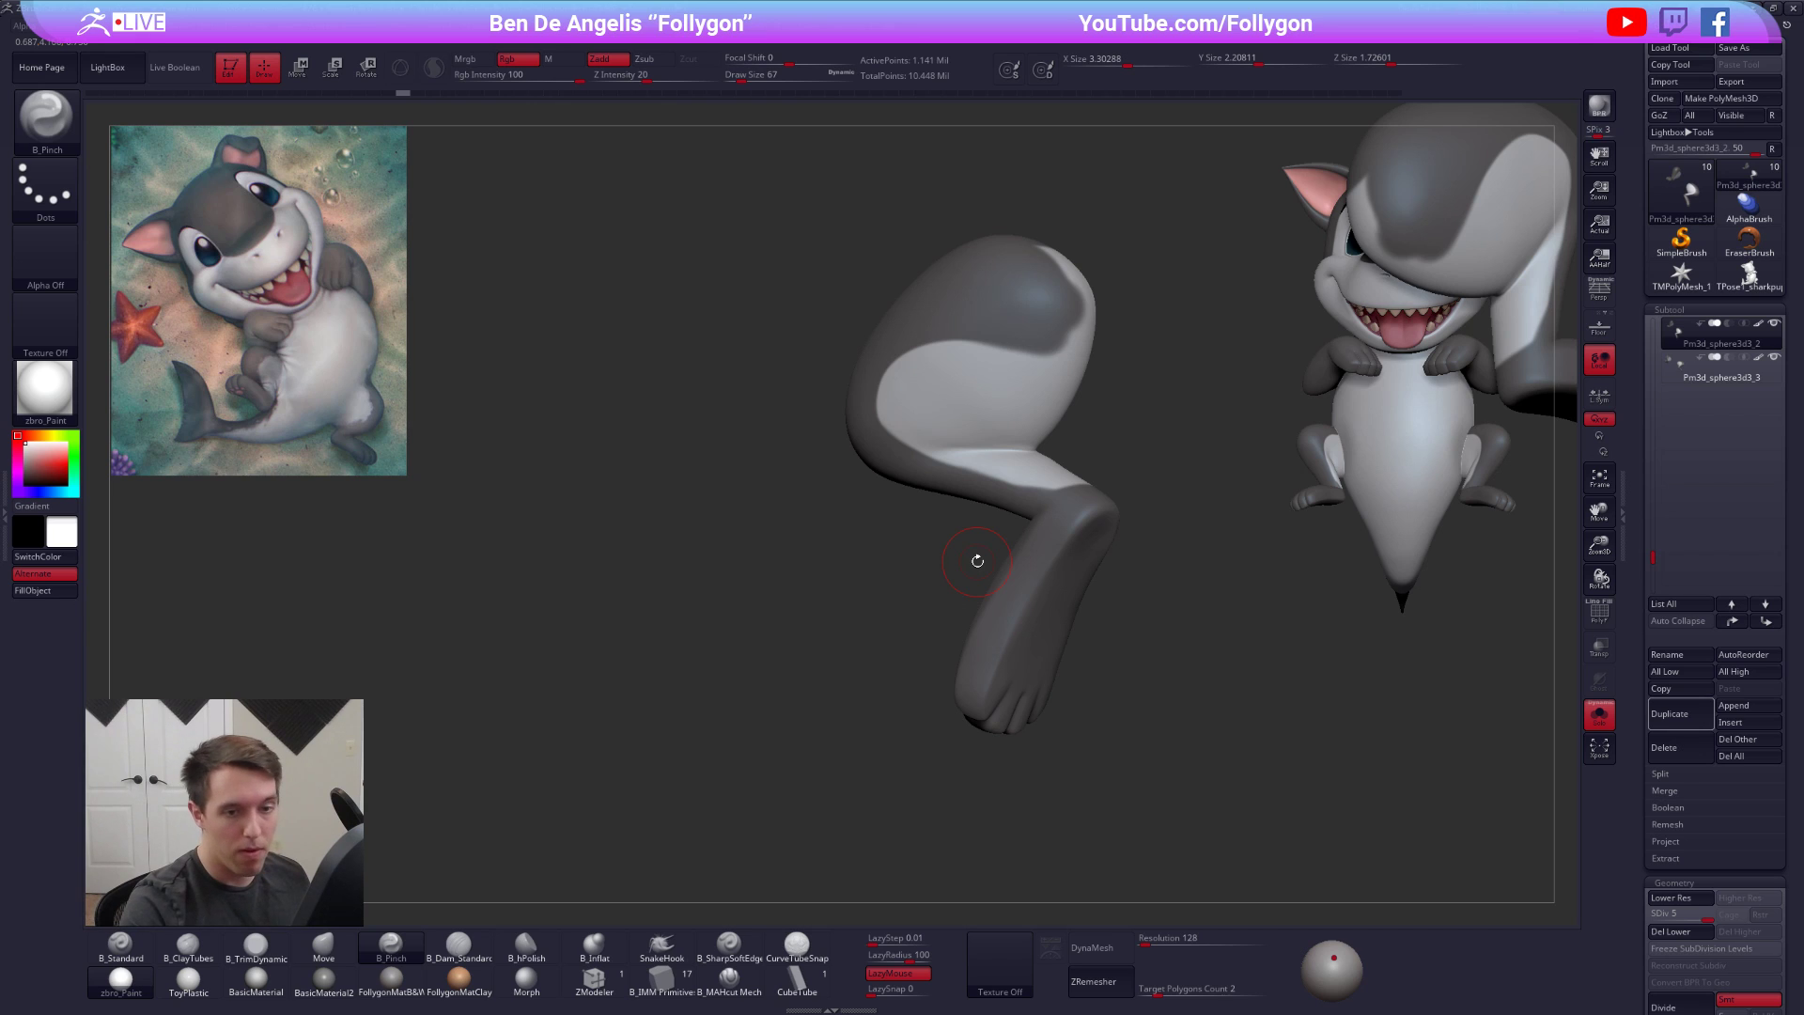
Make the duplicated legs subtool the active one for editing
left_click(1721, 370)
left_click(1665, 747)
left_click(1552, 780)
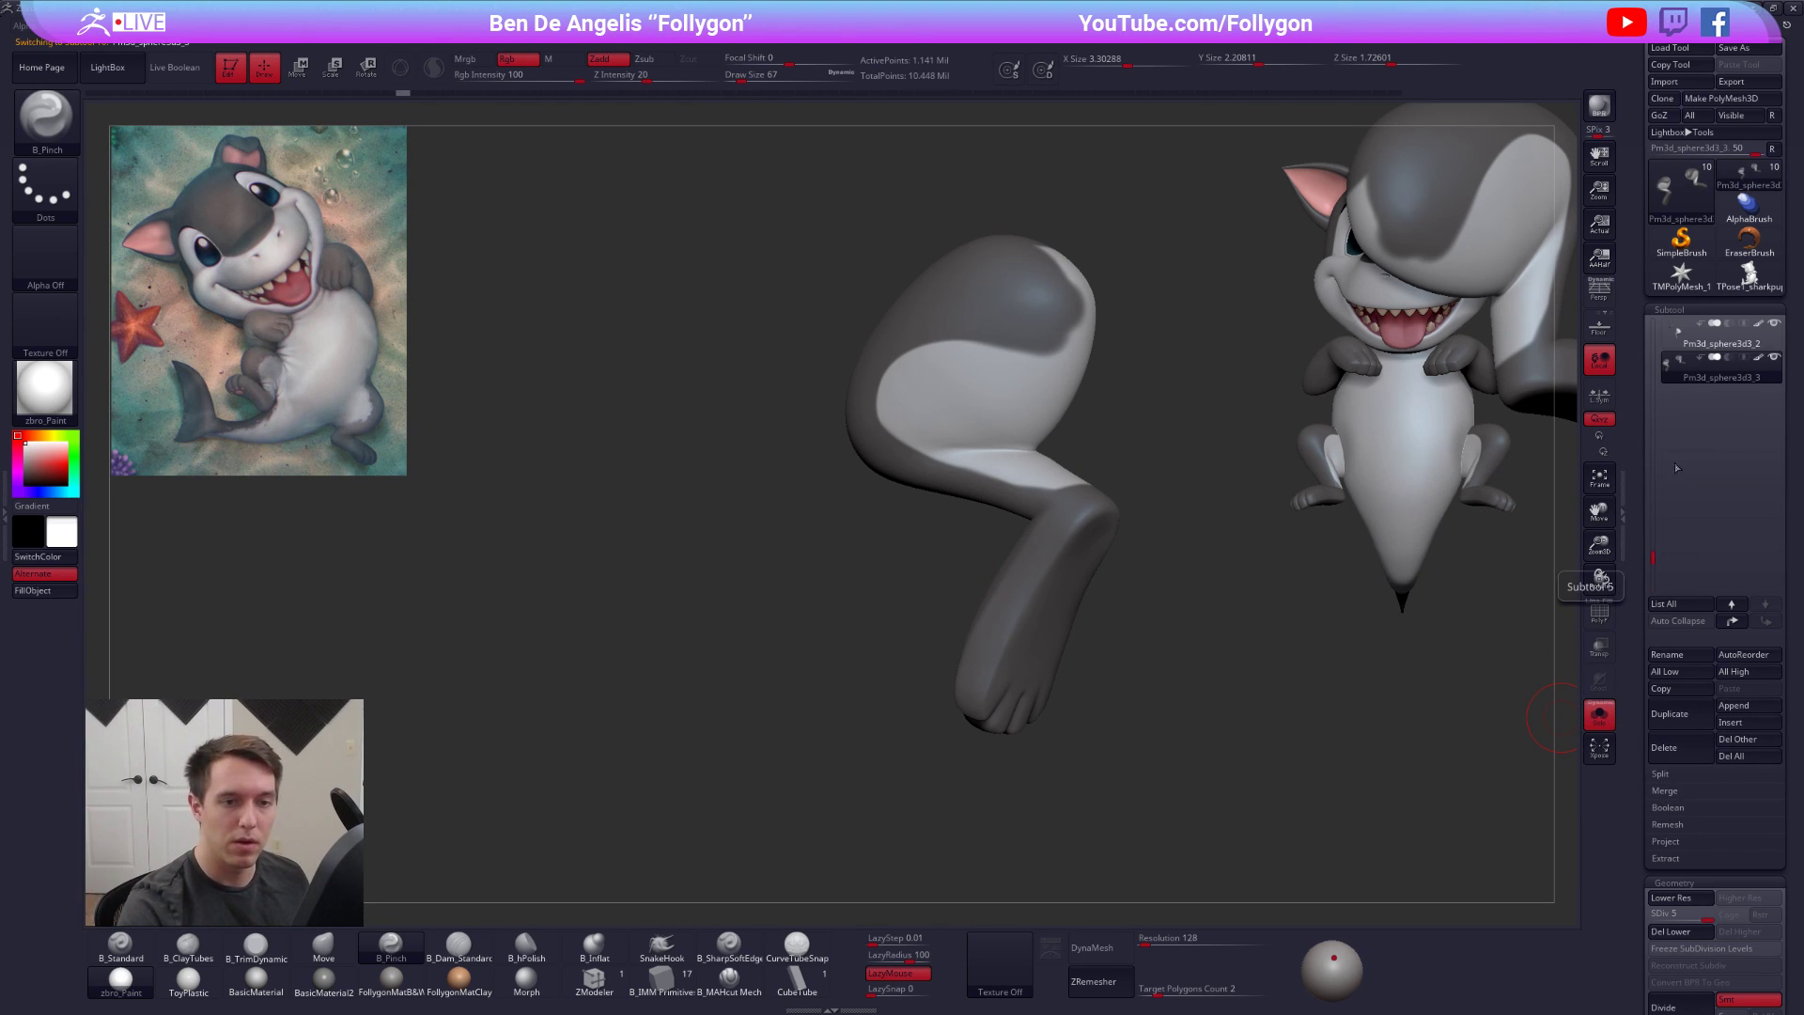
left_click(1722, 343)
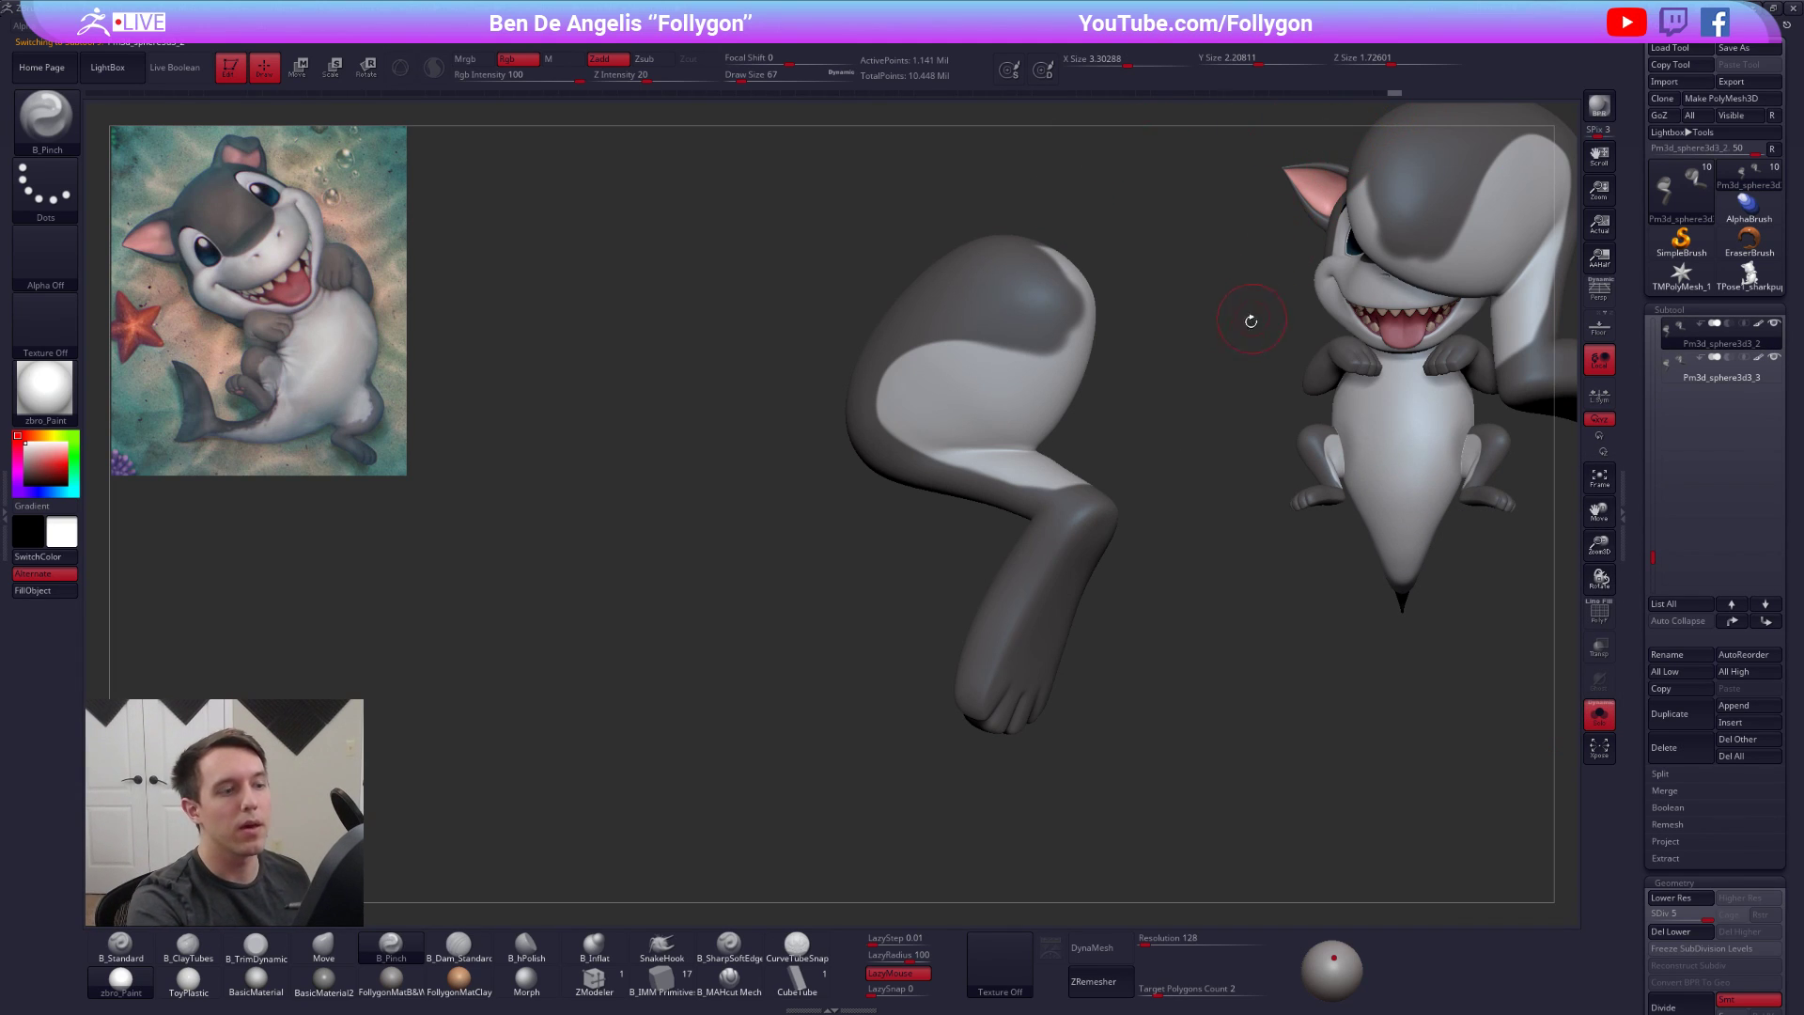
left_click(1722, 374)
Flatten the side of the duplicated foot from the toes to the ankle with the hPolish brush at draw size 113
mouse_move(1025, 621)
right_mouse_down("ctrl")
mouse_move(1039, 725)
mouse_move(992, 668)
mouse_move(1067, 677)
mouse_move(949, 691)
right_mouse_up("ctrl")
key("space")
left_click_drag(961, 649, 971, 649)
key("3")
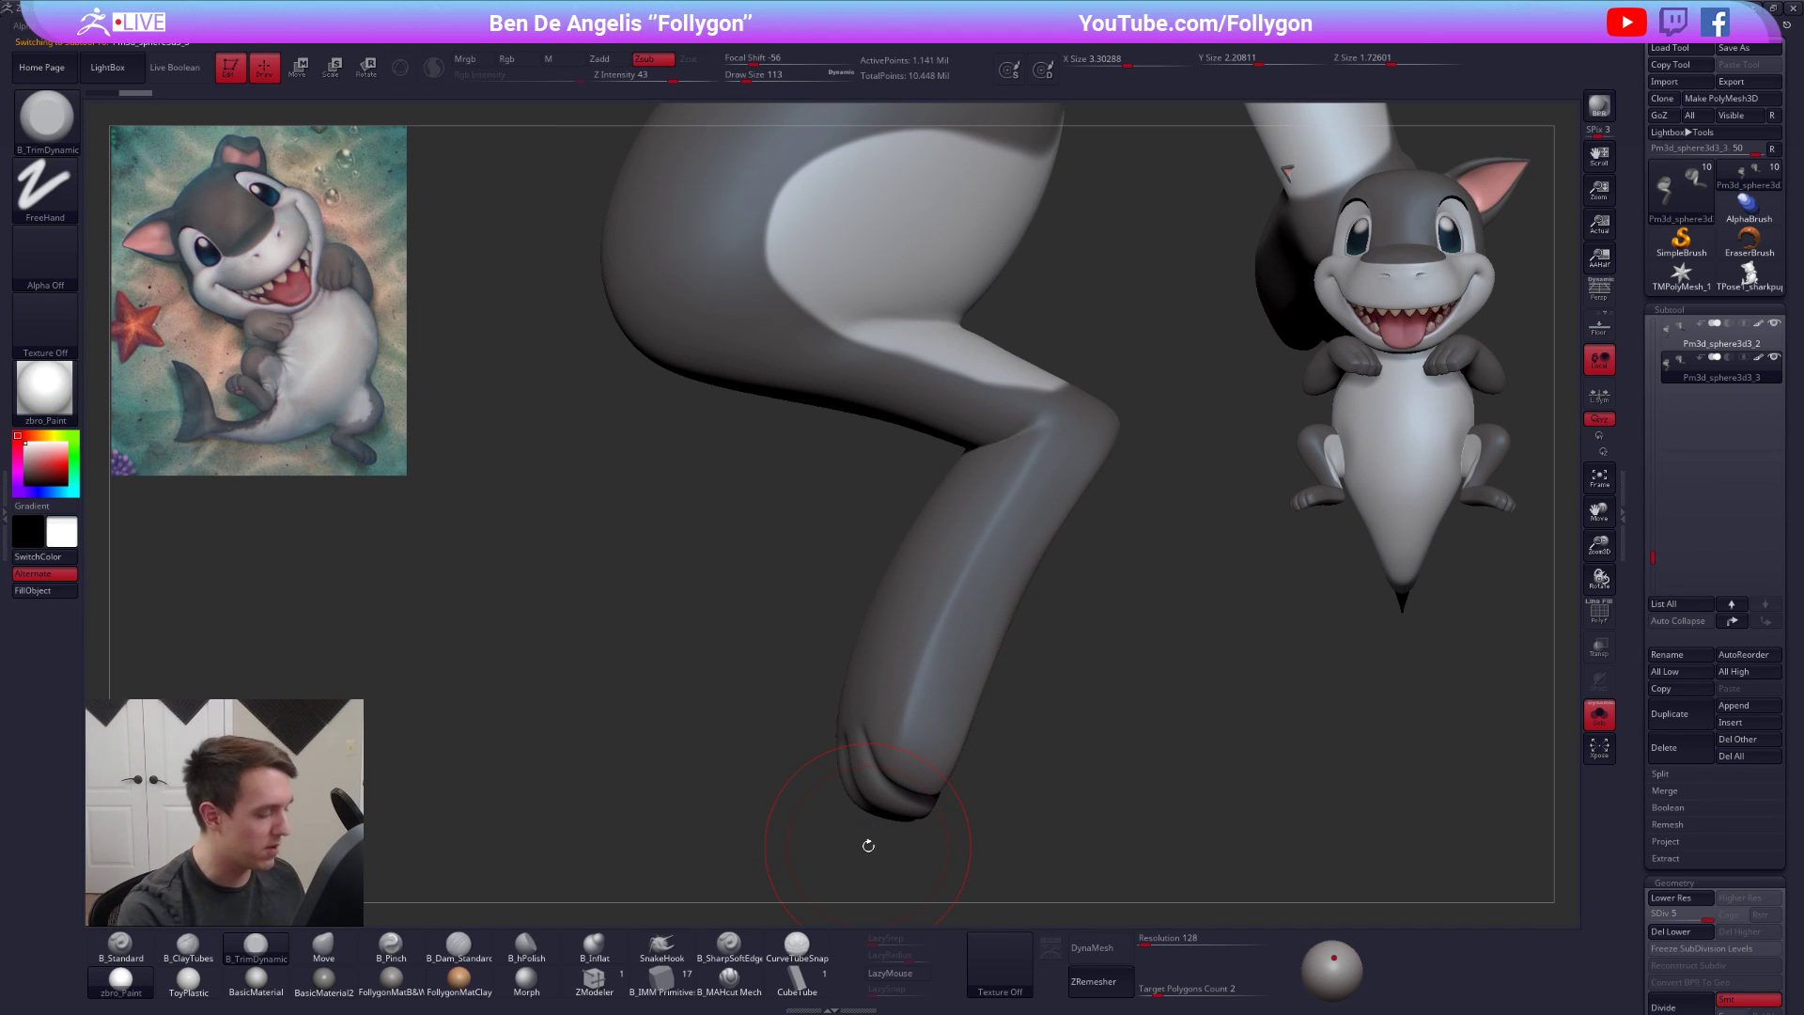
left_click(530, 945)
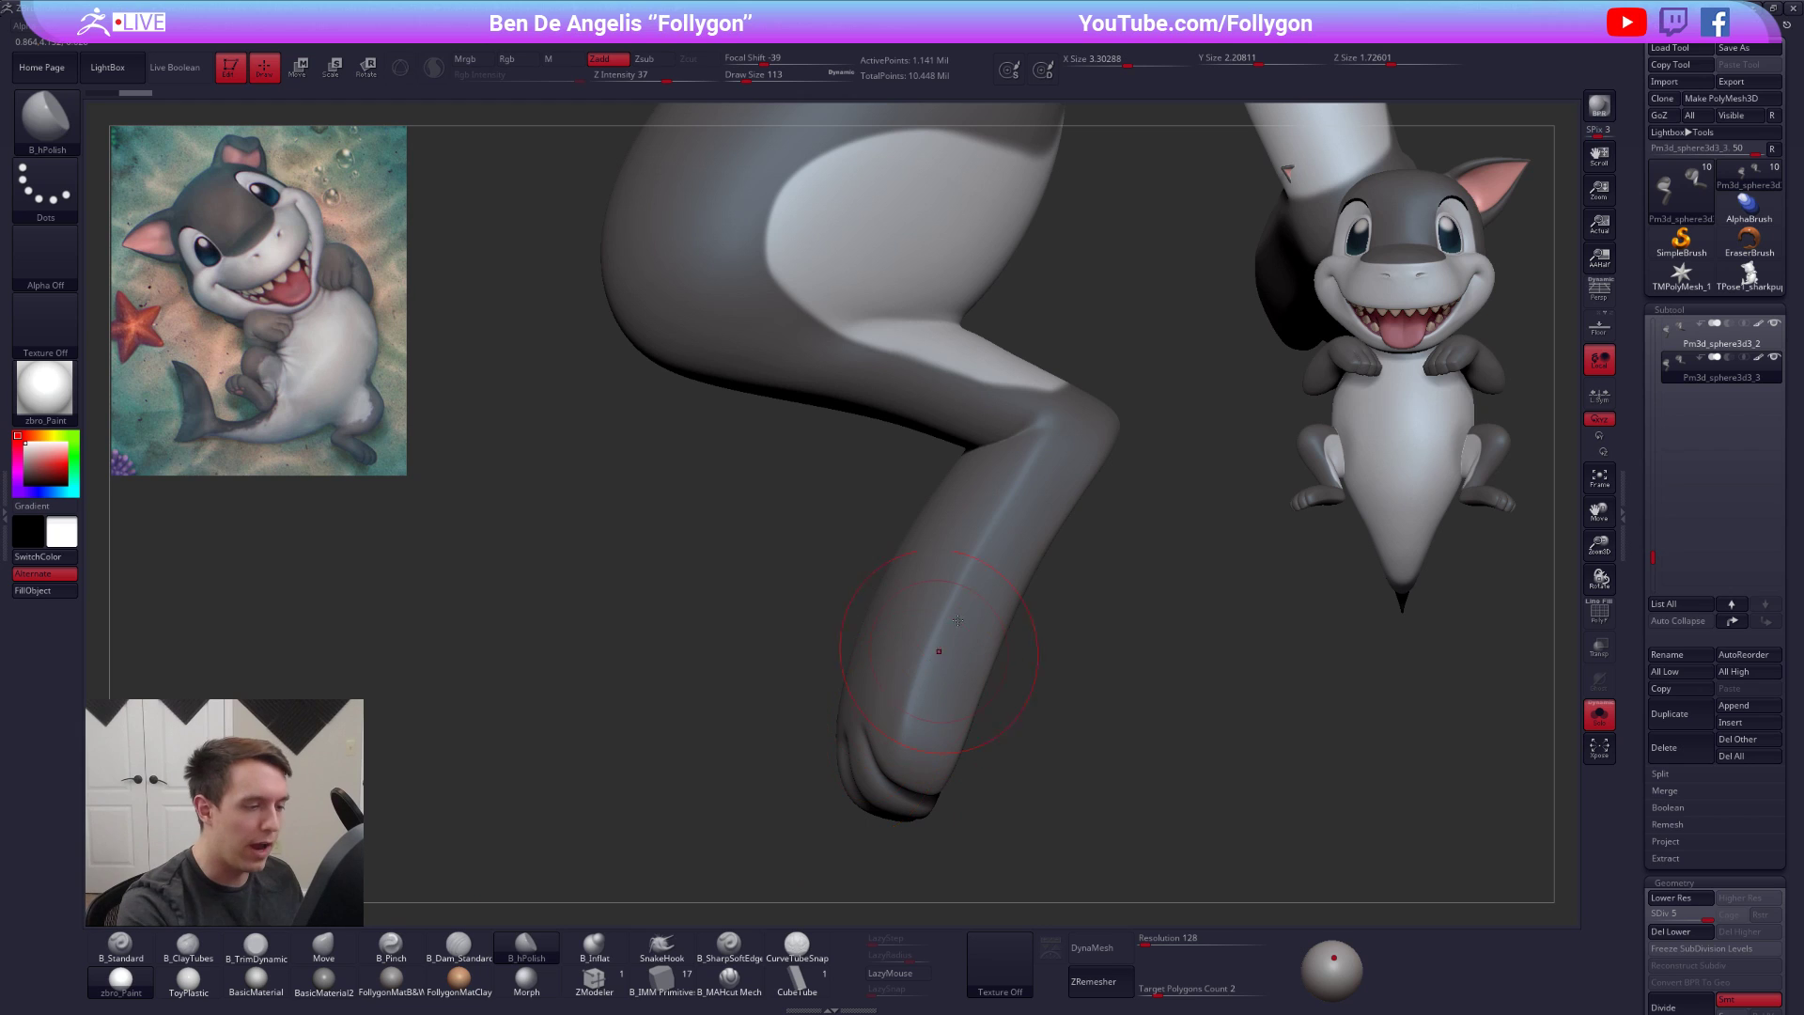
mouse_move(940, 717)
left_mouse_down()
mouse_move(1056, 481)
mouse_move(944, 700)
left_mouse_up()
left_click_drag(1043, 510, 1066, 467)
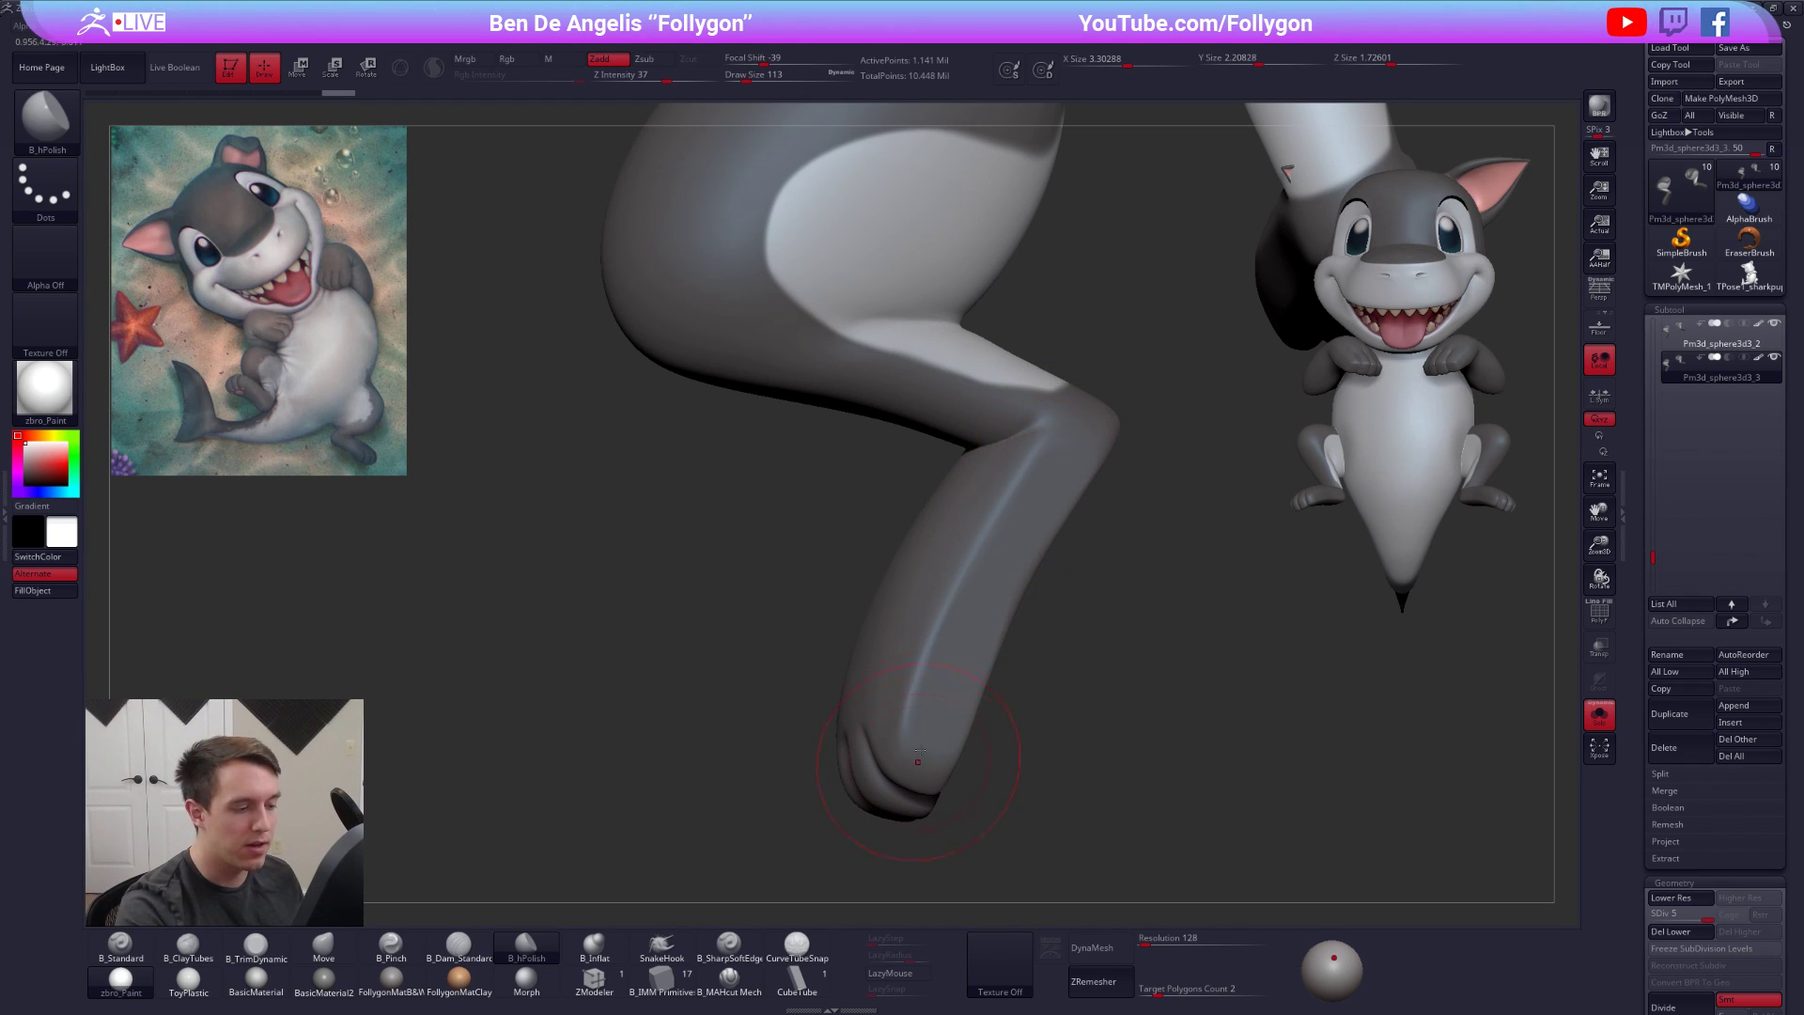
Plane the top of the foot between the ankle and toes with the TrimDynamic brush
left_click_drag(789, 658, 971, 665)
left_click(256, 946)
left_click_drag(924, 568, 940, 506)
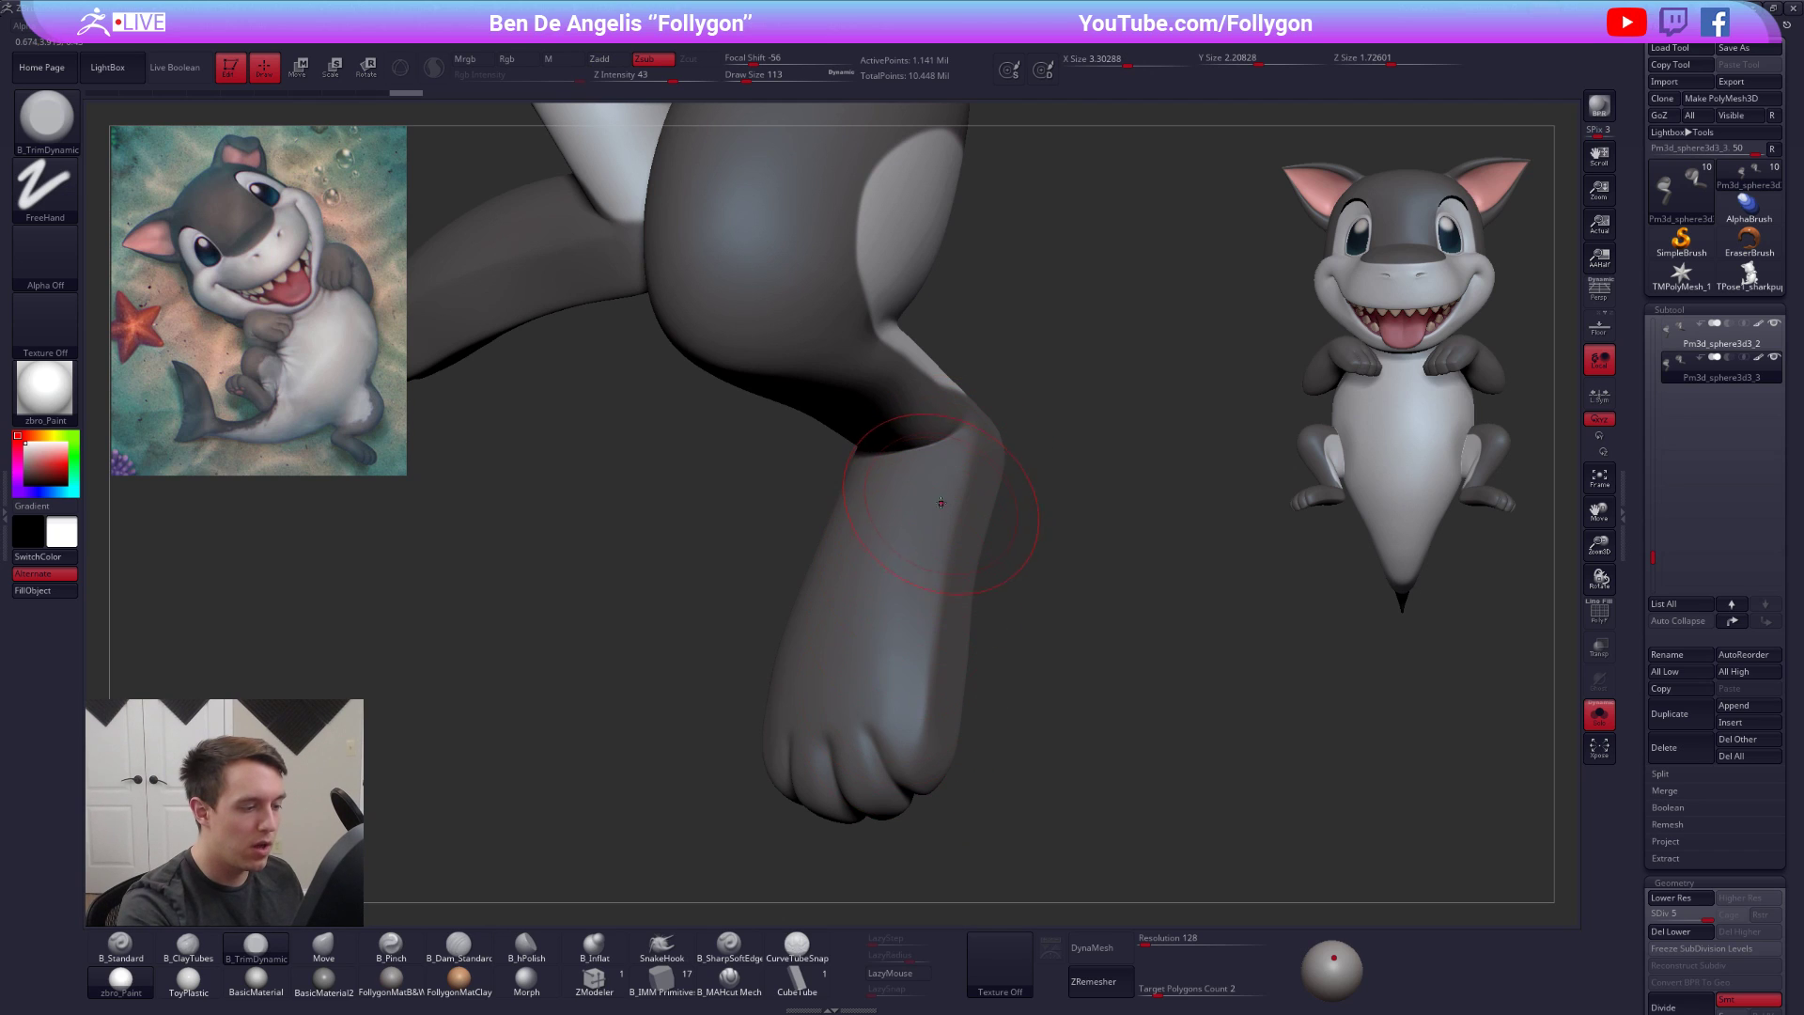
left_click_drag(898, 727, 917, 676)
left_click_drag(1062, 715, 904, 716)
left_click_drag(968, 508, 956, 522)
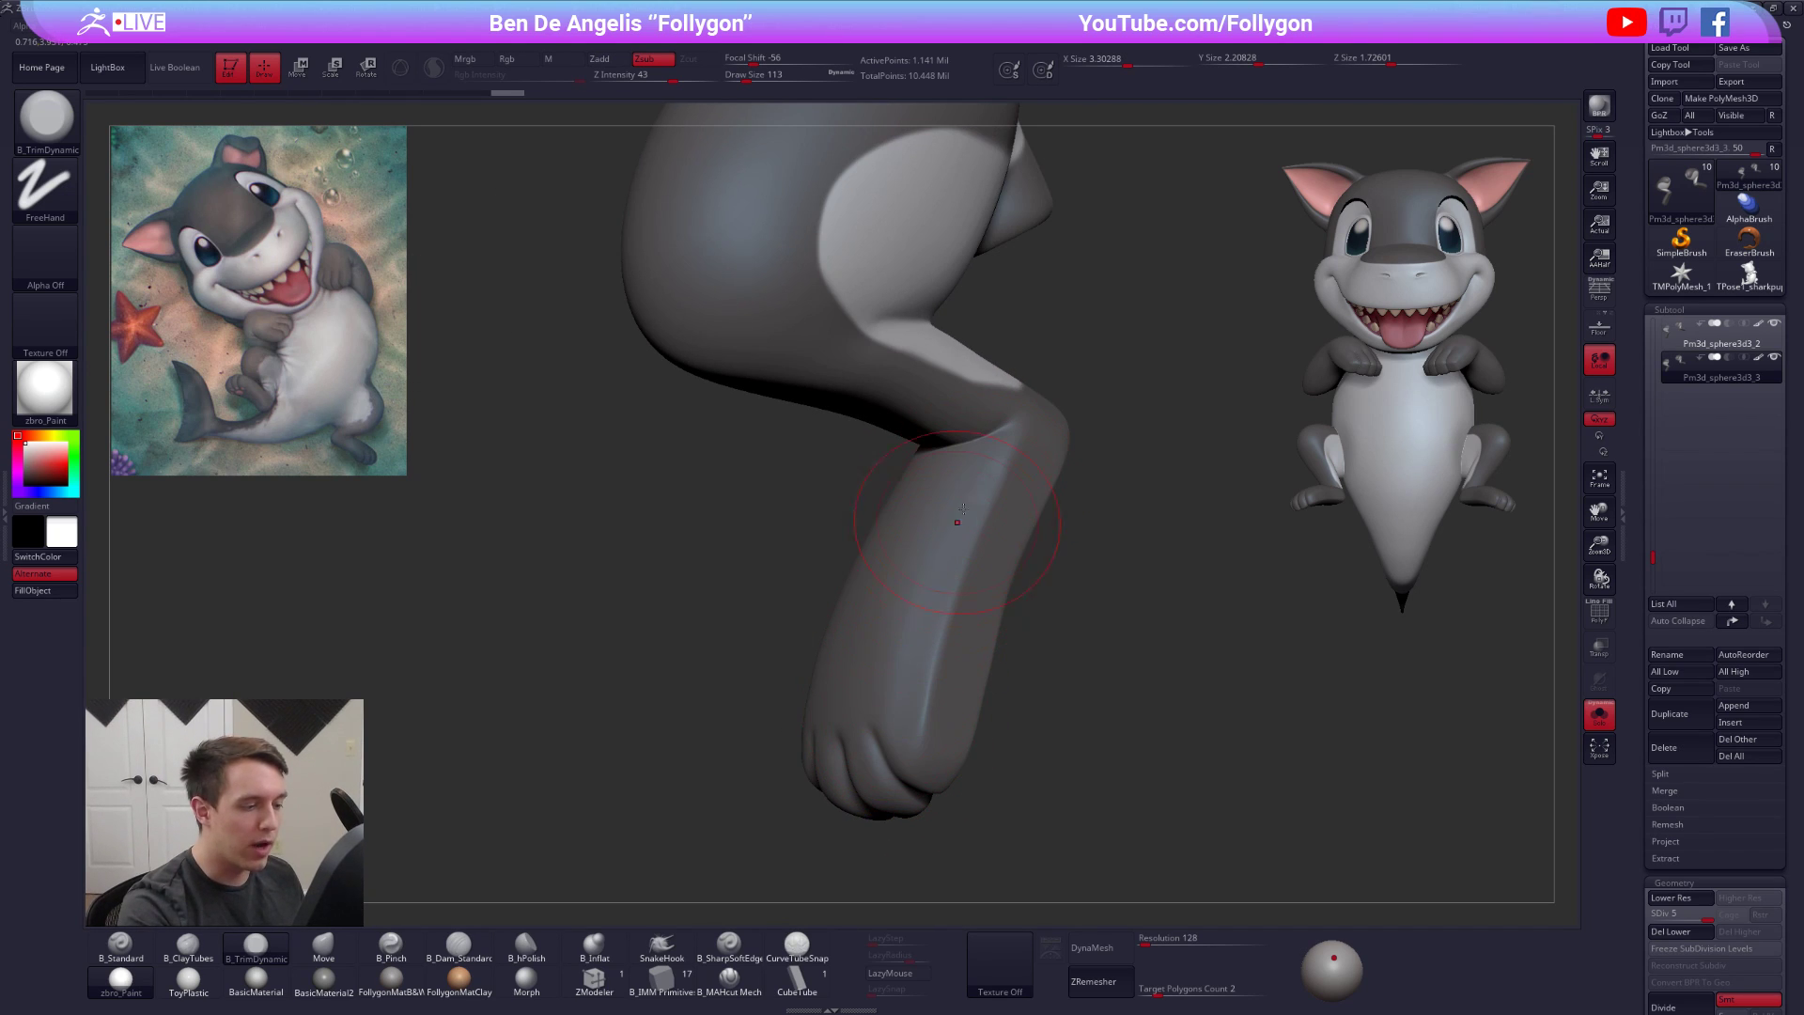
left_click_drag(898, 671, 890, 719)
mouse_move(978, 503)
left_mouse_down()
mouse_move(974, 472)
mouse_move(954, 508)
left_mouse_up()
left_click_drag(900, 594, 962, 561)
Sharpen the edge between the top and side of the foot with the Pinch brush at draw size 67
key("b")
key("p")
key("i")
key("space")
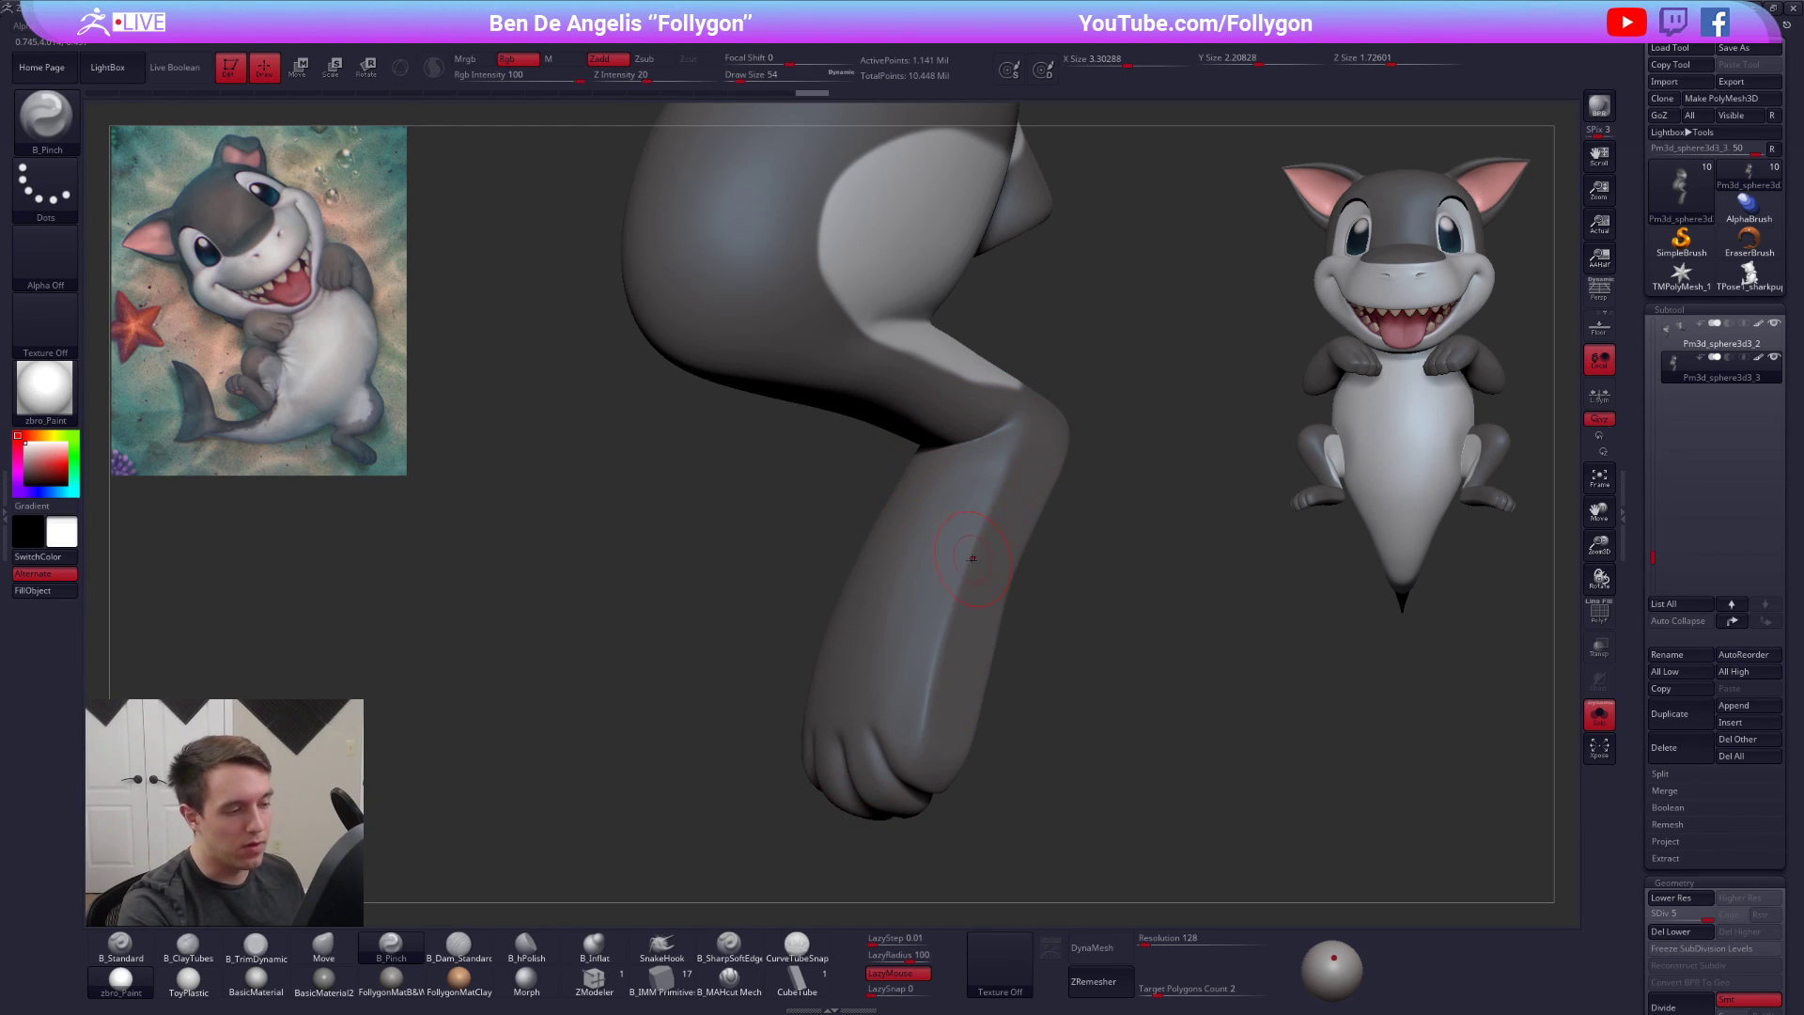
right_click_drag(963, 566, 939, 663, "ctrl")
key("space")
left_click_drag(923, 687, 912, 688)
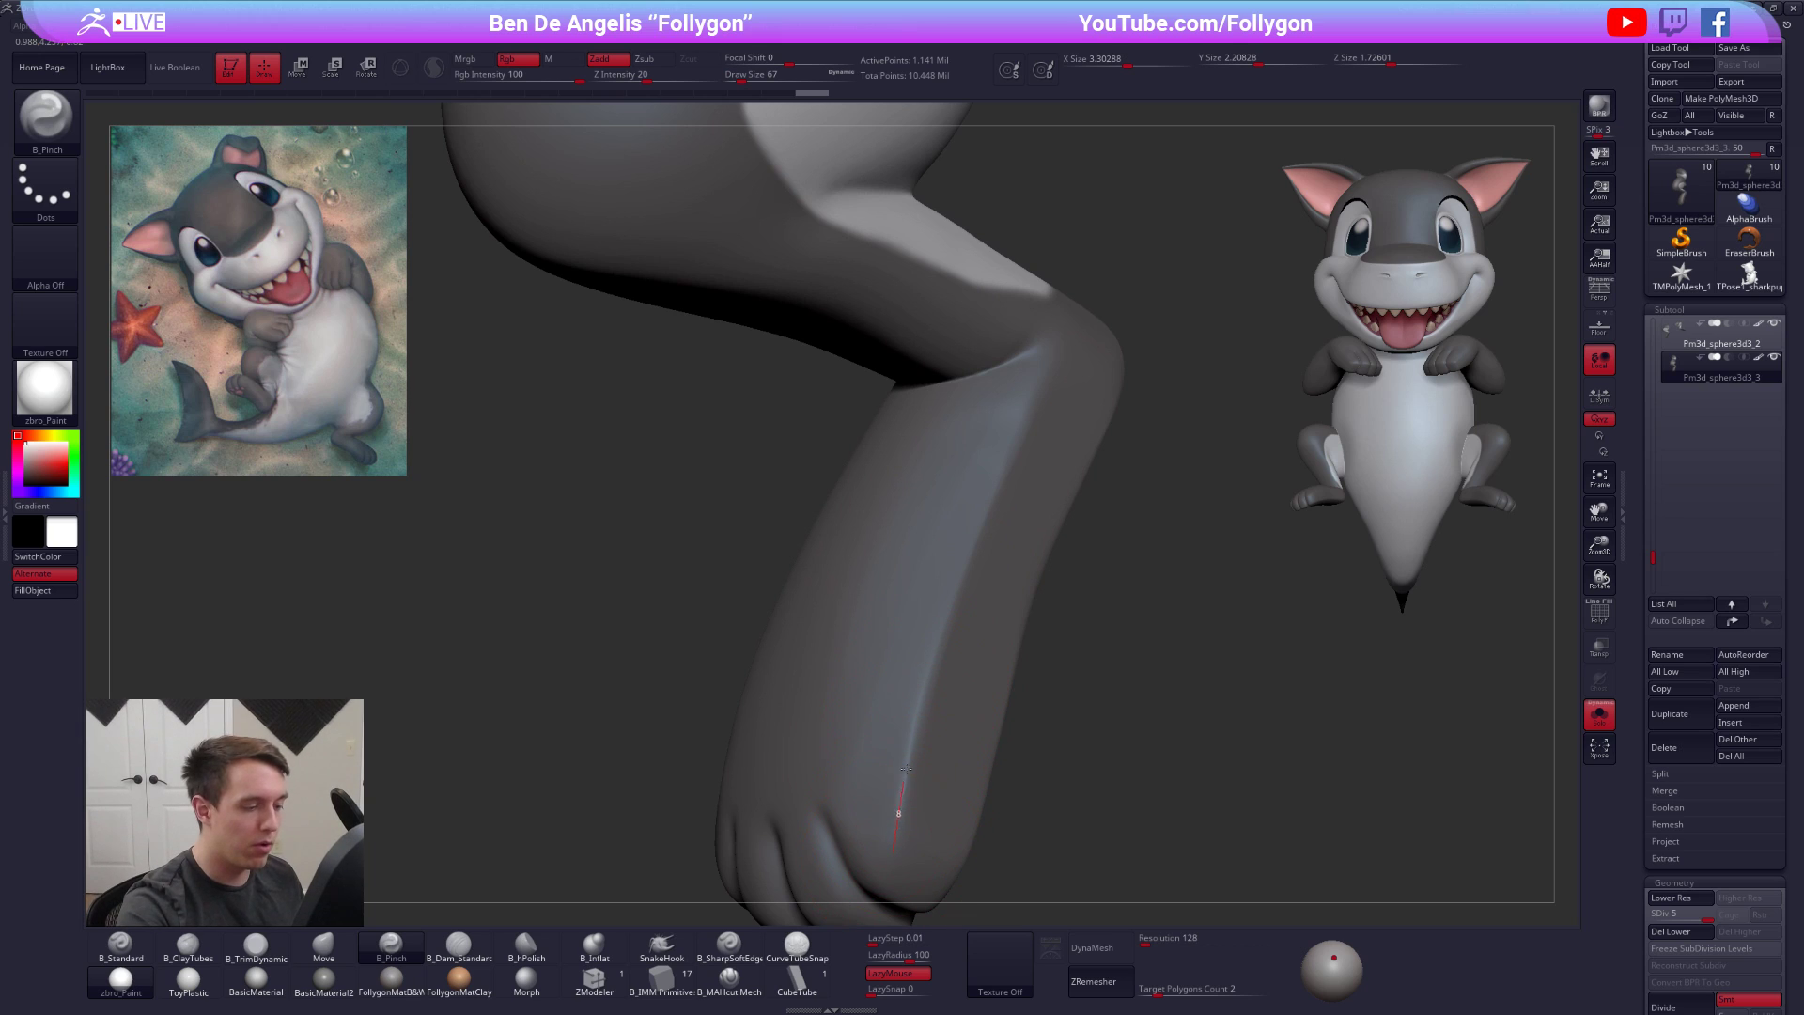
left_click_drag(1024, 425, 1015, 424)
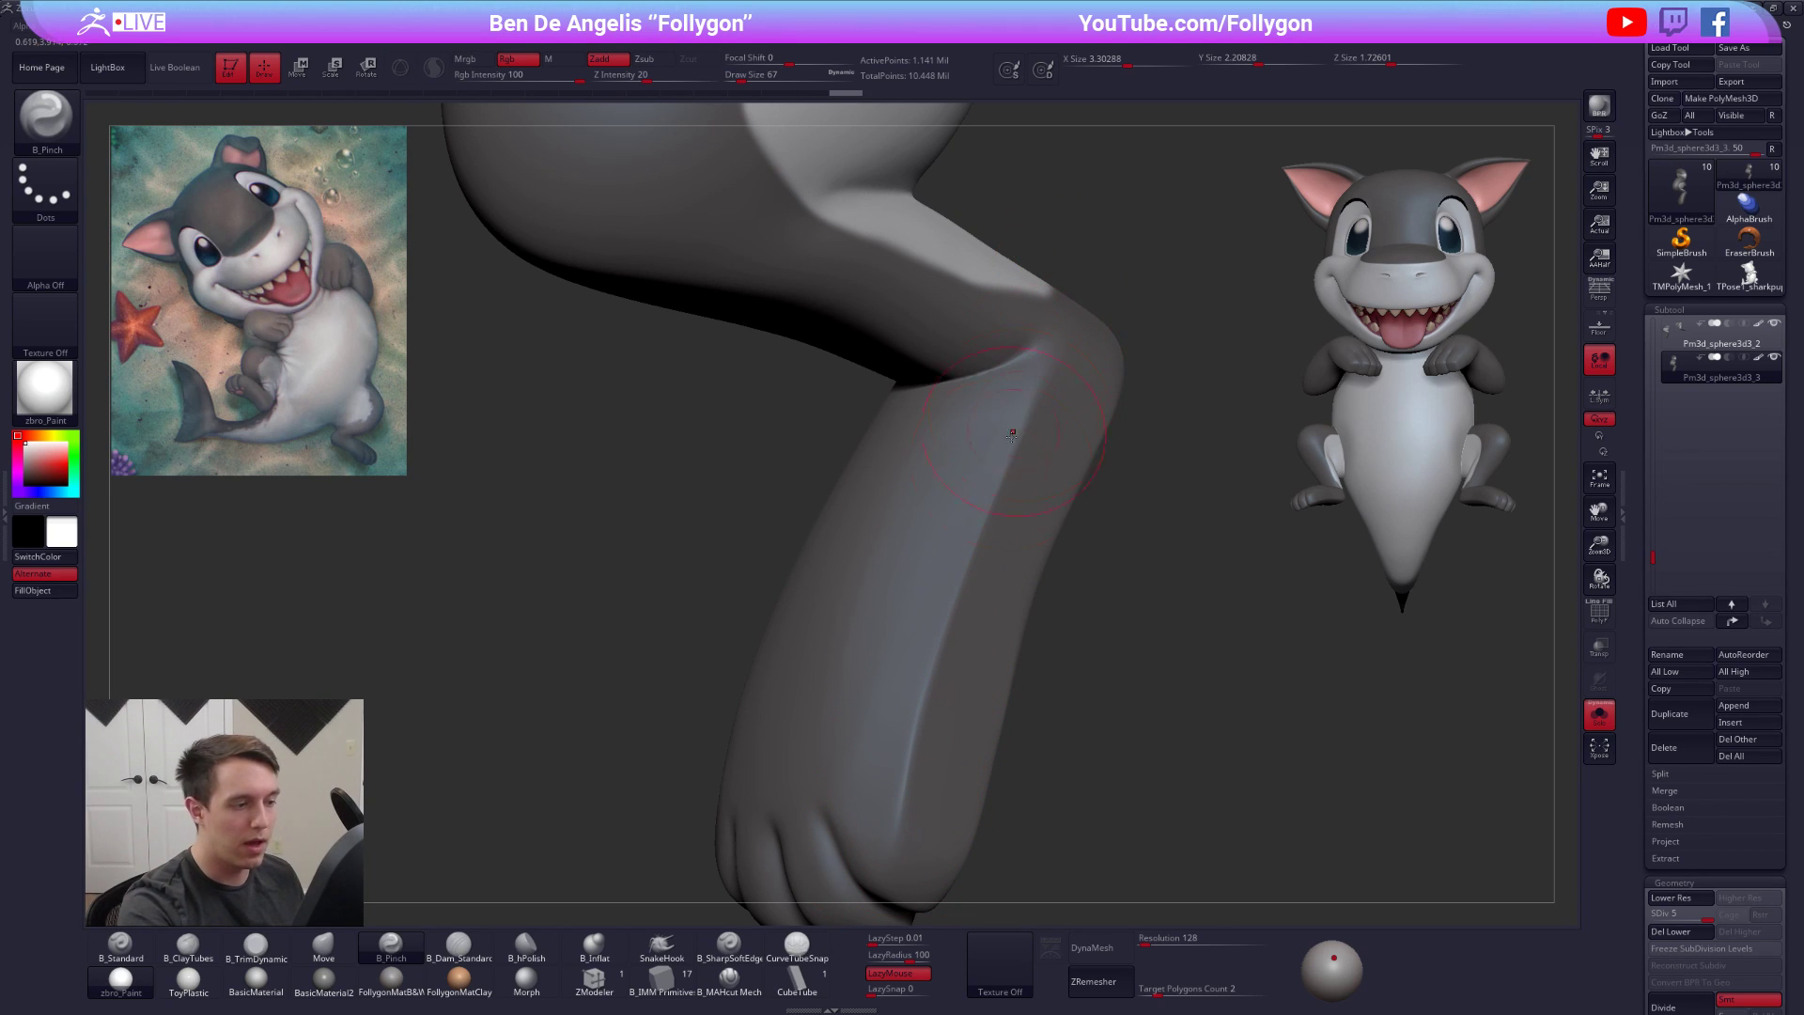
left_click_drag(973, 543, 895, 825)
right_click_drag(945, 648, 998, 647)
left_click_drag(1020, 376, 891, 834)
Turn off the polypaint display on the duplicated legs and apply the FollygonMatB&P material
mouse_move(1020, 526)
right_mouse_down()
mouse_move(1109, 550)
mouse_move(921, 607)
mouse_move(1156, 564)
right_mouse_up()
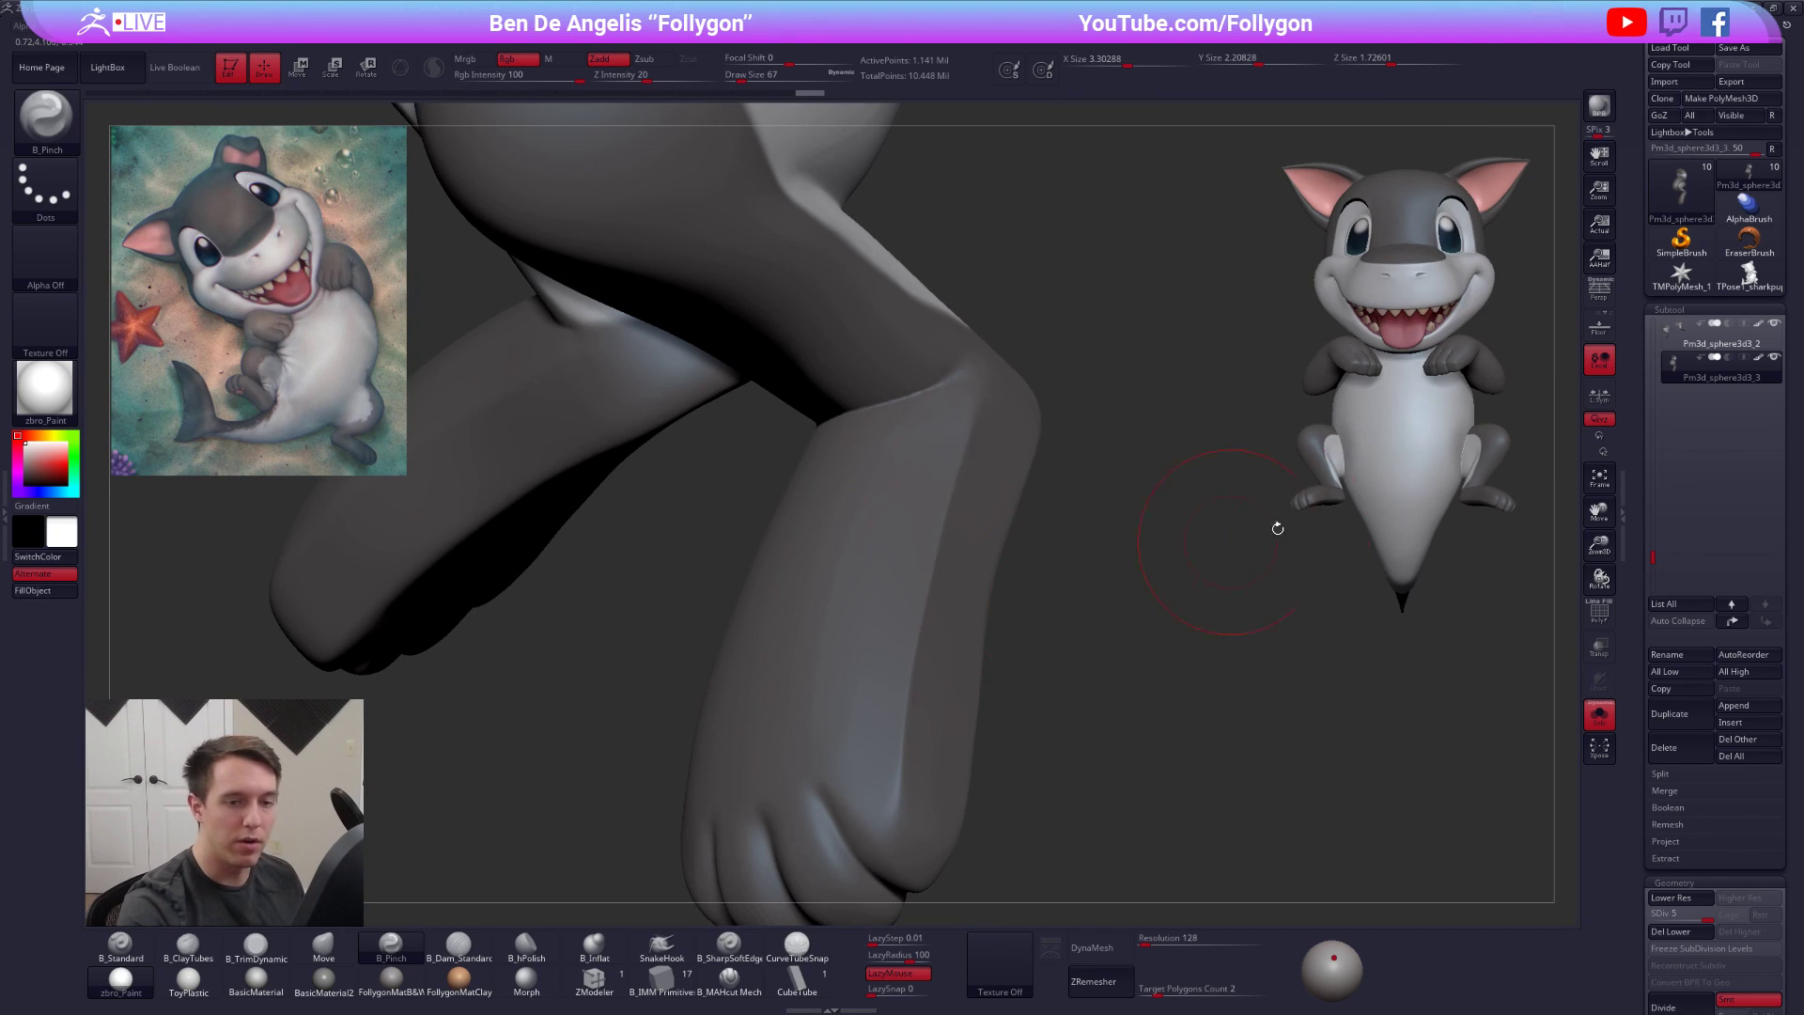
left_click(1759, 358)
left_click(391, 979)
Lower the duplicated legs to subdivision level 3 and smooth the top of the foot
mouse_move(733, 714)
right_mouse_down()
mouse_move(902, 719)
mouse_move(872, 719)
right_mouse_up()
mouse_move(874, 721)
left_mouse_down("shift")
mouse_move(902, 695)
mouse_move(872, 728)
left_mouse_up("shift")
key("shift+d")
key("shift+d")
right_click_drag(882, 726, 858, 741)
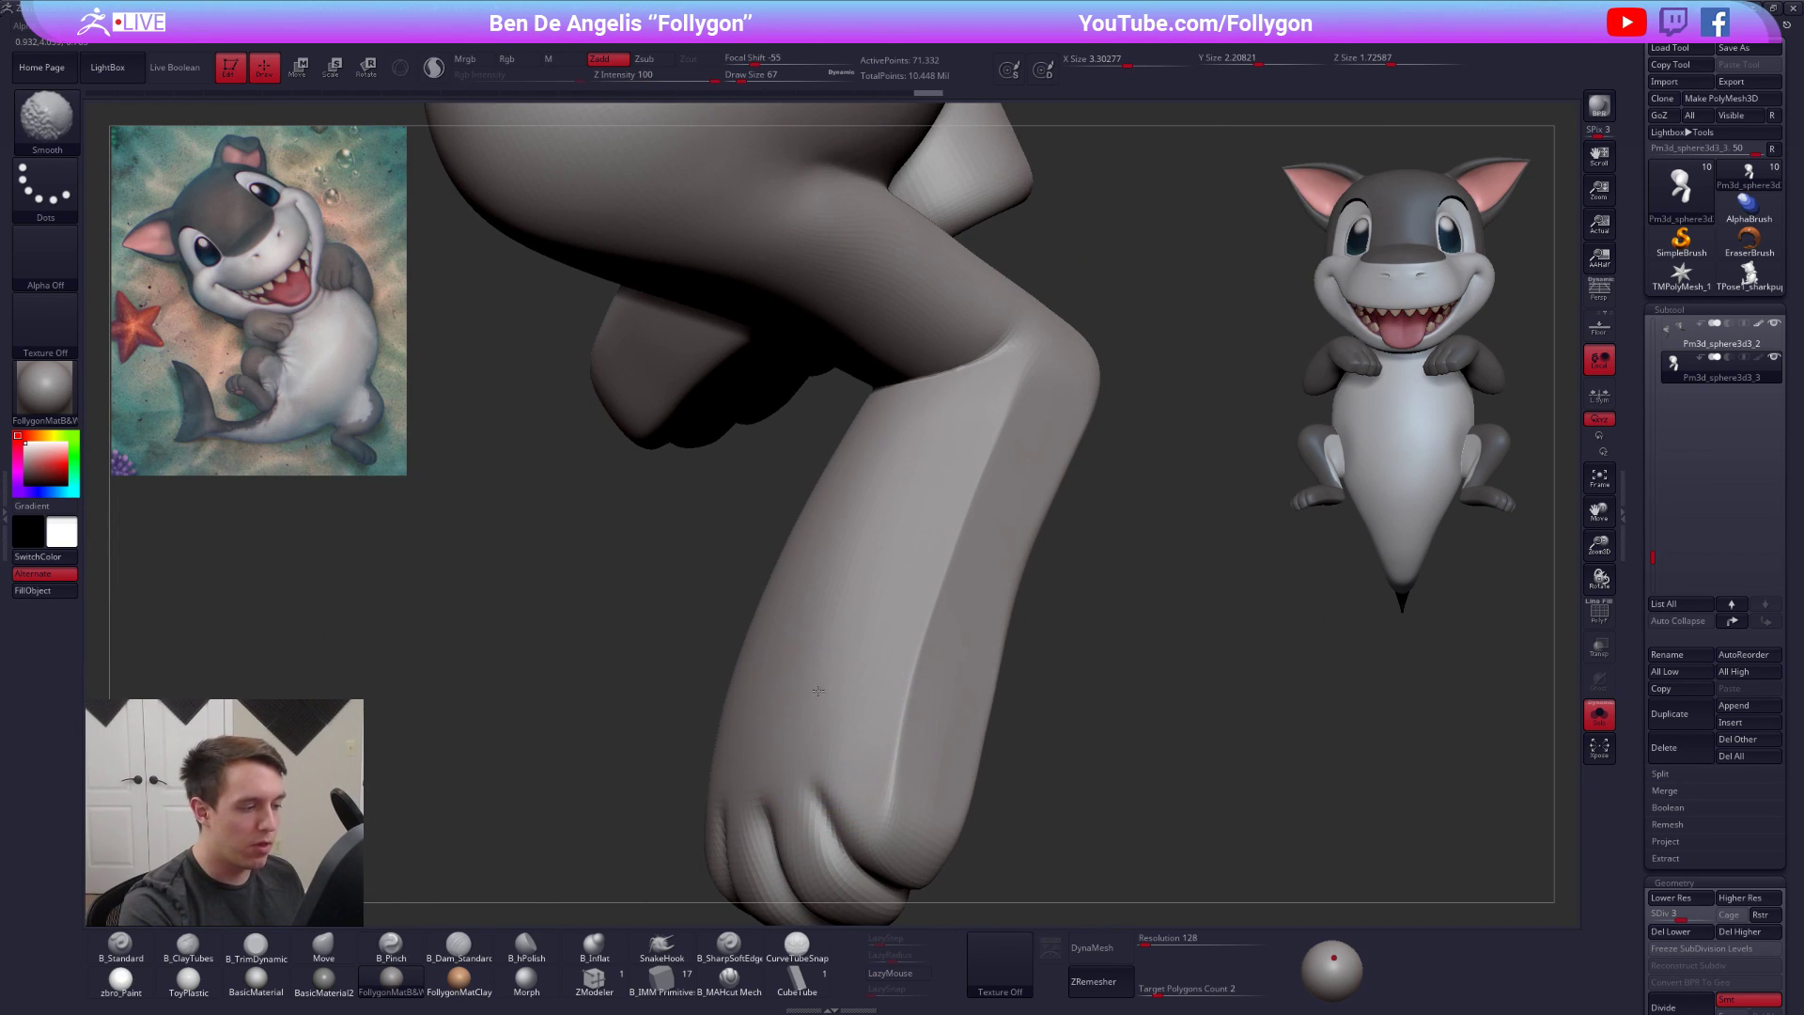
left_click_drag(871, 472, 833, 622, "shift")
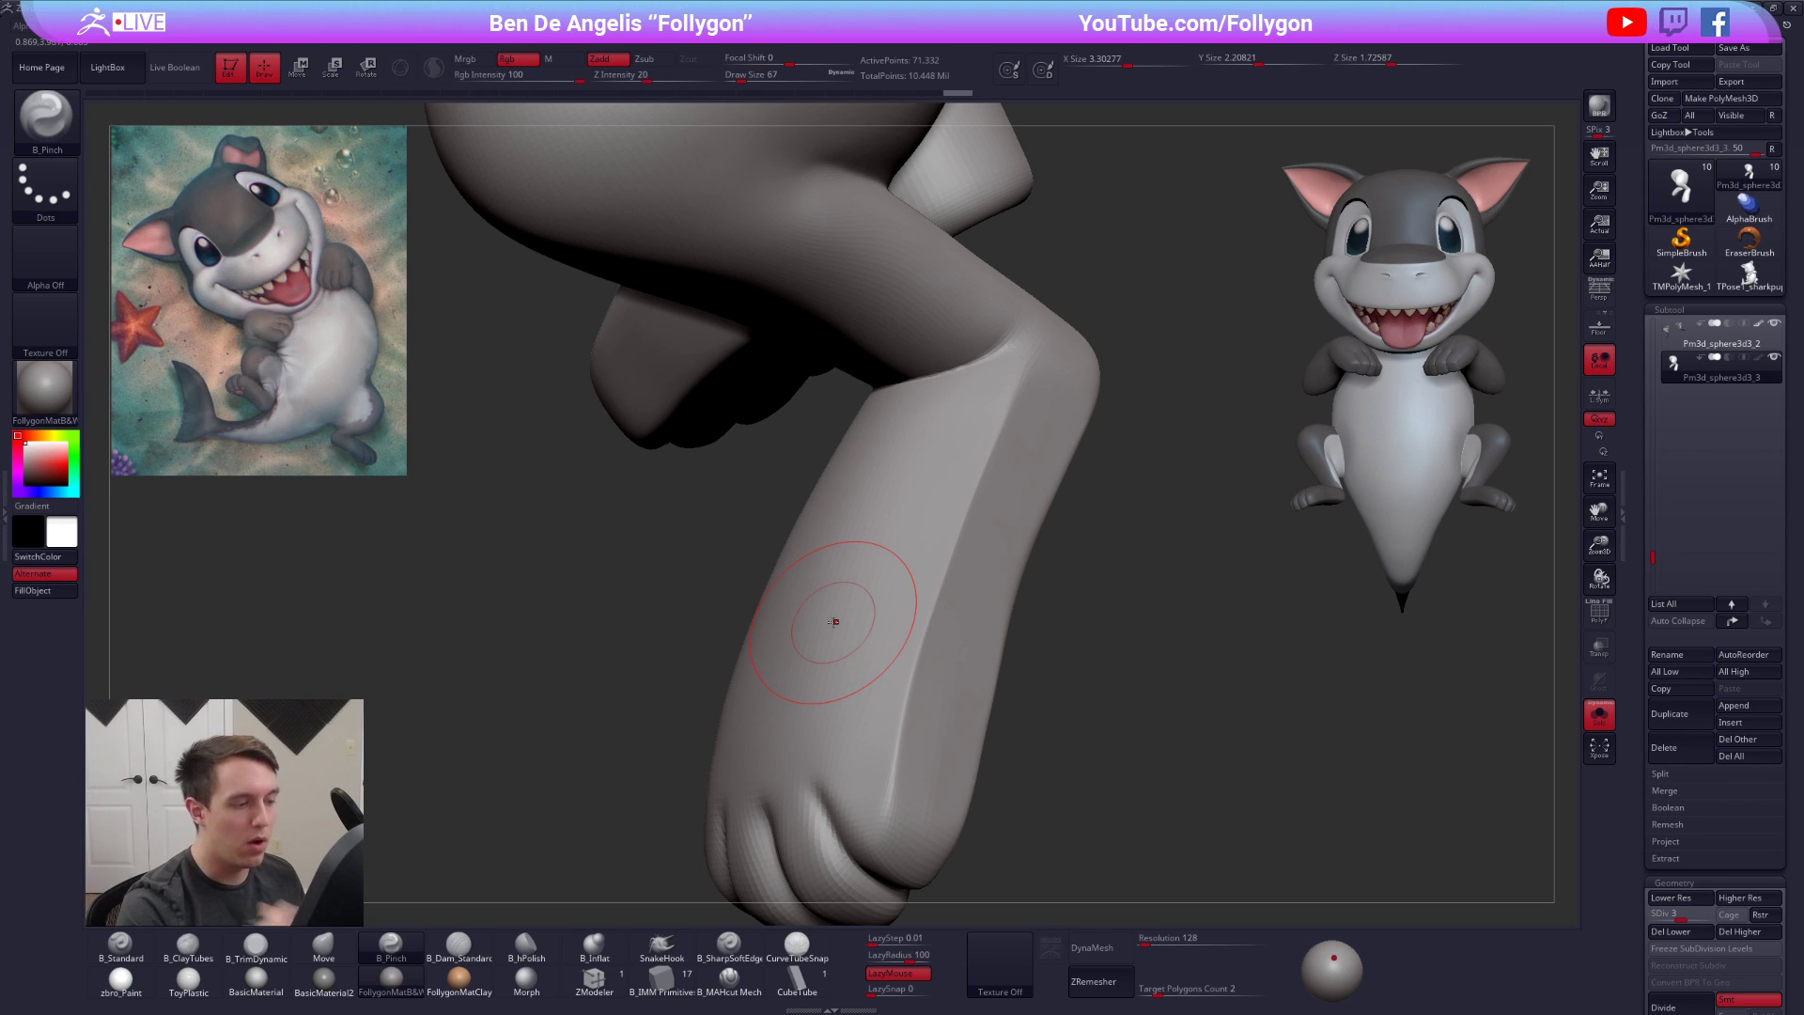
Raise the legs to subdivision level 4, pinch the foot's long edge again, and display the wireframe over the mesh
key("d")
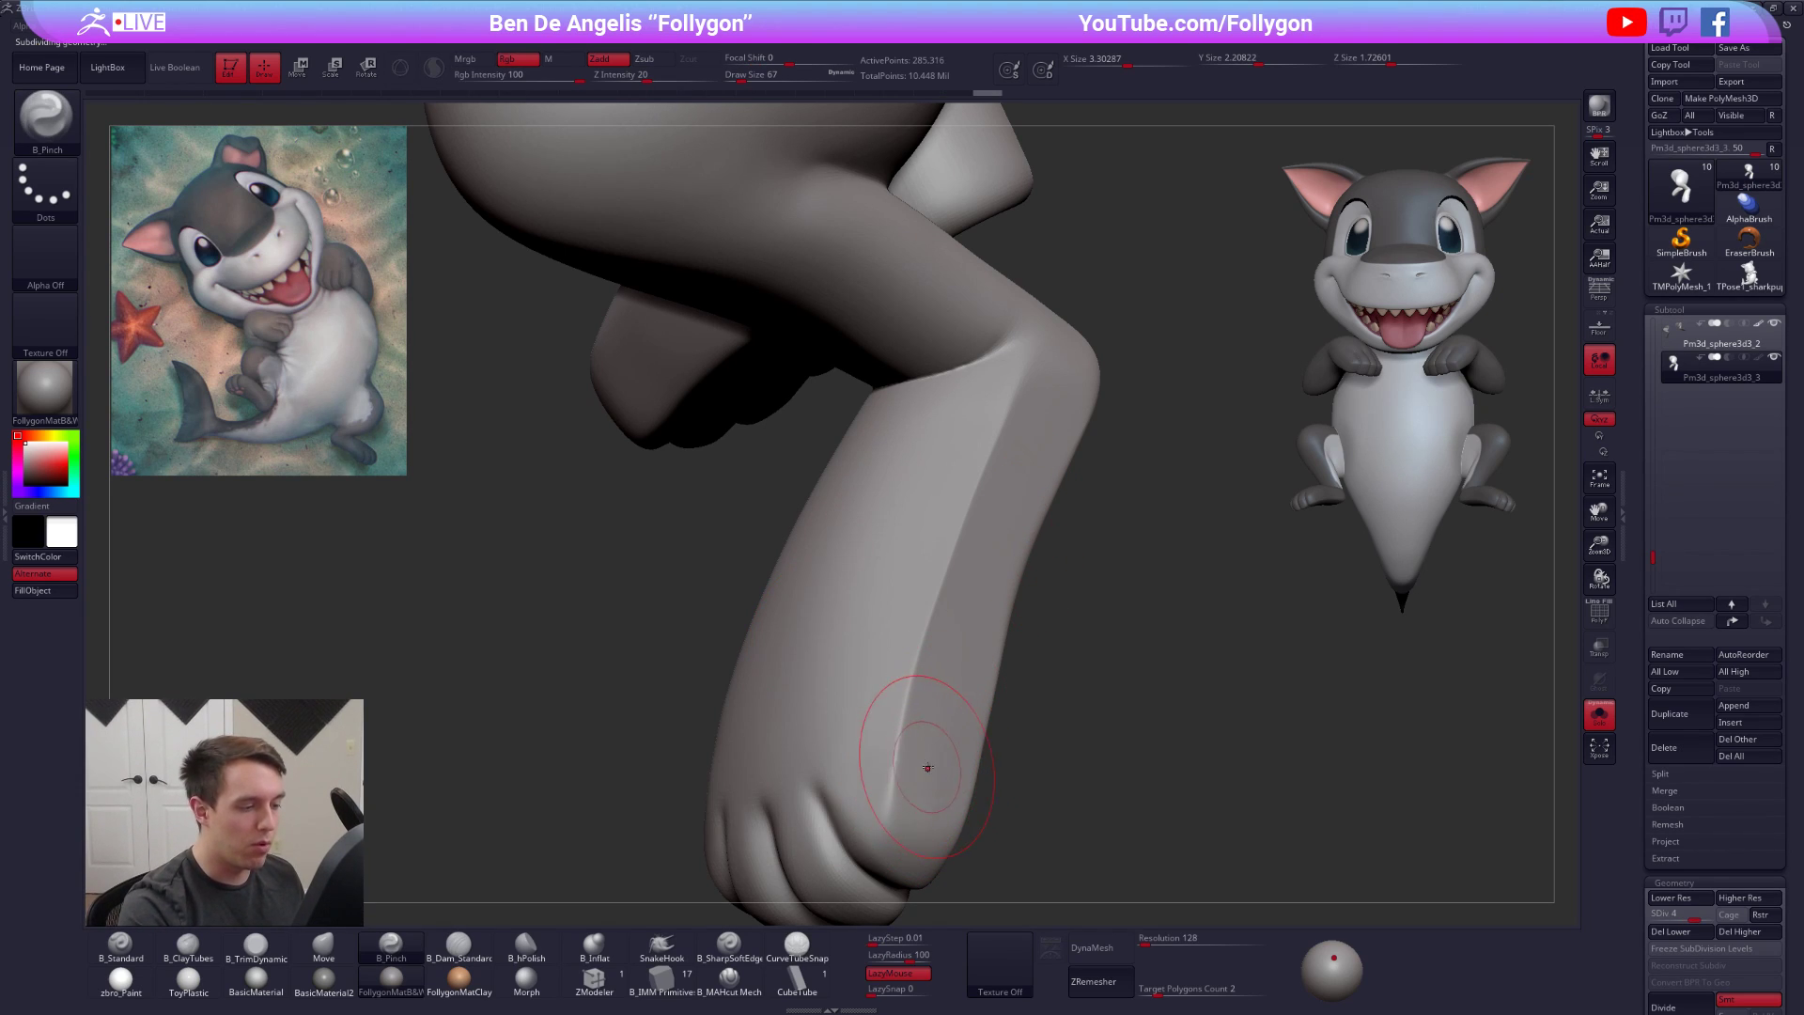
key("shift+f")
key("shift+f")
mouse_move(1019, 380)
left_mouse_down()
mouse_move(888, 801)
mouse_move(902, 752)
left_mouse_up()
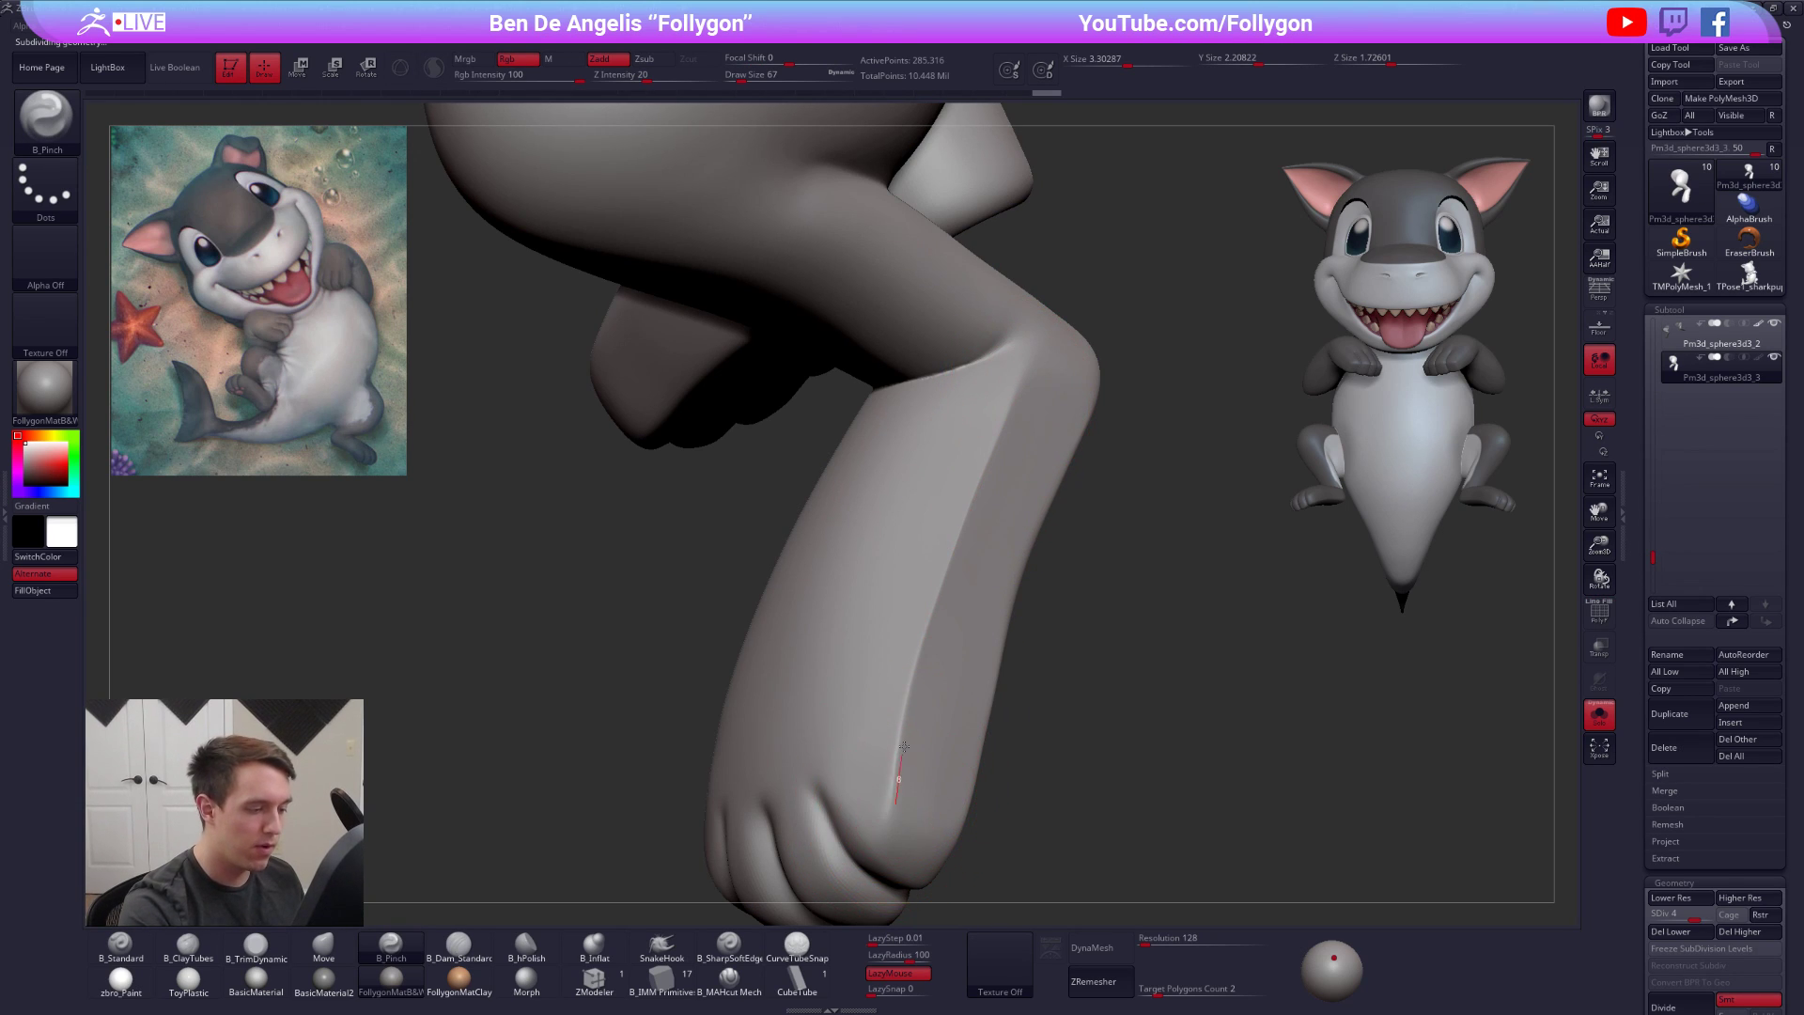
key("shift+f")
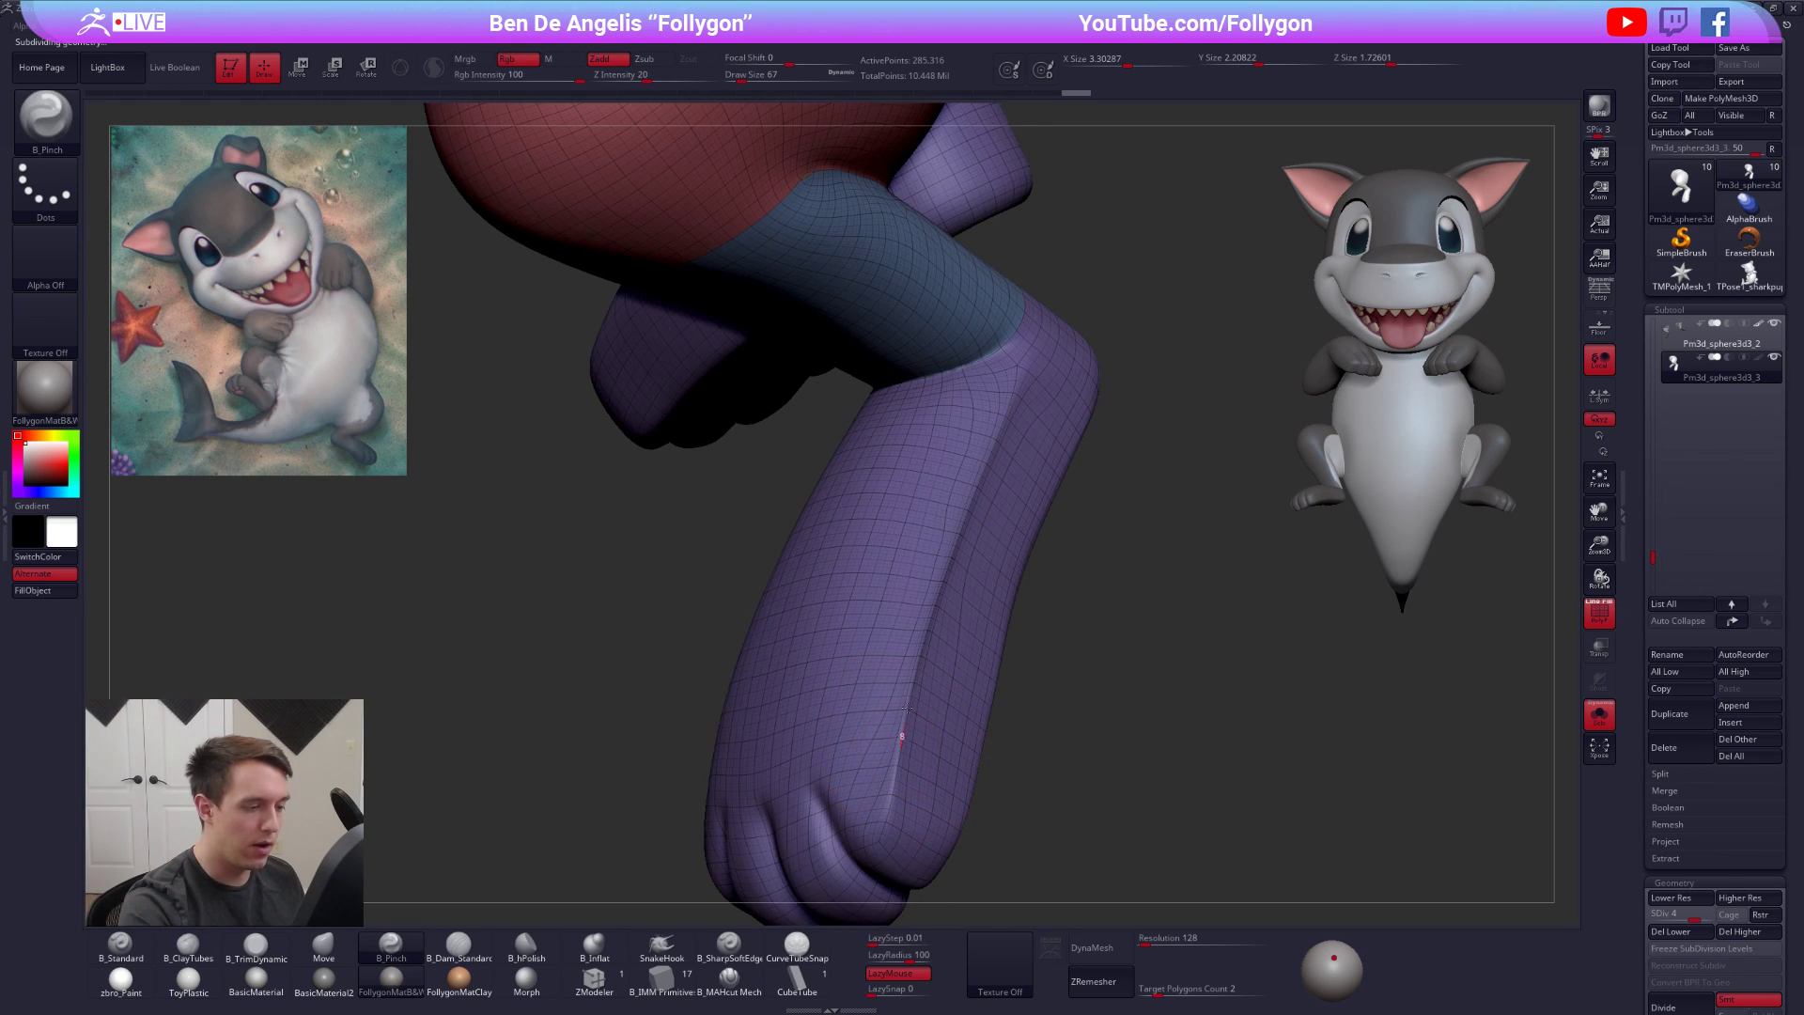
Pinch the foot's long side edge up to the heel, then hide the wireframe and raise the legs to subdivision level 5
mouse_move(937, 594)
left_mouse_down()
mouse_move(975, 470)
mouse_move(1036, 381)
left_mouse_up()
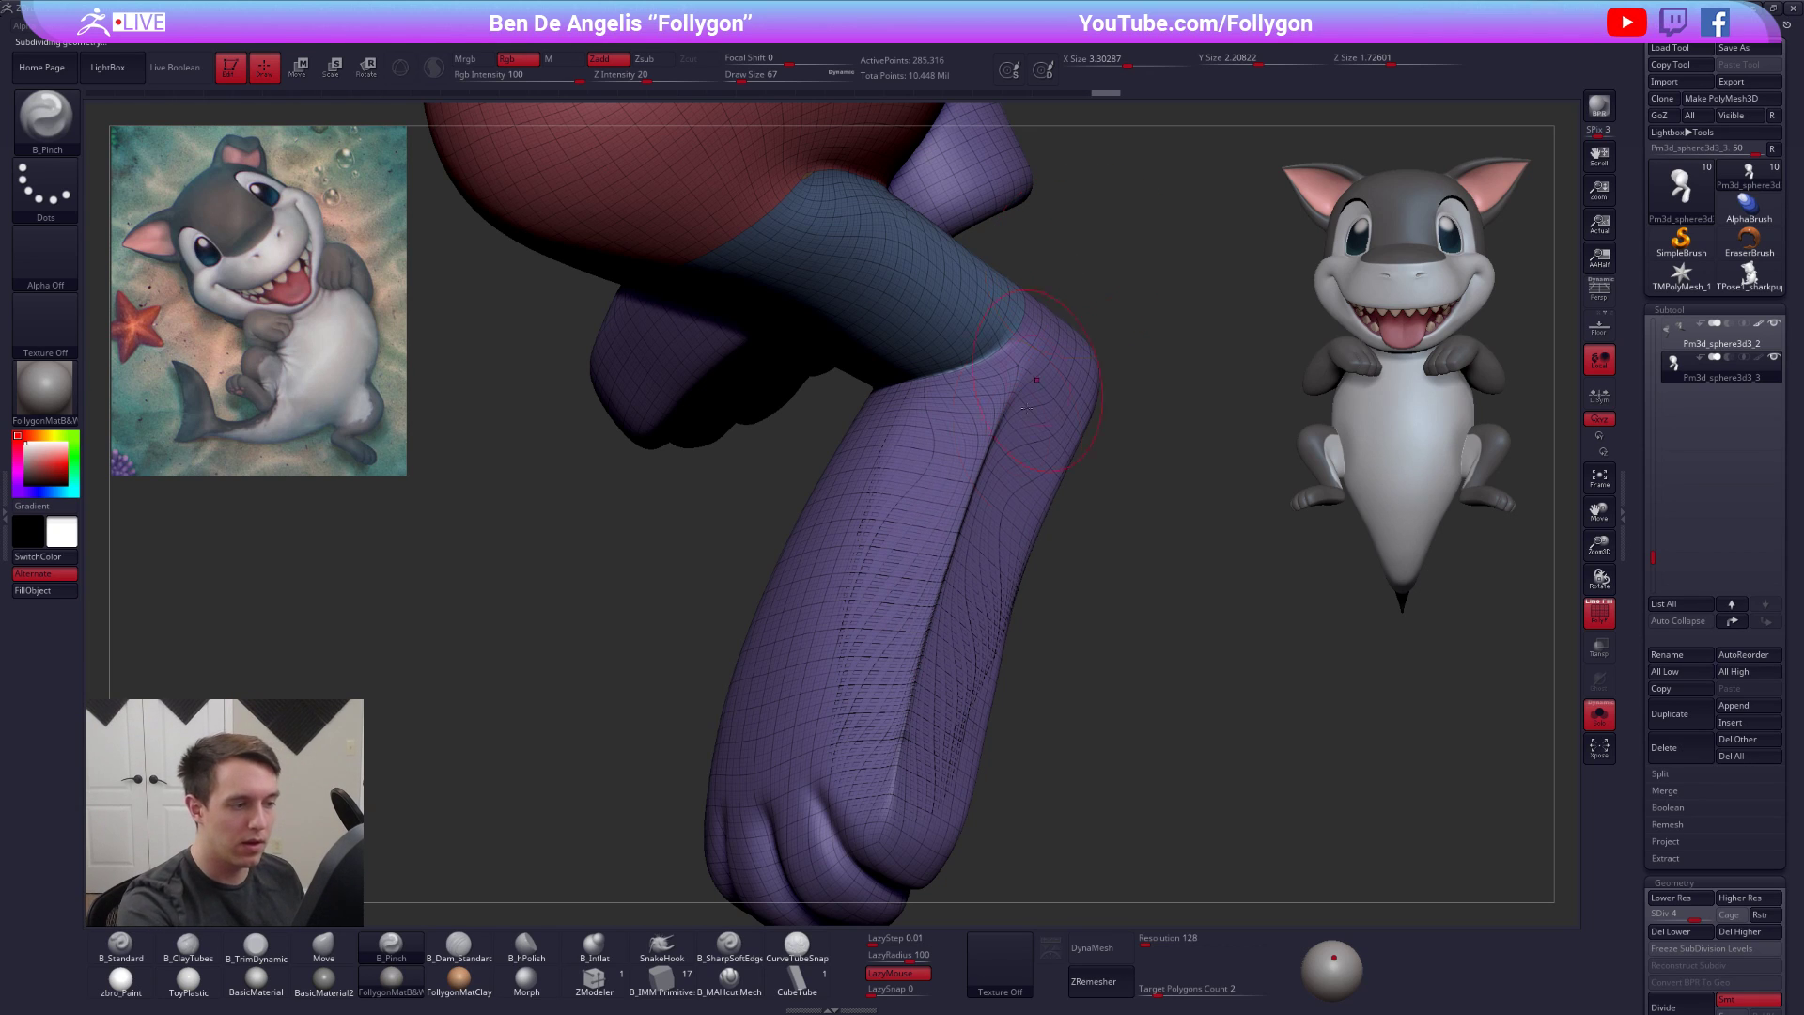
left_click_drag(1225, 807, 1246, 761)
key("shift+f")
key("ctrl+d")
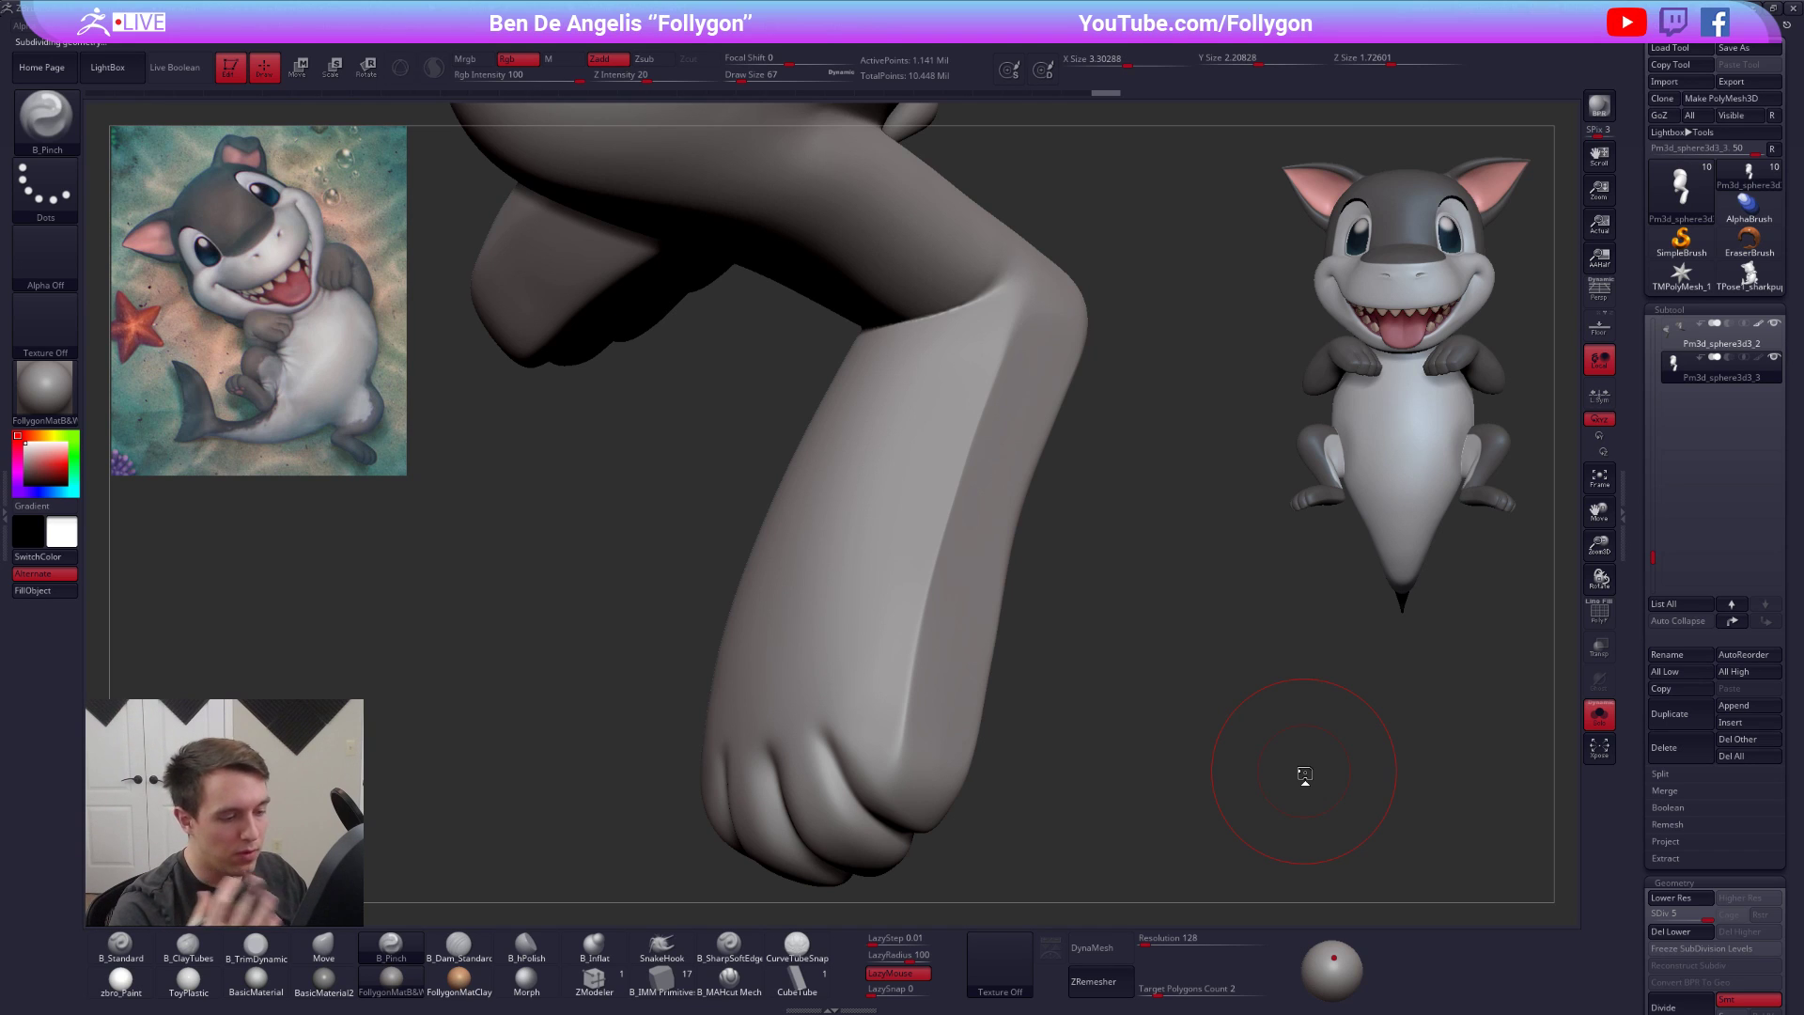
Sharpen the long edge on the other side of the foot from the toes up to the heel with the Pinch brush
mouse_move(966, 724)
right_mouse_down()
mouse_move(1081, 714)
mouse_move(893, 700)
mouse_move(874, 750)
right_mouse_up()
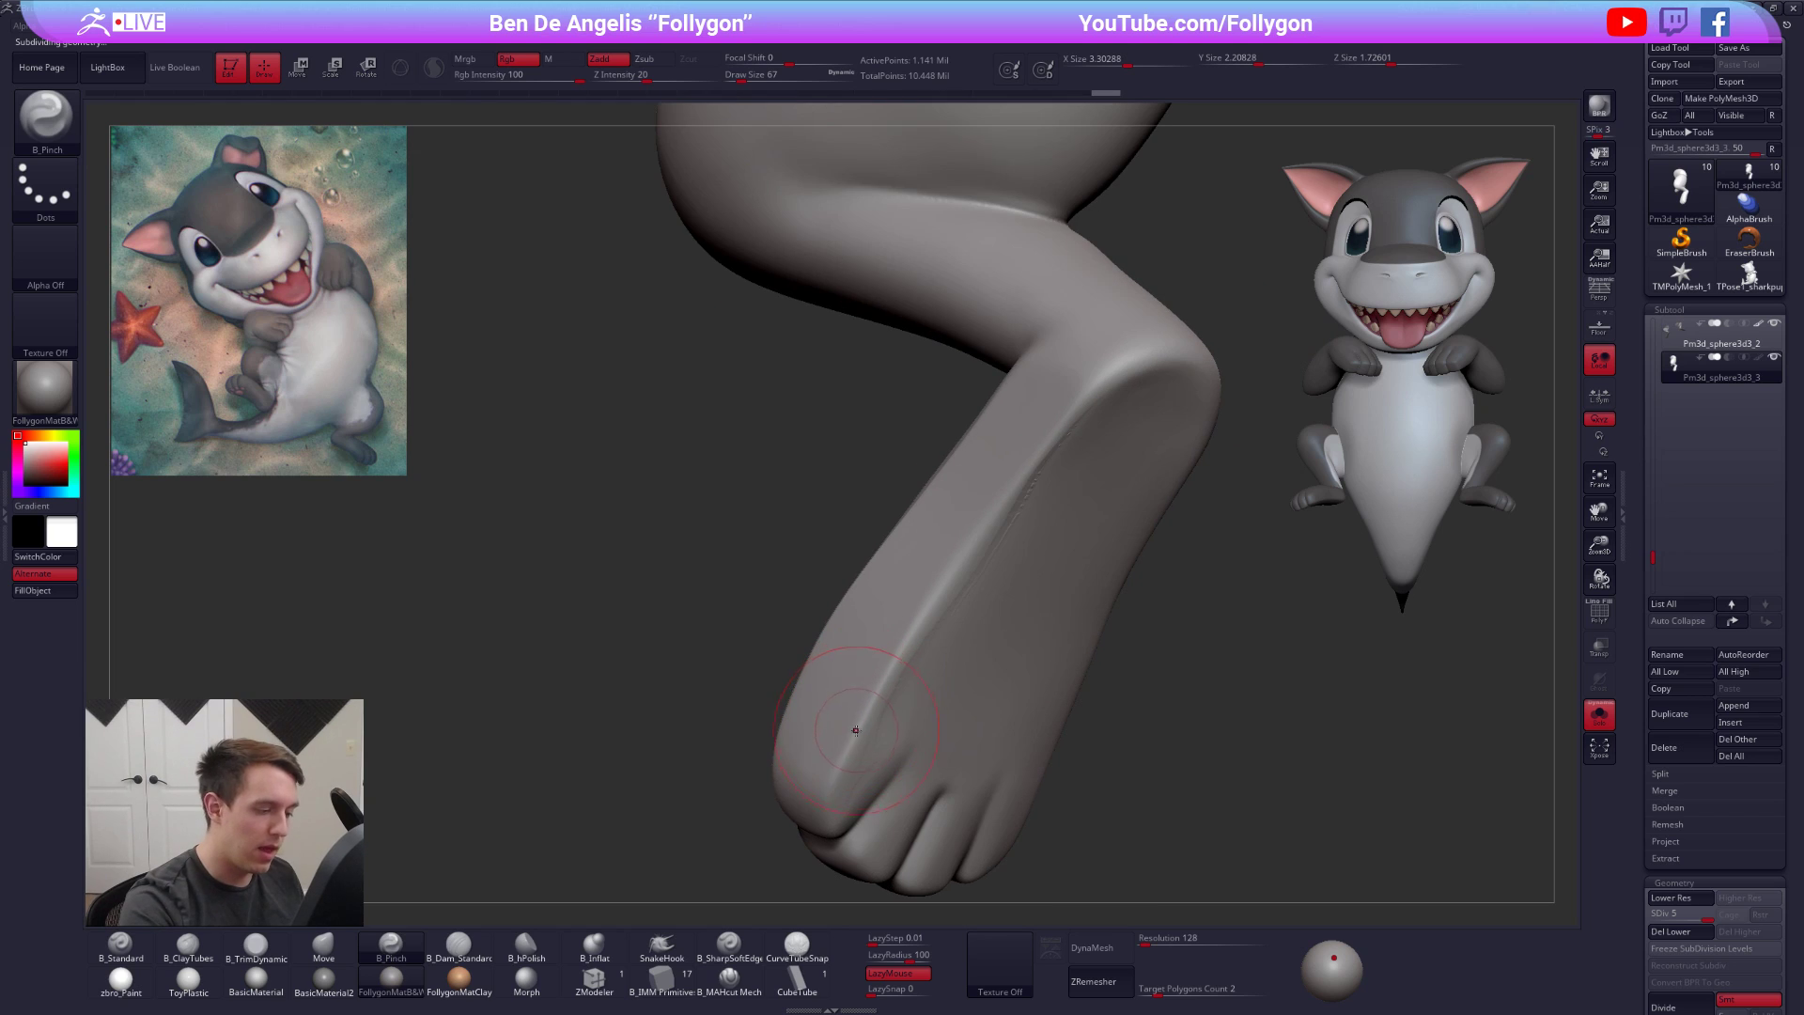
key("shift")
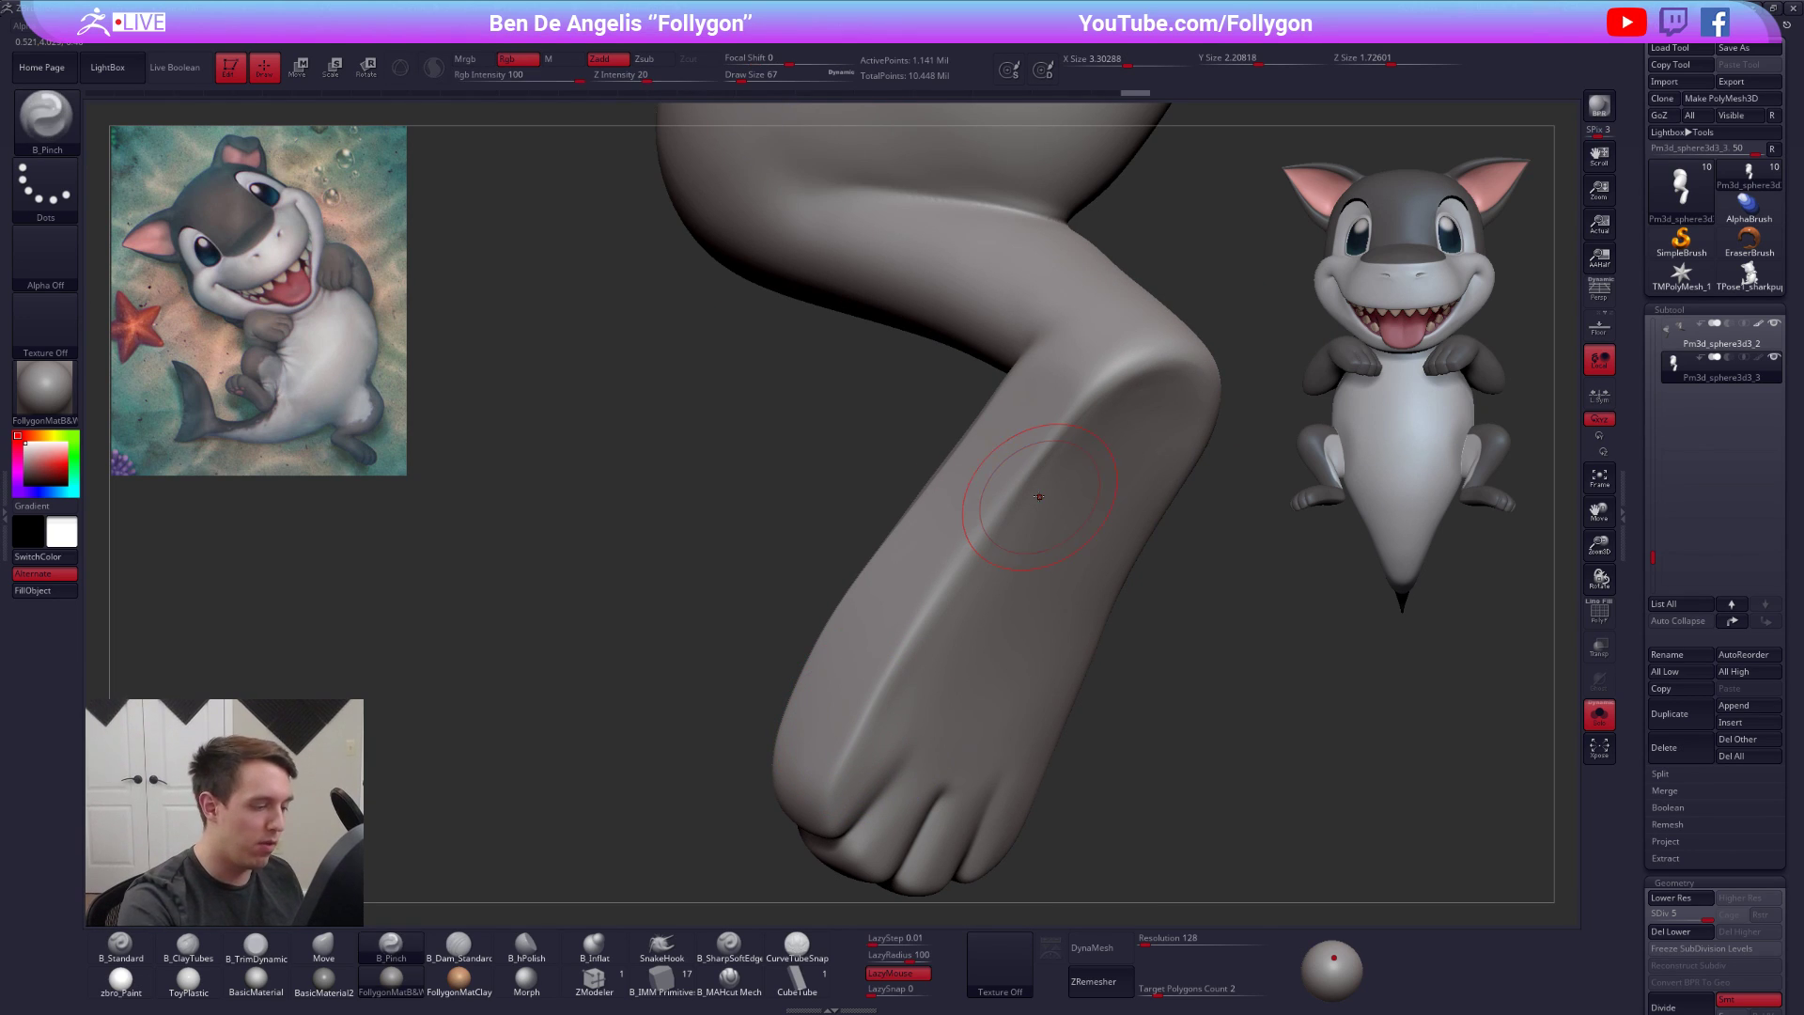
left_click_drag(858, 704, 1041, 428)
right_click_drag(1040, 427, 1058, 453)
mouse_move(1102, 397)
left_mouse_down()
mouse_move(934, 576)
mouse_move(825, 804)
mouse_move(1120, 336)
left_mouse_up()
right_click_drag(1193, 296, 1297, 310)
Pinch the crease across the front of the ankle at draw size 43 and lightly smooth the surface just below it
right_click_drag(997, 538, 983, 532)
mouse_move(987, 404)
right_mouse_down()
mouse_move(963, 397)
mouse_move(940, 432)
mouse_move(862, 650)
right_mouse_up()
key("space")
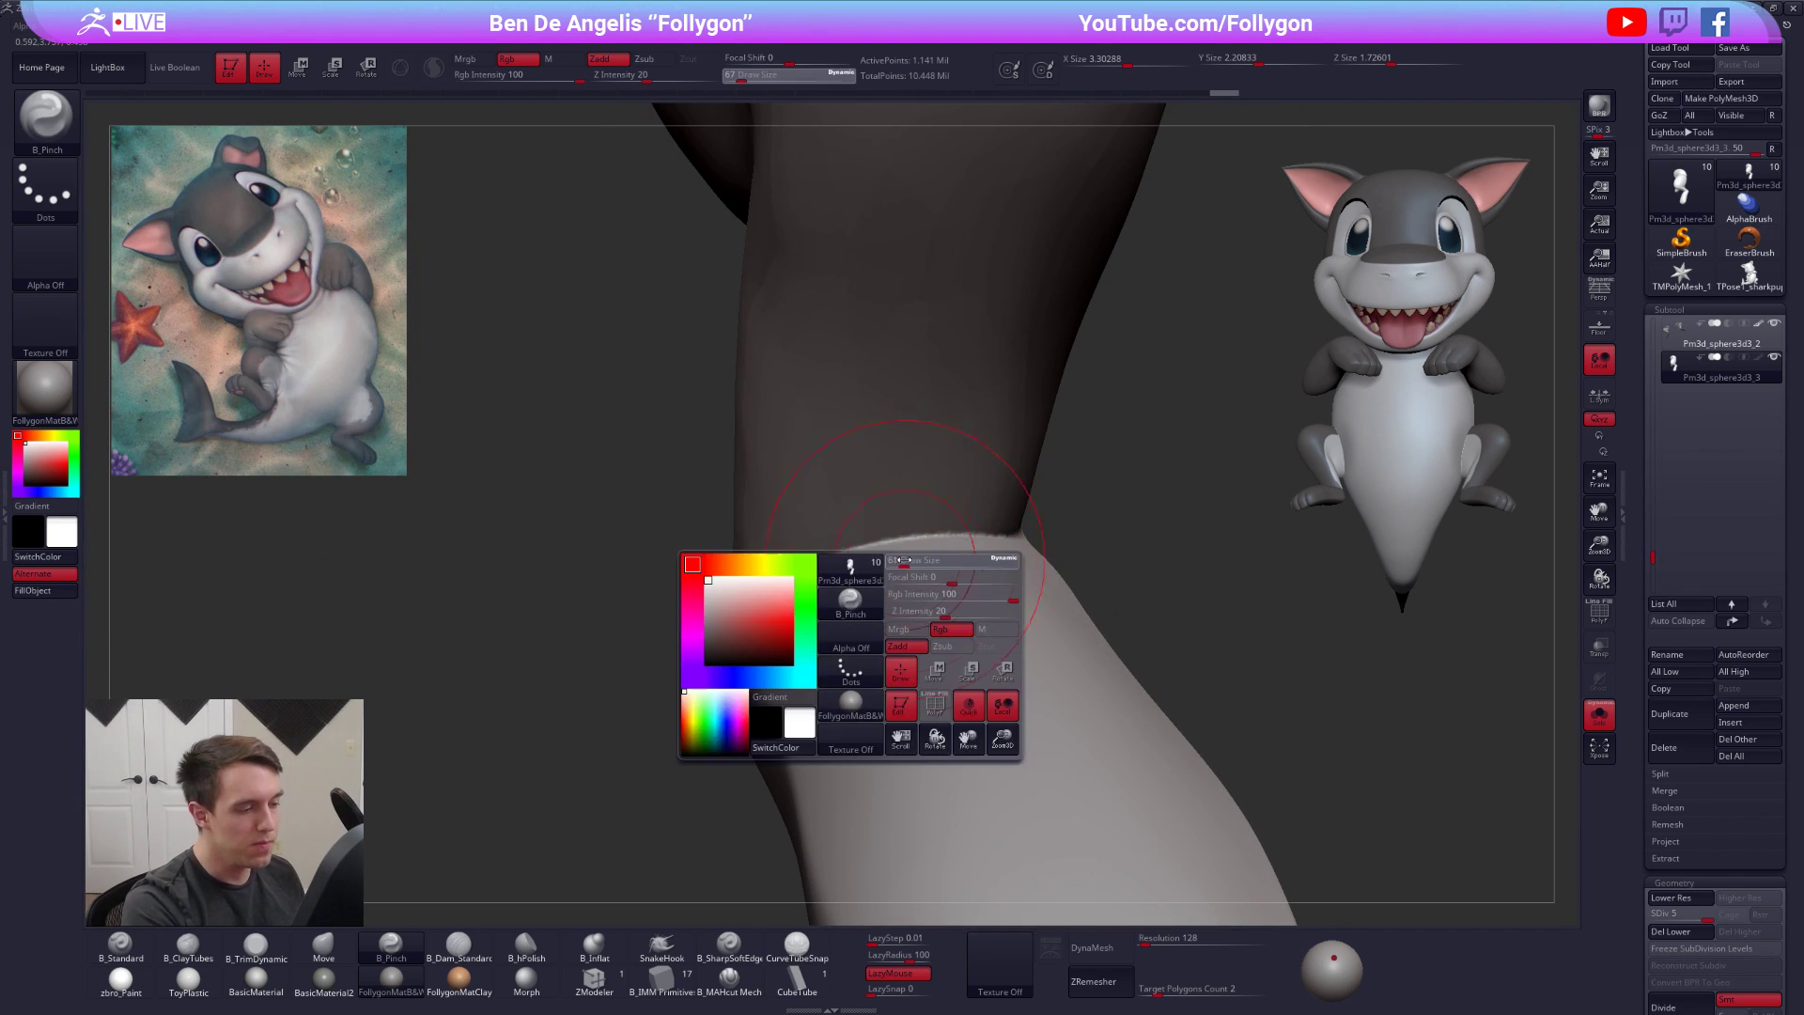
left_click_drag(926, 567, 912, 567)
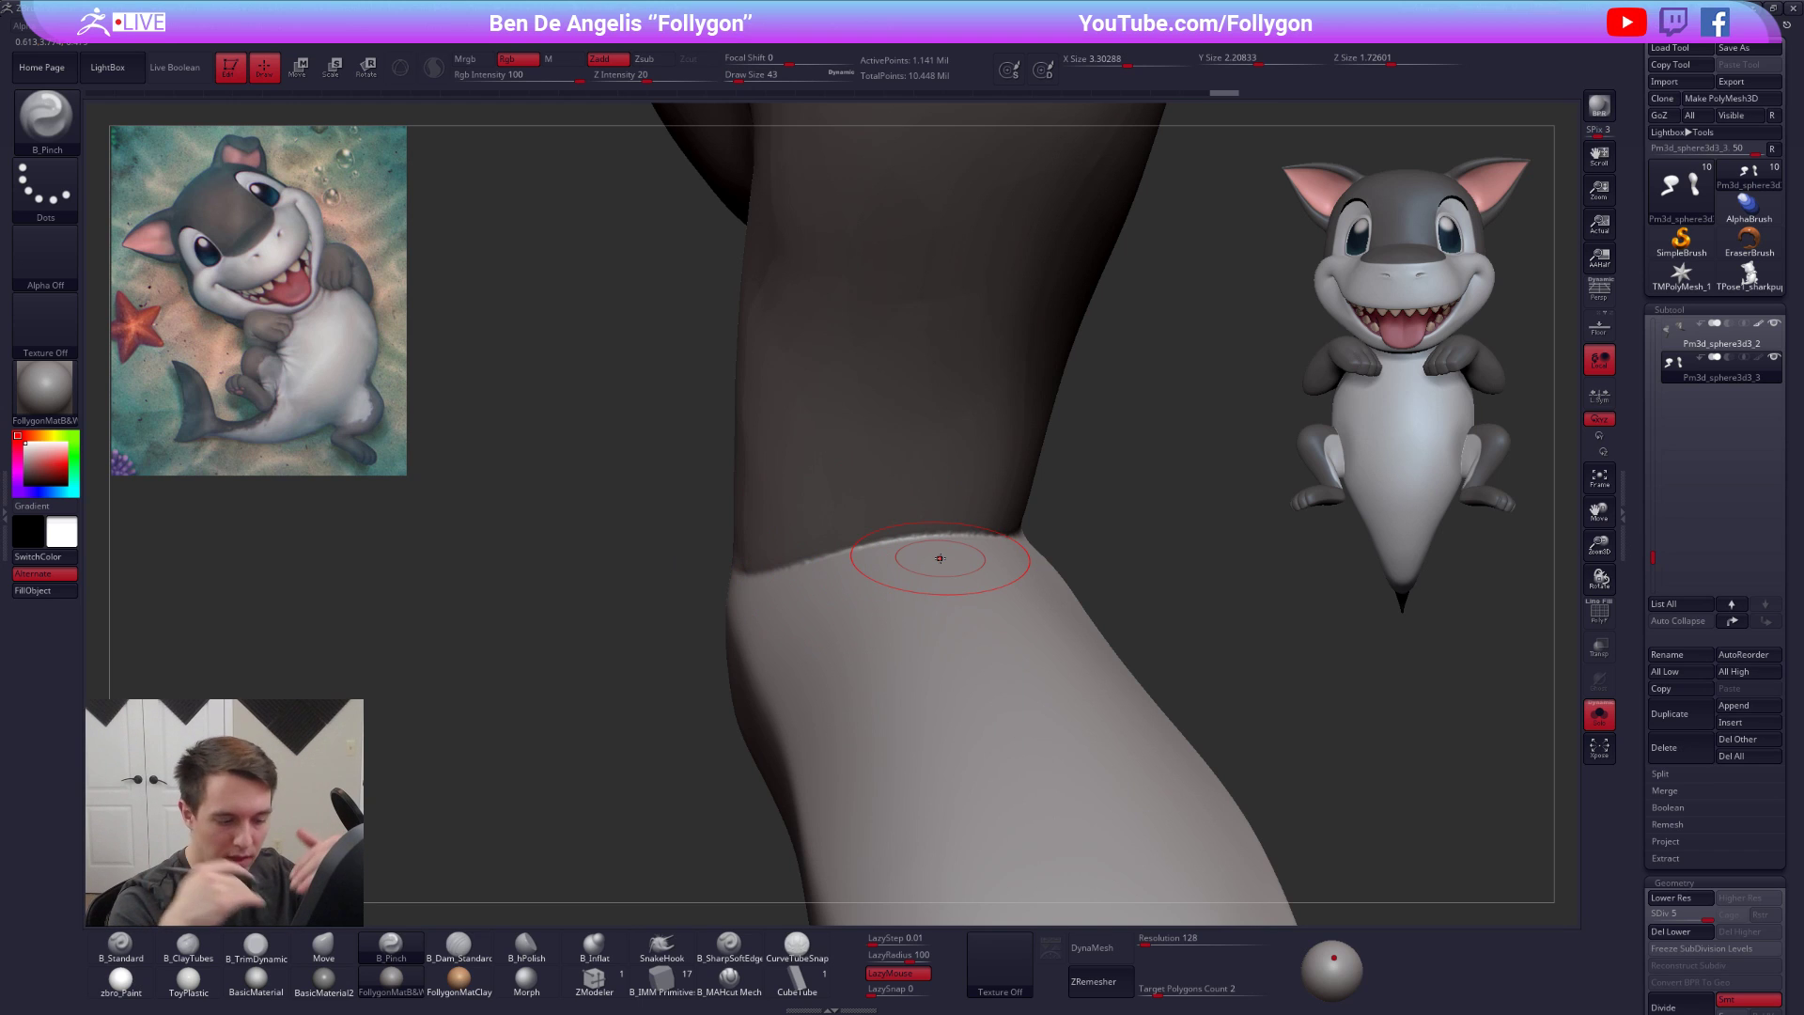
mouse_move(854, 580)
right_mouse_down()
mouse_move(849, 596)
mouse_move(858, 569)
right_mouse_up()
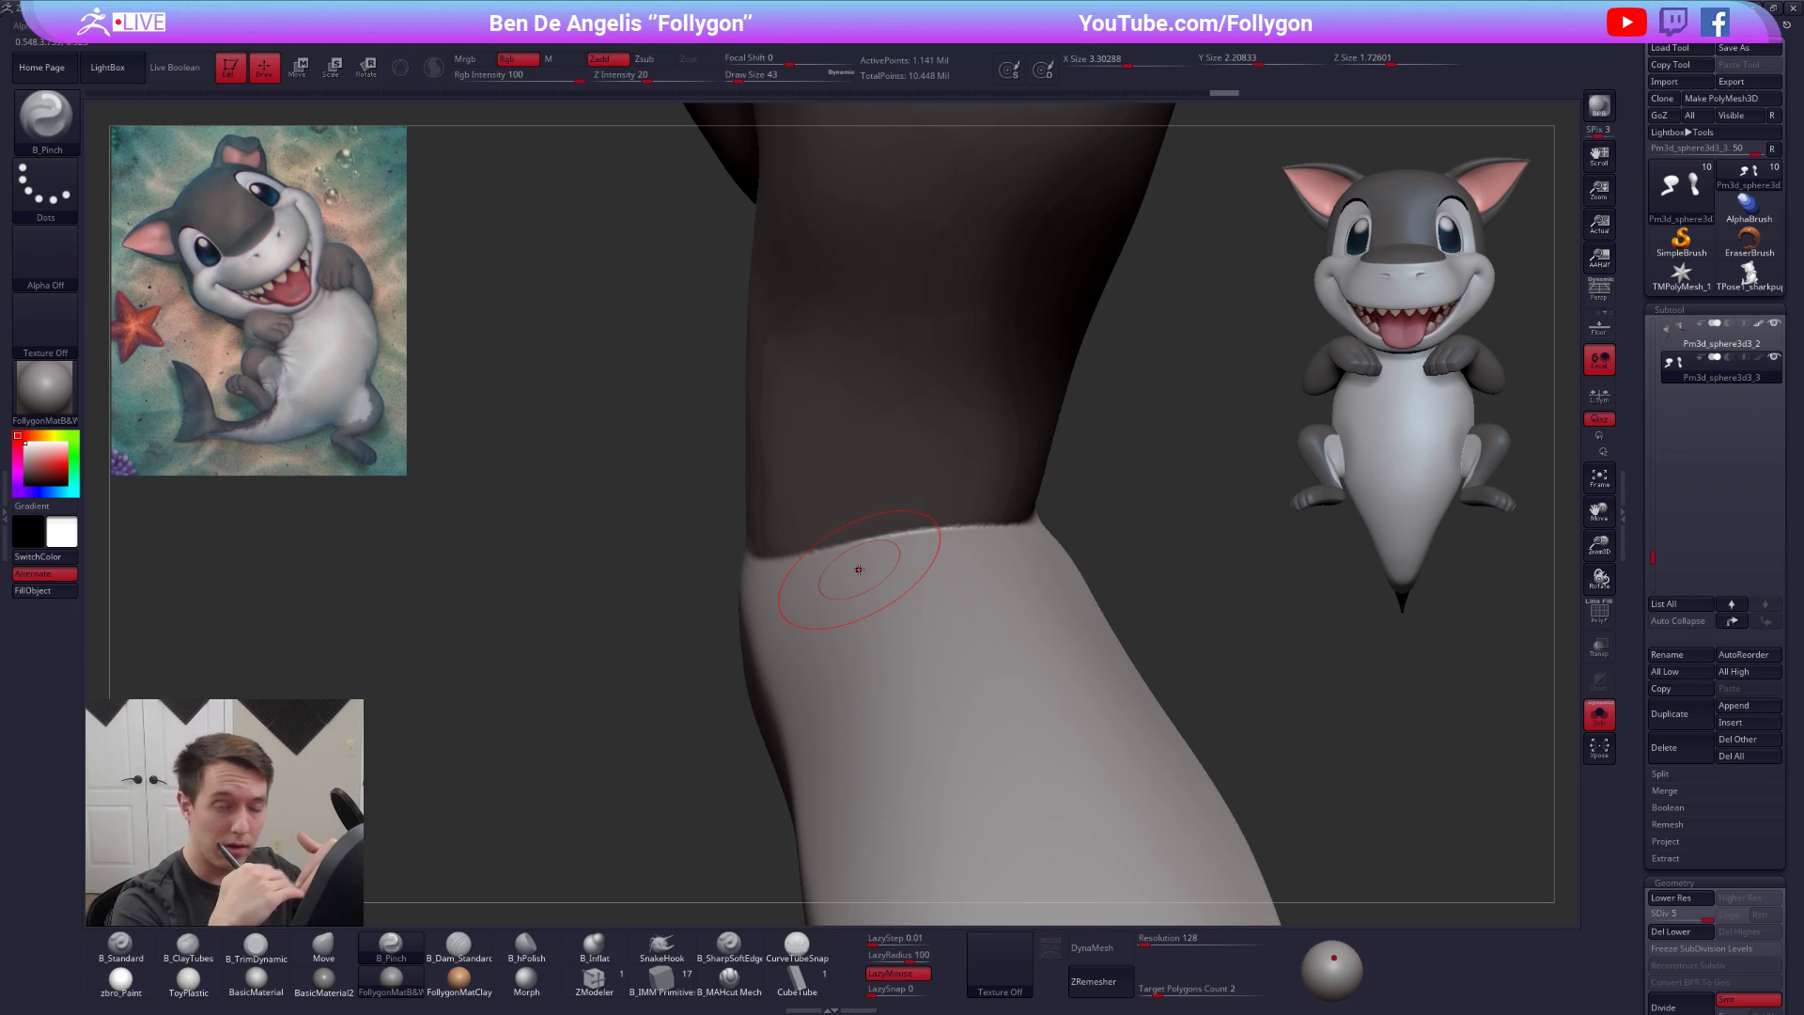
left_click_drag(771, 552, 1016, 511)
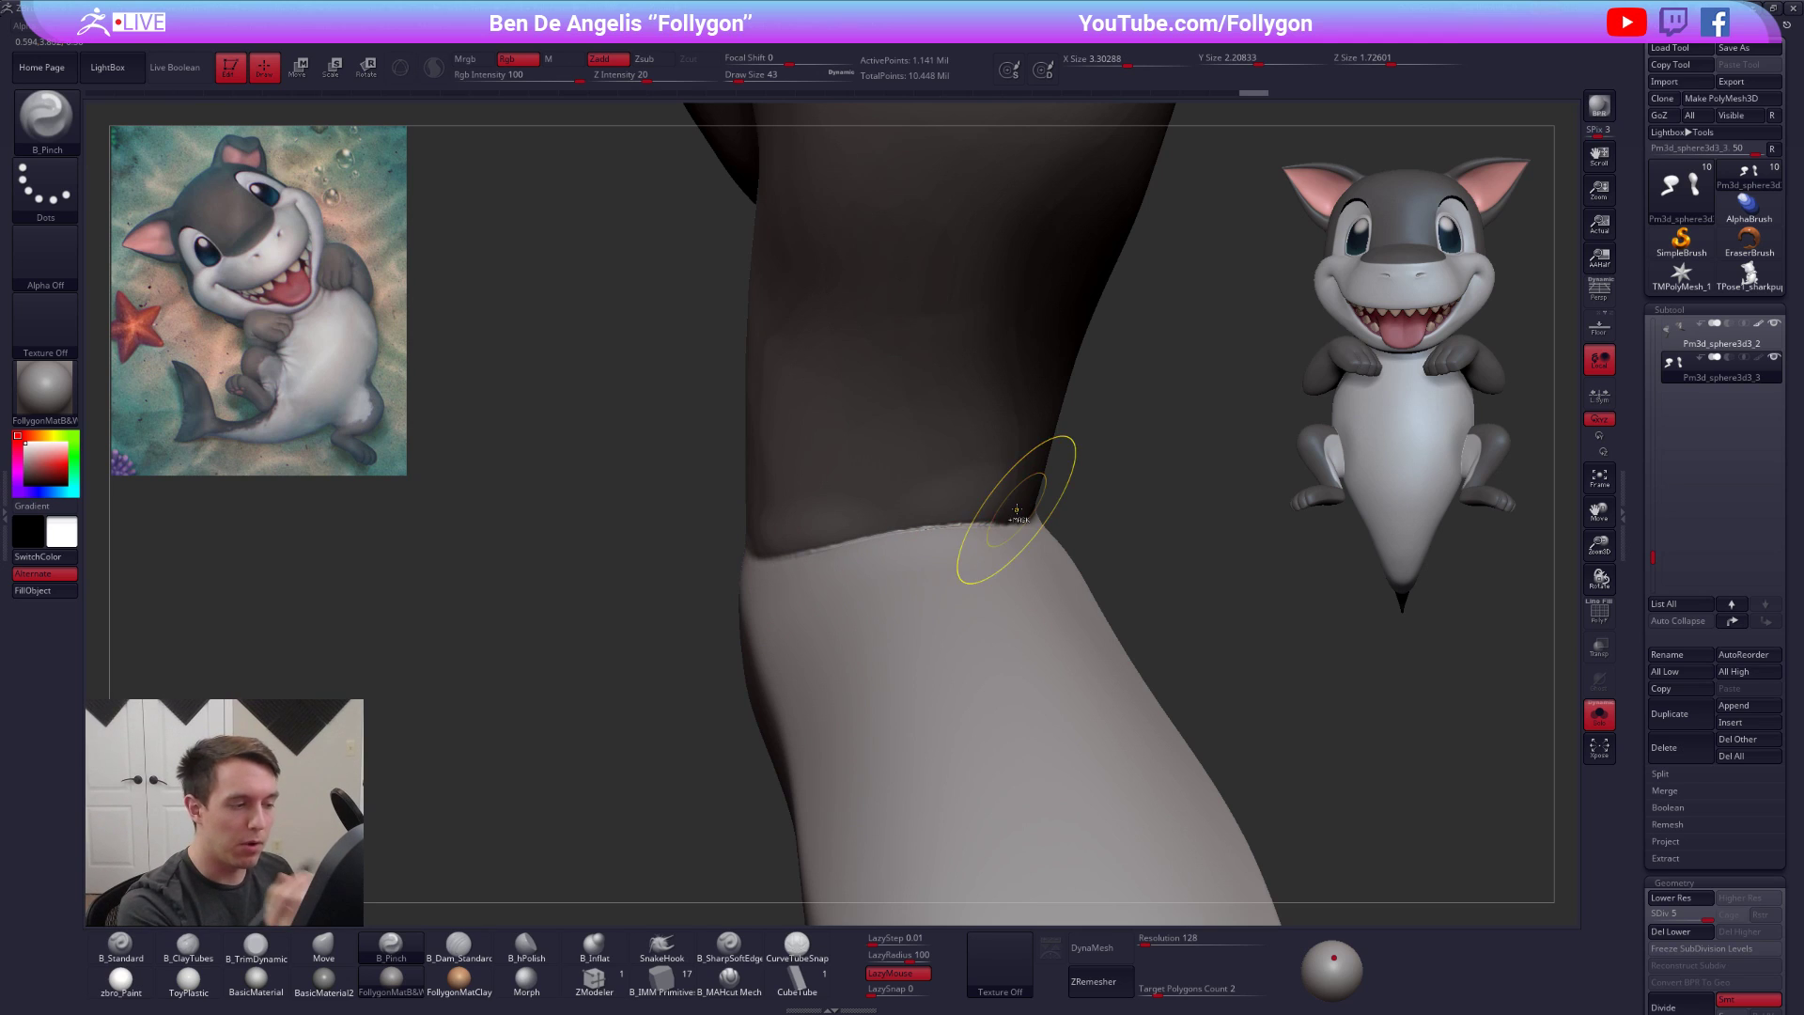
key("ctrl+z")
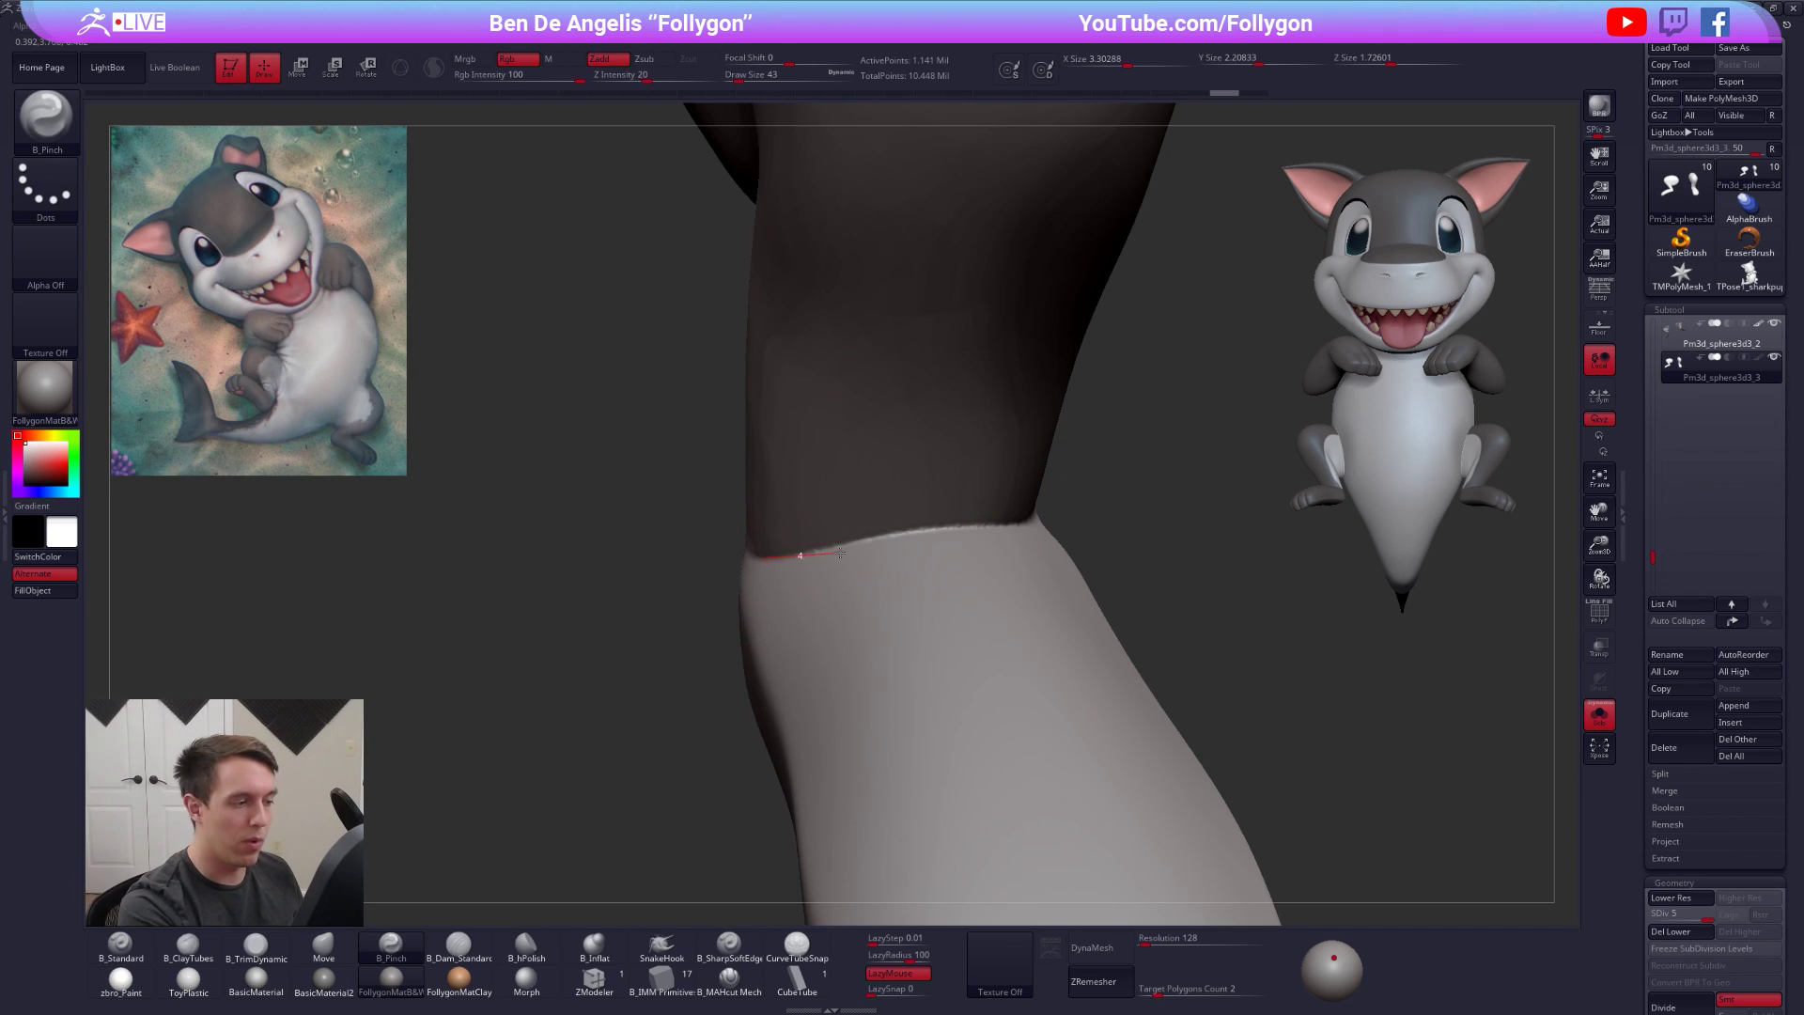
left_click_drag(891, 542, 978, 526)
right_click_drag(989, 545, 969, 547)
left_click_drag(970, 543, 926, 547, "shift")
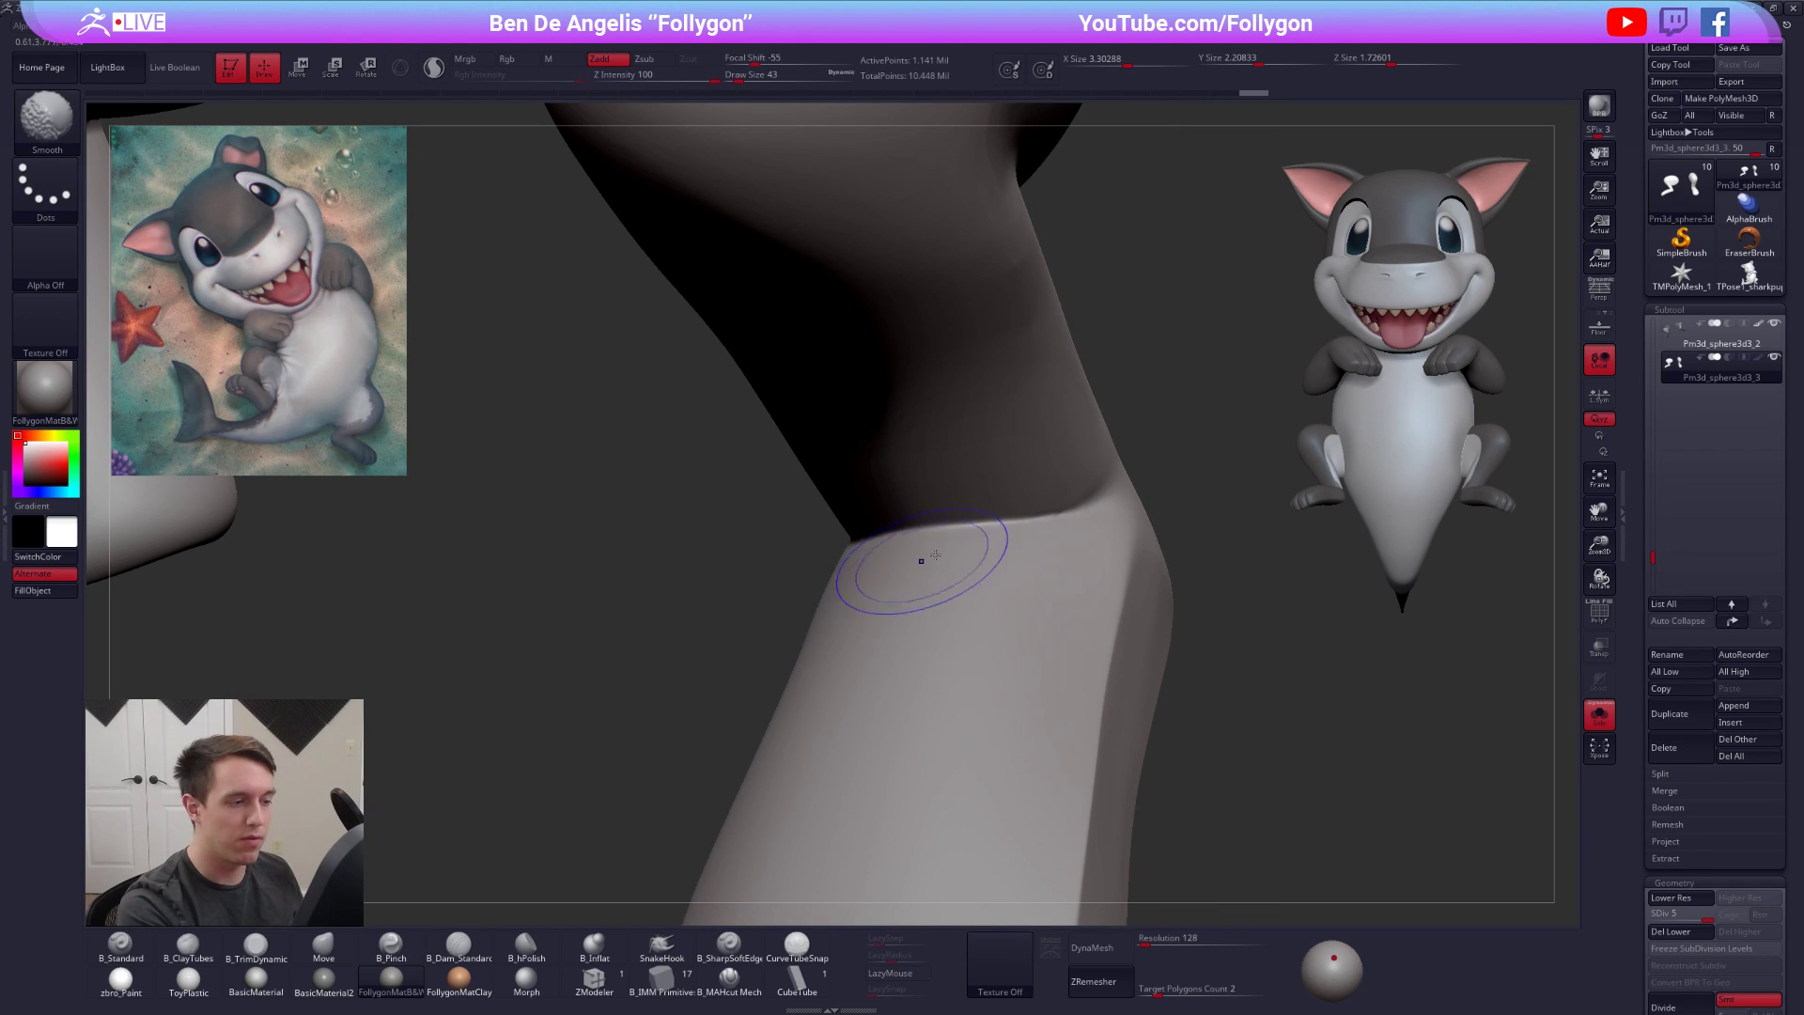
Tighten the ankle crease with repeated Pinch strokes across its full width, adjusting the draw size between strokes
key("shift+f")
key("shift+f")
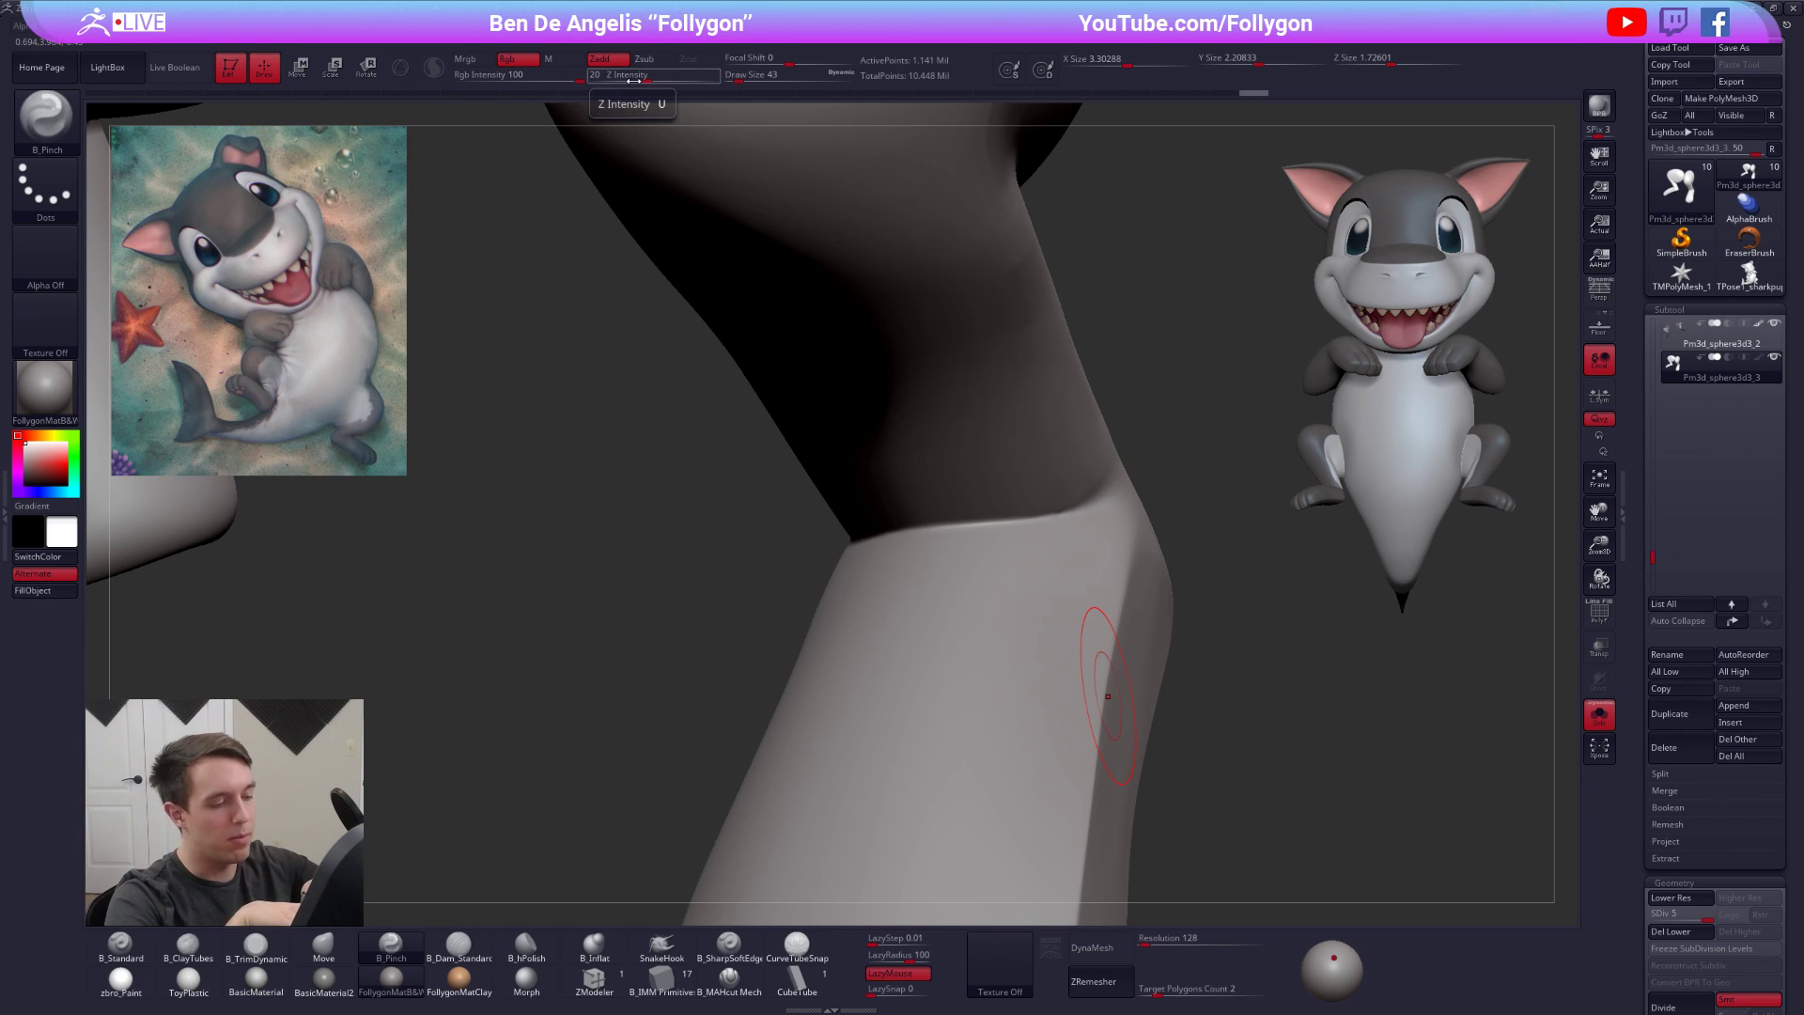
right_click_drag(964, 568, 818, 564)
left_click_drag(1125, 513, 1222, 477)
right_click_drag(1222, 477, 1148, 498)
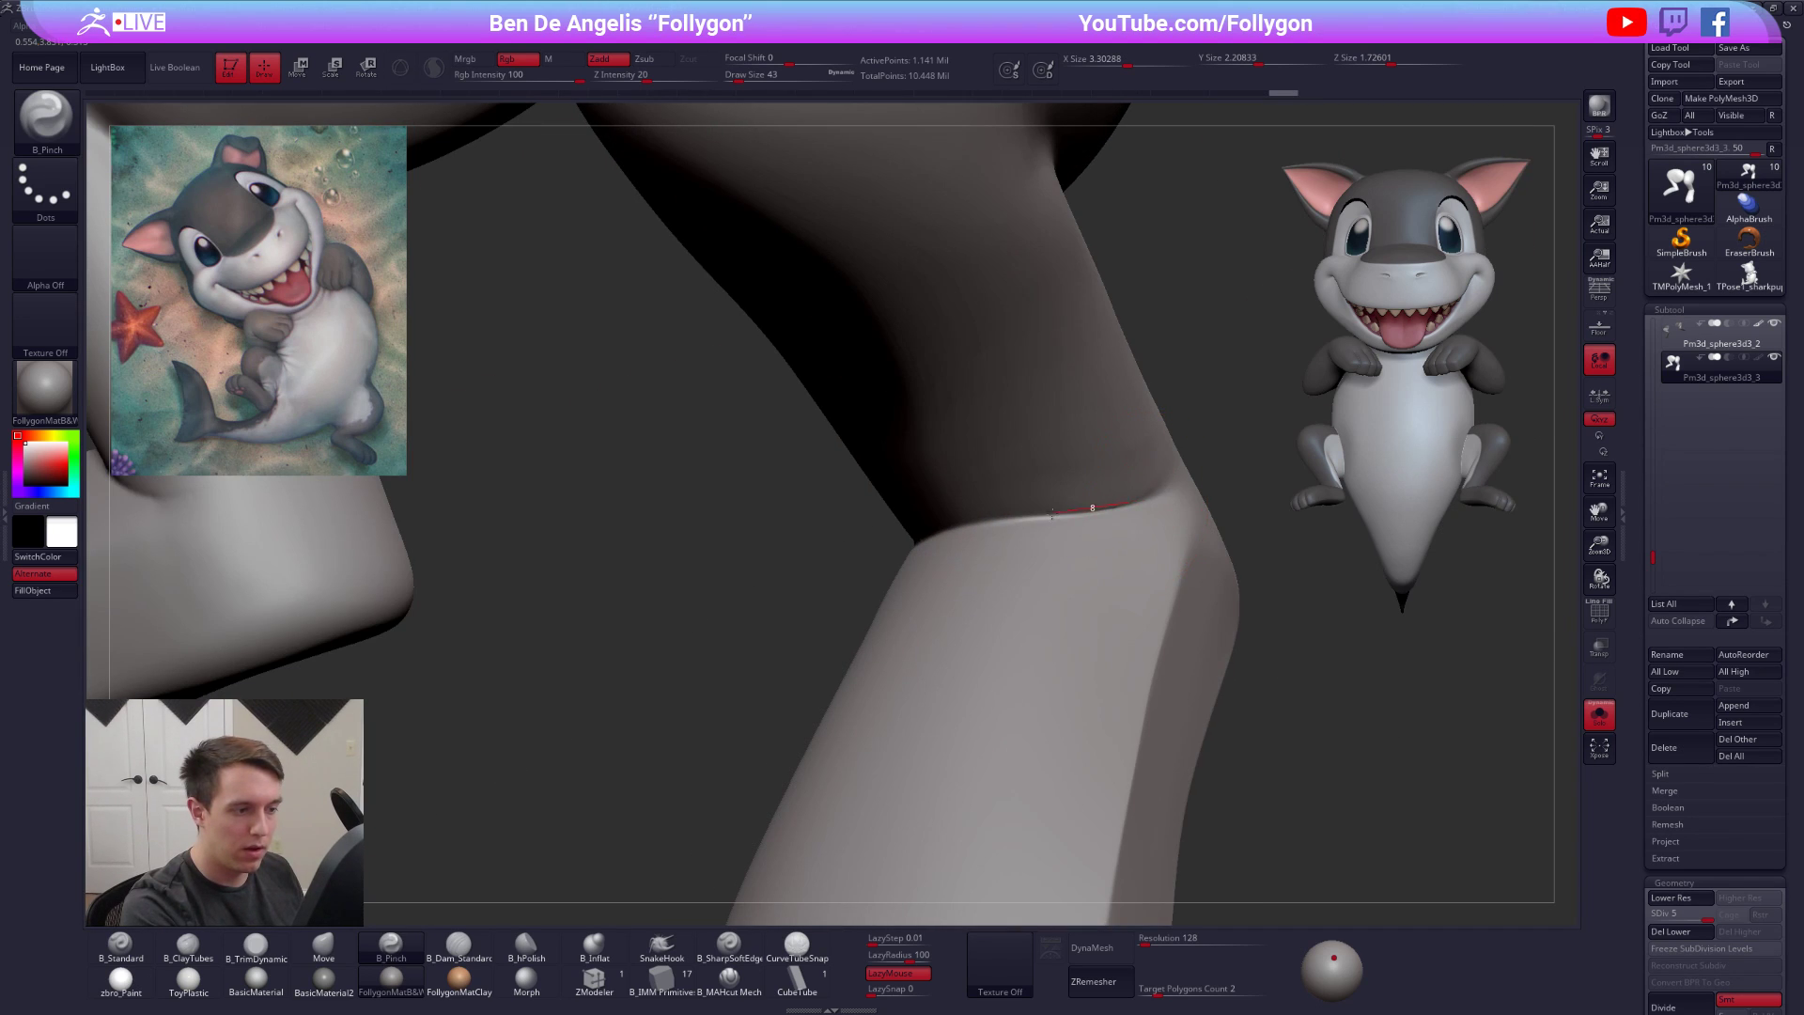
key("space")
left_click_drag(1027, 515, 1022, 515)
right_click_drag(1068, 560, 1039, 527, "alt")
key("space")
left_click_drag(1041, 524, 1051, 523)
left_click_drag(1219, 490, 801, 555)
left_click_drag(1137, 505, 803, 564)
Carve the fold where the foot meets the shin deeper with the B_MAHcut Mech brush at draw size 33
mouse_move(918, 620)
right_mouse_down("alt")
mouse_move(883, 608)
mouse_move(841, 742)
right_mouse_up("alt")
left_click(752, 982)
key("space")
left_click_drag(972, 661, 998, 646)
right_click_drag(1043, 637, 1067, 568, "alt")
key("space")
left_click_drag(1067, 568, 1074, 561)
key("space")
left_click_drag(1178, 510, 858, 567)
mouse_move(1031, 578)
right_mouse_down()
mouse_move(1010, 543)
mouse_move(950, 537)
mouse_move(854, 572)
right_mouse_up()
left_click_drag(717, 604, 940, 553)
Show the whole character again and delete the duplicated legs subtool
mouse_move(1097, 555)
right_mouse_down()
mouse_move(1037, 725)
mouse_move(846, 705)
right_mouse_up()
right_click_drag(799, 646, 1007, 656, "alt")
key("alt+s")
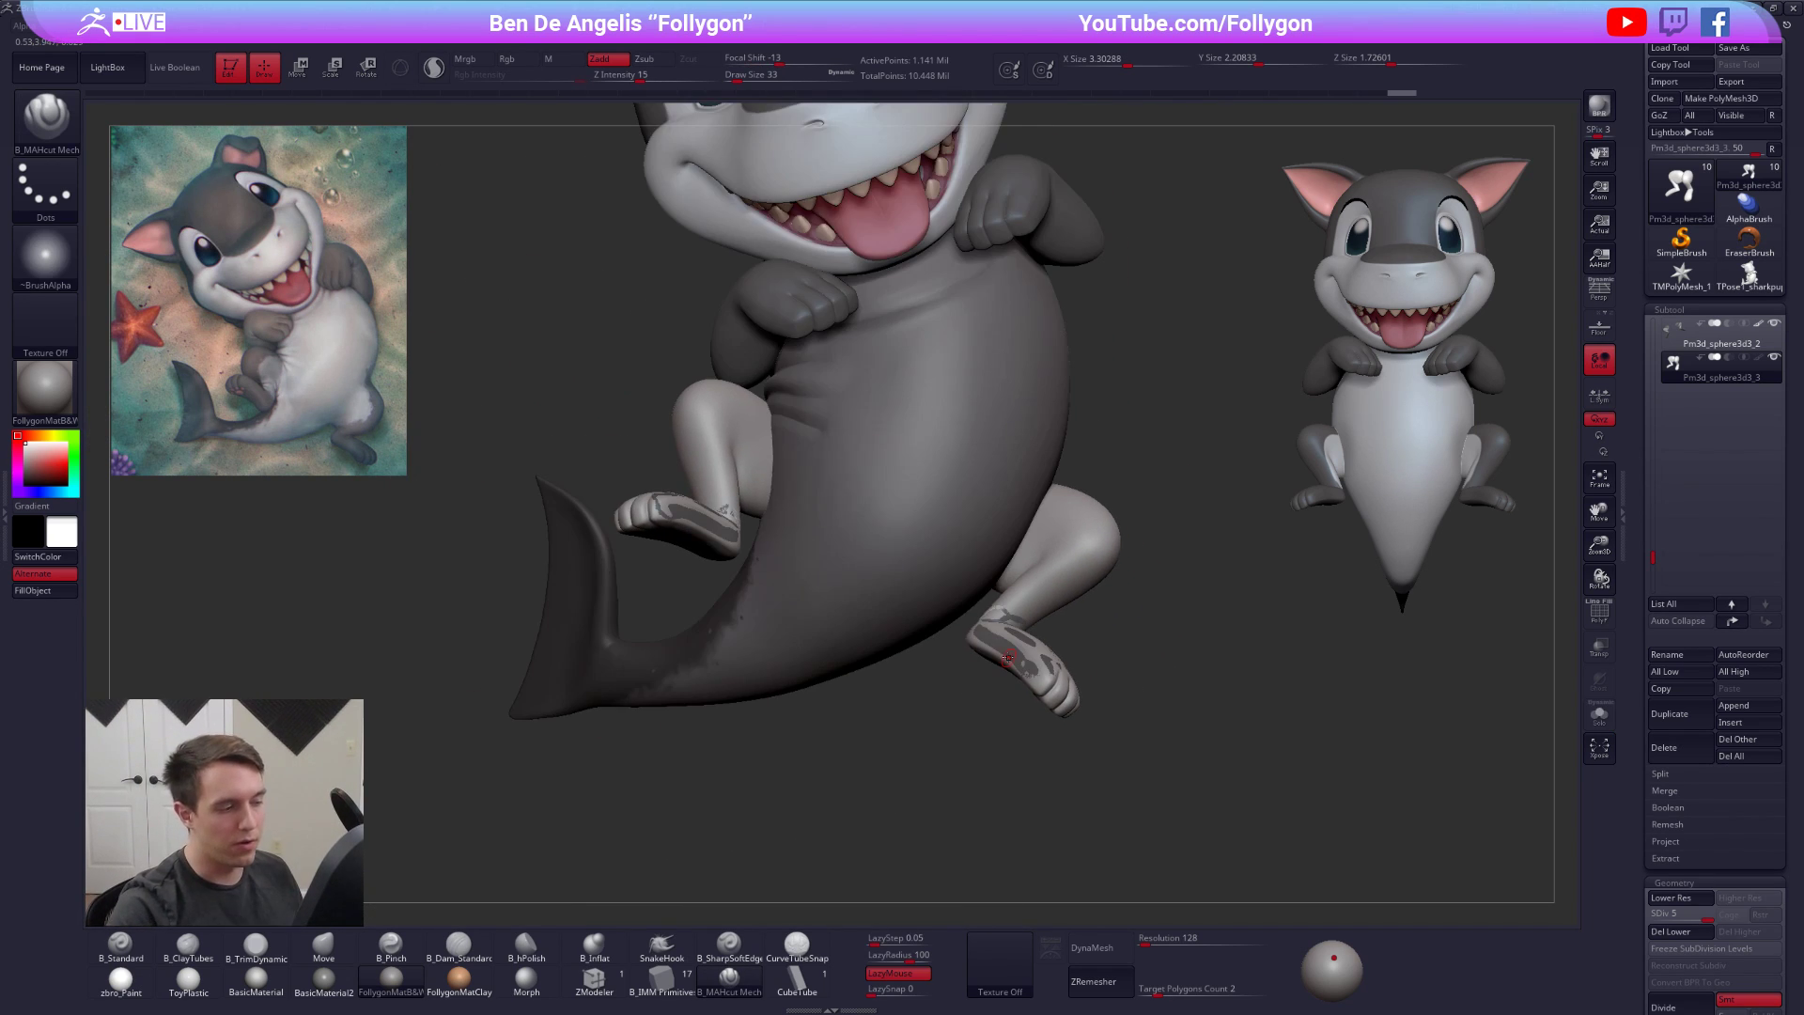
left_click(1665, 747)
left_click(1551, 771)
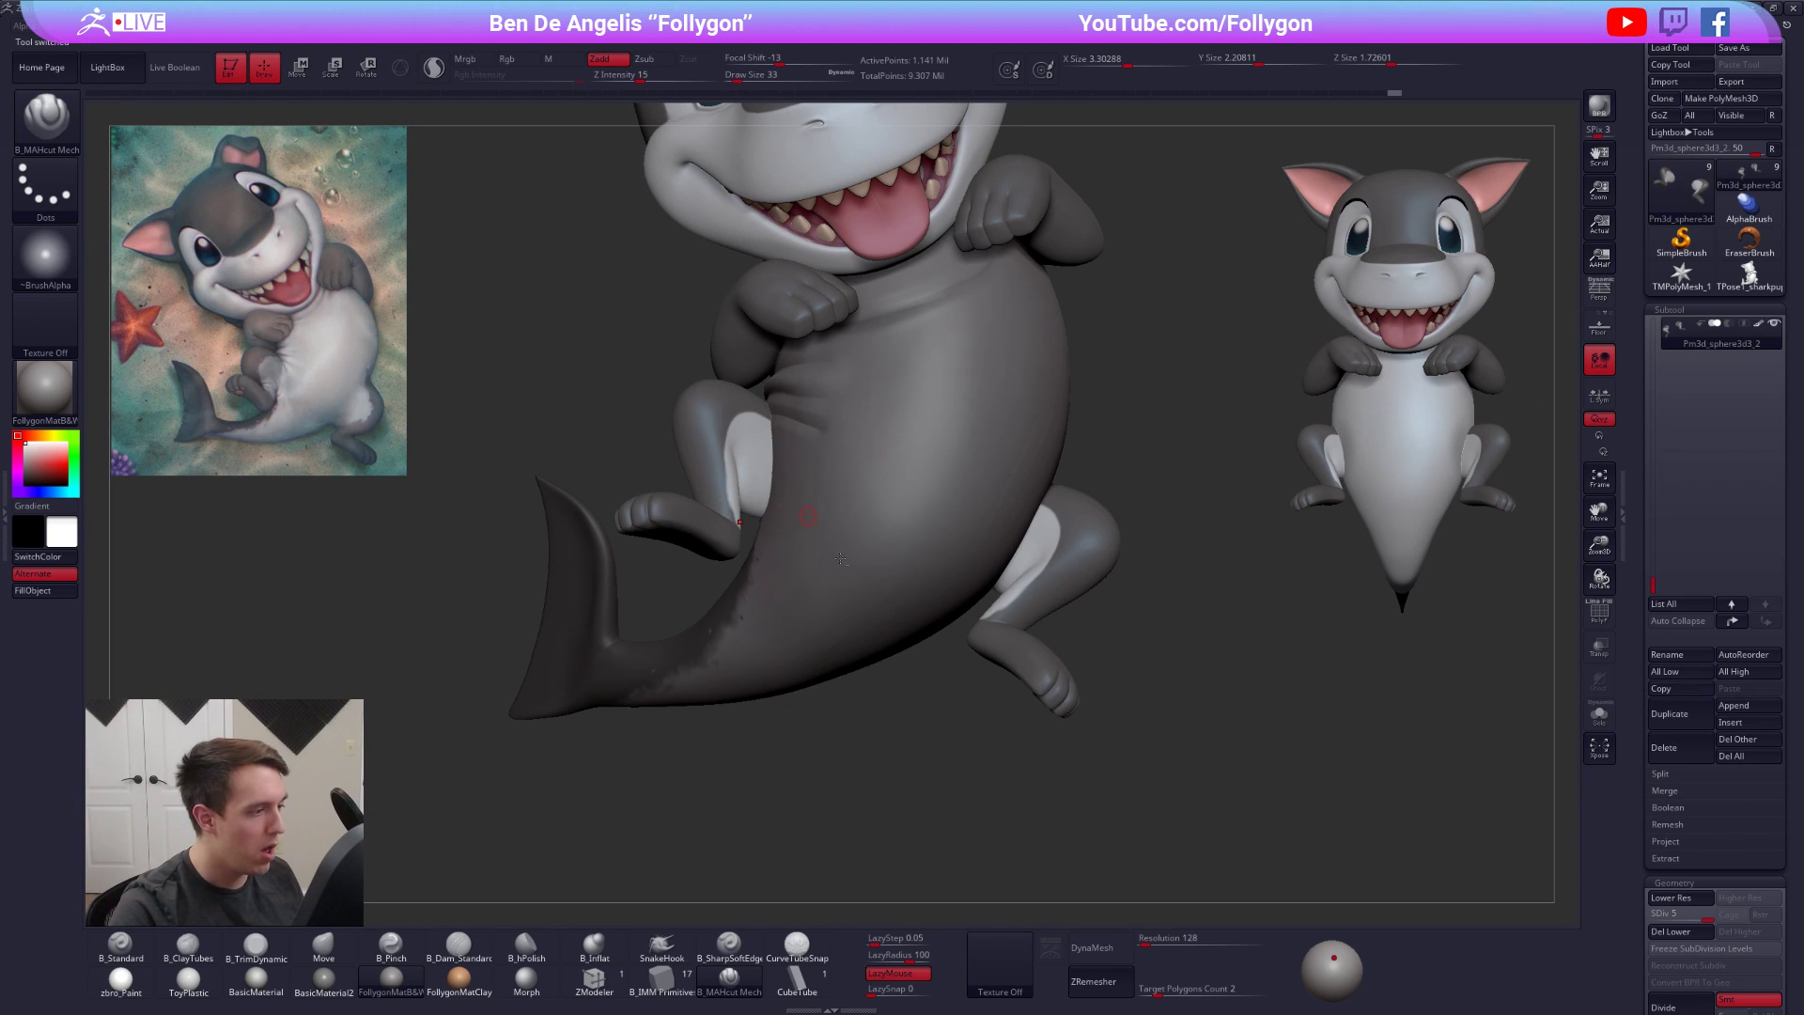
Apply the zbro_Paint material to the body and reselect the original legs
right_click_drag(841, 558, 850, 567, "alt")
left_click(877, 553, "alt")
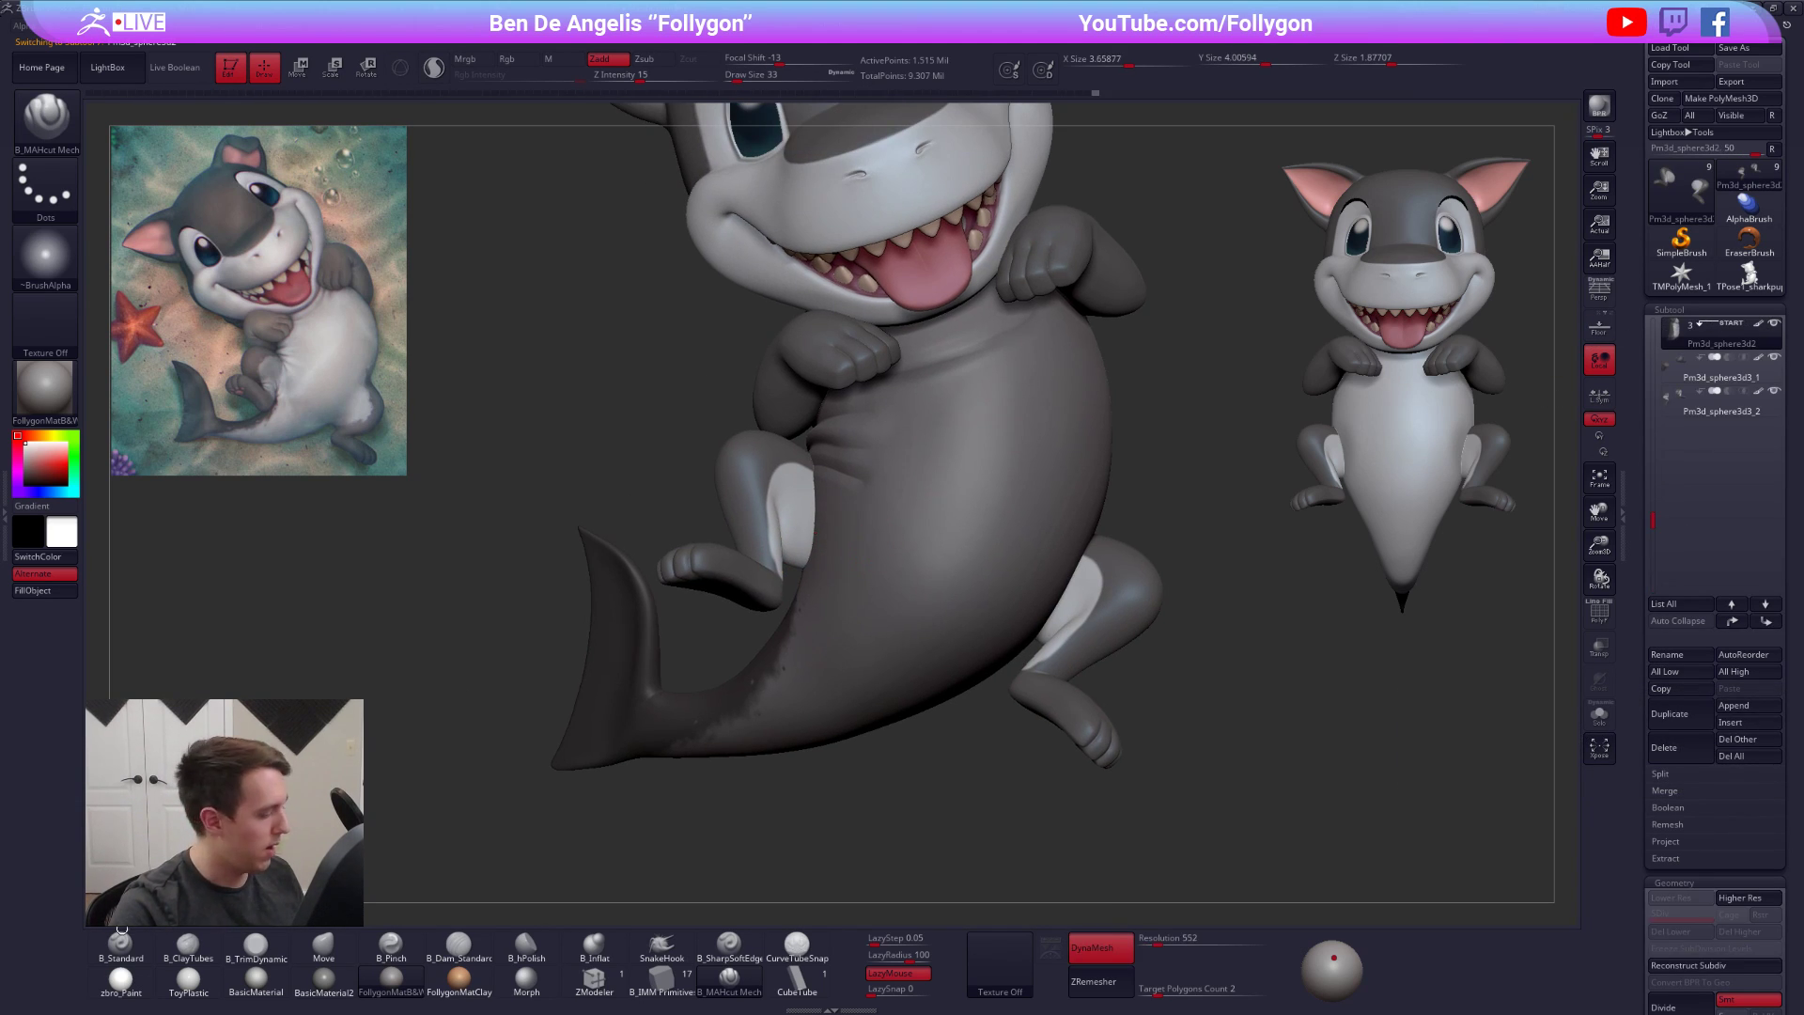
left_click(123, 981)
left_click(837, 550, "alt")
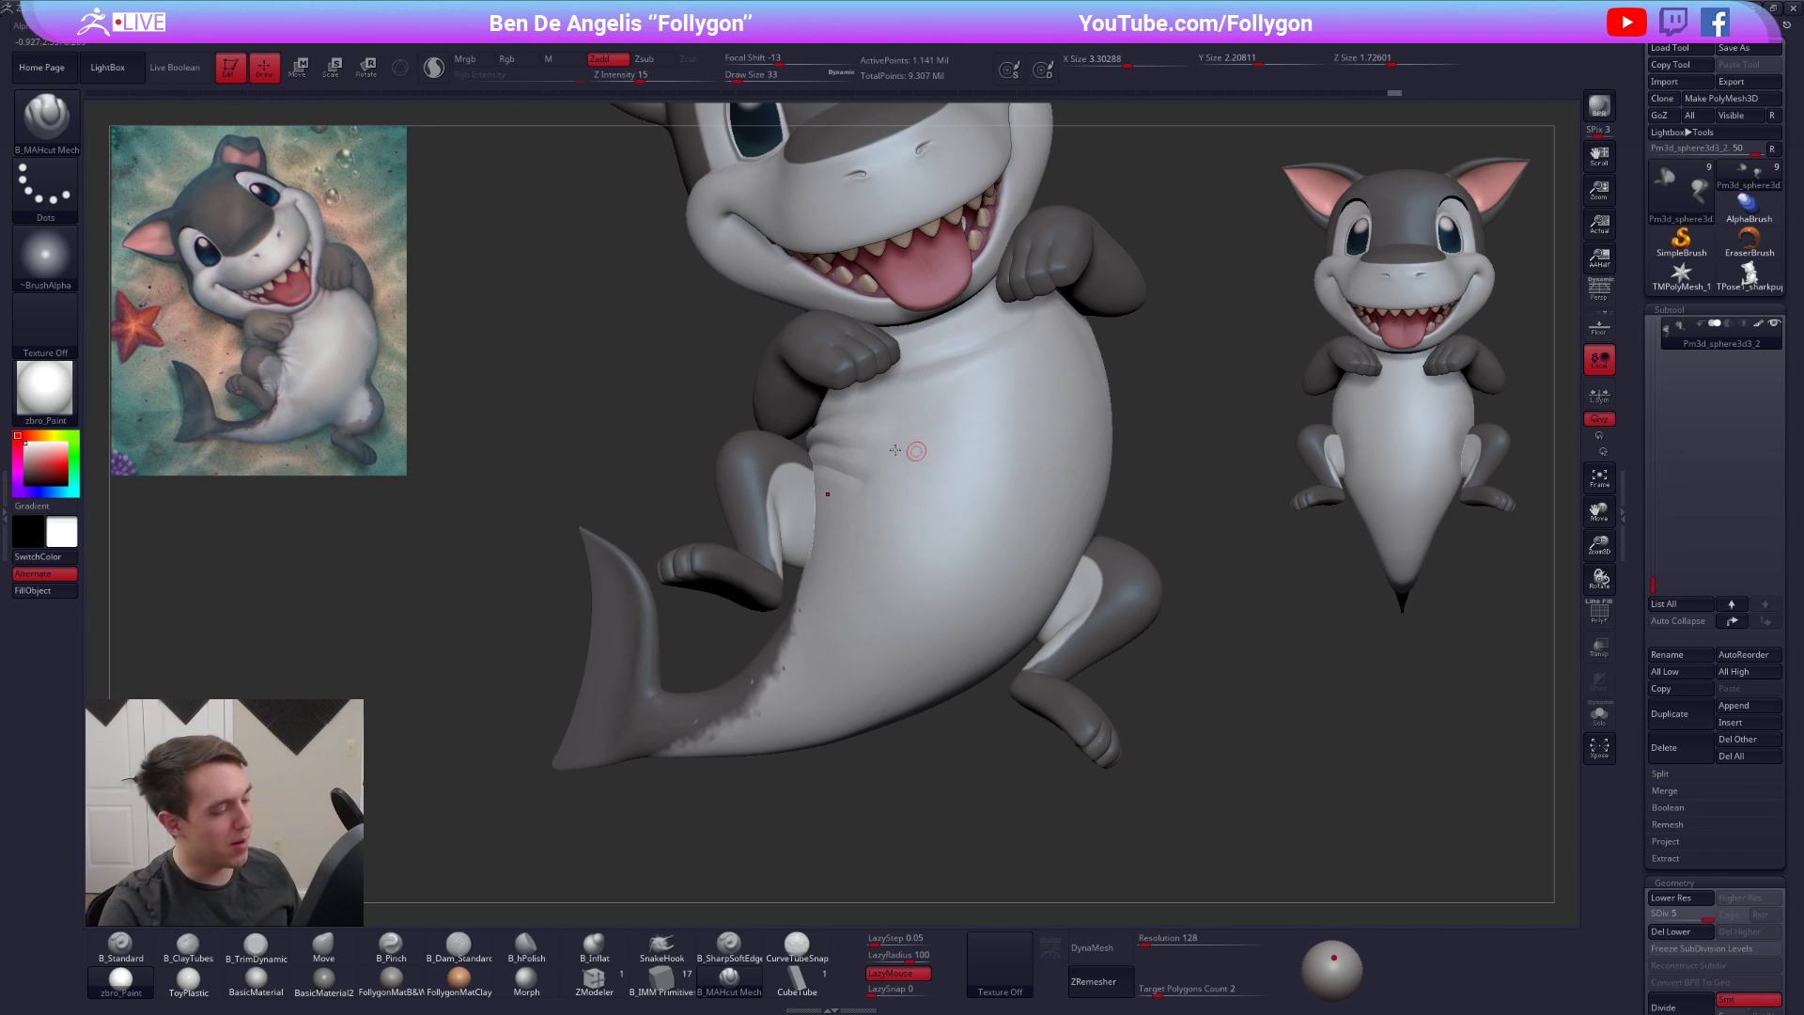
left_click_drag(757, 650, 801, 714, "alt")
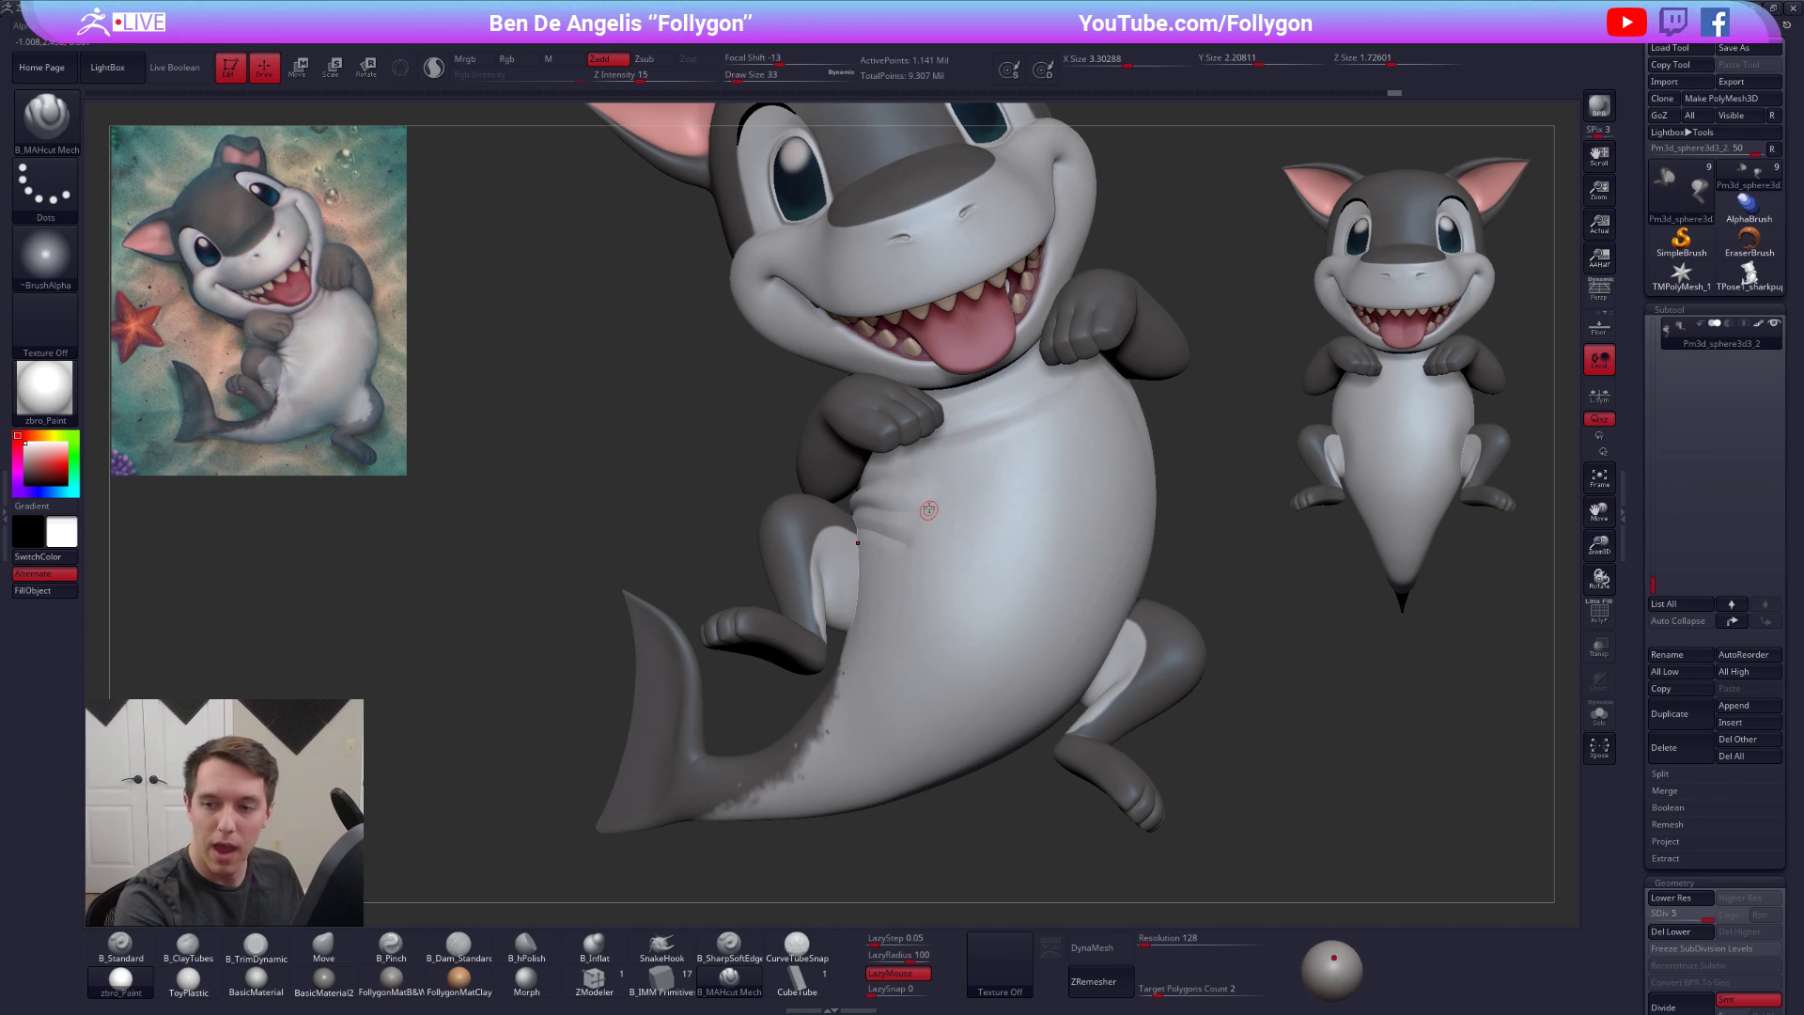
Extend the lower fold on the side of the torso with the MAHcut Mech brush at draw size 104 and smooth its end
right_click_drag(935, 511, 1015, 515)
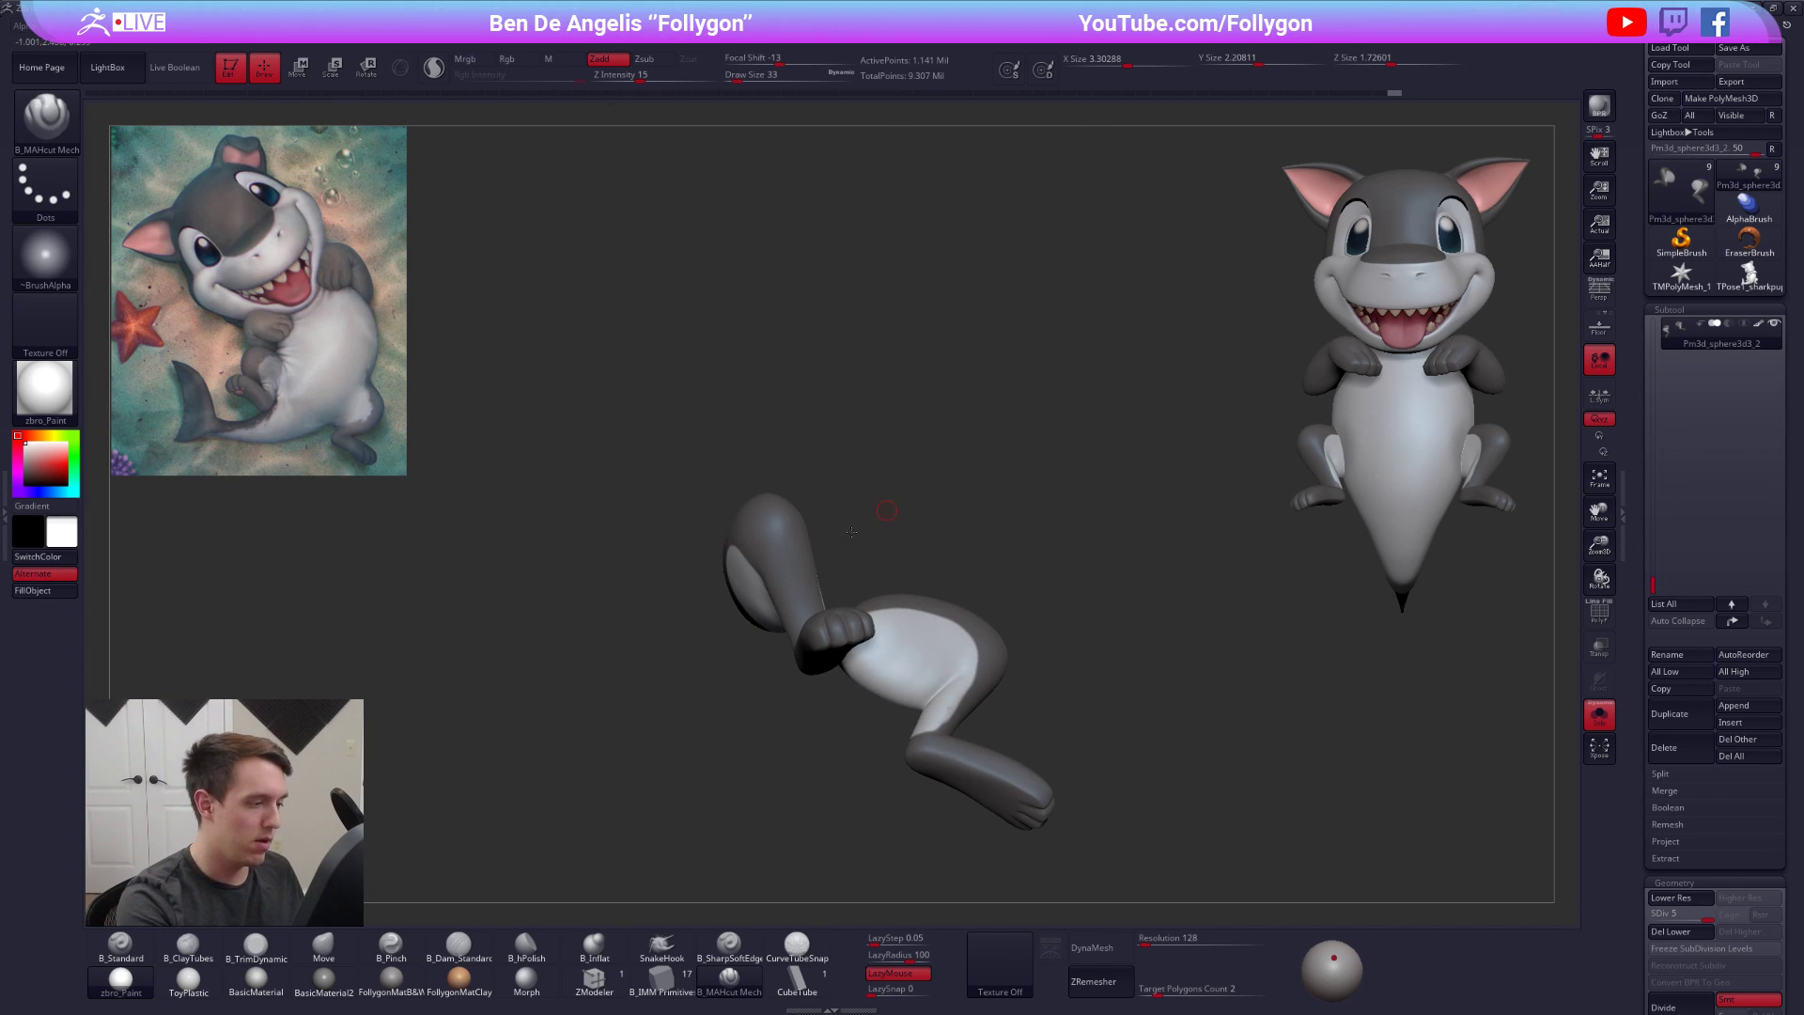
left_click(946, 533, "alt")
mouse_move(928, 466)
right_mouse_down()
mouse_move(917, 515)
mouse_move(994, 579)
mouse_move(986, 612)
right_mouse_up()
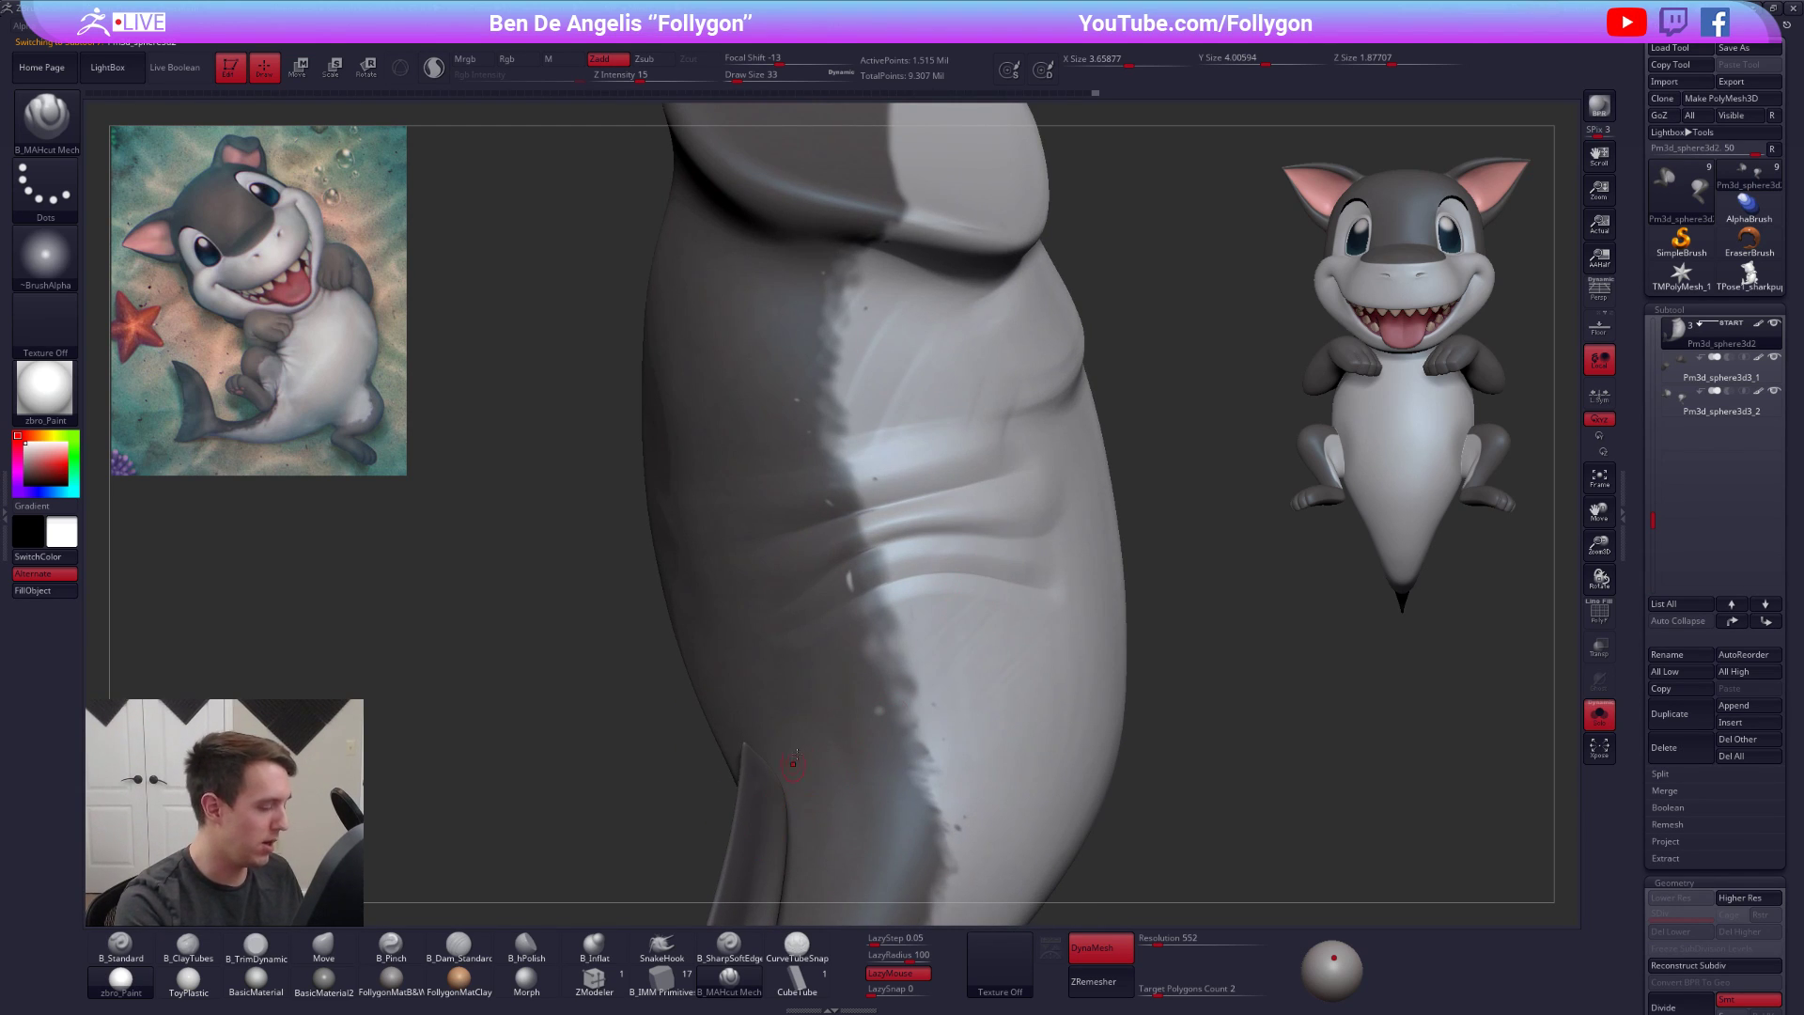
key("space")
left_click_drag(961, 526, 970, 532)
right_click_drag(970, 533, 907, 576)
key("space")
left_click_drag(908, 591, 898, 577)
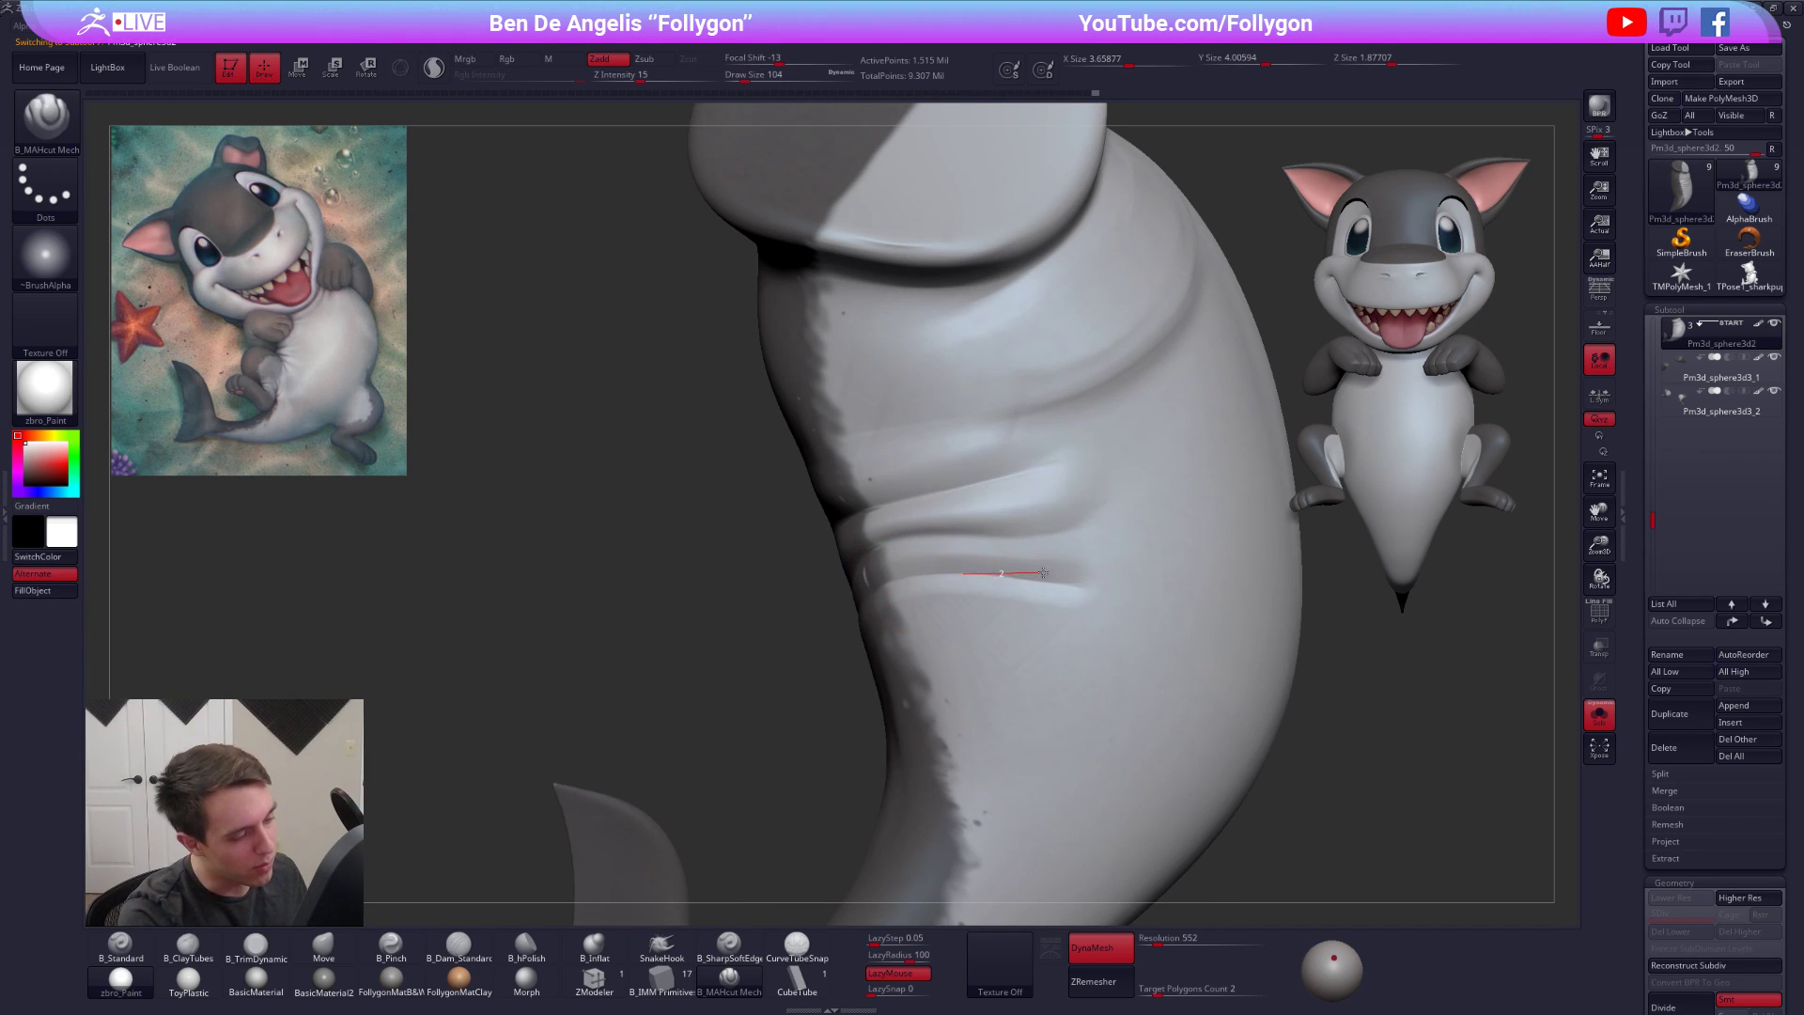
left_click_drag(1094, 586, 1173, 611)
right_click_drag(1118, 620, 1083, 612)
left_click_drag(1084, 612, 1102, 596, "shift")
right_click_drag(1118, 629, 1068, 612, "ctrl")
Isolate the legs and mask a round pad on the sole of the foot with the MaskPen at draw size 61
key("alt+s")
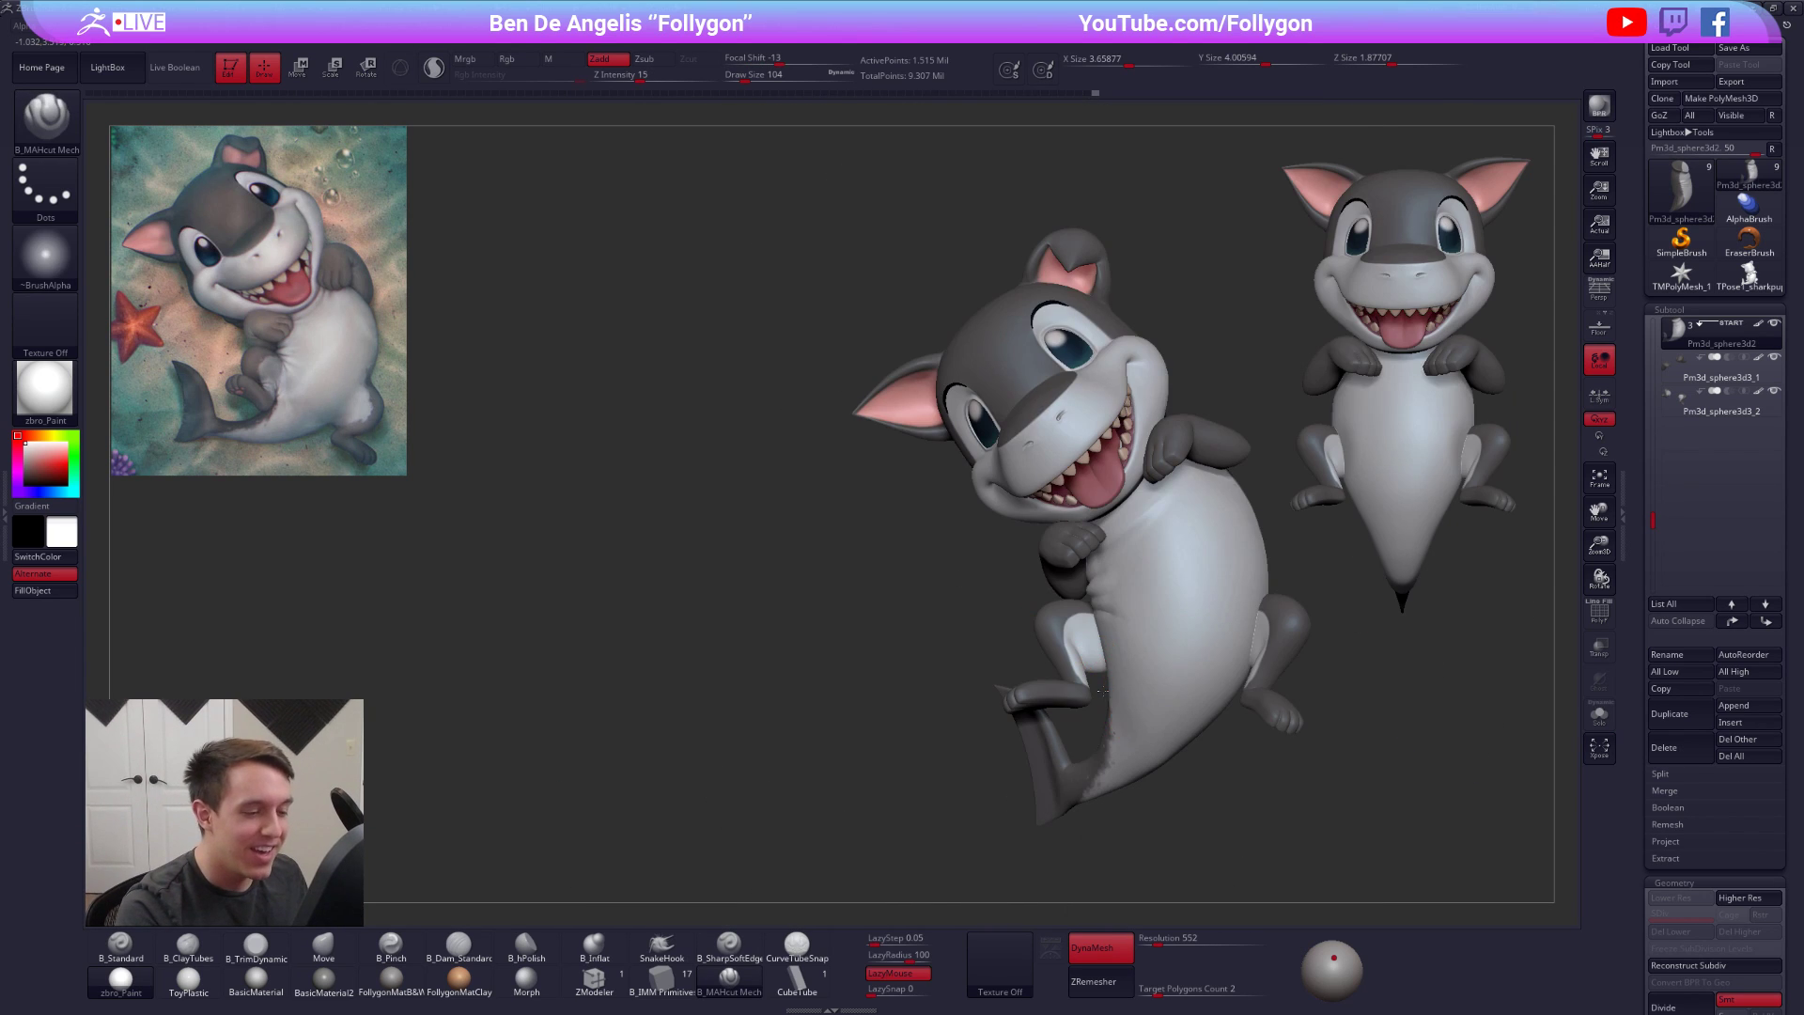
right_click_drag(1120, 713, 1103, 691, "alt")
left_click(1052, 666, "alt")
right_click_drag(1133, 581, 1059, 557)
key("alt+s")
key("space")
left_click_drag(1091, 593, 1083, 595)
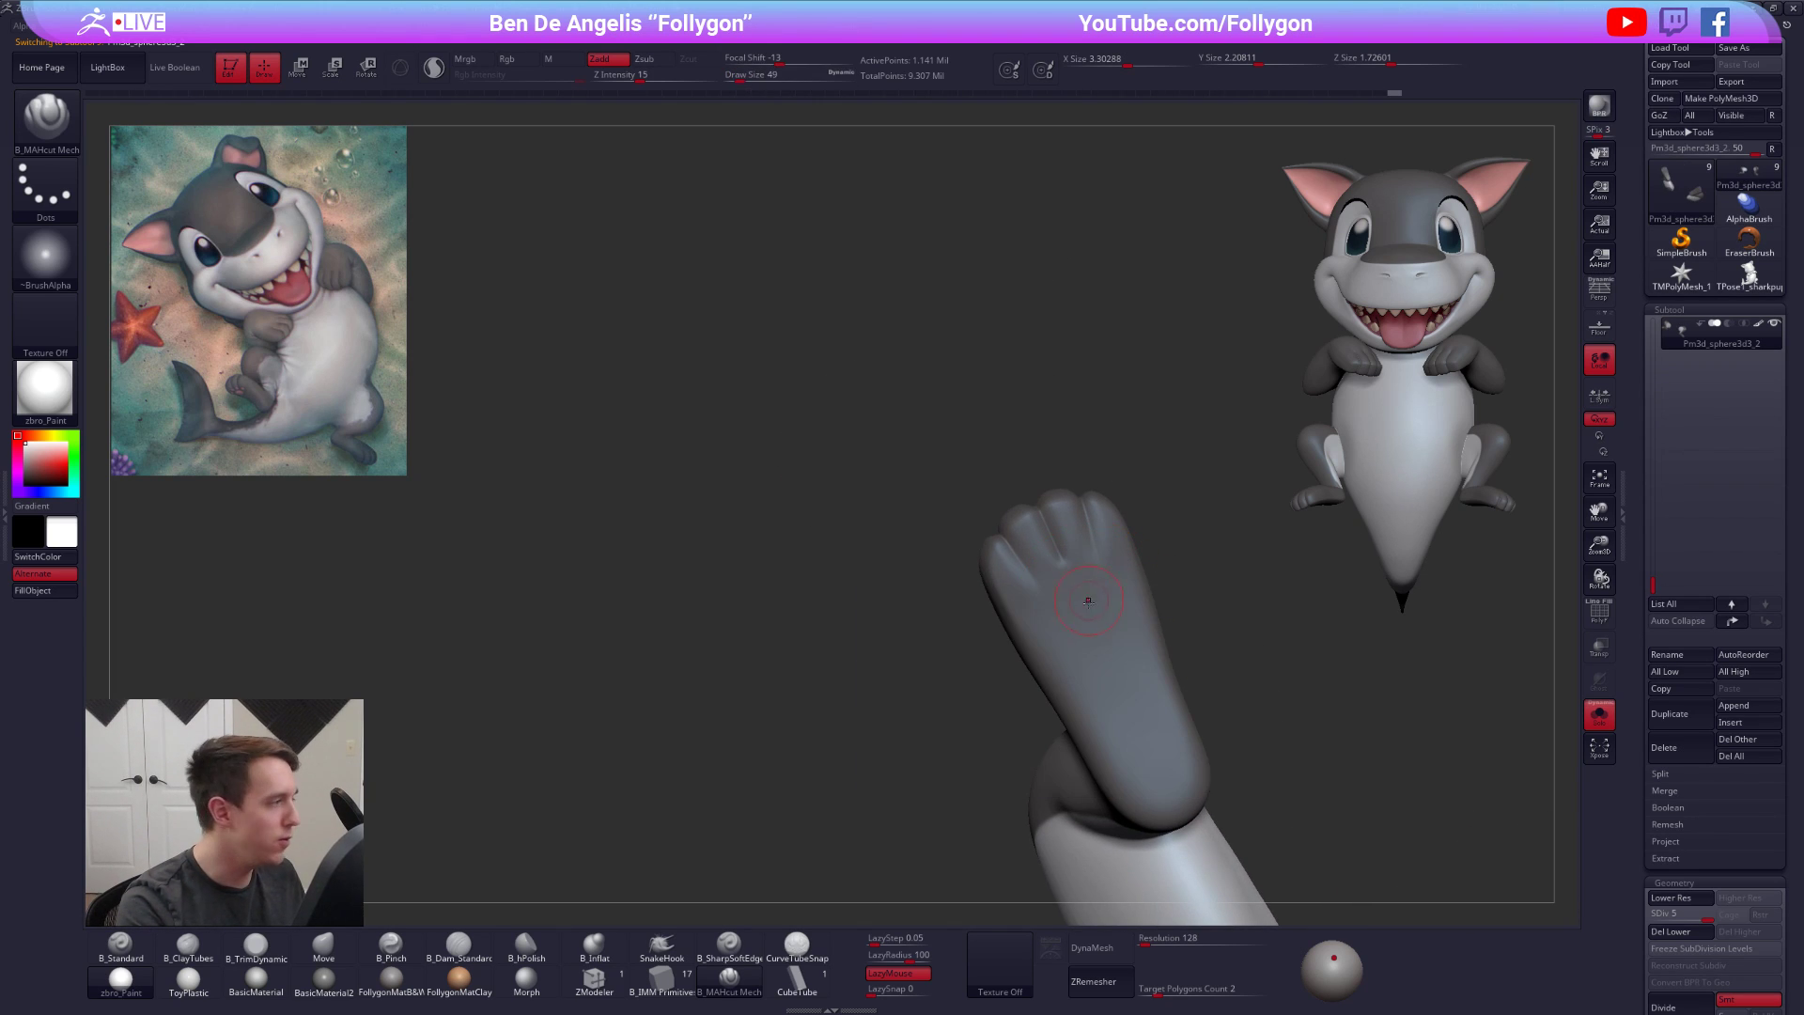
right_click_drag(1062, 602, 1044, 627)
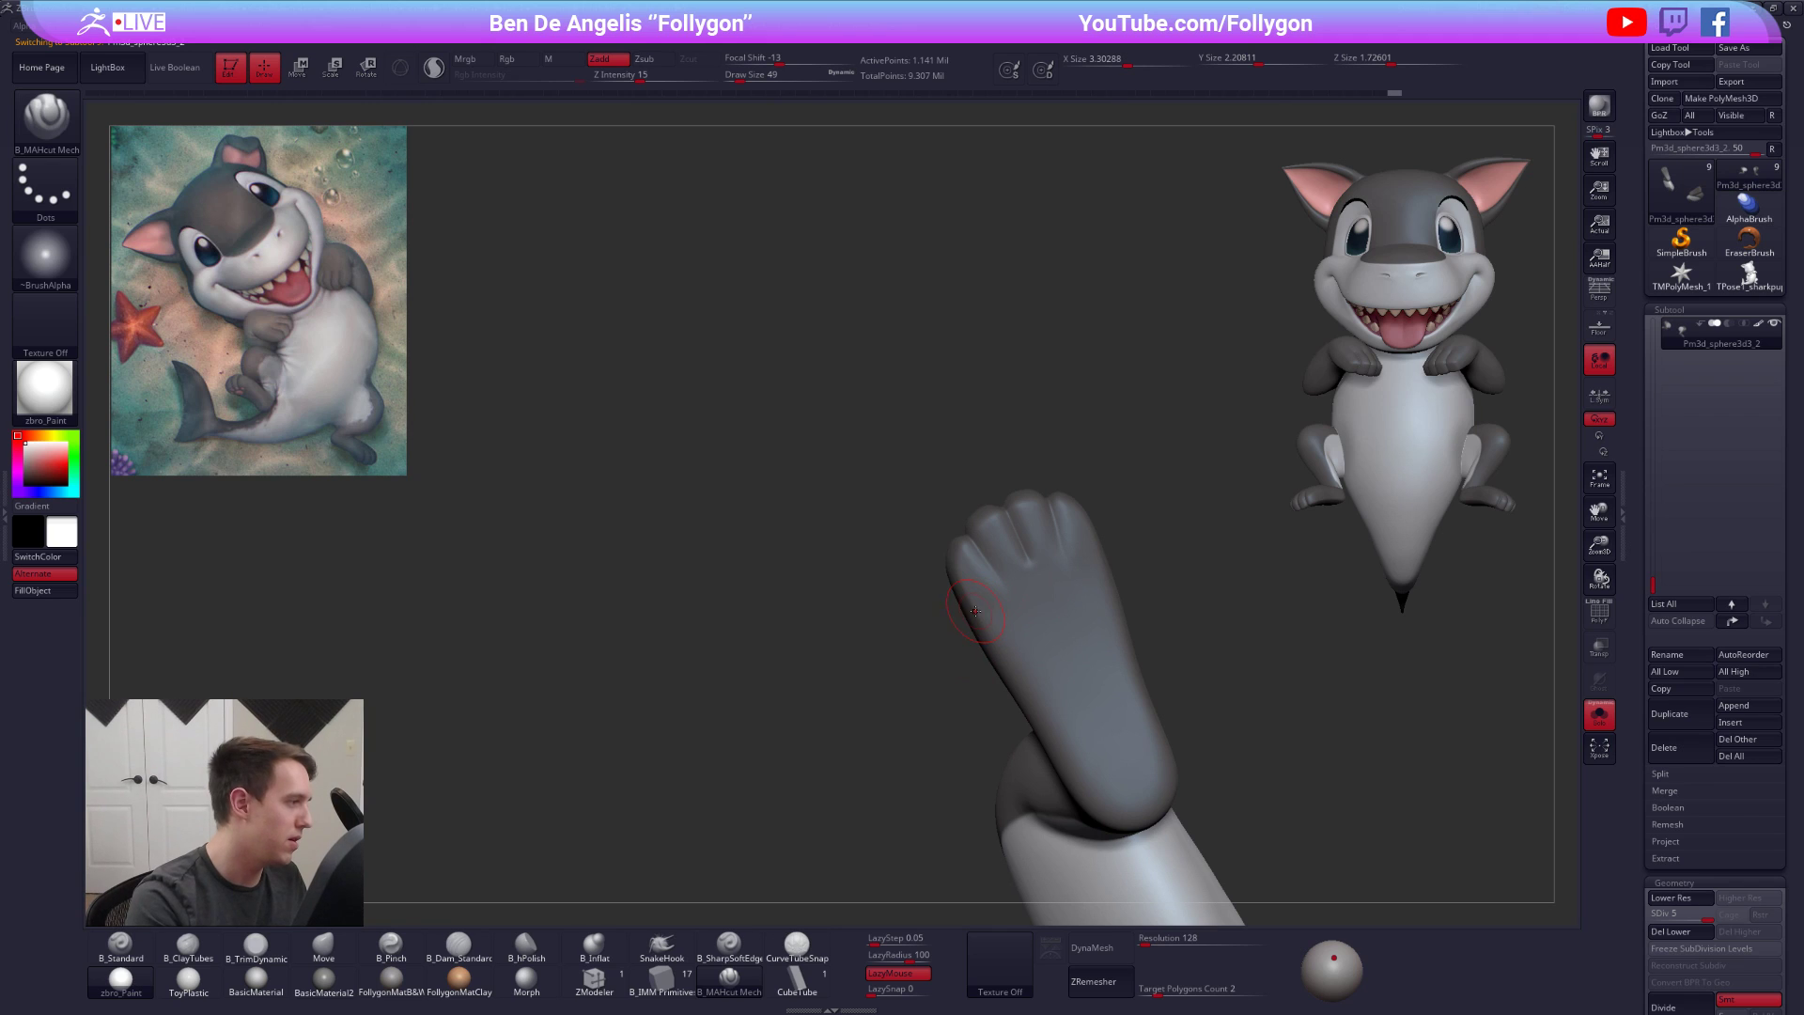
key("ctrl+shift+space")
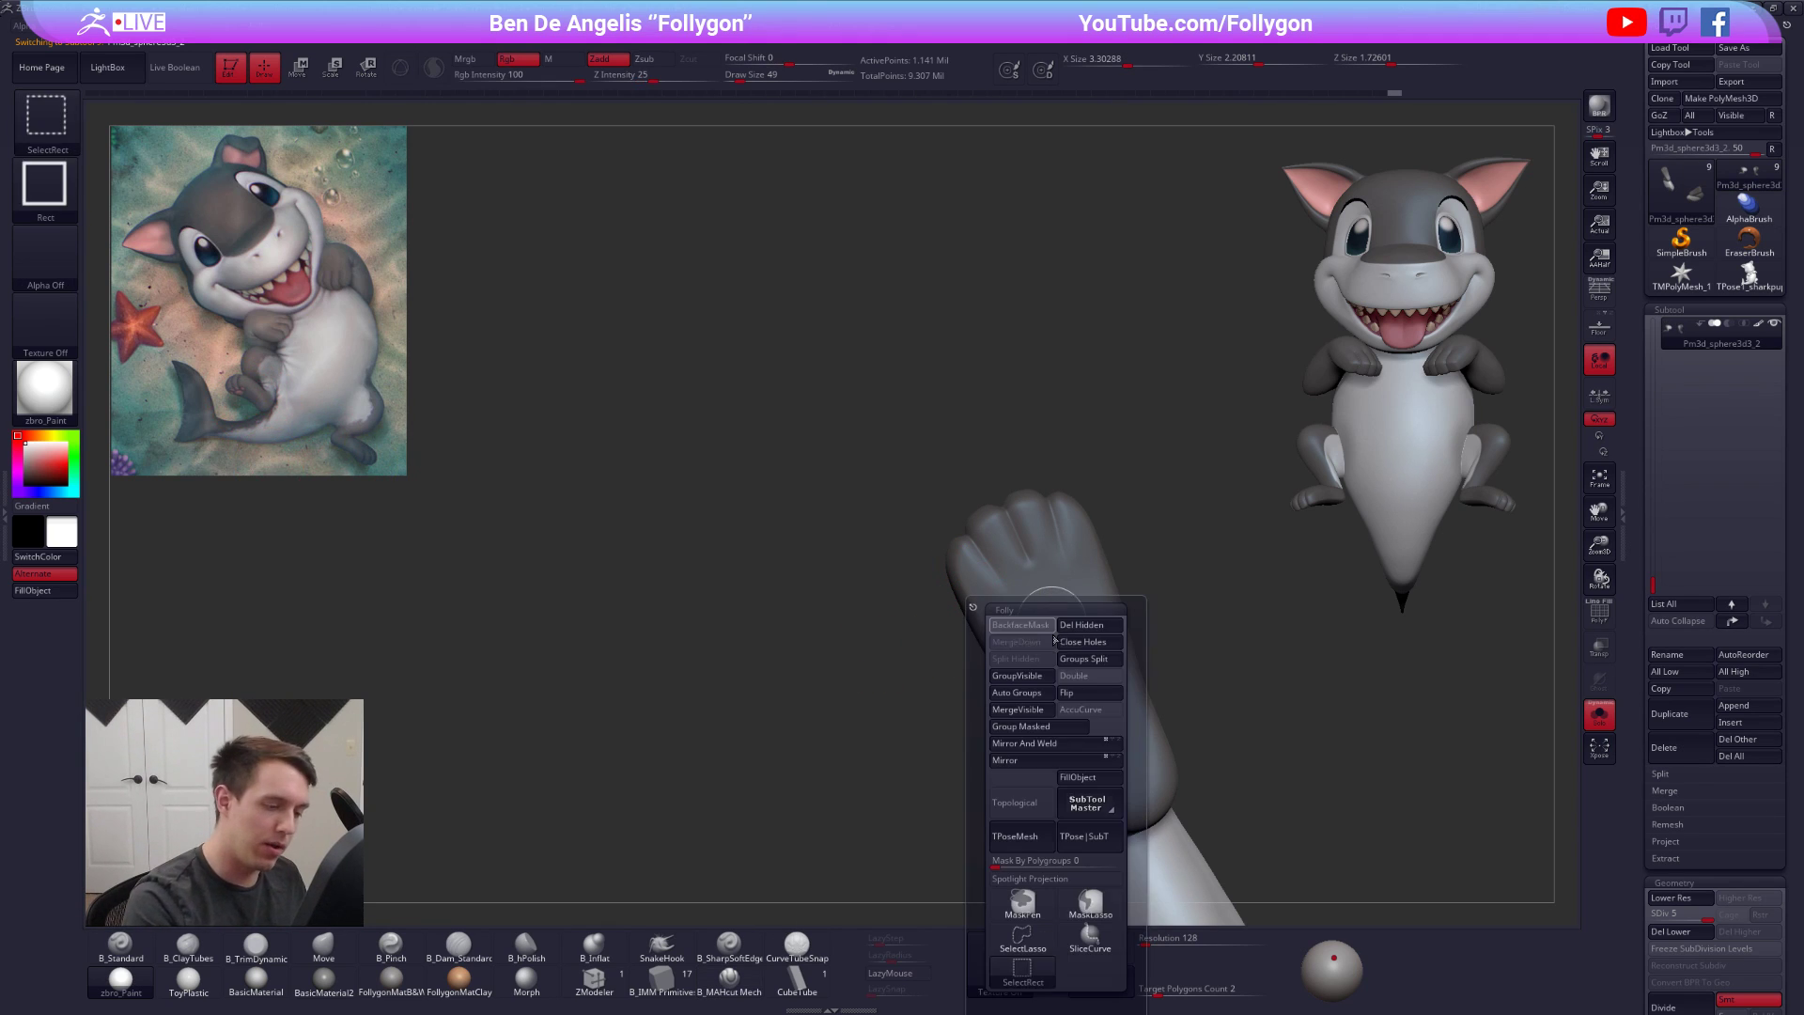
right_click_drag(1056, 595, 1049, 625, "ctrl")
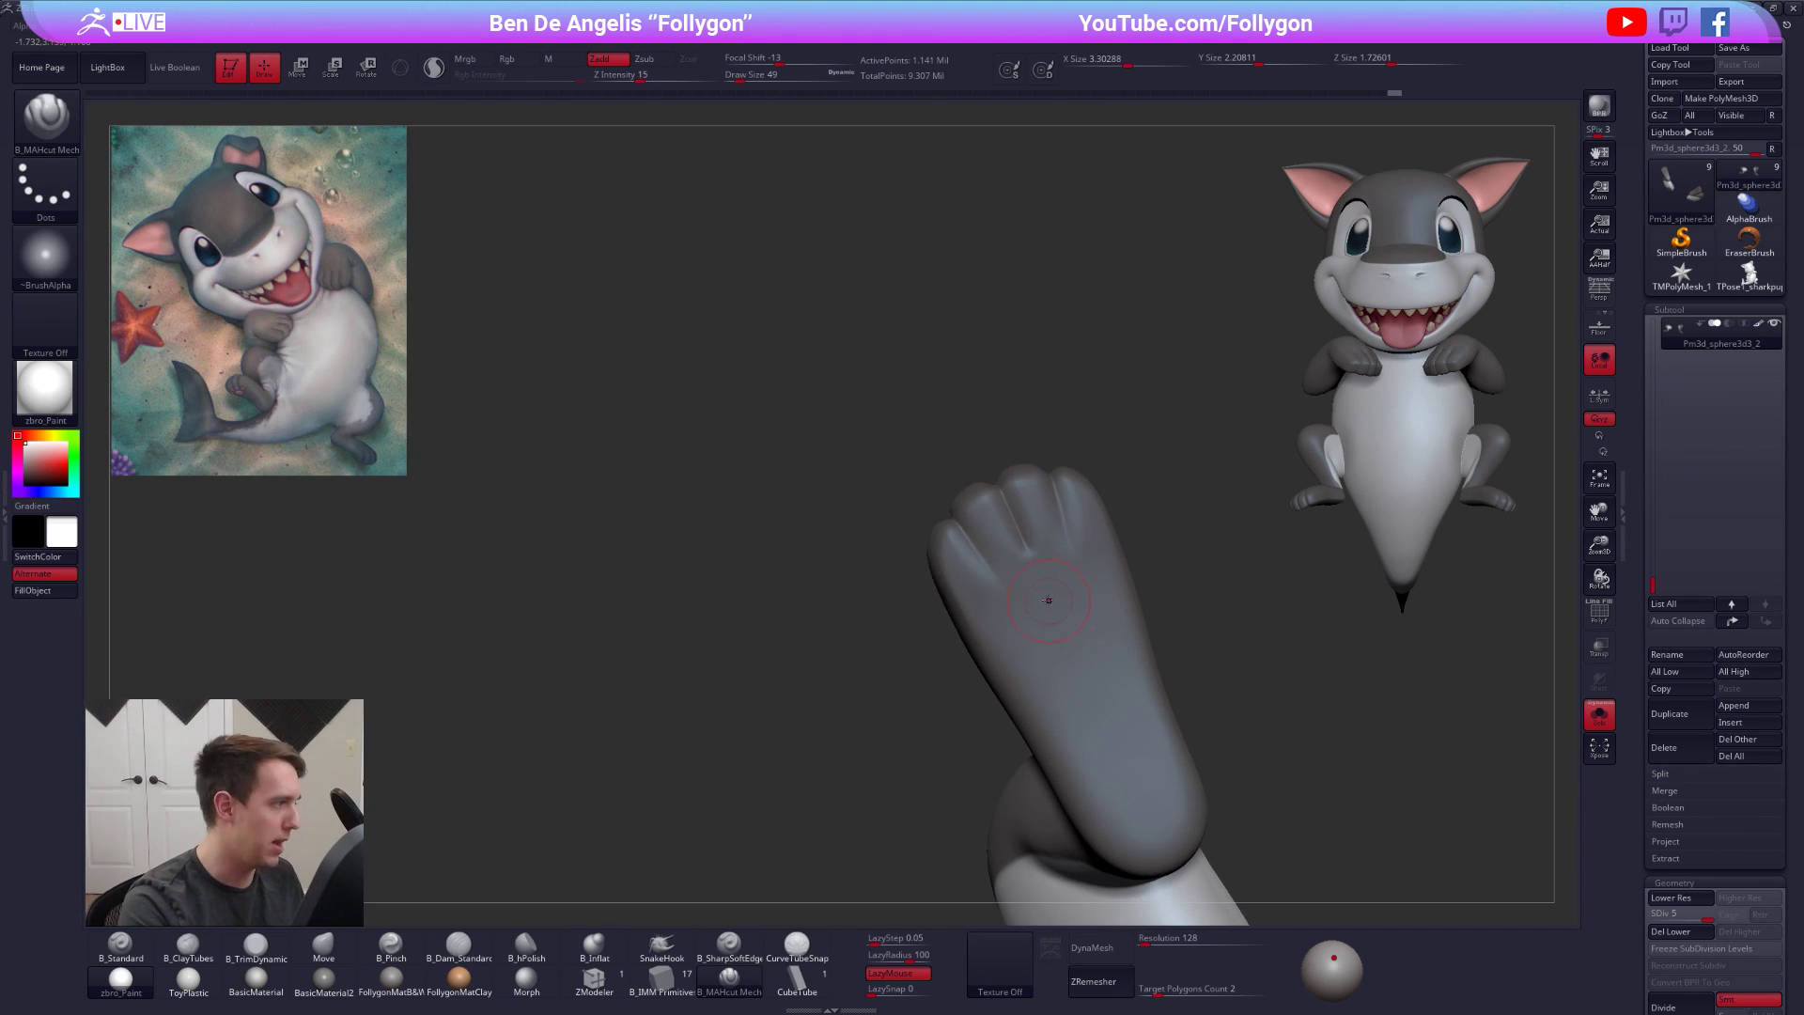
key("space")
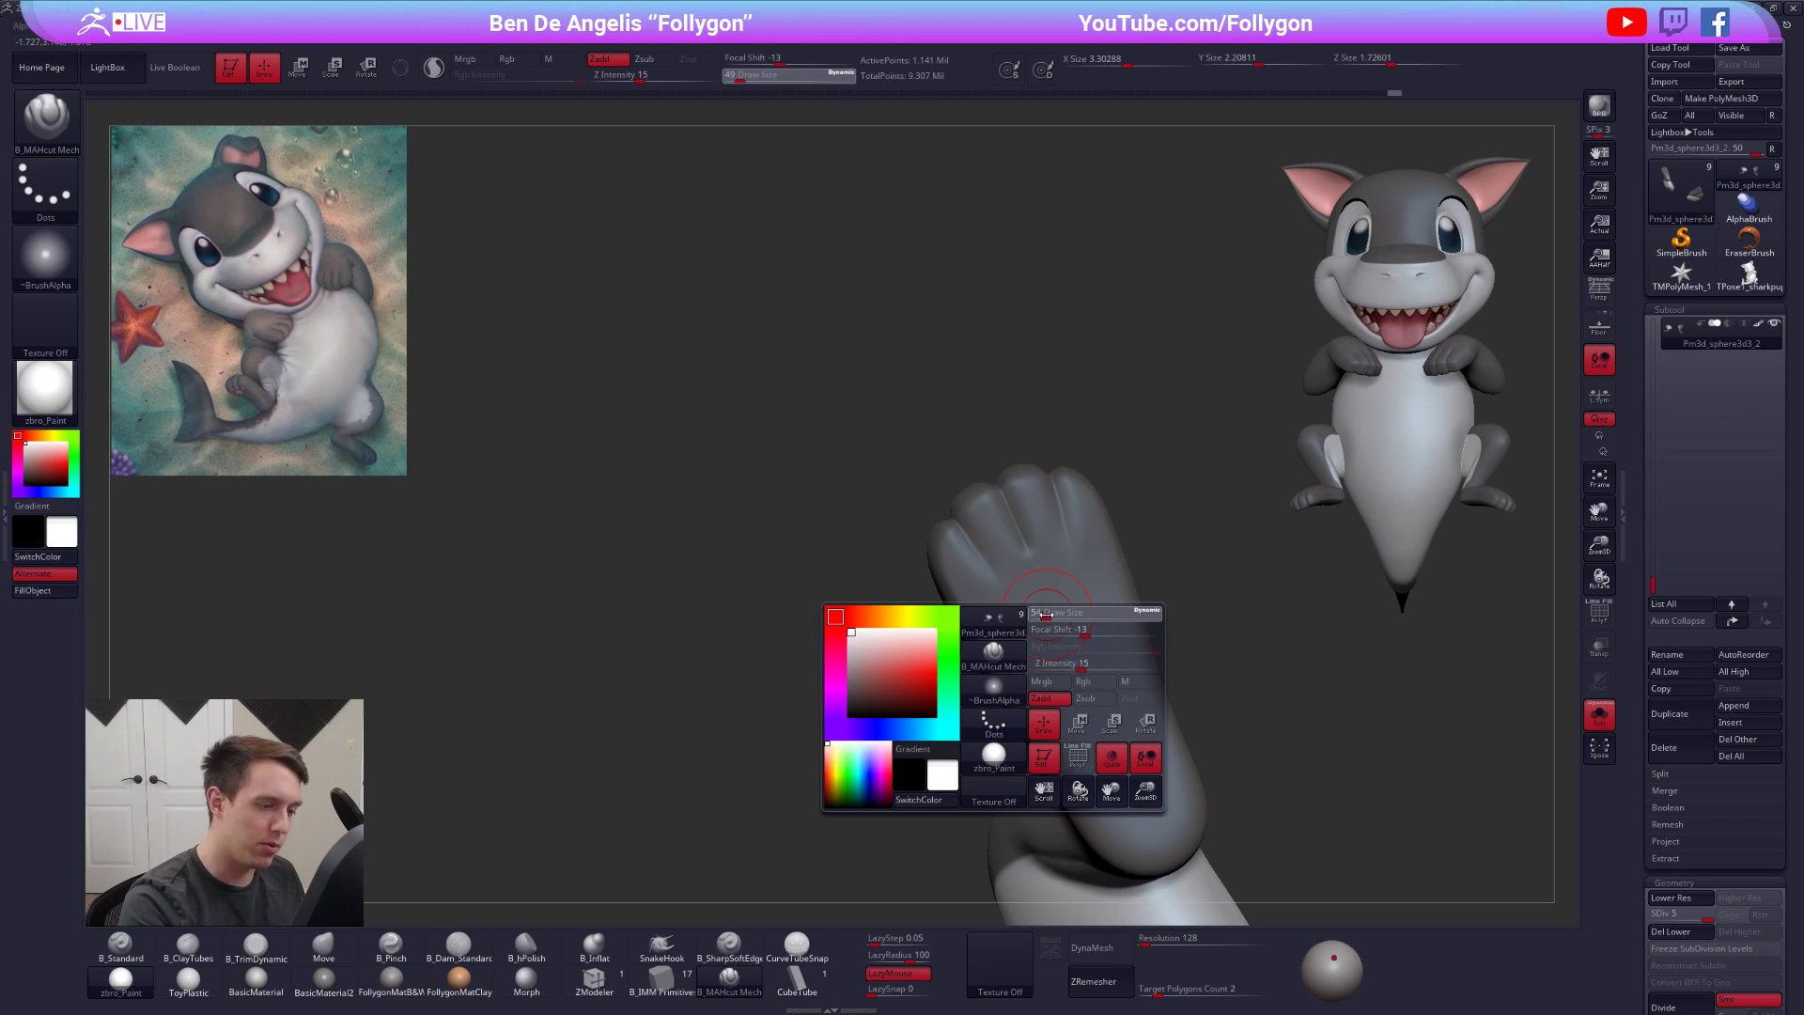
left_click(1051, 621, "ctrl")
left_click_drag(1052, 620, 1053, 622, "ctrl")
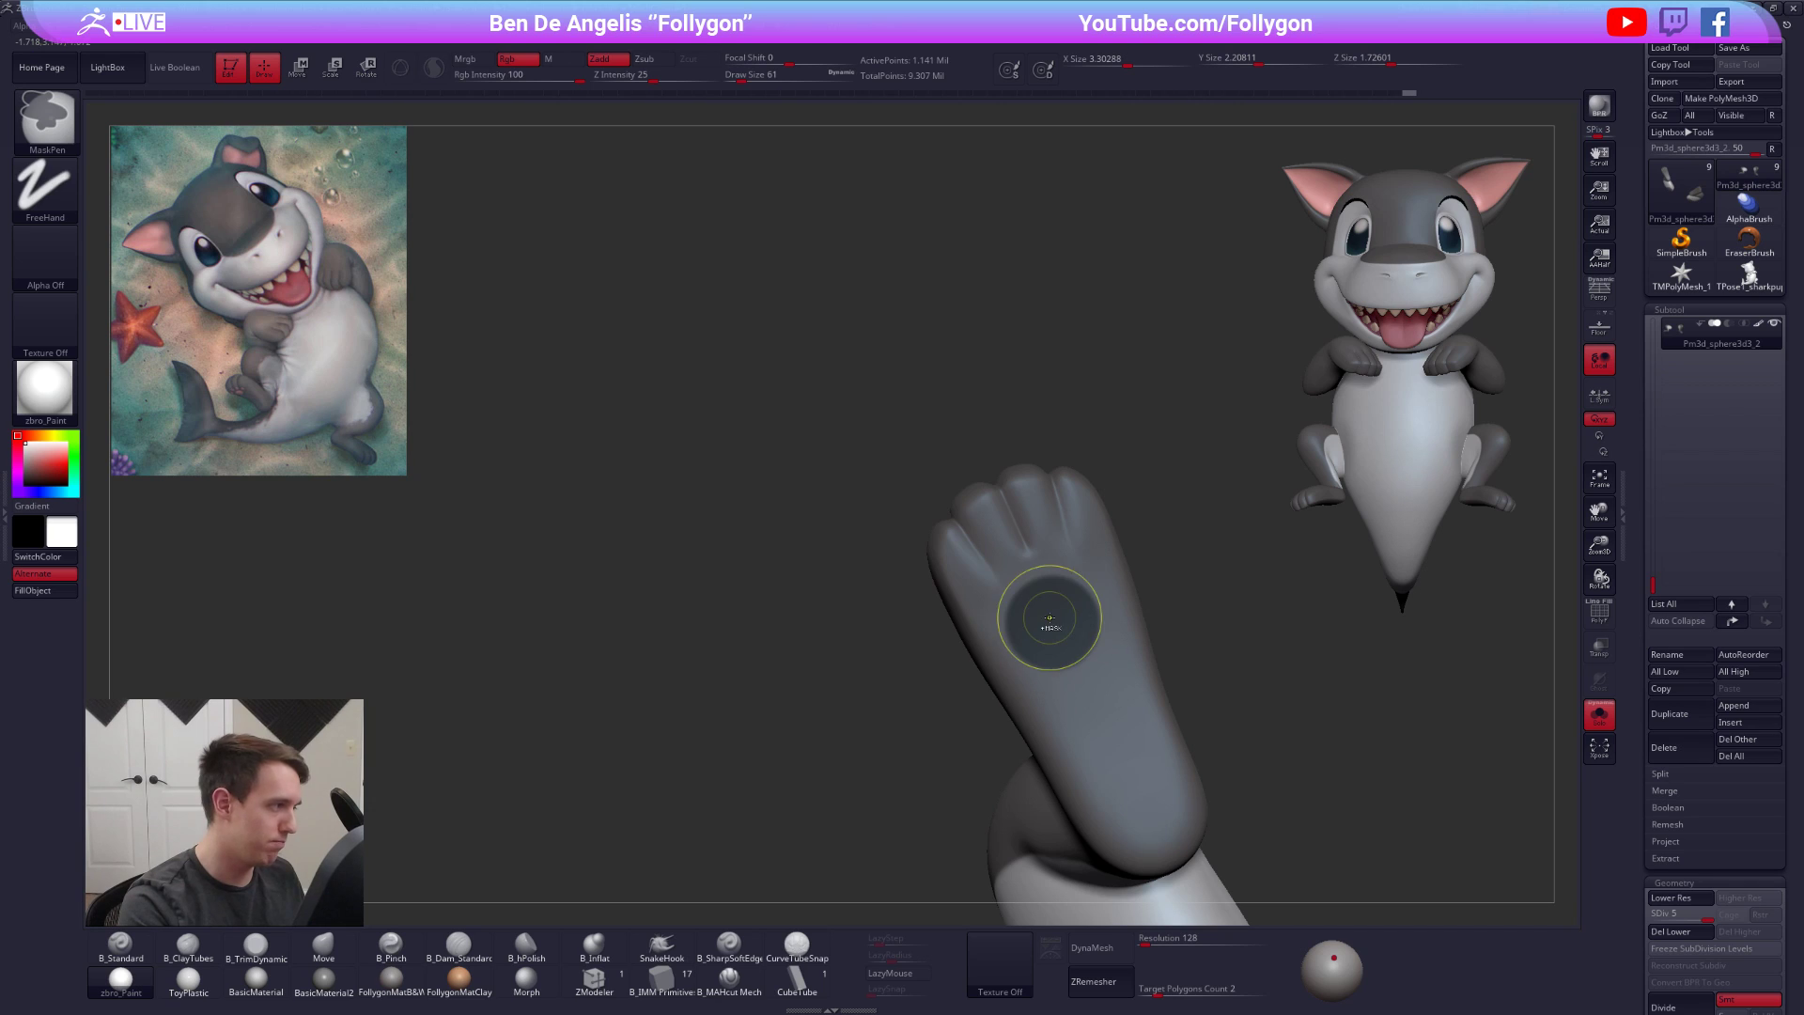
Set the brush's draw size to 18 for work on the sole at the base of the toes
key("space")
mouse_move(1066, 688)
right_mouse_down("alt")
mouse_move(1043, 705)
mouse_move(1007, 568)
right_mouse_up("alt")
key("space")
left_click_drag(1048, 563, 1039, 563)
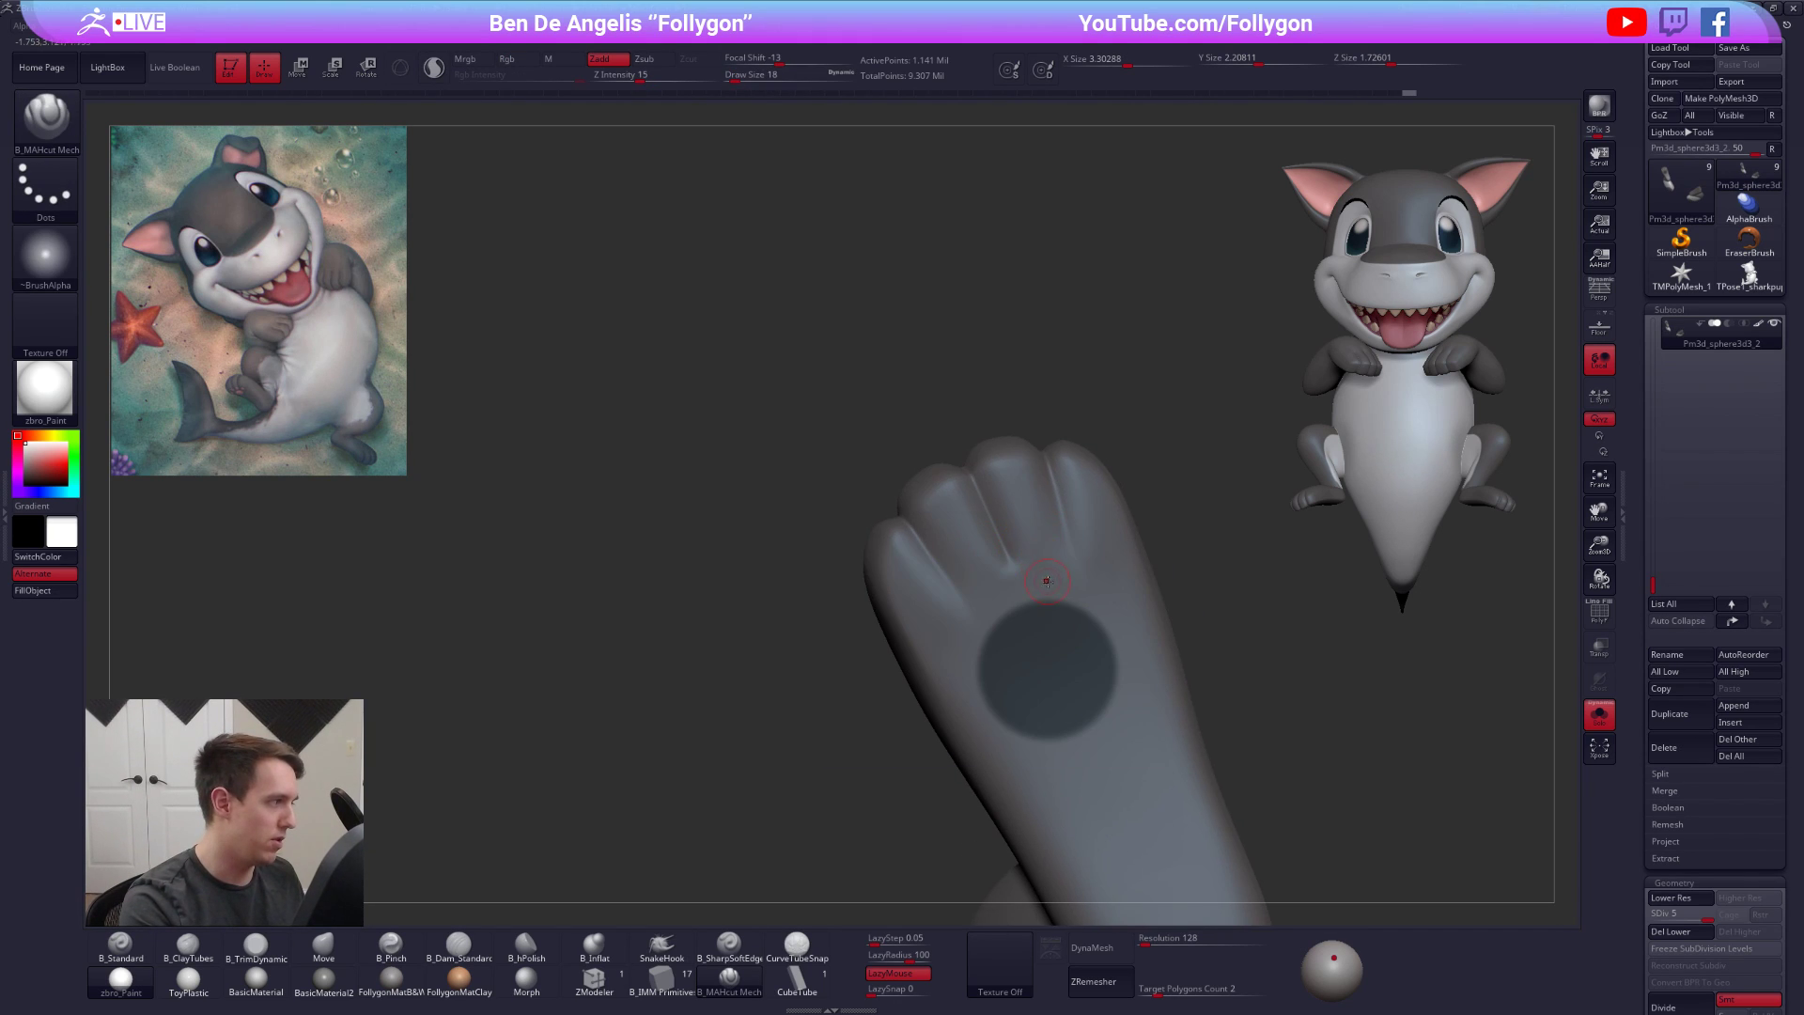
Mask four small round toe pads in an arc above the large pad mask on the foot's sole
key("ctrl")
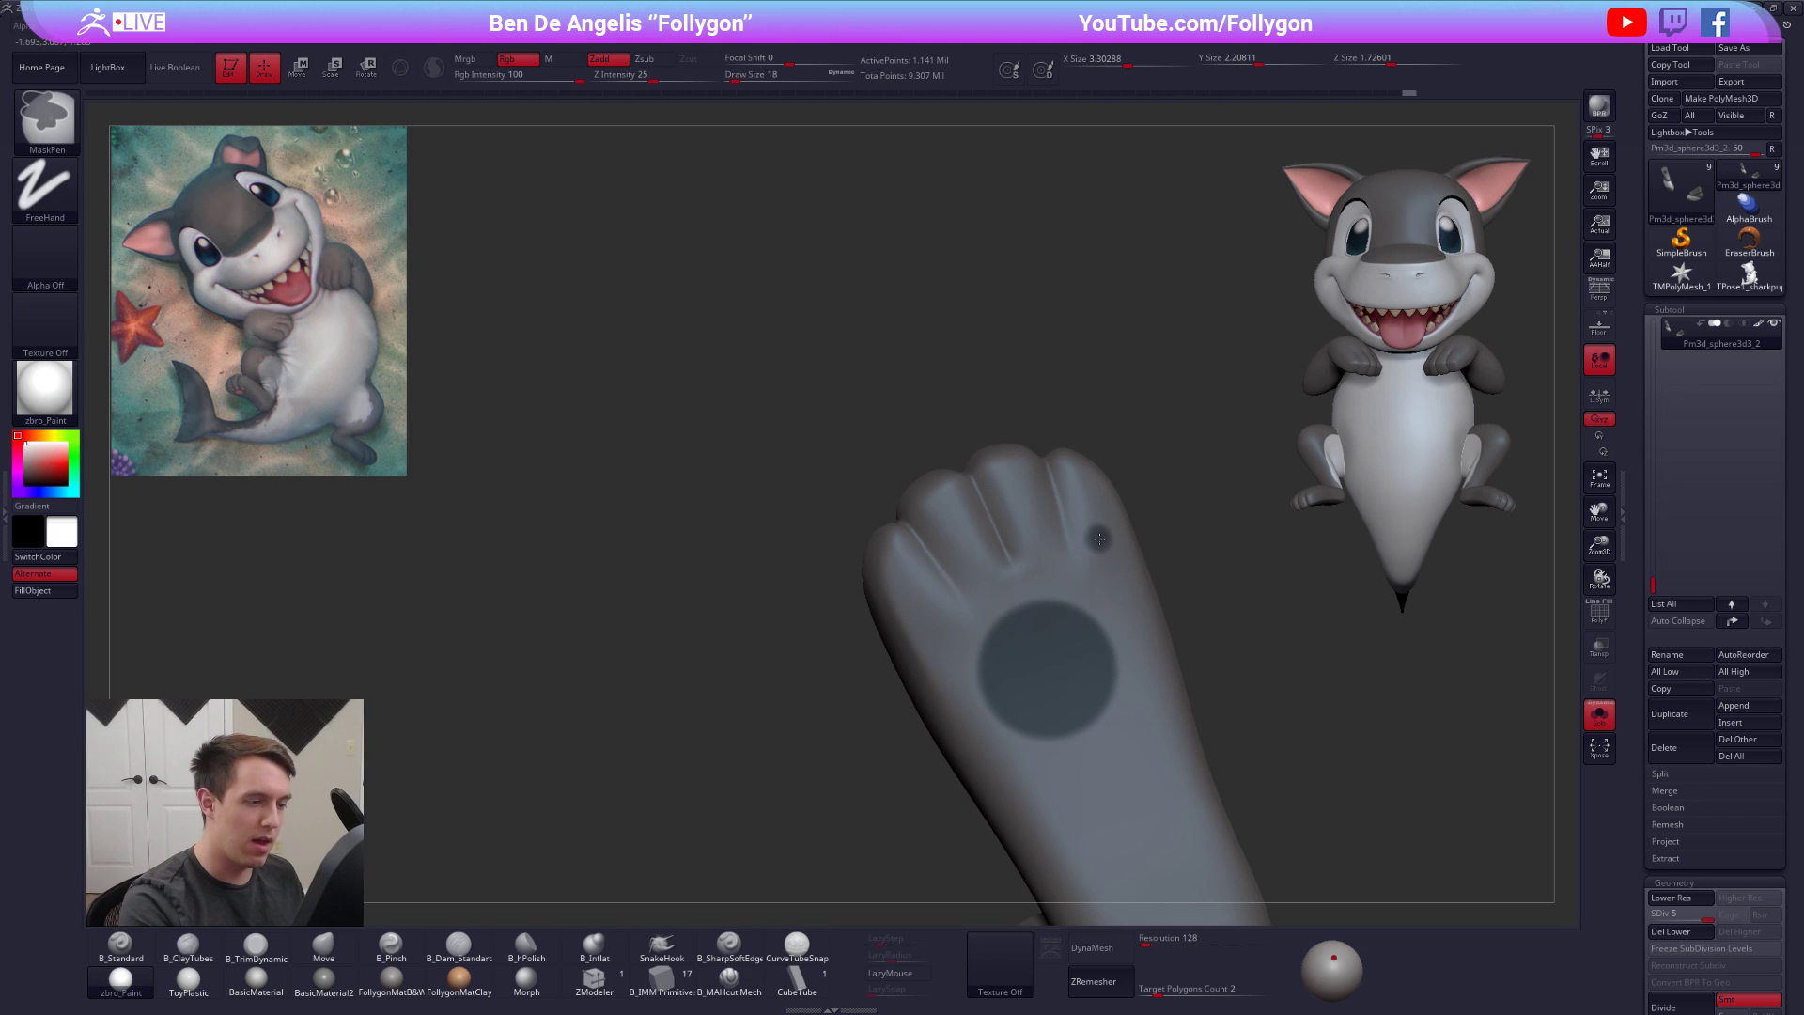
left_click(1040, 543, "ctrl")
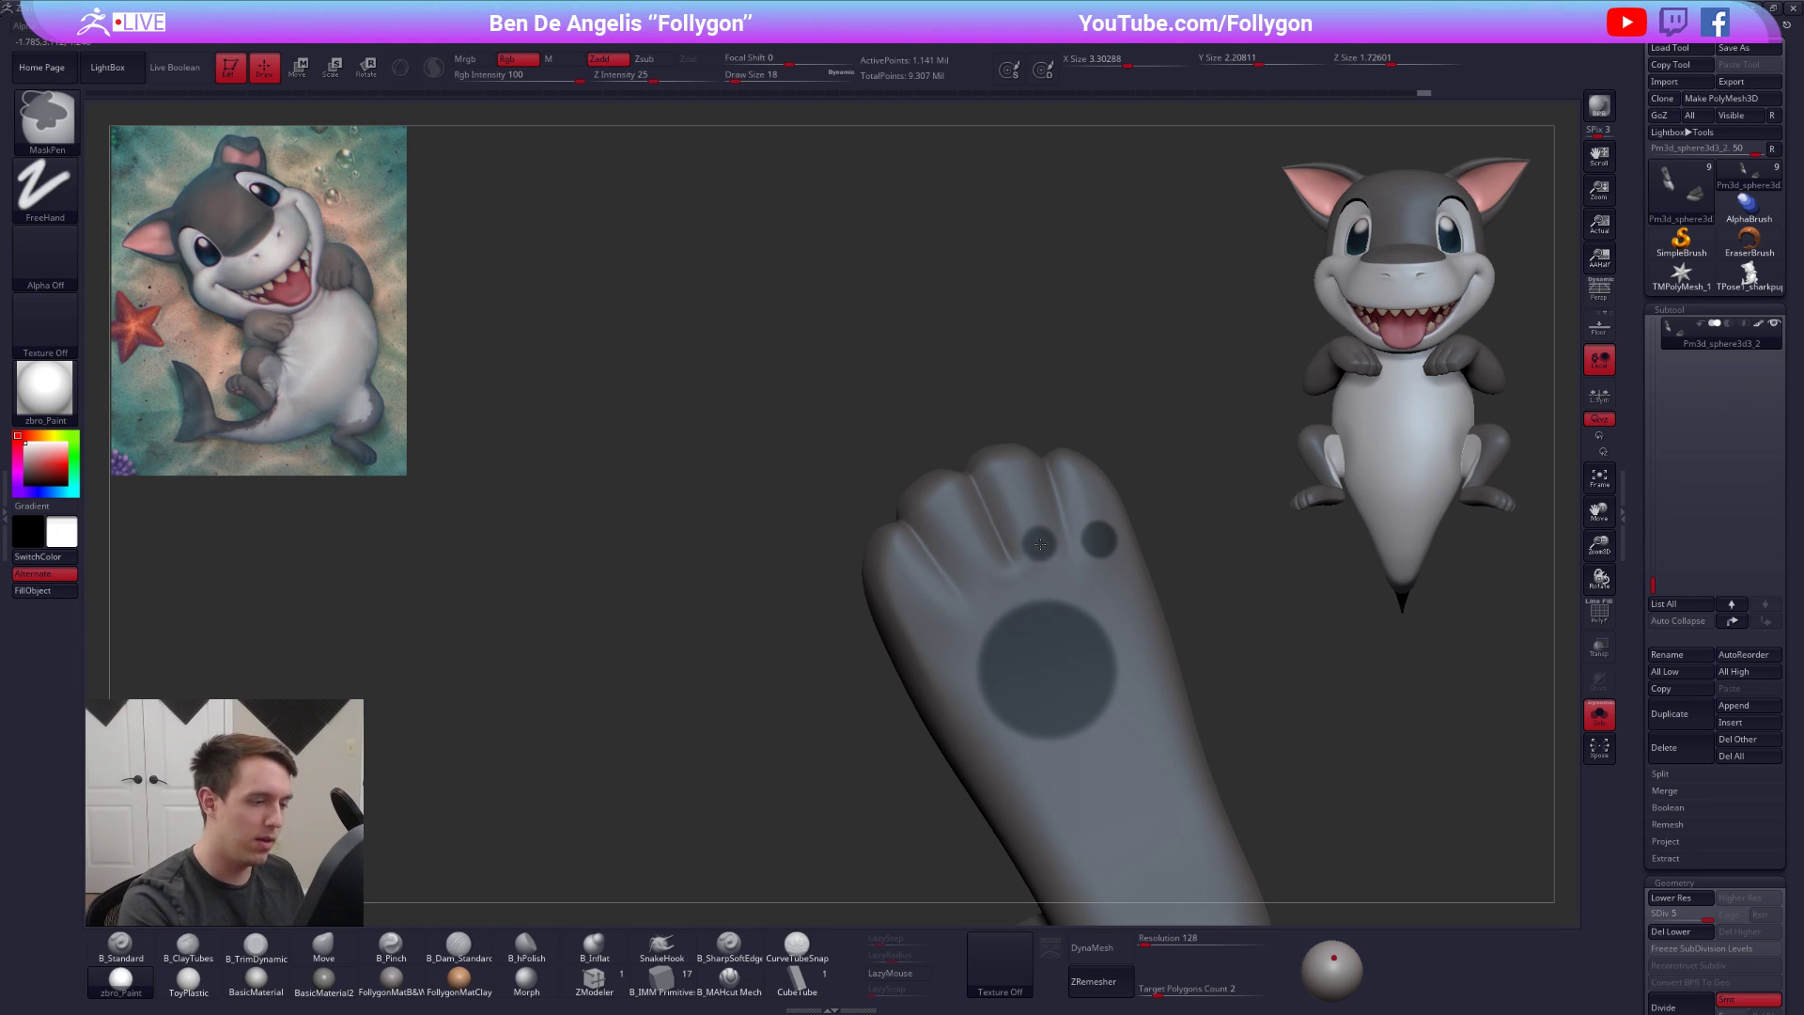
left_click(980, 562, "ctrl")
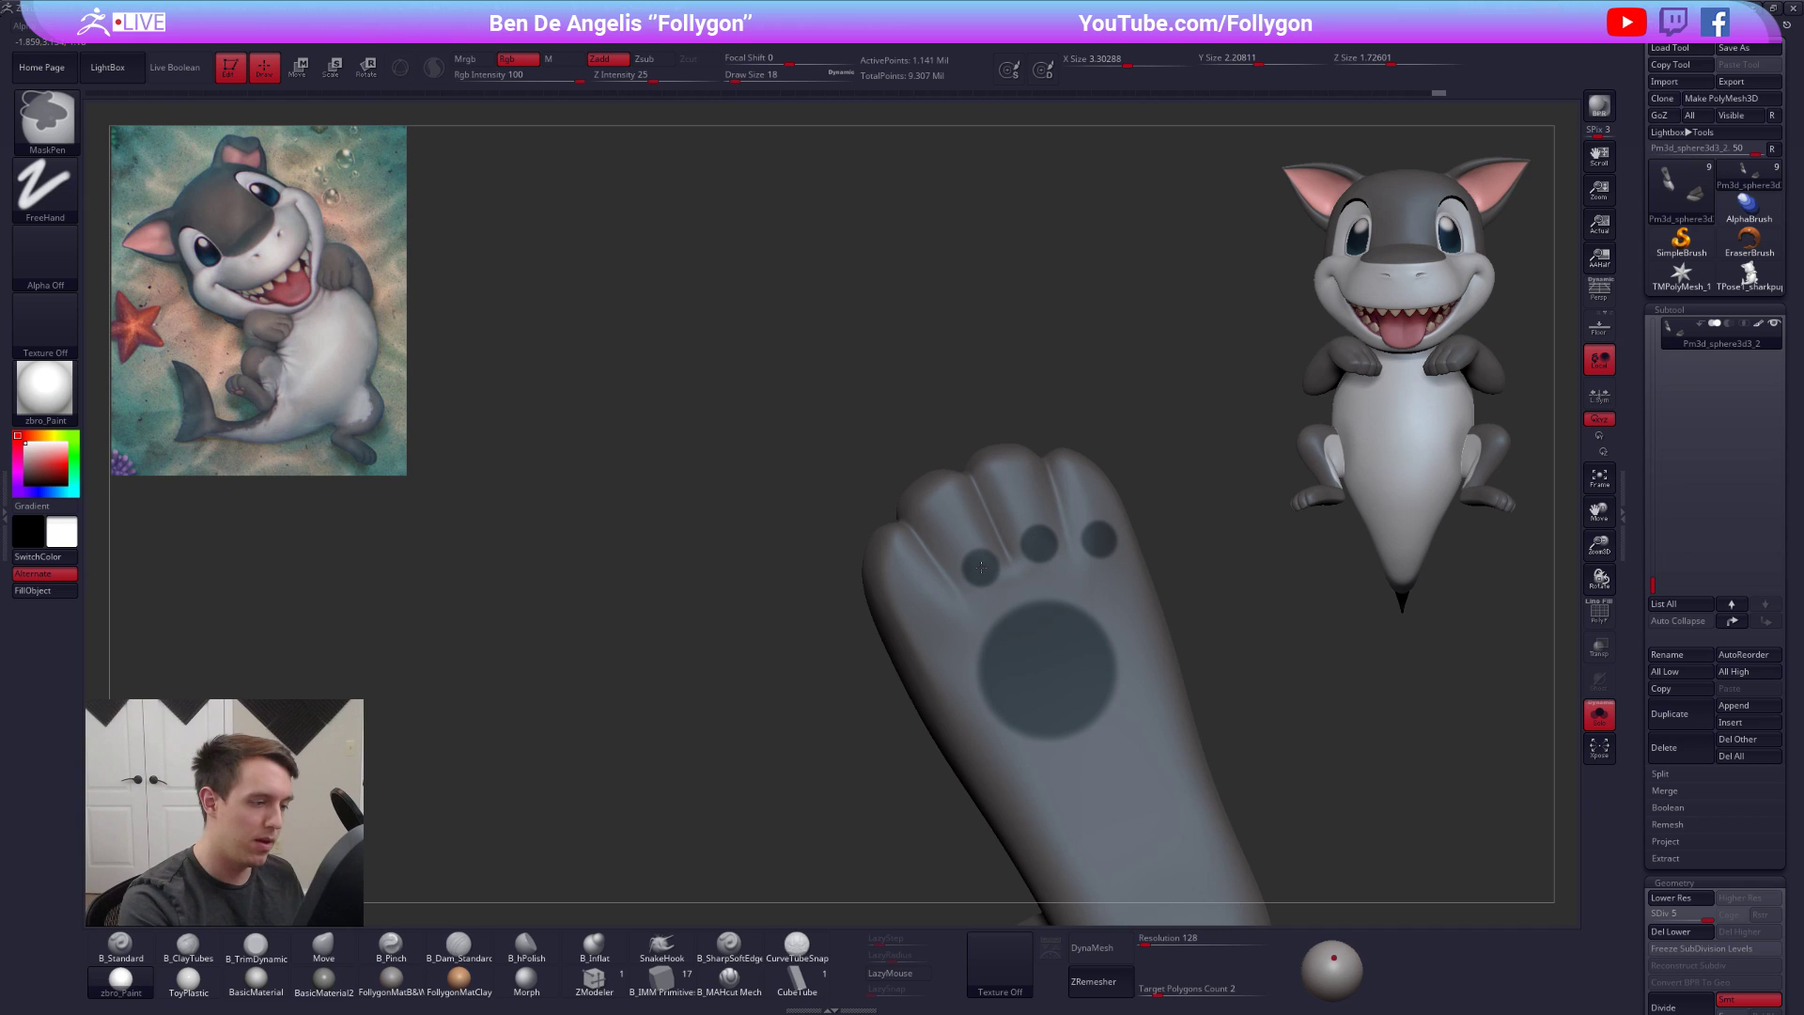
left_click(933, 620, "ctrl")
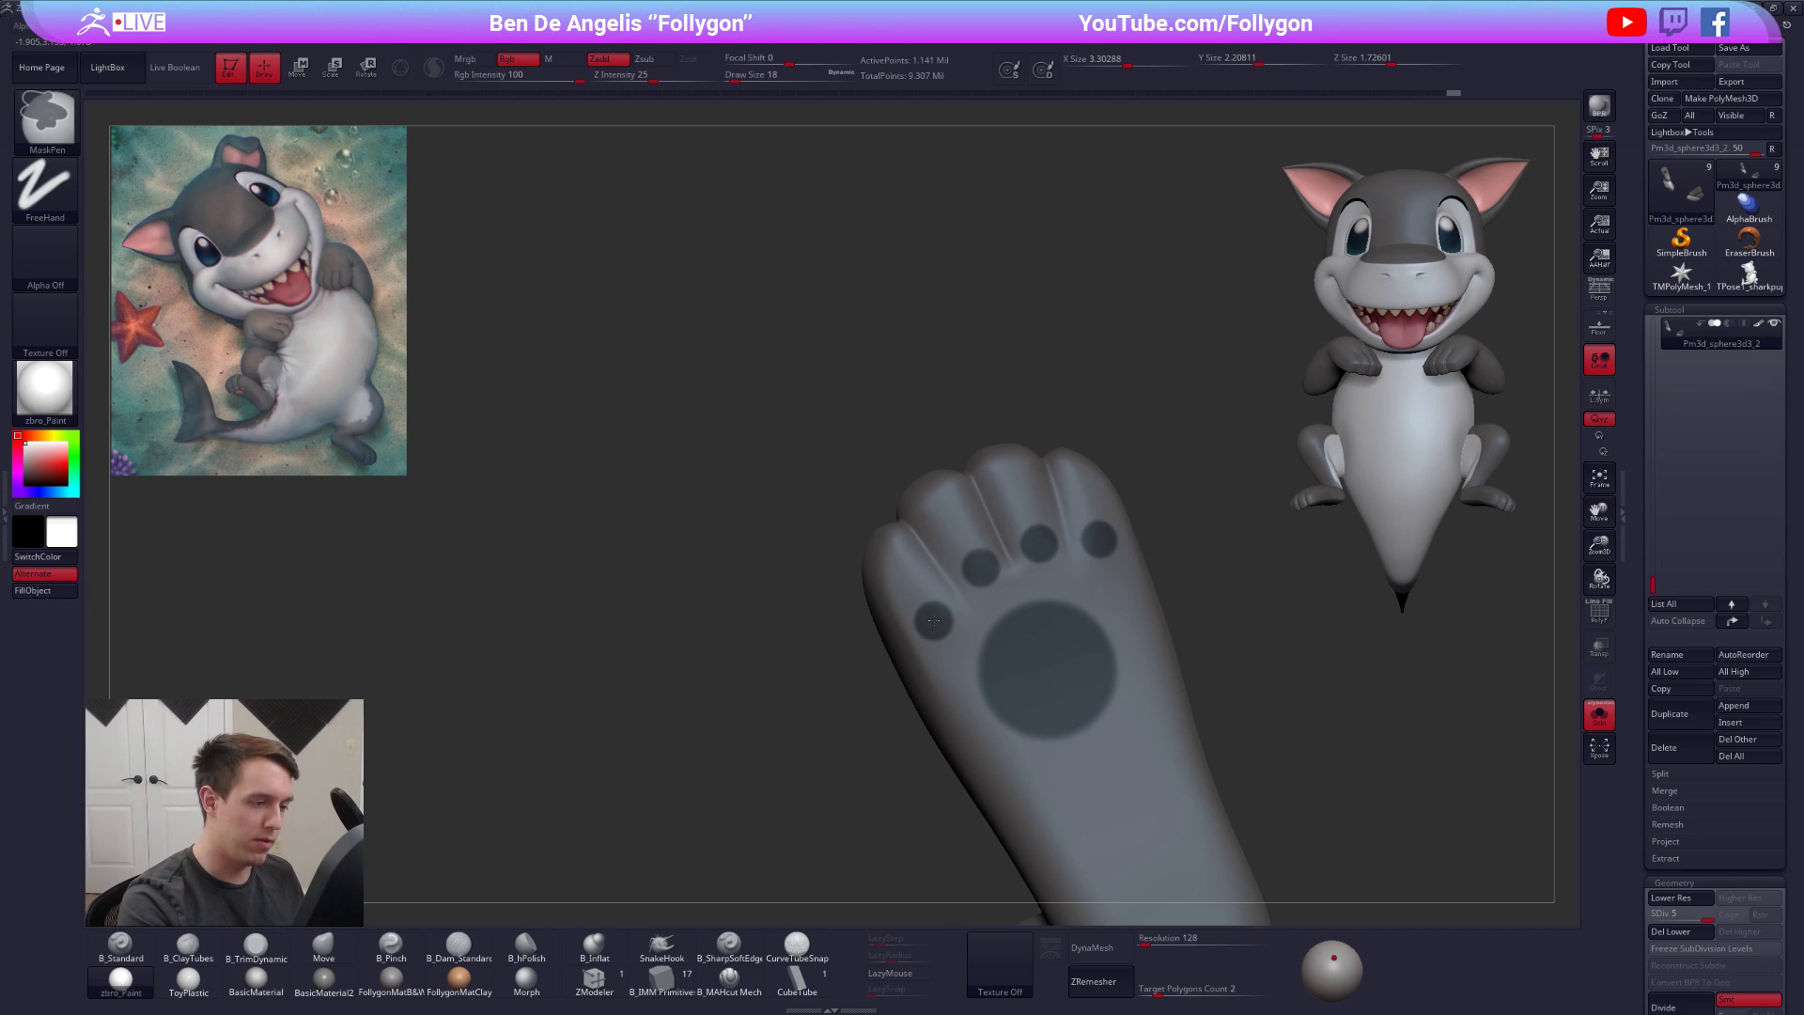
mouse_move(1033, 703)
right_mouse_down()
mouse_move(1077, 733)
mouse_move(1031, 796)
mouse_move(907, 695)
mouse_move(931, 669)
mouse_move(934, 685)
mouse_move(951, 640)
right_mouse_up()
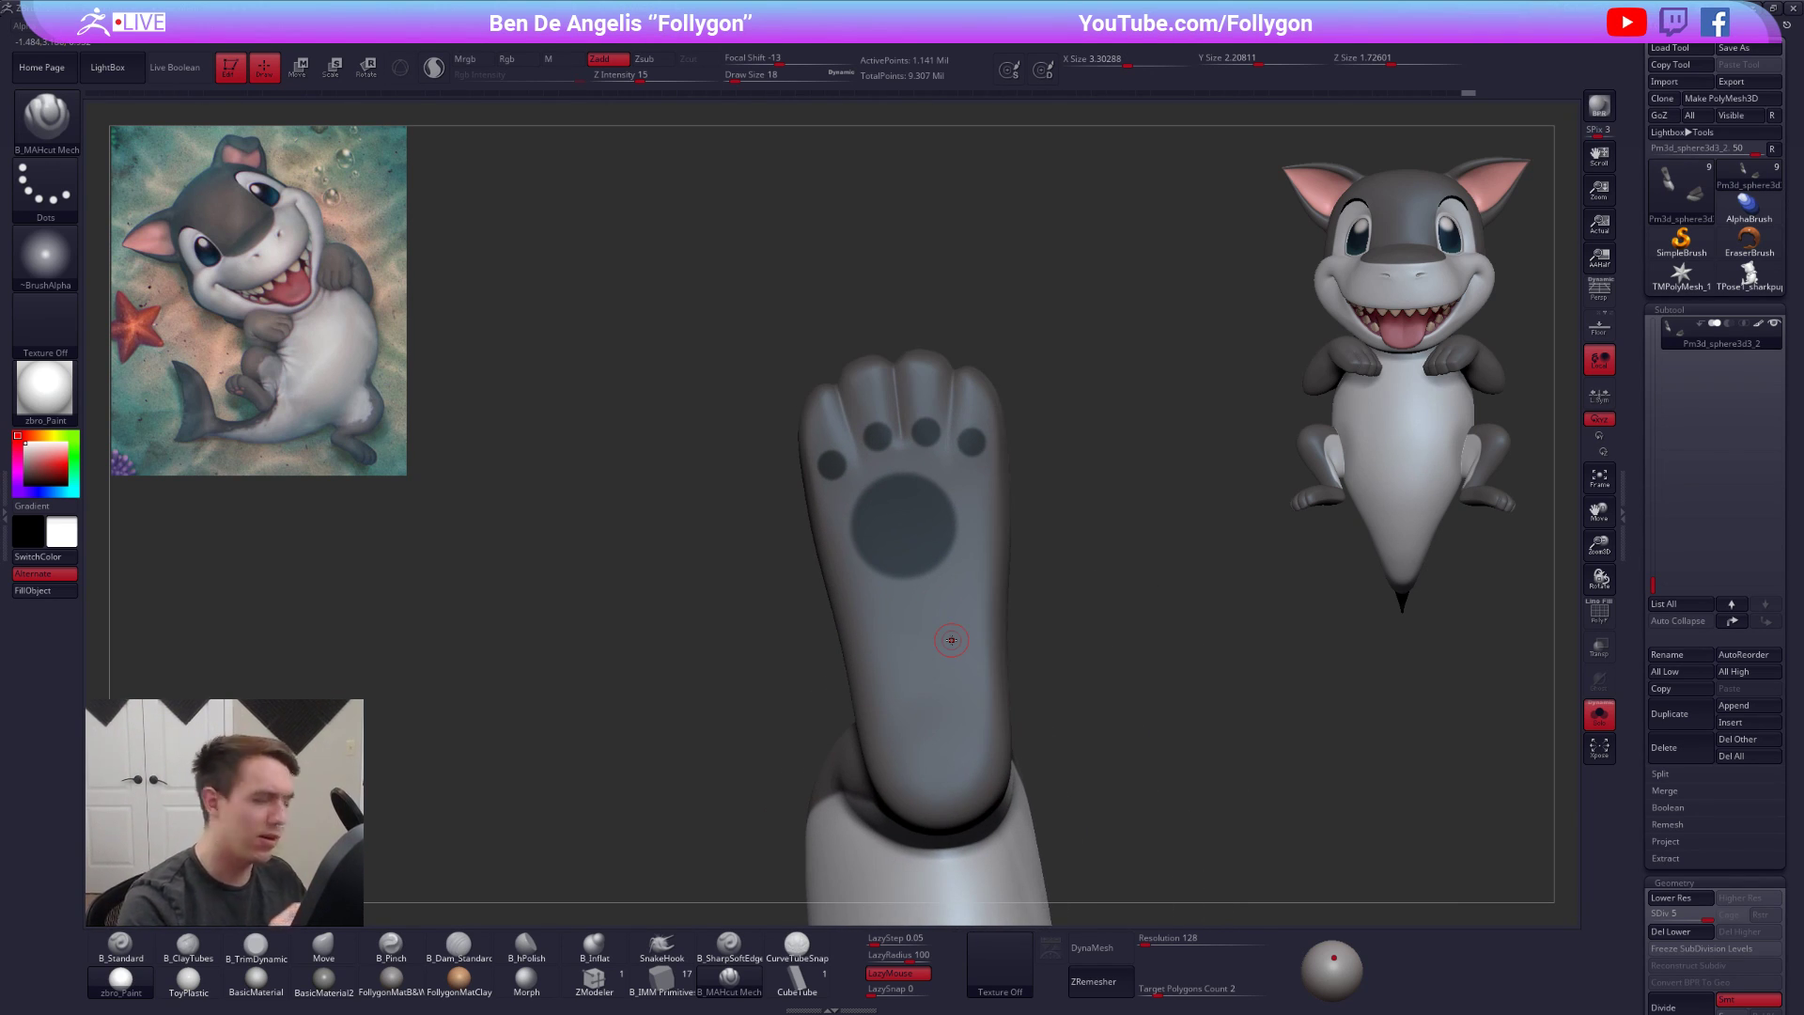
right_click_drag(951, 640, 918, 604)
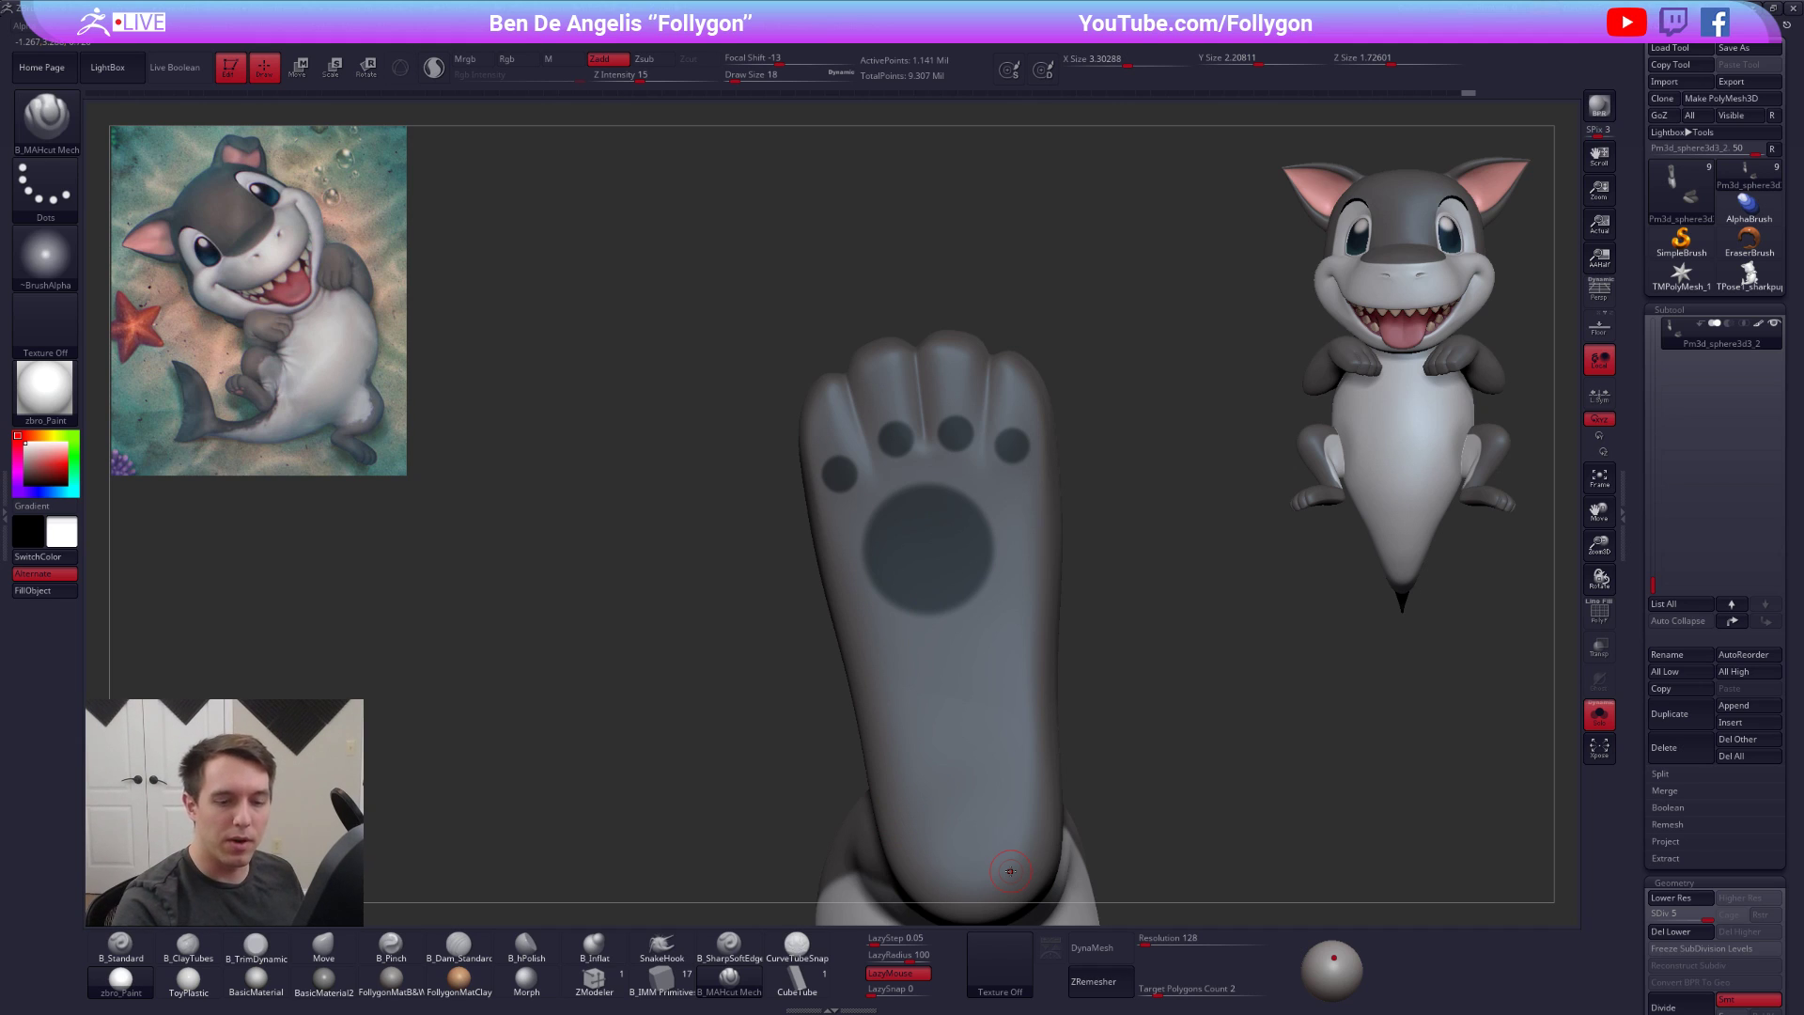
Extract the masked main pad and toe pads from the foot, adjusting the thickness, and accept them as a new subtool
scroll(1654, 773, "down", 2)
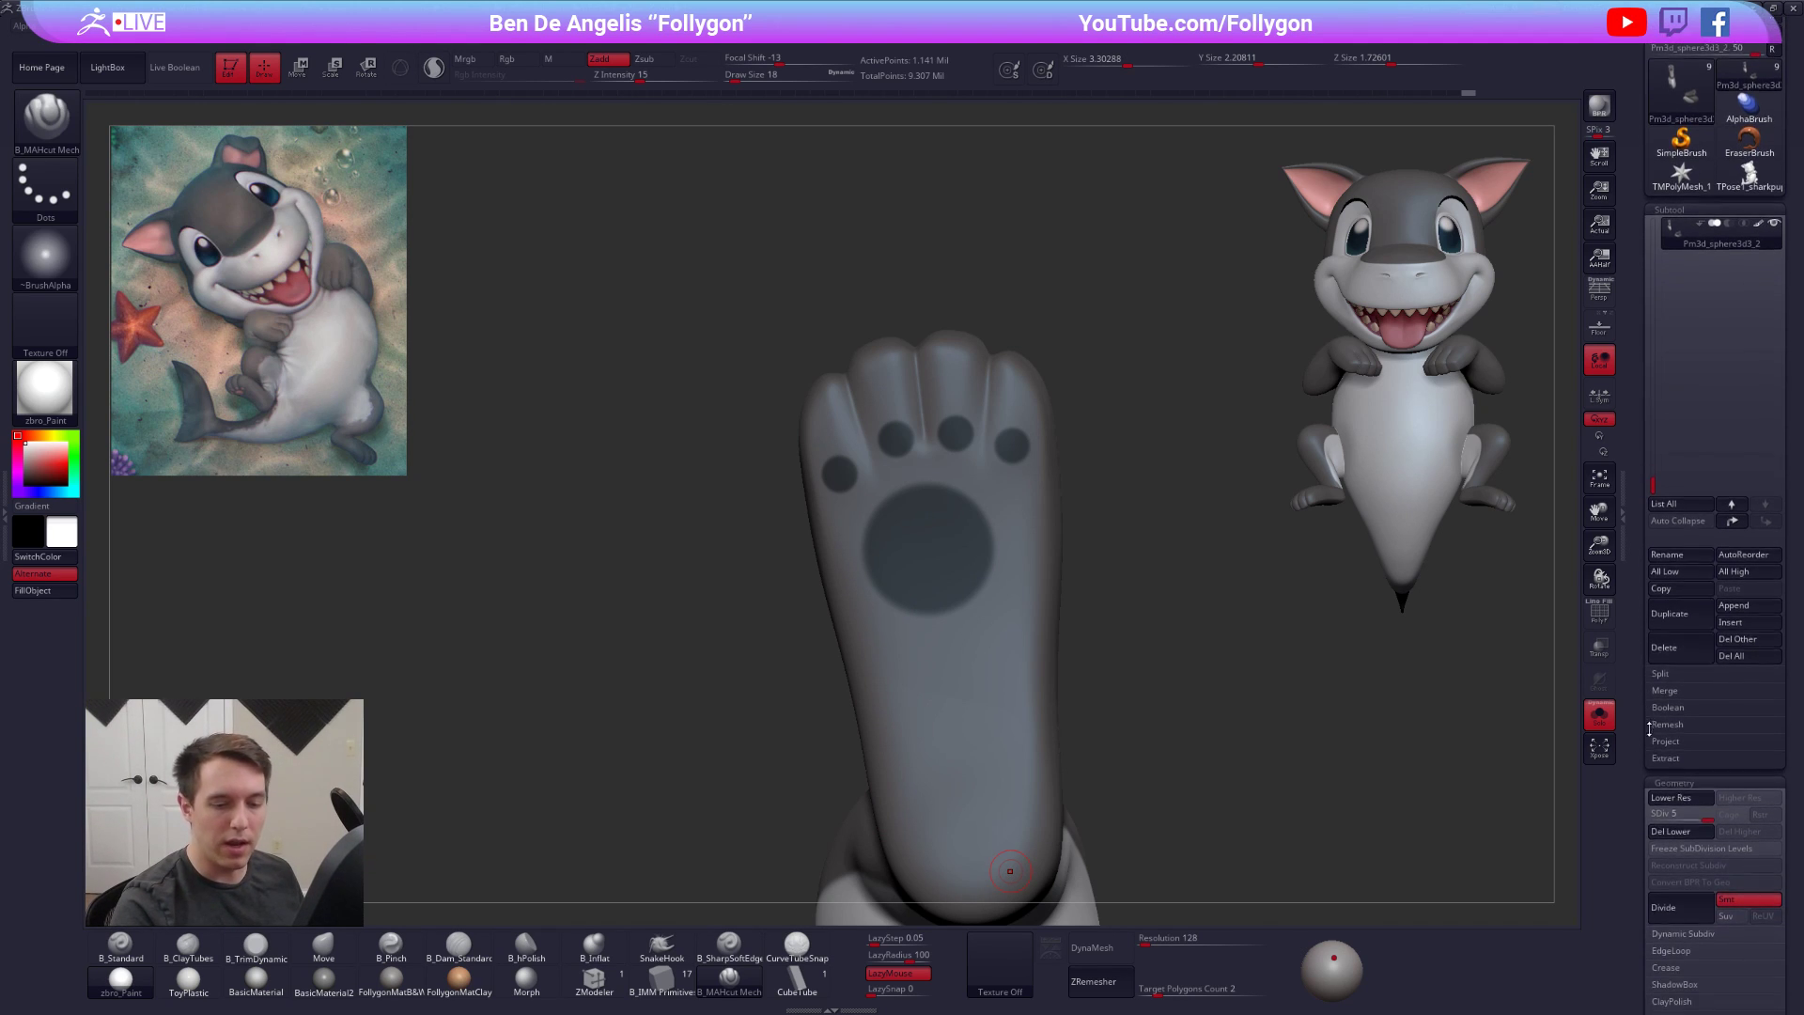
left_click(1669, 764)
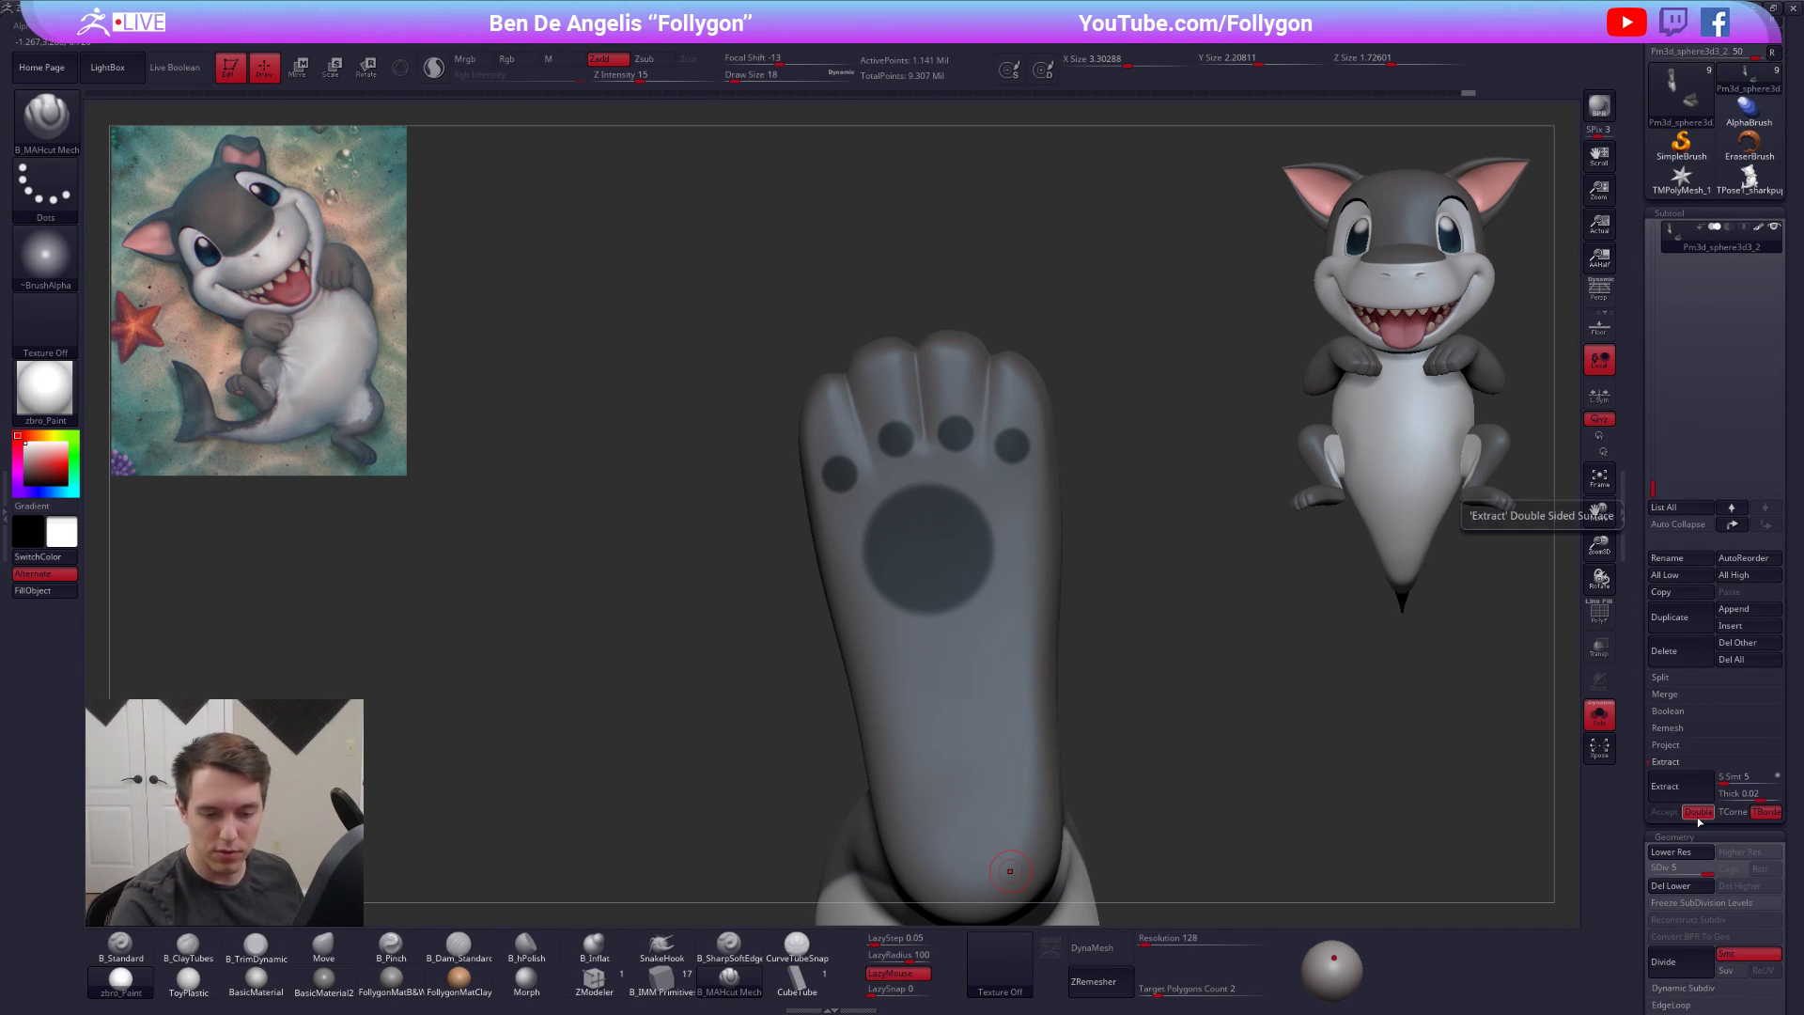
left_click(1698, 795)
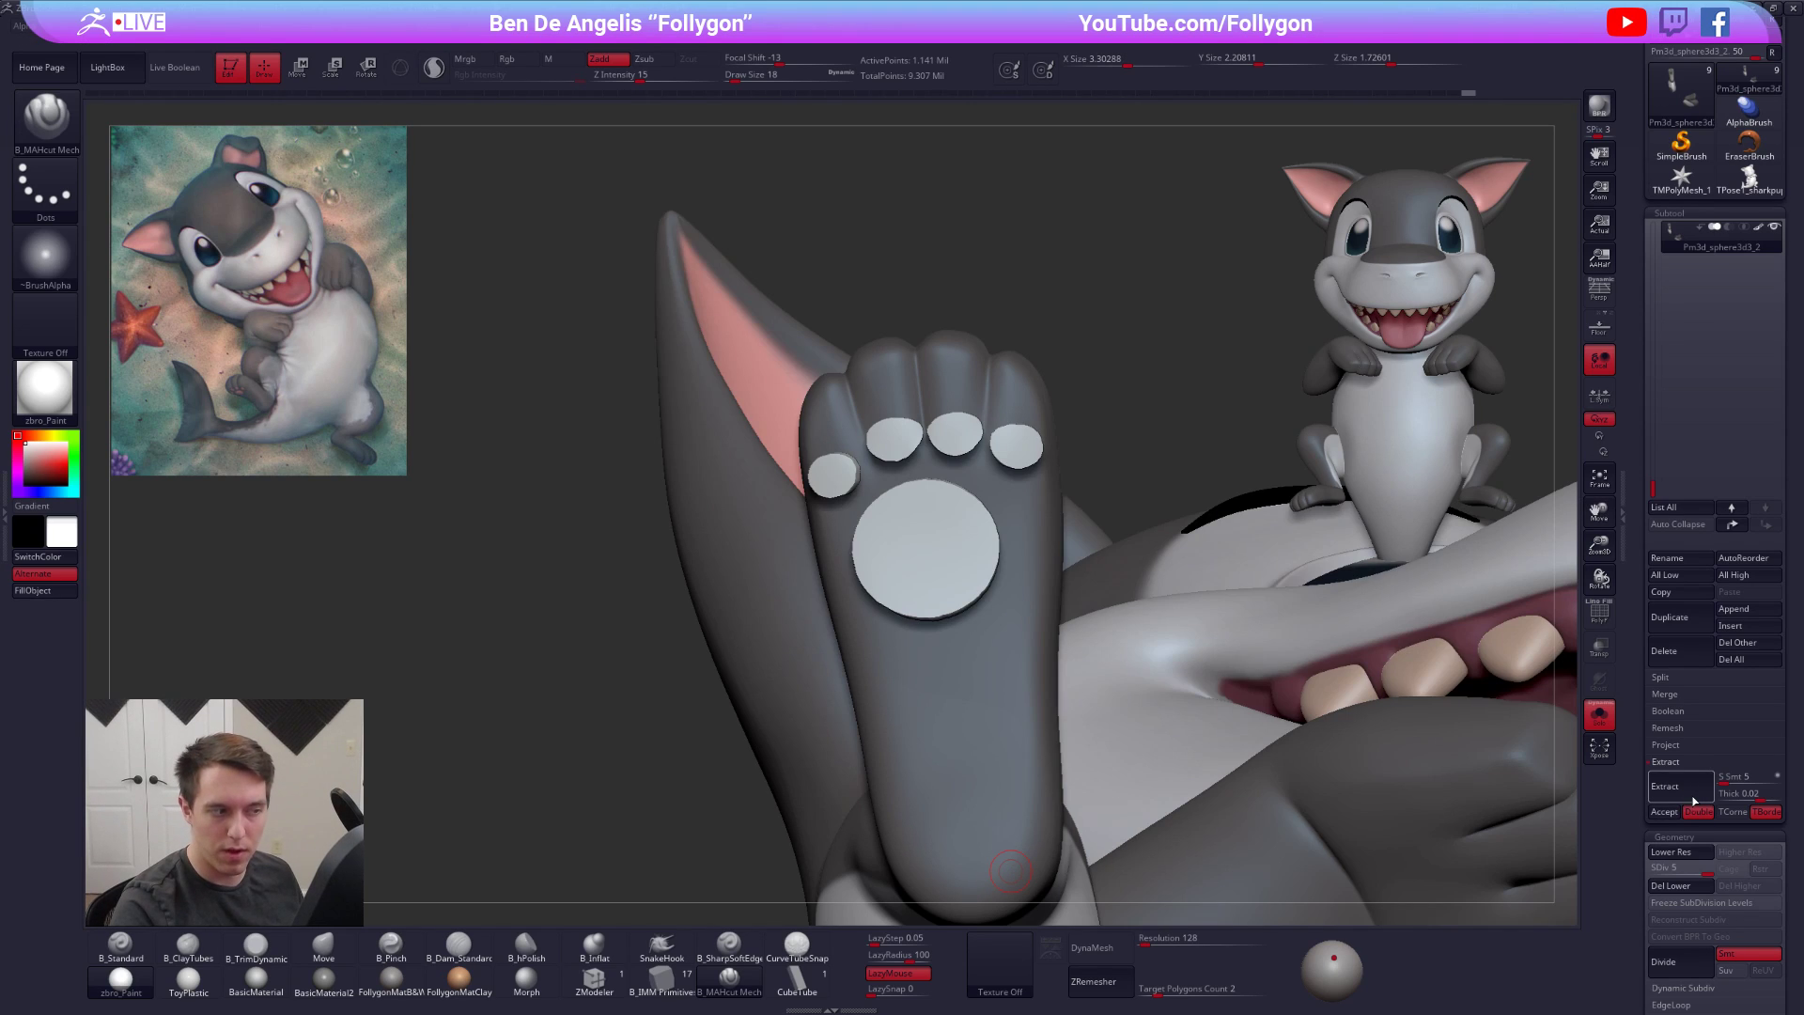
right_click_drag(945, 592, 981, 588)
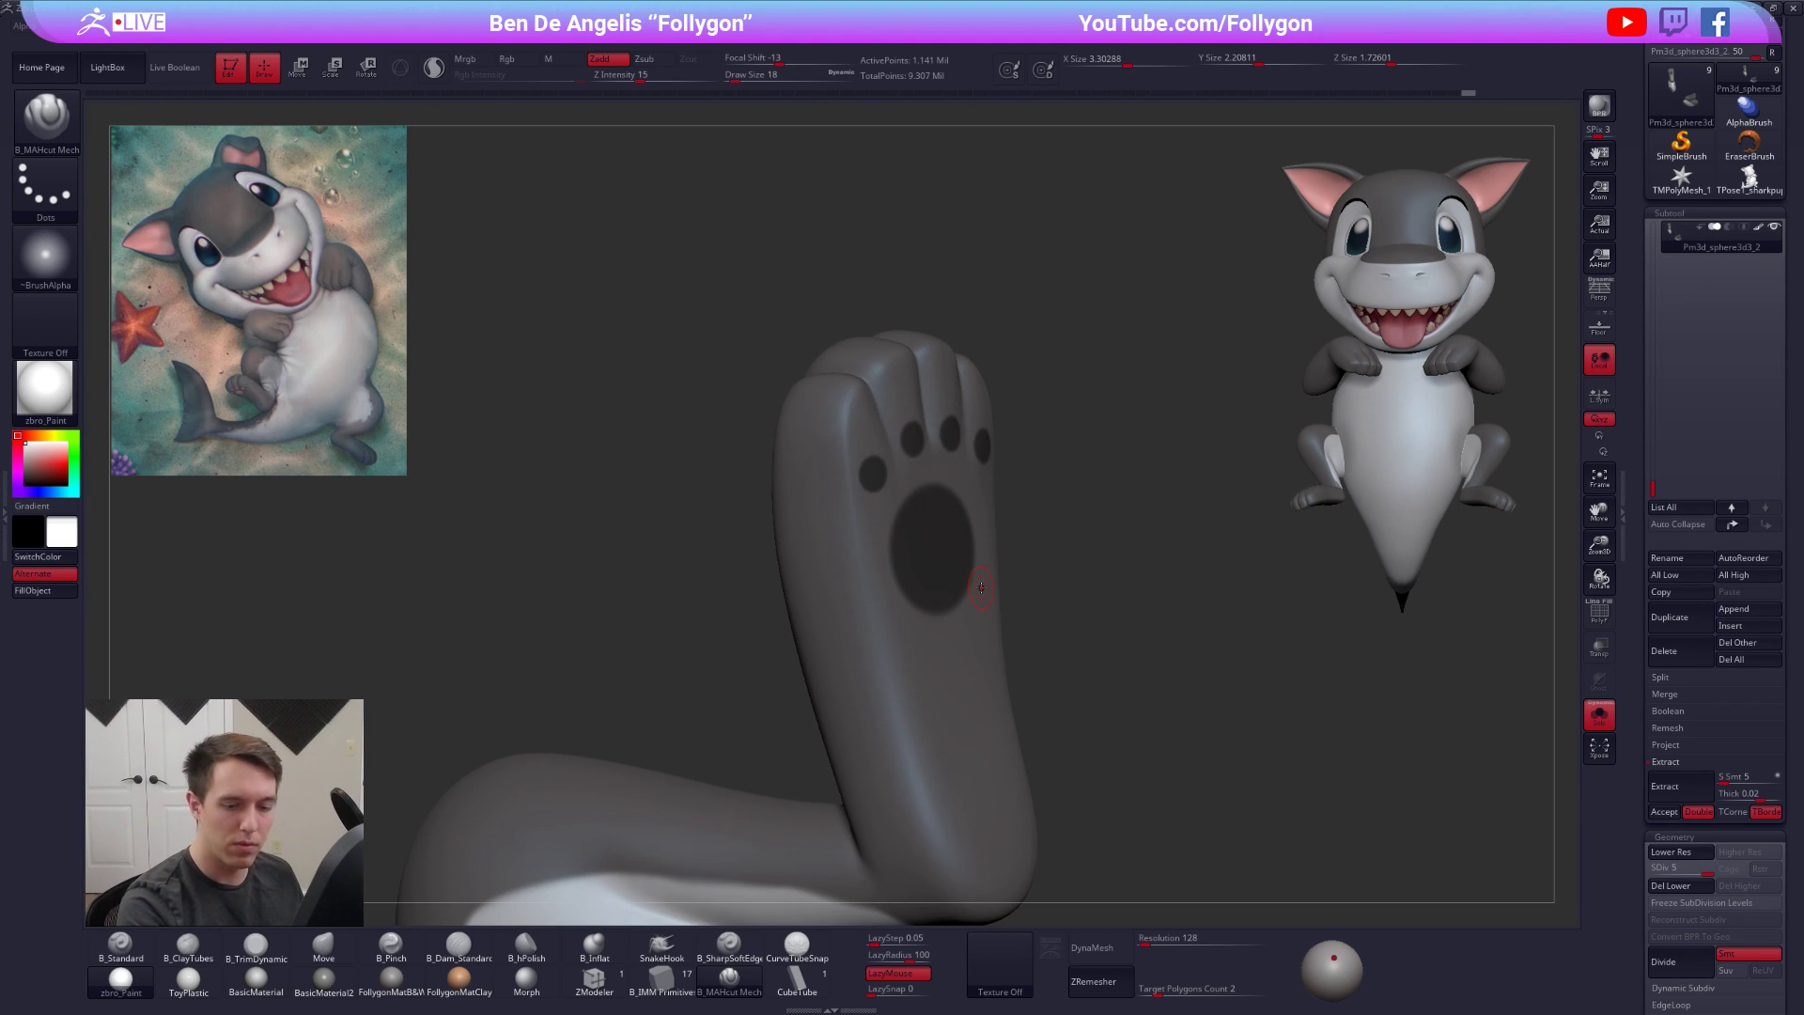
left_click(1682, 793)
right_click_drag(1475, 723, 1439, 722)
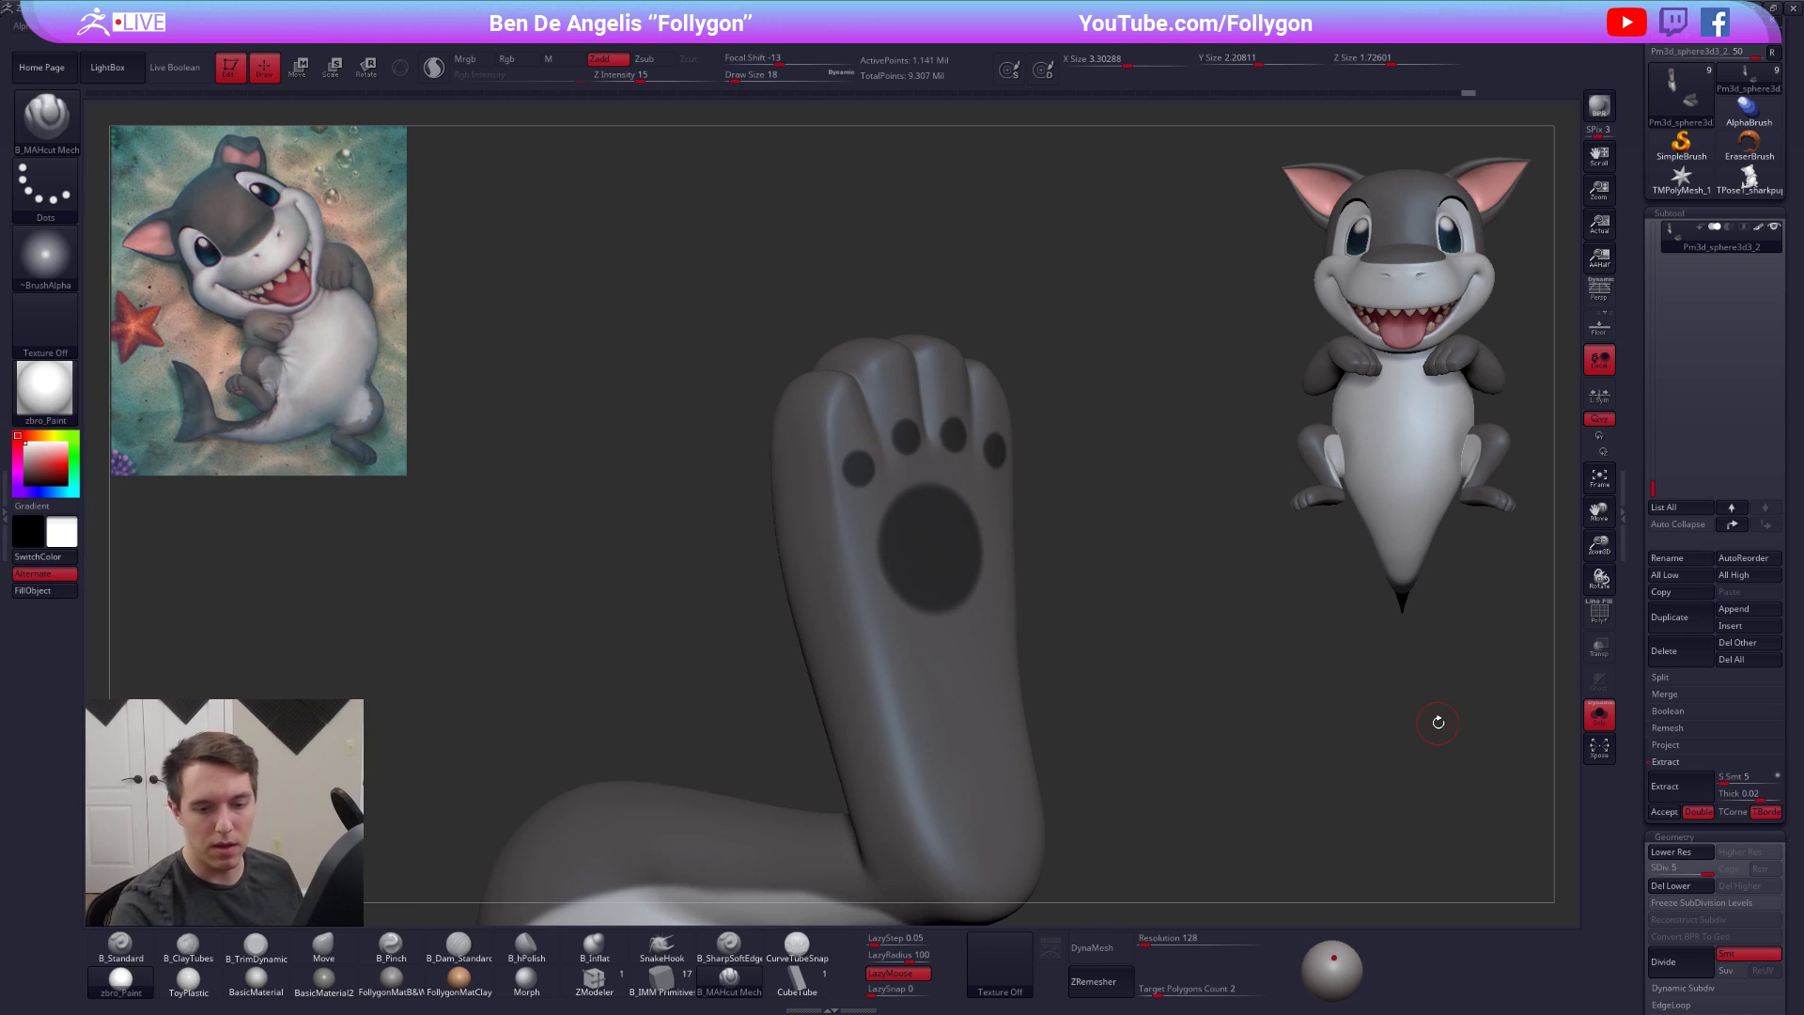
left_click_drag(1762, 800, 1734, 805)
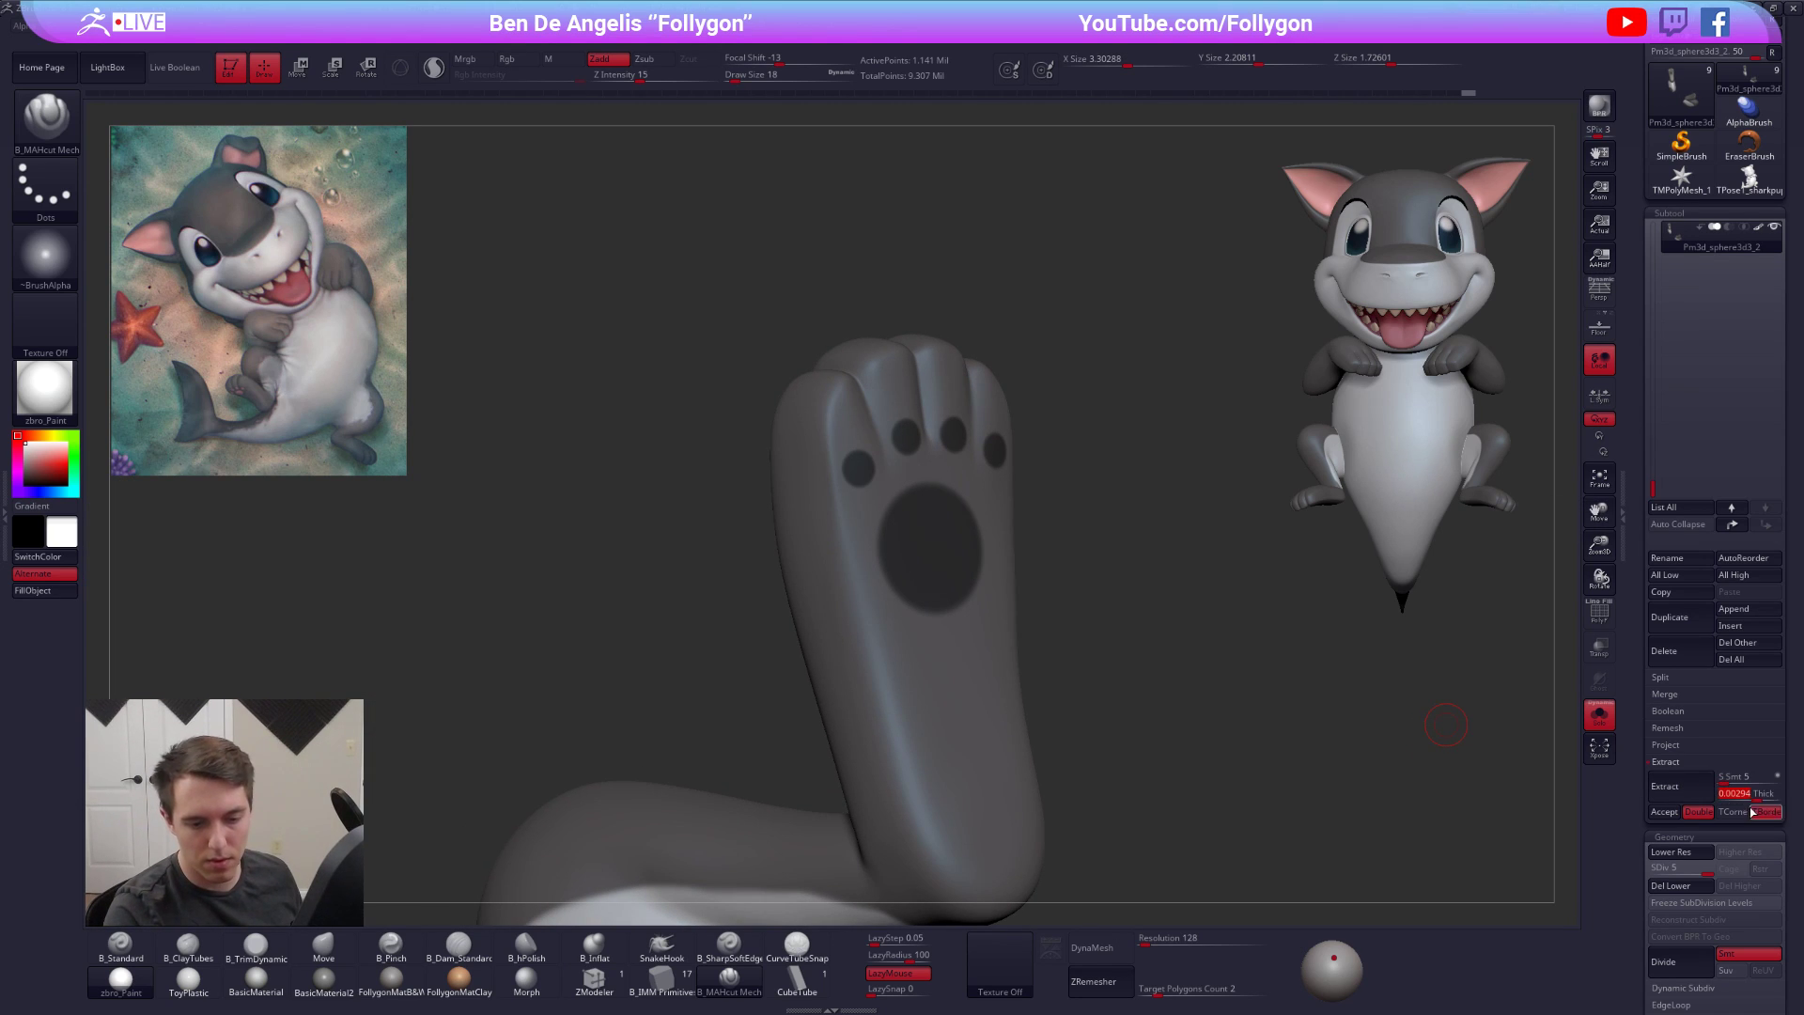
left_click(1668, 797)
left_click(1666, 810)
Clear the mask on the foot and make the extracted paw pads the active subtool
left_click_drag(1057, 581, 1087, 568, "ctrl")
right_click_drag(1088, 568, 1084, 548)
key("Up")
left_click_drag(1105, 577, 1162, 559, "ctrl")
key("alt+s")
left_click(1679, 271)
right_click_drag(1010, 523, 943, 540)
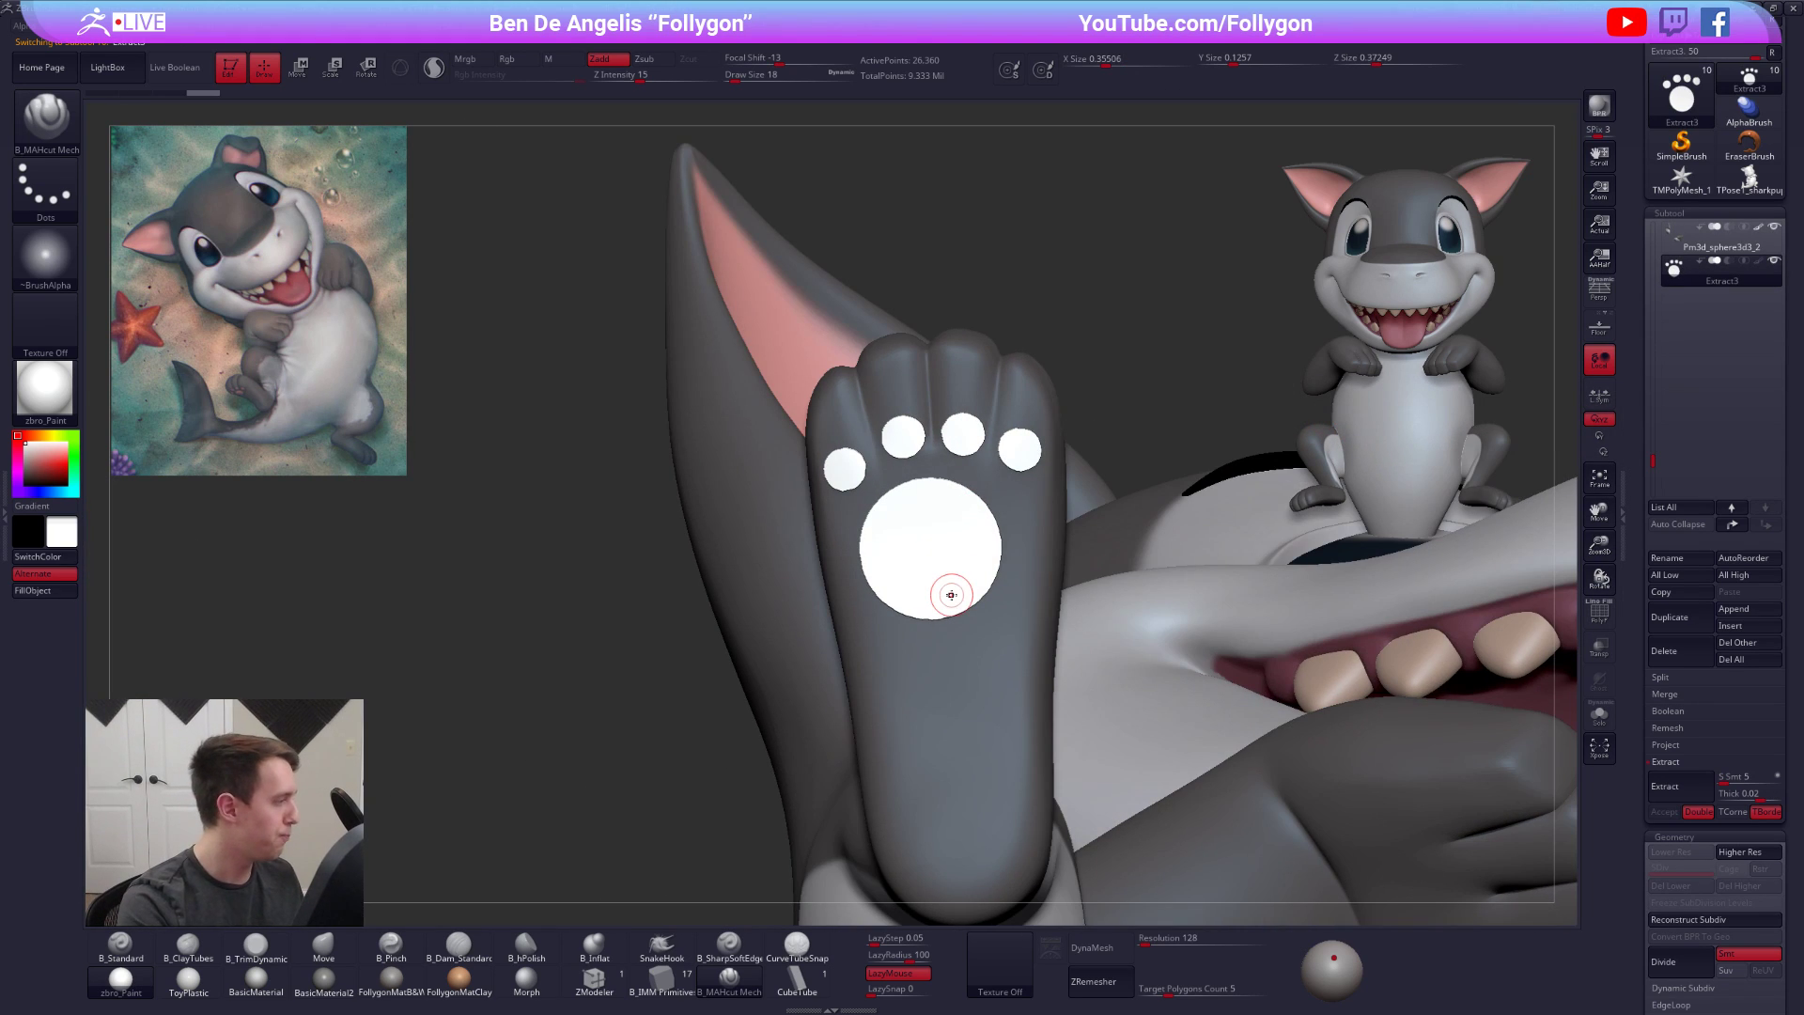
Fill the extracted paw pads with a dark dusty pink colour using Mrgb
key("space")
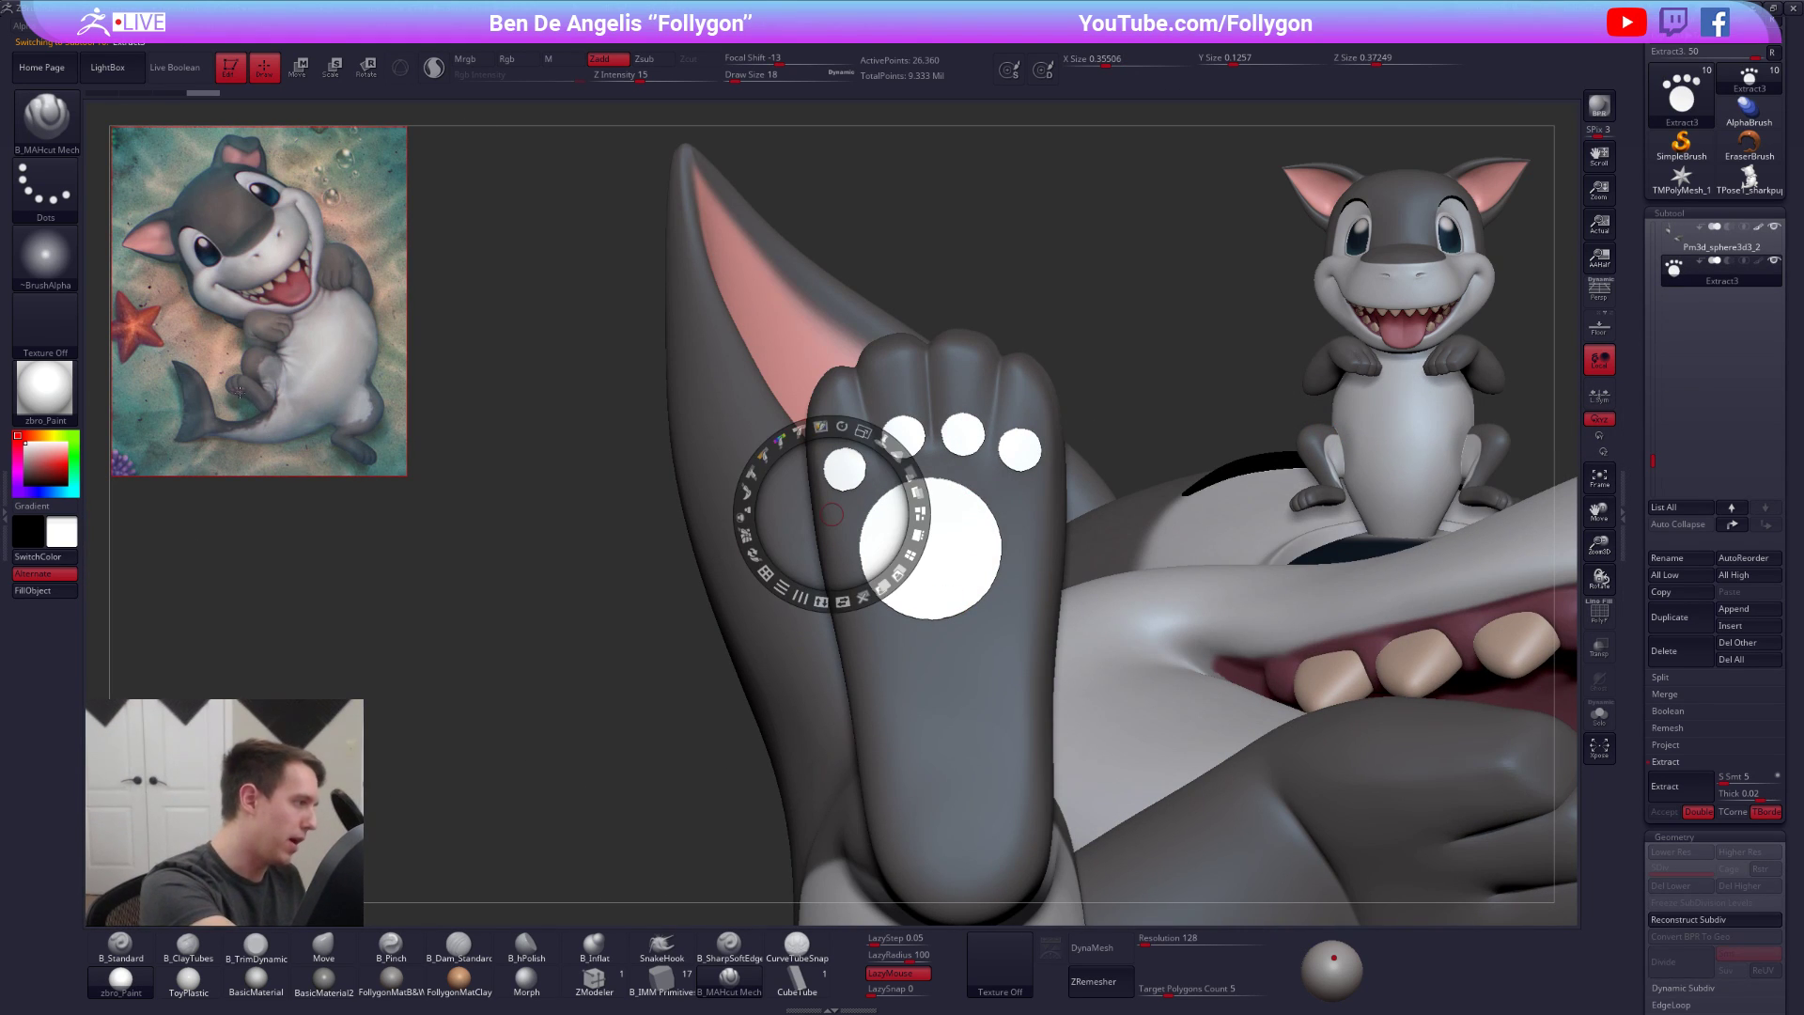
key("c")
key("z")
key("1")
left_click(465, 59)
left_click(58, 594)
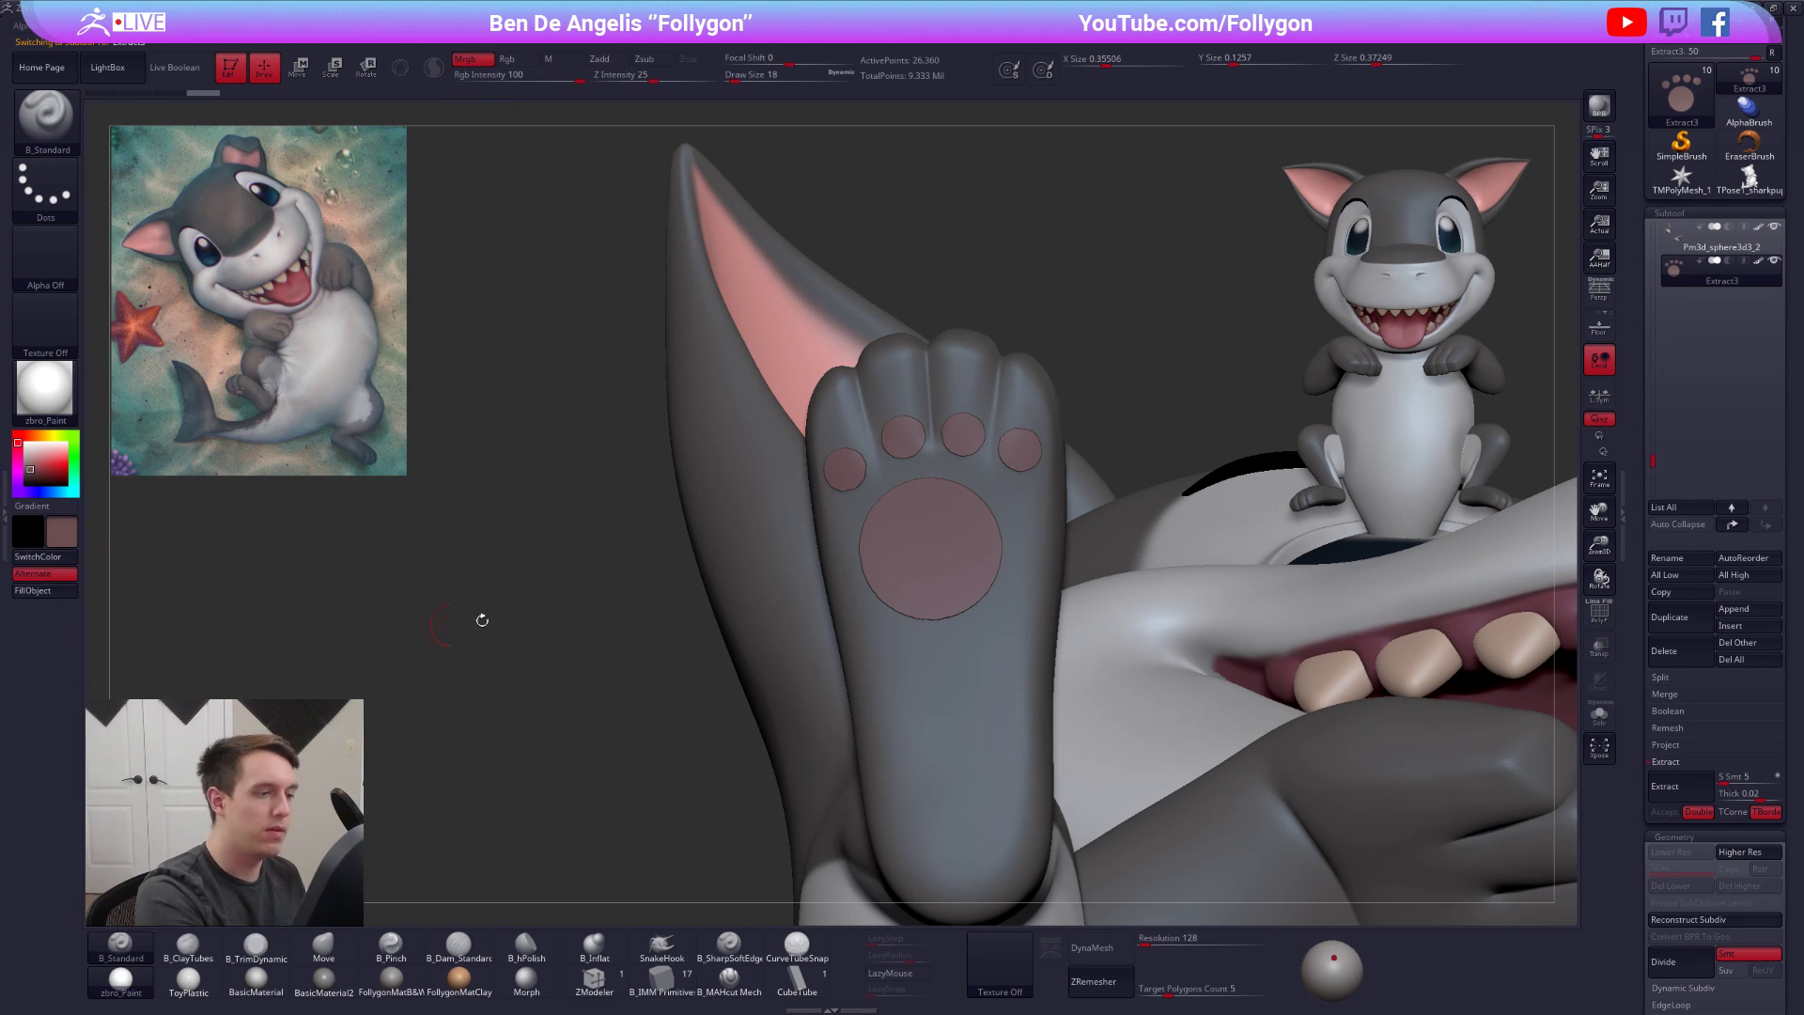
Try to soften the edge of the large paw pad with the pads isolated
key("alt+s")
mouse_move(954, 526)
left_mouse_down("ctrl")
mouse_move(986, 602)
mouse_move(1115, 571)
left_mouse_up("ctrl")
key("space")
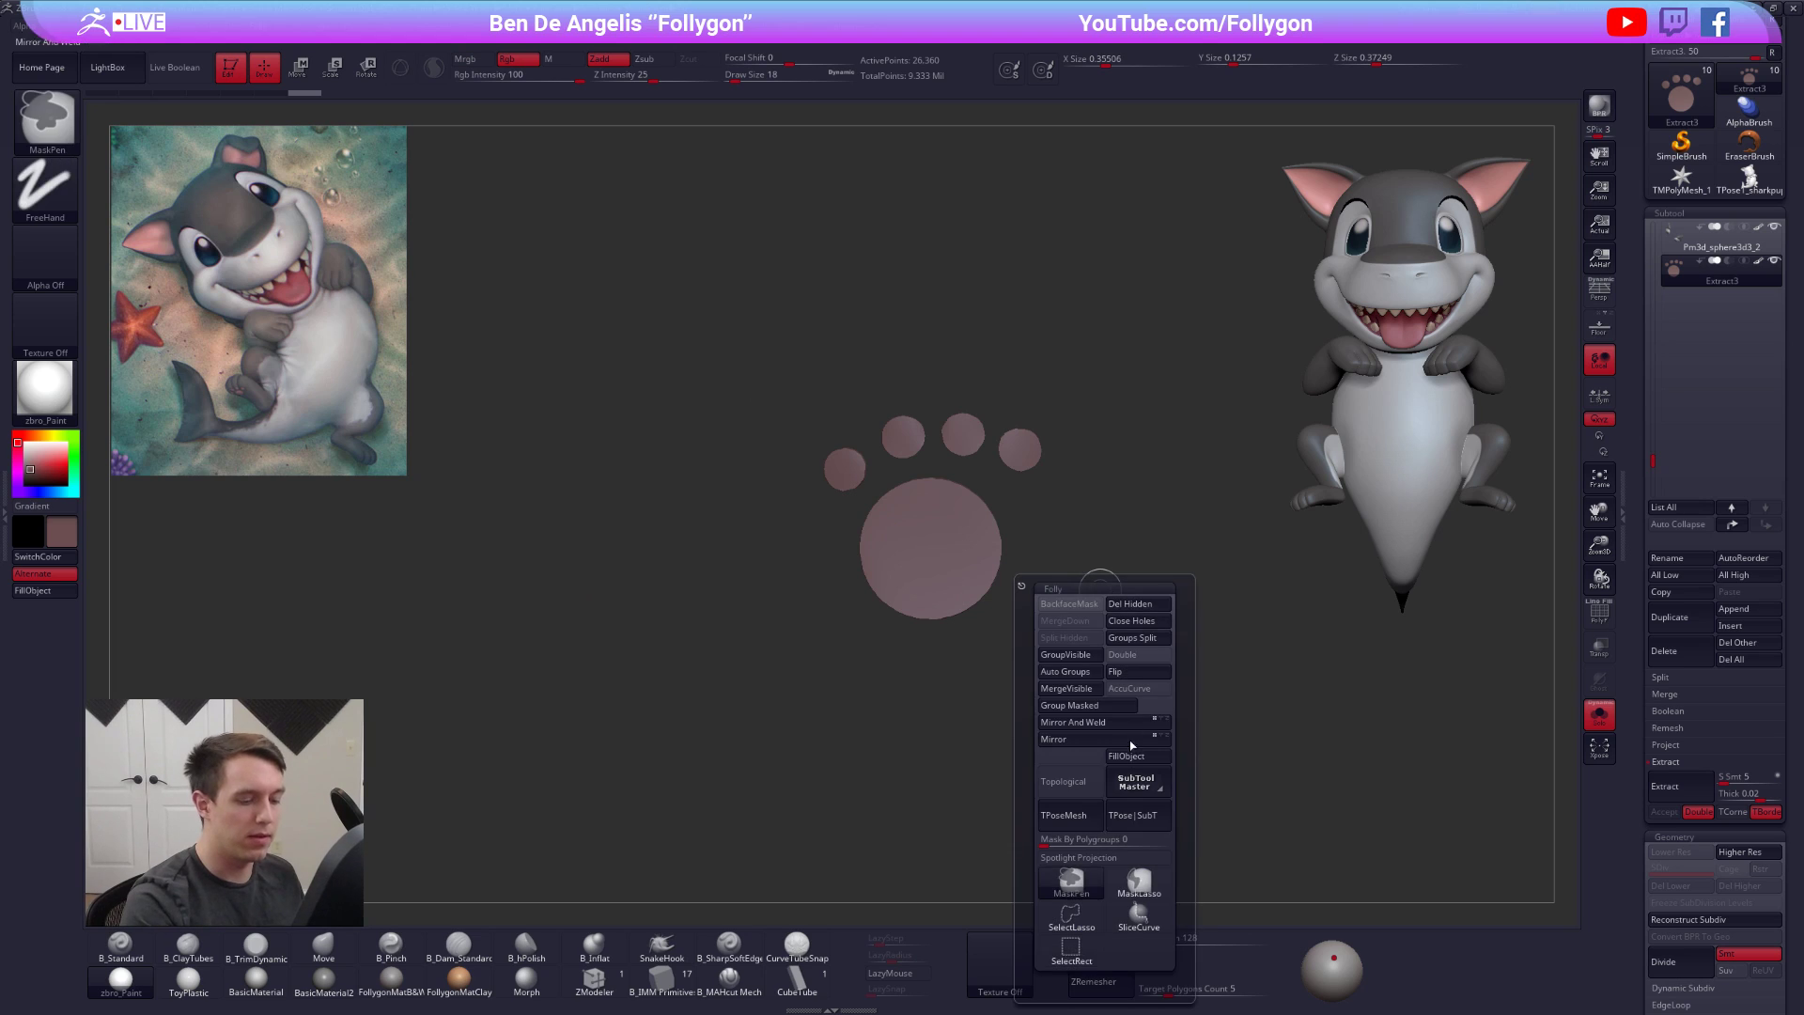
left_click(1092, 925)
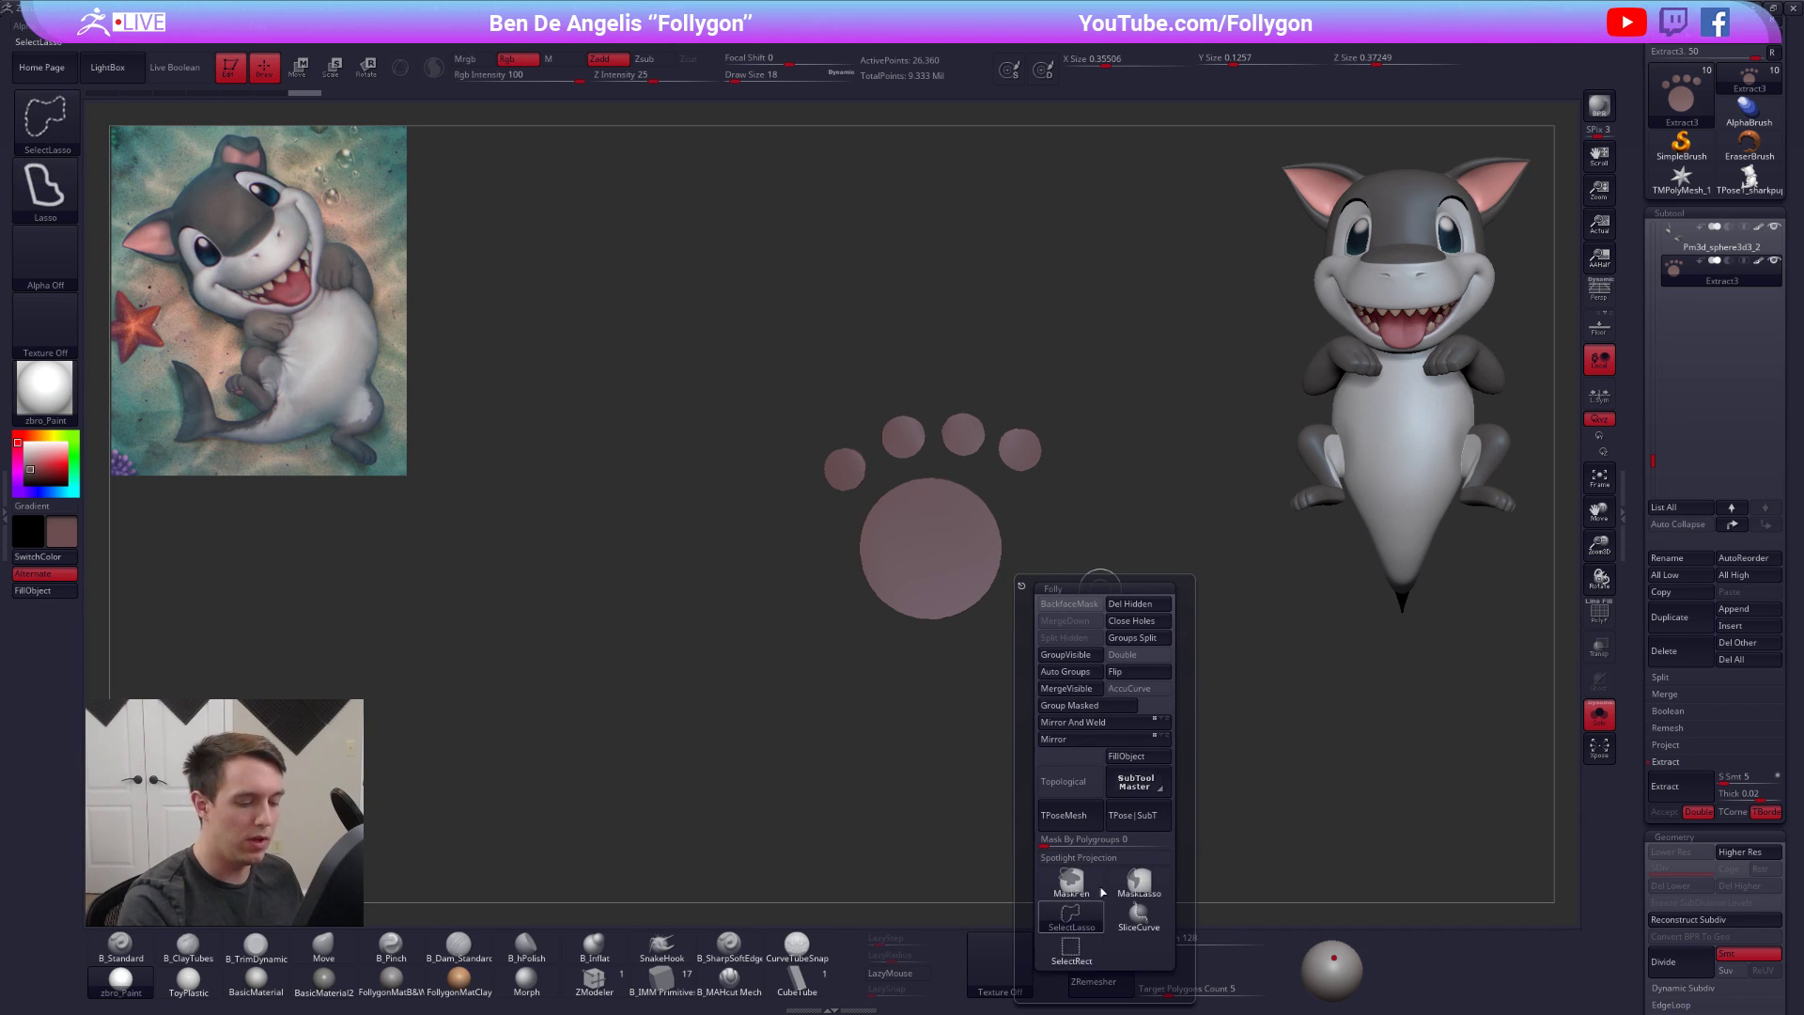
key("space")
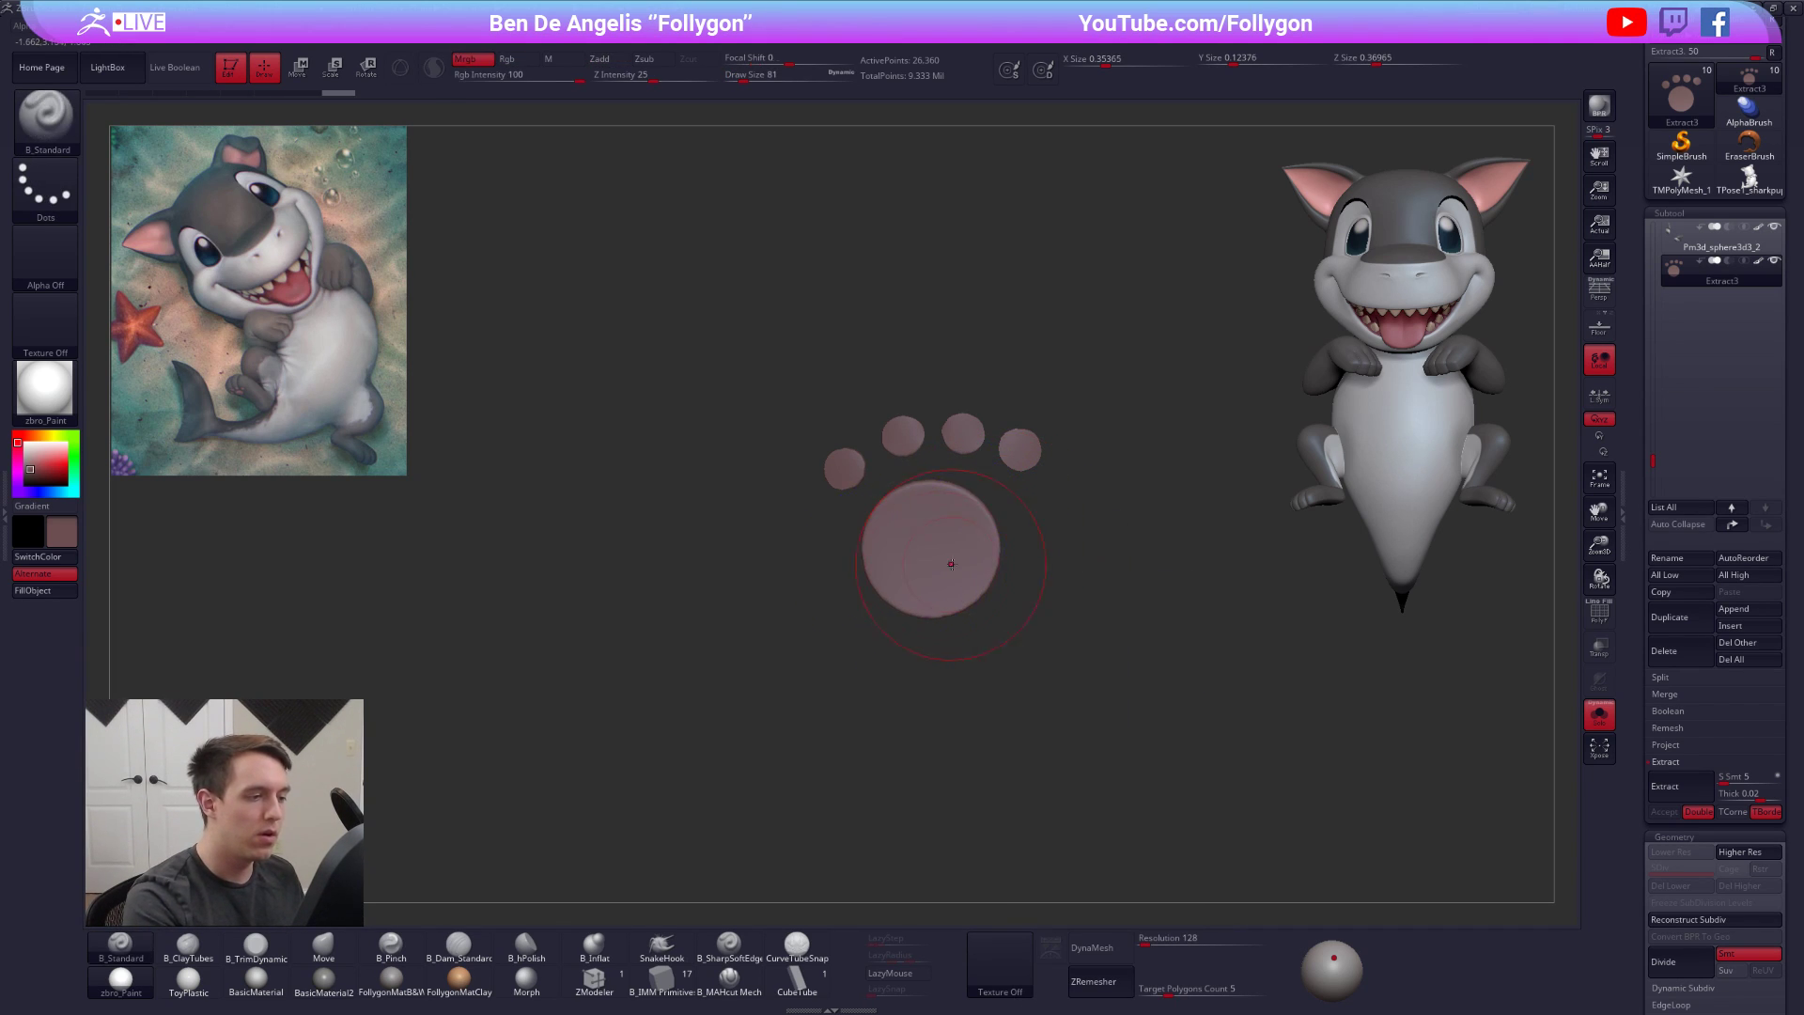
key("alt+s")
key("space")
left_click_drag(942, 671, 930, 671)
key("ctrl+z")
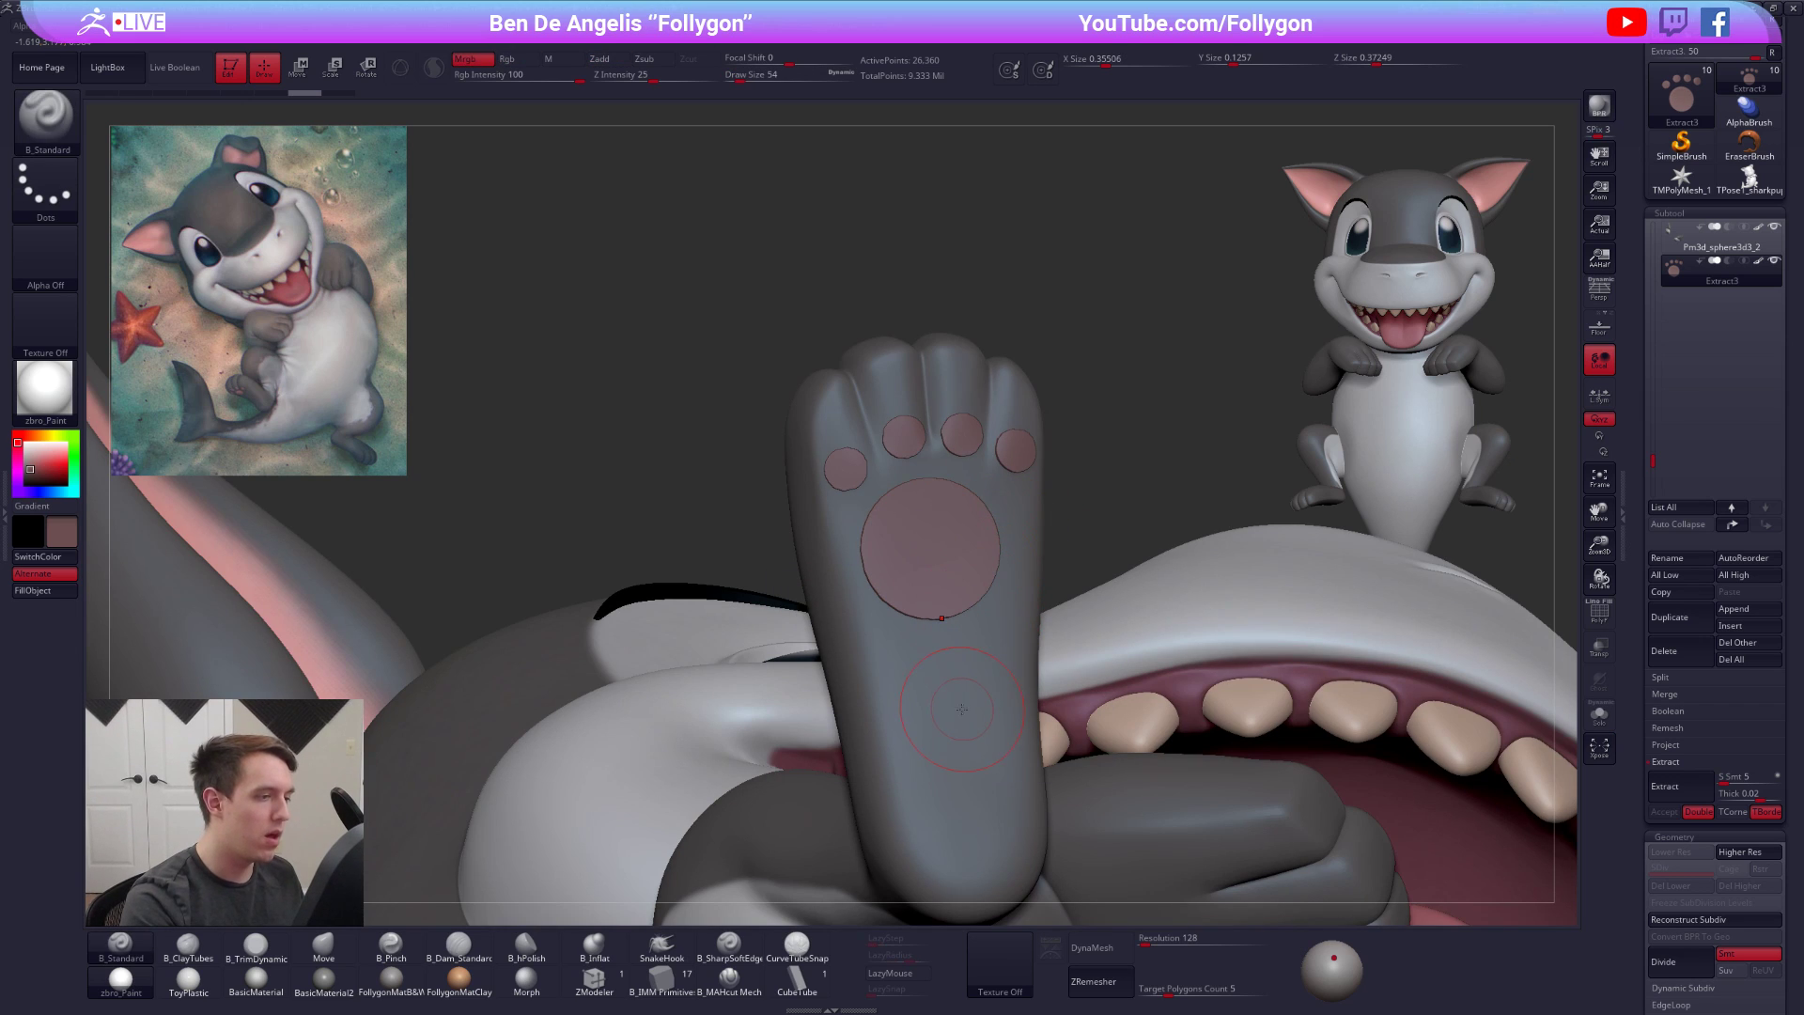
Check the wireframe of the isolated pads and ZRemesh them with KeepGroups on and a target polygon count of 1
key("shift+f")
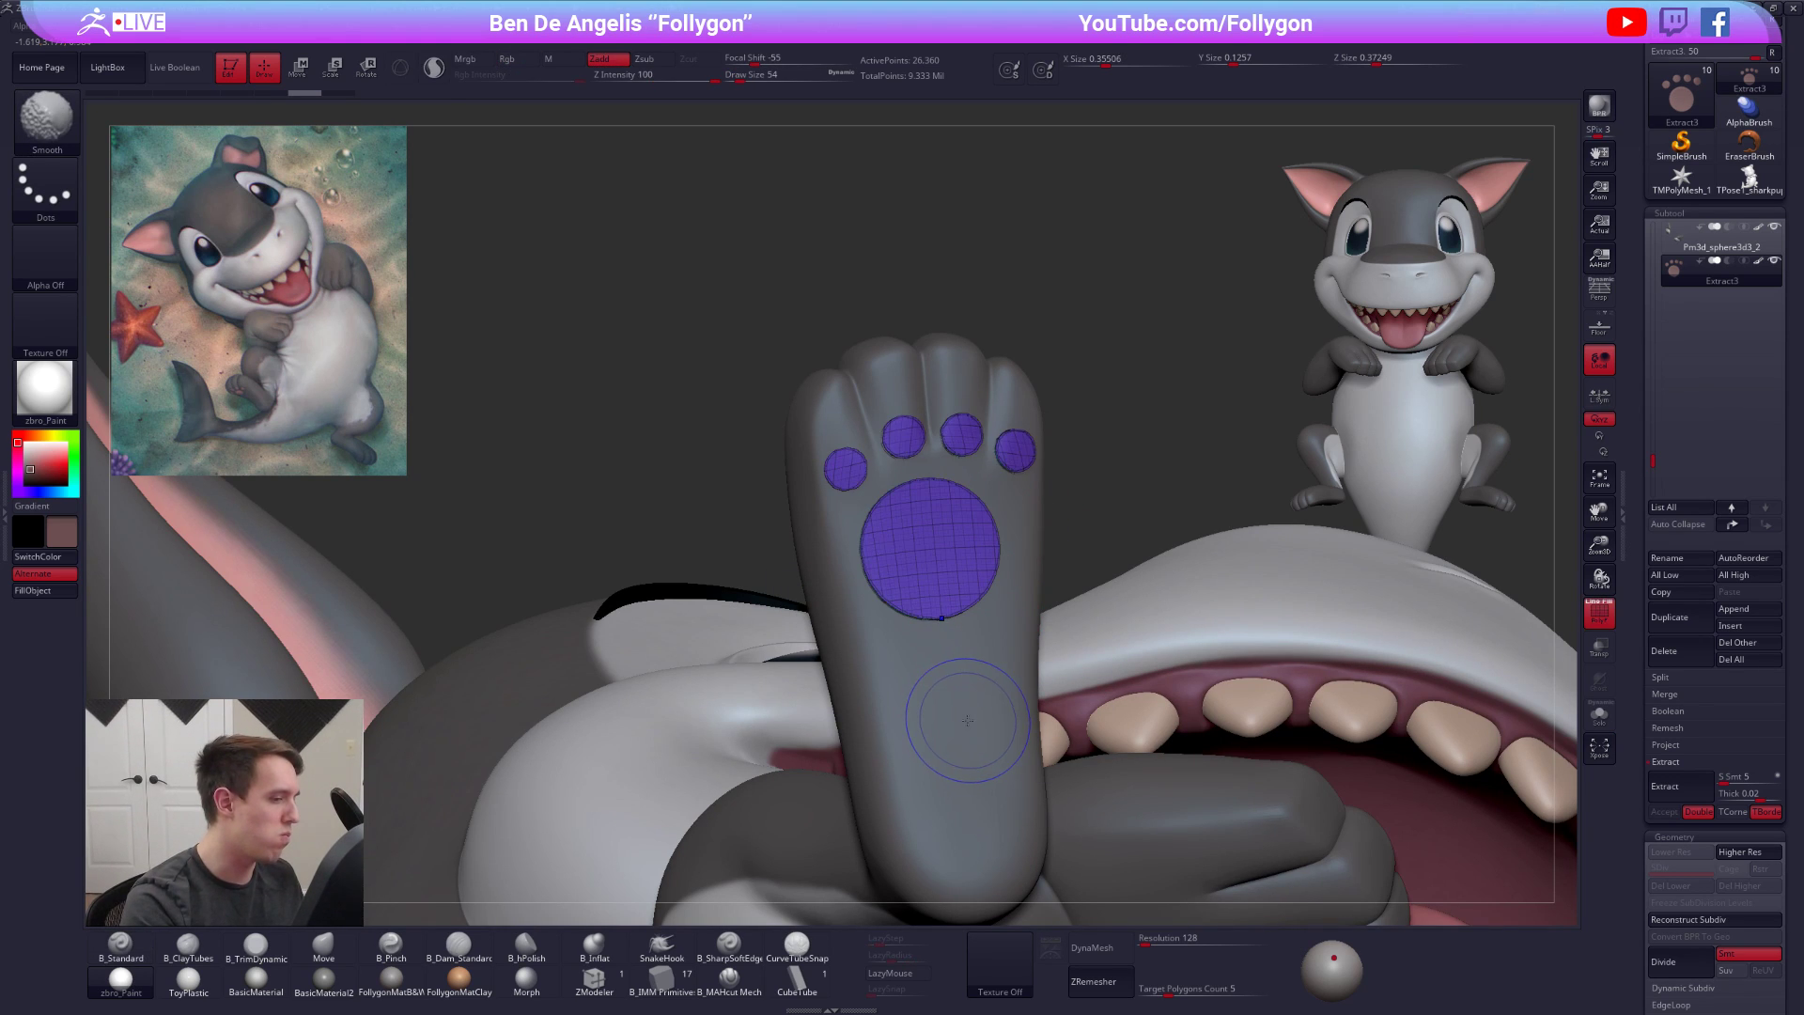
key("alt+s")
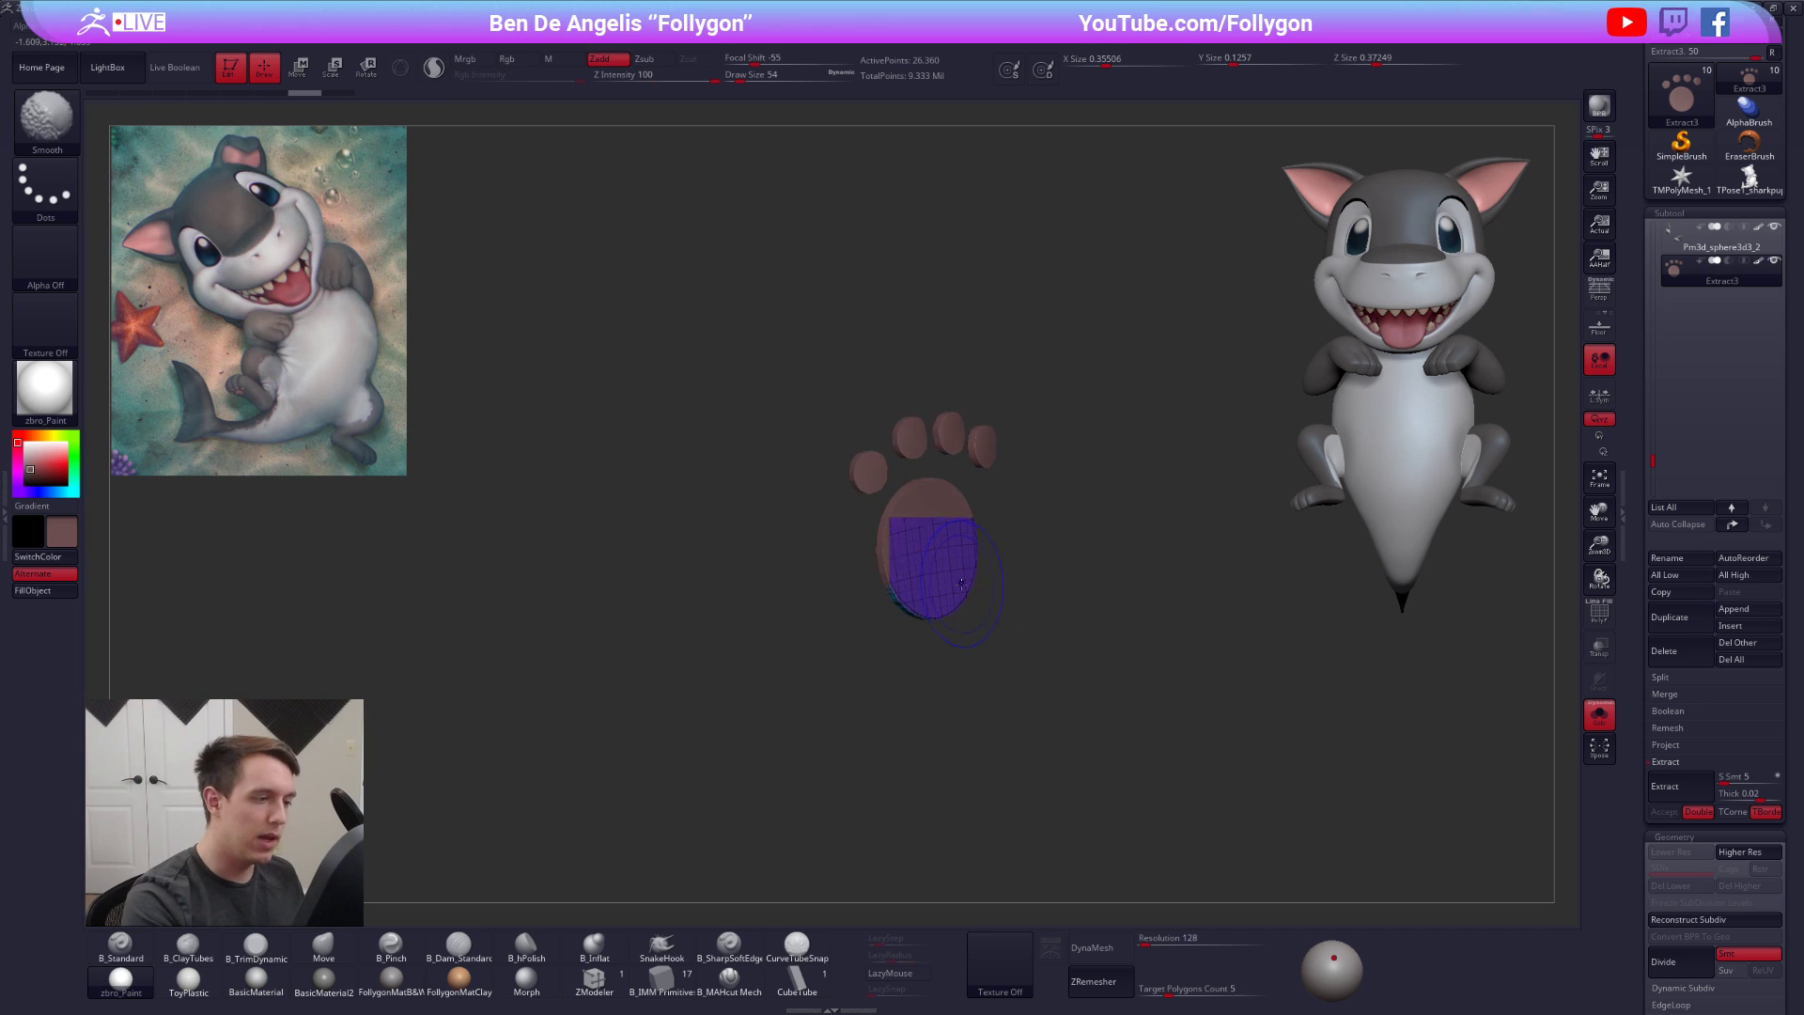
mouse_move(955, 624)
left_mouse_down()
mouse_move(962, 604)
mouse_move(947, 608)
left_mouse_up()
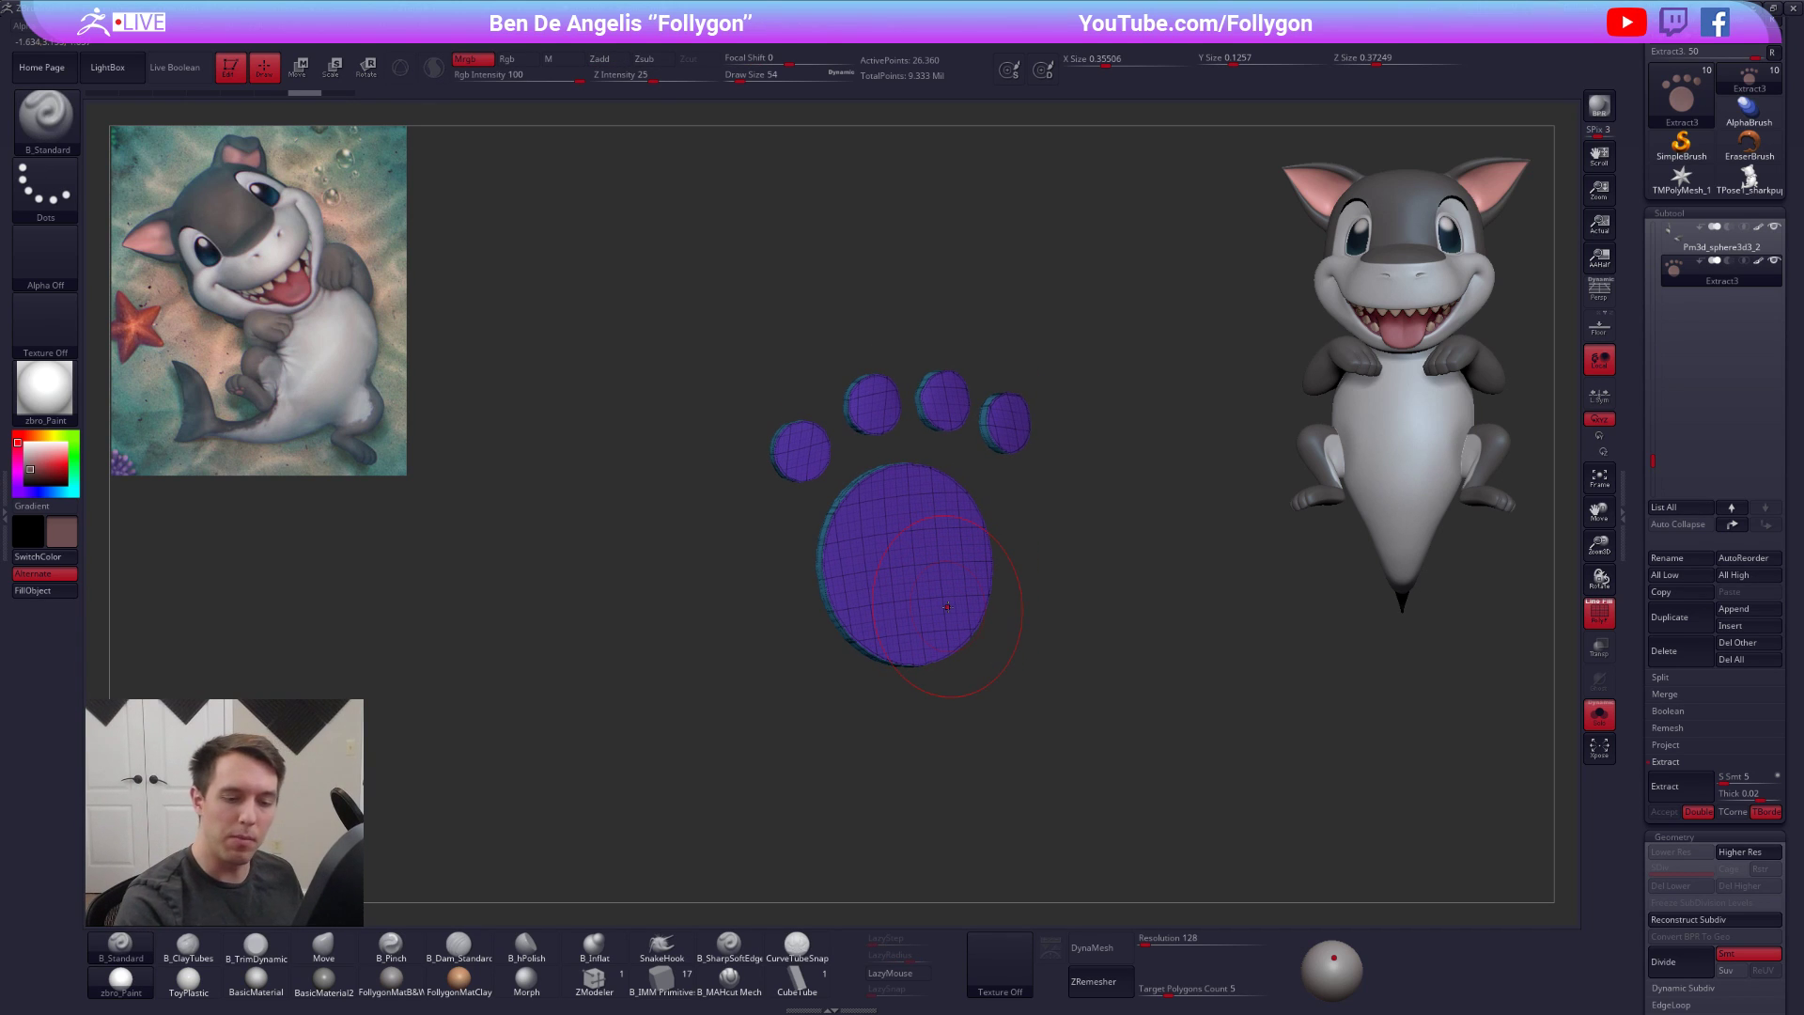
scroll(1692, 574, "down", 6)
left_click(1737, 593)
left_click_drag(1701, 609, 1659, 609)
left_click(1680, 567)
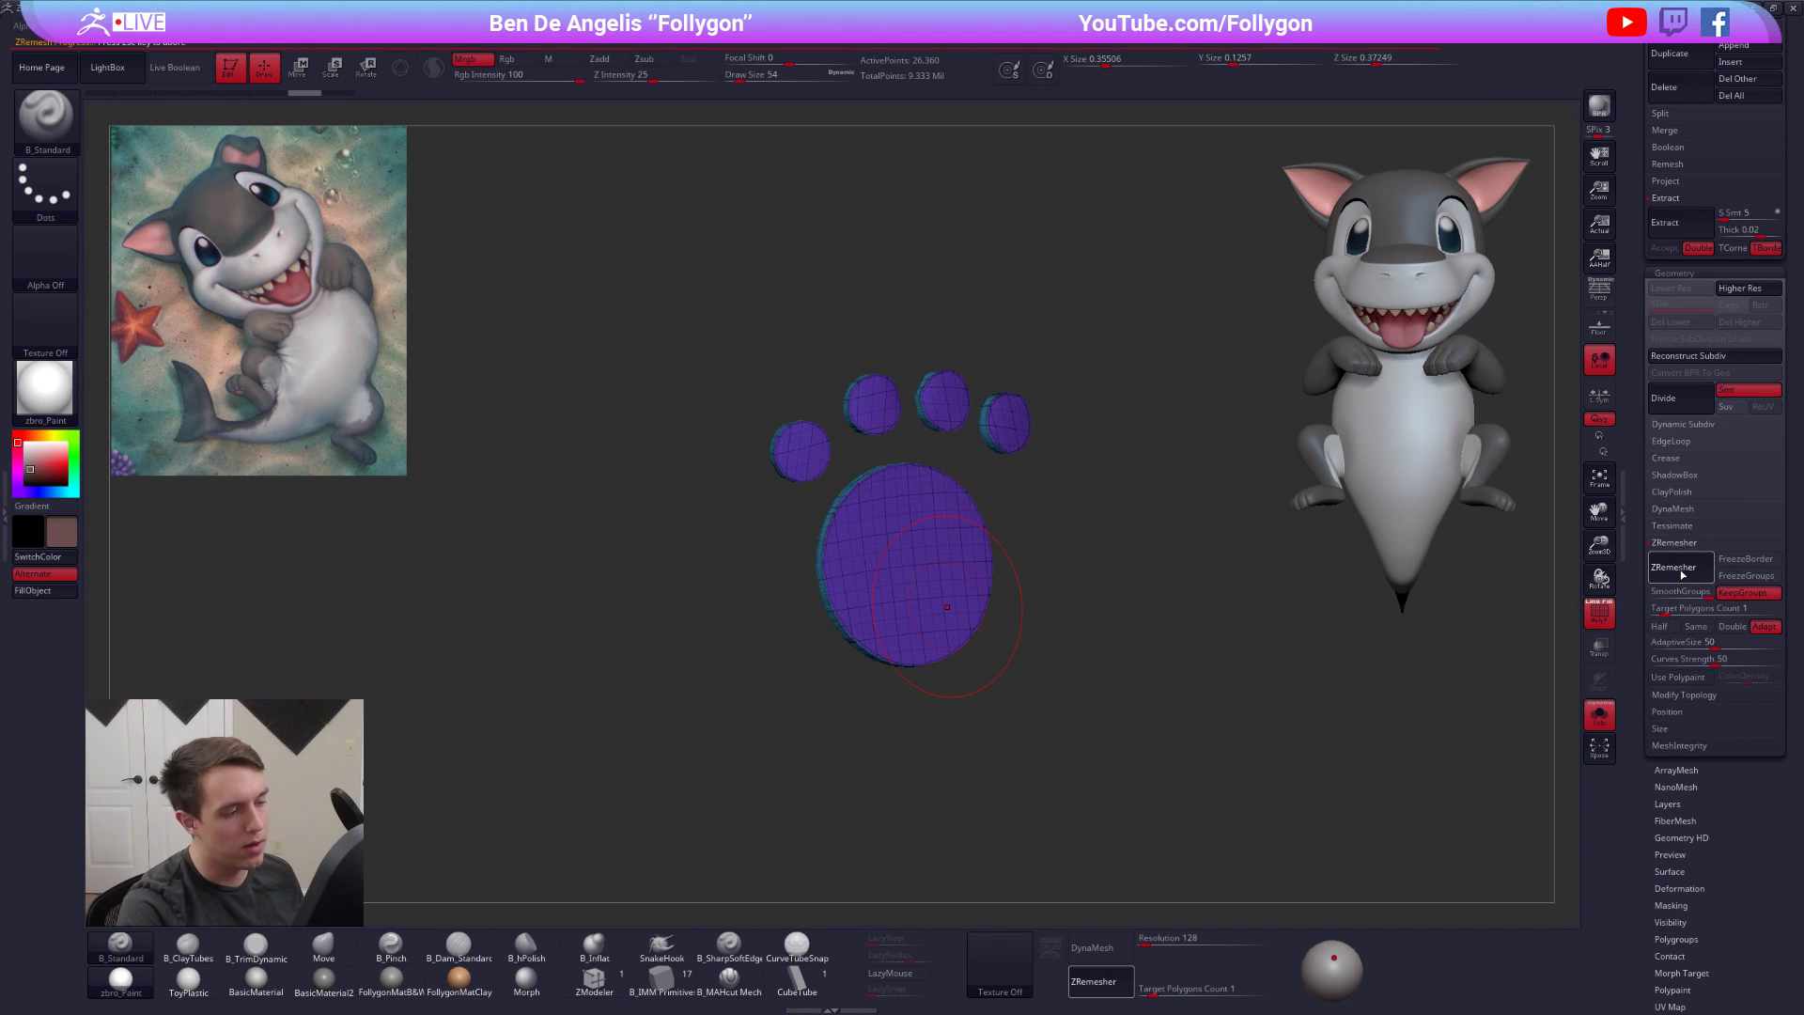
key("shift")
key("shift+f")
key("shift+f")
key("shift+f")
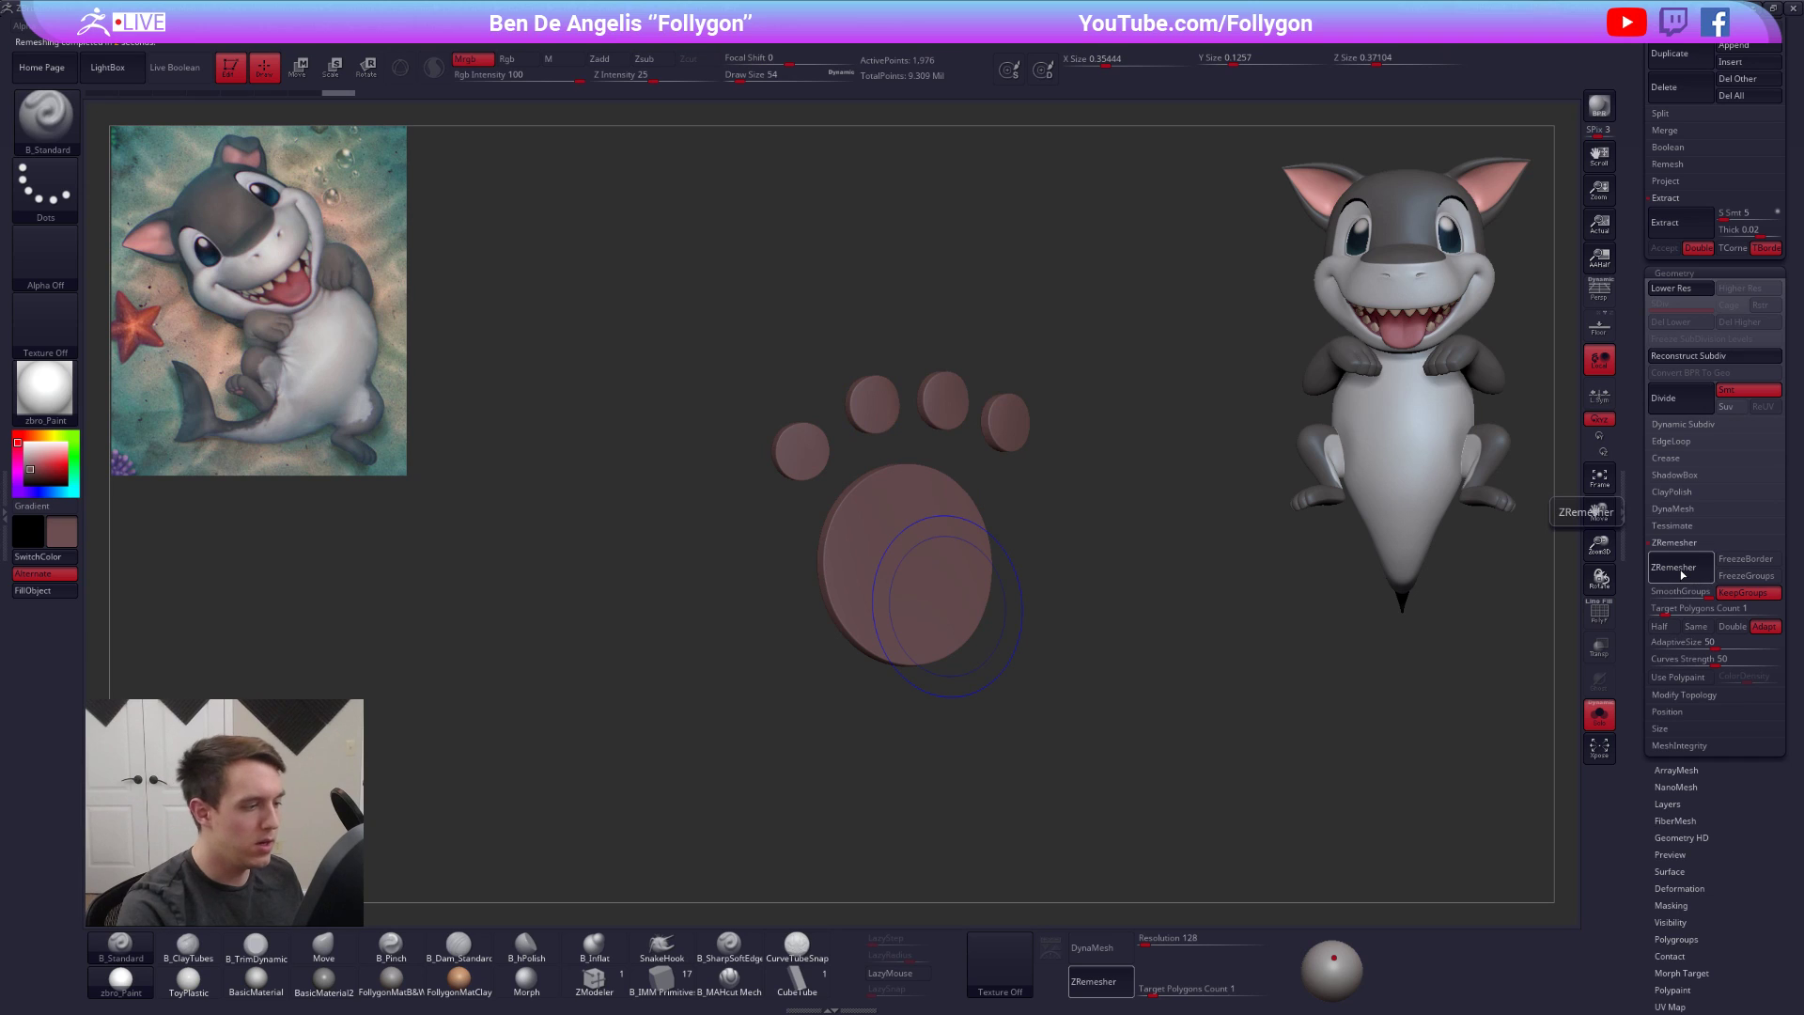
Subdivide the remeshed paw pads up to subdivision level 4
key("shift+d")
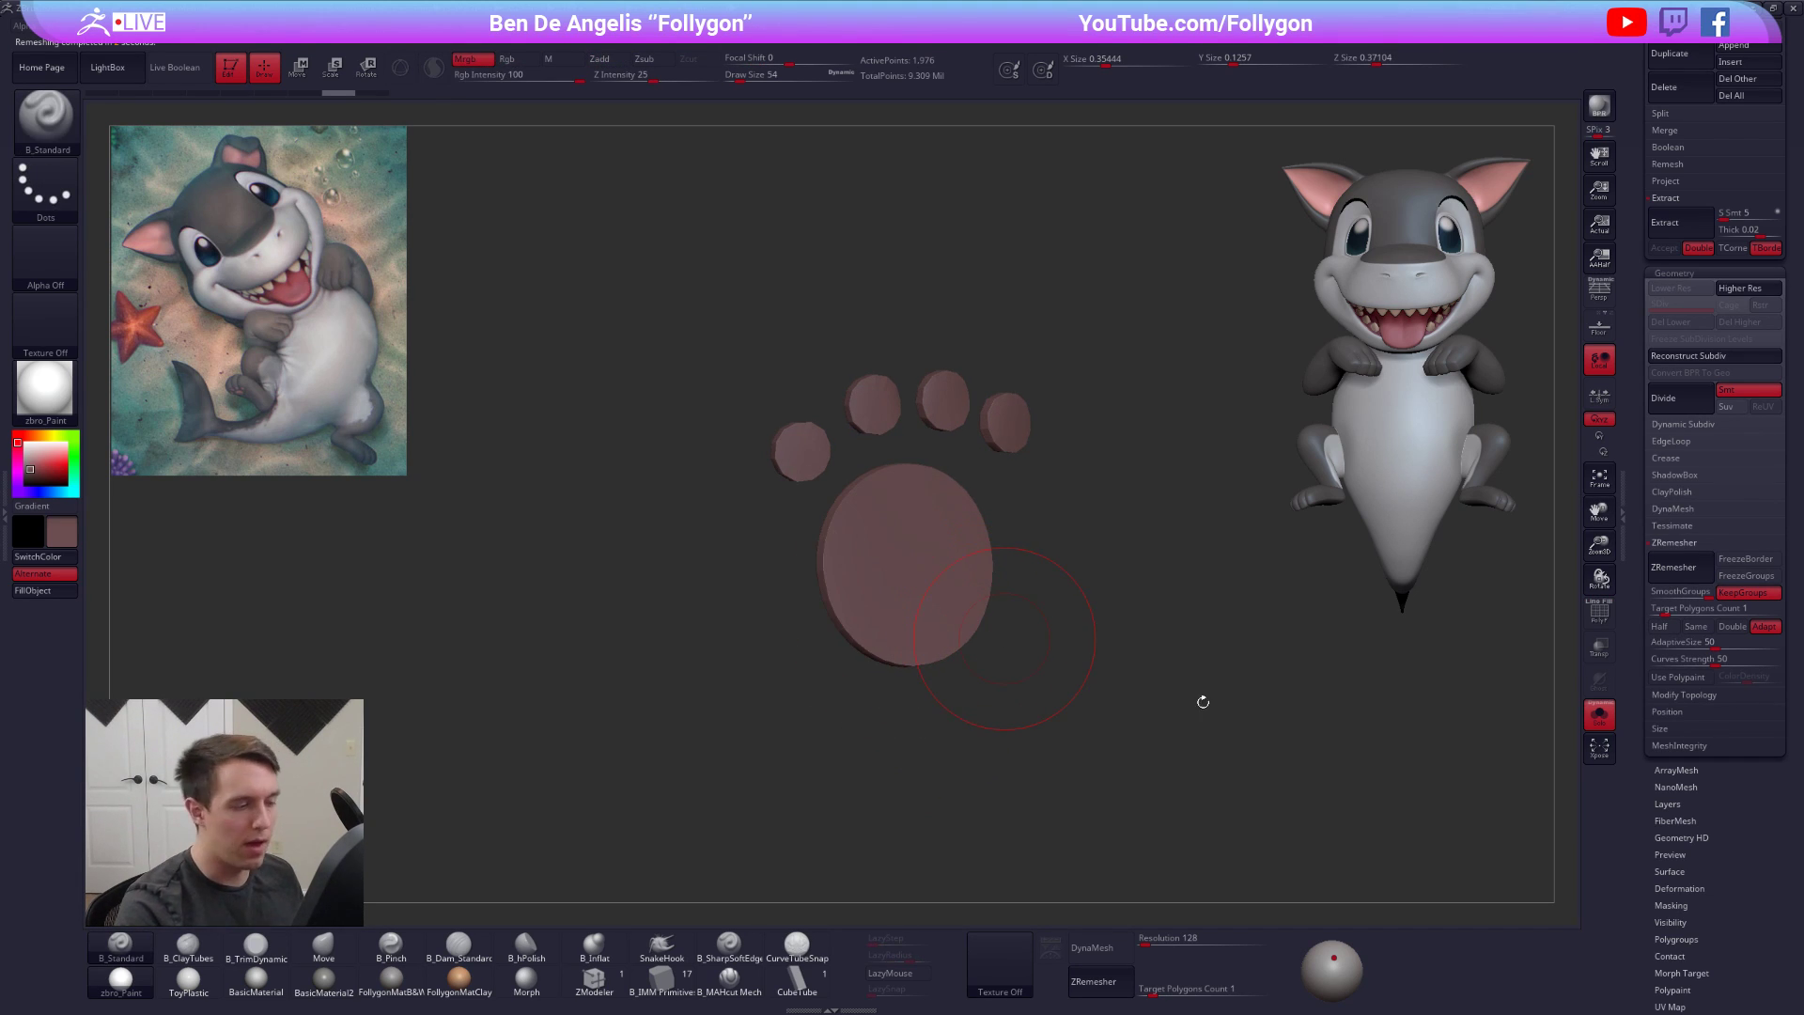
left_click(1673, 545)
left_click(1656, 608)
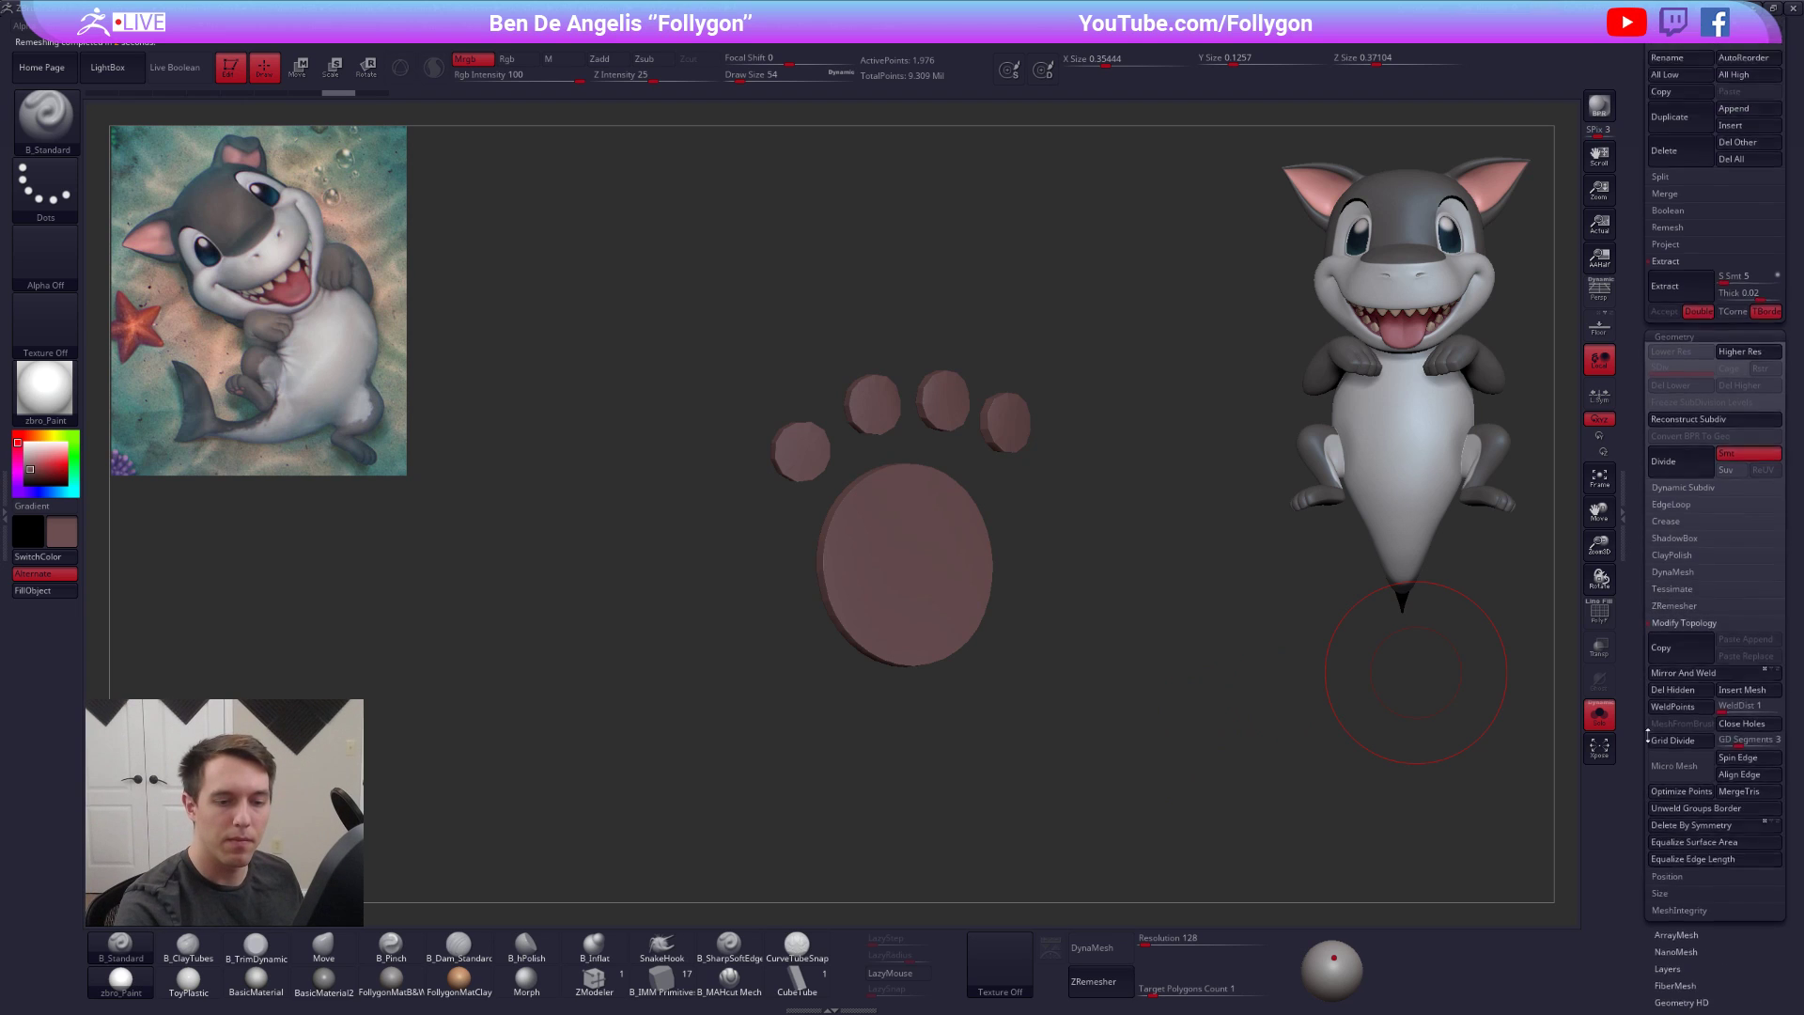
left_click(1670, 619)
left_click_drag(1651, 379, 1651, 978)
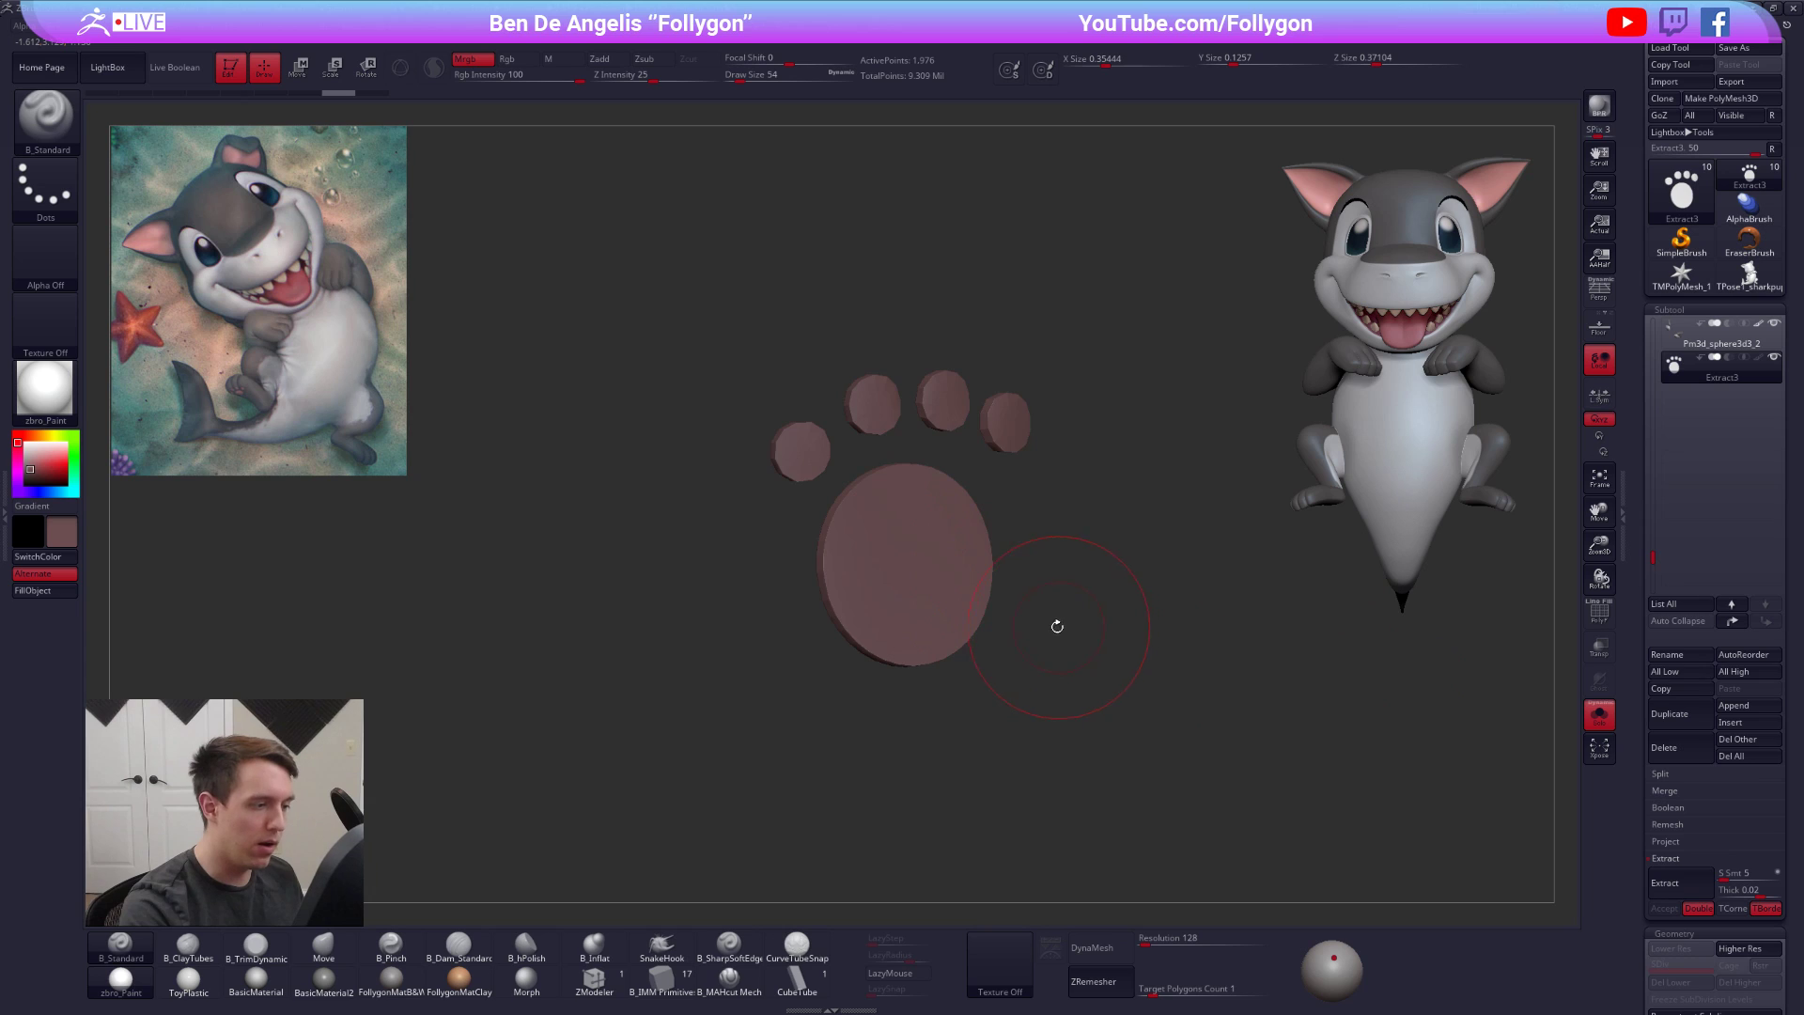
key("d")
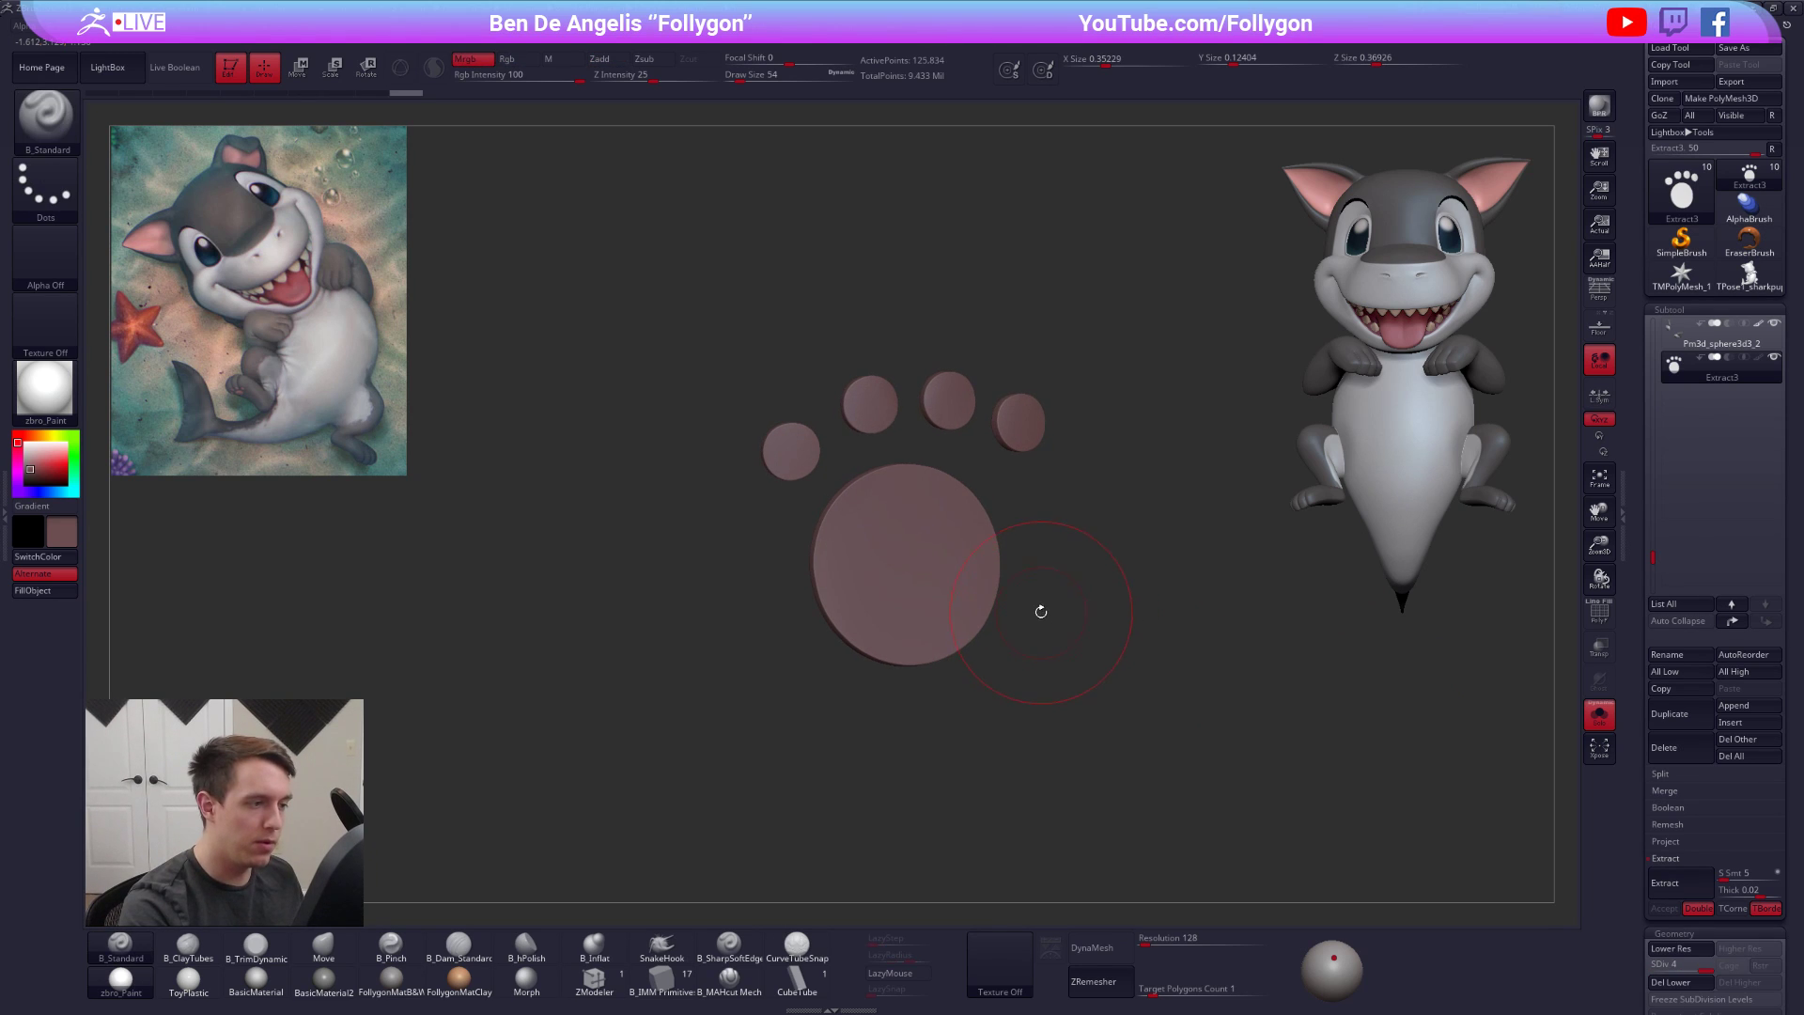
Try a slight Inflate deformation on the paw pads with the whole foot shown
key("alt+s")
left_click_drag(1652, 635, 1651, 389)
left_click(1679, 437)
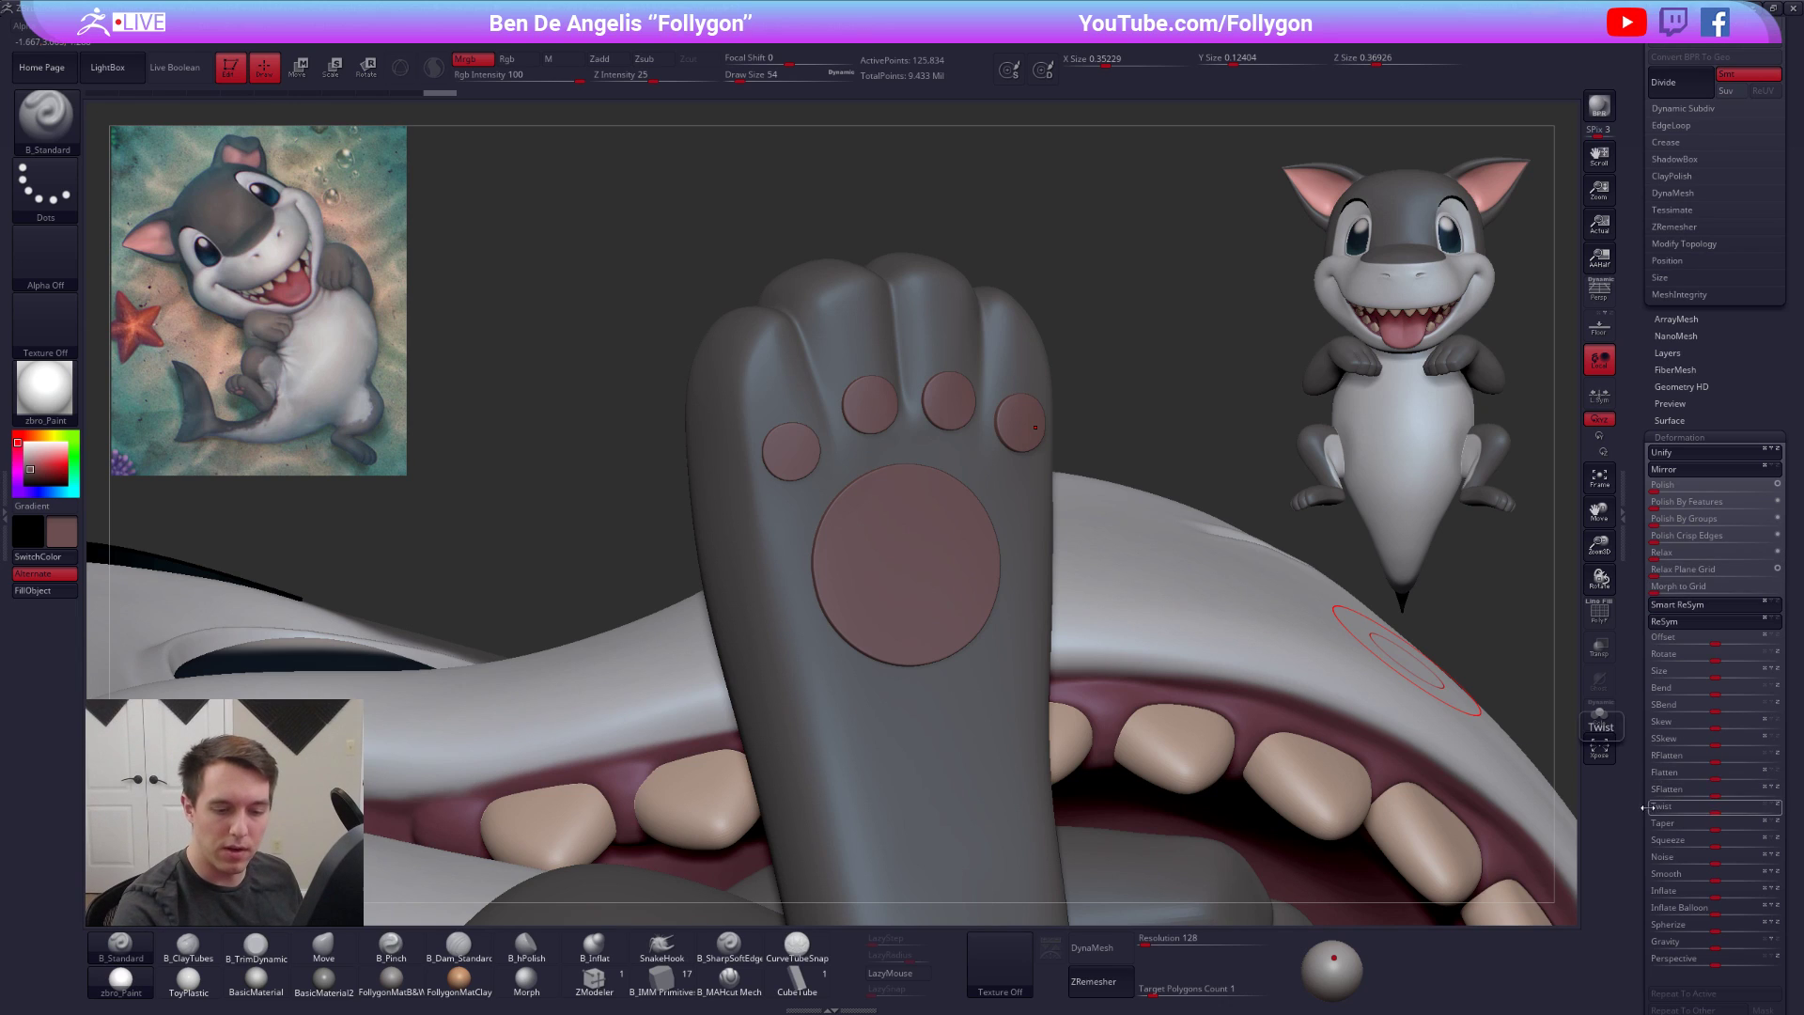
left_click_drag(1649, 807, 1650, 734)
left_click_drag(1715, 824, 1720, 825)
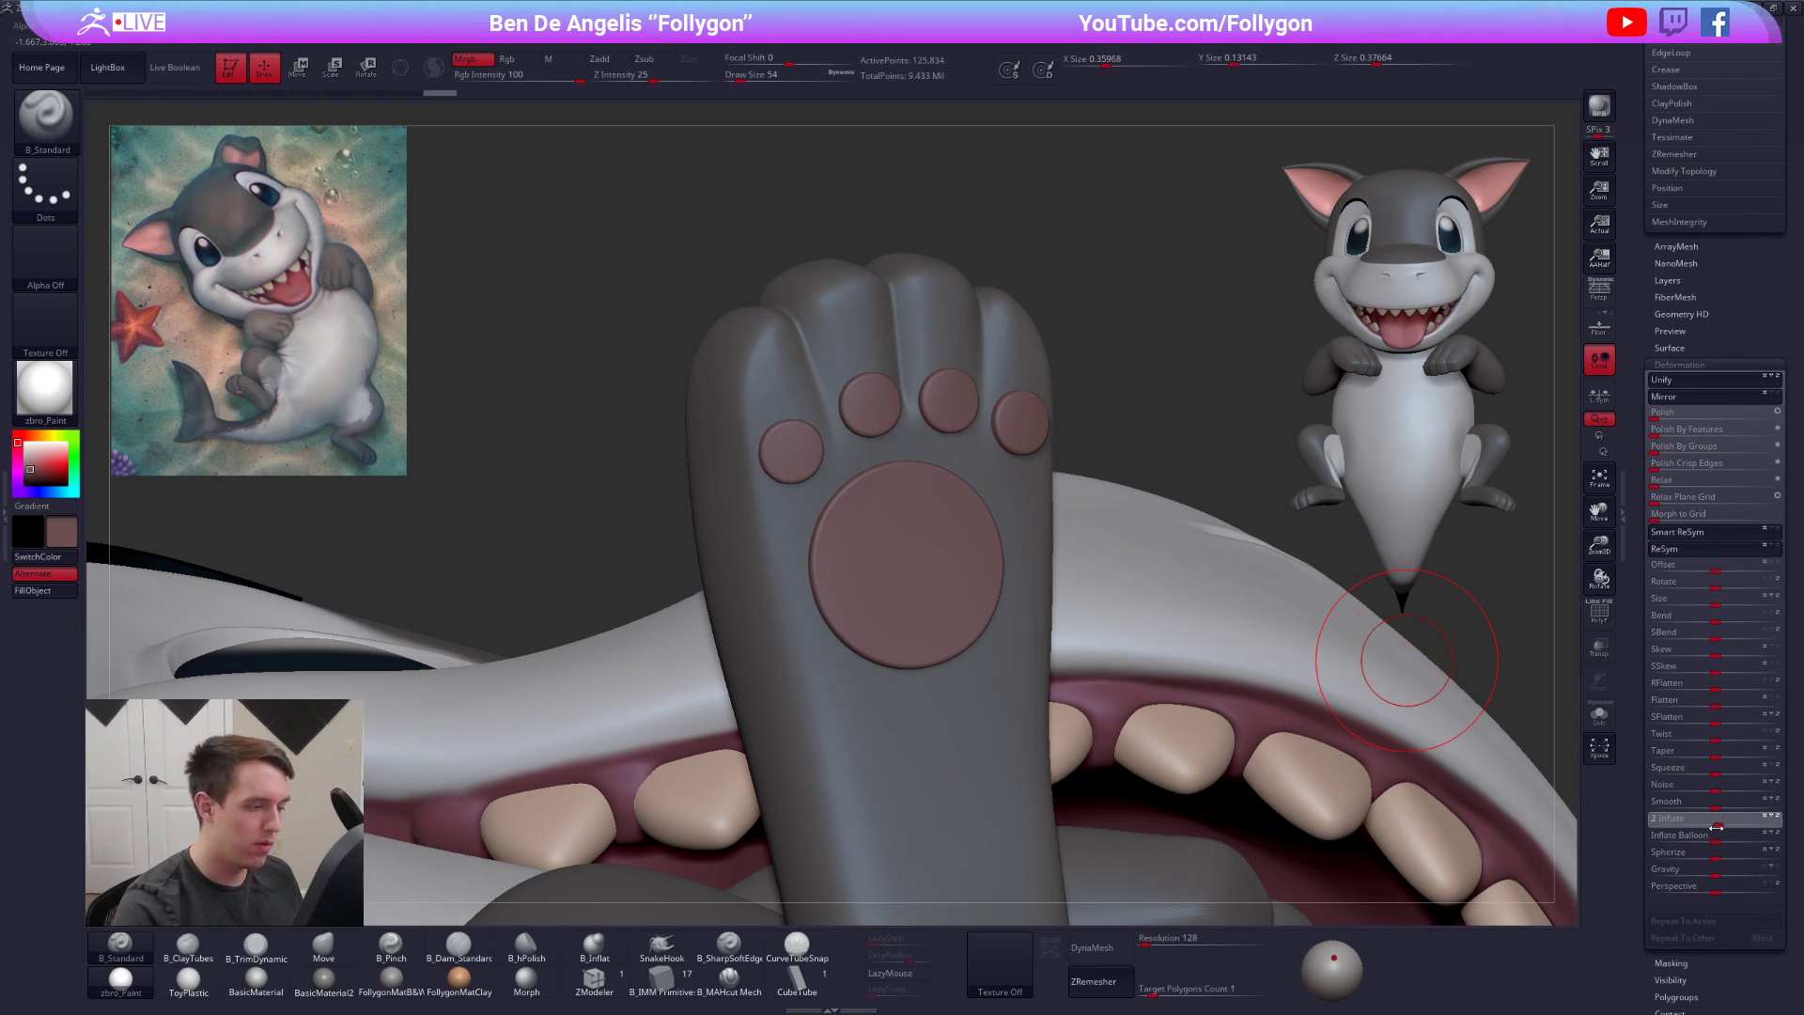
left_click(1600, 714)
key("ctrl+z")
Try rounding the isolated paw pads with brush strokes at a lower subdivision level
mouse_move(904, 585)
right_mouse_down()
mouse_move(894, 596)
mouse_move(949, 577)
mouse_move(899, 536)
right_mouse_up()
key("shift+d")
key("d")
key("s")
left_click(890, 530)
left_click_drag(785, 455, 799, 447, "shift")
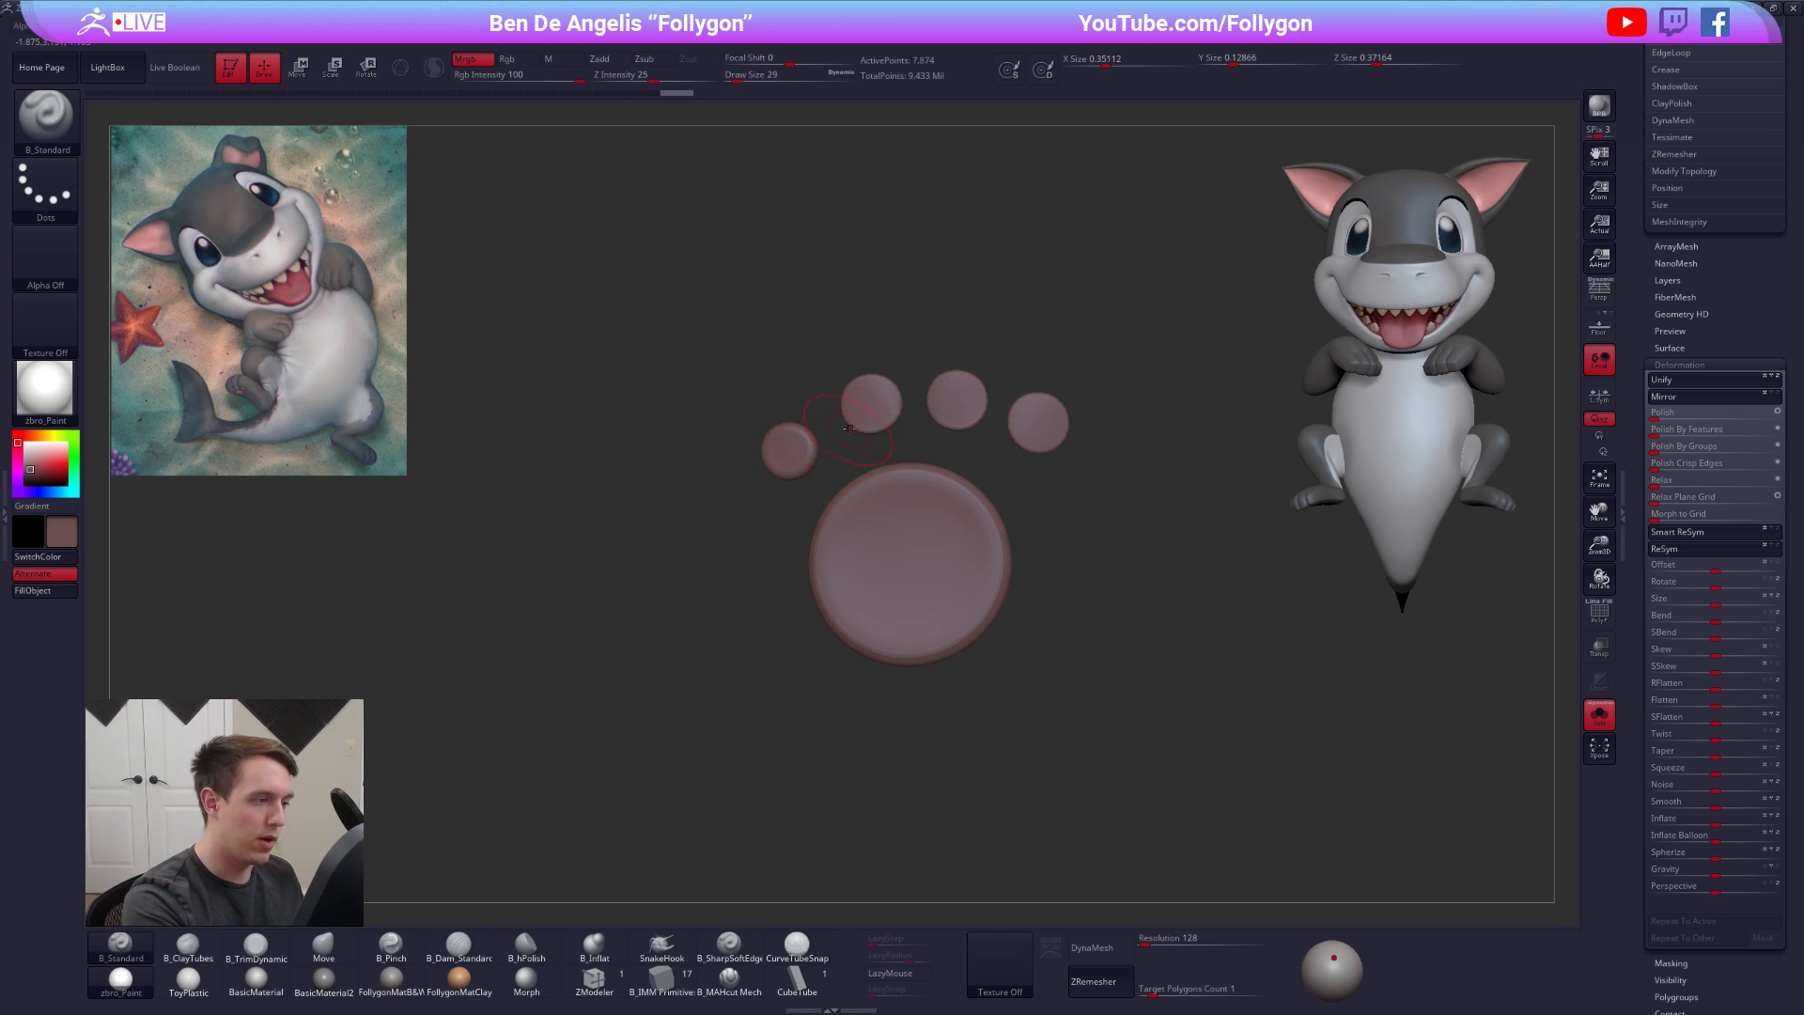
key("ctrl+z")
key("space")
left_click(919, 575)
key("ctrl+z")
key("ctrl+z")
Smooth the edges of the large pad and the toe pads, working up from the lowest subdivision level to level 3
mouse_move(918, 575)
left_mouse_down("shift")
mouse_move(894, 544)
mouse_move(926, 552)
left_mouse_up("shift")
key("ctrl+d")
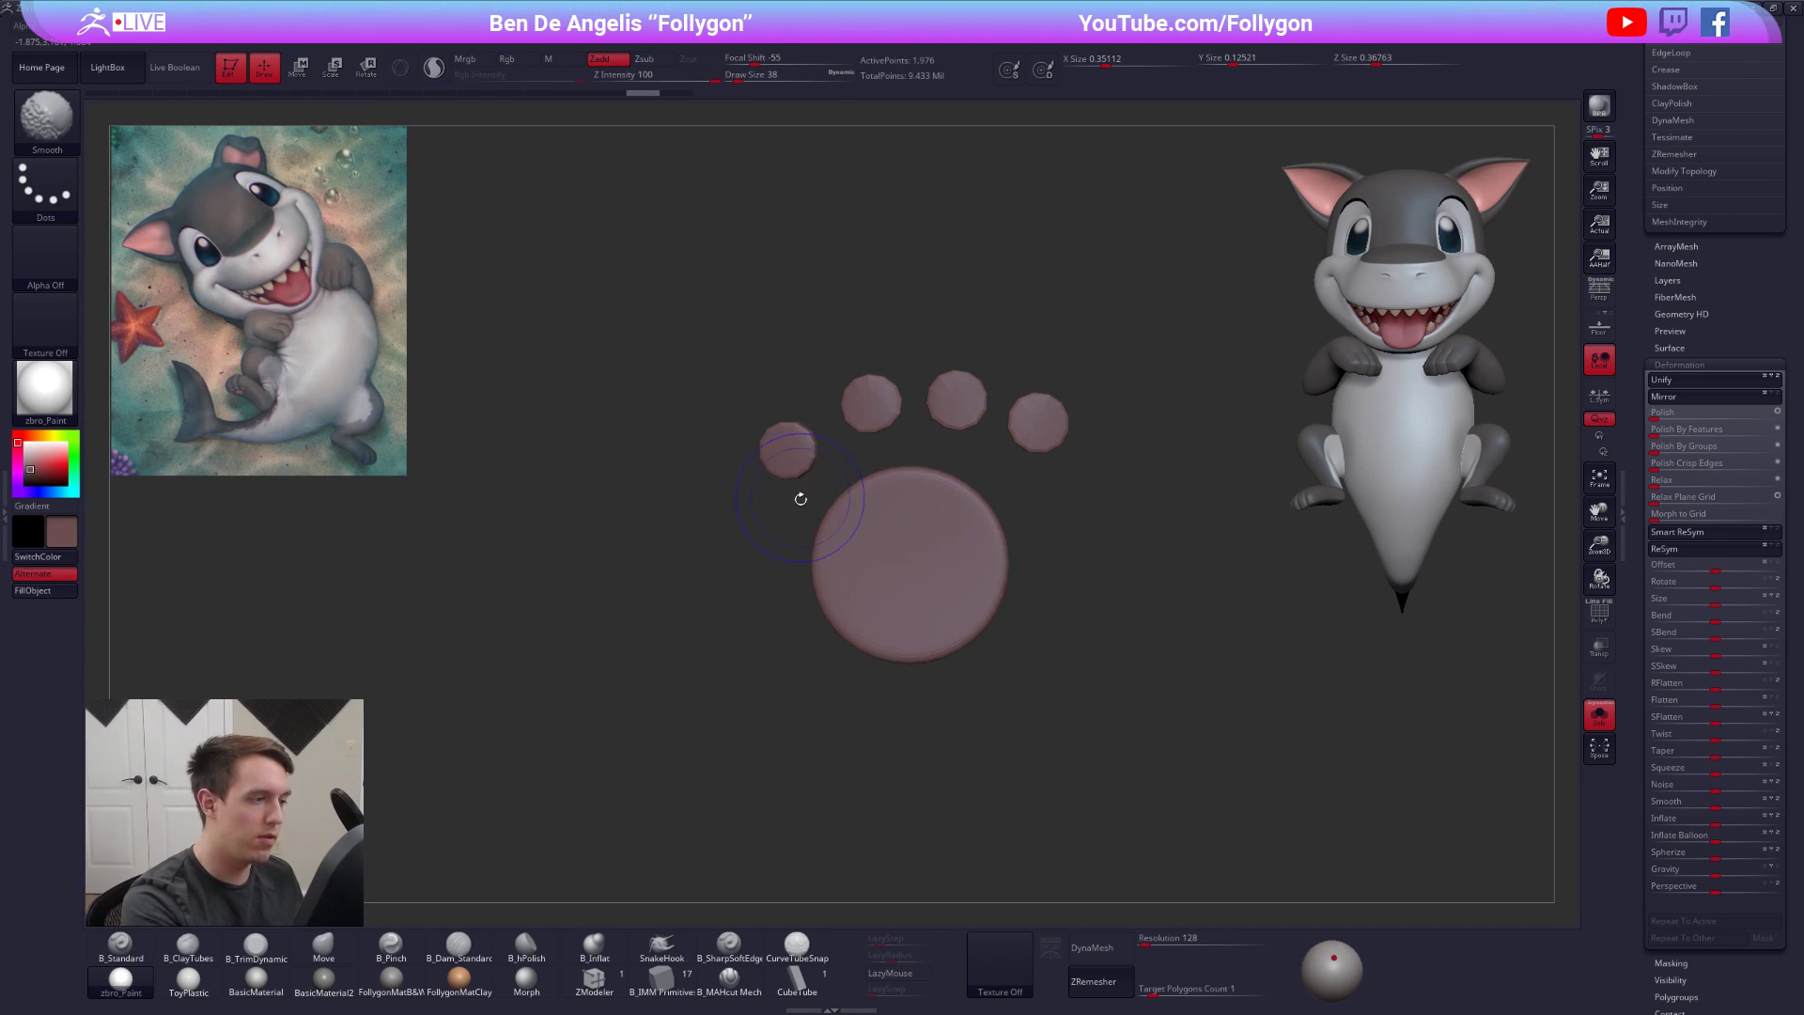
key("ctrl+d")
left_click_drag(789, 469, 790, 457, "shift")
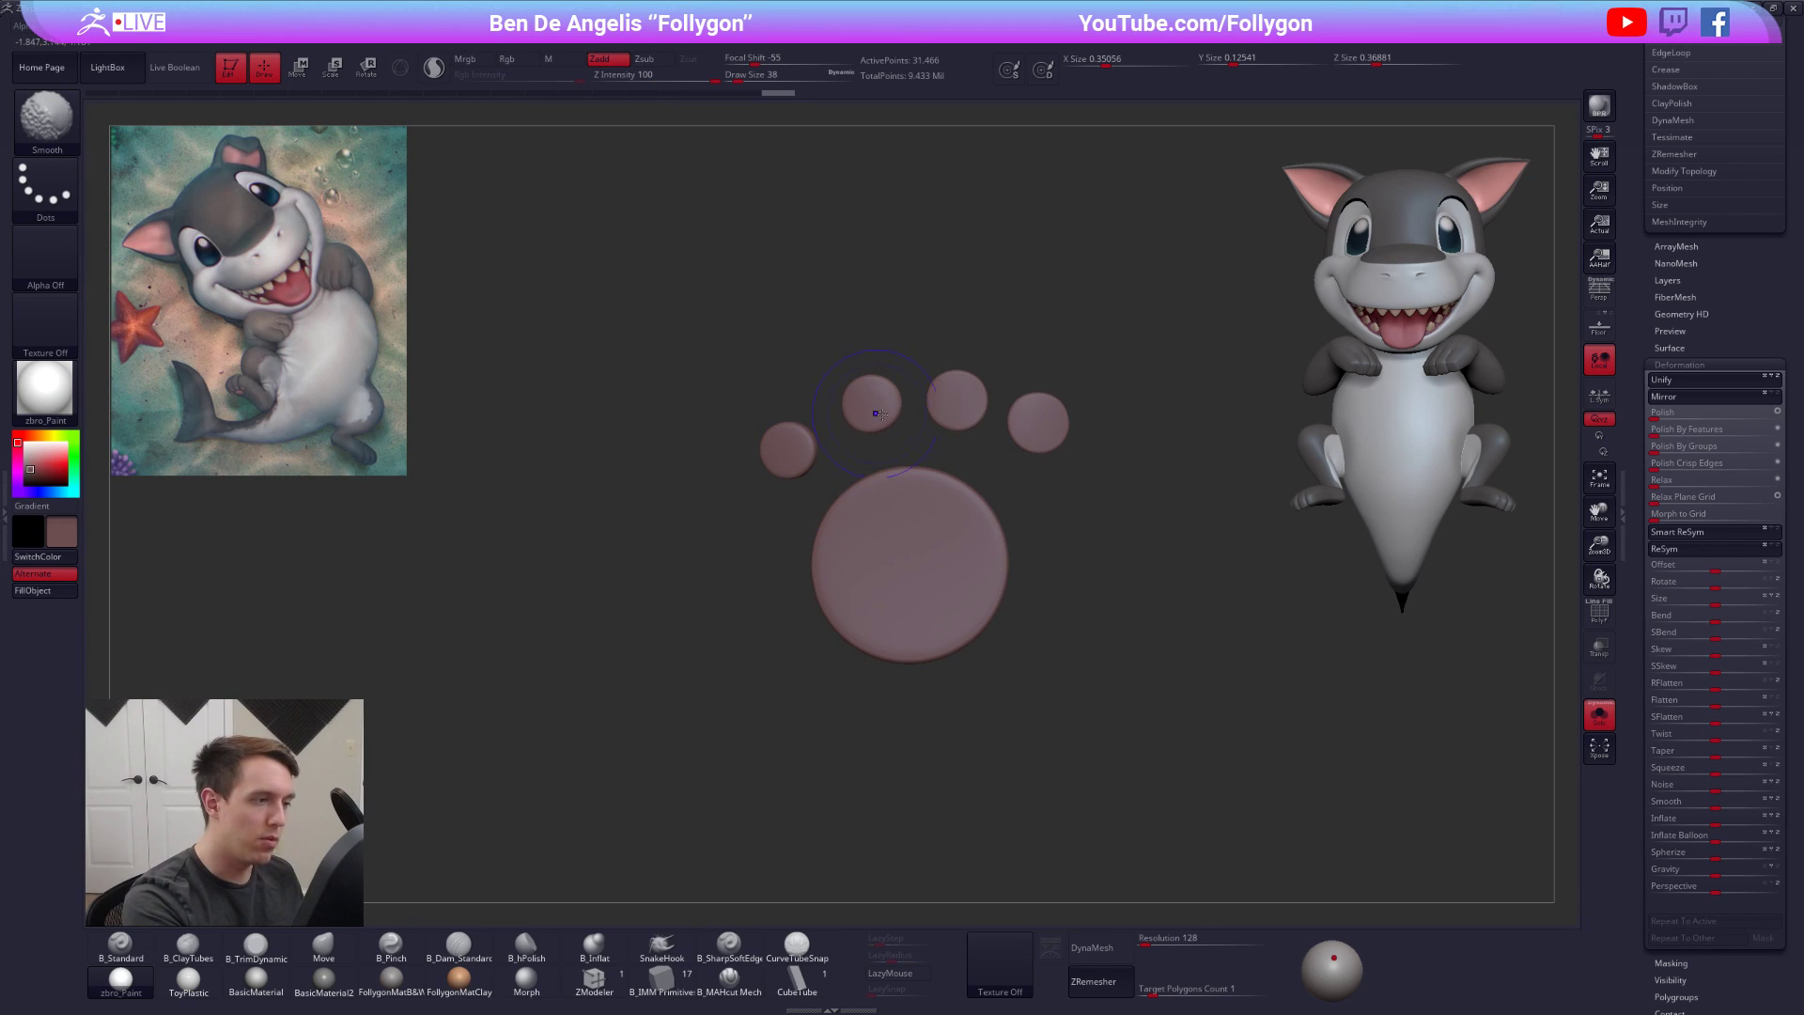
left_click_drag(1043, 423, 1045, 428, "shift")
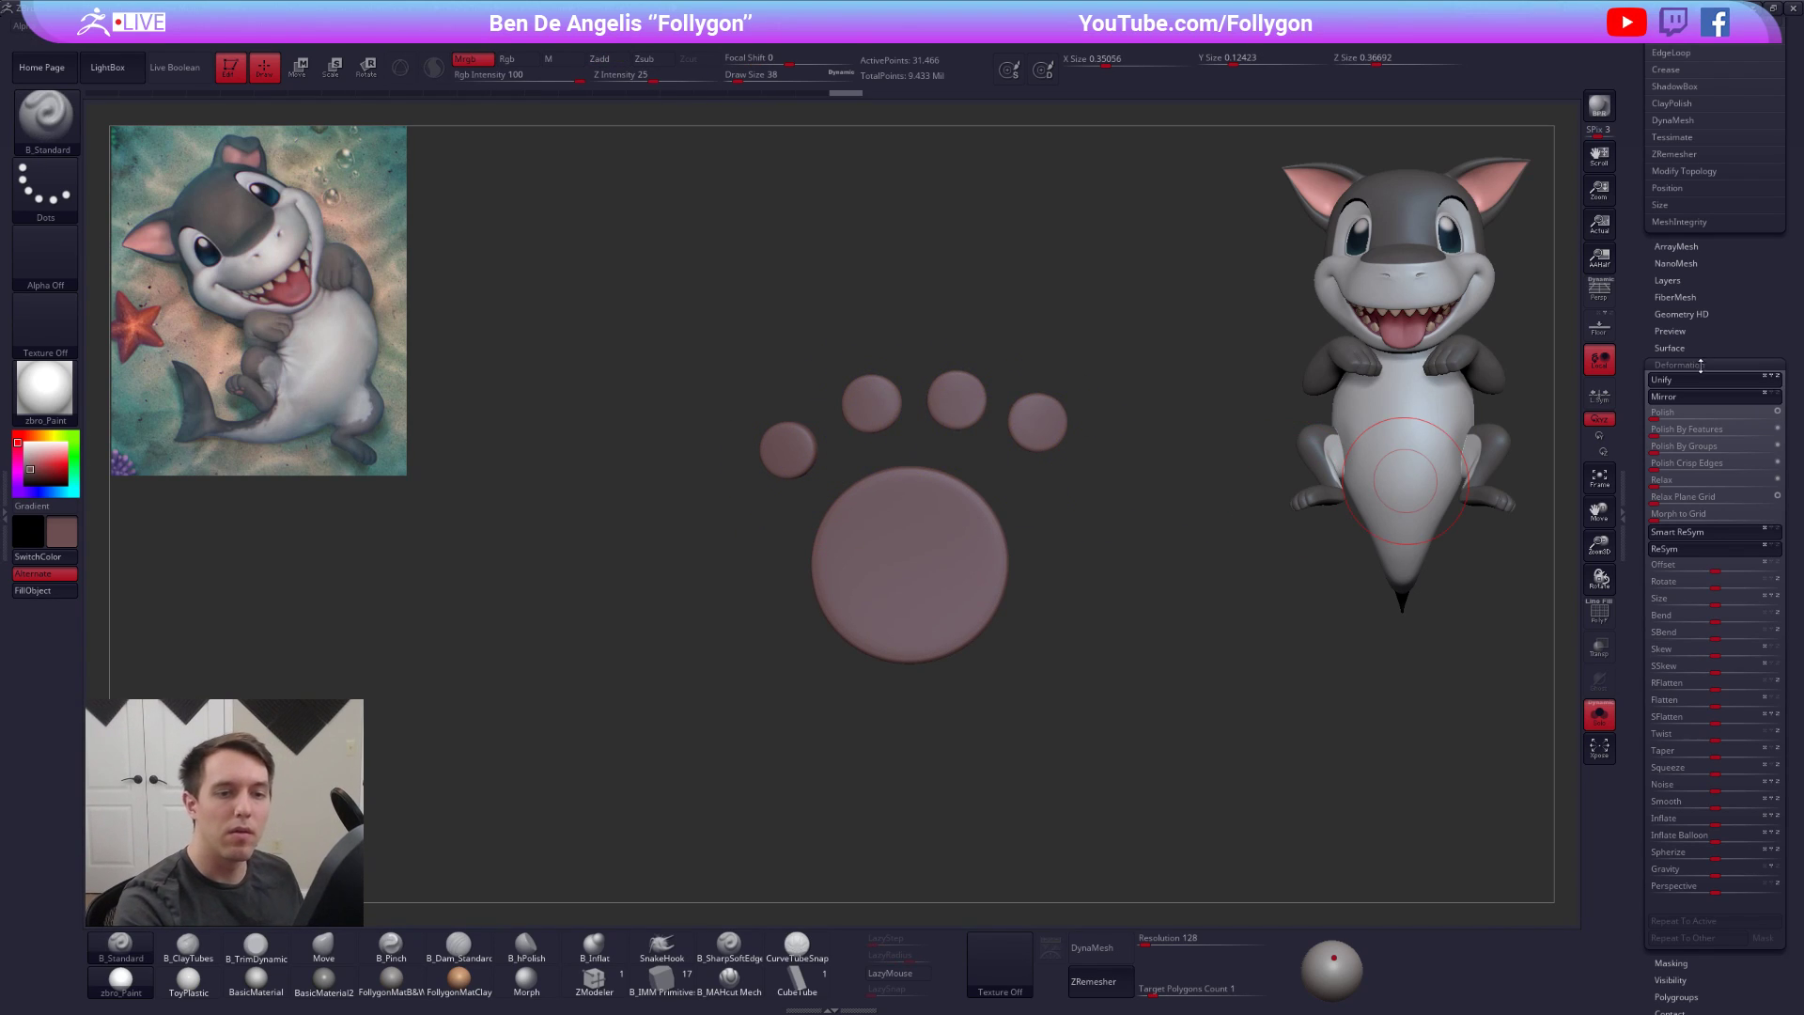
left_click(1697, 365)
left_click_drag(1696, 366, 1592, 703)
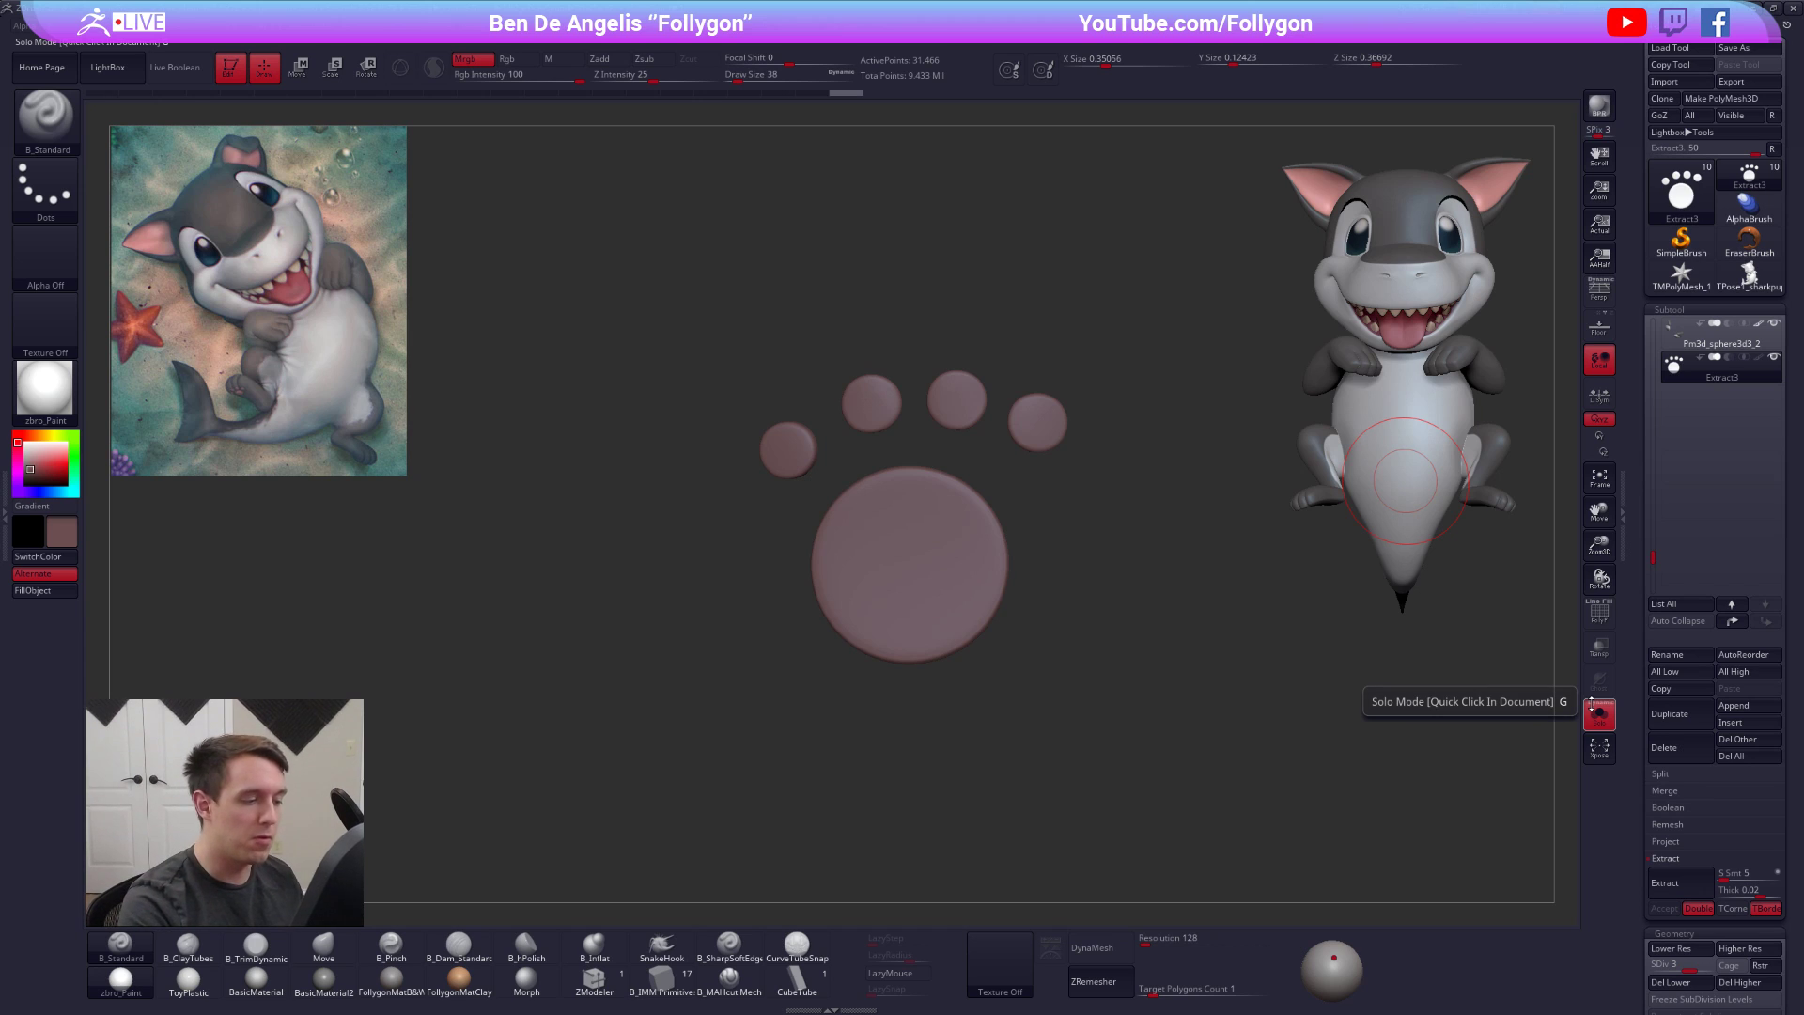
Try smoothing the face of the large pad at the lowest subdivision level with draw size 74
key("shift")
key("shift+d")
right_click(873, 633)
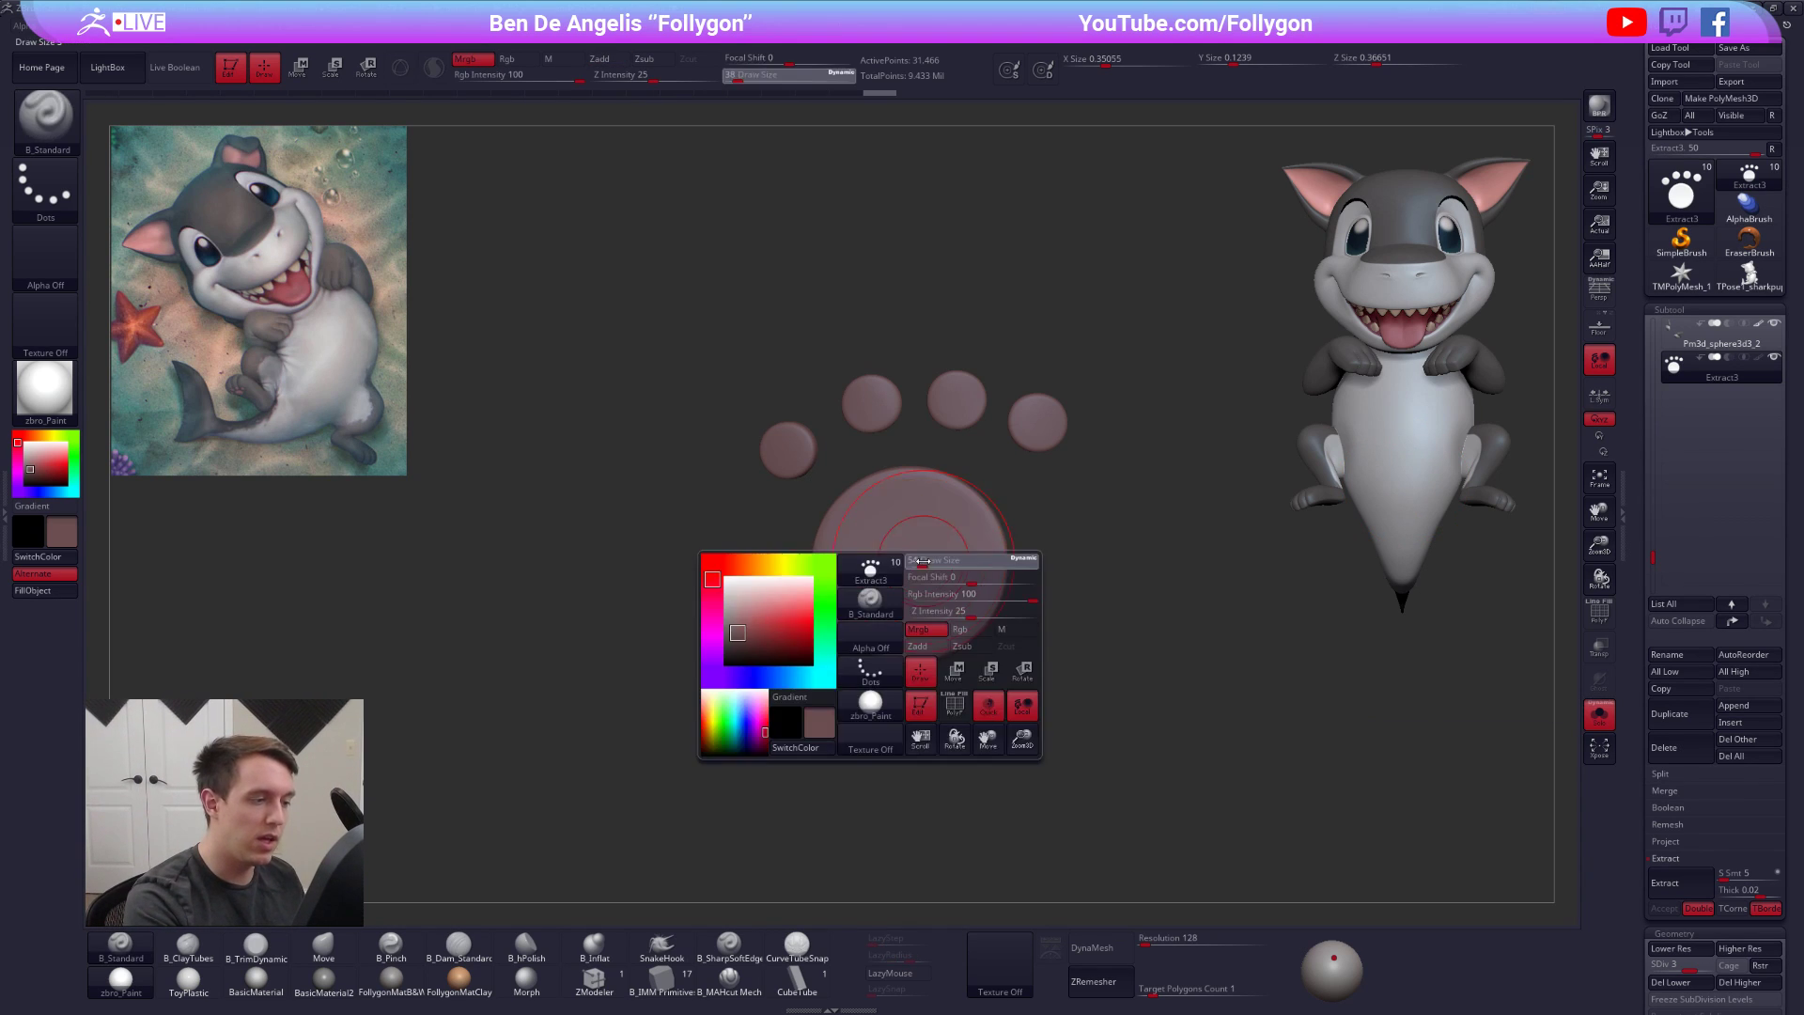
right_click_drag(926, 577, 942, 567)
key("shift+d")
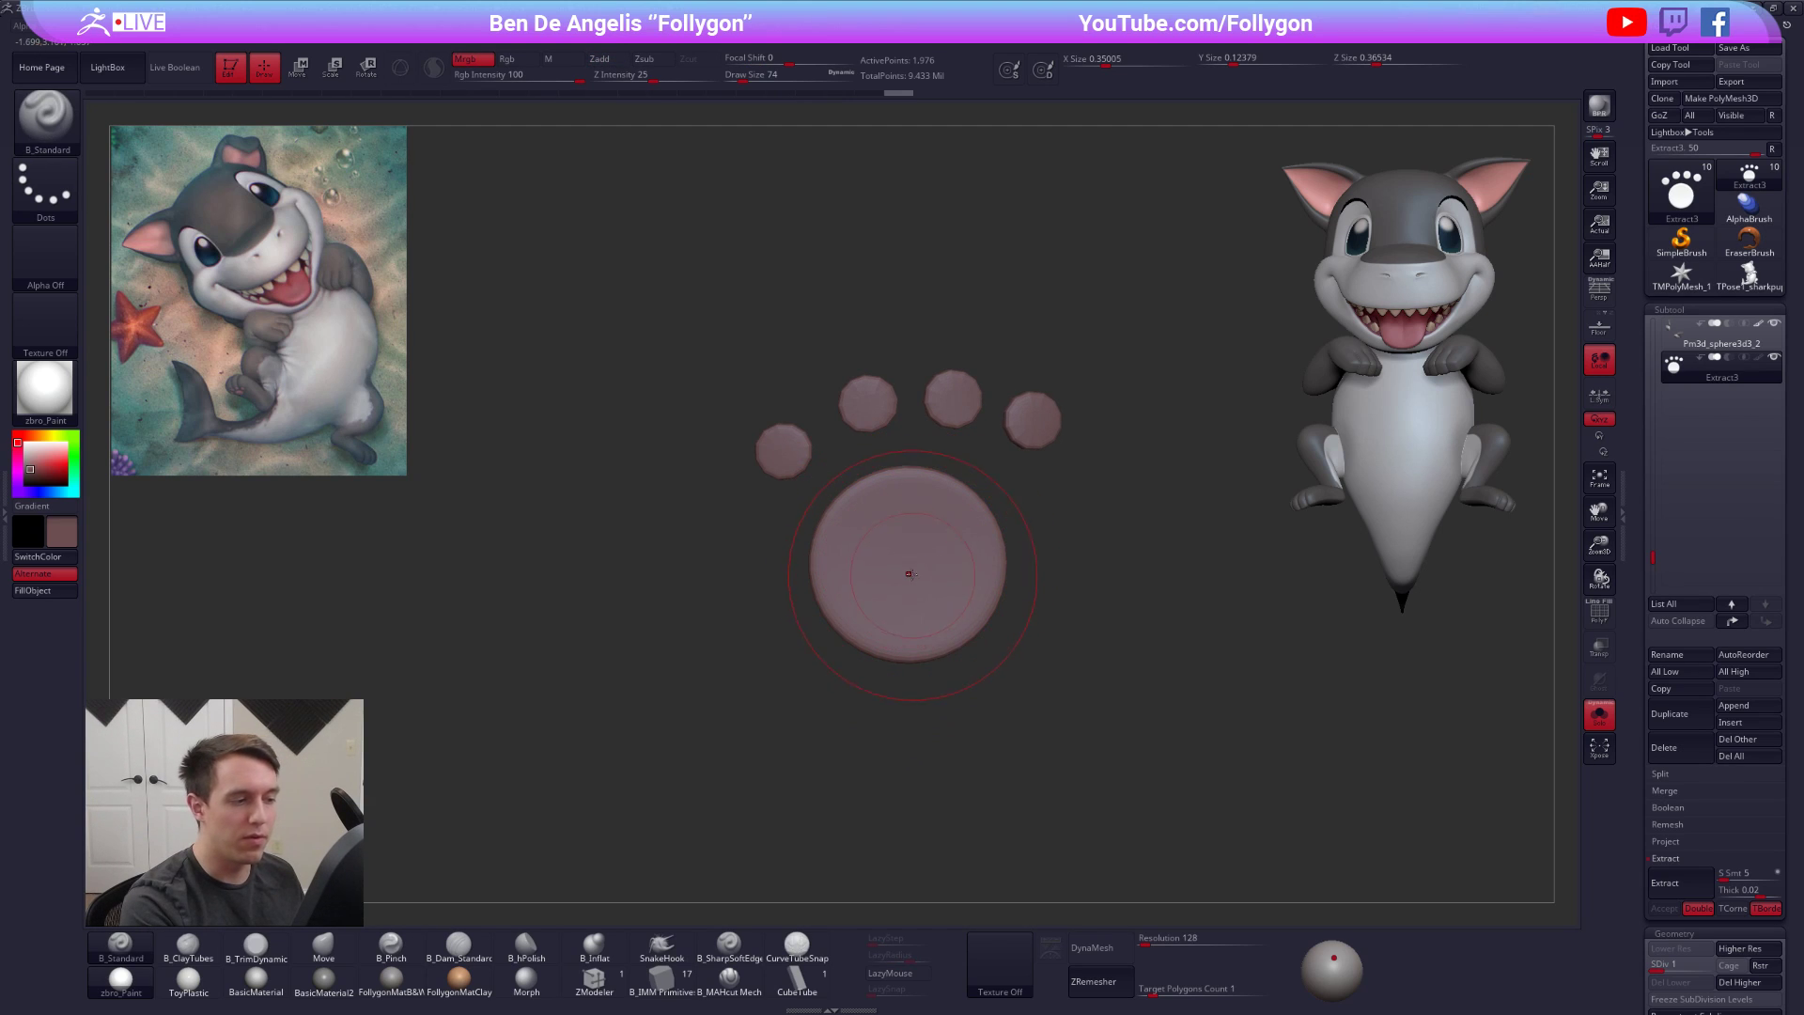
left_click_drag(909, 574, 878, 547, "shift")
key("ctrl+z")
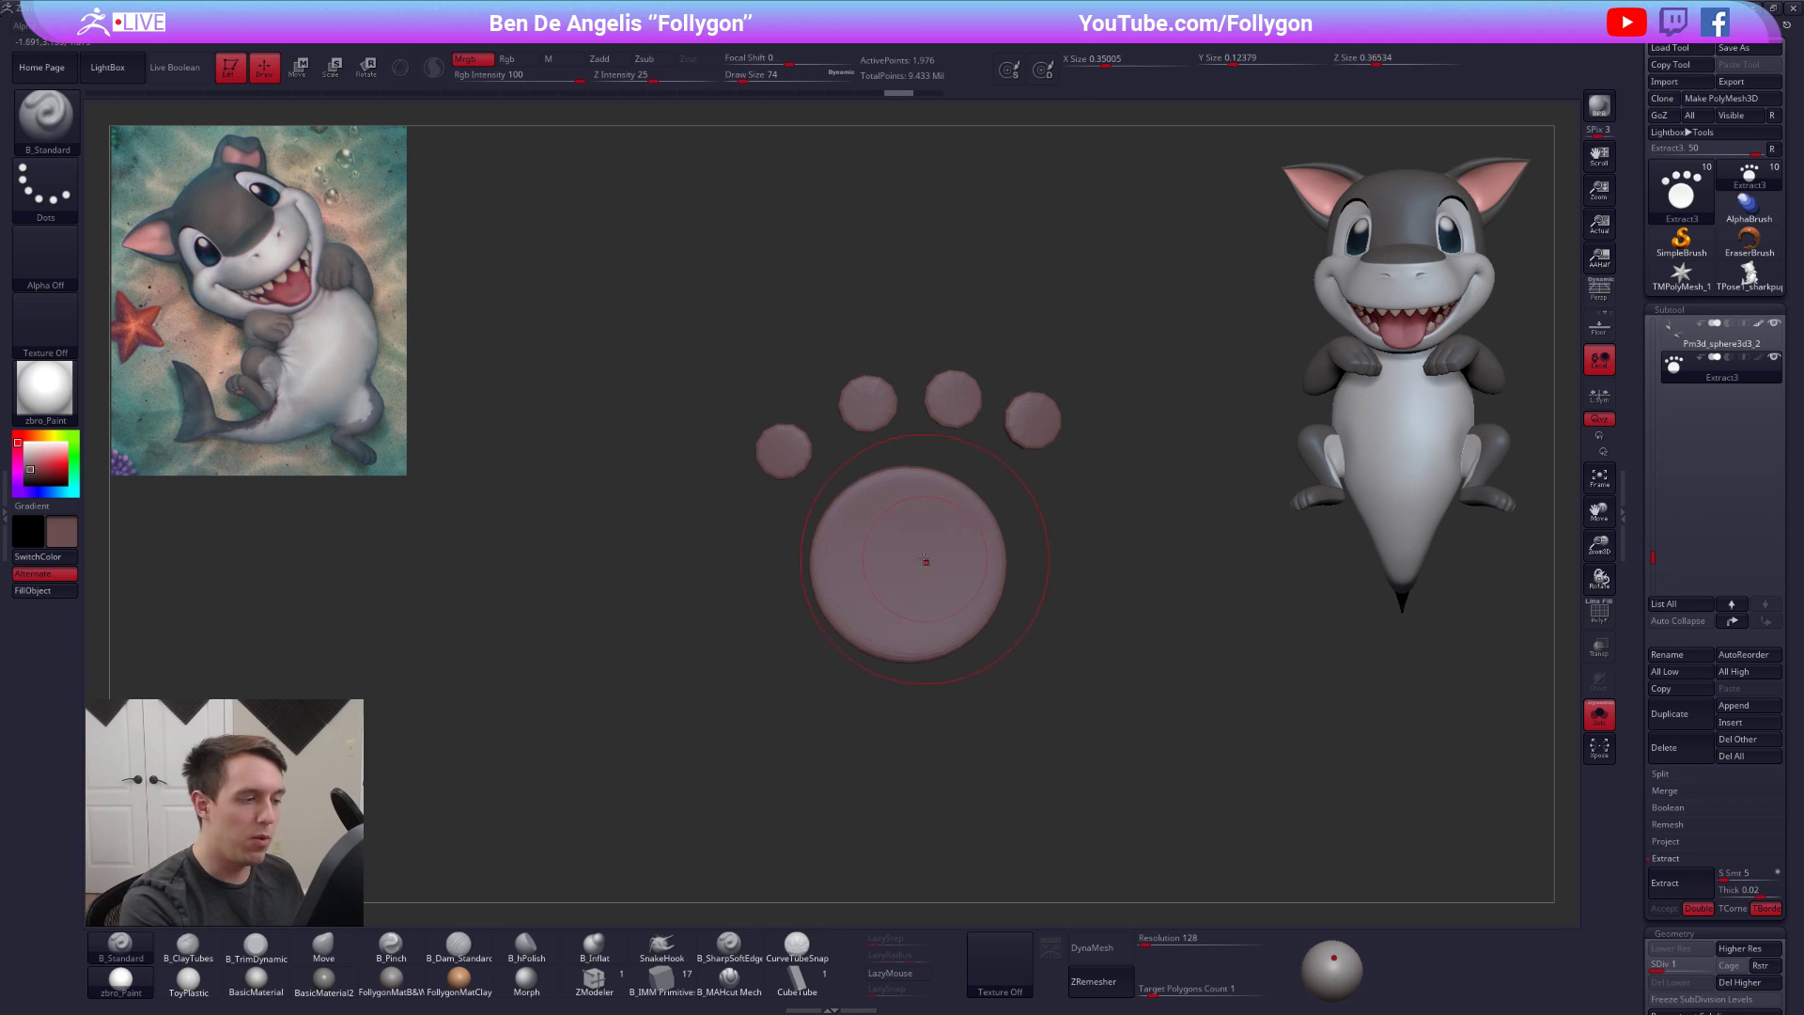
Try further smoothing and sculpting strokes on the centre of the large pad, undoing each attempt
key("shift")
left_click_drag(912, 544, 938, 558, "shift")
mouse_move(926, 590)
right_mouse_down()
mouse_move(994, 596)
mouse_move(941, 602)
right_mouse_up()
left_click_drag(904, 564, 928, 597)
key("ctrl+z")
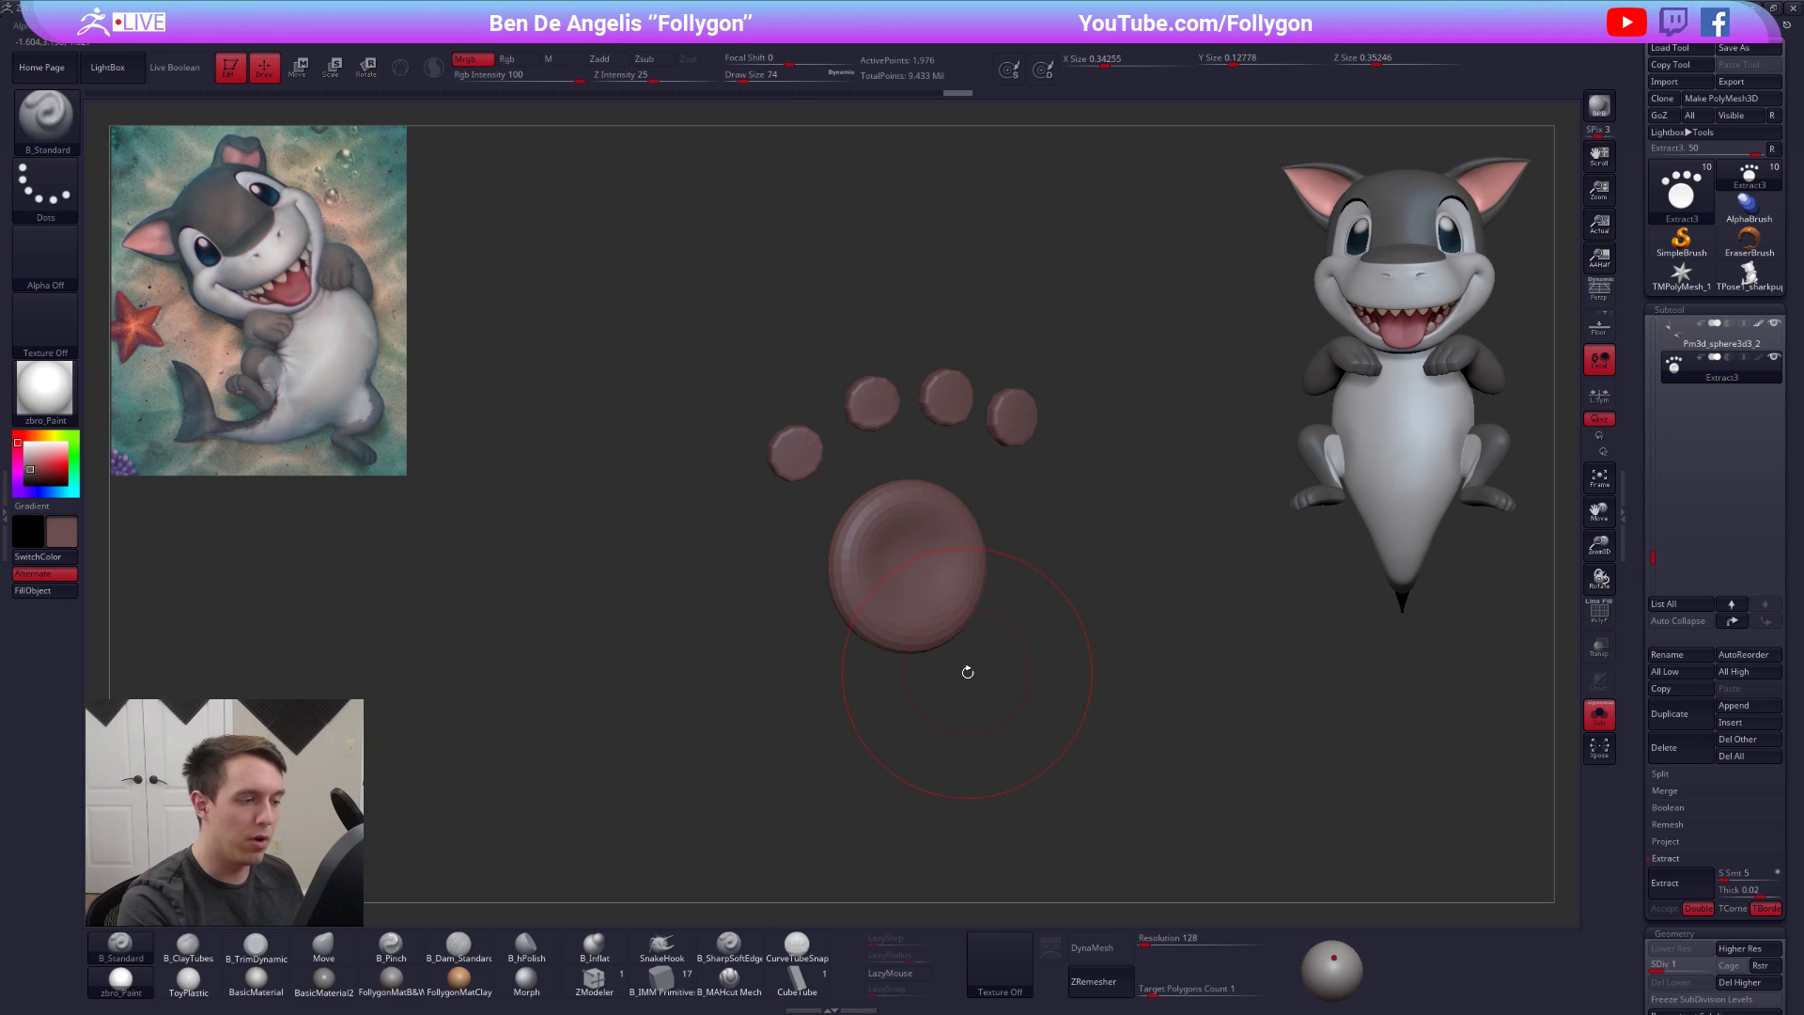
key("ctrl+z")
right_click_drag(999, 708, 952, 671)
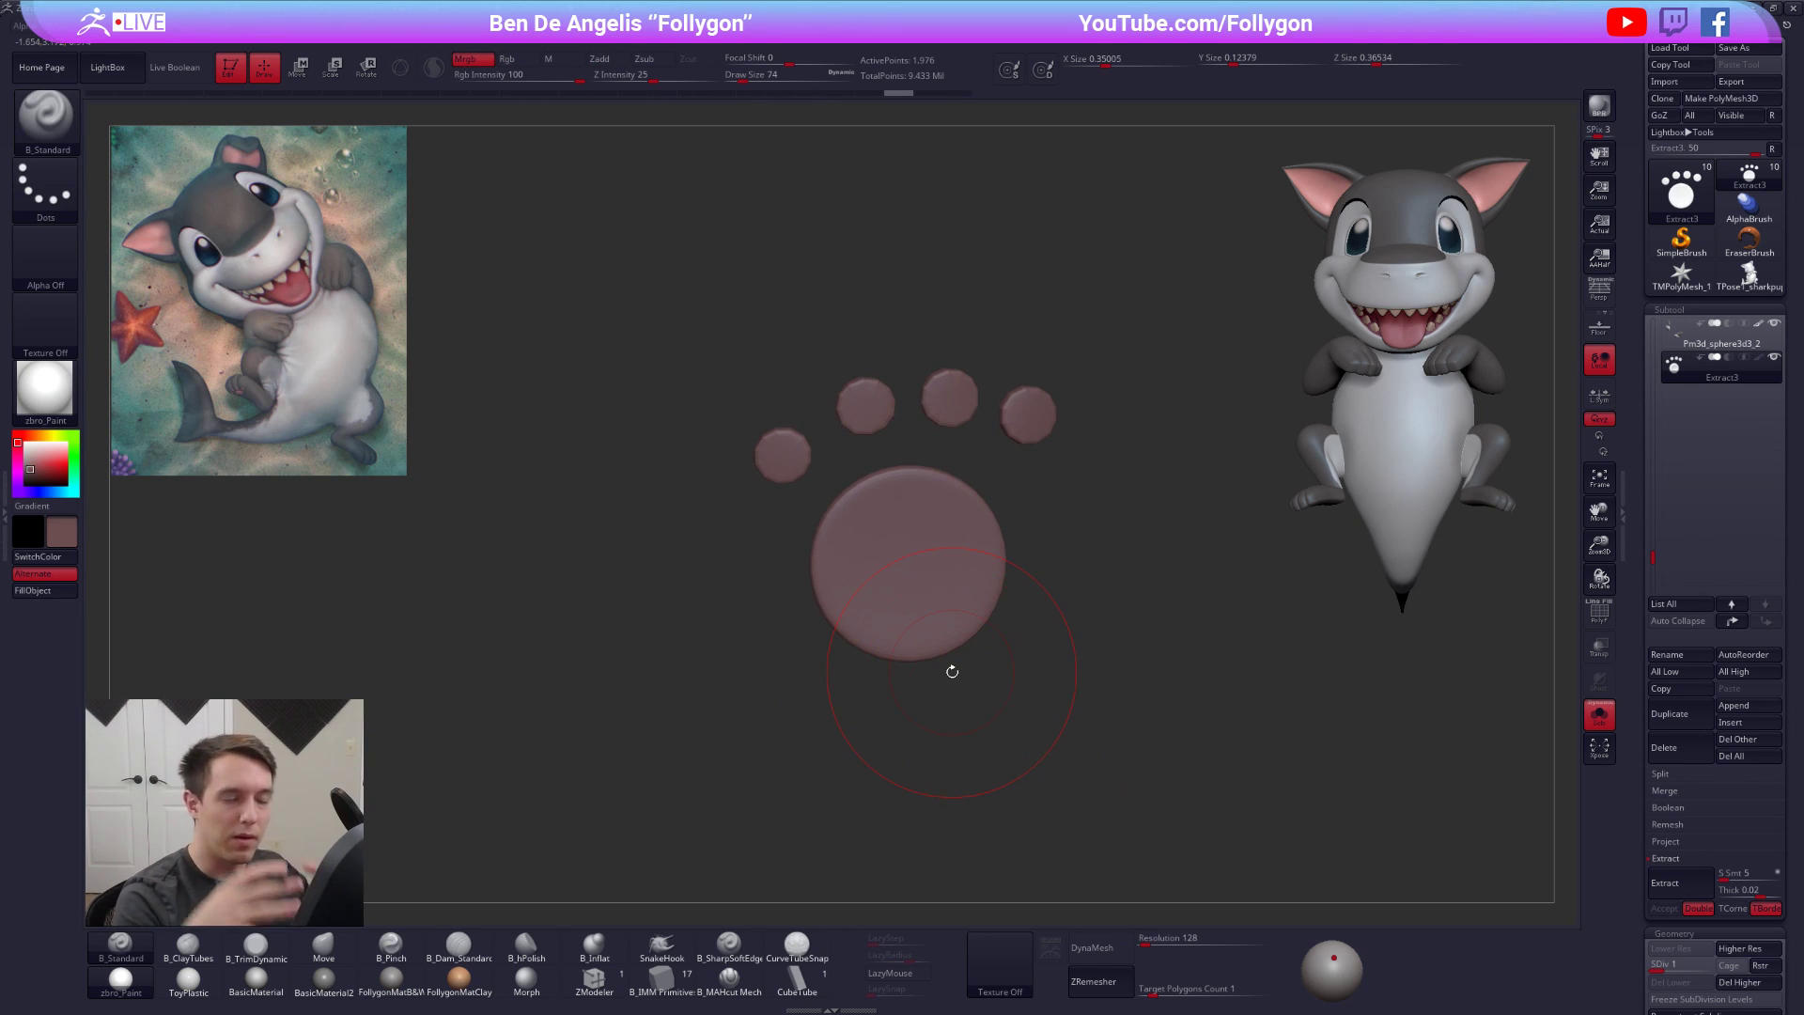
mouse_move(932, 570)
left_mouse_down("shift")
mouse_move(940, 545)
mouse_move(902, 555)
mouse_move(977, 556)
mouse_move(923, 544)
left_mouse_up("shift")
key("ctrl+z")
Smooth the large pad and toe pads at subdivision level 3 with draw size 61, and restore level 4 with the whole character shown
key("d")
key("d")
key("space")
right_click_drag(930, 551, 913, 561)
key("space")
left_click_drag(917, 562, 922, 562)
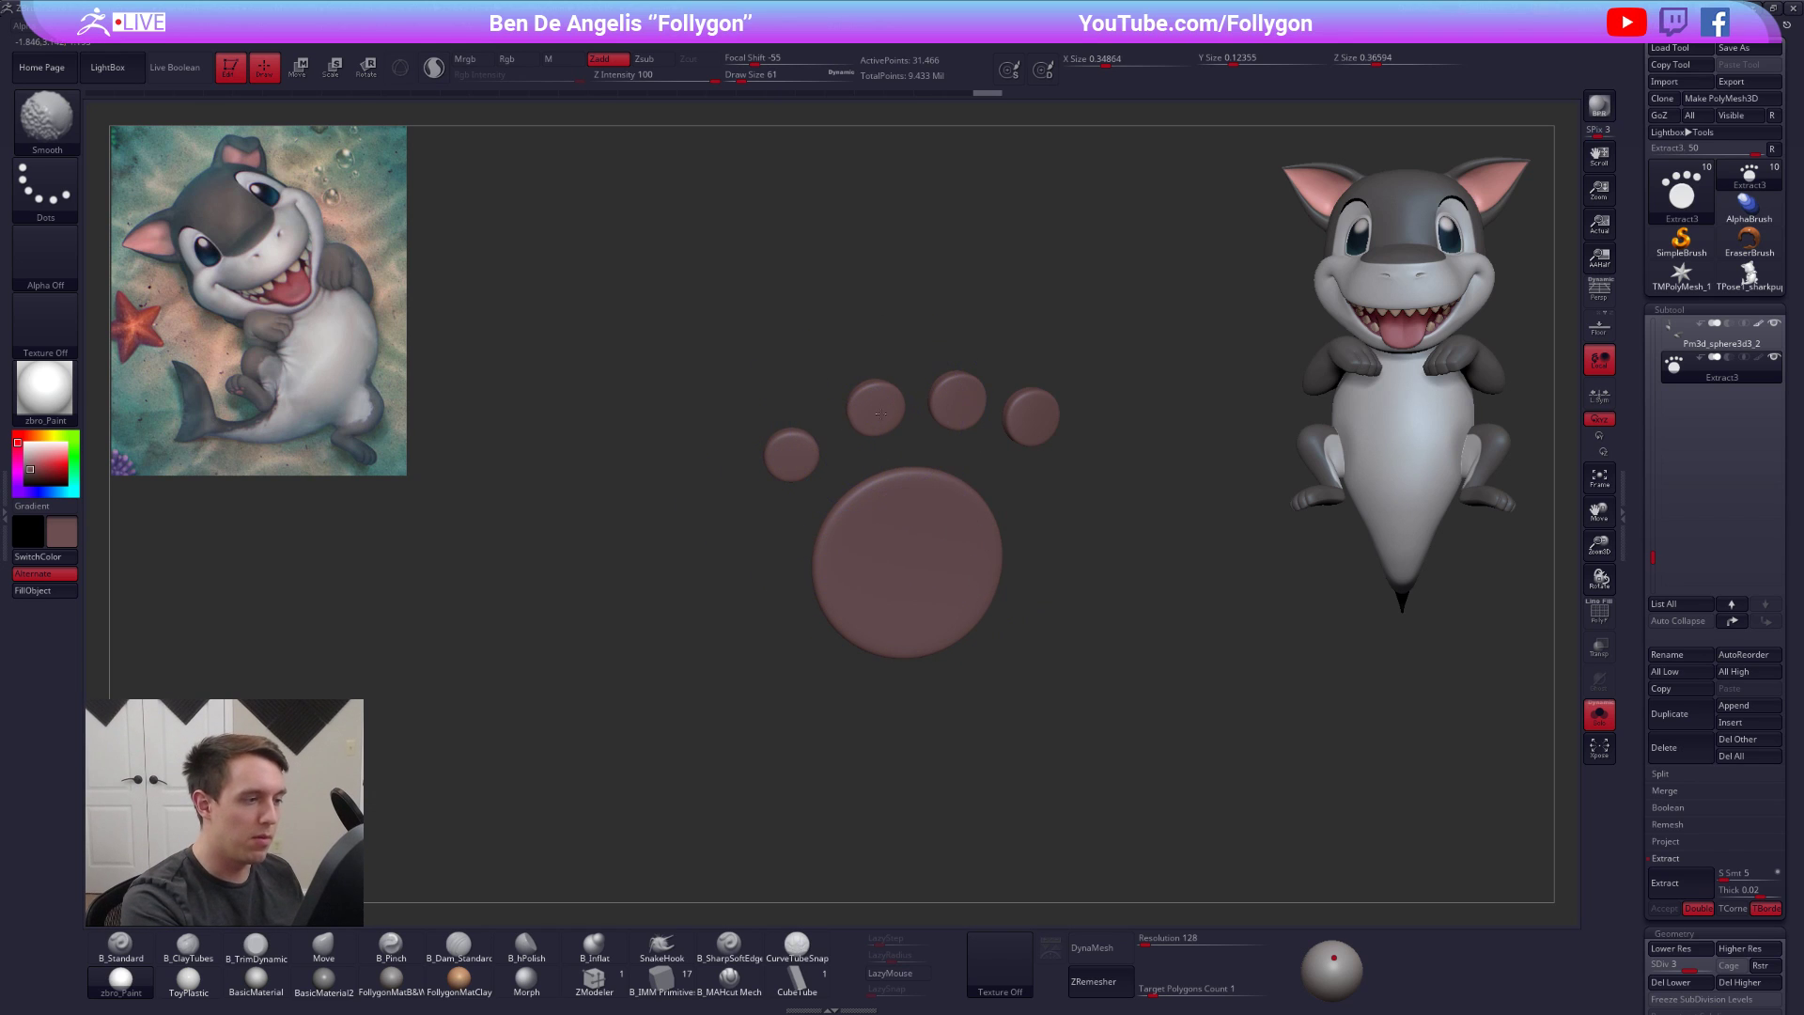
left_click_drag(1026, 438, 1027, 432, "shift")
right_click_drag(1027, 432, 951, 558, "ctrl")
left_click(1024, 547)
key("d")
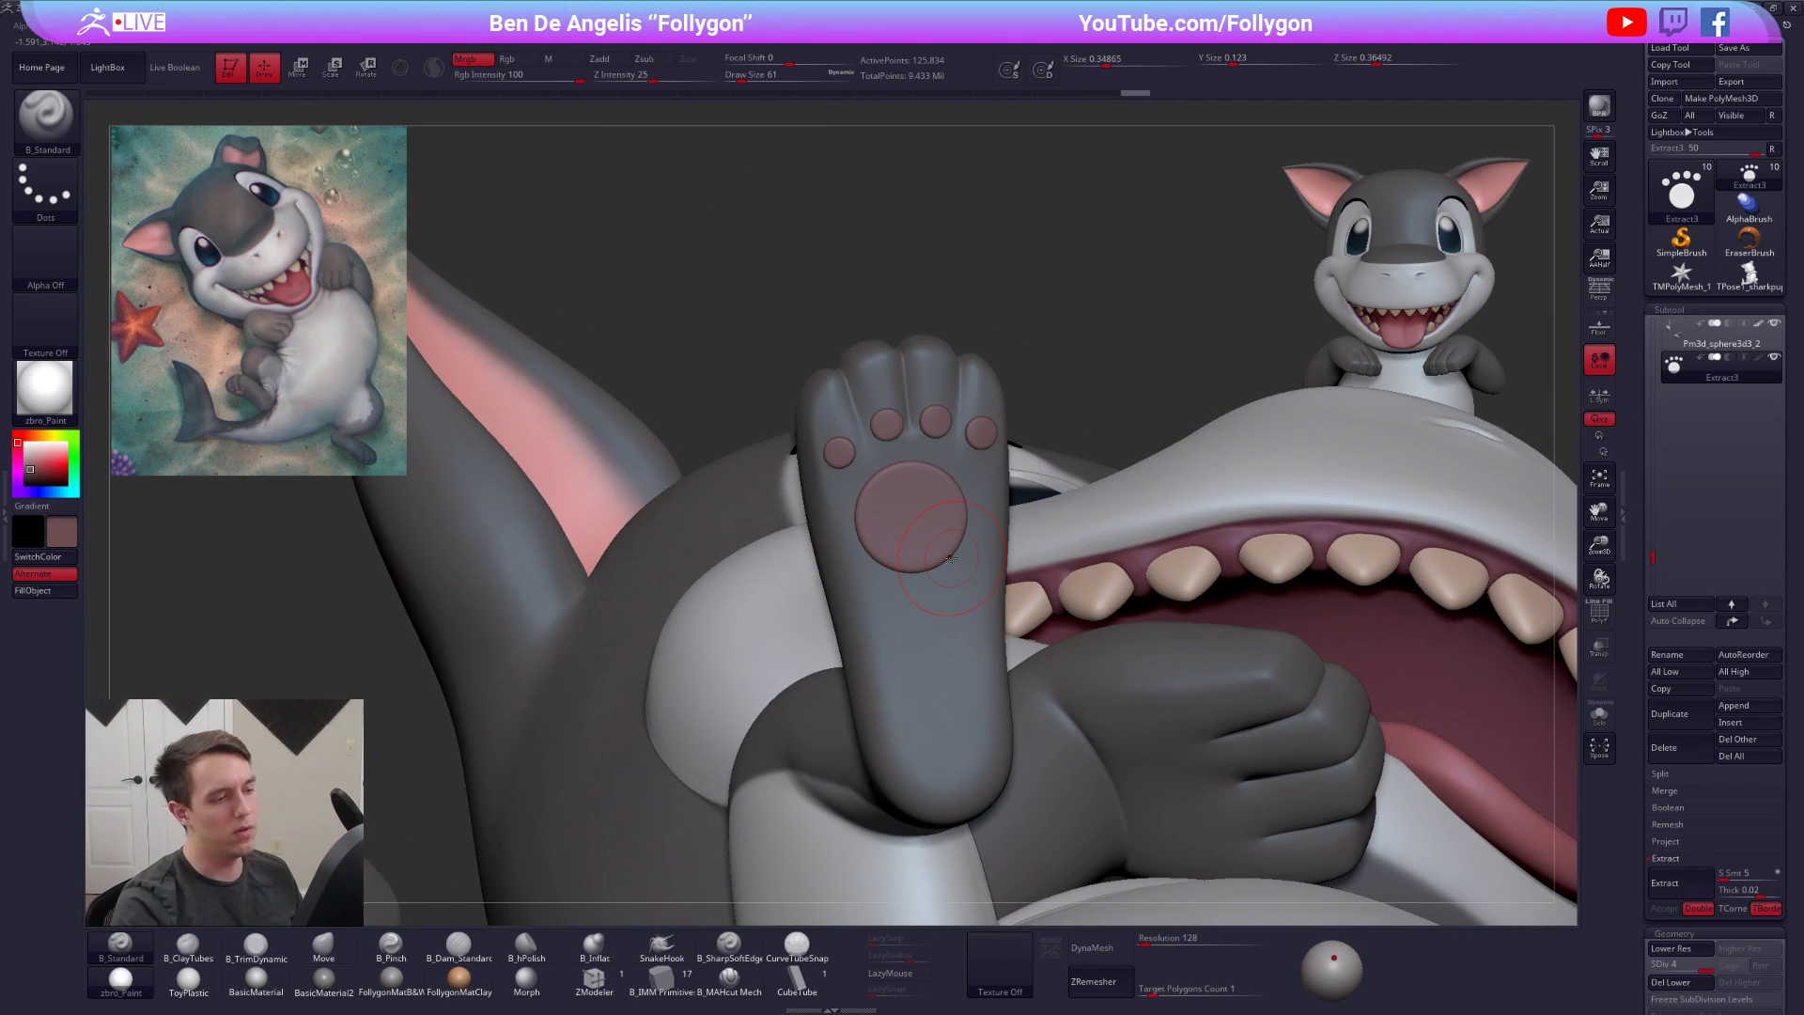
Examine how the paw pads look up close on the foot and on the full character
key("alt+shift+s")
key("alt+shift+s")
key("f")
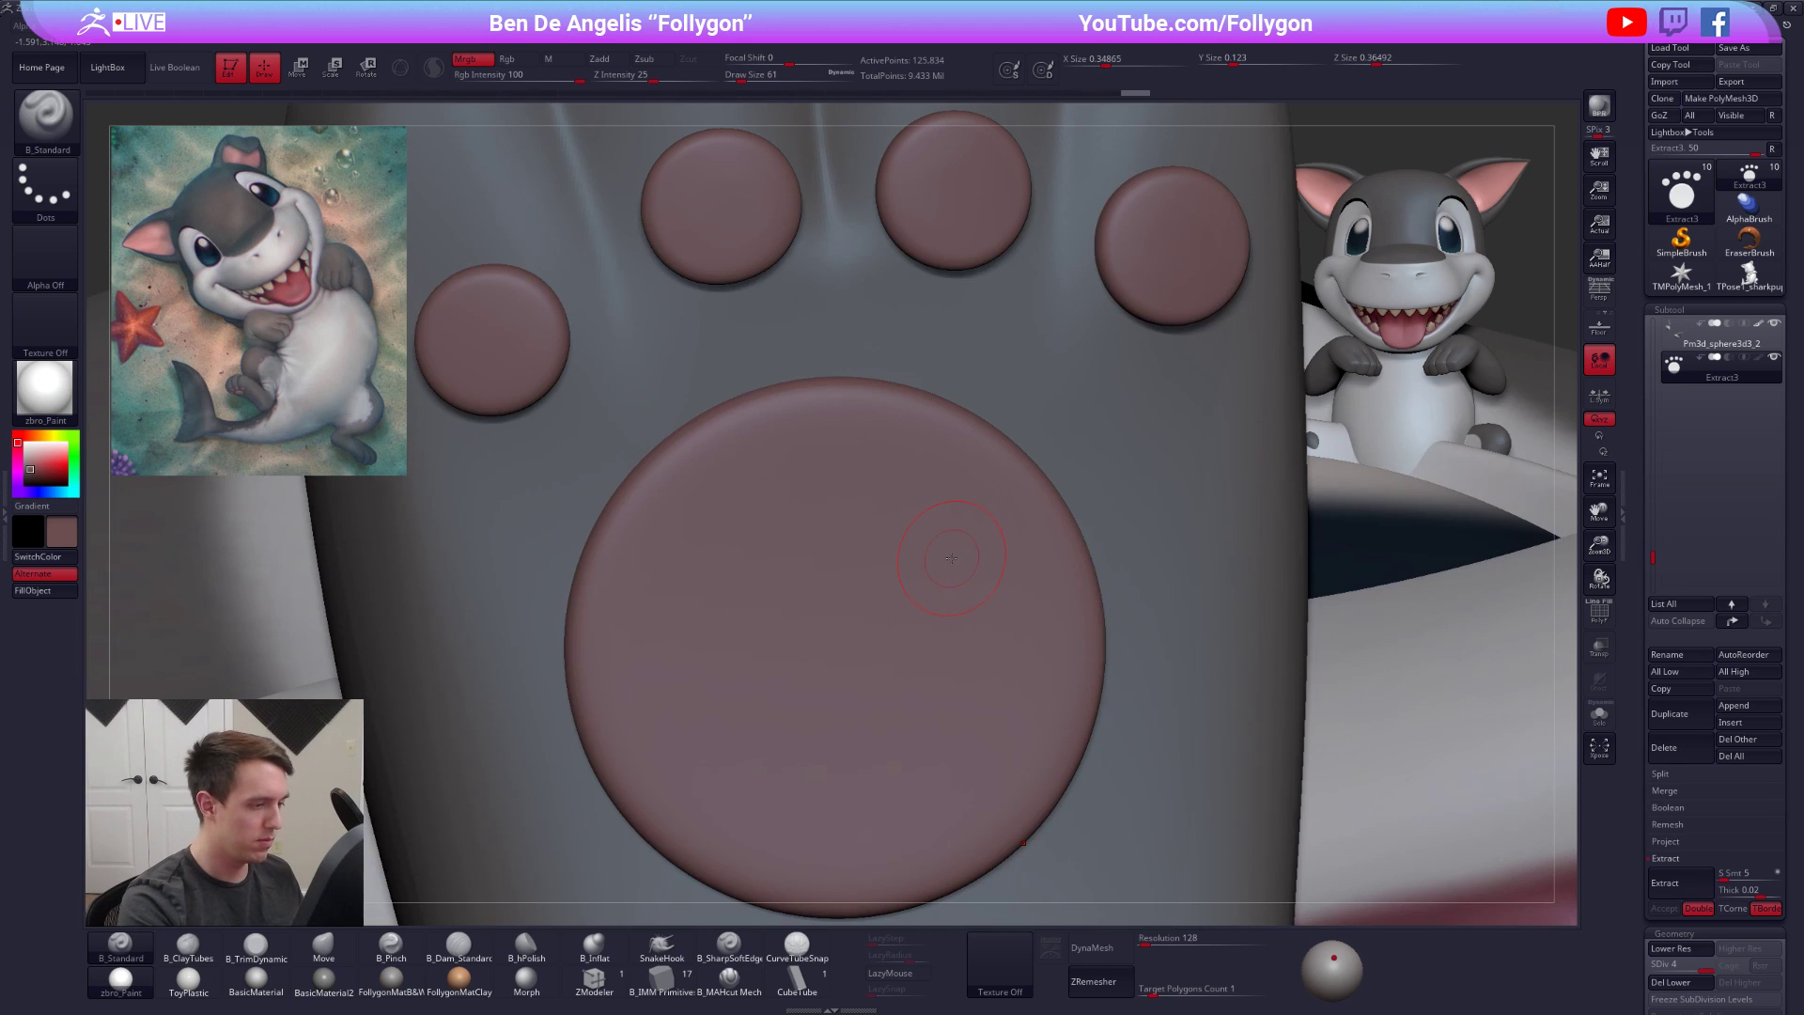
key("alt+shift+s")
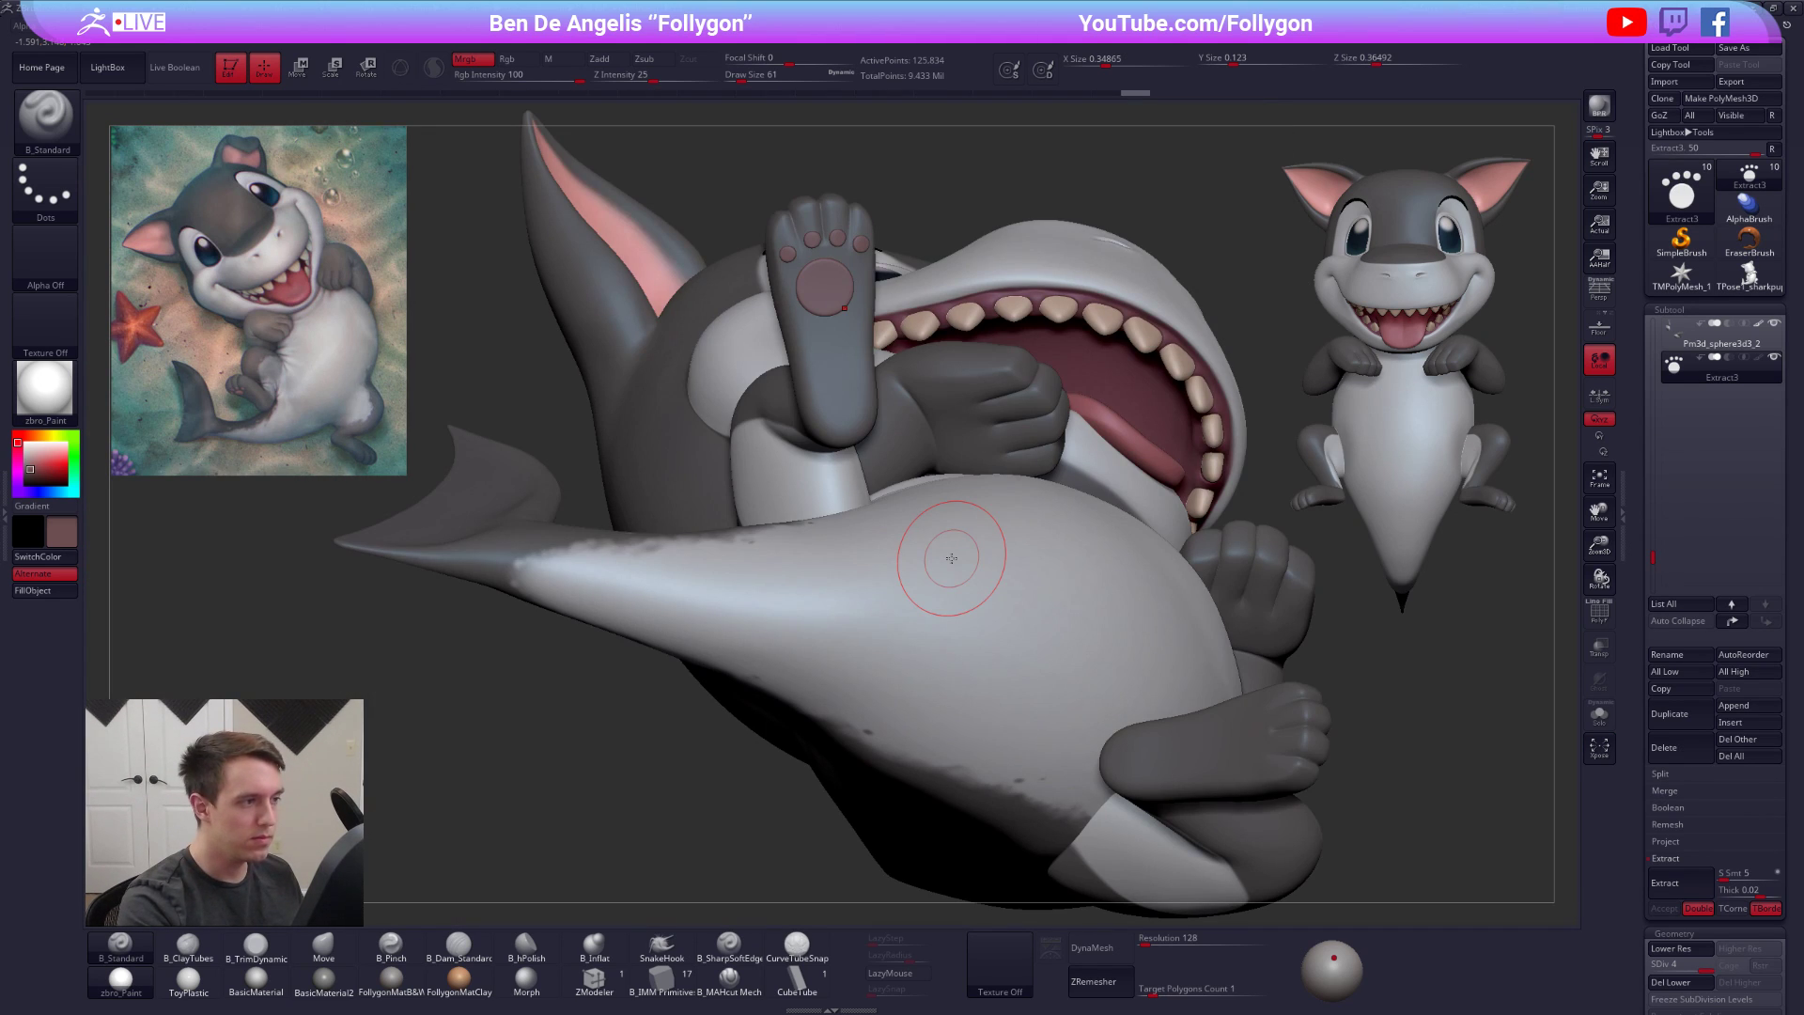
left_click_drag(1359, 621, 1252, 802)
key("f")
left_click_drag(1276, 772, 1271, 776)
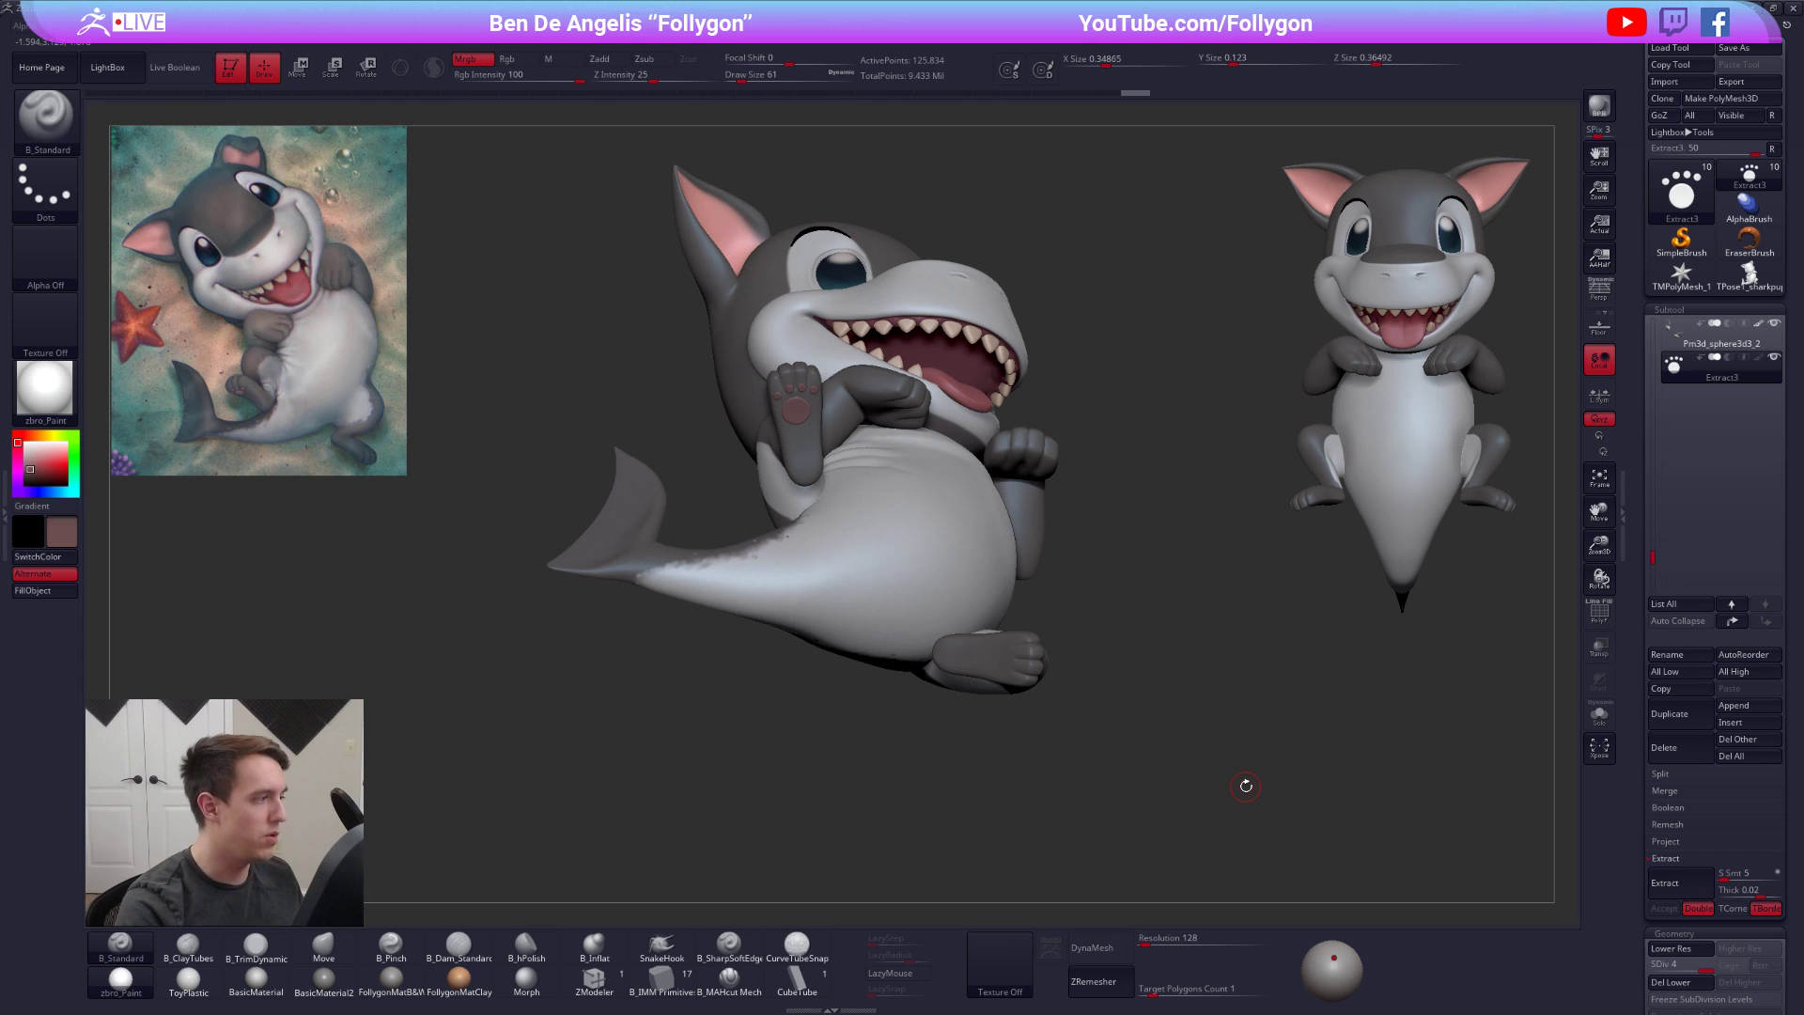
Push the paw pads slightly deeper into the sole of the foot, judging the depth from the side
key("alt+s")
right_click_drag(798, 438, 836, 545, "ctrl")
mouse_move(837, 545)
right_mouse_down()
mouse_move(885, 536)
mouse_move(835, 533)
mouse_move(860, 534)
right_mouse_up()
key("alt+s")
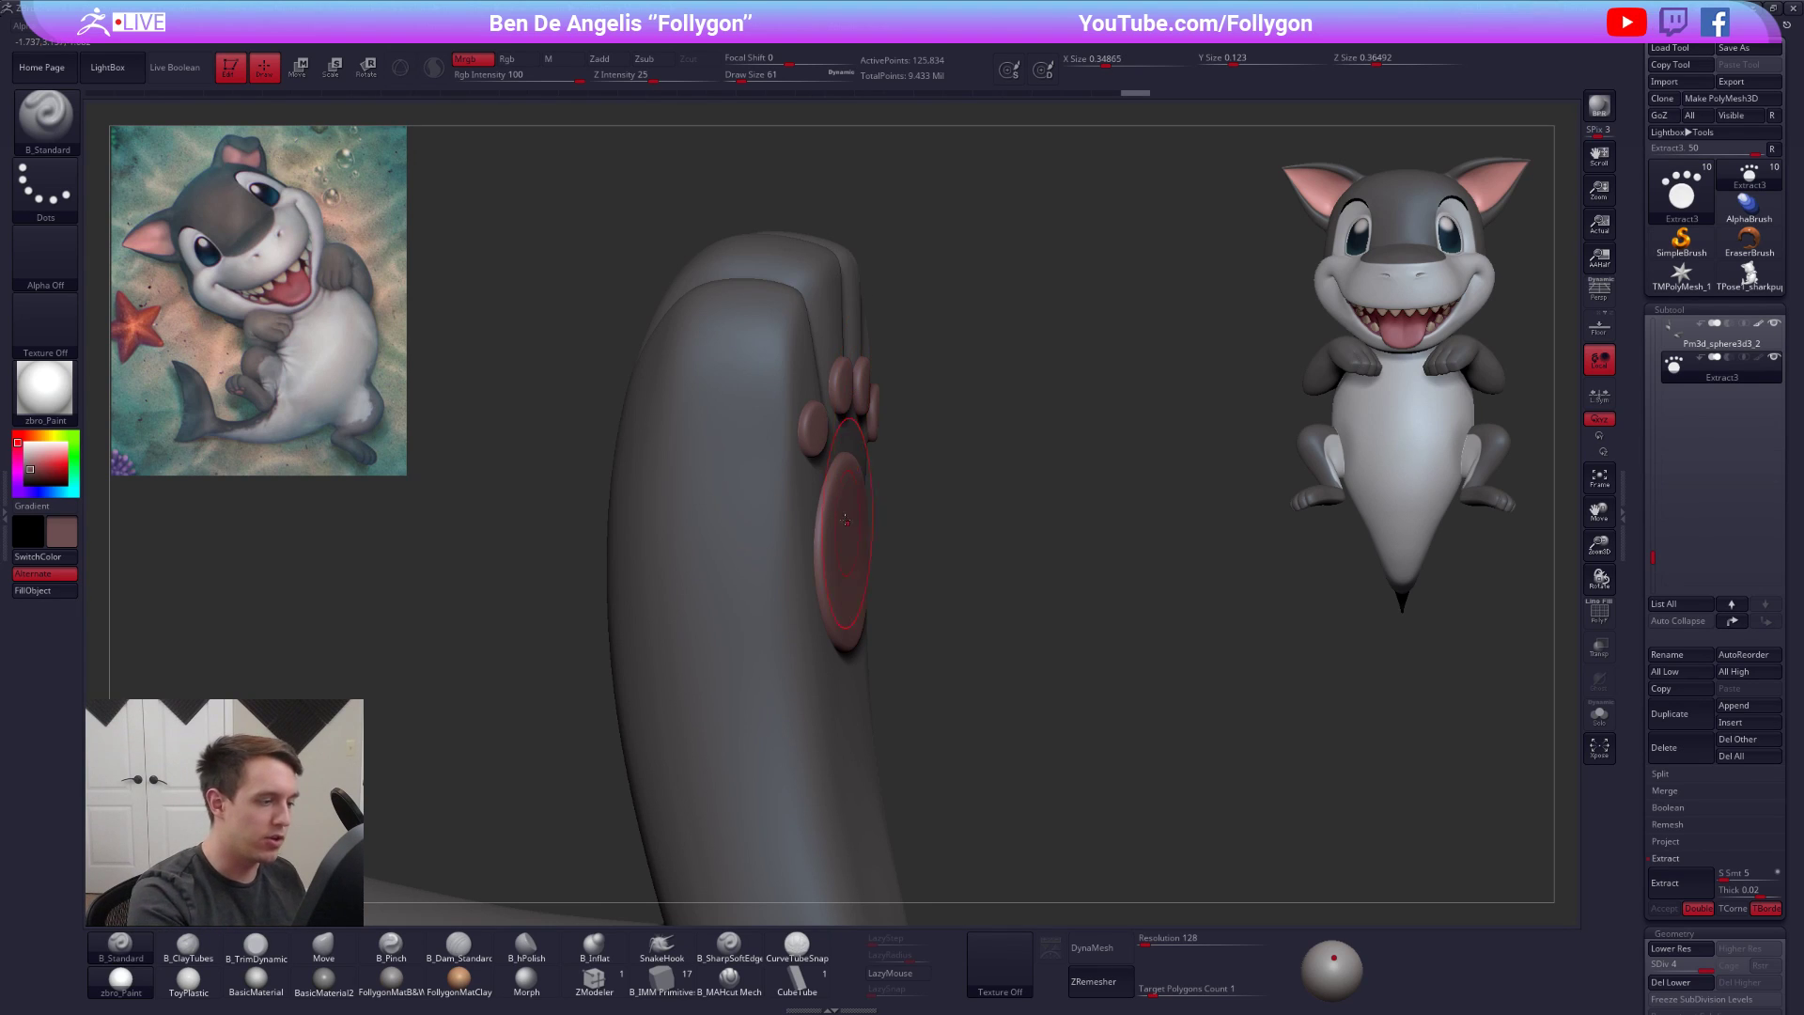
mouse_move(848, 544)
right_mouse_down()
mouse_move(780, 548)
mouse_move(883, 569)
mouse_move(909, 555)
right_mouse_up()
key("w")
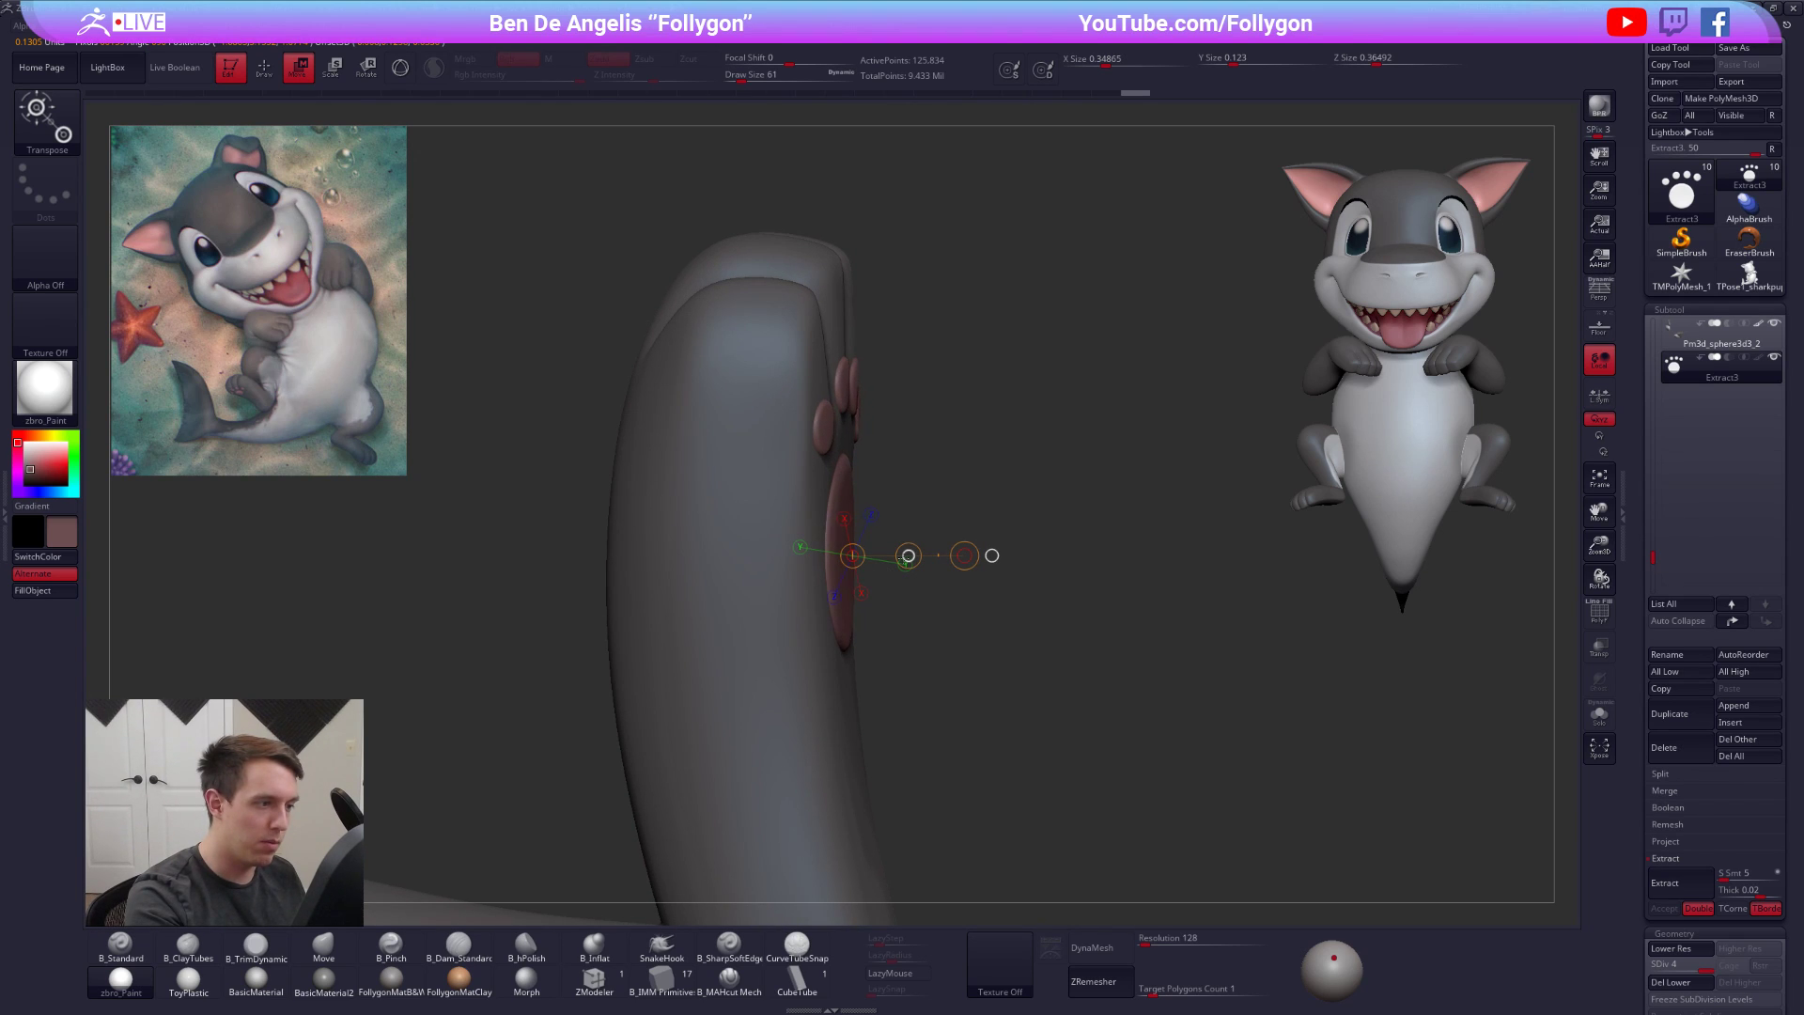
left_click_drag(902, 558, 900, 558)
mouse_move(1000, 652)
right_mouse_down()
mouse_move(952, 662)
mouse_move(1090, 547)
right_mouse_up()
key("q")
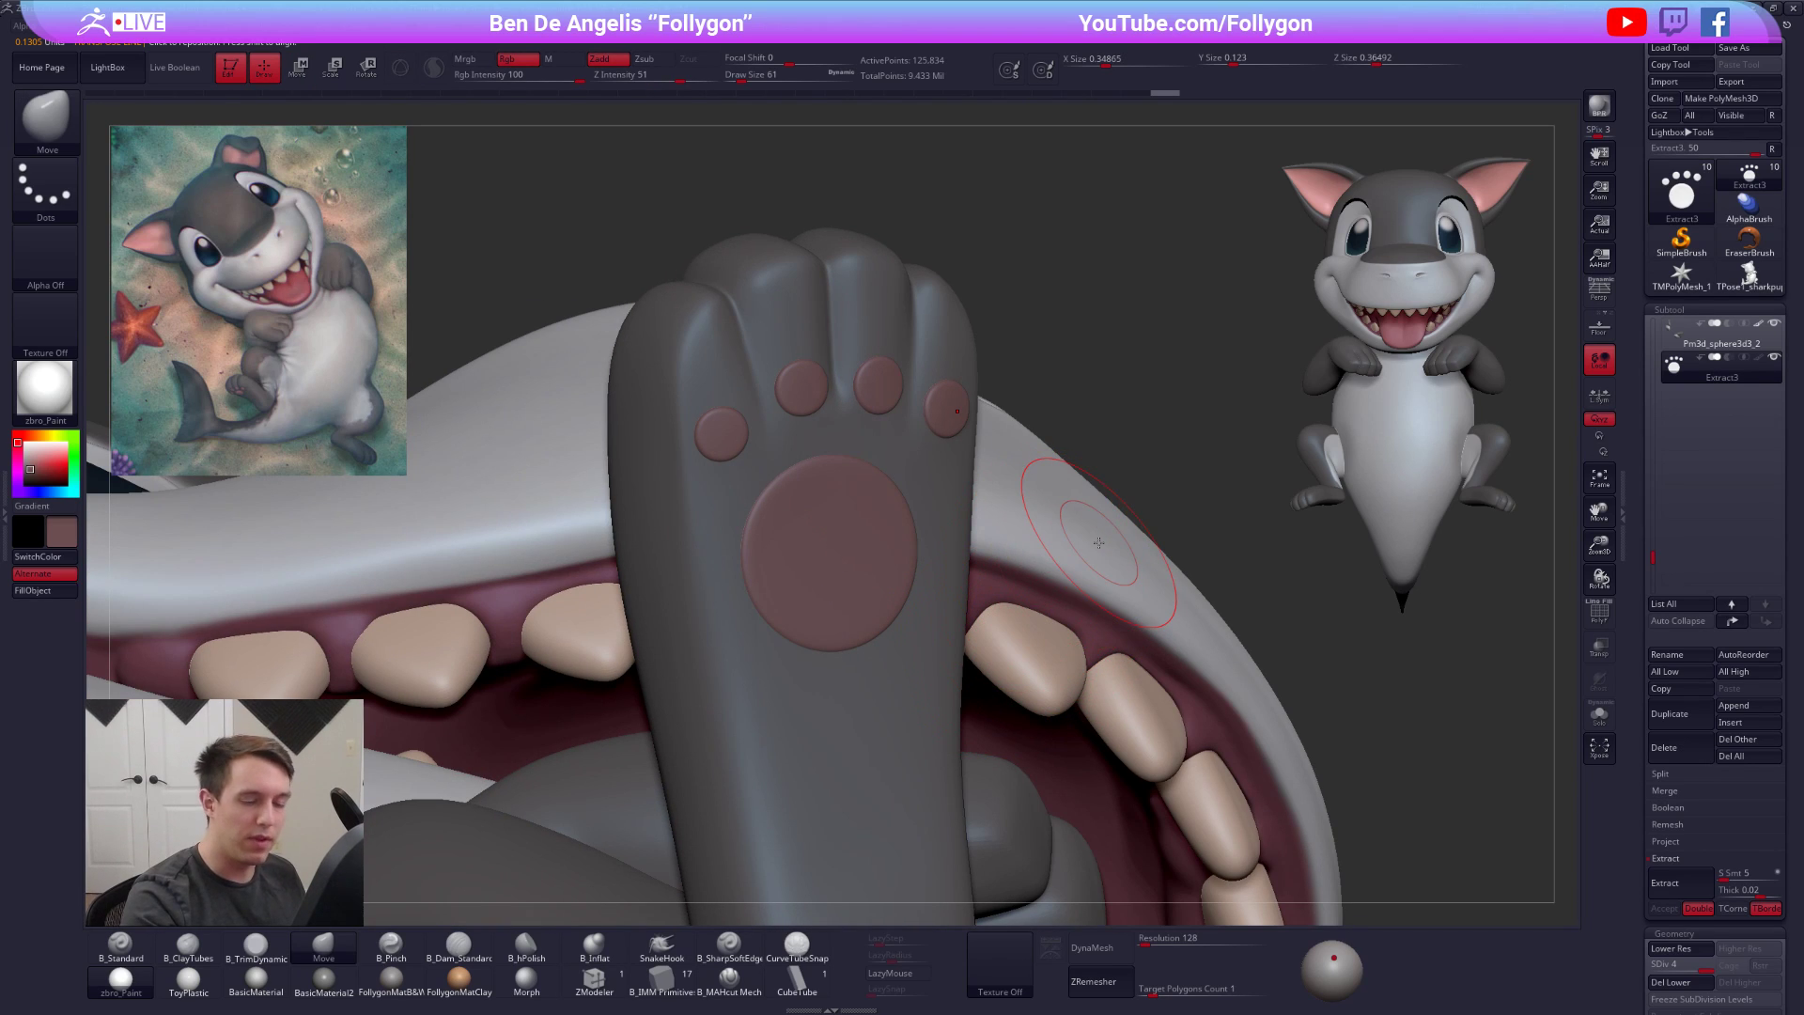
Set the draw size to 21 and slightly inflate all the paw pads with the Transpose move line
key("space")
left_click_drag(1409, 543, 1398, 543)
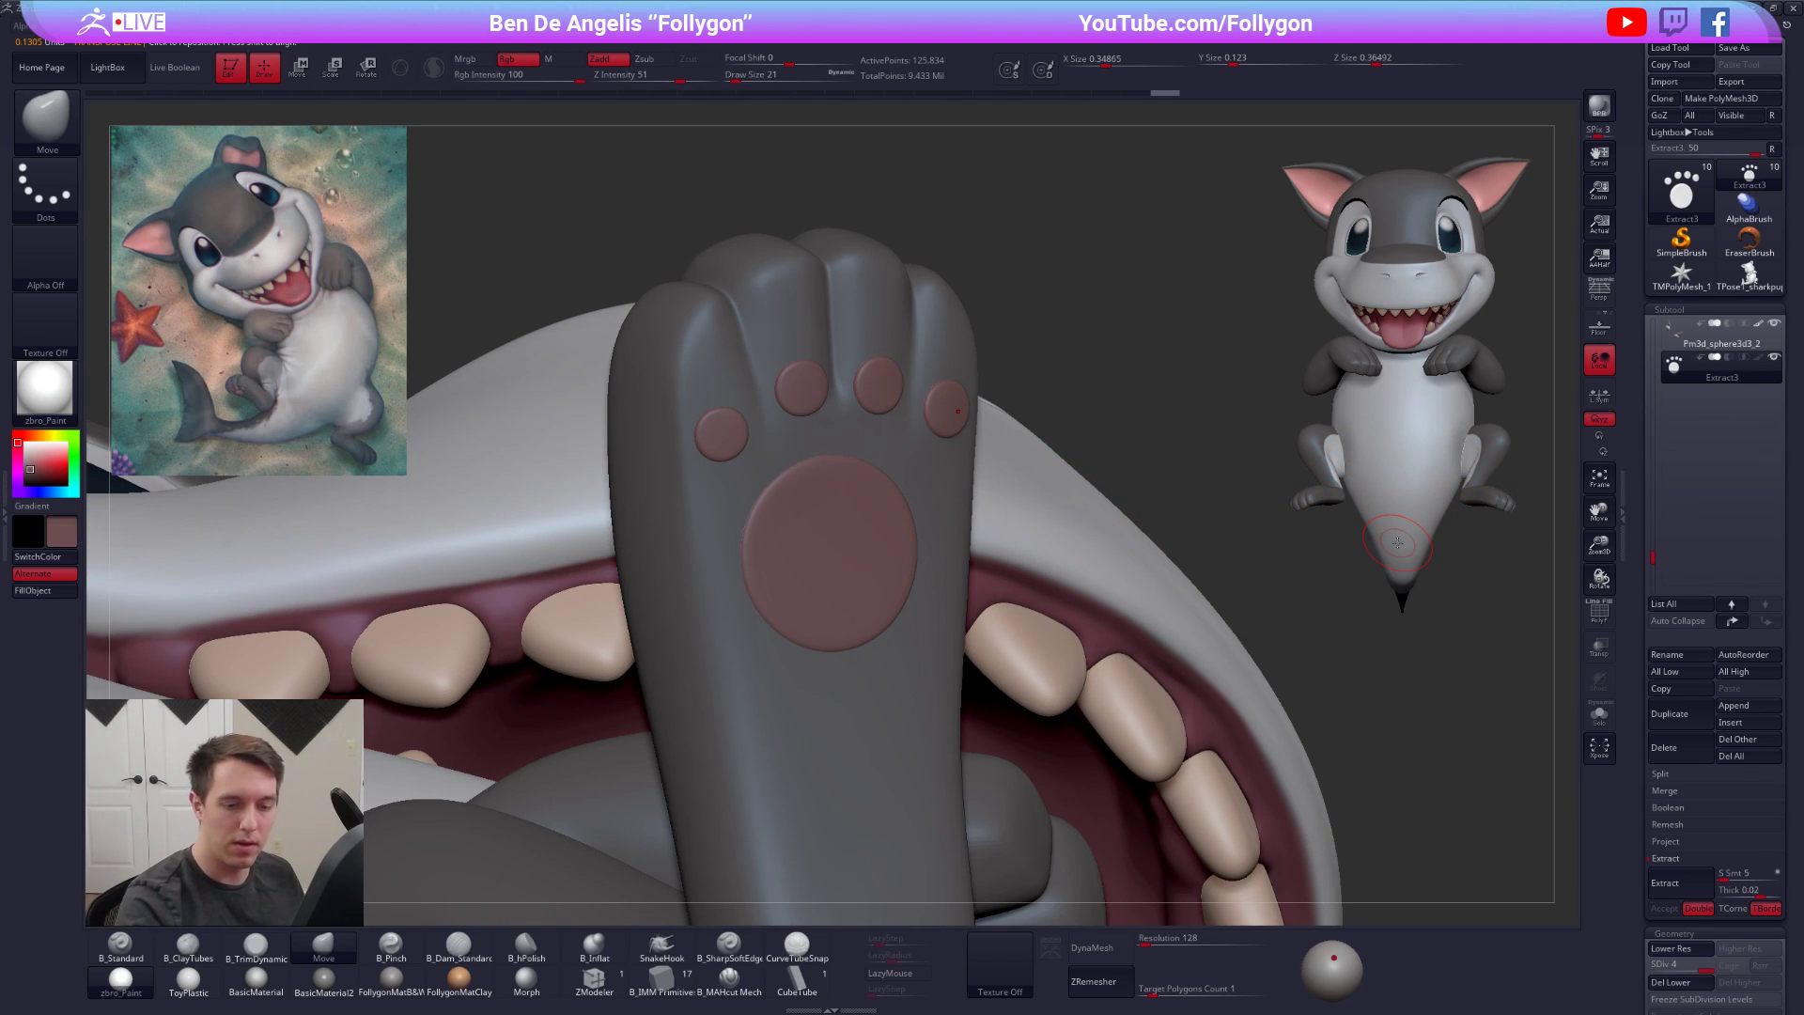
key("w")
left_click_drag(862, 592, 1250, 490)
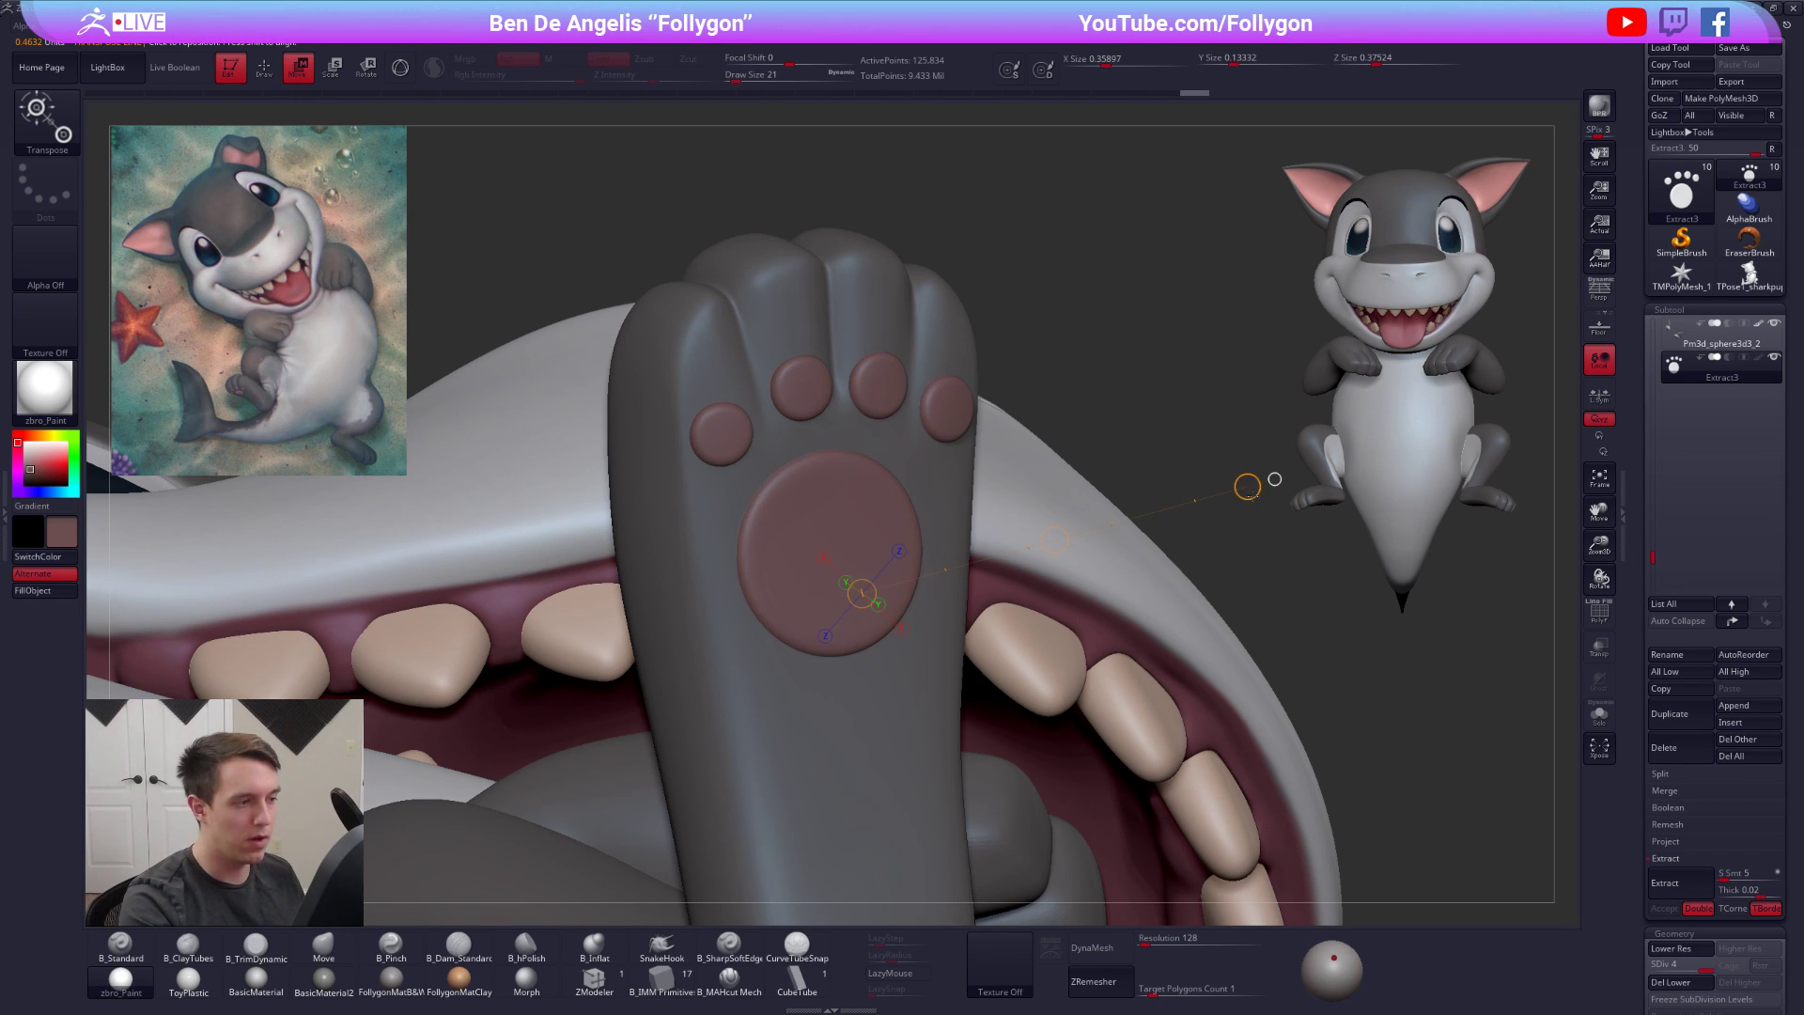
left_click_drag(1233, 552, 1118, 554)
key("q")
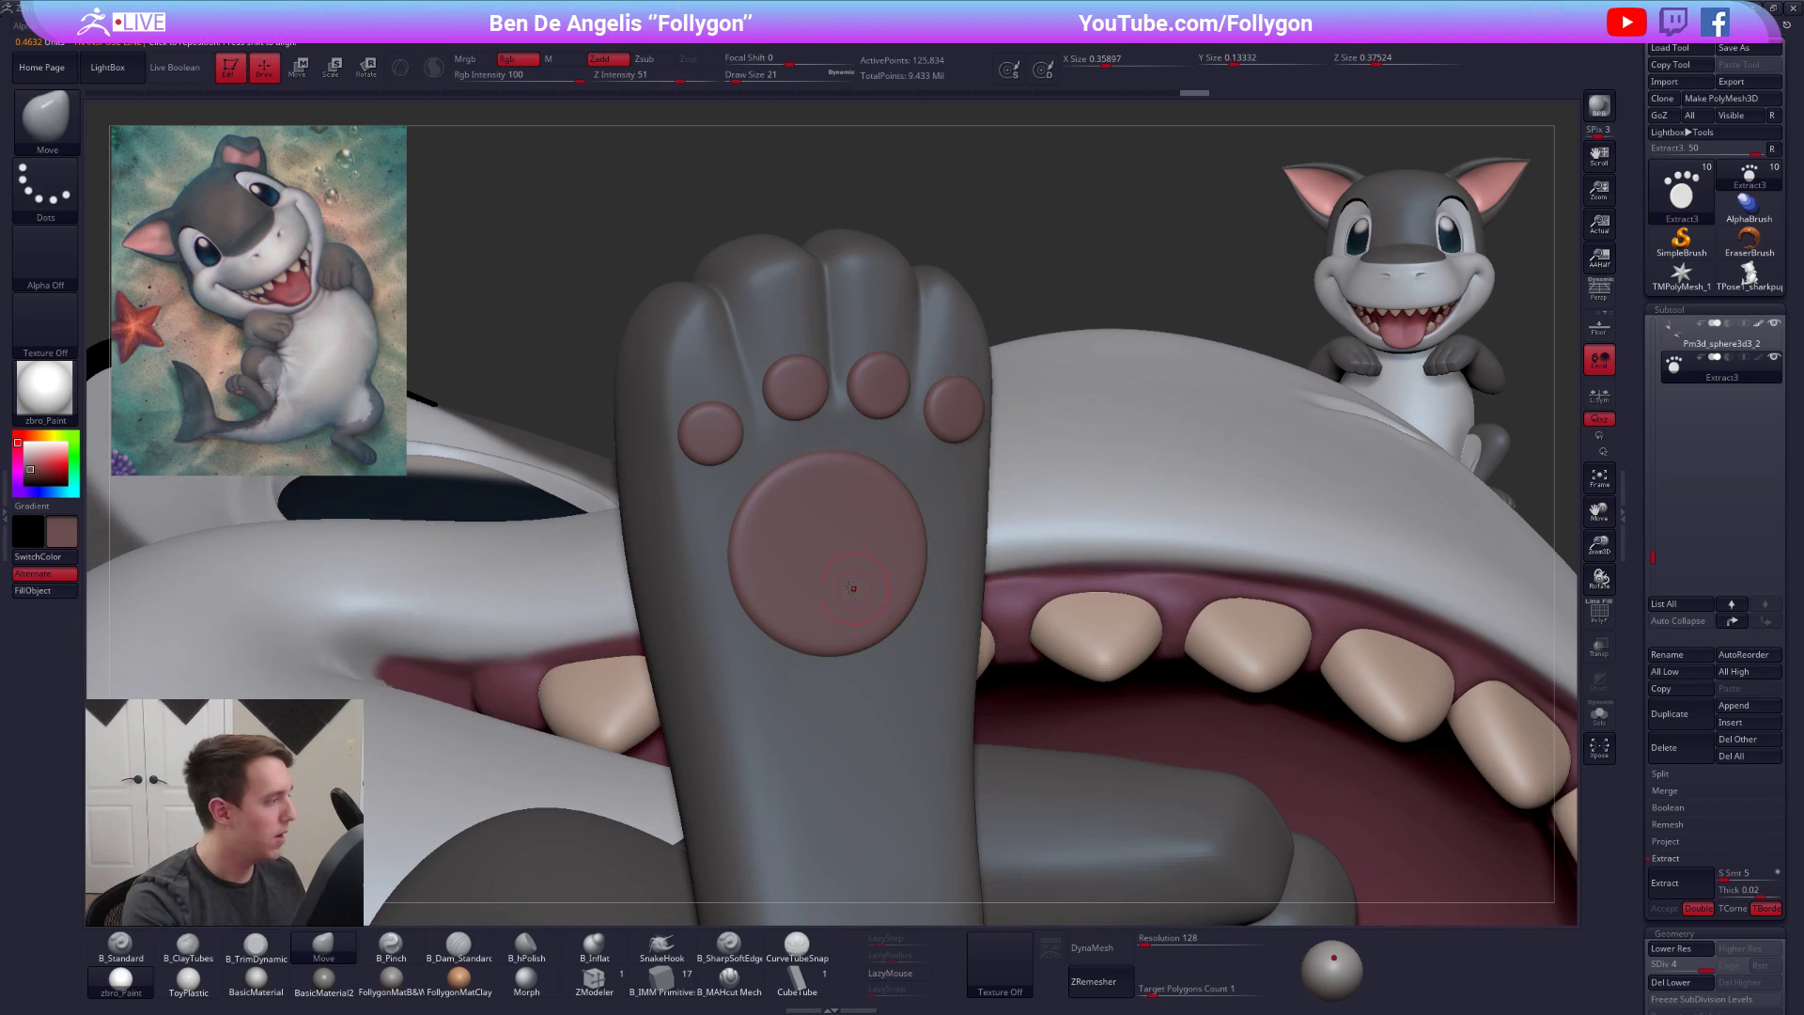
Fill the paw pads with a muted pink and blend in a redder pink at RGB intensity 7
key("shift+z")
key("z")
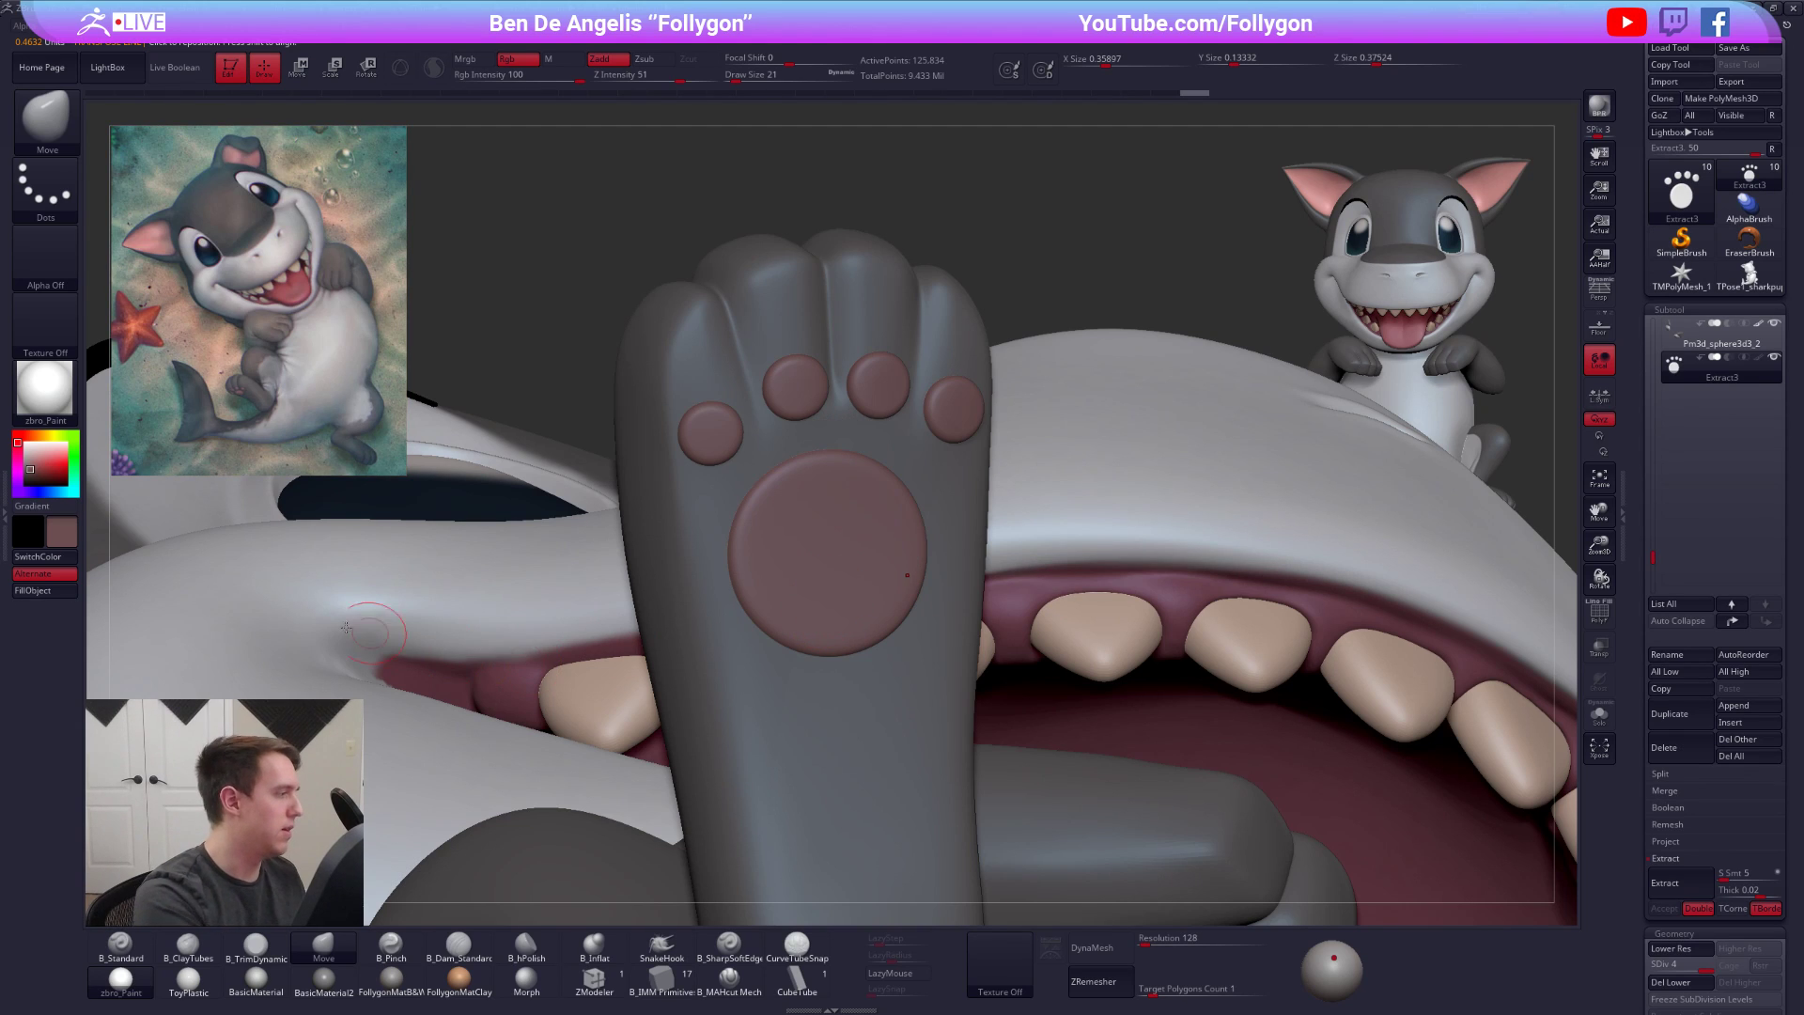
left_click(38, 462)
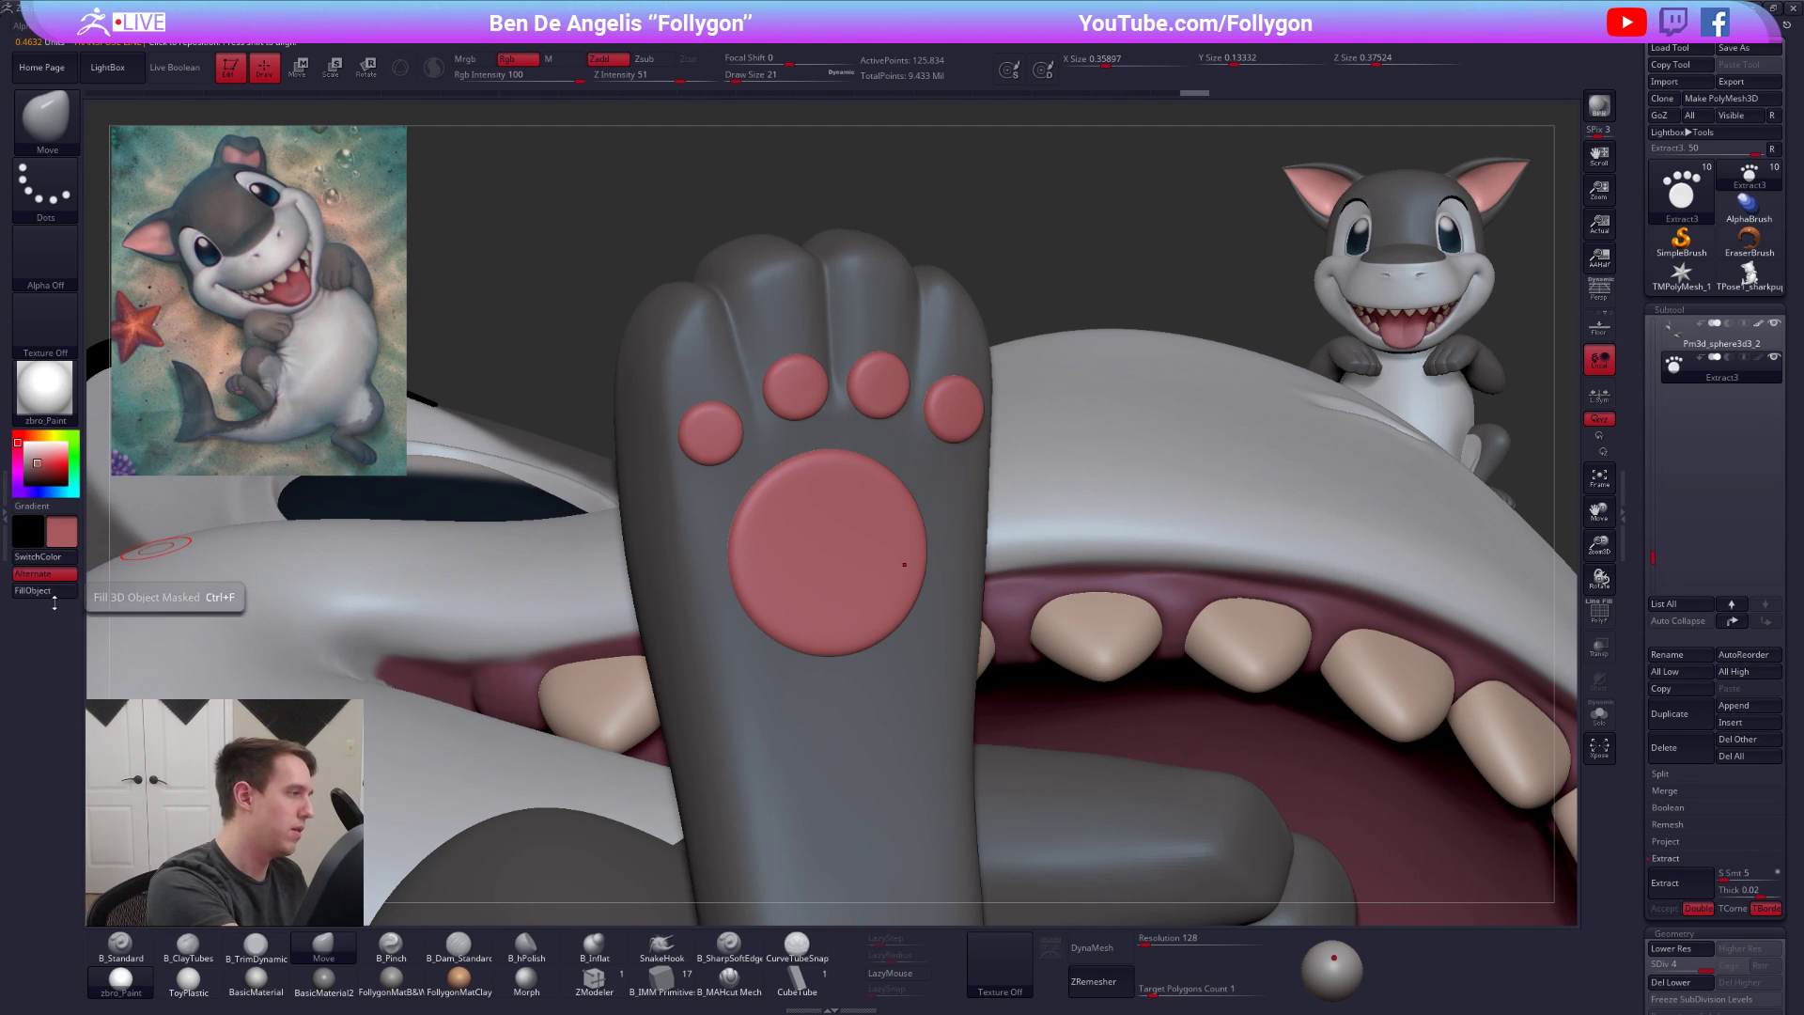
key("shift+z")
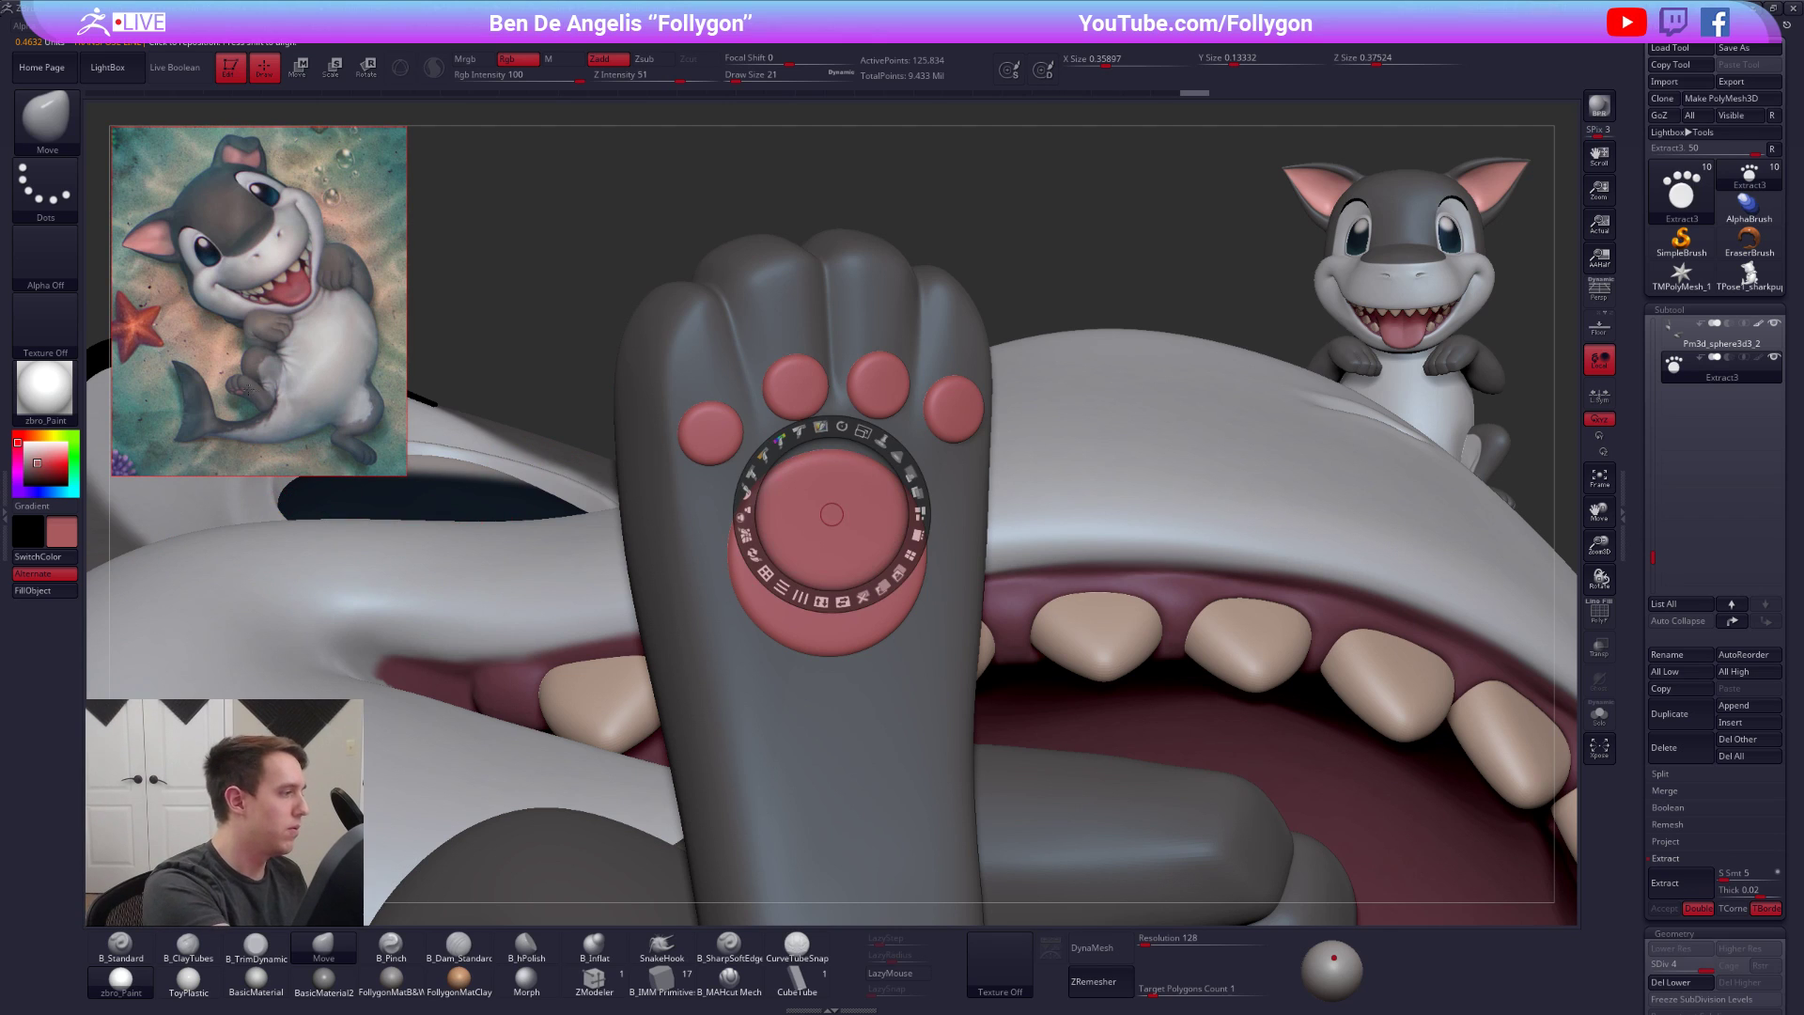
key("c")
key("z")
key("1")
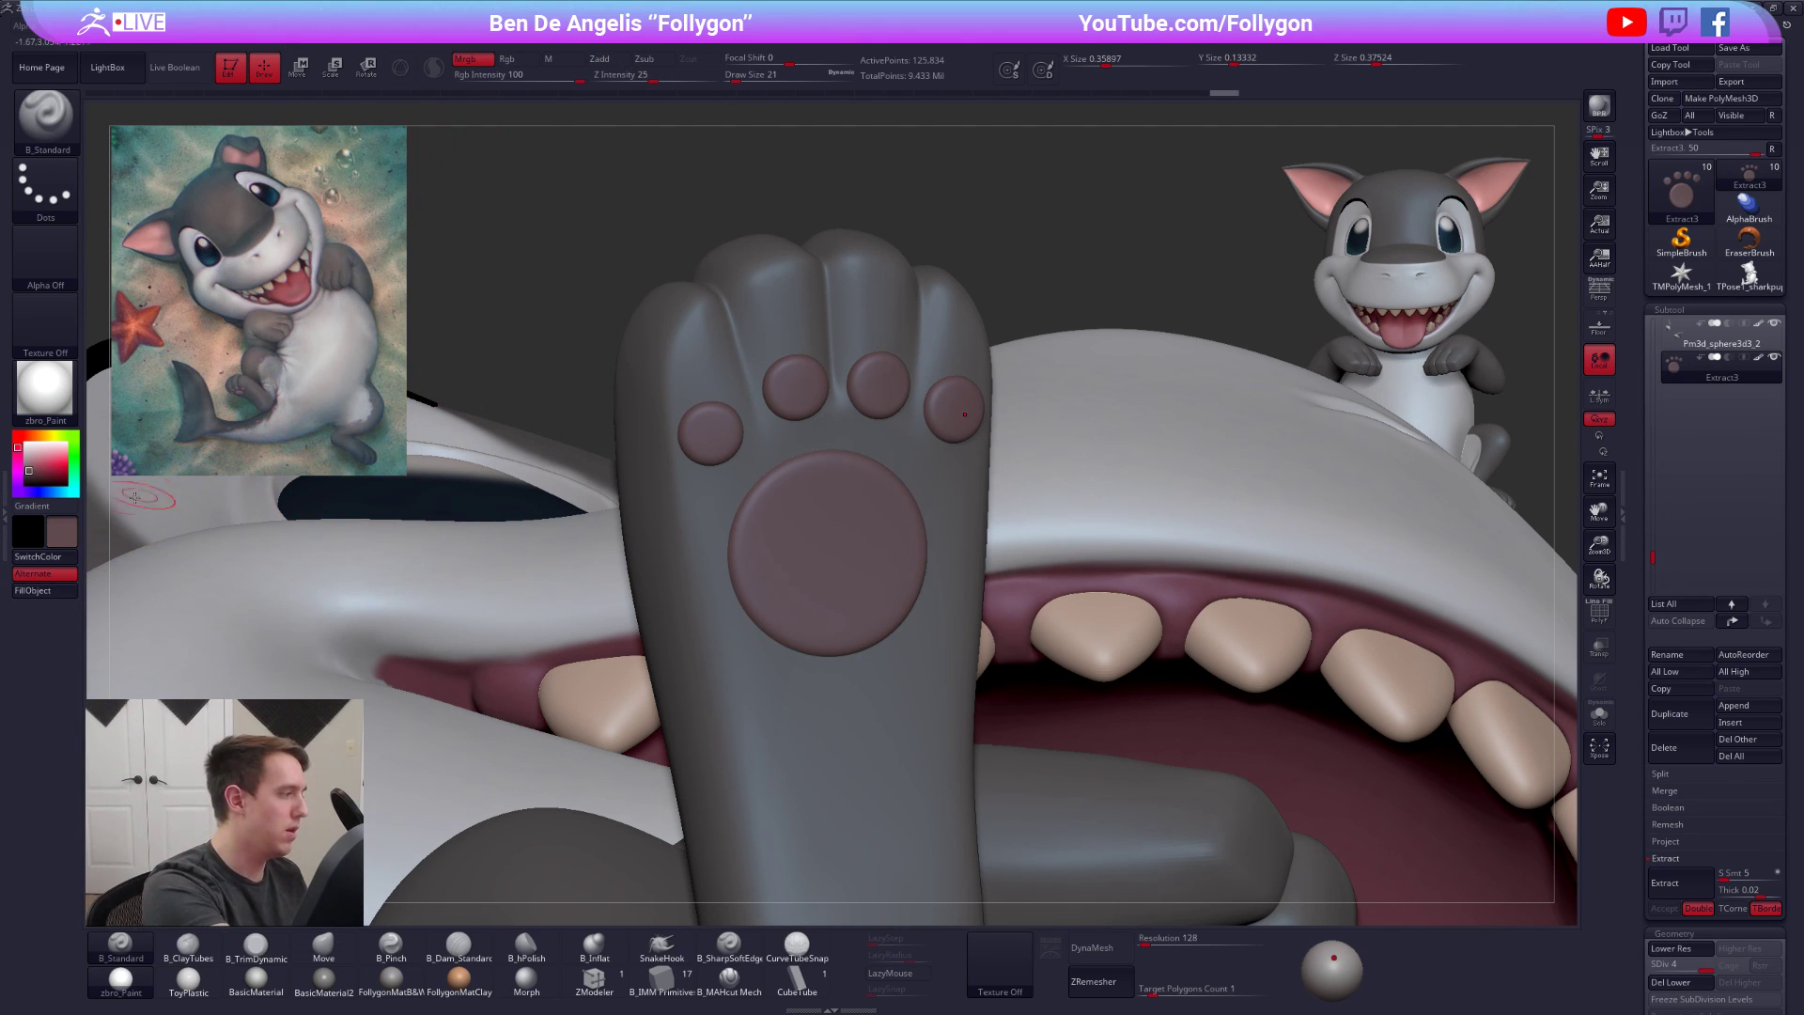
left_click(37, 464)
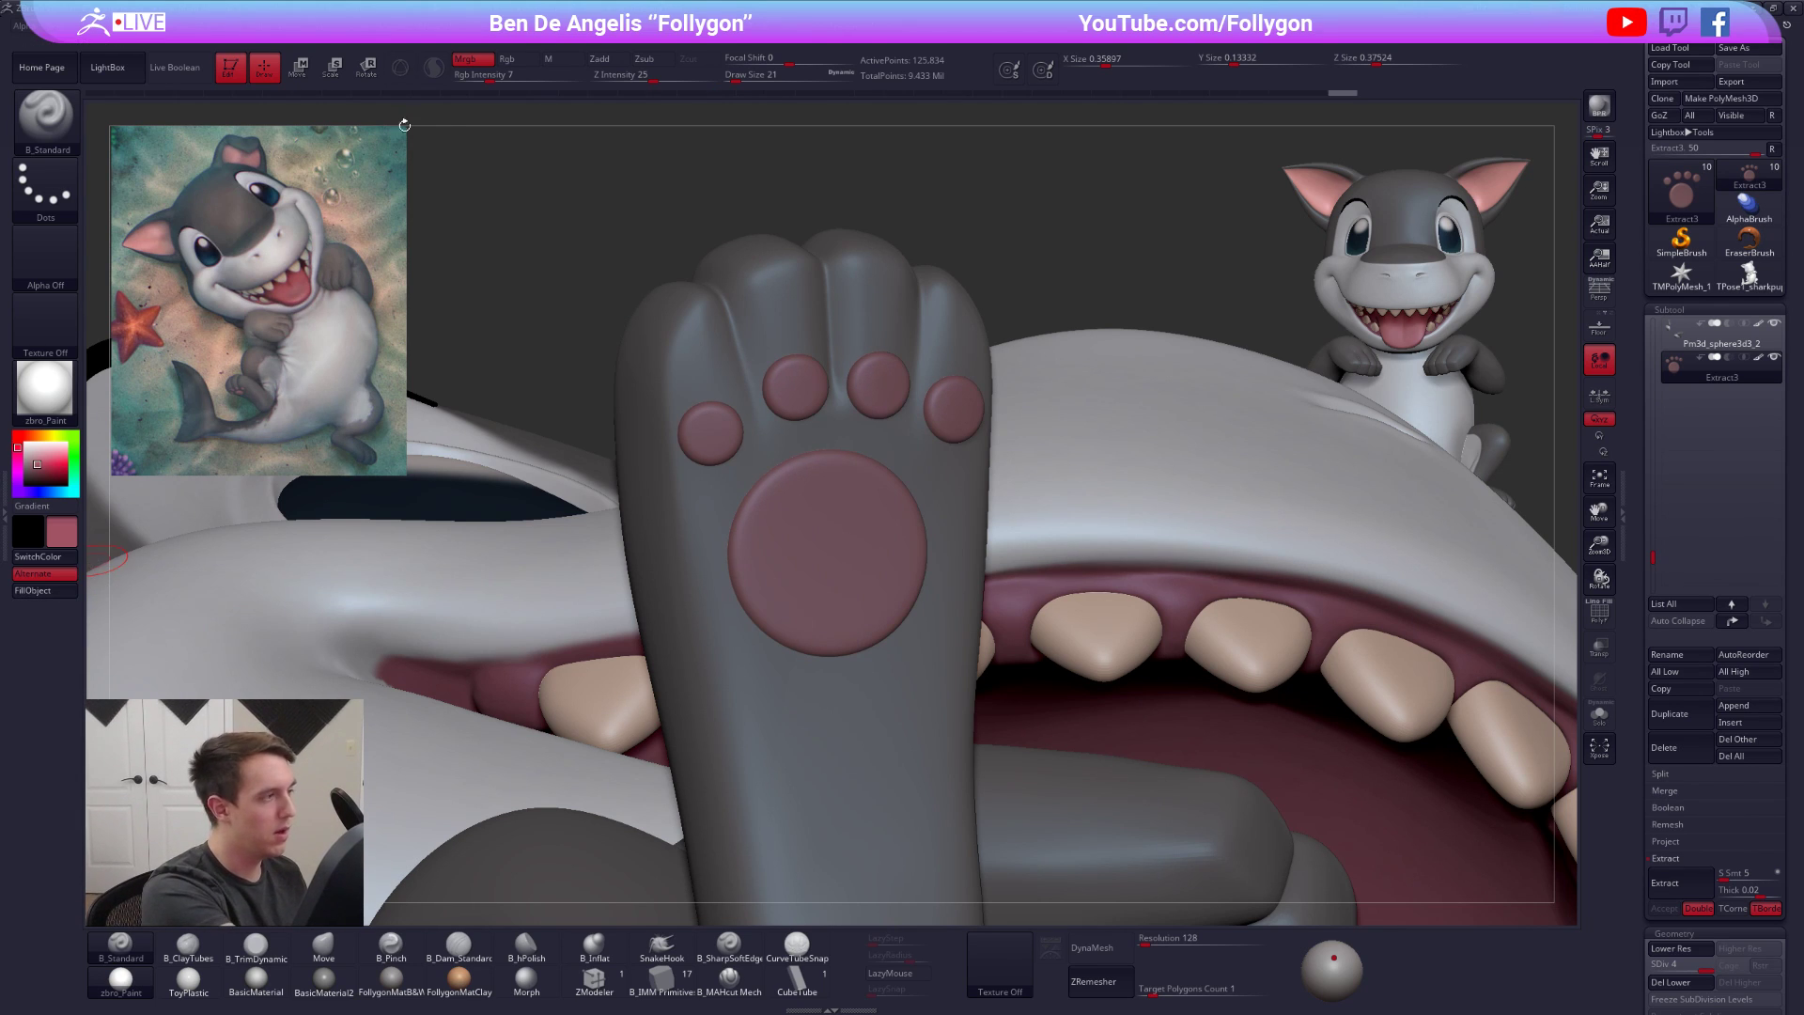
left_click_drag(491, 77, 592, 78)
Duplicate the finished paw pads subtool and delete the lower subdivision levels of the copy
left_click_drag(1017, 186, 1180, 483, "alt")
left_click_drag(1362, 602, 1266, 592)
right_click_drag(1266, 592, 1432, 743, "ctrl")
right_click_drag(1069, 540, 1033, 630)
right_click_drag(1033, 630, 1043, 441)
right_click_drag(845, 639, 758, 533, "ctrl")
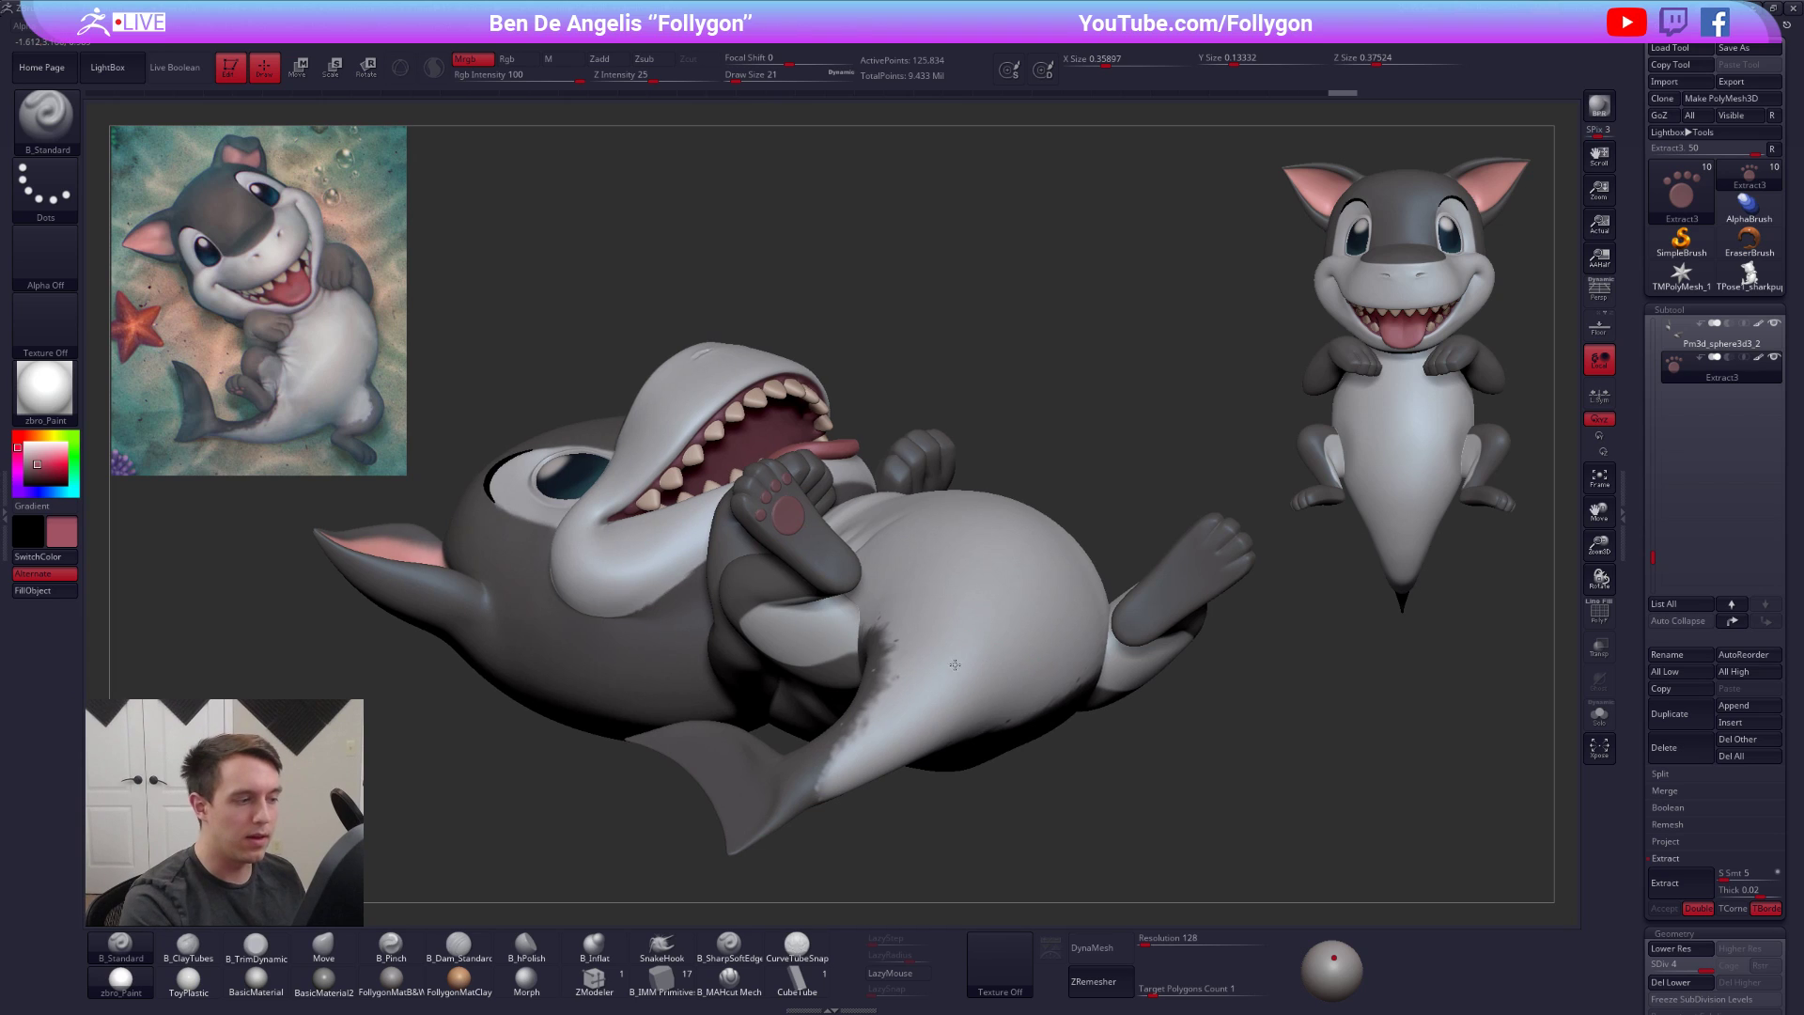
right_click_drag(1073, 682, 987, 681, "alt")
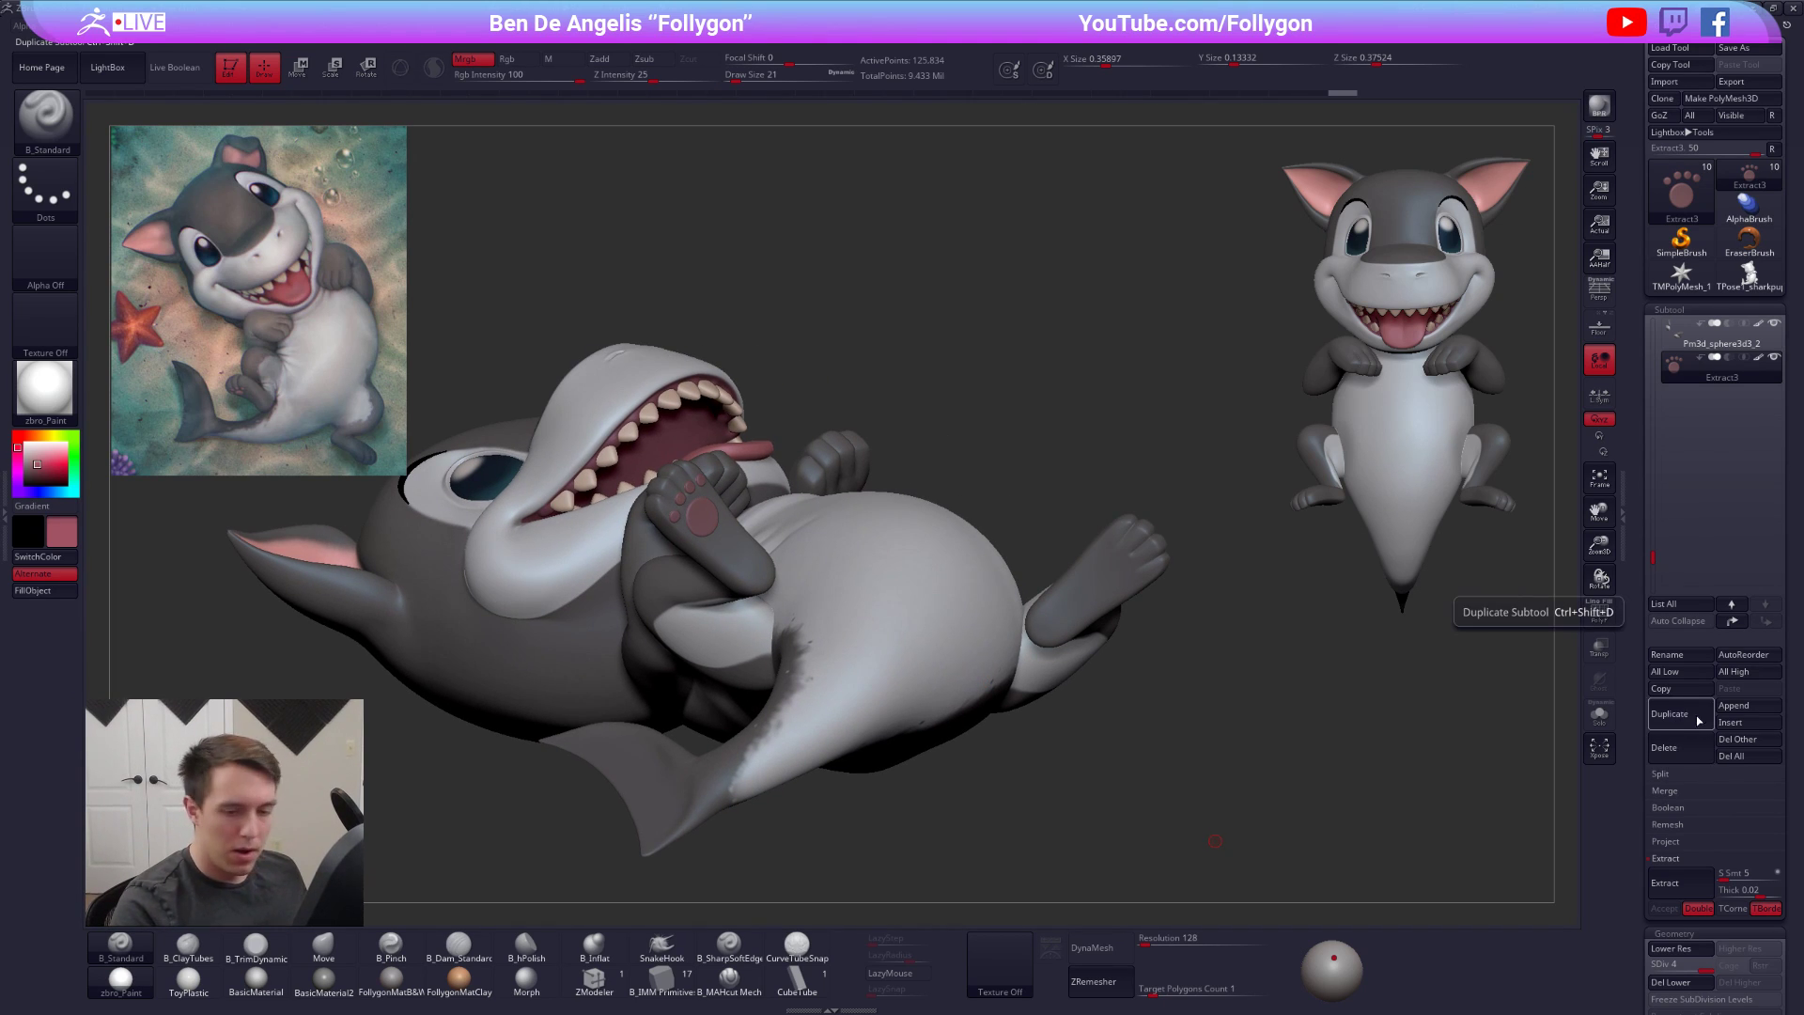
left_click(1666, 716)
left_click(1678, 860)
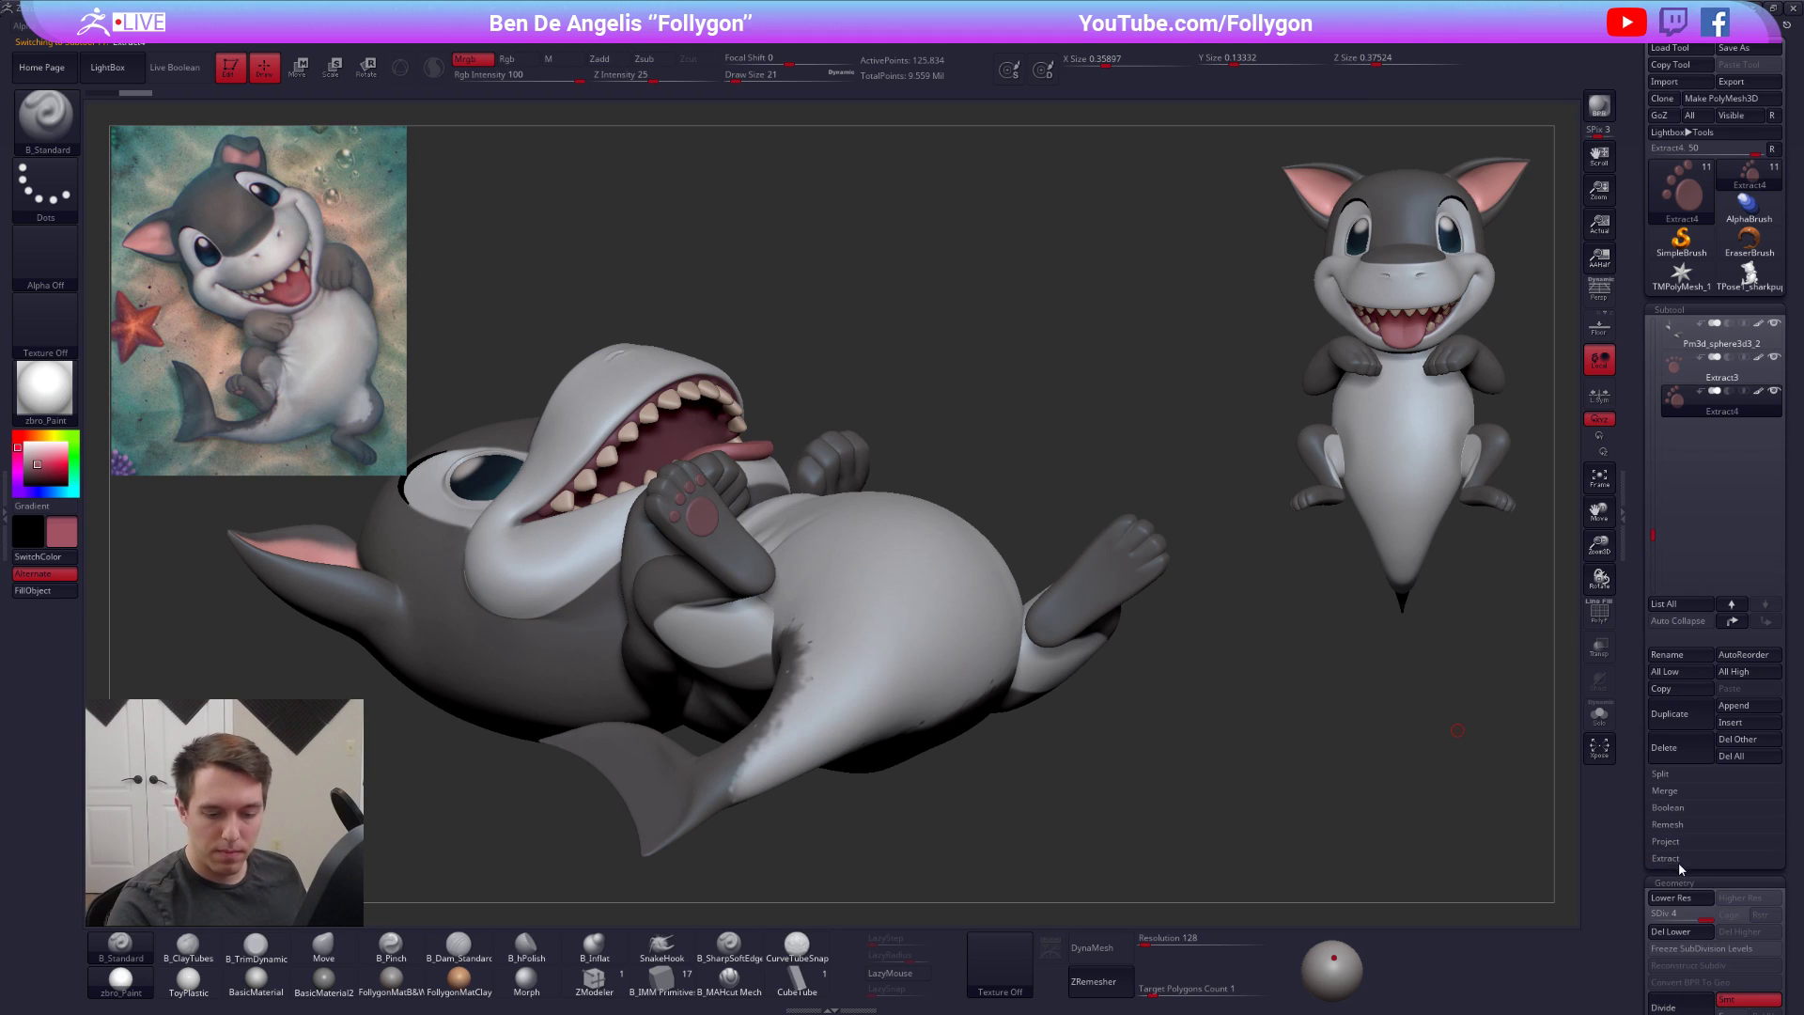
left_click(1678, 933)
Mirror the duplicated paw pads to the opposite side of the character
key("shift+s")
right_click_drag(816, 526, 874, 609)
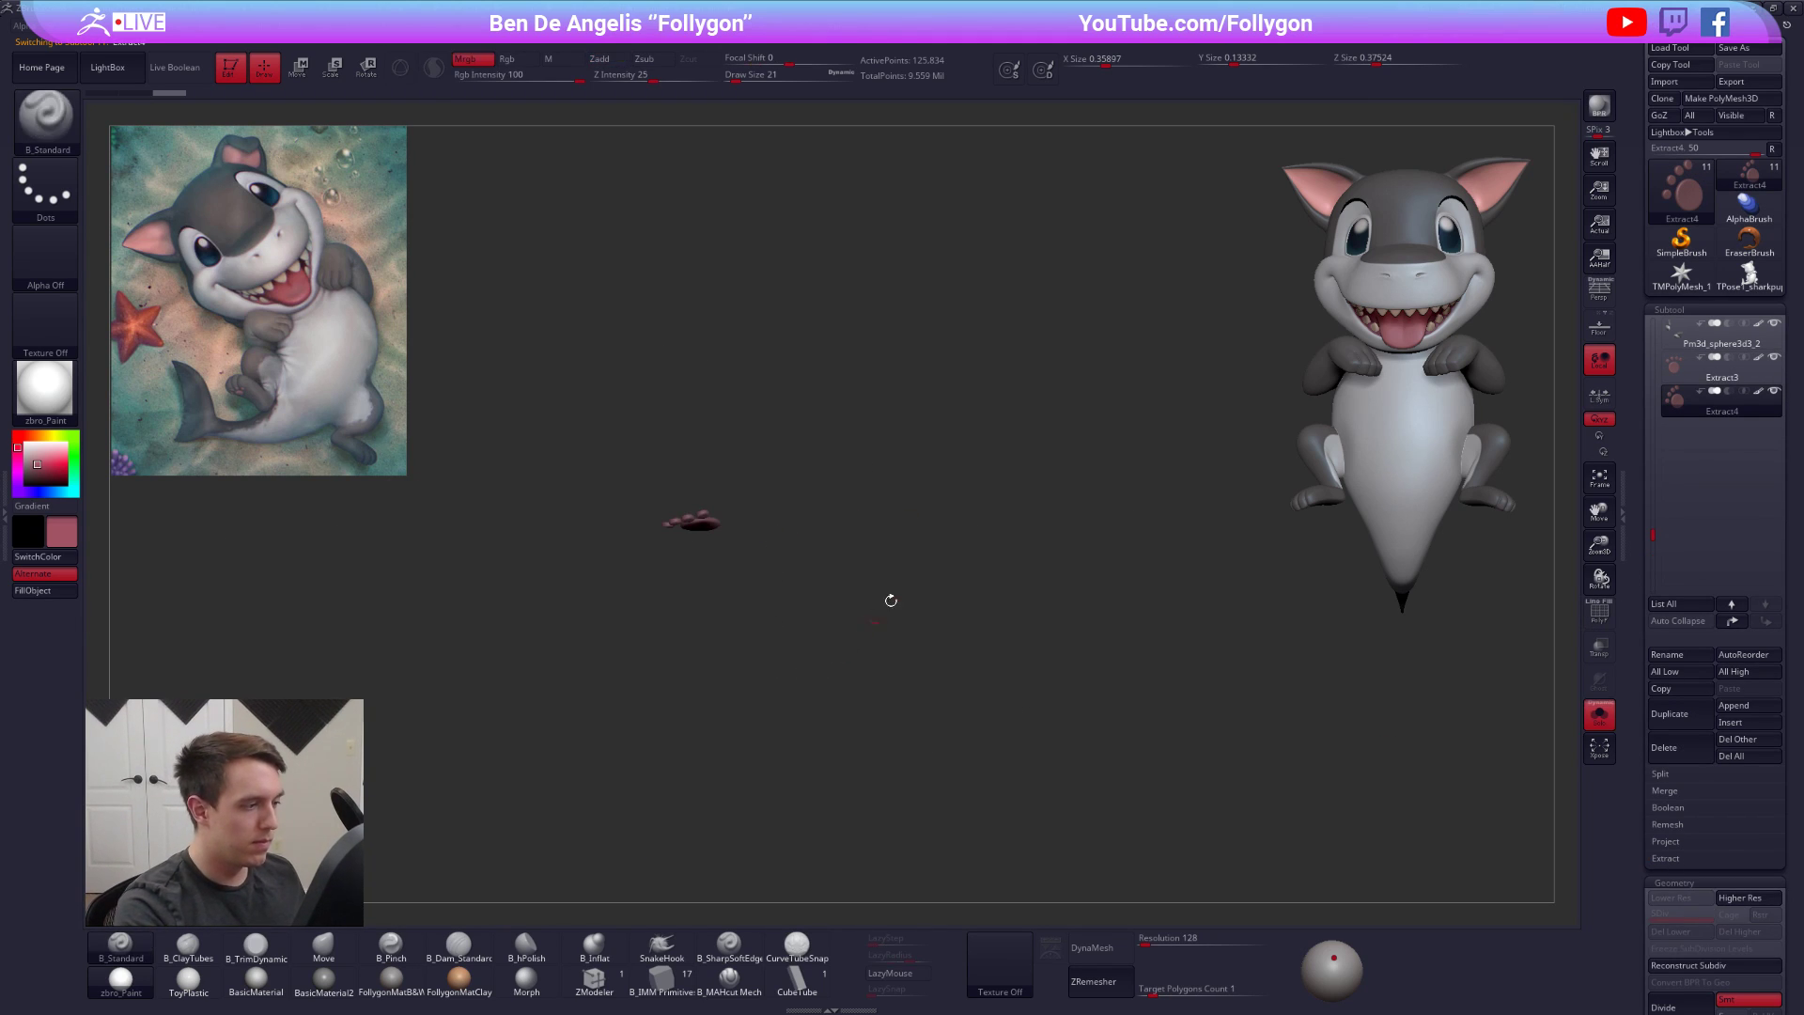
key("ctrl+q")
left_click(987, 673)
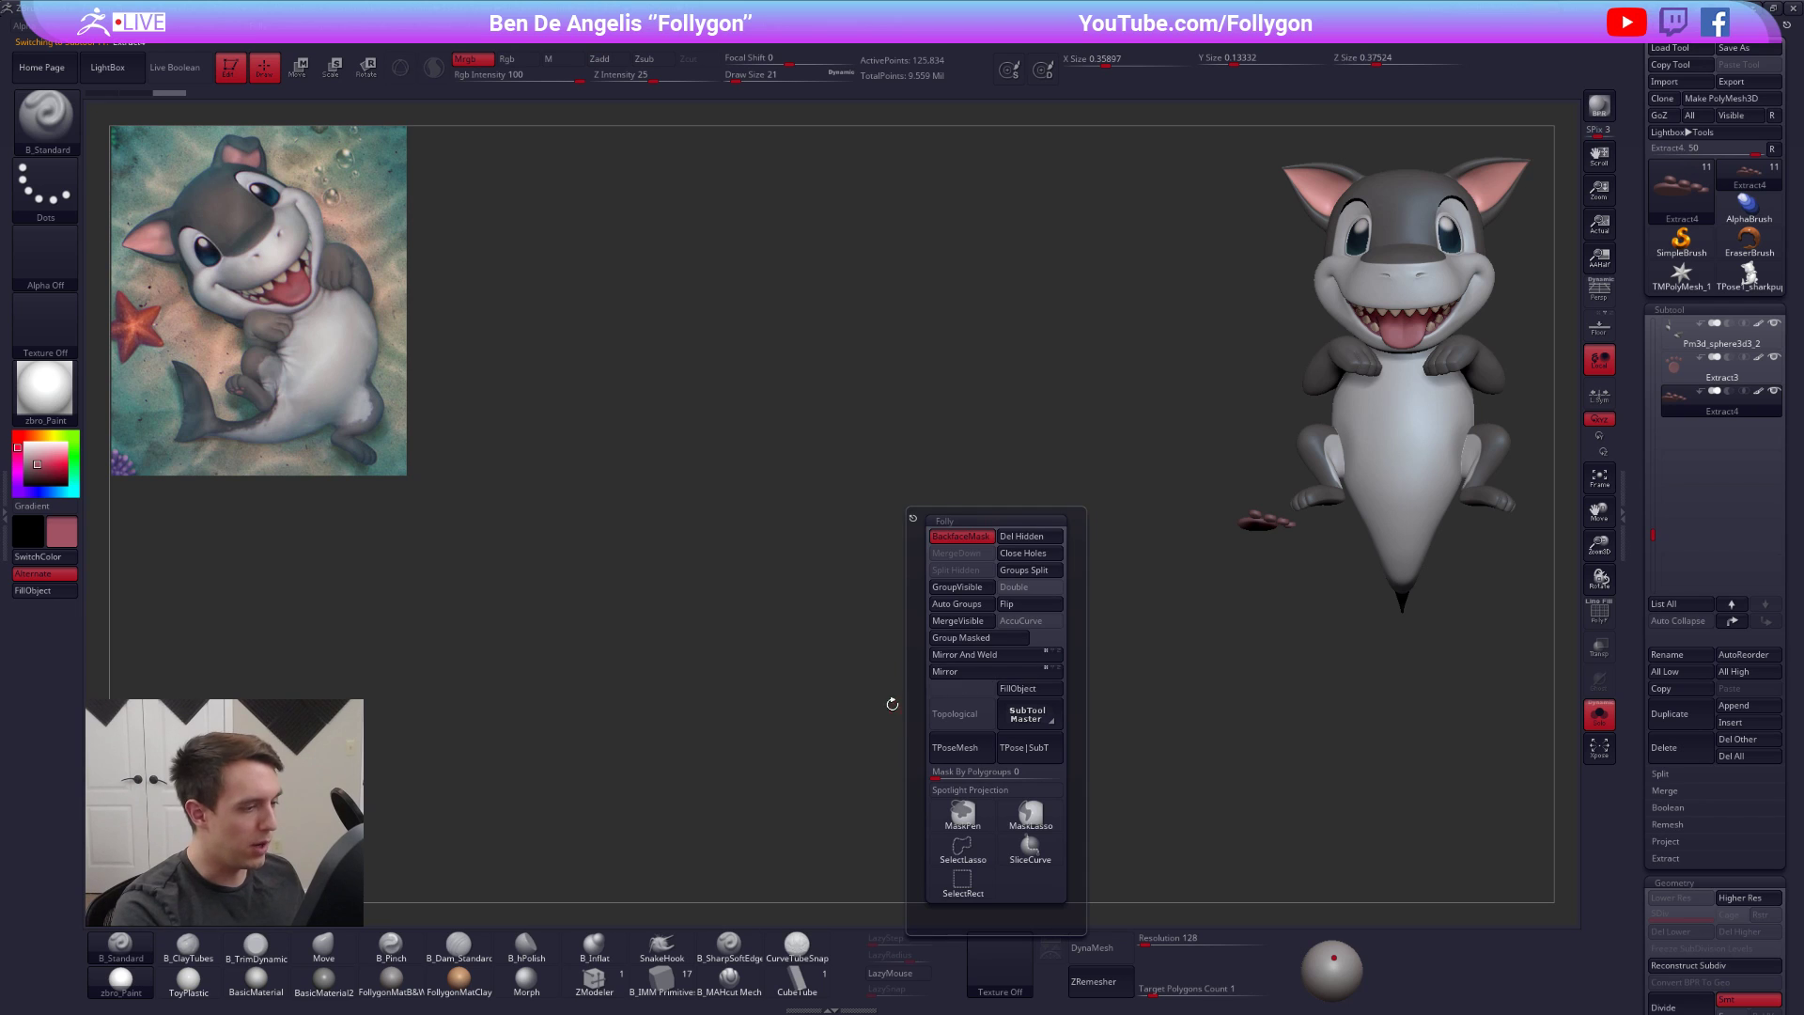
key("shift+s")
Move the mirrored paw pads toward the other foot, rotate them to face its sole, and hide the other subtools
right_click_drag(1210, 441, 1157, 356, "alt")
key("w")
mouse_move(1203, 451)
left_mouse_down()
mouse_move(1199, 524)
mouse_move(1034, 656)
mouse_move(992, 592)
left_mouse_up()
right_click_drag(996, 562, 1002, 585)
key("r")
mouse_move(1005, 573)
left_mouse_down()
mouse_move(934, 663)
mouse_move(993, 691)
left_mouse_up()
right_click_drag(1039, 647, 1004, 647)
left_click_drag(979, 665, 1034, 587)
key("w")
left_click(1682, 406)
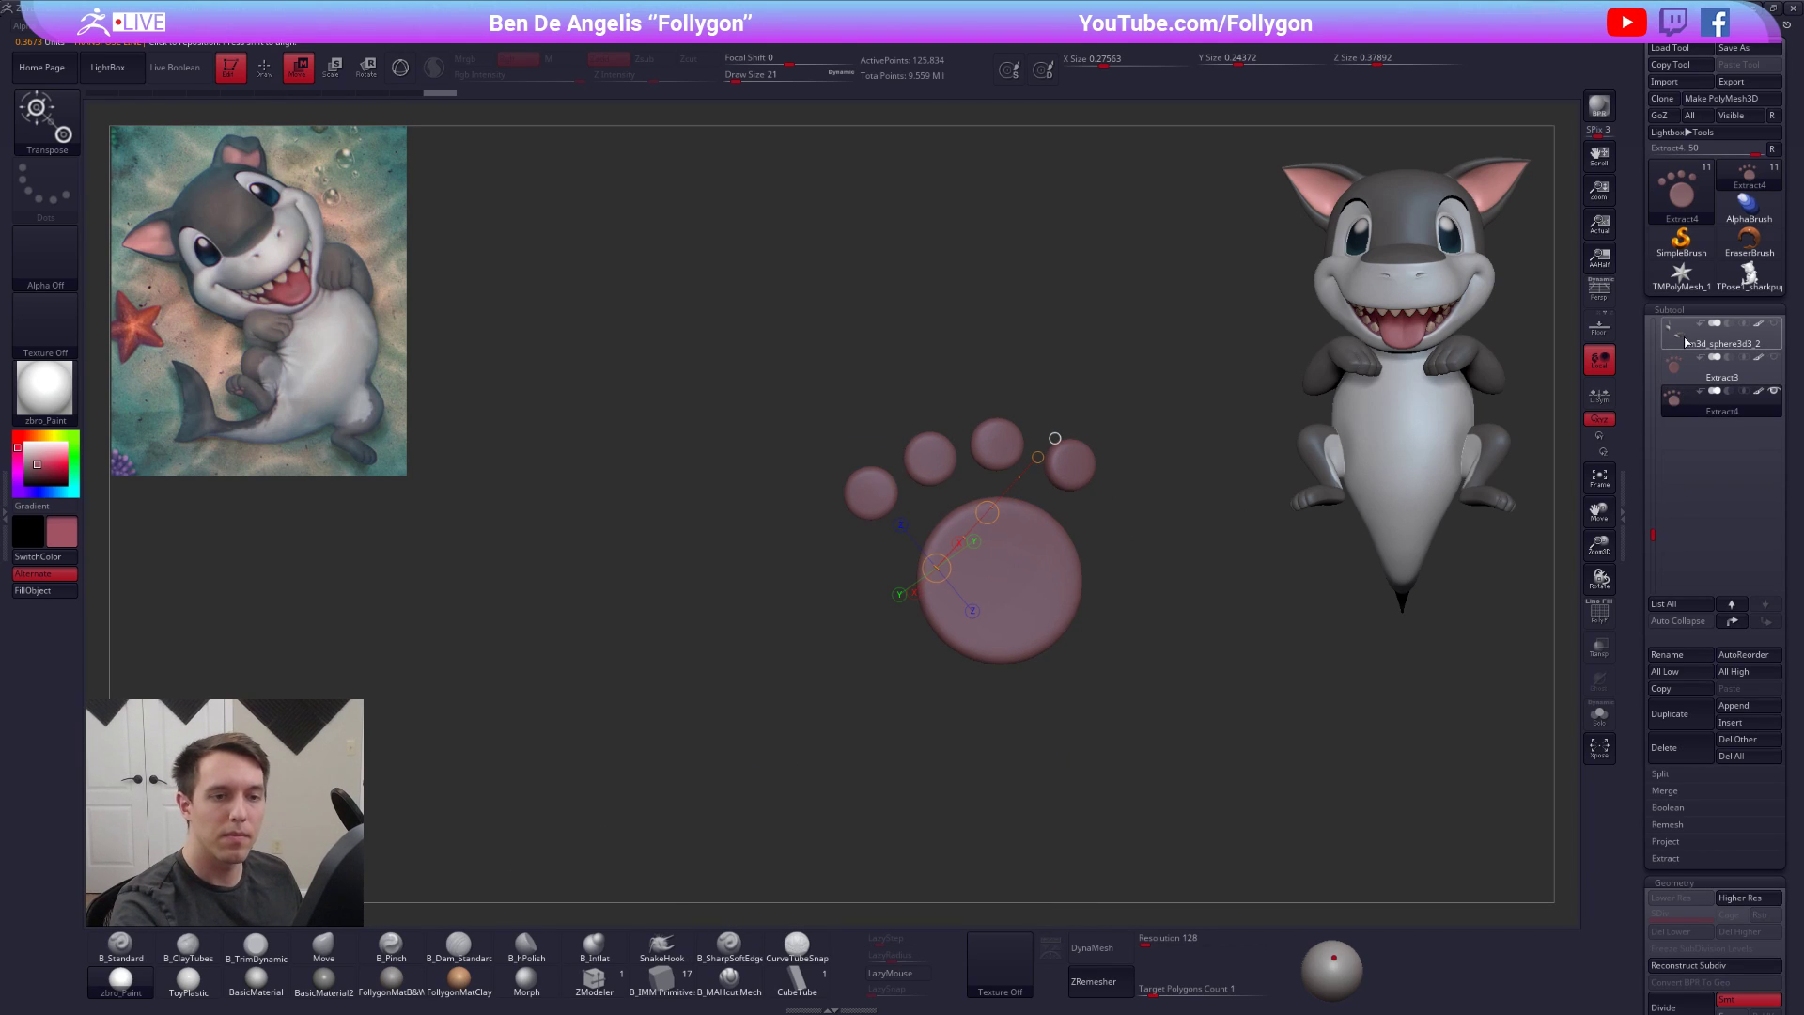
Show the legs with the mirrored pads, rotate the pads to match the other sole's angle and move them against its surface
key("r")
mouse_move(874, 492)
left_mouse_down()
mouse_move(1189, 487)
mouse_move(1171, 547)
left_mouse_up()
left_click_drag(1186, 582, 1250, 601)
key("w")
key("r")
left_click_drag(984, 609, 996, 454)
right_click_drag(1000, 531, 1056, 539)
left_click(987, 590)
right_click_drag(1034, 601, 1109, 604)
key("w")
left_click_drag(1041, 597, 1012, 592)
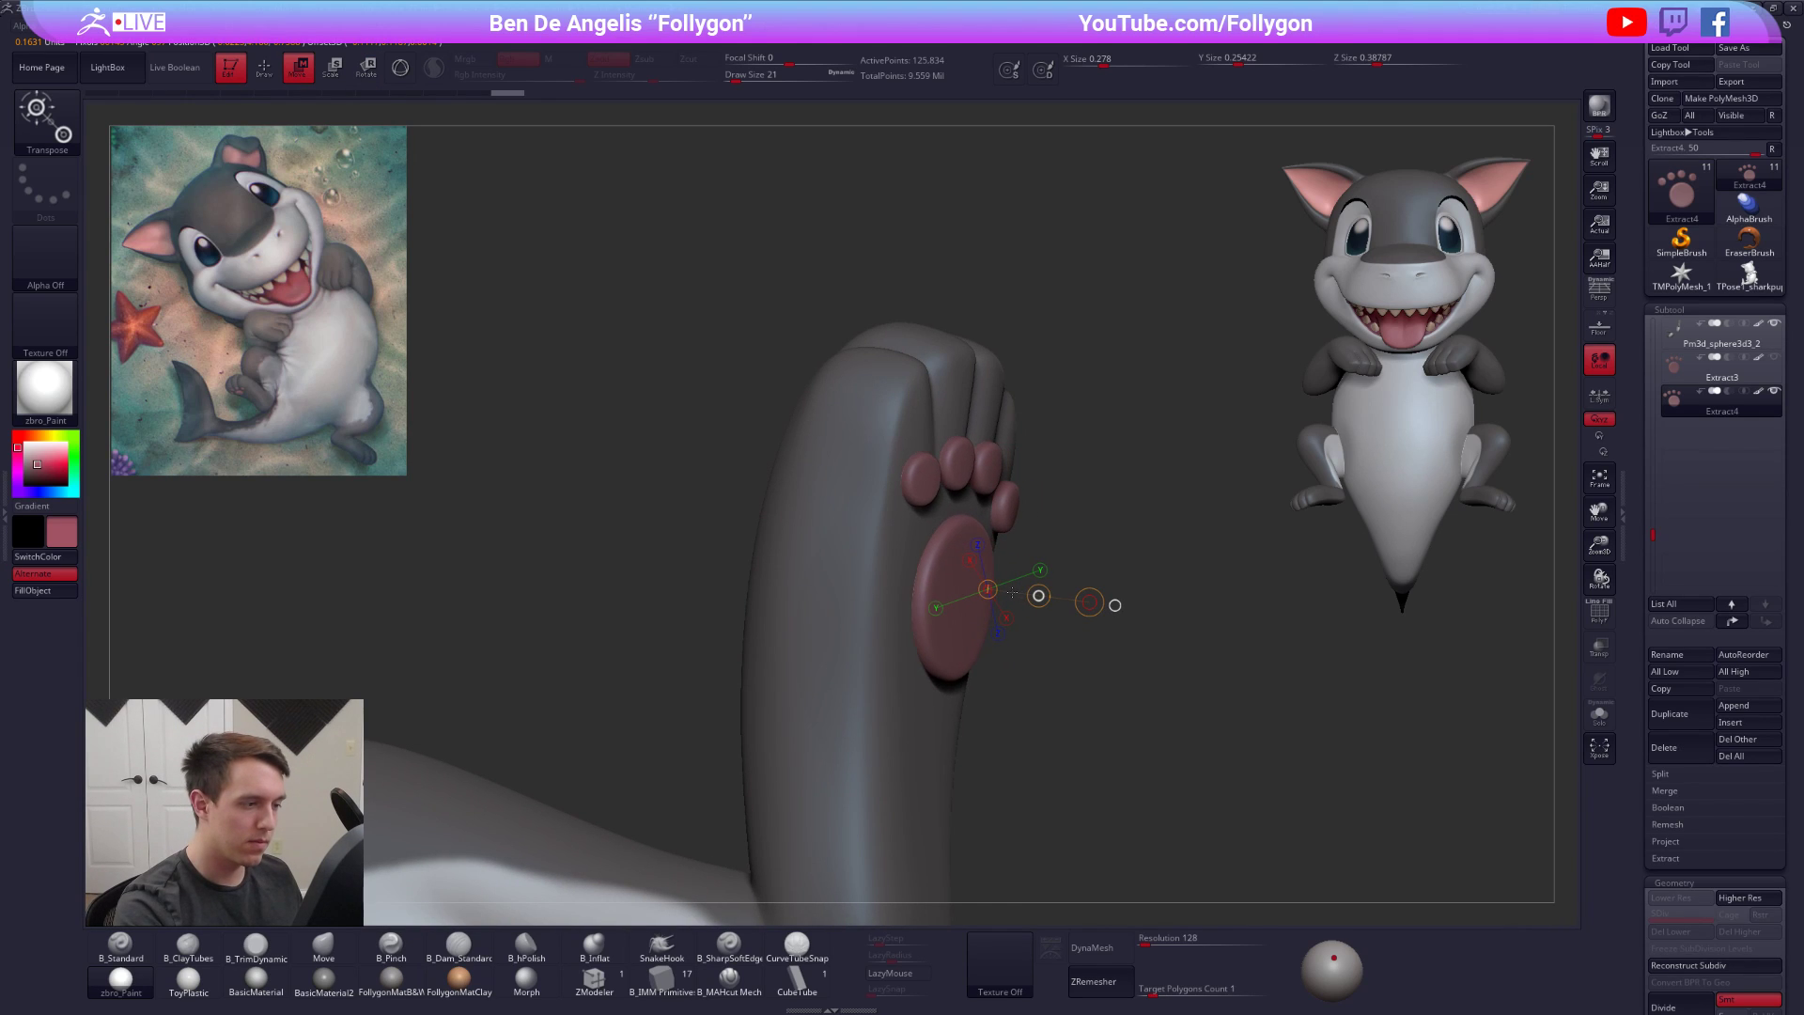
Refine the rotation and position of the mirrored pads so they line up with the toes of the other foot
right_click_drag(984, 643, 878, 648)
mouse_move(879, 770)
right_mouse_down()
mouse_move(888, 660)
mouse_move(968, 662)
mouse_move(940, 669)
right_mouse_up()
key("r")
mouse_move(766, 617)
left_mouse_down()
mouse_move(1160, 639)
mouse_move(1137, 647)
left_mouse_up()
mouse_move(1010, 628)
right_mouse_down()
mouse_move(992, 722)
mouse_move(944, 648)
right_mouse_up()
key("w")
mouse_move(938, 631)
left_mouse_down("shift")
mouse_move(938, 729)
mouse_move(945, 660)
left_mouse_up("shift")
key("r")
mouse_move(933, 420)
left_mouse_down("shift")
mouse_move(935, 670)
mouse_move(920, 667)
left_mouse_up("shift")
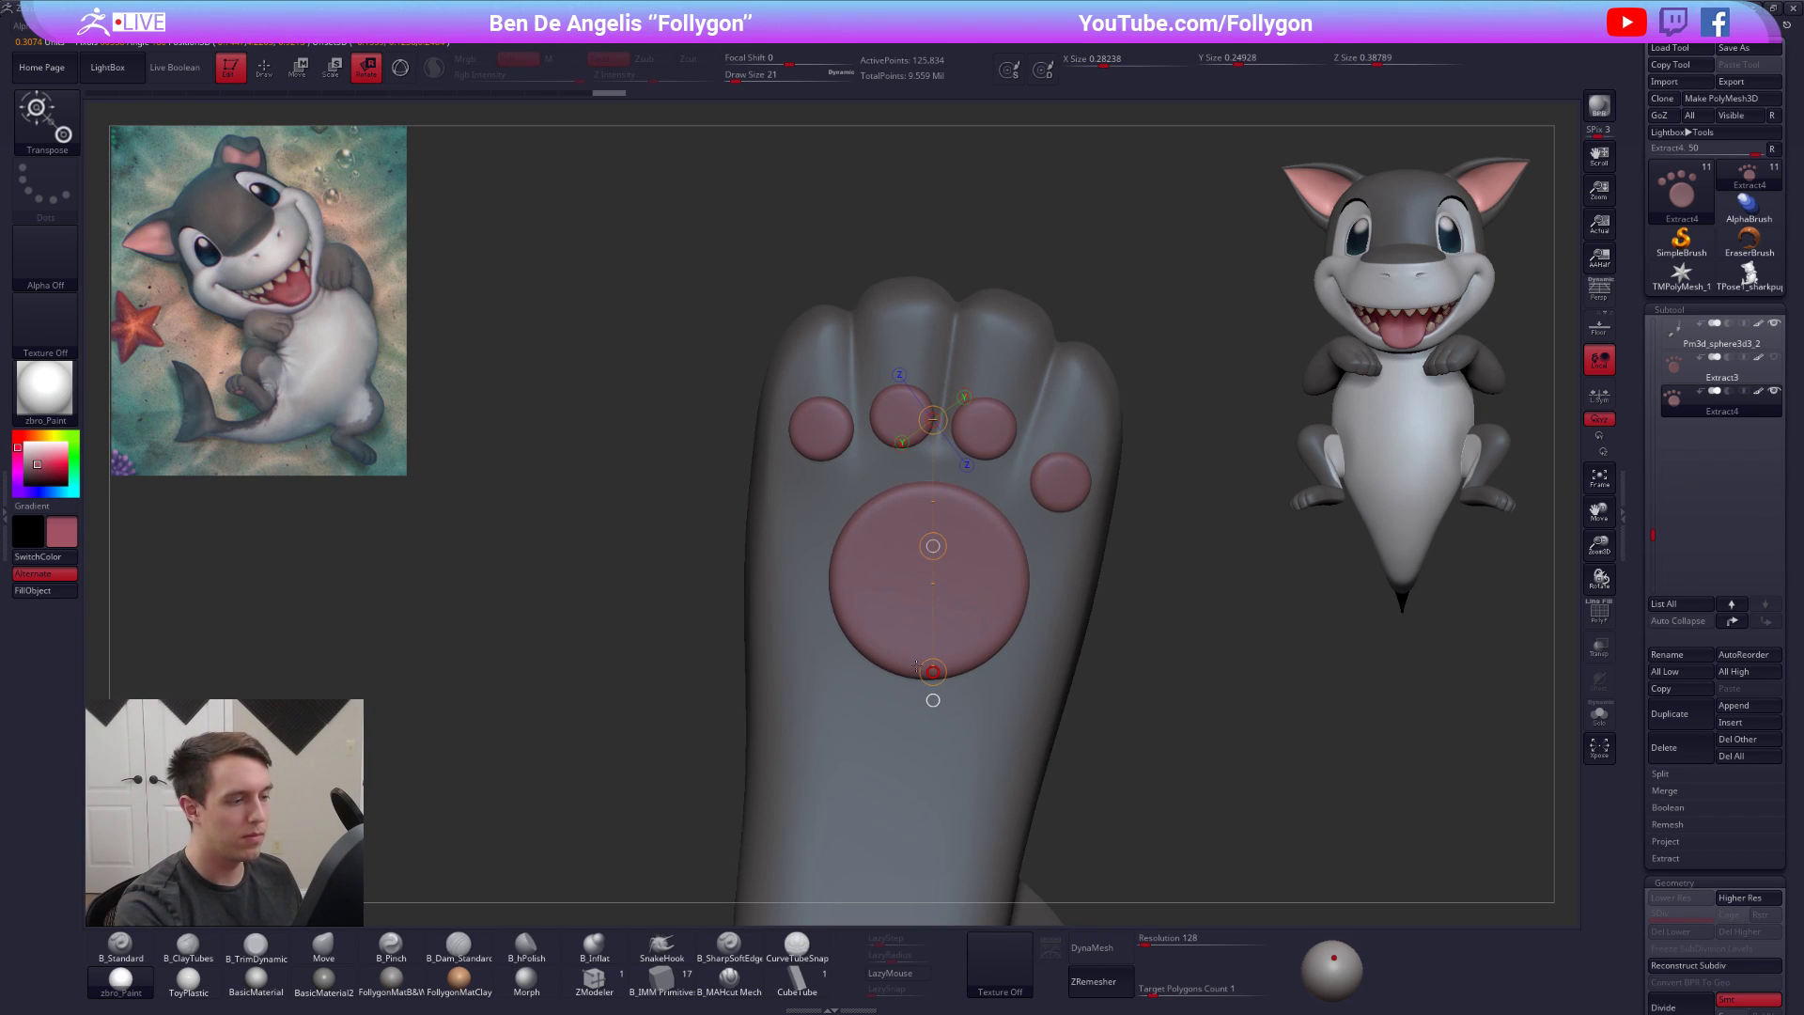
Nudge the mirrored pads into final position on the other sole and show all subtools again
key("w")
left_click_drag(932, 544, 931, 534)
mouse_move(957, 572)
right_mouse_down("ctrl")
mouse_move(729, 431)
mouse_move(982, 756)
mouse_move(1005, 711)
right_mouse_up("ctrl")
key("q")
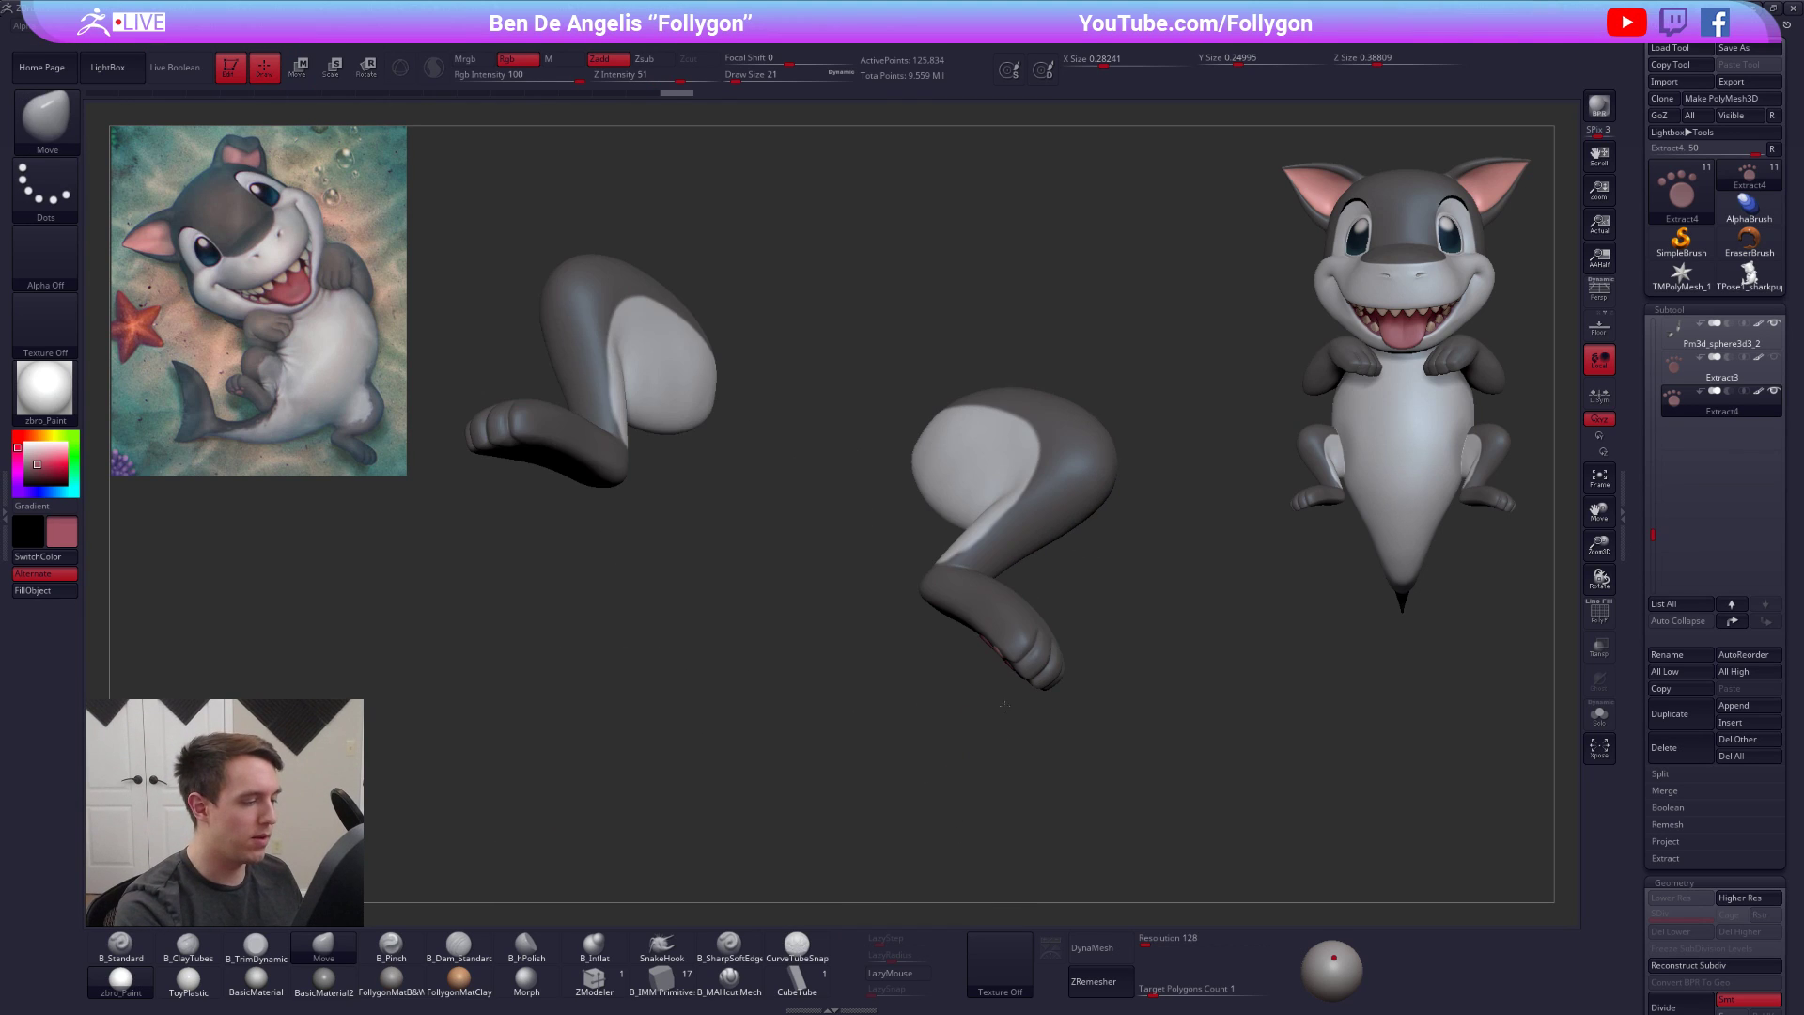
left_click(1775, 391, "shift")
right_click_drag(1095, 572, 950, 461)
right_click_drag(996, 827, 1031, 779)
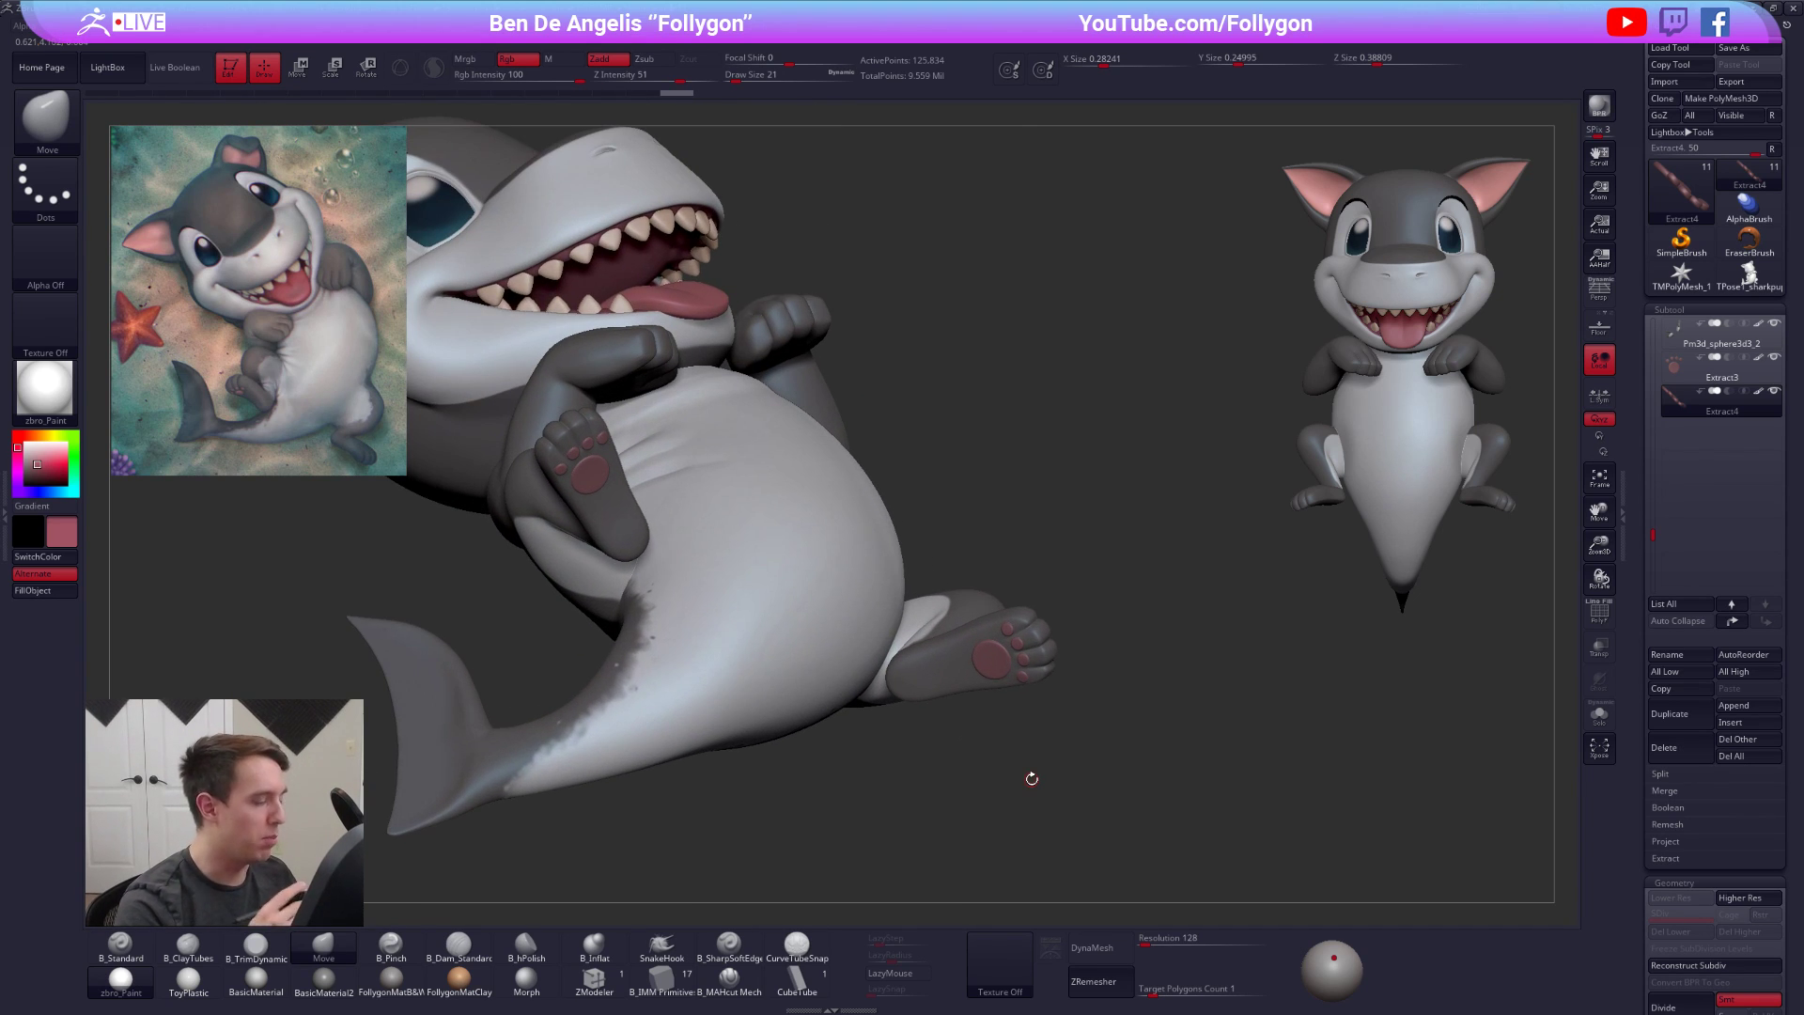
Isolate the legs subtool and build up the sole beneath the toes with ClayTubes at subdivision level 3, draw size 43
left_click(1038, 645, "alt")
right_click_drag(1038, 645, 1043, 599)
key("shift+d")
key("shift+d")
key("alt+s")
key("d")
key("s")
left_click_drag(1043, 599, 1049, 599)
right_click_drag(1048, 601, 1047, 576)
key("2")
left_click_drag(1006, 617, 983, 646)
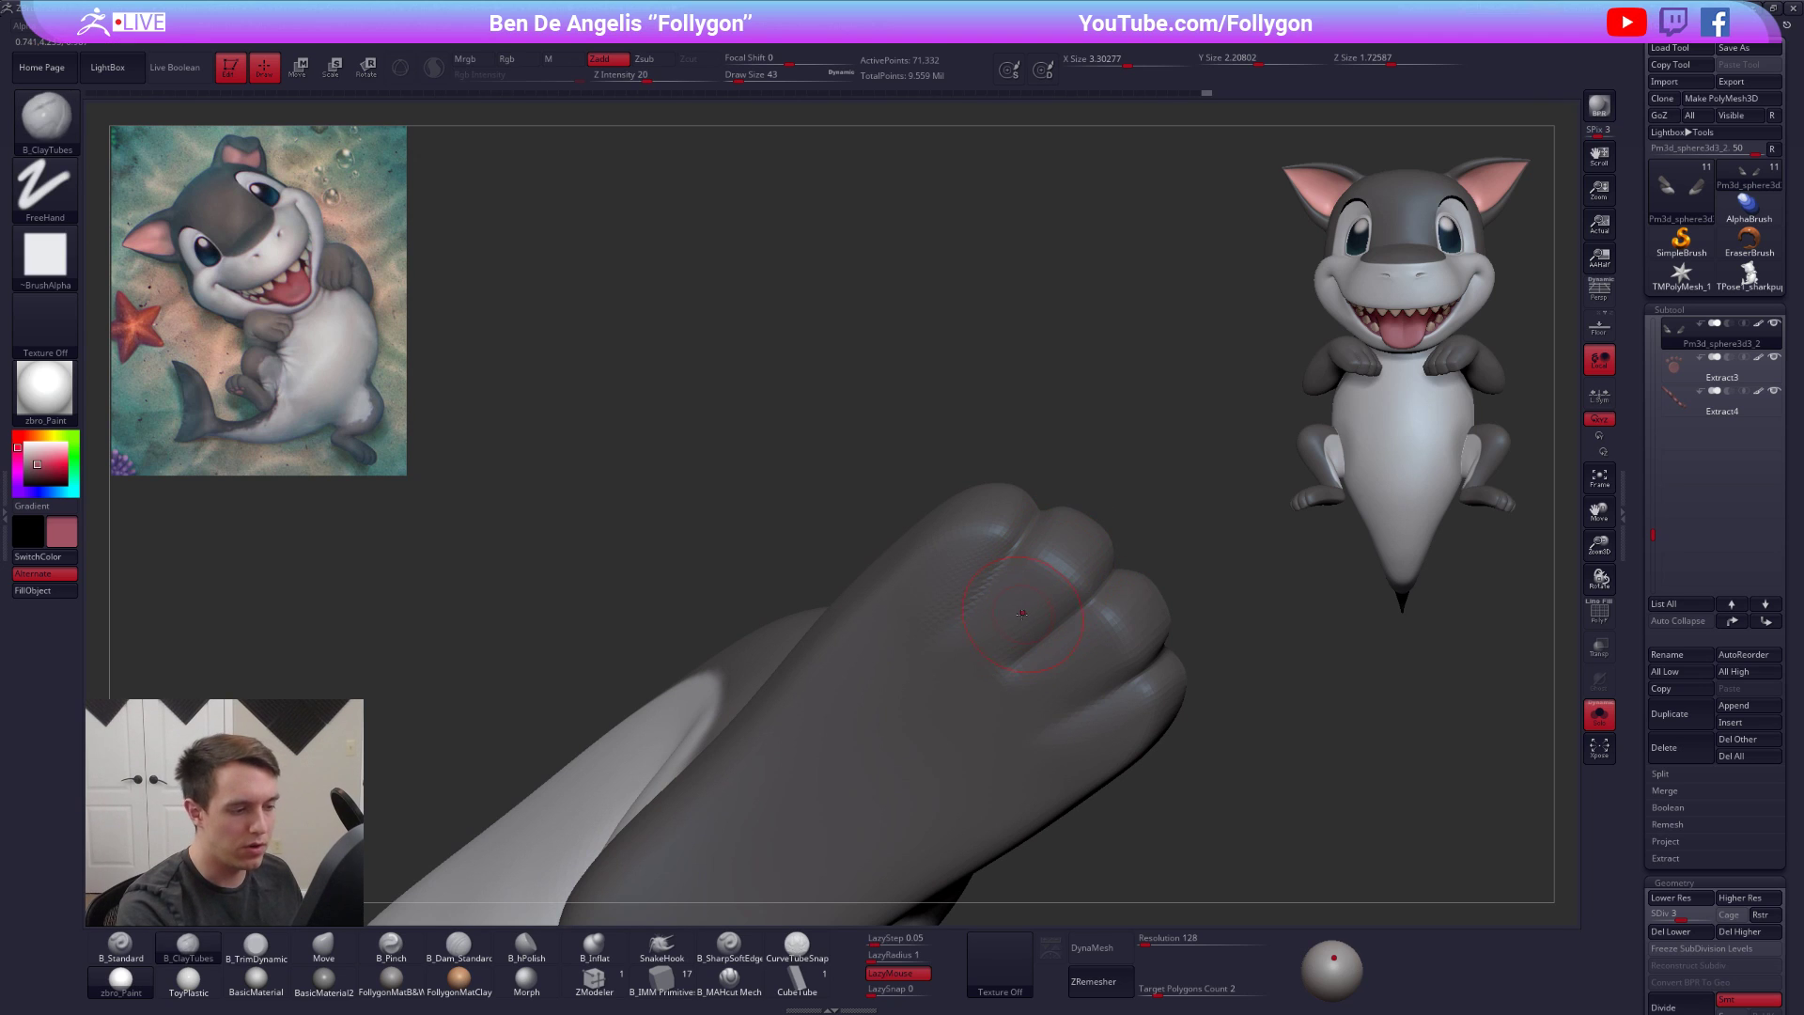
Flatten and smooth the sole beneath the toes with the TrimDynamic brush
key("3")
mouse_move(1069, 543)
right_mouse_down()
mouse_move(1029, 630)
mouse_move(1071, 677)
mouse_move(946, 612)
right_mouse_up()
left_click_drag(946, 601, 949, 554, "shift")
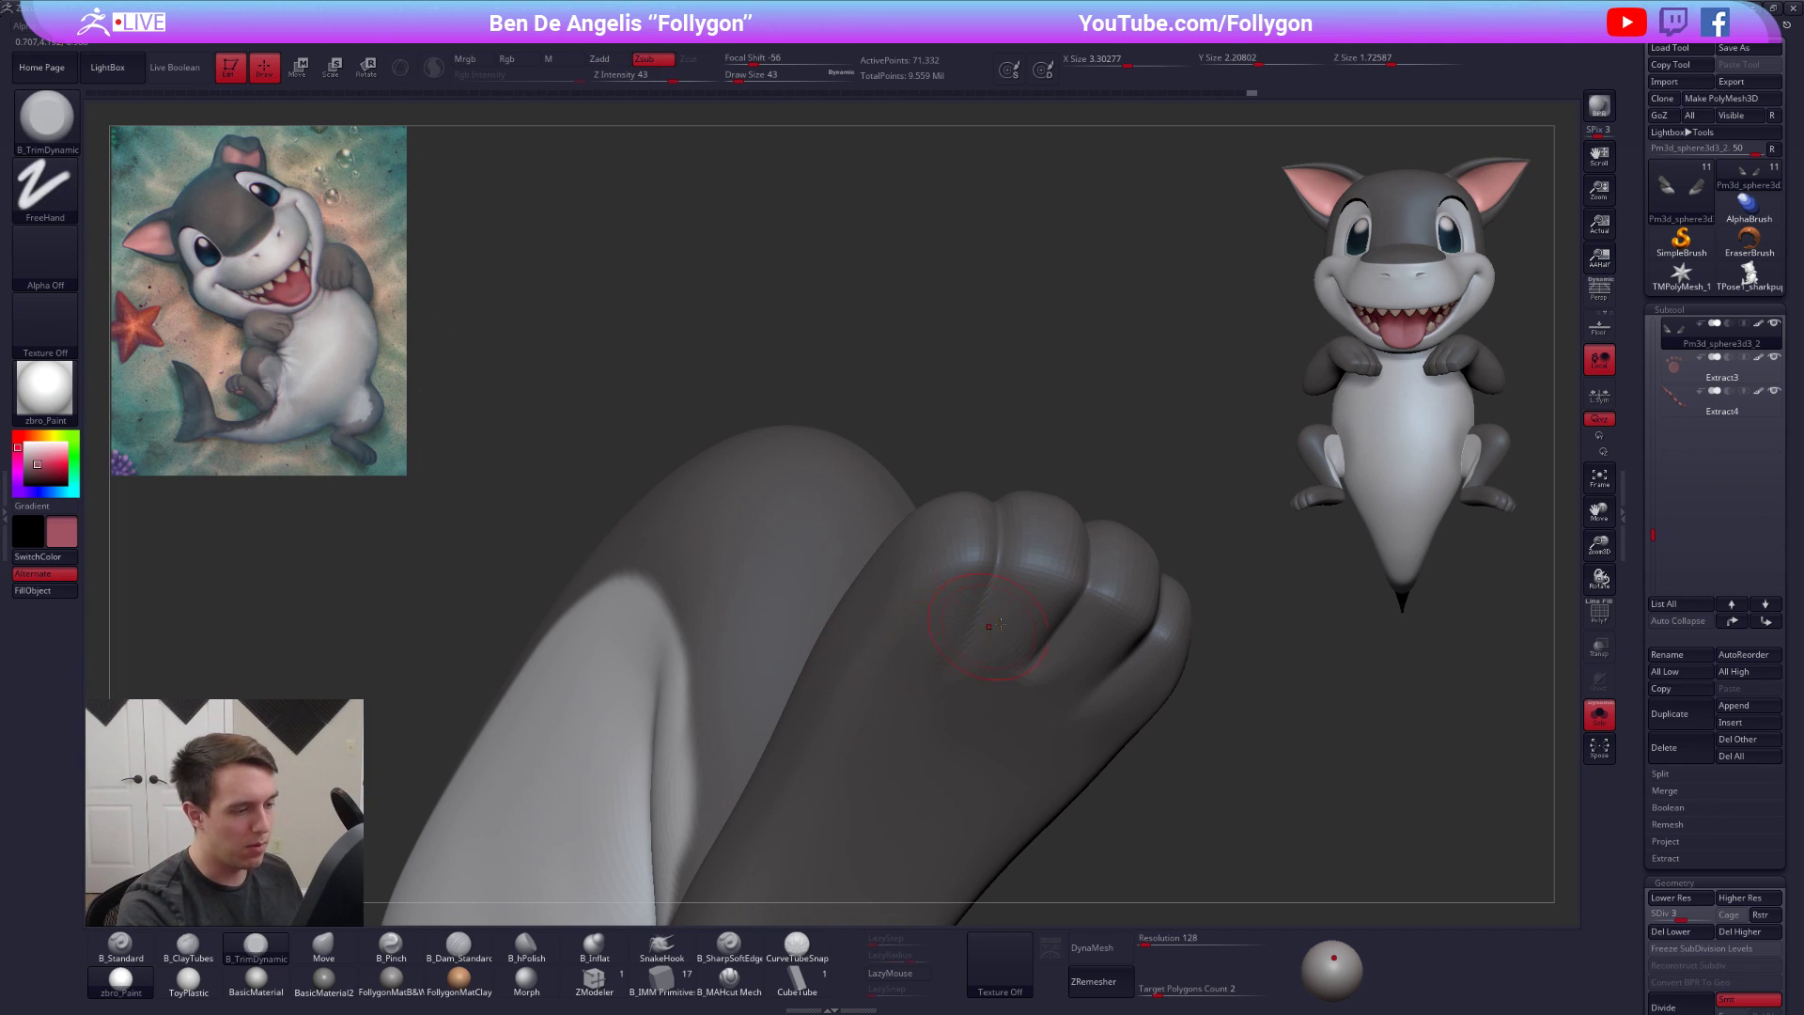
mouse_move(883, 620)
right_mouse_down()
mouse_move(1128, 615)
mouse_move(1095, 712)
right_mouse_up()
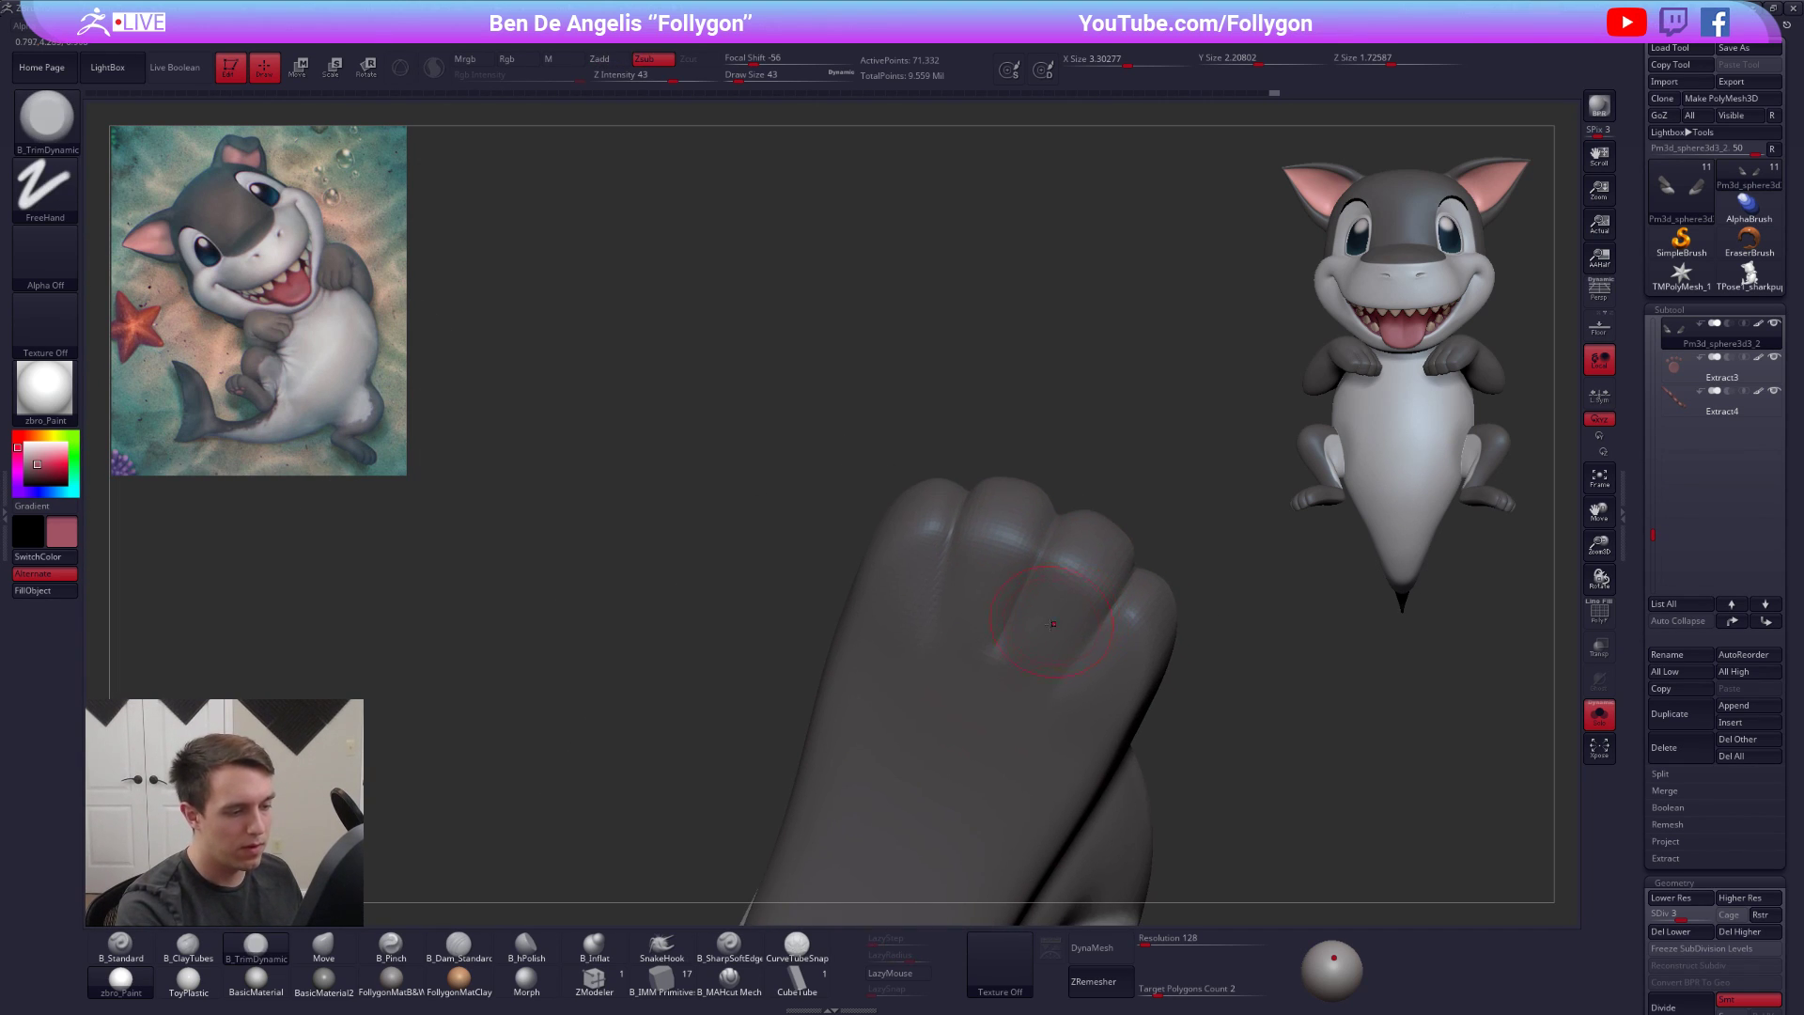
left_click_drag(1095, 711, 1116, 766)
mouse_move(1090, 743)
right_mouse_down()
mouse_move(1152, 708)
mouse_move(1083, 585)
right_mouse_up()
Mask the outer toe area, soften and invert the mask, and shift the unmasked toe slightly outward
key("shift+d")
key("alt+s")
mouse_move(1089, 446)
left_mouse_down("ctrl")
mouse_move(1102, 724)
mouse_move(1221, 455)
left_mouse_up("ctrl")
left_click(1106, 551, "ctrl")
left_click(1130, 538, "ctrl")
key("ctrl+i")
key("w")
key("shift+d")
mouse_move(1120, 545)
left_mouse_down()
mouse_move(1259, 561)
mouse_move(1181, 551)
left_mouse_up()
key("q")
Raise the legs to subdivision level 5 and recut the creases between the toes with the MAHcut Mech brush, draw size 29
right_click_drag(1115, 560, 1162, 772)
key("d")
key("d")
left_click(730, 967)
mouse_move(948, 609)
right_mouse_down()
mouse_move(985, 570)
mouse_move(1022, 567)
mouse_move(938, 561)
mouse_move(983, 568)
right_mouse_up()
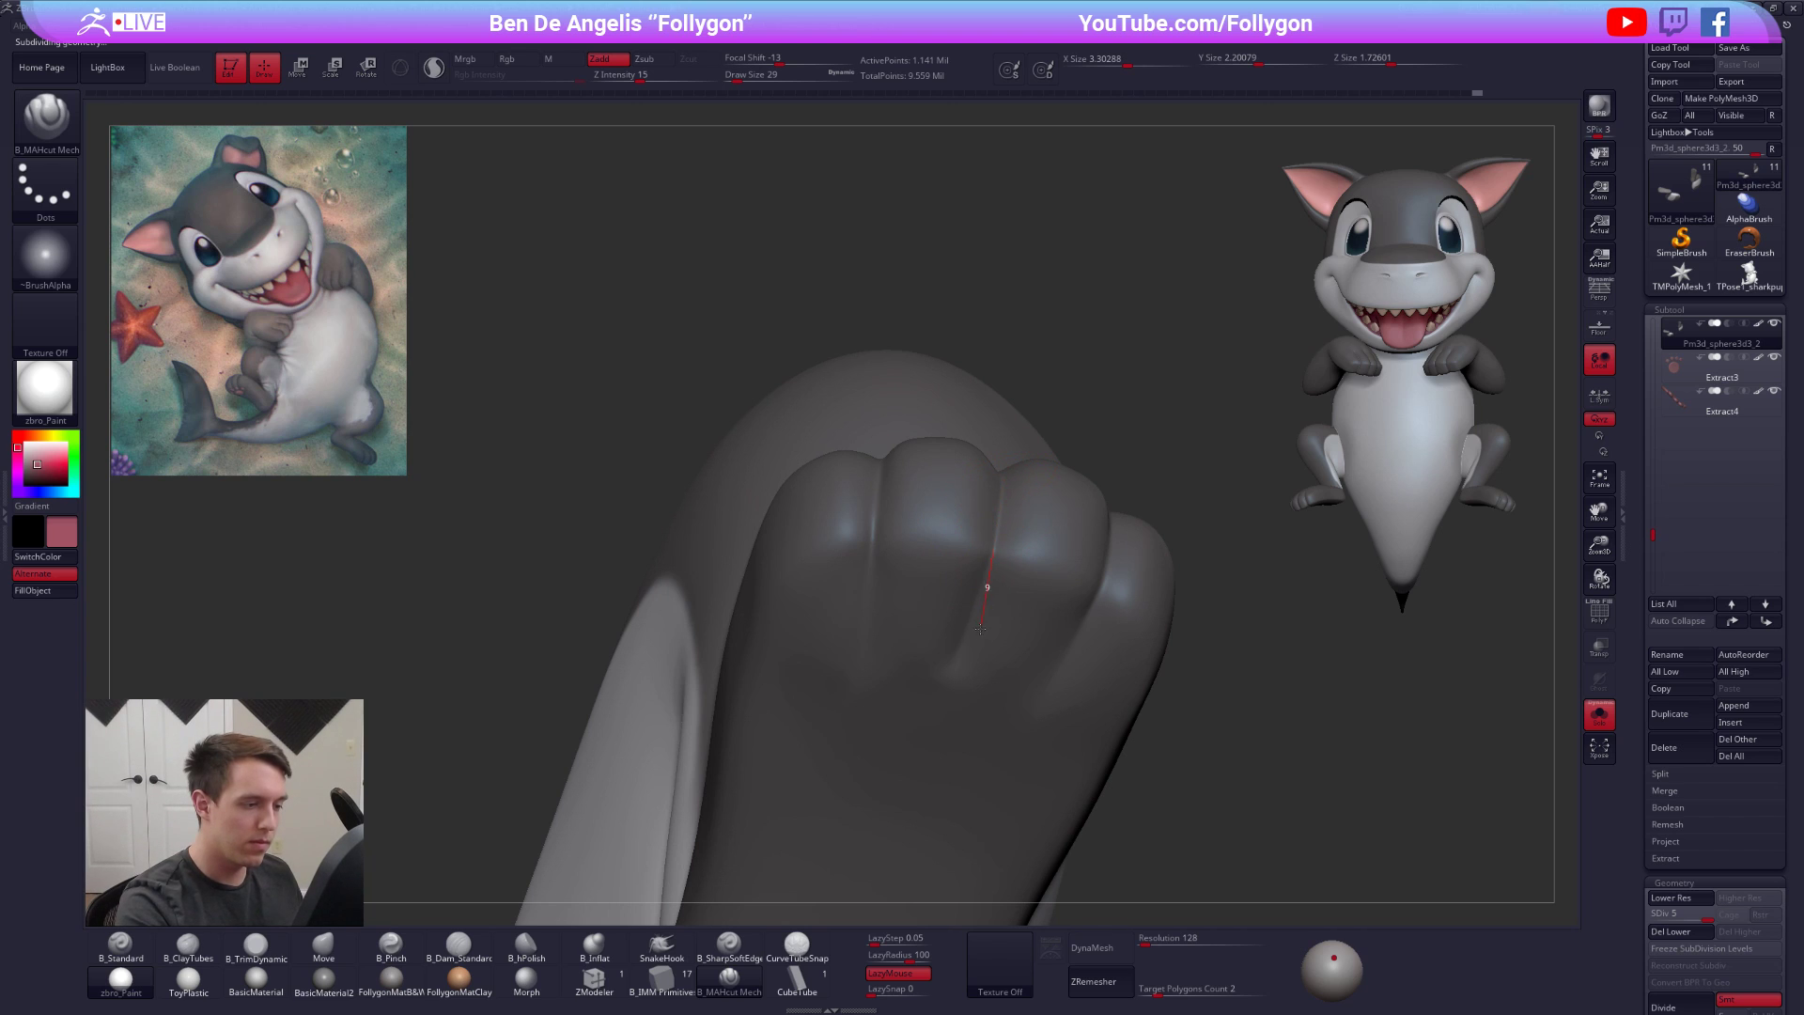
left_click_drag(938, 726, 934, 737)
mouse_move(940, 648)
right_mouse_down()
mouse_move(962, 555)
mouse_move(937, 575)
mouse_move(927, 469)
right_mouse_up()
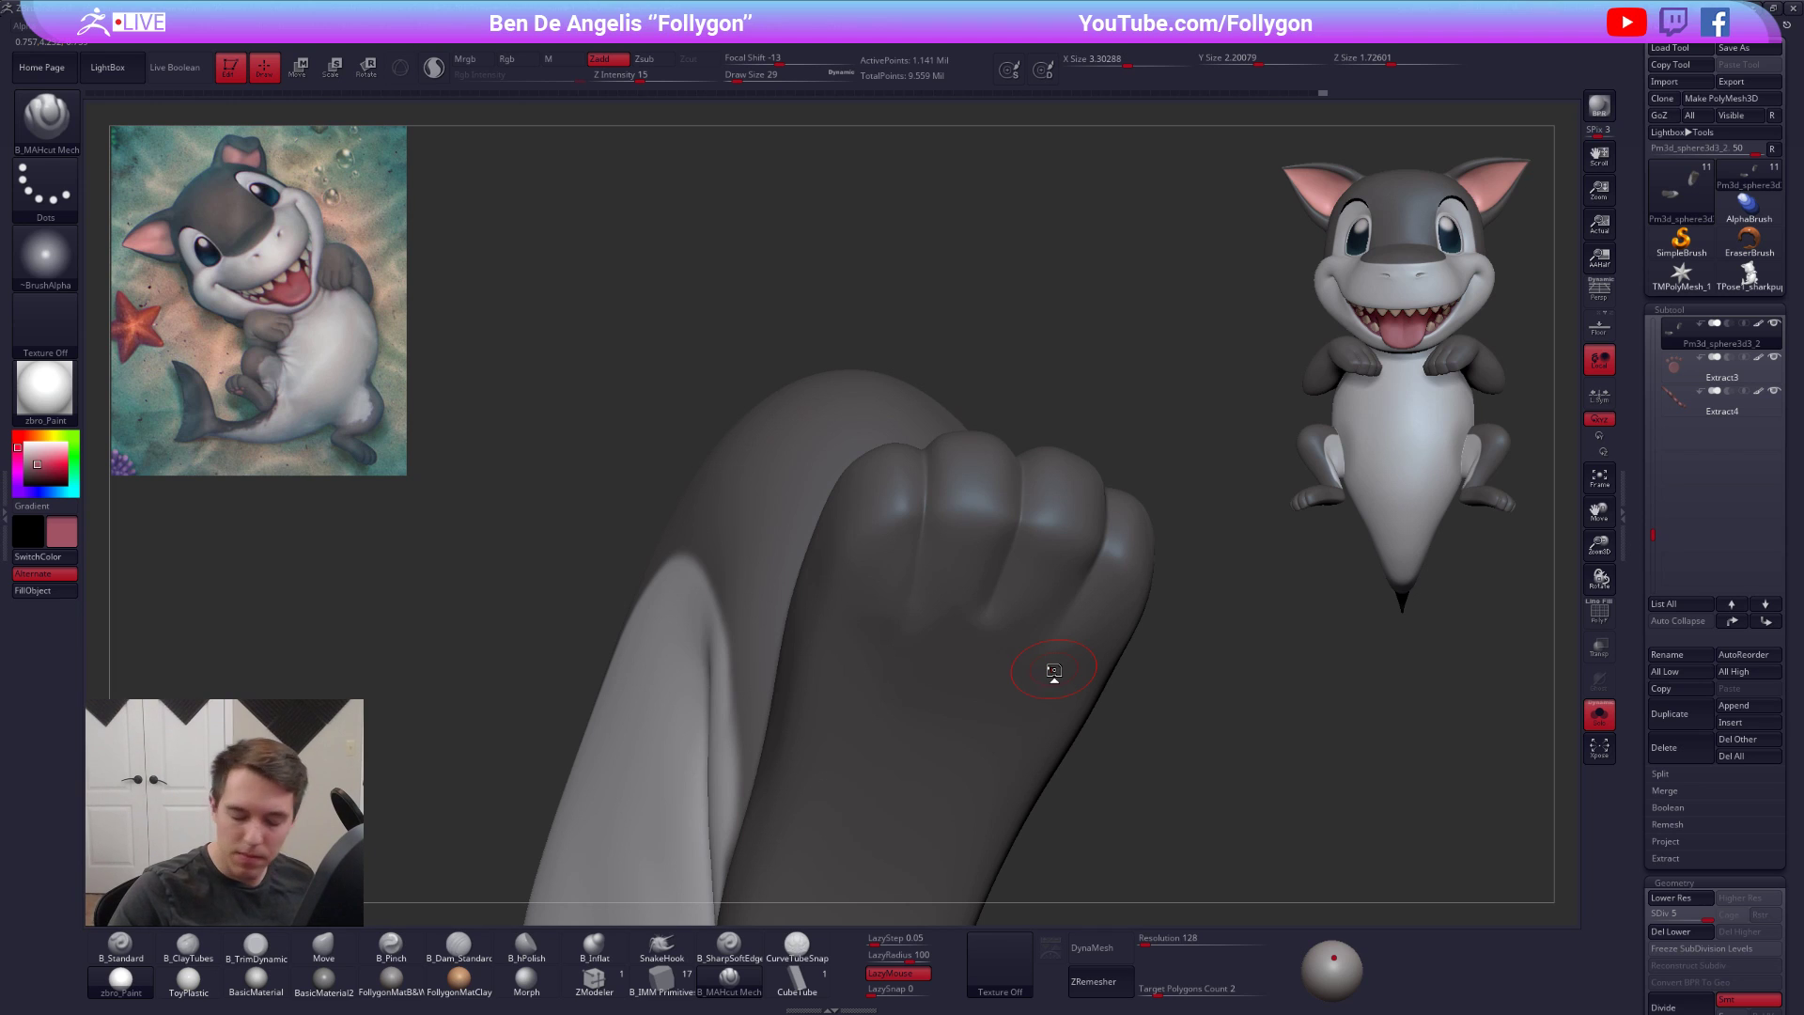
right_click_drag(1076, 576, 1115, 491)
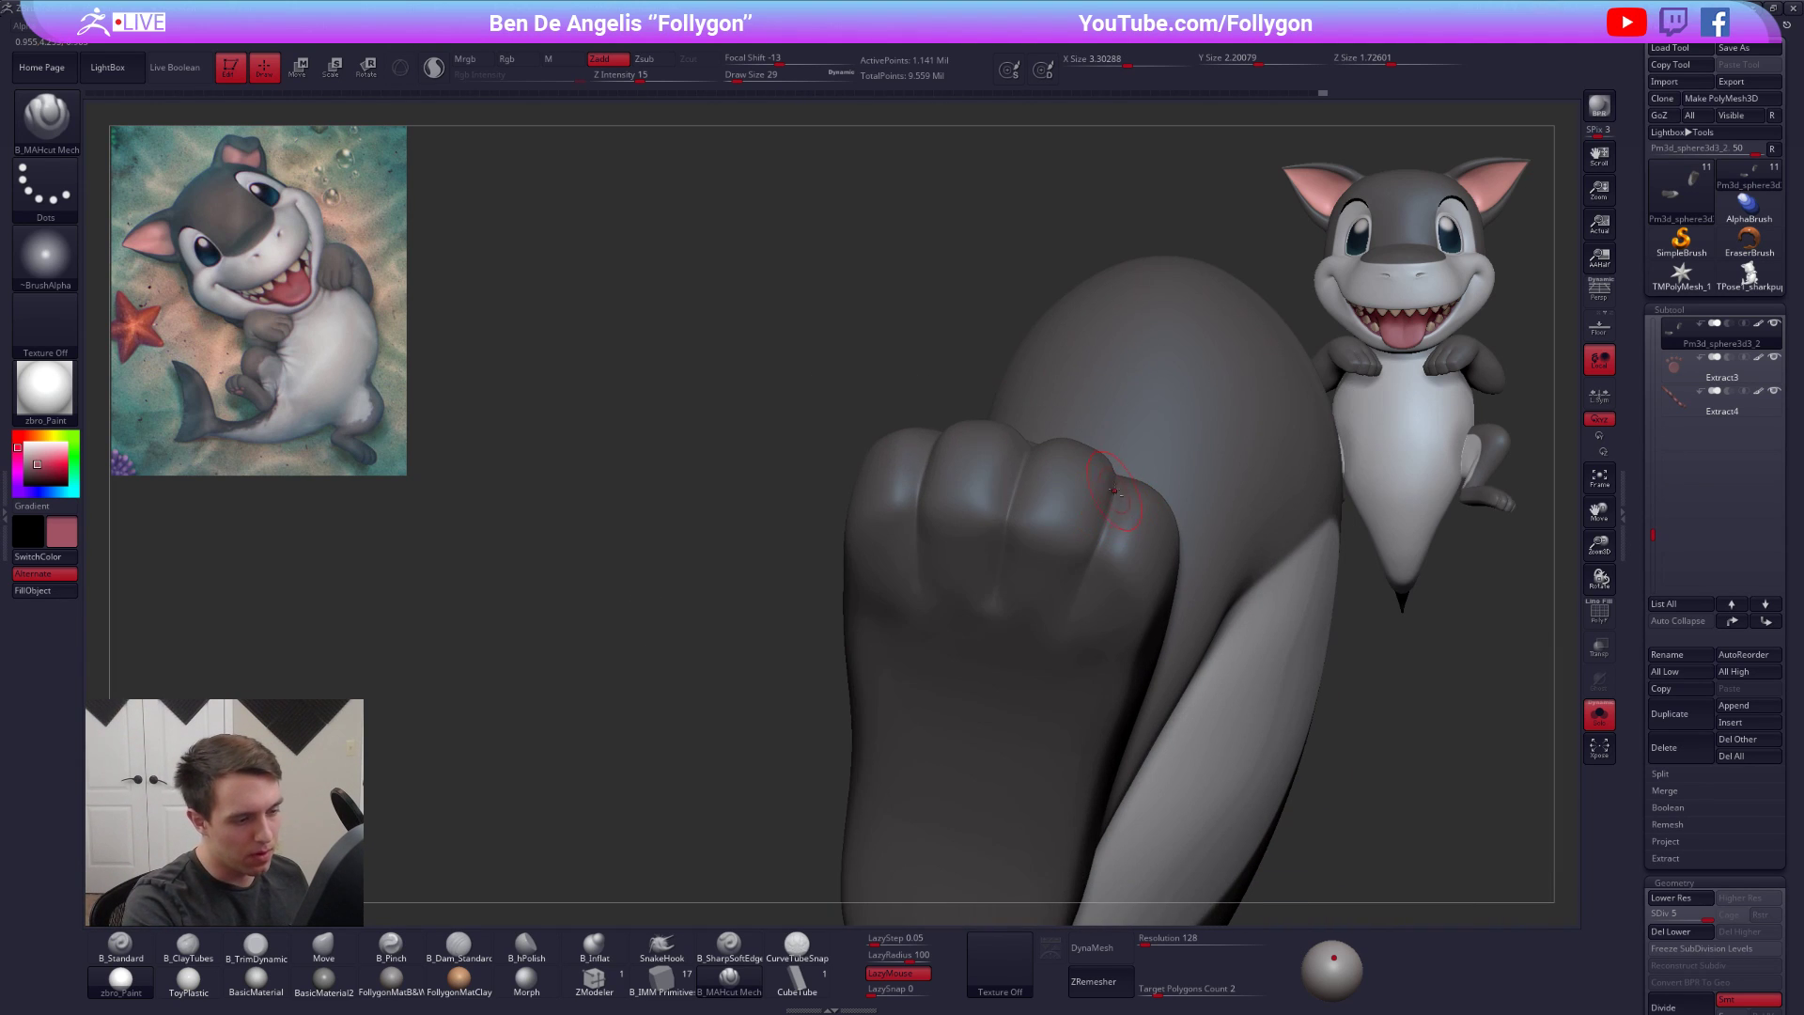
right_click_drag(1051, 696, 1042, 467)
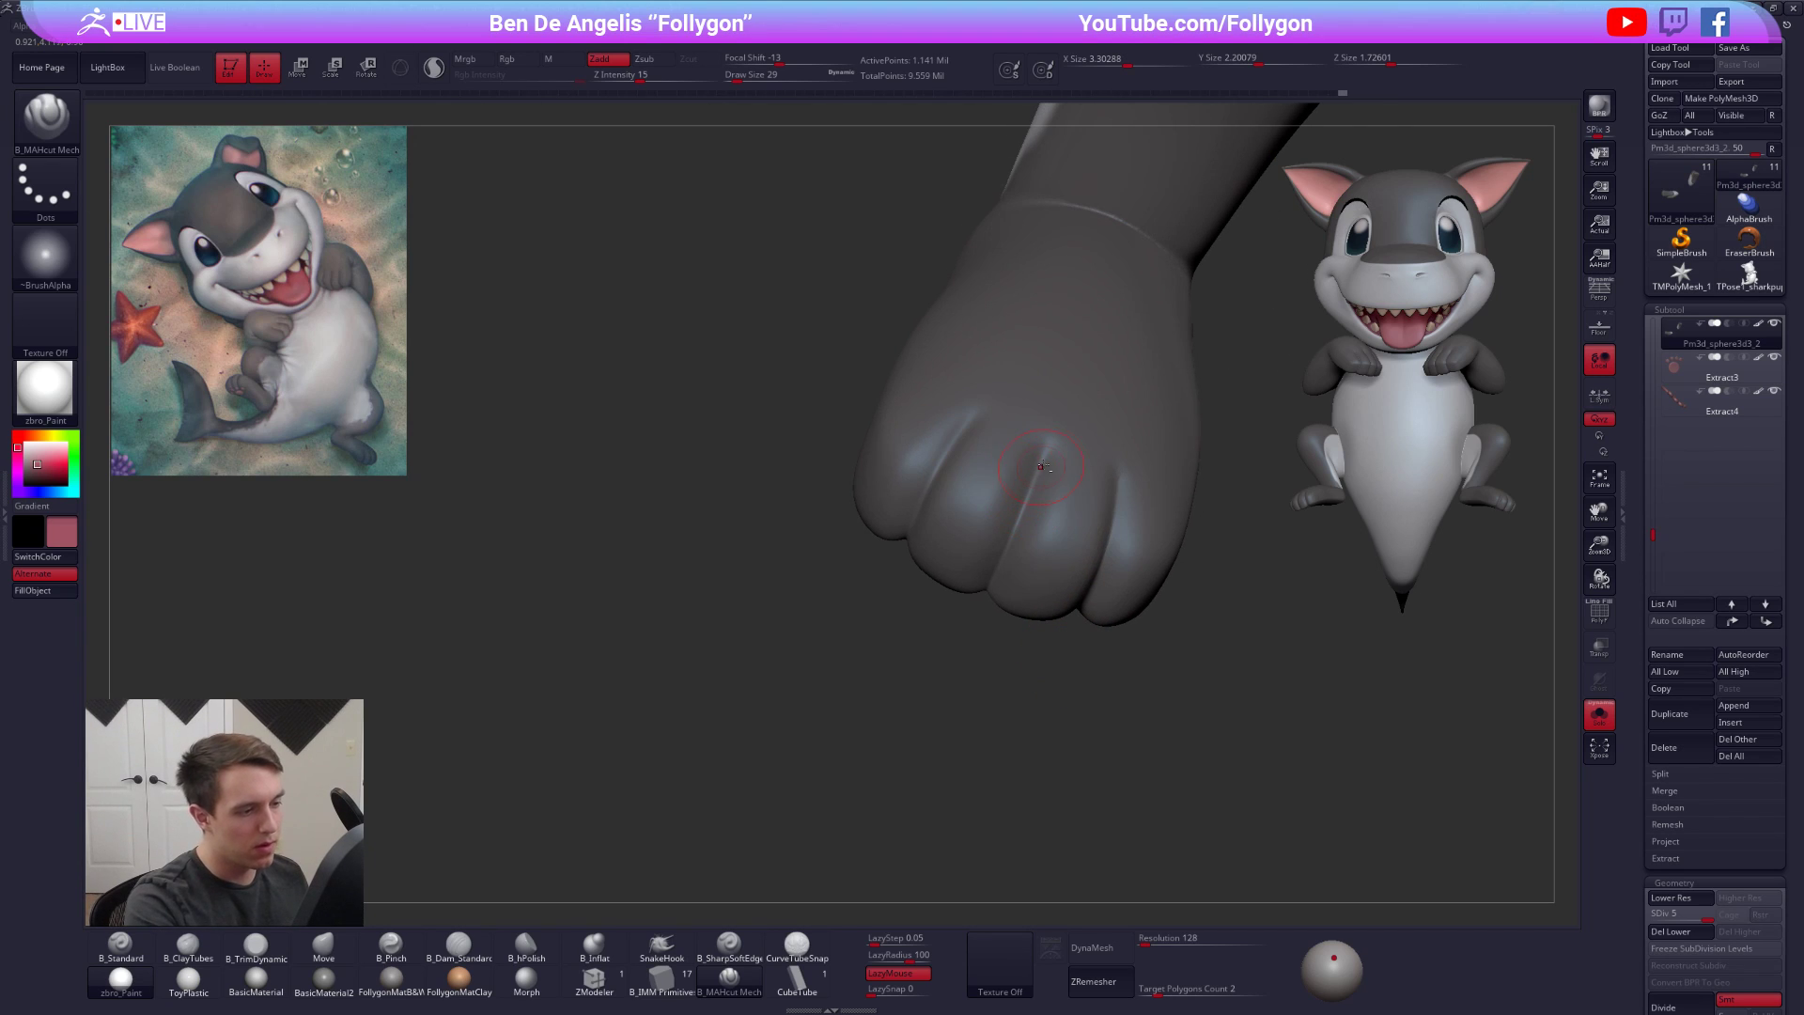
right_click_drag(1000, 563, 965, 430)
left_click_drag(863, 609, 857, 622)
mouse_move(869, 611)
right_mouse_down()
mouse_move(970, 524)
mouse_move(938, 571)
mouse_move(515, 602)
mouse_move(880, 575)
mouse_move(773, 588)
mouse_move(737, 507)
mouse_move(690, 595)
right_mouse_up()
Try to smooth the toe crease on the sole at subdivision level 3
key("shift+d")
key("shift+d")
key("3")
mouse_move(761, 520)
left_mouse_down("shift")
mouse_move(742, 489)
mouse_move(759, 515)
left_mouse_up("shift")
key("ctrl+z")
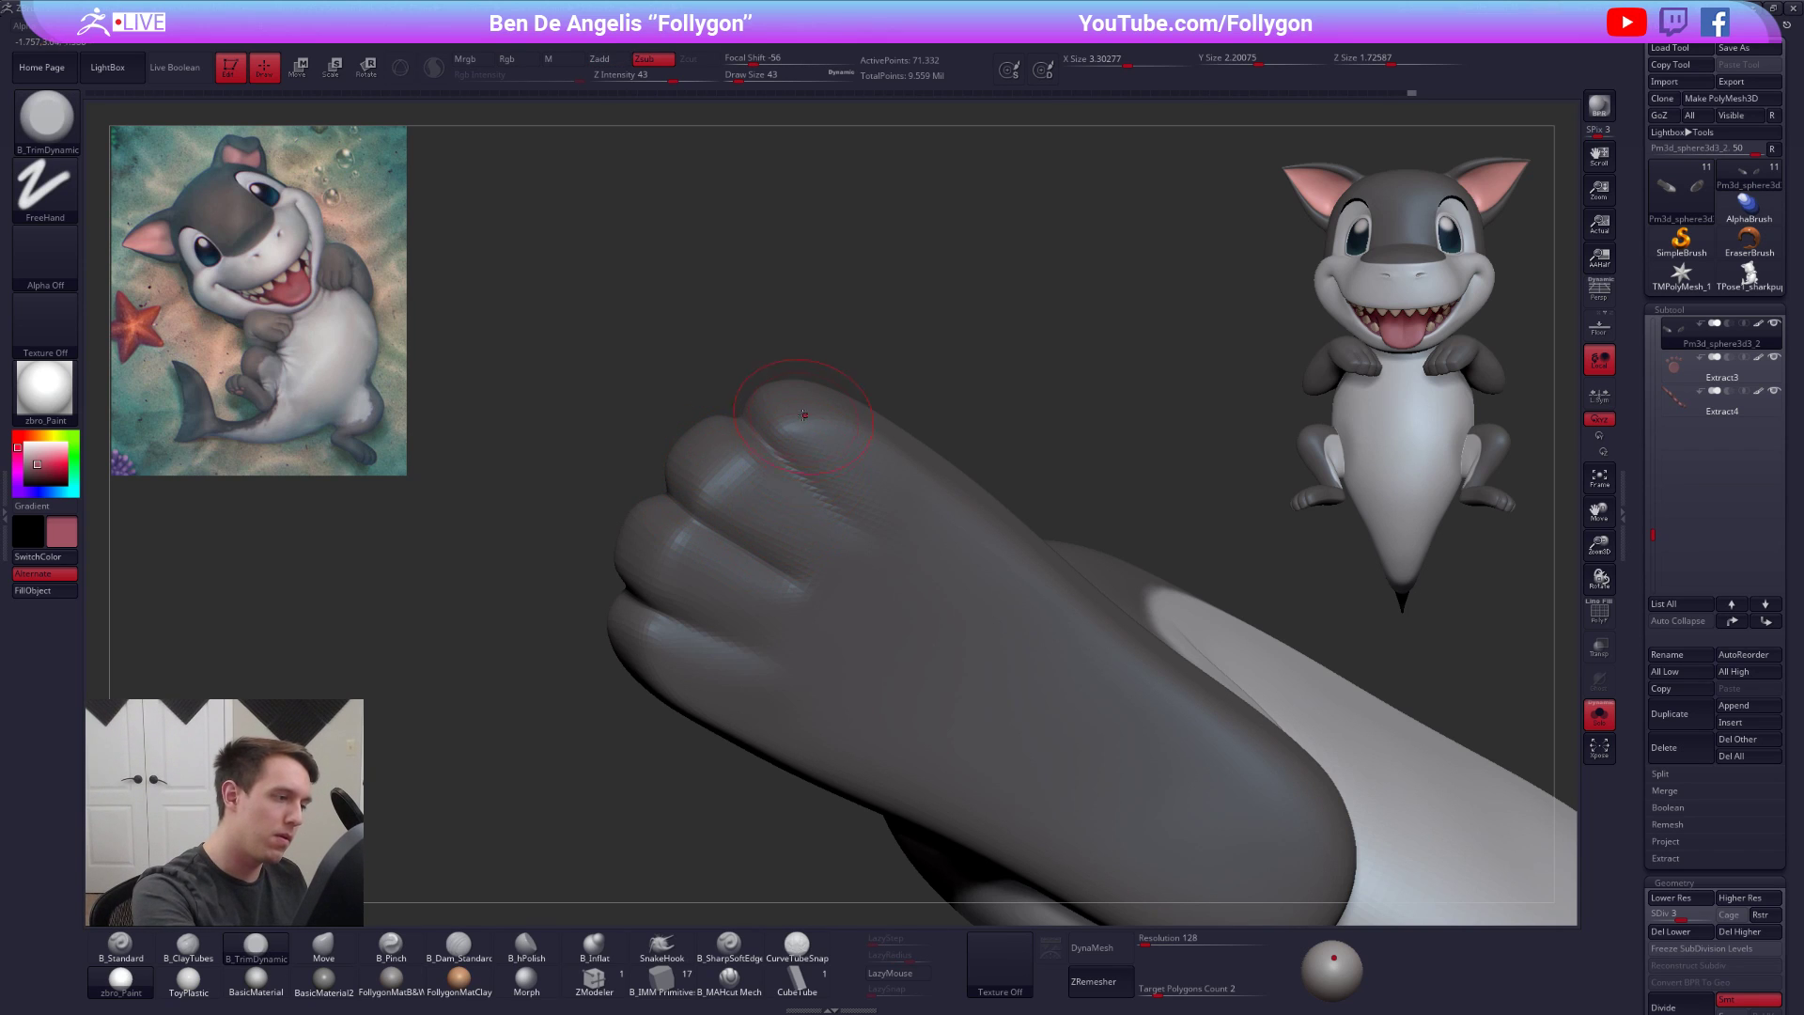
Mask off the foot behind the toe tips and nudge the toes slightly back at subdivision level 2
key("shift")
right_click_drag(909, 504, 808, 498)
right_click(681, 644)
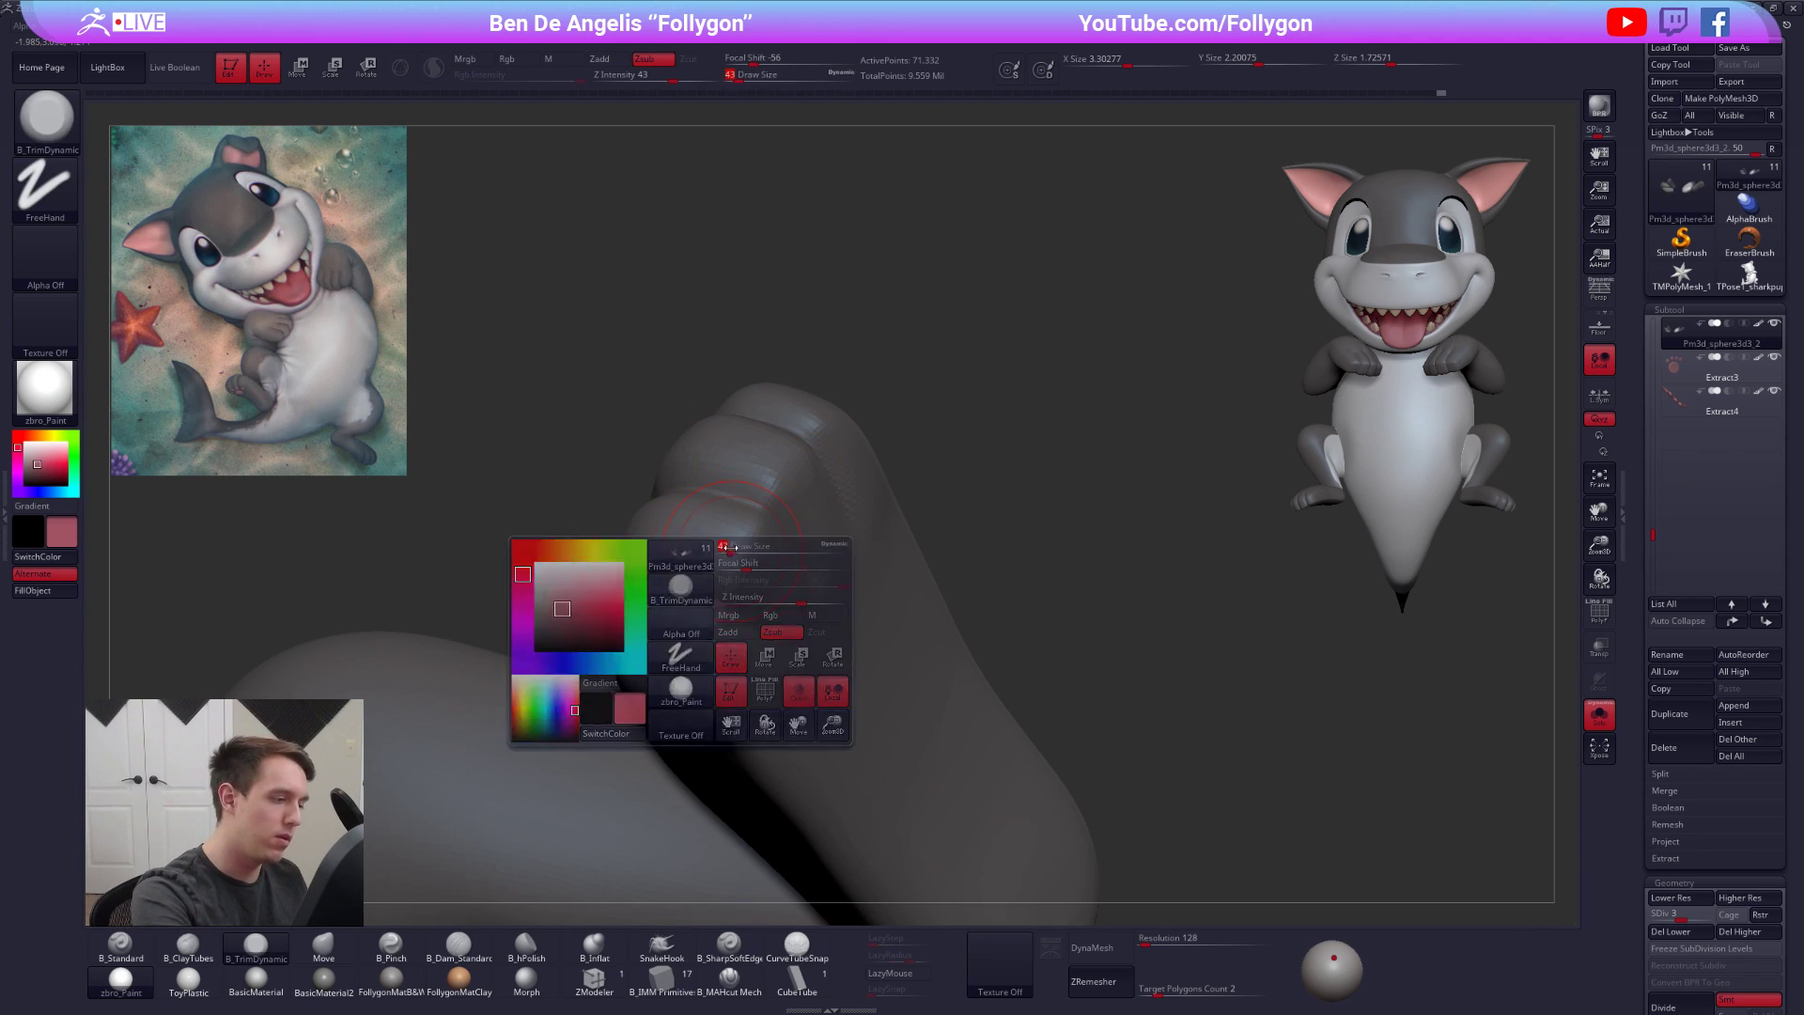
mouse_move(793, 599)
right_mouse_down()
mouse_move(752, 620)
mouse_move(878, 511)
mouse_move(904, 449)
mouse_move(940, 454)
right_mouse_up()
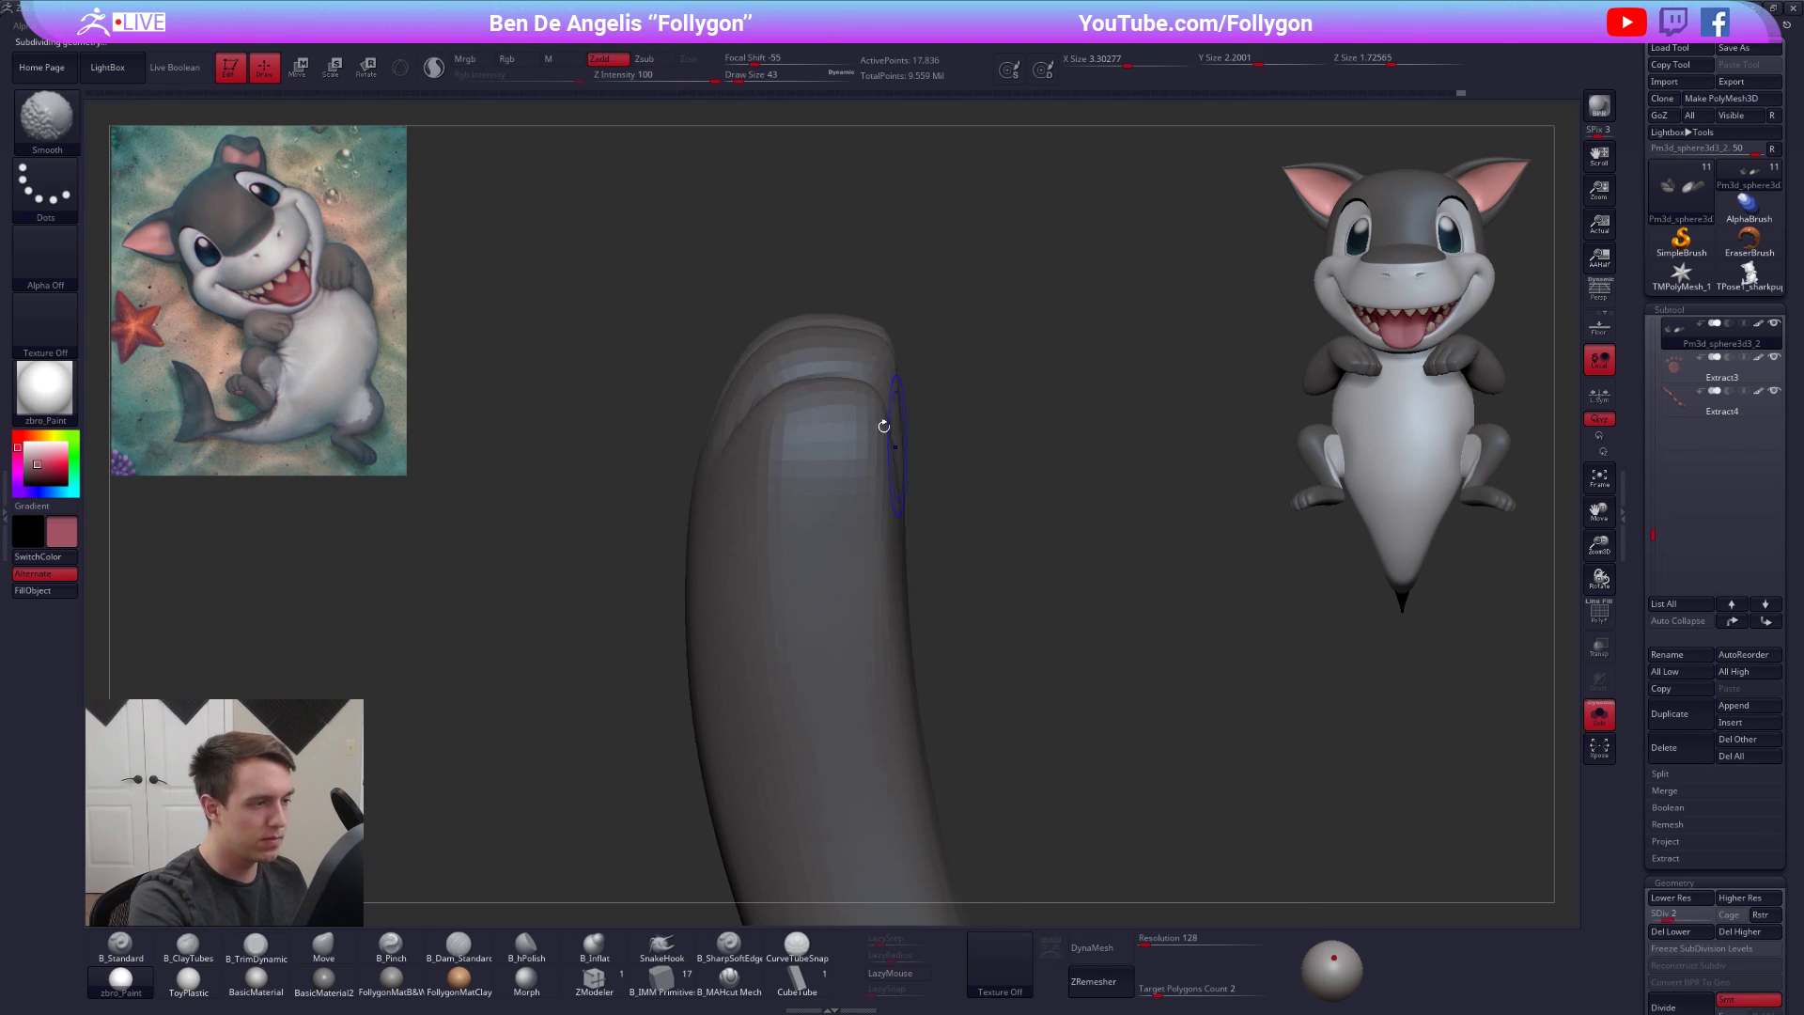
key("shift+d")
key("shift+d")
mouse_move(829, 303)
left_mouse_down("ctrl")
mouse_move(1040, 438)
mouse_move(946, 551)
left_mouse_up("ctrl")
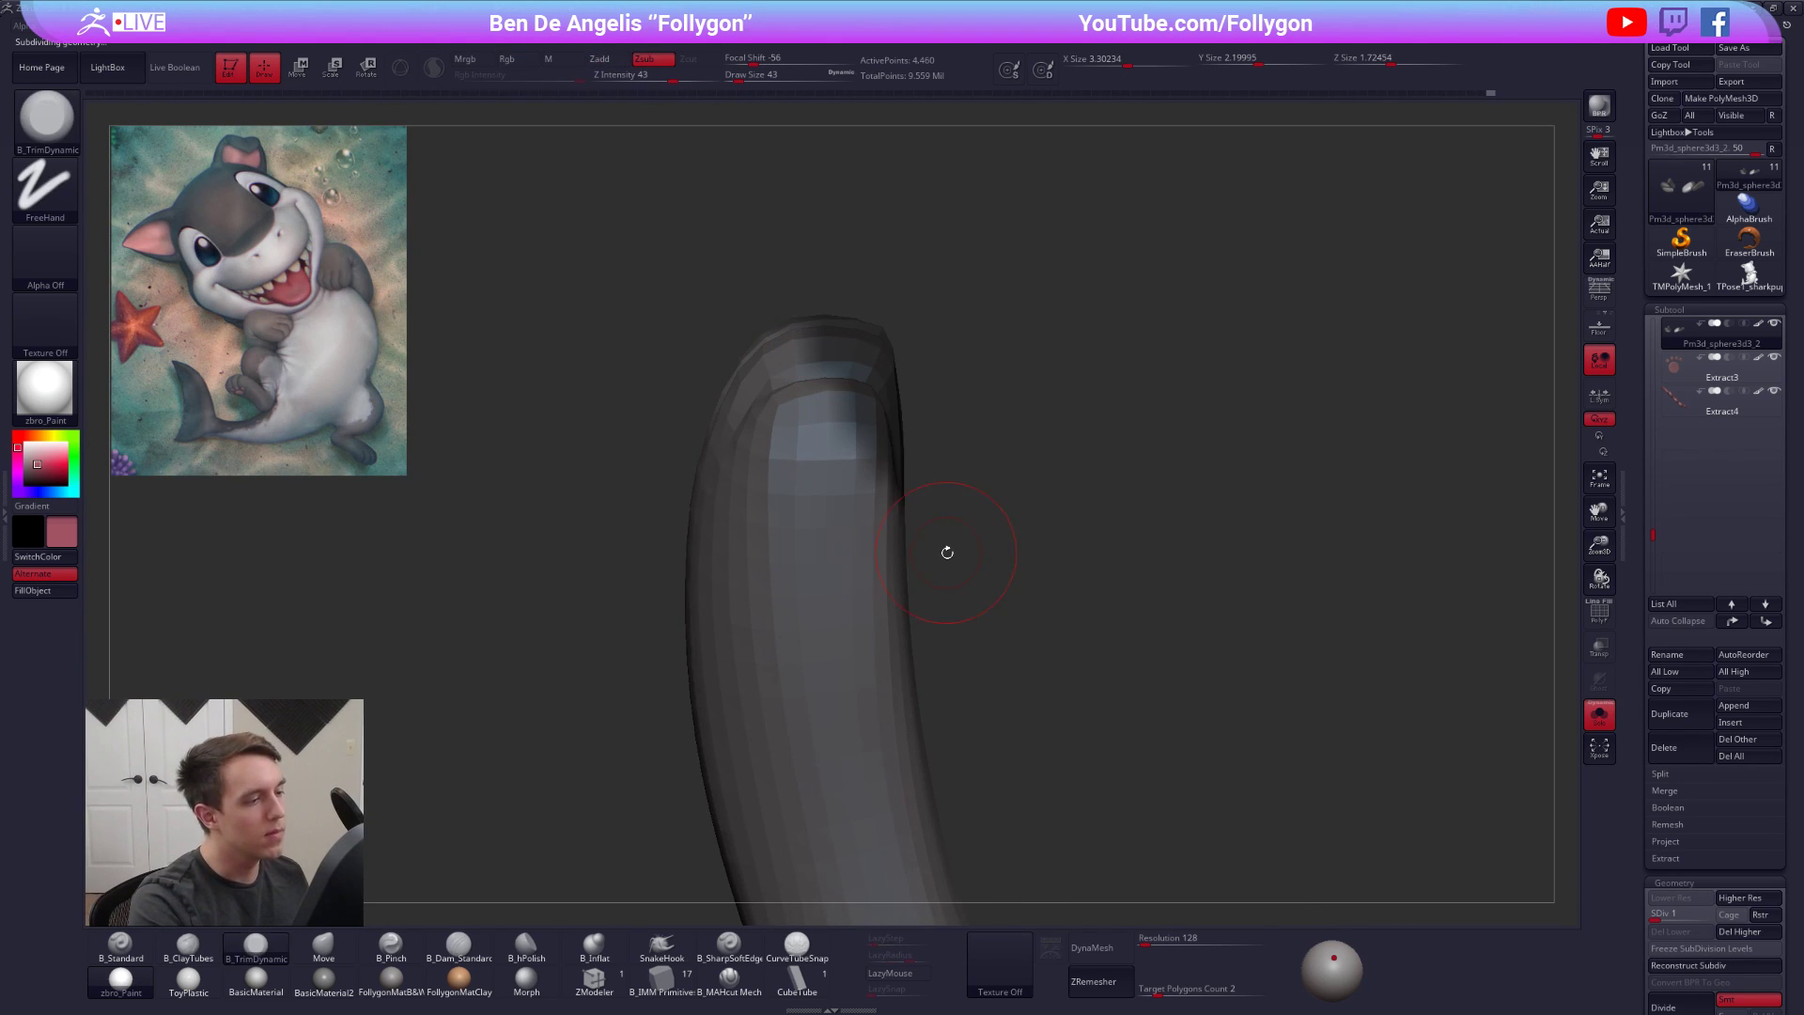
key("d")
left_click(900, 482, "ctrl")
key("w")
left_click_drag(955, 284, 955, 280)
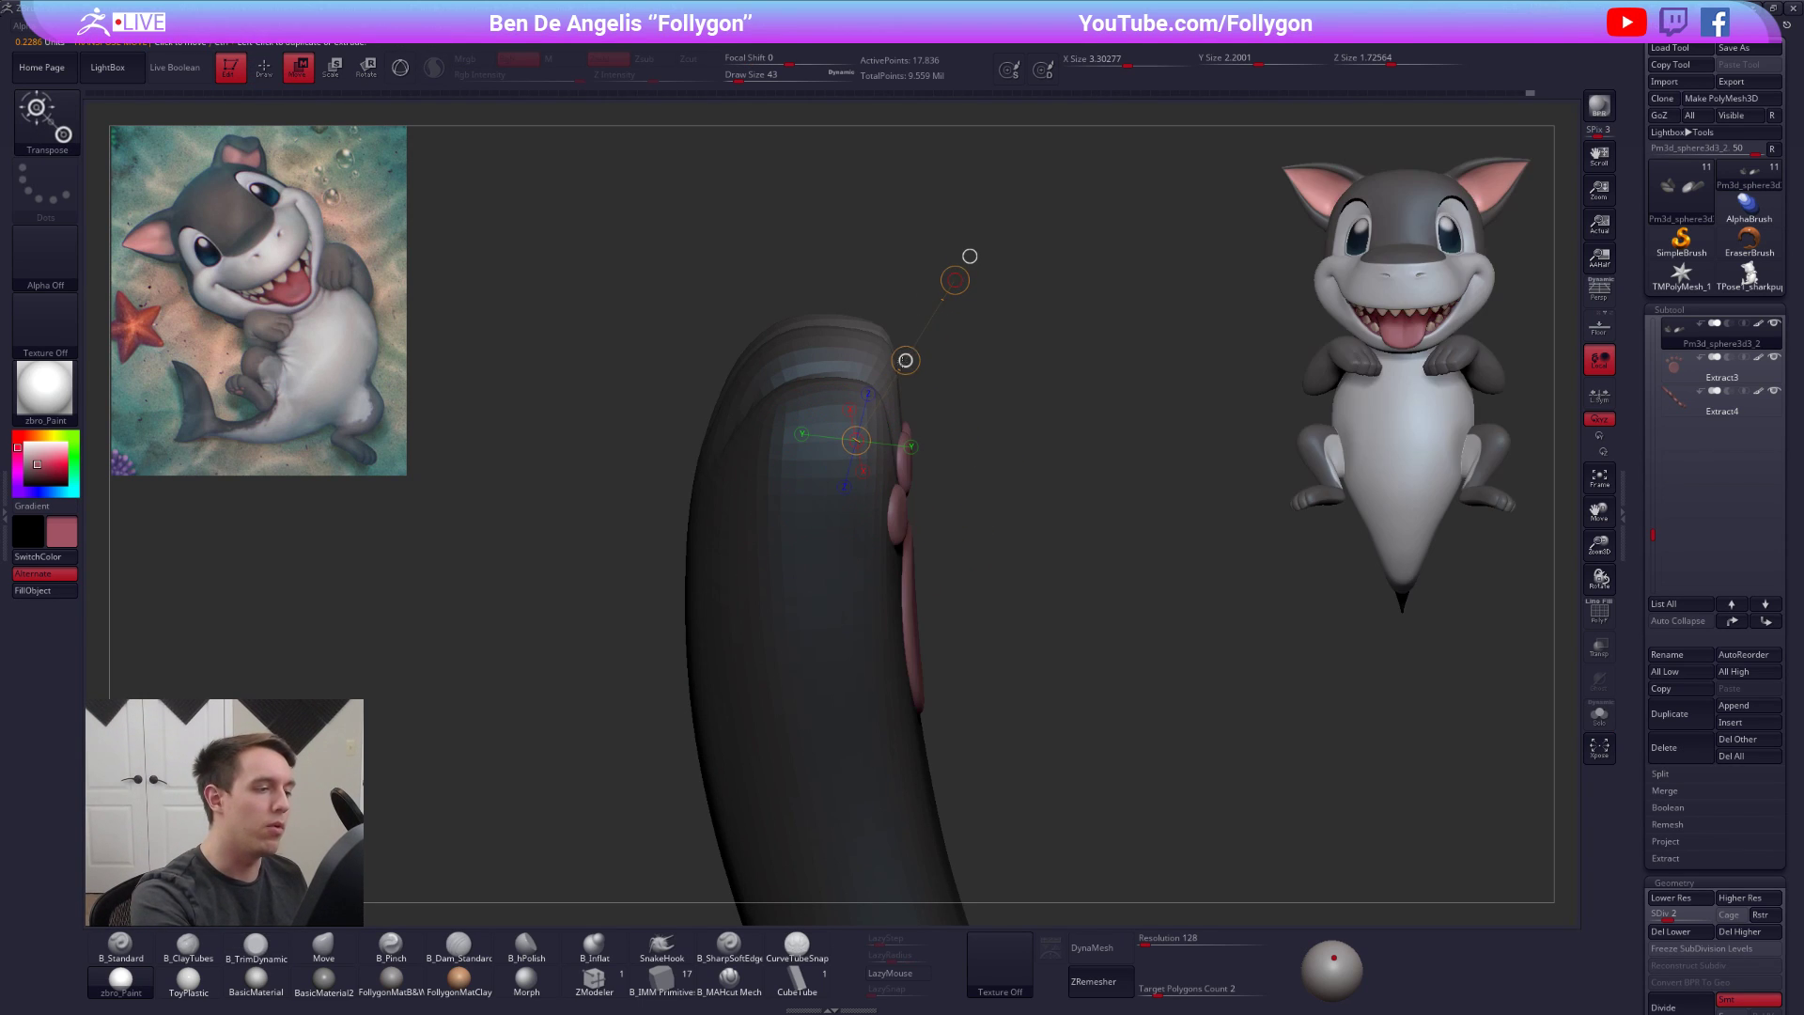
left_click_drag(905, 360, 905, 361)
key("q")
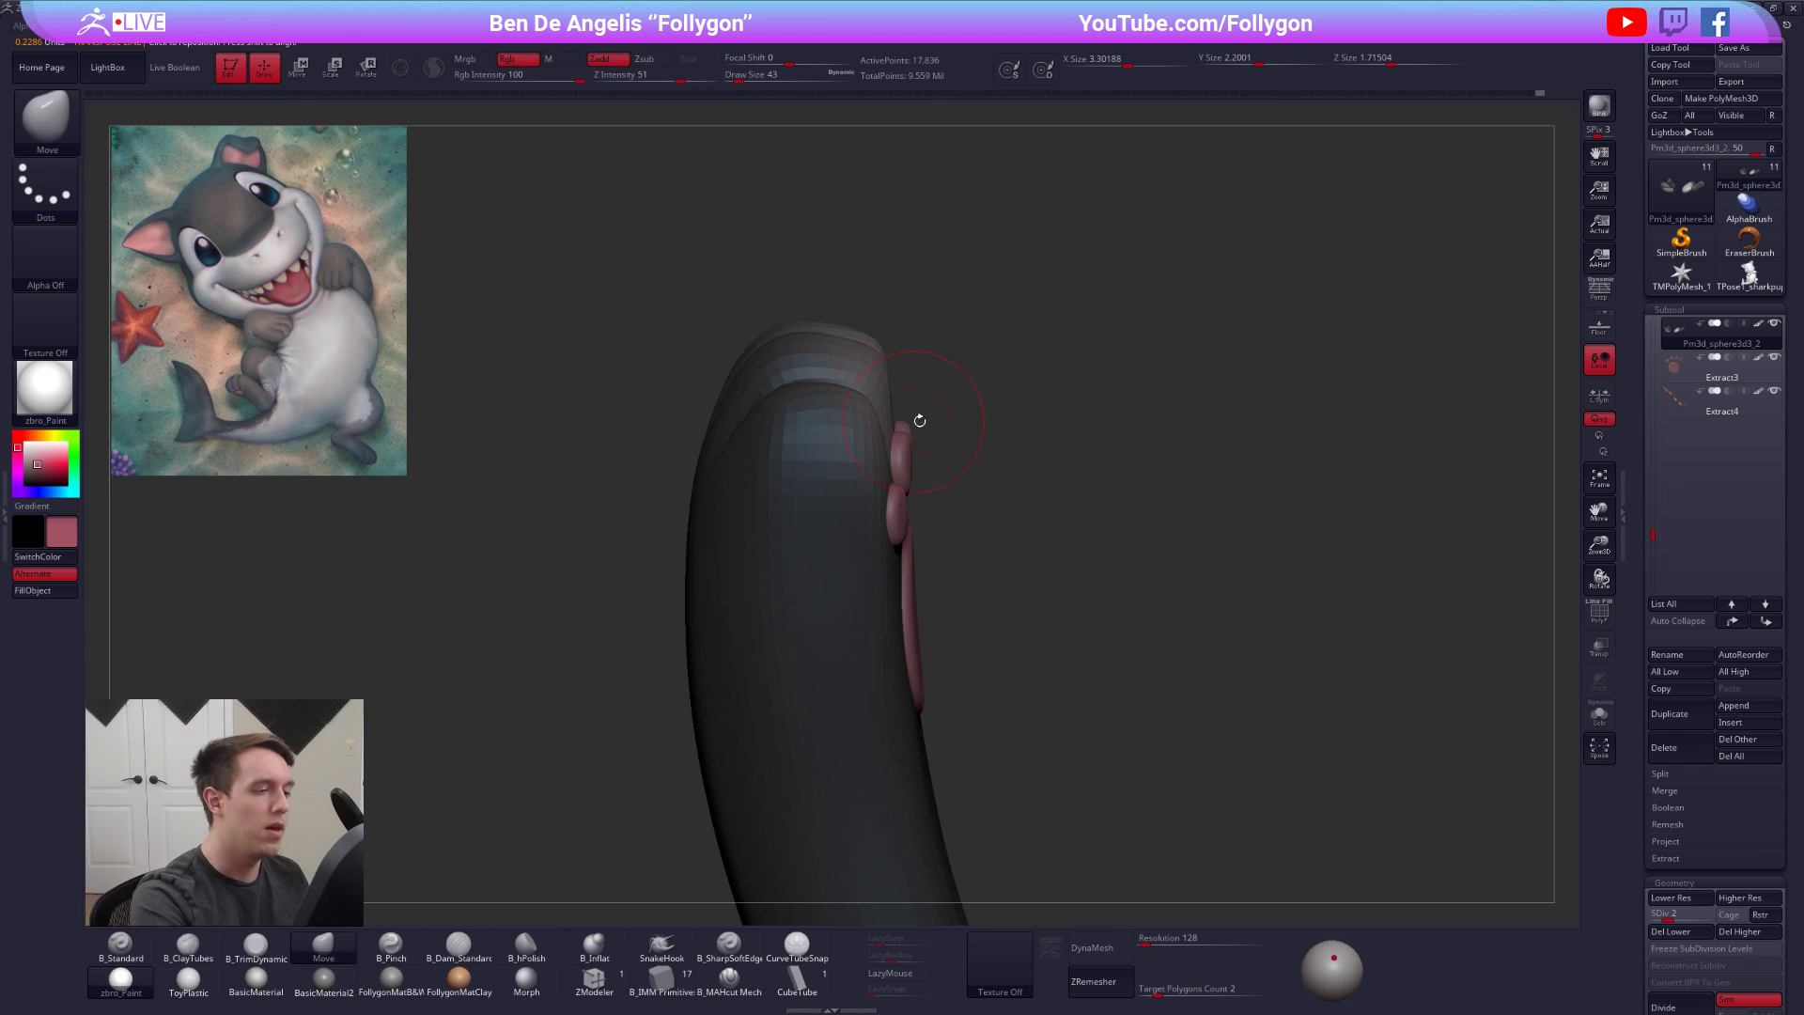
Isolate the legs subtool, clear the mask and raise the mesh to subdivision level 4
right_click_drag(1080, 404, 752, 413)
left_click(1599, 714)
right_click_drag(1019, 376, 838, 518, "alt")
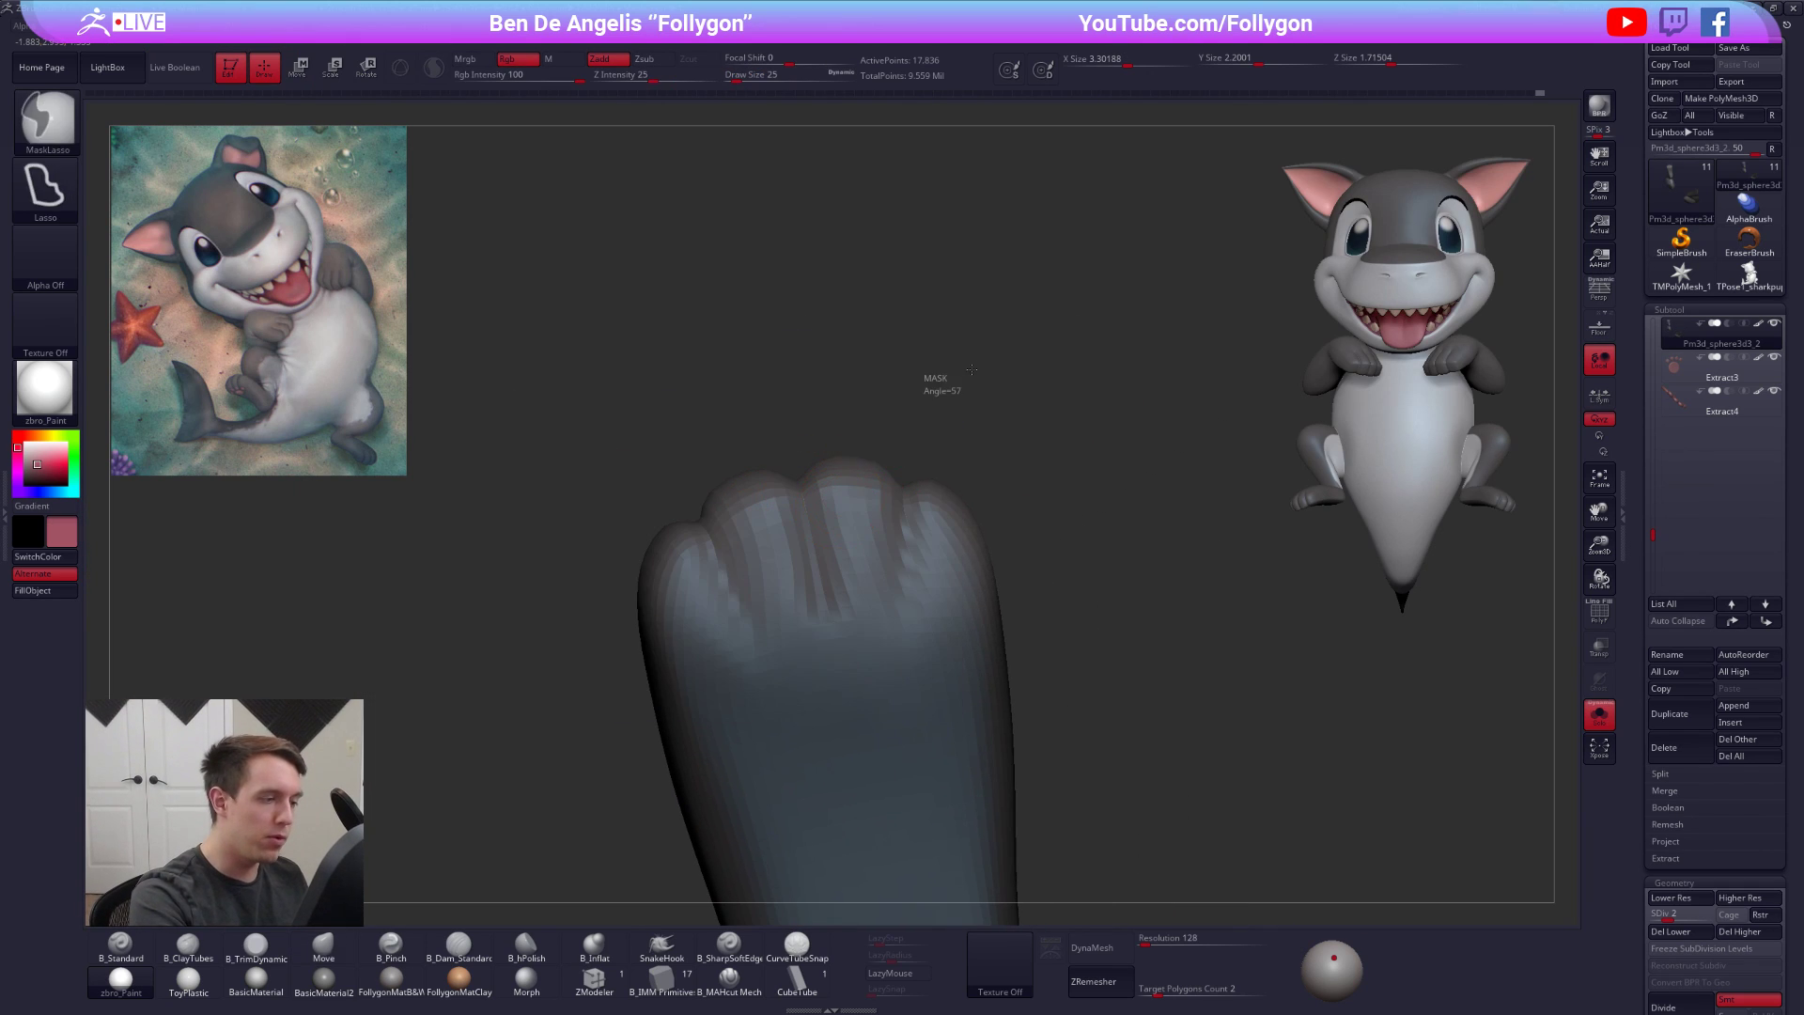
left_click_drag(930, 385, 946, 406, "ctrl")
right_click_drag(897, 500, 944, 447, "alt")
key("space")
key("d")
key("d")
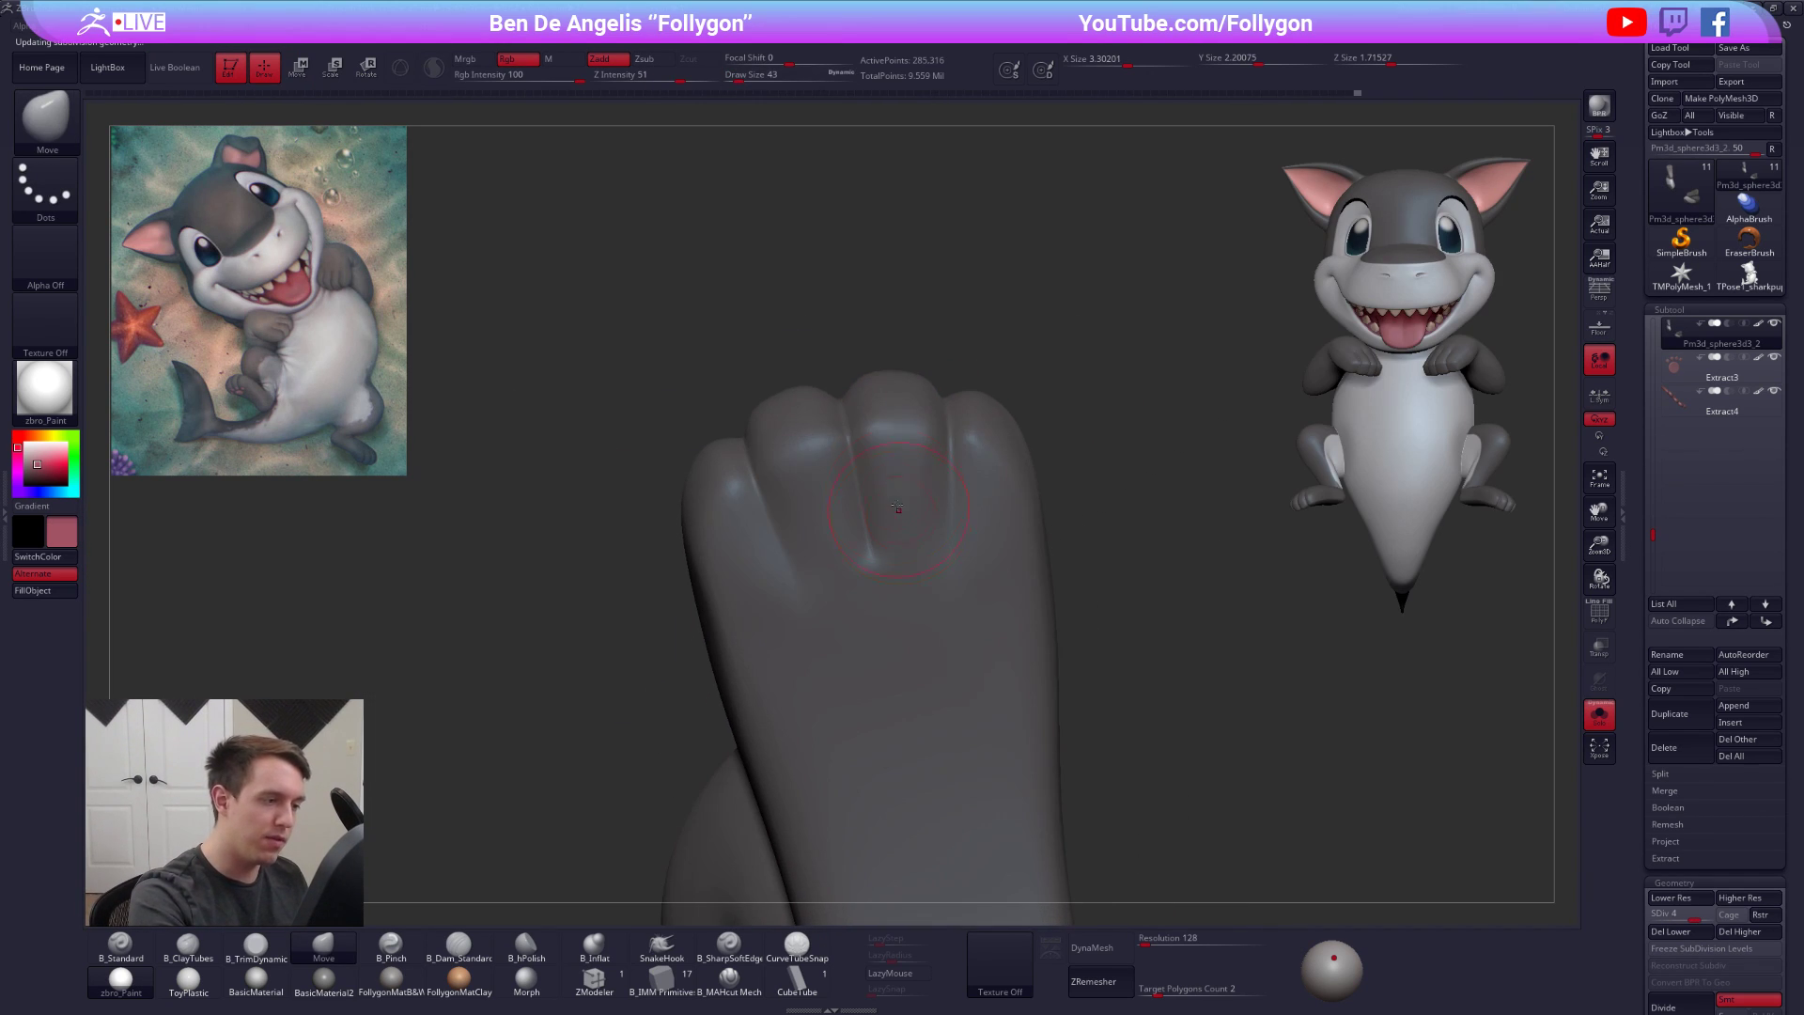
Smooth the undersides of the toes, their creases and the sole beneath them at subdivision level 4
key("3")
key("space")
key("shift")
left_click_drag(903, 458, 916, 527, "shift")
left_click_drag(1002, 460, 968, 555, "shift")
left_click_drag(994, 470, 998, 572, "shift")
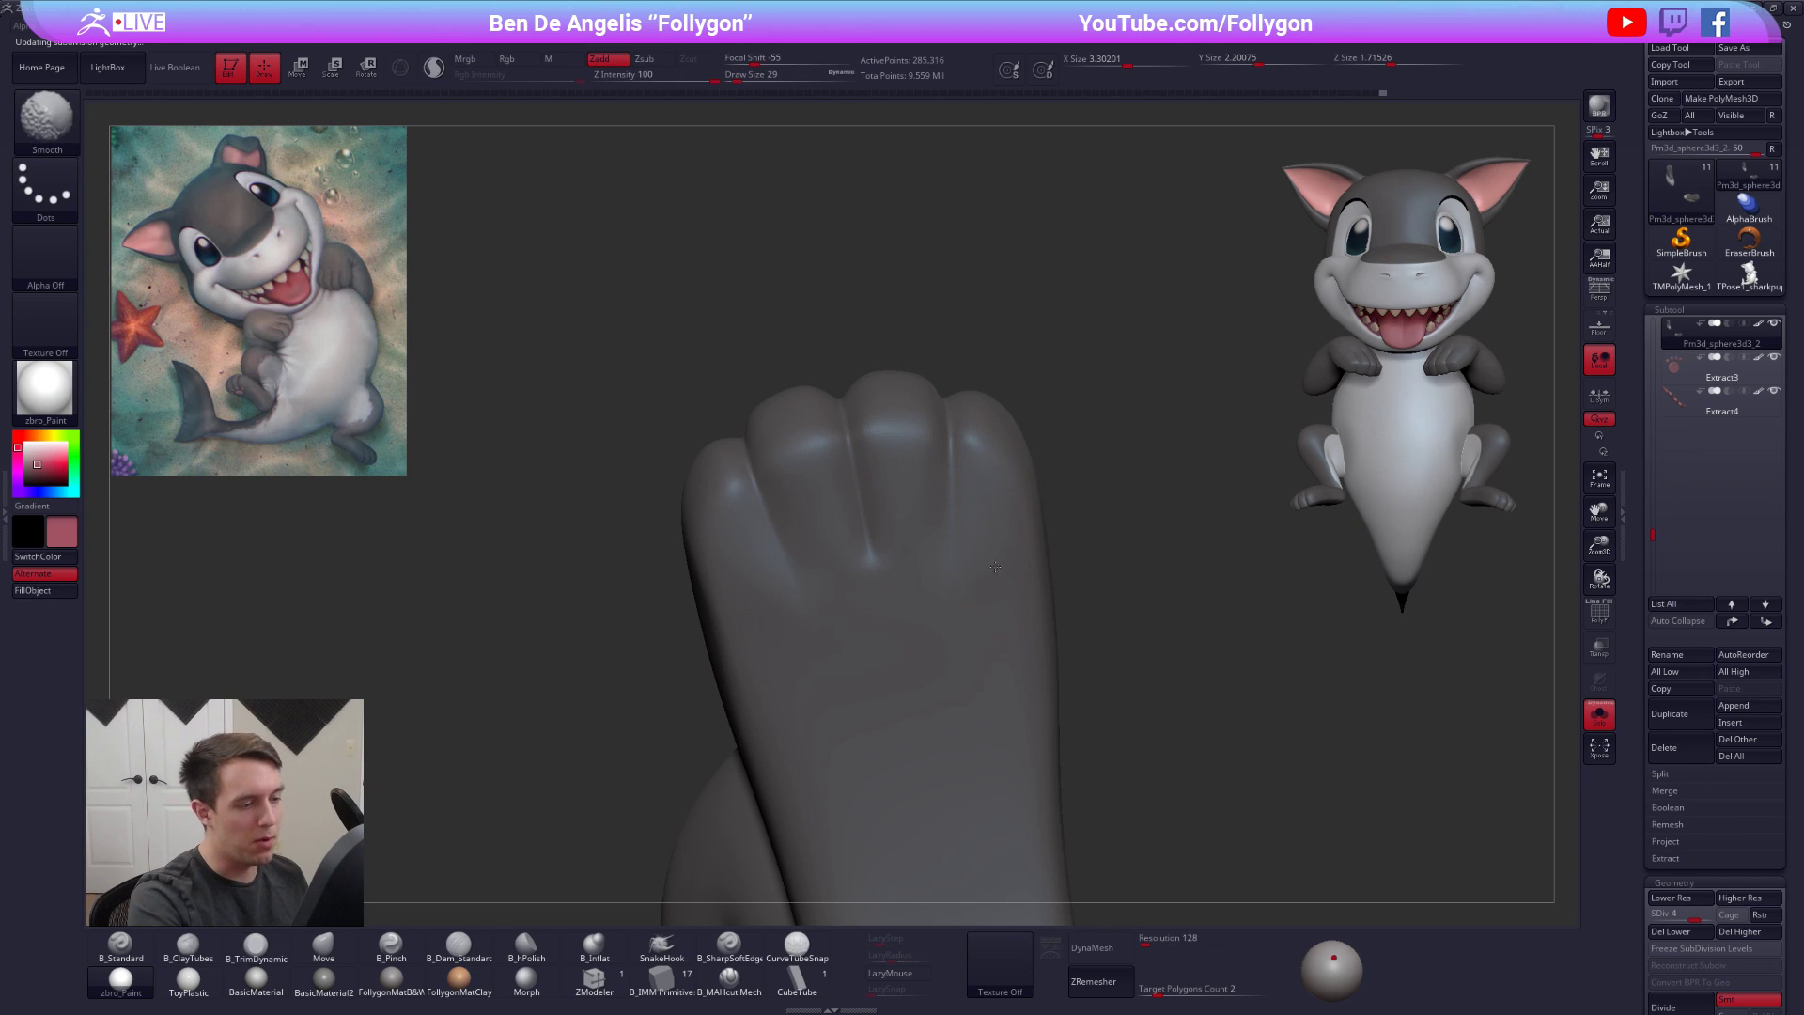
right_click_drag(998, 573, 971, 512)
left_click_drag(799, 479, 820, 555, "shift")
right_click_drag(808, 555, 926, 564)
left_click_drag(705, 596, 718, 538, "shift")
left_click_drag(705, 654, 729, 724, "shift")
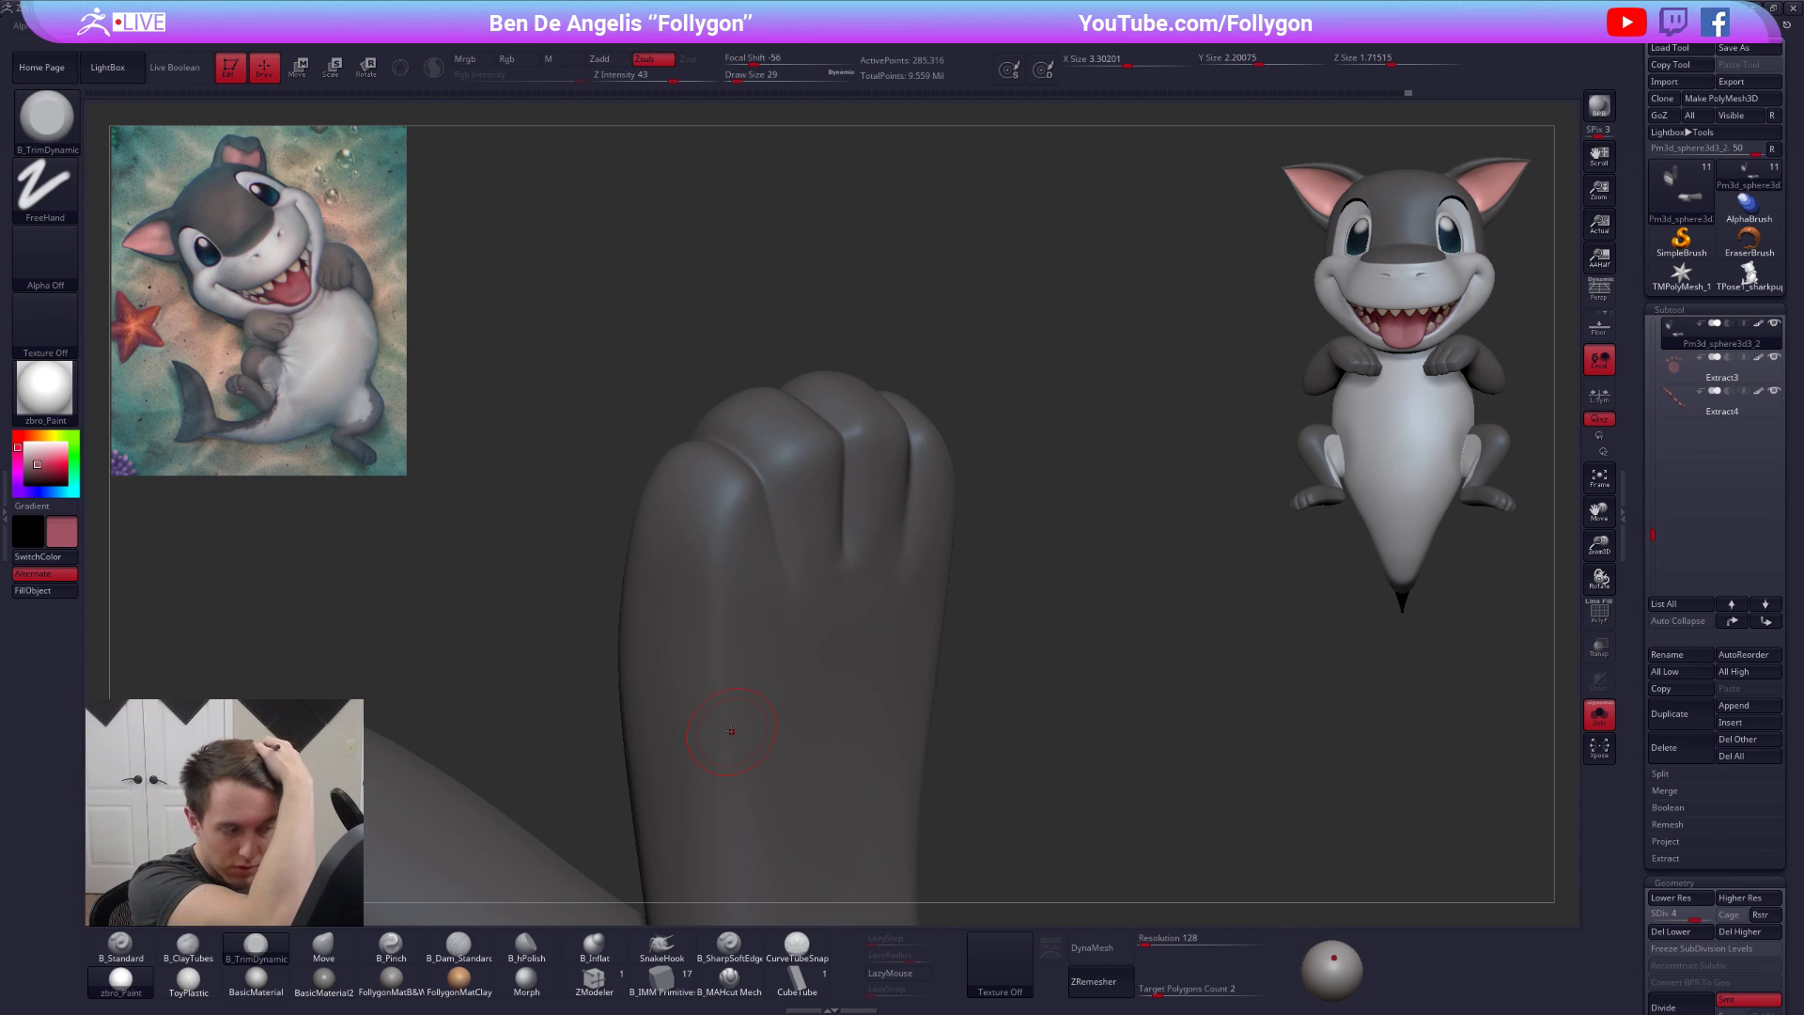
left_click_drag(881, 550, 894, 512, "shift")
mouse_move(894, 511)
right_mouse_down()
mouse_move(818, 519)
mouse_move(791, 557)
right_mouse_up()
Raise the legs to subdivision level 5 and deepen the toe creases on this sole with the MAHcut Mech brush, draw size 29
key("space")
left_click(841, 476)
key("shift+d")
key("d")
key("d")
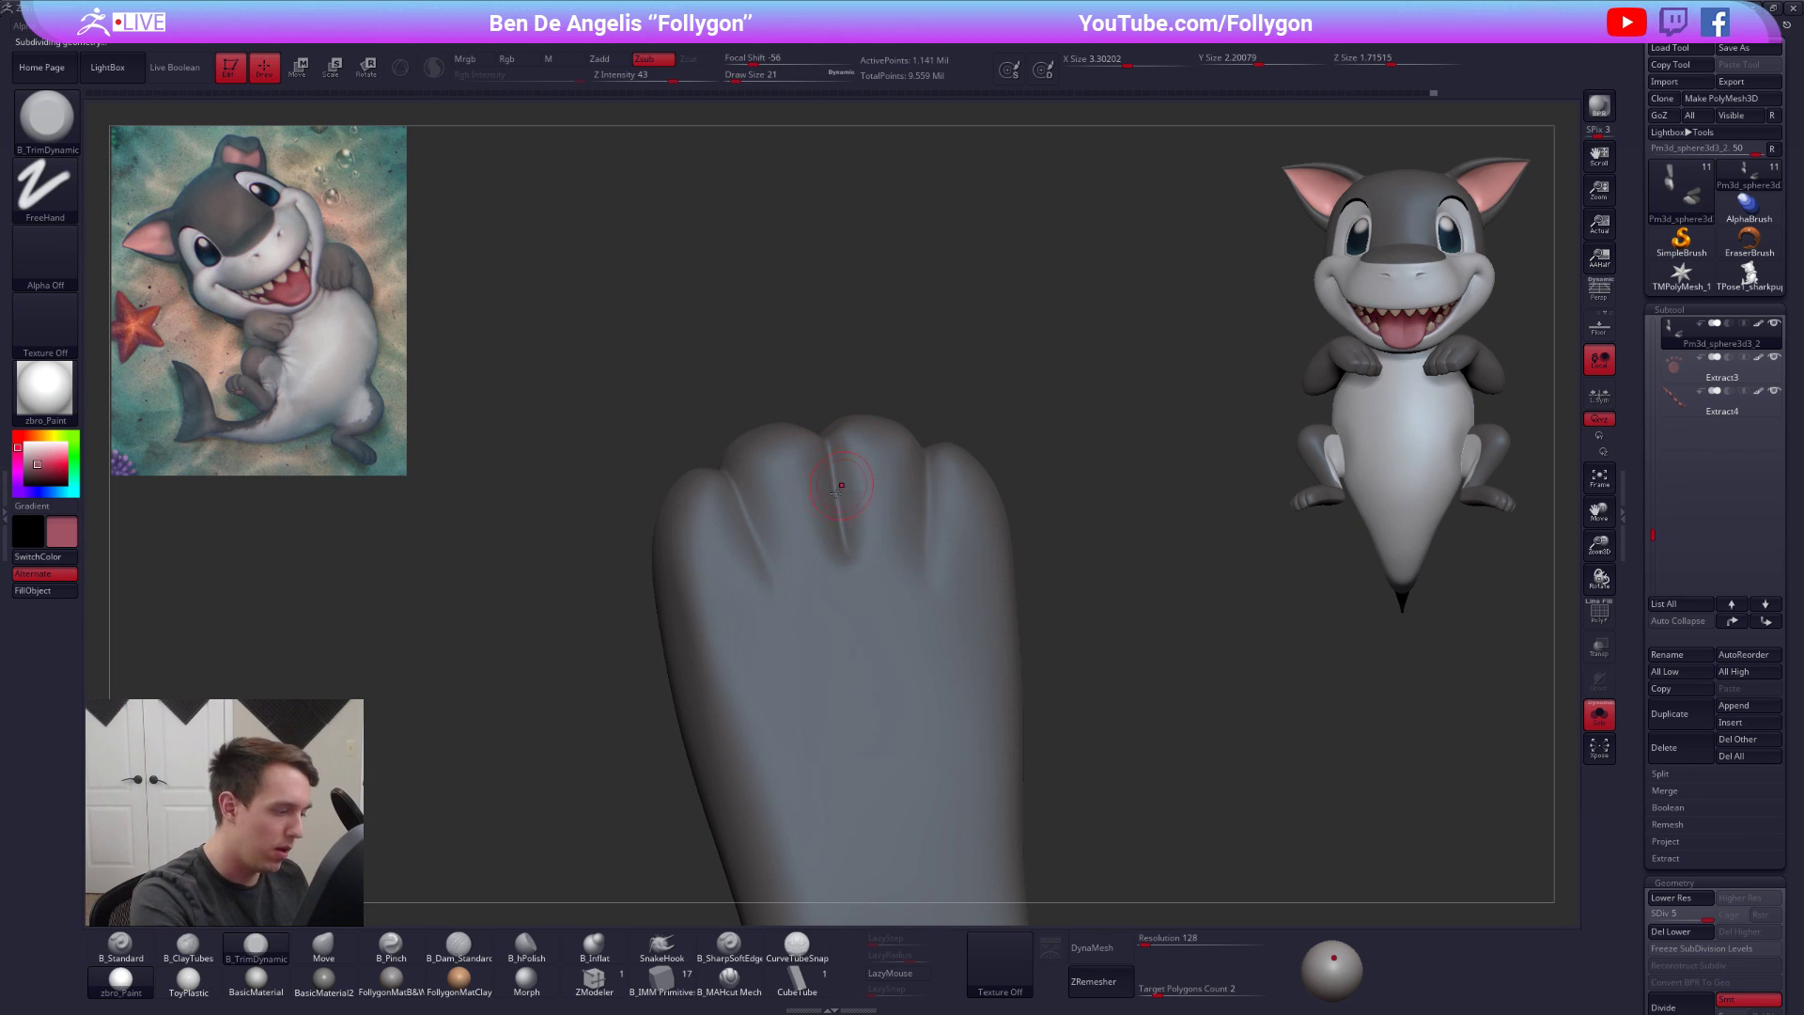
left_click(747, 993)
mouse_move(819, 649)
right_mouse_down()
mouse_move(845, 562)
mouse_move(826, 451)
mouse_move(769, 547)
right_mouse_up()
key("space")
left_click_drag(817, 453, 819, 452)
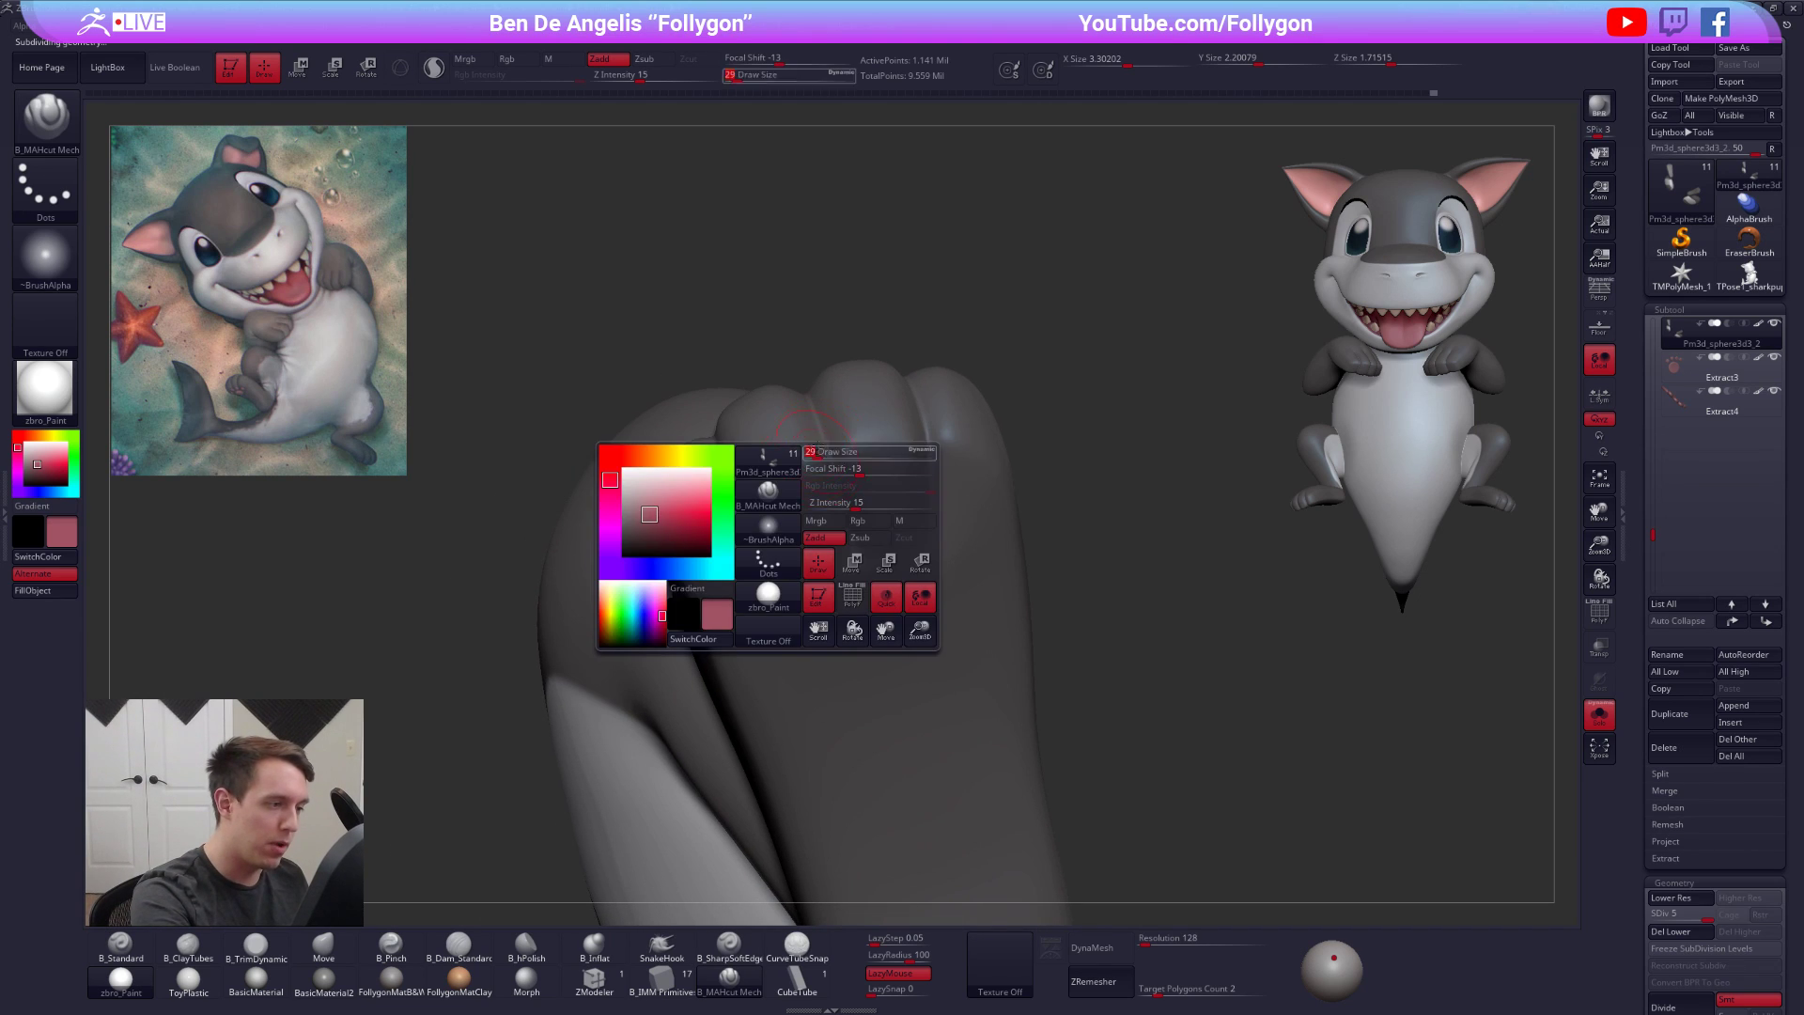
right_click_drag(820, 381, 818, 416)
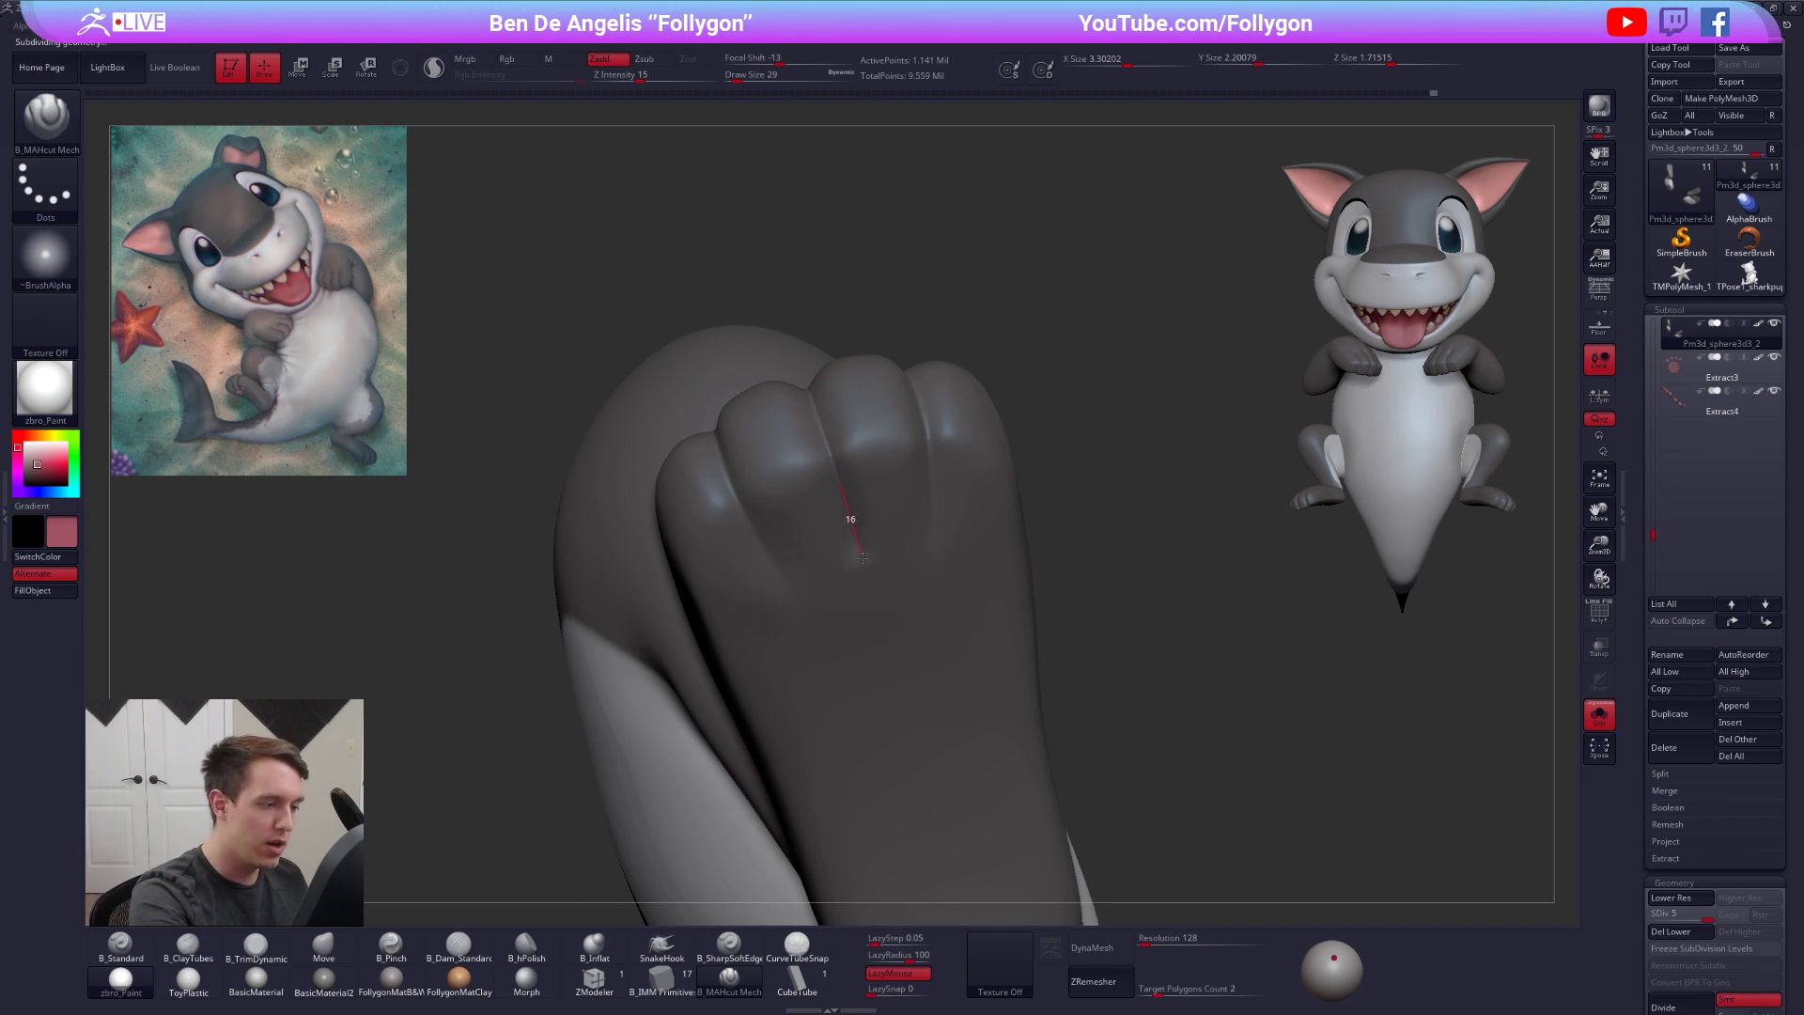
right_click_drag(926, 443, 913, 406)
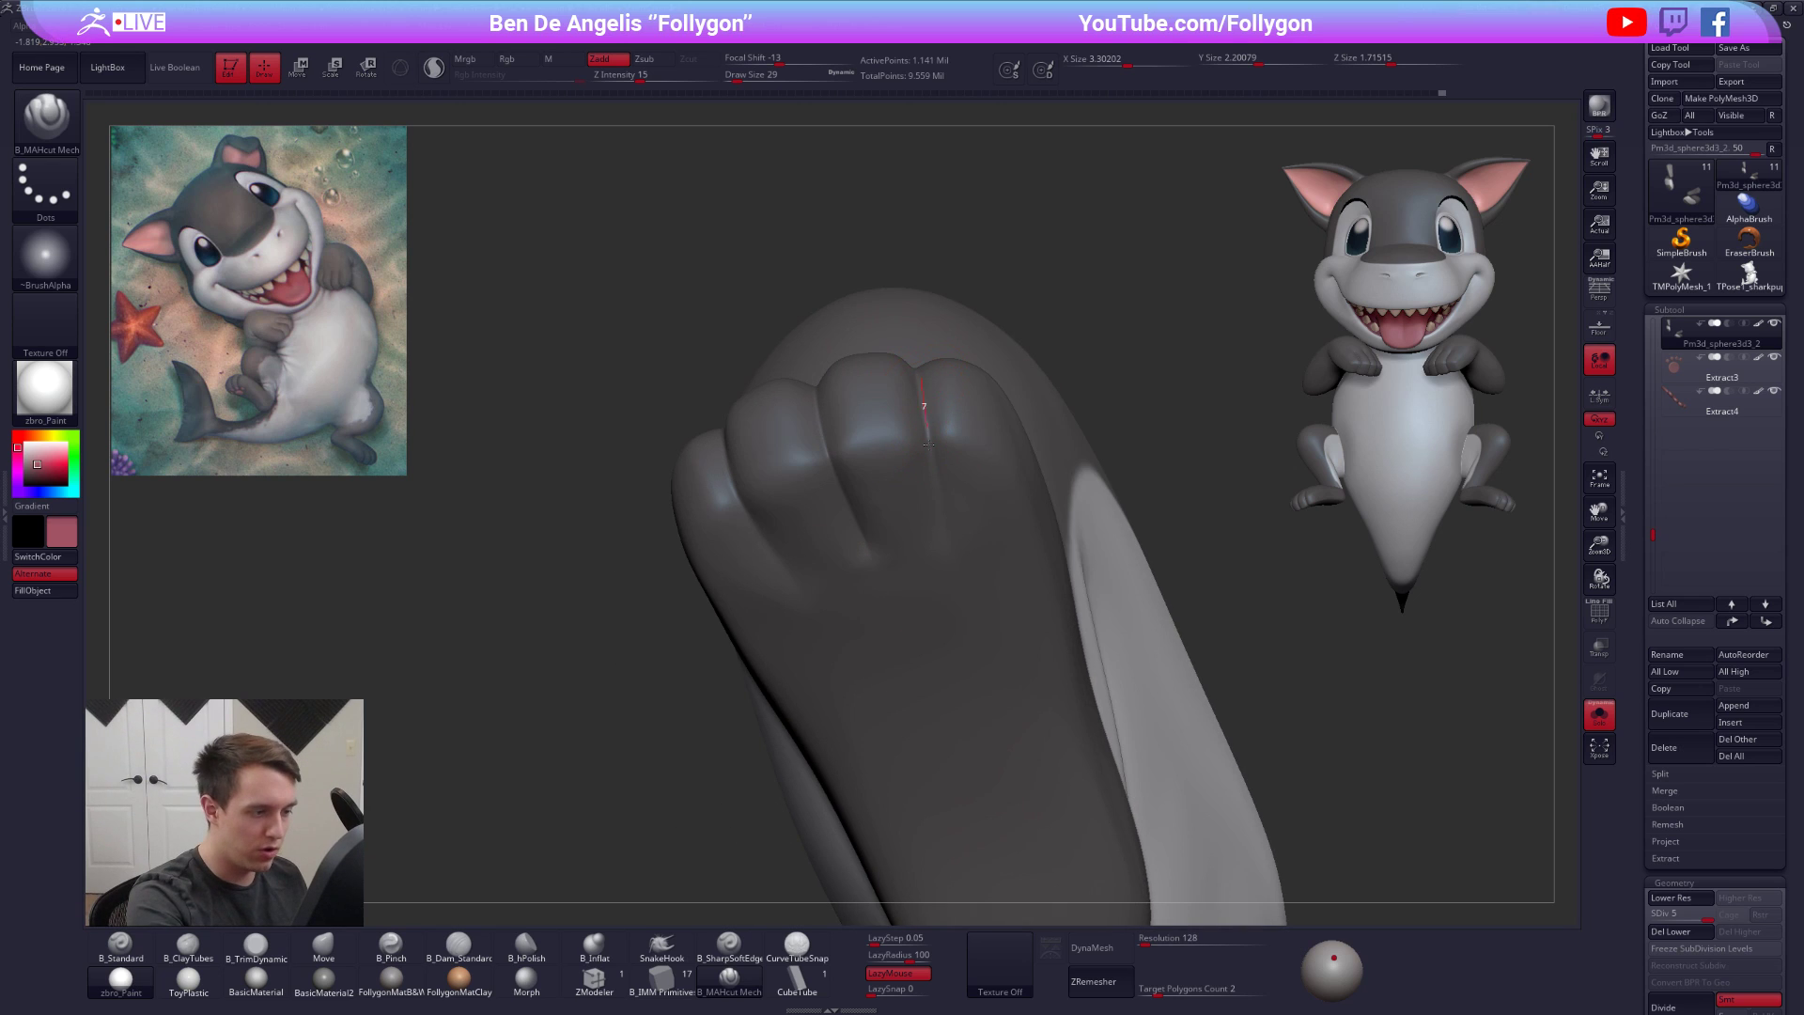
right_click_drag(947, 552, 730, 452)
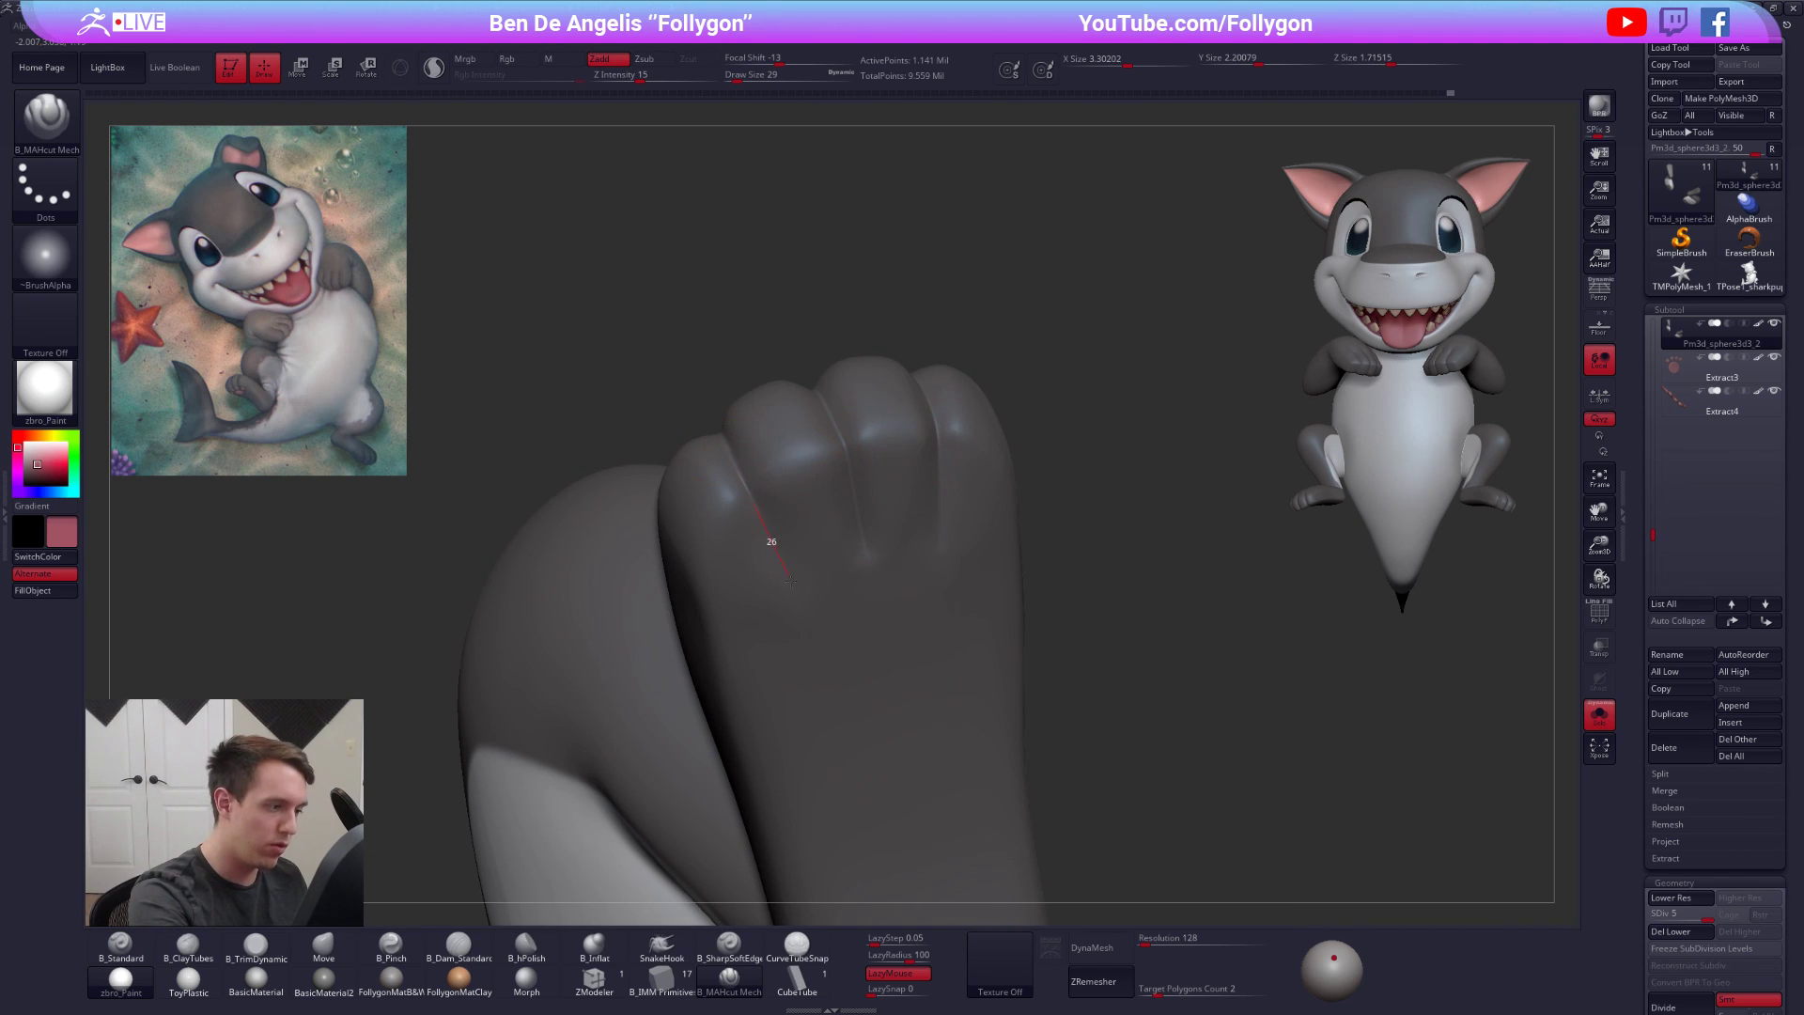
Touch up the sole around the lower ends of the toe creases with resized brushes, stepping down two subdivision levels and back to level 5
mouse_move(919, 577)
right_mouse_down("ctrl")
mouse_move(921, 516)
mouse_move(978, 588)
right_mouse_up("ctrl")
key("s")
left_click_drag(943, 592, 954, 593)
right_click_drag(945, 602, 963, 594)
key("s")
left_click_drag(966, 593, 958, 594)
right_click_drag(966, 595, 886, 593)
key("shift+d")
key("shift+d")
key("s")
left_click_drag(866, 551, 867, 549)
right_click_drag(908, 686, 968, 694, "ctrl")
key("d")
key("d")
Show all subtools again and check both pad subtools and their polygroups on the soles
right_click_drag(1240, 725, 1186, 631, "alt")
key("alt+s")
right_click_drag(1260, 757, 1191, 651)
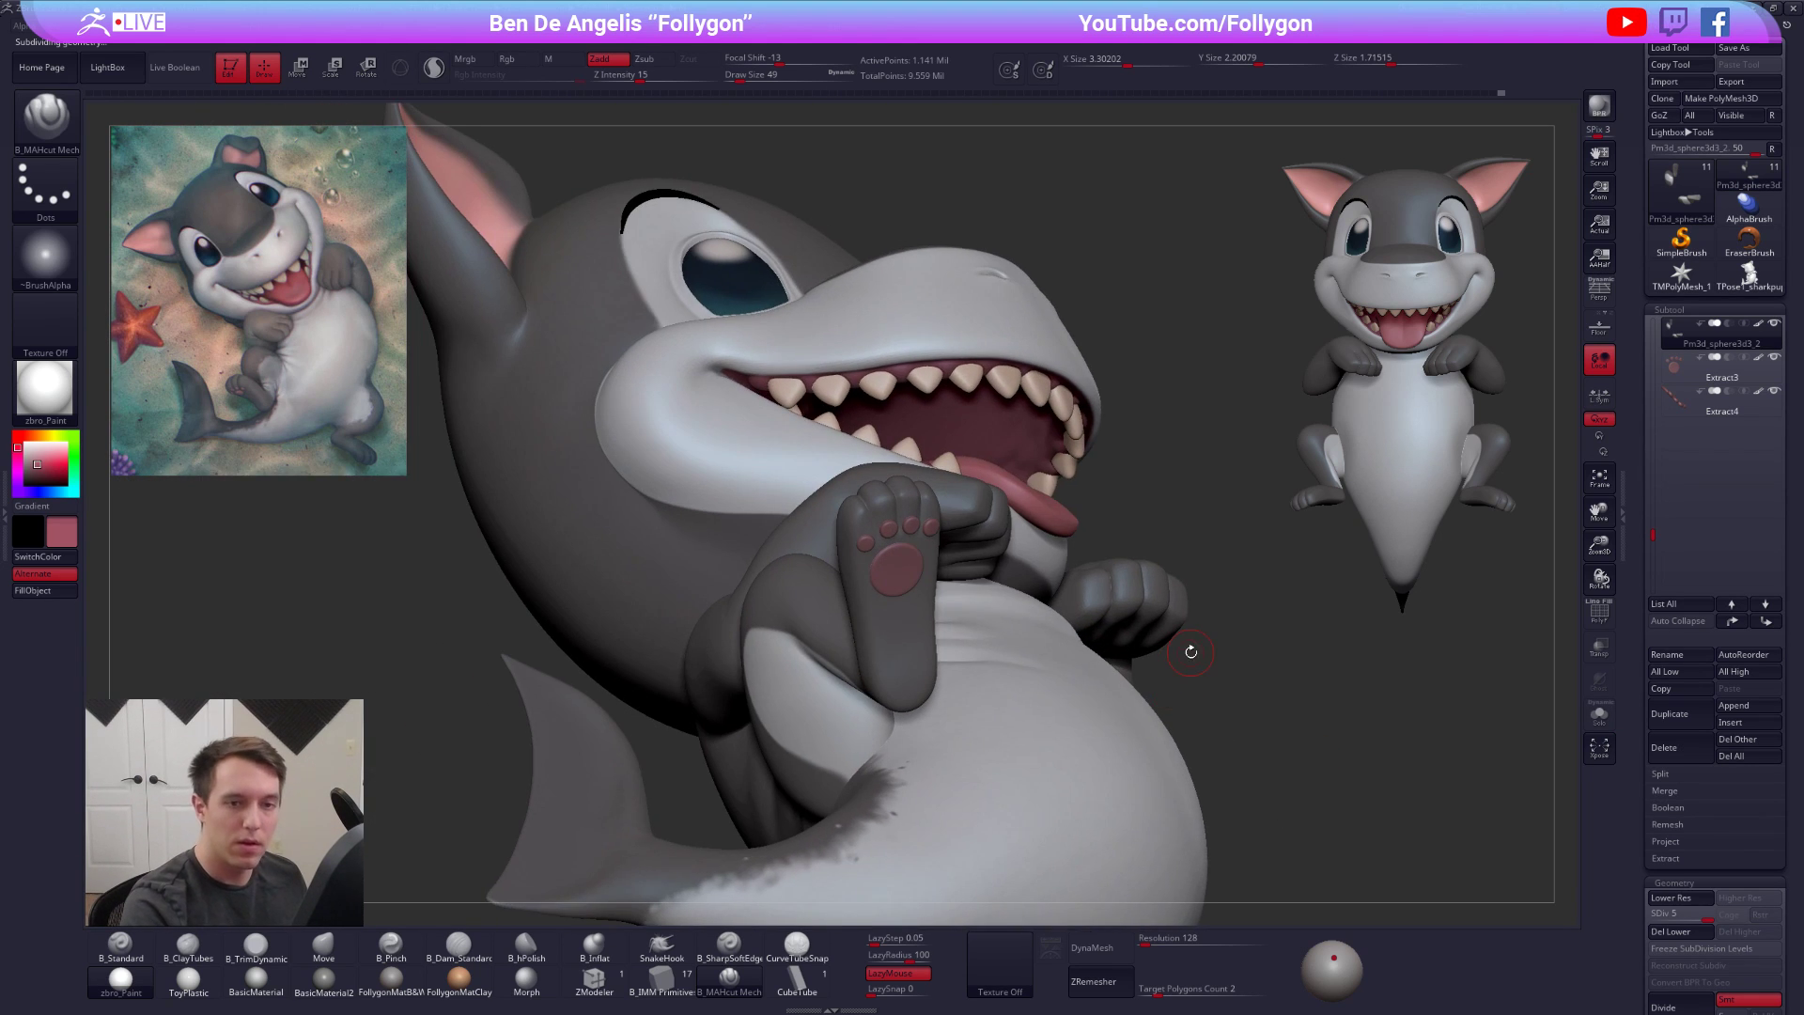
left_click(1675, 408)
key("shift+f")
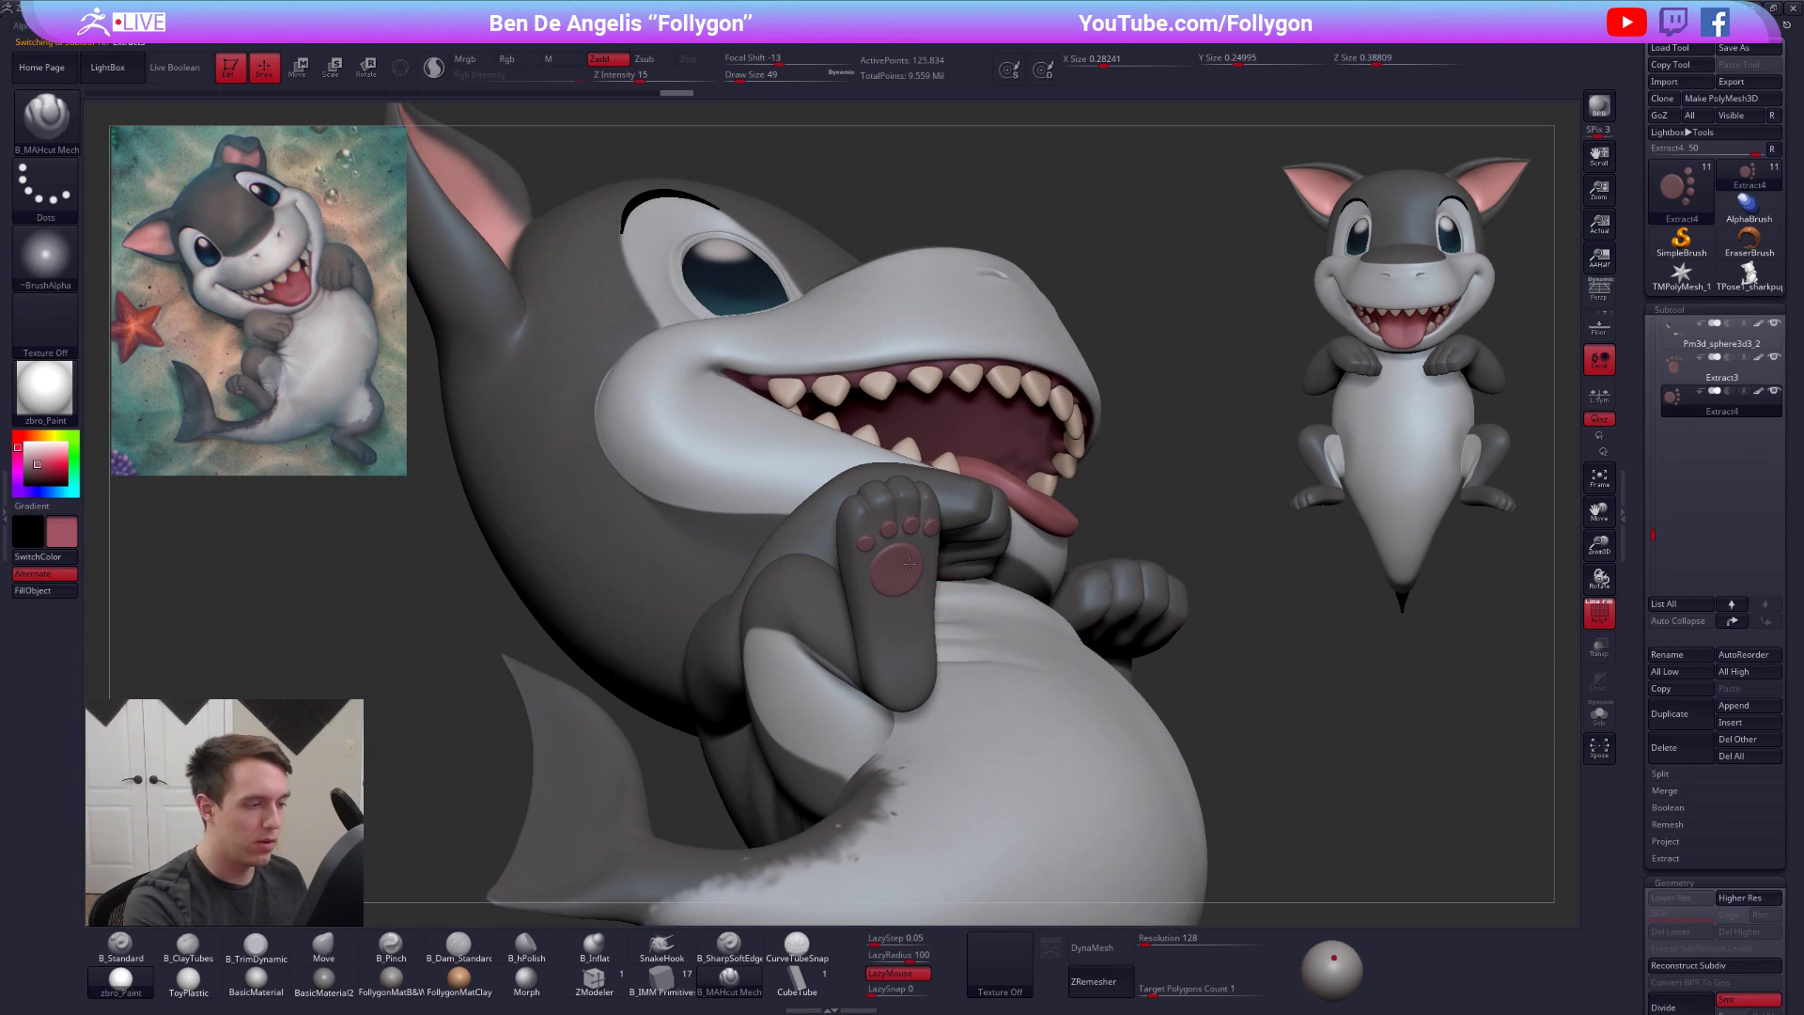
left_click(899, 558, "alt")
key("alt+s")
key("alt+s")
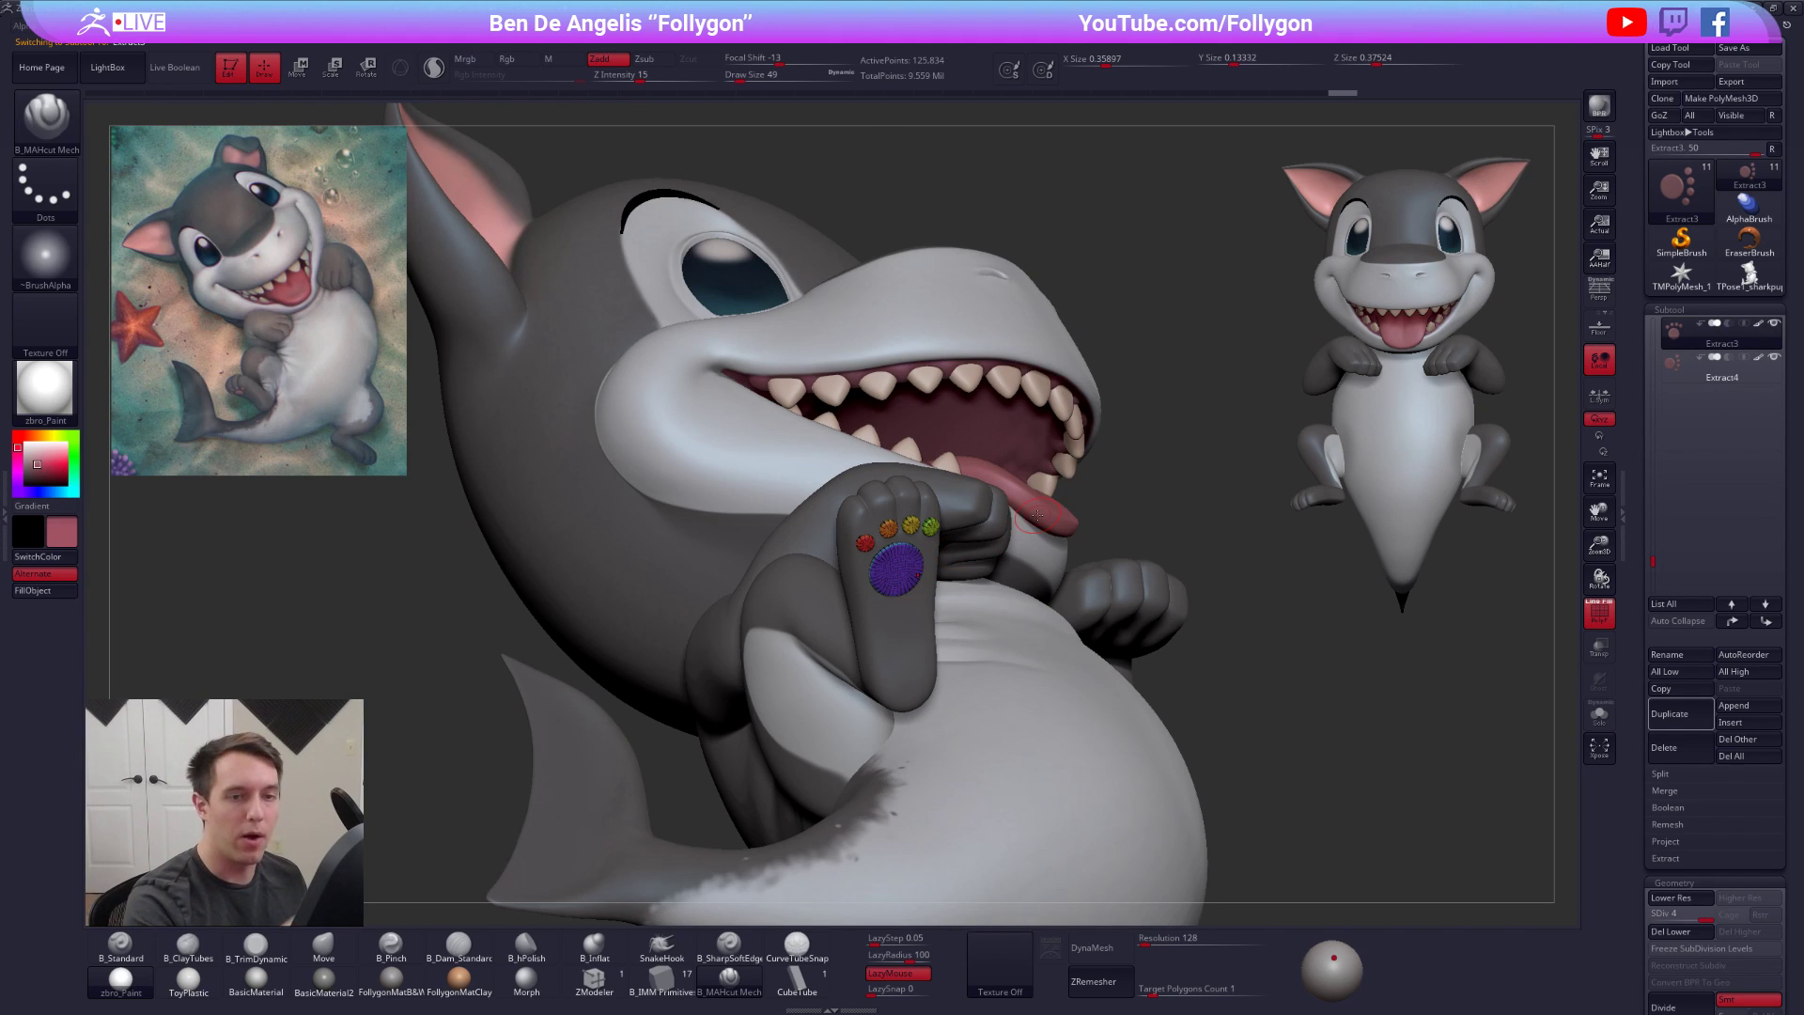
key("alt+s")
Hide the rest of the character so only the legs and the two pad subtools show
left_click(1678, 370)
left_click_drag(1655, 536, 1654, 533)
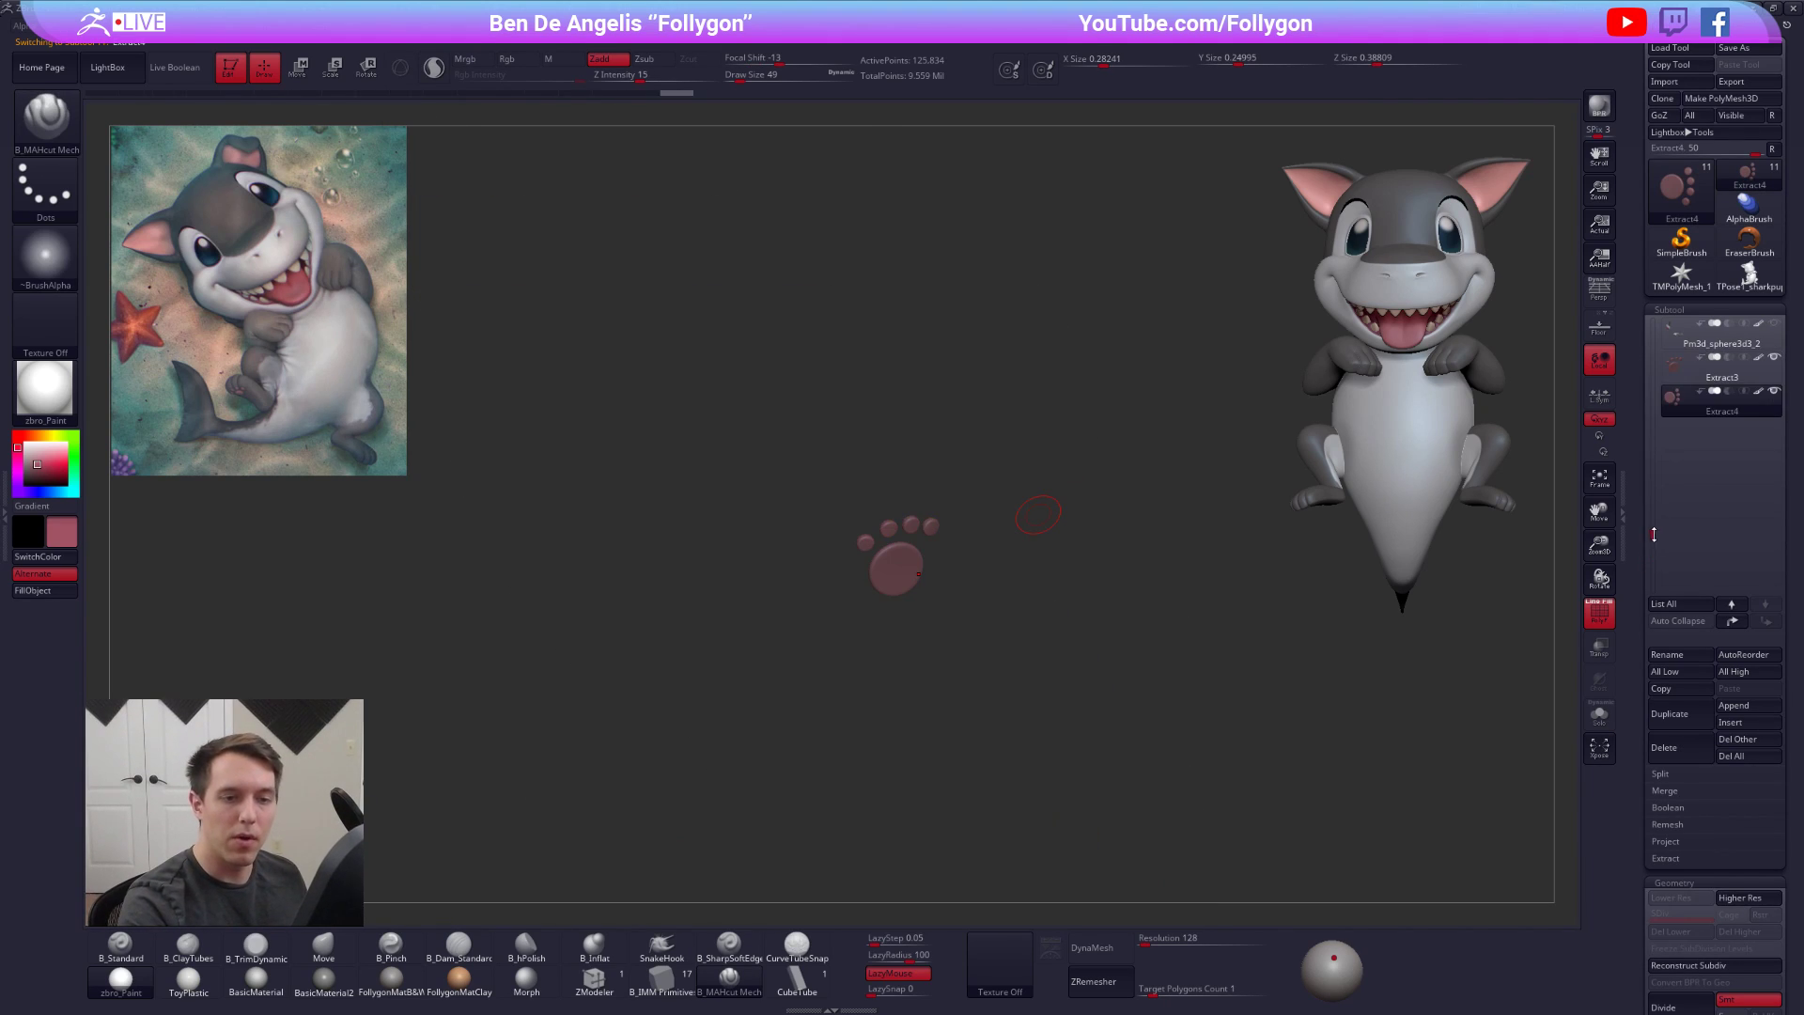
left_click(1678, 336)
left_click(1681, 401)
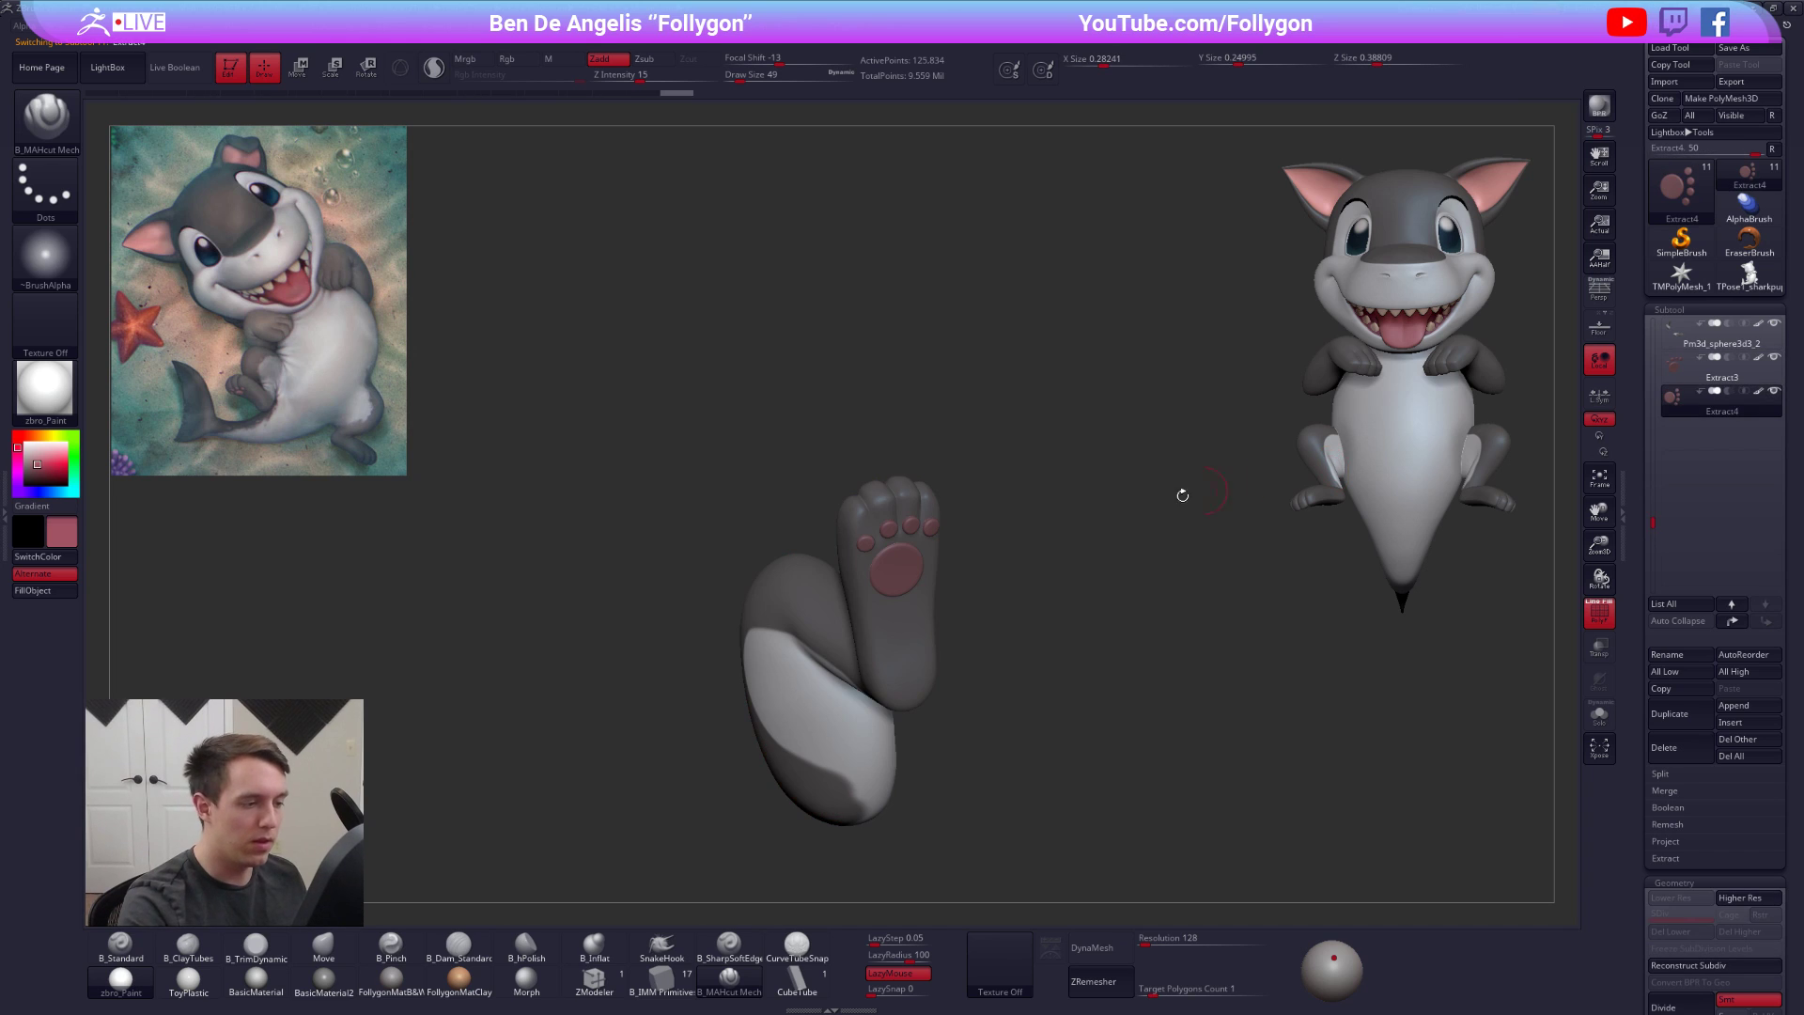
Select the Extract3 pads and rotate them from the side so they follow the slope of the sole
left_click(1678, 368)
right_click_drag(874, 555, 749, 631, "ctrl")
key("shift+f")
key("w")
left_click(884, 652)
key("r")
right_click_drag(1027, 631, 811, 697)
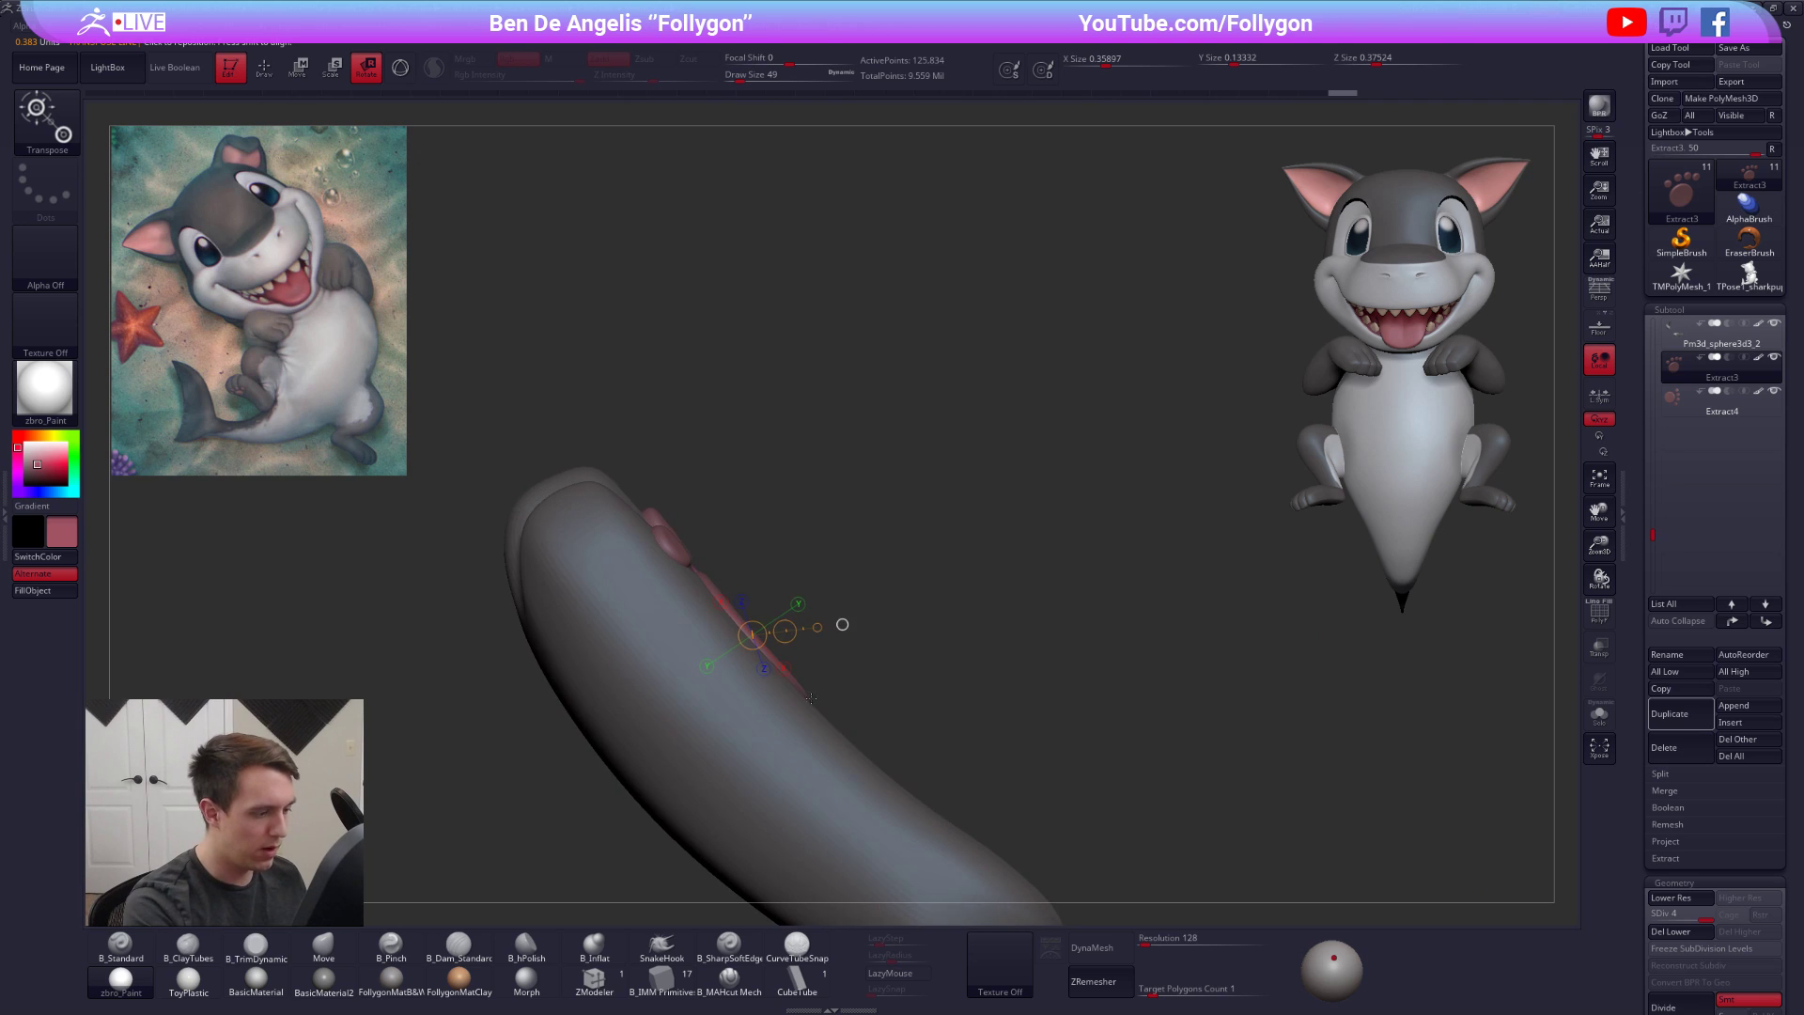
left_click_drag(805, 696, 801, 481)
mouse_move(1062, 498)
right_mouse_down()
mouse_move(870, 587)
mouse_move(838, 515)
right_mouse_up()
left_click_drag(814, 505, 872, 794)
Select the Extract4 pads on the other foot and rotate them lengthwise to lie along the sole
key("q")
mouse_move(938, 729)
right_mouse_down("ctrl")
mouse_move(935, 669)
mouse_move(1102, 752)
right_mouse_up("ctrl")
right_click_drag(1102, 752, 1087, 553, "alt")
mouse_move(1217, 686)
right_mouse_down()
mouse_move(1257, 705)
mouse_move(1106, 621)
right_mouse_up()
mouse_move(973, 600)
right_mouse_down("ctrl")
mouse_move(1129, 661)
mouse_move(1028, 631)
mouse_move(921, 566)
mouse_move(944, 502)
mouse_move(1022, 671)
mouse_move(958, 653)
mouse_move(991, 573)
right_mouse_up("ctrl")
left_click(1139, 687, "alt")
key("r")
left_click_drag(818, 678, 1106, 476)
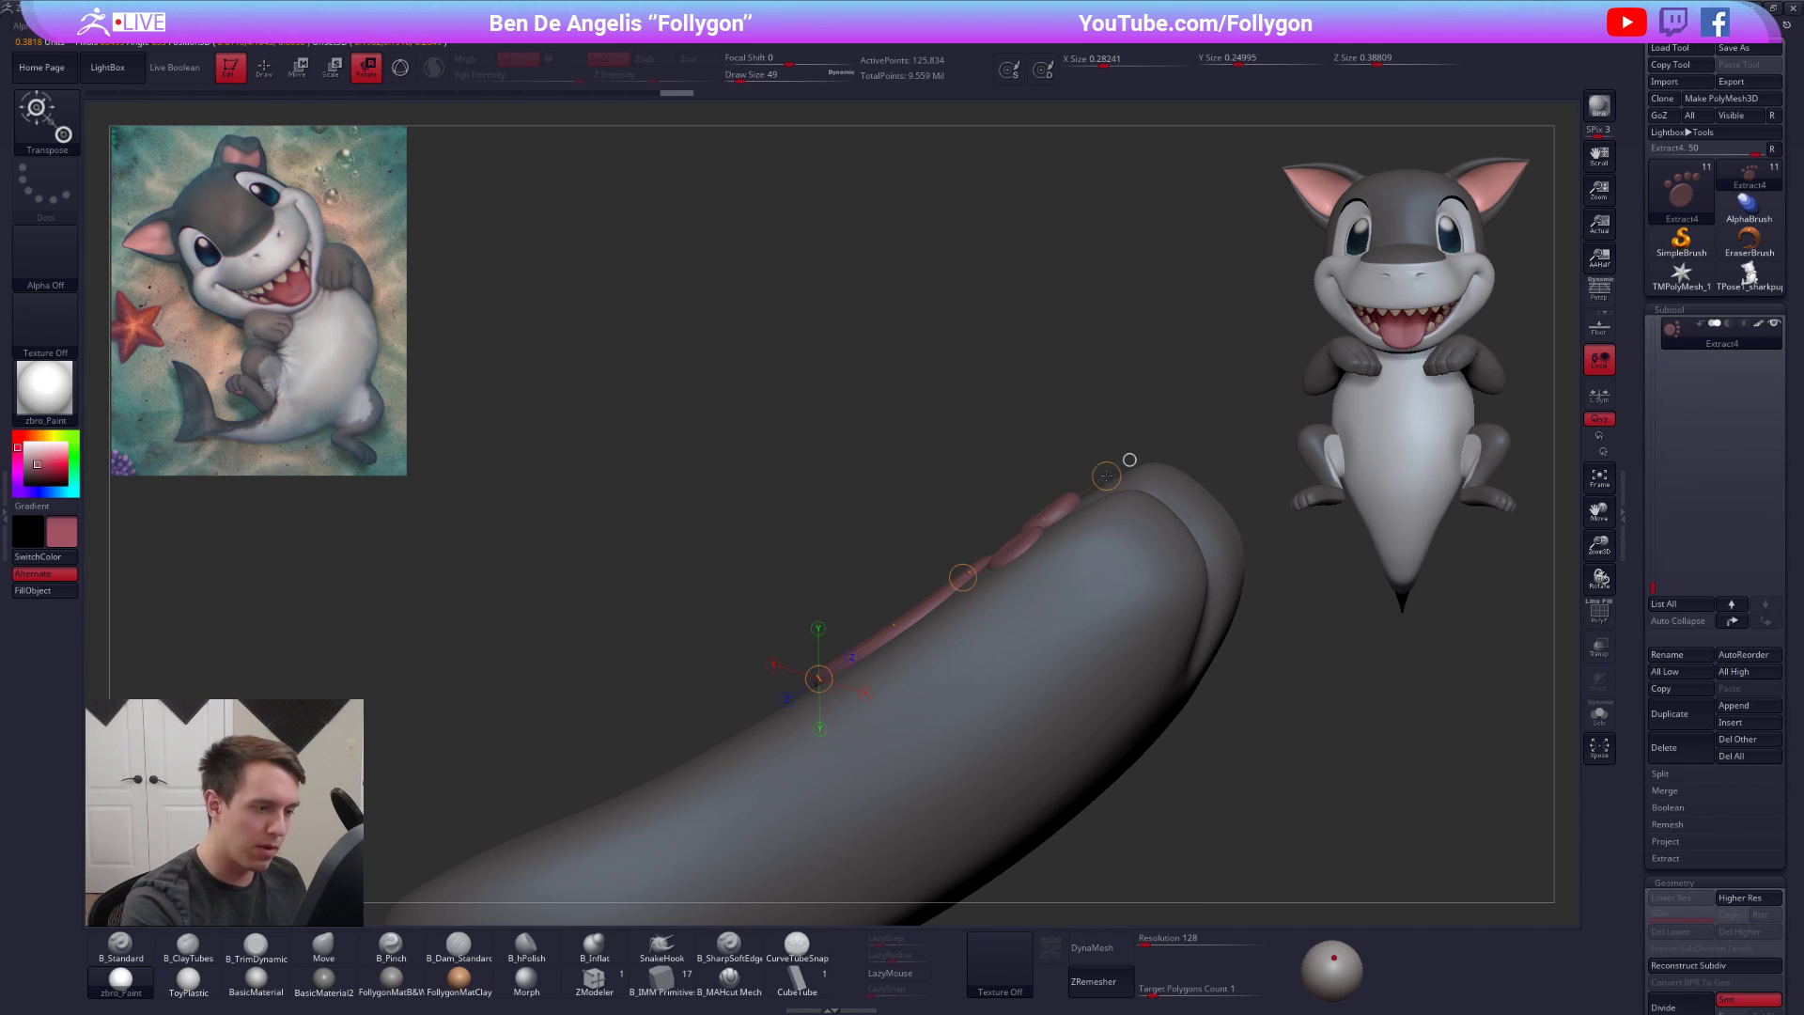
Tilt the Extract4 pads across the sole's width and nudge them onto the surface with the Move brush, draw size 61
key("q")
mouse_move(1128, 460)
right_mouse_down()
mouse_move(951, 577)
mouse_move(1009, 561)
right_mouse_up()
key("r")
left_click_drag(1076, 543, 784, 543)
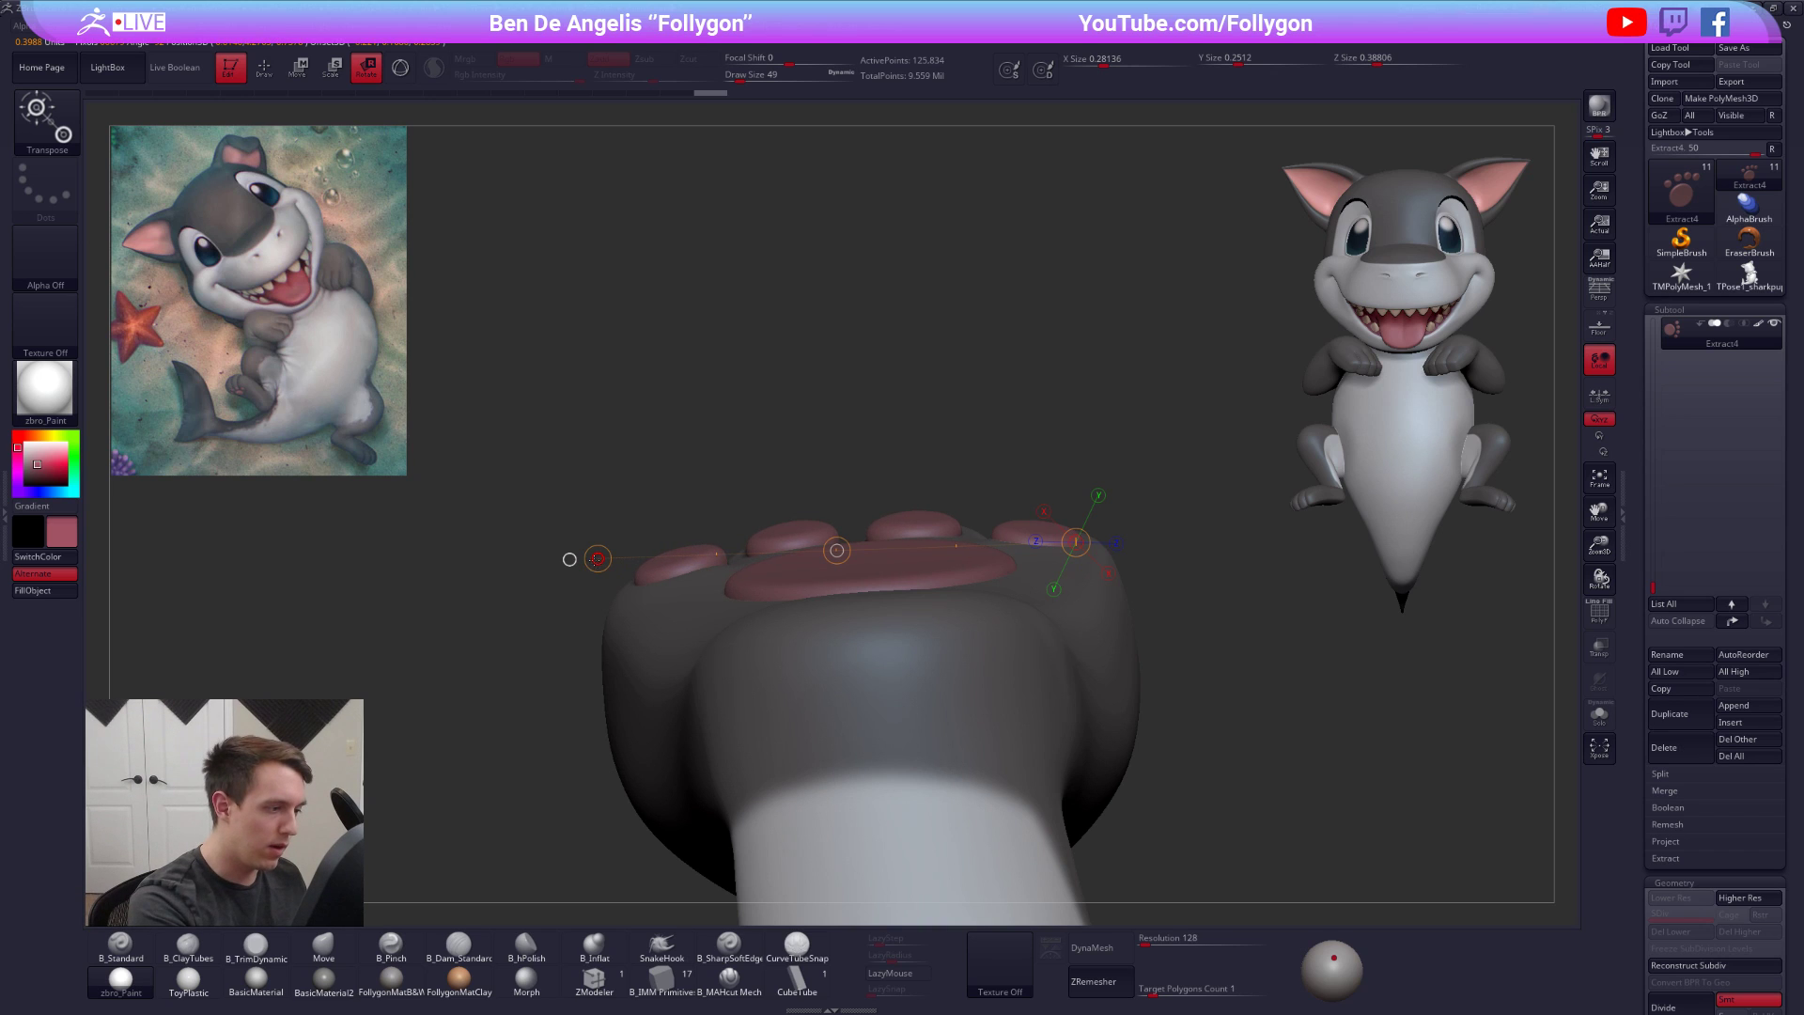
key("q")
mouse_move(602, 562)
right_mouse_down()
mouse_move(900, 574)
mouse_move(874, 541)
right_mouse_up()
right_click_drag(761, 576, 888, 609, "alt")
key("space")
mouse_move(888, 609)
left_mouse_down()
mouse_move(914, 608)
mouse_move(891, 600)
left_mouse_up()
key("space")
key("space")
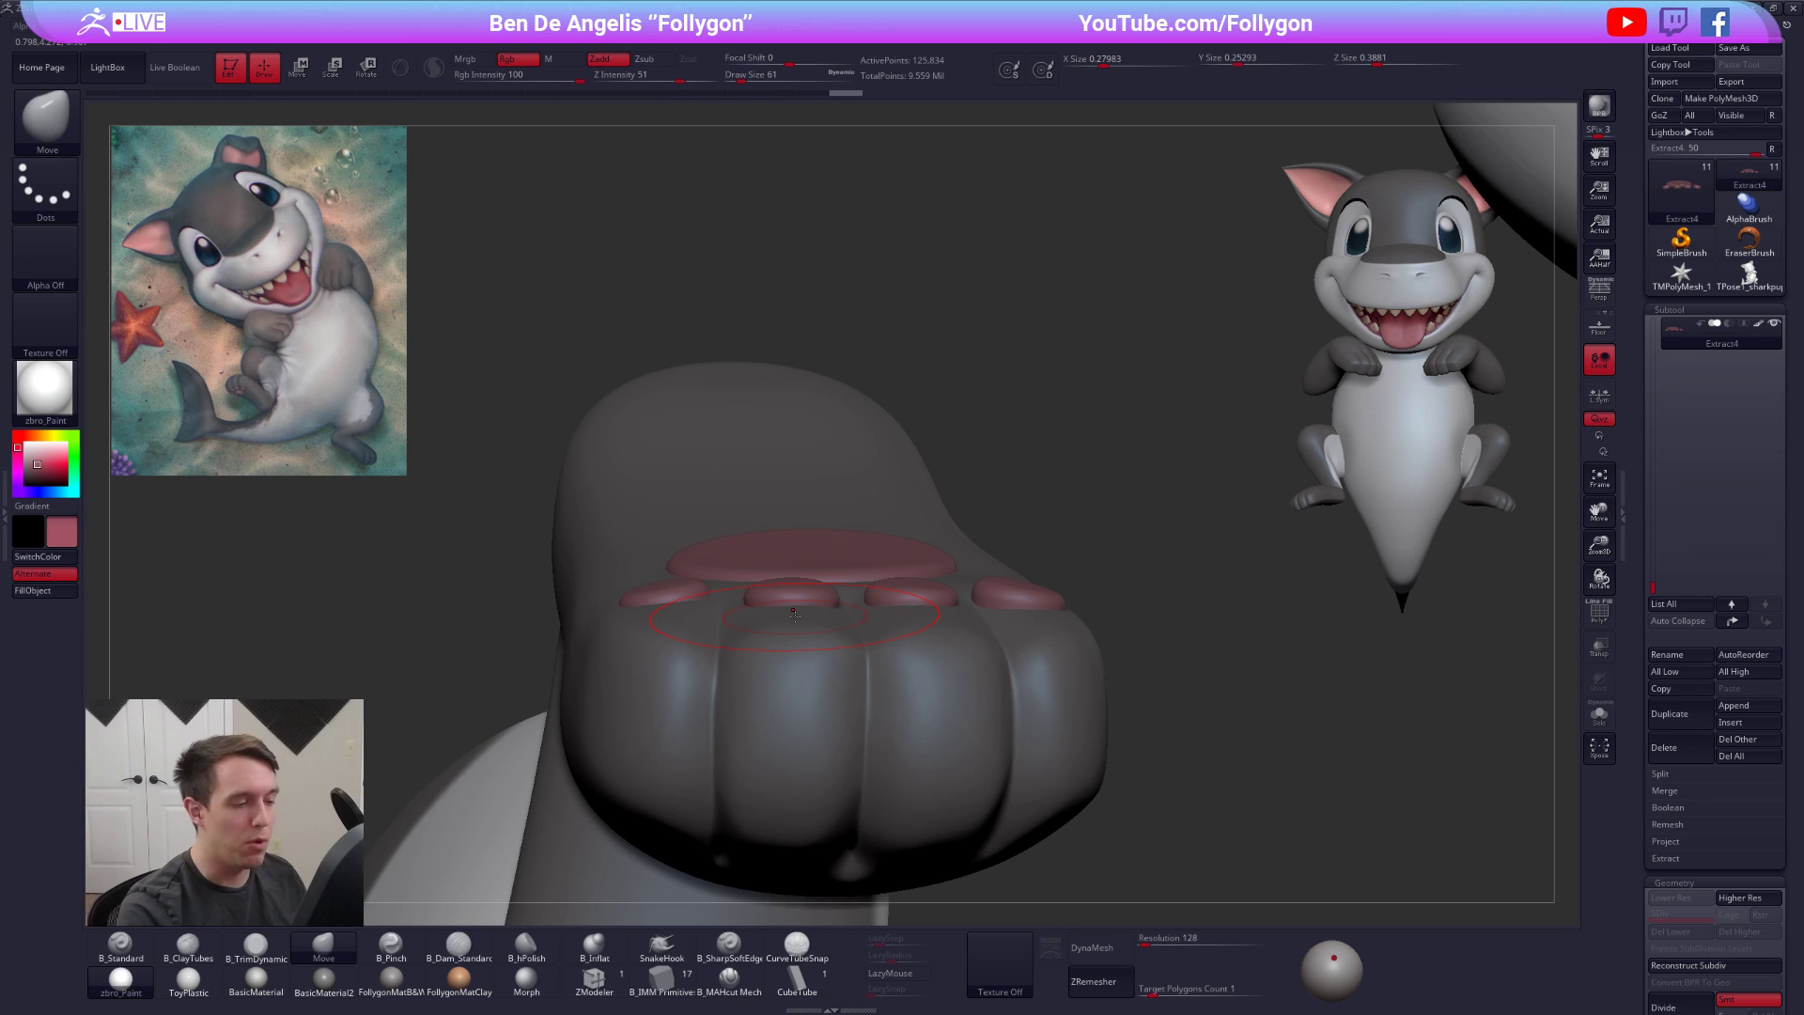
Mask every Extract4 pad except the outermost toe pad, reposition and rotate that one onto its toe, and clear the mask
key("w")
left_click(991, 594, "ctrl")
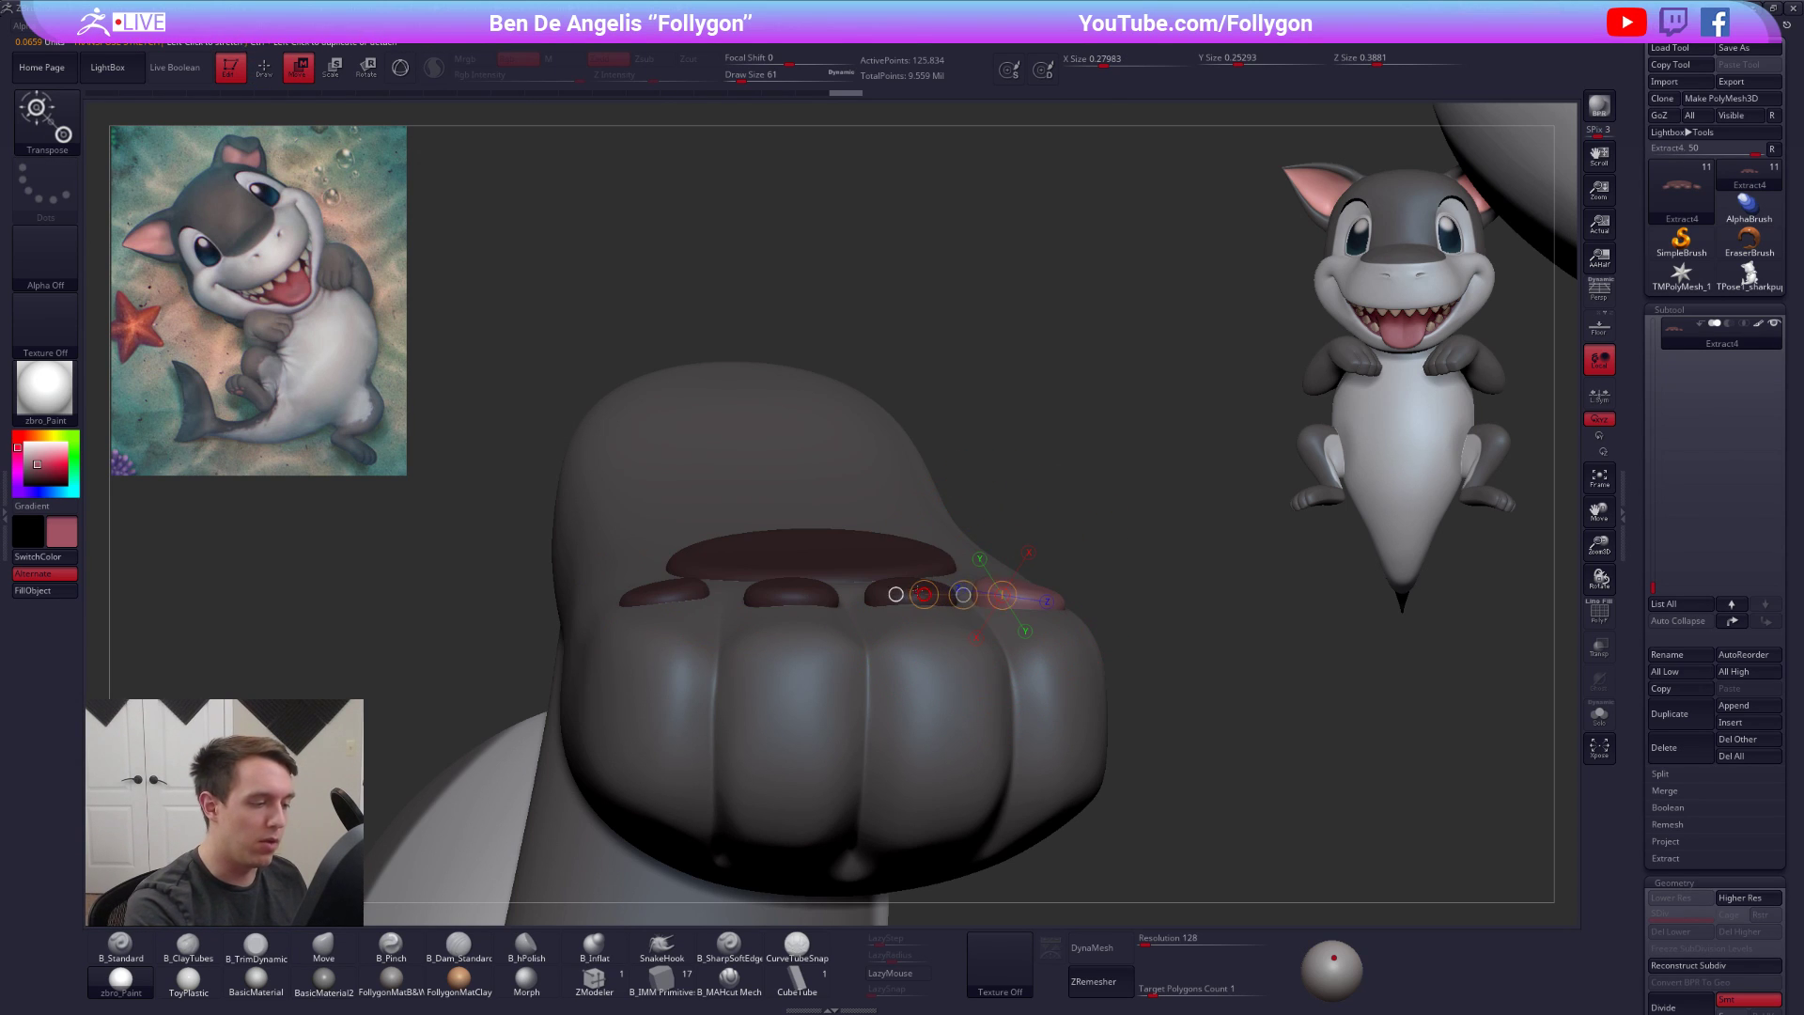
key("q")
right_click_drag(985, 598, 1091, 579)
key("r")
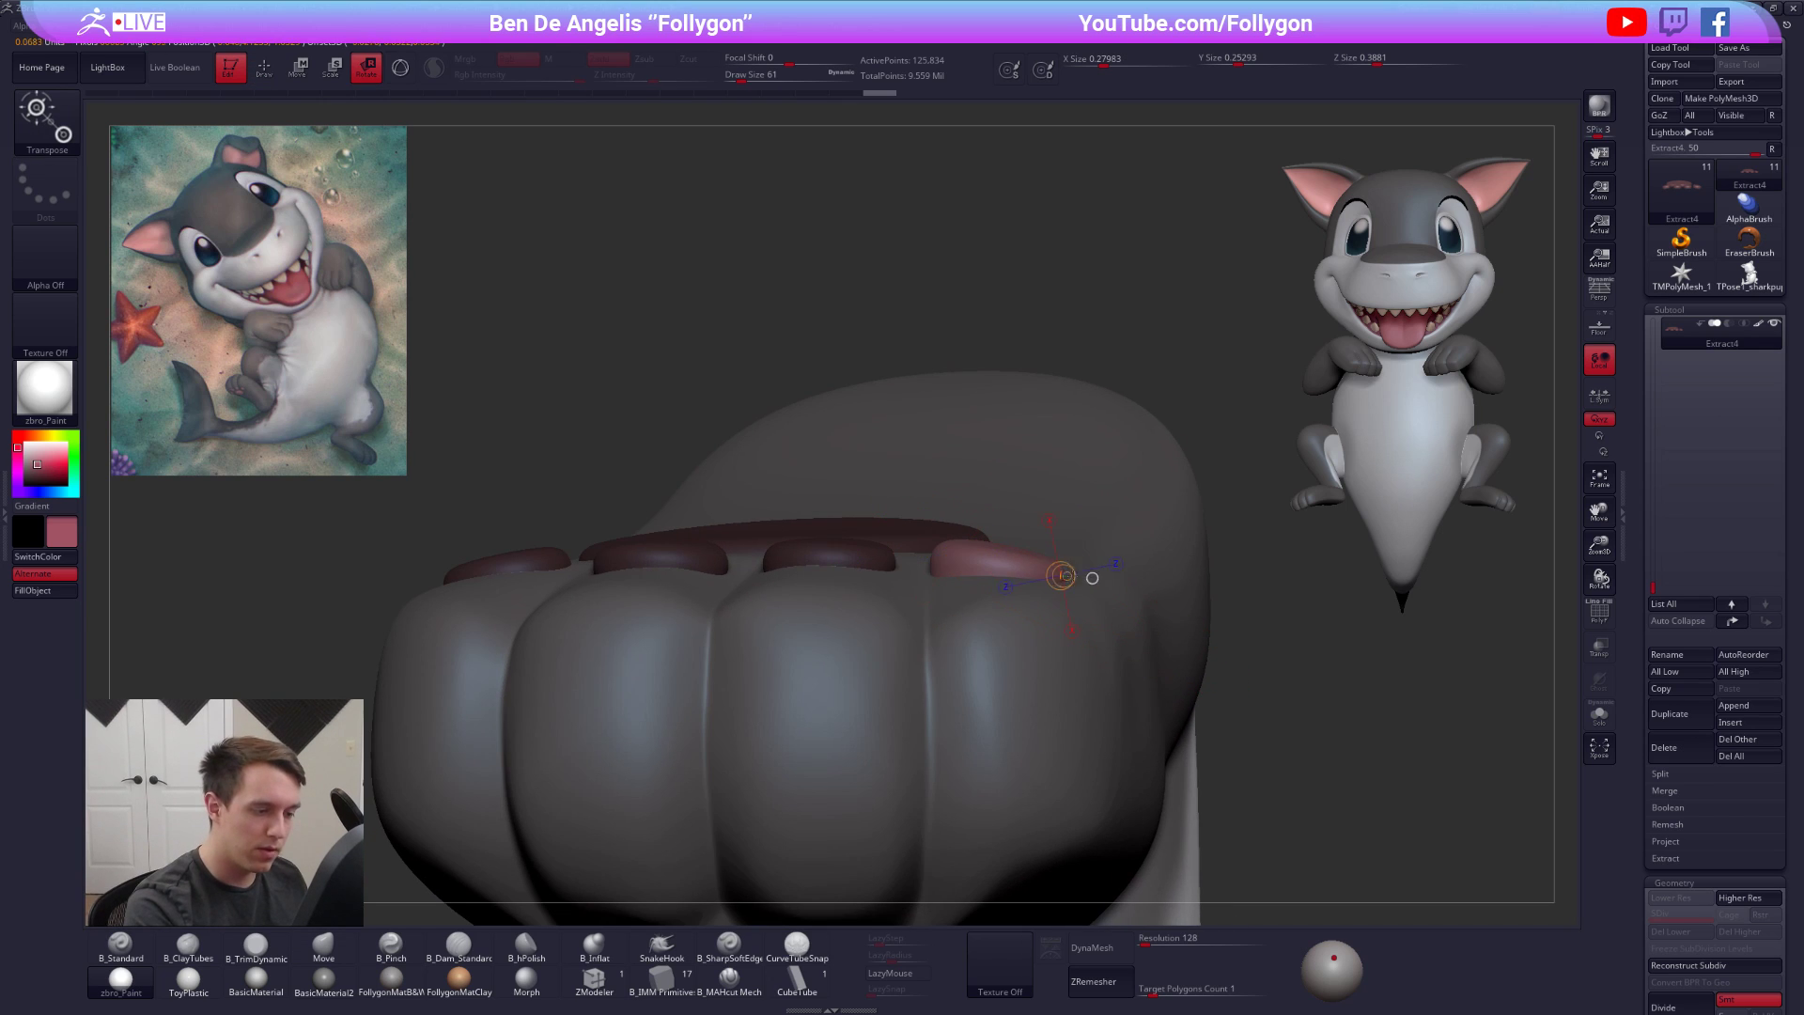
key("q")
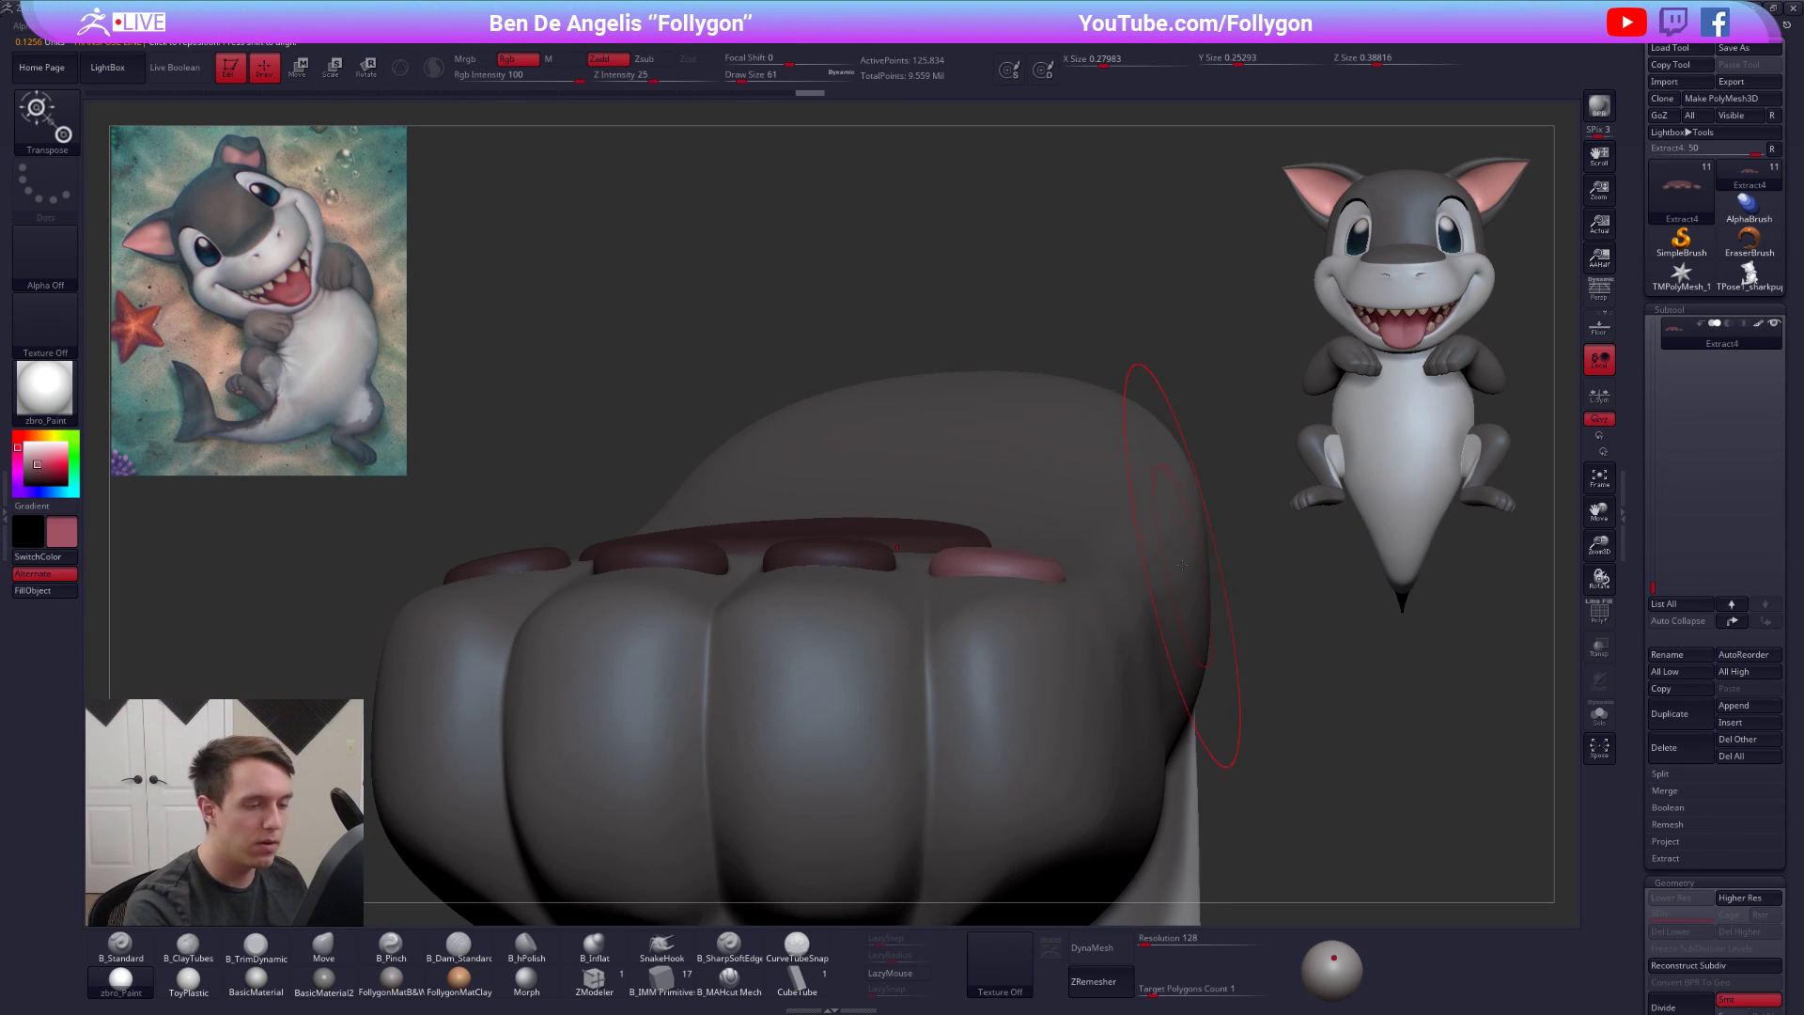
left_click_drag(1245, 568, 1269, 596, "ctrl")
Bring both legs with their pads into view and make the legs the active subtool
mouse_move(1269, 595)
right_mouse_down()
mouse_move(1063, 492)
mouse_move(987, 554)
mouse_move(1043, 567)
mouse_move(909, 516)
mouse_move(937, 575)
mouse_move(978, 584)
mouse_move(954, 645)
mouse_move(978, 731)
right_mouse_up()
key("d")
left_click_drag(1656, 578, 1659, 530)
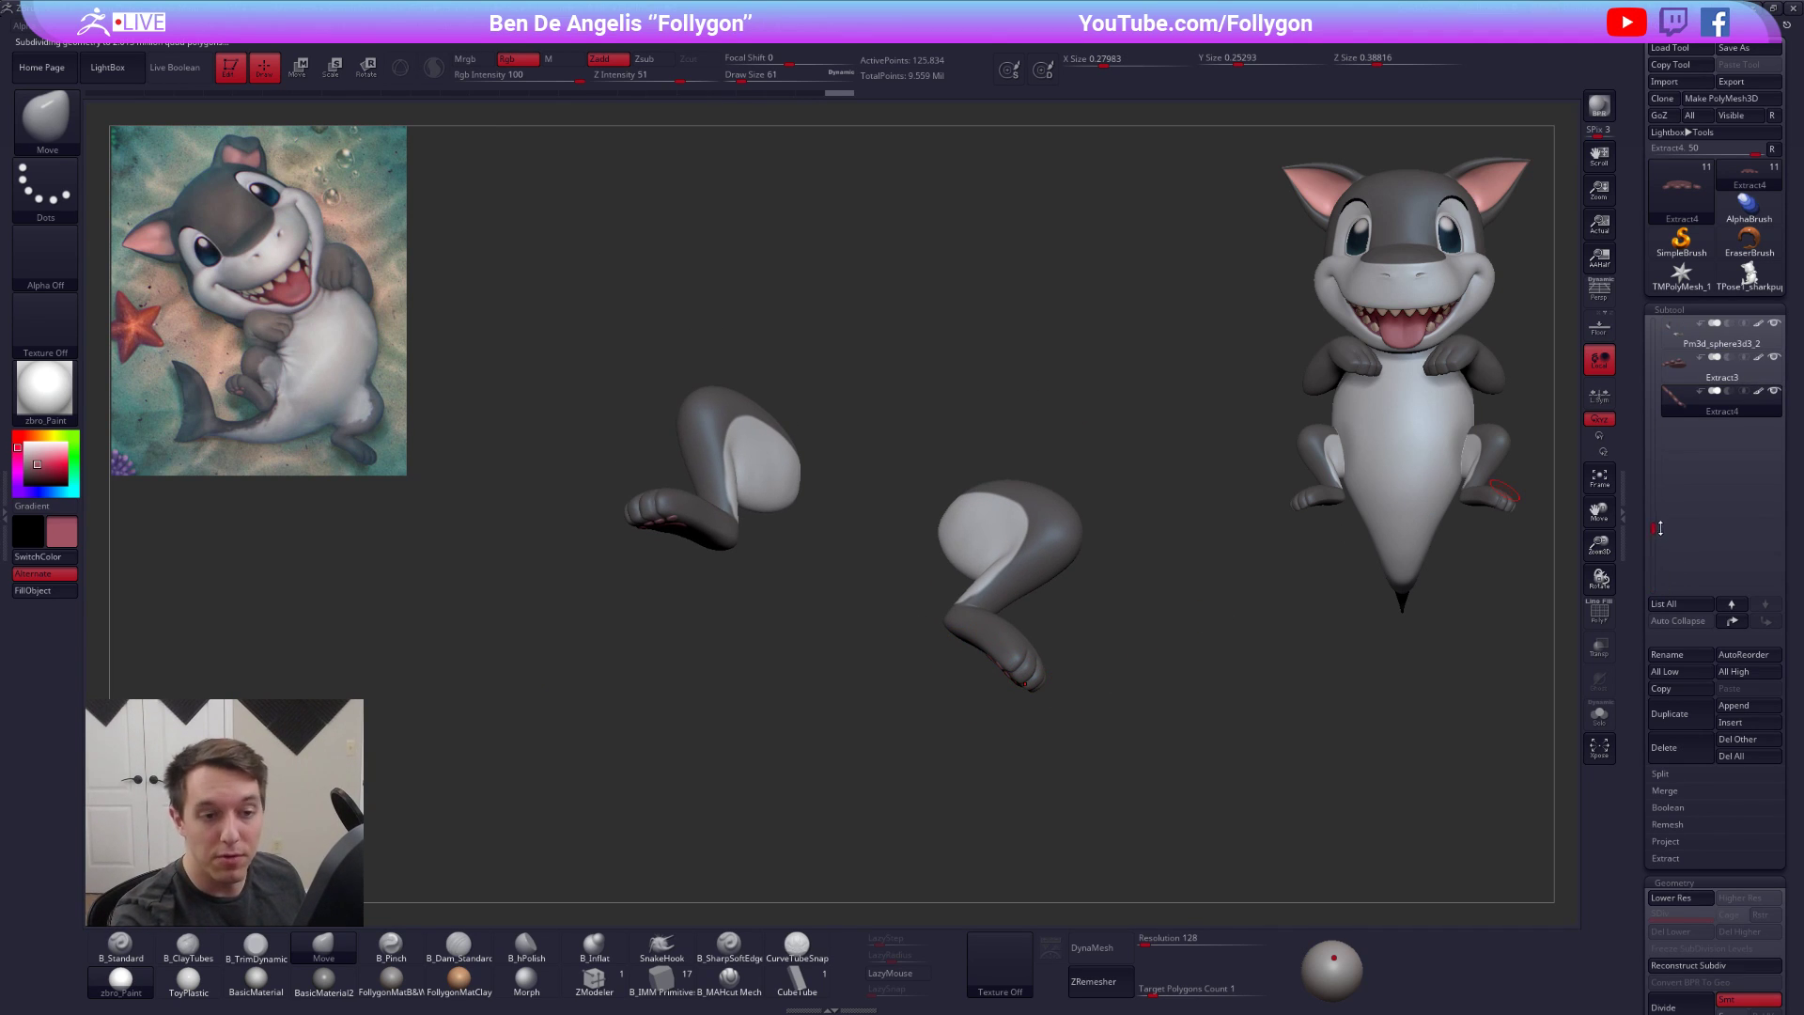
left_click(1677, 337)
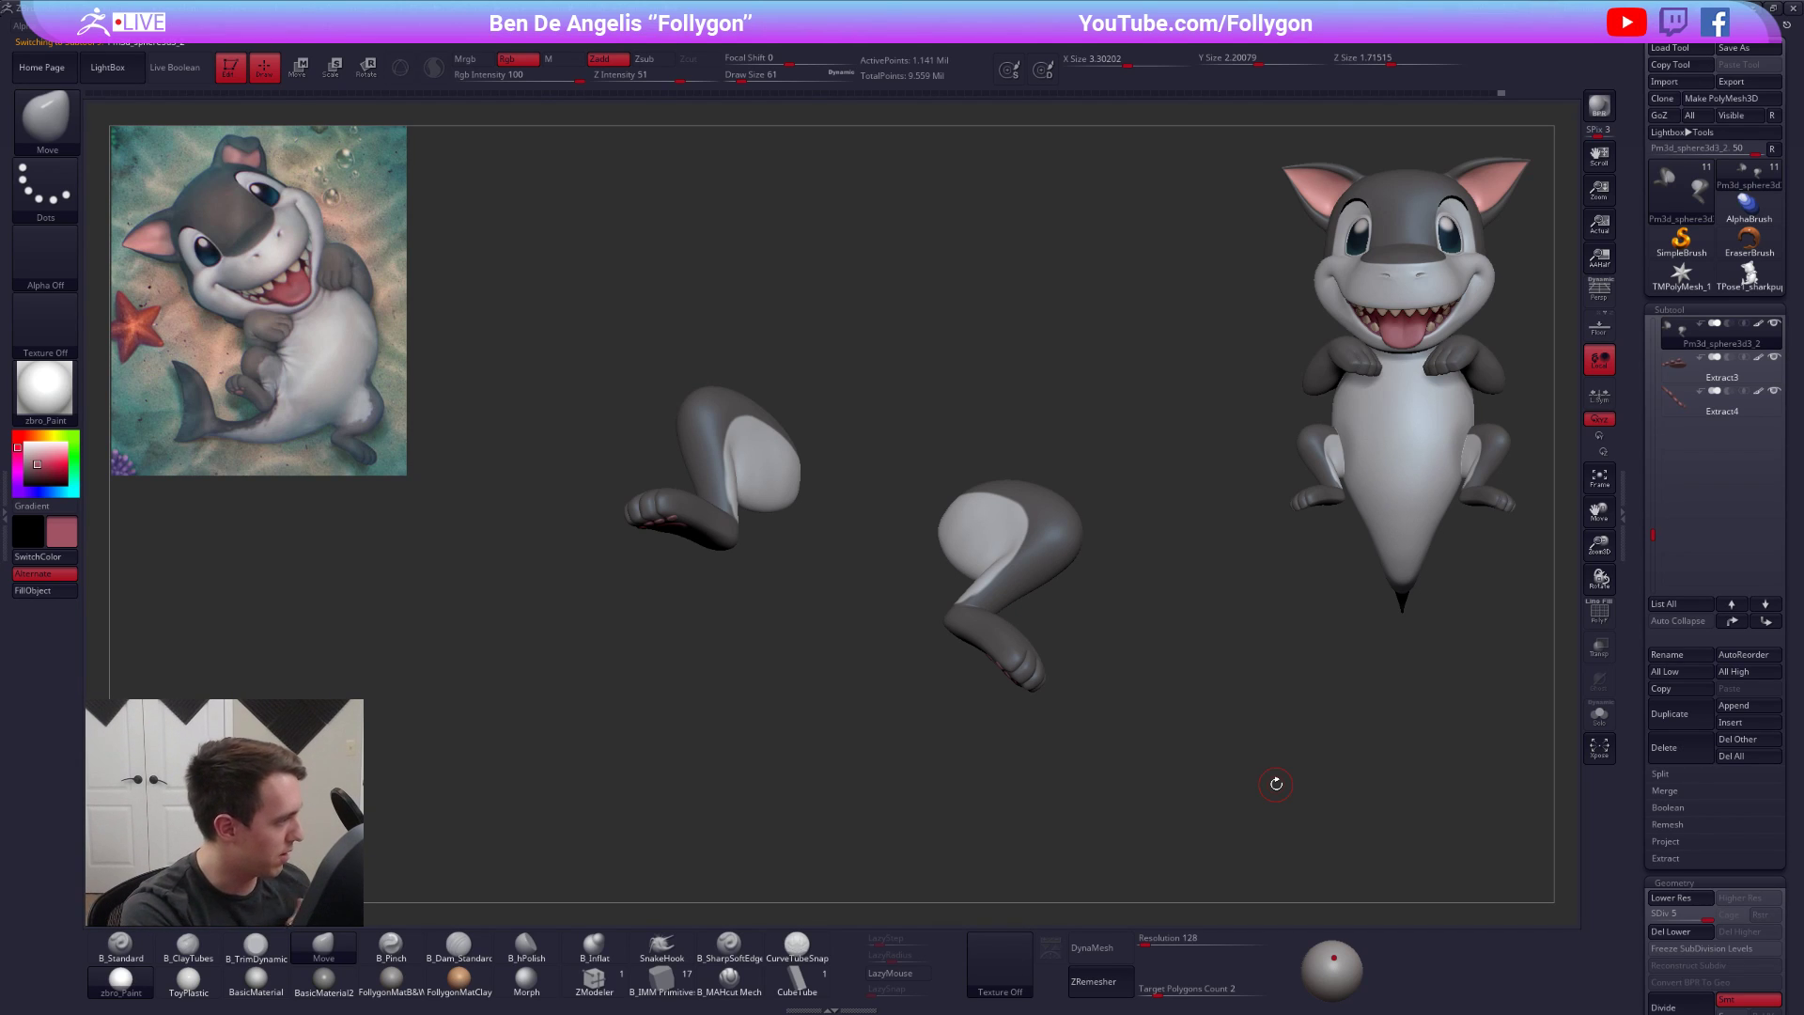
key("shift+f")
key("shift+f")
mouse_move(1085, 611)
left_mouse_down()
mouse_move(1098, 537)
mouse_move(1131, 533)
mouse_move(1090, 637)
mouse_move(1090, 598)
left_mouse_up()
key("ctrl+m")
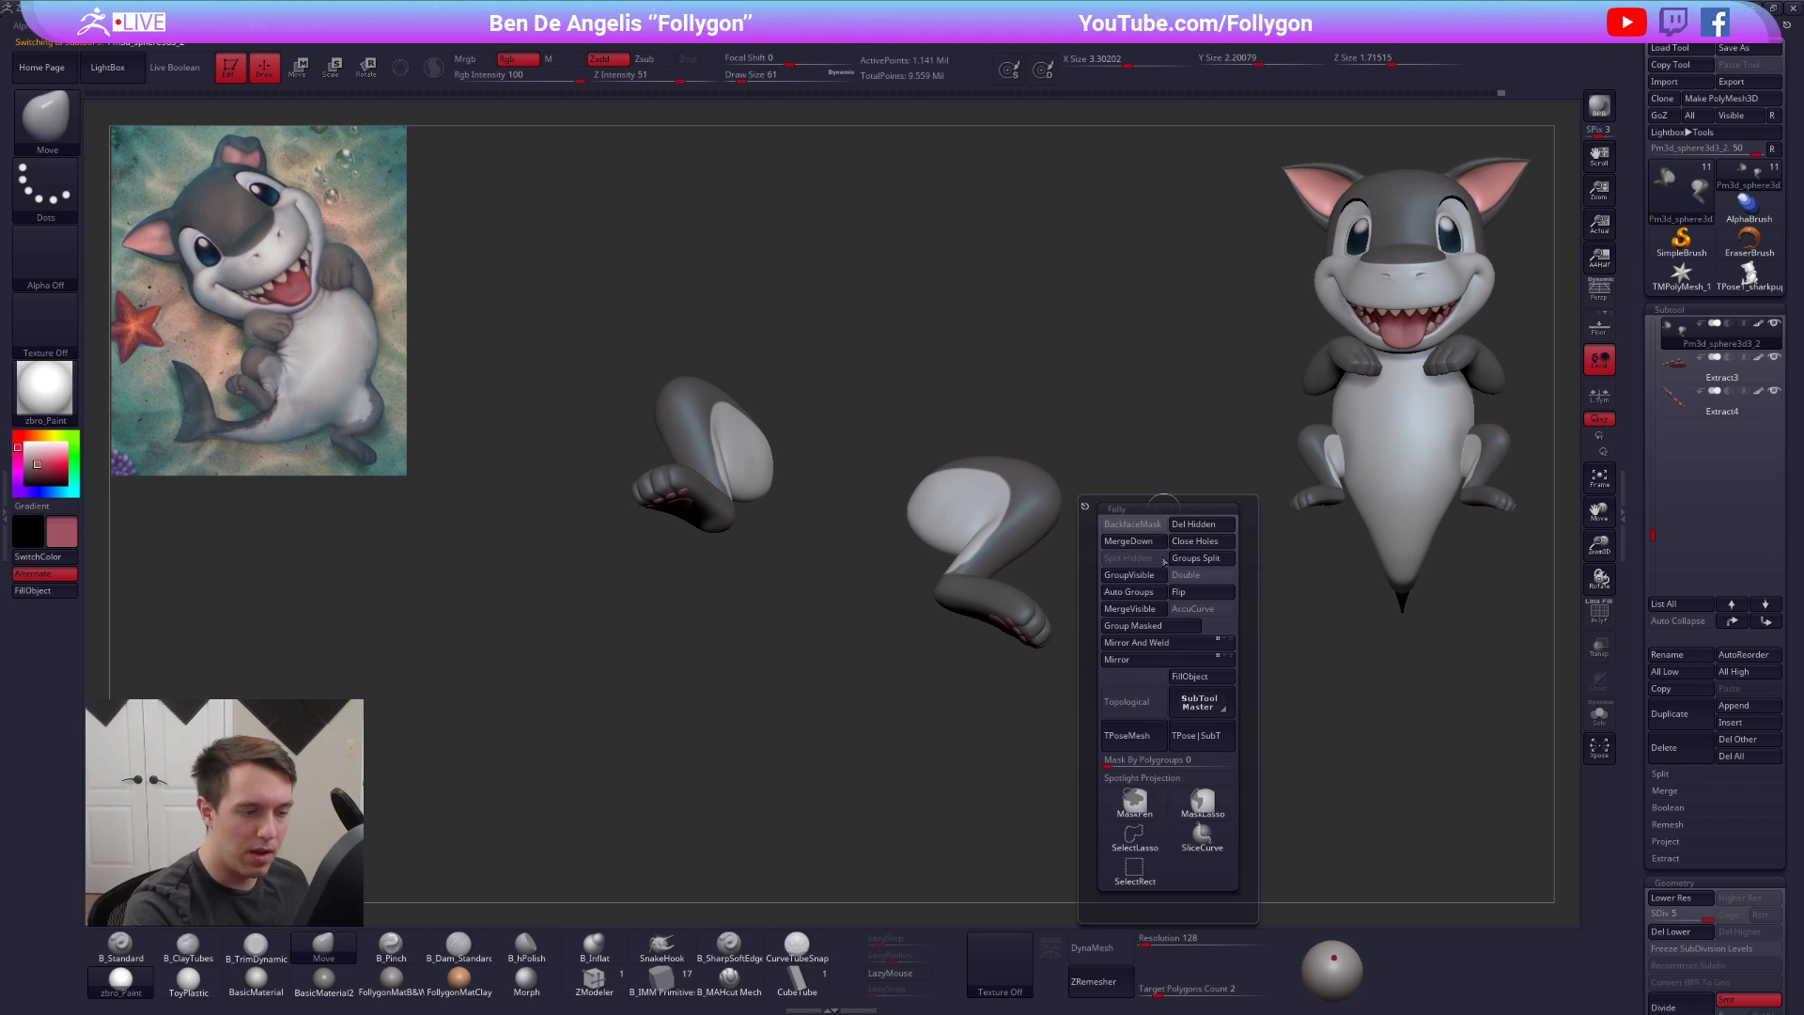
left_click(1120, 564)
left_click(1104, 570)
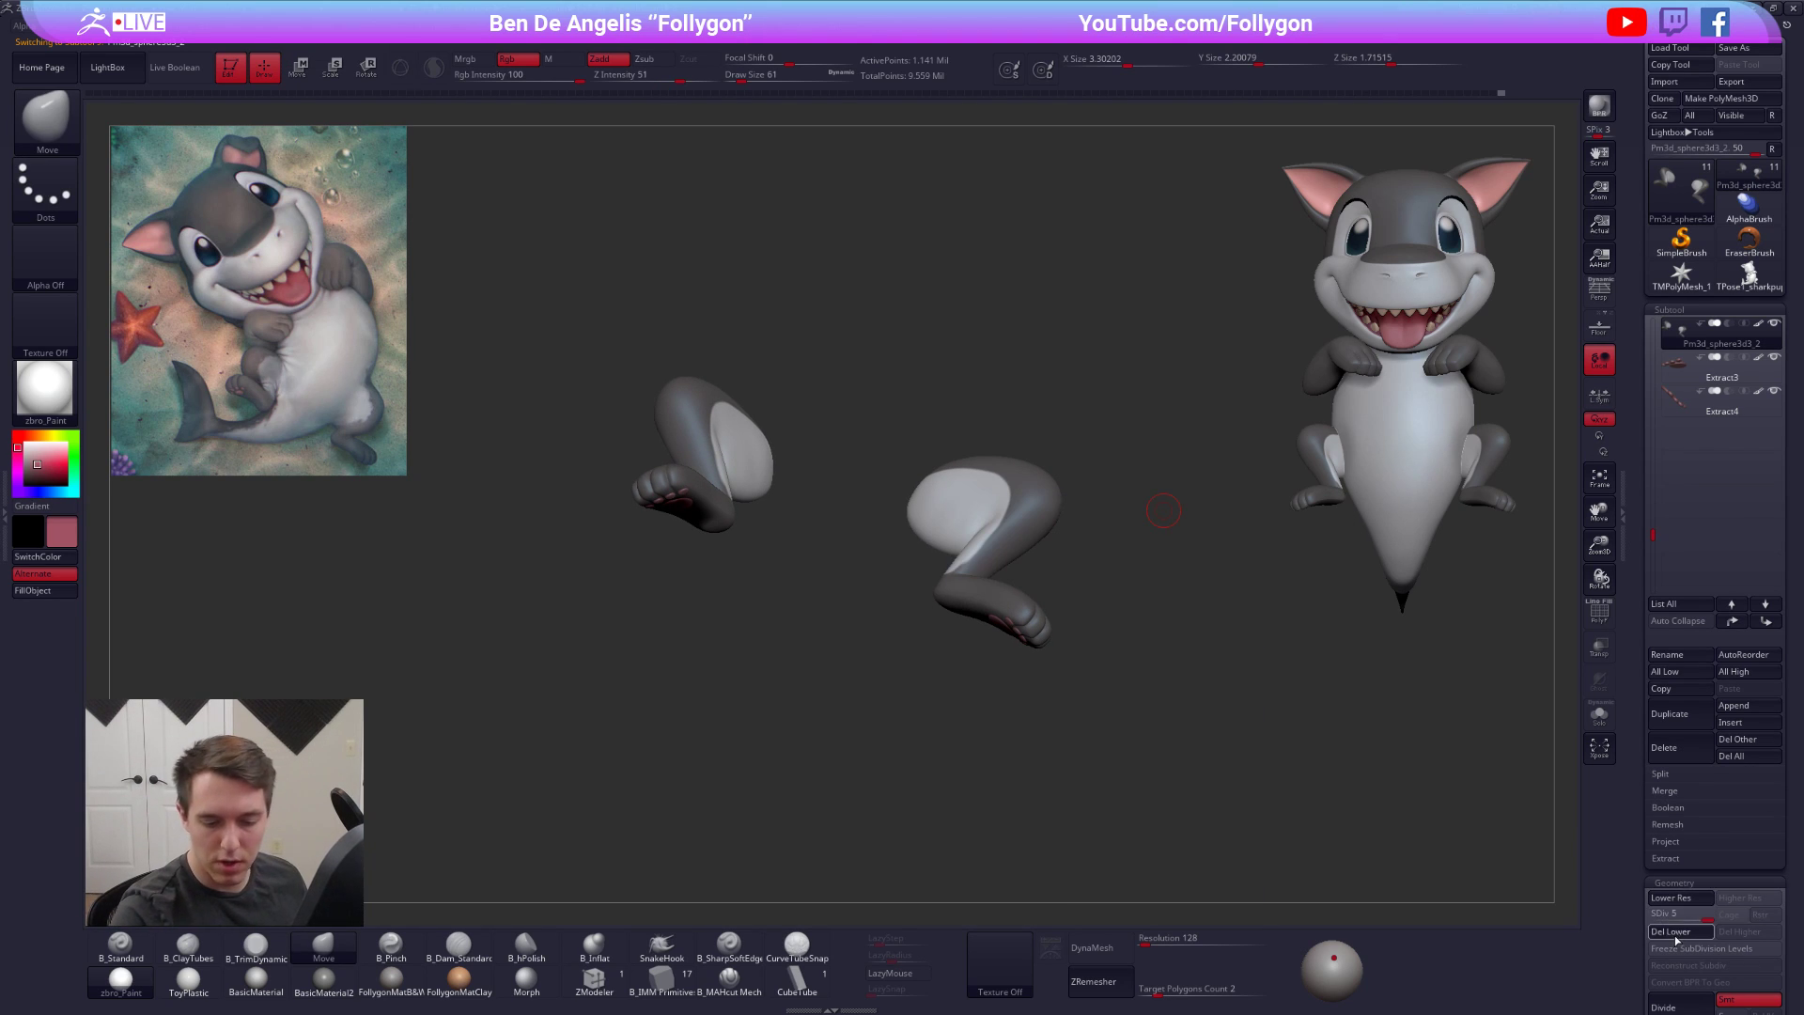
Merge the Extract3 and Extract4 paw pads down into the legs subtool, accepting the non-undoable operation
key("ctrl+m")
left_click(1141, 559)
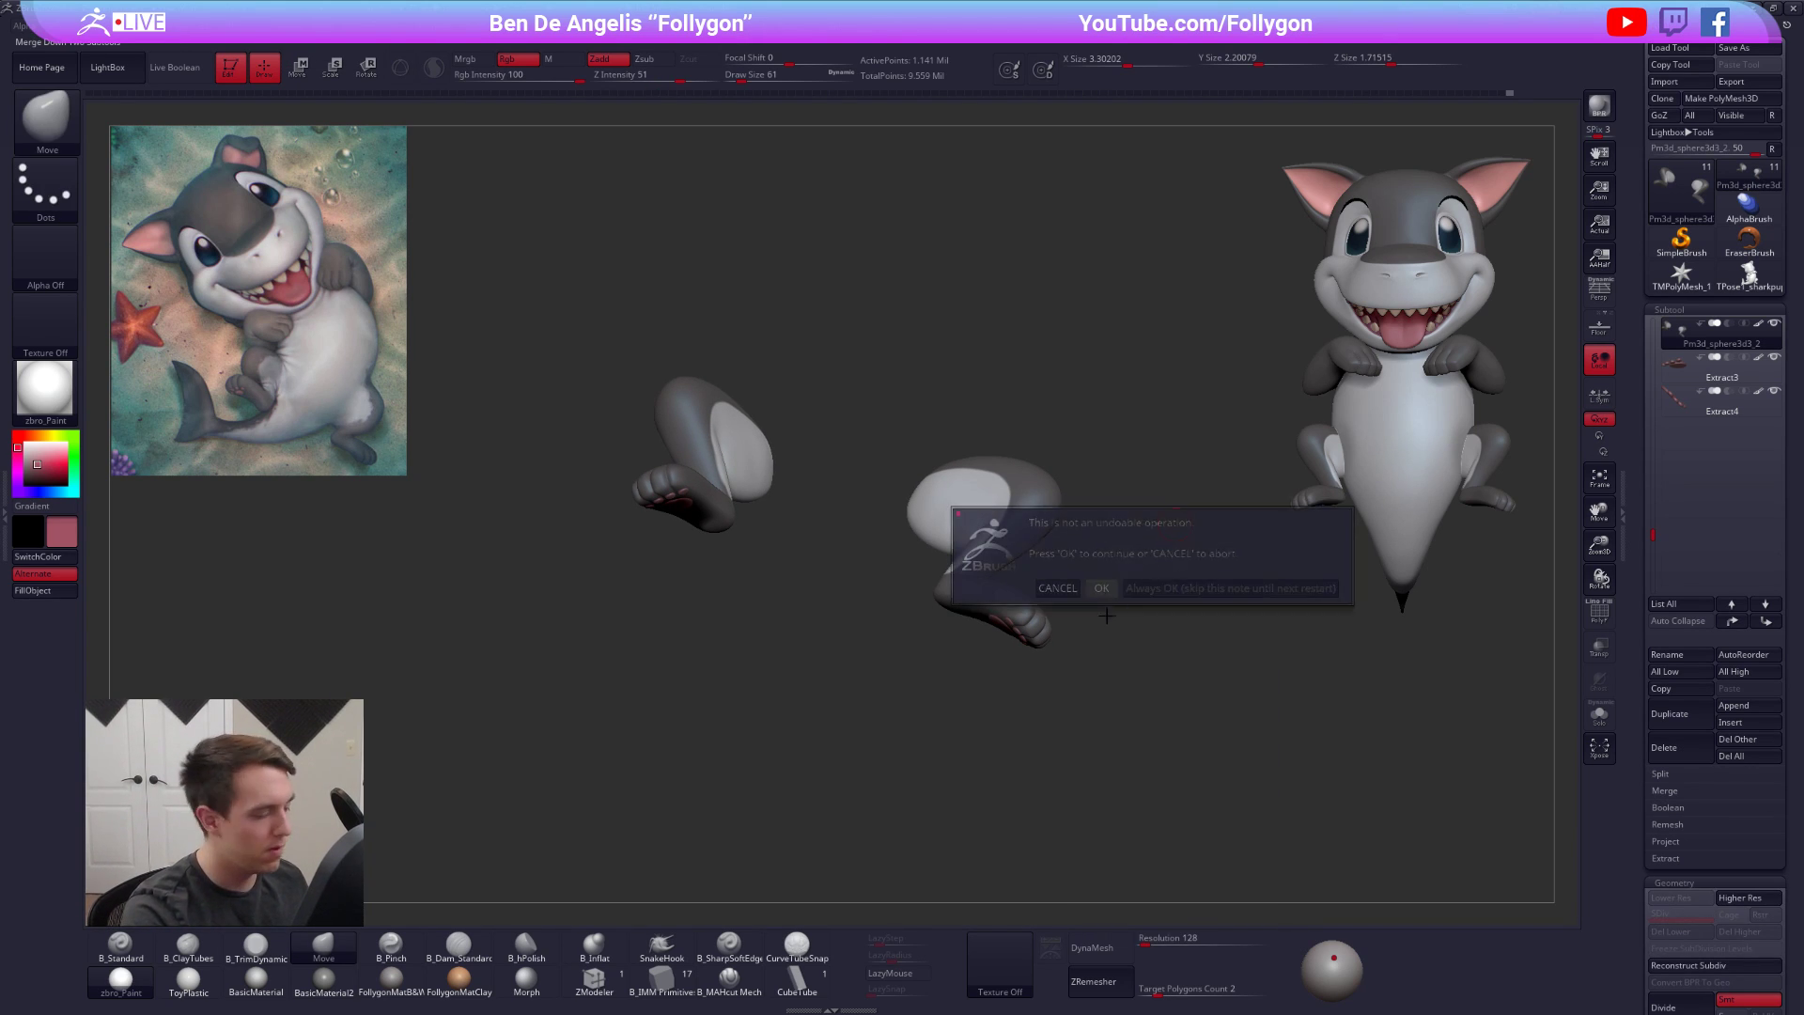
left_click(1103, 587)
left_click_drag(1234, 801, 1252, 680)
key("ctrl+m")
left_click(1207, 636)
left_click(1156, 666)
key("shift+f")
key("shift+f")
mouse_move(1152, 758)
left_mouse_down()
mouse_move(978, 596)
mouse_move(878, 596)
mouse_move(803, 628)
mouse_move(765, 588)
left_mouse_up()
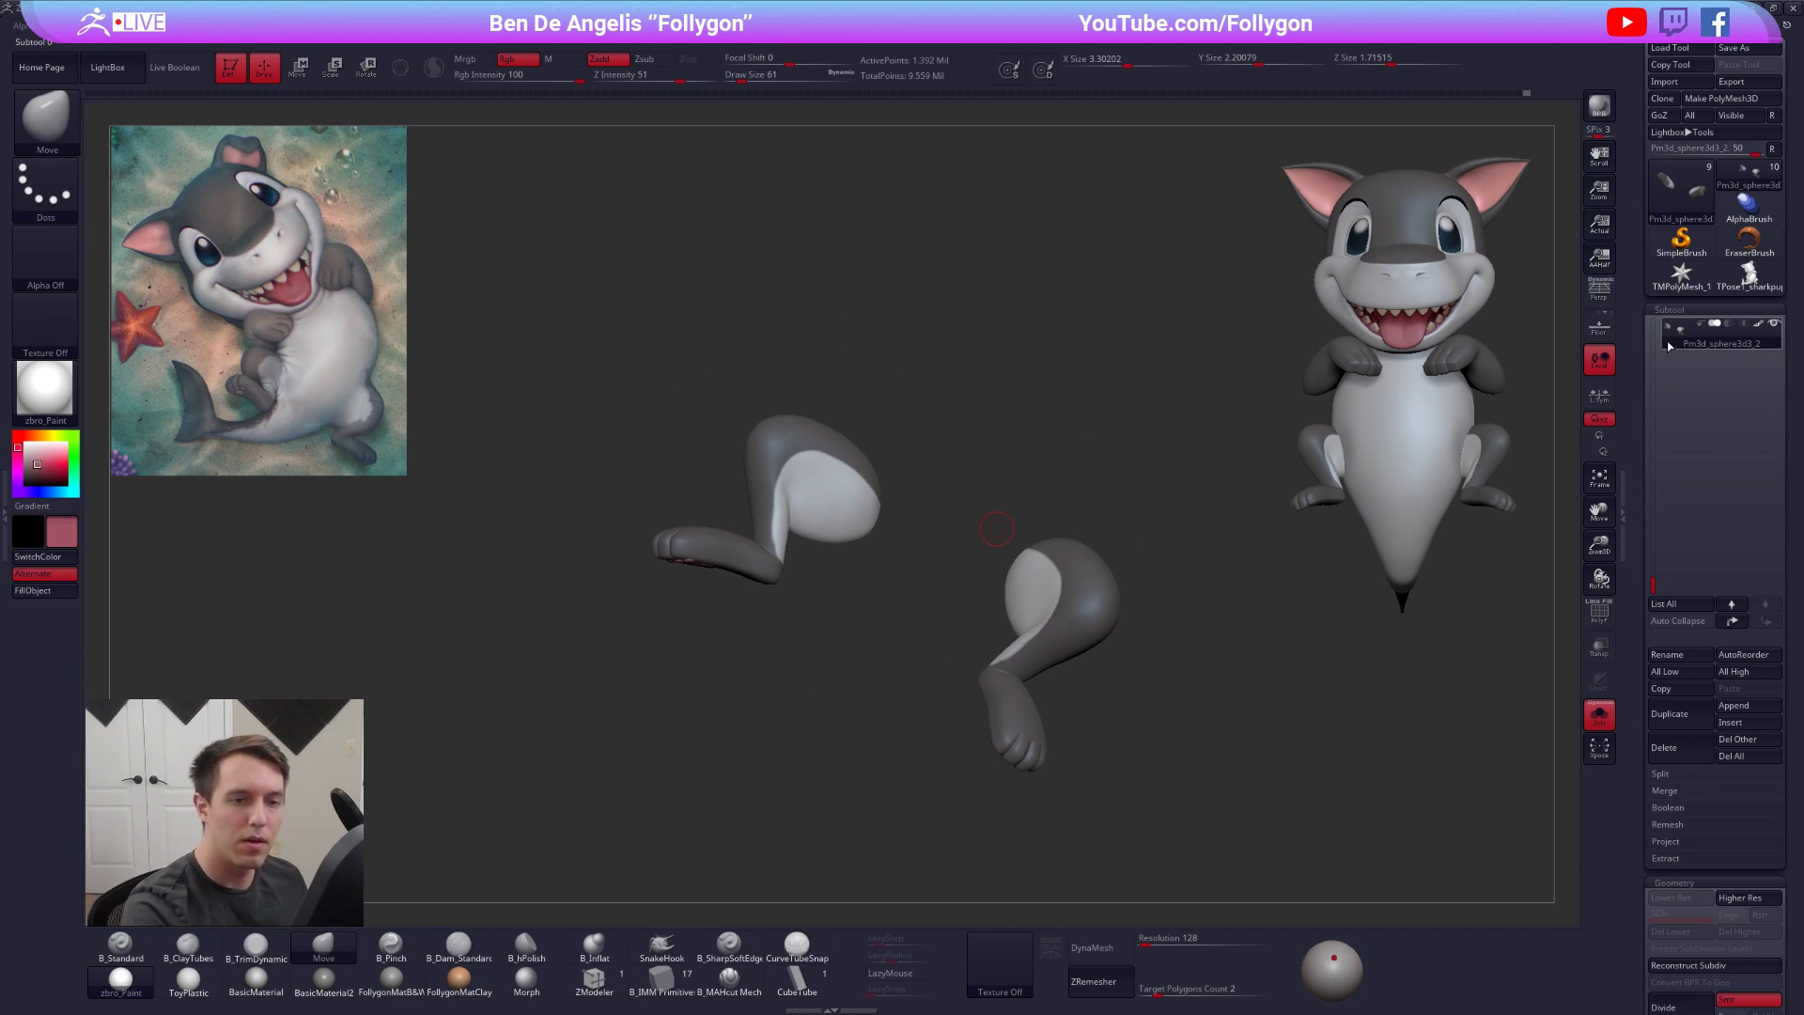
Isolate the legs and retouch the grey-white colour edge at one ankle using B_Standard with LazyMouse, draw size 33
key("shift+s")
right_click_drag(763, 531, 762, 553, "ctrl")
key("1")
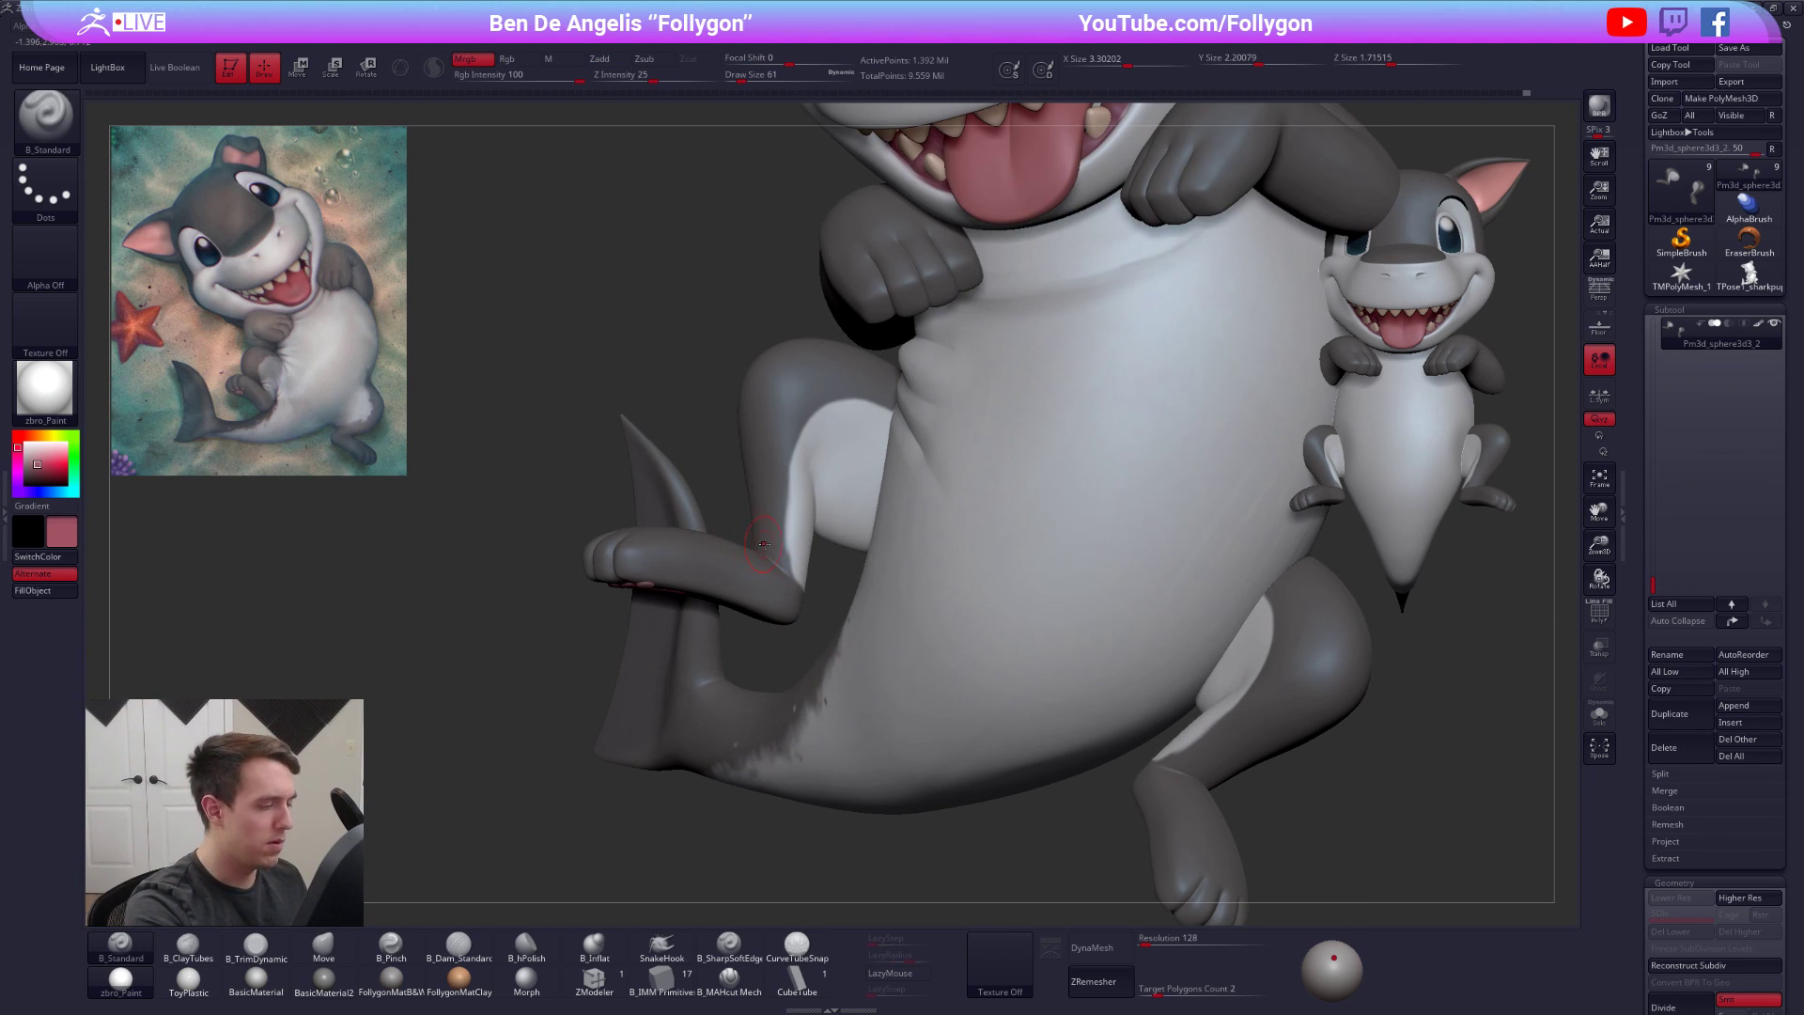
left_click(887, 978)
key("shift+s")
left_click_drag(789, 657, 795, 628)
right_click_drag(794, 577, 793, 603, "ctrl")
key("space")
left_click_drag(795, 564, 786, 564)
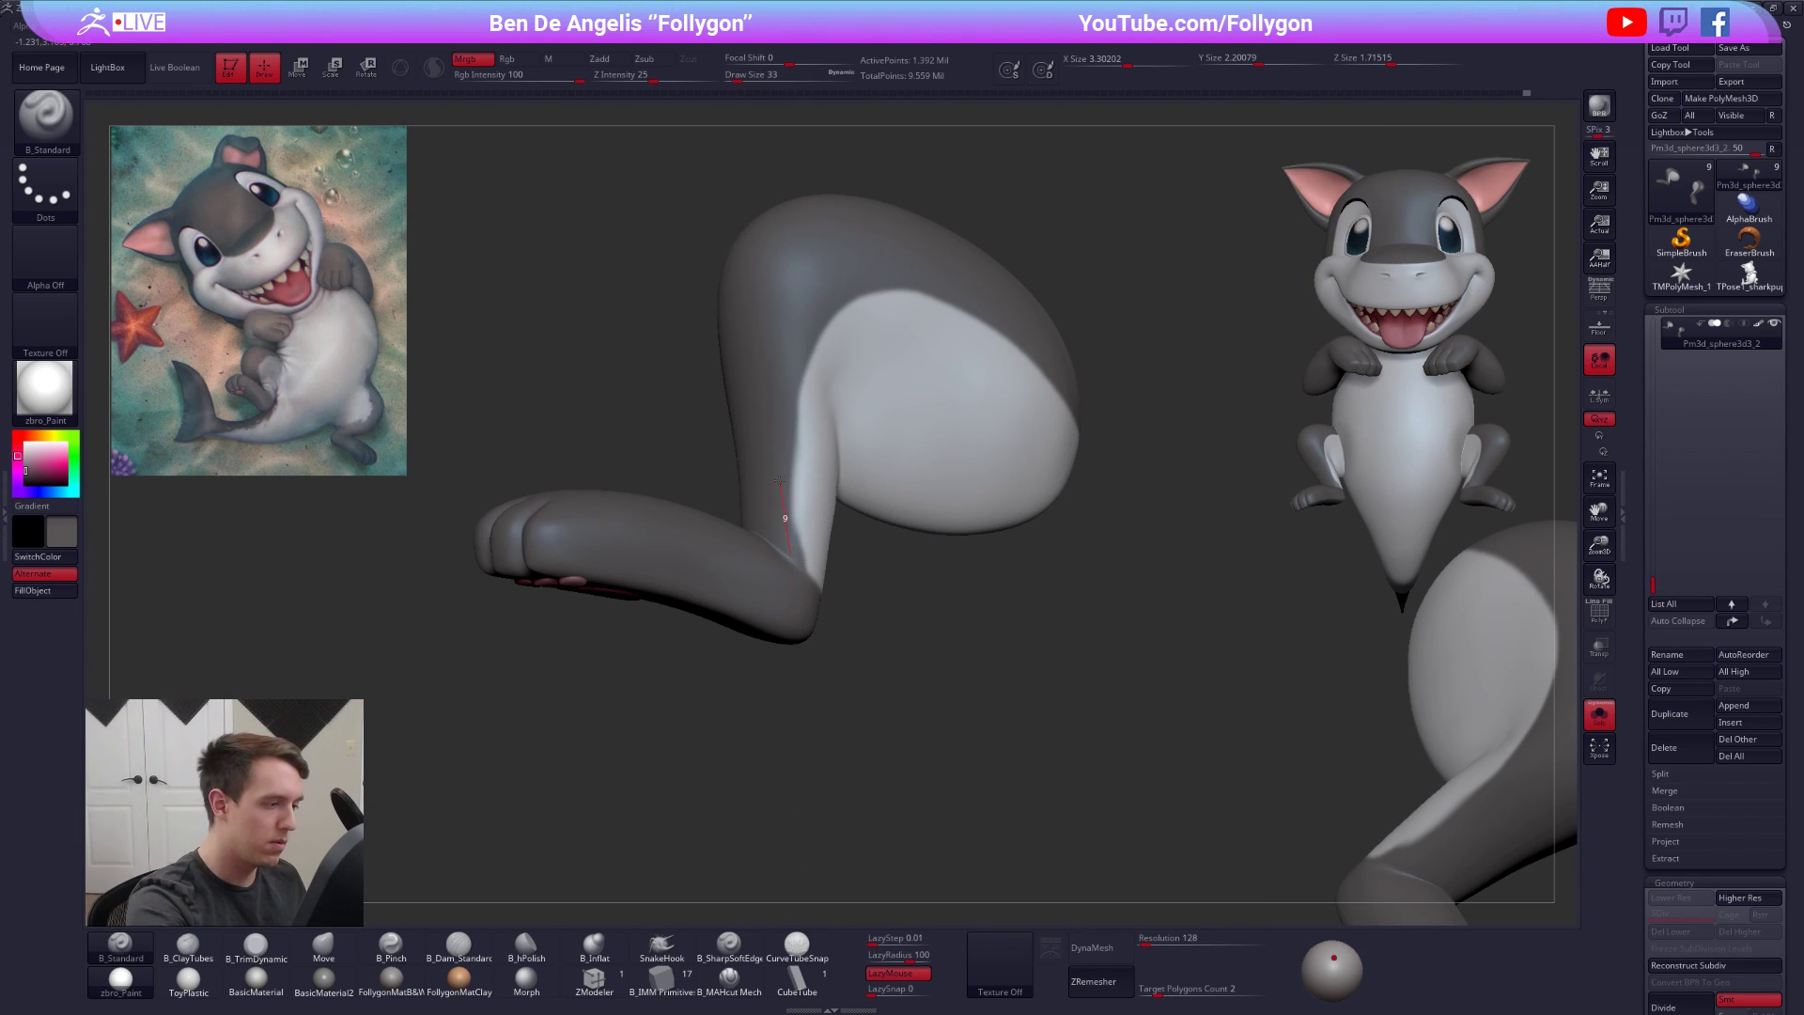
right_click_drag(793, 461, 954, 440)
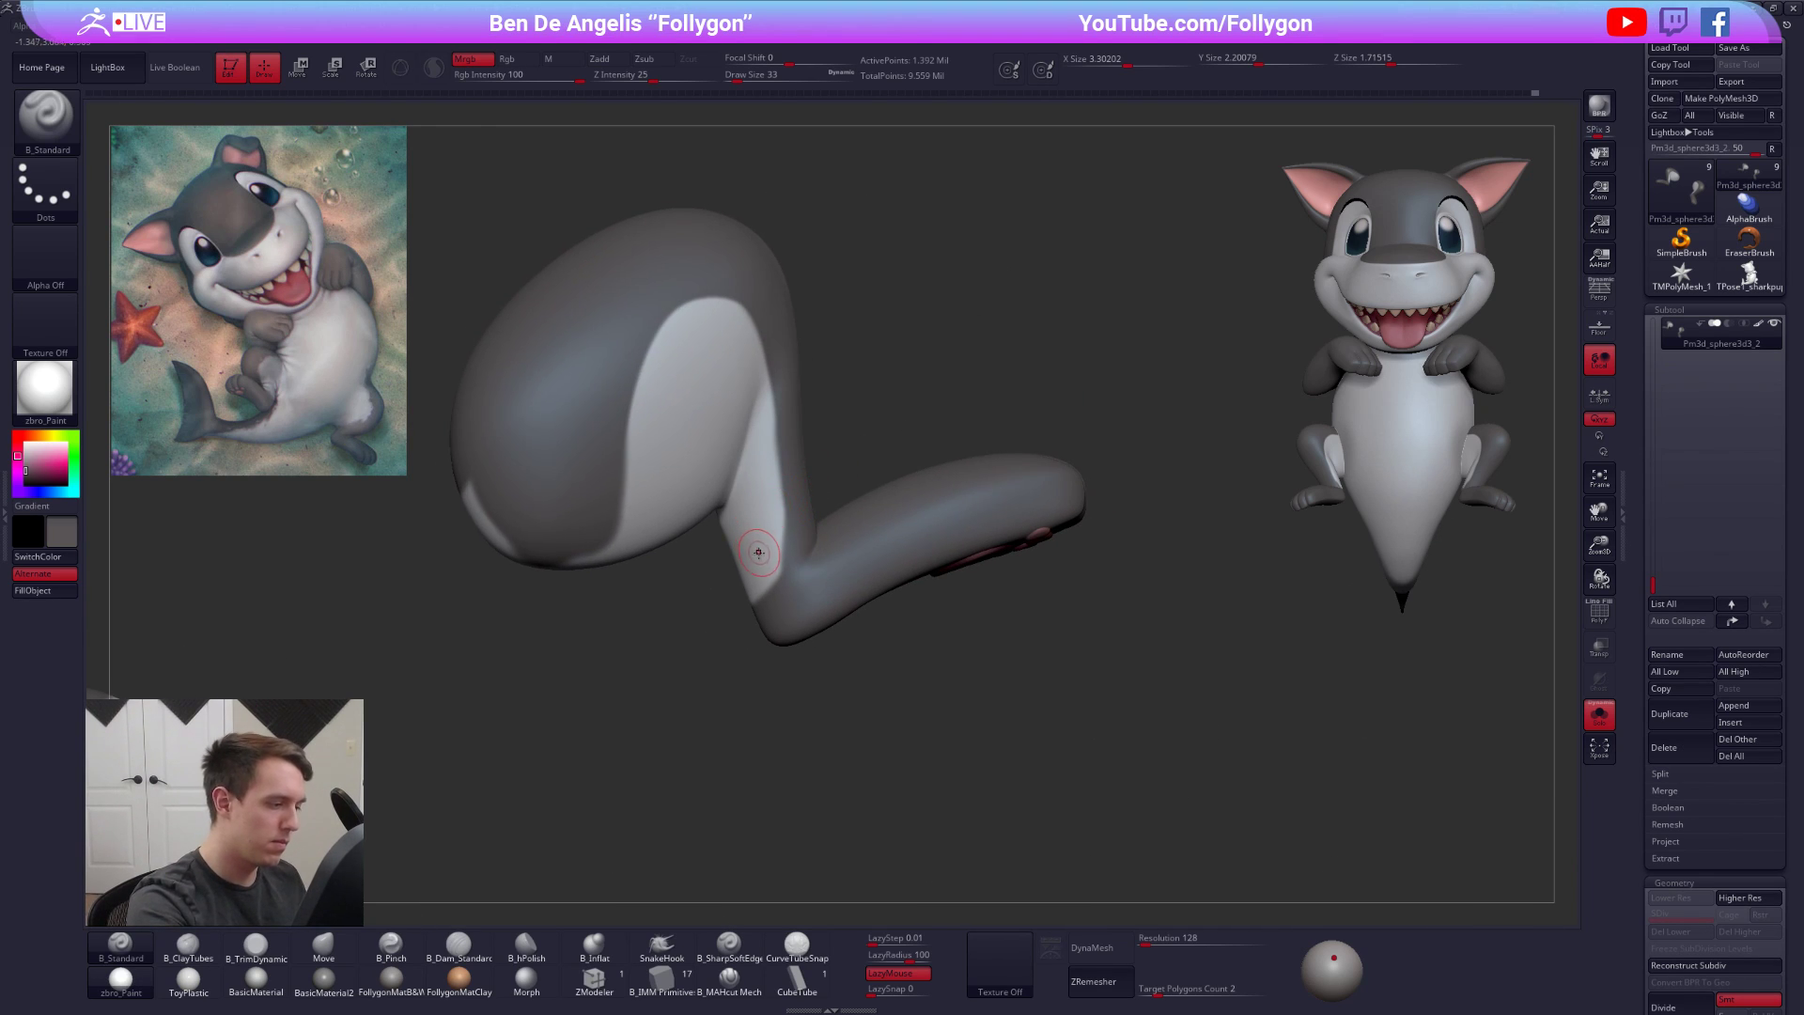
Sample the leg colour and clean up the colour edge around the other side of the ankle
key("c")
right_click_drag(767, 436, 797, 436)
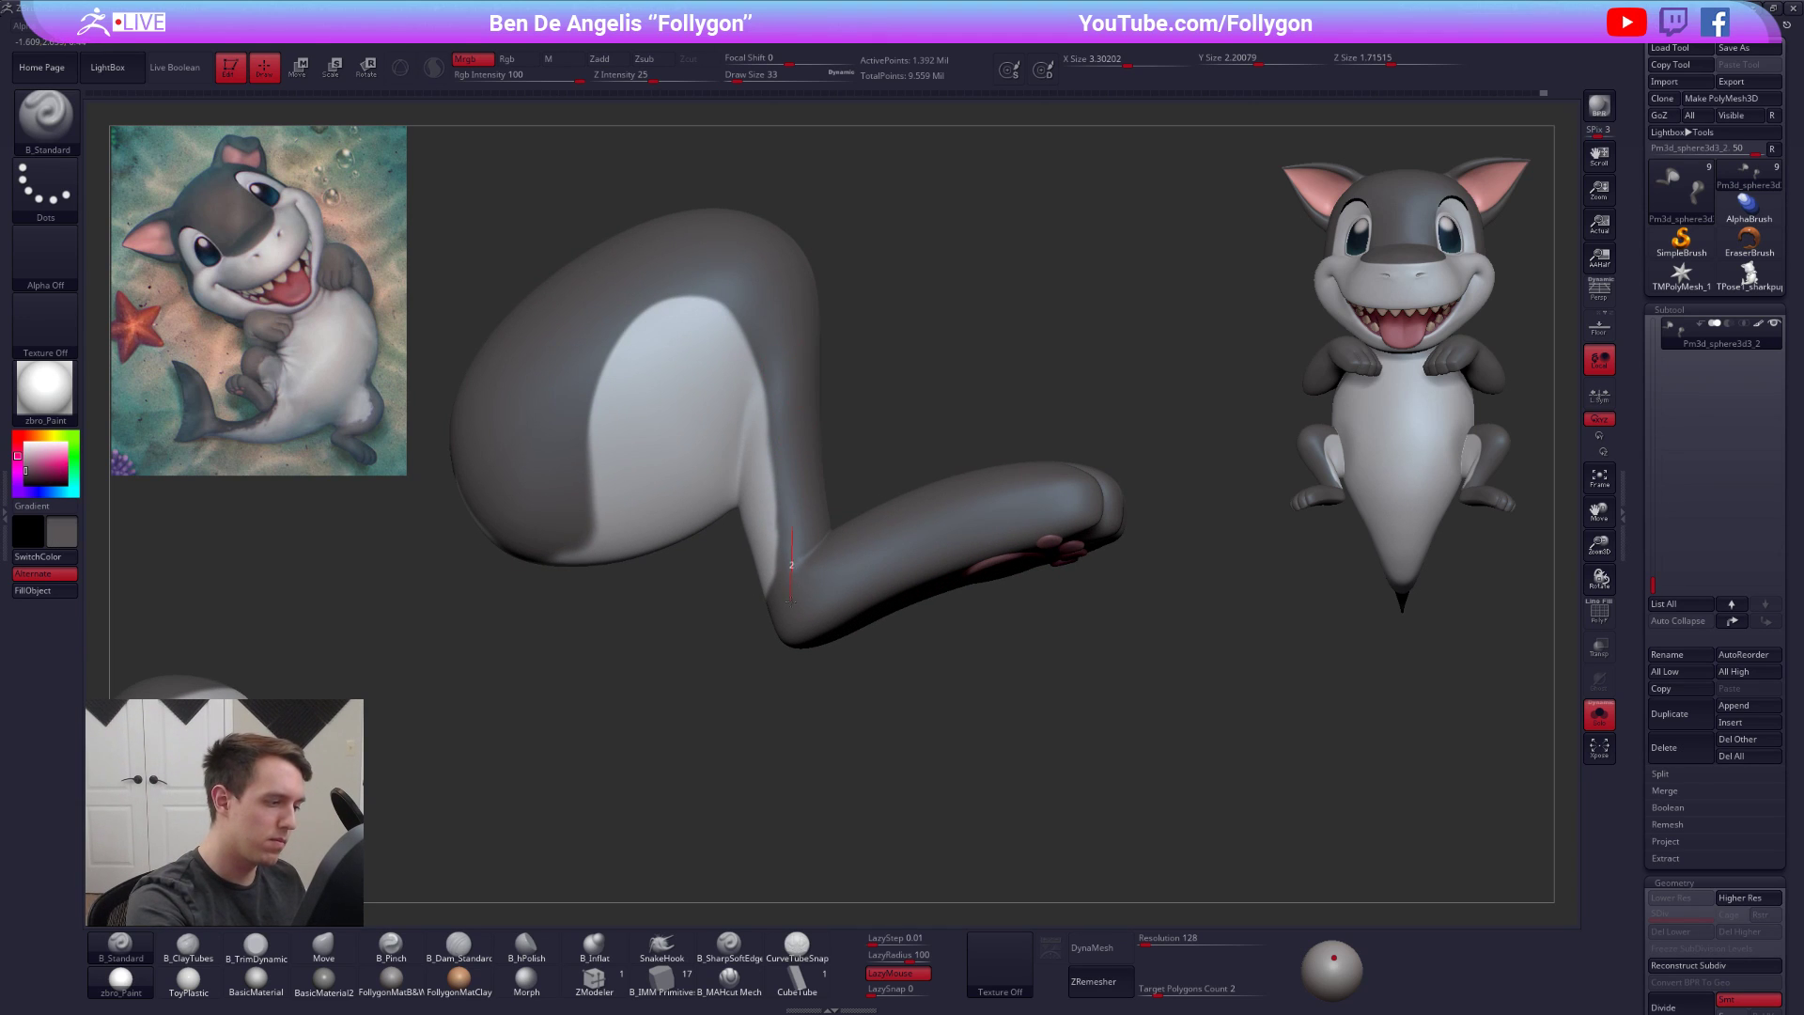
right_click_drag(783, 658, 823, 584, "ctrl")
key("alt+s")
key("alt+s")
Refine the grey and white colour border around the underside of the thigh
right_click_drag(827, 413, 843, 476, "ctrl")
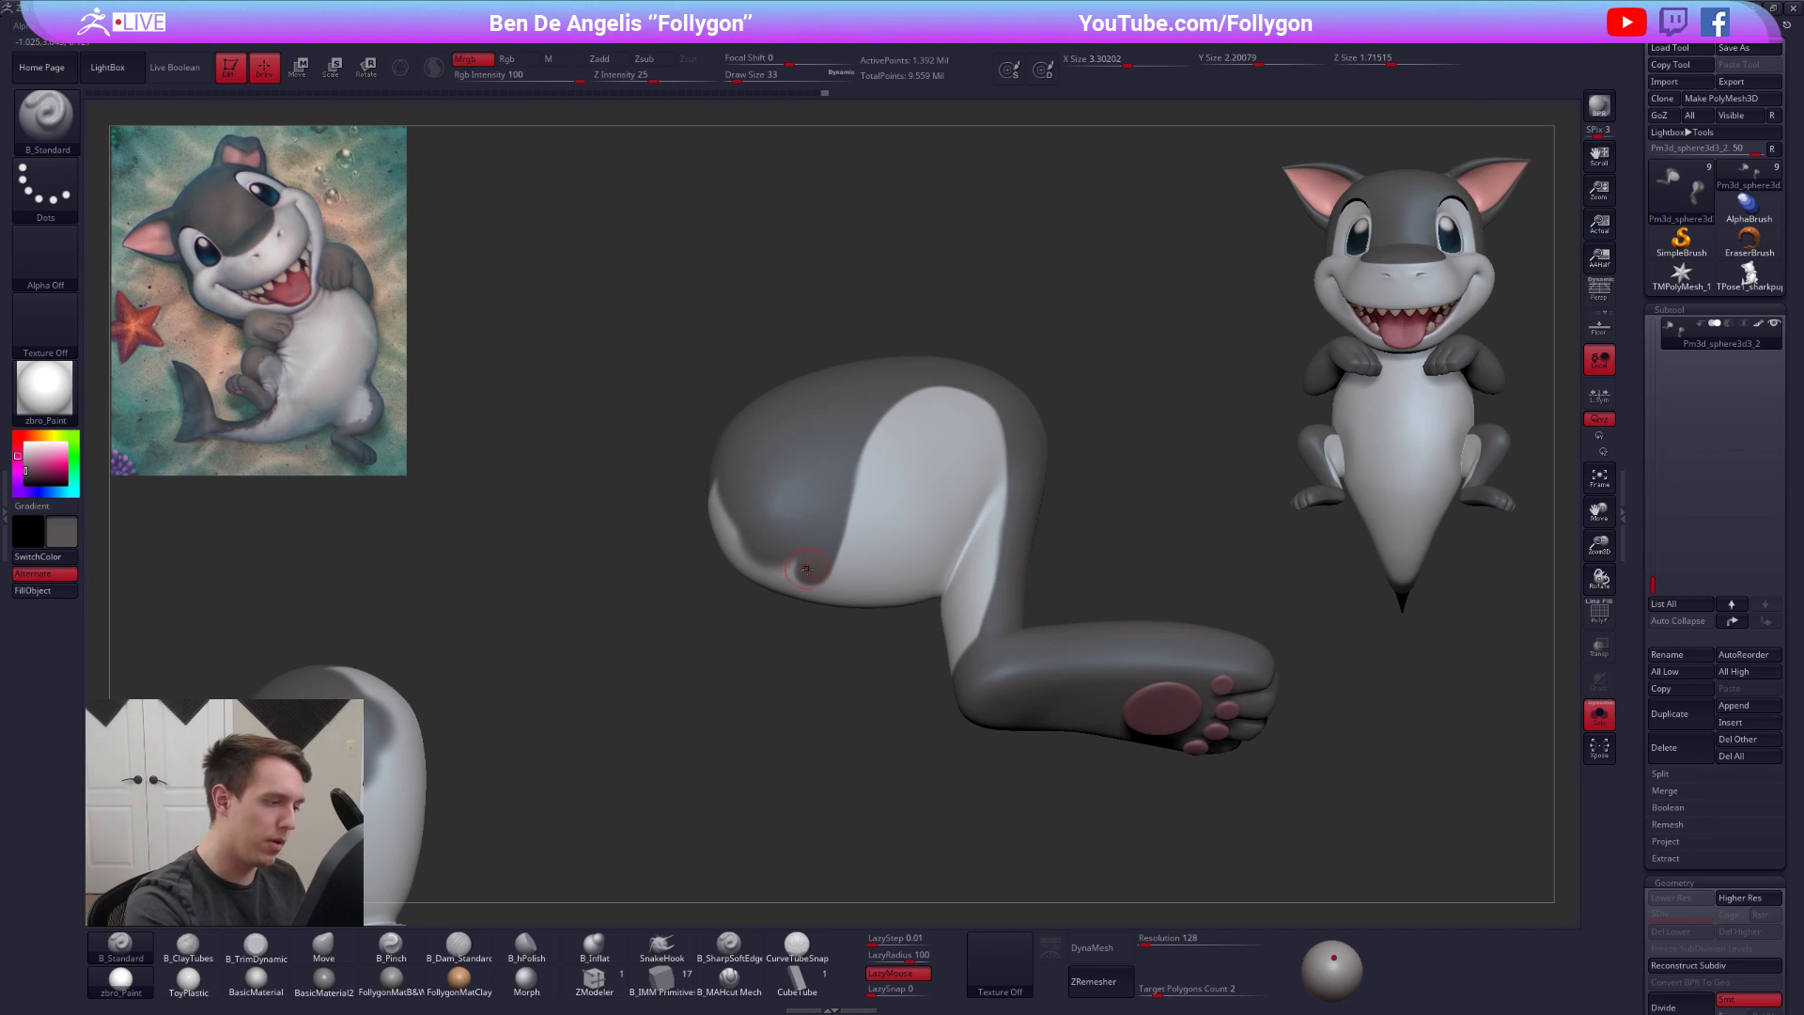
mouse_move(734, 518)
right_mouse_down()
mouse_move(752, 526)
mouse_move(752, 508)
right_mouse_up()
key("alt+s")
mouse_move(771, 587)
right_mouse_down()
mouse_move(885, 622)
mouse_move(893, 603)
mouse_move(814, 607)
mouse_move(901, 599)
mouse_move(850, 534)
mouse_move(851, 632)
mouse_move(827, 662)
right_mouse_up()
key("ctrl")
mouse_move(796, 632)
left_mouse_down("ctrl")
mouse_move(925, 513)
mouse_move(874, 541)
left_mouse_up("ctrl")
mouse_move(910, 513)
right_mouse_down()
mouse_move(967, 539)
mouse_move(944, 587)
mouse_move(967, 567)
mouse_move(866, 591)
mouse_move(862, 652)
mouse_move(872, 621)
right_mouse_up()
right_click_drag(784, 645, 852, 599)
right_click_drag(967, 634, 1088, 556)
Isolate the feet and the paw-pad polygroups in turn to inspect them for stray geometry, and restore the whole mesh's visibility
left_click(1600, 716)
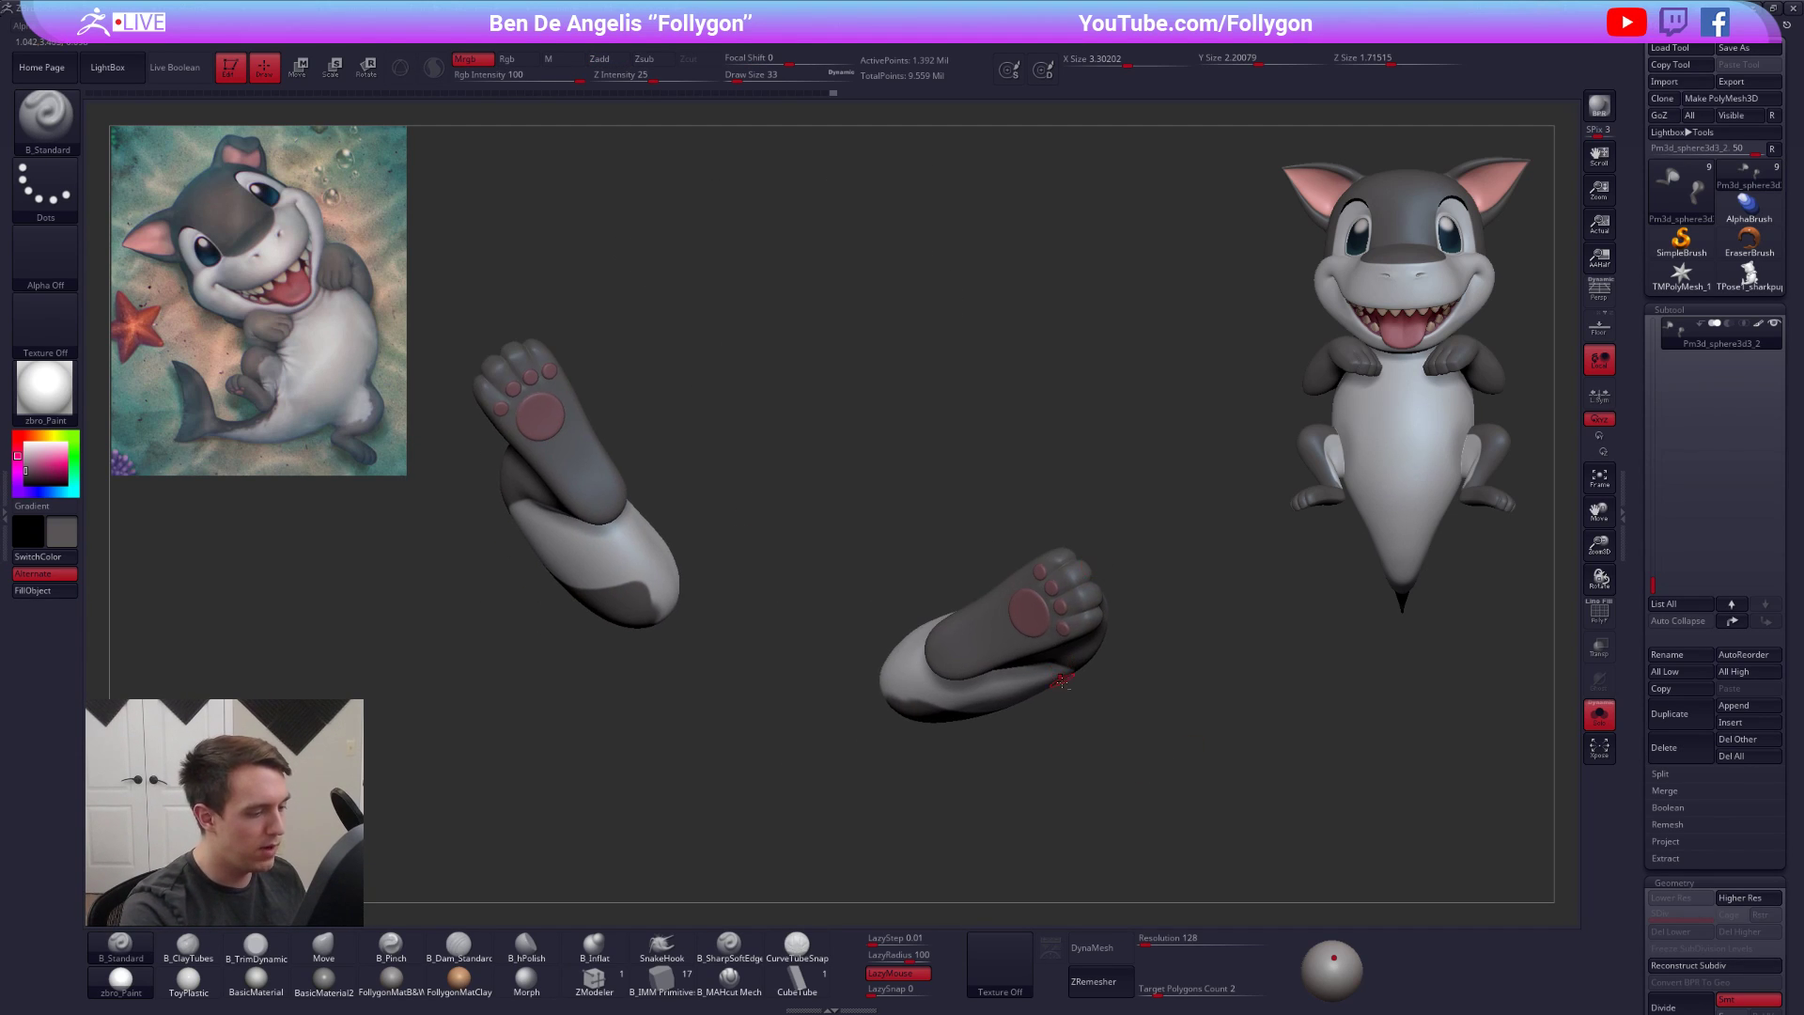
left_click(1164, 845, "ctrl")
left_click(1181, 770, "ctrl")
right_click_drag(1181, 780, 1108, 724, "ctrl")
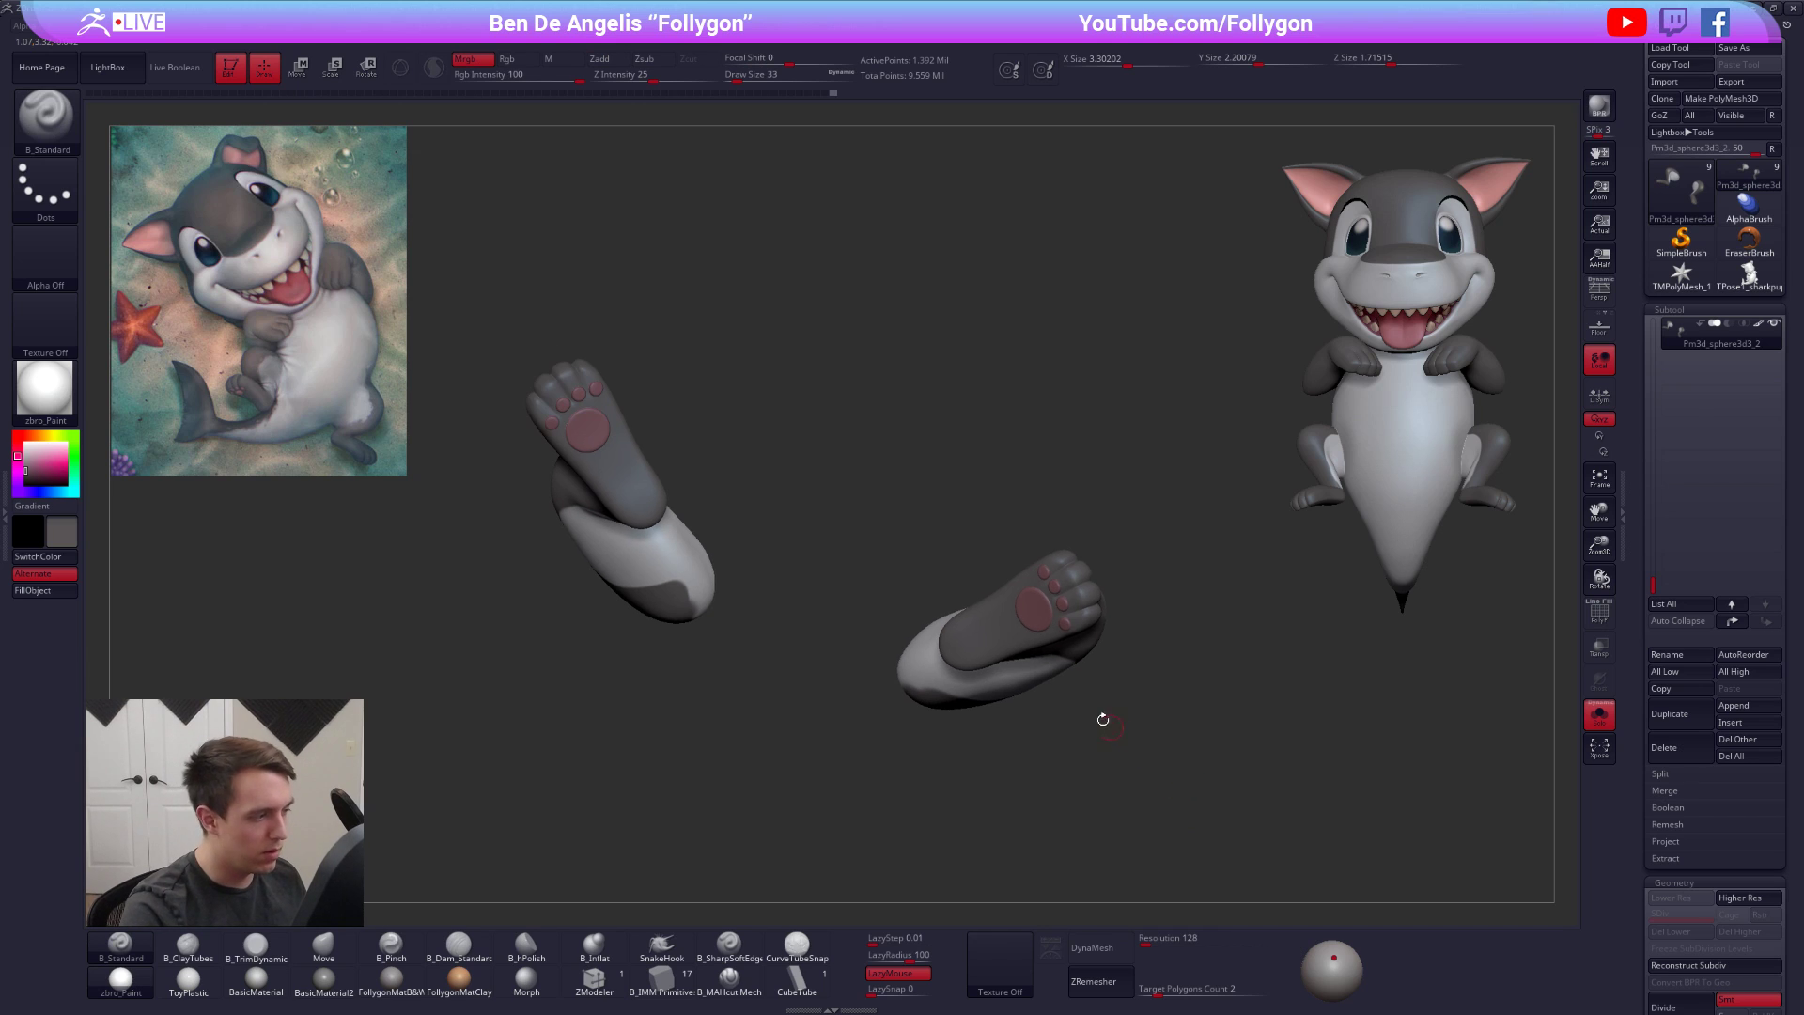
key("ctrl+shift+space")
left_click(1058, 970, "ctrl+shift")
left_click(986, 627, "ctrl+shift")
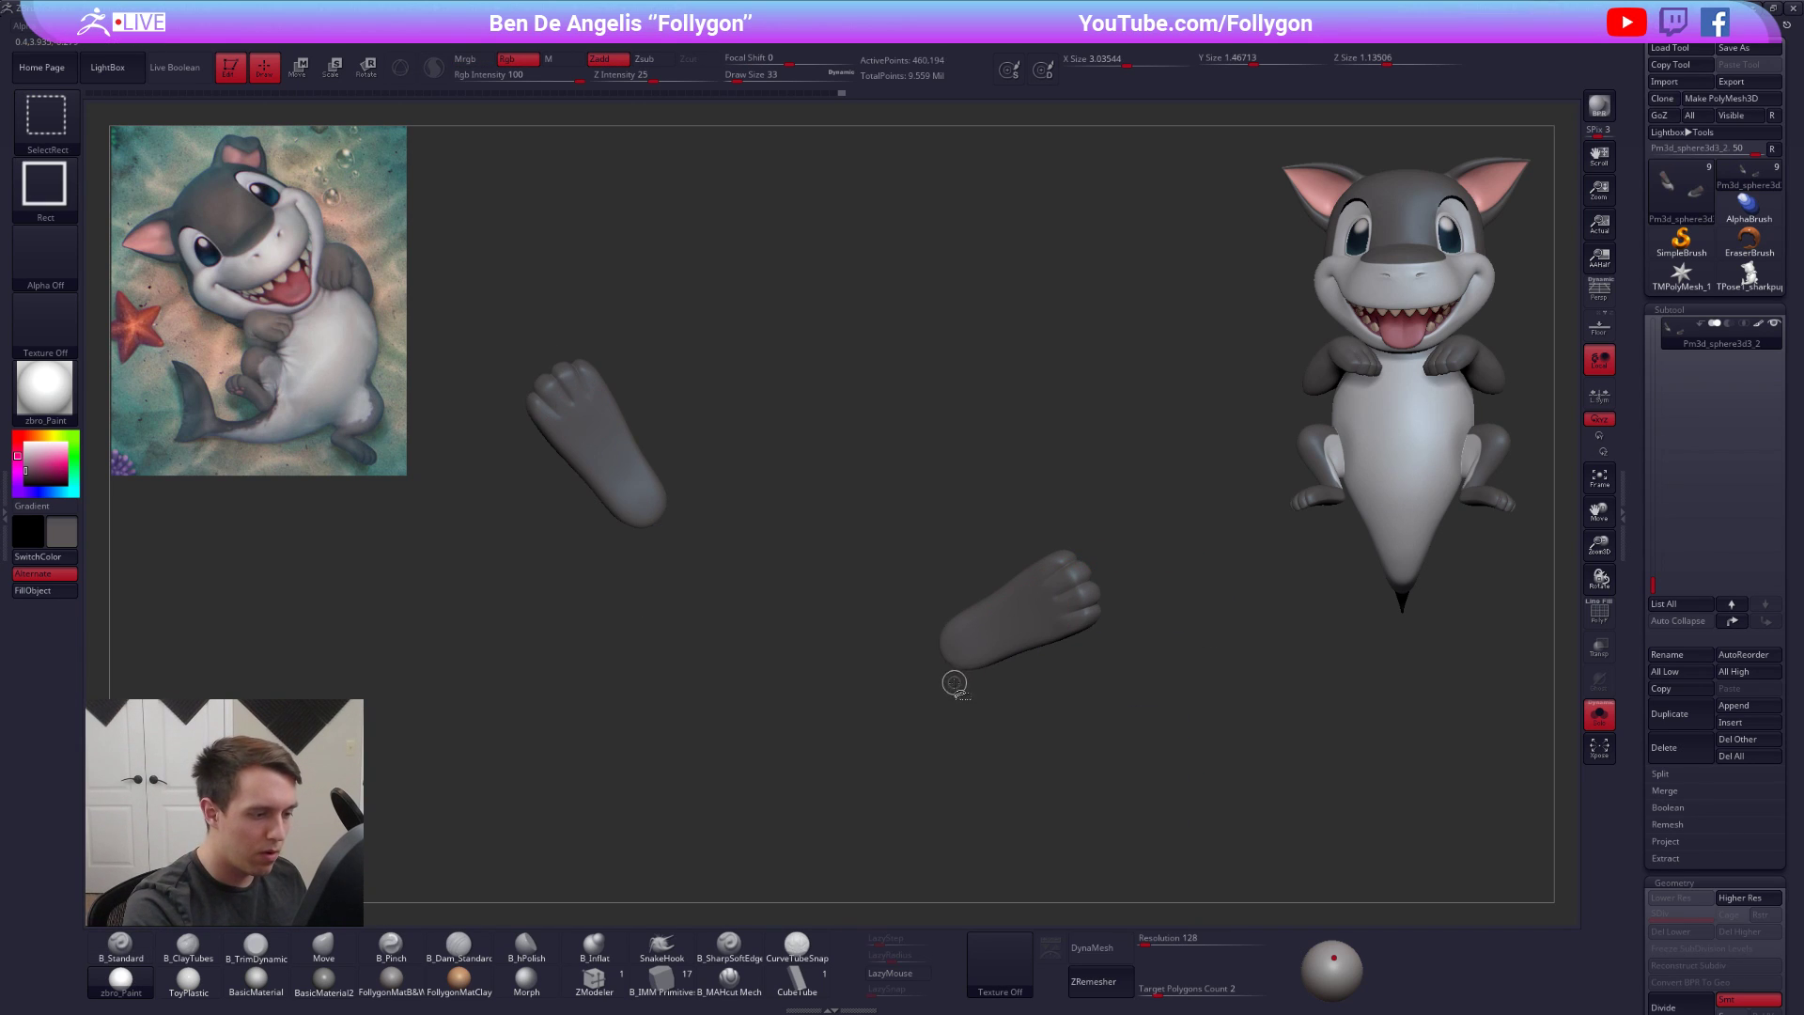
left_click(954, 681, "ctrl+shift")
left_click(979, 650, "ctrl+shift")
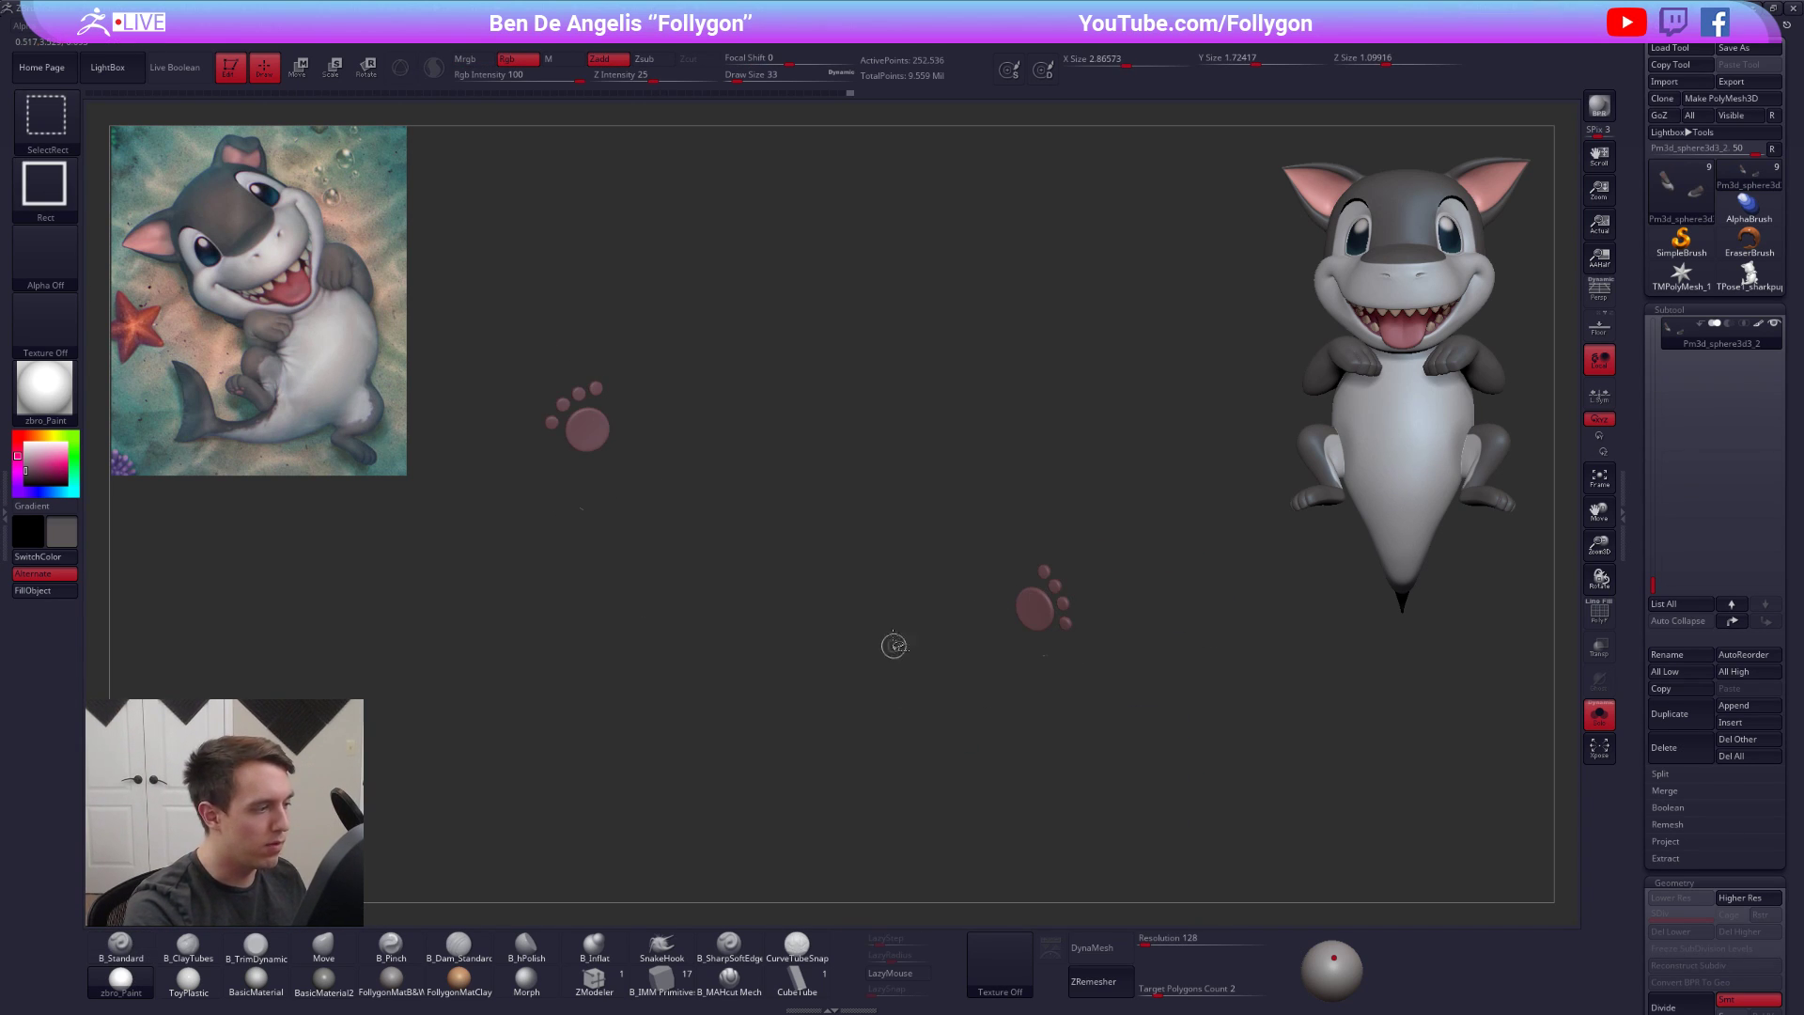
key("2")
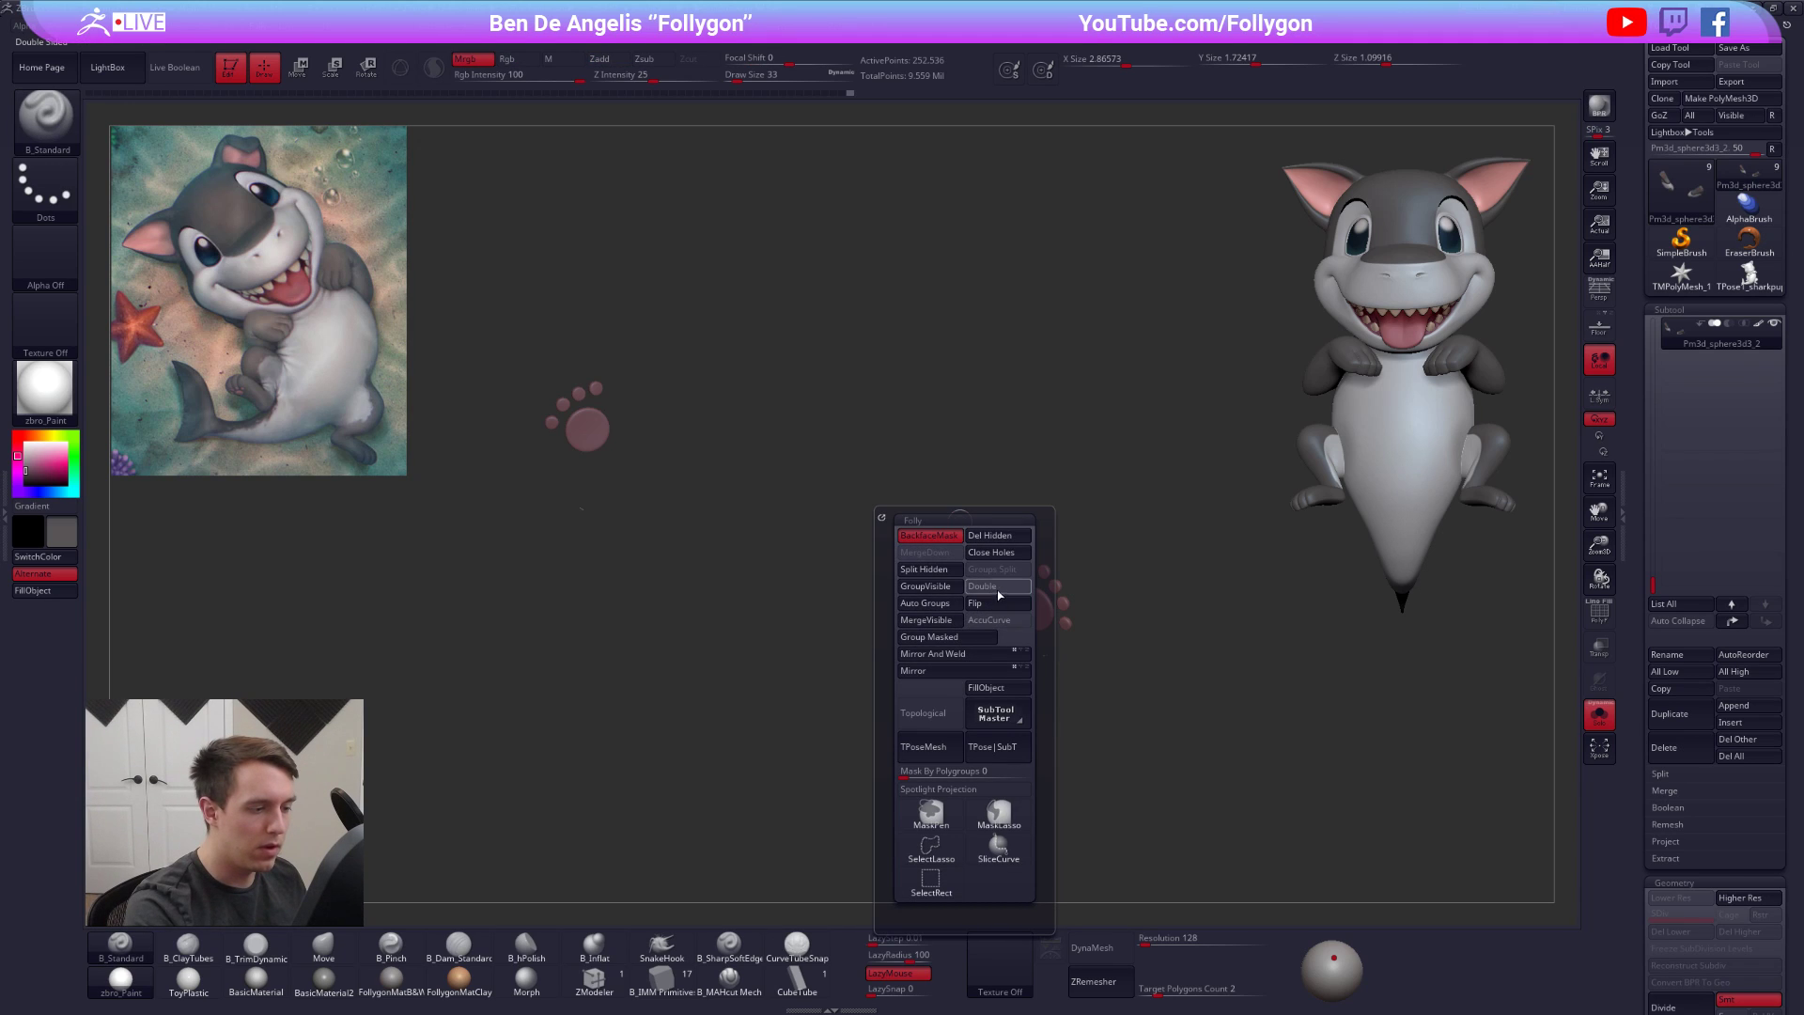
left_click_drag(1010, 693, 1072, 646, "ctrl+shift")
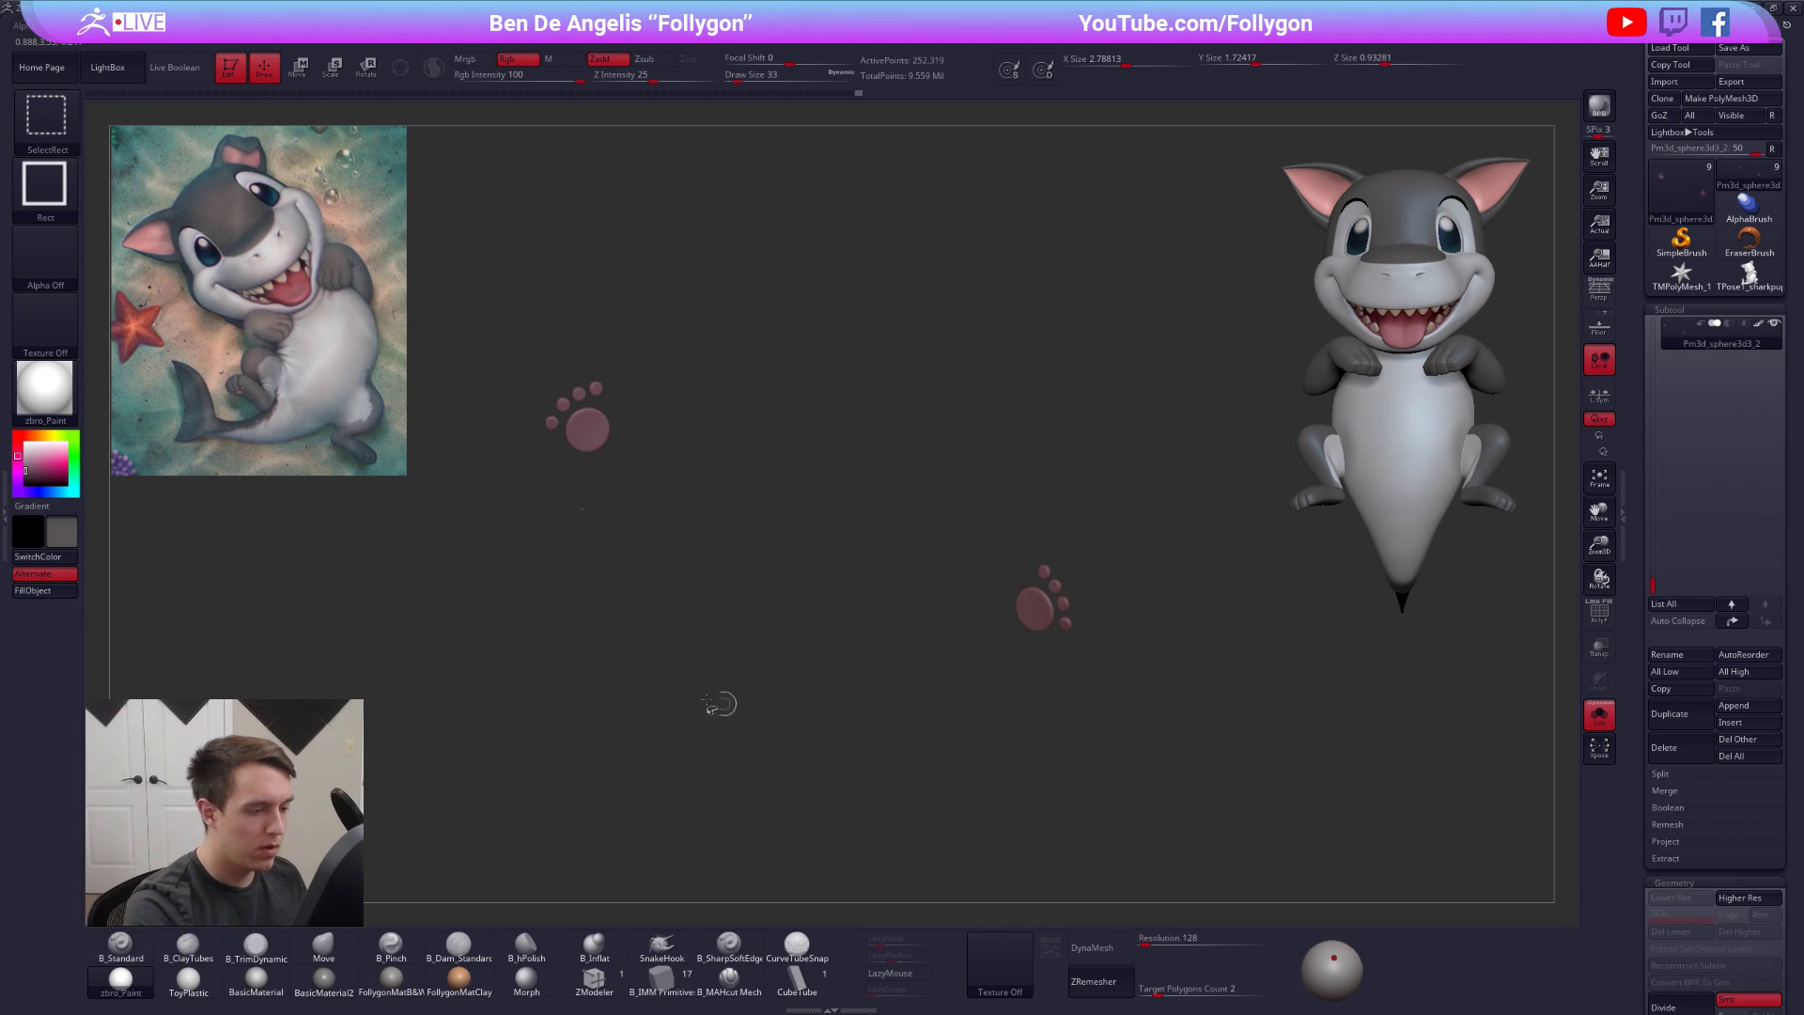
key("ctrl")
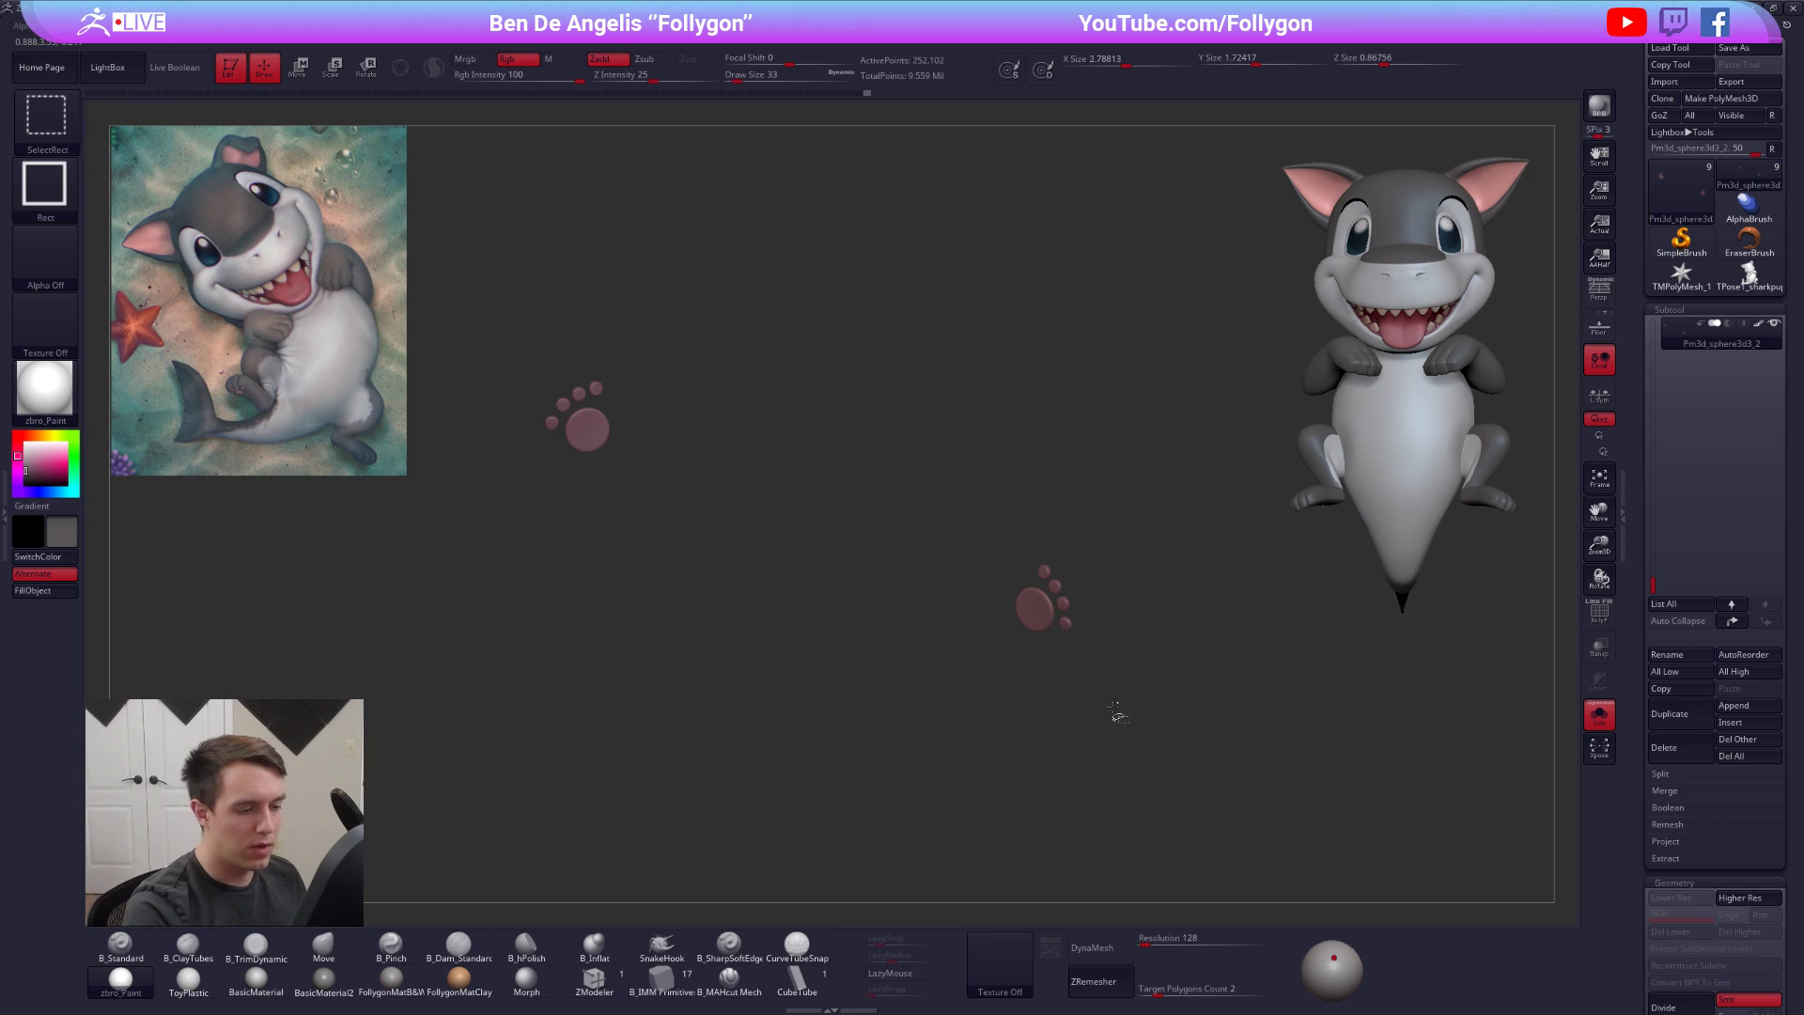
left_click(1110, 703, "ctrl+shift")
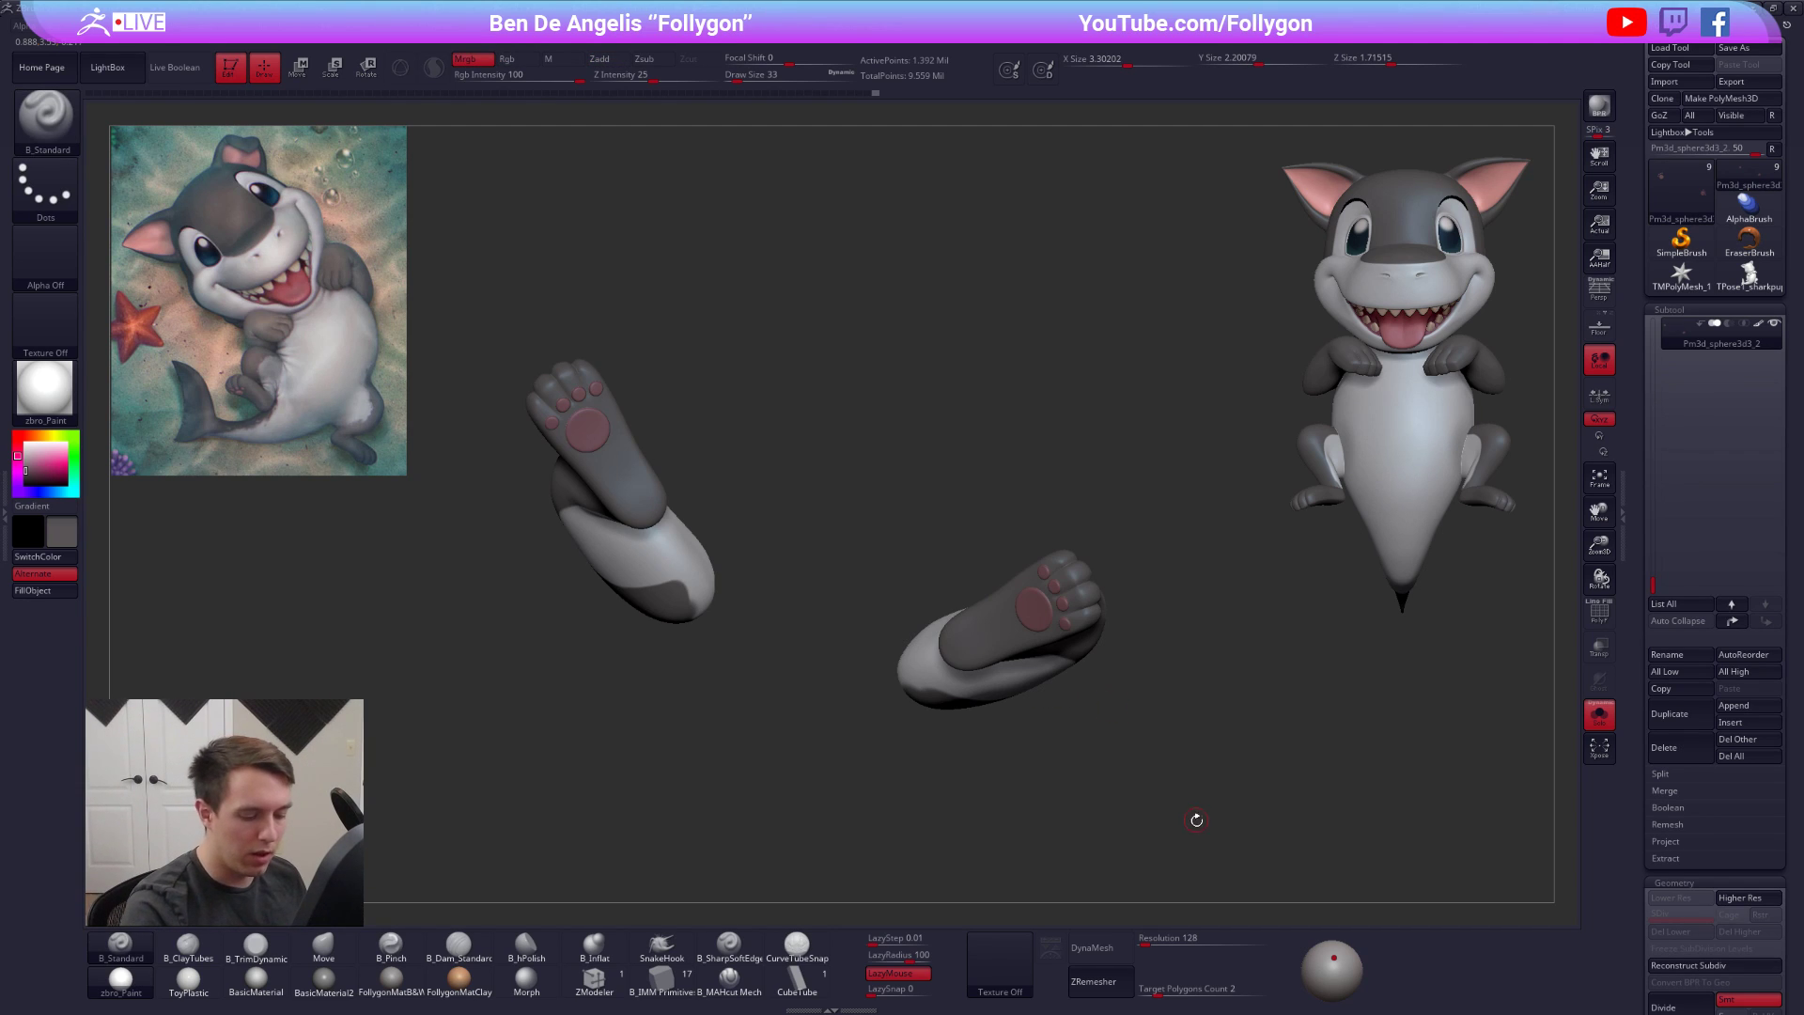
Try to DynaMesh the merged legs and pads at resolution 552, and undo it
left_click(1156, 946)
left_click(1102, 947)
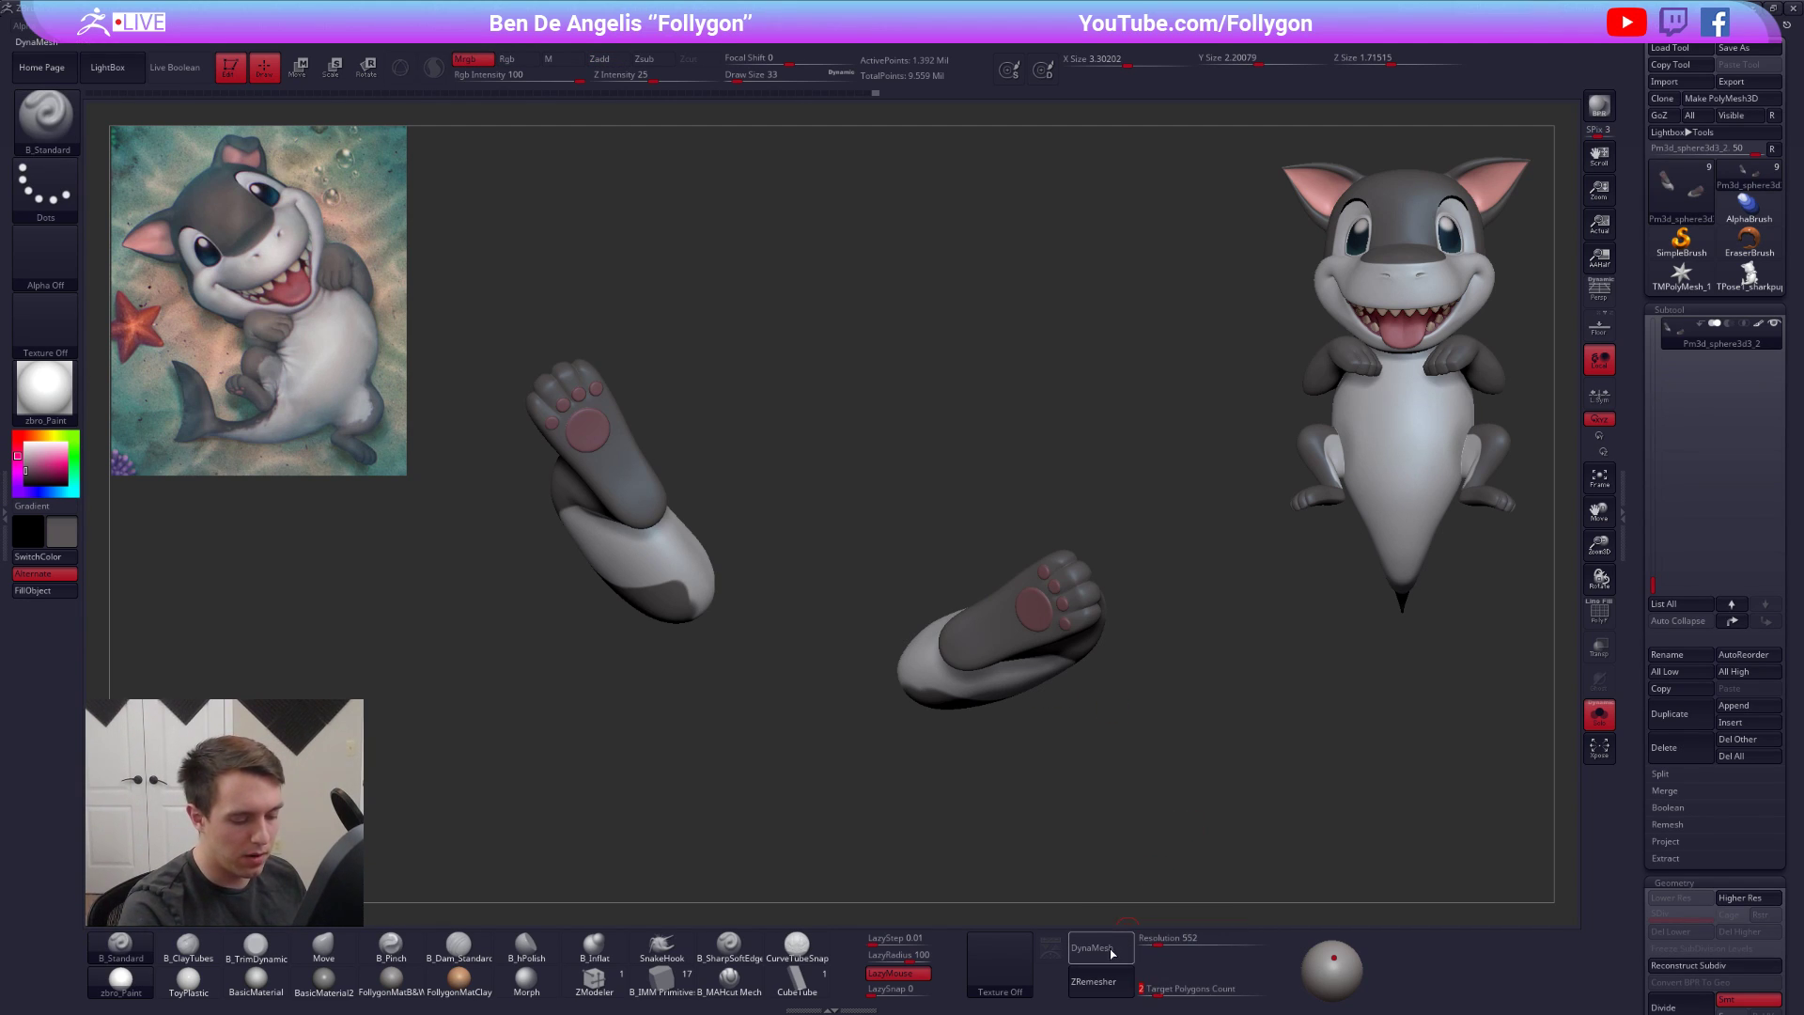
left_click_drag(1148, 774, 1103, 668)
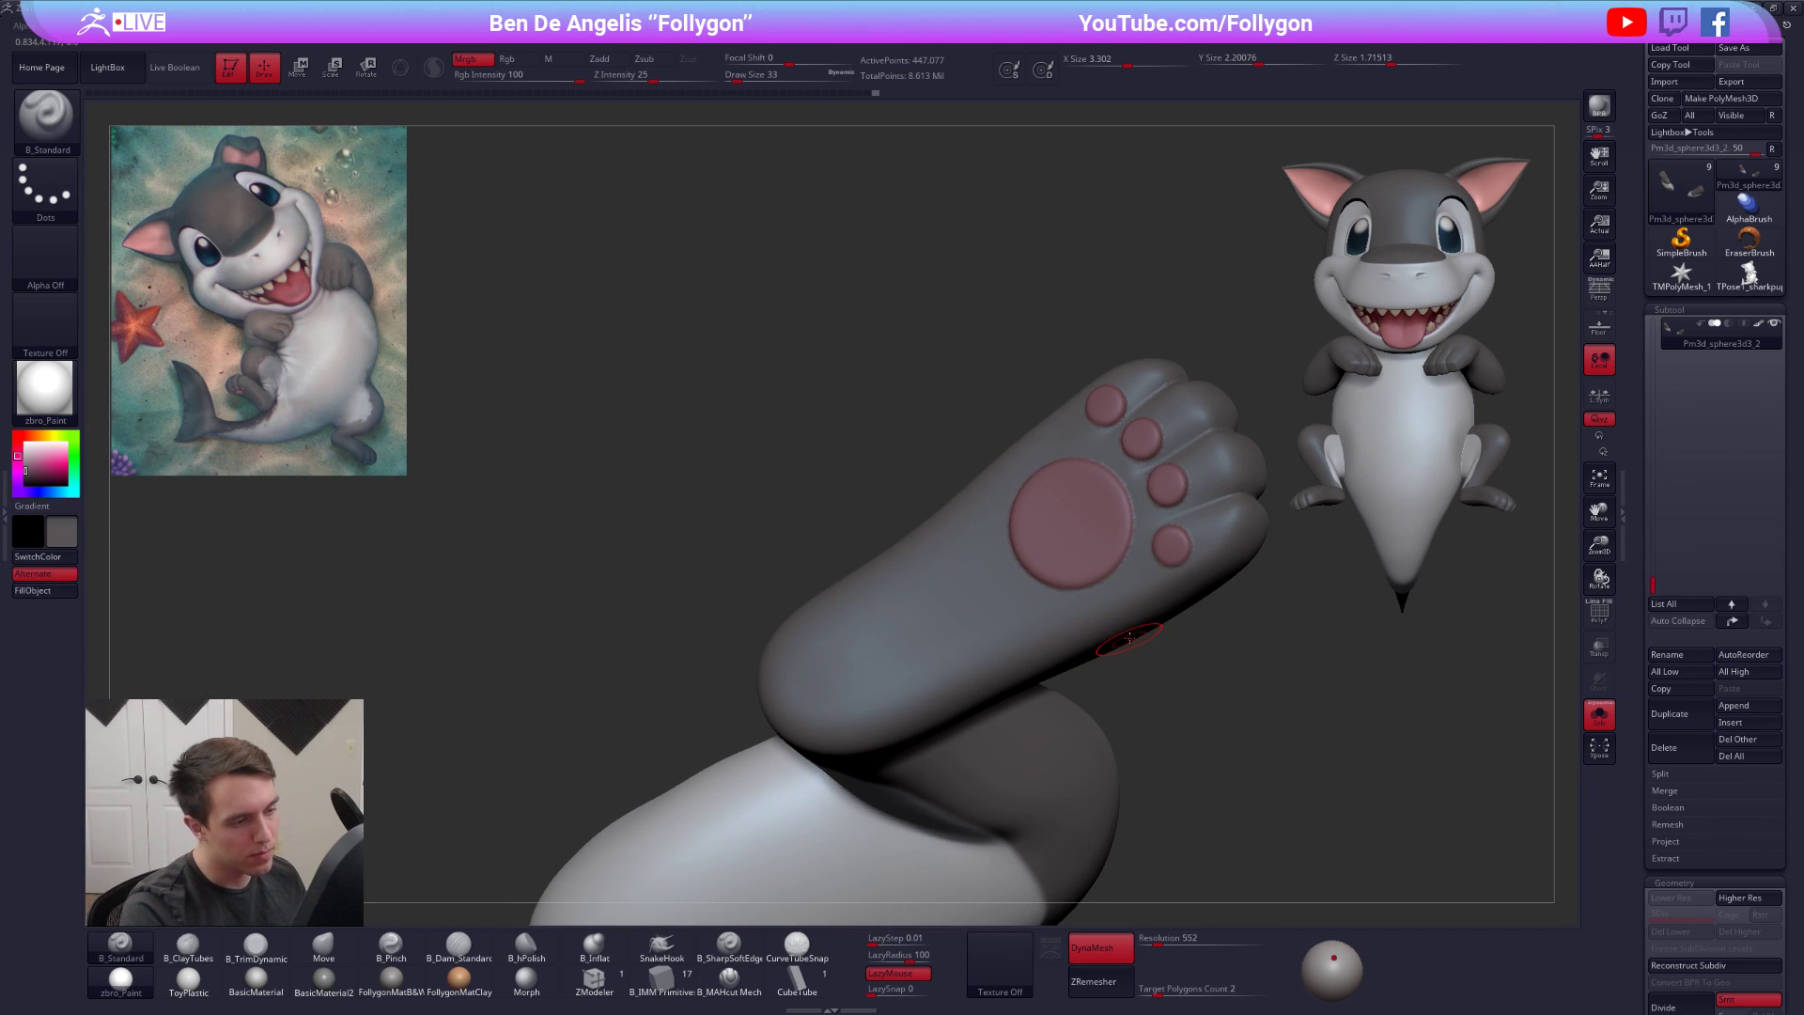
key("ctrl+z")
DynaMesh the merged legs and paw pads at resolution 928
left_click(1148, 938)
type("928")
key("Return")
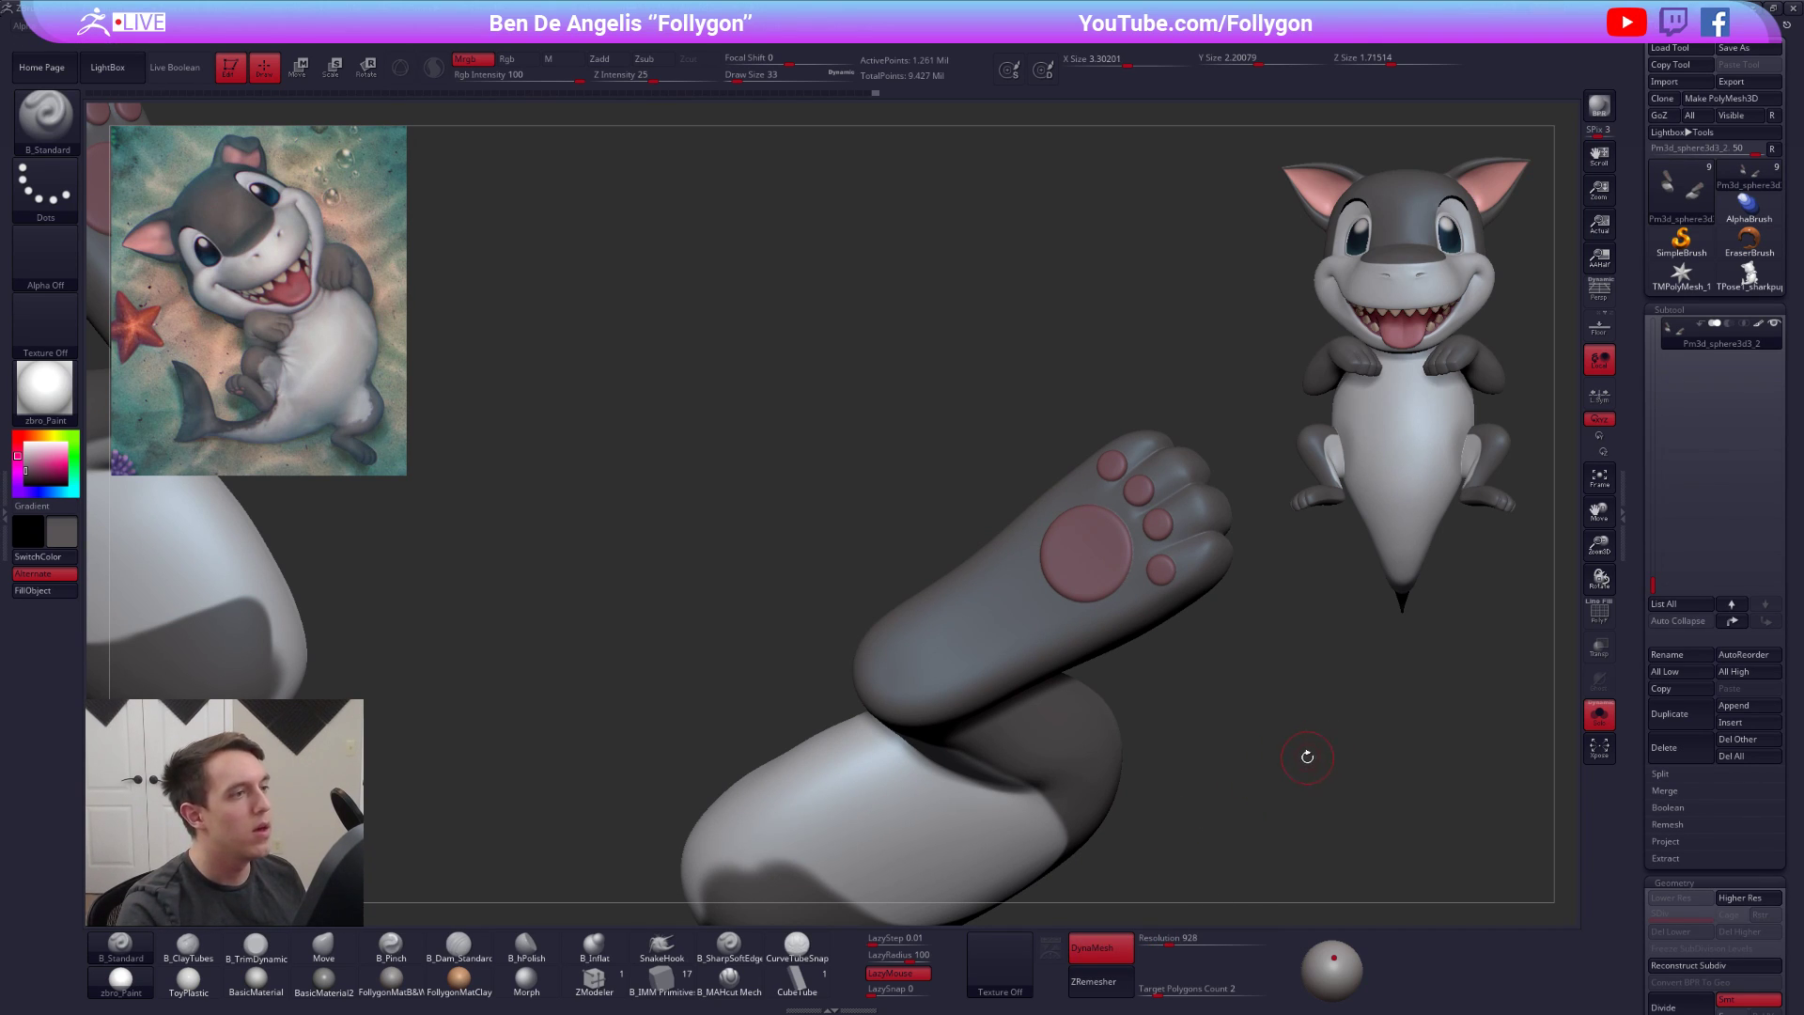
key("shift")
left_click(1219, 710, "ctrl")
left_click(1219, 709, "ctrl")
left_click_drag(1219, 709, 1325, 742)
Try smoothing the large paw pad's edge with Rgb enabled on the Smooth brush, draw size 49, and undo the result
mouse_move(1116, 550)
right_mouse_down()
mouse_move(1090, 566)
mouse_move(1108, 573)
right_mouse_up()
key("s")
left_click_drag(1109, 574, 1116, 575)
key("shift")
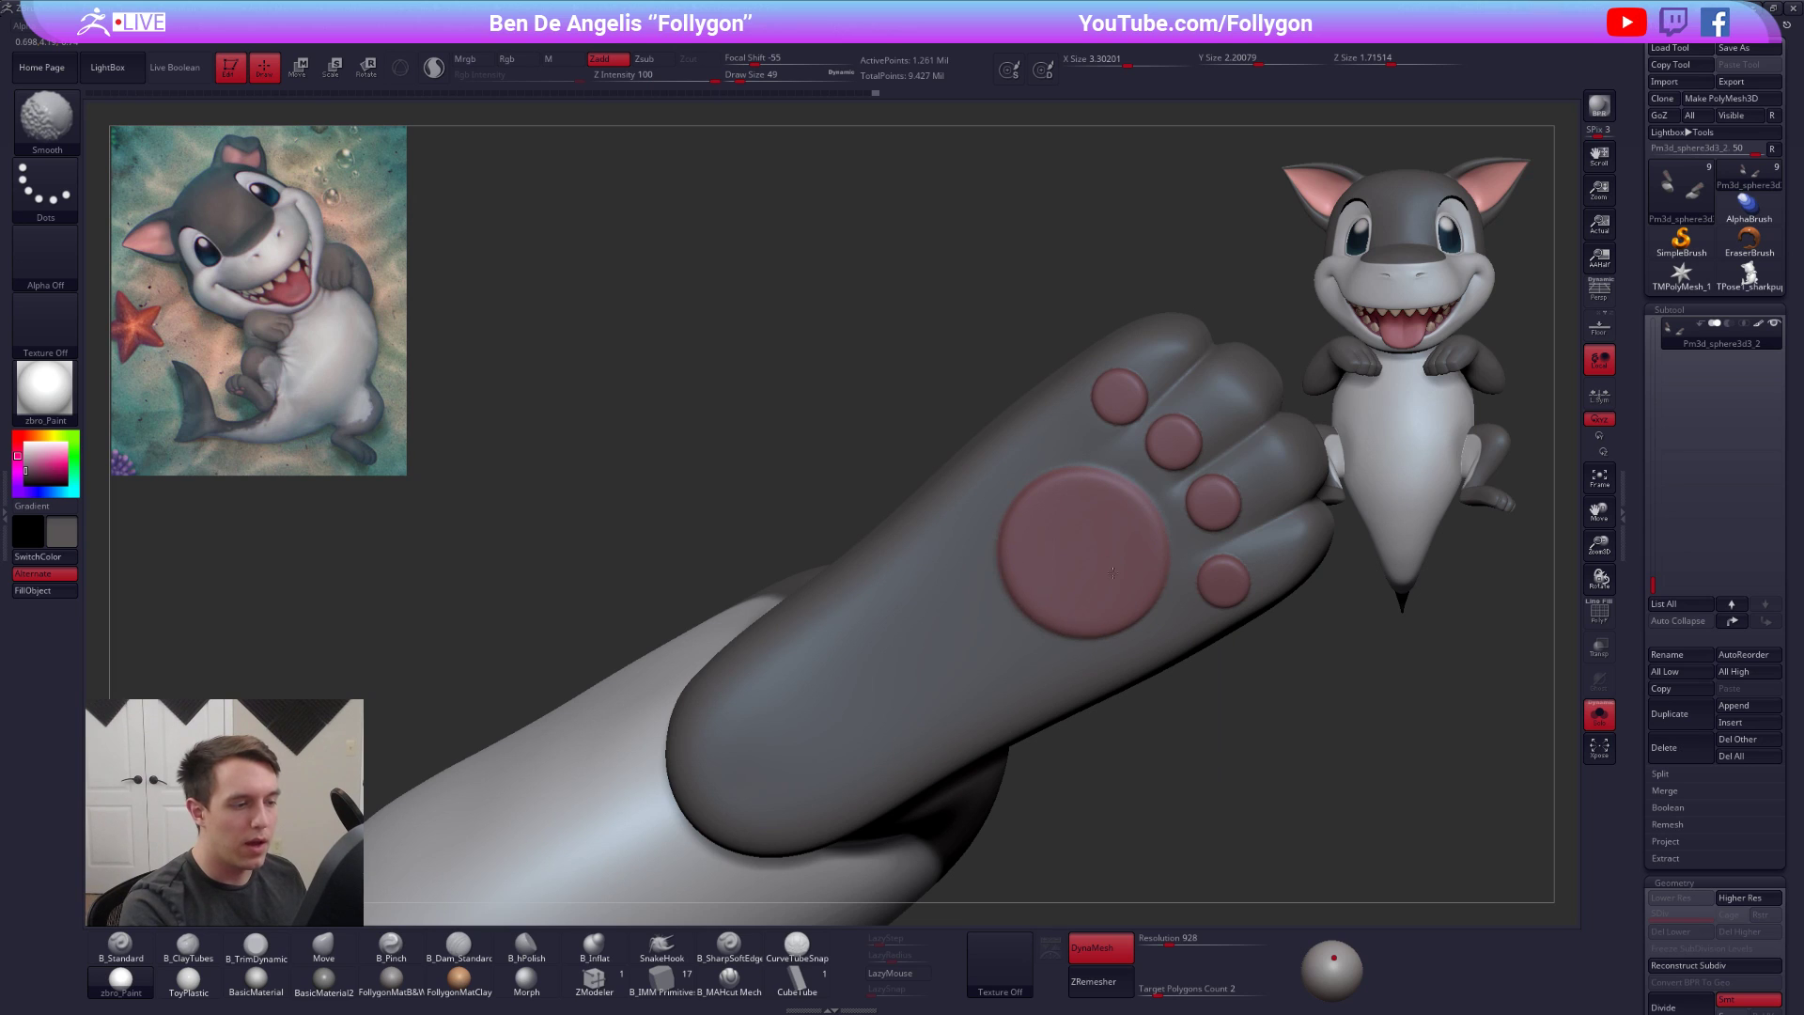
key("shift")
key("space")
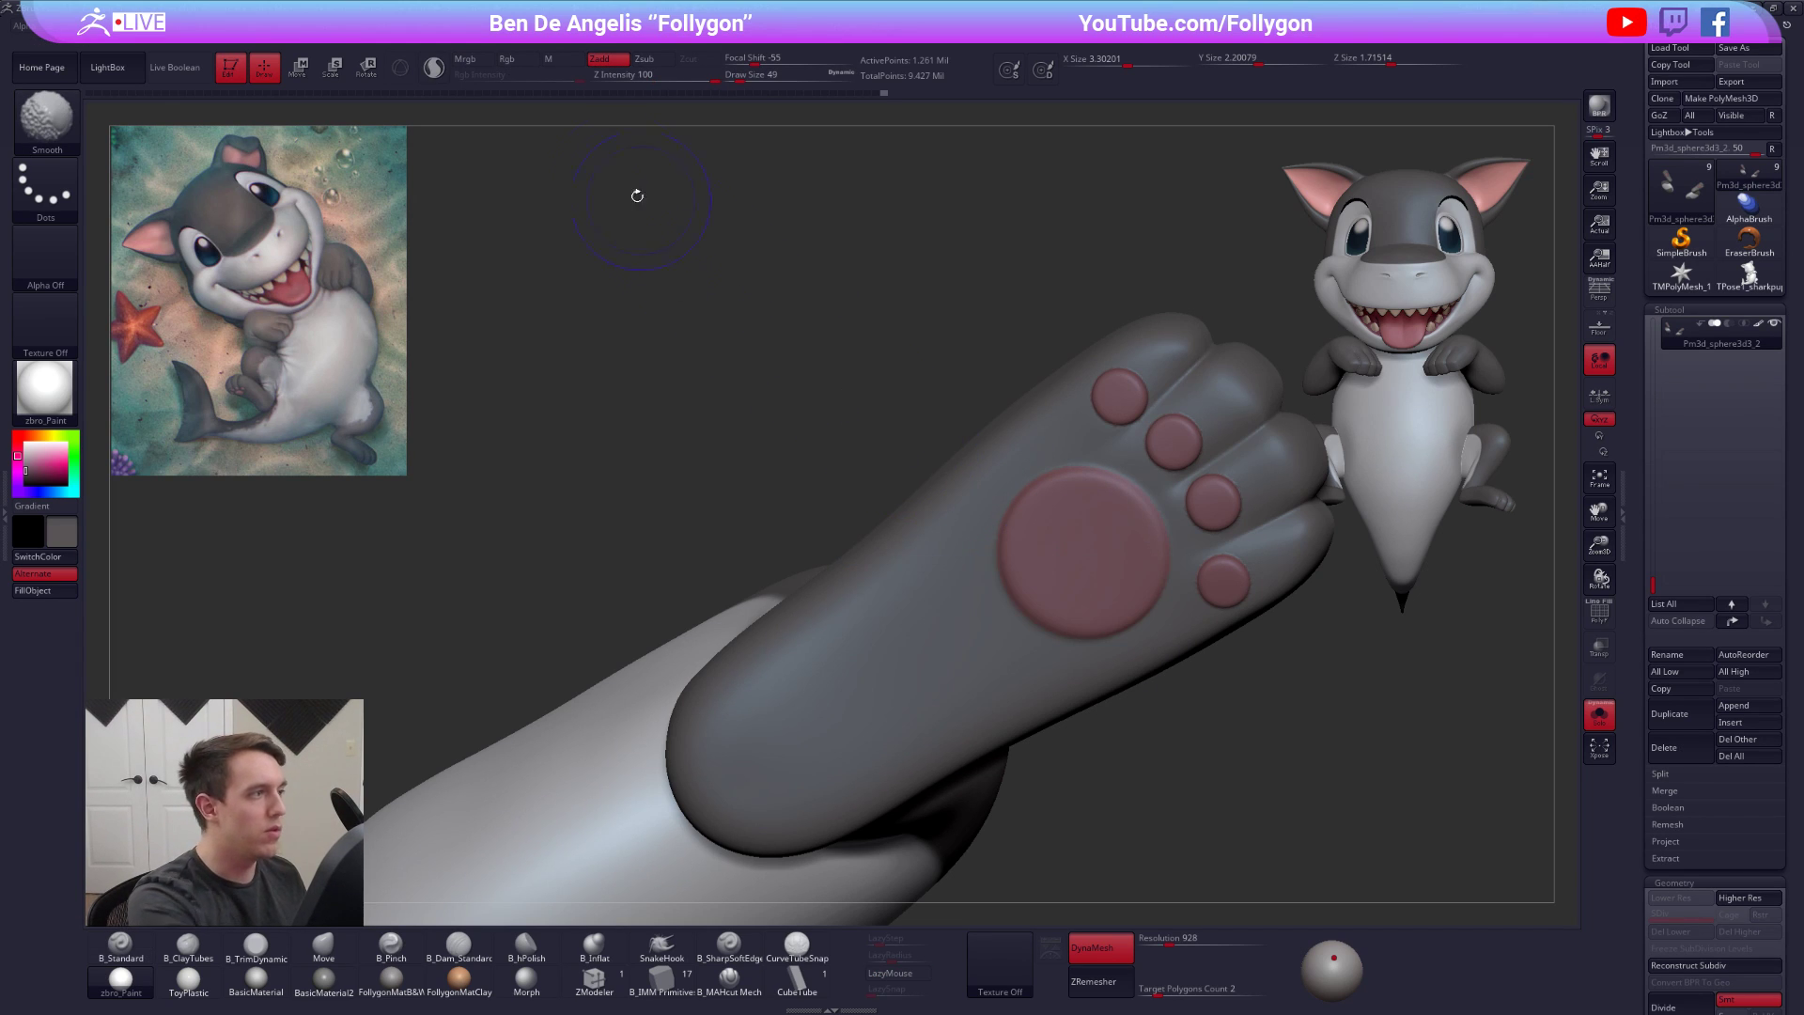
left_click(515, 59)
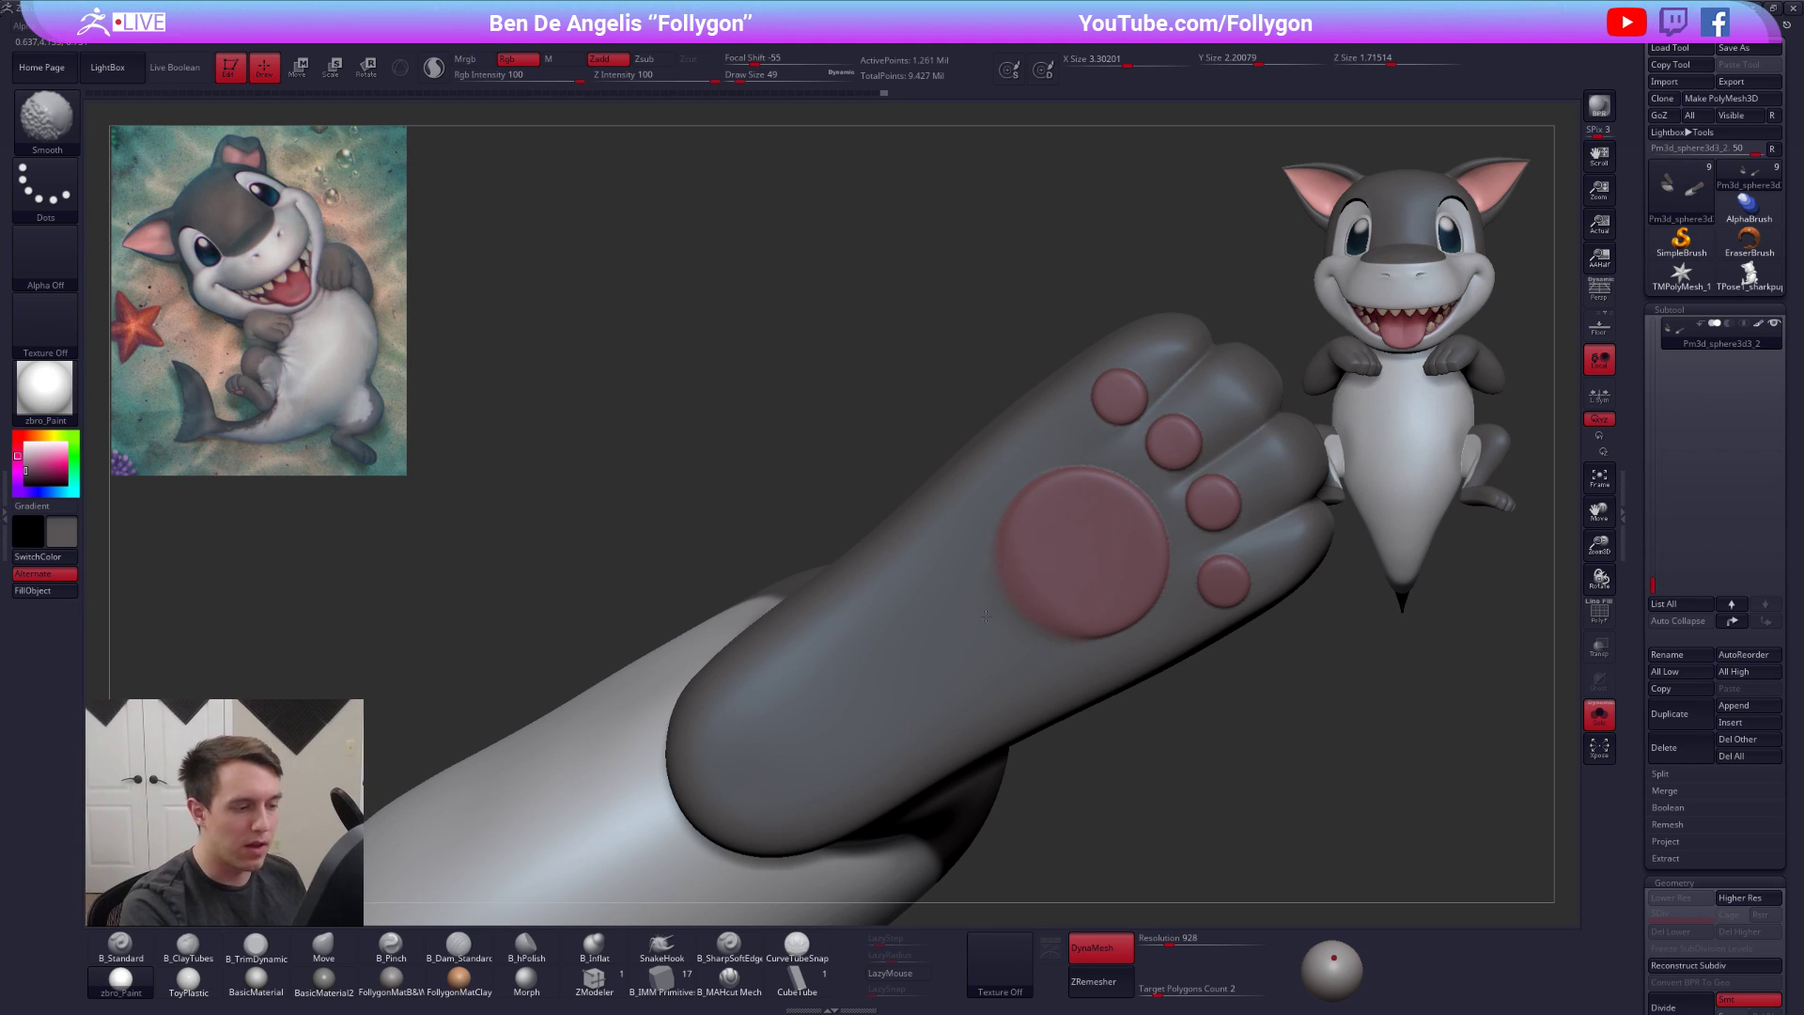
right_click_drag(980, 618, 914, 657)
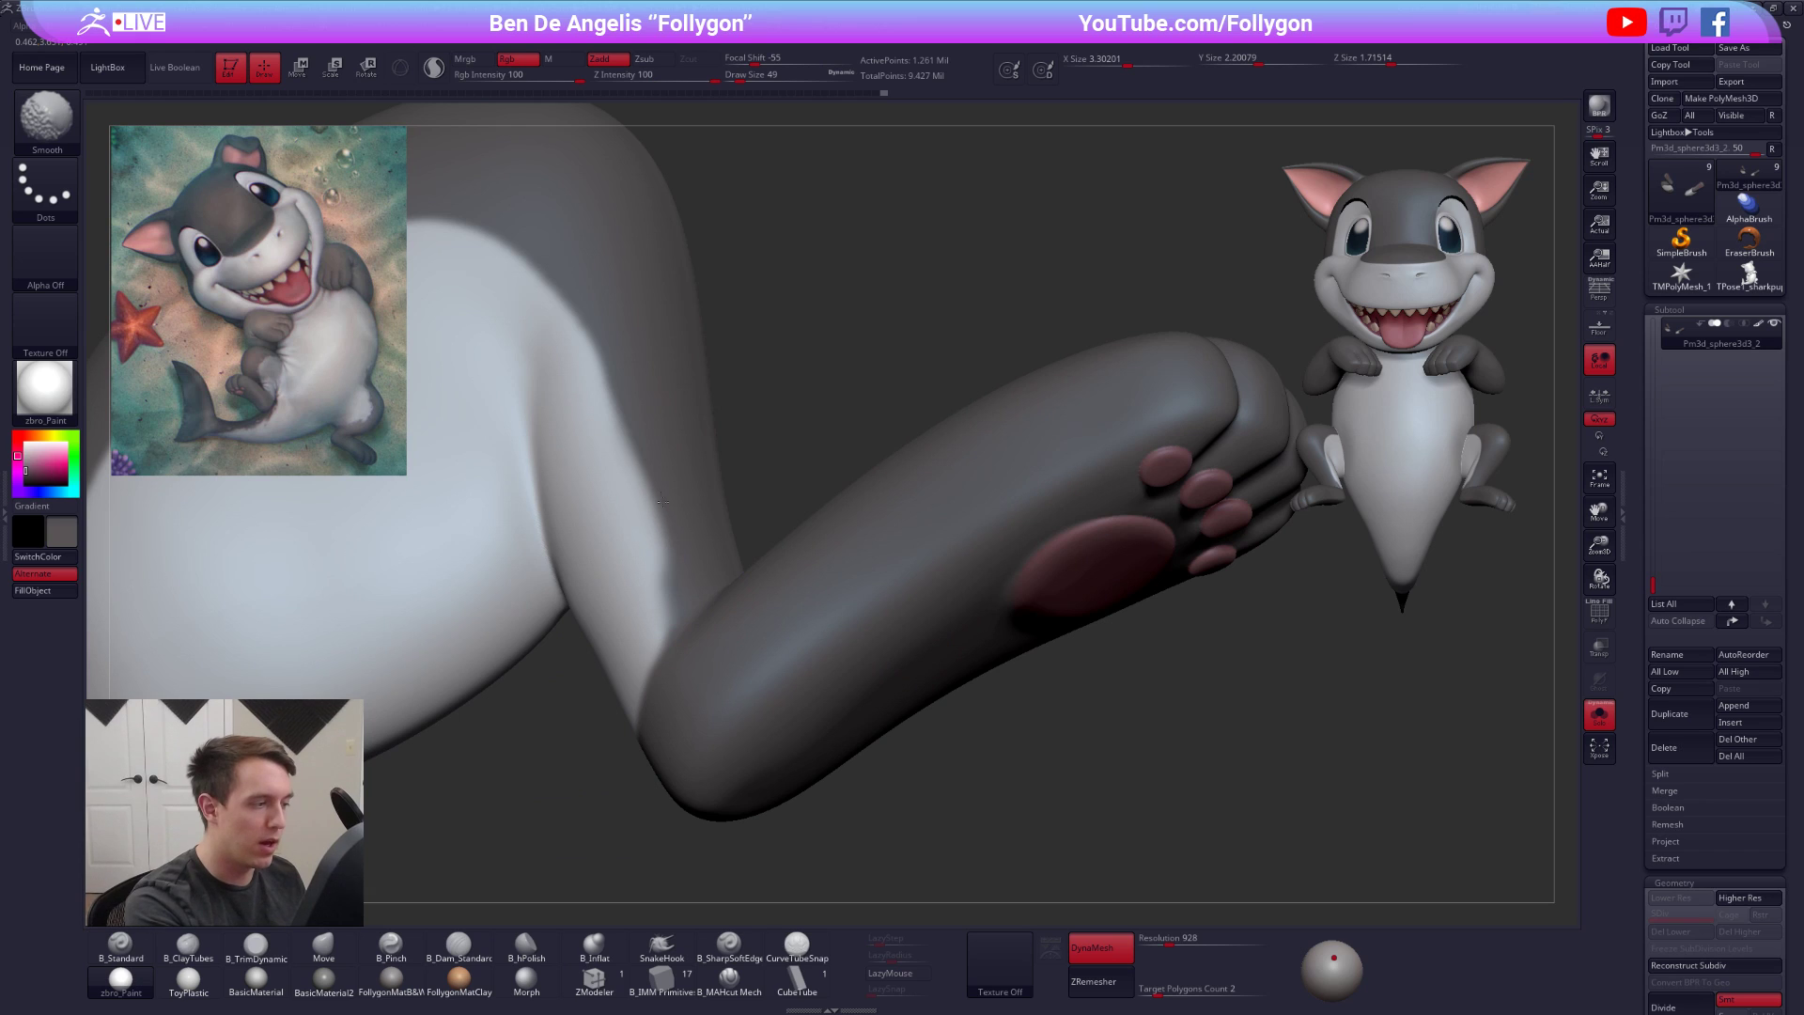
key("ctrl")
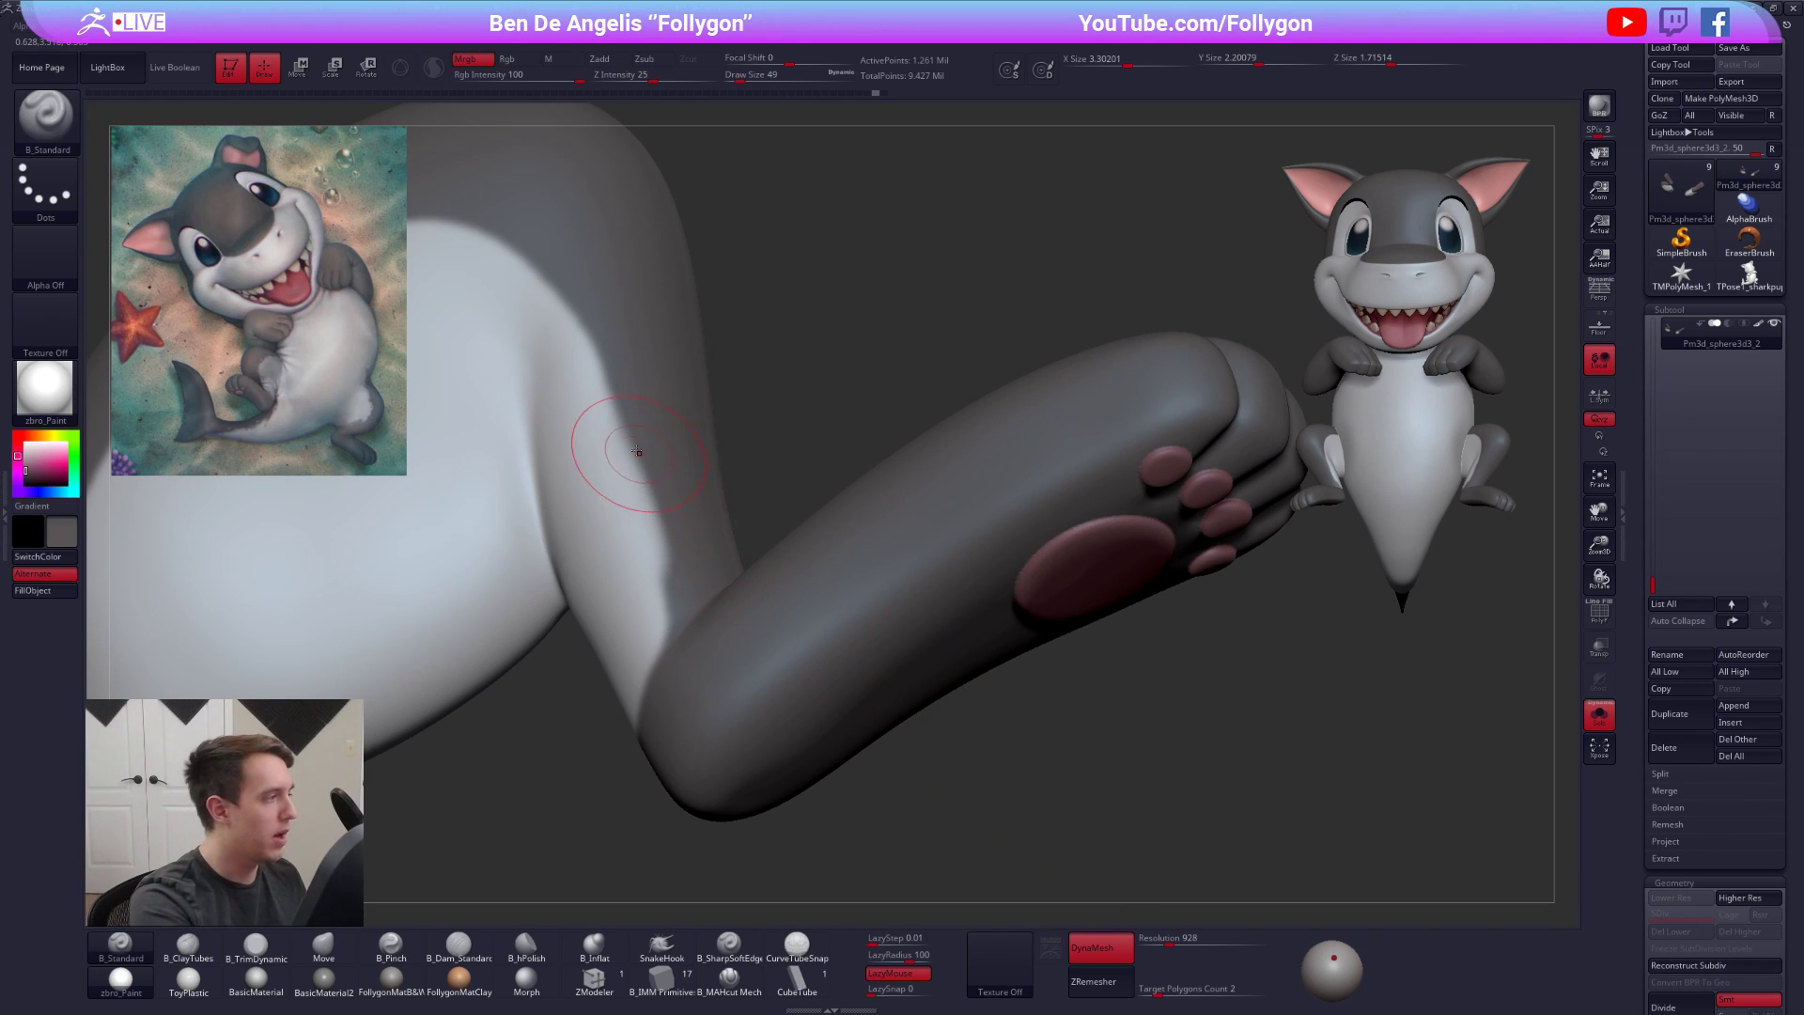
Retouch the grey-white edge along the lower leg with B_Standard and turn off Rgb for the Smooth brush
key("space")
left_click_drag(630, 404, 625, 375)
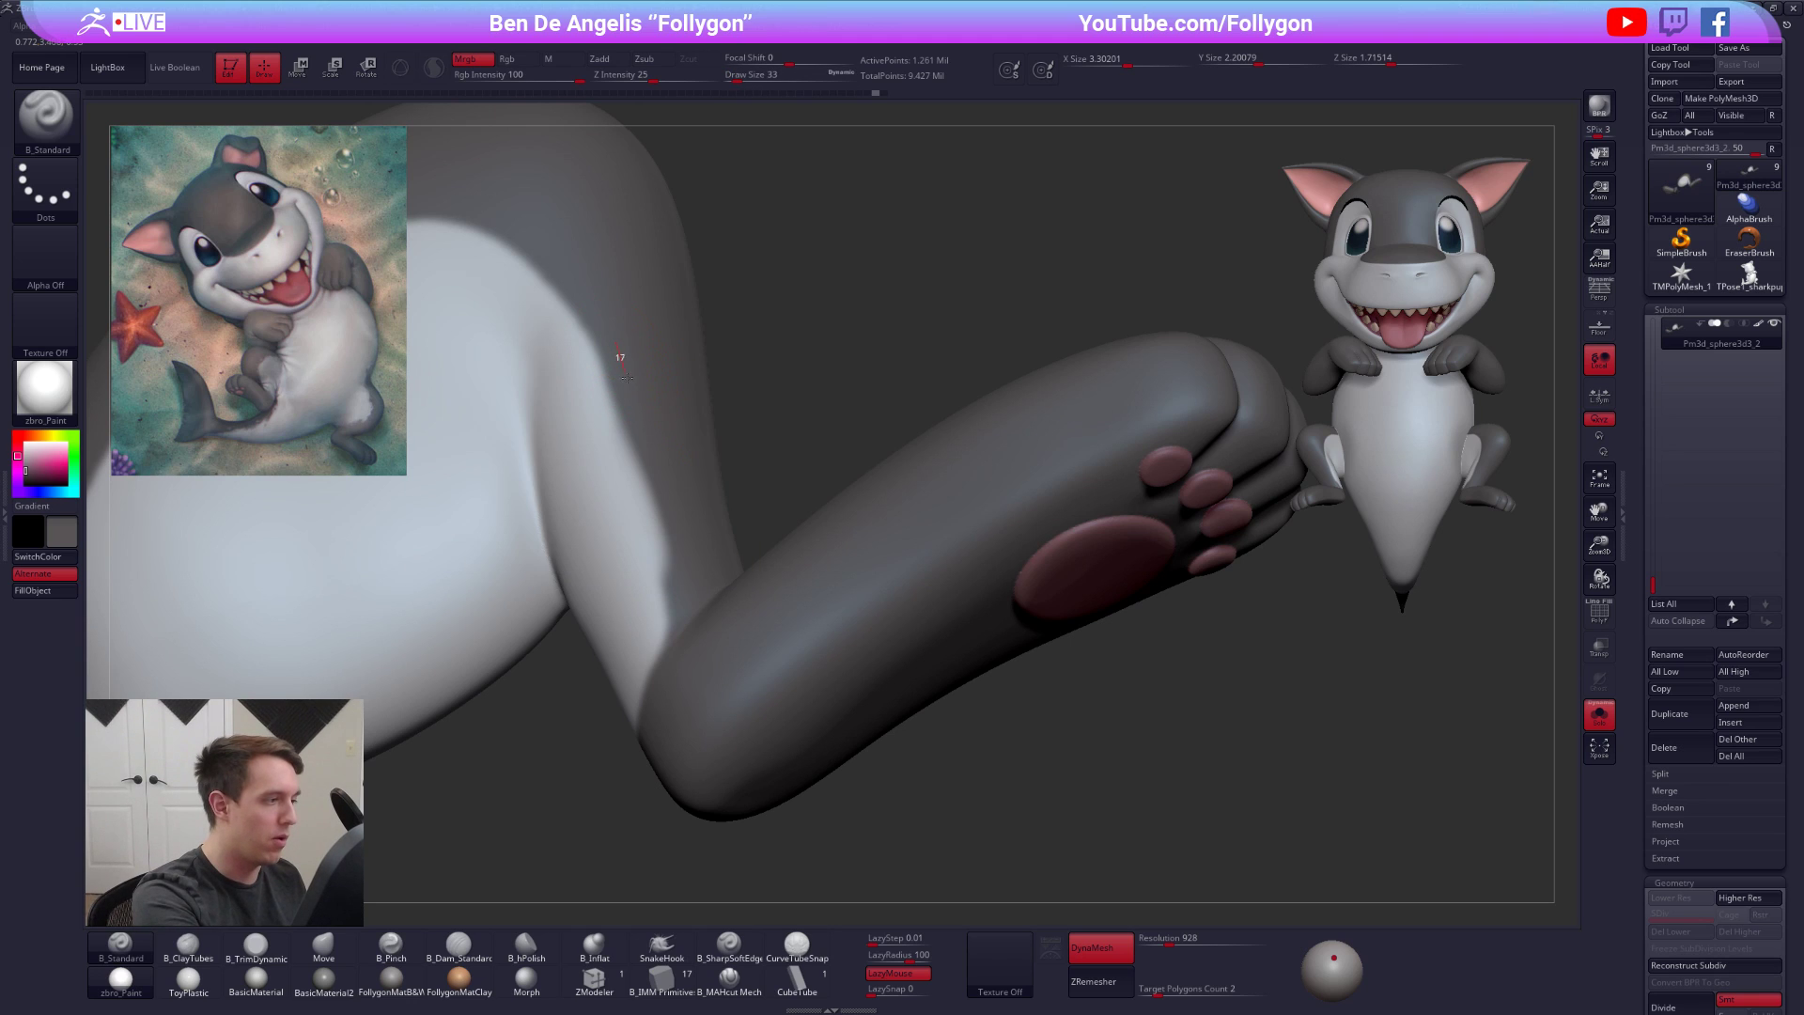
left_click_drag(650, 456, 672, 657)
key("shift")
left_click(518, 59, "shift")
Smooth the rim of the large paw pad into the sole at draw size 43 and save the project
left_click_drag(1056, 650, 1078, 576)
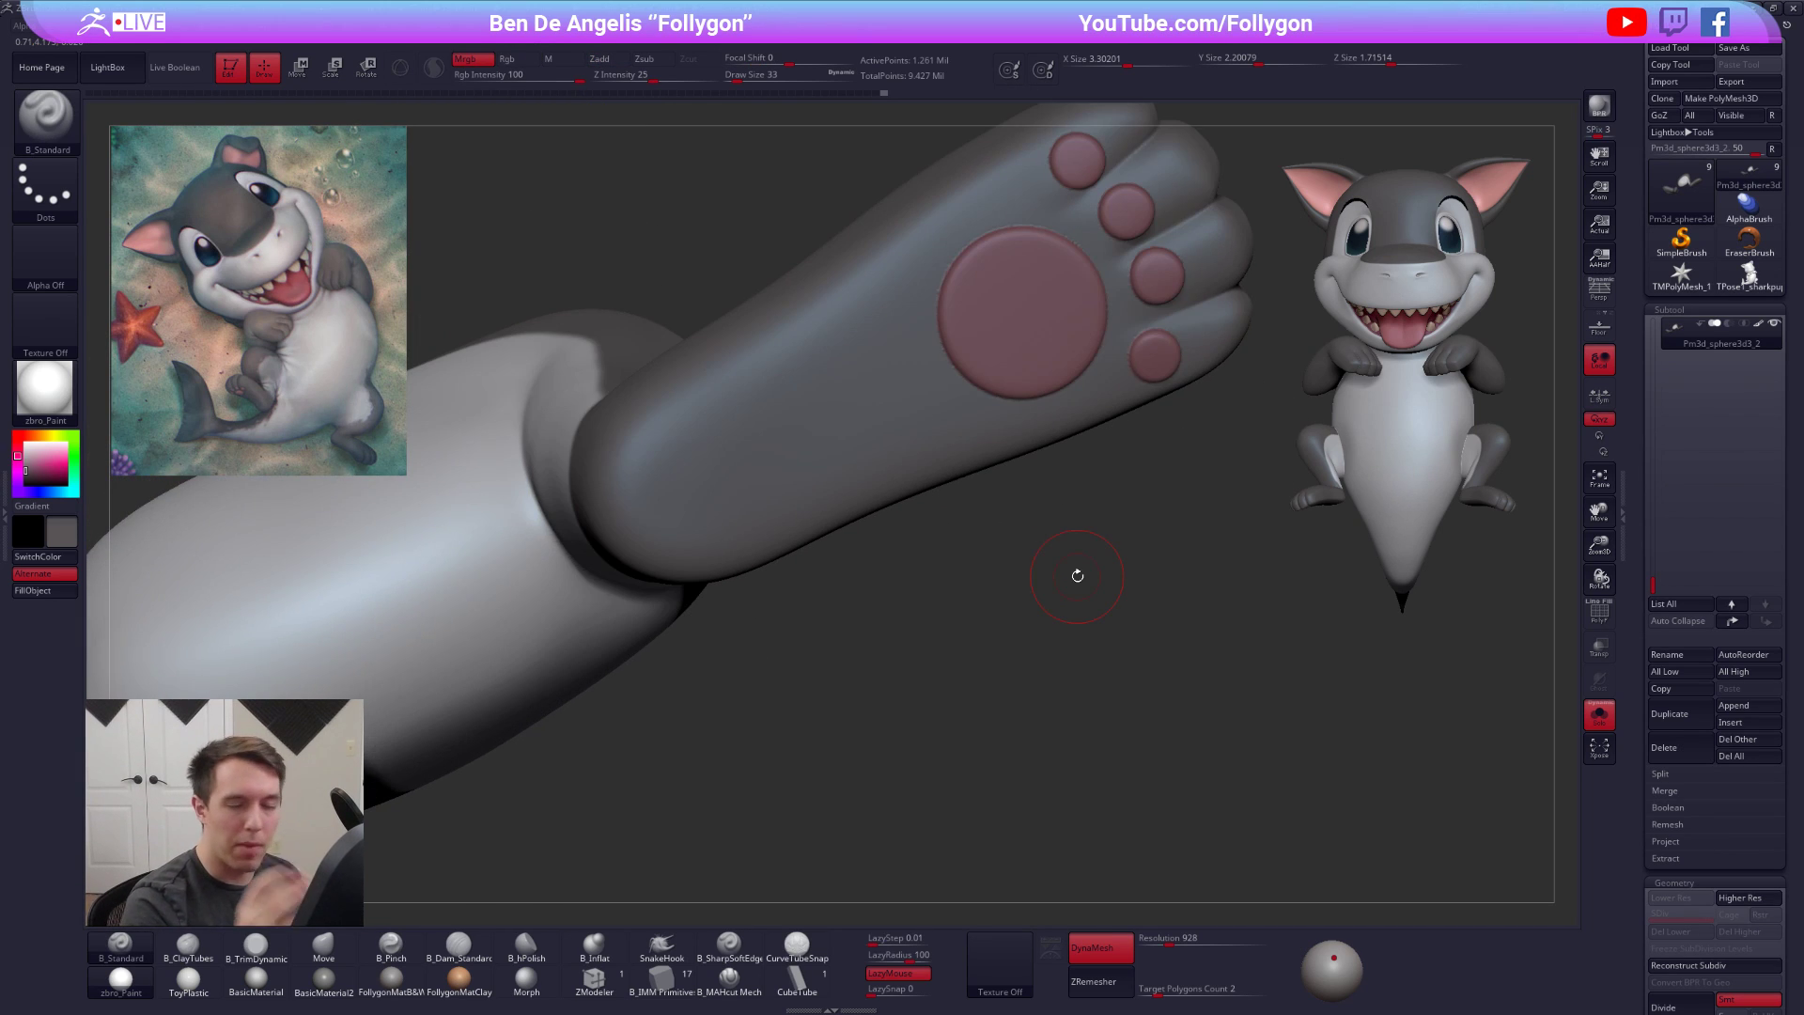
mouse_move(1020, 368)
right_mouse_down("alt")
mouse_move(1016, 582)
mouse_move(1029, 566)
right_mouse_up("alt")
key("shift")
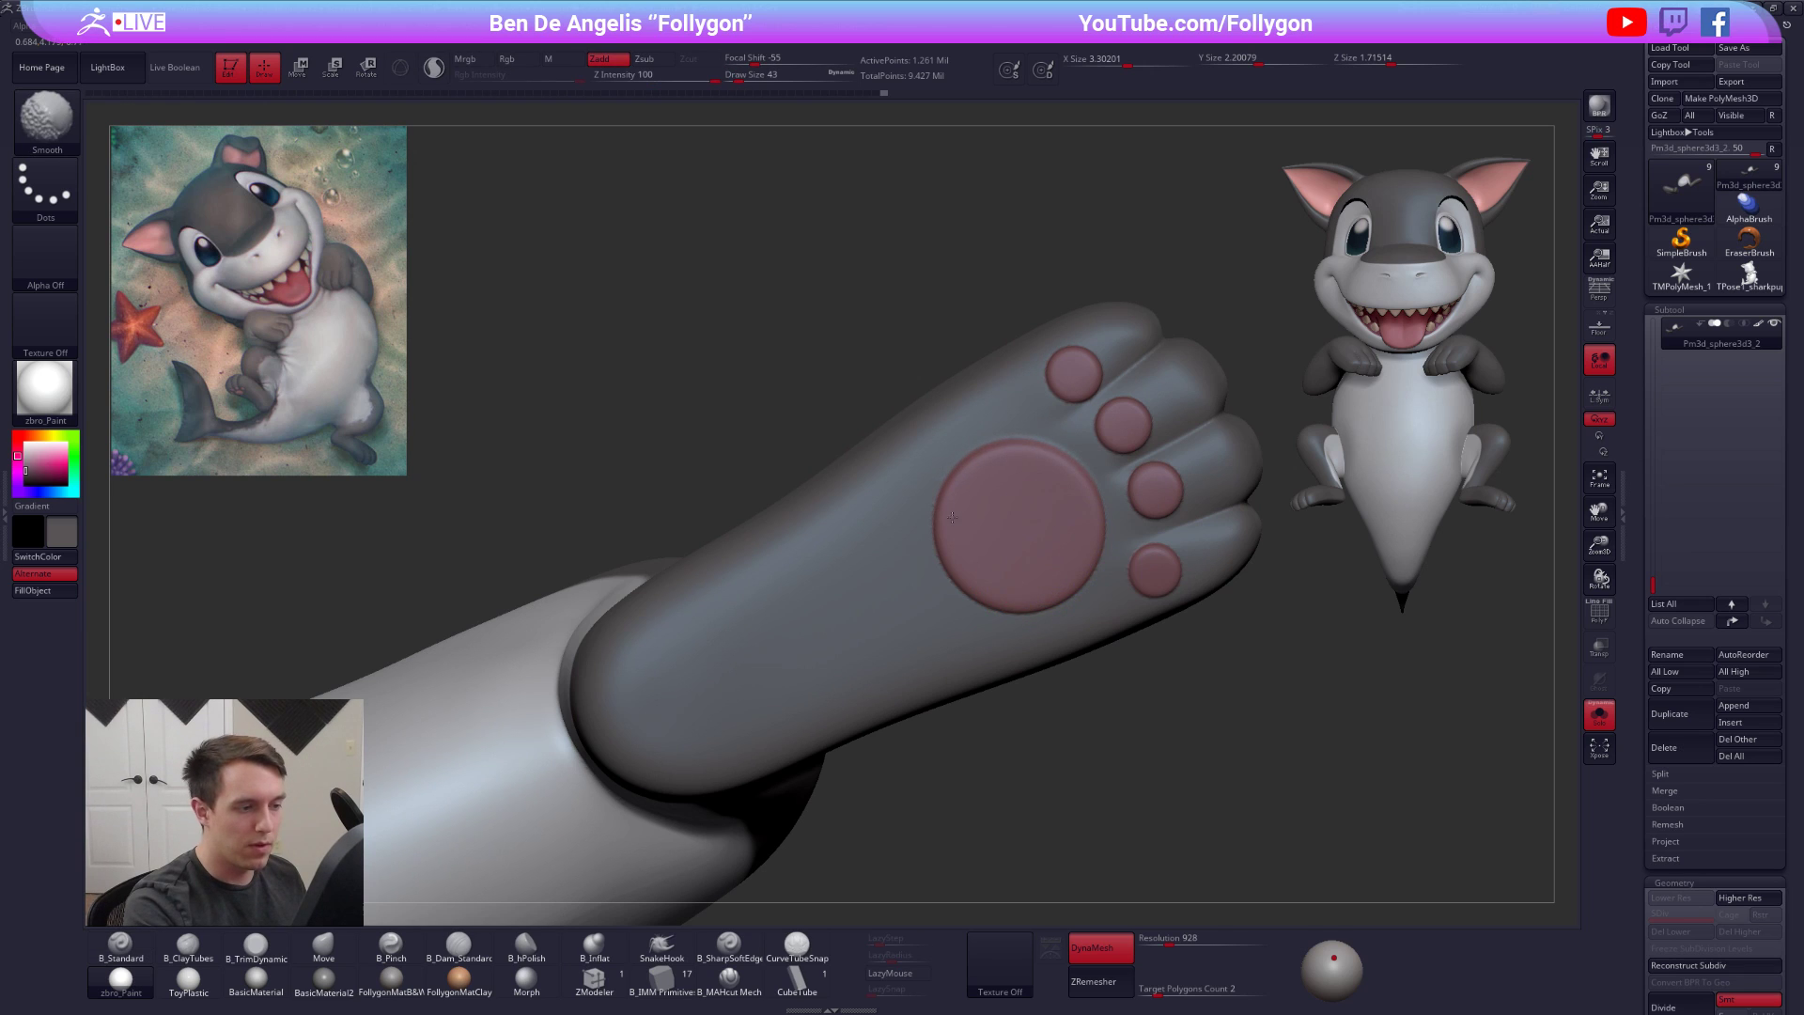
mouse_move(1022, 526)
right_mouse_down()
mouse_move(1223, 538)
mouse_move(996, 530)
right_mouse_up()
key("ctrl+s")
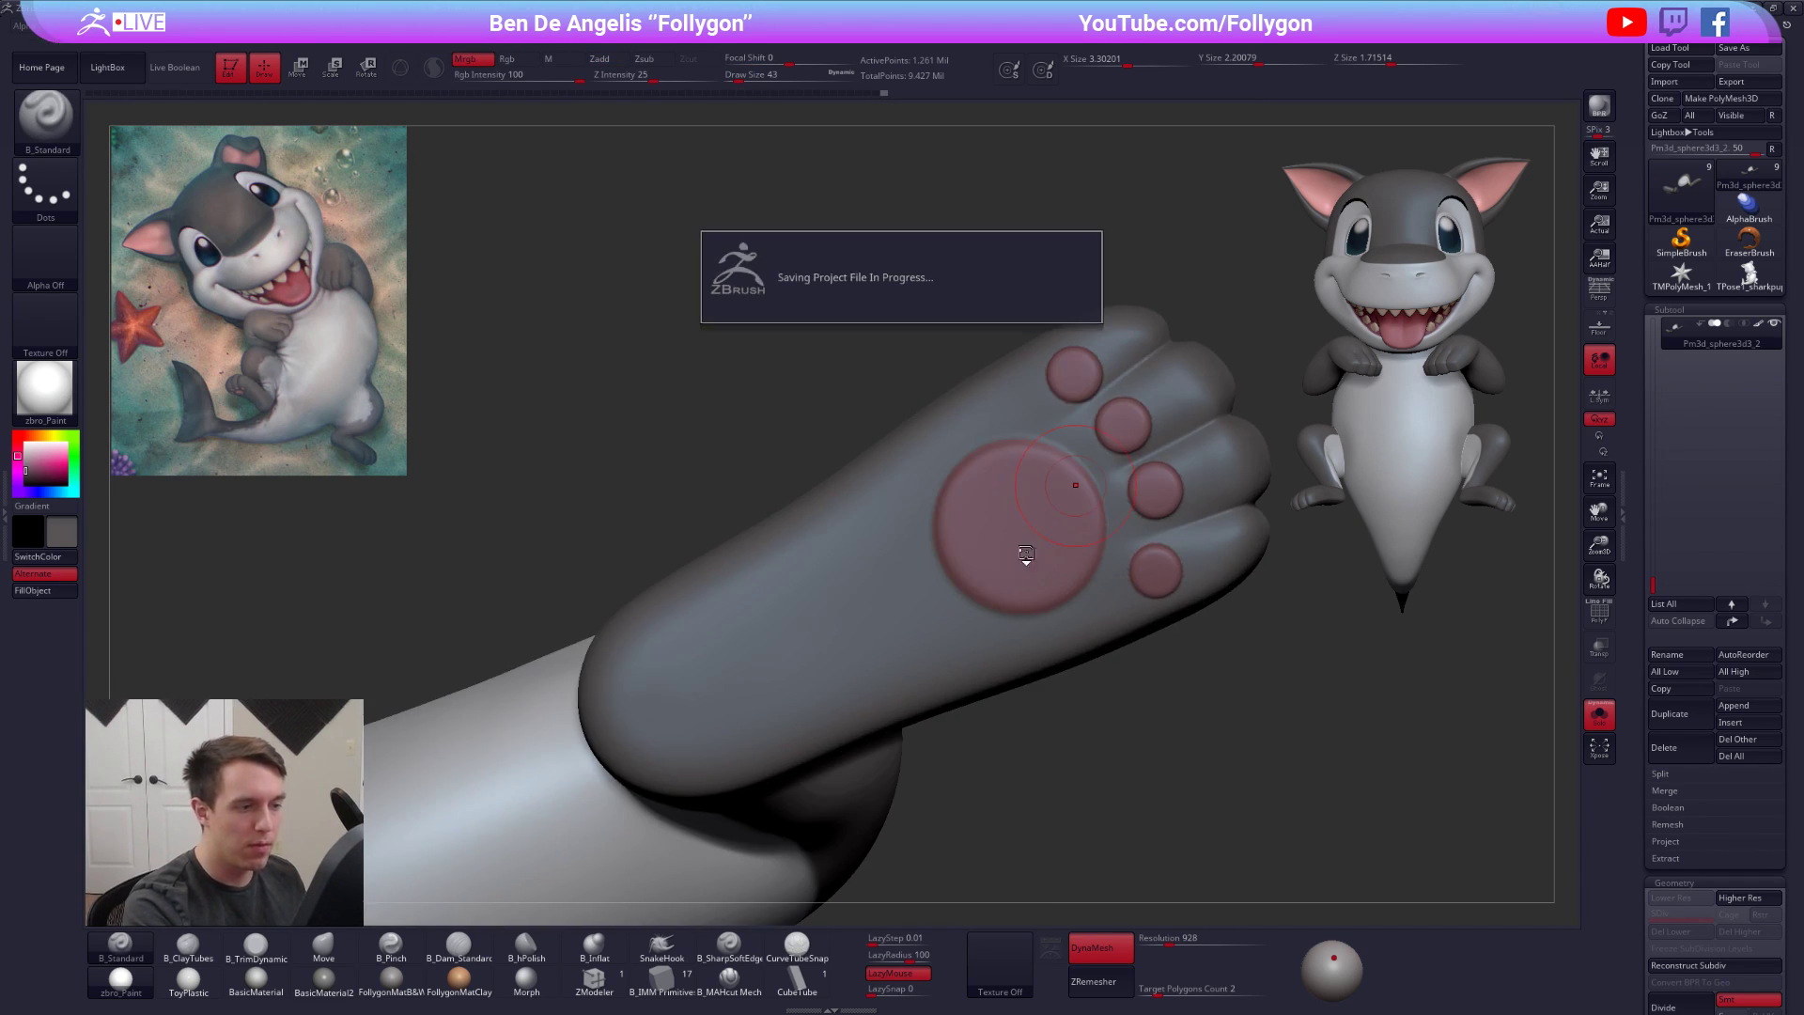
Smooth the rims of the small toe pads on the same foot at draw size 25
mouse_move(1119, 516)
right_mouse_down()
mouse_move(1058, 646)
mouse_move(1040, 759)
right_mouse_up()
key("space")
left_click_drag(1110, 665, 1090, 662)
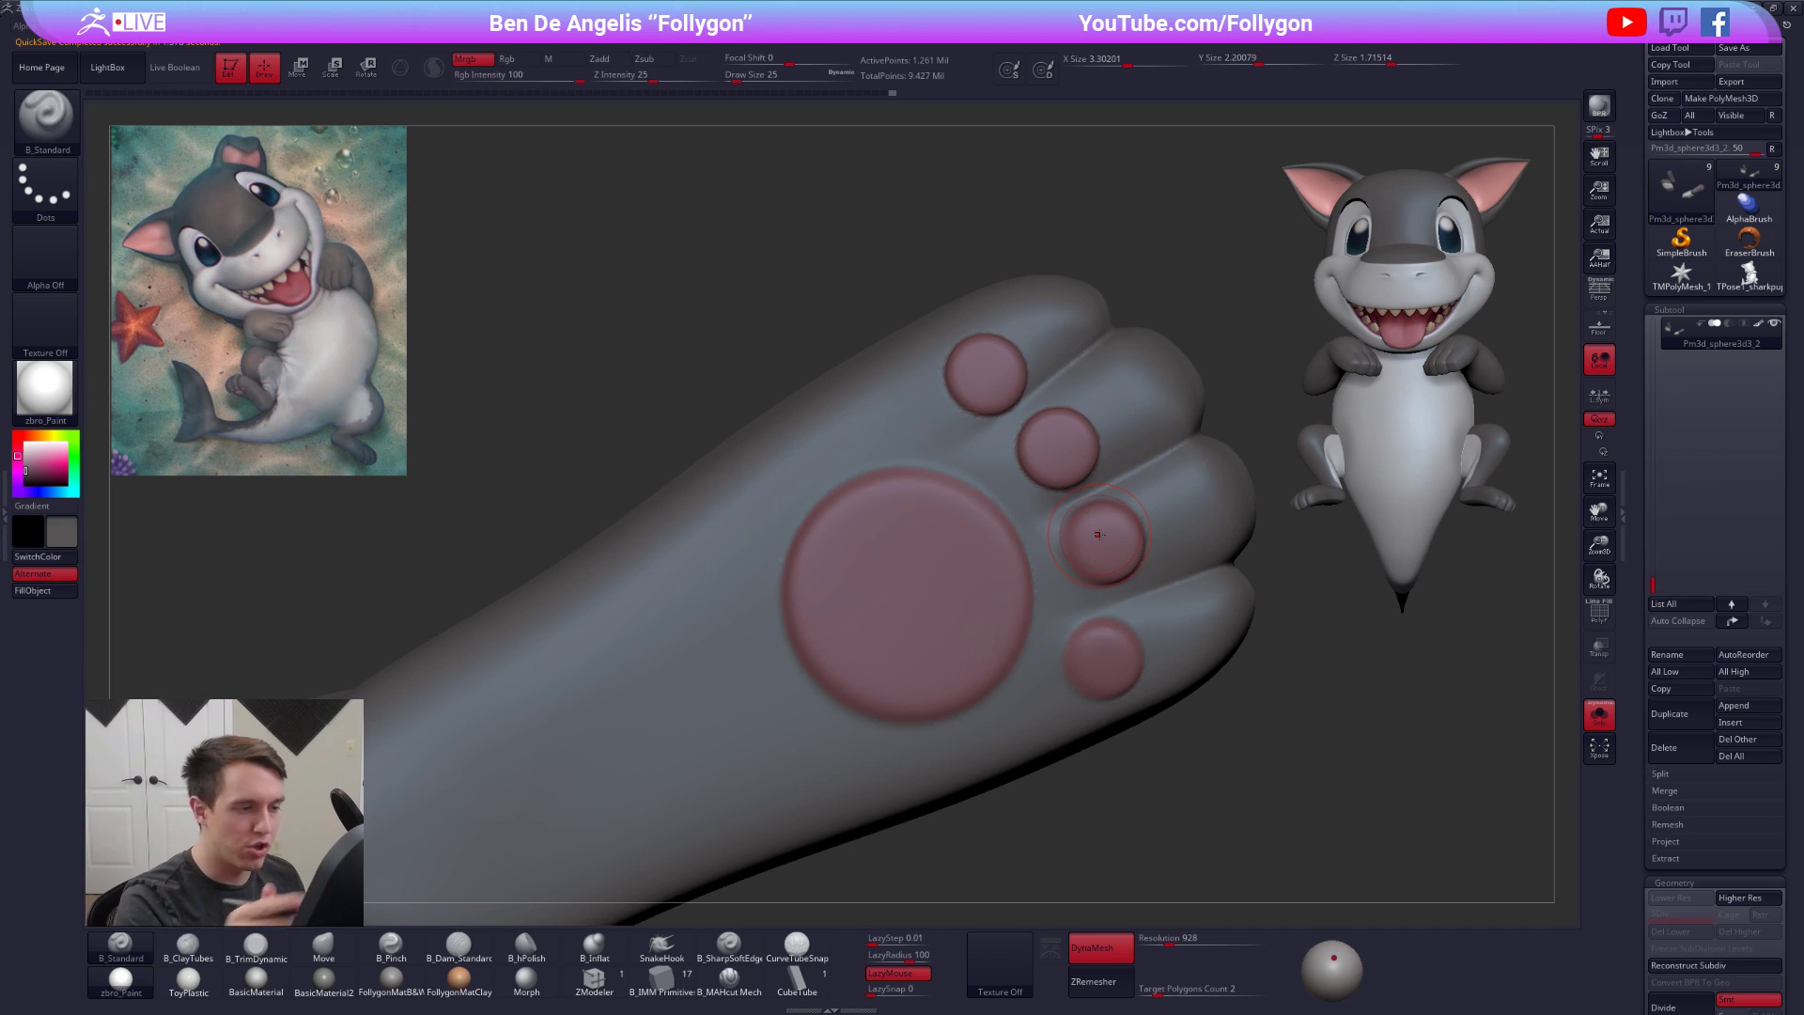
key("shift")
left_click_drag(1087, 443, 1034, 456, "shift")
left_click_drag(968, 385, 1006, 358, "shift")
Smooth the large pad and toe pads into the sole of the other foot, adjusting the brush to draw size 33
right_click_drag(1056, 451, 809, 661, "alt")
mouse_move(874, 592)
right_mouse_down()
mouse_move(808, 616)
mouse_move(759, 676)
right_mouse_up()
key("space")
left_click(817, 581)
right_click_drag(817, 582, 795, 551)
mouse_move(795, 550)
left_mouse_down("shift")
mouse_move(814, 541)
mouse_move(764, 557)
left_mouse_up("shift")
right_click_drag(763, 557, 738, 520)
key("space")
left_click(791, 427)
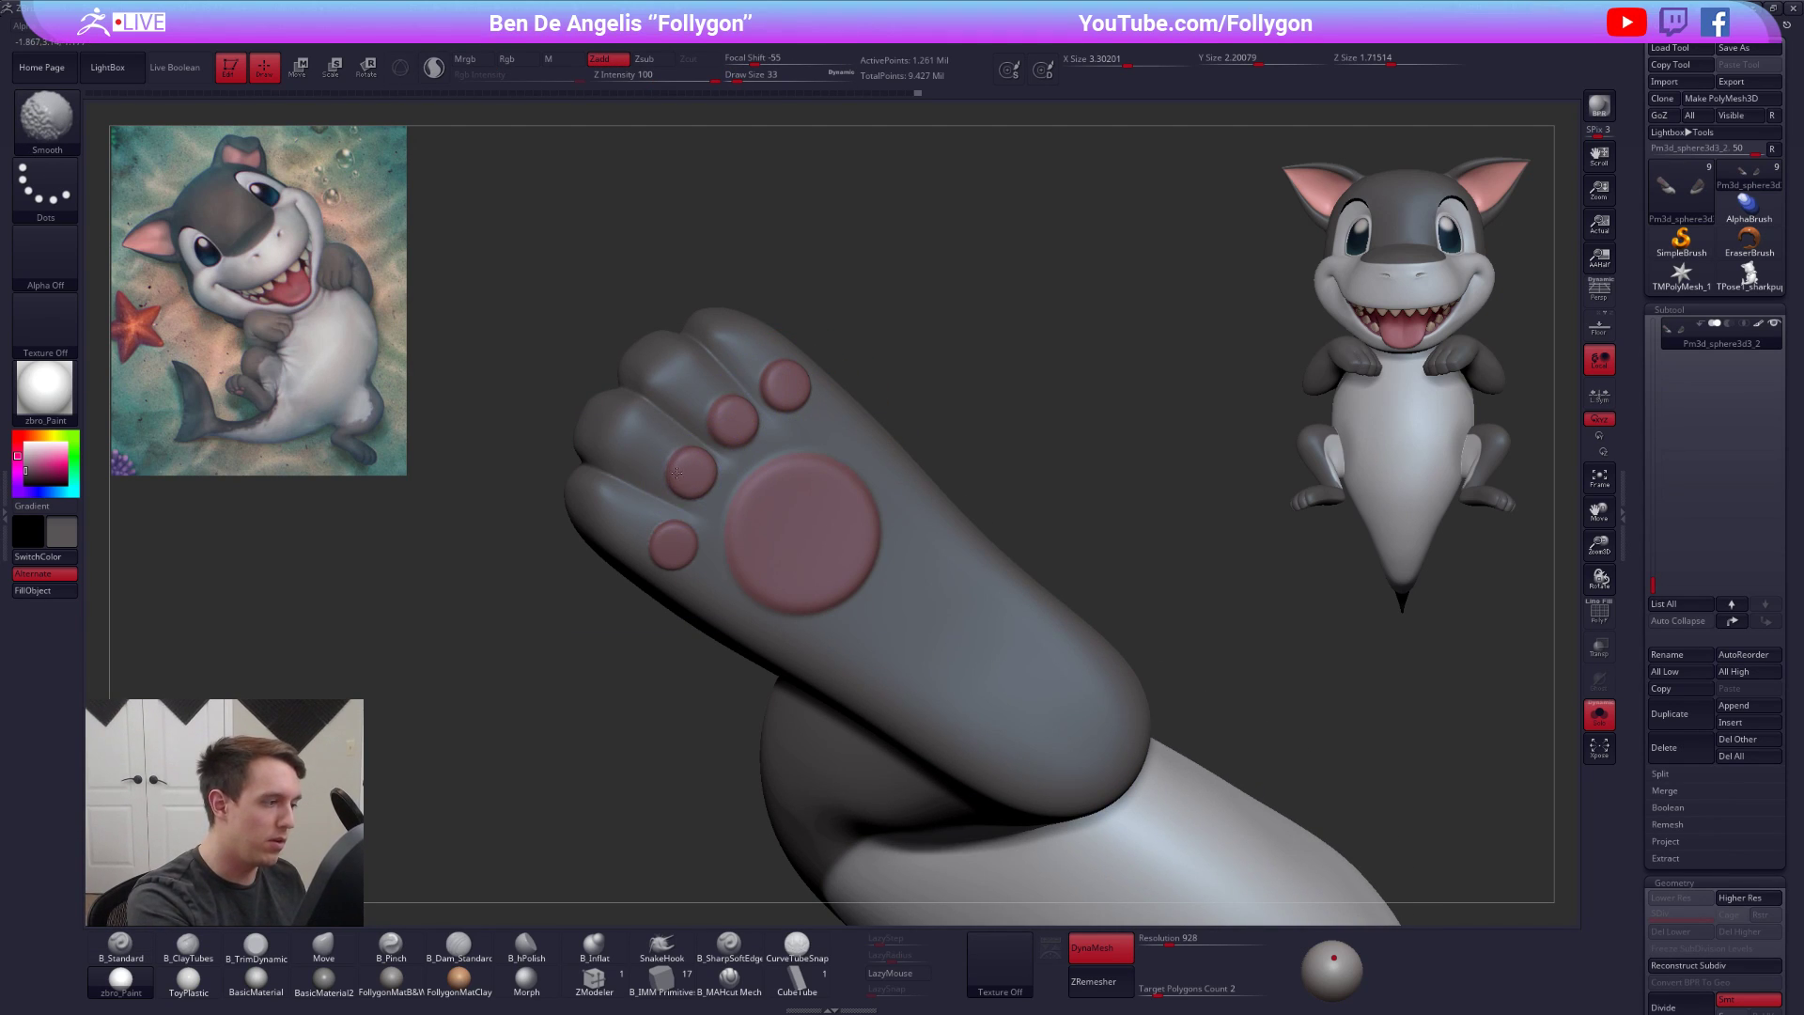
Bring the complete character back into view and make the body the active subtool
right_click_drag(870, 555, 948, 569, "ctrl")
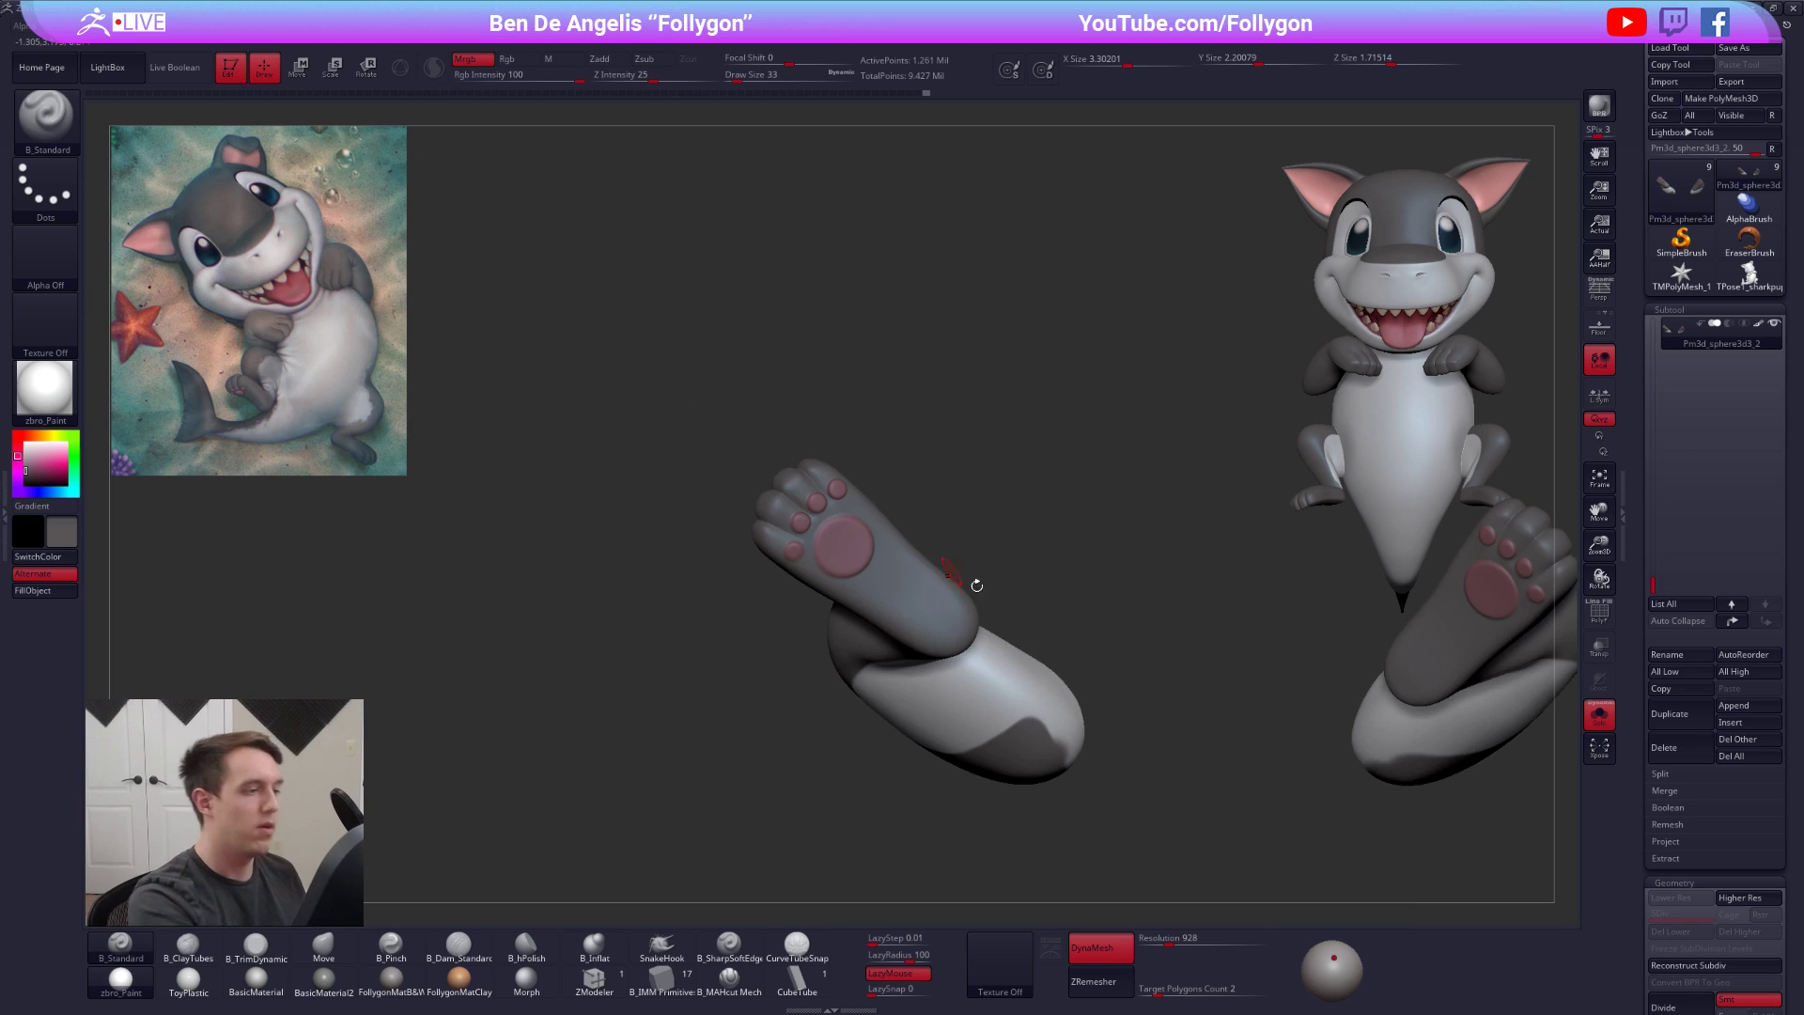
key("ctrl+shift+s")
mouse_move(1172, 776)
right_mouse_down()
mouse_move(1282, 752)
mouse_move(904, 749)
right_mouse_up()
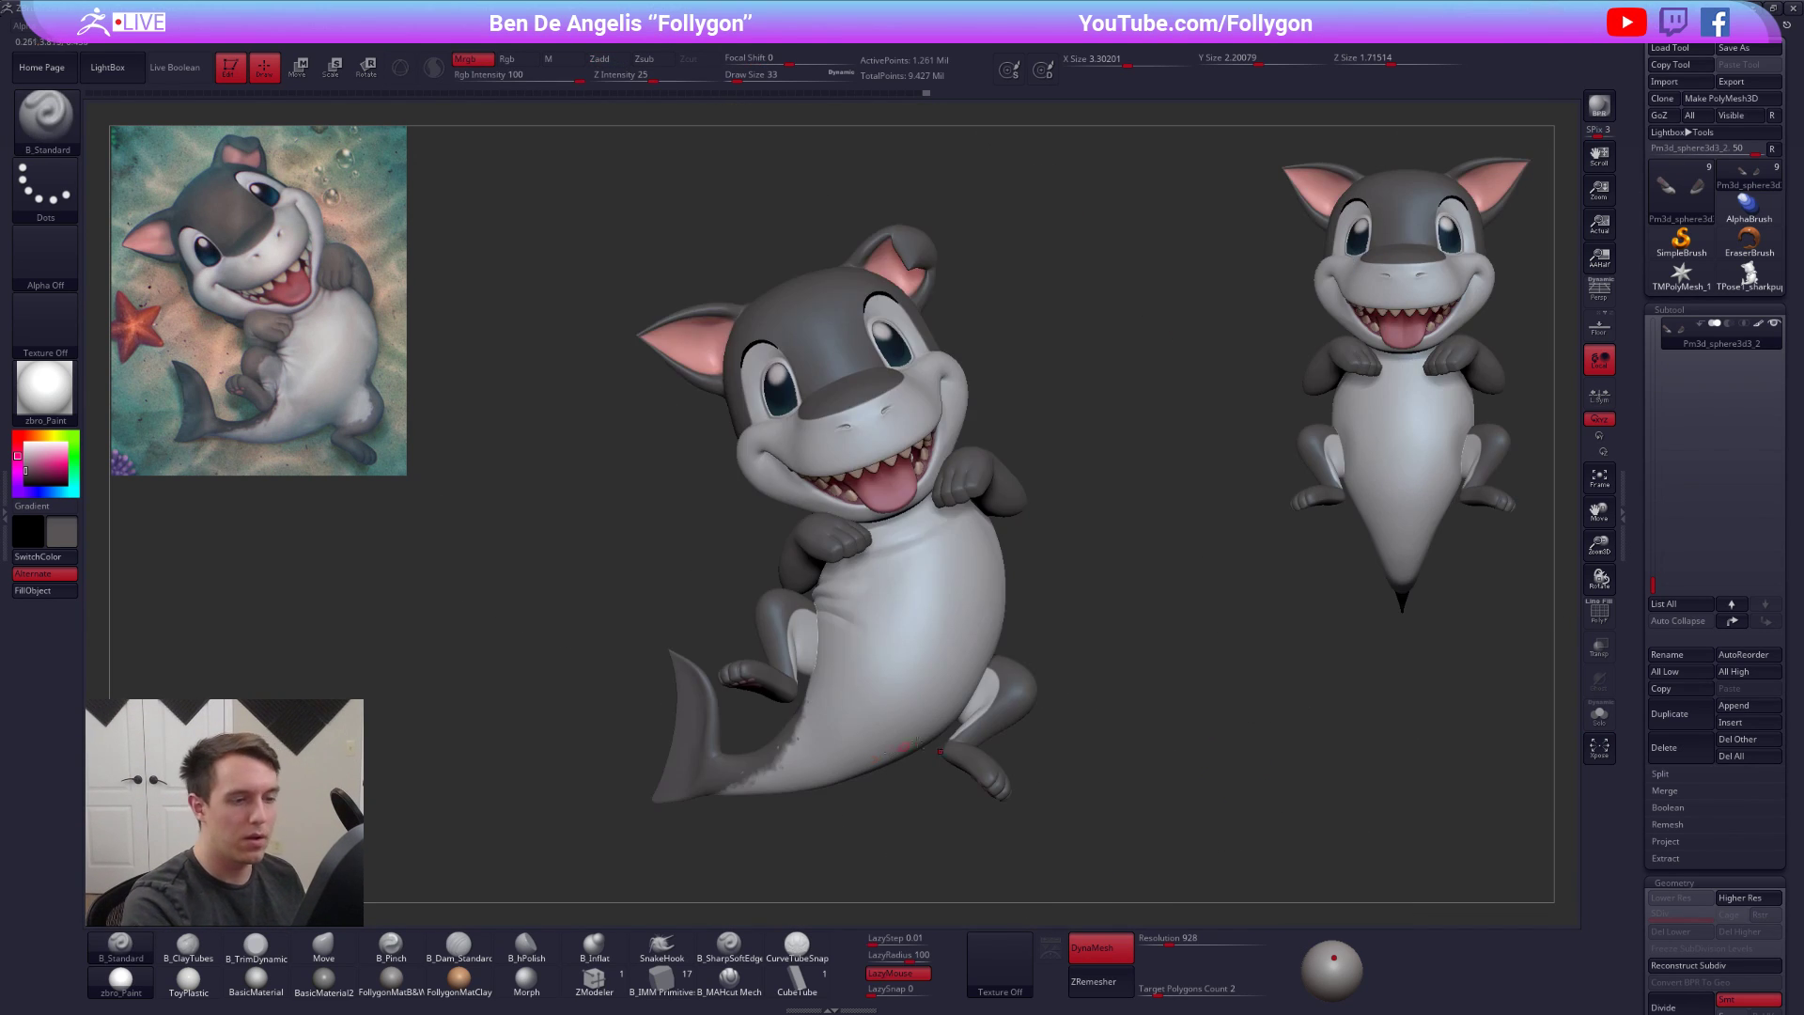
right_click_drag(1058, 650, 1059, 645)
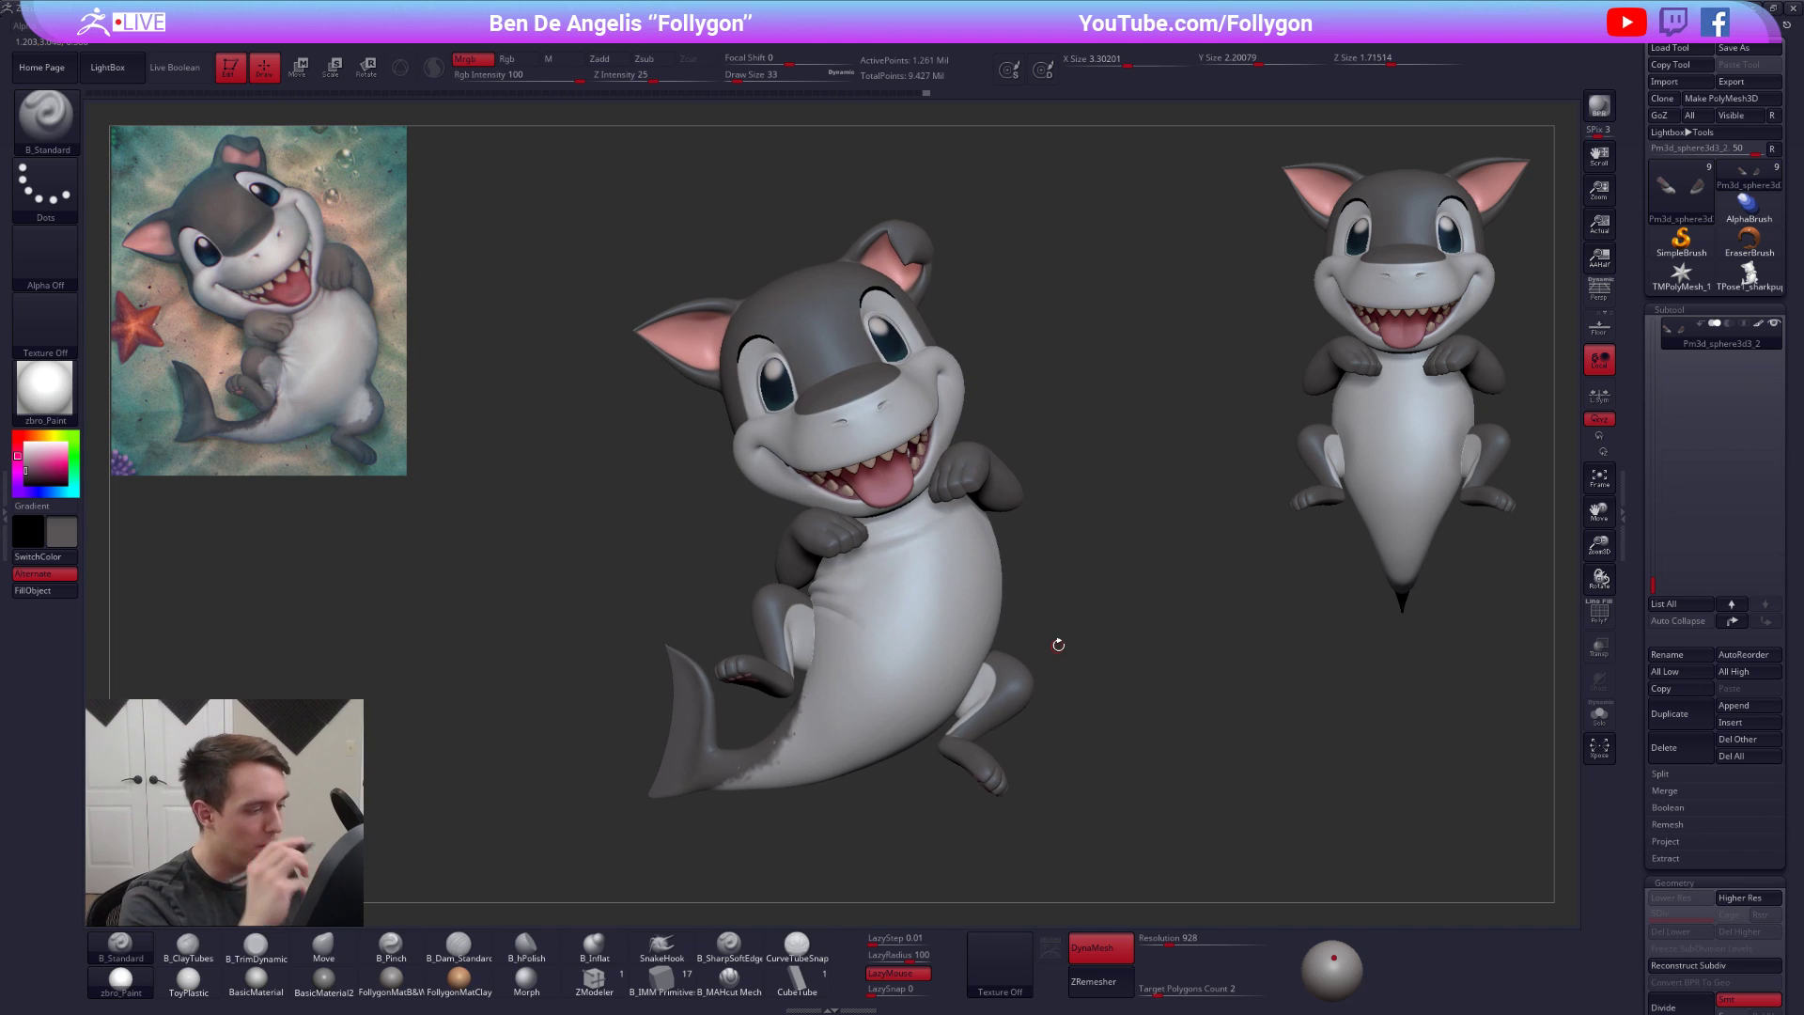
left_click(921, 663, "alt")
key("shift+f")
key("shift+f")
right_click_drag(921, 681, 1014, 711)
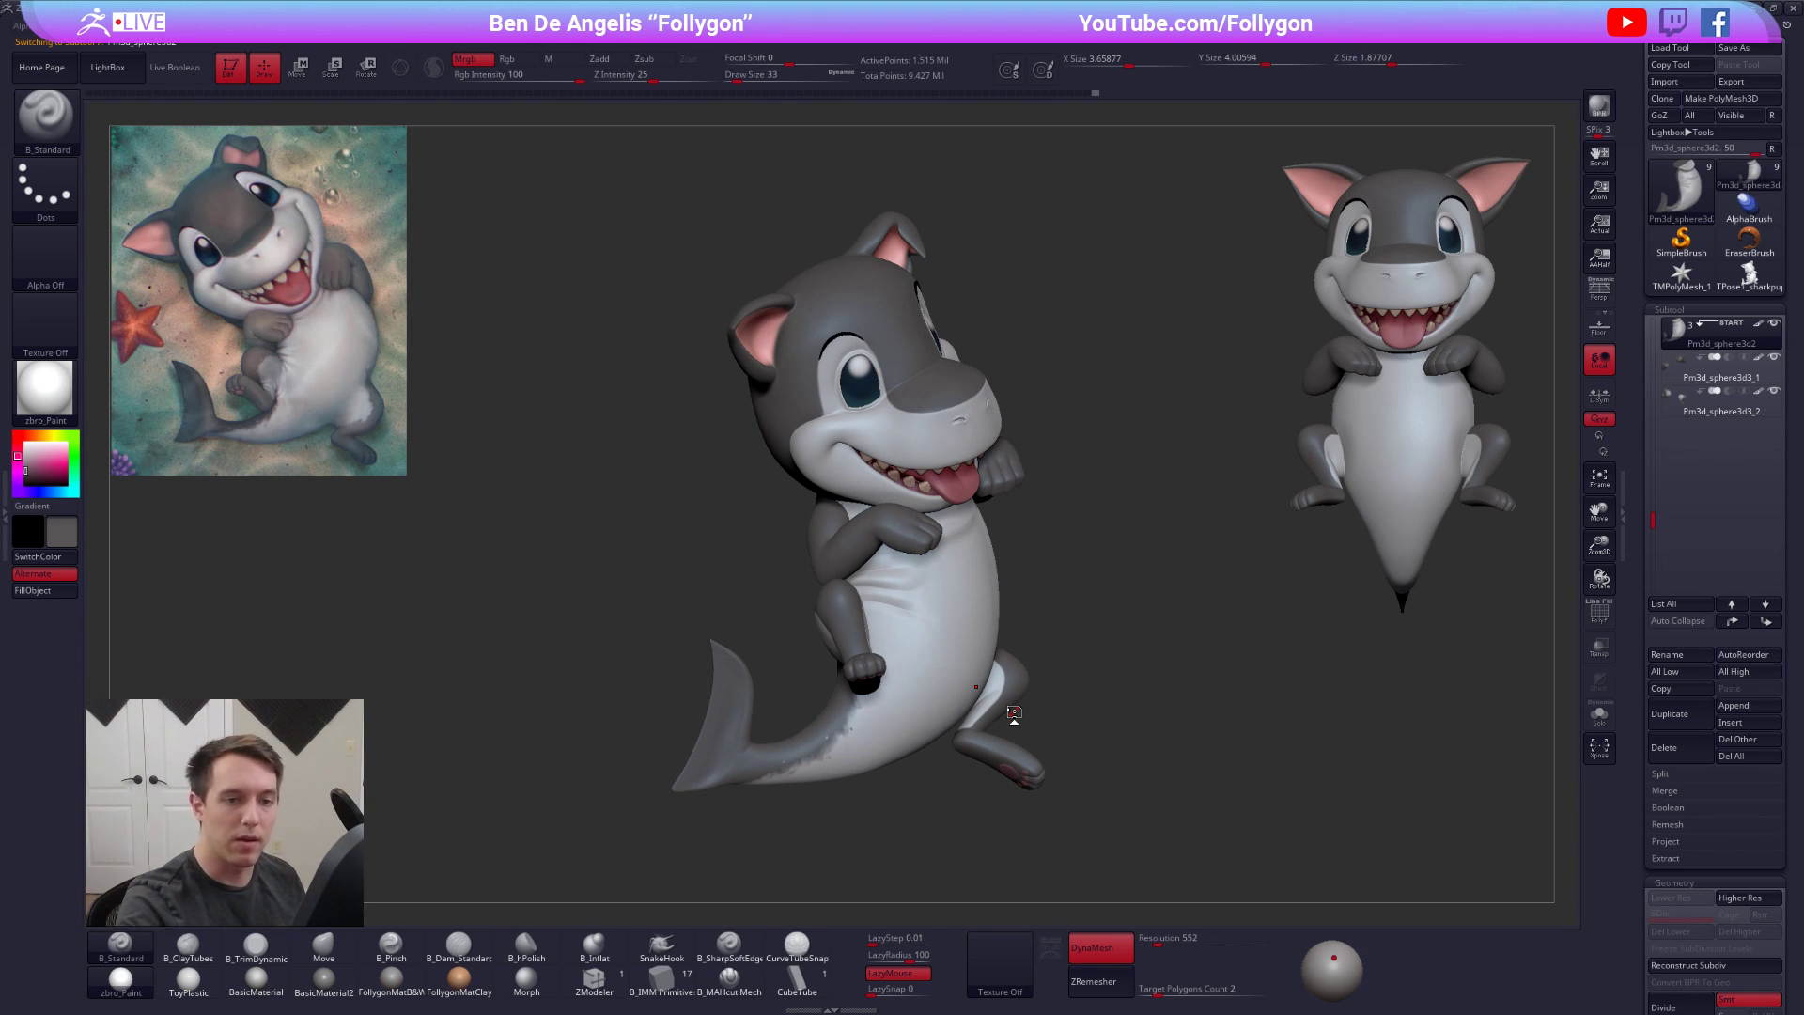
Delete the leftover TPose shark-pup tool and return to the posed character
left_click(1749, 275)
left_click(1664, 749)
left_click(1560, 768)
left_click(1758, 184)
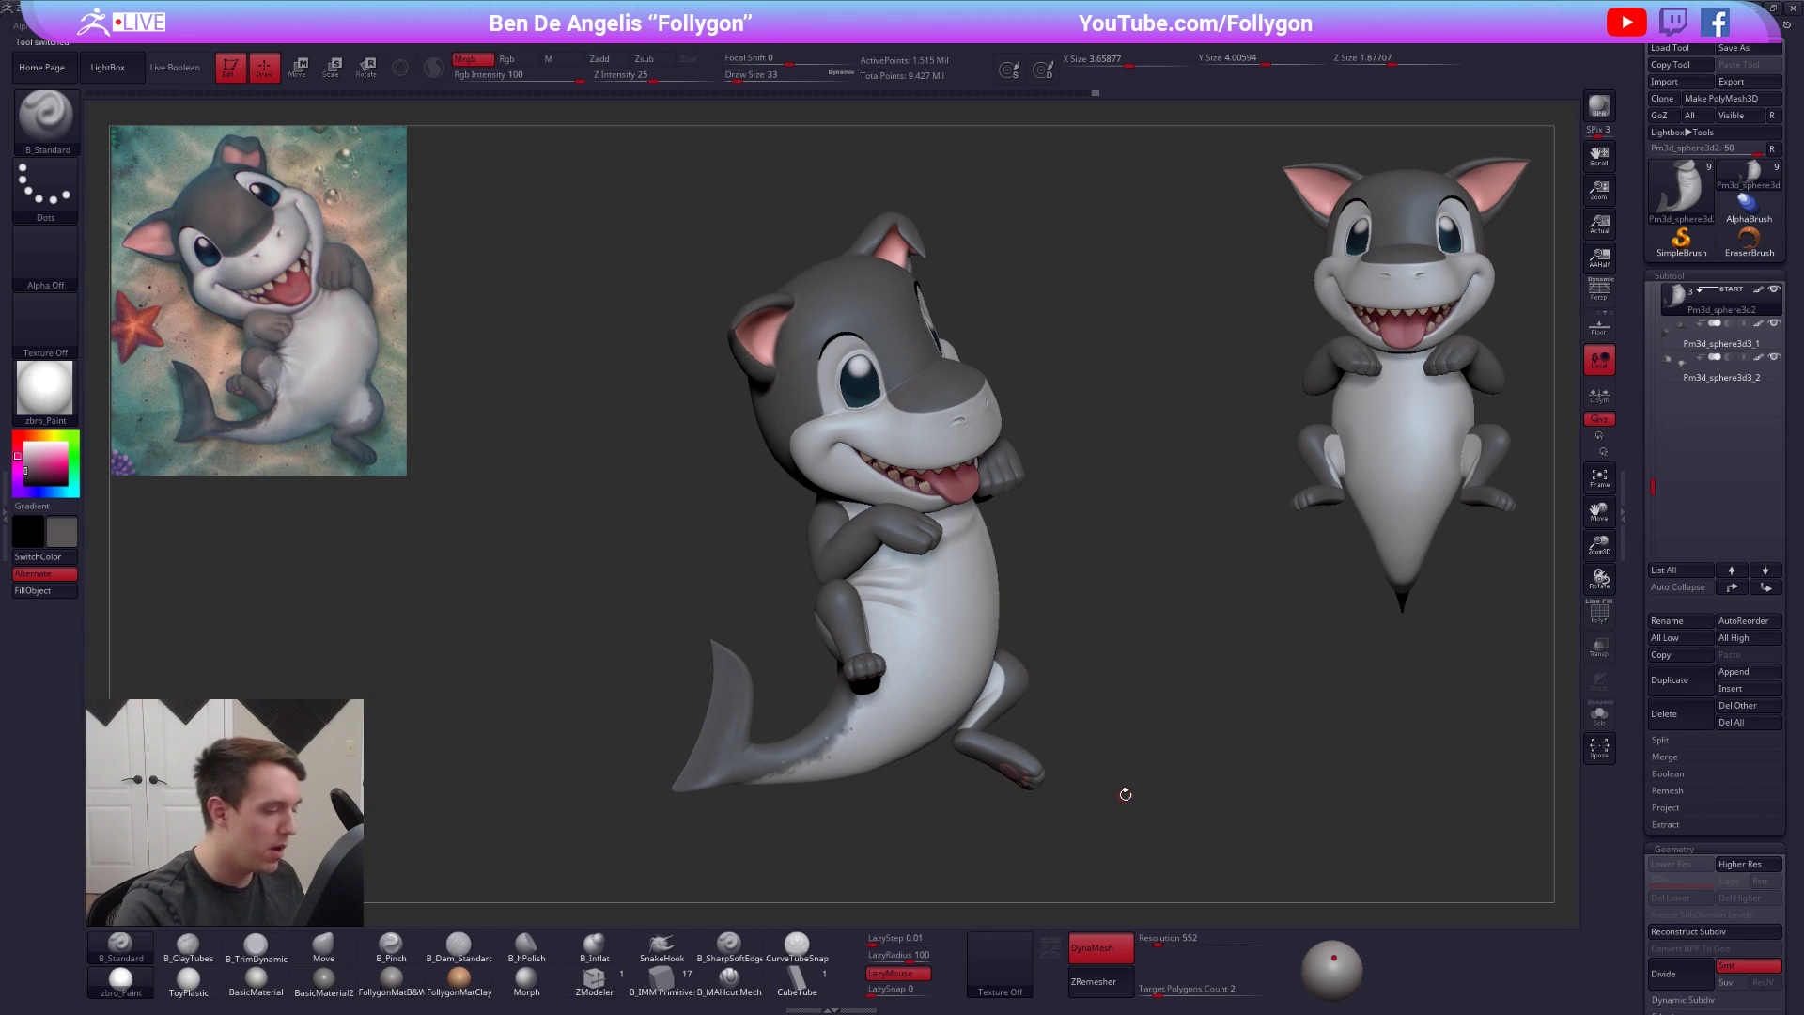
right_click_drag(967, 516, 945, 520)
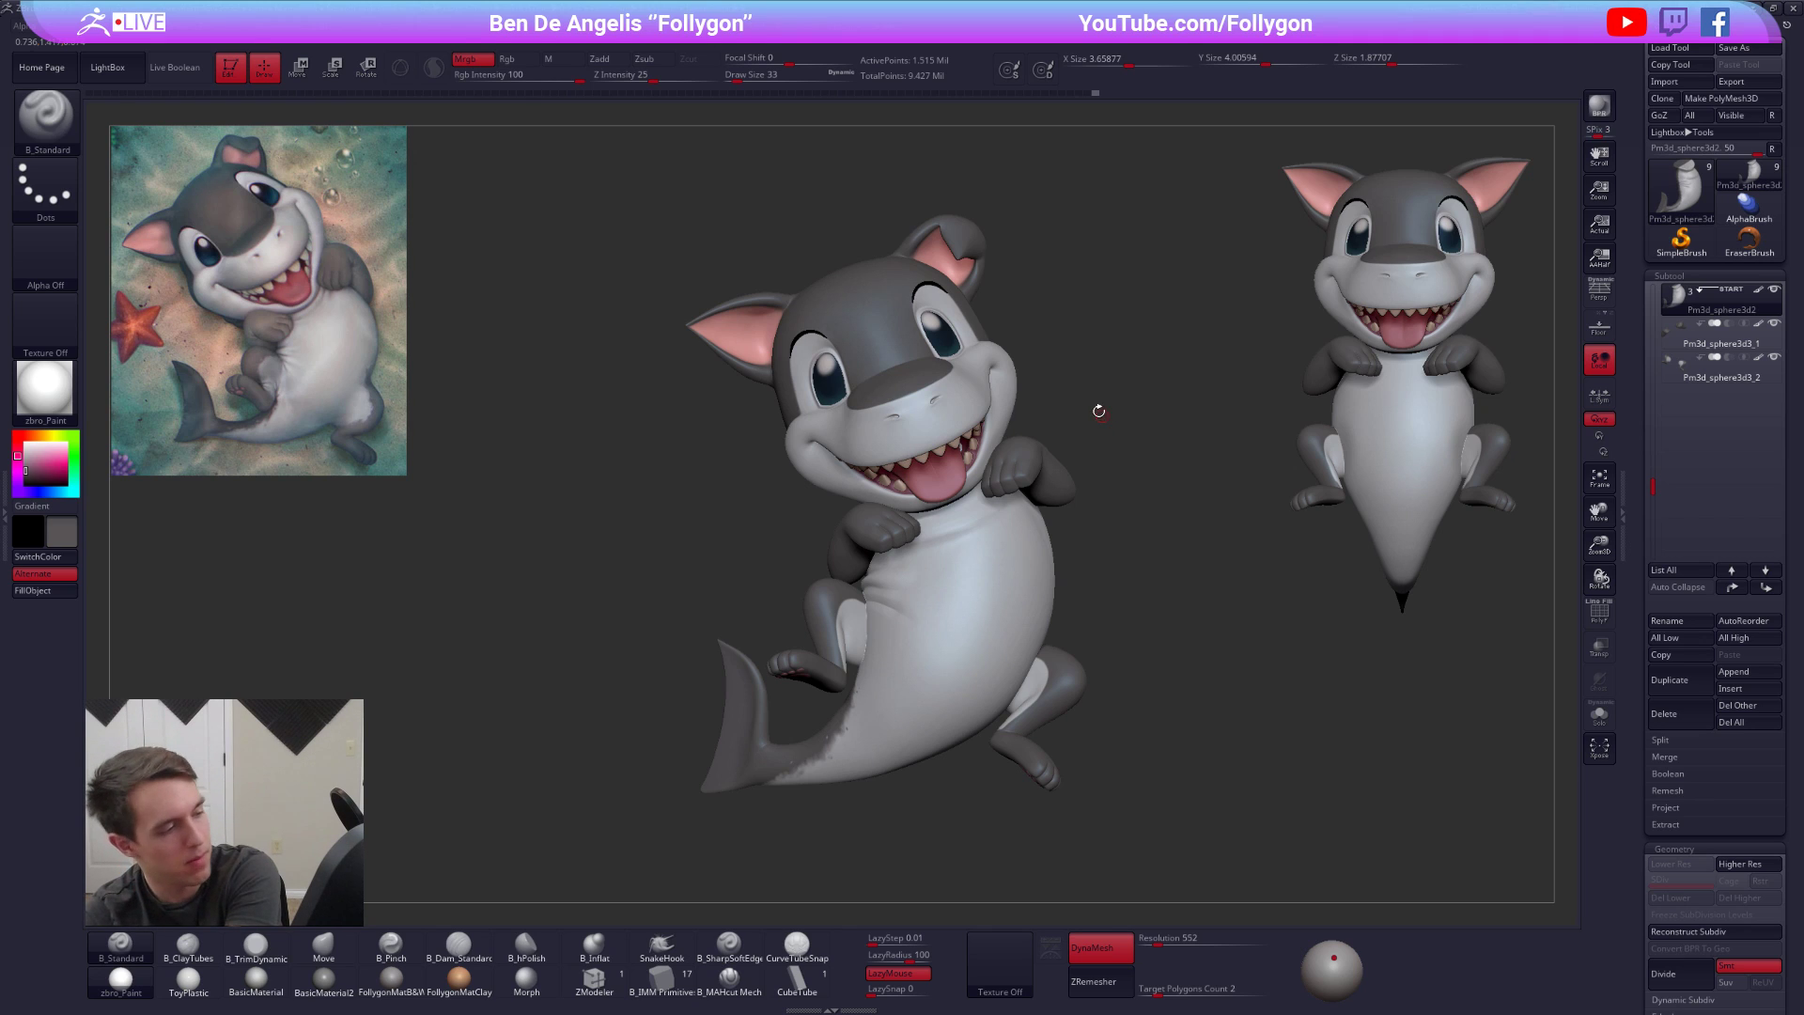
Isolate the body subtool and duplicate it, keeping the original body as the active subtool
left_click_drag(1127, 519, 1068, 508, "alt")
left_click(1124, 469)
key("shift+f")
key("shift+f")
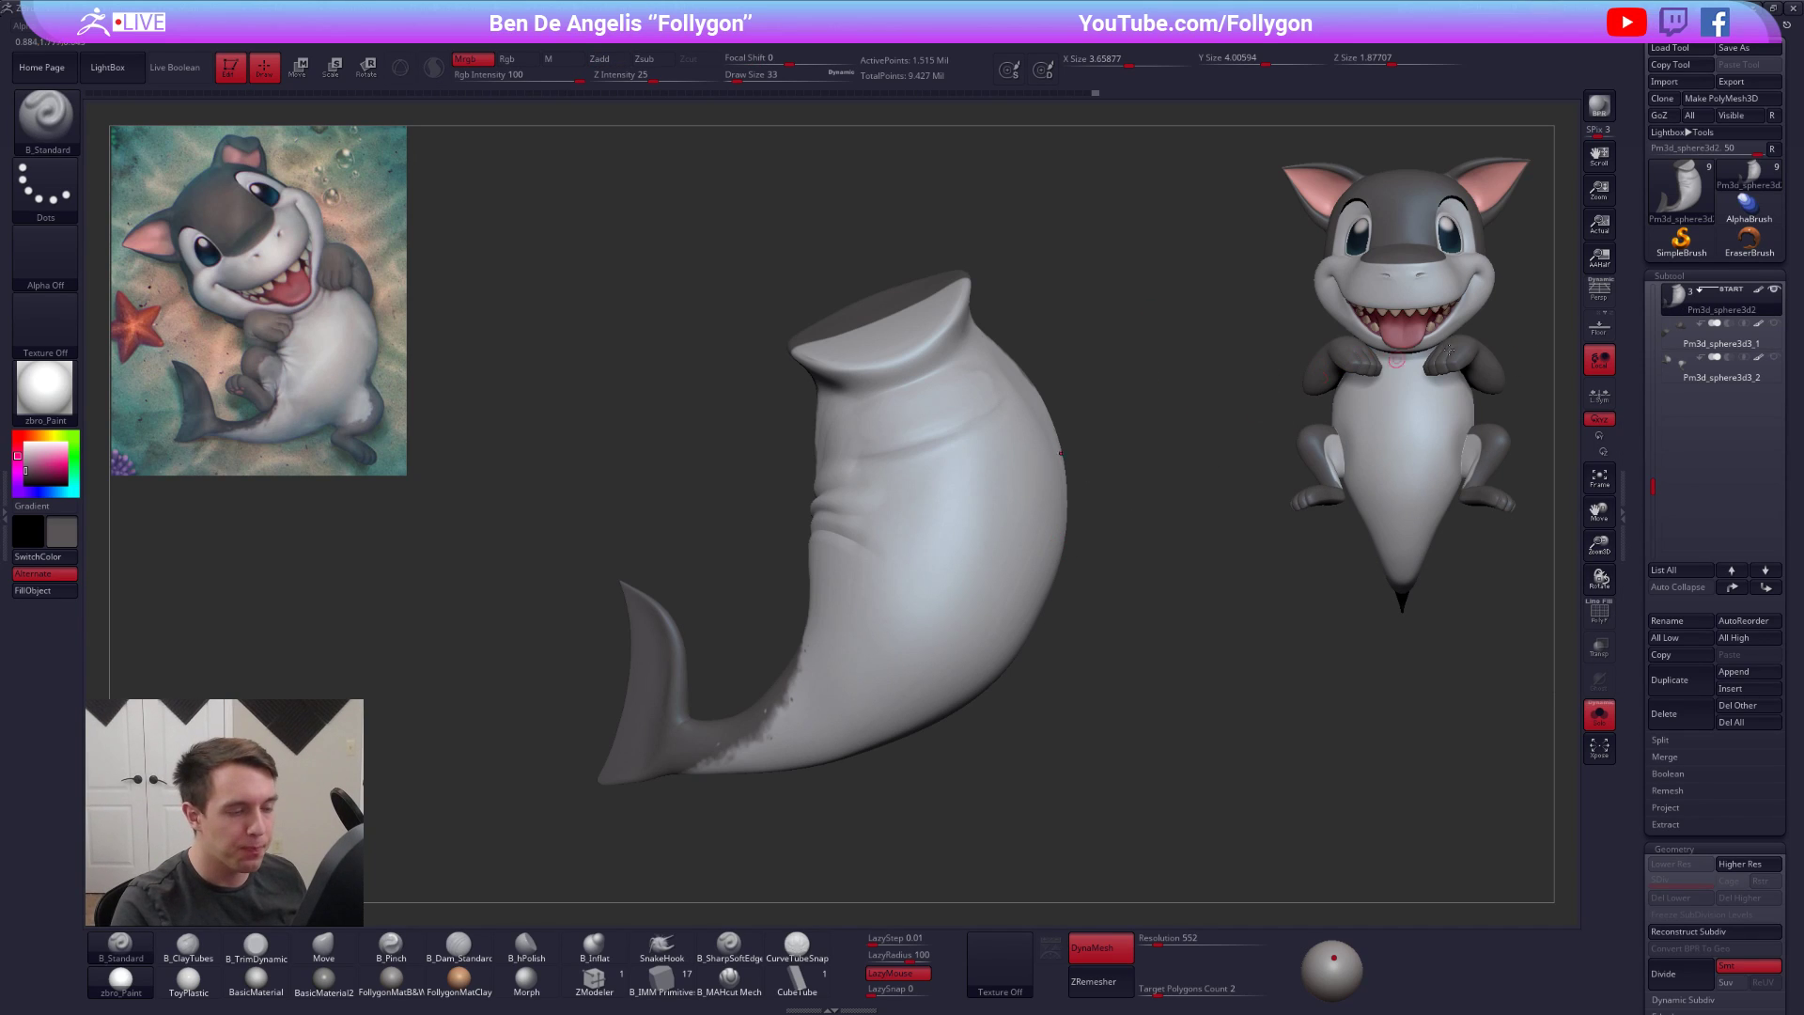
left_click_drag(1654, 487, 1664, 404)
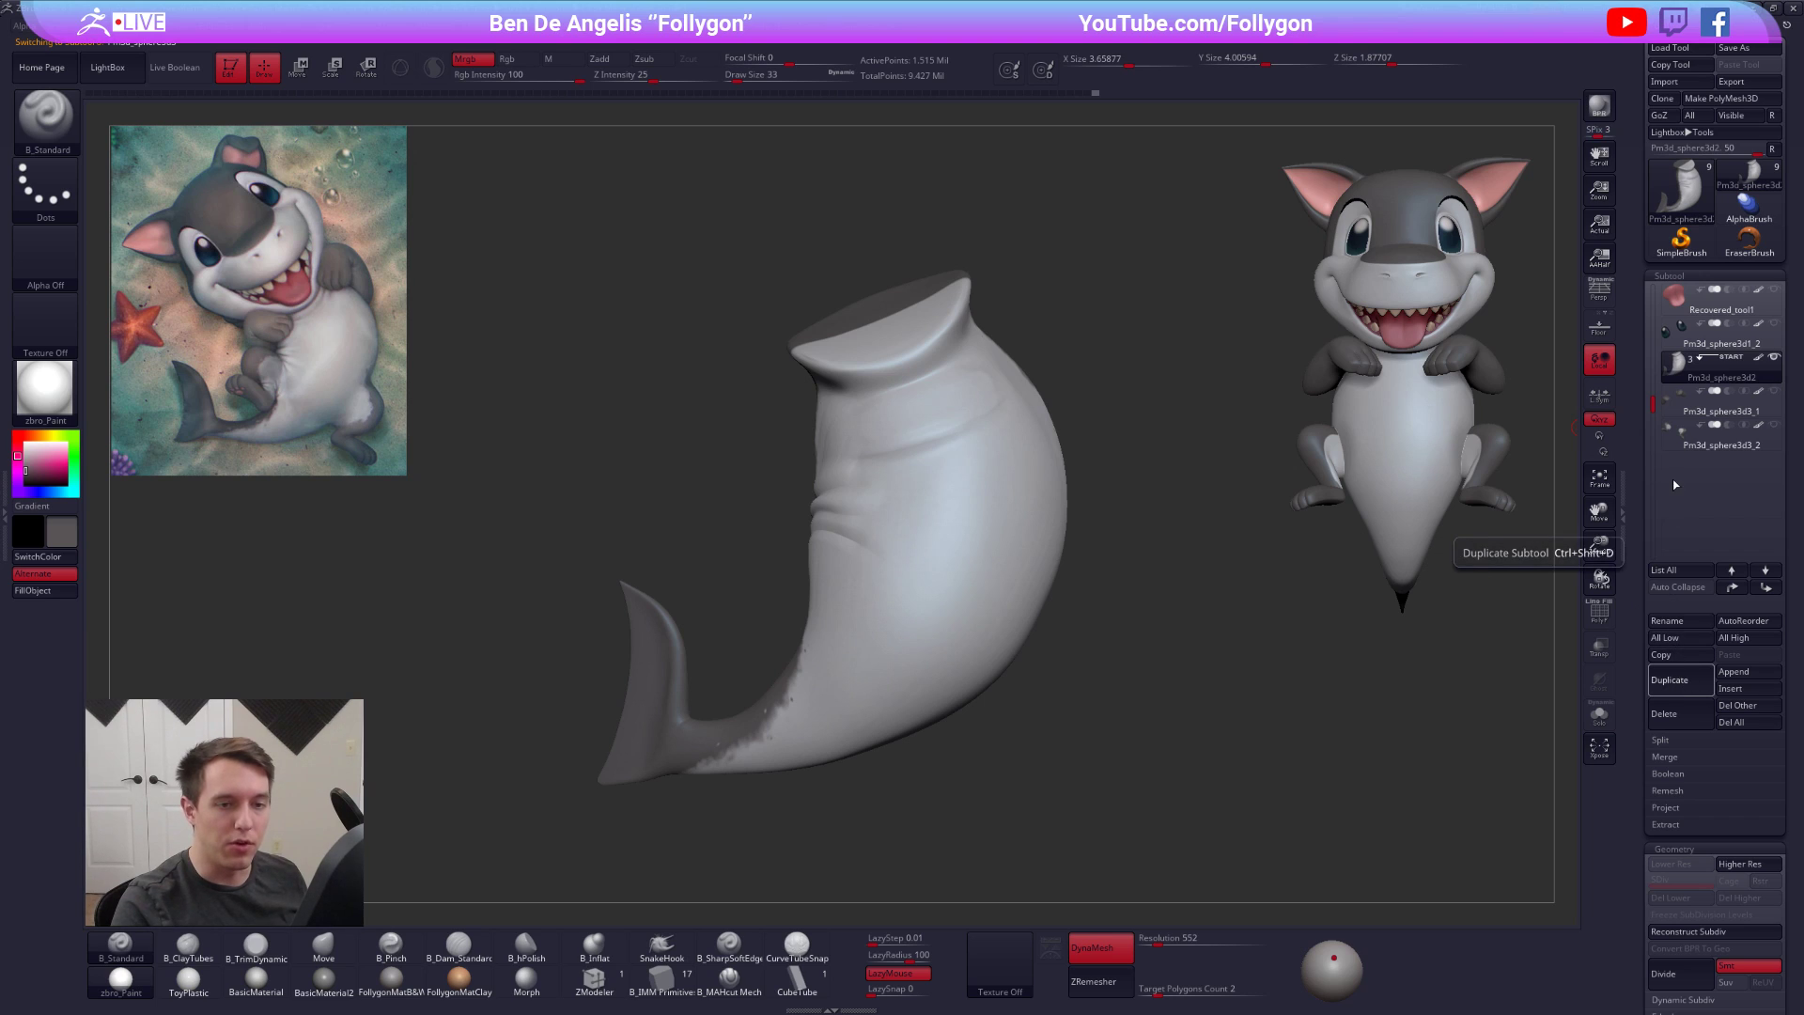
left_click(1676, 370)
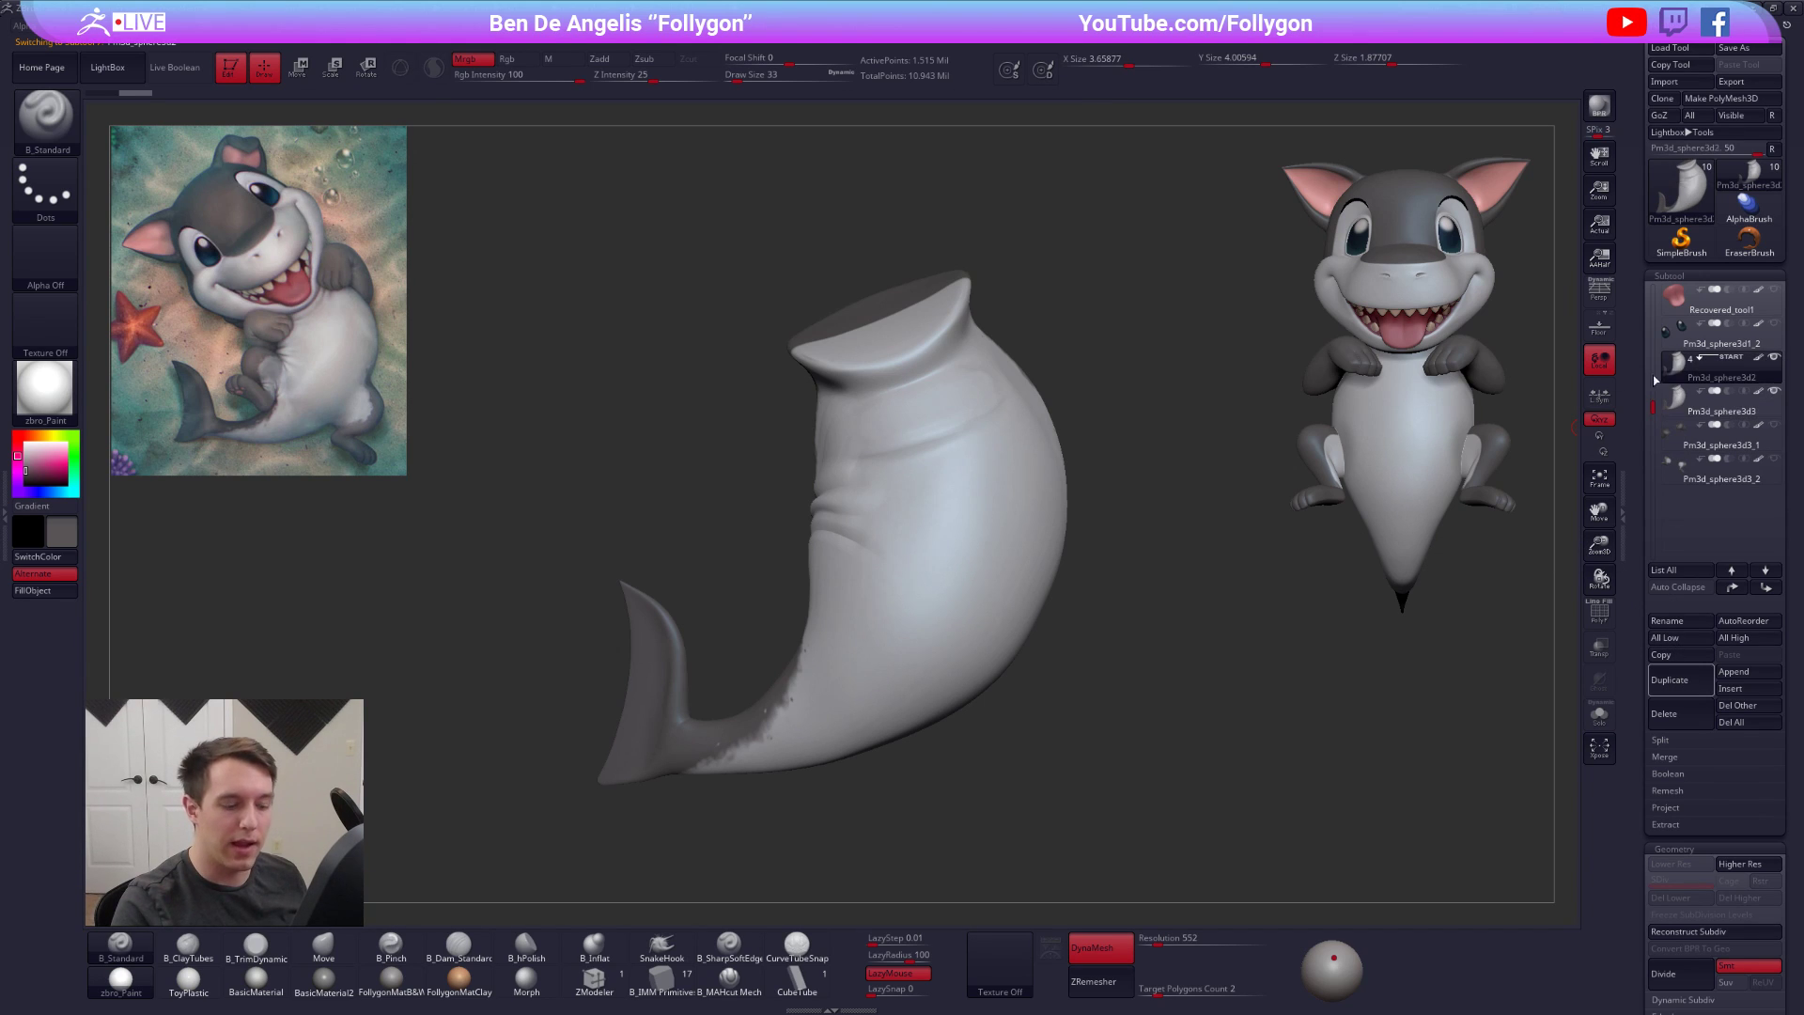
Turn off DynaMesh, ZRemesh the original body with a target polygons count of 3, and check its new wireframe
left_click(1101, 941)
key("shift+f")
key("shift+f")
left_click(1163, 993)
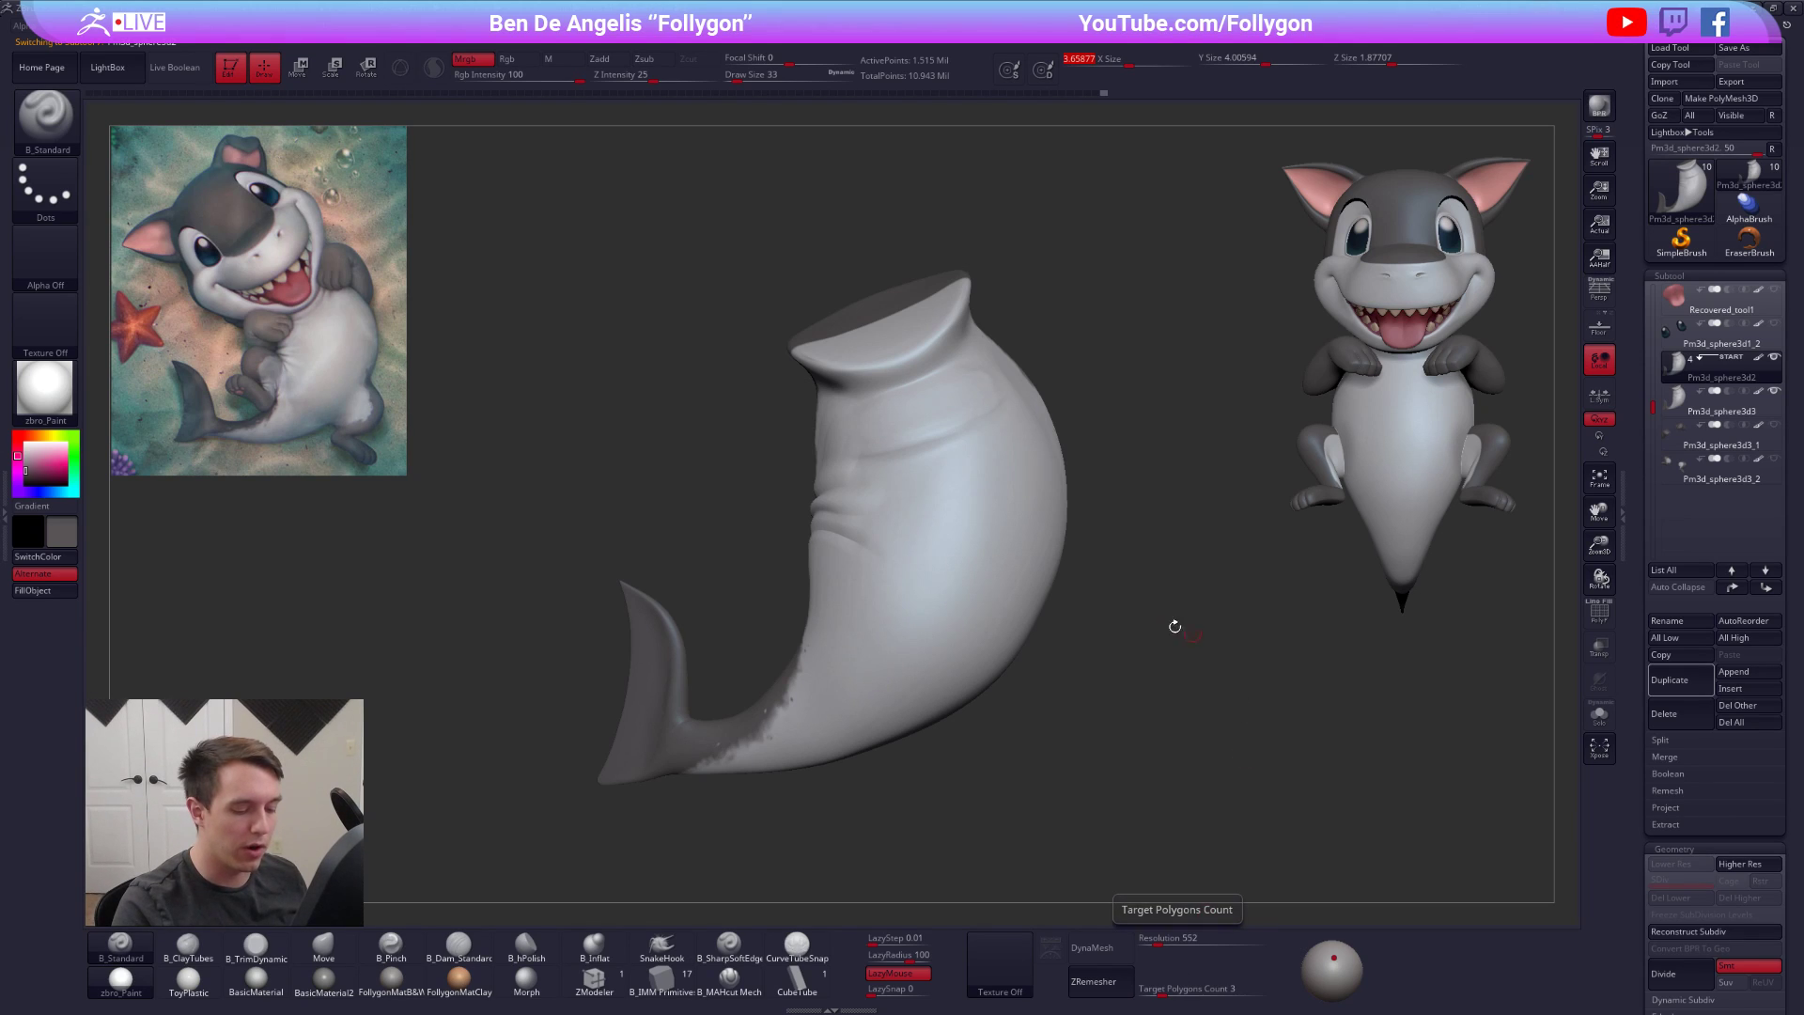
left_click_drag(1021, 693, 1046, 607, "alt")
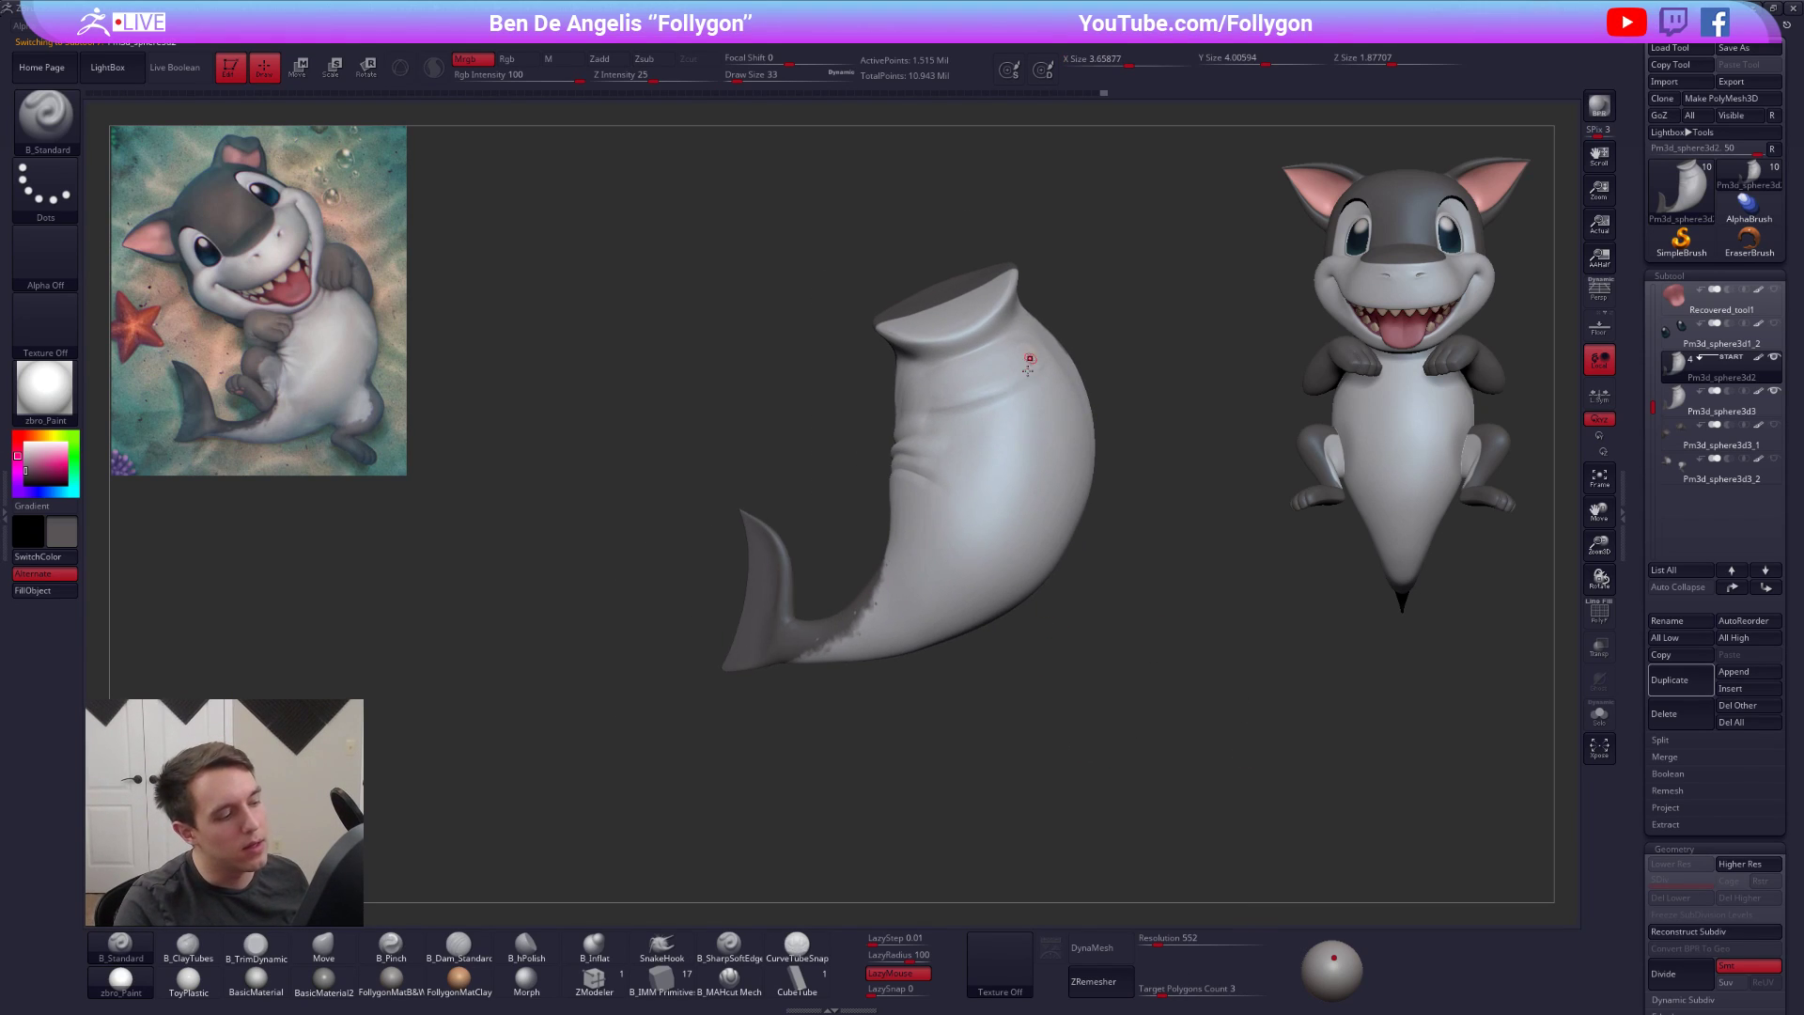
left_click(1093, 982)
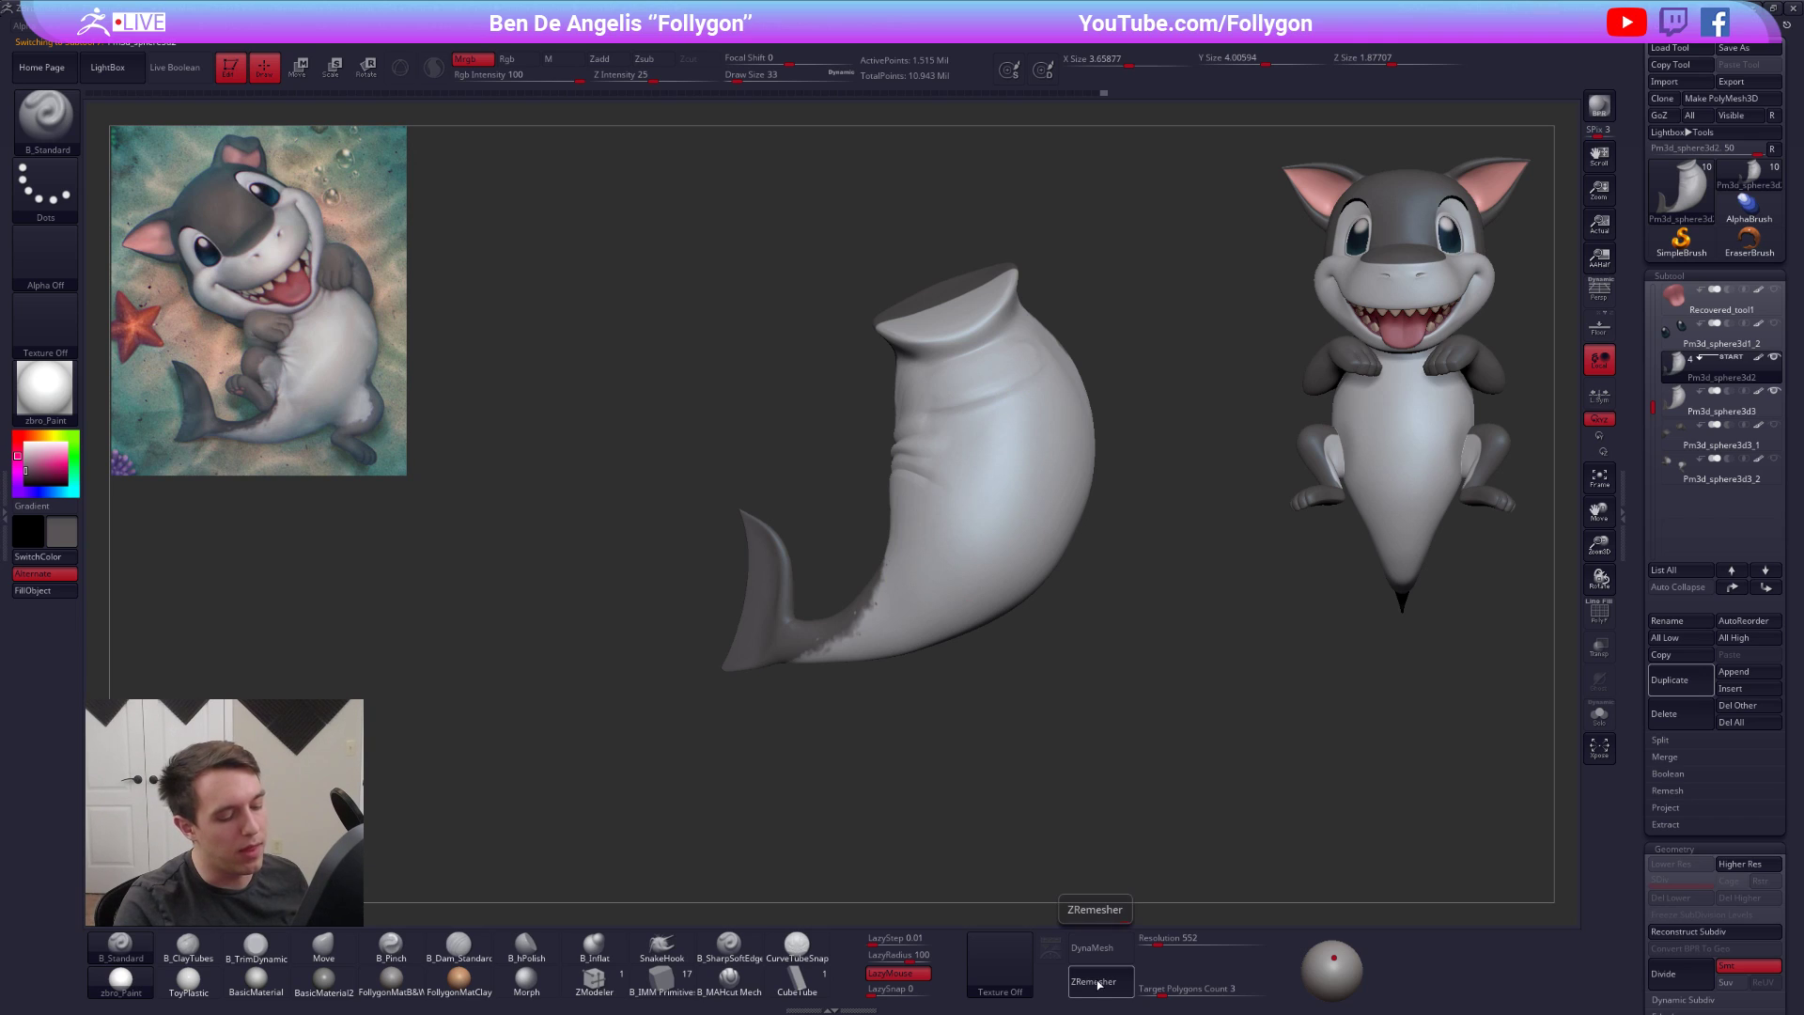
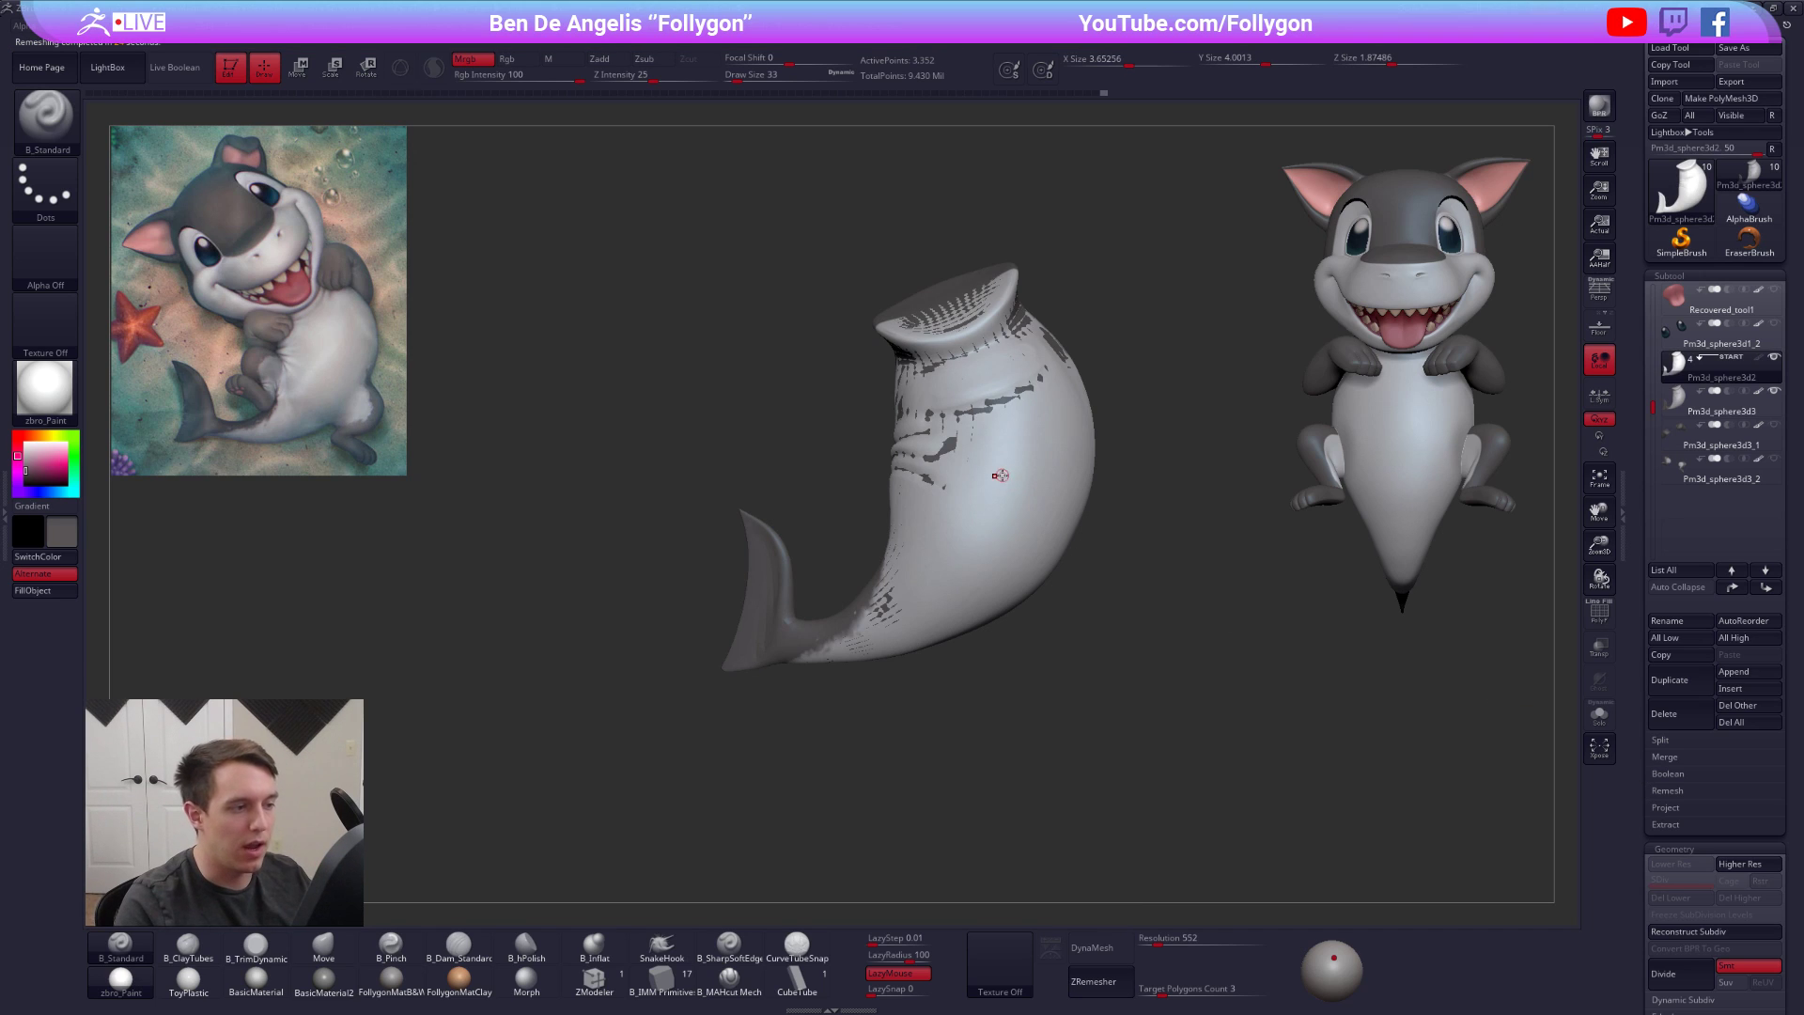
key("c")
key("alt+s")
right_click_drag(941, 480, 918, 550)
key("shift+f")
key("shift+f")
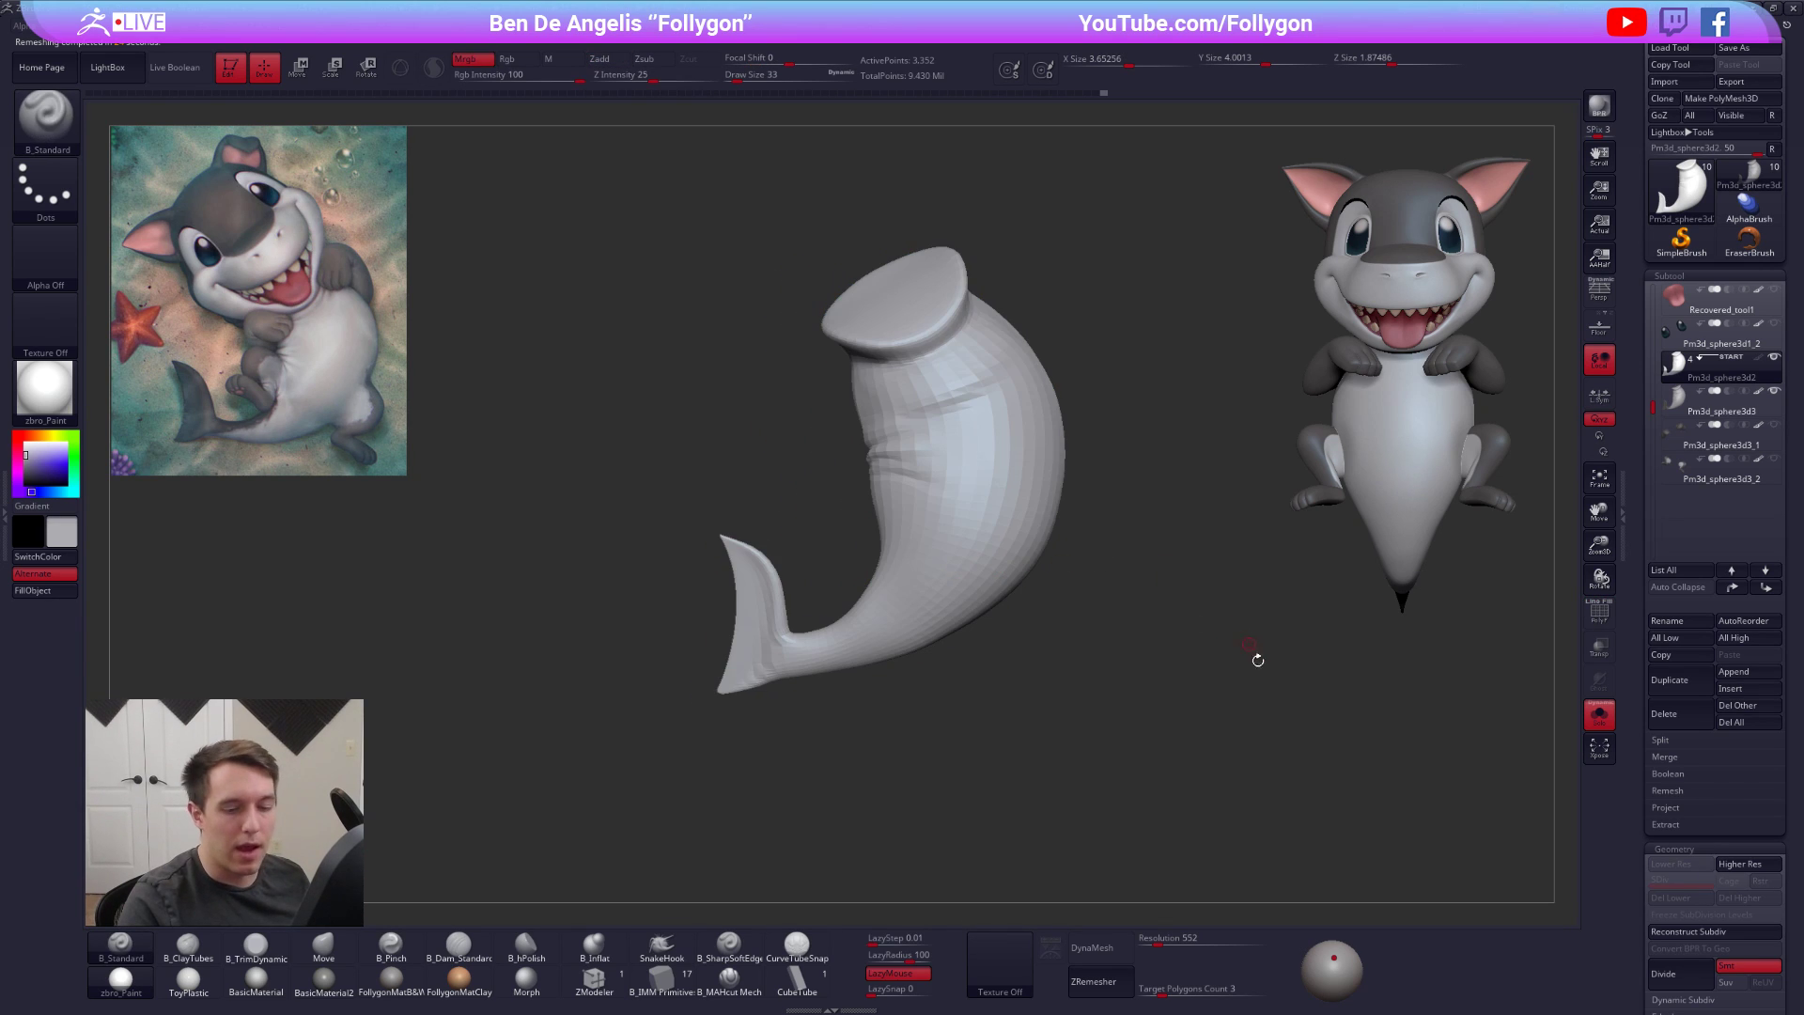
Project the duplicate's detail and colour onto the remeshed body, subdividing between projections up to subdivision level 5
left_click(1677, 806)
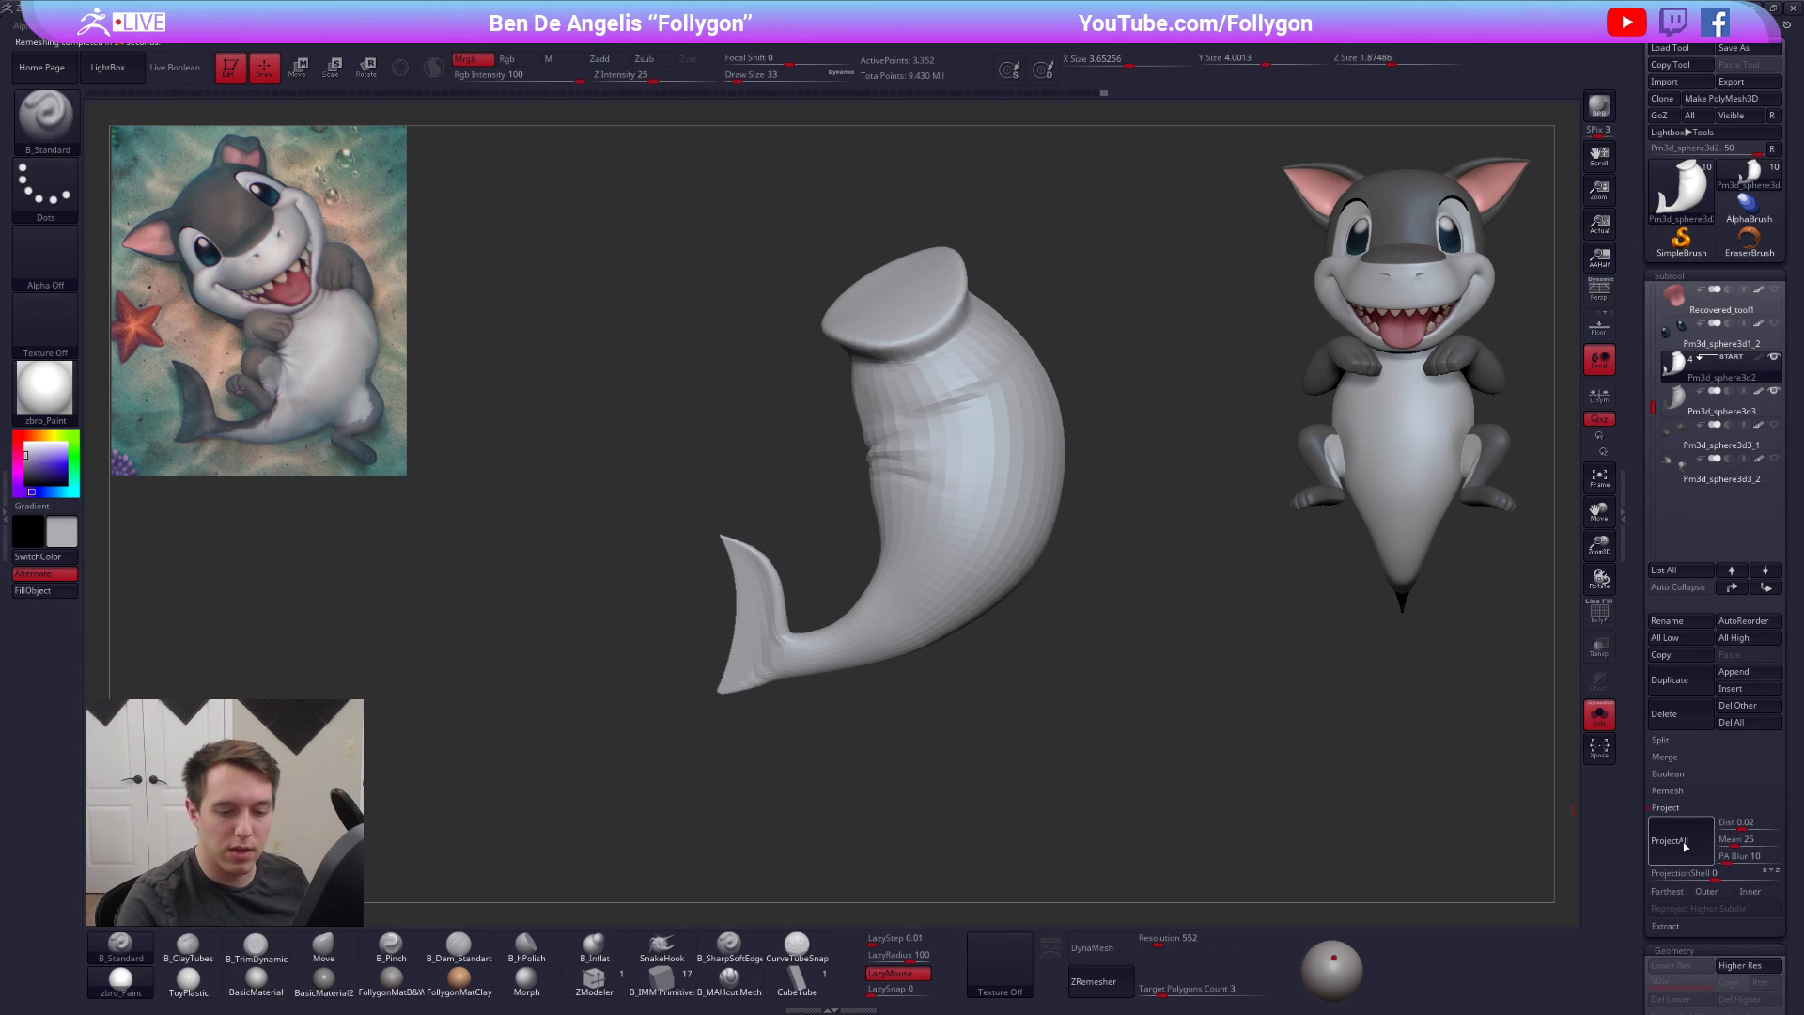
left_click(1659, 844)
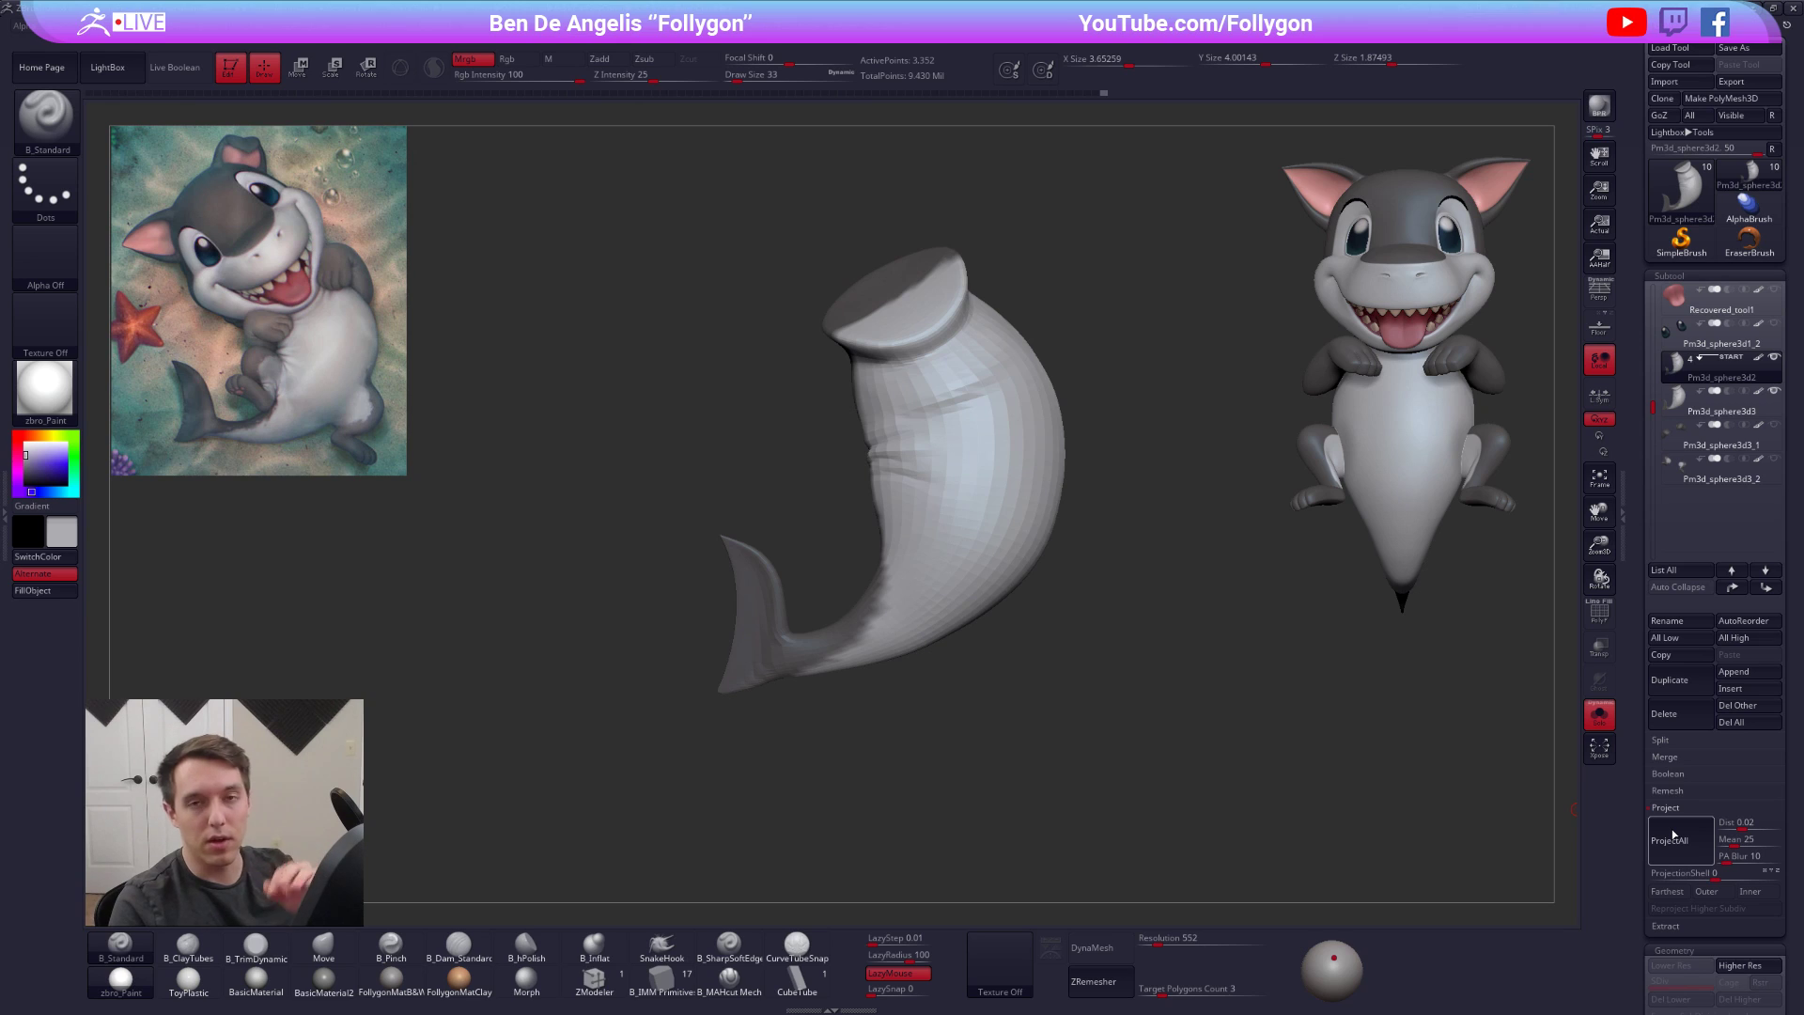
key("ctrl+d")
left_click(1670, 839)
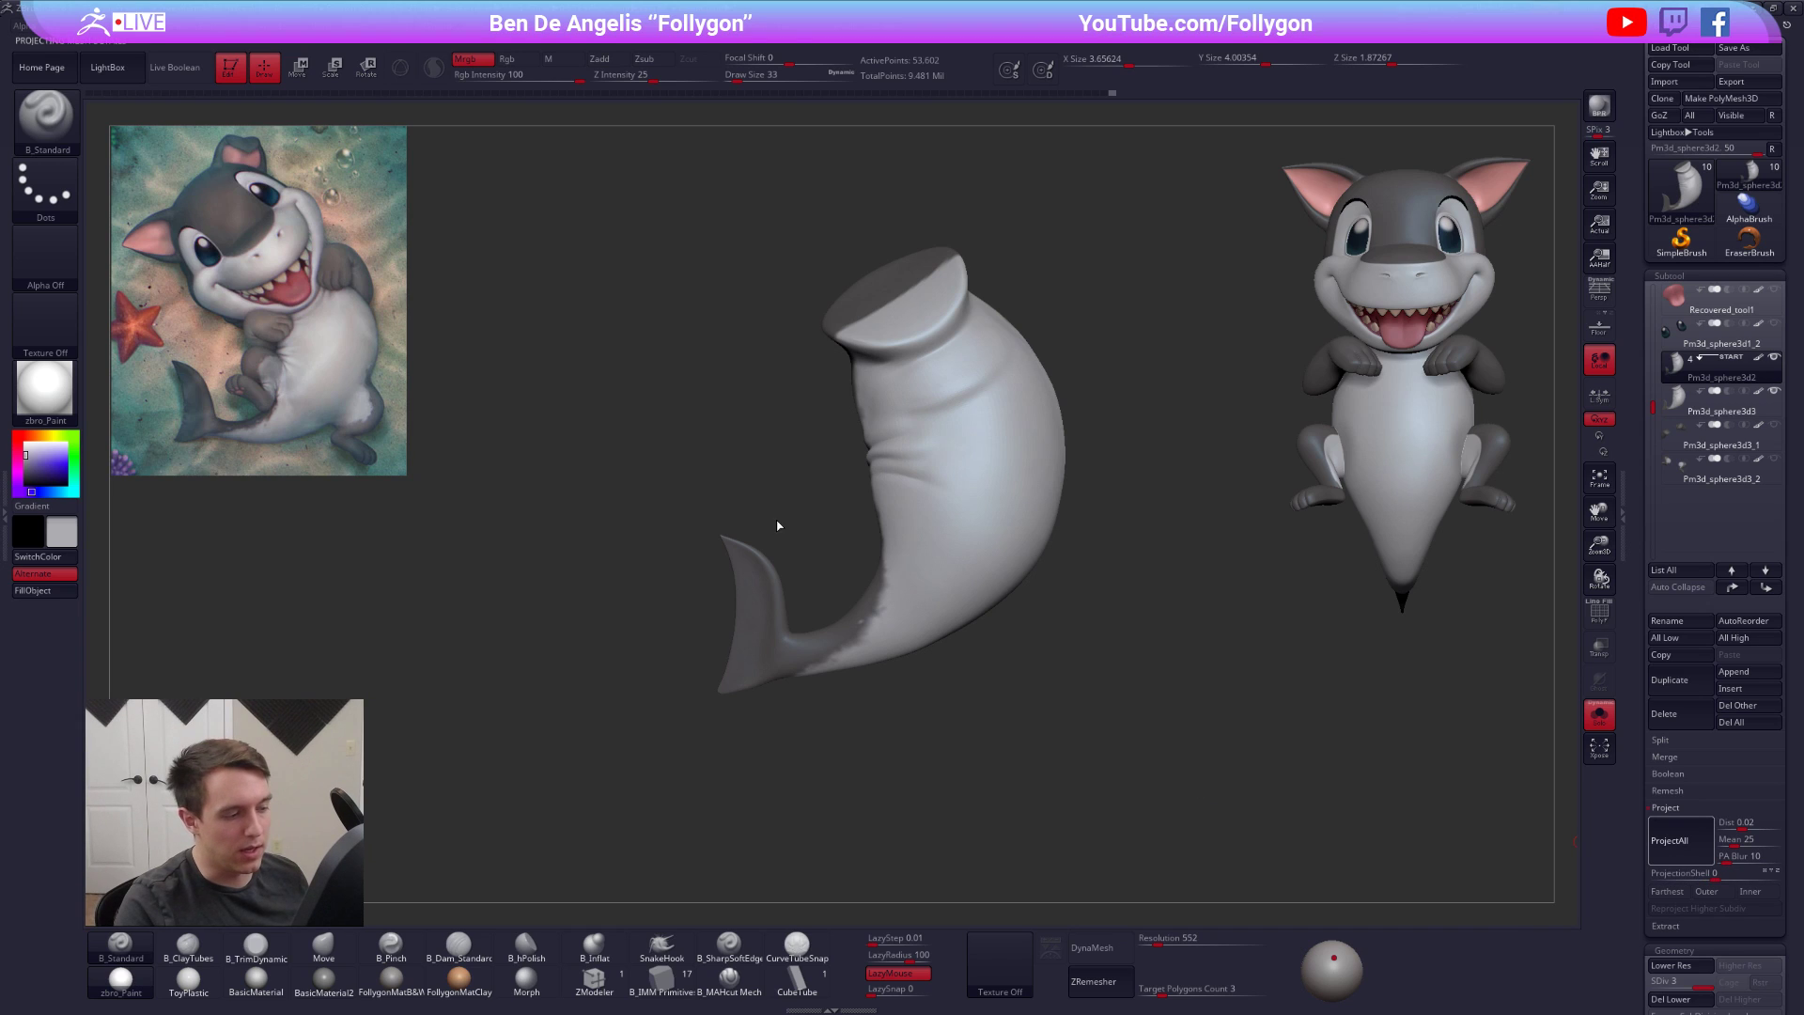
left_click(1668, 832)
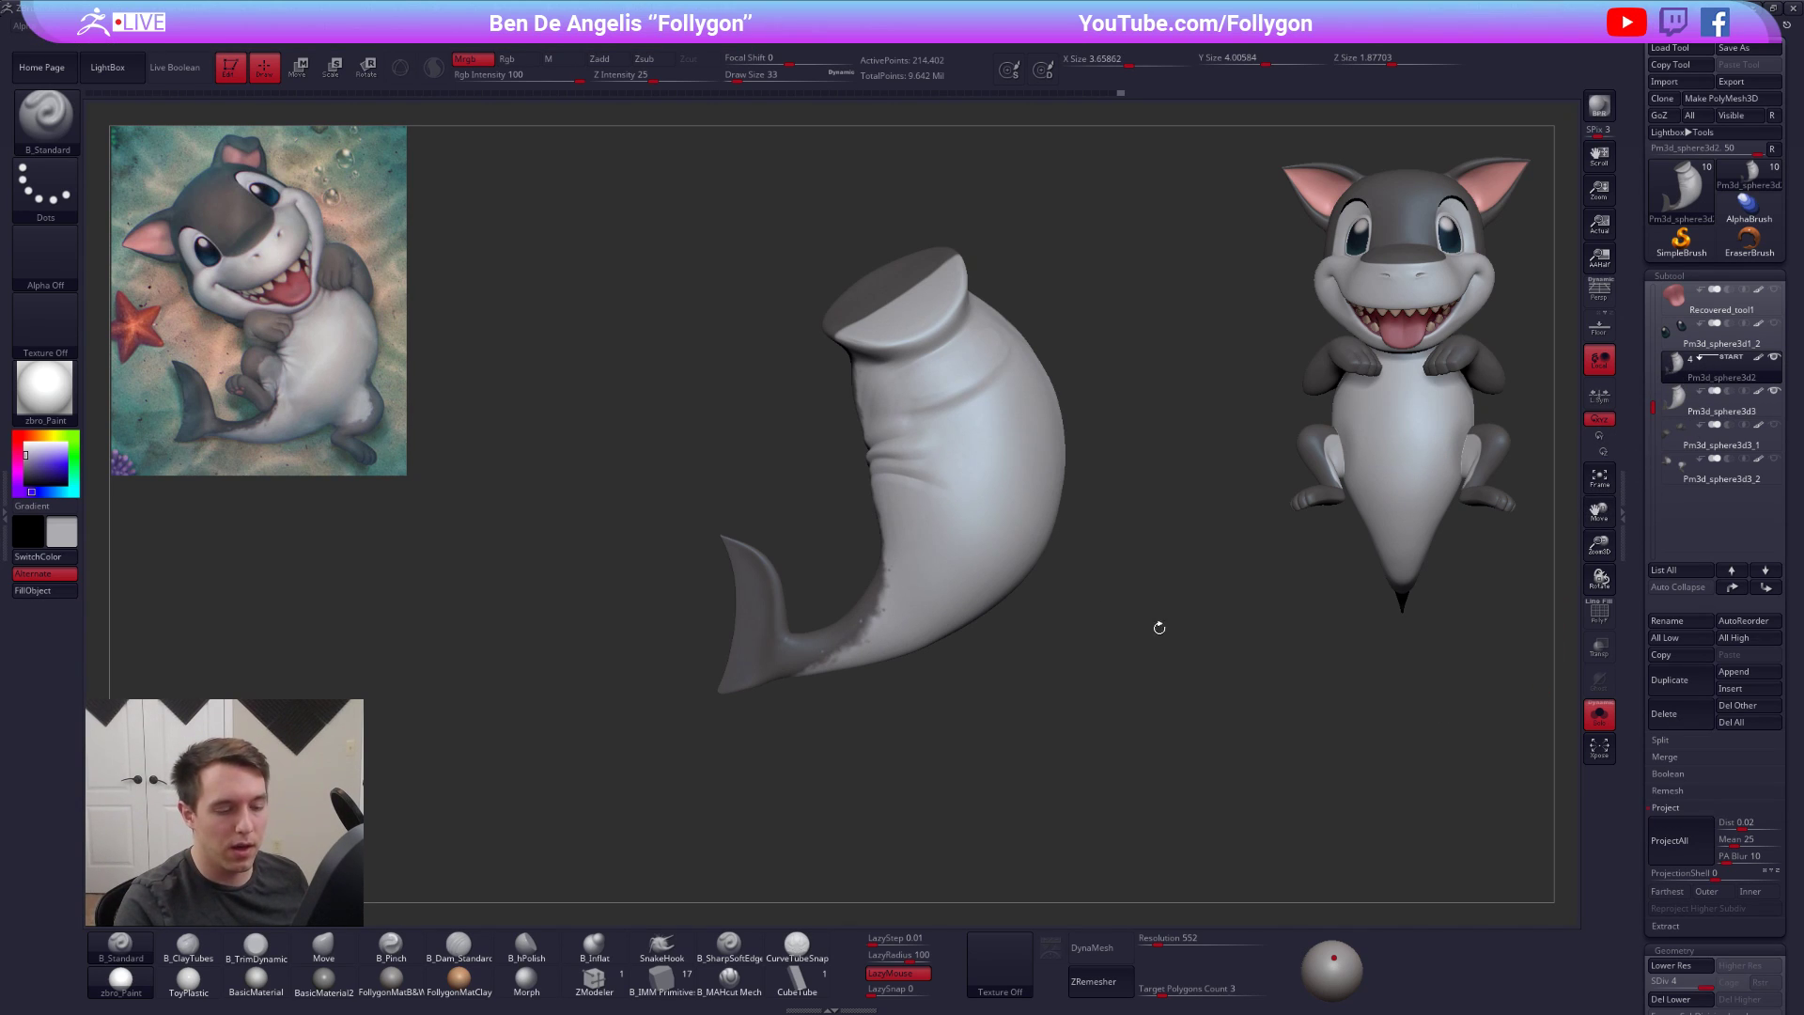
mouse_move(1677, 373)
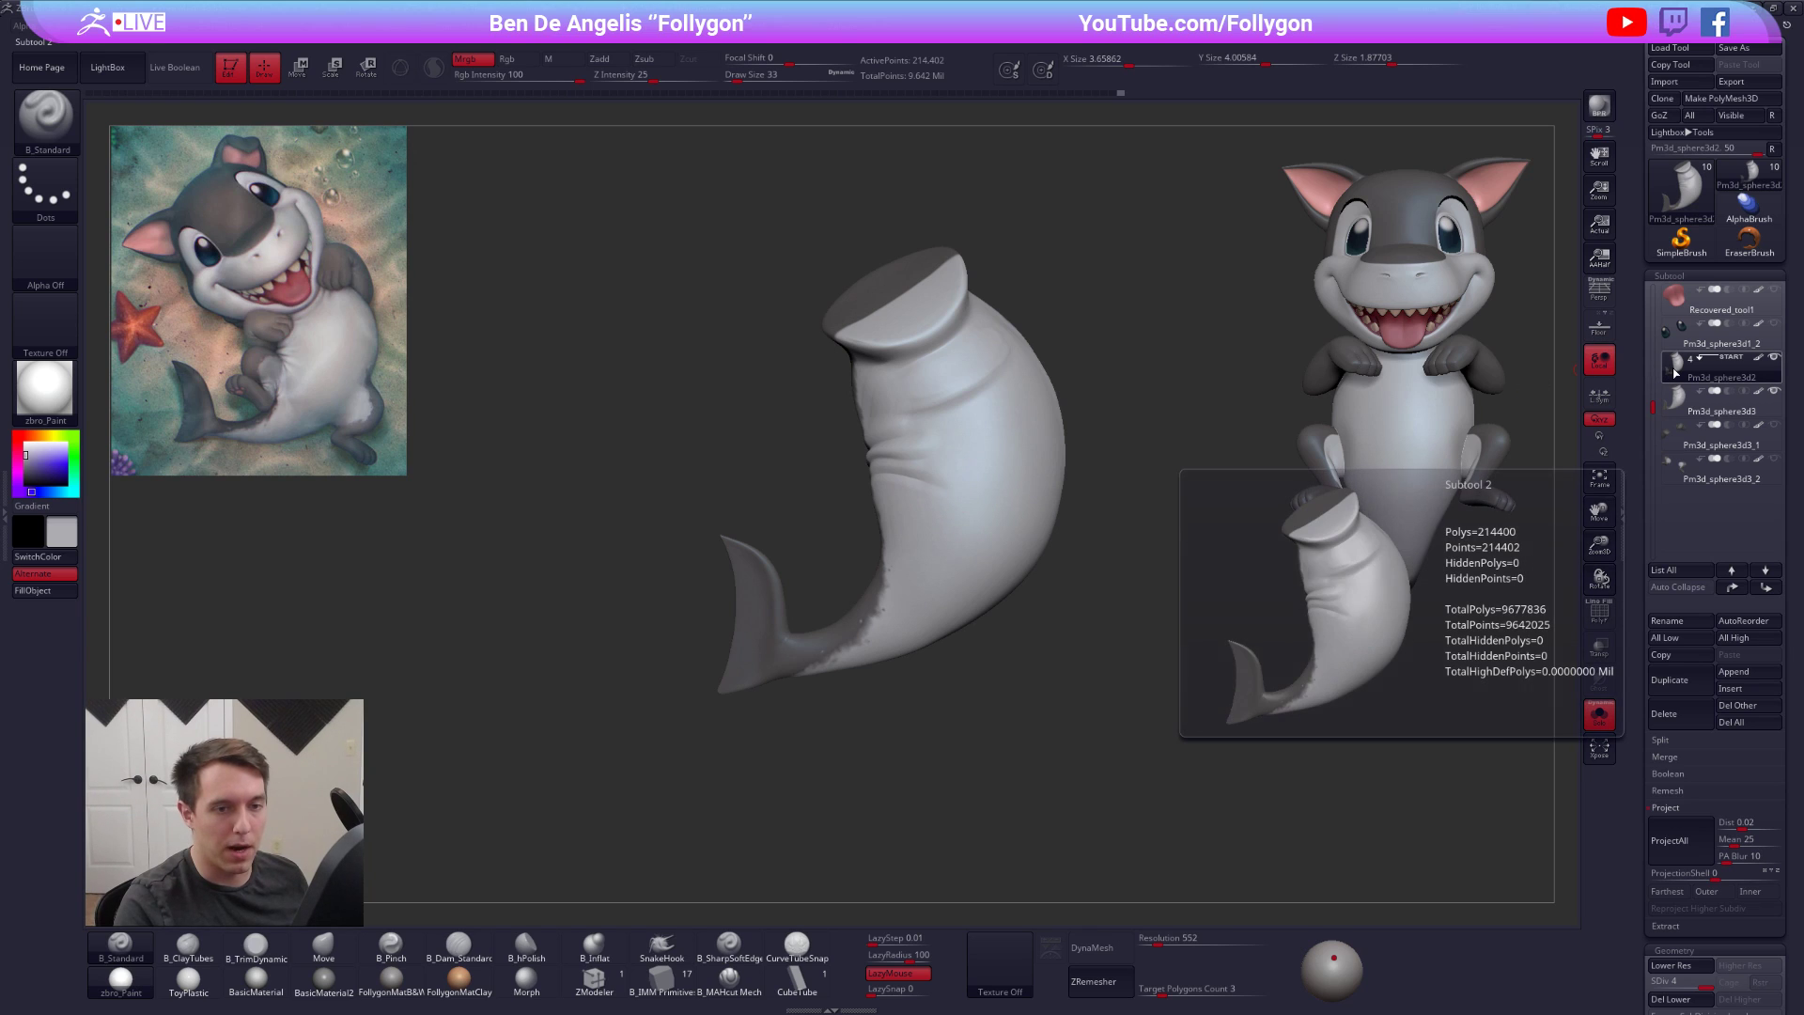
key("ctrl+d")
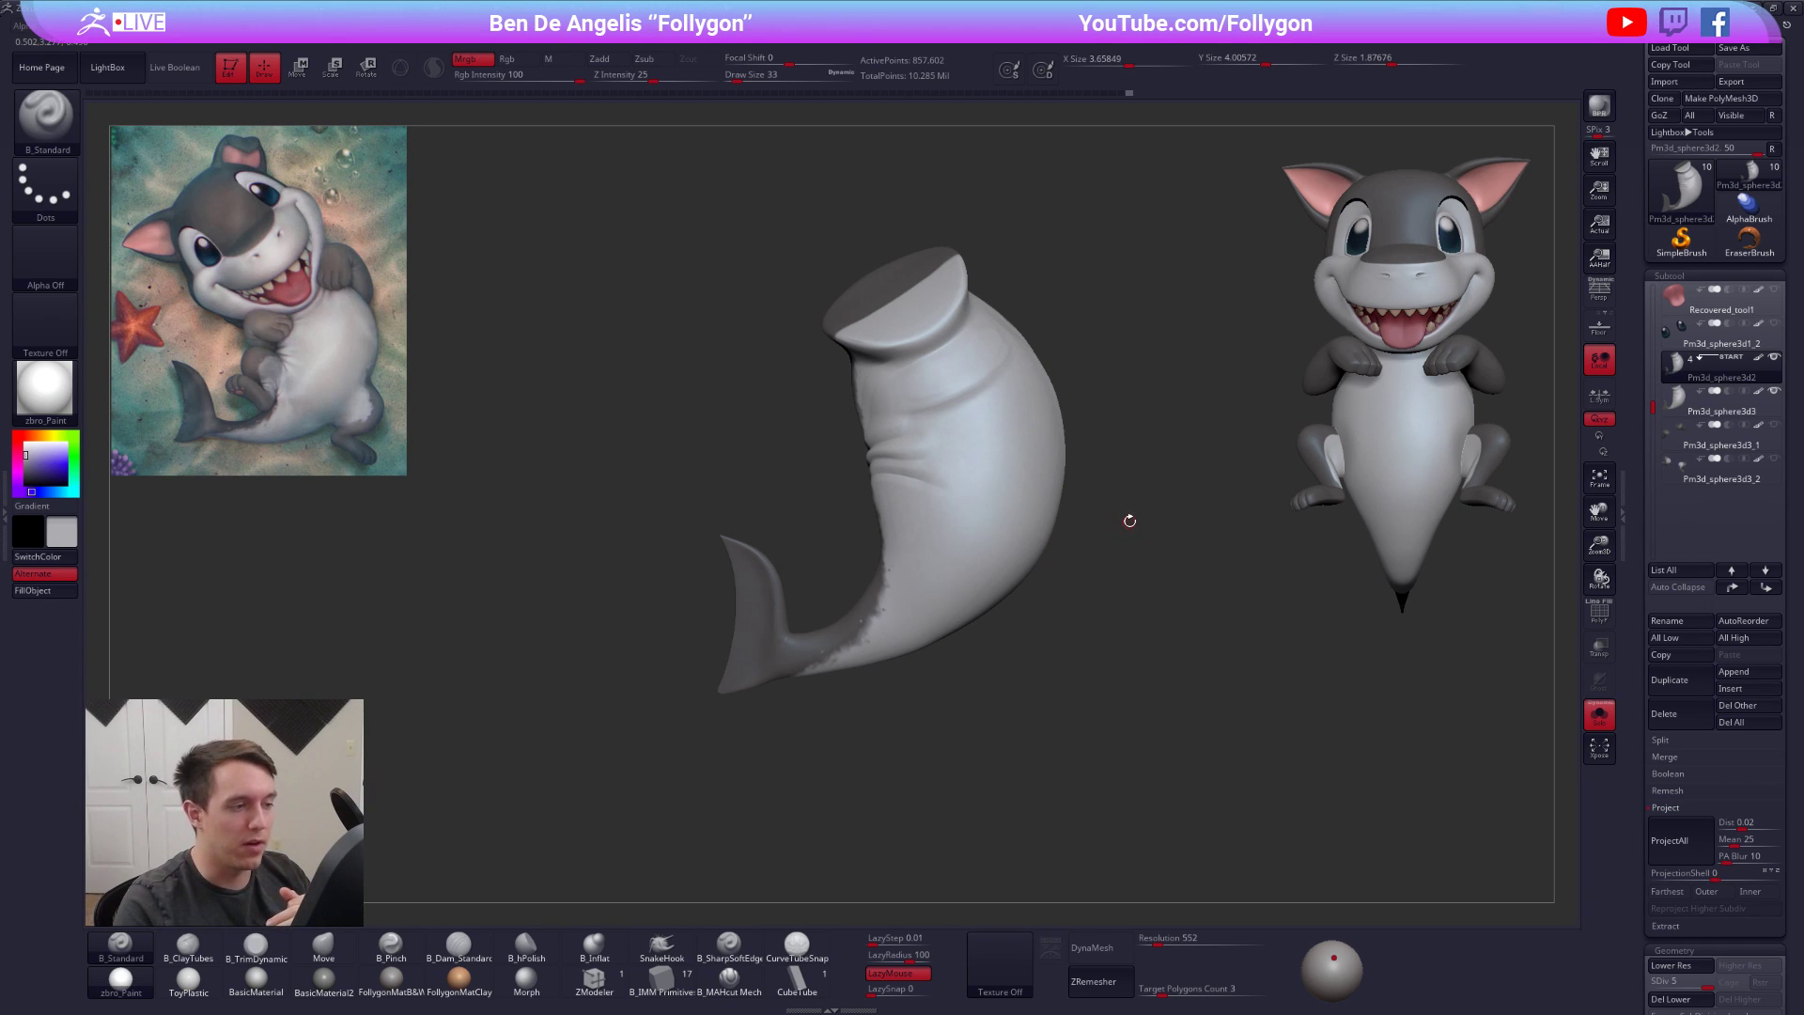
Delete the duplicate body subtool and make the remeshed body active again
left_click(1720, 400)
left_click(1683, 714)
left_click(1438, 748)
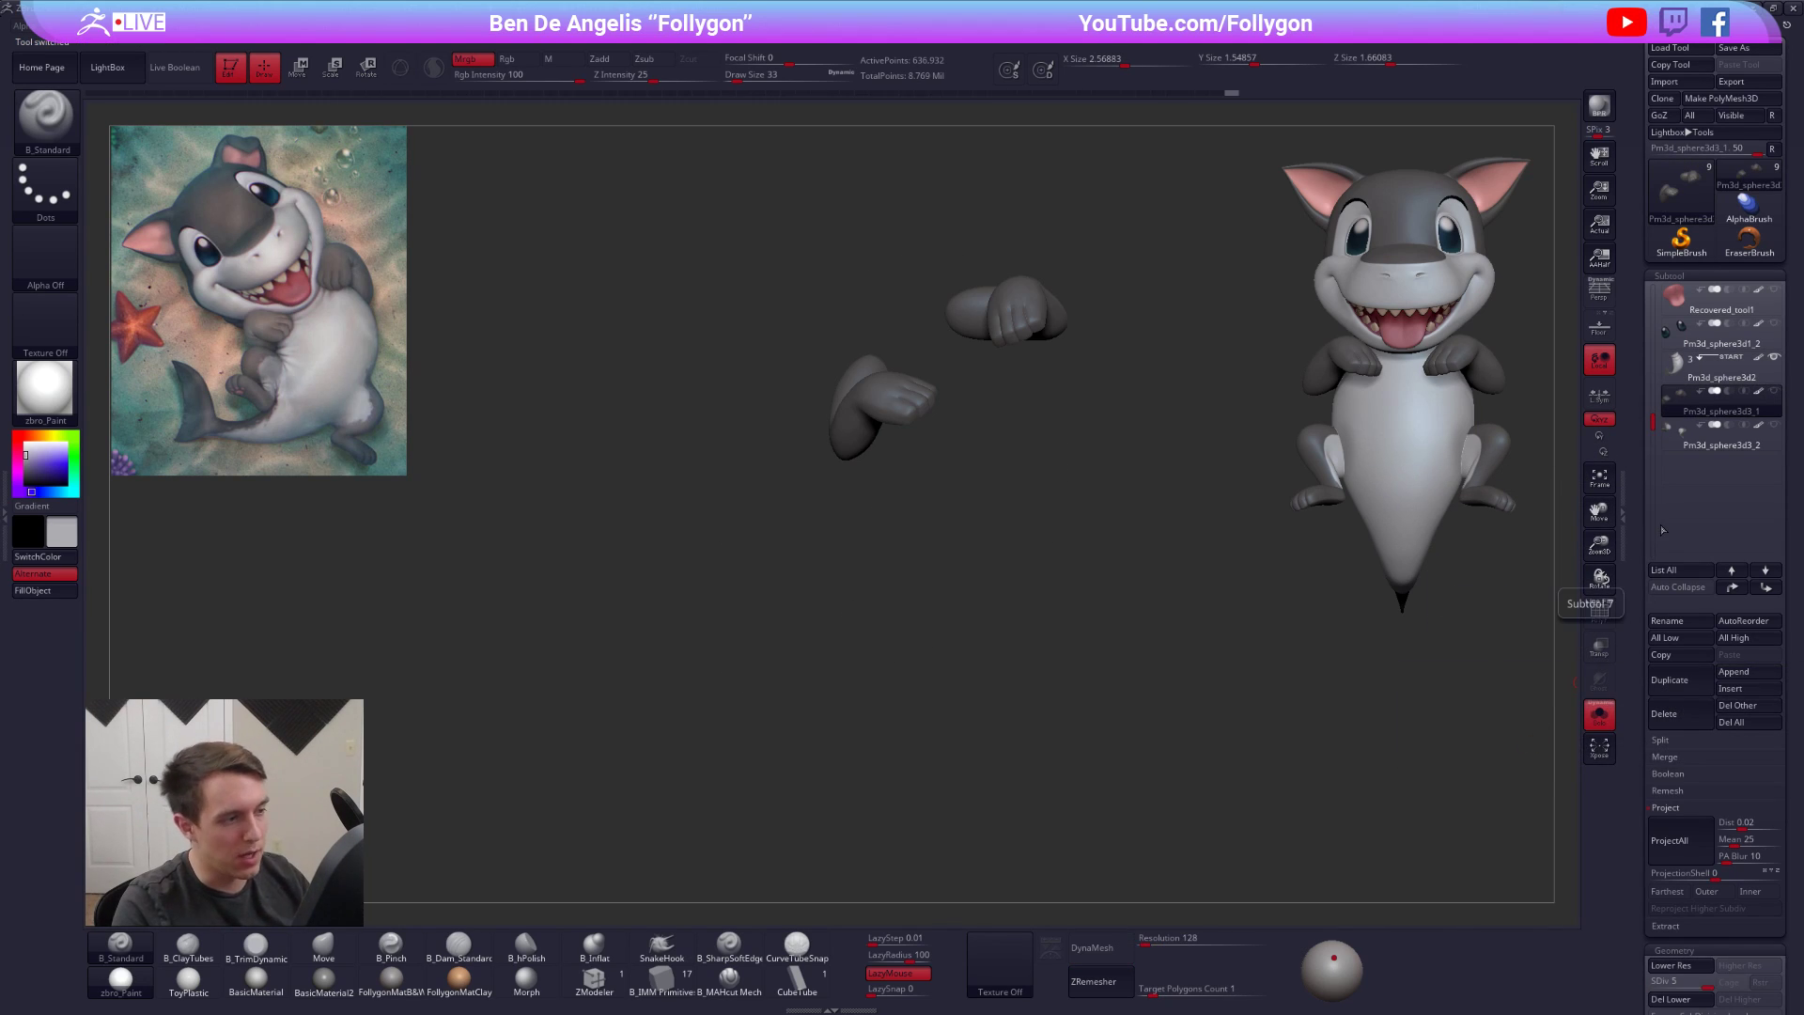
left_click(1684, 376)
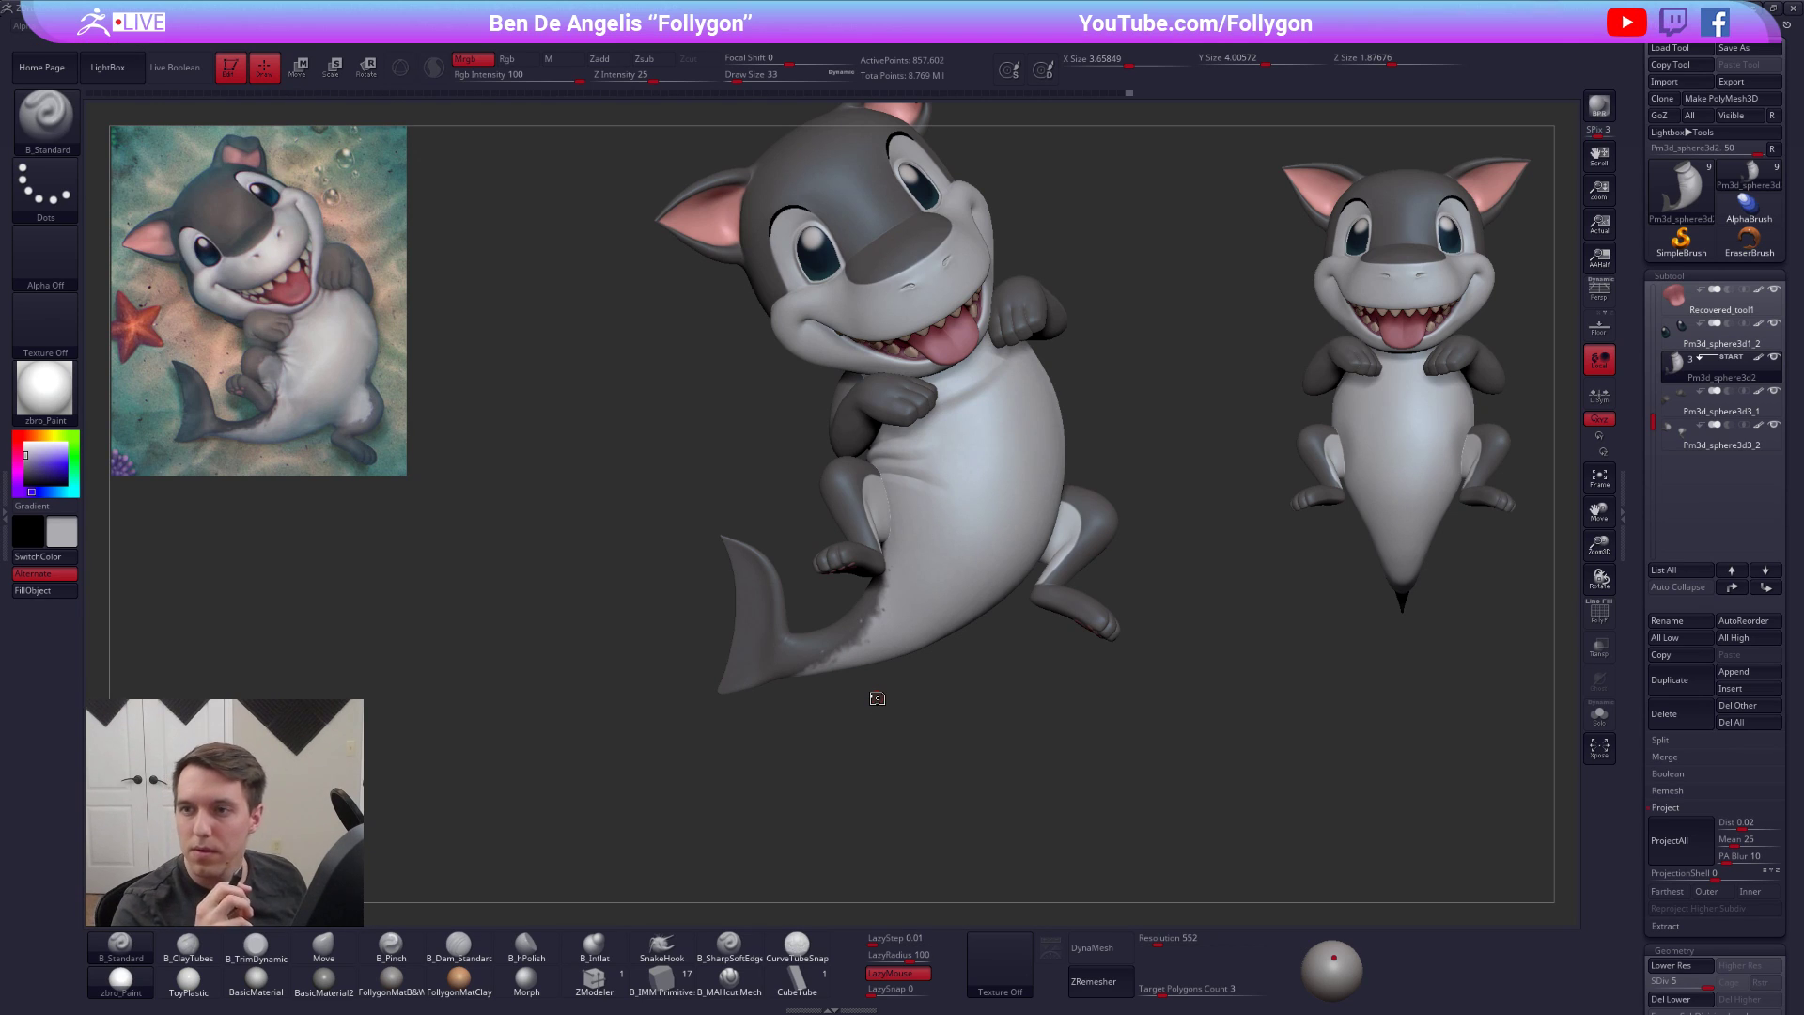
Lower the body to subdivision level 2 and ready the B_ClayTubes brush at draw size 170 near the belly folds
key("shift+s")
key("space")
left_click_drag(948, 433, 960, 433)
mouse_move(975, 481)
right_mouse_down("alt")
mouse_move(995, 560)
mouse_move(979, 566)
right_mouse_up("alt")
key("space")
left_click_drag(968, 517, 982, 517)
key("shift+d")
key("shift+d")
key("shift+d")
mouse_move(916, 480)
right_mouse_down()
mouse_move(948, 477)
mouse_move(898, 487)
mouse_move(947, 475)
mouse_move(1015, 516)
right_mouse_up()
key("2")
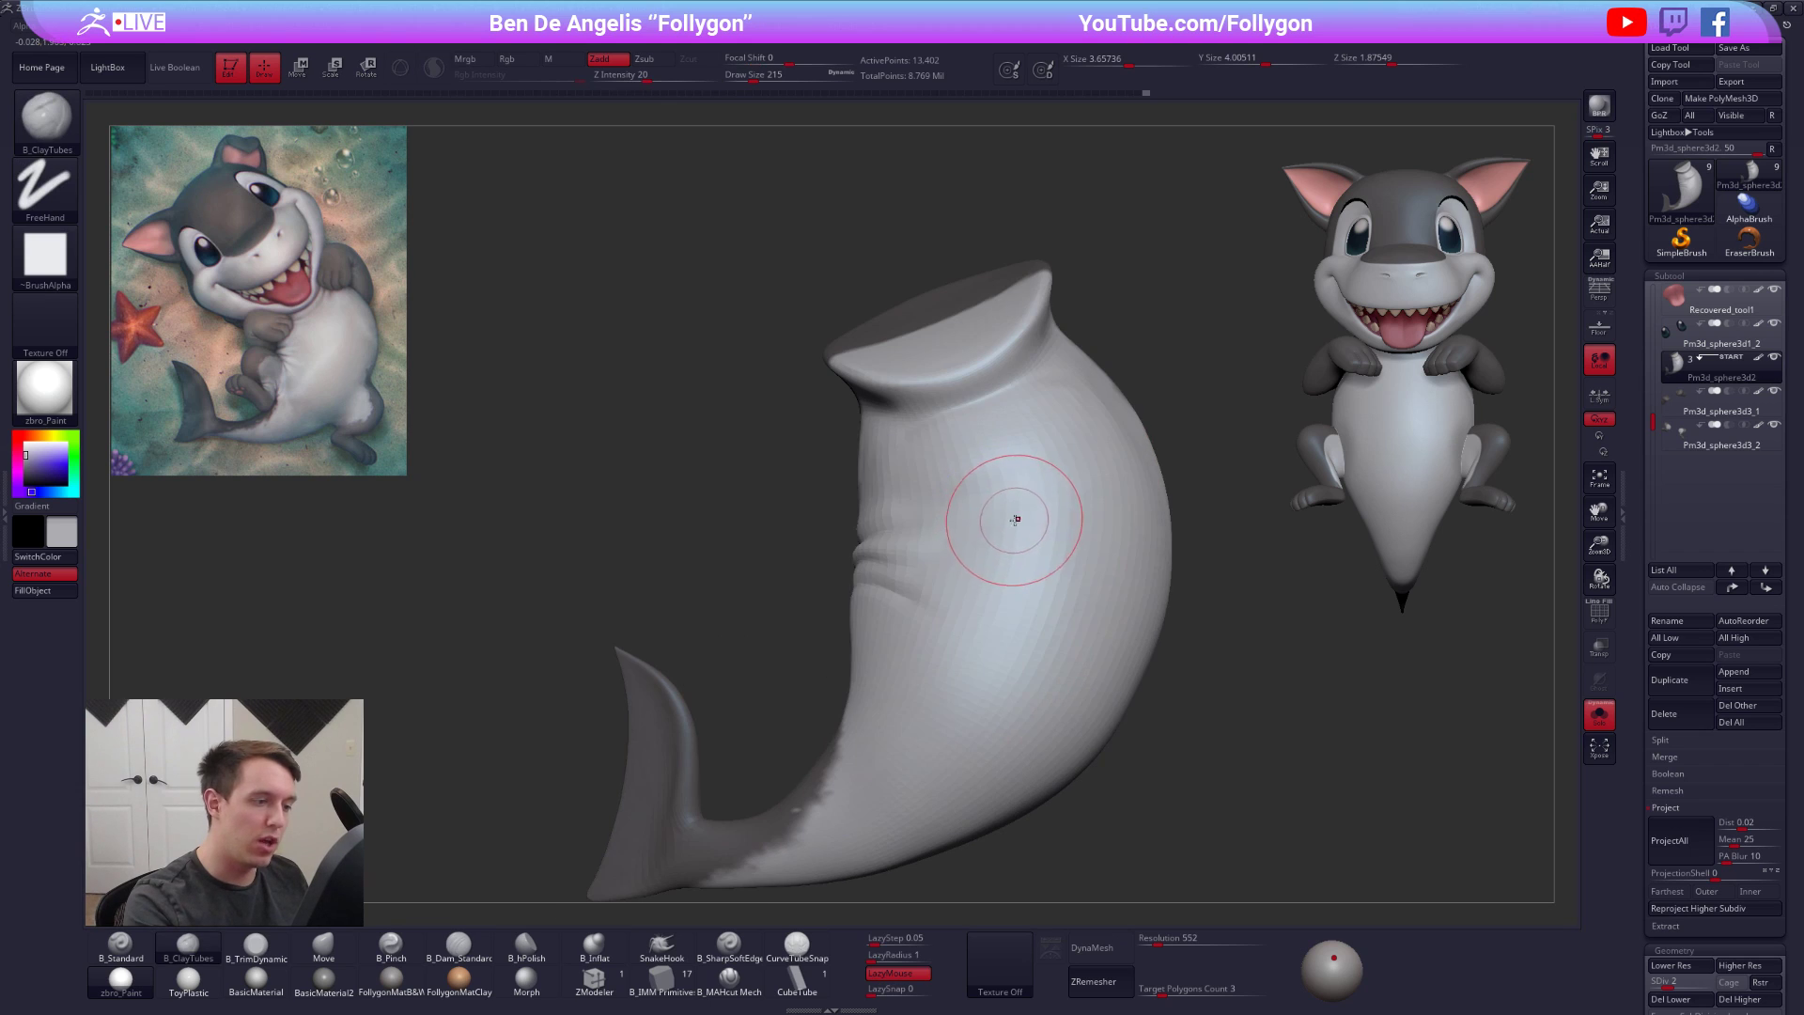
key("shift+s")
right_click_drag(984, 595, 1054, 596, "alt")
key("space")
left_click_drag(987, 584, 981, 584)
mouse_move(970, 612)
right_mouse_down("alt")
mouse_move(947, 677)
mouse_move(967, 639)
right_mouse_up("alt")
key("bracketleft")
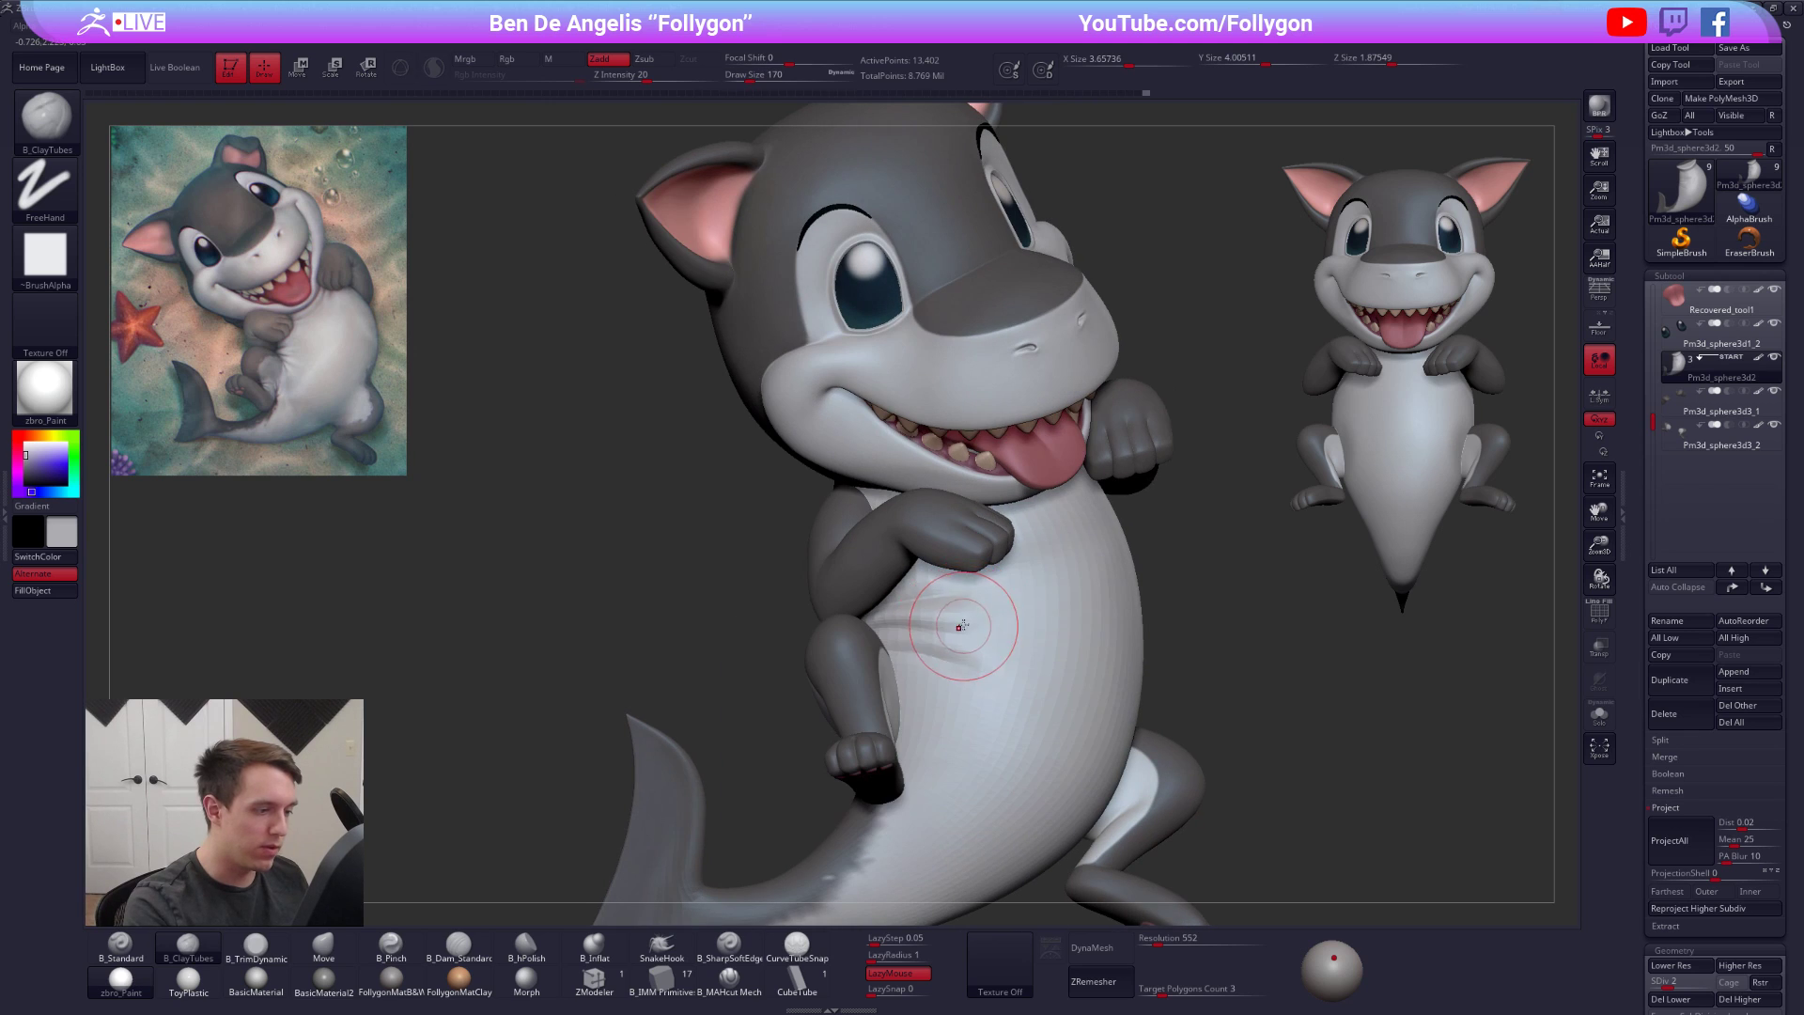
Return the body to subdivision level 5 and sharpen the side belly folds with the B_MAHcut Mech brush at draw size 140
left_click(716, 989)
key("d")
key("d")
key("d")
right_click_drag(987, 743, 979, 641)
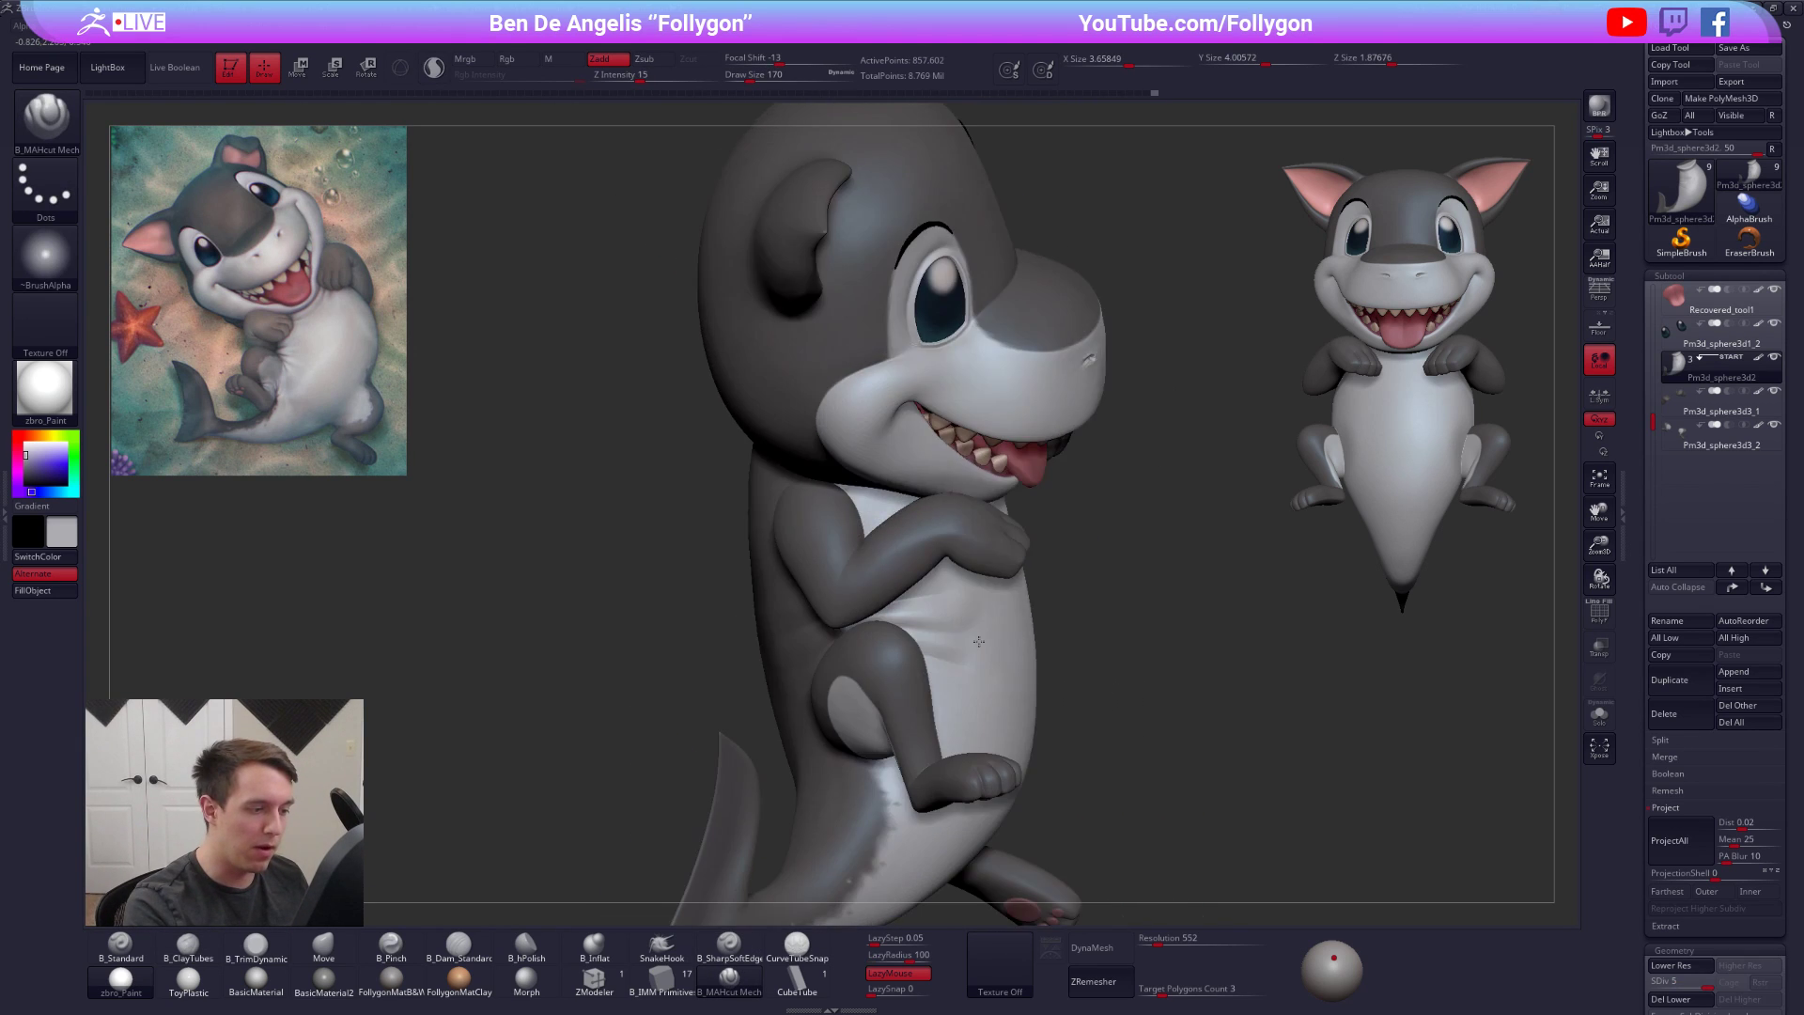
key("alt+s")
right_click_drag(900, 554, 918, 612, "ctrl")
key("space")
left_click_drag(925, 614, 917, 614)
right_click_drag(851, 629, 996, 604, "alt")
key("space")
left_click_drag(998, 604, 1003, 605)
mouse_move(1003, 604)
right_mouse_down()
mouse_move(1069, 619)
mouse_move(1023, 639)
mouse_move(1119, 624)
right_mouse_up()
key("alt+s")
key("alt+s")
left_click_drag(1138, 621, 1122, 620)
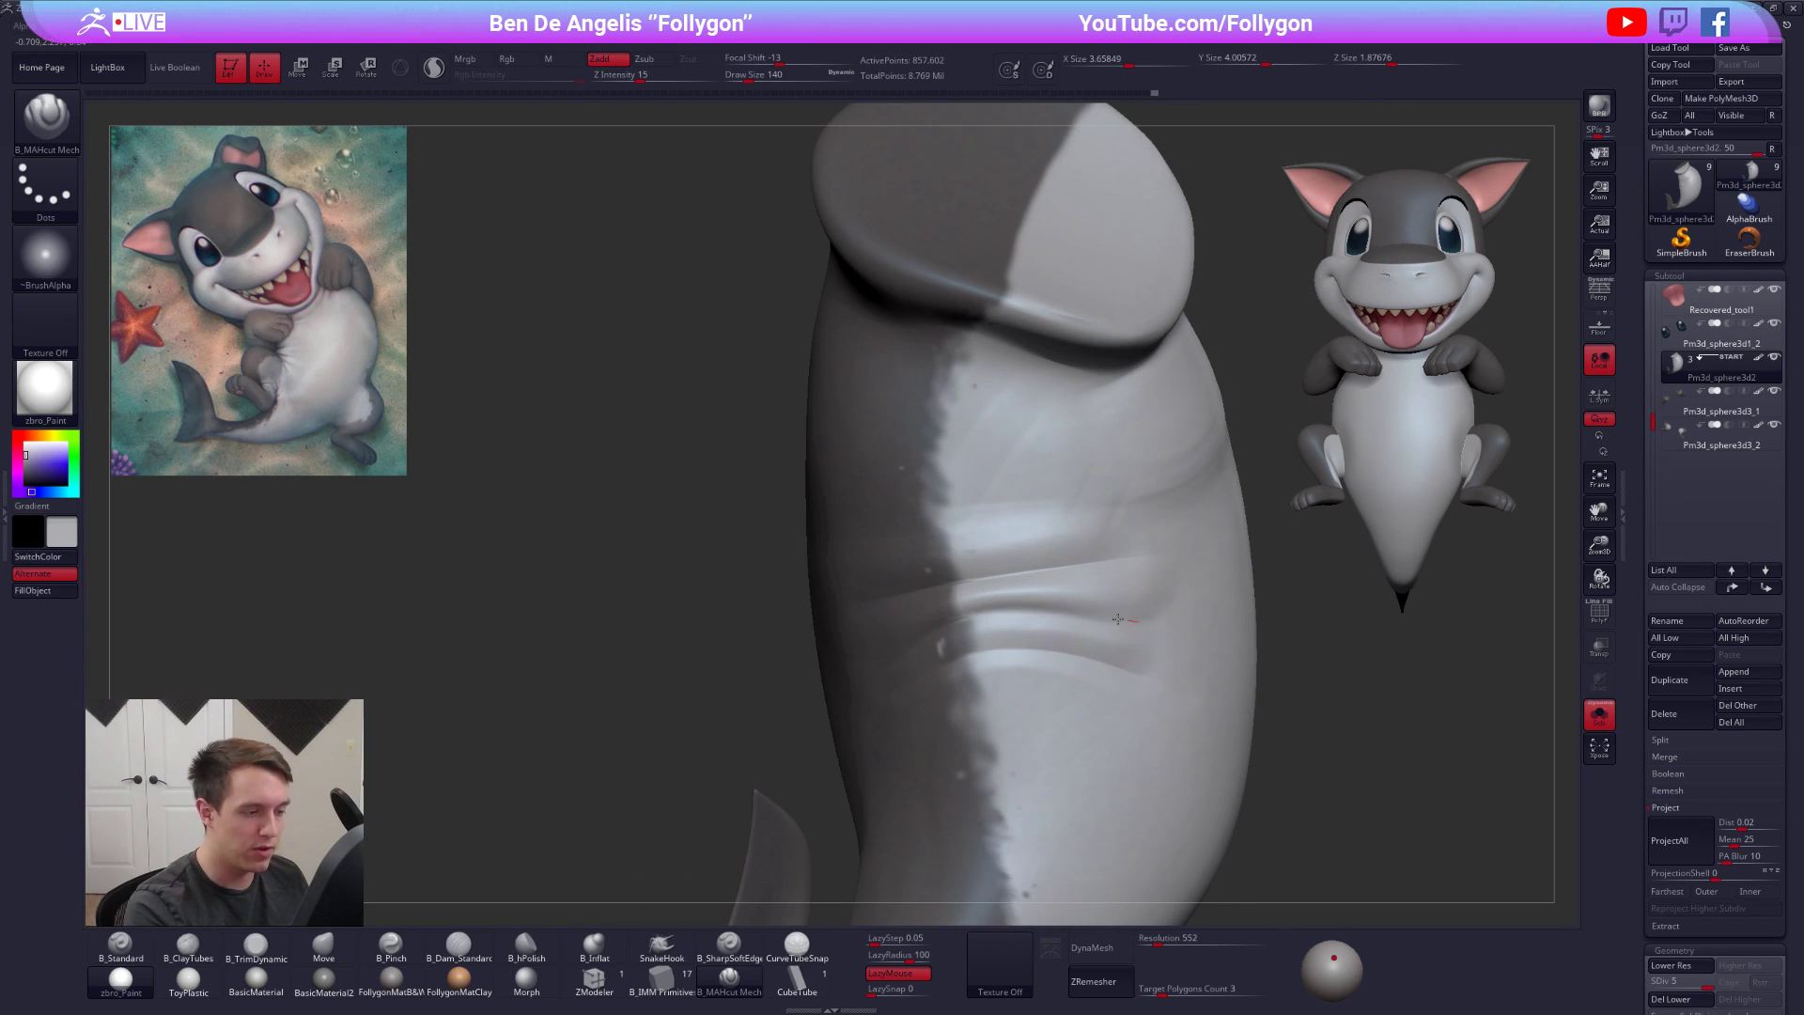
left_click_drag(806, 730, 800, 734)
right_click_drag(978, 672, 860, 657)
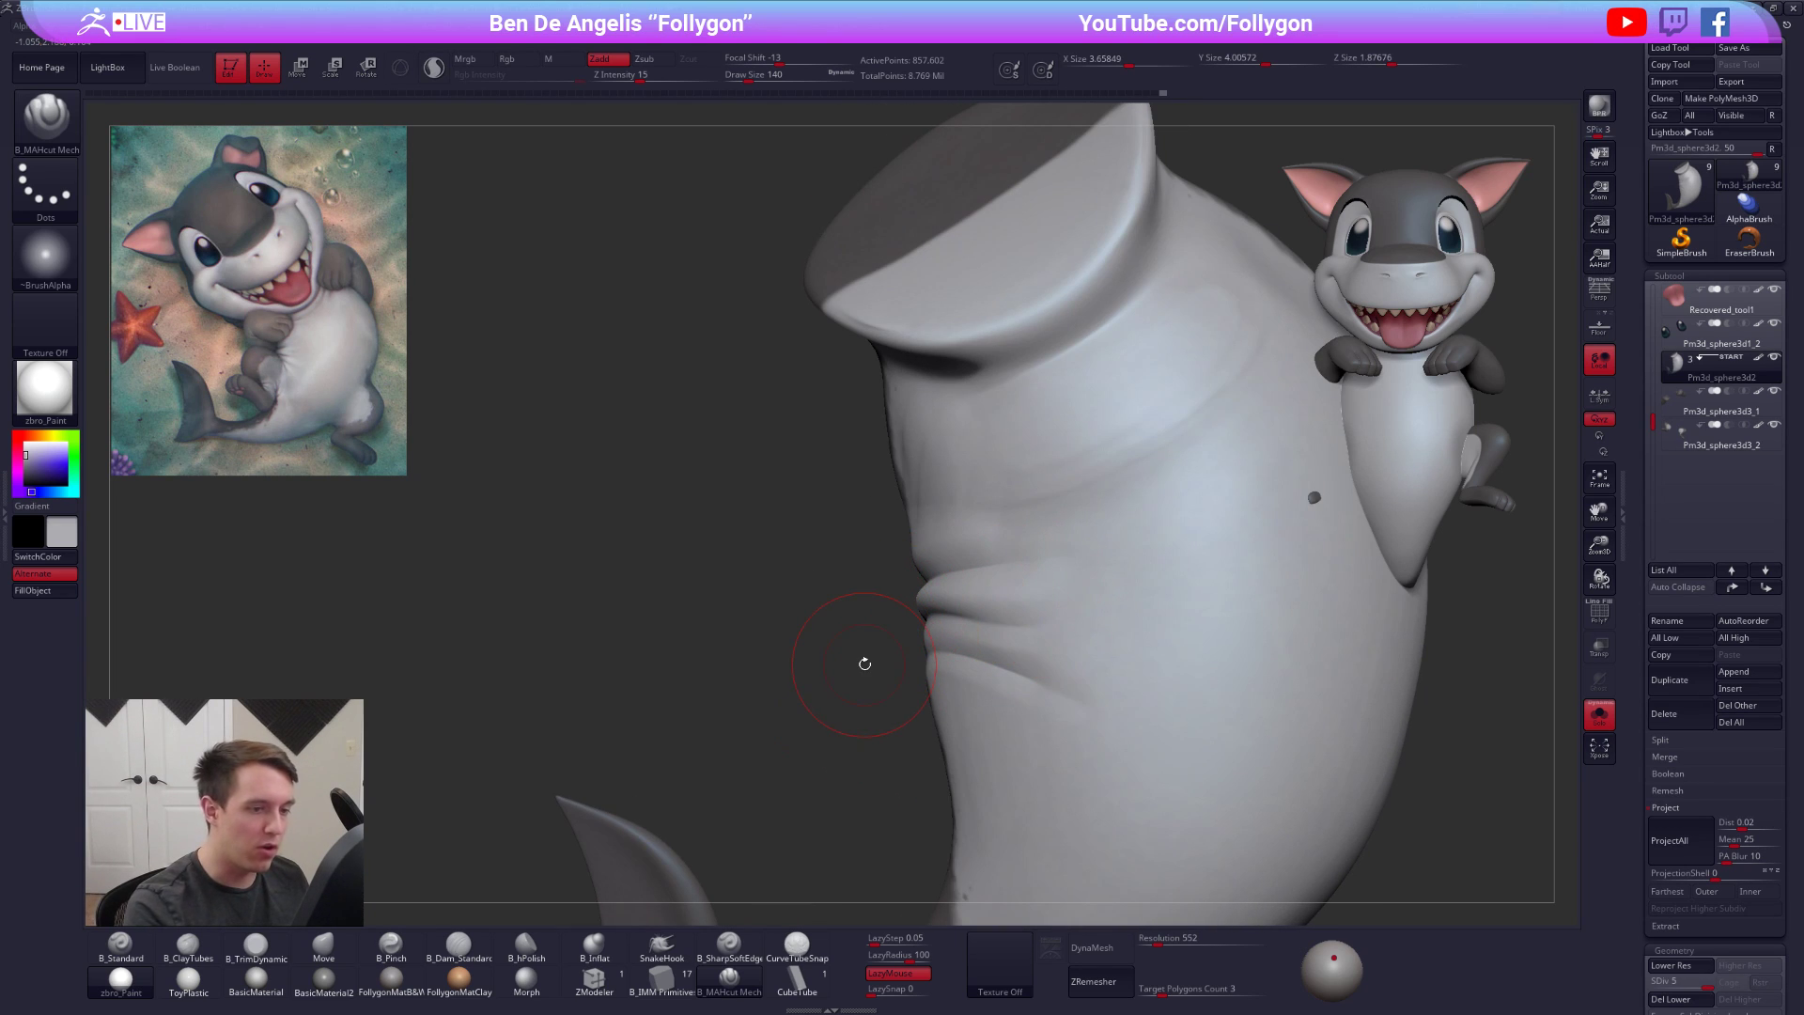
Flatten the middle belly fold with B_TrimDynamic at draw size 113 on subdivision level 3, and smooth it at level 4
right_click_drag(1031, 608, 1043, 540, "ctrl")
key("alt+s")
right_click_drag(1079, 664, 997, 592)
key("alt+s")
right_click_drag(940, 479, 913, 564, "ctrl")
key("shift+d")
key("shift+d")
key("space")
left_click_drag(922, 567, 806, 573)
key("3")
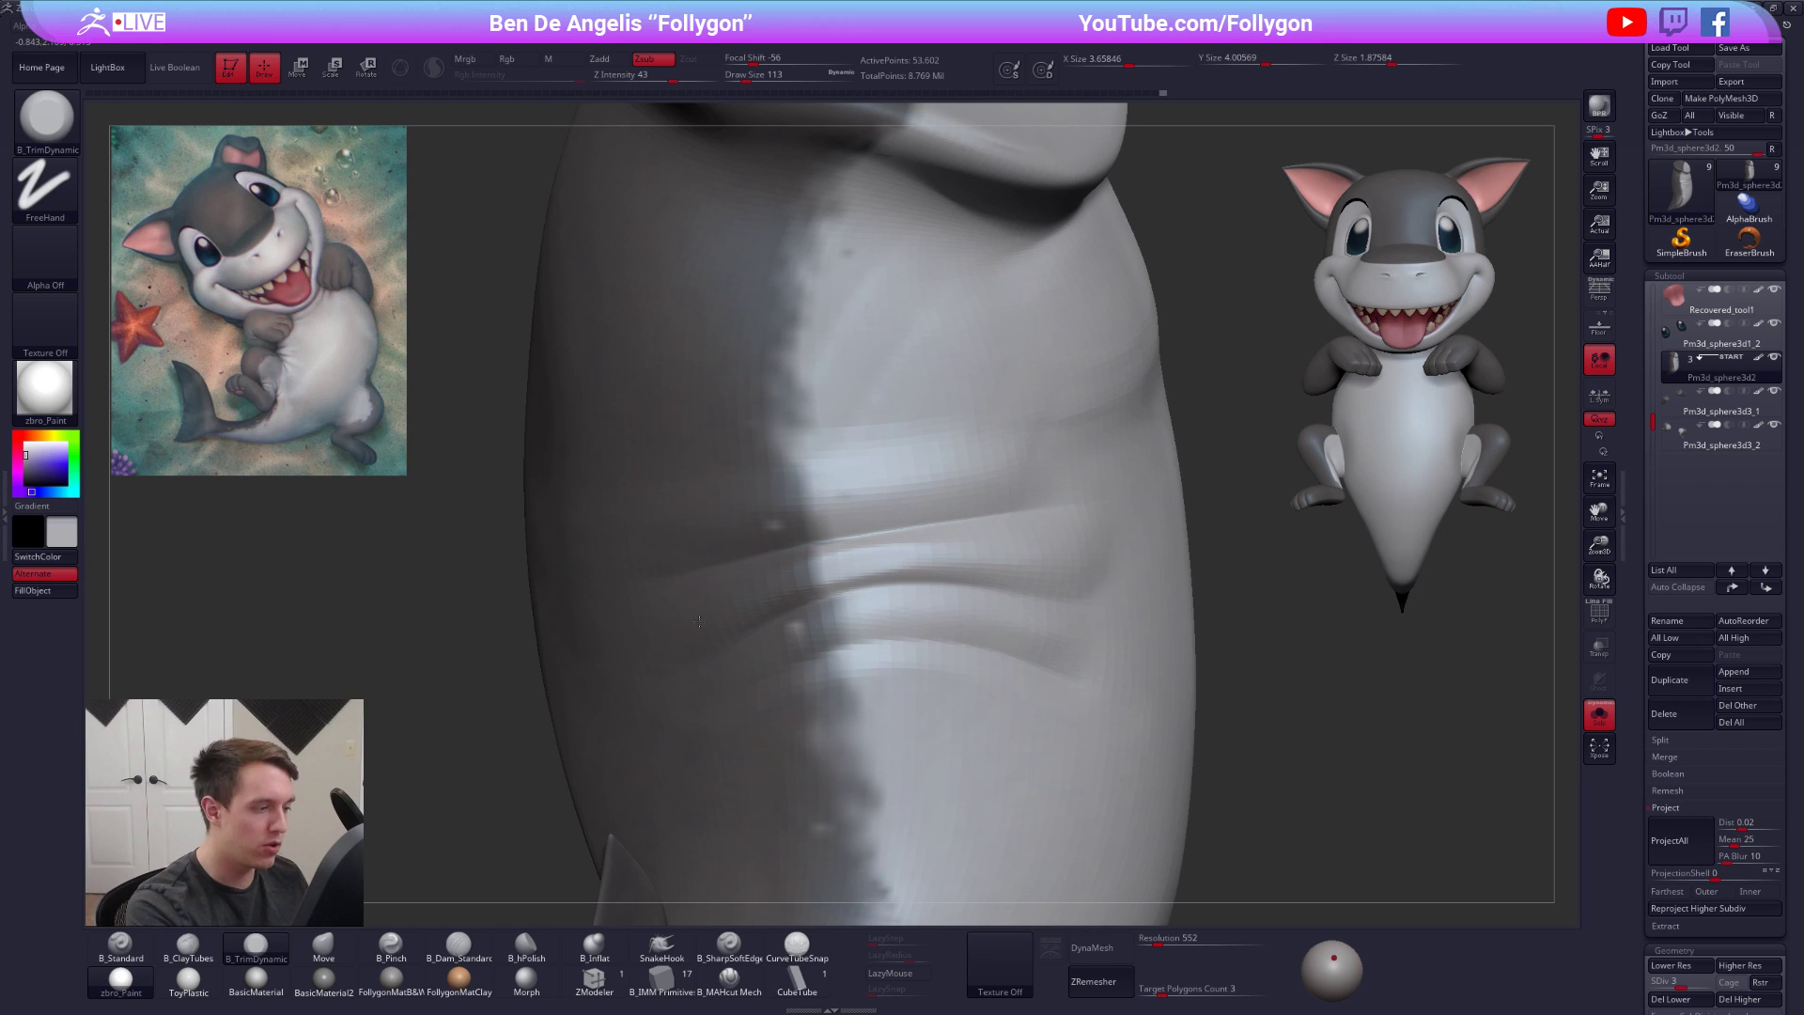
mouse_move(948, 551)
left_mouse_down()
mouse_move(1020, 557)
mouse_move(864, 575)
left_mouse_up()
key("d")
left_click_drag(1002, 562, 923, 567, "shift")
right_click_drag(1165, 575, 975, 589)
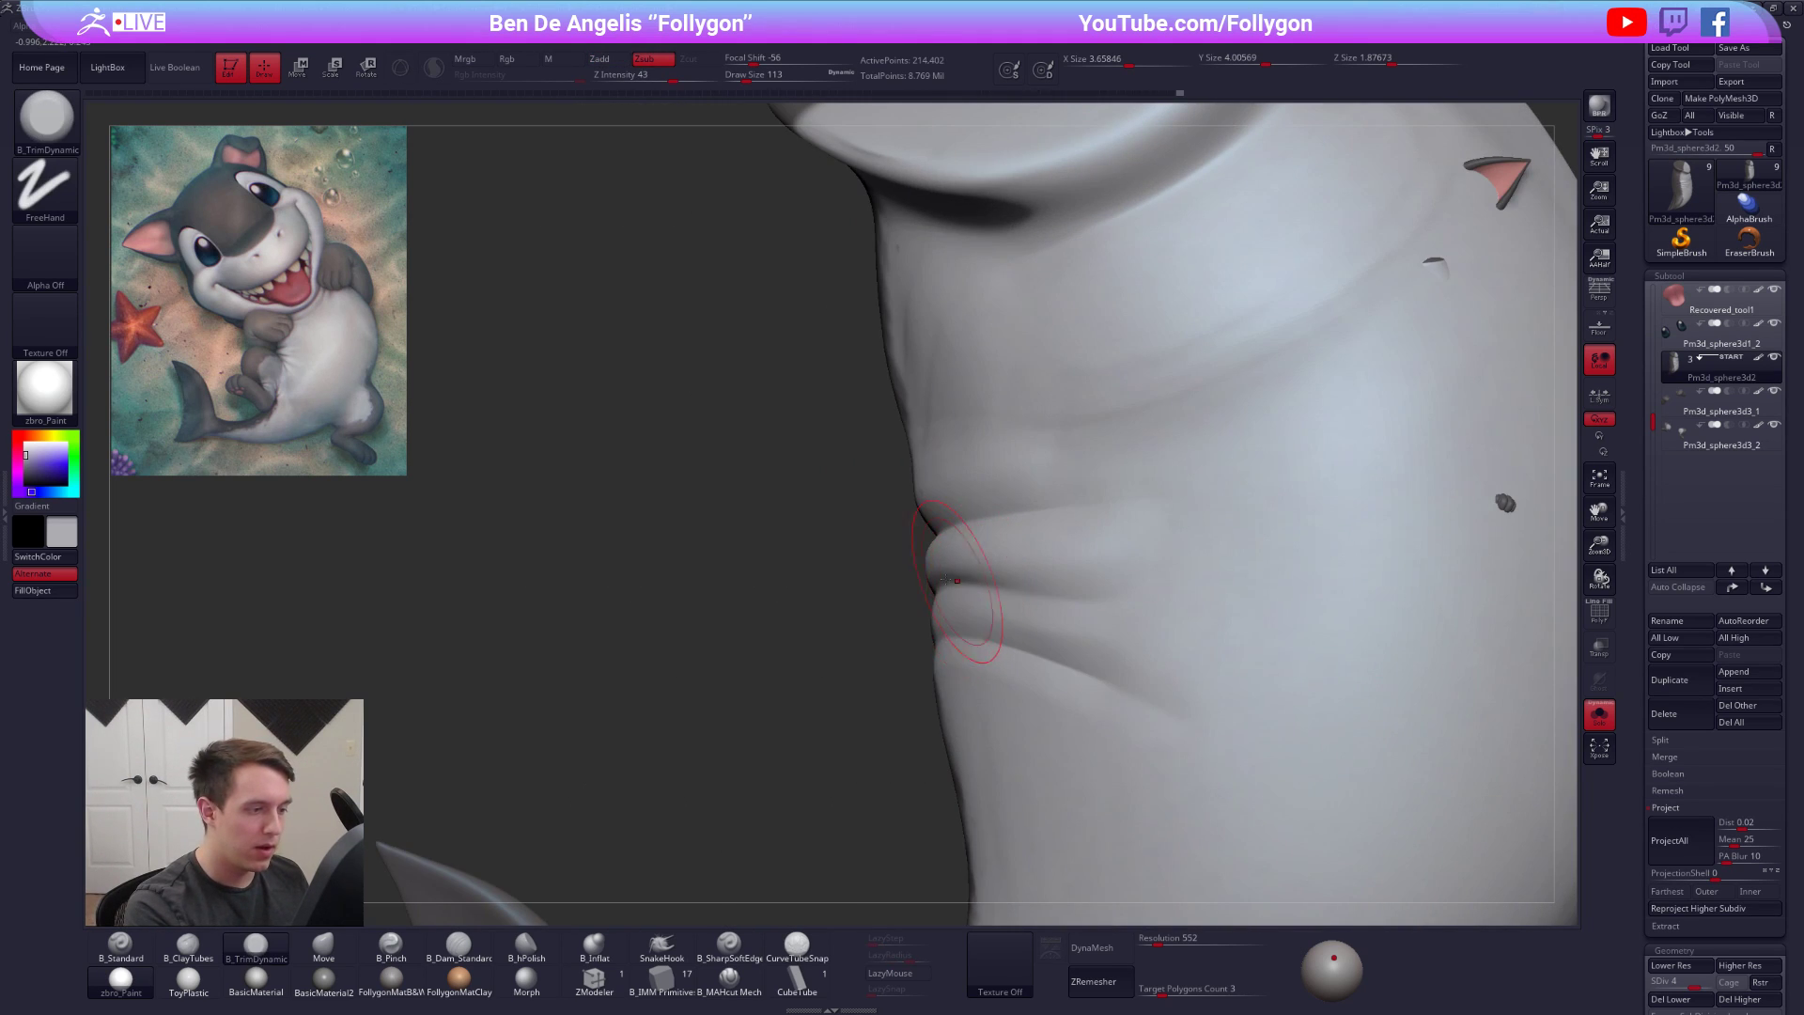
right_click_drag(919, 657, 926, 569)
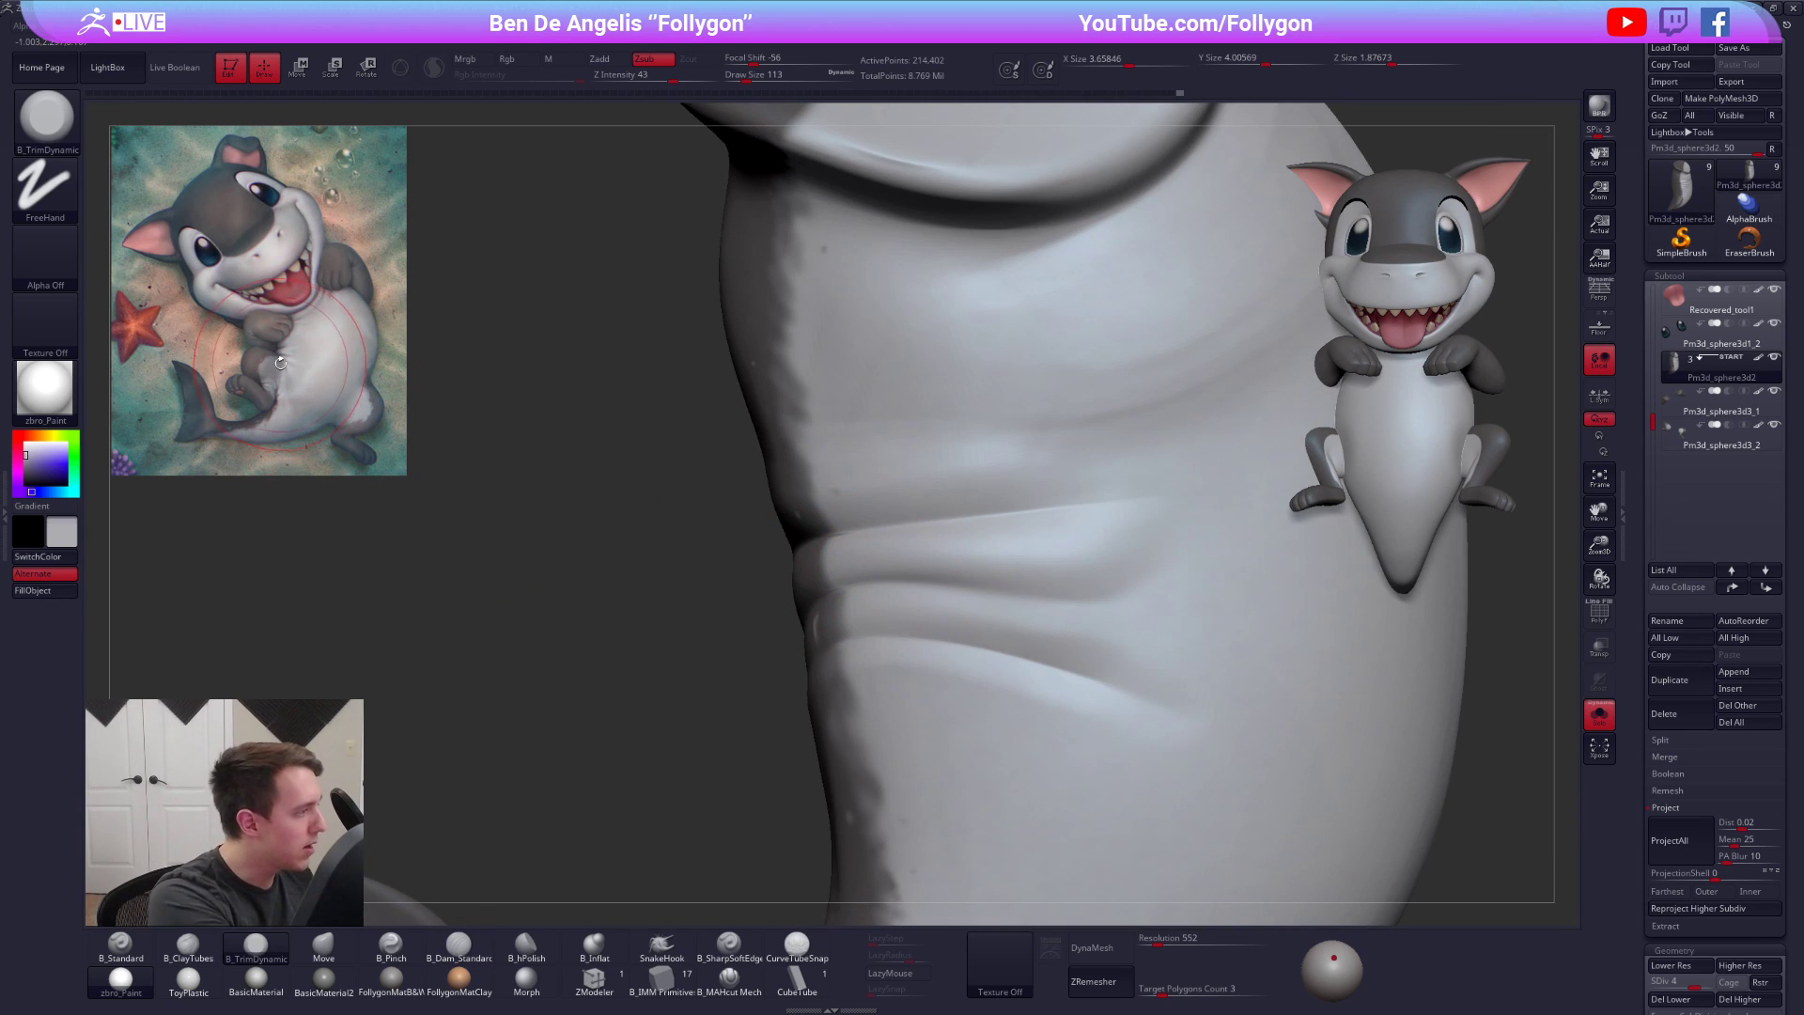
Extend and soften the ends of the belly folds using B_ClayTubes at draw size 74 and smoothing
key("2")
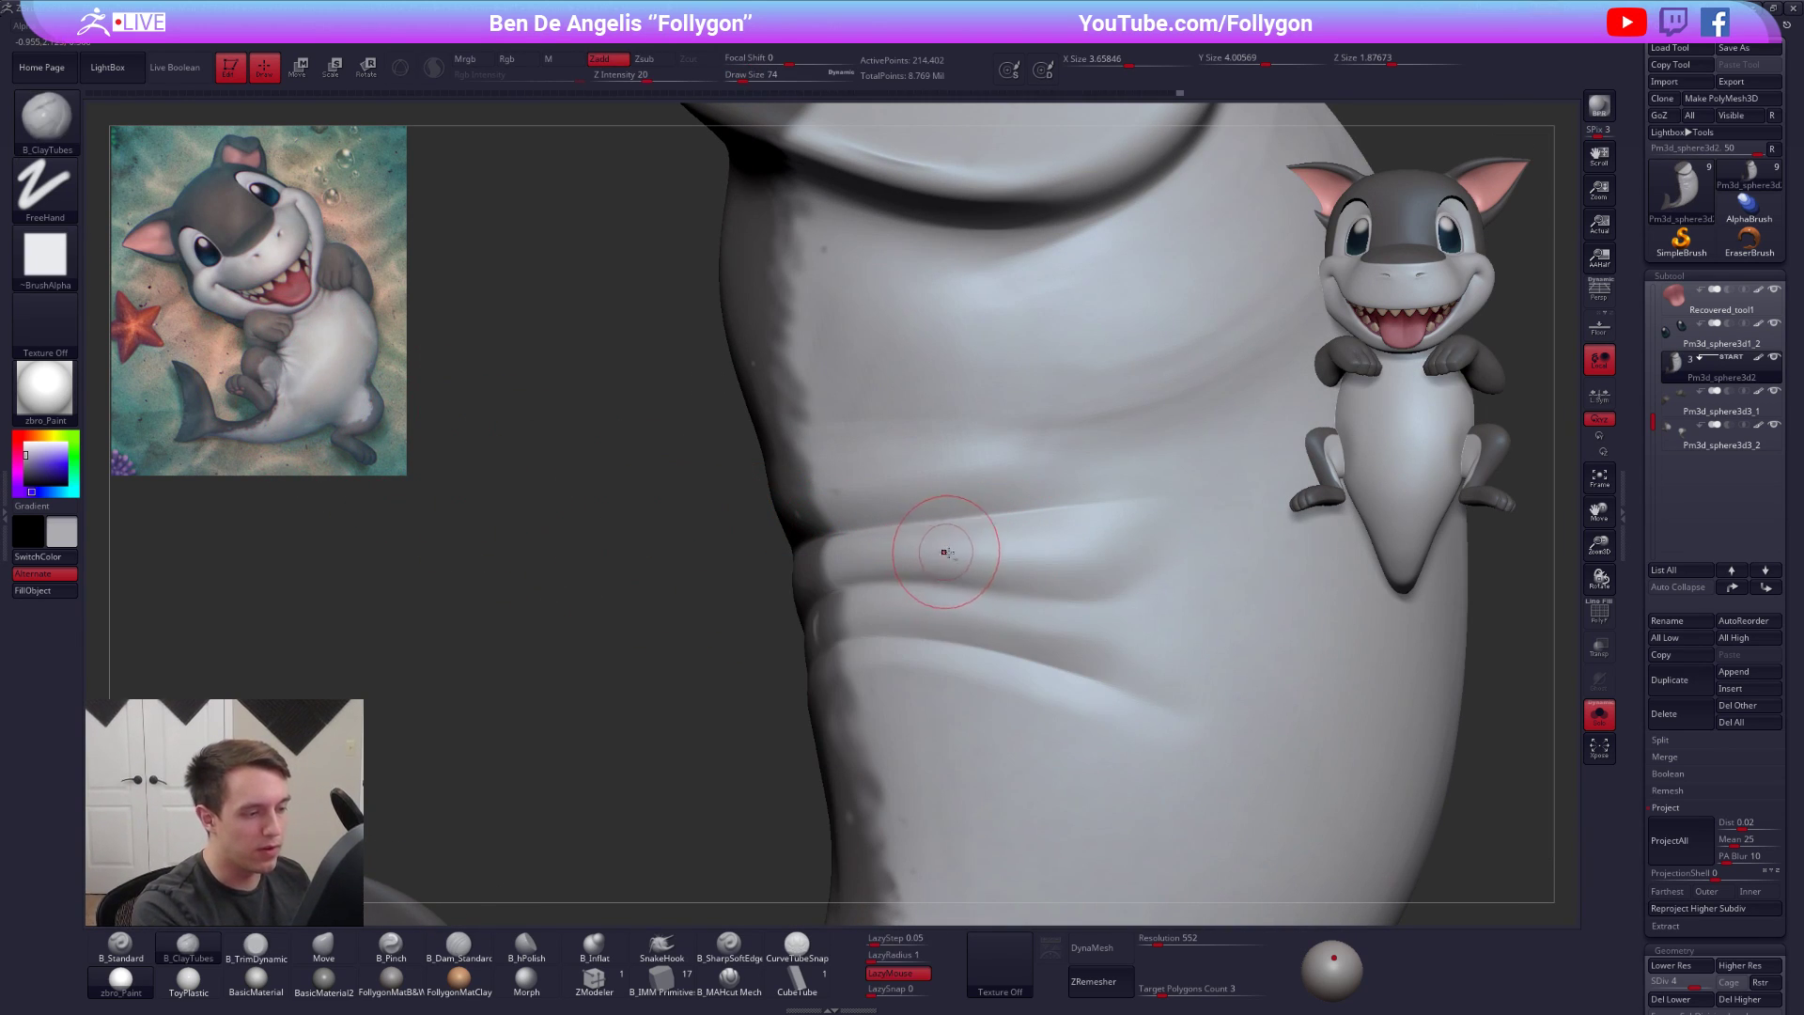
right_click_drag(1051, 541, 1130, 545, "shift")
left_click_drag(1098, 561, 1106, 554, "shift")
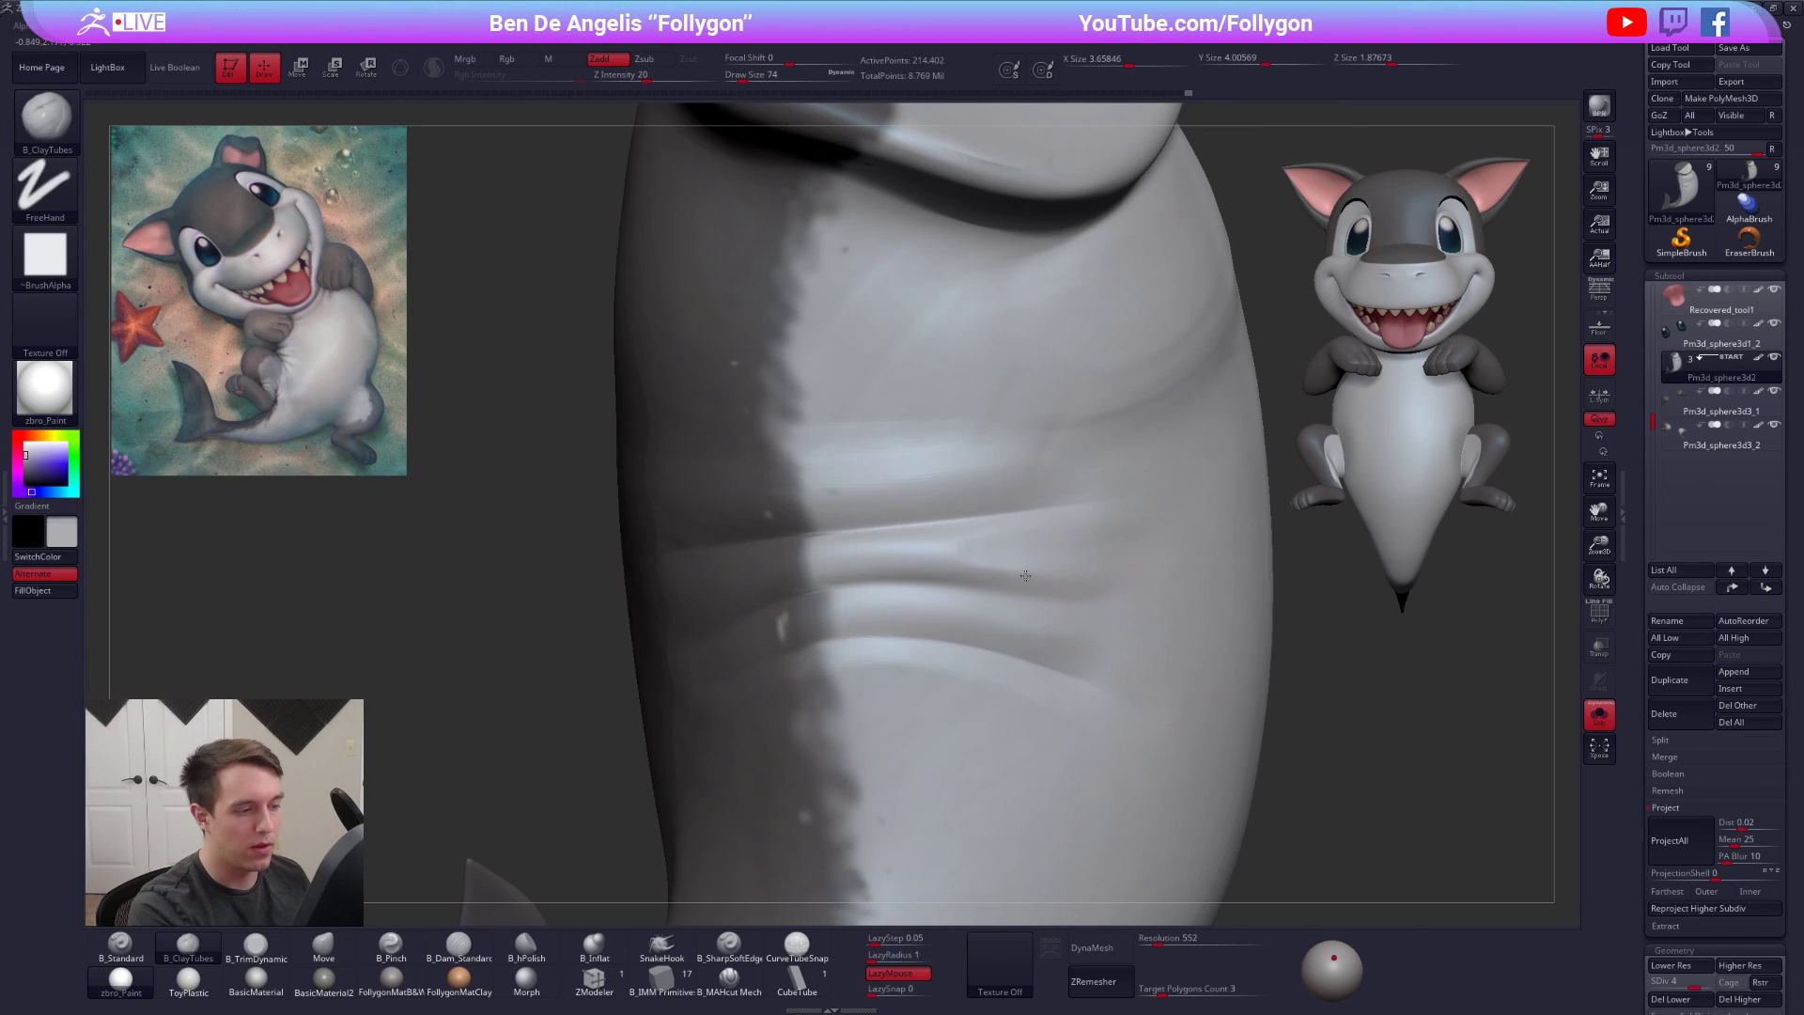
right_click_drag(1128, 564, 1062, 562)
mouse_move(977, 556)
left_mouse_down()
mouse_move(1137, 568)
mouse_move(1079, 524)
left_mouse_up()
key("shift")
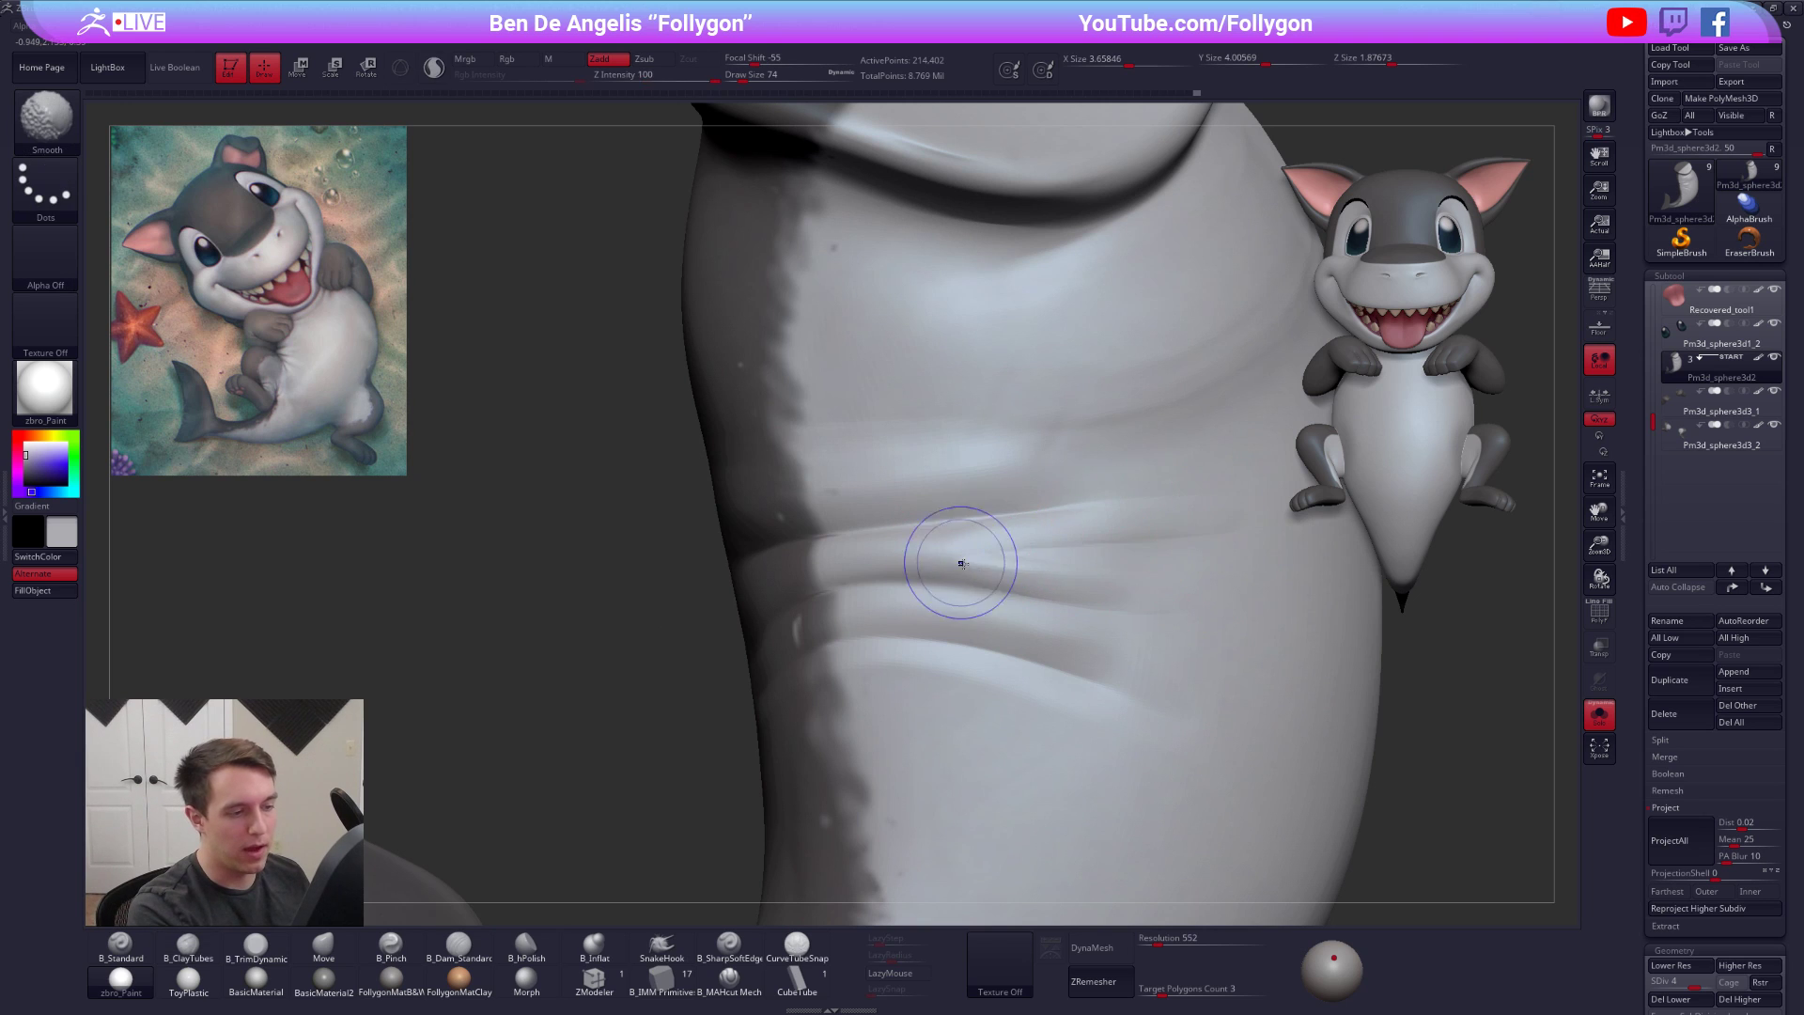
Carve a thin crease beyond the upper belly fold with B_MAHcut Mech at draw size 96 on subdivision level 5, and smooth its end
right_click_drag(1157, 593, 1124, 605)
key("space")
left_click_drag(1119, 606, 1124, 608)
right_click_drag(1124, 608, 963, 587)
key("alt+s")
key("alt+s")
key("d")
left_click(730, 977)
right_click_drag(1040, 644, 949, 583)
left_click_drag(877, 513, 993, 527)
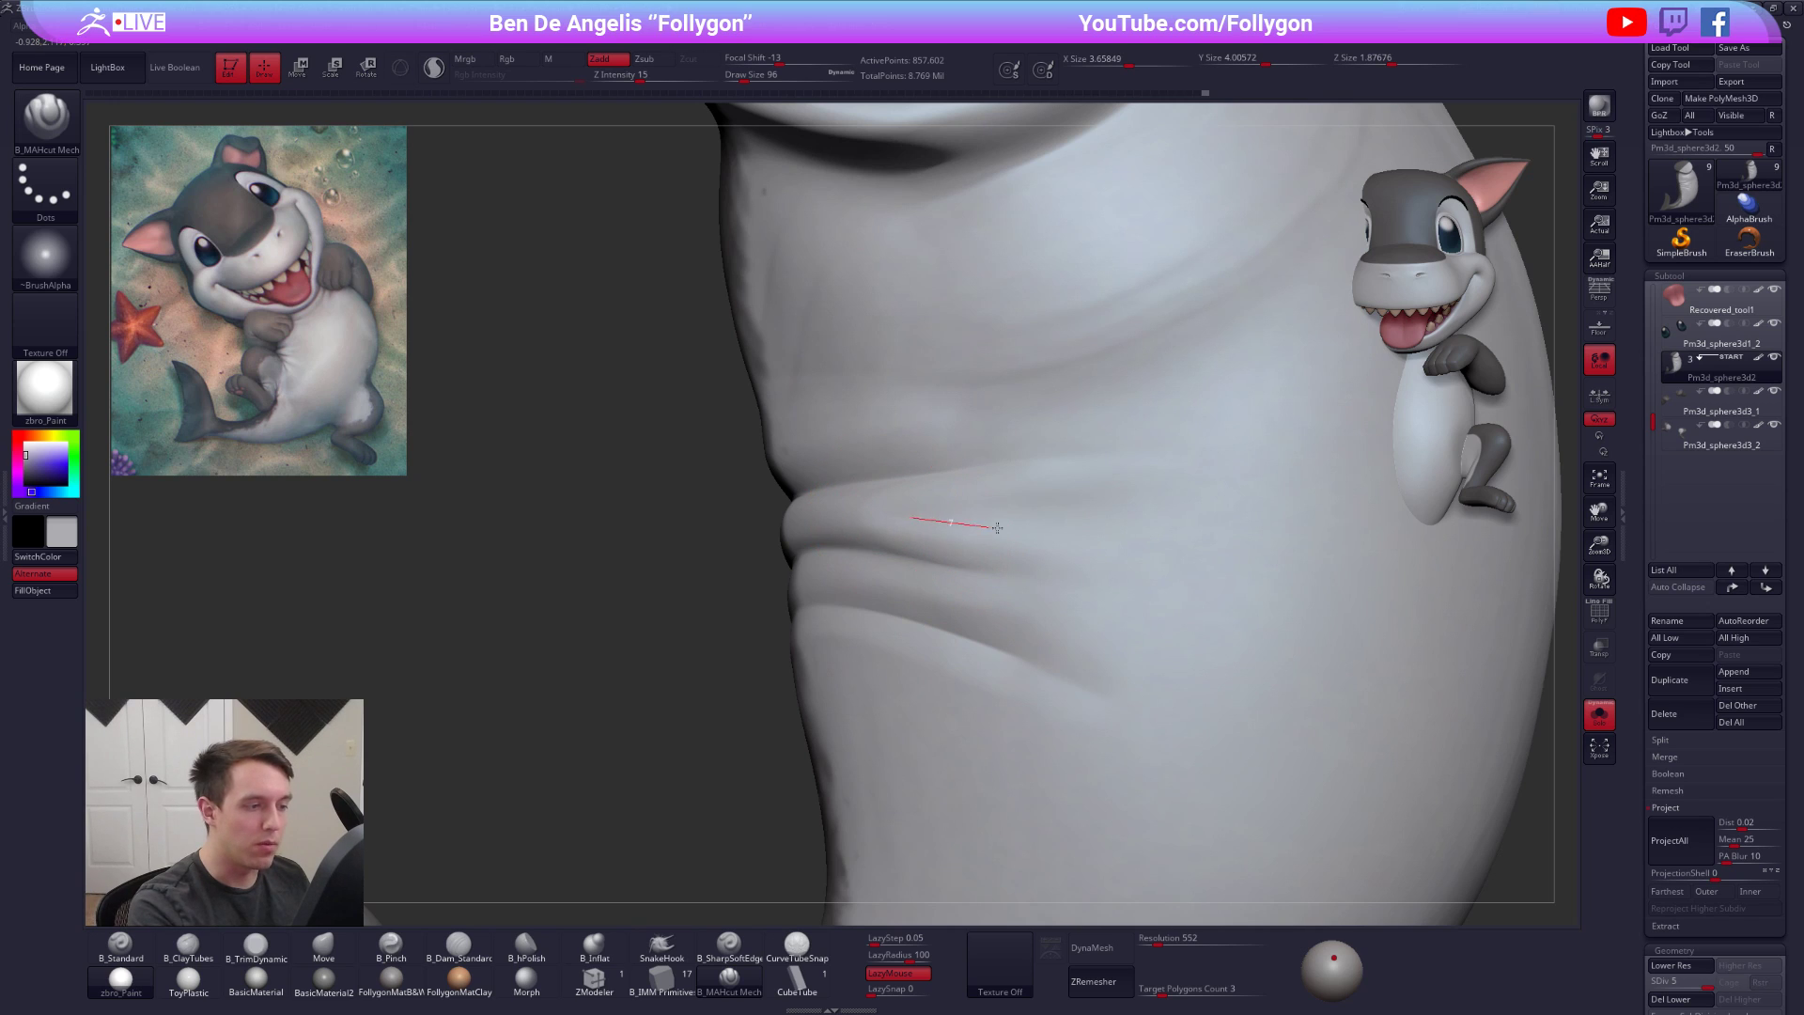
left_click_drag(1222, 535, 1156, 527)
key("shift")
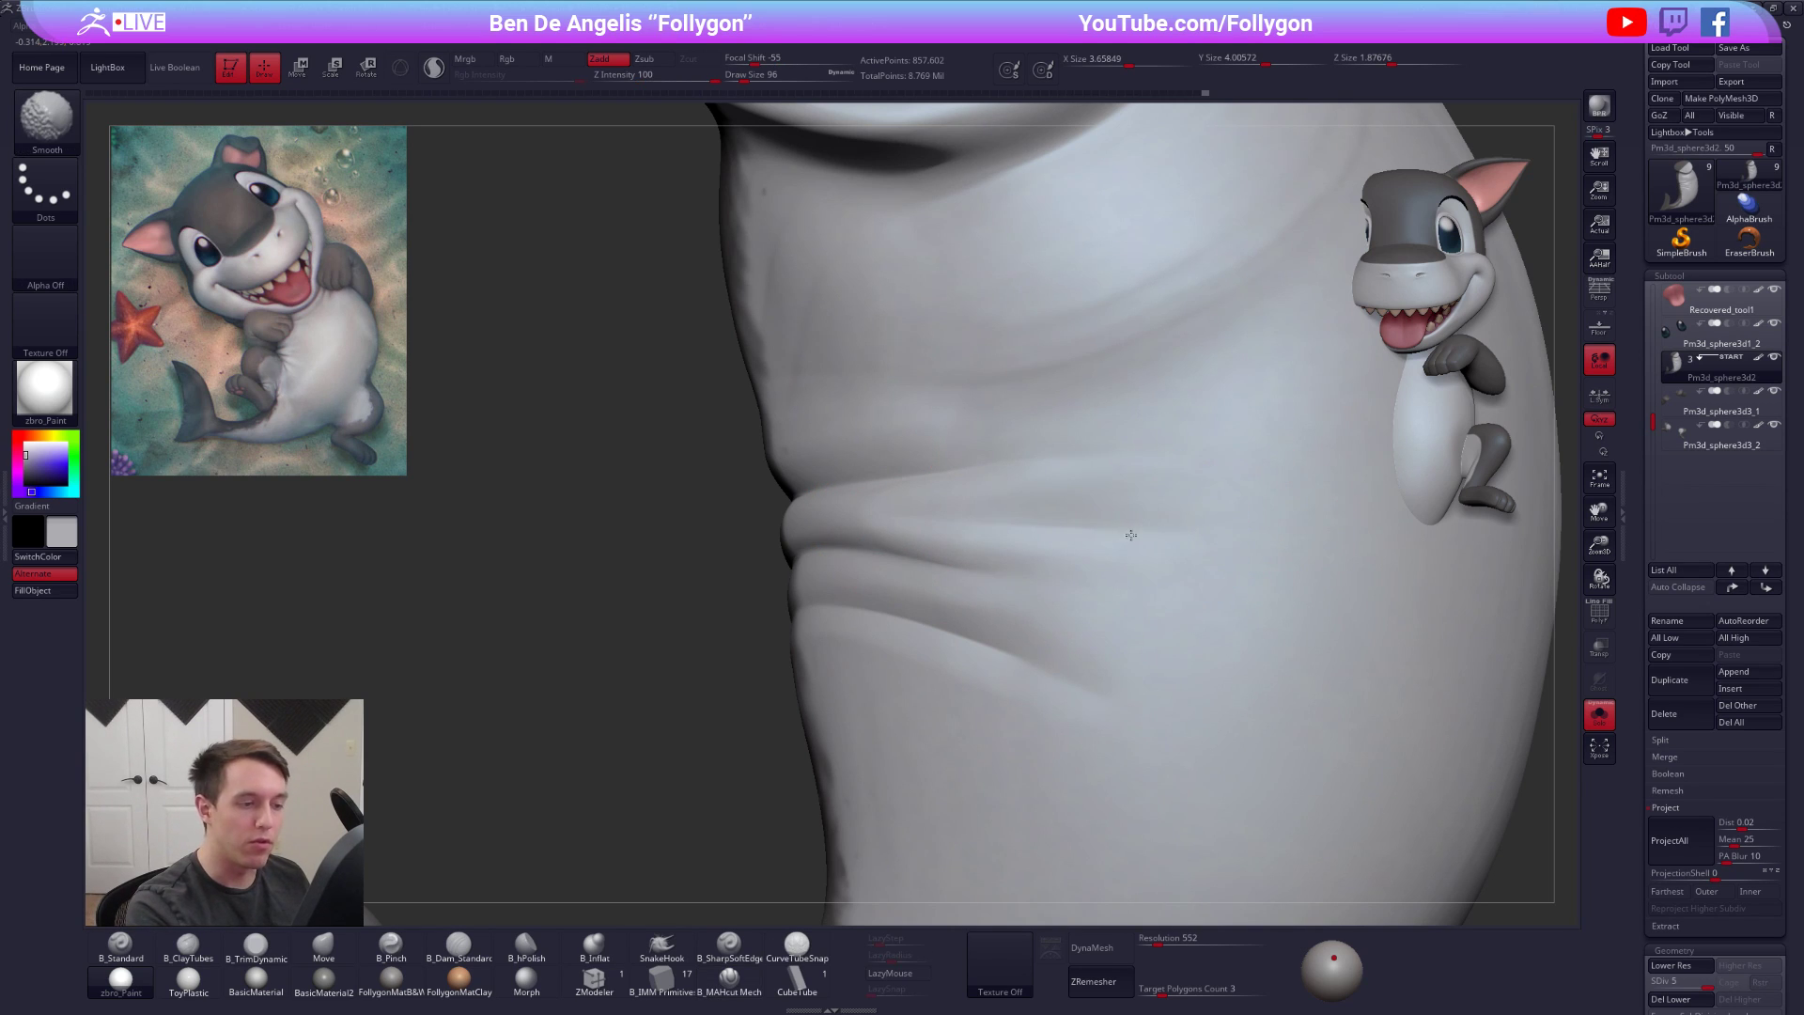
left_click_drag(1018, 496, 1133, 520, "shift")
Try a long raised B_ClayTubes strip down the middle of the belly at draw size 113, and undo it
mouse_move(1153, 567)
right_mouse_down("ctrl")
mouse_move(1105, 533)
mouse_move(1059, 667)
mouse_move(989, 659)
mouse_move(978, 635)
mouse_move(935, 654)
right_mouse_up("ctrl")
key("shift")
key("space")
key("space")
left_click_drag(999, 649, 1012, 656)
right_click_drag(1011, 656, 997, 674)
key("2")
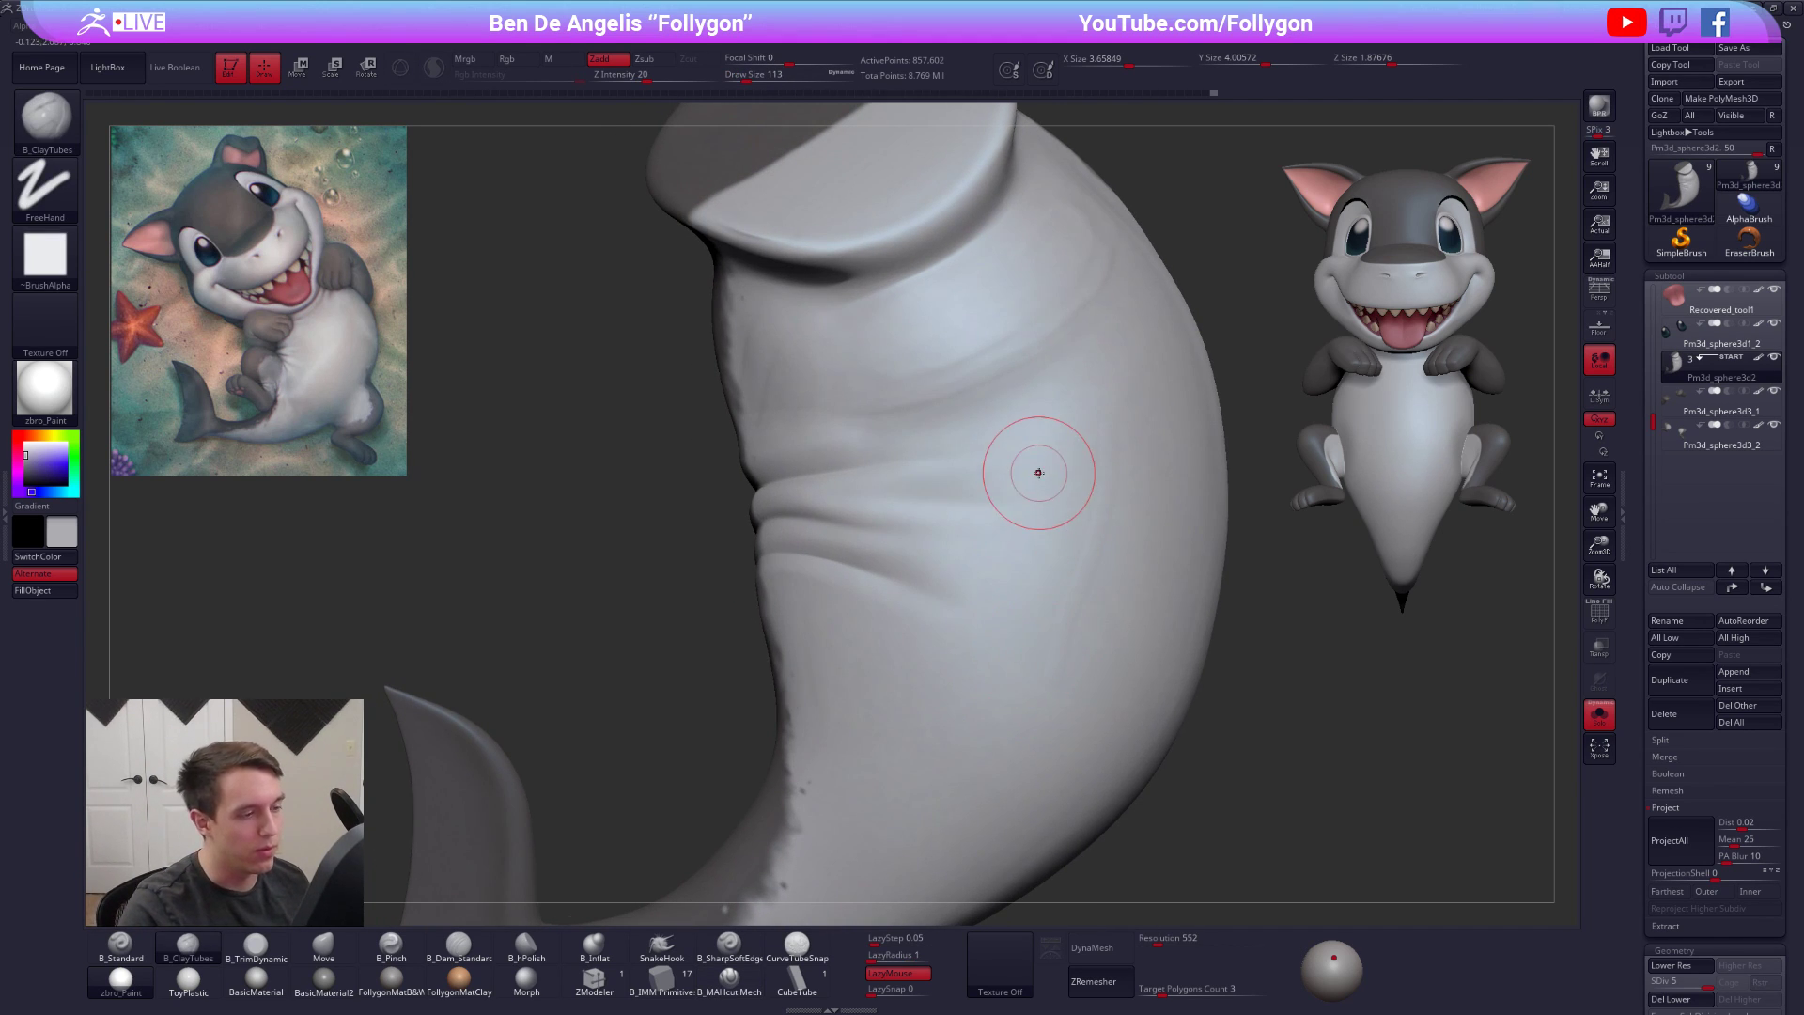
mouse_move(1050, 416)
left_mouse_down()
mouse_move(1029, 634)
mouse_move(982, 733)
left_mouse_up()
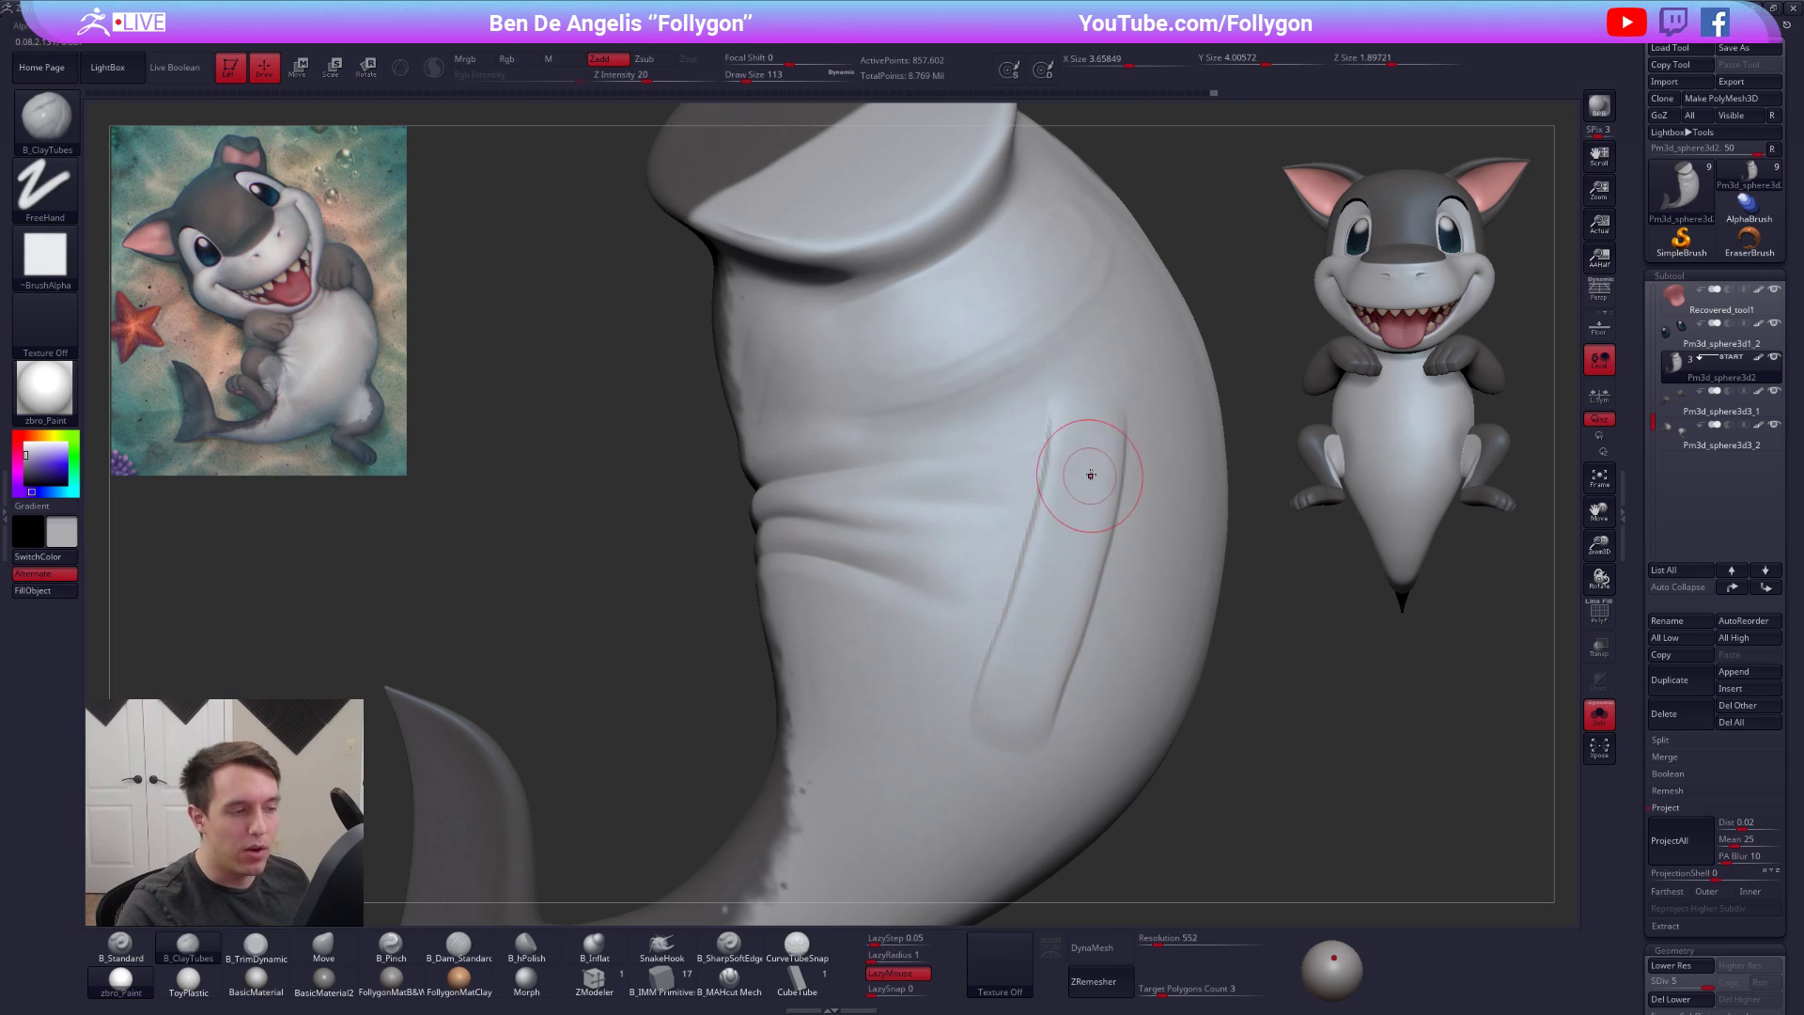
left_click_drag(1097, 408, 1042, 600)
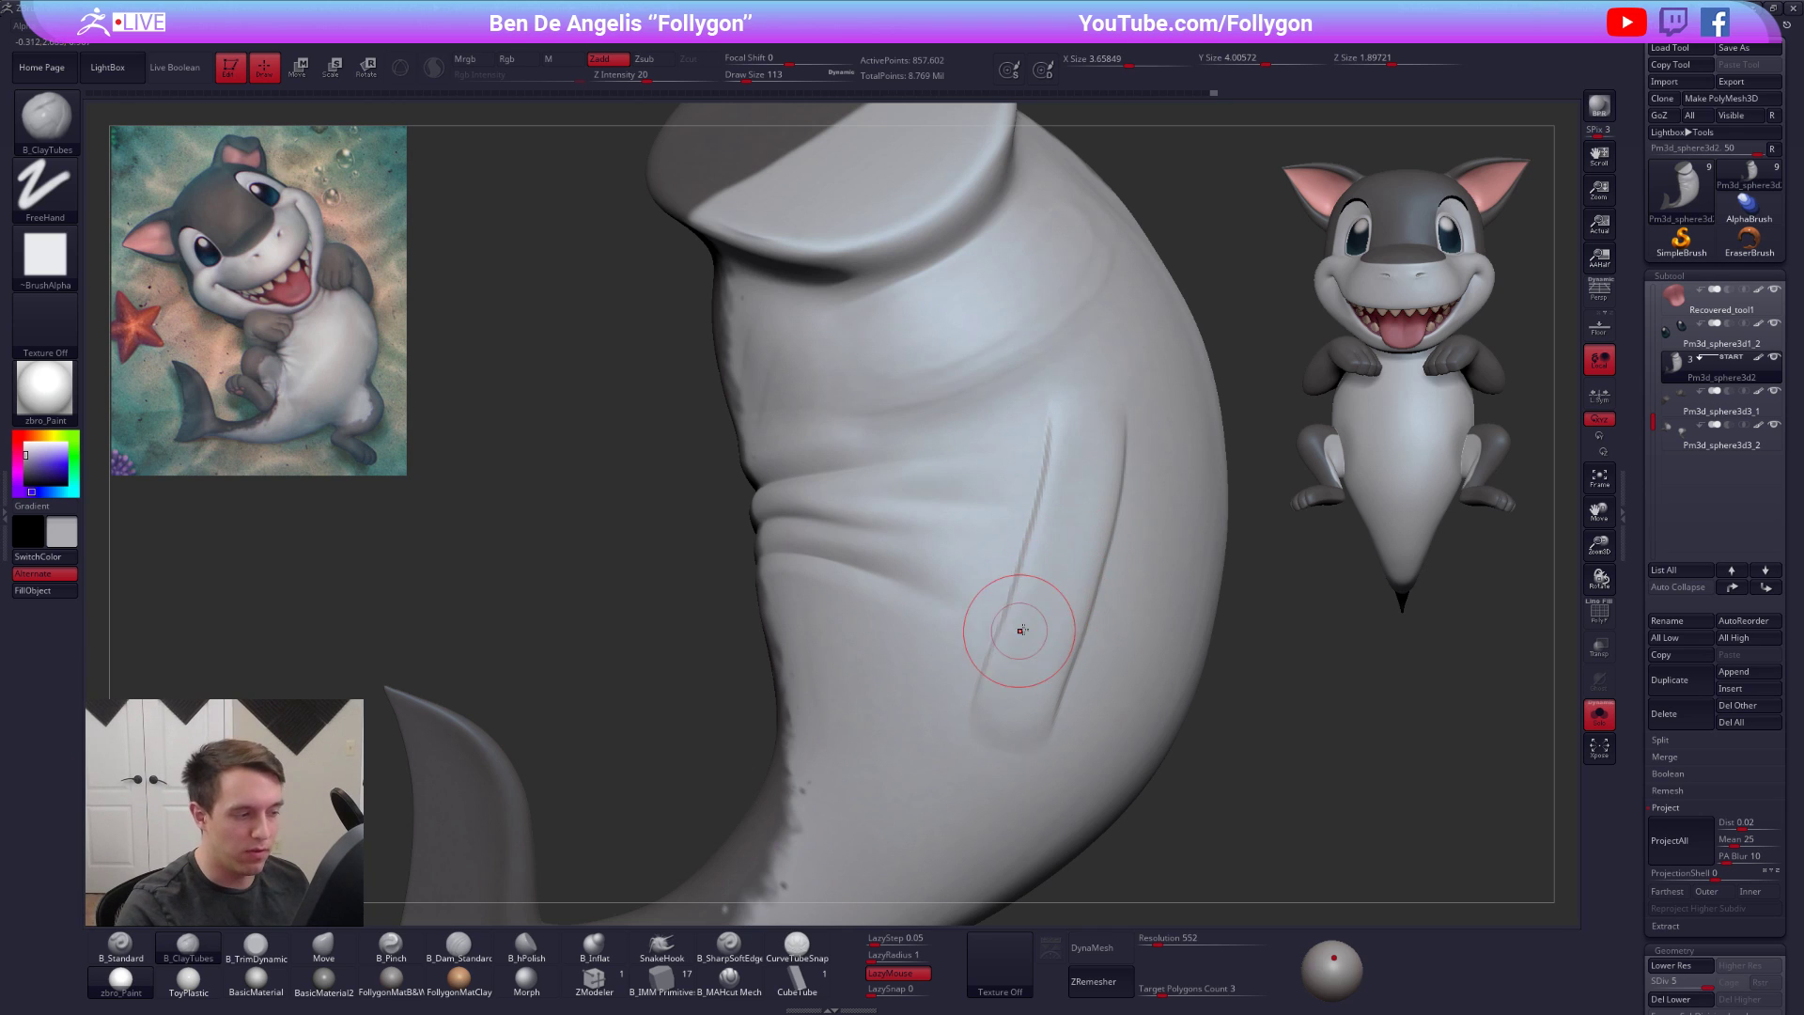
key("ctrl+z")
Try wider B_ClayTubes strips along the lower belly at draw size 170, and undo them
key("space")
left_click_drag(992, 704, 998, 704)
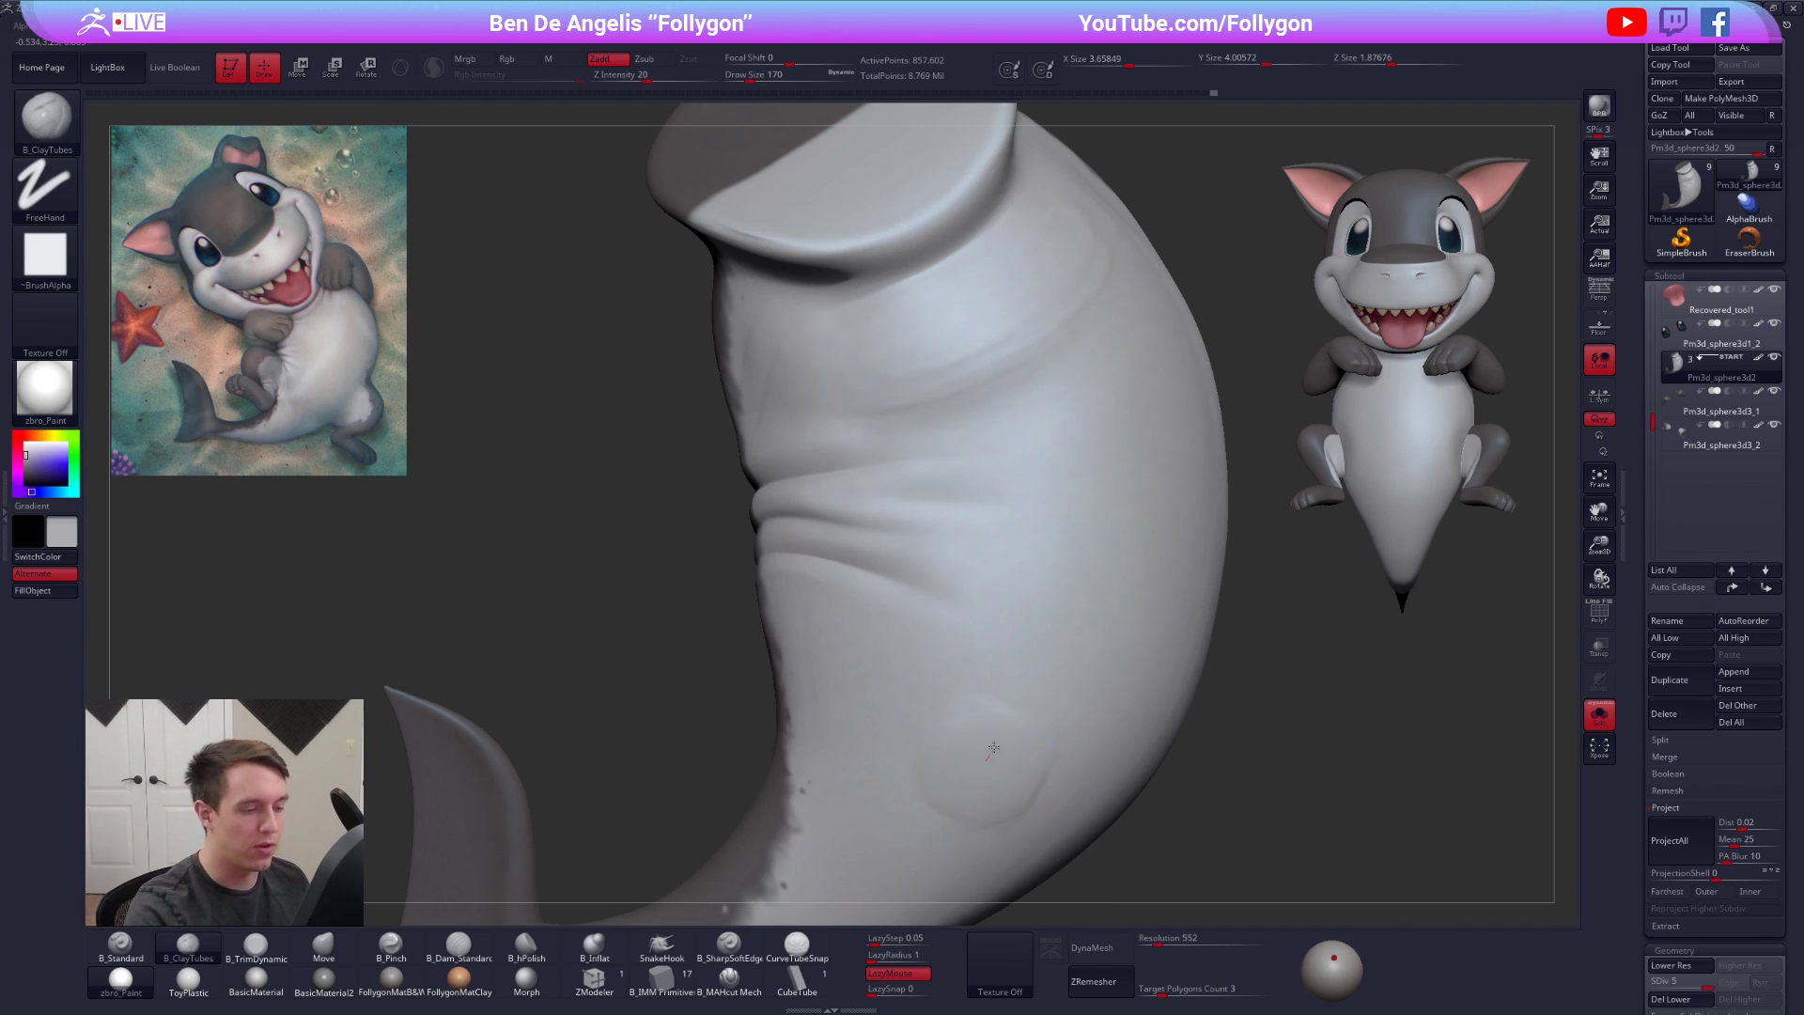
left_click_drag(883, 792, 973, 528)
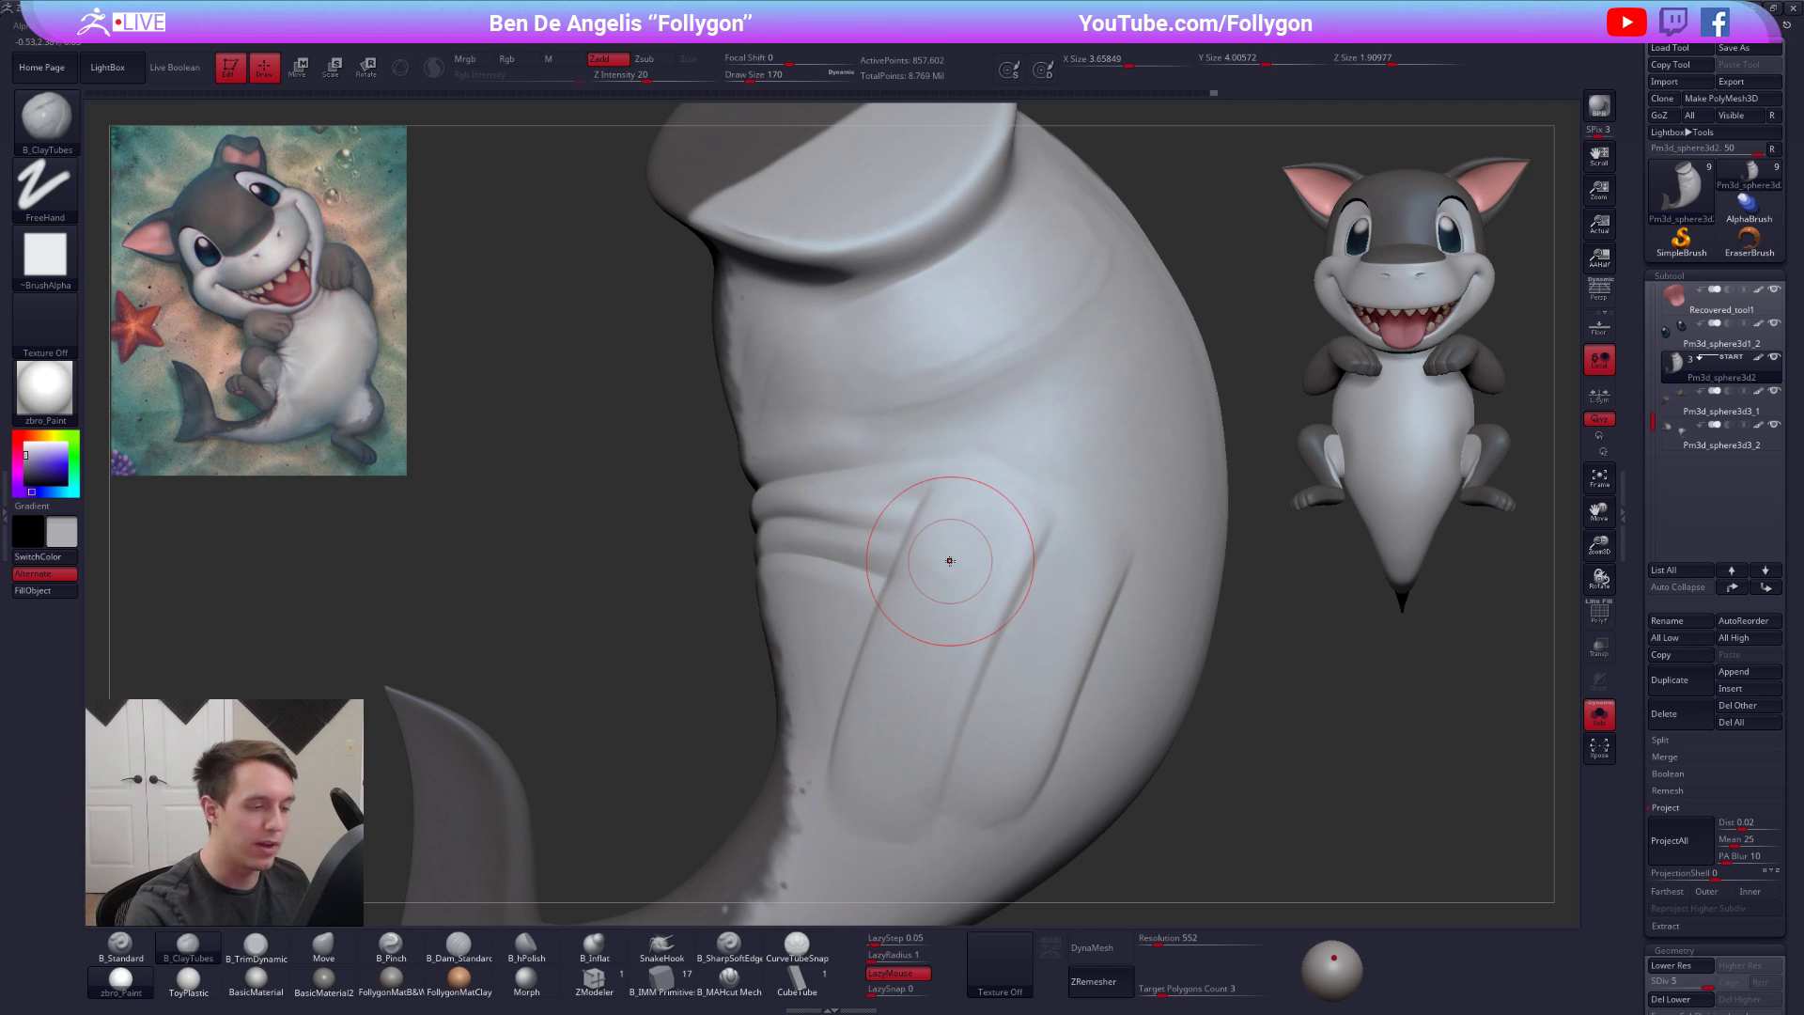
mouse_move(1041, 571)
right_mouse_down()
mouse_move(973, 728)
mouse_move(989, 764)
right_mouse_up()
key("ctrl+z")
key("ctrl+z")
Try lasso-masking a long leaf-shaped area across the lower belly, and undo the mask and the latest belly strips
key("space")
key("space")
left_click_drag(975, 752, 987, 753)
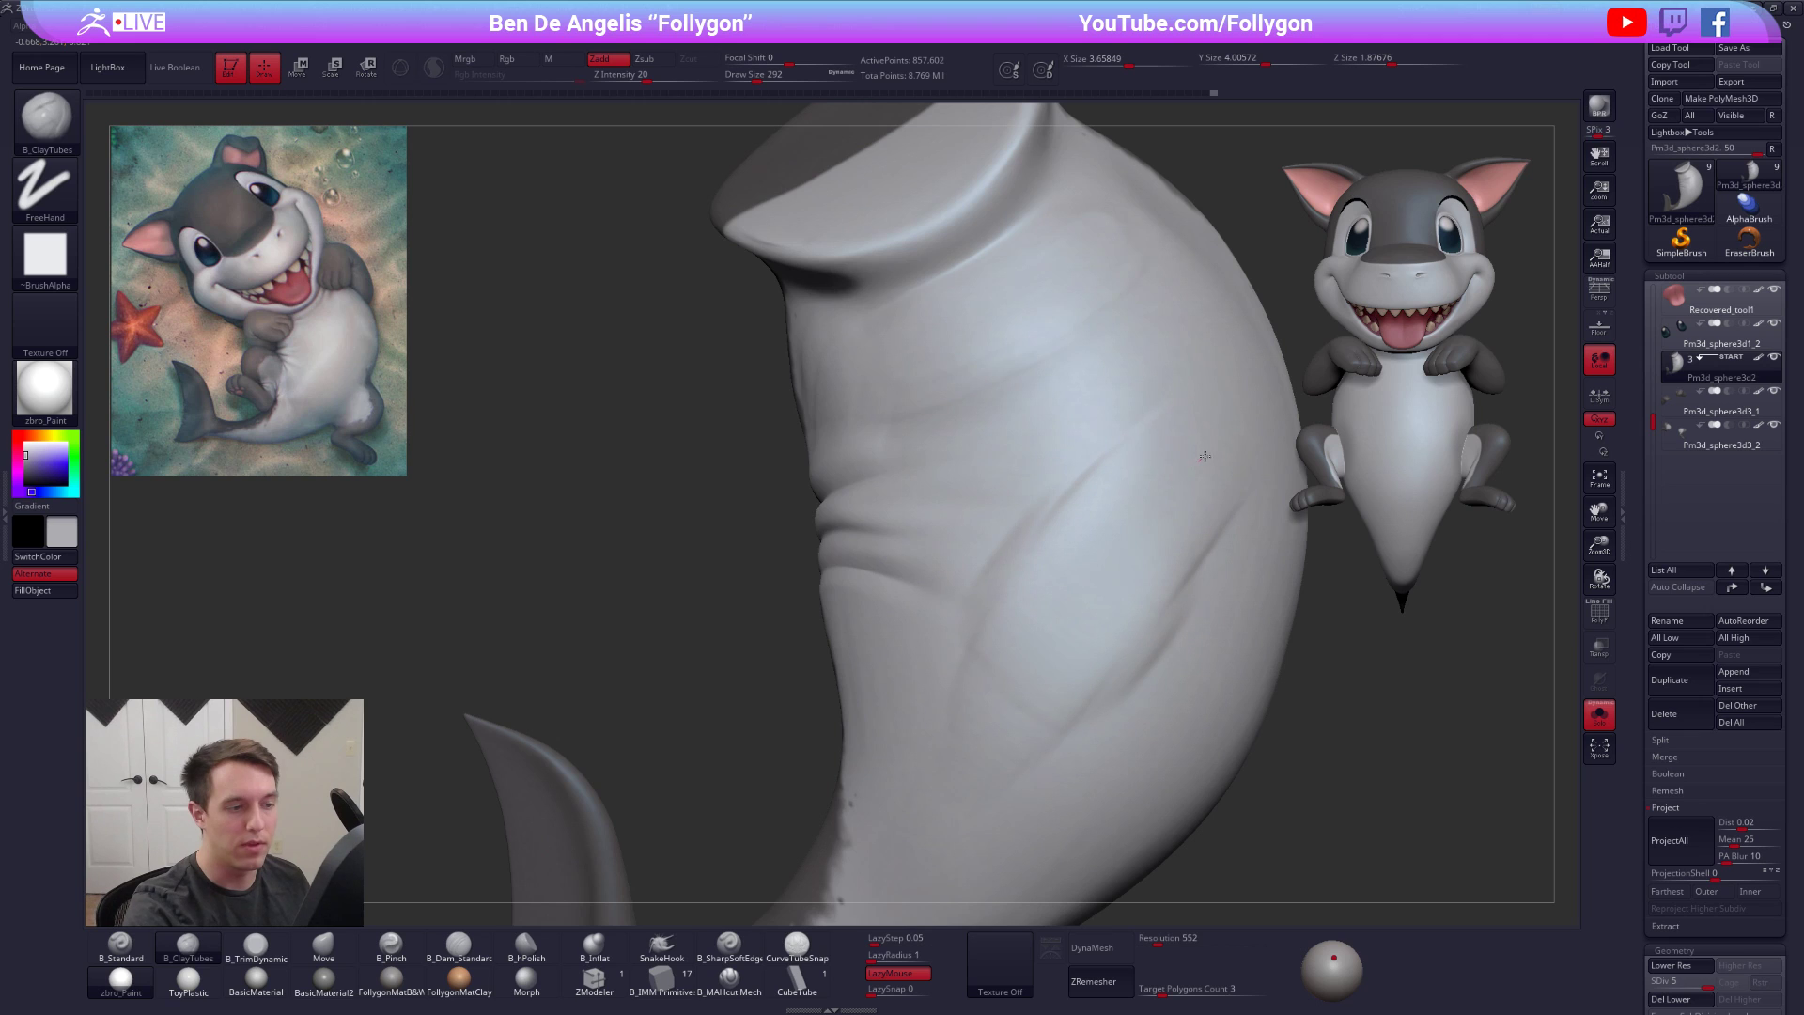
mouse_move(963, 742)
left_mouse_down("ctrl")
mouse_move(1142, 434)
mouse_move(1203, 431)
left_mouse_up("ctrl")
mouse_move(957, 766)
left_mouse_down("ctrl")
mouse_move(1236, 492)
mouse_move(1219, 383)
left_mouse_up("ctrl")
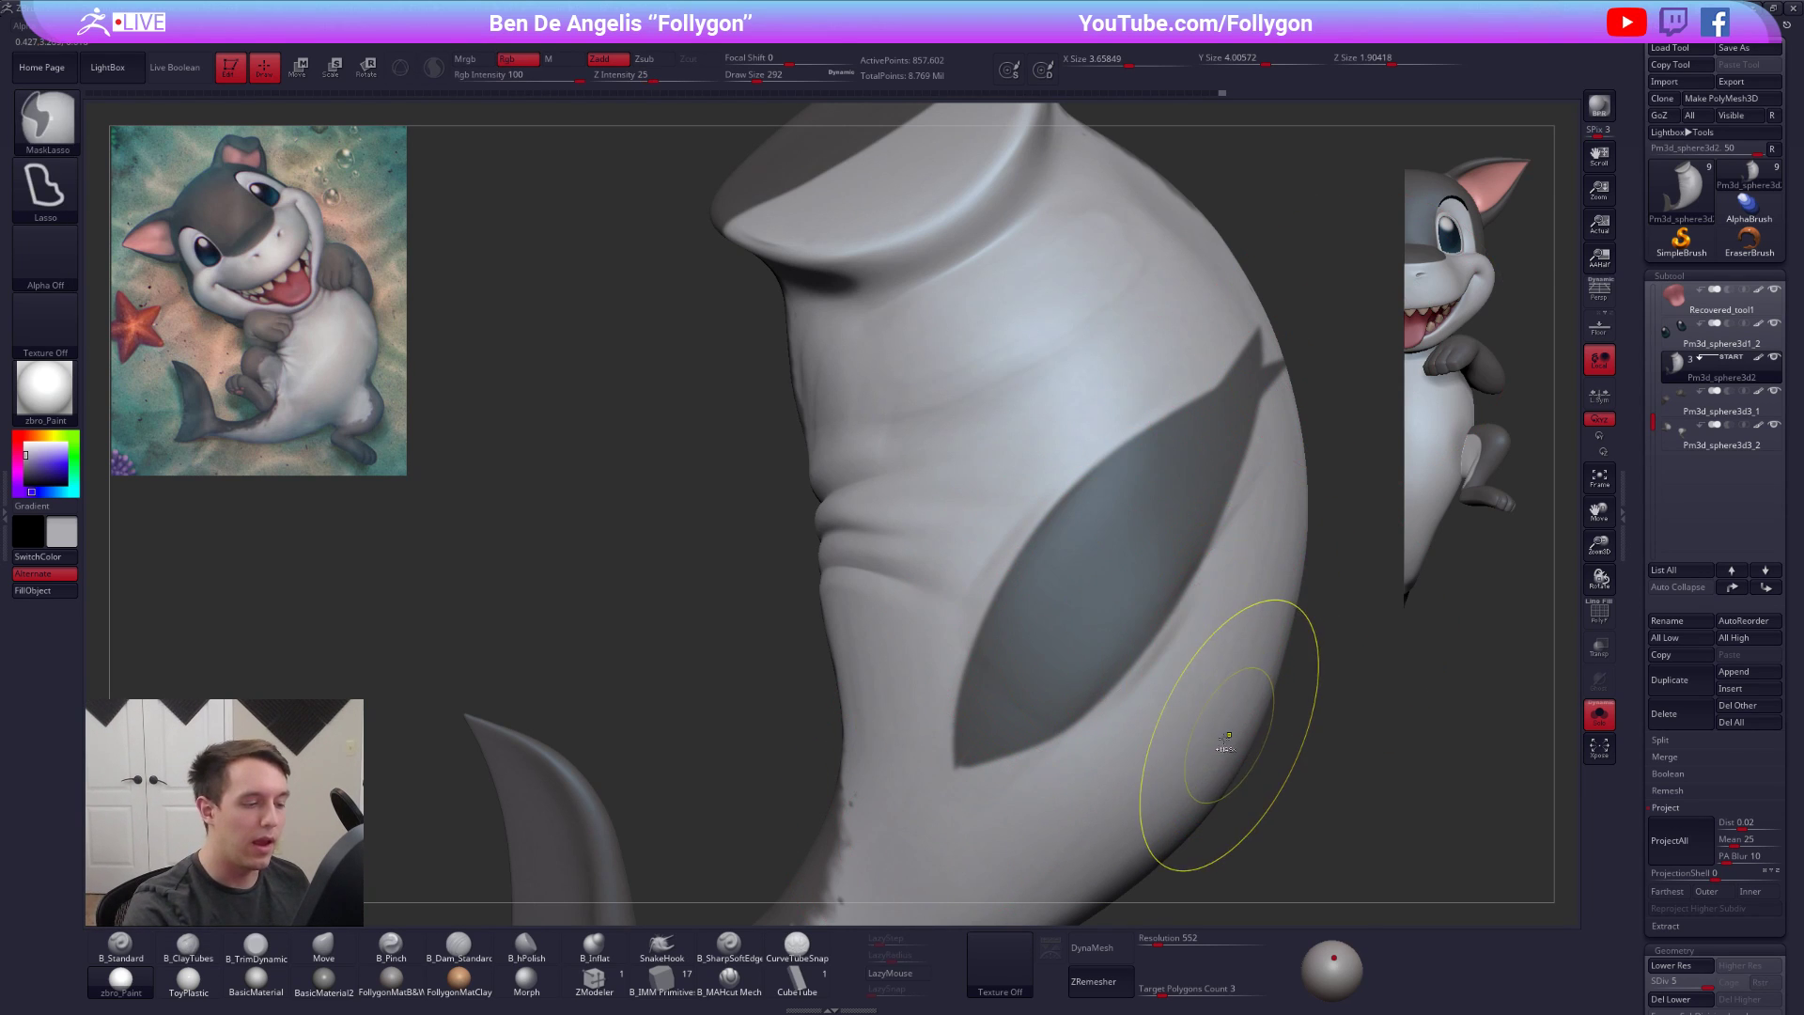
key("ctrl+z")
key("ctrl+z")
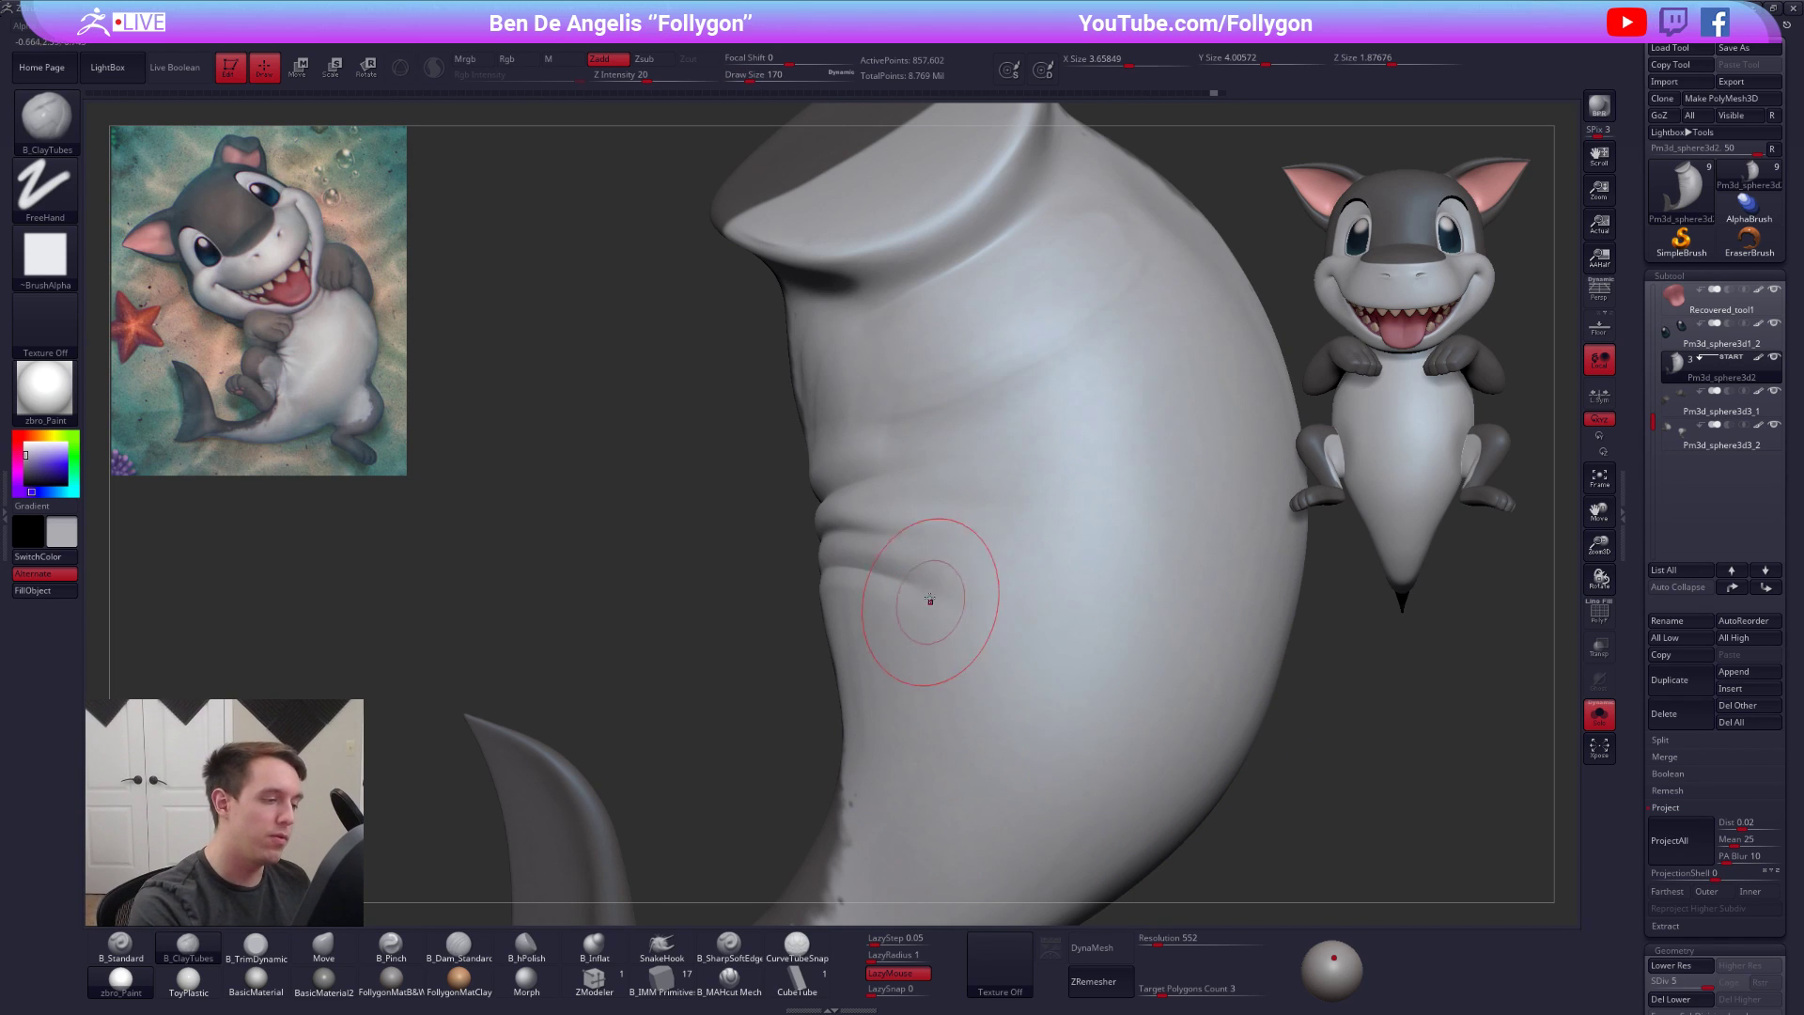
Extend the ends of the lower belly folds with B_MAHcut Mech at draw size 104 on the isolated body
right_click_drag(987, 568, 900, 477, "ctrl")
key("alt+s")
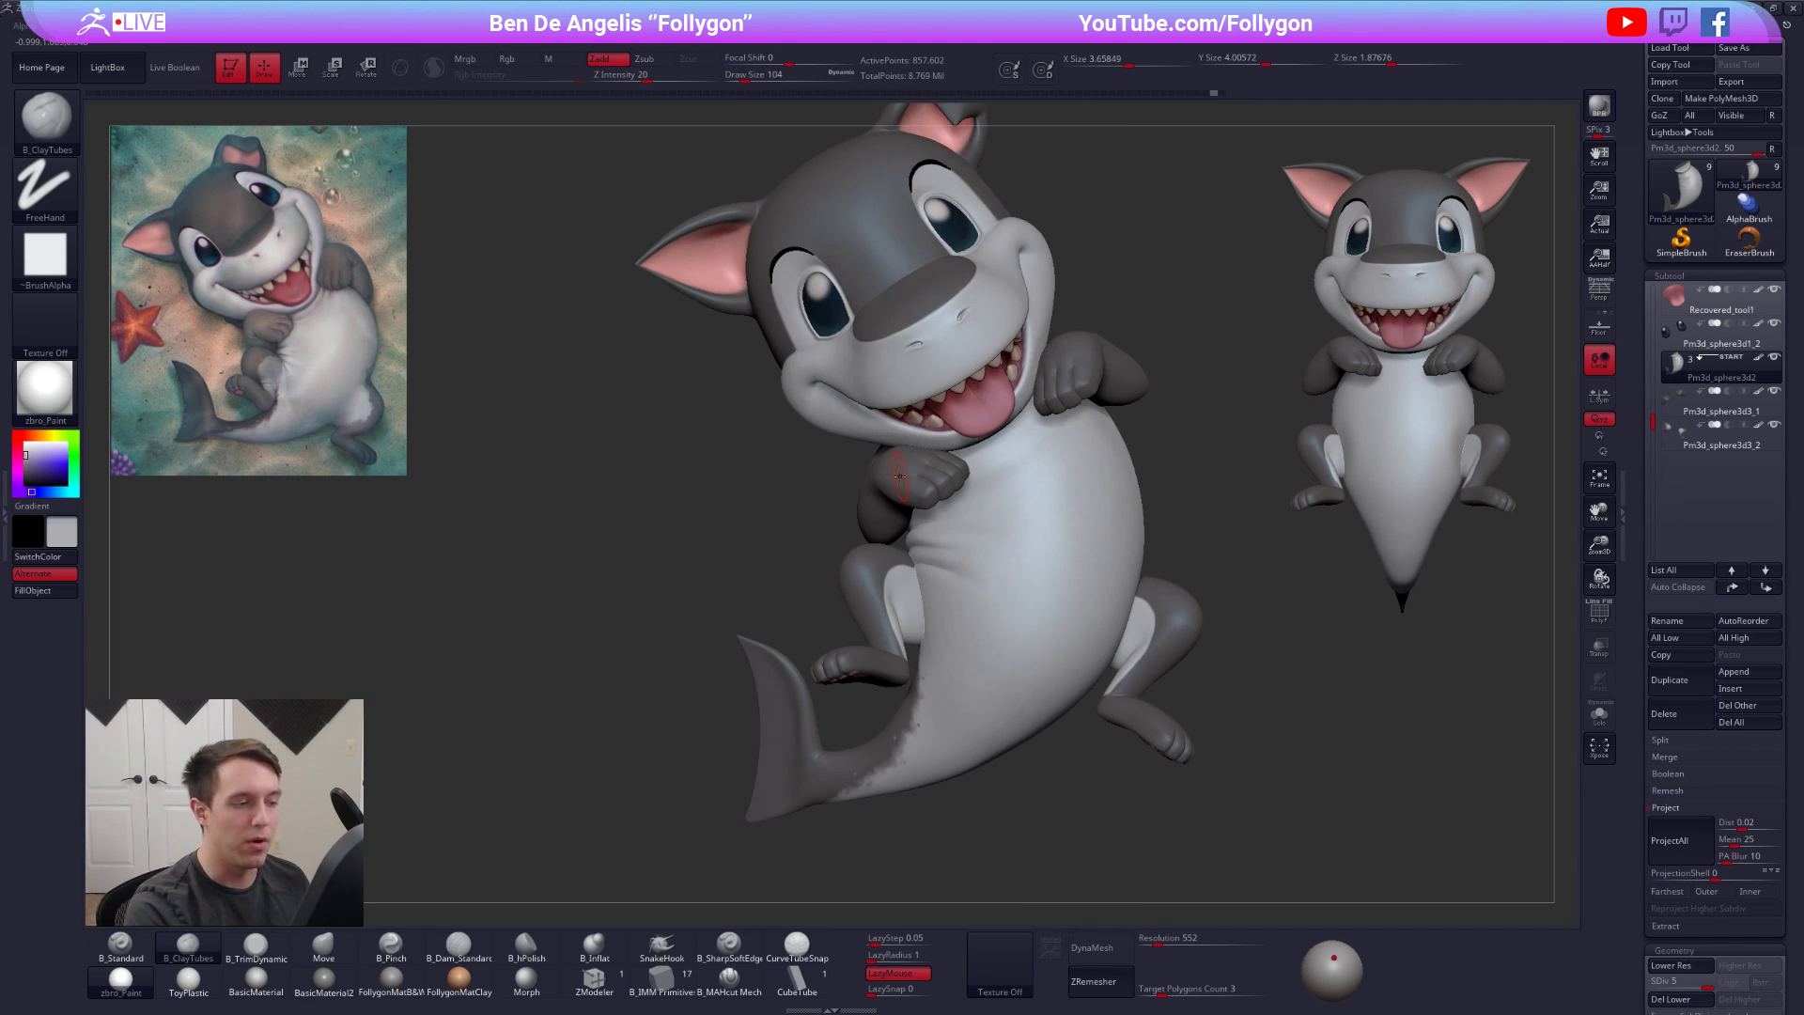
key("alt+s")
right_click_drag(919, 570, 895, 673)
left_click(727, 978)
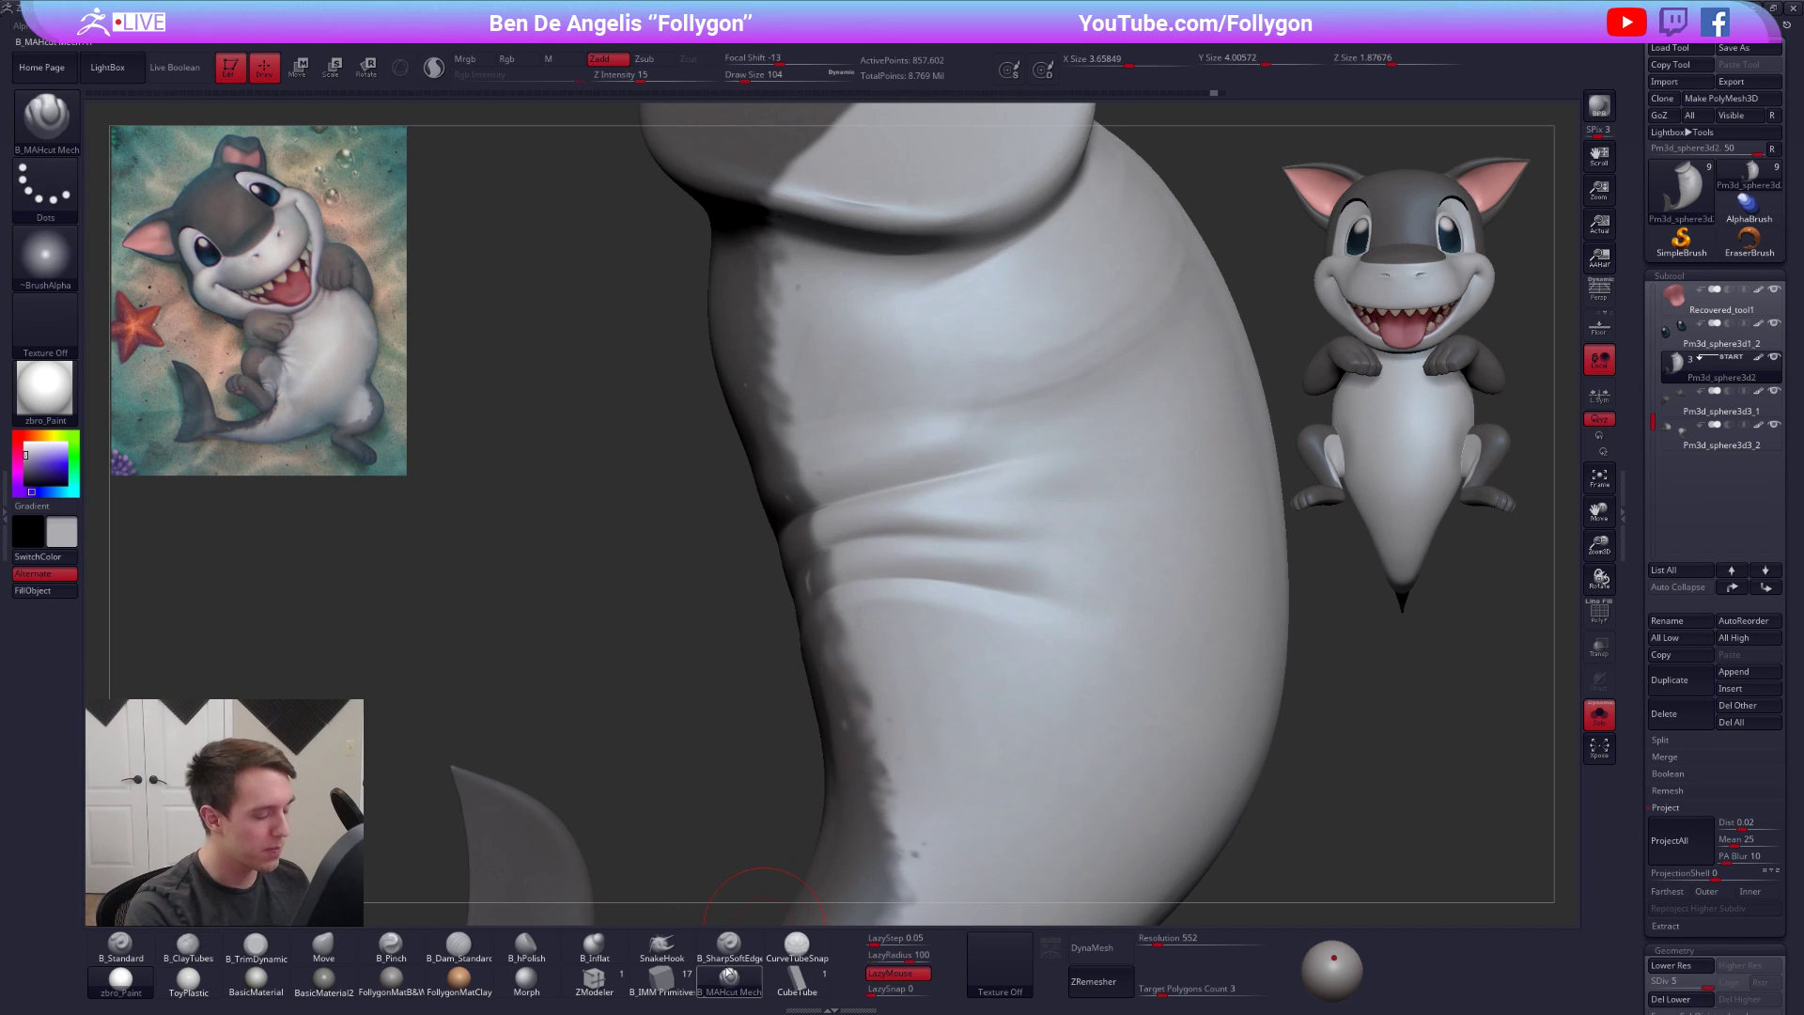
right_click_drag(863, 553, 814, 563)
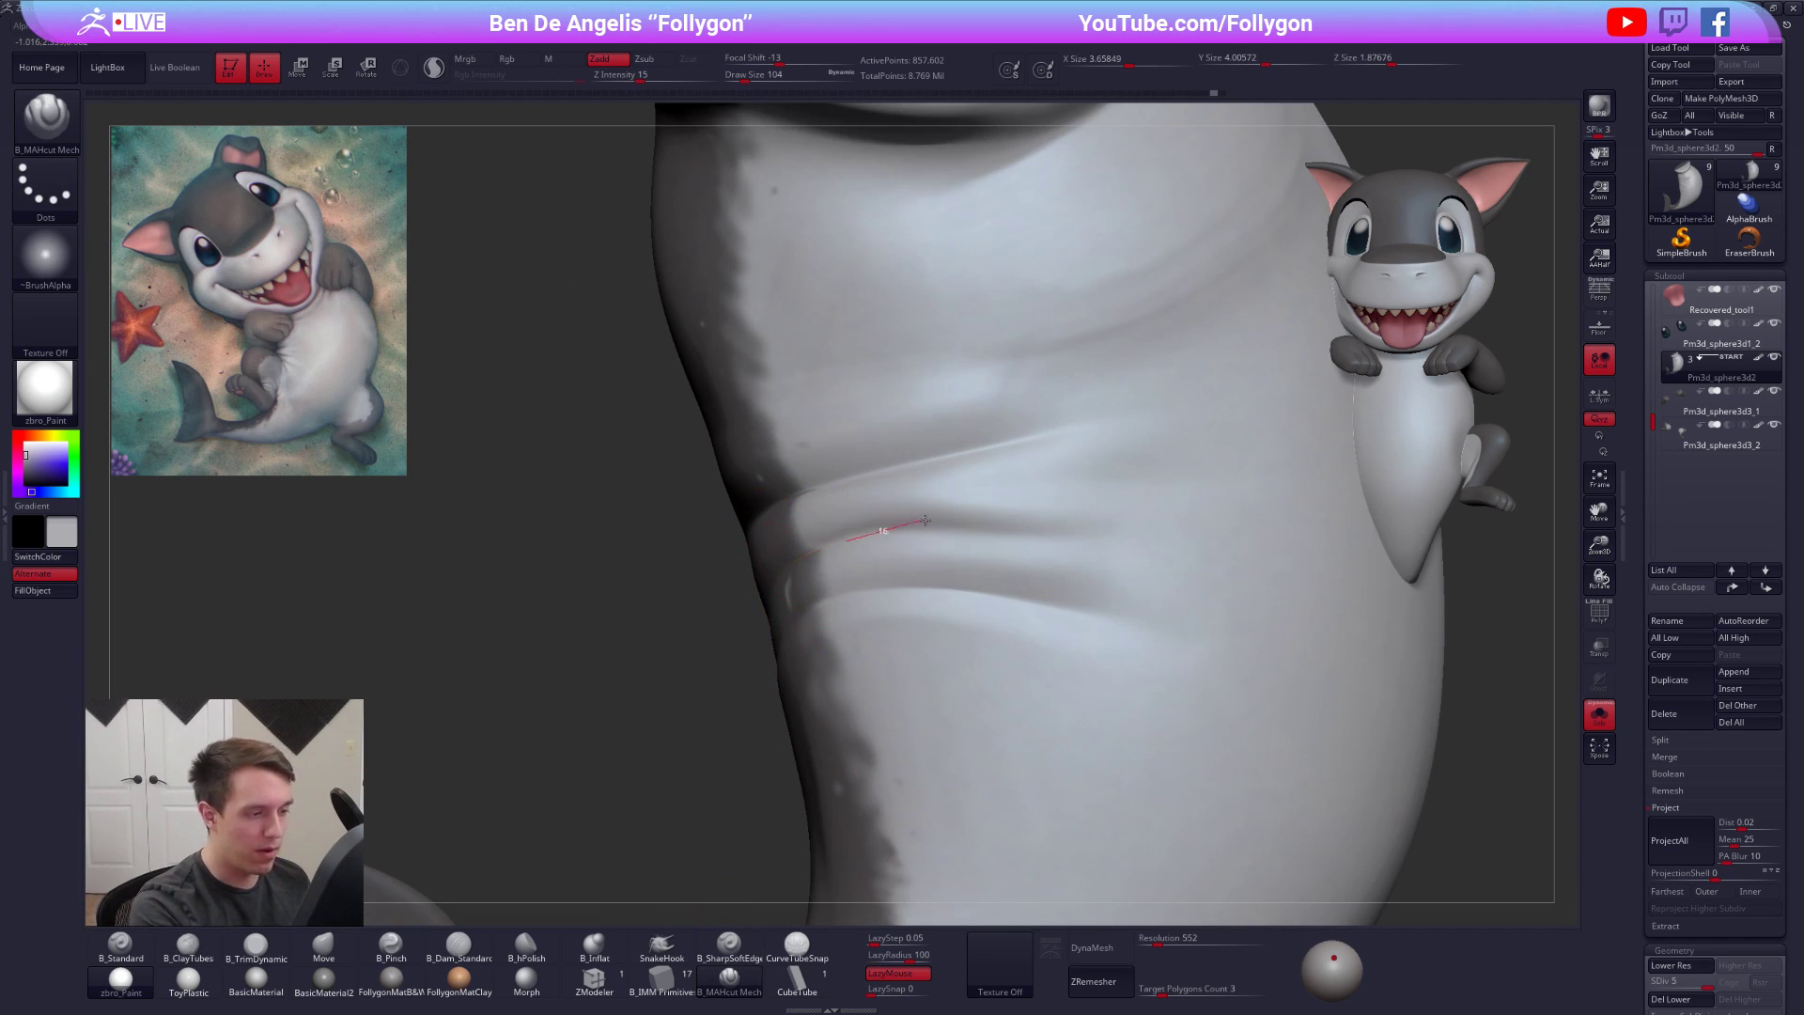
left_click_drag(1078, 546, 1213, 575)
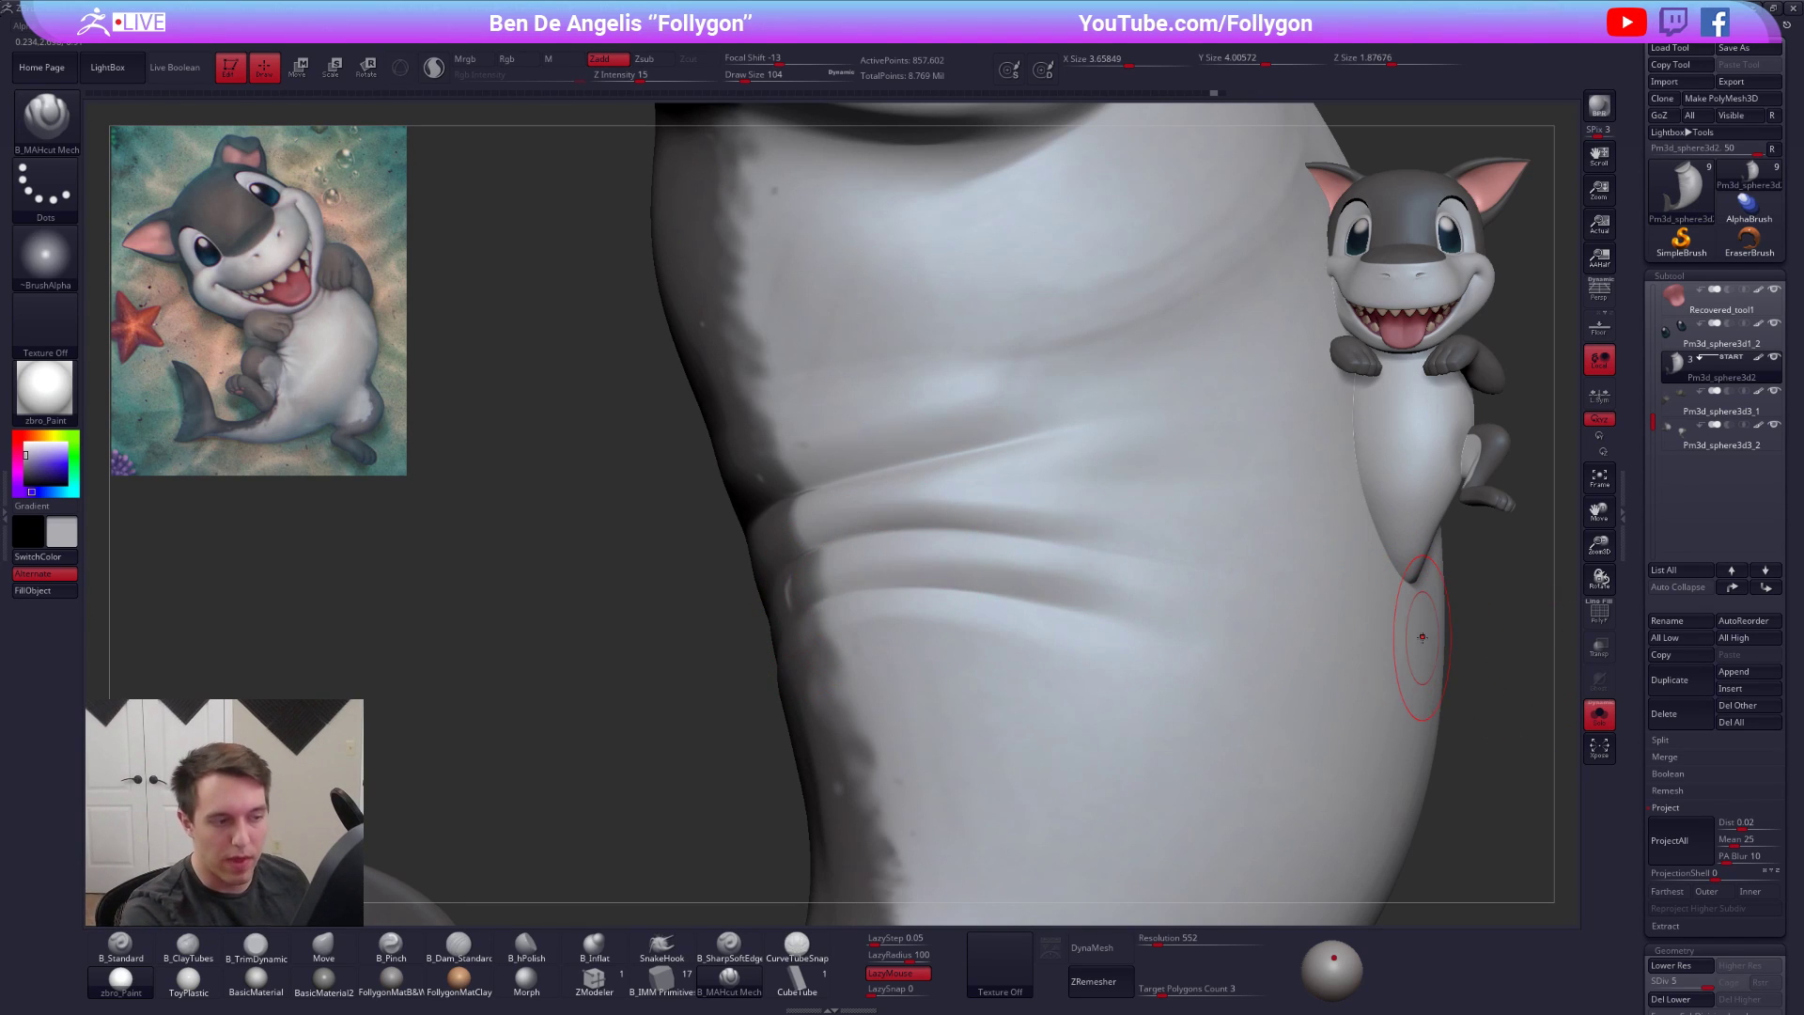
Lower the body to subdivision level 4 and examine the belly folds from the side and front
mouse_move(1190, 622)
right_mouse_down()
mouse_move(1087, 561)
mouse_move(1111, 591)
mouse_move(830, 652)
right_mouse_up()
key("shift+d")
key("shift+d")
key("shift")
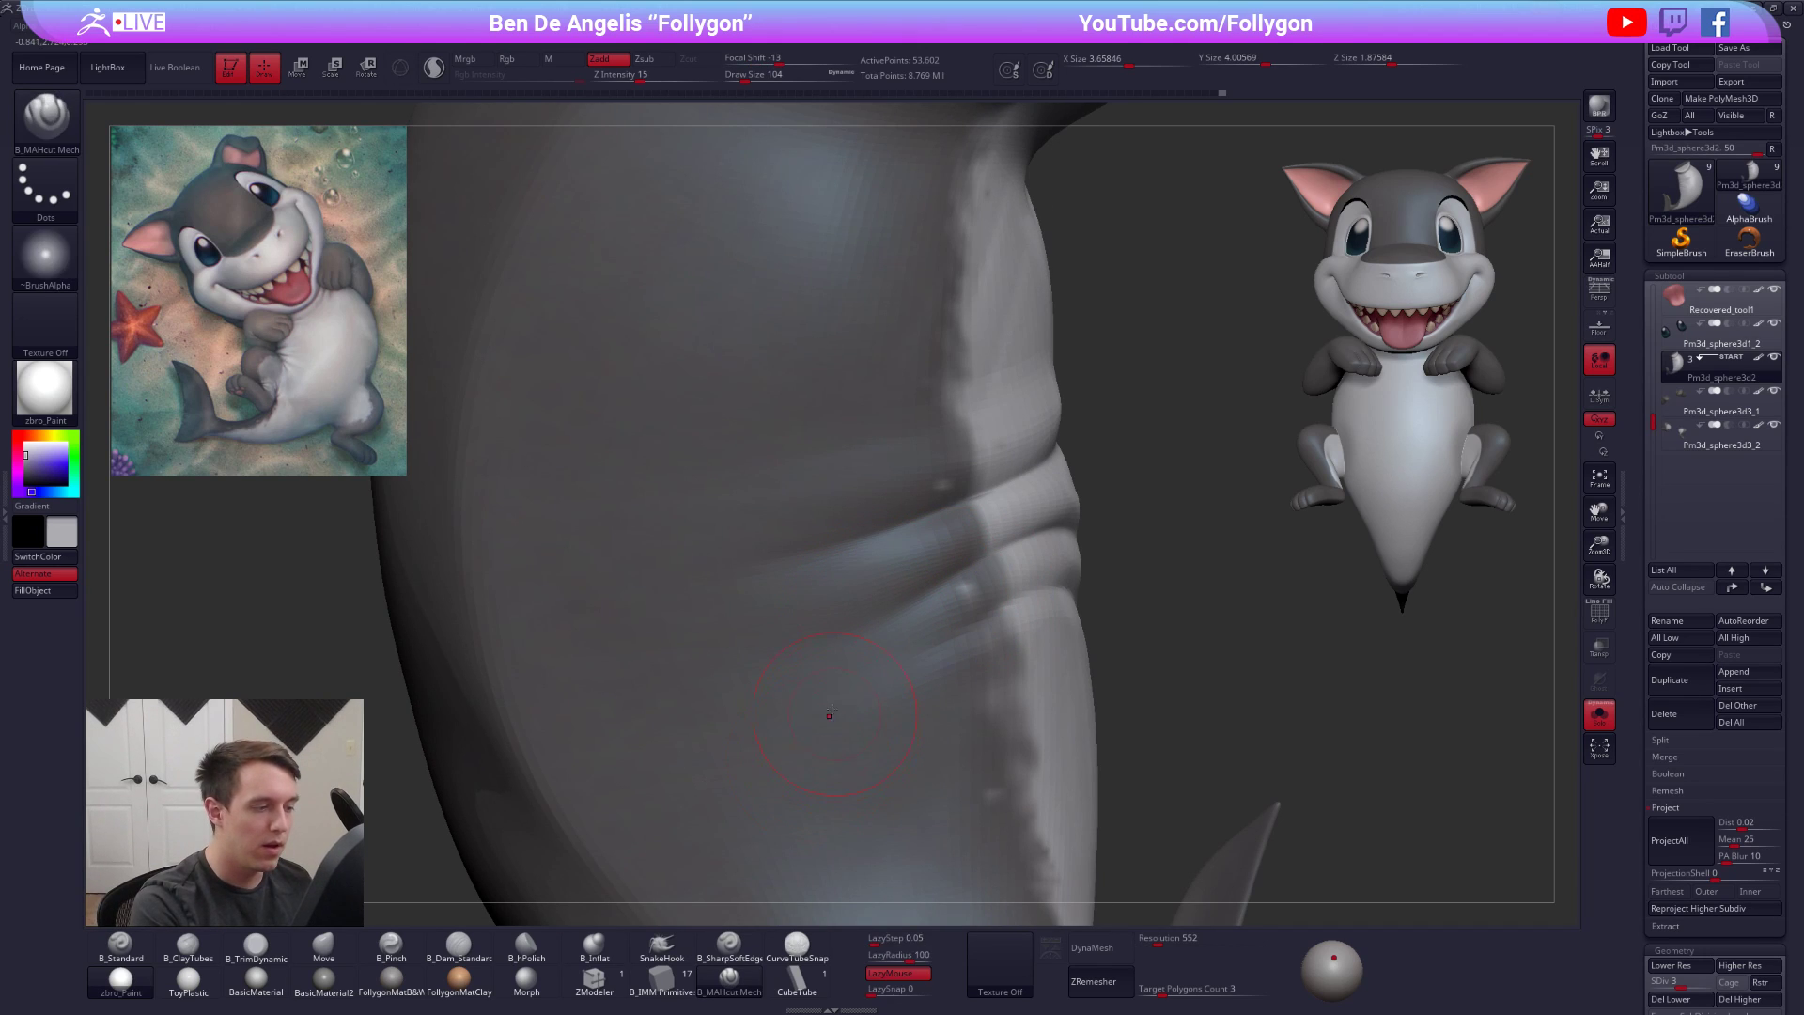
mouse_move(825, 506)
right_mouse_down()
mouse_move(987, 423)
mouse_move(964, 457)
right_mouse_up()
key("d")
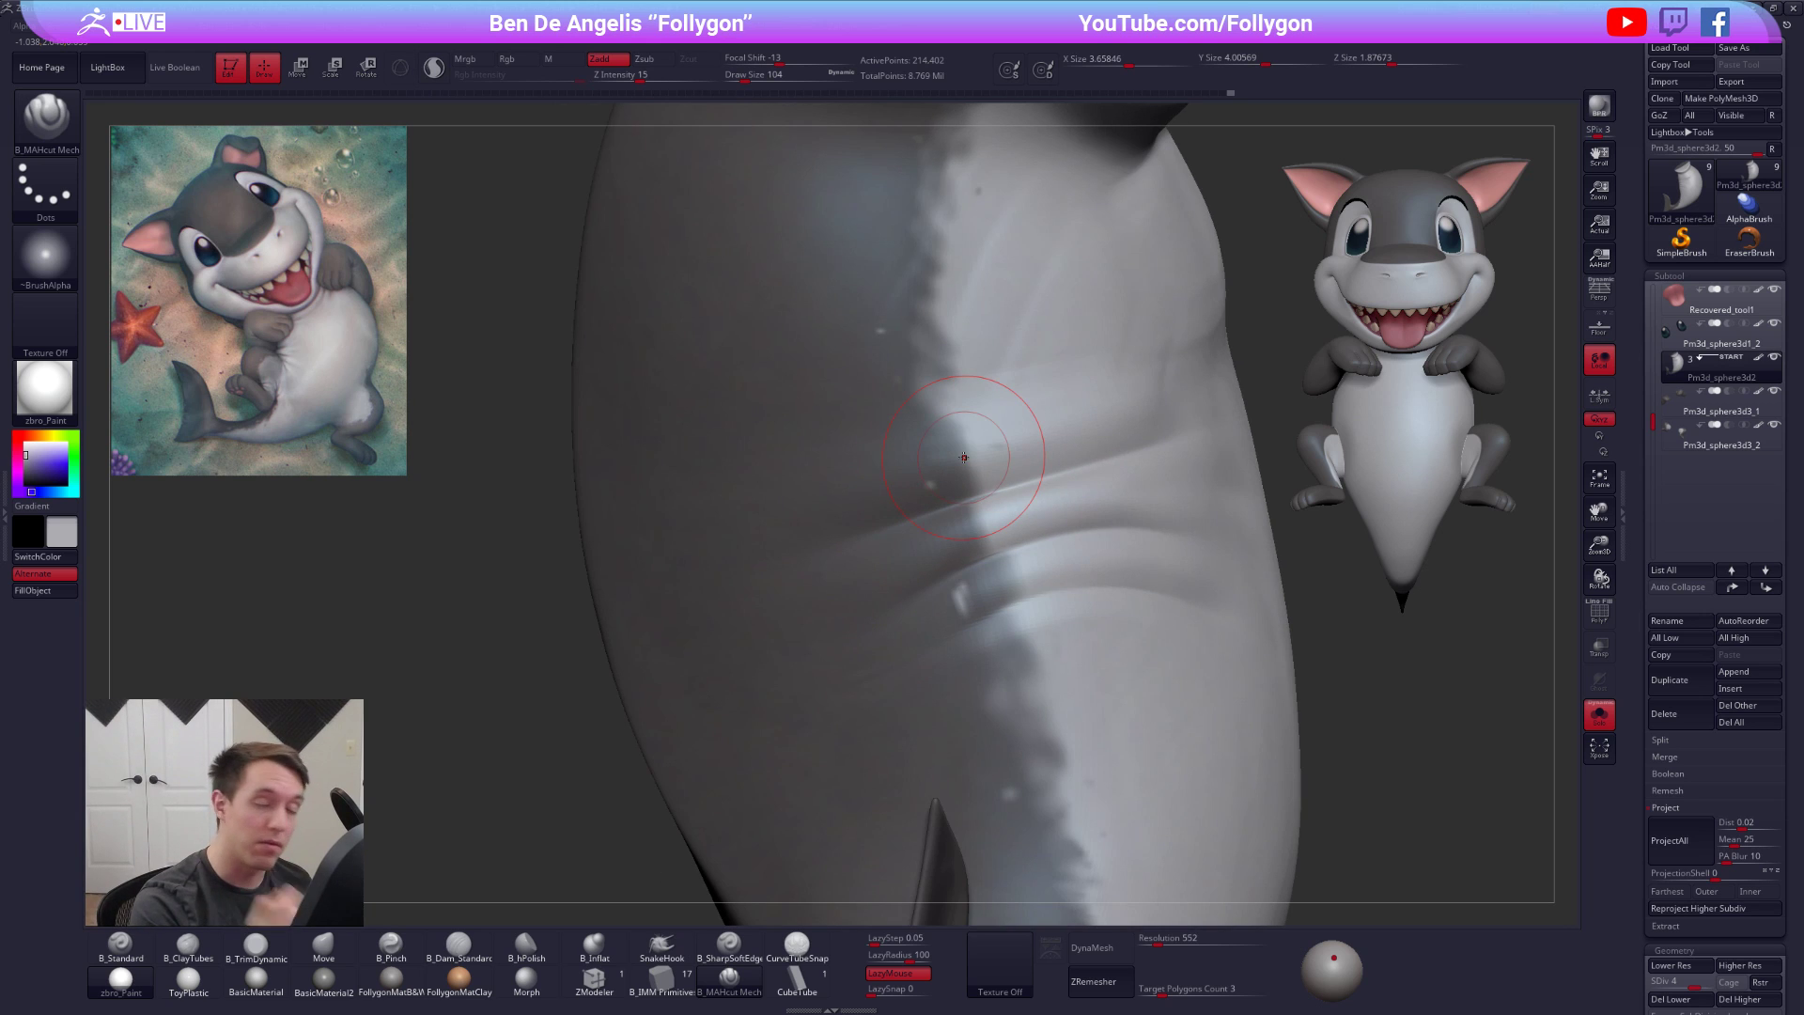
right_click_drag(1075, 617, 929, 574)
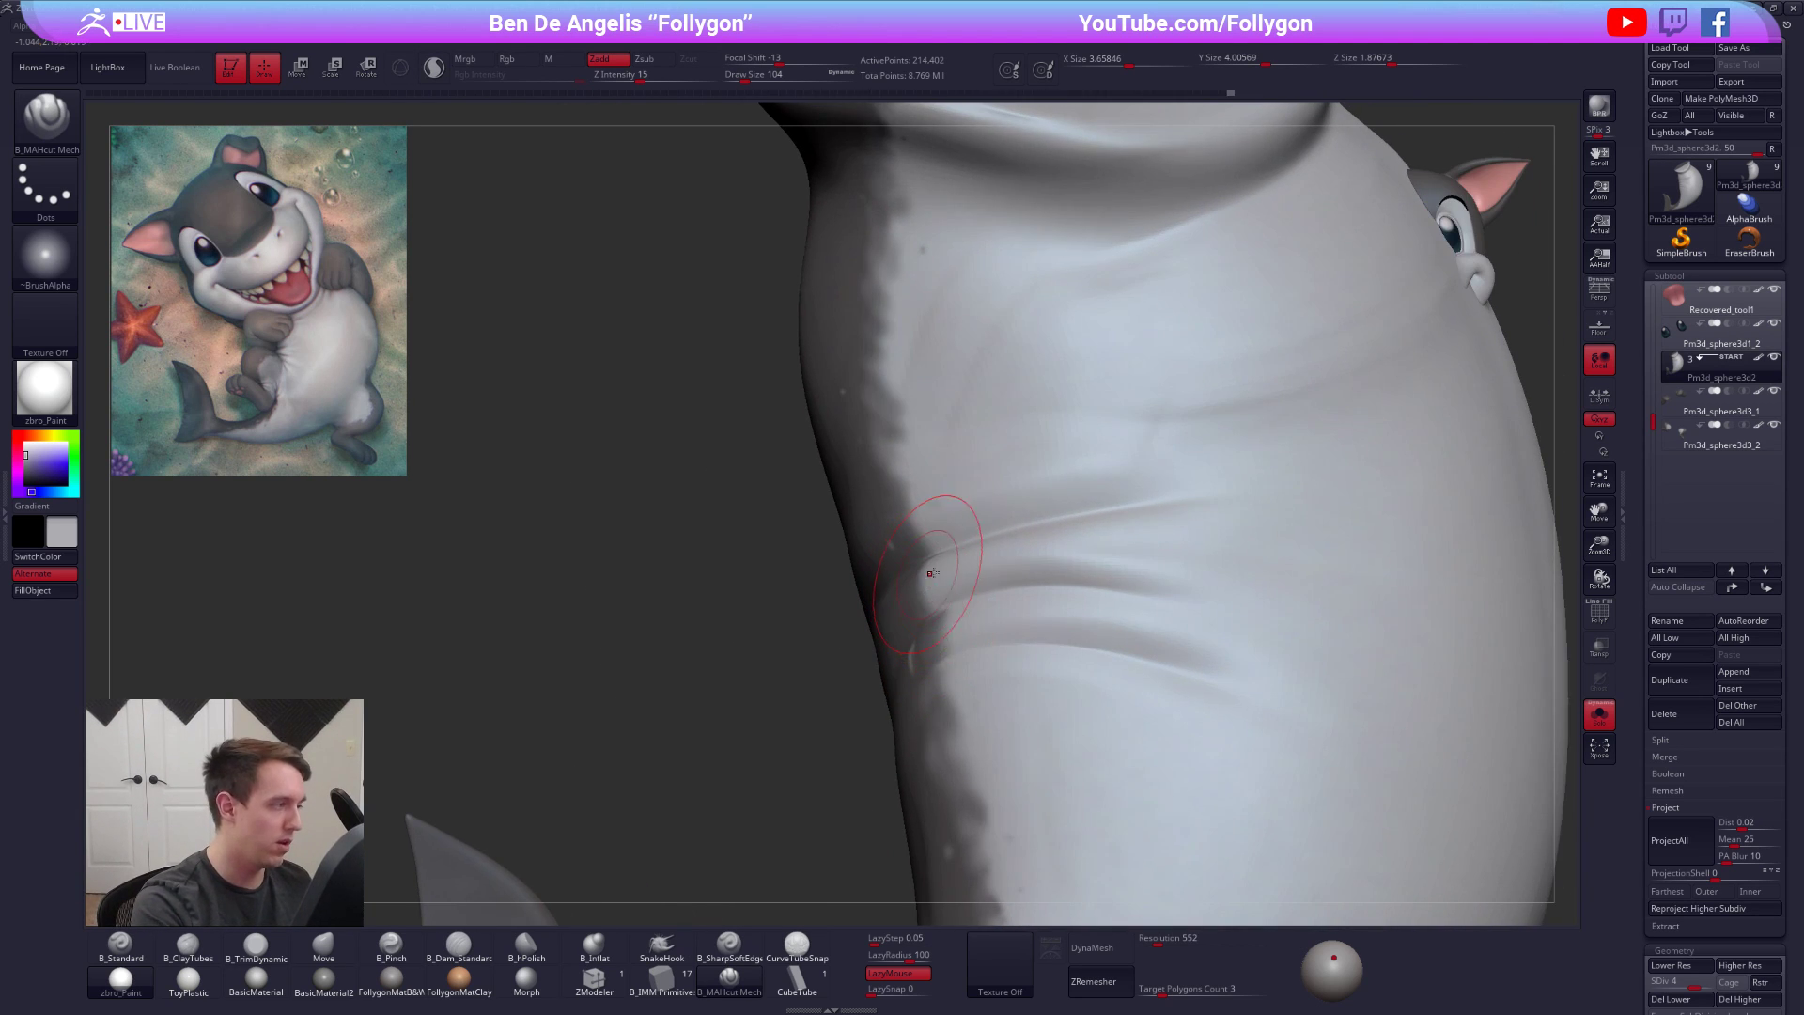
mouse_move(1045, 602)
right_mouse_down()
mouse_move(1067, 662)
mouse_move(1170, 678)
mouse_move(1152, 660)
mouse_move(1081, 710)
mouse_move(1127, 724)
mouse_move(1110, 712)
right_mouse_up()
mouse_move(1104, 704)
right_mouse_down()
mouse_move(1128, 729)
mouse_move(1076, 691)
right_mouse_up()
key("alt+s")
Nudge the form around the belly folds with the Move brush on subdivision level 4, and return to level 5
key("b")
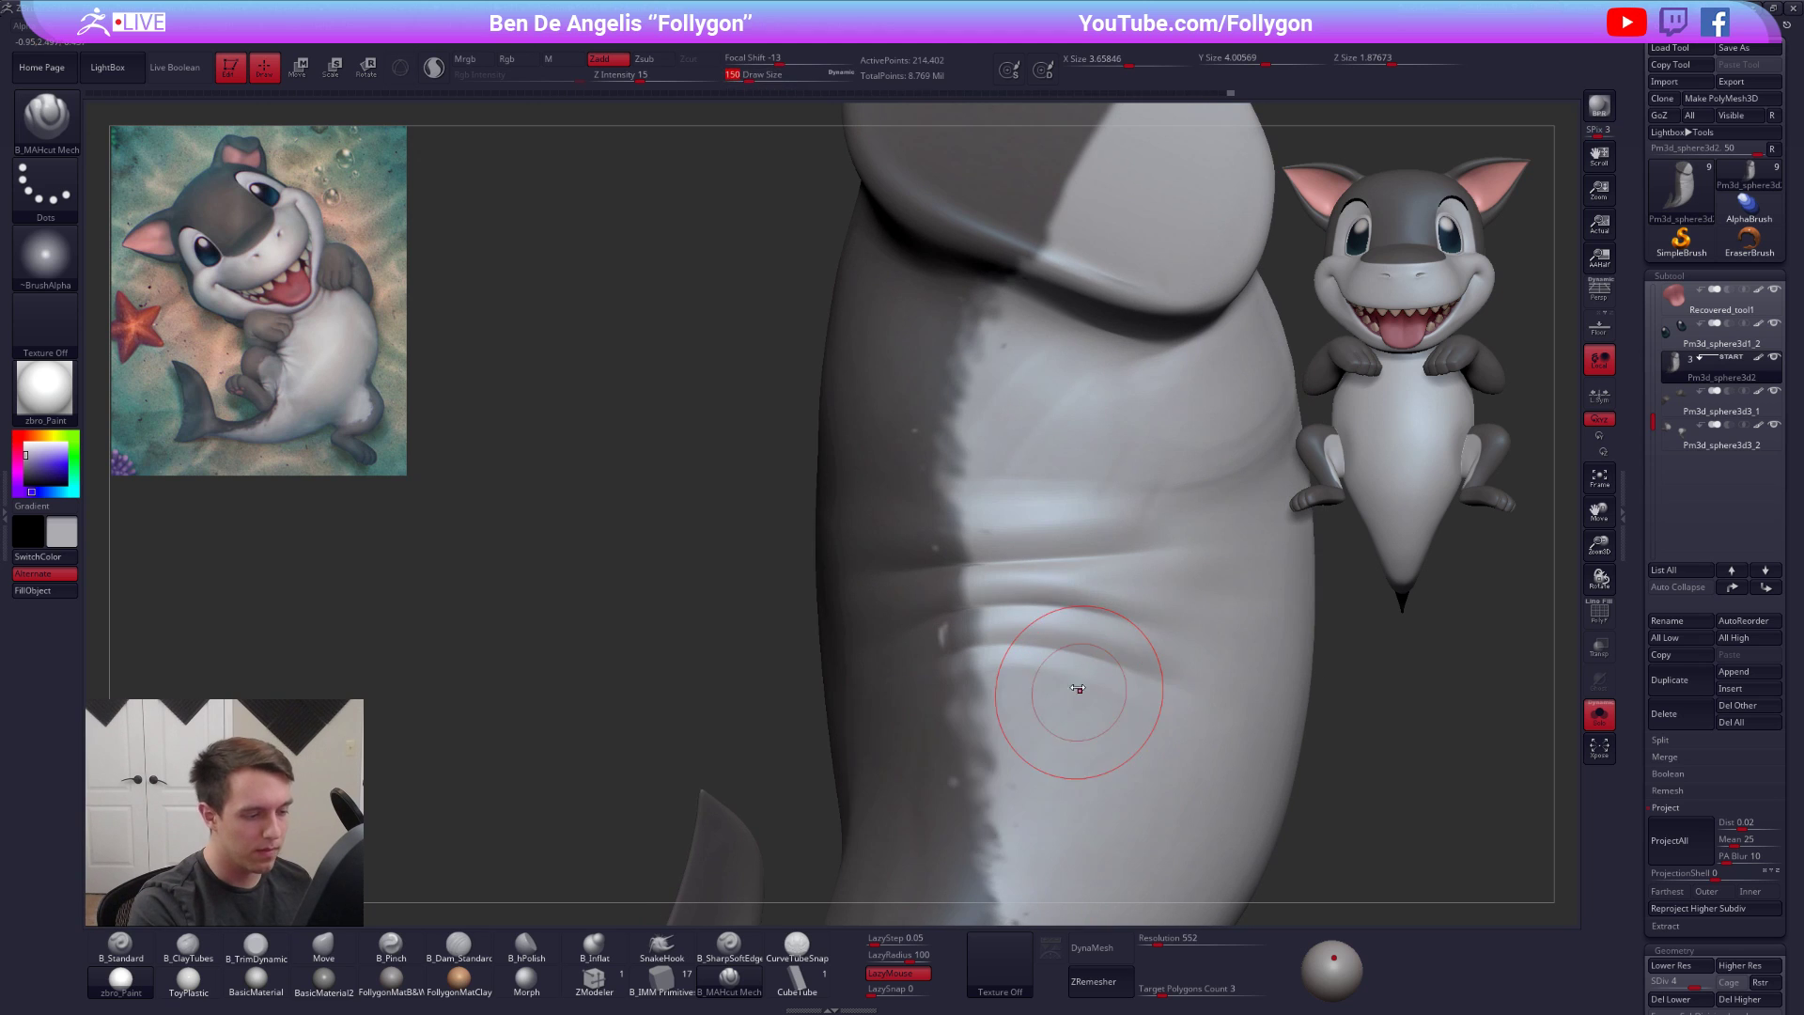
key("m")
key("v")
left_click_drag(1013, 672, 1023, 678)
mouse_move(1039, 689)
right_mouse_down()
mouse_move(1080, 717)
mouse_move(1039, 648)
right_mouse_up()
key("alt+s")
key("space")
left_click_drag(1049, 632, 1046, 632)
right_click_drag(1056, 633, 1063, 629)
key("space")
left_click_drag(1062, 629, 1047, 624)
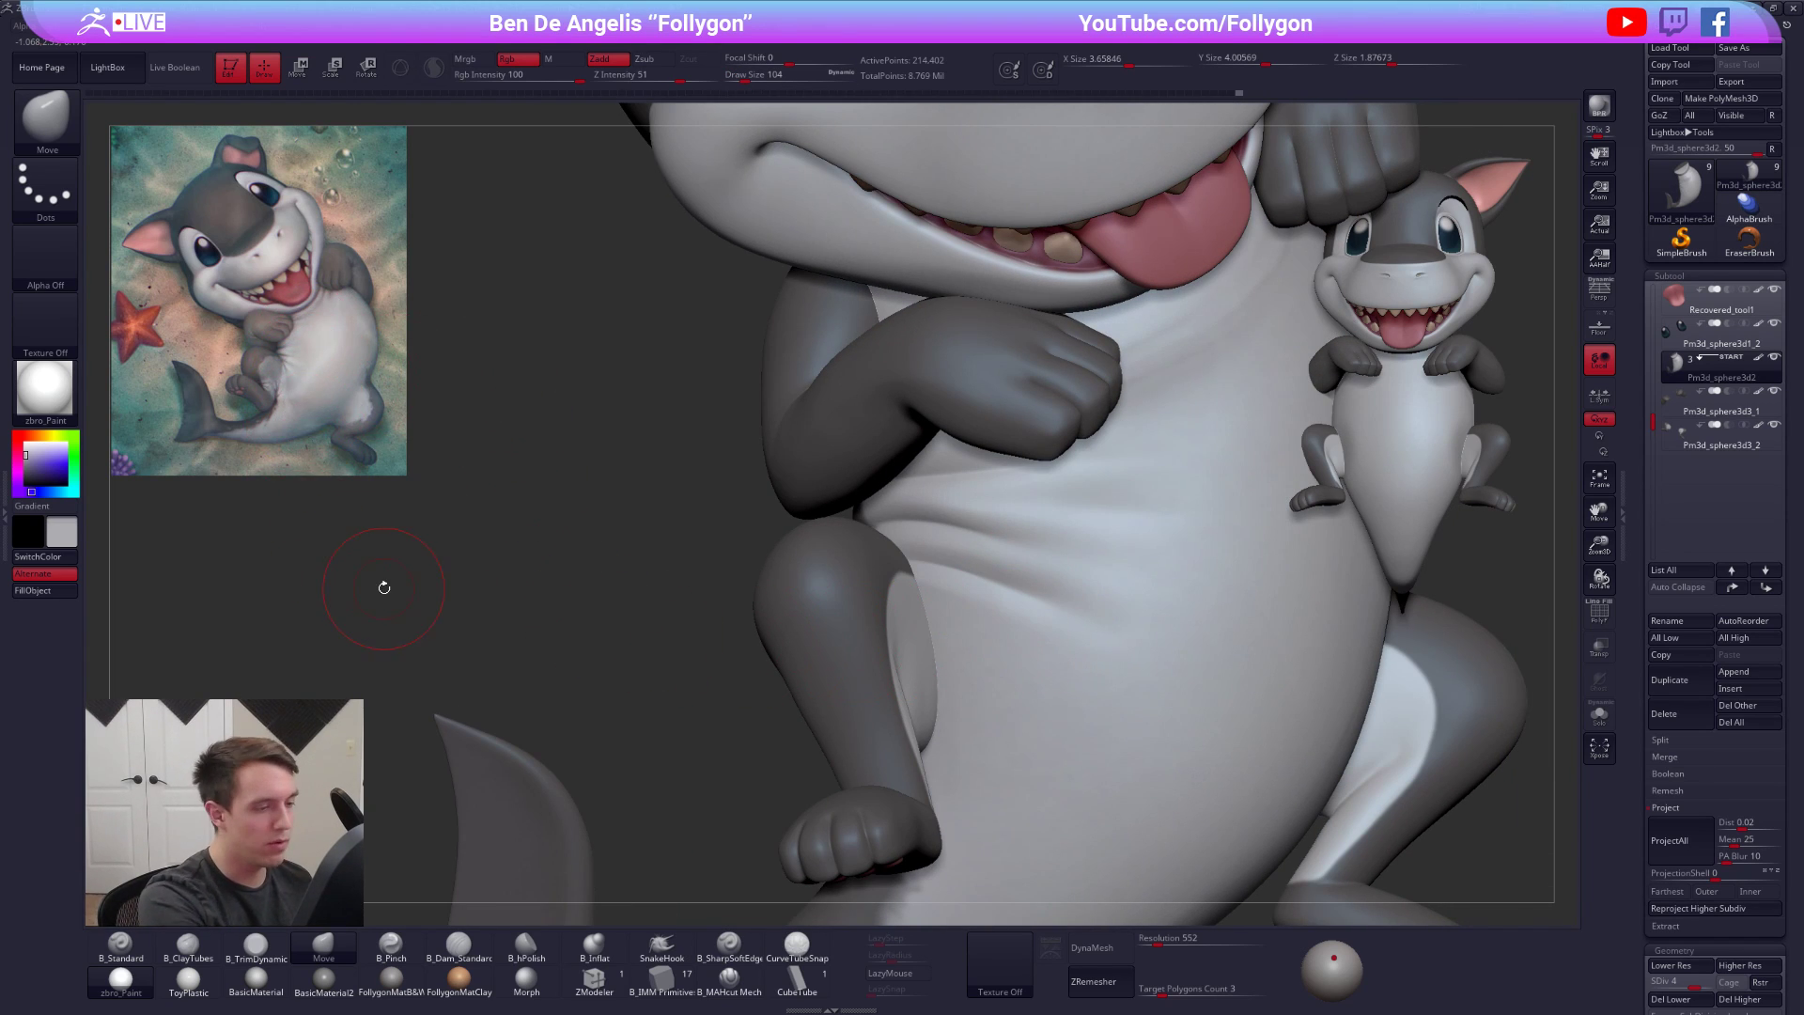
key("d")
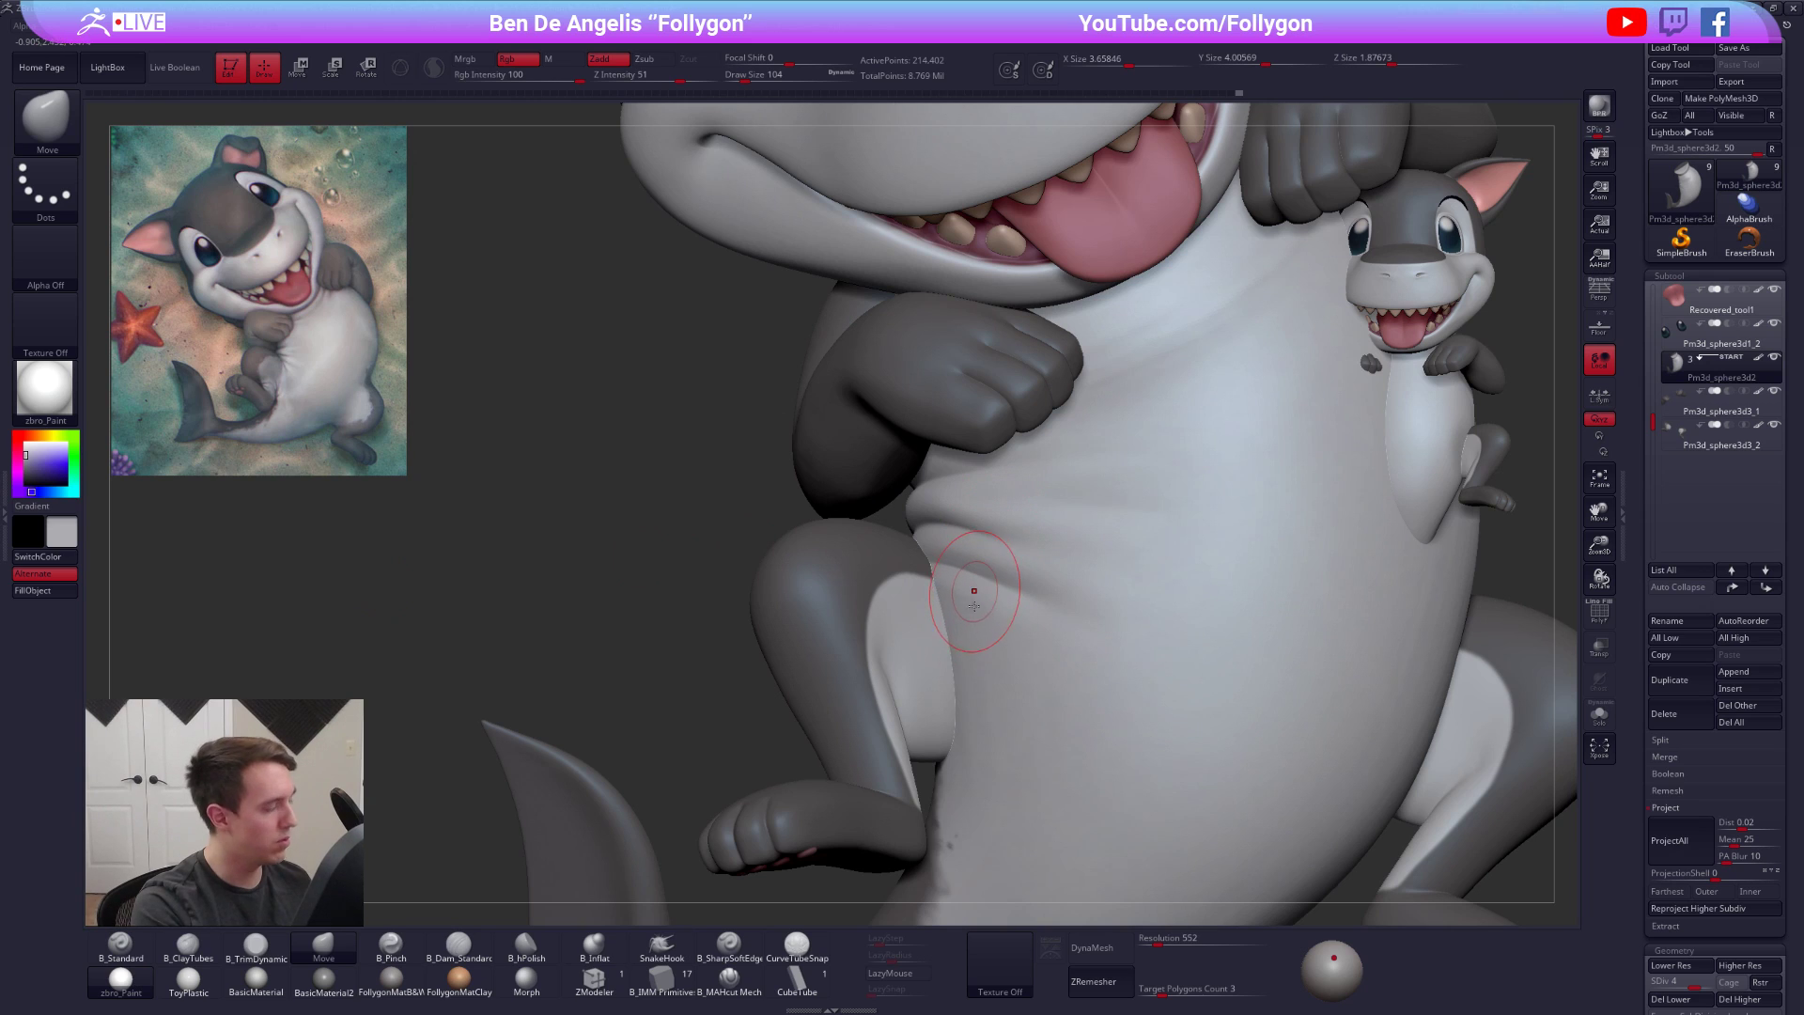
Try a B_SharpSoftEdge stroke with LazyMouse on the belly around the bent thigh at draw size 81, and undo it
key("alt+s")
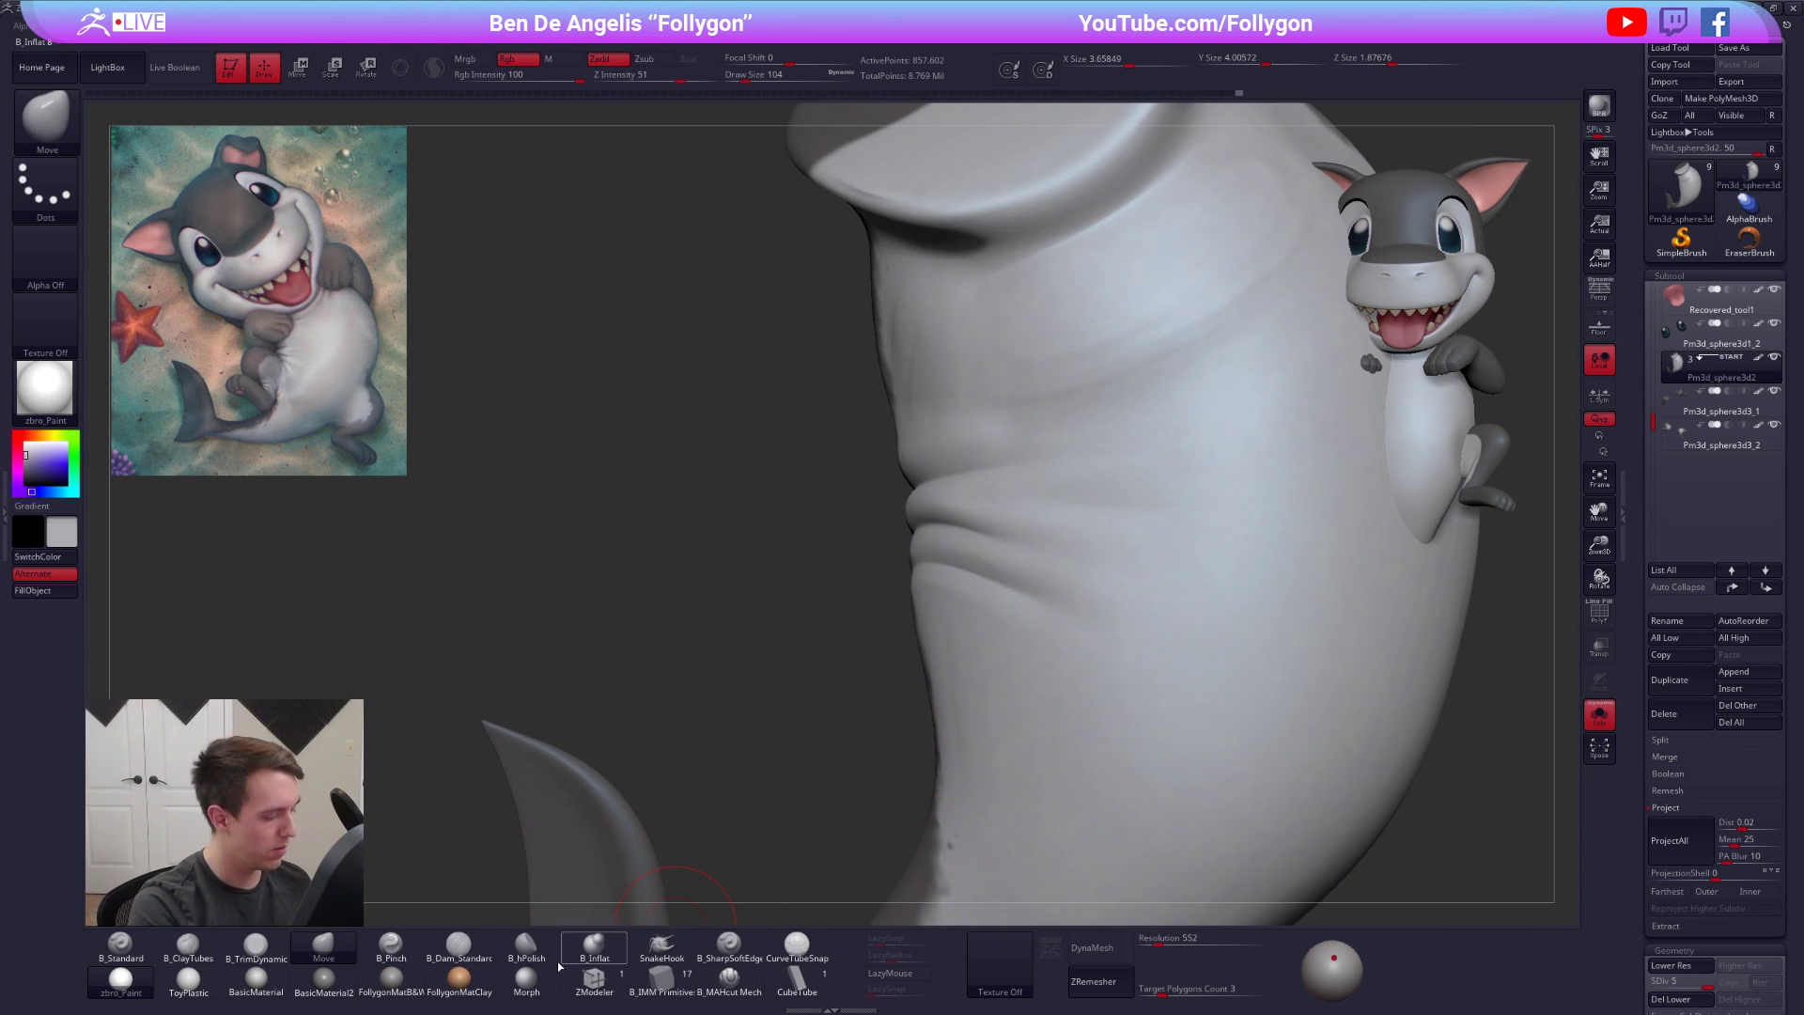
left_click(722, 957)
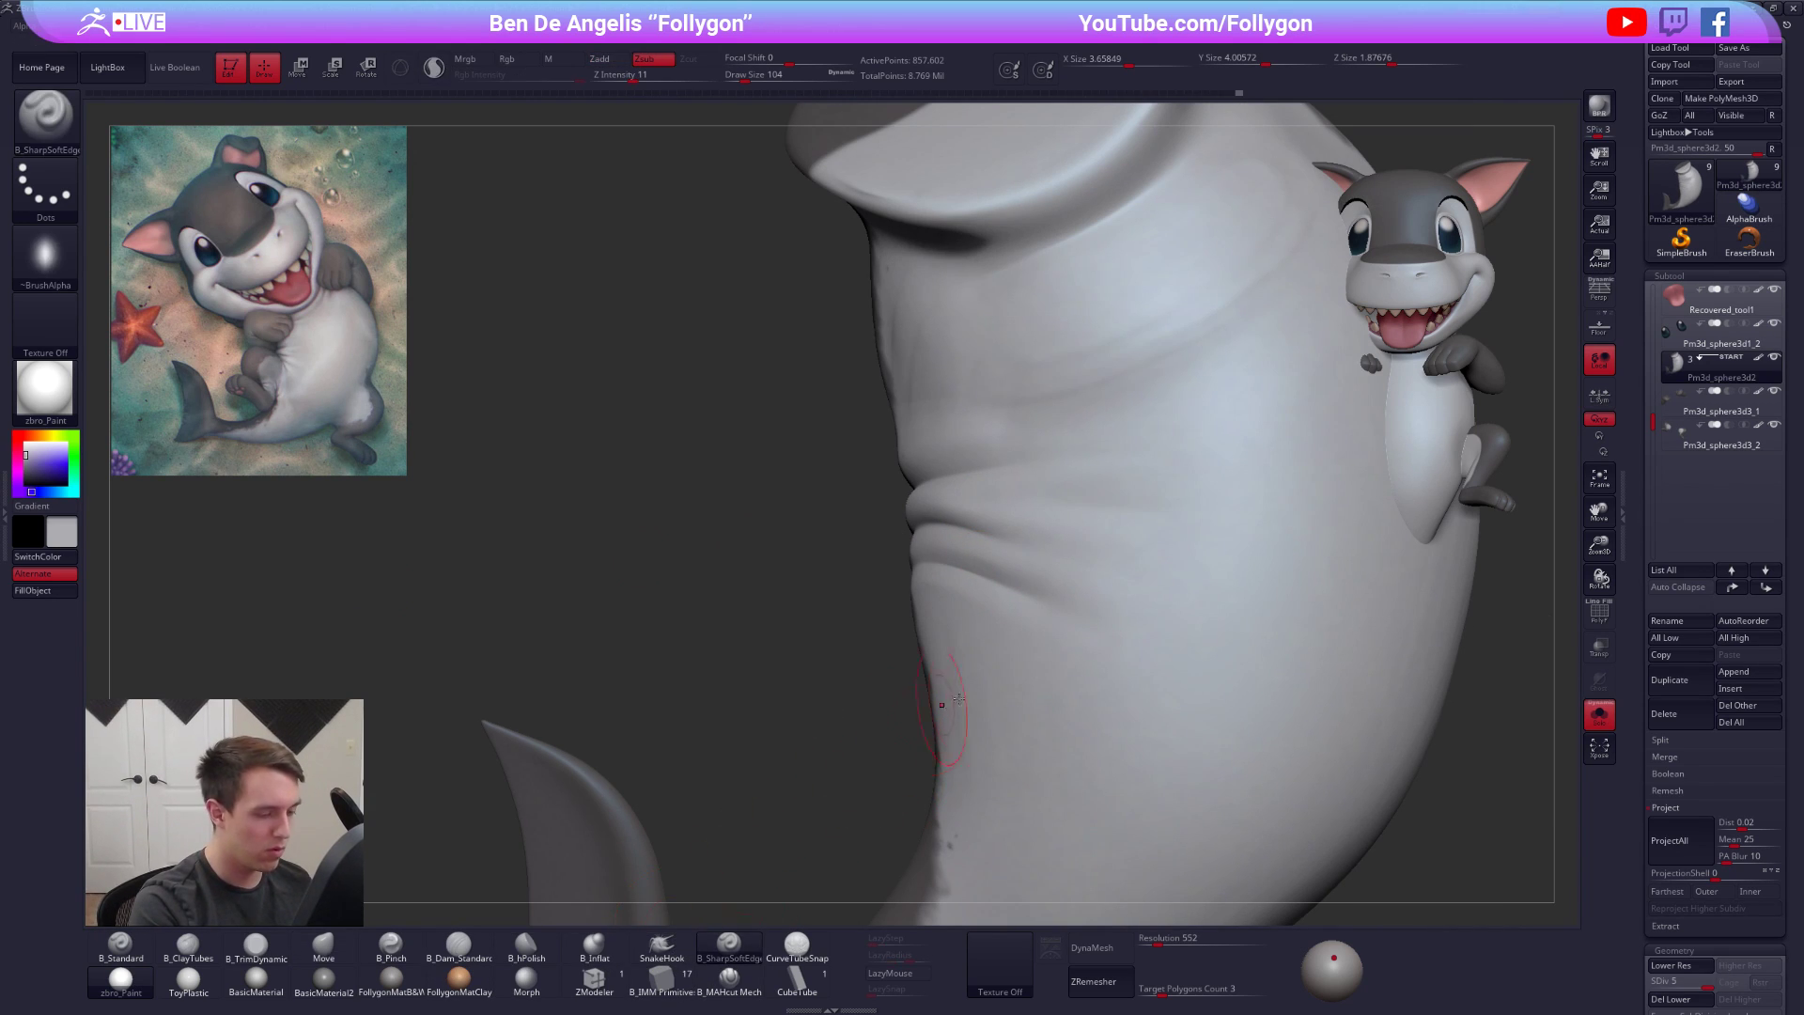
key("ctrl+z")
key("l")
mouse_move(1025, 798)
right_mouse_down()
mouse_move(999, 693)
mouse_move(940, 703)
right_mouse_up()
key("space")
mouse_move(950, 614)
left_mouse_down()
mouse_move(1015, 632)
mouse_move(997, 738)
left_mouse_up()
mouse_move(995, 745)
right_mouse_down()
mouse_move(929, 741)
mouse_move(987, 703)
right_mouse_up()
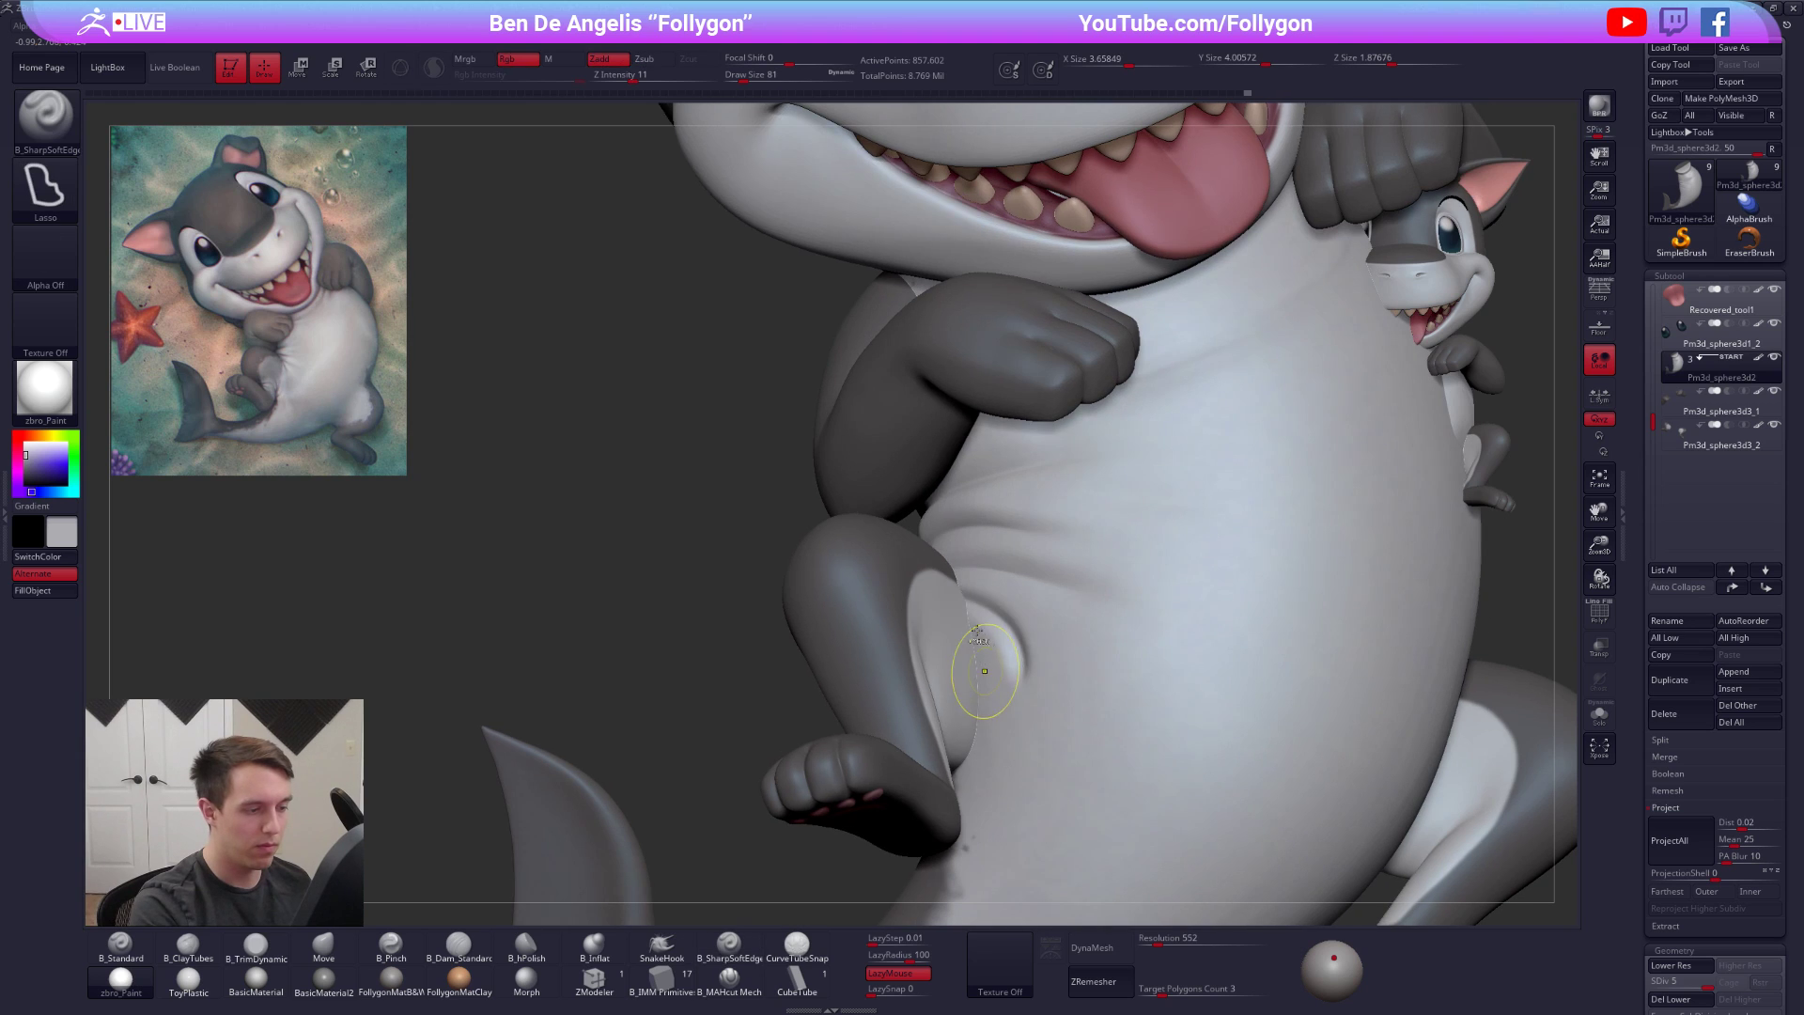
key("ctrl+z")
Stroke B_SharpSoftEdge at draw size 81 along the belly beside the bent thigh
left_click_drag(952, 588, 1064, 694)
right_click_drag(1067, 705, 1048, 671)
mouse_move(1033, 652)
left_mouse_down()
mouse_move(943, 585)
mouse_move(818, 587)
left_mouse_up()
mouse_move(840, 611)
right_mouse_down()
mouse_move(968, 624)
mouse_move(912, 621)
mouse_move(1005, 442)
right_mouse_up()
Hide the arms subtool and make the legs the active subtool
key("shift+s")
left_click(1013, 448, "alt")
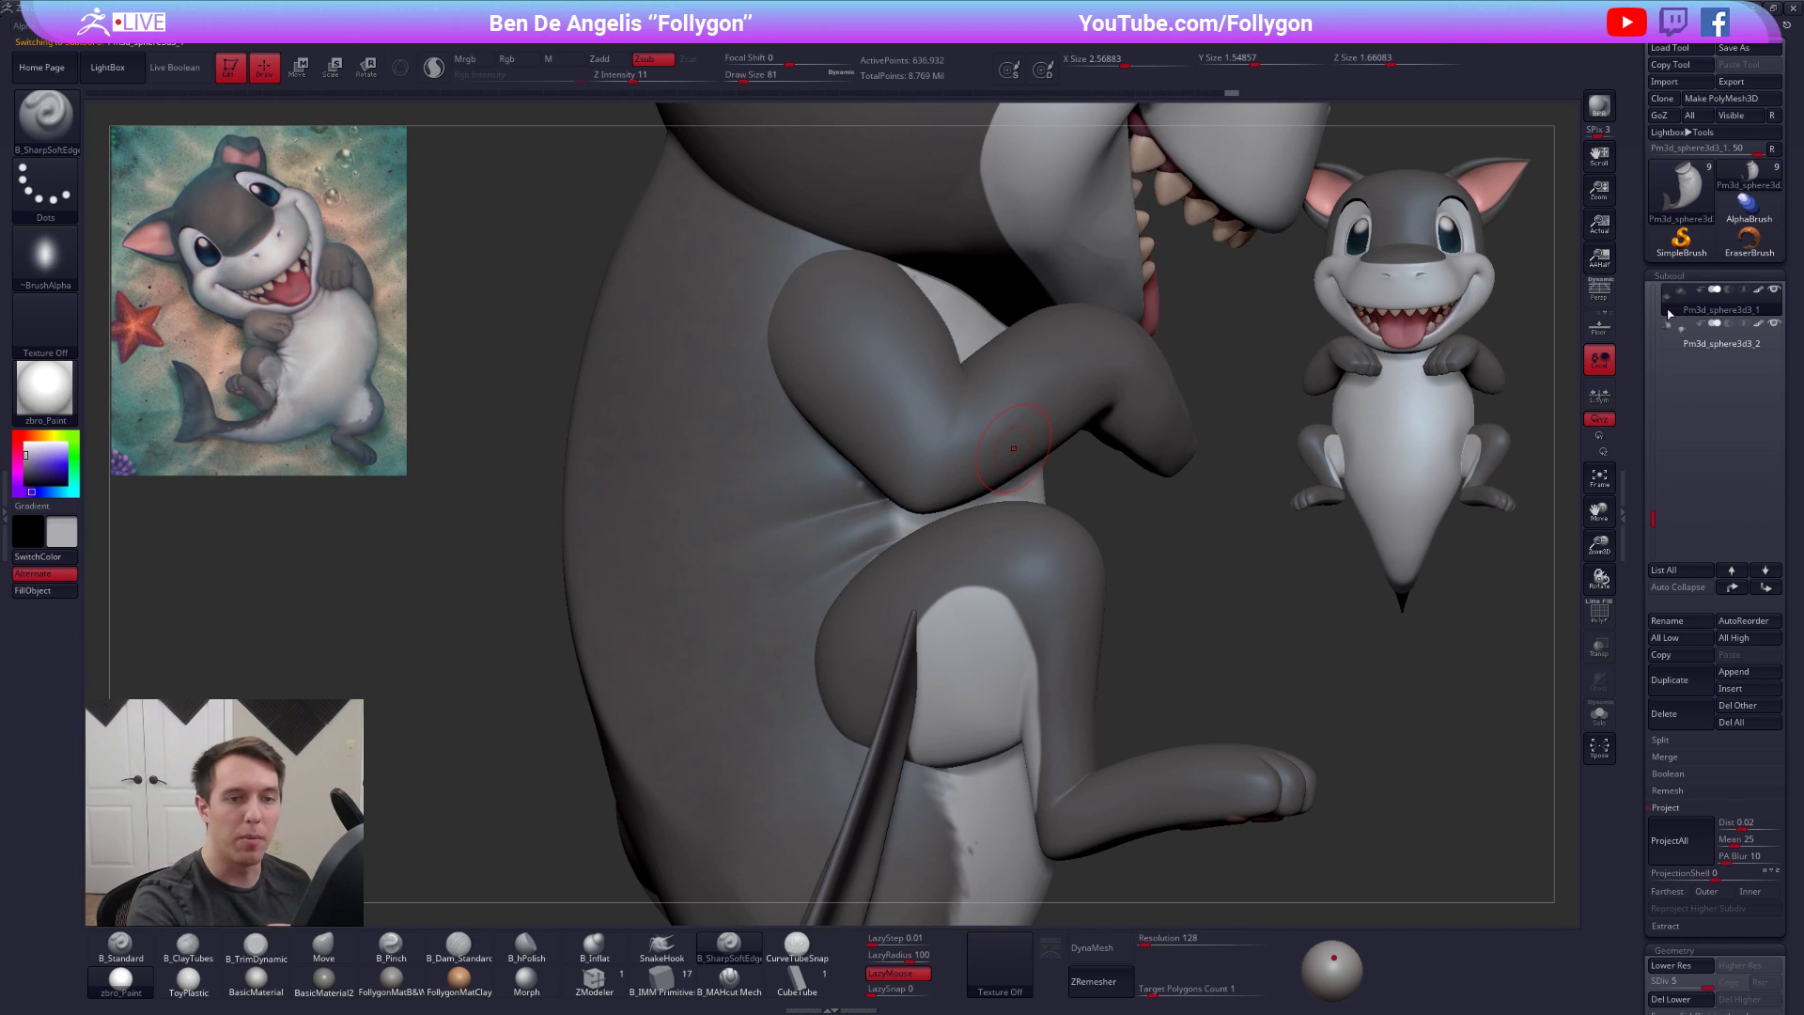
left_click(1687, 339)
left_click(1774, 289)
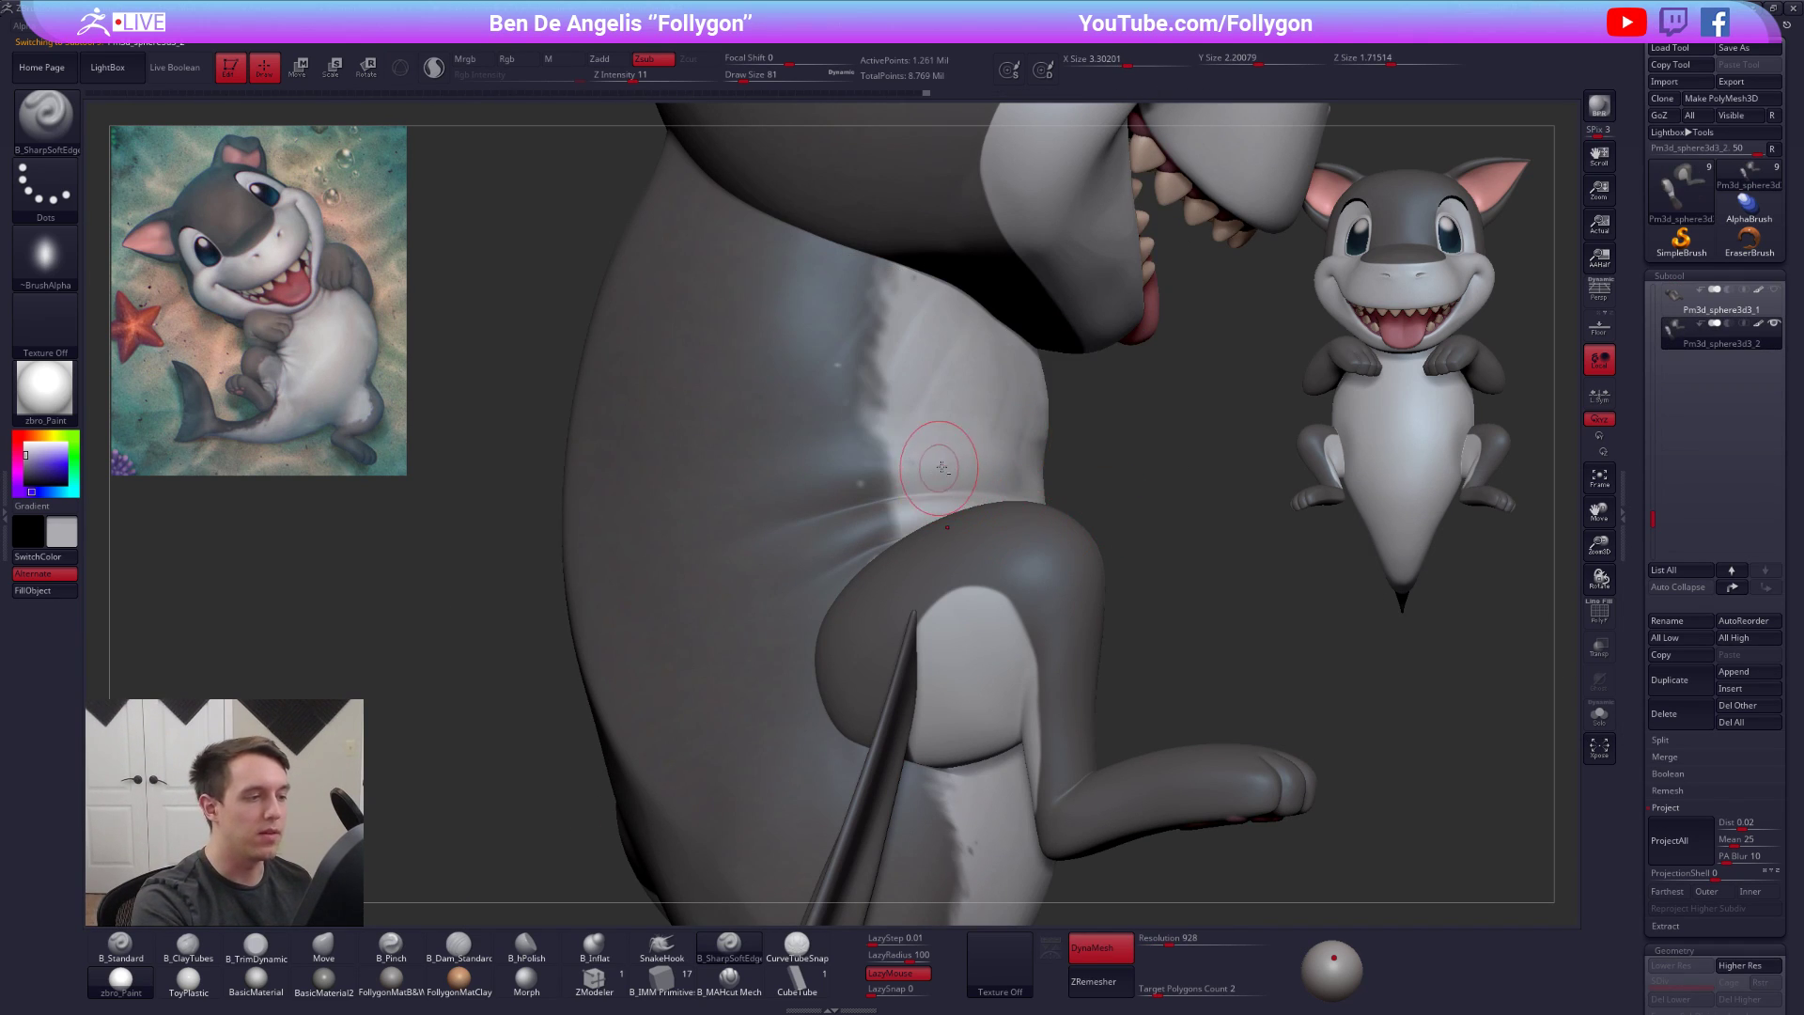
left_click(973, 473, "alt")
mouse_move(978, 476)
right_mouse_down()
mouse_move(947, 508)
mouse_move(987, 545)
mouse_move(941, 559)
right_mouse_up()
left_click(940, 607, "alt")
Isolate the legs and examine their mesh with the polygon wireframe switched on and off
key("space")
left_click_drag(928, 654, 938, 655)
mouse_move(940, 657)
right_mouse_down()
mouse_move(976, 602)
mouse_move(1026, 599)
right_mouse_up()
key("alt+s")
mouse_move(968, 564)
left_mouse_down("shift")
mouse_move(1026, 602)
mouse_move(1027, 647)
left_mouse_up("shift")
key("shift+f")
key("shift+f")
right_click_drag(1037, 665, 999, 560, "ctrl")
key("shift+f")
key("shift+f")
right_click_drag(1253, 785, 1034, 748)
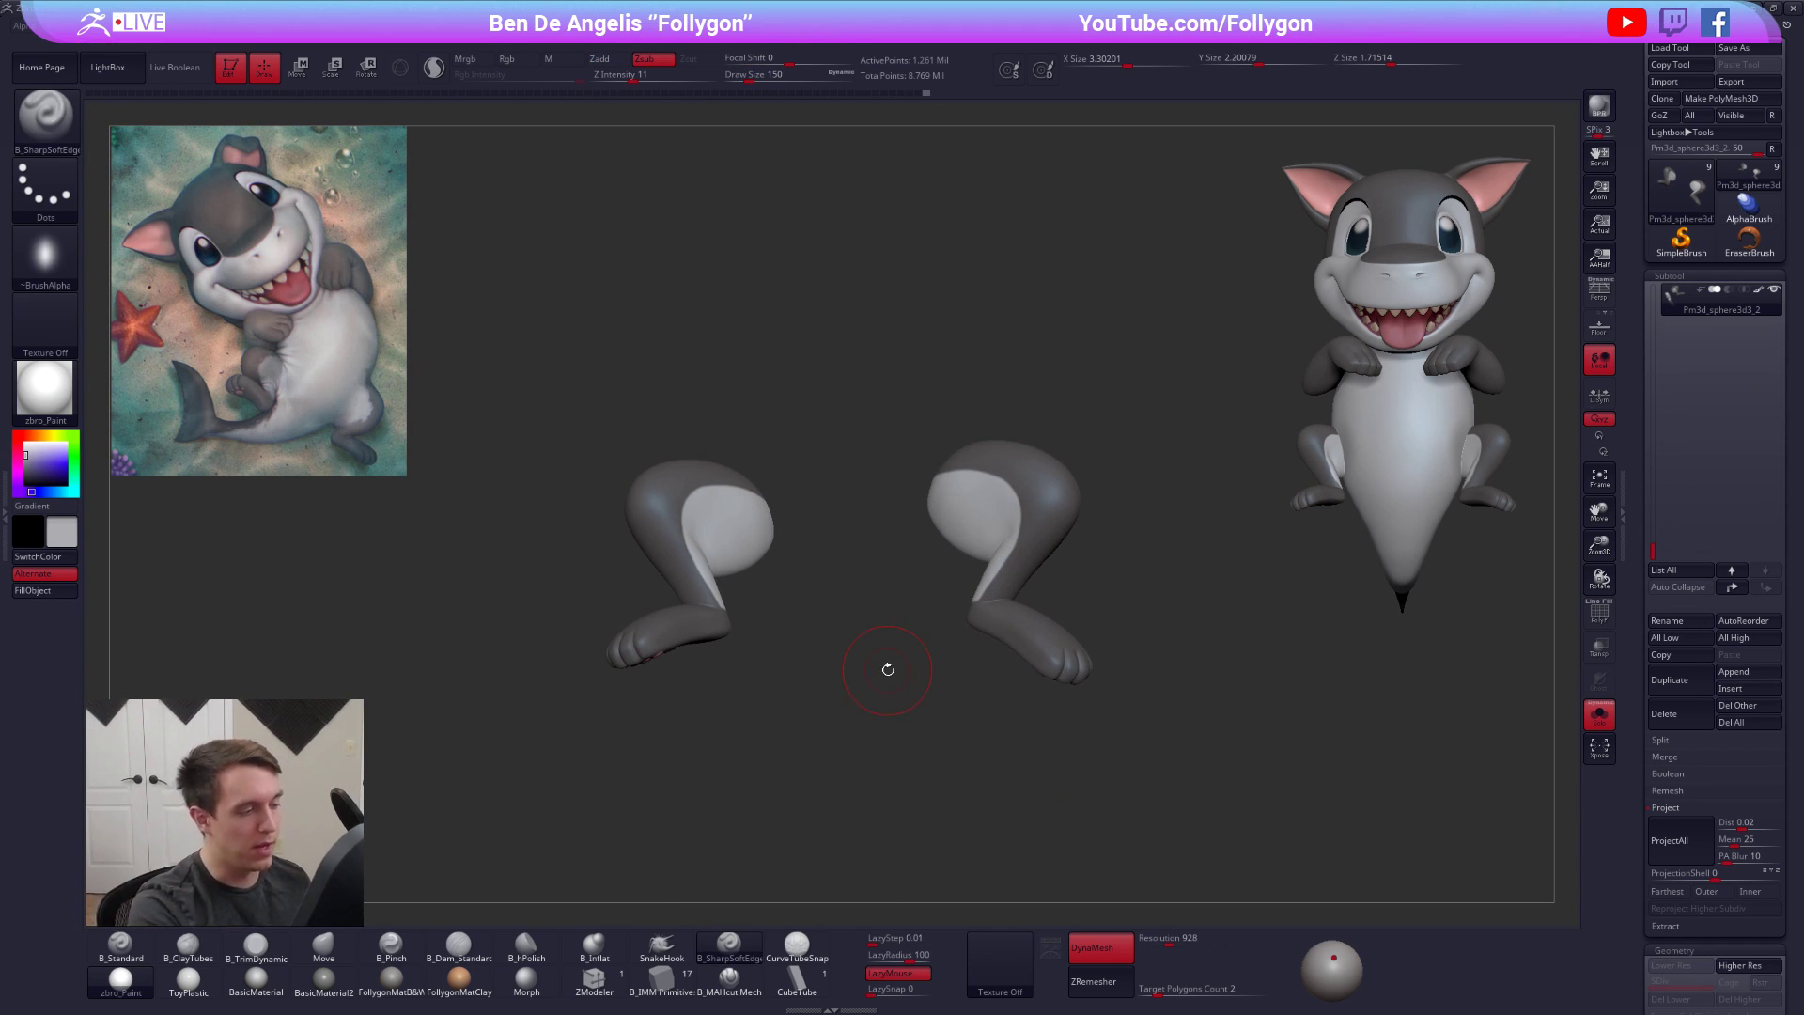
Try pulling the inner thigh with the Move brush at draw size 150, and undo it
key("b")
key("m")
key("v")
left_click_drag(737, 527, 766, 550)
key("ctrl+z")
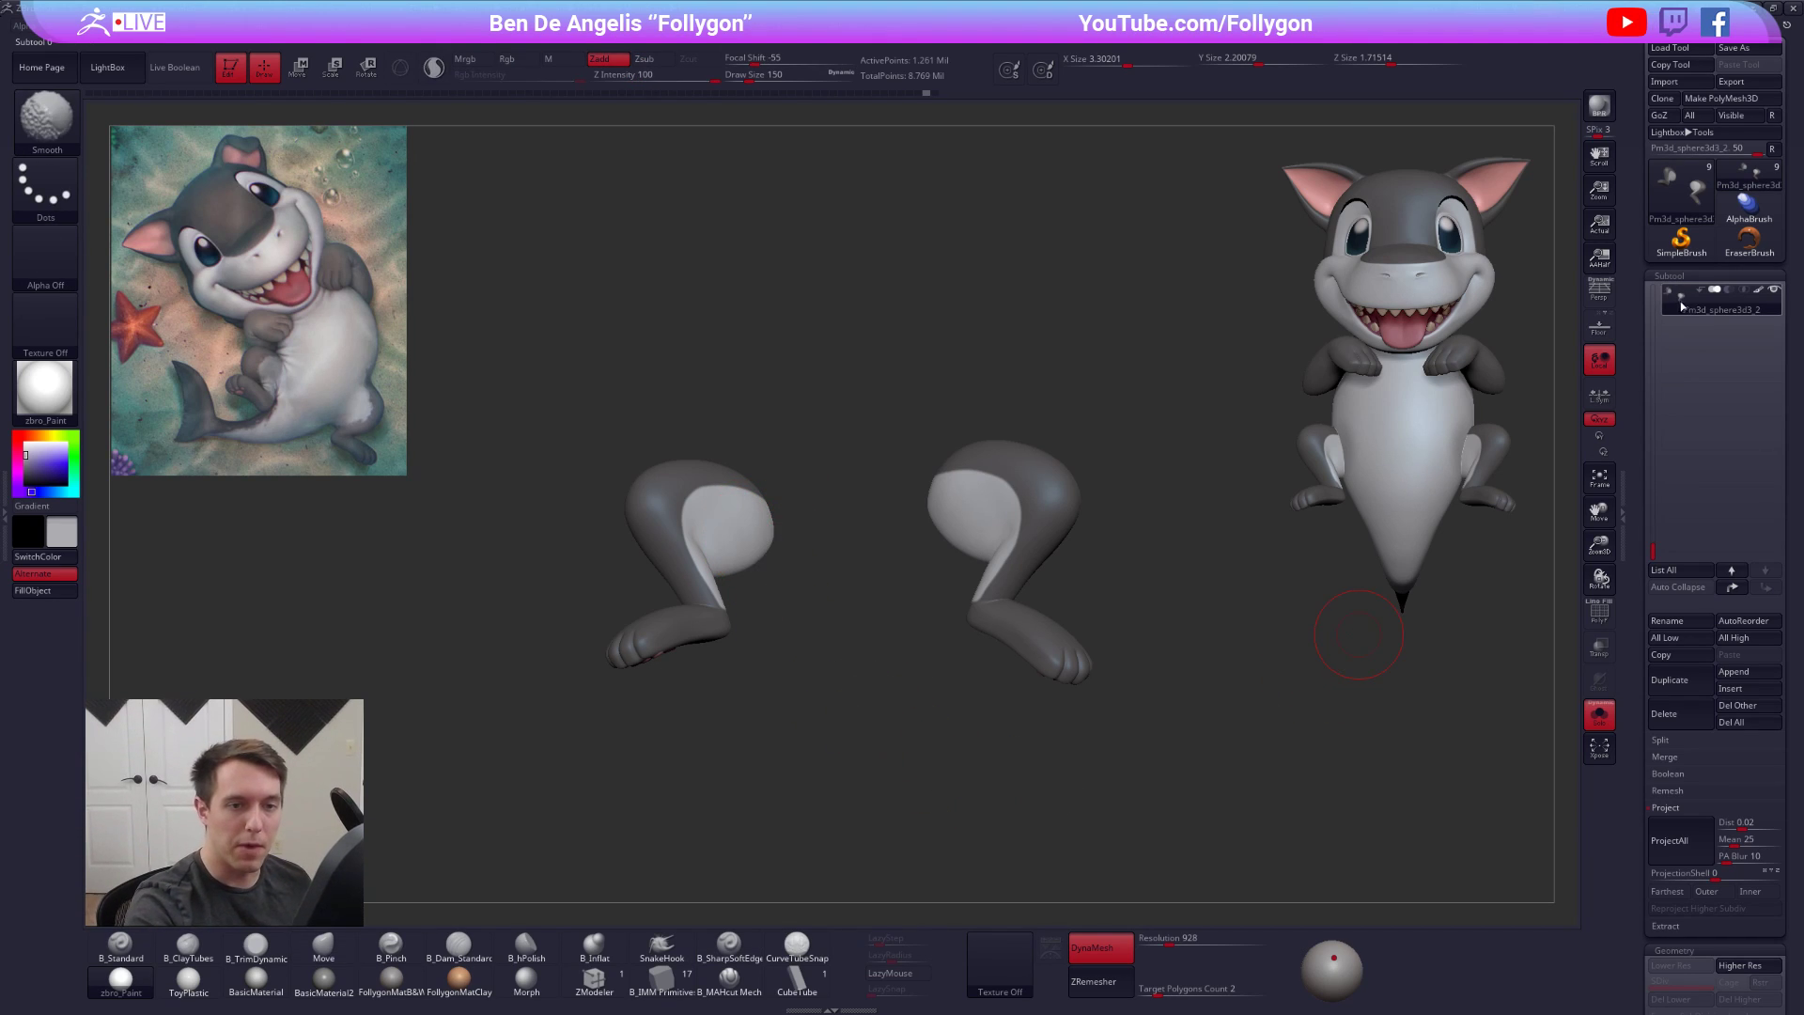
Duplicate the legs subtool and reselect the original
left_click(1670, 679)
left_click(1678, 312)
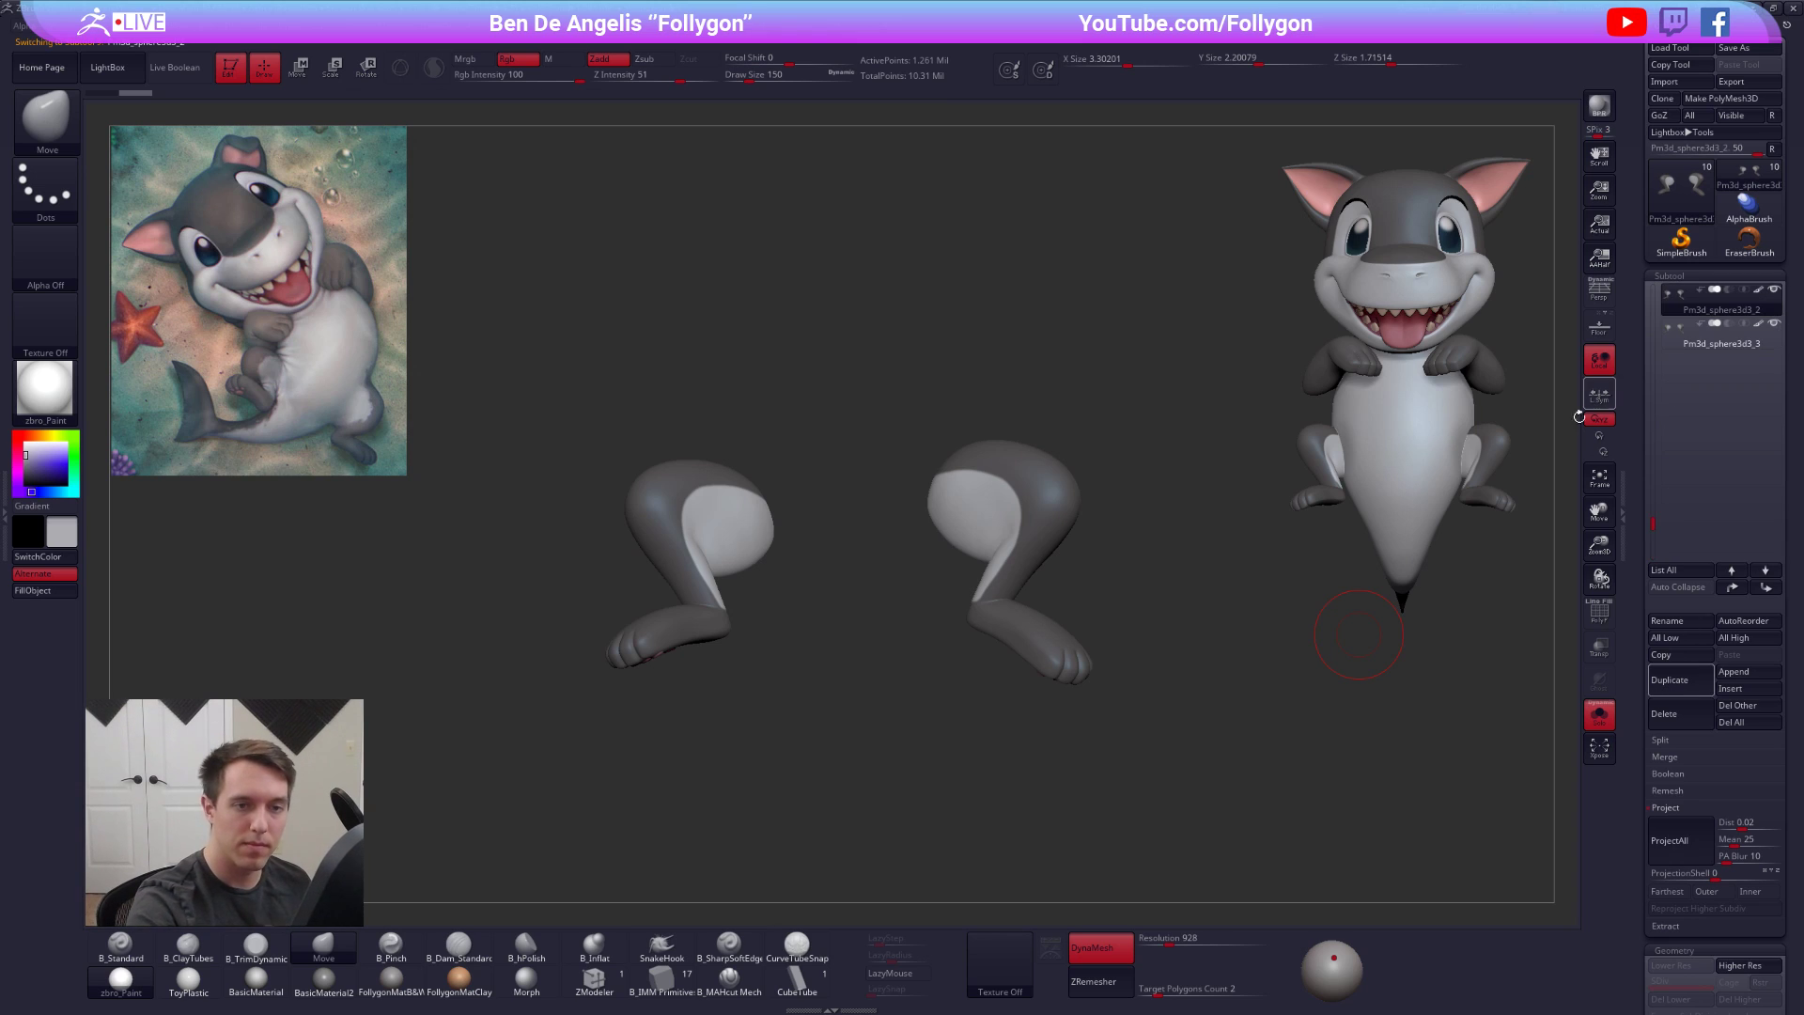
left_click(1675, 344)
left_click(1679, 314)
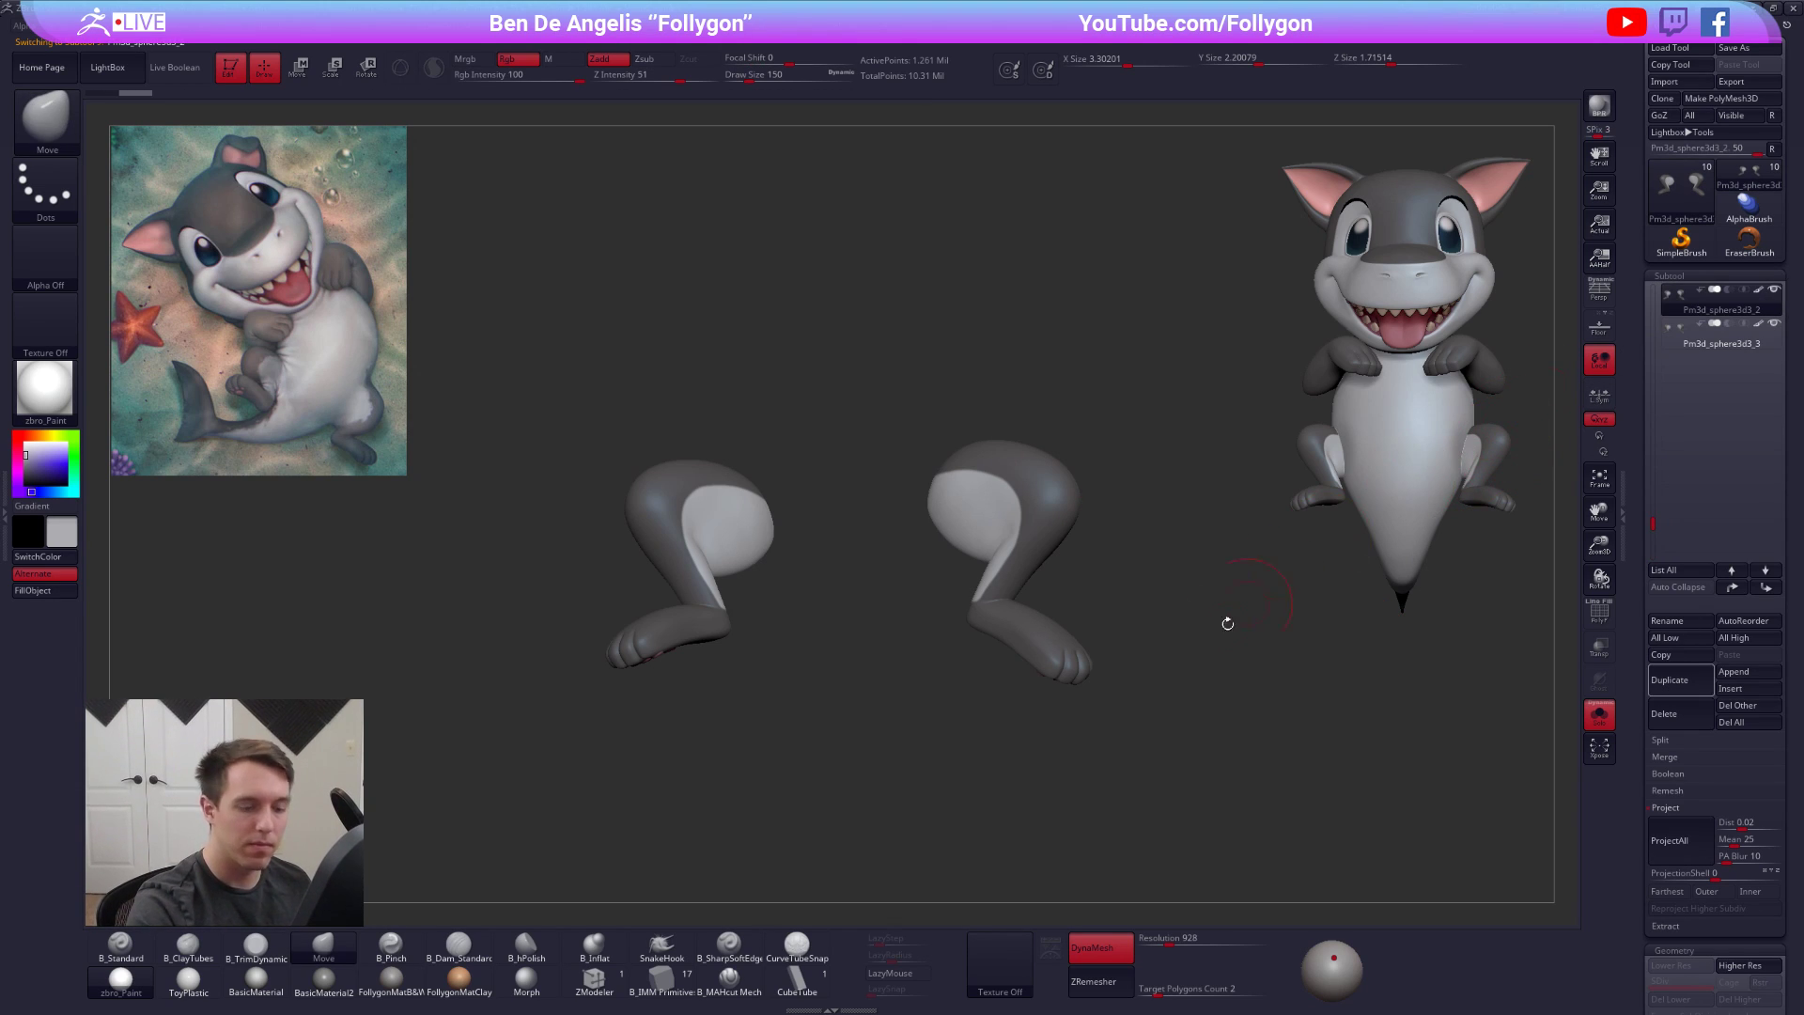
Turn off DynaMesh for the legs and ZRemesh them with a target polygon count of 4
left_click(1099, 948)
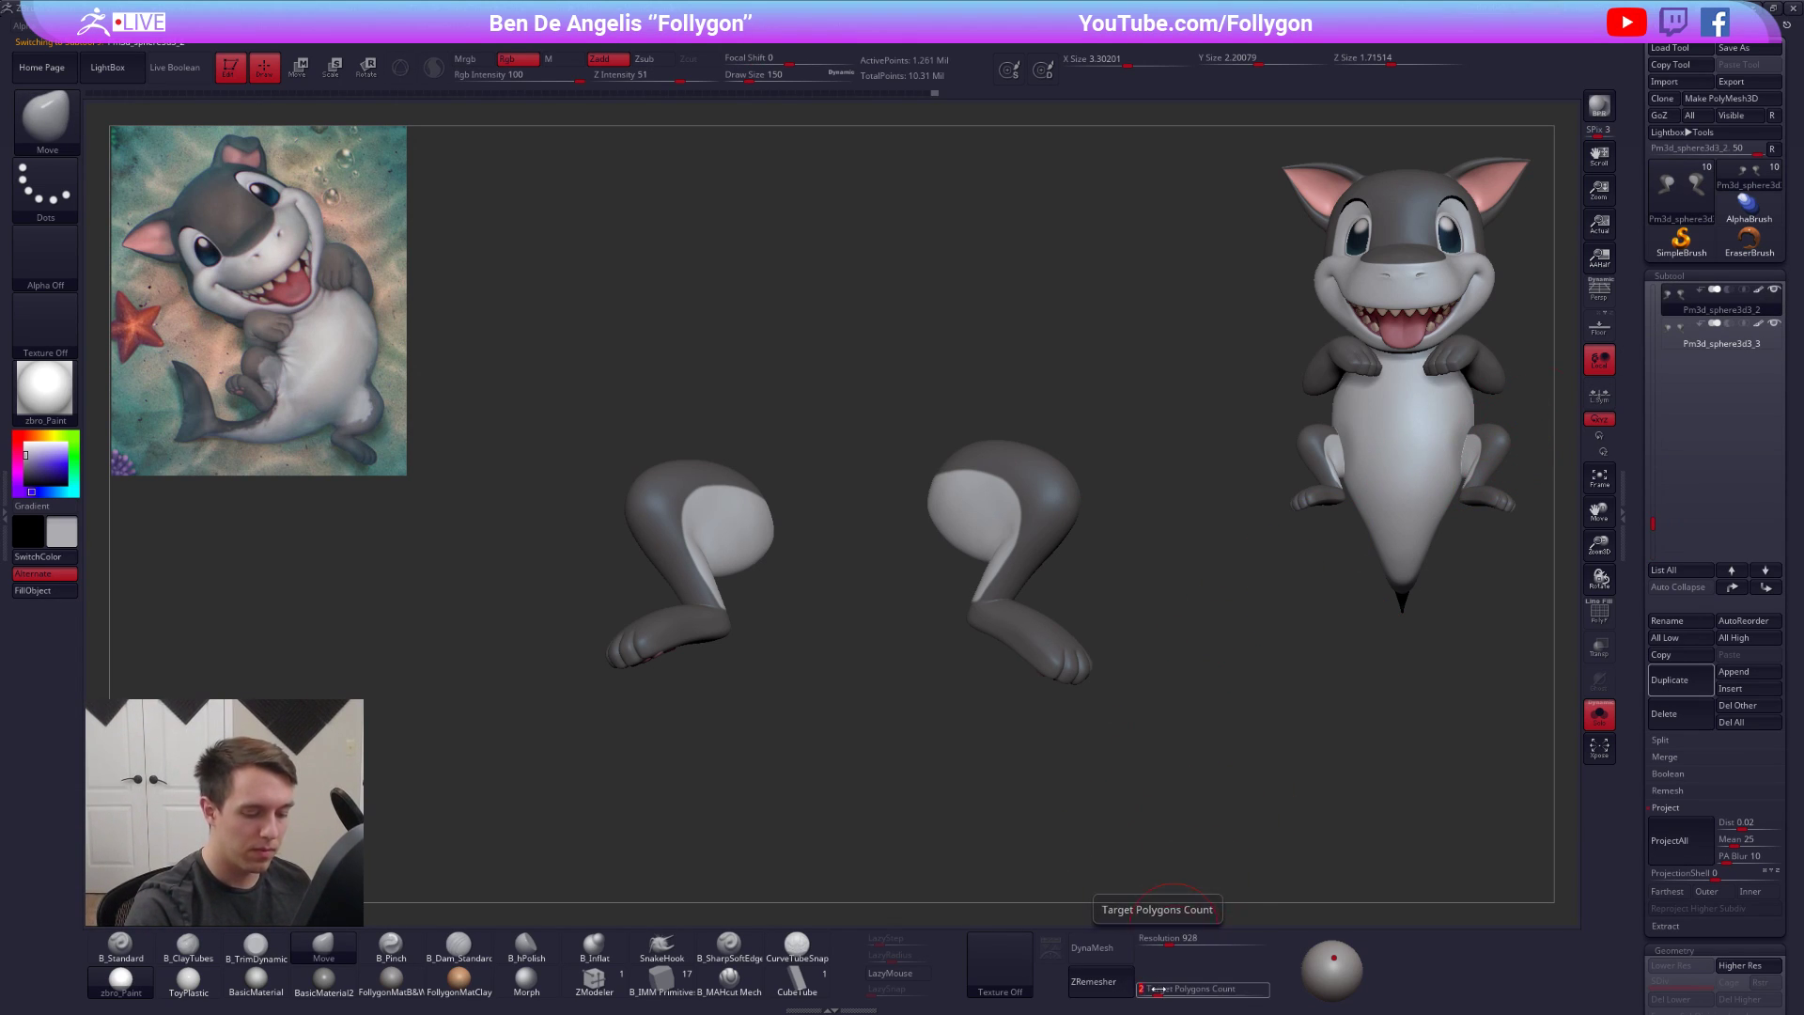
key("Return")
left_click(1120, 983)
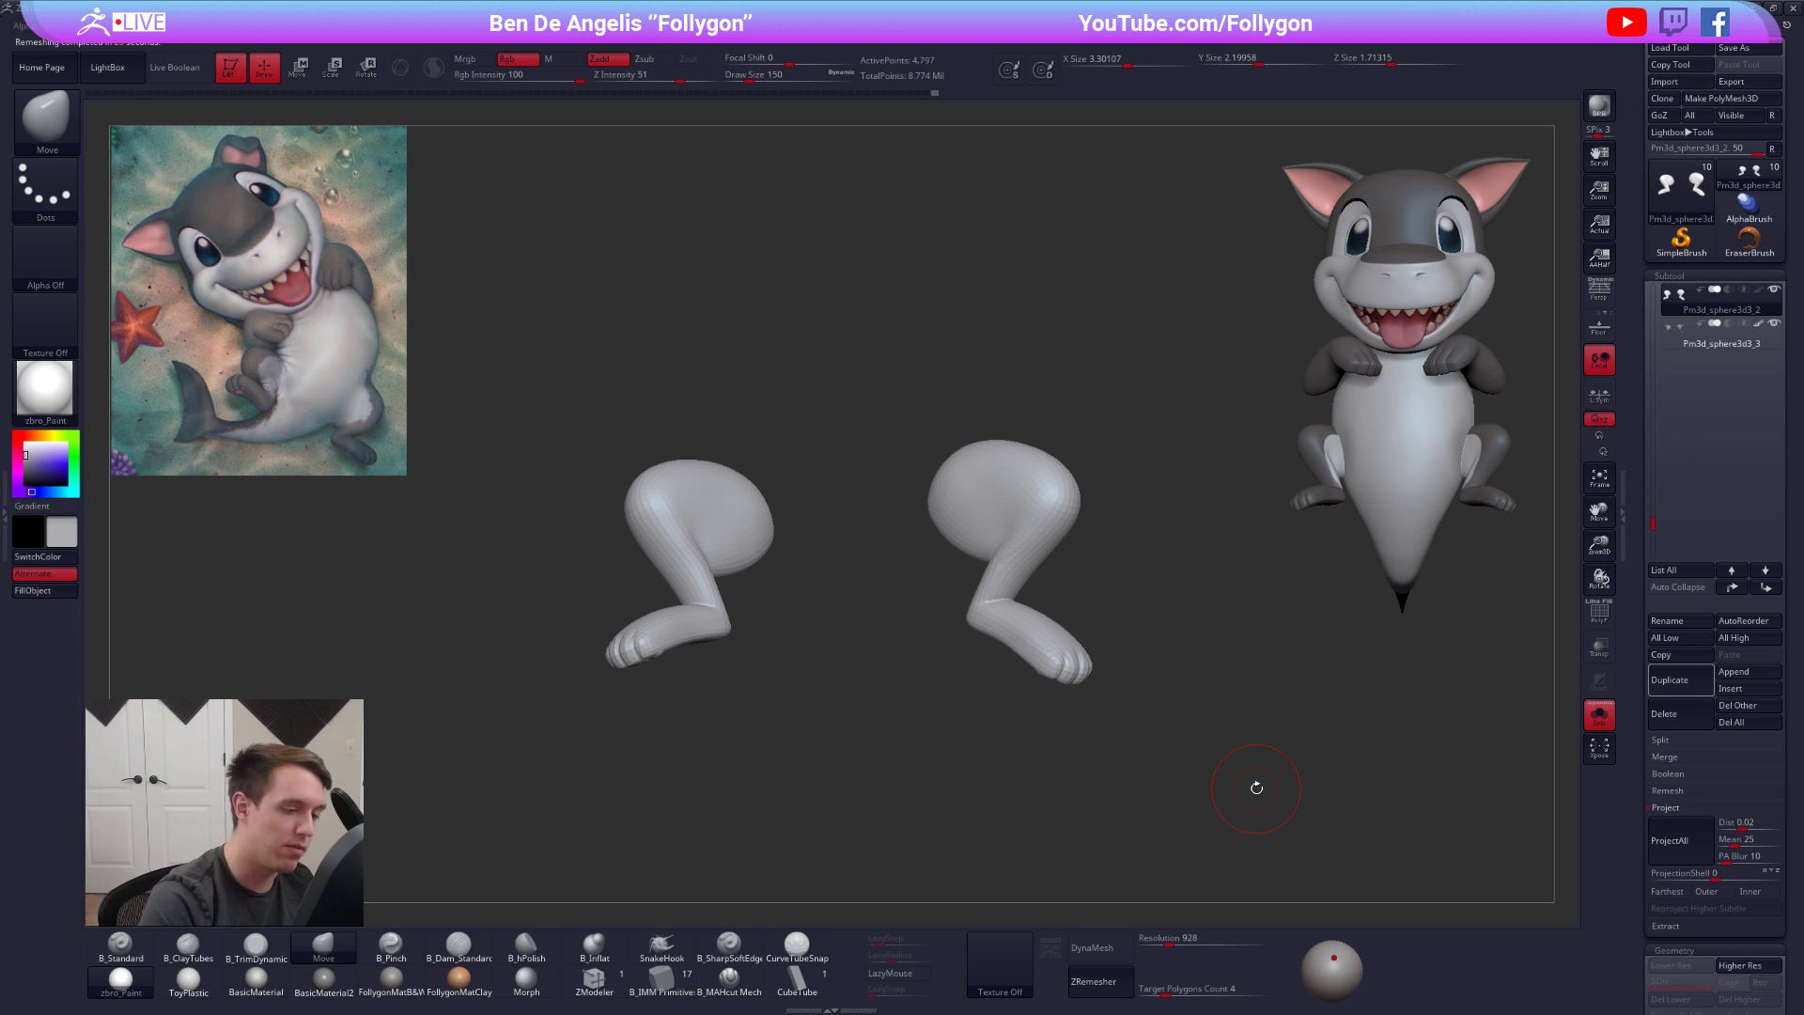
Check the remeshed legs' wireframe and close the holes in their mesh
mouse_move(1019, 615)
right_mouse_down()
mouse_move(968, 613)
mouse_move(1075, 572)
mouse_move(1113, 626)
mouse_move(1169, 620)
right_mouse_up()
key("shift+f")
key("shift+f")
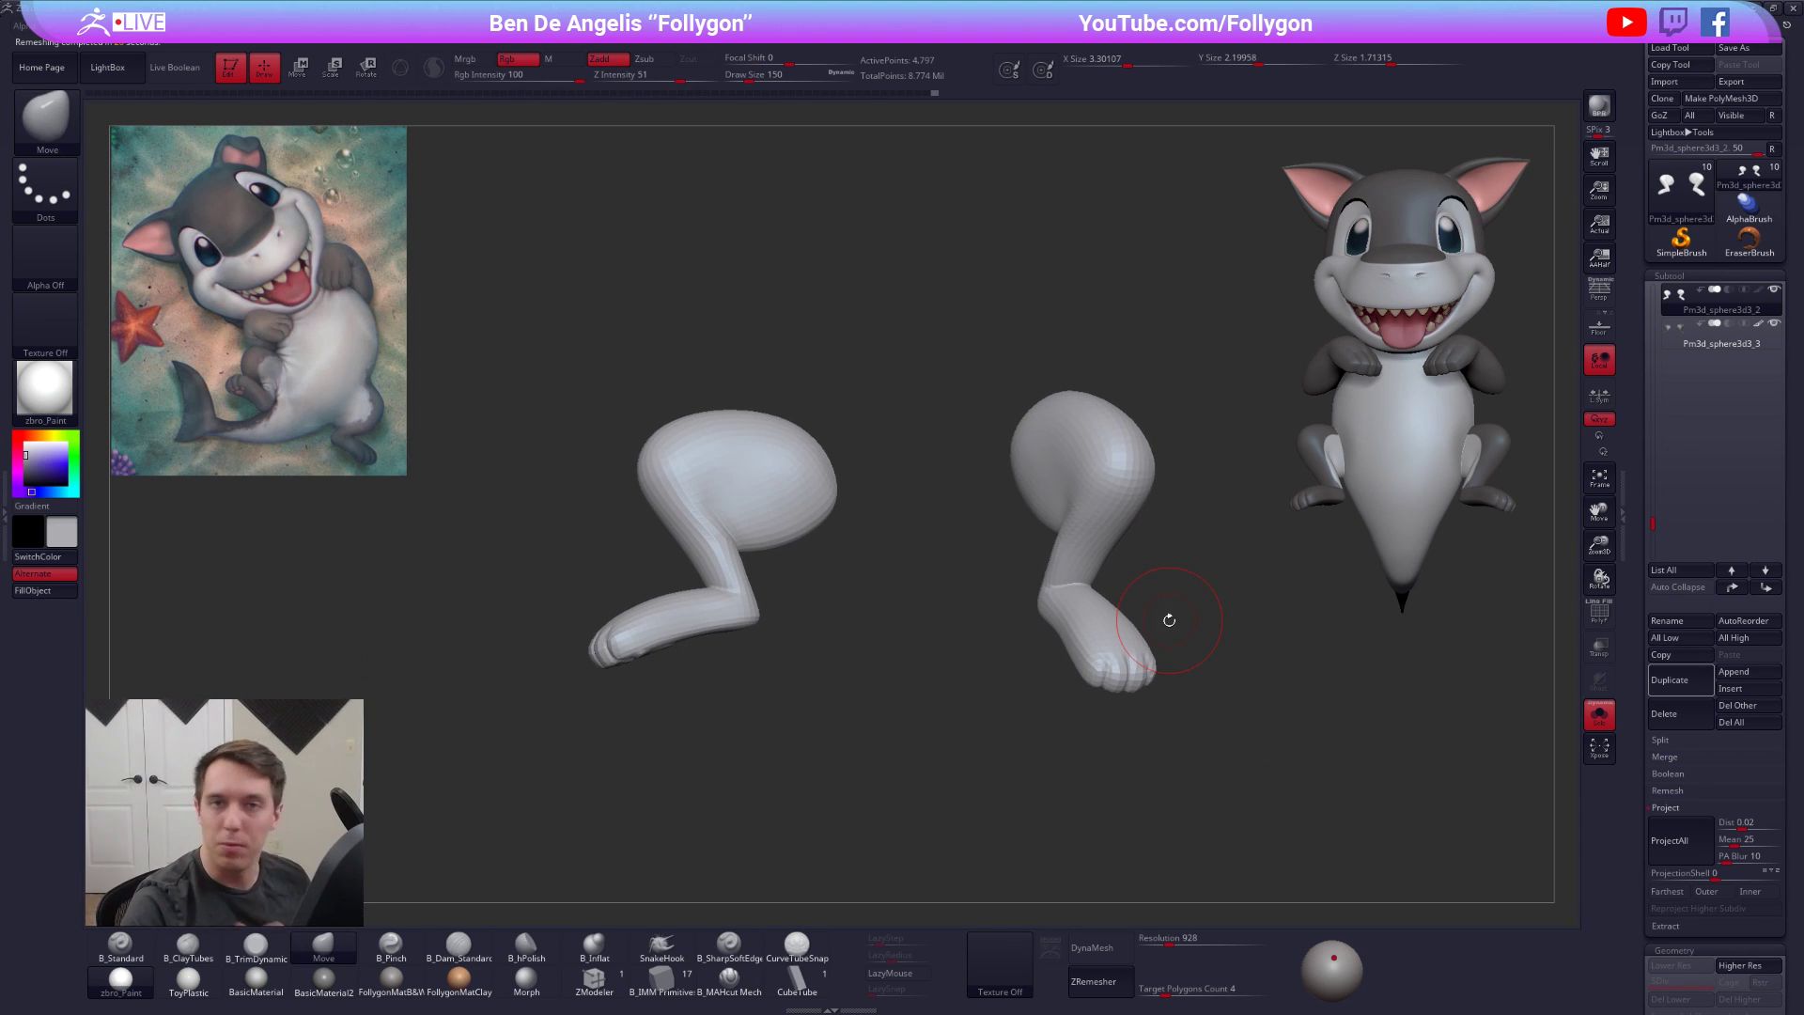
key("ctrl+shift+f")
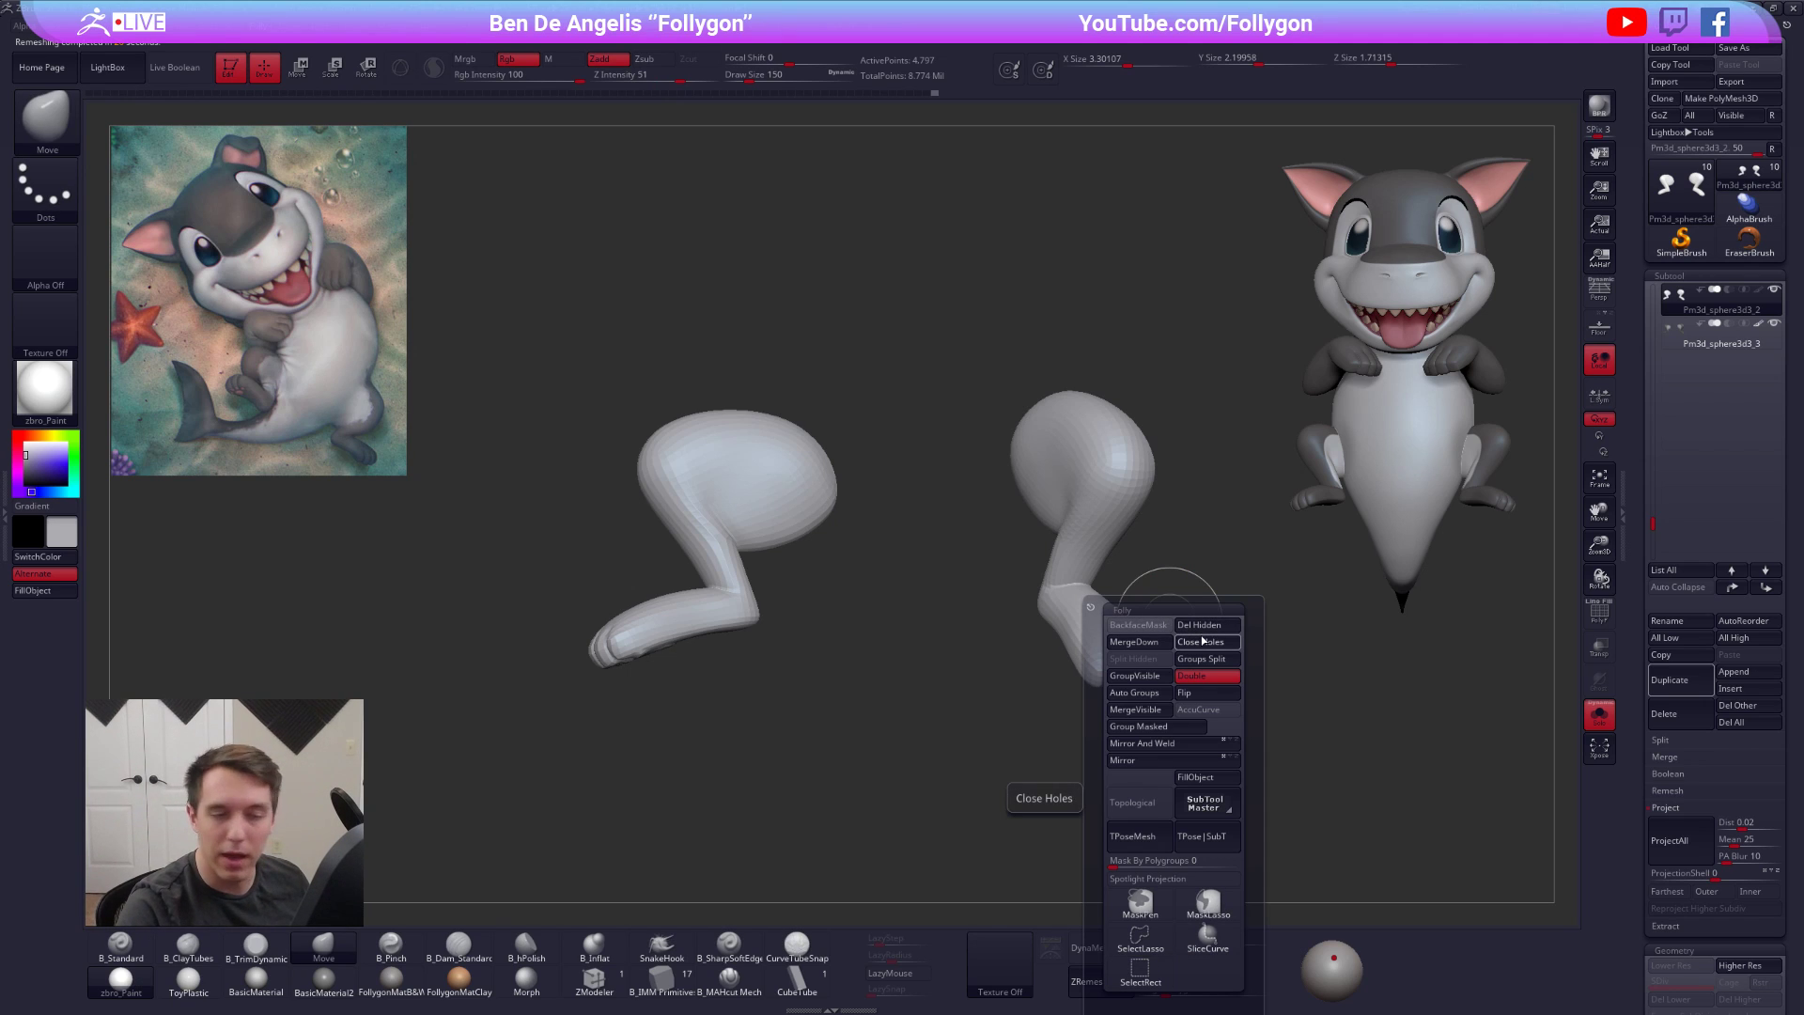
left_click(1203, 642)
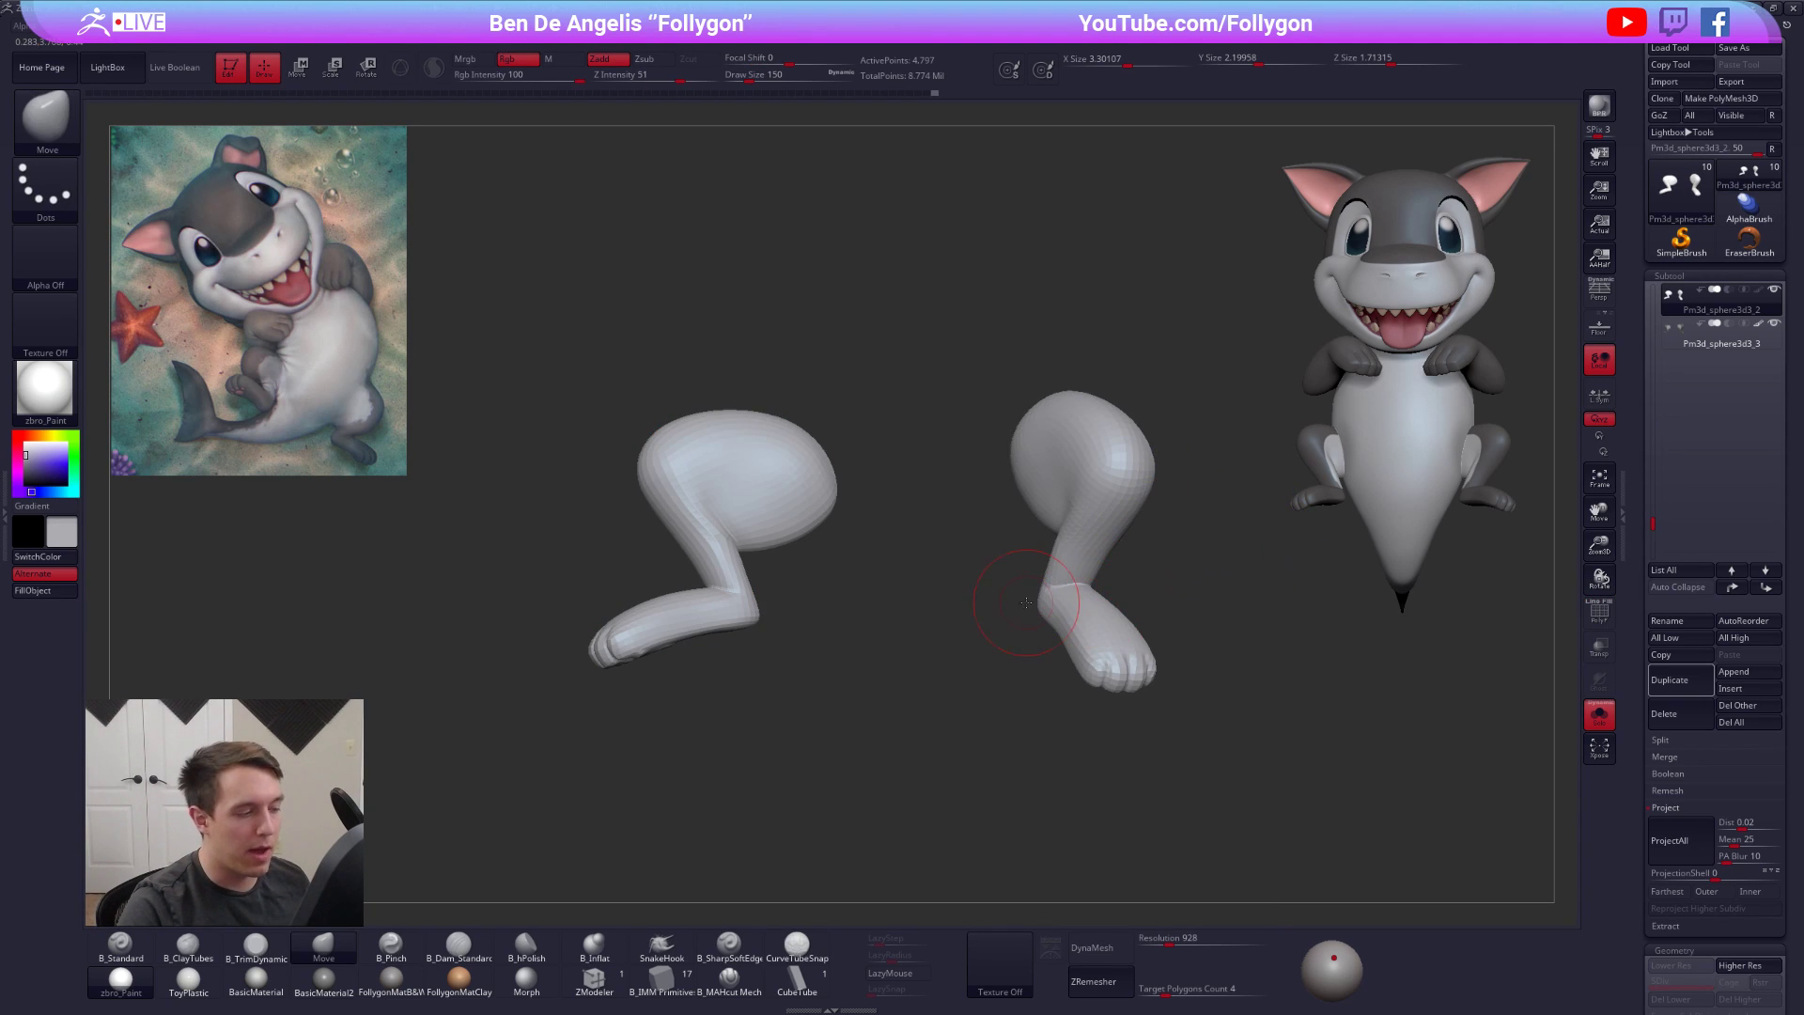
Subdivide the remeshed legs to level 5, projecting the duplicate's detail and colour onto them as levels are added
key("ctrl+d")
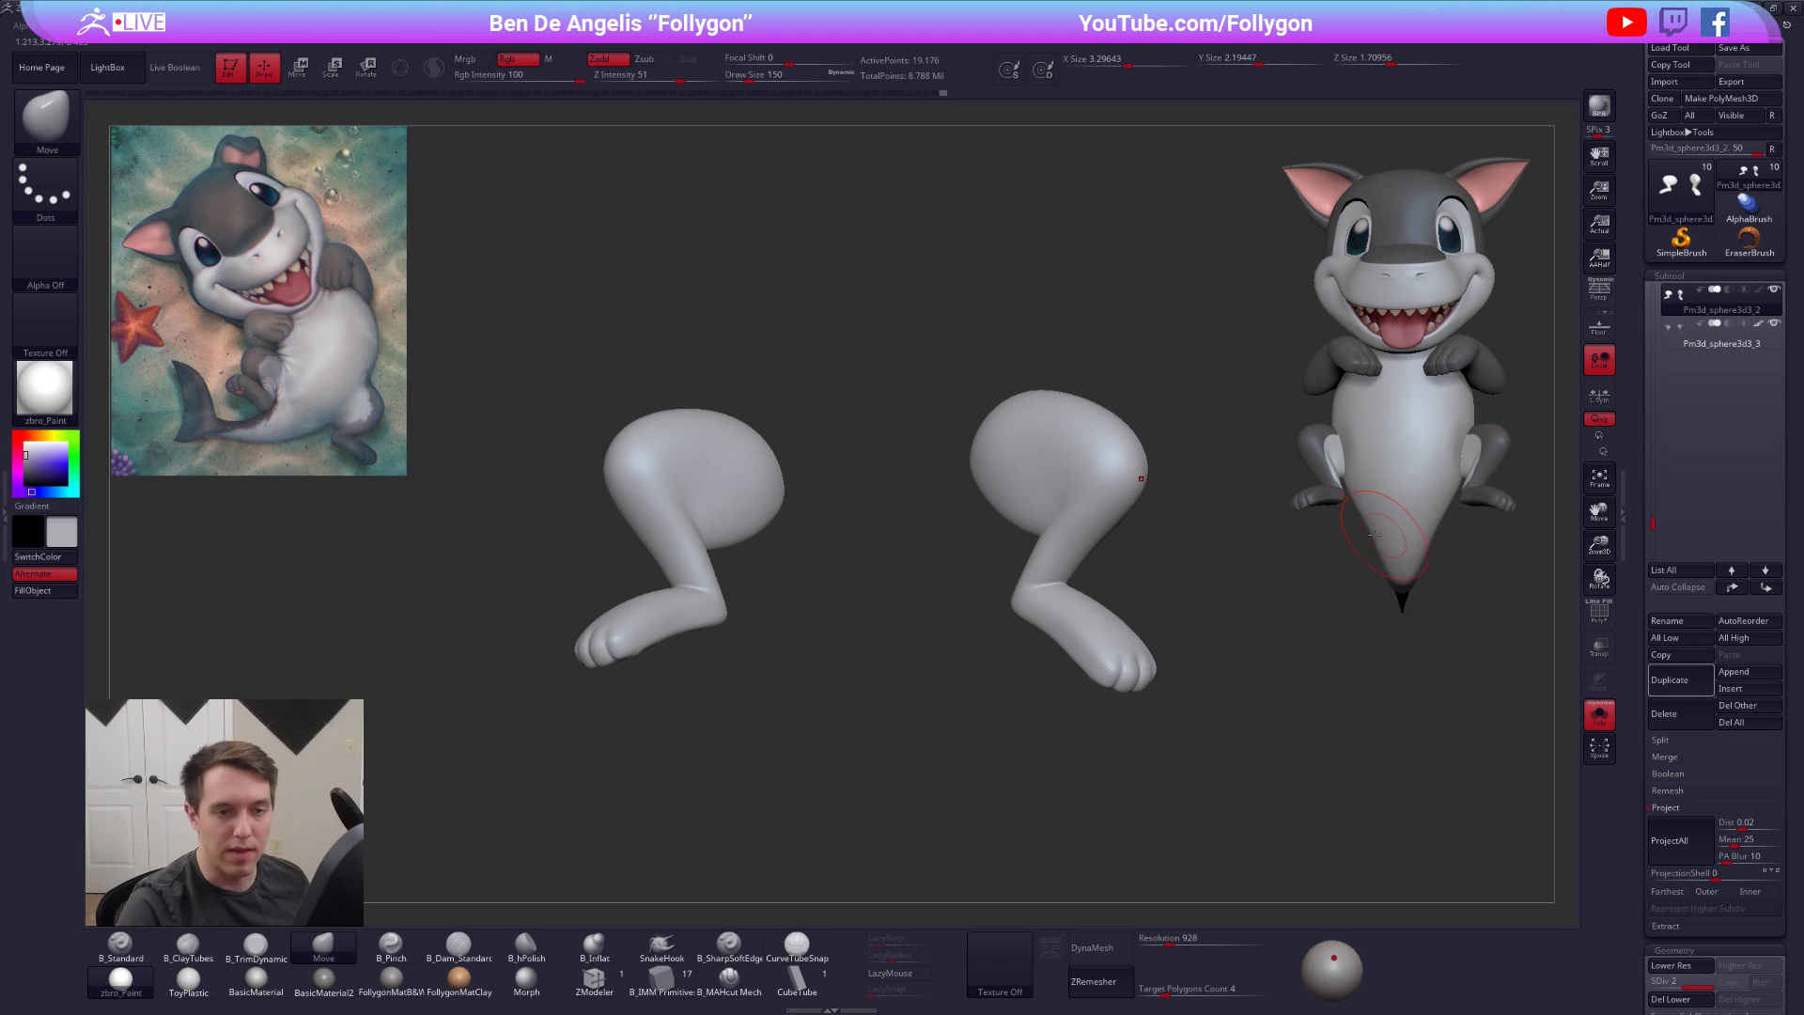
left_click(1671, 850)
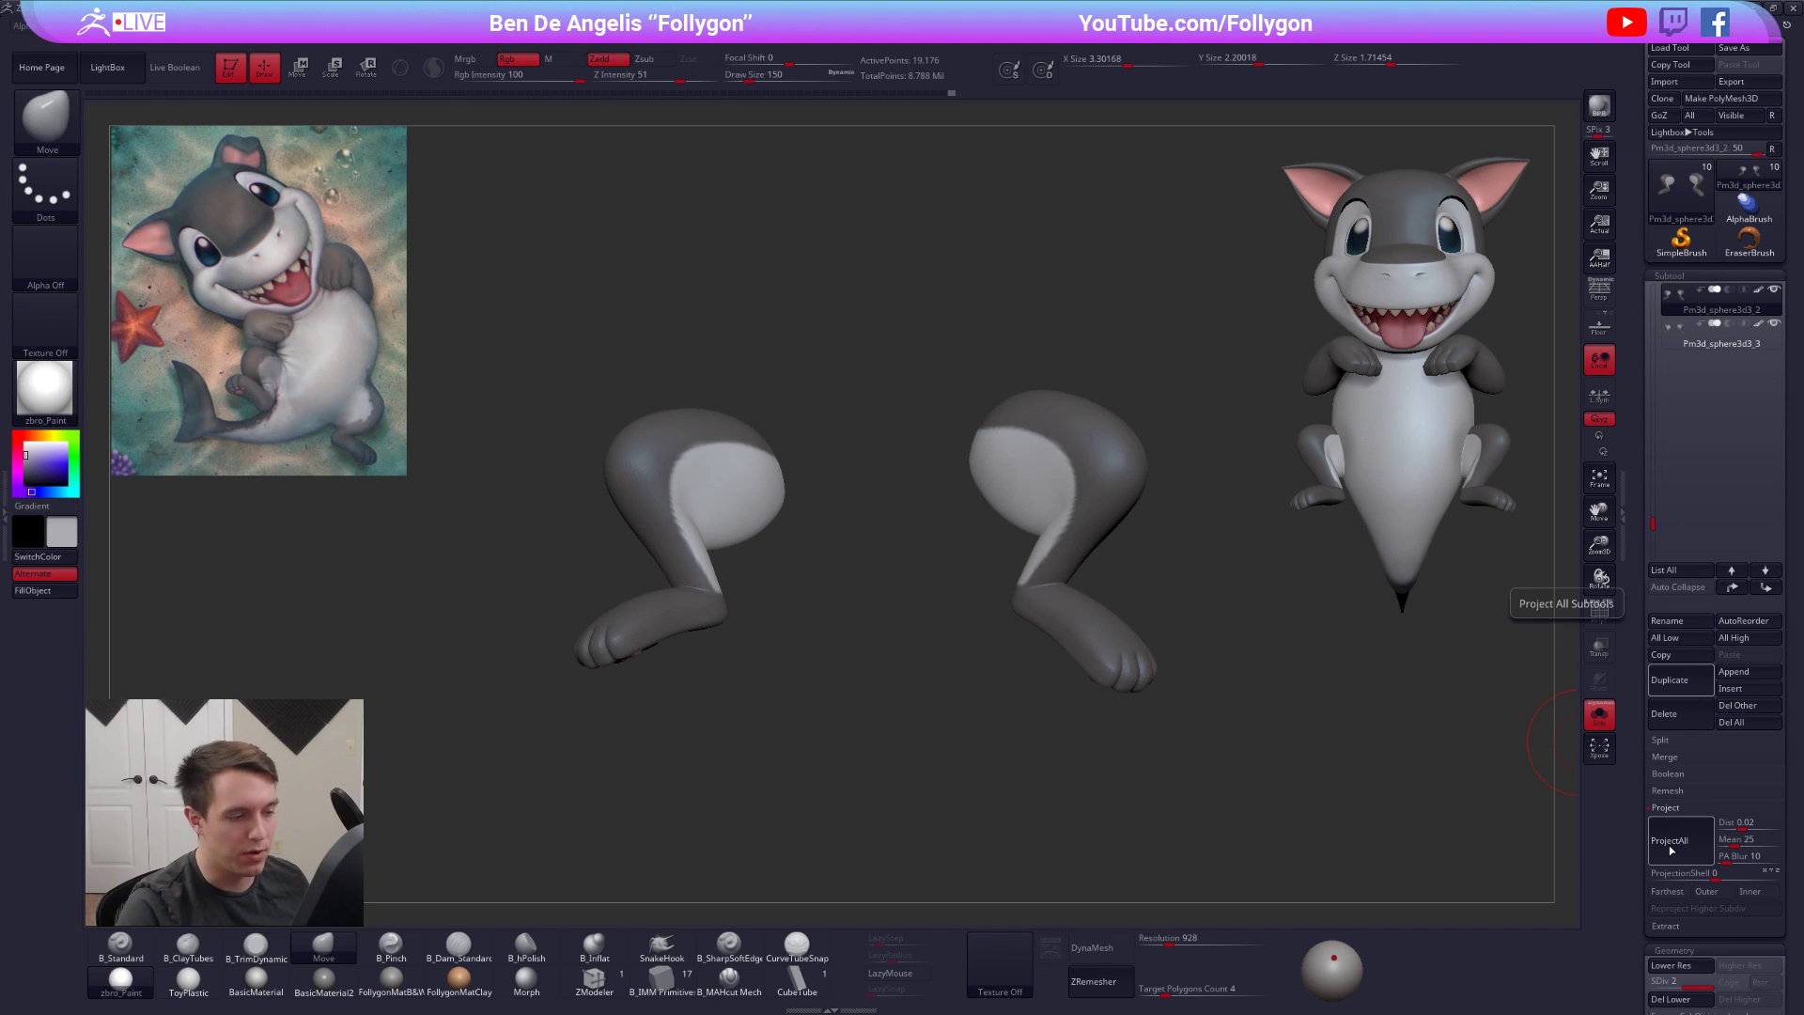
key("ctrl+d")
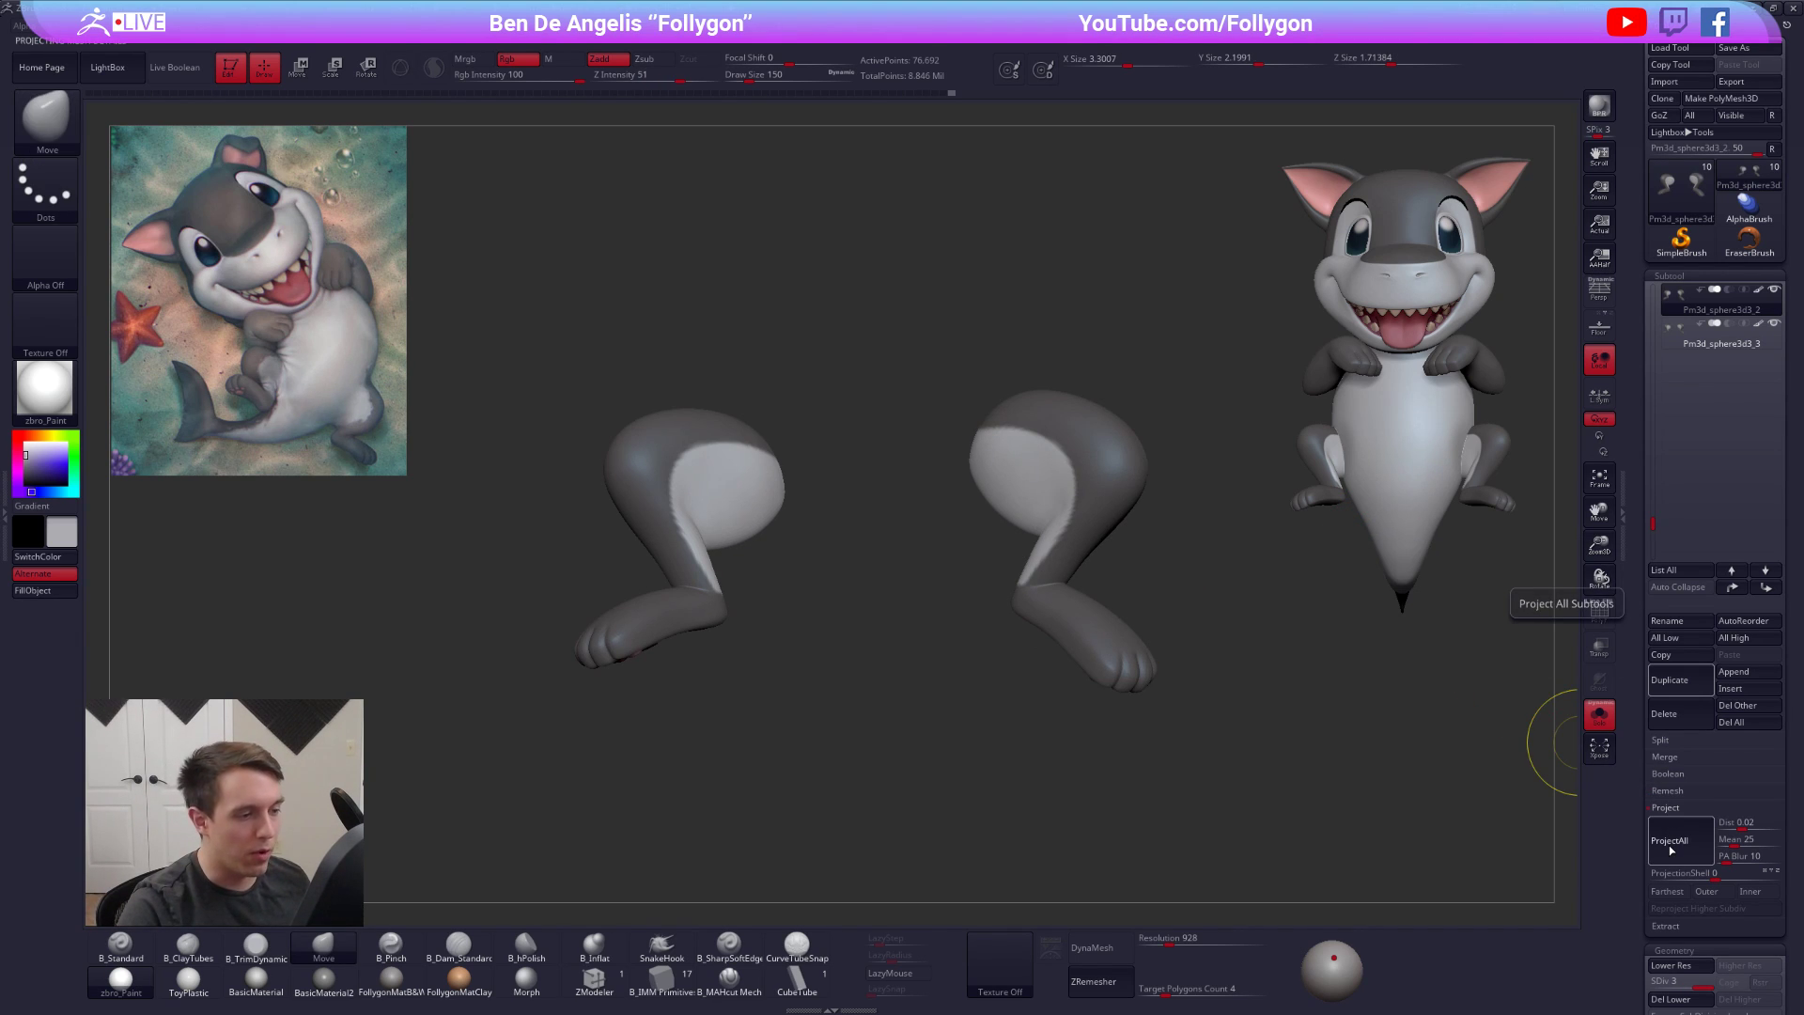
left_click(1671, 849)
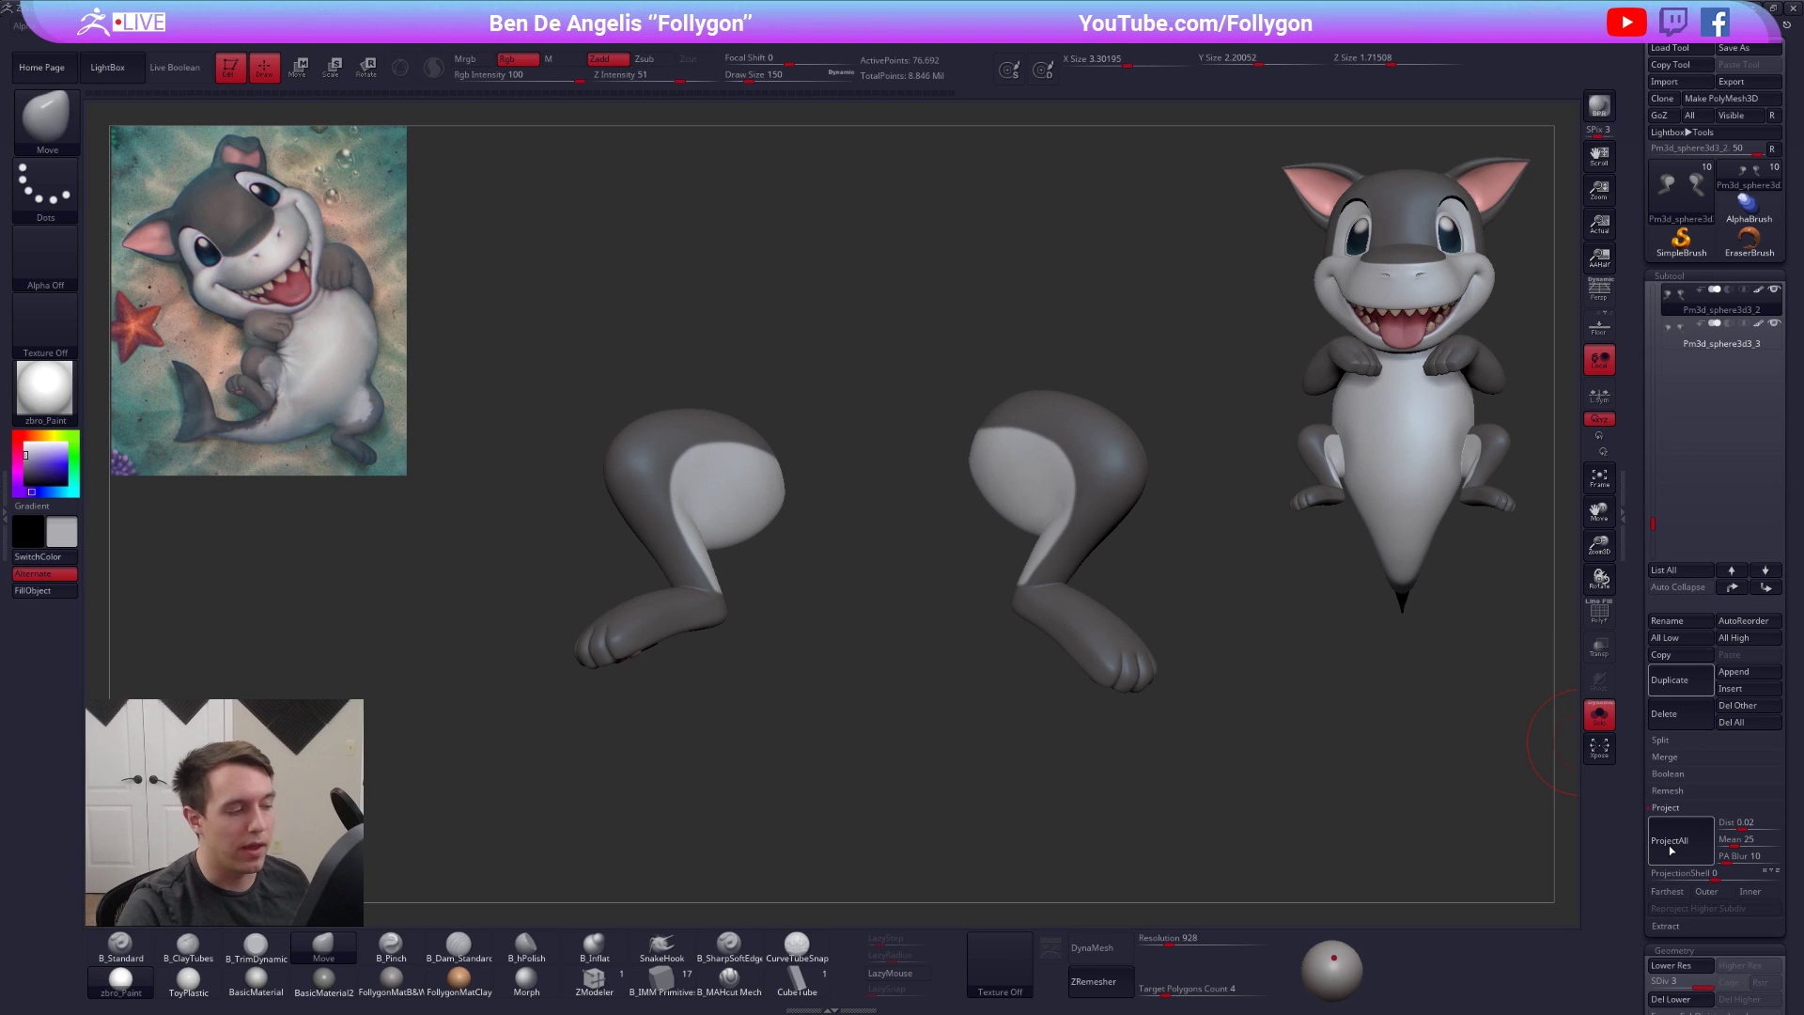
key("ctrl+d")
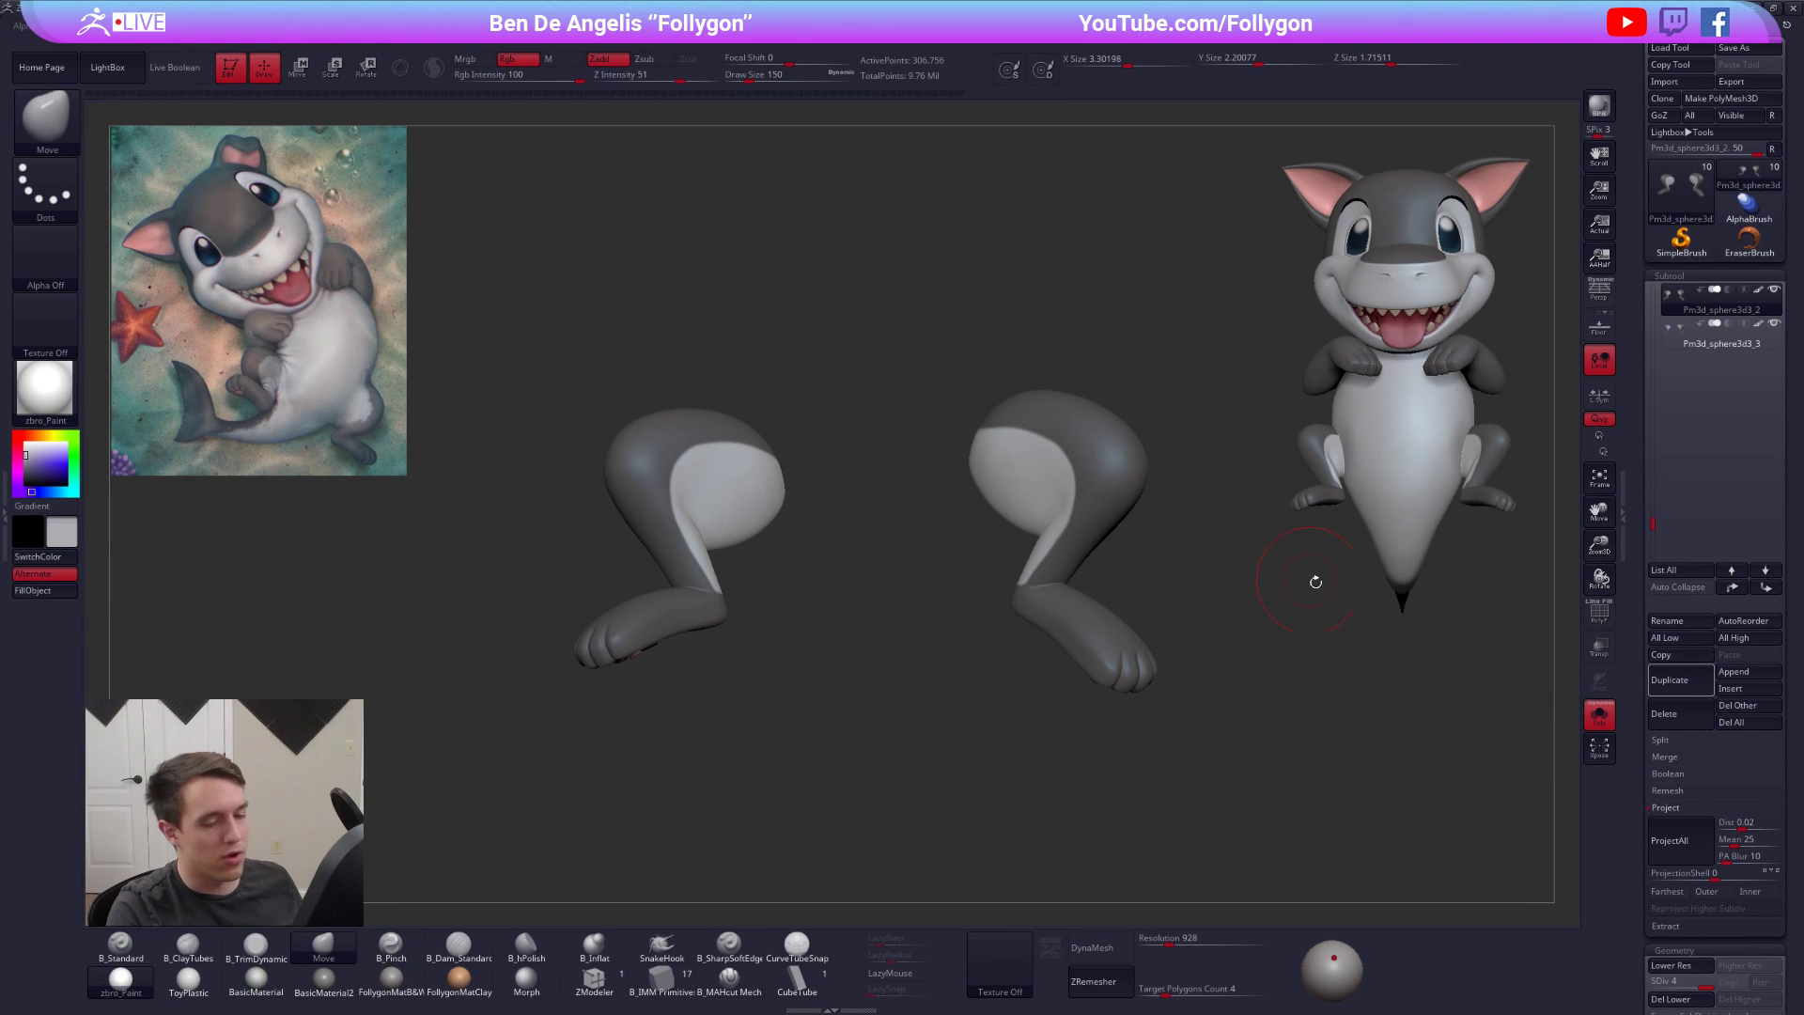
key("ctrl+d")
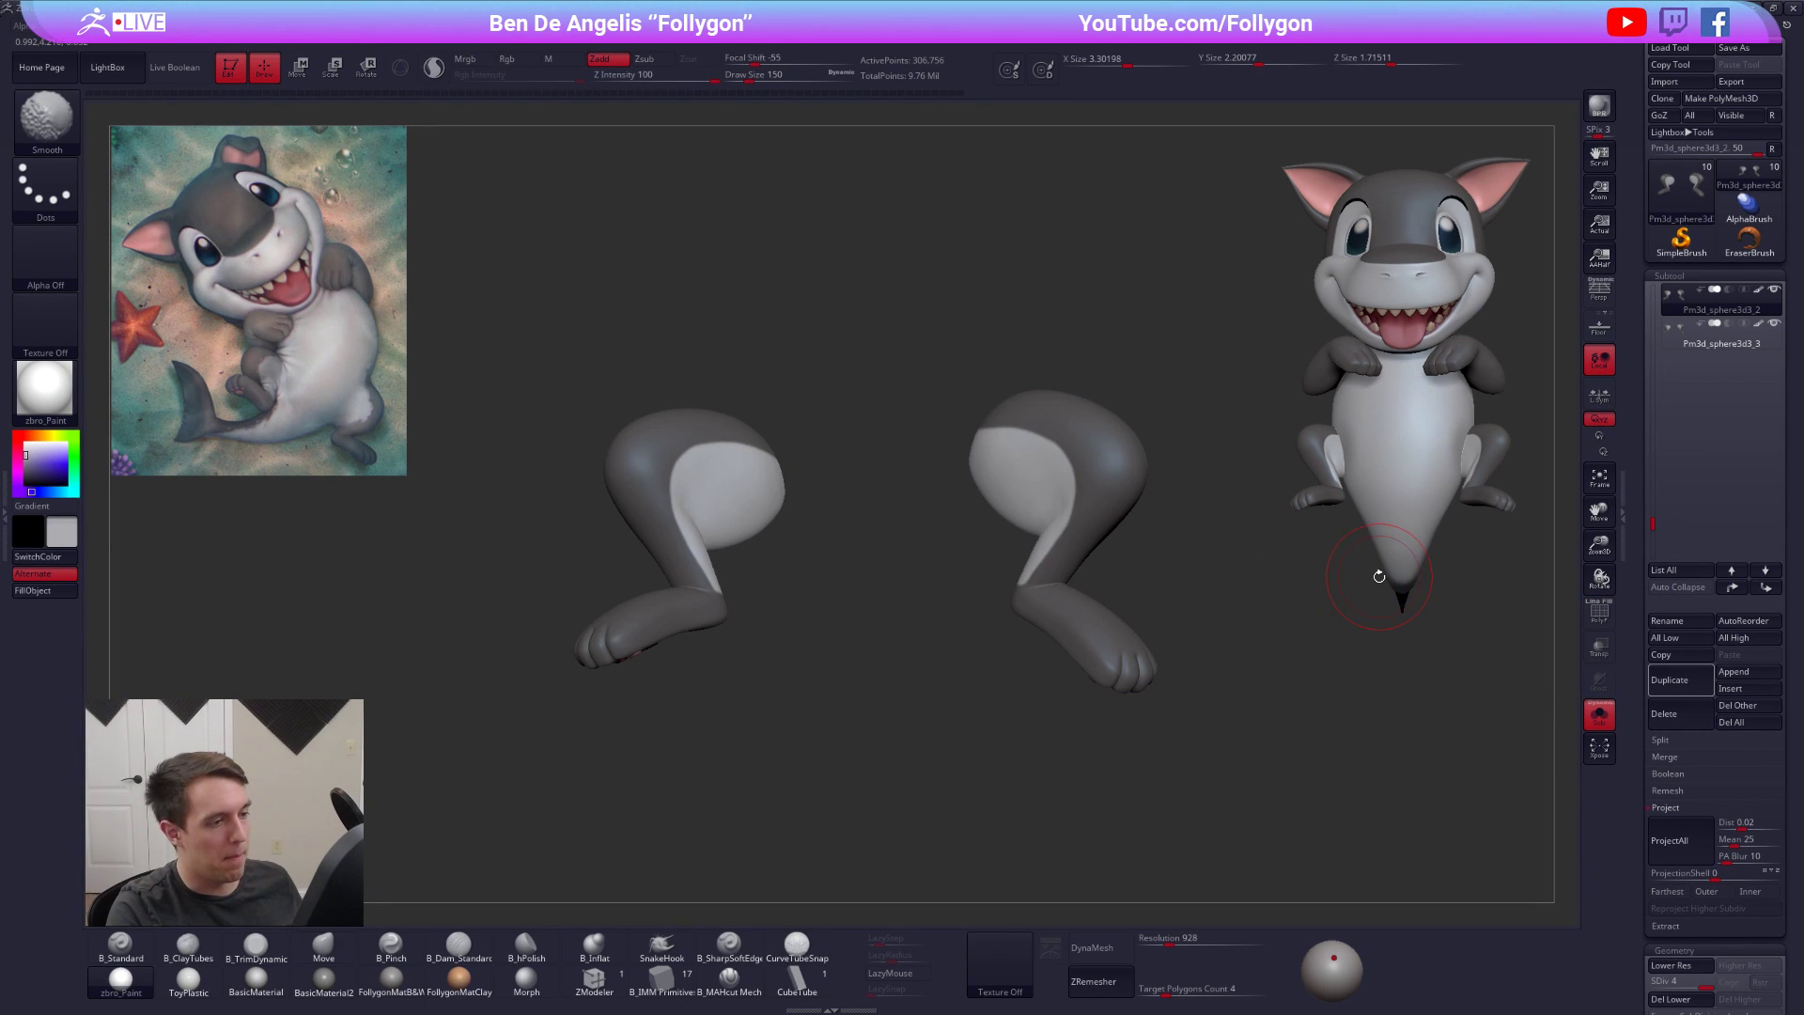
Delete the duplicate legs subtool that served as the projection source
left_click(1720, 340)
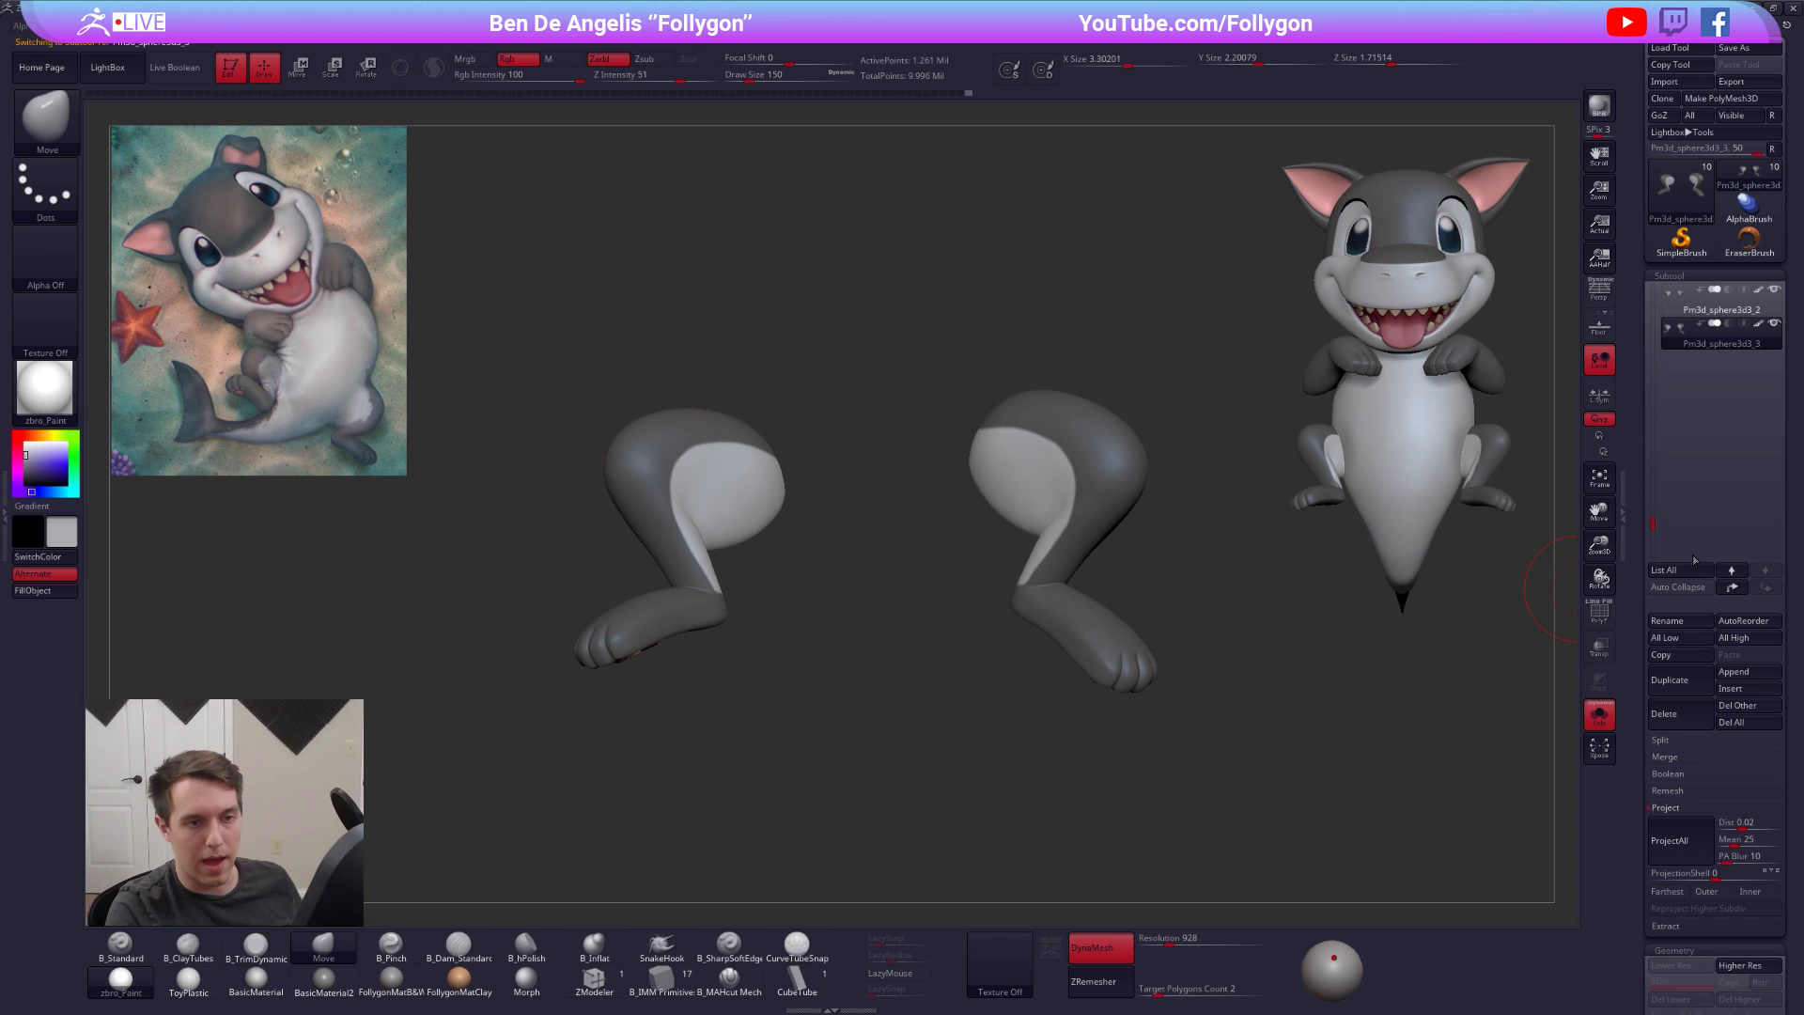
left_click(1689, 716)
left_click(1692, 743)
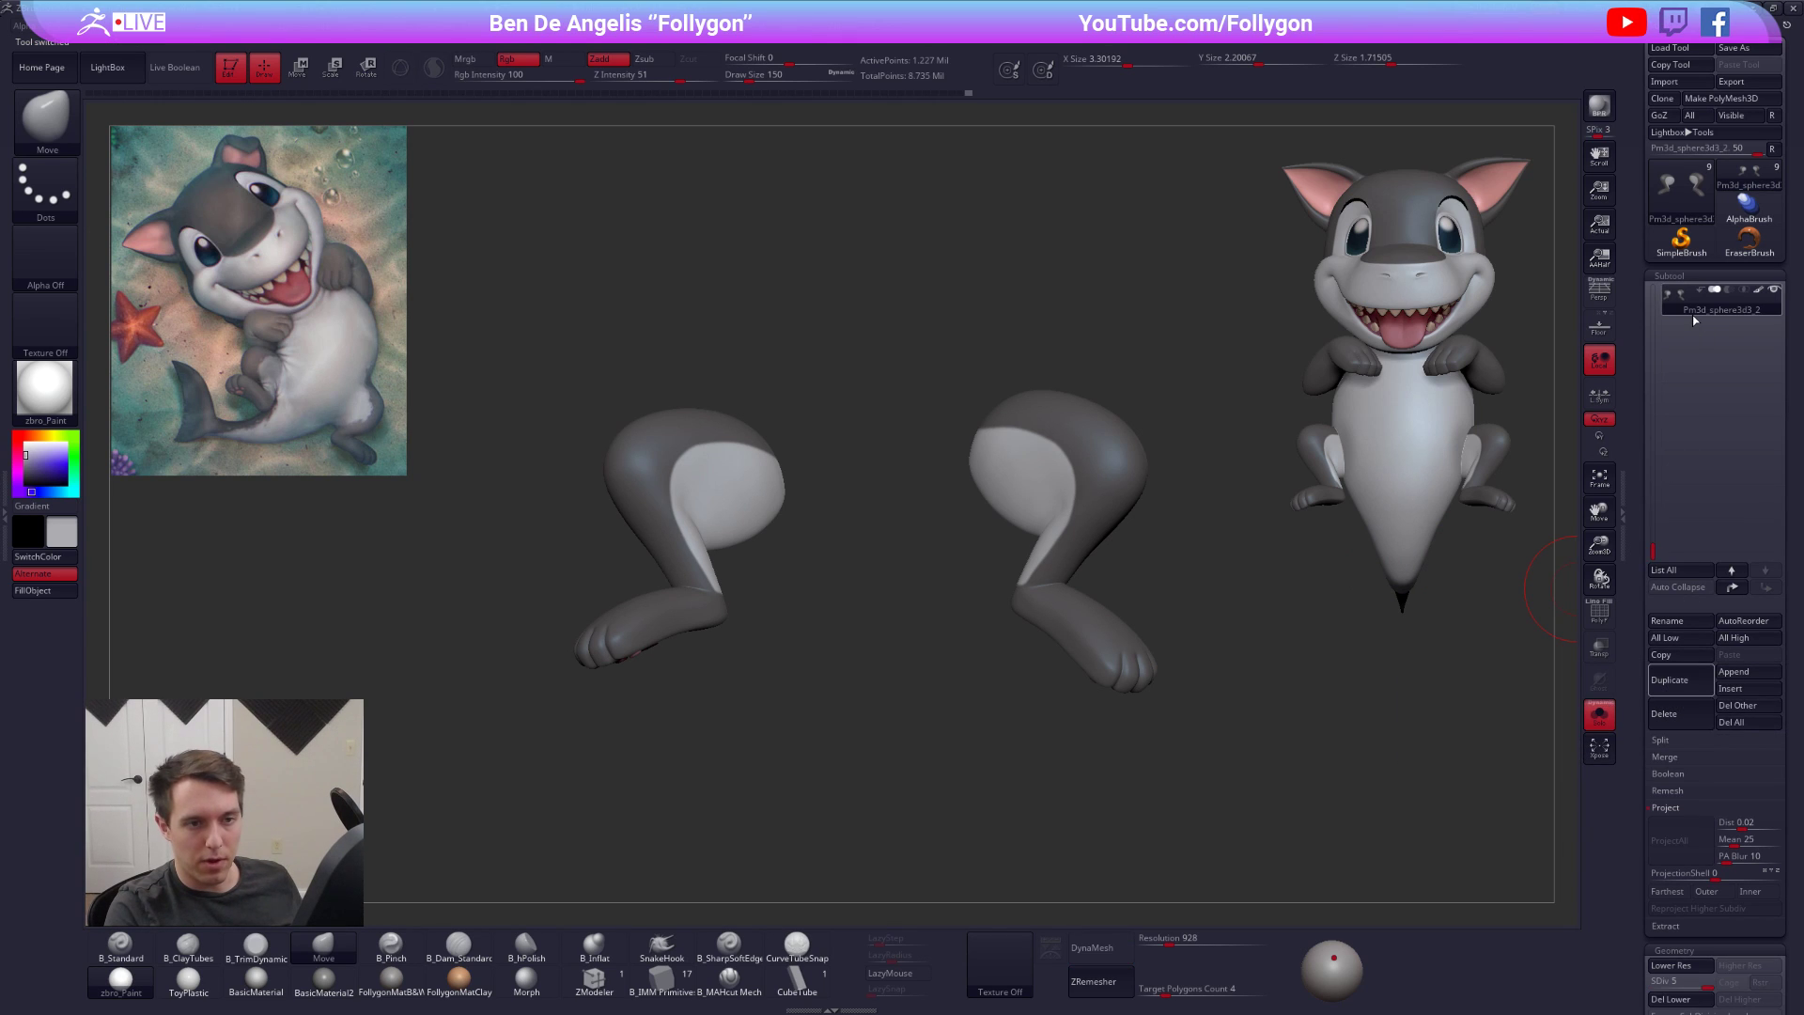
Try a ZRemesher guide curve along the colour border on the inner side of one leg
left_click_drag(1302, 473, 1270, 422, "alt")
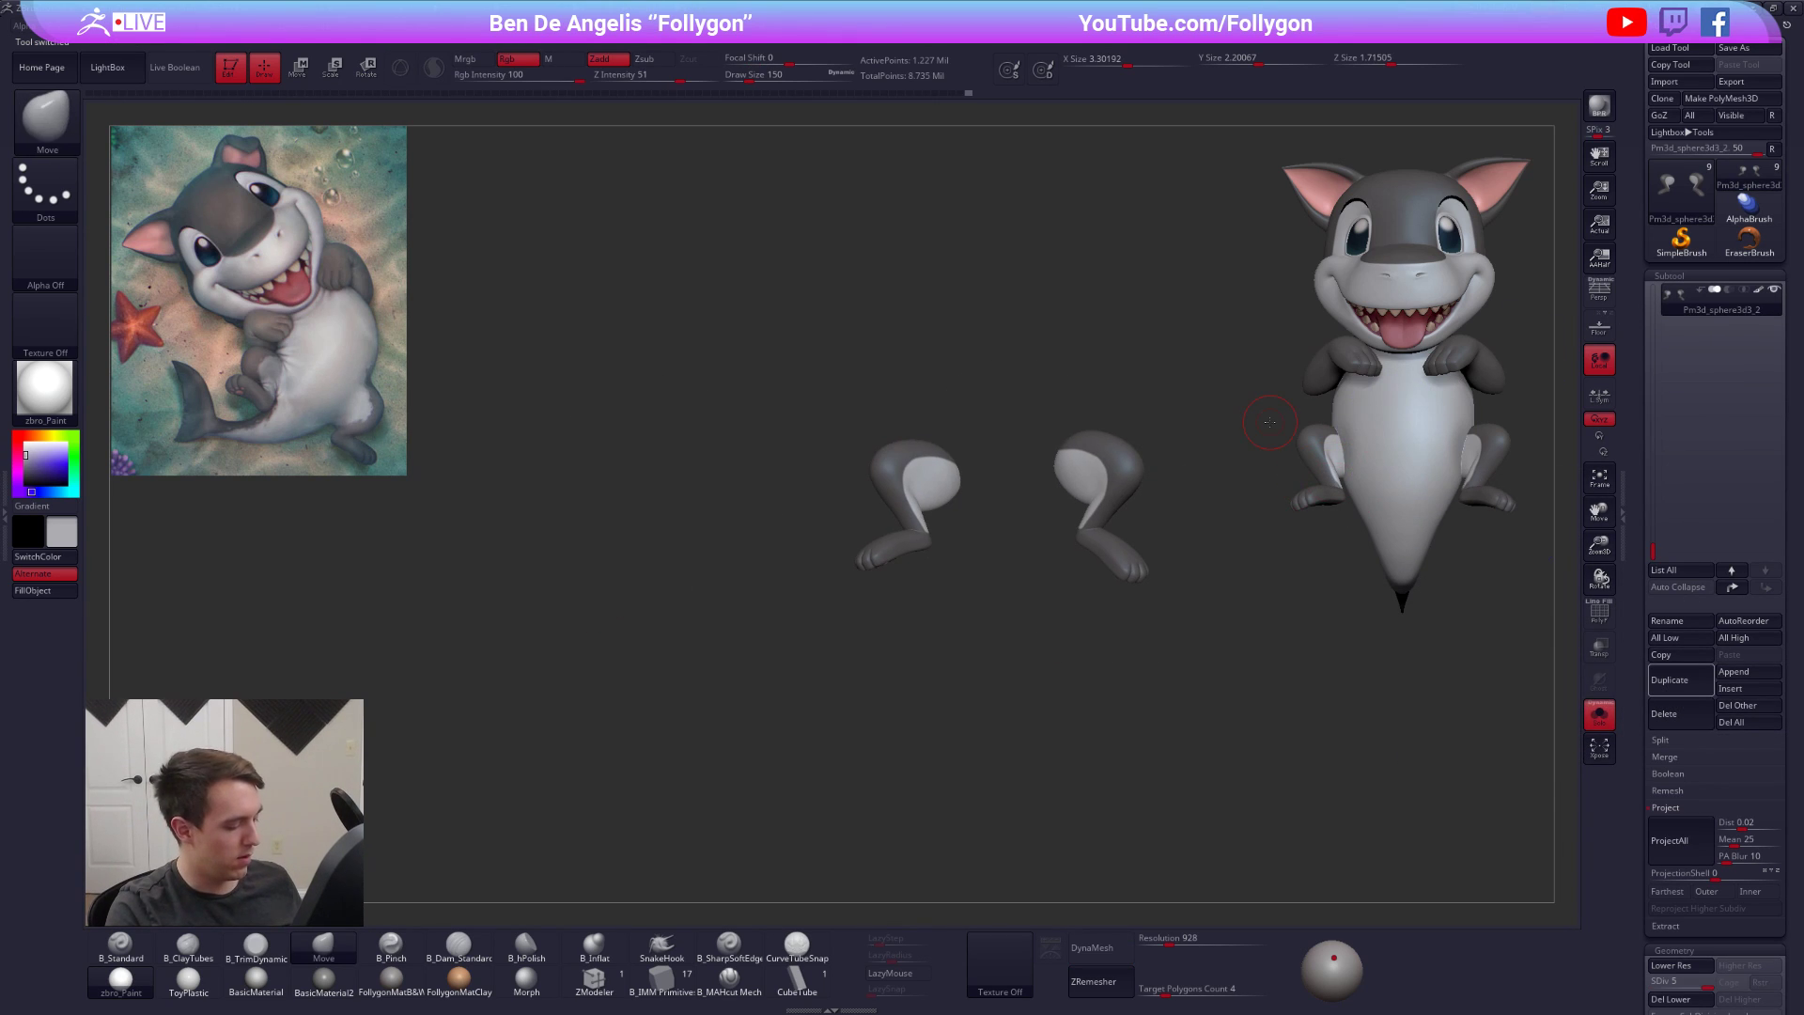
key("b")
key("z")
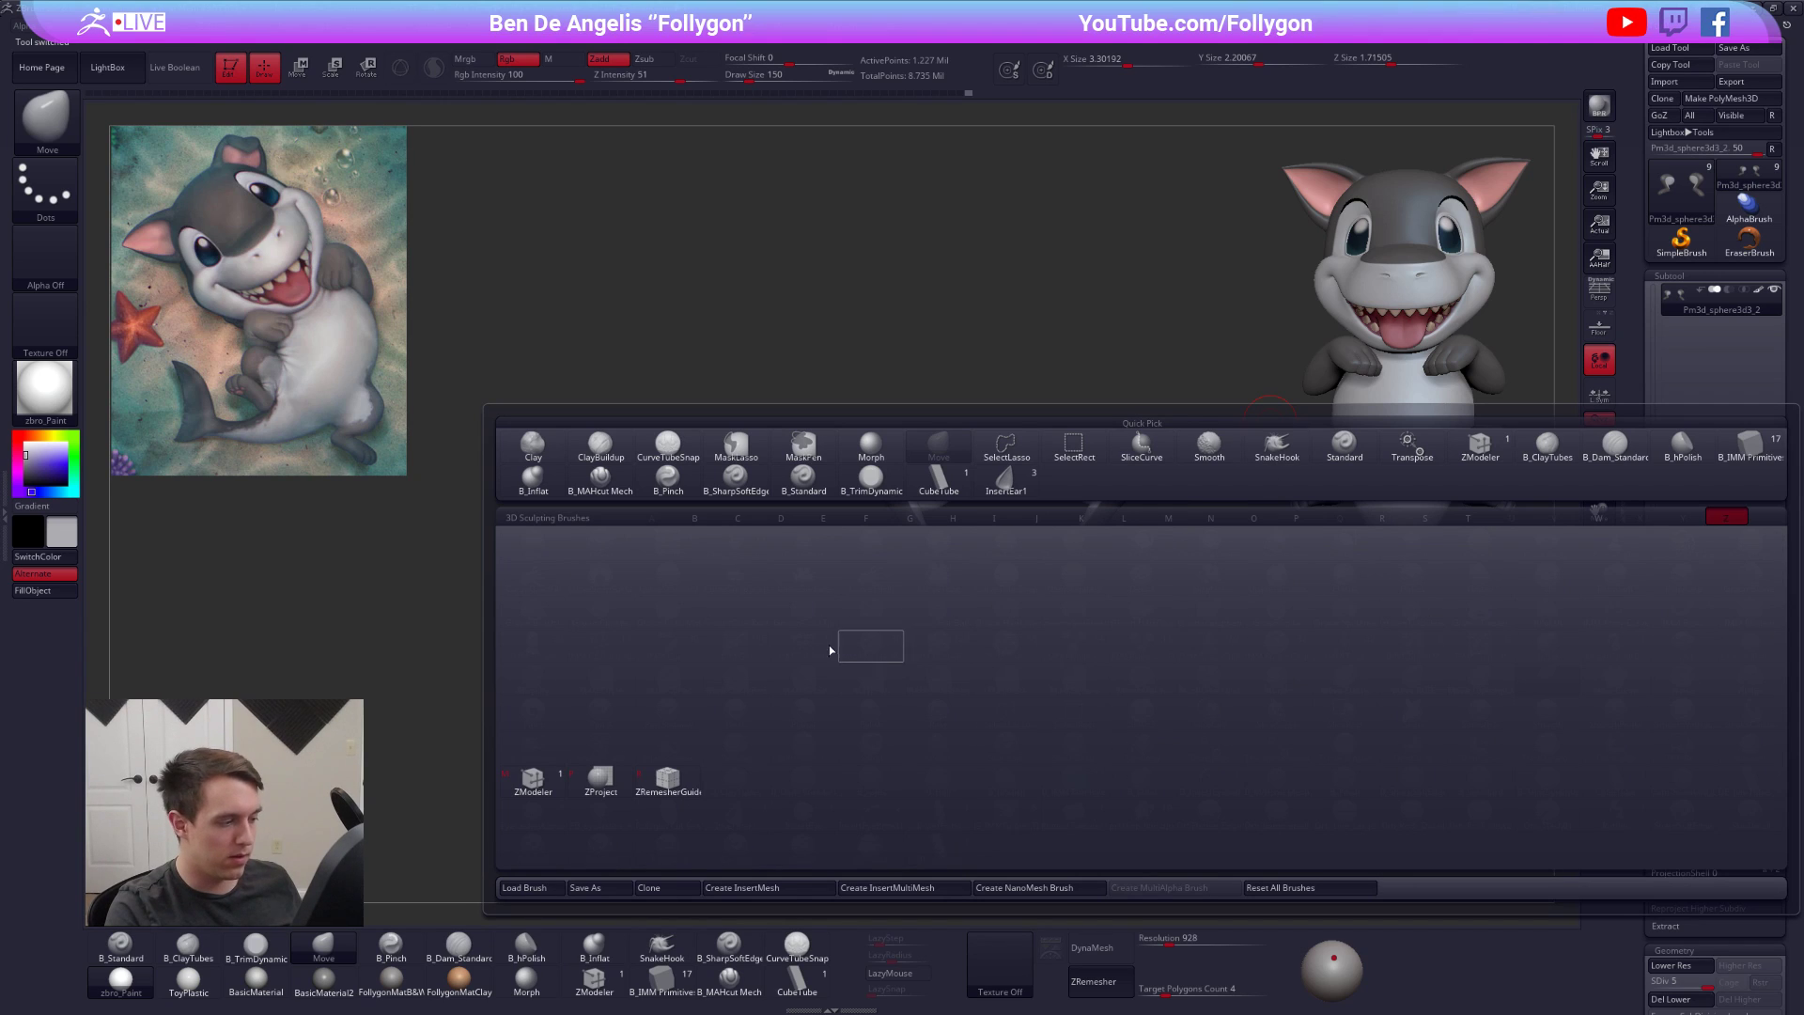
left_click(669, 777)
left_click_drag(1067, 583, 1128, 714, "alt")
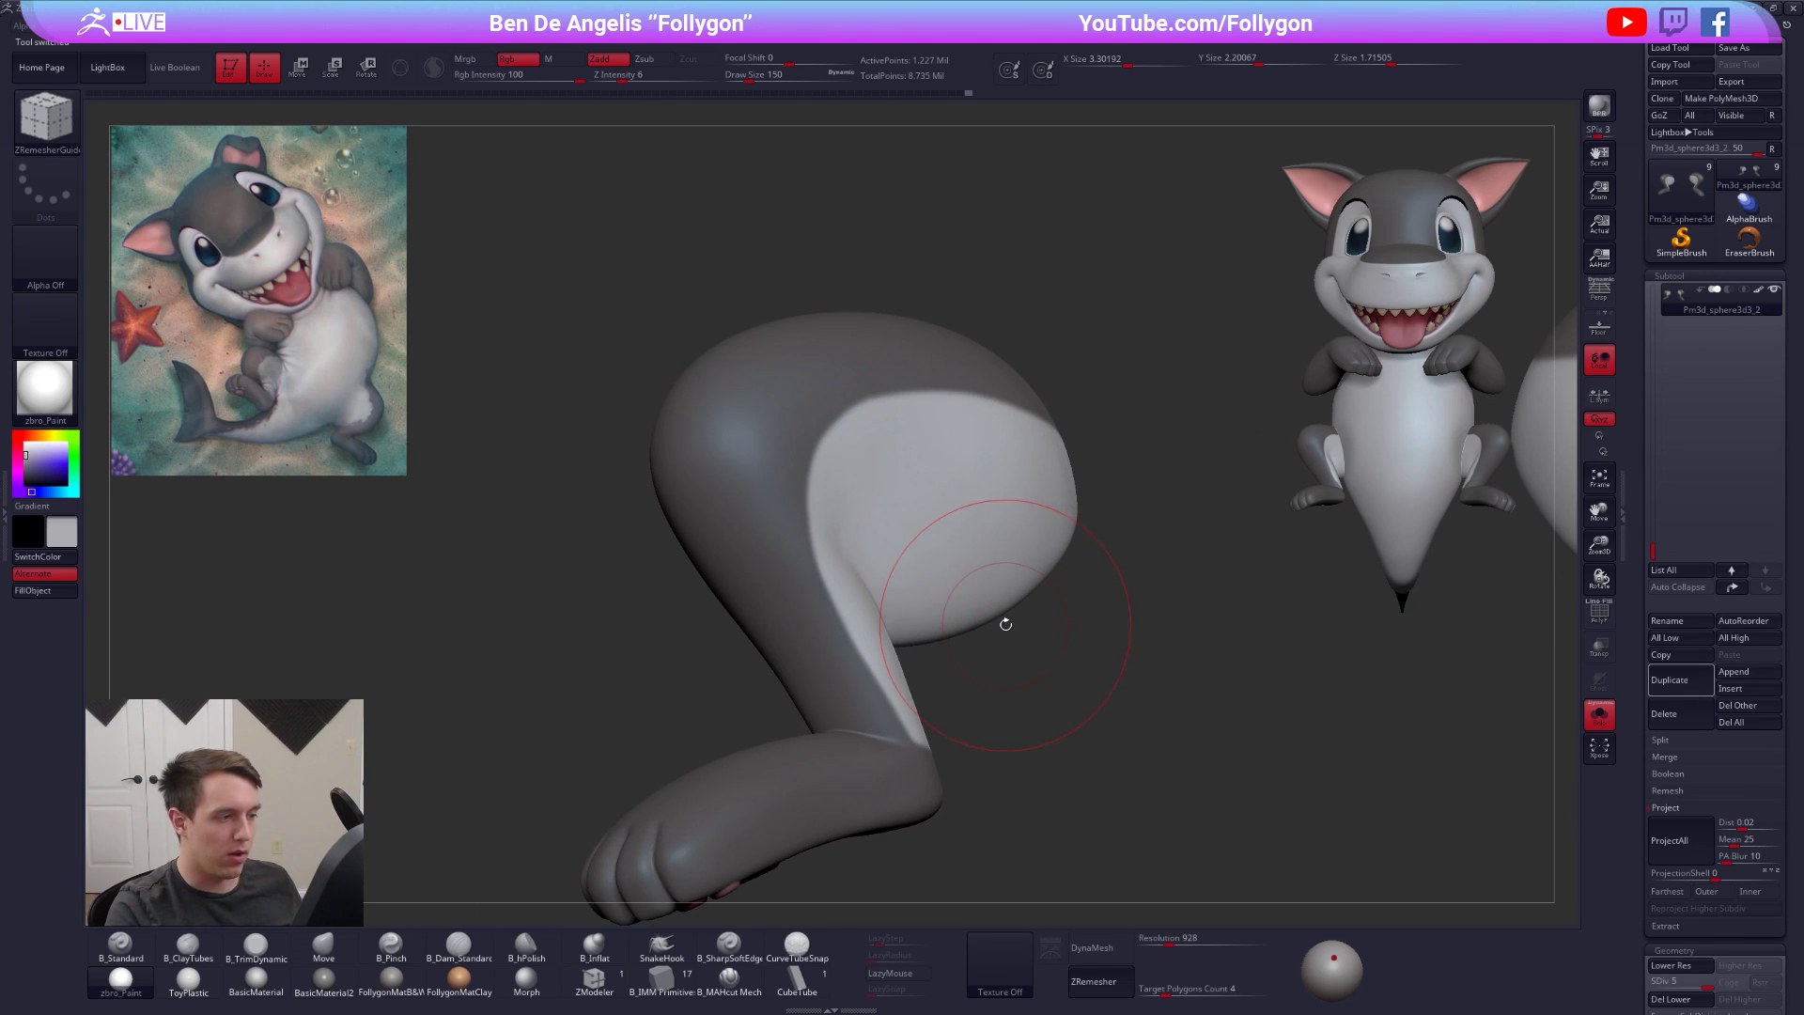
left_click(1673, 814)
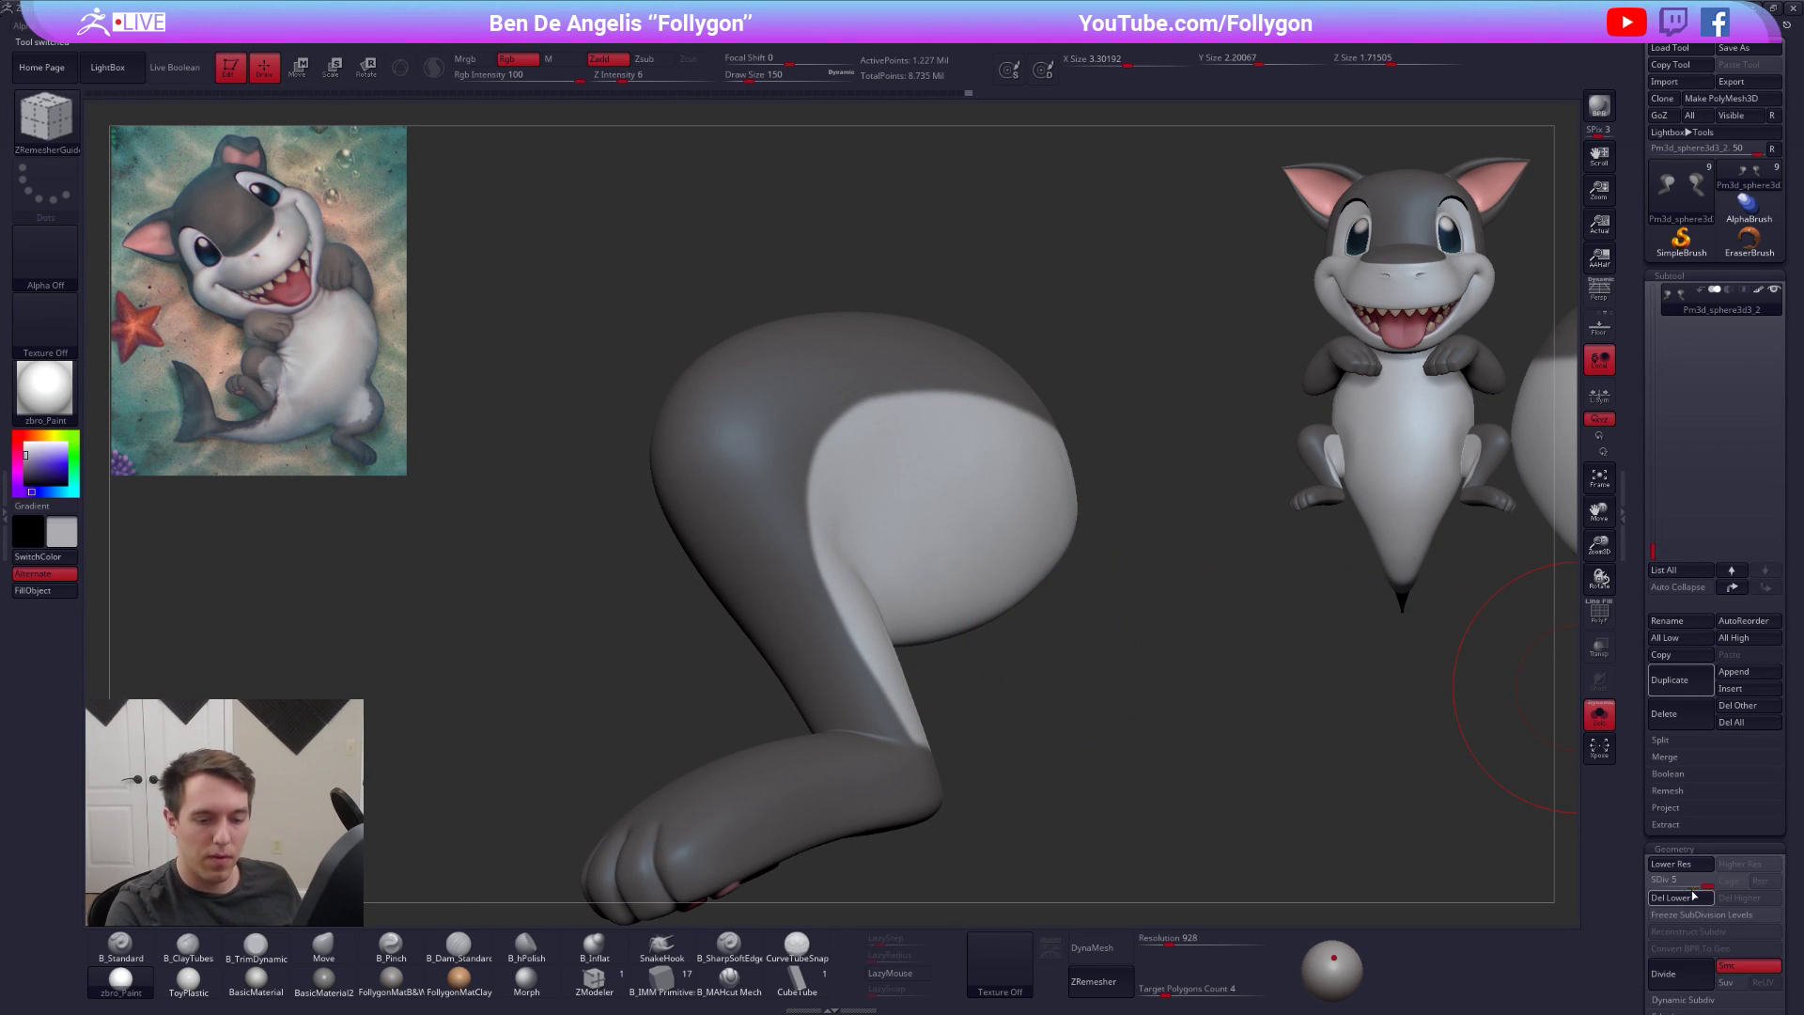
left_click_drag(908, 730, 836, 586)
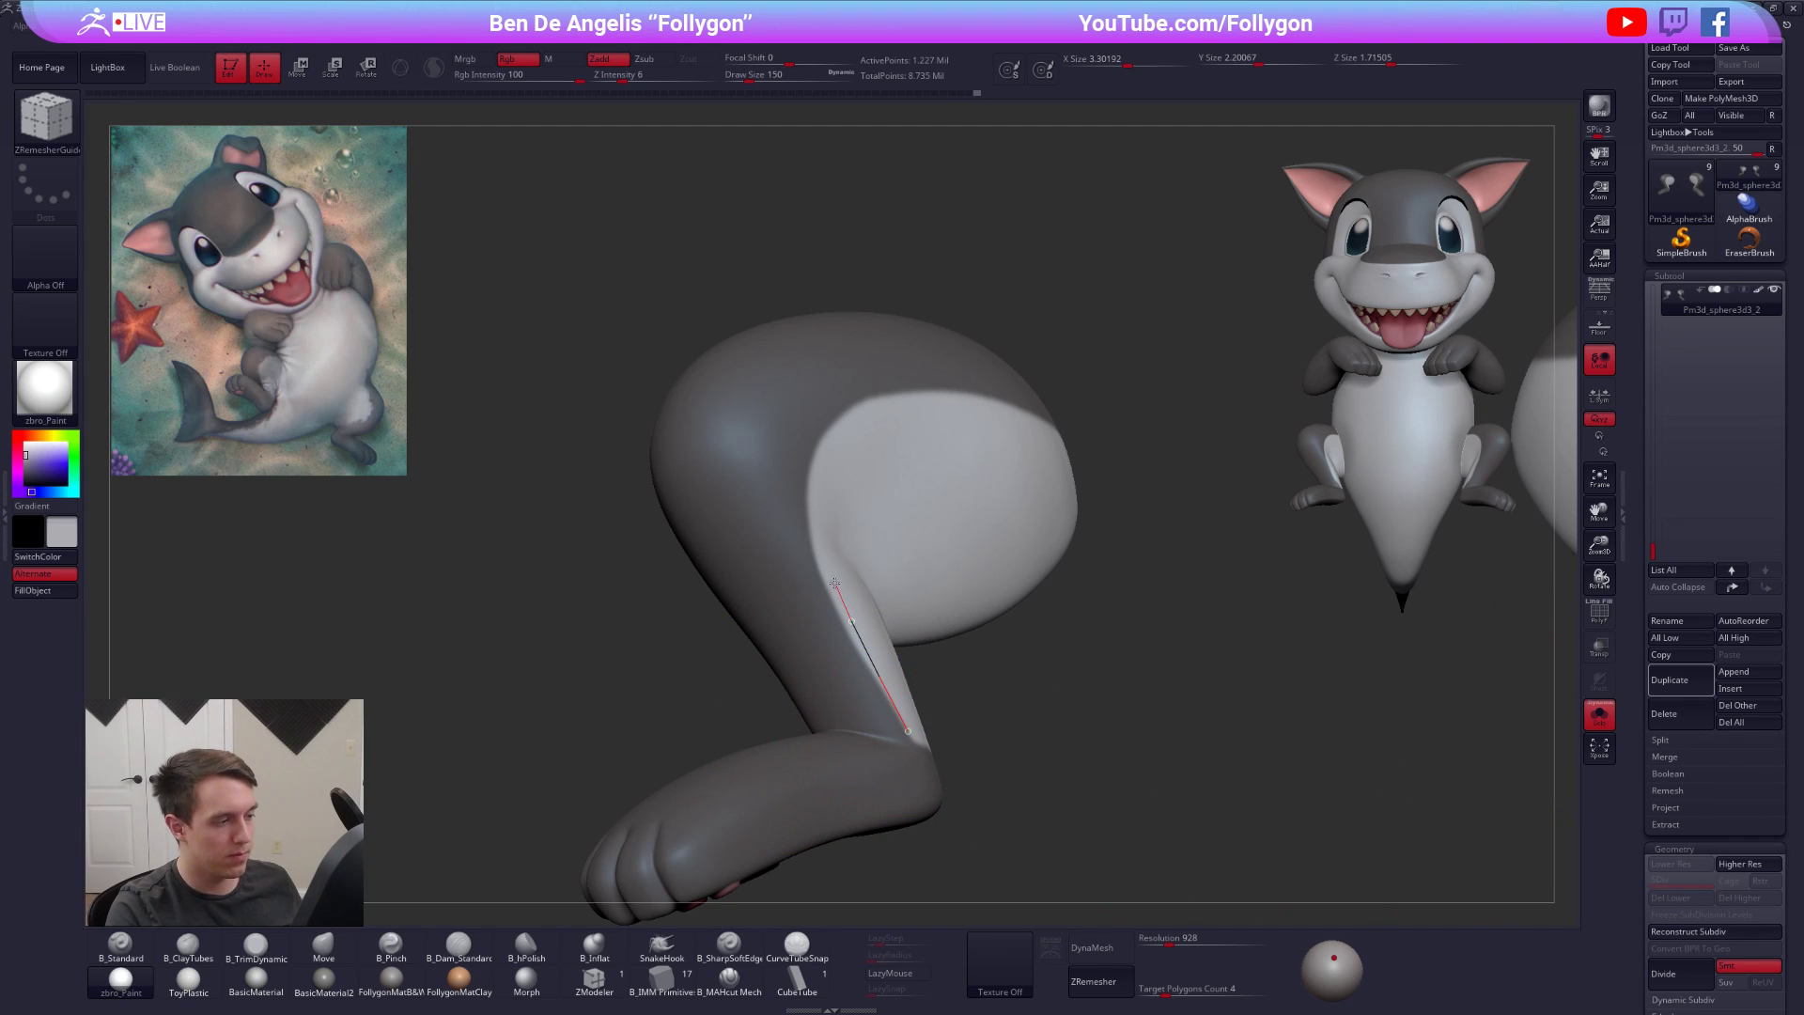
left_click_drag(839, 416, 1054, 431)
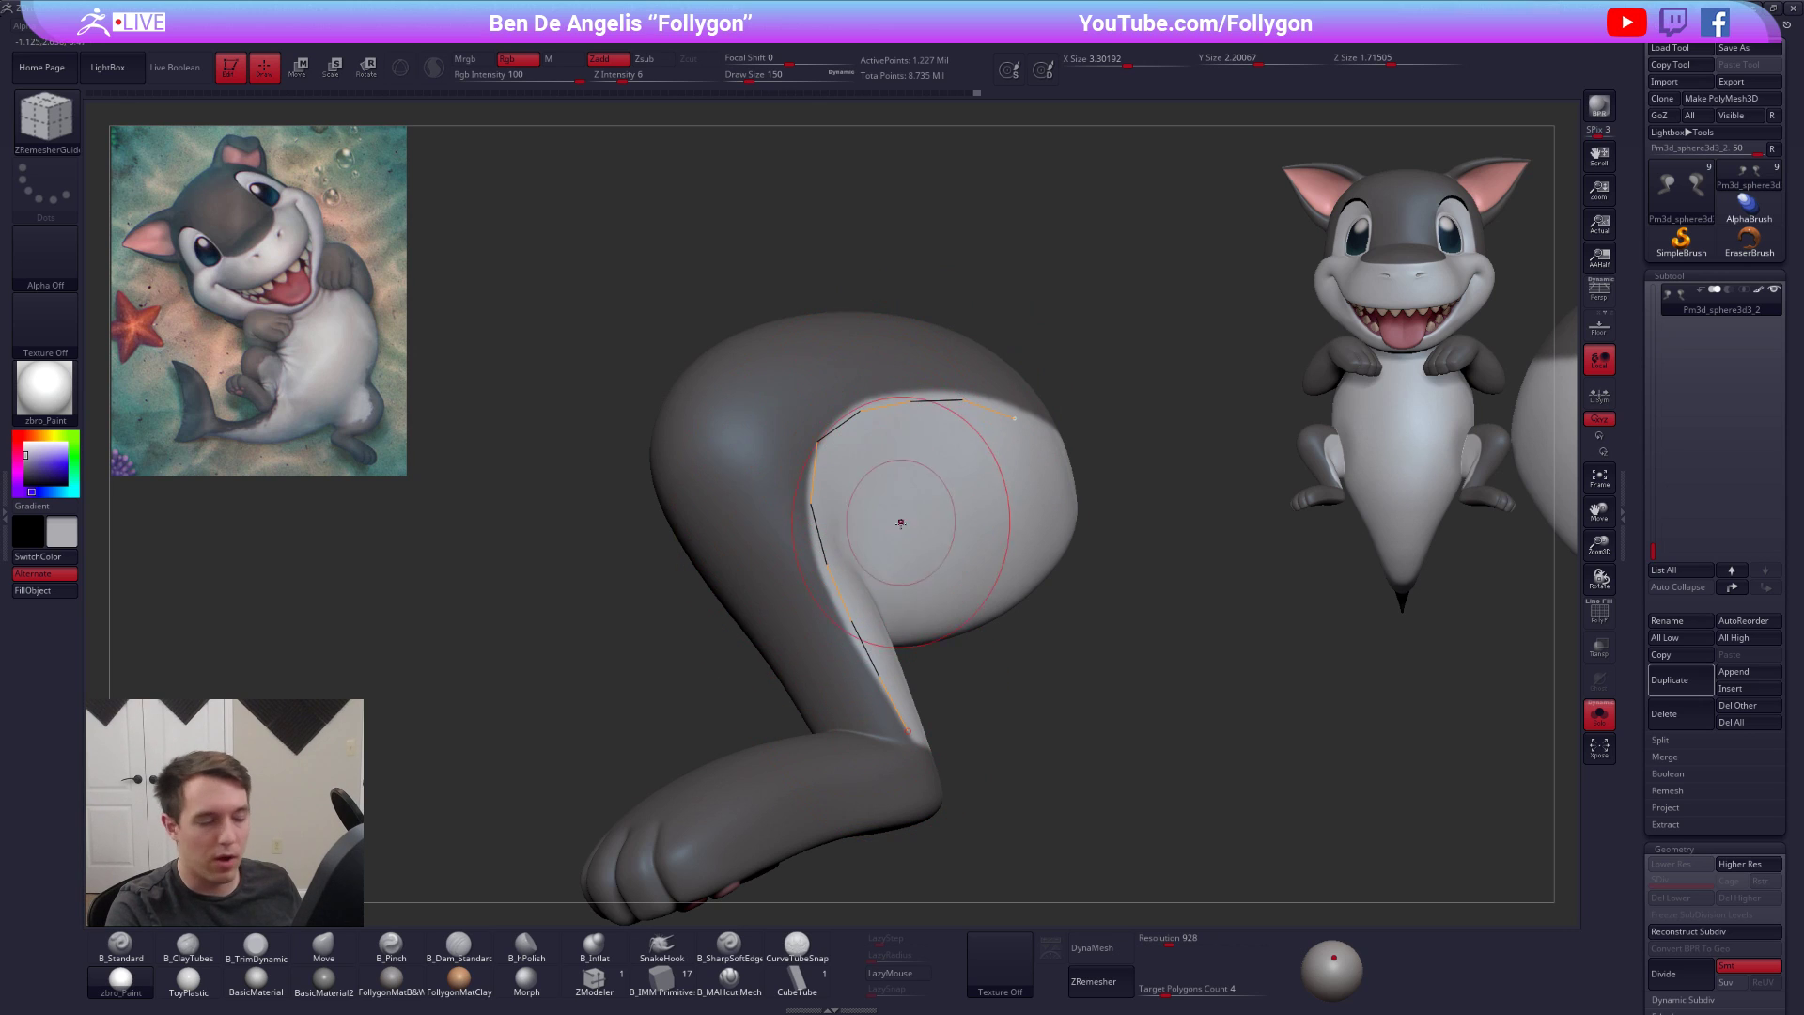
right_click_drag(859, 630, 983, 601)
key("ctrl+z")
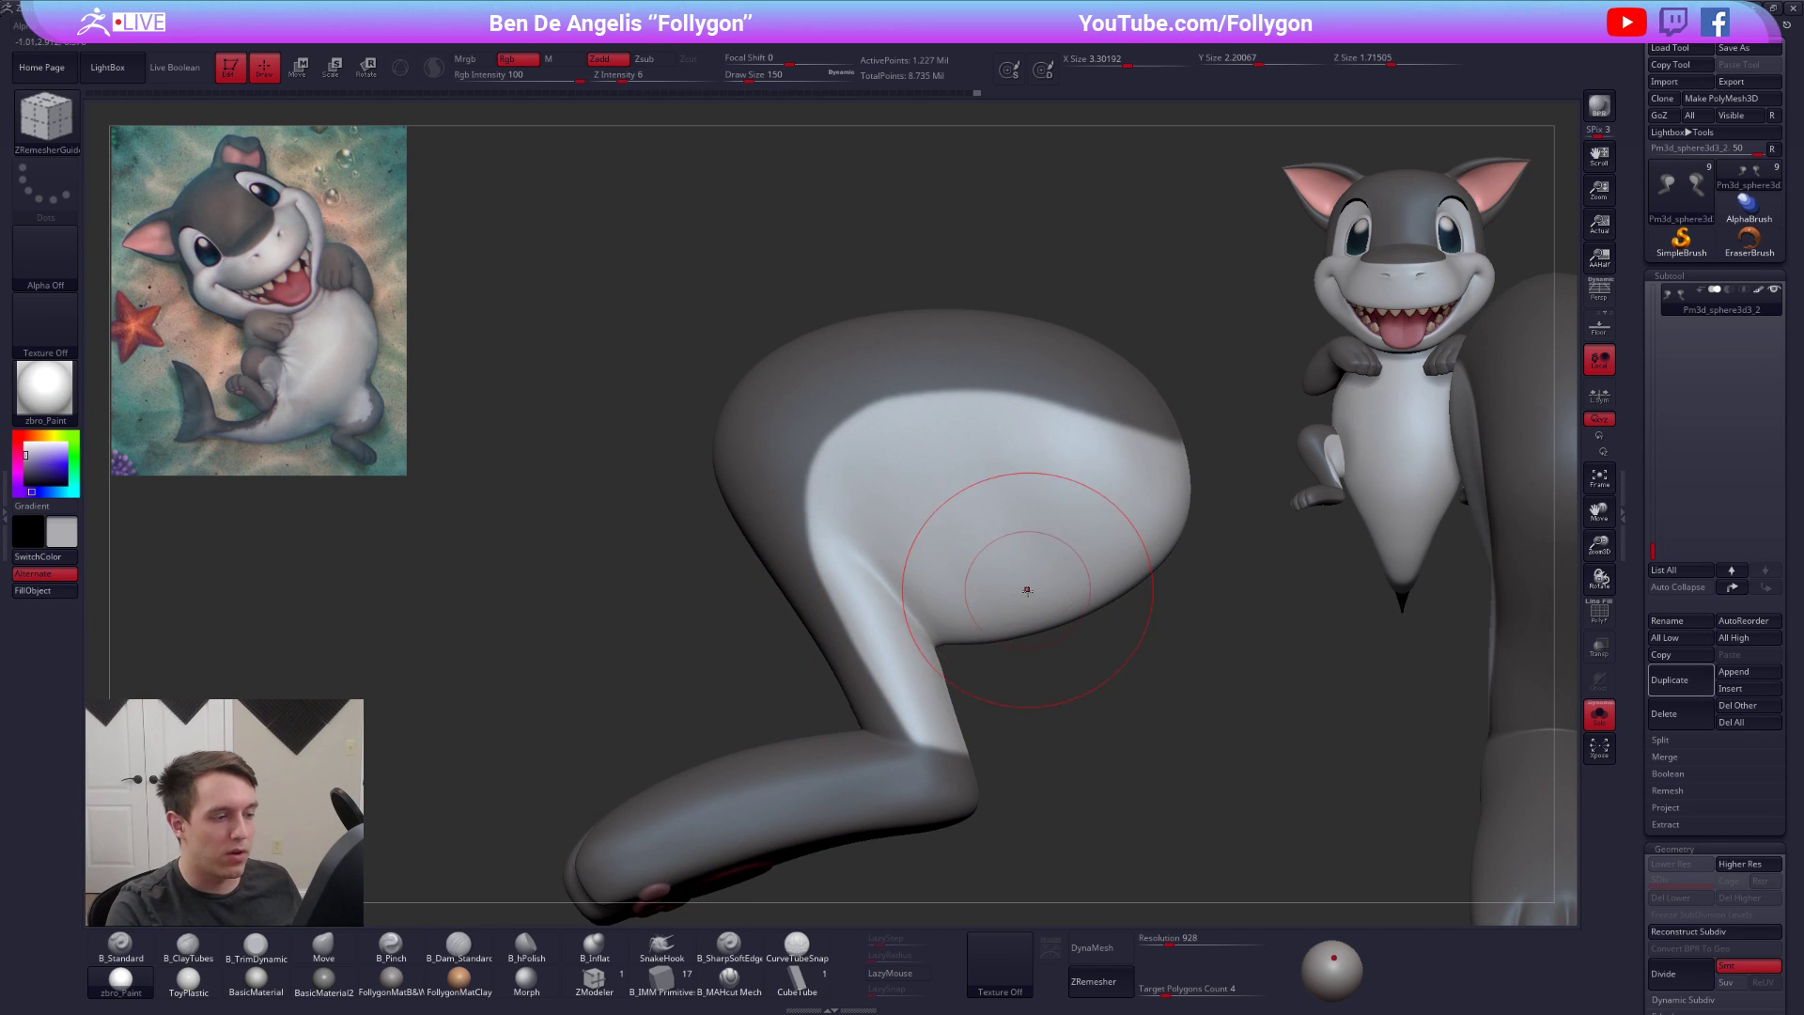
Try ZRemesher guide loops around the lower leg just above the foot
left_click_drag(930, 689, 859, 703)
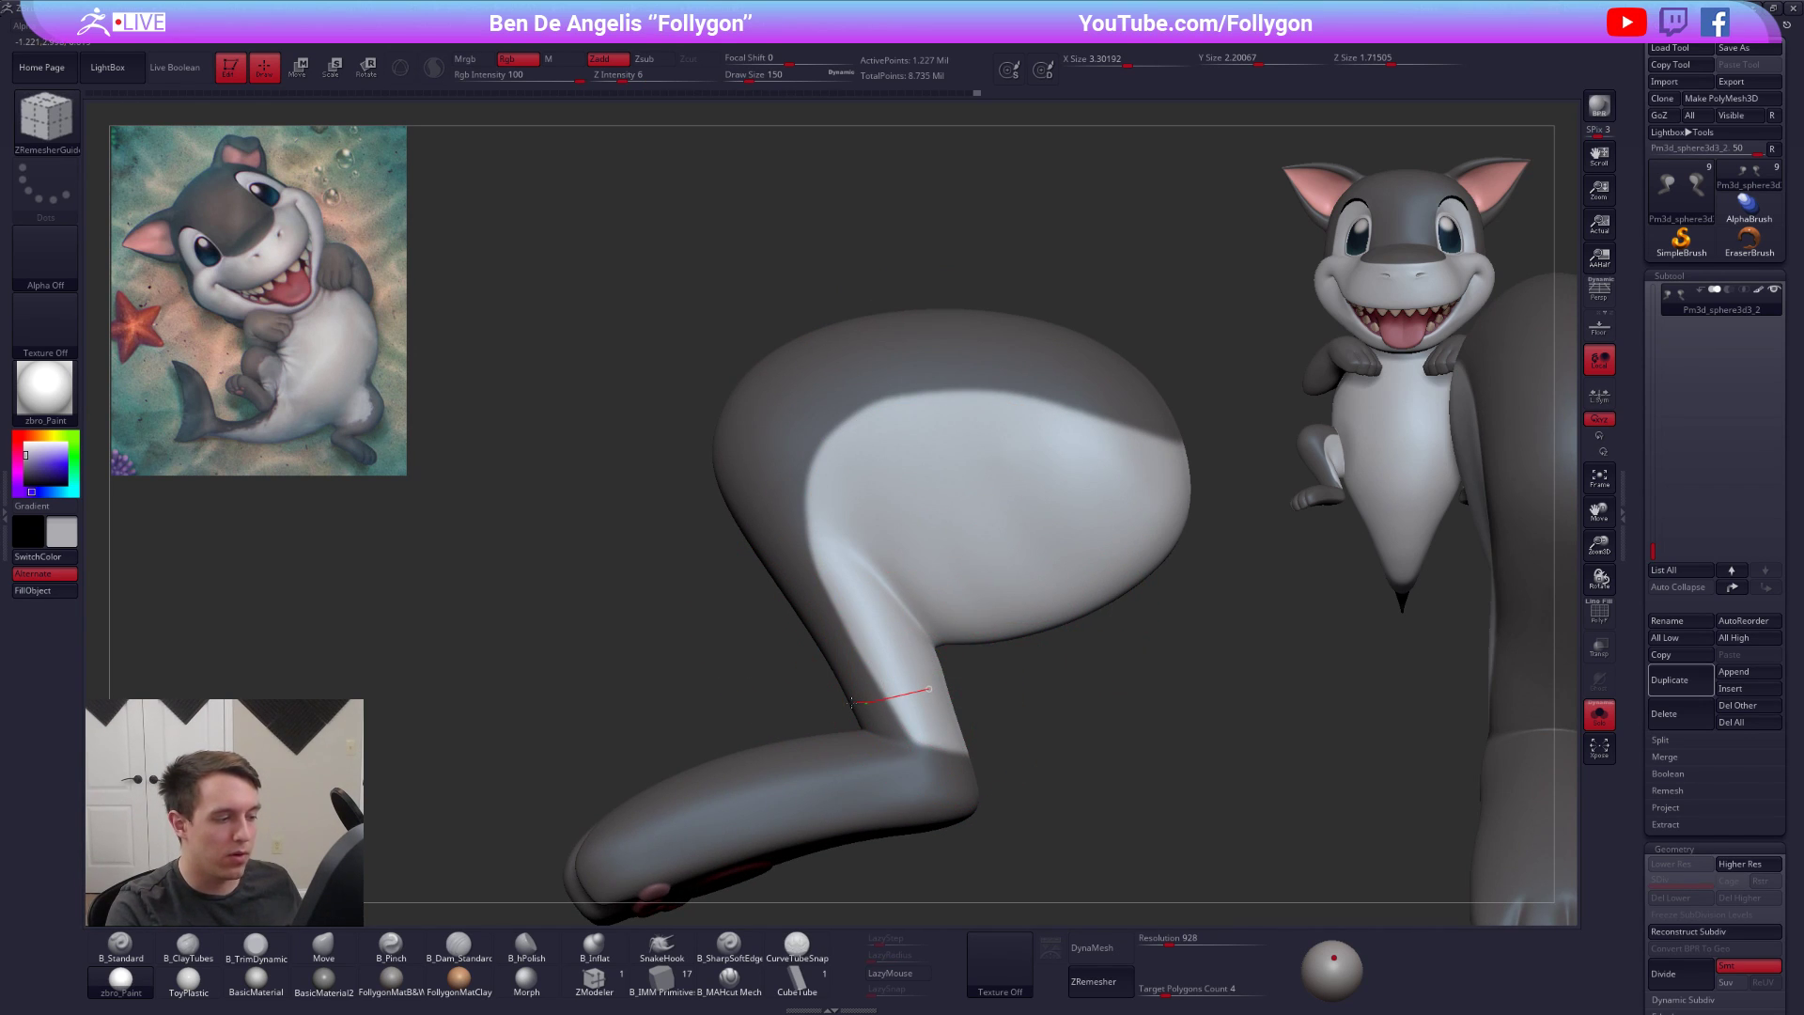
left_click_drag(689, 721, 689, 722)
key("space")
left_click_drag(879, 630, 849, 631)
mouse_move(849, 630)
right_mouse_down()
mouse_move(883, 696)
mouse_move(918, 625)
right_mouse_up()
key("ctrl+z")
left_click_drag(914, 627, 1058, 611)
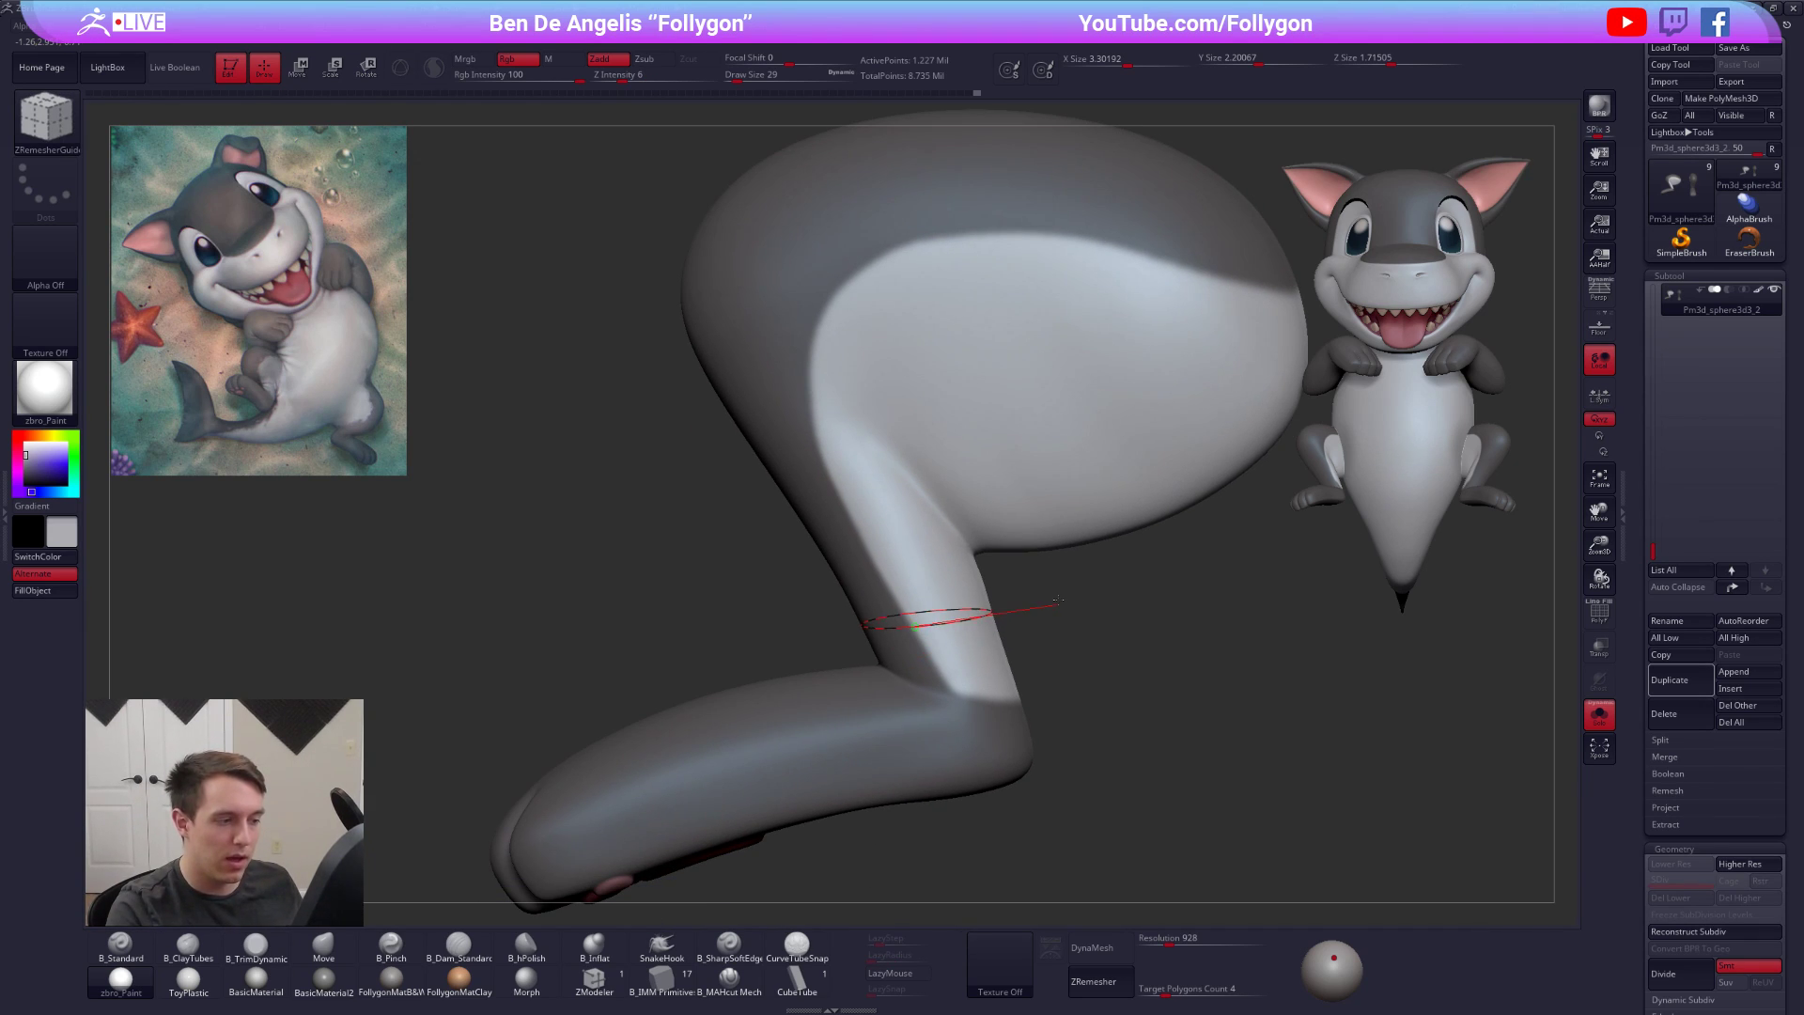
right_click_drag(1057, 599, 836, 618)
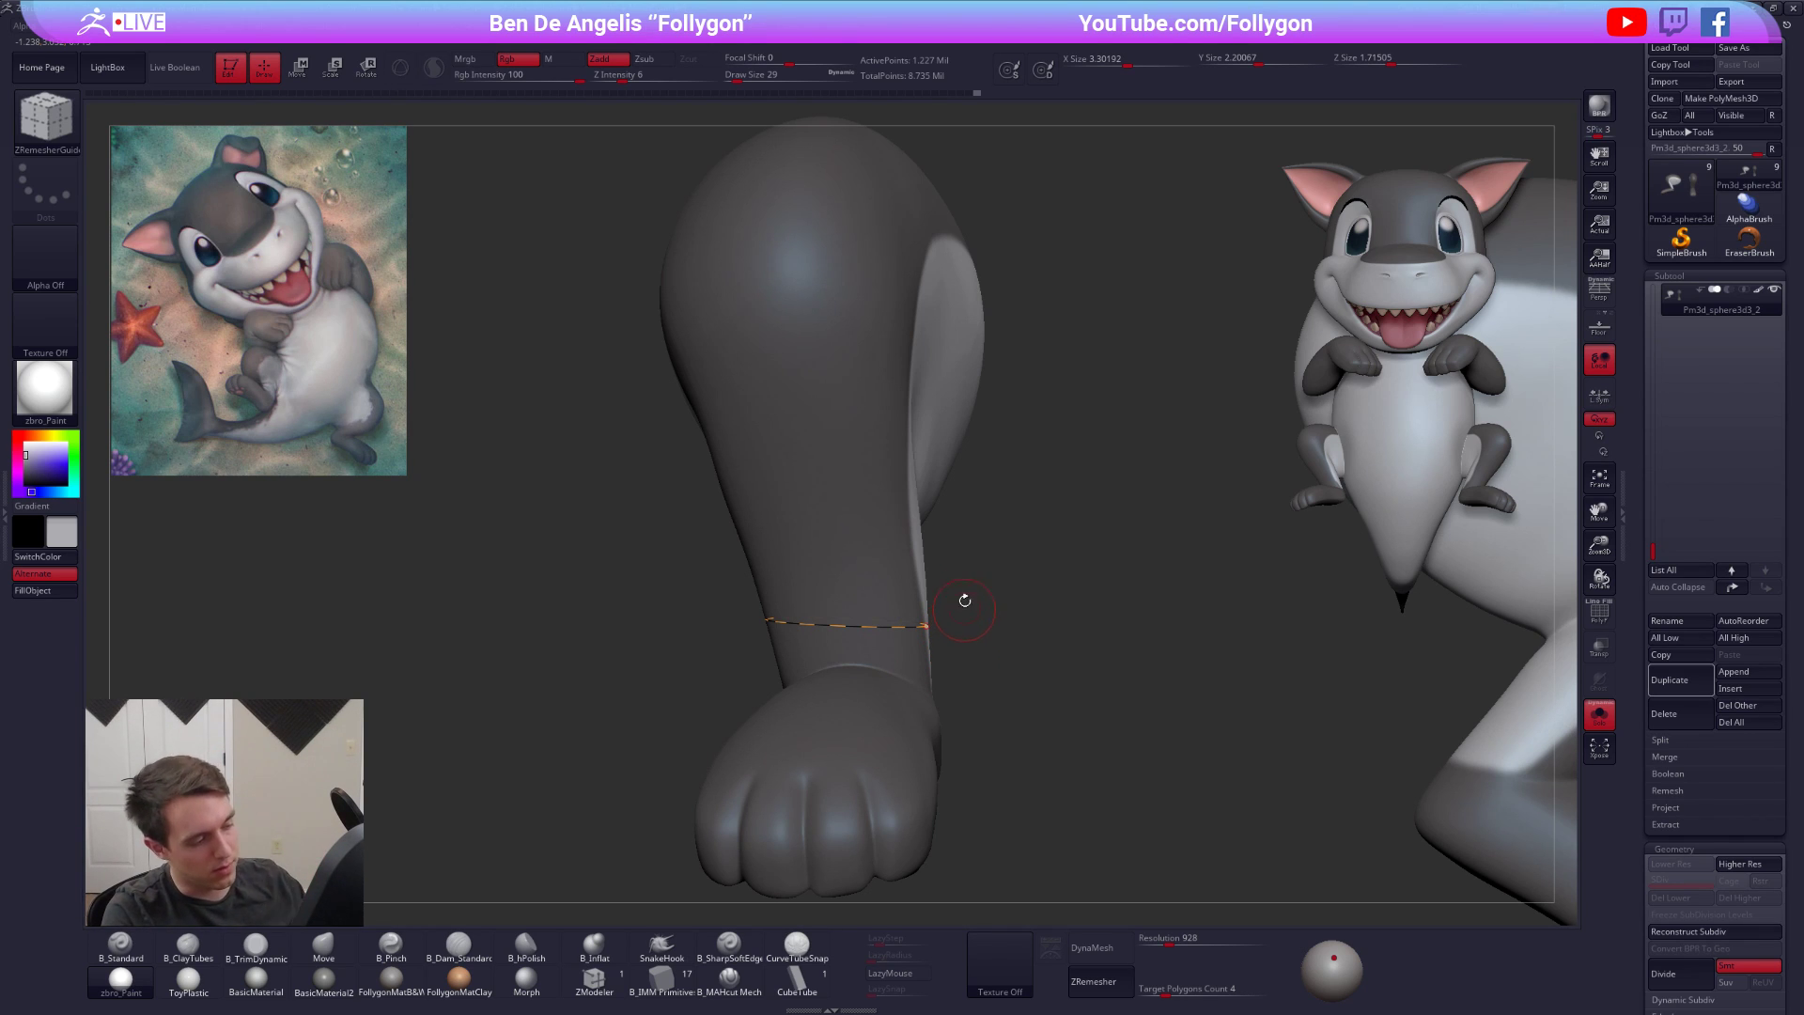
key("ctrl+z")
key("ctrl+z")
Lower the legs to subdivision level 1 and enlarge the draw size to 192
left_click_drag(1124, 657, 1089, 614, "alt")
key("alt+s")
right_click_drag(922, 565, 991, 707, "alt")
key("alt+s")
right_click_drag(899, 604, 977, 594)
key("shift+d")
key("shift+d")
key("shift+d")
key("shift+d")
key("space")
left_click_drag(909, 610, 918, 609)
right_click_drag(919, 609, 938, 600)
key("space")
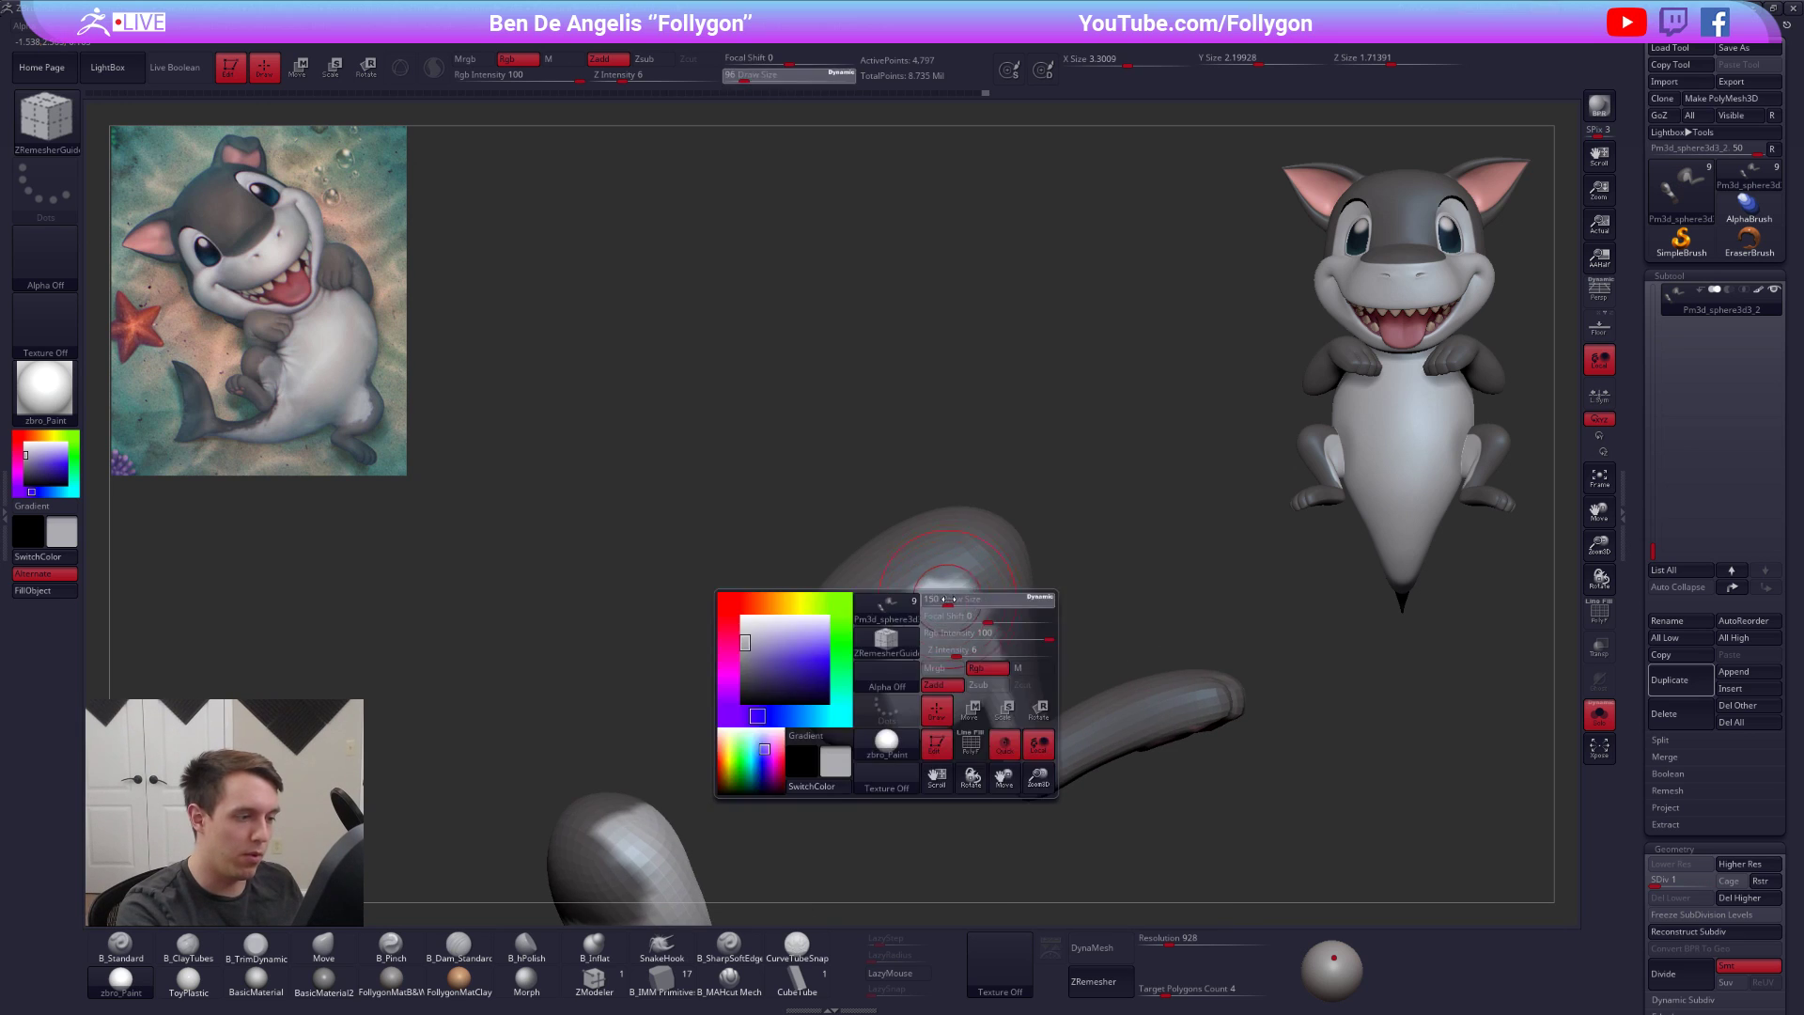
left_click_drag(938, 600, 952, 600)
right_click_drag(952, 601, 1004, 596)
Mask part of the leg beside the tail and rotate the unmasked part with Transpose to fit it against the body
mouse_move(869, 776)
left_mouse_down("ctrl")
mouse_move(874, 555)
mouse_move(733, 443)
mouse_move(866, 765)
left_mouse_up("ctrl")
left_click(1103, 601, "ctrl")
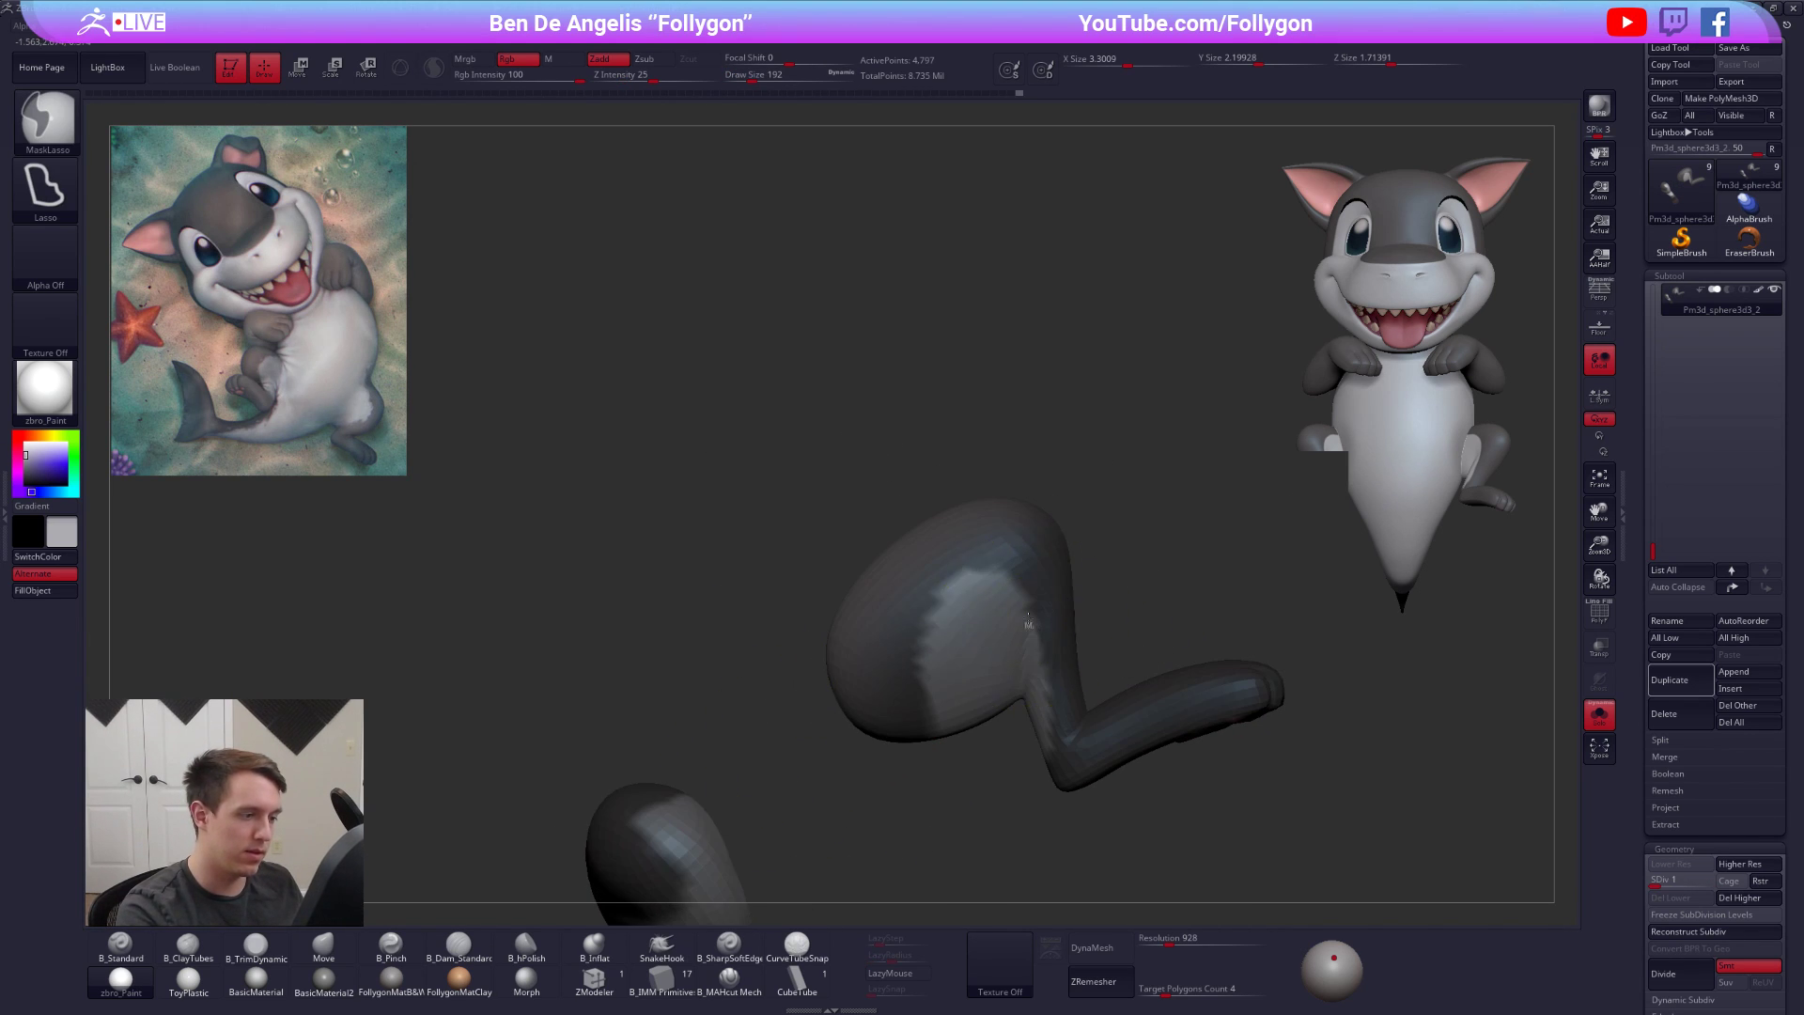
key("r")
mouse_move(1028, 504)
left_mouse_down()
mouse_move(948, 567)
mouse_move(806, 749)
mouse_move(843, 774)
left_mouse_up()
right_click_drag(1194, 672, 1018, 637)
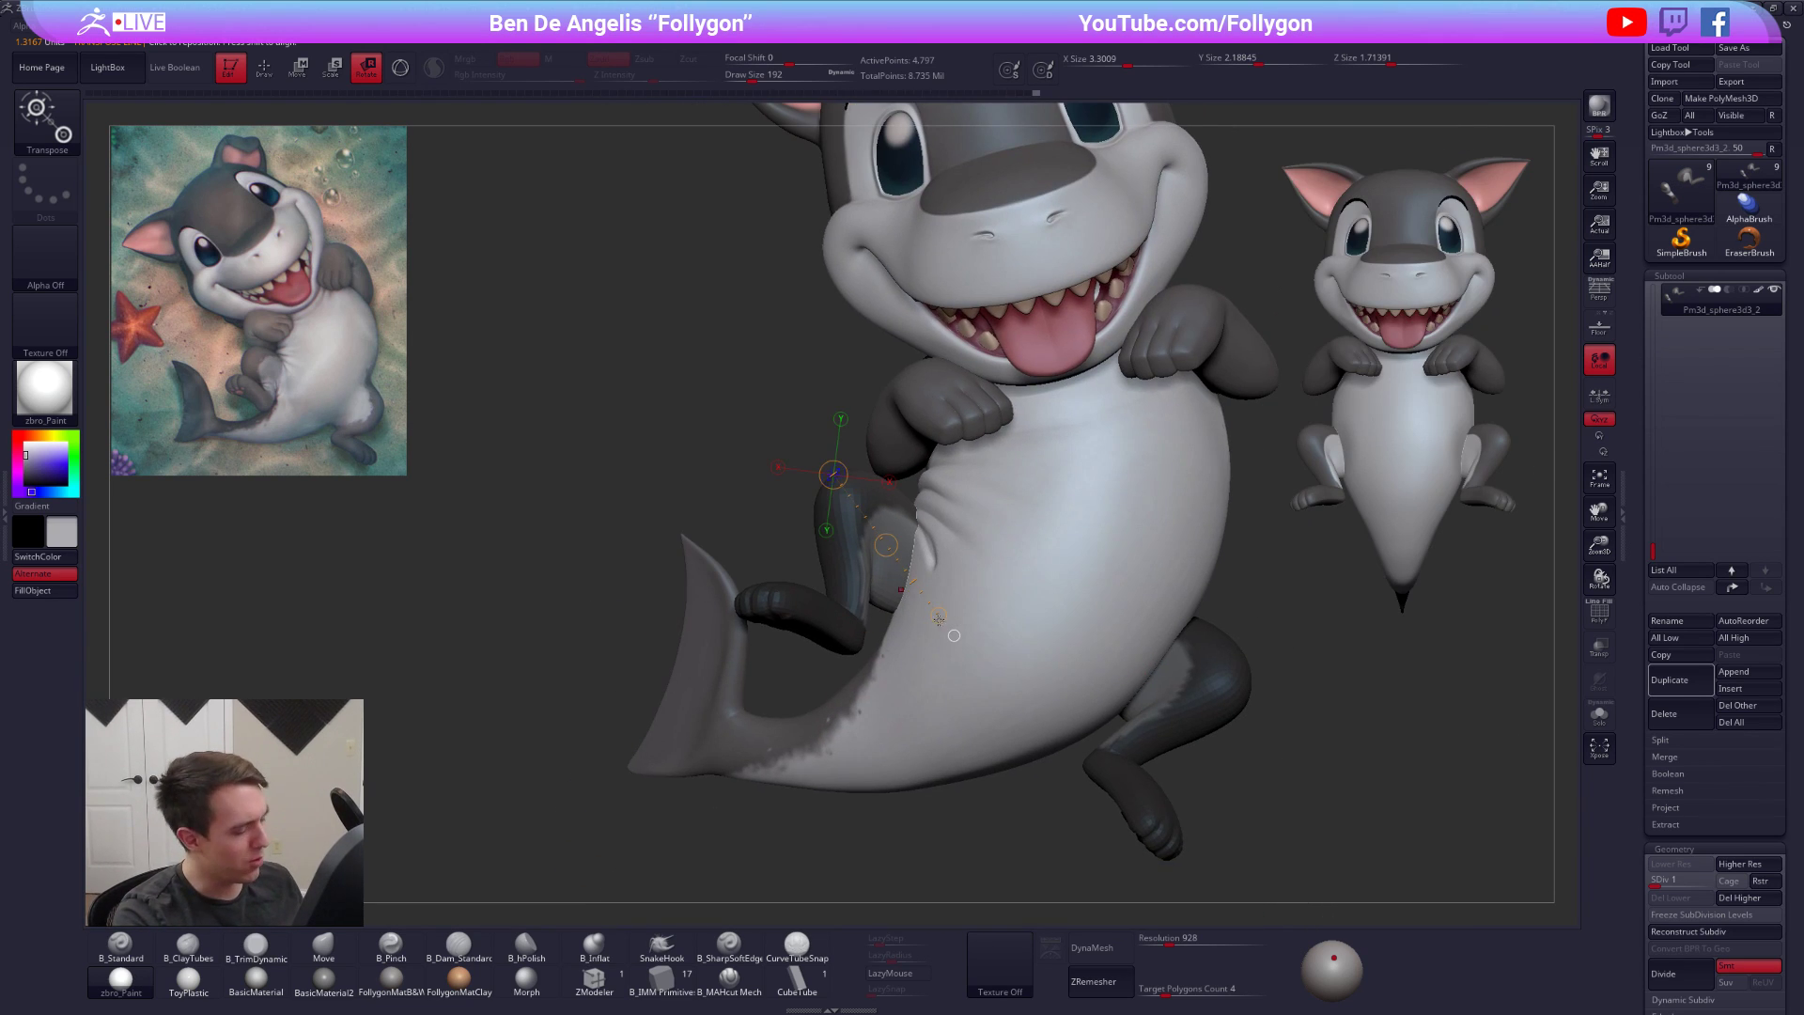
key("q")
Clear the mask and reshape the tail-side thigh with the Move brush at draw size 350
right_click_drag(824, 625, 865, 606)
key("alt+s")
key("space")
left_click_drag(897, 626, 903, 625)
mouse_move(876, 628)
right_mouse_down("ctrl")
mouse_move(902, 642)
mouse_move(877, 676)
right_mouse_up("ctrl")
left_click_drag(878, 677, 867, 693, "ctrl")
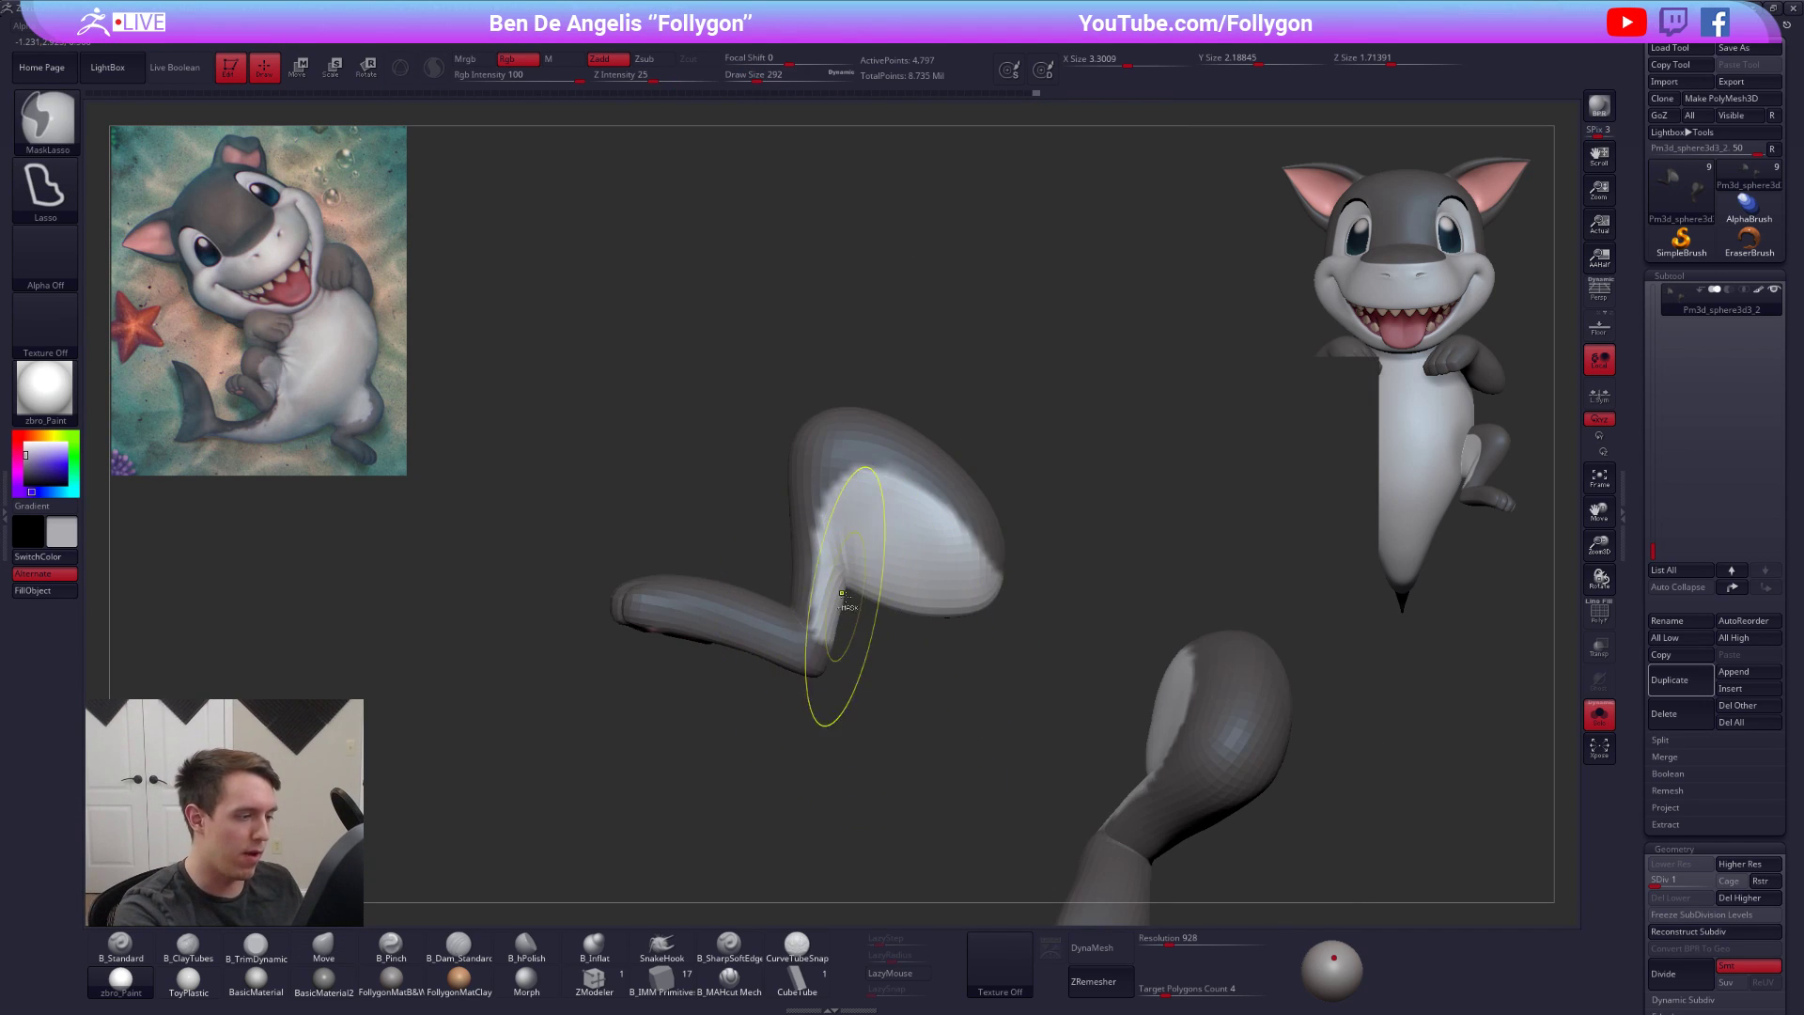
mouse_move(845, 529)
left_mouse_down("ctrl")
mouse_move(1054, 564)
mouse_move(927, 649)
left_mouse_up("ctrl")
left_click(956, 590, "ctrl")
left_click(962, 590, "ctrl")
left_click(980, 631, "ctrl")
right_click_drag(951, 575, 908, 606, "ctrl")
key("space")
left_click_drag(878, 618, 882, 618)
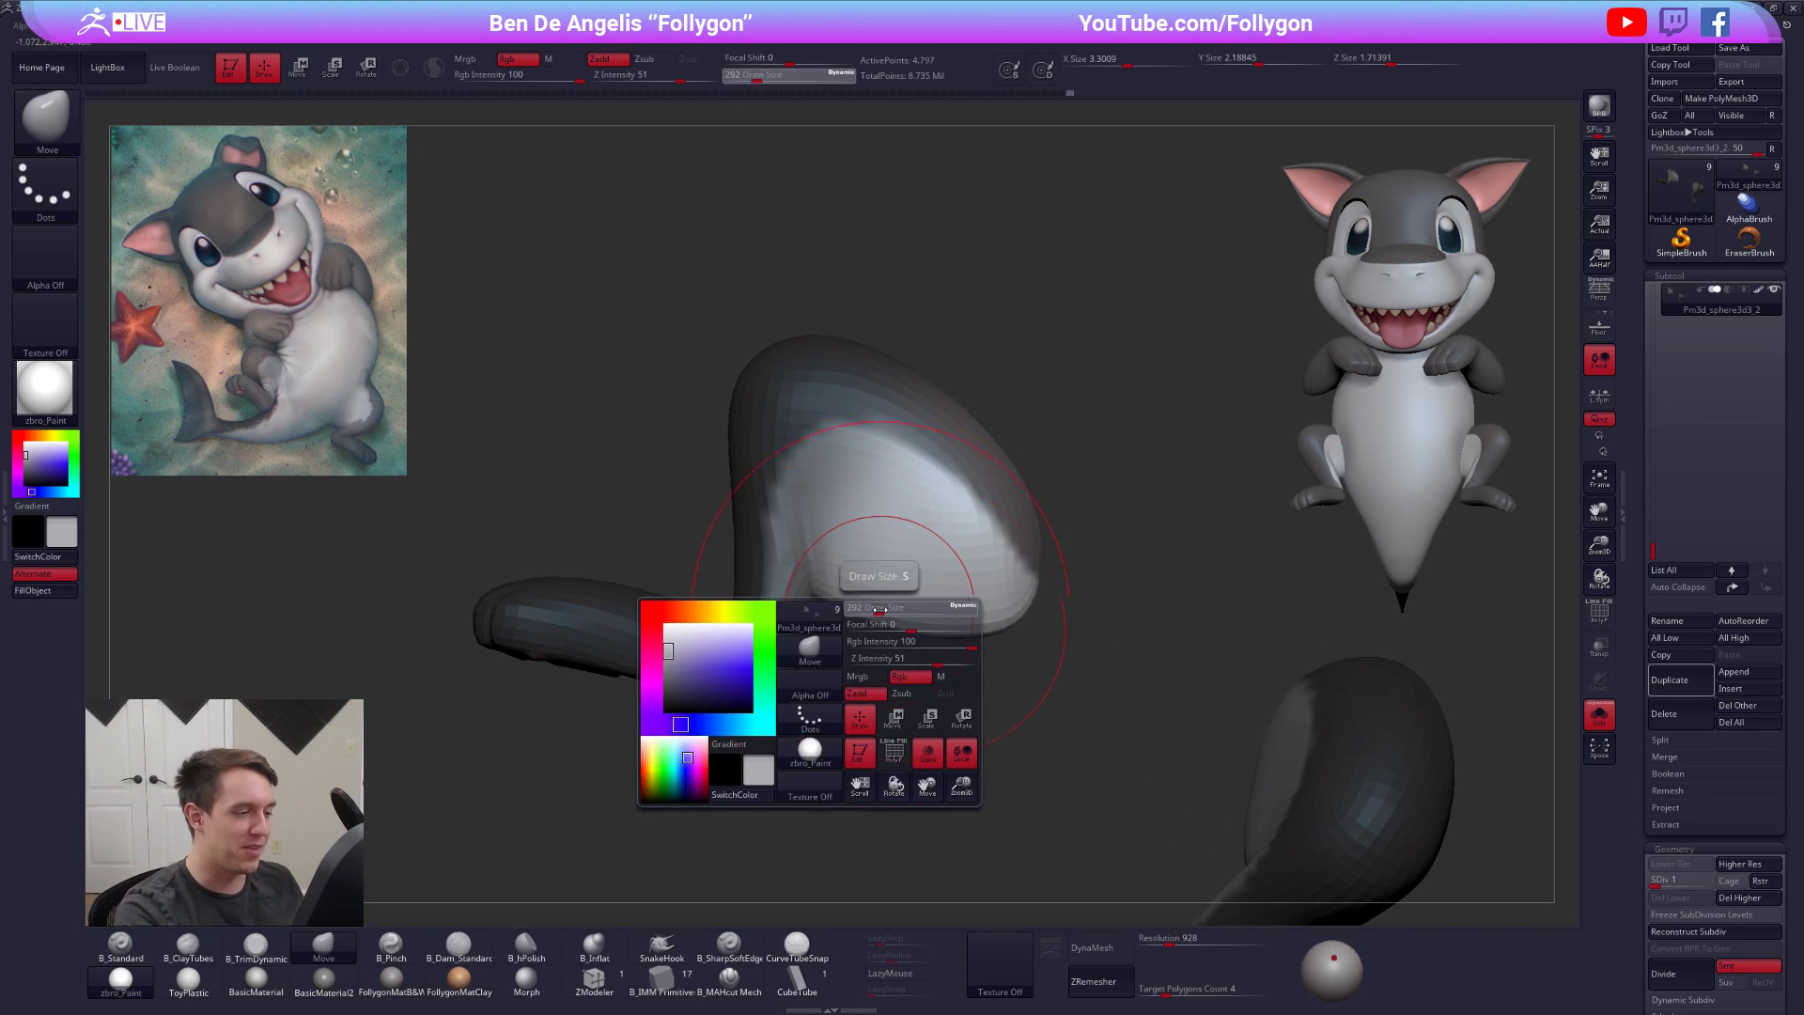
right_click_drag(882, 617, 1041, 554)
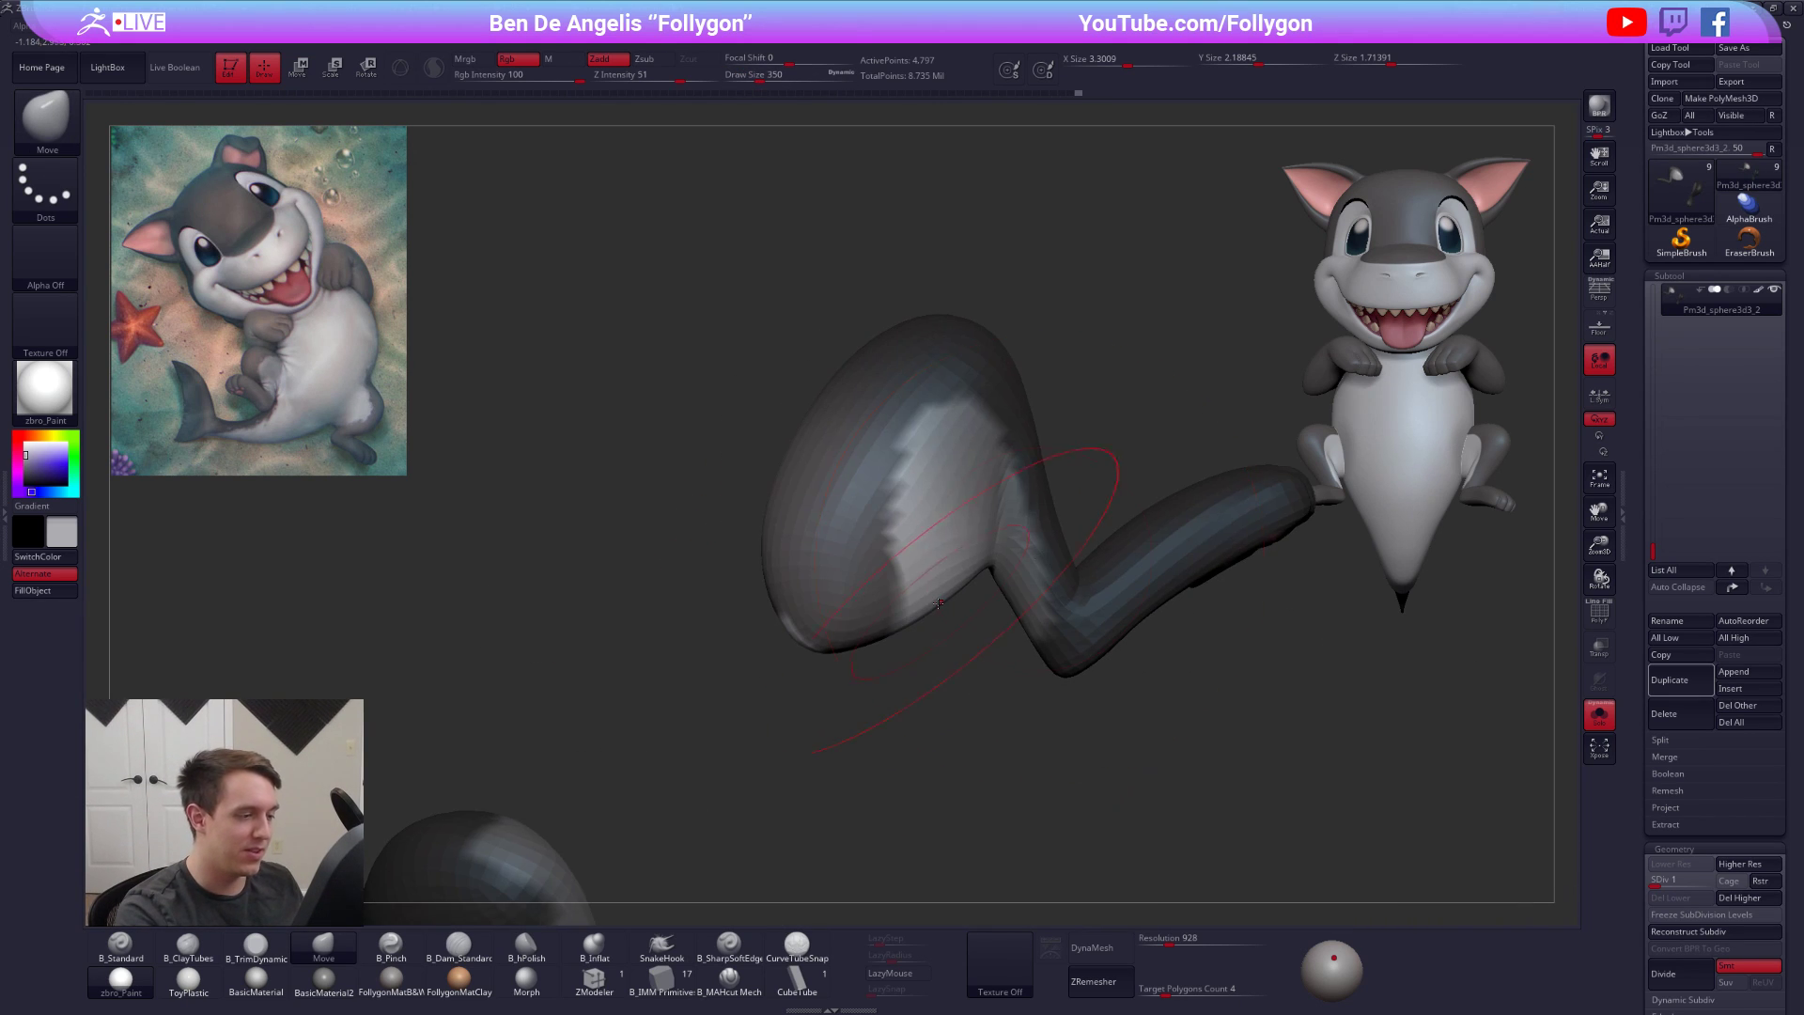
mouse_move(921, 611)
right_mouse_down()
mouse_move(931, 663)
mouse_move(898, 578)
mouse_move(790, 591)
right_mouse_up()
Mask the tail-side leg again and rotate its thigh with a Transpose line drawn across it
key("ctrl")
mouse_move(771, 589)
left_mouse_down("ctrl")
mouse_move(1034, 590)
mouse_move(698, 549)
mouse_move(710, 562)
left_mouse_up("ctrl")
left_click(1082, 571, "ctrl")
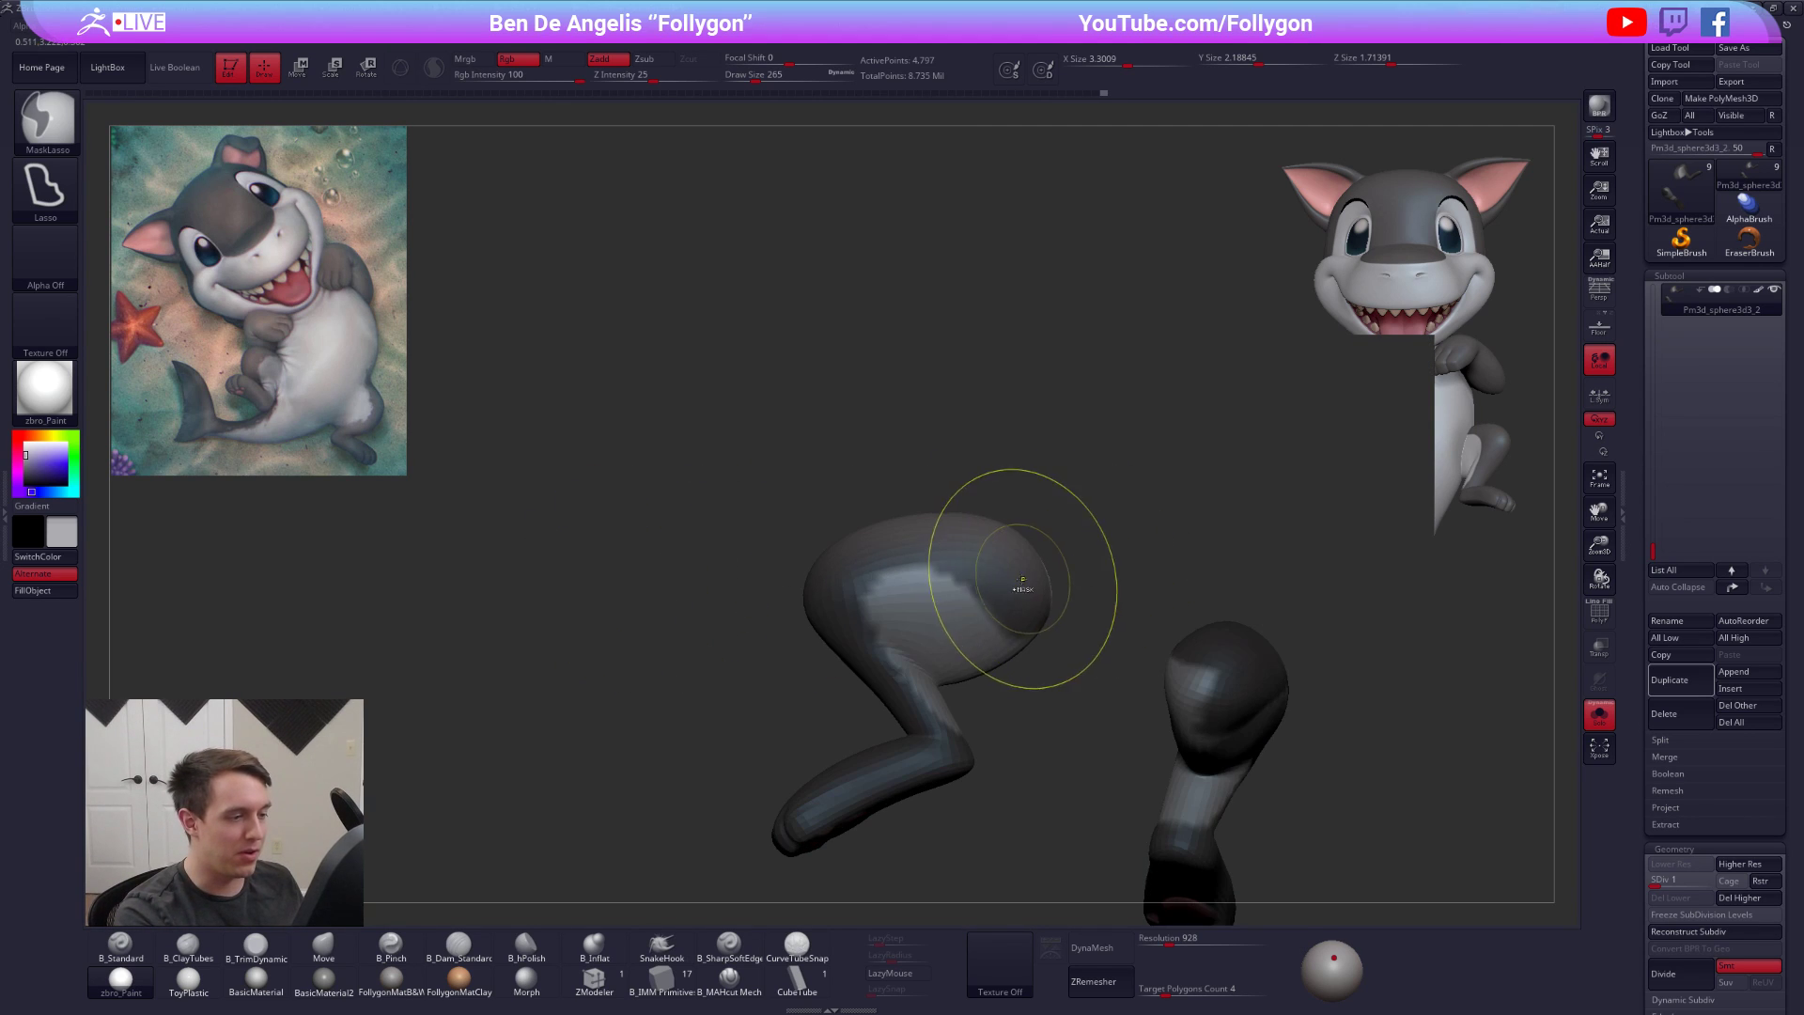
right_click_drag(1027, 580, 1019, 615, "ctrl")
key("r")
left_click_drag(773, 572, 797, 563)
key("shift+alt+s")
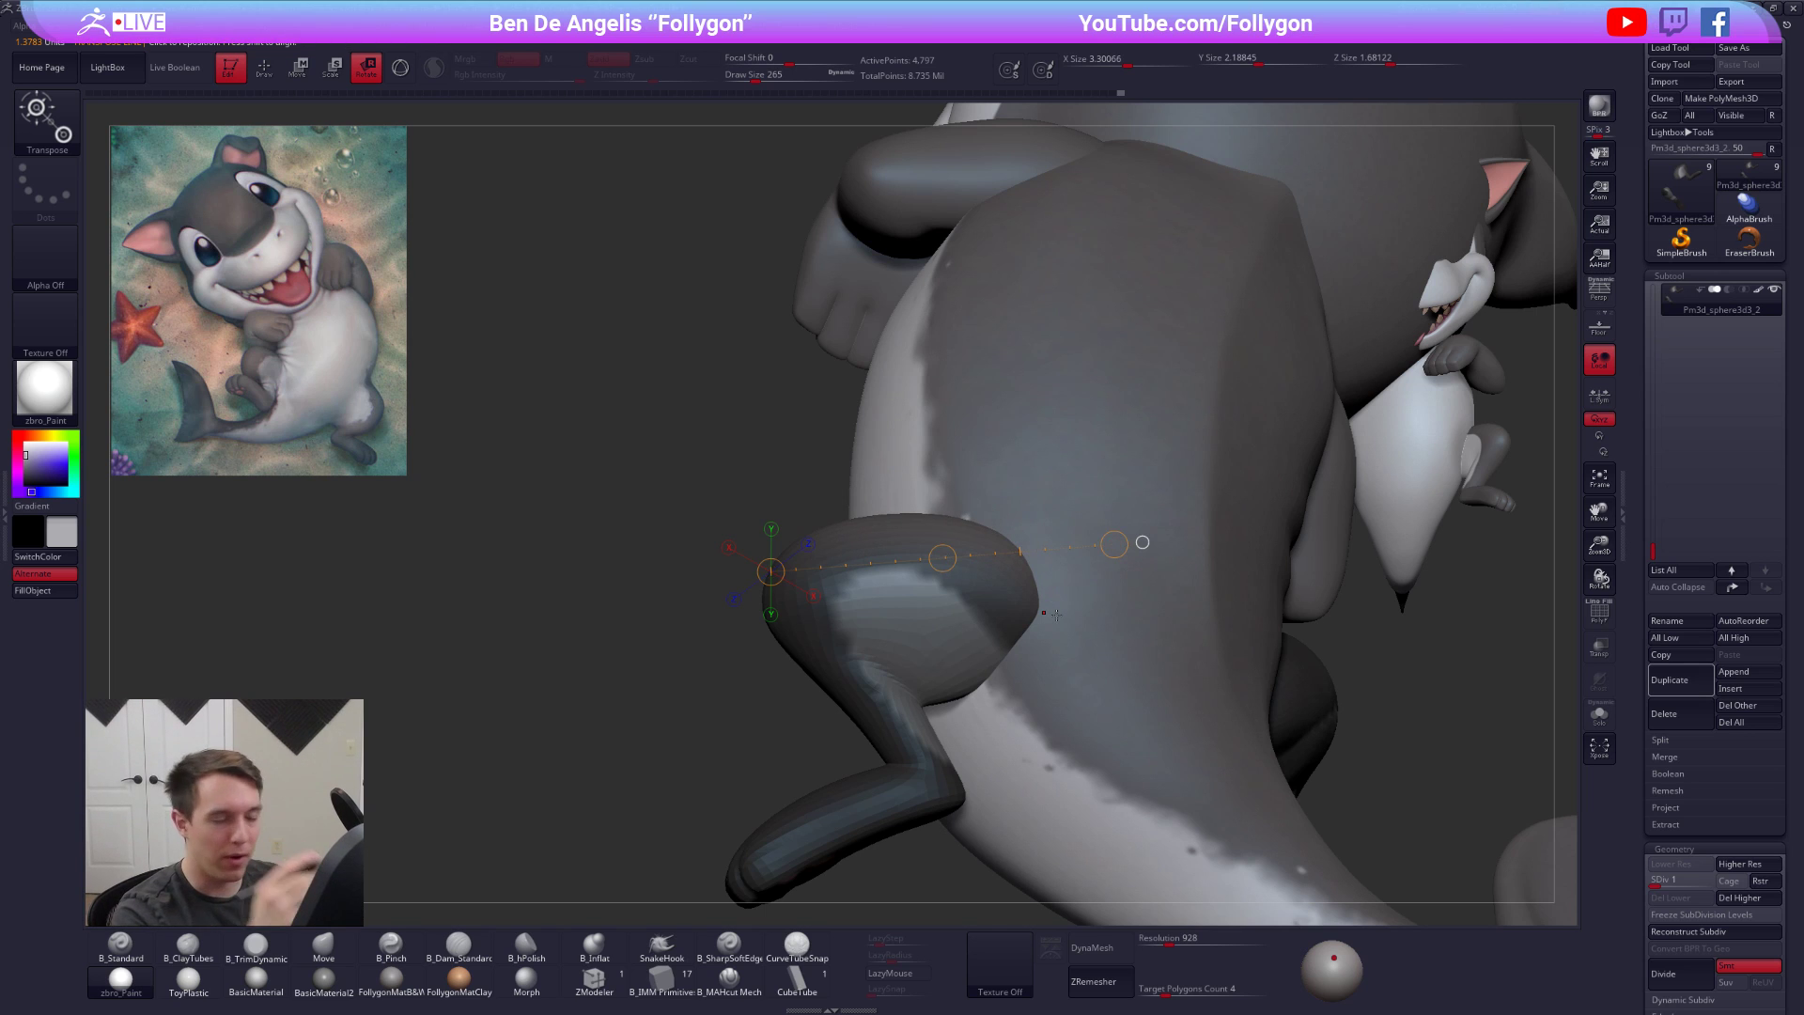
key("q")
Refine the thigh's masking and adjust its form with the Move brush at draw size 321
mouse_move(1099, 615)
right_mouse_down()
mouse_move(982, 607)
mouse_move(999, 663)
mouse_move(964, 681)
right_mouse_up()
key("alt+s")
mouse_move(954, 668)
left_mouse_down("ctrl")
mouse_move(878, 554)
mouse_move(1218, 517)
mouse_move(1149, 609)
mouse_move(1073, 596)
mouse_move(960, 643)
left_mouse_up("ctrl")
left_click(1081, 568, "ctrl")
left_click(1083, 572, "ctrl")
left_click(1114, 594, "ctrl")
left_click(1089, 566, "ctrl")
key("space")
right_click_drag(874, 641, 971, 638)
key("space")
left_click_drag(981, 650, 976, 653)
right_click_drag(978, 667, 1034, 656)
left_click_drag(1034, 649, 1030, 635)
right_click_drag(1034, 649, 1128, 649)
right_click_drag(1127, 649, 1119, 606, "ctrl")
left_click_drag(1109, 610, 1123, 635, "ctrl")
right_click_drag(1123, 635, 1080, 596)
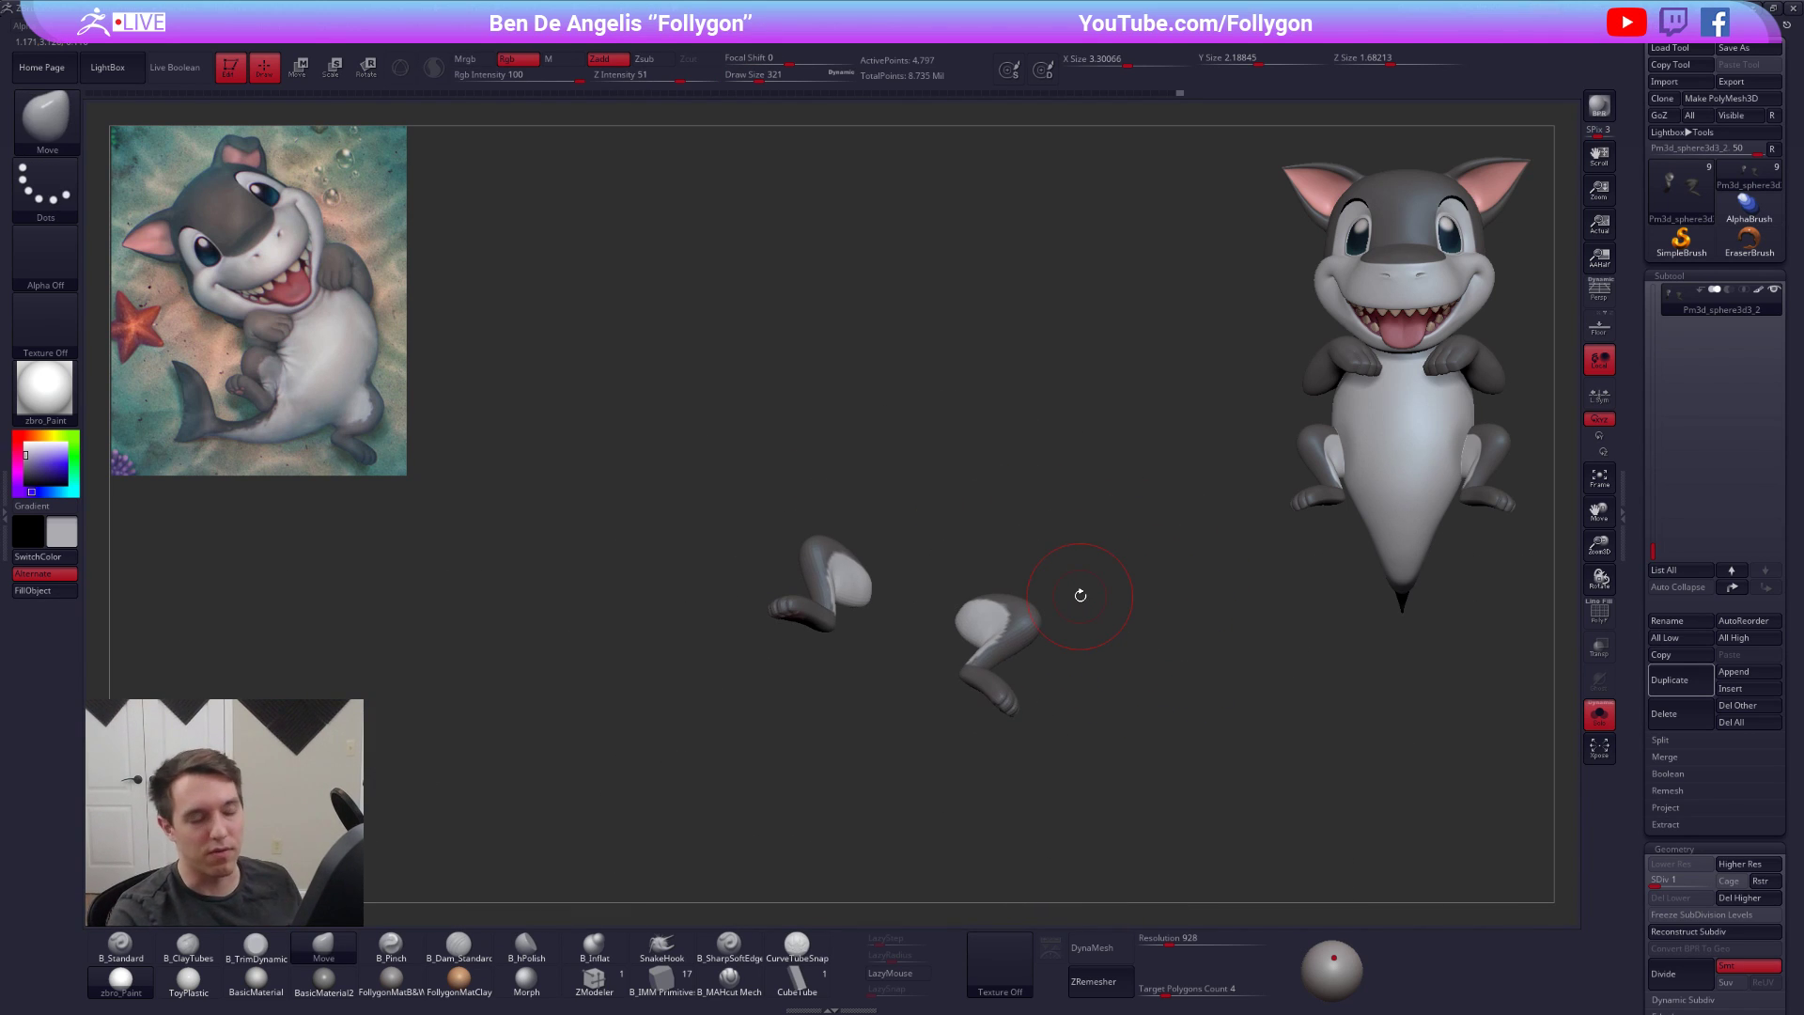
Raise the legs to subdivision level 5 and check the reshaped thigh up close
key("d")
key("d")
key("d")
key("d")
mouse_move(1081, 595)
right_mouse_down("ctrl")
mouse_move(1067, 662)
mouse_move(996, 616)
mouse_move(992, 672)
right_mouse_up("ctrl")
right_click(893, 615)
right_click(844, 624)
Smooth the thigh at subdivision level 2 and return the legs to level 5
key("shift+d")
key("shift+d")
key("shift+d")
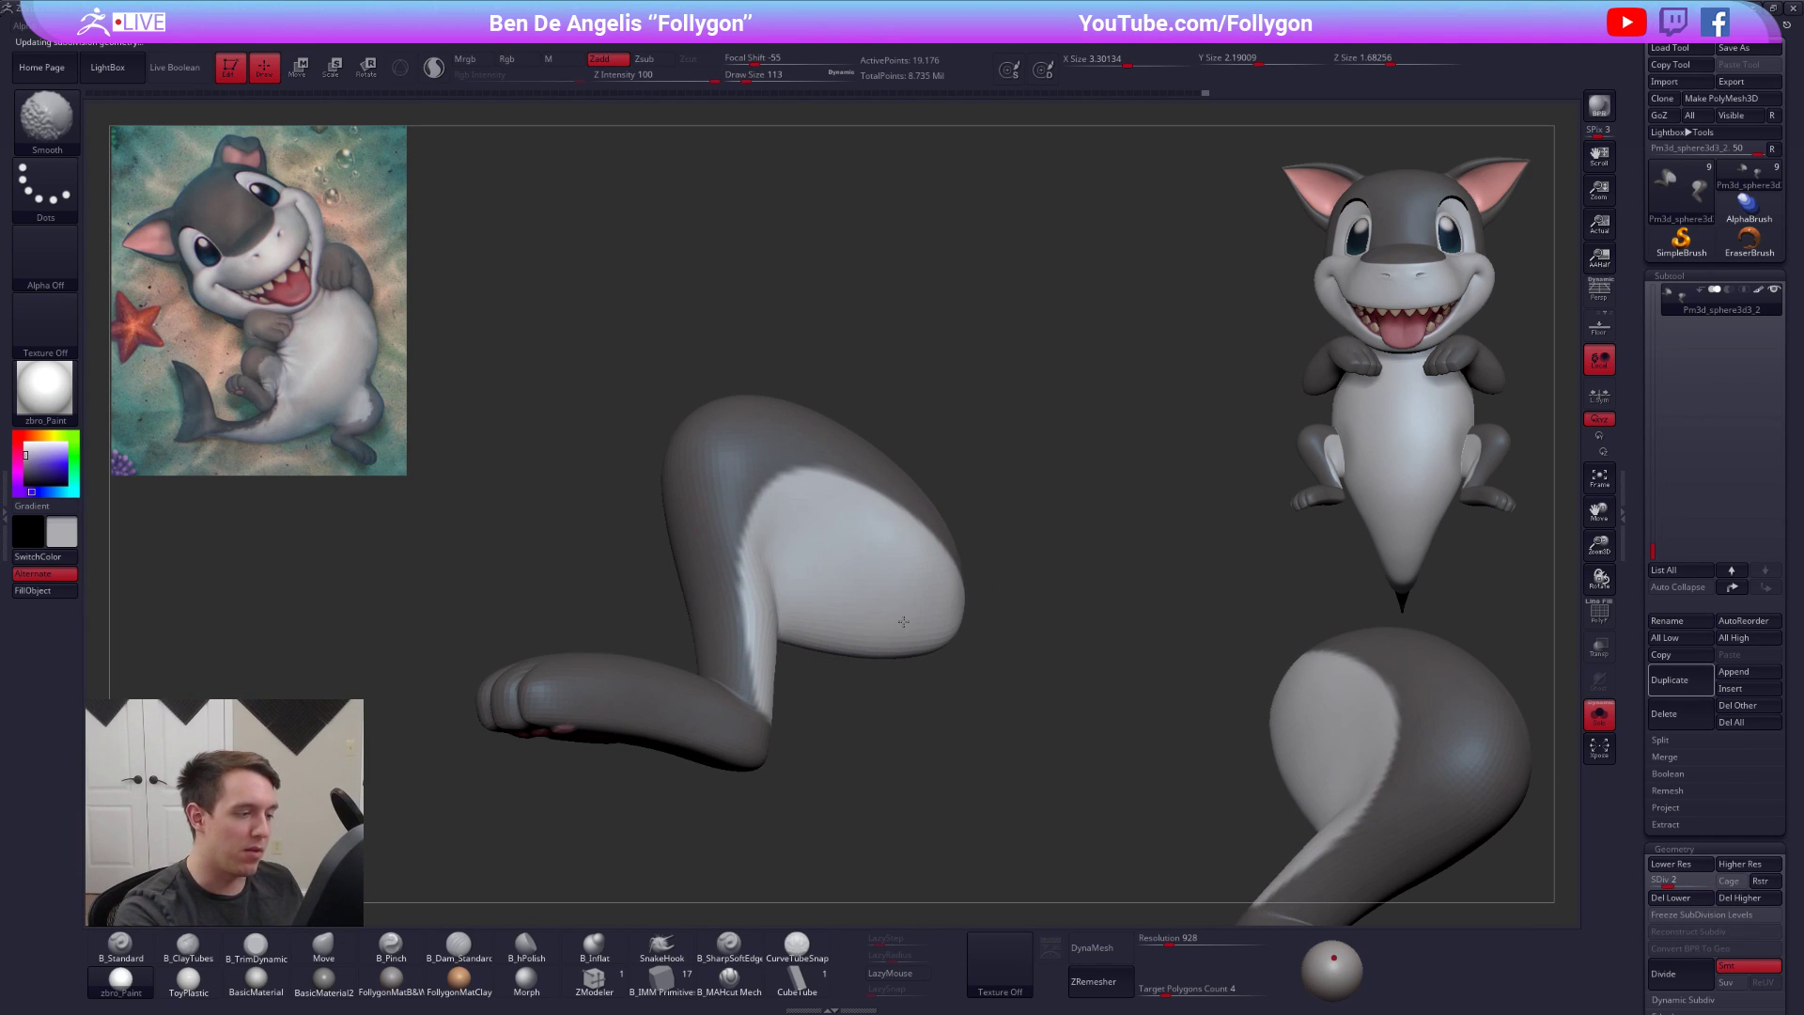
right_click_drag(1256, 711, 1113, 554, "alt")
key("alt+s")
right_click_drag(1079, 692, 994, 725, "shift")
key("d")
key("d")
key("d")
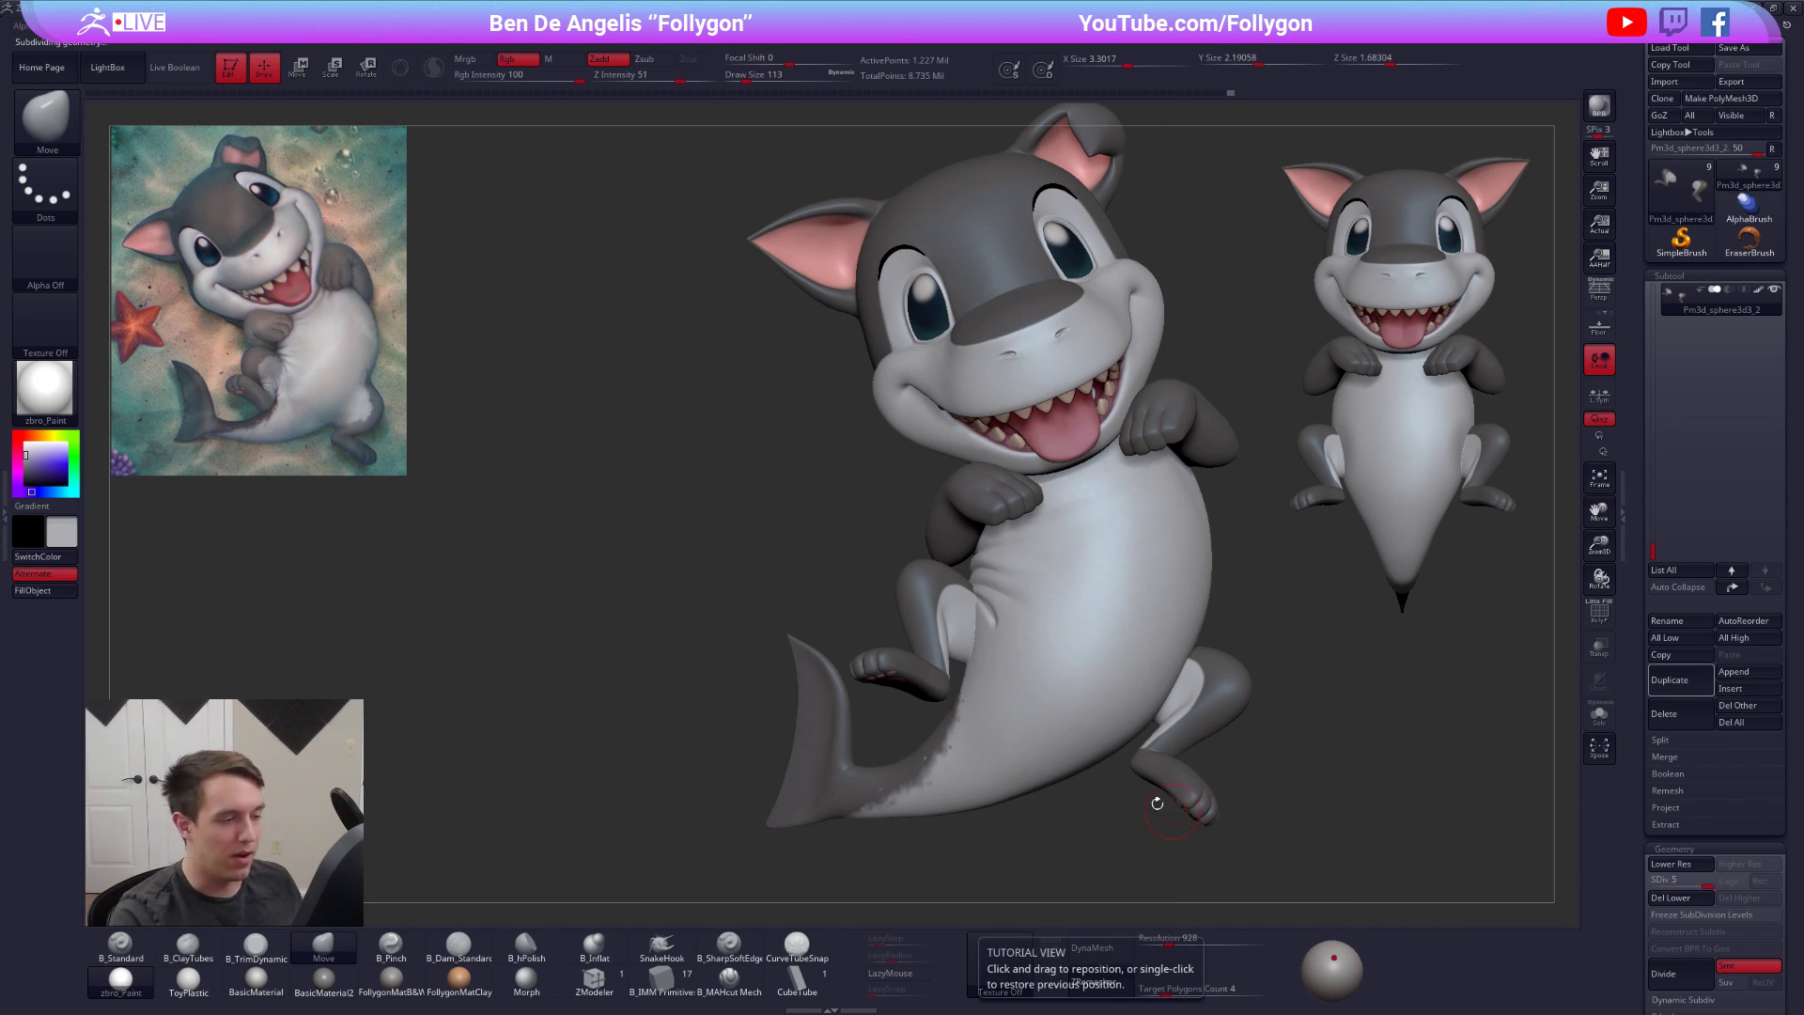
Select the body and recut its lowest belly fold with the B_MAHcut Mech brush at draw size 67
left_click(1067, 722, "alt")
key("alt+s")
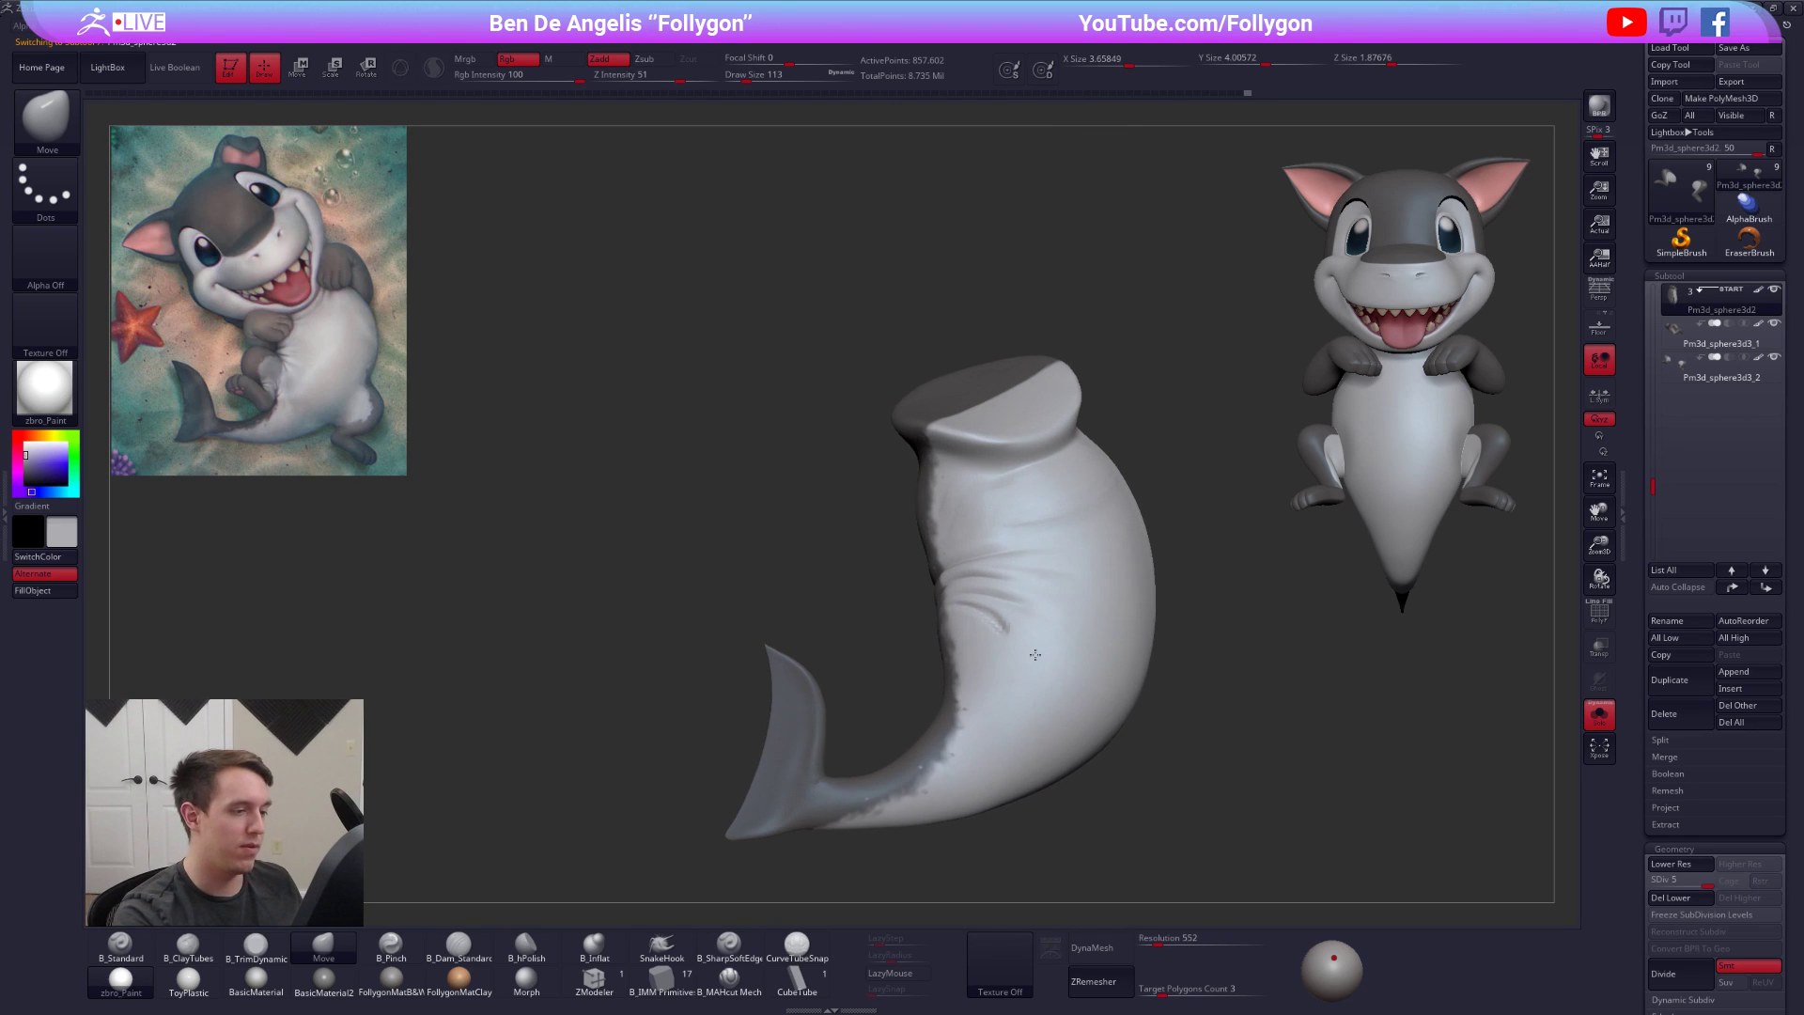
scroll(1035, 655, "up", 5)
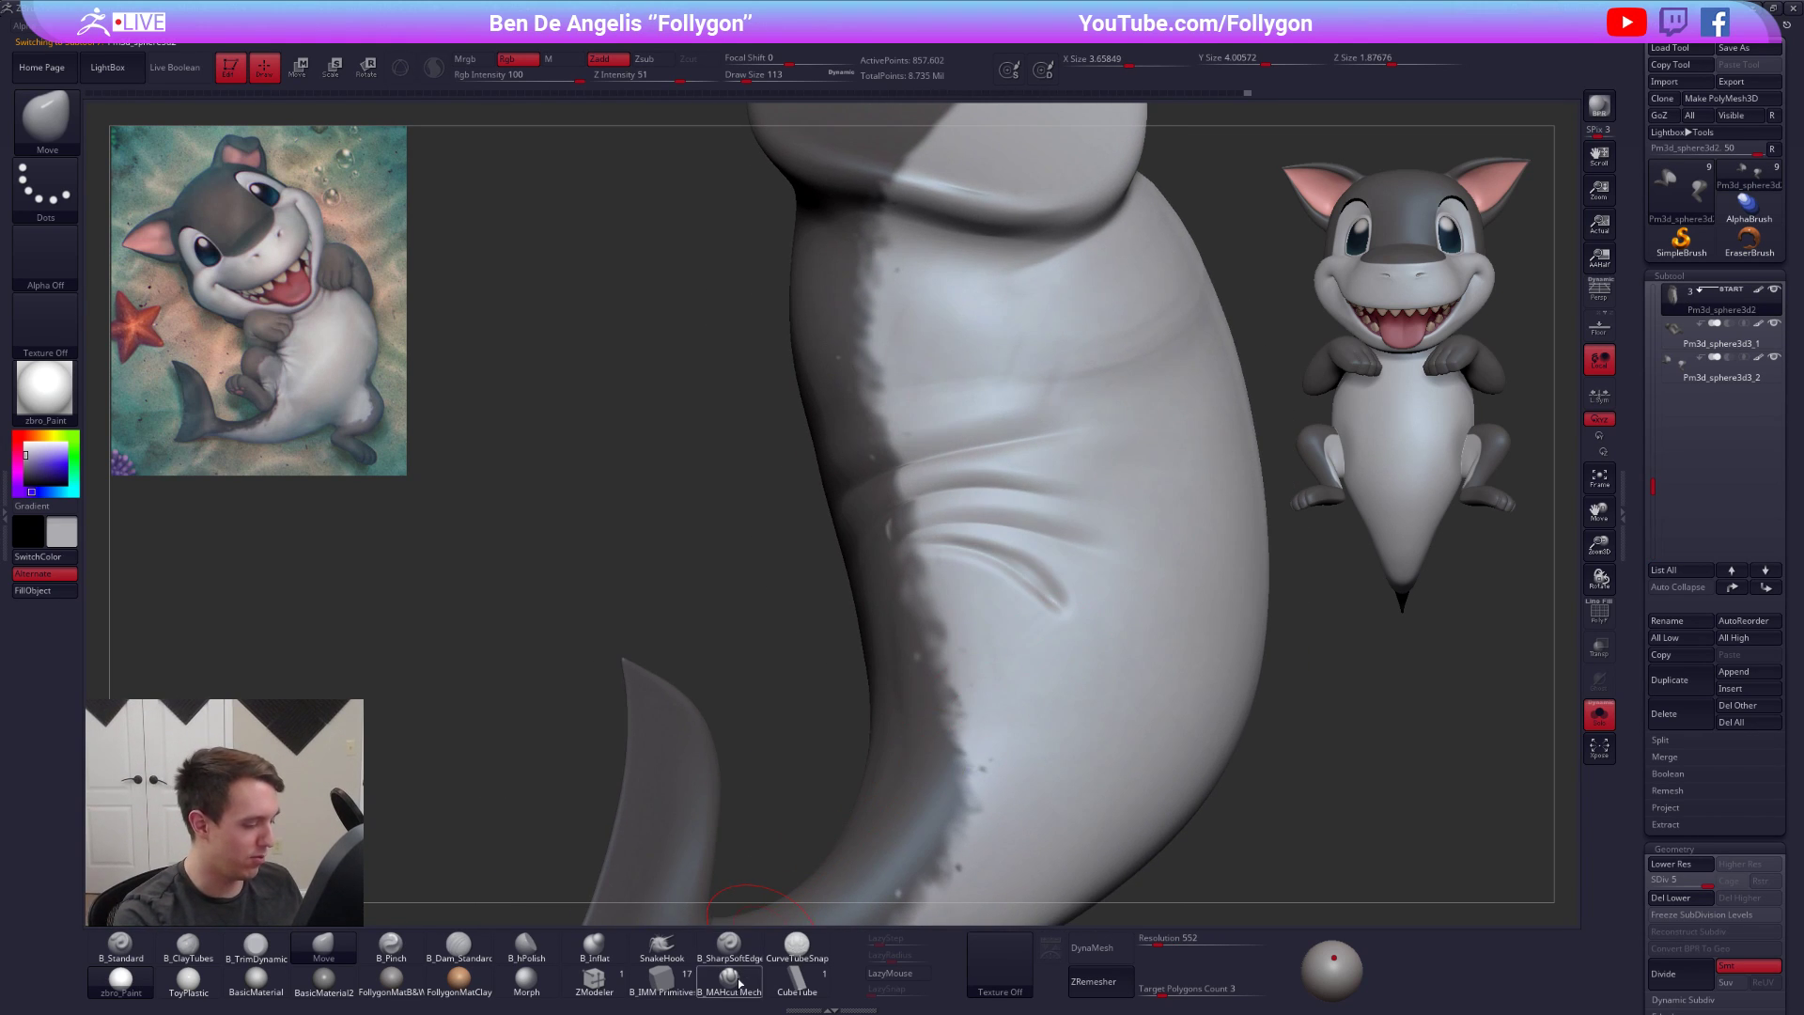
left_click(737, 981)
mouse_move(983, 605)
right_mouse_down()
mouse_move(1034, 616)
mouse_move(999, 918)
mouse_move(961, 596)
right_mouse_up()
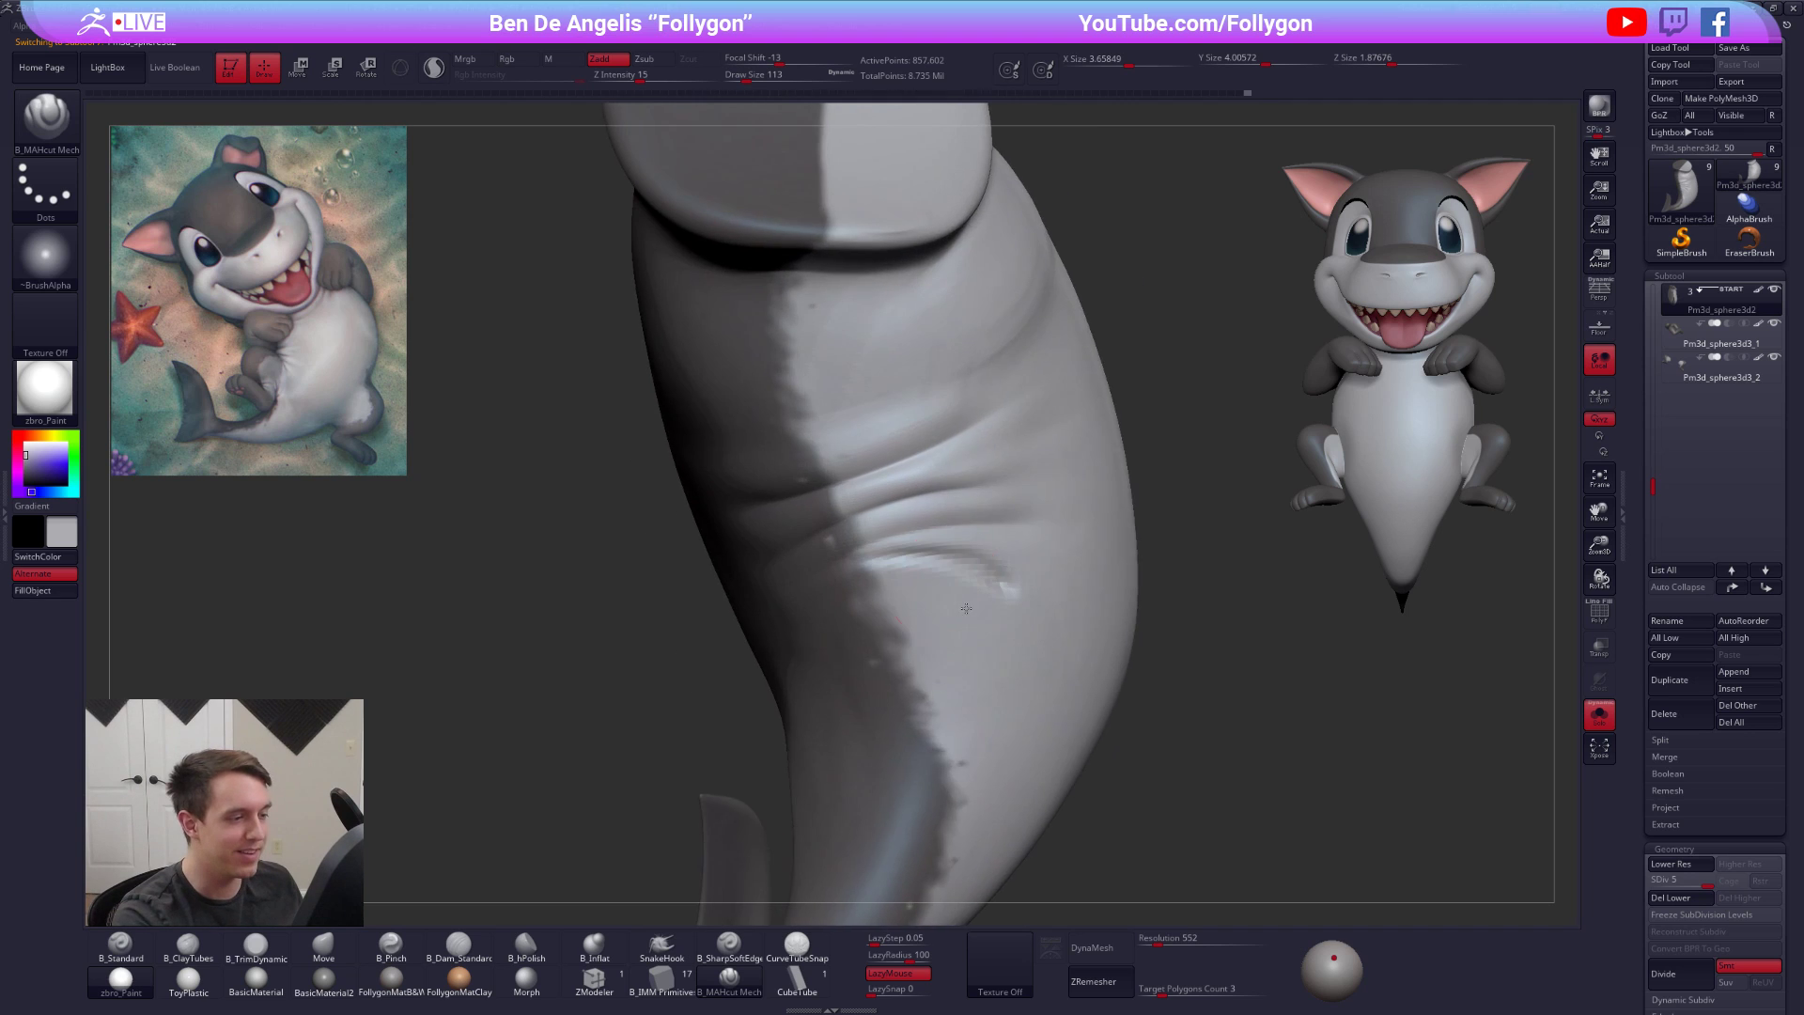
scroll(942, 583, "up", 4)
key("s")
left_click_drag(991, 579, 982, 576)
right_click_drag(982, 576, 839, 561)
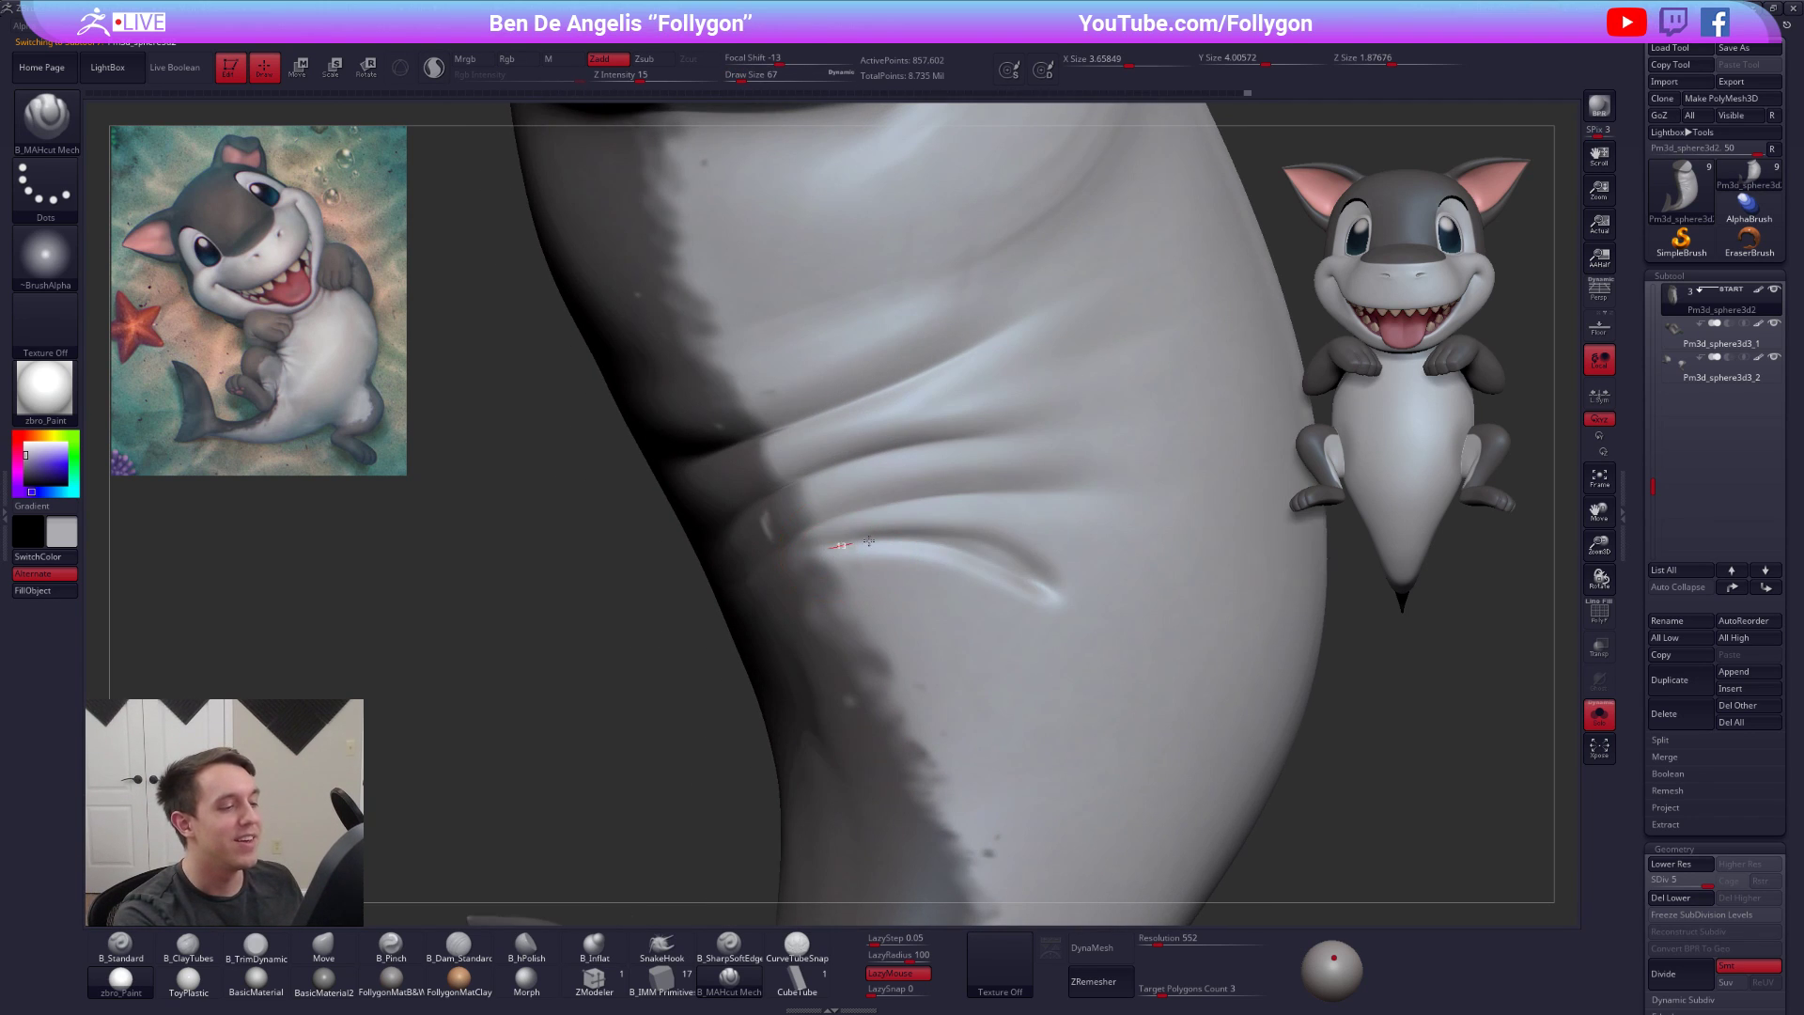
mouse_move(1052, 581)
left_mouse_down()
mouse_move(1173, 652)
mouse_move(1154, 665)
mouse_move(1017, 601)
mouse_move(1066, 610)
left_mouse_up()
Extend and blend the lowest belly fold at draw size 88, smoothing the surface around it
key("s")
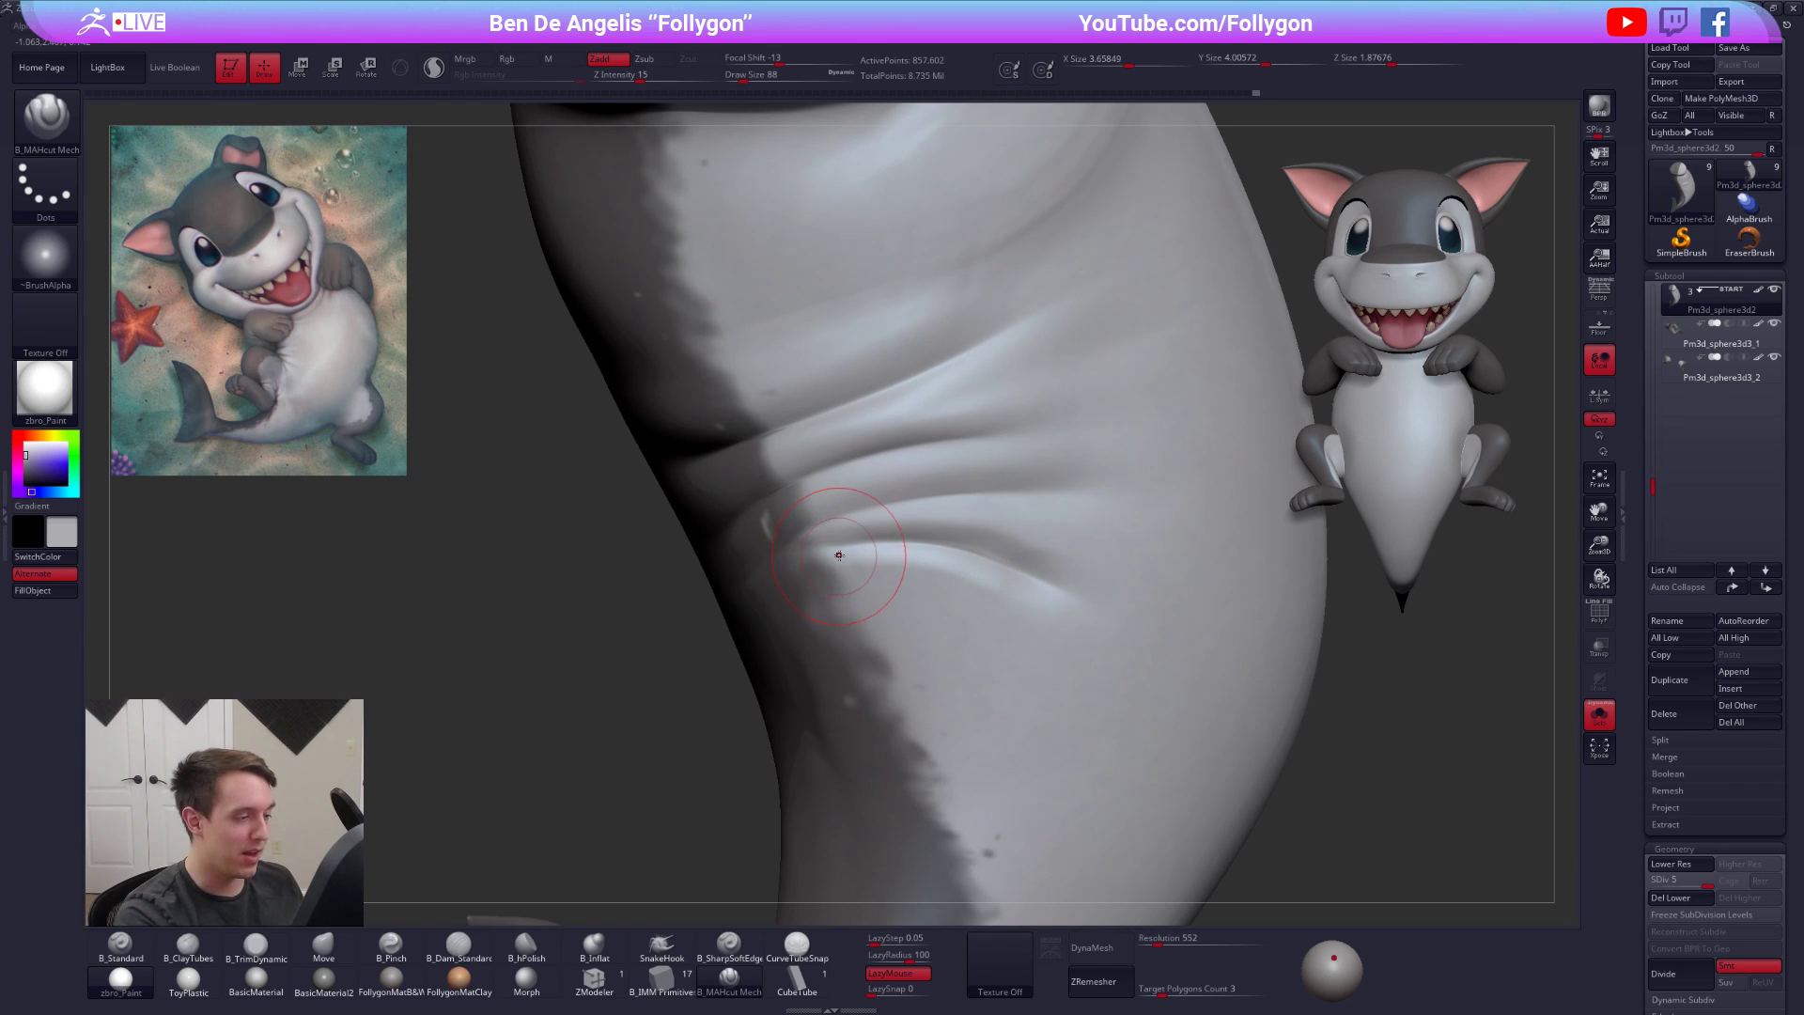
right_click_drag(838, 554, 824, 553)
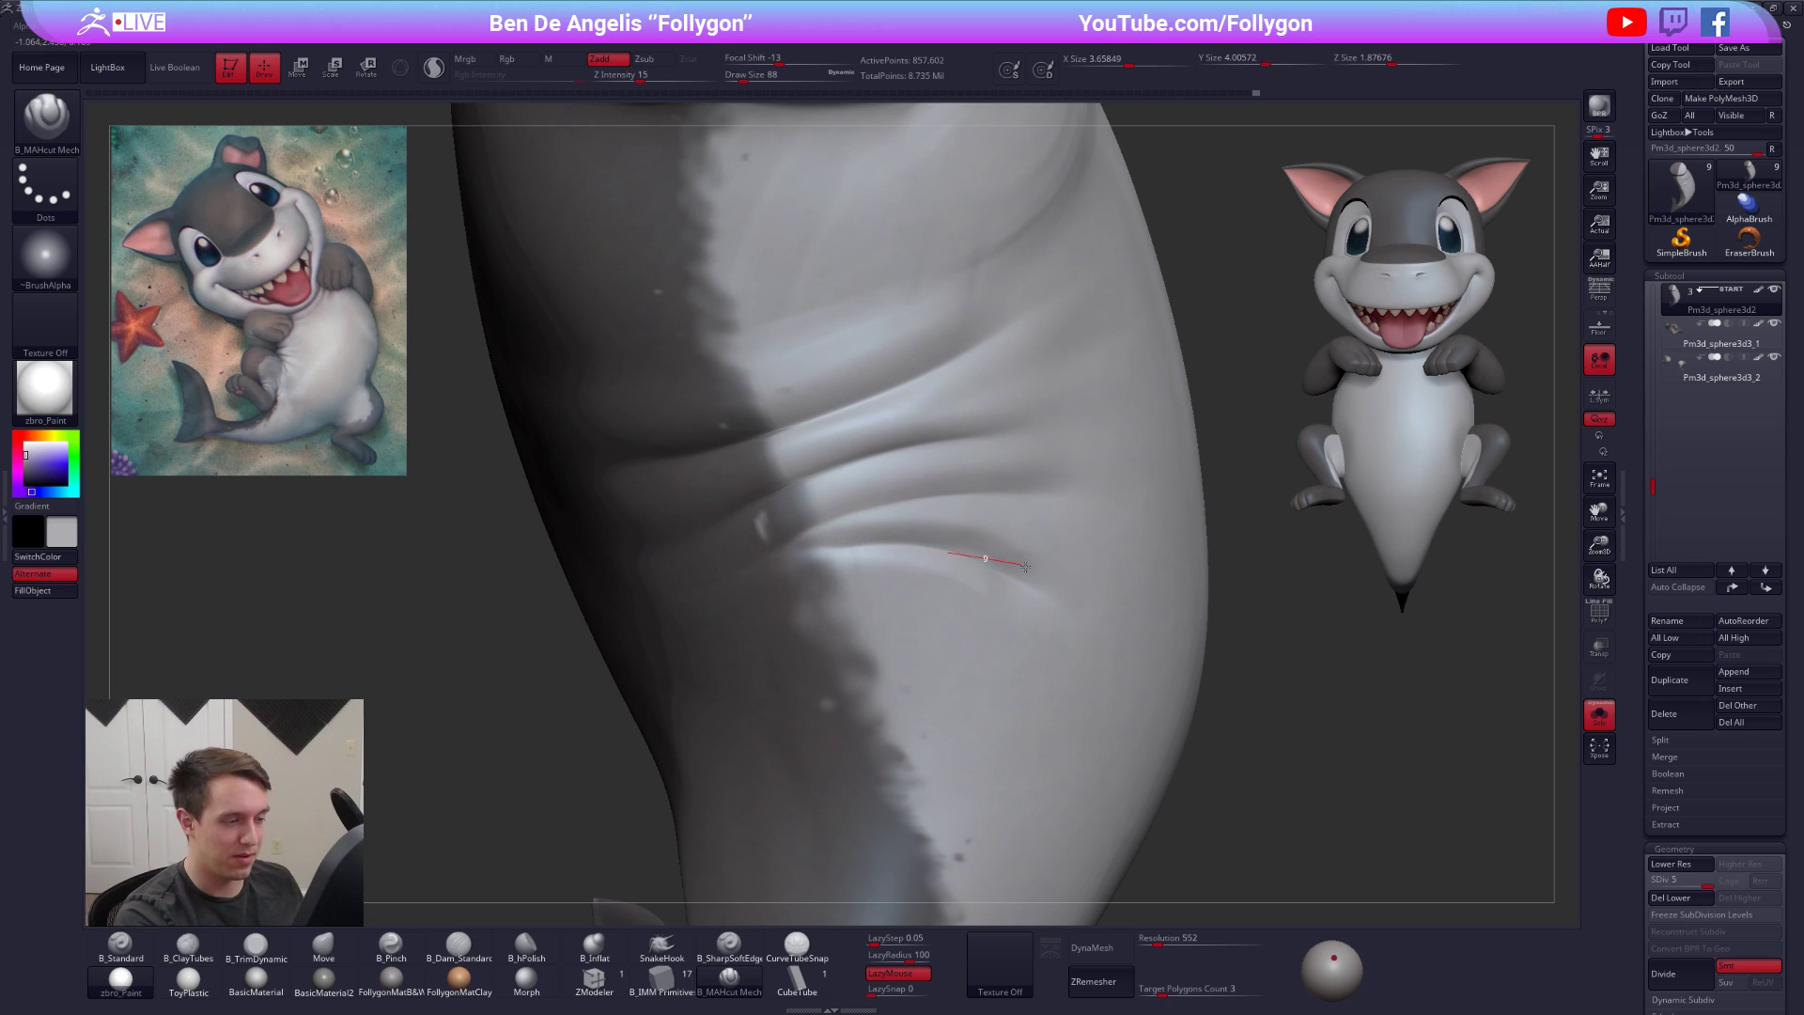
right_click_drag(1120, 652, 1038, 655)
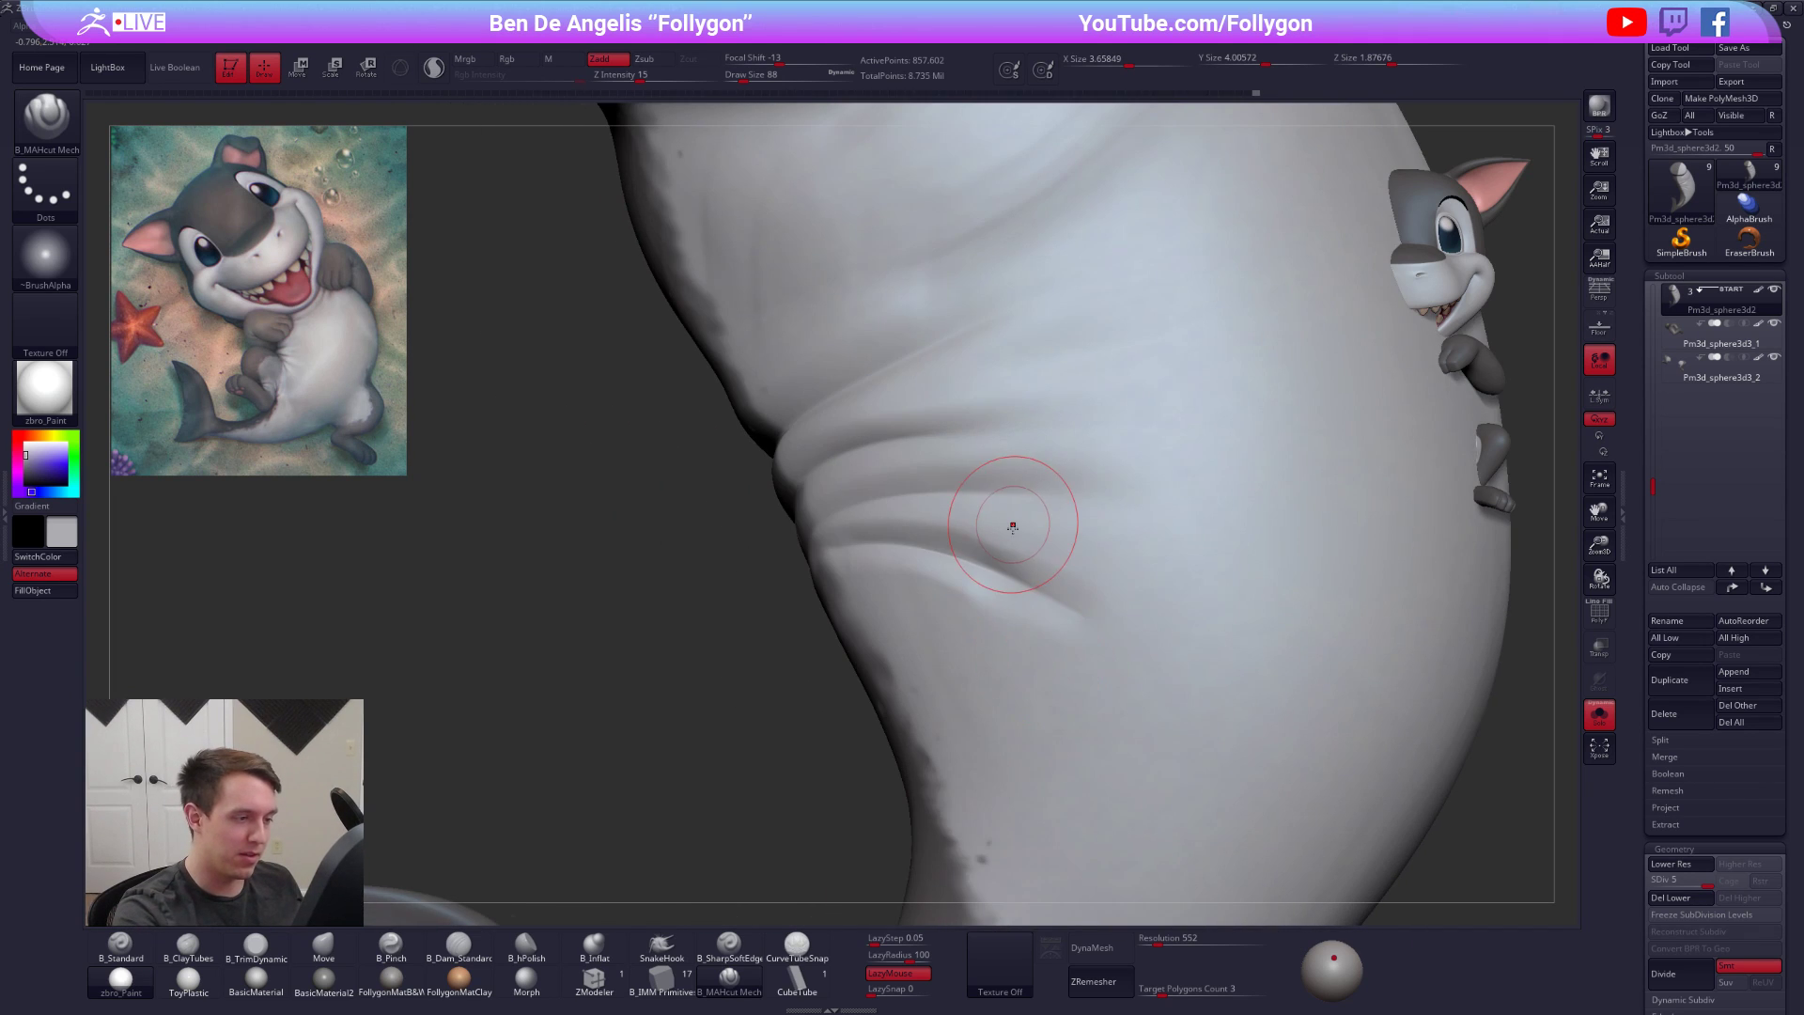
right_click_drag(1014, 527, 999, 552)
key("shift")
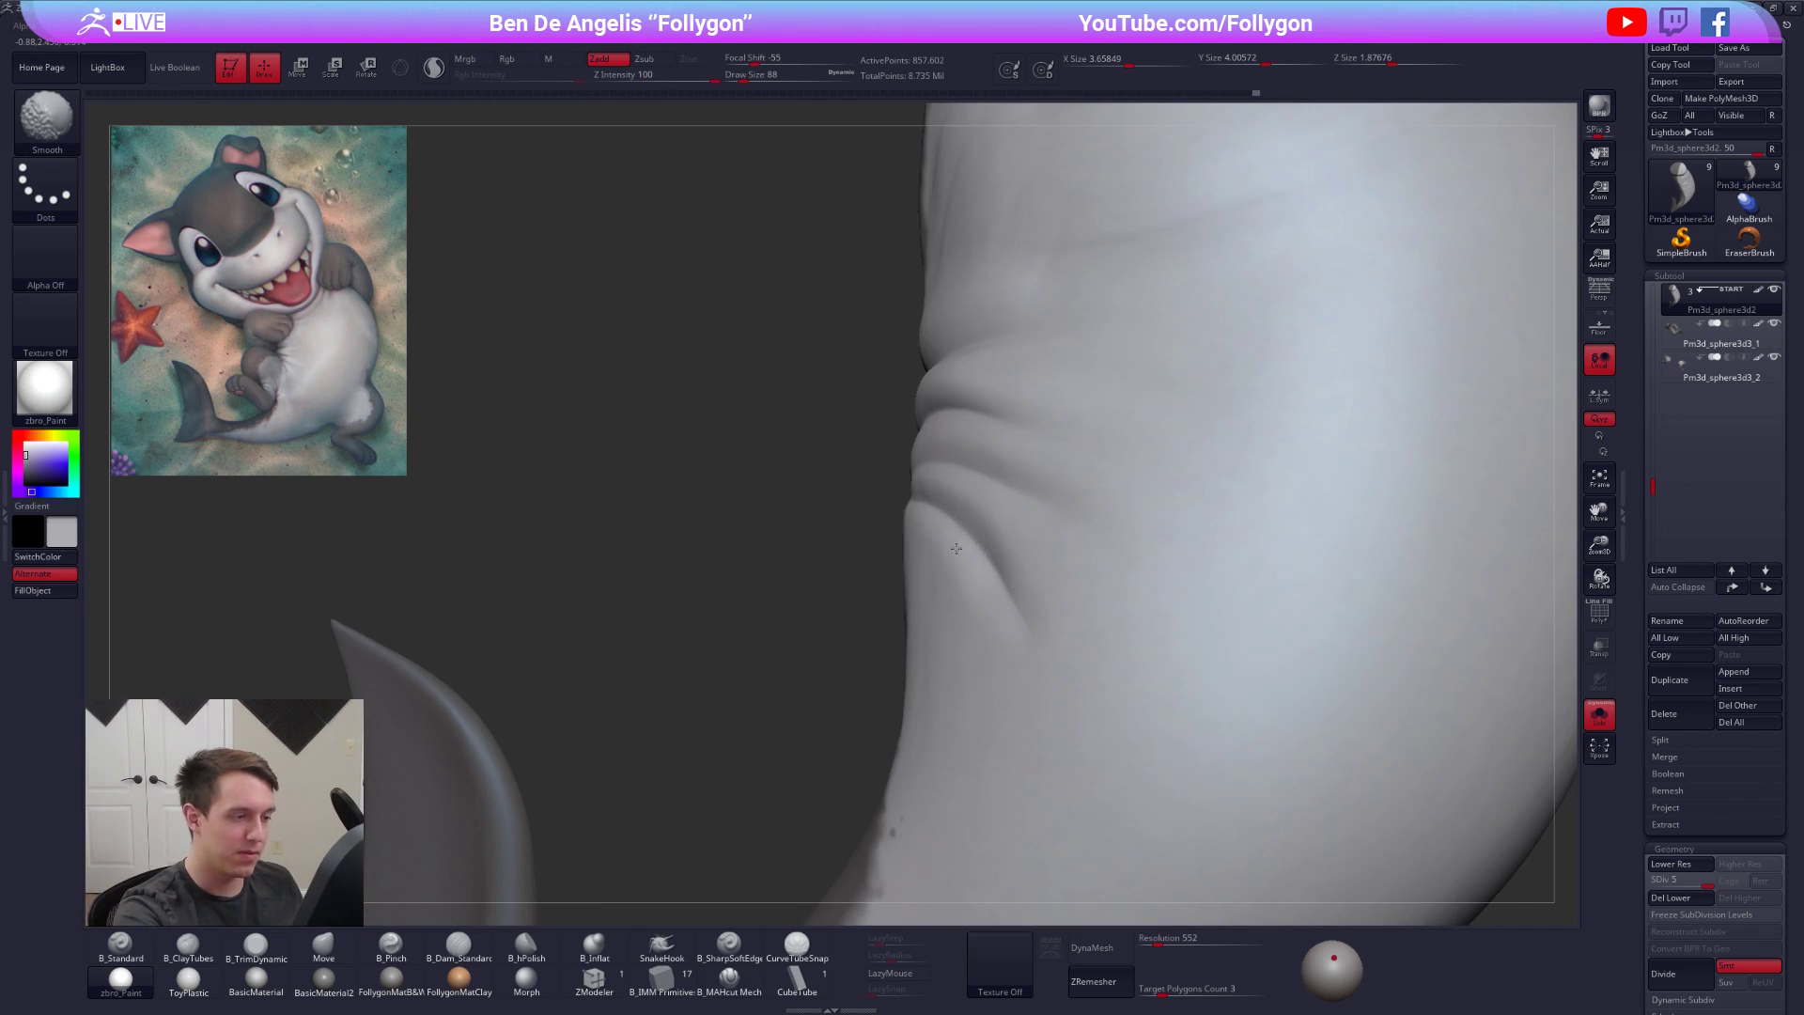
right_click_drag(1066, 719, 1140, 682, "ctrl")
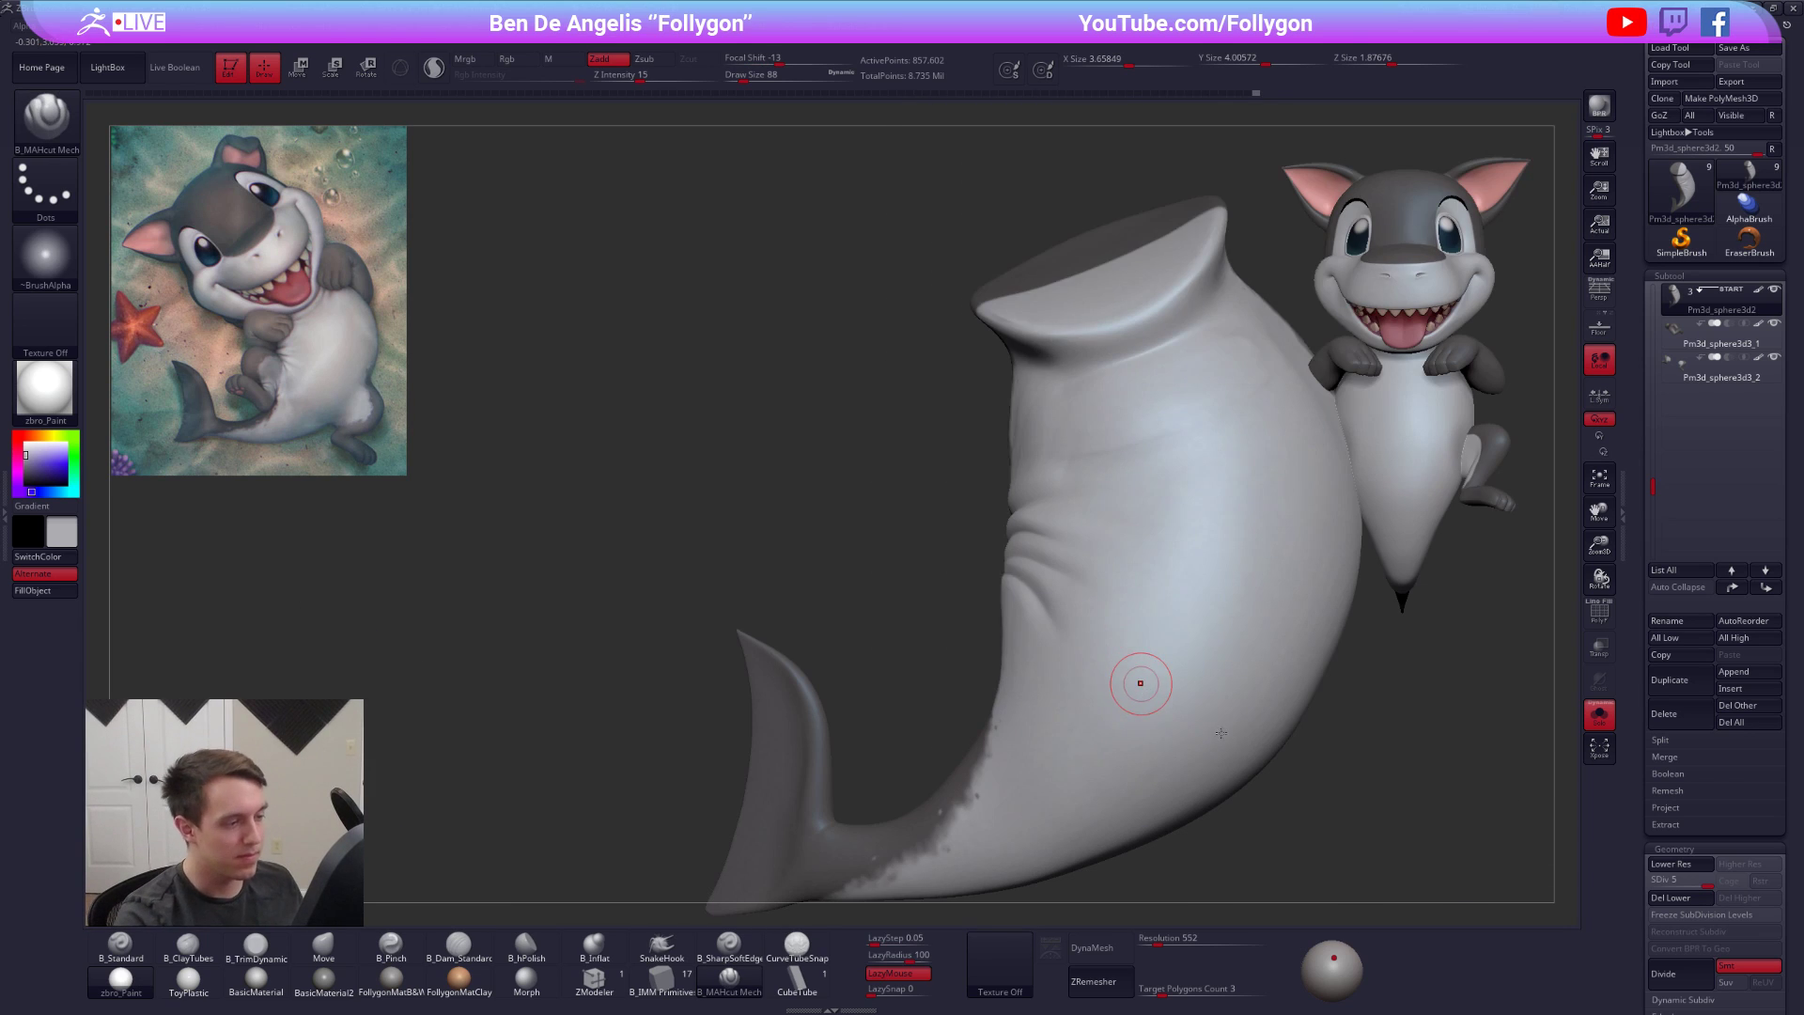
Drop the body to subdivision level 3 and adjust the area around the belly folds with the Move brush at draw size 192
right_click_drag(1226, 769, 1252, 783)
key("s")
left_click_drag(1075, 645, 1087, 645)
mouse_move(1058, 673)
right_mouse_down("alt")
mouse_move(1075, 684)
mouse_move(1053, 705)
right_mouse_up("alt")
key("shift+d")
key("shift+d")
key("b")
key("m")
key("v")
right_click_drag(1059, 639, 1070, 648)
key("alt+s")
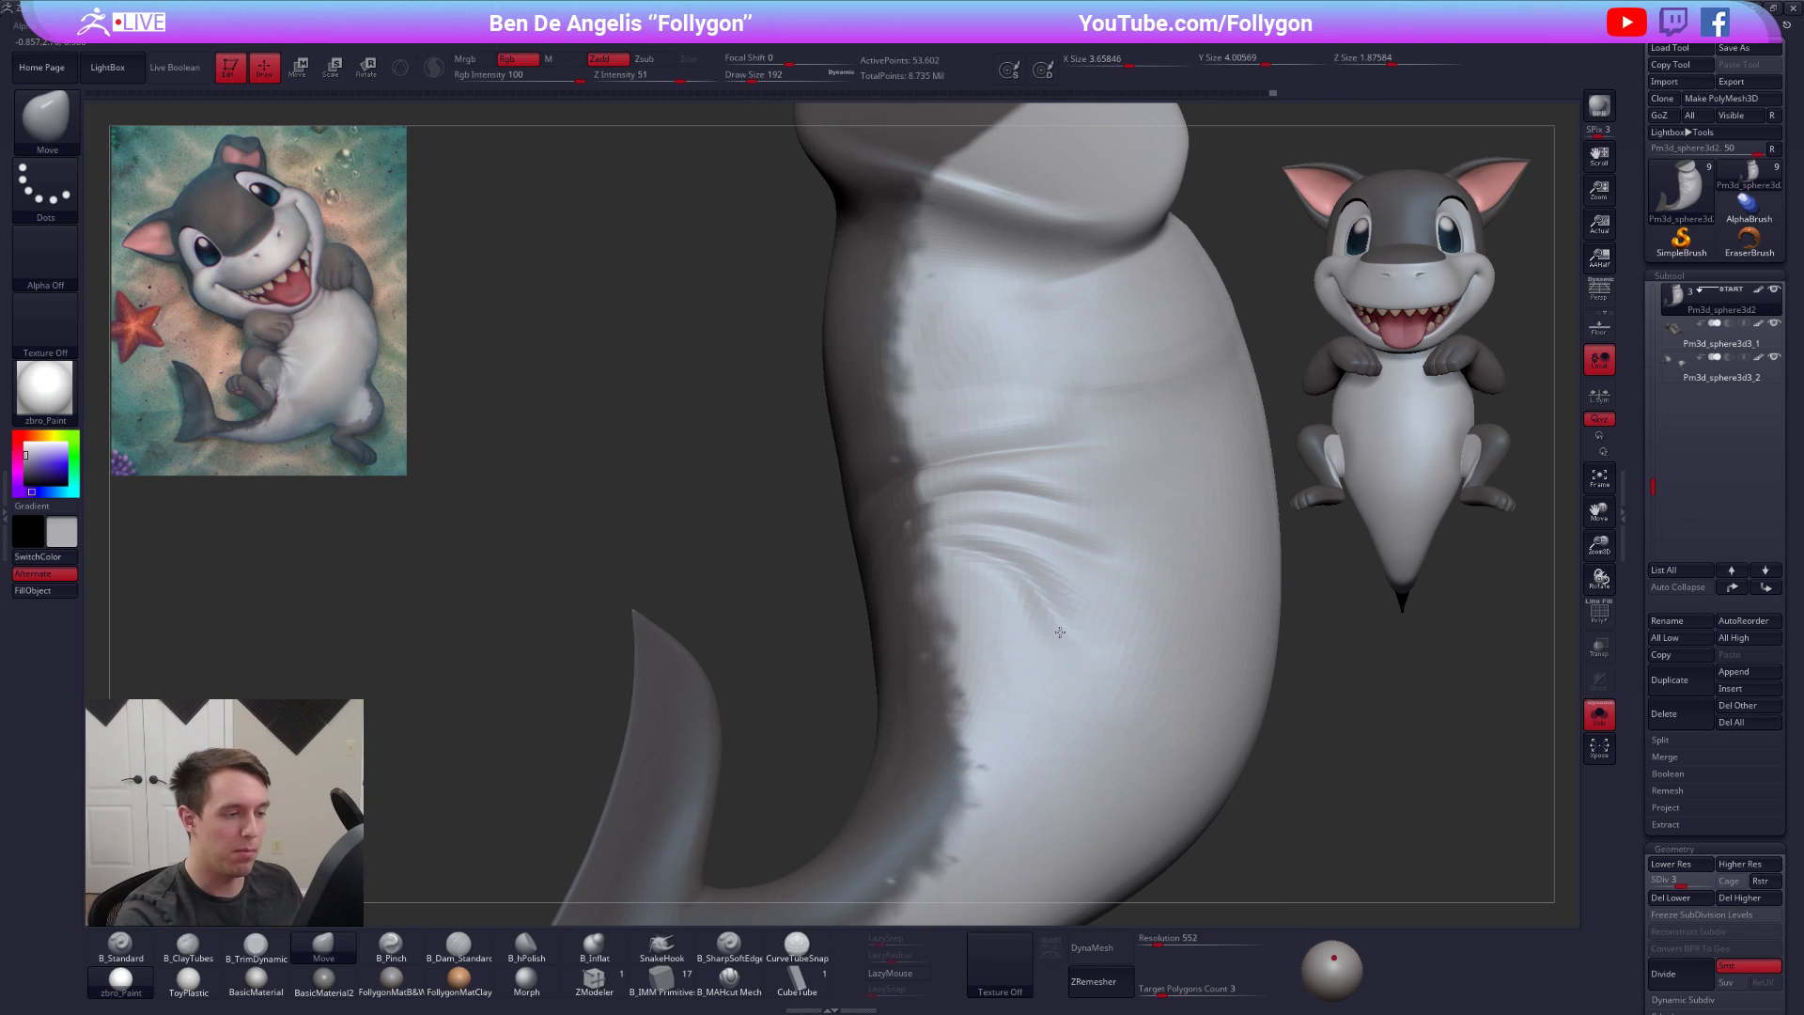
Refine the fold beside the inner thigh at draw size 140, smooth it at subdivision level 4, and return the body to level 5
key("space")
left_click(1077, 622)
mouse_move(1041, 631)
right_mouse_down()
mouse_move(1077, 649)
mouse_move(1050, 666)
right_mouse_up()
key("alt+s")
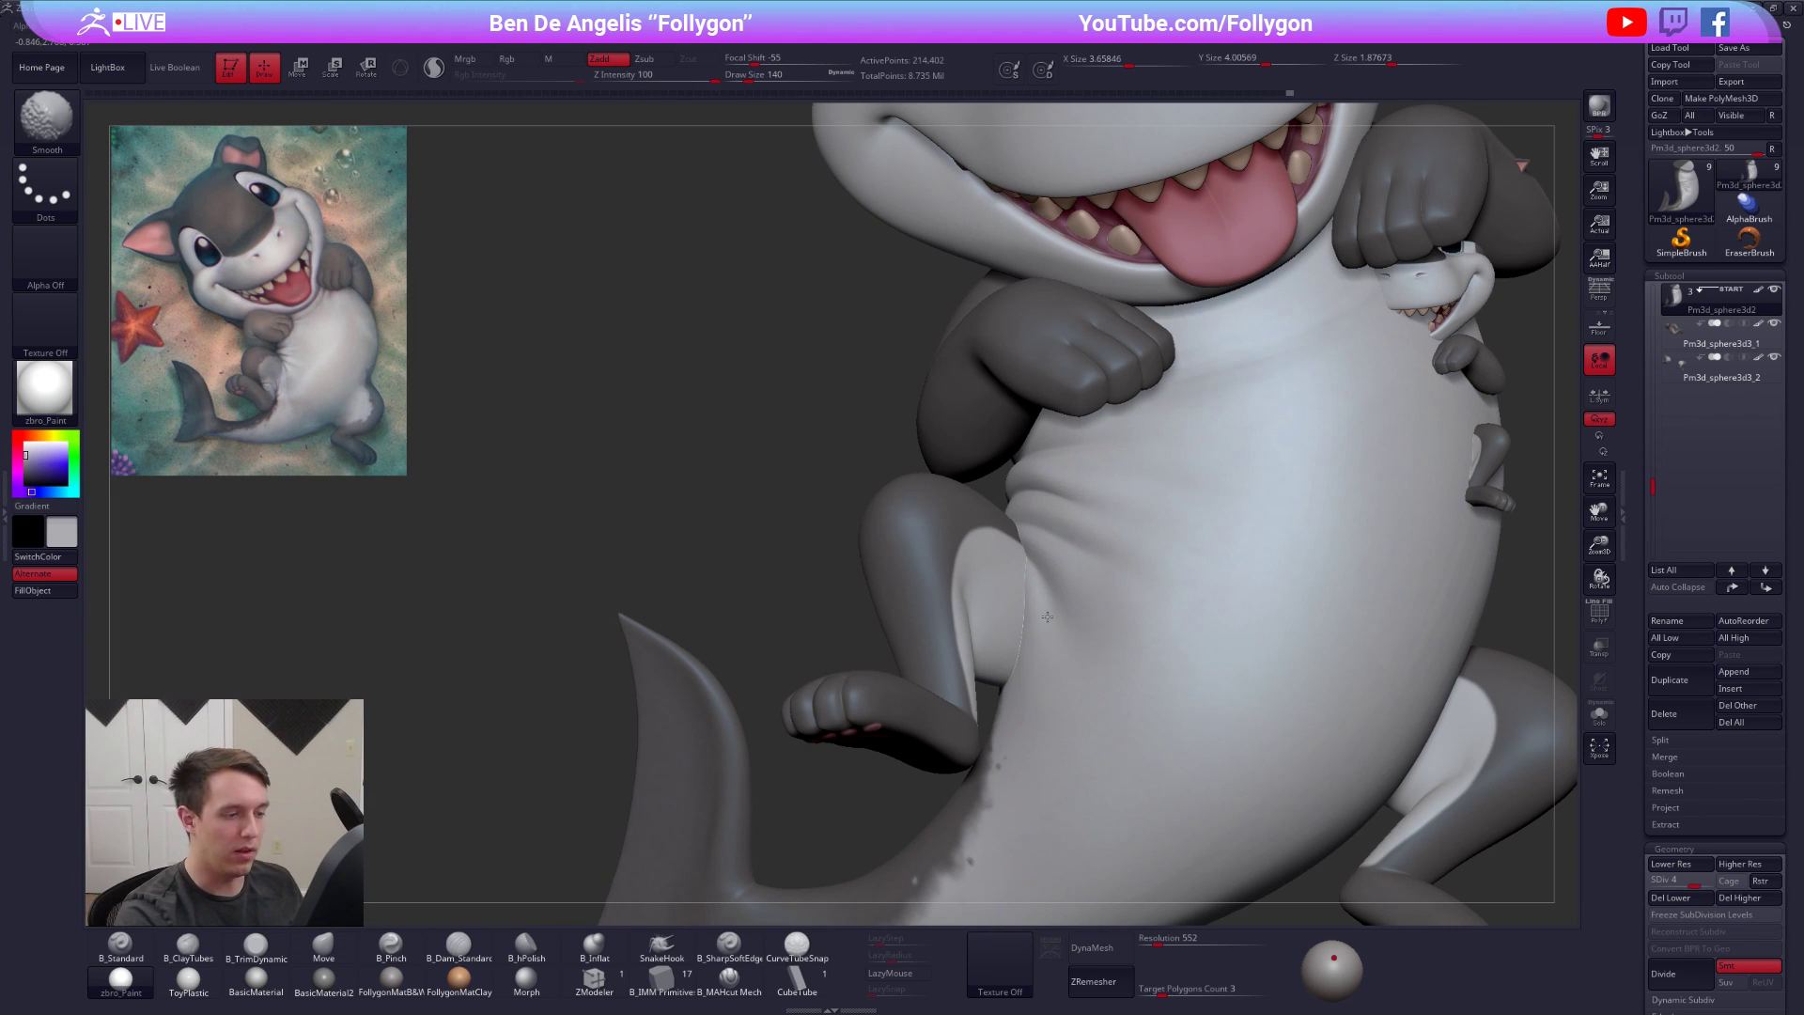
right_click_drag(1059, 693, 988, 702)
key("d")
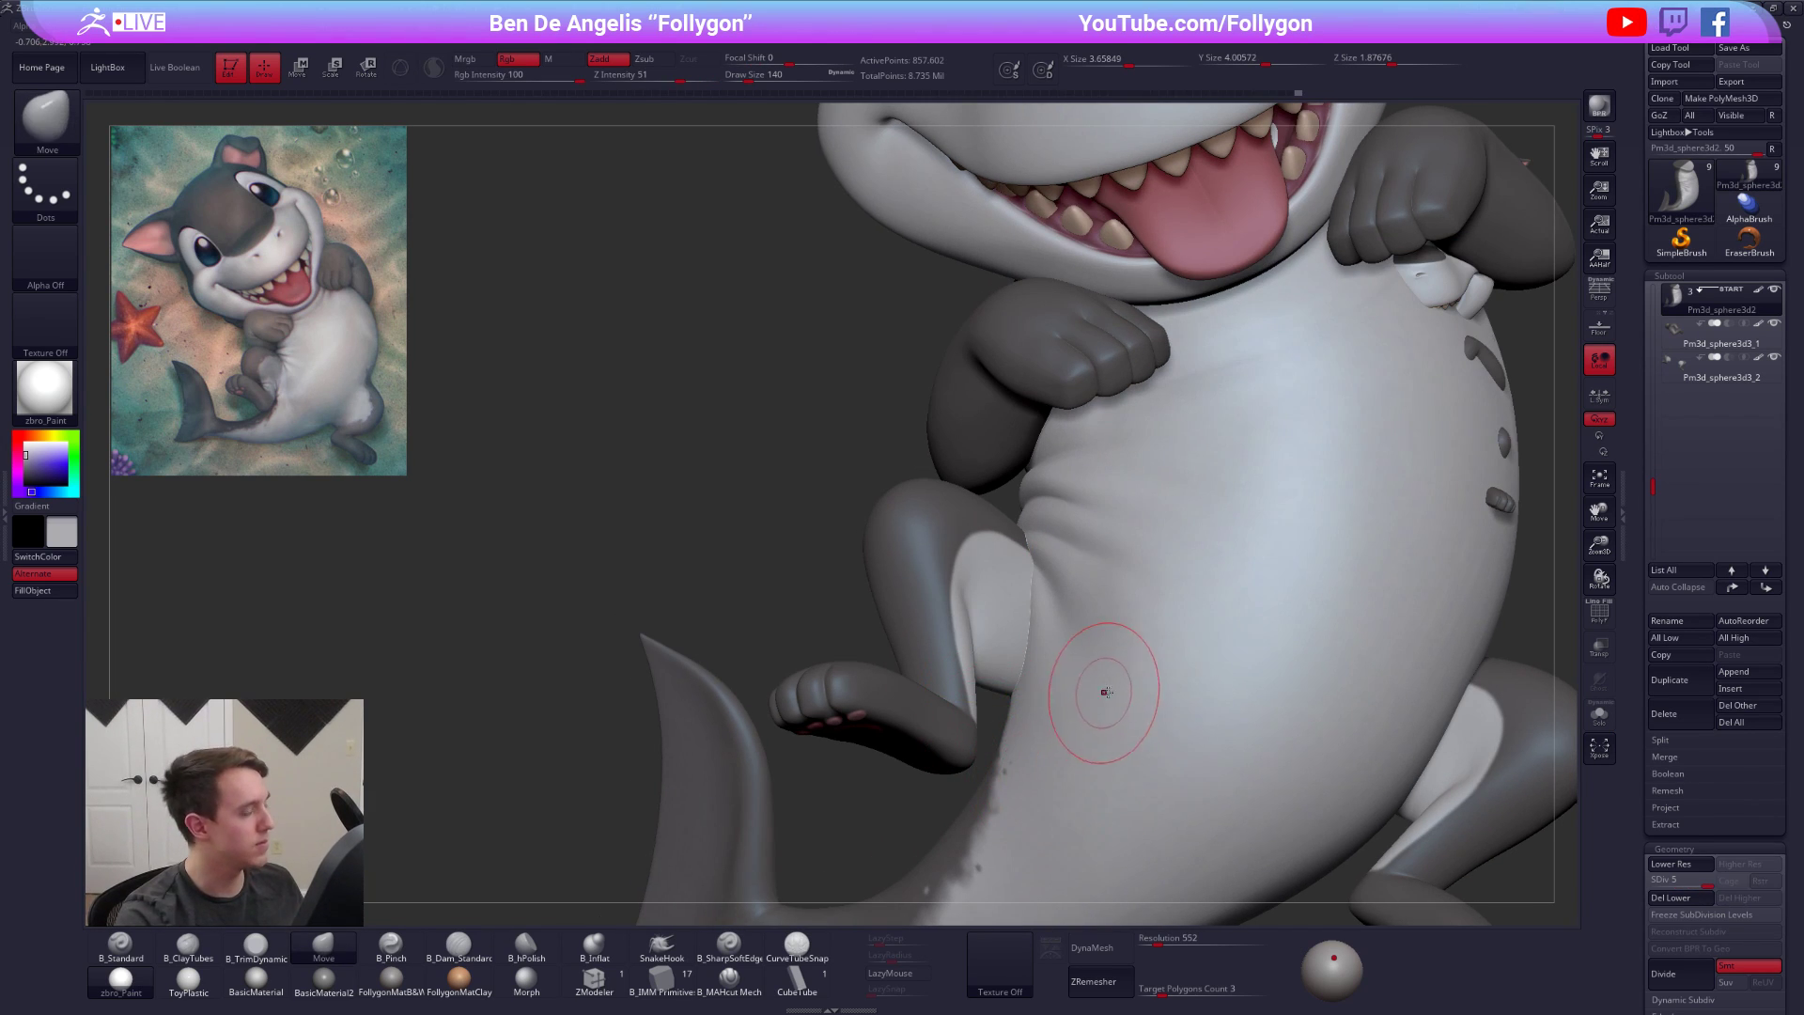
Turn off the polypaint display on the body subtool
mouse_move(1056, 617)
right_mouse_down()
mouse_move(1156, 673)
mouse_move(1175, 644)
mouse_move(1022, 672)
mouse_move(1062, 763)
right_mouse_up()
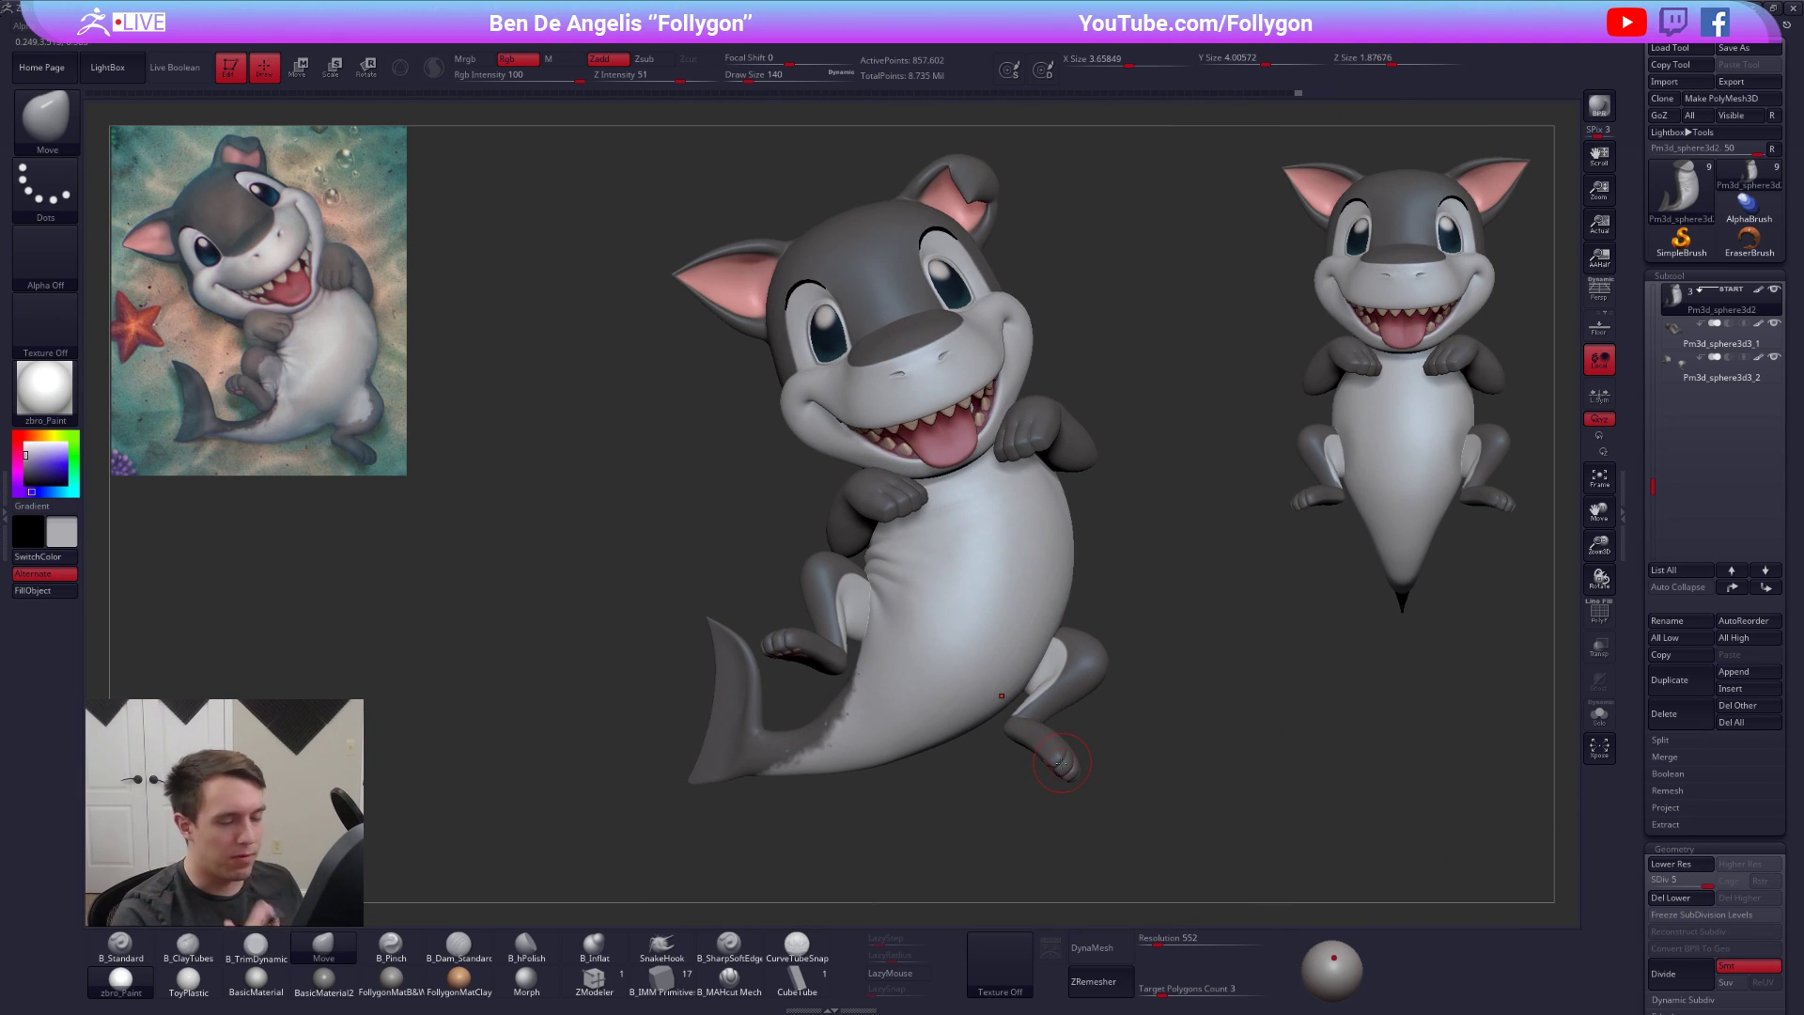
left_click(1759, 295)
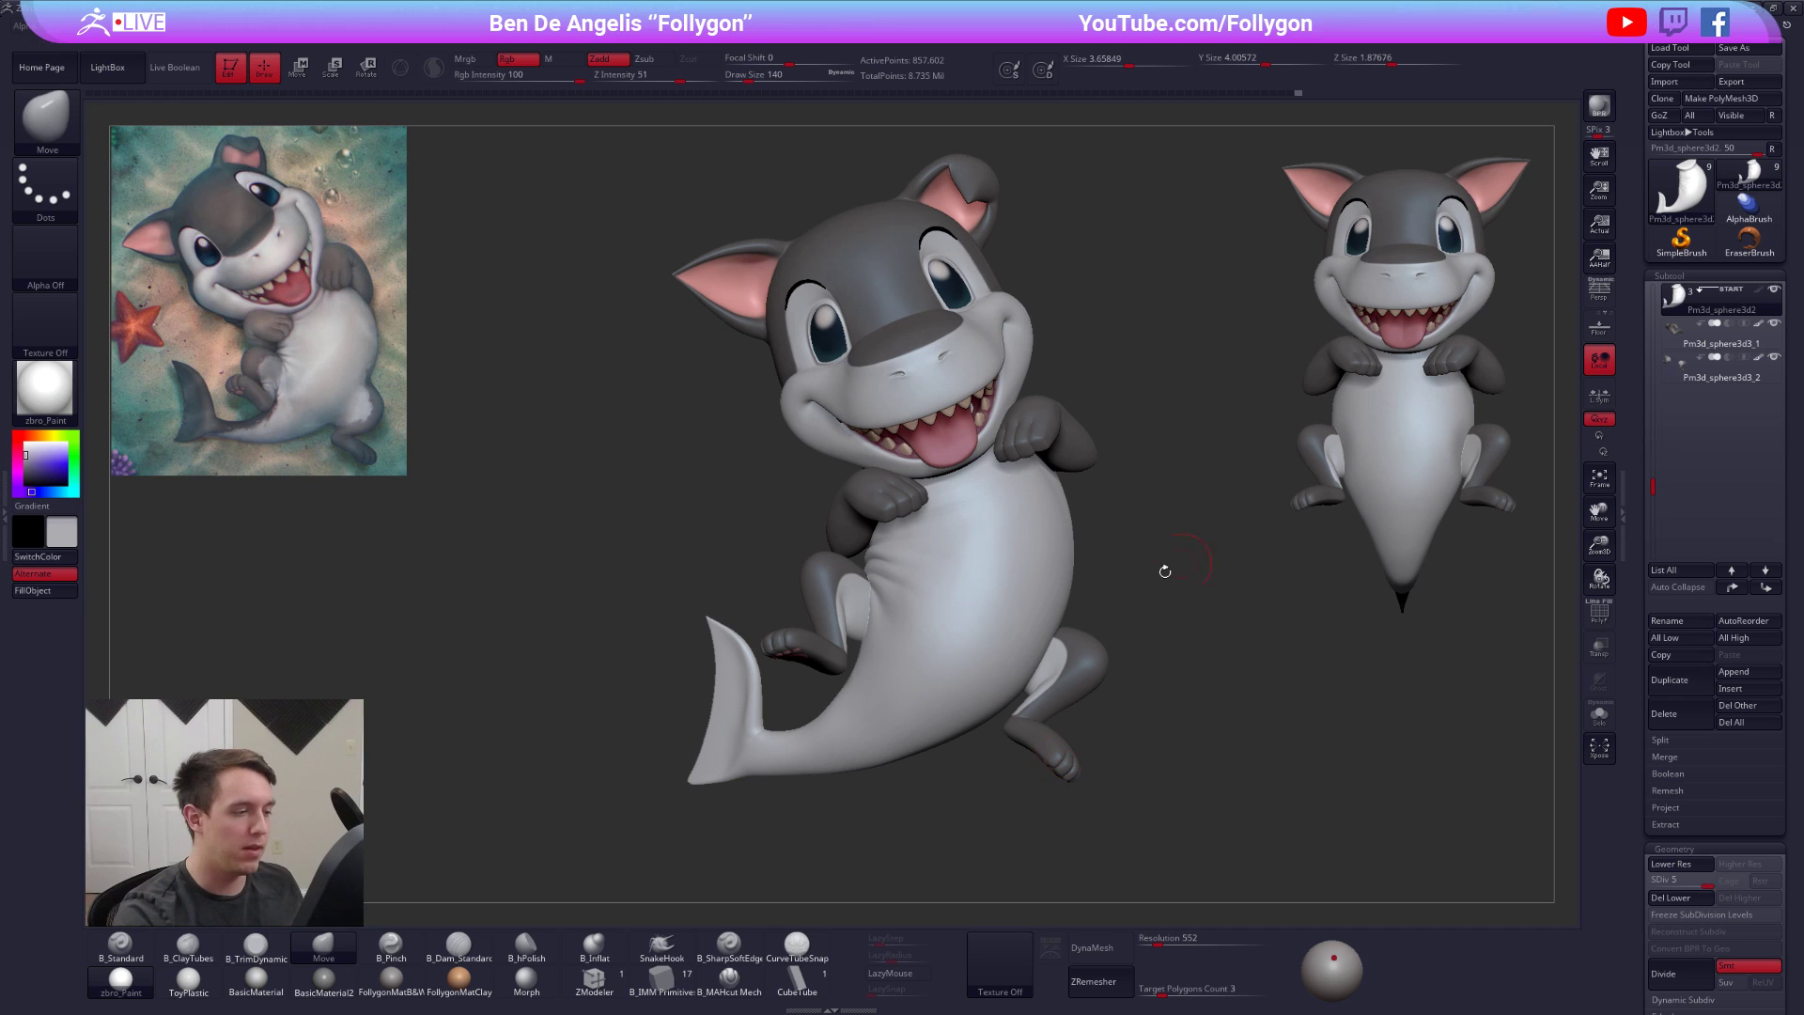
Apply the Follygon B&P material, isolate the body, and set the current colour to pure white (255, 255, 255)
left_click(393, 982)
mouse_move(945, 628)
right_mouse_down()
mouse_move(900, 624)
mouse_move(893, 742)
right_mouse_up()
key("alt+s")
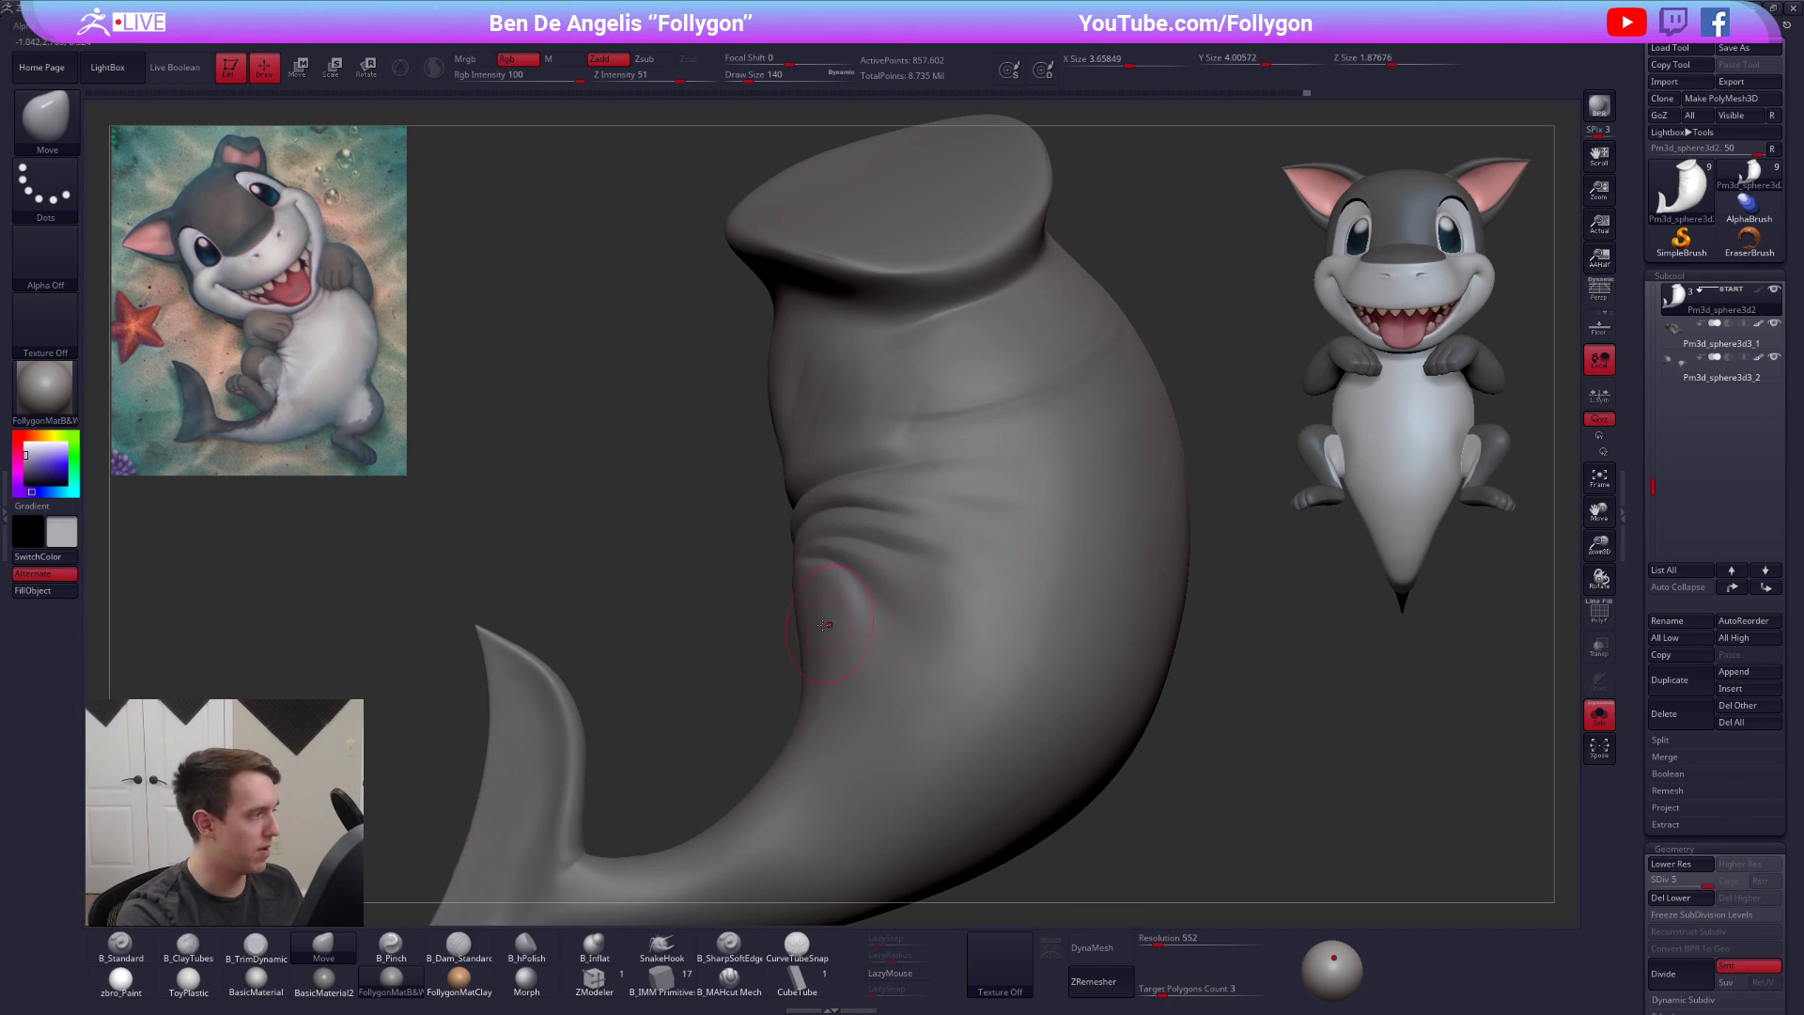
left_click_drag(52, 459, 42, 436)
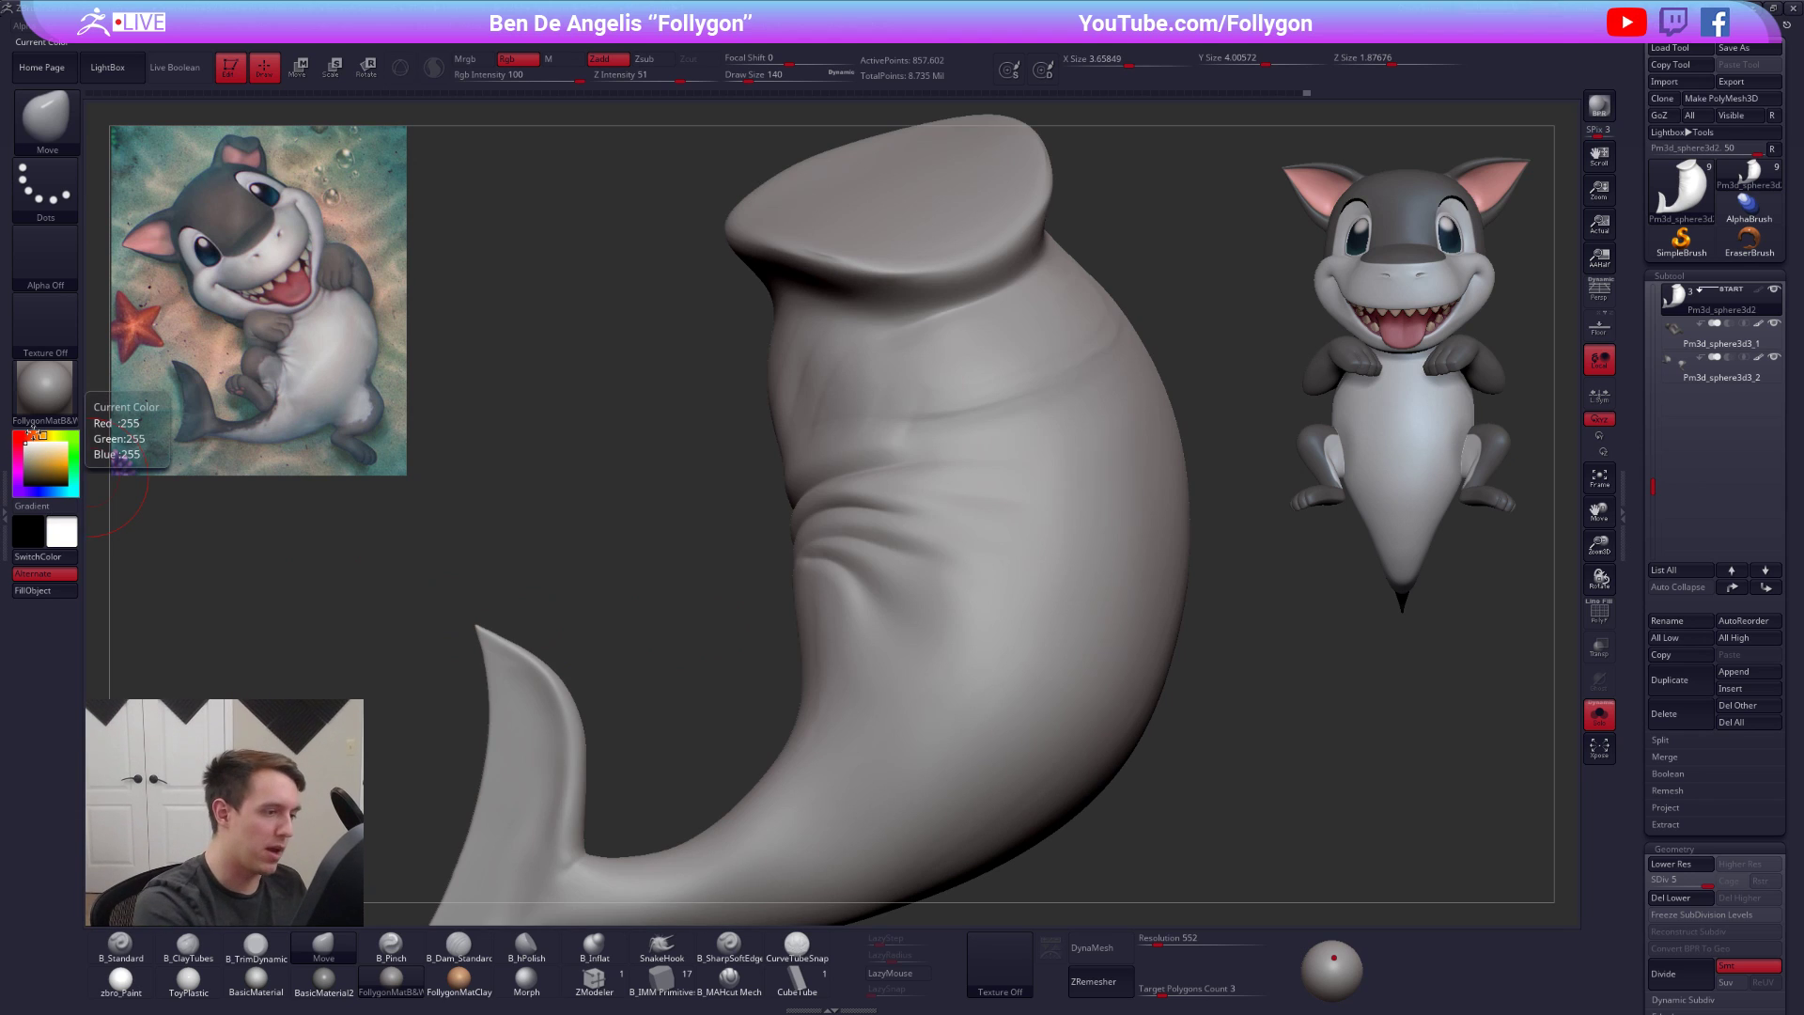
Smooth the belly around the folds at subdivision level 3, then rework it with the Move brush at draw size 203 on level 2
right_click_drag(949, 585, 826, 584)
key("shift+d")
key("shift+d")
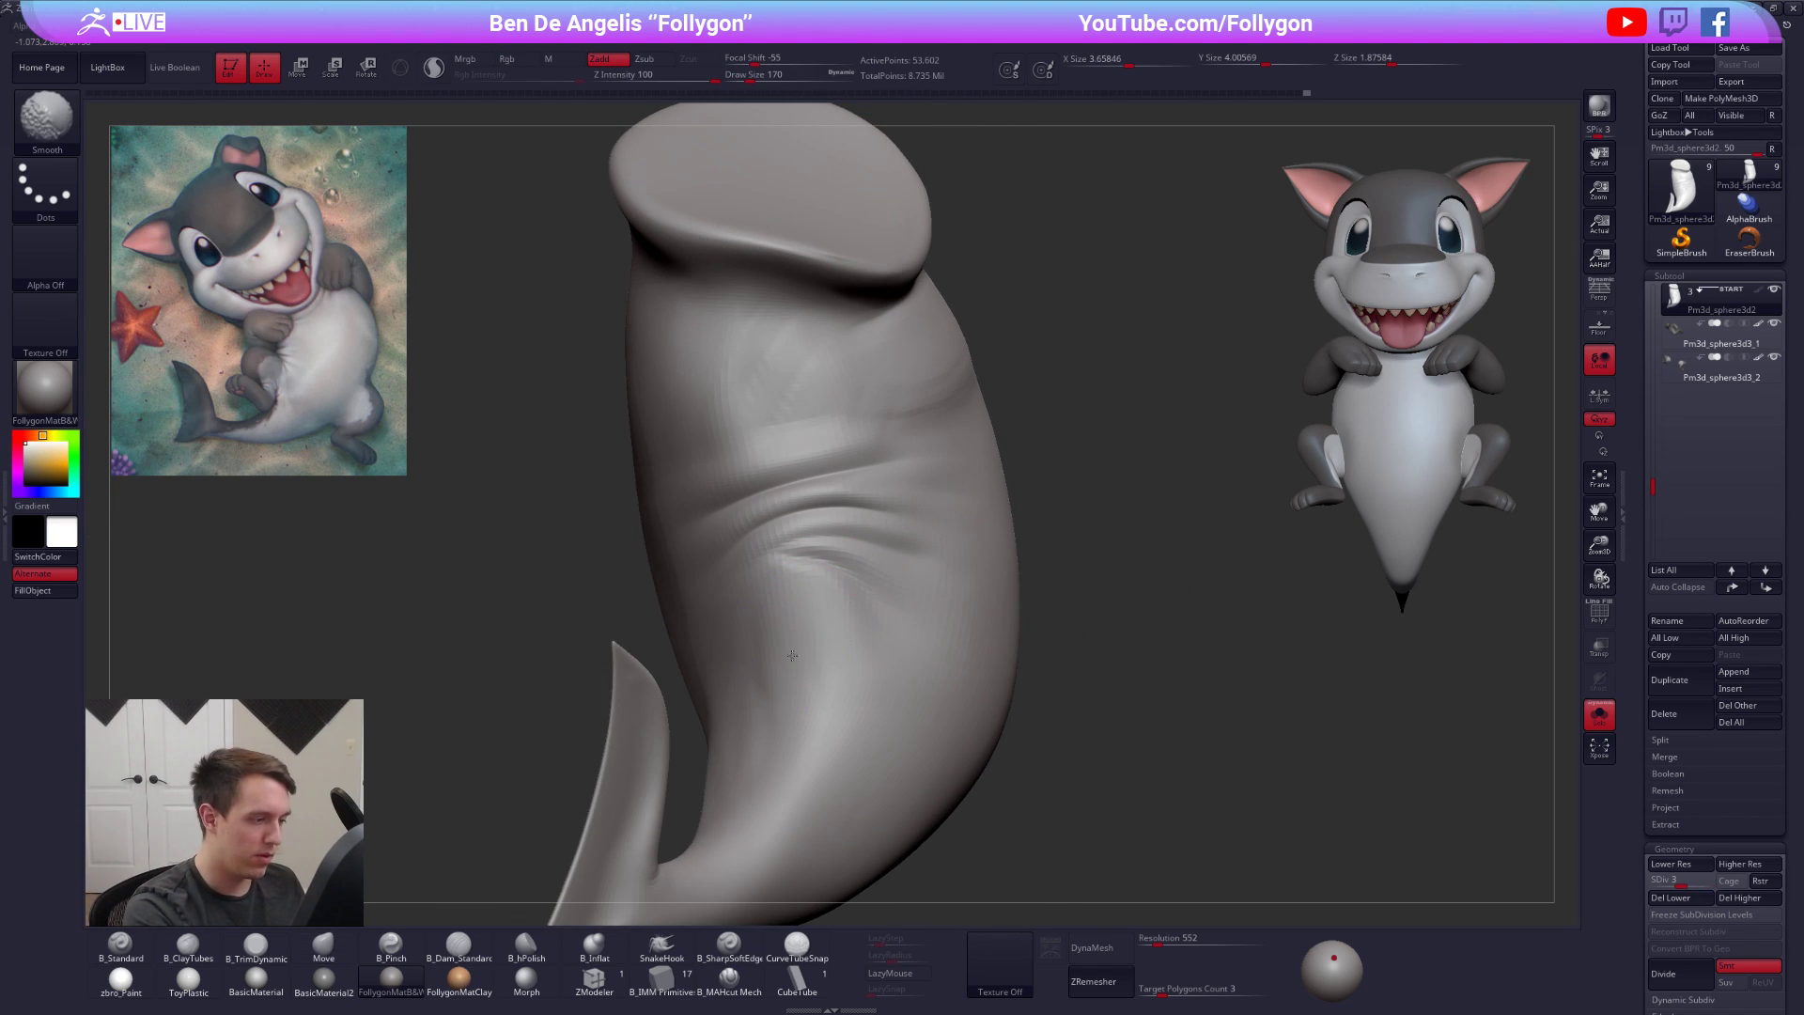
right_click_drag(818, 674, 894, 604, "alt")
mouse_move(752, 637)
right_mouse_down()
mouse_move(878, 614)
mouse_move(801, 714)
right_mouse_up()
key("space")
left_click_drag(857, 649, 870, 649)
key("shift+d")
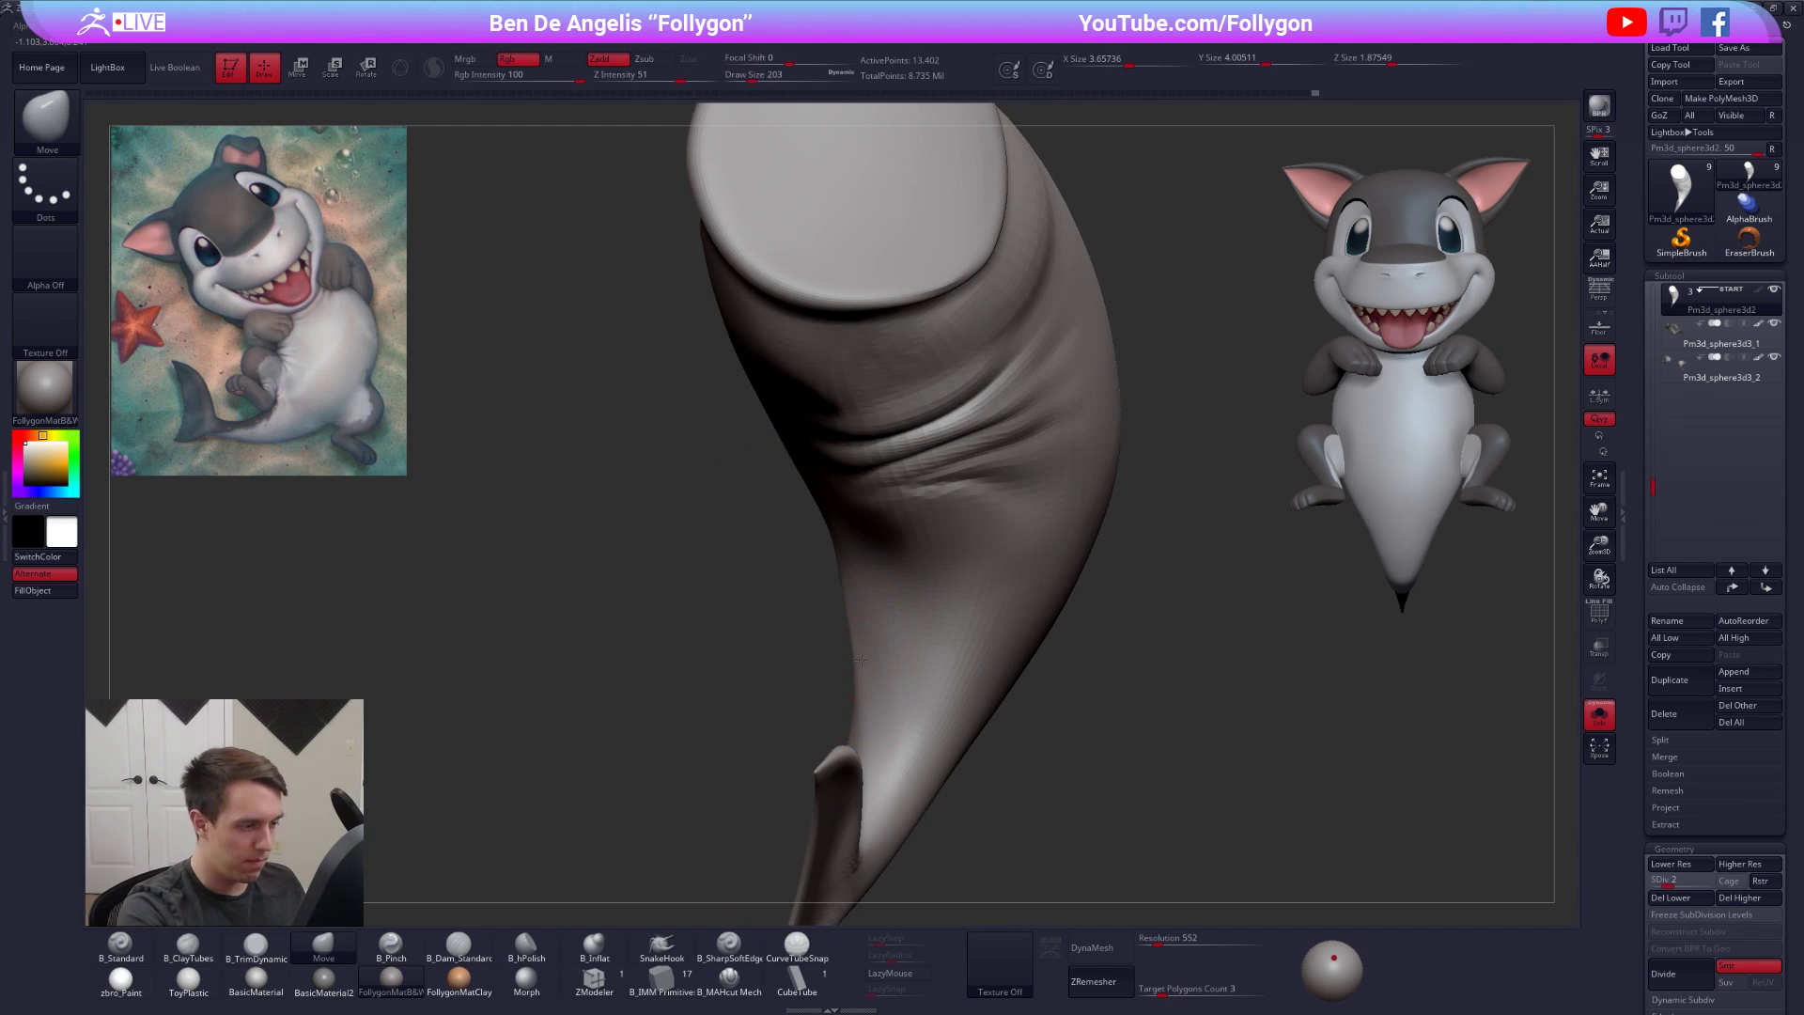
Adjust the body's side and back silhouette with the Move brush at draw size 192 on subdivision level 2
mouse_move(866, 628)
right_mouse_down()
mouse_move(906, 612)
mouse_move(883, 545)
right_mouse_up()
right_click_drag(751, 649, 839, 676)
key("space")
left_click_drag(907, 580, 903, 578)
right_click_drag(903, 578, 897, 577)
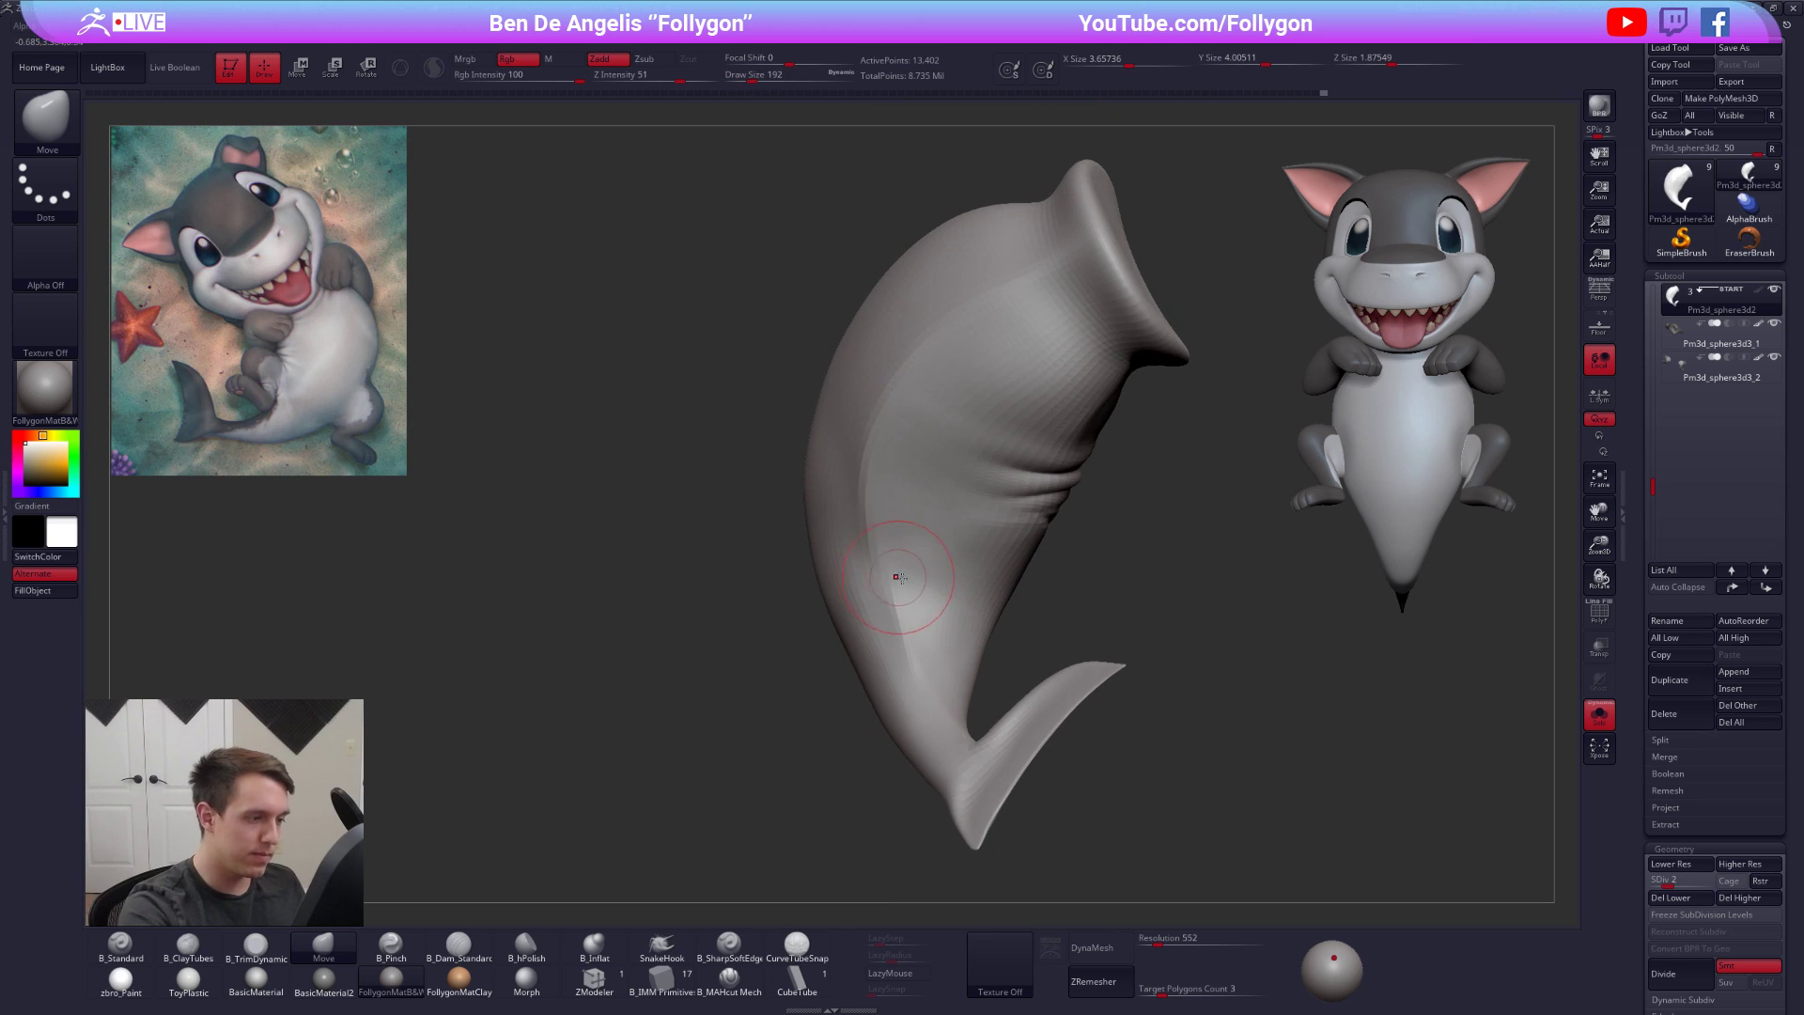
Return the body to subdivision level 5 and use the Pinch brush on the lower body just above the tail
key("d")
key("5")
right_click_drag(922, 685, 889, 689)
left_click_drag(927, 695, 916, 671)
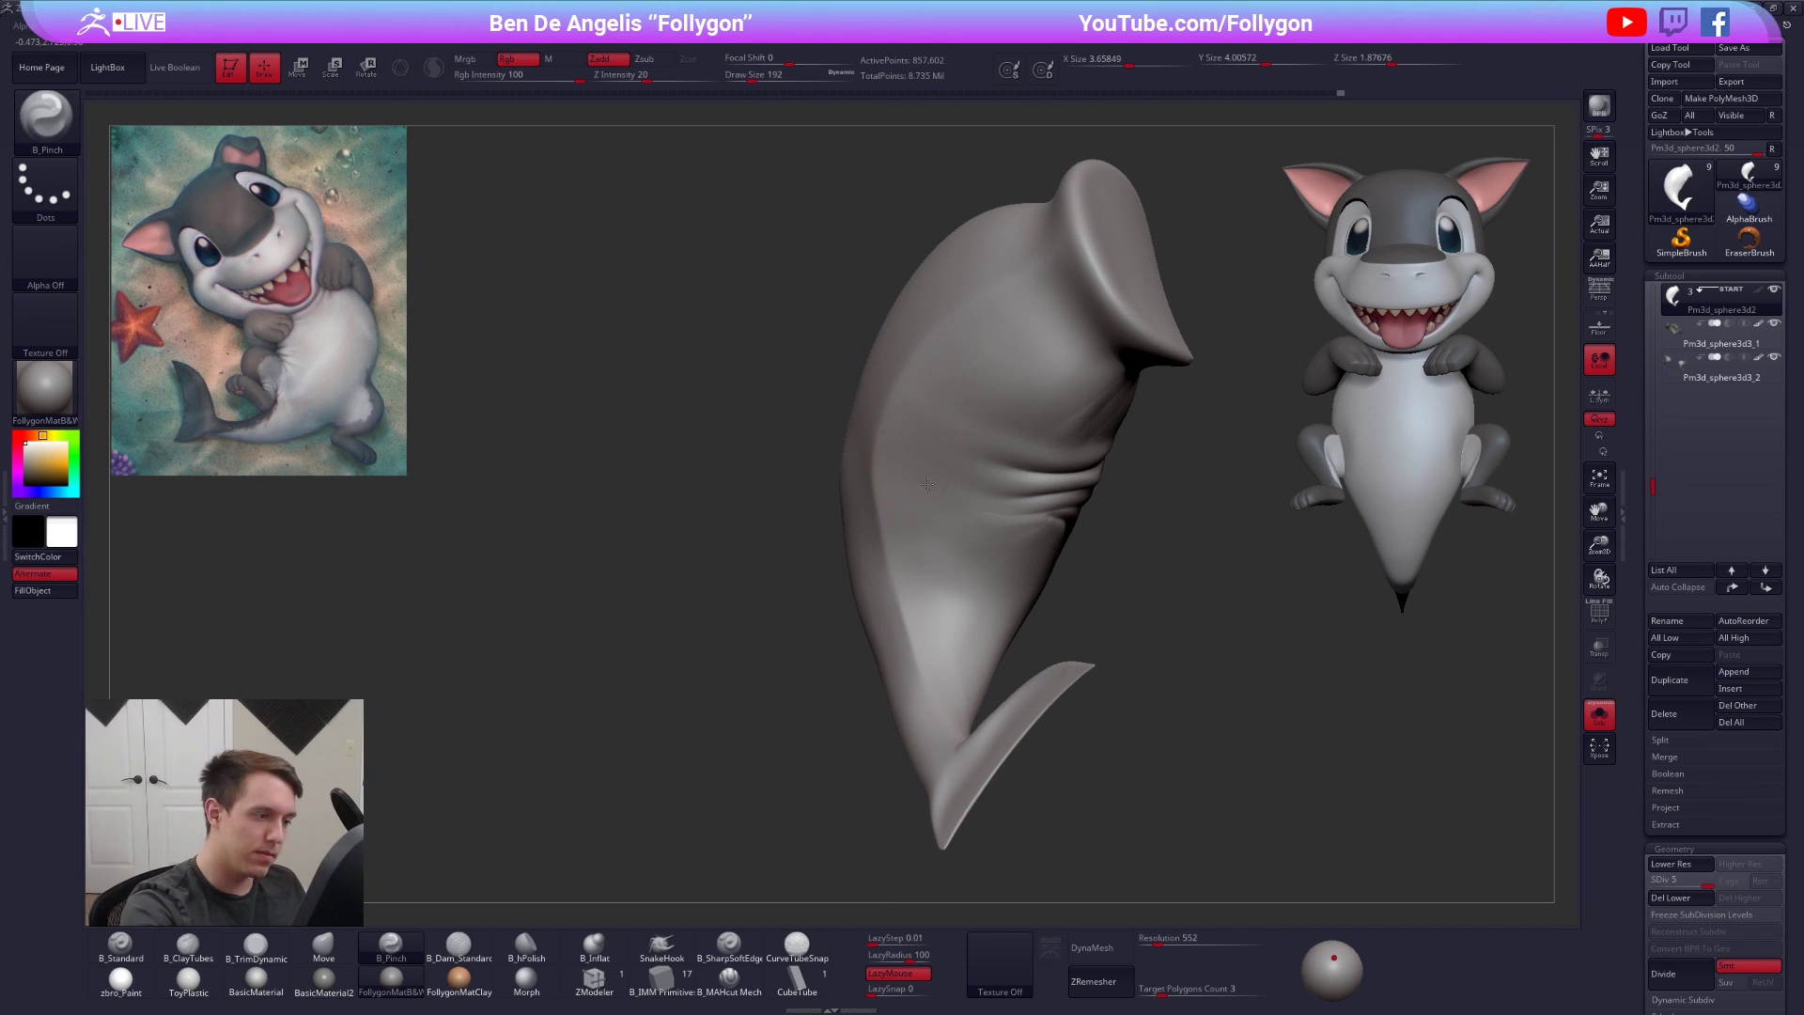
Drop the body to subdivision level 3 and smooth the ridges along its back and flanks at draw size 252
right_click_drag(928, 484, 959, 487)
key("shift+d")
key("shift+d")
key("space")
left_click_drag(892, 544, 906, 544)
key("4")
mouse_move(925, 549)
right_mouse_down()
mouse_move(888, 552)
mouse_move(954, 559)
right_mouse_up()
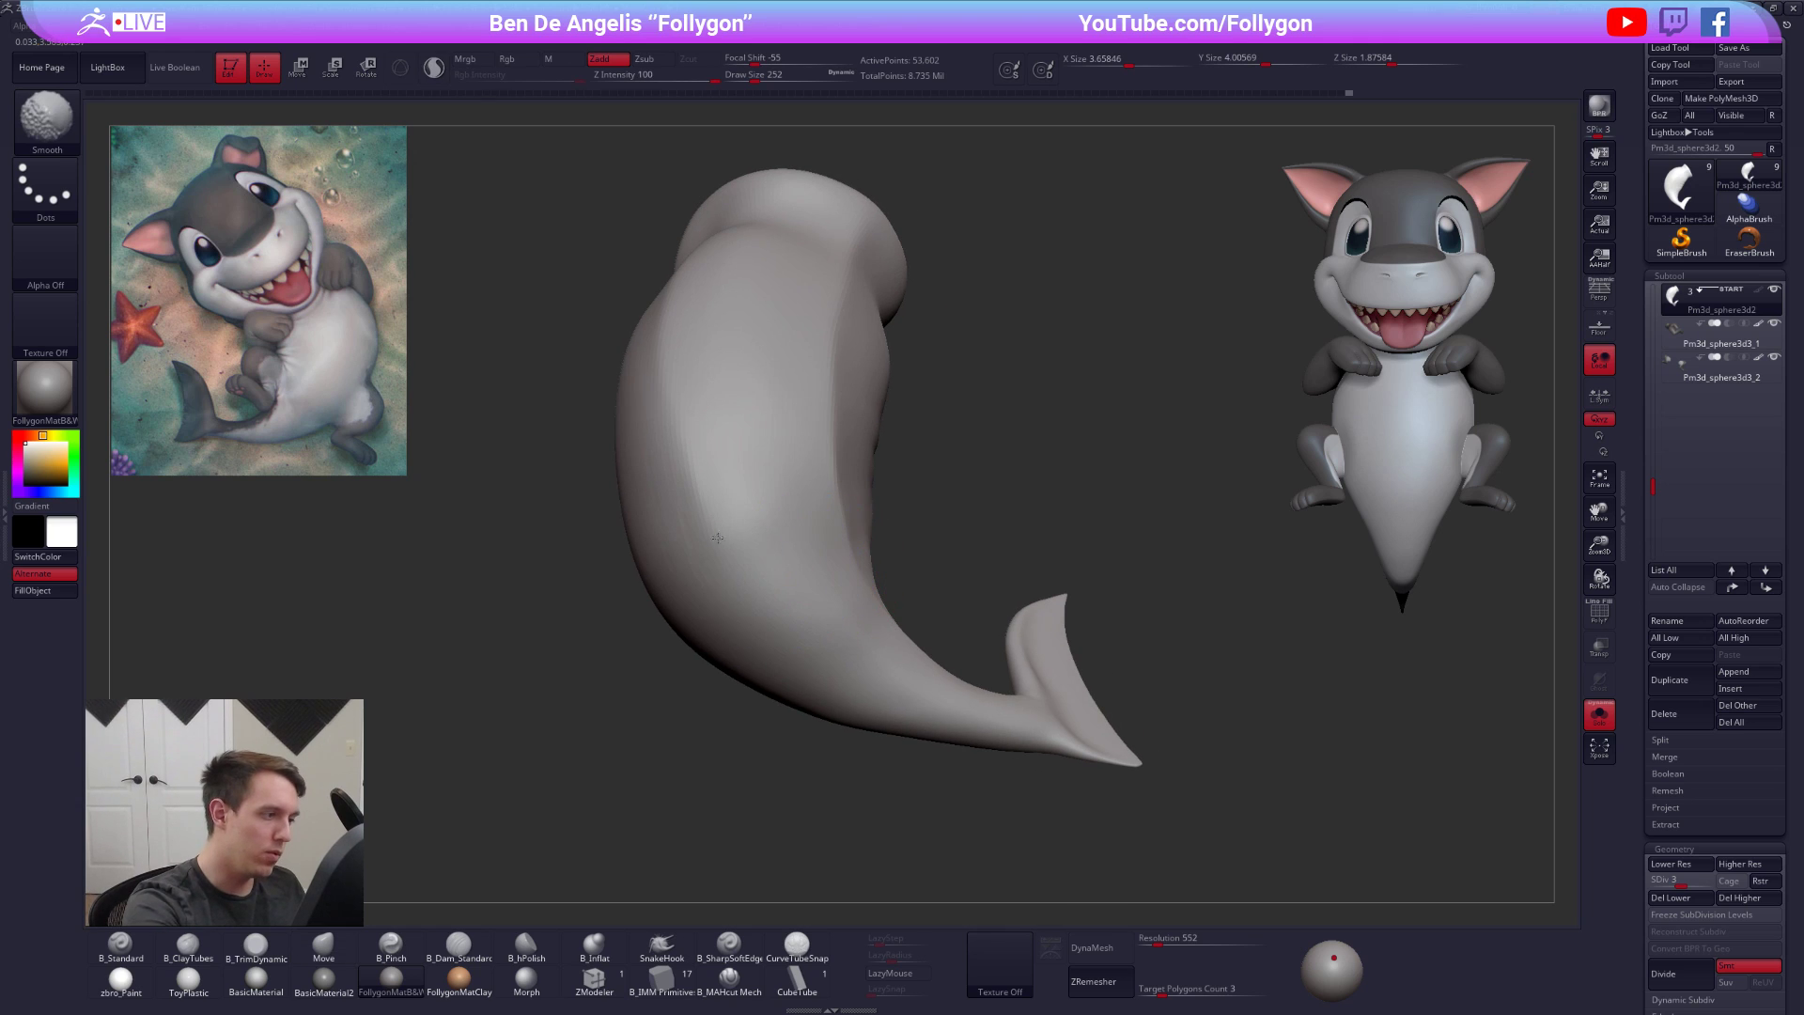
left_click_drag(656, 455, 663, 480, "shift")
mouse_move(751, 552)
right_mouse_down("alt")
mouse_move(805, 640)
mouse_move(846, 643)
right_mouse_up("alt")
left_click_drag(789, 639, 770, 507, "shift")
right_click_drag(763, 410, 987, 512, "alt")
left_click_drag(814, 536, 814, 499, "shift")
right_click_drag(814, 498, 921, 527)
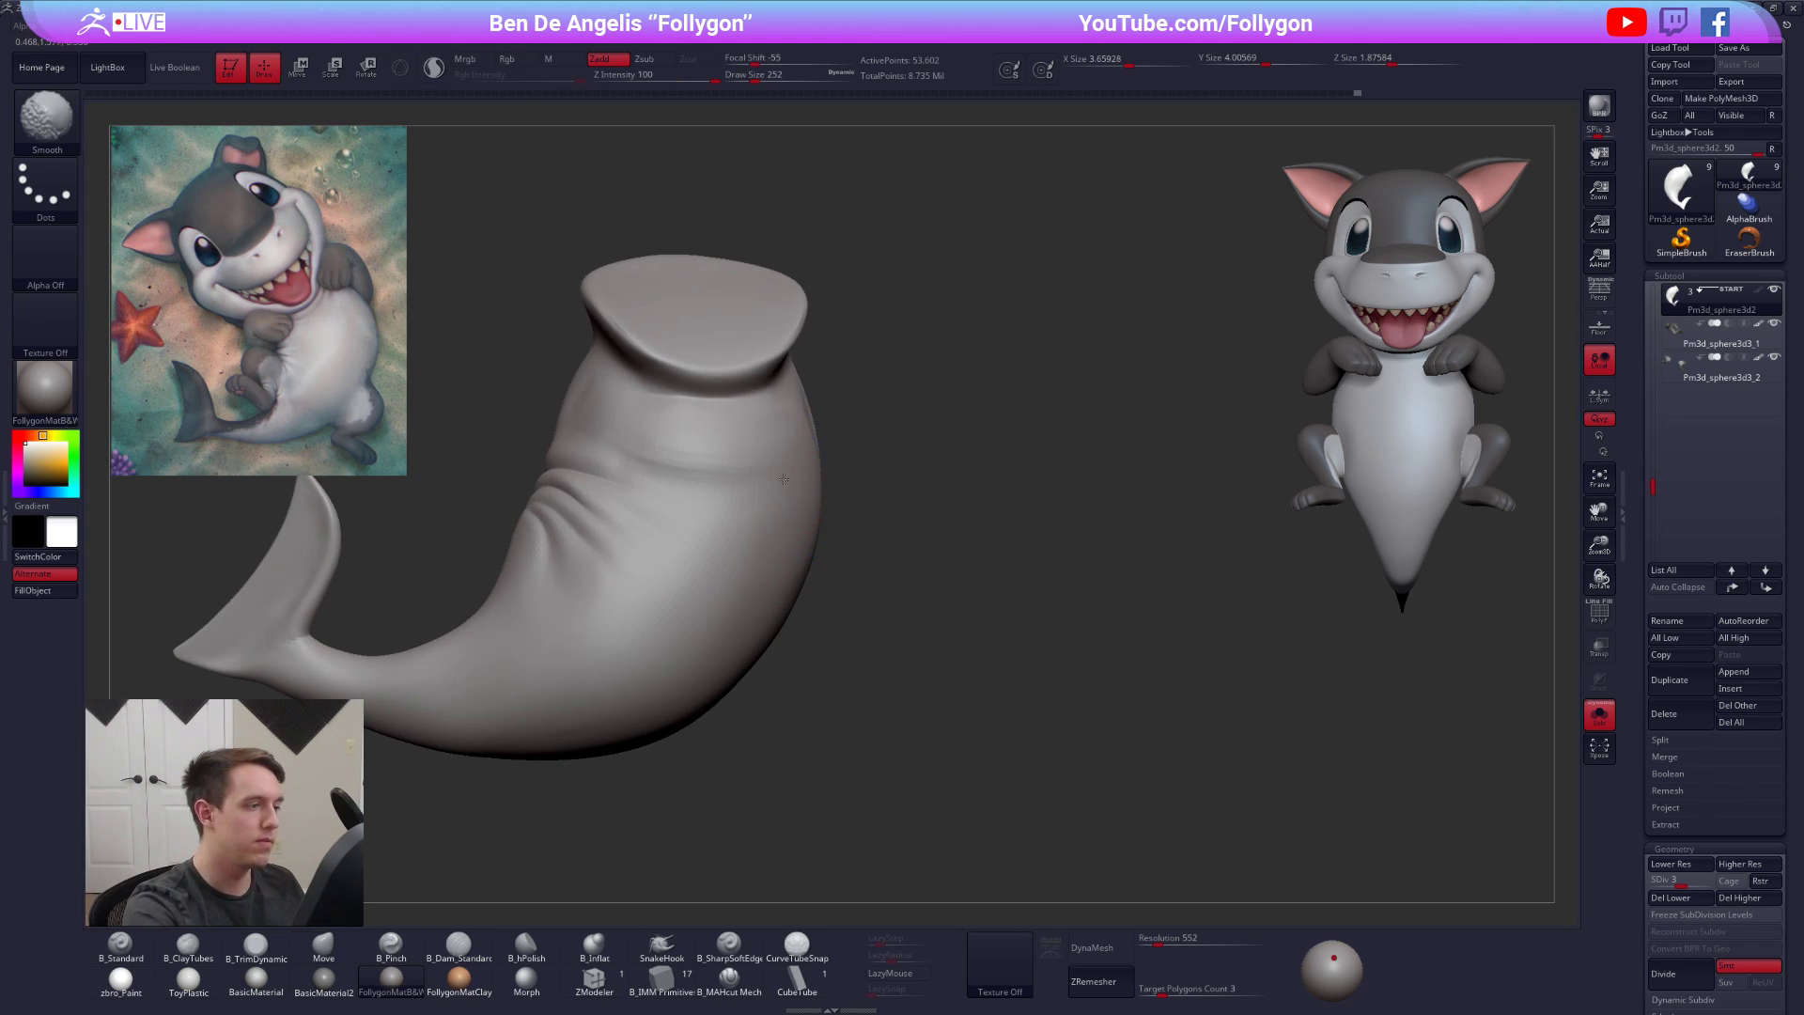
Soften the chest area just above the belly folds with smoothing at draw size 350
mouse_move(700, 477)
right_mouse_down()
mouse_move(905, 555)
mouse_move(814, 589)
right_mouse_up()
key("2")
left_click_drag(764, 553, 769, 539)
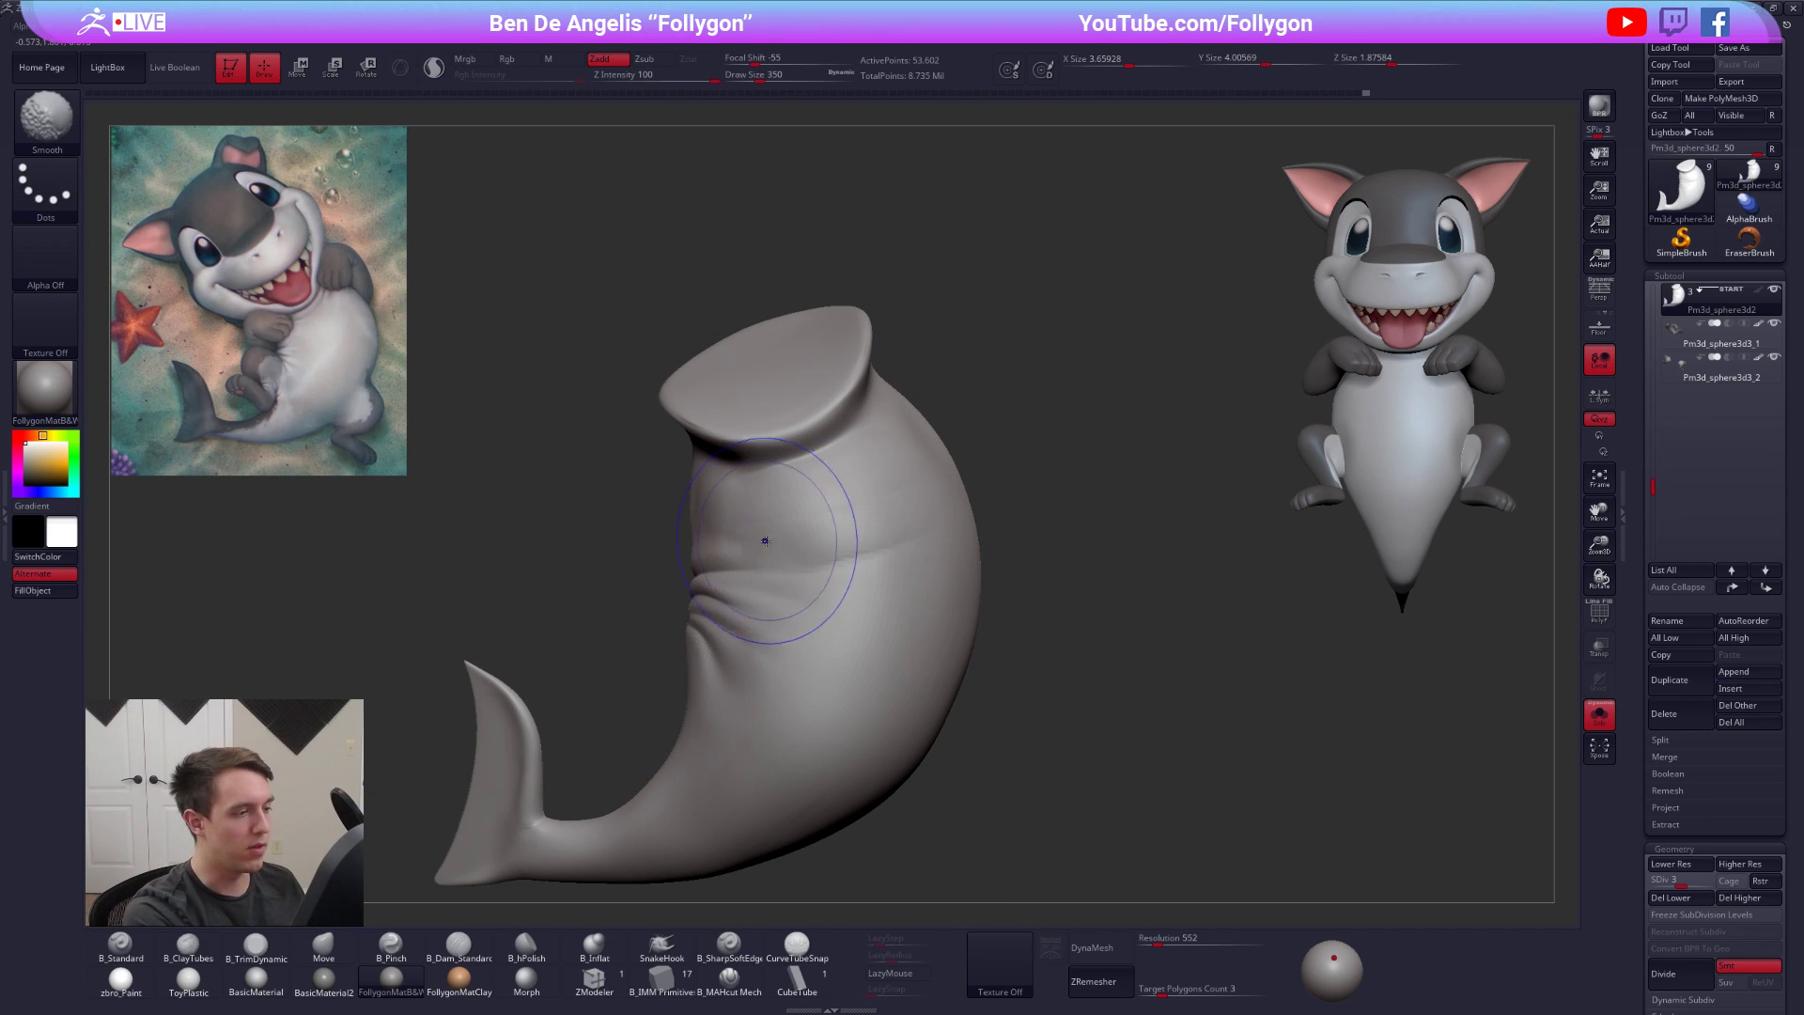
key("3")
right_click_drag(827, 586, 914, 624, "alt")
right_click(807, 662)
right_click_drag(806, 661, 911, 628)
Build up the surface above the belly folds with the ClayTubes brush at draw size 203 and smooth it
key("2")
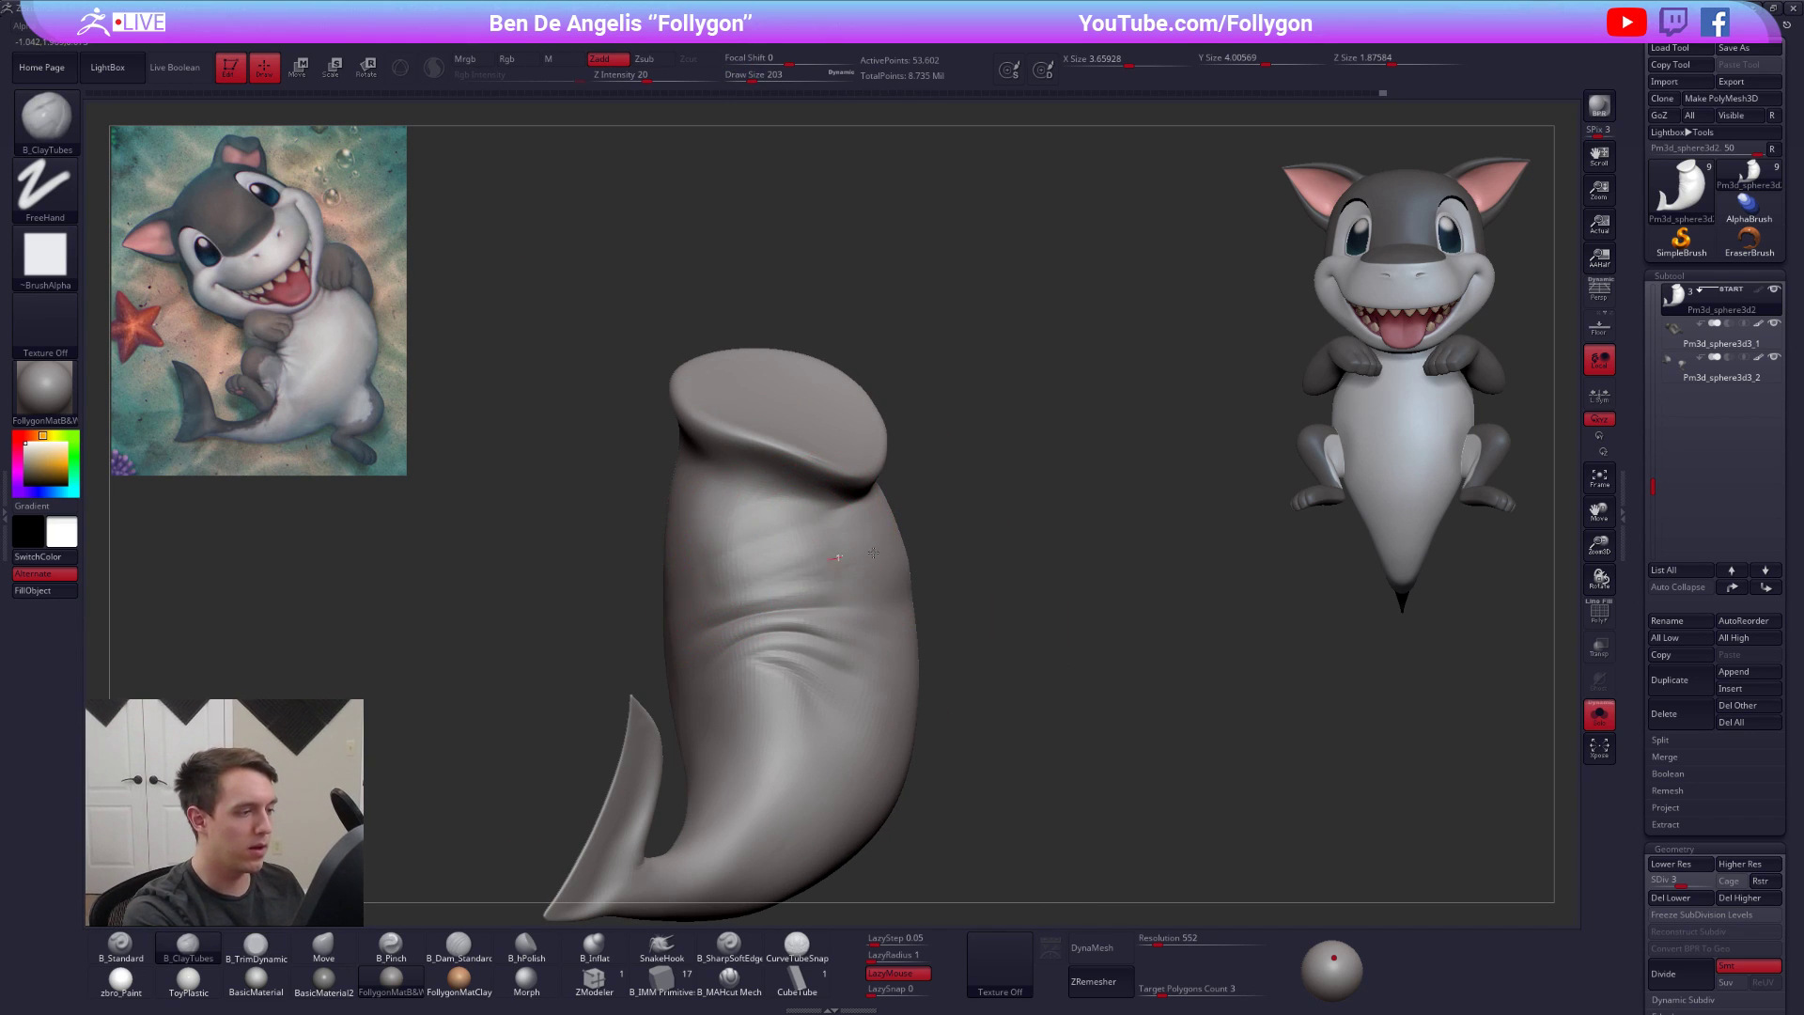
left_click_drag(790, 580, 842, 571)
right_click_drag(842, 571, 793, 572)
left_click_drag(793, 571, 779, 566, "shift")
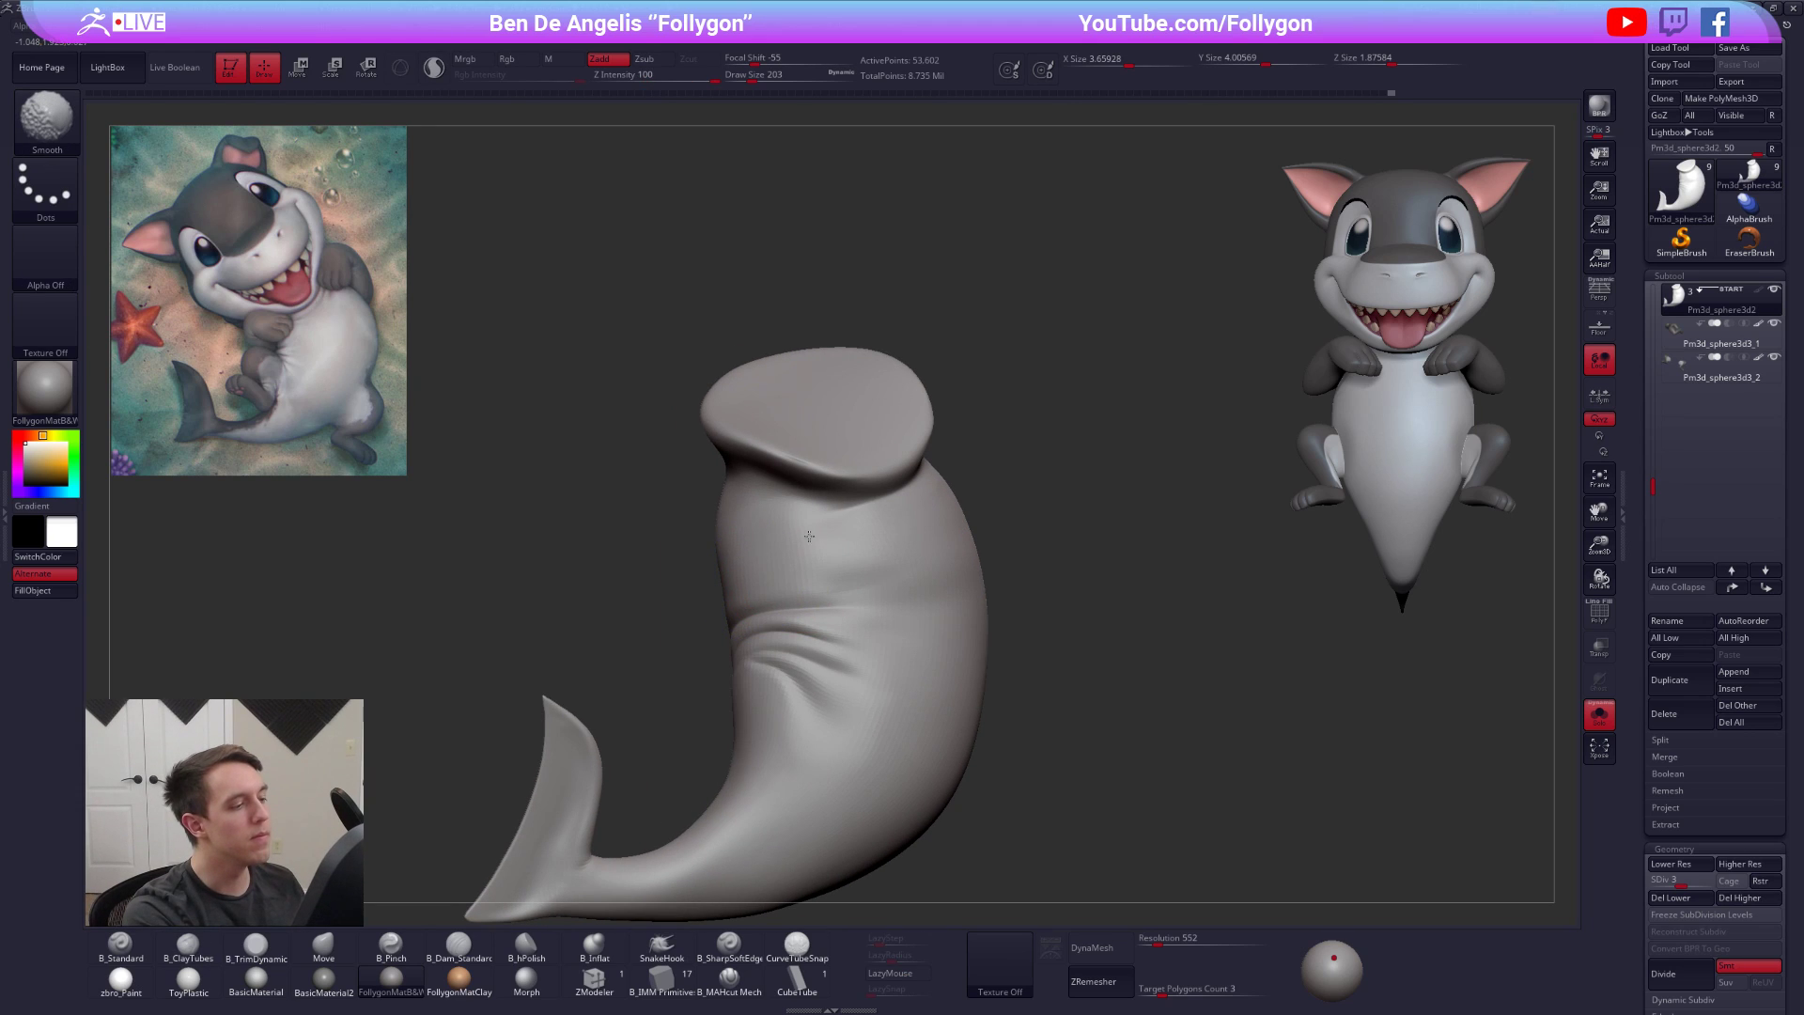
Smooth the band above the belly folds at draw size 215 on subdivision level 2, then return the body to level 3
right_click_drag(795, 538, 834, 552)
key("shift+d")
right_click(722, 658)
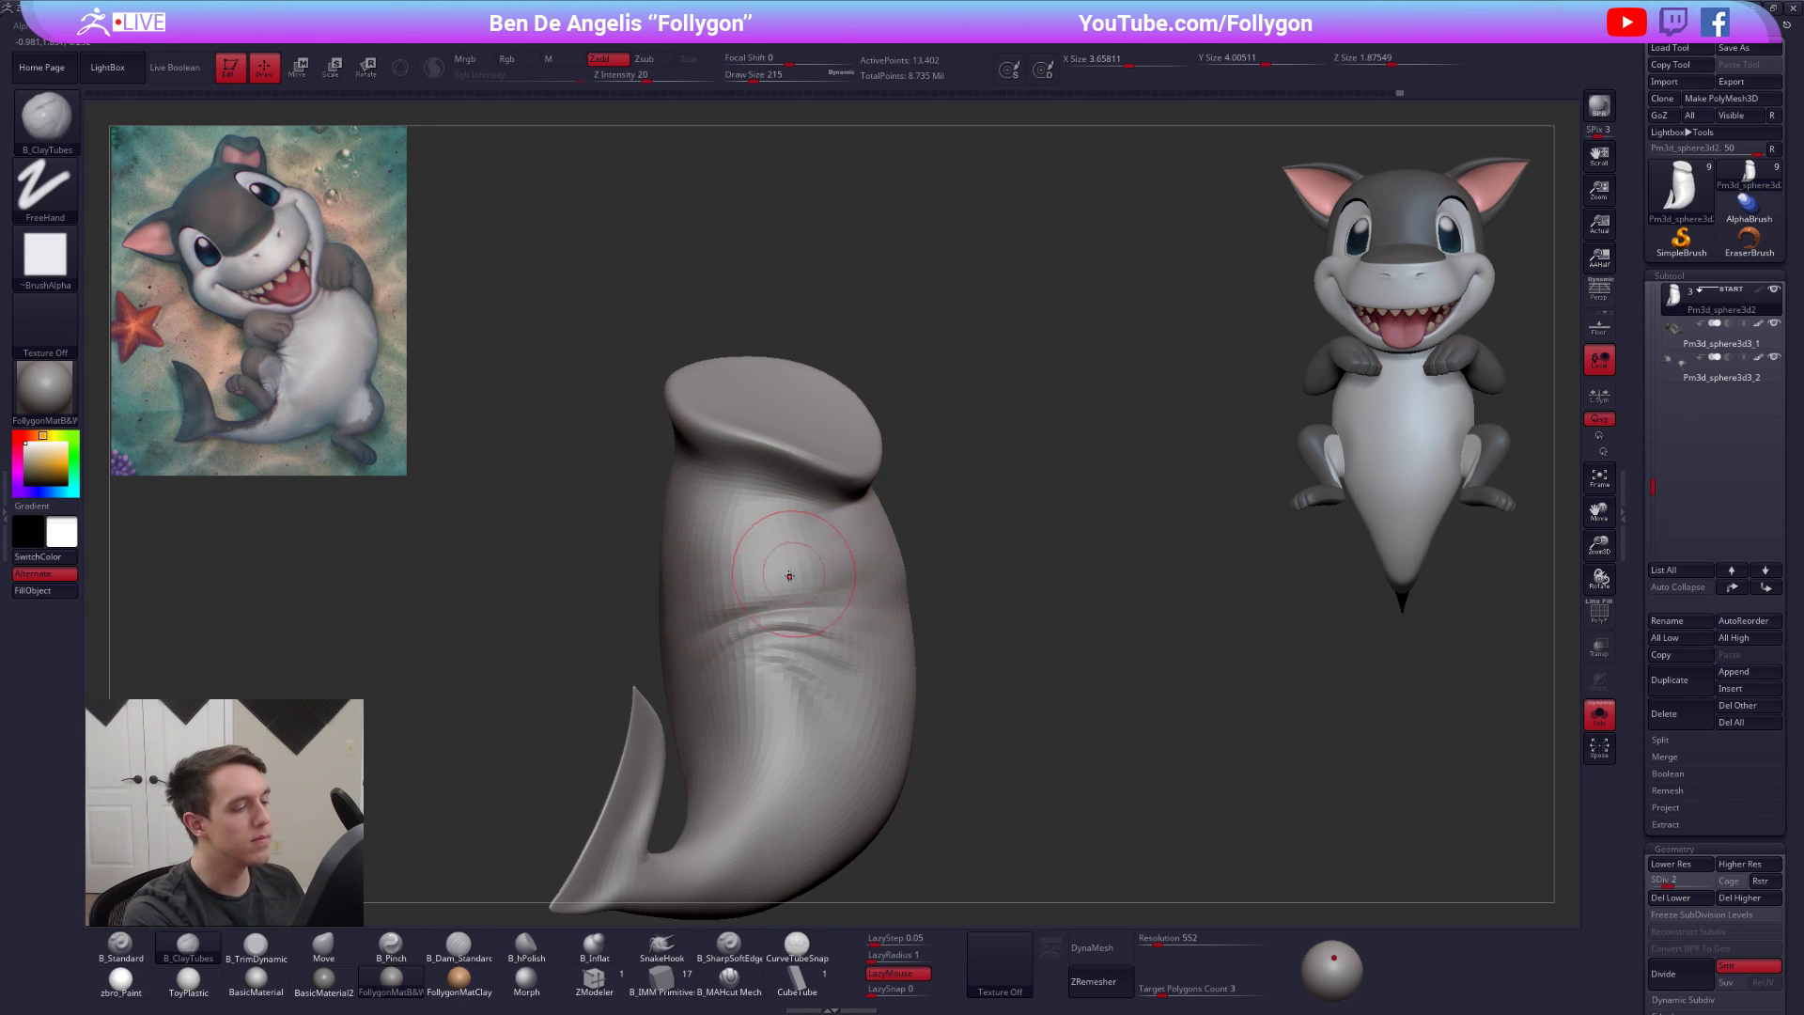
left_click_drag(875, 569, 720, 581, "shift")
mouse_move(854, 548)
right_mouse_down()
mouse_move(748, 615)
mouse_move(761, 557)
mouse_move(724, 528)
mouse_move(765, 551)
right_mouse_up()
left_click_drag(765, 555, 679, 611, "shift")
mouse_move(799, 564)
right_mouse_down()
mouse_move(728, 526)
mouse_move(913, 638)
right_mouse_up()
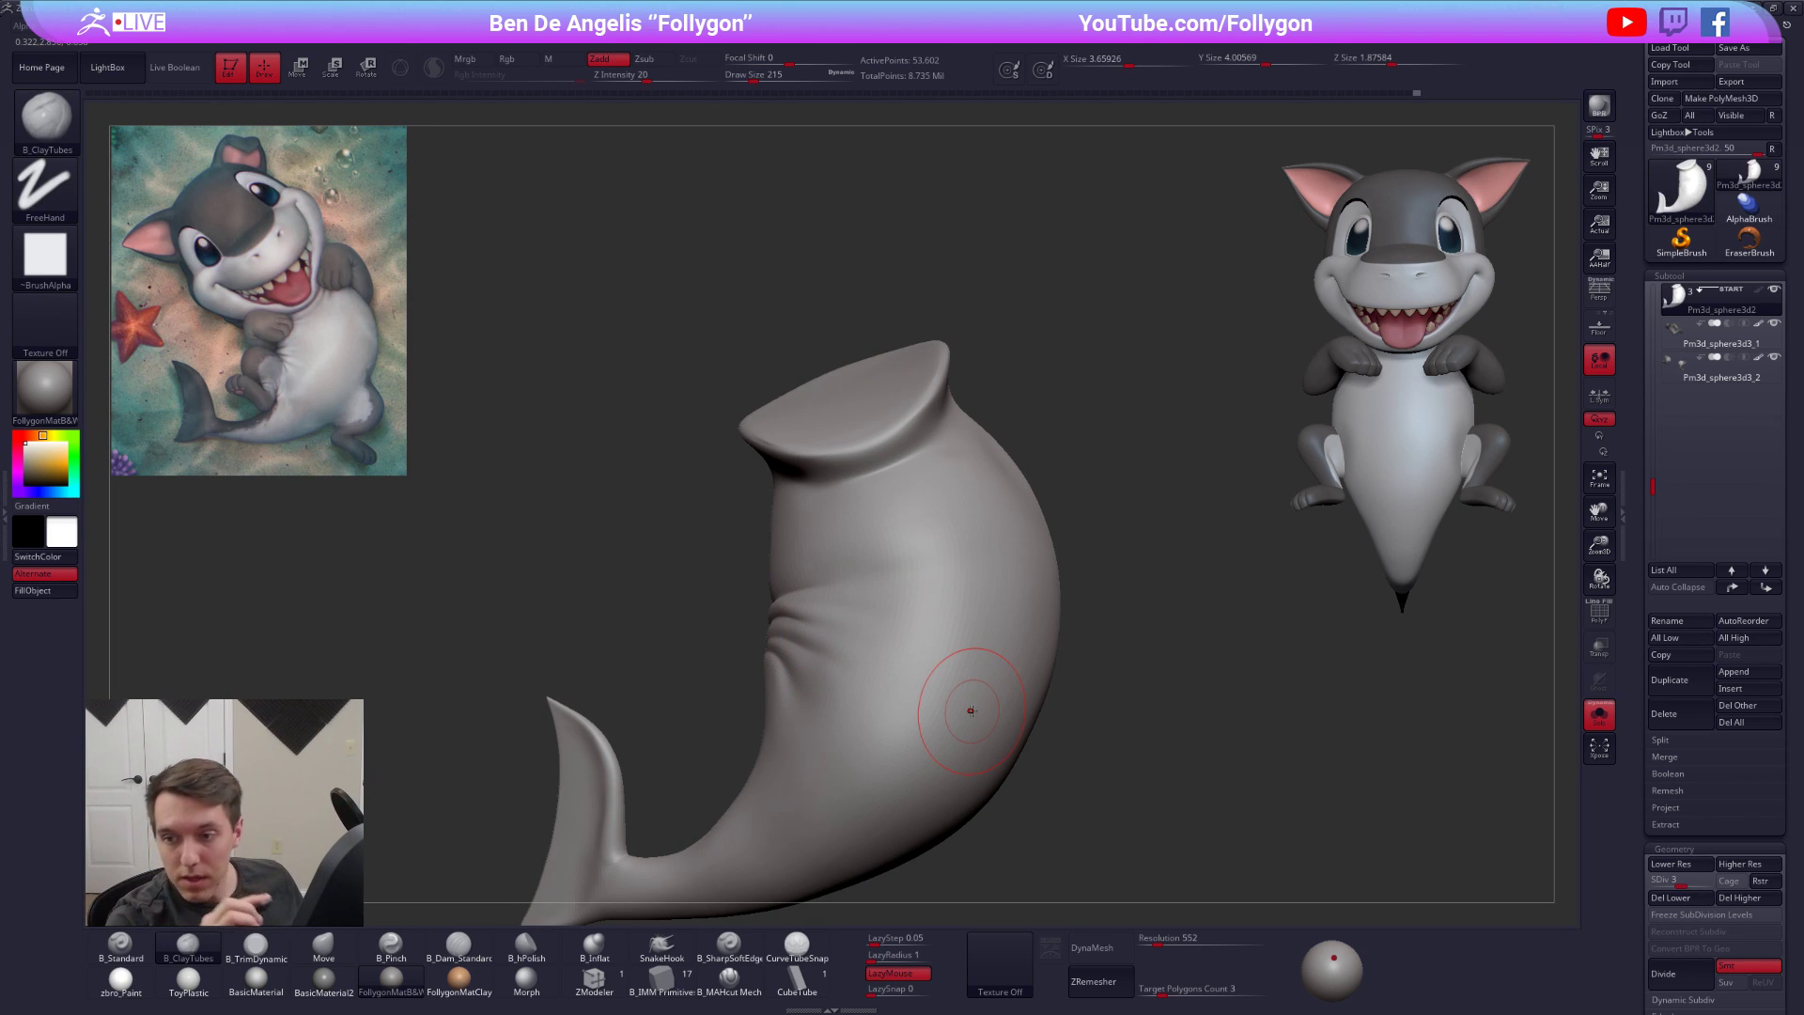
Set the draw size to 170, raise the body to subdivision level 5, and show the whole character to check it
right_click_drag(985, 557, 1019, 613, "alt")
key("space")
left_click_drag(1041, 601, 971, 652)
key("shift+s")
key("space")
key("d")
key("d")
key("space")
right_click_drag(1022, 749, 1014, 686, "alt")
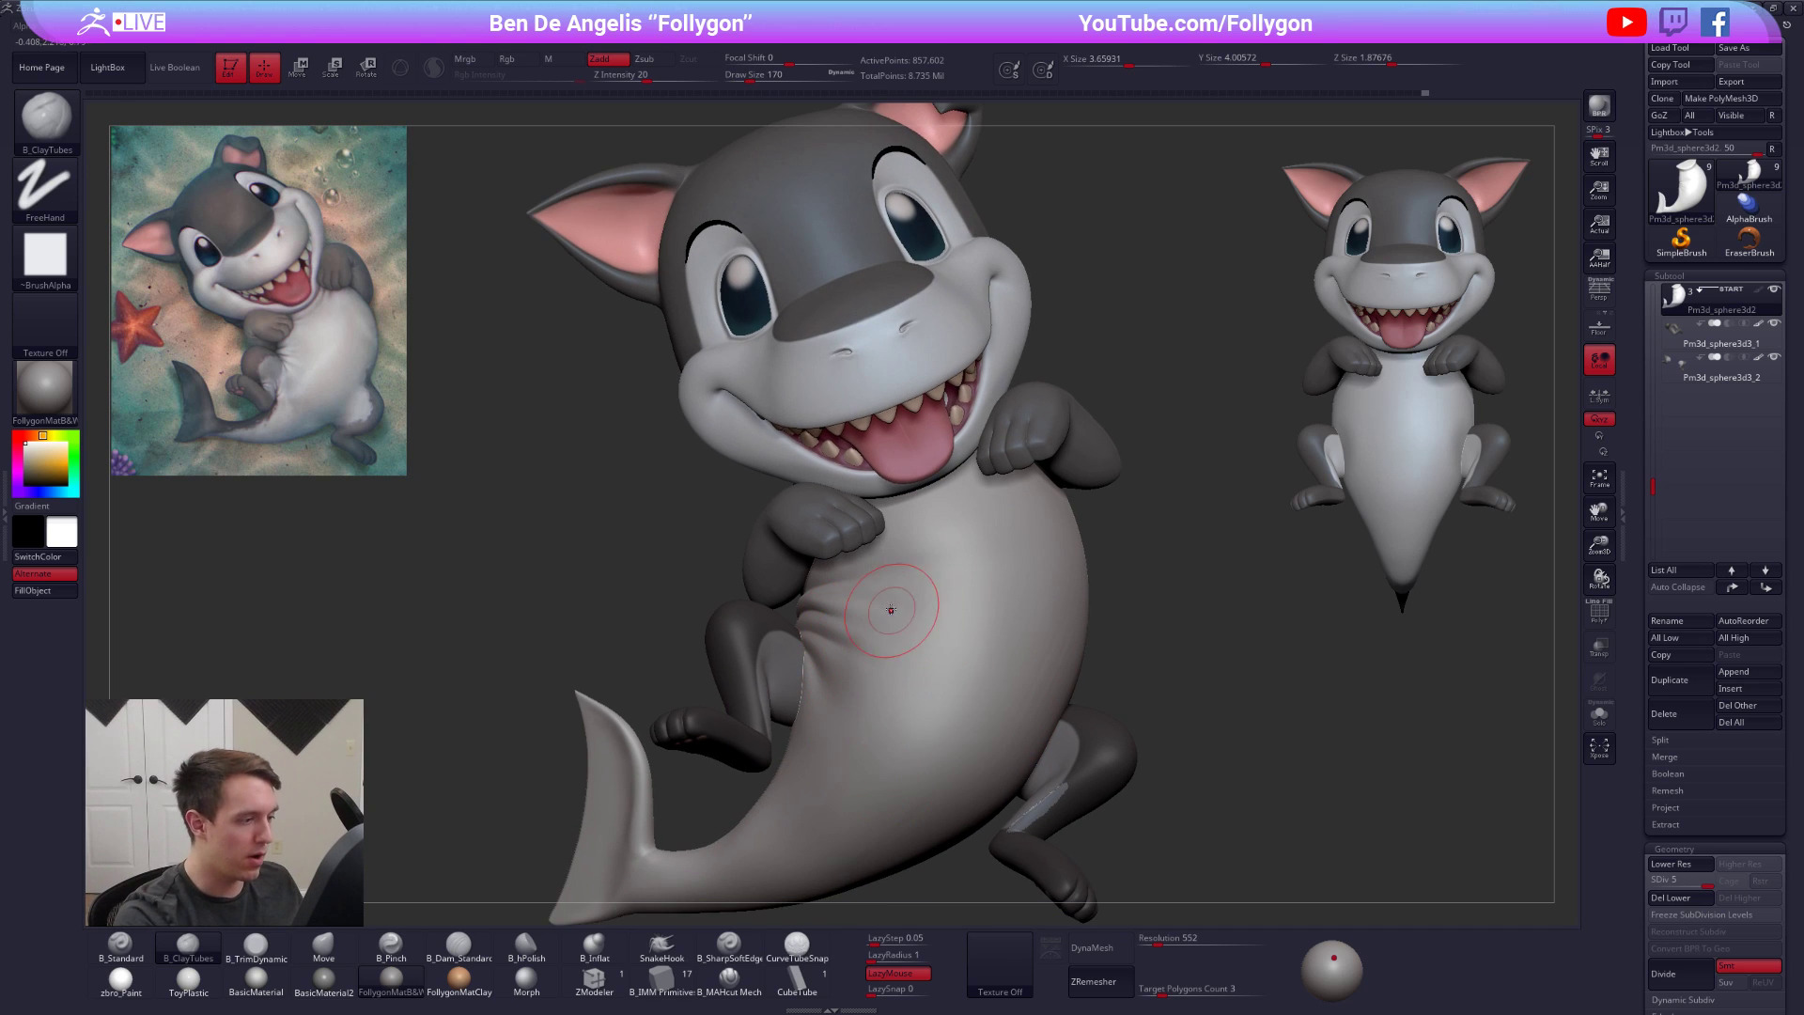
mouse_move(933, 745)
right_mouse_down()
mouse_move(965, 751)
mouse_move(916, 766)
right_mouse_up()
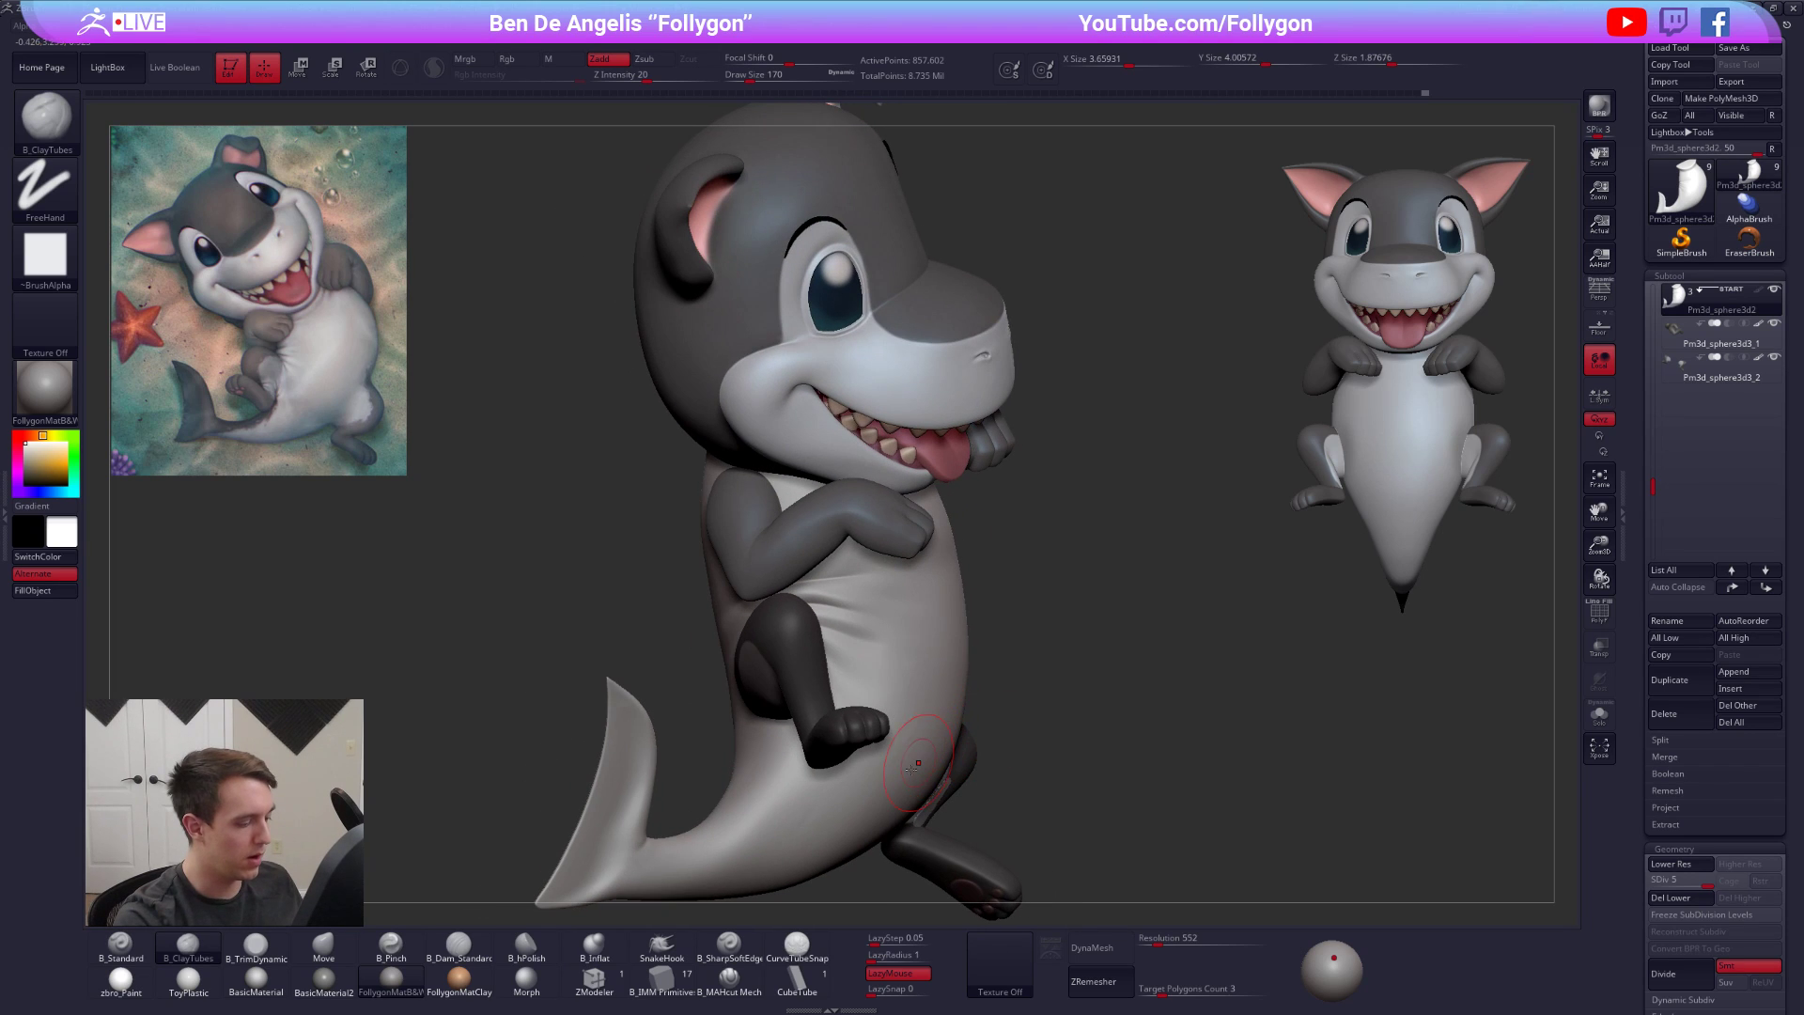
Isolate the body and try a MAHcut Mech stroke along a belly fold at draw size 38, then undo the stroke
left_click(734, 983)
key("alt+s")
key("space")
left_click_drag(888, 630, 877, 630)
right_click_drag(877, 615, 884, 678, "ctrl")
key("space")
left_click_drag(899, 669, 885, 671)
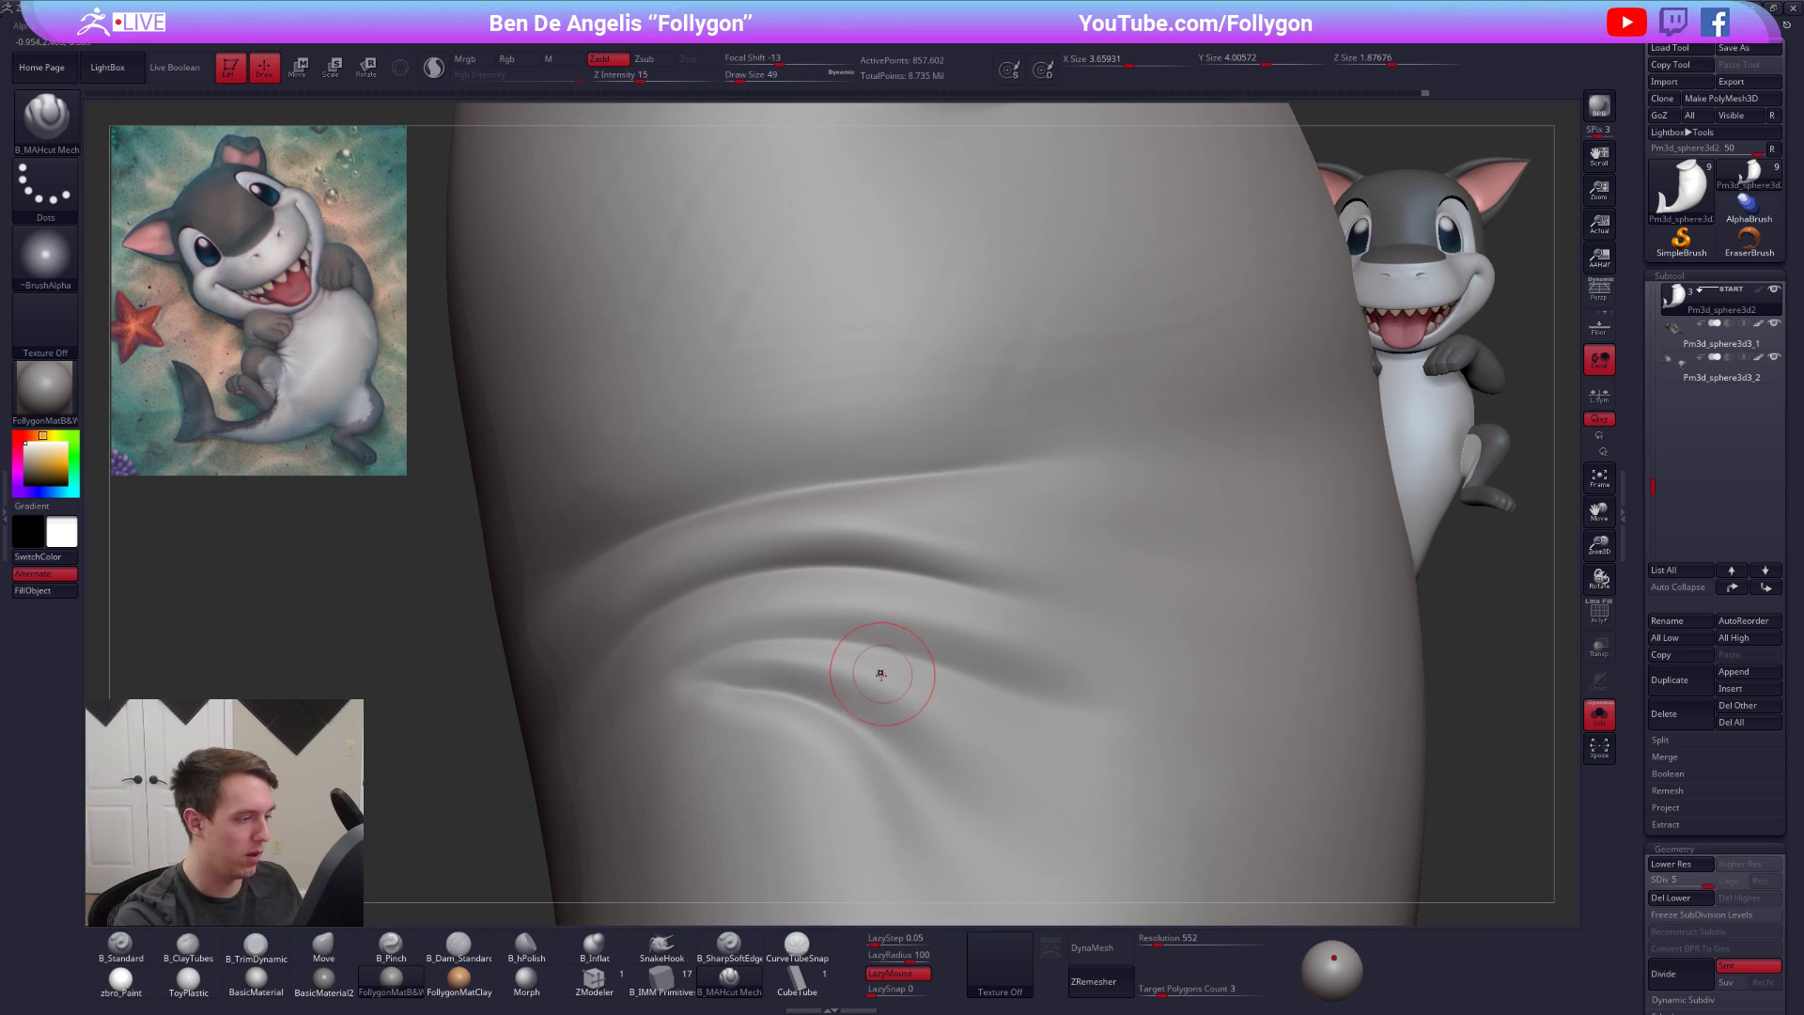
mouse_move(816, 760)
right_mouse_down("ctrl")
mouse_move(808, 782)
mouse_move(781, 657)
right_mouse_up("ctrl")
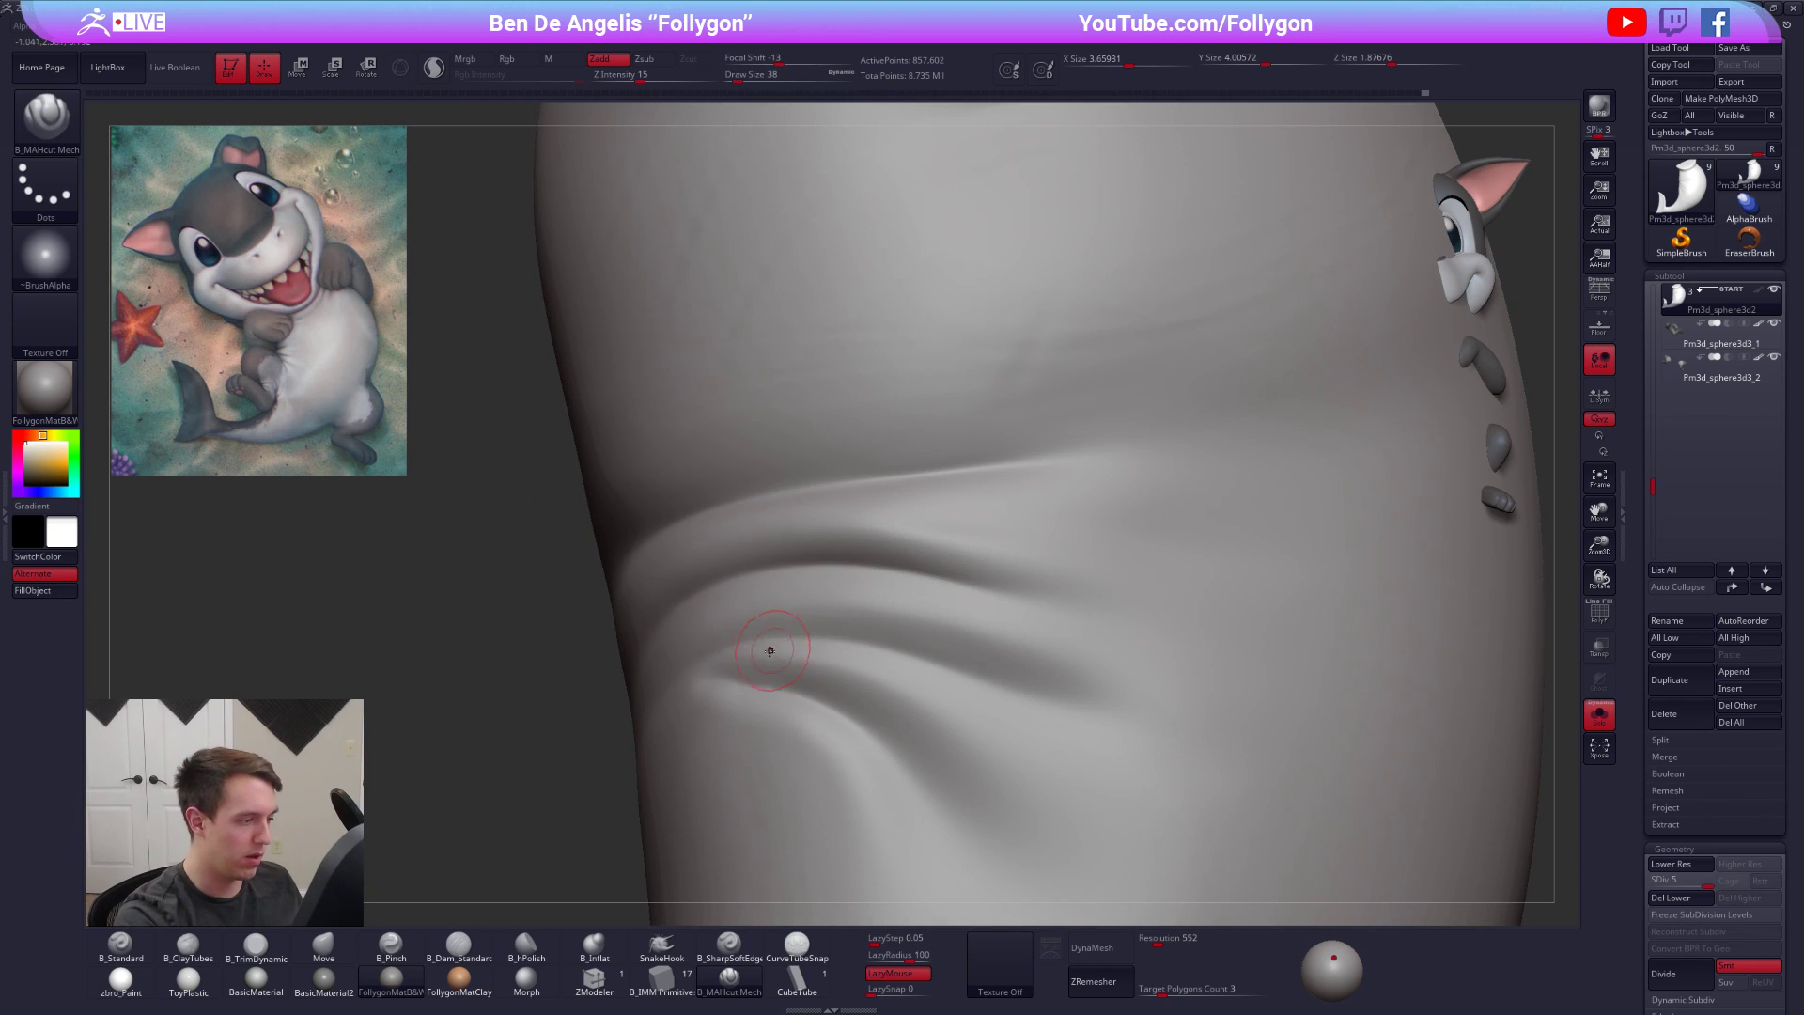
left_click_drag(917, 649, 1107, 720)
key("ctrl+z")
Choose the SharpSoftEdge brush, subdivide the body to level 6, and set the draw size to 68
left_click(730, 948)
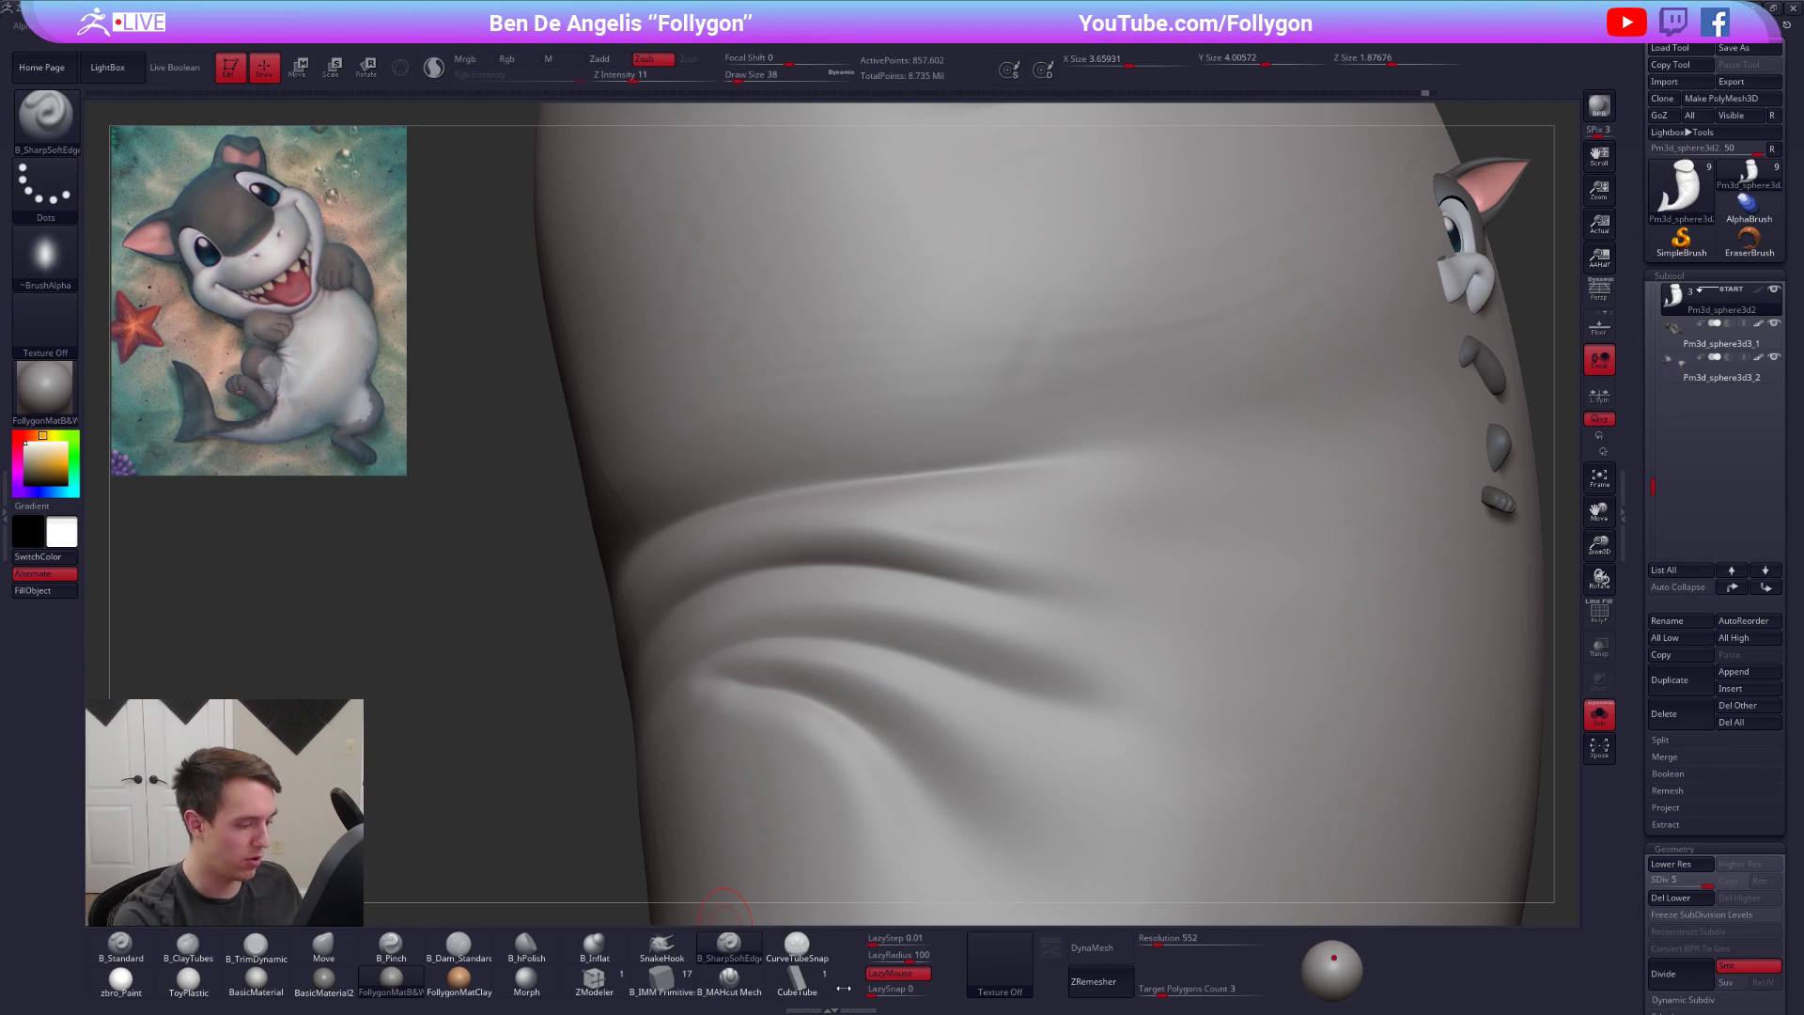
key("bracketright")
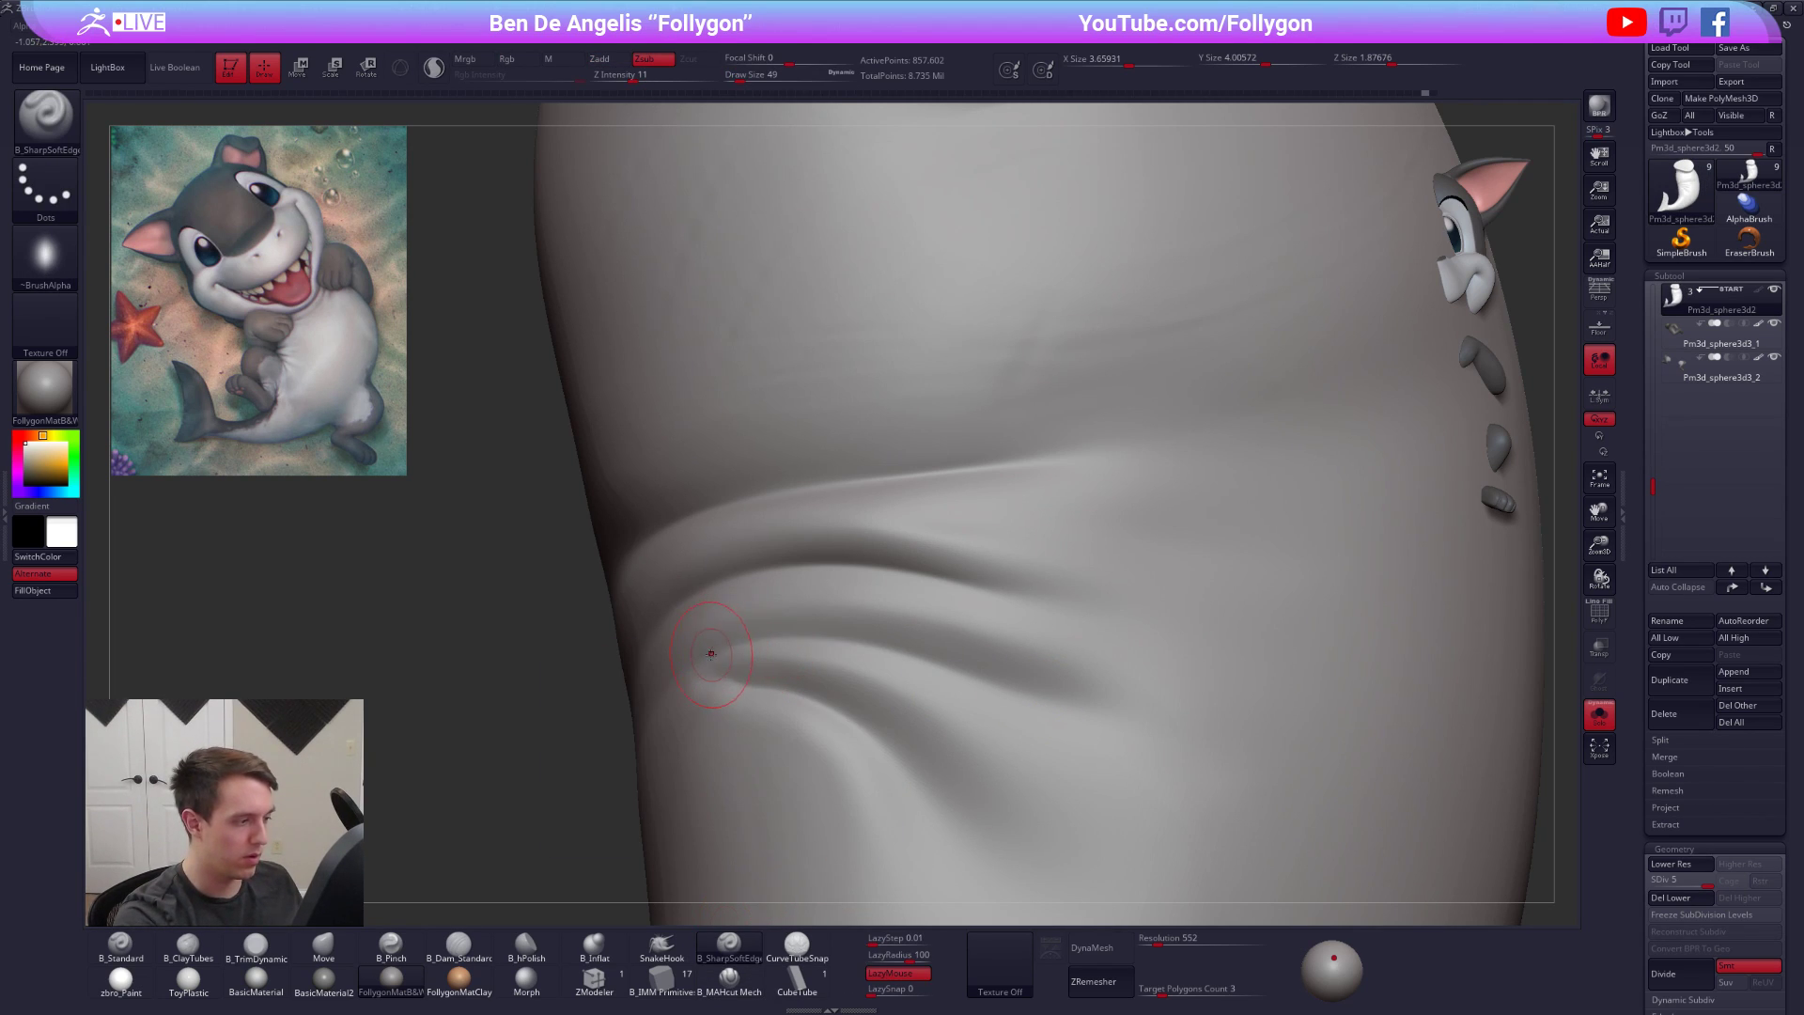
key("ctrl+d")
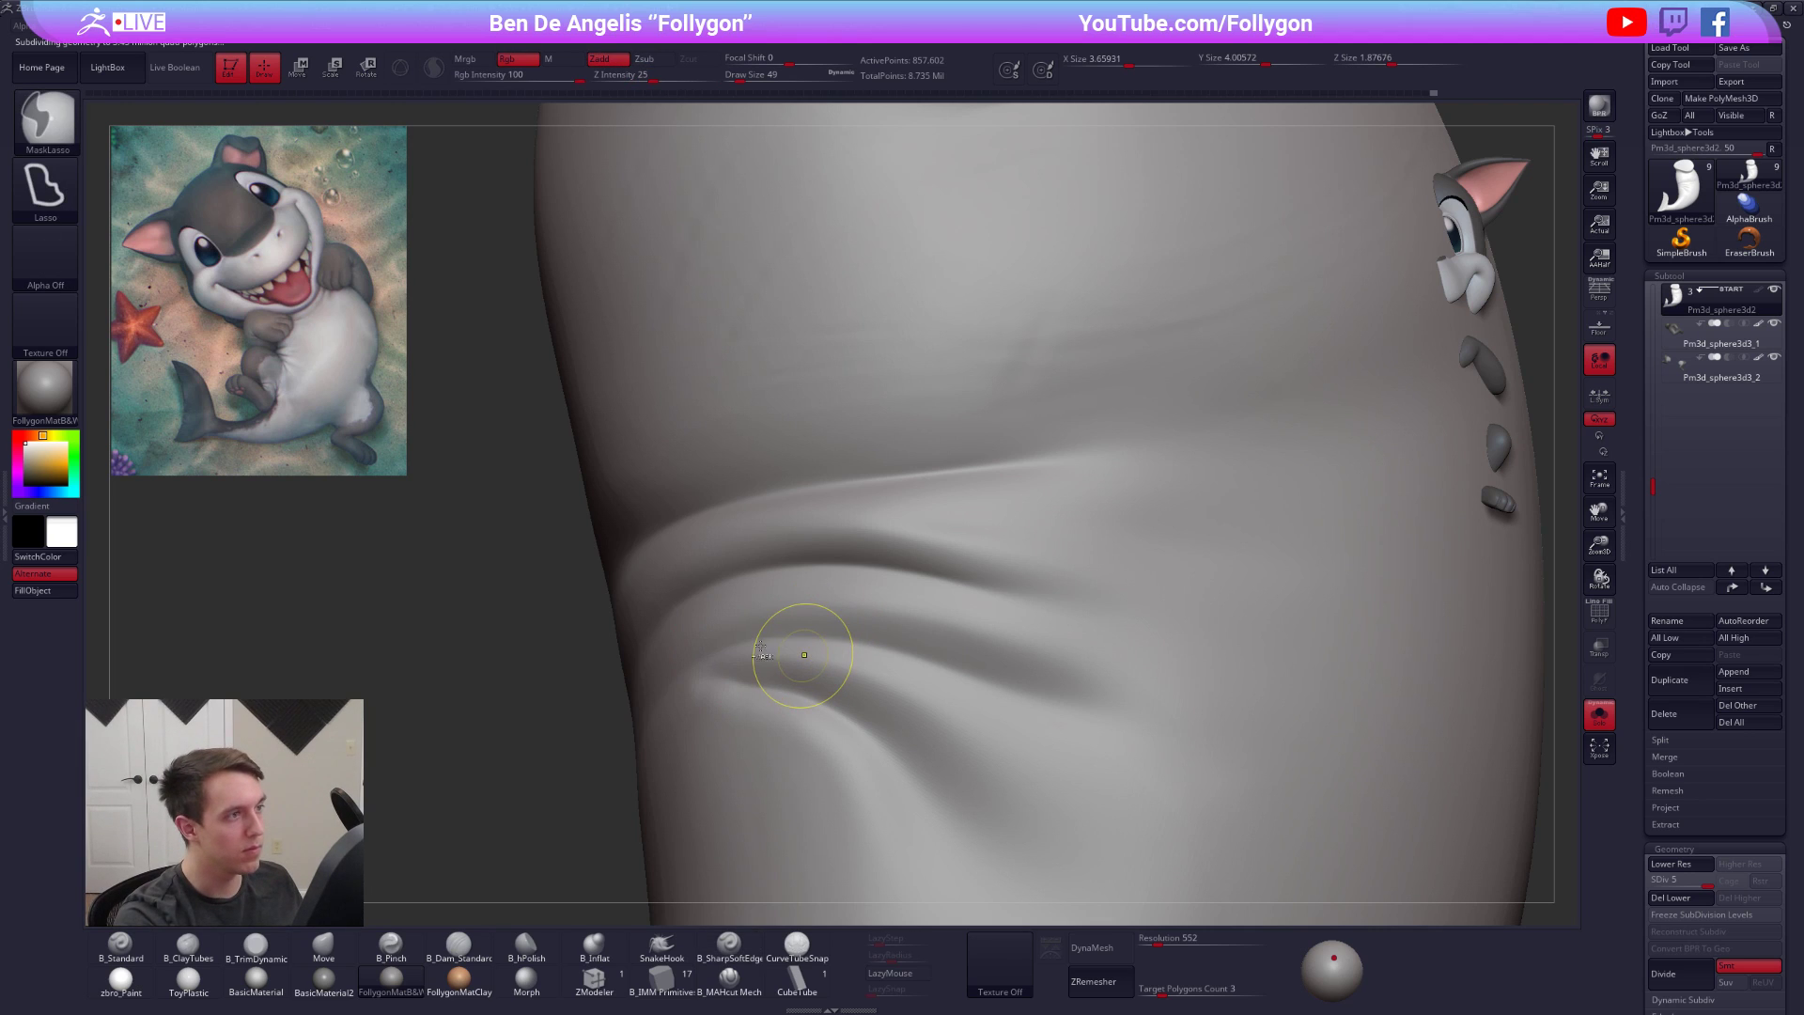
key("space")
left_click_drag(757, 651, 761, 652)
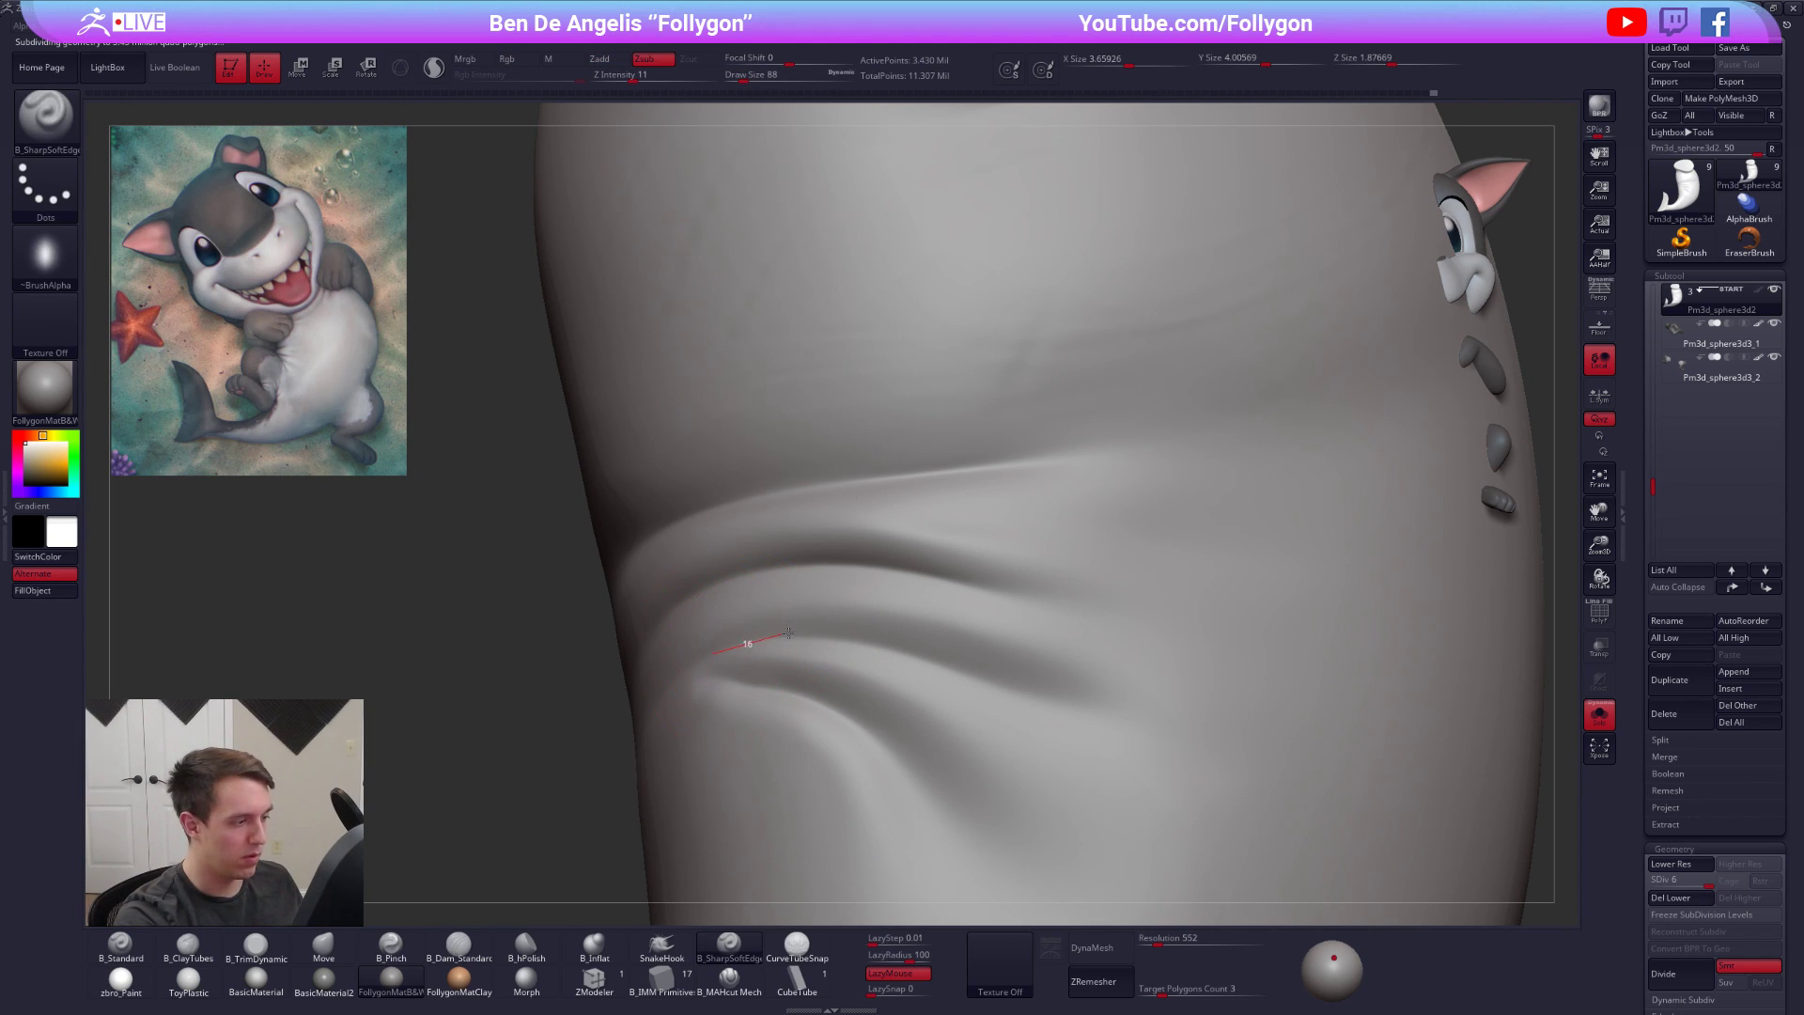
Sharpen the creases of the lower belly folds with the SharpSoftEdge brush at draw size 68, redoing the first stroke
left_click_drag(884, 634, 1167, 796)
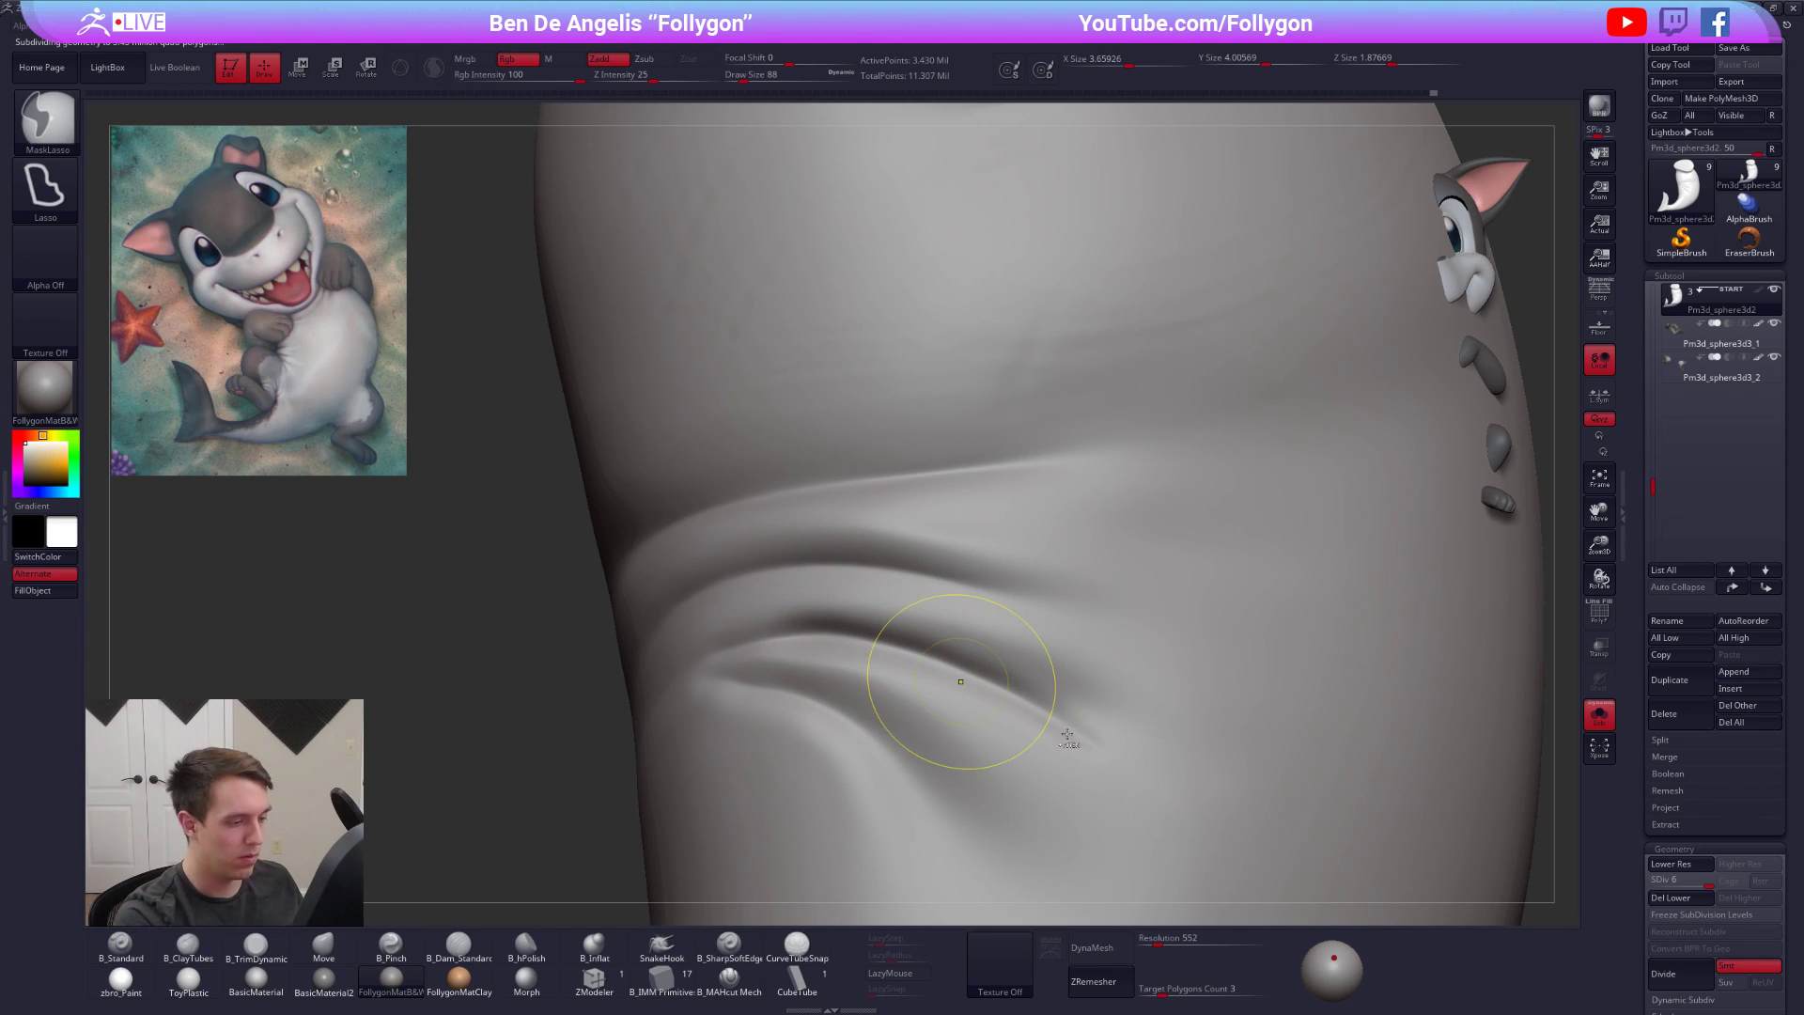
key("ctrl+z")
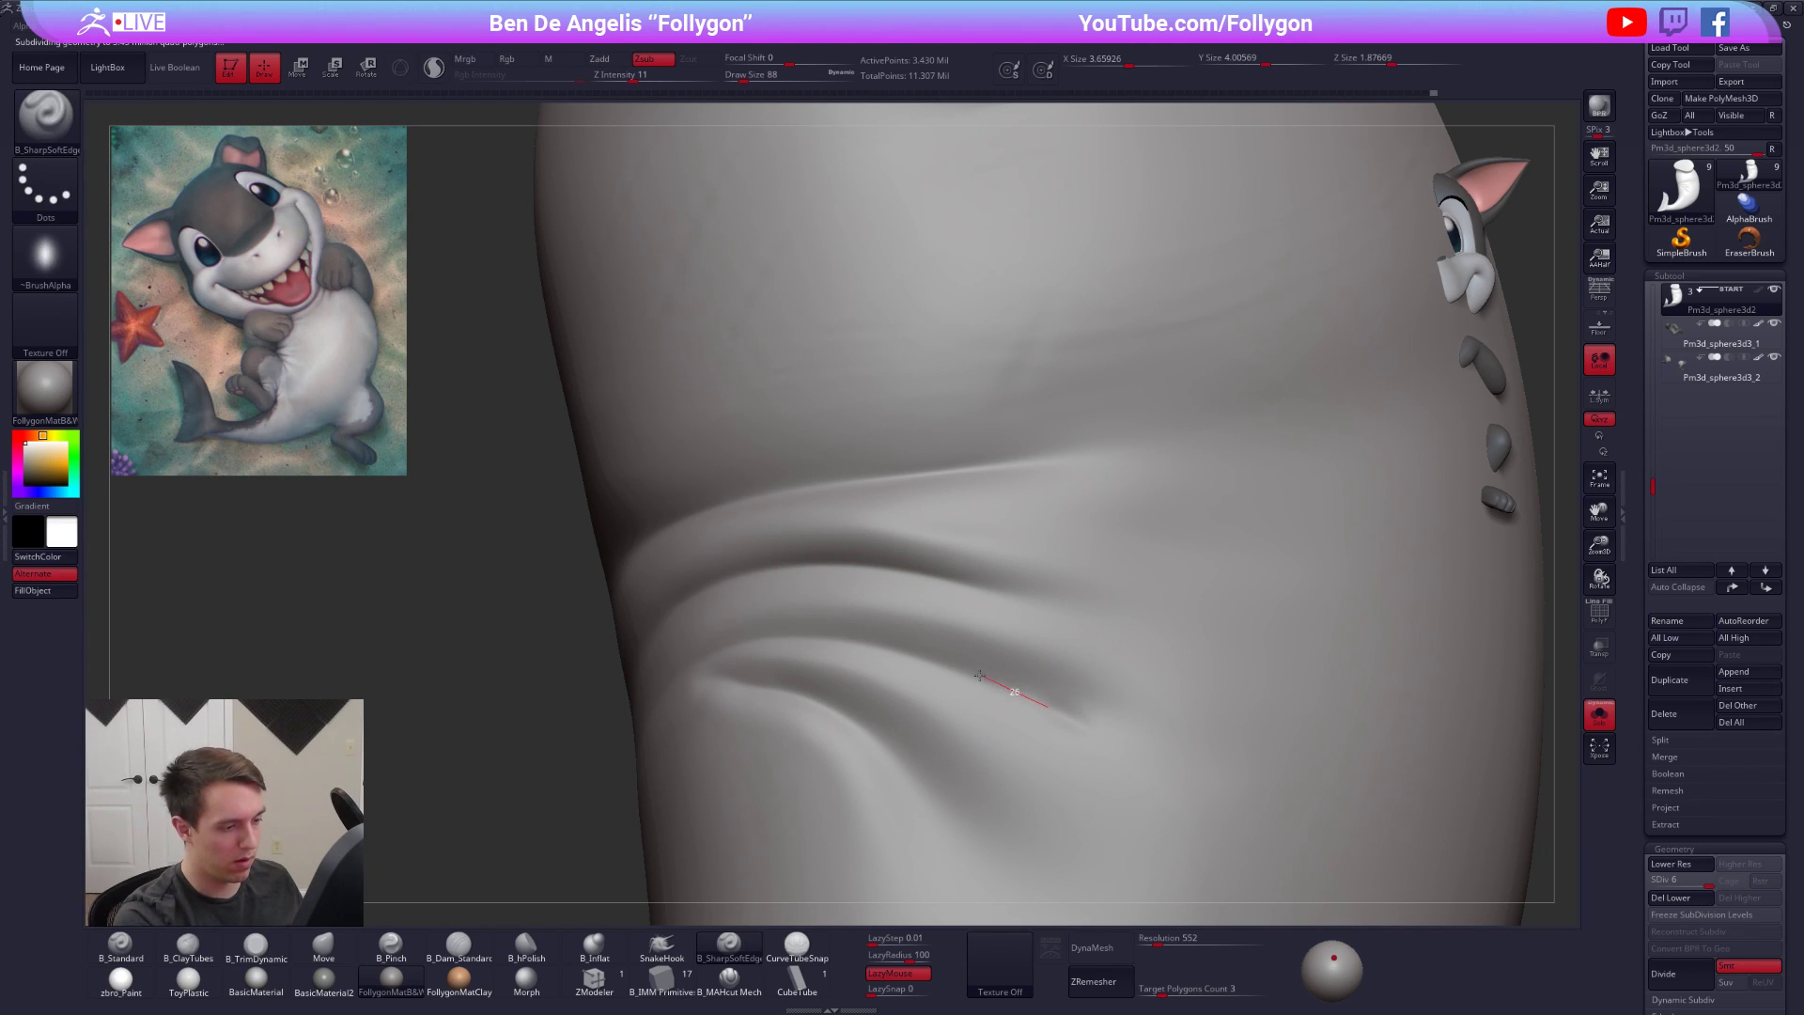
left_click_drag(808, 633, 708, 644)
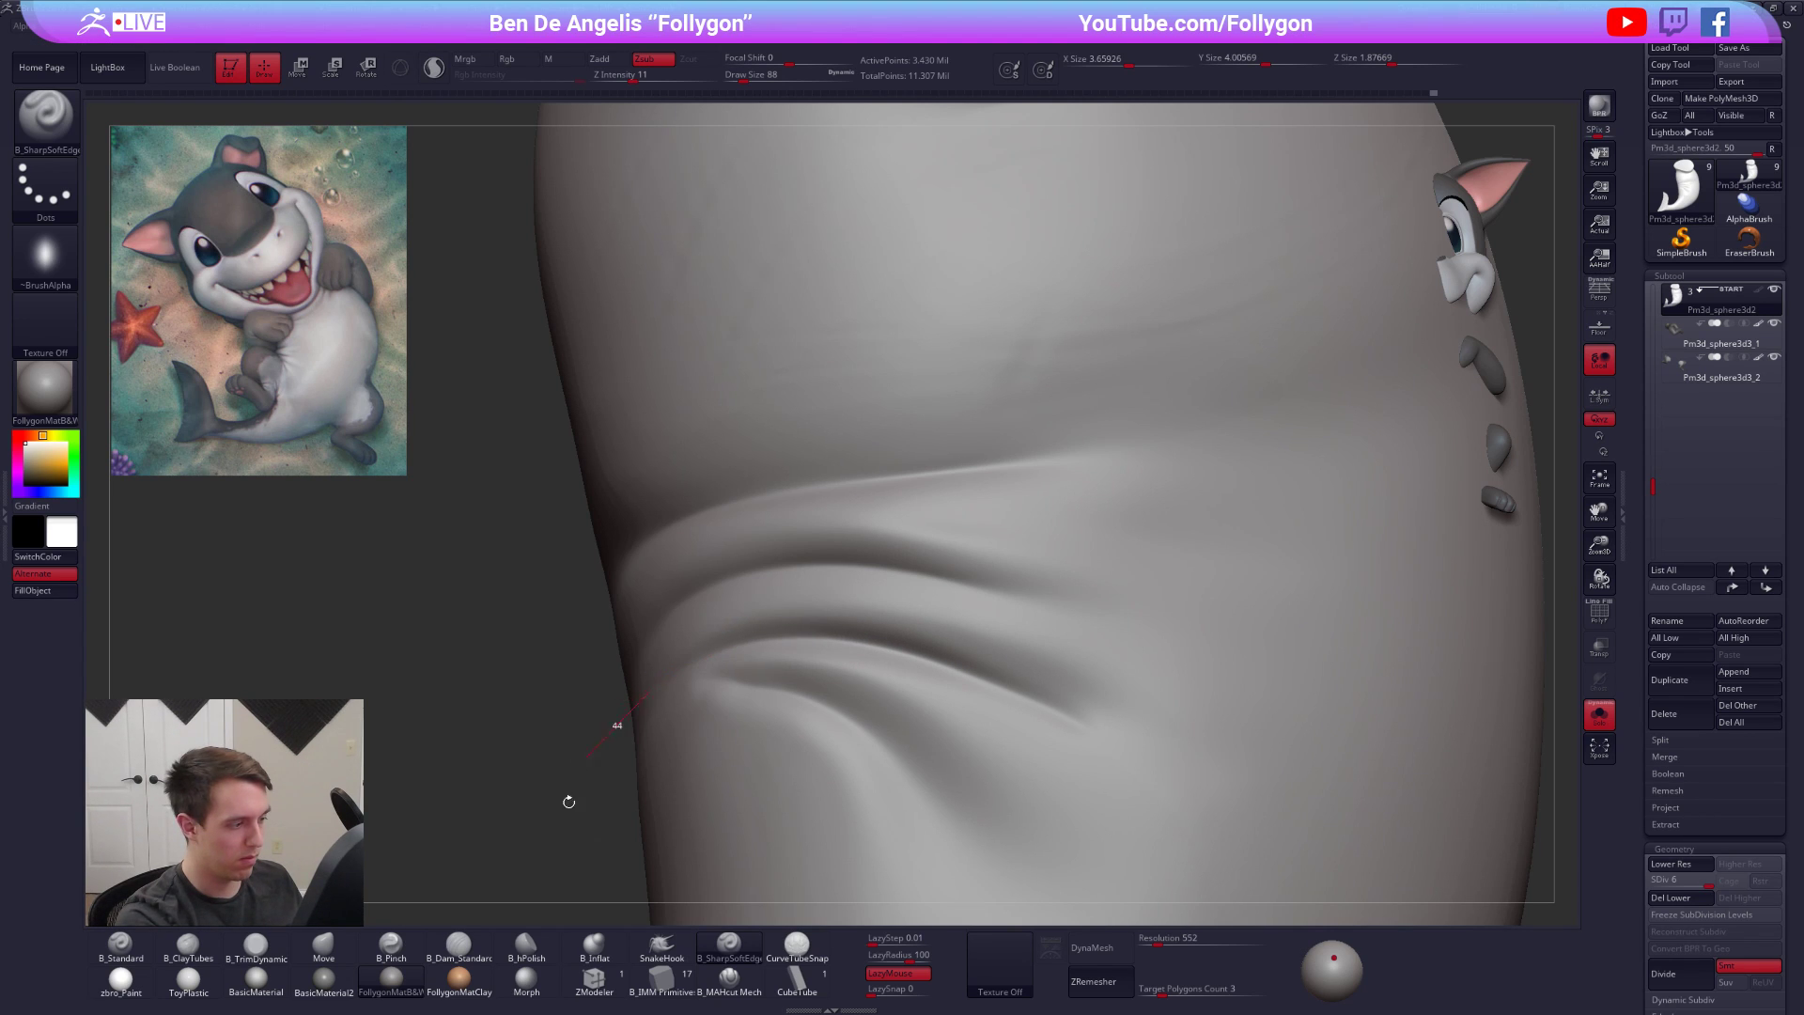
mouse_move(793, 759)
right_mouse_down()
mouse_move(1021, 604)
mouse_move(1015, 674)
mouse_move(950, 584)
right_mouse_up()
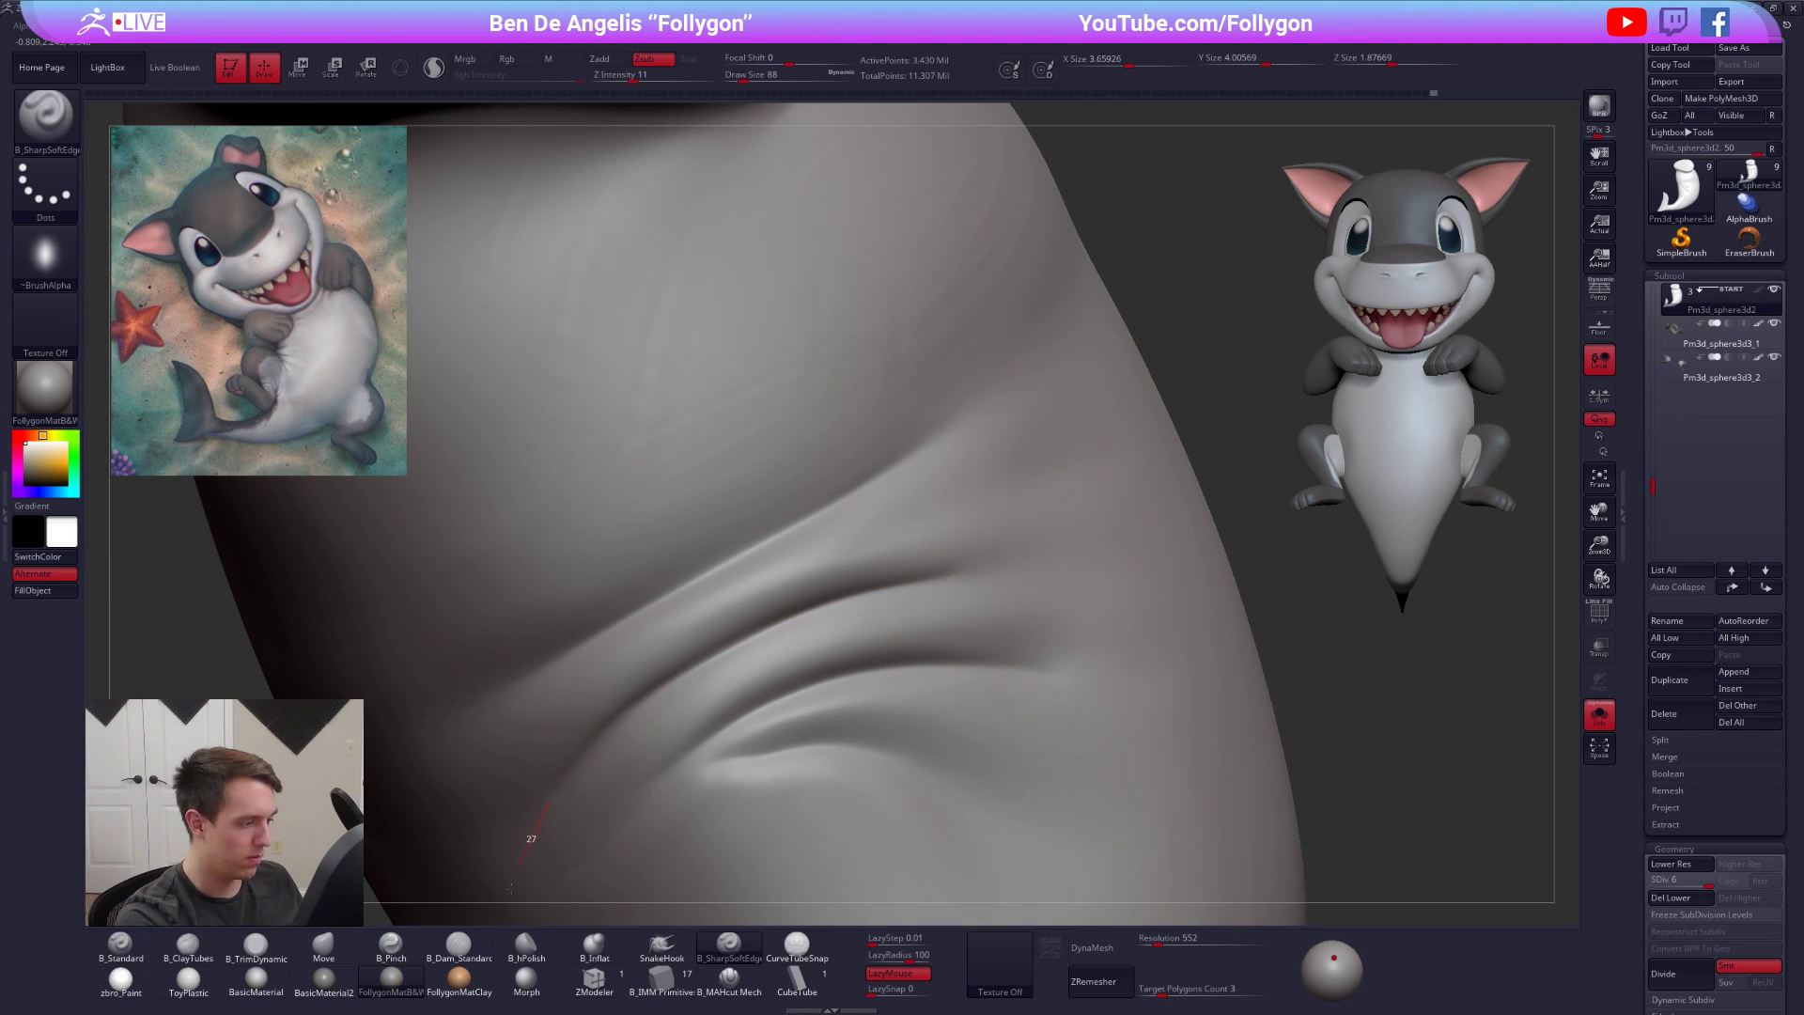
mouse_move(856, 613)
right_mouse_down()
mouse_move(1027, 645)
mouse_move(1095, 612)
right_mouse_up()
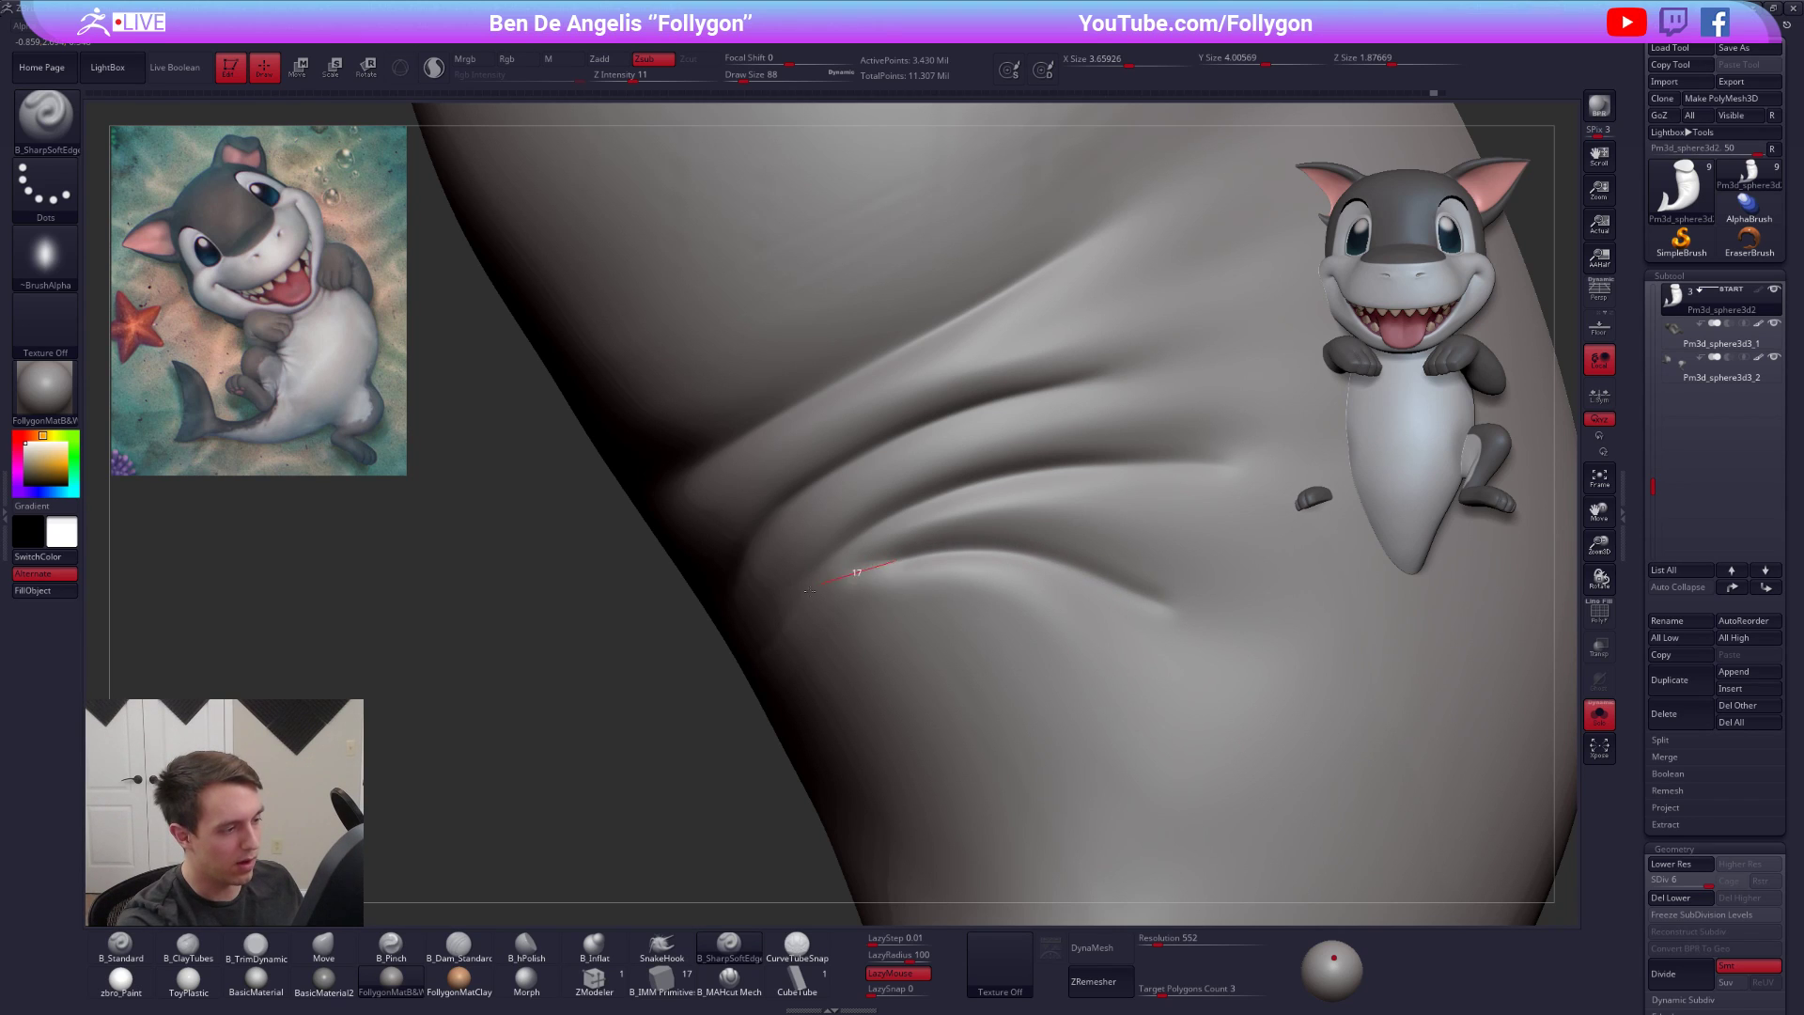
right_click_drag(978, 602, 987, 442, "ctrl")
right_click_drag(1213, 714, 1107, 676)
right_click_drag(1309, 716, 1194, 776, "alt")
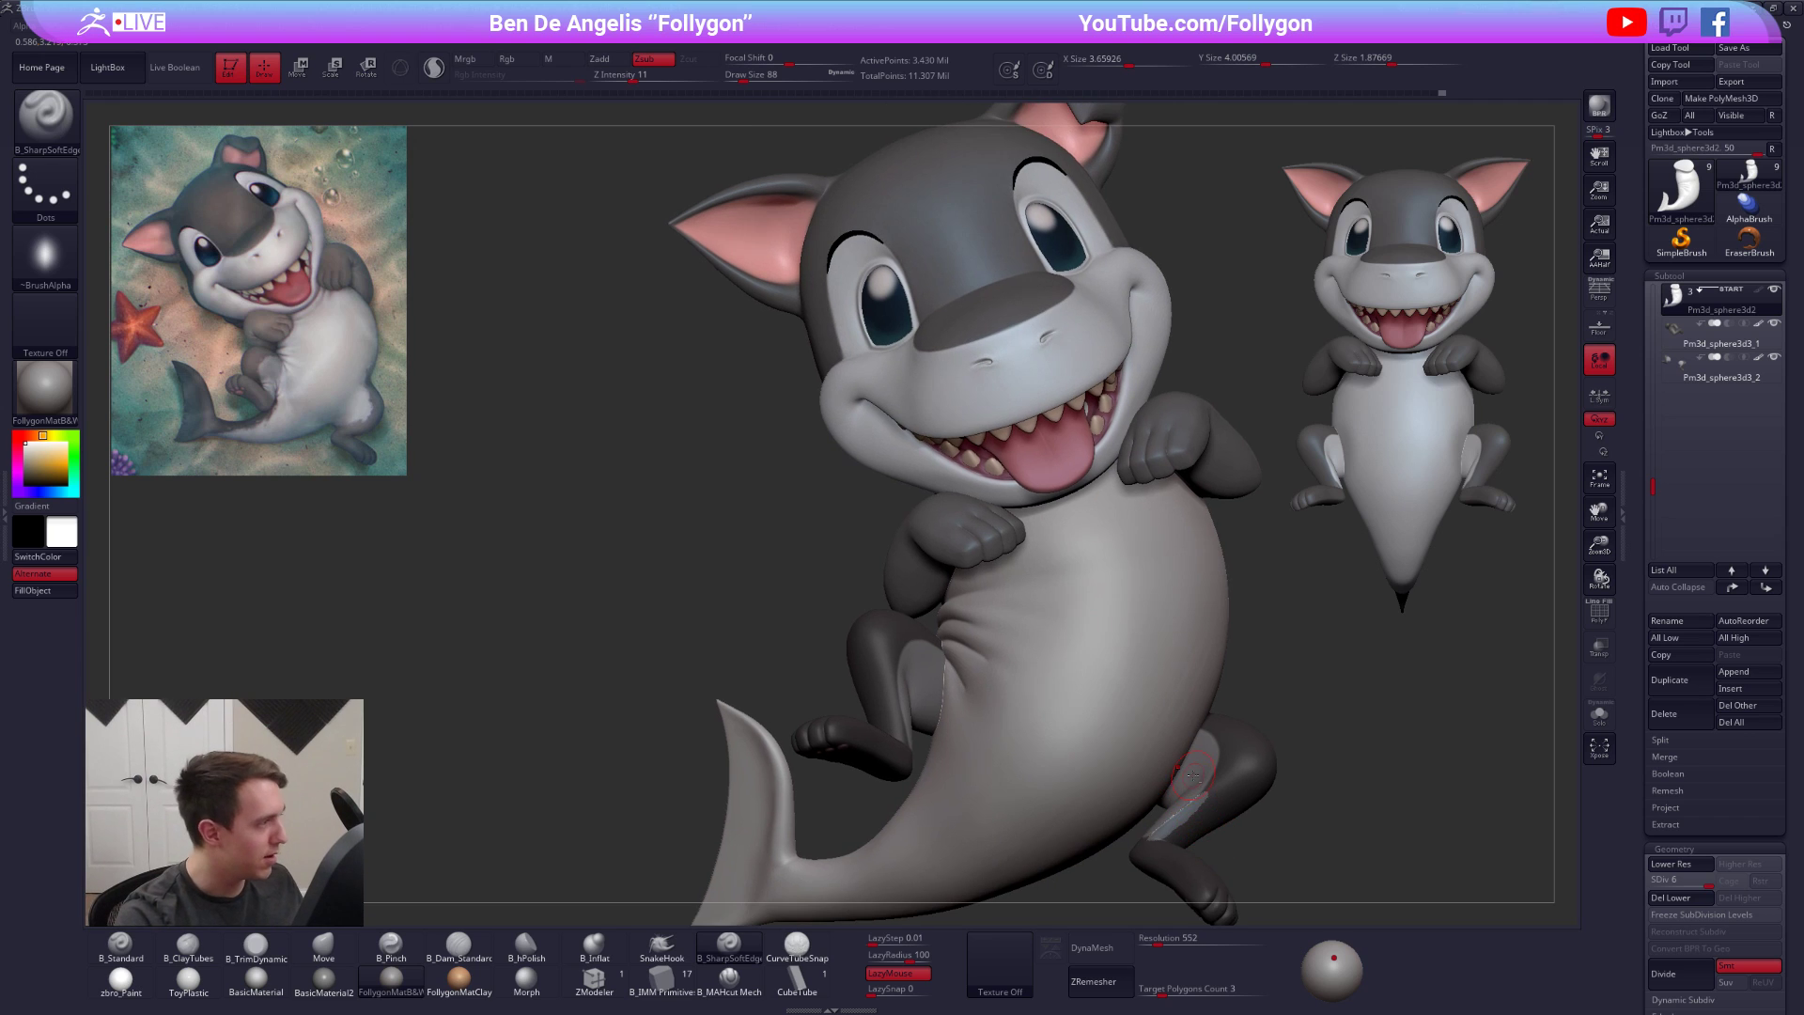
Sharpen the uppermost belly fold with the SharpSoftEdge brush at draw size 121
key("shift+s")
right_click_drag(836, 607, 938, 625)
key("s")
left_click_drag(937, 625, 950, 624)
right_click_drag(950, 625, 852, 645)
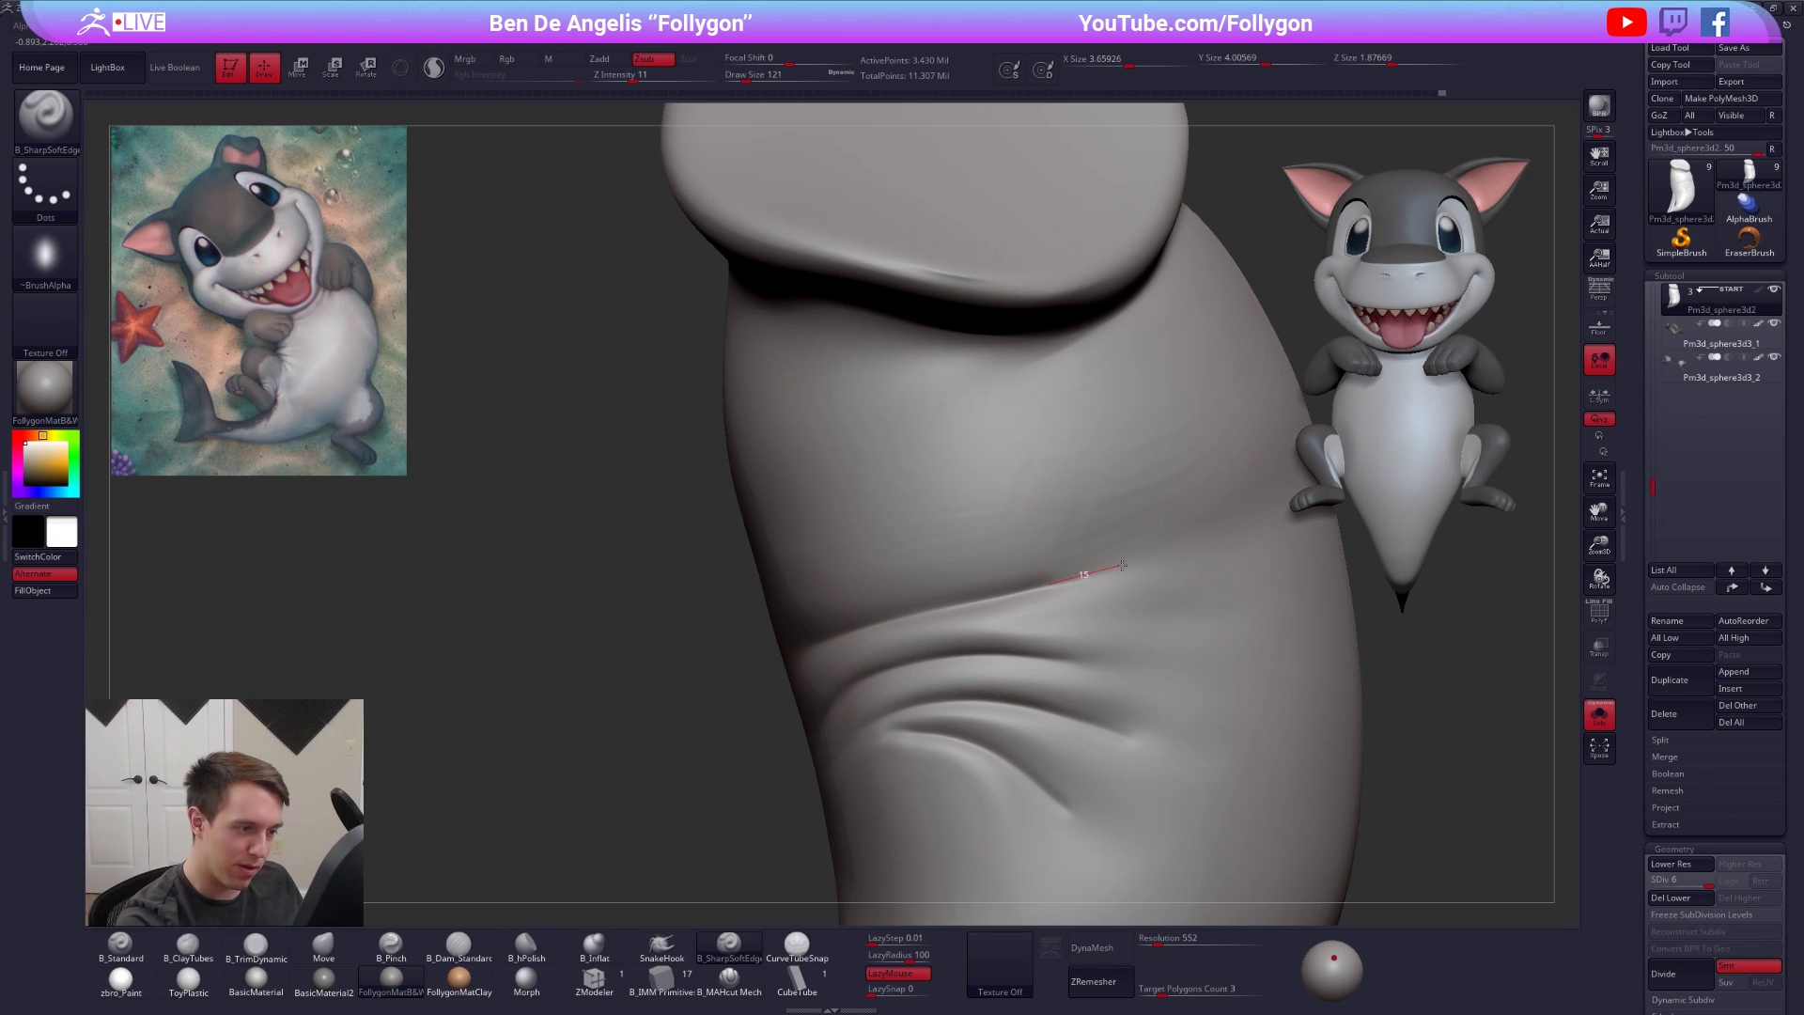
right_click_drag(1145, 599, 1090, 612)
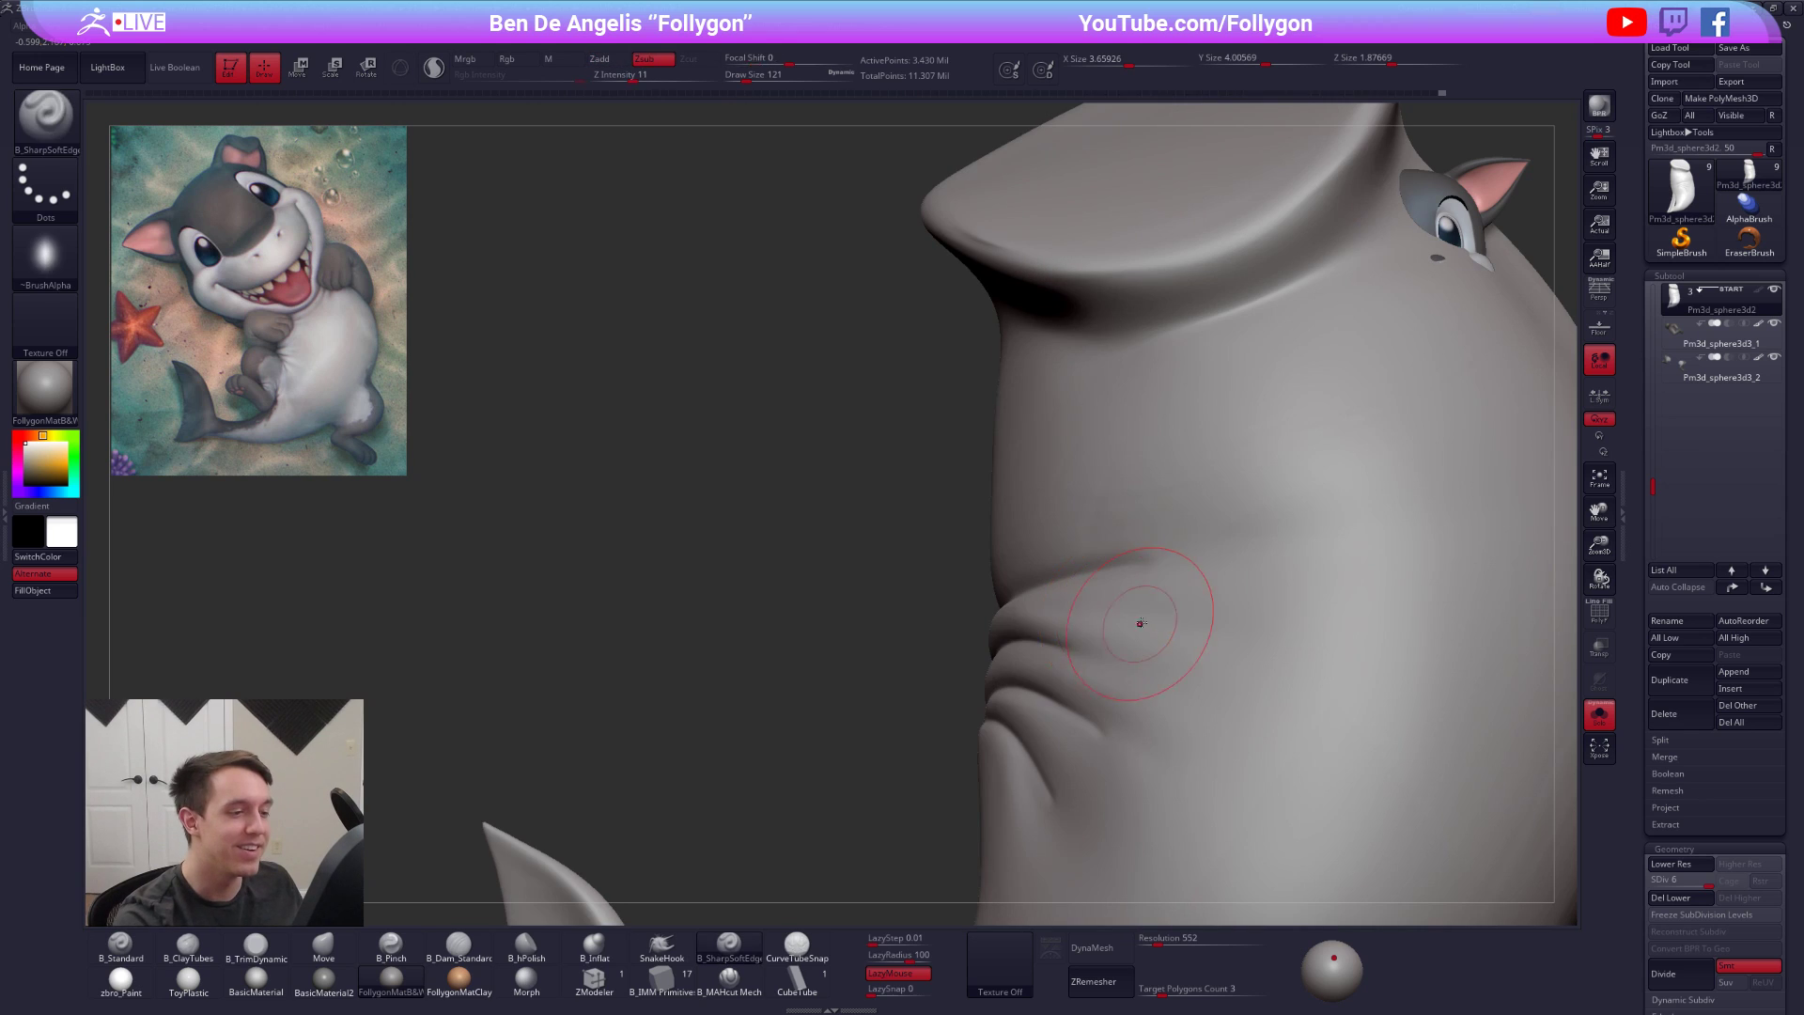
Smooth the torso between the uppermost fold and the neck, then show the whole character again
mouse_move(1150, 549)
left_mouse_down("shift")
mouse_move(1145, 563)
mouse_move(1118, 526)
left_mouse_up("shift")
right_click_drag(1106, 503, 1220, 498)
left_click_drag(1068, 473, 1051, 511, "shift")
left_click_drag(949, 441, 985, 402, "shift")
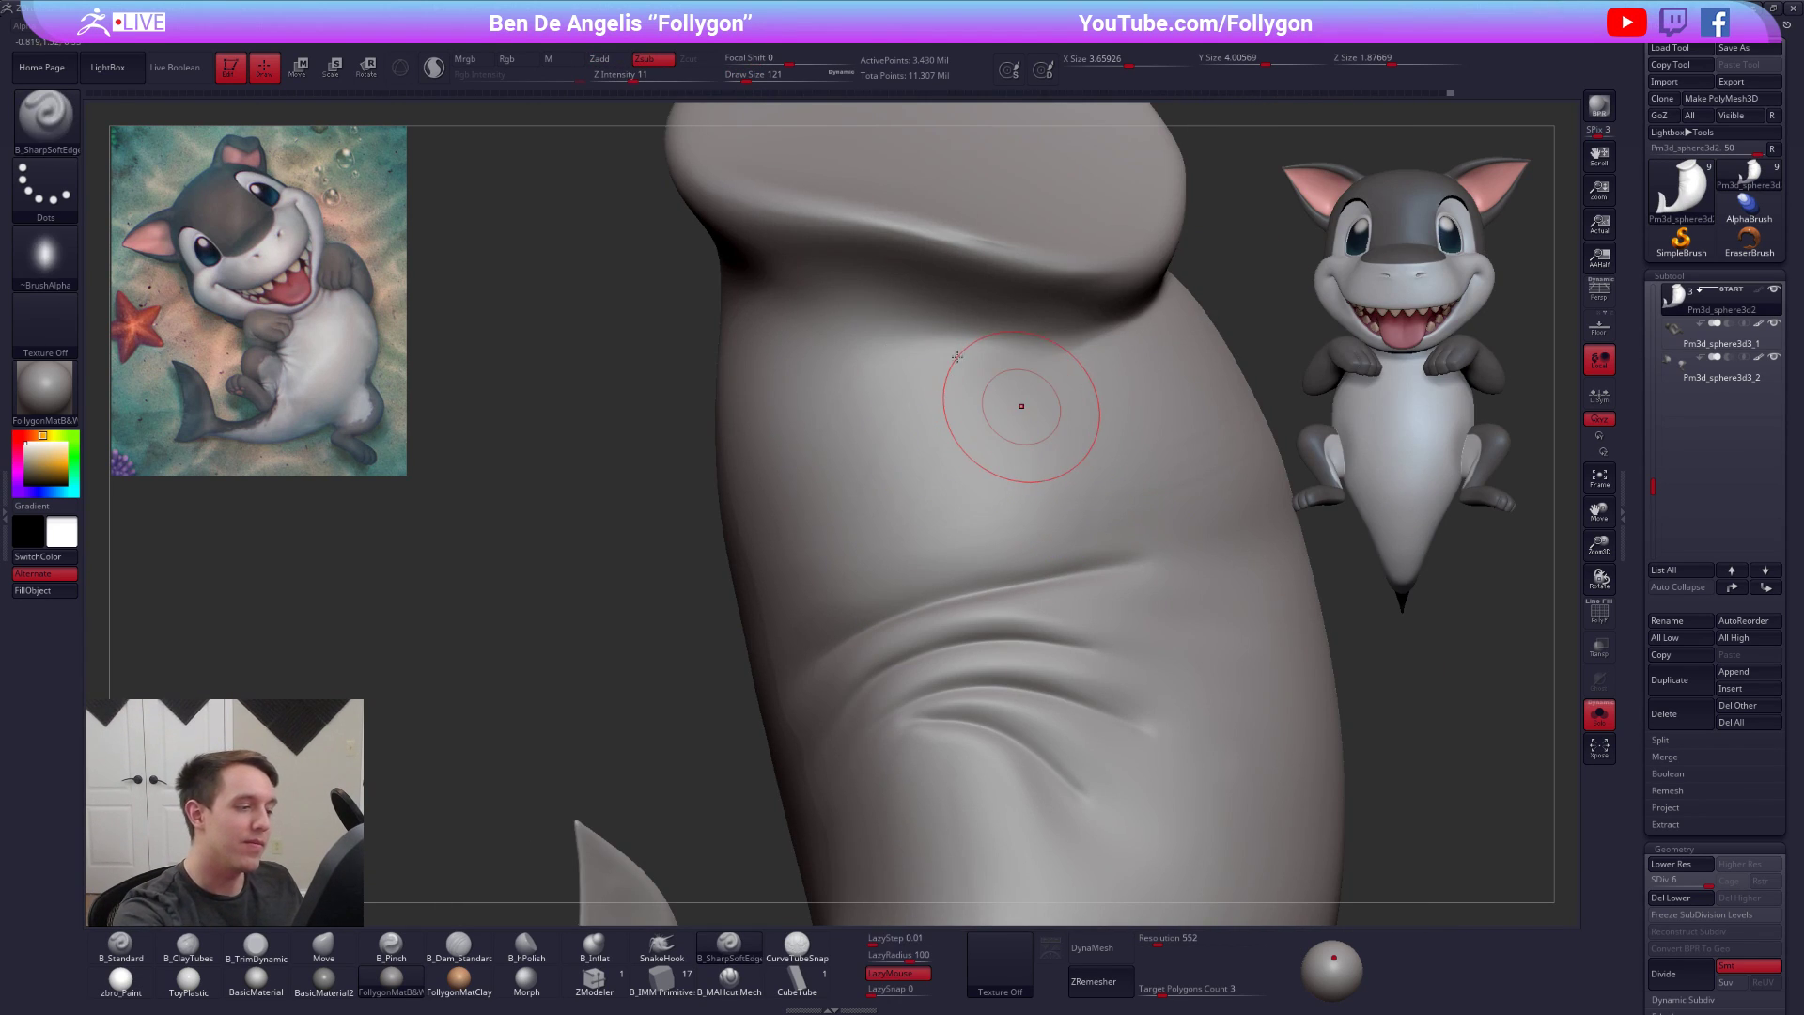
key("f")
key("alt+s")
mouse_move(1313, 721)
right_mouse_down()
mouse_move(1210, 725)
mouse_move(1091, 835)
right_mouse_up()
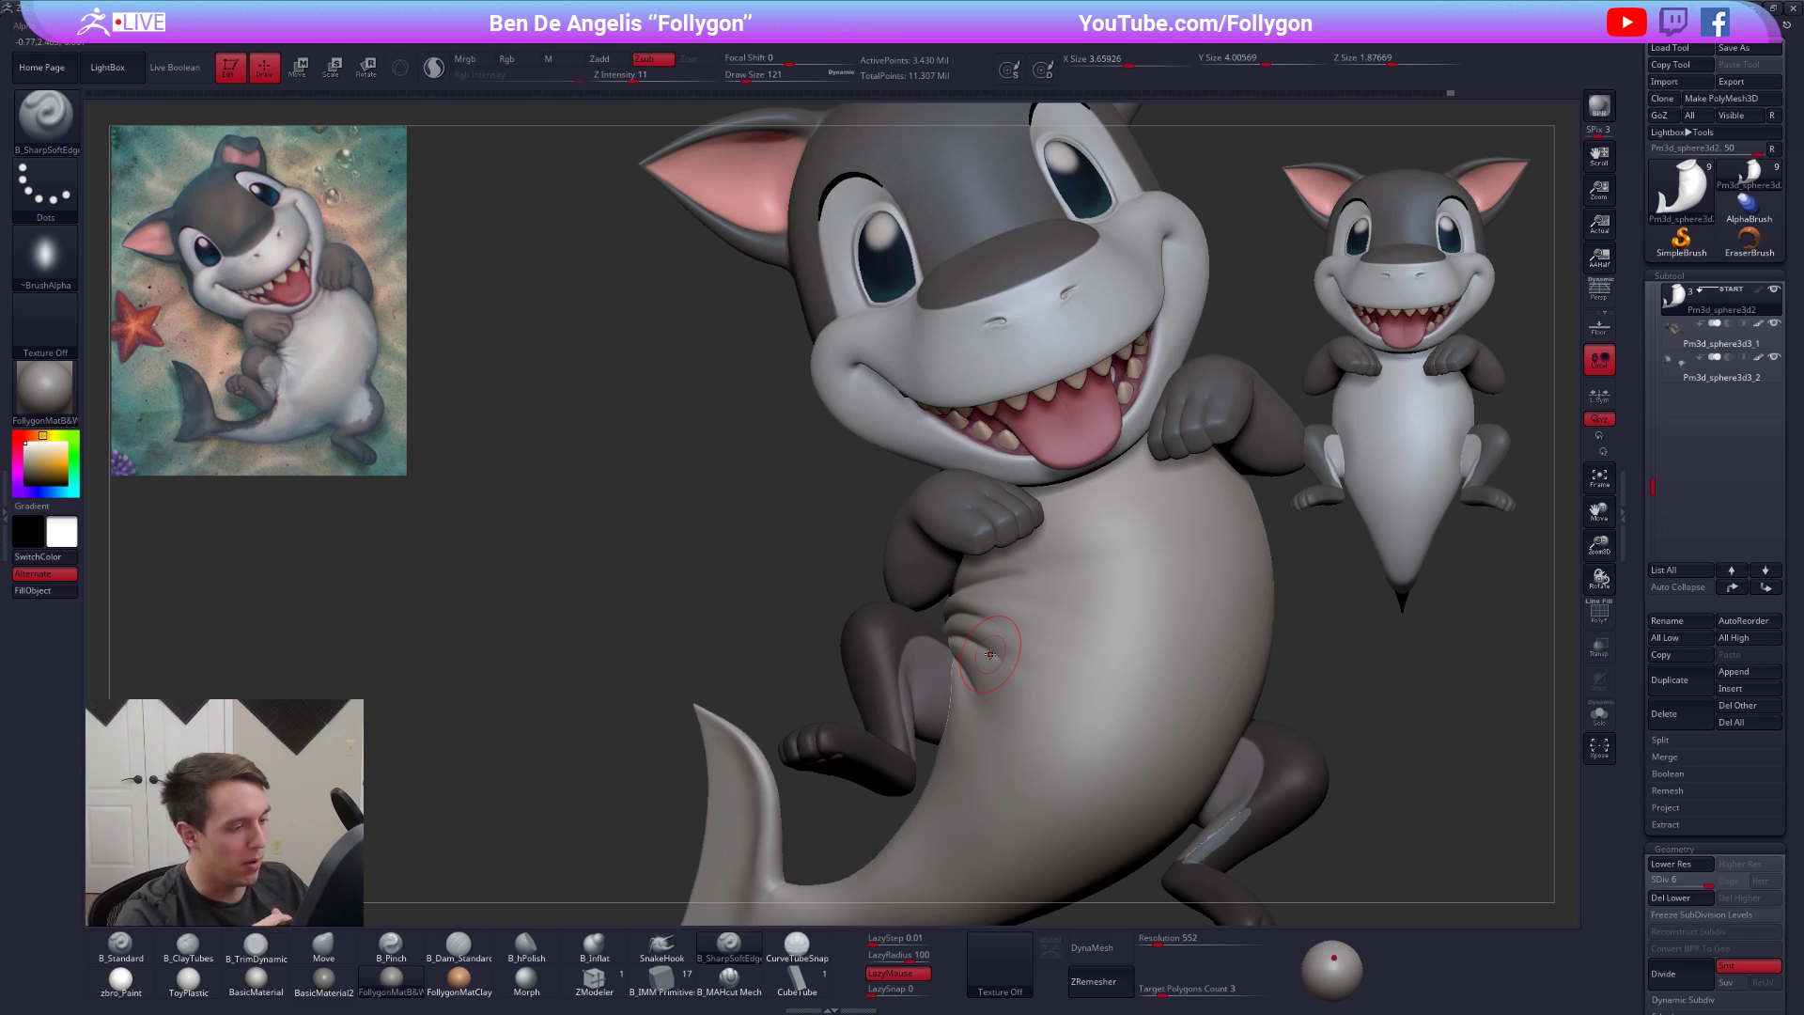
Select the legs subtool, restrict the Standard brush to the material channel, and fill the isolated legs with the zbro_Paint material
left_click(941, 706, "alt")
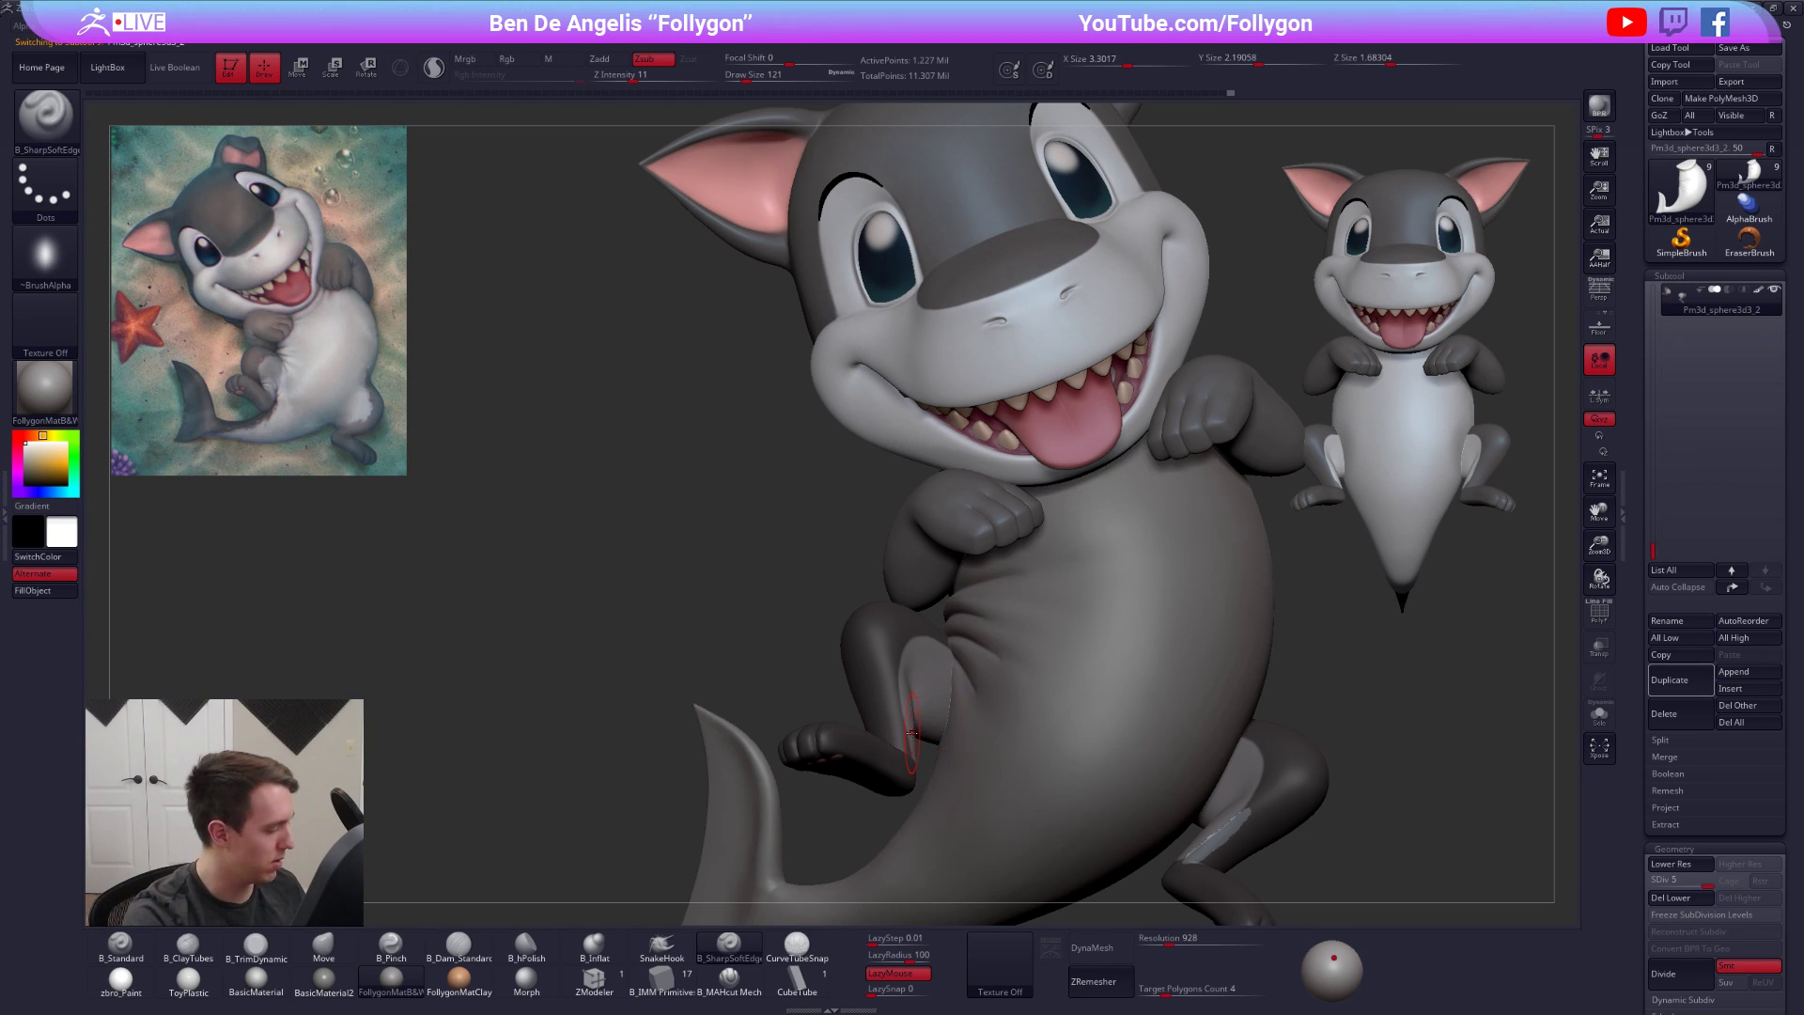
key("1")
left_click(550, 58)
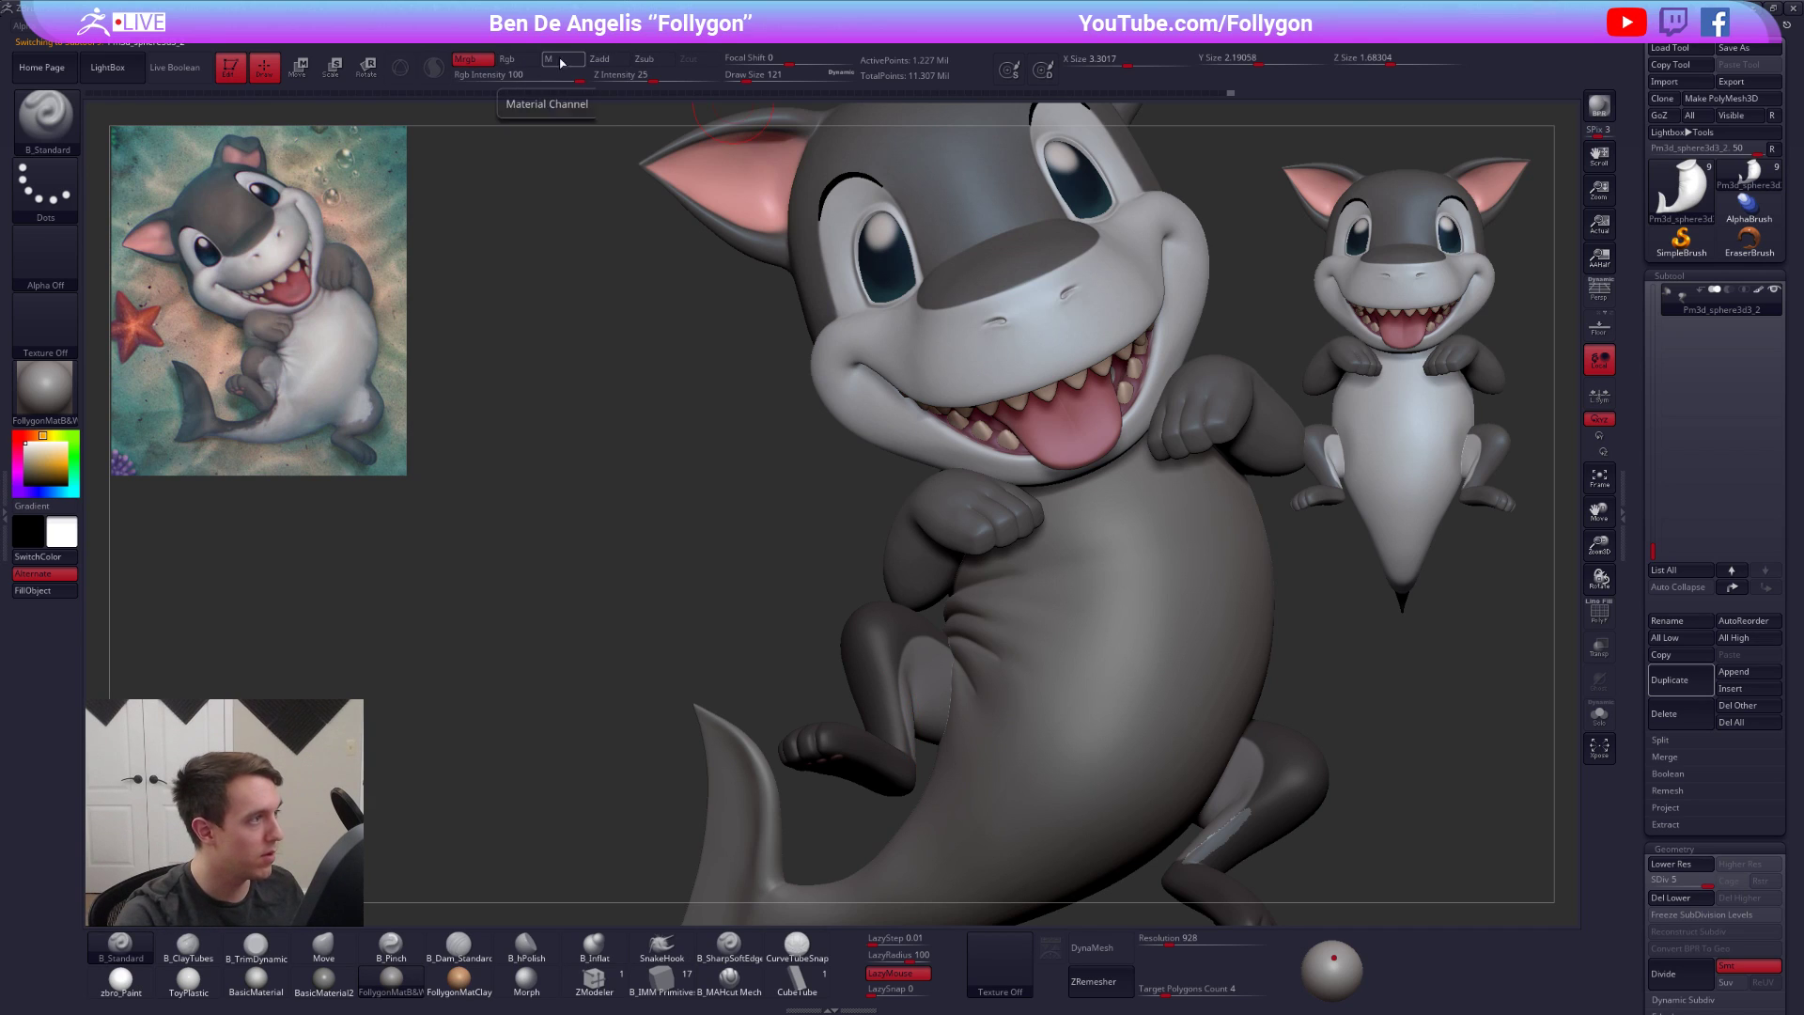
left_click(124, 981)
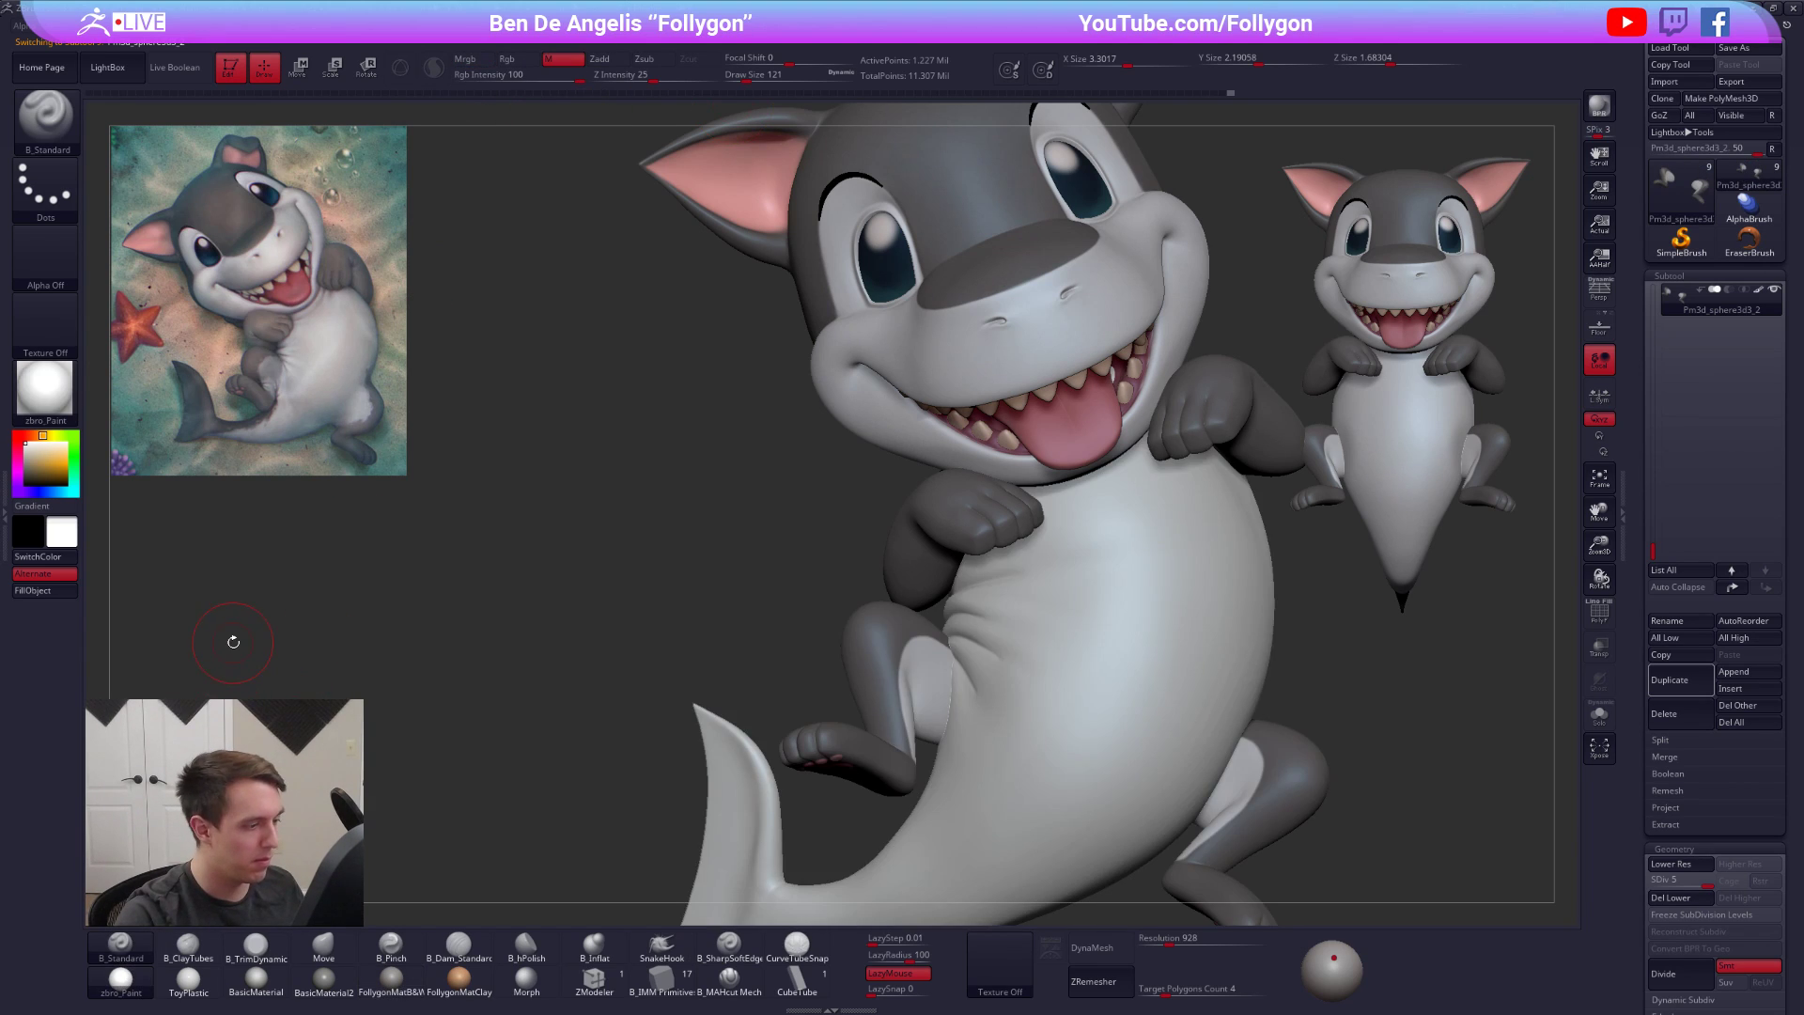
left_click(232, 635)
left_click(57, 593)
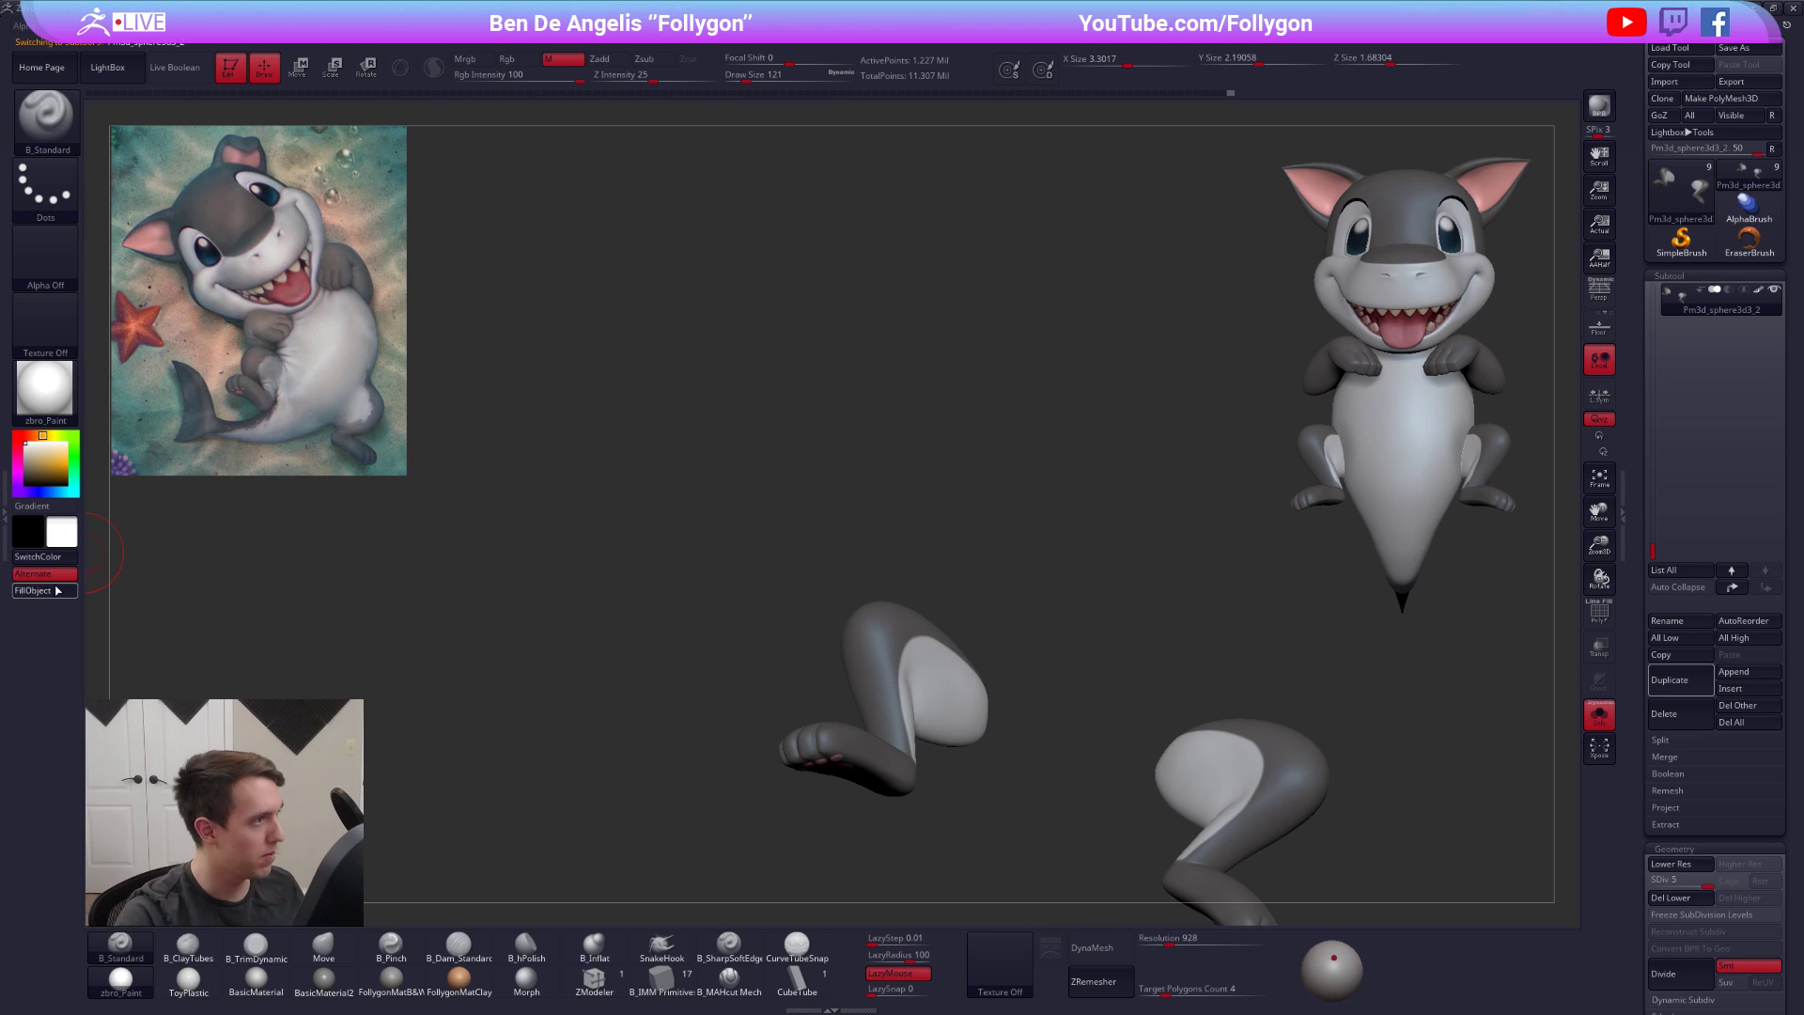
Select the body subtool, isolate it, and switch to the grey FollygonMat material
left_click(260, 634)
left_click(1048, 628, "alt")
right_click_drag(1048, 629, 1001, 587, "alt")
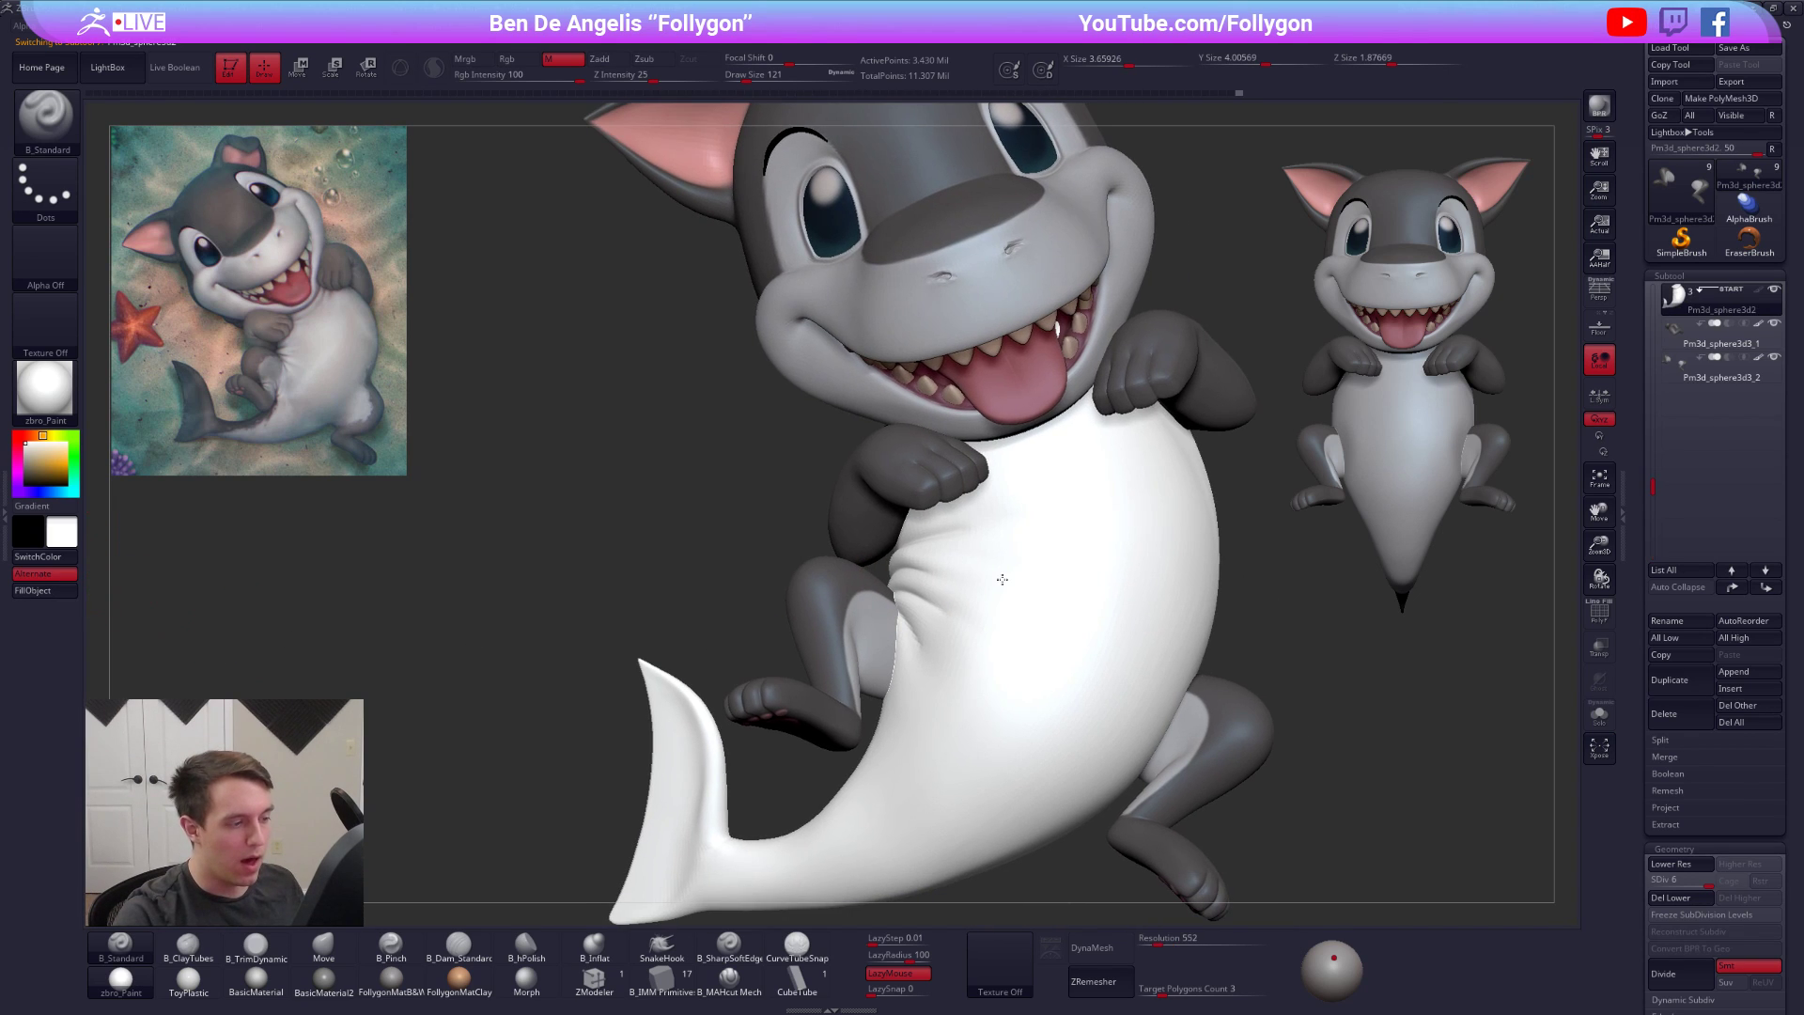
key("alt+s")
mouse_move(882, 610)
right_mouse_down()
mouse_move(928, 627)
mouse_move(894, 635)
right_mouse_up()
key("space")
left_click_drag(888, 659, 910, 662)
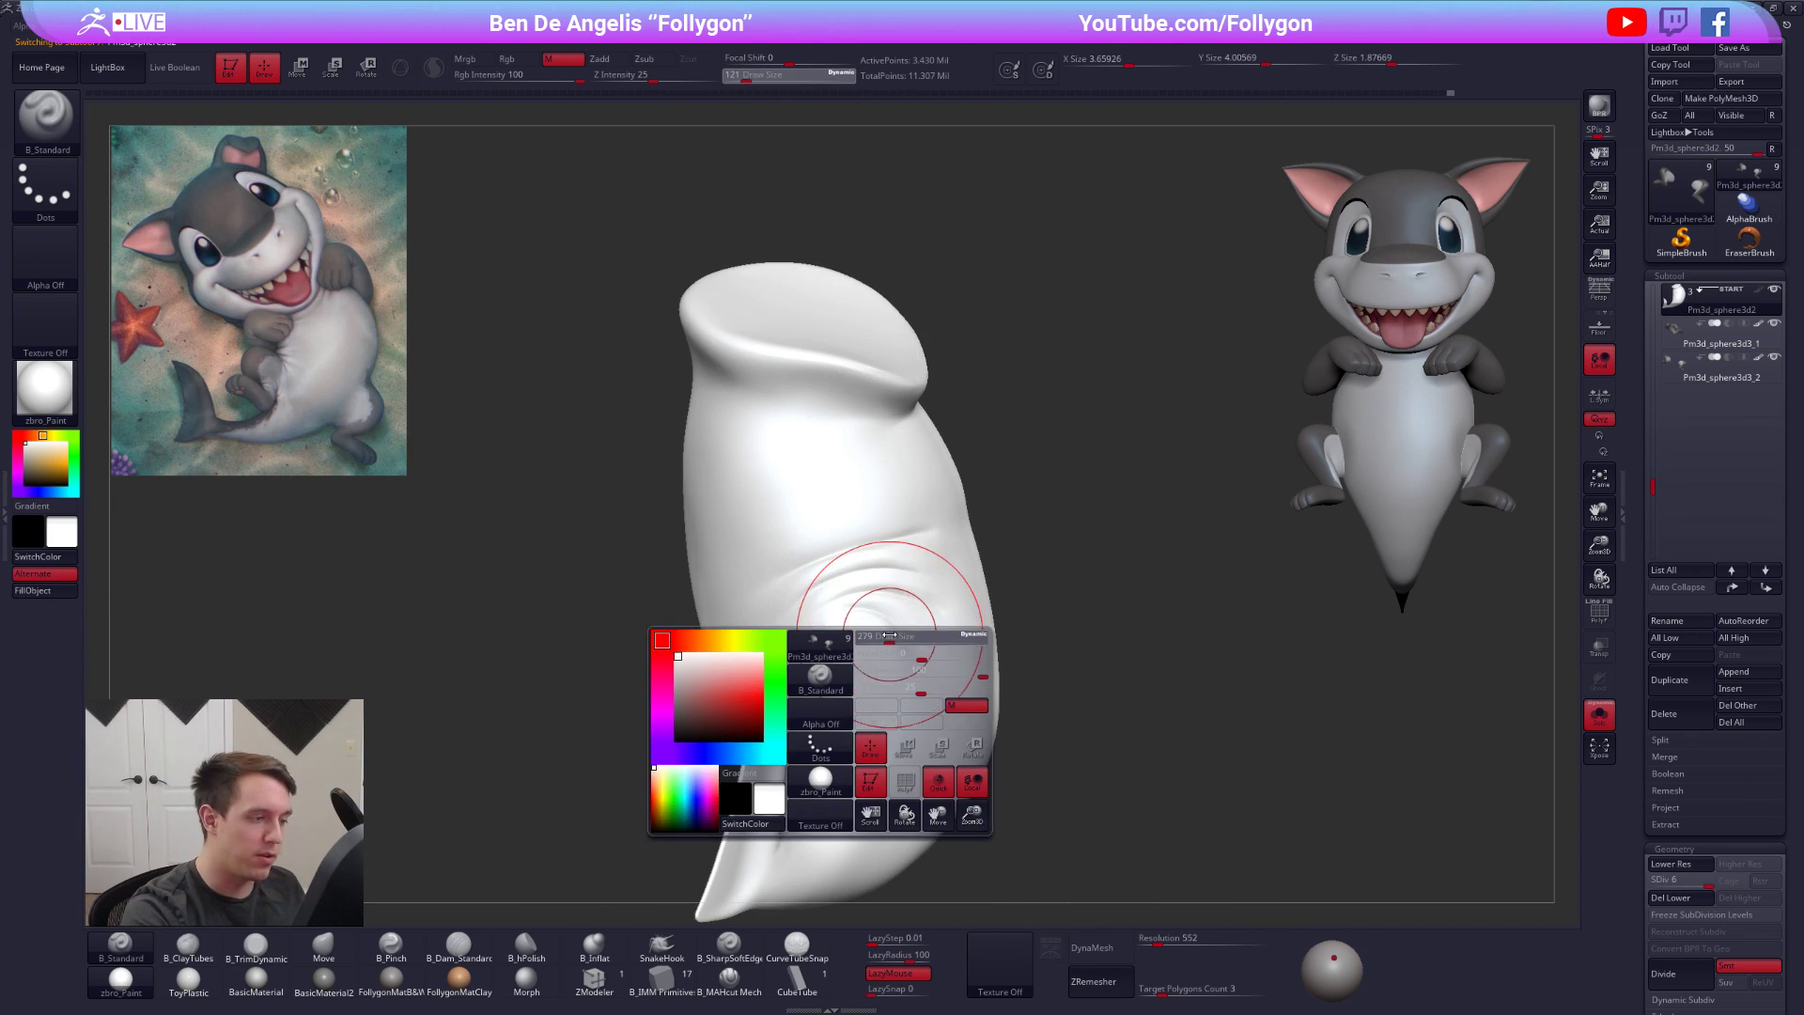
left_click(420, 969)
Lower the body to subdivision level 2 and reshape the torso around the belly folds with the Move brush at draw size 292
key("shift+d")
key("shift+d")
key("shift+d")
key("shift+d")
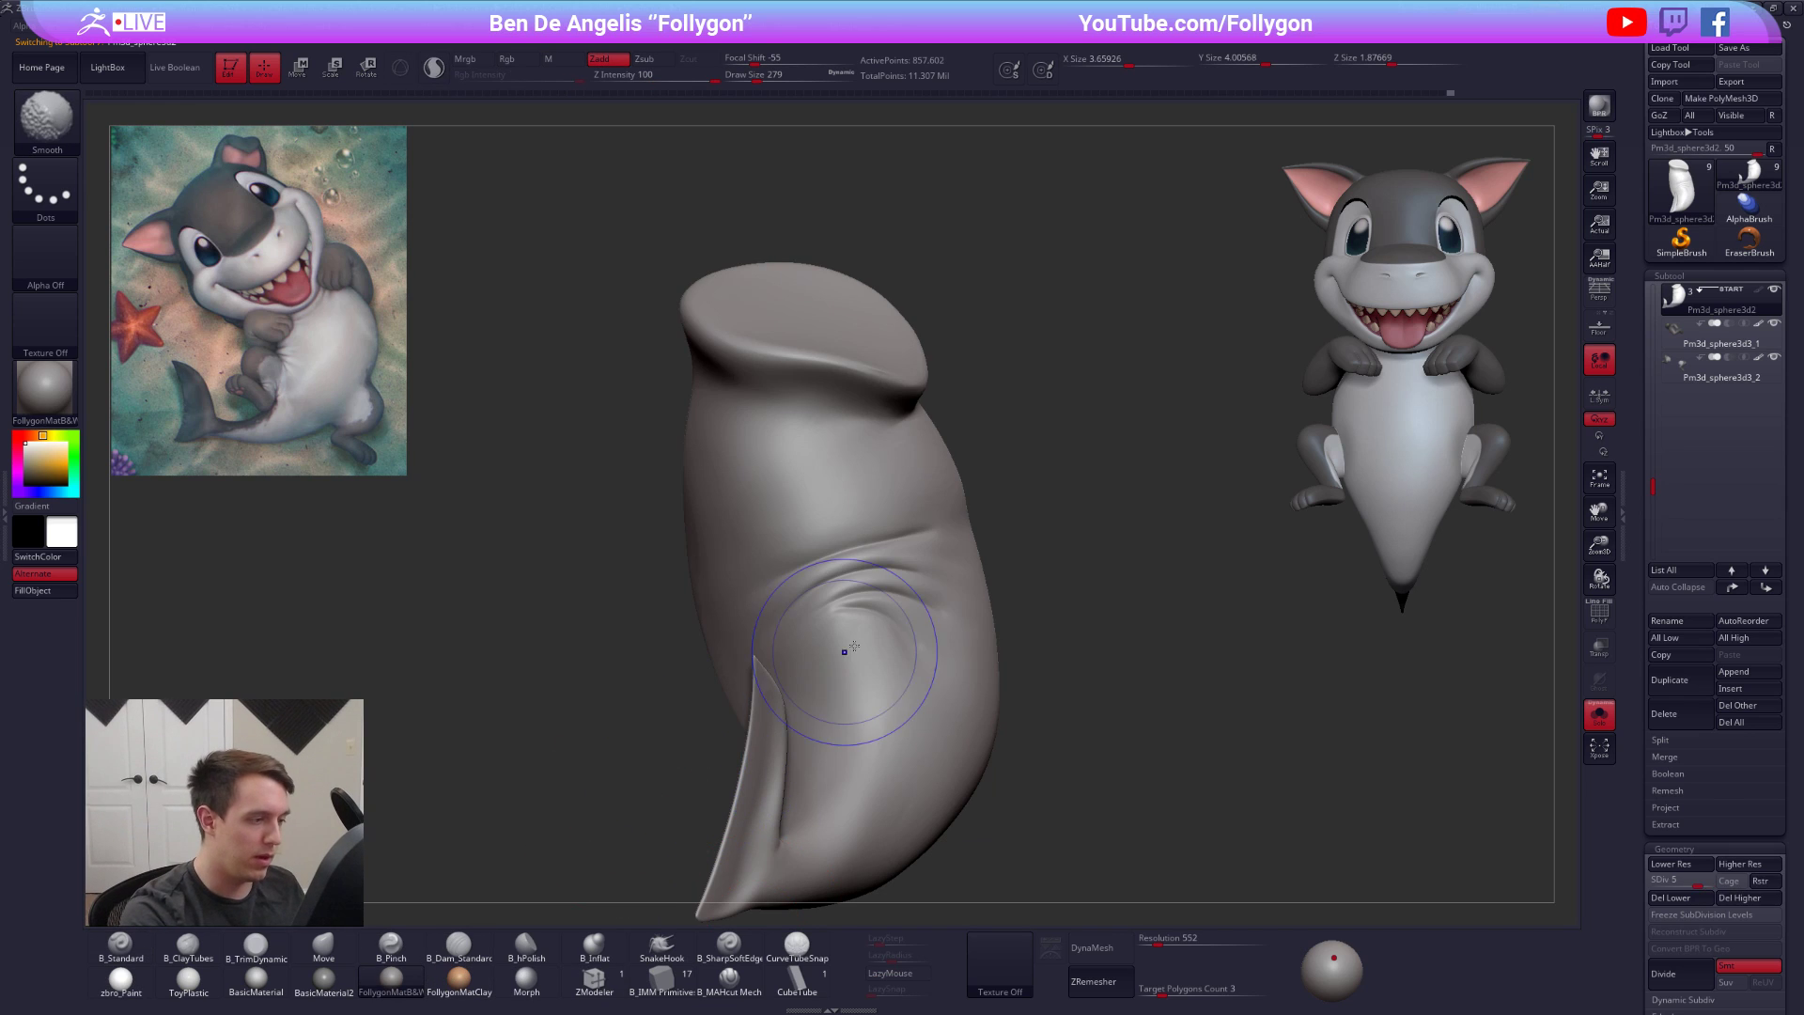
key("b")
key("m")
key("v")
key("space")
mouse_move(866, 634)
left_mouse_down()
mouse_move(889, 631)
mouse_move(852, 593)
left_mouse_up()
mouse_move(859, 619)
right_mouse_down()
mouse_move(879, 624)
mouse_move(836, 650)
right_mouse_up()
key("space")
left_click_drag(889, 615, 876, 615)
mouse_move(876, 615)
right_mouse_down()
mouse_move(838, 627)
mouse_move(881, 616)
right_mouse_up()
right_click_drag(1005, 624, 916, 620)
key("space")
left_click_drag(918, 620, 906, 620)
right_click_drag(906, 620, 883, 629)
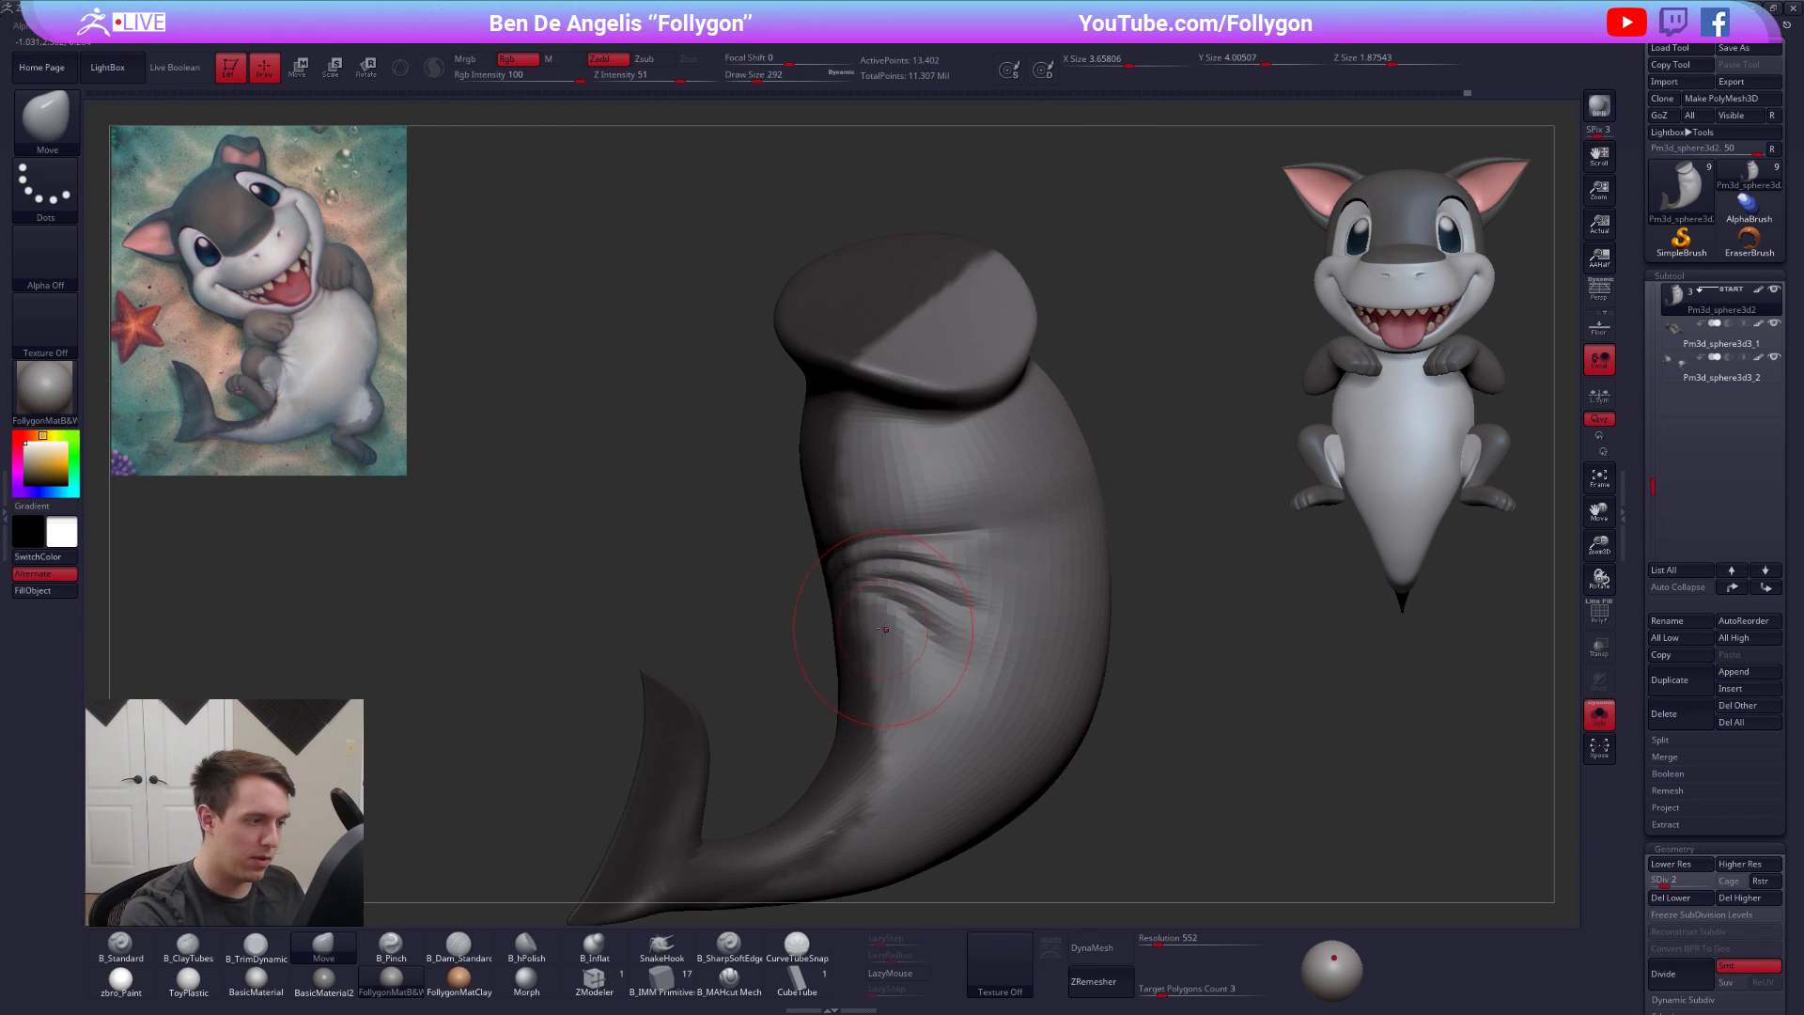
Adjust the belly silhouette beside the folds with the Move brush at draw sizes 366 and 265, comparing it with the whole character
key("space")
left_click_drag(887, 618, 894, 619)
left_click_drag(888, 619, 877, 606)
right_click_drag(885, 604, 858, 636)
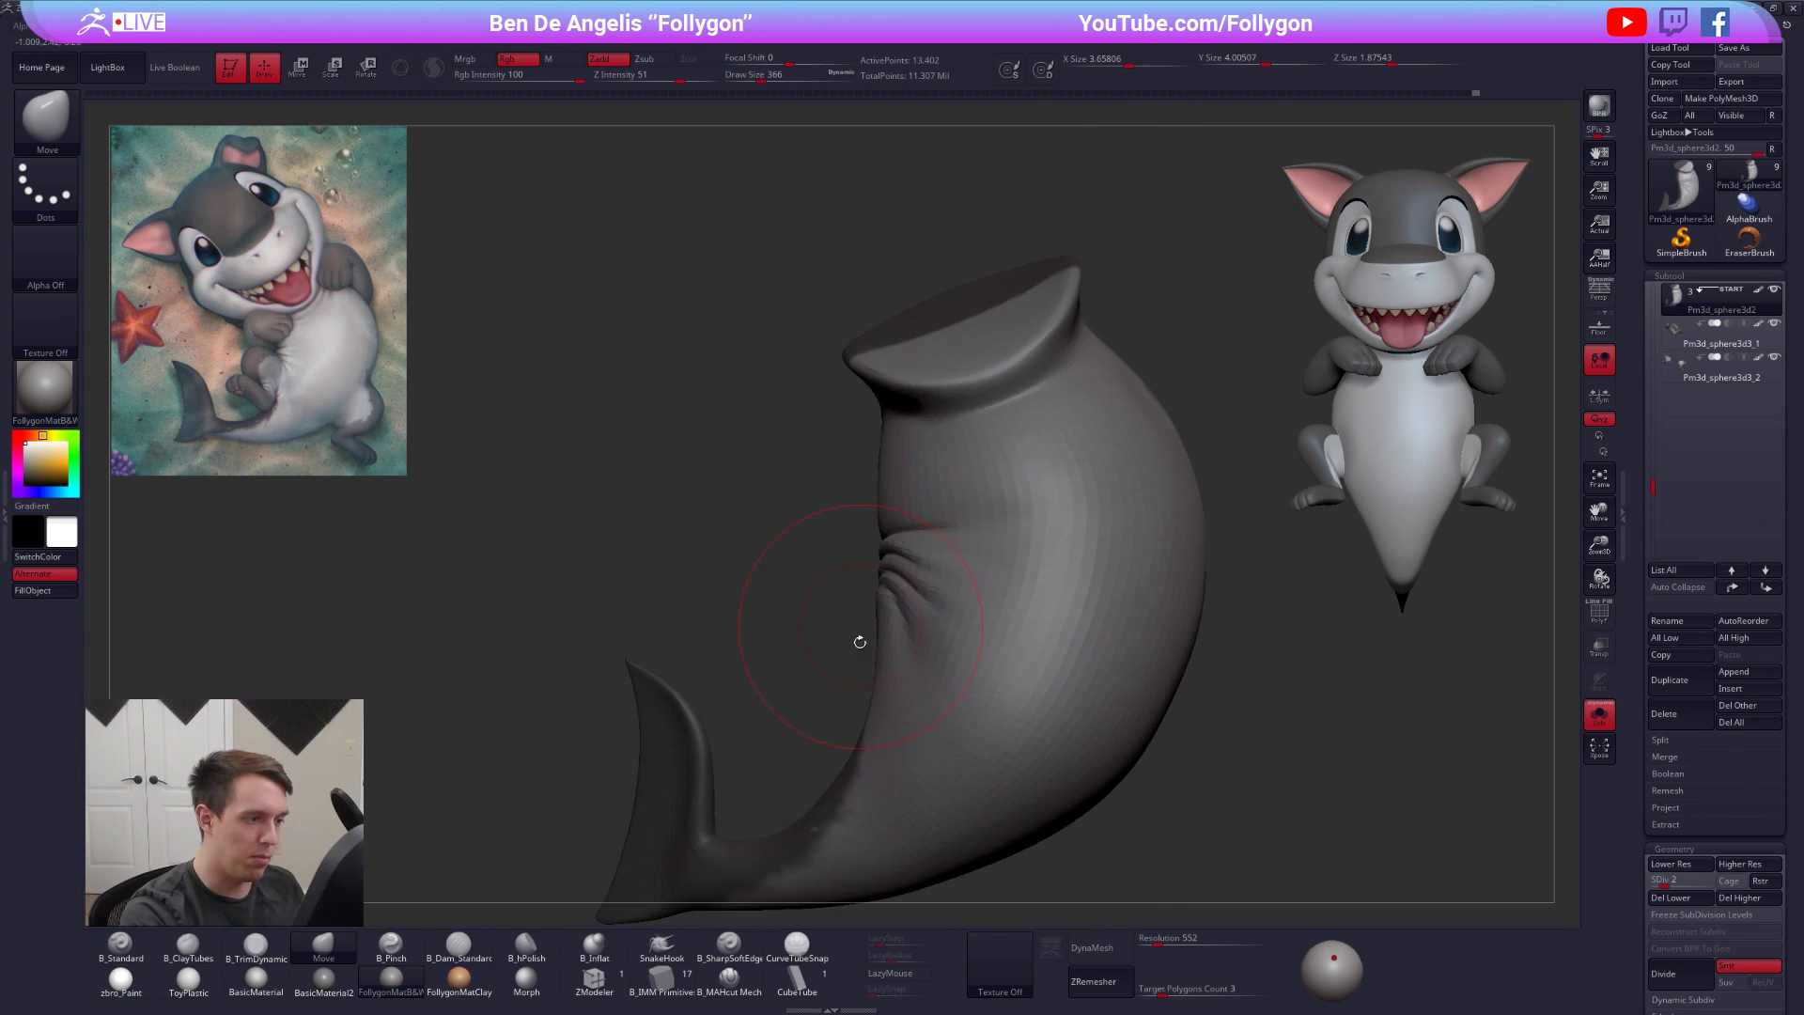
key("space")
left_click_drag(933, 604, 925, 604)
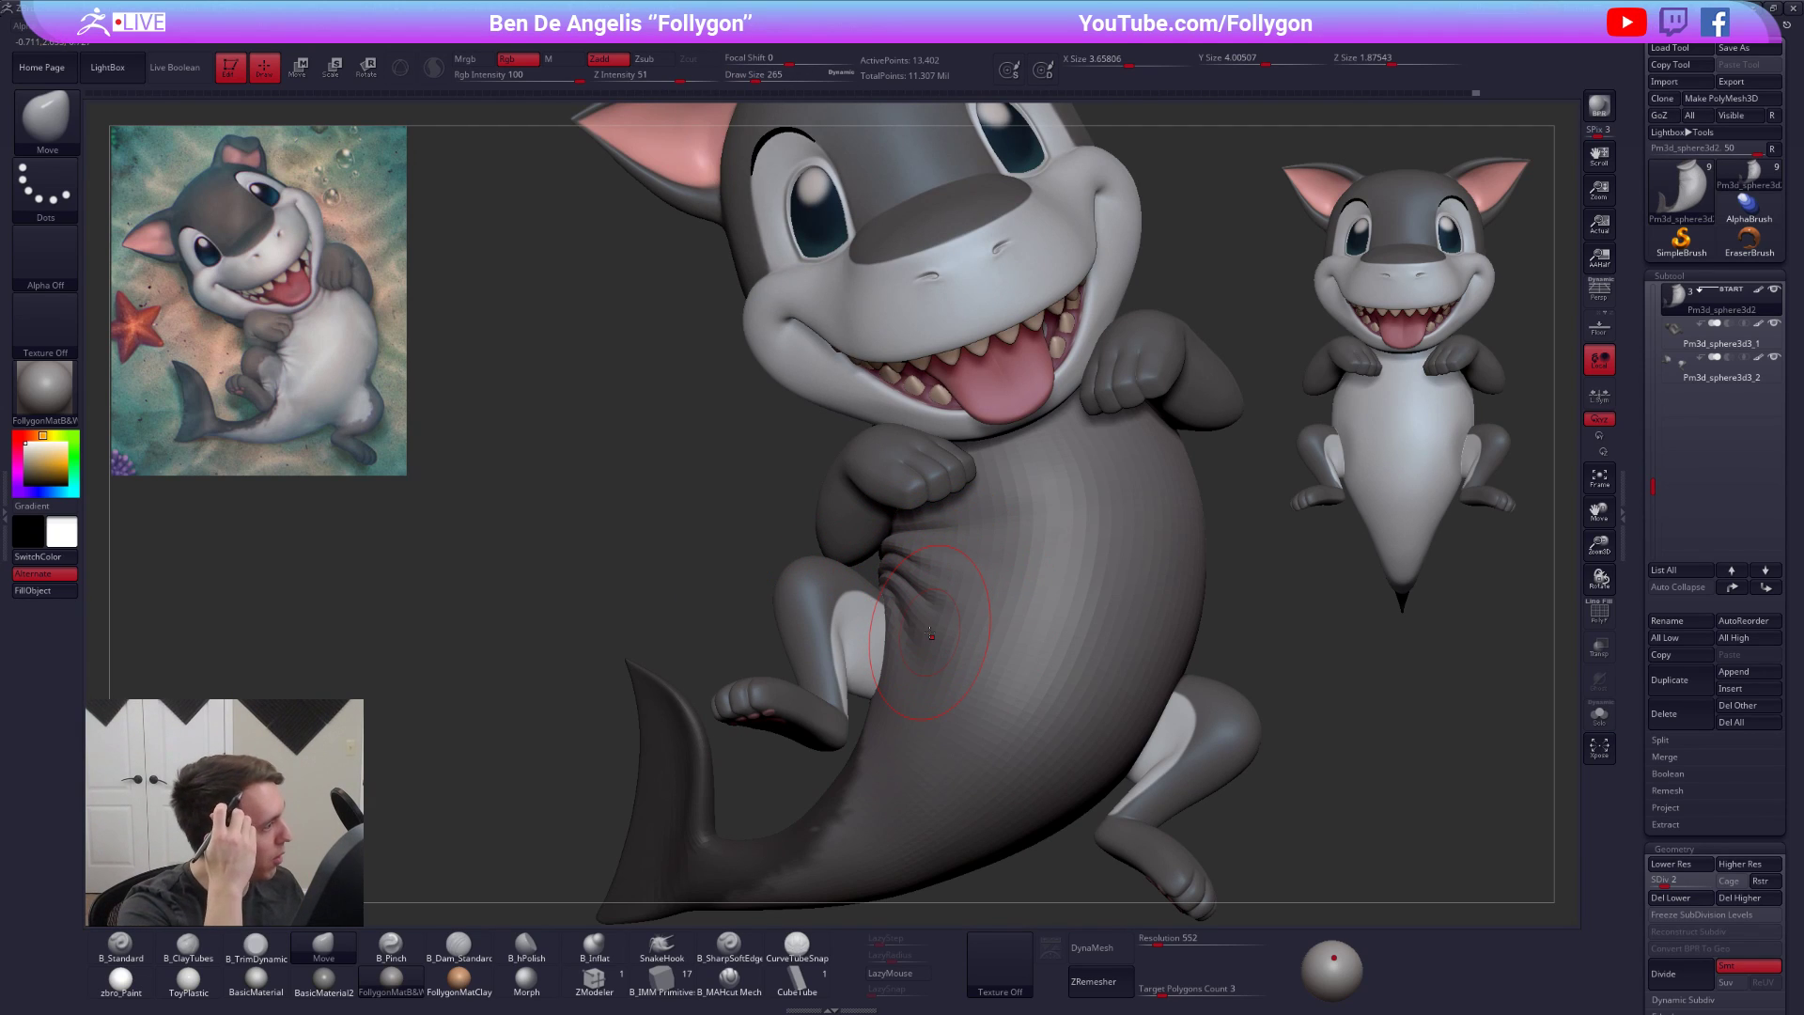
mouse_move(935, 629)
right_mouse_down()
mouse_move(836, 629)
mouse_move(861, 679)
right_mouse_up()
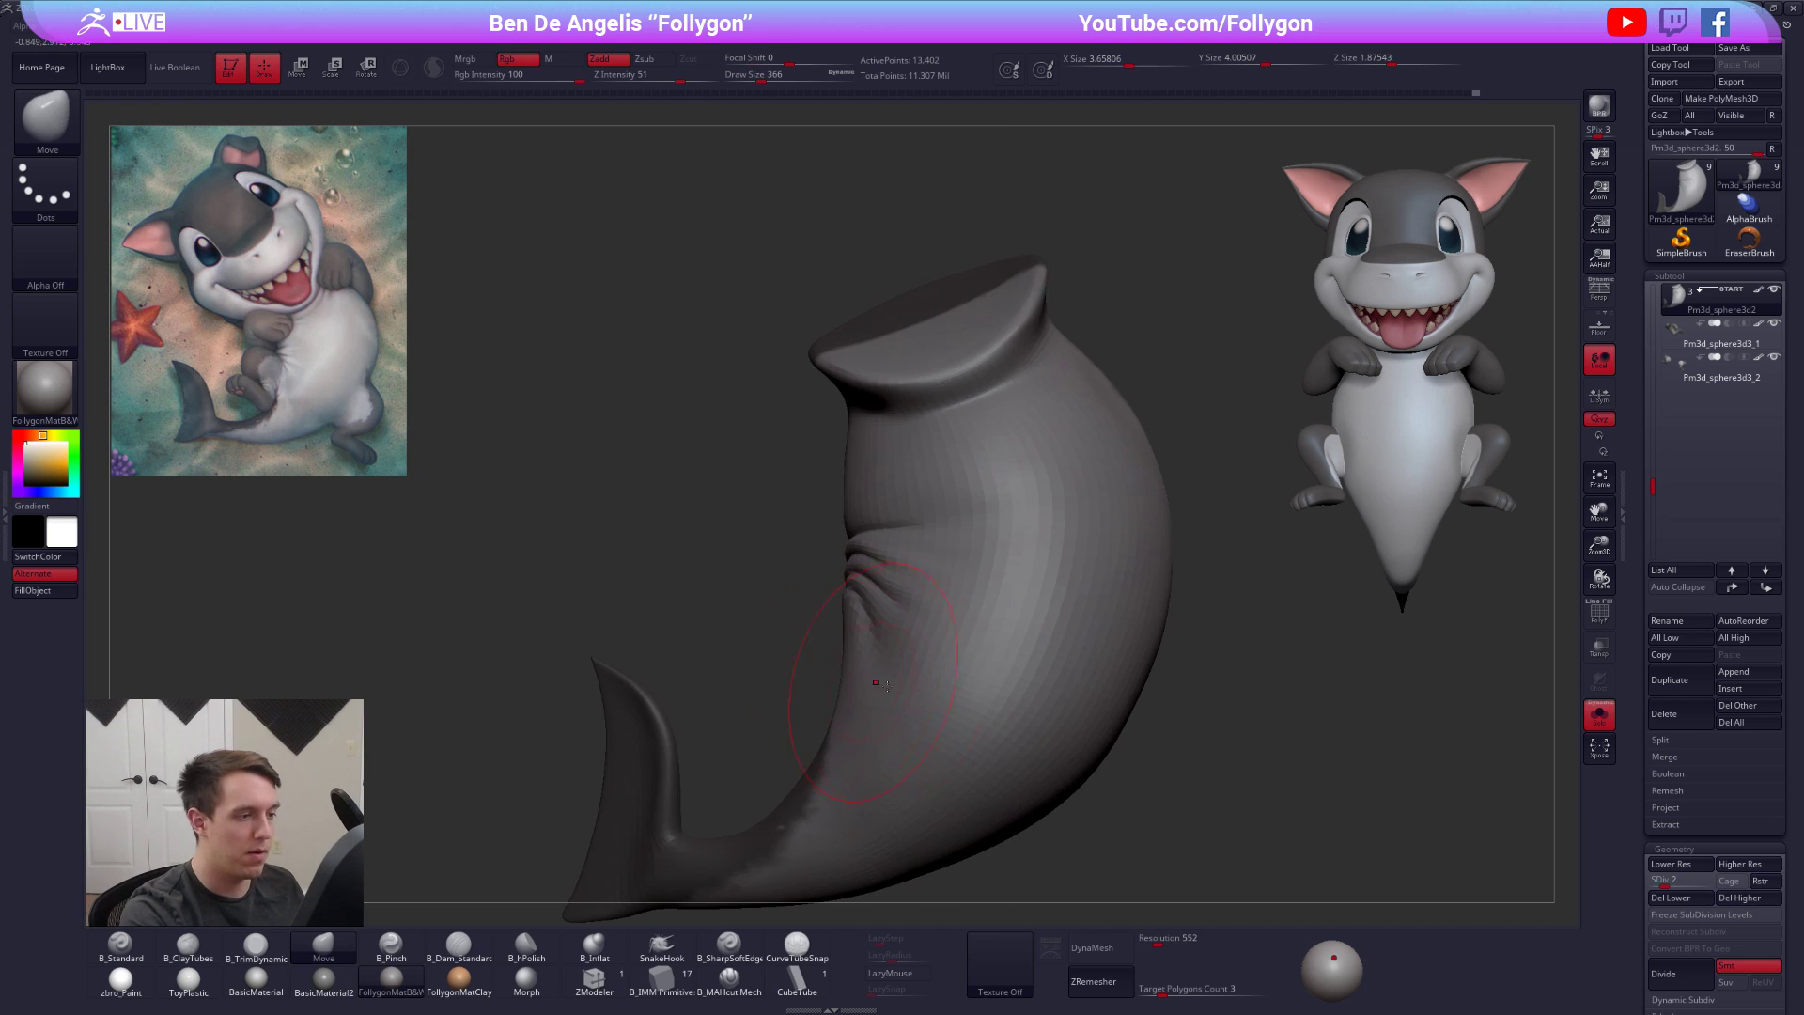
Refine the torso contour with the Move brush at draw size 130
mouse_move(979, 554)
right_mouse_down("alt")
mouse_move(971, 664)
mouse_move(1096, 782)
right_mouse_up("alt")
key("bracketleft")
key("bracketleft")
key("bracketleft")
key("bracketleft")
key("bracketleft")
key("space")
left_click_drag(968, 657, 957, 656)
Hide the arms subtool, reselect the body, and switch to the SharpSoftEdge brush
left_click(1150, 555, "alt")
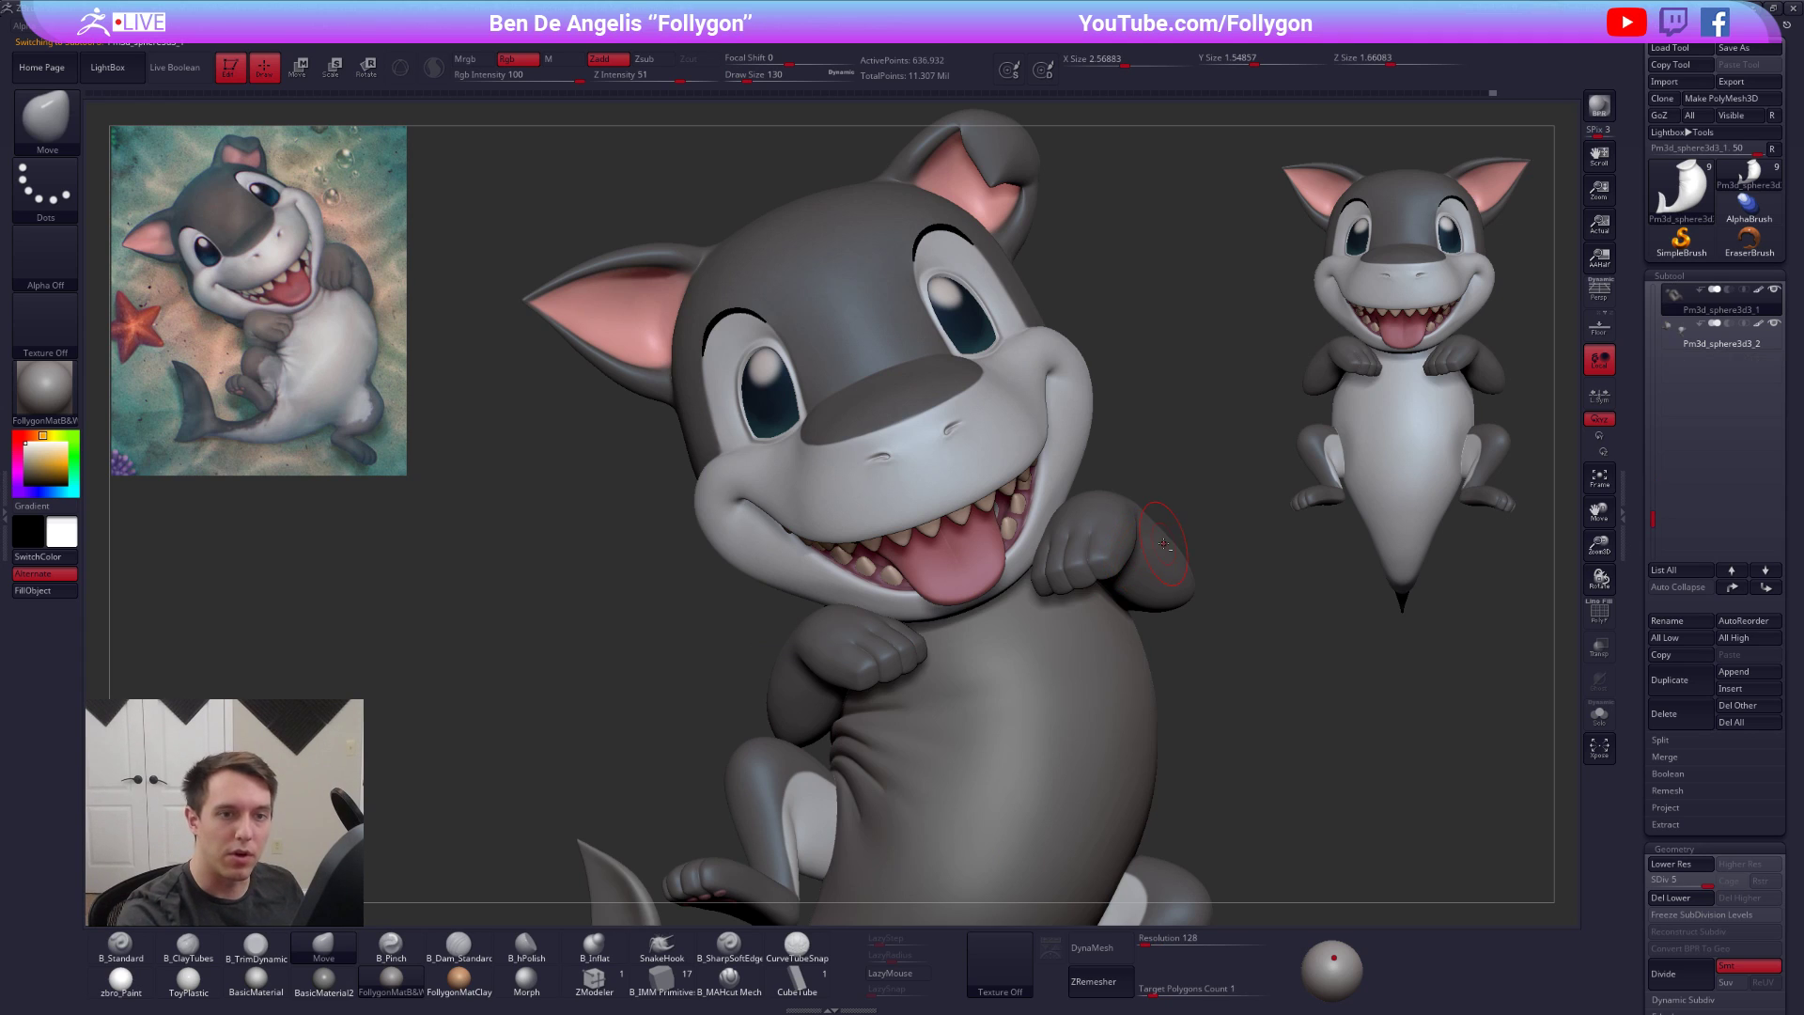
left_click(1678, 339)
left_click(1774, 290)
left_click(1061, 668, "alt")
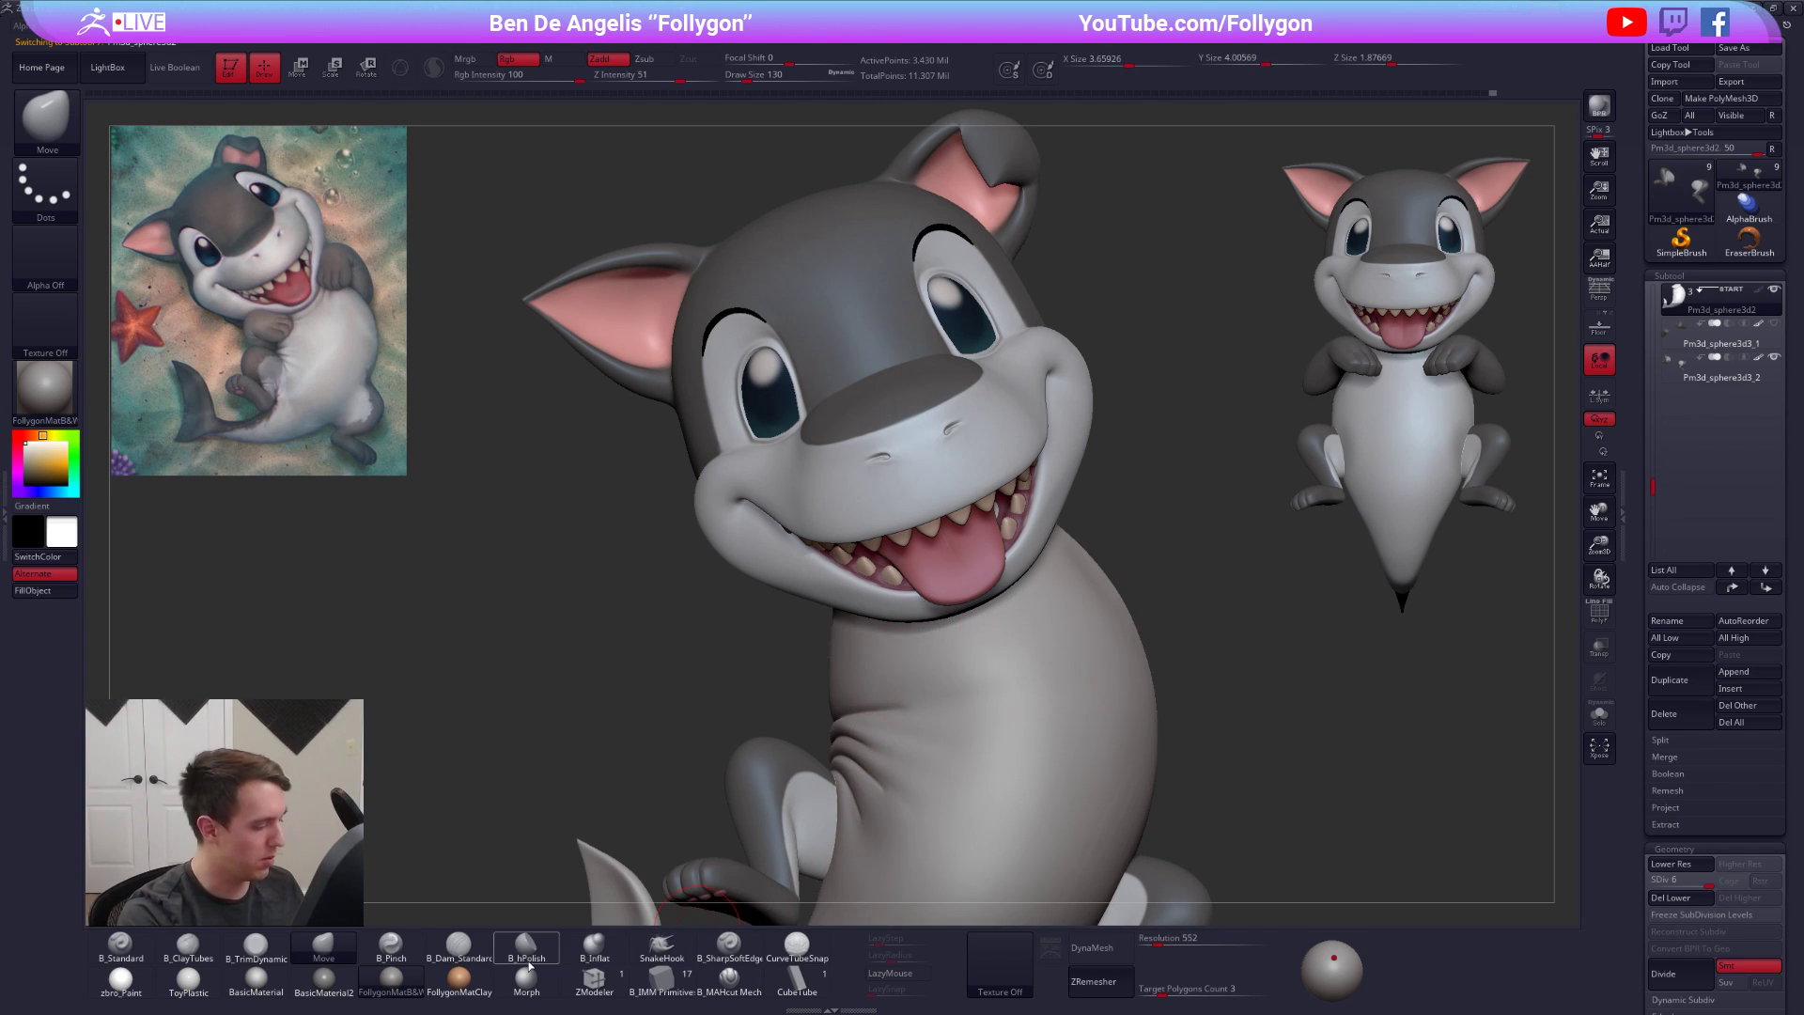
left_click(733, 947)
Try carving a crease across the throat below the jaw with the SharpSoftEdge brush at different draw sizes
mouse_move(960, 803)
left_mouse_down()
mouse_move(1063, 712)
mouse_move(1095, 616)
left_mouse_up()
right_click_drag(1018, 630, 1024, 694, "ctrl")
key("space")
left_click_drag(991, 672, 999, 672)
key("ctrl+z")
mouse_move(786, 660)
left_mouse_down()
mouse_move(1077, 637)
mouse_move(1124, 611)
left_mouse_up()
key("space")
left_click_drag(884, 729, 901, 731)
key("ctrl+z")
mouse_move(792, 671)
left_mouse_down()
mouse_move(926, 674)
mouse_move(1130, 606)
left_mouse_up()
right_click_drag(893, 657, 937, 725, "alt")
key("ctrl+z")
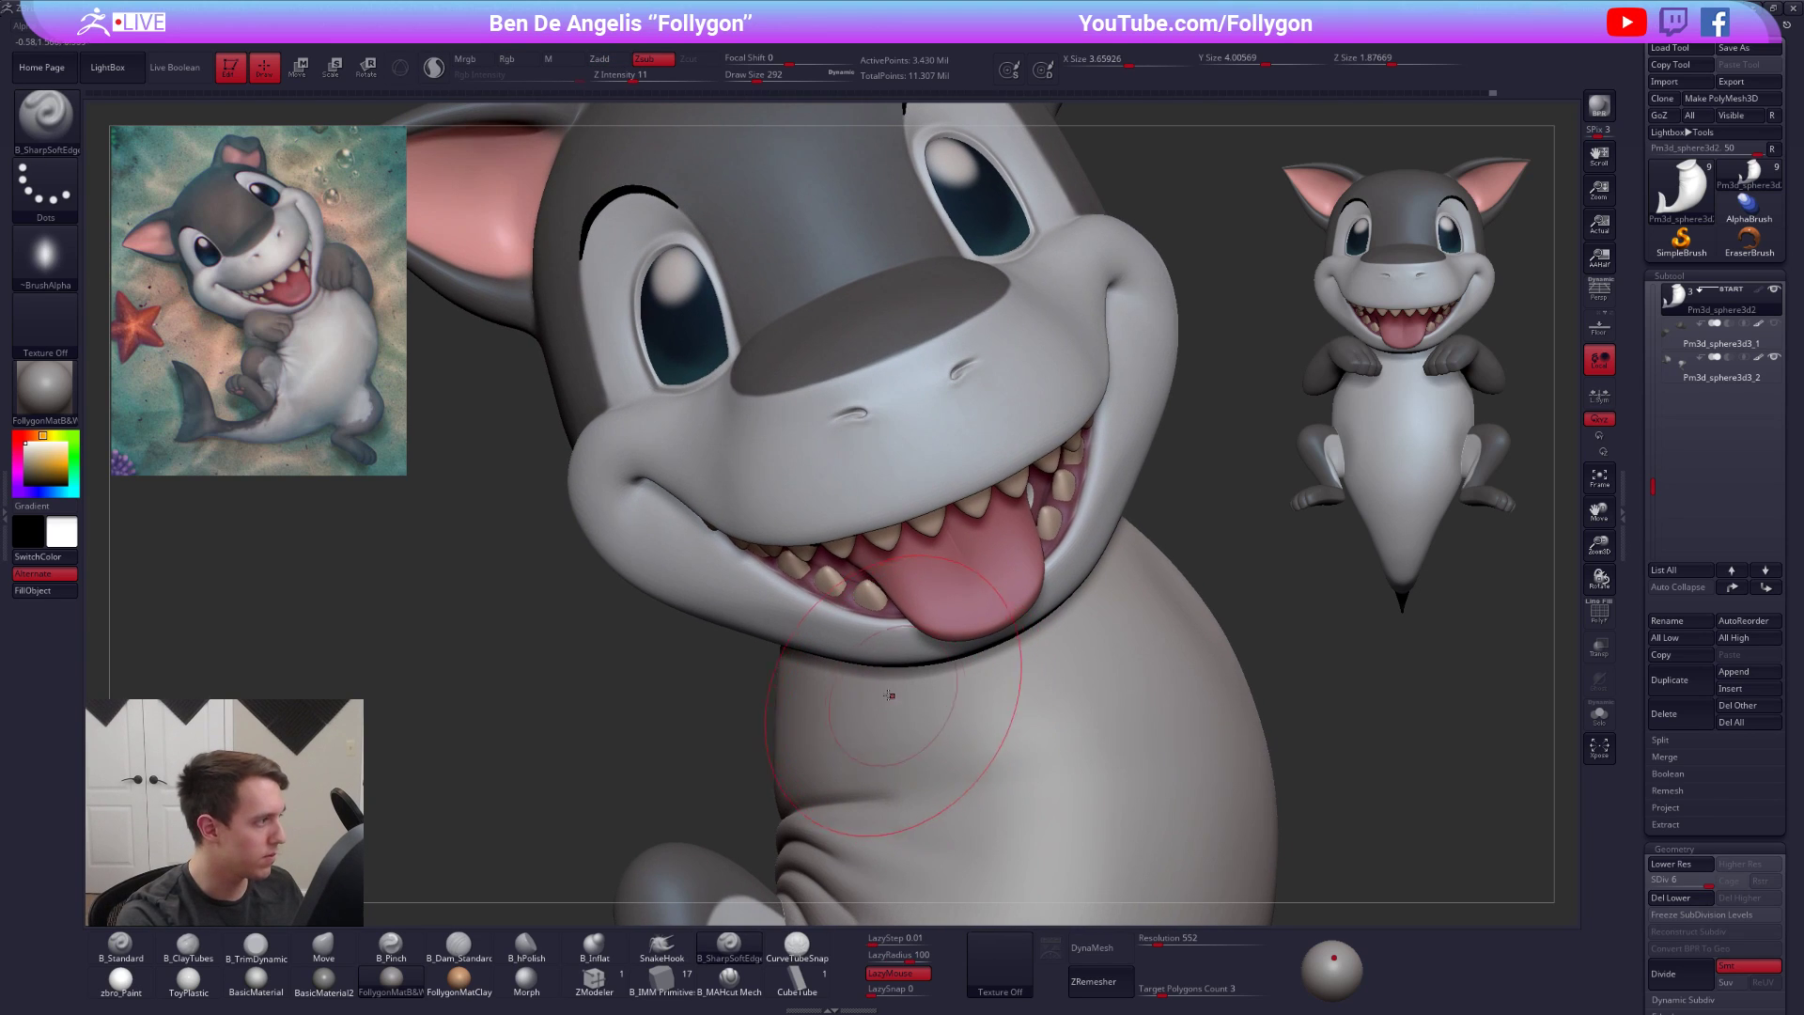
Carve a soft crease around the throat towards the nape with the SharpSoftEdge brush at draw size 292
right_click_drag(836, 678, 769, 673)
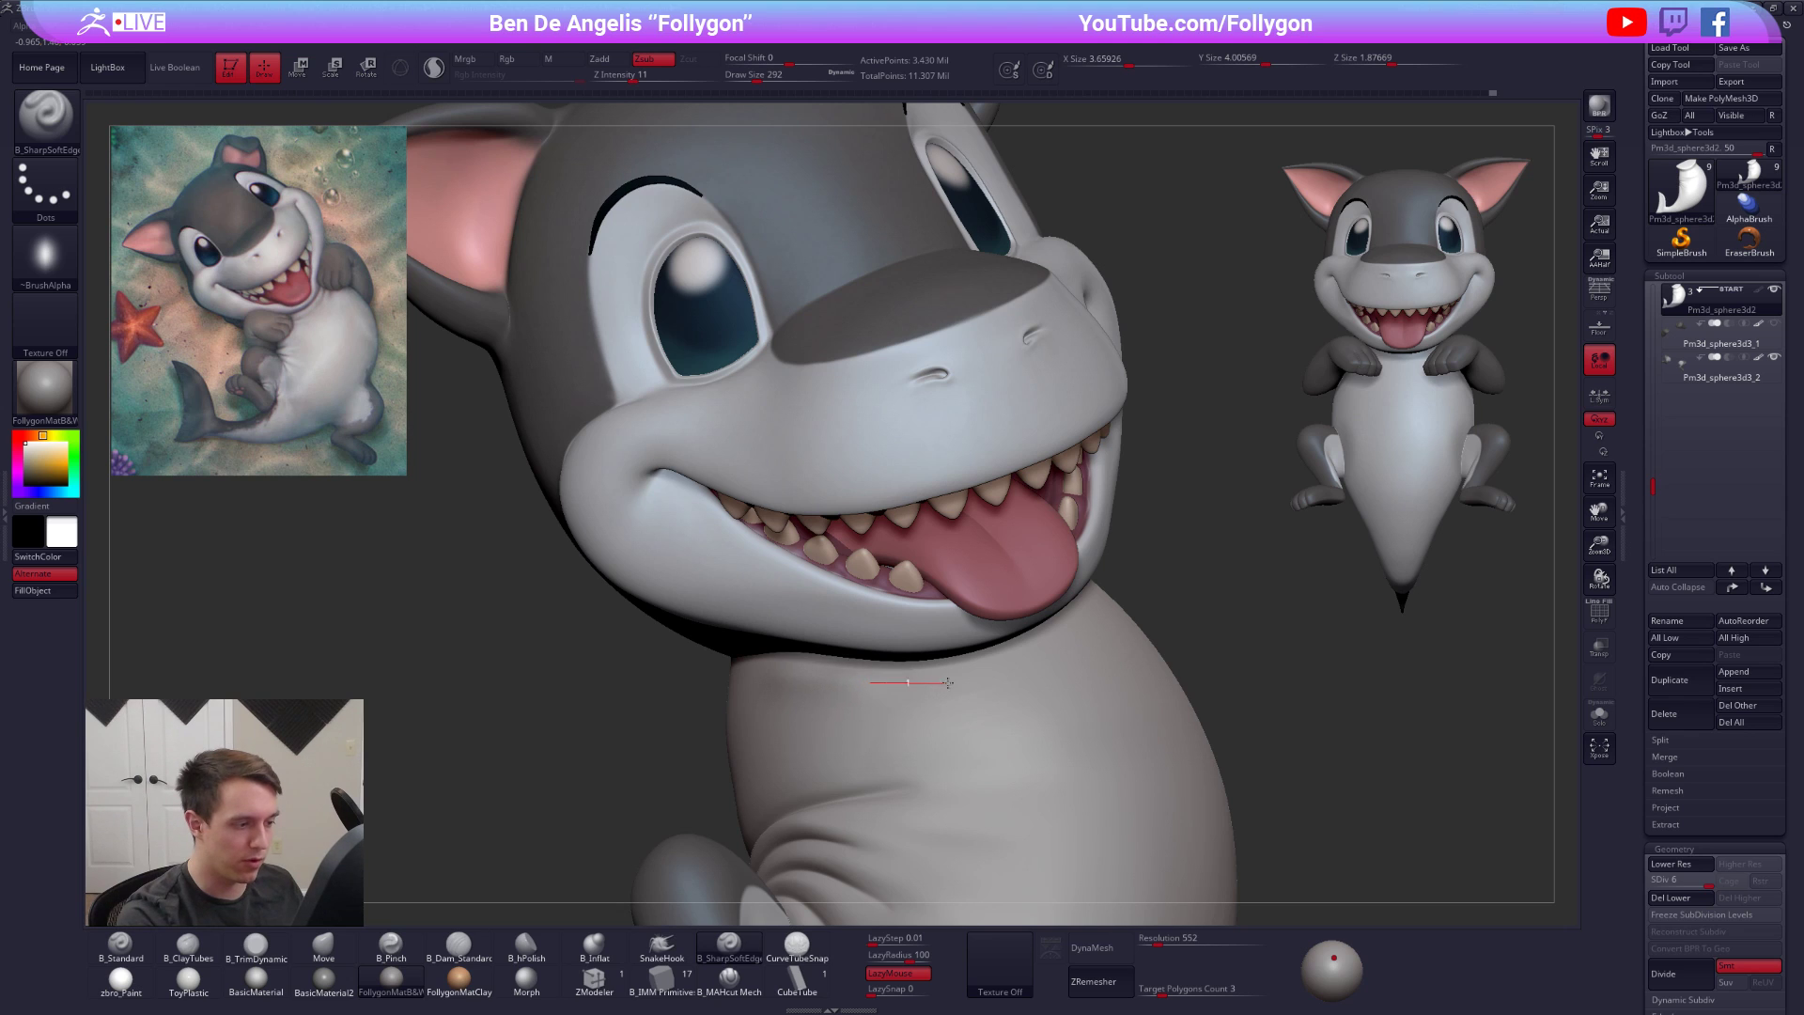
right_click_drag(1095, 630, 1020, 670)
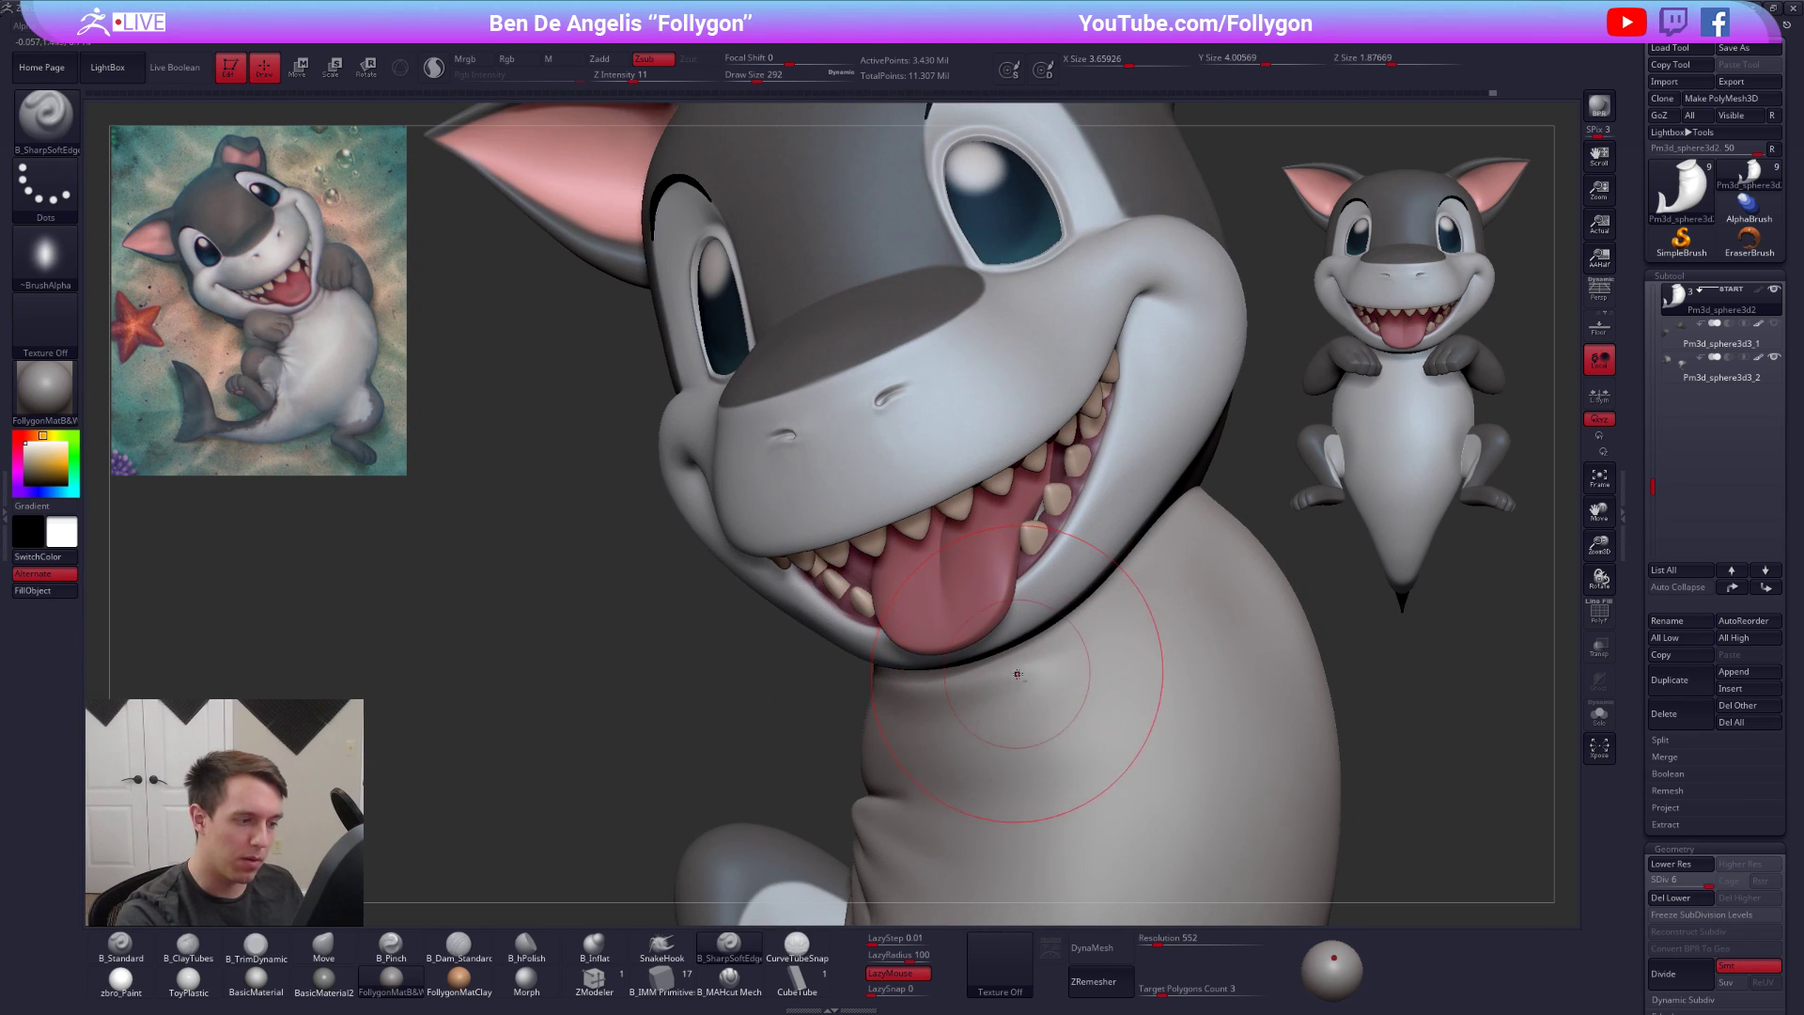
left_click_drag(1198, 518, 1206, 502)
right_click_drag(1004, 648, 1075, 657)
key("space")
left_click_drag(1083, 659, 1079, 658)
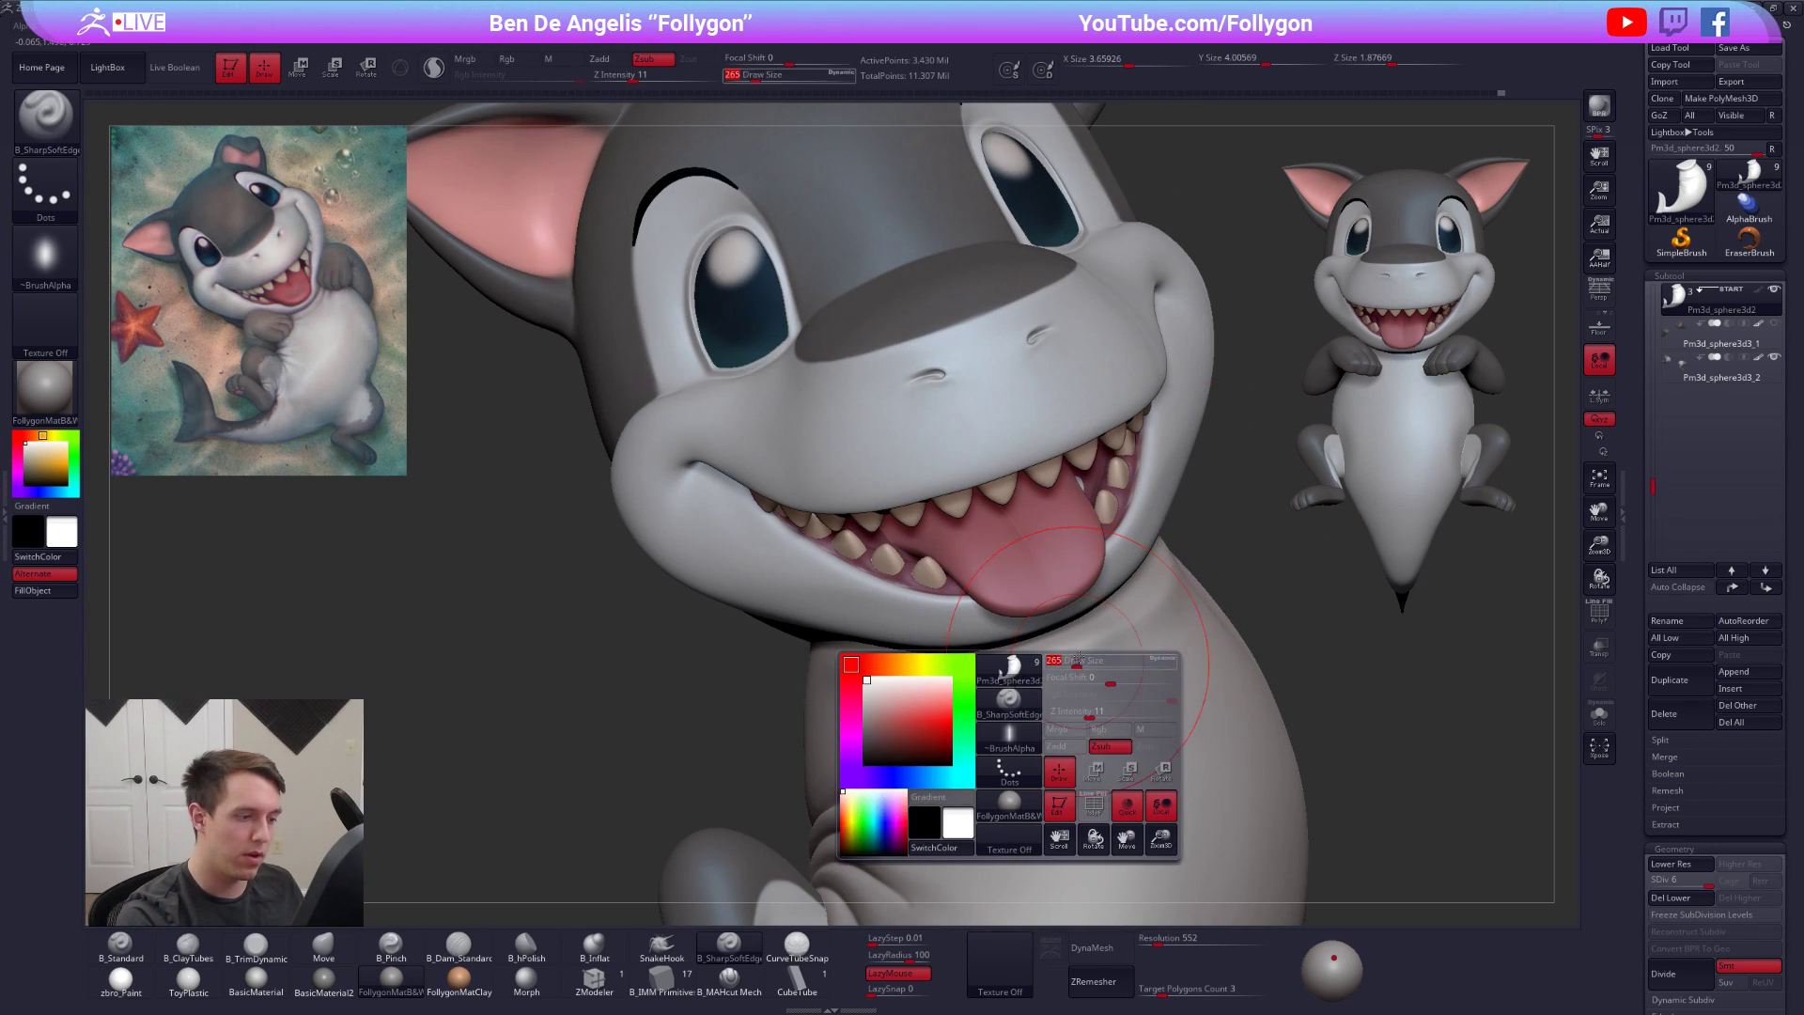
Define the neck fold from the throat to the back of the neck with the SharpSoftEdge brush at draw size 152
right_click_drag(994, 662, 1003, 649, "alt")
key("space")
left_click_drag(1020, 670, 1011, 670)
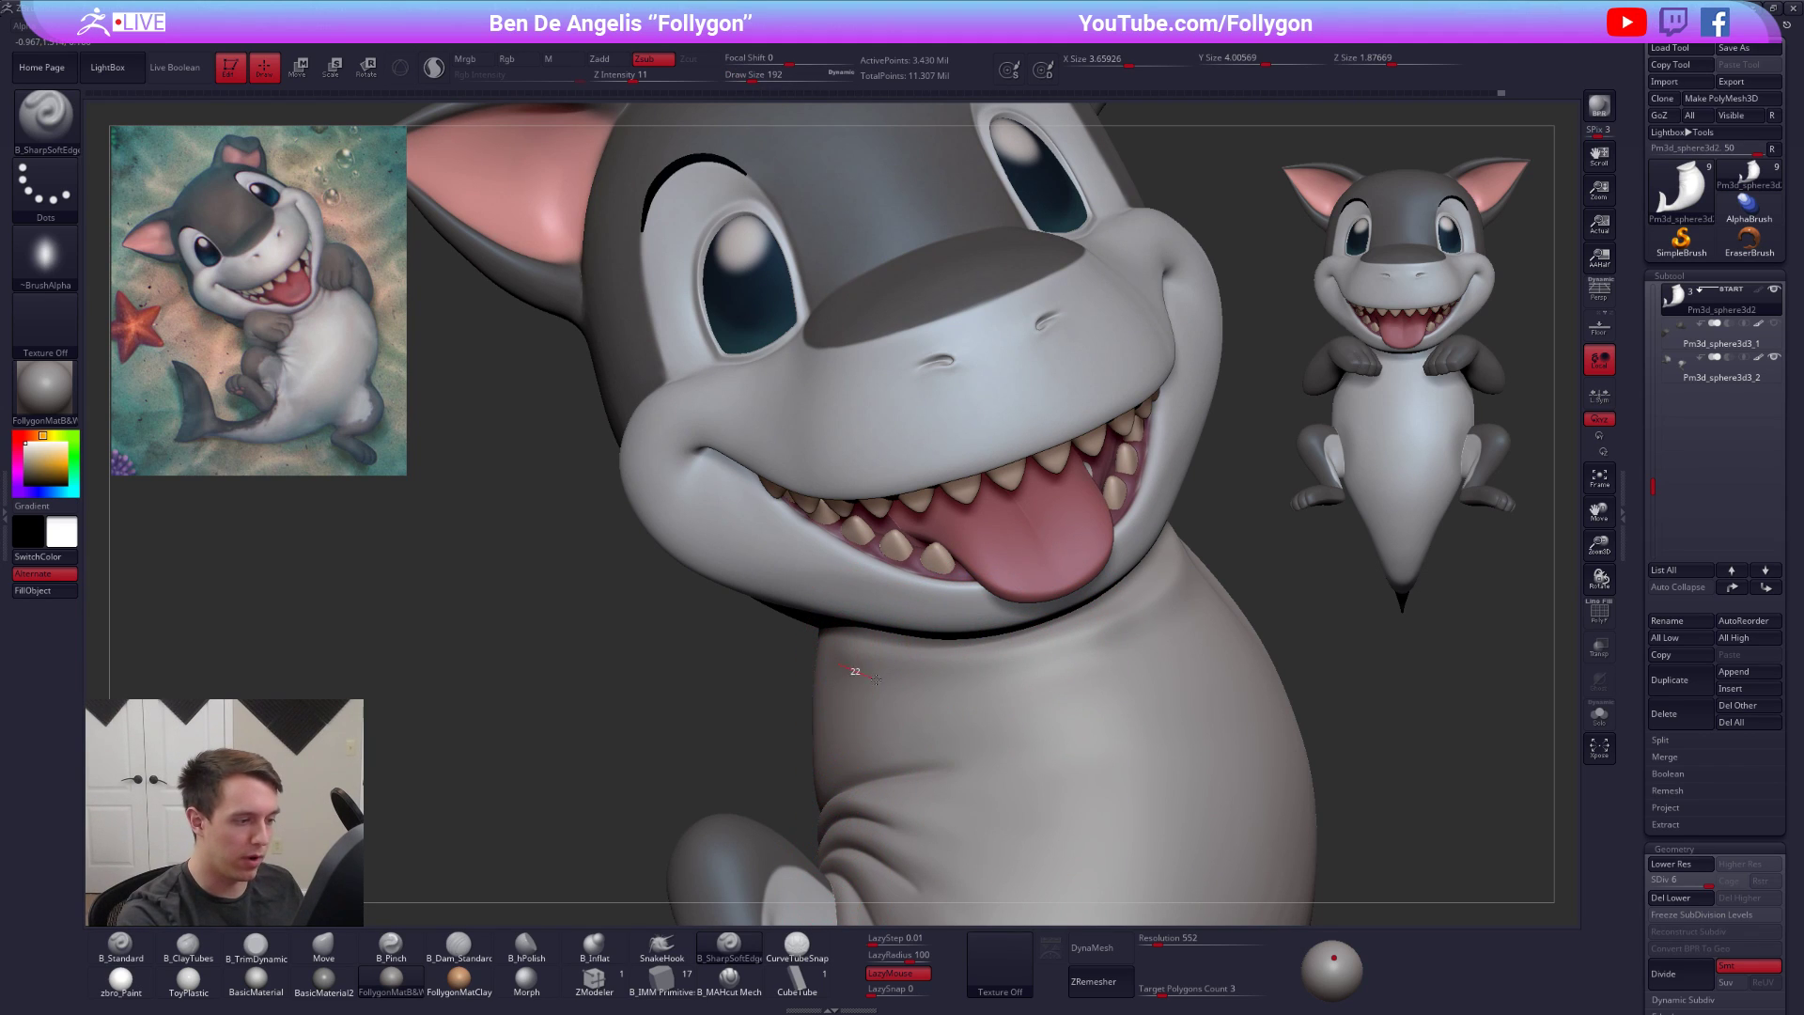
left_click_drag(1019, 675, 1177, 622)
right_click_drag(1154, 662, 1031, 681)
mouse_move(1159, 620)
left_mouse_down()
mouse_move(1250, 547)
mouse_move(1301, 454)
left_mouse_up()
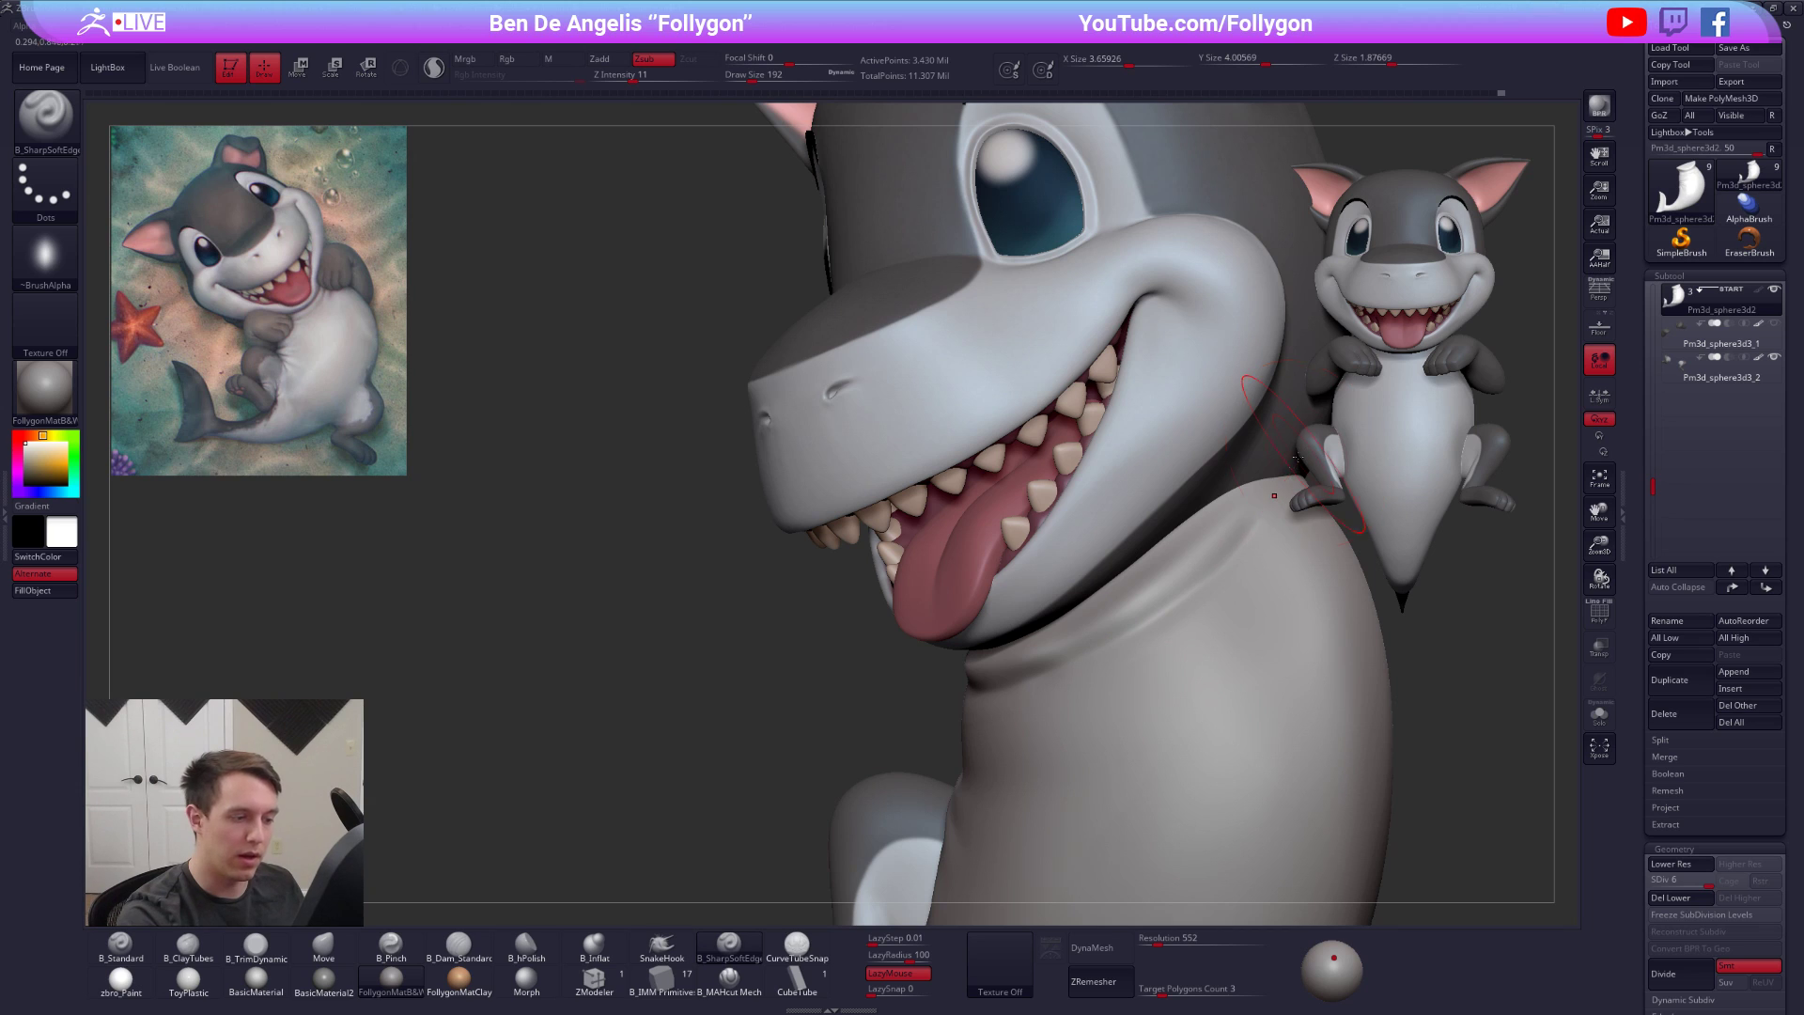
right_click_drag(1136, 677, 1220, 679)
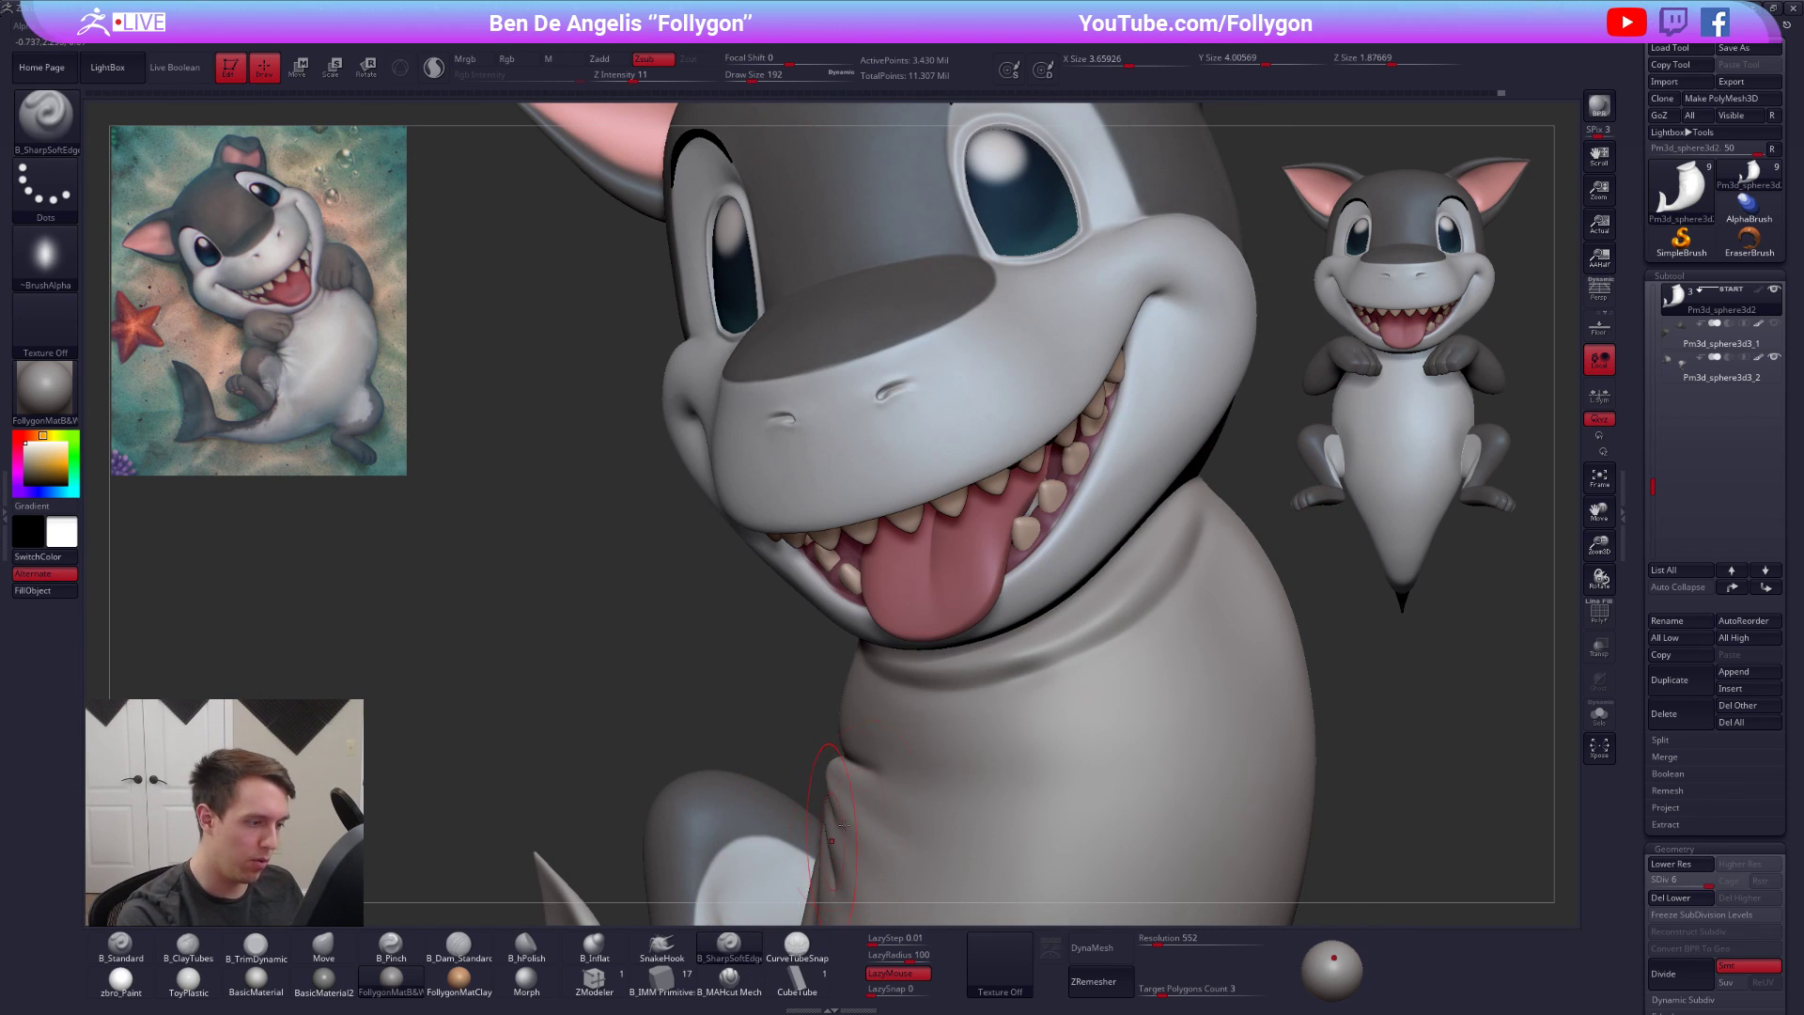
Isolate the body and extend and sharpen the neck fold around both of its ends
key("shift+s")
right_click_drag(752, 686, 814, 679)
left_click_drag(788, 604, 800, 618)
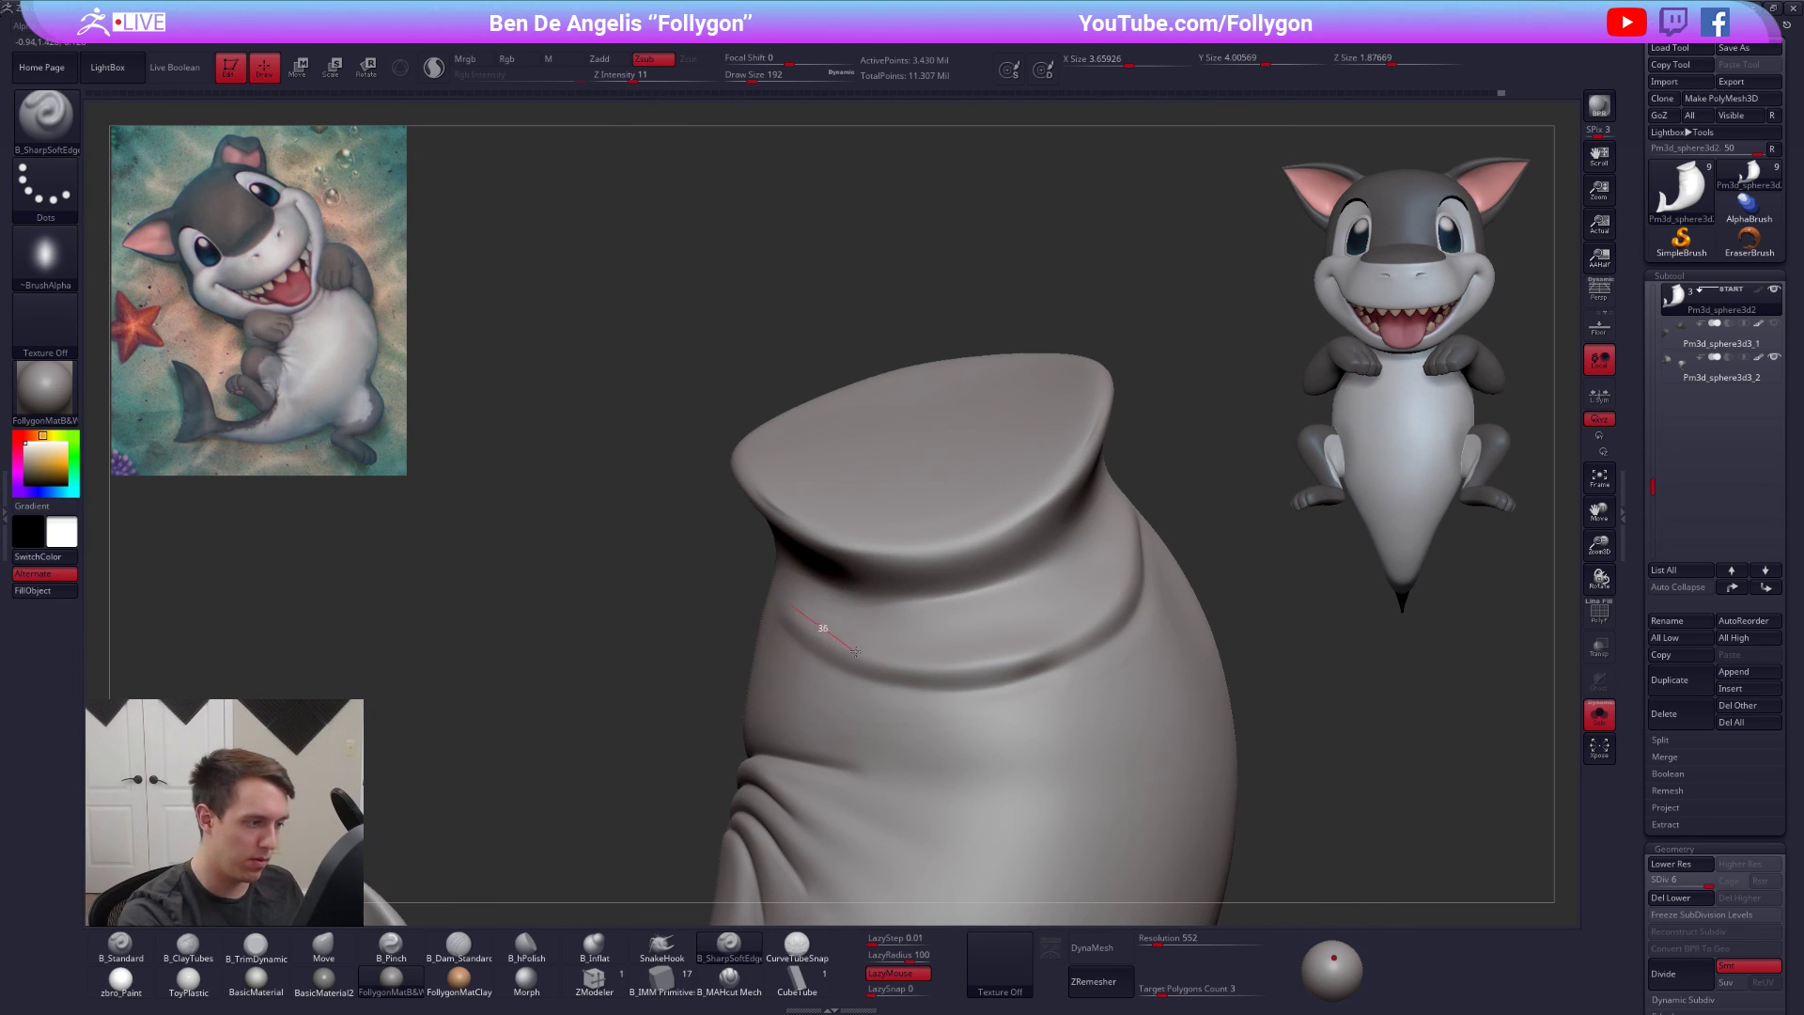
mouse_move(1001, 659)
left_mouse_down()
mouse_move(1110, 612)
mouse_move(1158, 567)
left_mouse_up()
right_click_drag(1082, 611, 1132, 609)
left_click_drag(1043, 641, 1150, 570)
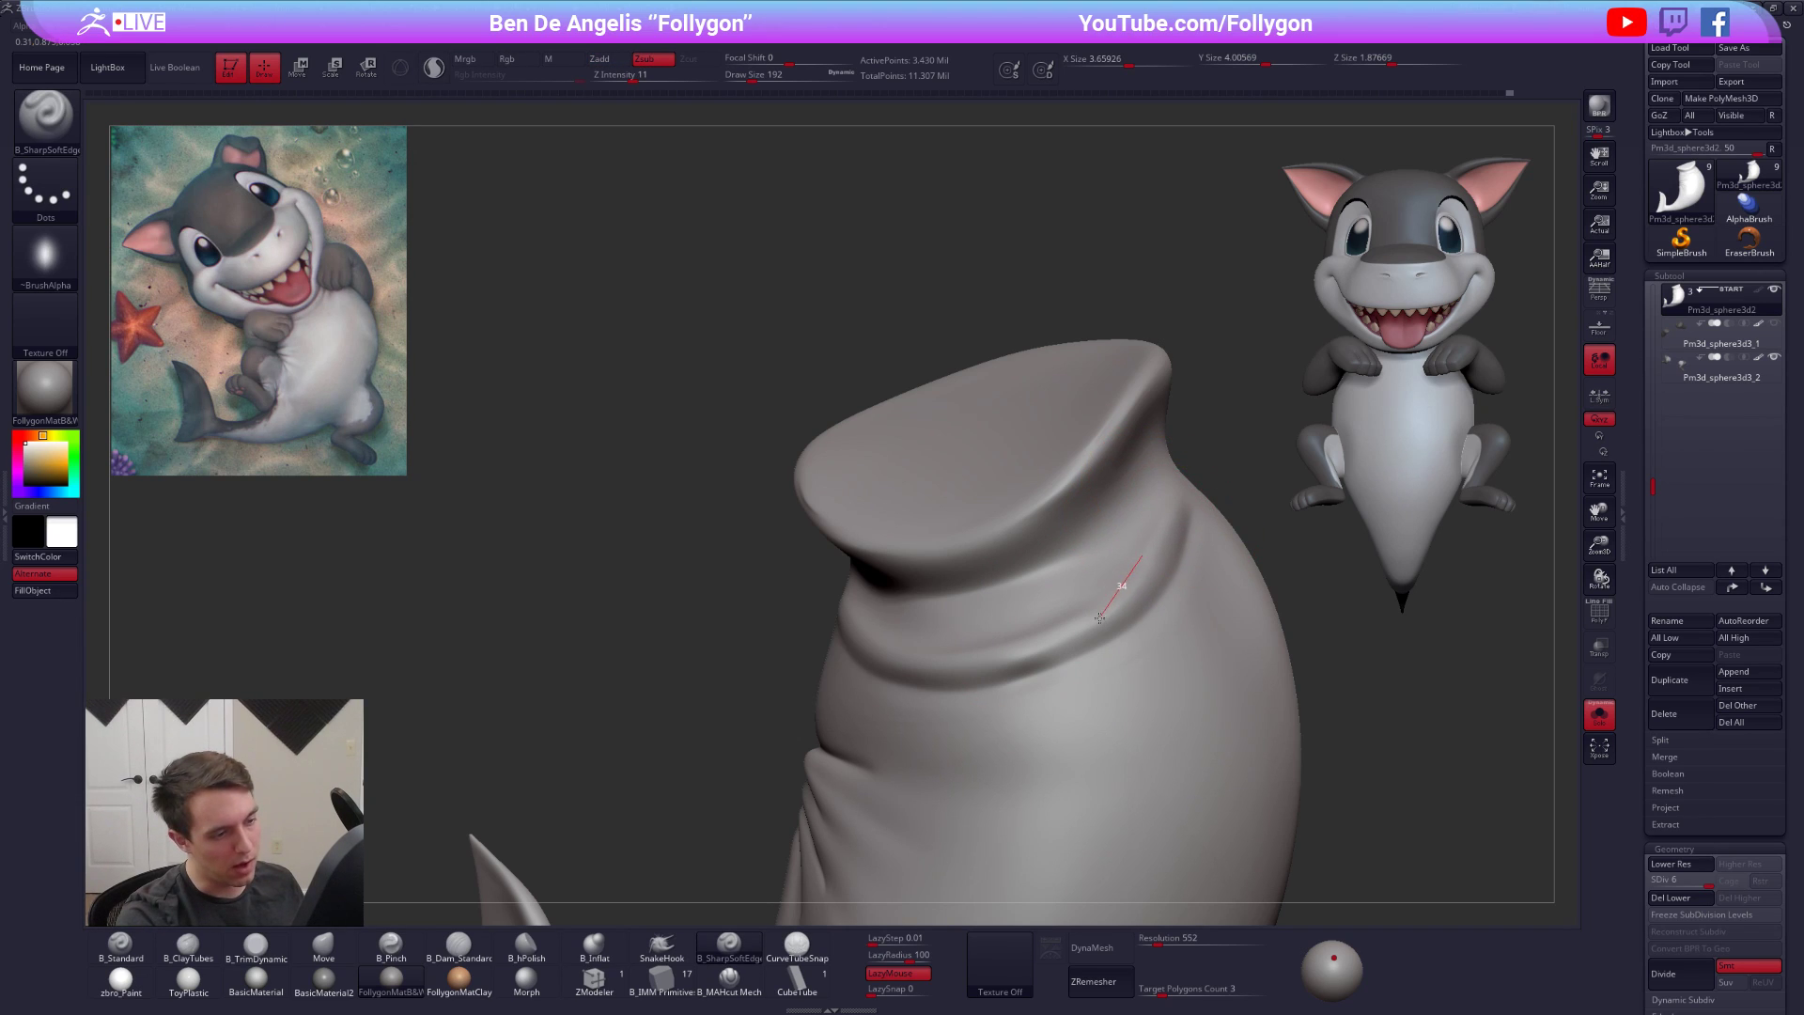
left_click_drag(1051, 655, 1019, 661)
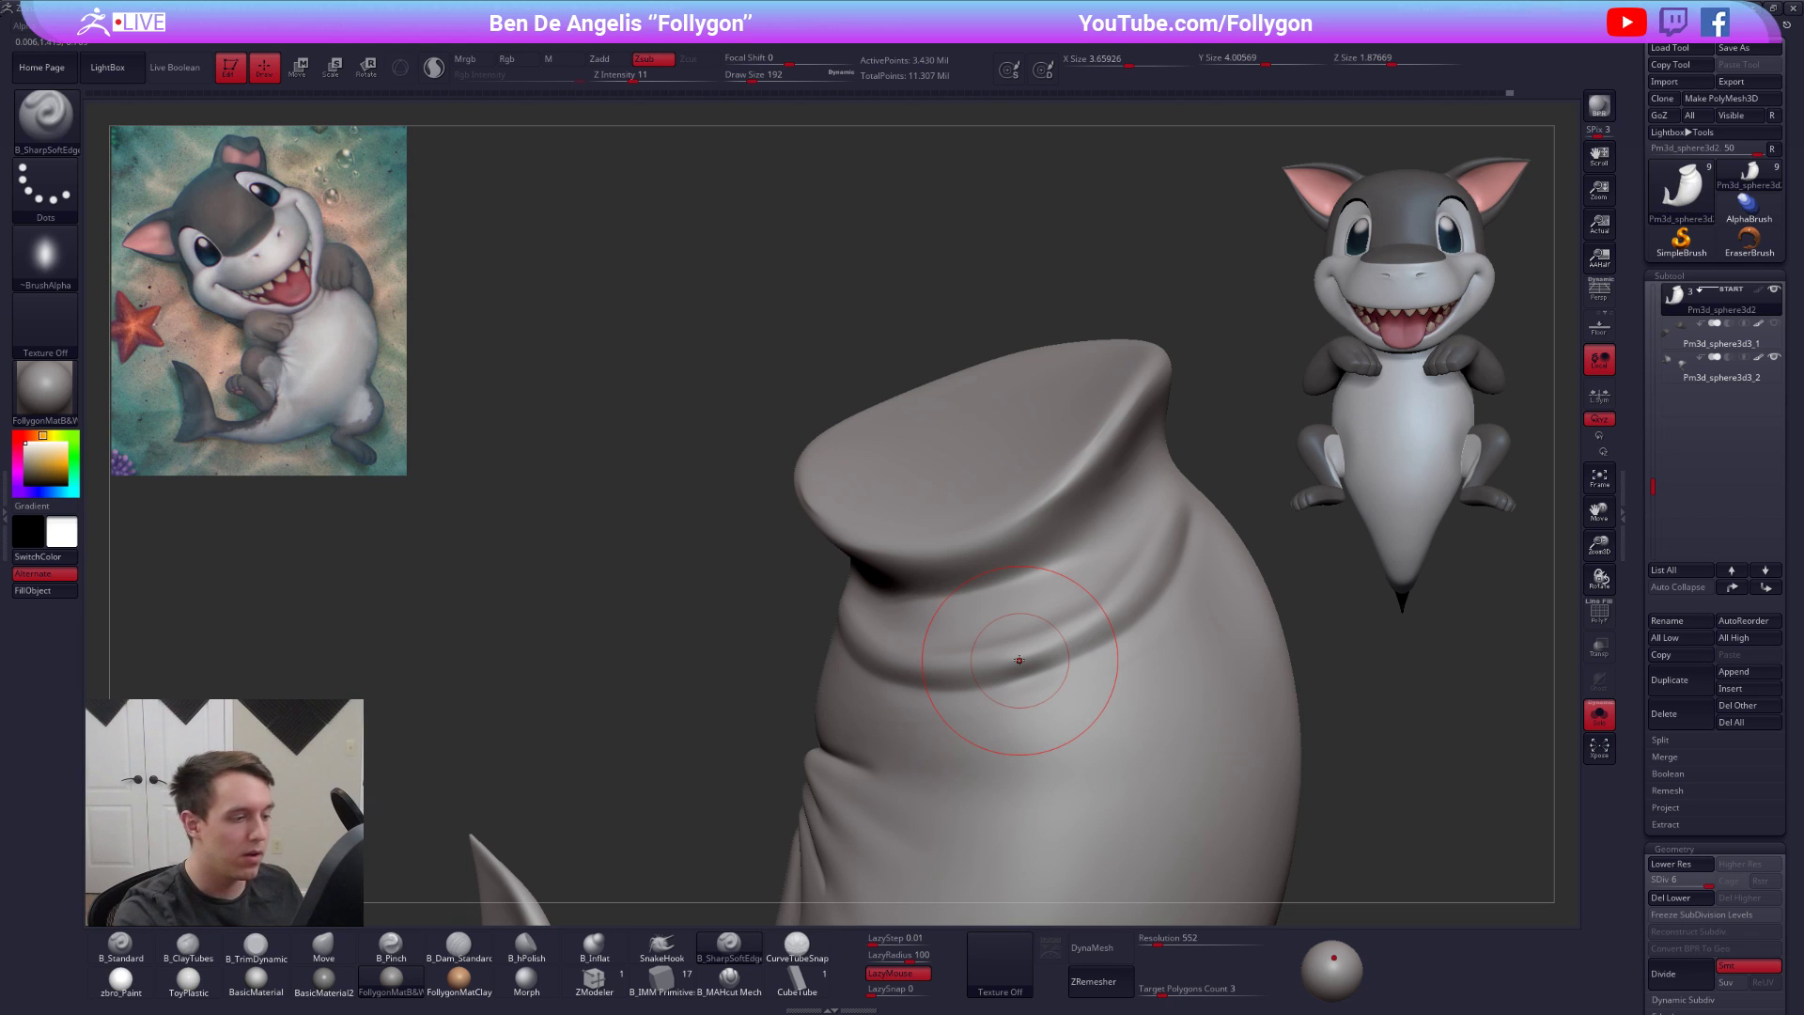
Undo the stroke below the neck fold, smooth that part of the torso, and set the brush's draw size to 160
left_click_drag(1096, 746, 1179, 726)
right_click_drag(978, 864, 1249, 652)
key("ctrl+z")
left_click_drag(1019, 793, 923, 731, "shift")
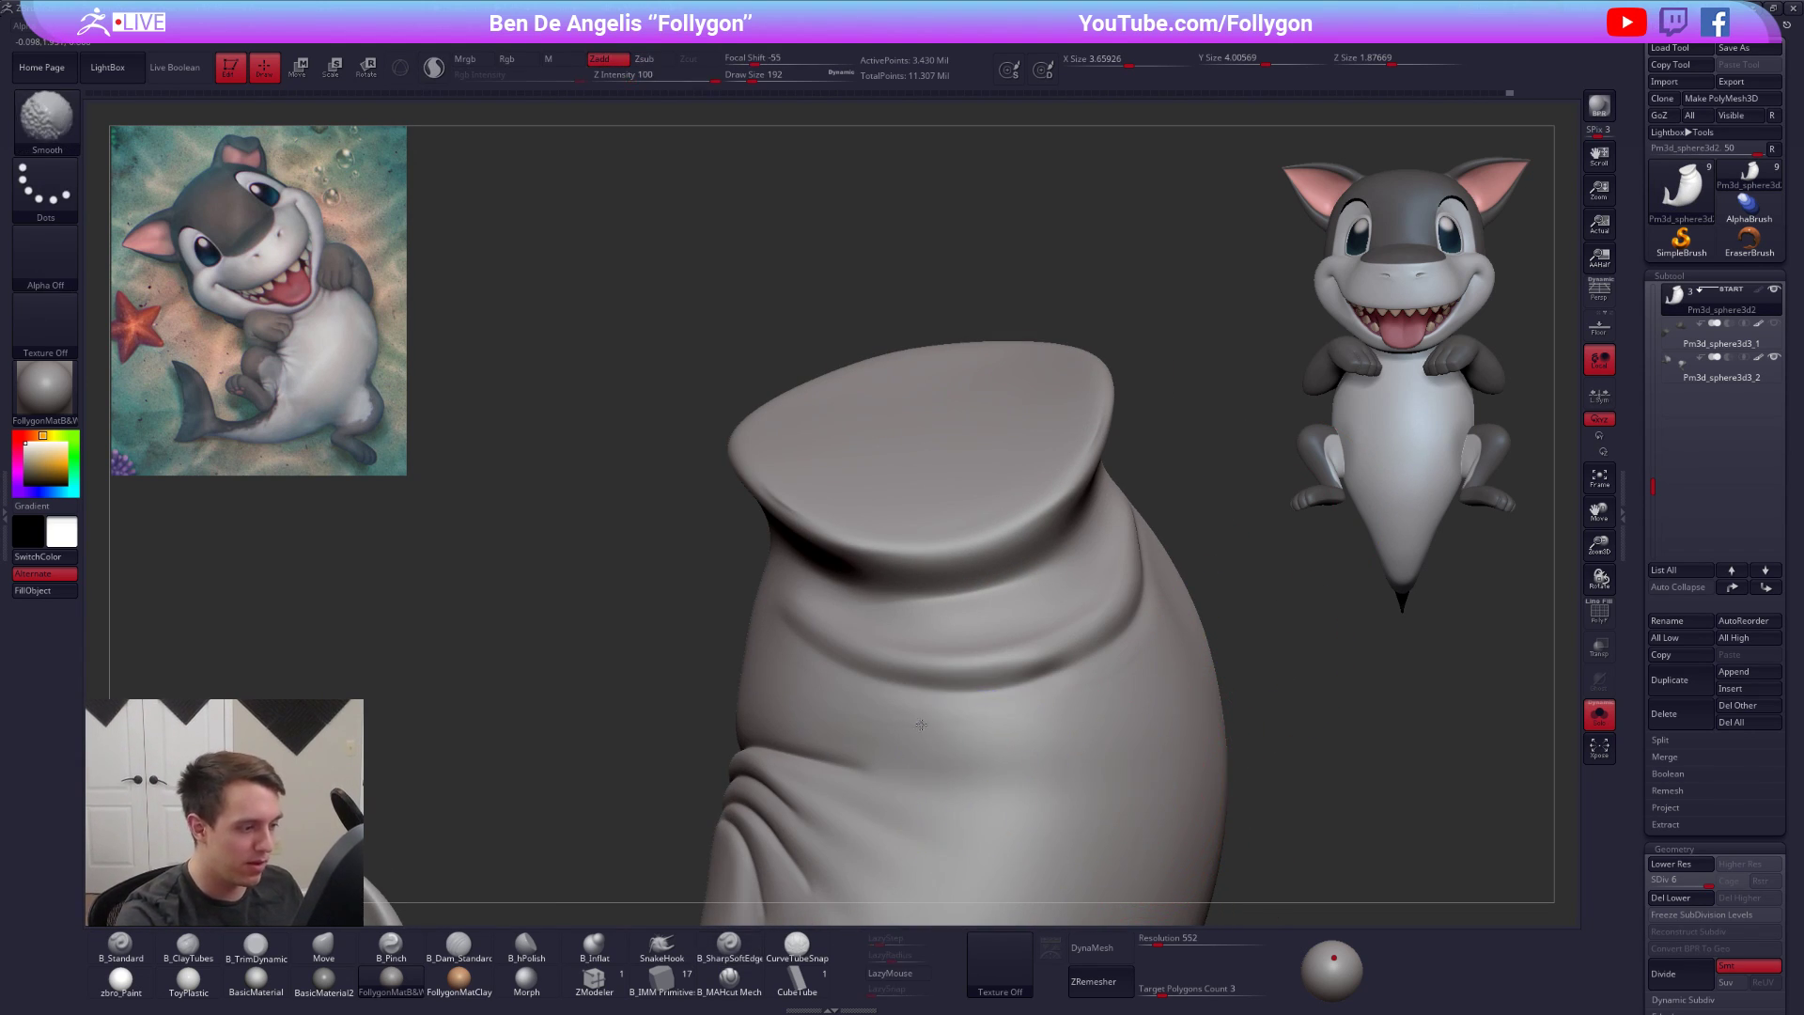
key("space")
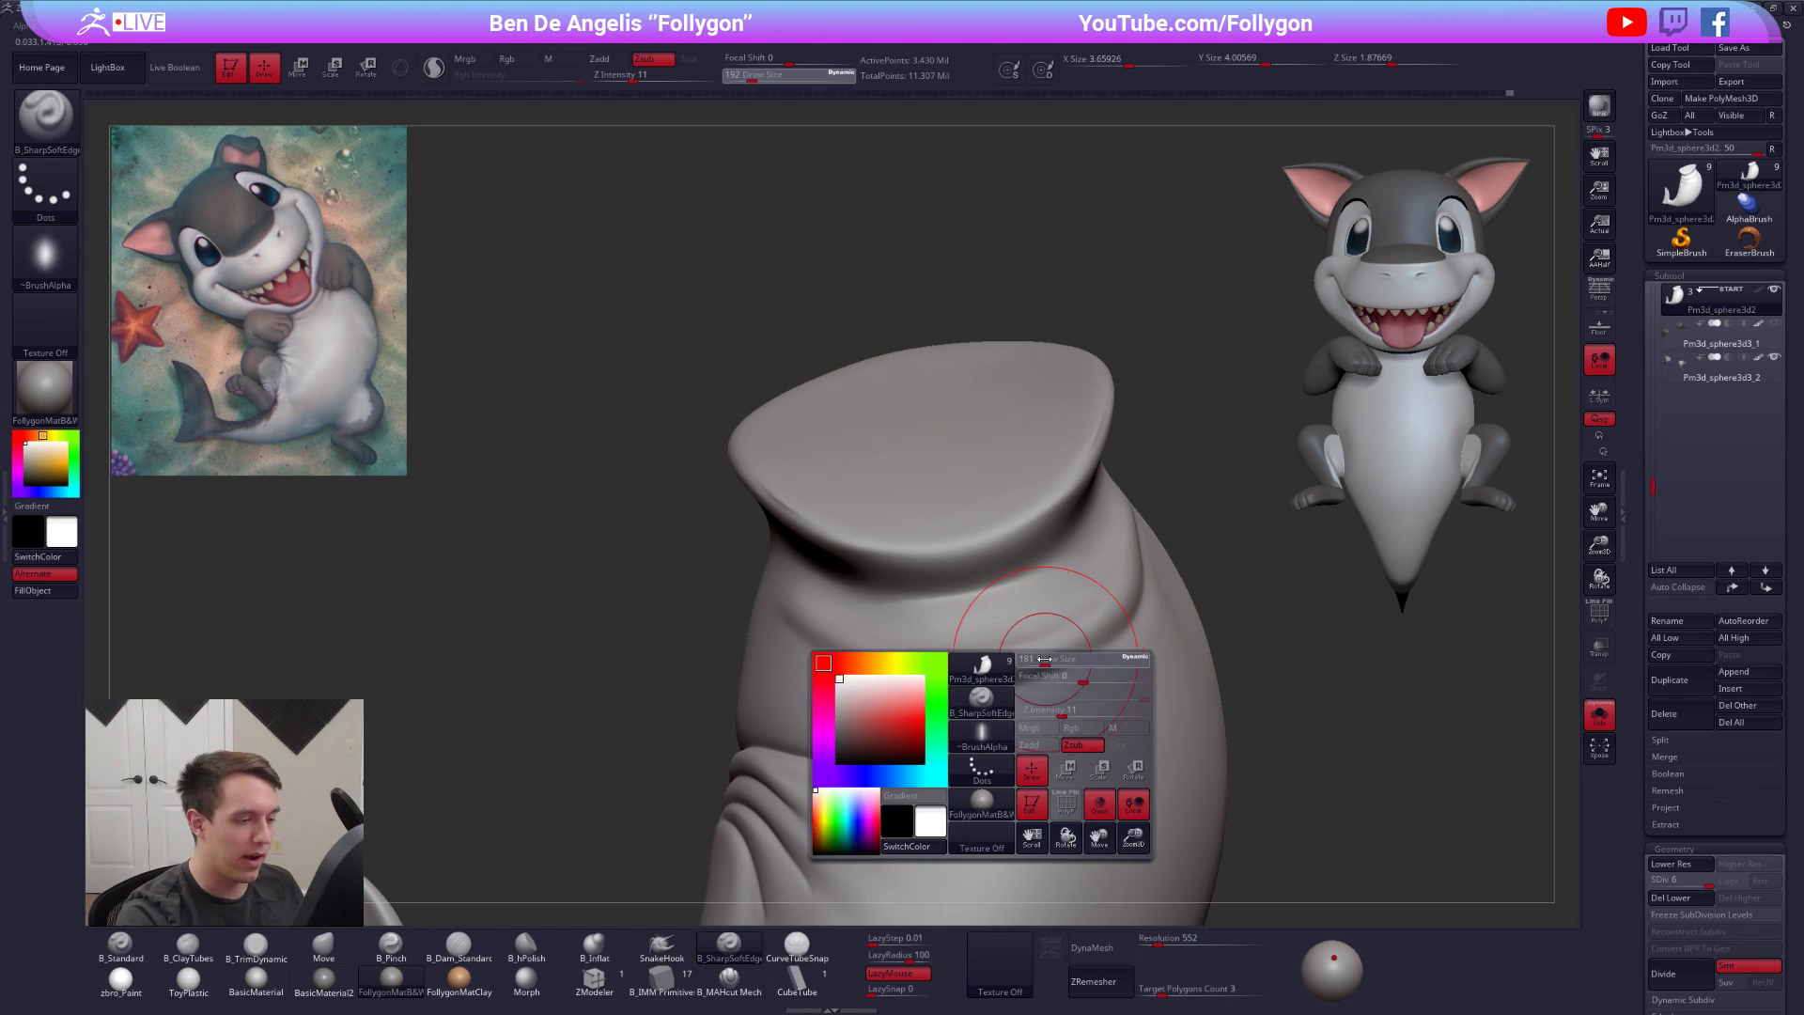
left_click(733, 978)
right_click_drag(970, 742, 1000, 737)
left_click(731, 956)
mouse_move(755, 907)
right_mouse_down()
mouse_move(1273, 757)
mouse_move(1295, 773)
mouse_move(1220, 740)
right_mouse_up()
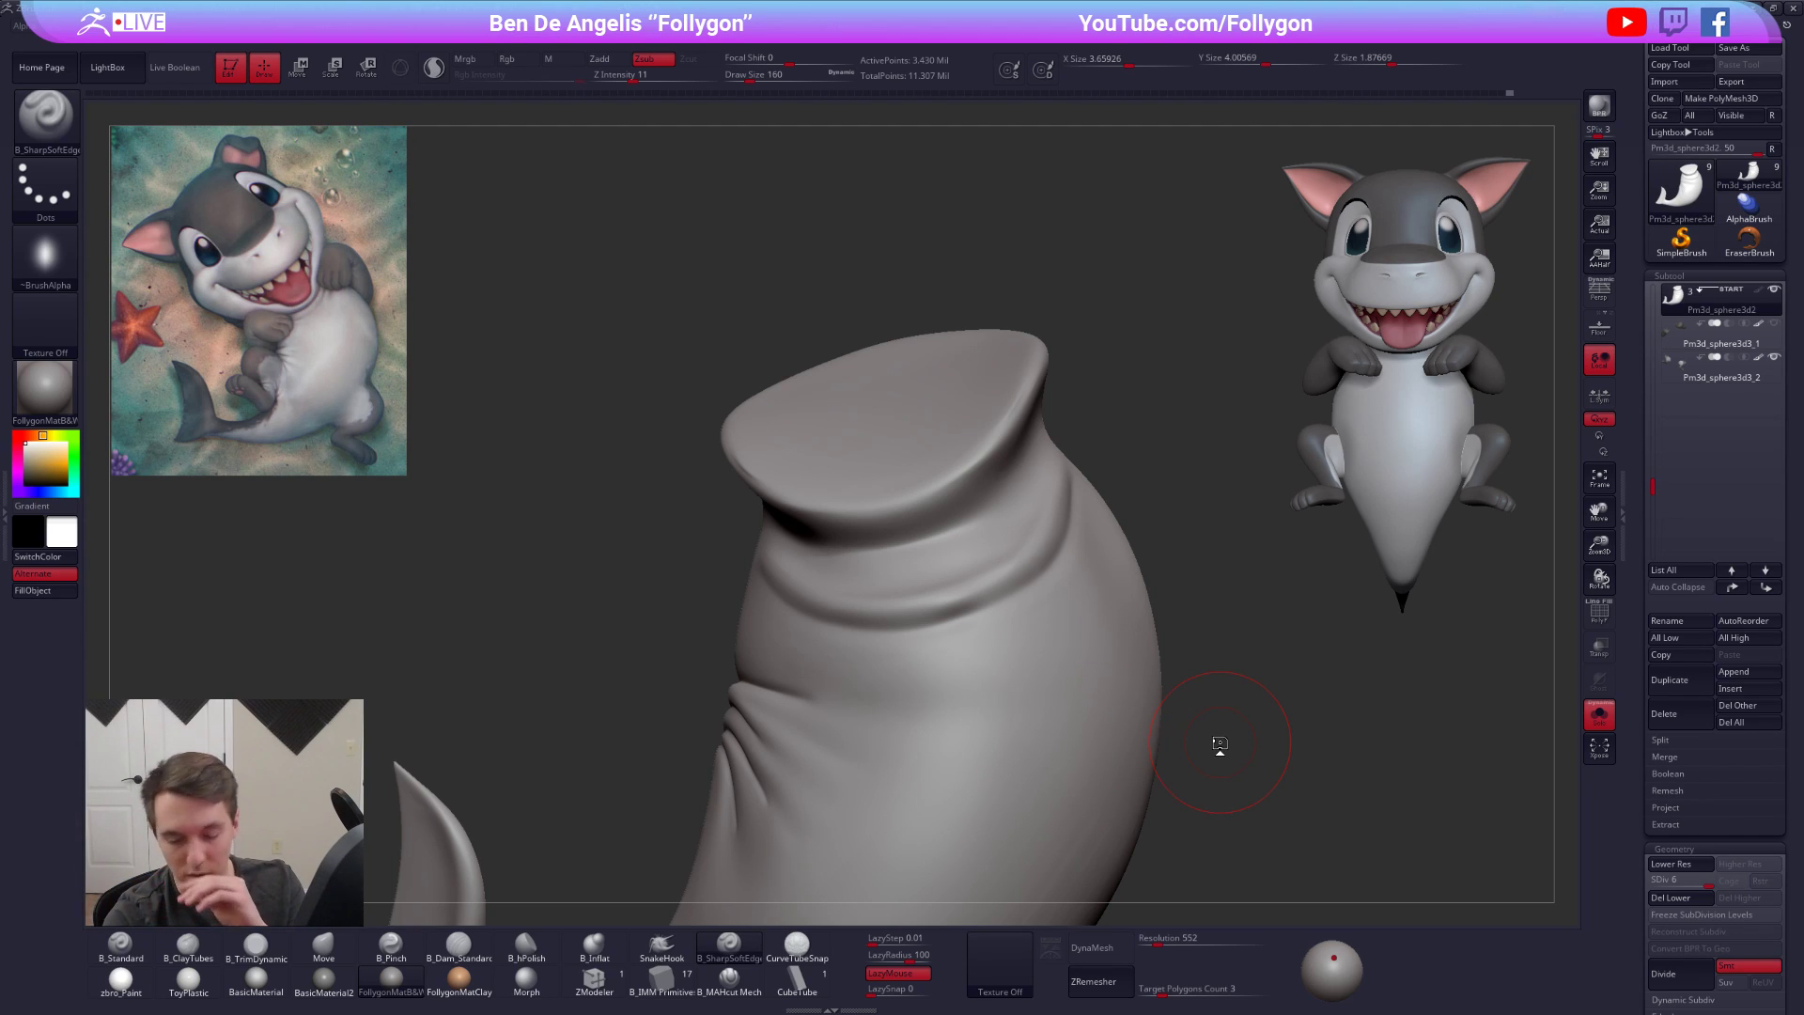
key("shift+d")
key("shift+d")
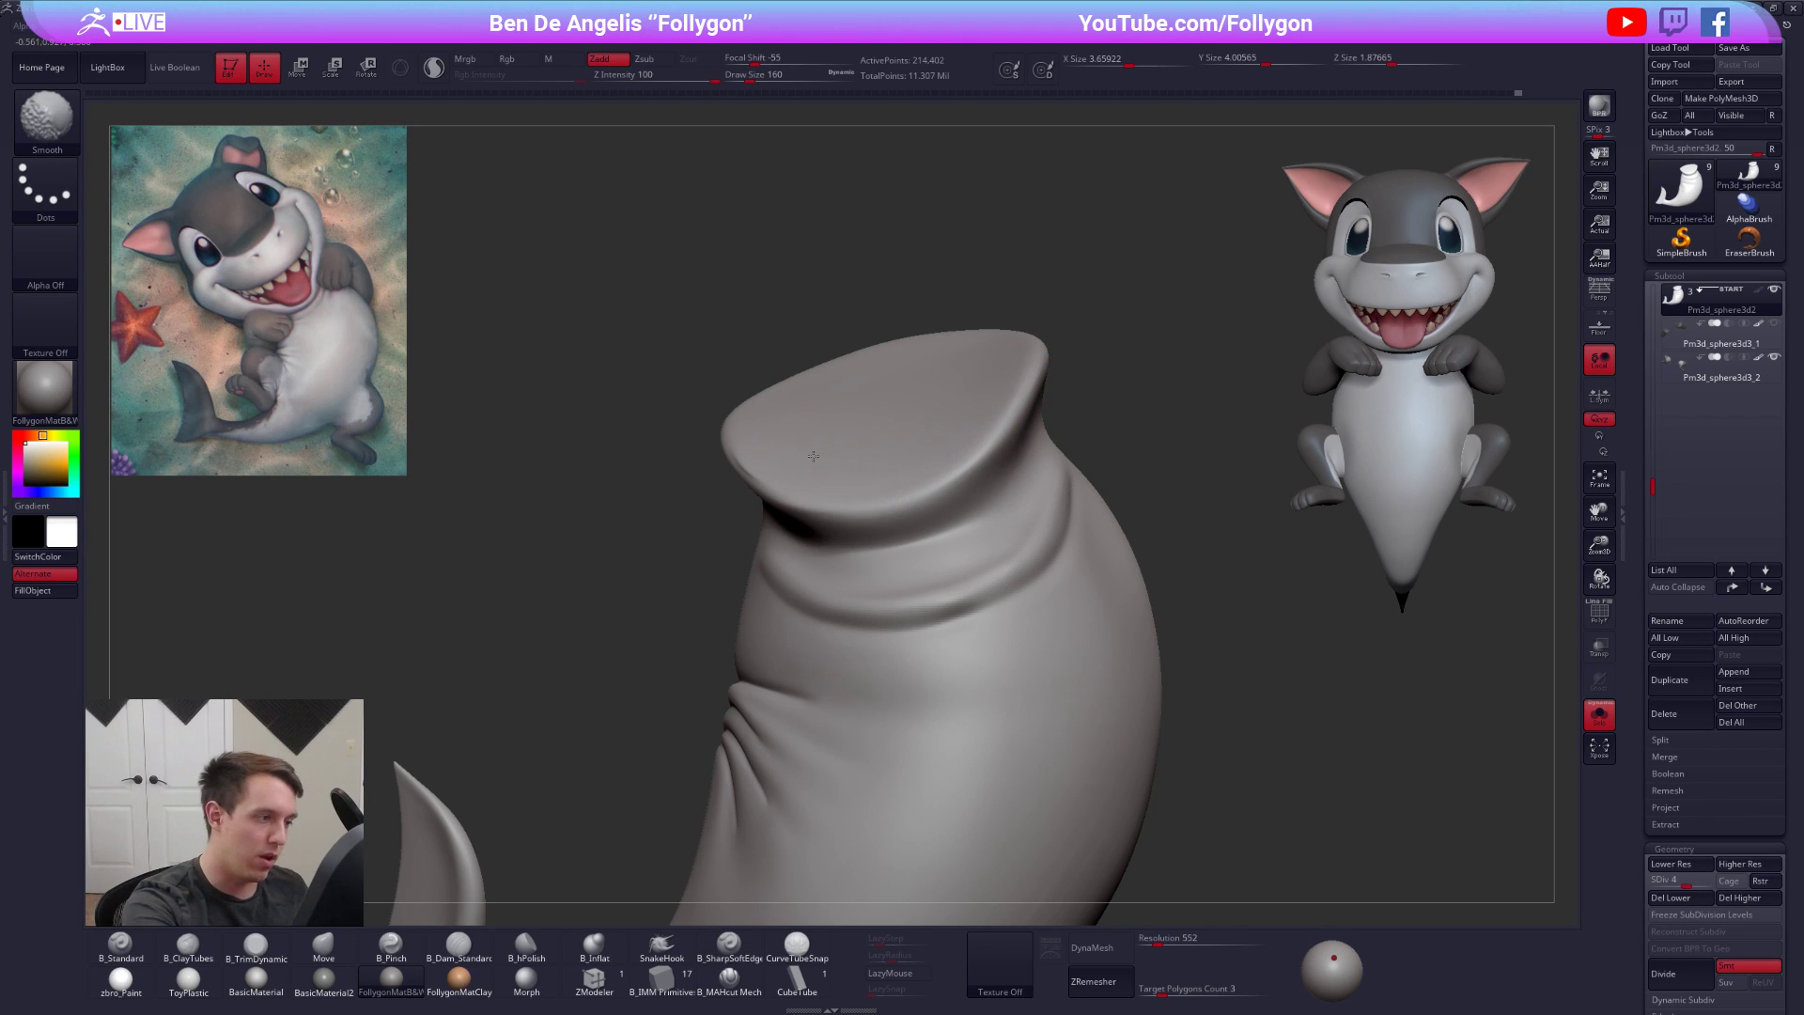
key("d")
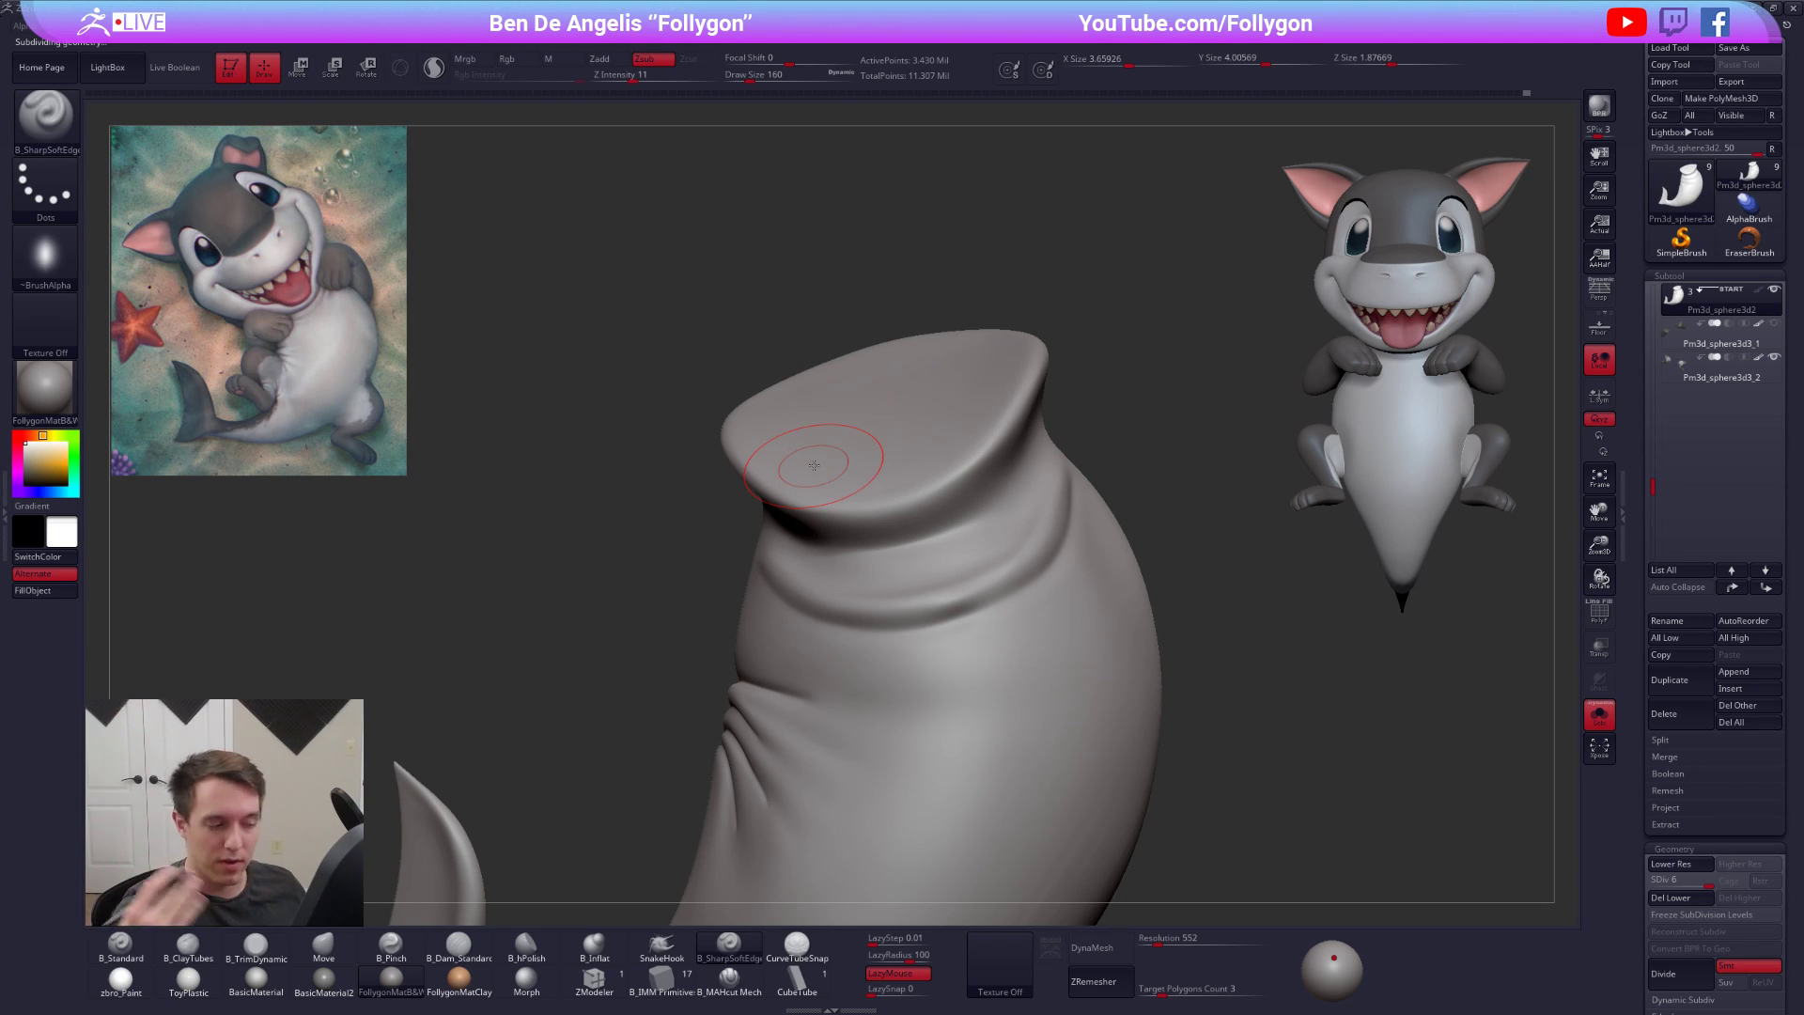
left_click(742, 992)
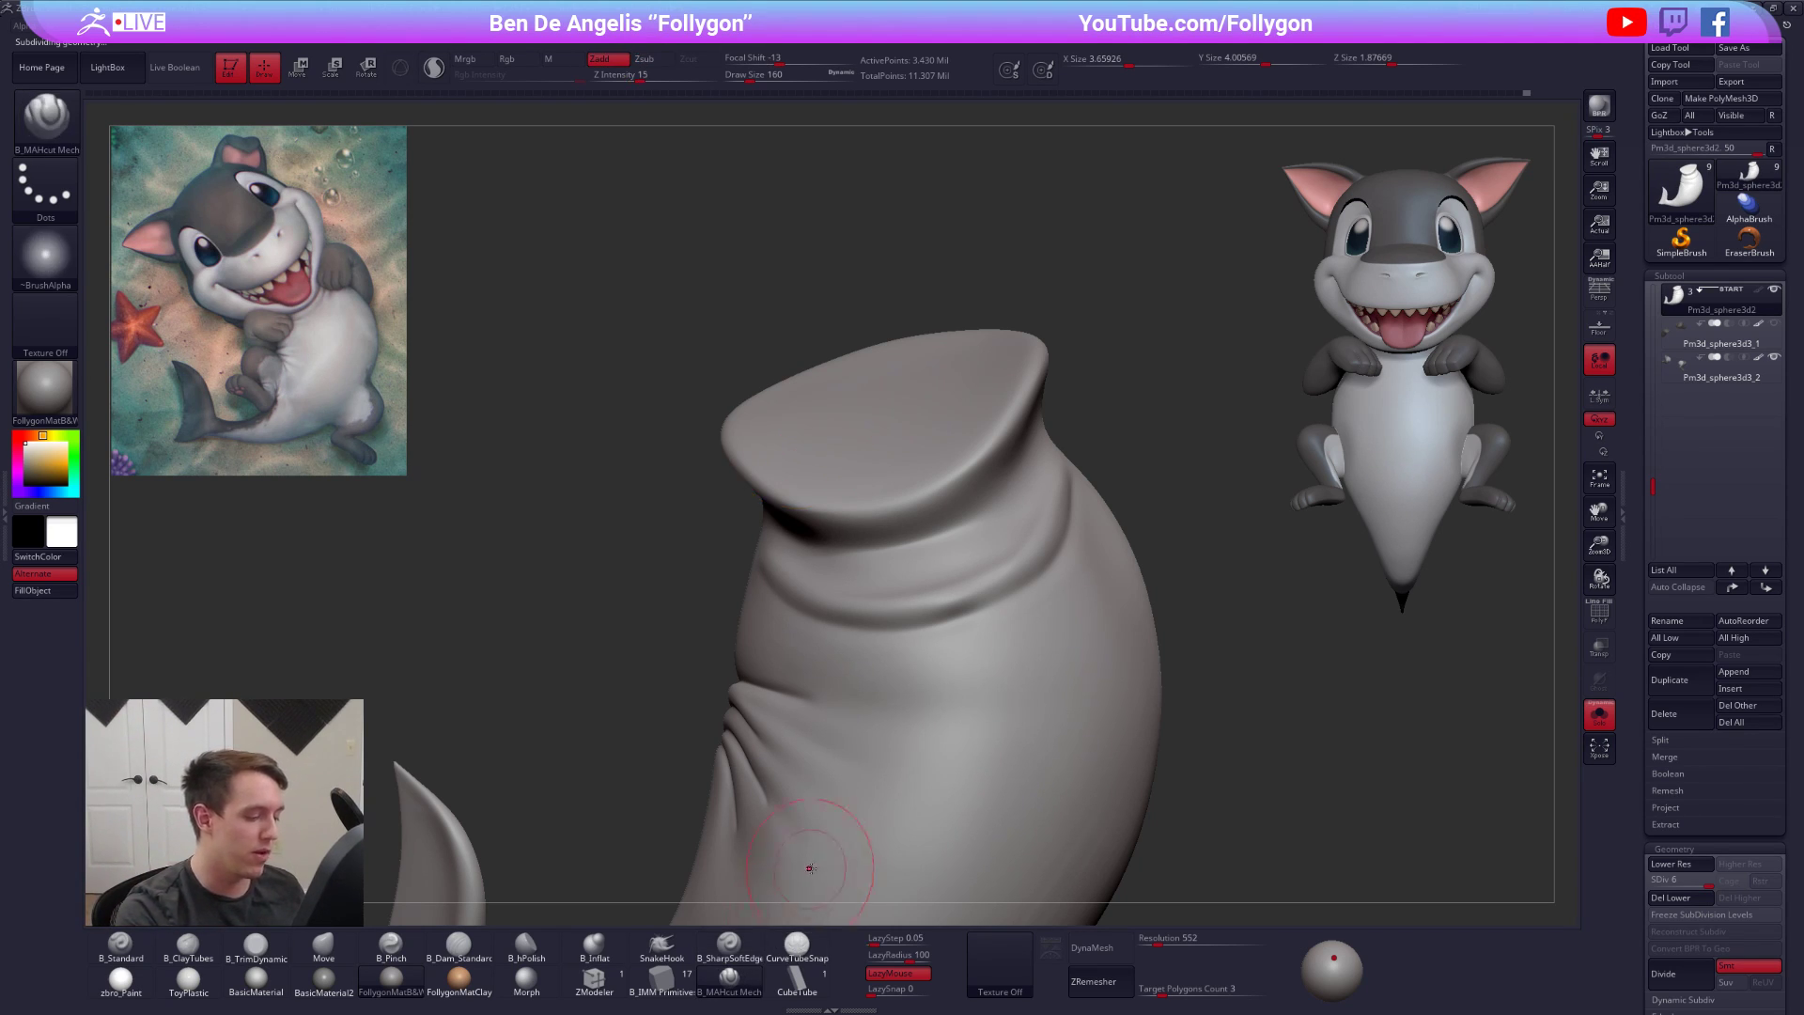
left_click(736, 959)
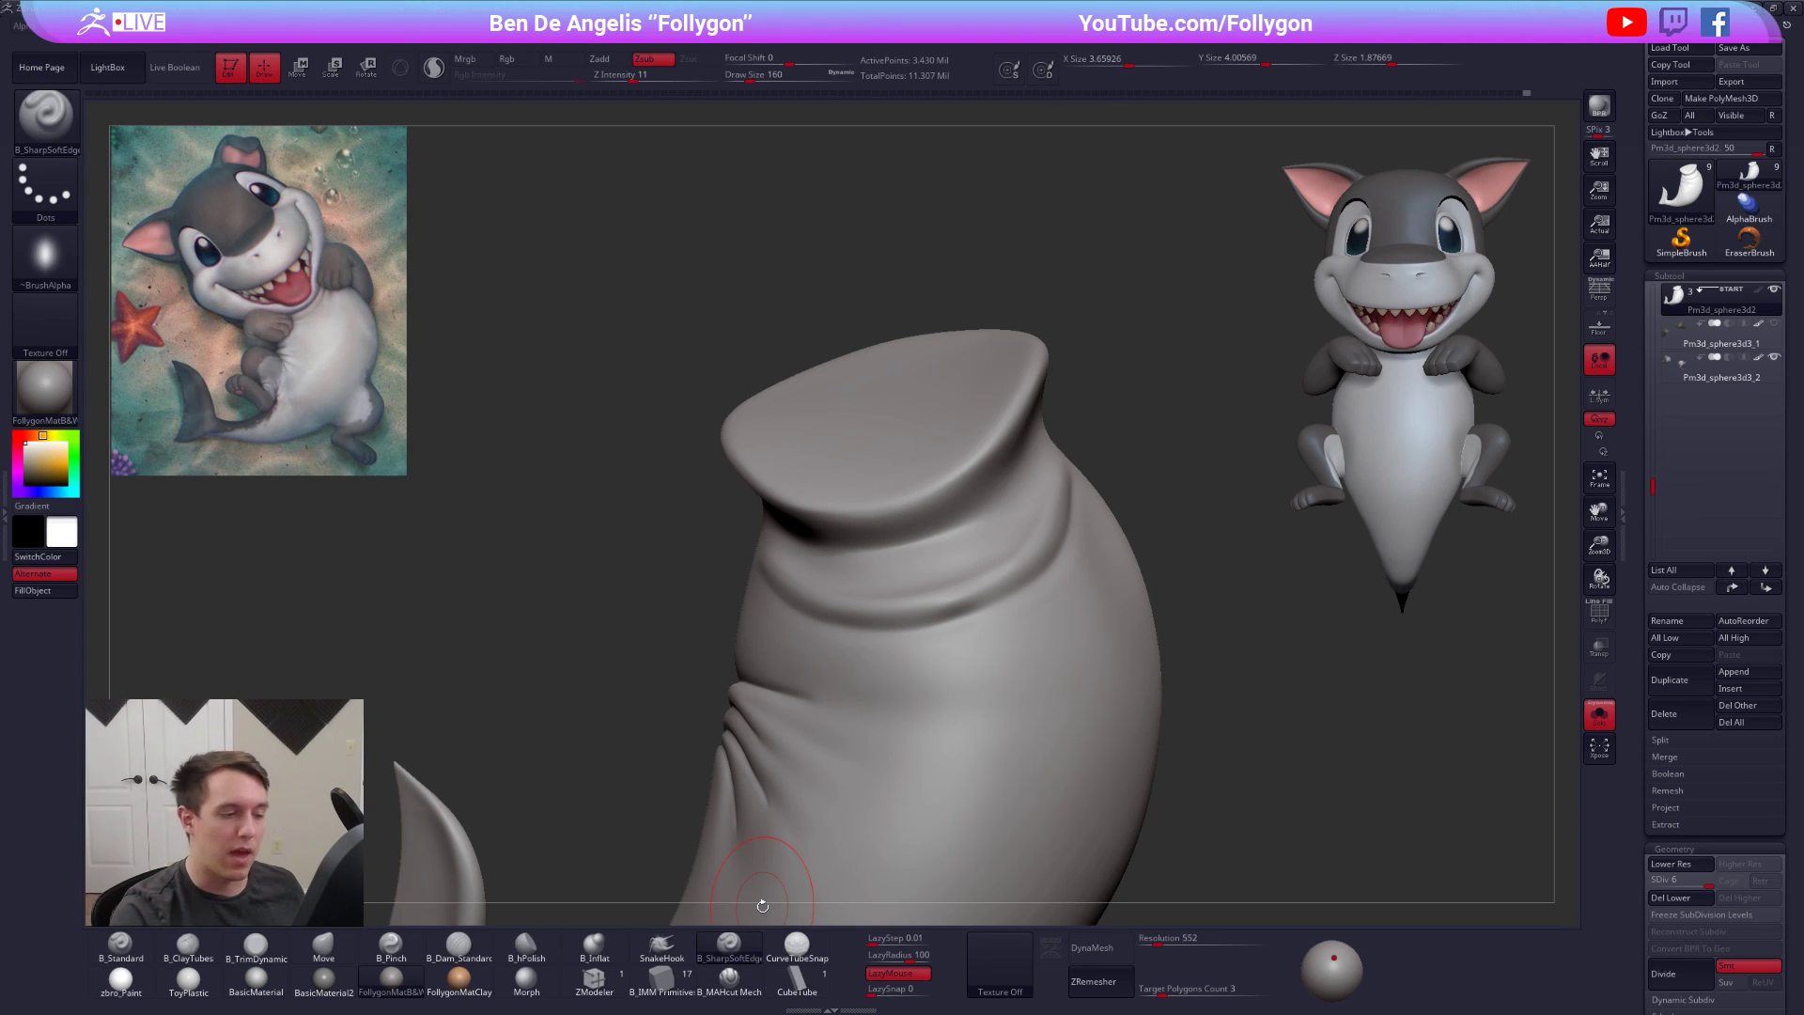
Reshape the neck fold with the Move brush at draw sizes 265 and 170, checking it against the head
right_click_drag(979, 620, 1022, 633)
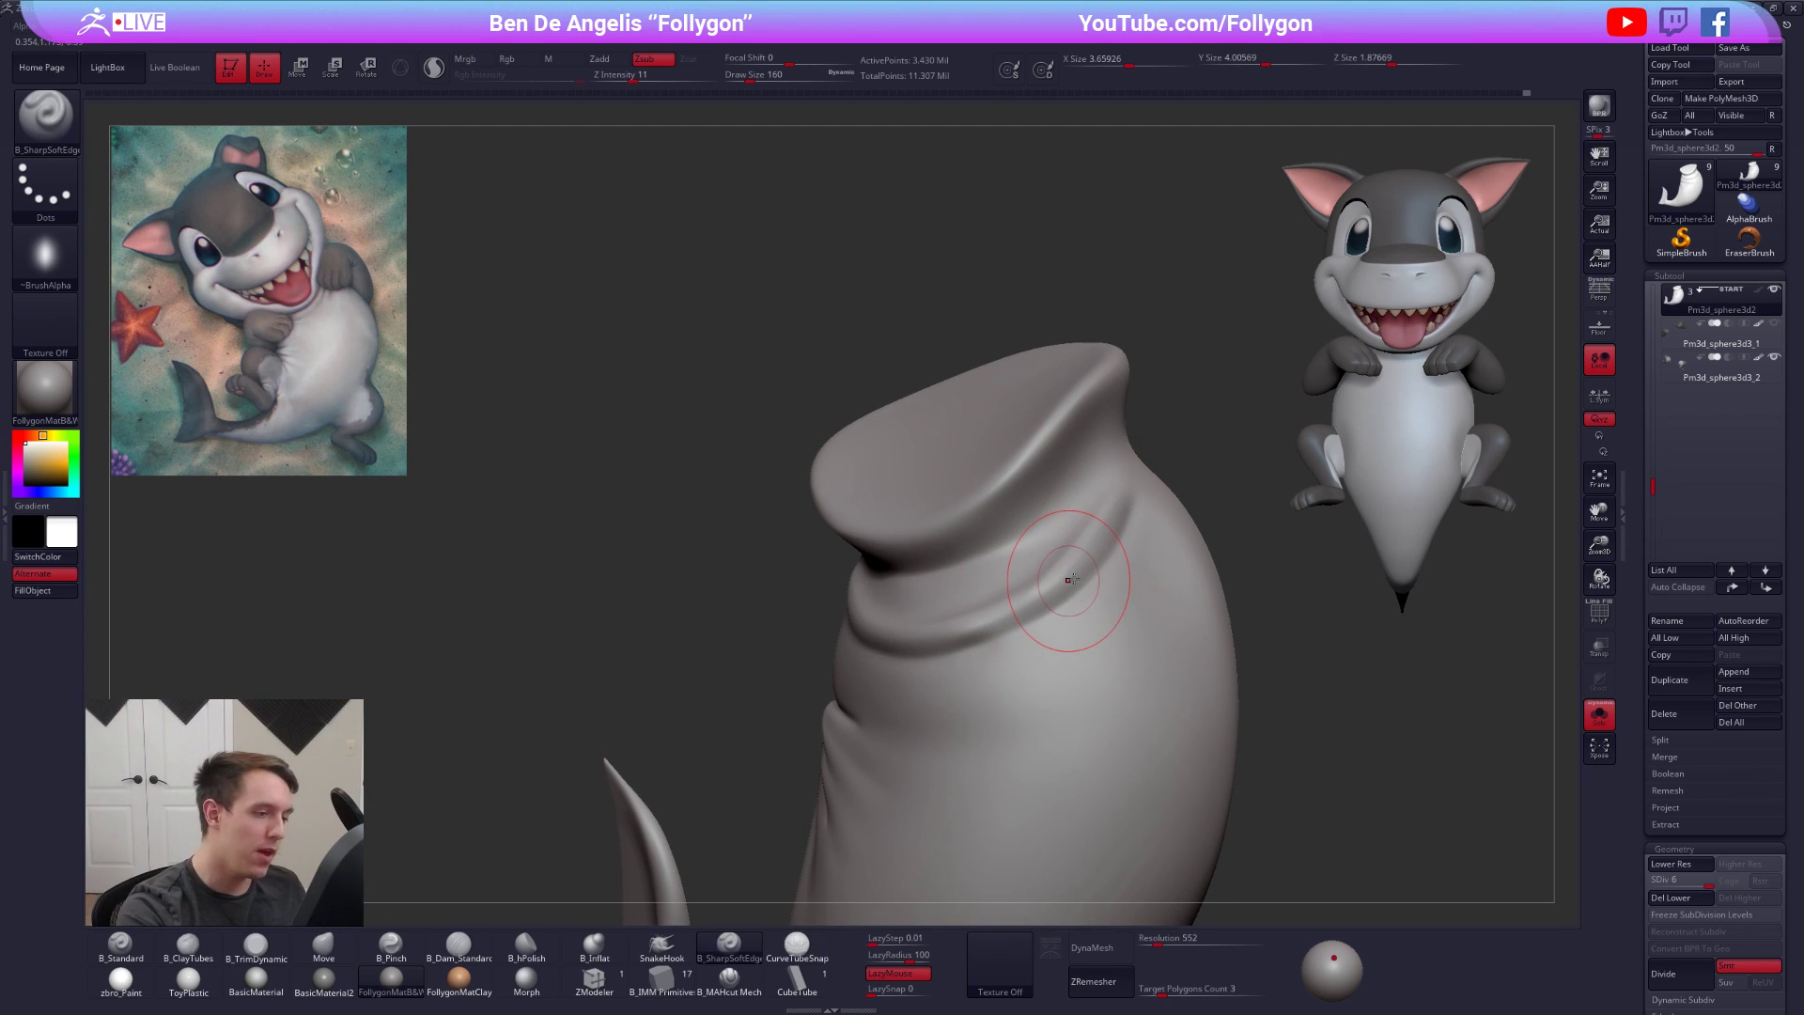
key("alt+s")
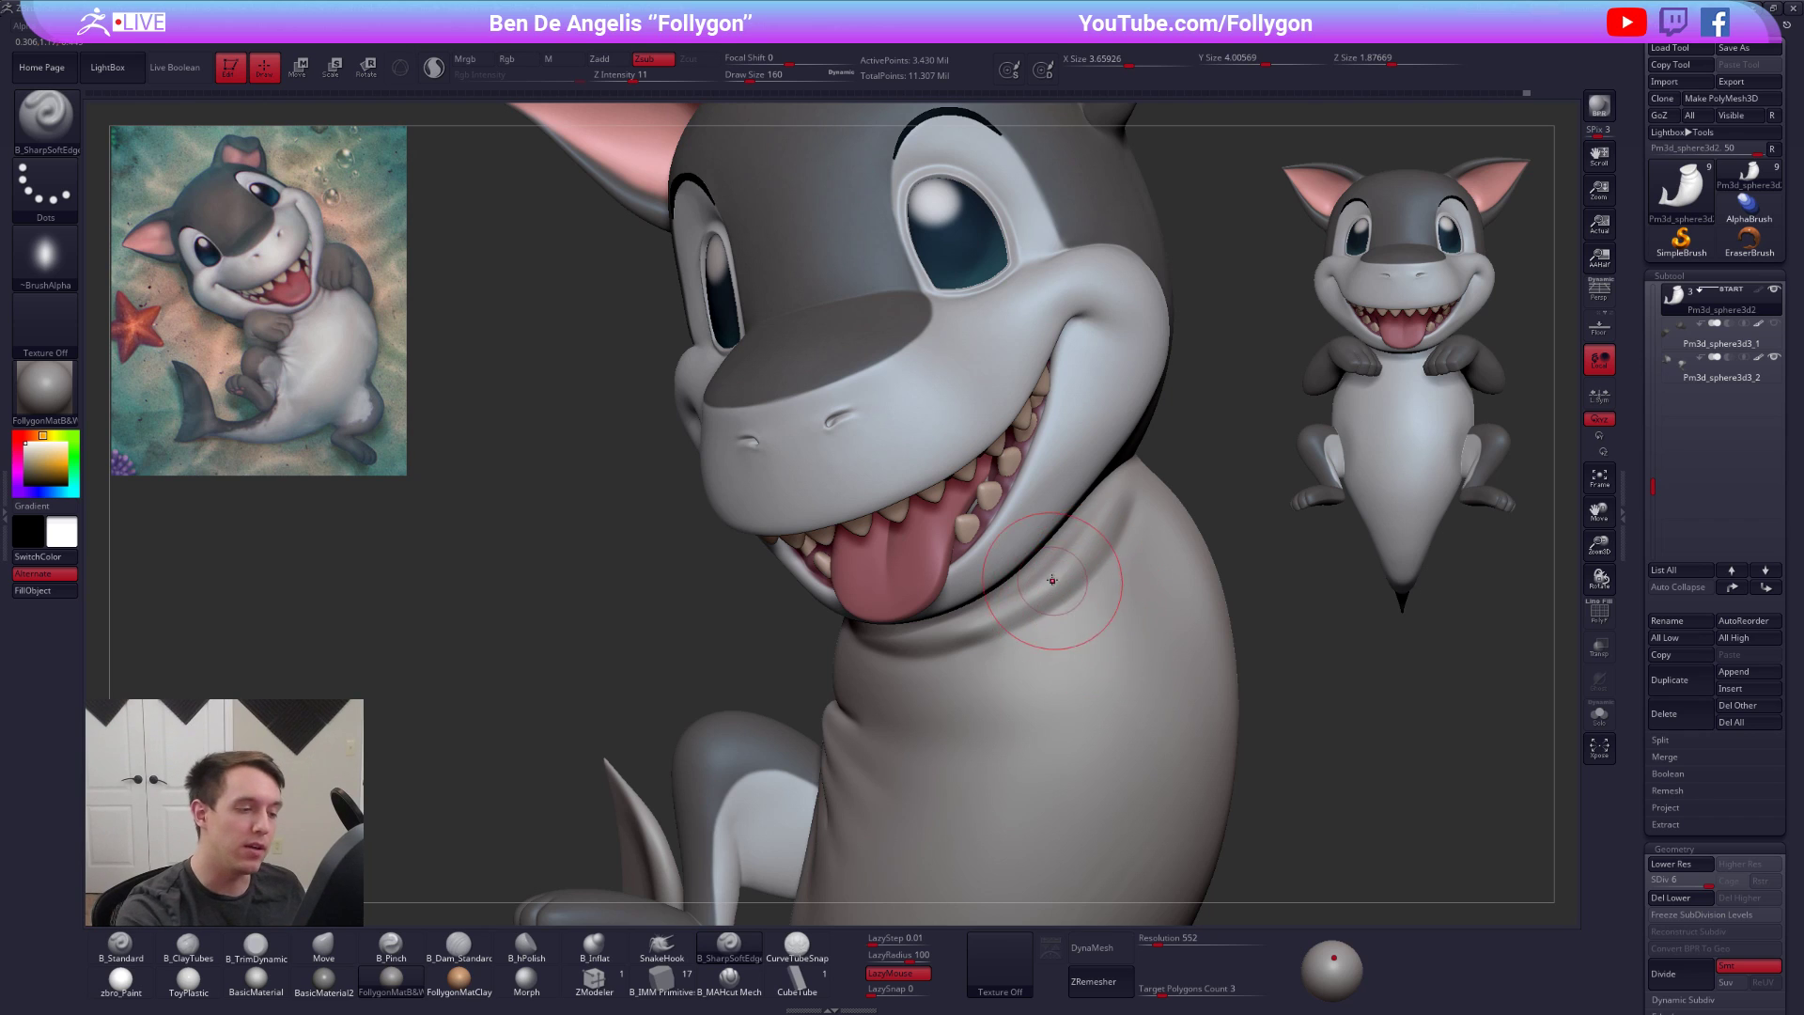
key("alt+s")
key("bracketright")
key("space")
left_click_drag(1063, 573, 1067, 573)
right_click_drag(1067, 579, 1056, 621)
key("b")
key("m")
key("v")
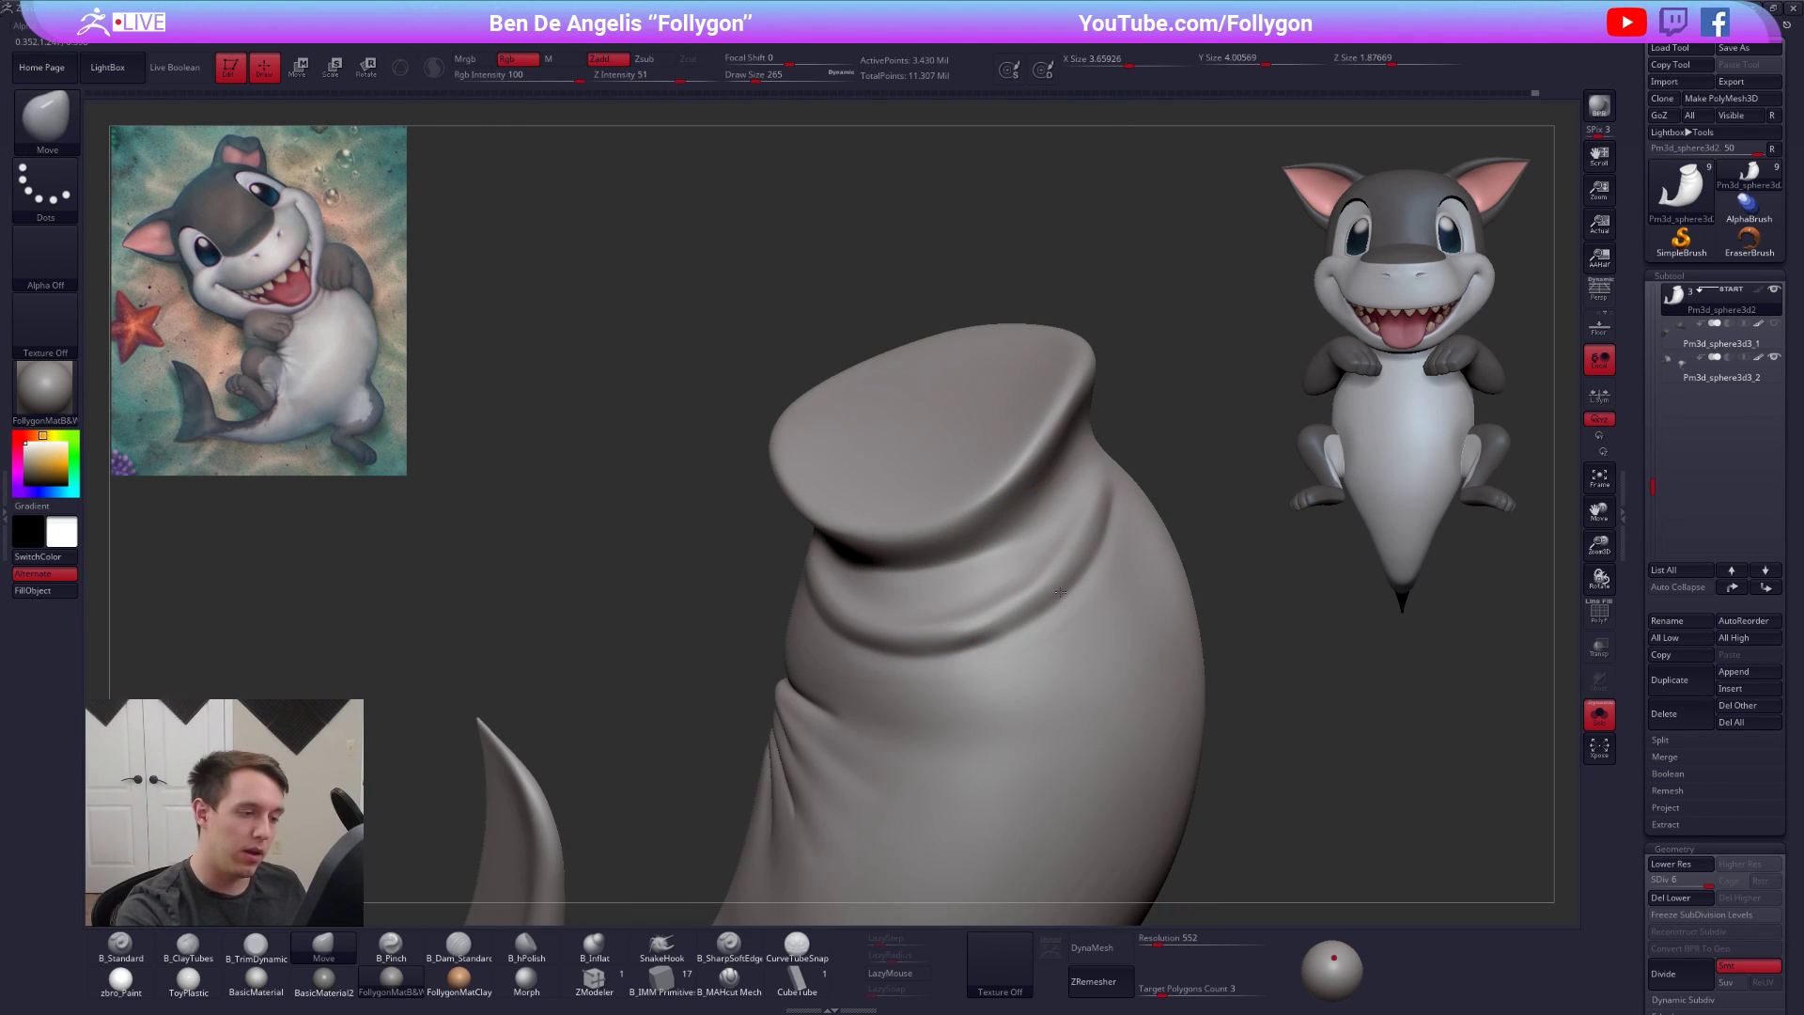
key("alt+s")
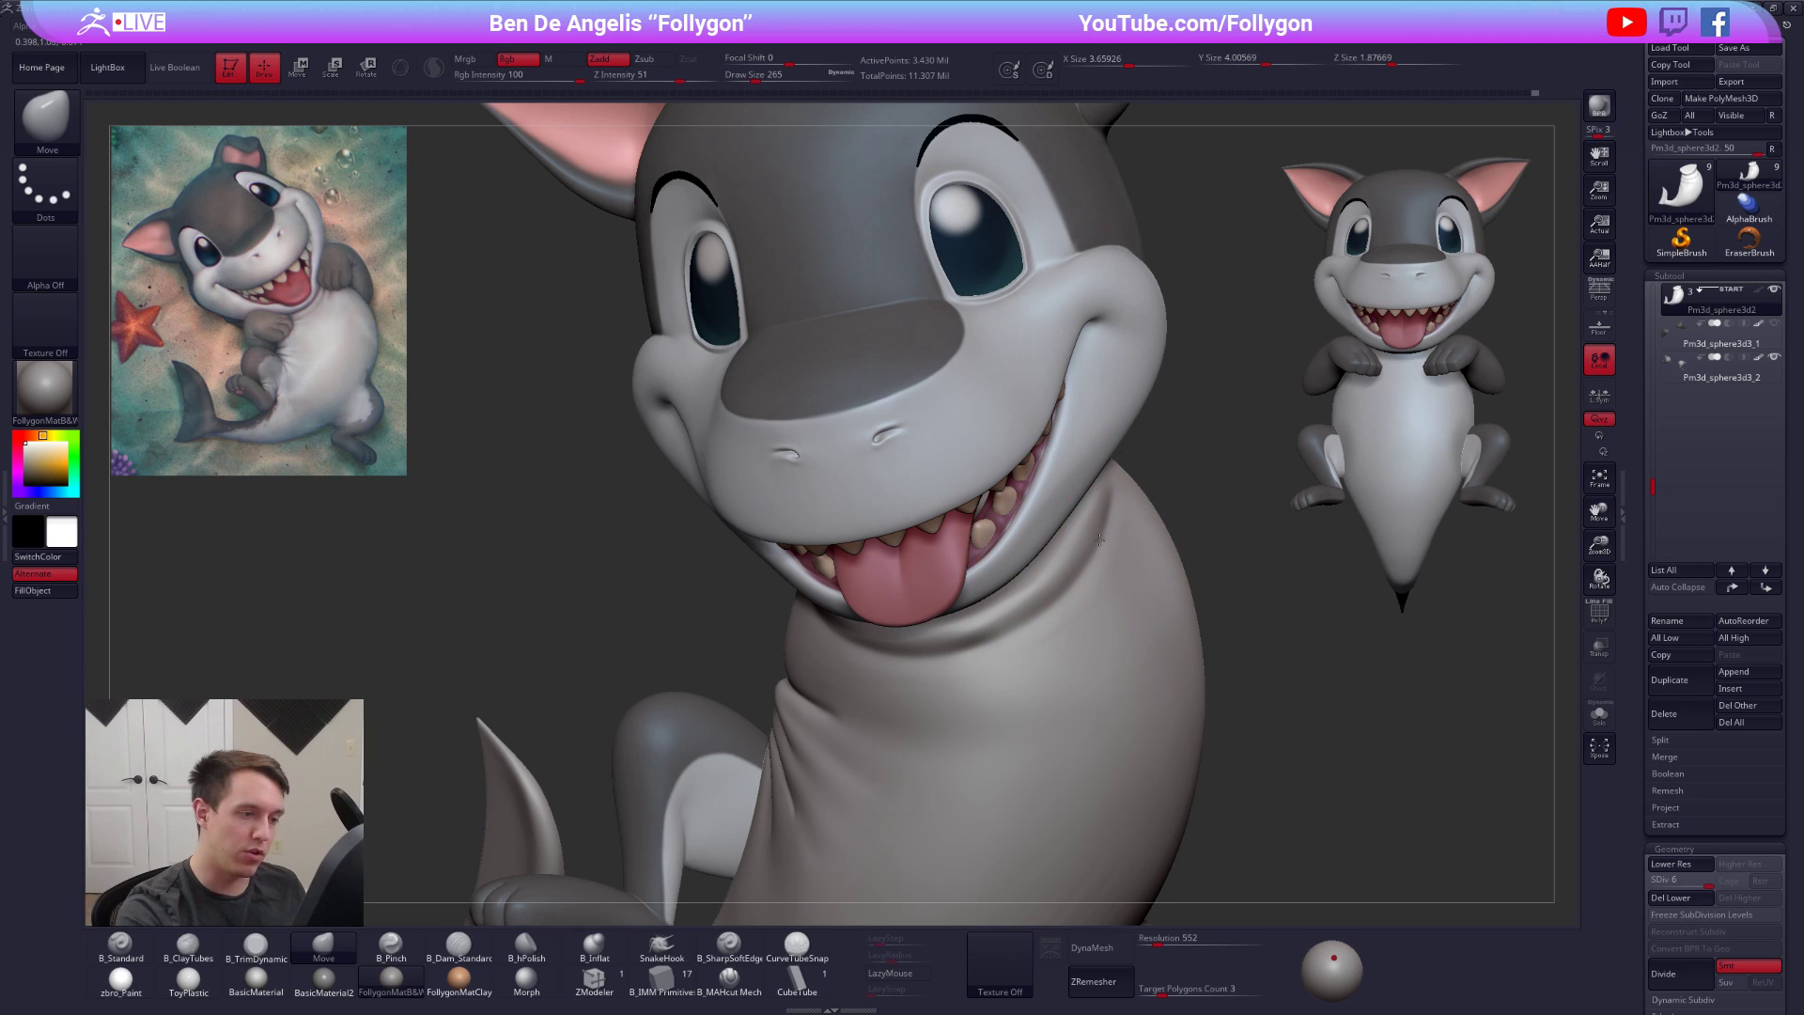
key("space")
left_click_drag(1107, 644, 1100, 644)
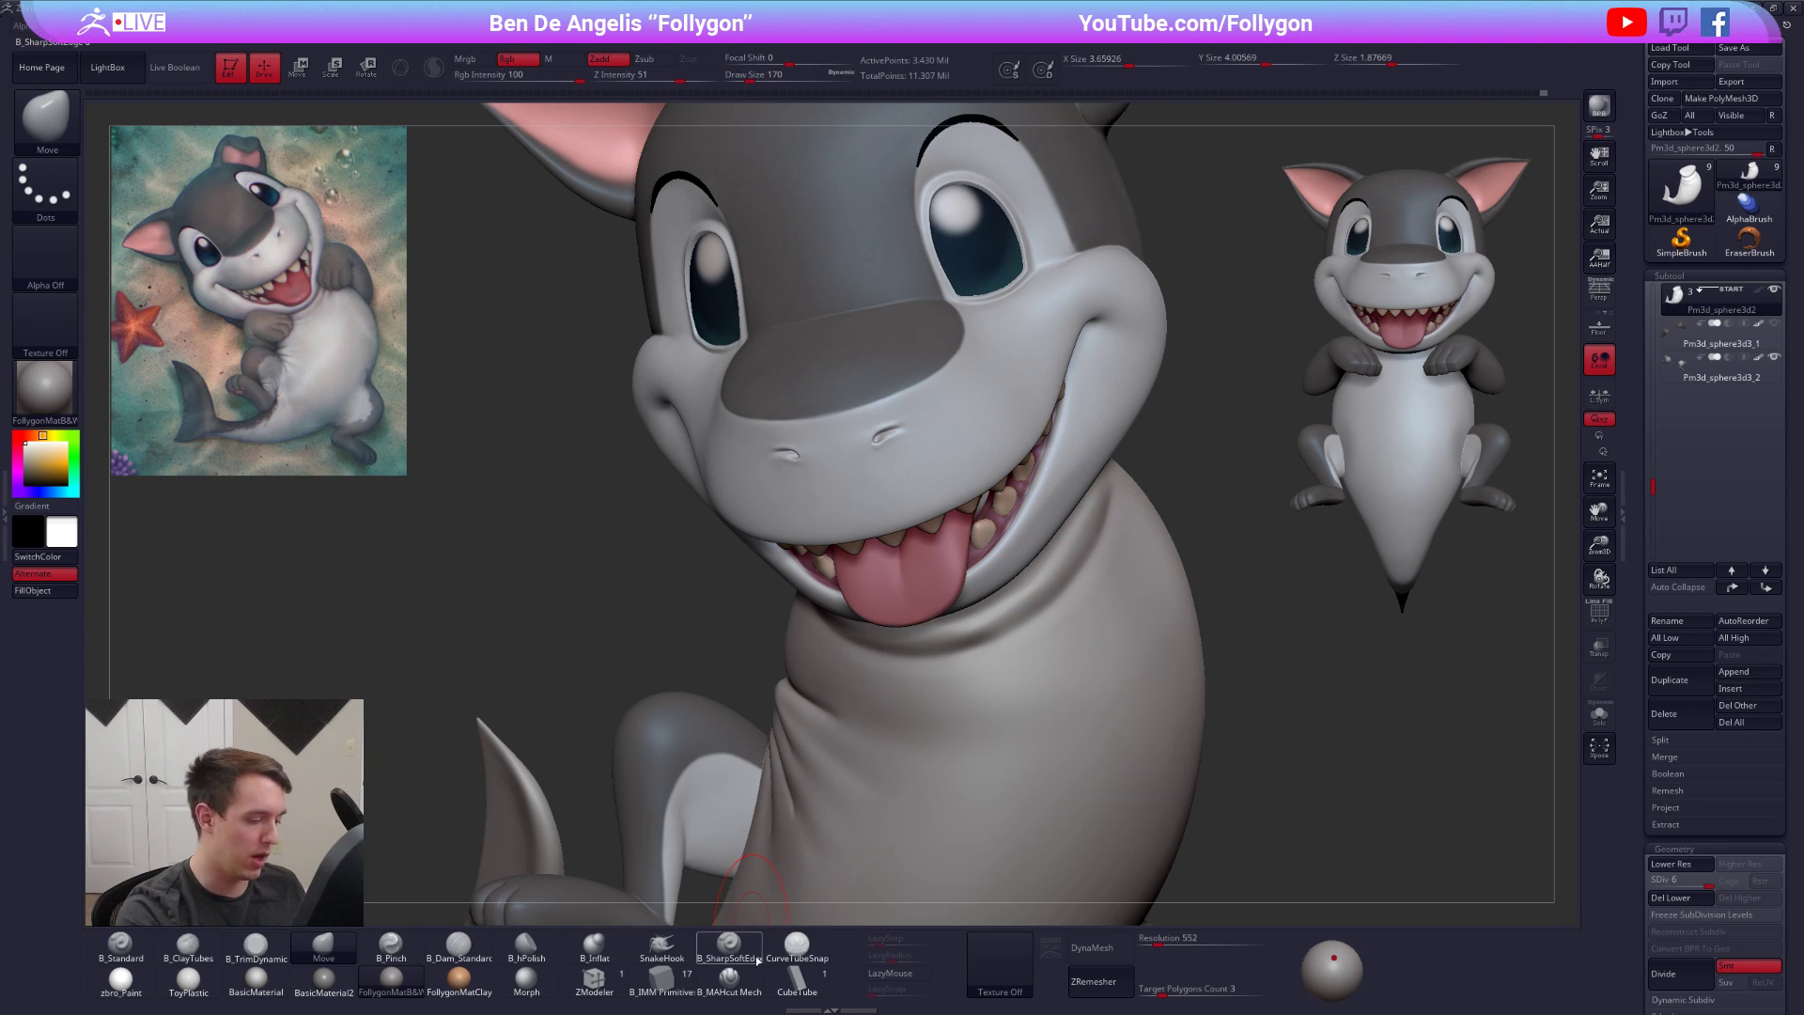
Isolate the body and carve a secondary crease beneath the neck fold with the SharpSoftEdge brush at draw size 203
left_click(748, 963)
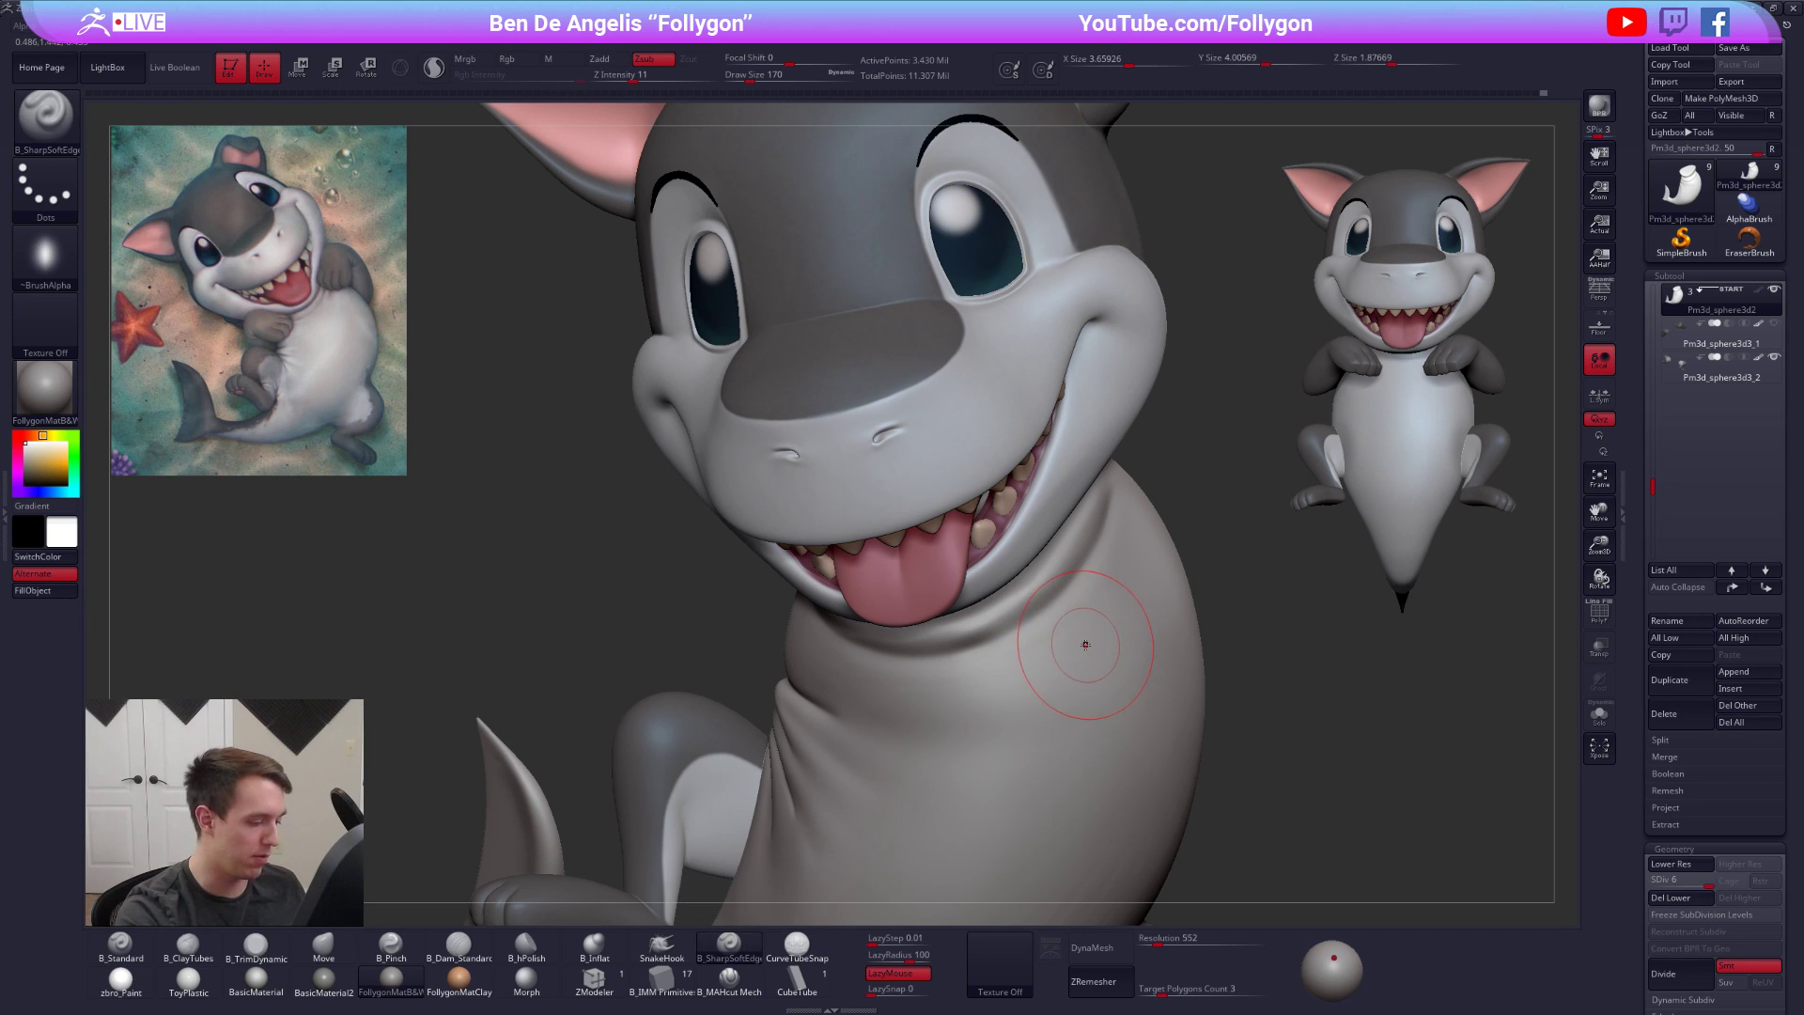
key("shift+alt+s")
right_click_drag(1079, 590, 1041, 653)
key("space")
left_click_drag(1111, 564, 1115, 564)
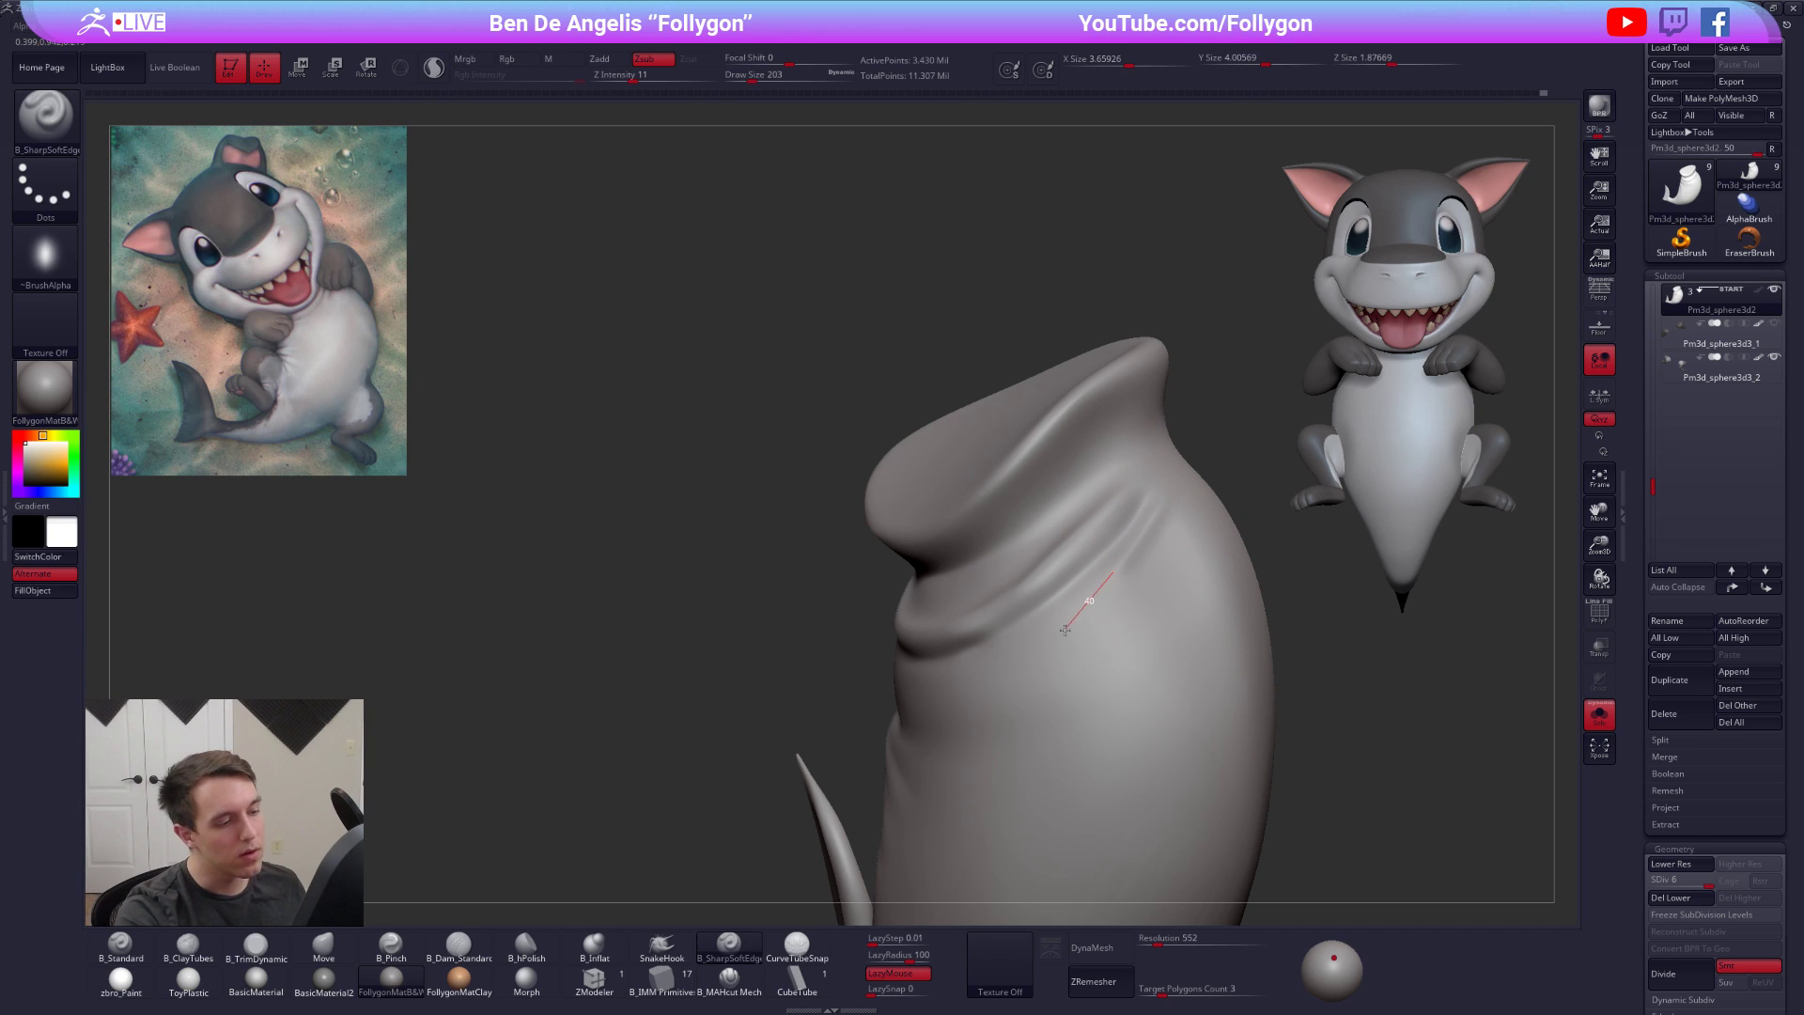
right_click_drag(1019, 683, 1156, 679)
right_click_drag(920, 678, 824, 631)
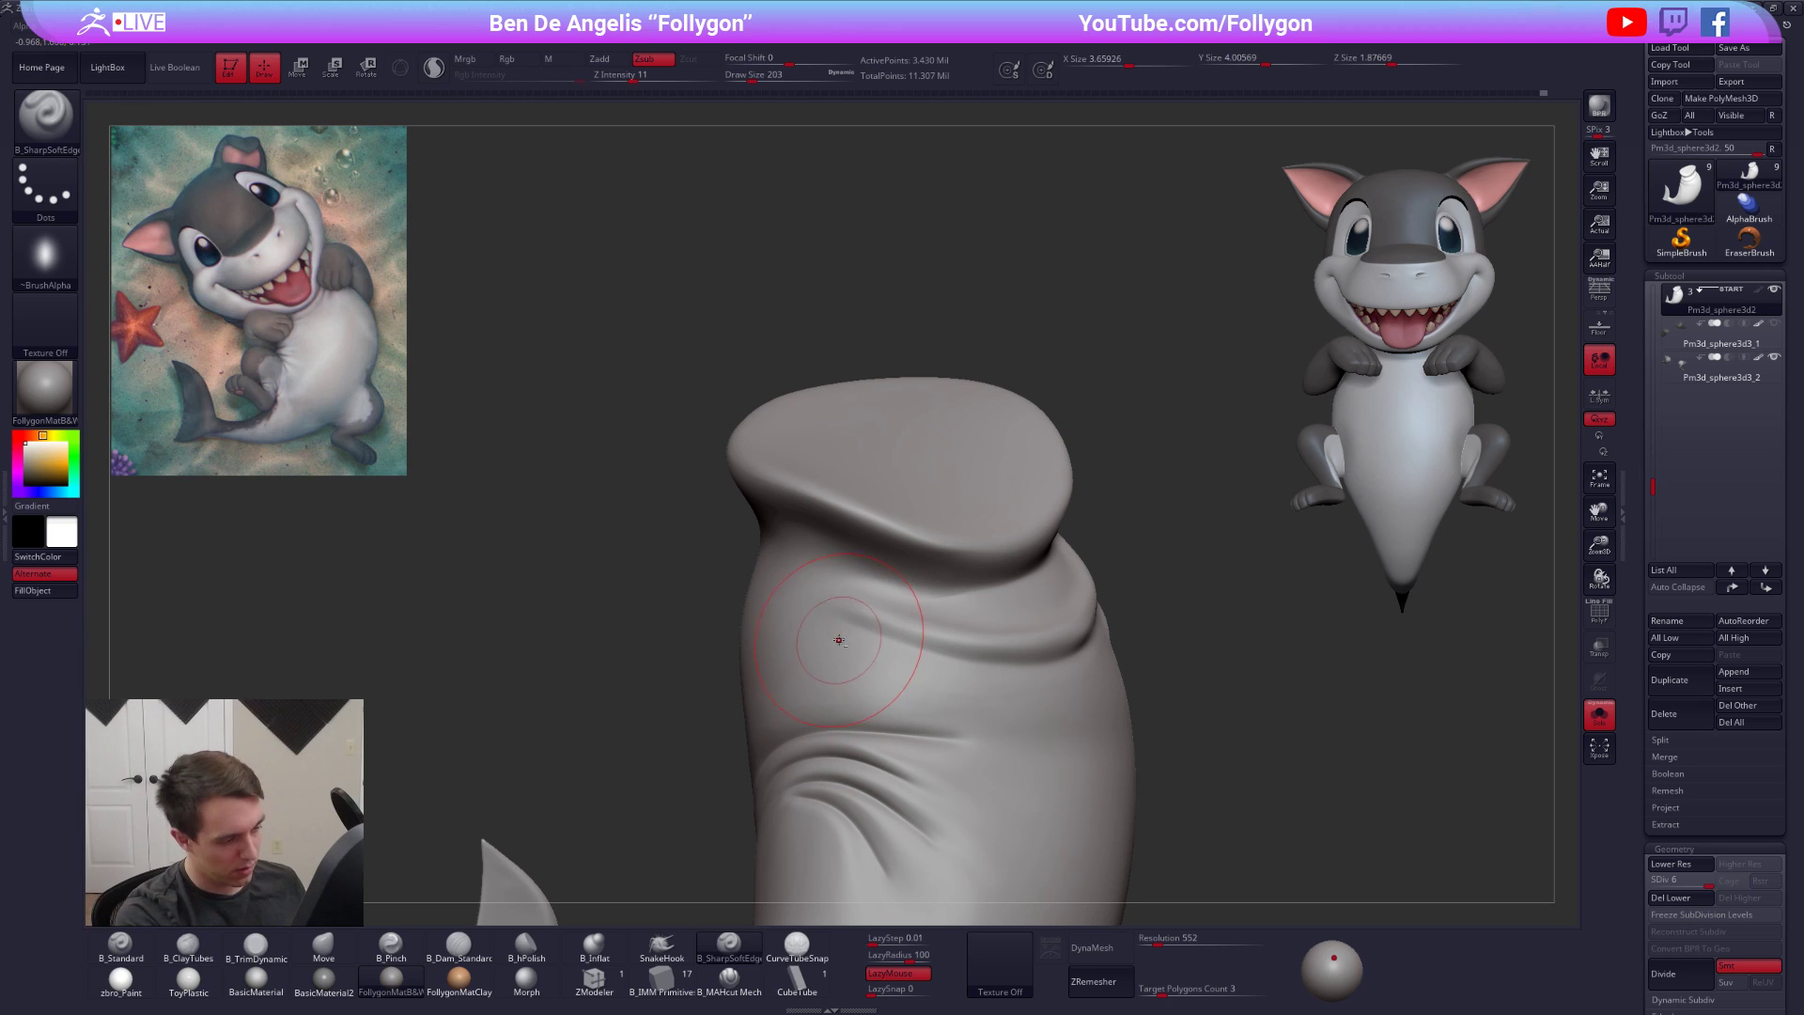
left_click_drag(950, 682, 1022, 700)
Carve and smooth finer creases on the side of the neck with the SharpSoftEdge brush at draw size 113
mouse_move(1043, 686)
right_mouse_down()
mouse_move(1150, 699)
mouse_move(1069, 702)
right_mouse_up()
key("space")
left_click_drag(1152, 625, 1139, 628)
mouse_move(1139, 630)
right_mouse_down()
mouse_move(1147, 653)
mouse_move(1175, 606)
right_mouse_up()
key("space")
left_click_drag(1209, 555, 1098, 684)
left_click_drag(1242, 519, 1215, 552, "shift")
left_click_drag(1247, 498, 1054, 718)
mouse_move(1102, 693)
right_mouse_down()
mouse_move(1053, 709)
mouse_move(1115, 656)
mouse_move(986, 631)
right_mouse_up()
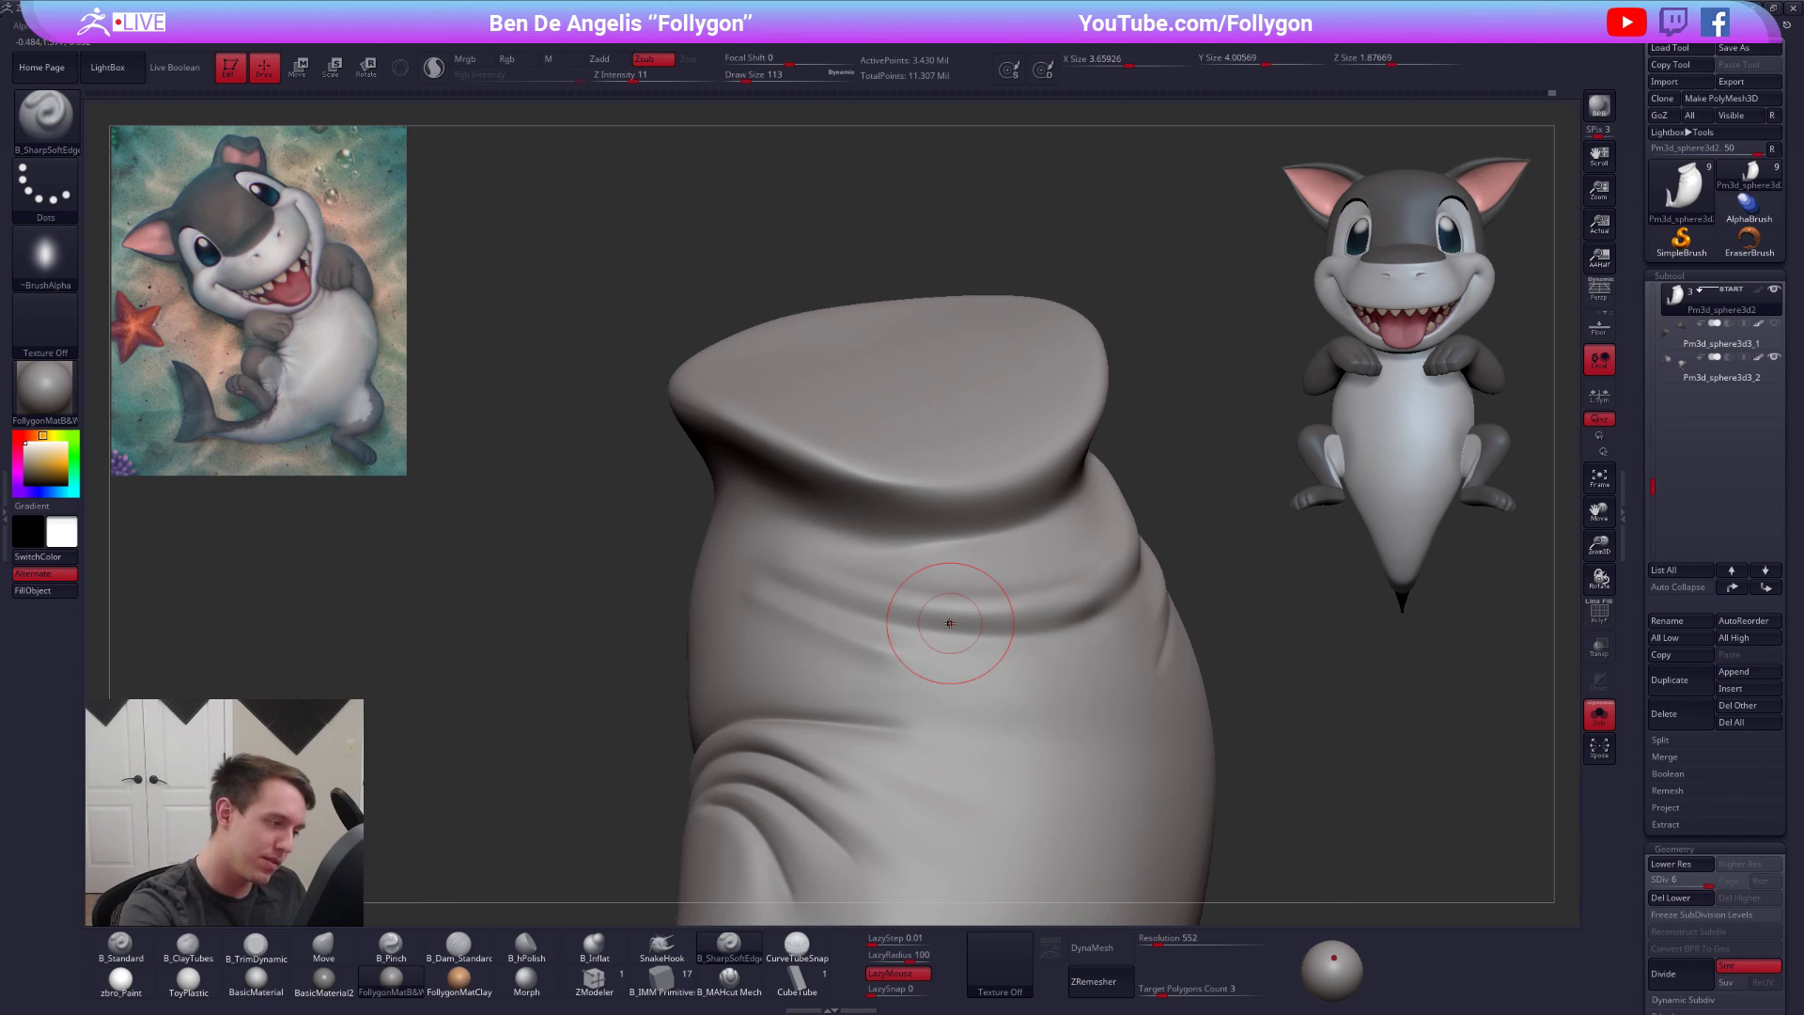
Carve a diagonal crease lower on the neck and soften its end with the Smooth brush at a lower subdivision level
left_click_drag(790, 640, 1050, 707)
key("shift+d")
key("shift+d")
key("shift+d")
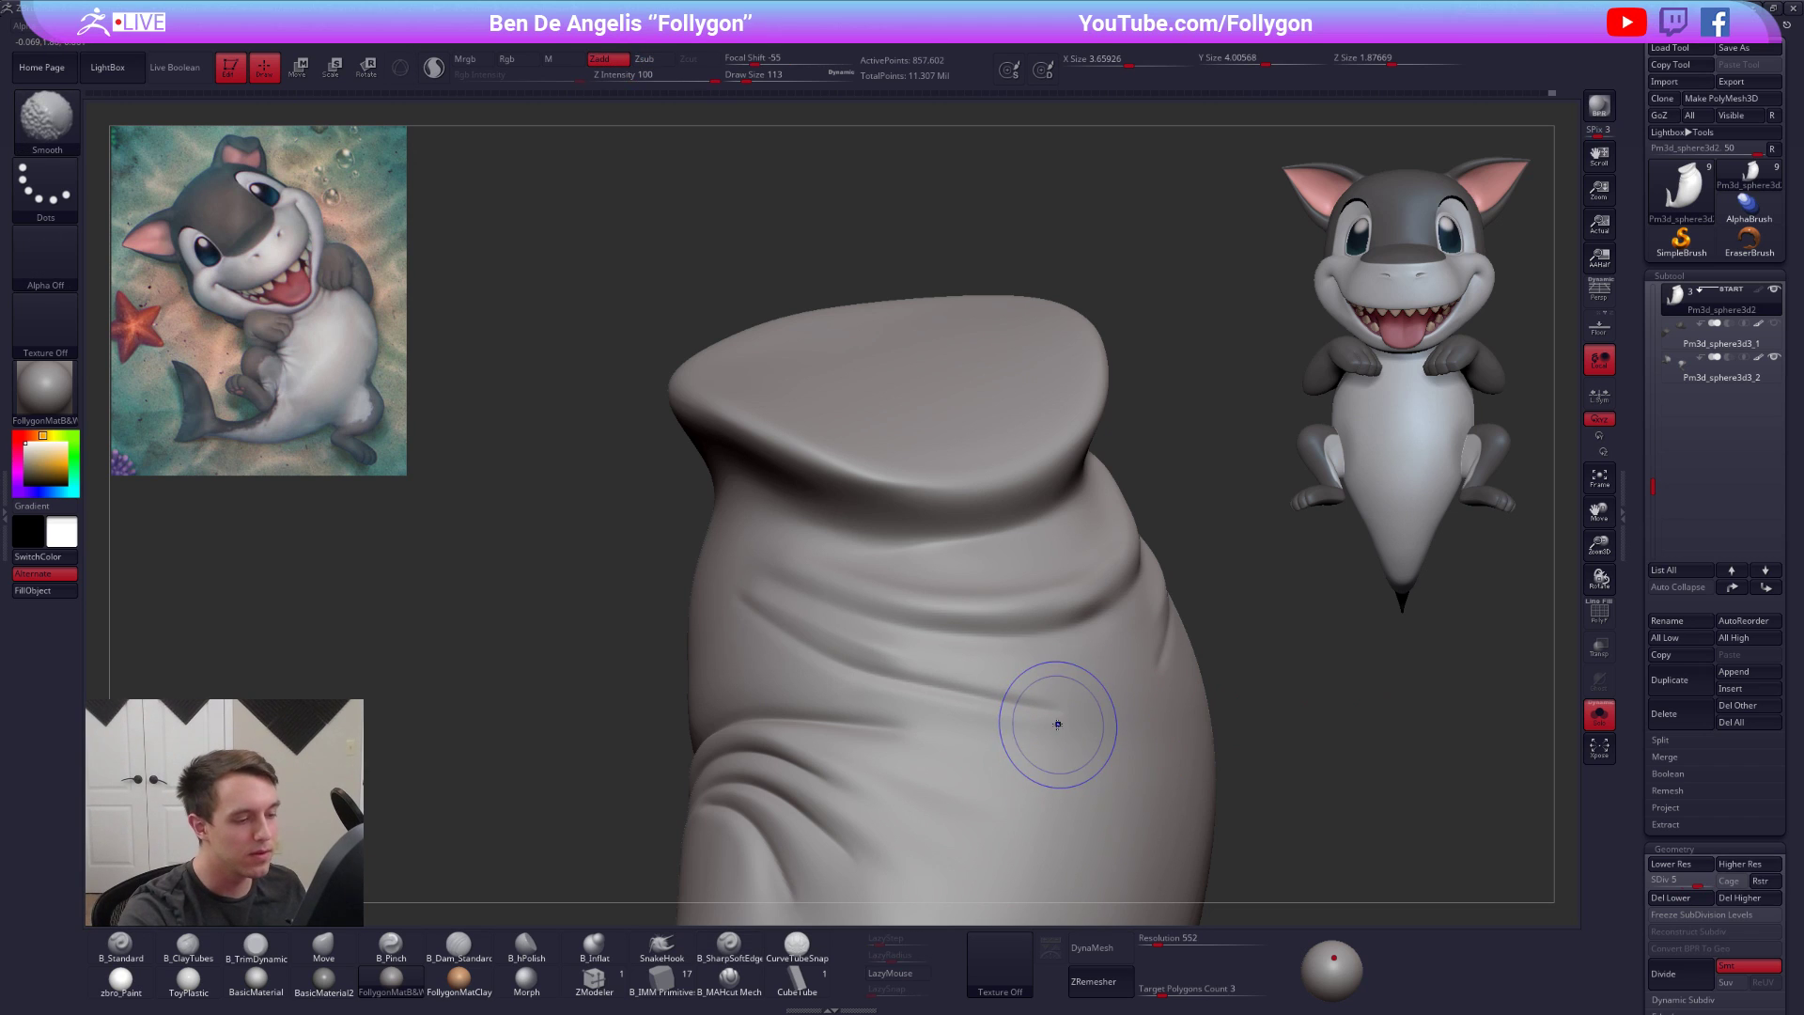
right_click_drag(1047, 711, 1030, 731)
key("d")
key("d")
key("d")
Puff up the folds on the side of the neck using the Inflat brush with LazyMouse at draw size 67
left_click(594, 944)
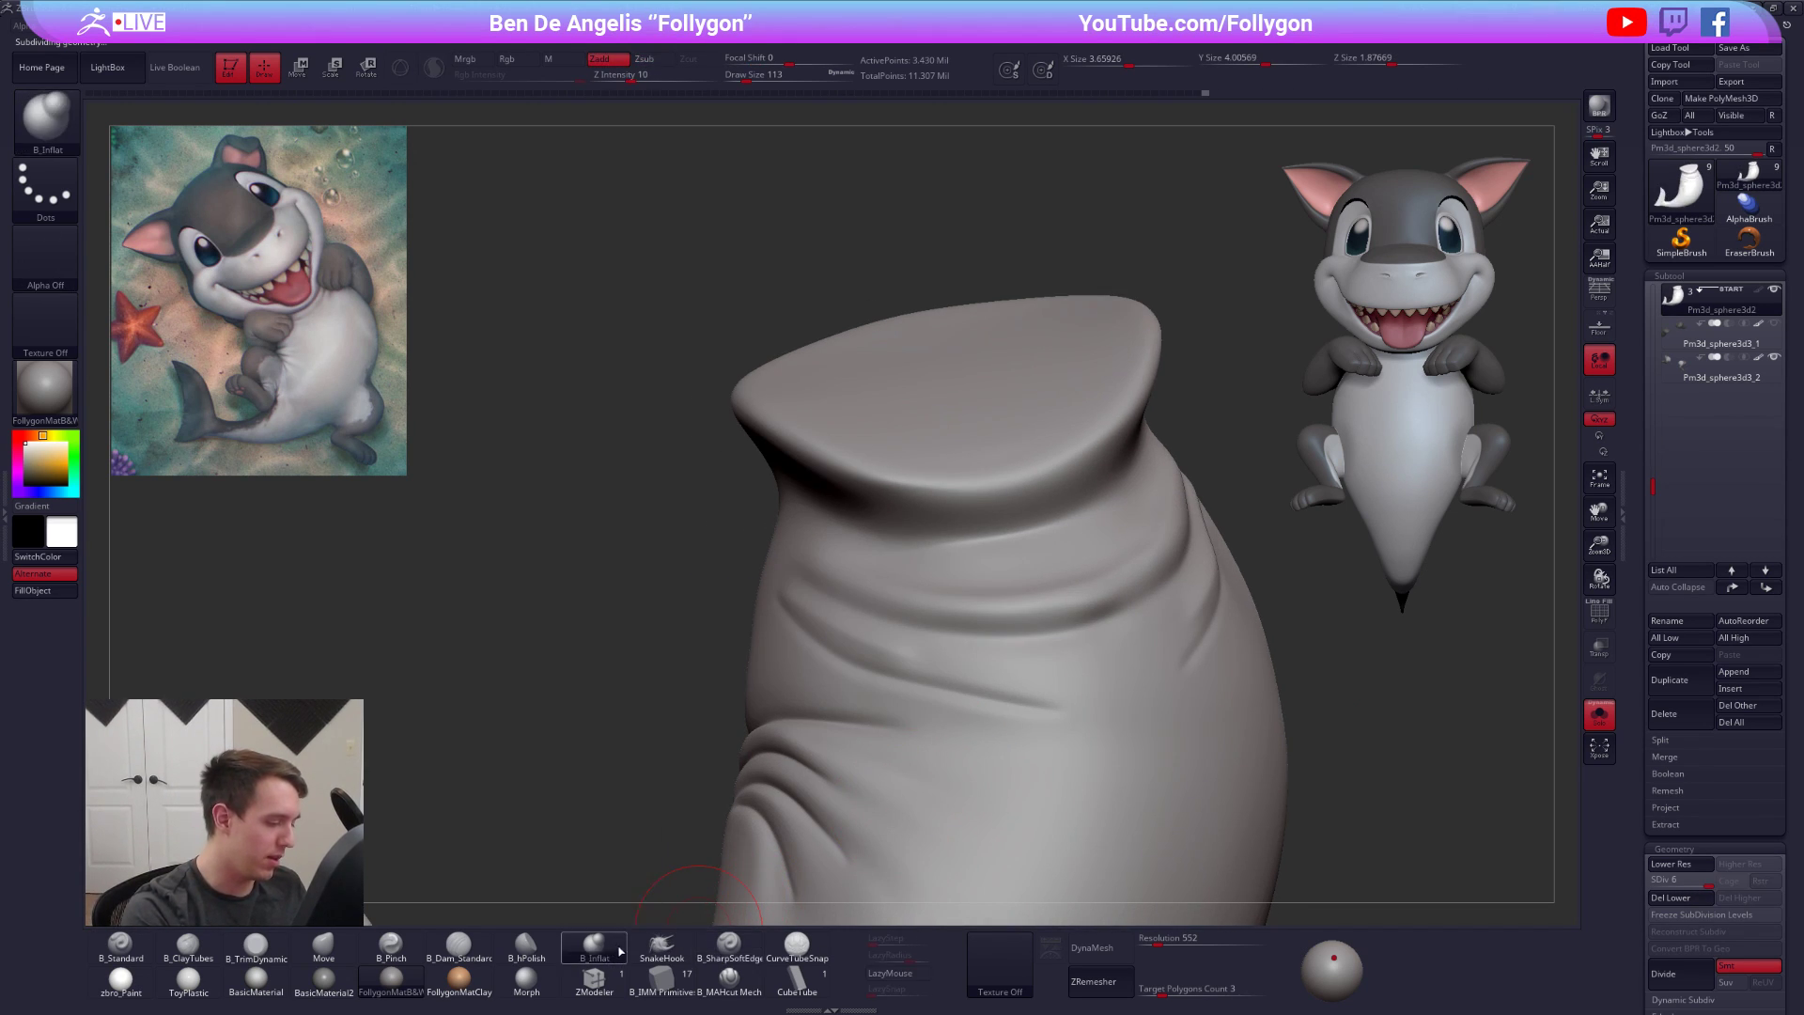
left_click(927, 977)
left_click(926, 978)
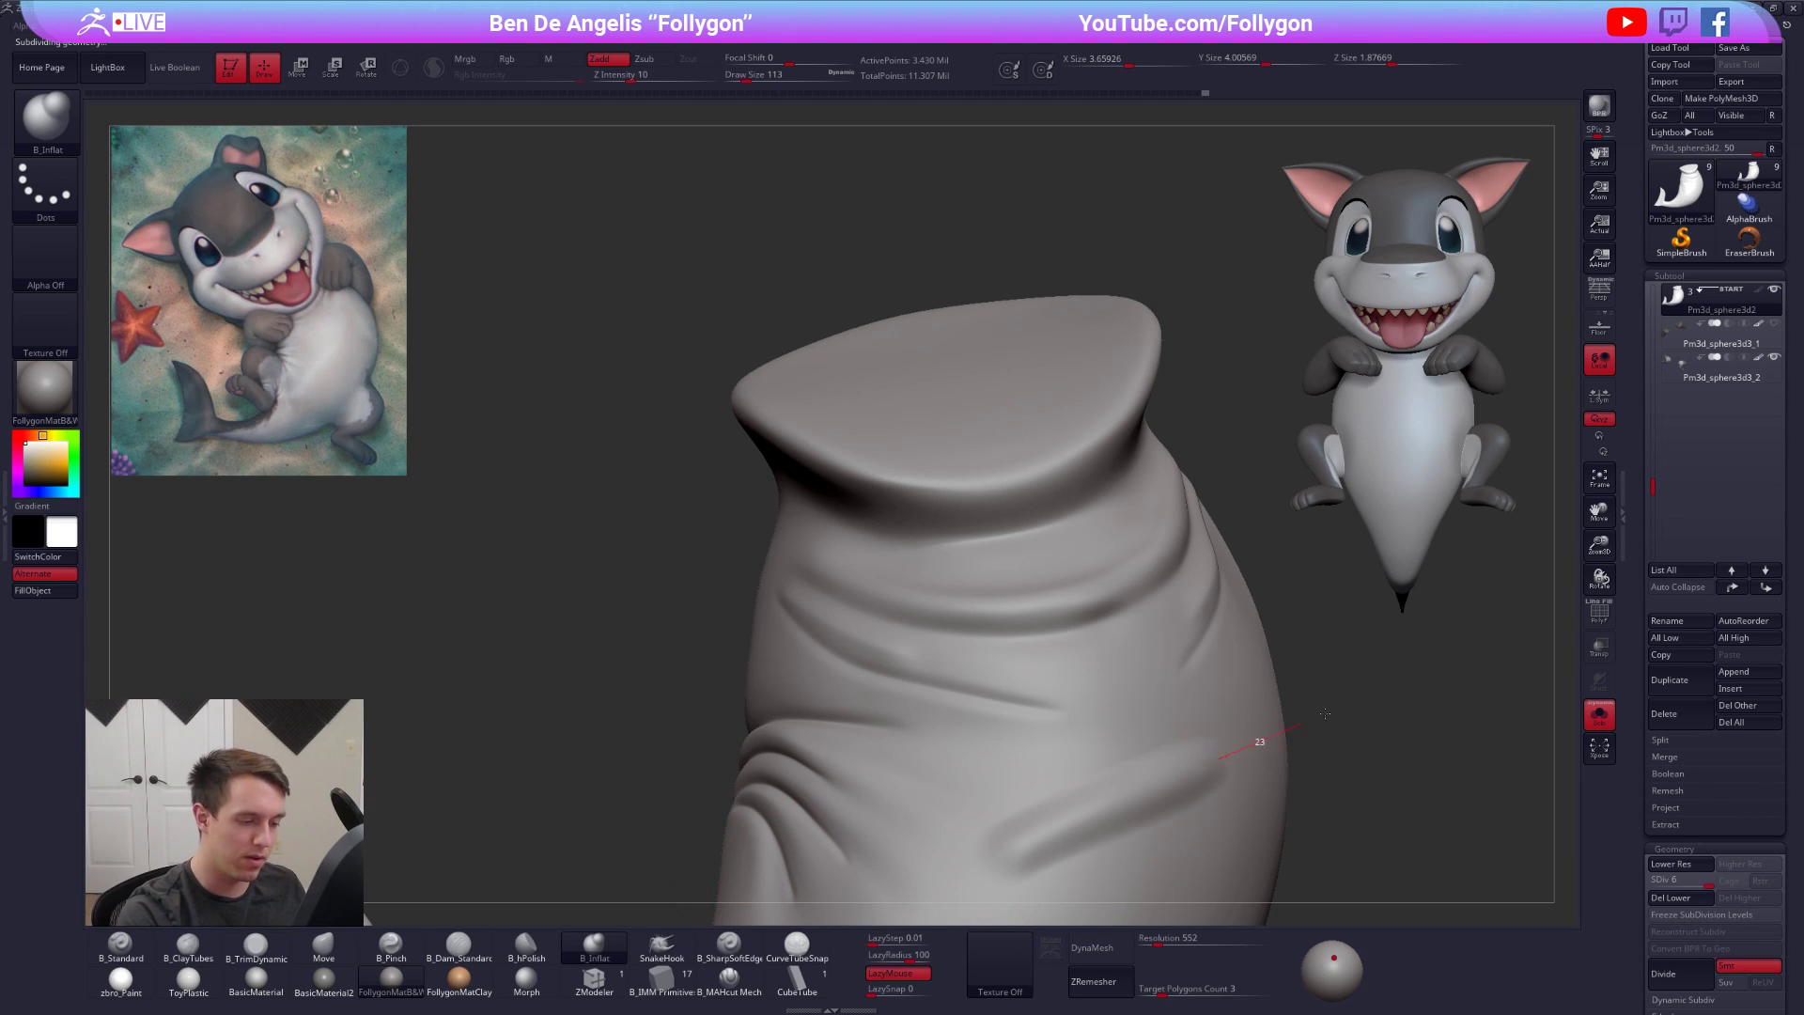
mouse_move(1071, 745)
right_mouse_down("alt")
mouse_move(1136, 721)
mouse_move(1208, 587)
right_mouse_up("alt")
key("space")
left_click_drag(1218, 588, 1211, 591)
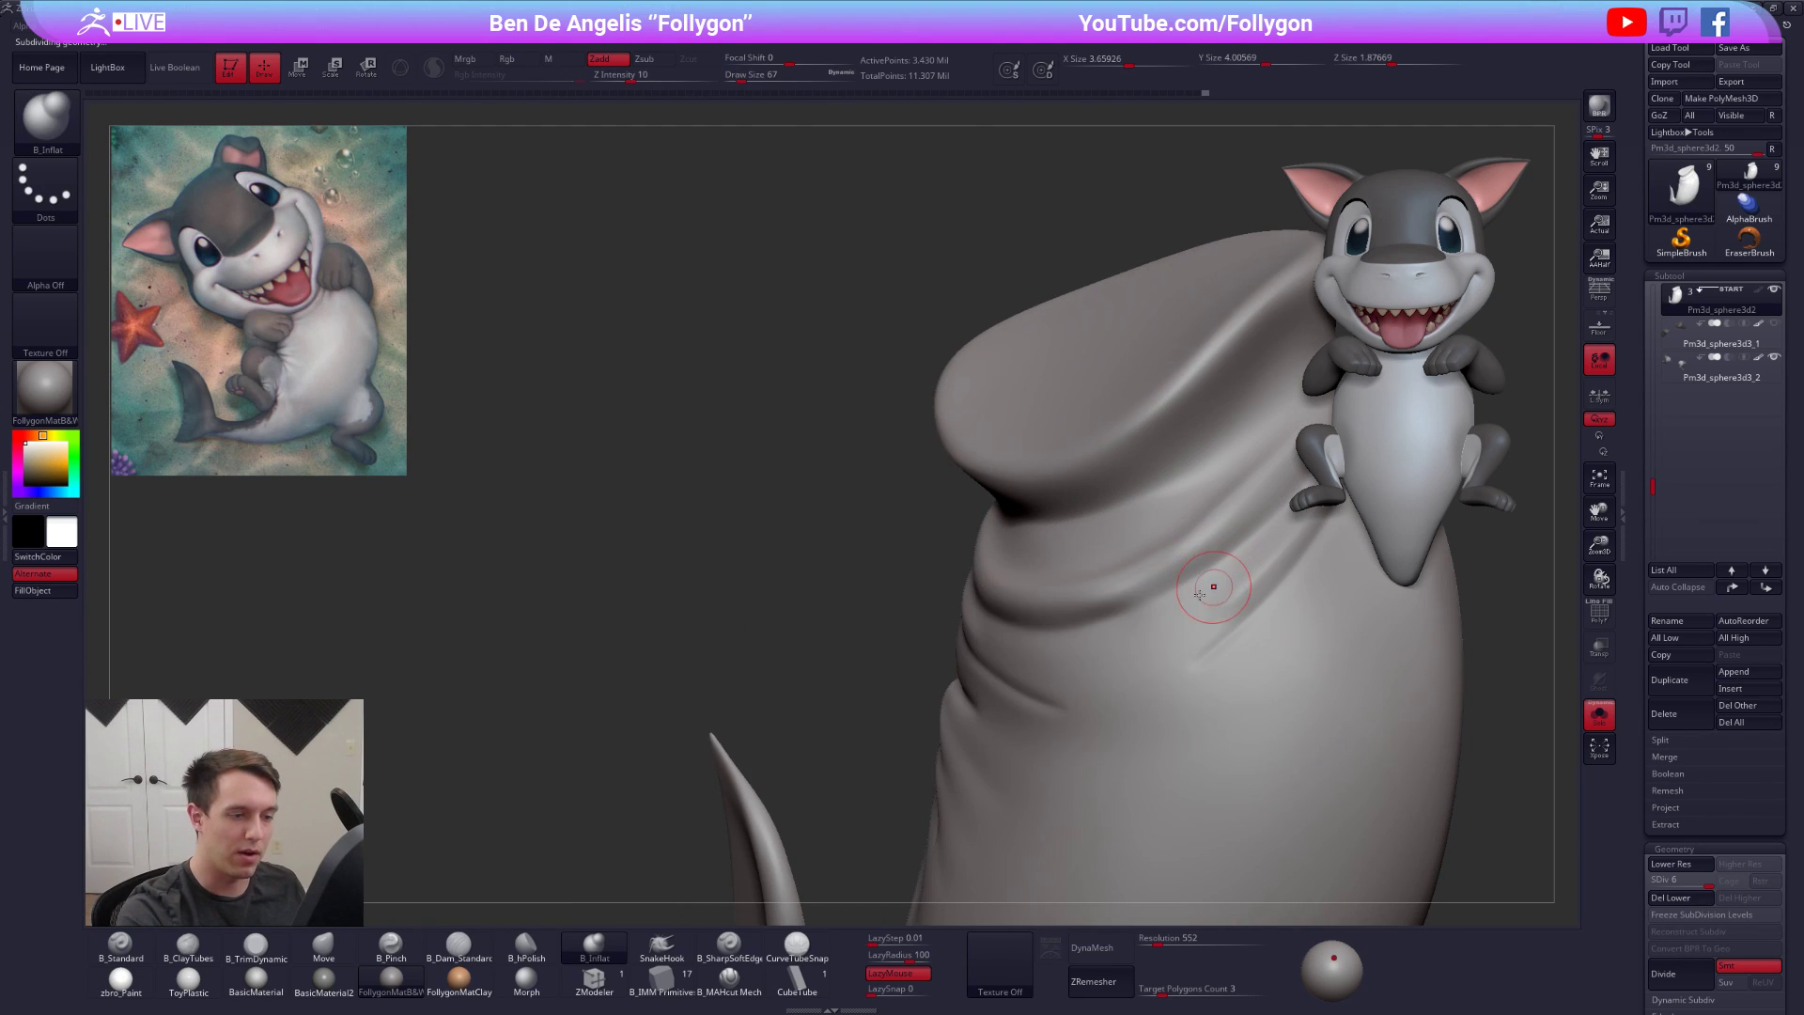
right_click_drag(1213, 591, 1074, 599, "alt")
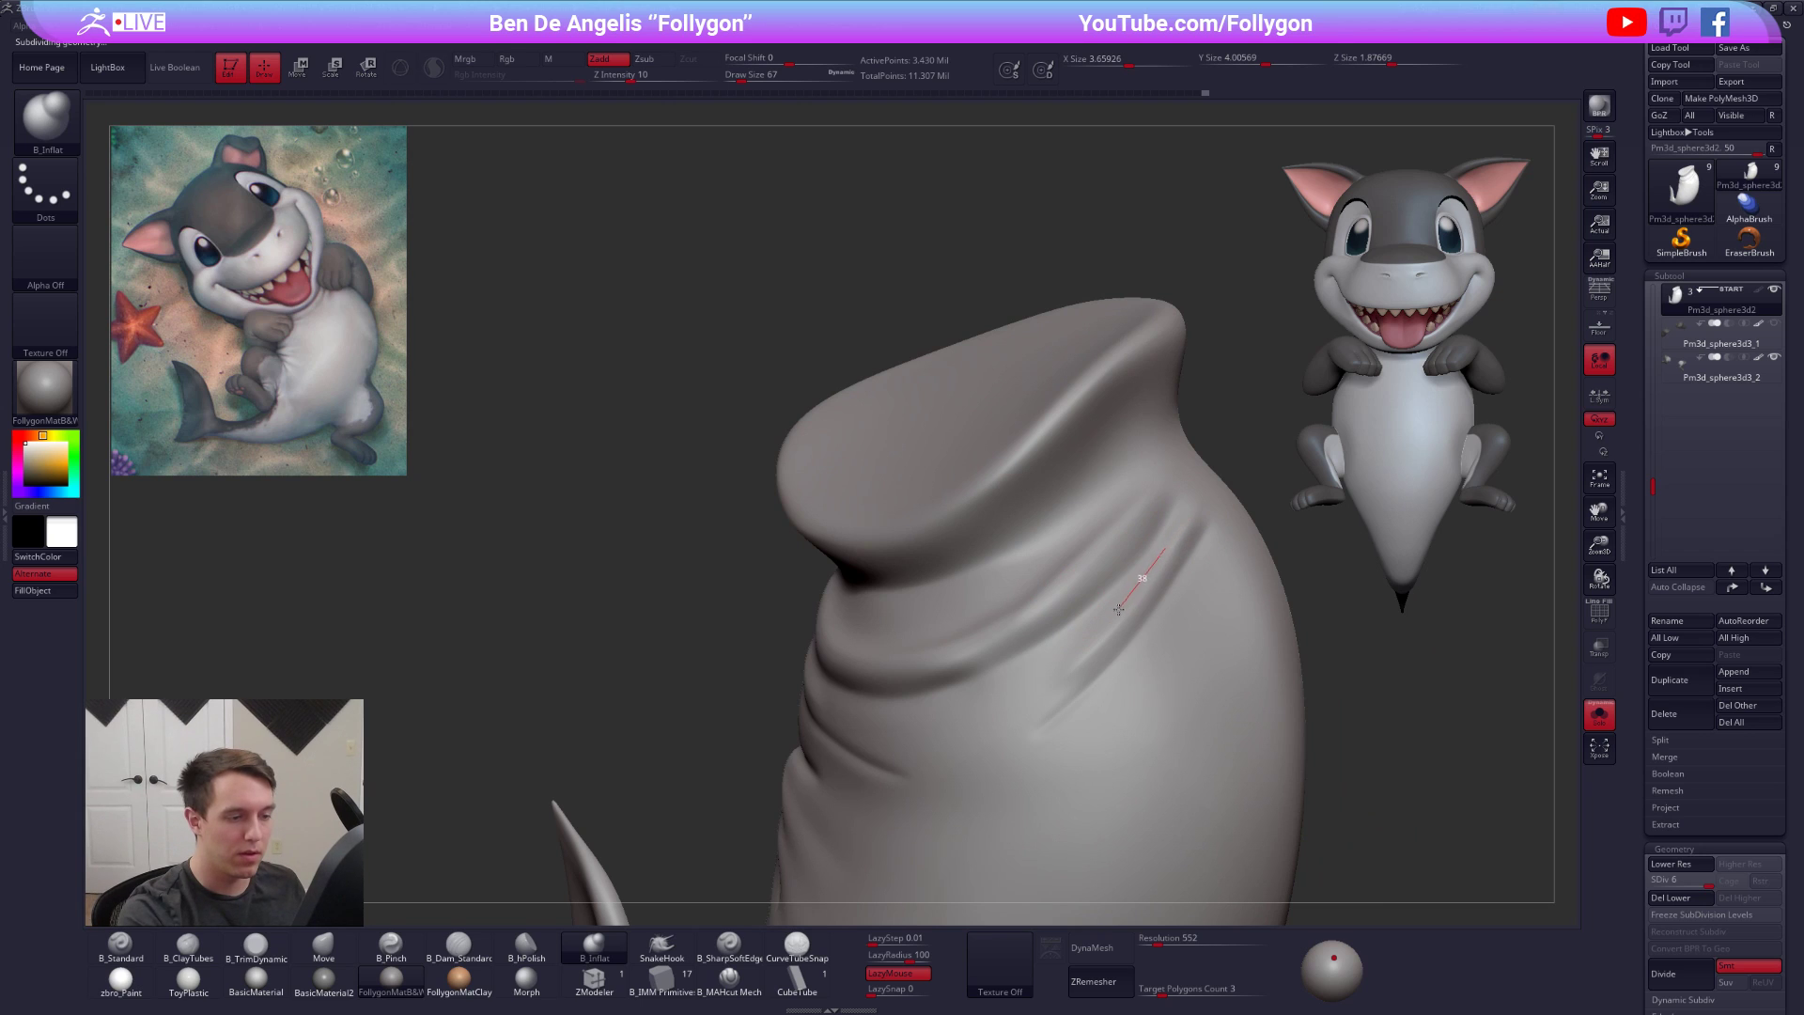
left_click_drag(1089, 645, 989, 735)
mouse_move(846, 752)
right_mouse_down()
mouse_move(926, 737)
mouse_move(935, 635)
mouse_move(730, 598)
right_mouse_up()
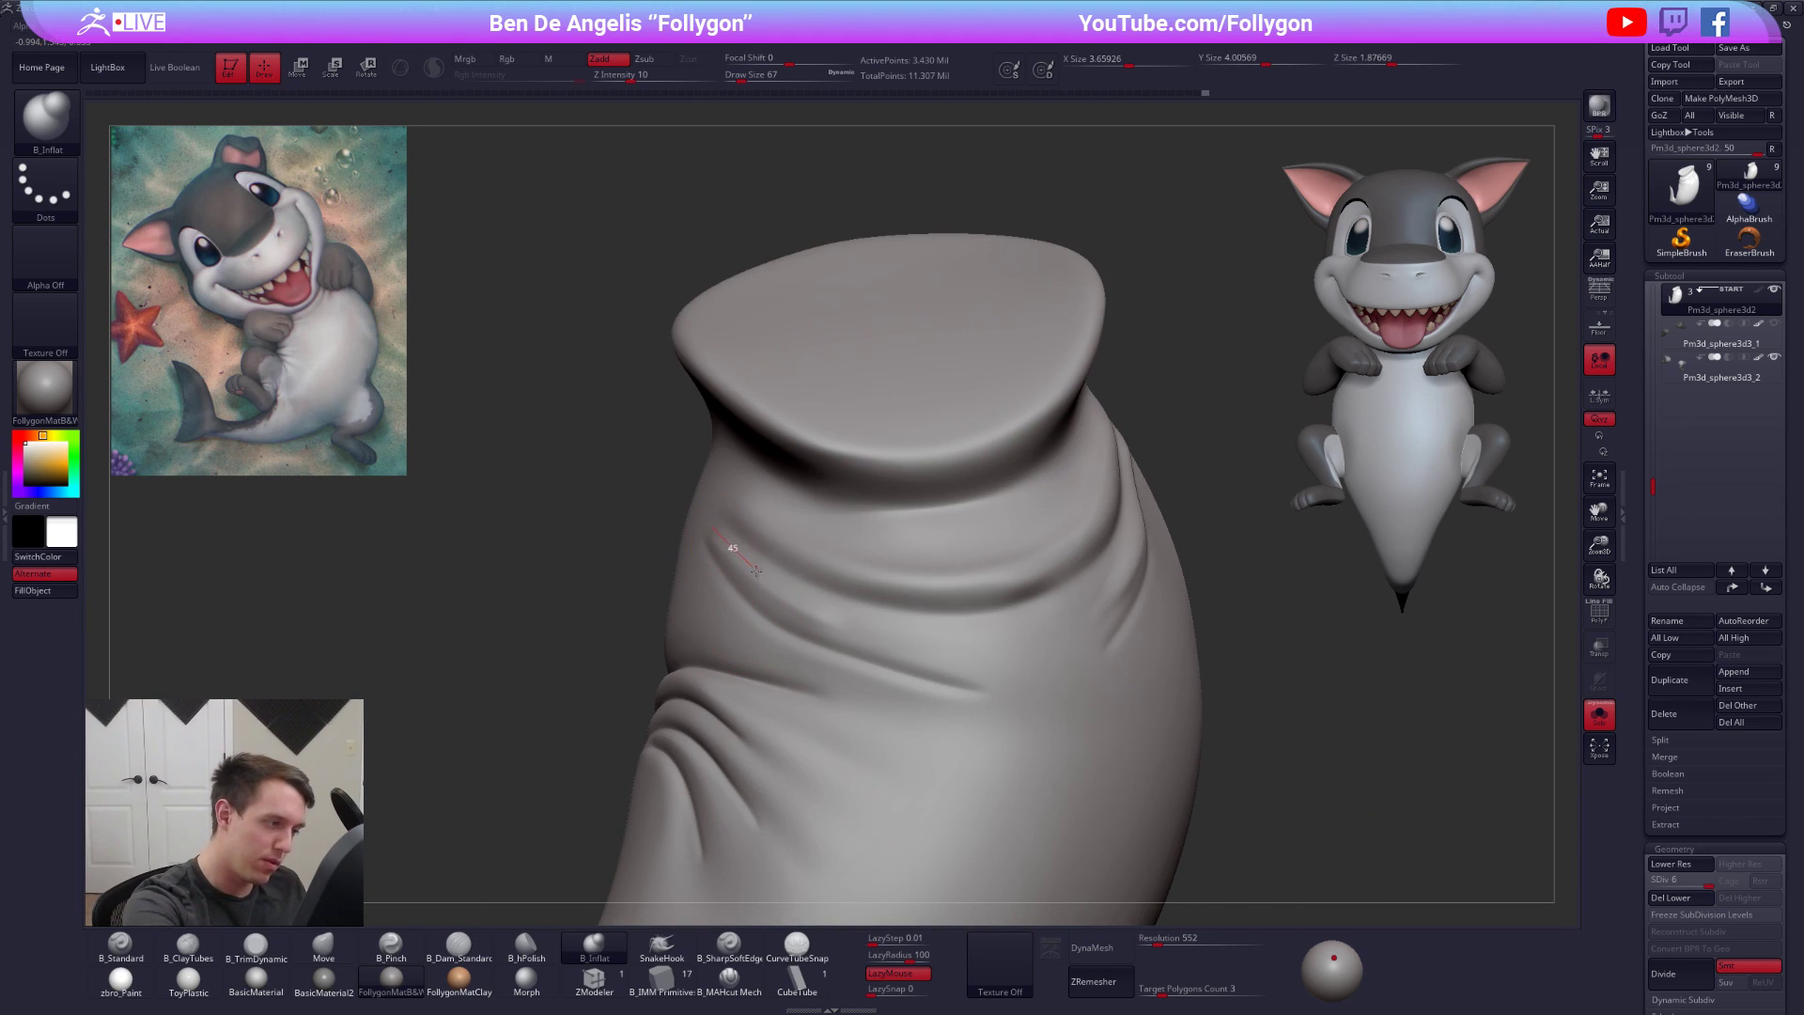
Inflate the ridges between the creases across the front of the neck, raising the draw size to 74
left_click_drag(845, 637, 1045, 654)
key("space")
left_click_drag(951, 607, 955, 601)
right_click_drag(981, 670, 781, 562)
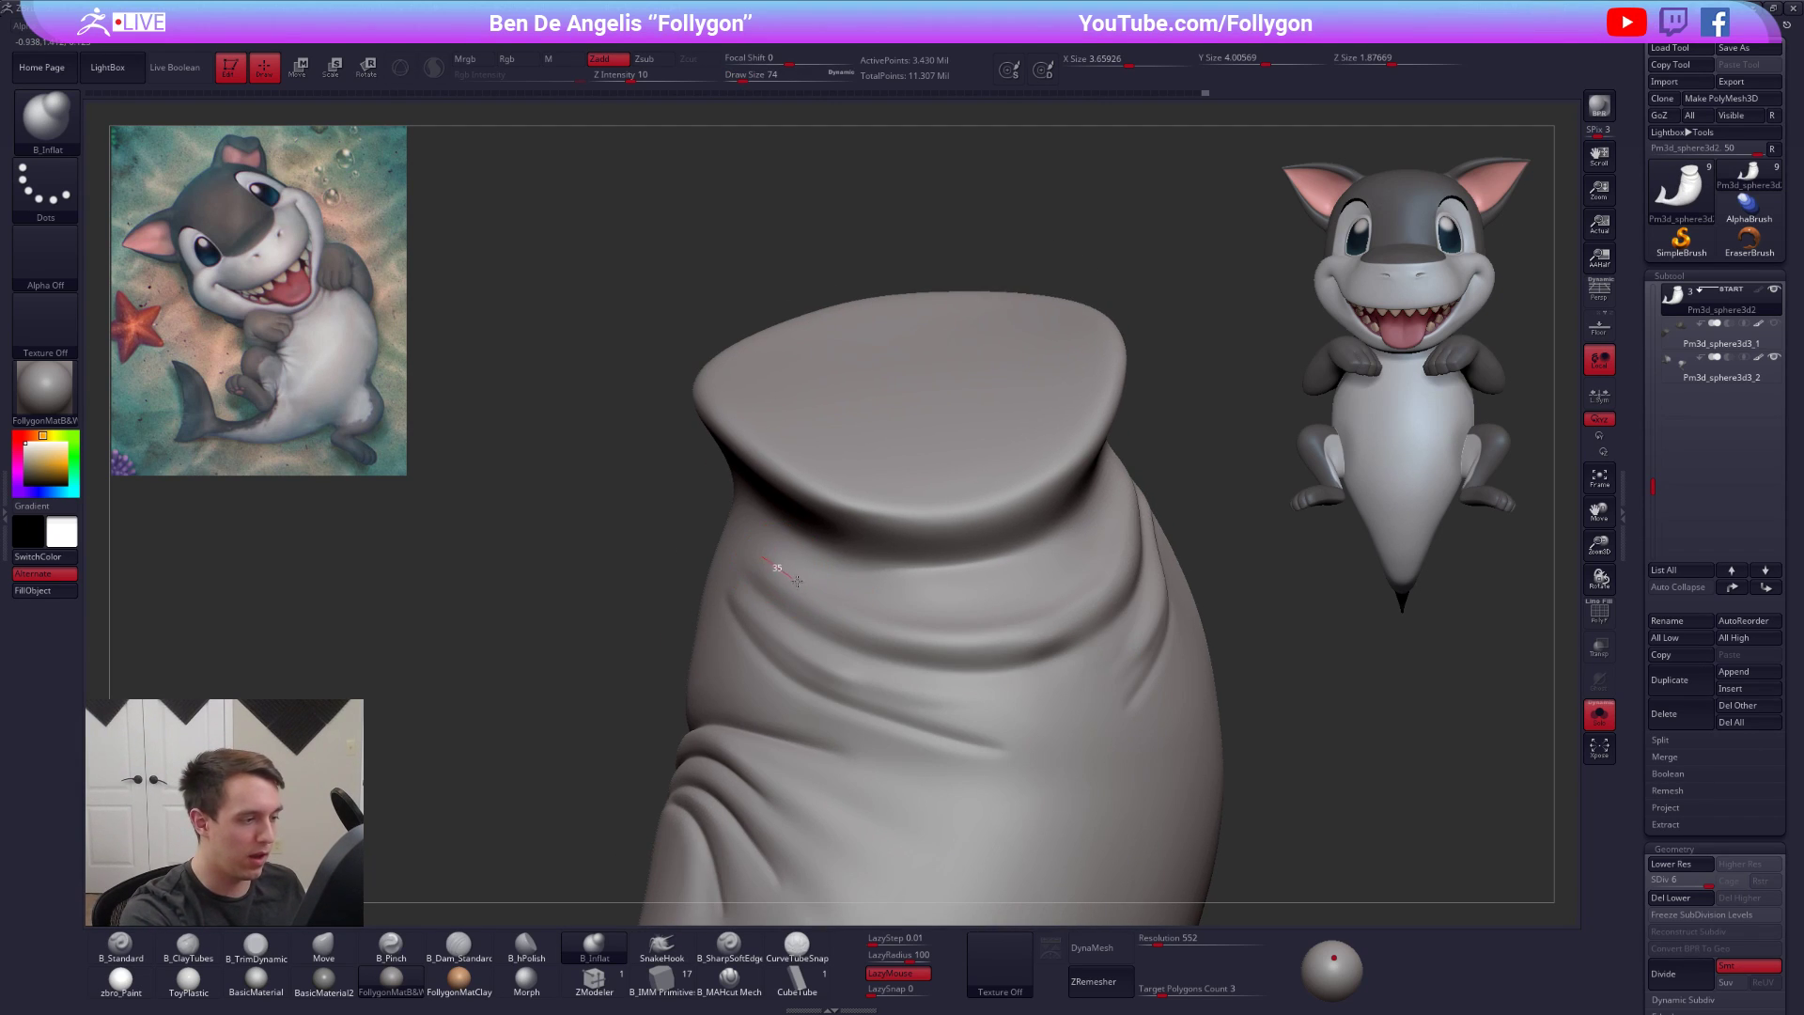
left_click_drag(964, 638, 1041, 624)
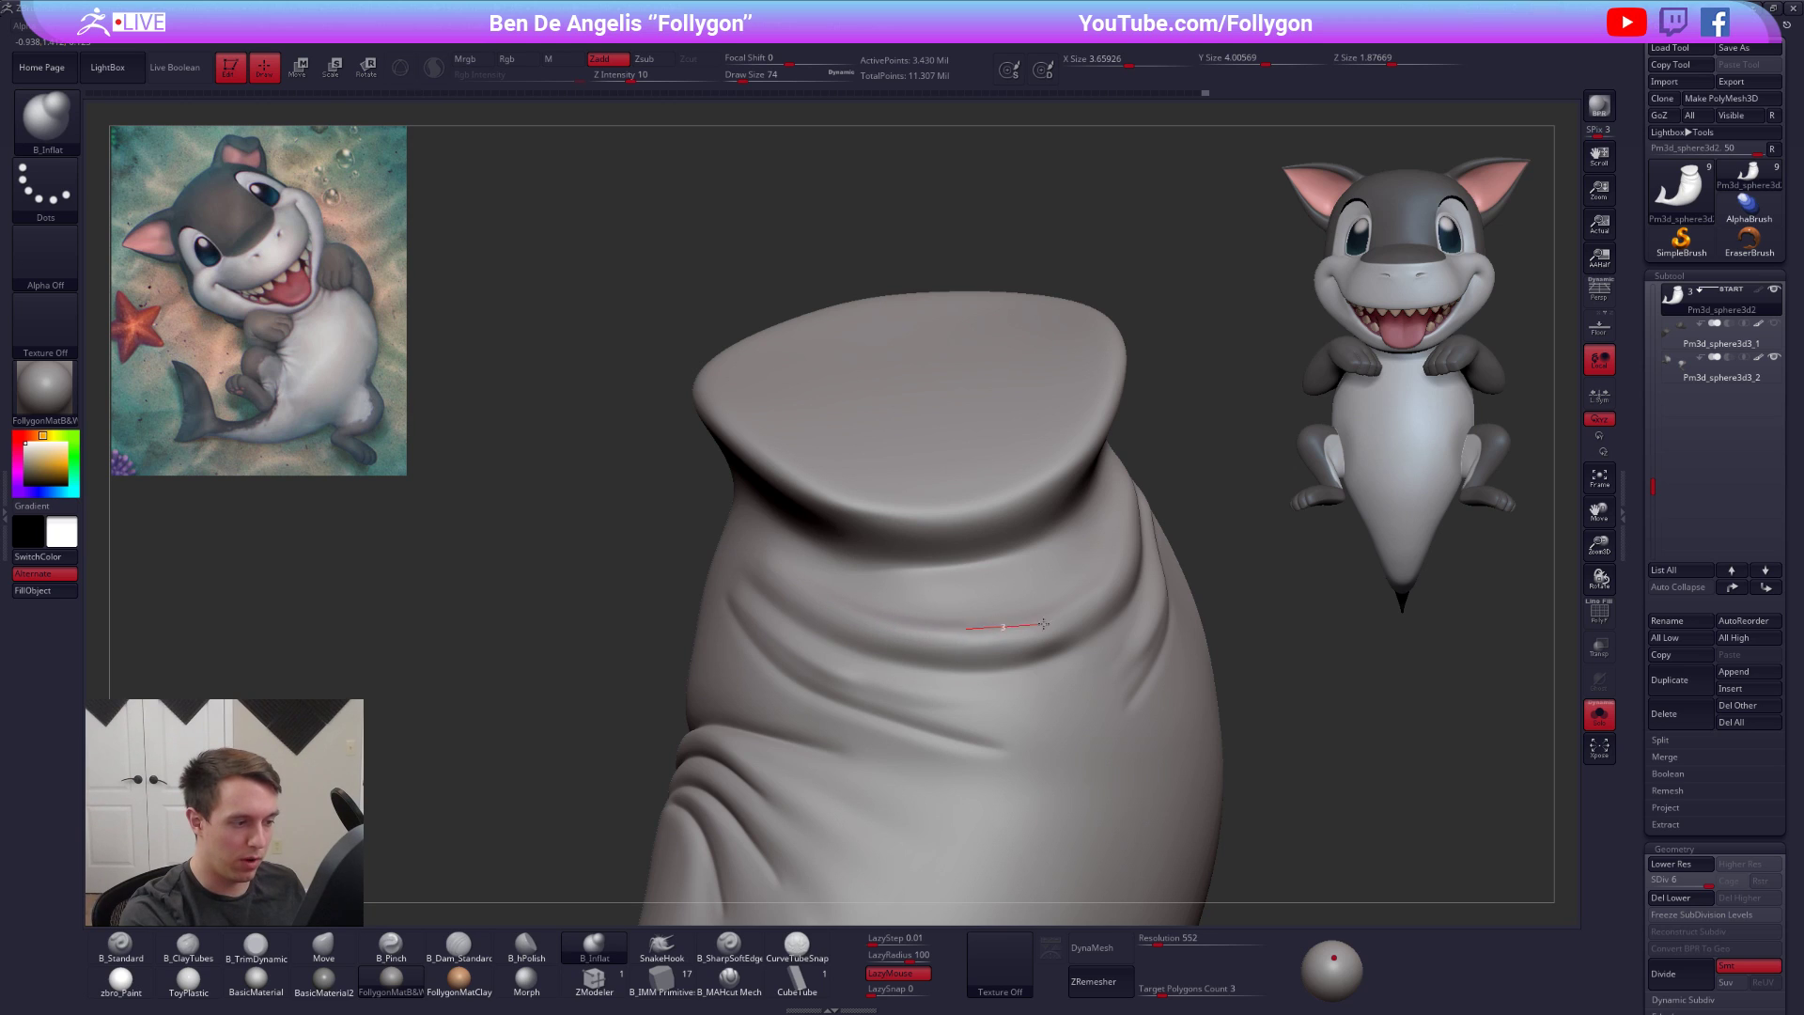
right_click_drag(1096, 605, 1013, 594)
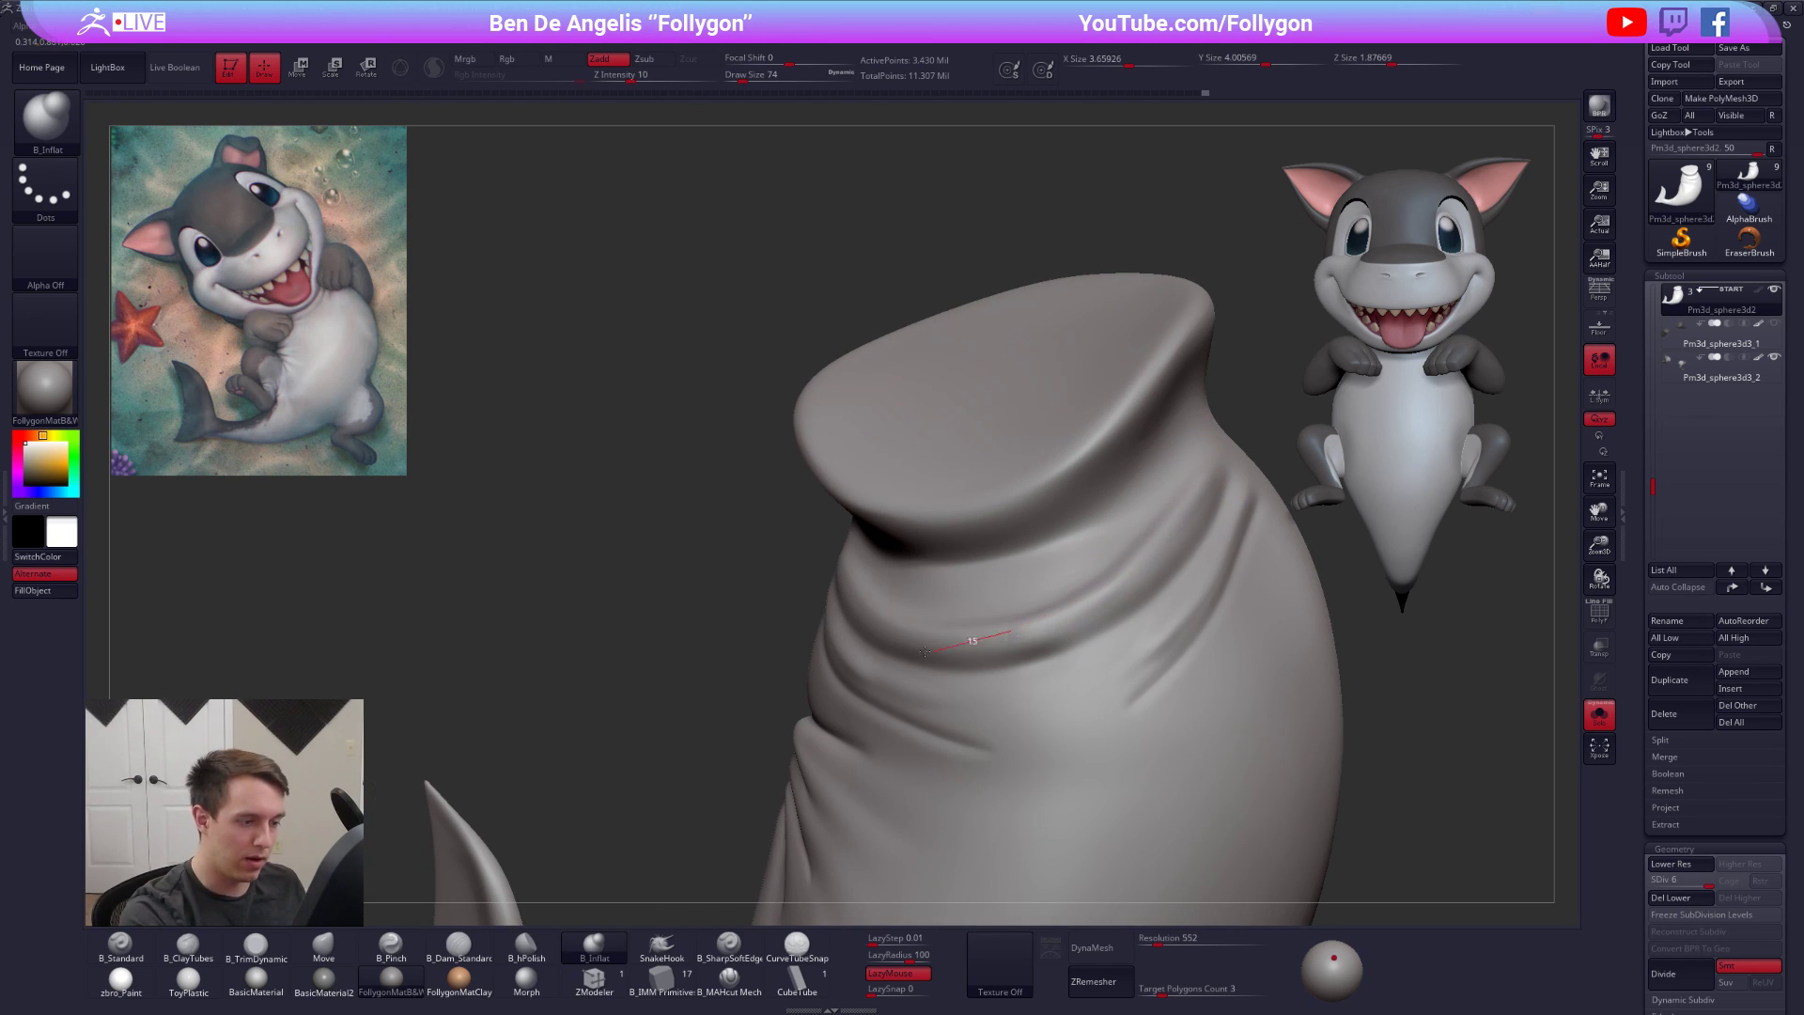
mouse_move(1014, 661)
right_mouse_down()
mouse_move(1039, 592)
mouse_move(1066, 592)
mouse_move(1081, 630)
right_mouse_up()
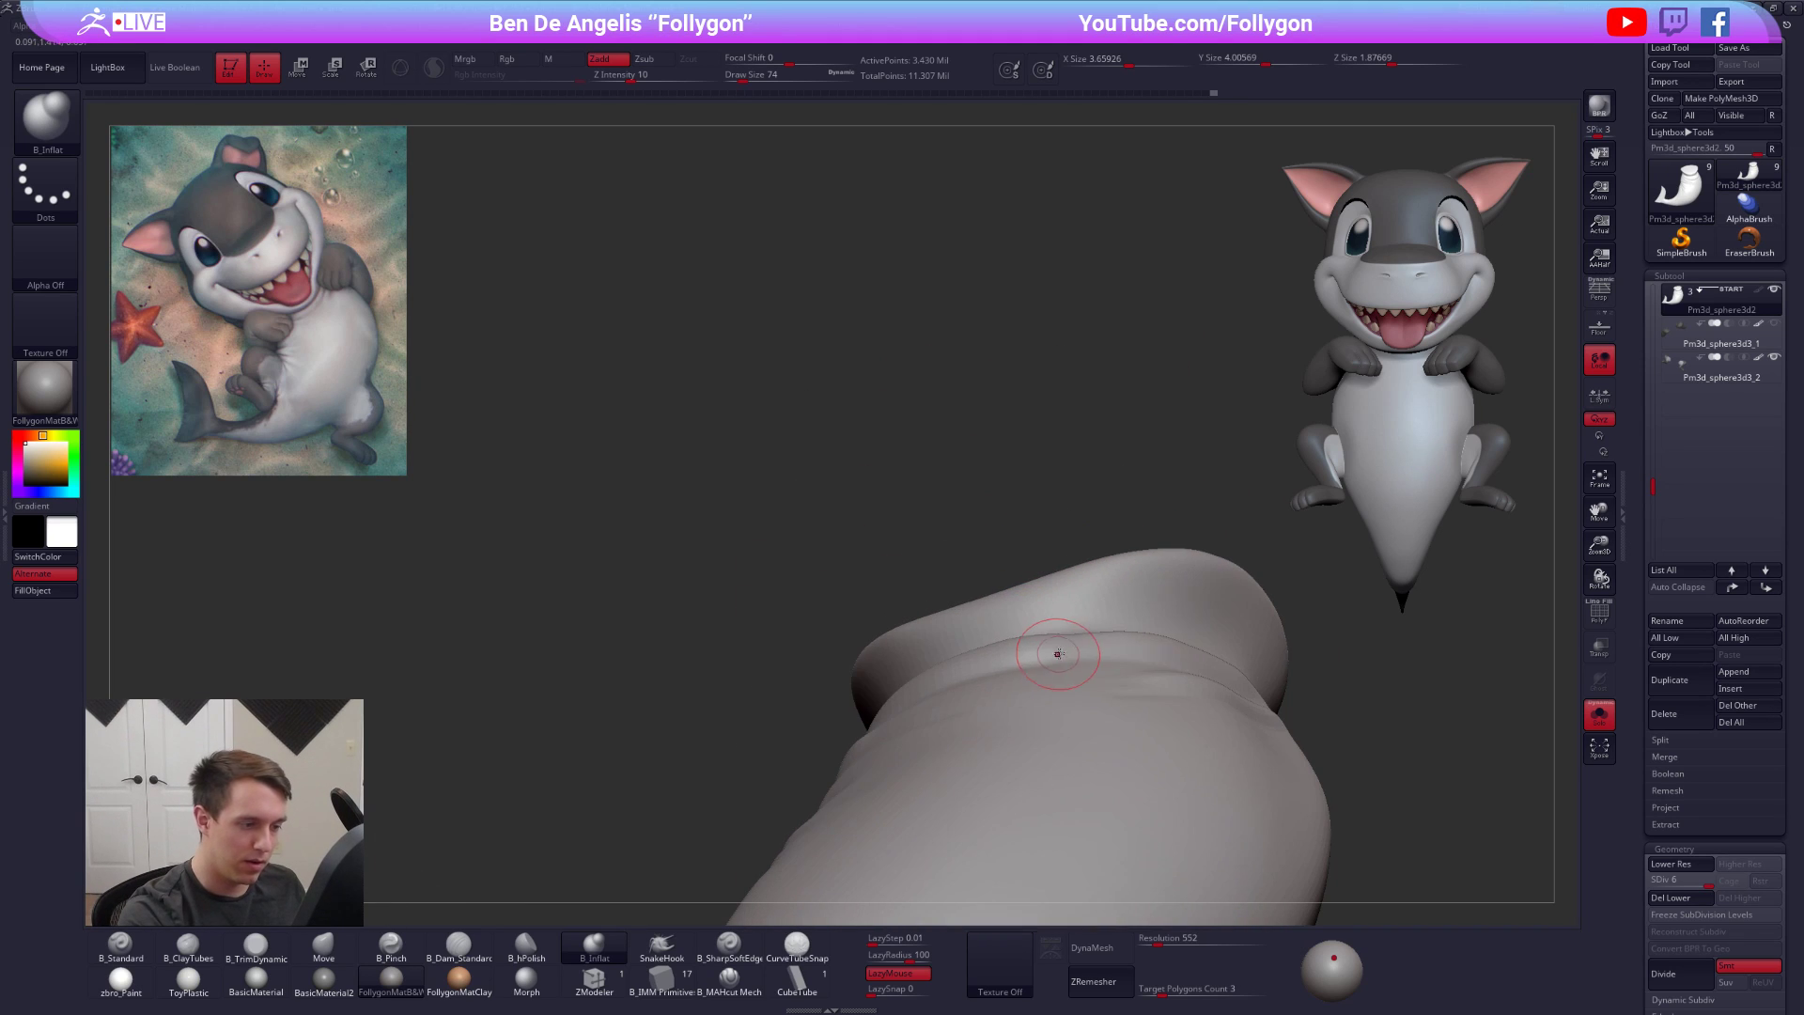
Adjust the outline of the neck folds with the Move brush at draw size 96
key("b")
key("m")
key("v")
key("space")
left_click_drag(1074, 643, 1081, 638)
mouse_move(1081, 631)
right_mouse_down()
mouse_move(1080, 665)
mouse_move(957, 678)
right_mouse_up()
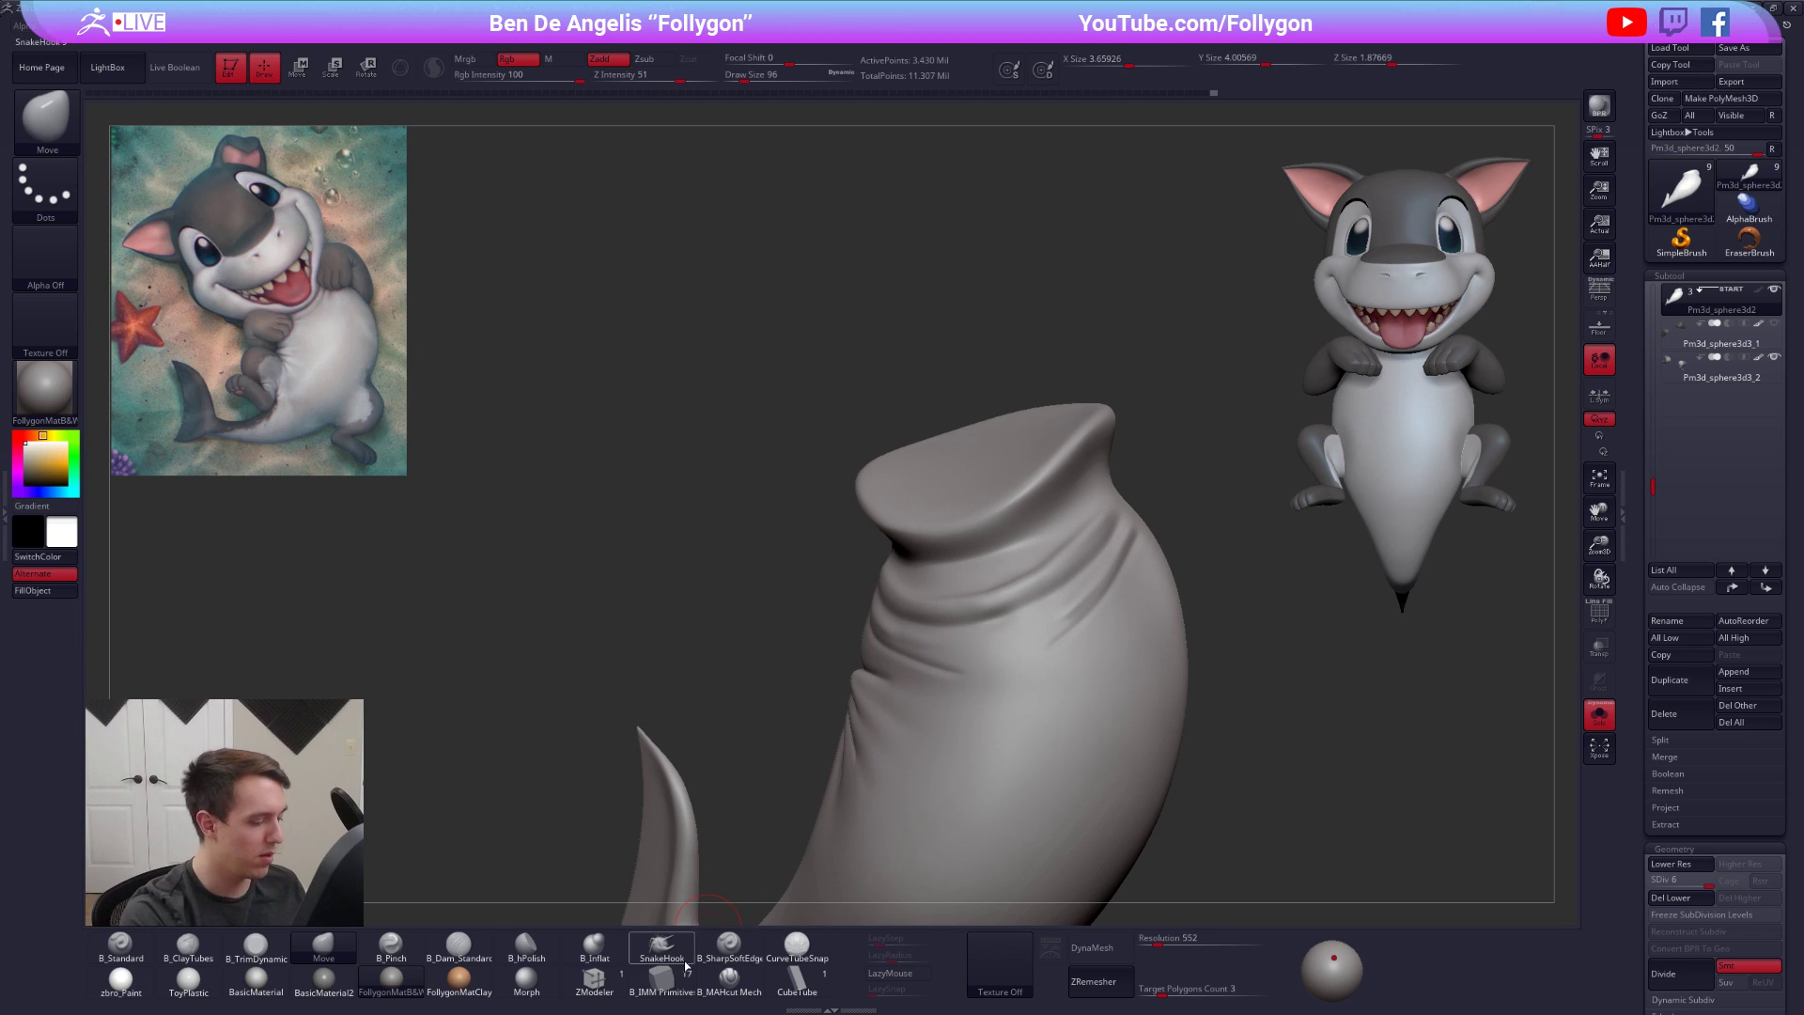
Bring the head and limbs back into view, lower the body's subdivision level, and set the draw size to 215
left_click(730, 977)
right_click_drag(1074, 591, 1083, 605, "ctrl")
key("shift+s")
key("shift+s")
right_click_drag(1093, 486, 1051, 497)
key("shift+s")
key("space")
left_click_drag(1098, 529, 1104, 529)
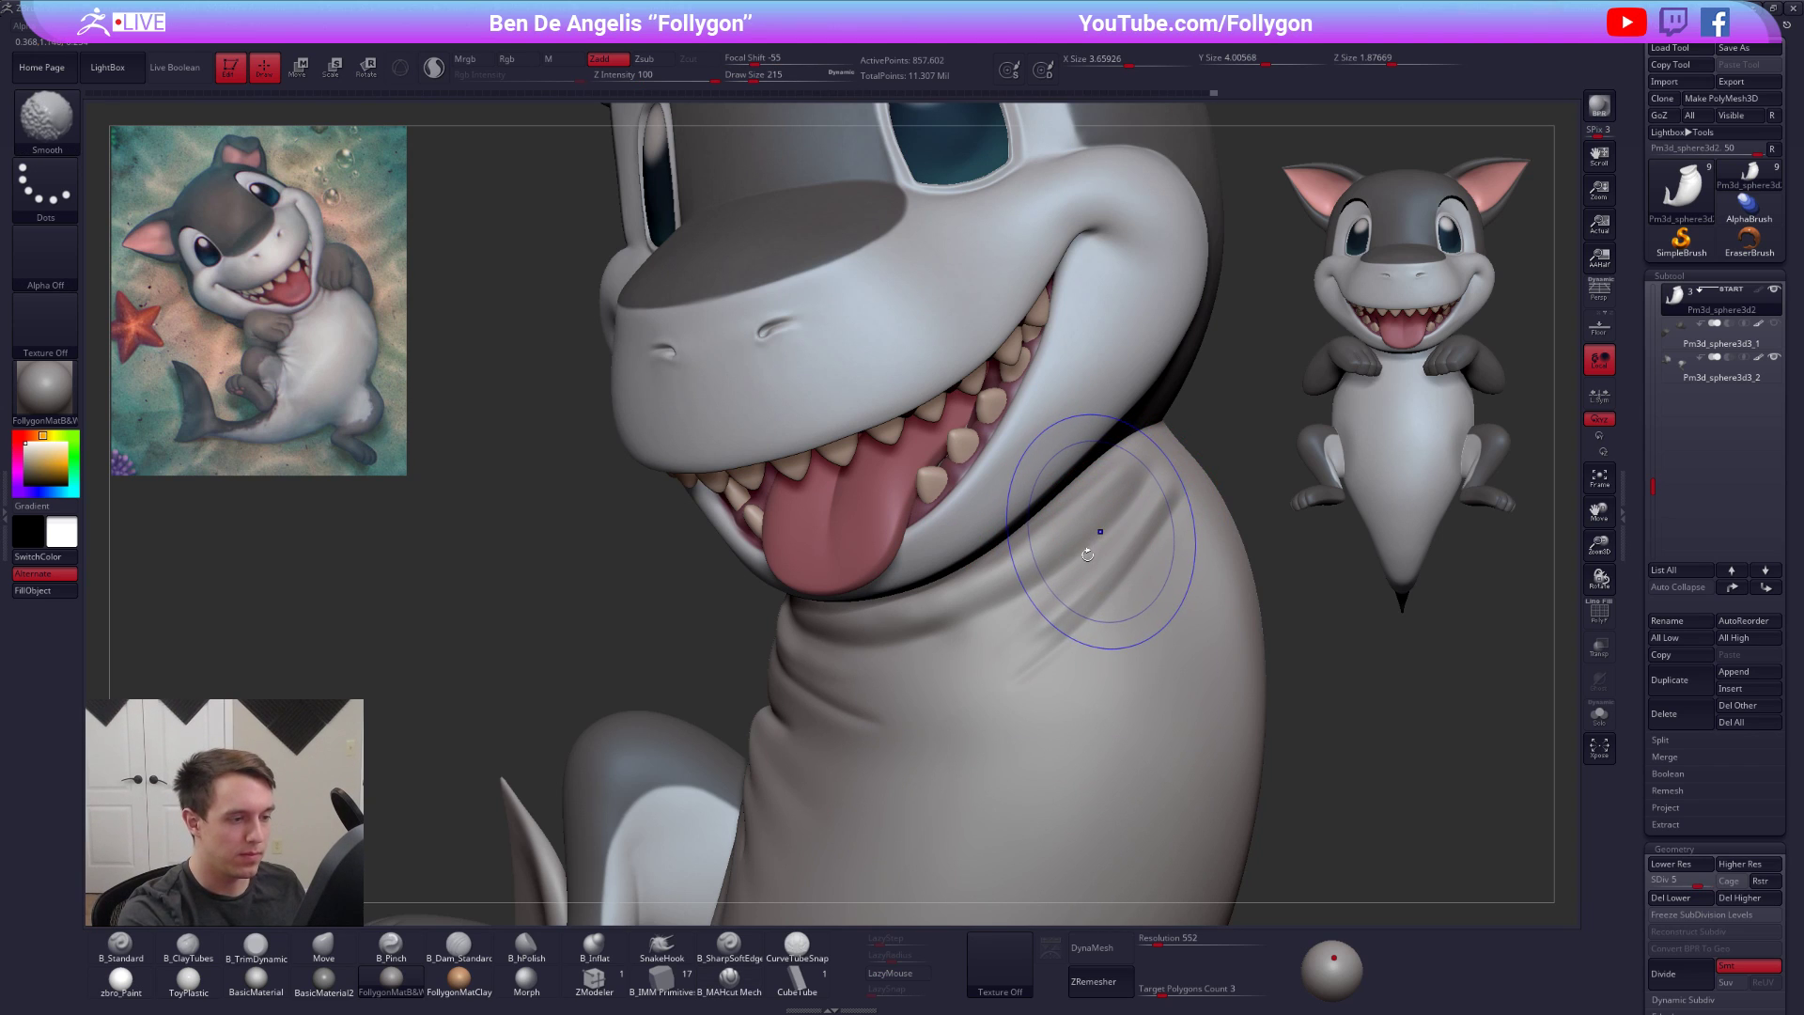
Reshape the neck beneath the jaw with the Move brush at draw sizes 308 and 181
key("b")
key("m")
key("v")
key("space")
mouse_move(1087, 558)
right_mouse_down()
mouse_move(1111, 535)
mouse_move(1090, 535)
mouse_move(1060, 590)
mouse_move(879, 607)
right_mouse_up()
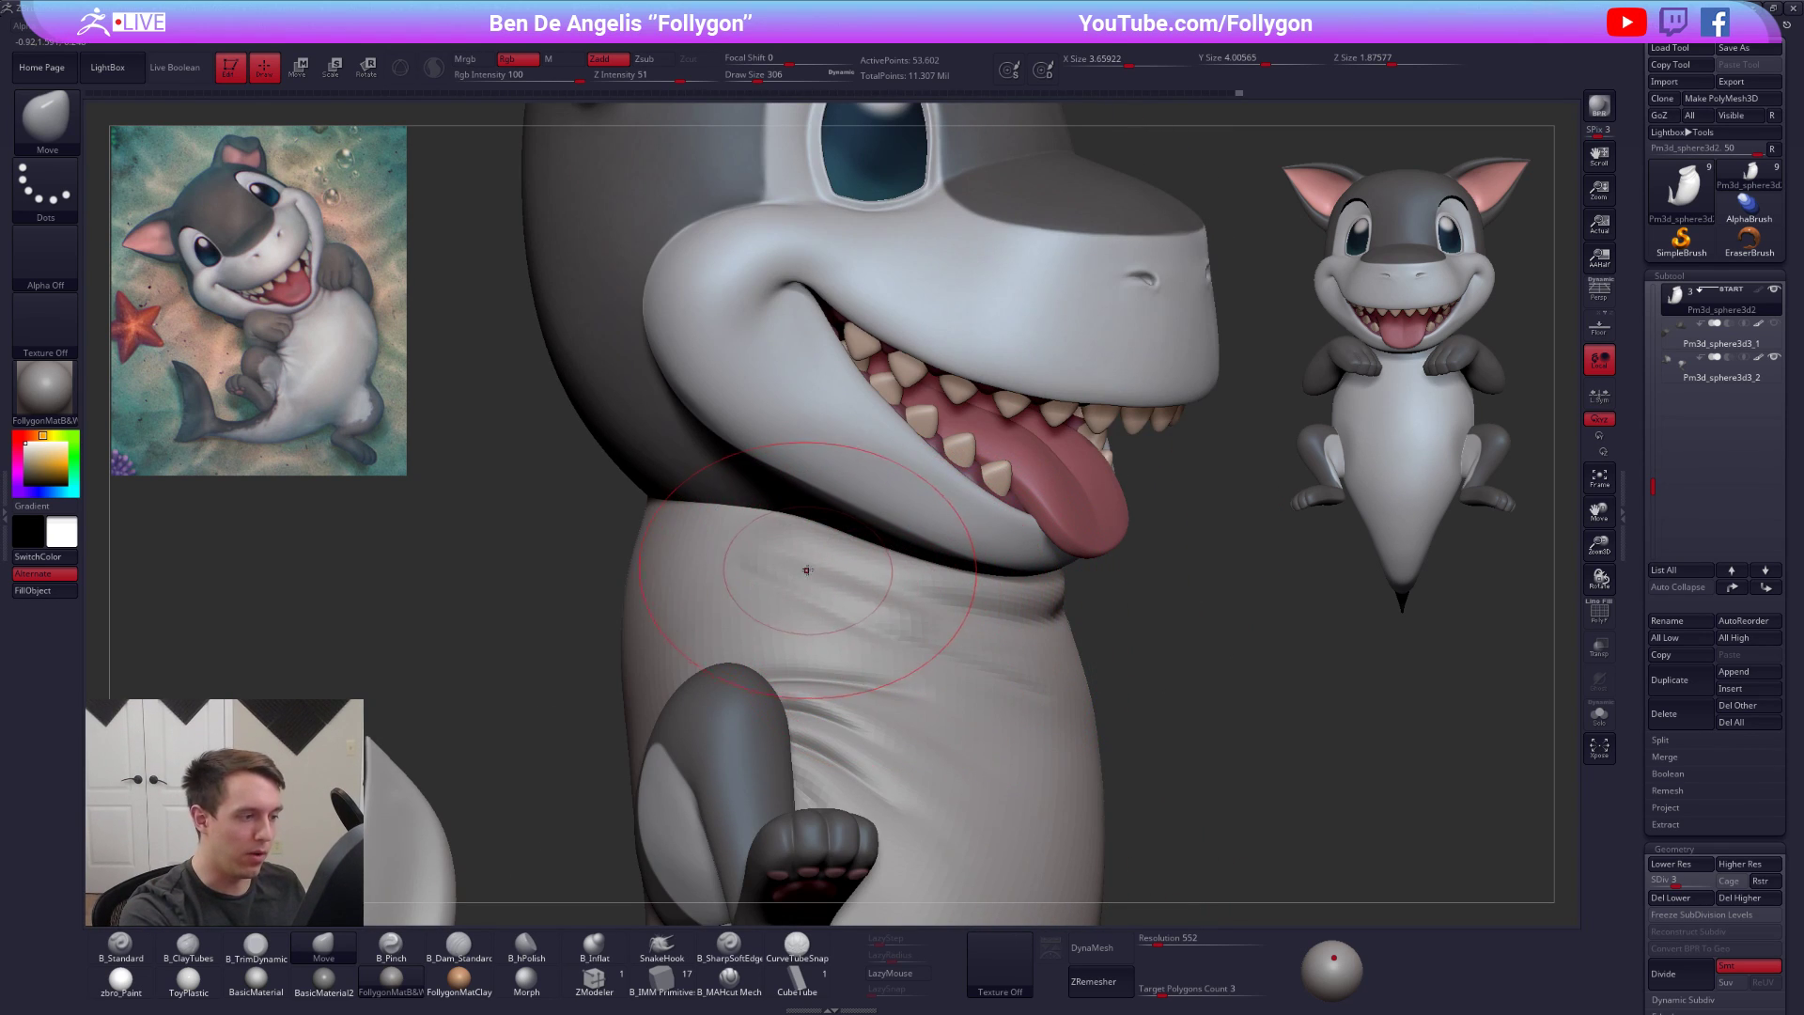
right_click_drag(889, 609, 855, 646)
key("space")
left_click(1115, 601)
mouse_move(1118, 602)
right_mouse_down("alt")
mouse_move(1093, 605)
mouse_move(1123, 621)
right_mouse_up("alt")
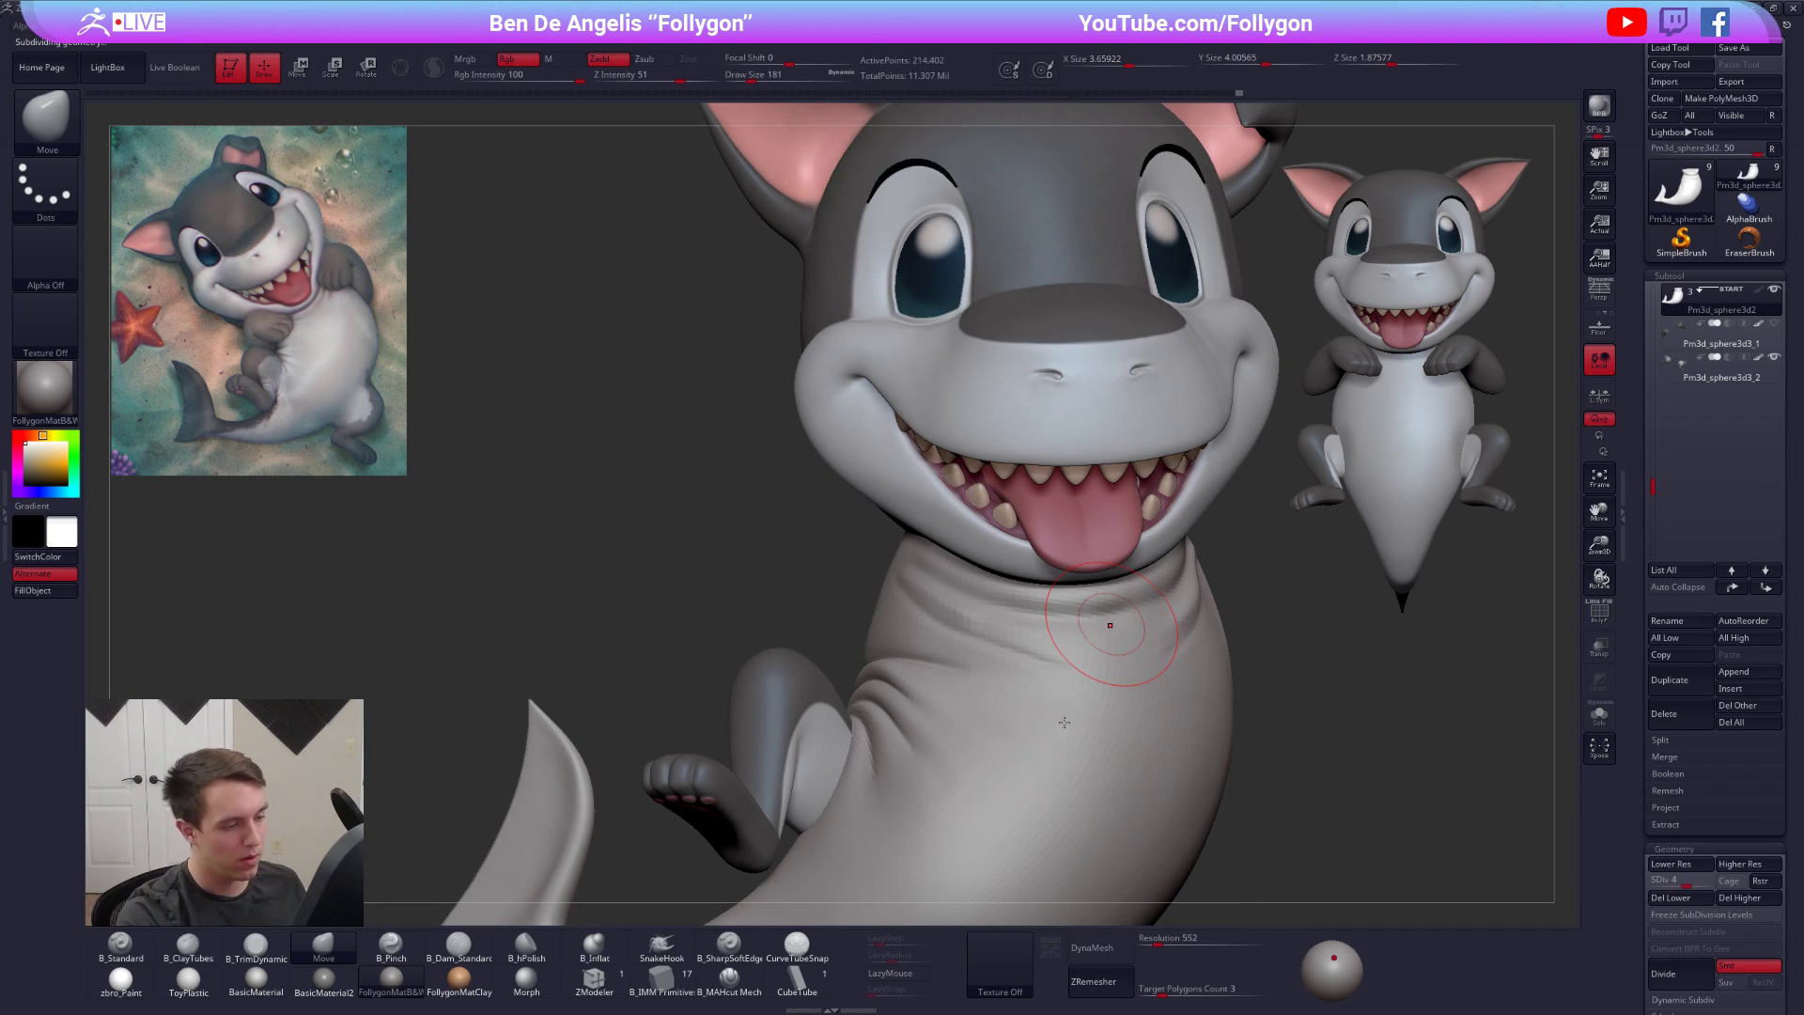
Return the body to its highest subdivision level and isolate it for carving with the MAHcut Mech brush
key("d")
key("d")
key("d")
left_click(730, 978)
mouse_move(1190, 550)
right_mouse_down("alt")
mouse_move(1034, 585)
mouse_move(1005, 612)
right_mouse_up("alt")
key("alt+s")
Carve sharper definition into the creases below the neck rim with the MAHcut Mech brush at draw size 81
key("space")
left_click(1063, 580)
key("space")
left_click_drag(1004, 612, 999, 611)
right_click_drag(1002, 614, 1013, 656)
mouse_move(1048, 590)
left_mouse_down()
mouse_move(977, 635)
mouse_move(814, 679)
left_mouse_up()
right_click_drag(814, 679, 916, 662)
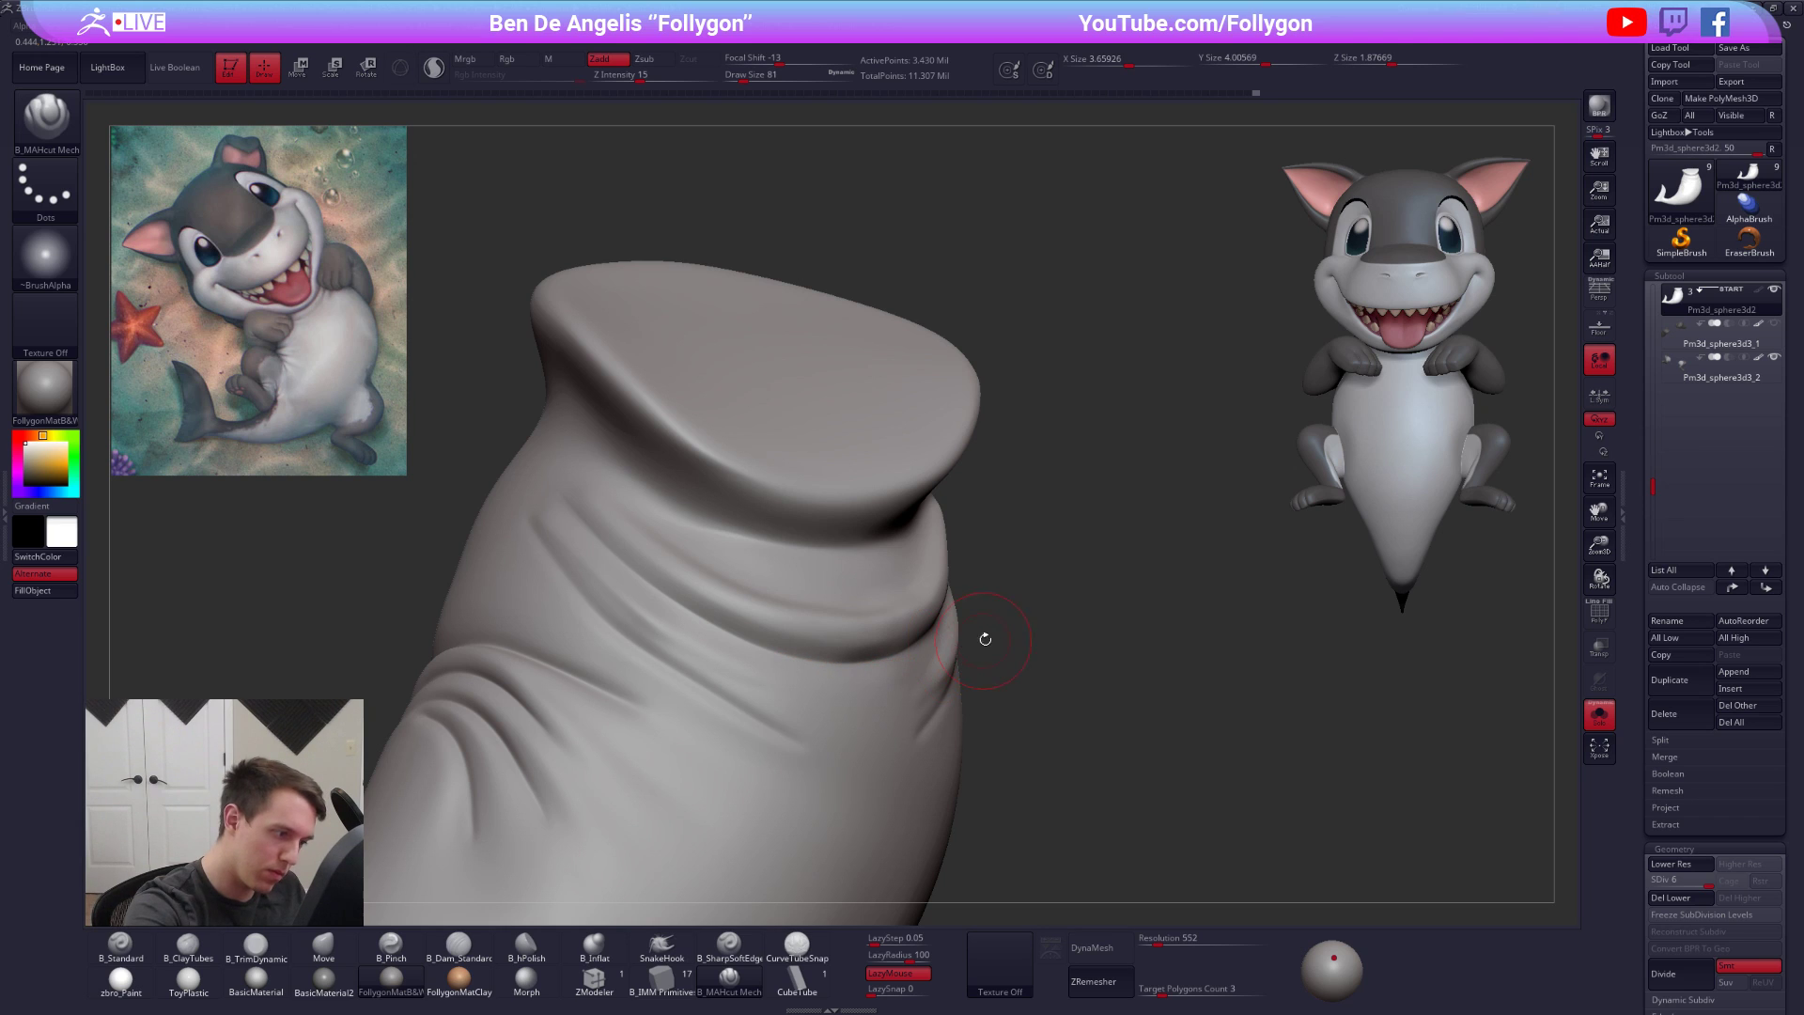
Carve curved fold creases into the body just below the neck rim with the MAHcut Mech brush at draw size 113
mouse_move(983, 707)
right_mouse_down()
mouse_move(1052, 741)
mouse_move(851, 625)
right_mouse_up()
right_click_drag(850, 625, 870, 658, "ctrl")
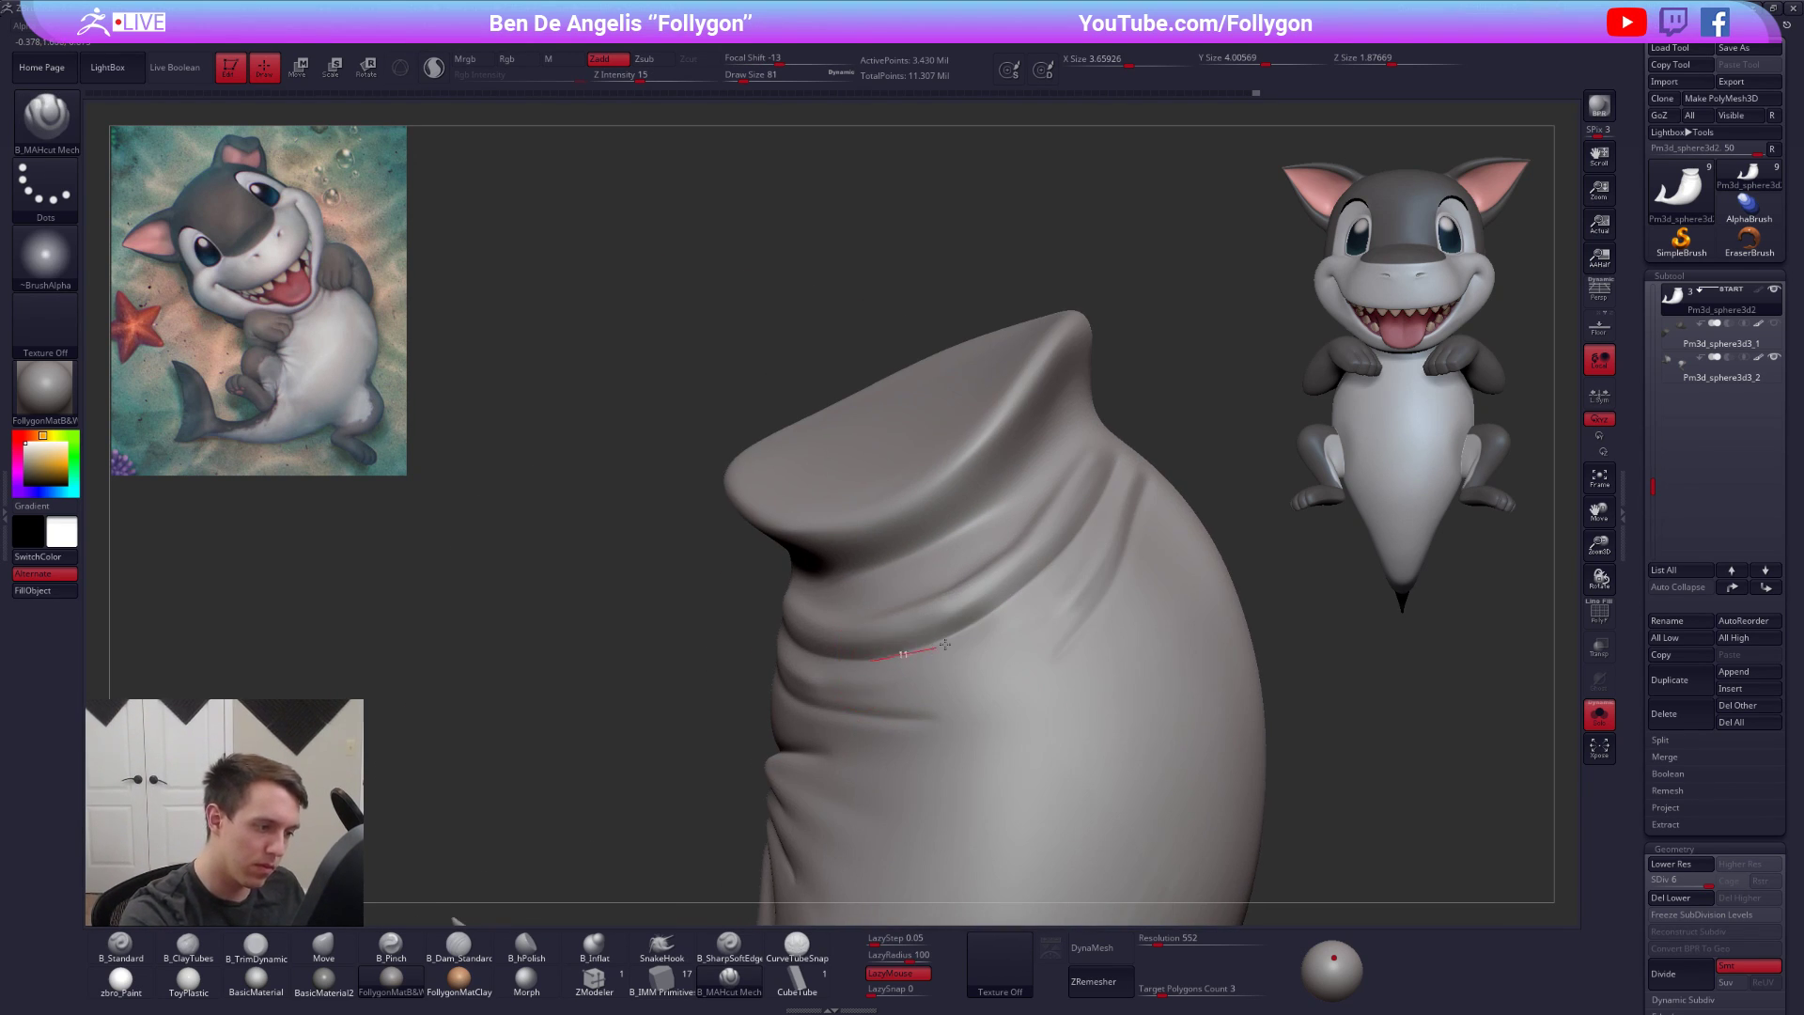
mouse_move(1050, 541)
right_mouse_down()
mouse_move(1118, 564)
mouse_move(1056, 620)
right_mouse_up()
key("space")
left_click_drag(1128, 570, 1139, 569)
right_click_drag(1114, 602, 1137, 563)
right_click_drag(1054, 681, 1071, 669)
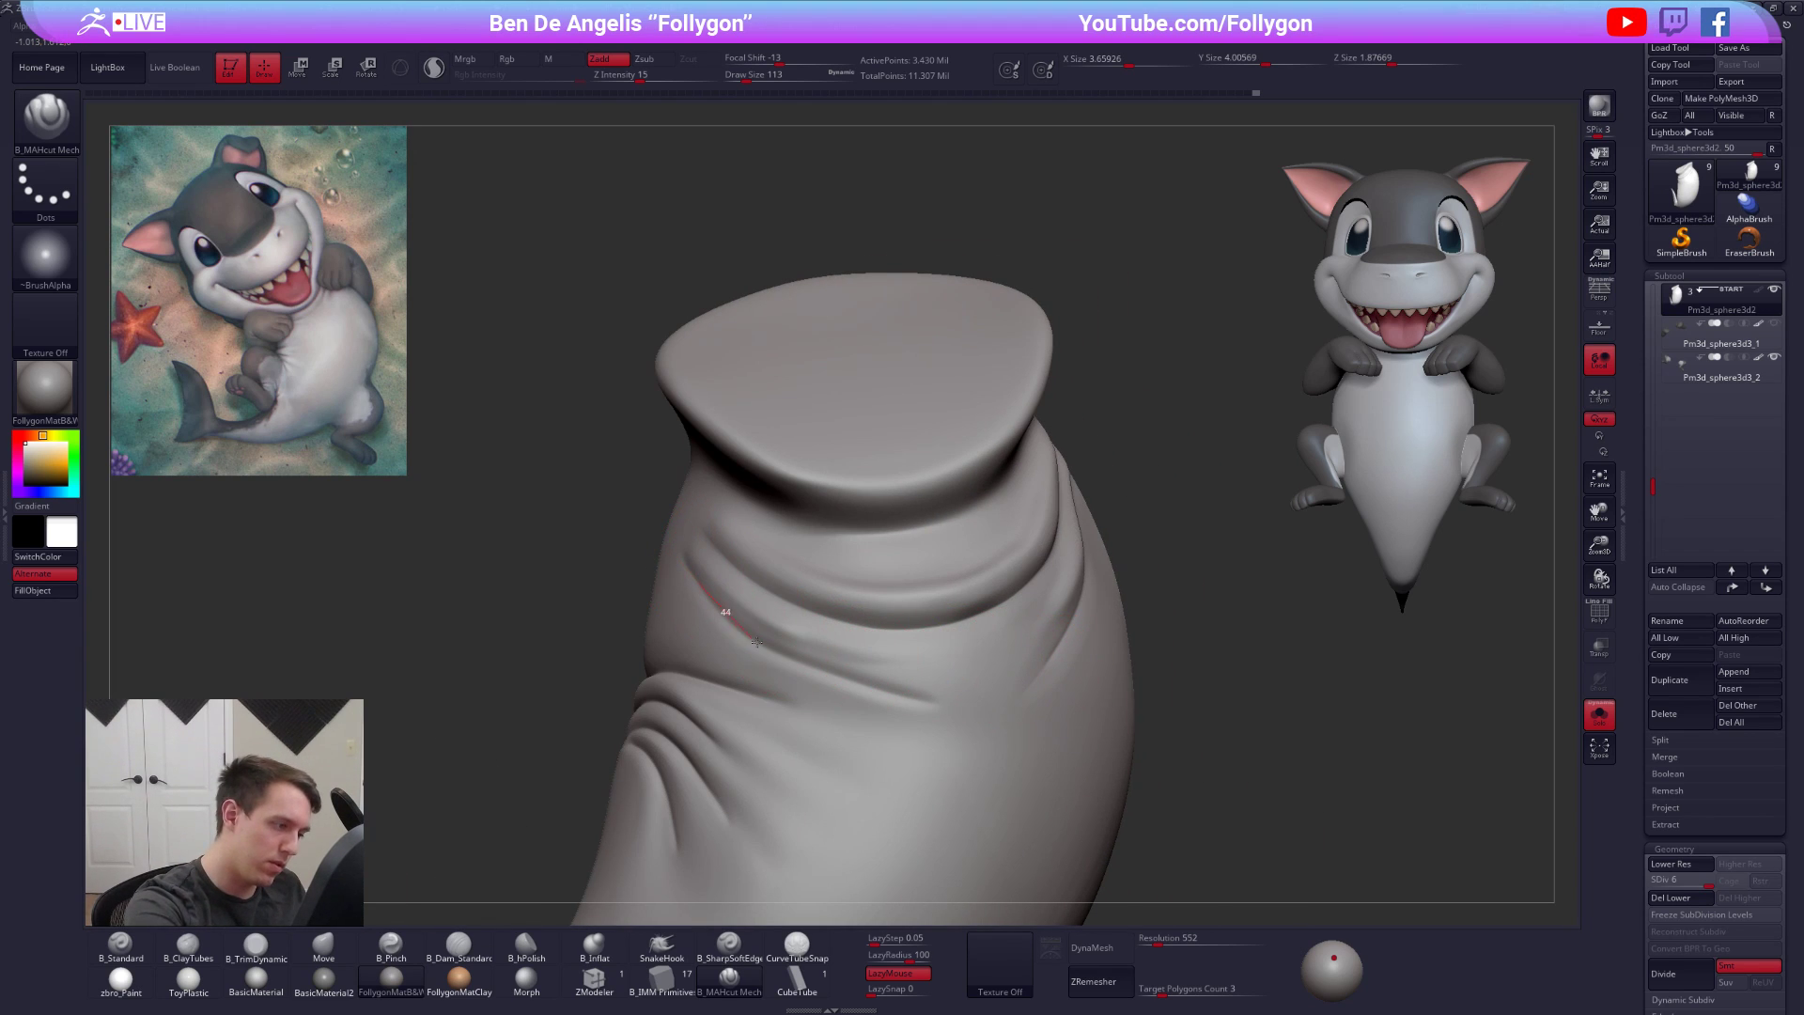
mouse_move(808, 672)
left_mouse_down()
mouse_move(913, 705)
mouse_move(924, 686)
left_mouse_up()
Soften the front neck creases with ClayTubes and smoothing at draw size 96 on subdivision level 5
key("space")
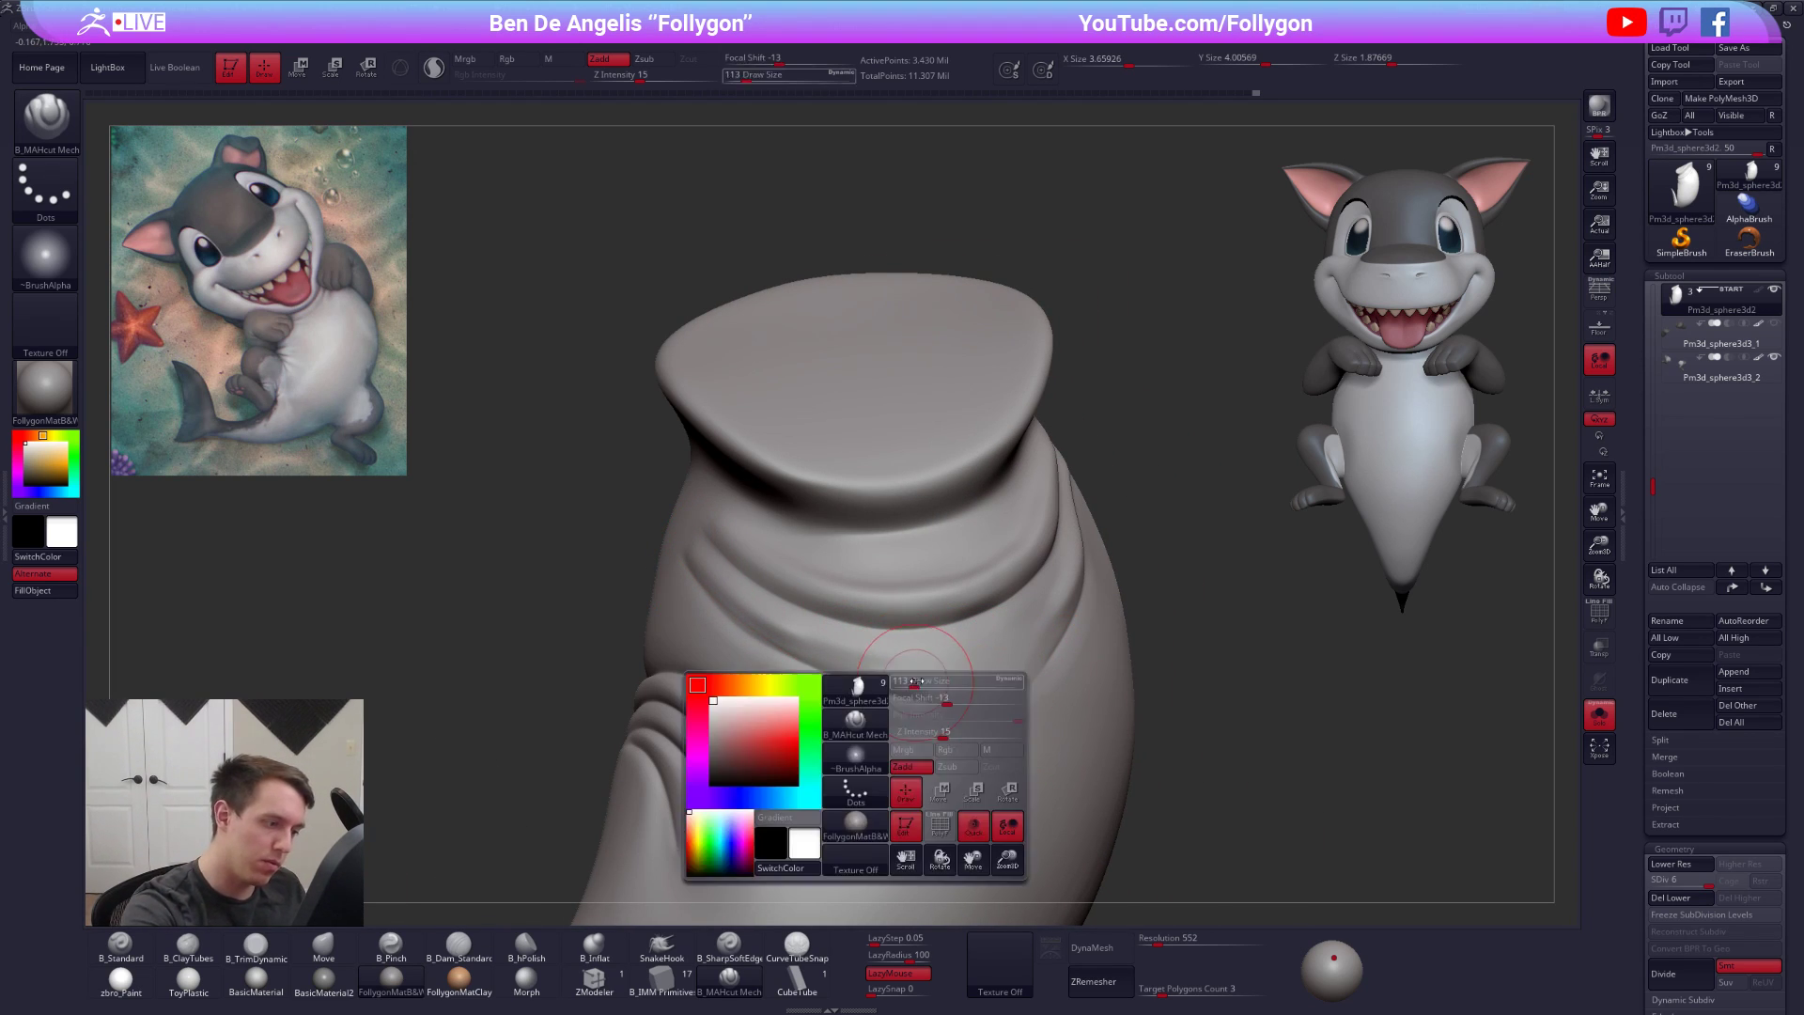
key("shift")
key("shift+d")
key("shift+d")
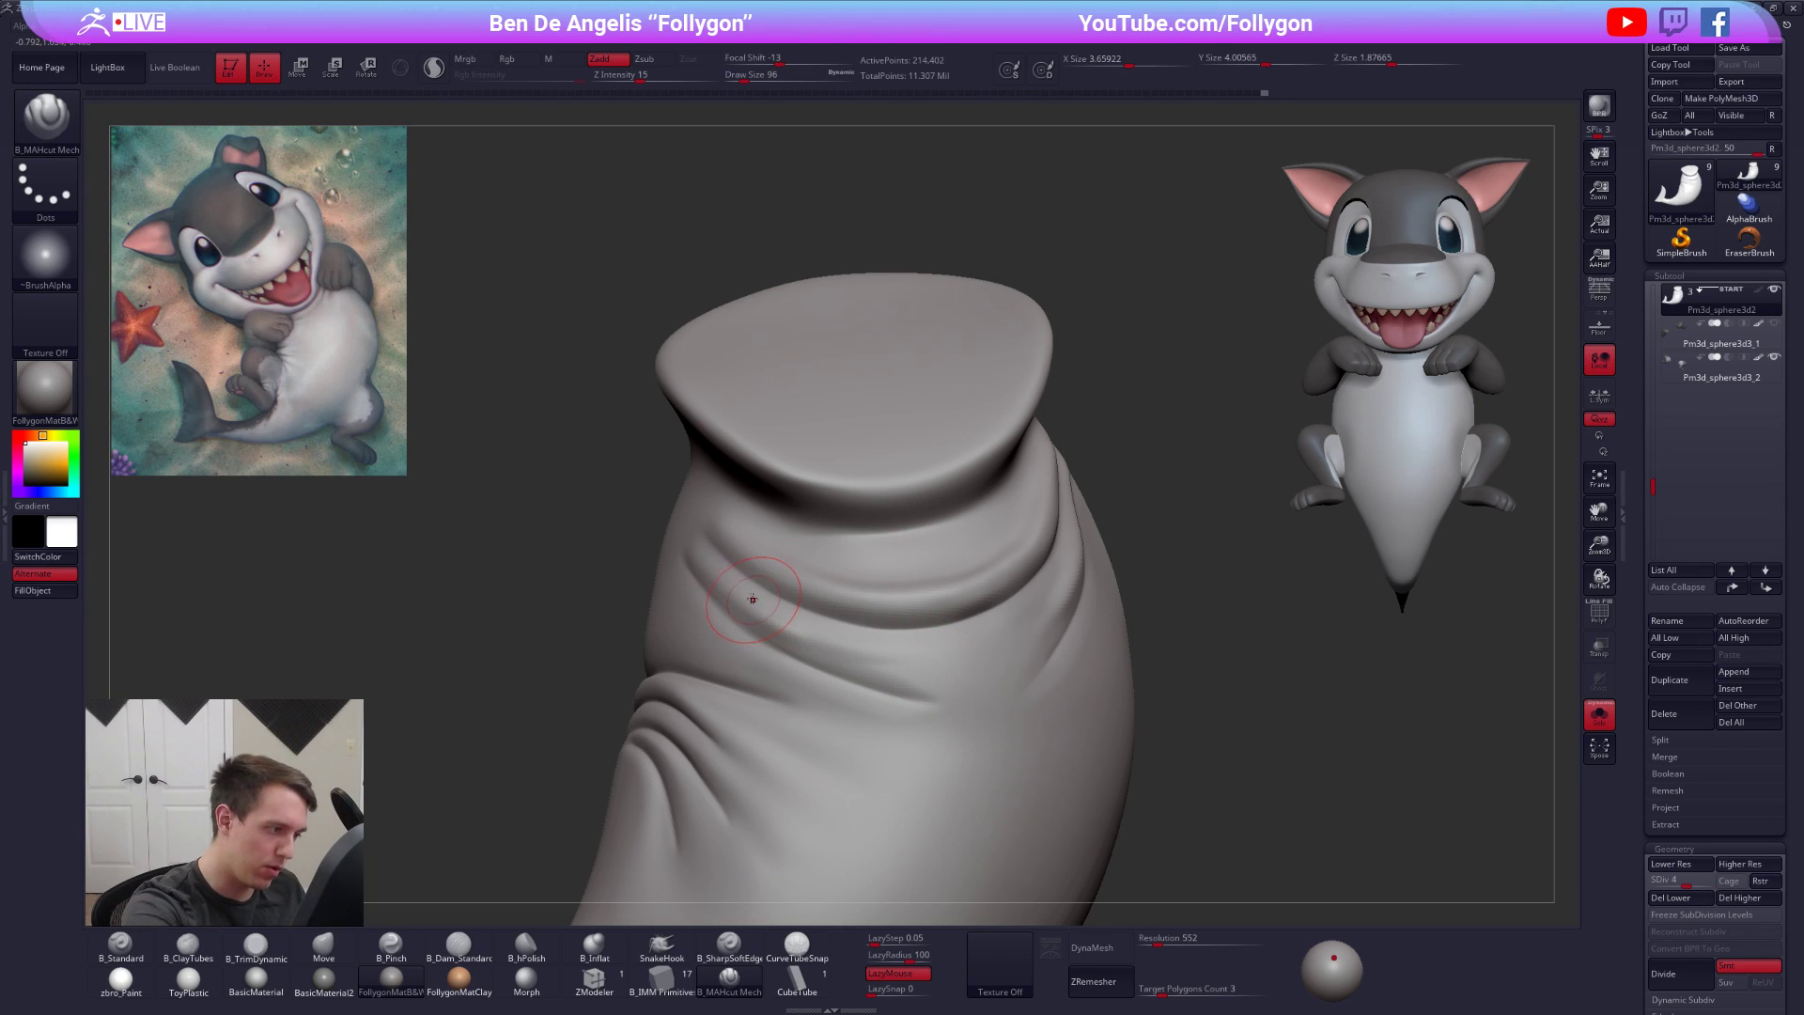
key("b")
key("c")
key("t")
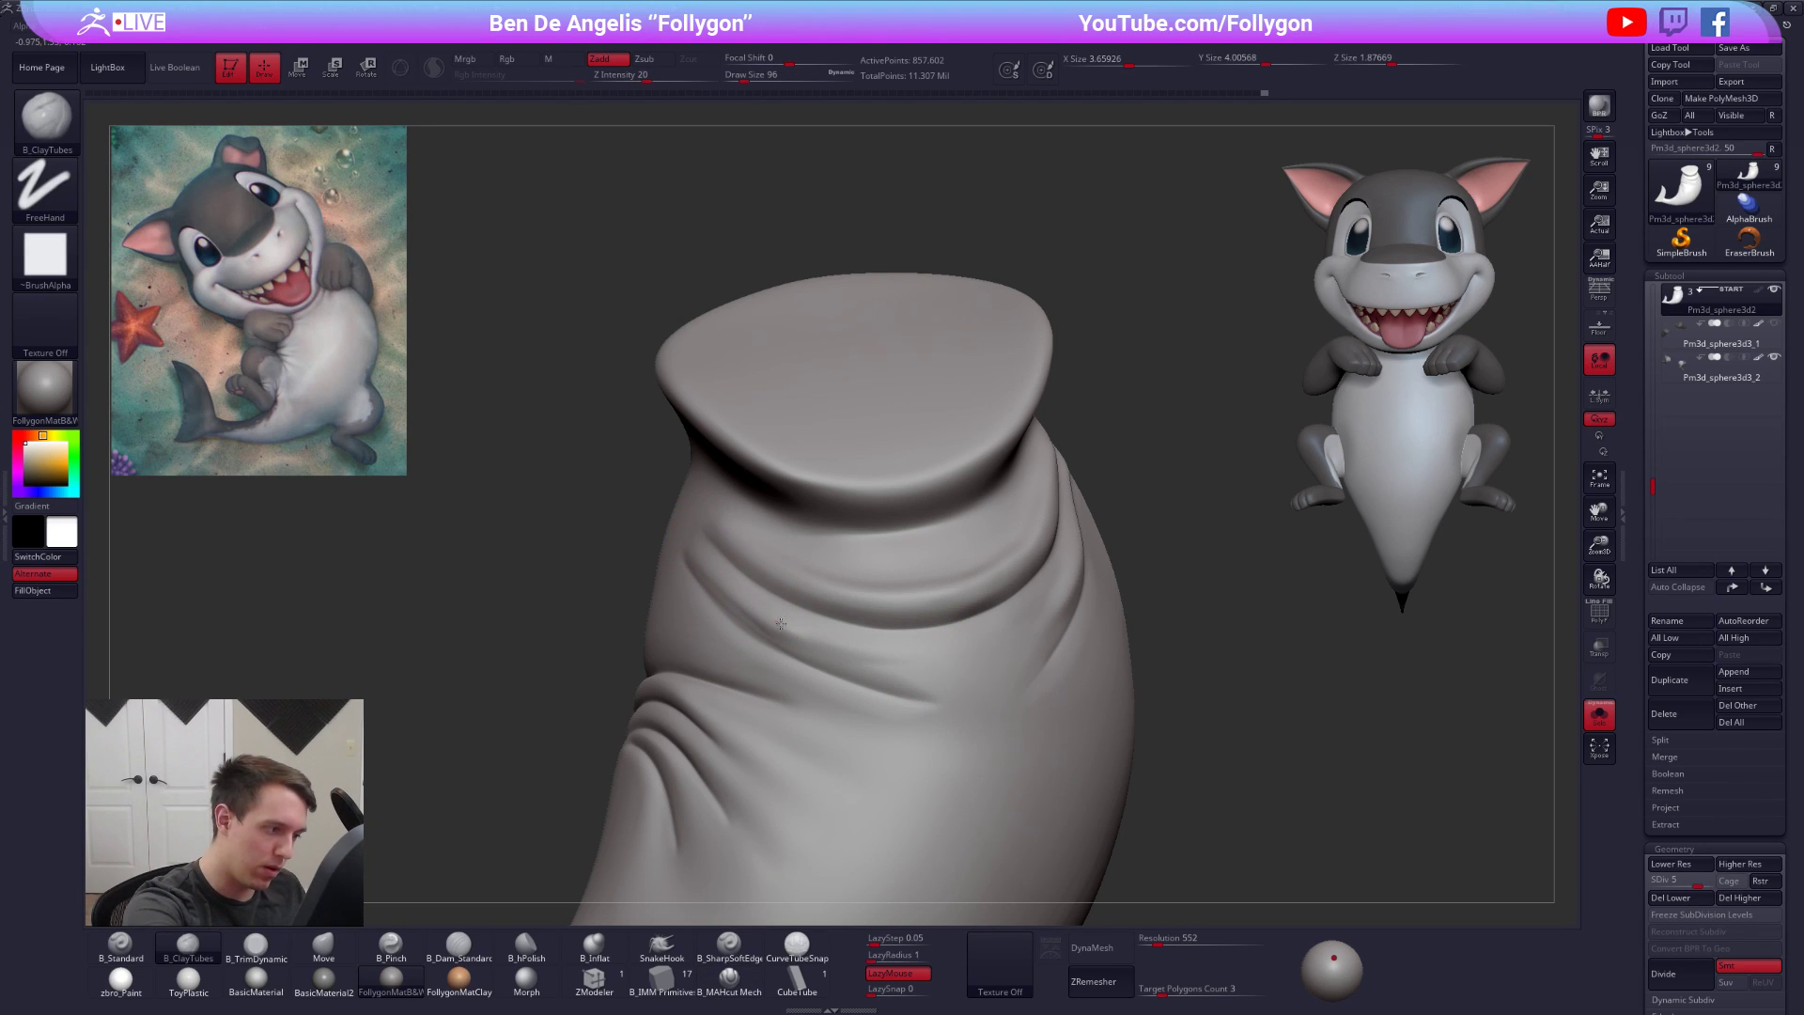
key("shift")
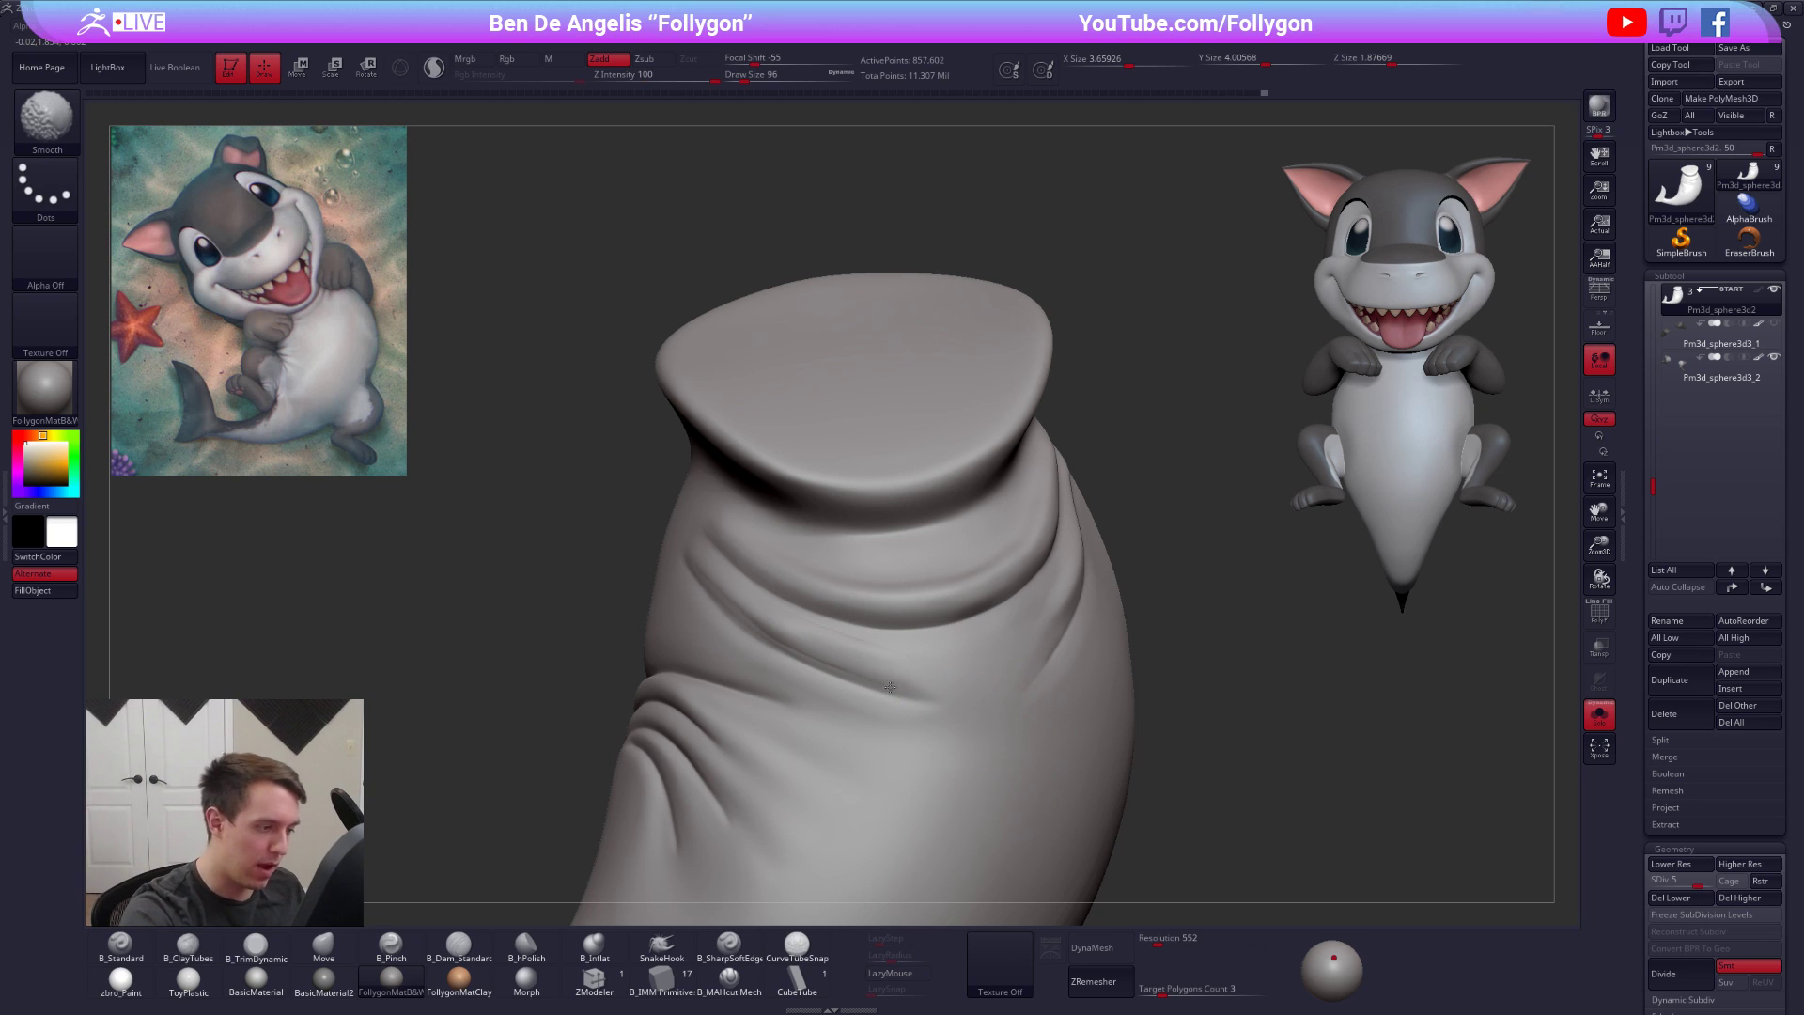
left_click_drag(884, 710, 869, 706, "shift")
left_click_drag(777, 643, 738, 614, "shift")
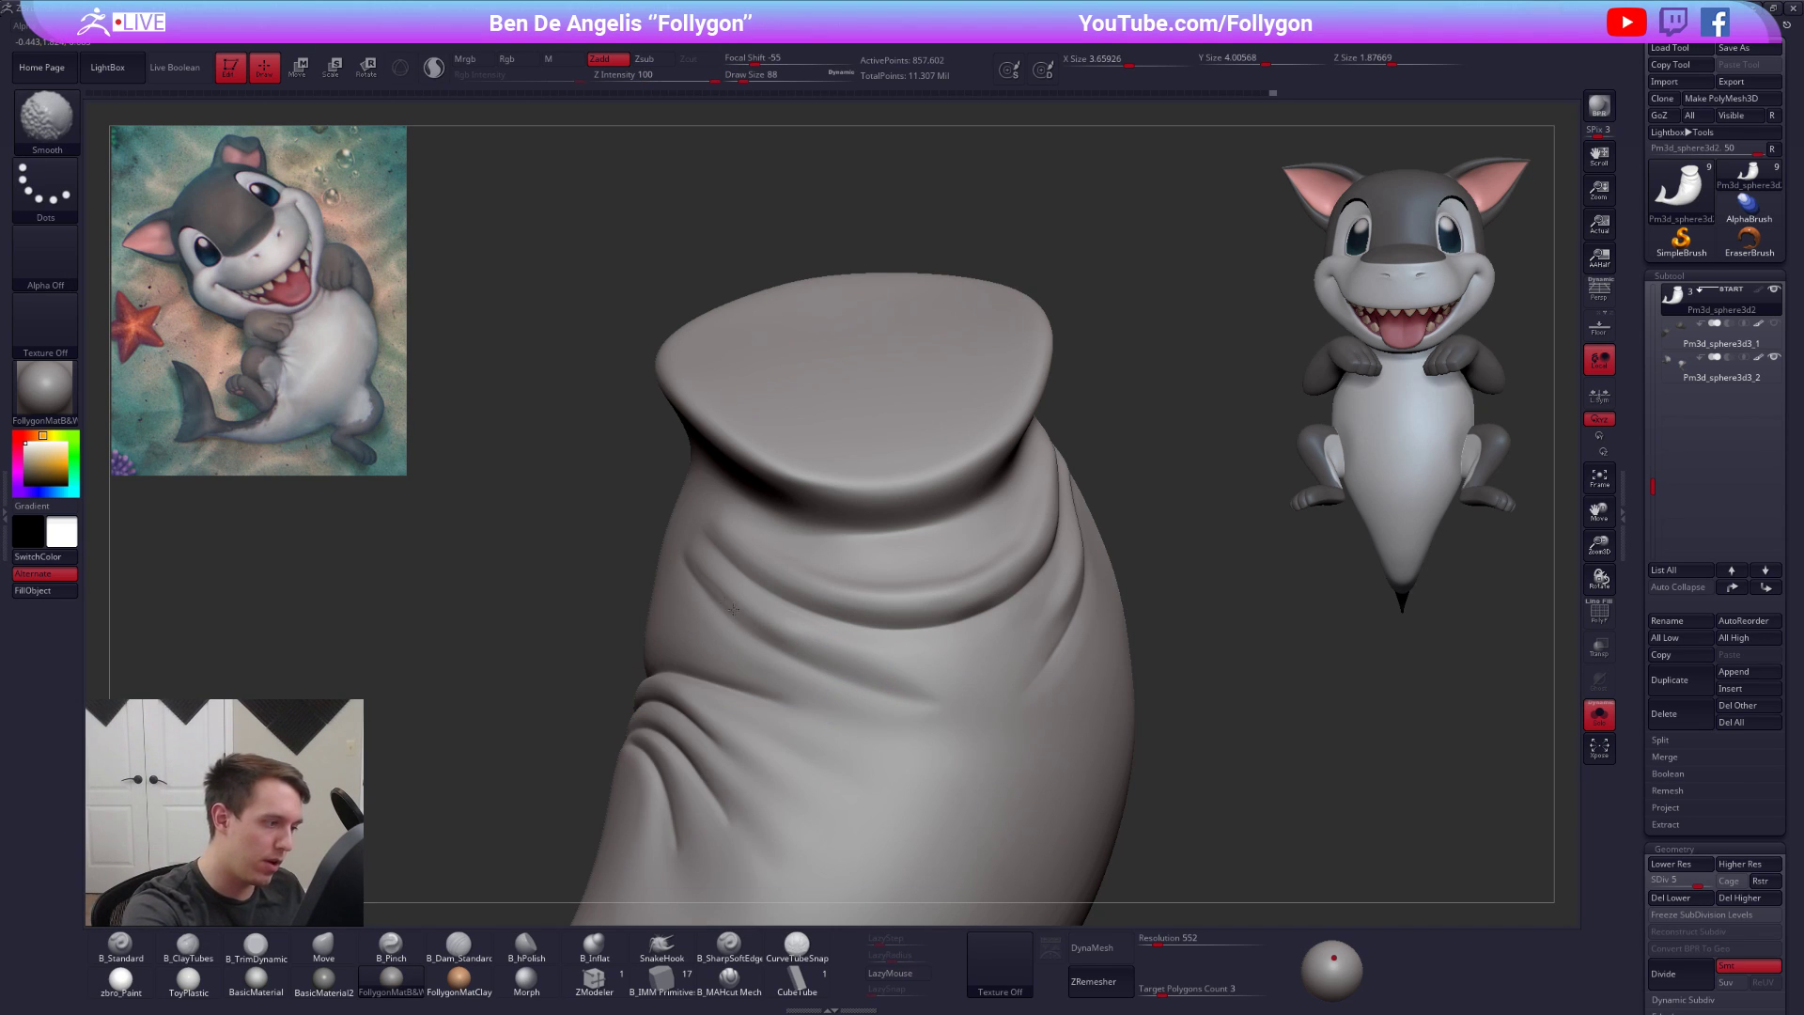
Lower the body's subdivision and blend the transitions between the front neck folds at levels 3 and 4
key("shift+d")
key("shift+d")
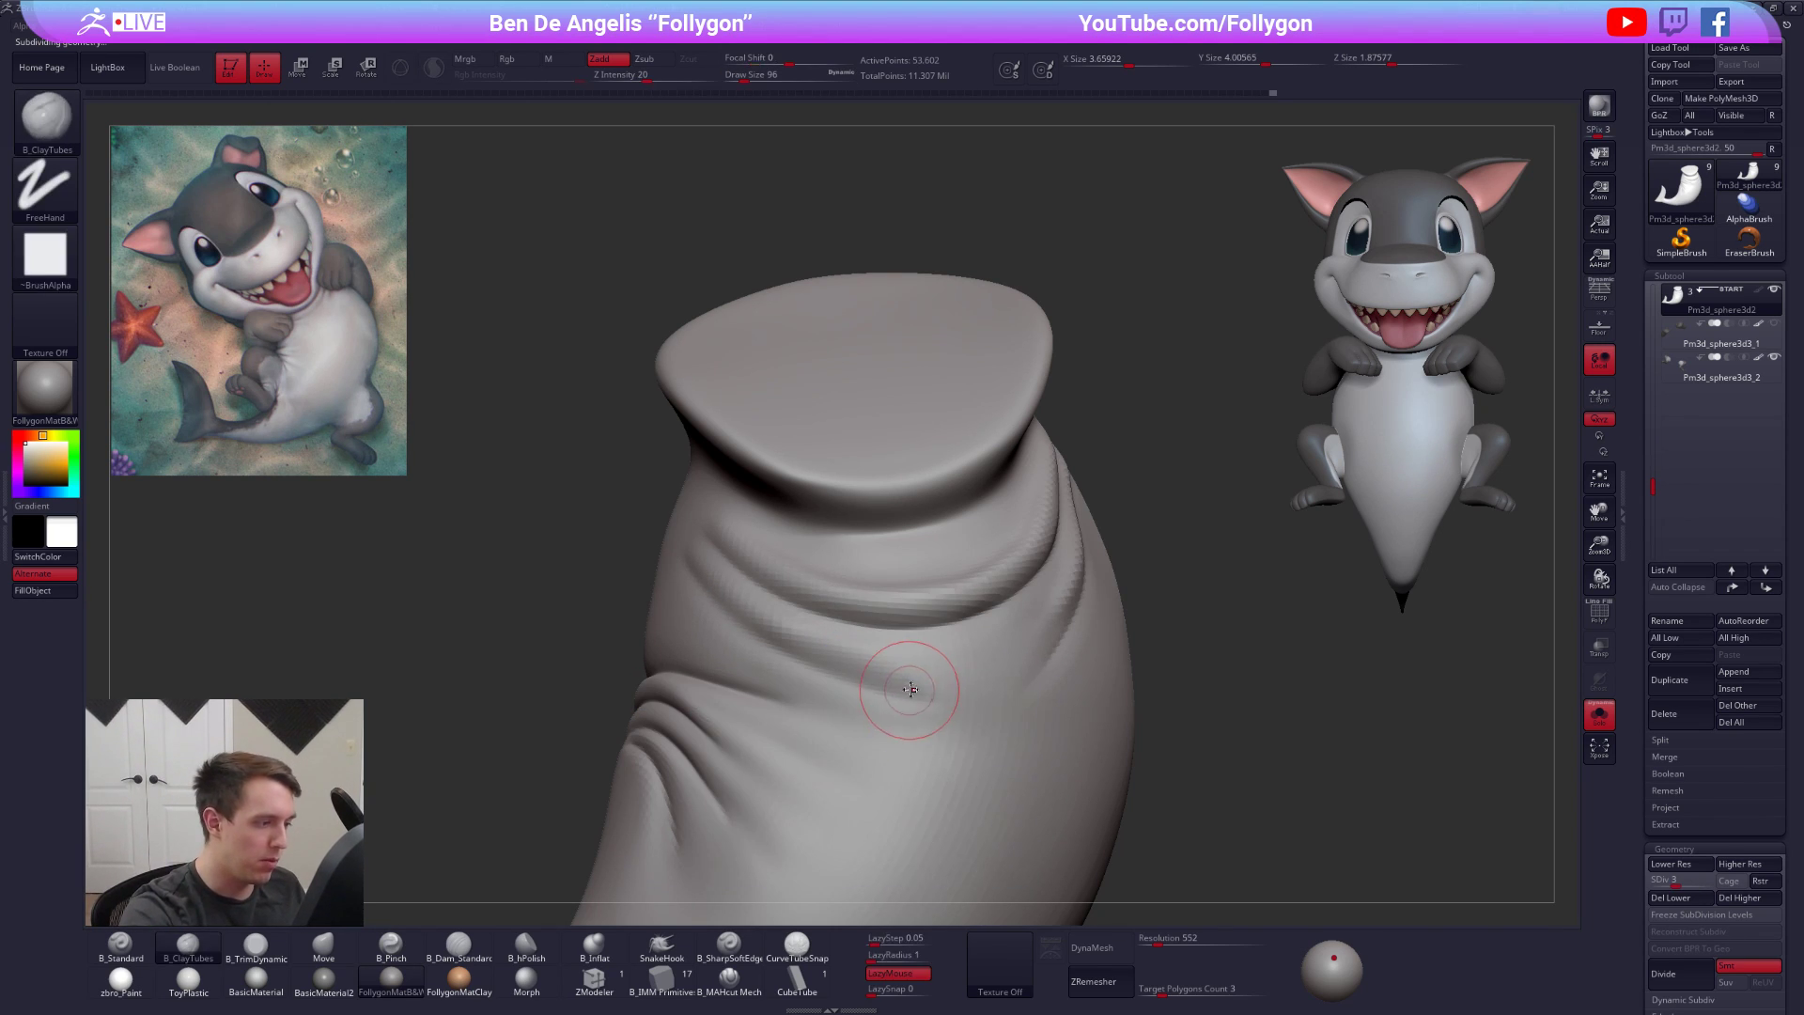
key("d")
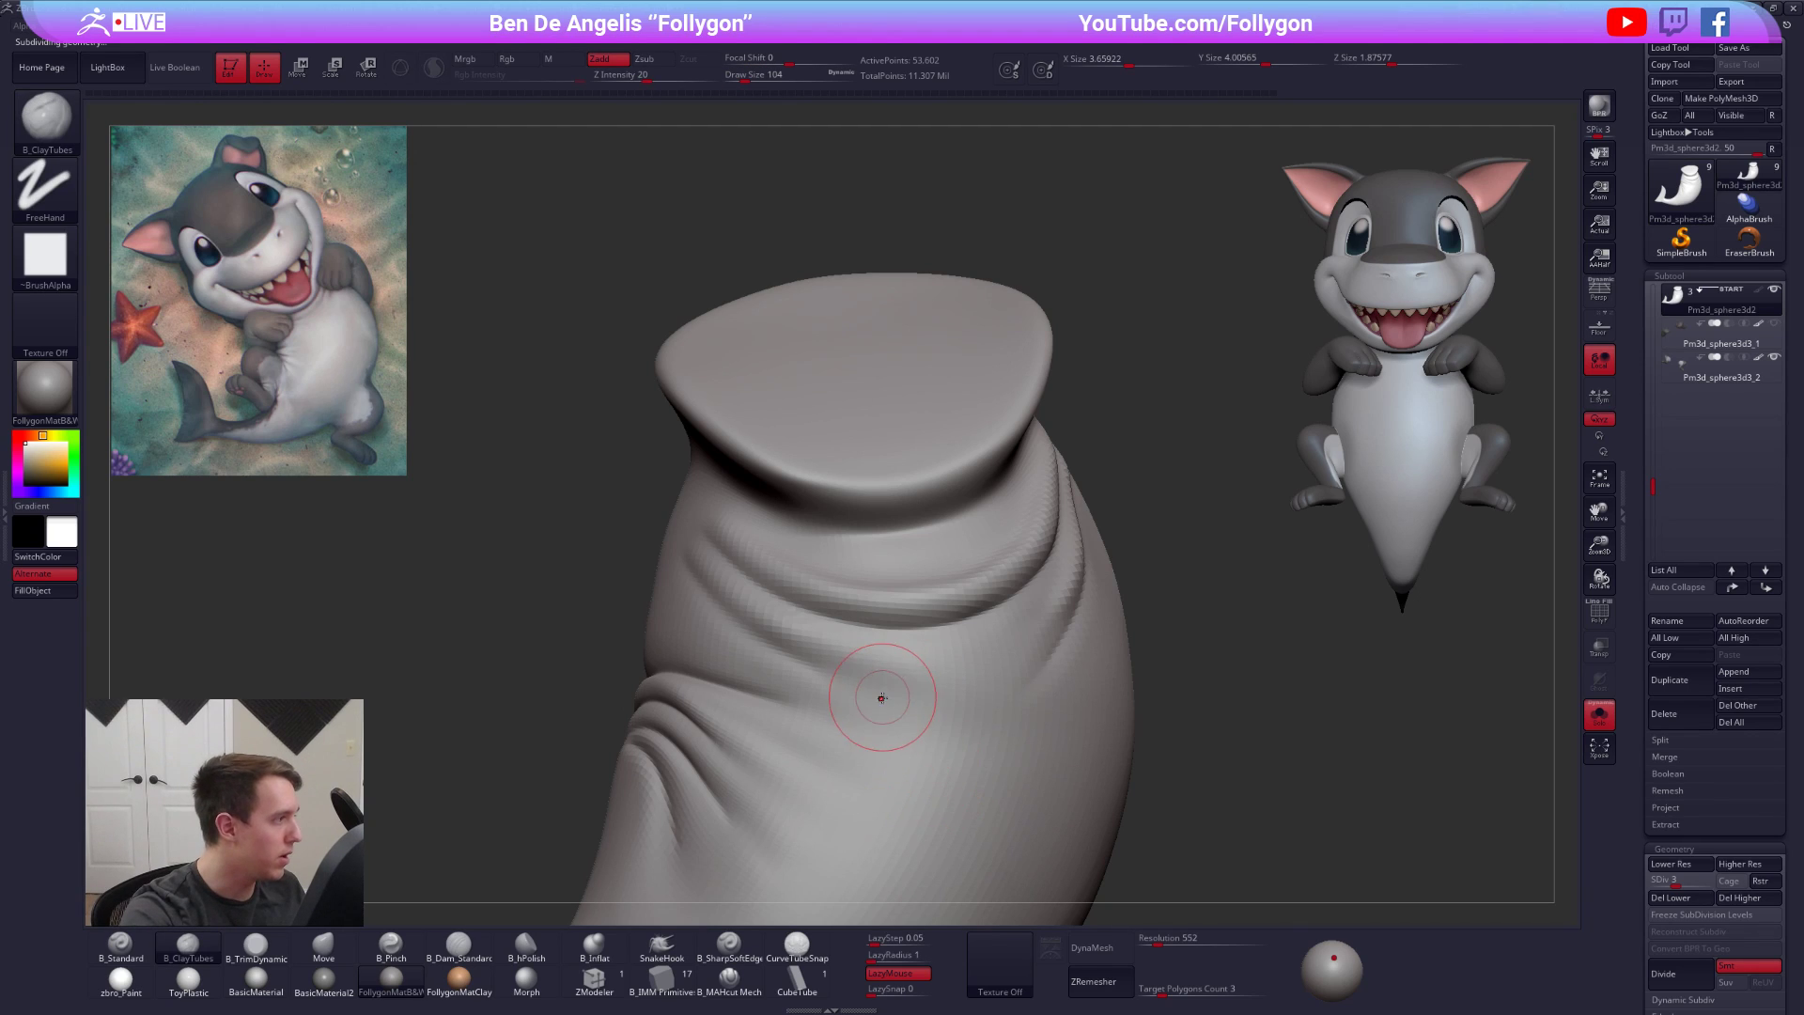
key("shift")
mouse_move(878, 705)
right_mouse_down()
mouse_move(808, 716)
mouse_move(855, 601)
right_mouse_up()
key("space")
left_click_drag(945, 628, 918, 596)
Adjust the outline of the folds at the side of the neck with the Move brush at draw size 113
key("b")
key("m")
key("v")
key("space")
key("space")
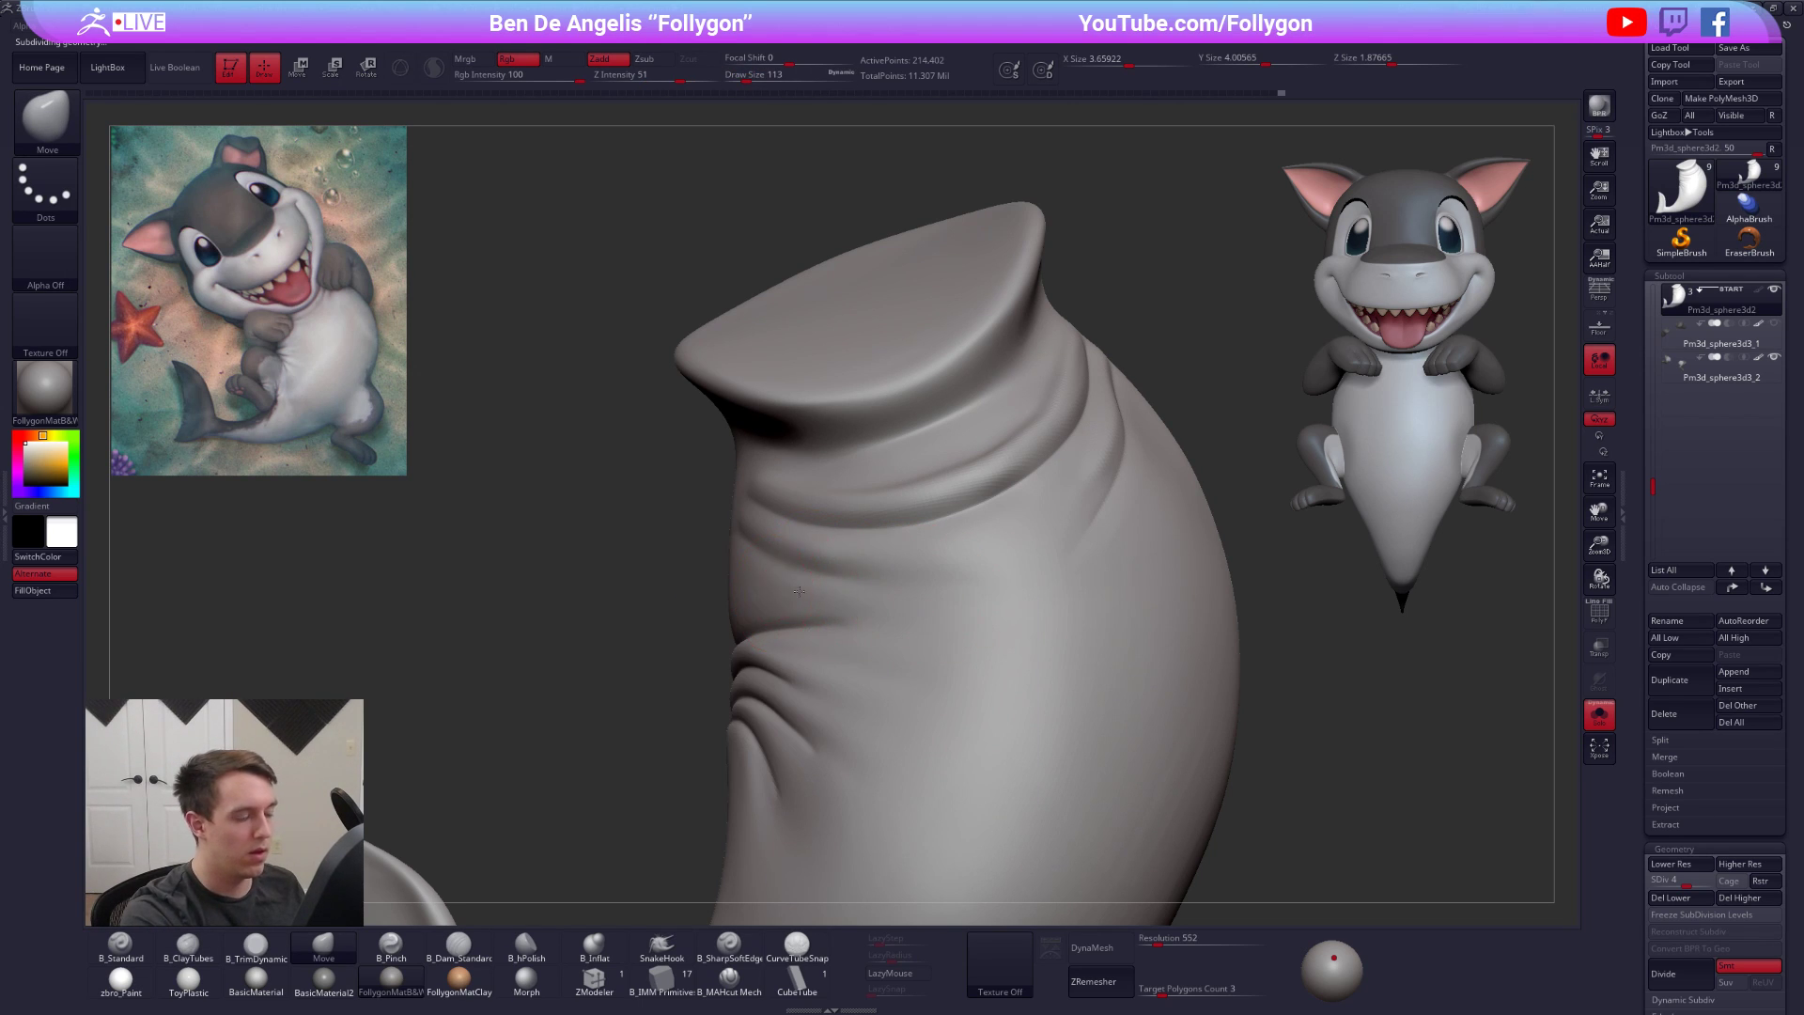
right_click_drag(729, 569, 795, 560)
left_click_drag(774, 561, 742, 527)
mouse_move(742, 527)
right_mouse_down()
mouse_move(920, 604)
mouse_move(890, 633)
right_mouse_up()
Fill and smooth the surface between the neck rim and the side wrinkles using ClayTubes on subdivision level 4
key("b")
key("c")
key("t")
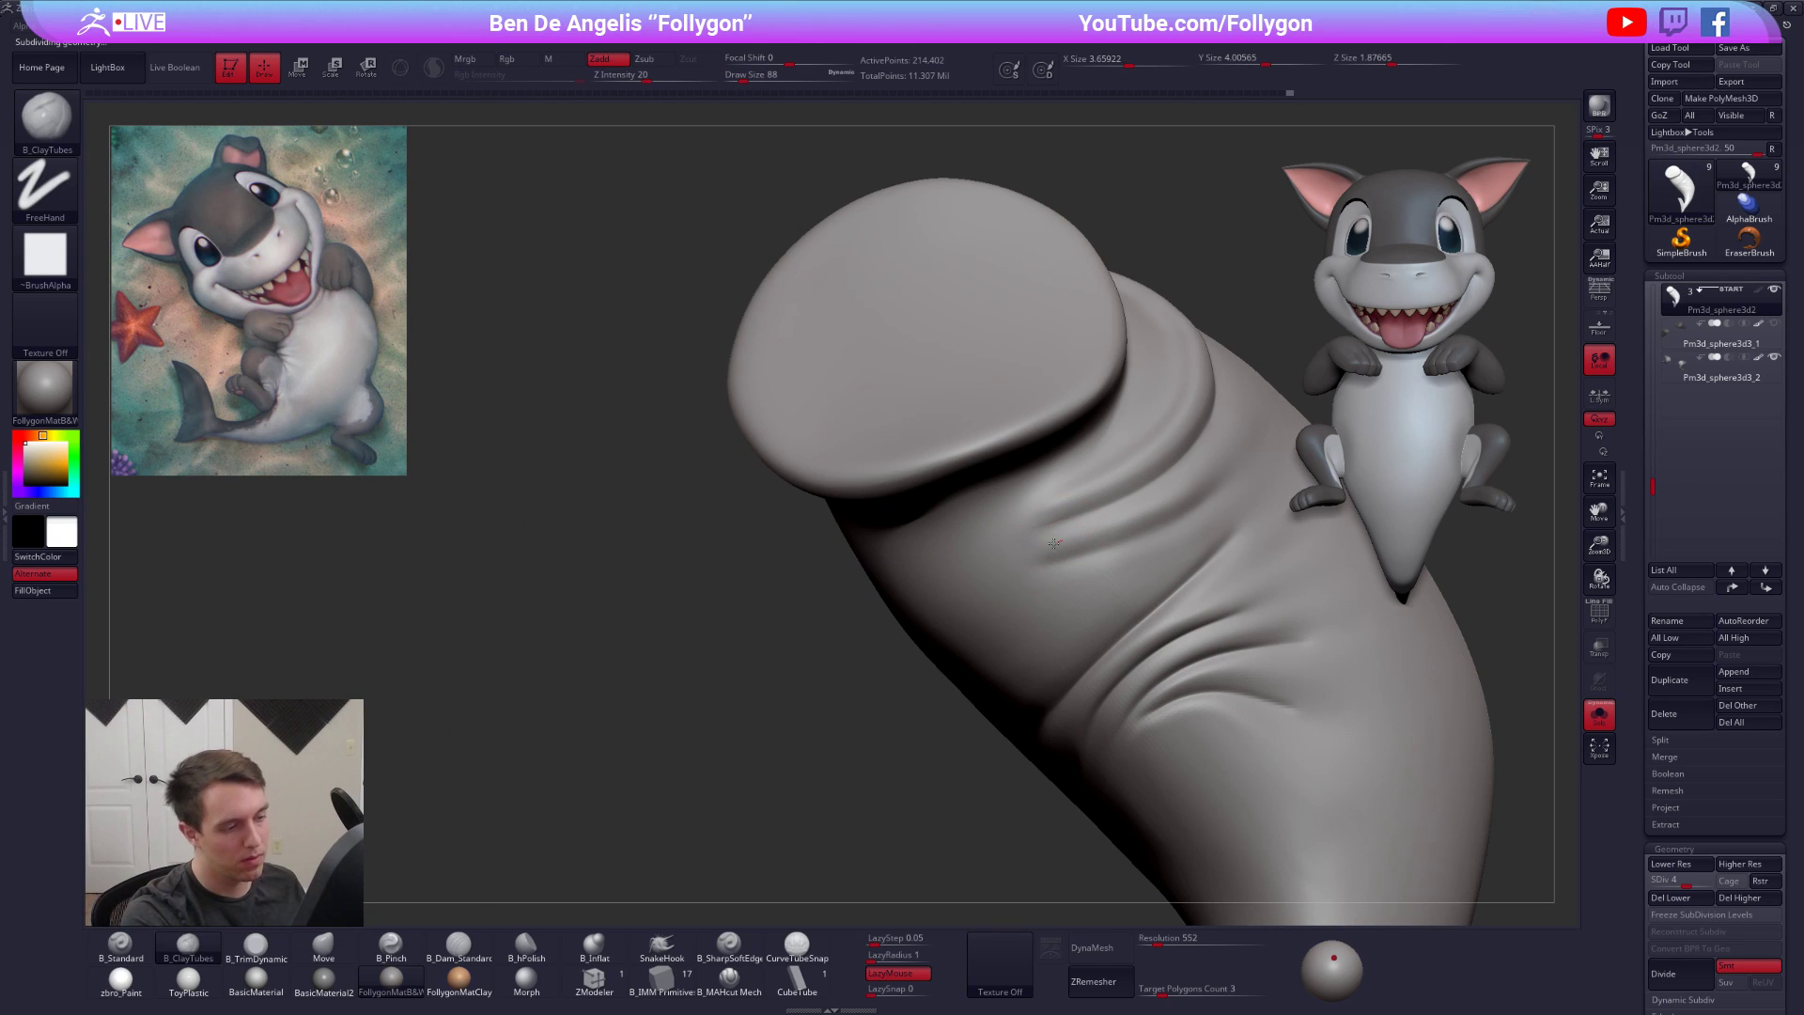
right_click_drag(981, 593, 1056, 543)
key("shift")
left_click_drag(982, 575, 1000, 611, "shift")
right_click_drag(979, 588, 968, 598)
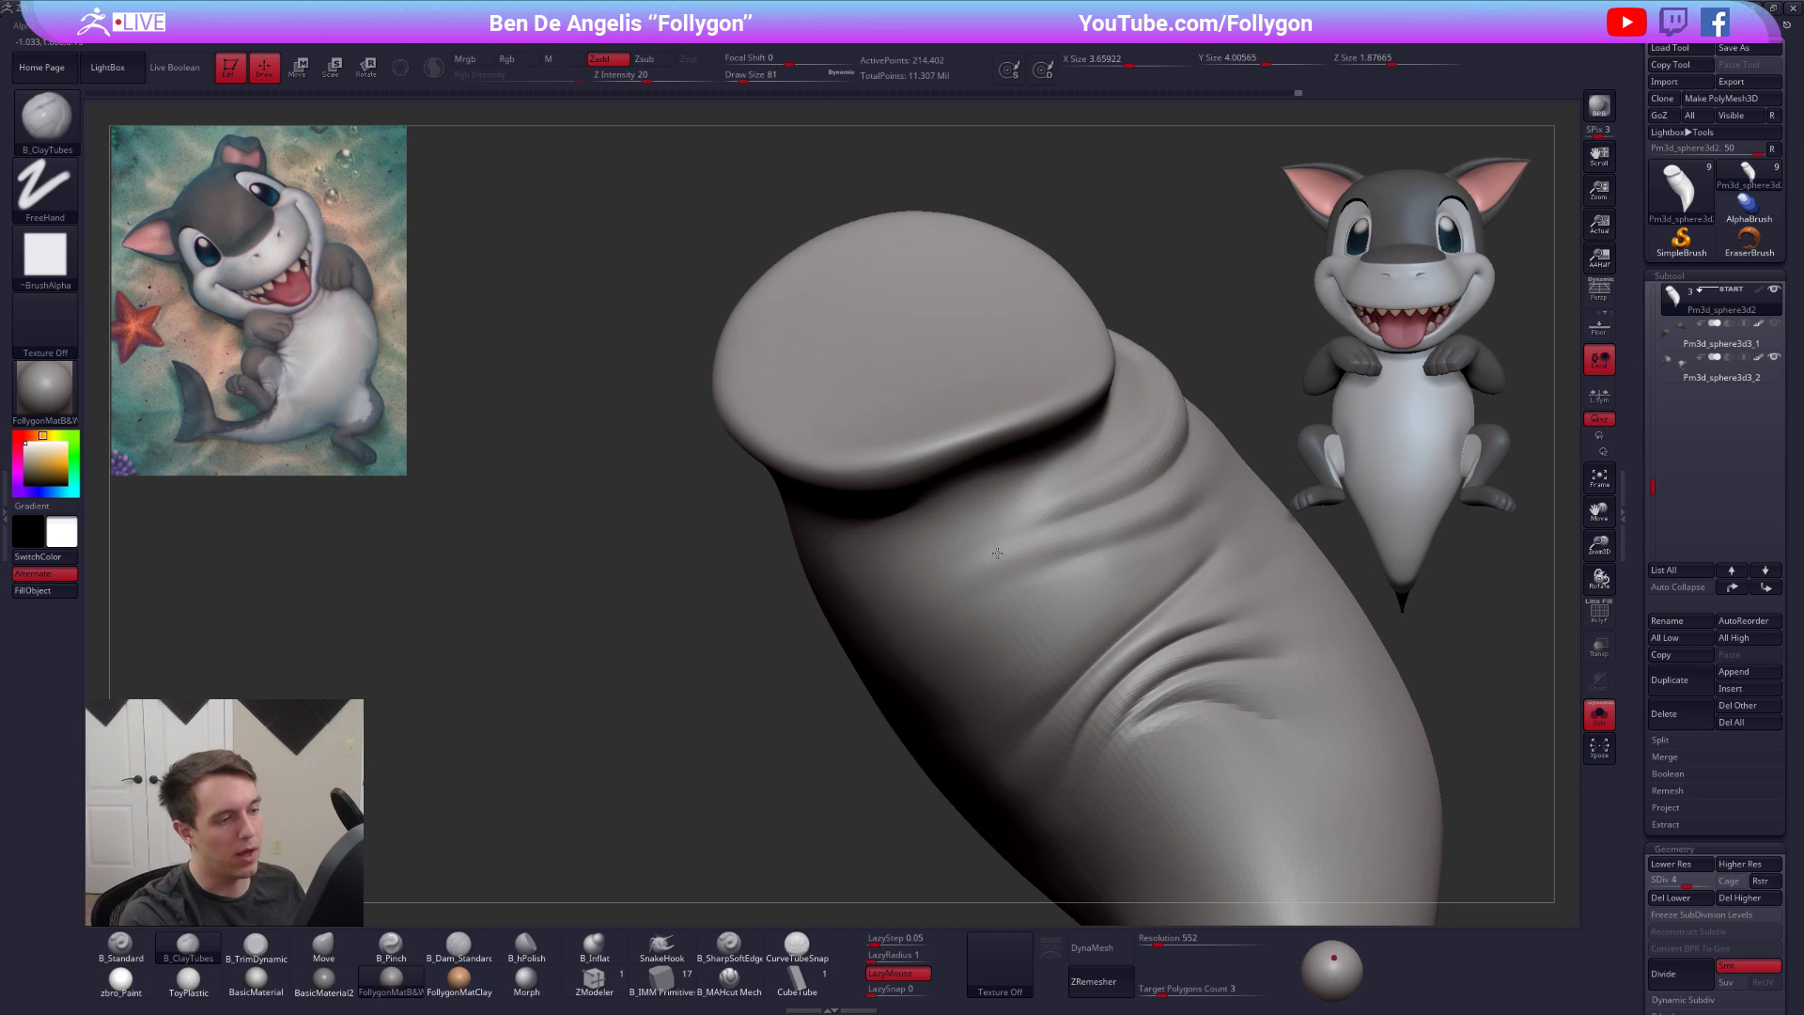
Build up the folds around the side of the neck with ClayTubes, ending on subdivision level 4
key("space")
left_click_drag(1002, 527, 1006, 525)
key("shift+d")
right_click_drag(919, 630, 1020, 564)
left_click_drag(1193, 434, 1027, 551)
right_click_drag(986, 668, 1031, 523)
key("d")
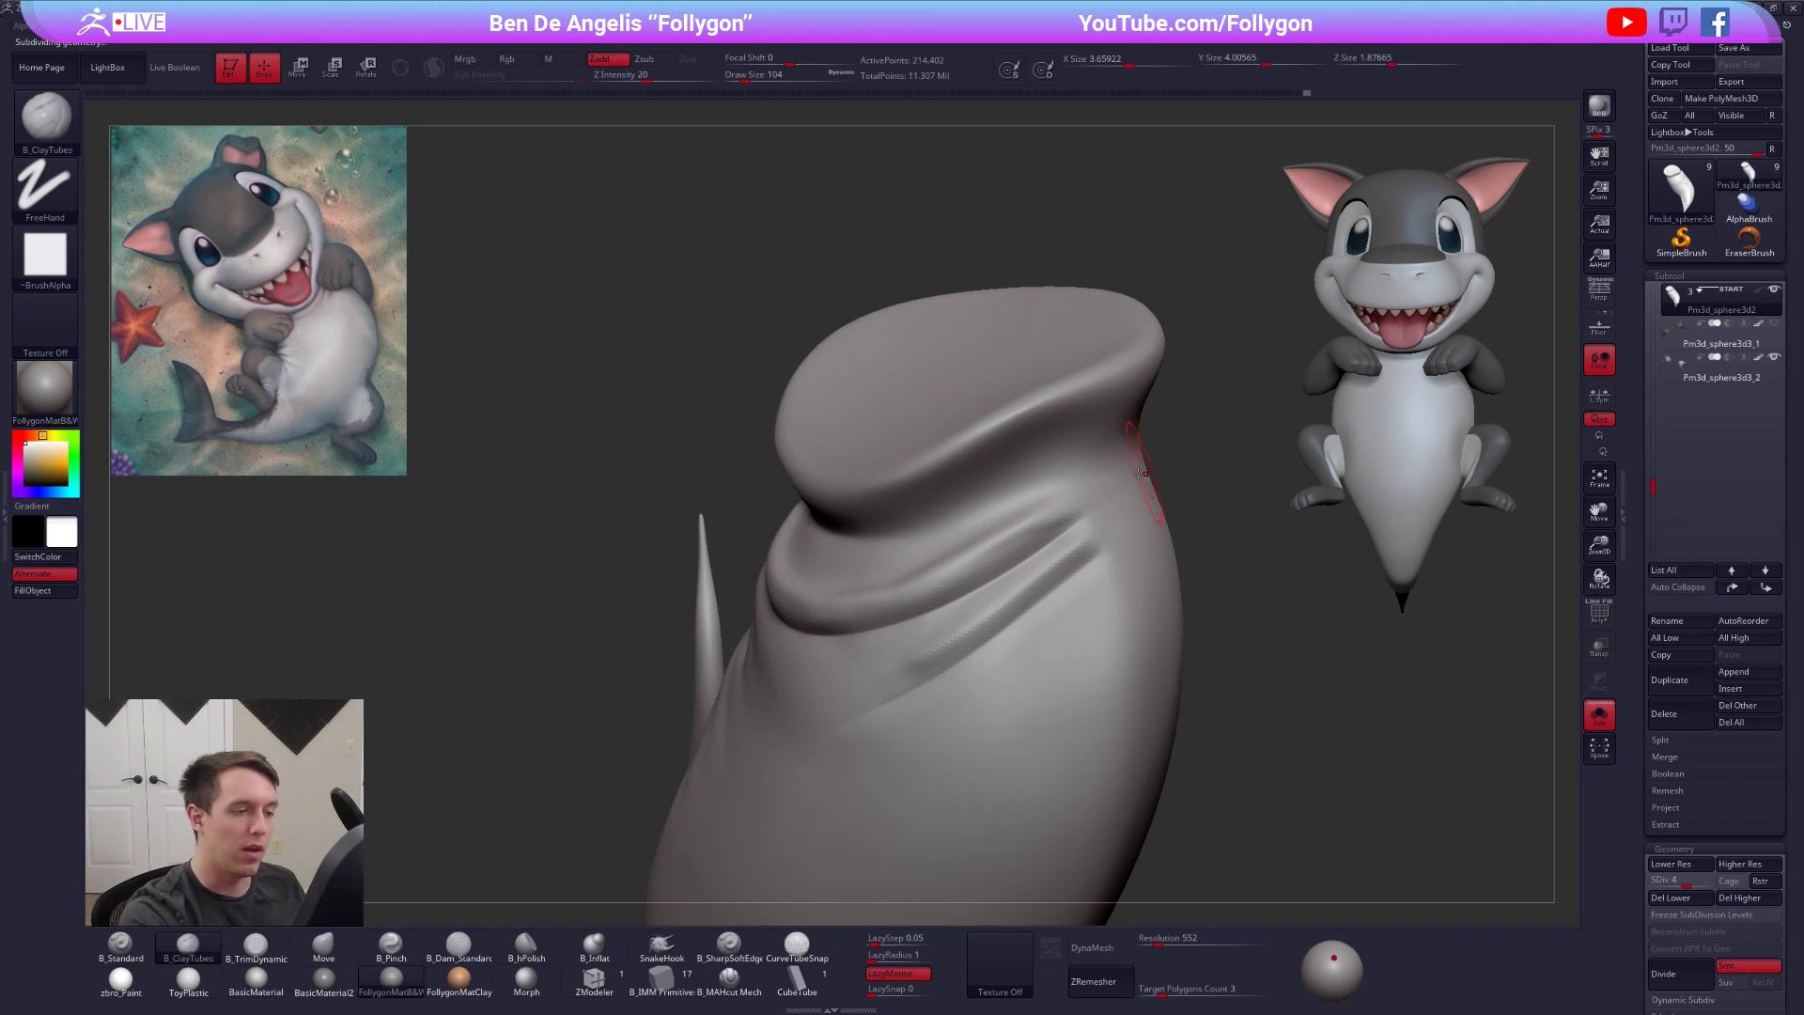
Smooth the long diagonal folds running down from the back of the neck
left_click_drag(1118, 498, 1063, 557, "shift")
left_click_drag(995, 623, 940, 659, "shift")
right_click_drag(939, 660, 1029, 641)
mouse_move(1007, 624)
left_mouse_down("shift")
mouse_move(821, 757)
mouse_move(907, 706)
left_mouse_up("shift")
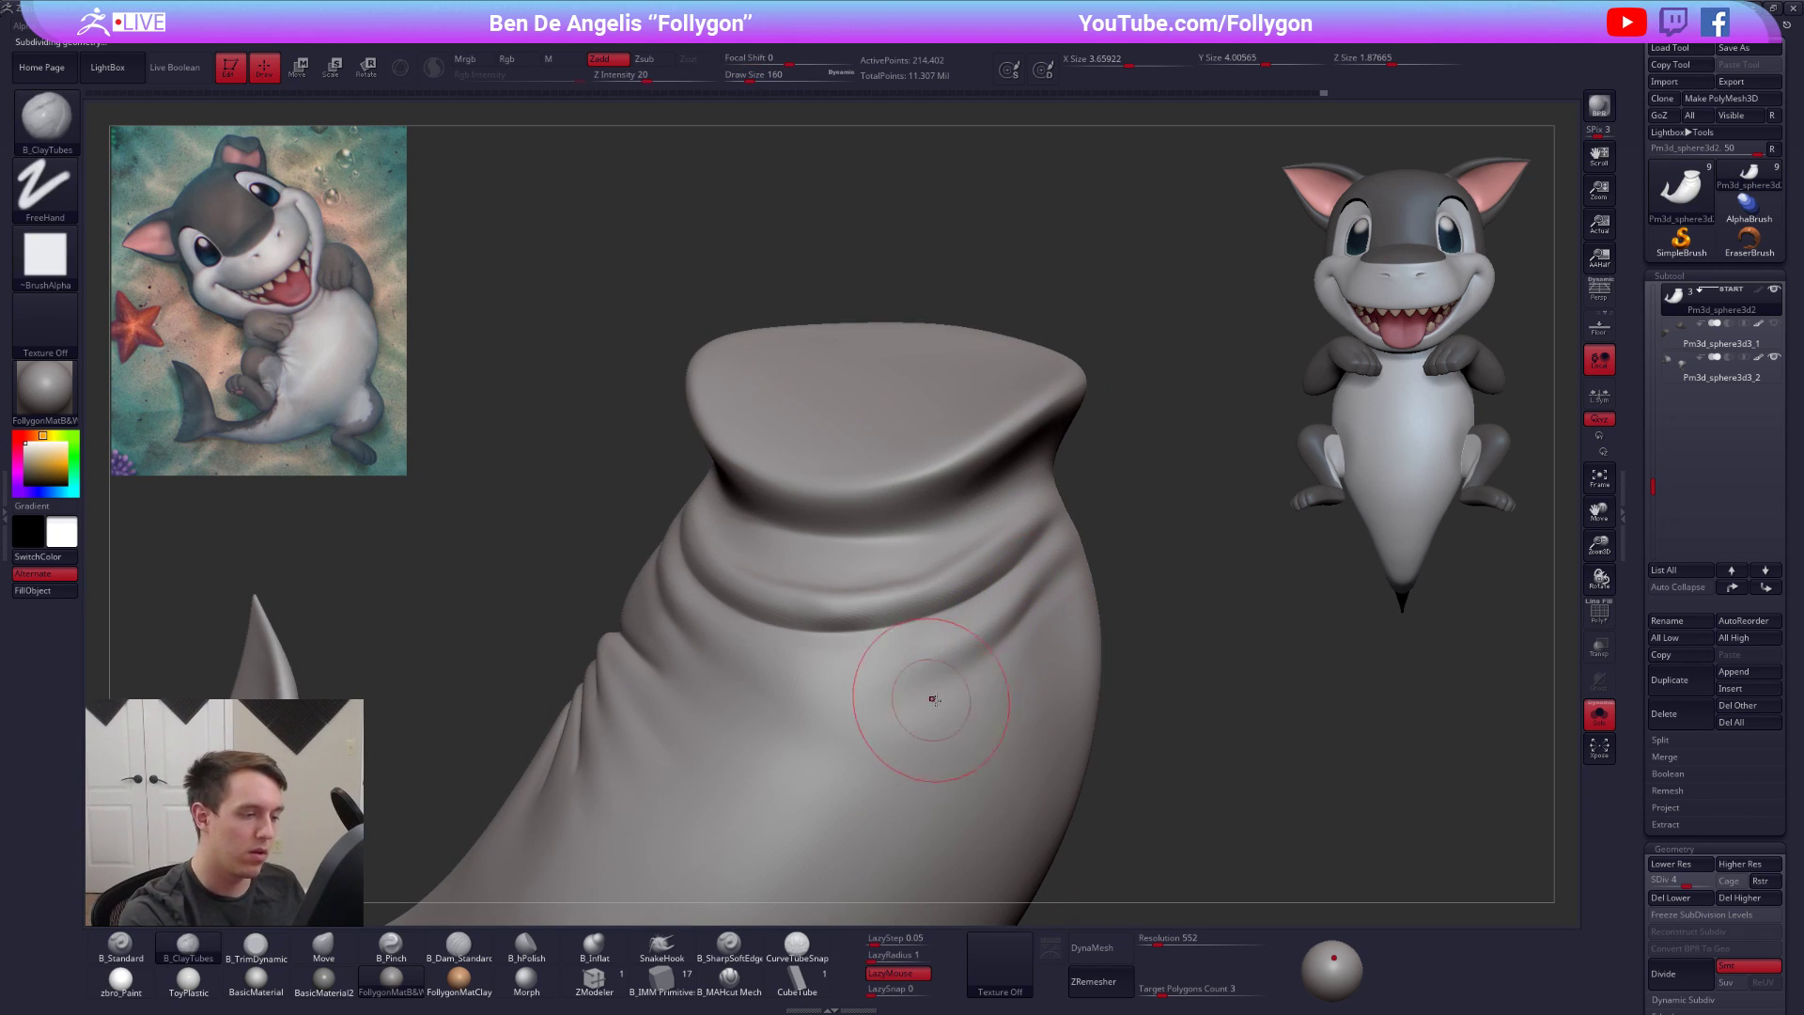
Build up and smooth the area where the back folds fade into the body, using ClayTubes at draw size 140
right_click_drag(927, 700, 958, 637)
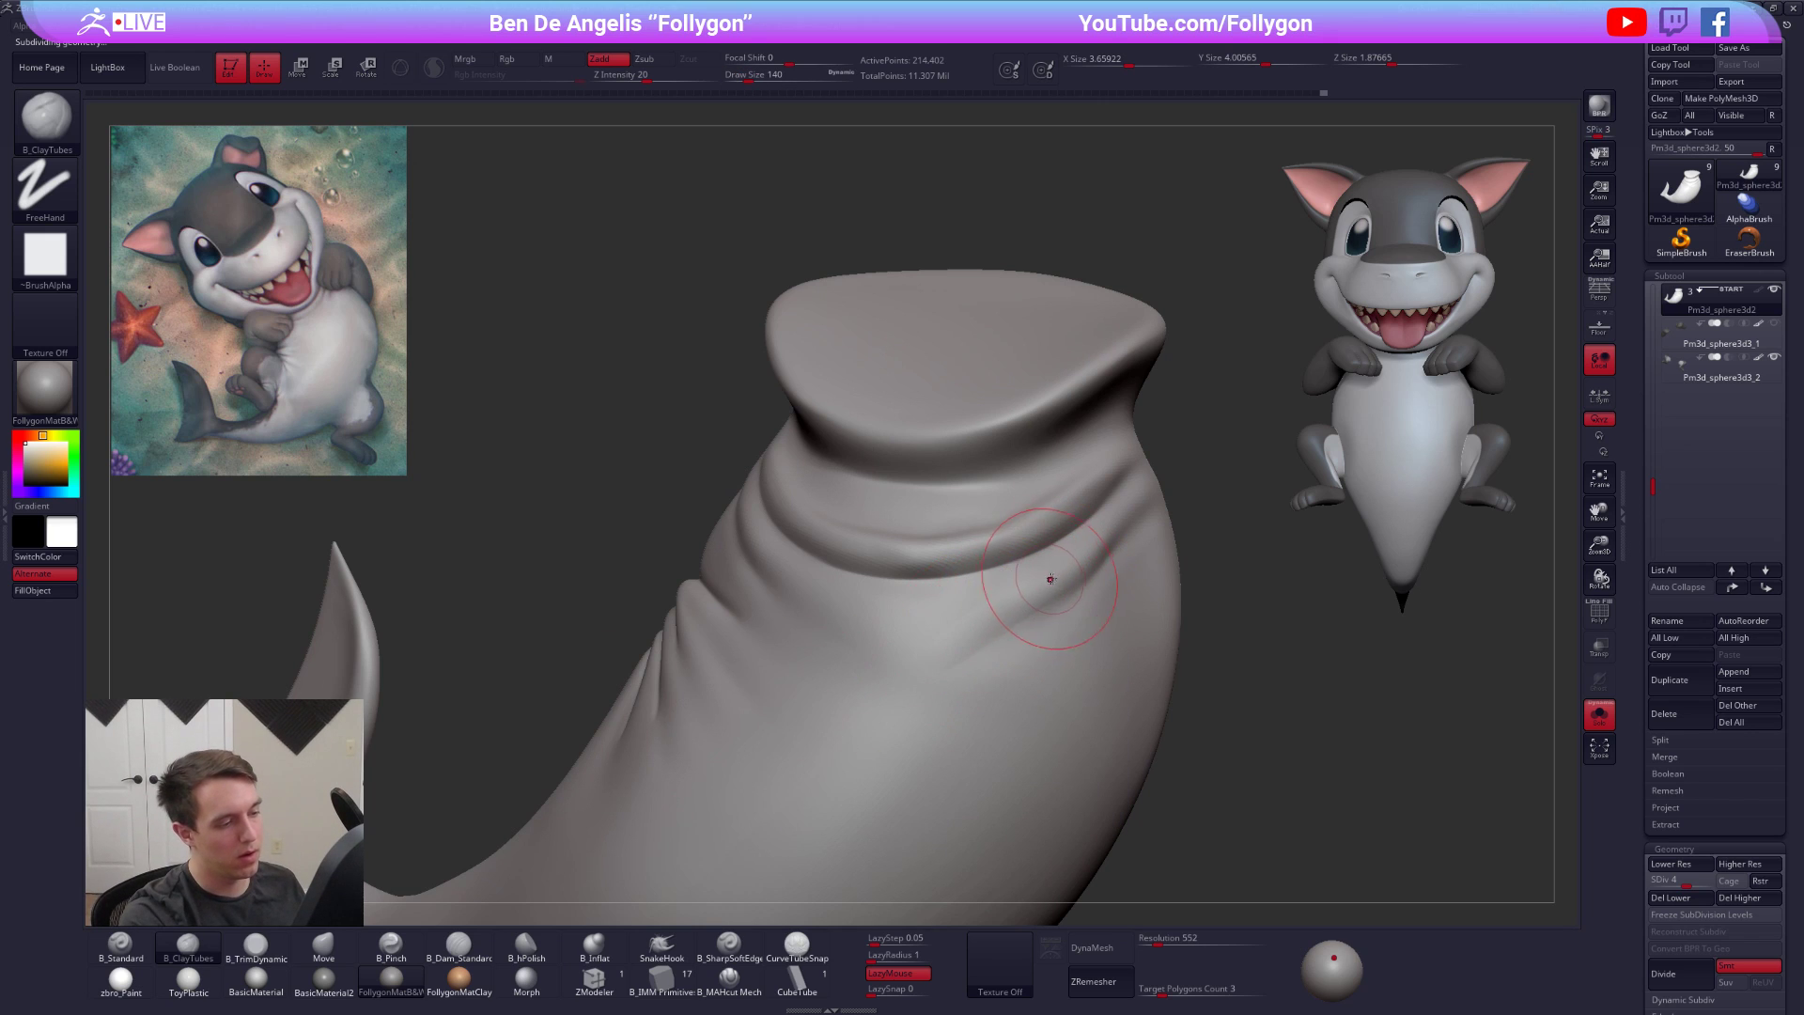
left_click_drag(998, 596, 893, 693)
mouse_move(907, 678)
left_mouse_down("shift")
mouse_move(945, 642)
mouse_move(977, 663)
left_mouse_up("shift")
right_click_drag(990, 668, 970, 644)
left_click_drag(971, 645, 1002, 633, "shift")
mouse_move(1014, 629)
right_mouse_down()
mouse_move(996, 518)
mouse_move(977, 526)
right_mouse_up()
Reshape the neck folds and upper back on subdivision level 3 with the Move brush at draw size 192
key("space")
left_click_drag(998, 505, 1004, 506)
key("shift+d")
right_click_drag(1002, 512, 966, 472)
key("b")
key("m")
key("v")
key("space")
left_click_drag(964, 474, 975, 493)
right_click_drag(975, 493, 995, 520)
key("space")
left_click_drag(994, 520, 996, 520)
right_click_drag(996, 520, 1000, 555)
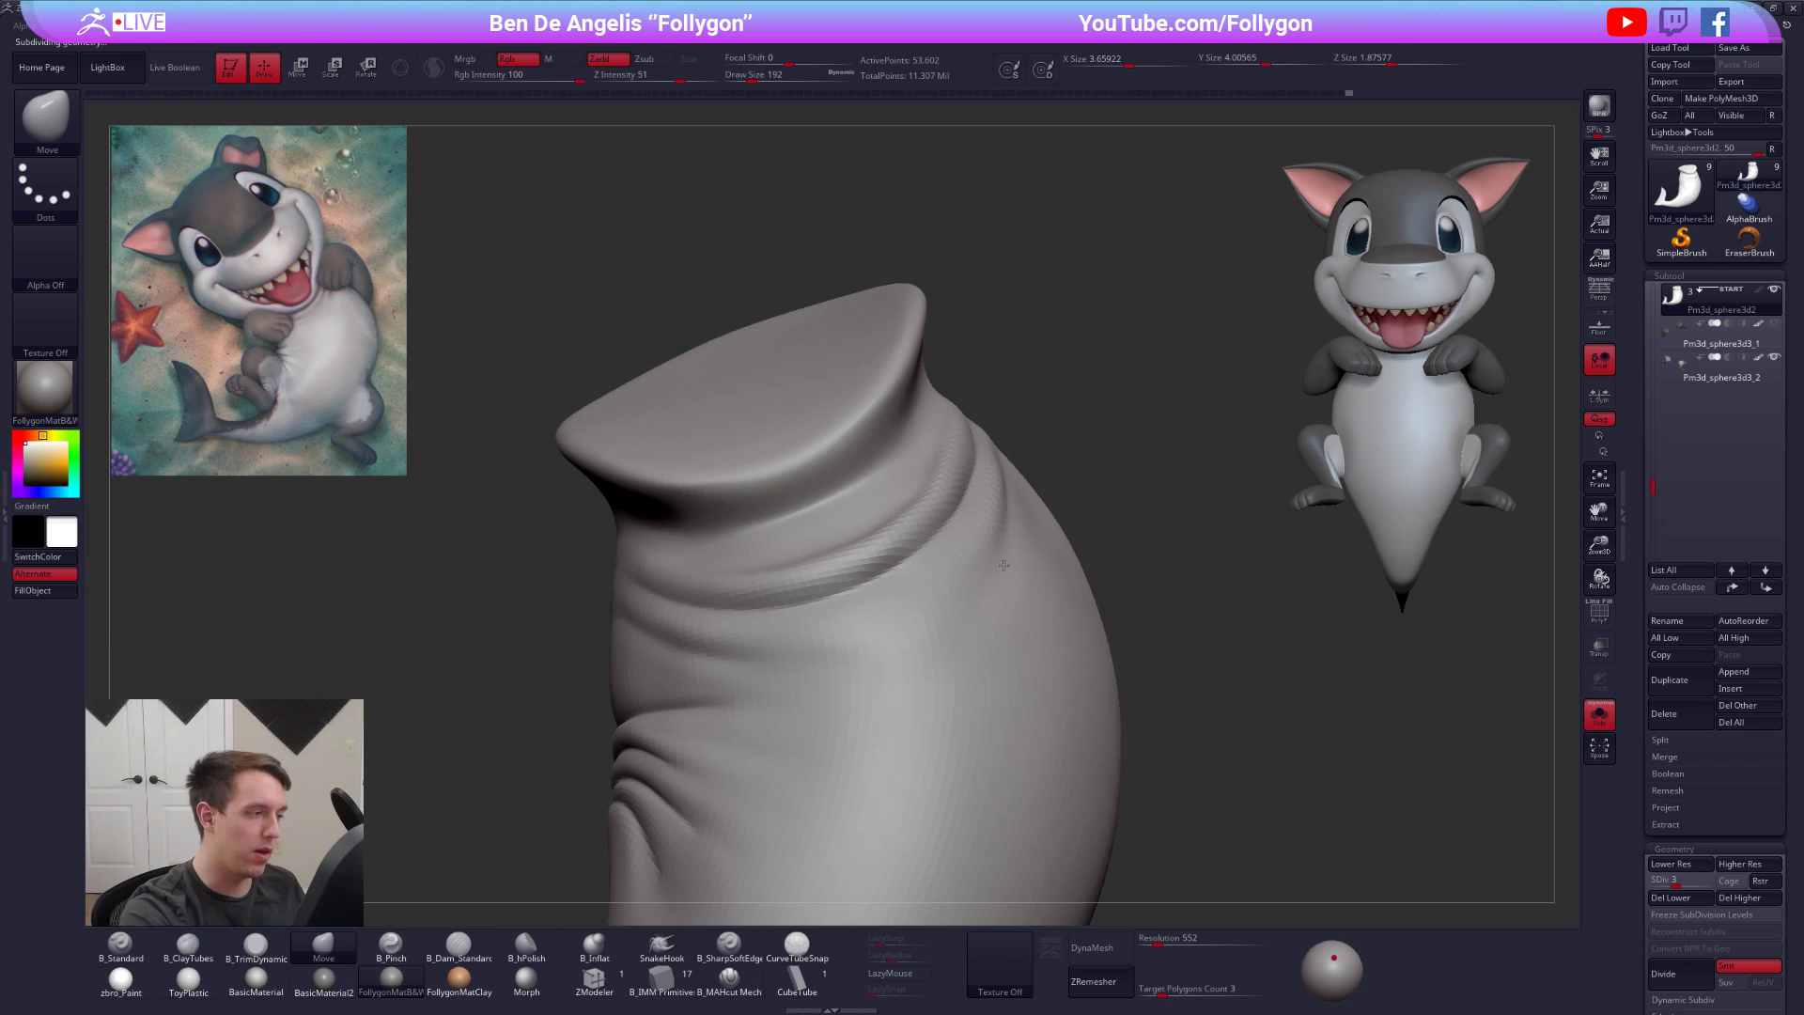
Return the body to subdivision level 4 and rework the upper back folds with ClayTubes at draw size 192
mouse_move(1301, 758)
right_mouse_down("ctrl")
mouse_move(1230, 784)
mouse_move(1267, 734)
right_mouse_up("ctrl")
key("d")
right_click_drag(1149, 653, 1110, 683)
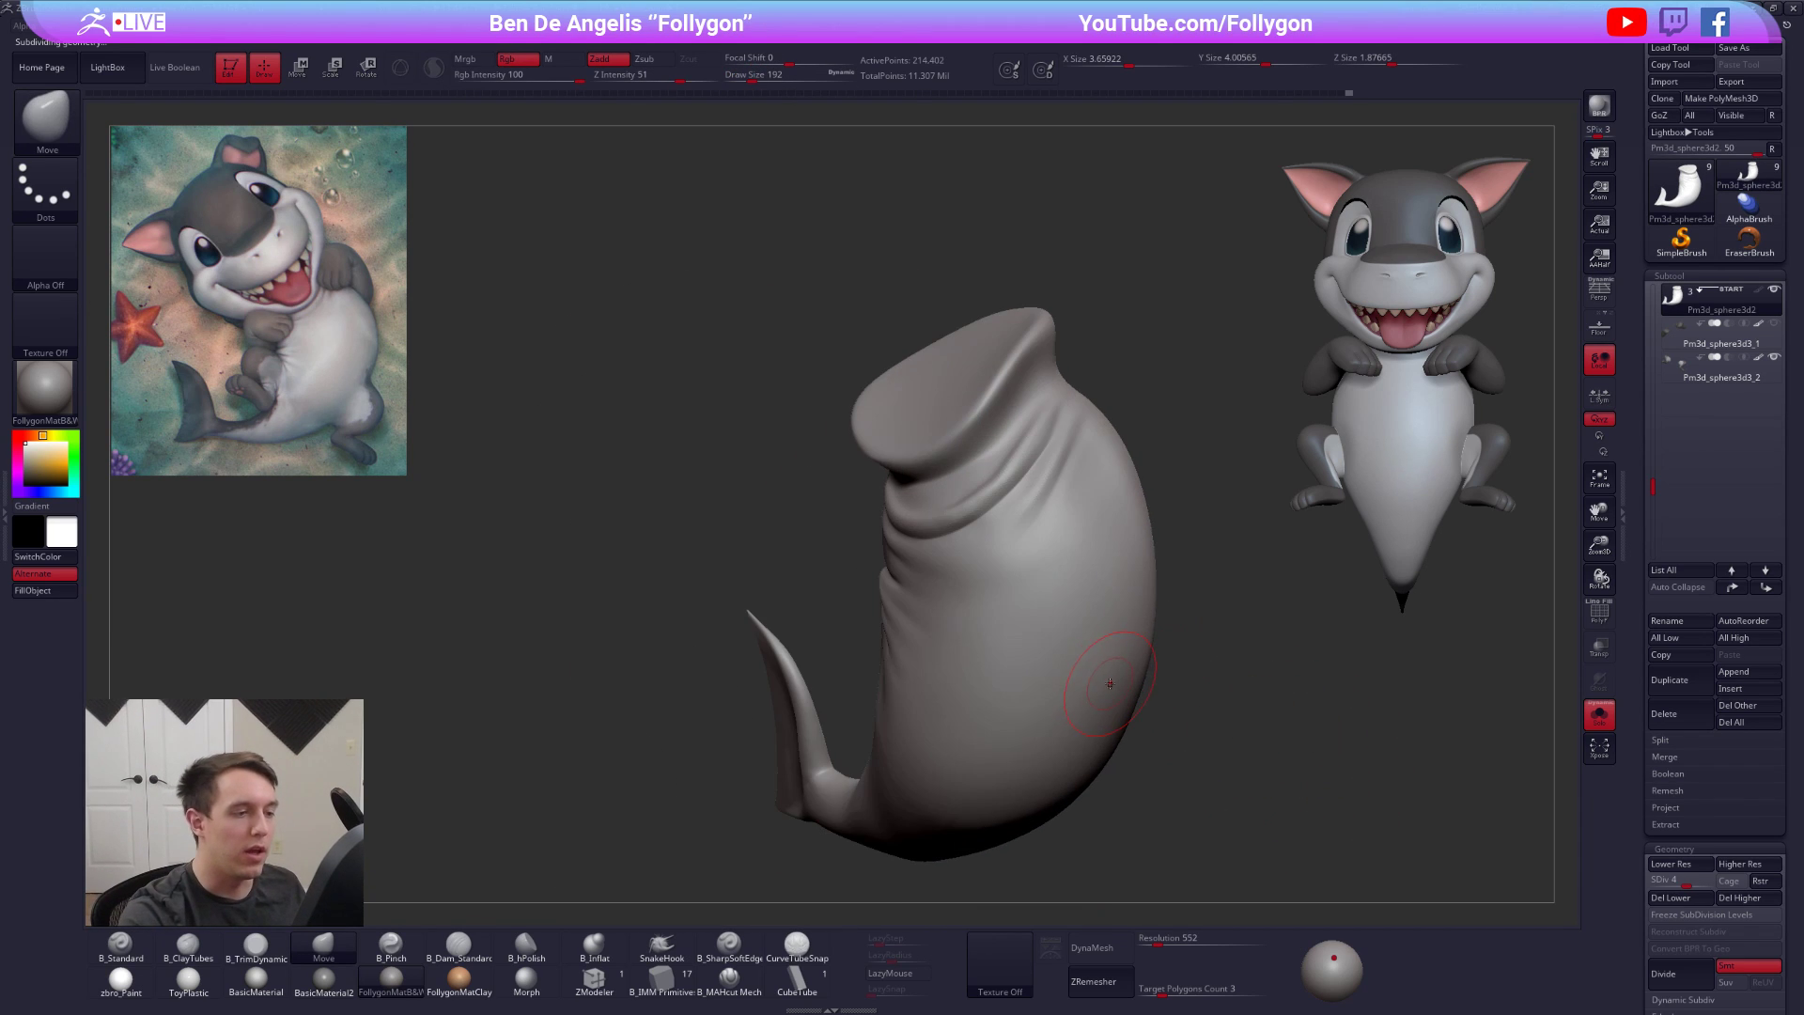
key("space")
left_click_drag(1081, 527, 1086, 526)
right_click_drag(1086, 526, 1085, 526)
right_click_drag(1086, 526, 1080, 476, "ctrl")
key("2")
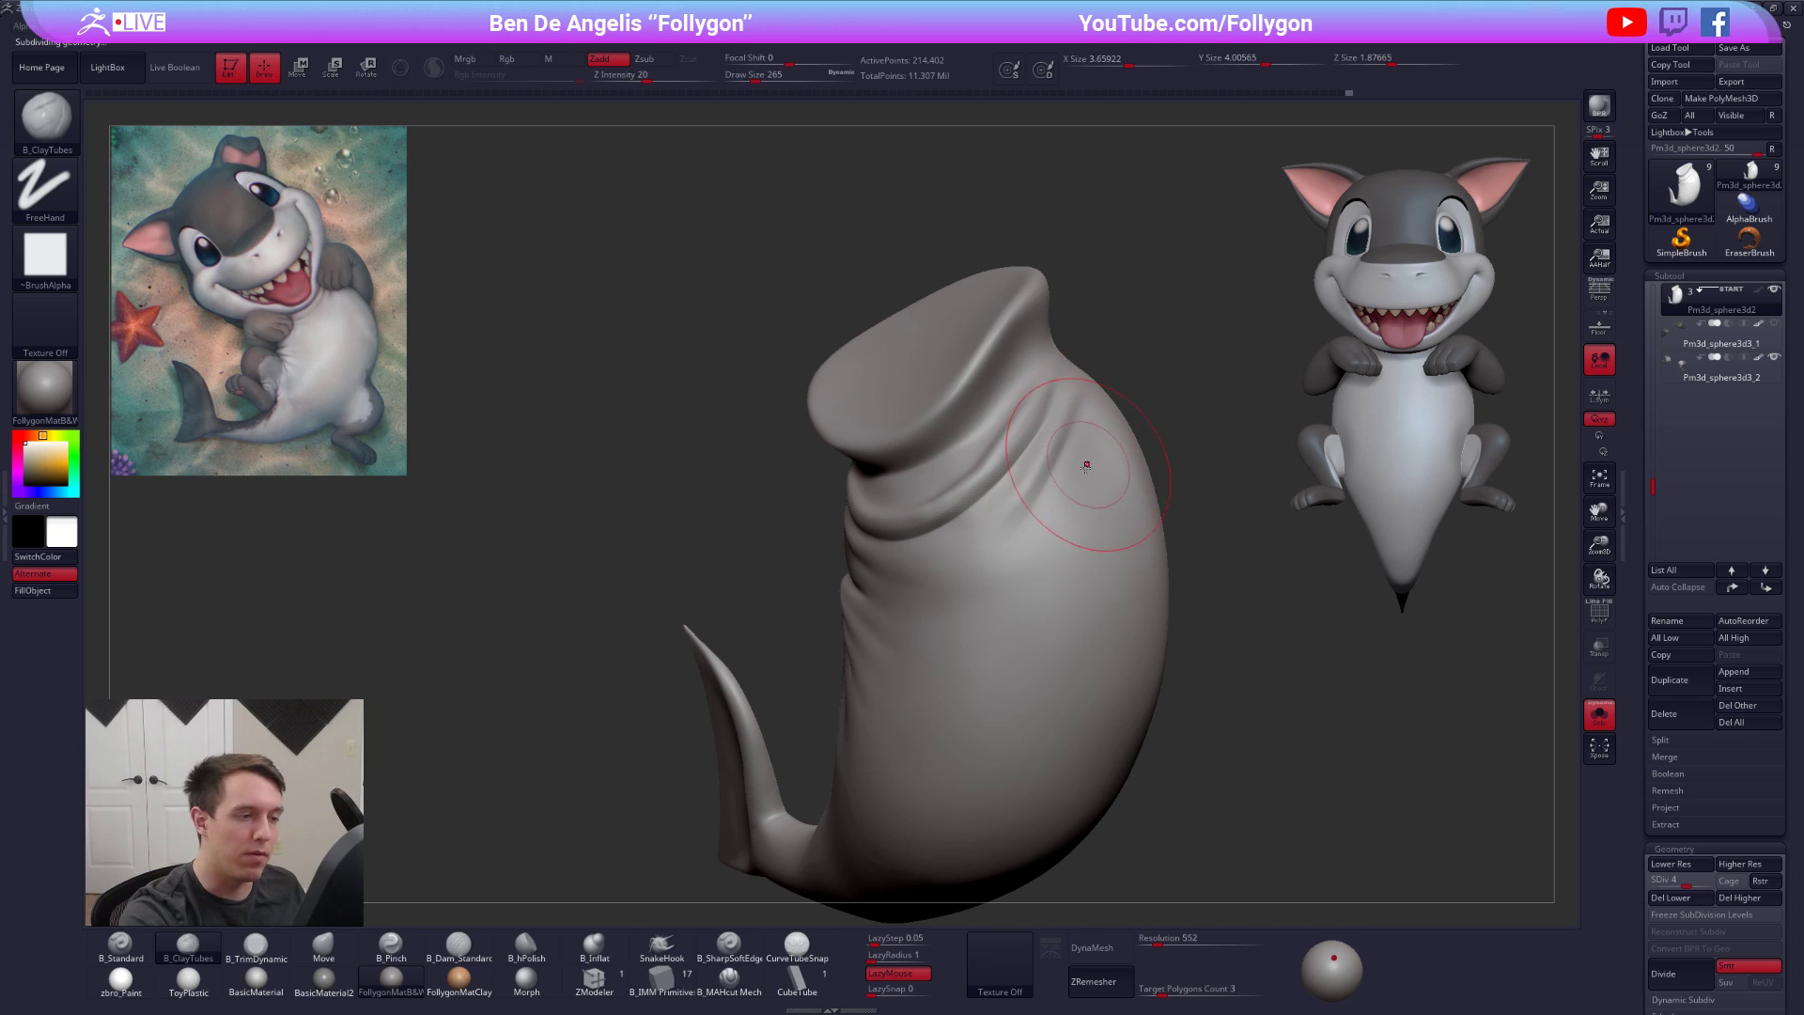
key("space")
left_click_drag(1091, 435, 1088, 433)
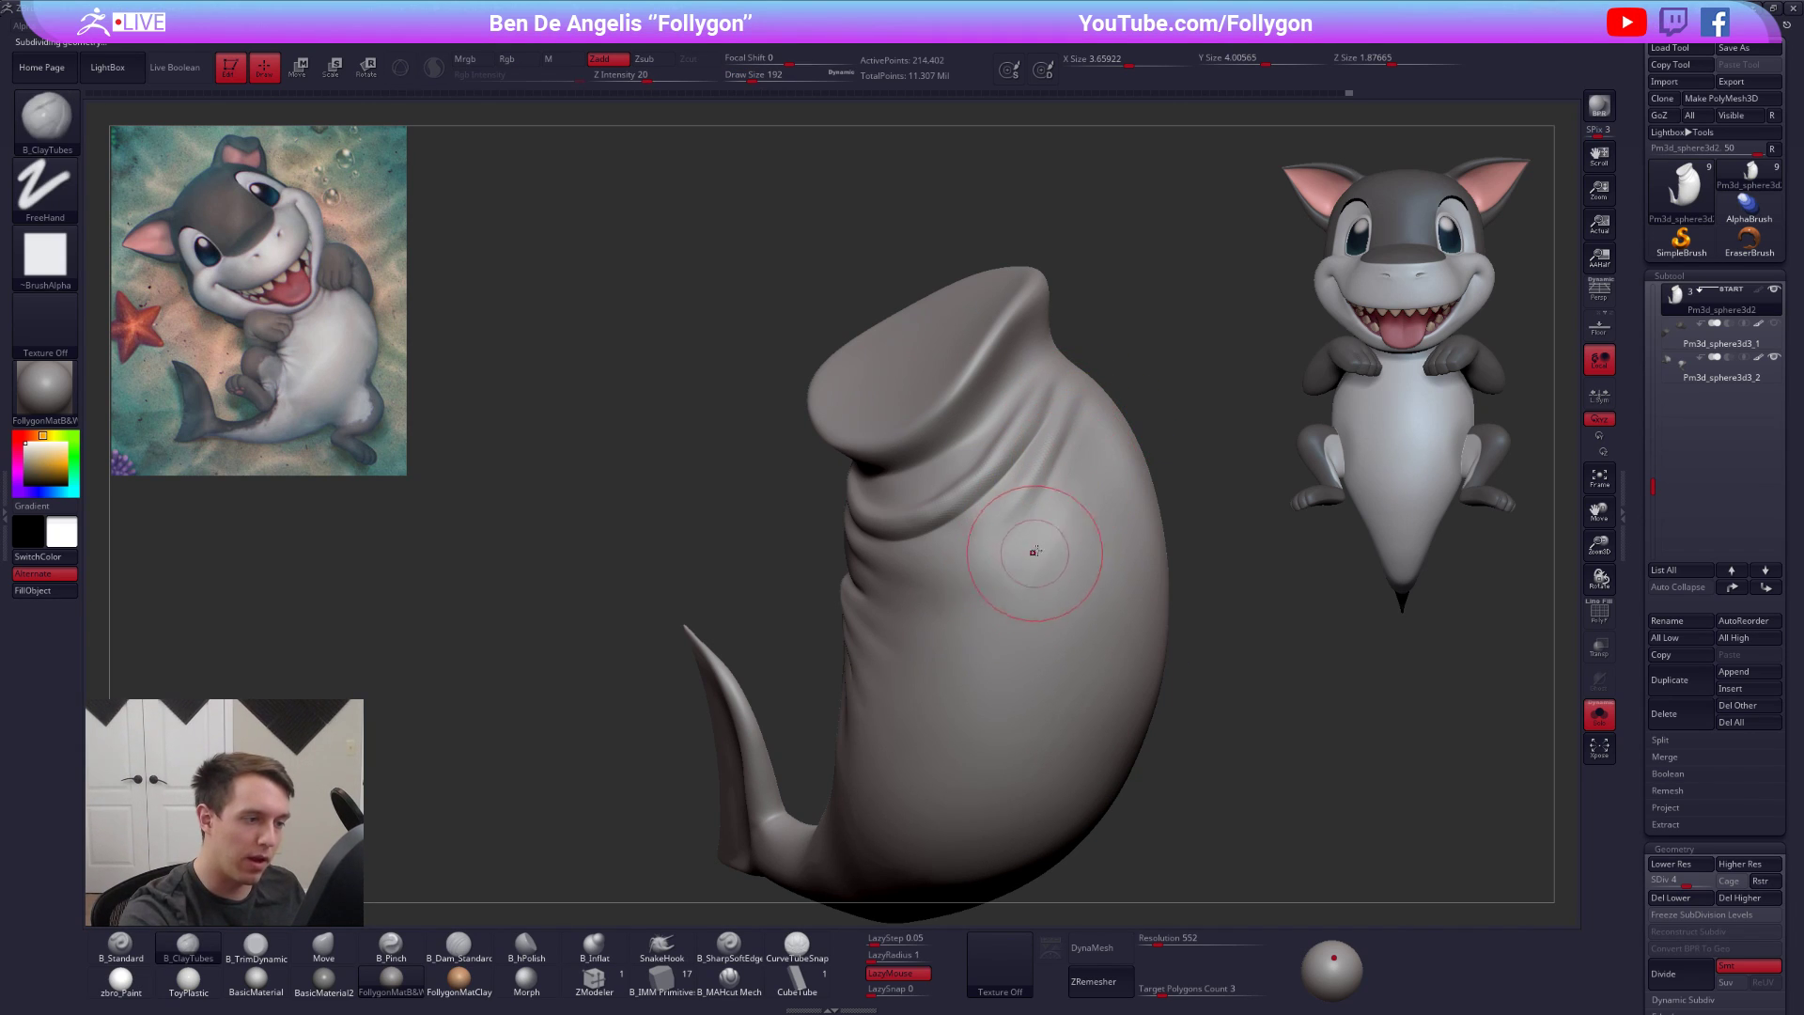
Refine the volume around the upper back folds with ClayTubes at draw size 203 on subdivision level 4
right_click_drag(1093, 462, 1098, 532)
key("ctrl")
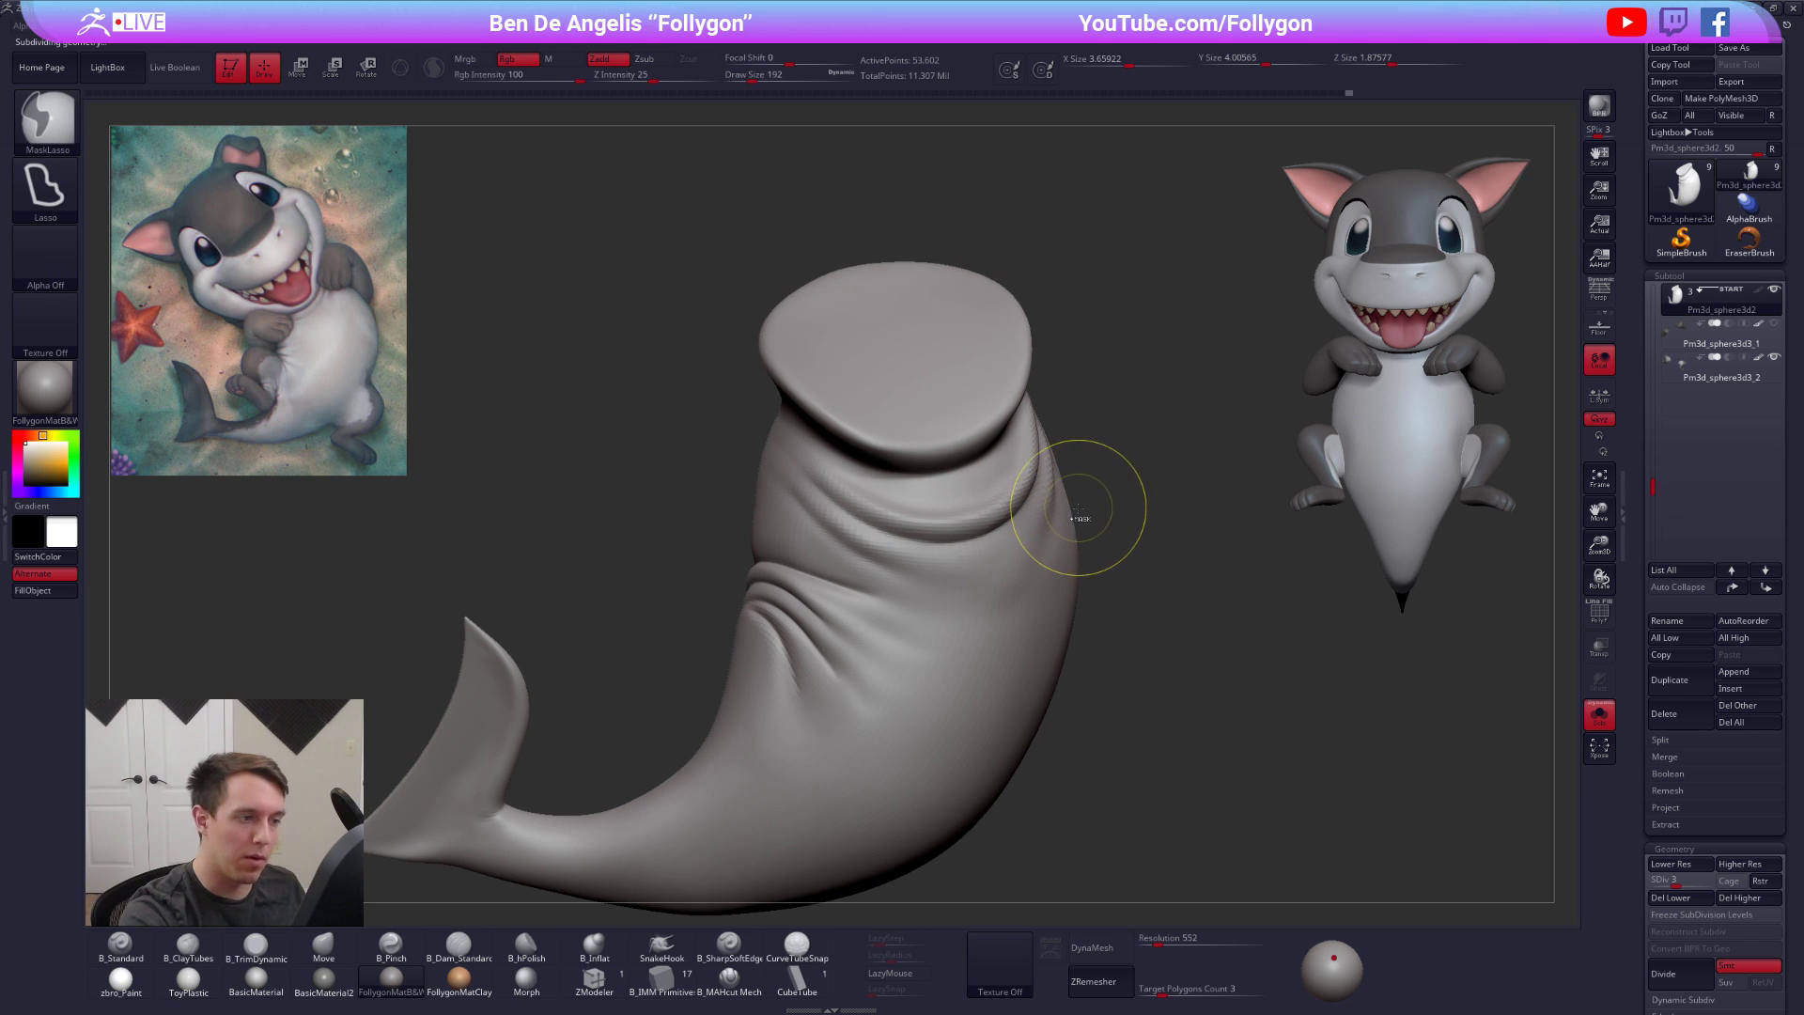
key("d")
key("ctrl+shift")
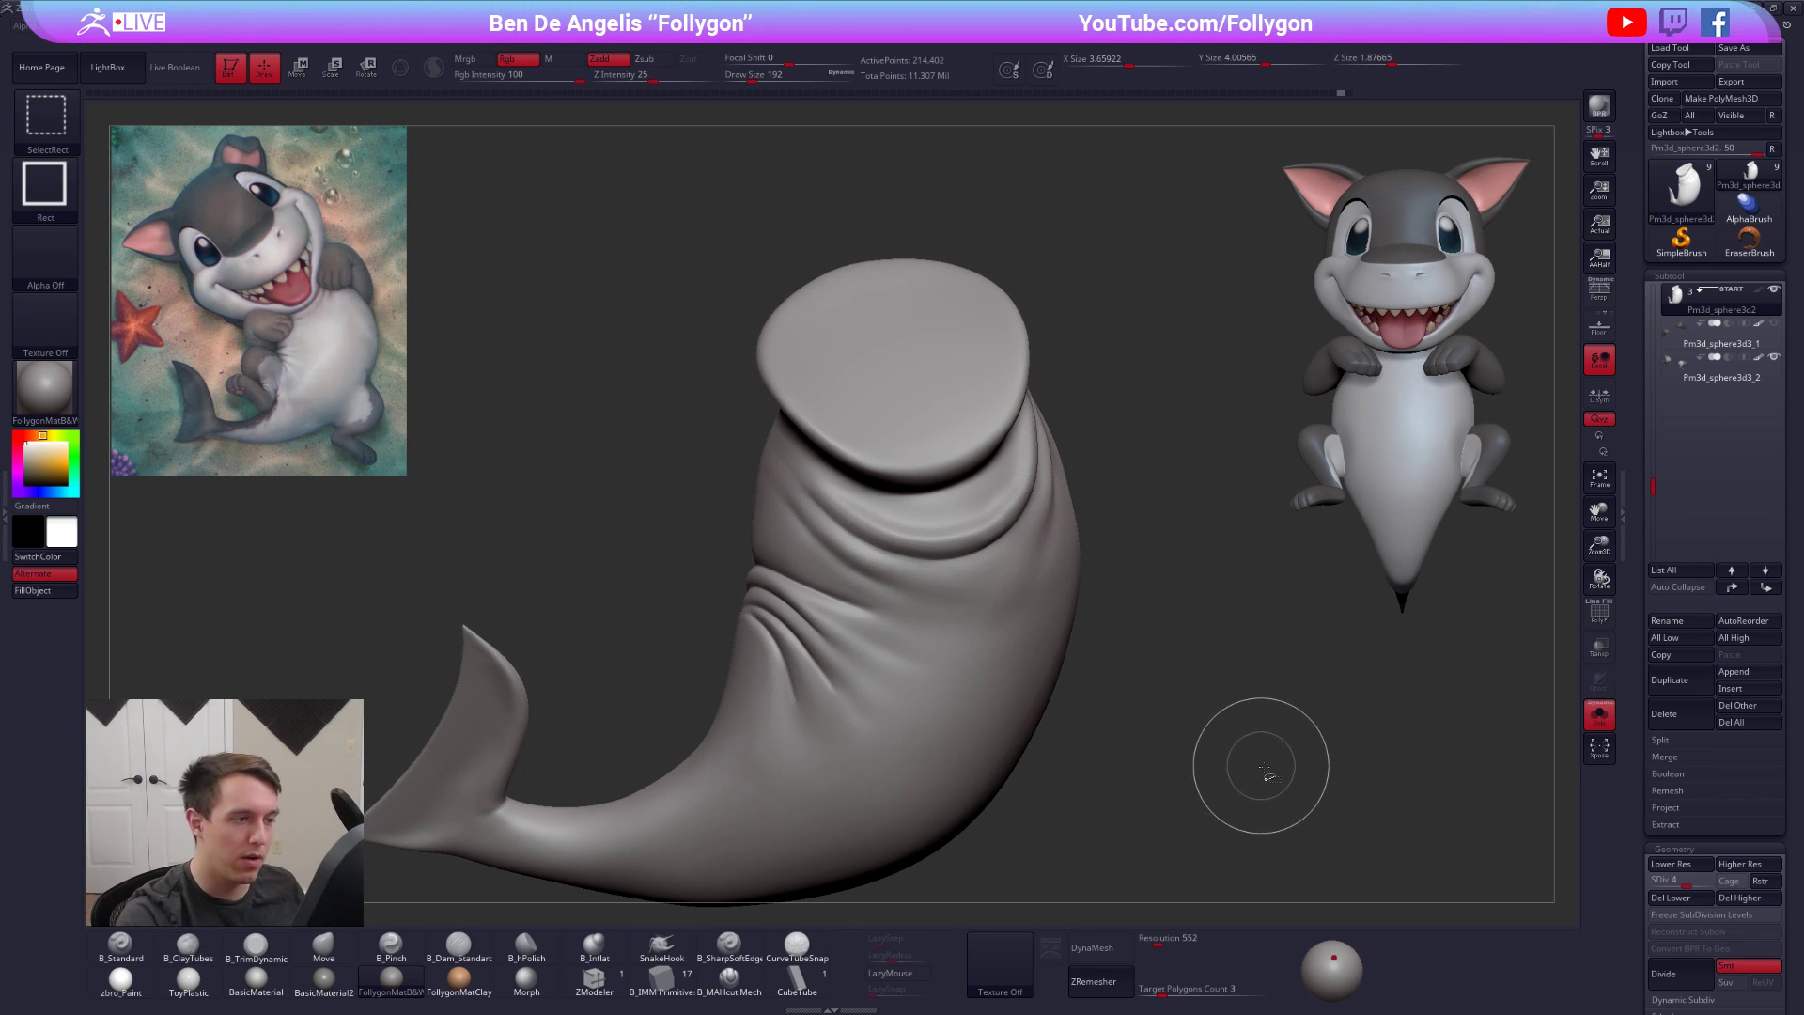
mouse_move(1261, 778)
right_mouse_down()
mouse_move(1177, 738)
mouse_move(1142, 788)
right_mouse_up()
key("space")
left_click_drag(1045, 574, 1047, 573)
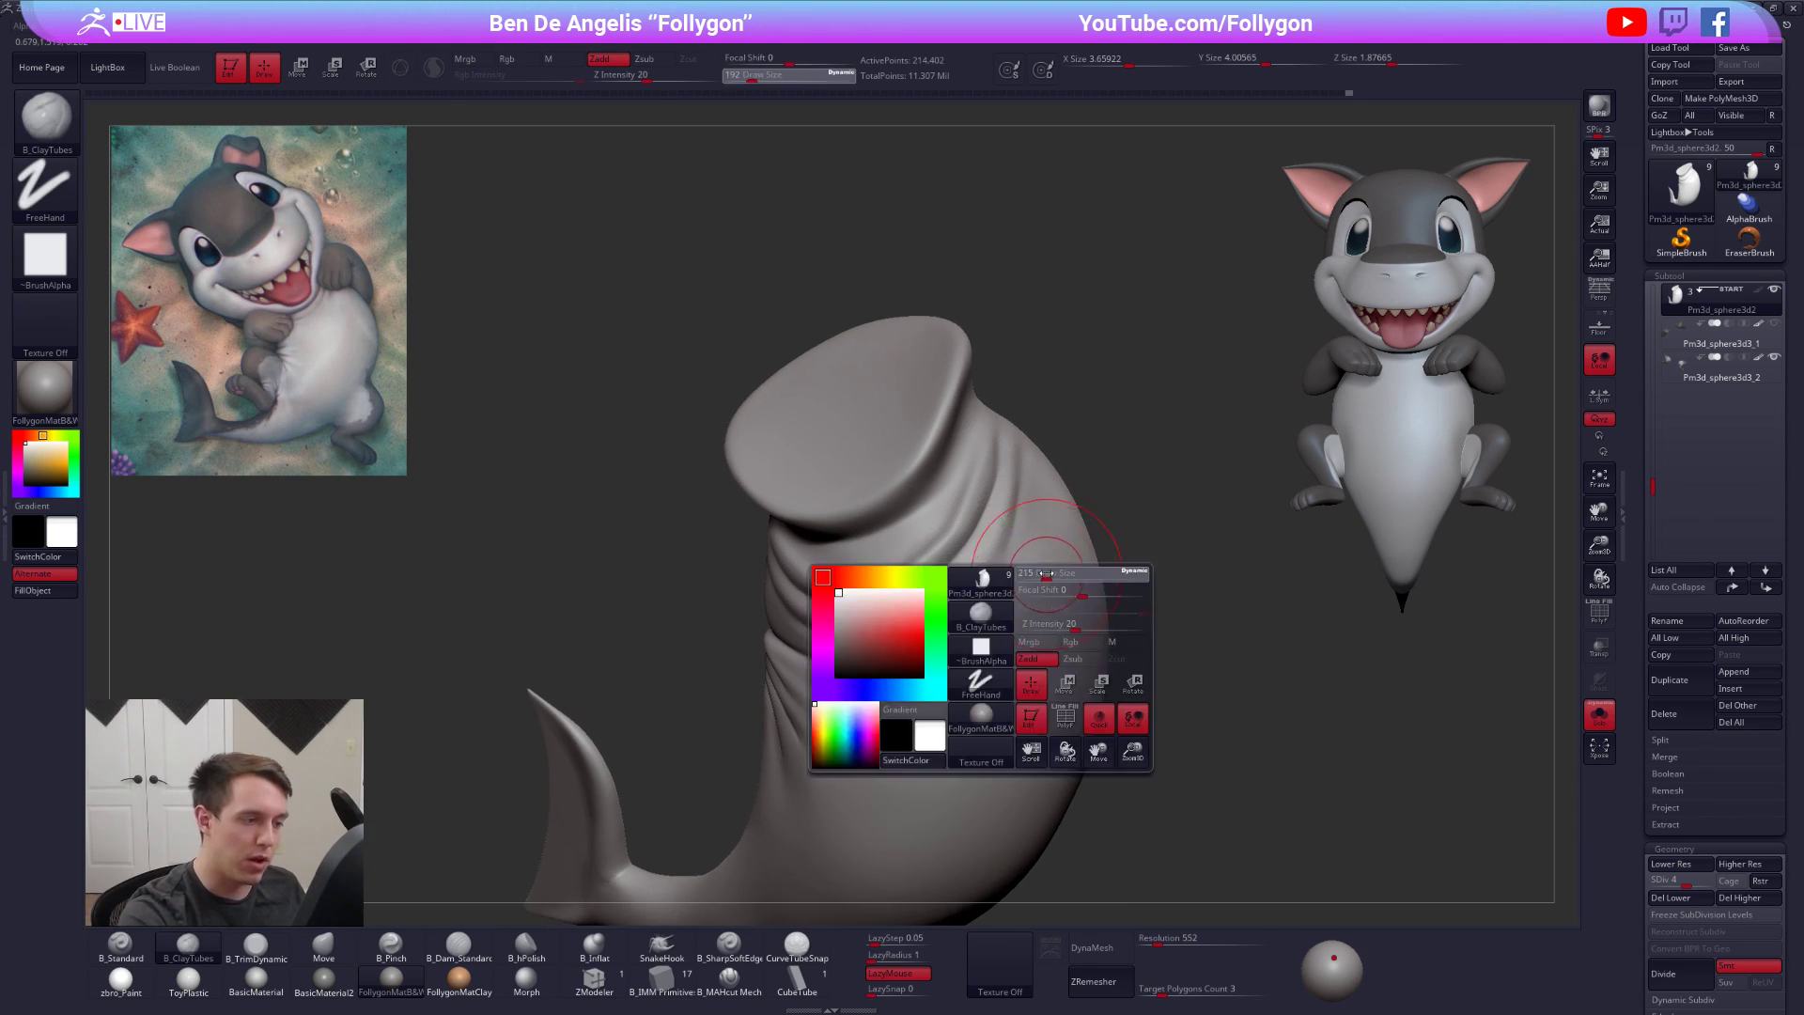
right_click_drag(1064, 572, 1032, 575)
key("space")
left_click_drag(1036, 575, 1034, 574)
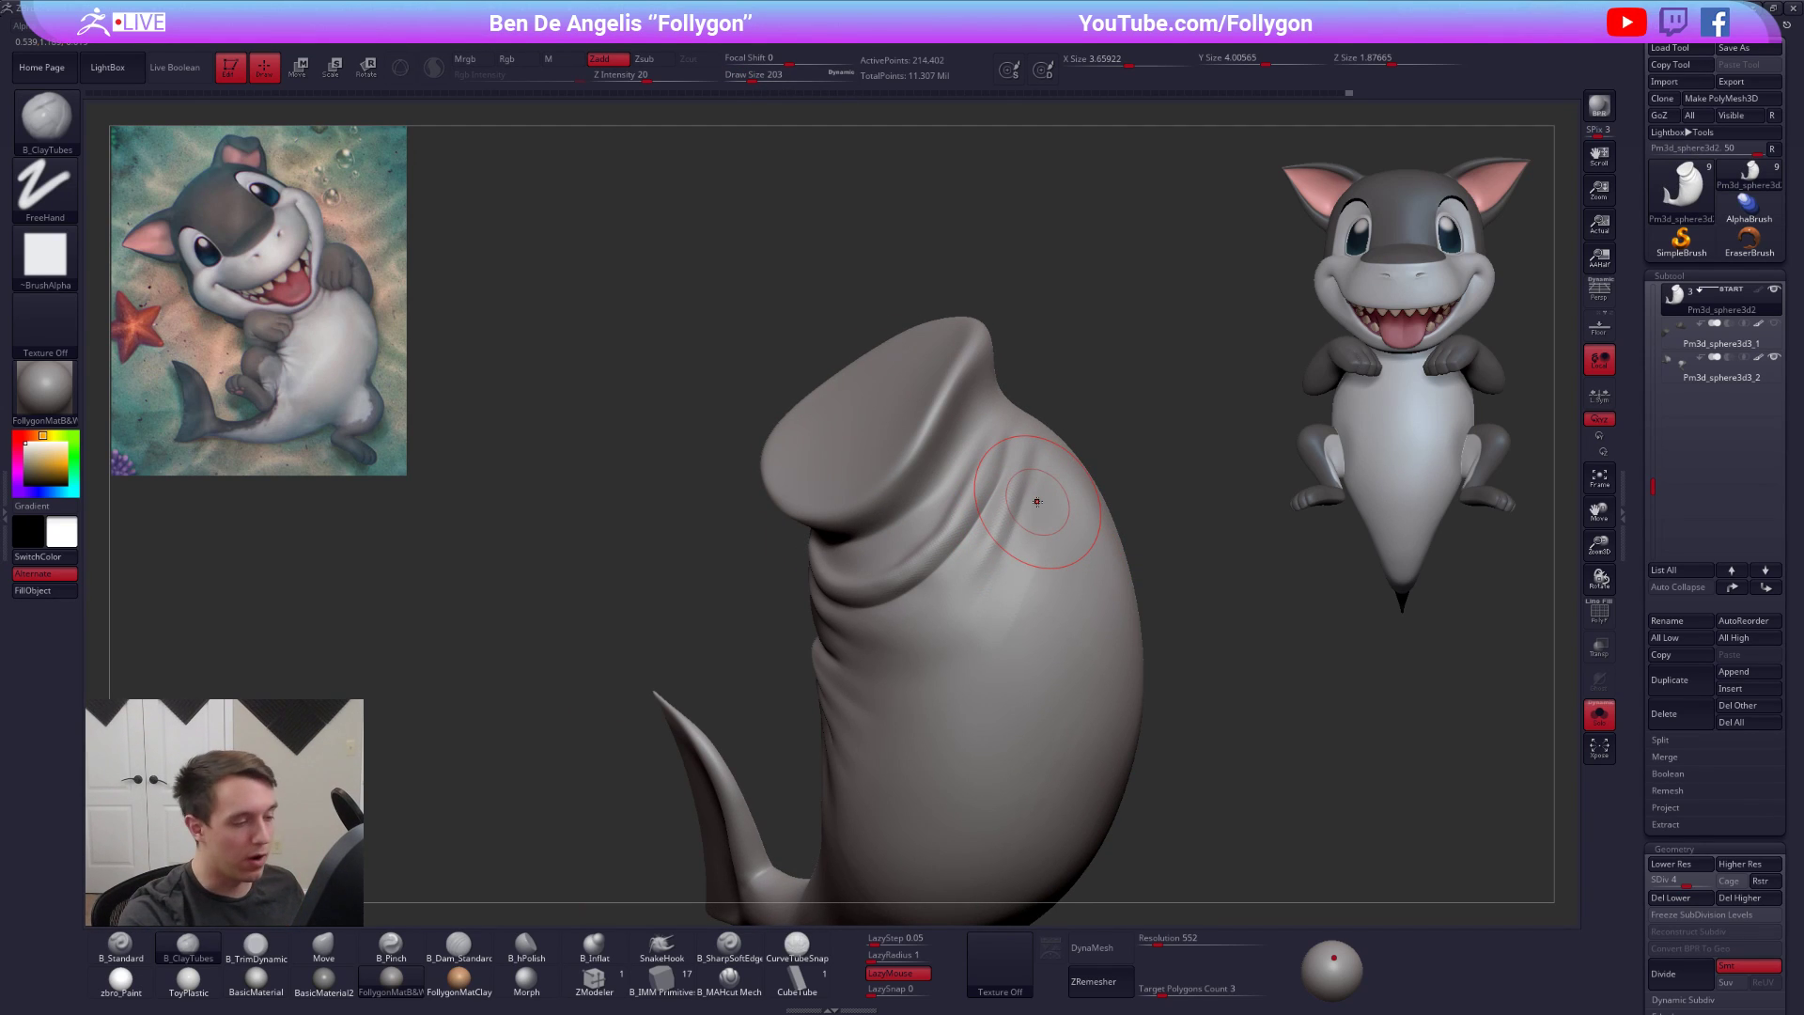
Flatten the surface around the back folds with the TrimDynamic brush at draw size 170
key("3")
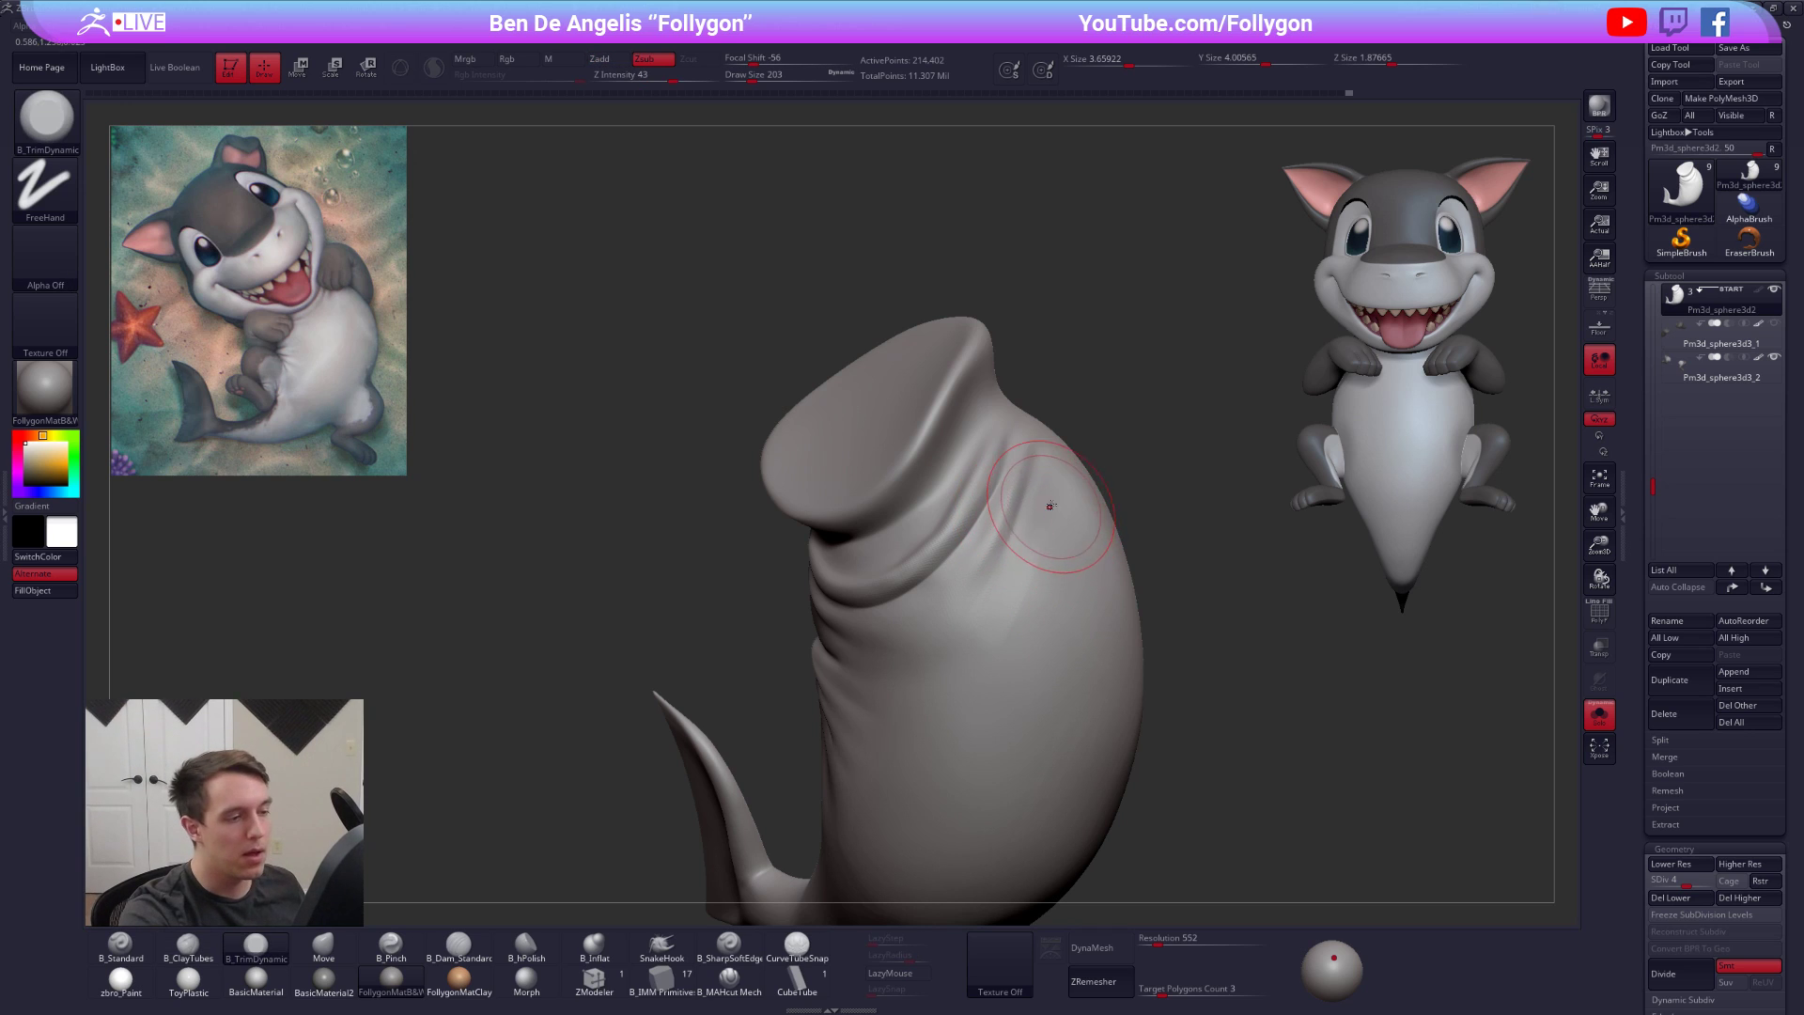
left_click_drag(1022, 599, 1007, 624)
key("space")
left_click_drag(1036, 571, 1003, 639)
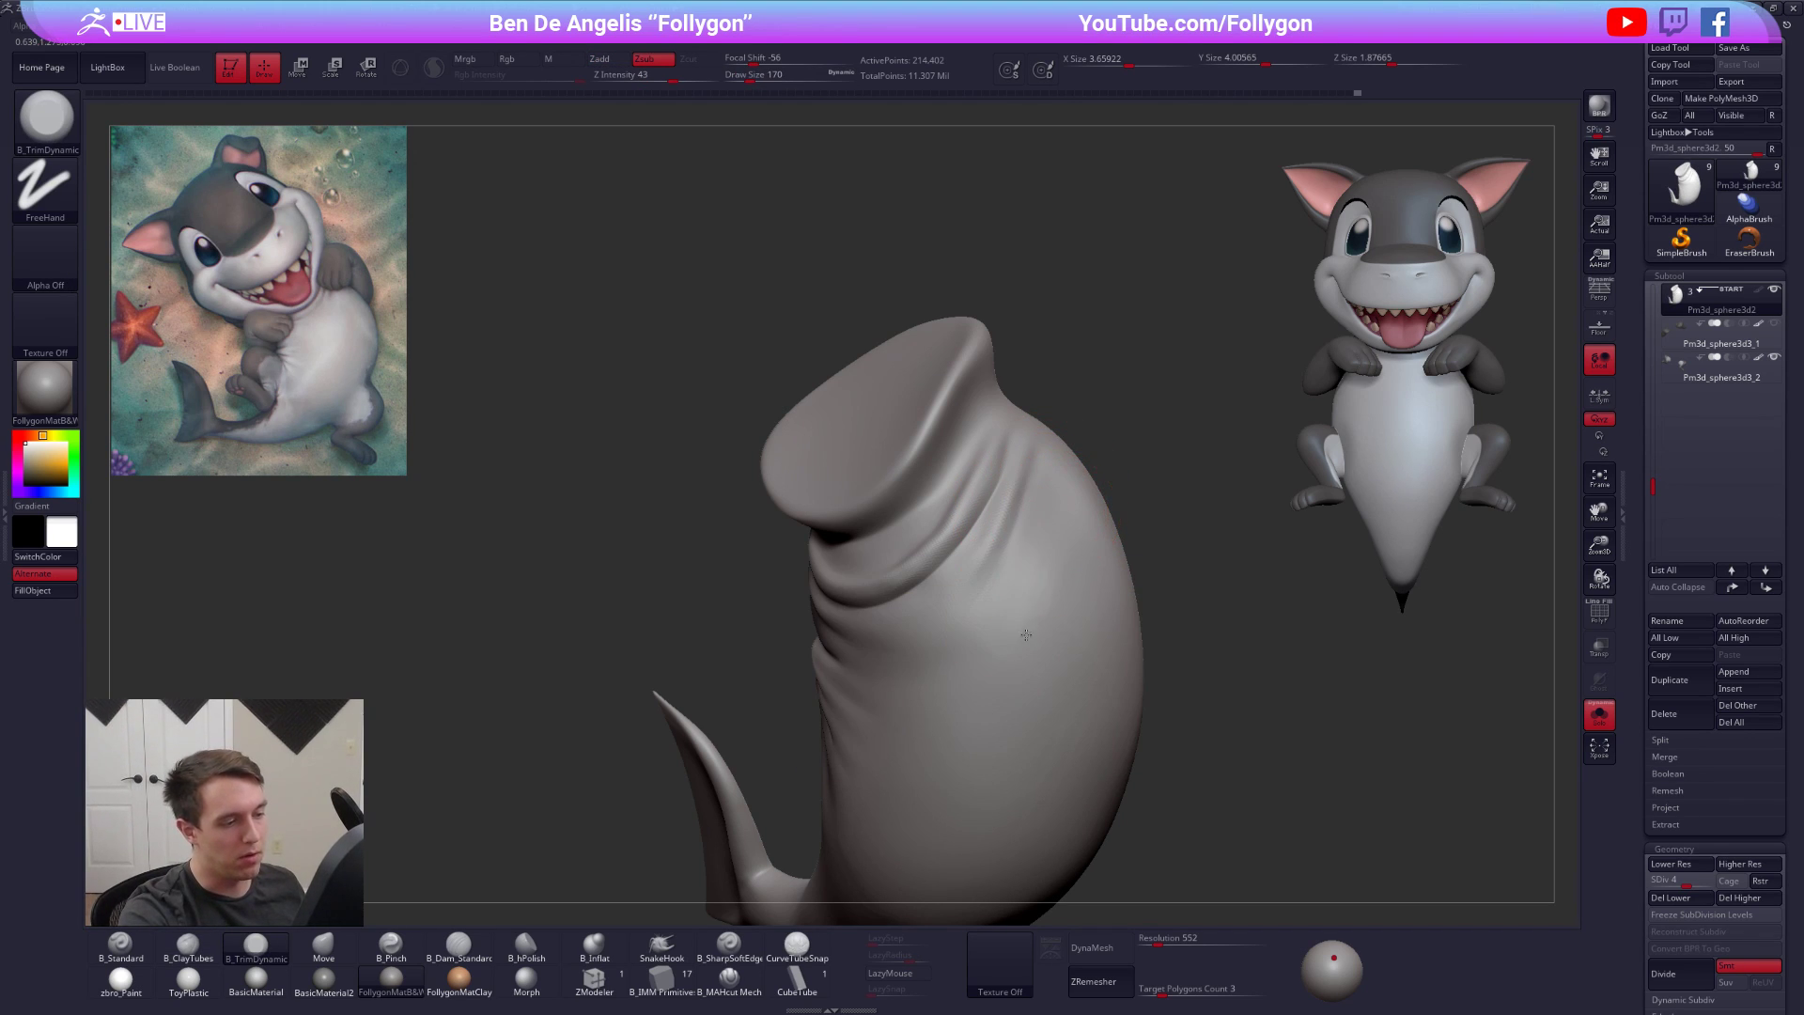
Smooth the upper back beside the folds on subdivision level 3 at draw size 181
key("shift+d")
key("shift+d")
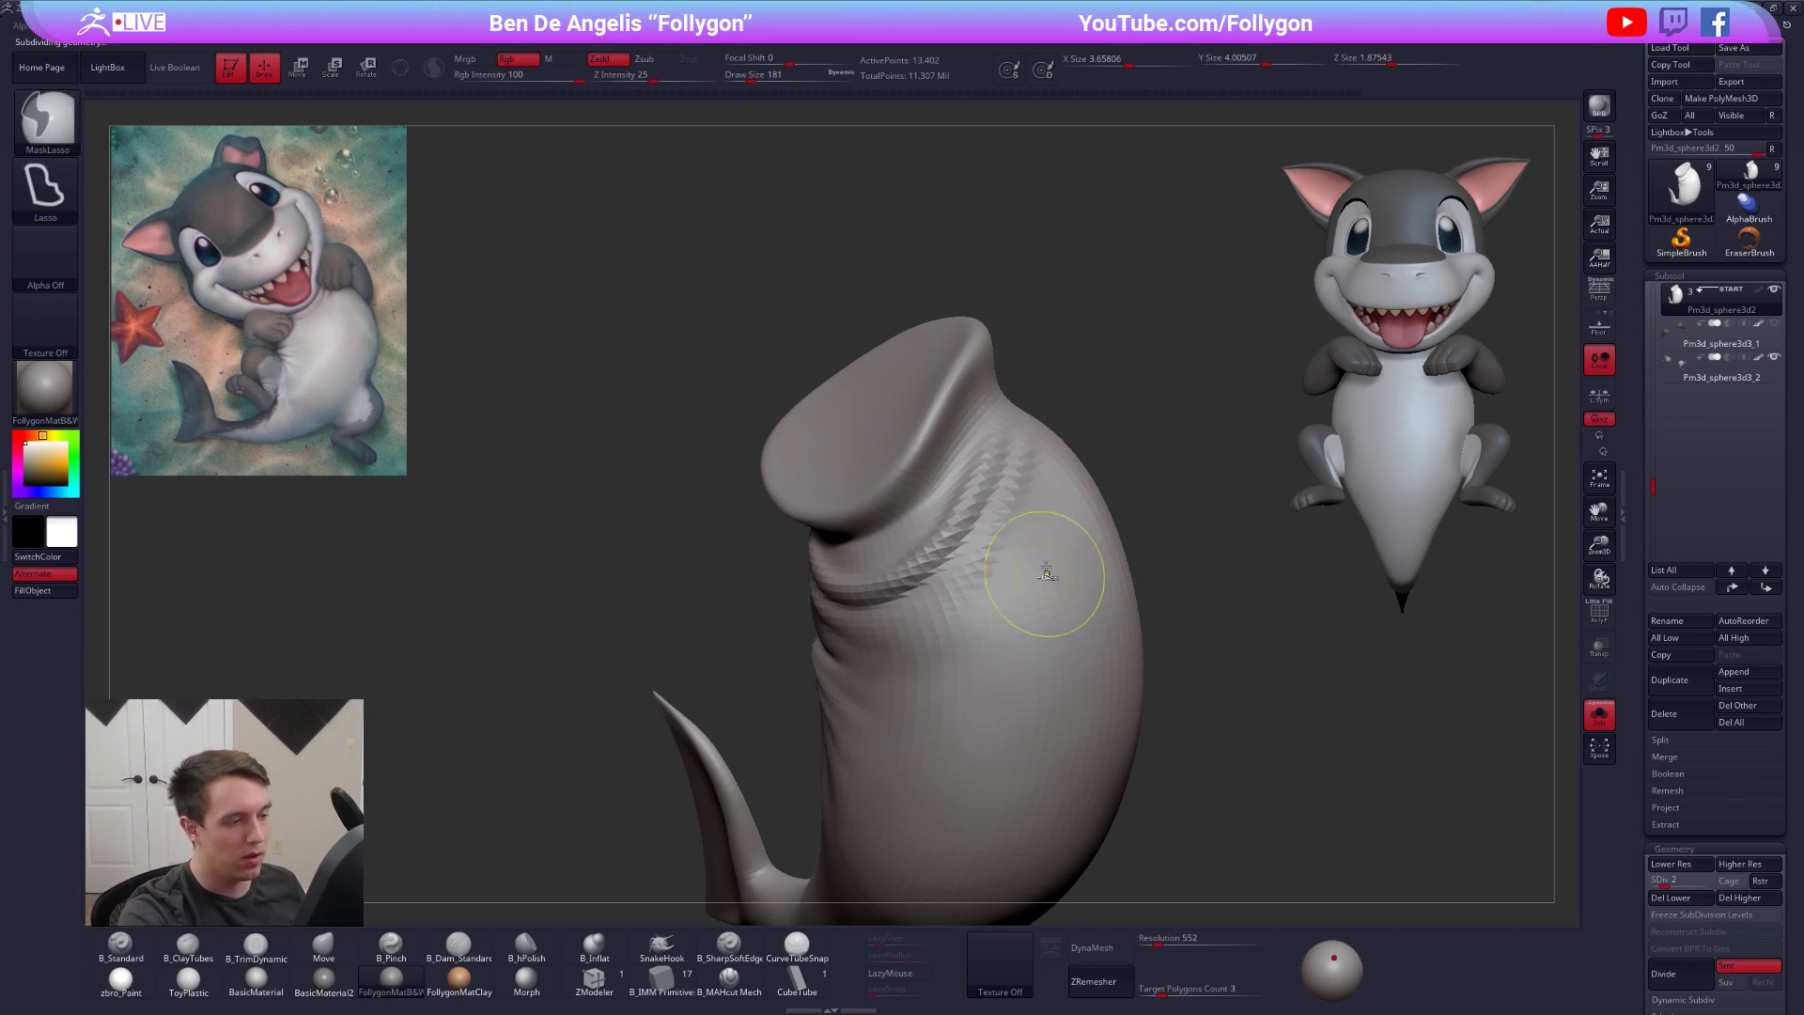
key("d")
key("shift")
left_click_drag(1045, 588, 1047, 620, "shift")
Cut a sharper crease down from the back fold with MAHcut Mech on subdivision level 6
mouse_move(1047, 623)
right_mouse_down()
mouse_move(1080, 587)
mouse_move(1053, 574)
mouse_move(974, 657)
right_mouse_up()
key("d")
left_click(729, 981)
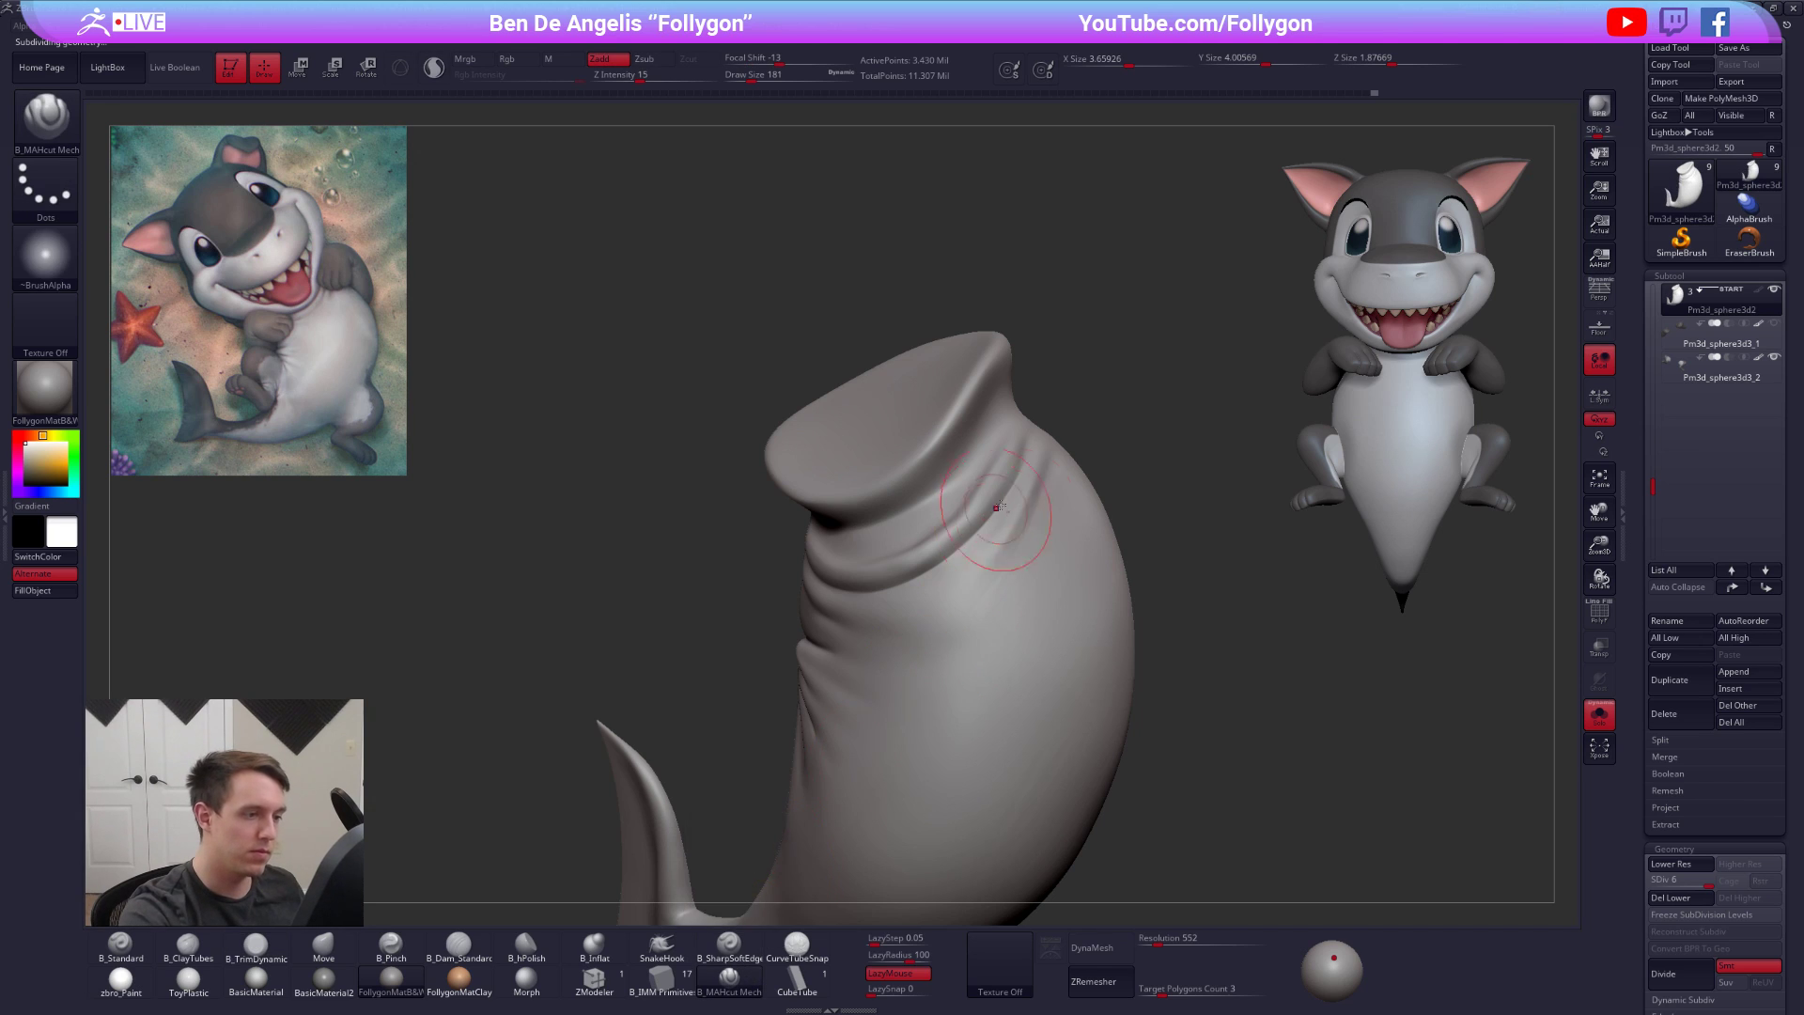
right_click_drag(1034, 484, 1024, 529, "ctrl")
key("space")
left_click_drag(1025, 529, 1016, 529)
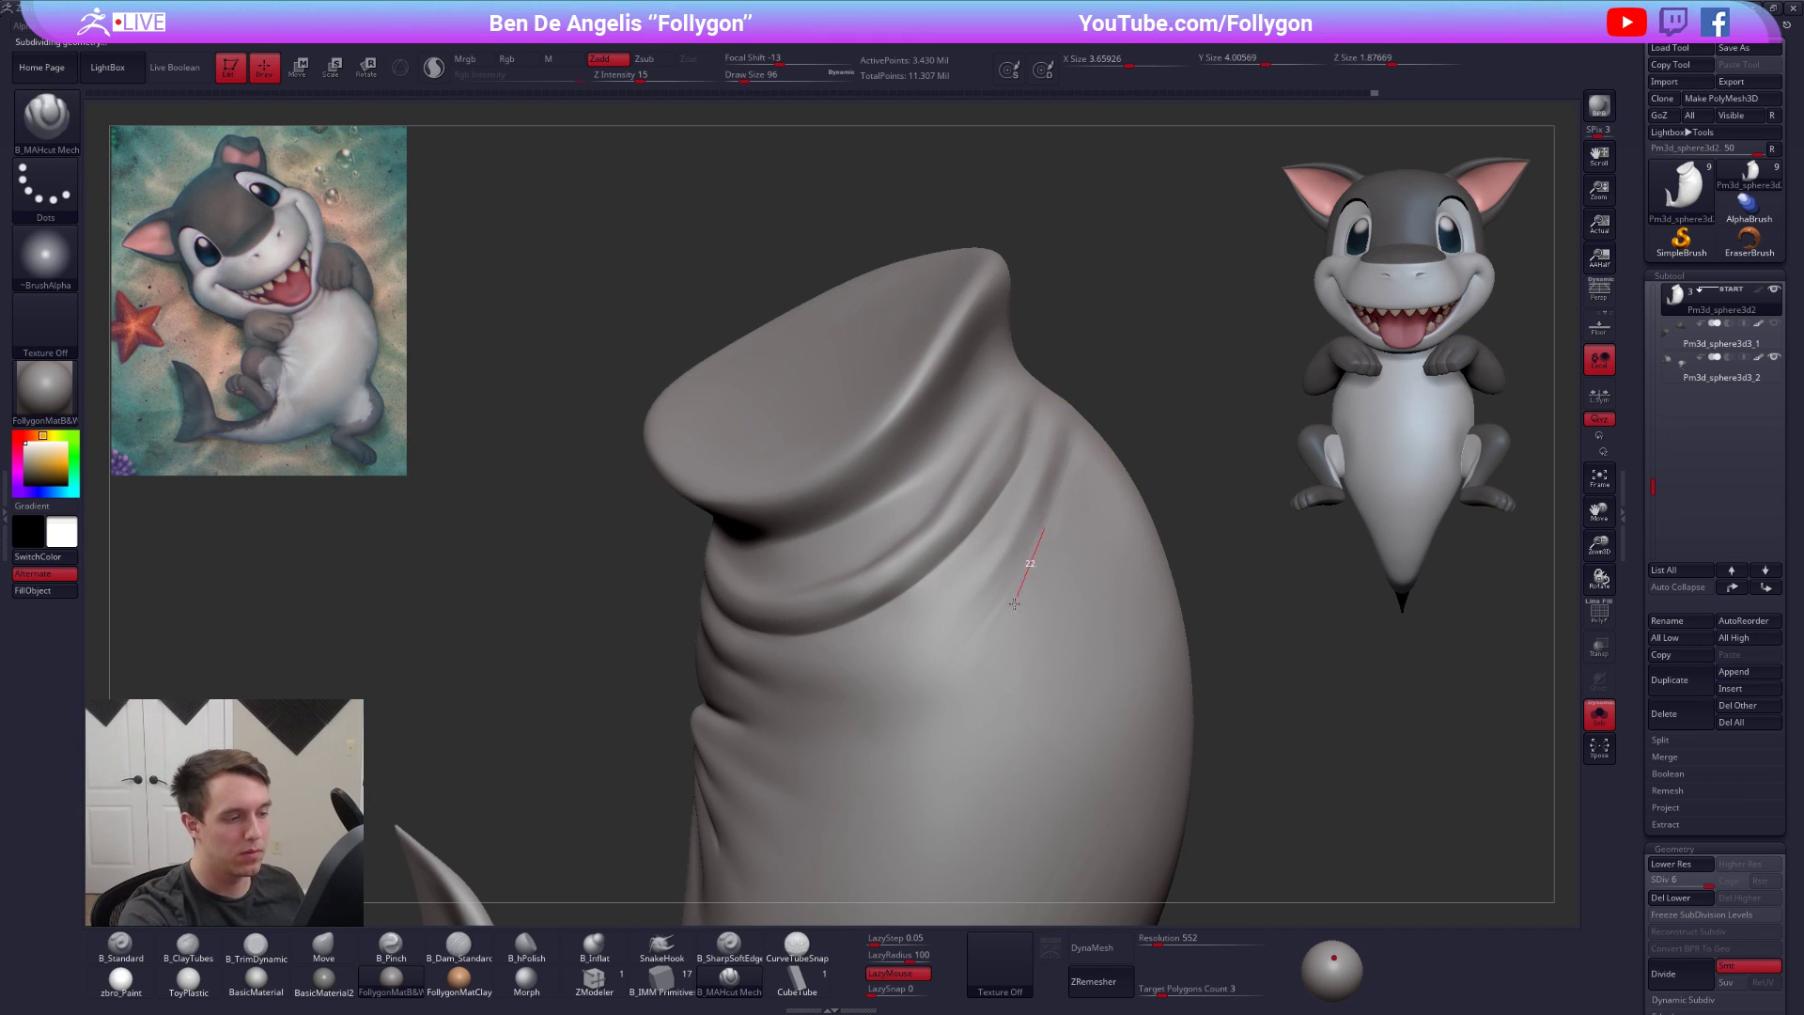
Soften the new back crease with ClayTubes and smoothing at draw size 130 on subdivision level 4
key("shift")
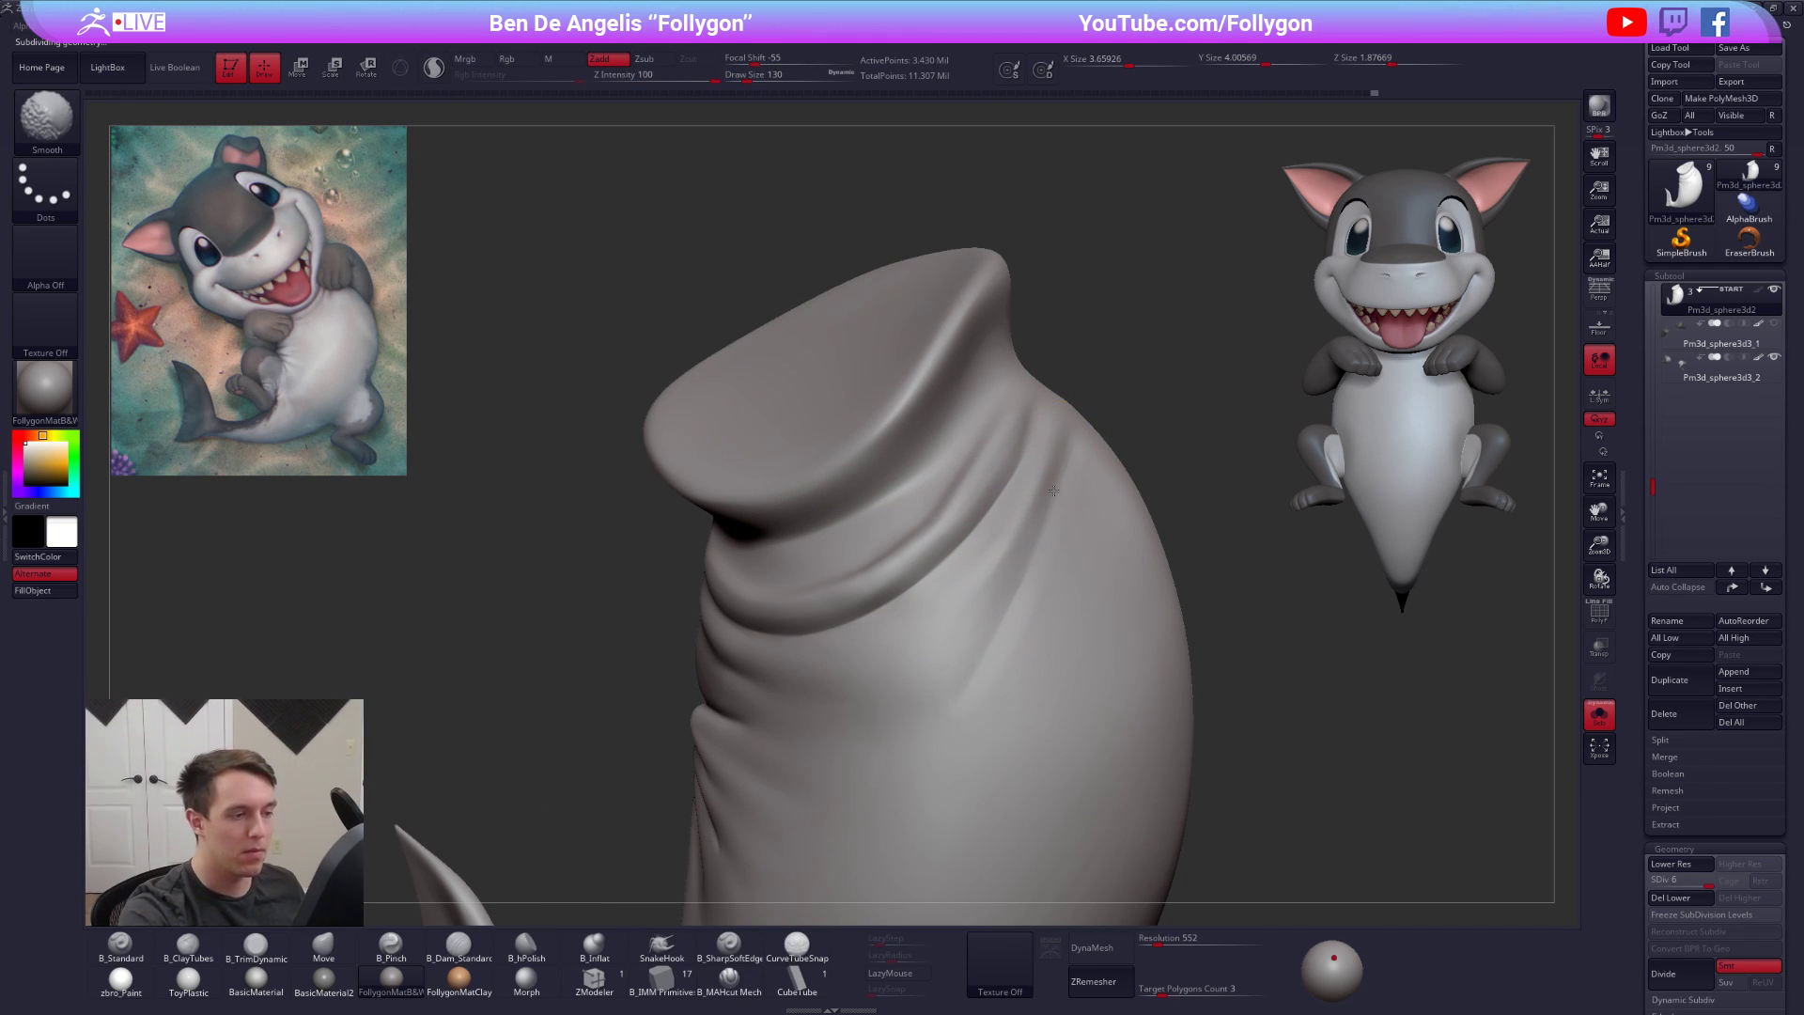
key("shift+d")
key("shift+d")
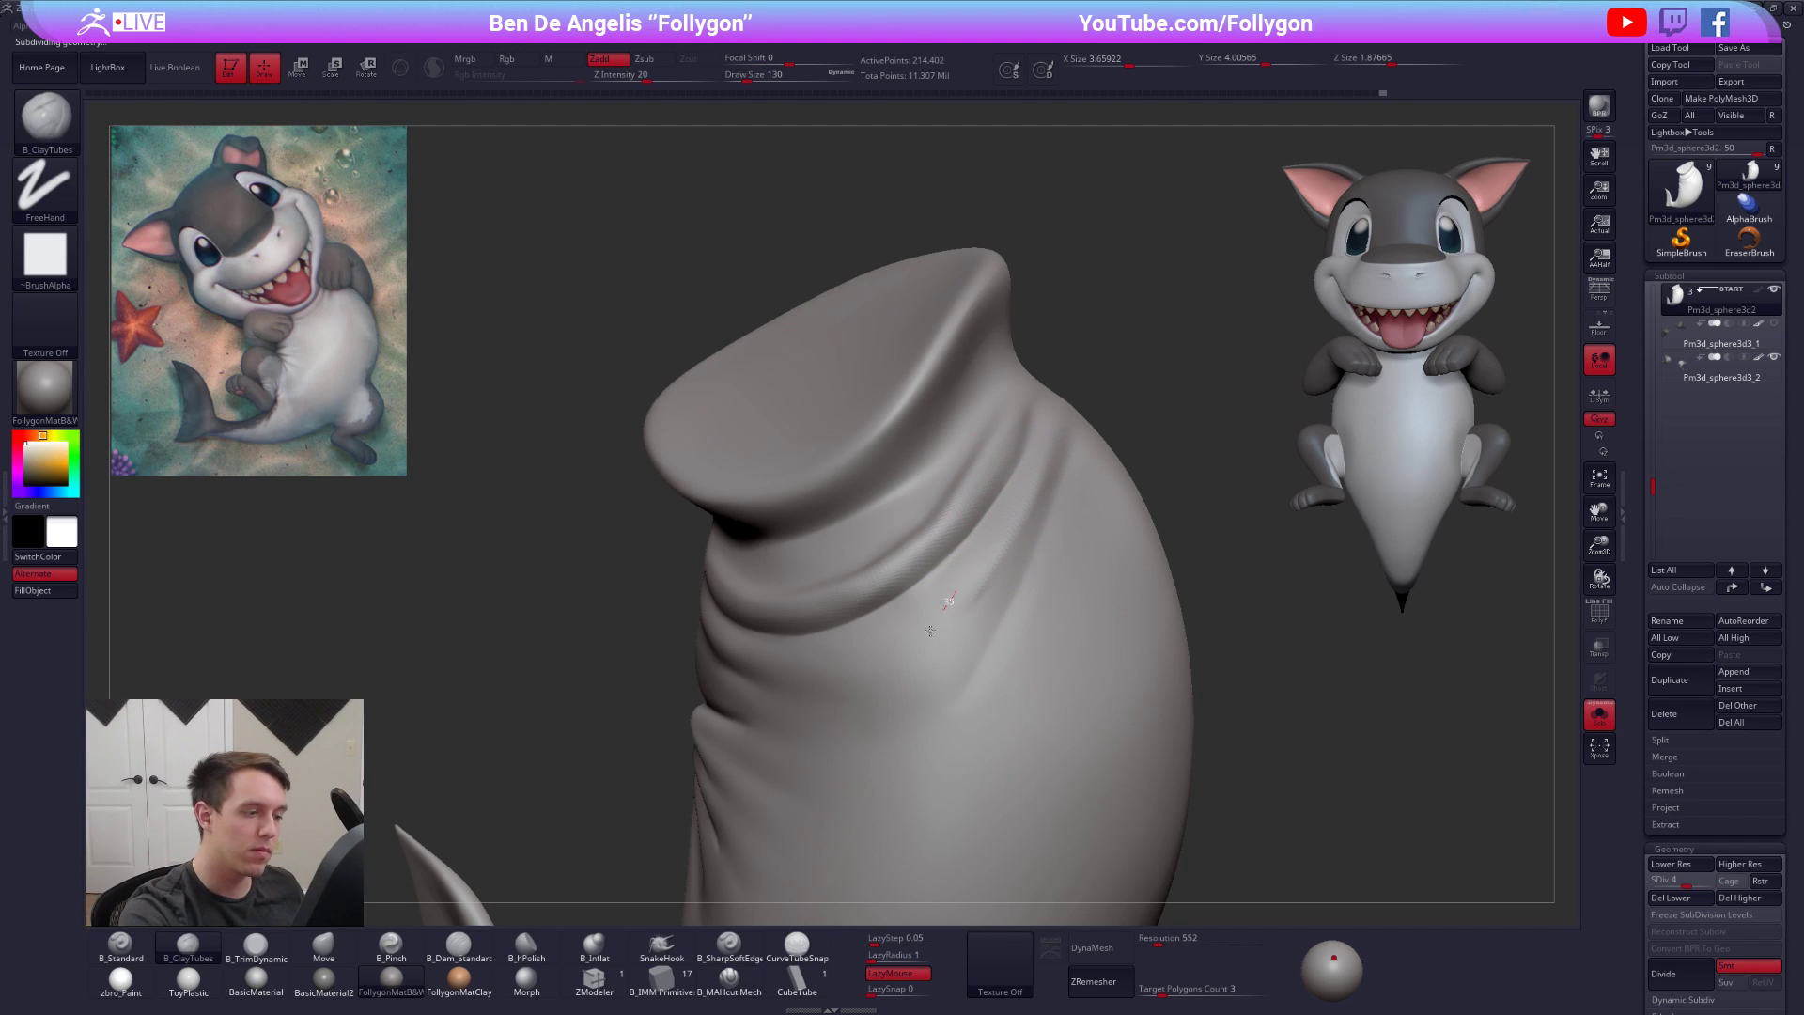
key("shift")
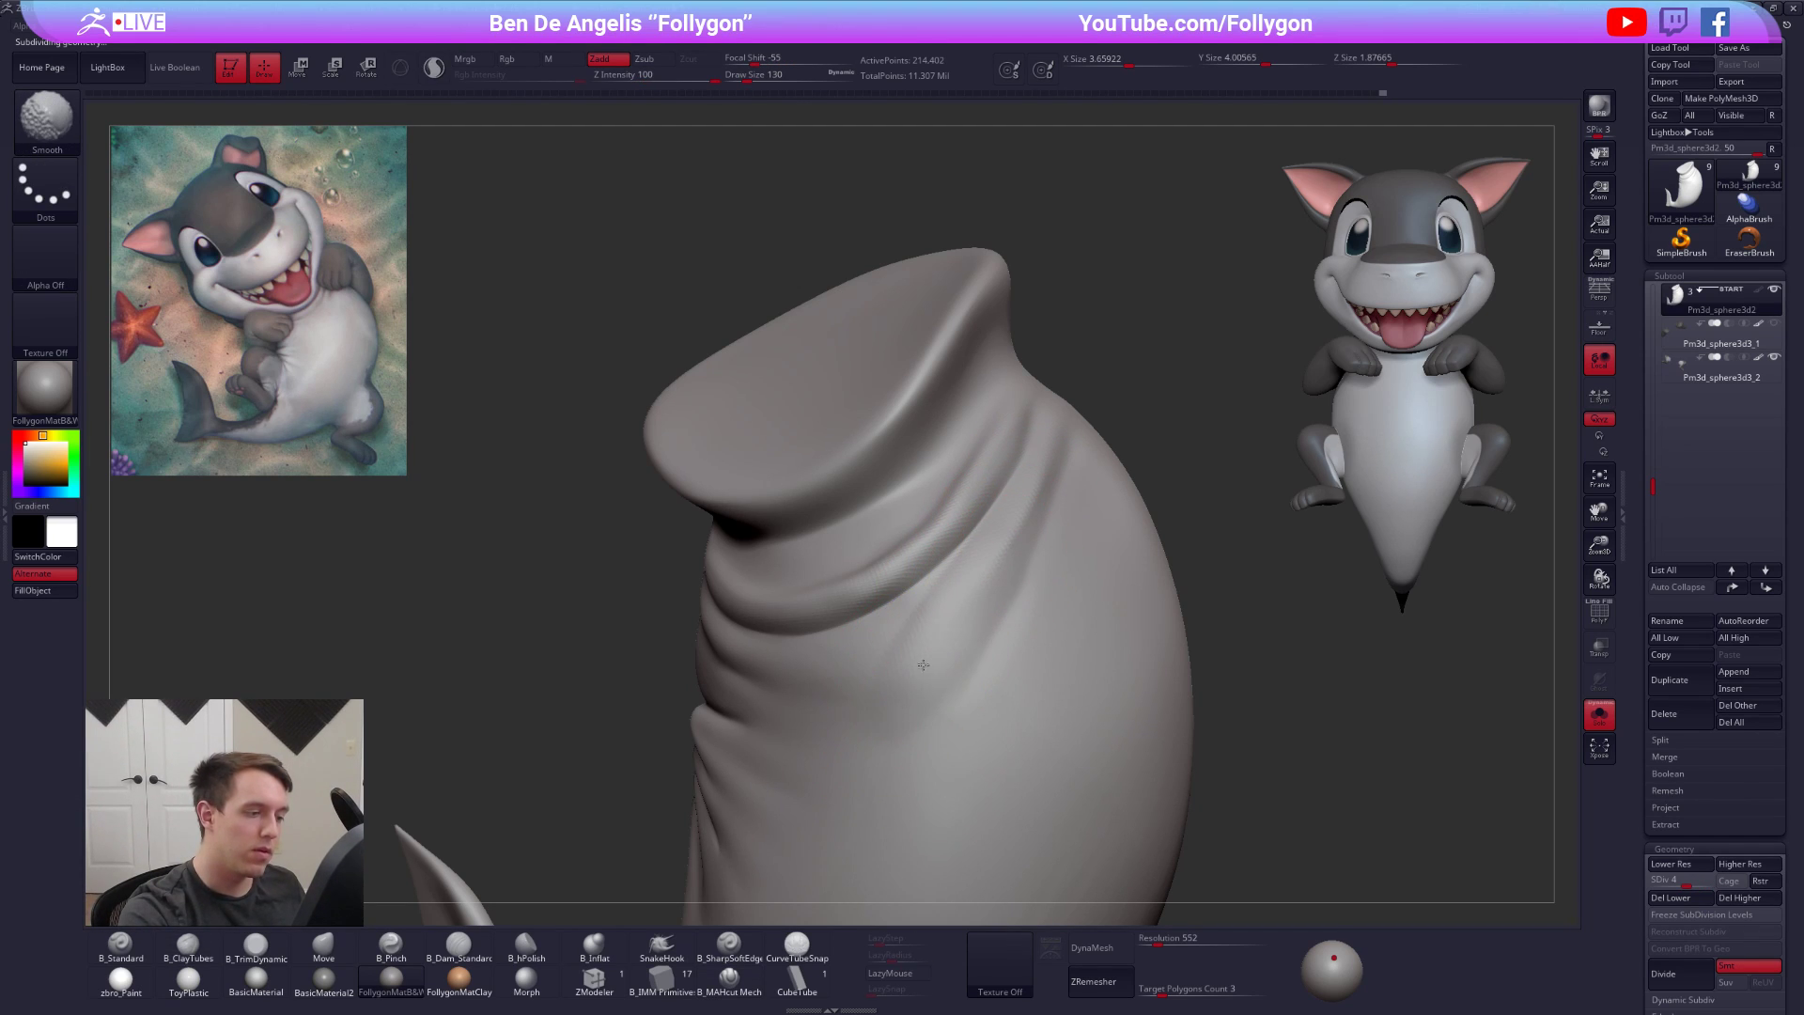
left_click_drag(996, 542, 984, 639, "shift")
Restore the body's highest subdivision, show the whole character, and add a ClayTubes stroke to the upper body below the chin
right_click_drag(1006, 570, 1085, 538)
key("d")
key("alt+s")
right_click_drag(1337, 765, 1209, 827, "ctrl")
right_click_drag(1066, 597, 1063, 648)
key("space")
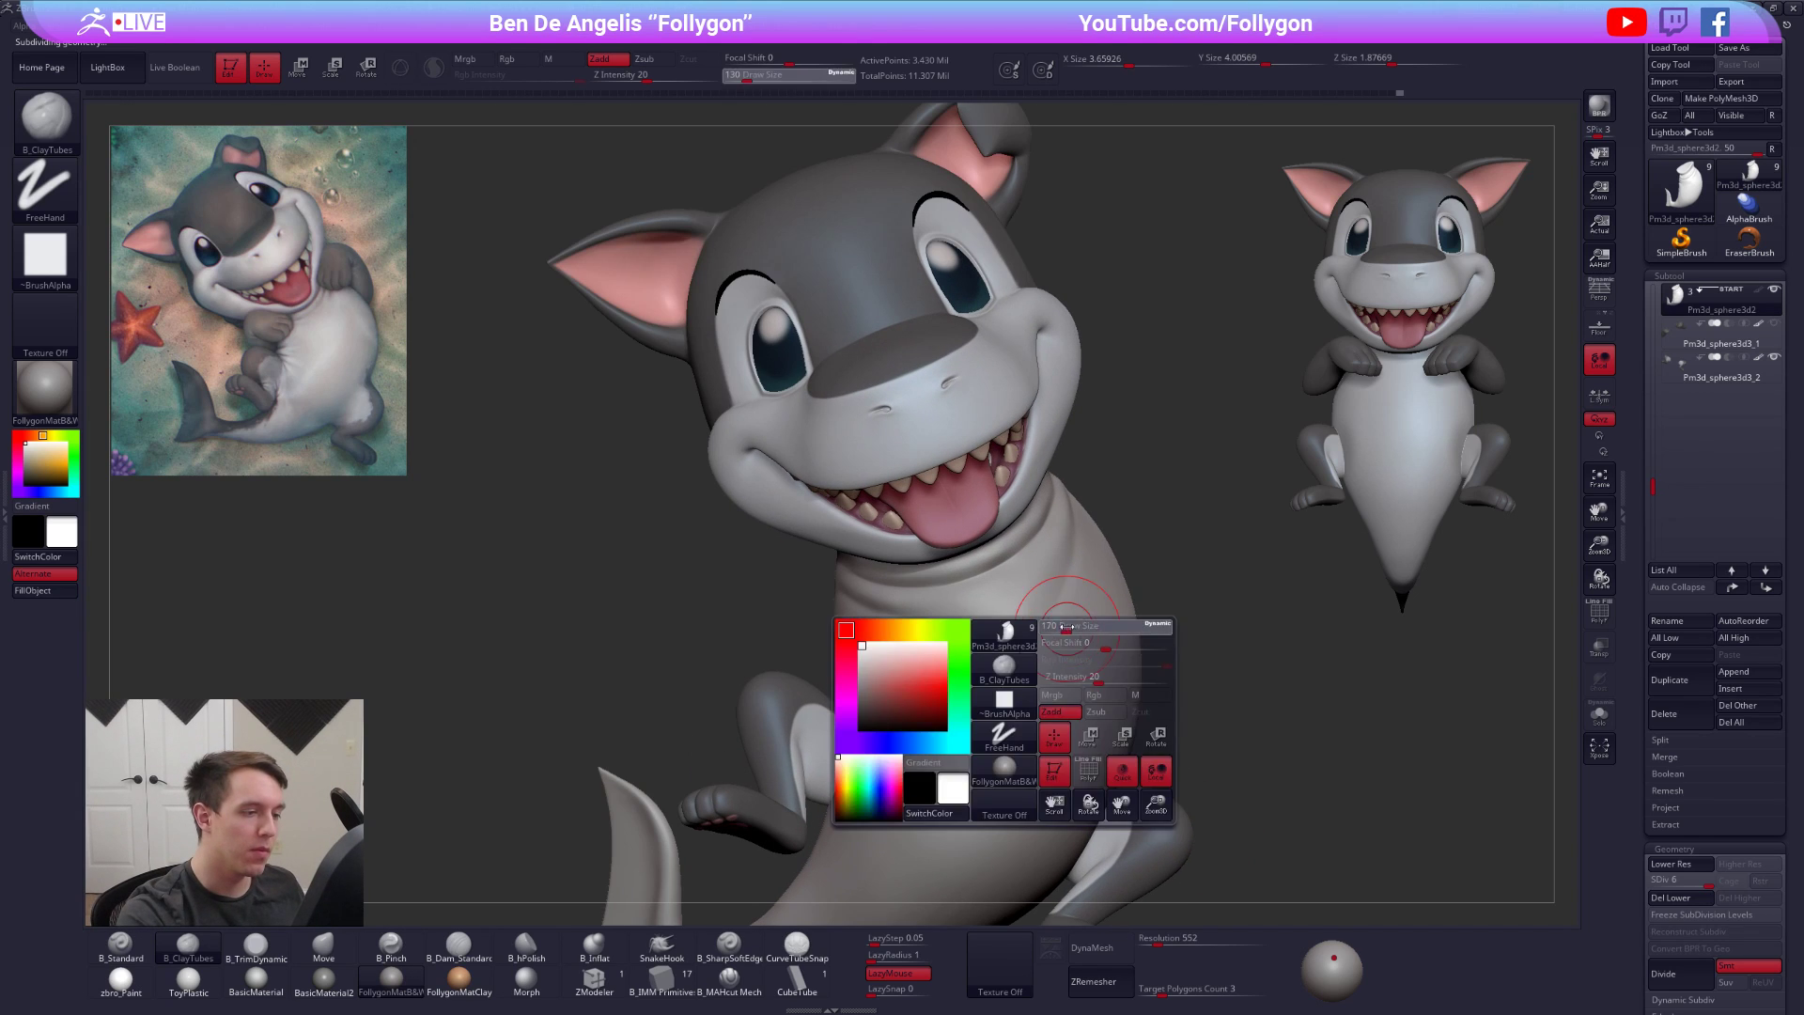
left_click_drag(1060, 646, 1069, 647)
mouse_move(1076, 561)
left_mouse_down()
mouse_move(1057, 620)
mouse_move(996, 628)
left_mouse_up()
Flatten the body surface below the chin with TrimDynamic at draw size 215, finishing on the highest subdivision level
key("shift+d")
key("shift+d")
key("space")
key("space")
key("3")
key("space")
left_click_drag(994, 632, 980, 636)
key("d")
right_click_drag(979, 650, 966, 606)
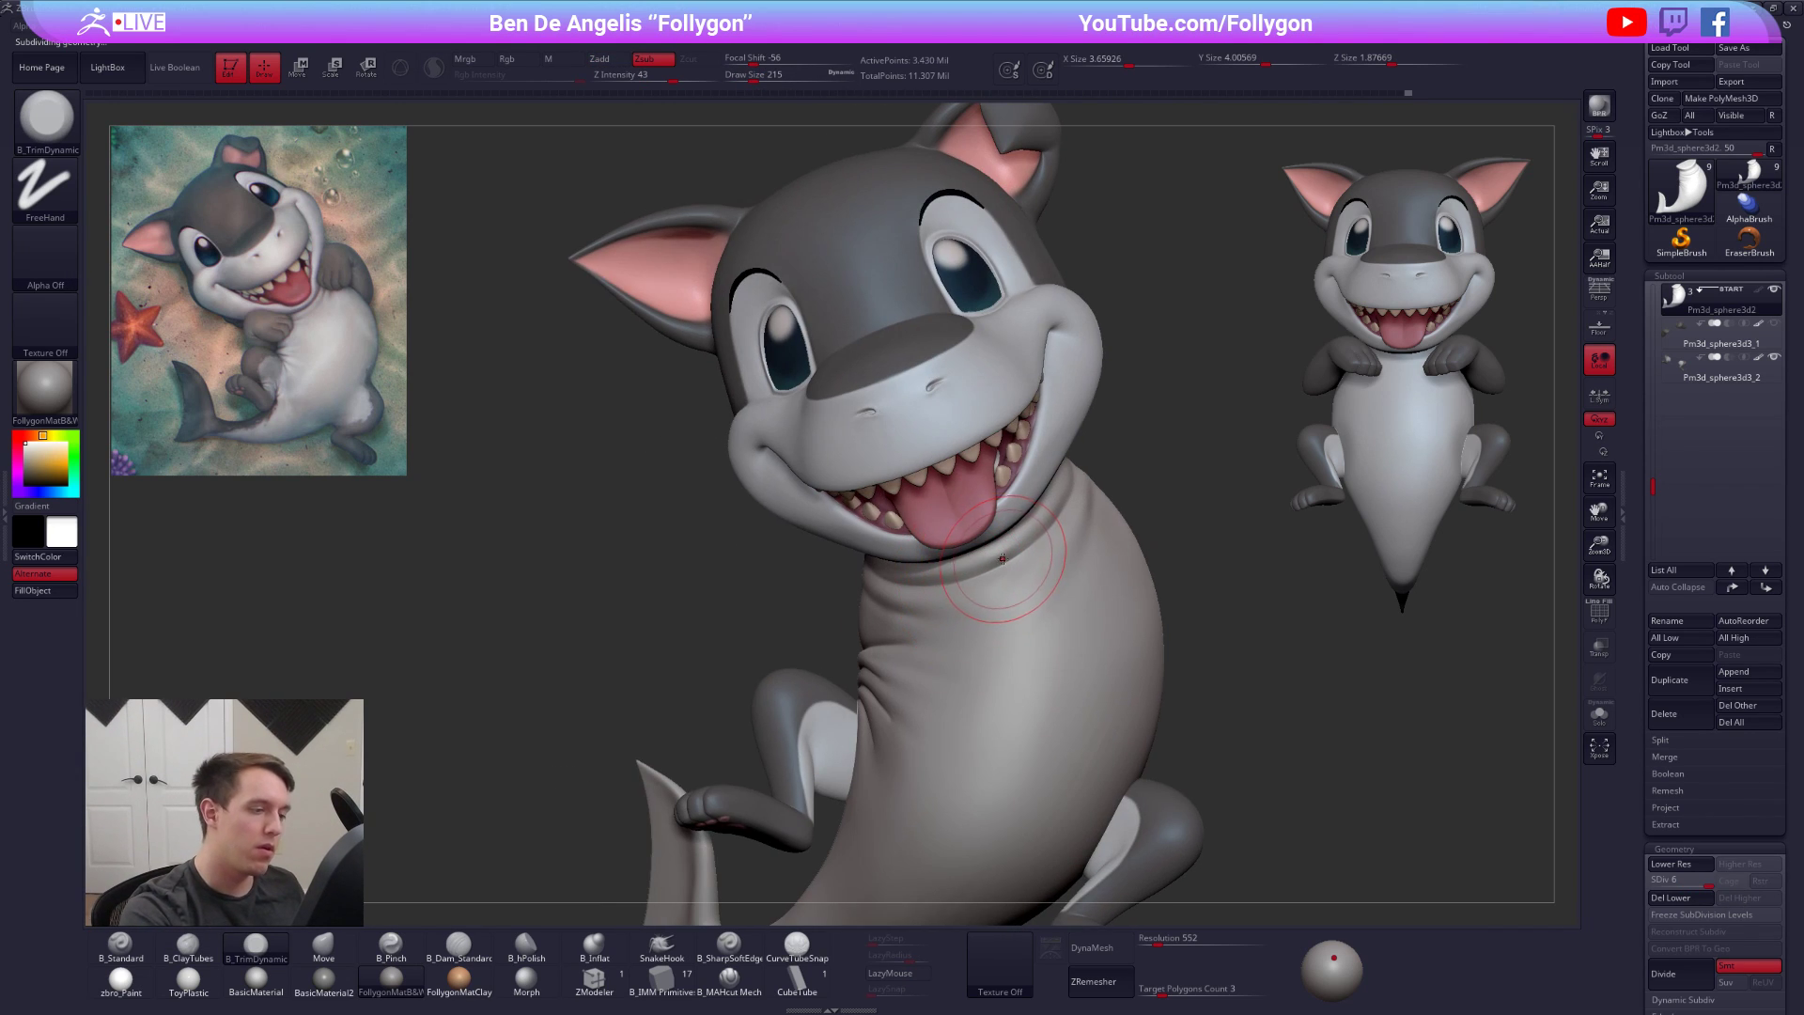
Isolate the body at subdivision level 3 and mask the neck rim and upper folds with a softened mask edge
key("s")
right_click_drag(1004, 568, 1080, 464)
mouse_move(1081, 464)
left_mouse_down("ctrl")
mouse_move(1034, 467)
mouse_move(931, 568)
mouse_move(1169, 265)
left_mouse_up("ctrl")
mouse_move(808, 587)
left_mouse_down("ctrl")
mouse_move(999, 561)
mouse_move(569, 435)
mouse_move(584, 460)
left_mouse_up("ctrl")
key("shift+d")
key("shift+d")
key("shift+d")
left_click(1187, 601, "ctrl")
left_click(1118, 639, "ctrl")
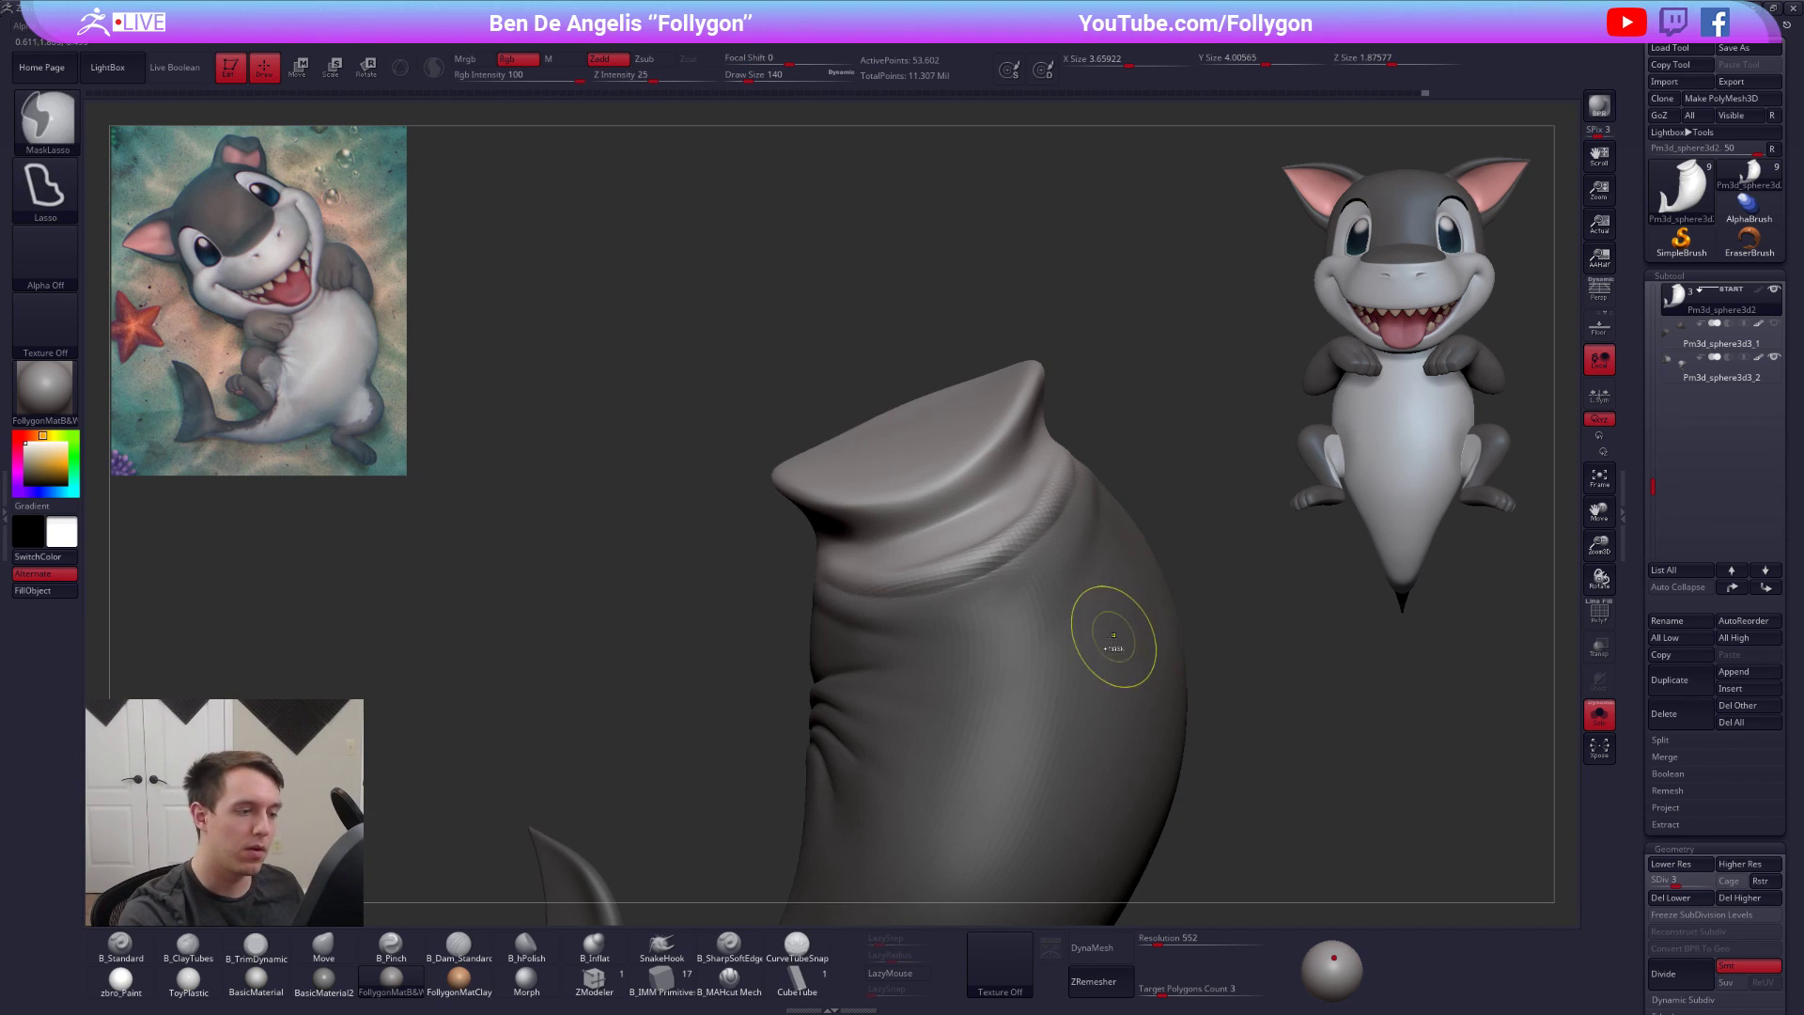
left_click(1199, 616, "ctrl")
Reshape the unmasked body below the neck folds with the Move brush at draw size 170 on subdivision level 3
mouse_move(1093, 645)
right_mouse_down()
mouse_move(1035, 645)
mouse_move(975, 739)
right_mouse_up()
right_click(976, 739)
key("b")
key("m")
key("v")
key("space")
left_click_drag(1032, 650, 1015, 641)
key("space")
key("shift")
right_click_drag(1032, 628, 1036, 647)
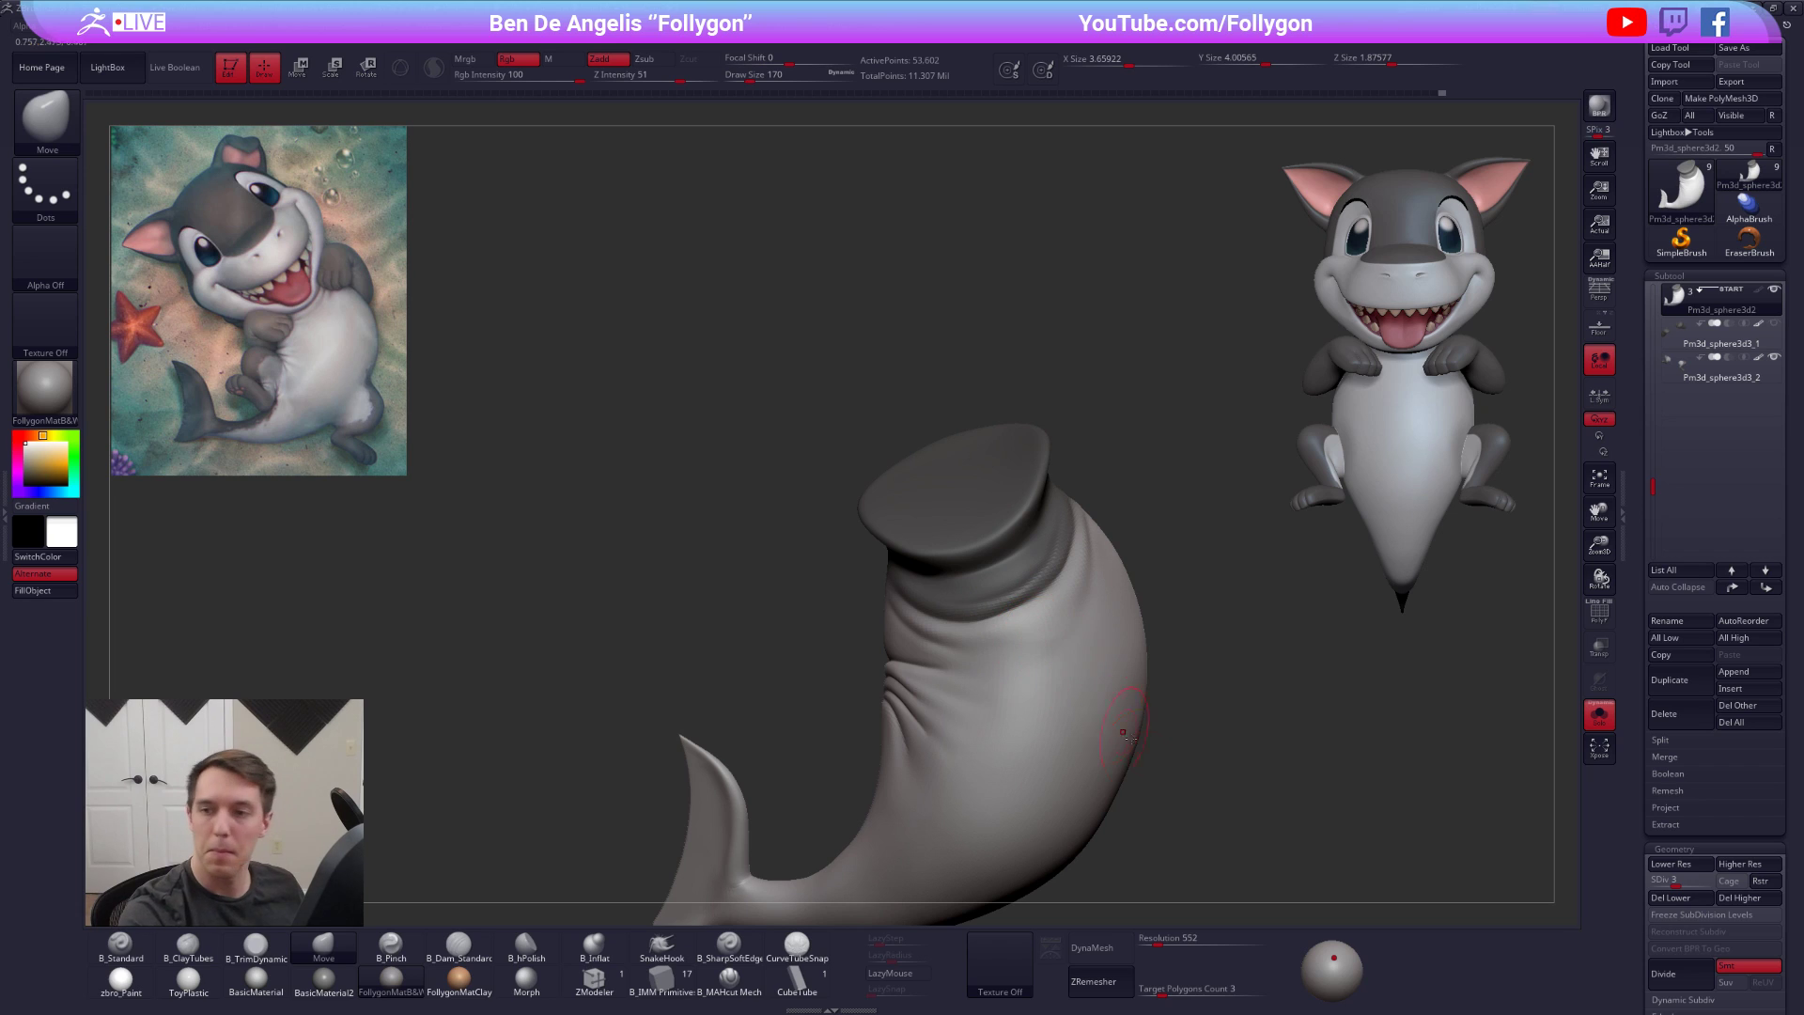
right_click_drag(1190, 802, 1233, 737)
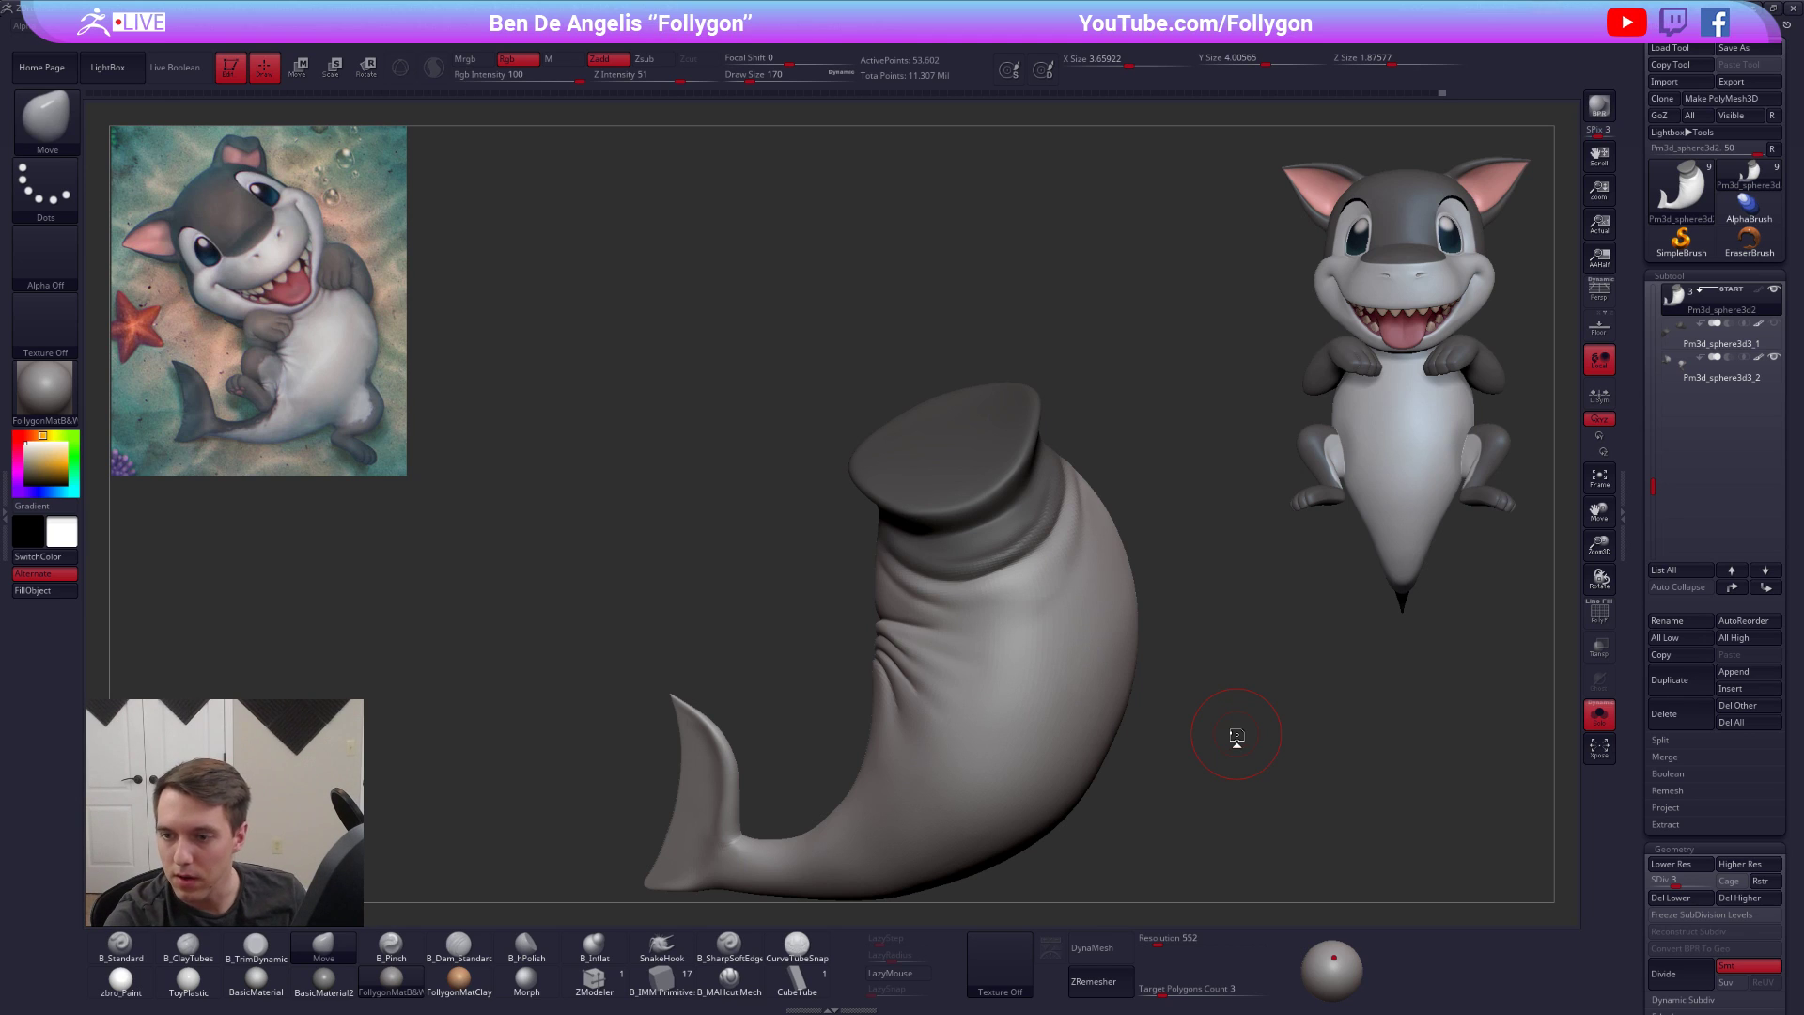
Adjust the body surface along the lower edge of the masked folds with further resized Move strokes
mouse_move(1056, 598)
right_mouse_down()
mouse_move(1109, 594)
mouse_move(1053, 621)
right_mouse_up()
key("space")
left_click_drag(1047, 621, 1041, 620)
right_click_drag(1090, 609, 1039, 611)
key("space")
left_click_drag(1043, 611, 982, 597)
Flatten the area just below the masked folds with TrimDynamic at draw size 215 and smooth it
key("3")
key("space")
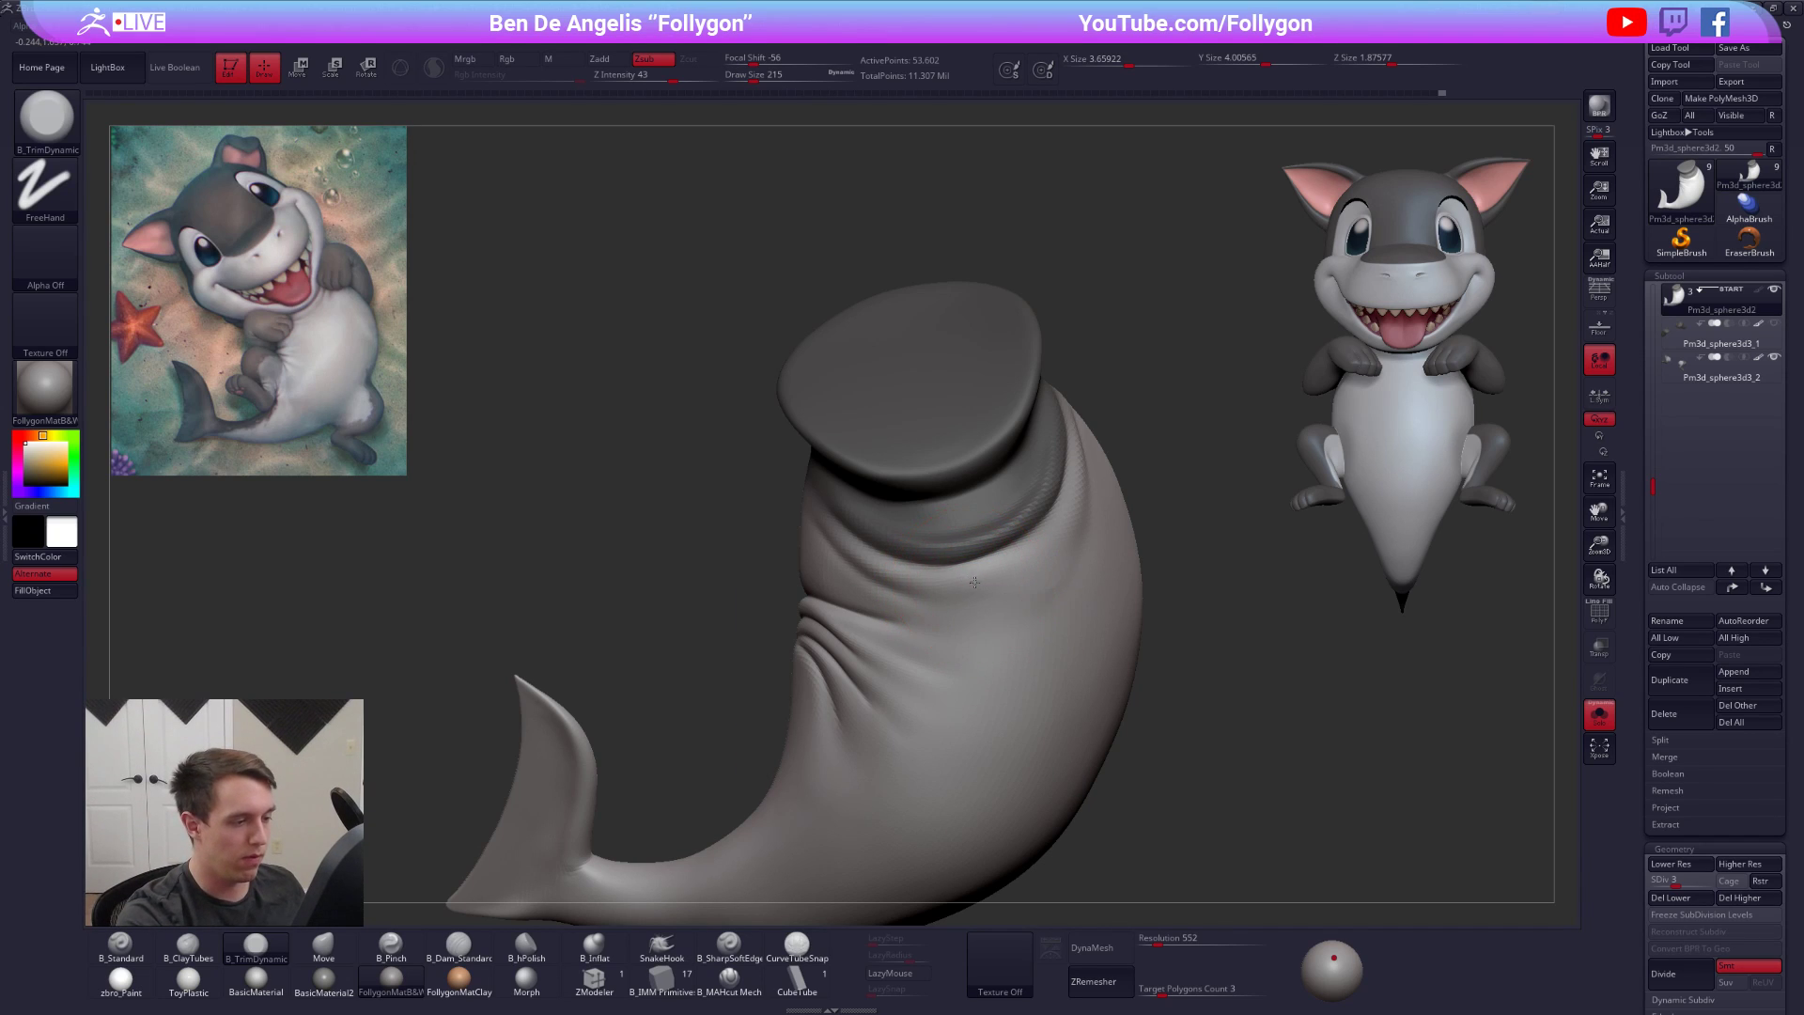
right_click_drag(1023, 571, 1060, 570)
left_click_drag(1020, 557, 973, 562, "shift")
right_click_drag(1053, 563, 1026, 579)
key("space")
left_click_drag(1026, 579, 1022, 579)
right_click_drag(1022, 579, 982, 572)
Check the fold on higher subdivisions and smooth the body beside it at draw size 279 on level 3
key("d")
key("d")
key("space")
left_click_drag(1125, 558, 1098, 583)
key("shift+d")
key("shift+d")
key("shift+d")
right_click_drag(1111, 585, 1084, 592)
left_click_drag(1084, 592, 1070, 570, "shift")
Reshape the back of the body below the neck rim with the Move brush at draw size 279
key("b")
key("m")
key("v")
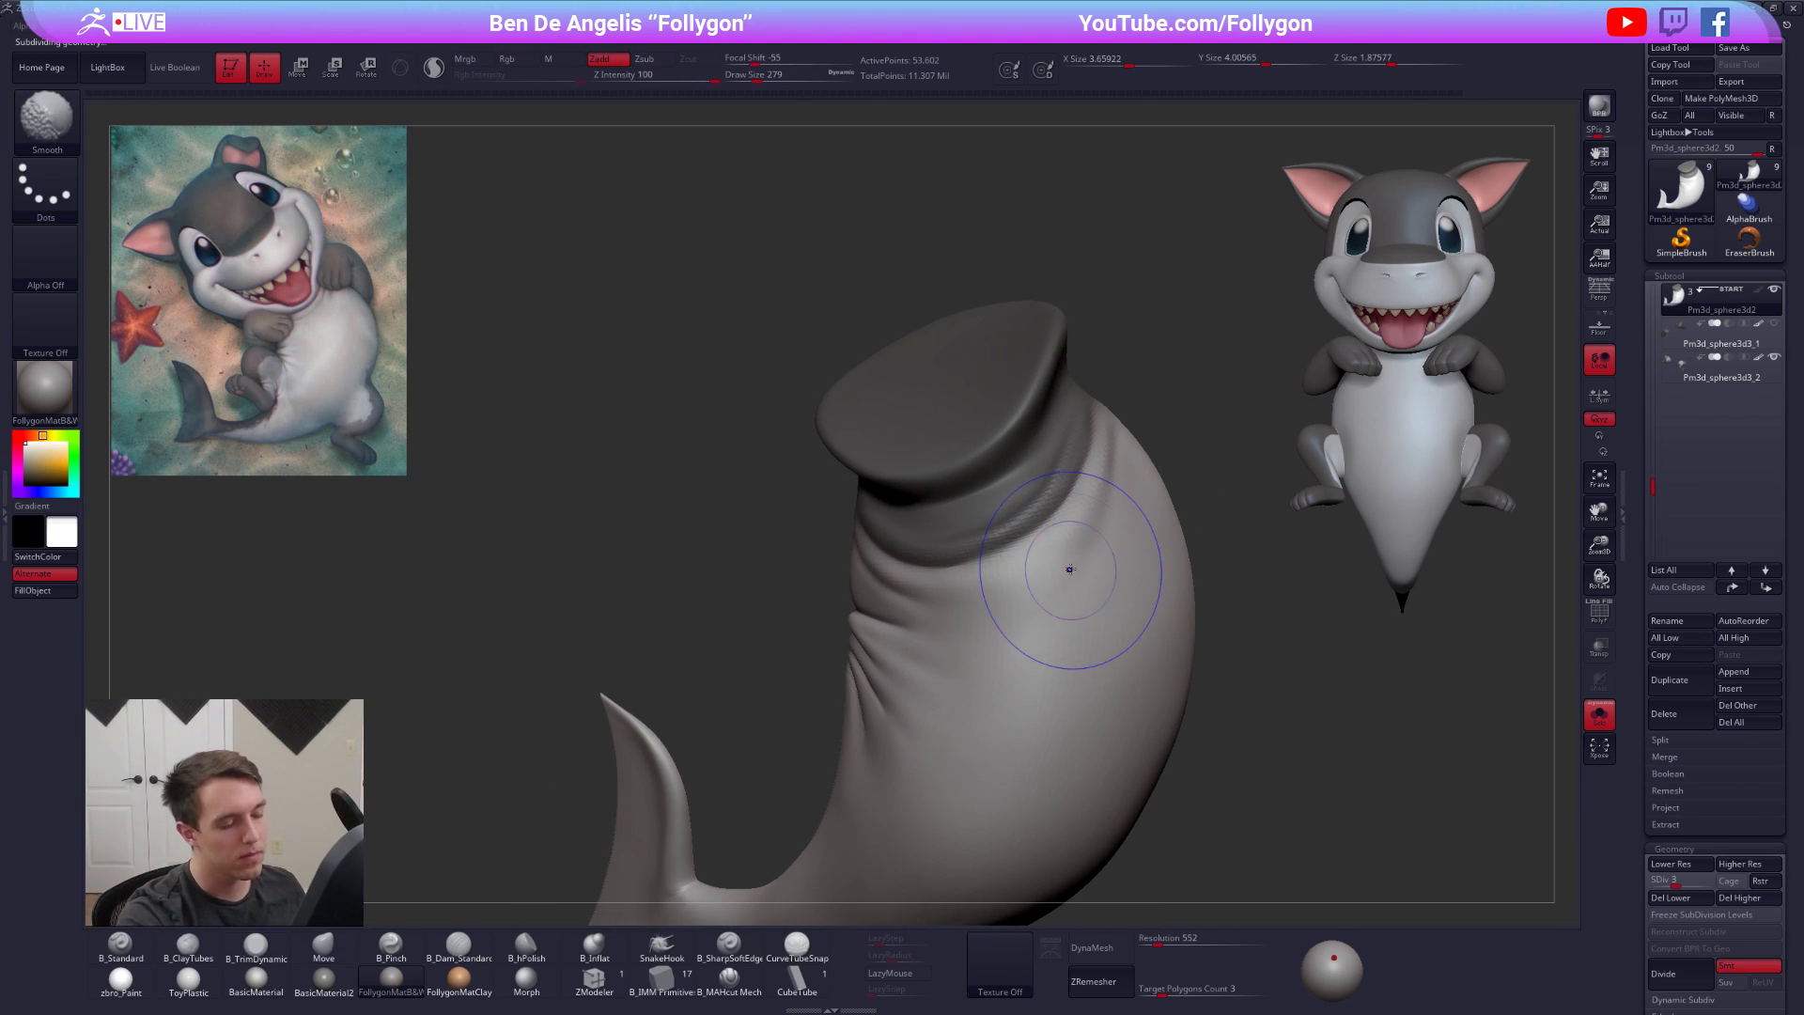
key("shift+d")
mouse_move(1098, 529)
right_mouse_down()
mouse_move(972, 610)
mouse_move(1027, 592)
mouse_move(989, 583)
mouse_move(976, 609)
right_mouse_up()
key("bracketleft")
key("bracketleft")
key("space")
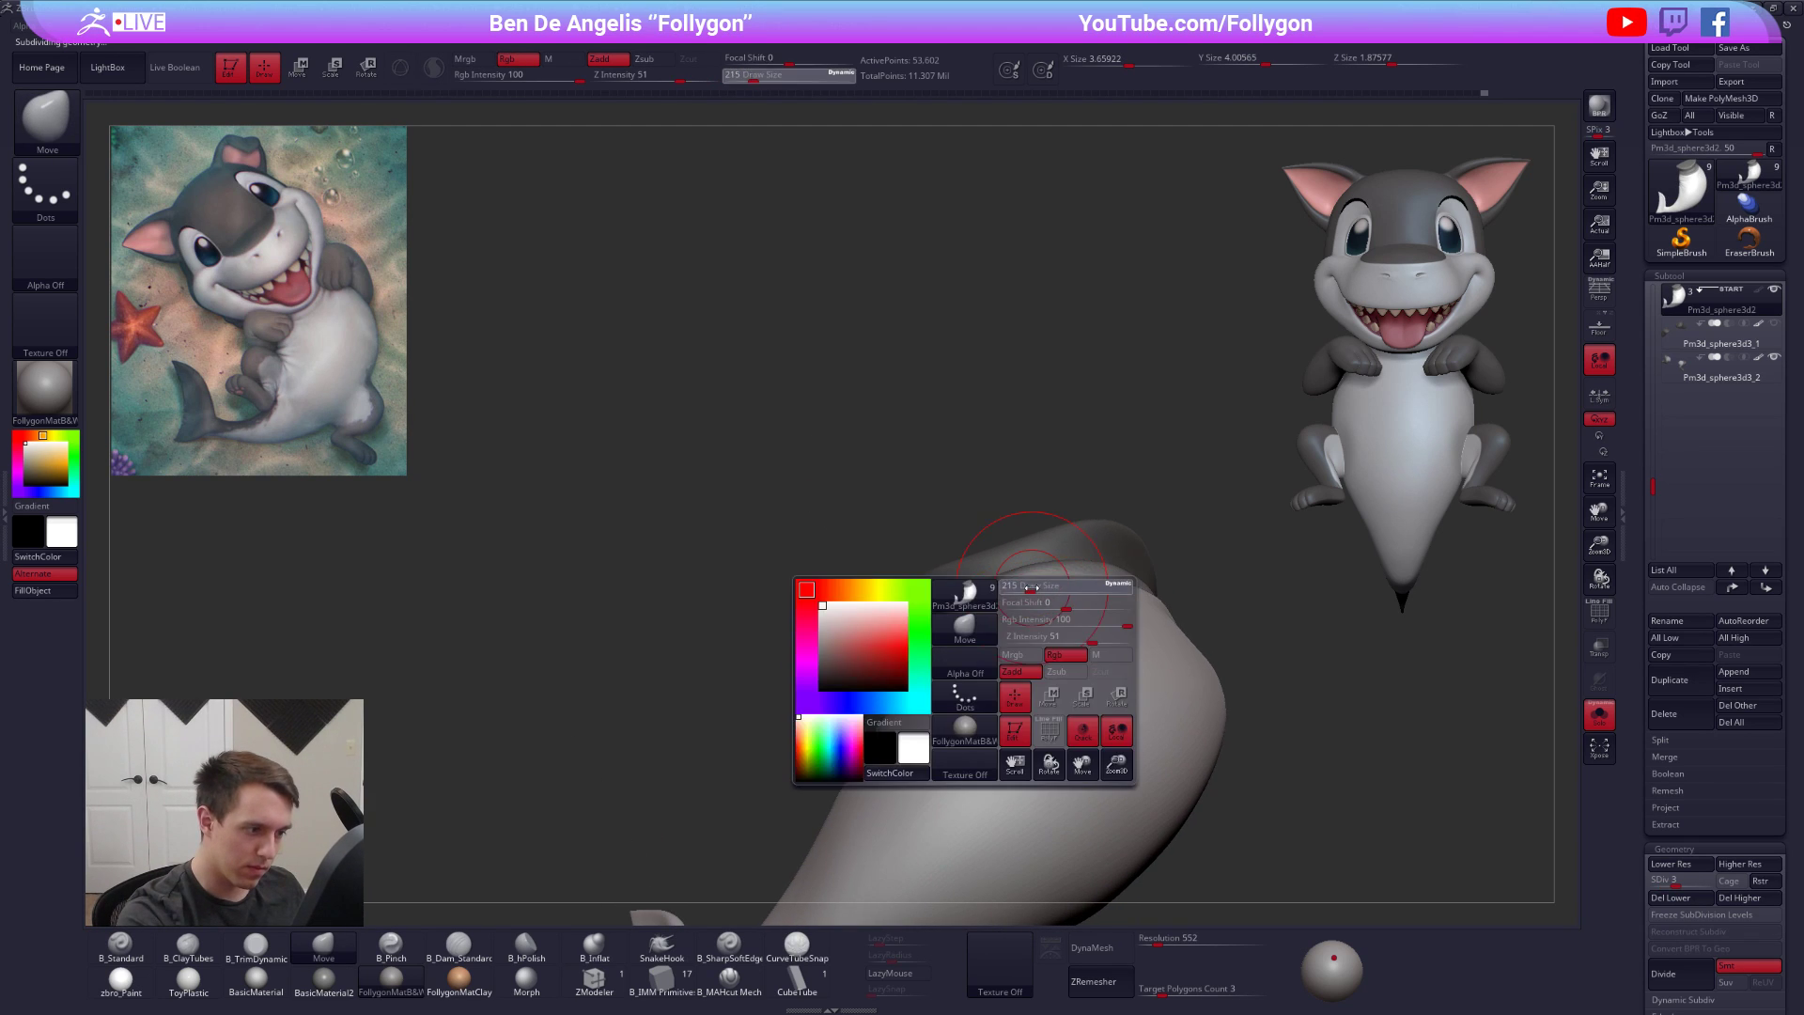
key("bracketright")
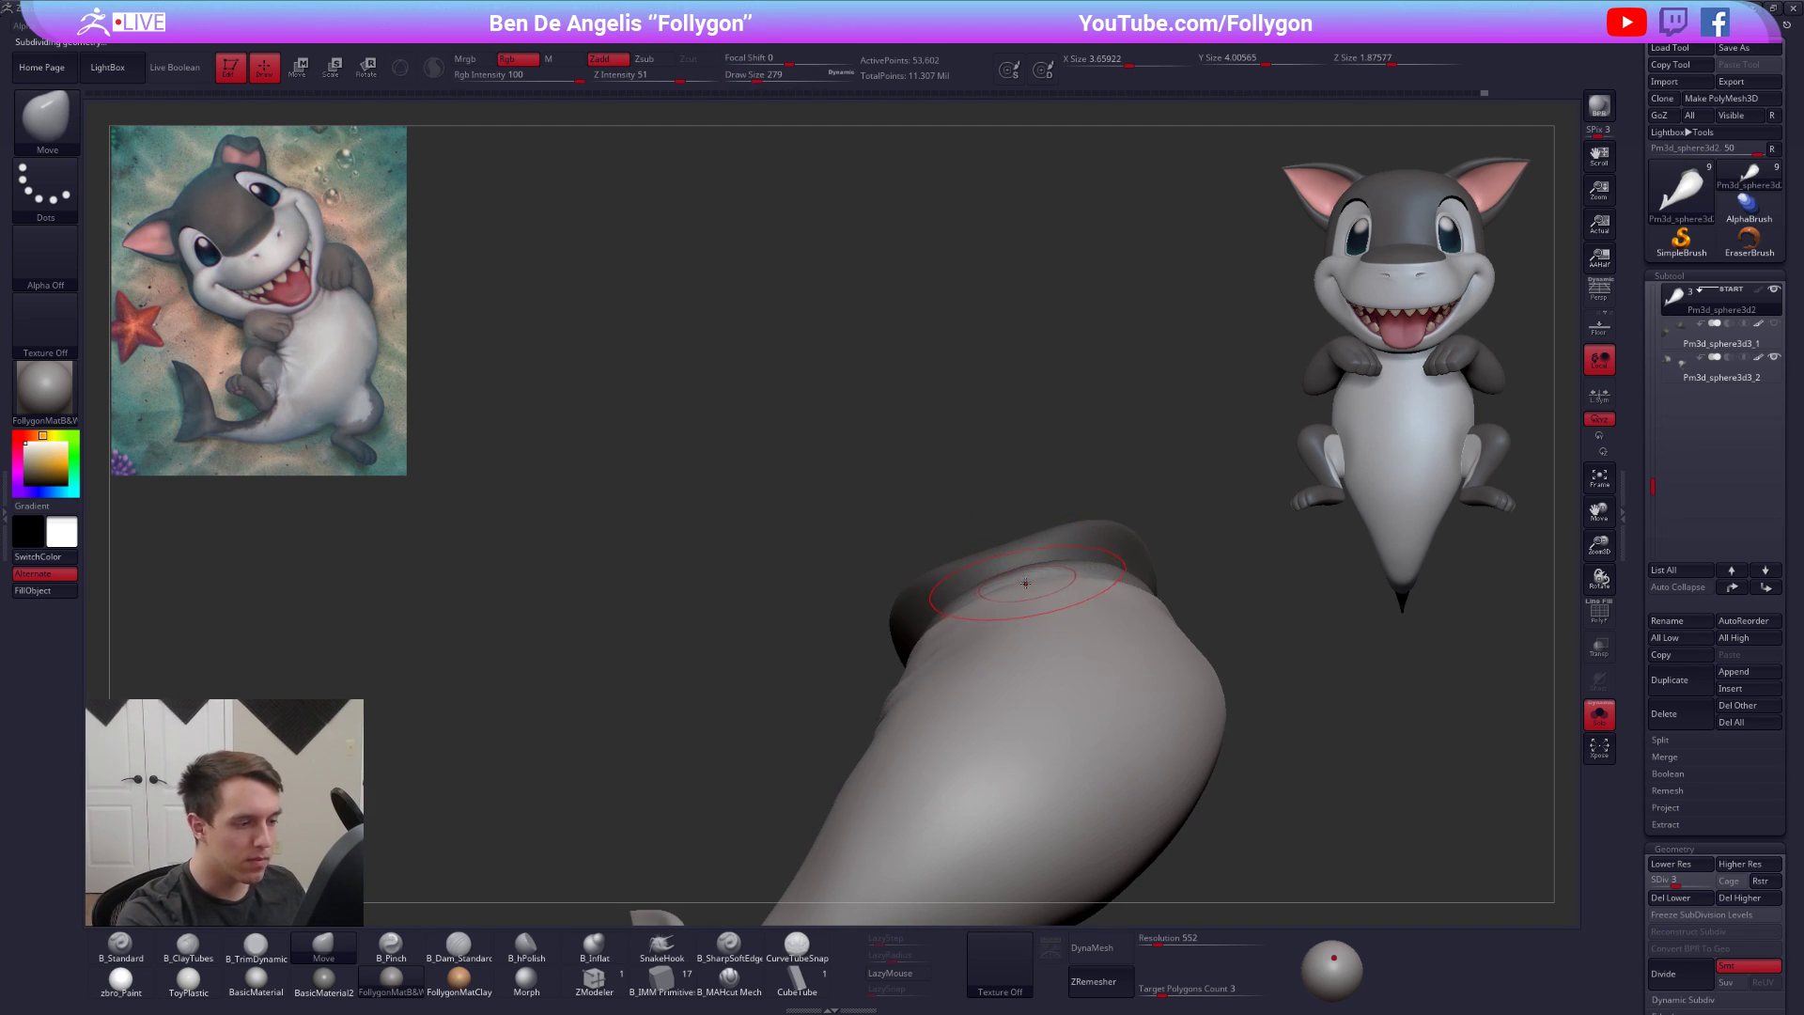
right_click_drag(1020, 589, 1068, 616)
Refine the front and side of the upper body with the Move brush at draw size 160
key("bracketleft")
key("bracketleft")
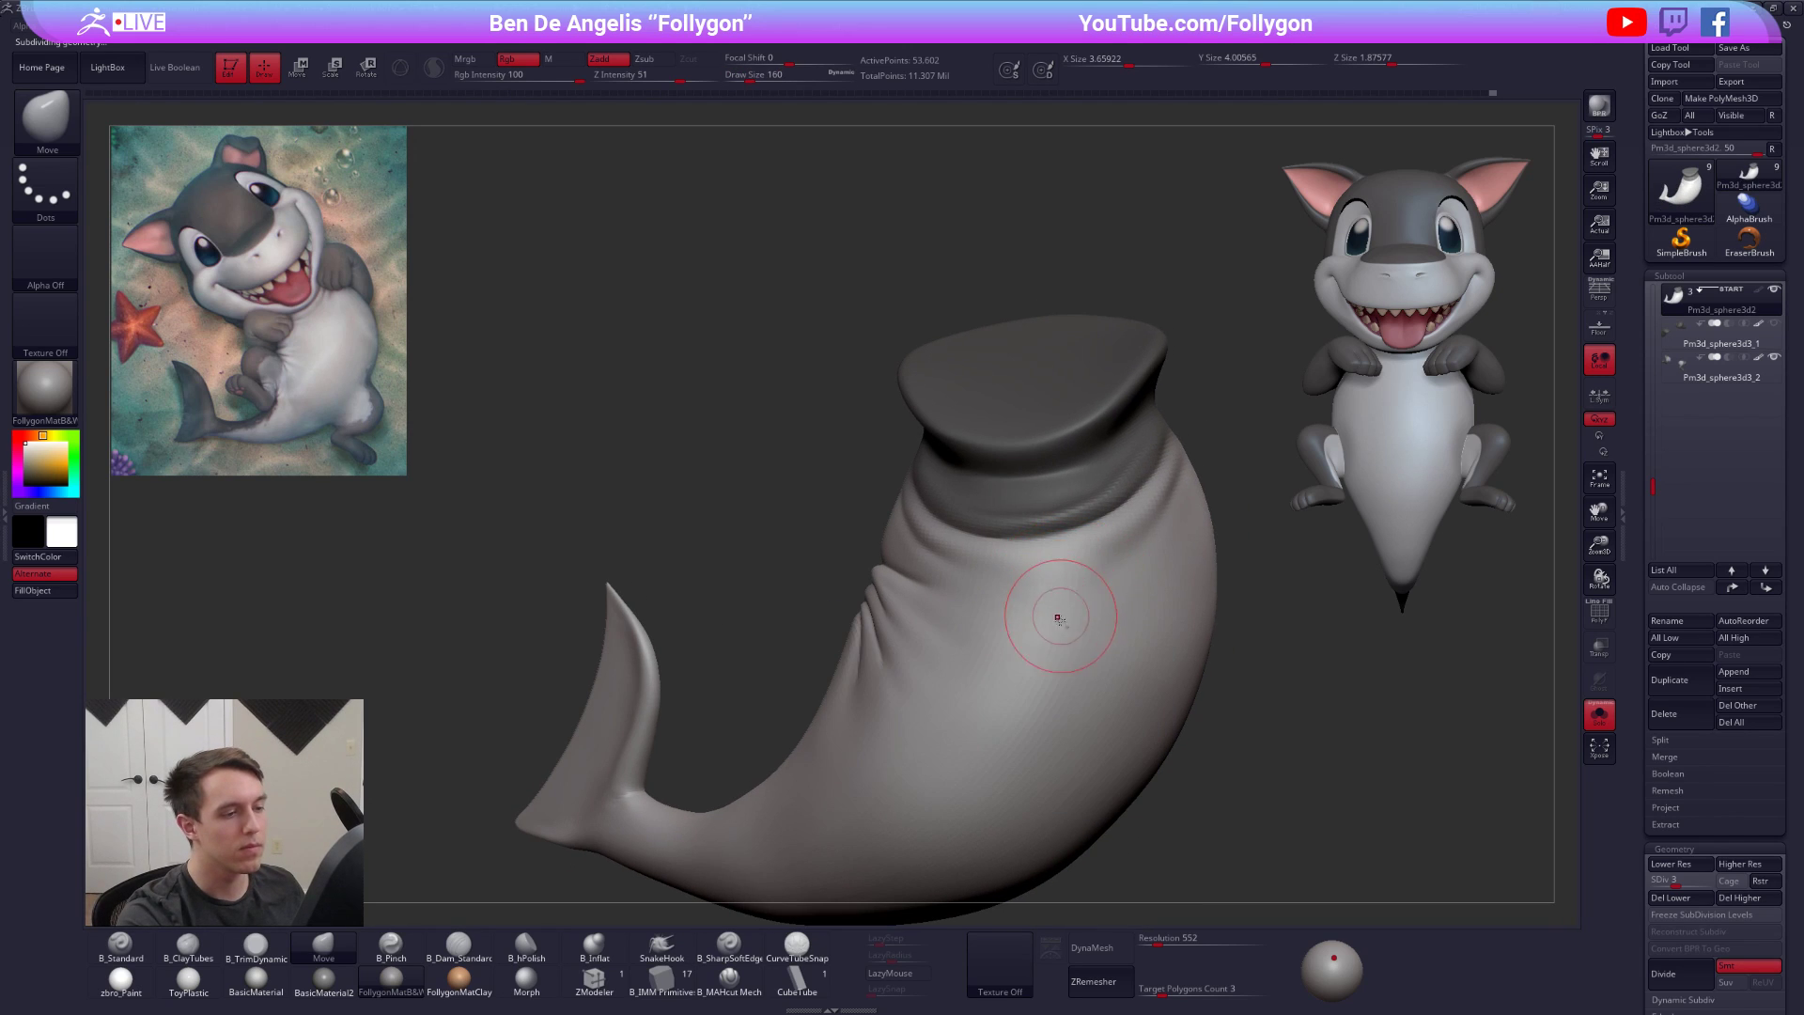
right_click_drag(1021, 703, 978, 743, "alt")
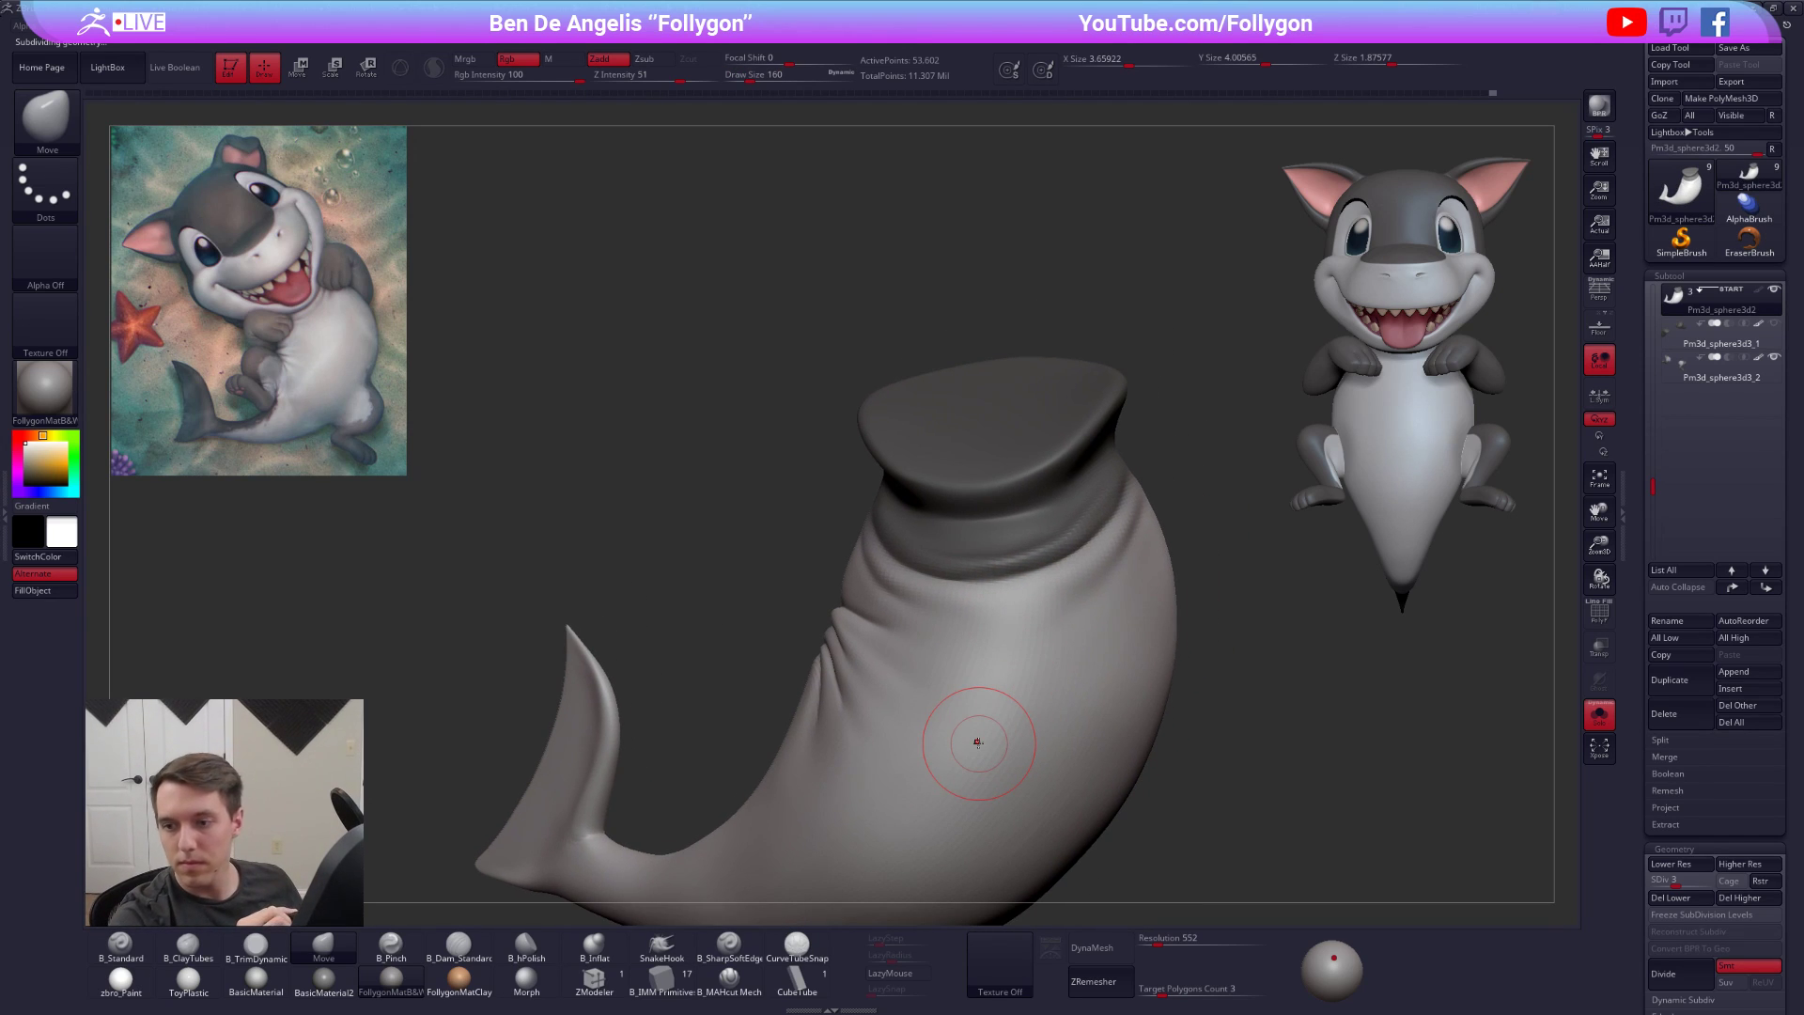
key("d")
key("space")
left_click_drag(1081, 636, 1074, 636)
key("shift+d")
key("shift+d")
mouse_move(1097, 712)
right_mouse_down("ctrl")
mouse_move(1072, 687)
mouse_move(1070, 705)
right_mouse_up("ctrl")
key("space")
left_click_drag(1070, 705, 1079, 705)
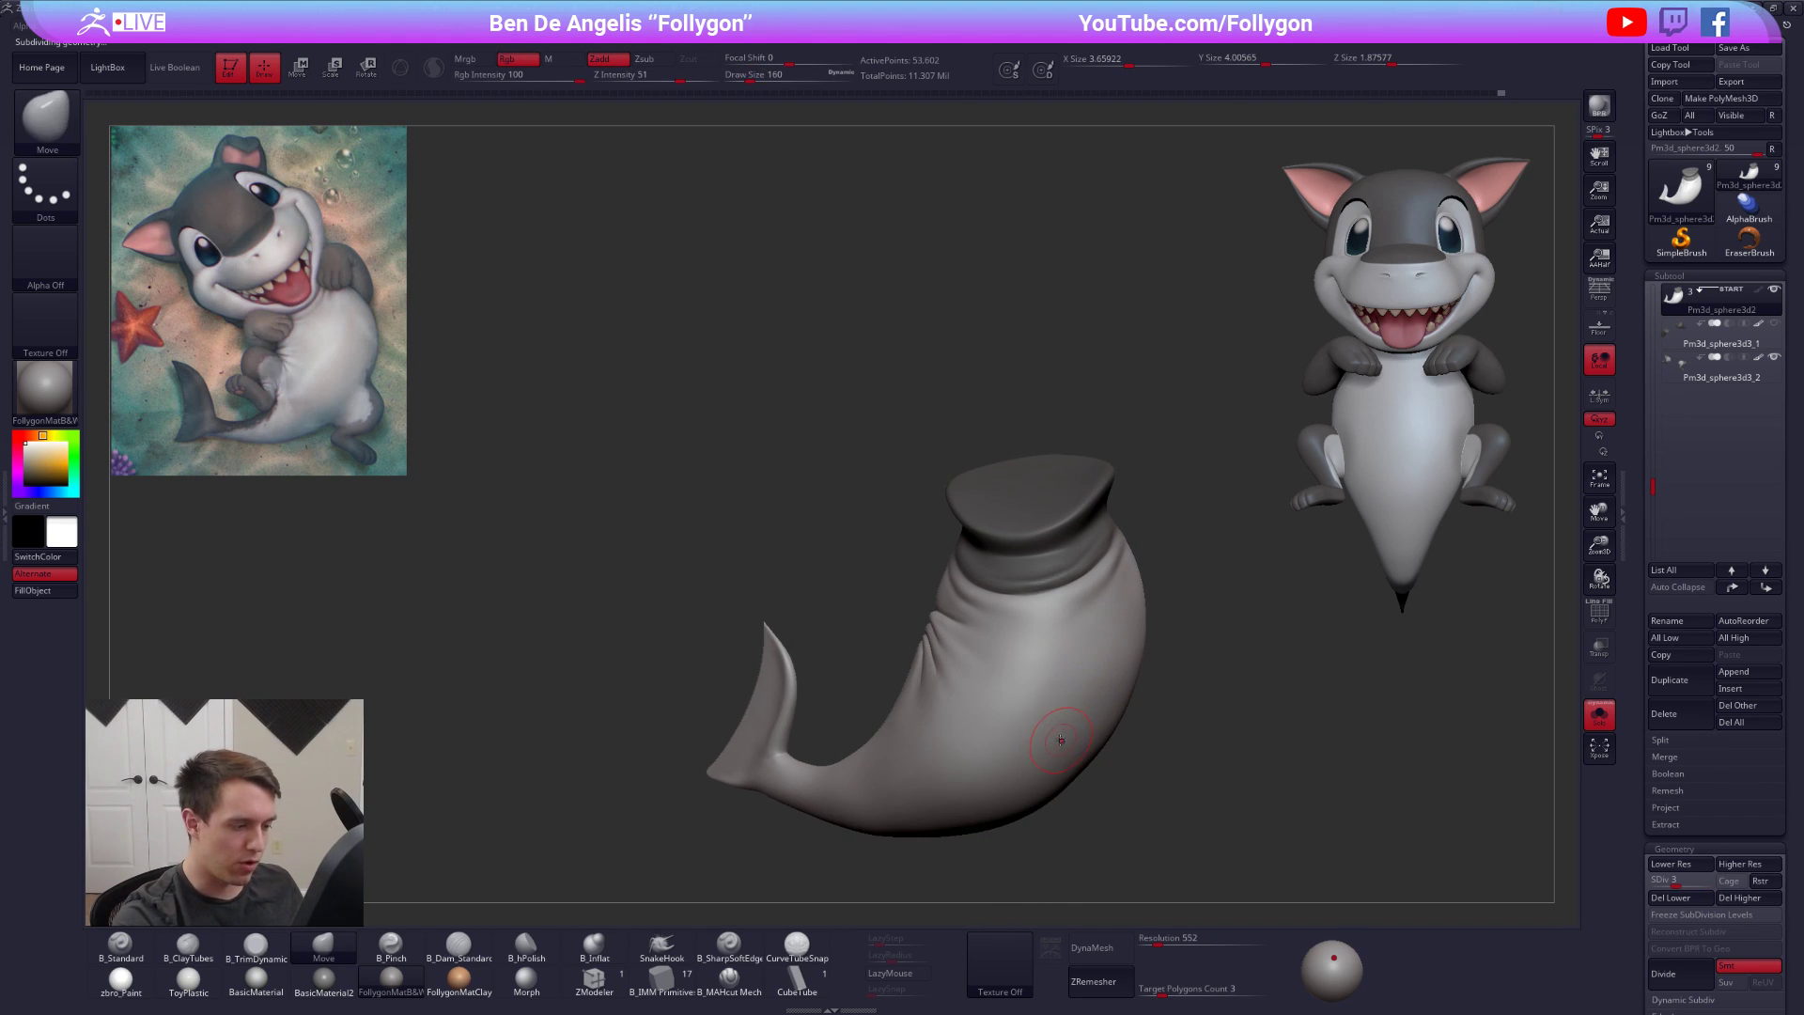
Adjust the belly contour with Move and smooth the lower body at draw size 265
right_click_drag(1059, 738, 1053, 726)
key("space")
left_click_drag(1053, 727, 1060, 728)
key("shift+d")
right_click_drag(1040, 788, 1116, 677, "alt")
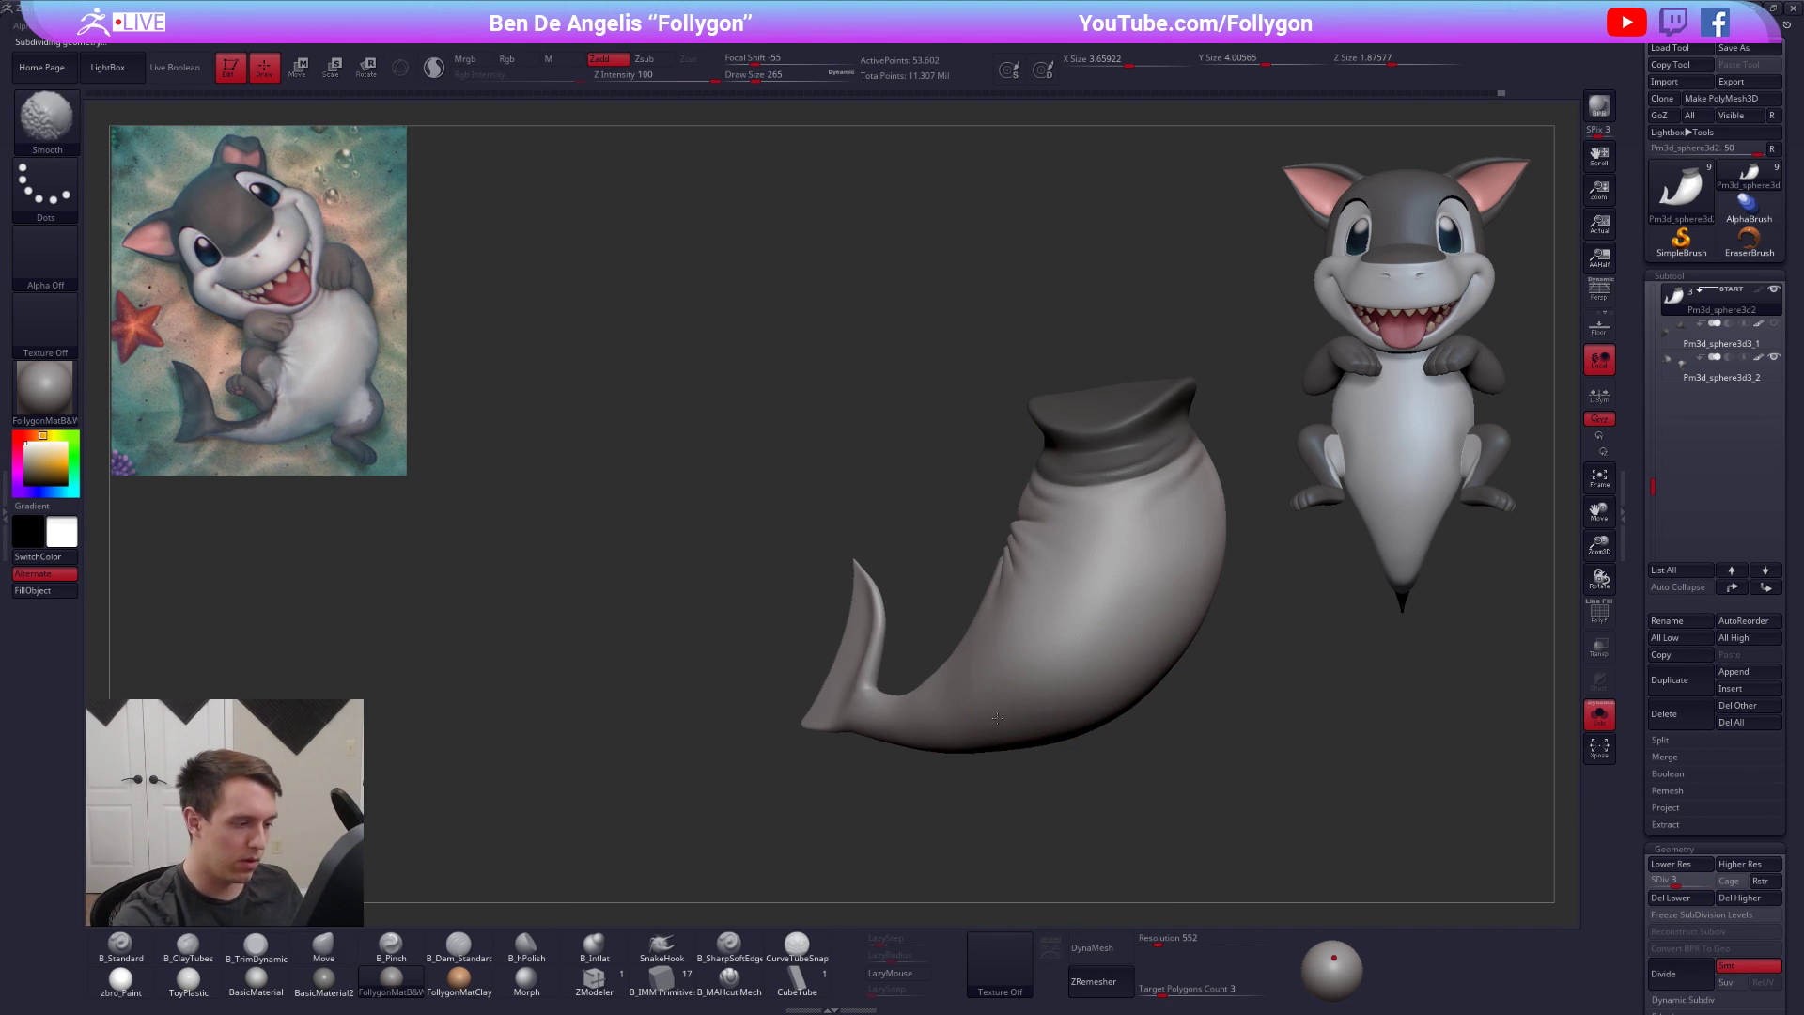
left_click_drag(1081, 686, 1048, 700, "shift")
Fine-tune the body's overall contour with resized Move strokes and restore its highest subdivision level
right_click_drag(996, 738, 1015, 718)
key("space")
left_click_drag(1013, 722, 1018, 721)
right_click_drag(1018, 722, 998, 761)
key("shift+d")
key("shift+d")
key("space")
left_click_drag(994, 754, 1010, 728)
key("d")
mouse_move(1020, 719)
right_mouse_down()
mouse_move(1032, 738)
mouse_move(973, 706)
right_mouse_up()
key("d")
key("d")
key("space")
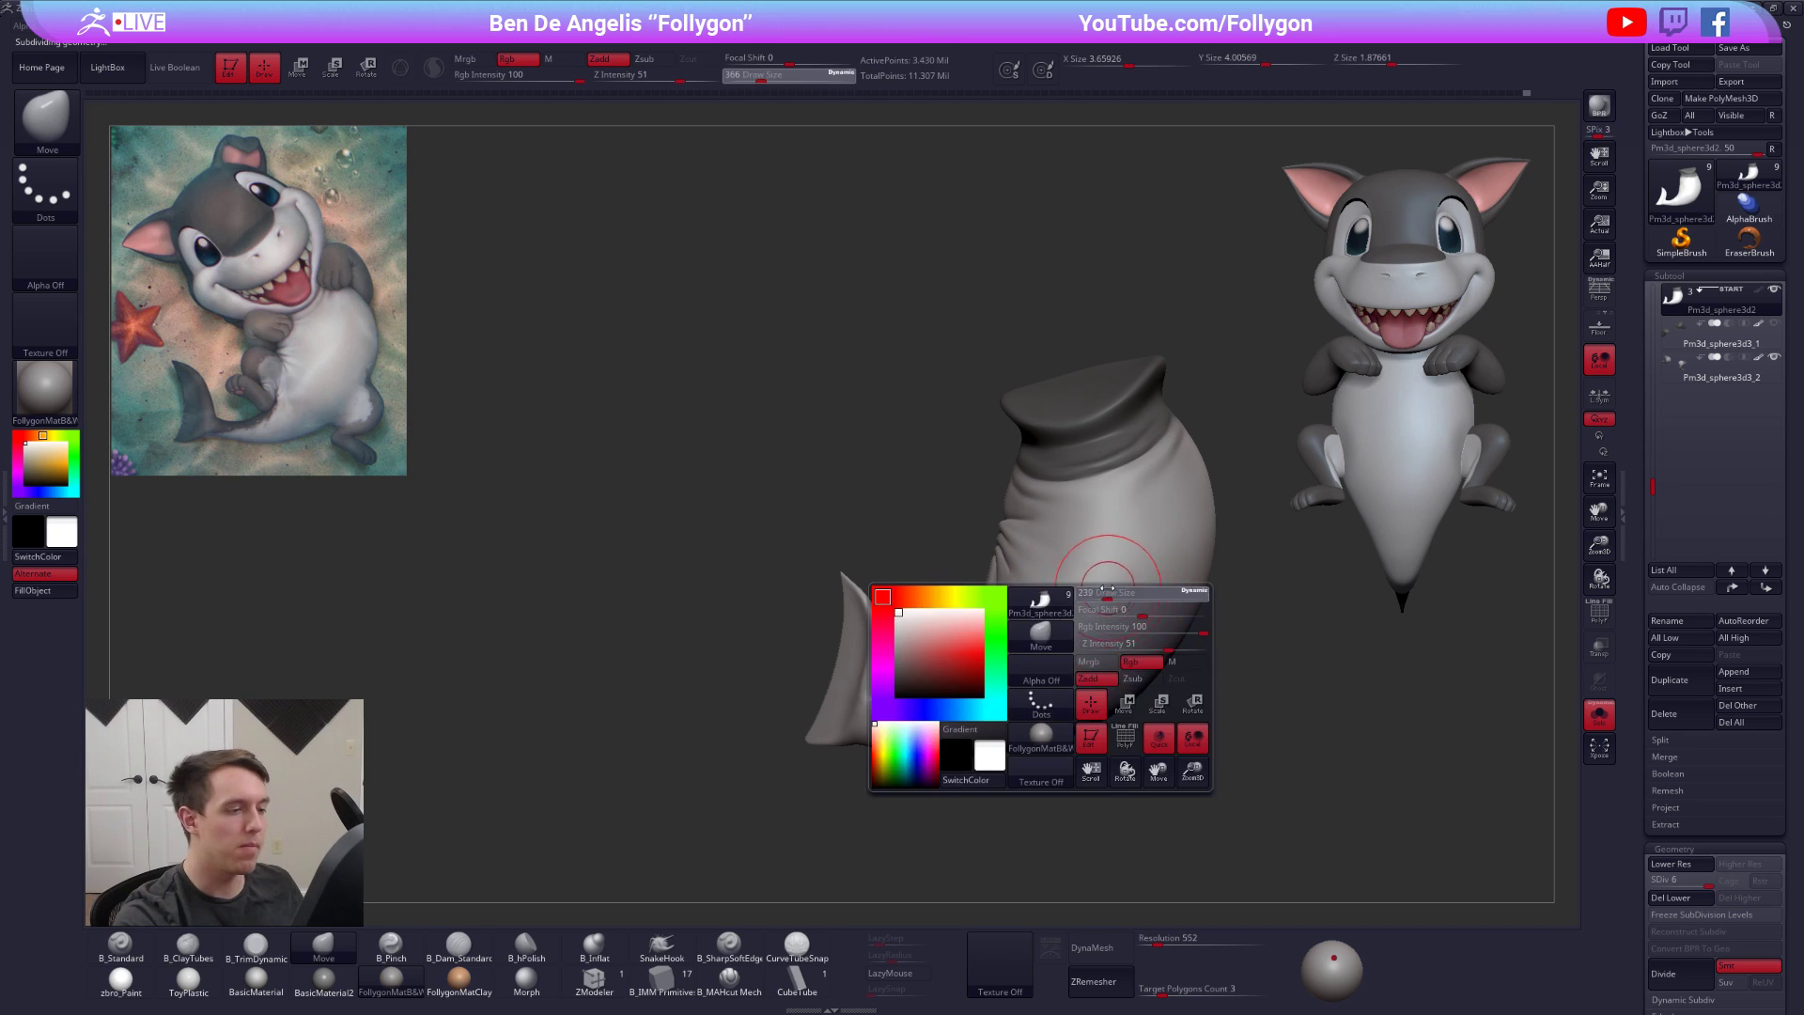
left_click_drag(1114, 622, 1104, 623)
Carve a crease in the body below the masked folds with the MAHcut Mech brush at draw size 130
left_click(730, 980)
mouse_move(1152, 516)
right_mouse_down("alt")
mouse_move(1043, 642)
mouse_move(1000, 654)
mouse_move(1080, 605)
right_mouse_up("alt")
key("space")
left_click_drag(1081, 605, 1069, 604)
right_click_drag(1107, 564, 1093, 537)
key("space")
left_click_drag(1093, 536, 1095, 537)
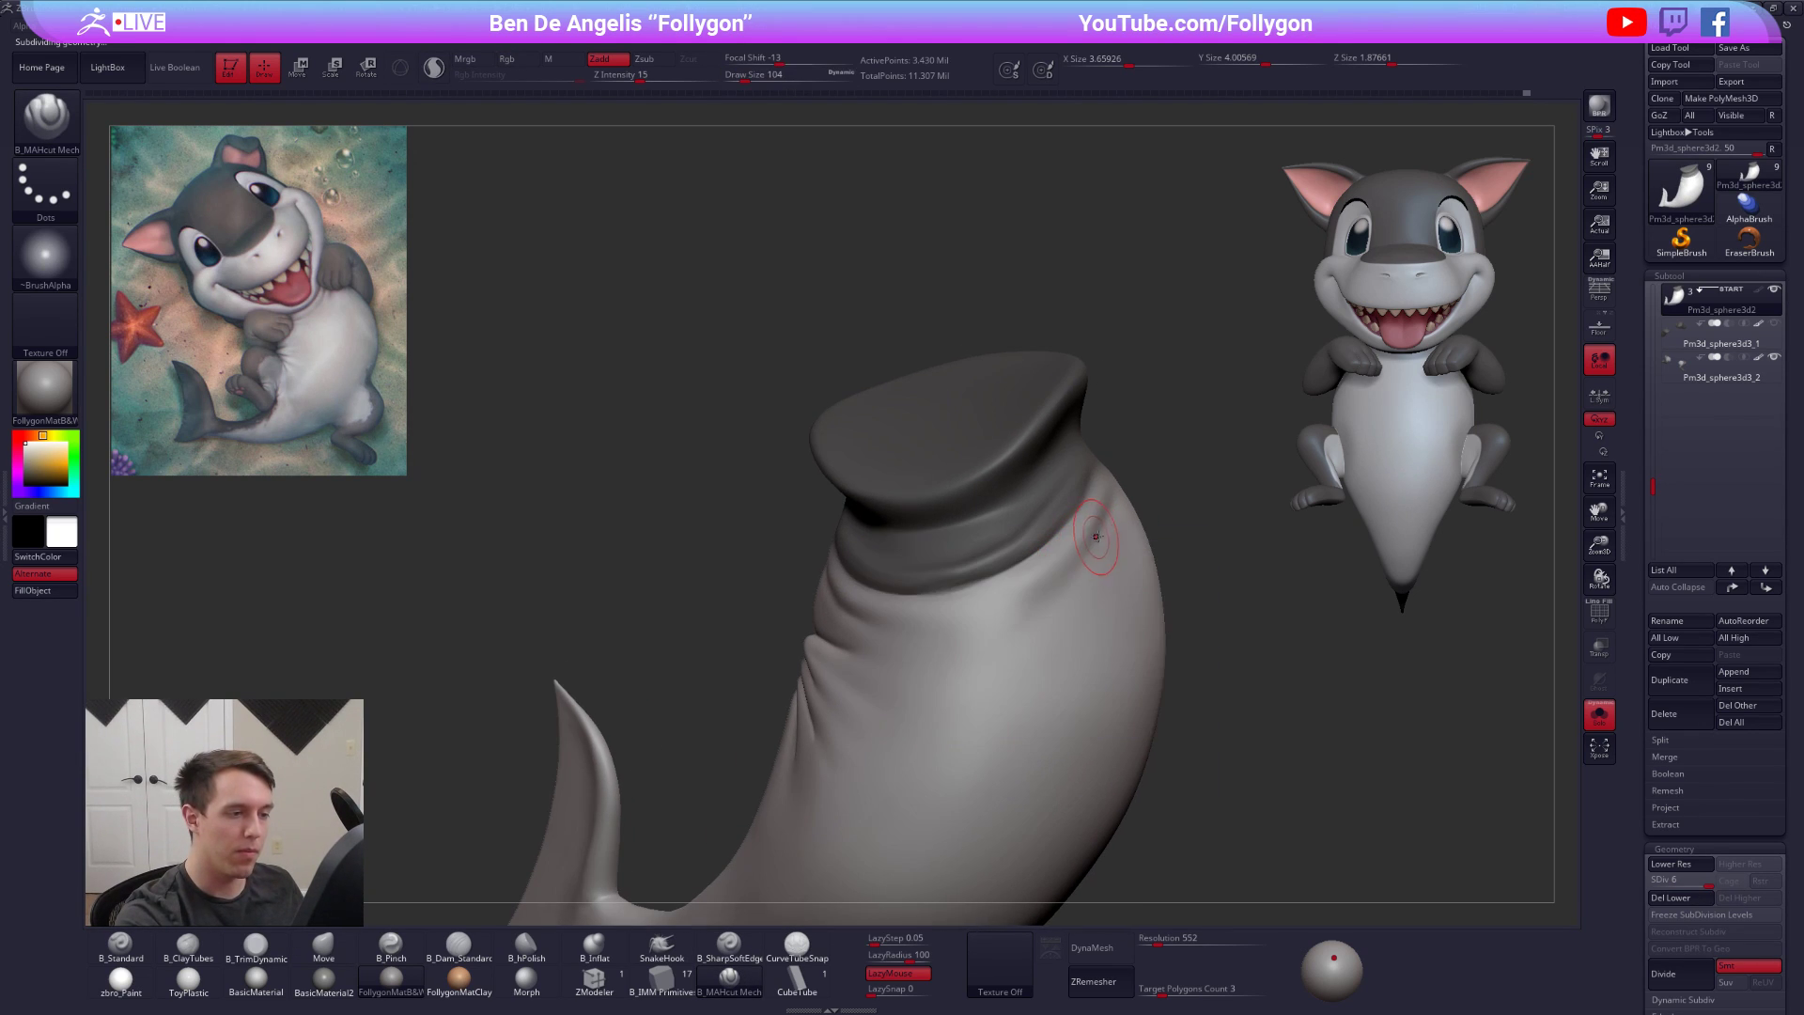
mouse_move(975, 631)
left_mouse_down()
mouse_move(907, 641)
mouse_move(1008, 619)
left_mouse_up()
key("space")
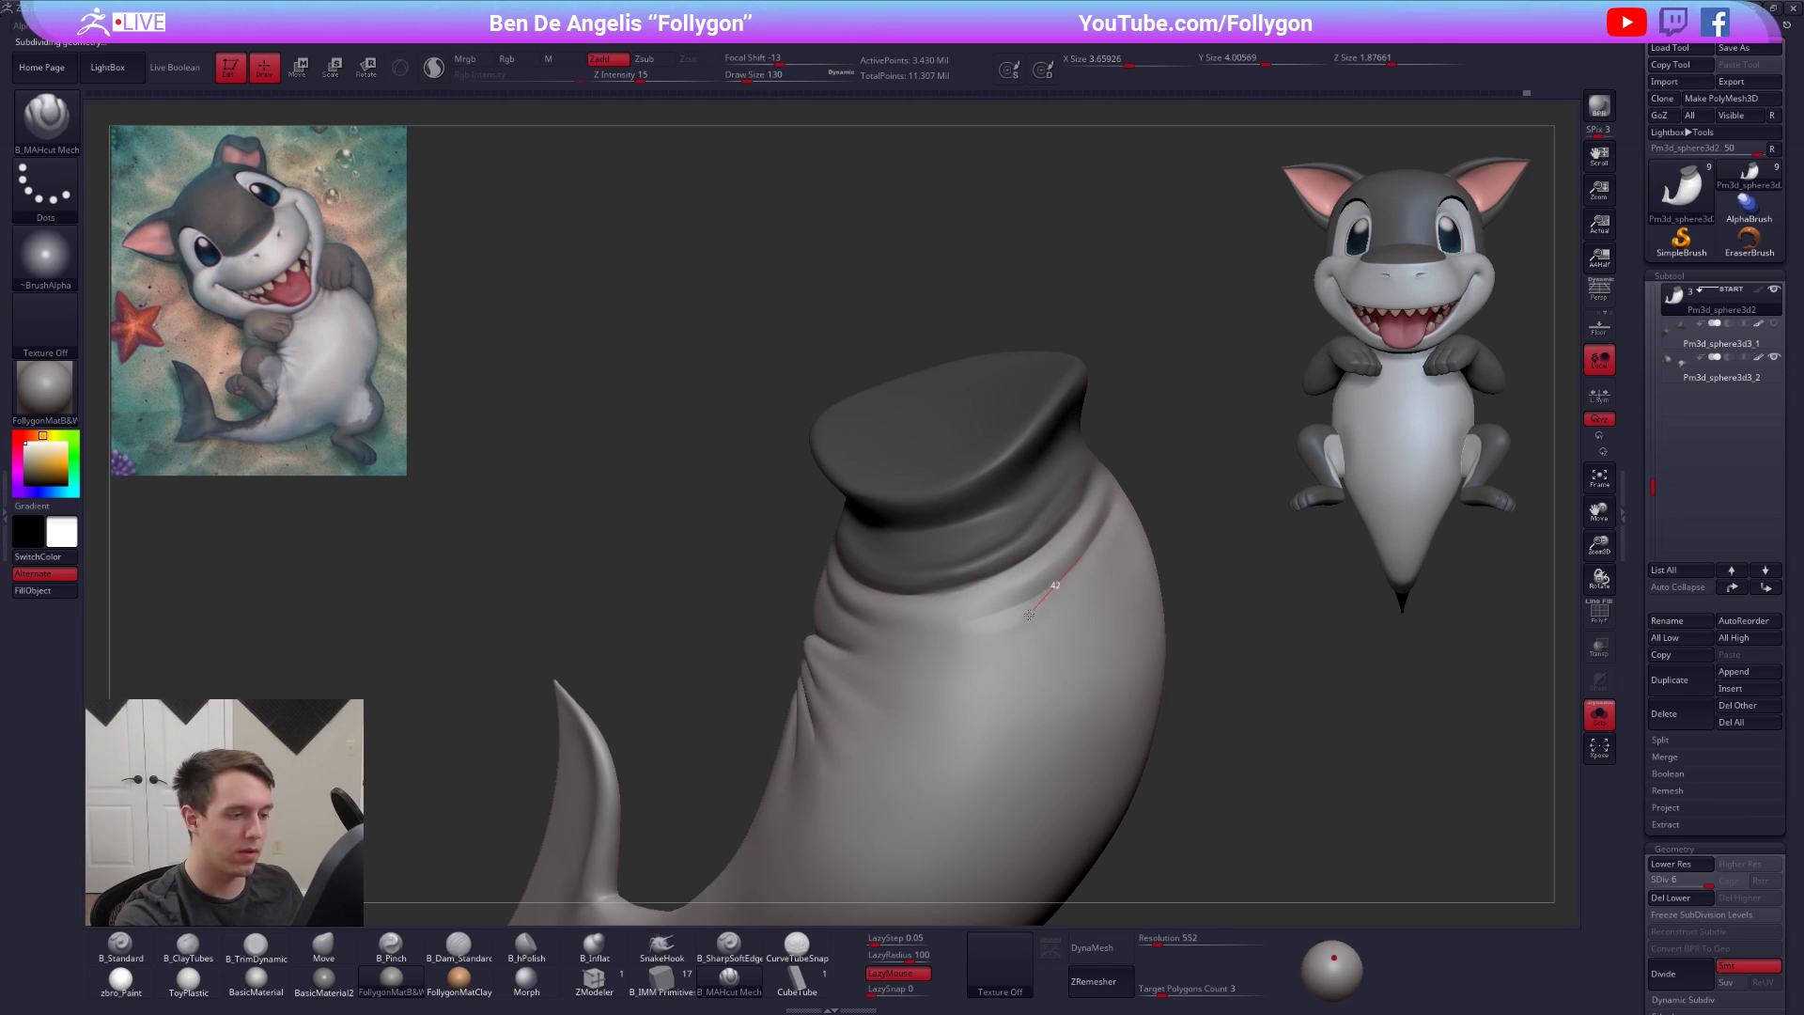
Clear the mask on subdivision level 5 and sharpen the neck folds with MAHcut Mech at draw size 81
key("shift")
mouse_move(992, 626)
right_mouse_down()
mouse_move(919, 650)
mouse_move(967, 673)
right_mouse_up()
key("shift+d")
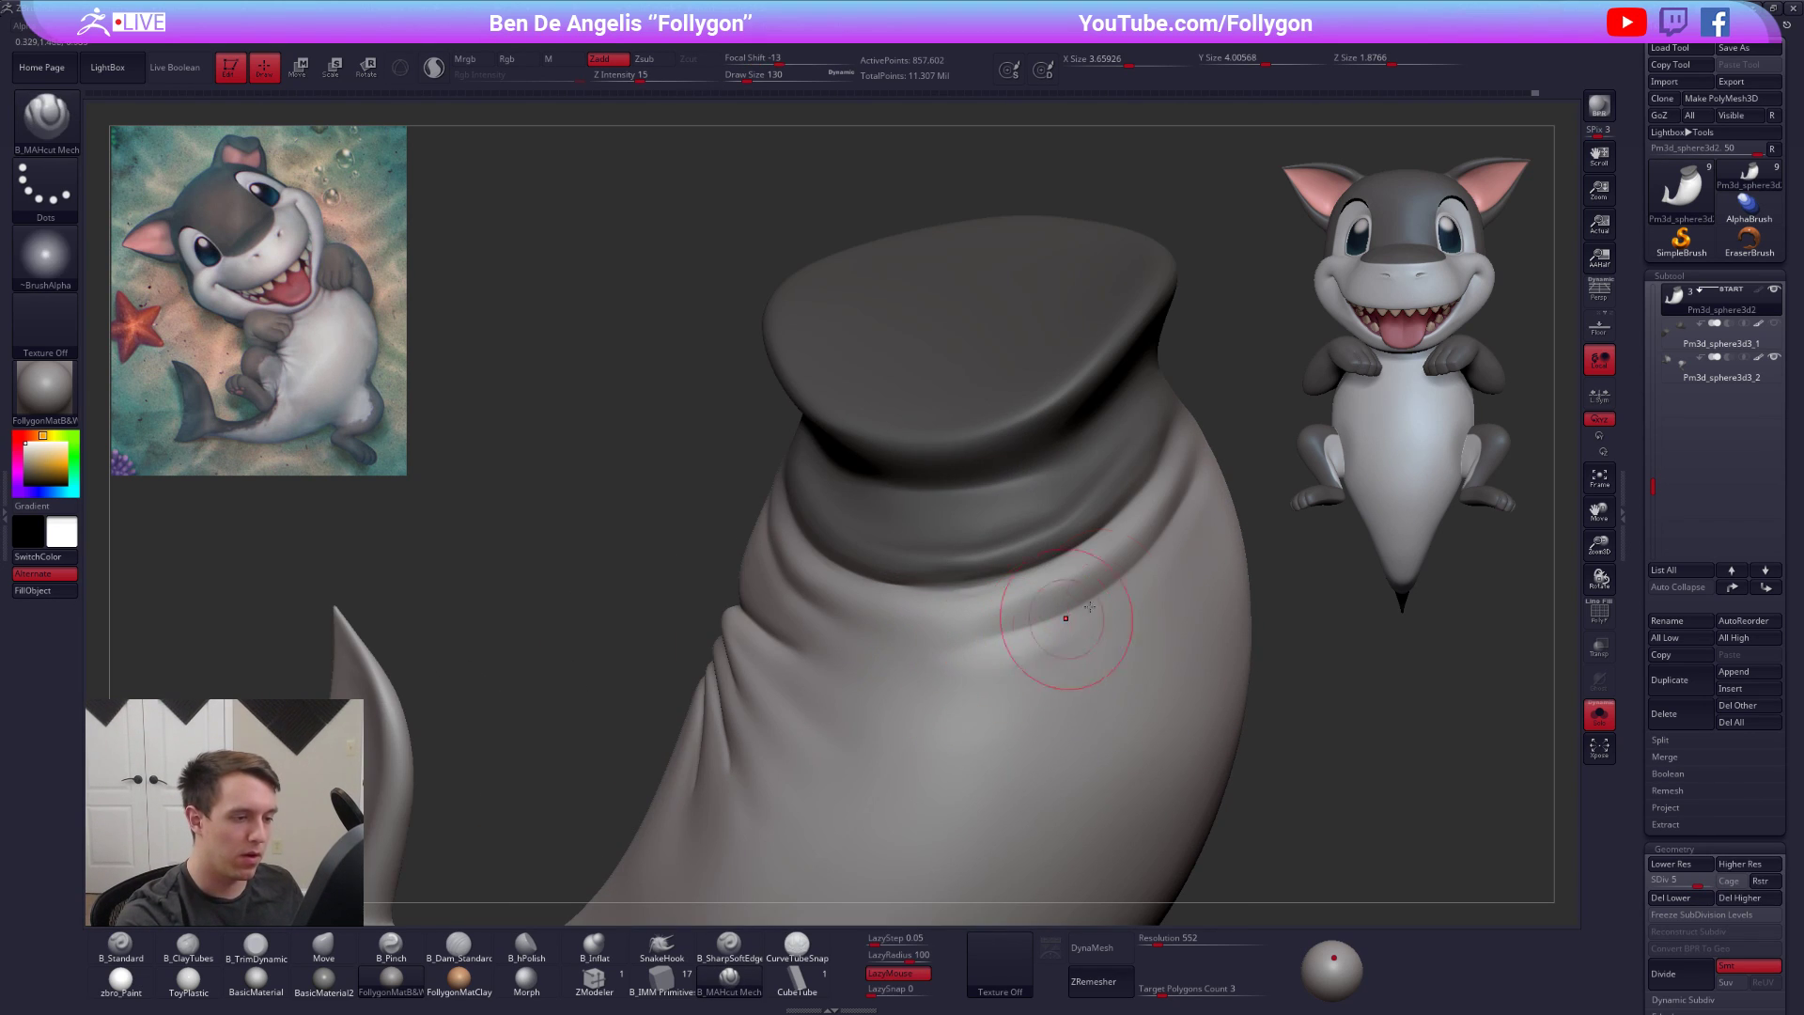
left_click_drag(1251, 469, 1258, 440, "ctrl")
key("space")
left_click(947, 566)
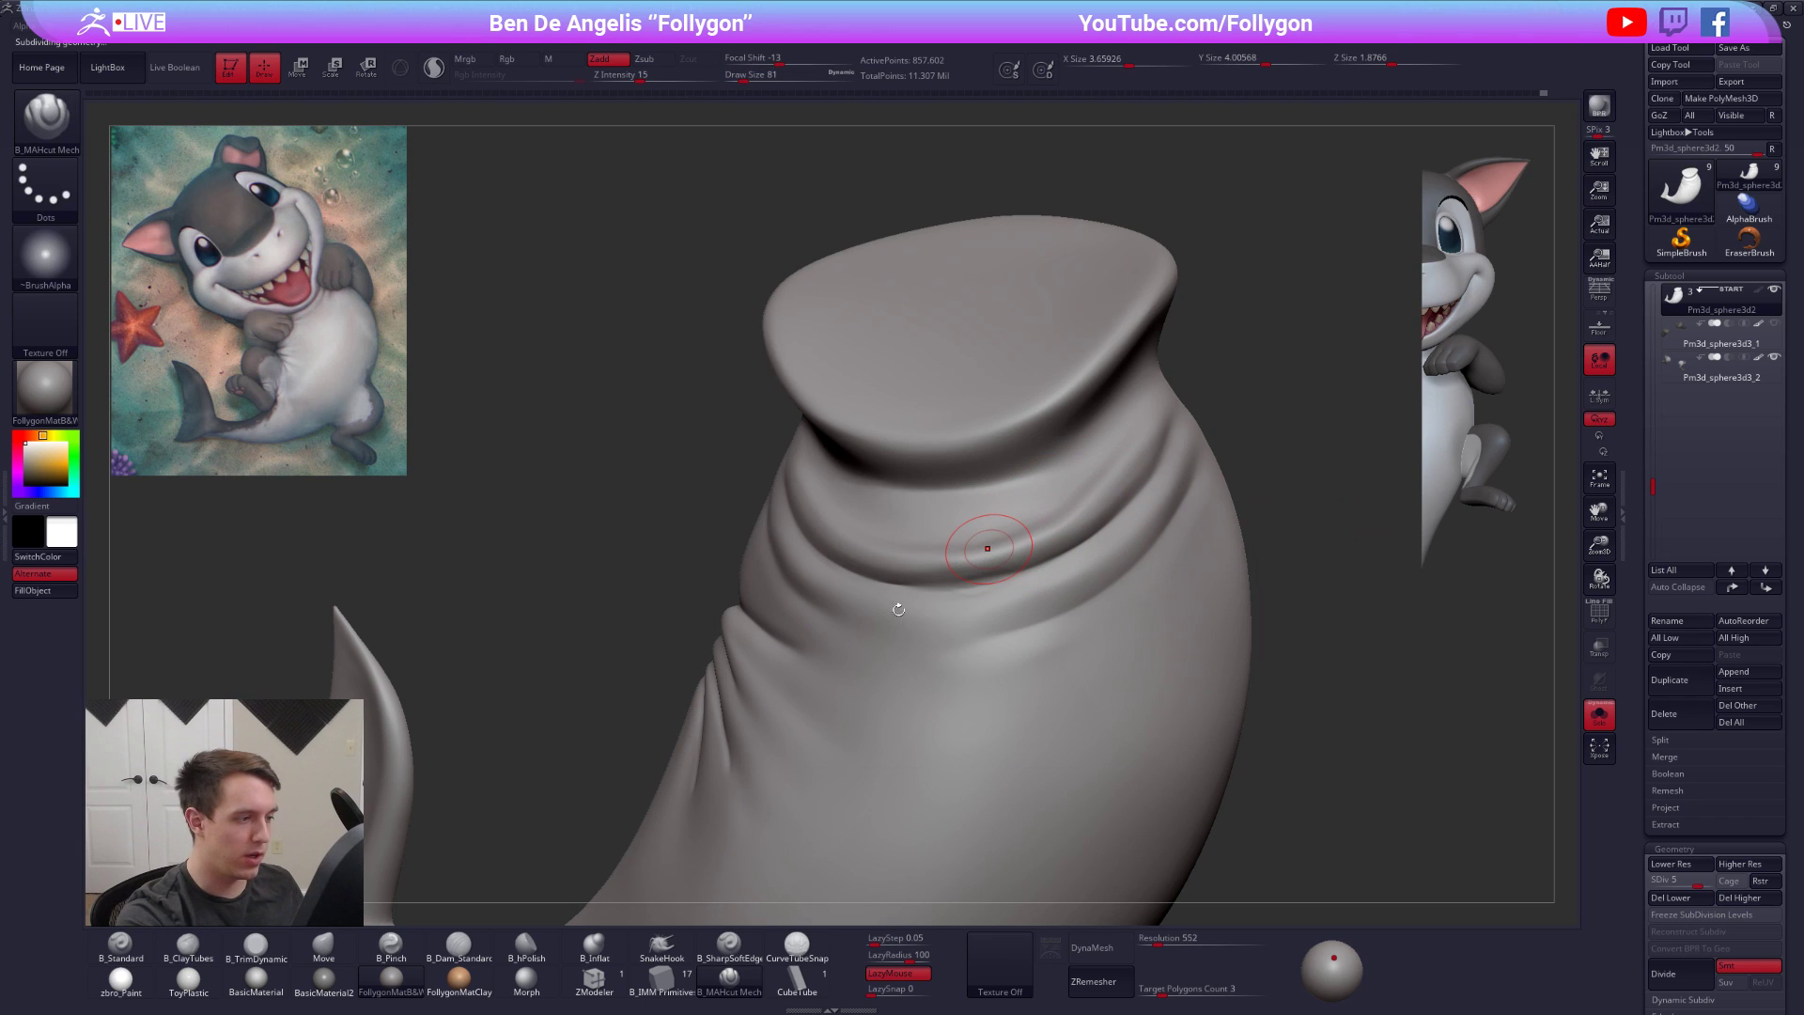
key("d")
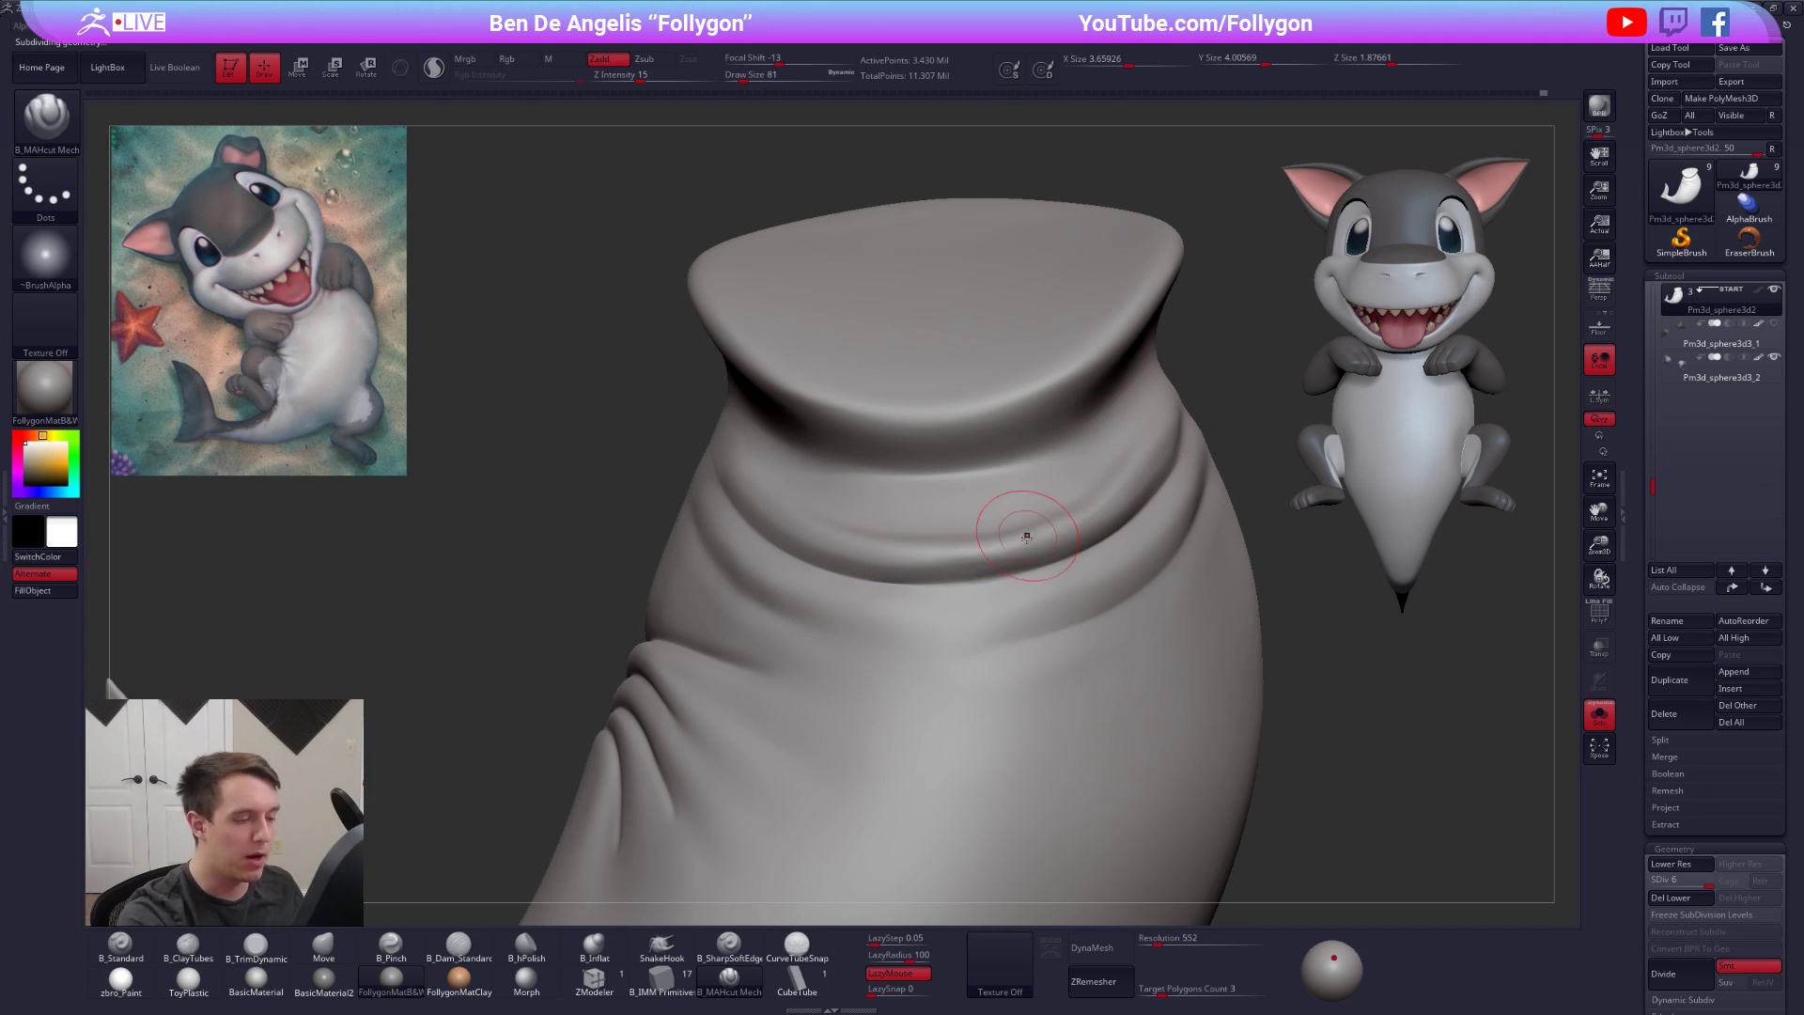
Build up and smooth the folds below the chin with ClayTubes at draw size 121, quick-saving the project
mouse_move(964, 596)
right_mouse_down()
mouse_move(977, 531)
mouse_move(998, 685)
mouse_move(922, 617)
right_mouse_up()
key("space")
left_click_drag(908, 617, 915, 617)
key("2")
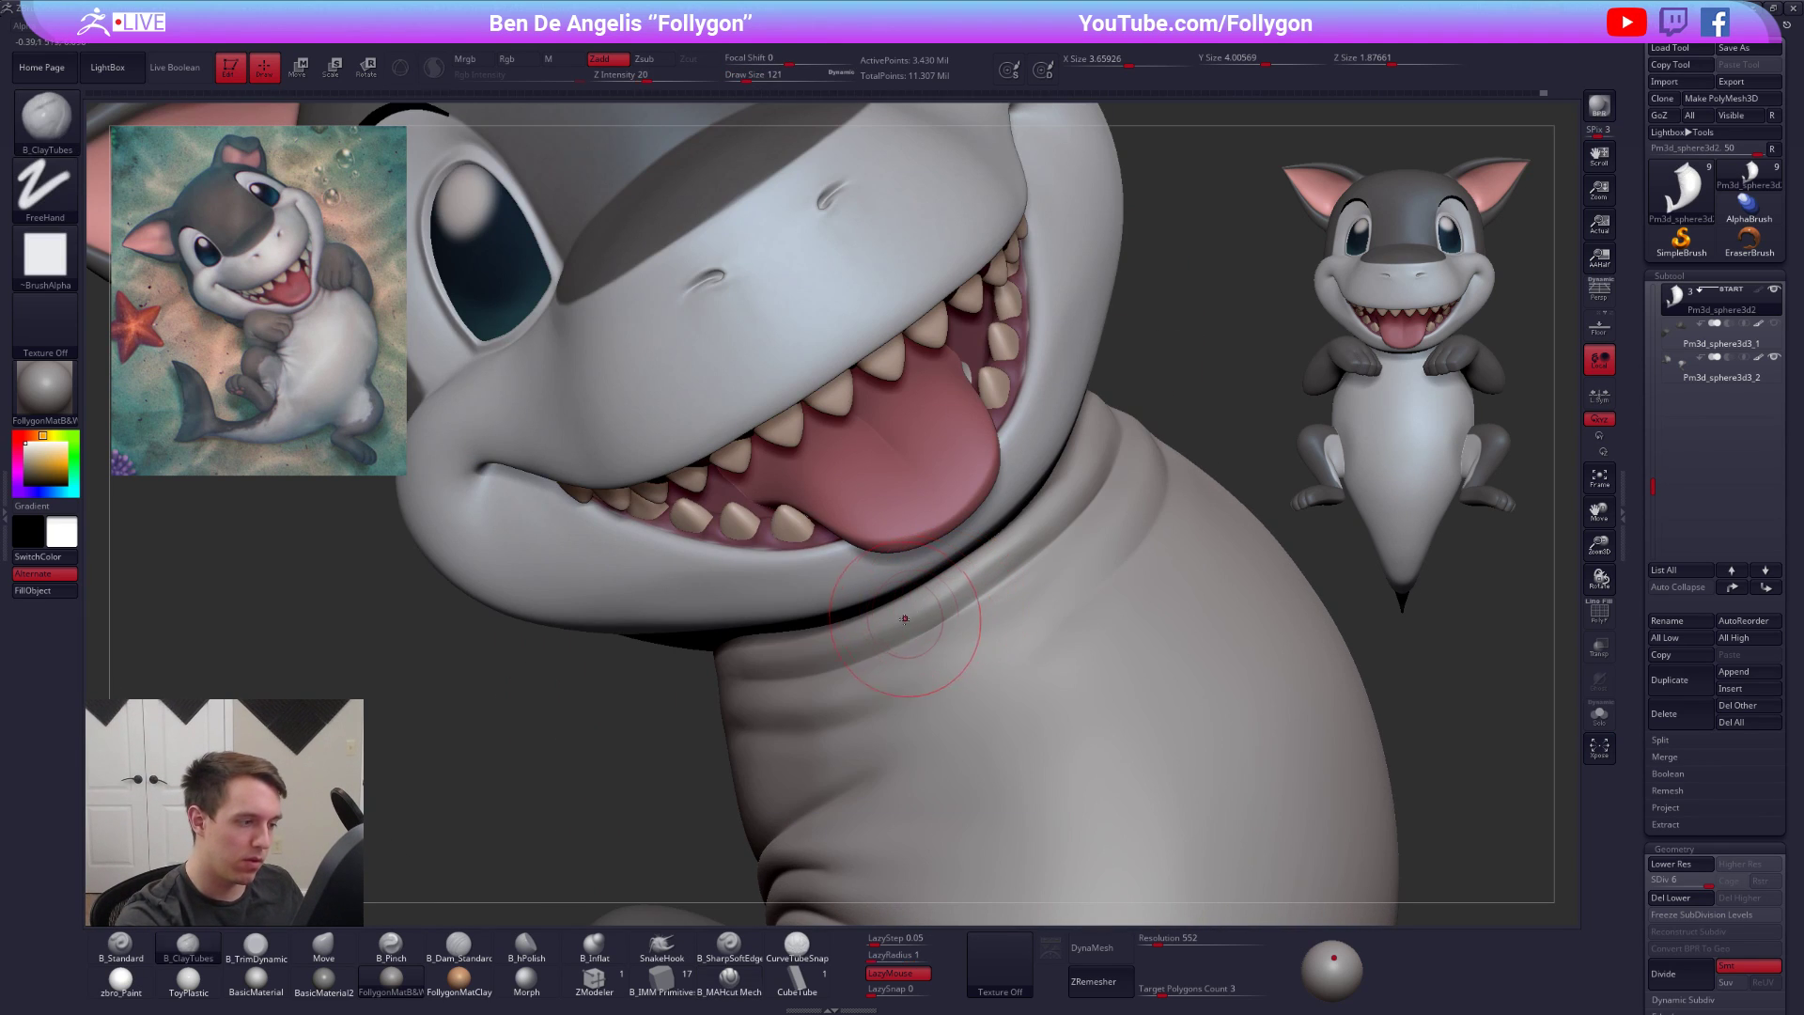
key("ctrl+s")
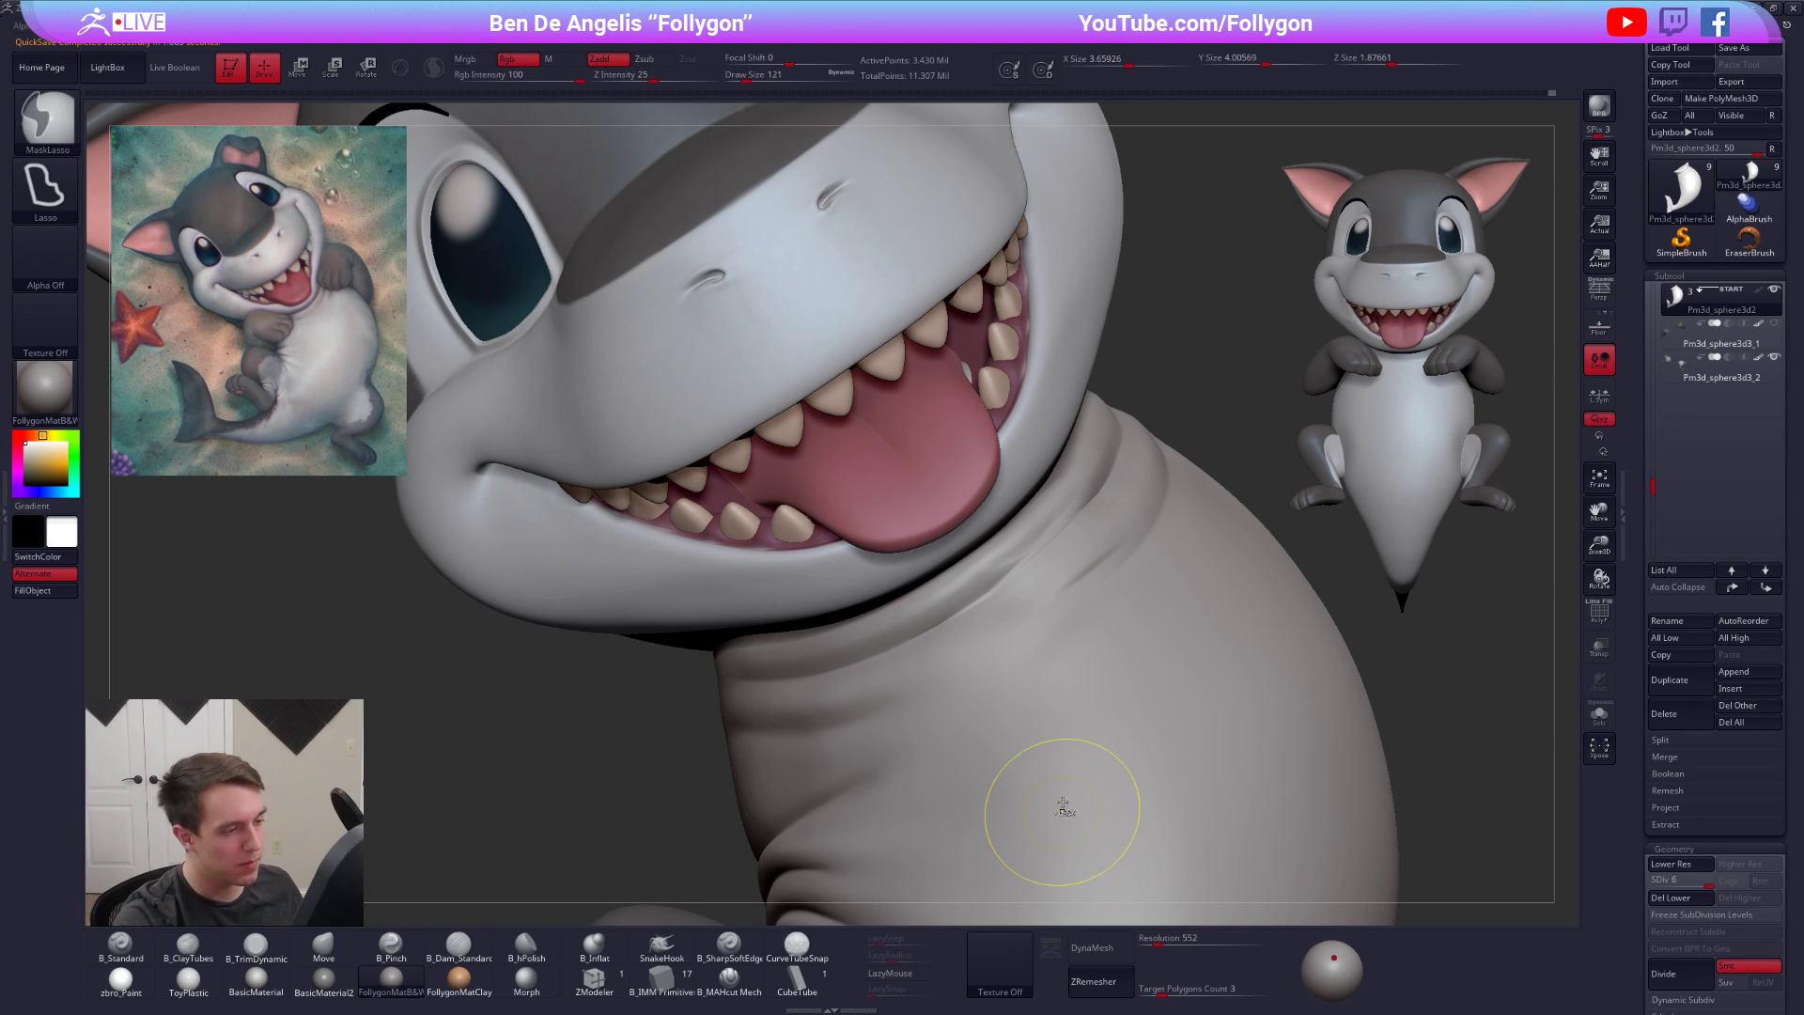
left_click_drag(989, 584, 1009, 572, "shift")
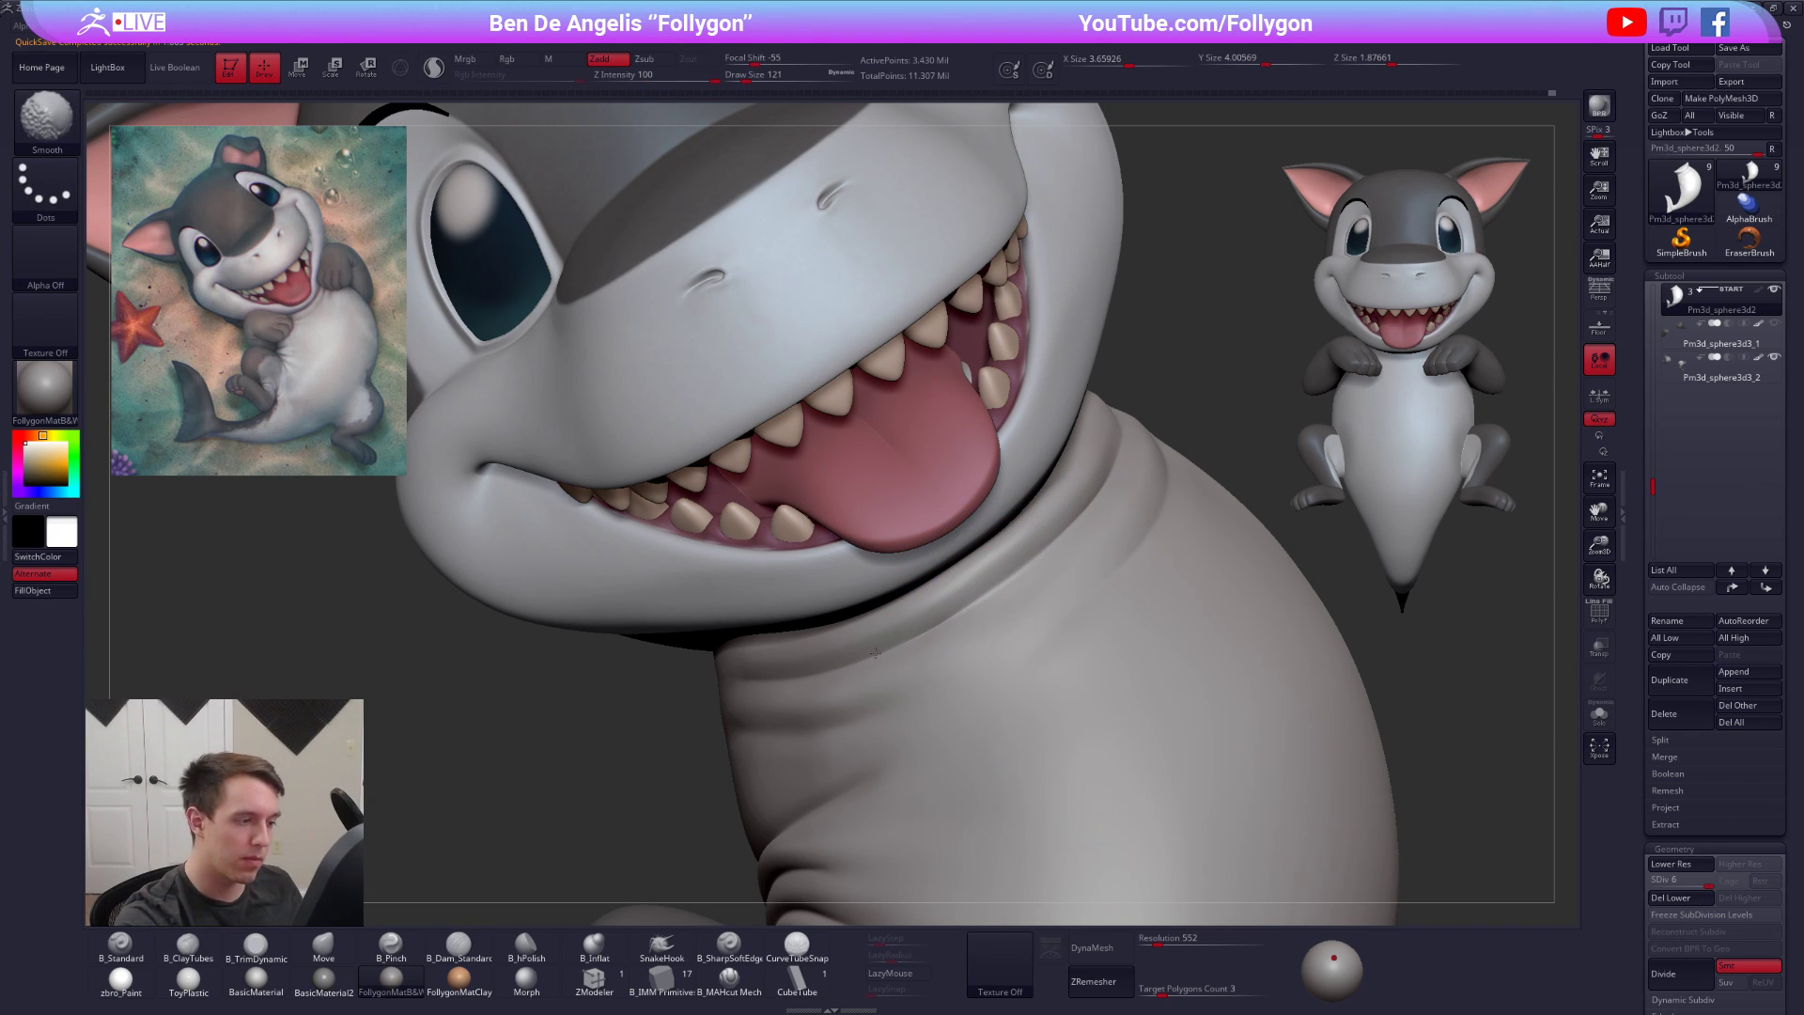
Turn on the body's painted colours, switch to the zbro_Paint material and select the B_Standard brush
right_click_drag(1175, 618, 1182, 707, "ctrl")
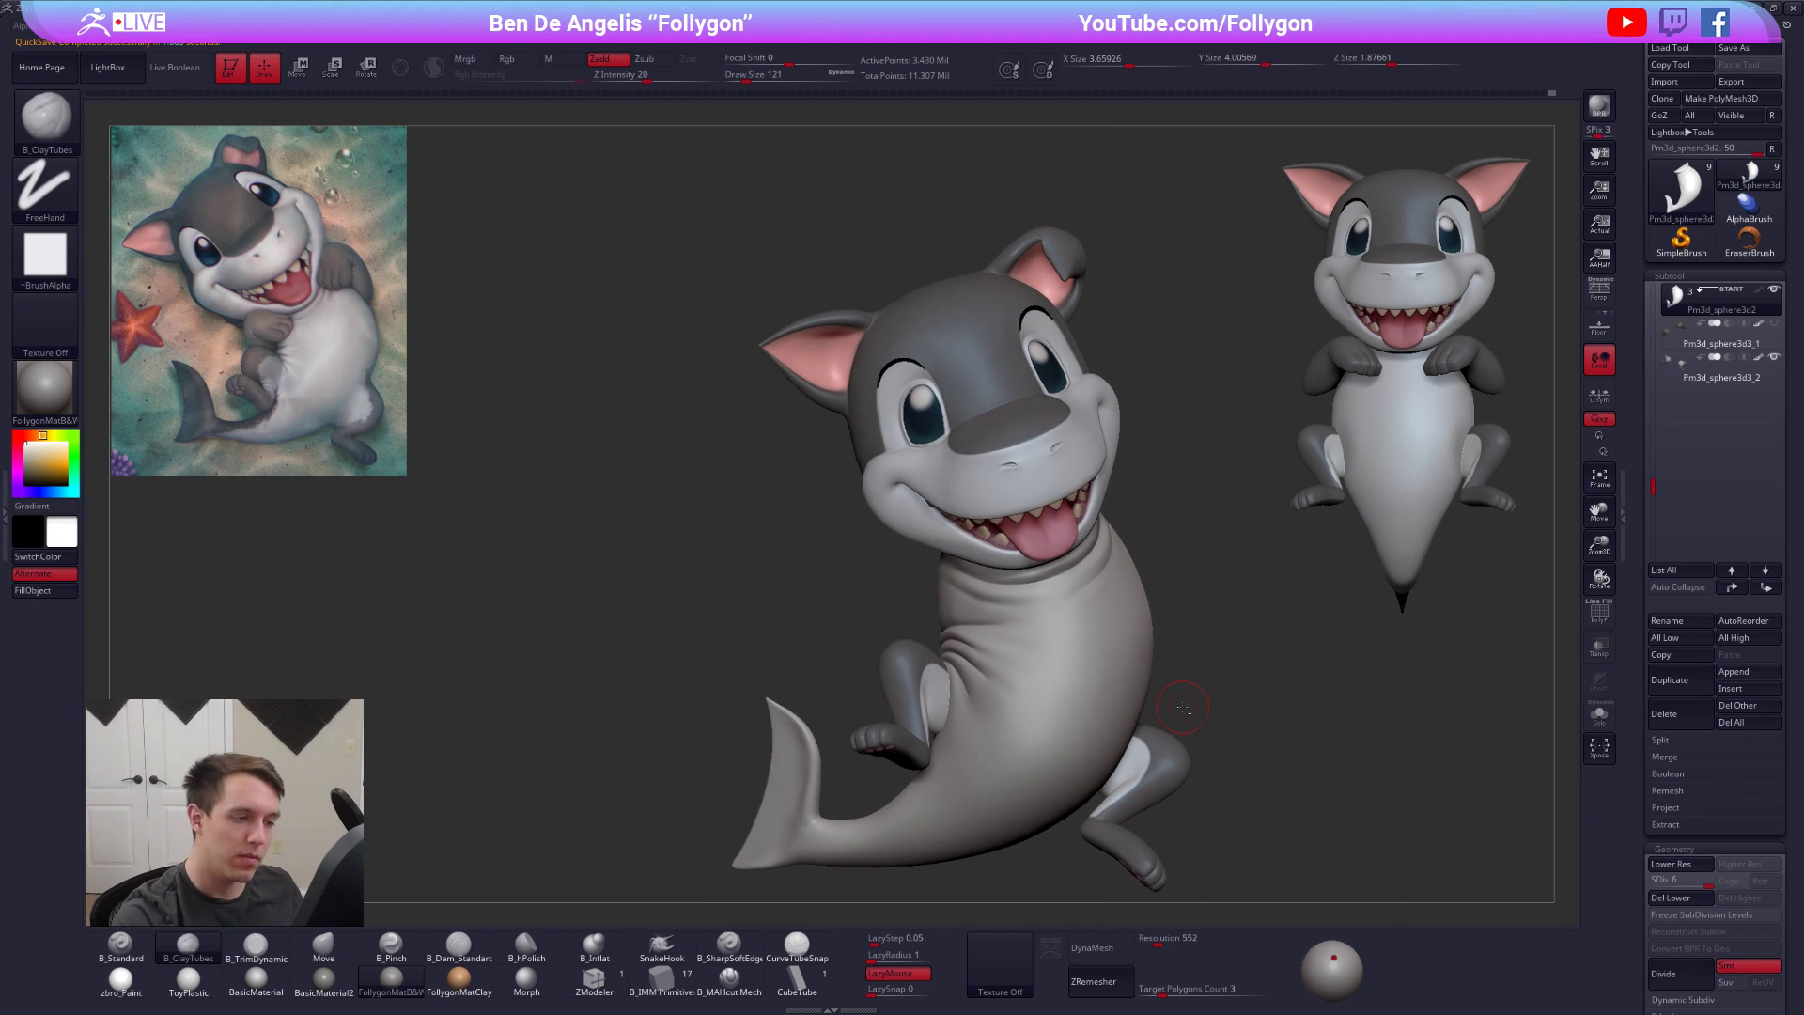
left_click(1760, 294)
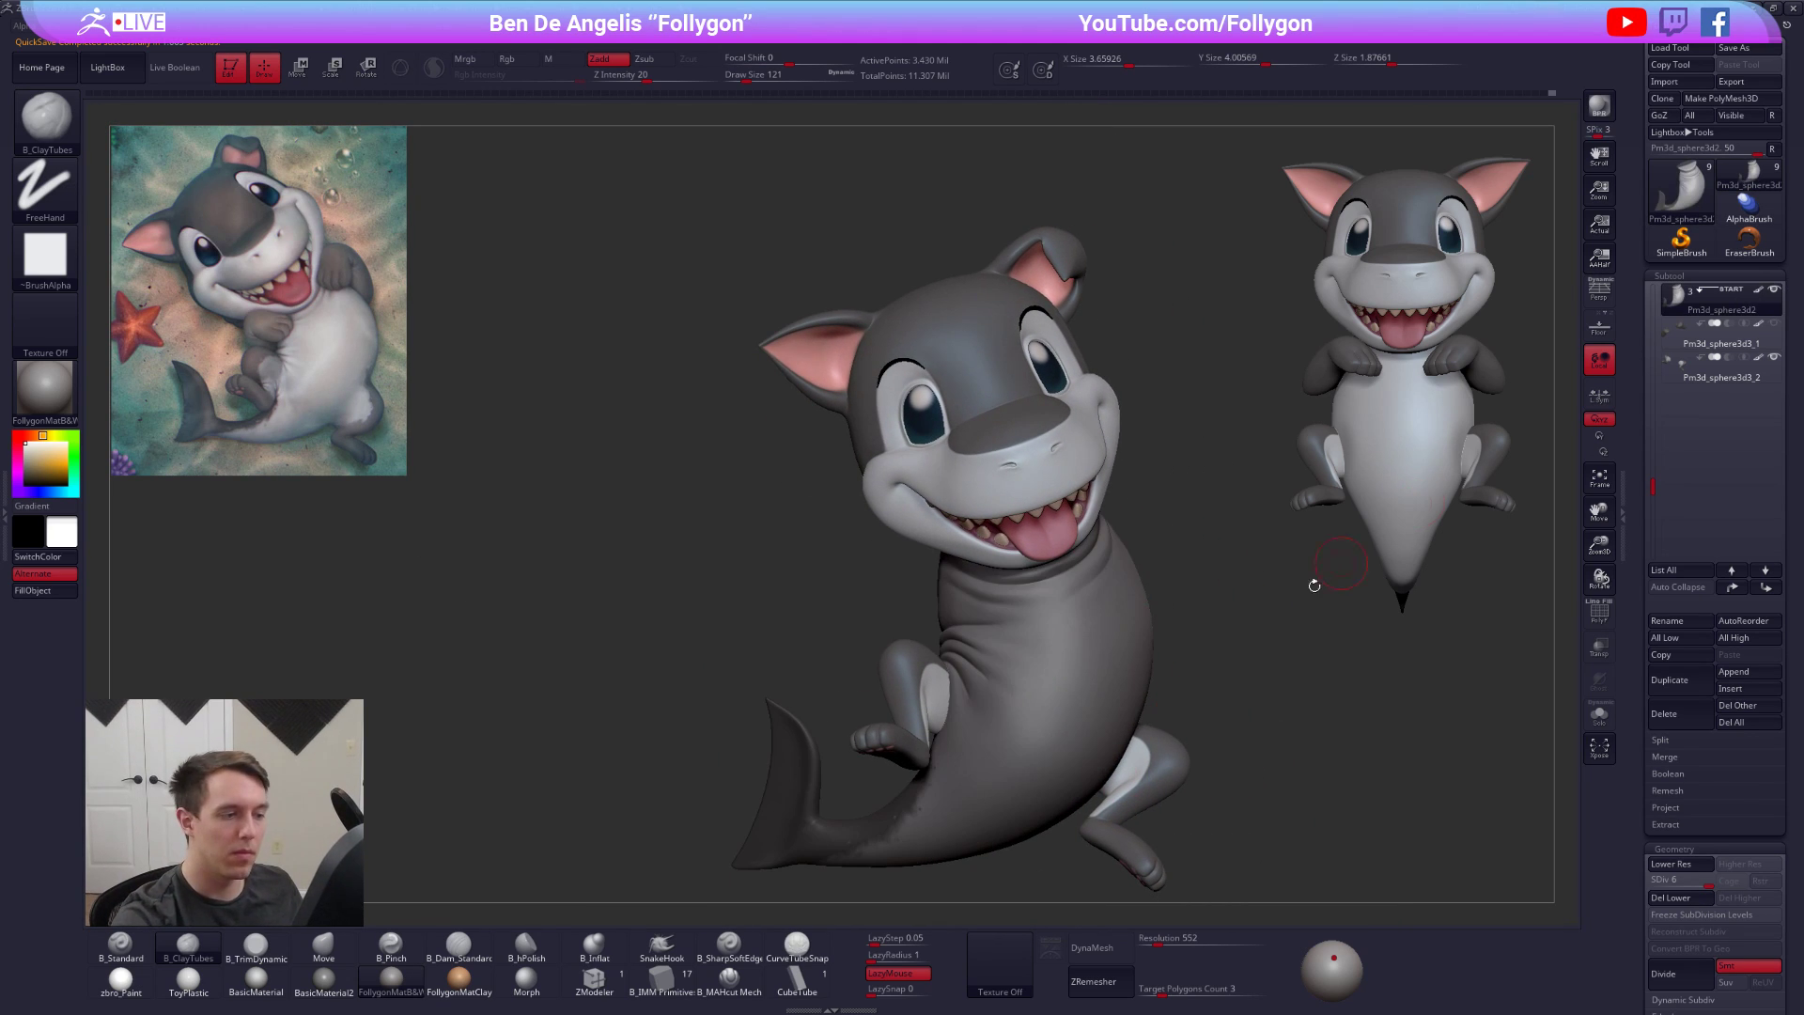
left_click(120, 980)
right_click_drag(949, 733, 984, 667)
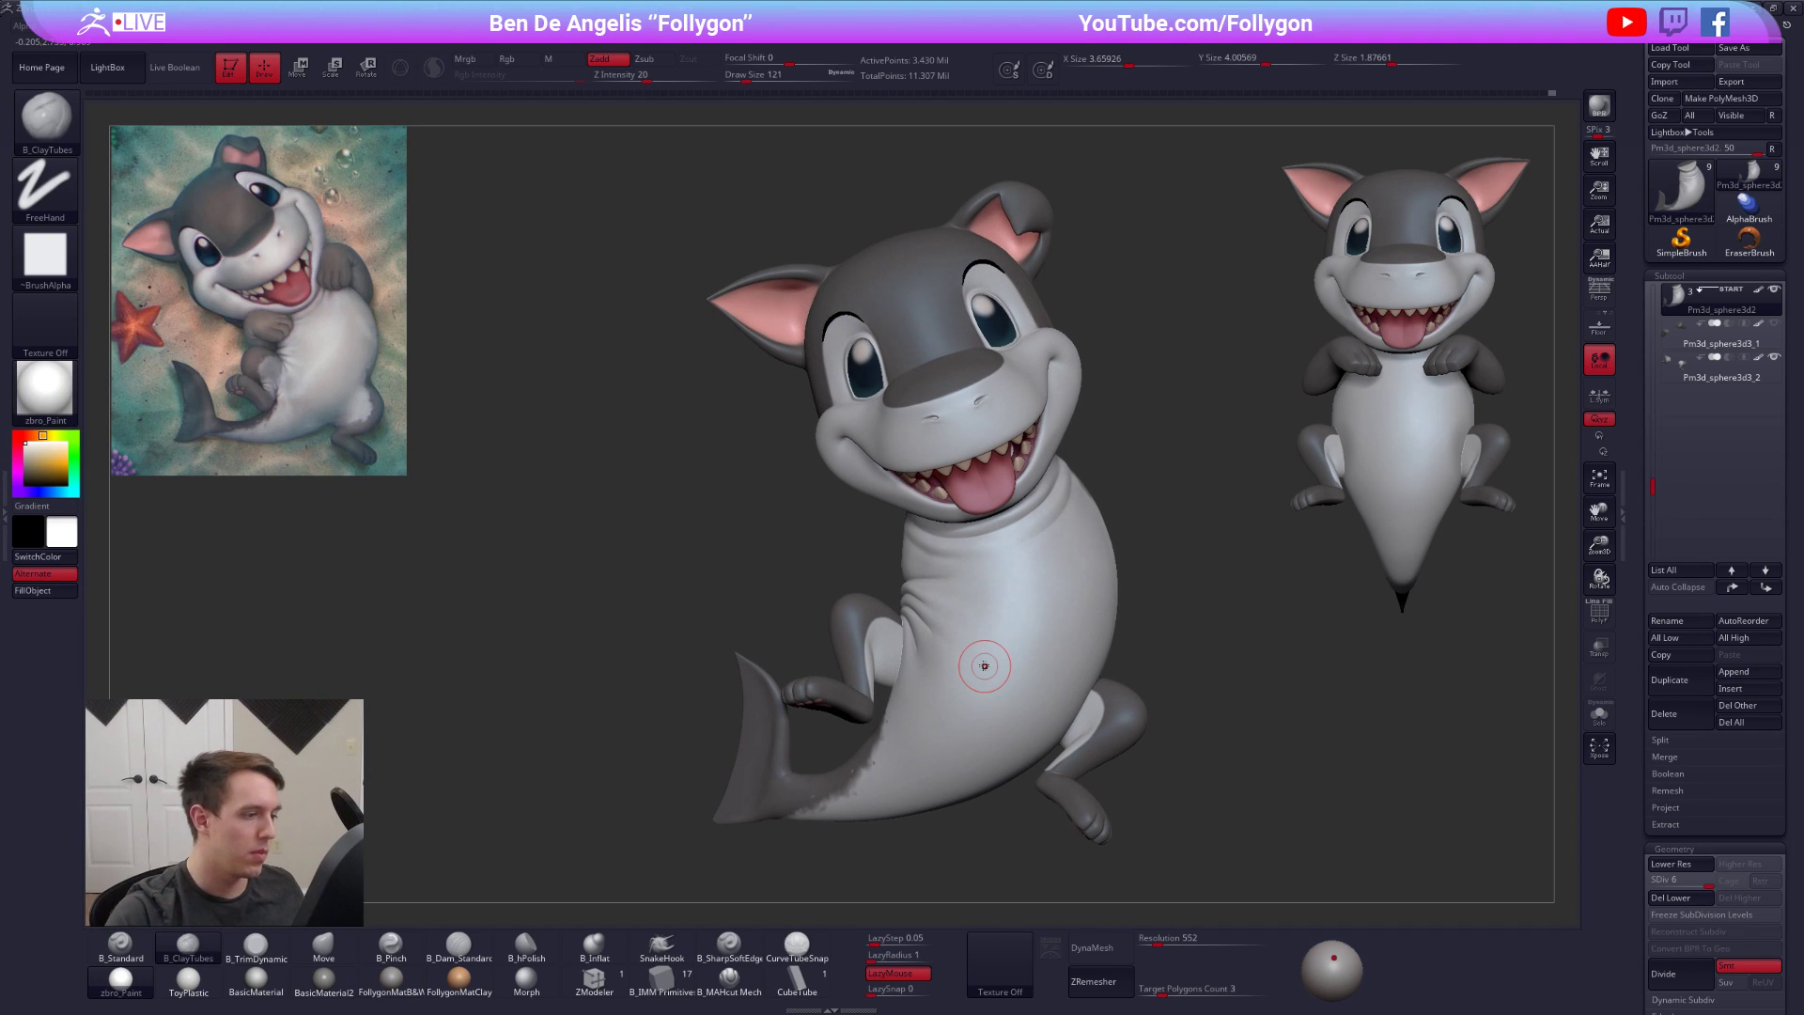
key("1")
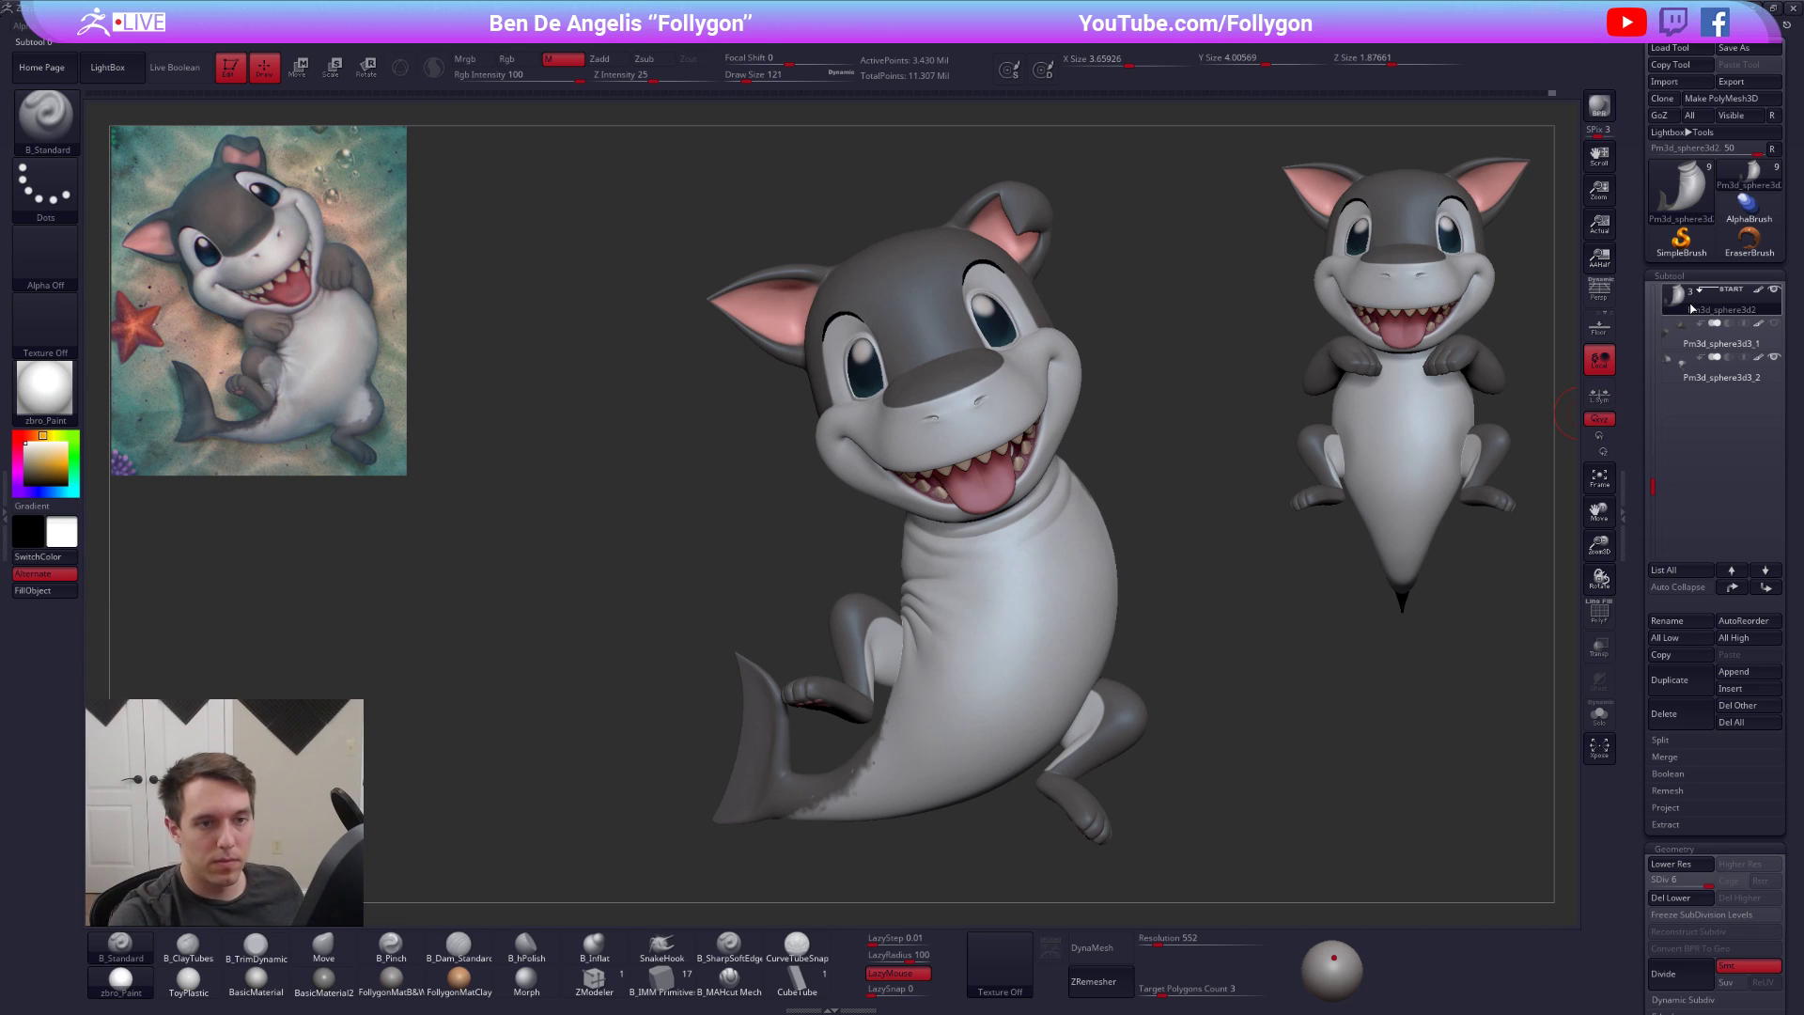
Show the arms again and check their fit against the body from the side and below
left_click(1775, 323)
right_click_drag(1038, 564, 1007, 609, "alt")
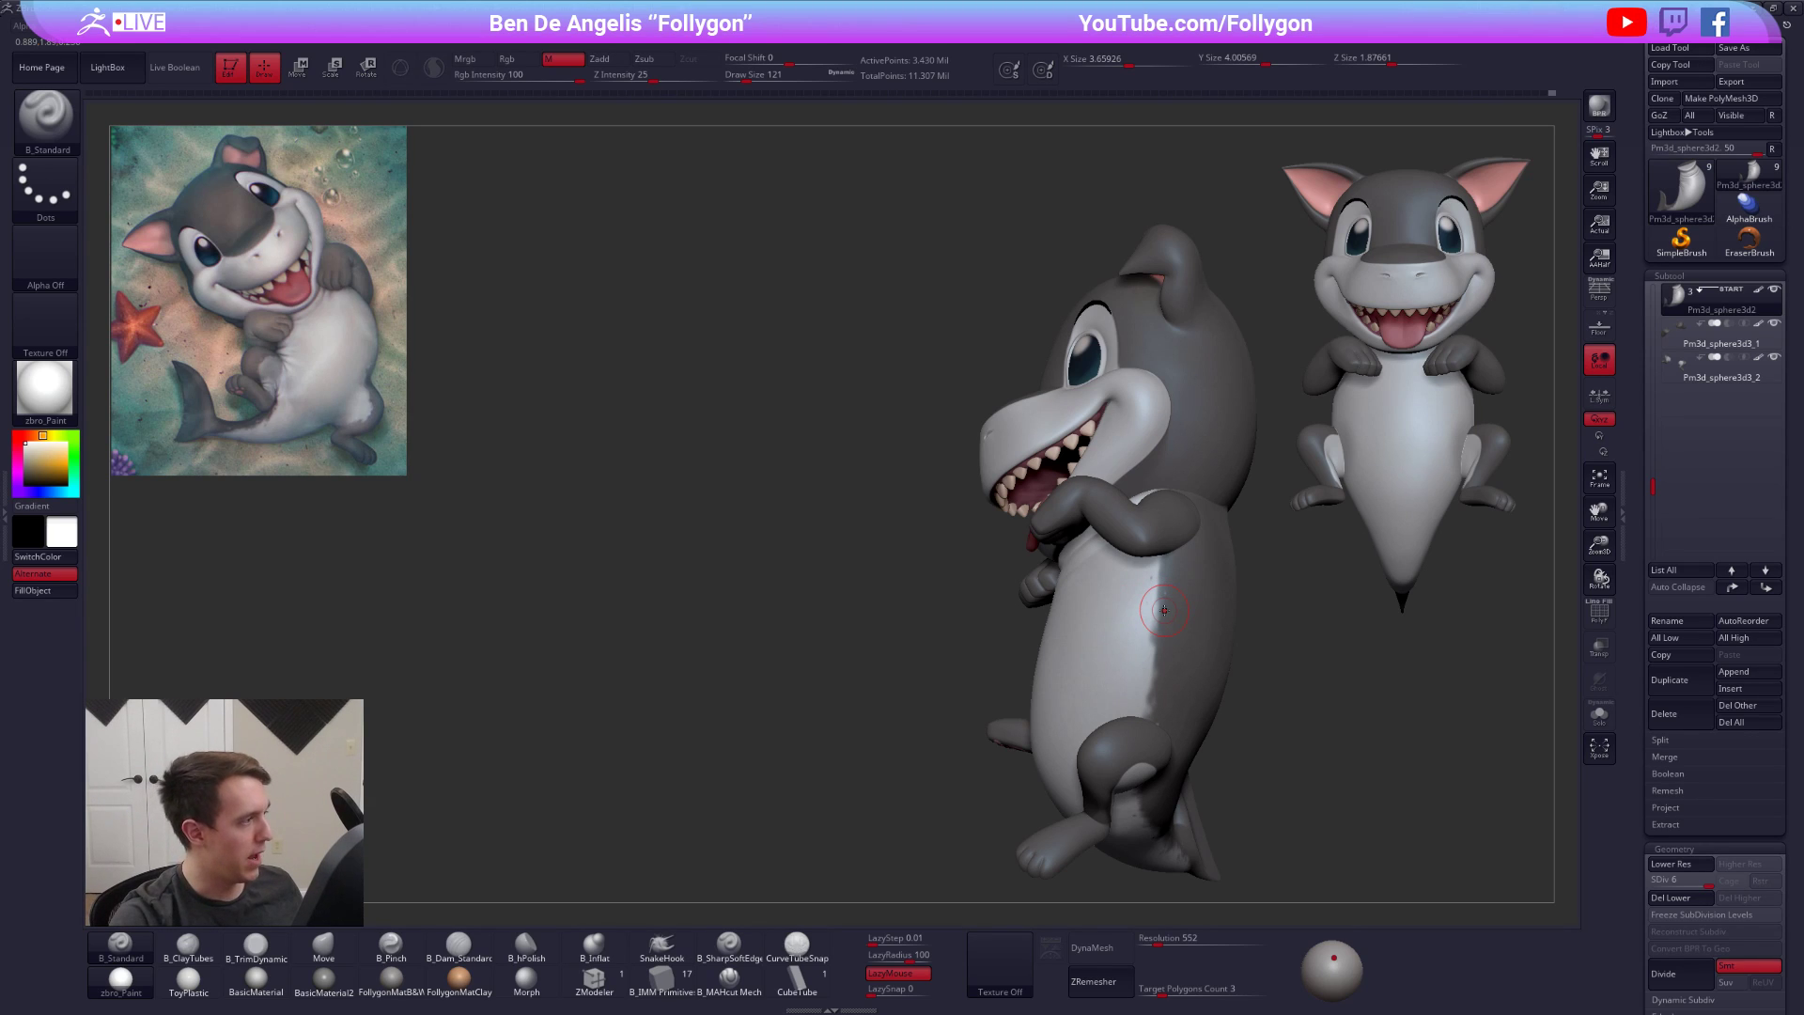
mouse_move(968, 710)
right_mouse_down()
mouse_move(1029, 703)
mouse_move(1008, 654)
right_mouse_up()
key("space")
left_click_drag(1067, 559, 1089, 558)
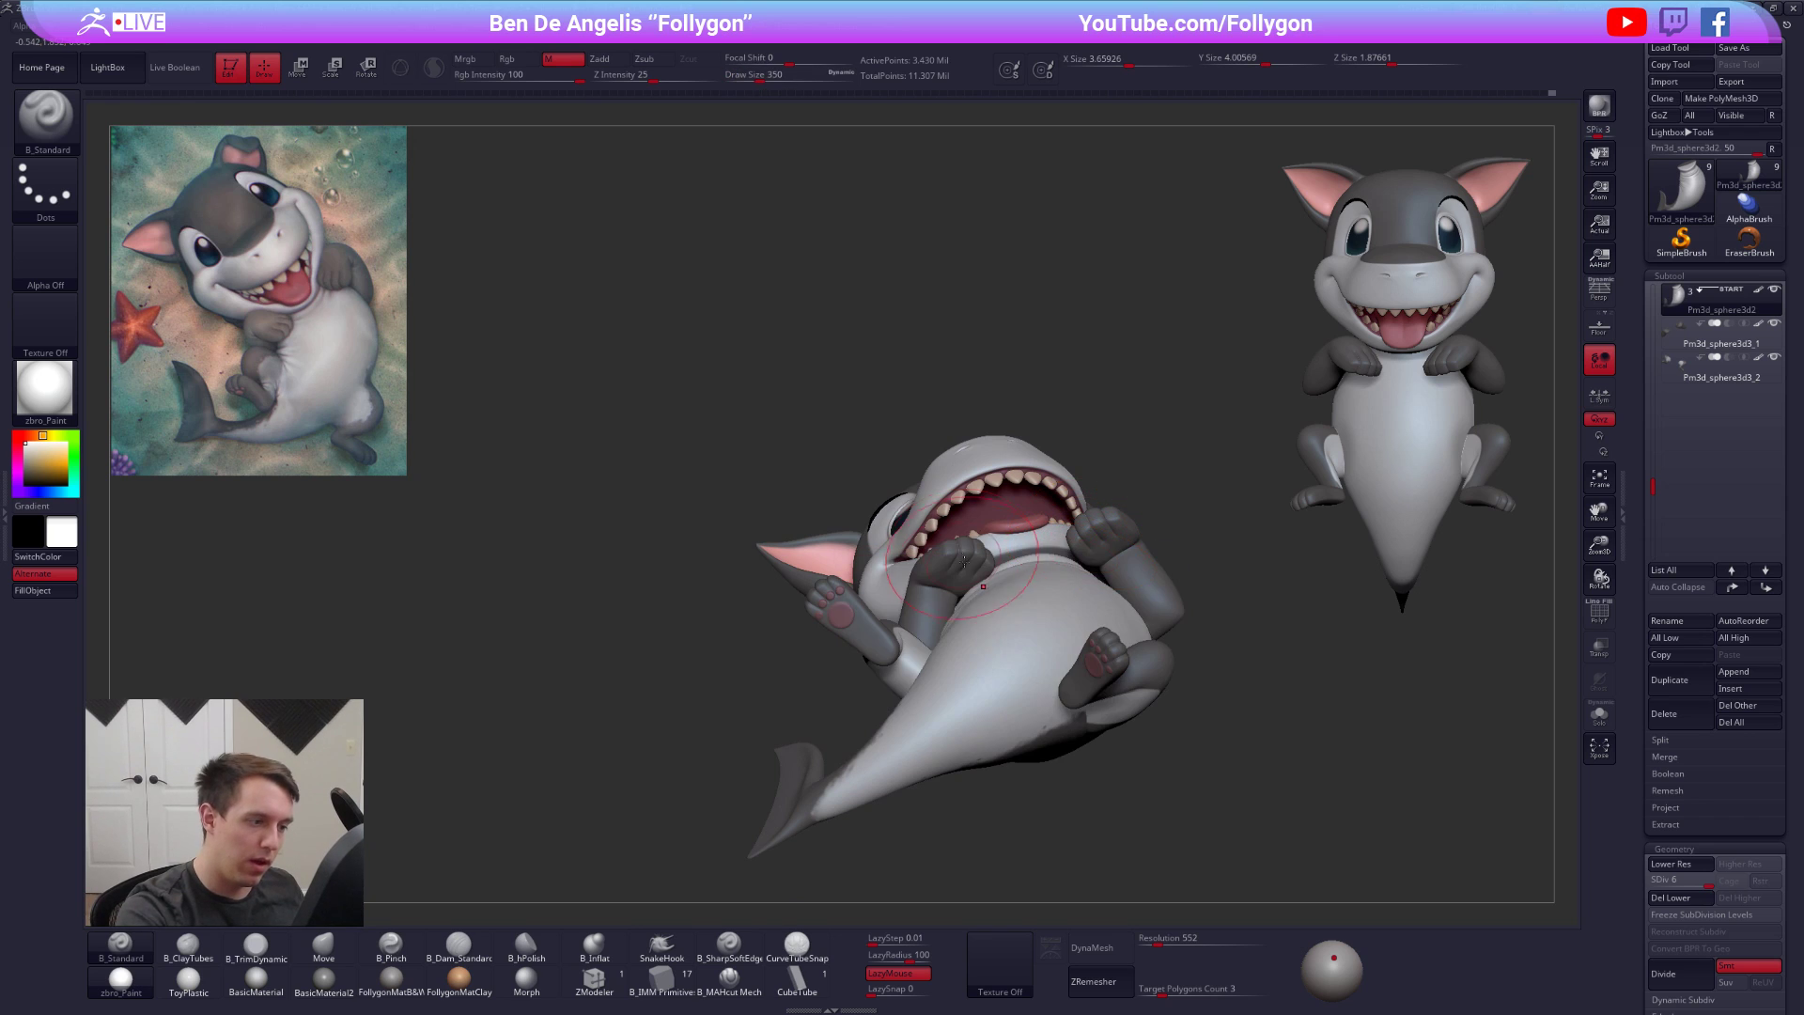
Make the arms the active subtool and isolate them at subdivision level 1
left_click(977, 564, "alt")
key("space")
key("shift+d")
key("shift+d")
key("shift+d")
key("shift+d")
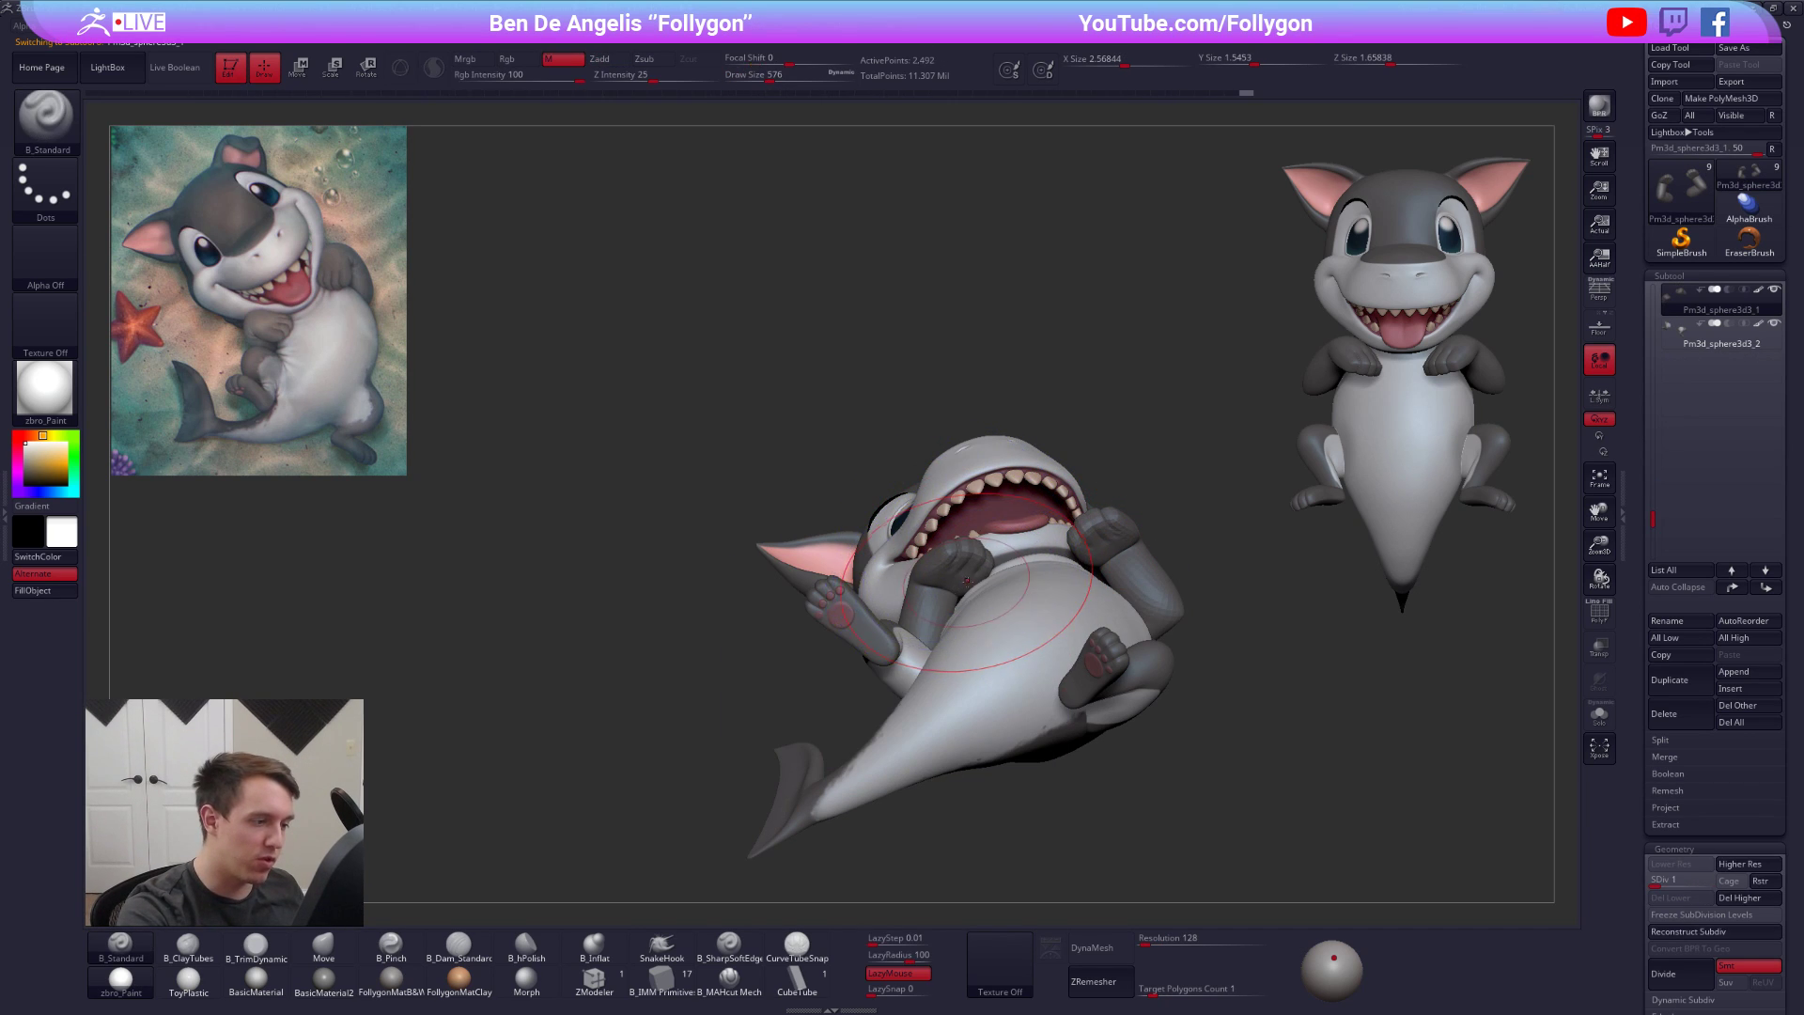
key("space")
left_click_drag(945, 586, 948, 586)
key("shift+s")
right_click_drag(947, 586, 943, 672, "ctrl")
left_click_drag(943, 676, 968, 649, "shift")
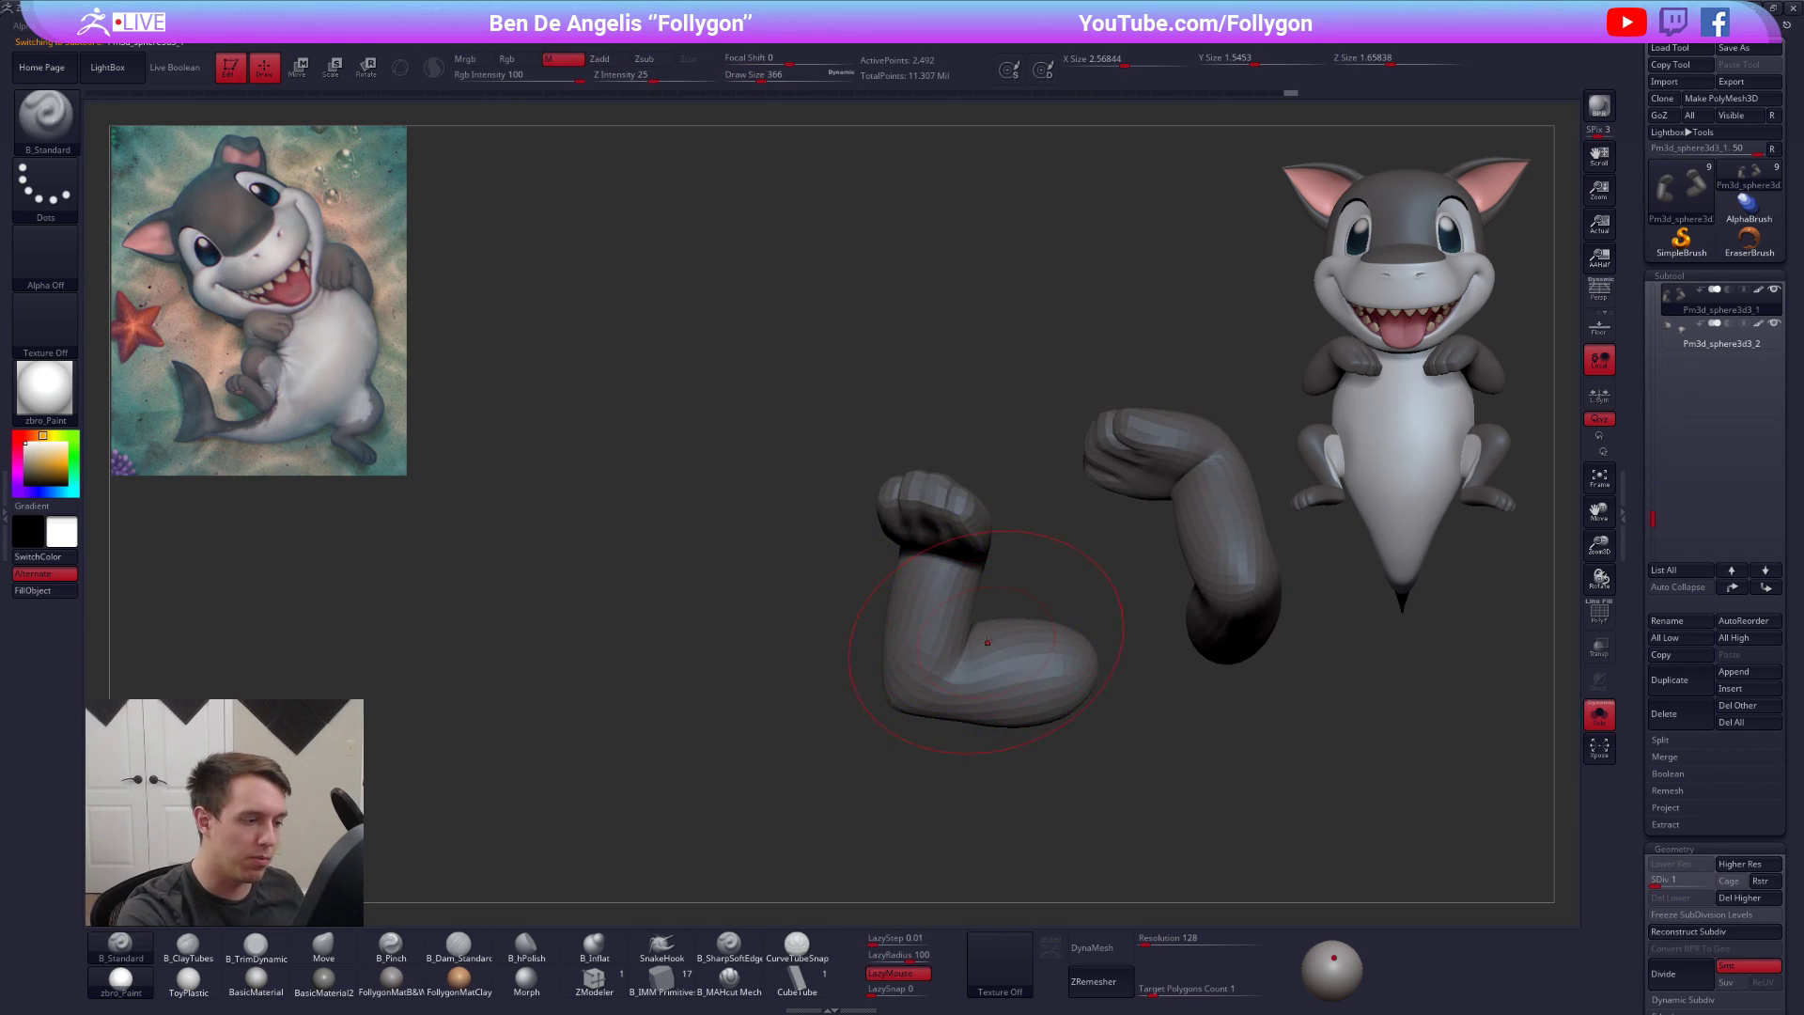
right_click_drag(979, 635, 977, 620)
Mask the arms so that only one forearm and paw stay free, with a gradual mask edge at the elbow
key("w")
left_click_drag(967, 677, 922, 679, "ctrl")
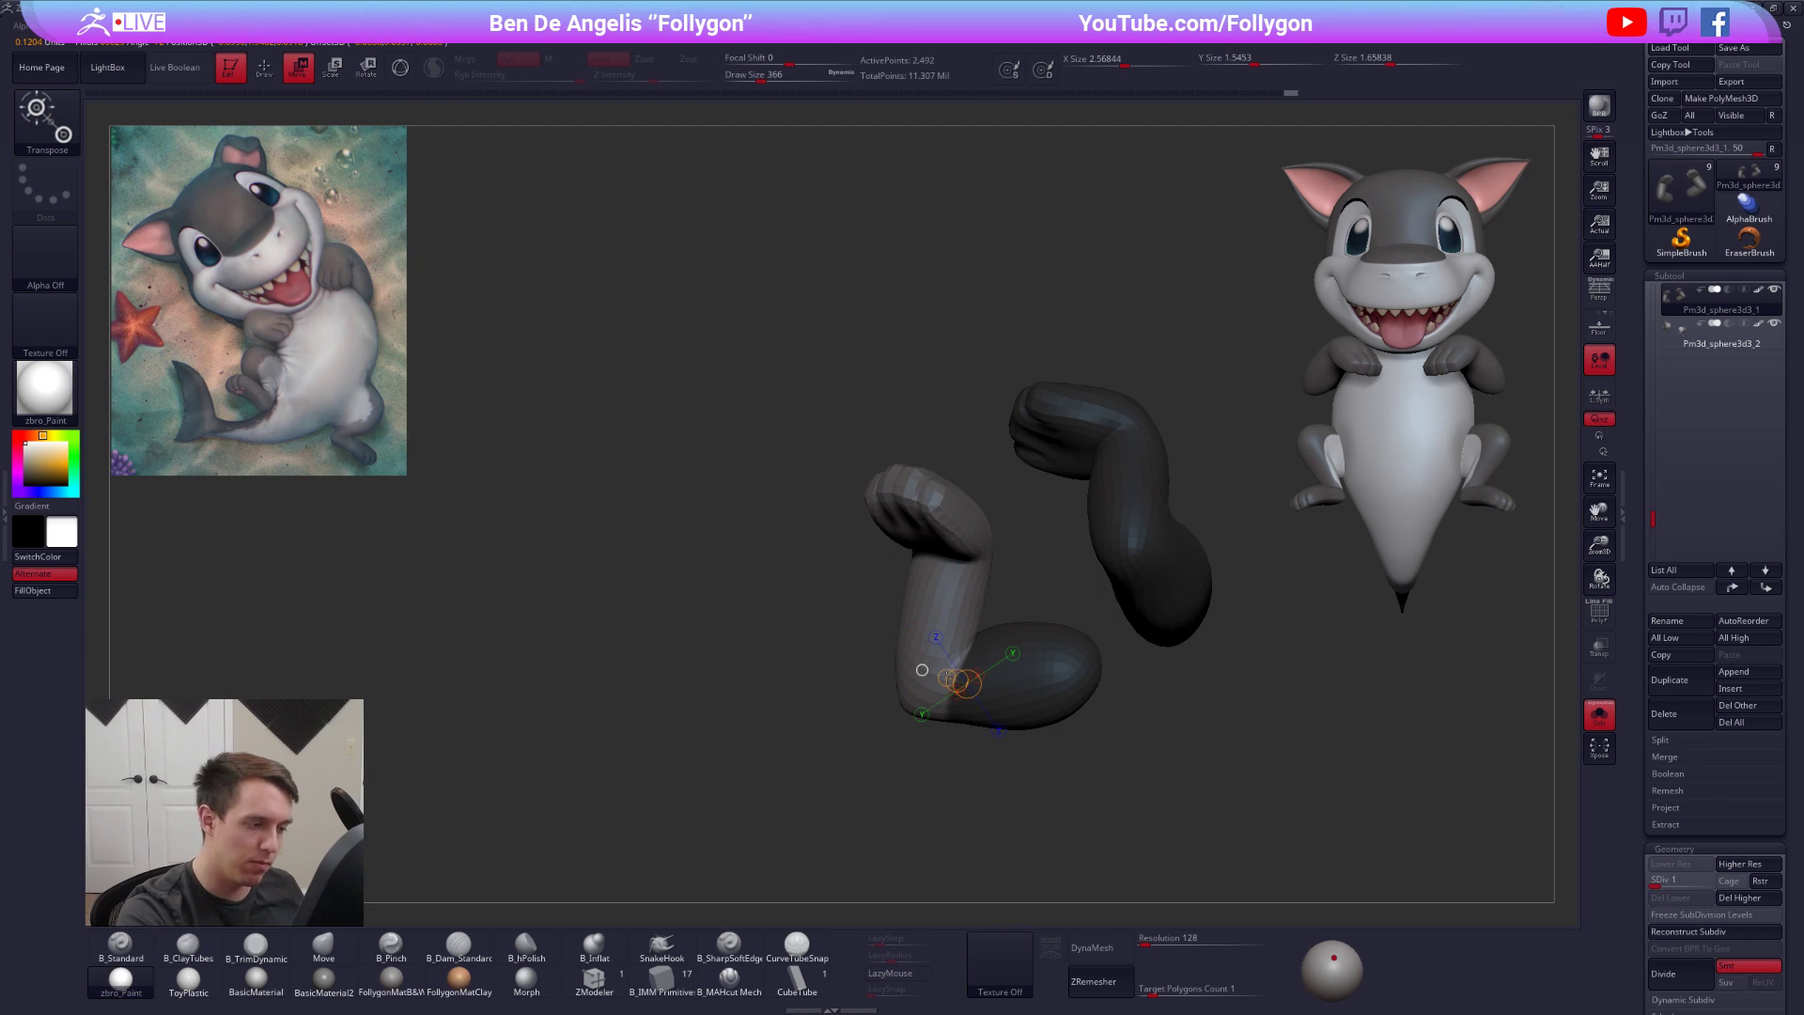
key("q")
mouse_move(904, 703)
right_mouse_down()
mouse_move(978, 694)
mouse_move(1013, 724)
right_mouse_up()
left_click(982, 705, "ctrl")
key("ctrl+i")
left_click(998, 712, "ctrl")
key("ctrl+i")
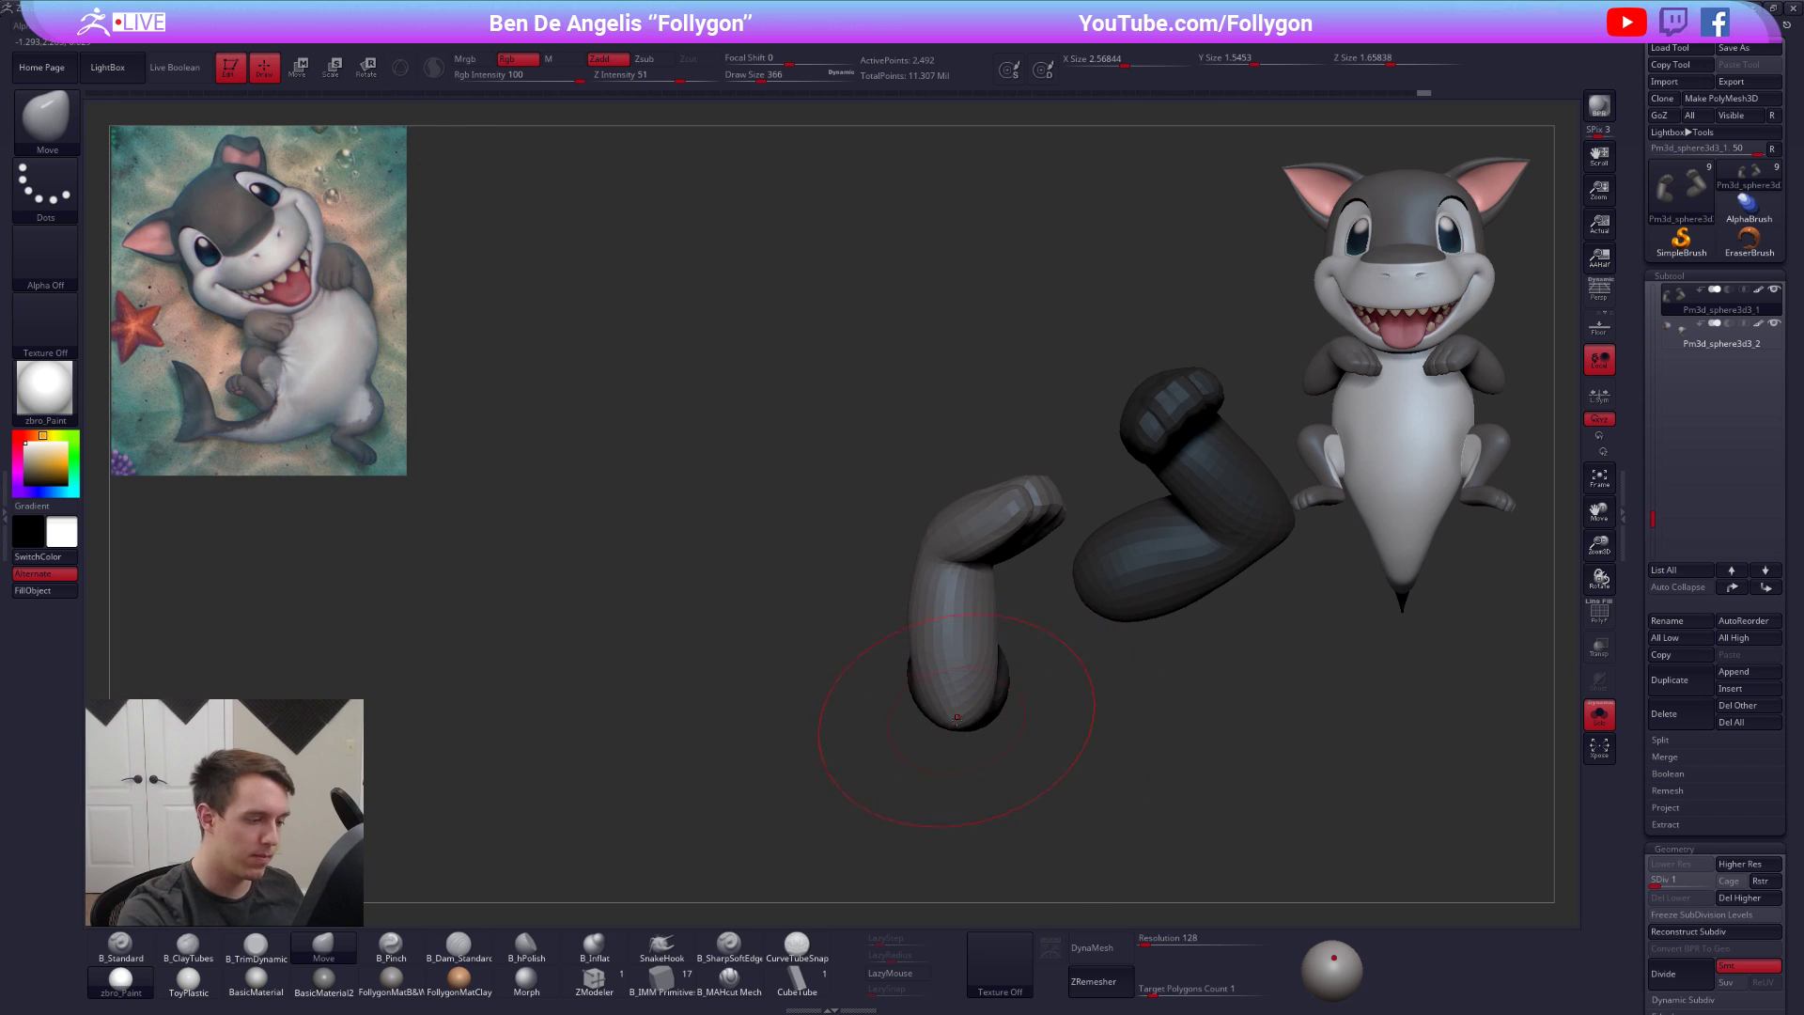
Rotate the unmasked forearm and paw about the elbow with the transpose line
key("r")
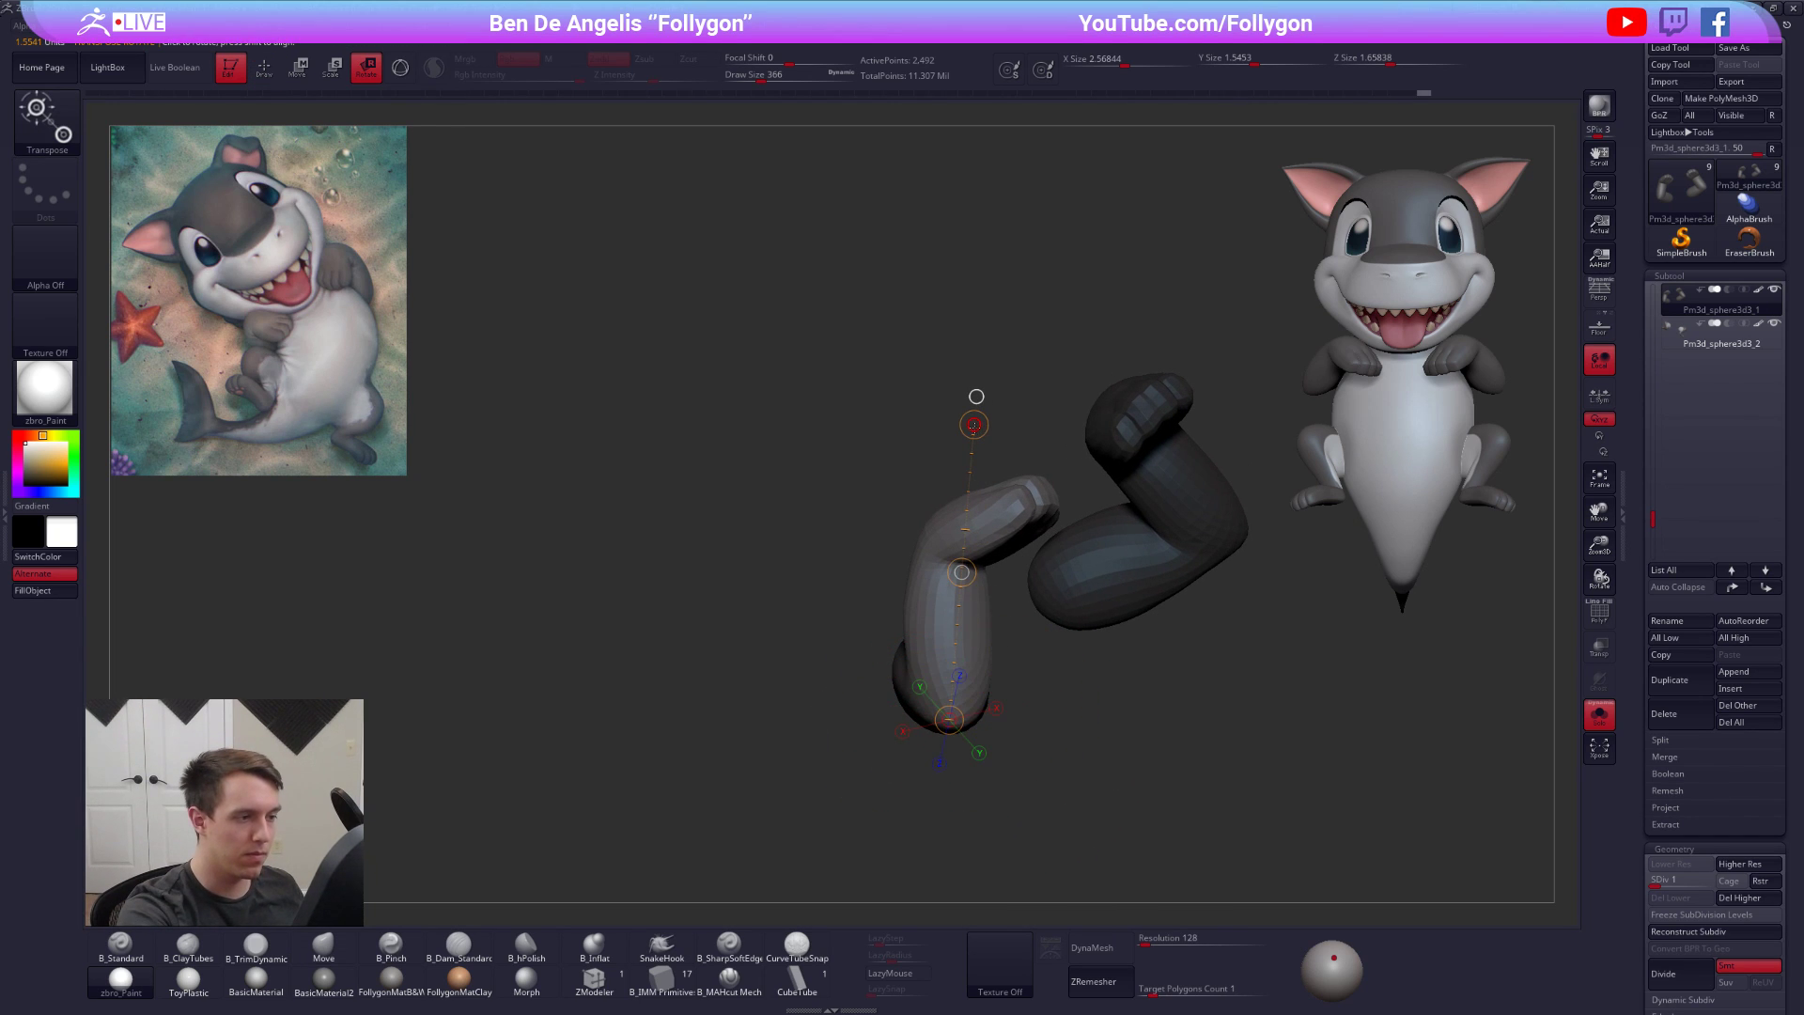
key("alt+s")
left_click_drag(952, 427, 948, 429)
right_click_drag(1053, 662, 965, 699)
key("alt+s")
left_click_drag(971, 727, 972, 396)
left_click_drag(971, 561, 1023, 529)
Show the whole character and raise the arms to subdivision level 5
key("alt+s")
mouse_move(1024, 529)
right_mouse_down()
mouse_move(1039, 596)
mouse_move(1018, 598)
mouse_move(1091, 647)
mouse_move(1172, 612)
right_mouse_up()
key("q")
key("ctrl+d")
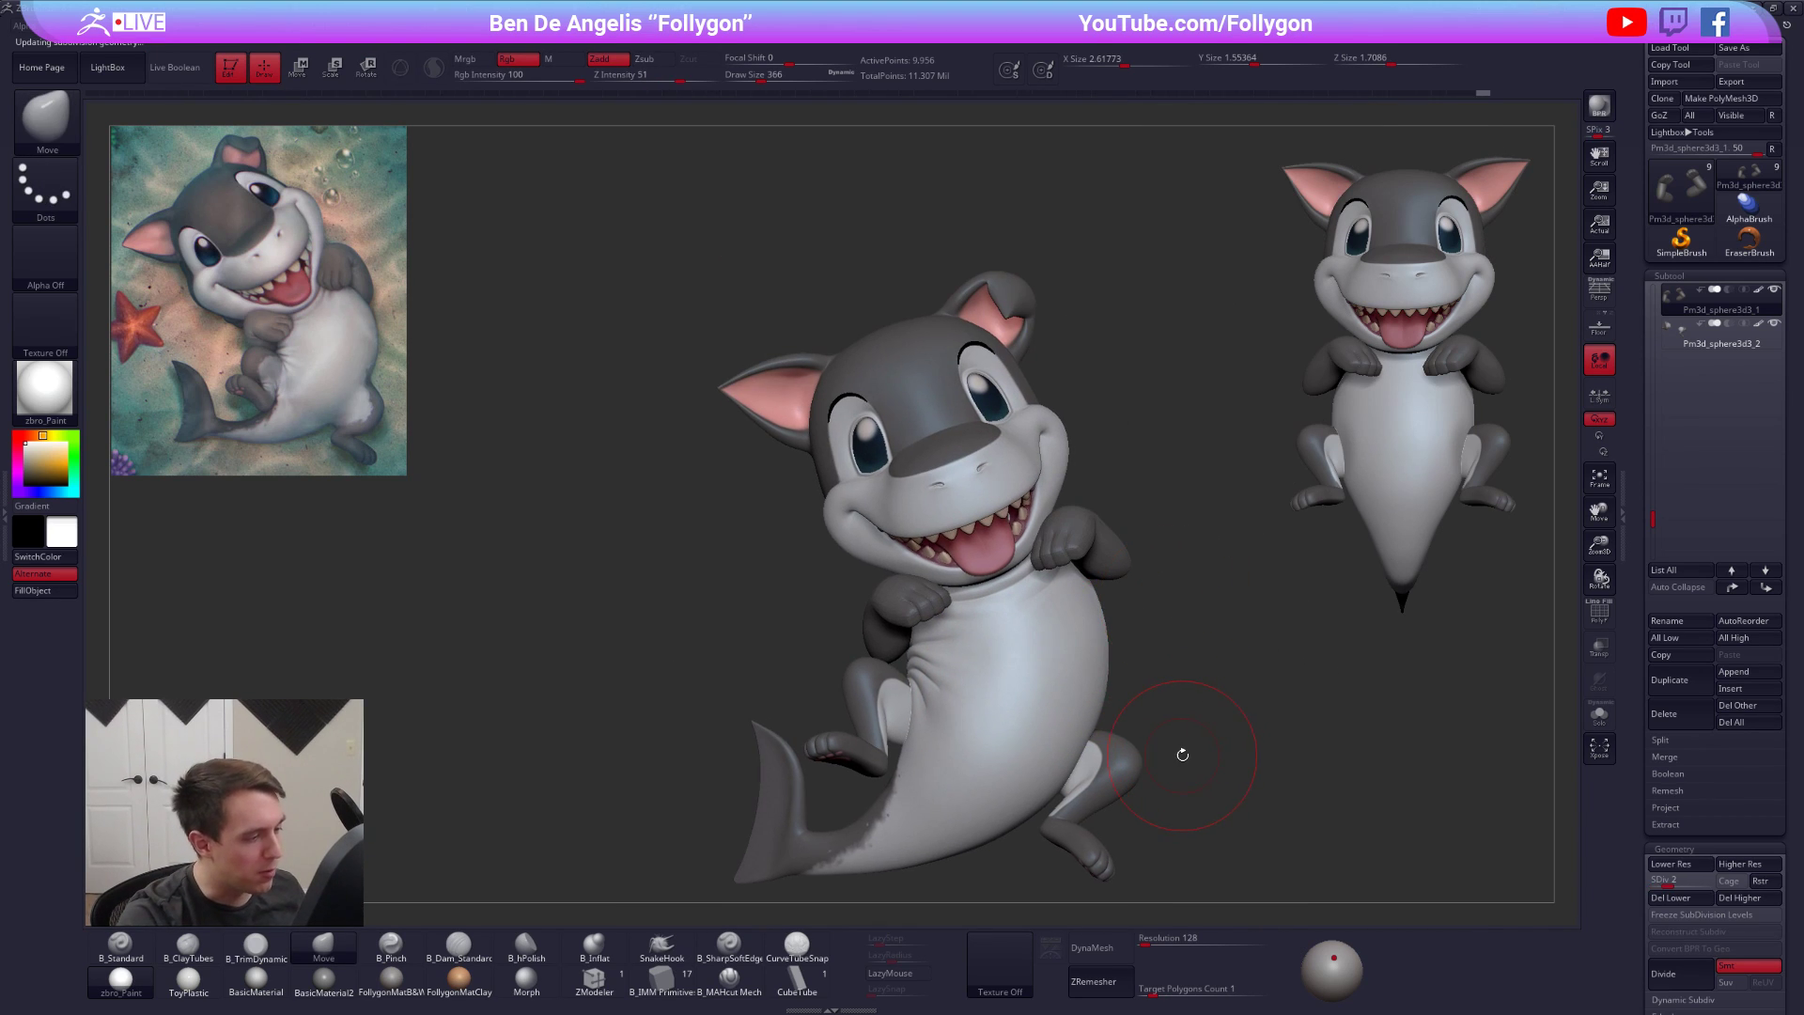
key("ctrl+d")
key("ctrl+d")
right_click_drag(1046, 545, 1071, 576, "alt")
key("shift+f")
key("shift+f")
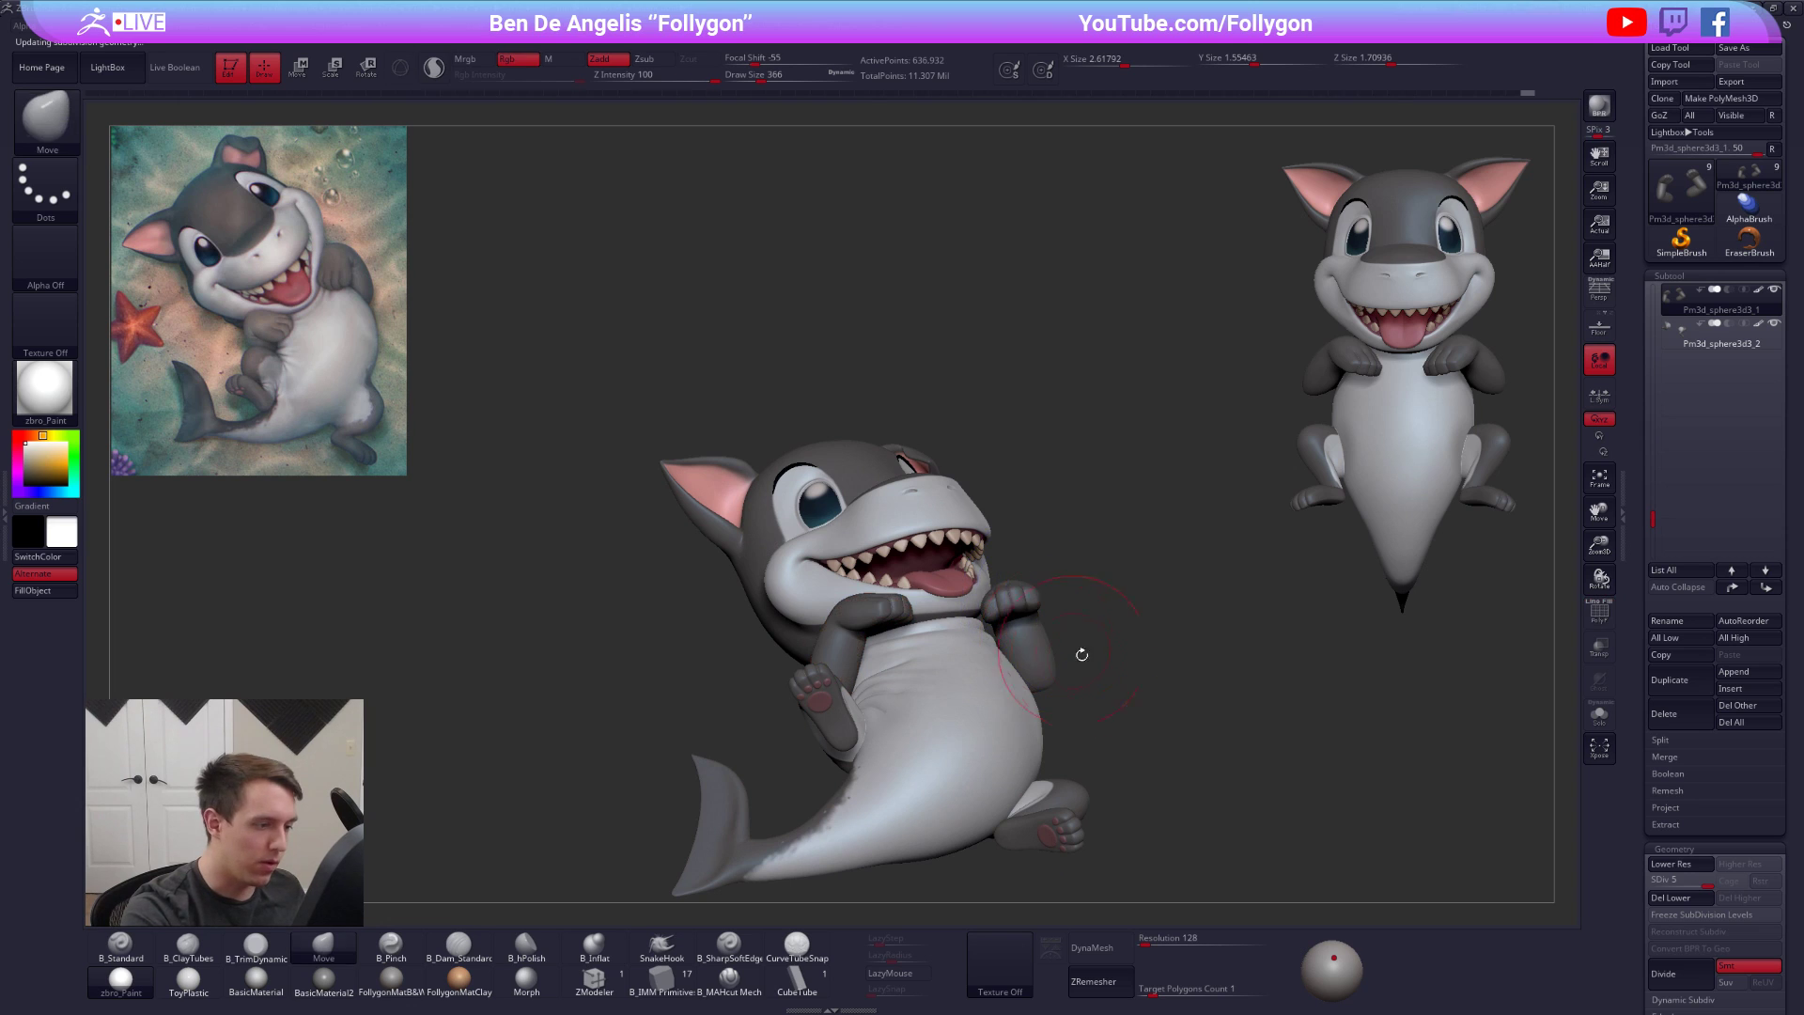
Isolate the arms at subdivision level 1 with their wireframe shown
mouse_move(1216, 831)
right_mouse_down()
mouse_move(1188, 865)
mouse_move(1056, 777)
mouse_move(1077, 752)
mouse_move(926, 652)
mouse_move(943, 647)
mouse_move(926, 595)
mouse_move(896, 605)
right_mouse_up()
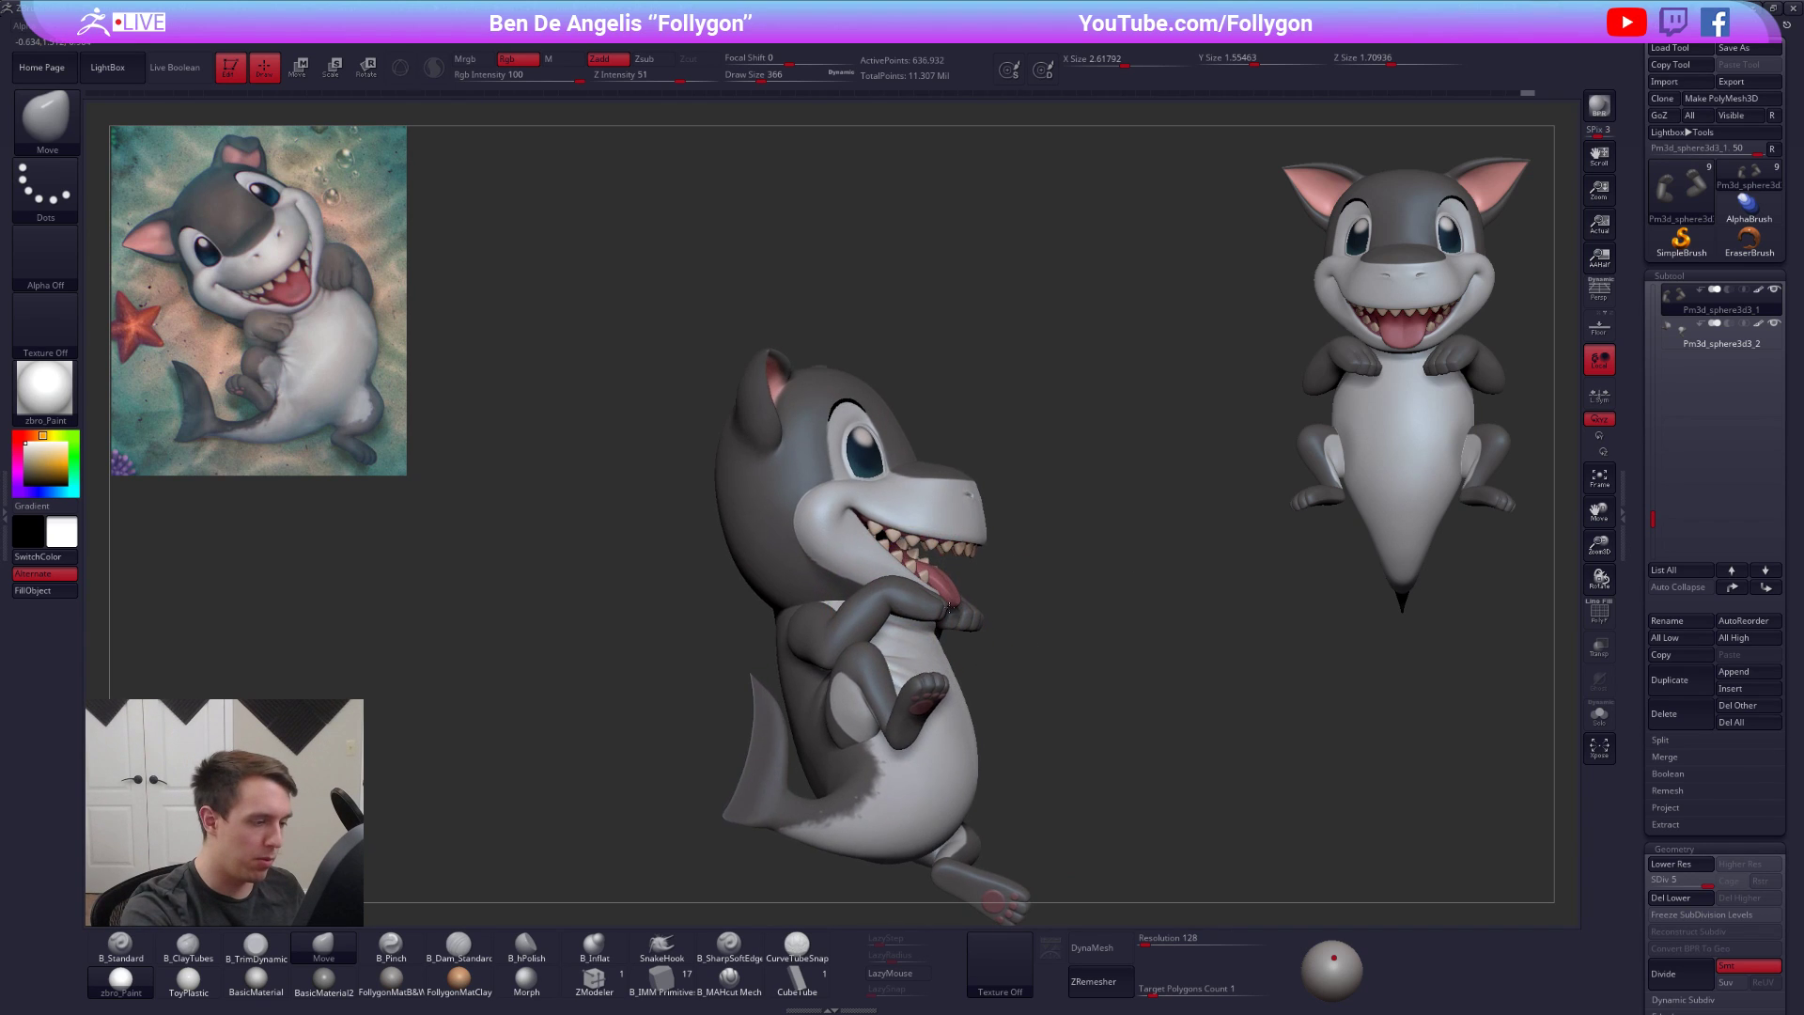
key("alt+s")
key("f")
key("shift+d")
key("shift+d")
key("shift+d")
key("shift+d")
key("shift+f")
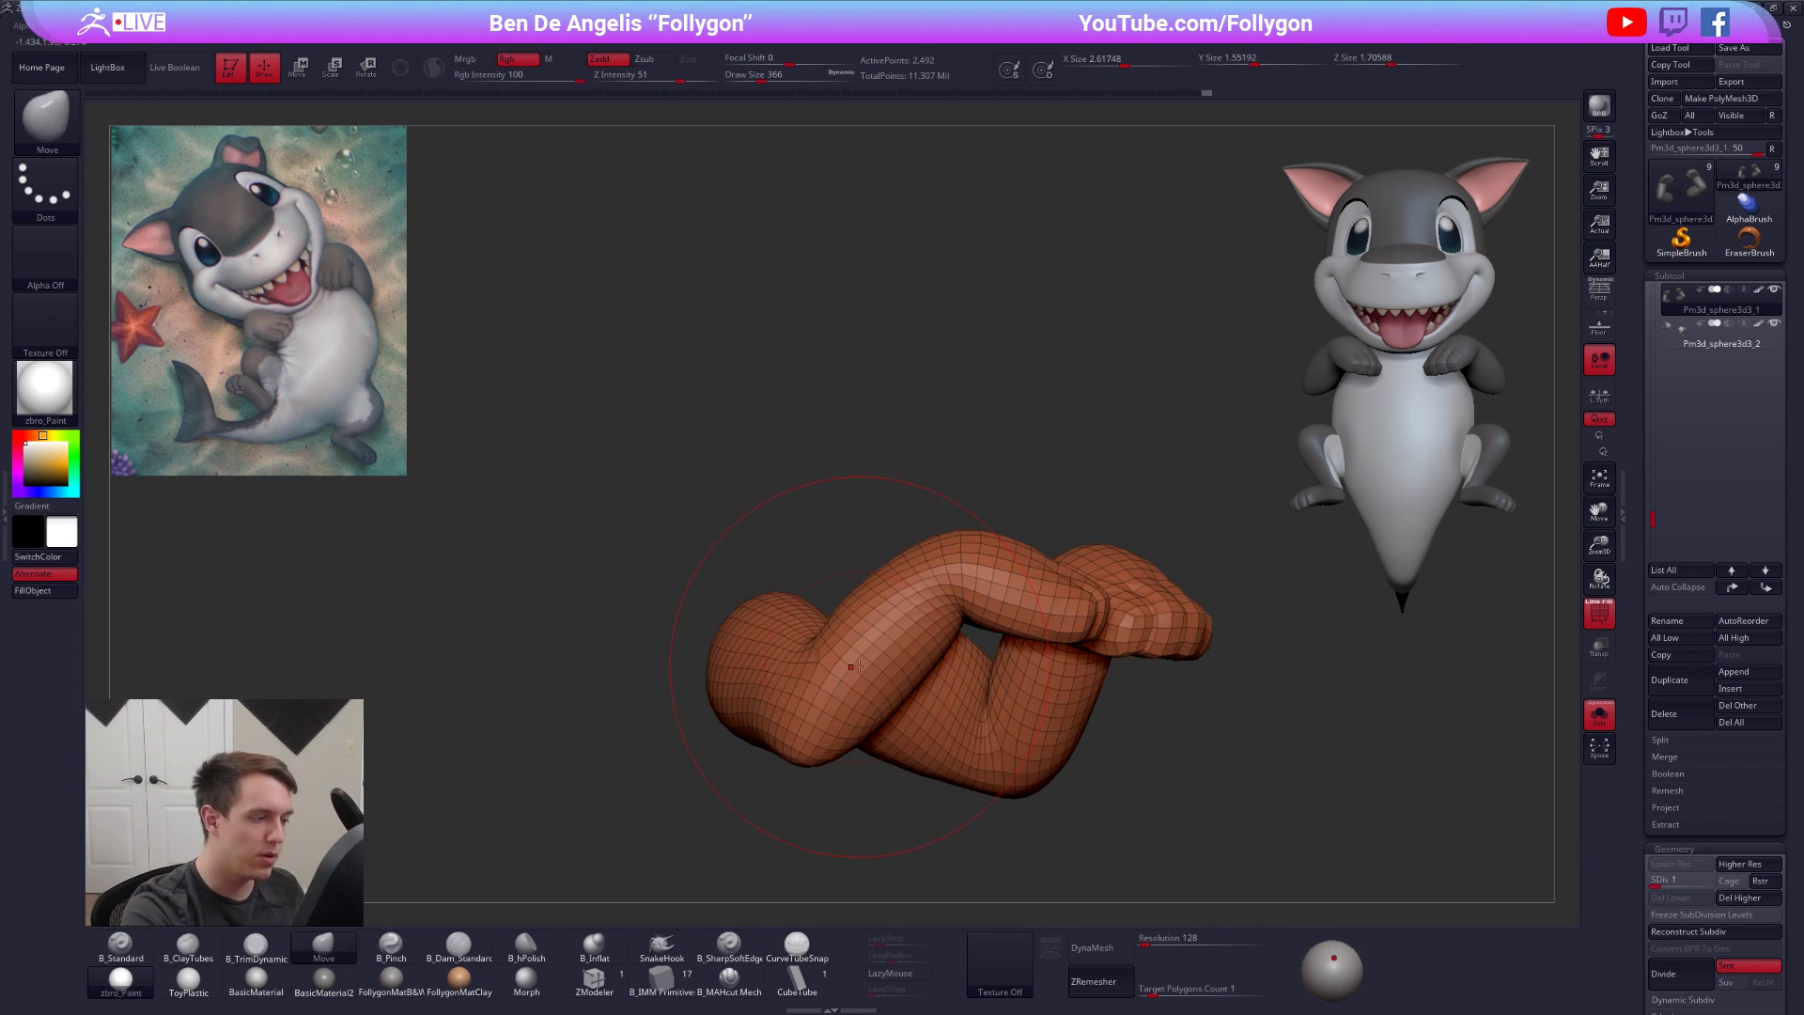
Try to shift the character's right forearm and paw with the transpose line, masking the rest of the arms
key("w")
key("q")
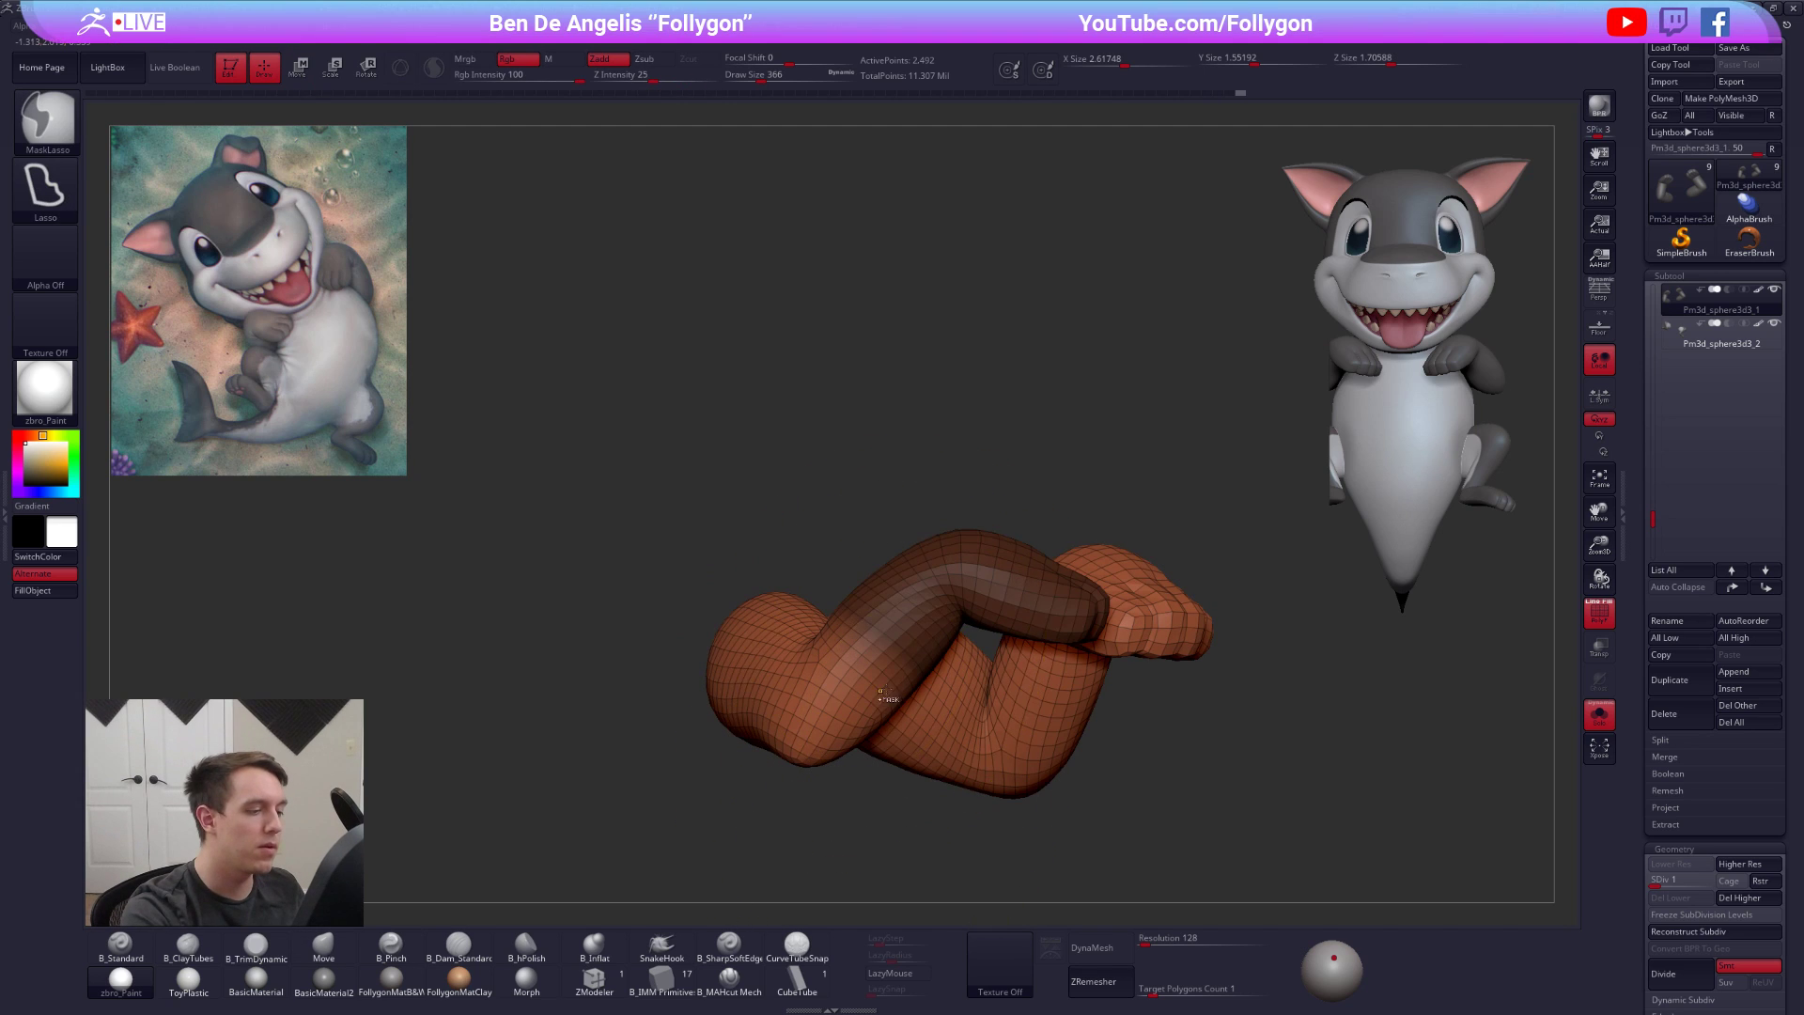
key("w")
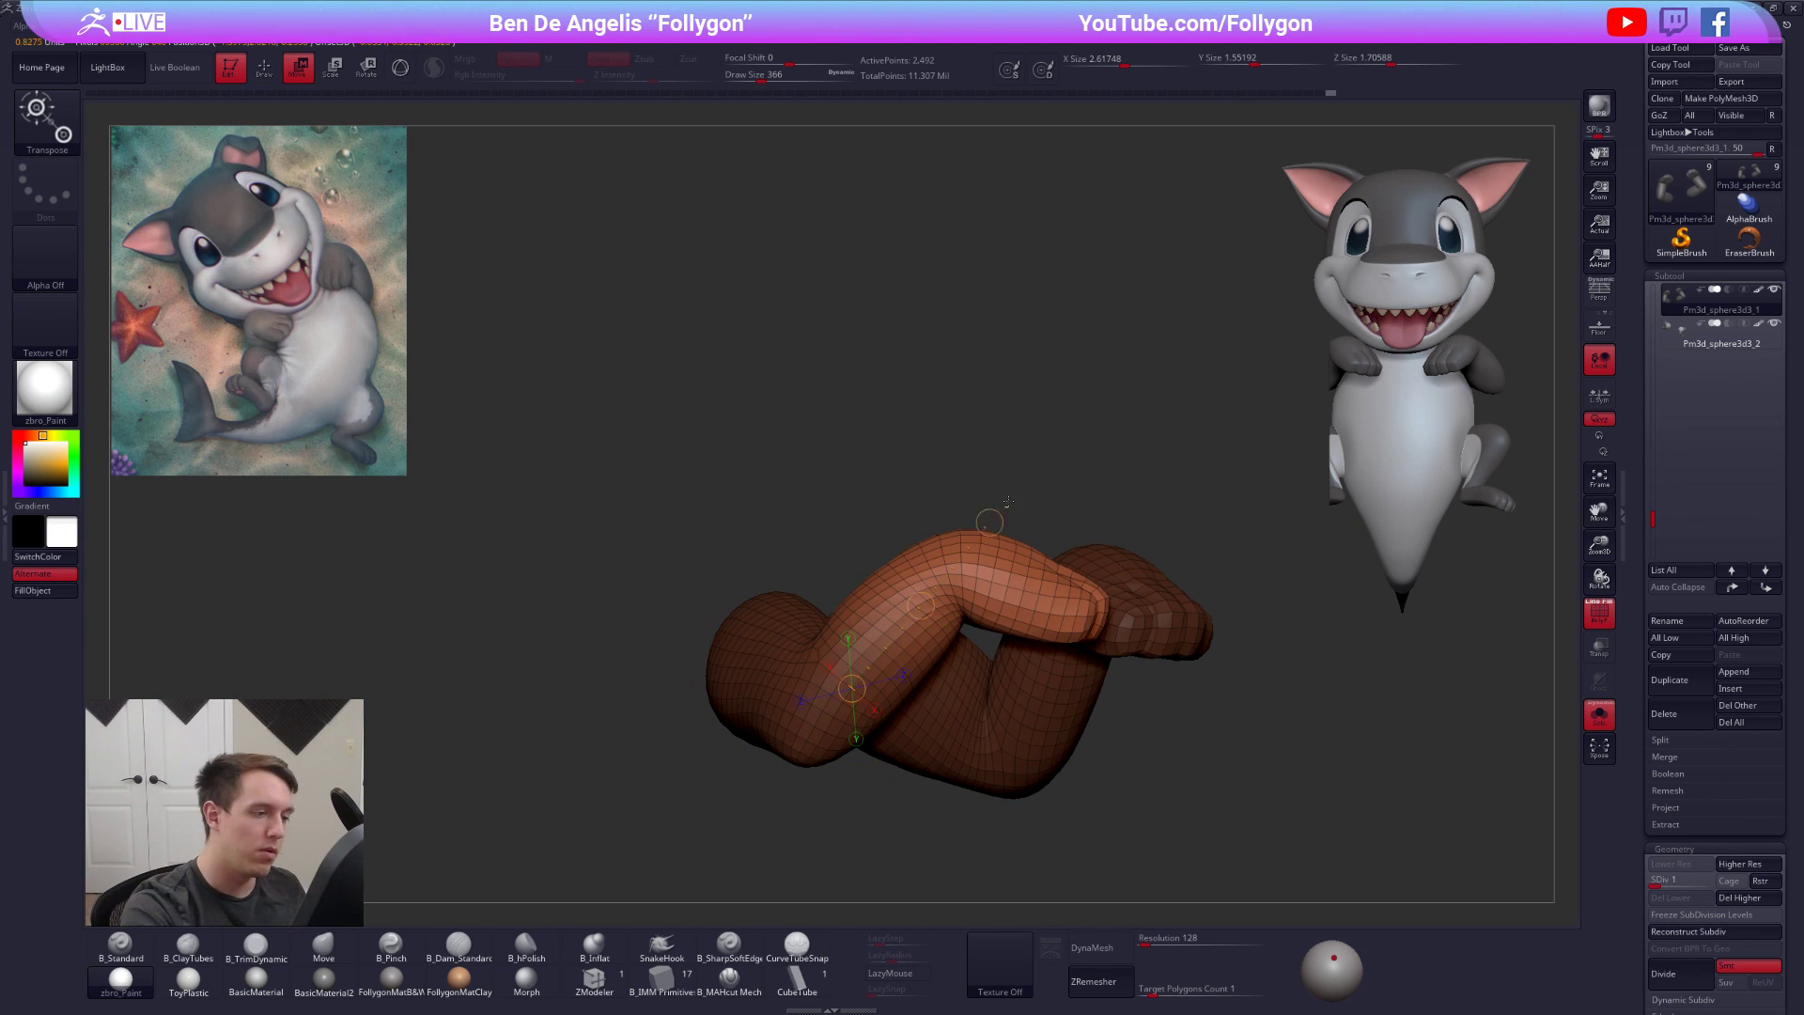
left_click_drag(982, 540, 961, 561)
right_click_drag(957, 564, 942, 508, "ctrl")
key("alt+s")
key("shift+f")
right_click_drag(1240, 740, 1211, 805)
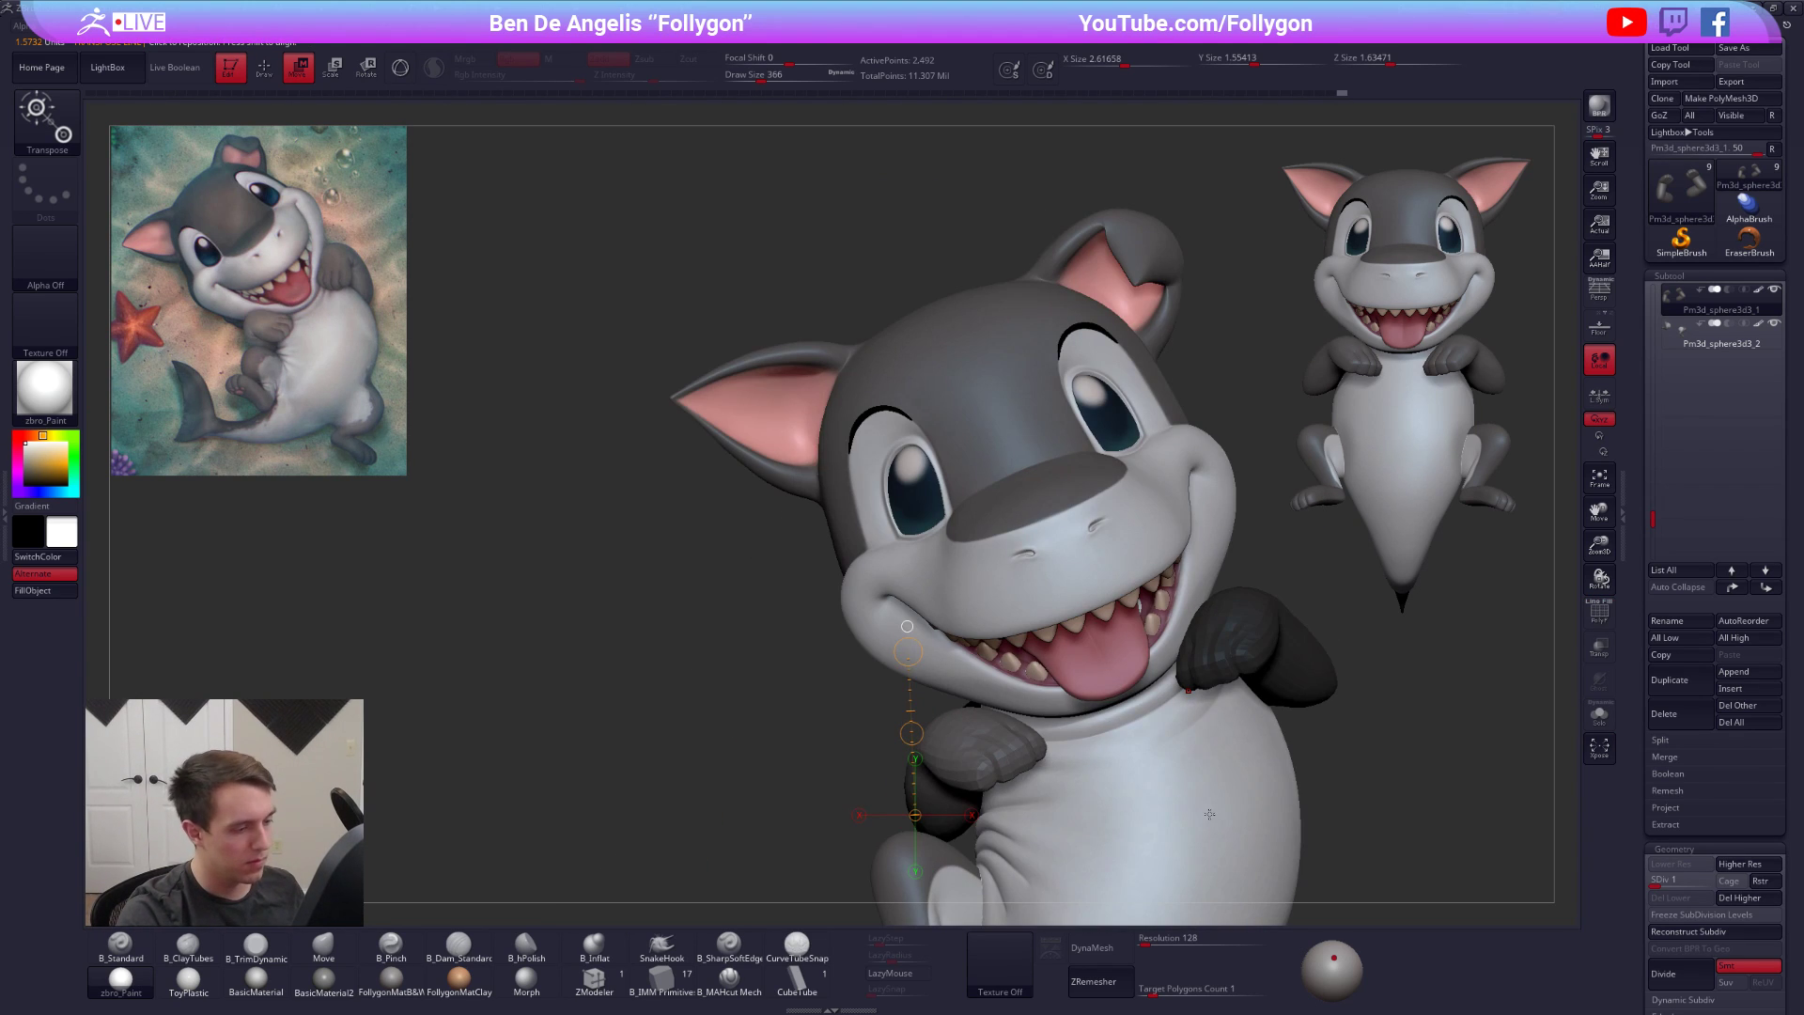
key("ctrl+z")
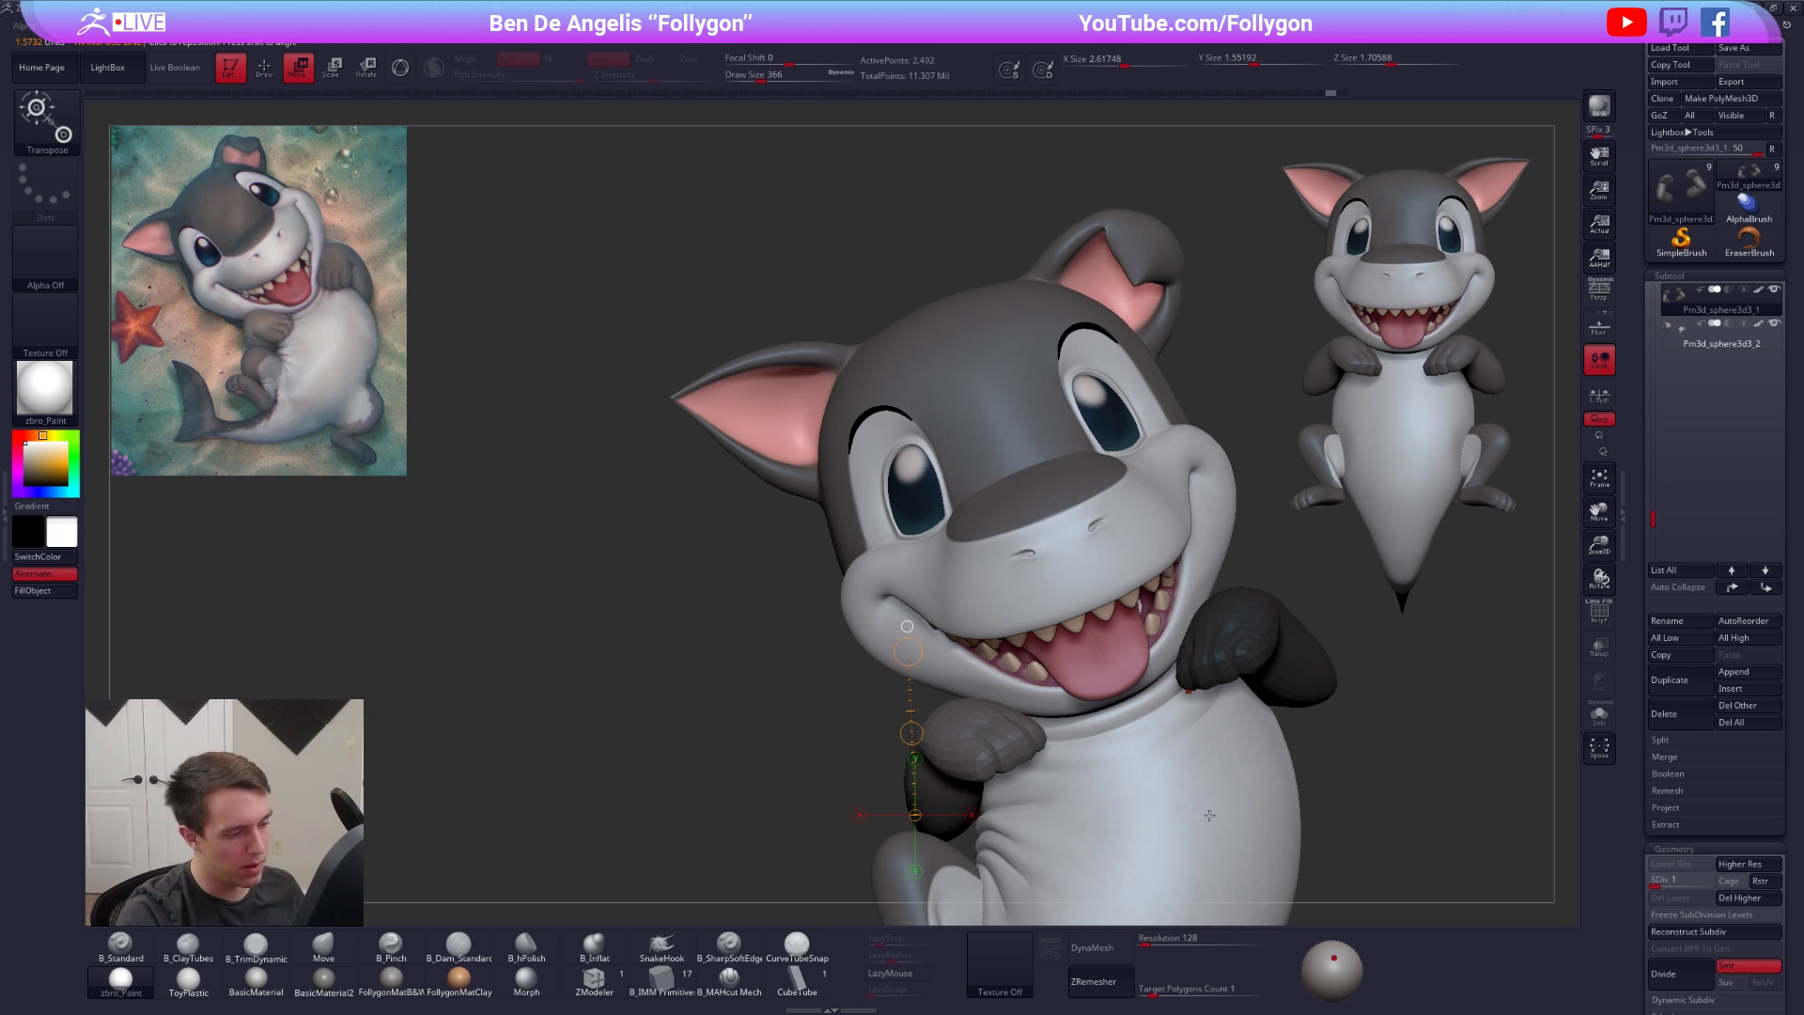
Clear the old mask on the isolated arms and mask everything except the character's right paw
key("q")
right_click_drag(1015, 766, 1189, 738)
key("alt+s")
right_click_drag(953, 649, 968, 574)
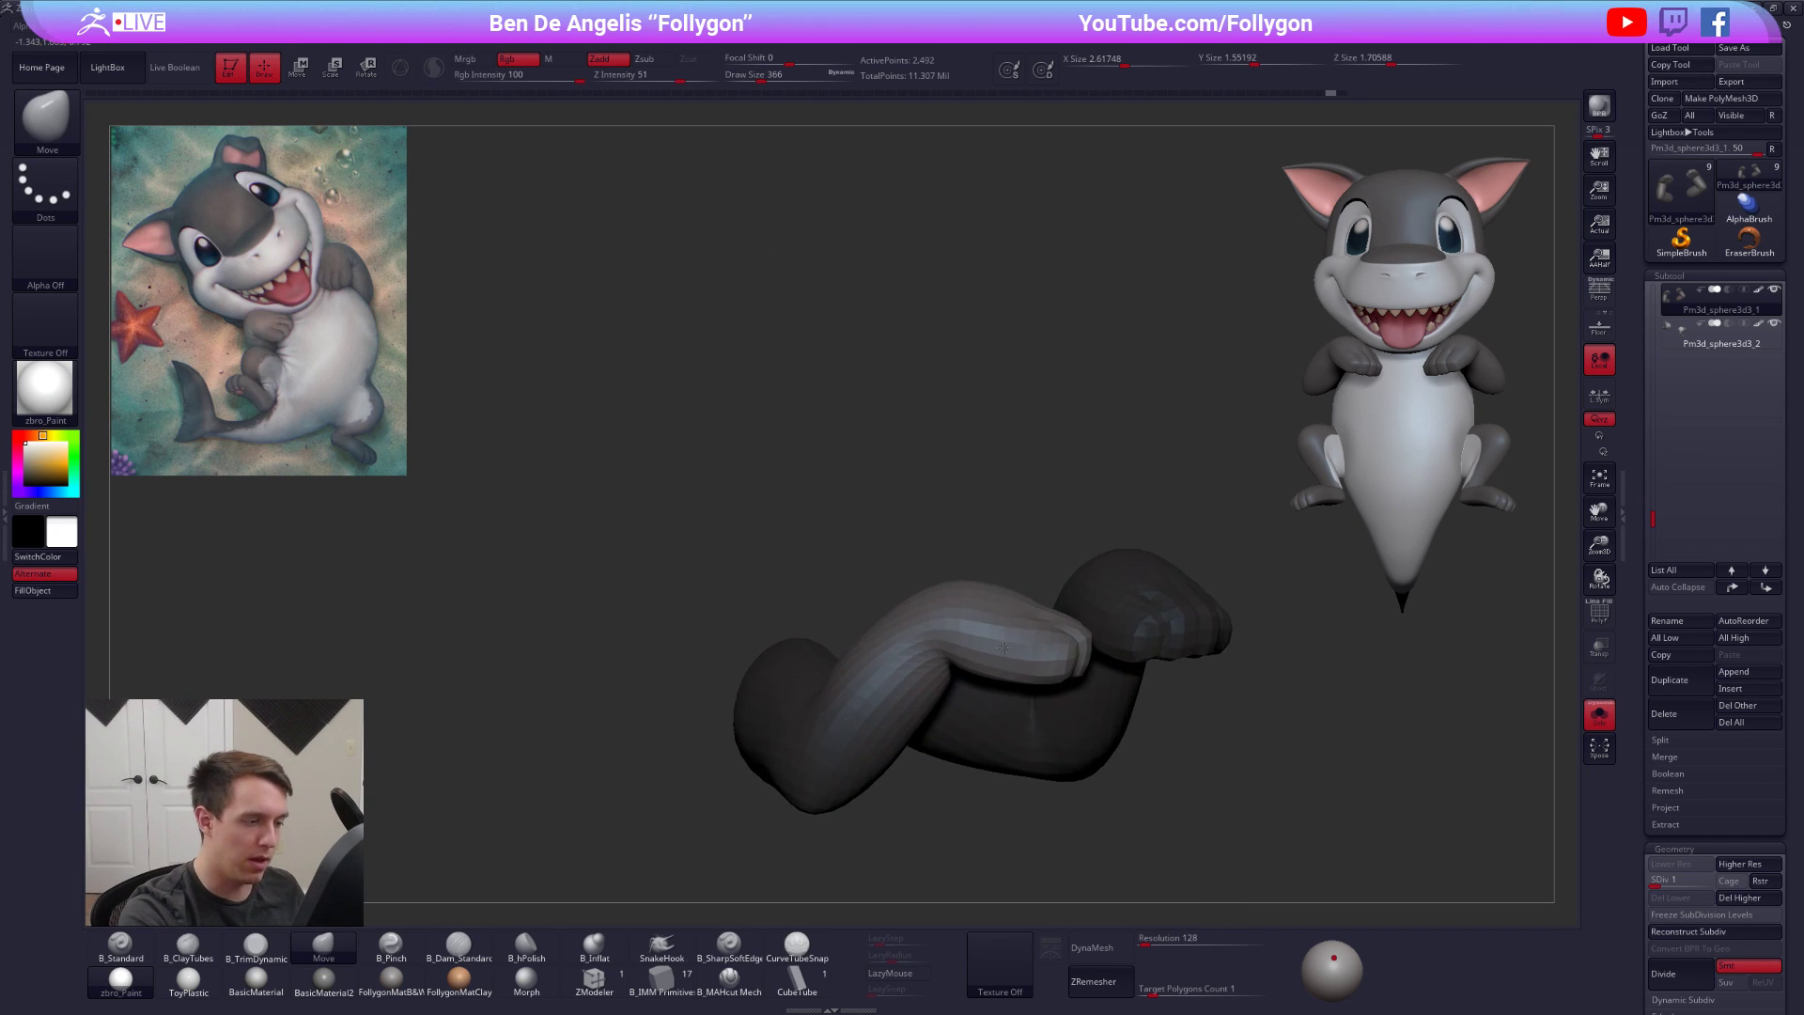
left_click_drag(970, 543, 987, 561, "ctrl")
mouse_move(987, 561)
right_mouse_down()
mouse_move(975, 628)
mouse_move(950, 633)
right_mouse_up()
key("shift+f")
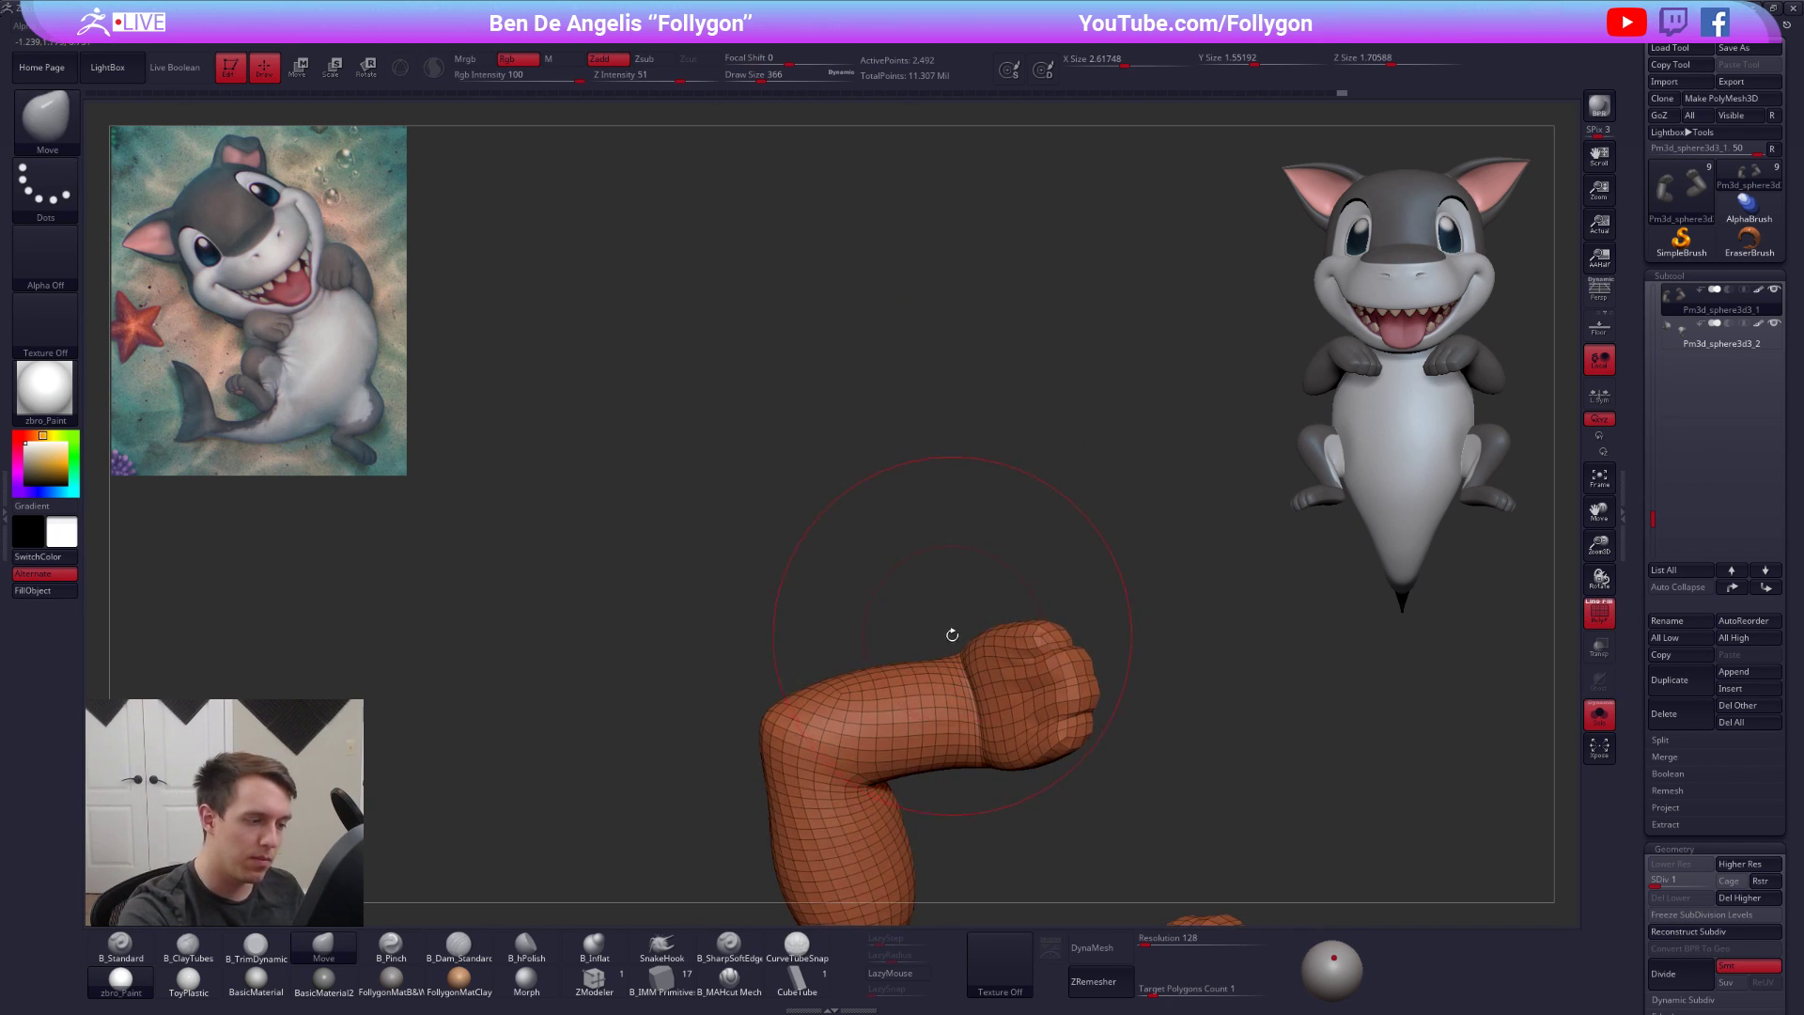
key("ctrl")
mouse_move(1001, 811)
left_mouse_down("ctrl")
mouse_move(953, 516)
mouse_move(963, 639)
left_mouse_up("ctrl")
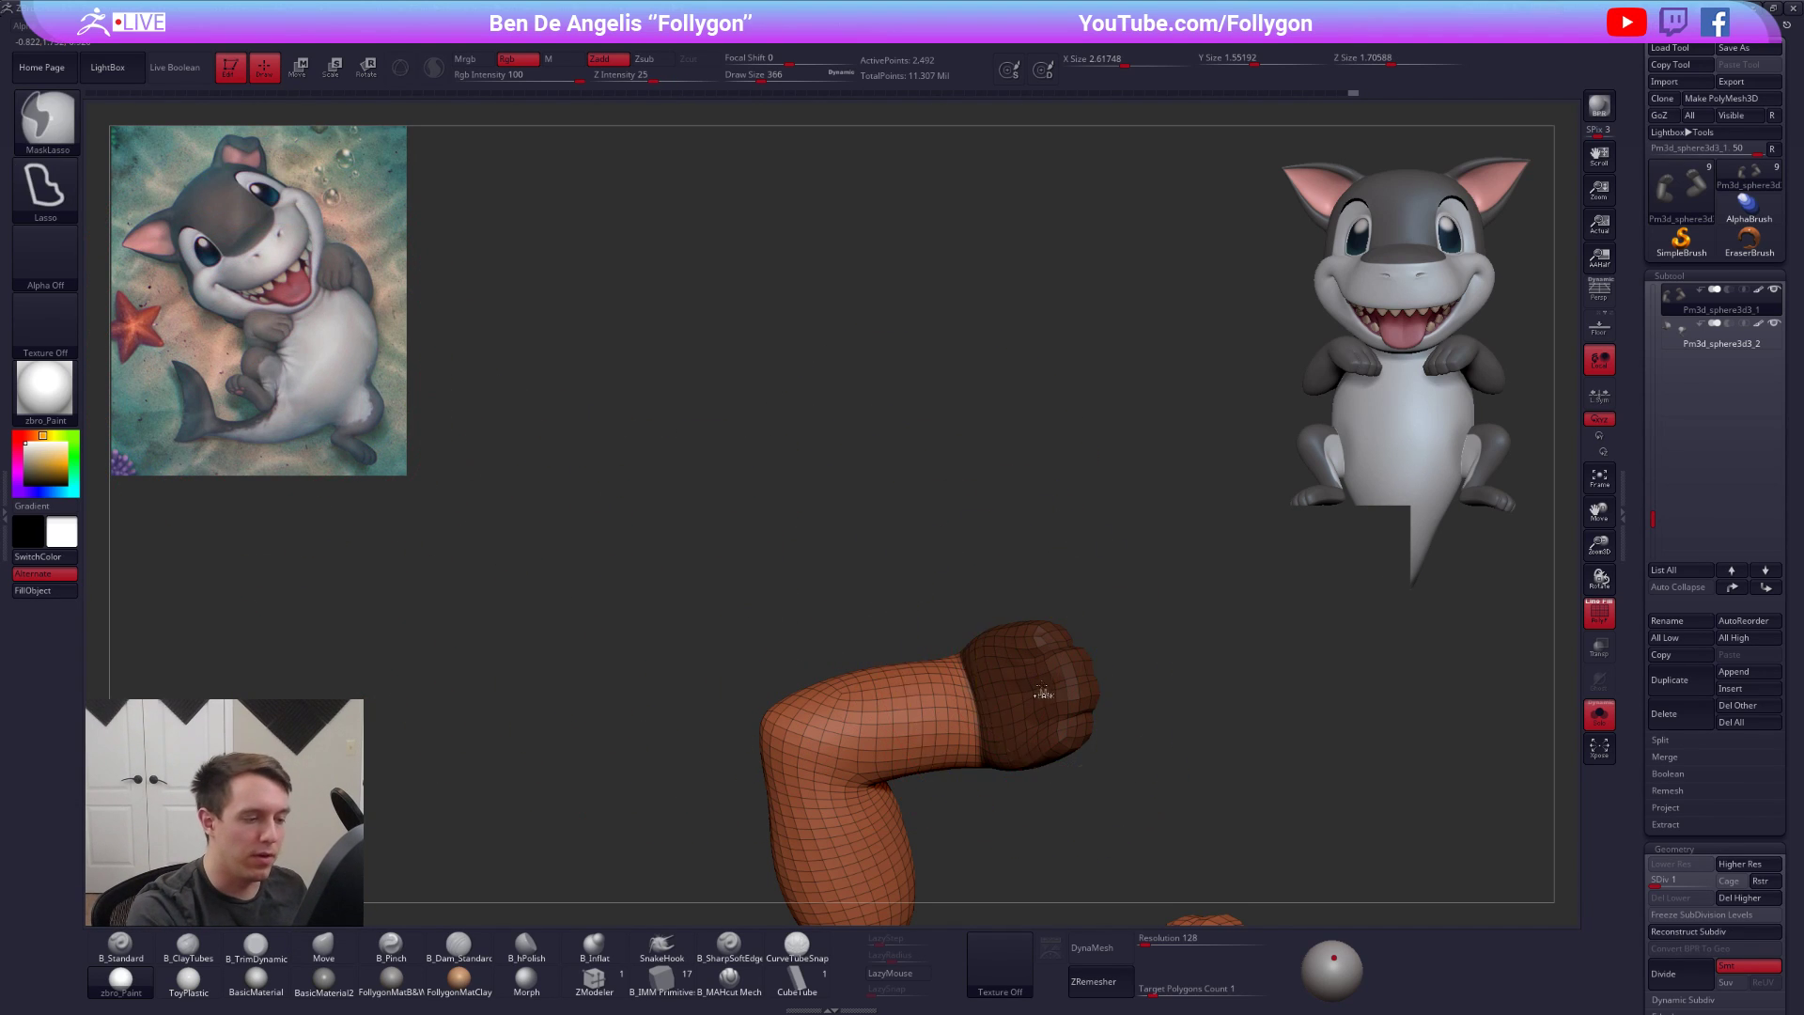
right_click_drag(999, 644, 937, 572)
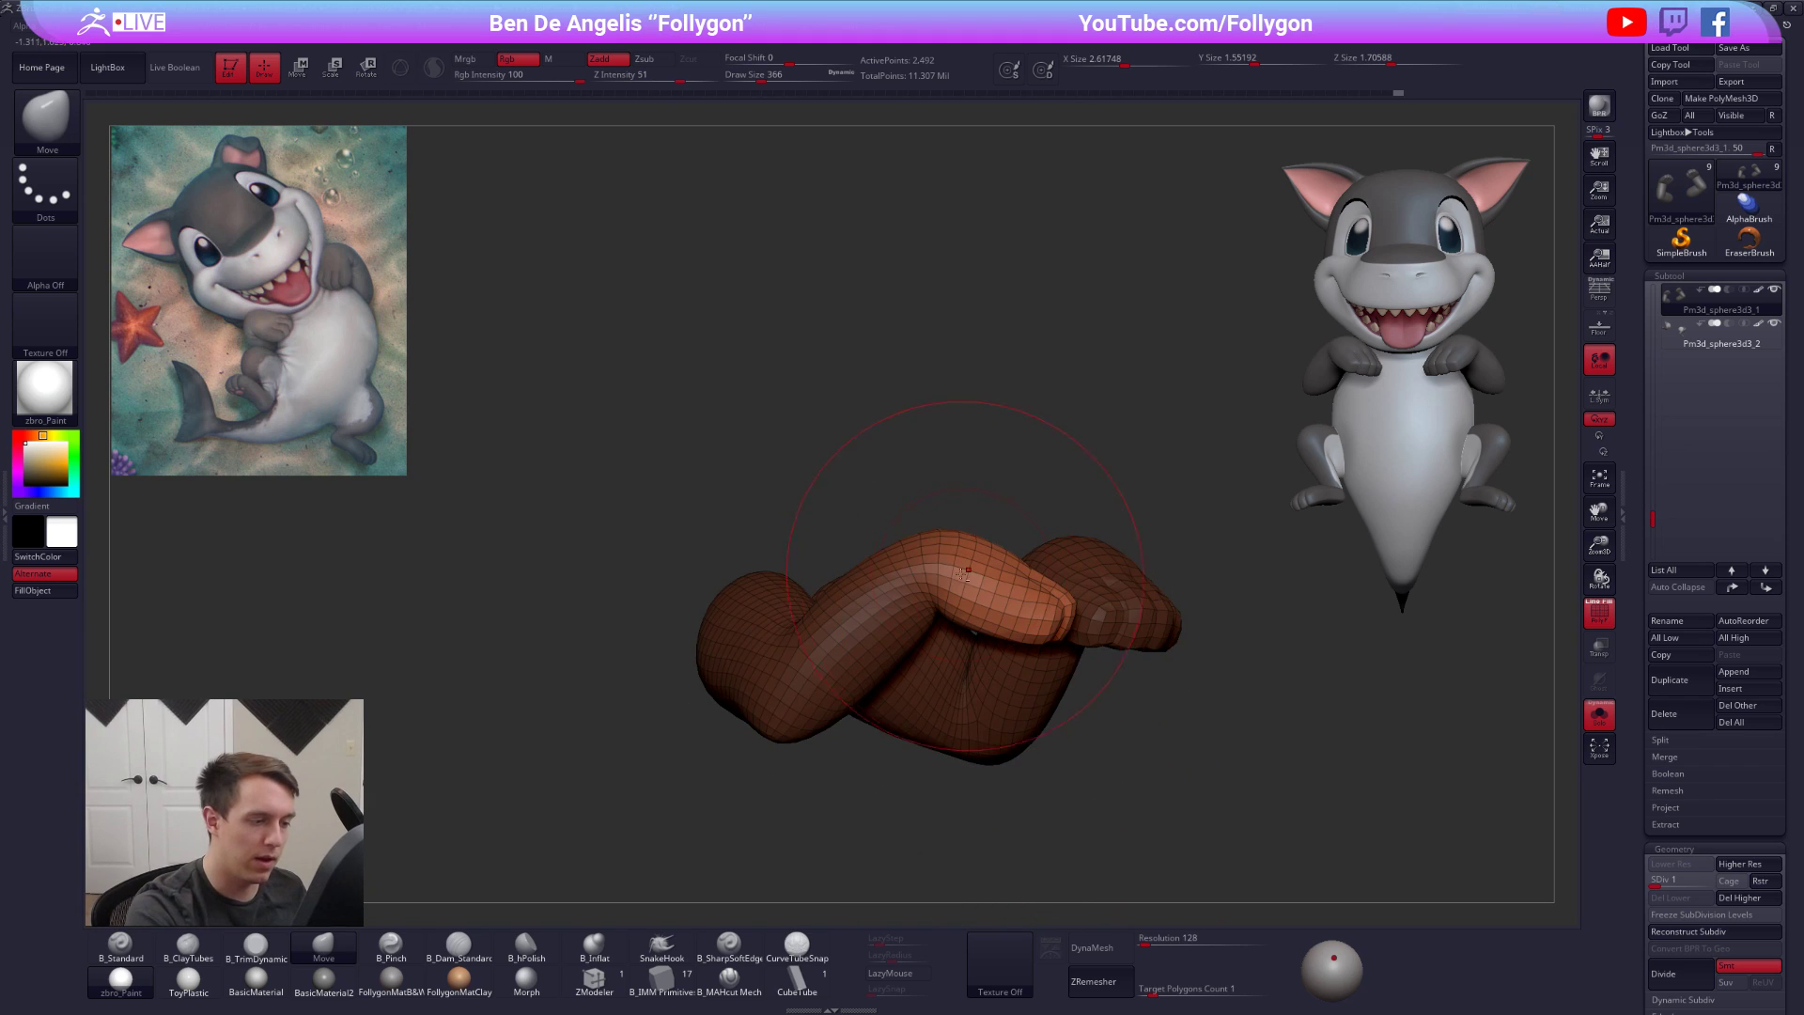
Rotate the character's right paw downward about the wrist with the transpose line and show the whole character
key("r")
left_click_drag(1072, 675, 1229, 773)
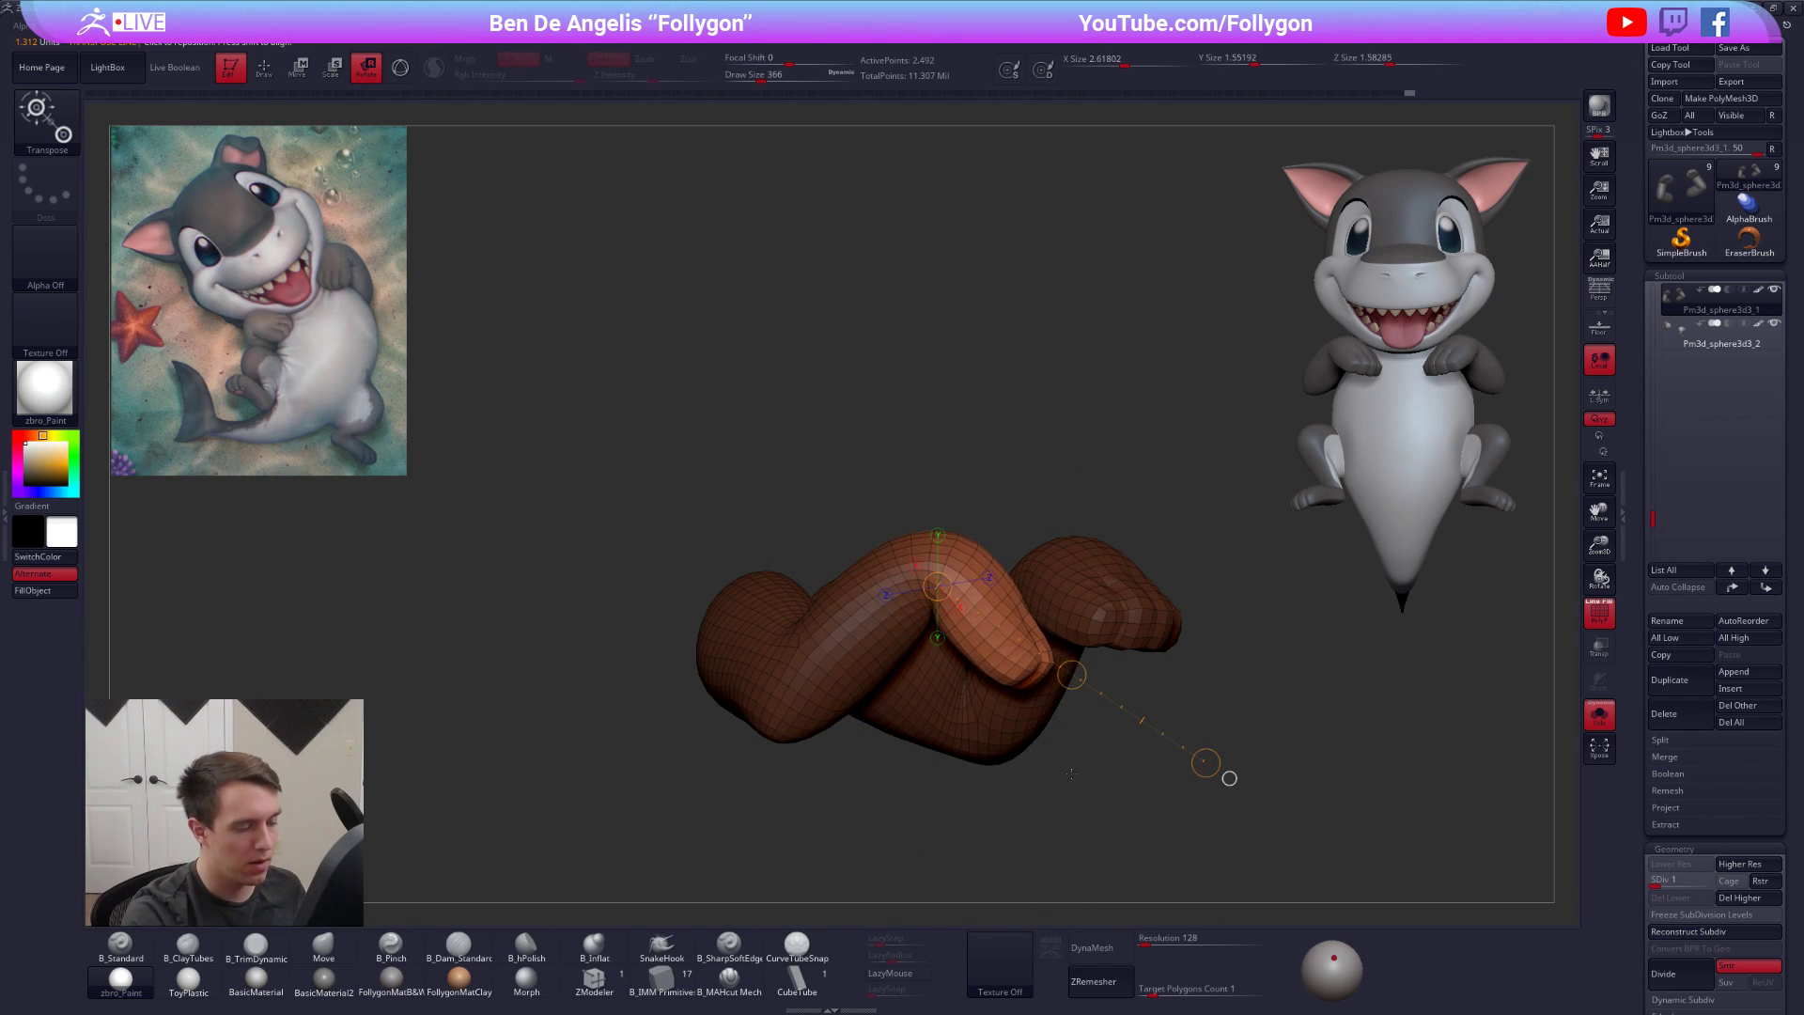
key("alt+s")
right_click_drag(1076, 785, 1212, 724, "ctrl")
right_click_drag(1288, 798, 1097, 831)
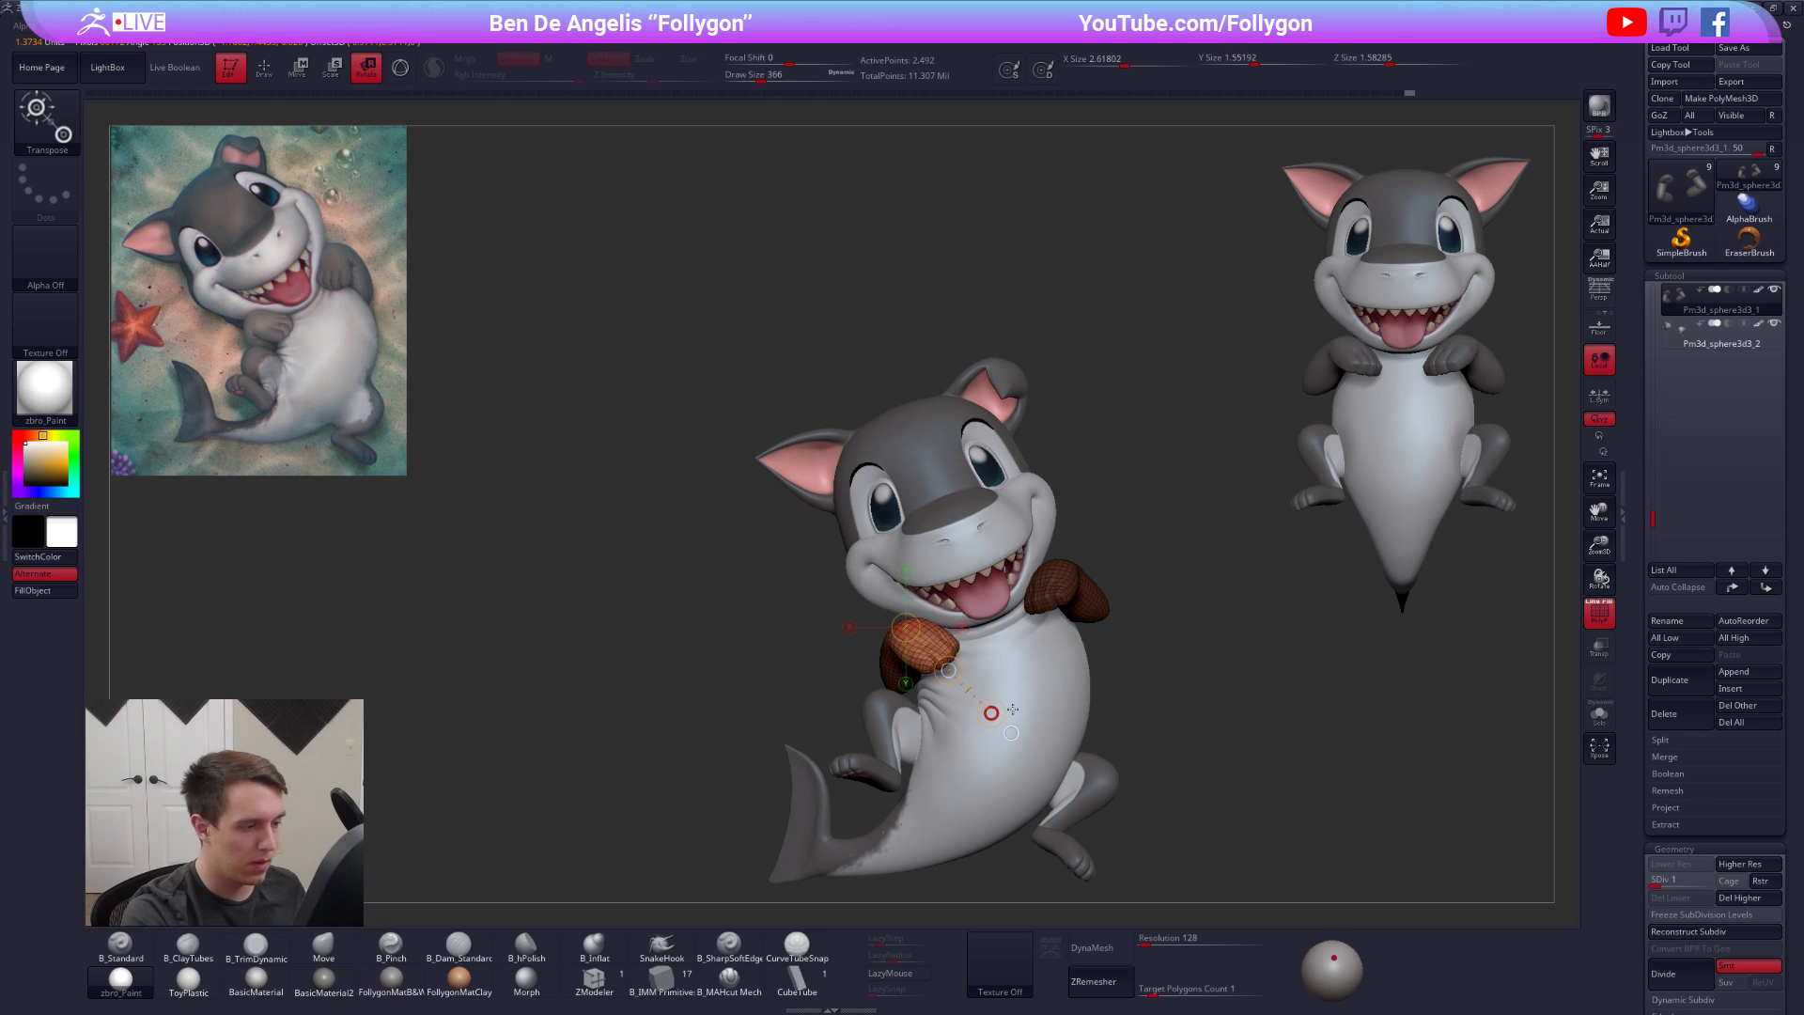
Clear the arms' mask and enlarge the Move brush to a draw size of 615
key("q")
key("space")
left_click_drag(907, 639, 926, 640)
left_click_drag(701, 648, 728, 681, "ctrl")
mouse_move(733, 658)
right_mouse_down()
mouse_move(828, 653)
mouse_move(874, 621)
right_mouse_up()
right_click_drag(874, 620, 1014, 805, "ctrl")
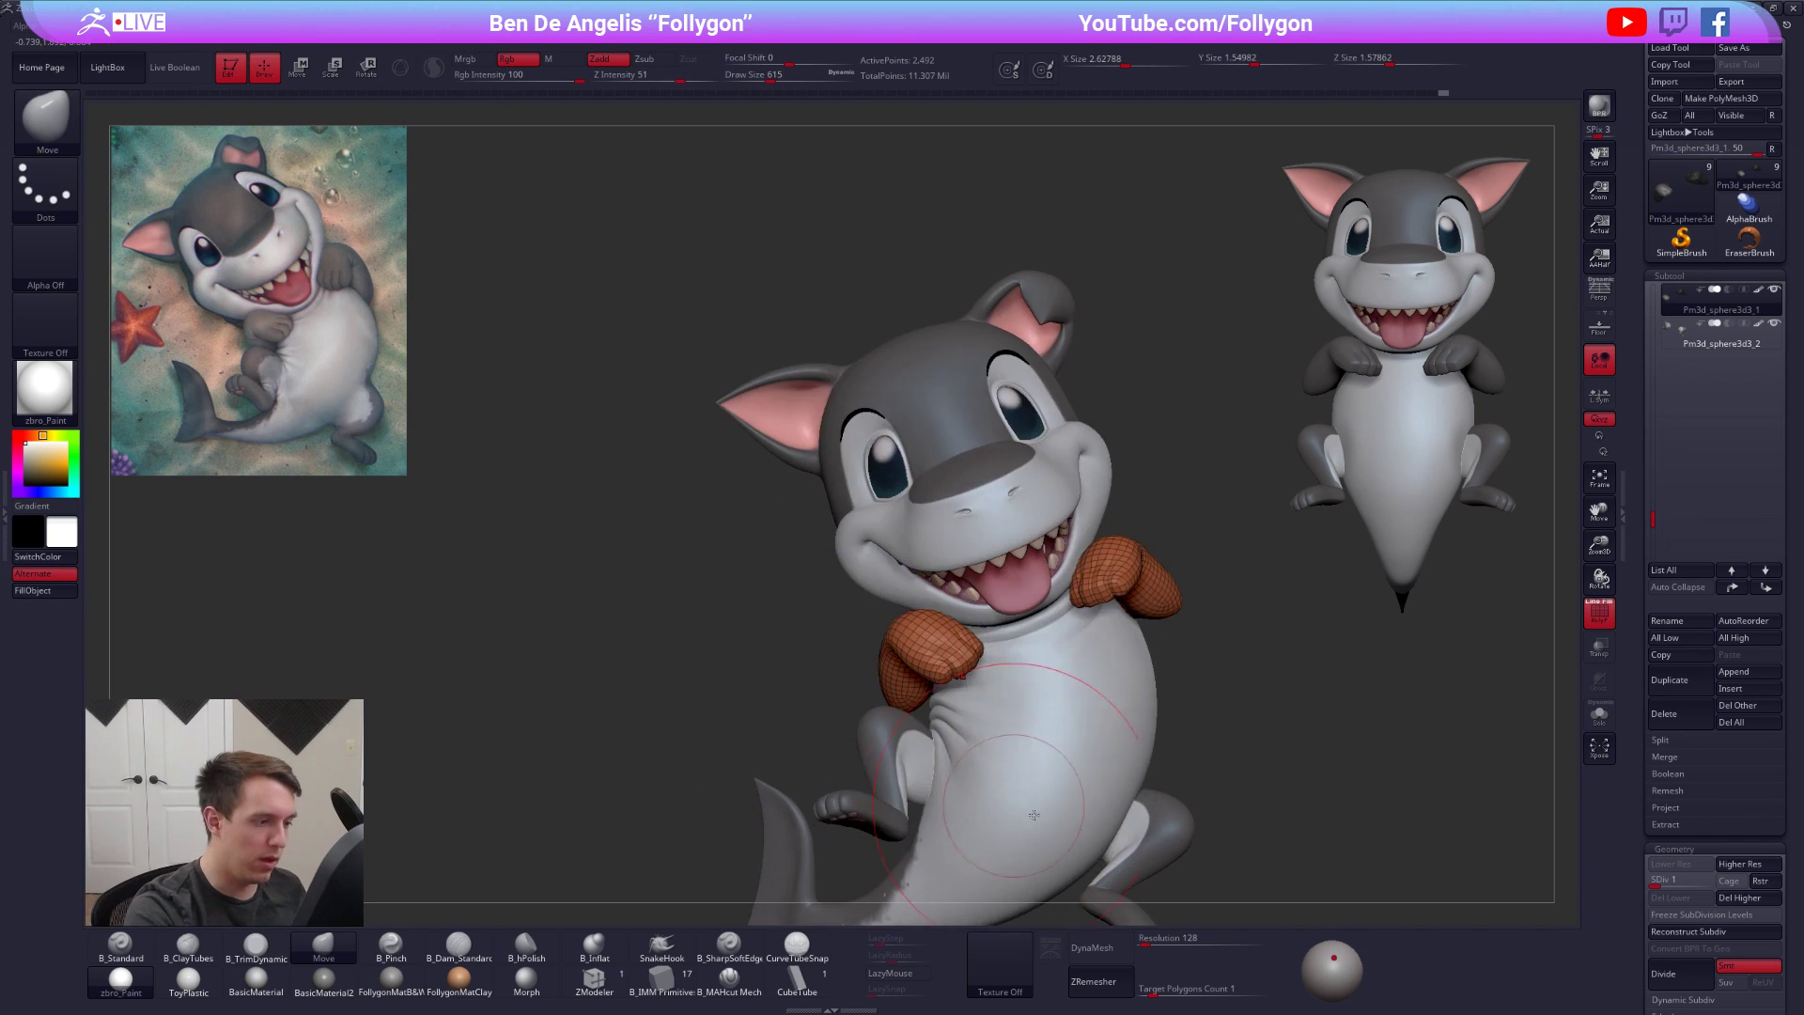
Set the Move brush's draw size to 350 and show the arms at subdivision level 2 without wireframe
mouse_move(1001, 646)
right_mouse_down()
mouse_move(1019, 751)
mouse_move(1021, 710)
right_mouse_up()
key("space")
mouse_move(888, 685)
left_mouse_down()
mouse_move(907, 686)
mouse_move(883, 689)
left_mouse_up()
right_click_drag(905, 831, 883, 652, "alt")
key("d")
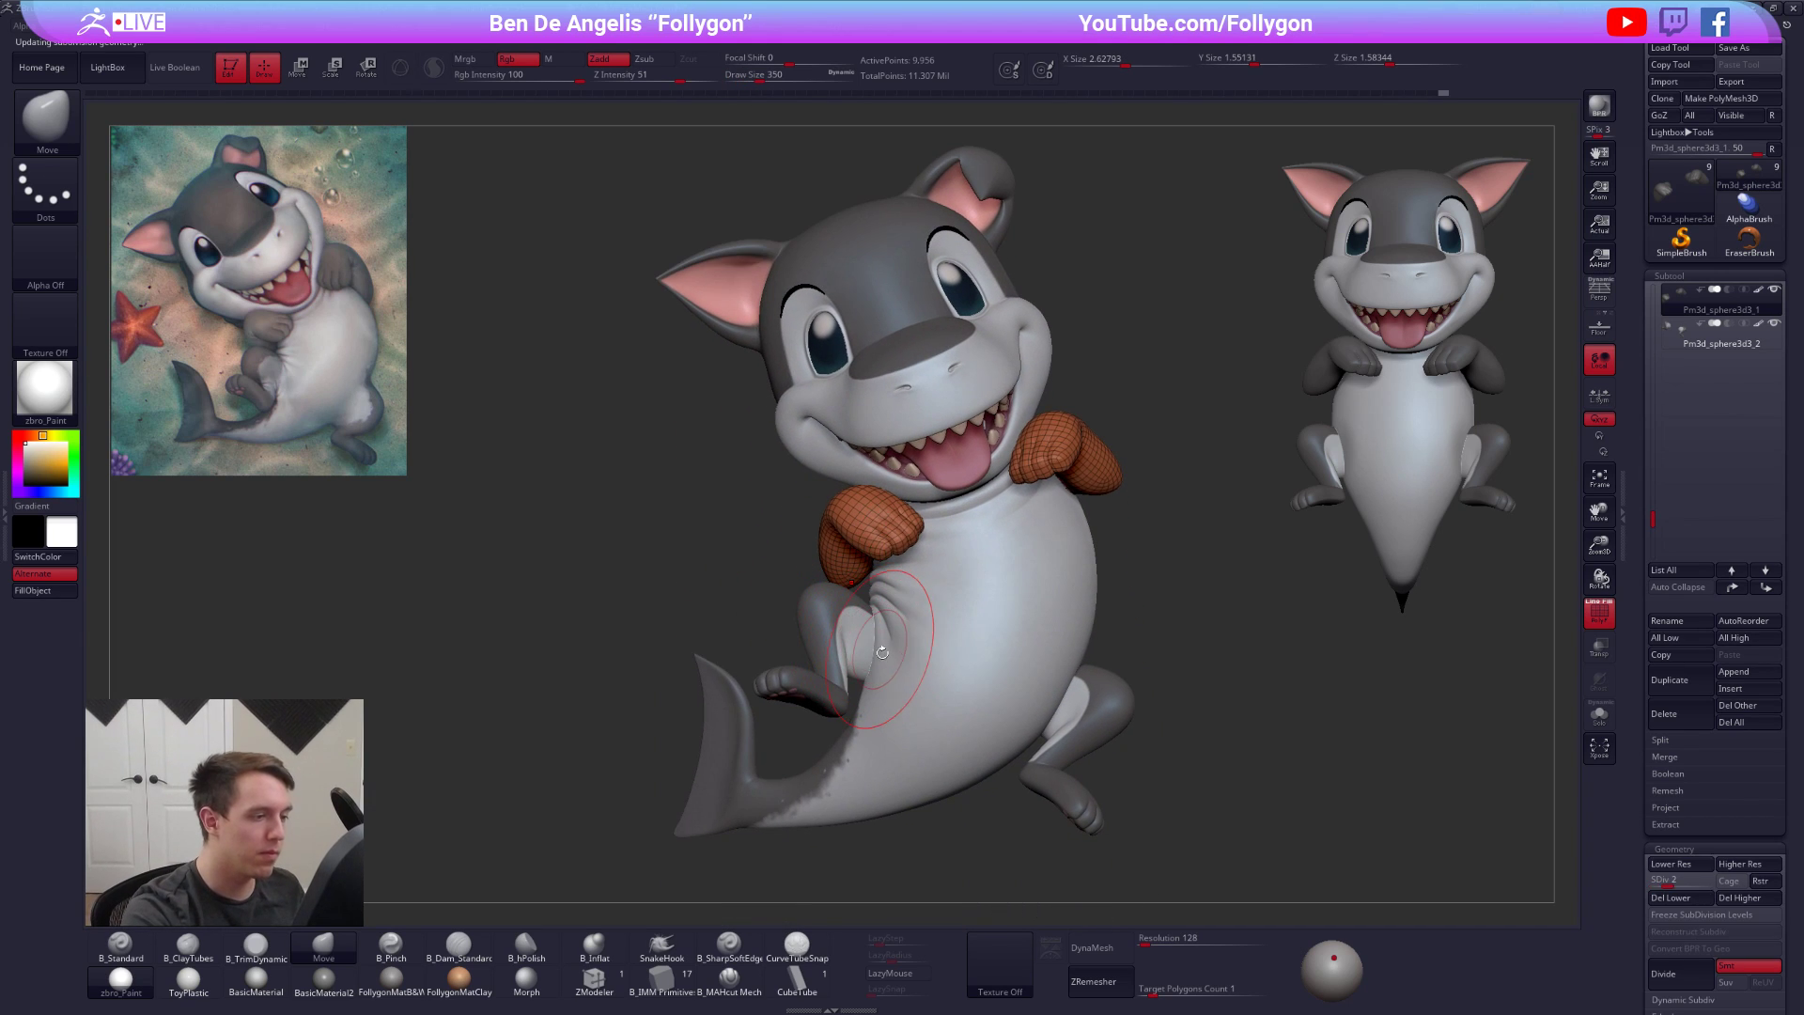
key("shift+f")
mouse_move(1216, 792)
right_mouse_down()
mouse_move(1192, 777)
mouse_move(1173, 824)
mouse_move(1149, 694)
right_mouse_up()
key("ctrl+shift+s")
mouse_move(1033, 632)
right_mouse_down()
mouse_move(1017, 603)
mouse_move(1109, 594)
mouse_move(1027, 576)
mouse_move(1043, 615)
right_mouse_up()
Return the arms to subdivision level 1 and mask them so that only the character's left paw stays free
key("alt+s")
key("alt+s")
key("shift+d")
key("shift+d")
key("shift+d")
left_click_drag(1044, 568, 1047, 662, "ctrl")
left_click_drag(971, 818, 1014, 569, "ctrl")
mouse_move(1019, 574)
right_mouse_down()
mouse_move(1032, 707)
mouse_move(1015, 558)
right_mouse_up()
key("ctrl+i")
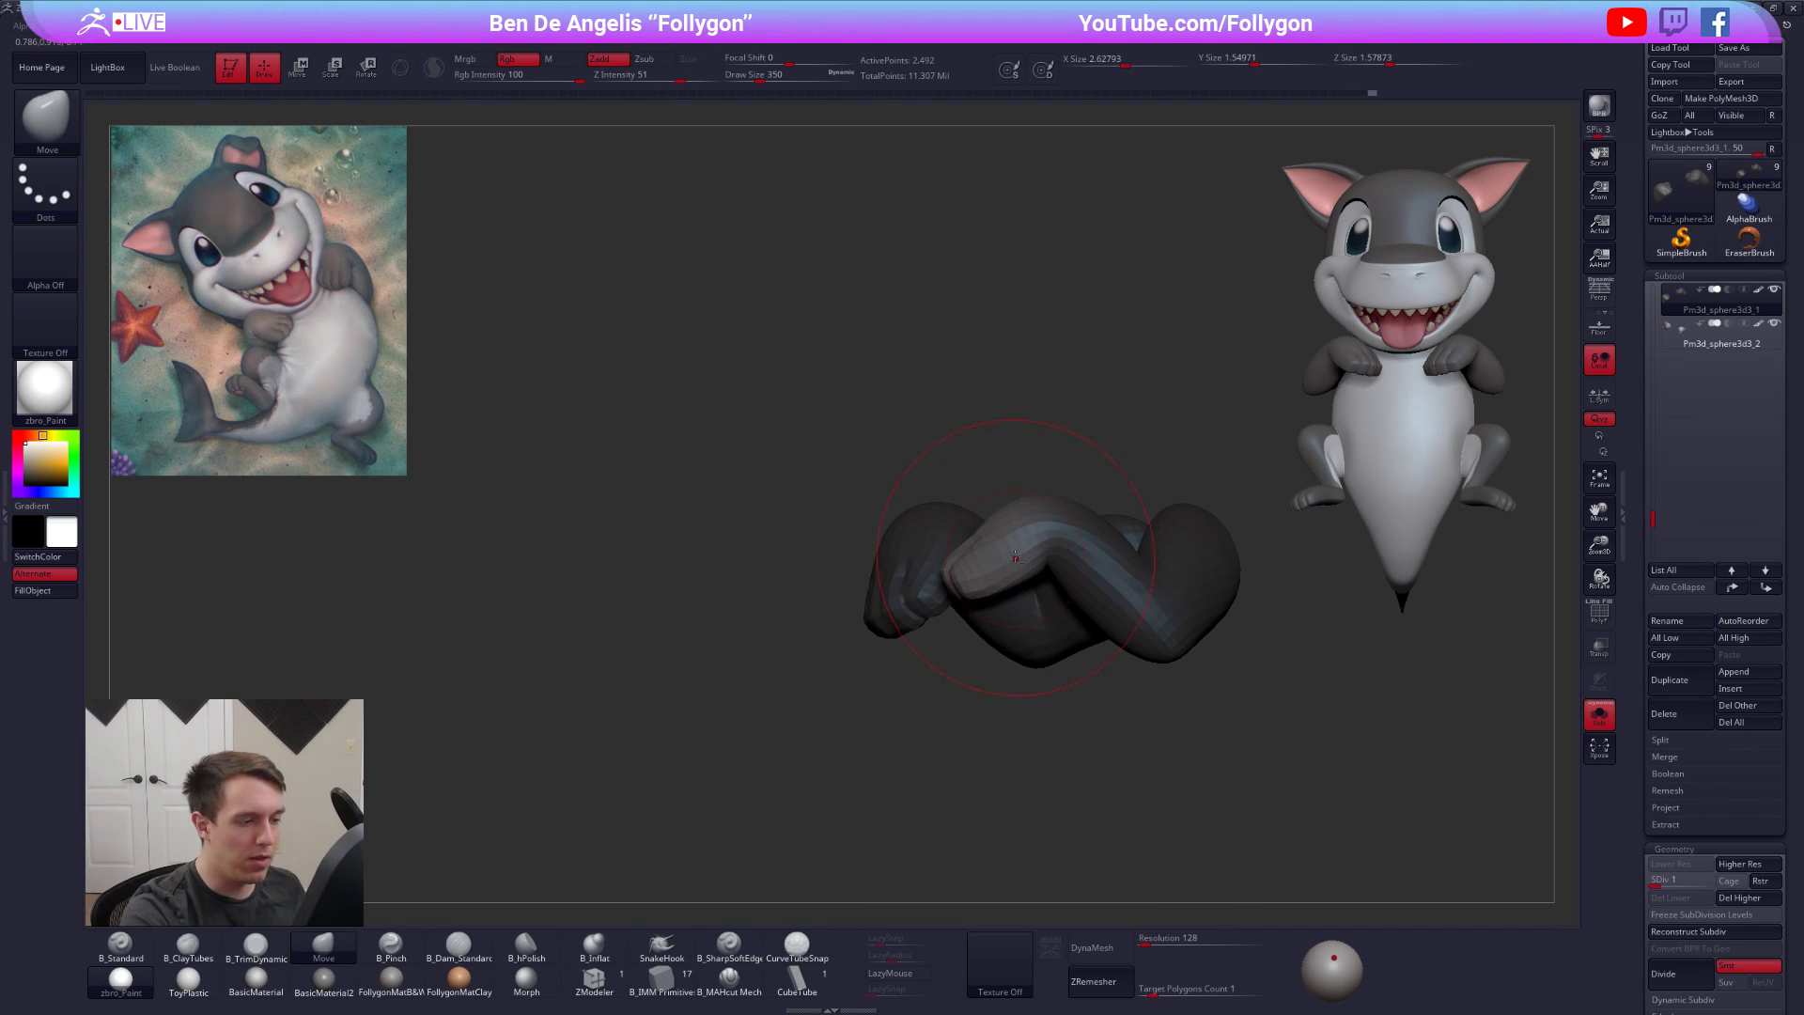
Rotate the character's left paw about the wrist with the transpose line and clear the mask
key("r")
left_click_drag(917, 754, 915, 763)
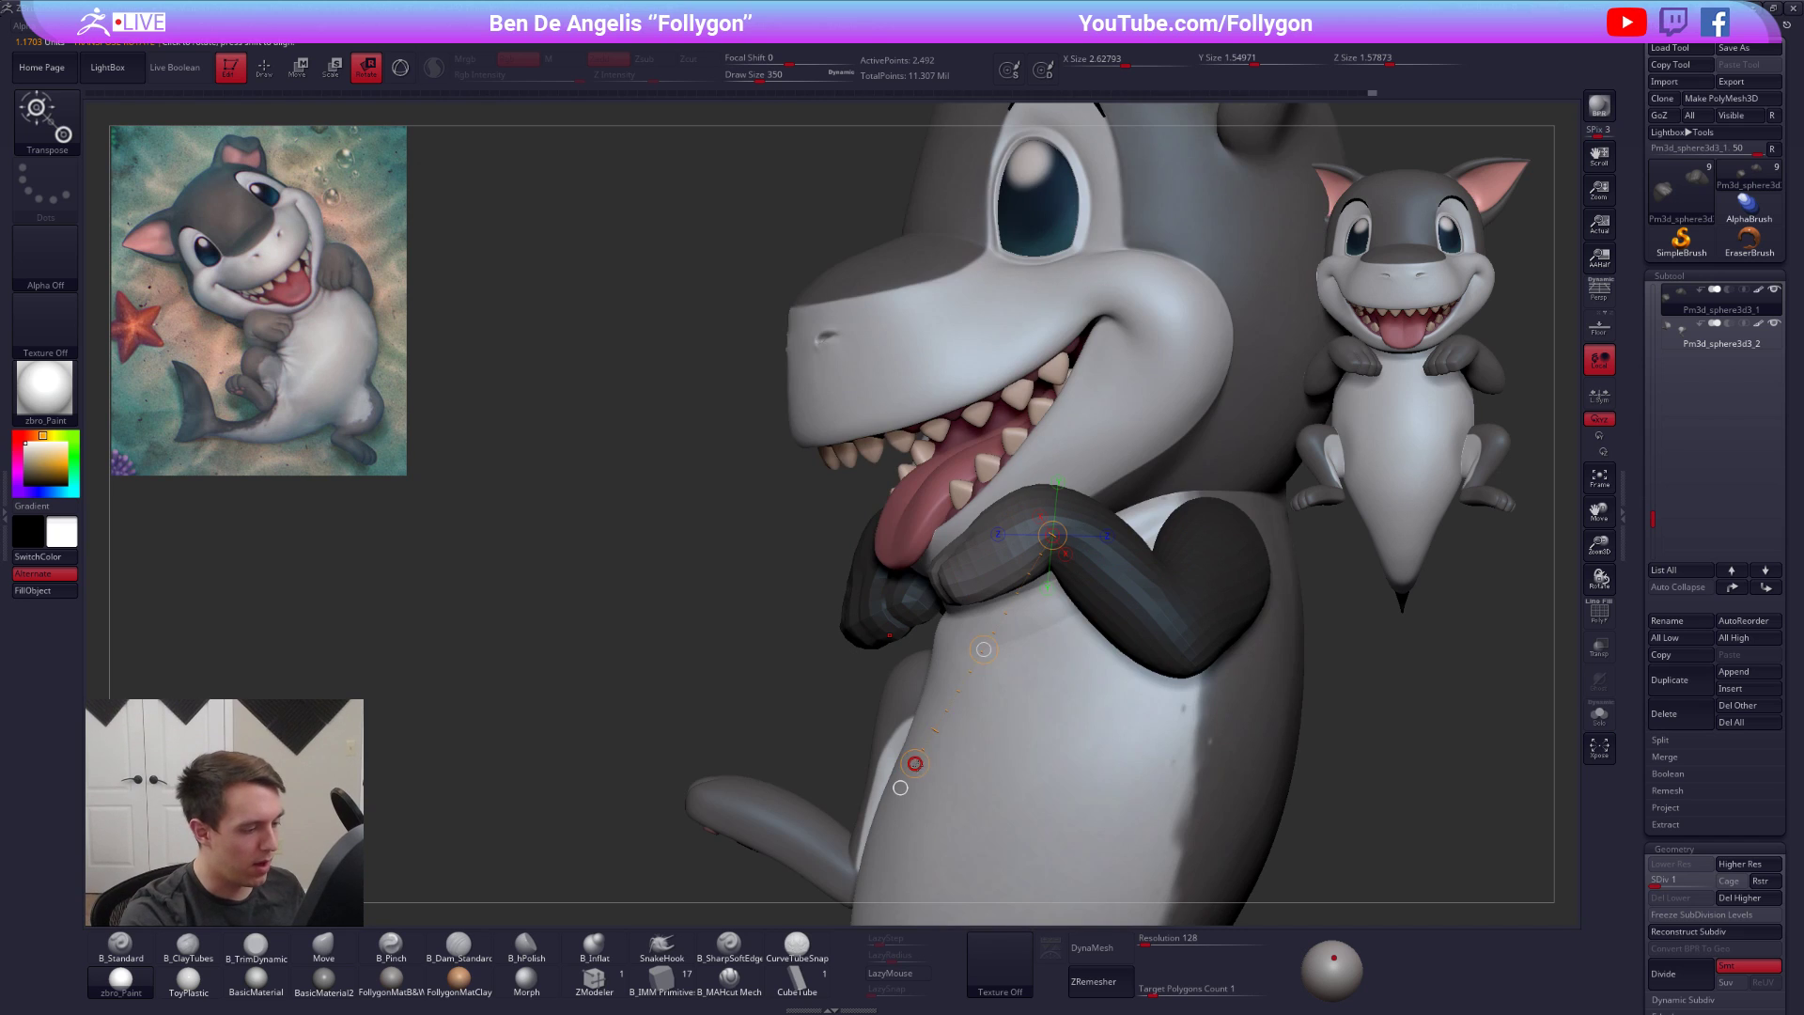
key("q")
mouse_move(1098, 548)
right_mouse_down()
mouse_move(1259, 602)
mouse_move(1091, 507)
right_mouse_up()
right_click_drag(985, 561, 1002, 634, "alt")
right_click(1009, 747)
right_click_drag(1080, 743, 1154, 739, "shift")
right_click_drag(1046, 553, 1108, 511)
left_click_drag(1152, 513, 1186, 538, "ctrl")
Mask the arms so that the character's left forearm and paw stay free, with a softened mask edge
key("s")
mouse_move(1142, 535)
right_mouse_down()
mouse_move(1062, 526)
mouse_move(1030, 677)
mouse_move(1019, 556)
mouse_move(989, 598)
right_mouse_up()
mouse_move(982, 617)
left_mouse_down("ctrl")
mouse_move(1200, 614)
mouse_move(972, 352)
left_mouse_up("ctrl")
mouse_move(907, 573)
right_mouse_down()
mouse_move(1103, 599)
mouse_move(996, 602)
mouse_move(1070, 622)
right_mouse_up()
left_click(1089, 615, "ctrl")
Rotate the character's left forearm and paw about the elbow with the transpose line
key("r")
left_click_drag(1026, 684, 1074, 303)
right_click_drag(1166, 418, 996, 424)
mouse_move(1059, 484)
left_mouse_down()
mouse_move(1096, 490)
mouse_move(1077, 487)
left_mouse_up()
left_click_drag(1096, 285, 1266, 338)
right_click_drag(1149, 528, 1287, 639)
left_click(1599, 715)
left_click(1599, 715)
right_click_drag(1287, 724, 1068, 789)
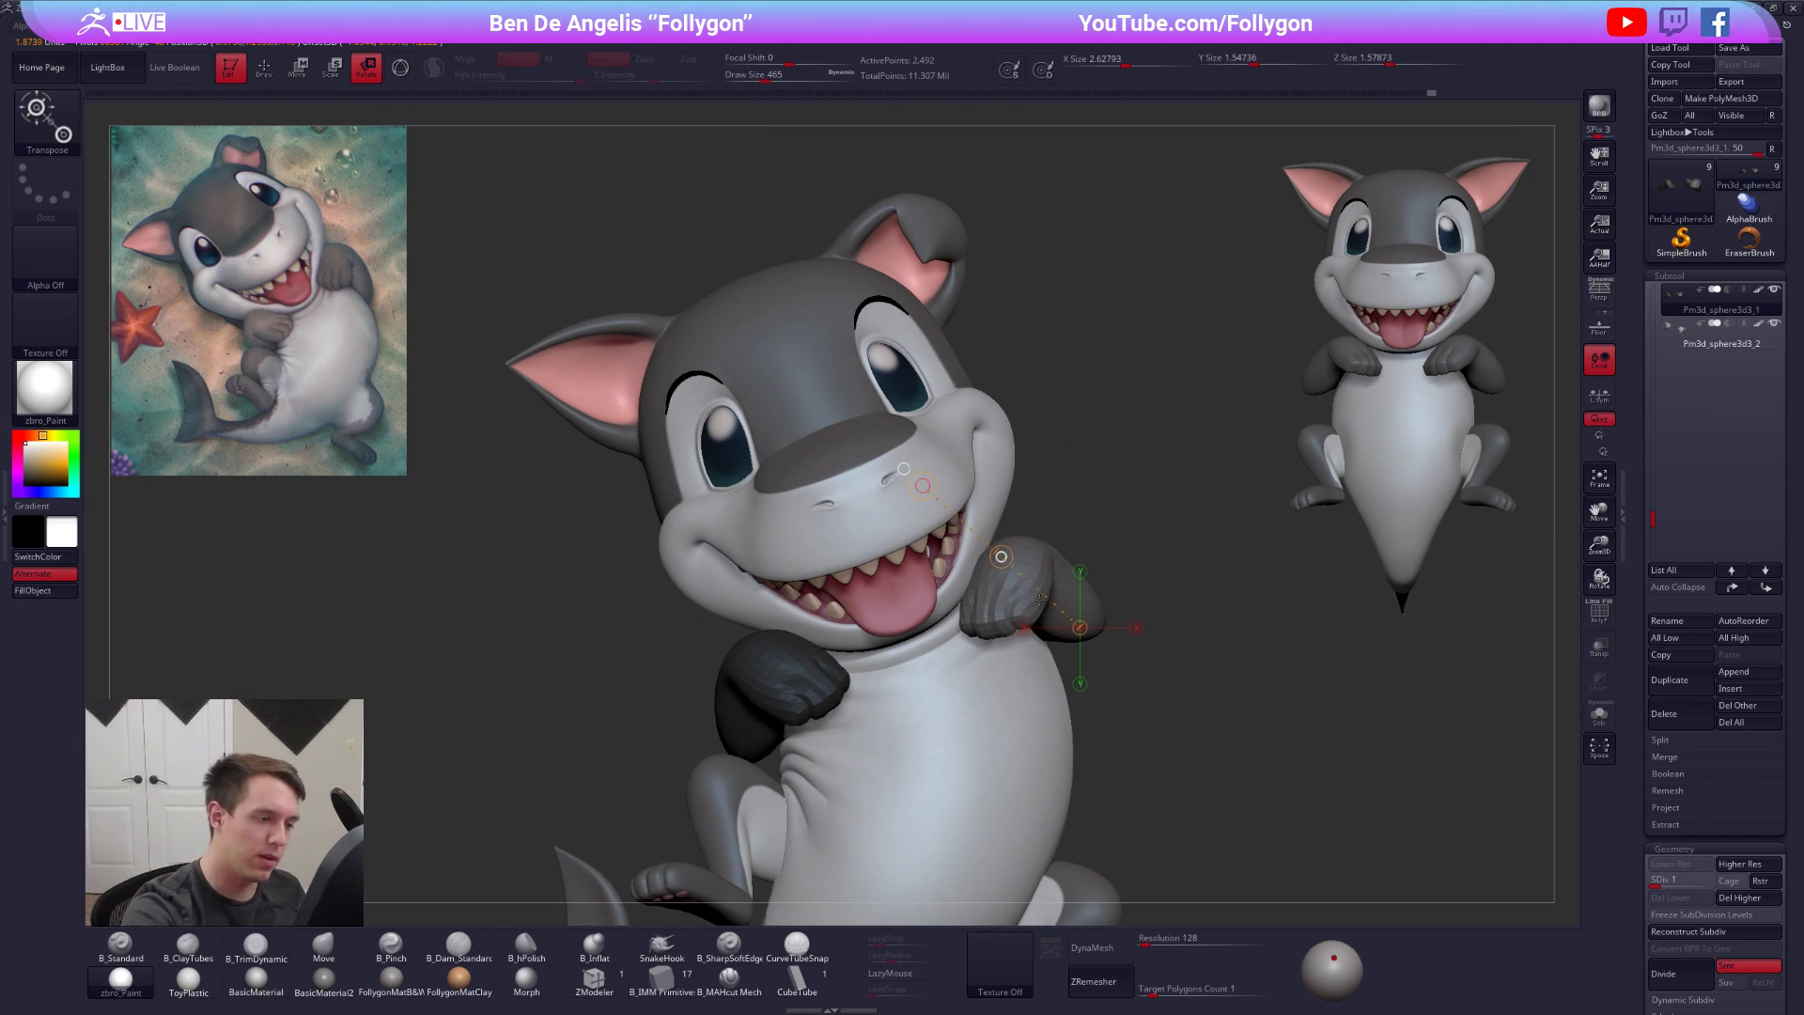
Raise the arms to subdivision level 5 and return to the Move brush
mouse_move(1012, 731)
right_mouse_down()
mouse_move(948, 479)
mouse_move(1034, 601)
mouse_move(1119, 808)
mouse_move(1174, 750)
mouse_move(1129, 704)
right_mouse_up()
key("q")
key("d")
key("d")
key("d")
key("d")
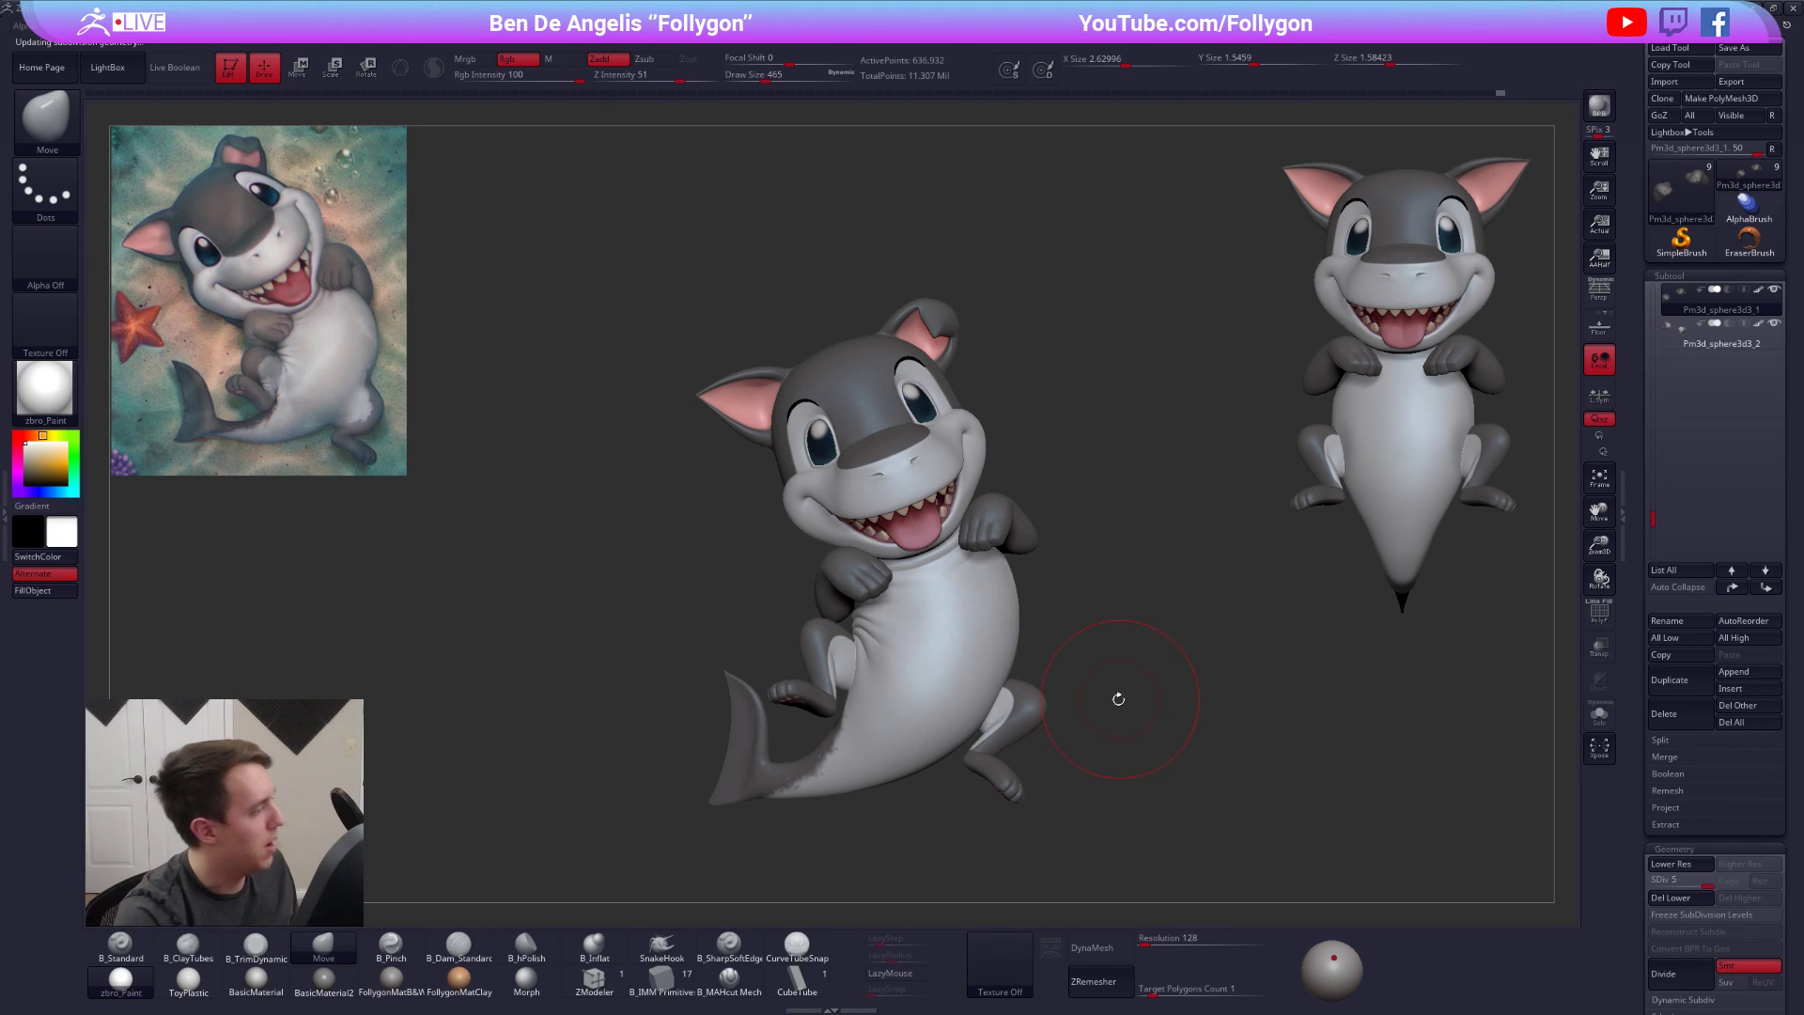
mouse_move(1116, 732)
left_mouse_down()
mouse_move(1184, 746)
mouse_move(1107, 733)
left_mouse_up()
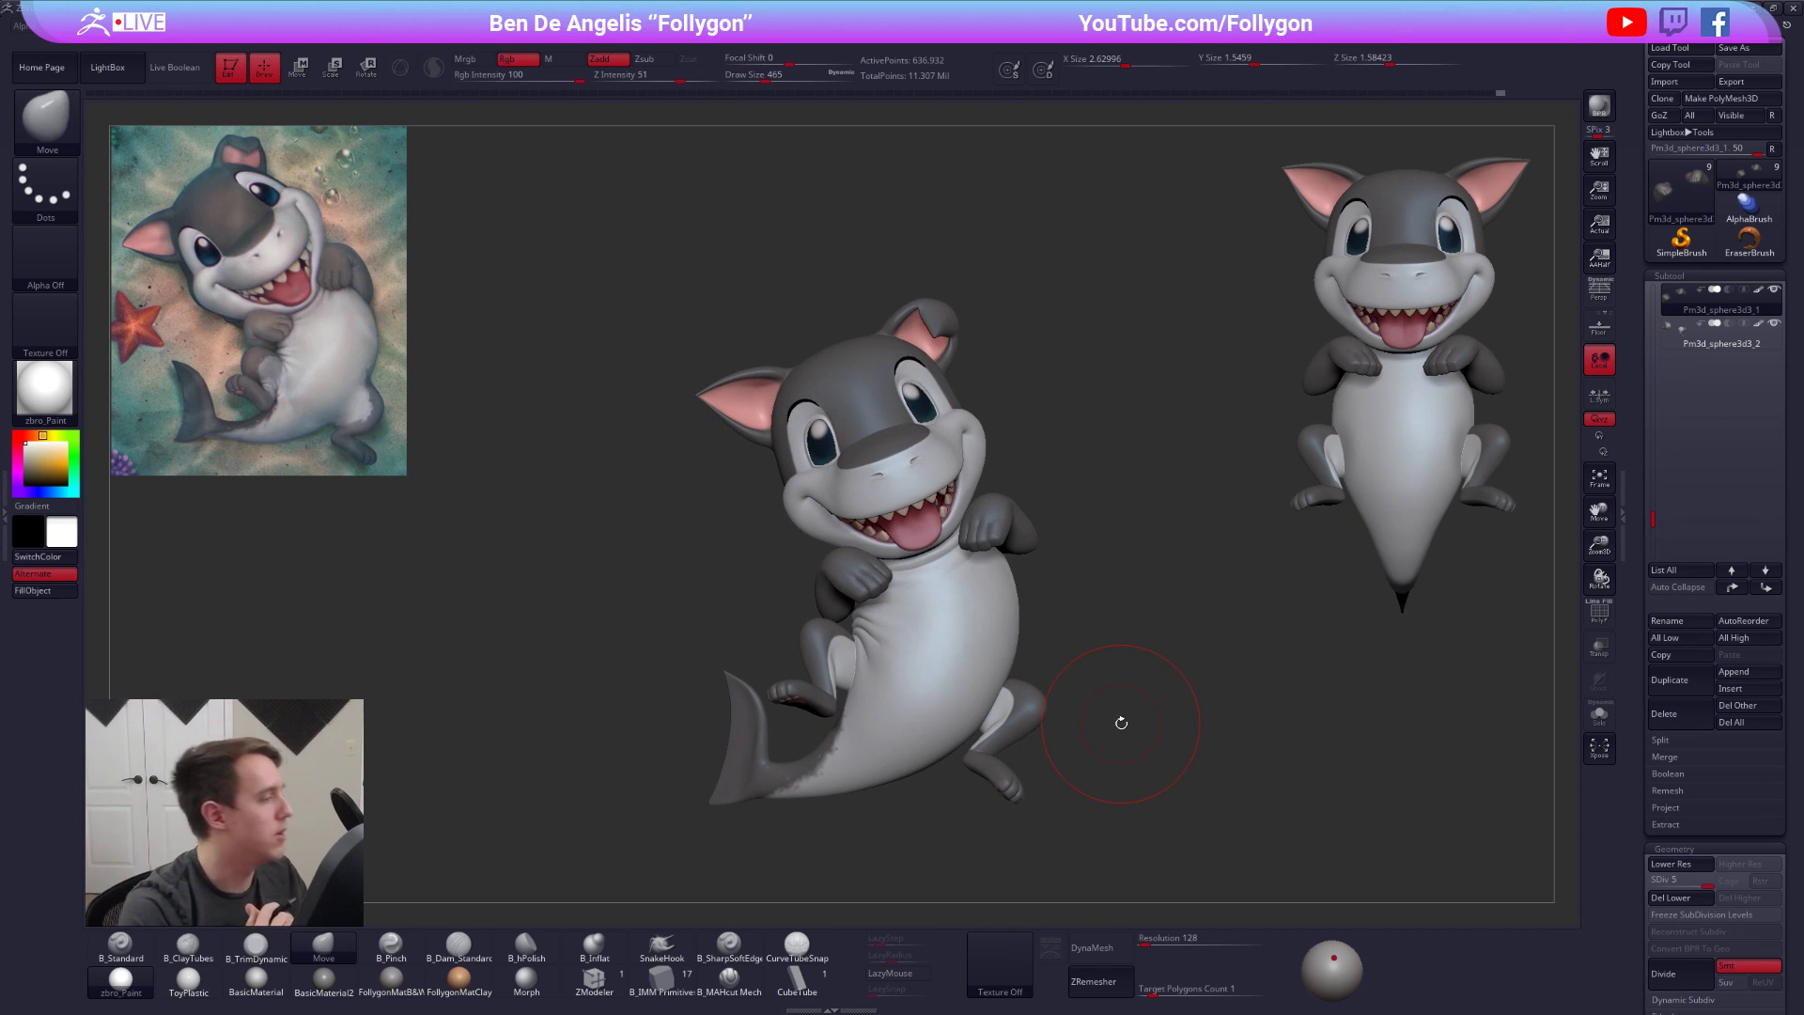
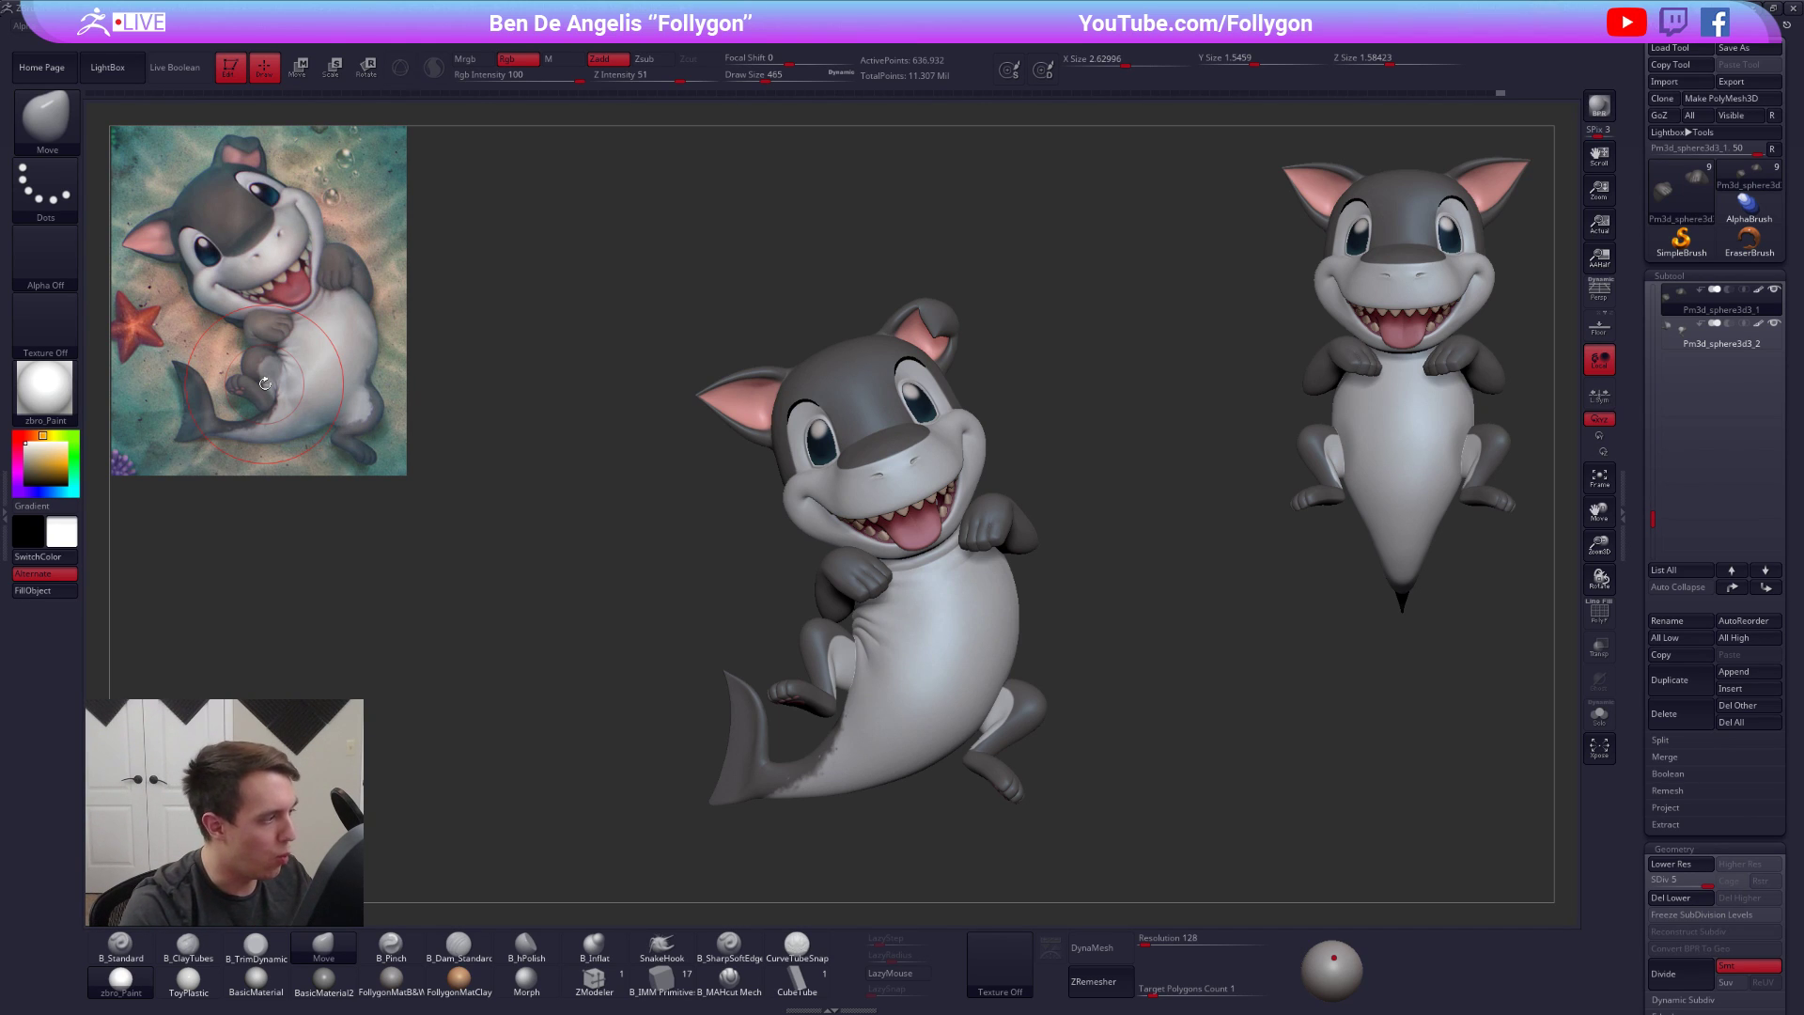
Make the legs the active subtool, set the draw size to 279 and isolate the legs
left_click(1015, 718, "alt")
key("space")
left_click_drag(1019, 719, 1010, 719)
key("alt+s")
mouse_move(1010, 719)
right_mouse_down("alt")
mouse_move(1002, 587)
mouse_move(971, 558)
right_mouse_up("alt")
mouse_move(957, 483)
left_mouse_down("ctrl+alt+shift")
mouse_move(941, 812)
mouse_move(1046, 771)
left_mouse_up("ctrl+alt+shift")
key("ctrl+z")
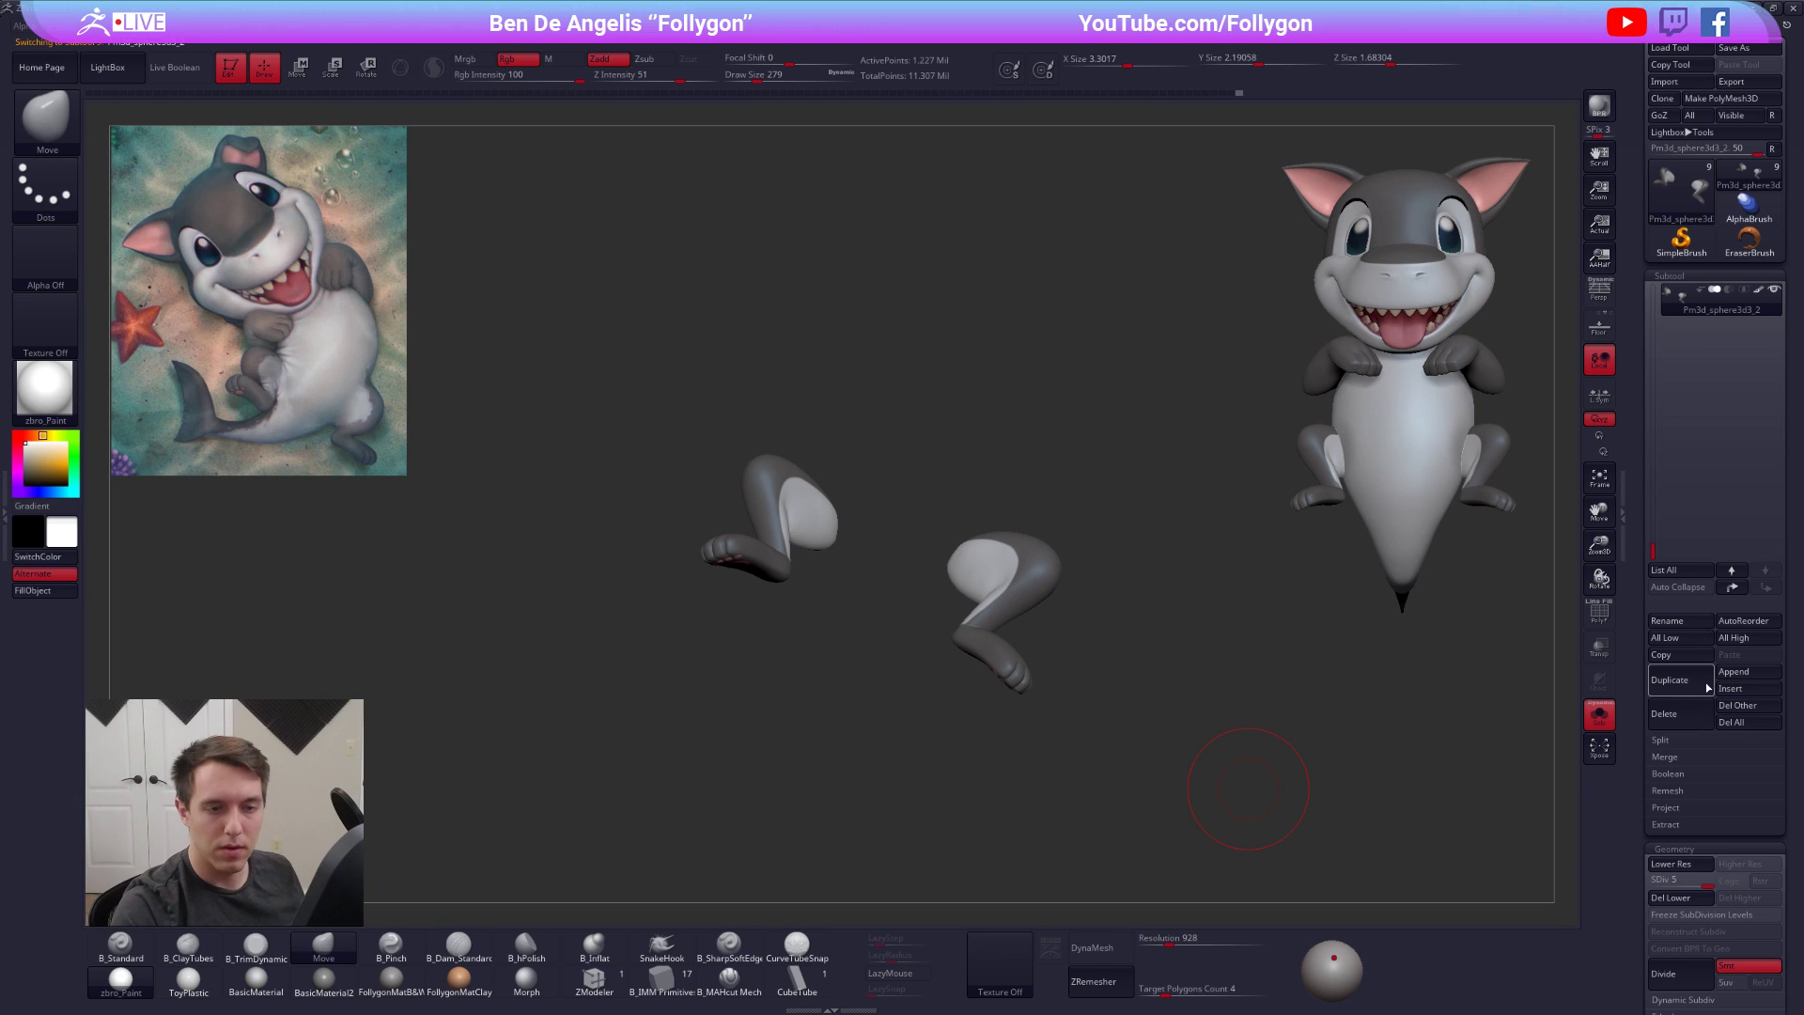
Delete the legs' lower subdivision levels and split the character's left leg off as its own subtool
left_click(1691, 898)
key("ctrl+shift+space")
left_click(1232, 936)
mouse_move(954, 493)
left_mouse_down("ctrl+alt+shift")
mouse_move(1001, 789)
mouse_move(1231, 514)
mouse_move(1212, 517)
left_mouse_up("ctrl+alt+shift")
key("ctrl+shift+space")
left_click(1130, 611)
key("alt+s")
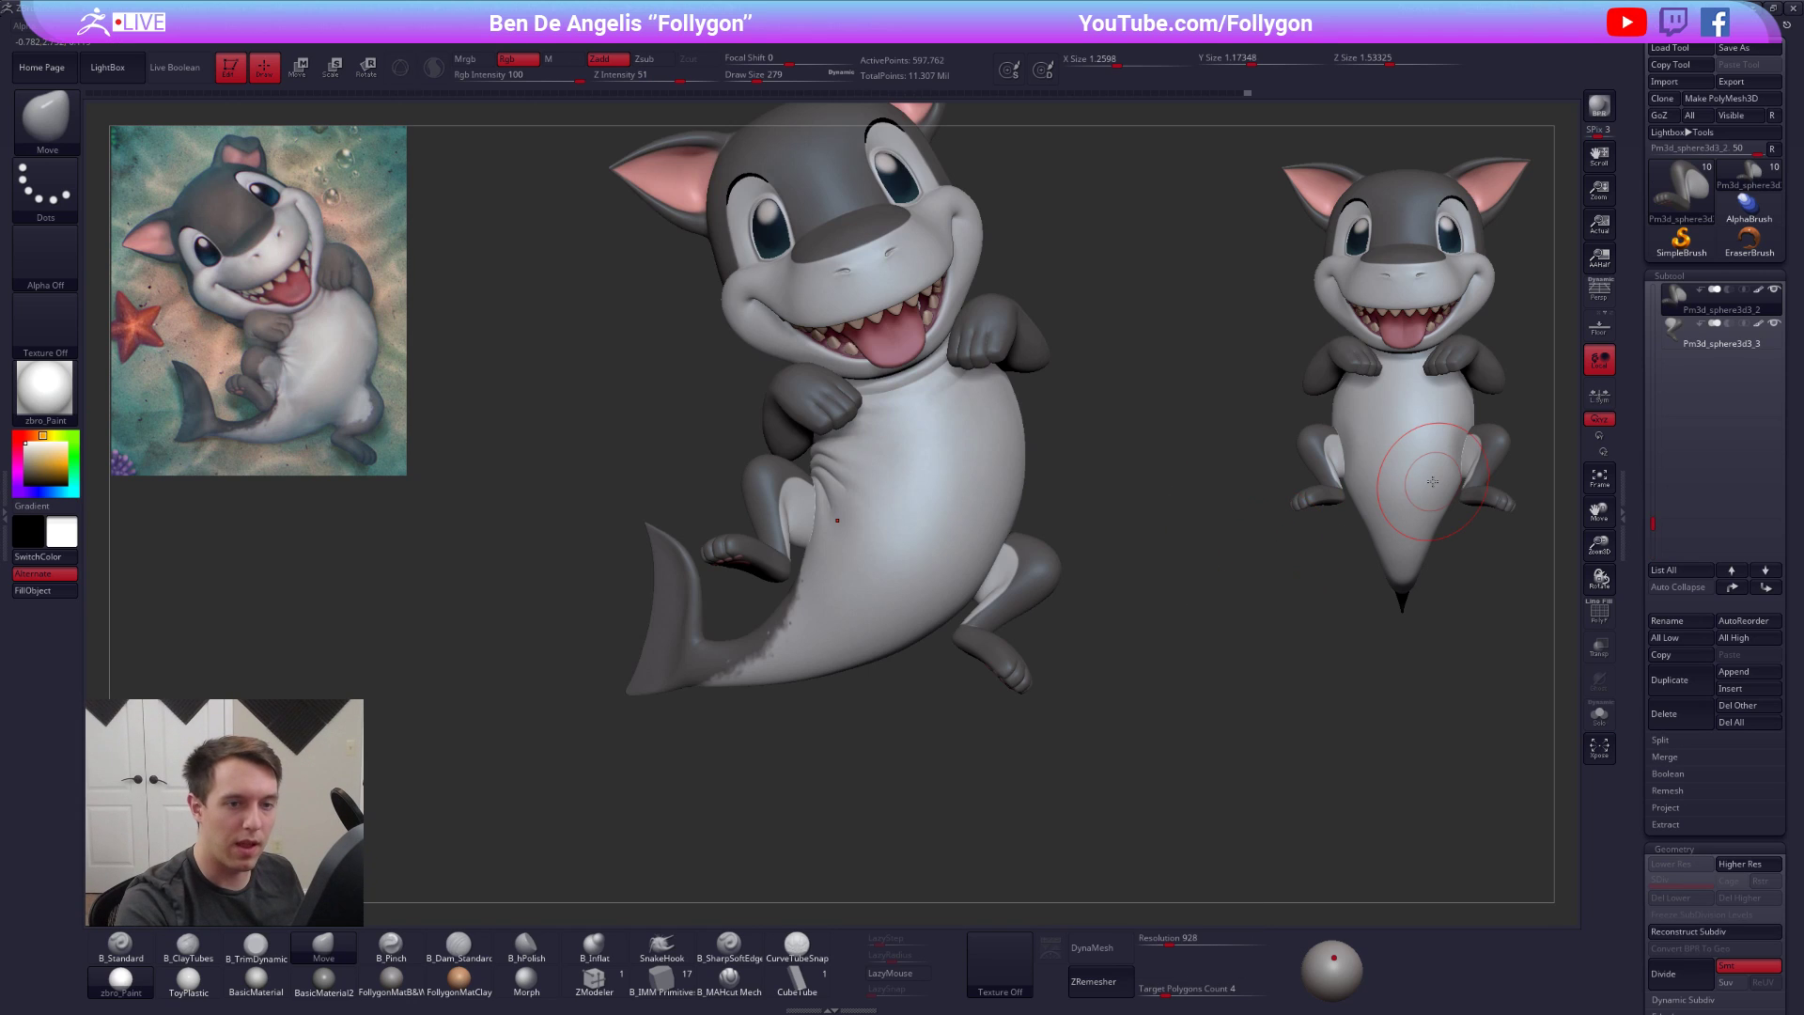
Reconstruct the lower subdivision levels of the character's right leg and isolate it
left_click(1691, 932)
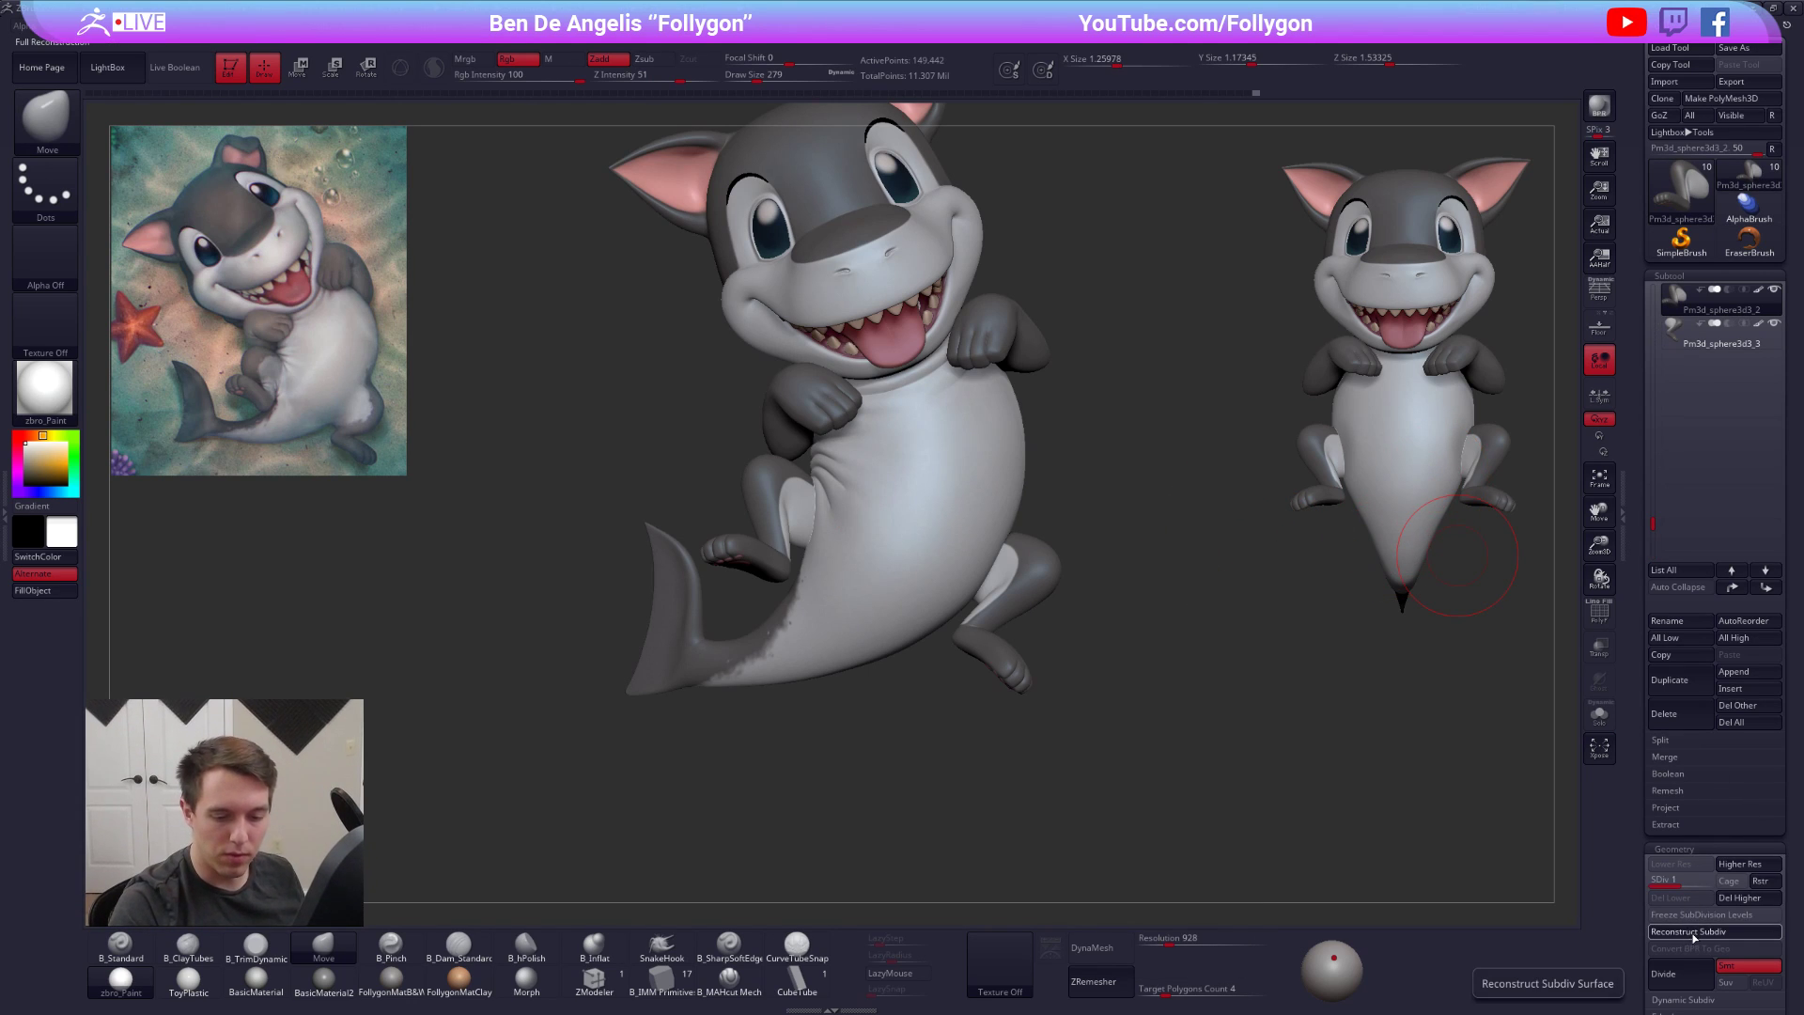
key("alt+s")
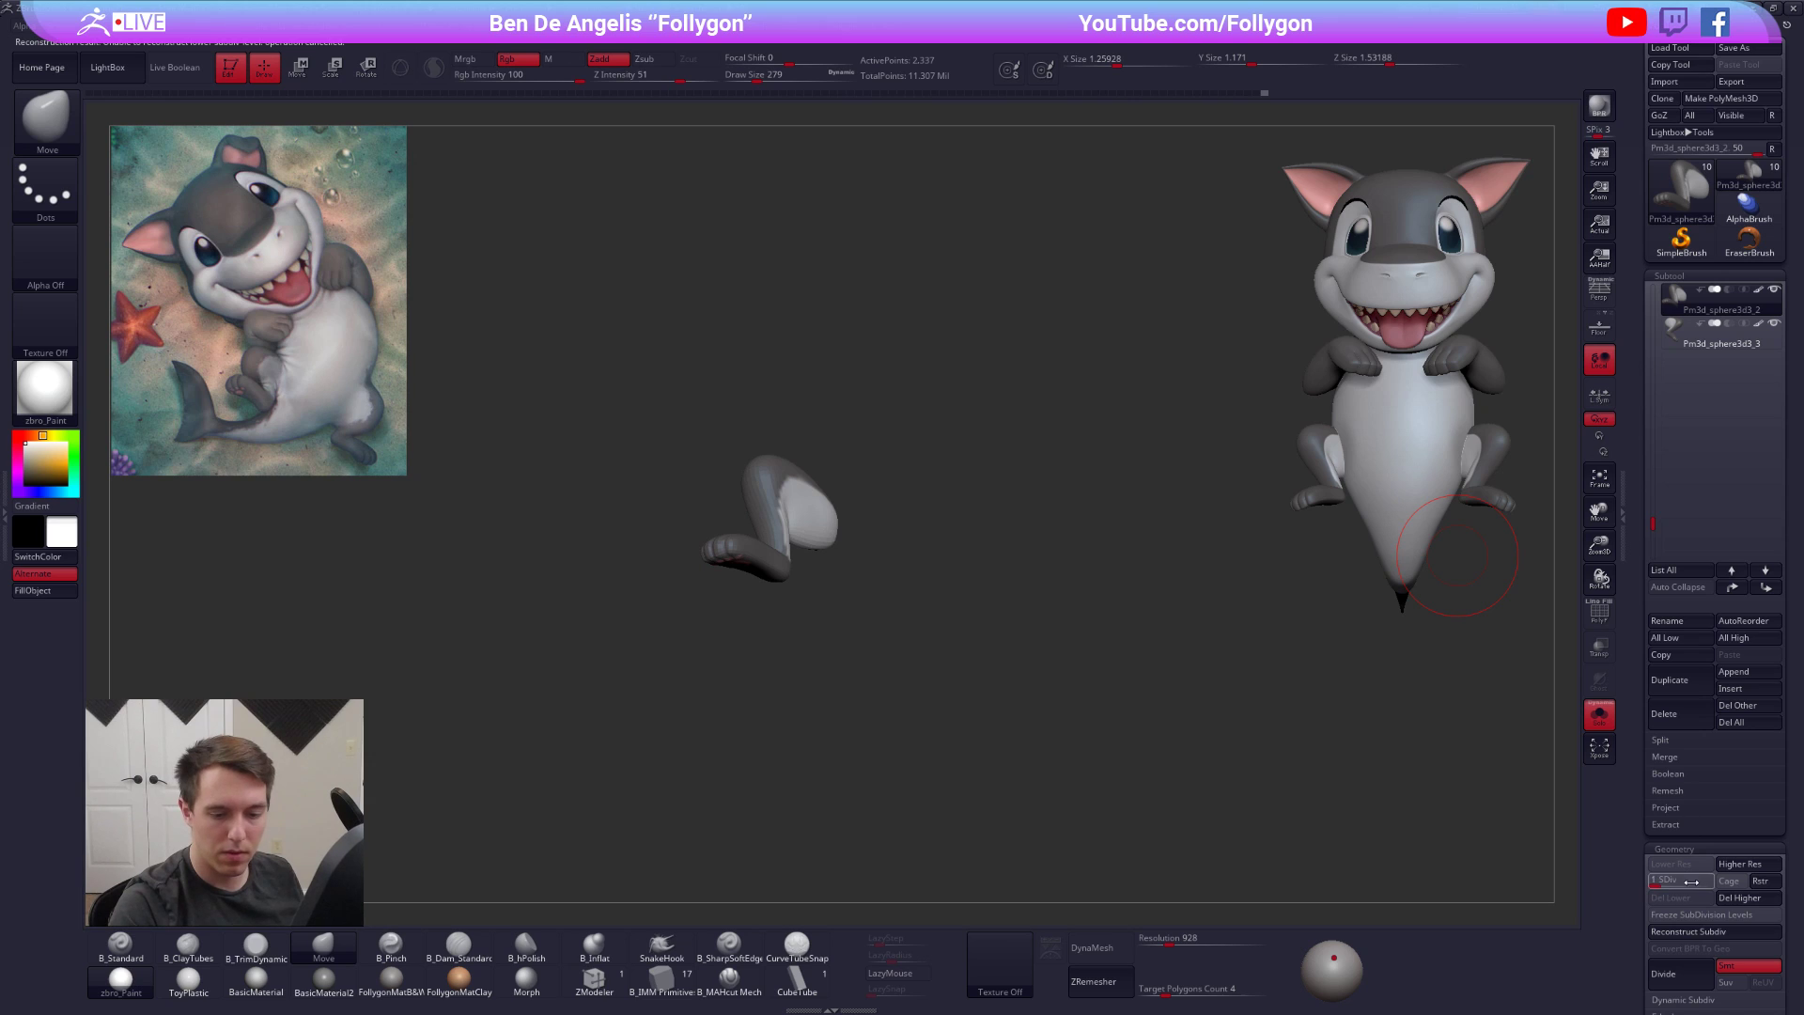
Select the split-off left leg and reorder its subtool to sit directly below the body subtool
left_click(1691, 337)
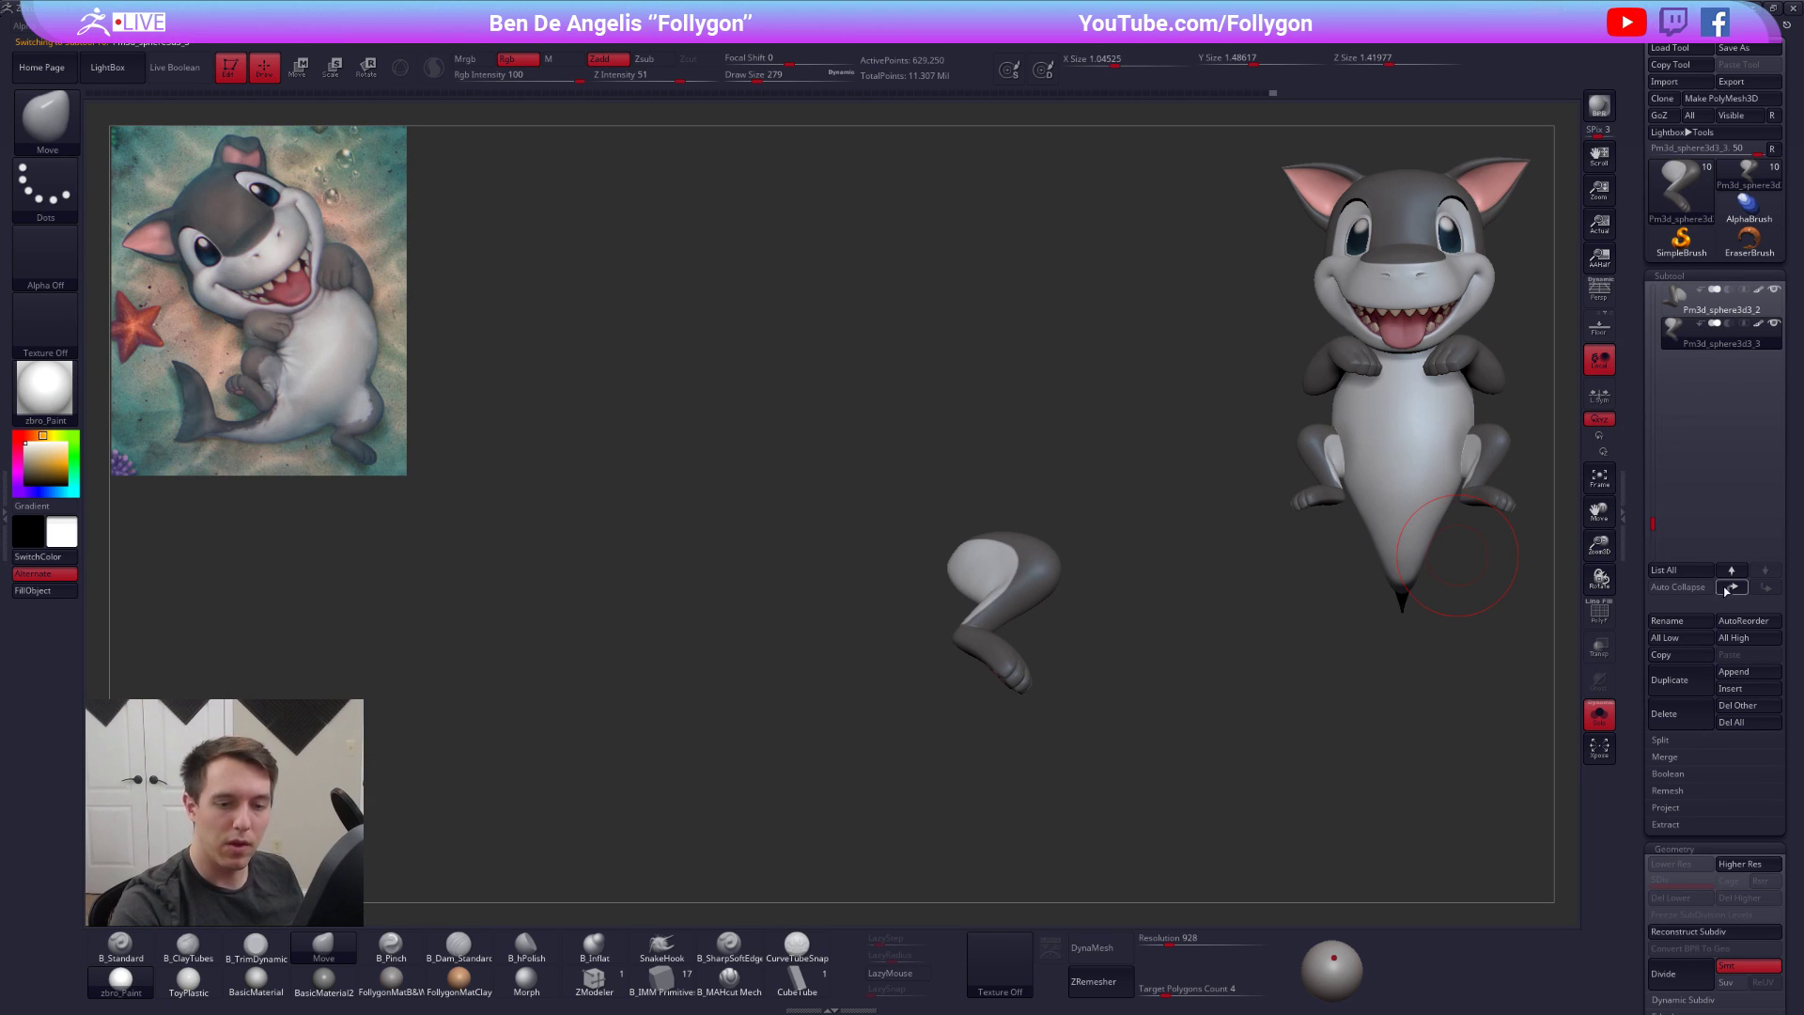
left_click_drag(1651, 491, 1655, 384)
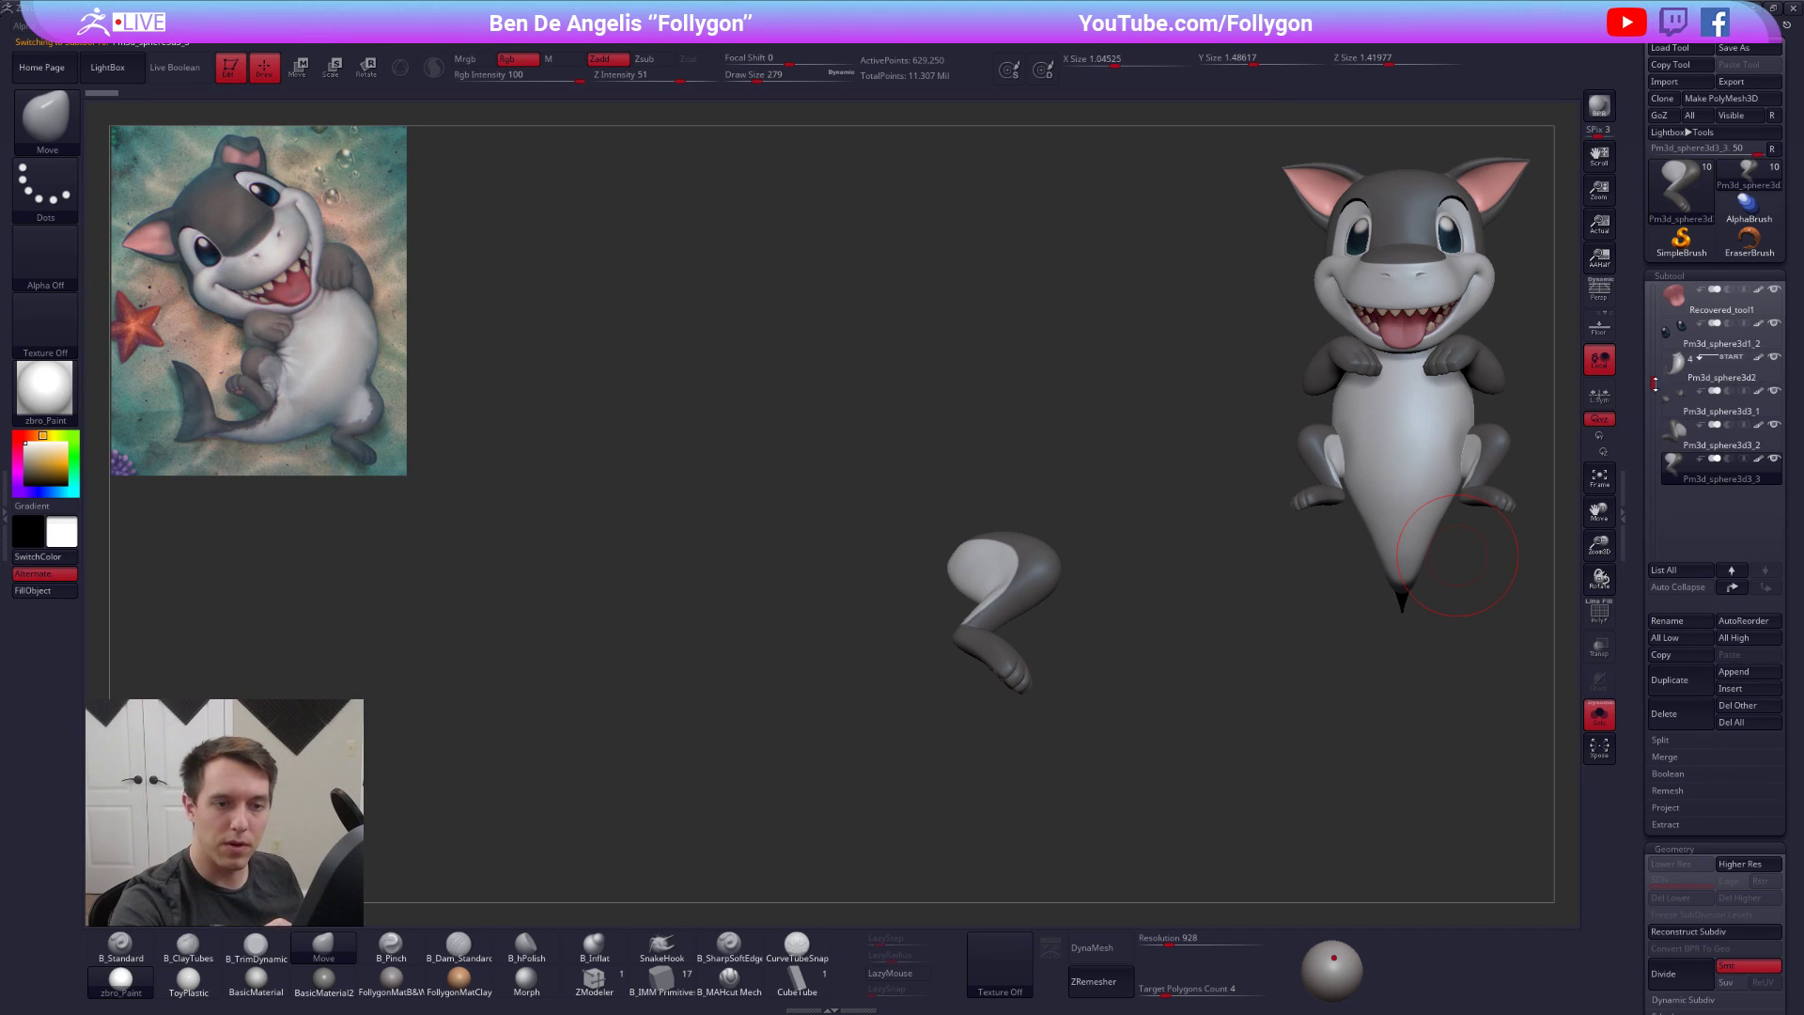
left_click(1732, 588)
left_click(1732, 587)
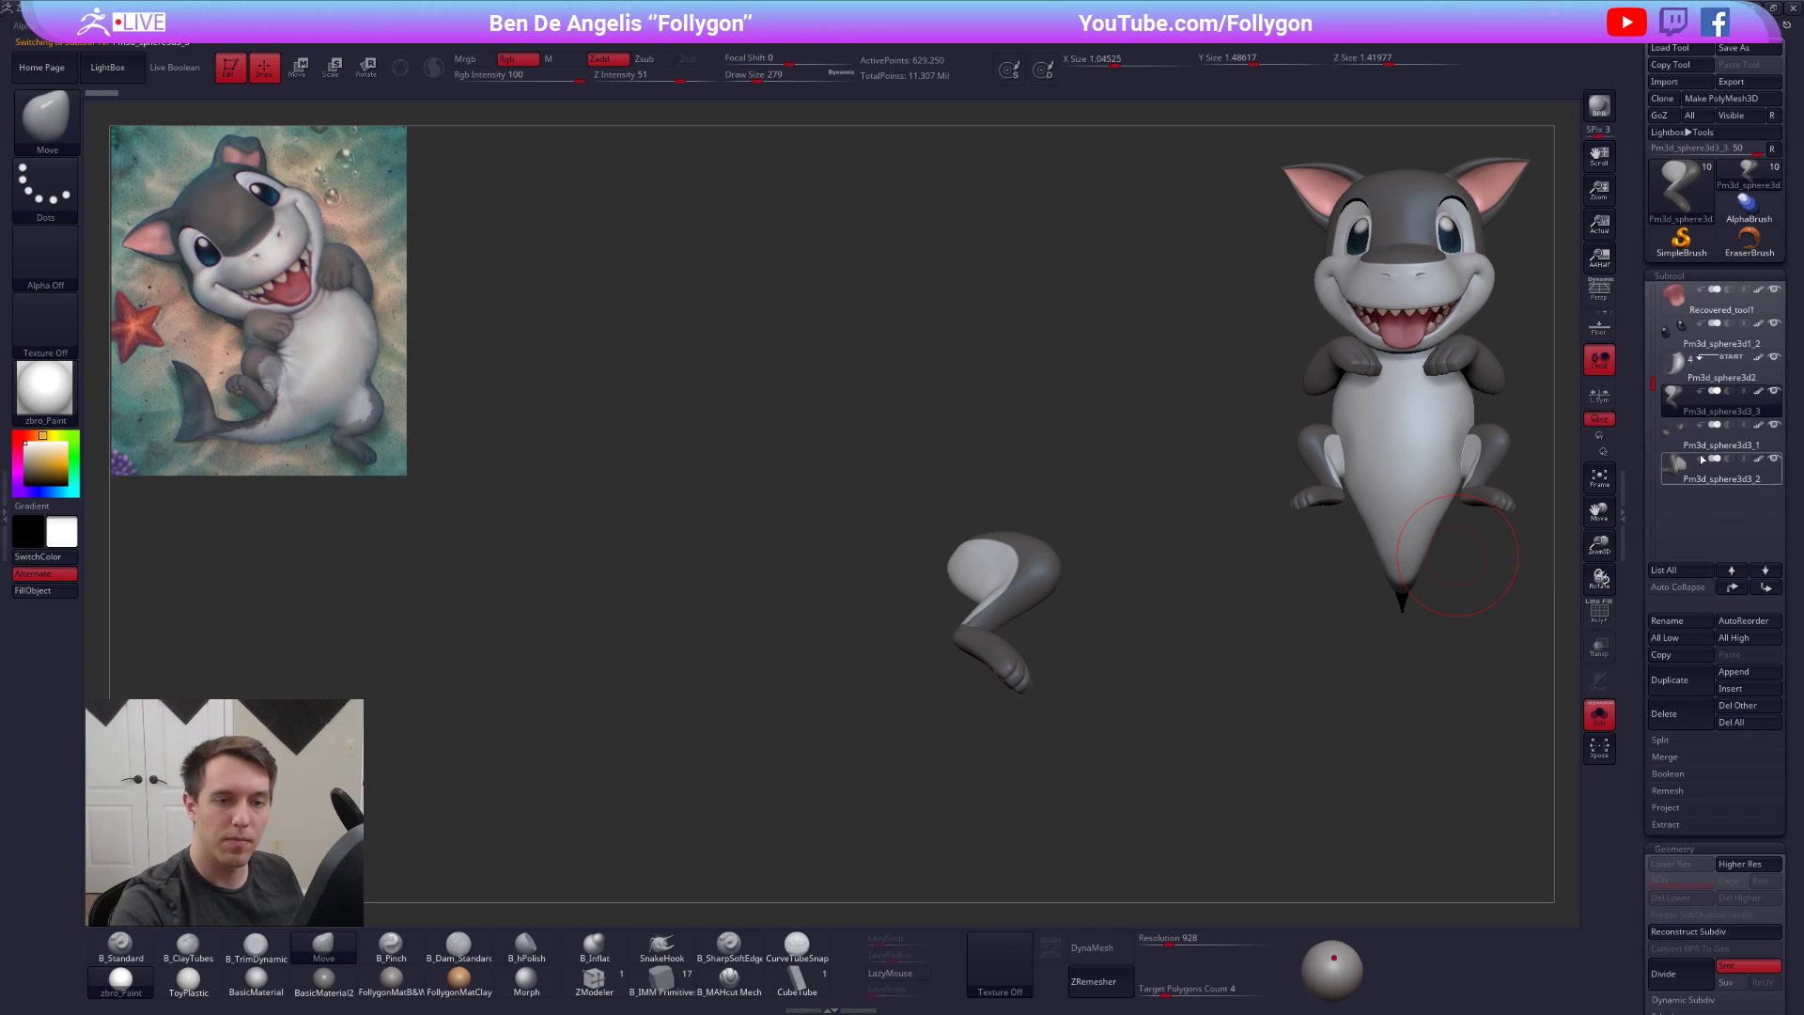
left_click(1650, 383)
Merge the split-off left leg into the body subtool
mouse_move(1457, 555)
left_mouse_down()
mouse_move(1229, 780)
mouse_move(1260, 818)
mouse_move(1197, 834)
mouse_move(1243, 821)
mouse_move(1257, 786)
mouse_move(1281, 804)
mouse_move(1243, 745)
left_mouse_up()
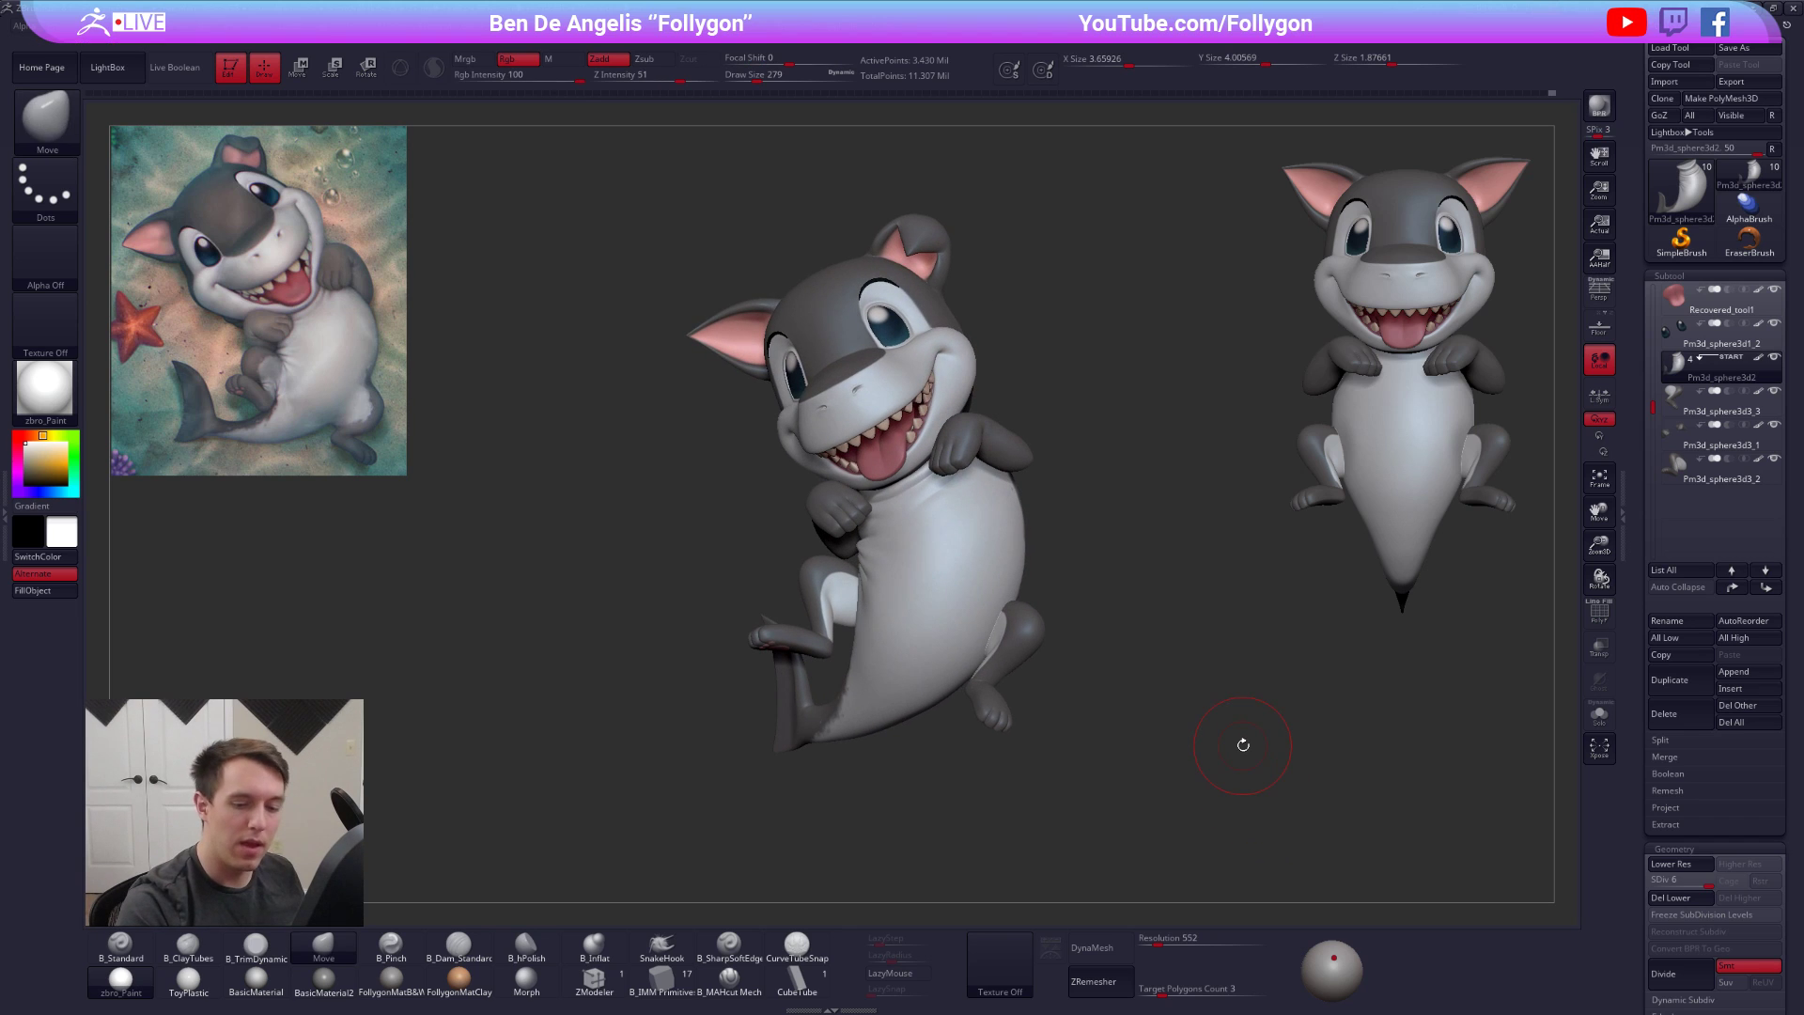
left_click_drag(1686, 880, 1542, 787)
key("space")
left_click(1208, 569)
left_click(1148, 621)
Check the merged body and leg, and reconstruct their lower subdivision levels
key("alt+s")
left_click_drag(1200, 809, 1216, 844)
key("alt+s")
key("shift+f")
key("shift+f")
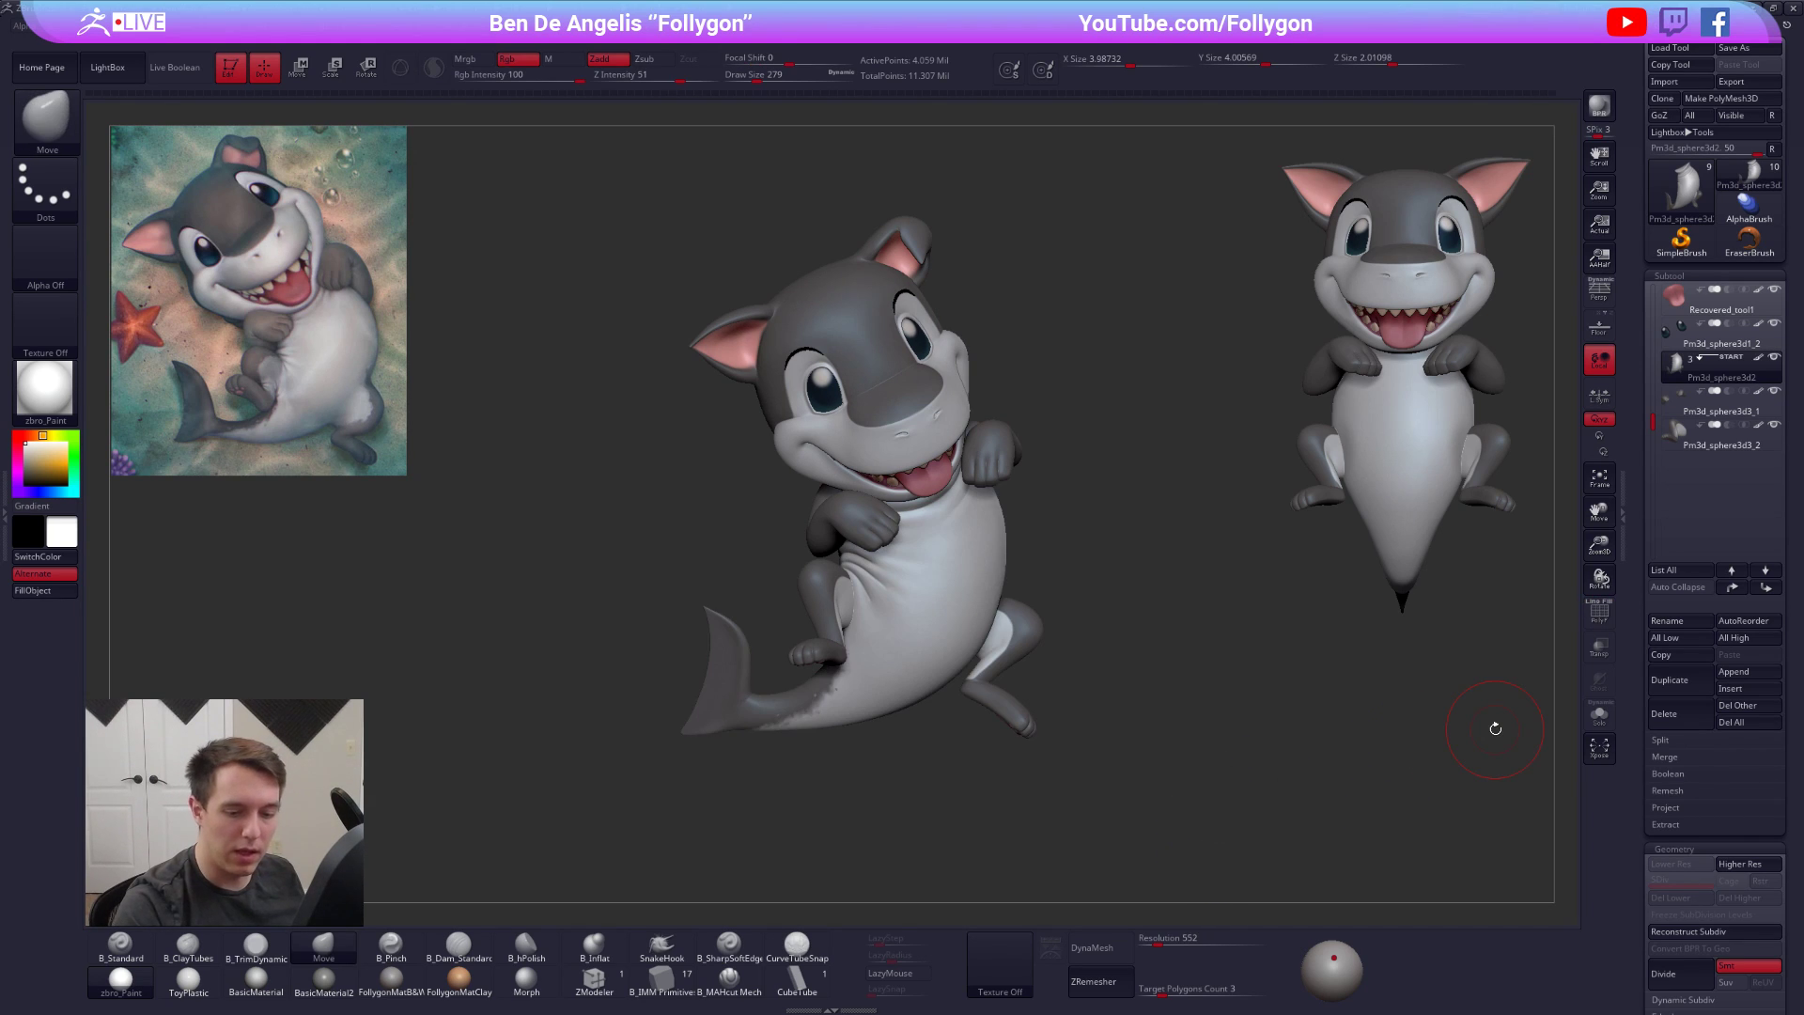
left_click(1698, 933)
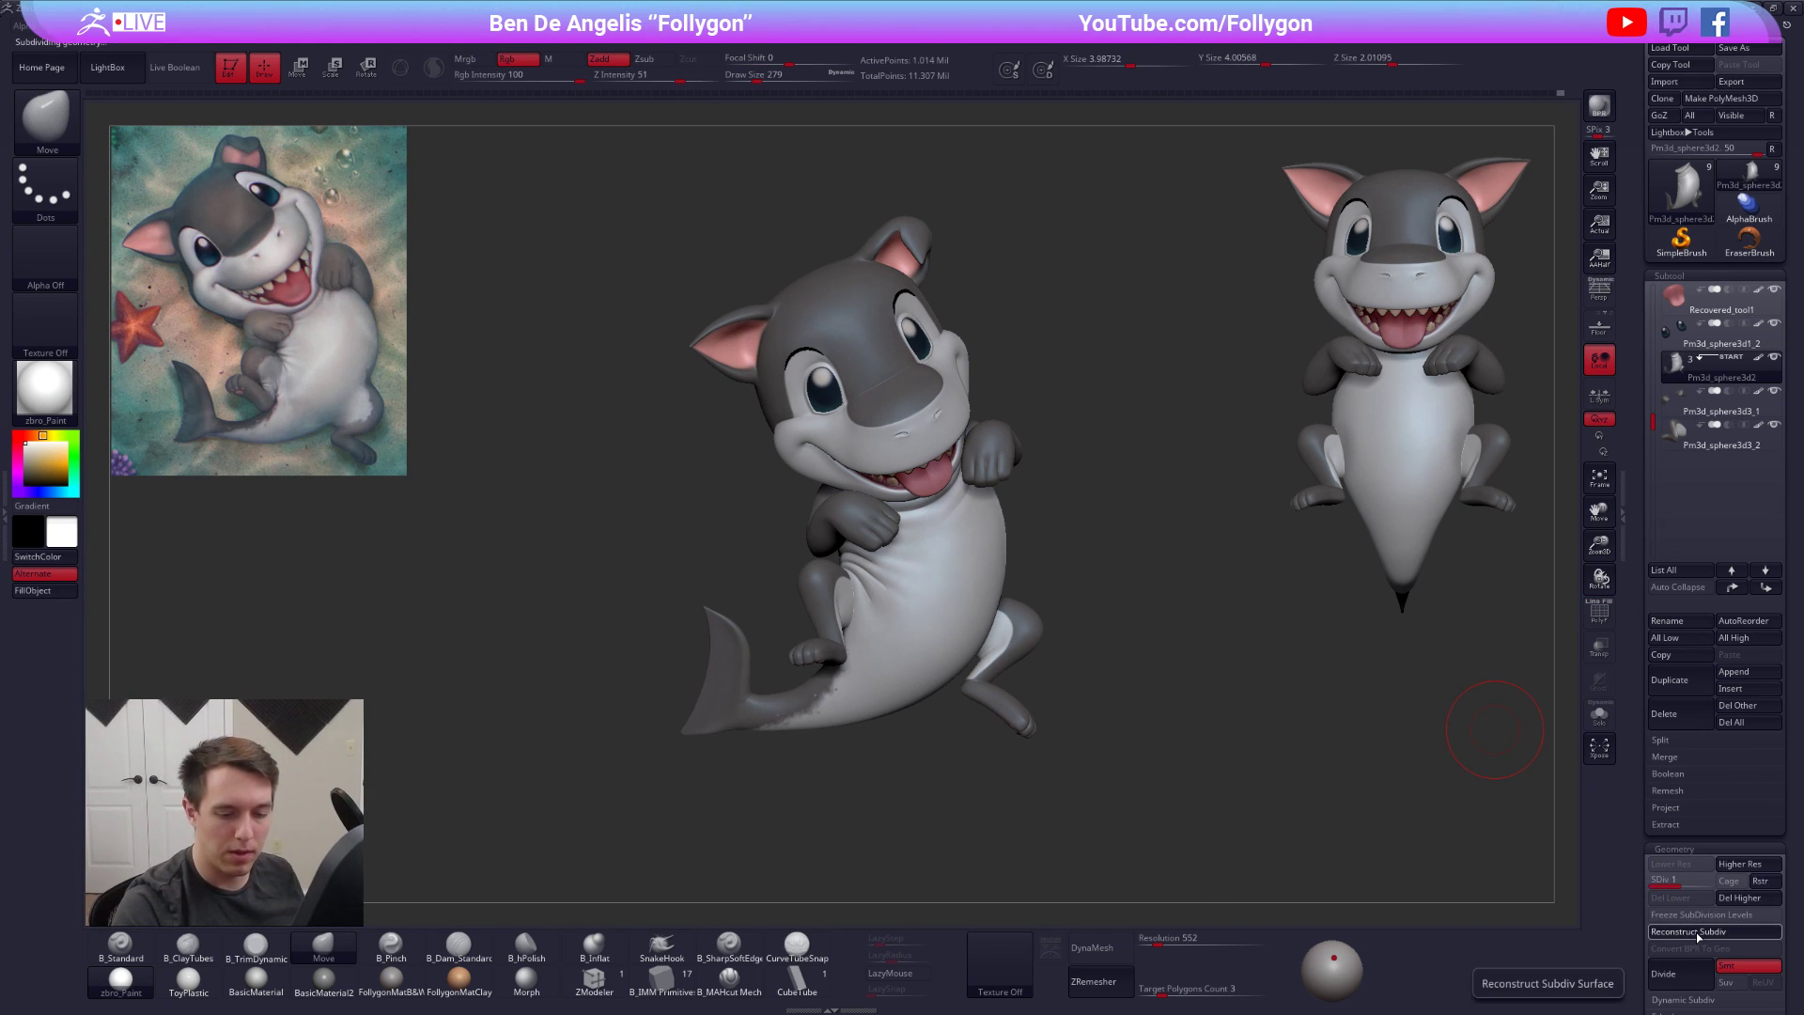
left_click(1698, 933)
Mask the body except for the character's left shin and foot, and shift them slightly with the transpose line
mouse_move(976, 649)
right_mouse_down("ctrl")
mouse_move(1022, 727)
mouse_move(949, 782)
right_mouse_up("ctrl")
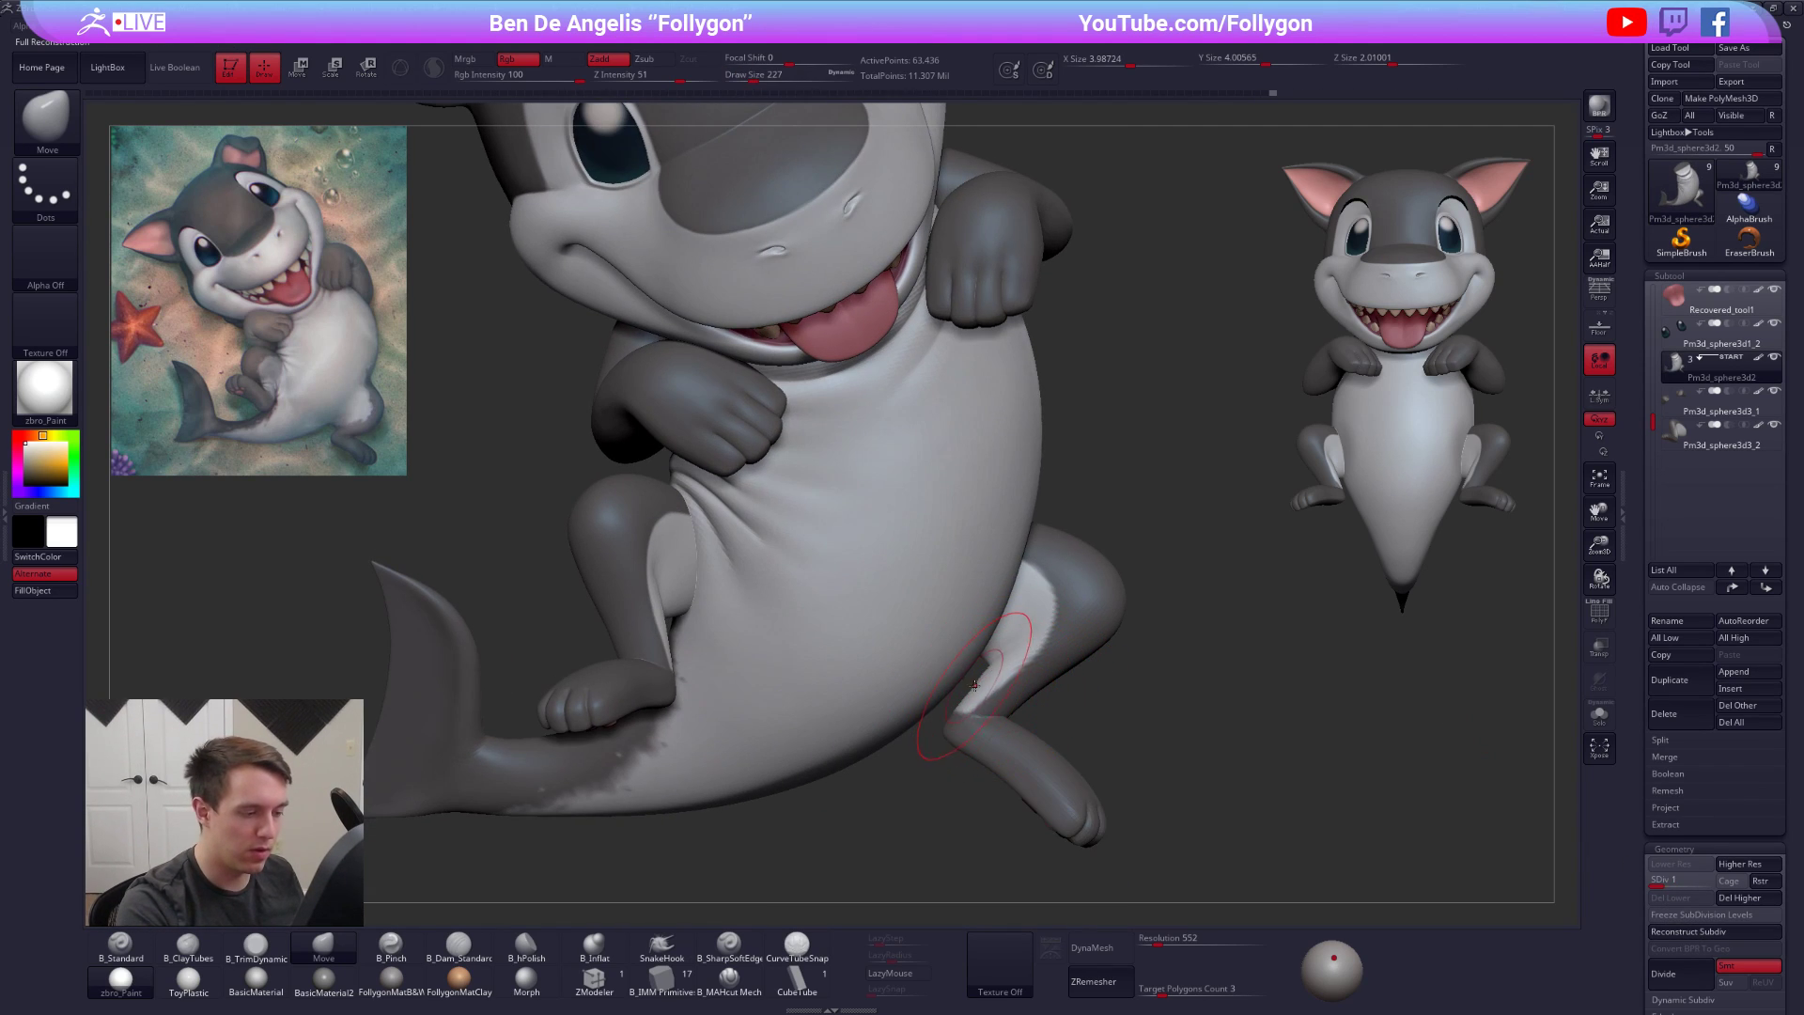
mouse_move(977, 684)
left_mouse_down("ctrl")
mouse_move(1029, 931)
mouse_move(1130, 767)
mouse_move(1070, 719)
mouse_move(901, 819)
left_mouse_up("ctrl")
left_click(1067, 720, "ctrl")
key("w")
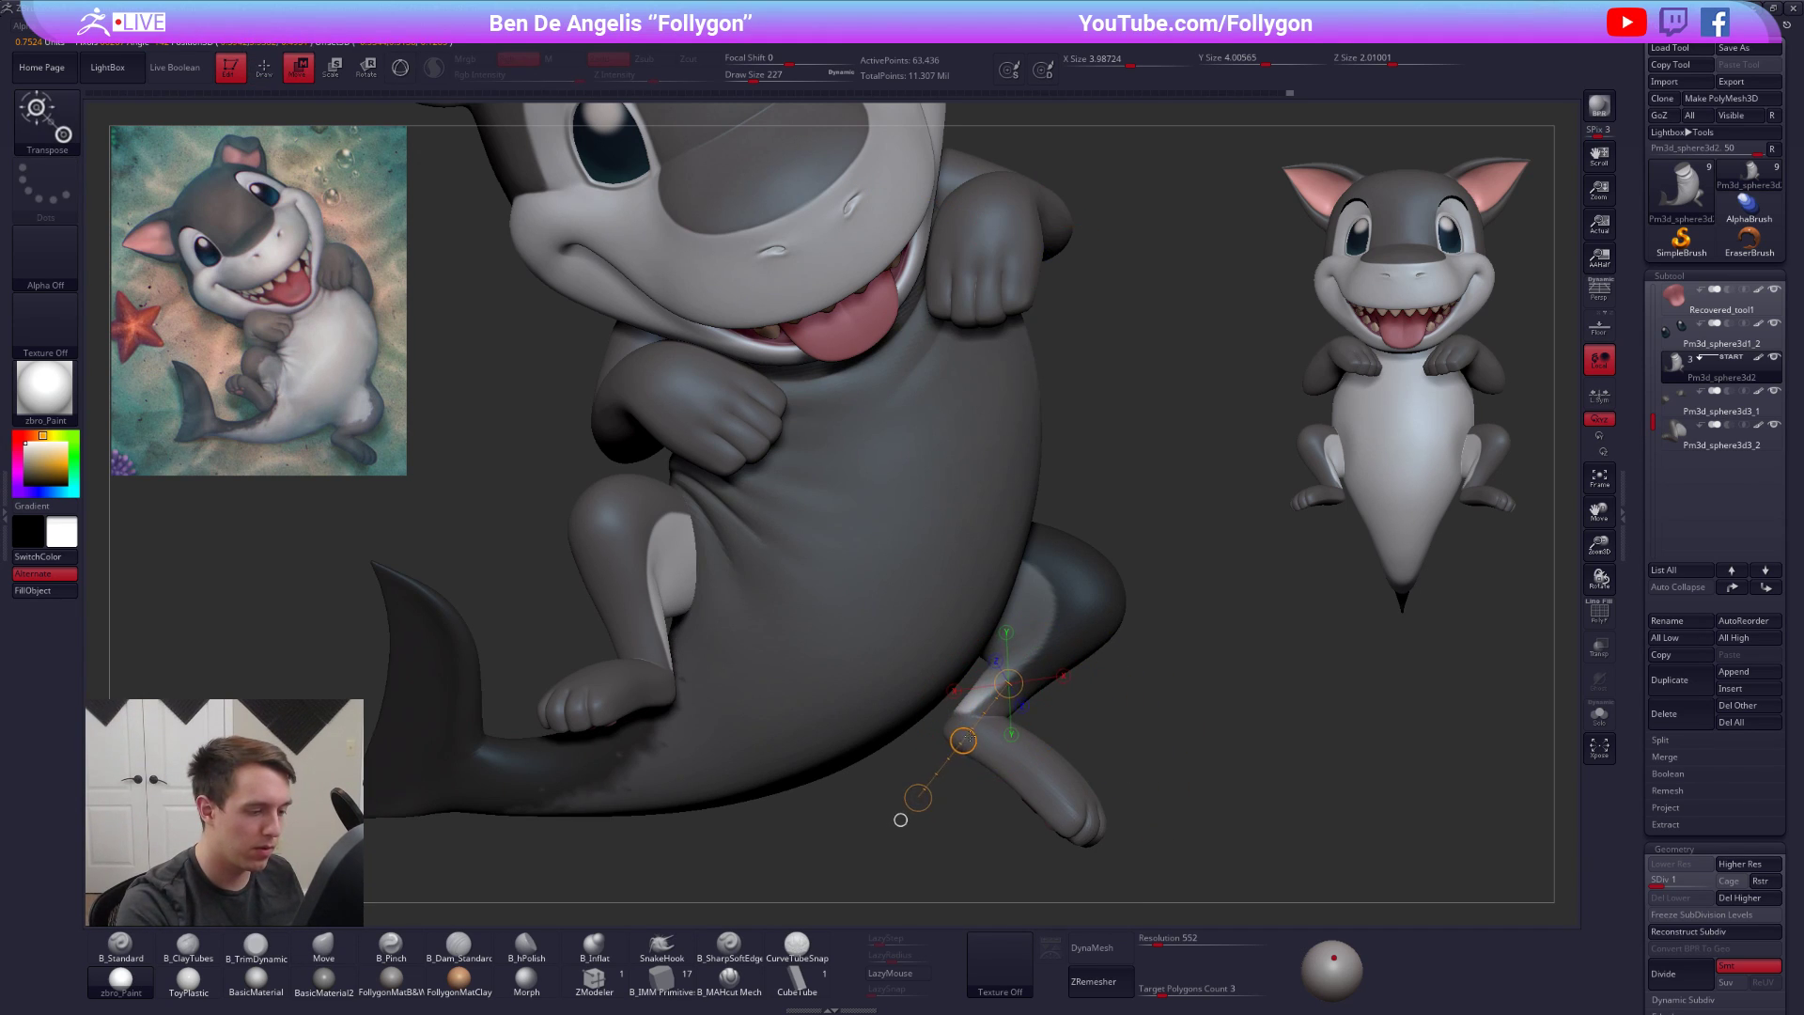
left_click_drag(964, 741, 974, 730)
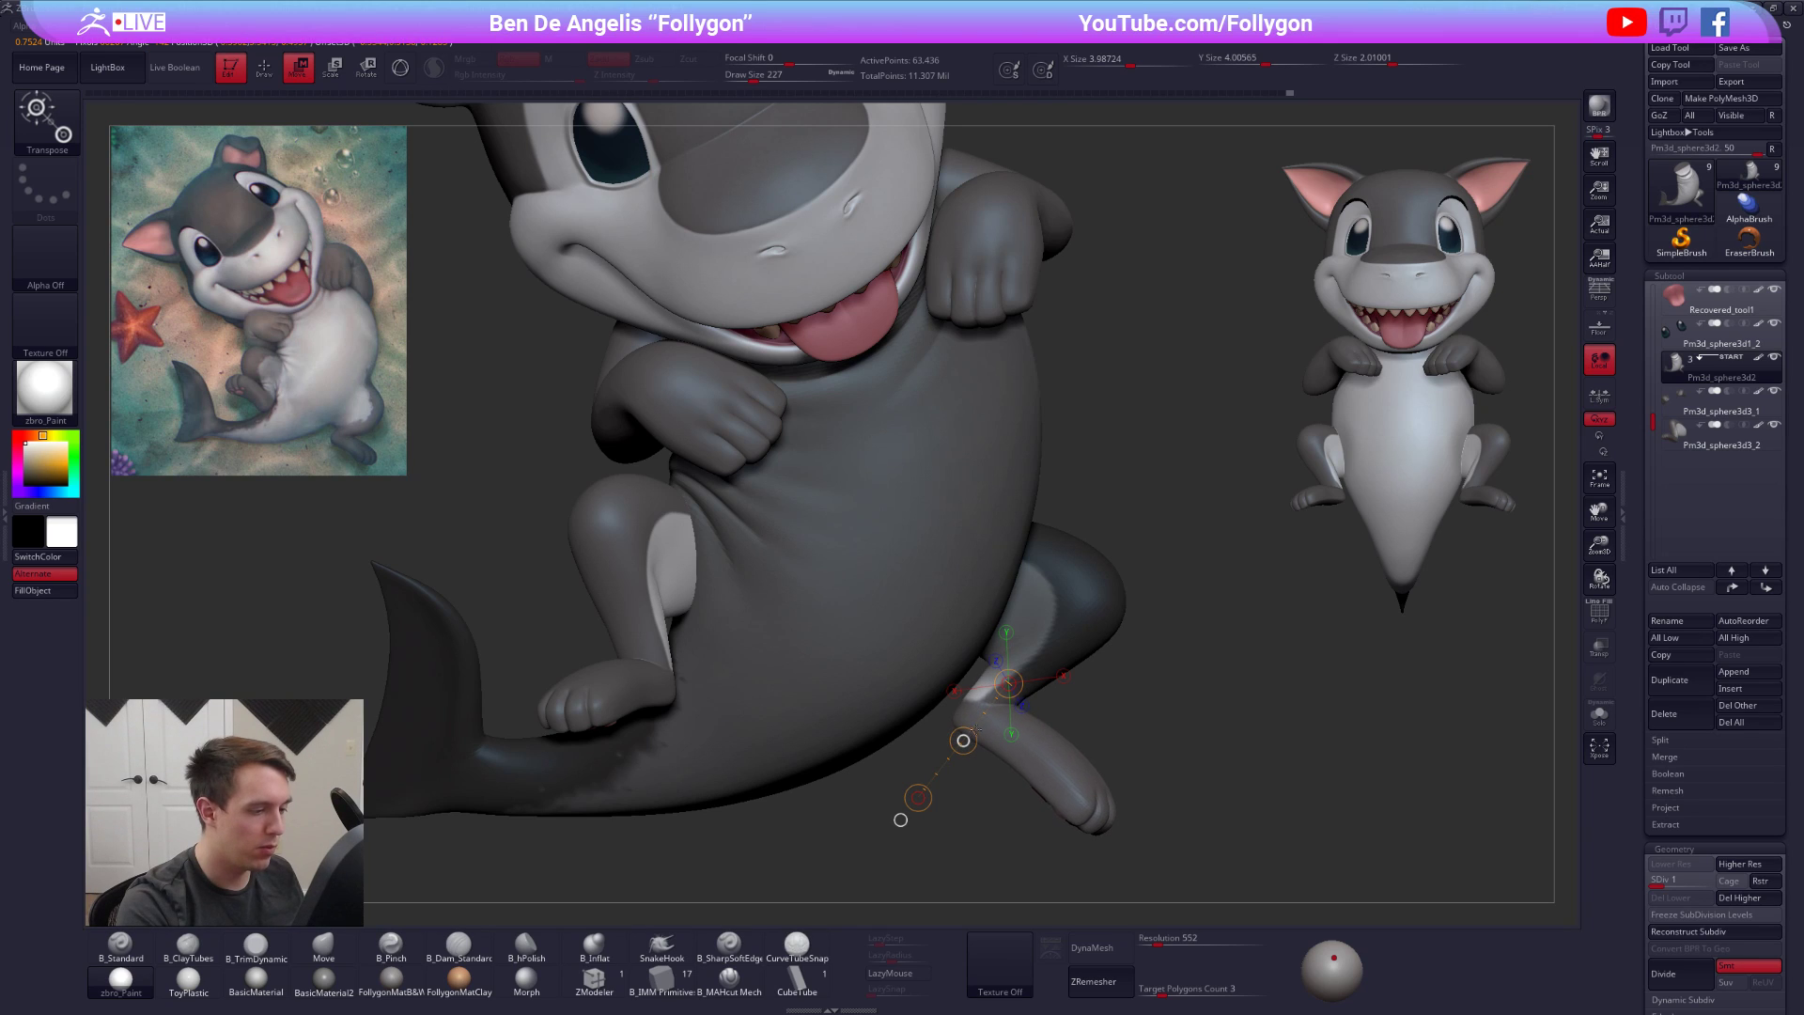
Clear the body's mask and reconstruct another lower subdivision level
key("q")
mouse_move(1203, 801)
left_mouse_down("alt")
mouse_move(1168, 801)
mouse_move(1175, 772)
mouse_move(1138, 792)
mouse_move(1193, 812)
left_mouse_up("alt")
left_click_drag(1568, 851, 1577, 807, "ctrl")
left_click(1678, 934)
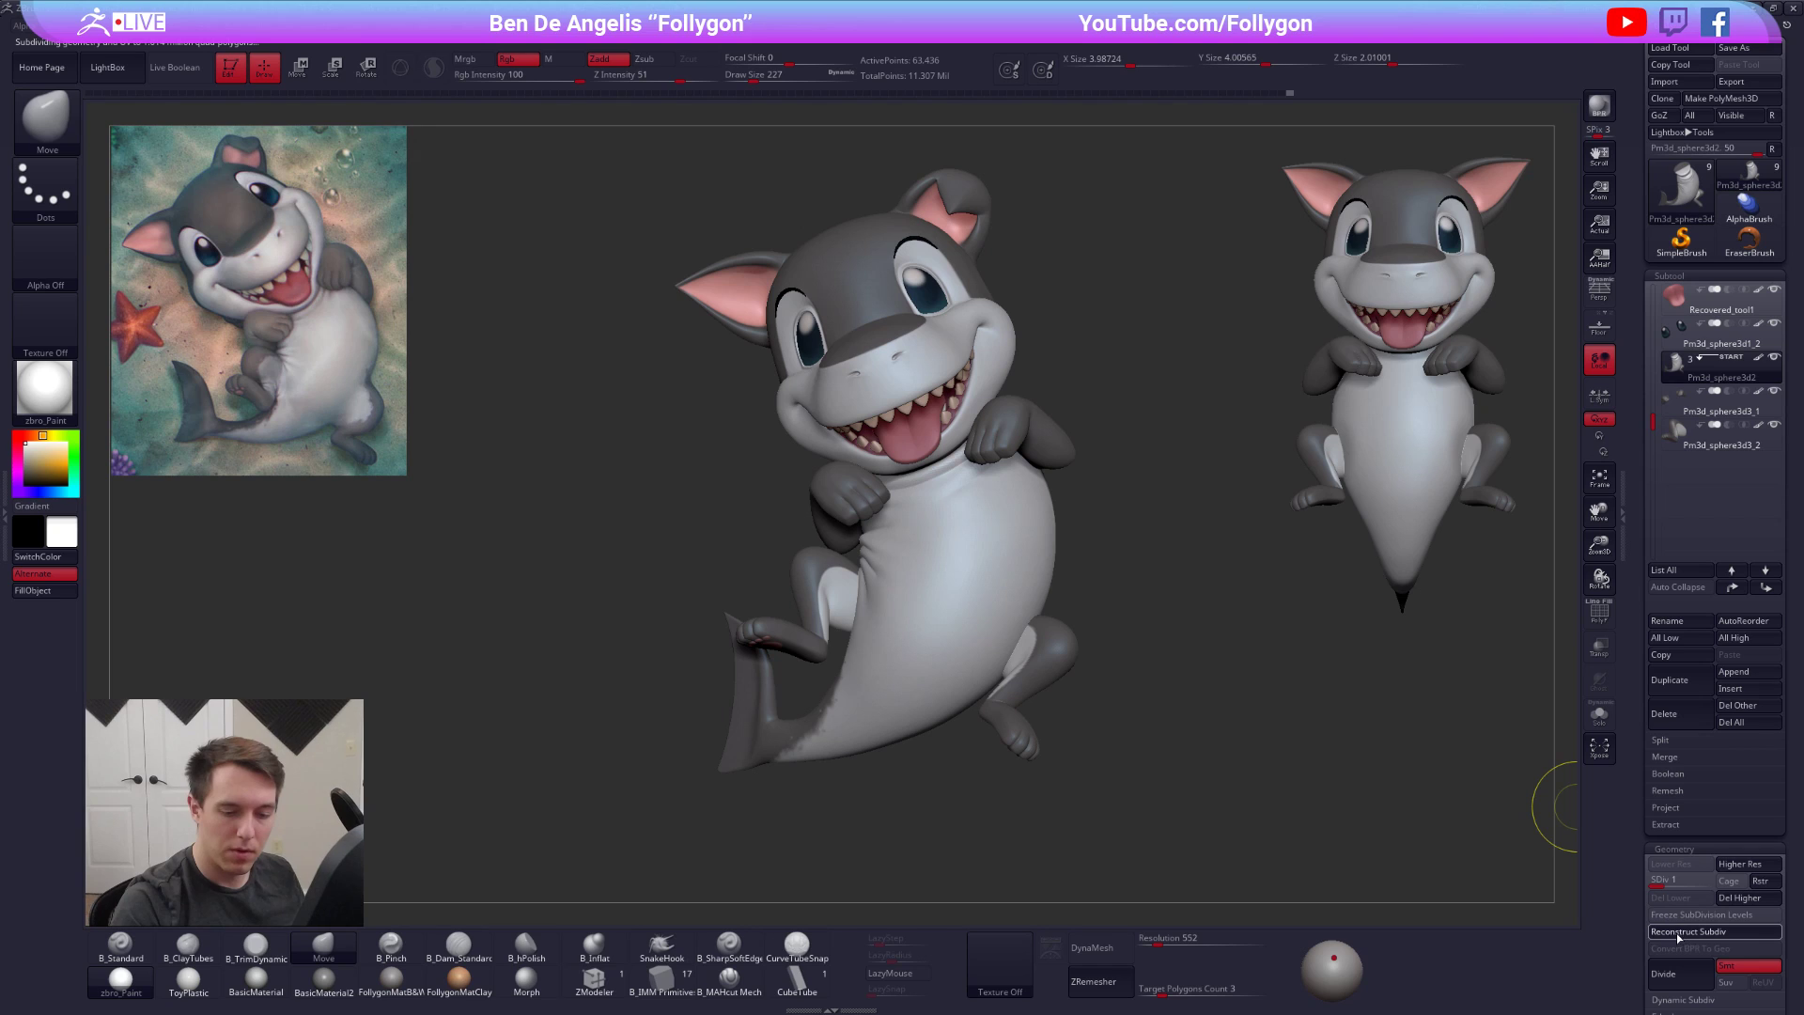
Mask the character's left shin and foot, softening the mask edge at the knee
key("f")
left_click_drag(1032, 722, 1089, 744)
mouse_move(919, 703)
left_mouse_down("ctrl")
mouse_move(923, 721)
mouse_move(1183, 819)
mouse_move(1125, 766)
left_mouse_up("ctrl")
left_click(1031, 706, "ctrl")
left_click(1031, 710, "ctrl")
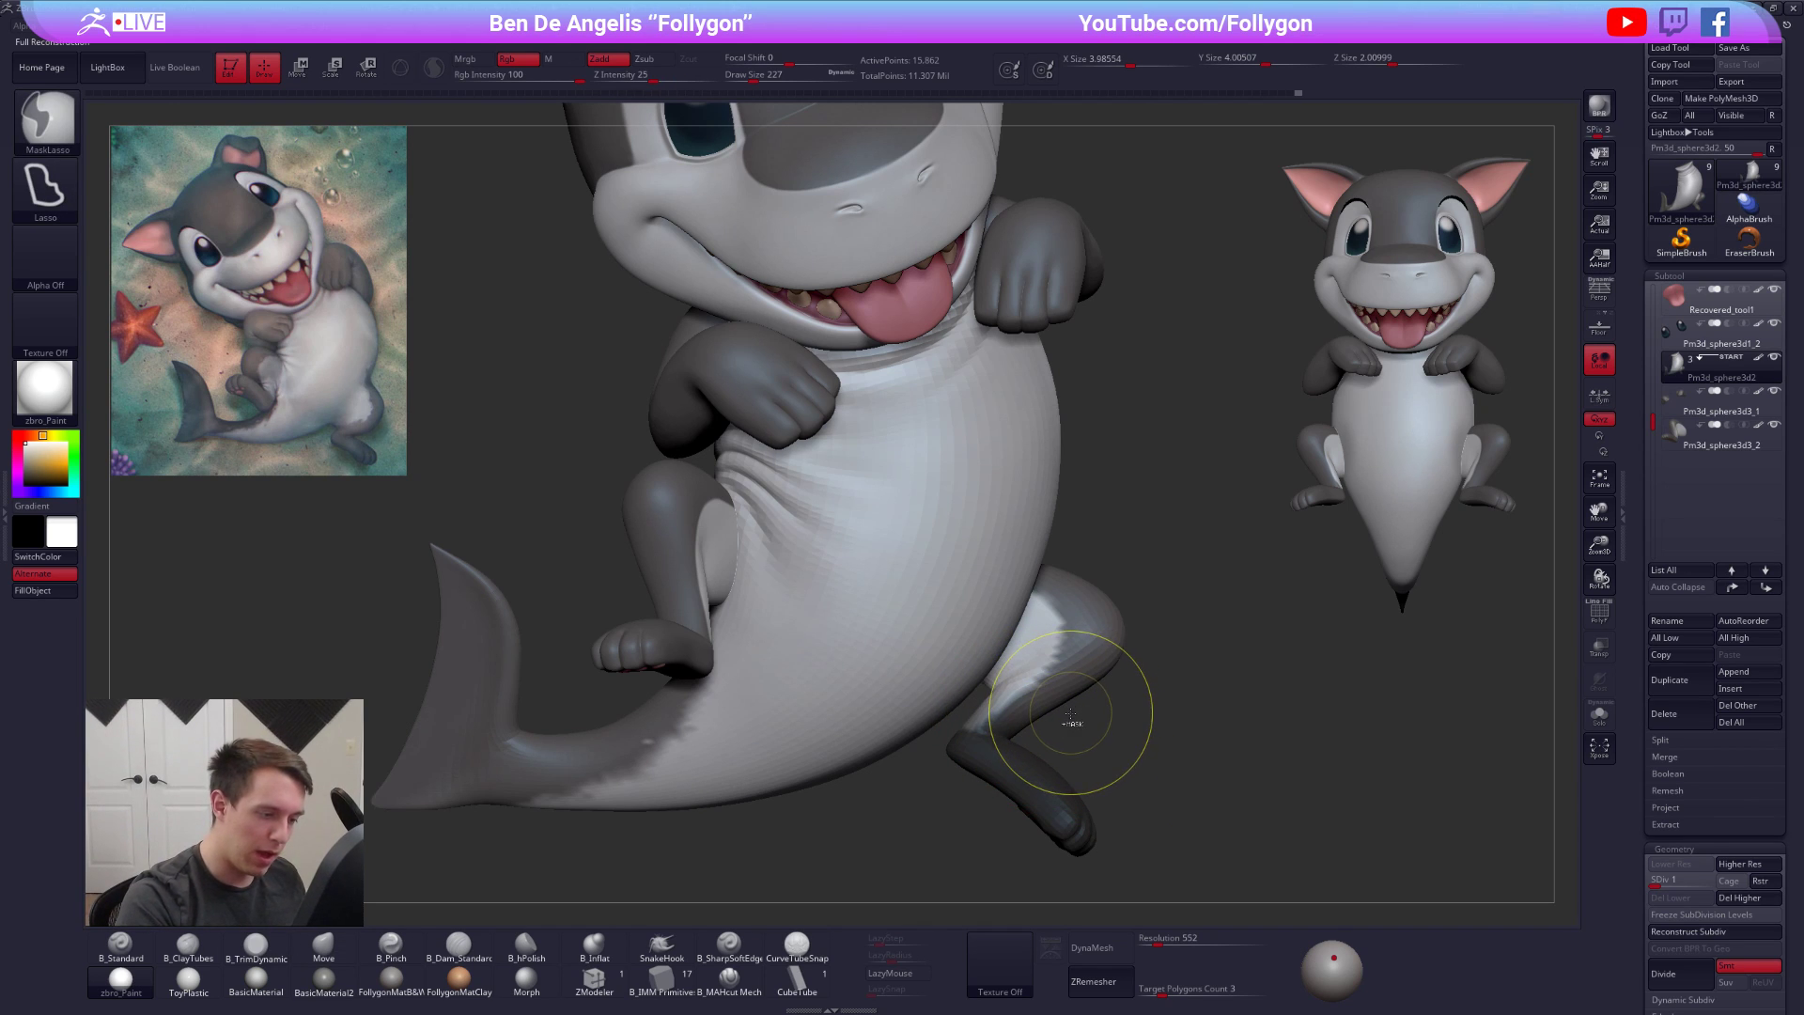
Shift the character's left shin and foot with the transpose line, and clear the mask
left_click(1077, 716, "ctrl")
key("w")
mouse_move(1012, 703)
left_mouse_down()
mouse_move(923, 802)
mouse_move(983, 737)
left_mouse_up()
key("q")
left_click_drag(1145, 726, 1167, 771, "ctrl")
mouse_move(1166, 771)
left_mouse_down()
mouse_move(1100, 756)
mouse_move(1100, 660)
left_mouse_up()
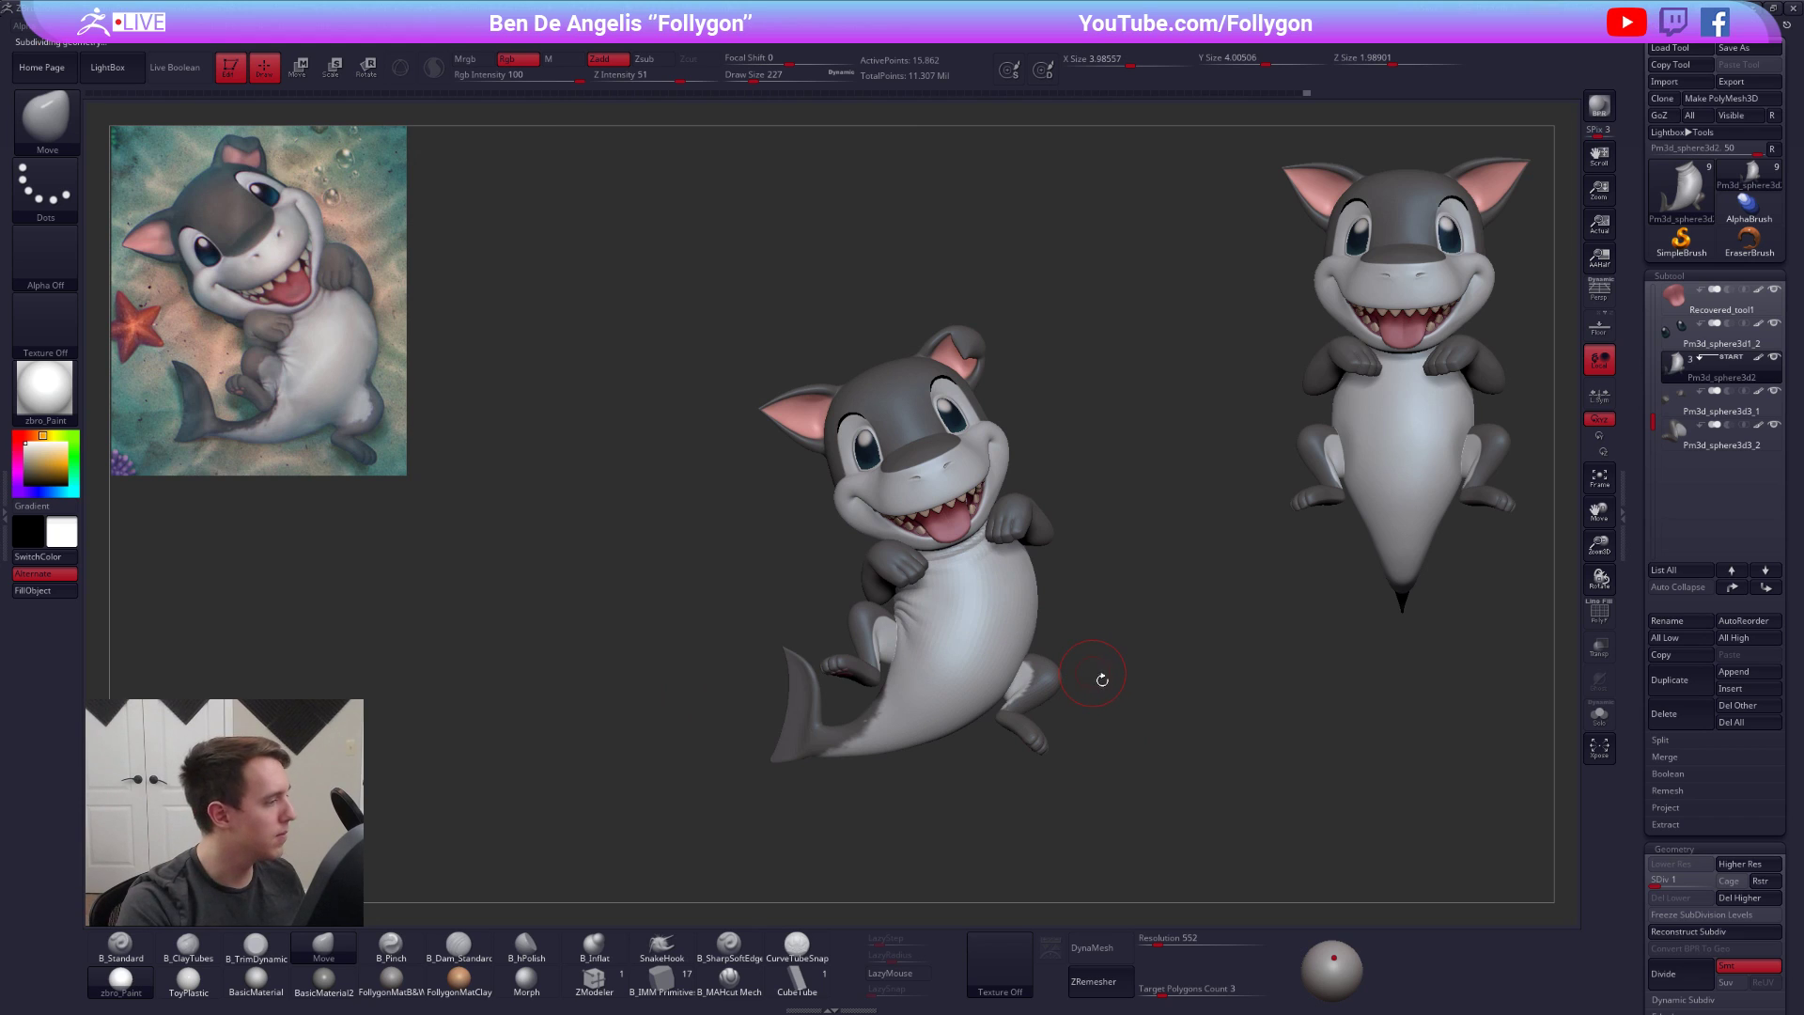
Examine the re-posed left leg on the whole character at subdivision level 3
key("d")
key("d")
mouse_move(1026, 758)
left_mouse_down()
mouse_move(1081, 752)
mouse_move(1042, 756)
mouse_move(1066, 827)
left_mouse_up()
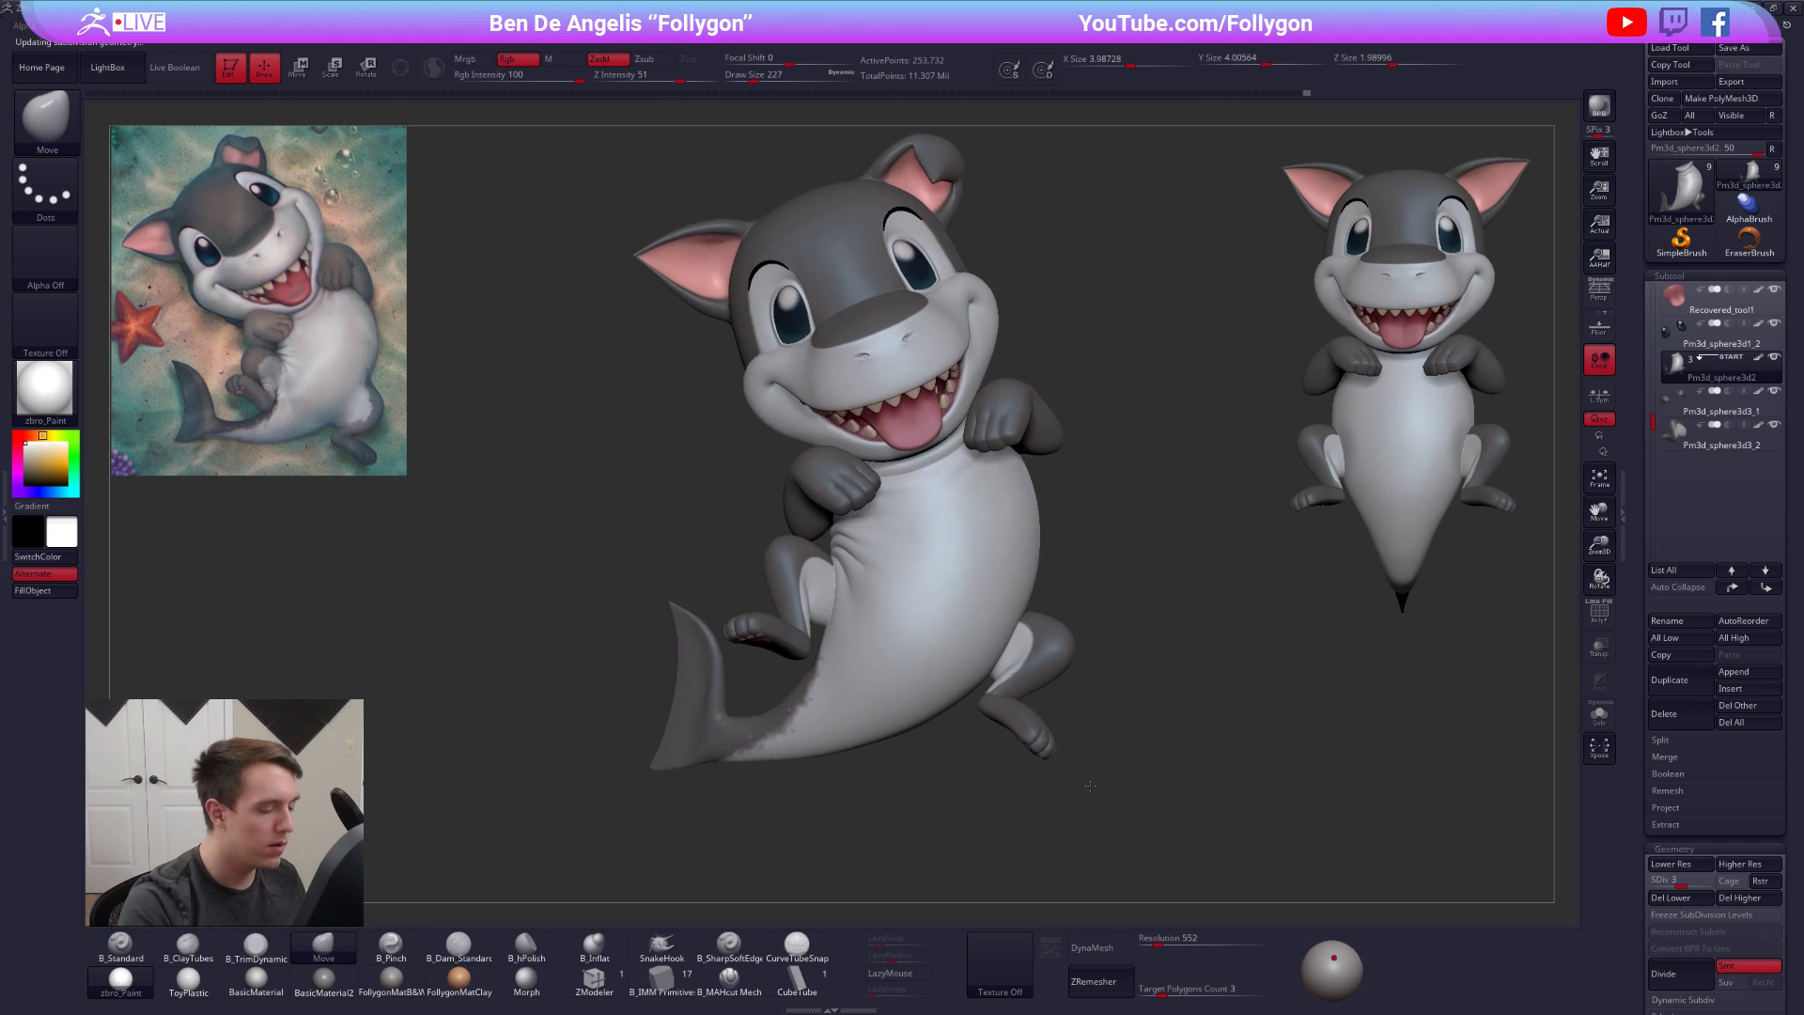
left_click_drag(1109, 752, 996, 743)
mouse_move(1048, 639)
left_mouse_down("alt")
mouse_move(1071, 714)
mouse_move(1020, 639)
left_mouse_up("alt")
Isolate the body at its highest subdivision level and mask everything except the left leg with a topological mask
key("alt+s")
right_click_drag(1020, 614, 1039, 639, "alt")
right_click_drag(1039, 639, 1046, 665, "ctrl")
key("shift+d")
key("shift+d")
key("d")
key("d")
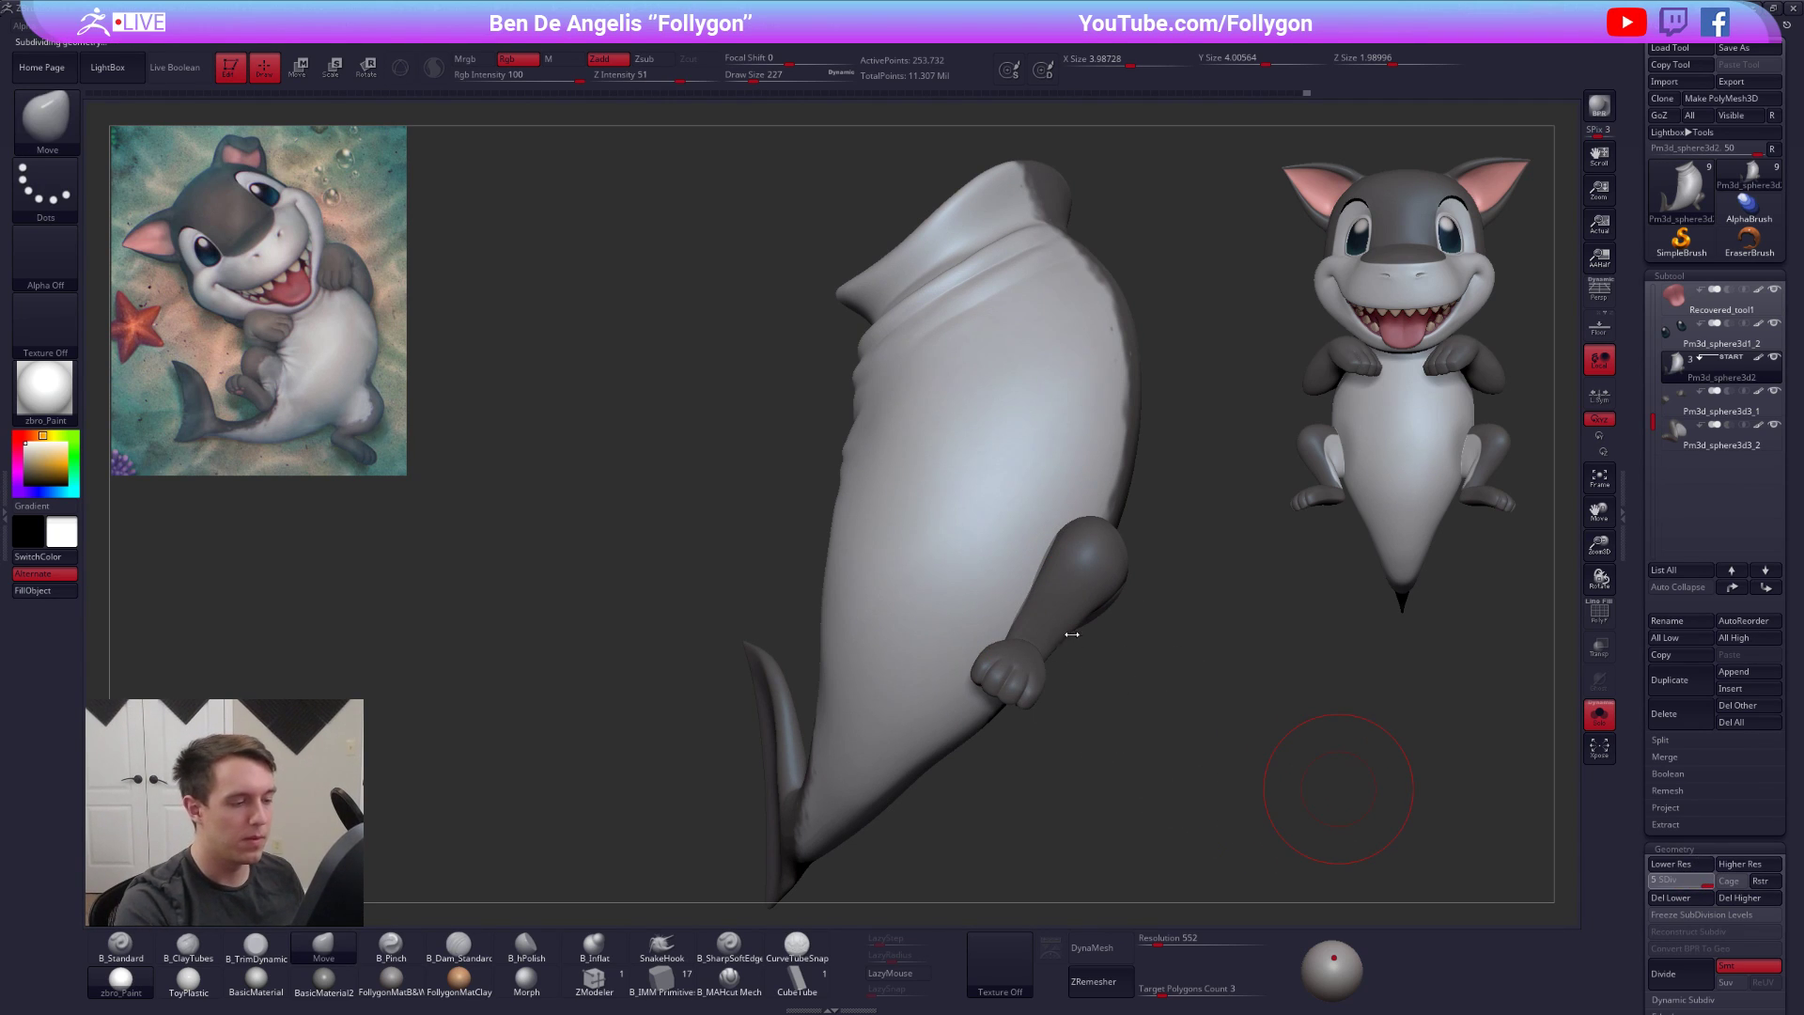
key("w")
key("d")
key("d")
left_click_drag(1063, 593, 1035, 485, "ctrl")
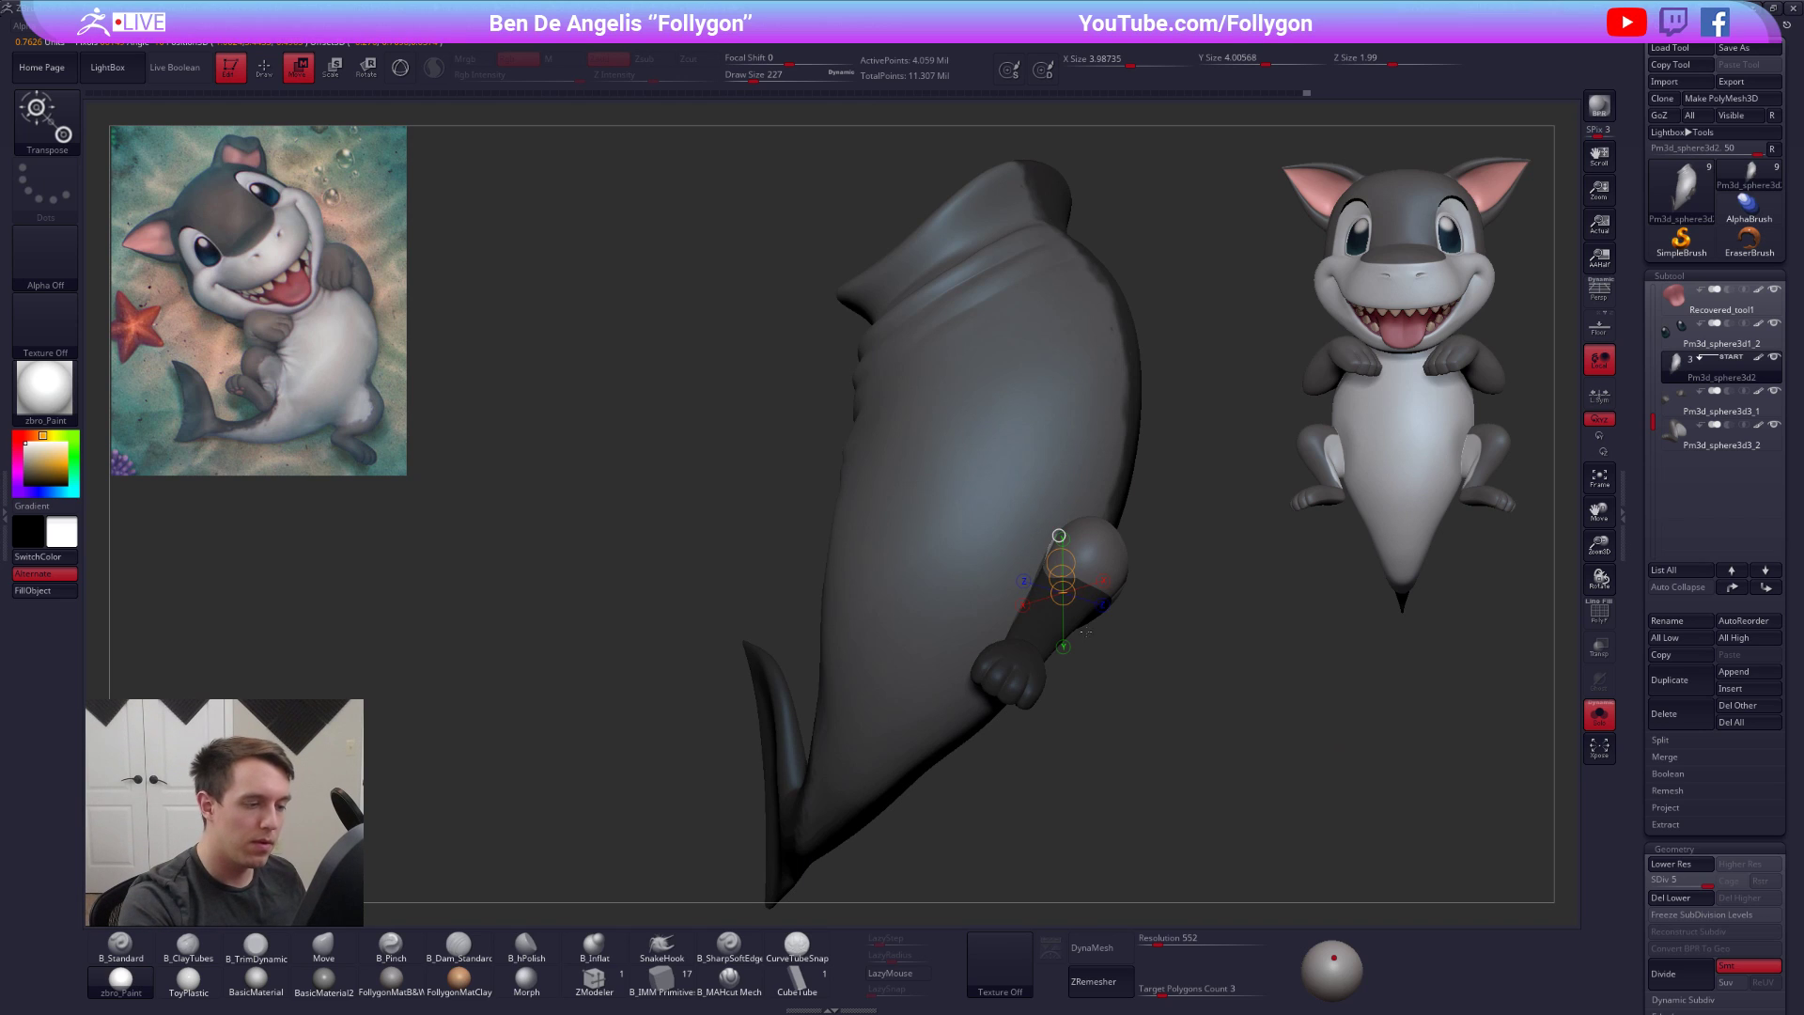
left_click_drag(1063, 593, 1026, 465, "ctrl")
Rotate the unmasked left leg slightly from the knee area with the transpose line, and show the other subtools again
key("q")
key("r")
left_click_drag(1100, 538, 966, 771)
key("alt+s")
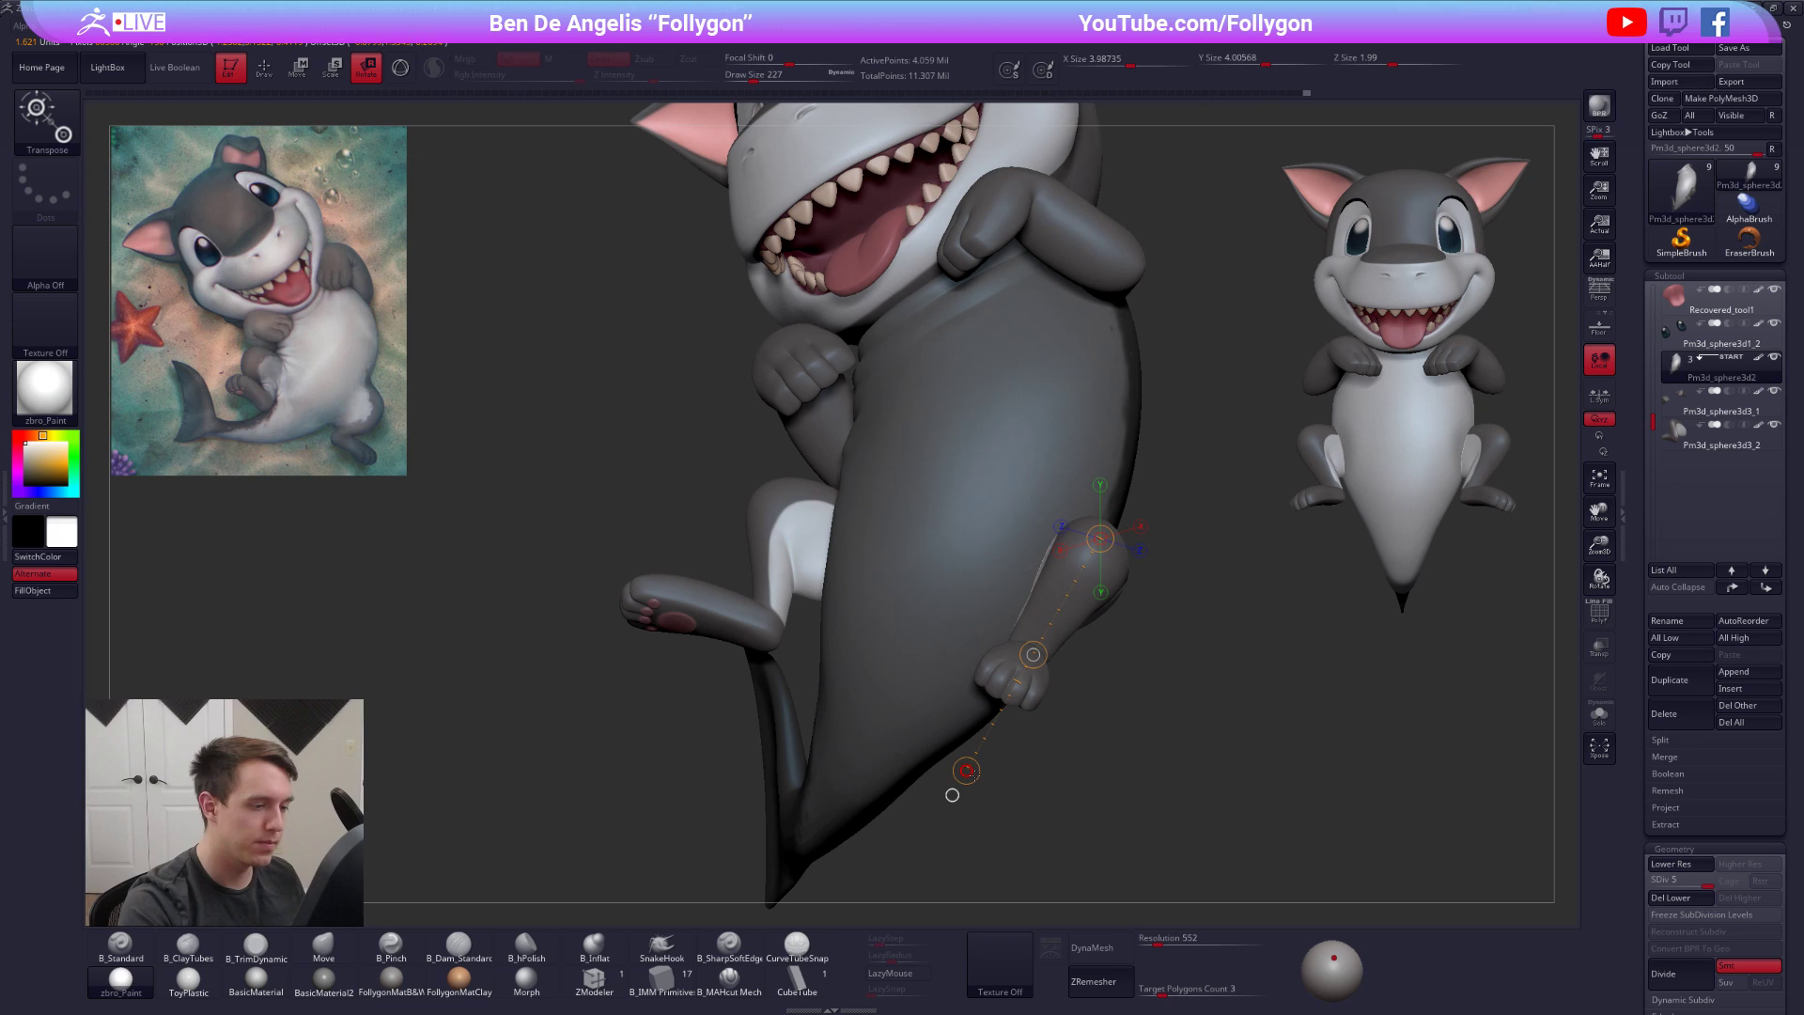
key("q")
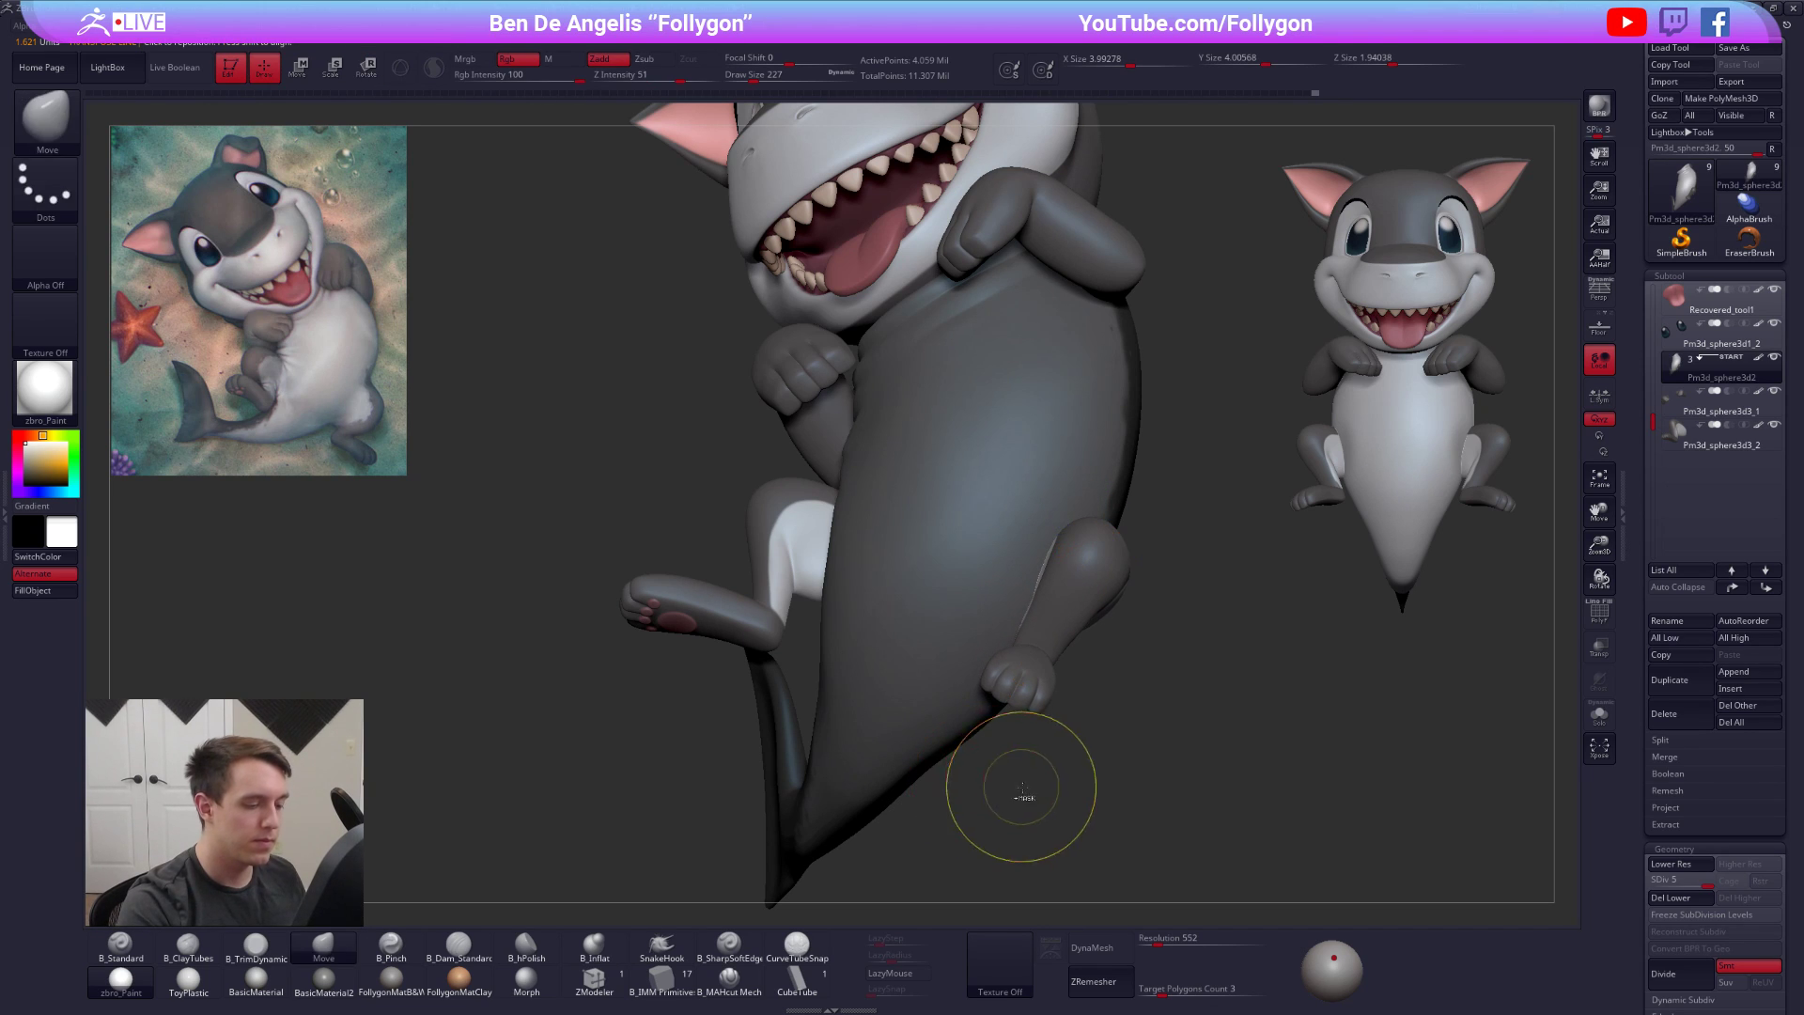
Invert the mask to protect the left leg, drop the body to its lowest subdivision level, and enlarge the Move brush to 335
left_click(1022, 793, "ctrl")
key("shift+d")
key("shift+d")
key("shift+d")
key("shift+d")
key("space")
left_click_drag(918, 769, 925, 769)
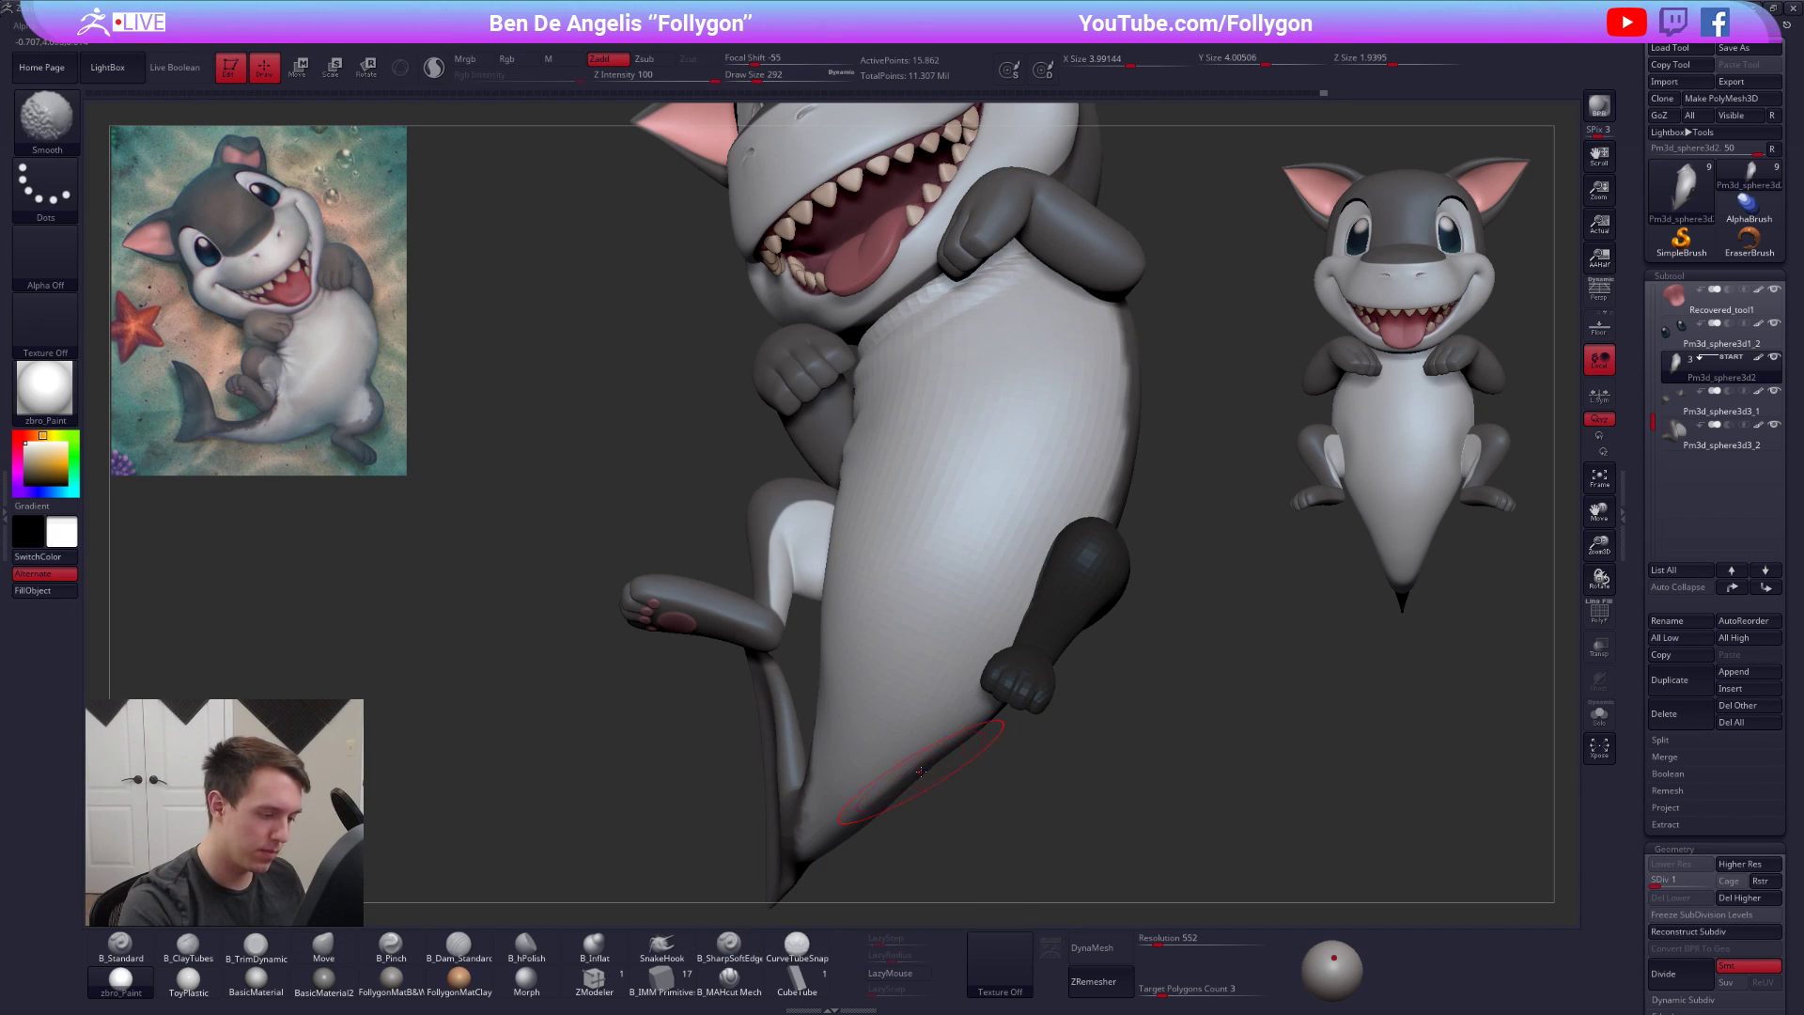
right_click_drag(924, 772, 972, 770)
key("space")
left_click_drag(928, 771, 933, 773)
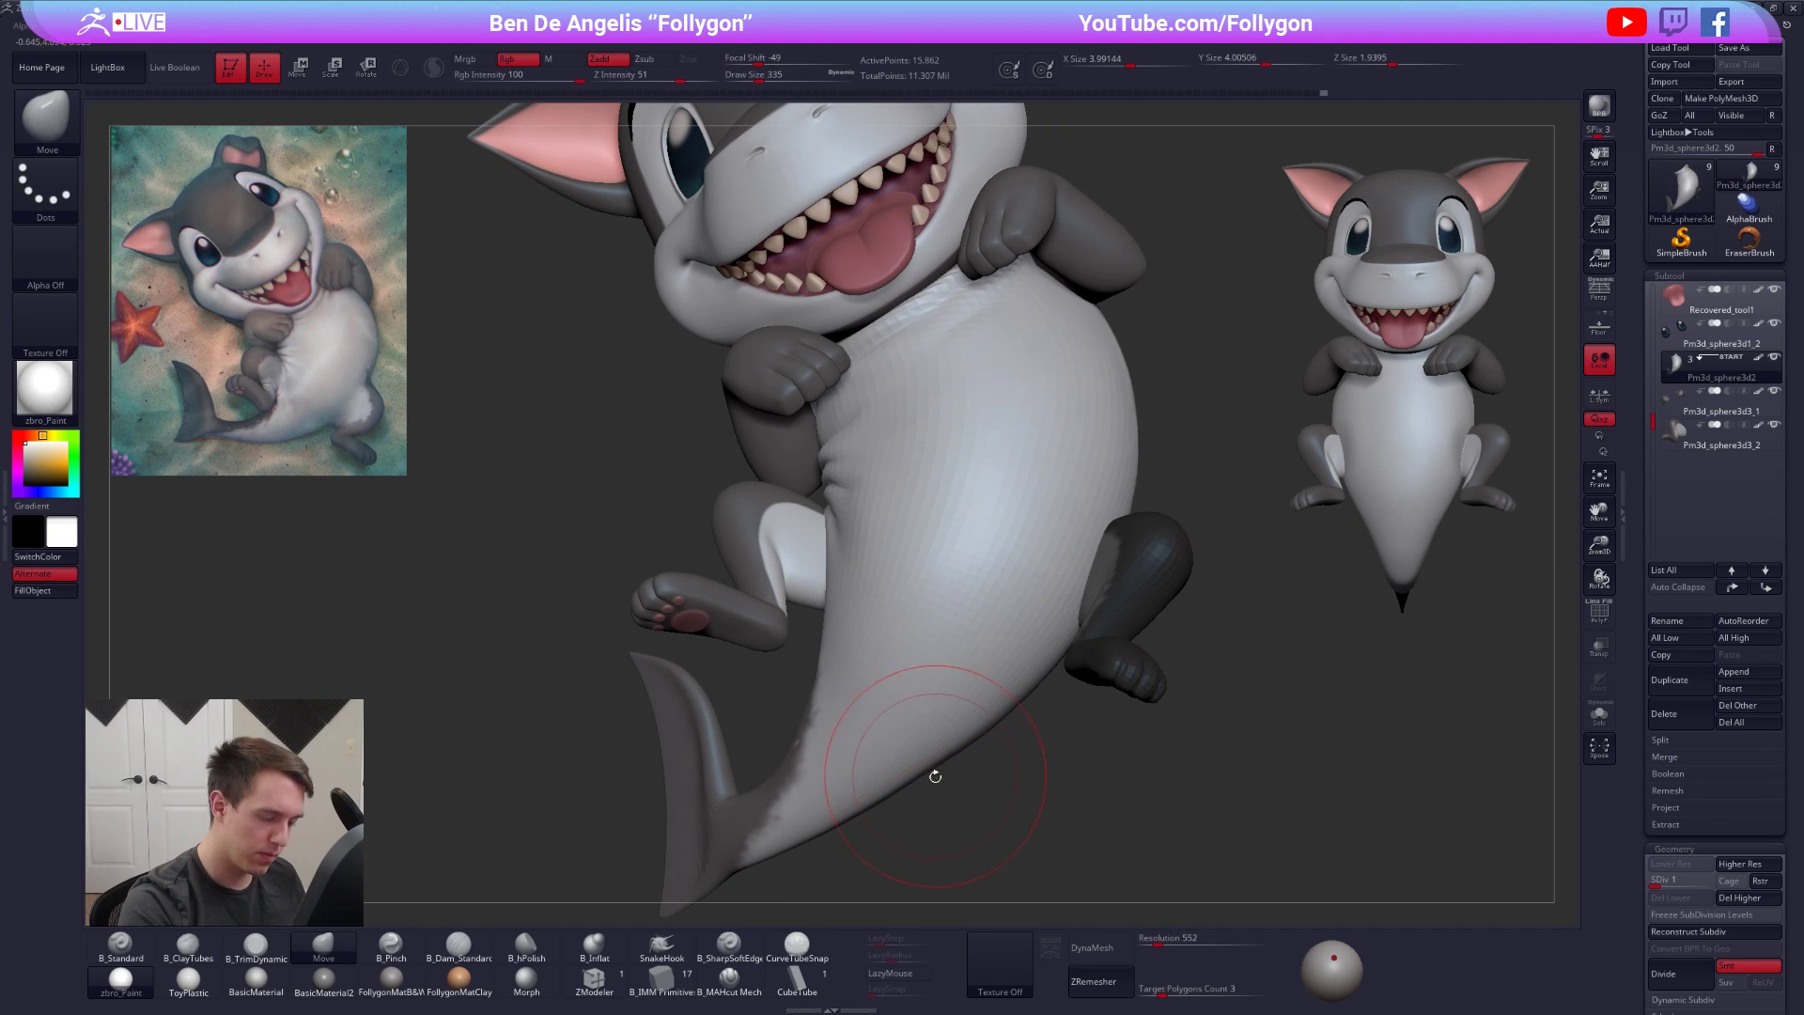
Adjust the body's shape around the hip joins with the Move brush, resizing the brush as needed
mouse_move(936, 776)
right_mouse_down()
mouse_move(954, 775)
mouse_move(931, 719)
right_mouse_up()
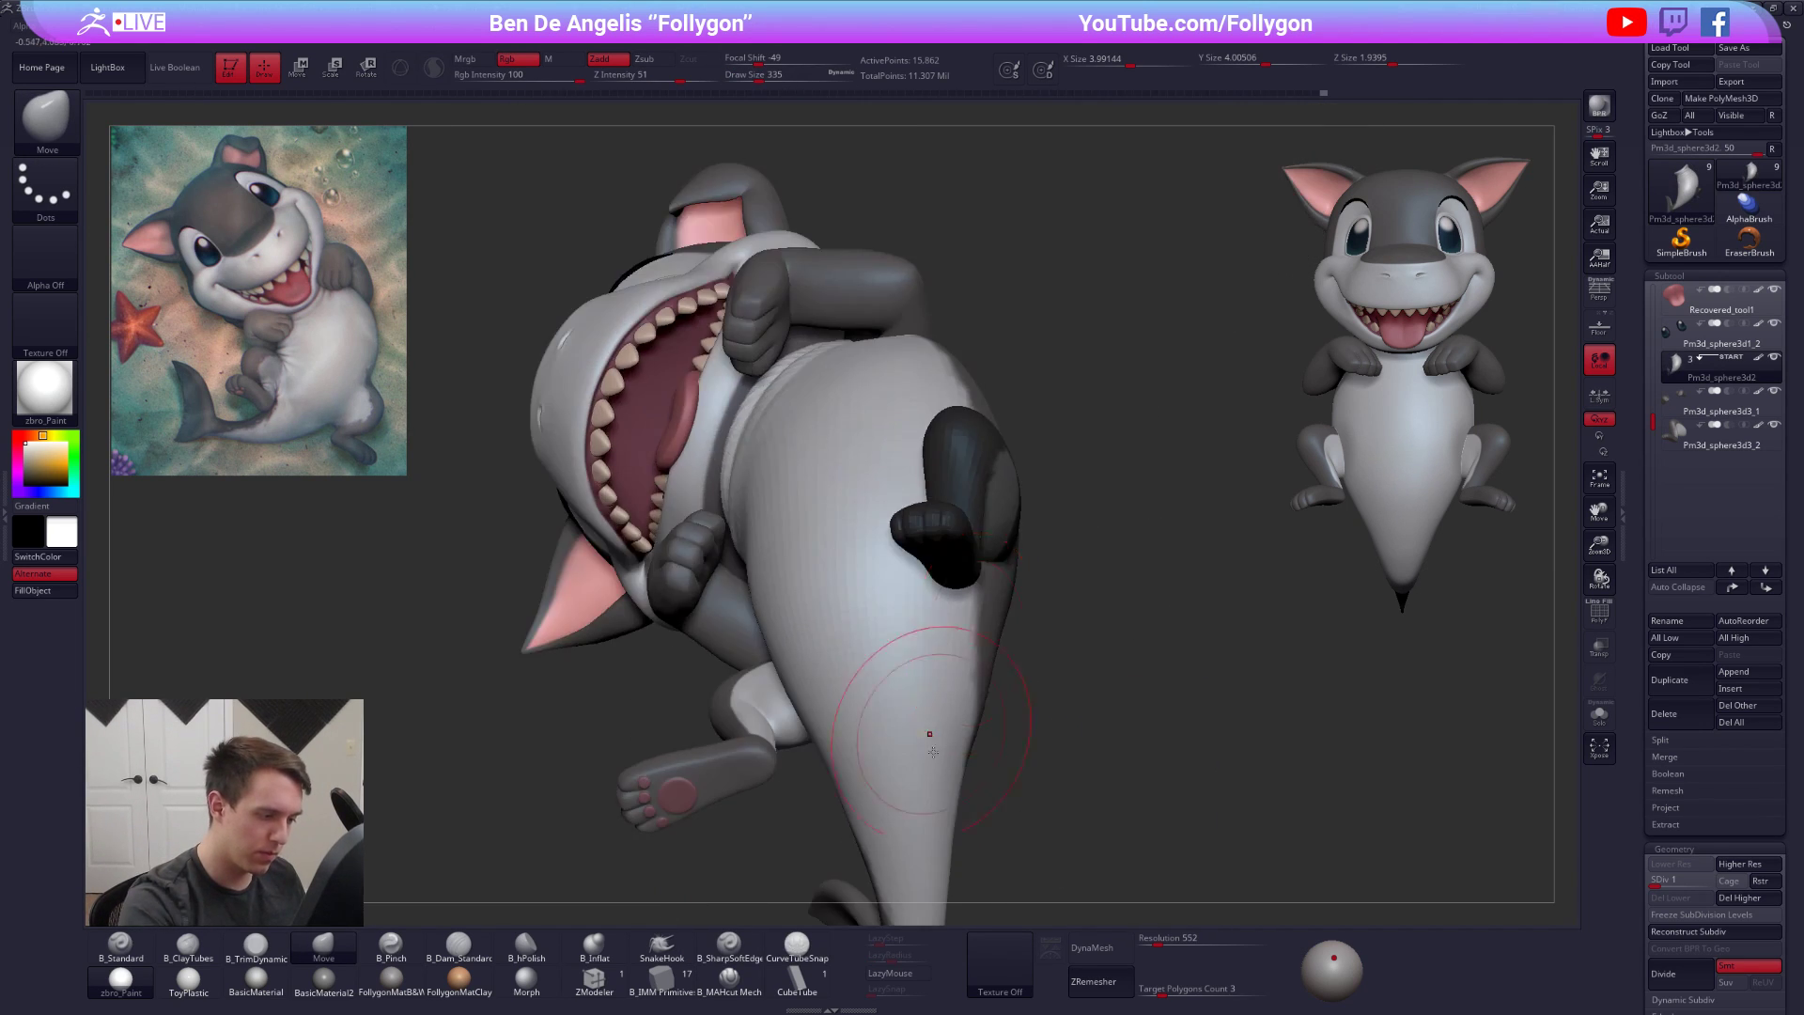
key("2")
mouse_move(974, 636)
right_mouse_down()
mouse_move(878, 736)
mouse_move(872, 600)
mouse_move(926, 680)
right_mouse_up()
key("space")
left_click_drag(1001, 592, 1009, 562)
mouse_move(1009, 562)
right_mouse_down()
mouse_move(923, 608)
mouse_move(1009, 590)
right_mouse_up()
key("b")
key("m")
key("v")
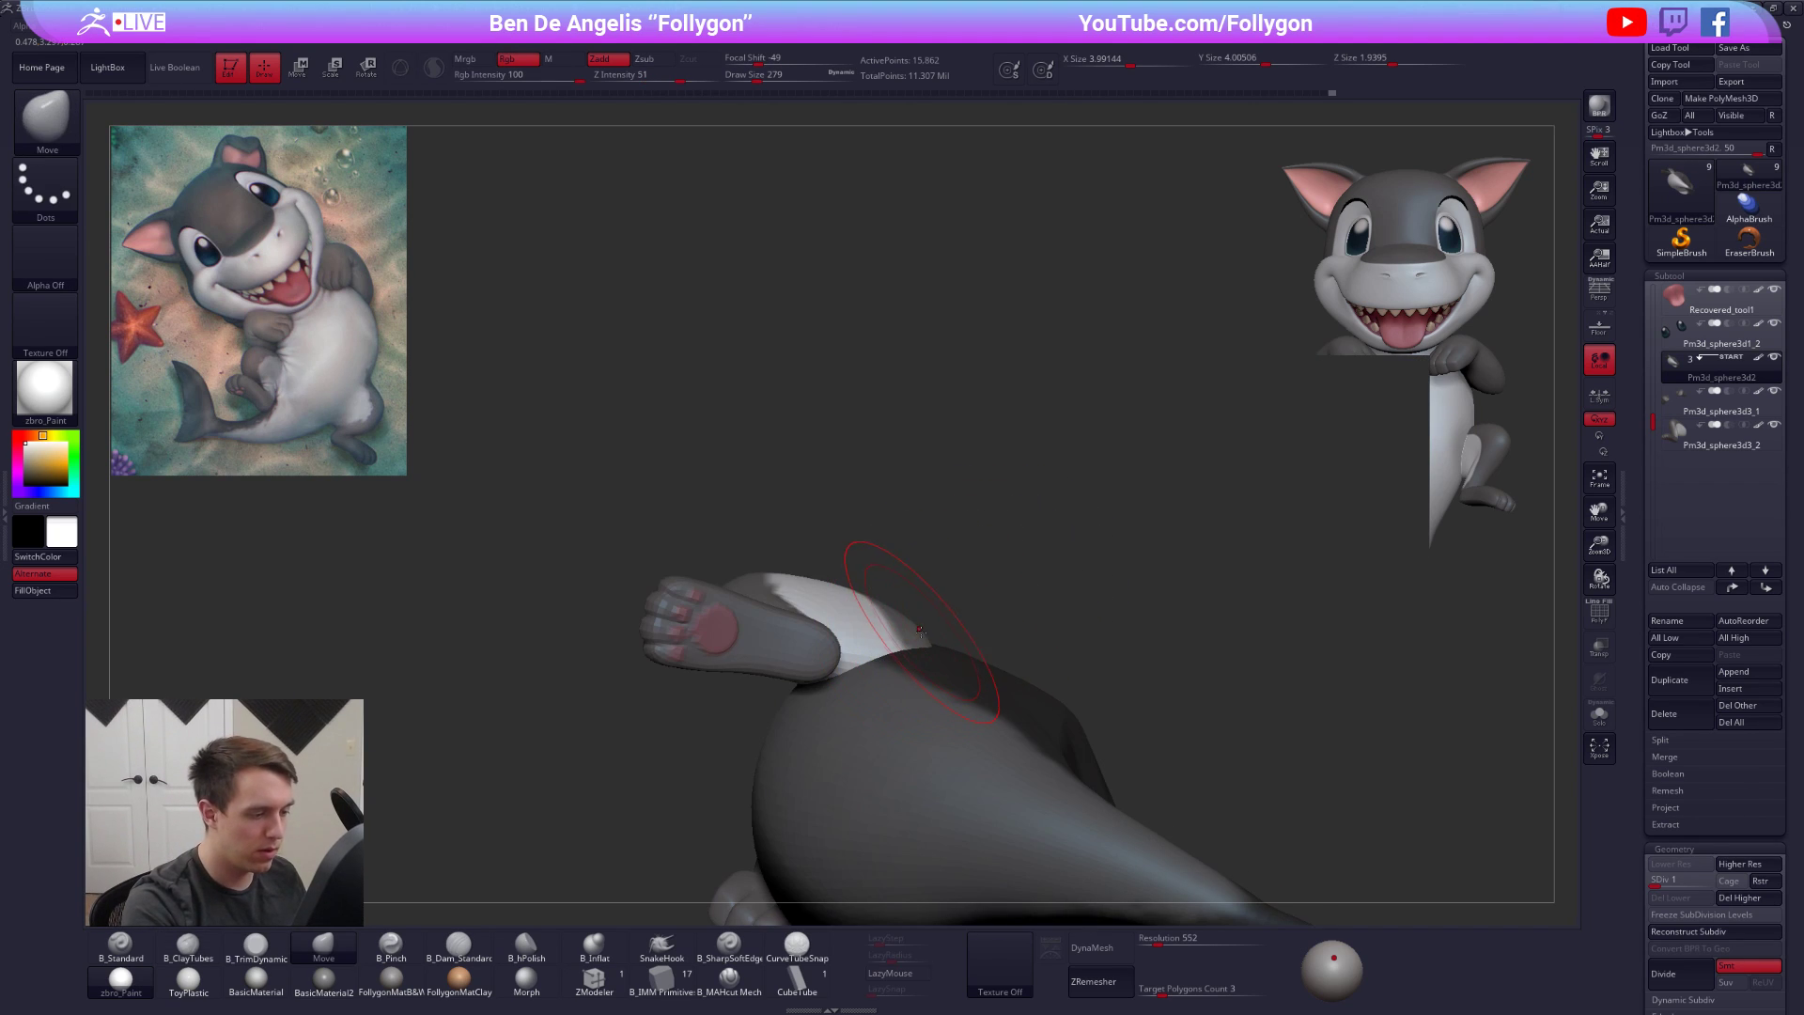
mouse_move(891, 615)
left_mouse_down()
mouse_move(950, 636)
mouse_move(916, 655)
mouse_move(910, 632)
mouse_move(923, 649)
left_mouse_up()
key("space")
left_click_drag(988, 523, 985, 524)
right_click_drag(976, 552, 992, 512)
key("space")
left_click_drag(993, 497, 989, 495)
right_click_drag(989, 498, 1060, 673)
Return the body to its highest subdivision level and DynaMesh it at resolution 552
key("shift+f")
key("shift+f")
left_click(1026, 592, "ctrl+shift")
key("d")
key("d")
key("d")
key("d")
left_click(1119, 951)
left_click(1021, 982)
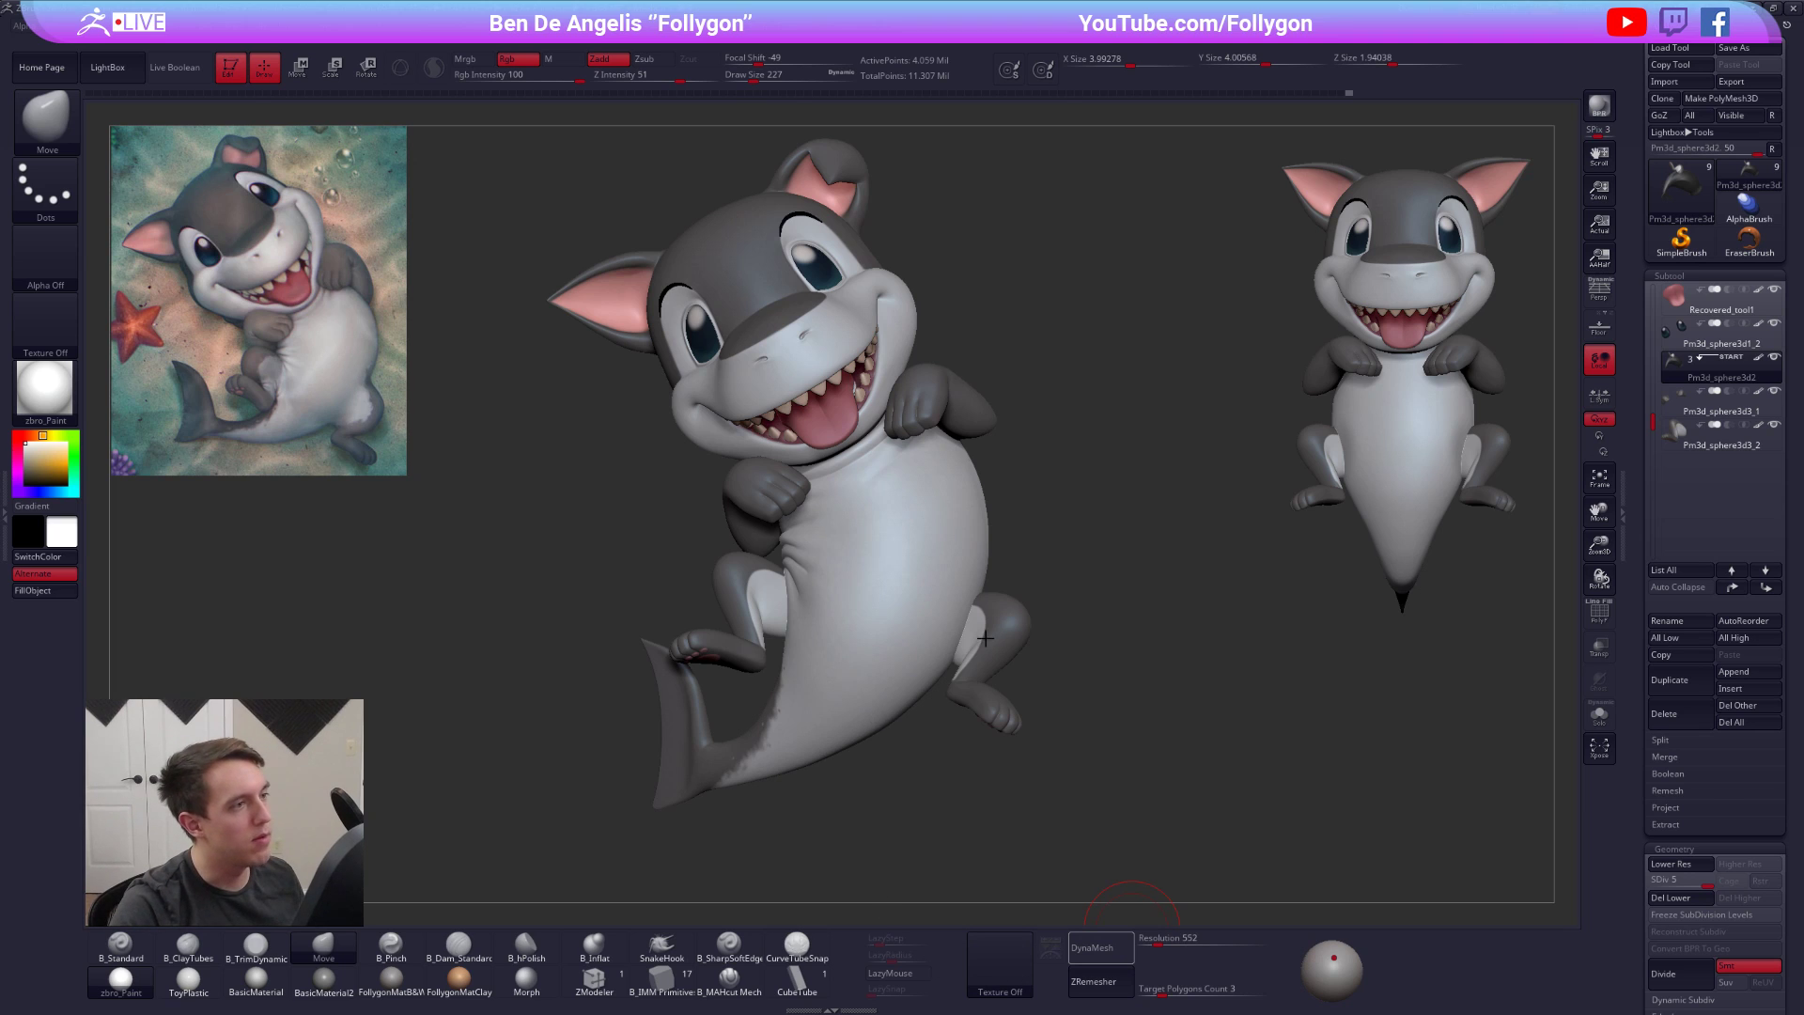
Isolate the body and examine its surface and wireframe where the left leg joins
key("alt+s")
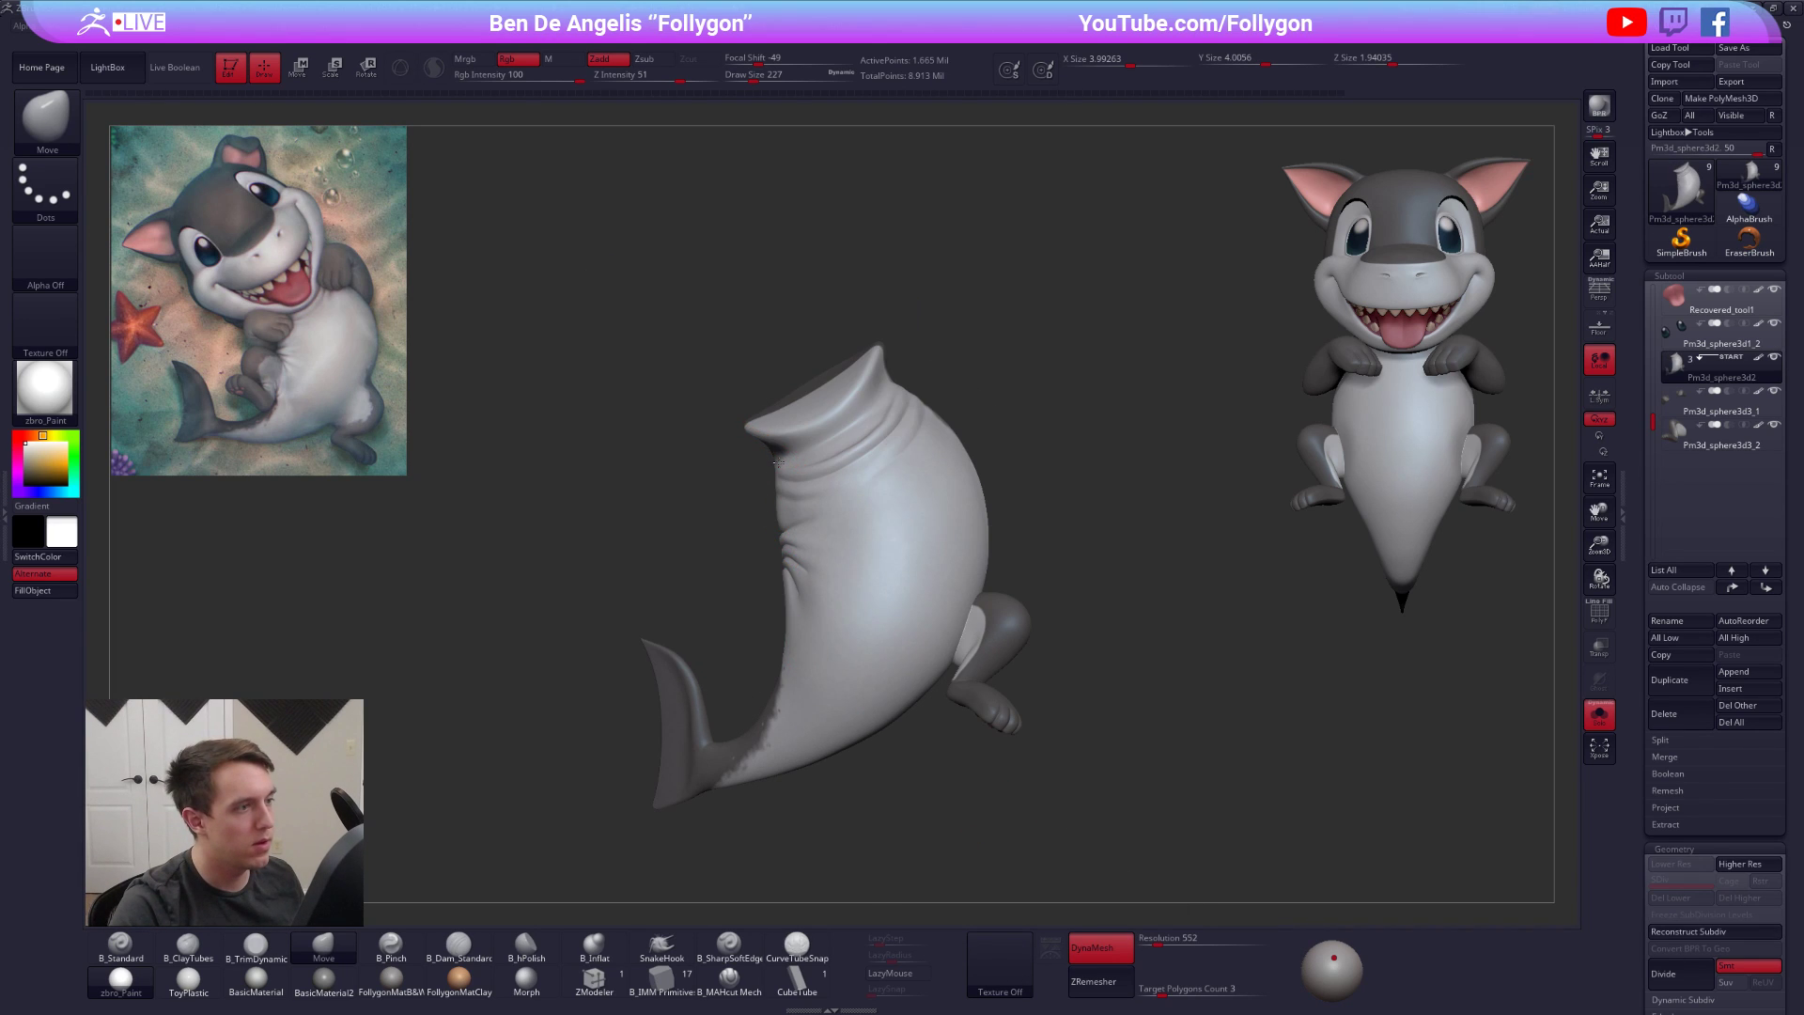
right_click_drag(798, 464, 839, 546, "ctrl")
key("shift+f")
key("shift+f")
mouse_move(995, 588)
right_mouse_down("ctrl")
mouse_move(926, 602)
mouse_move(1024, 658)
mouse_move(1020, 630)
mouse_move(1069, 650)
mouse_move(1069, 673)
mouse_move(1048, 653)
mouse_move(1027, 752)
right_mouse_up("ctrl")
key("s")
key("3")
right_click(1069, 673)
key("shift+f")
key("shift+f")
Hide the body's polypaint and switch it to the grey Follygon material
right_click(1010, 729)
key("shift+f")
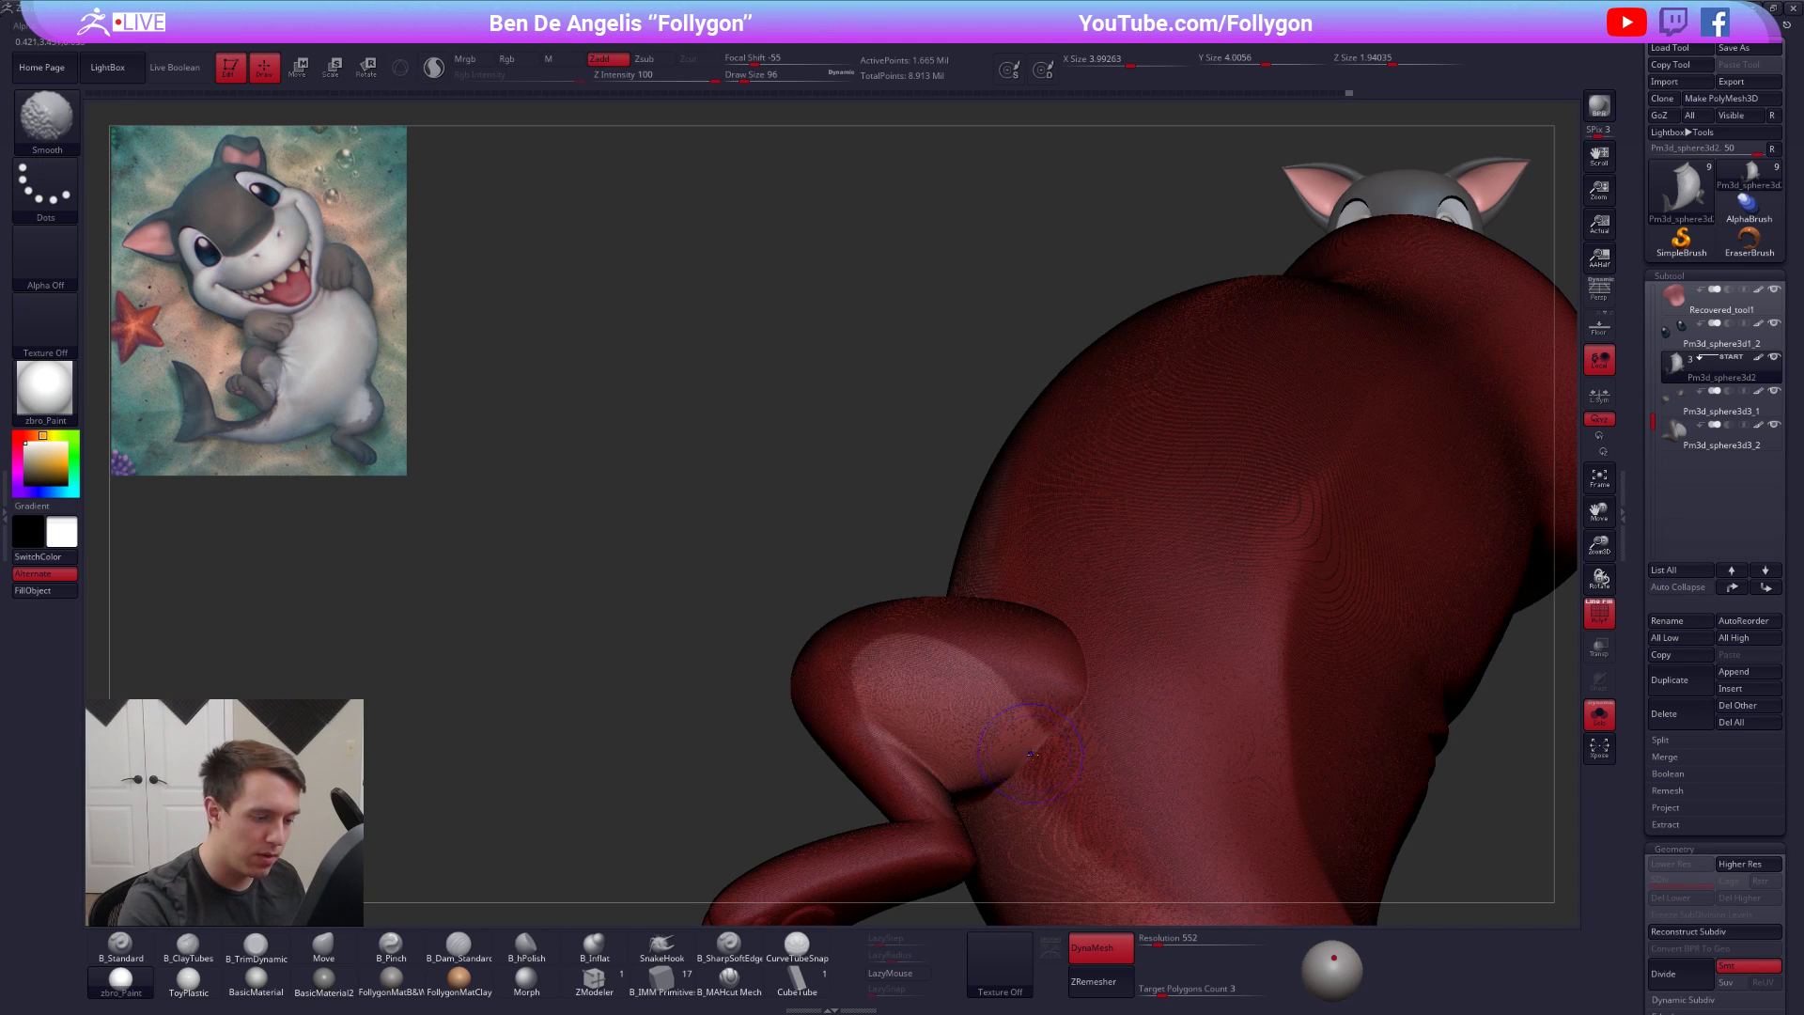
key("shift+f")
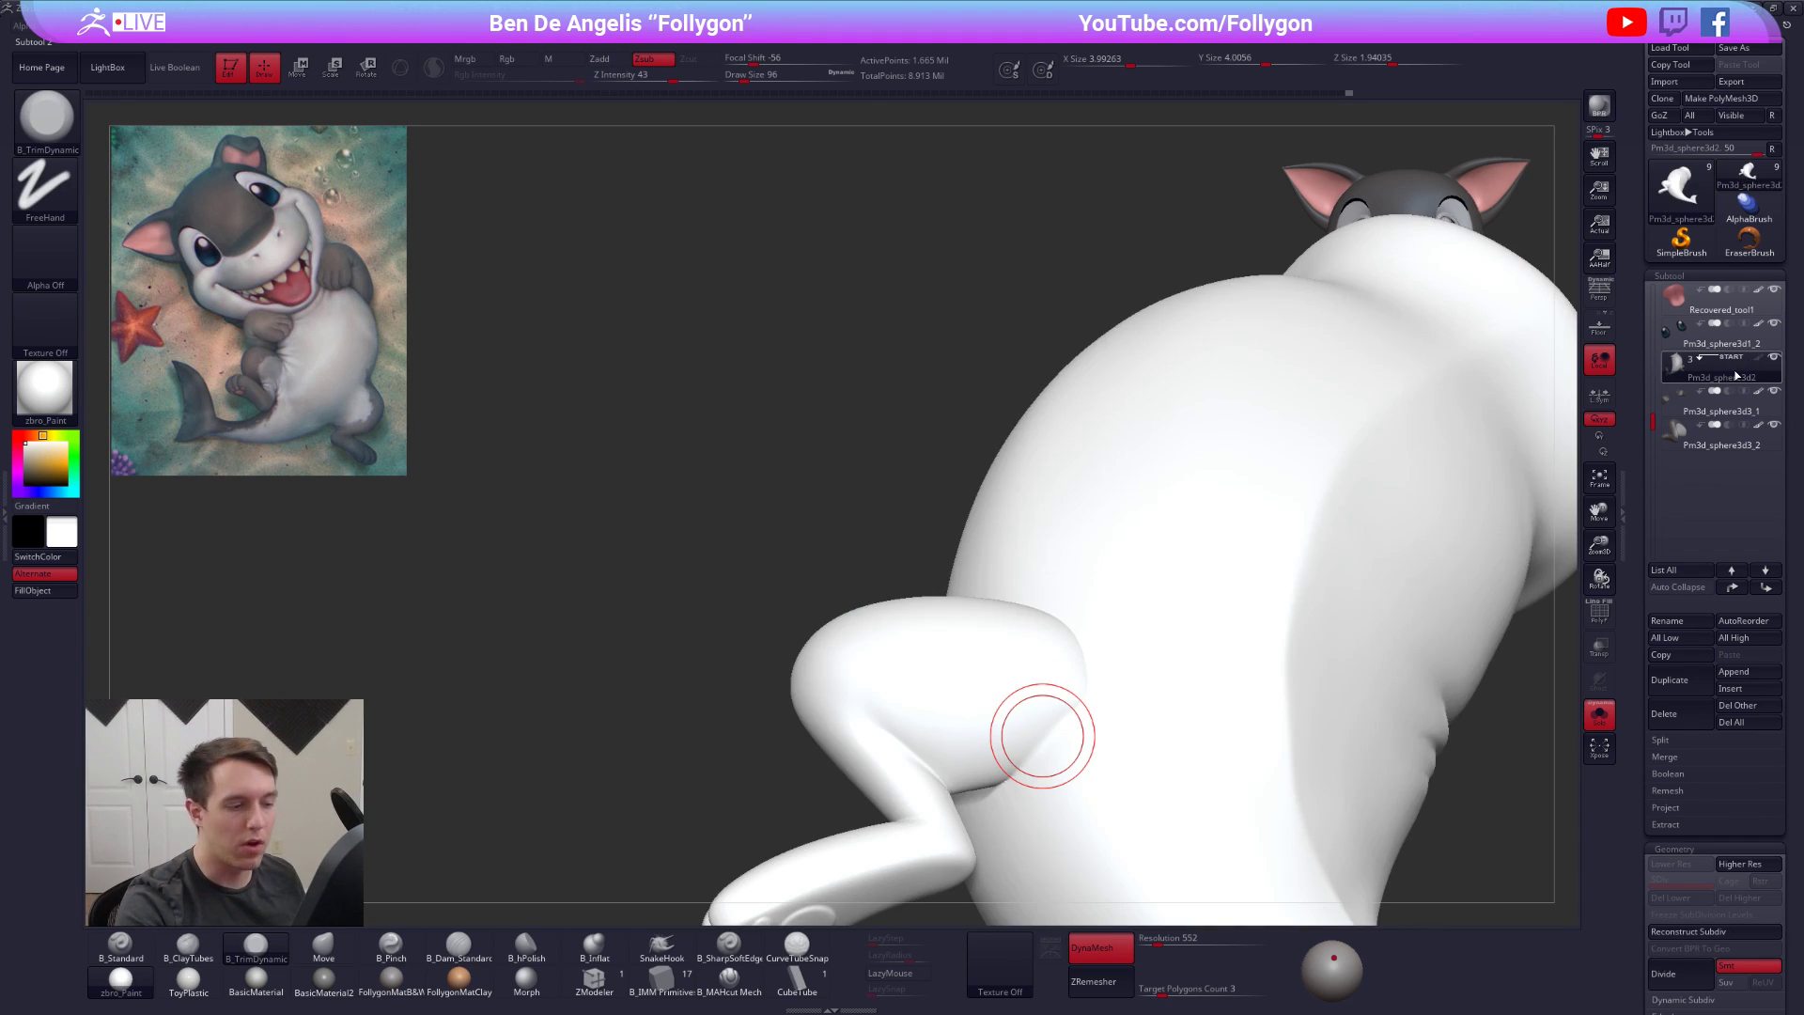
left_click(393, 982)
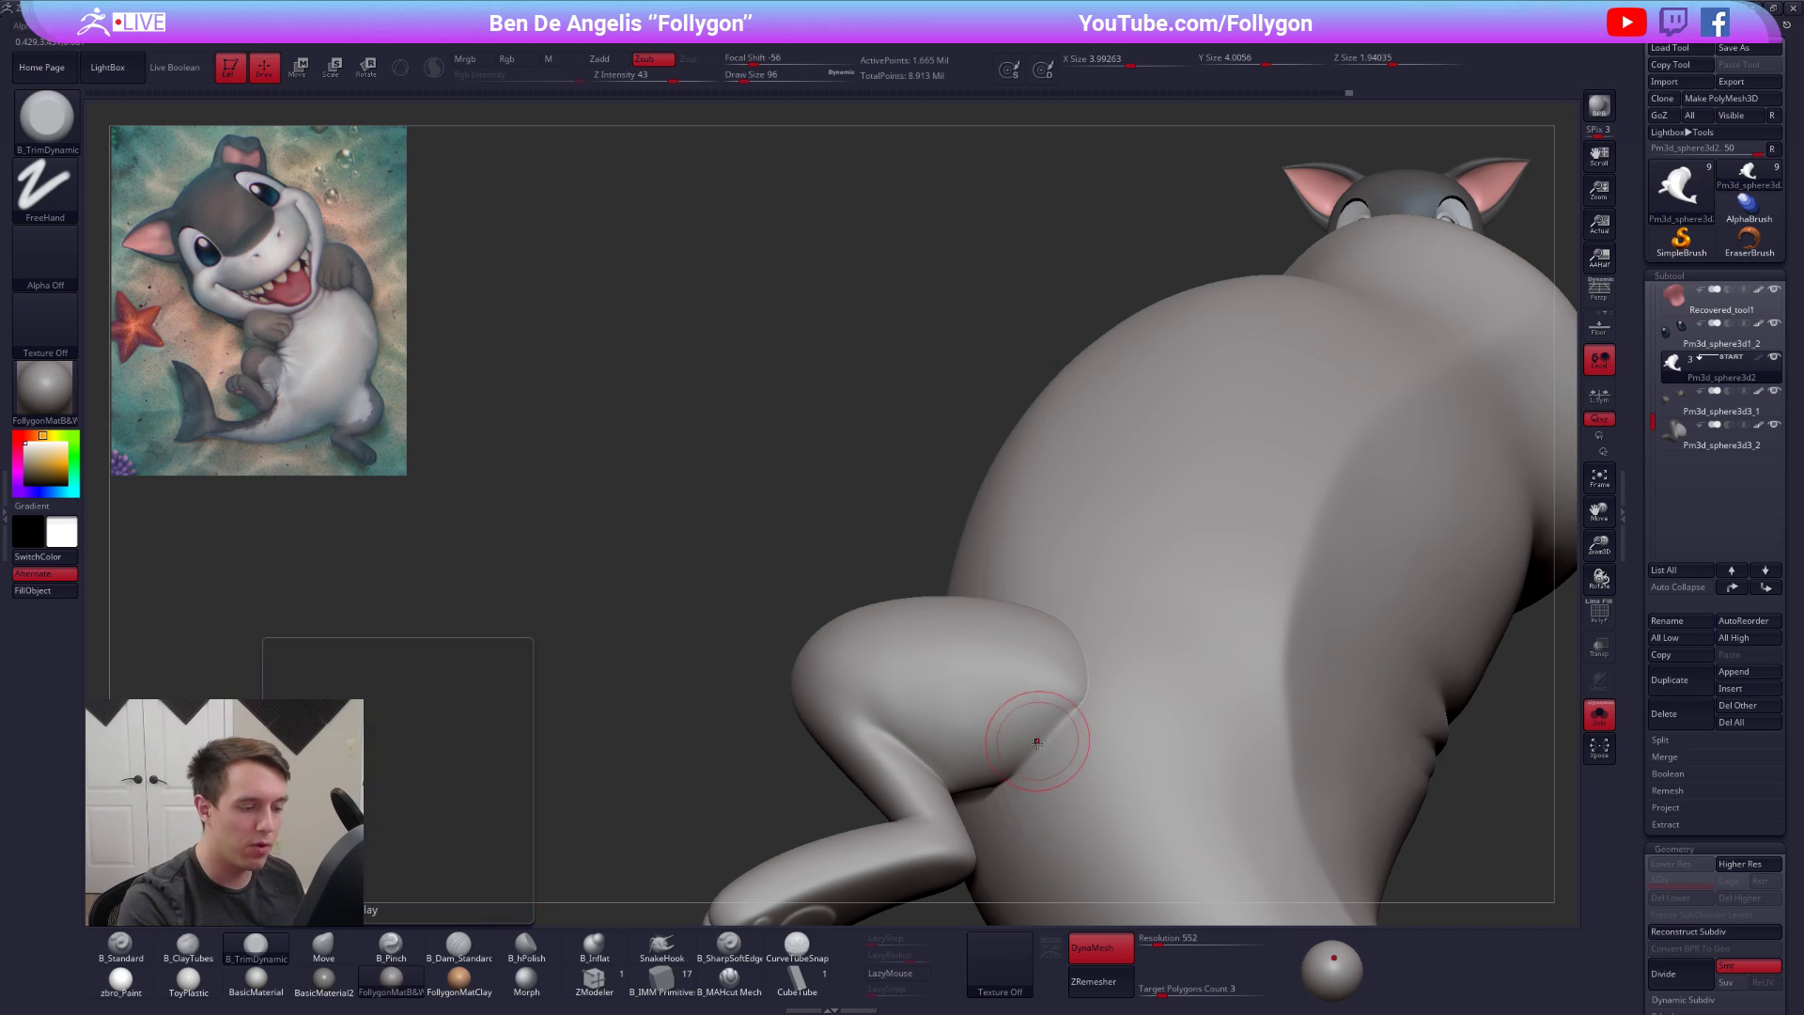
Flatten the seam between the left thigh and the back of the body with the TrimDynamic brush
left_click_drag(1048, 739, 1068, 716)
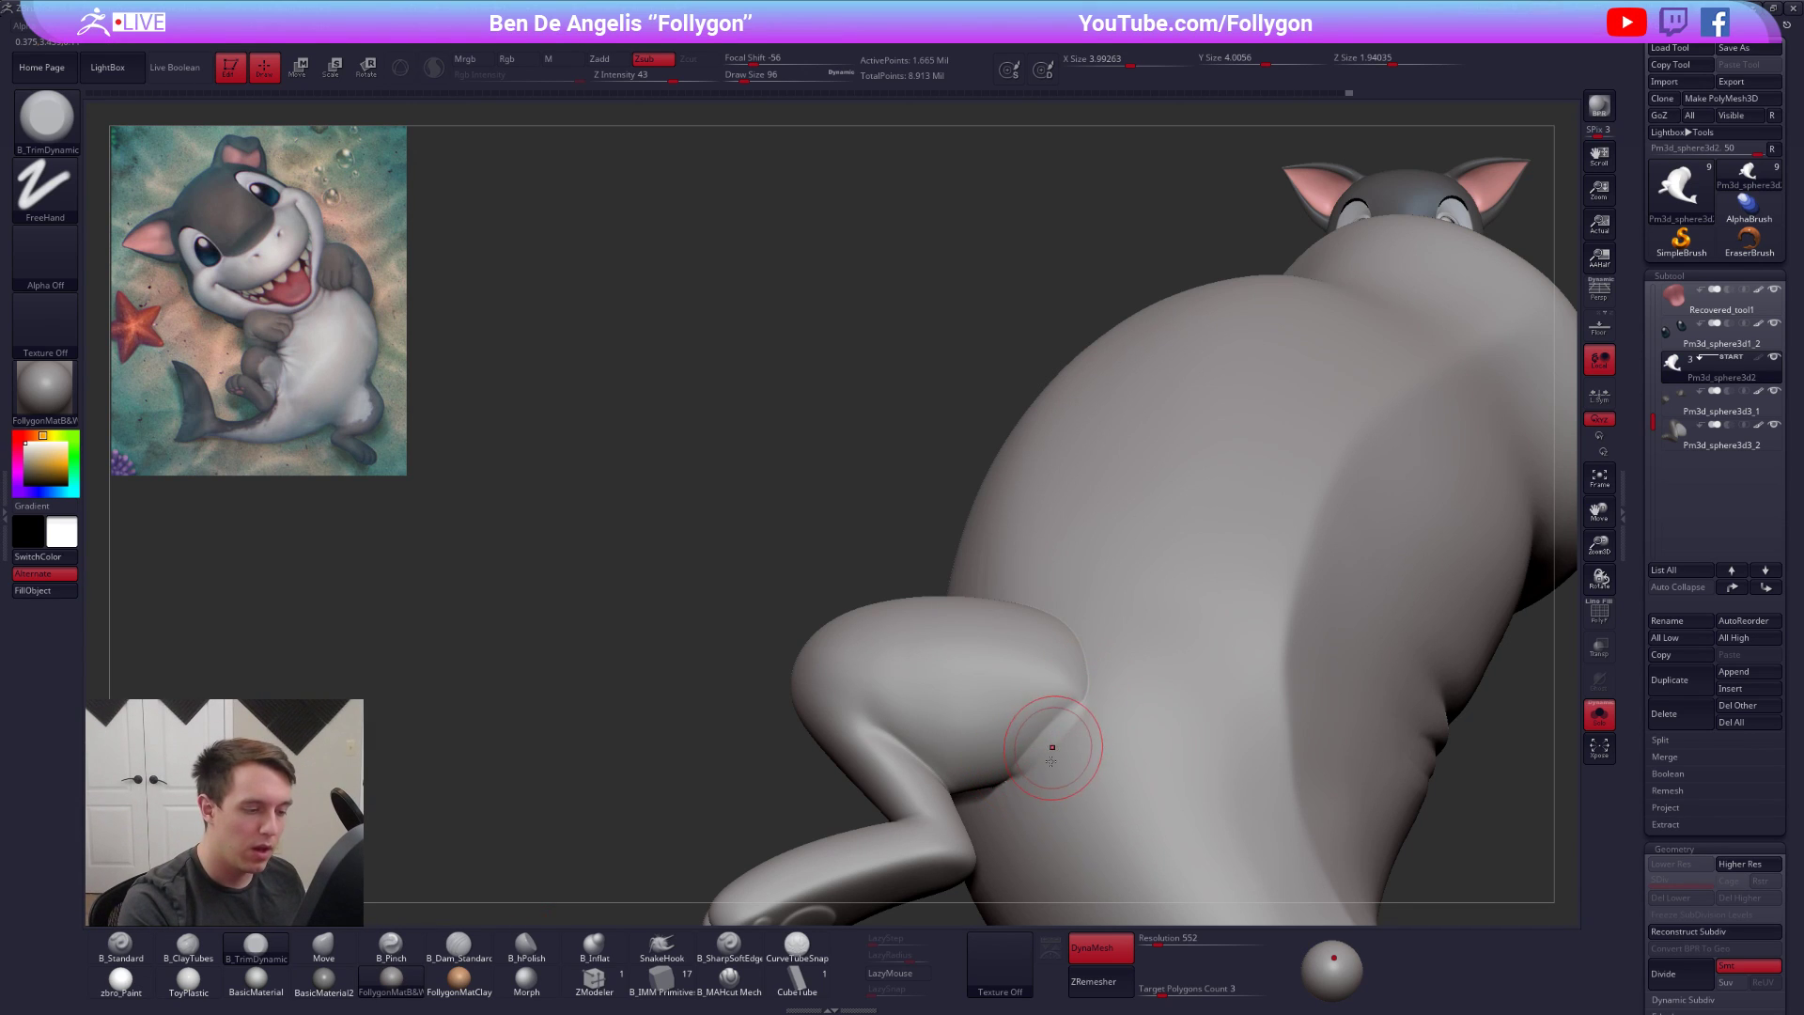
right_click_drag(1055, 749, 1087, 697)
mouse_move(1088, 696)
left_mouse_down()
mouse_move(1081, 627)
mouse_move(1043, 594)
left_mouse_up()
mouse_move(1057, 592)
left_mouse_down()
mouse_move(1082, 664)
mouse_move(1040, 592)
left_mouse_up()
right_click_drag(1030, 616, 1018, 575)
left_click_drag(1023, 561, 1037, 567)
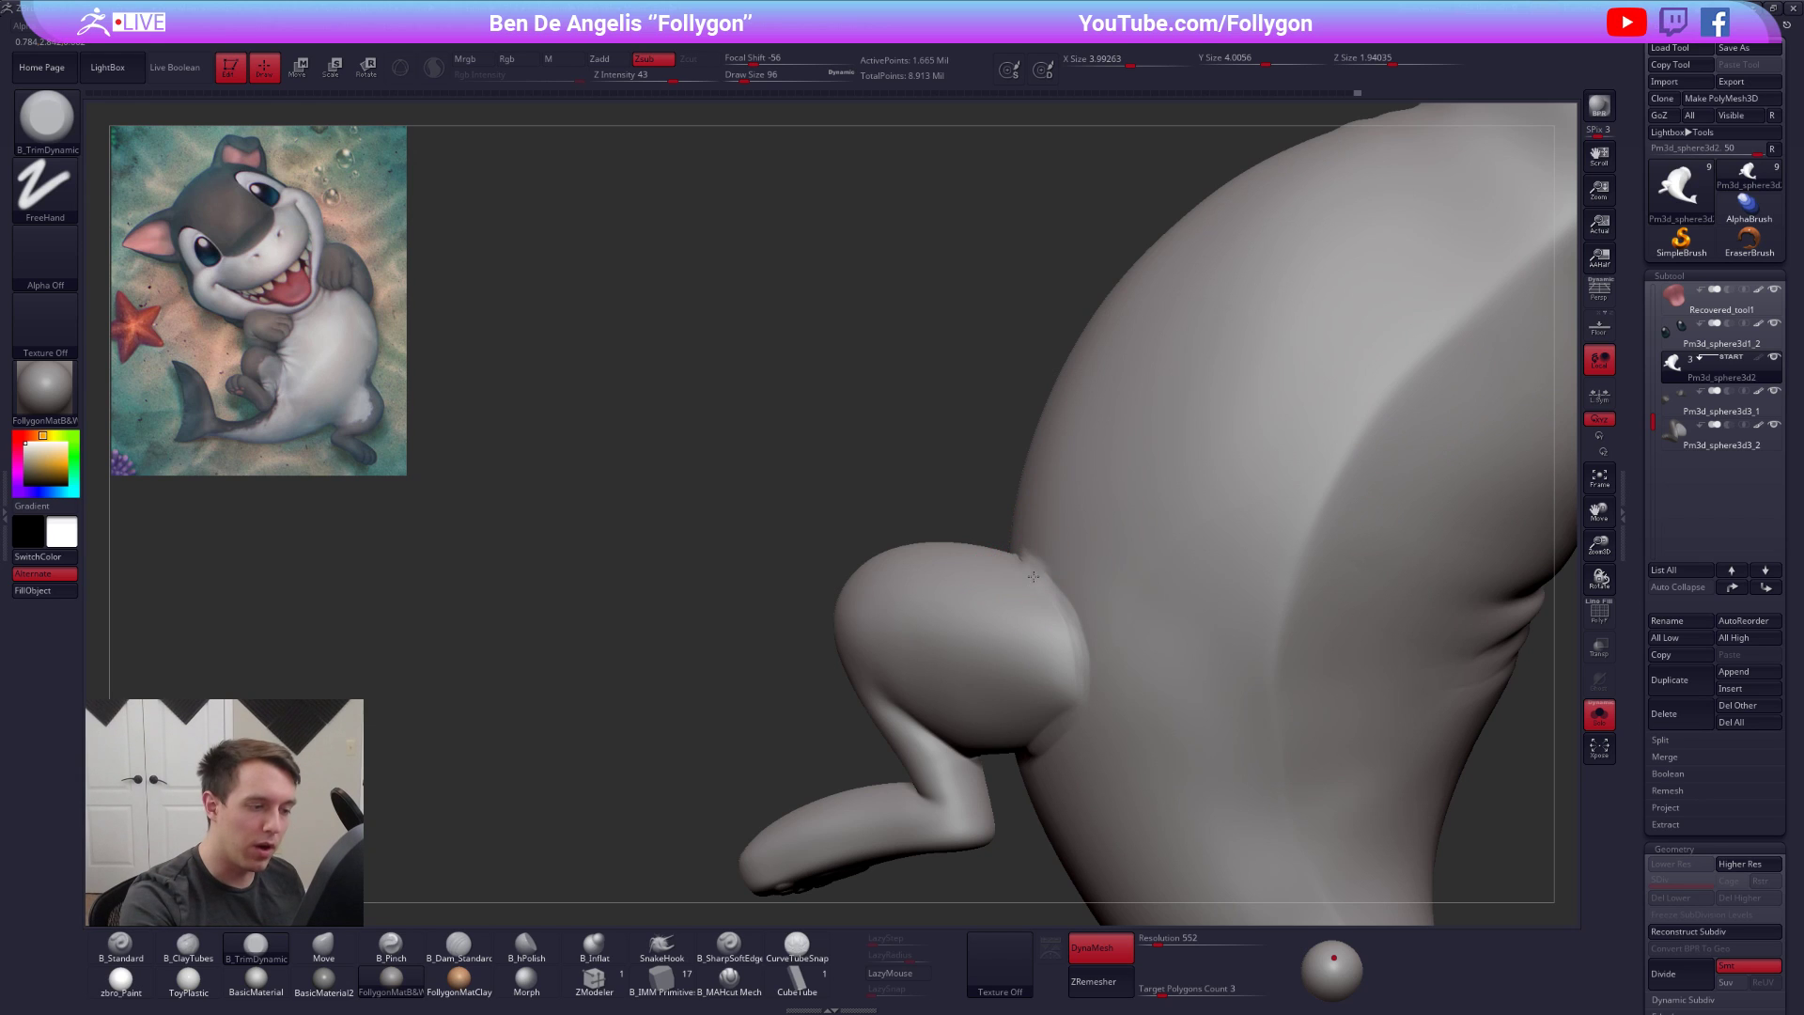
right_click_drag(1090, 687, 1048, 753)
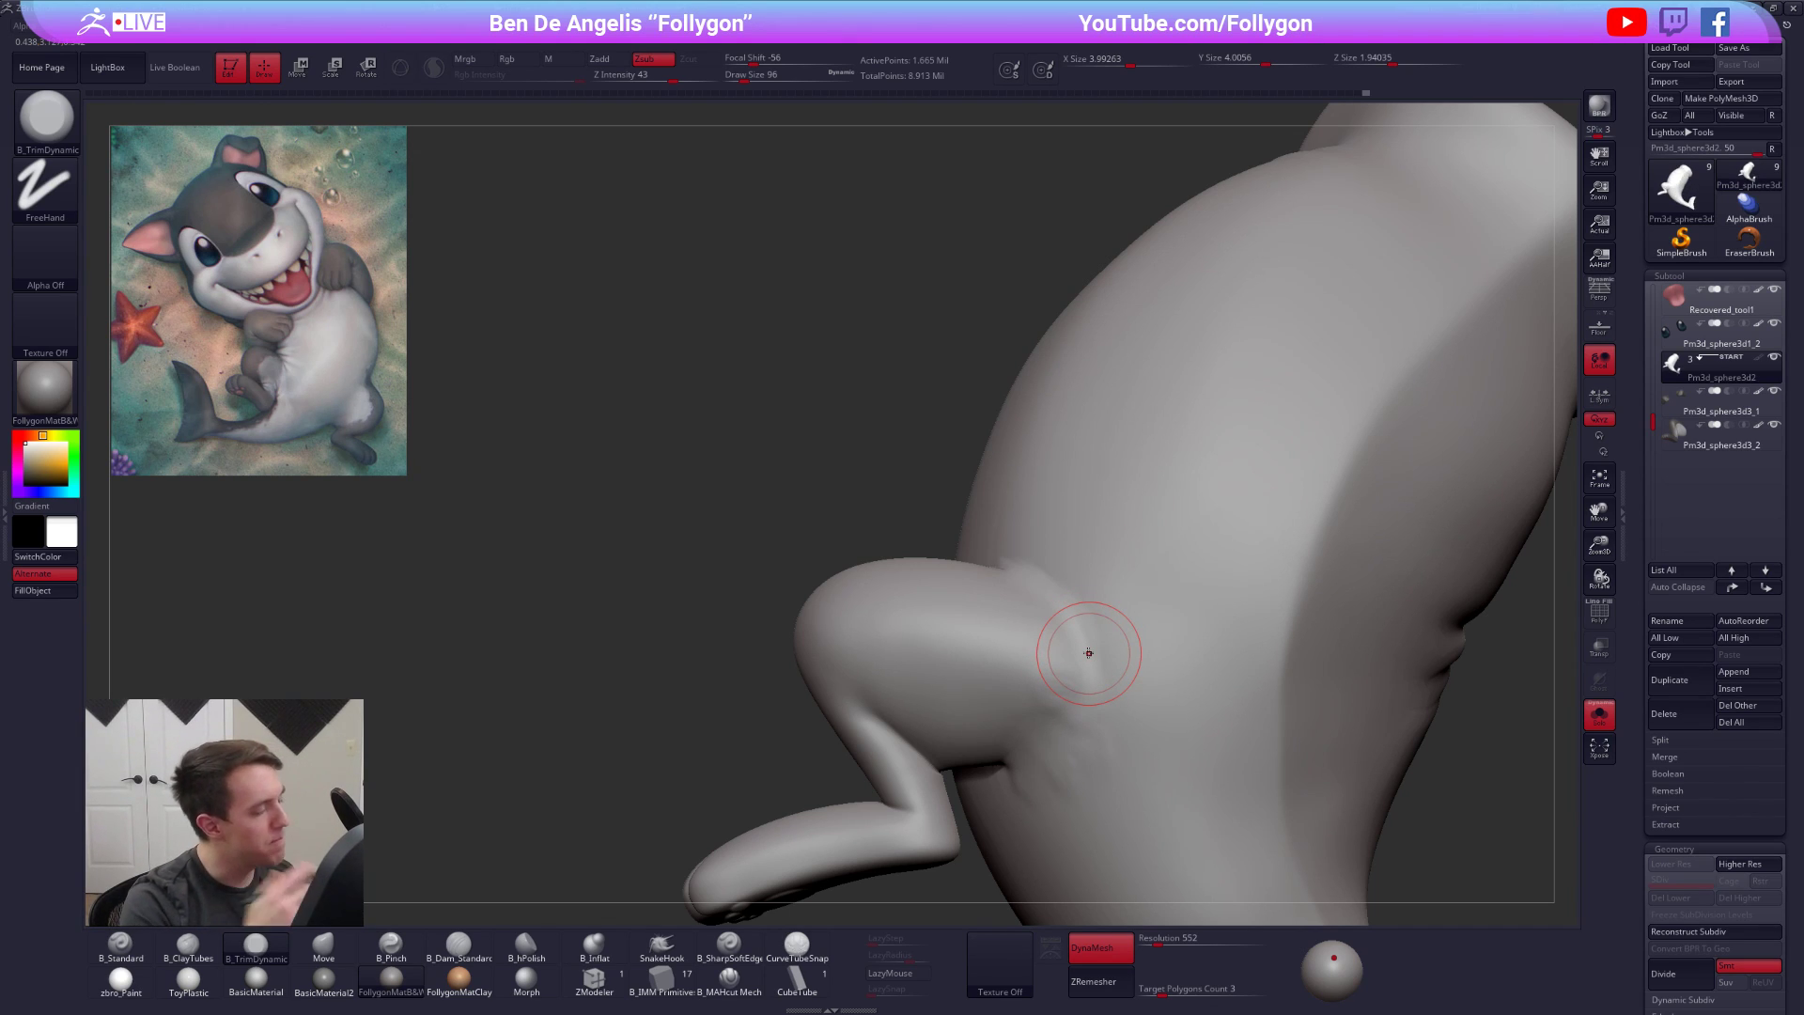
right_click_drag(676, 648, 1005, 680)
Soften the crease between the belly and inner left thigh with the TrimDynamic brush at size 121 and smoothing
key("shift")
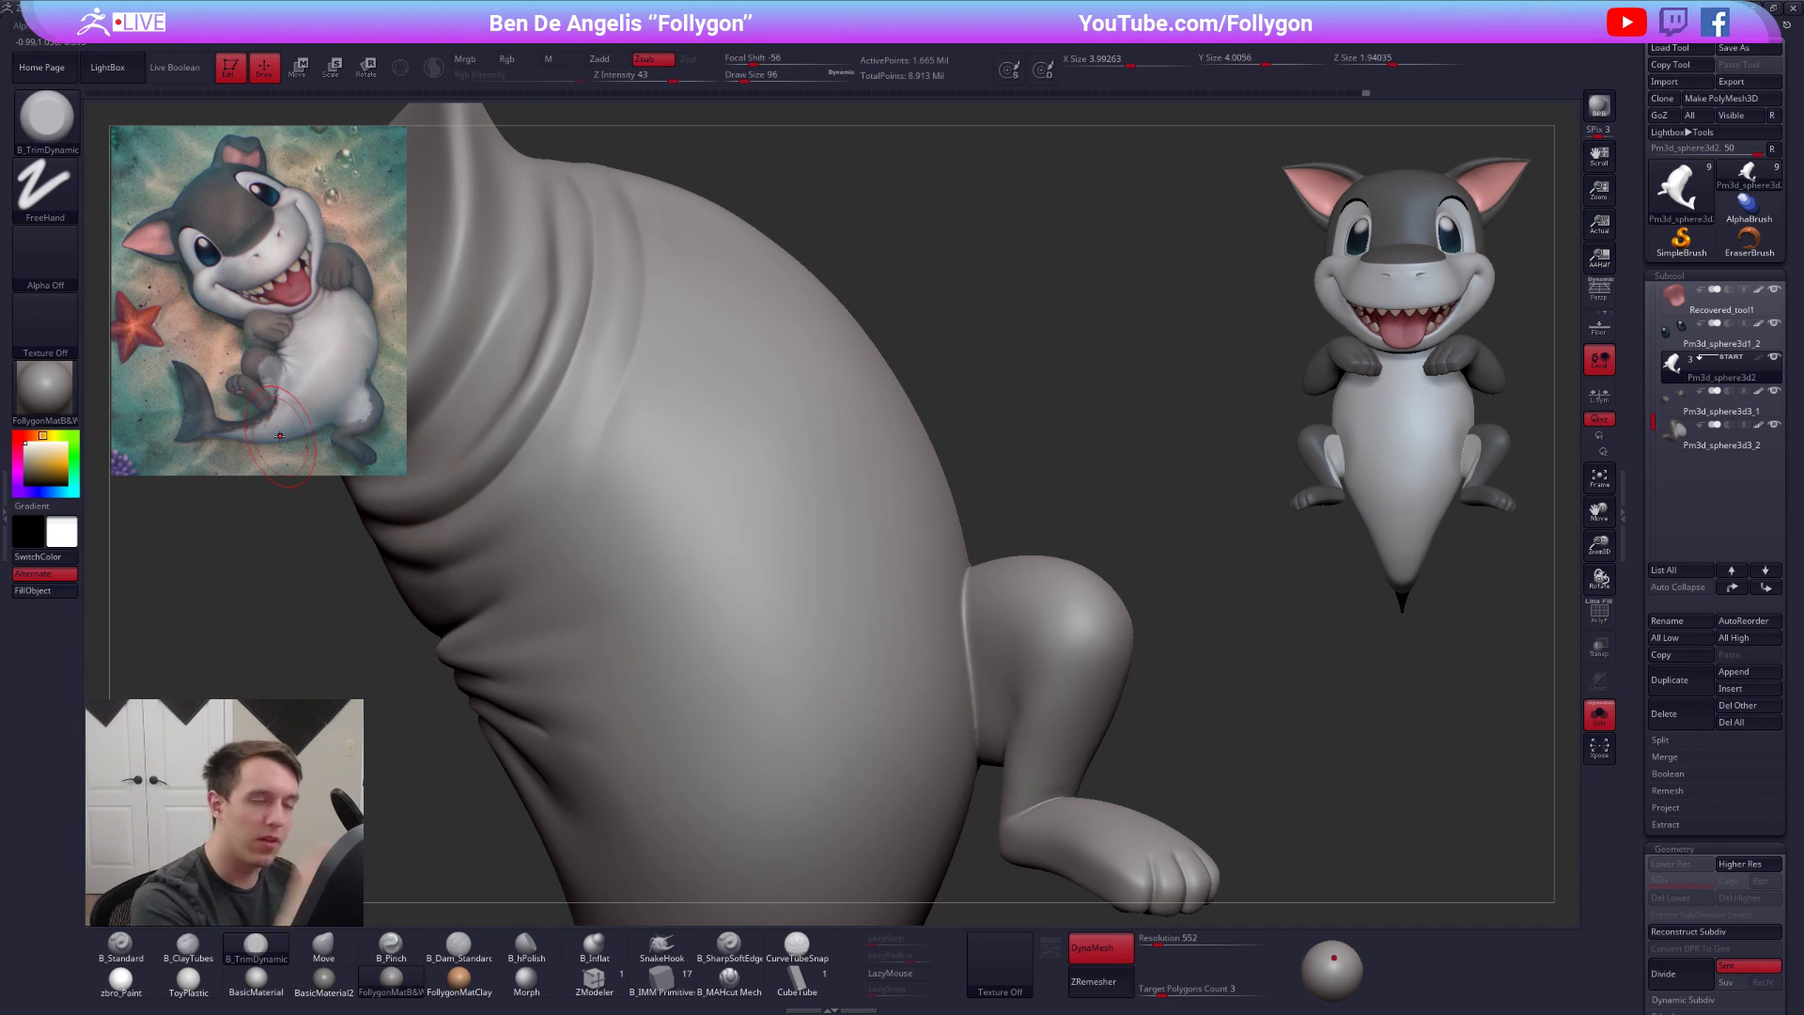
key("bracketright")
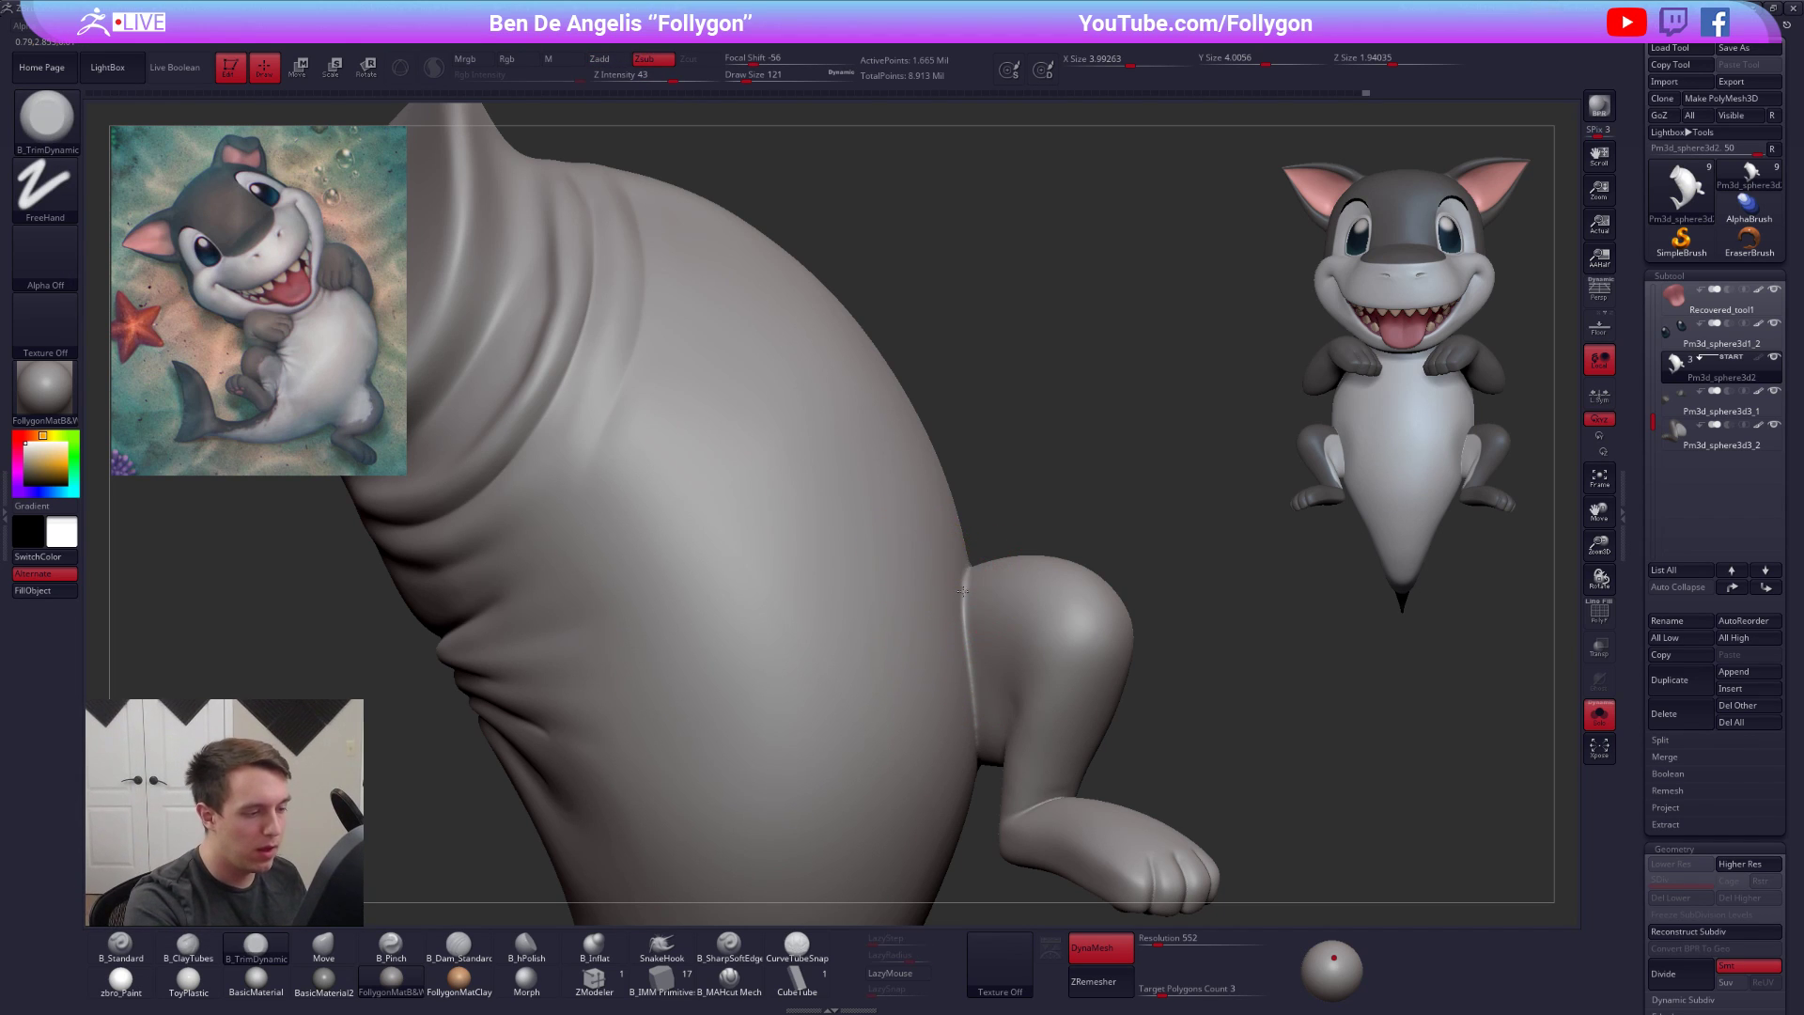
key("shift")
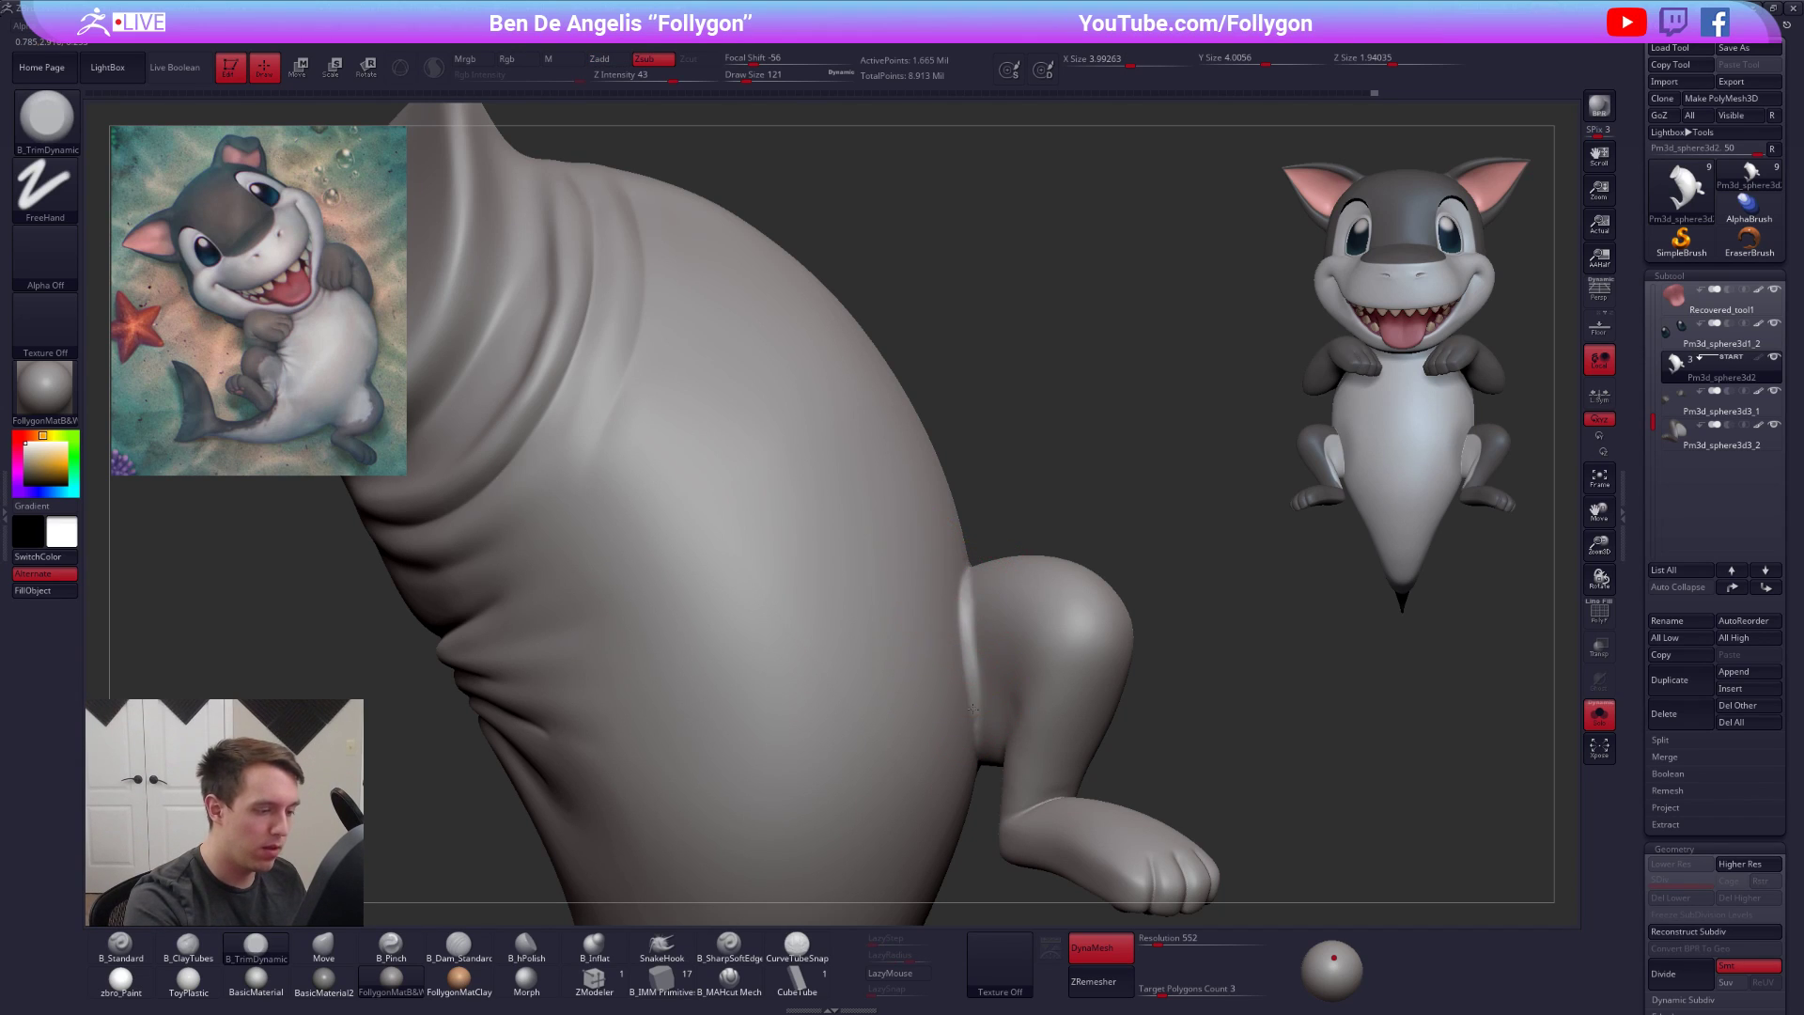
right_click_drag(970, 670, 973, 639)
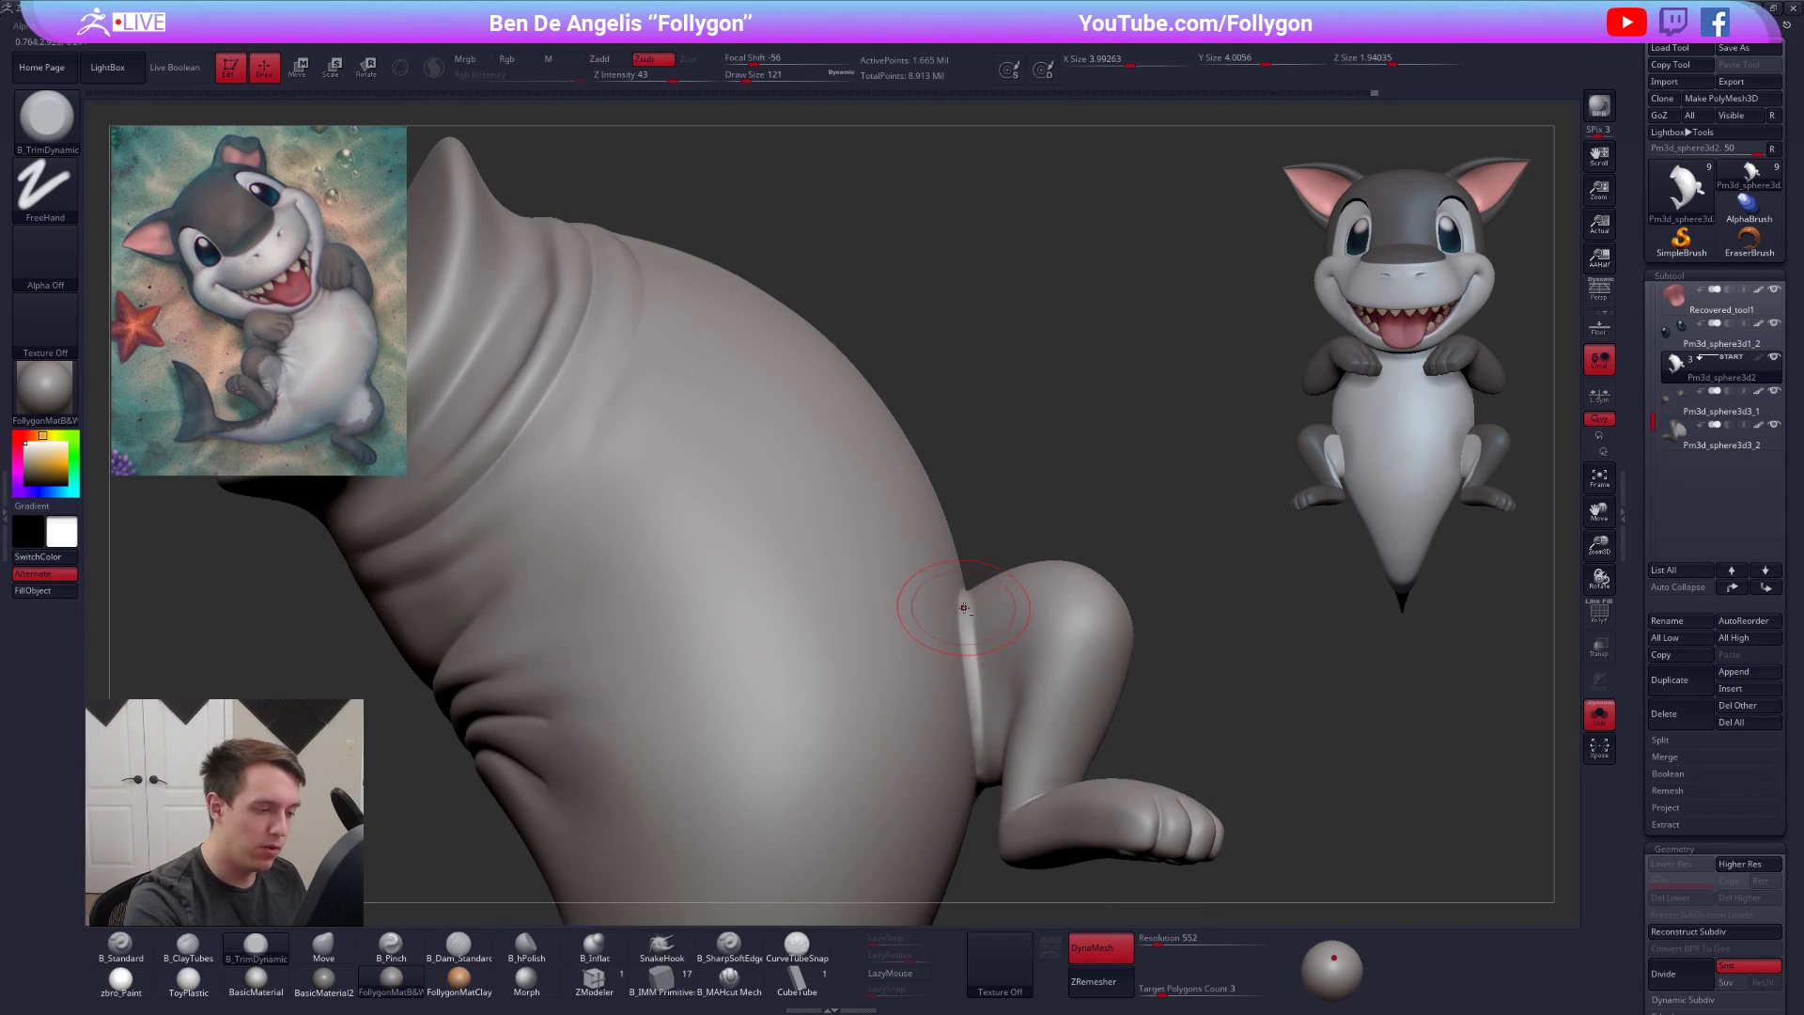
mouse_move(975, 782)
right_mouse_down()
mouse_move(952, 659)
mouse_move(975, 640)
right_mouse_up()
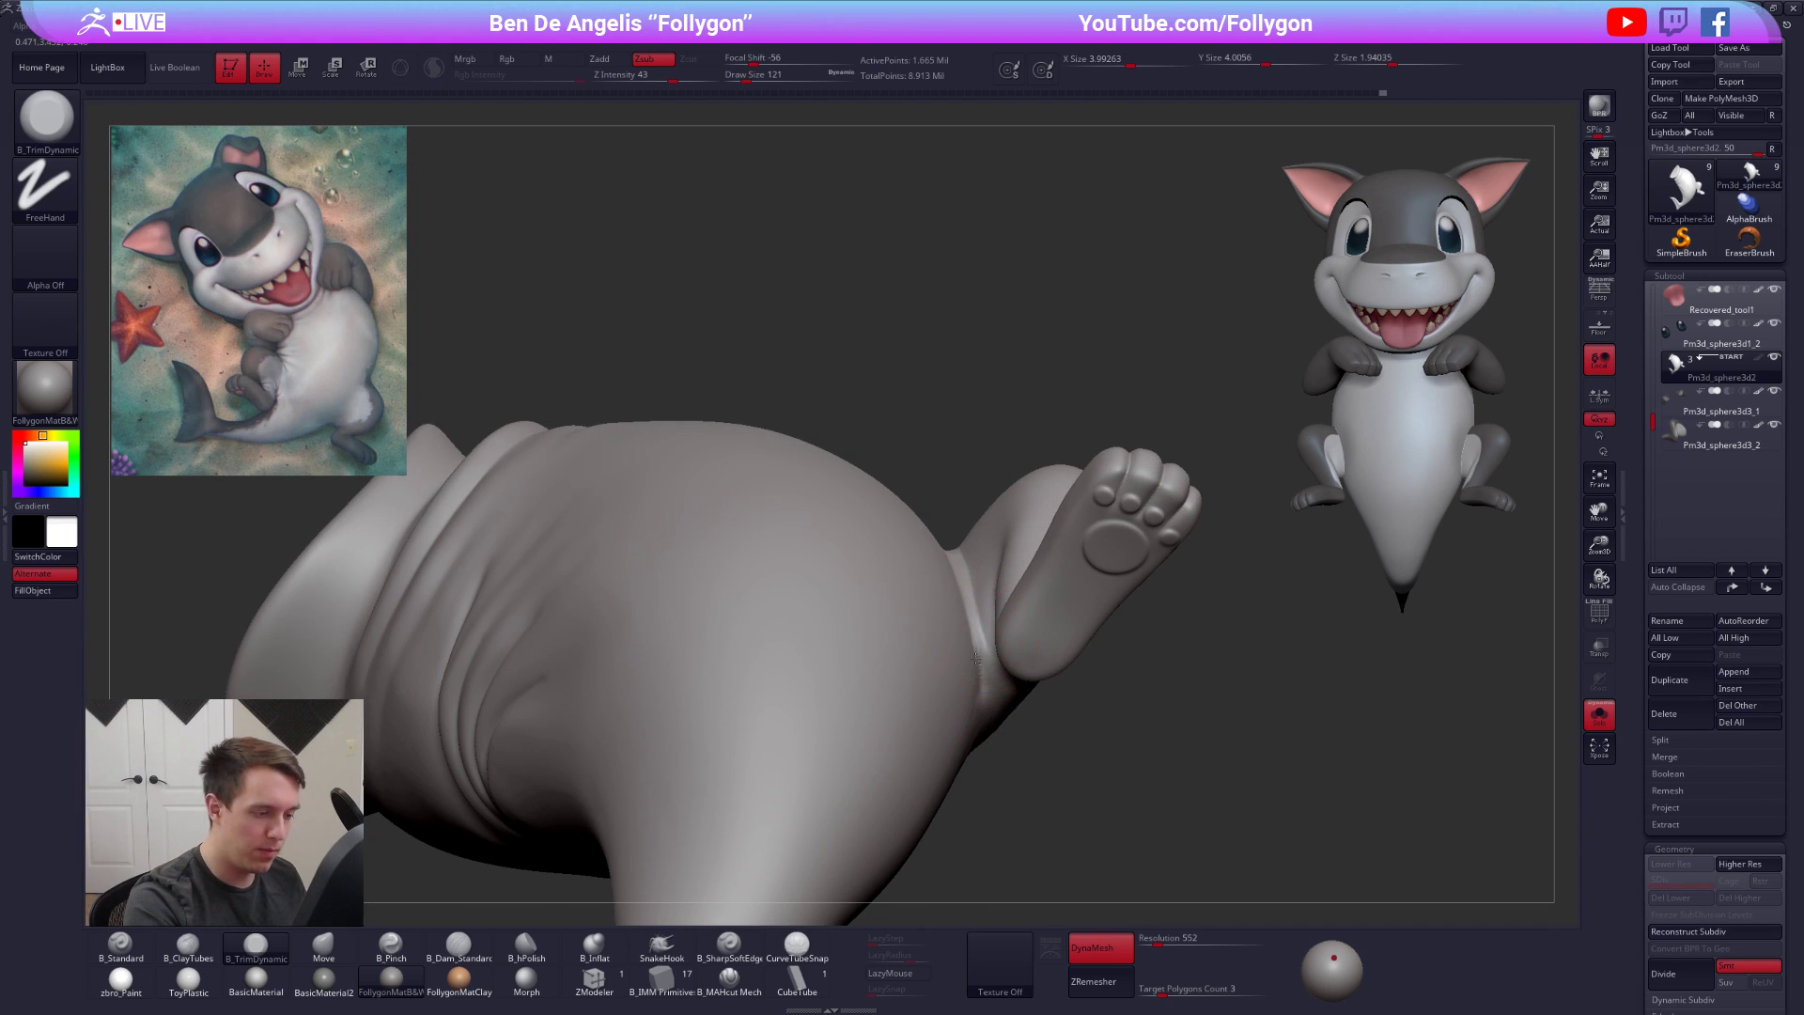
left_click_drag(980, 687, 974, 641, "shift")
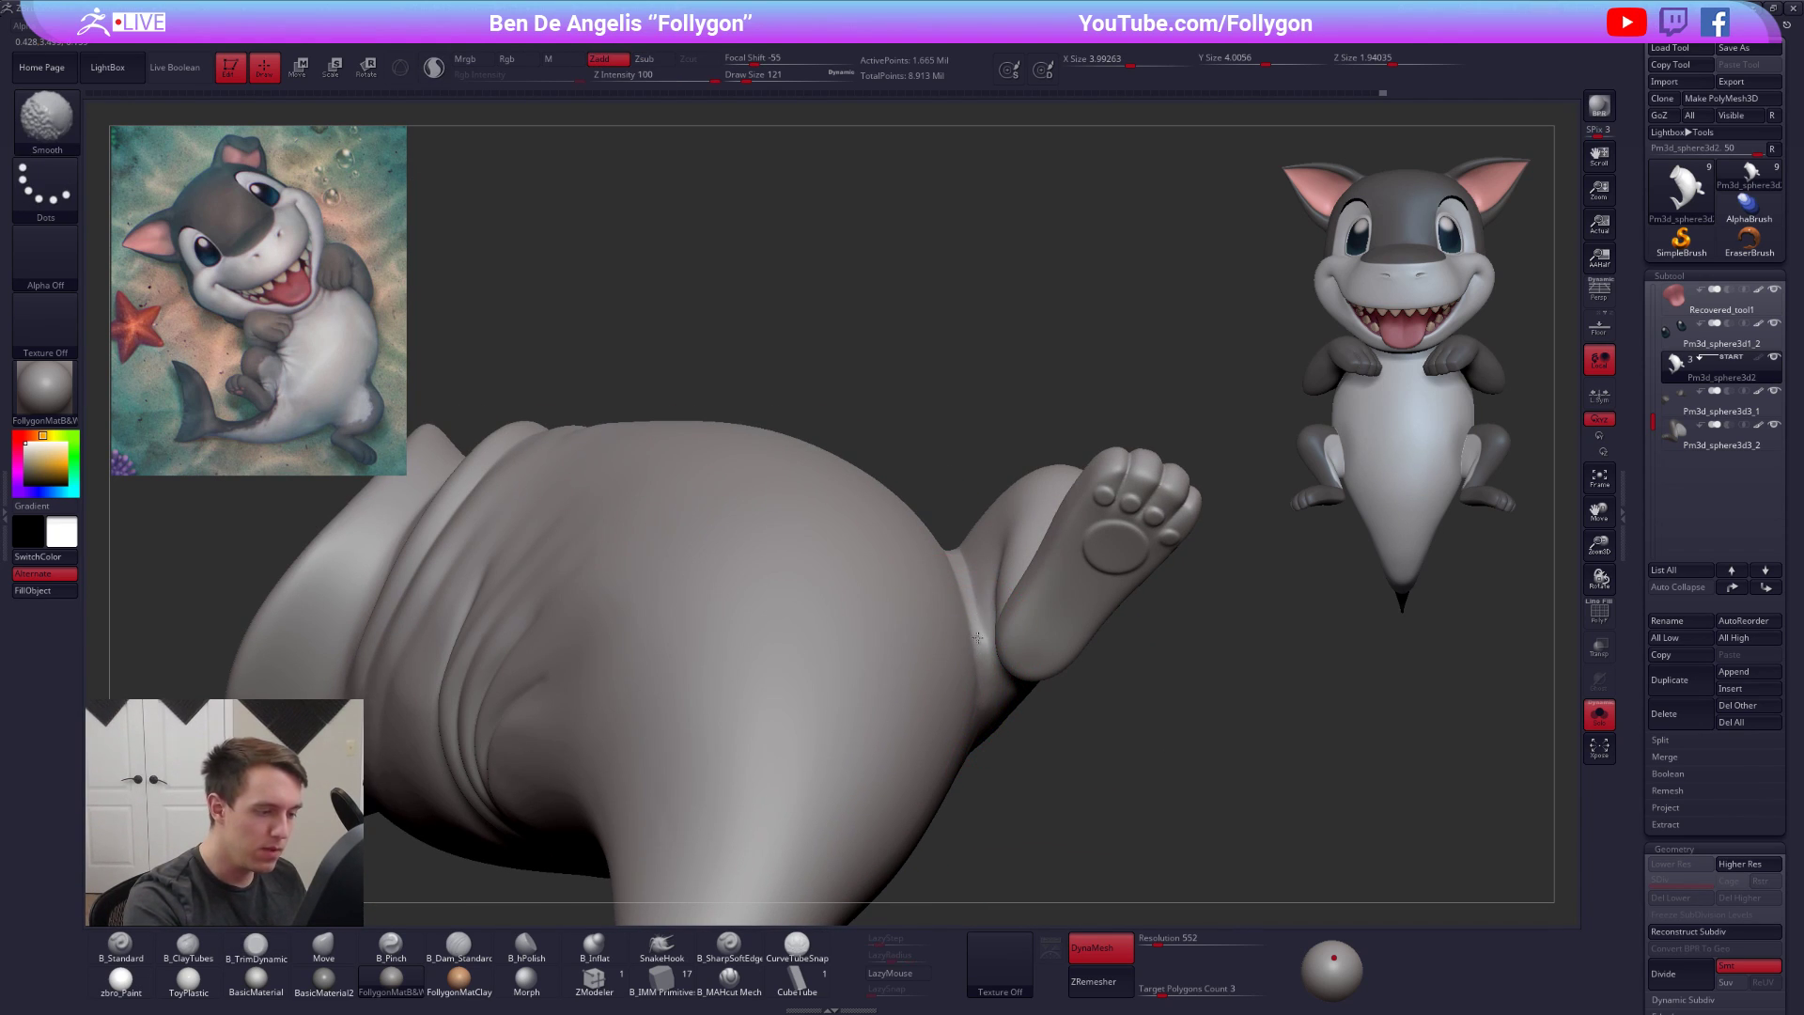
right_click_drag(980, 638, 934, 491)
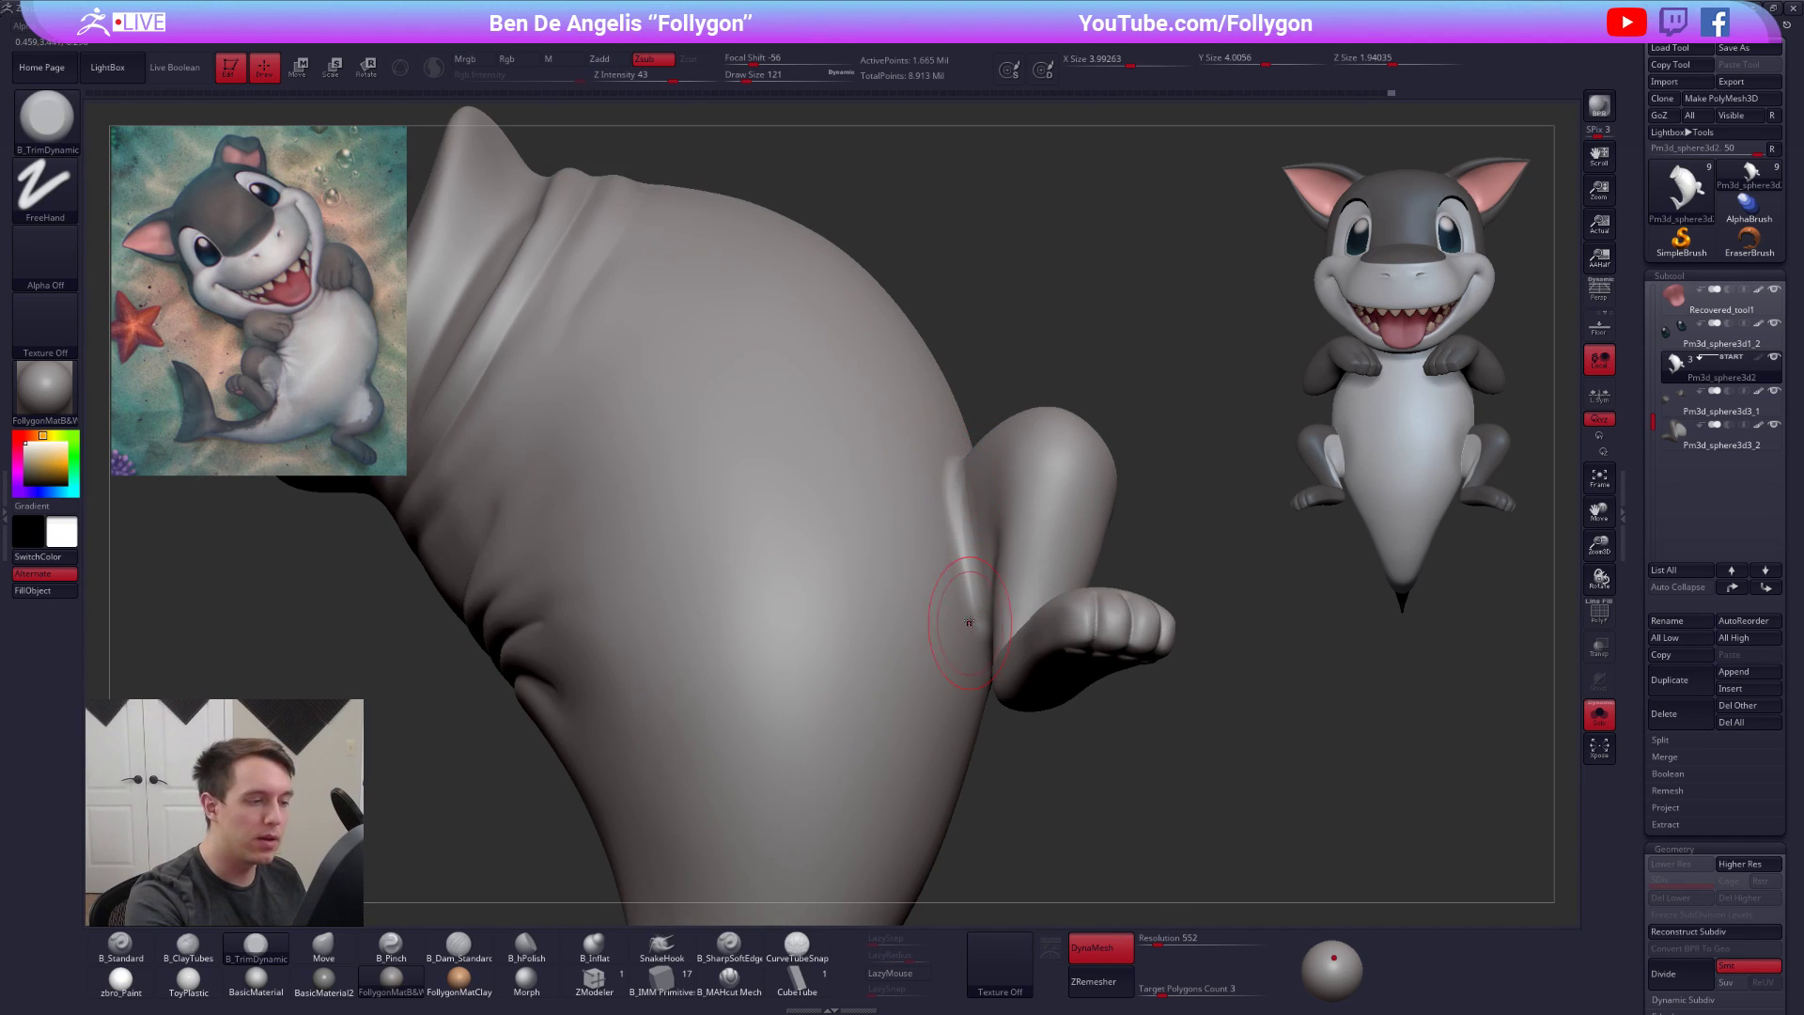
Refine the rear thigh-to-body blend and the area beneath it with the TrimDynamic brush
right_click_drag(945, 610, 761, 564)
right_click_drag(1068, 551, 1115, 511)
mouse_move(1163, 470)
left_mouse_down()
mouse_move(1206, 573)
mouse_move(1131, 670)
left_mouse_up()
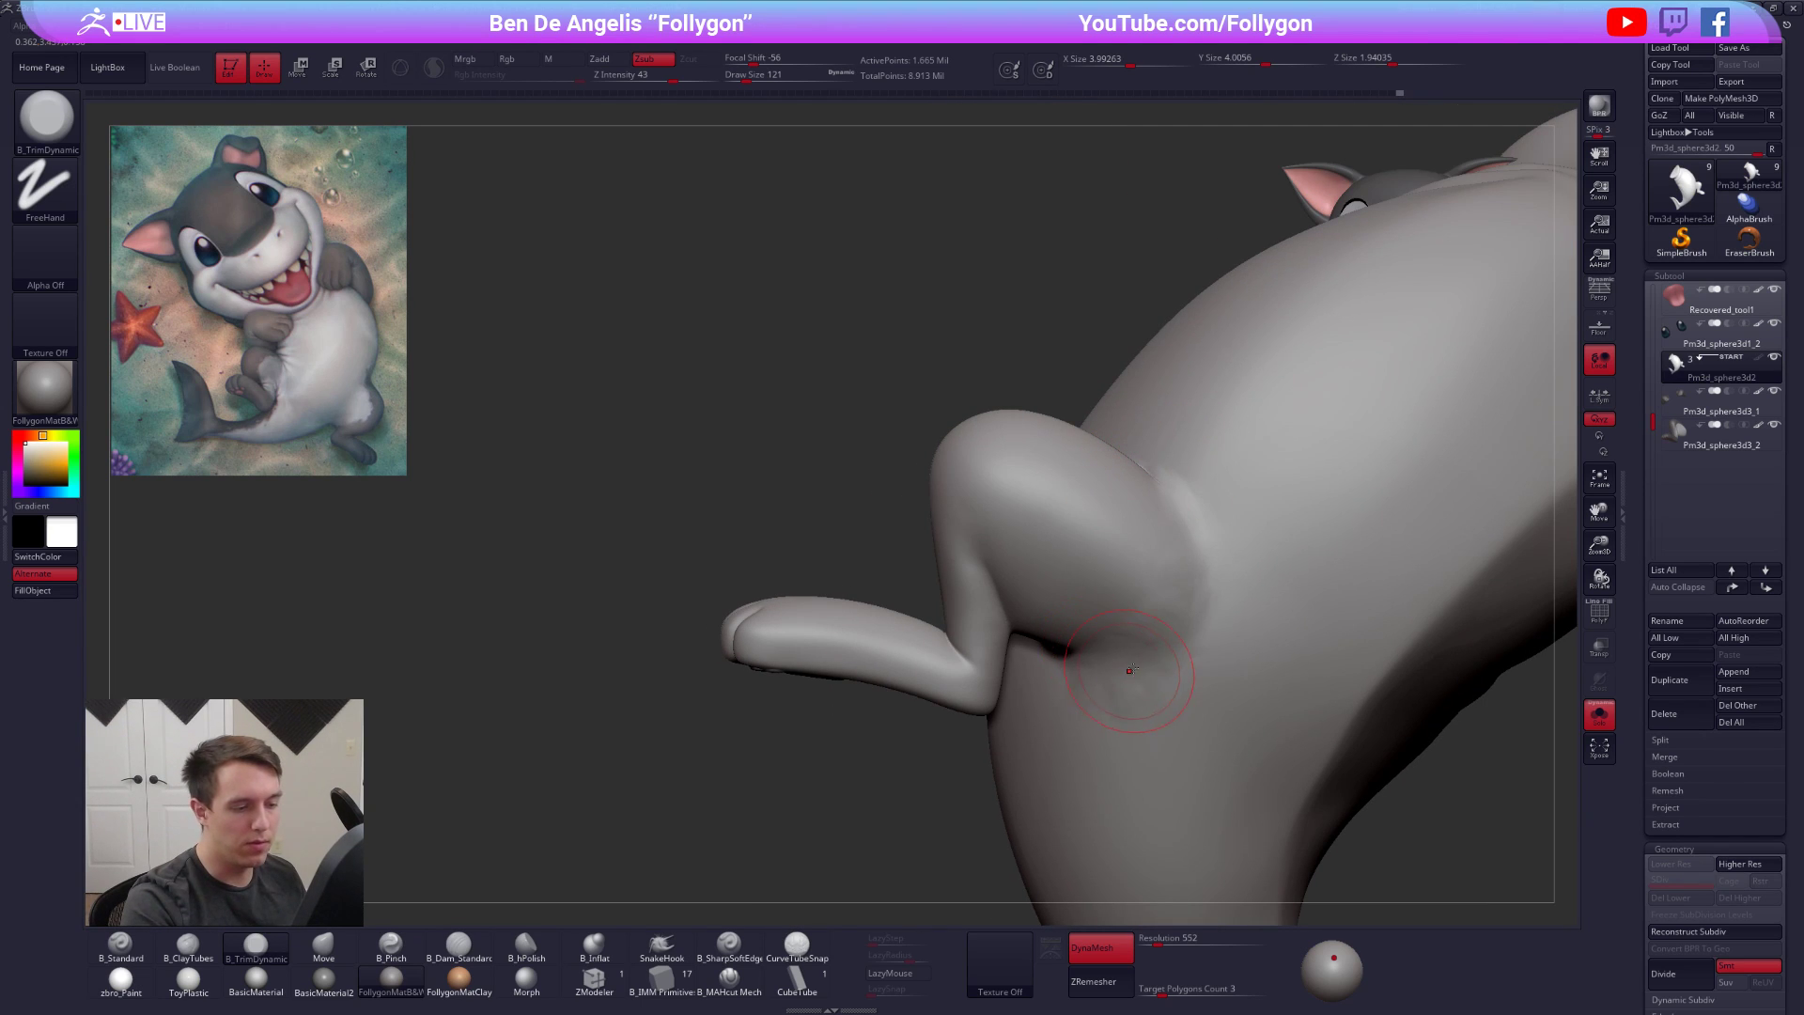
right_click_drag(1129, 670, 1148, 624)
right_click_drag(1082, 697, 1160, 680)
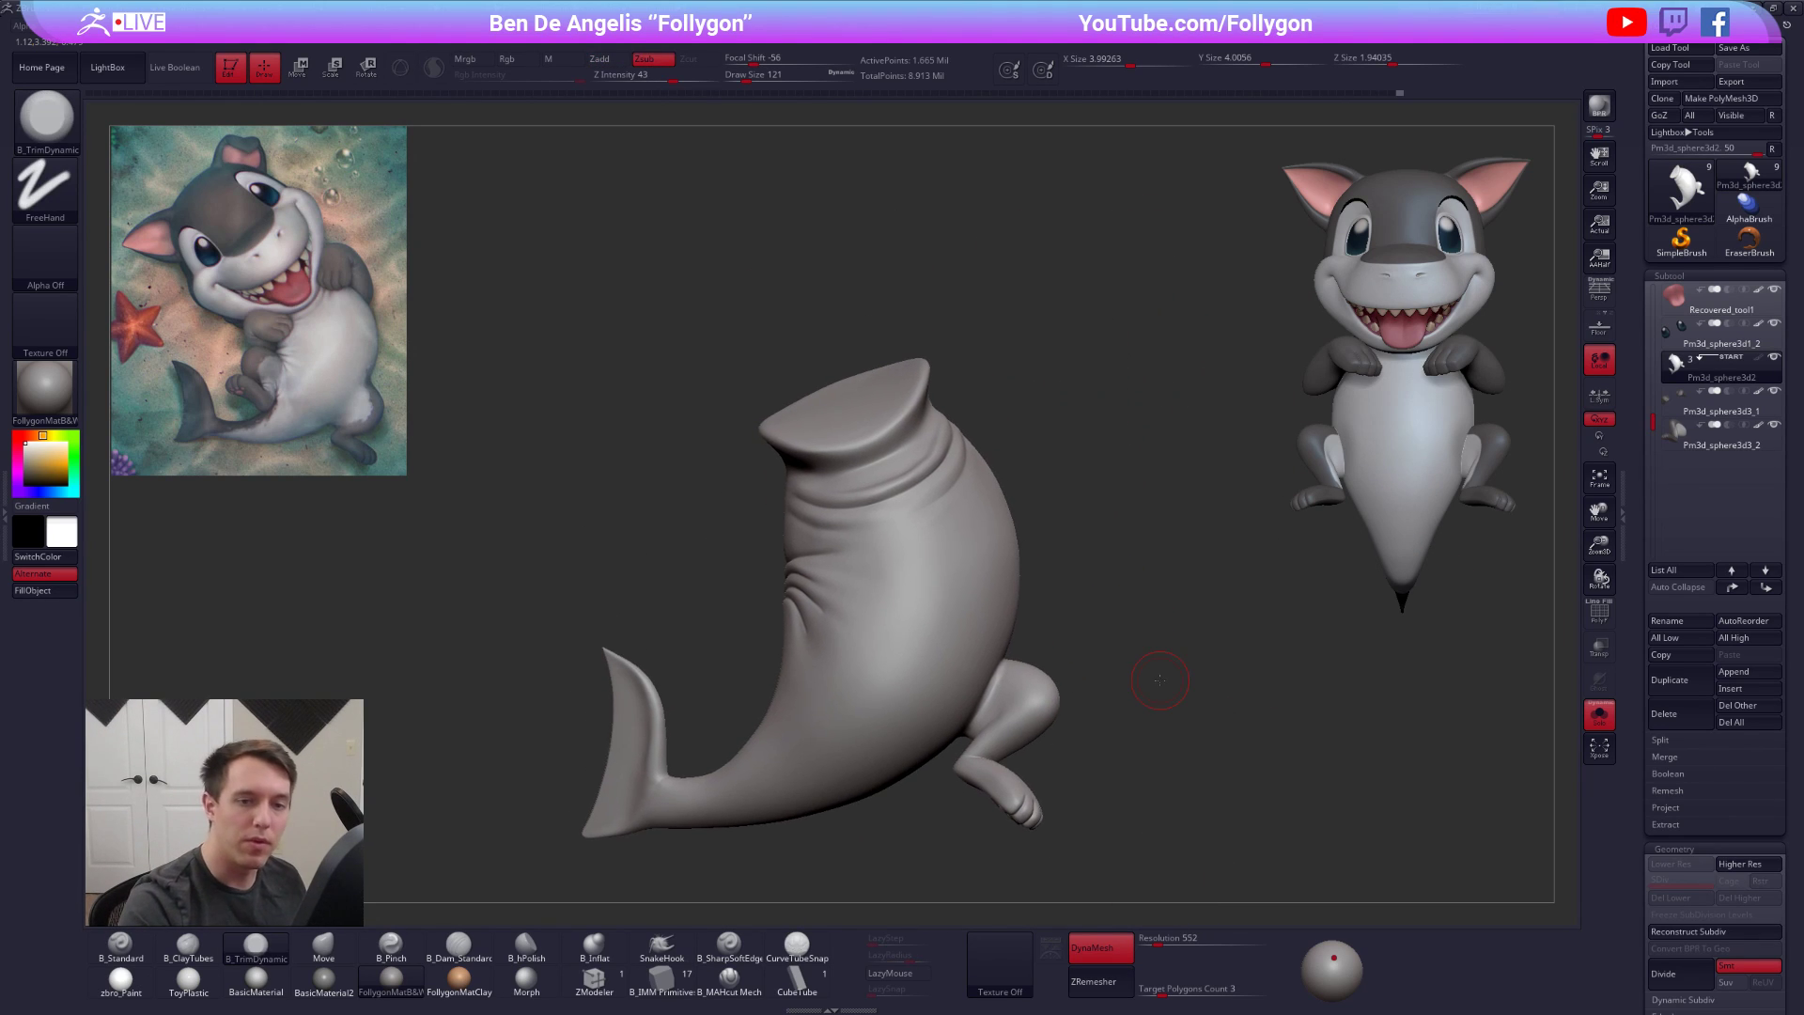
Show the body's polypaint again and apply the zbro_Paint material
left_click(1758, 357)
right_click_drag(847, 821, 815, 775, "alt")
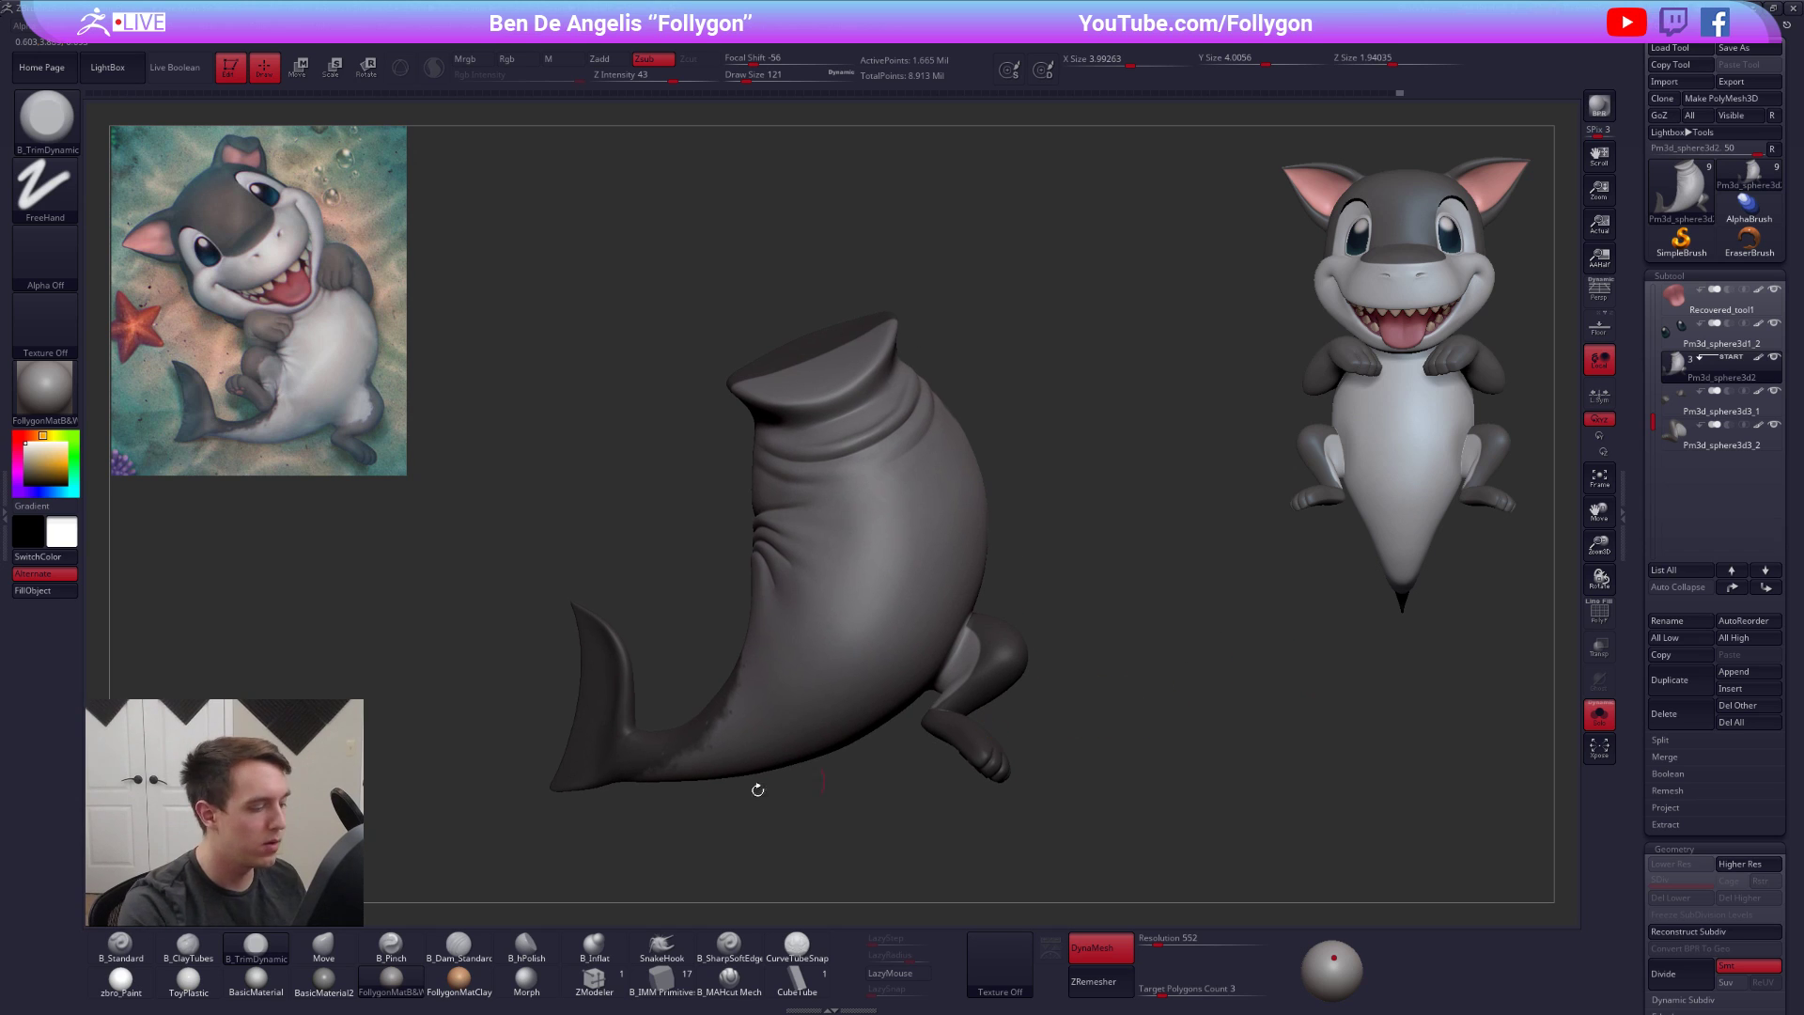
left_click(120, 980)
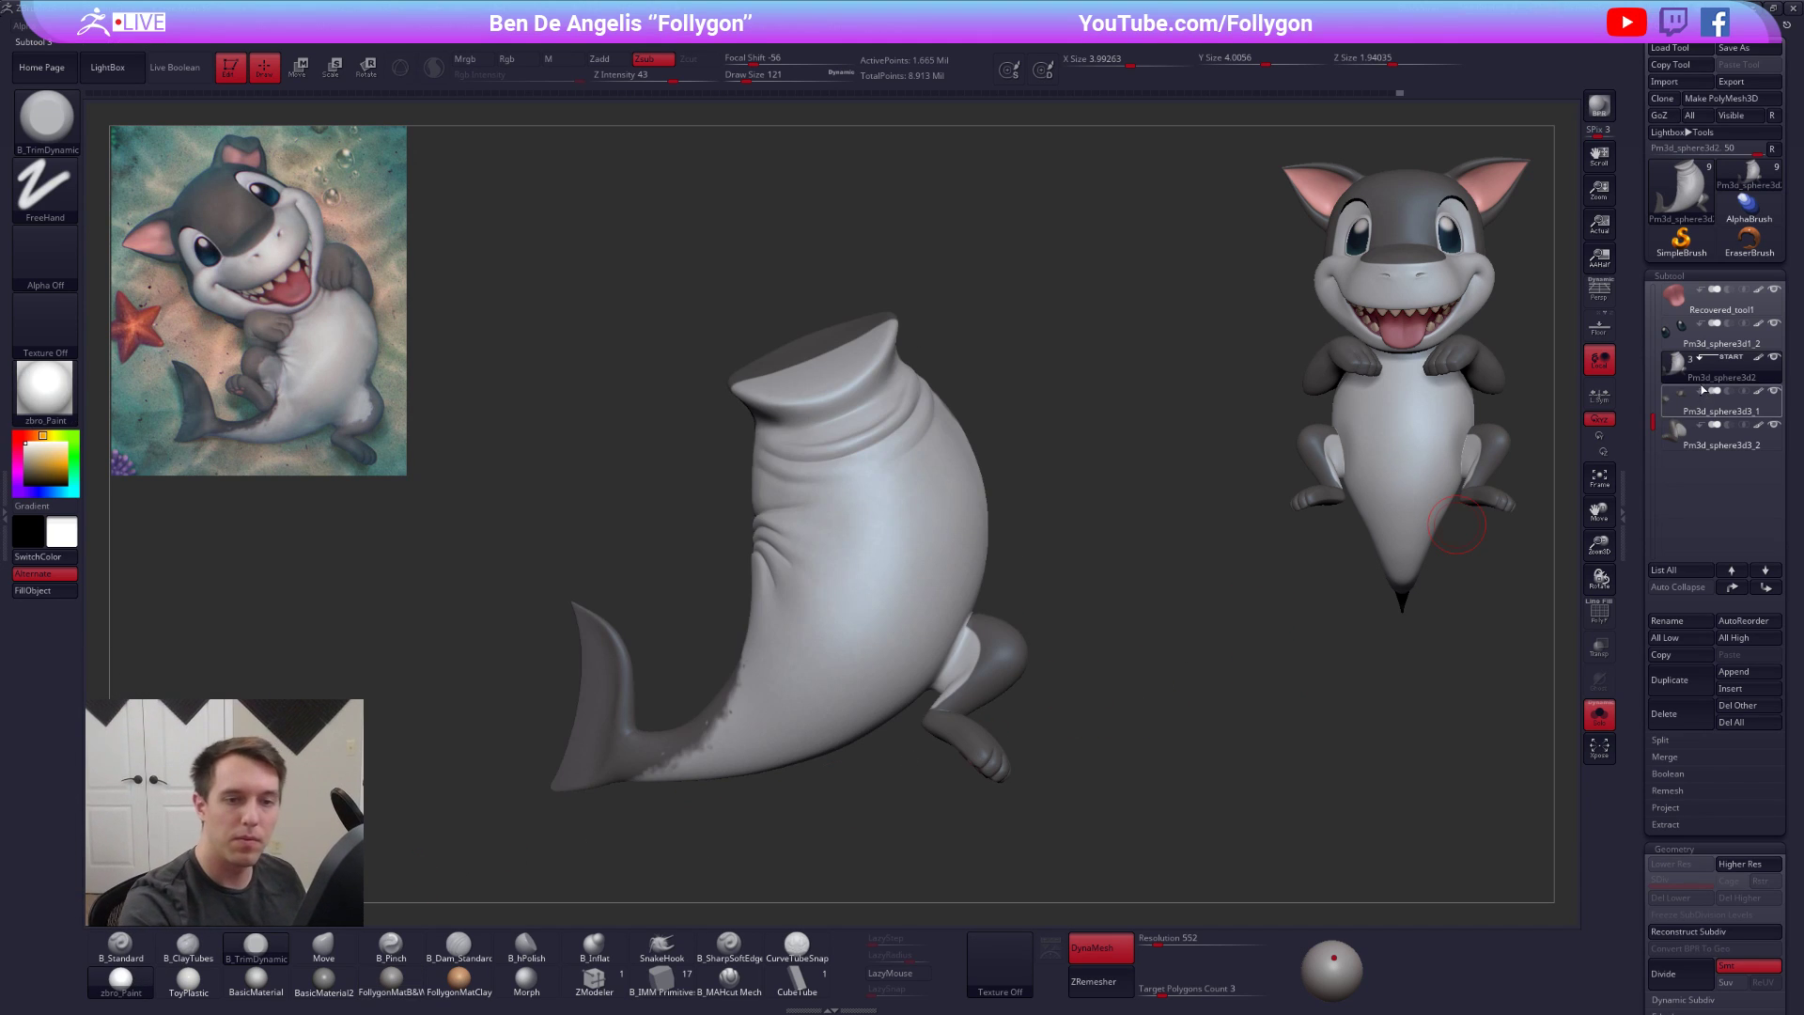
Duplicate the body subtool, keep the original active, and check its dense wireframe
left_click(1679, 678)
left_click(1689, 368)
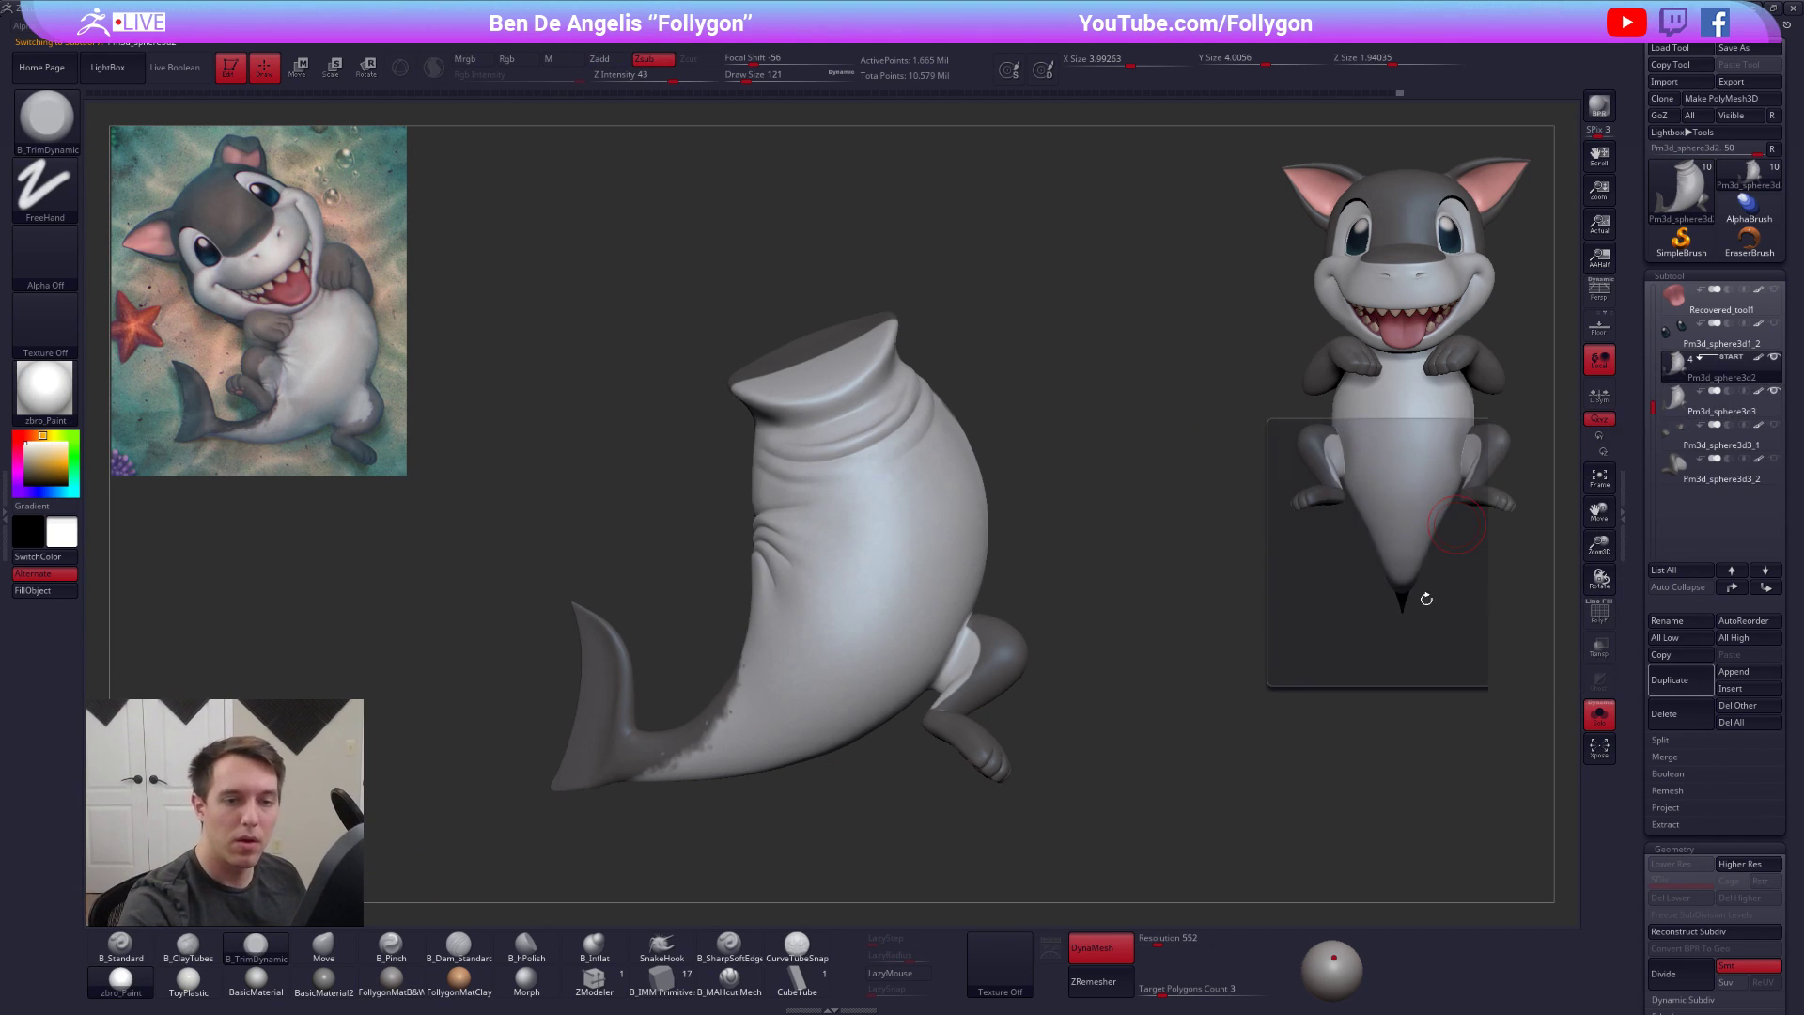
left_click_drag(1322, 777, 1362, 752)
key("shift+f")
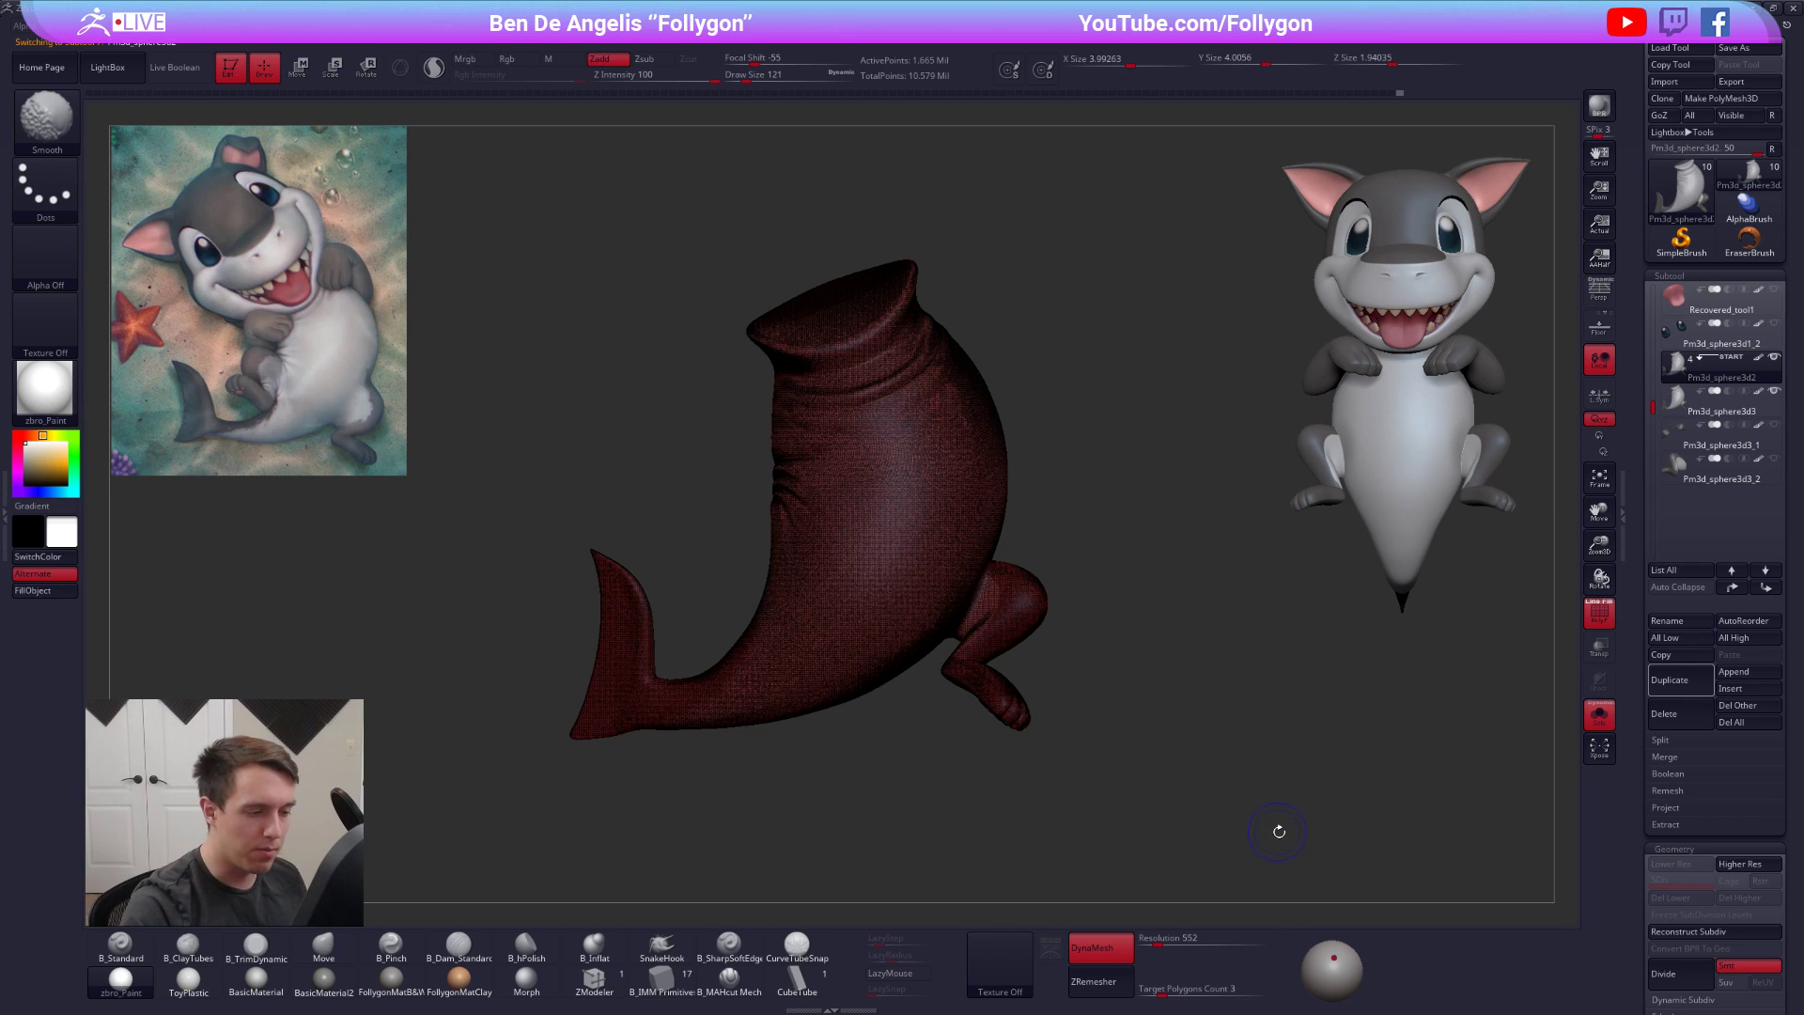
key("shift+f")
Turn off DynaMesh, ZRemesh the original body with a target polygon count of 4, and inspect its wireframe
left_click(1100, 947)
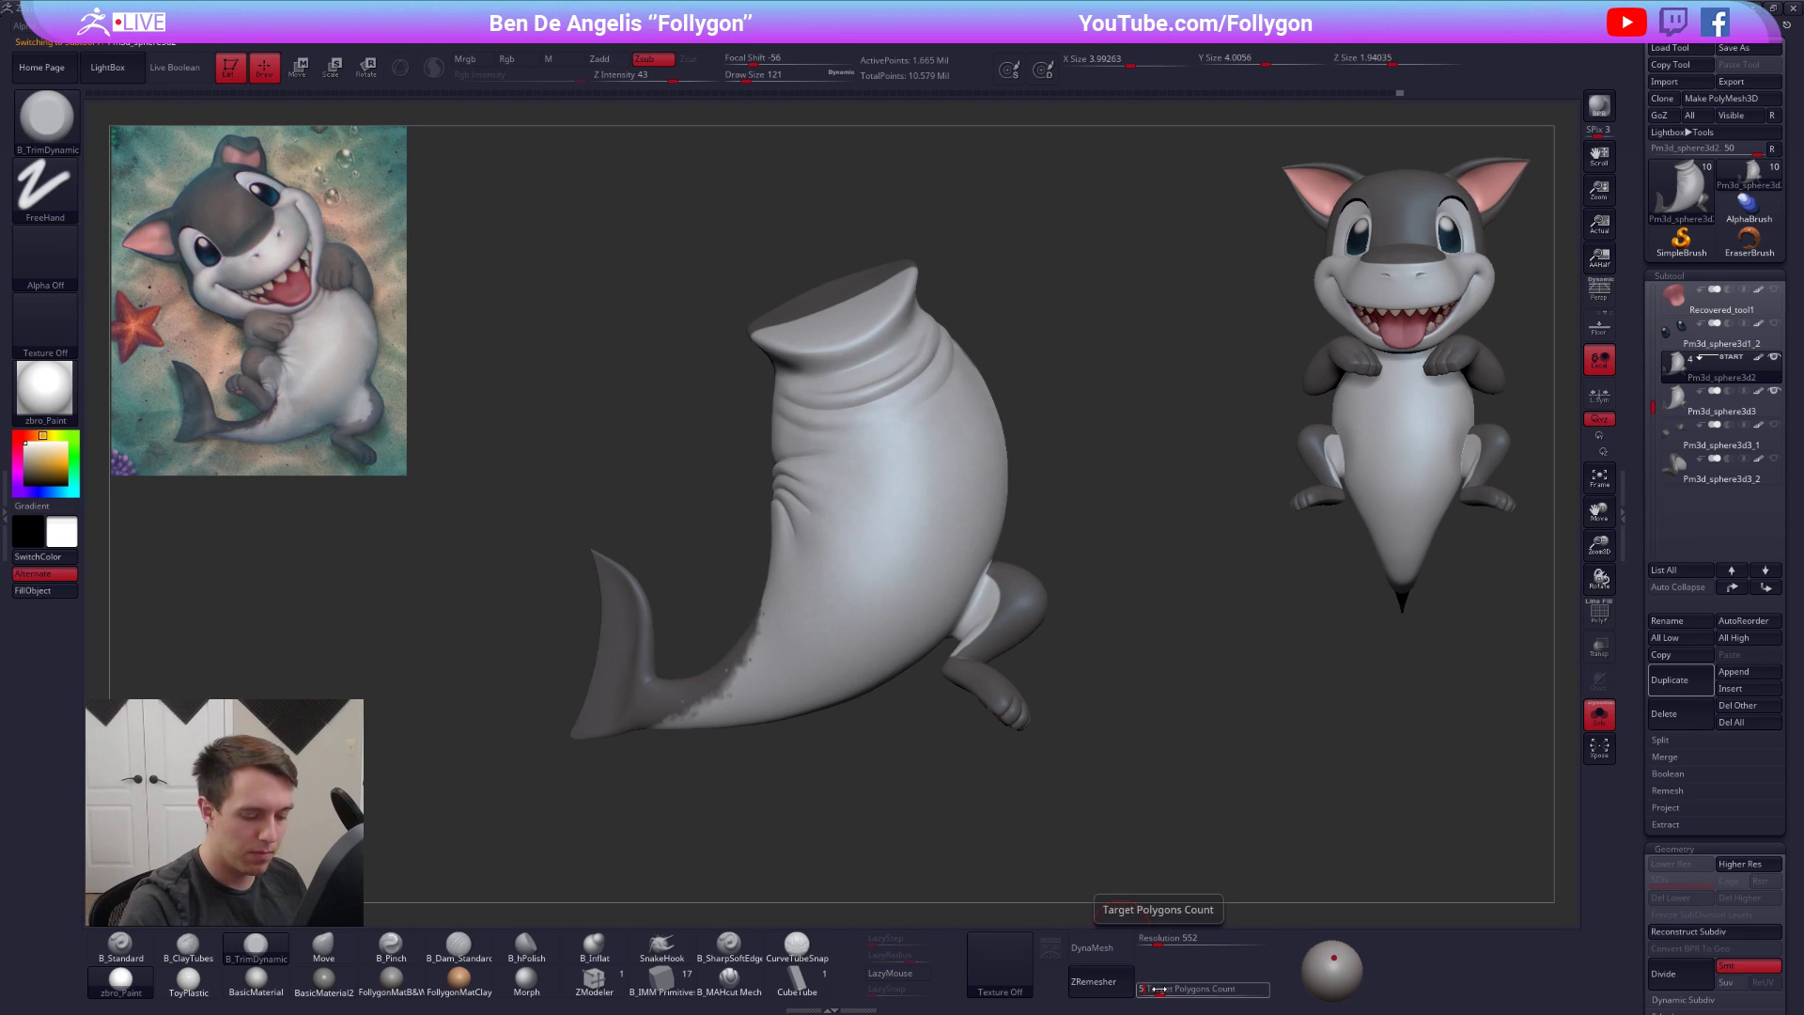
type("4")
key("Return")
left_click(1107, 982)
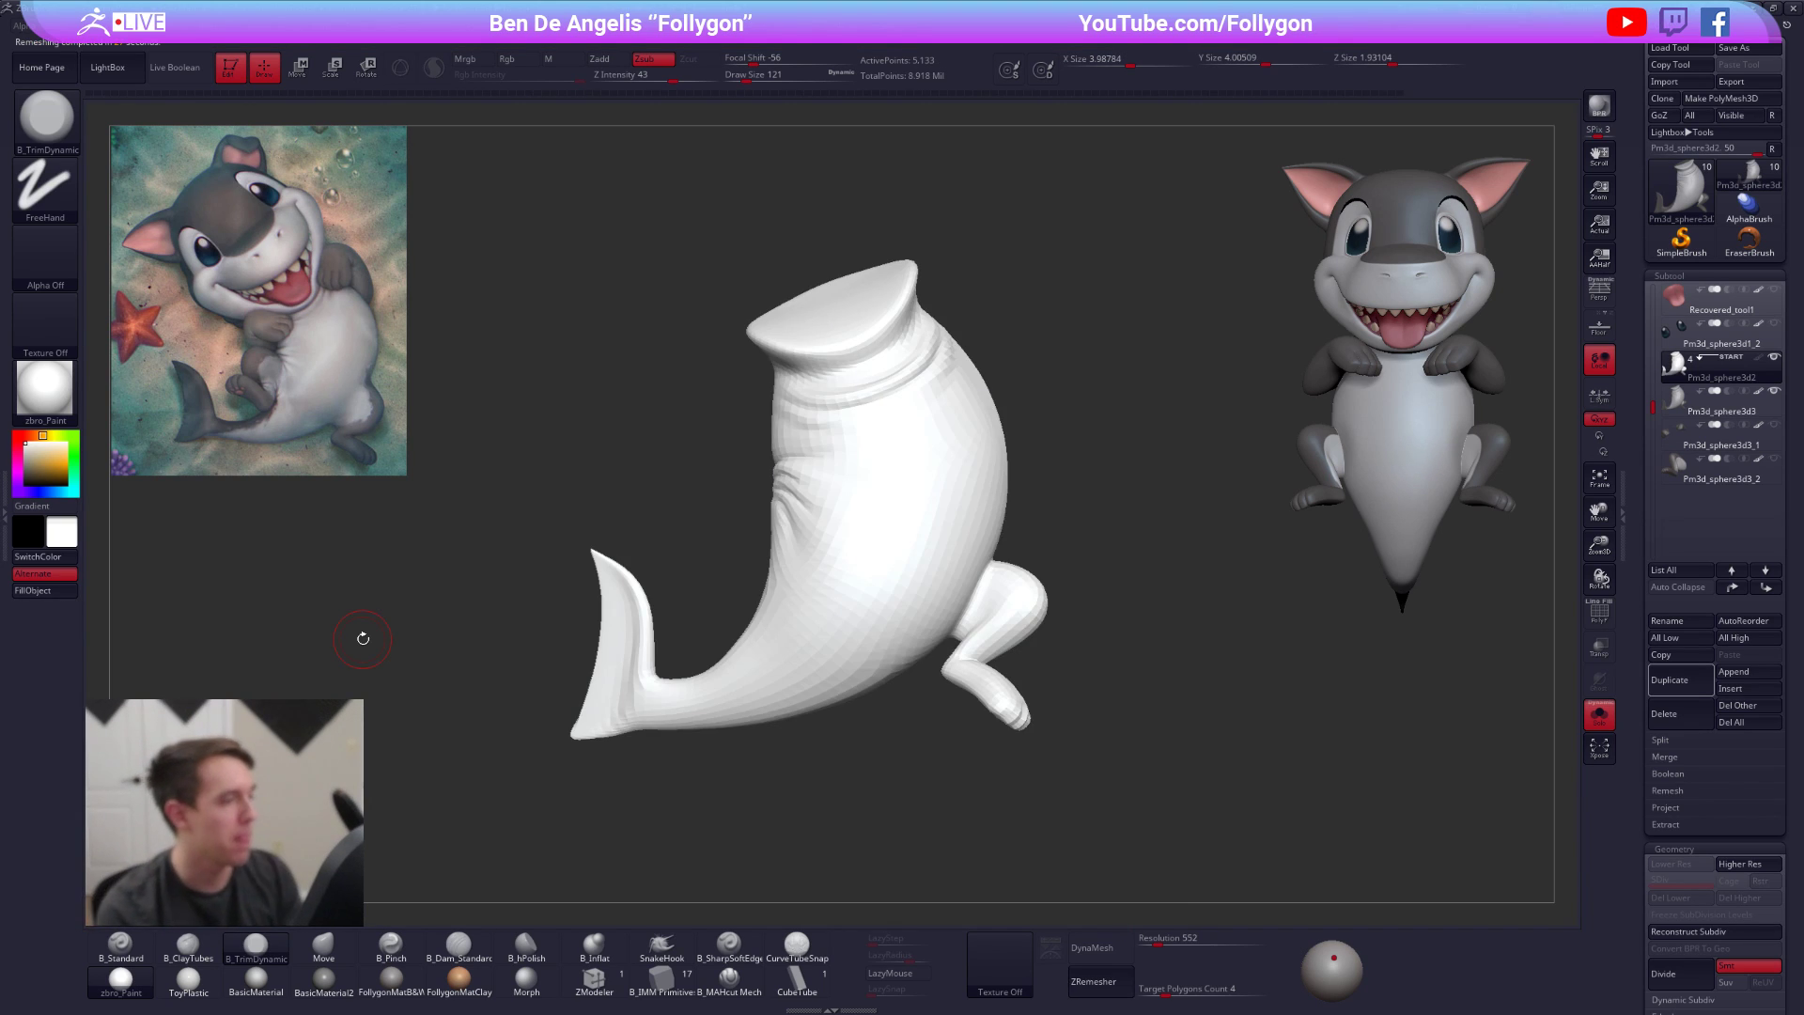
key("shift+f")
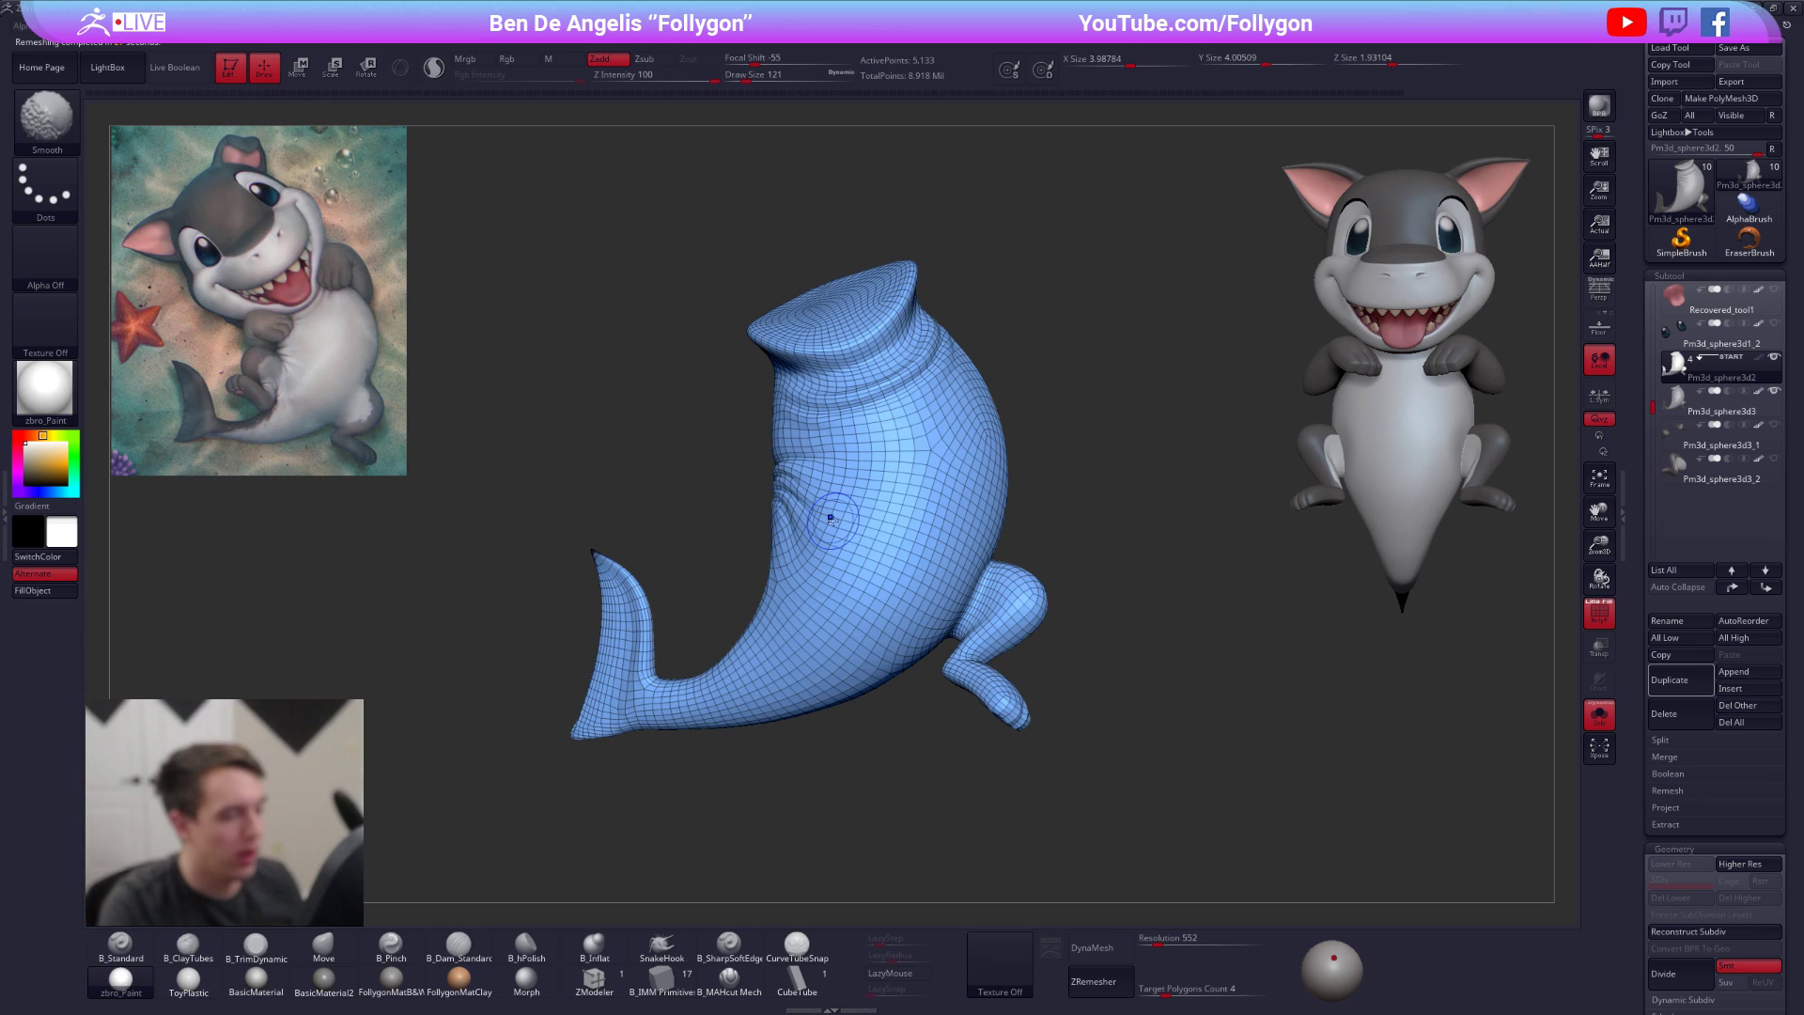
key("2")
key("shift+f")
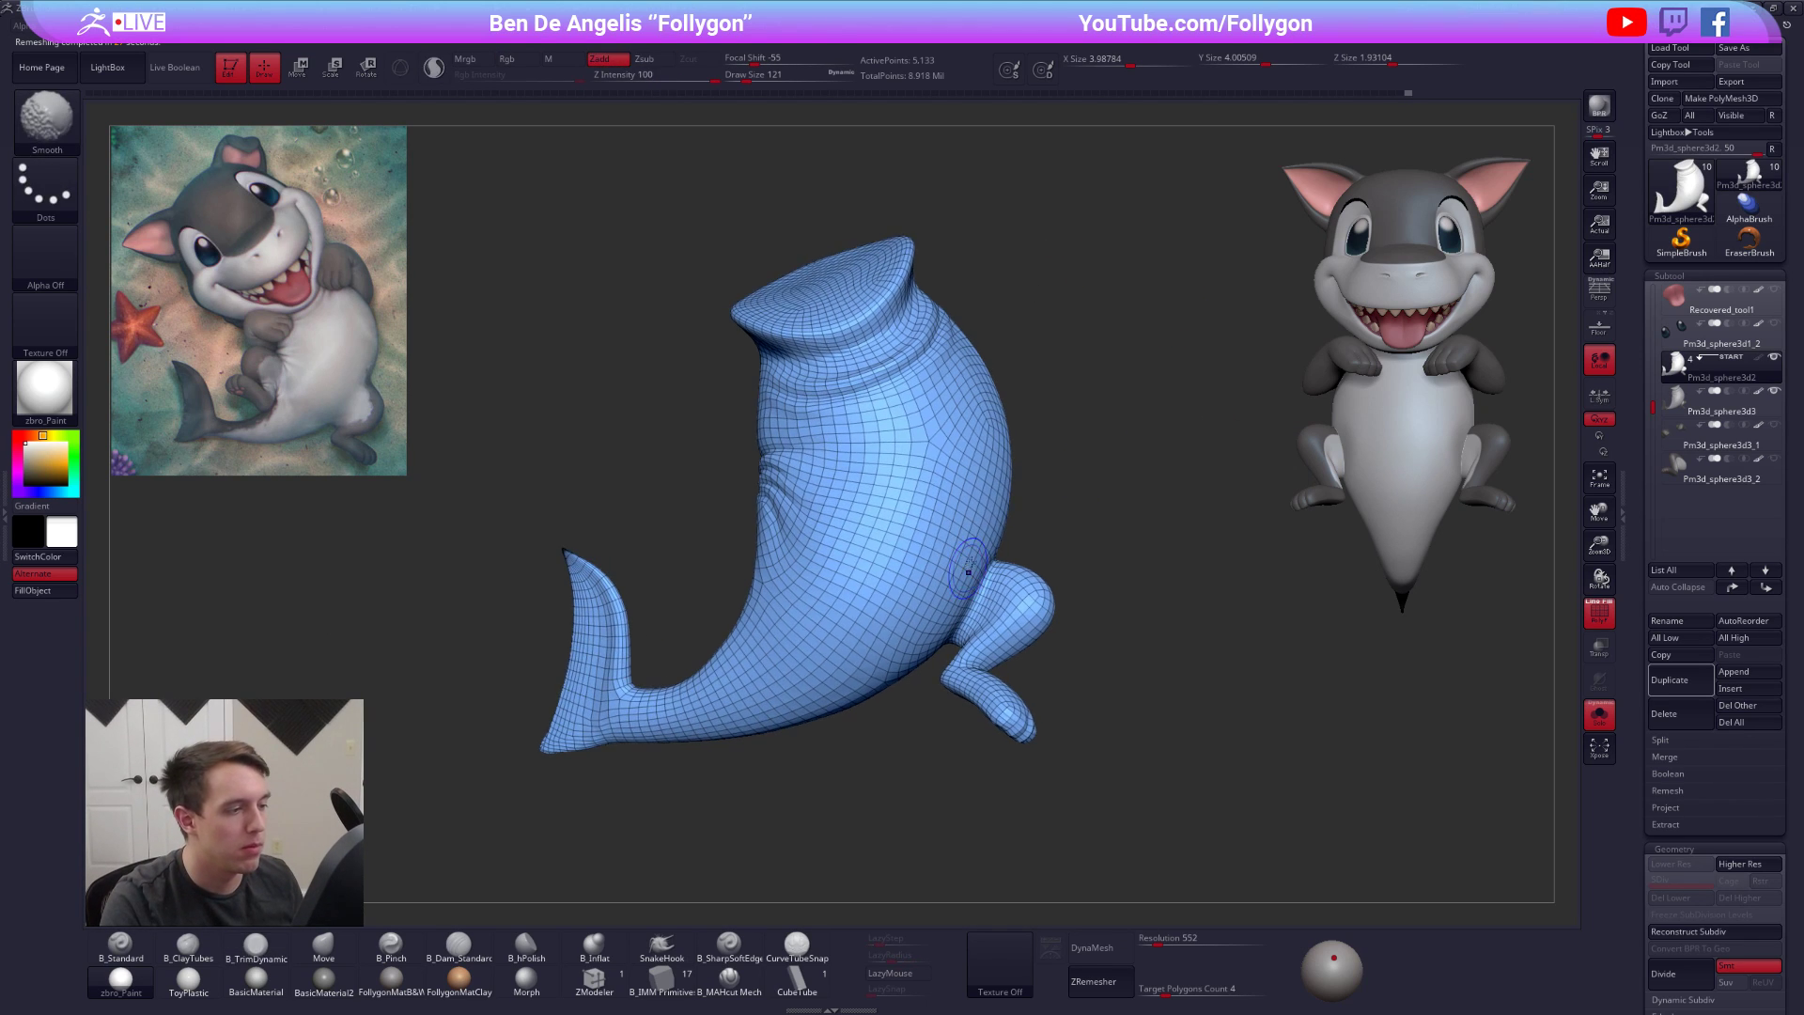
Subdivide the remeshed body up to level 5, projecting the duplicate's detail and polypaint onto it with ProjectAll along the way
key("ctrl+d")
left_click(1668, 808)
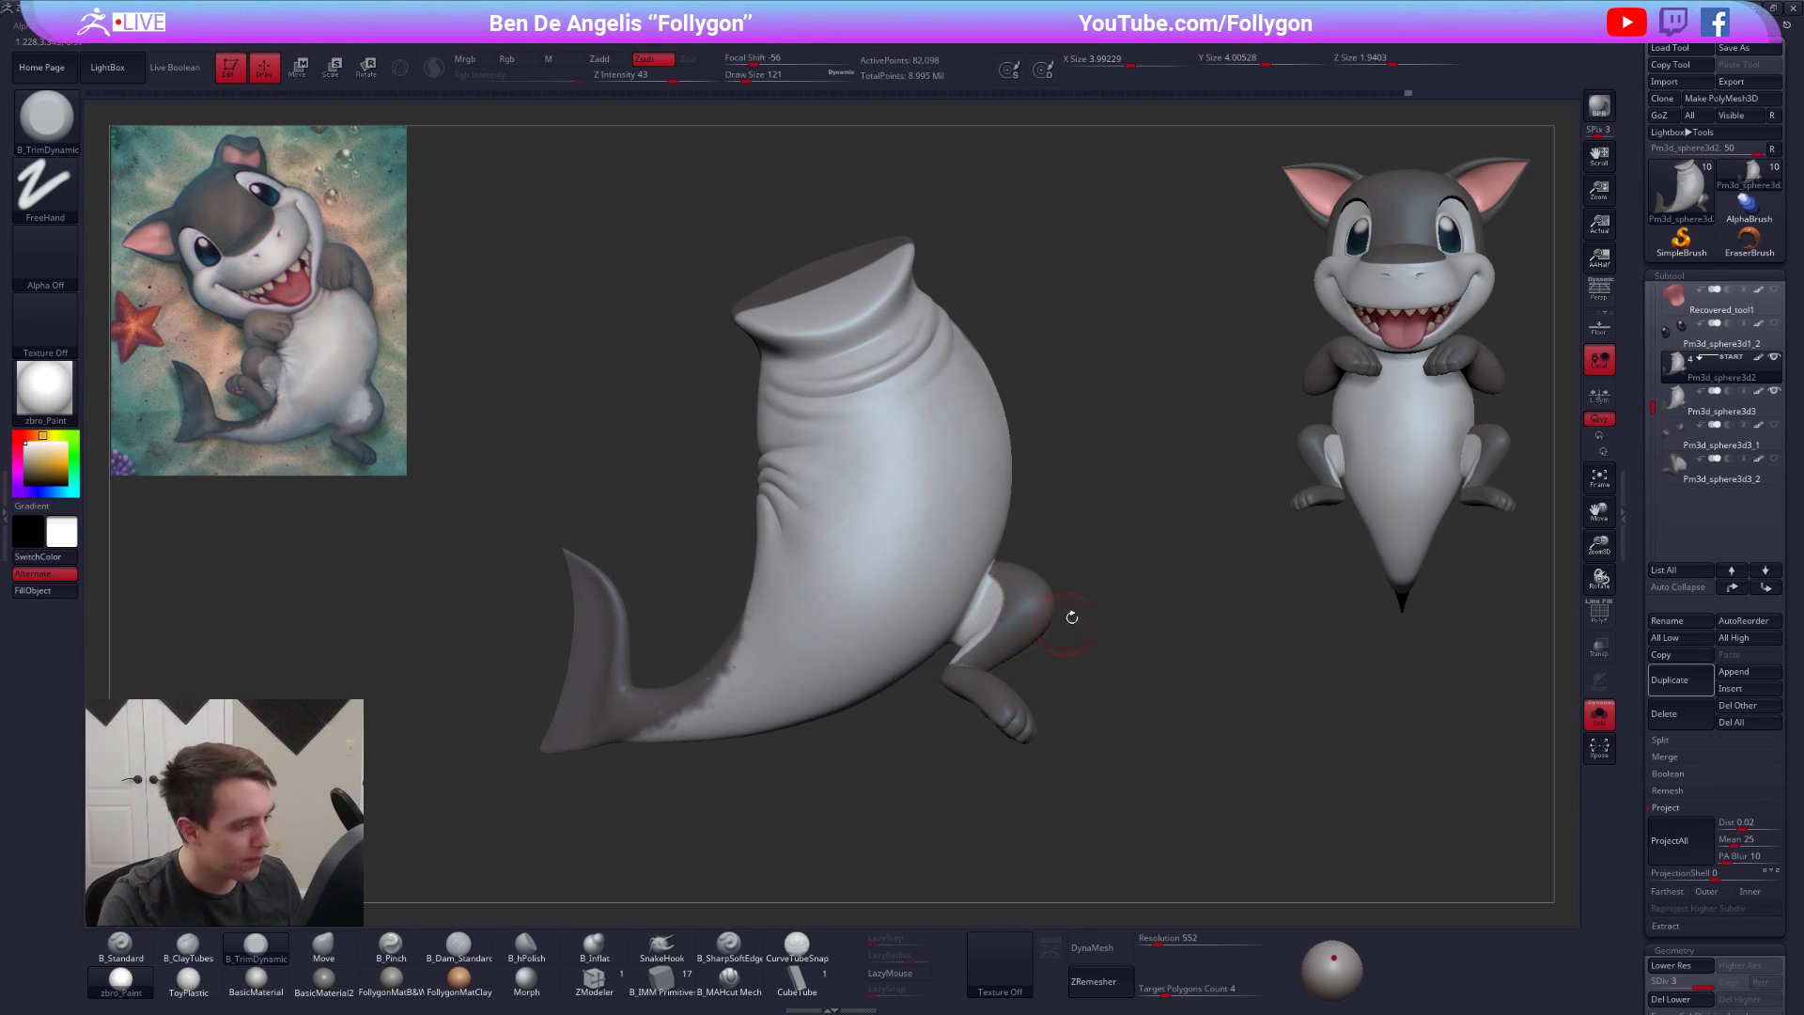
key("ctrl+d")
left_click(1676, 839)
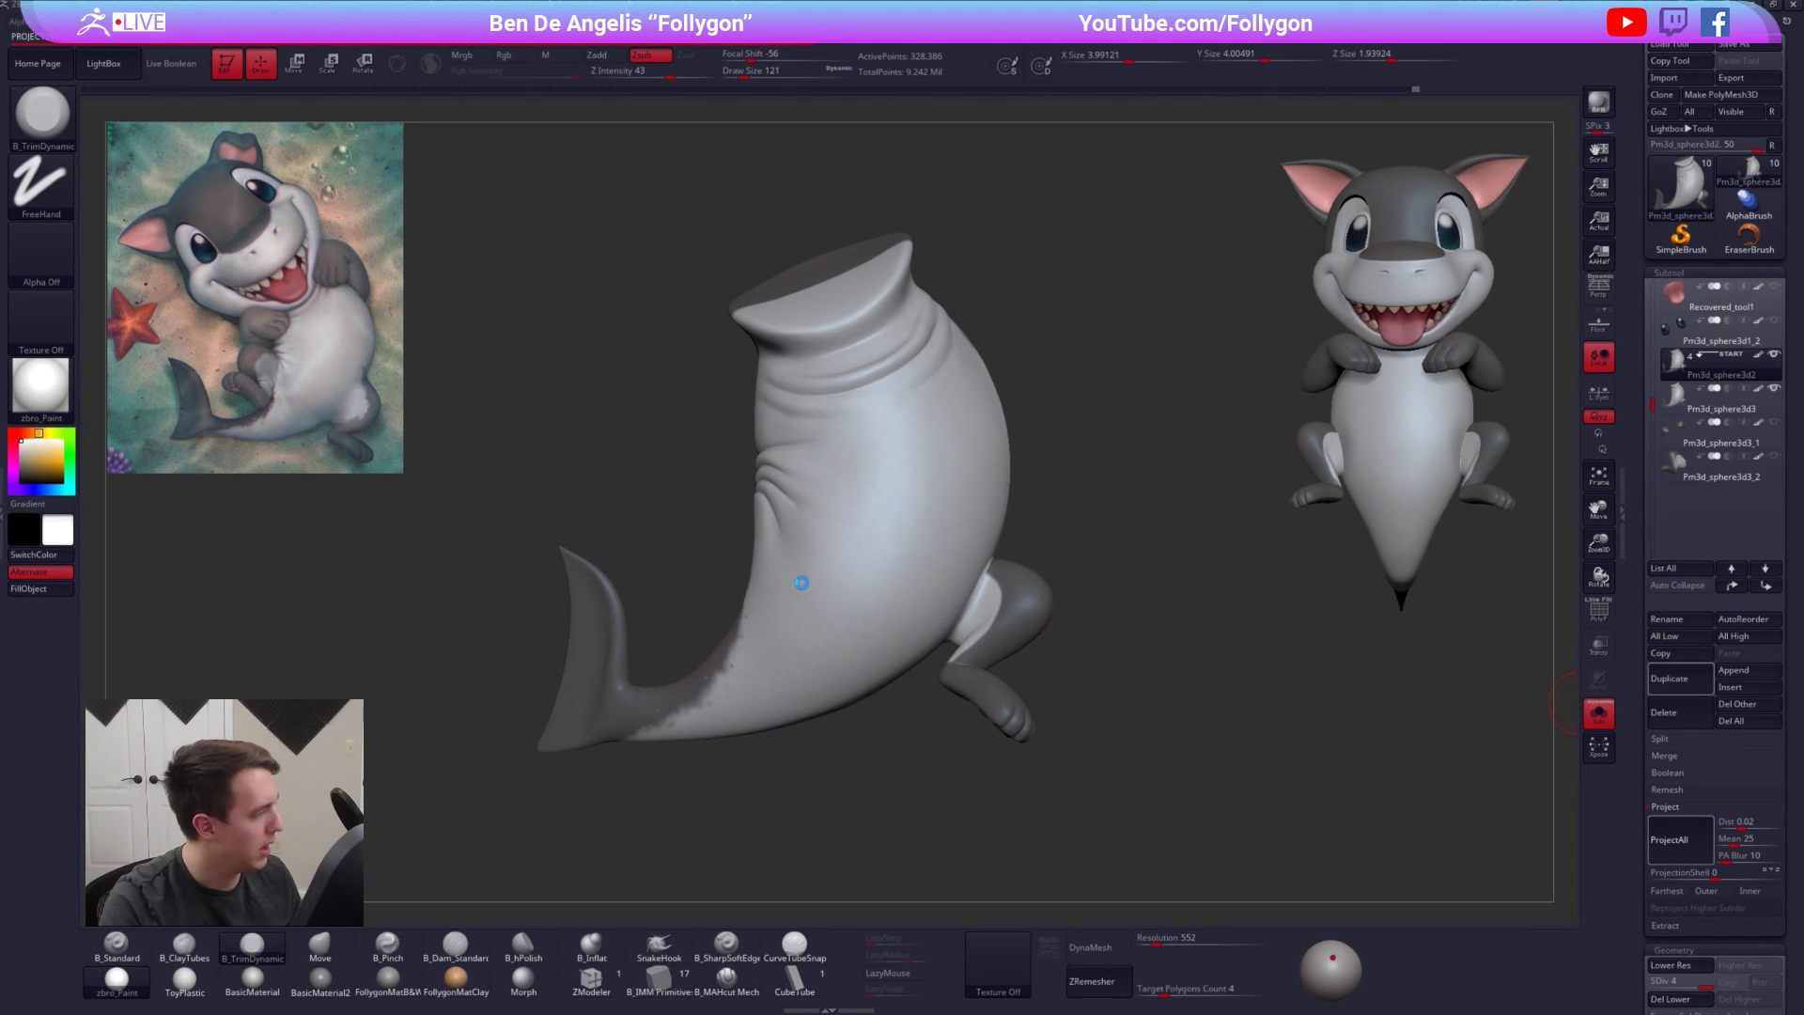
key("ctrl+d")
left_click(1676, 839)
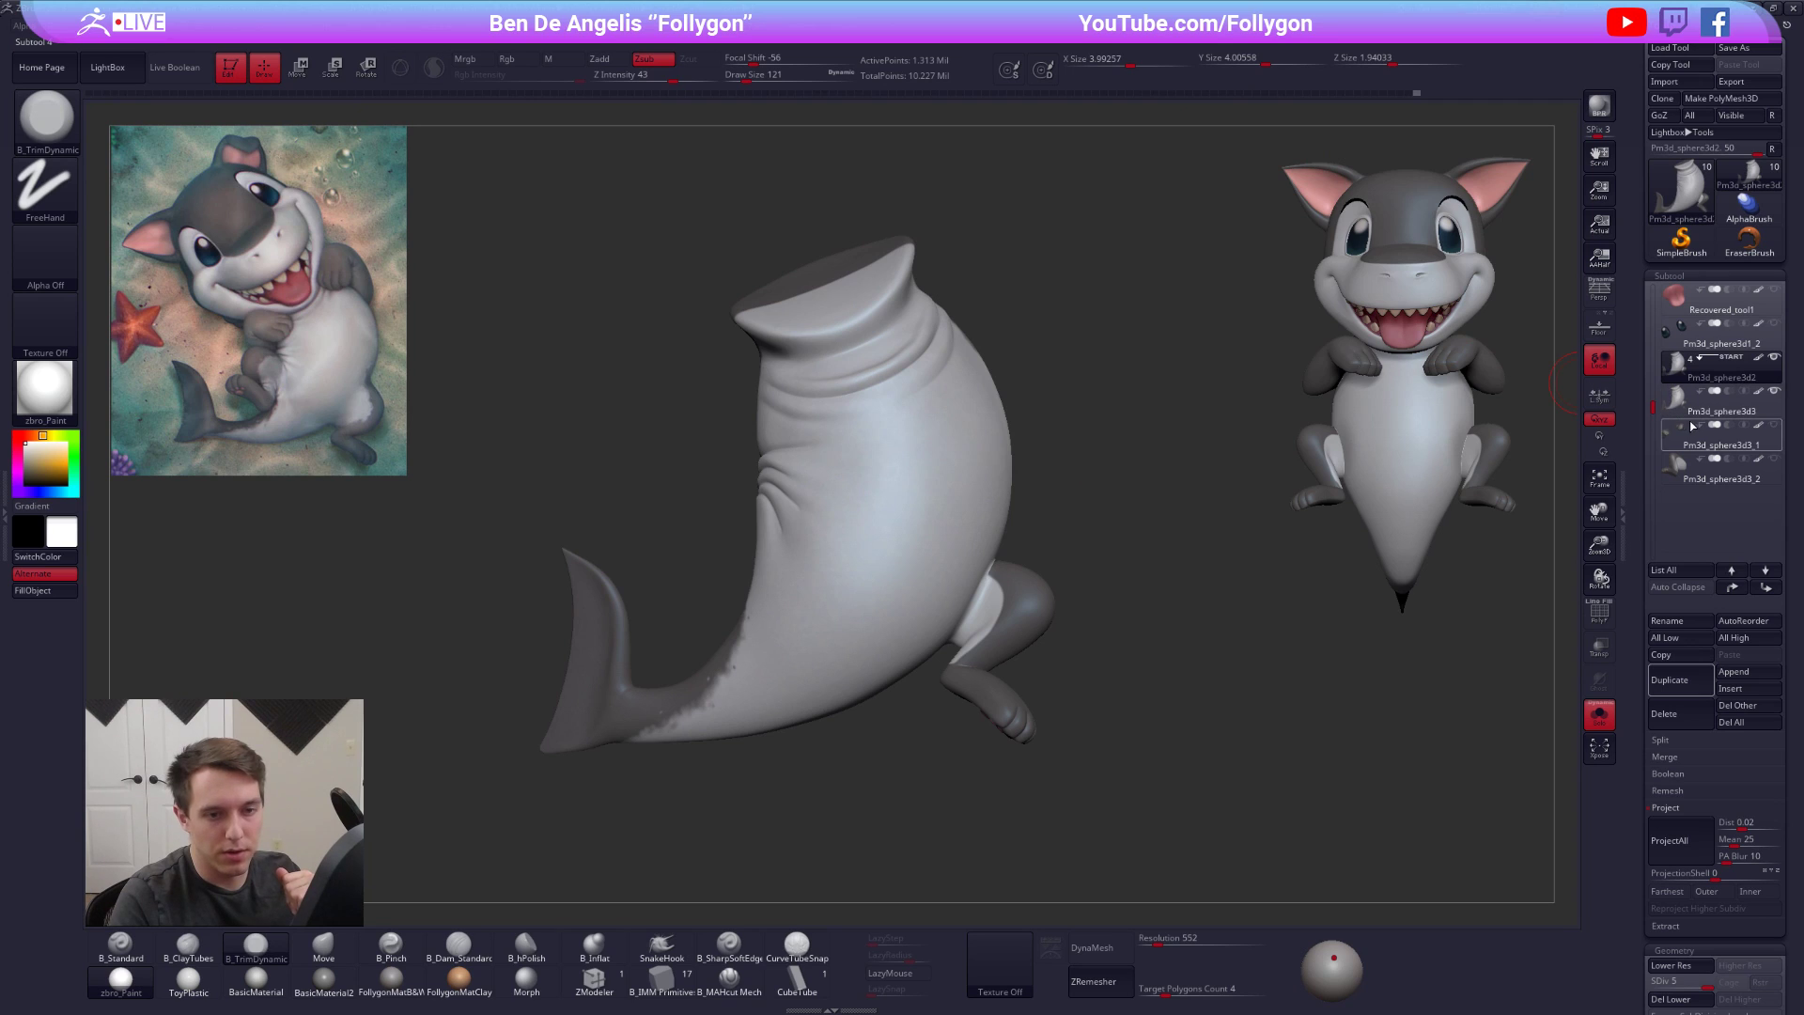
Delete the duplicate body subtool and save the project
left_click(1727, 403)
left_click(1654, 716)
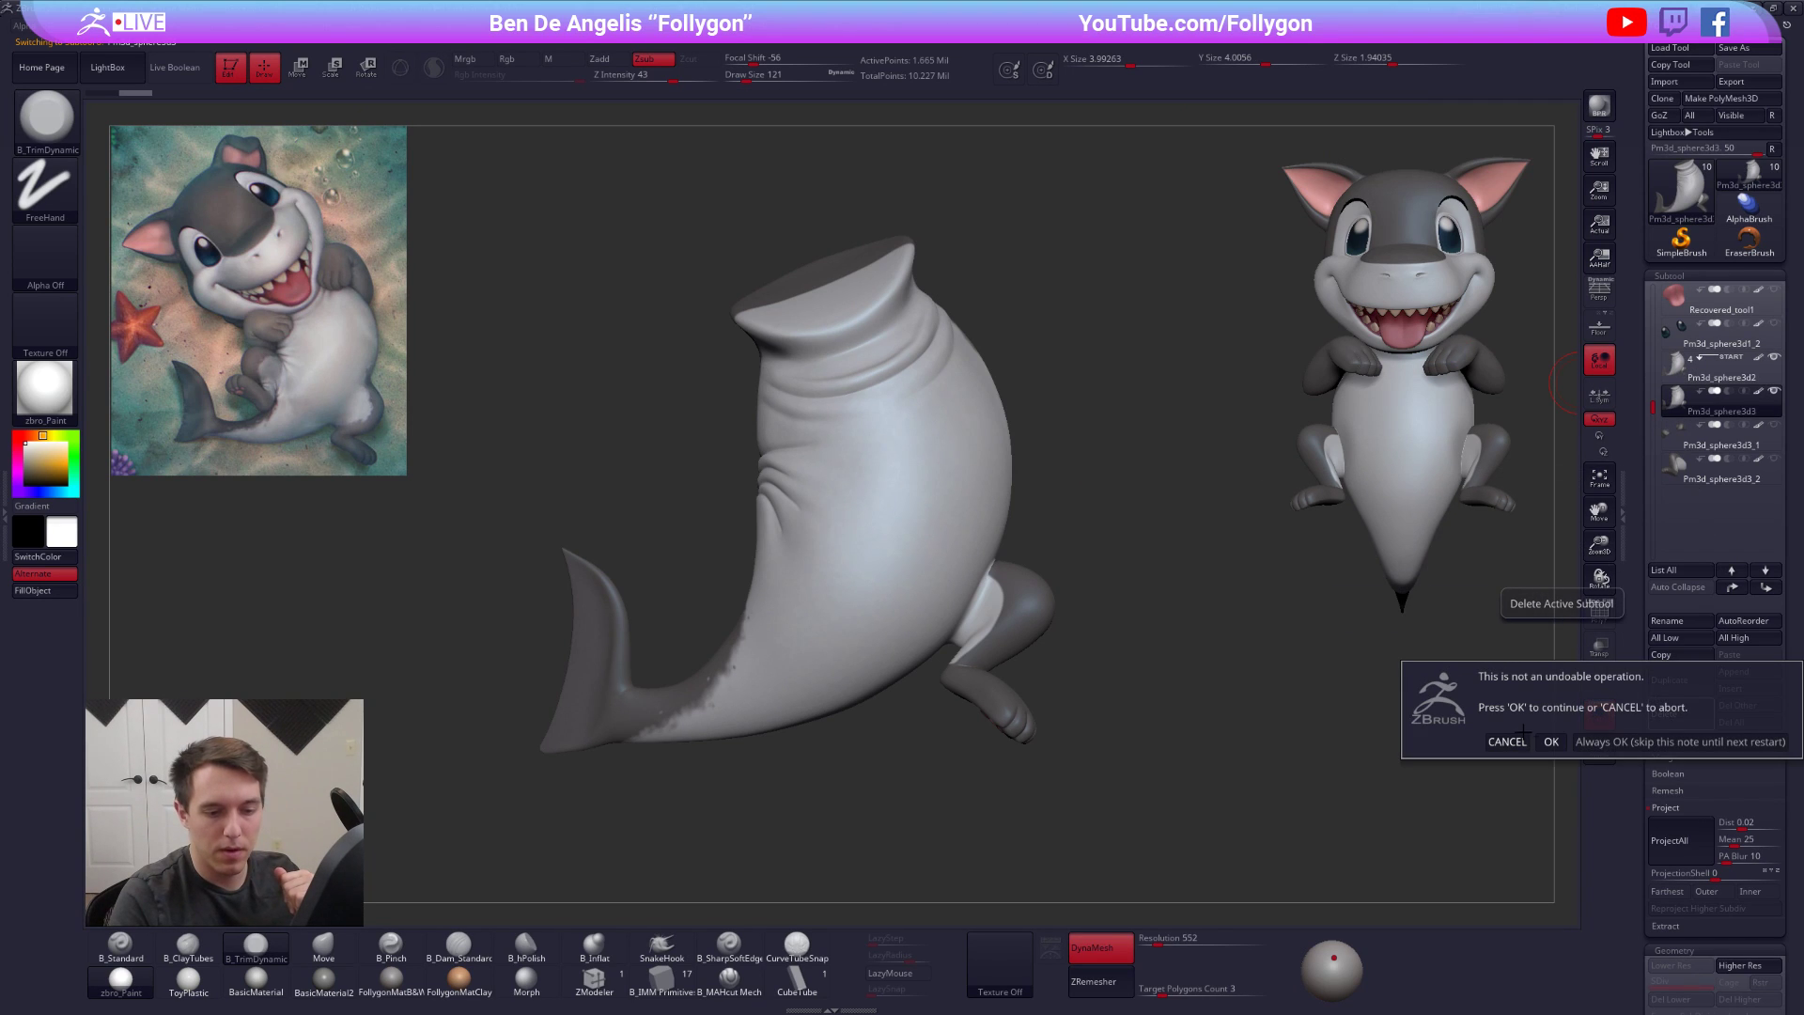
left_click(1551, 741)
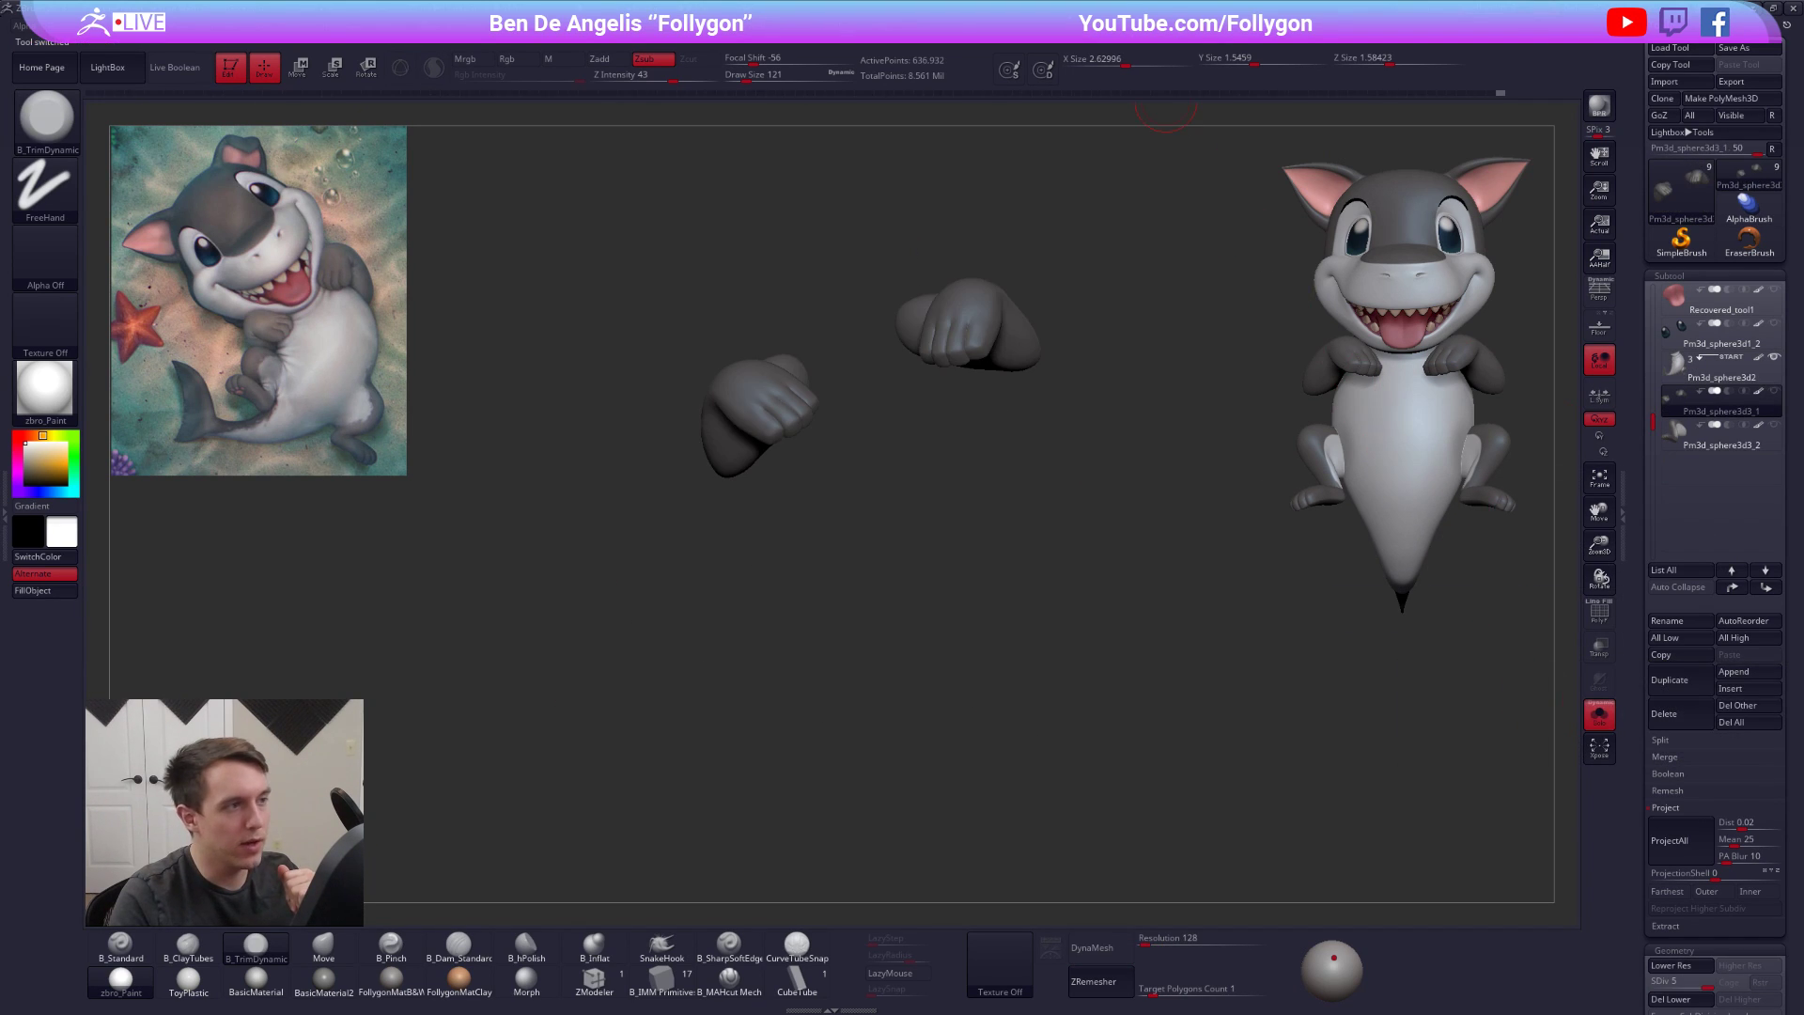
key("ctrl+s")
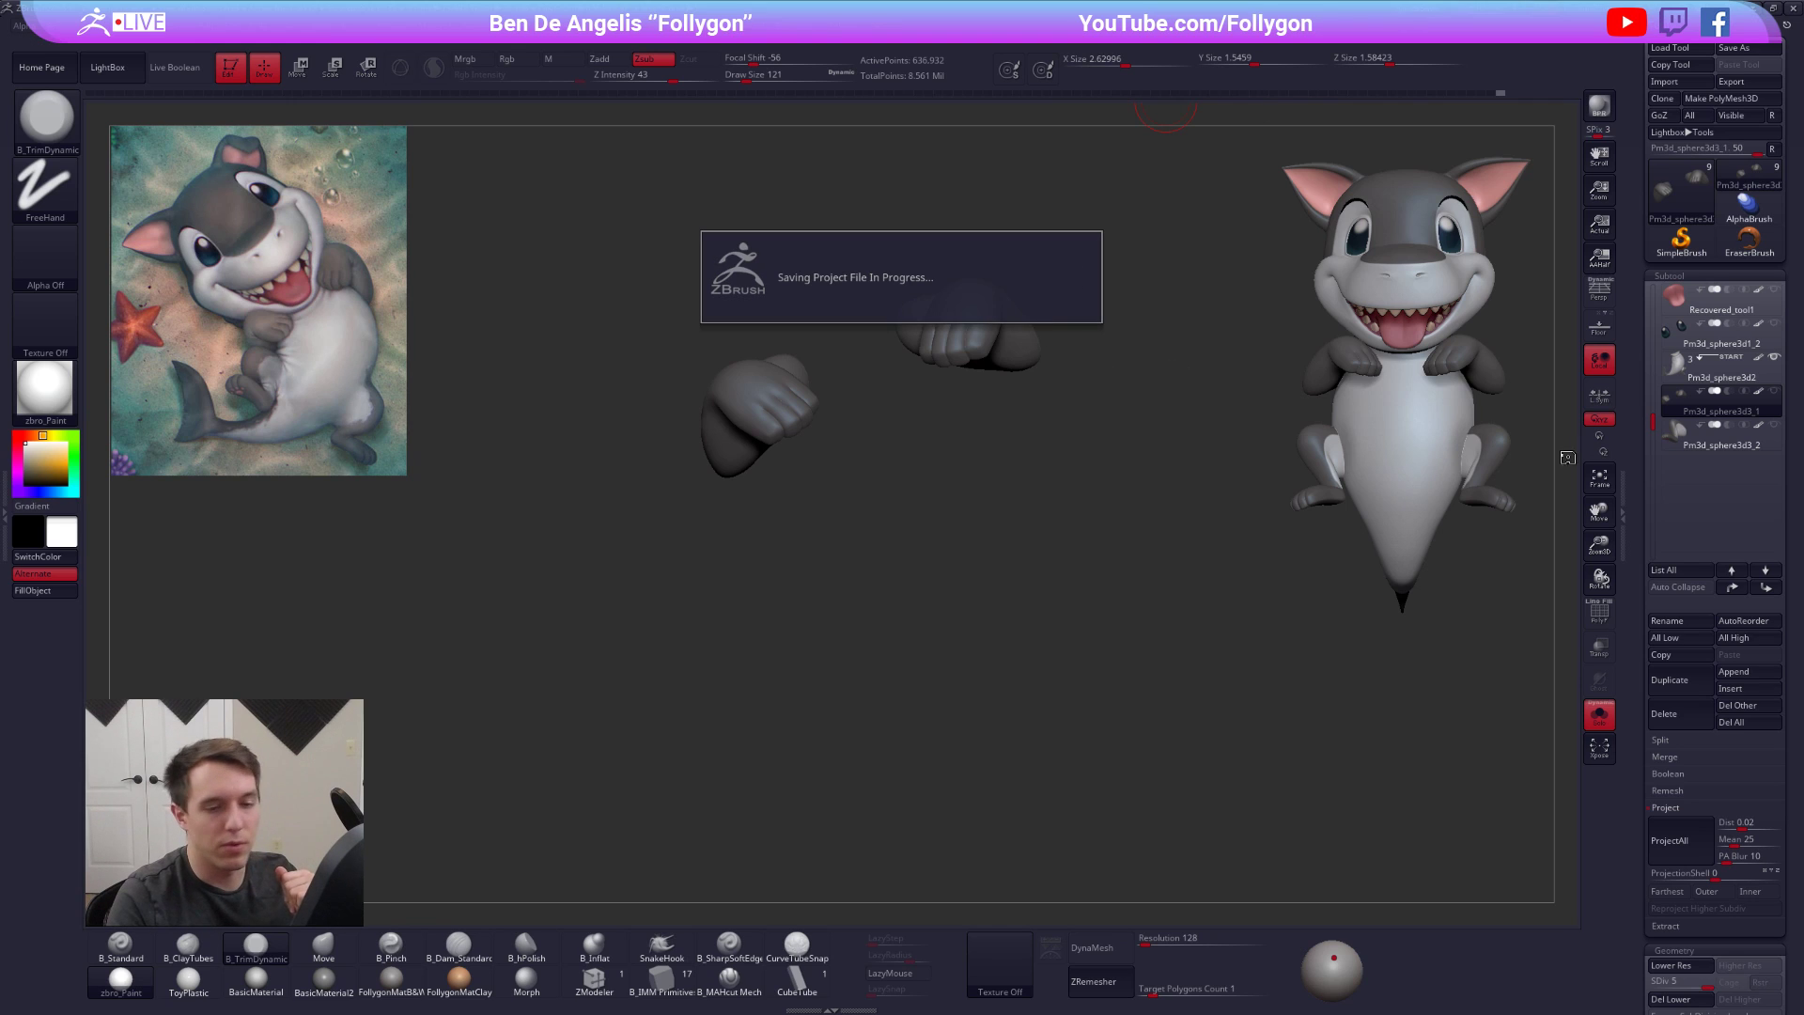
Isolate the body subtool, hide its polypaint and apply the grey FollygonMatB&P material
mouse_move(1674, 401)
left_click(1676, 368)
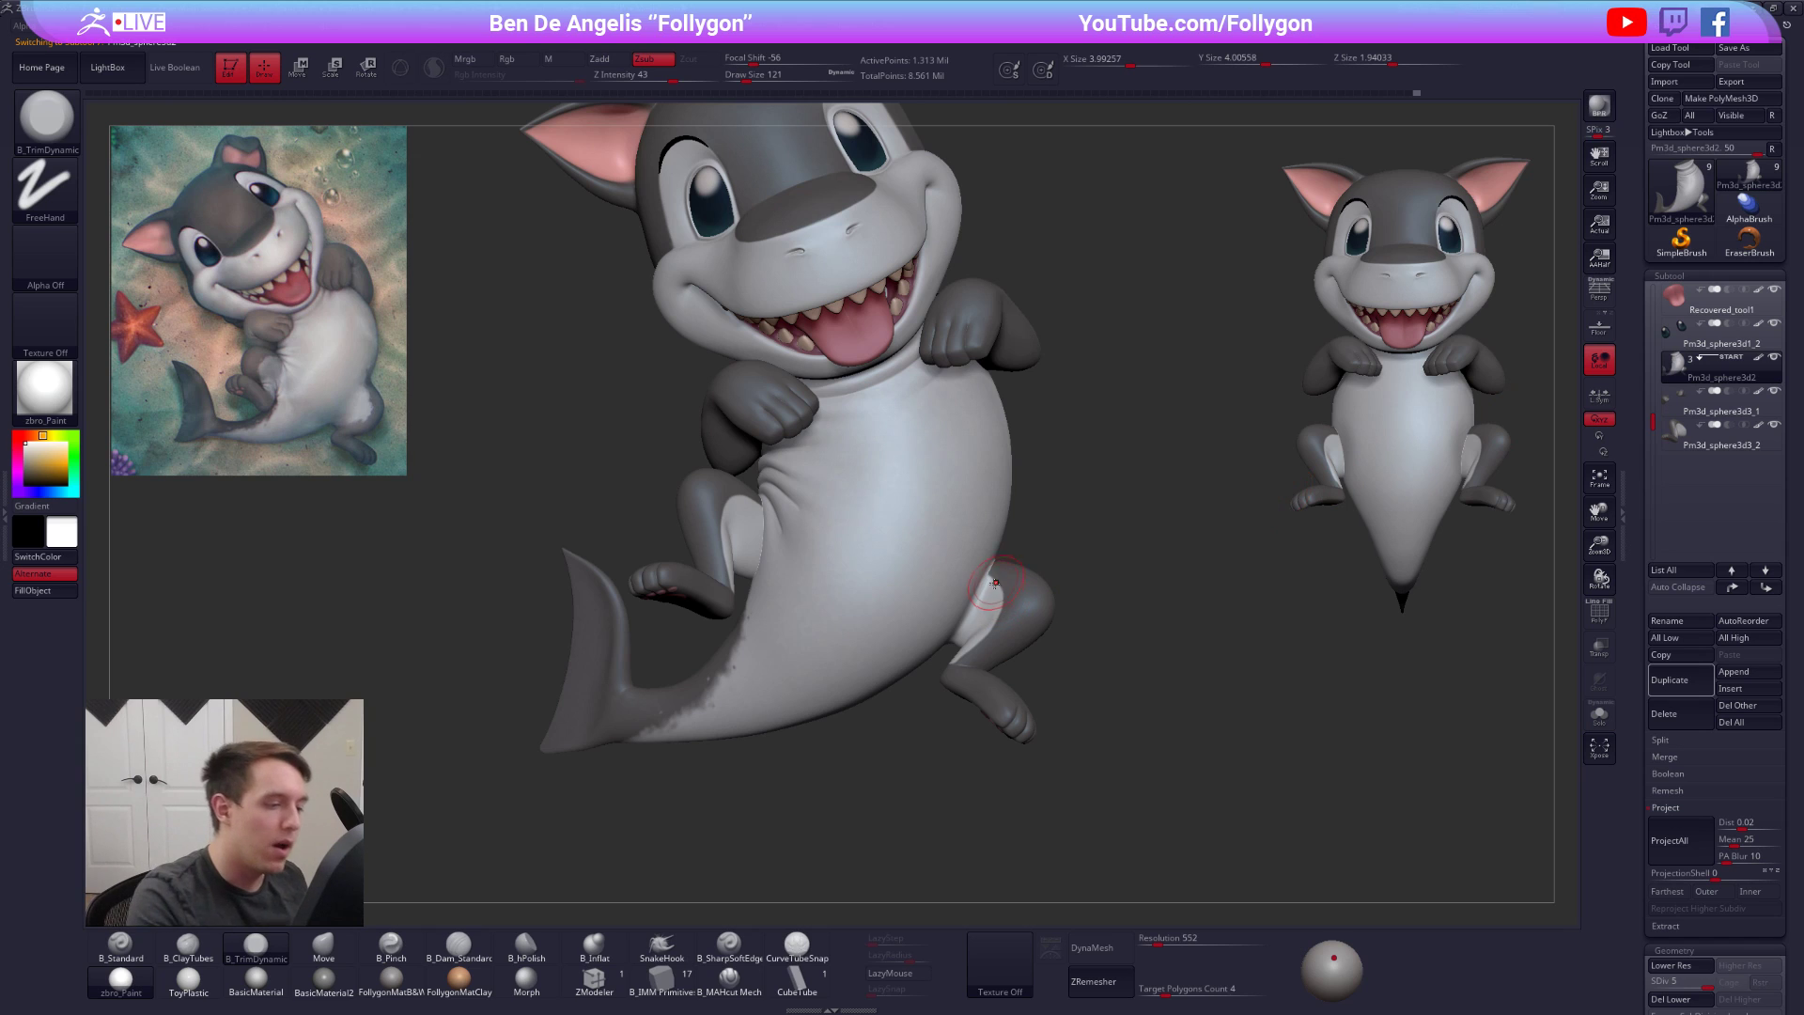
mouse_move(998, 583)
right_mouse_down()
mouse_move(846, 598)
mouse_move(1002, 605)
right_mouse_up()
key("alt+s")
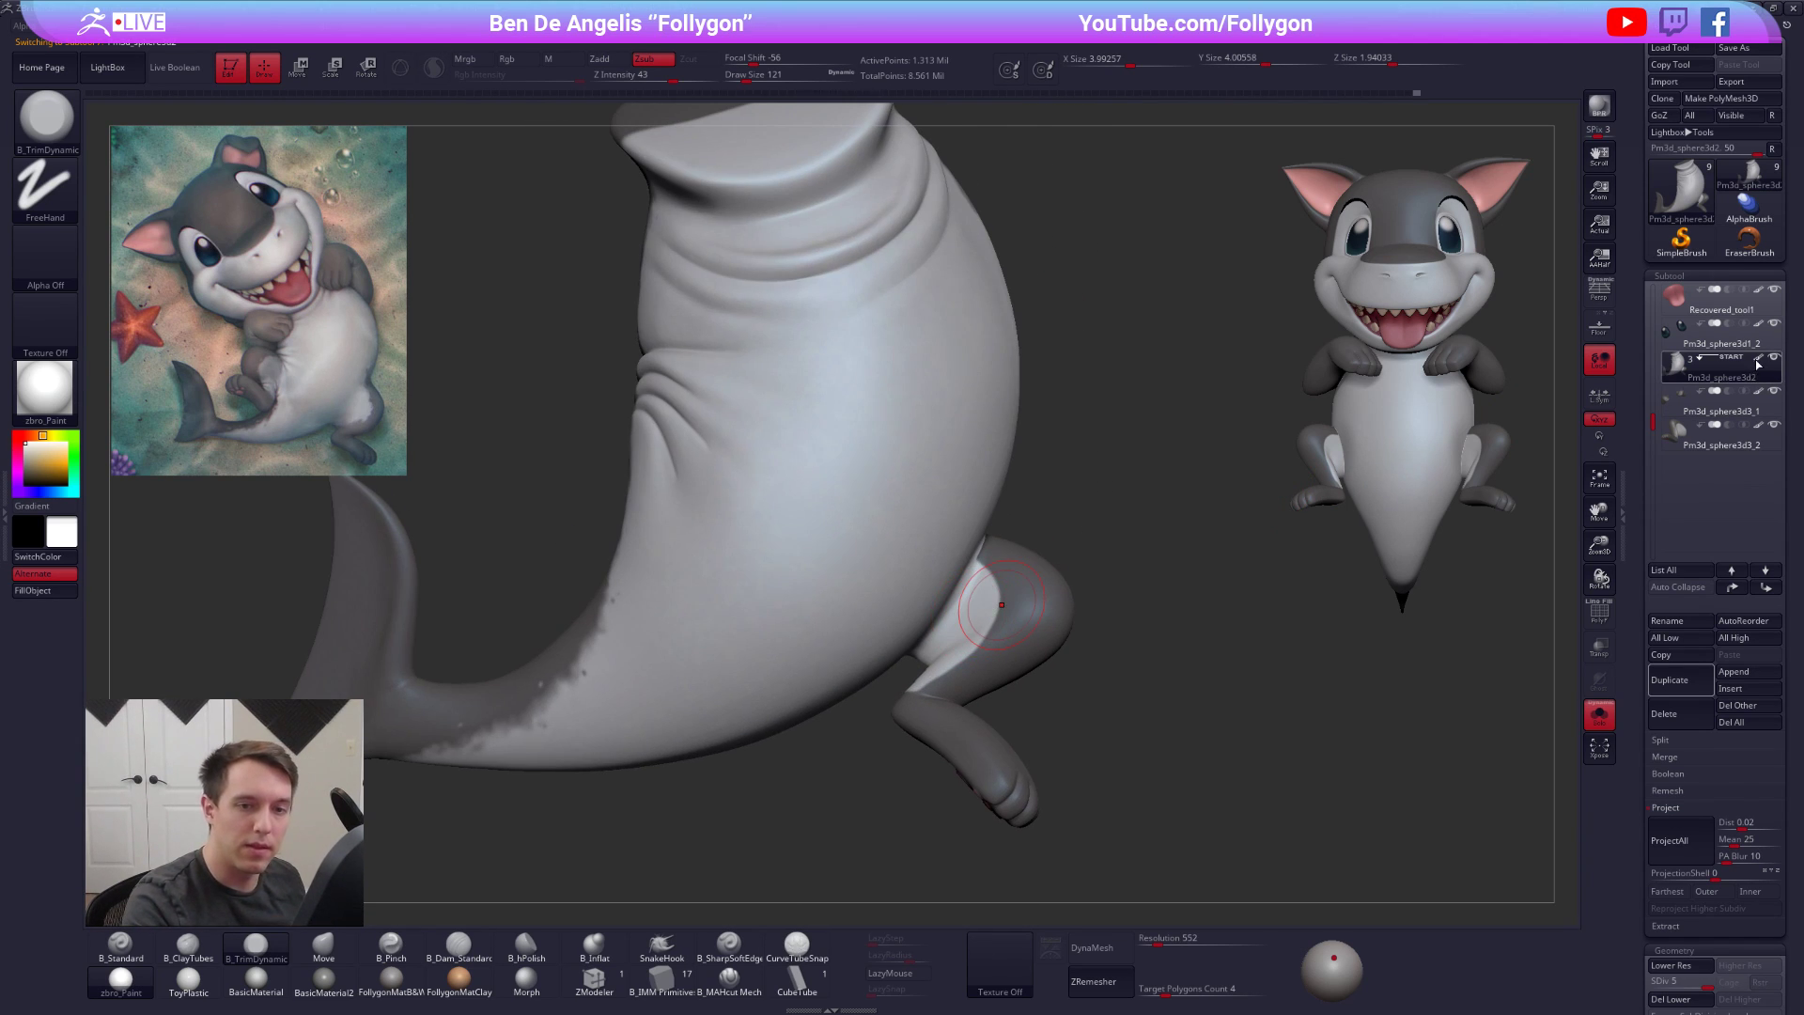
left_click(1758, 359)
left_click(389, 977)
Lower the body to subdivision level 2 and soften the thigh-to-body blend with the Smooth and ClayTubes brushes
key("shift+d")
key("shift+d")
key("space")
left_click_drag(971, 609, 978, 609)
mouse_move(972, 592)
right_mouse_down()
mouse_move(928, 597)
mouse_move(971, 609)
mouse_move(938, 615)
mouse_move(987, 578)
right_mouse_up()
key("2")
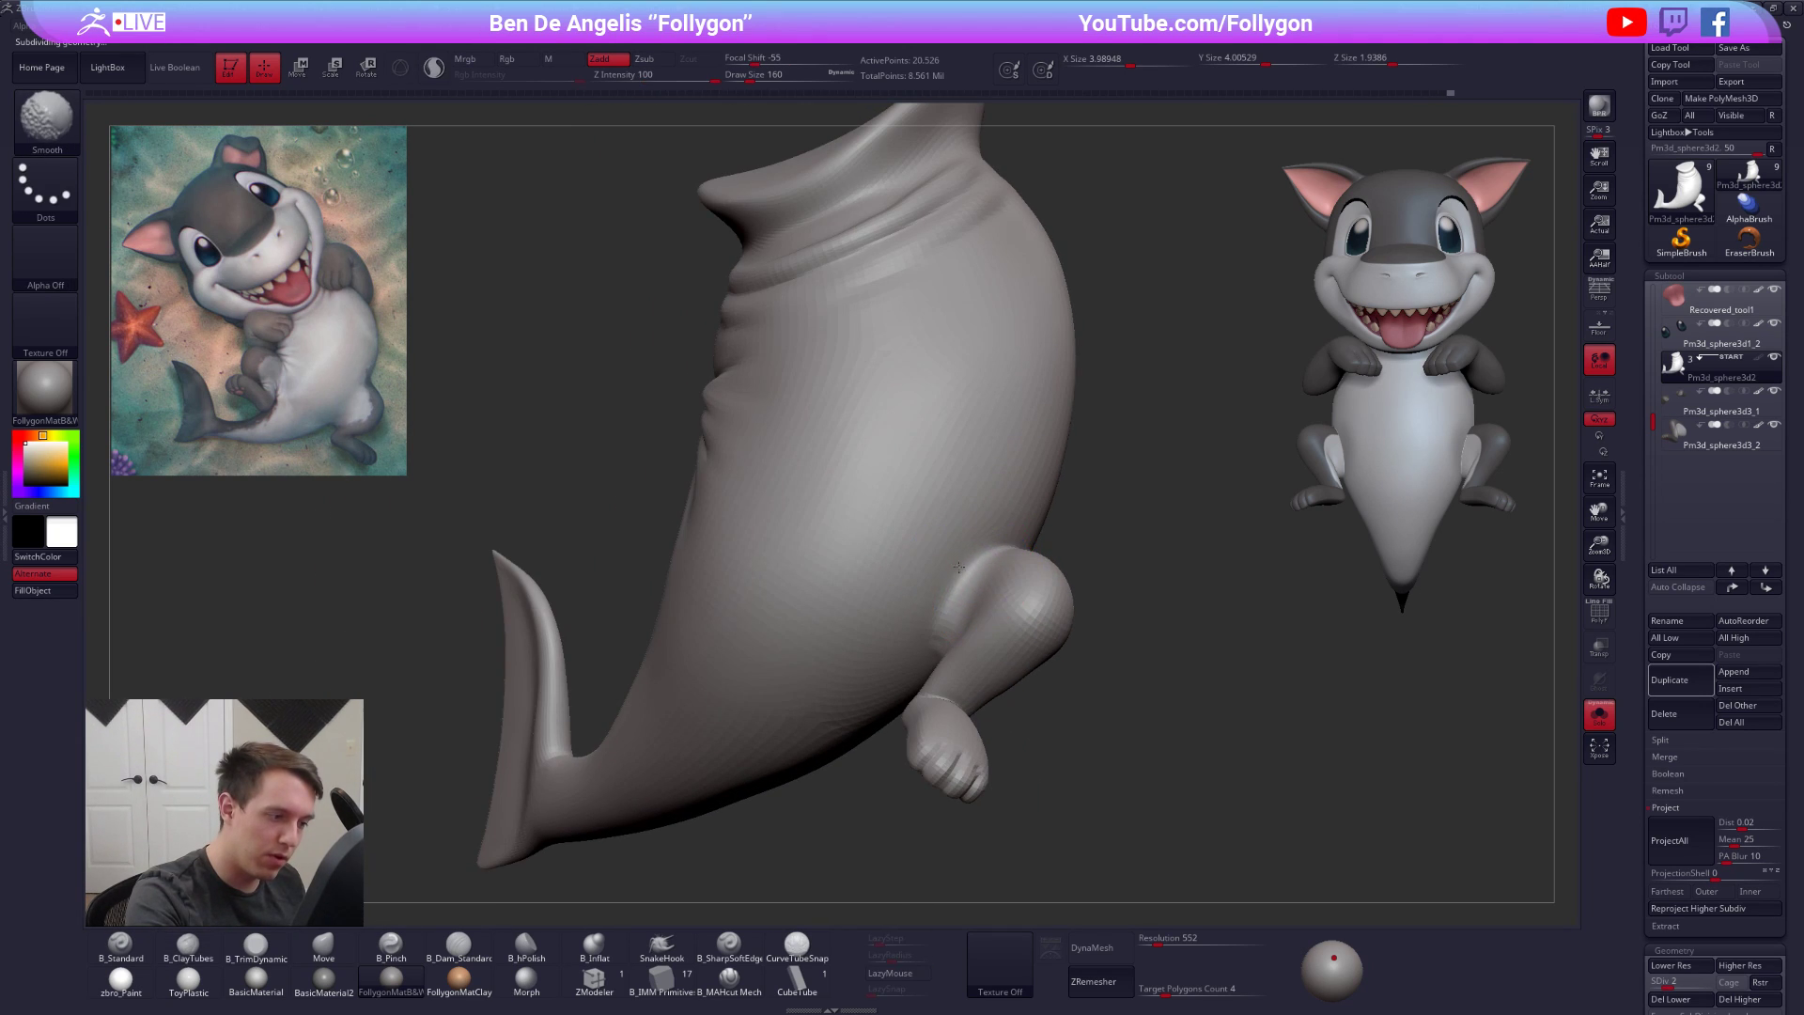
key("shift+d")
right_click_drag(987, 578, 454, 482)
right_click_drag(1020, 548, 1050, 549)
mouse_move(1030, 611)
right_mouse_down()
mouse_move(1111, 598)
mouse_move(1022, 590)
mouse_move(940, 640)
mouse_move(987, 681)
mouse_move(1027, 620)
mouse_move(920, 650)
mouse_move(934, 620)
right_mouse_up()
key("shift+d")
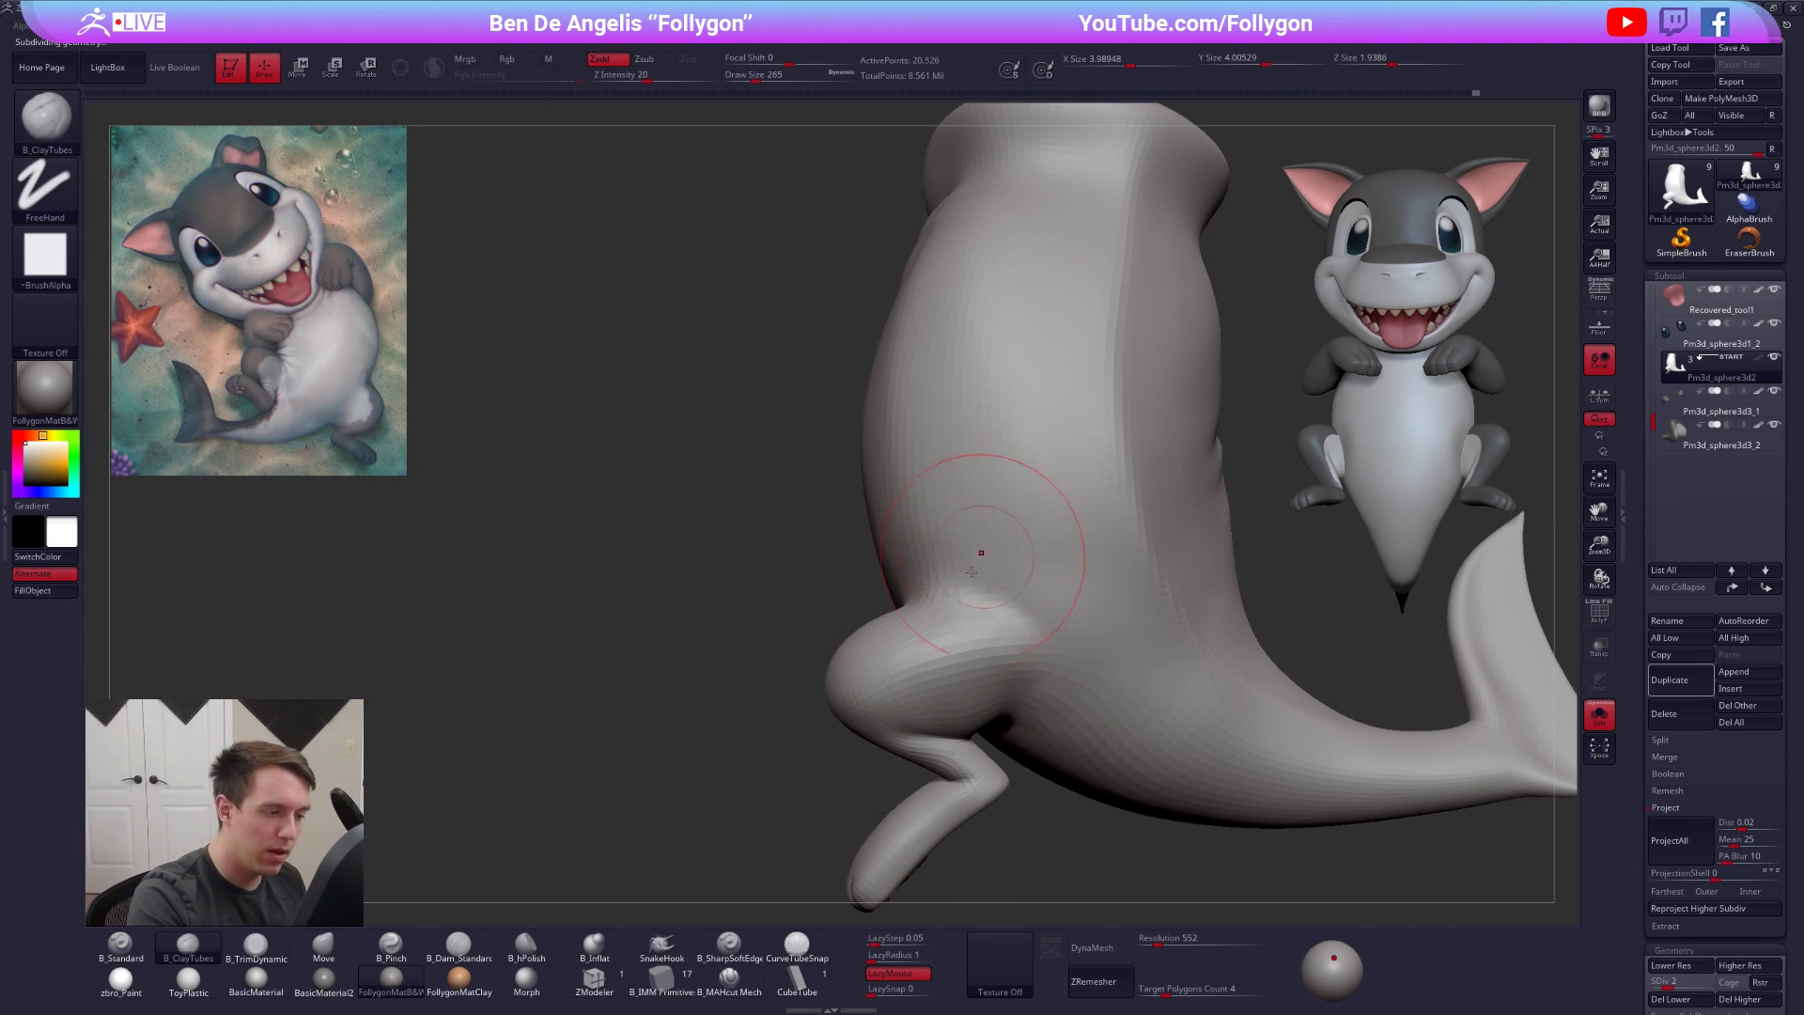
Drop the body to subdivision level 1 and reshape the hip and upper leg with the Move brush
mouse_move(1004, 668)
right_mouse_down()
mouse_move(1076, 667)
mouse_move(1022, 683)
mouse_move(1023, 572)
mouse_move(1053, 584)
mouse_move(1050, 528)
right_mouse_up()
mouse_move(1059, 621)
right_mouse_down()
mouse_move(1045, 648)
mouse_move(1031, 615)
mouse_move(1062, 617)
mouse_move(1050, 659)
mouse_move(1081, 669)
mouse_move(1139, 762)
right_mouse_up()
key("shift+d")
key("b")
key("m")
key("v")
key("bracketleft")
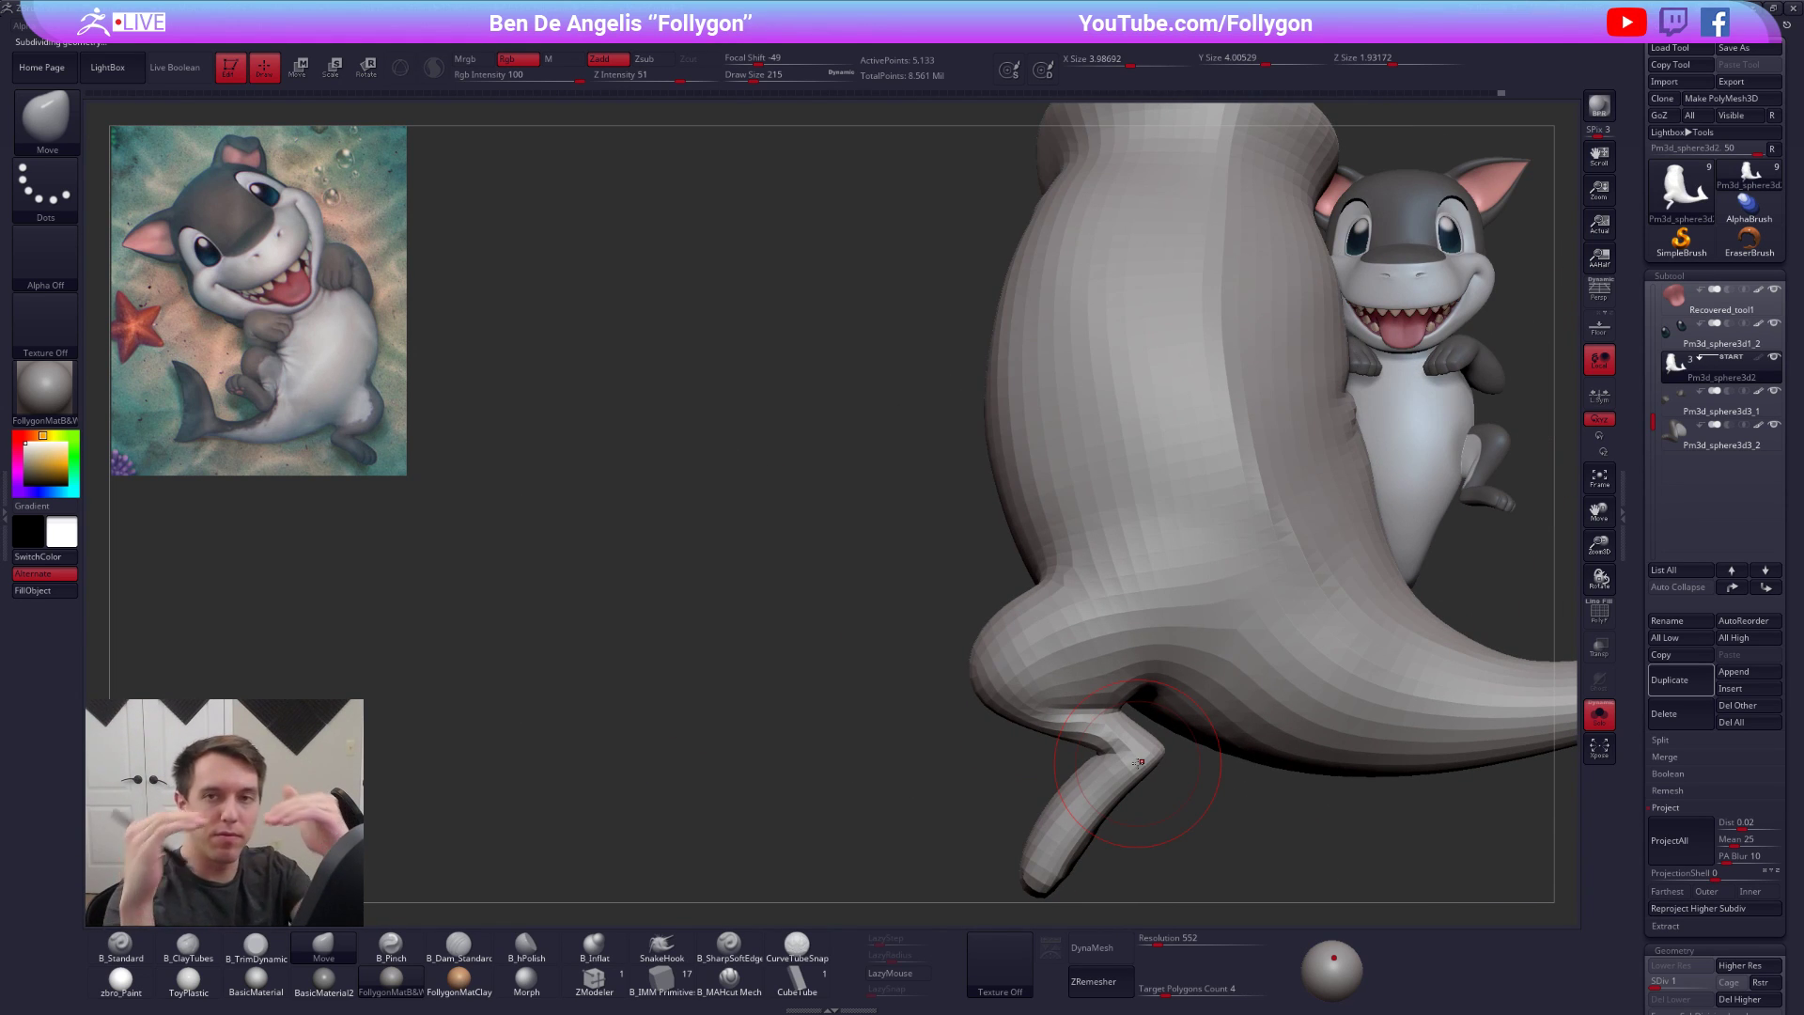
Build up and smooth the back of the hip with the ClayTubes brush at subdivision level 2
mouse_move(1139, 761)
right_mouse_down()
mouse_move(1098, 617)
mouse_move(1035, 641)
right_mouse_up()
key("d")
key("3")
mouse_move(1052, 564)
right_mouse_down()
mouse_move(1156, 592)
mouse_move(1045, 606)
right_mouse_up()
key("2")
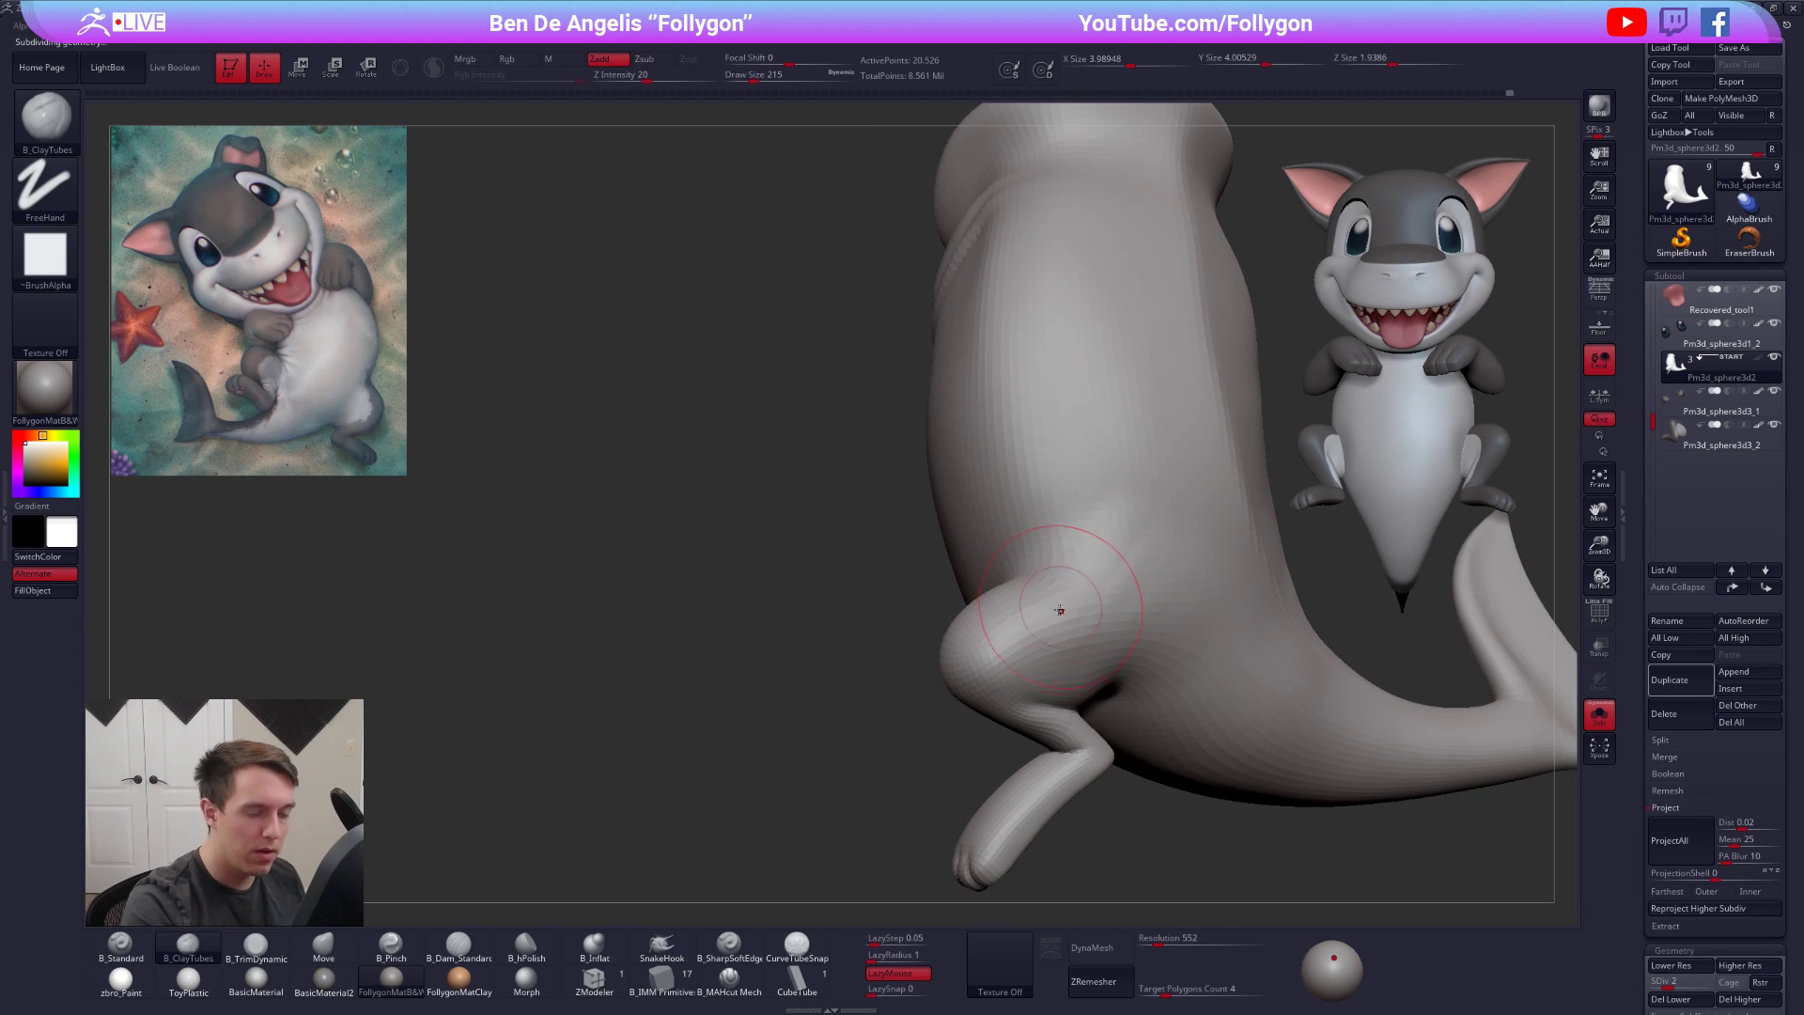
key("shift")
mouse_move(1120, 530)
right_mouse_down()
mouse_move(1069, 594)
mouse_move(1292, 658)
mouse_move(1250, 691)
mouse_move(1185, 467)
mouse_move(1241, 552)
right_mouse_up()
key("ctrl")
mouse_move(1162, 606)
left_mouse_down("ctrl")
mouse_move(1081, 648)
mouse_move(798, 698)
mouse_move(855, 701)
left_mouse_up("ctrl")
left_click_drag(909, 634, 930, 658, "ctrl")
mouse_move(1025, 596)
right_mouse_down()
mouse_move(1045, 675)
mouse_move(1059, 620)
mouse_move(1015, 644)
mouse_move(878, 639)
mouse_move(845, 779)
mouse_move(908, 615)
right_mouse_up()
Adjust the hip's shape with the Move brush at the lowest level and raise the body to subdivision level 3
key("shift+d")
key("b")
key("m")
key("v")
key("d")
key("d")
key("alt+s")
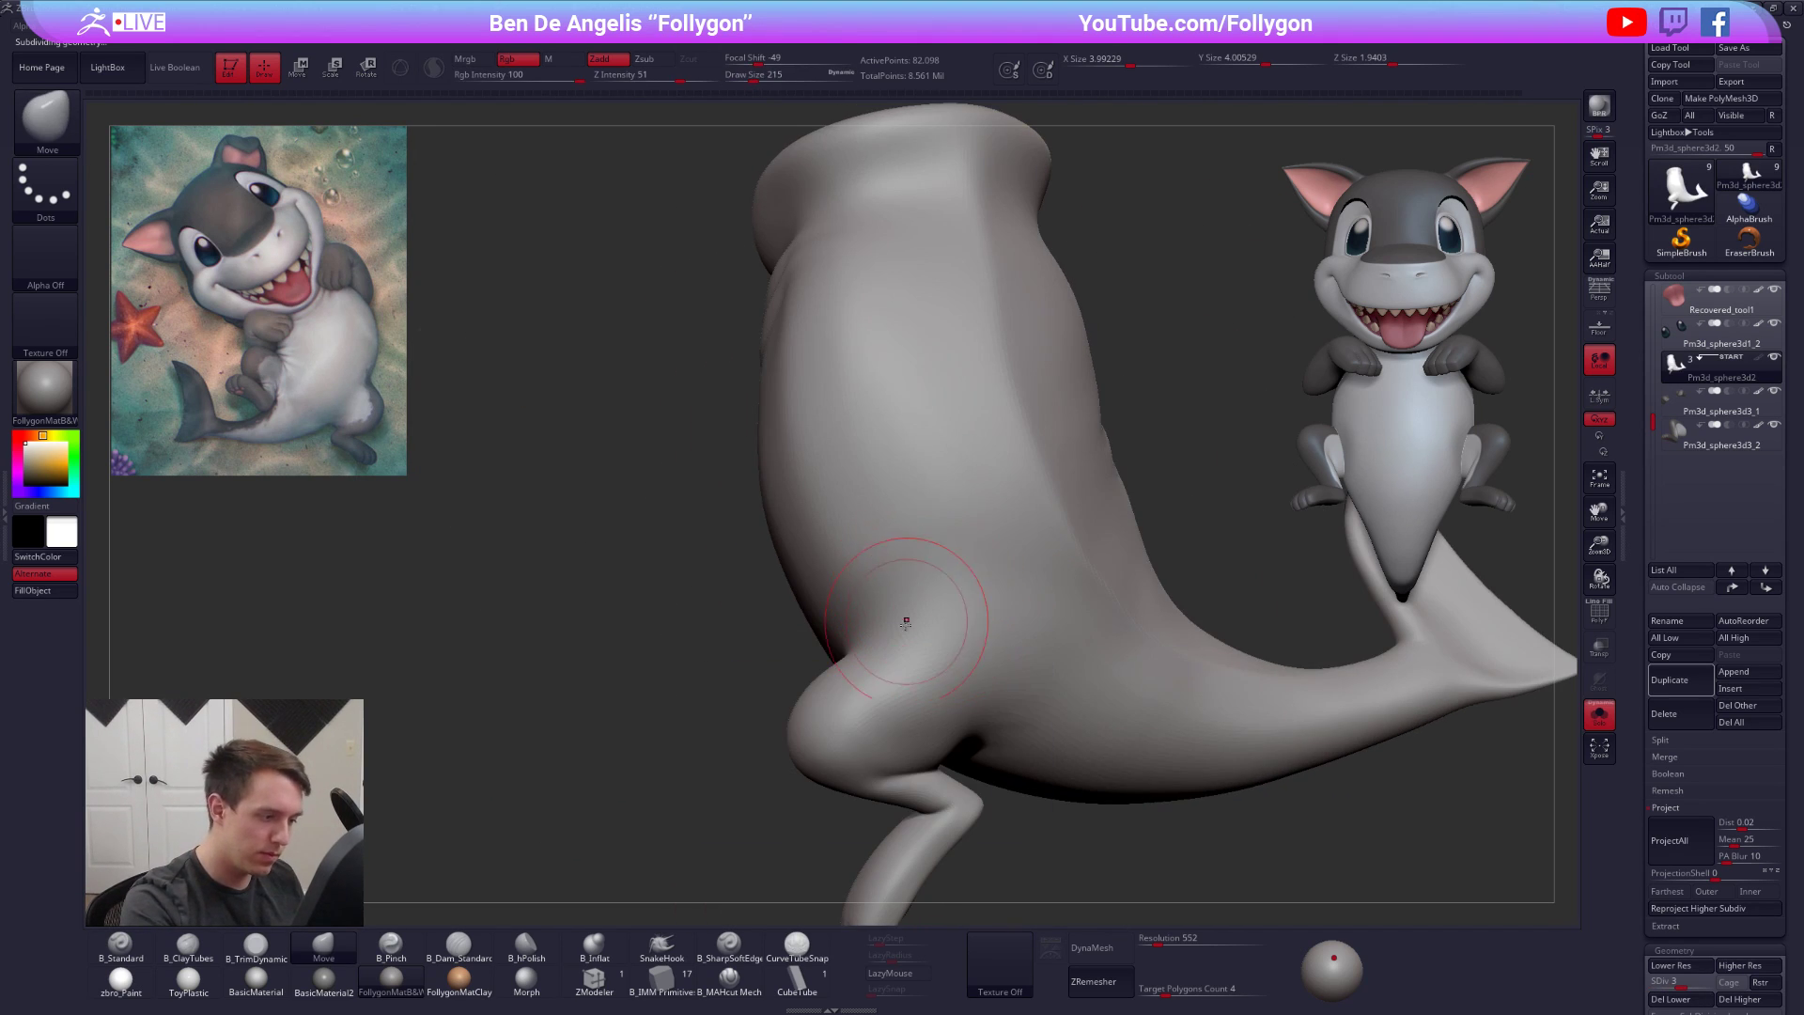
Smooth the crease and surface where the back of the thigh meets the tail at subdivision level 3
key("3")
key("shift")
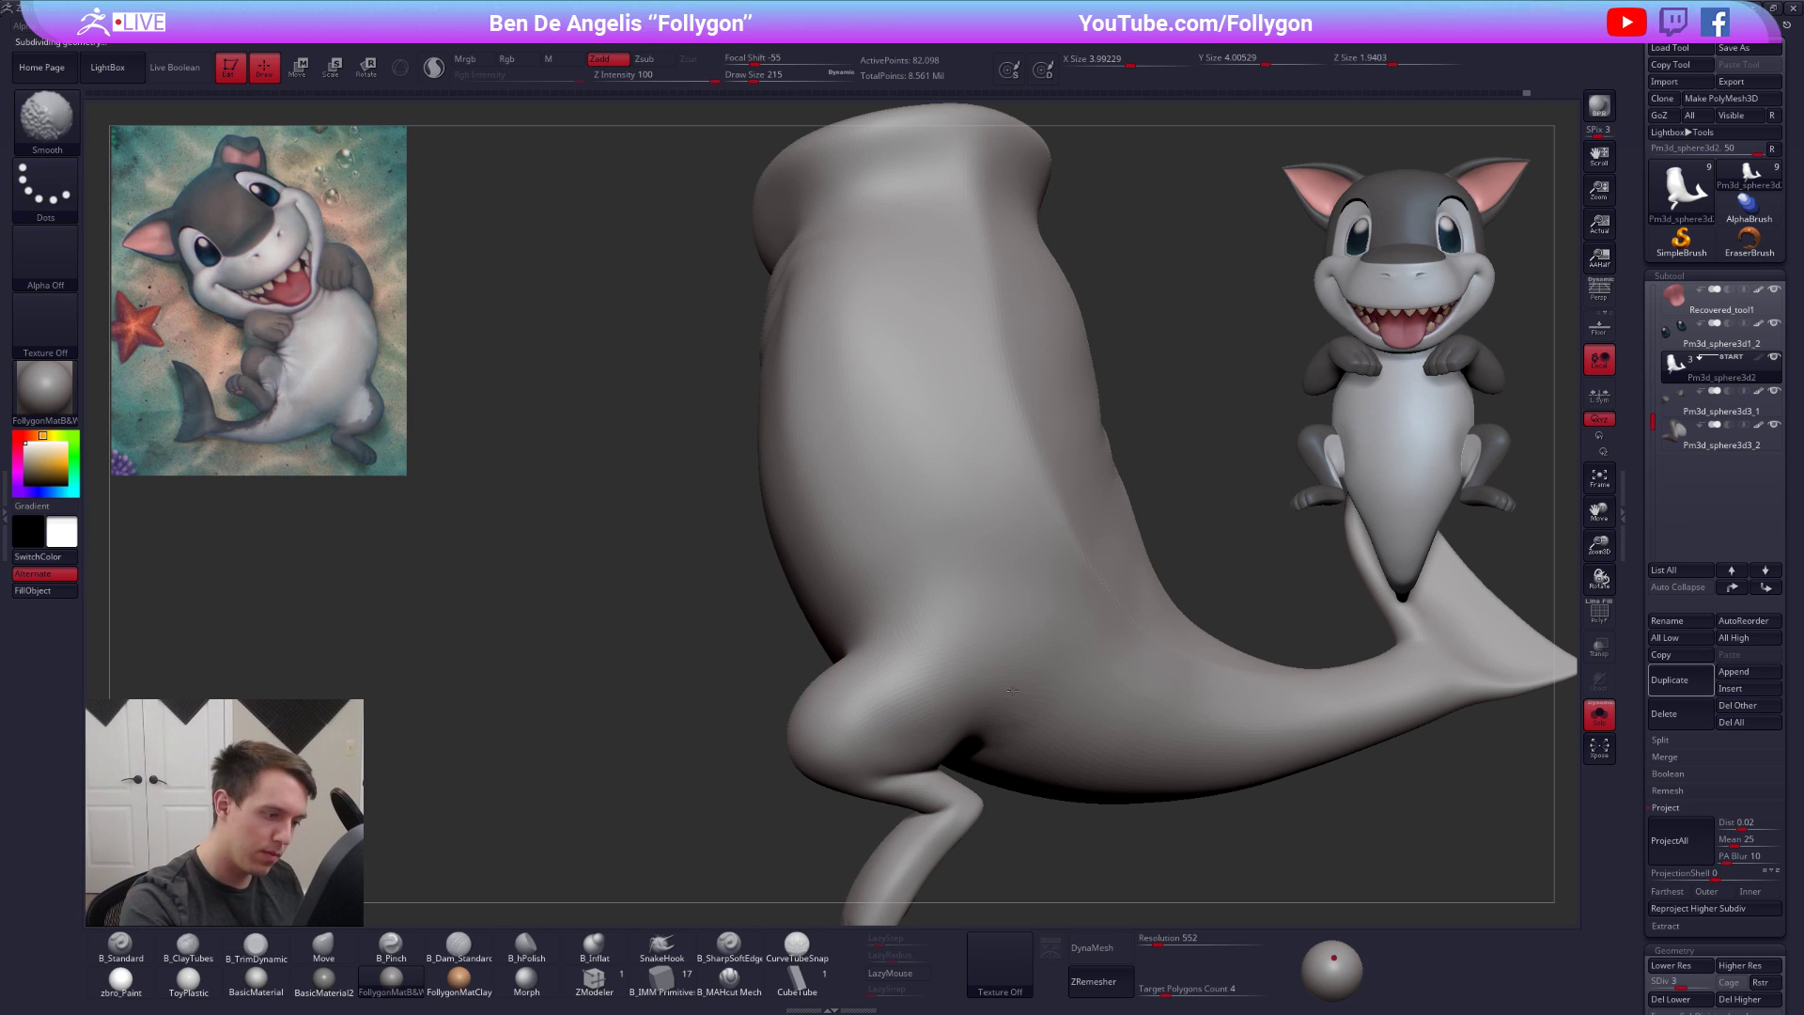
left_click_drag(1009, 683, 1013, 688, "shift")
right_click_drag(1013, 688, 999, 632)
left_click_drag(981, 668, 981, 712, "shift")
right_click_drag(981, 711, 911, 771)
key("space")
mouse_move(978, 716)
right_mouse_down()
mouse_move(1137, 703)
mouse_move(1158, 678)
right_mouse_up()
left_click_drag(1048, 673, 1050, 703, "shift")
mouse_move(1051, 703)
right_mouse_down("ctrl")
mouse_move(1052, 639)
mouse_move(1009, 639)
mouse_move(1015, 669)
mouse_move(1109, 628)
mouse_move(1106, 577)
mouse_move(1057, 632)
right_mouse_up("ctrl")
key("space")
left_click_drag(1058, 677, 1043, 676)
mouse_move(1062, 639)
right_mouse_down()
mouse_move(1109, 637)
mouse_move(1079, 644)
mouse_move(1111, 597)
mouse_move(1081, 805)
mouse_move(1108, 611)
mouse_move(1195, 612)
mouse_move(1191, 578)
right_mouse_up()
Touch up the thigh blend with the ClayTubes brush at subdivision level 2 and return the body to level 5
key("shift+d")
key("2")
key("d")
key("d")
key("d")
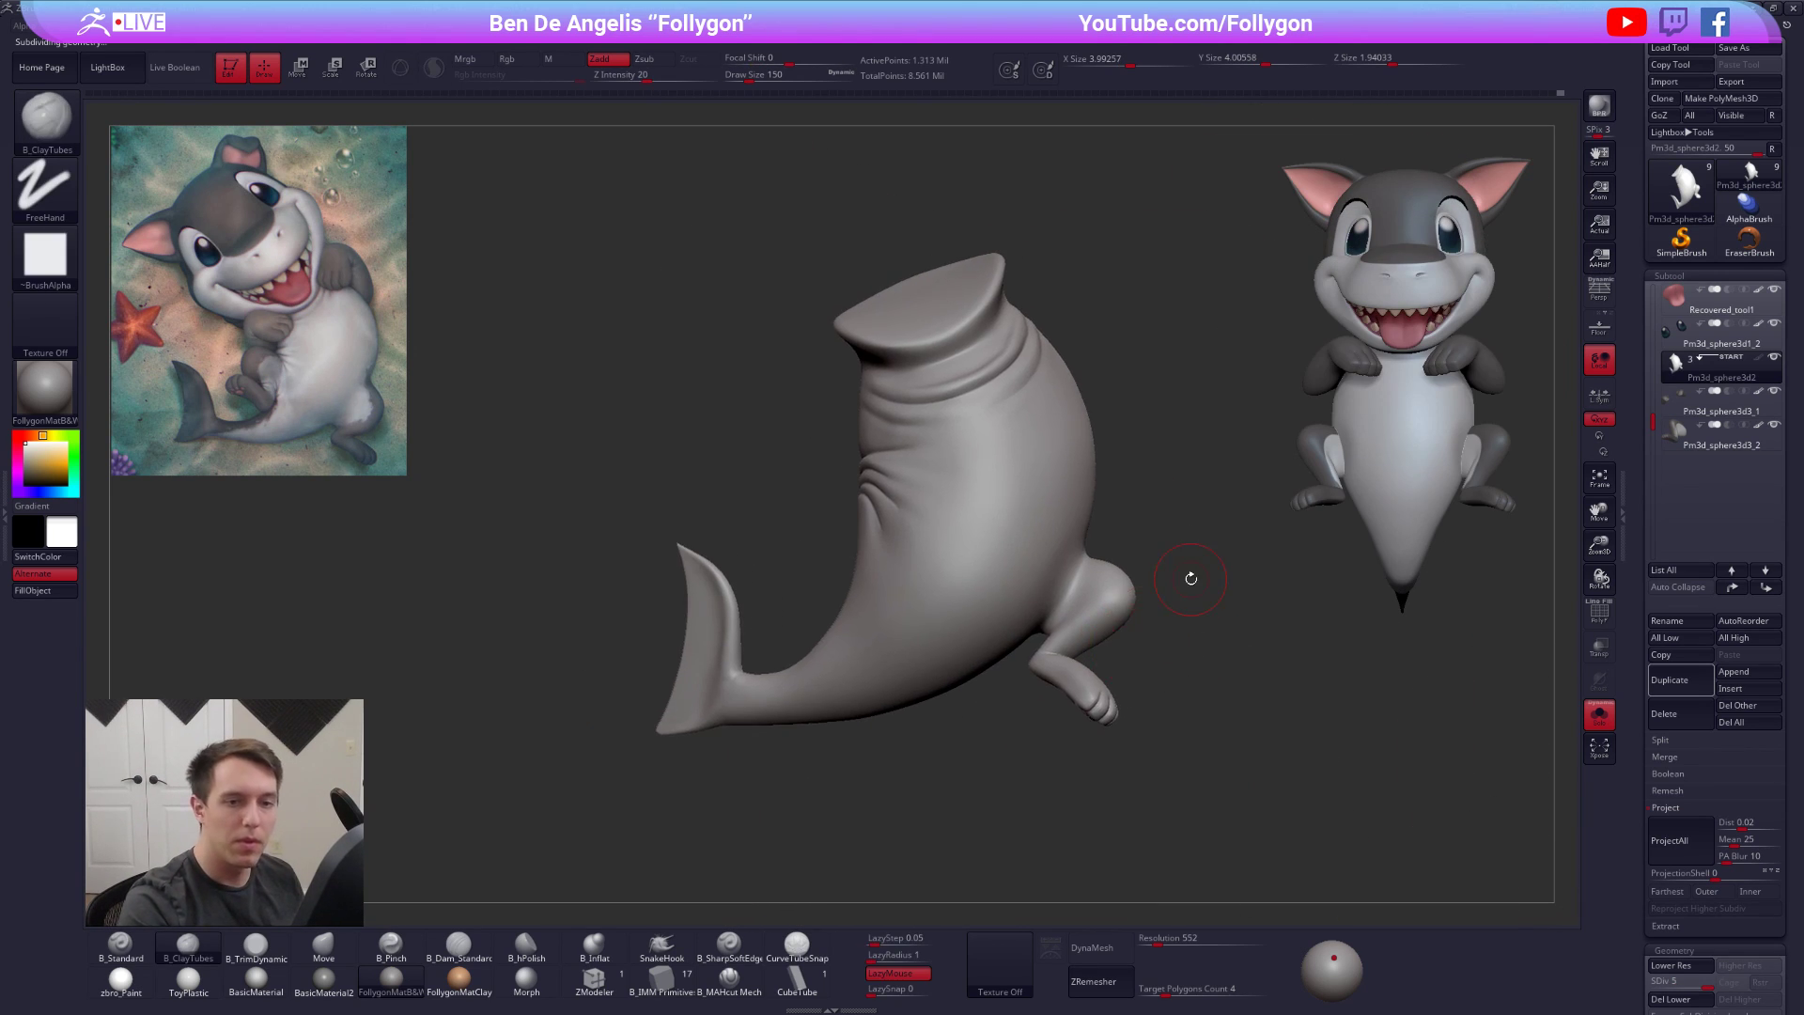
Show the body's polypaint with the zbro_Paint material and switch to the Standard brush
left_click(1760, 358)
left_click(122, 982)
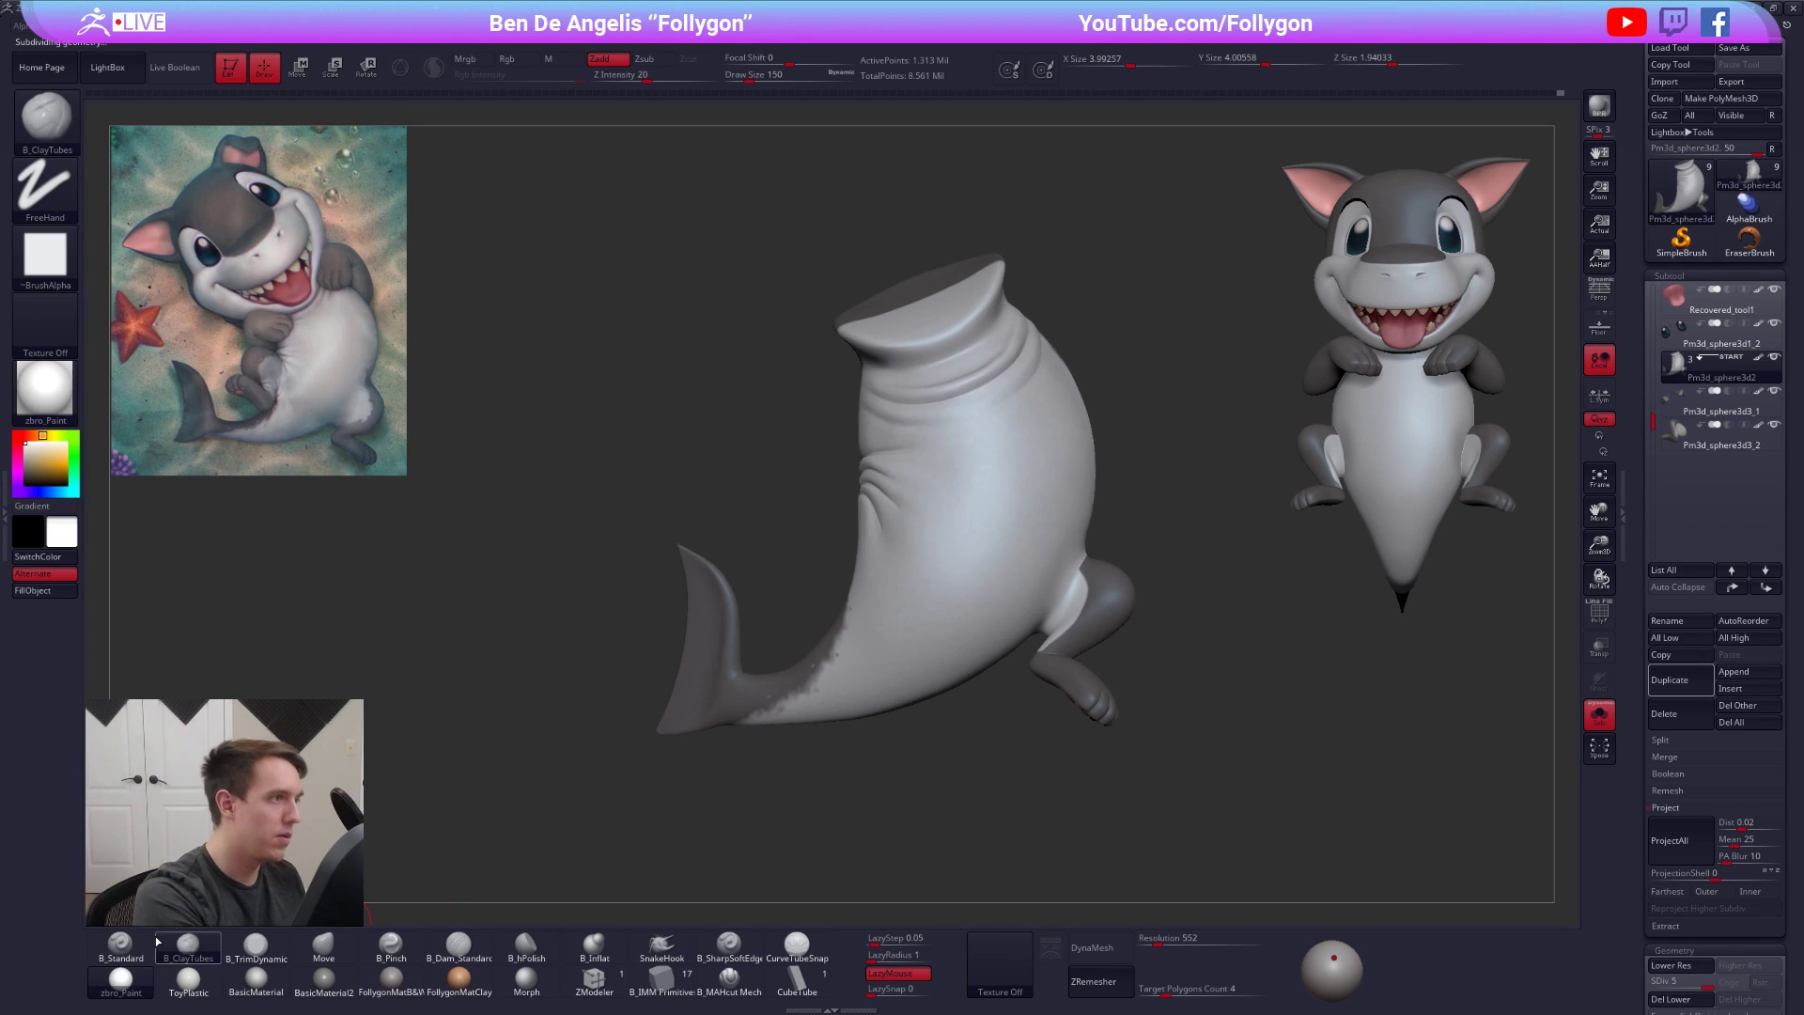
left_click(122, 948)
key("alt+s")
left_click_drag(1239, 614, 1006, 689, "alt")
key("alt+s")
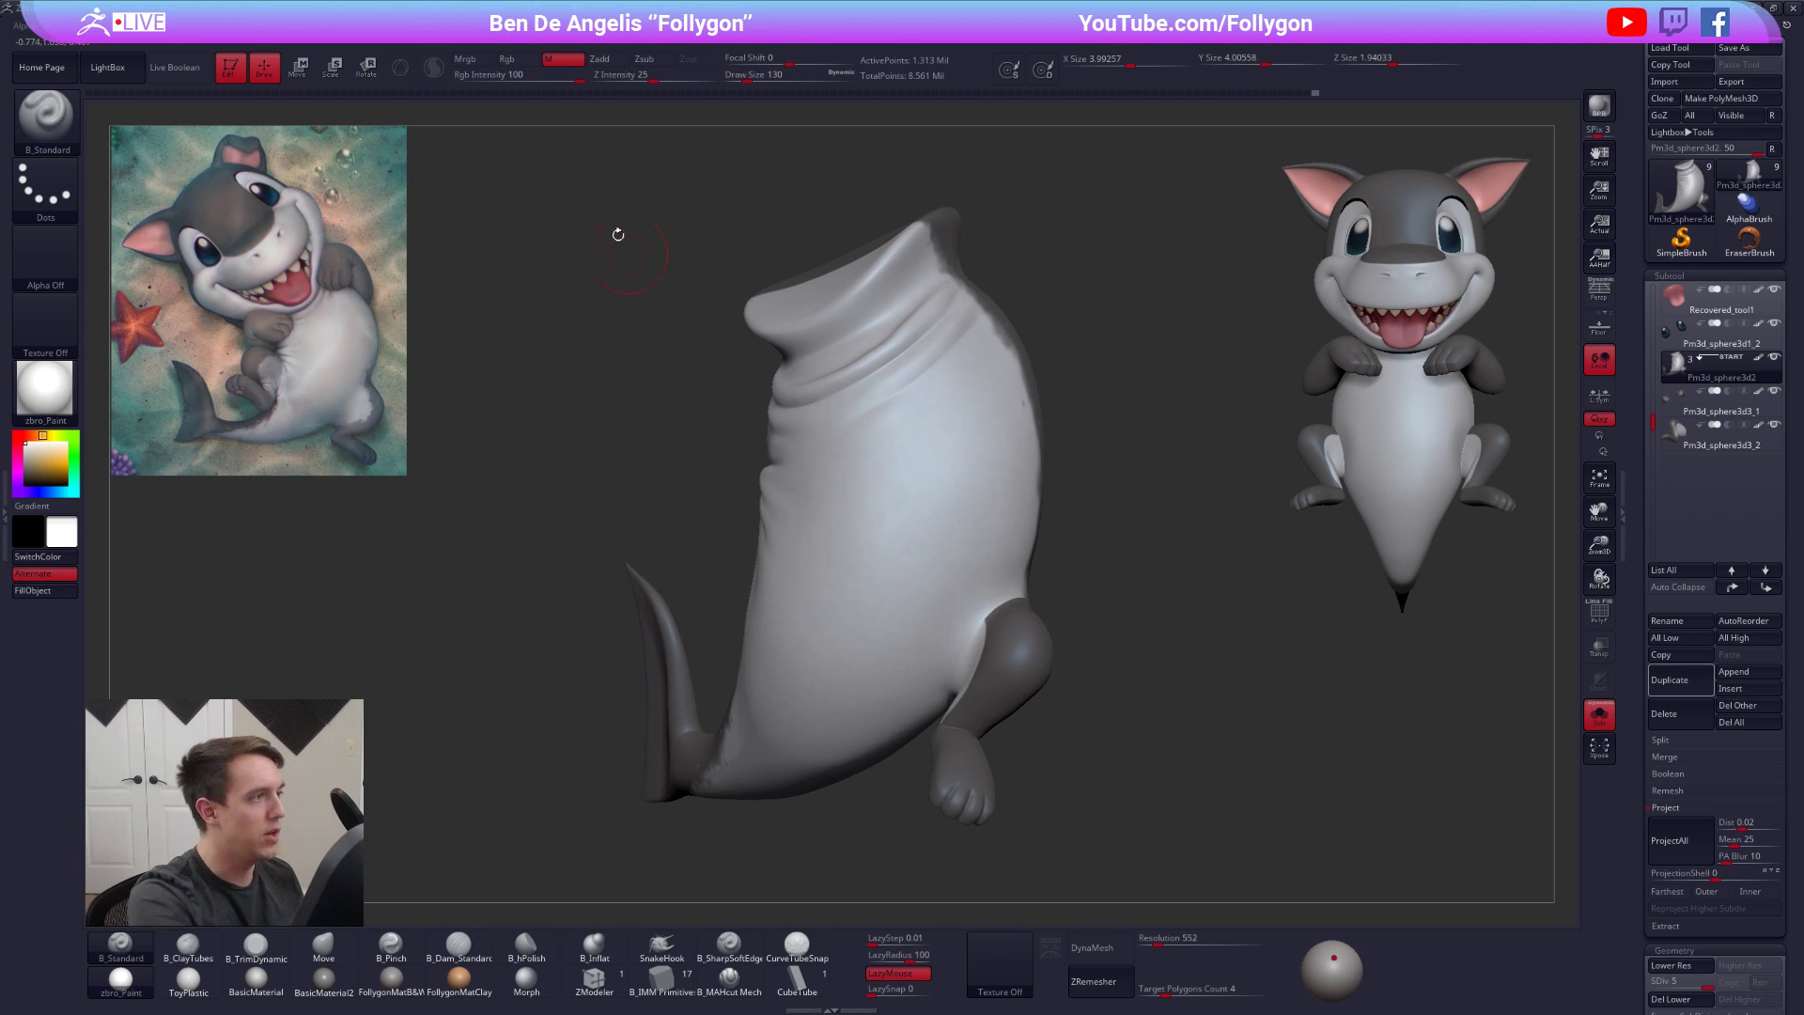
Turn off LazyMouse and paint the belly's sampled light grey across the front seam into the inner thigh
key("c")
key("space")
left_click_drag(979, 626, 970, 628)
mouse_move(1132, 695)
left_mouse_down()
mouse_move(1002, 706)
mouse_move(953, 648)
left_mouse_up()
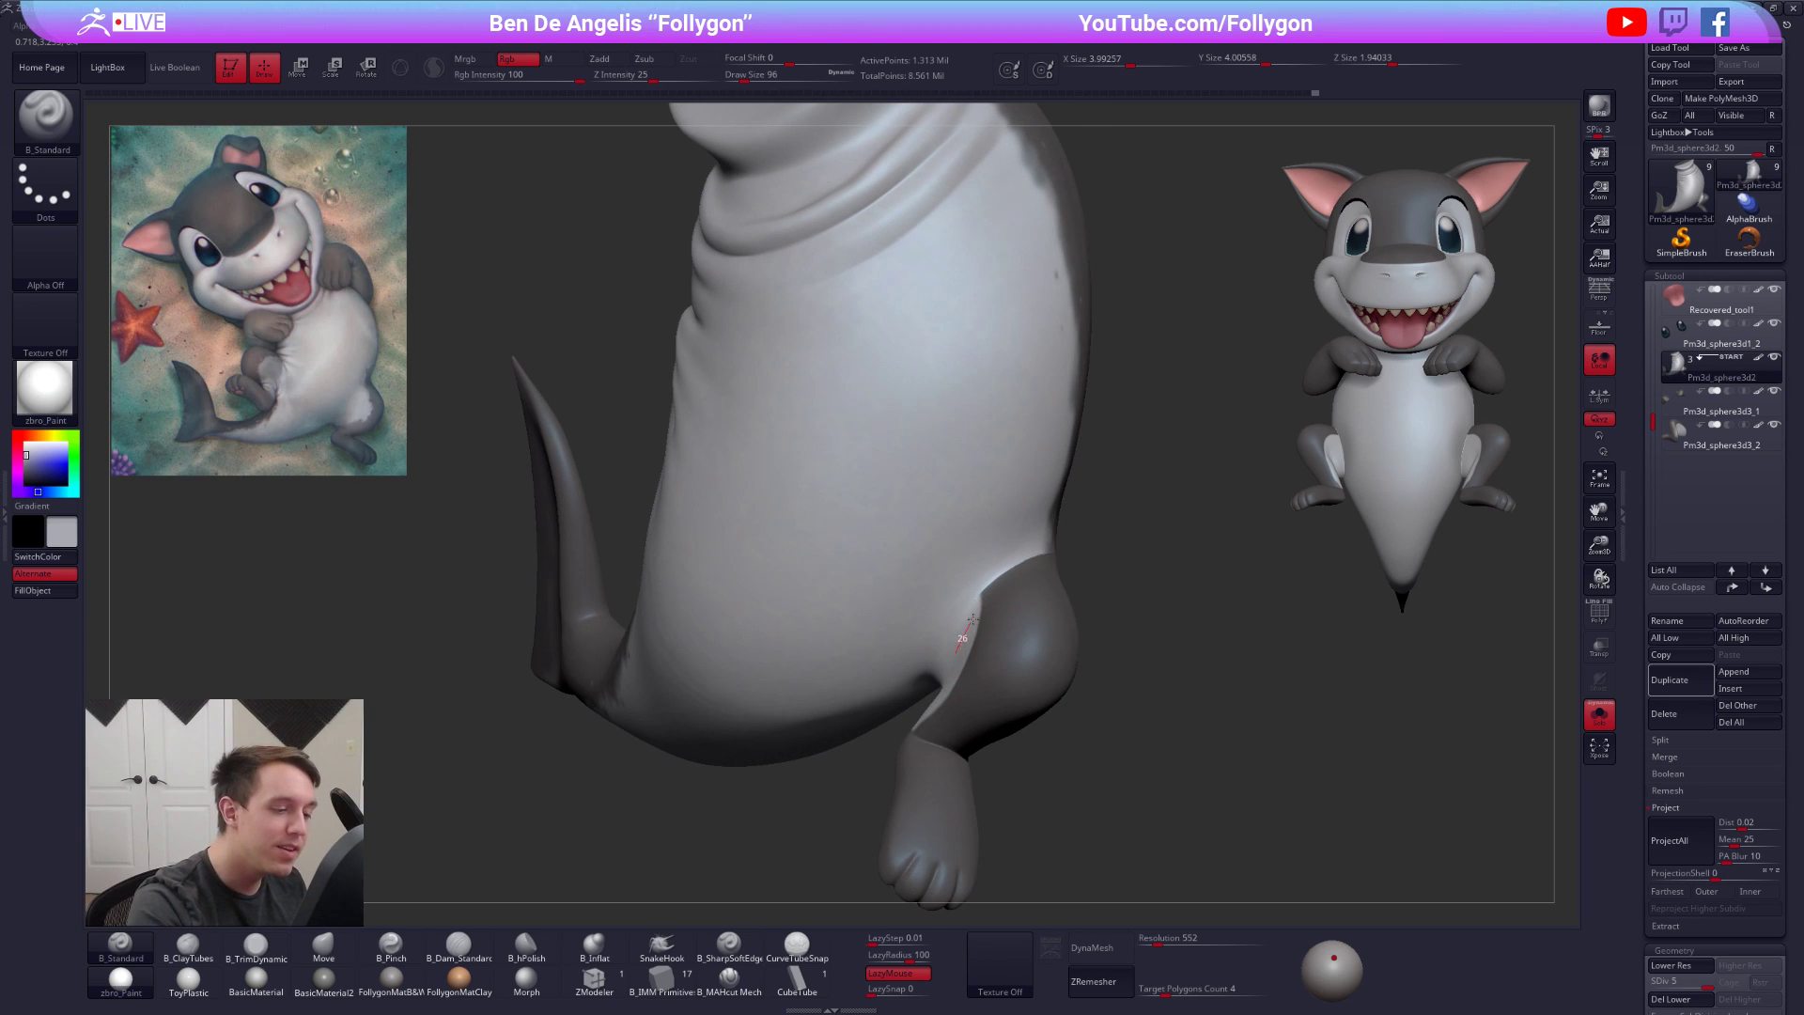
left_click(876, 969)
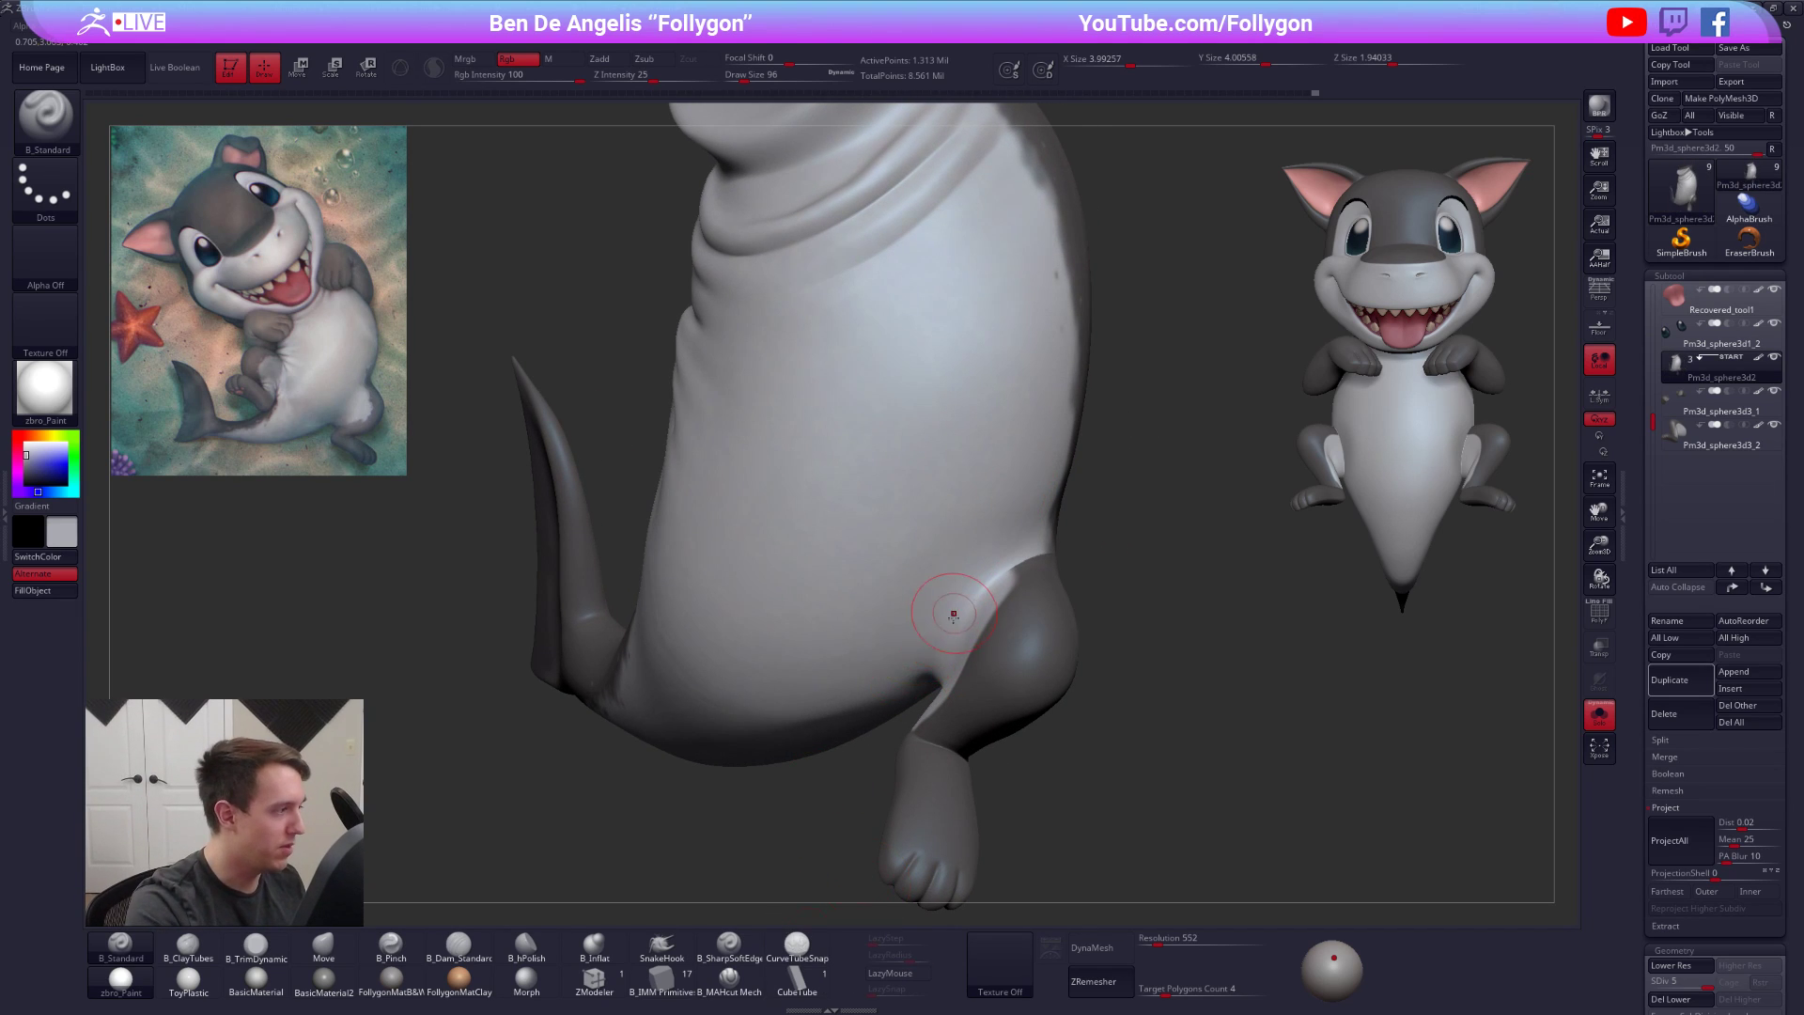
right_click_drag(955, 612, 970, 601)
key("space")
left_click_drag(977, 595, 971, 593)
right_click_drag(966, 607, 1007, 554, "ctrl")
Paint the colour transition between thigh, flank and belly, using dark grey on the hip and light grey on the inner thigh
right_click_drag(975, 624, 1007, 617)
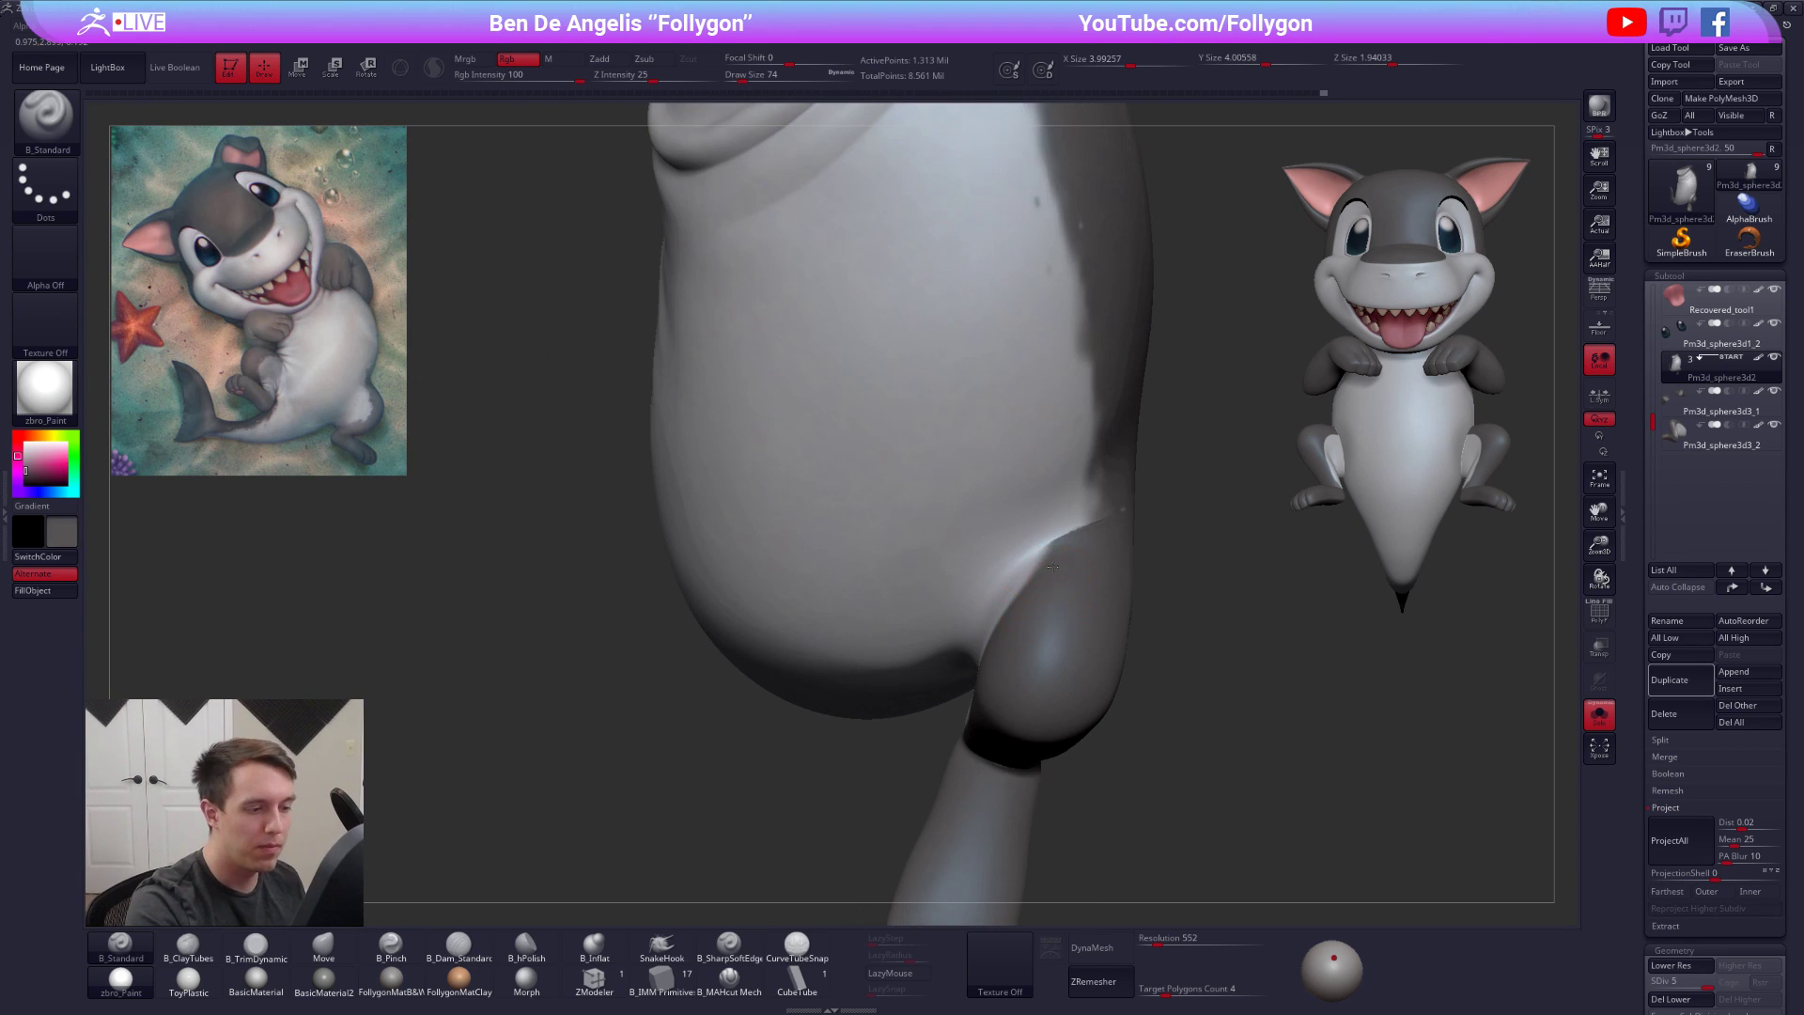
right_click_drag(1086, 493, 1090, 513)
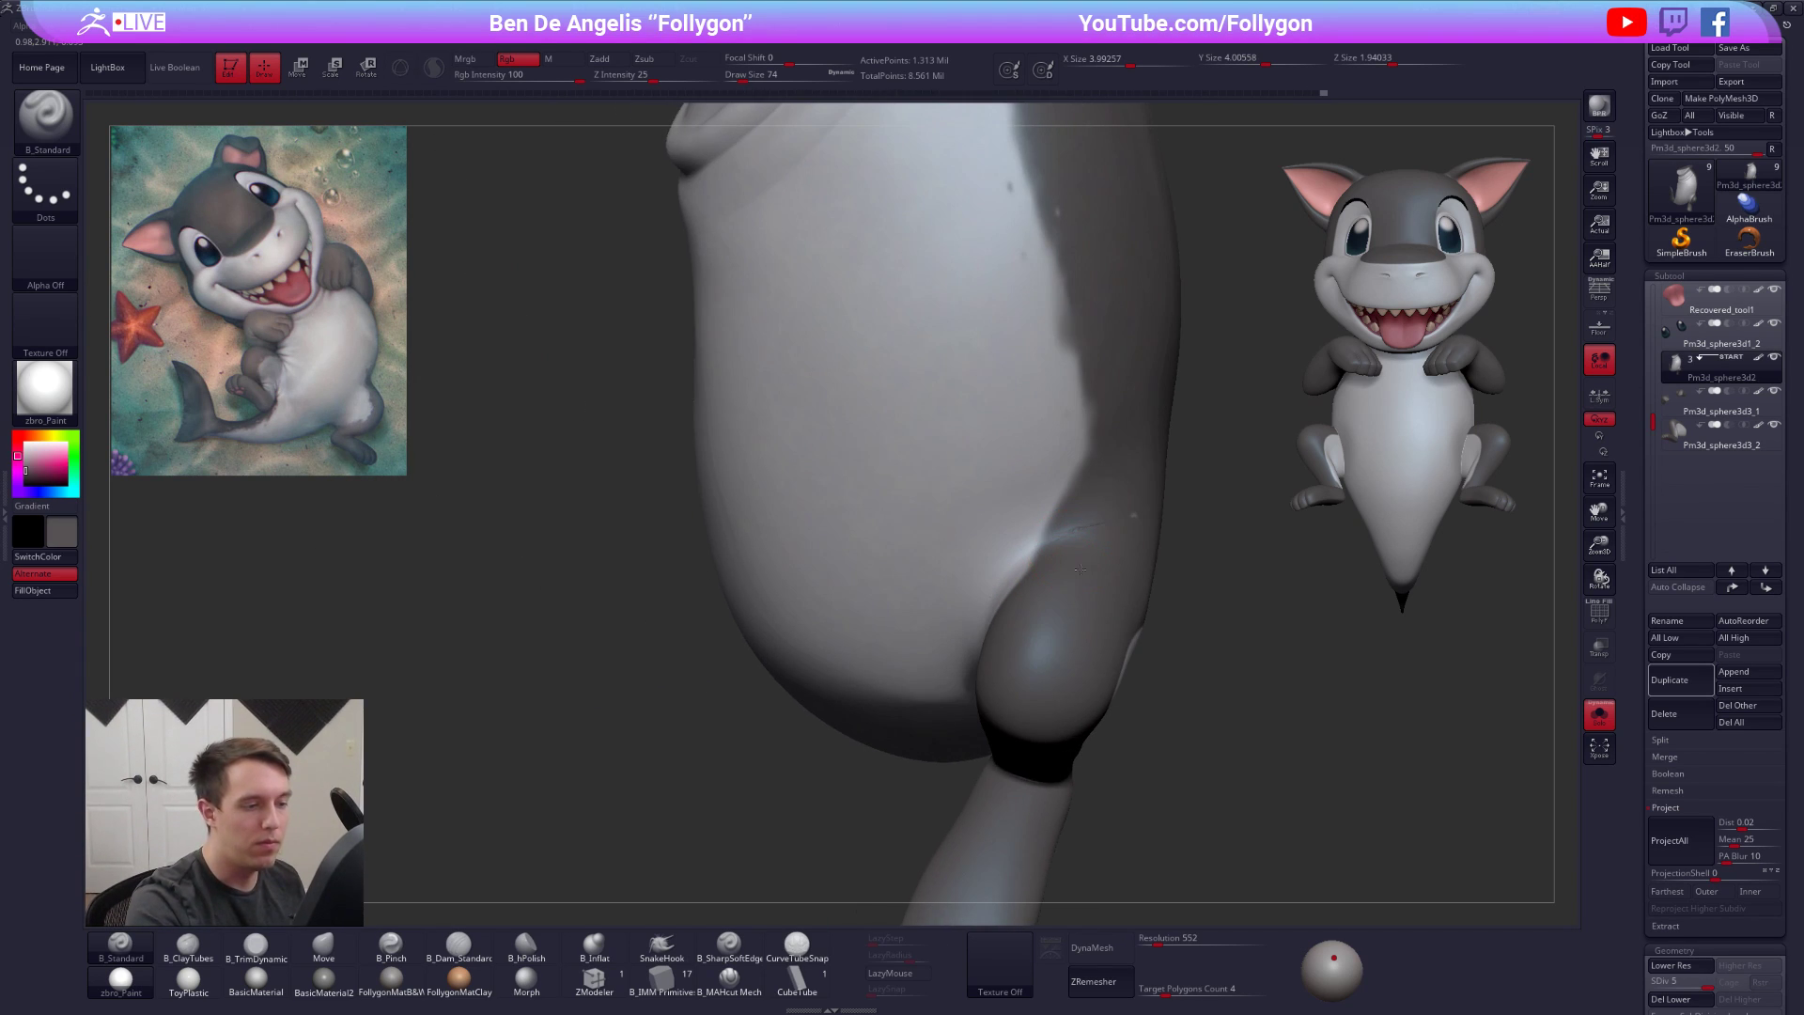
key("shift")
key("c")
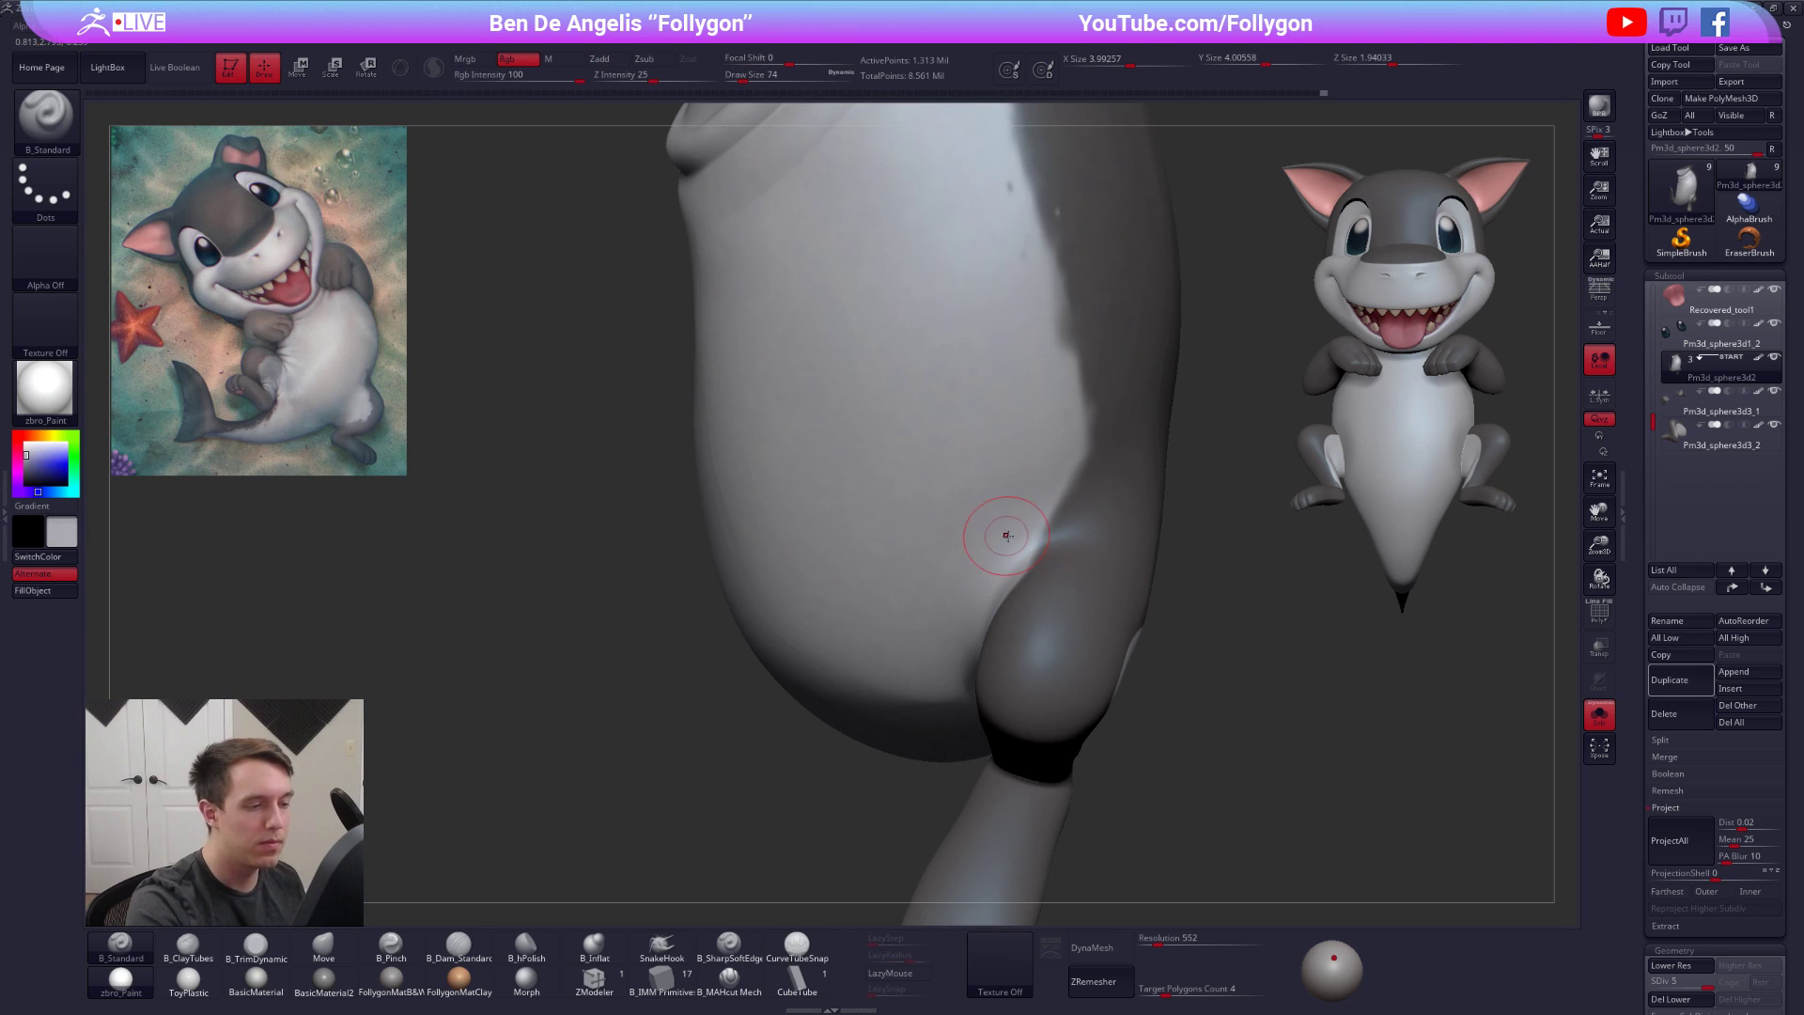
right_click_drag(1007, 535, 1061, 456)
right_click_drag(1001, 568, 995, 529)
right_click_drag(952, 664, 987, 544)
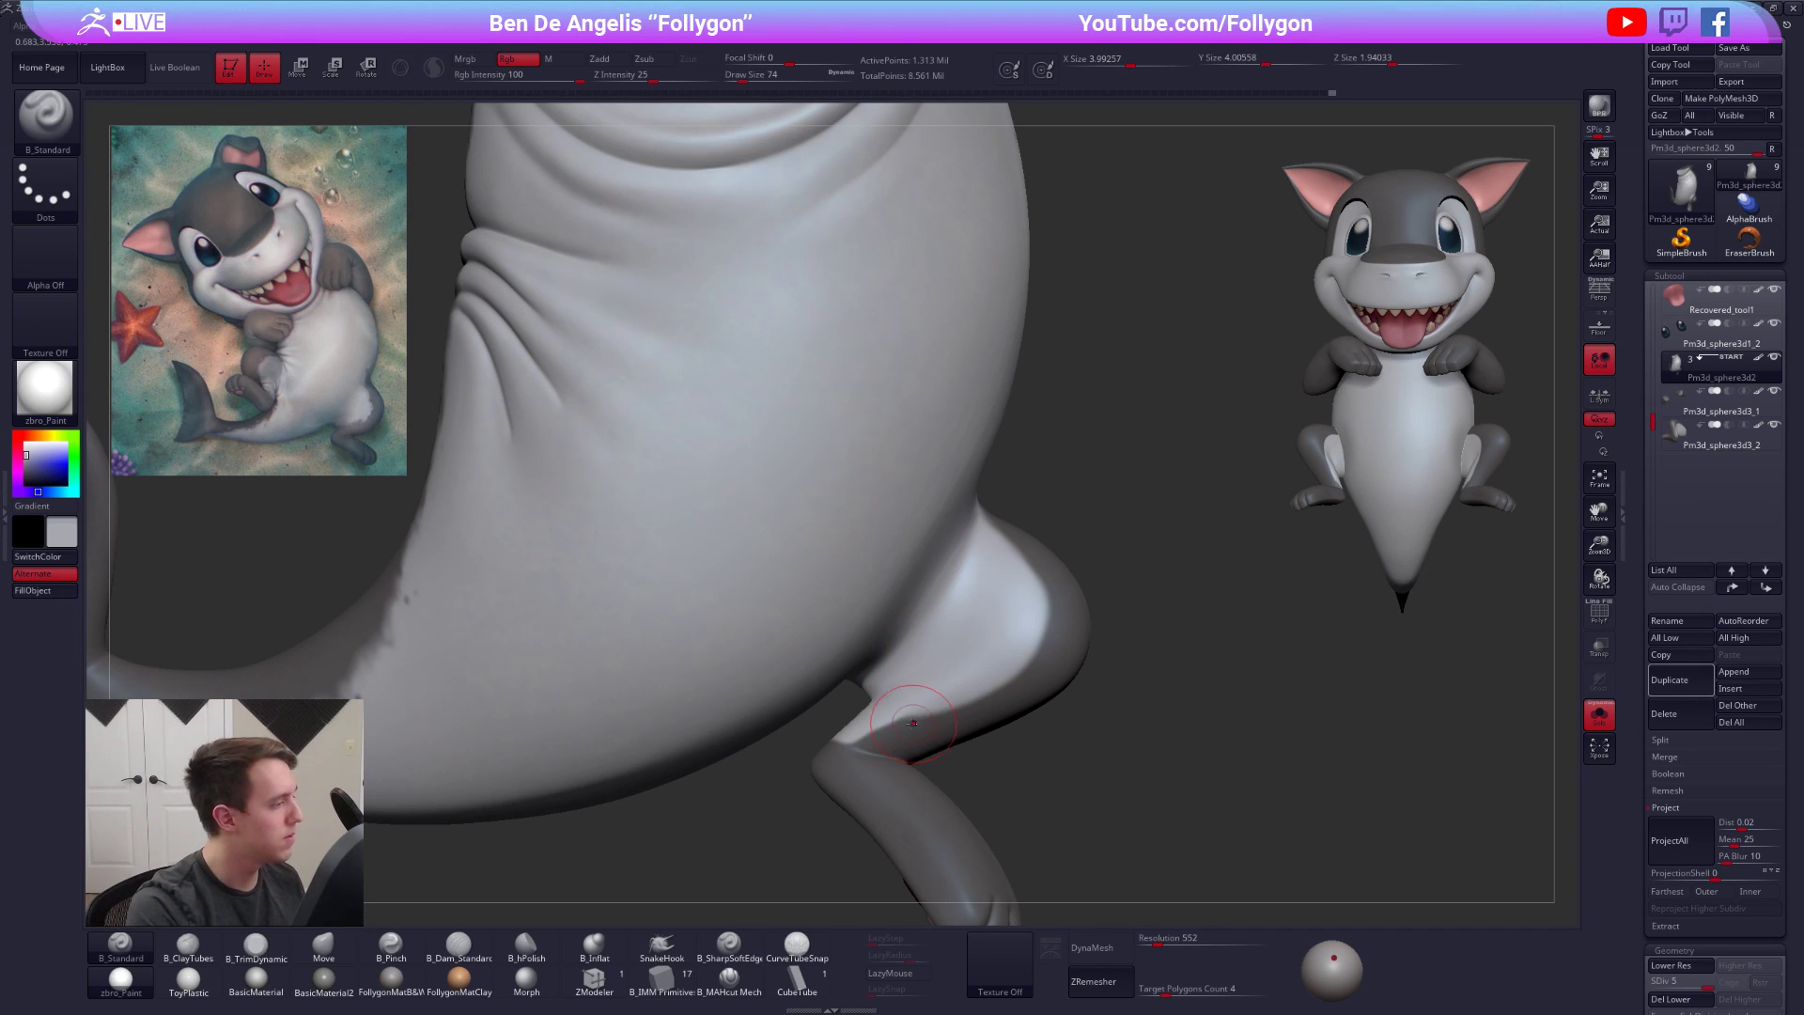
Paint dark grey along the lower thigh and around the edge of the light patch on the back of the leg
key("bracketleft")
right_click_drag(902, 749, 929, 724)
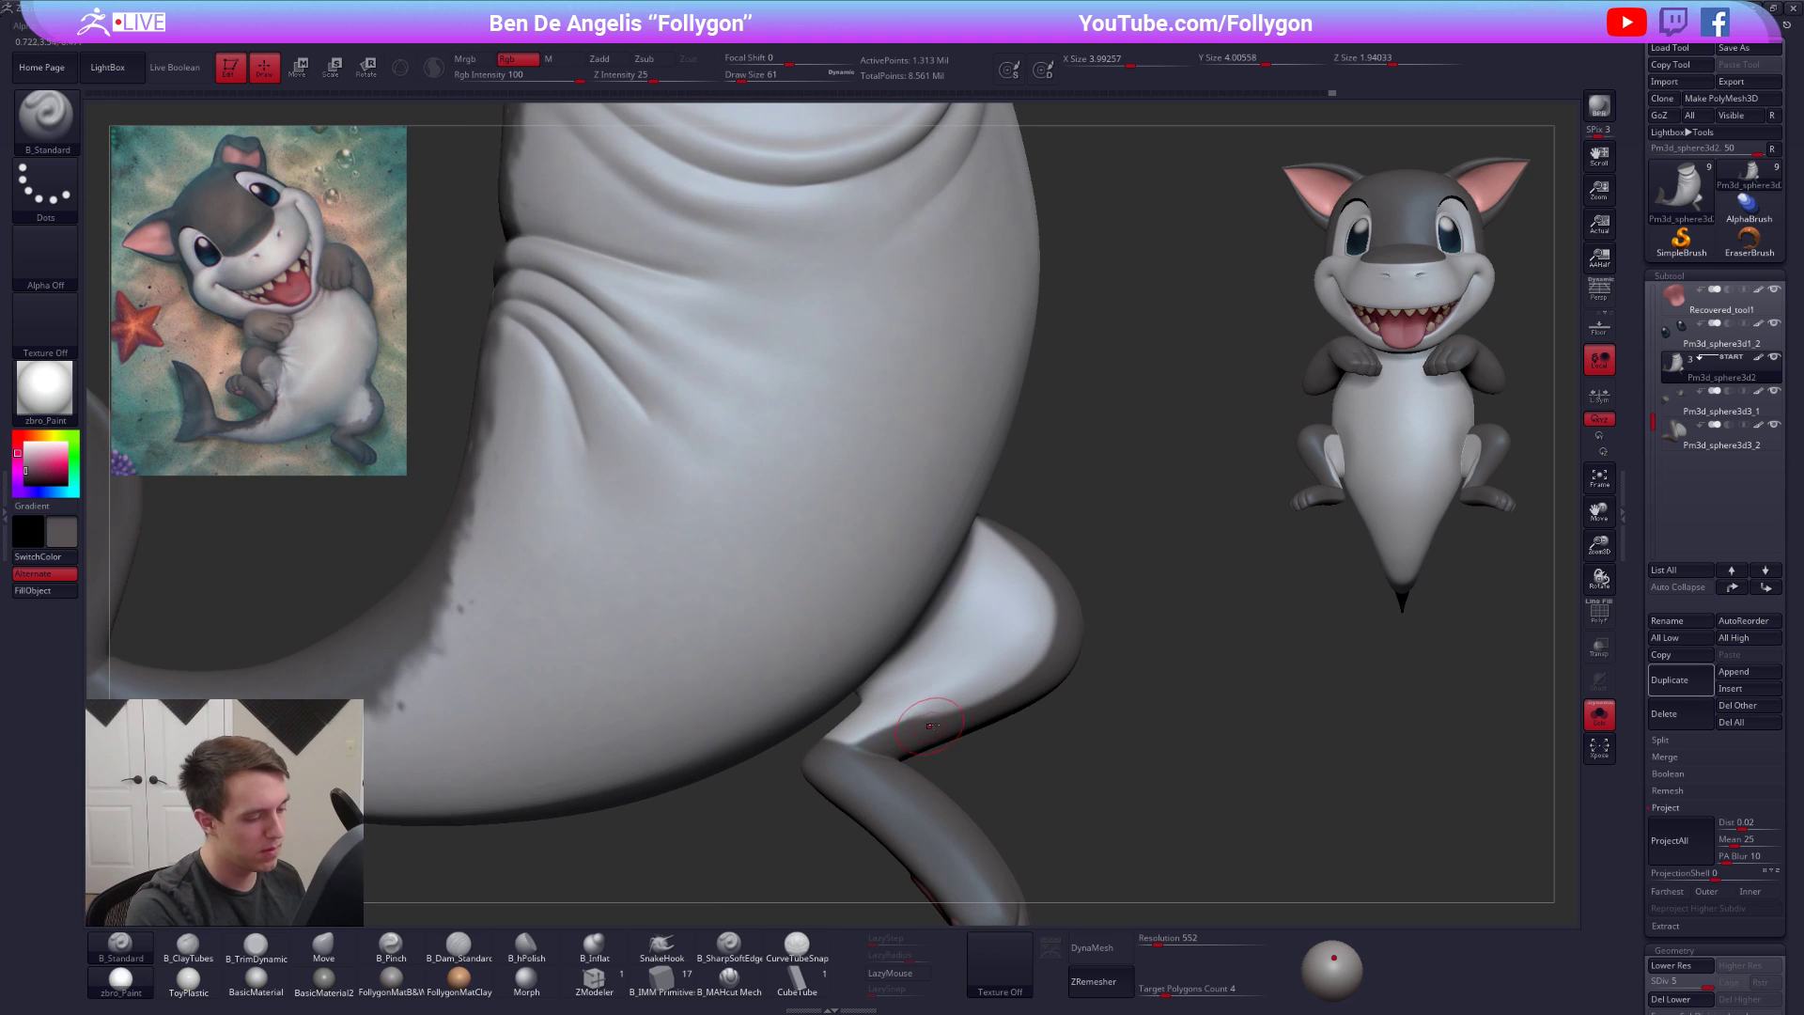
right_click_drag(813, 759, 1036, 640)
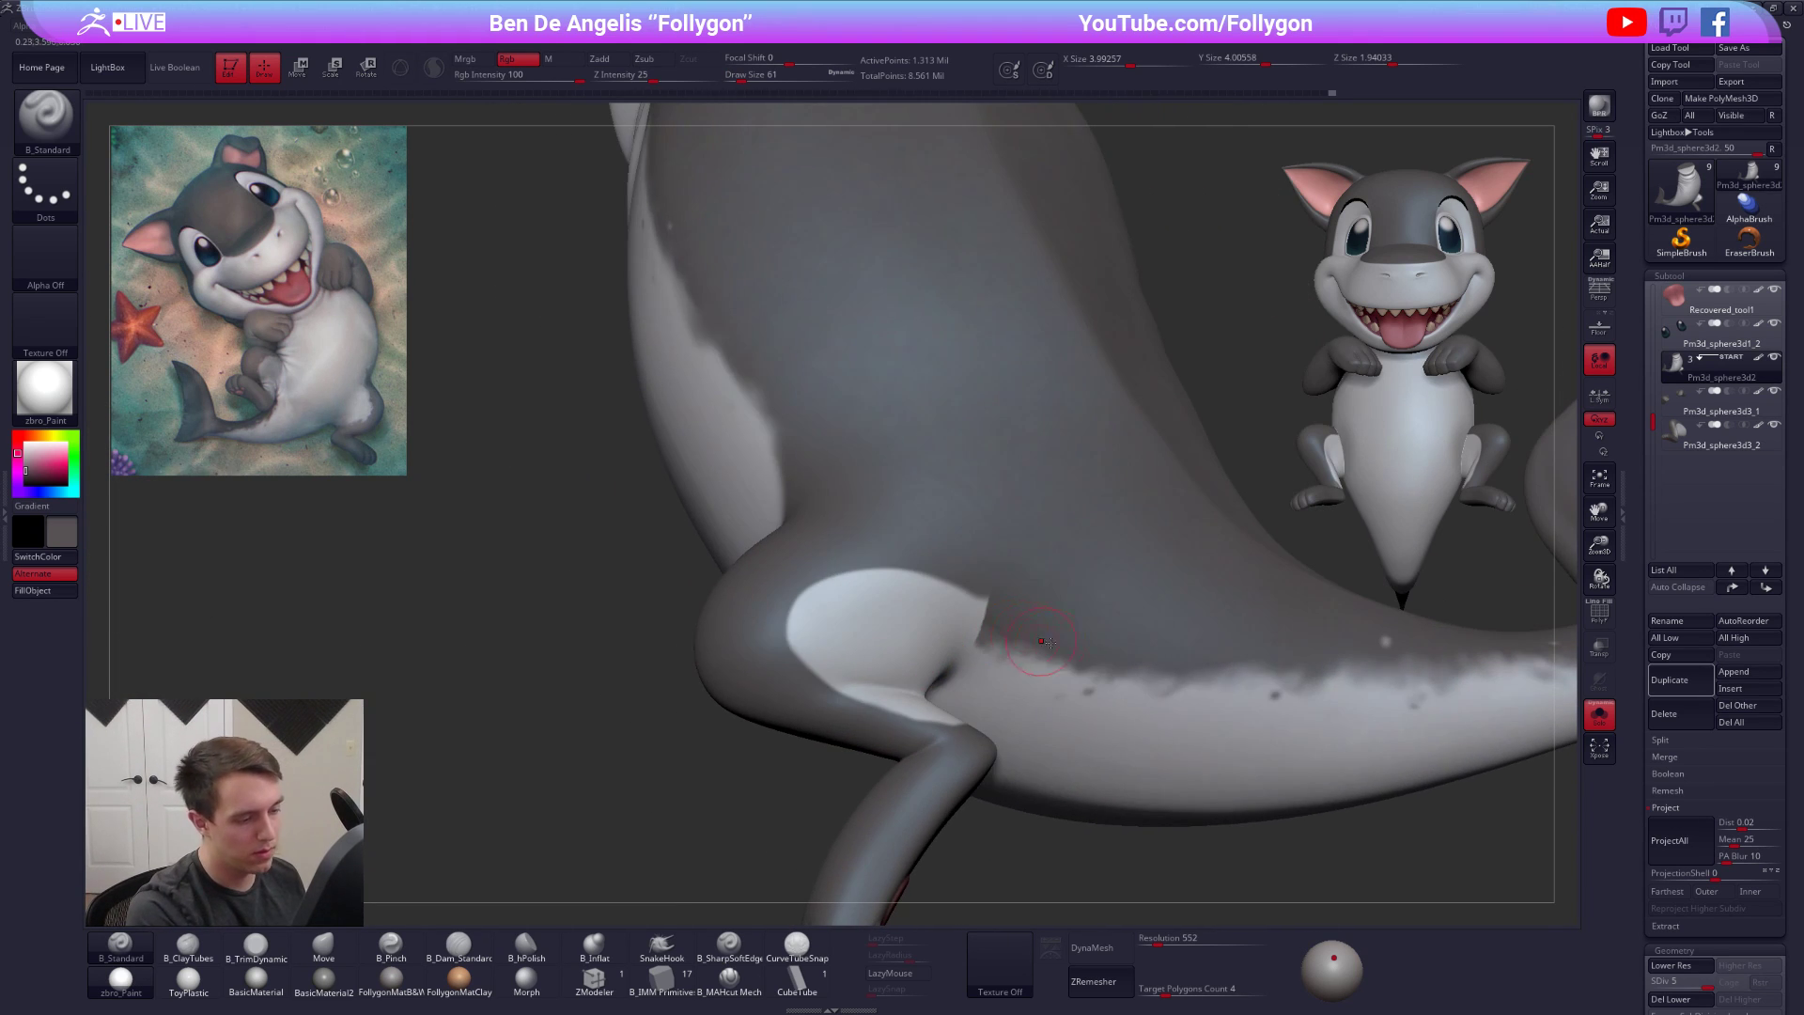
right_click_drag(804, 577, 835, 630)
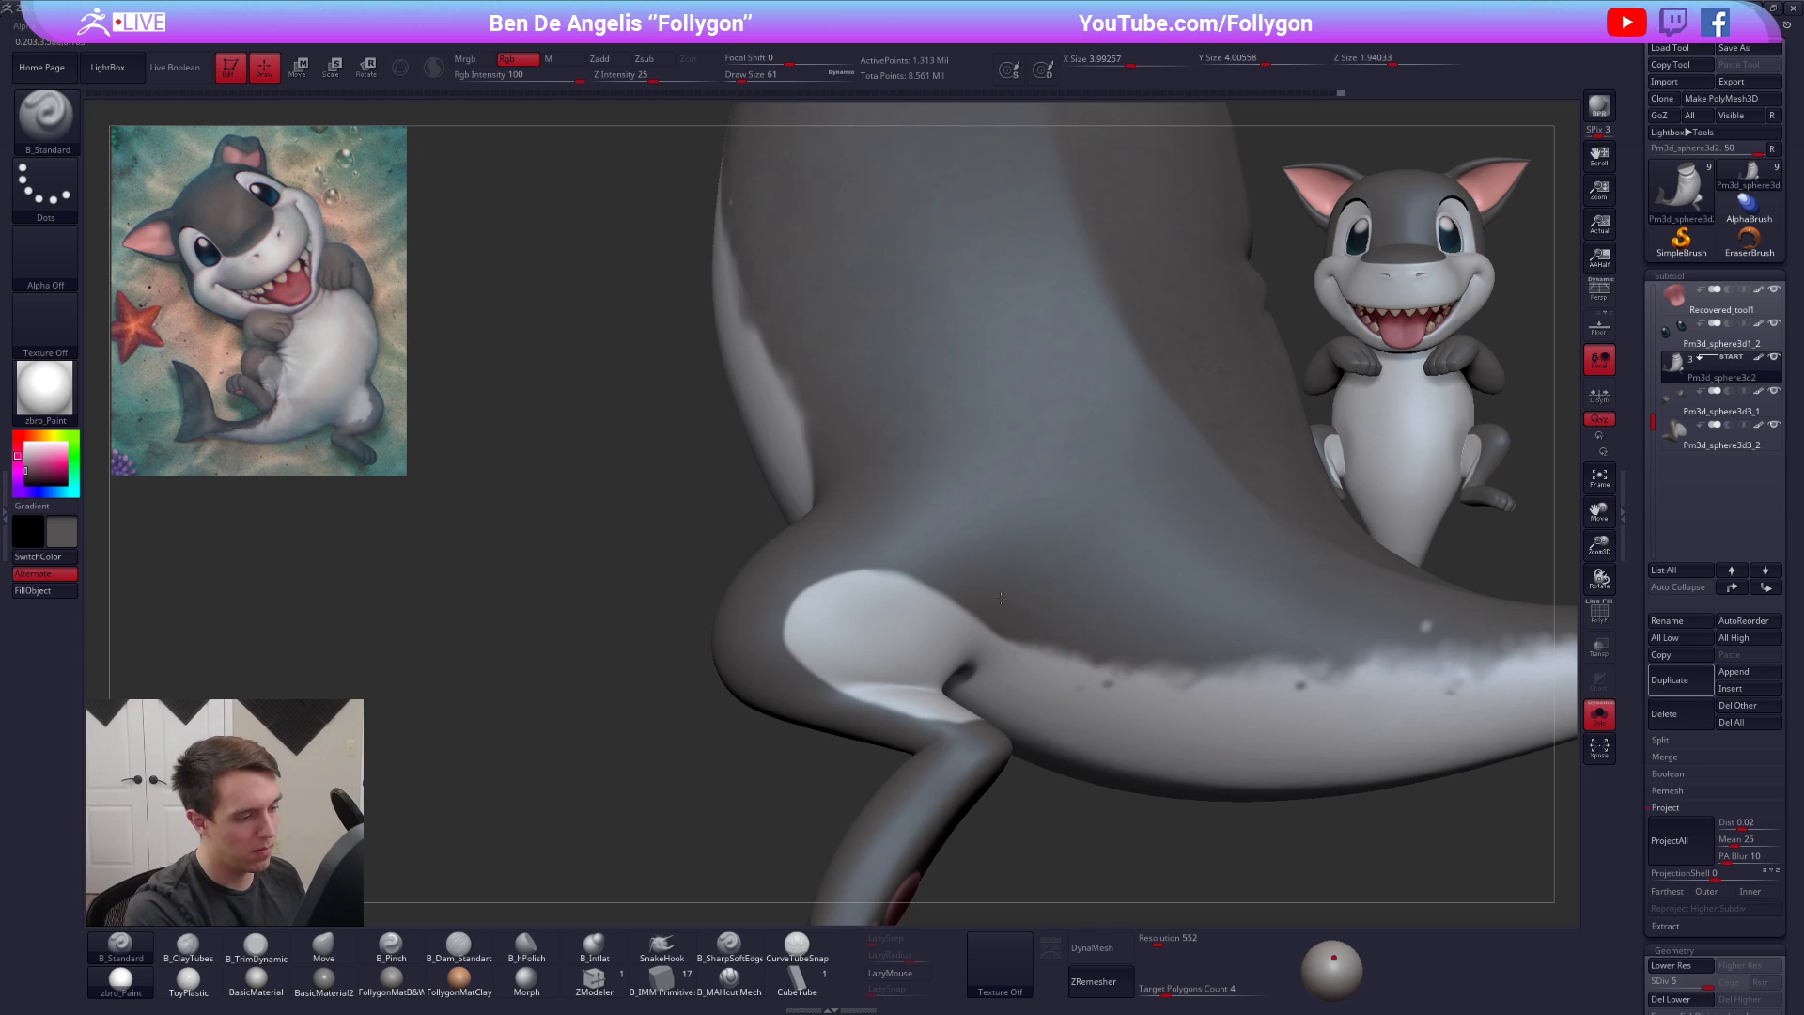
right_click_drag(748, 605, 691, 635)
Refine the front thigh's colour border with light grey on the inside and dark grey over the outer thigh and hip
key("c")
right_click_drag(639, 567, 663, 577)
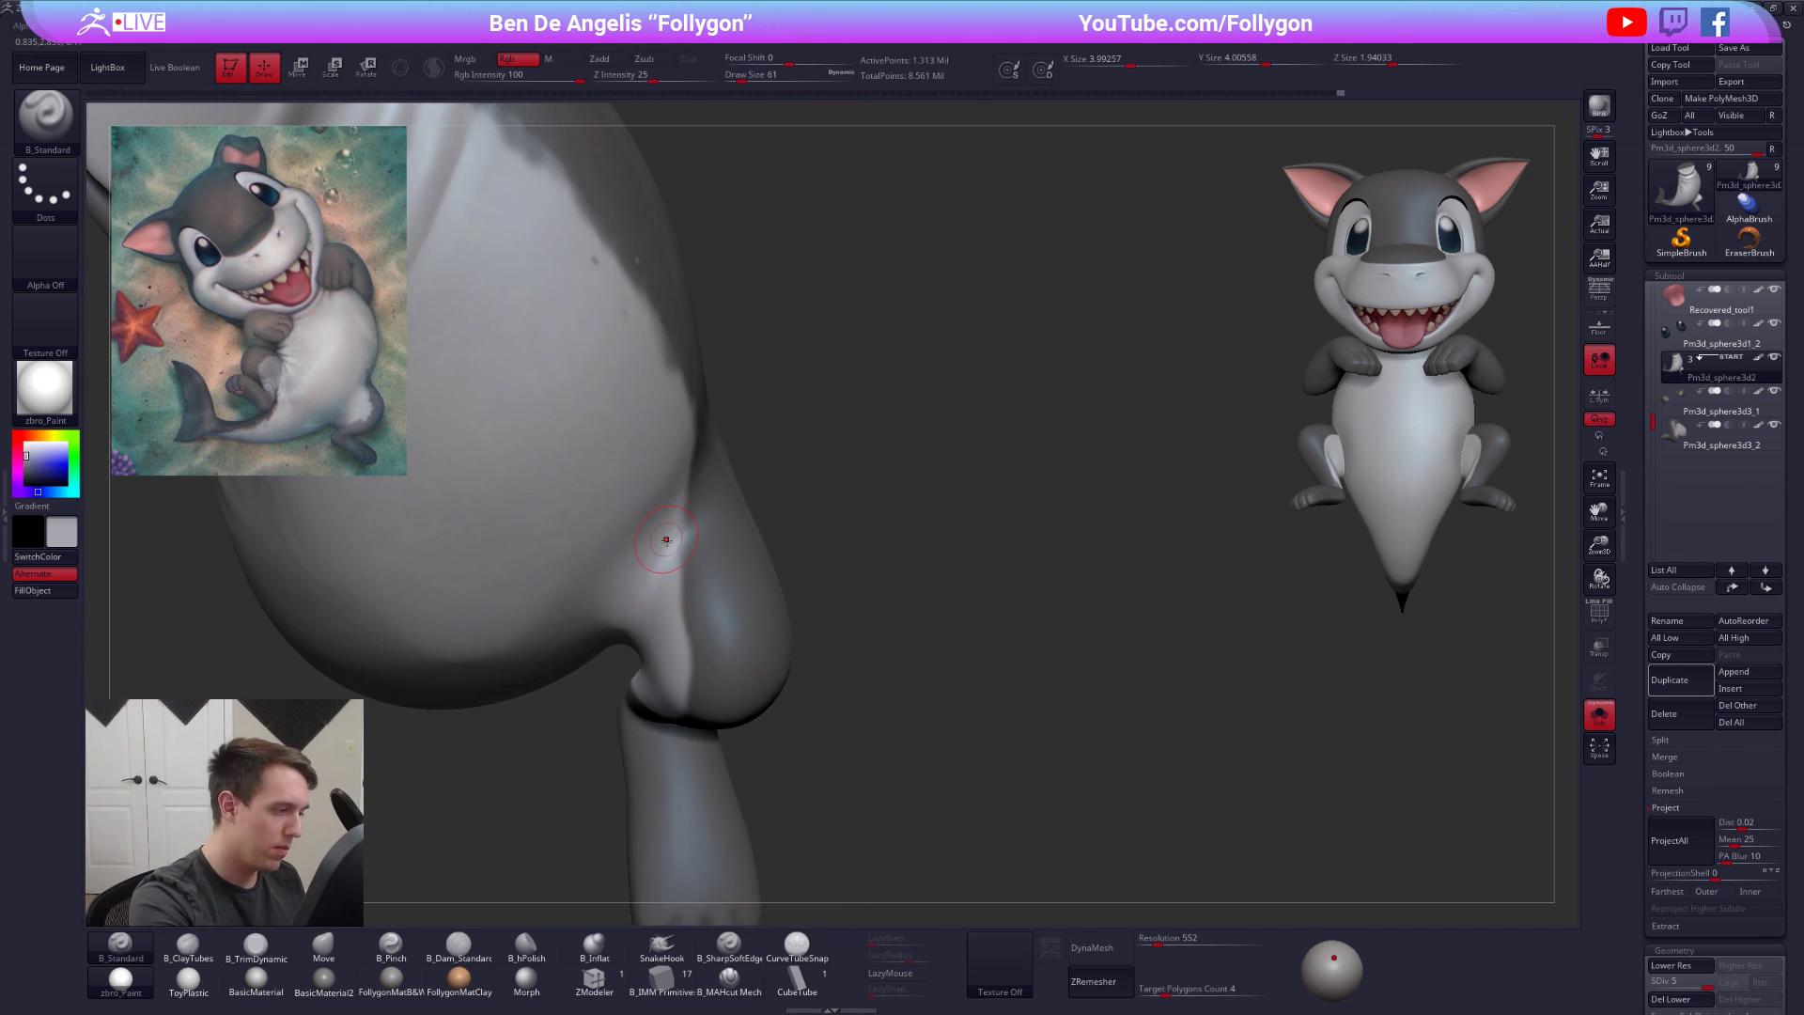
left_click_drag(675, 607, 672, 661)
right_click_drag(672, 661, 632, 649)
key("c")
right_click_drag(733, 611, 772, 611)
left_click_drag(693, 648, 695, 722)
right_click_drag(693, 705, 703, 625)
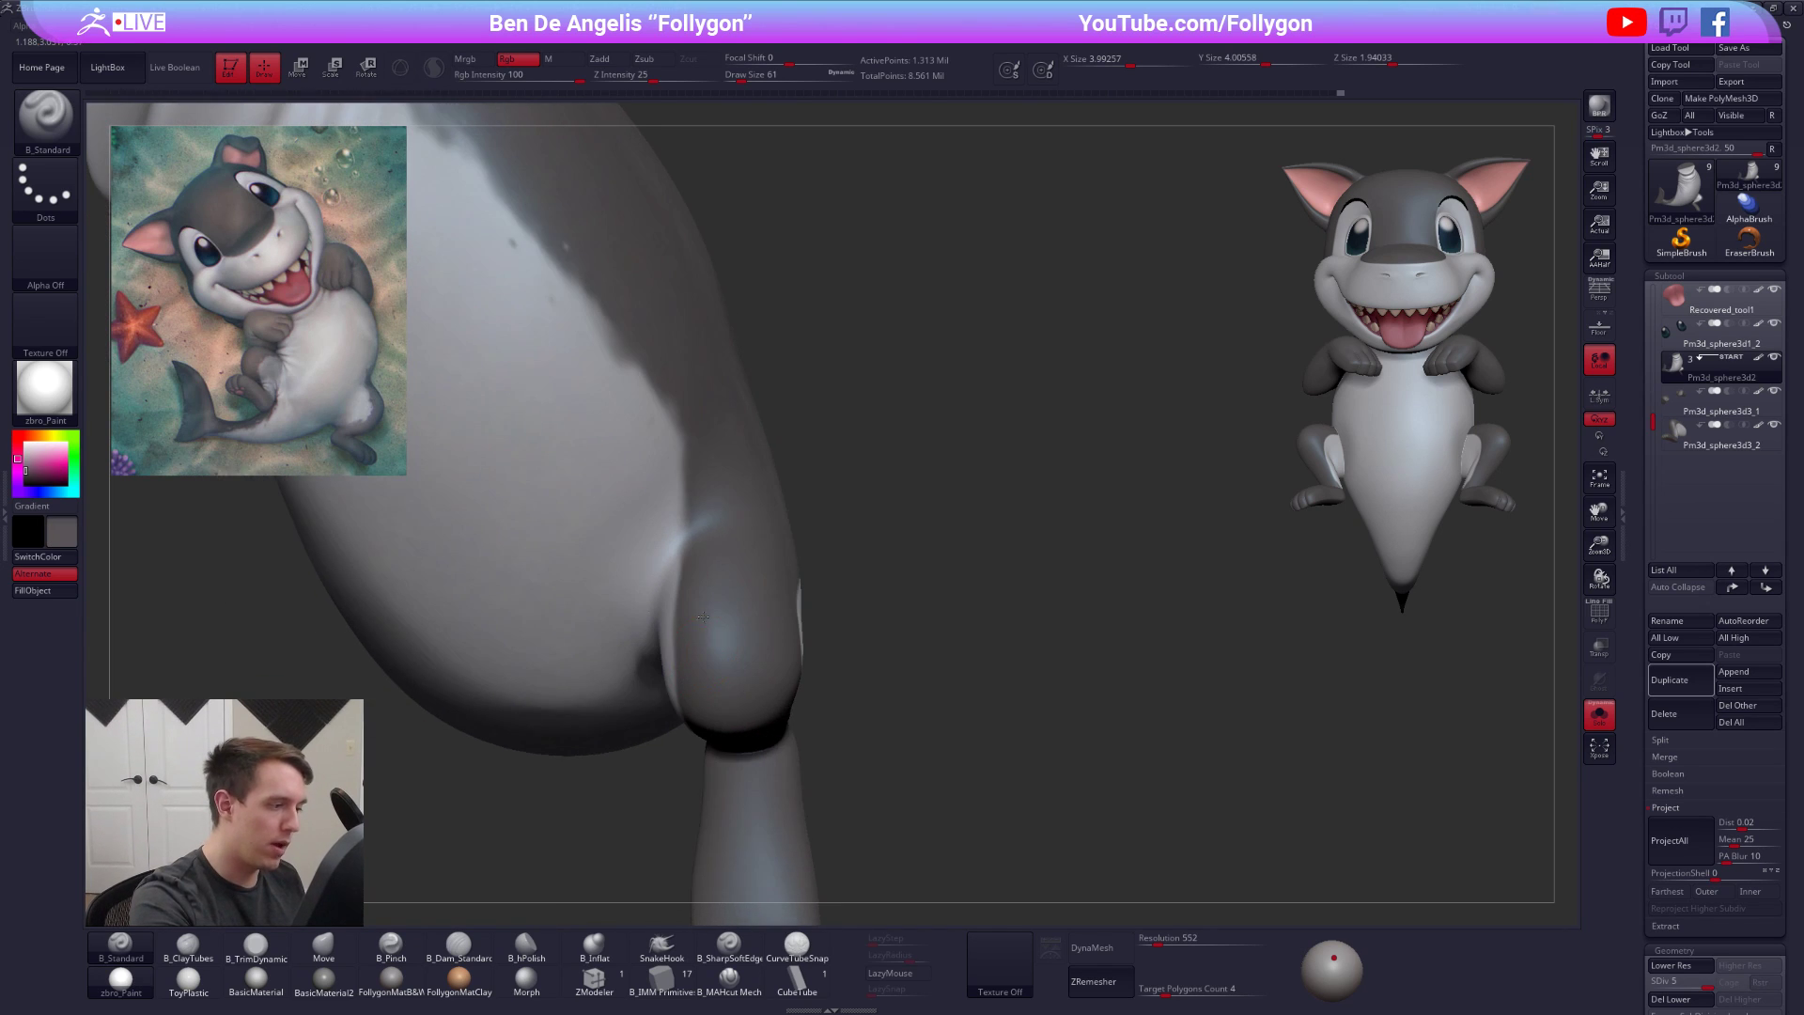
right_click_drag(703, 513, 712, 545)
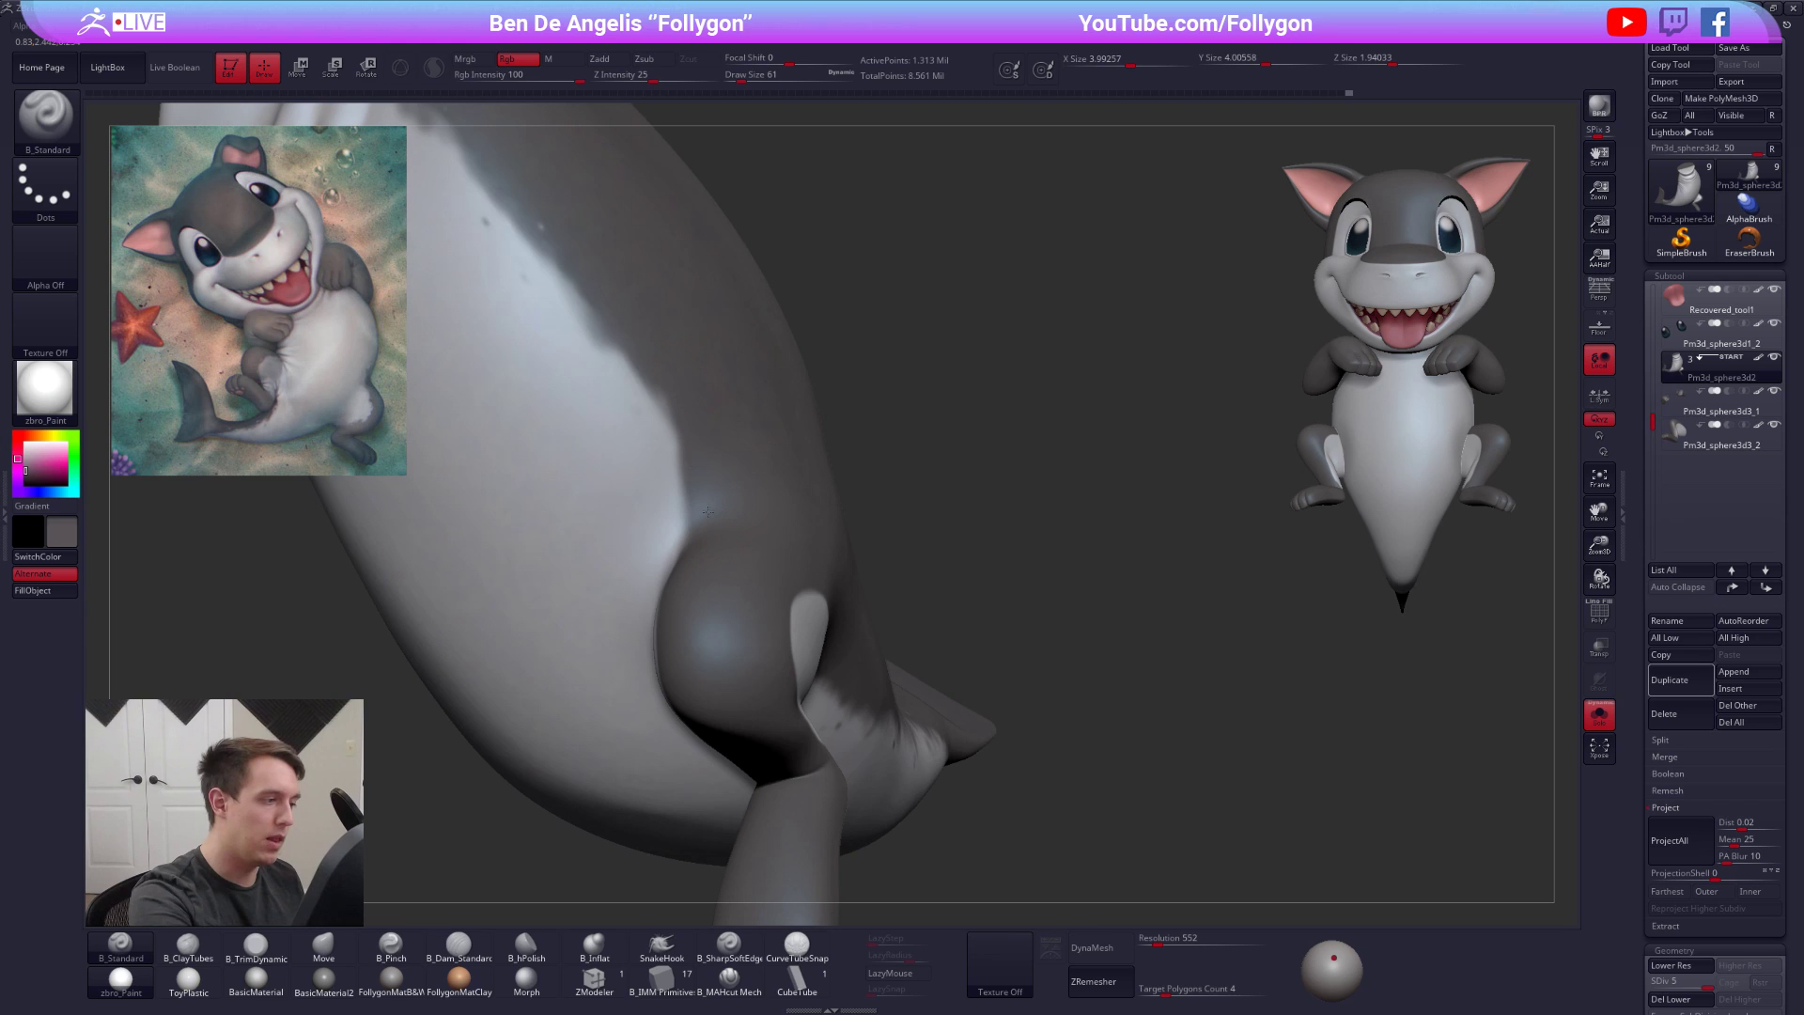
Reduce the brush size to 29 and clean up the light patch's dark grey border behind the knee
right_click_drag(646, 365, 503, 414)
mouse_move(846, 893)
right_mouse_down()
mouse_move(844, 432)
mouse_move(860, 409)
mouse_move(863, 539)
mouse_move(949, 766)
mouse_move(925, 725)
mouse_move(977, 668)
mouse_move(928, 720)
mouse_move(908, 554)
mouse_move(879, 605)
right_mouse_up()
key("s")
left_click_drag(879, 604, 874, 604)
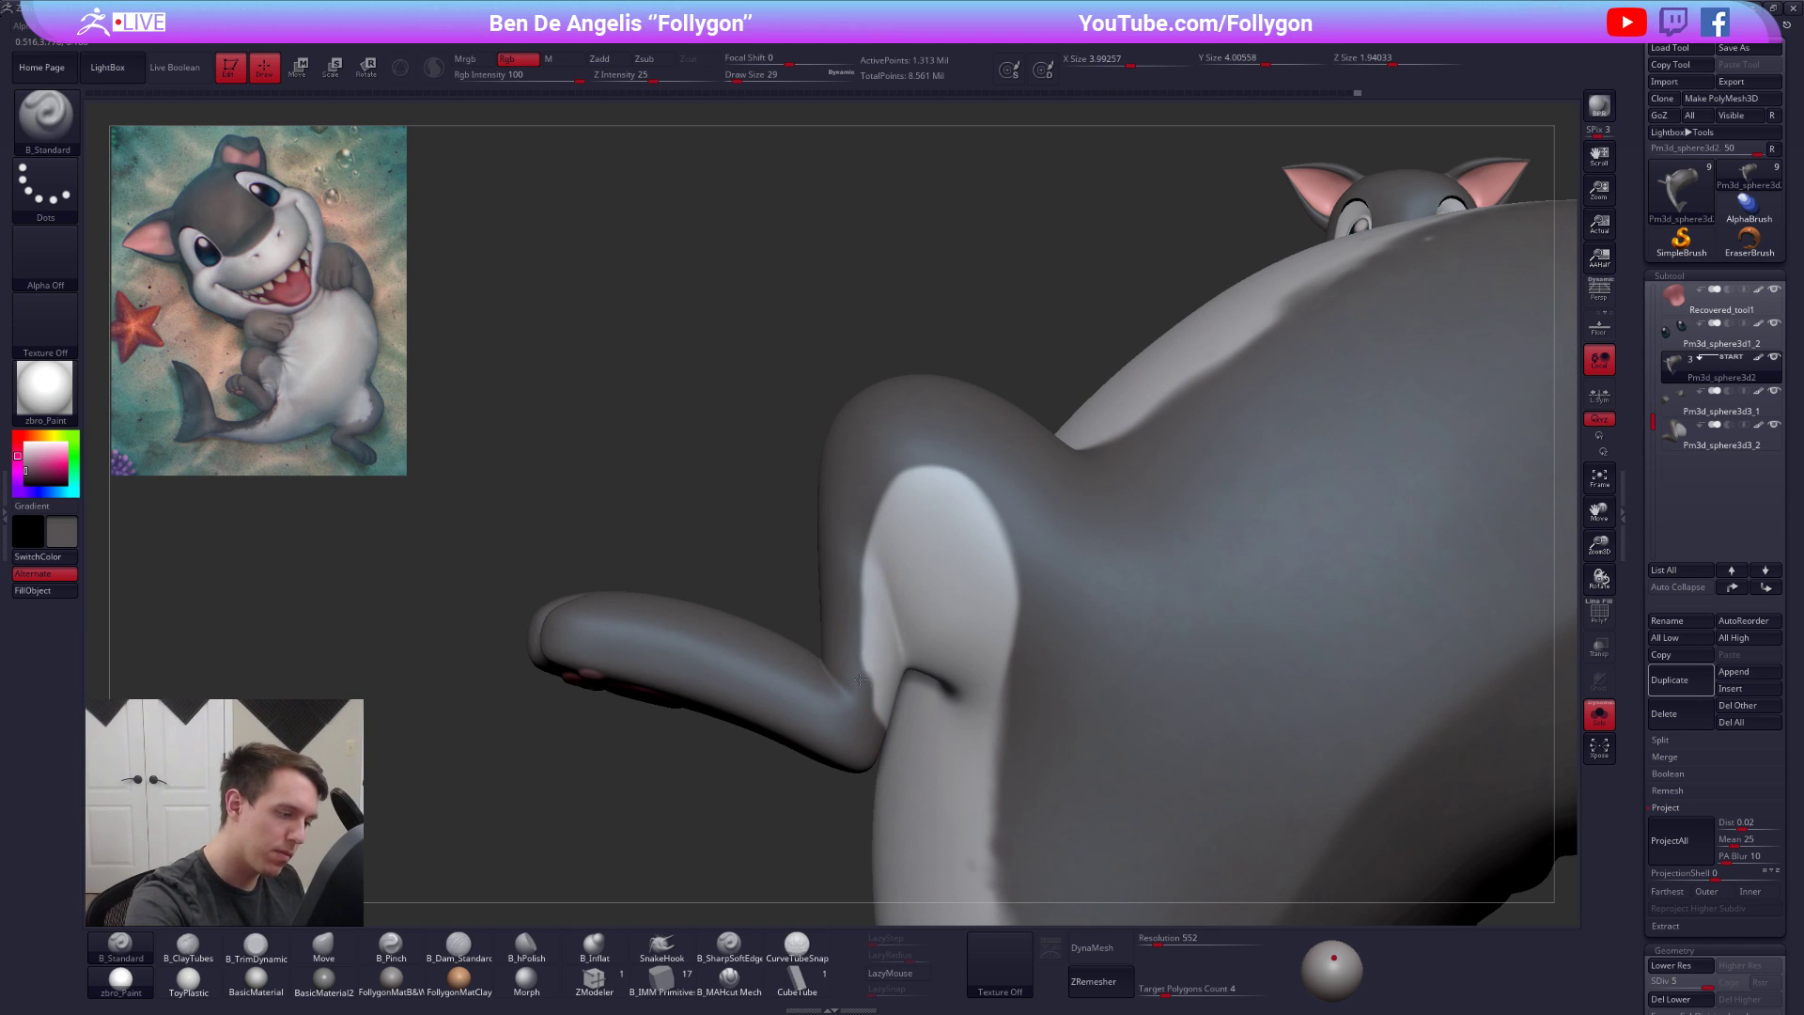
right_click_drag(868, 491, 866, 689)
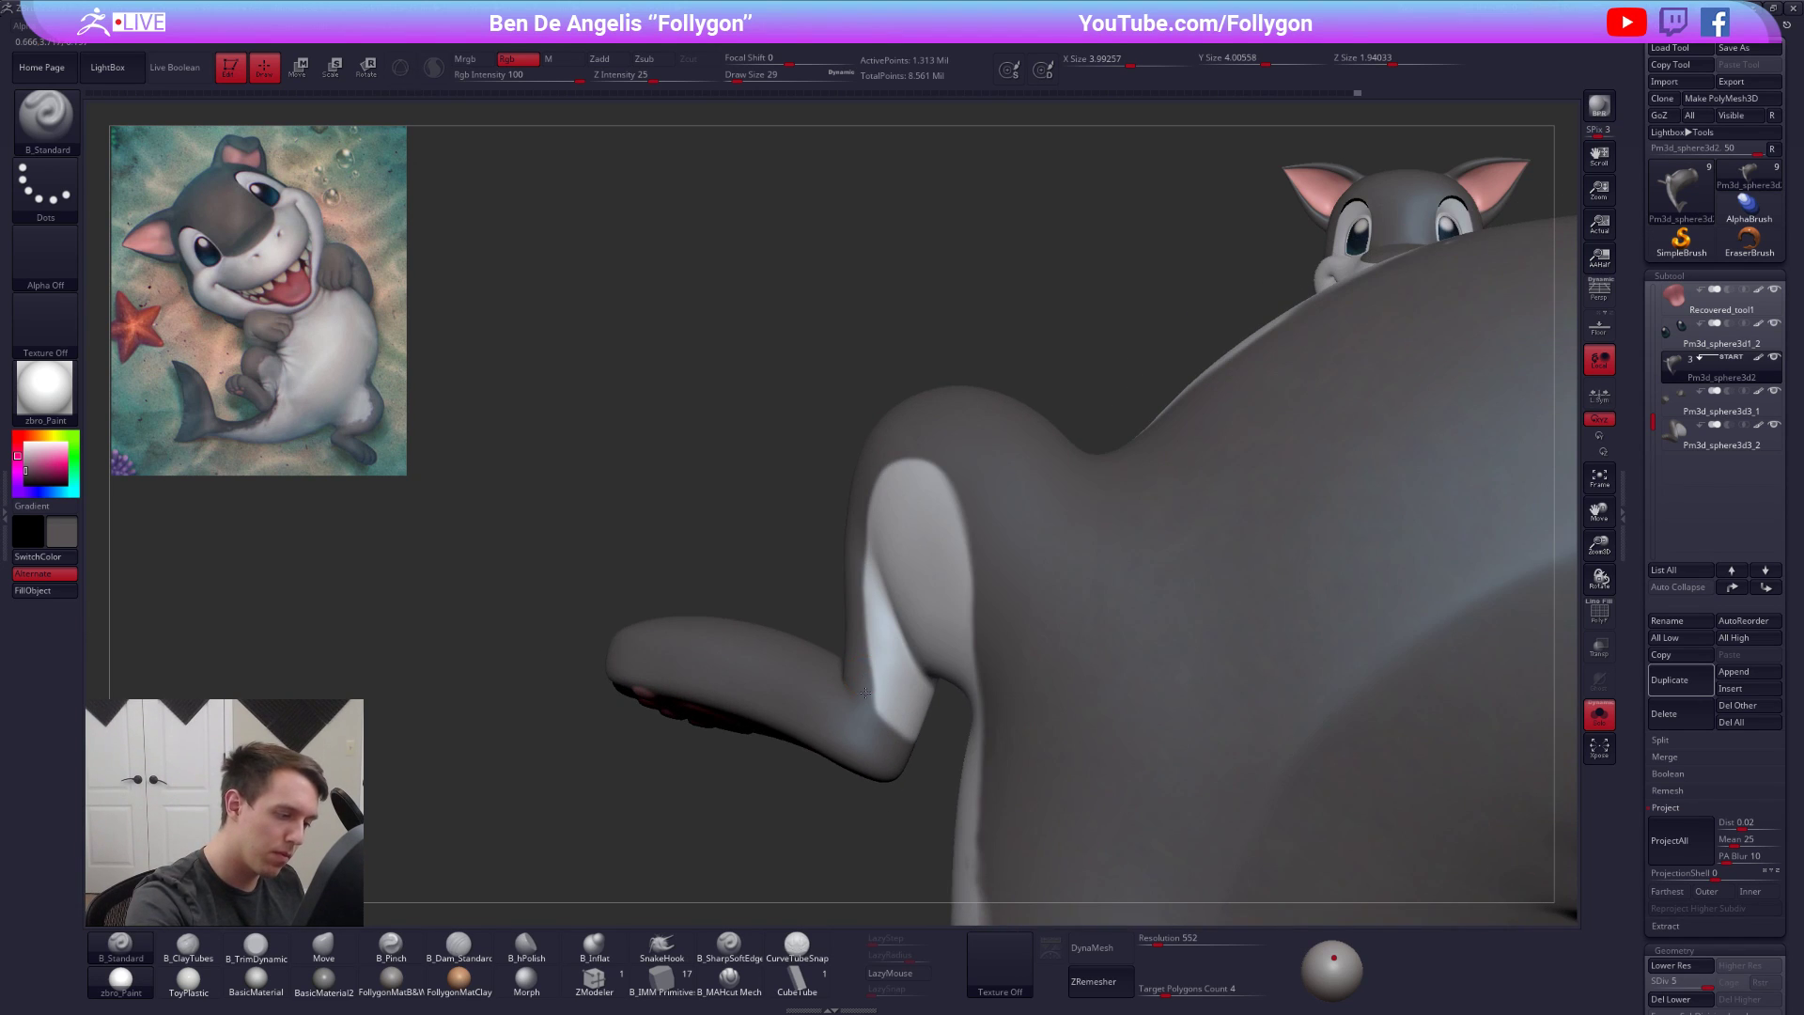
mouse_move(910, 760)
right_mouse_down()
mouse_move(858, 645)
mouse_move(908, 736)
mouse_move(752, 714)
mouse_move(1154, 564)
right_mouse_up()
Hide everything except the merged leg, clean up the paint border on its inner thigh, and show the whole body again
mouse_move(810, 364)
left_mouse_down("ctrl+shift")
mouse_move(855, 515)
mouse_move(606, 321)
mouse_move(649, 326)
left_mouse_up("ctrl+shift")
mouse_move(752, 357)
right_mouse_down()
mouse_move(691, 418)
mouse_move(722, 525)
mouse_move(763, 463)
right_mouse_up()
mouse_move(817, 505)
left_mouse_down("ctrl+alt+shift")
mouse_move(860, 882)
mouse_move(1215, 438)
left_mouse_up("ctrl+alt+shift")
mouse_move(820, 594)
right_mouse_down()
mouse_move(692, 555)
mouse_move(675, 520)
mouse_move(705, 512)
mouse_move(728, 558)
right_mouse_up()
right_click_drag(785, 491, 747, 532)
mouse_move(855, 477)
right_mouse_down()
mouse_move(765, 508)
mouse_move(882, 478)
right_mouse_up()
right_click_drag(783, 524, 770, 592)
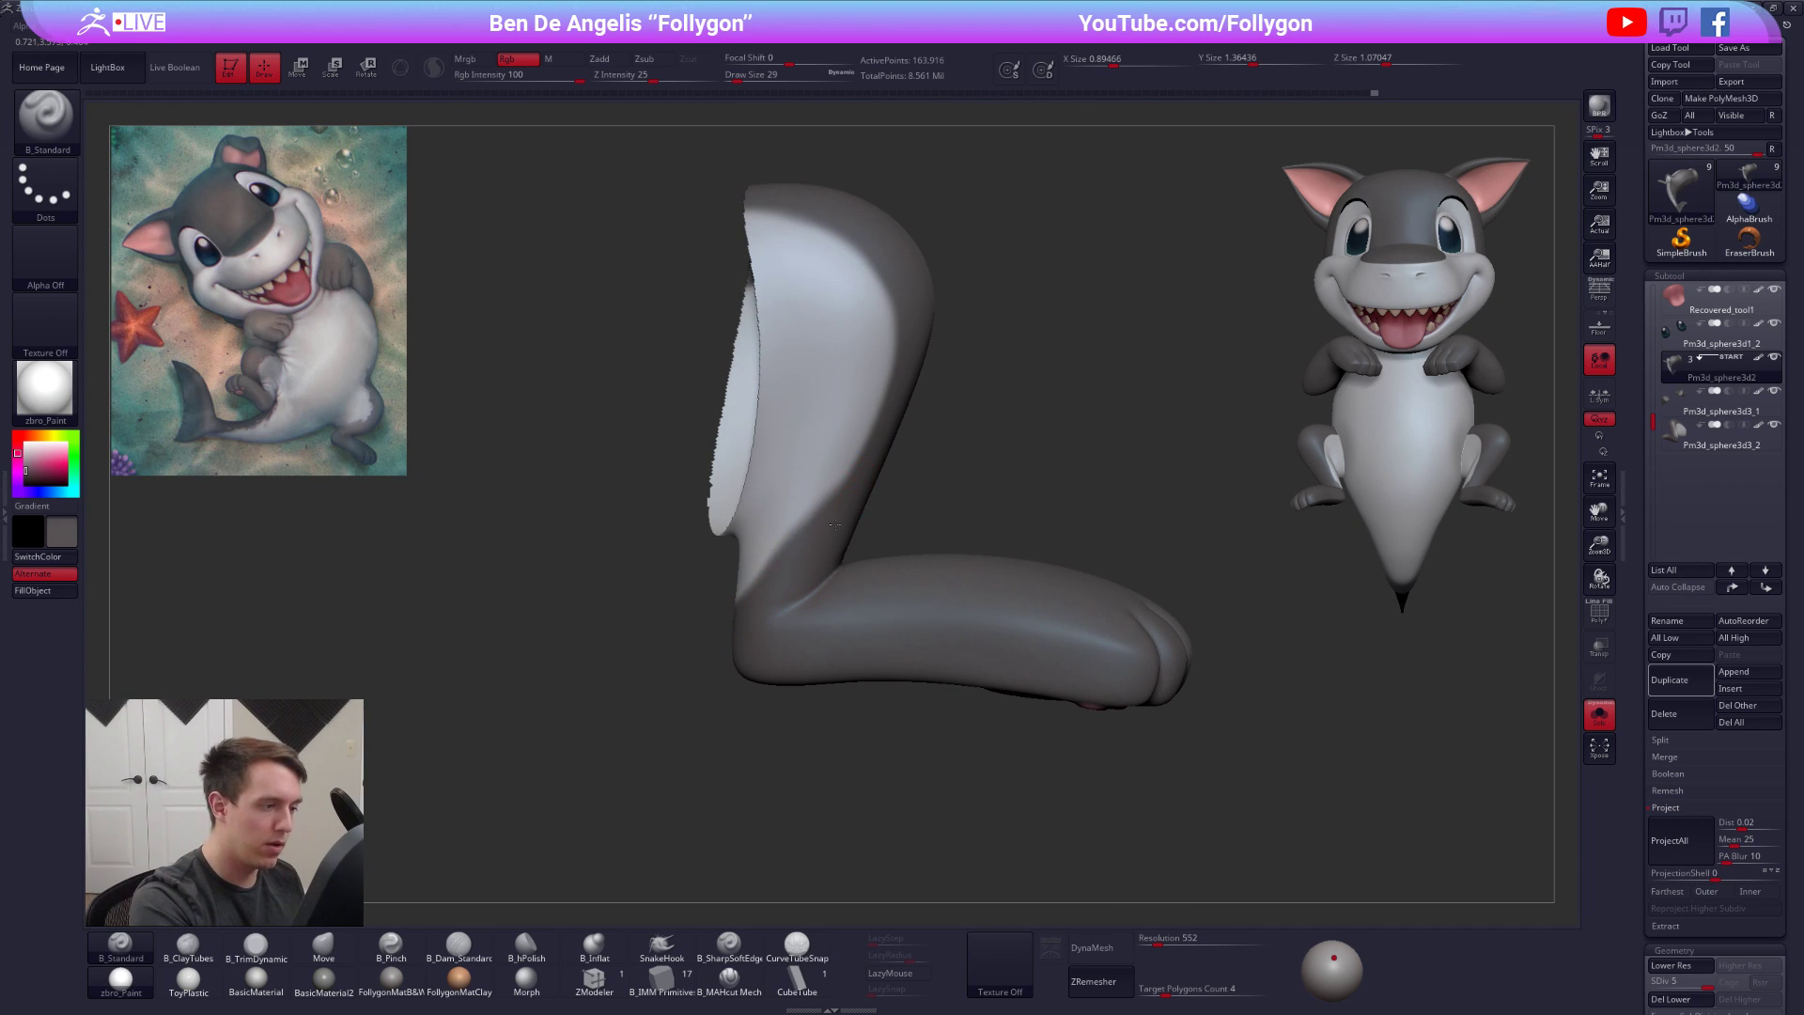
right_click_drag(840, 521, 794, 549)
right_click_drag(874, 457, 844, 419)
mouse_move(790, 541)
right_mouse_down()
mouse_move(1036, 714)
mouse_move(1140, 826)
mouse_move(1188, 949)
right_mouse_up()
left_click(850, 599, "ctrl+shift")
key("f")
Lower the body to subdivision level 2, adjust the hip with the Move and Smooth brushes, and return to level 5
key("shift+d")
key("shift+d")
key("shift+d")
key("space")
left_click_drag(994, 602, 991, 549)
key("b")
key("m")
key("v")
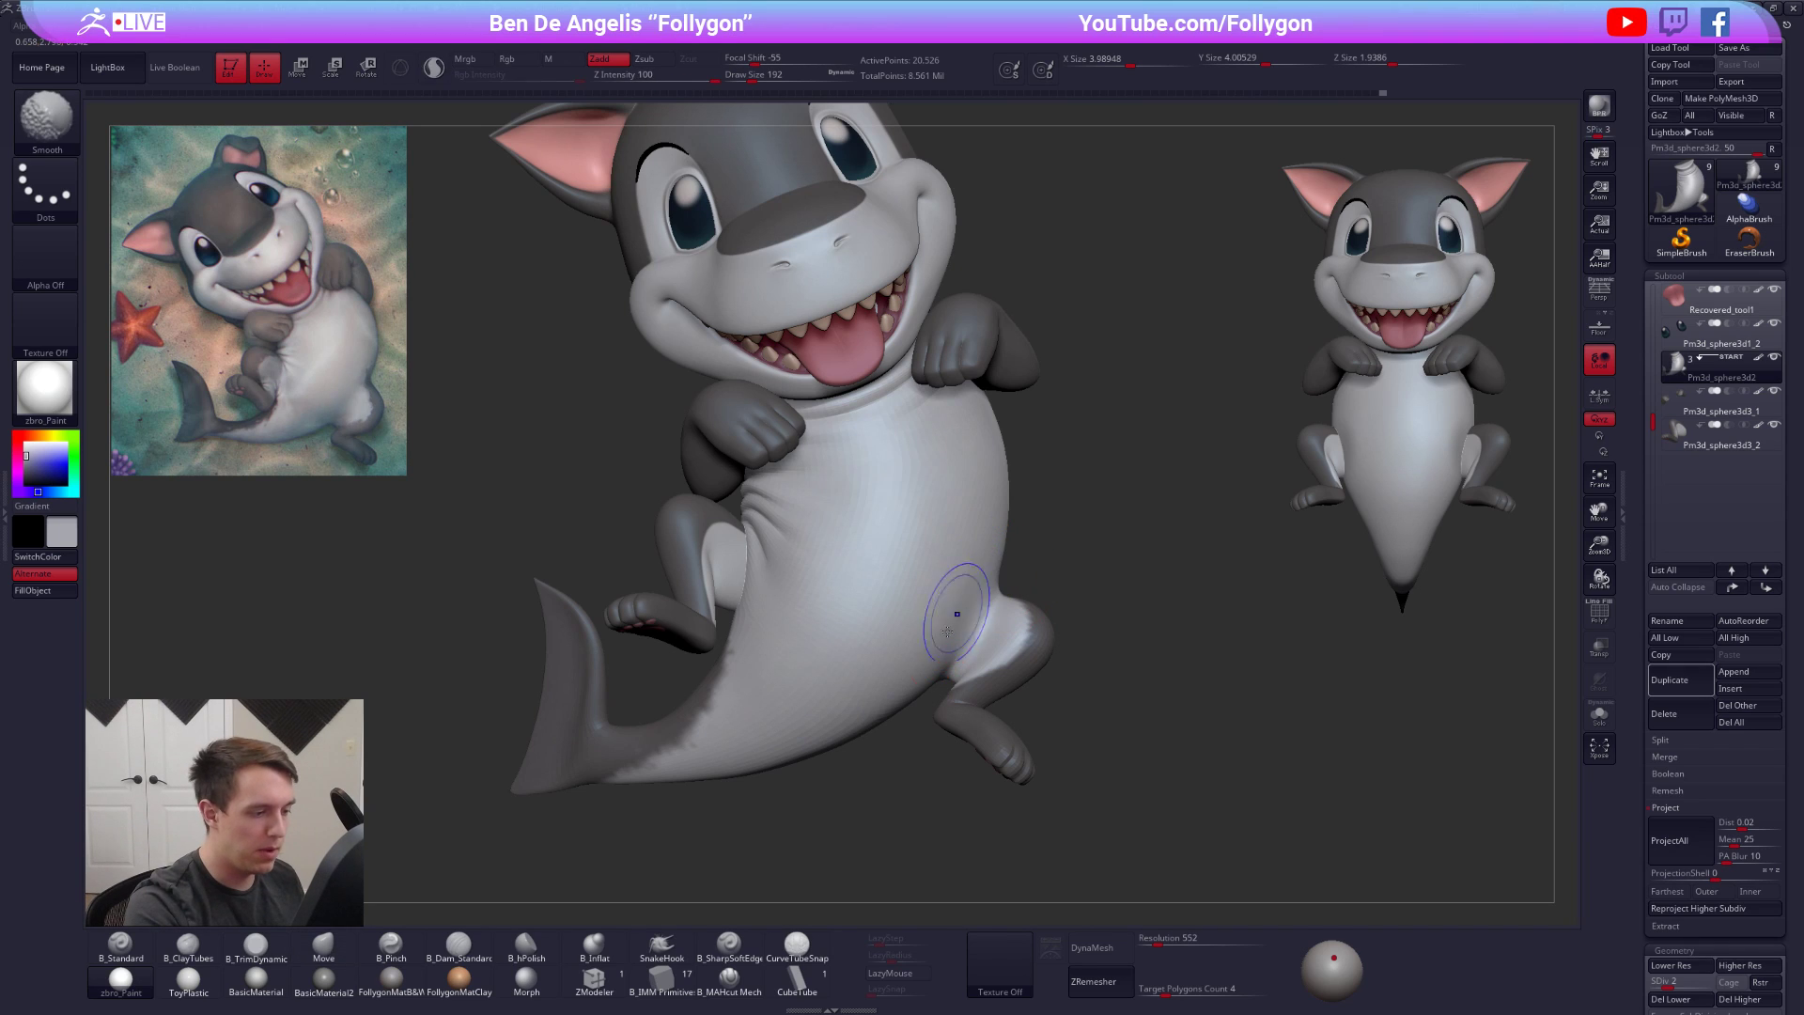
right_click_drag(991, 549, 872, 703)
key("d")
key("d")
key("d")
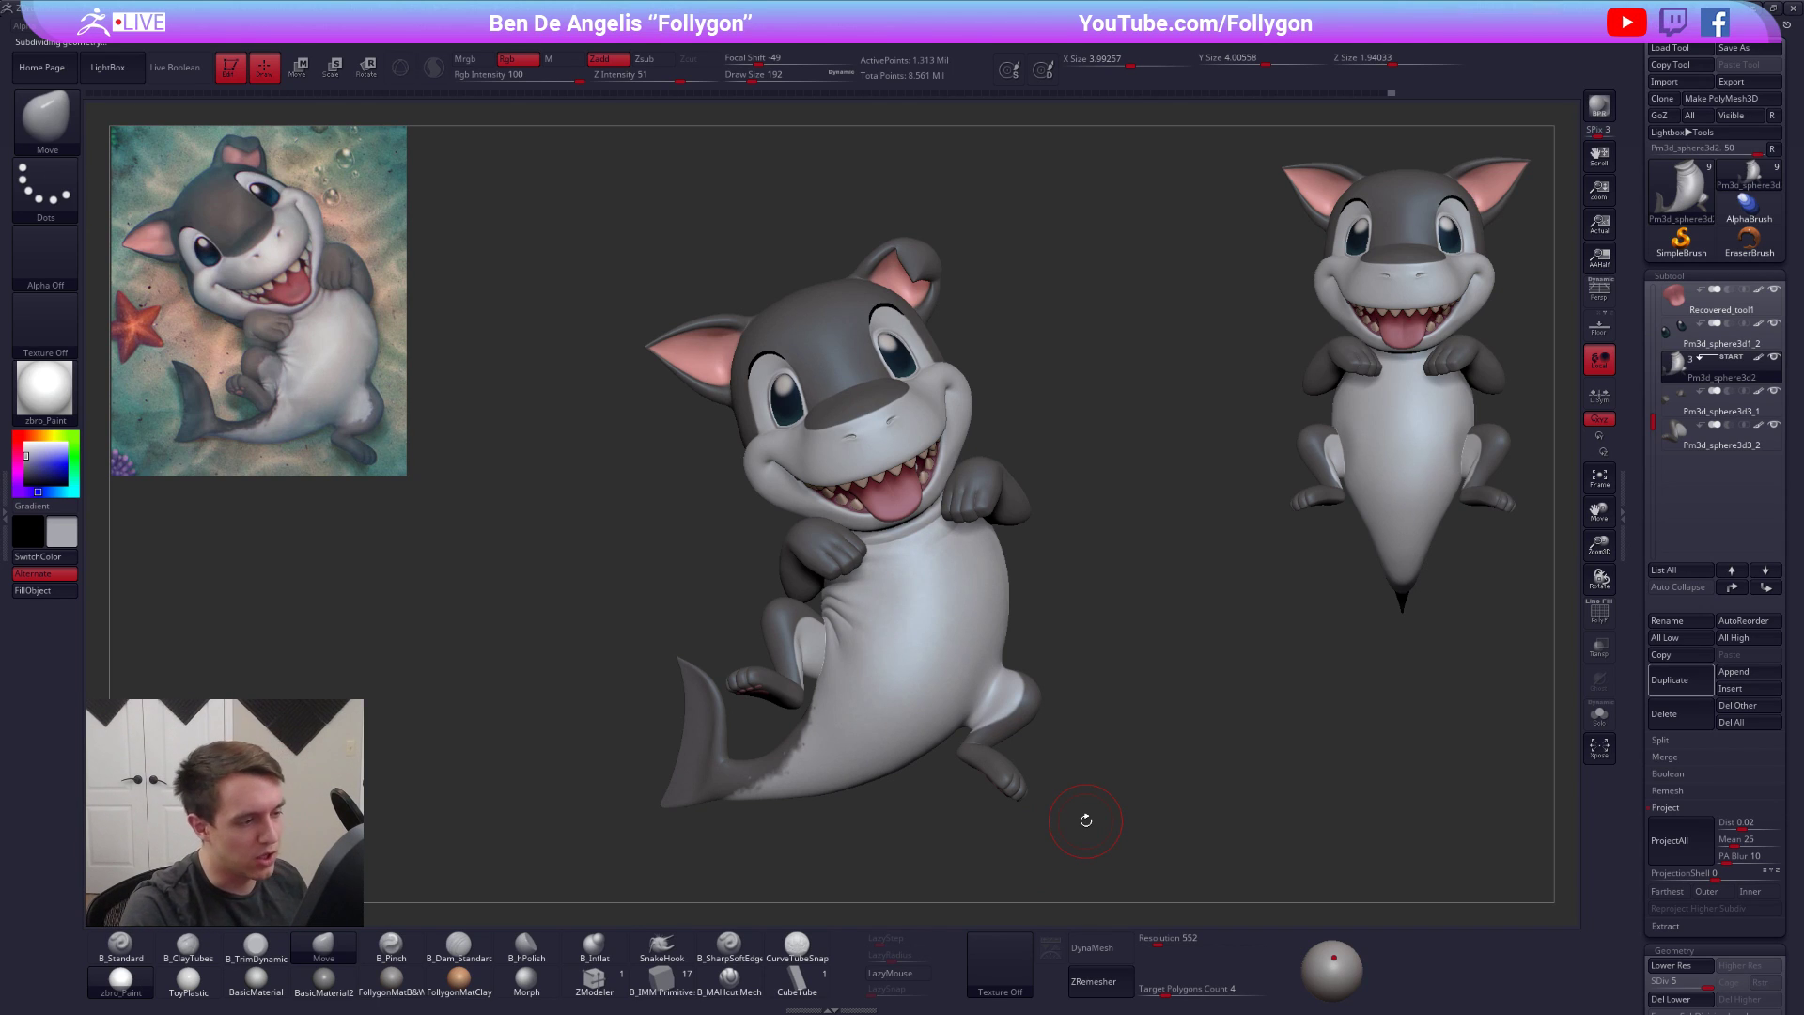
Select the arms SubTool and check which parts it contains with PolyFrame
left_click(1011, 498, "alt")
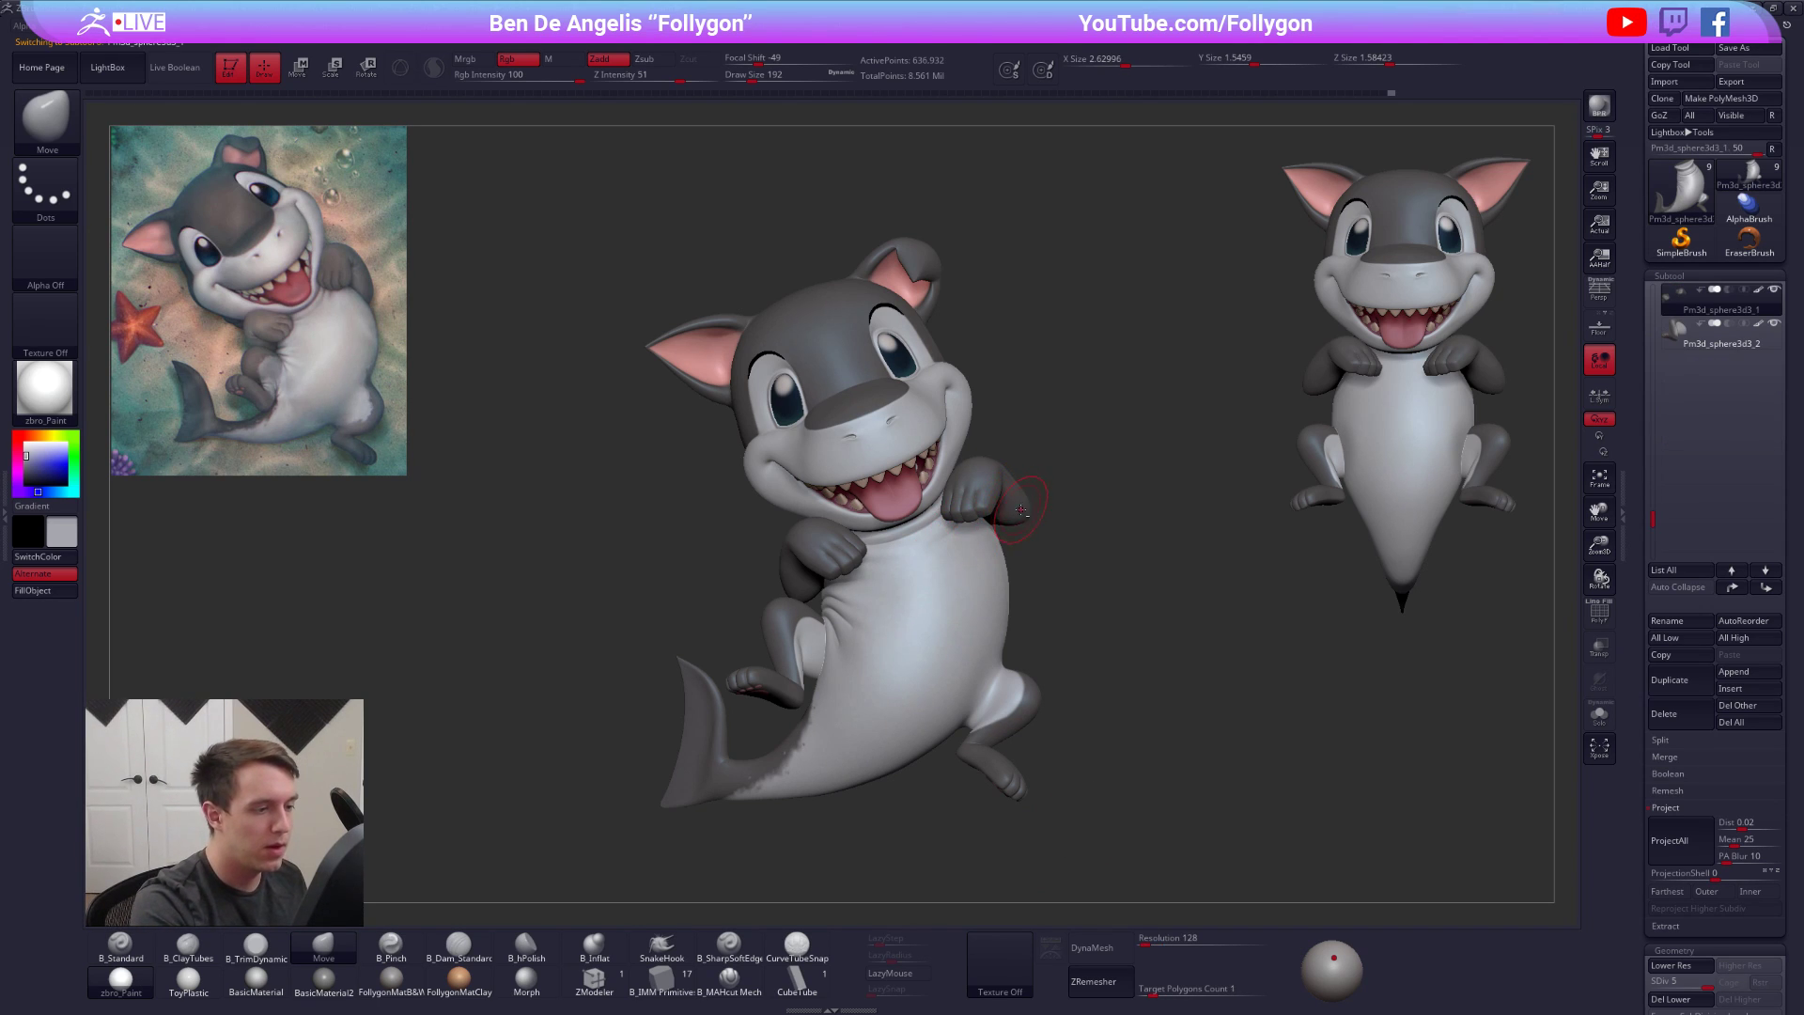
key("shift+f")
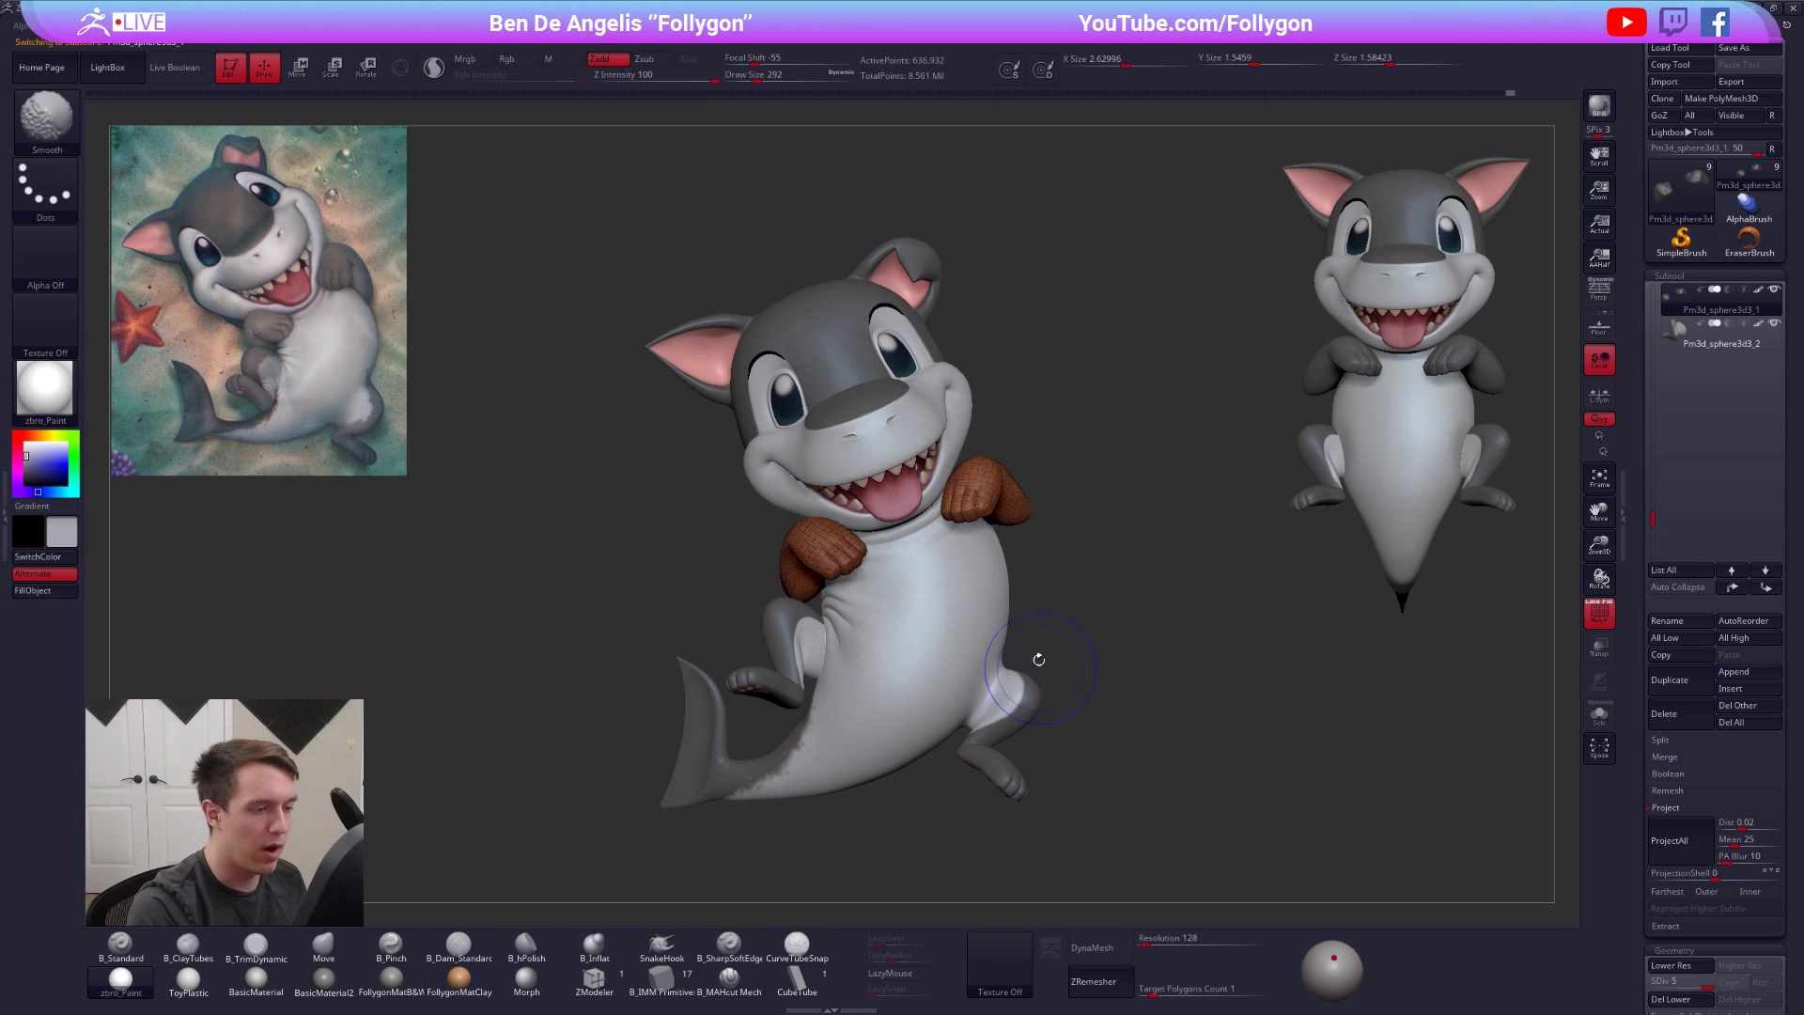
key("shift+f")
mouse_move(1024, 542)
right_mouse_down("ctrl")
mouse_move(1033, 575)
mouse_move(1026, 560)
right_mouse_up("ctrl")
key("w")
left_click_drag(1024, 508, 1046, 730, "shift")
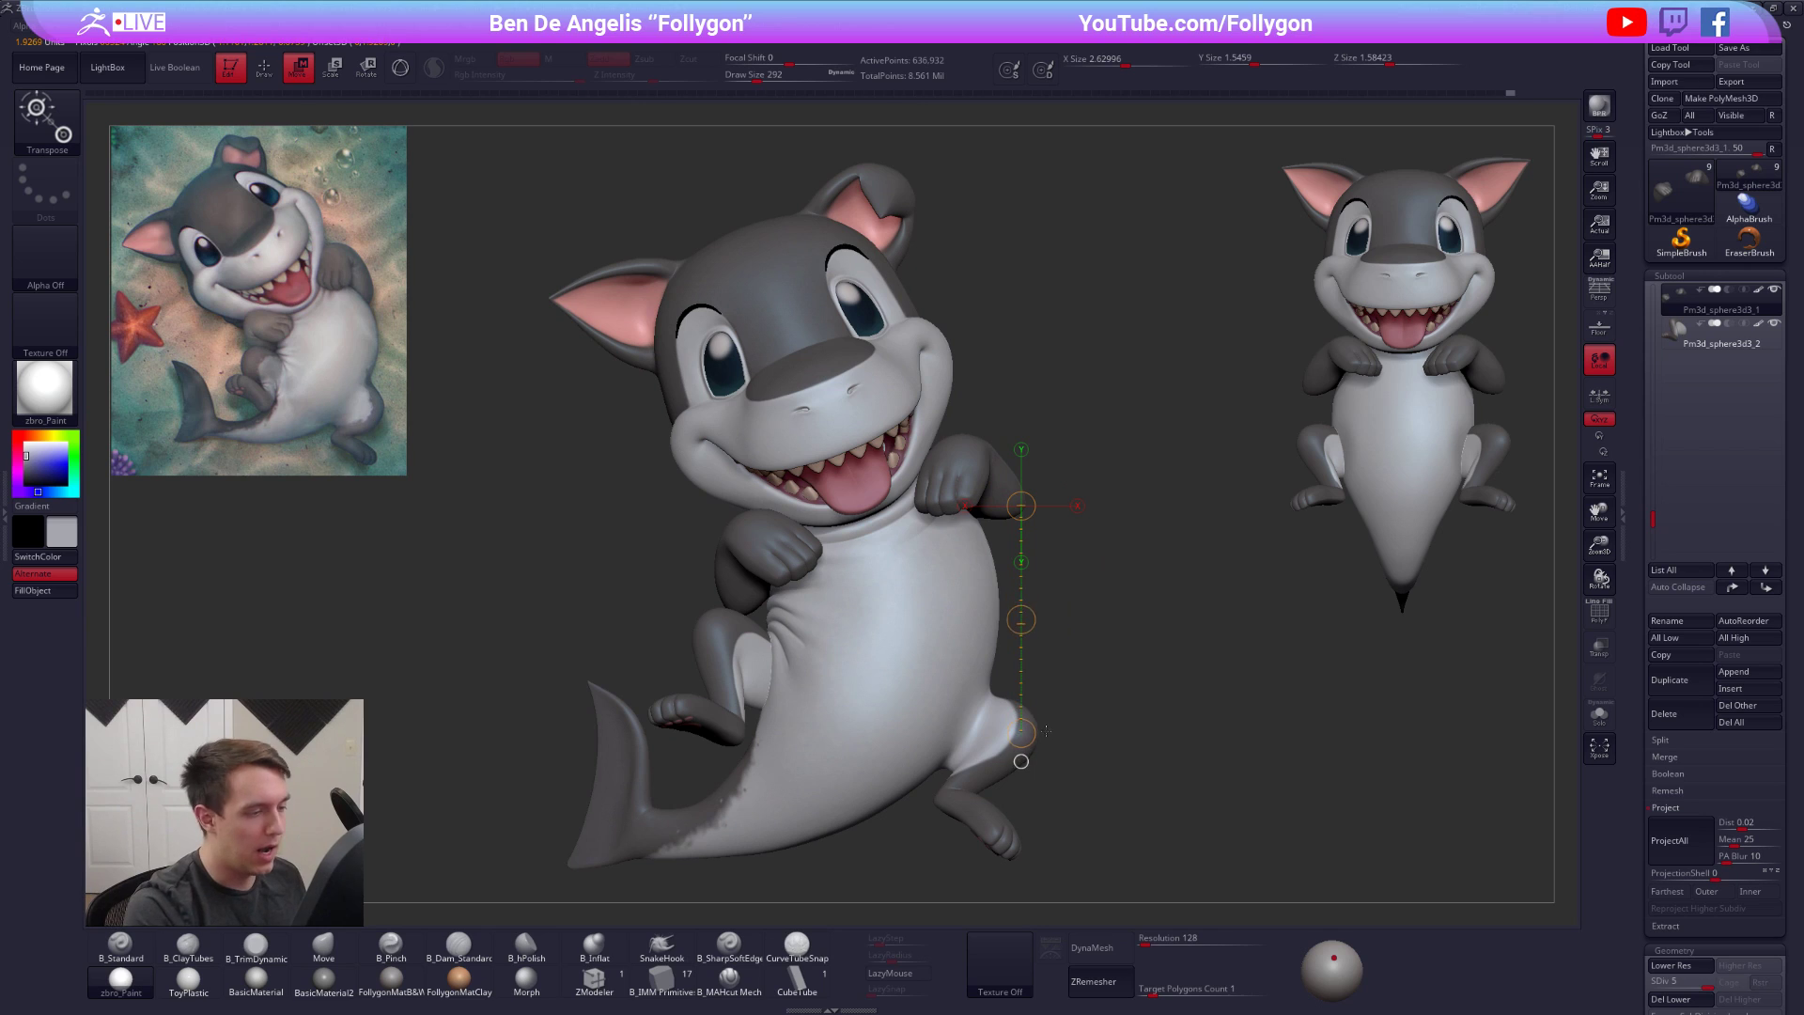
key("q")
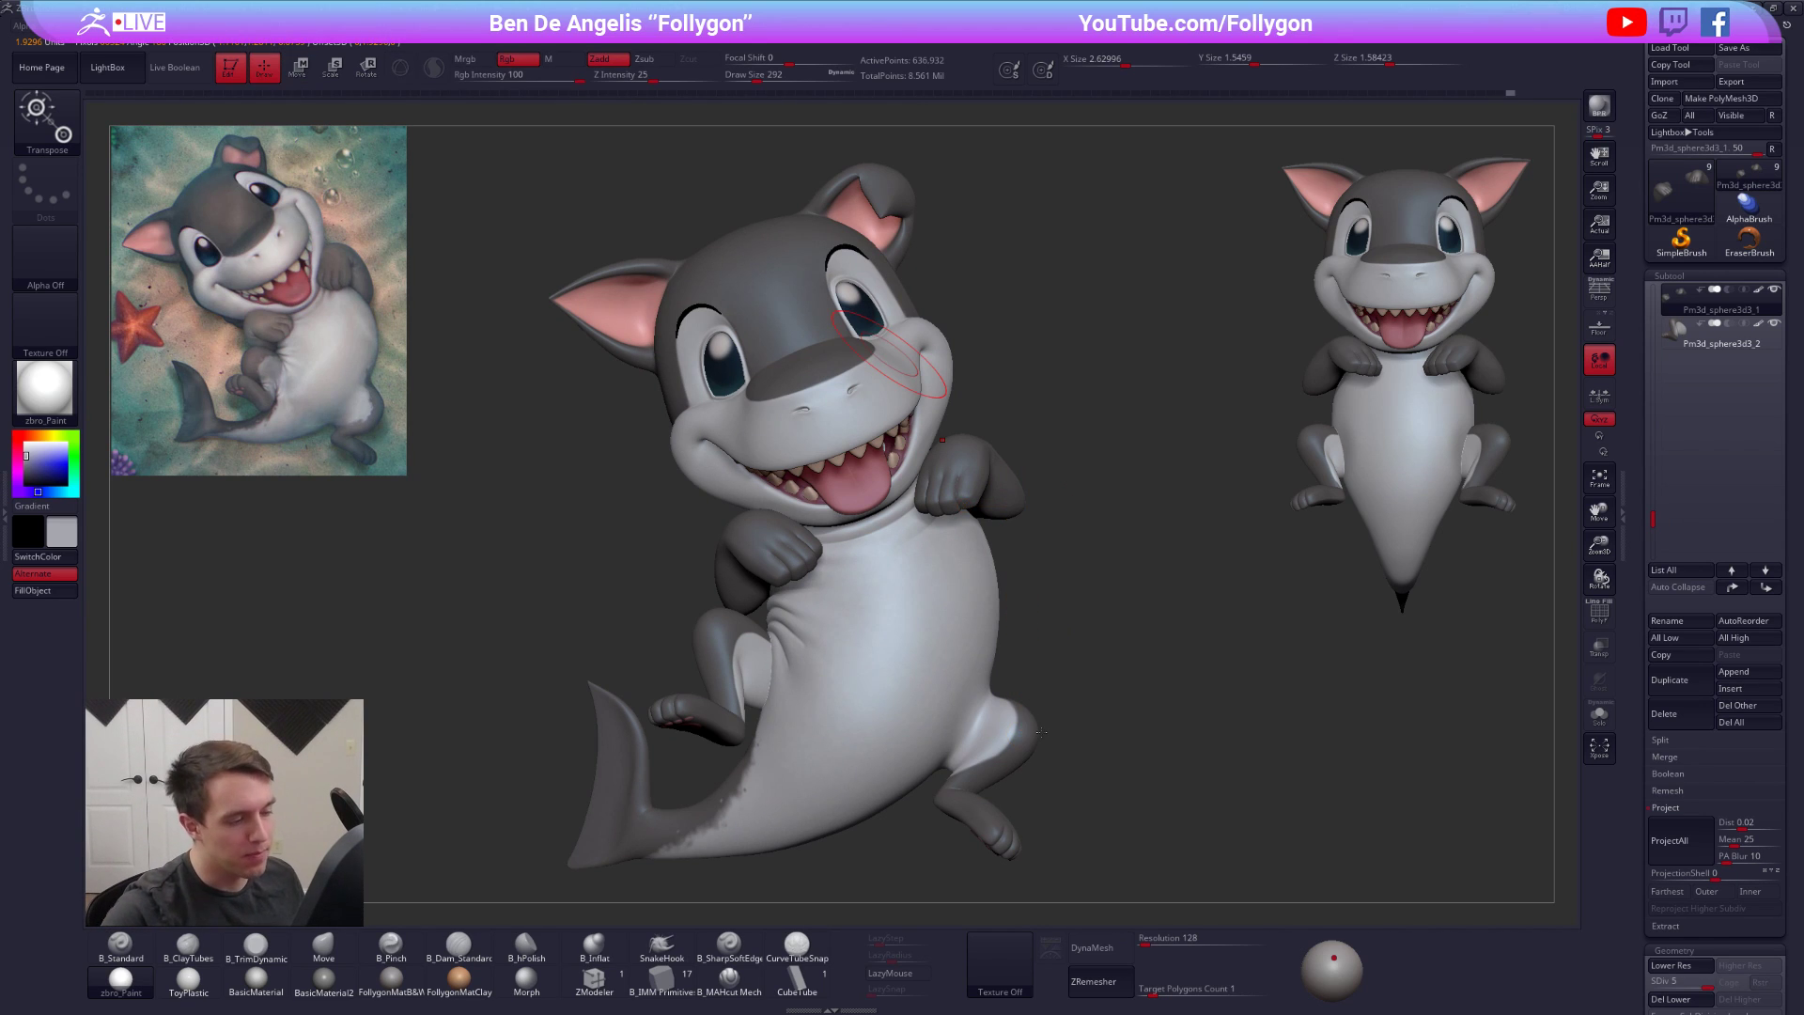
Turn on perspective for the view and activate the Move brush for the arms
right_click_drag(1160, 557, 1151, 520, "ctrl")
right_click_drag(1151, 520, 1152, 466, "alt")
key("p")
right_click(1153, 468, "ctrl")
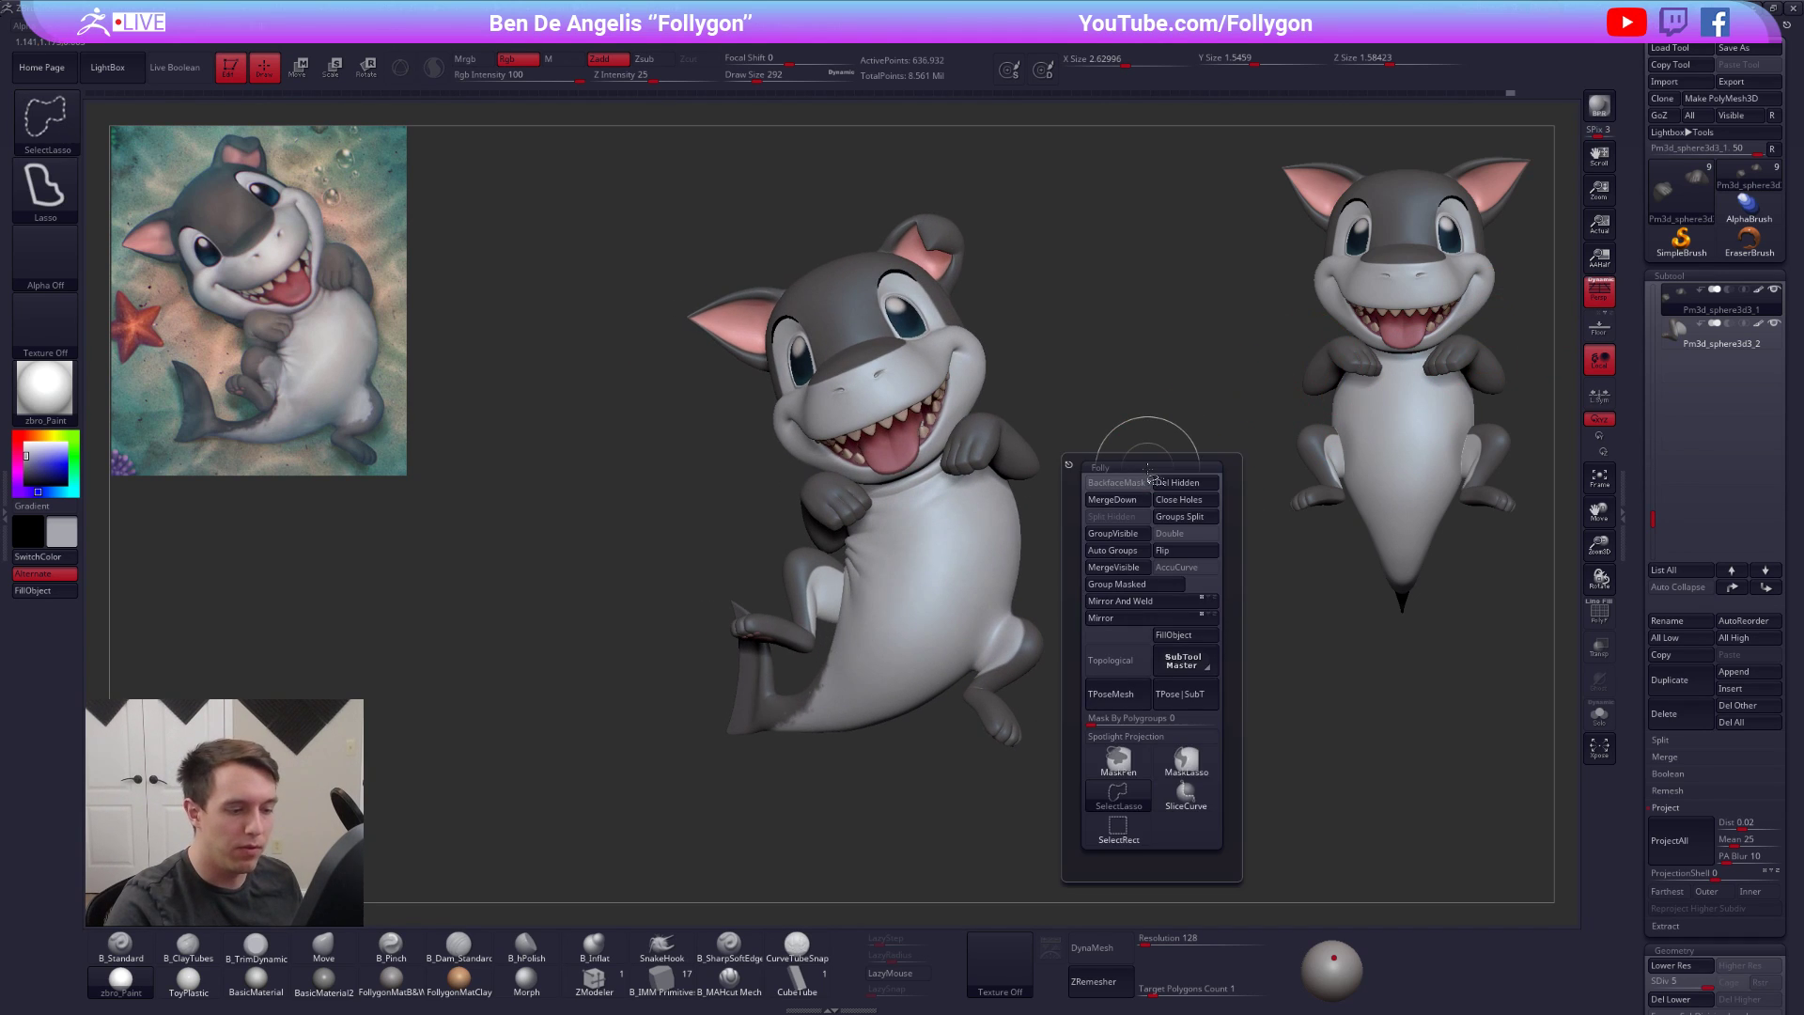
key("w")
right_click_drag(1168, 405, 1172, 411)
key("q")
key("b")
key("m")
key("v")
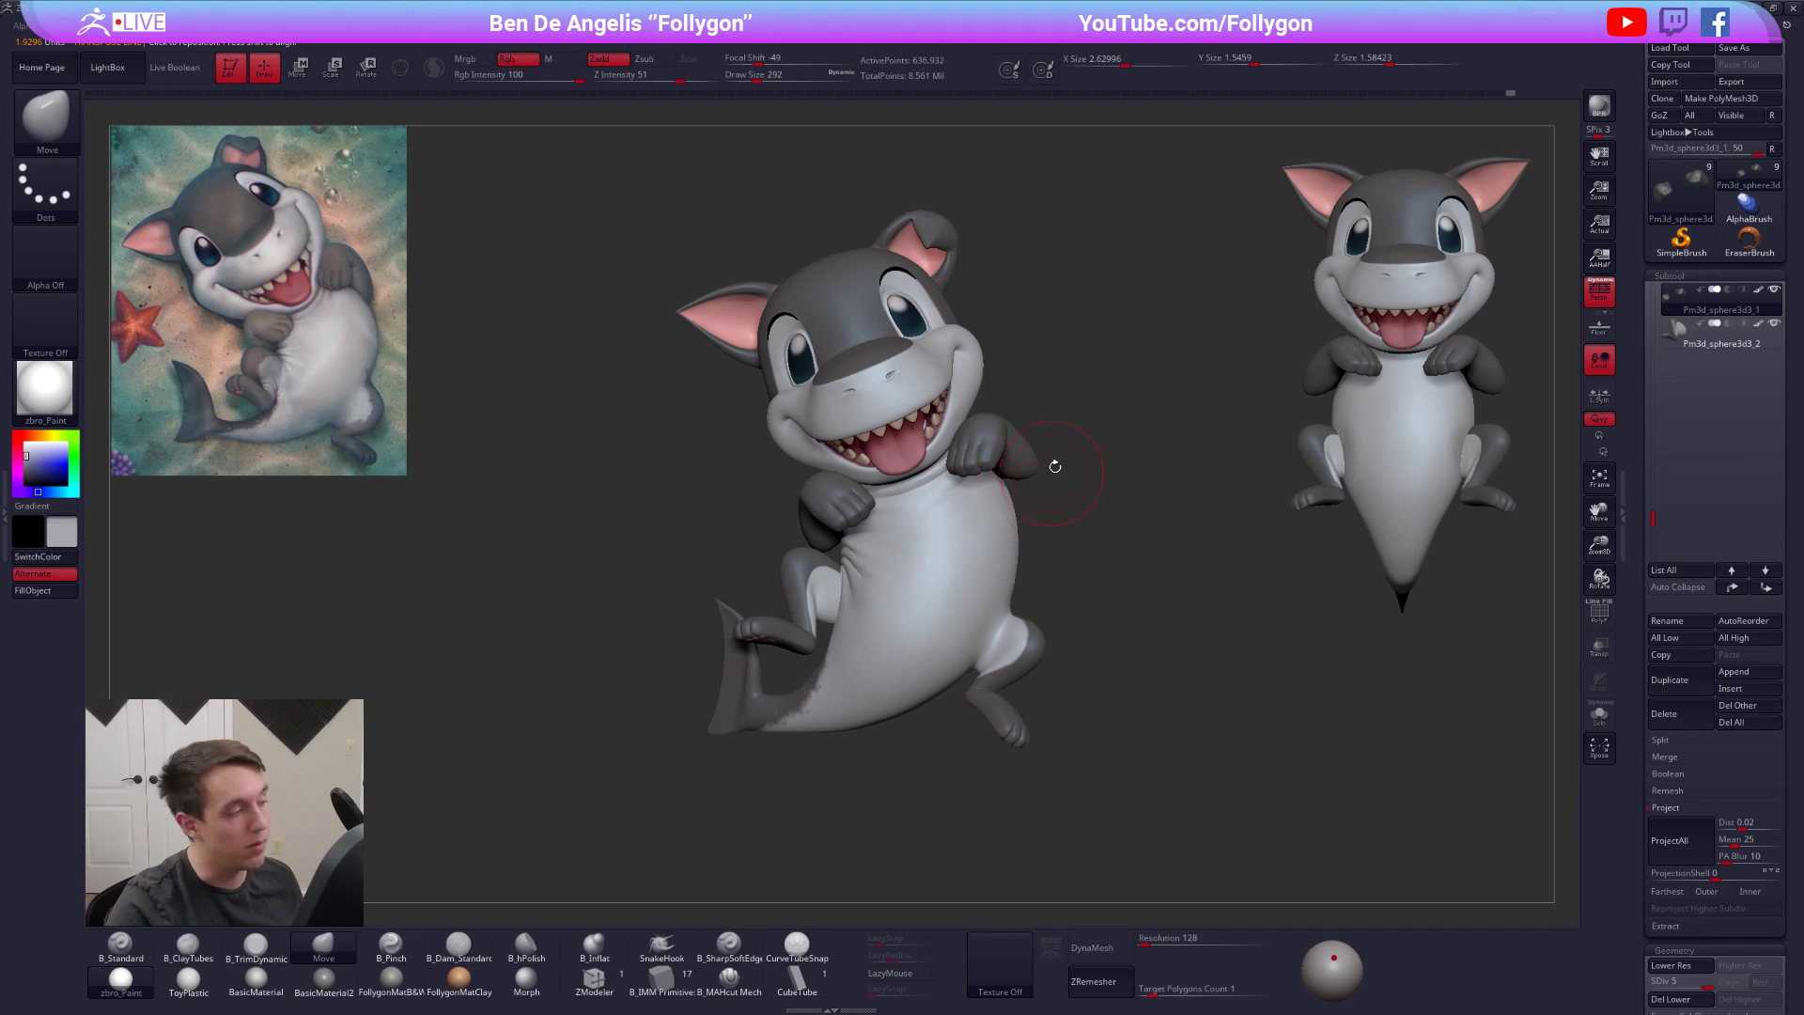
left_click_drag(1007, 446, 1149, 428, "ctrl")
left_click(1085, 489, "ctrl")
left_click_drag(1085, 490, 1109, 482, "ctrl")
mouse_move(1120, 483)
right_mouse_down("alt")
mouse_move(1118, 468)
mouse_move(1075, 499)
right_mouse_up("alt")
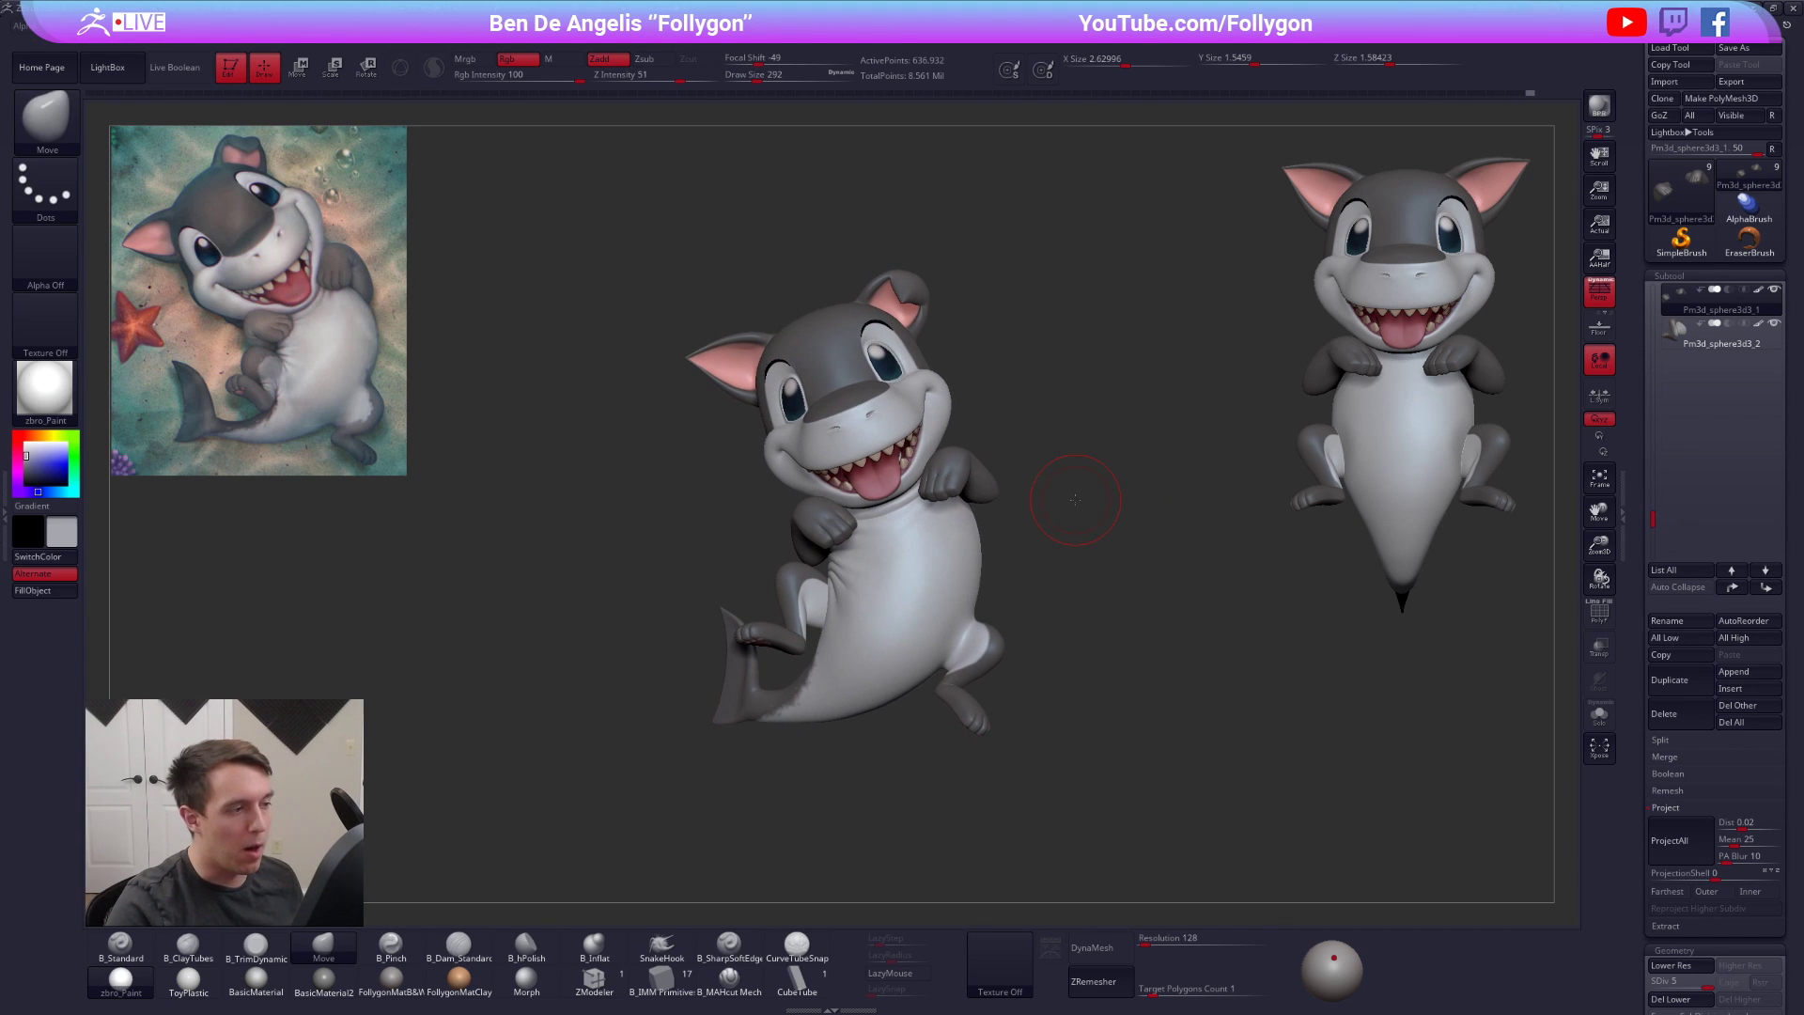
Switch to the web browser and read the full description of ArtStation's trending "Stylized Character Design in 2d and 3d" post
key("alt+Tab")
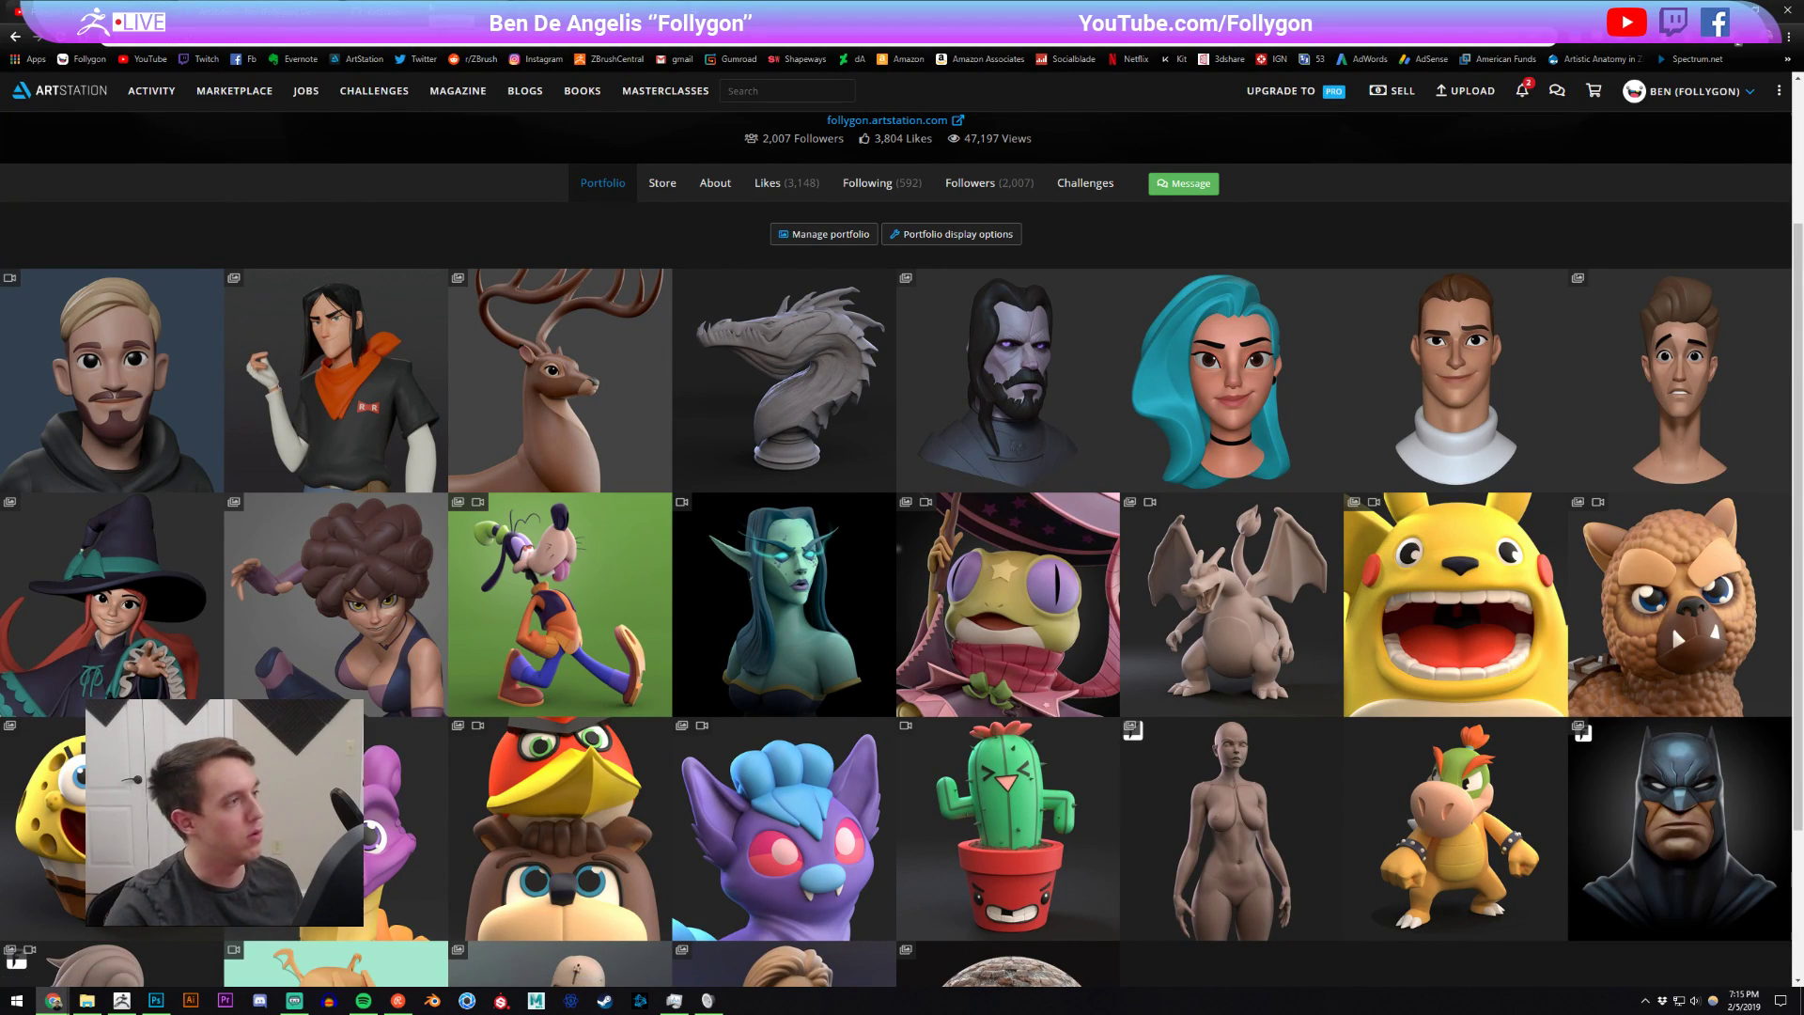
key("alt+Left")
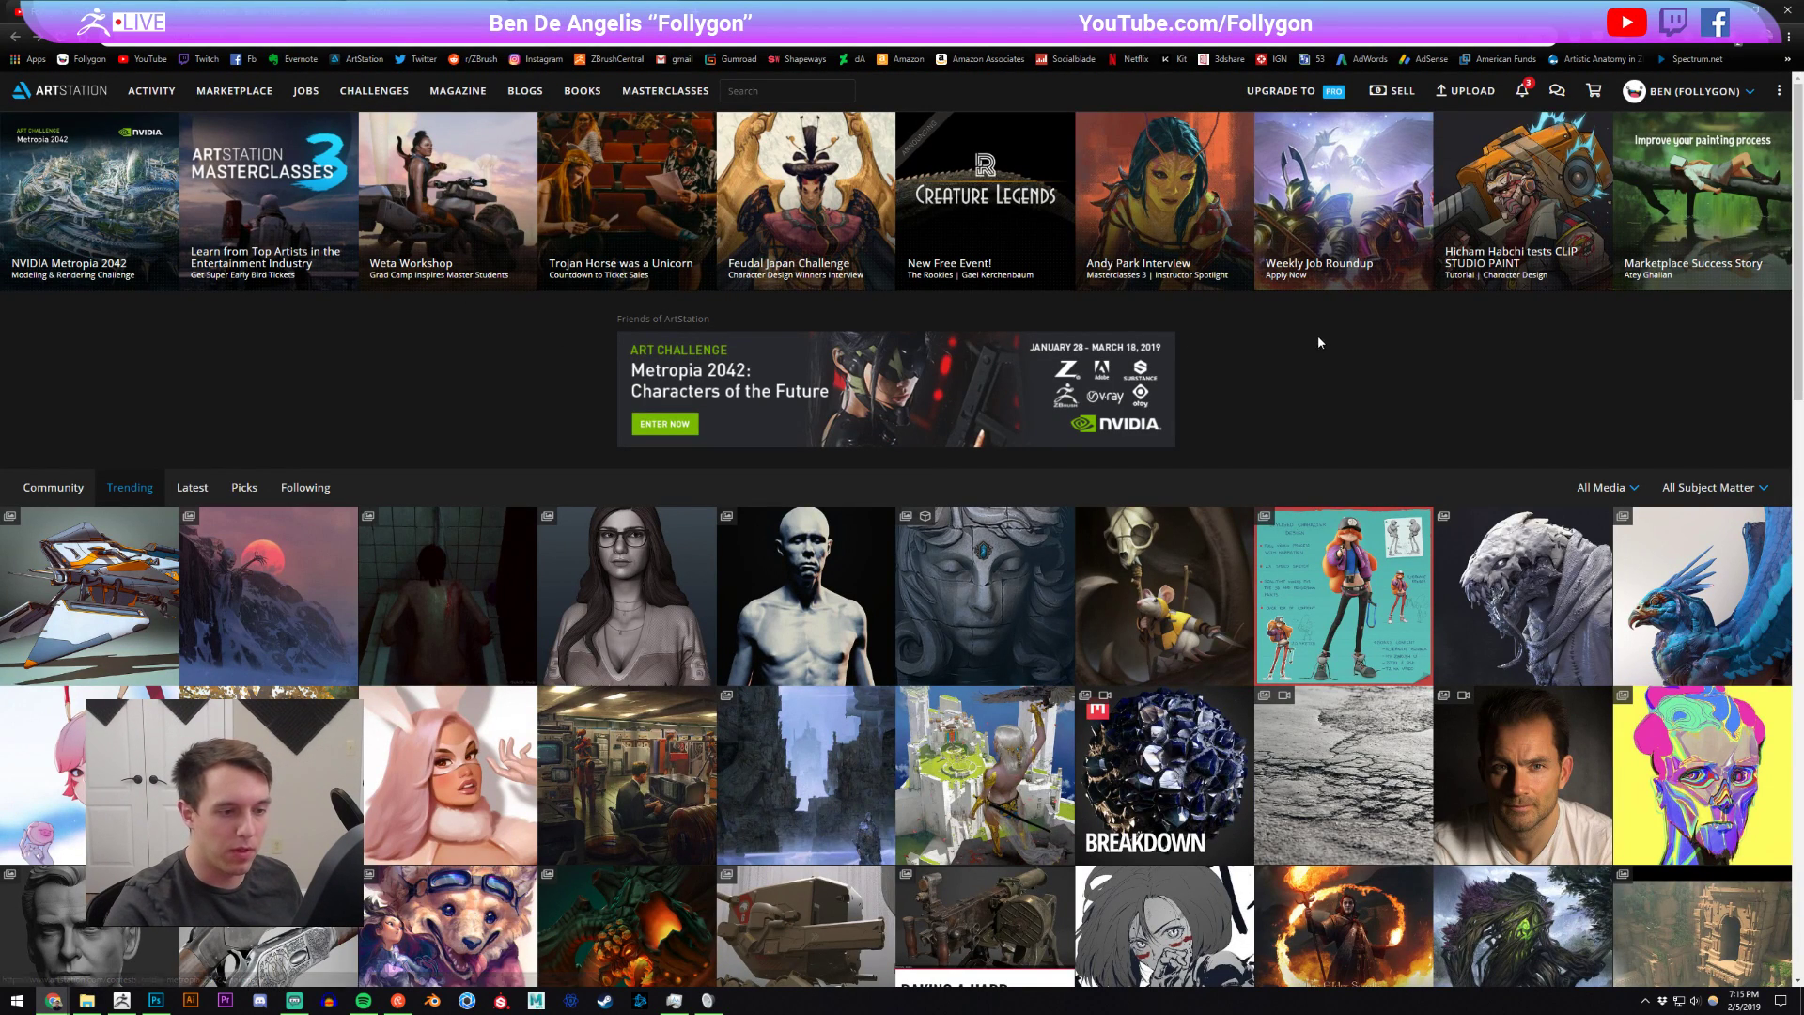
left_click(1366, 598)
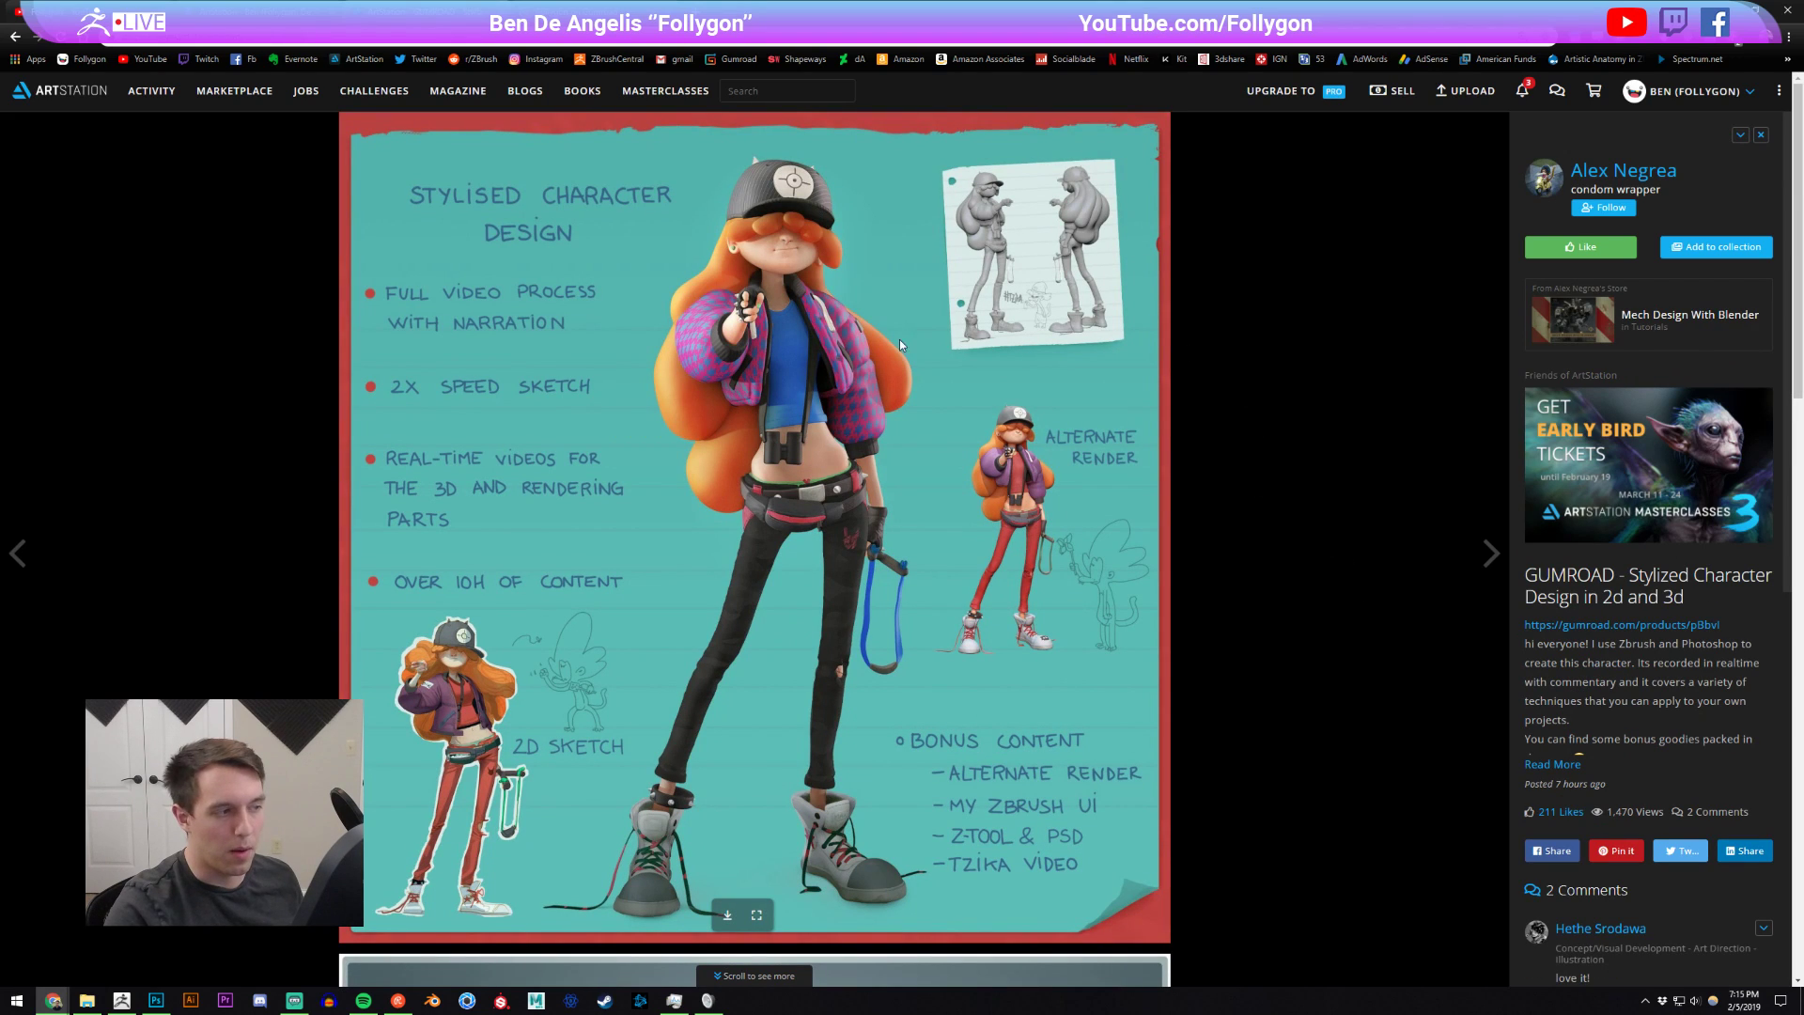
mouse_move(1622, 174)
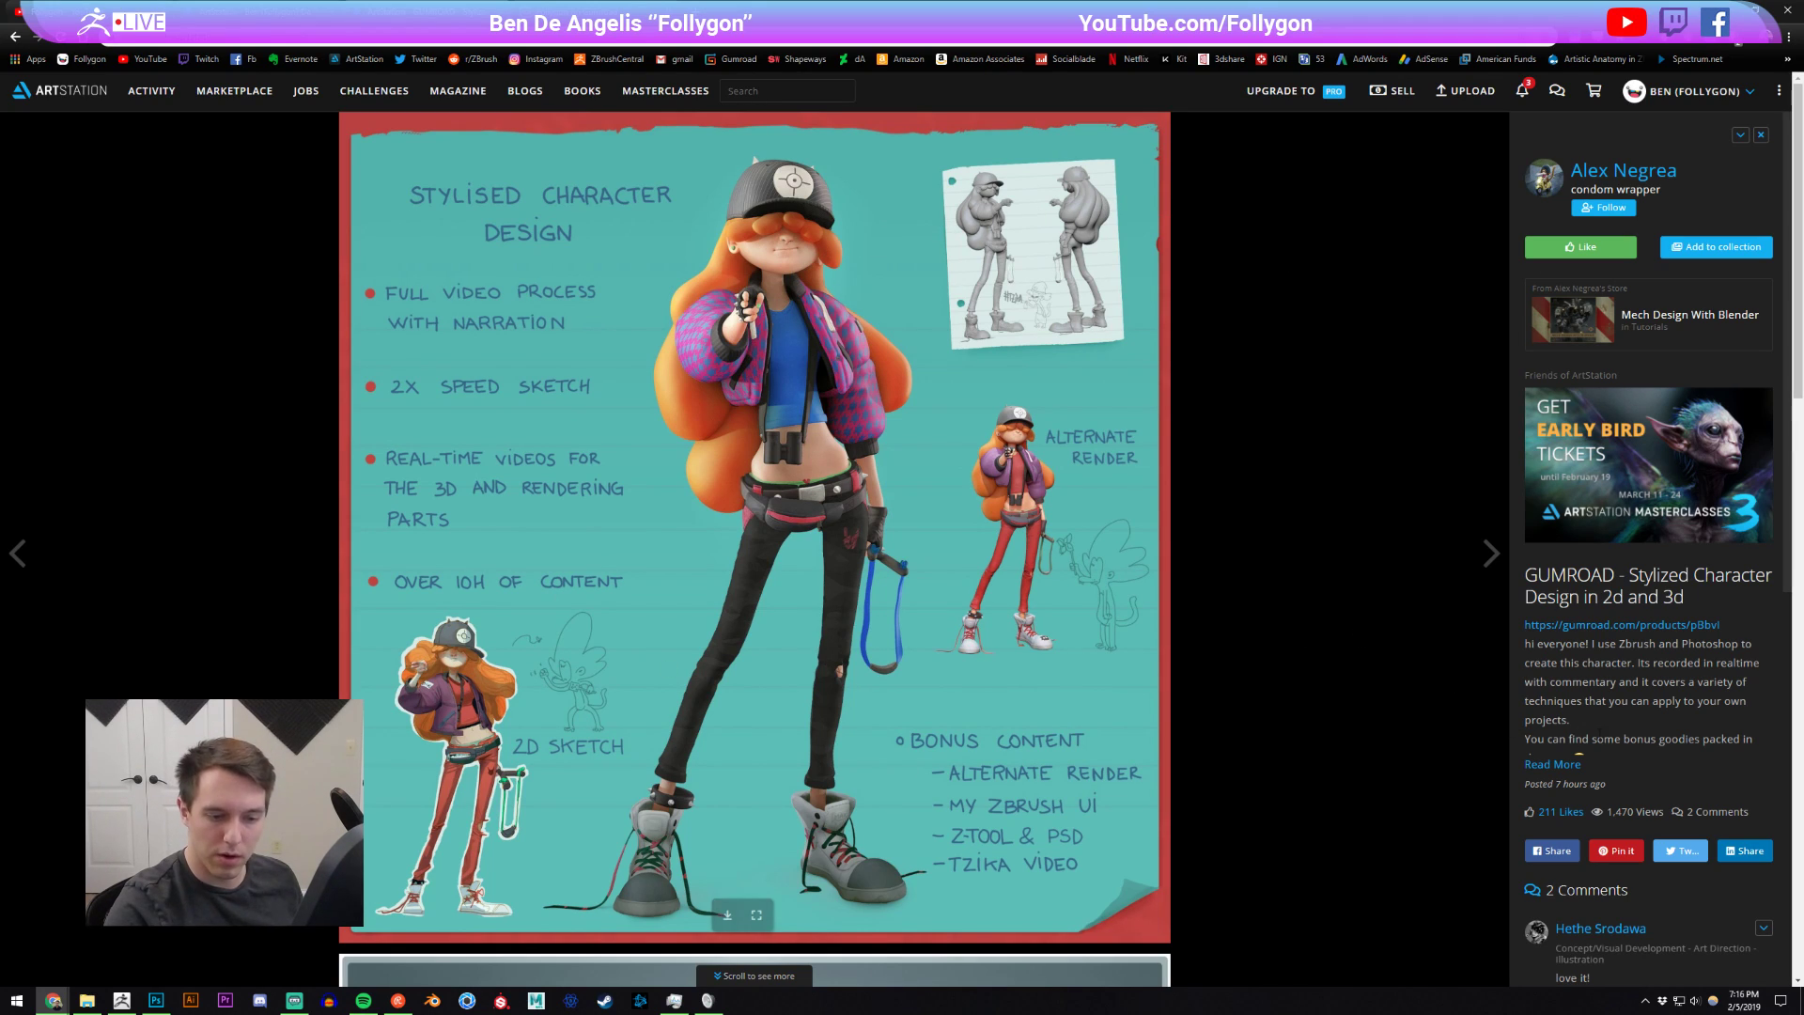
left_click(1552, 764)
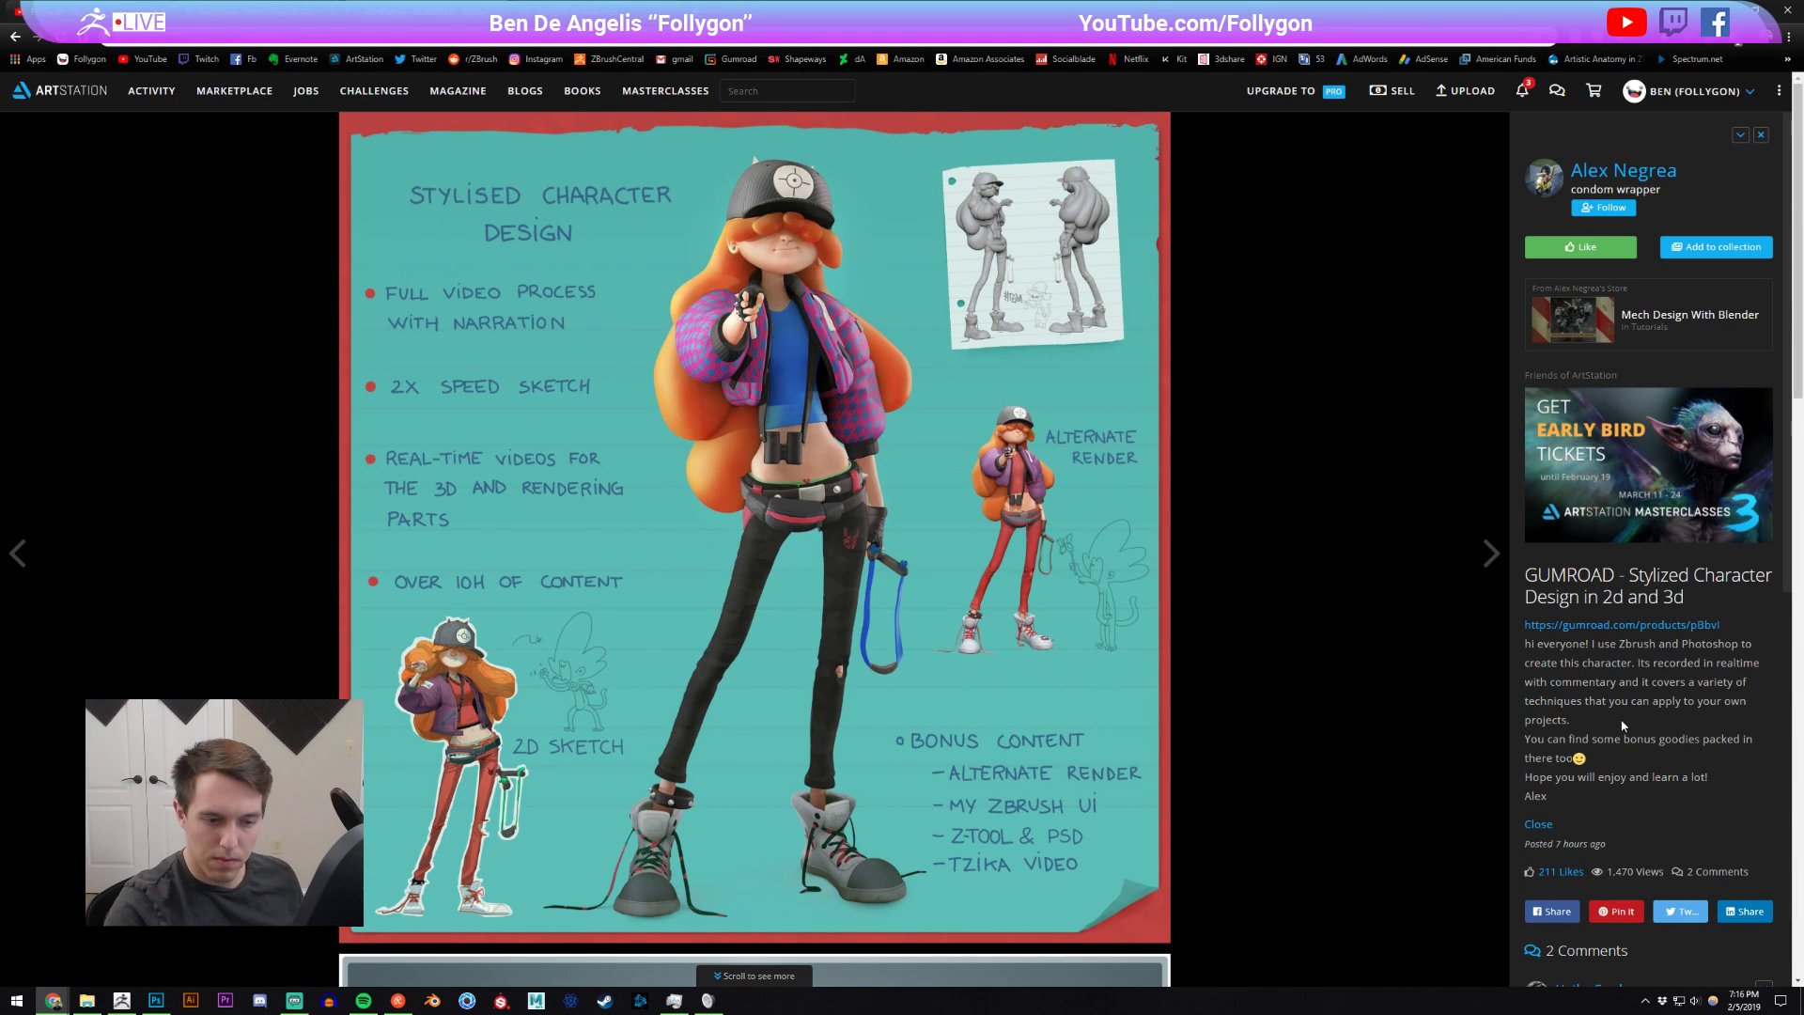
scroll(1171, 543, "down", 9)
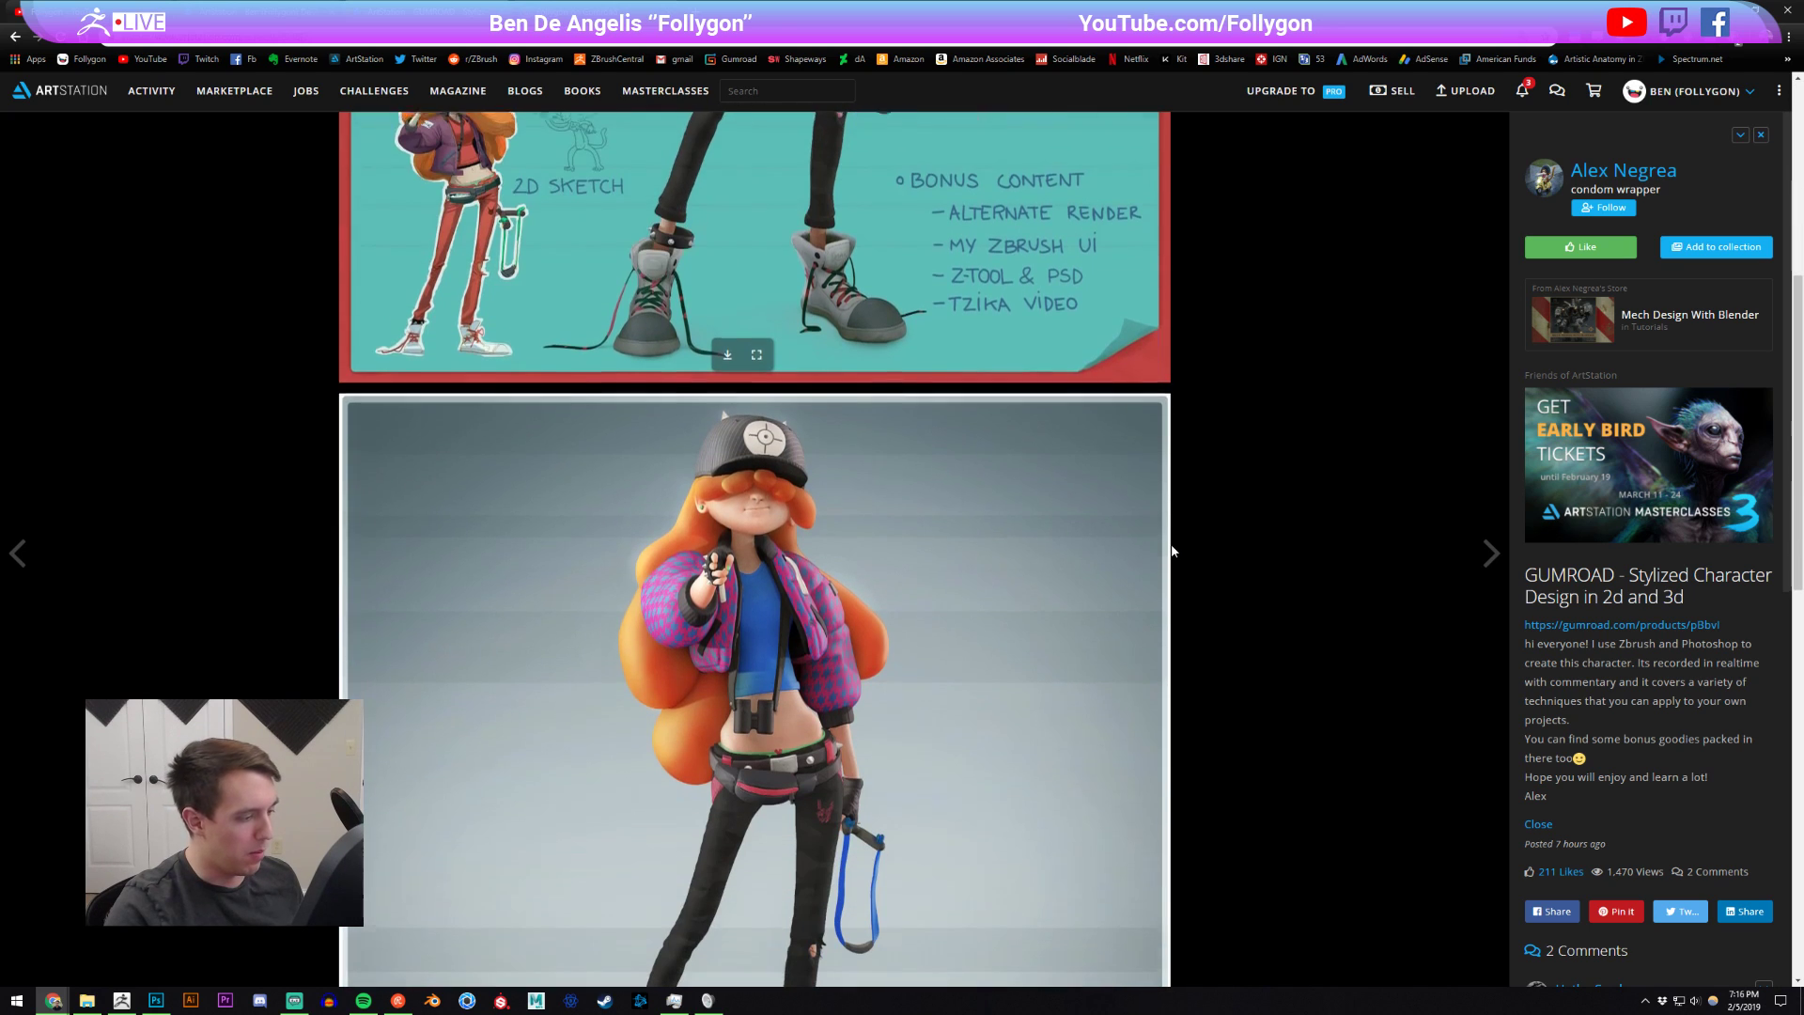
scroll(1148, 730, "up", 10)
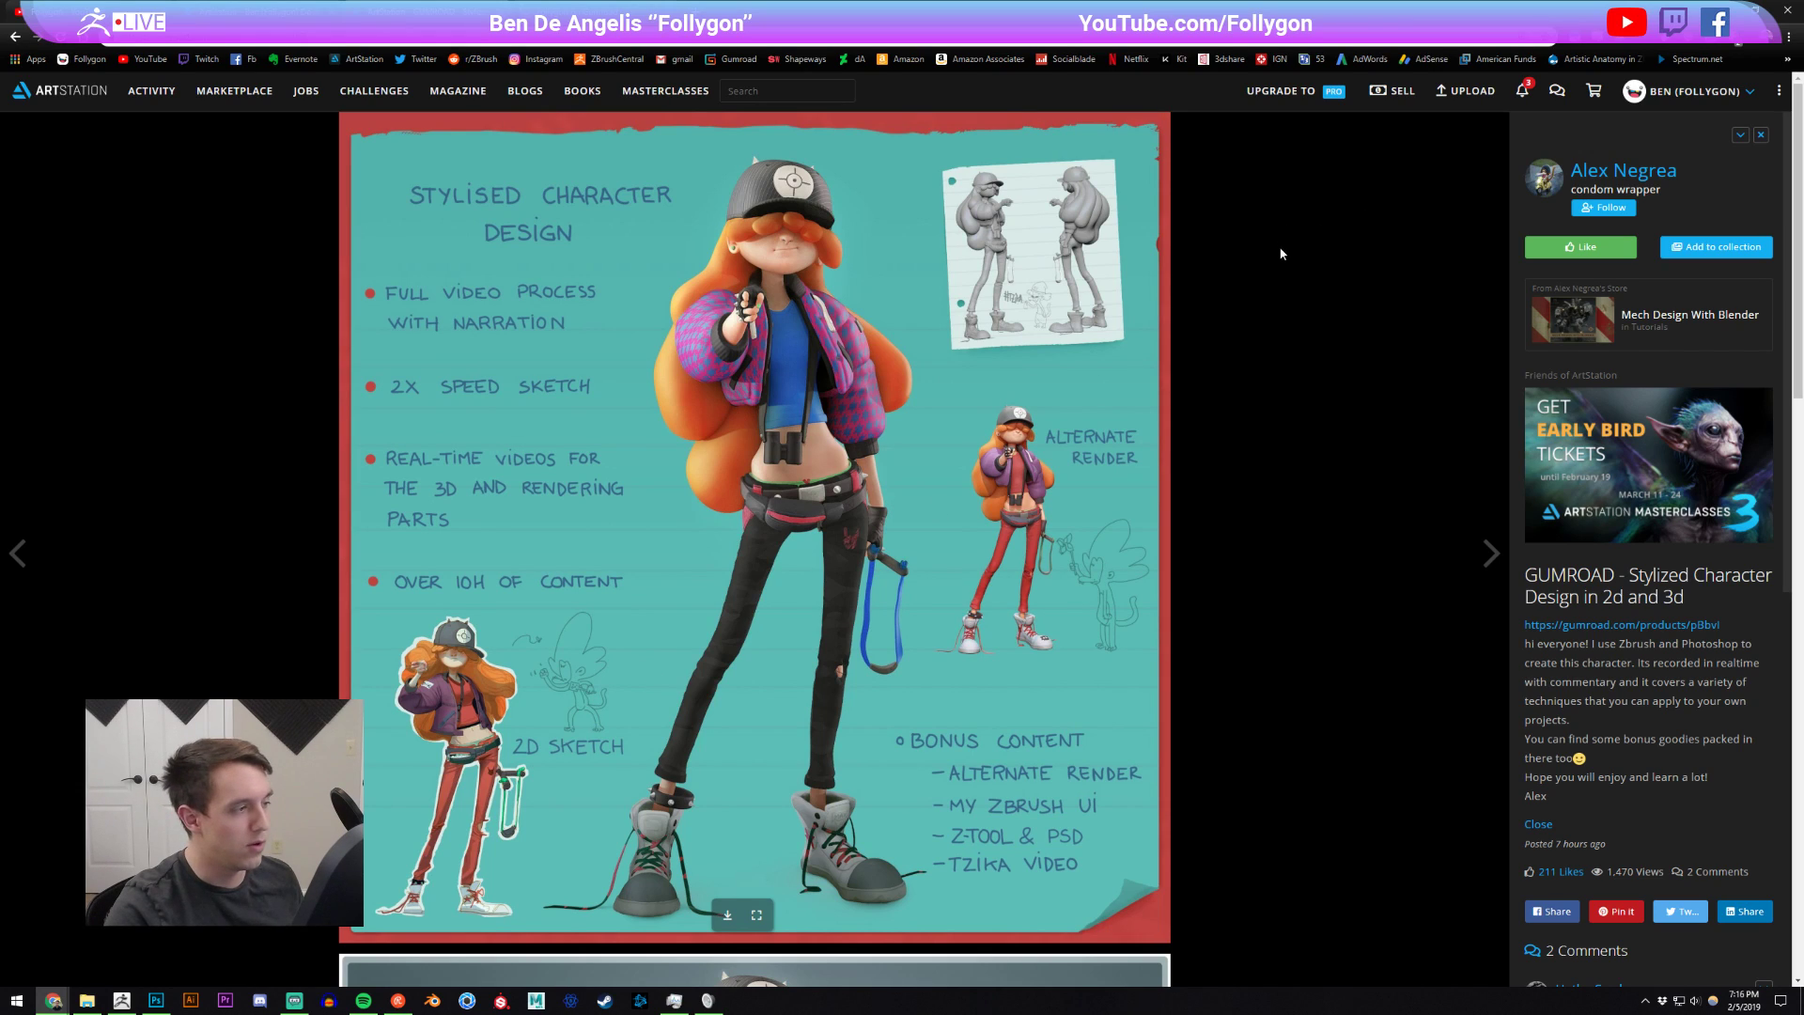
left_click_drag(1678, 184, 1567, 166)
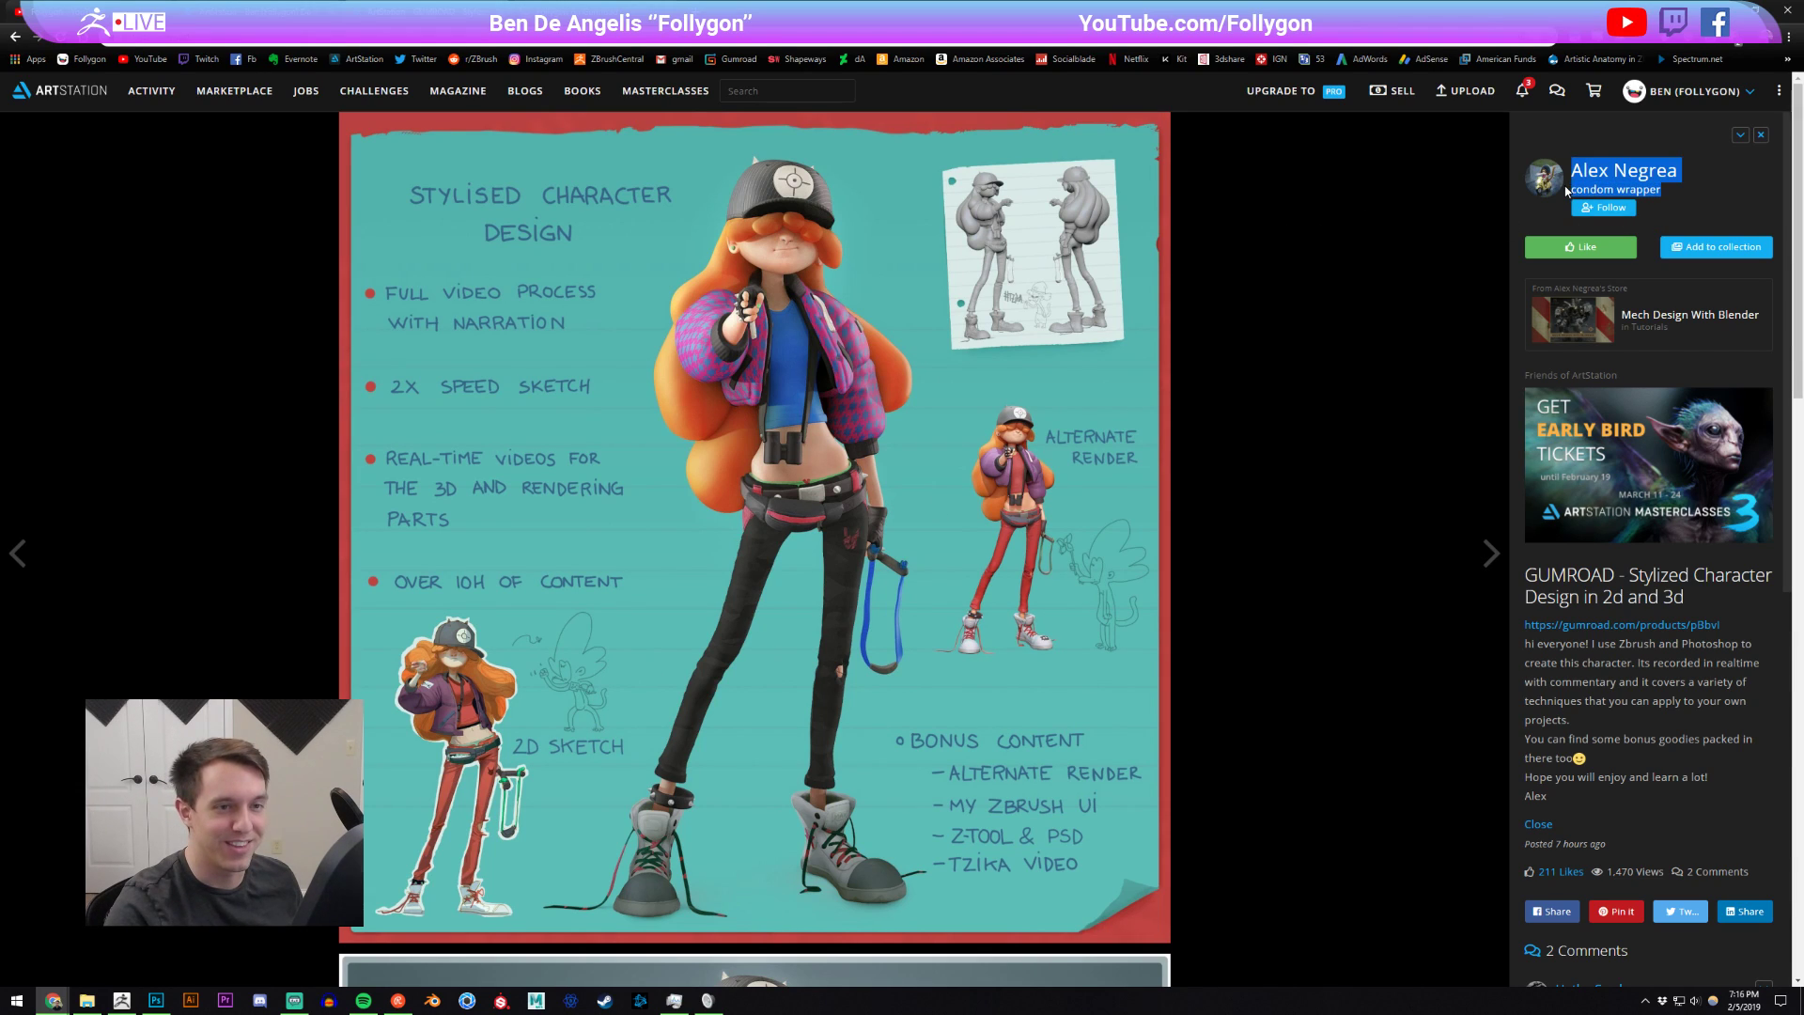
Browse the post artist's portfolio, view the "Livestream sketch" artwork, close the page and return to ZBrush
left_click(1344, 318)
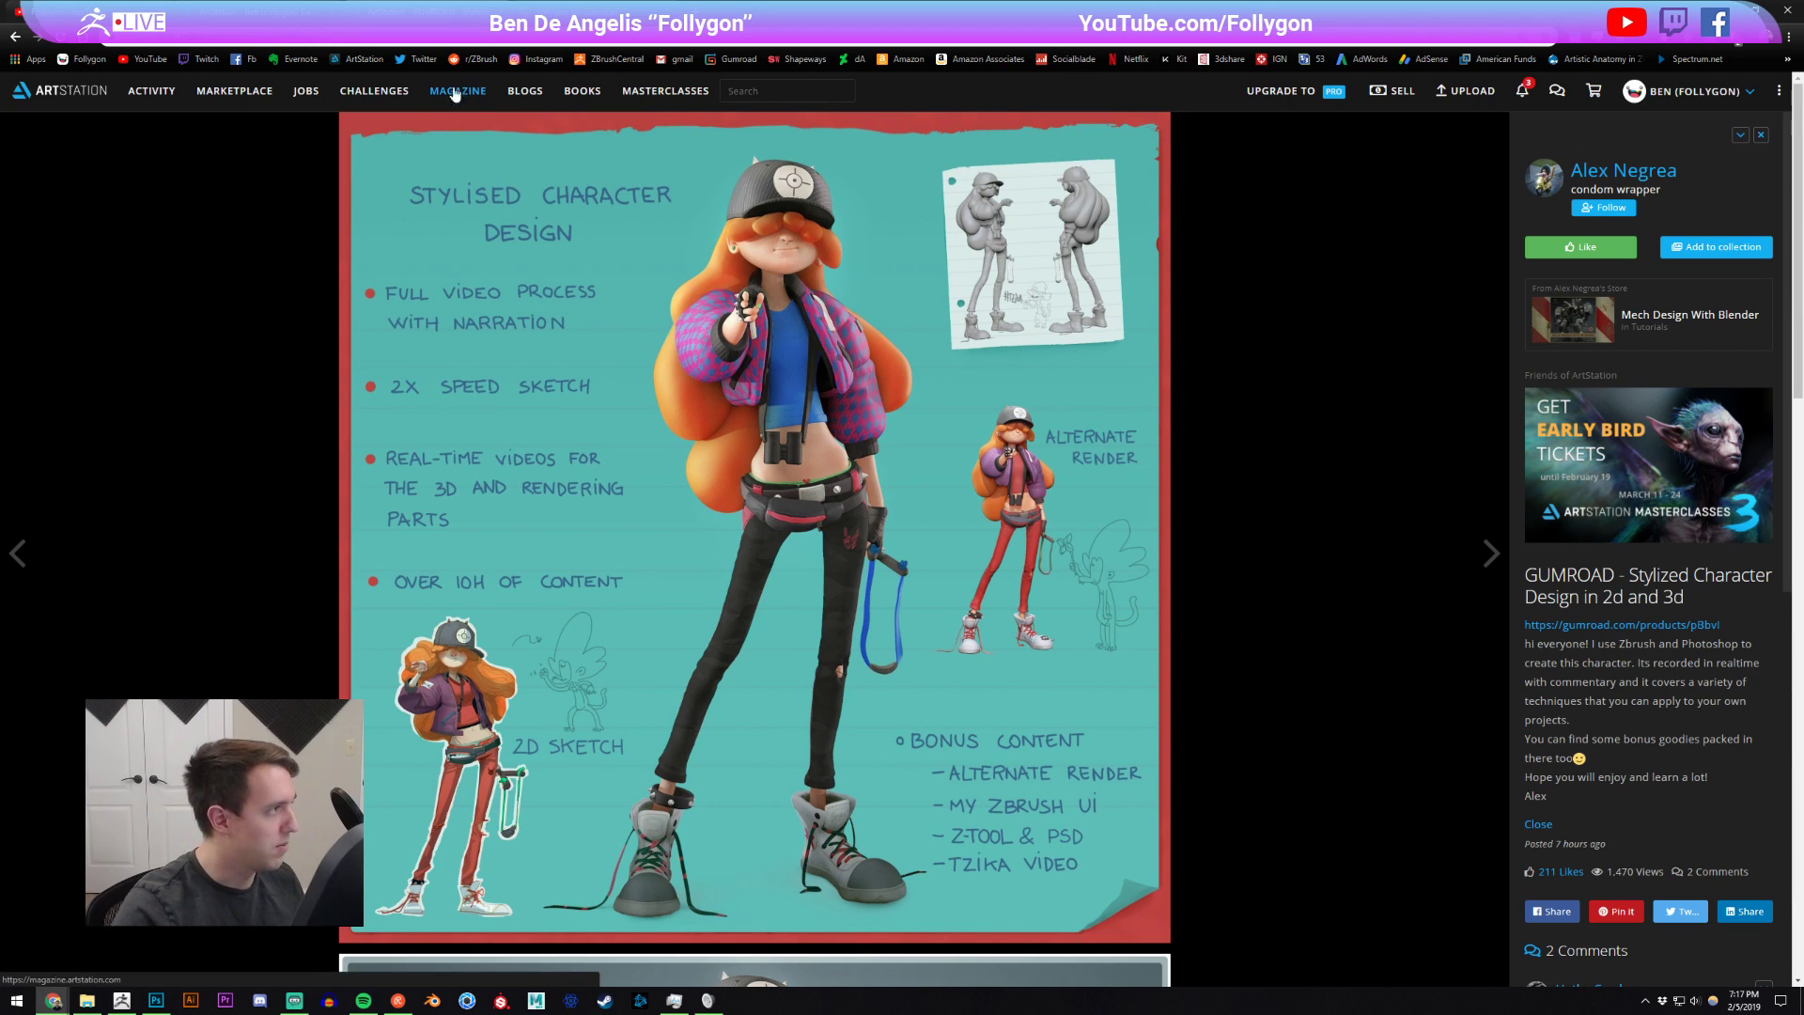
left_click(1648, 176)
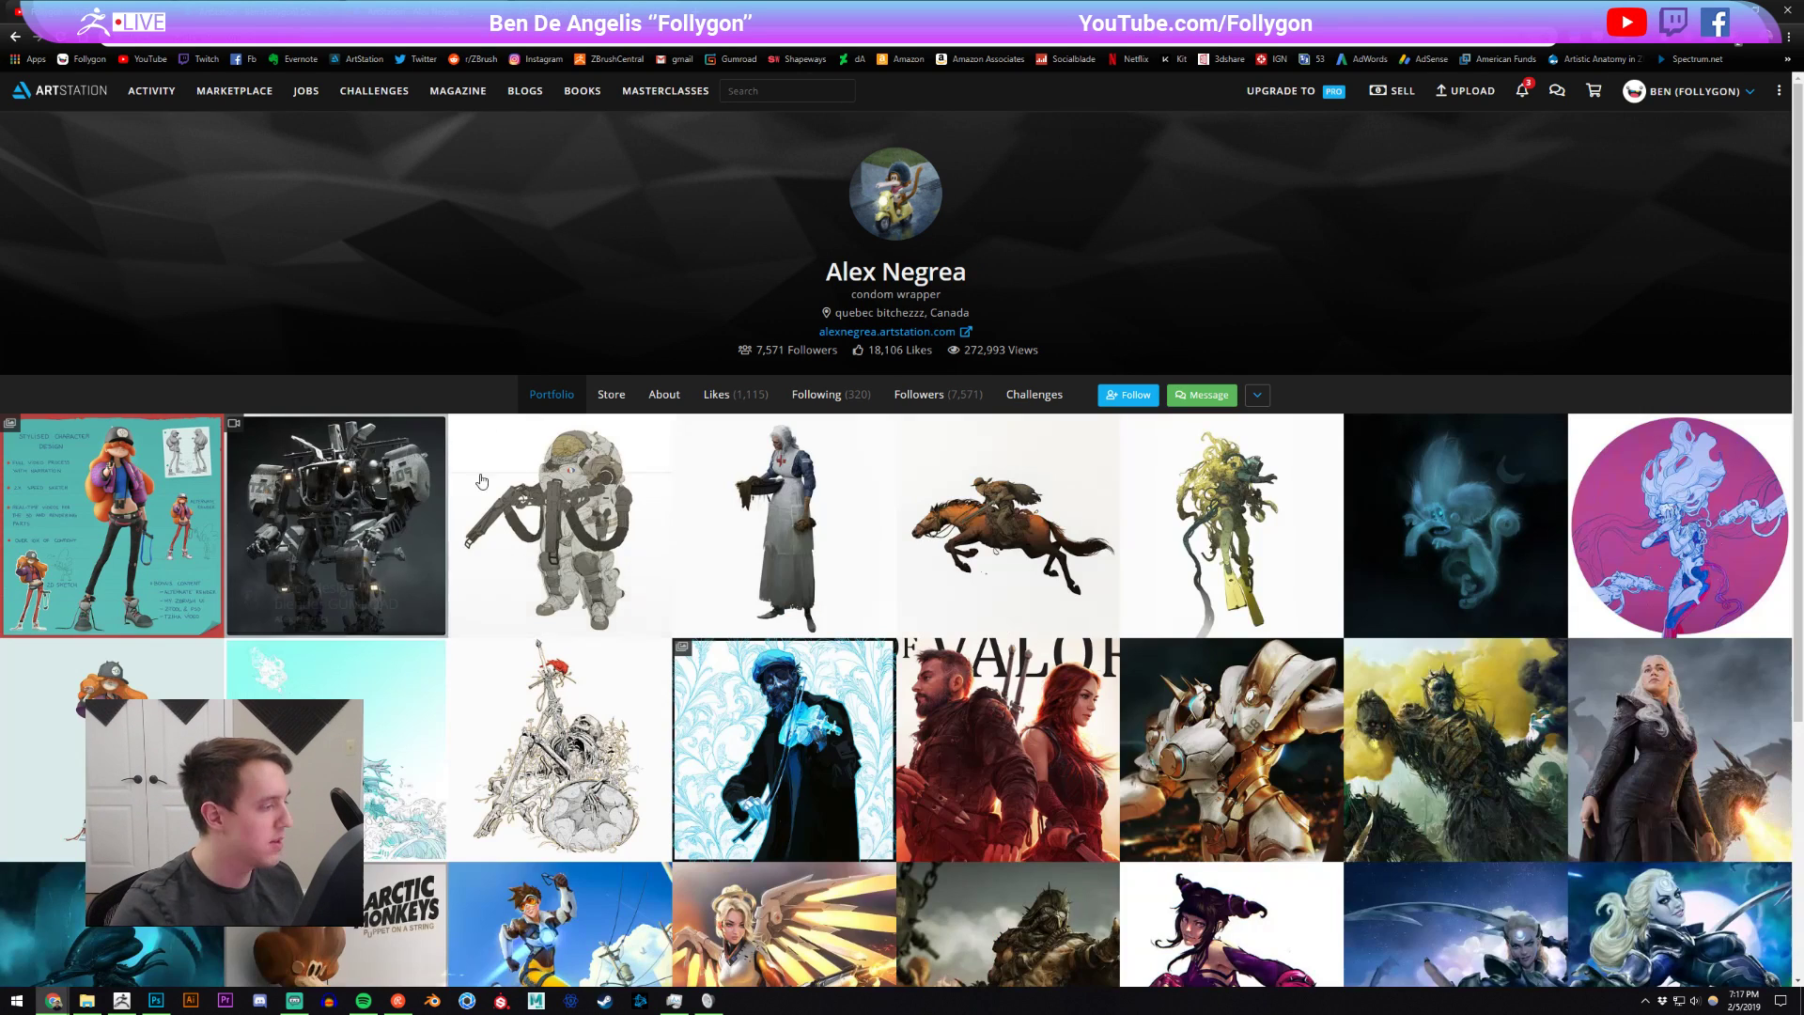
scroll(627, 505, "down", 3)
scroll(329, 545, "up", 3)
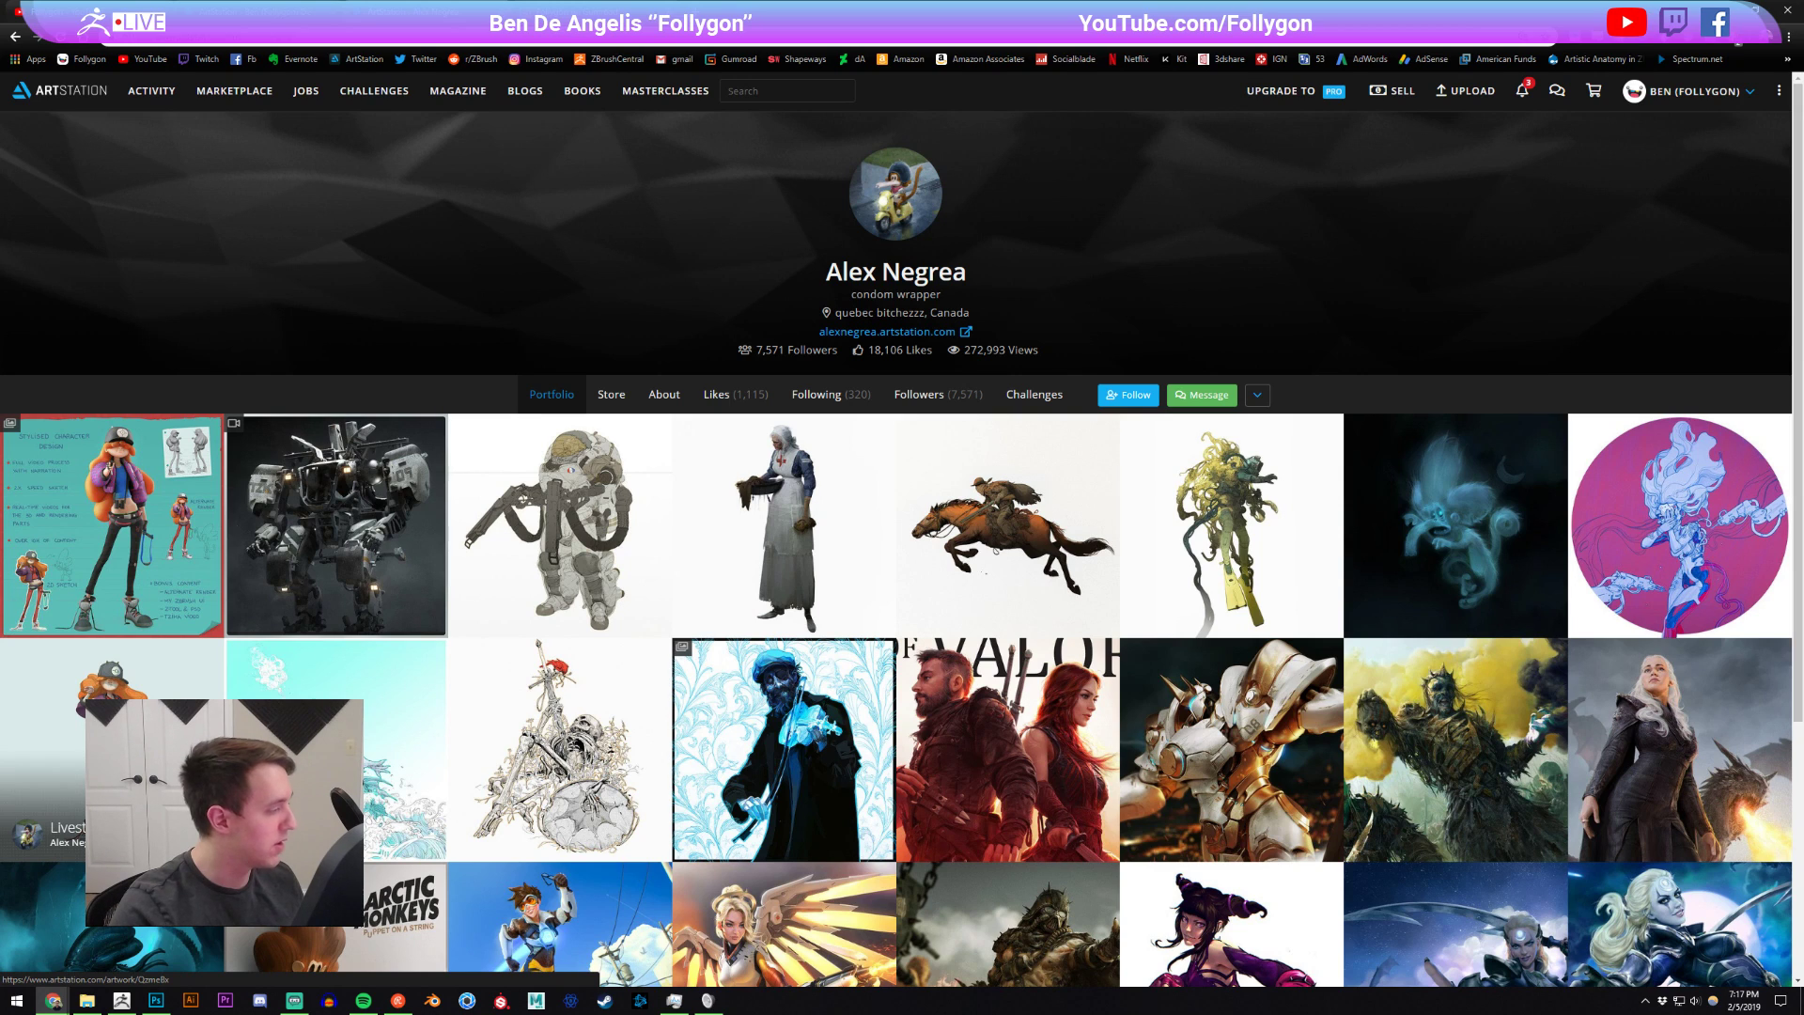
left_click(147, 697)
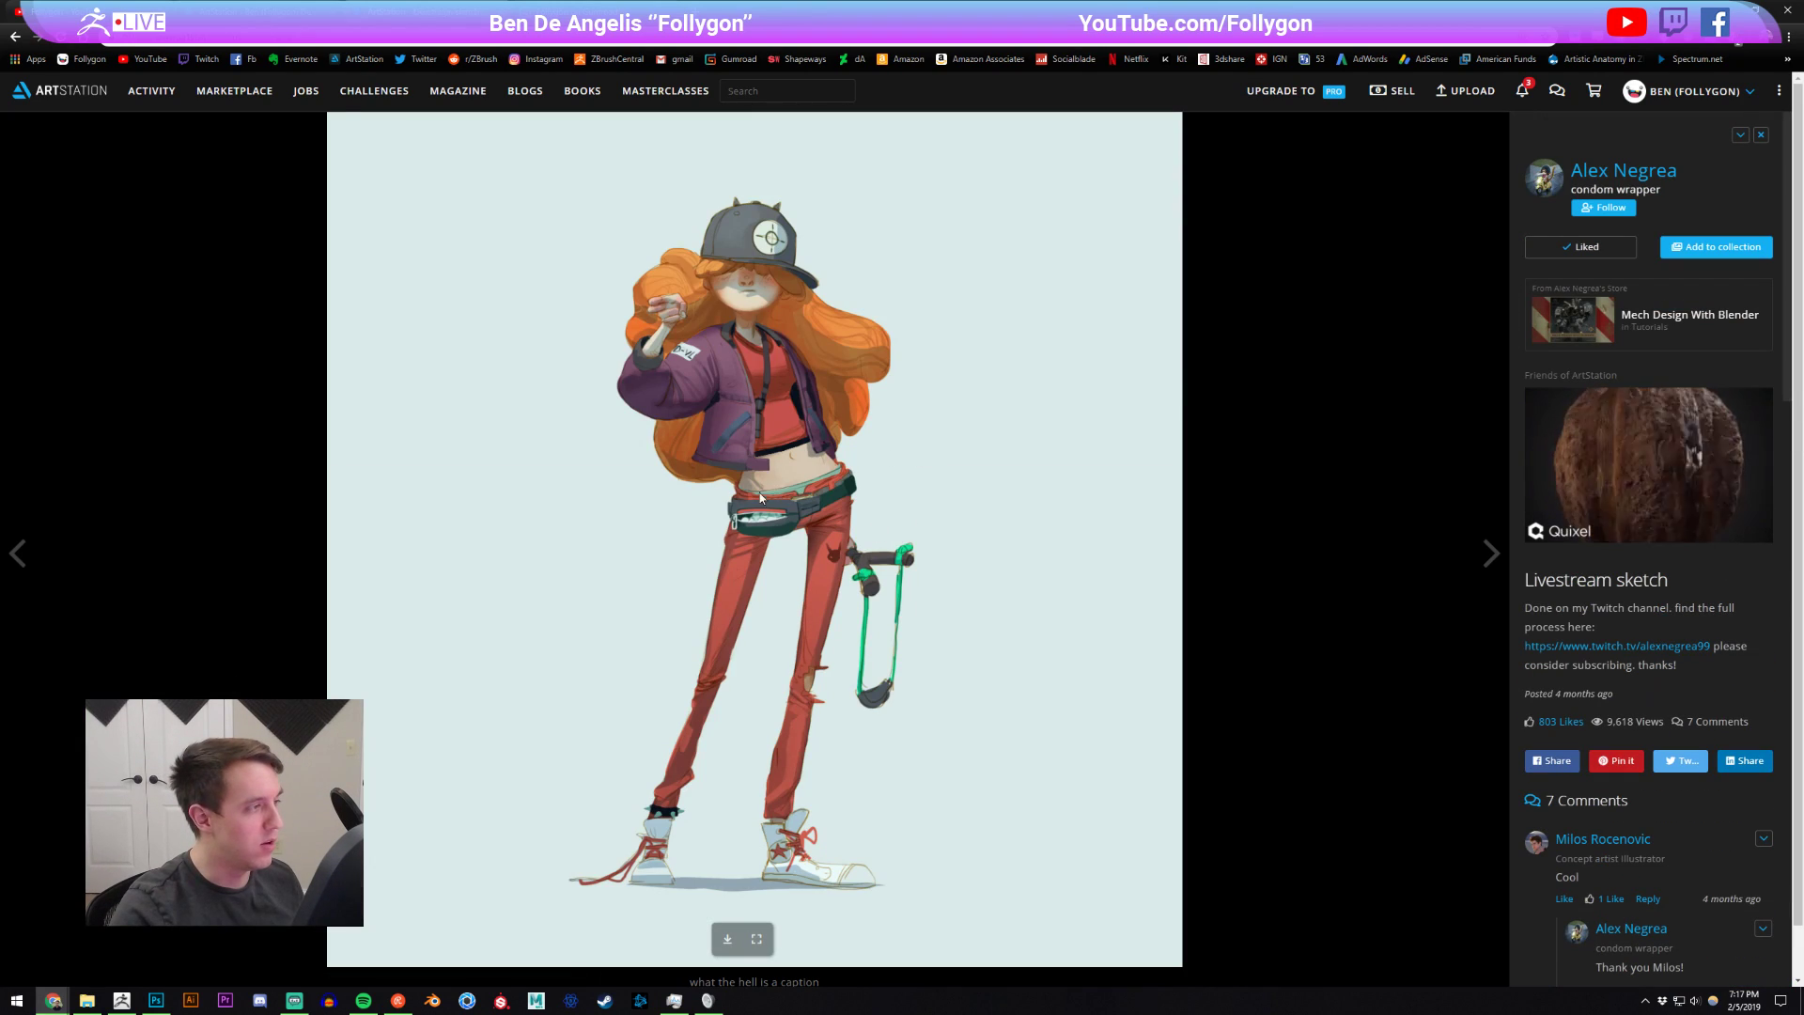
key("ctrl+w")
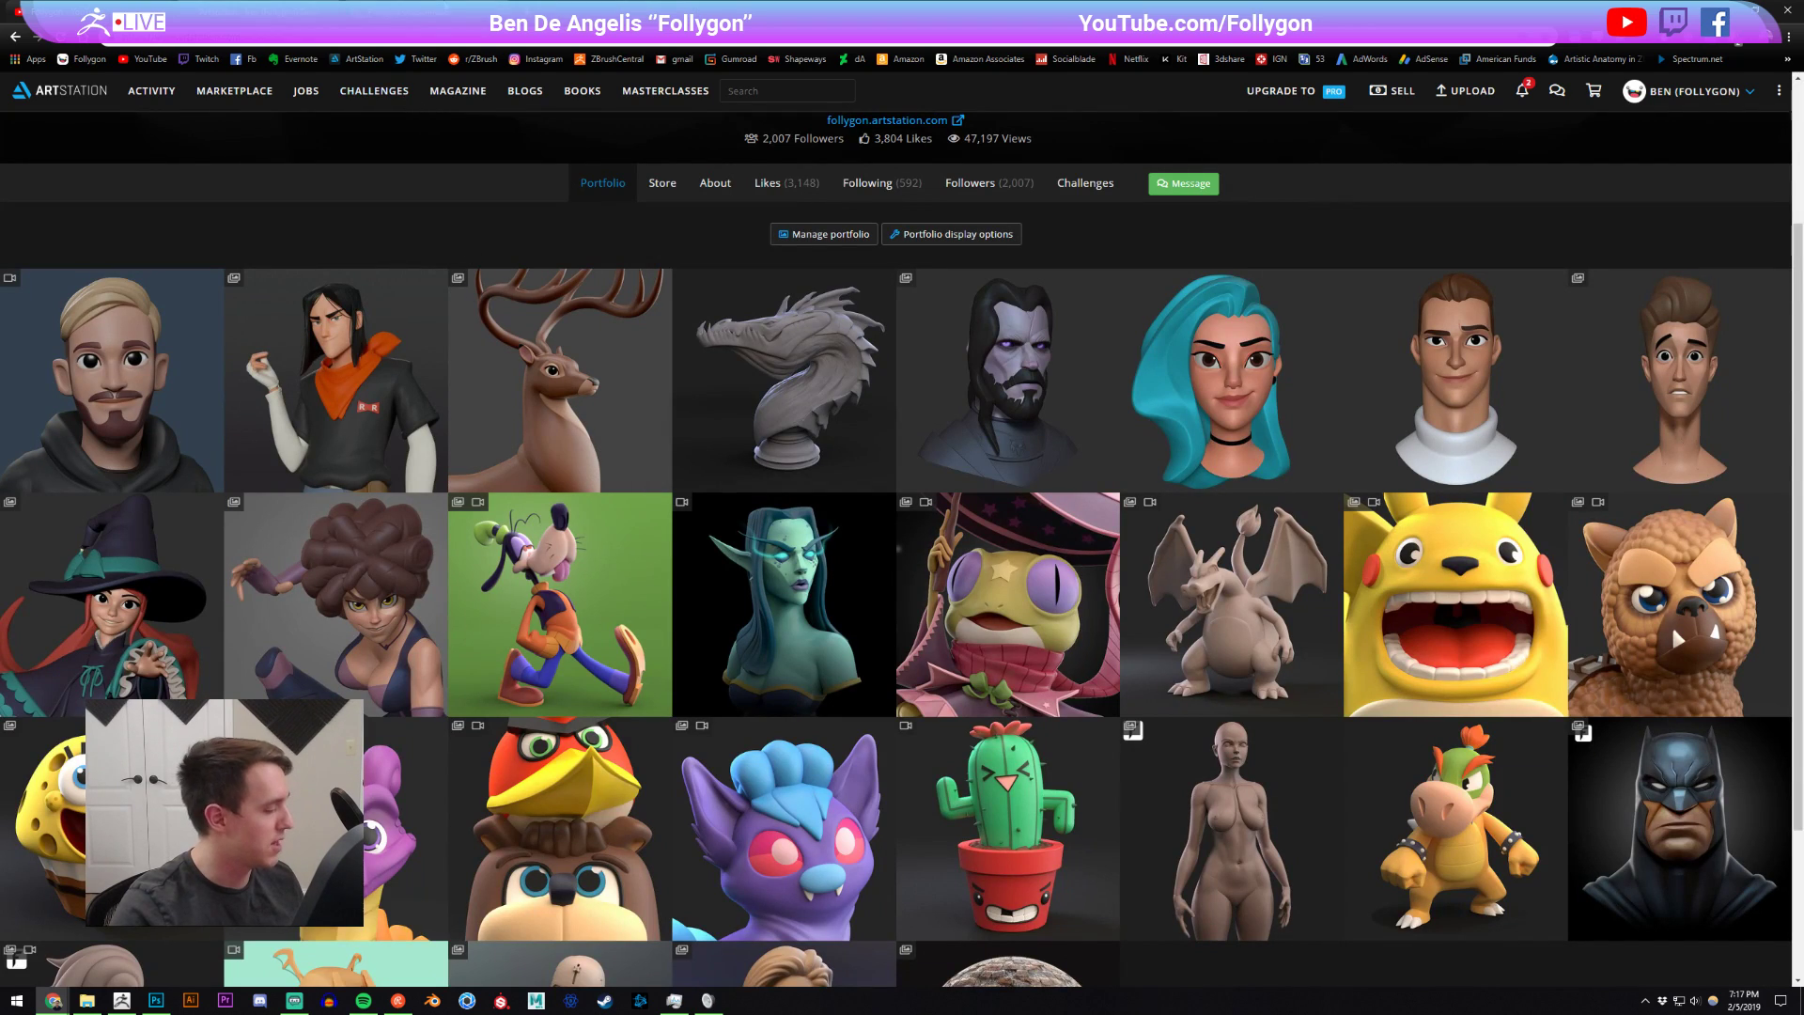
left_click(381, 13)
left_click(121, 1000)
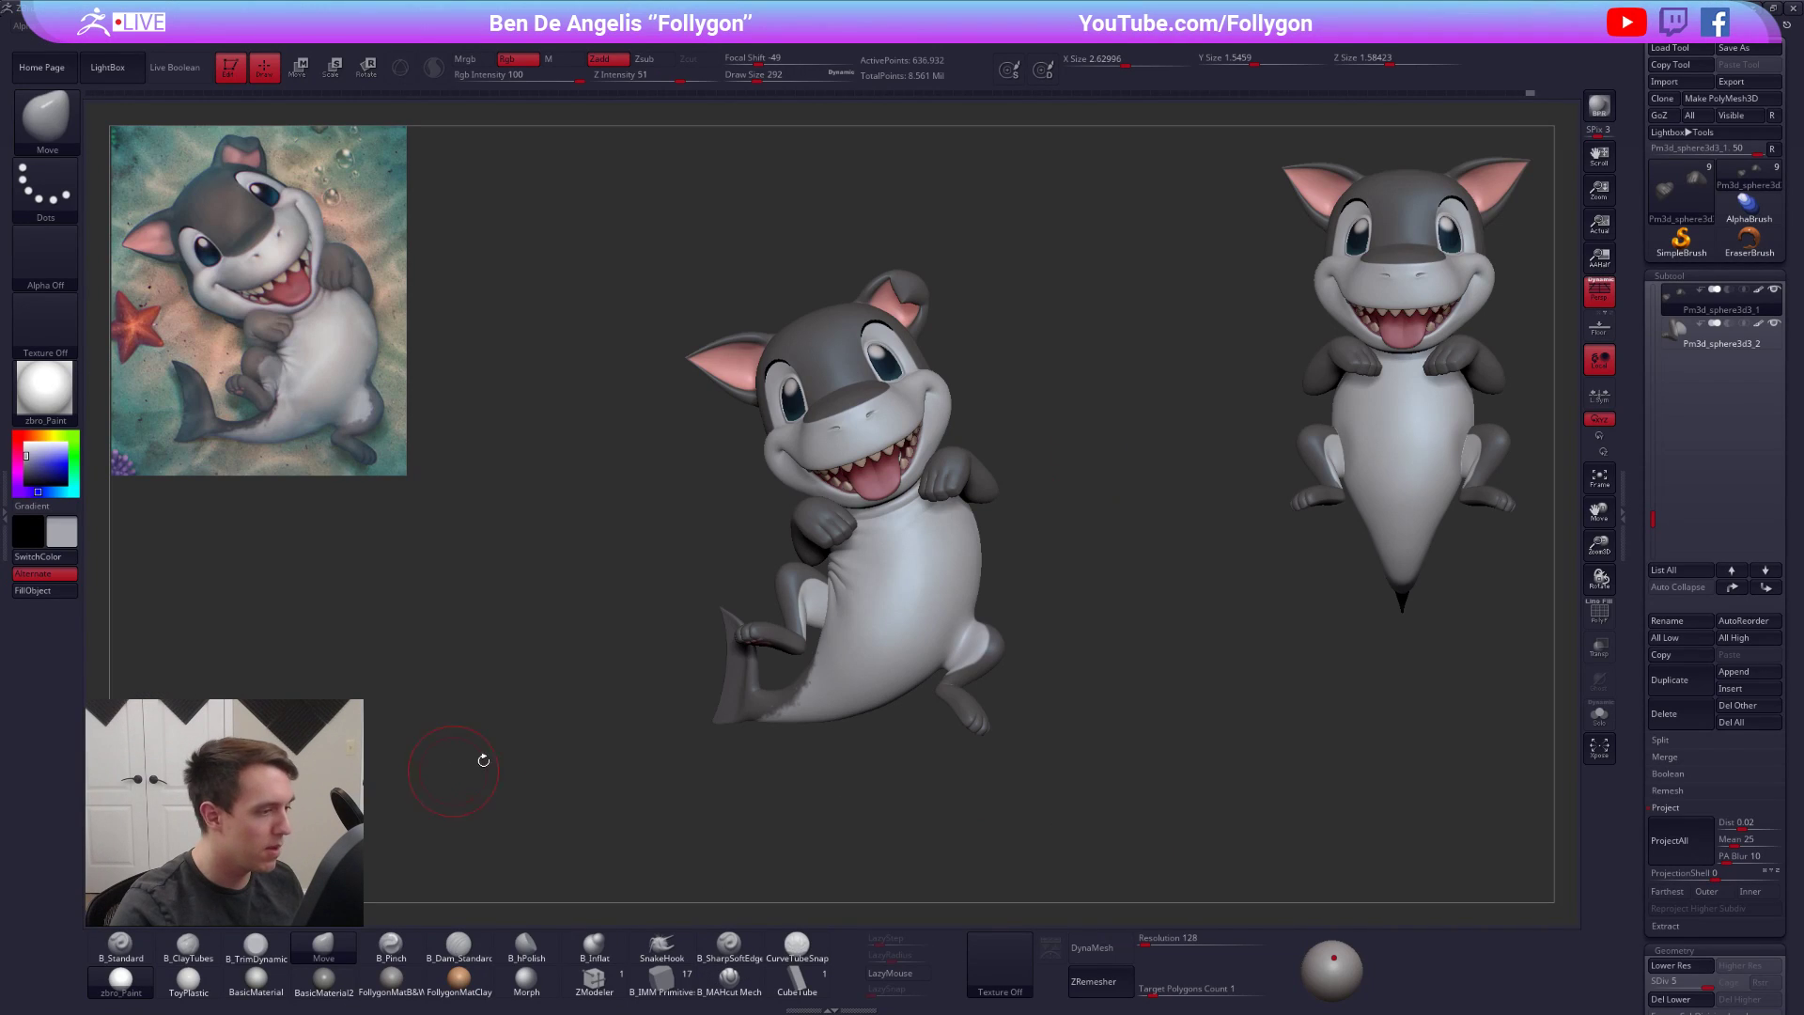
Enlarge the brush to size 381 and lower the arms to subdivision level 1
right_click_drag(991, 478, 996, 488)
key("space")
left_click_drag(1002, 515, 1009, 515)
right_click_drag(1002, 498, 985, 438)
key("shift+f")
key("shift+f")
mouse_move(985, 438)
right_mouse_down("ctrl")
mouse_move(981, 465)
mouse_move(975, 451)
right_mouse_up("ctrl")
key("shift+d")
key("shift+d")
key("shift+d")
key("shift+d")
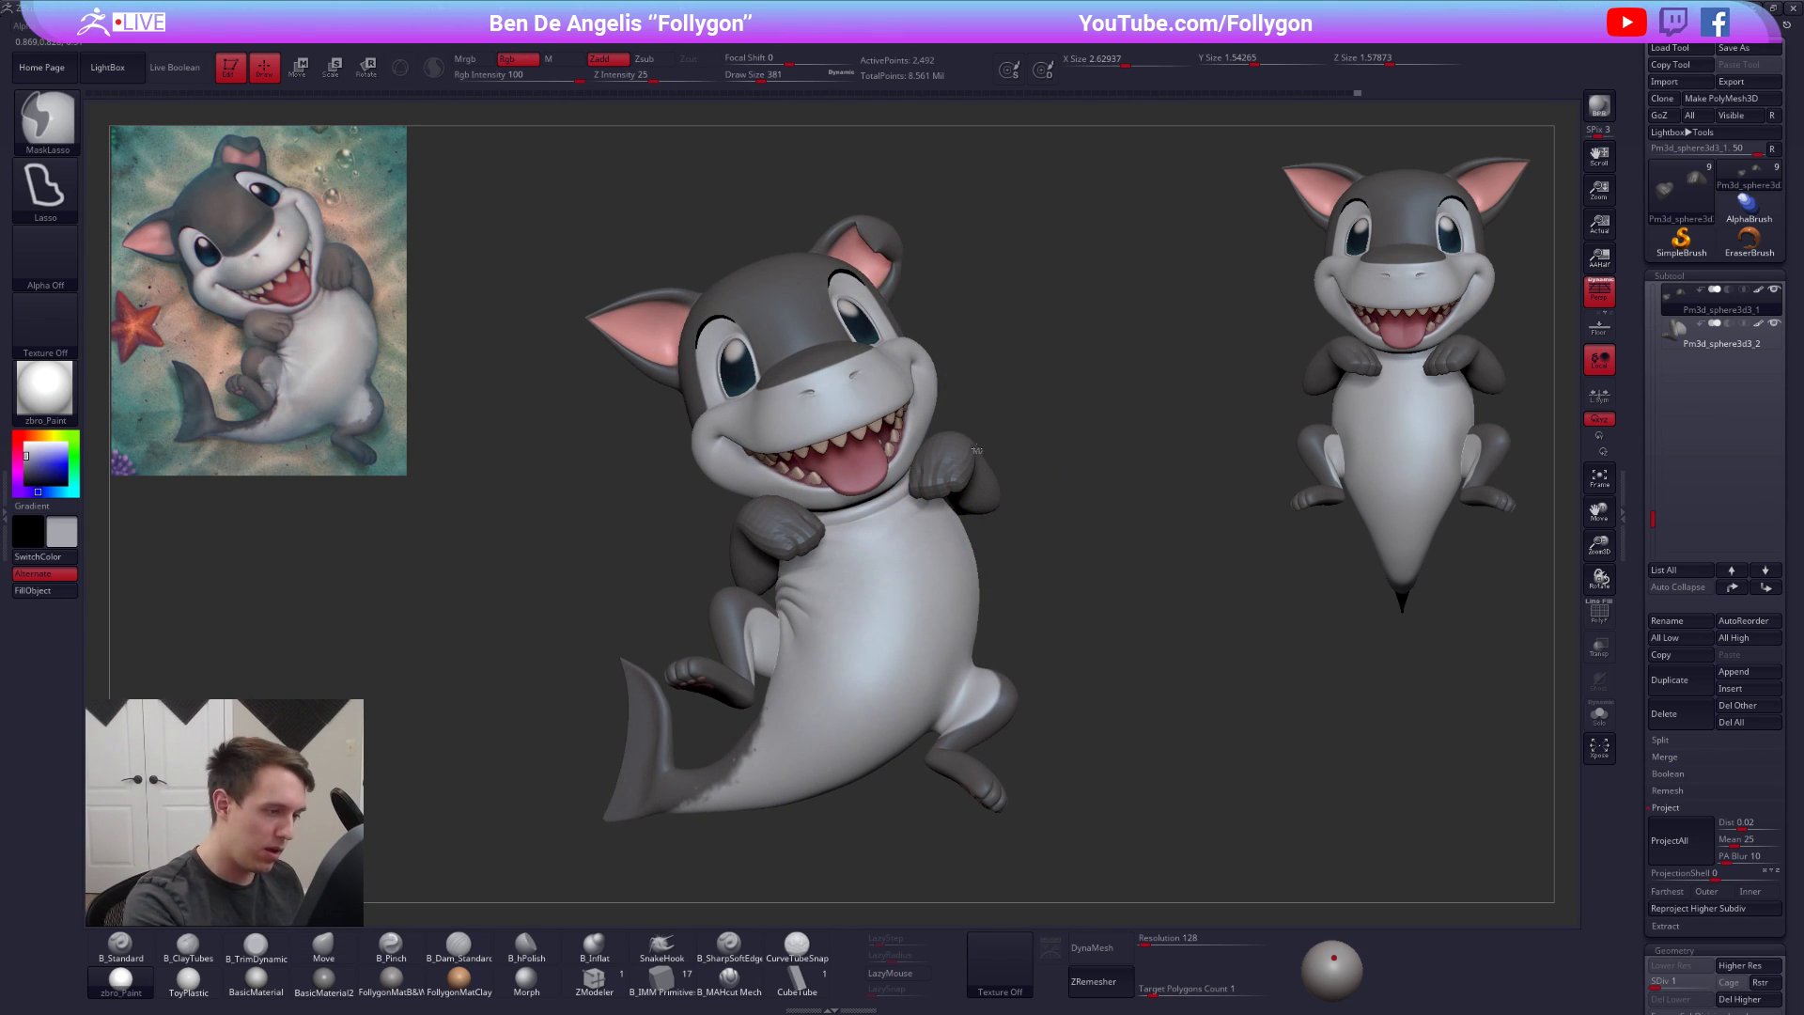
mouse_move(1001, 527)
left_mouse_down("ctrl")
mouse_move(983, 575)
mouse_move(945, 575)
left_mouse_up("ctrl")
mouse_move(977, 451)
left_mouse_down("ctrl")
mouse_move(983, 564)
mouse_move(870, 684)
mouse_move(1034, 553)
mouse_move(1076, 542)
left_mouse_up("ctrl")
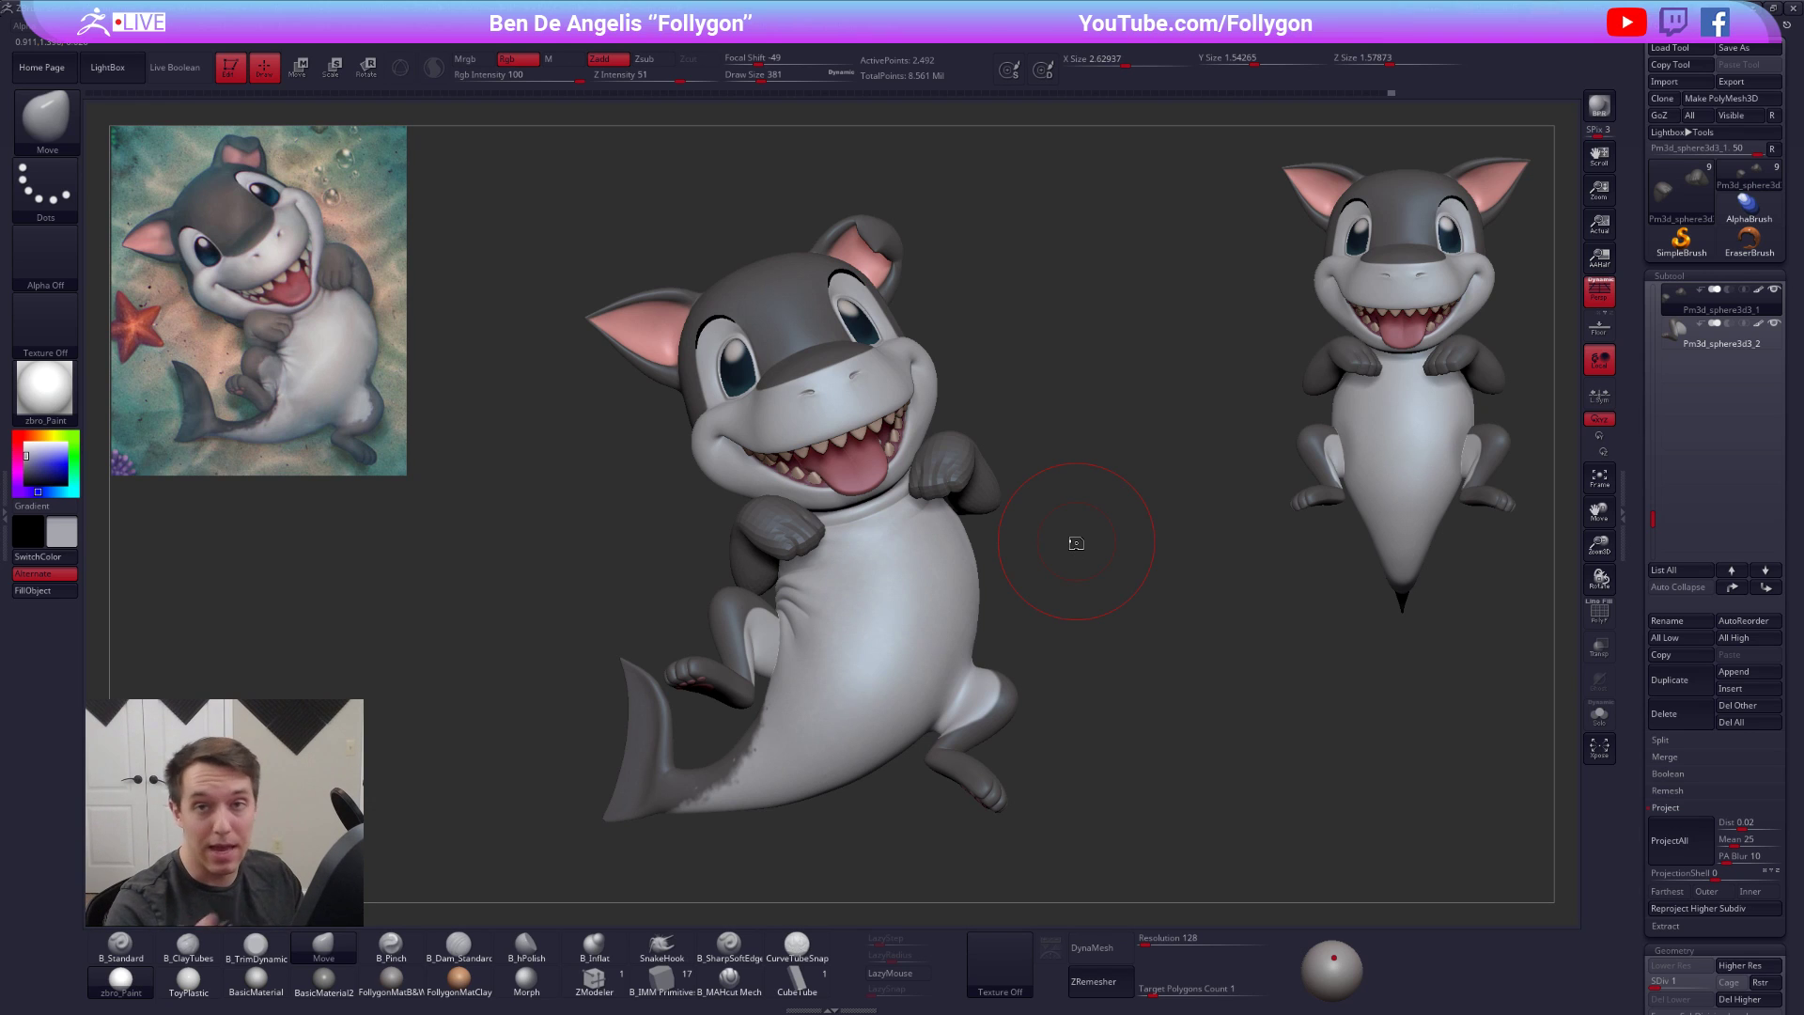
Reshape the character's left arm with the Move brush, adjusting the forearm and elbow towards the reference pose
left_click_drag(1020, 484, 1011, 409)
left_click(1015, 414)
key("space")
mouse_move(1012, 491)
left_mouse_down()
mouse_move(996, 489)
mouse_move(1034, 489)
mouse_move(1015, 556)
left_mouse_up()
key("space")
key("space")
mouse_move(1020, 554)
left_mouse_down()
mouse_move(1049, 515)
mouse_move(1024, 555)
left_mouse_up()
left_click(1050, 514)
key("space")
key("space")
mouse_move(1024, 552)
left_mouse_down()
mouse_move(1014, 542)
mouse_move(1033, 554)
mouse_move(1018, 556)
left_mouse_up()
key("space")
left_click_drag(1019, 556, 951, 594)
key("space")
mouse_move(1015, 587)
left_mouse_down()
mouse_move(960, 584)
mouse_move(989, 585)
mouse_move(983, 607)
left_mouse_up()
Isolate the arms and mask everything except the forearm of the character's left arm
key("alt+s")
key("shift+f")
key("shift+f")
mouse_move(997, 458)
left_mouse_down("ctrl")
mouse_move(948, 496)
mouse_move(1178, 498)
mouse_move(1098, 419)
mouse_move(1050, 429)
left_mouse_up("ctrl")
key("ctrl+i")
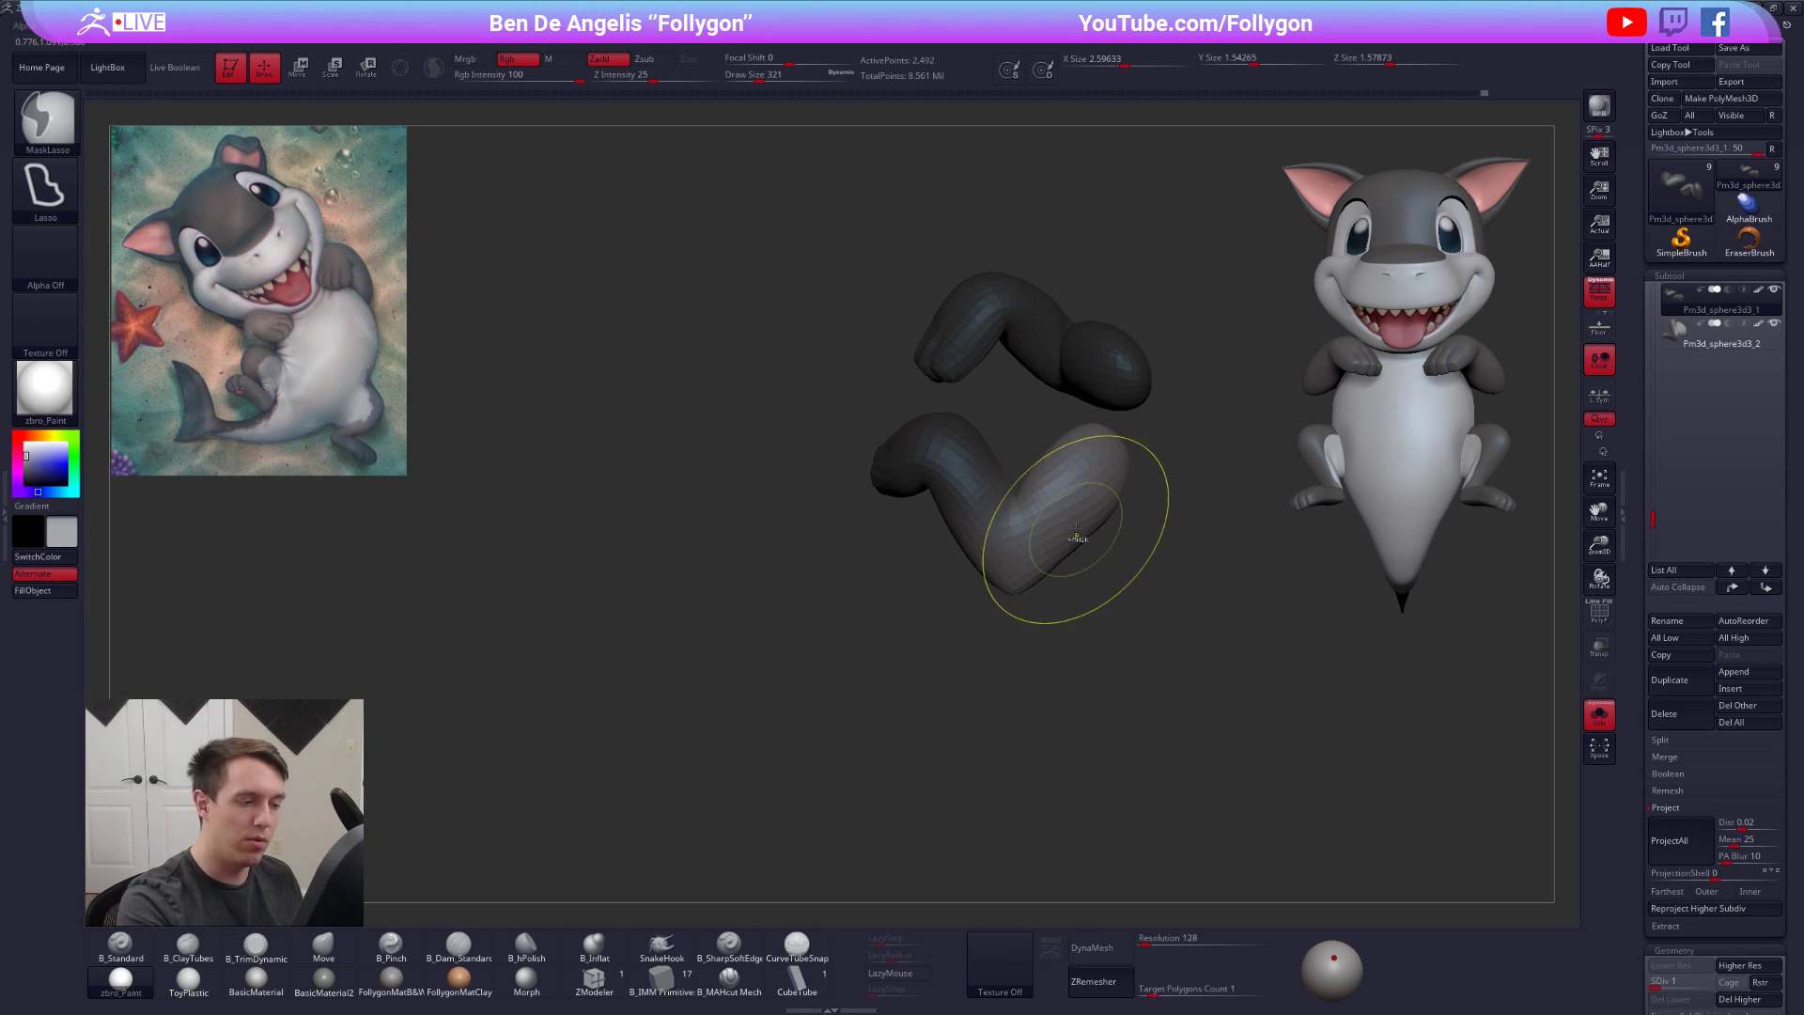
Show the whole character and pull the unmasked left forearm into place with the Move brush, reduced to size 265
right_click_drag(1082, 527, 1055, 487)
key("alt+s")
left_click_drag(1028, 602, 1039, 613)
right_click_drag(1057, 648, 1032, 607)
key("space")
left_click_drag(1030, 604, 1035, 611)
mouse_move(1035, 611)
right_mouse_down()
mouse_move(1054, 601)
mouse_move(1046, 615)
right_mouse_up()
key("bracketleft")
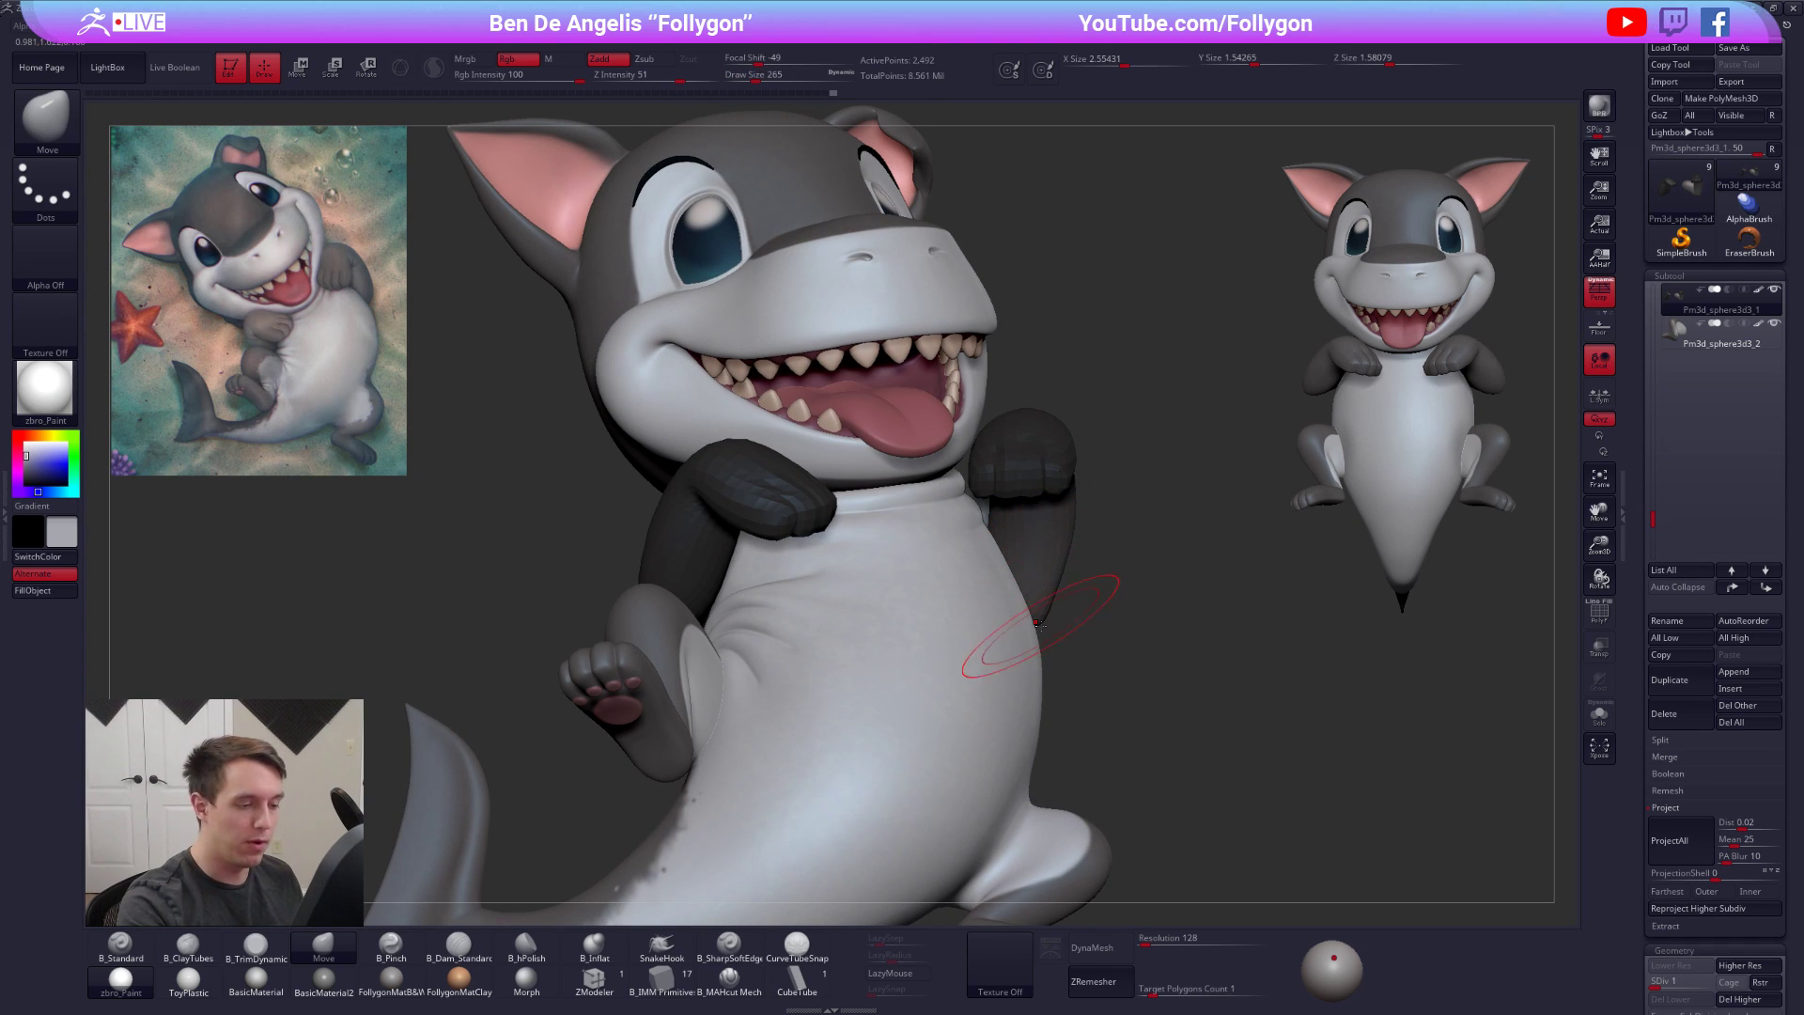
right_click_drag(1037, 623, 1053, 592)
mouse_move(1059, 594)
left_mouse_down()
mouse_move(1101, 591)
mouse_move(1059, 637)
mouse_move(1099, 620)
left_mouse_up()
key("ctrl")
Keep only the character's left arm unmasked and rotate it with Transpose to follow the reference
key("alt+s")
mouse_move(910, 515)
left_mouse_down("ctrl")
mouse_move(1173, 572)
mouse_move(1194, 526)
left_mouse_up("ctrl")
left_click(1192, 528, "ctrl")
key("alt+s")
right_click_drag(1041, 596, 980, 685)
key("w")
left_click_drag(1053, 610, 1073, 611)
right_click_drag(961, 669, 1026, 695)
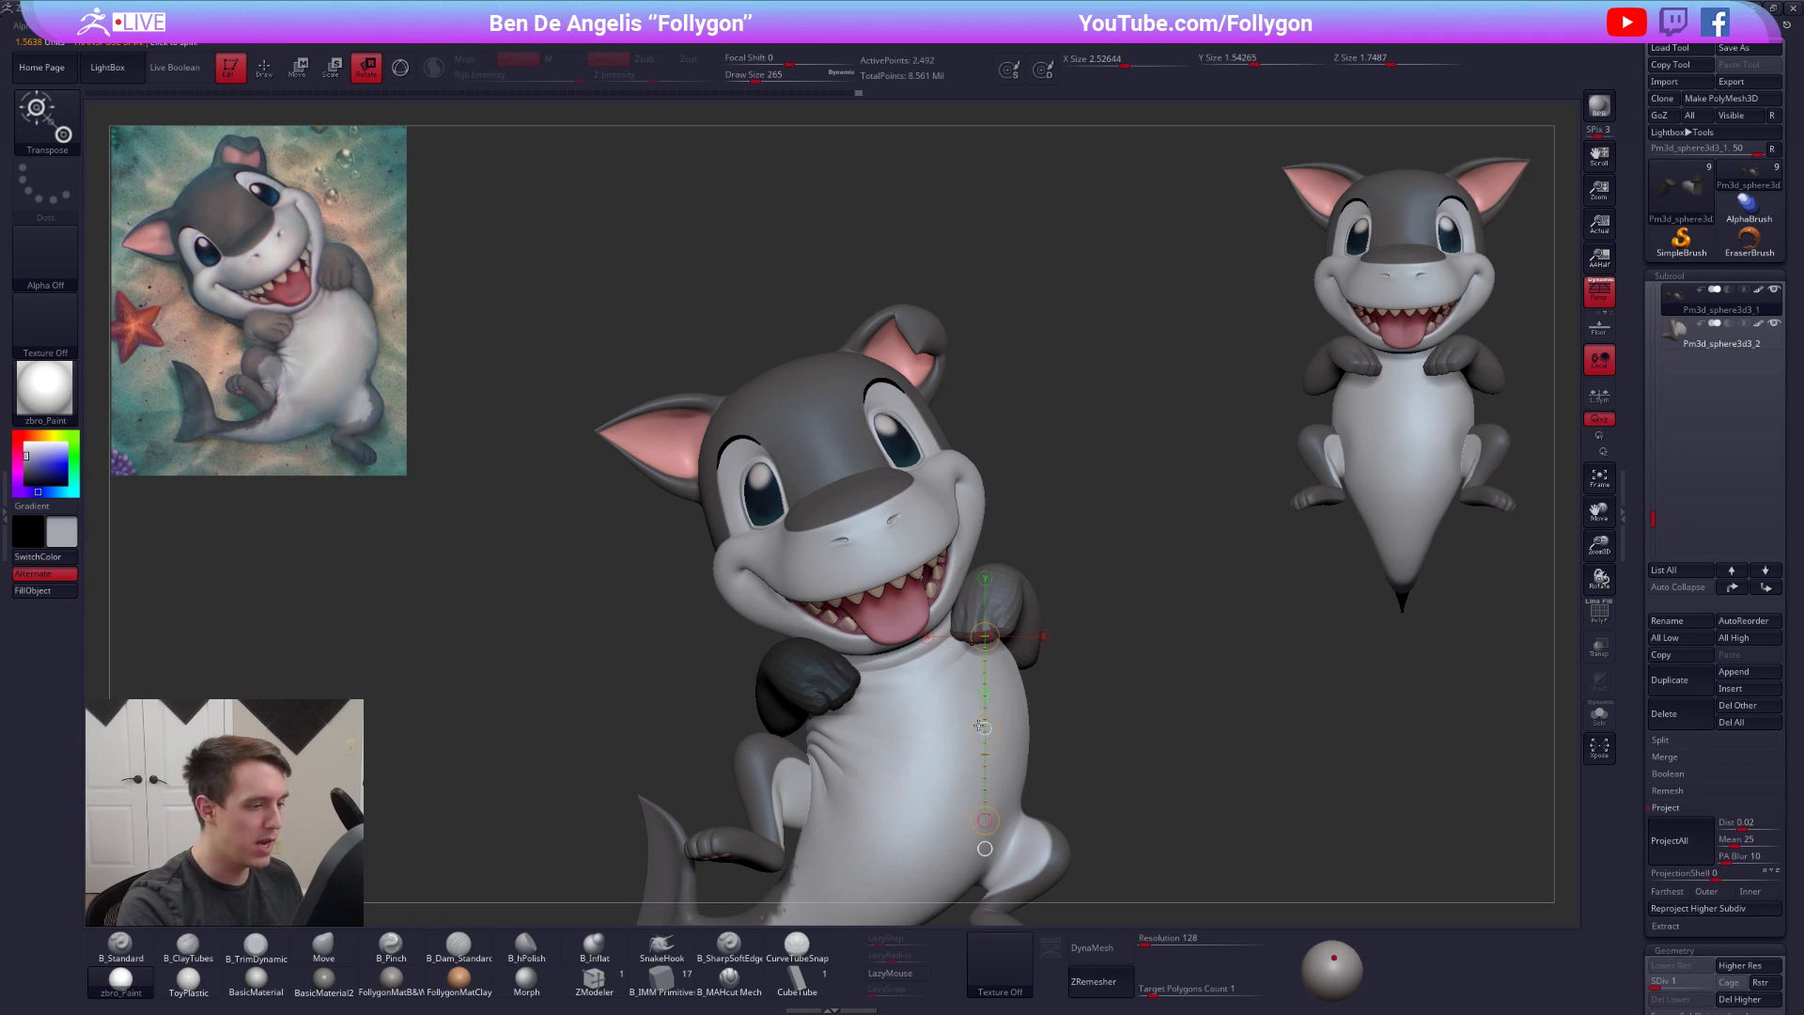
Isolate the arms and mask everything except the paw of the character's left arm
key("q")
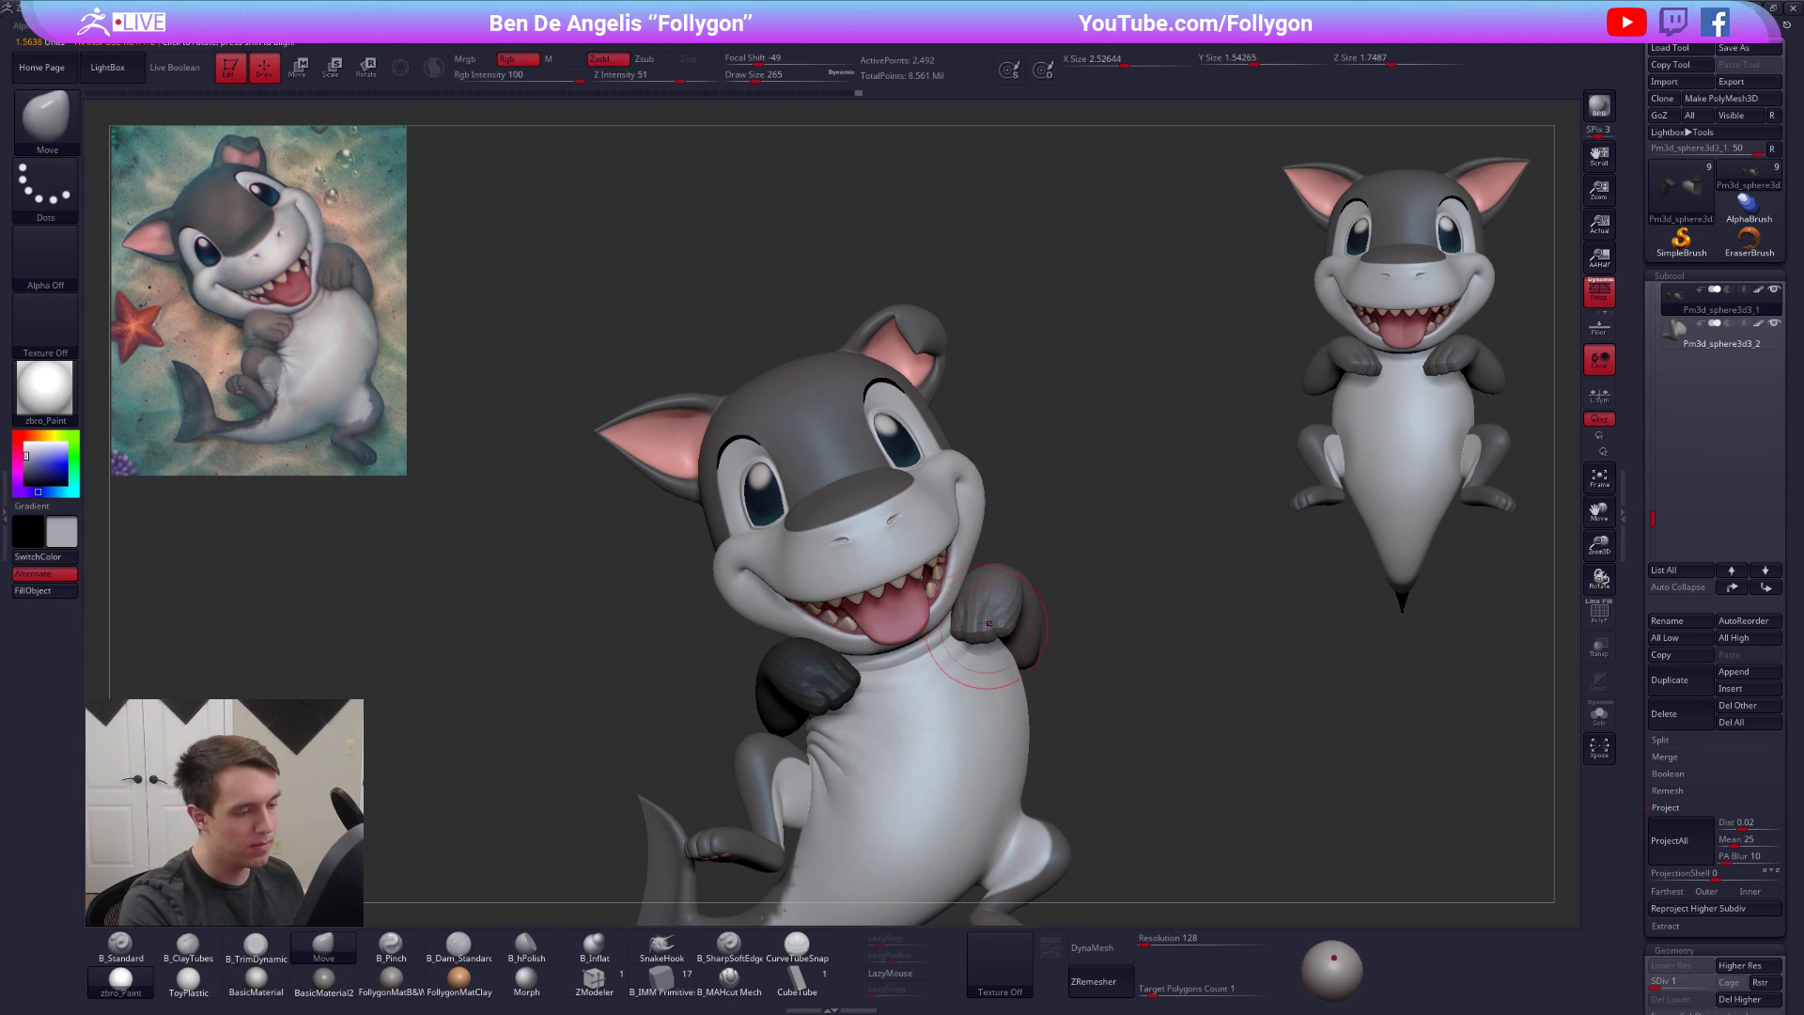
key("alt+s")
mouse_move(991, 616)
right_mouse_down("ctrl")
mouse_move(988, 662)
mouse_move(1020, 494)
right_mouse_up("ctrl")
key("shift+f")
key("shift+f")
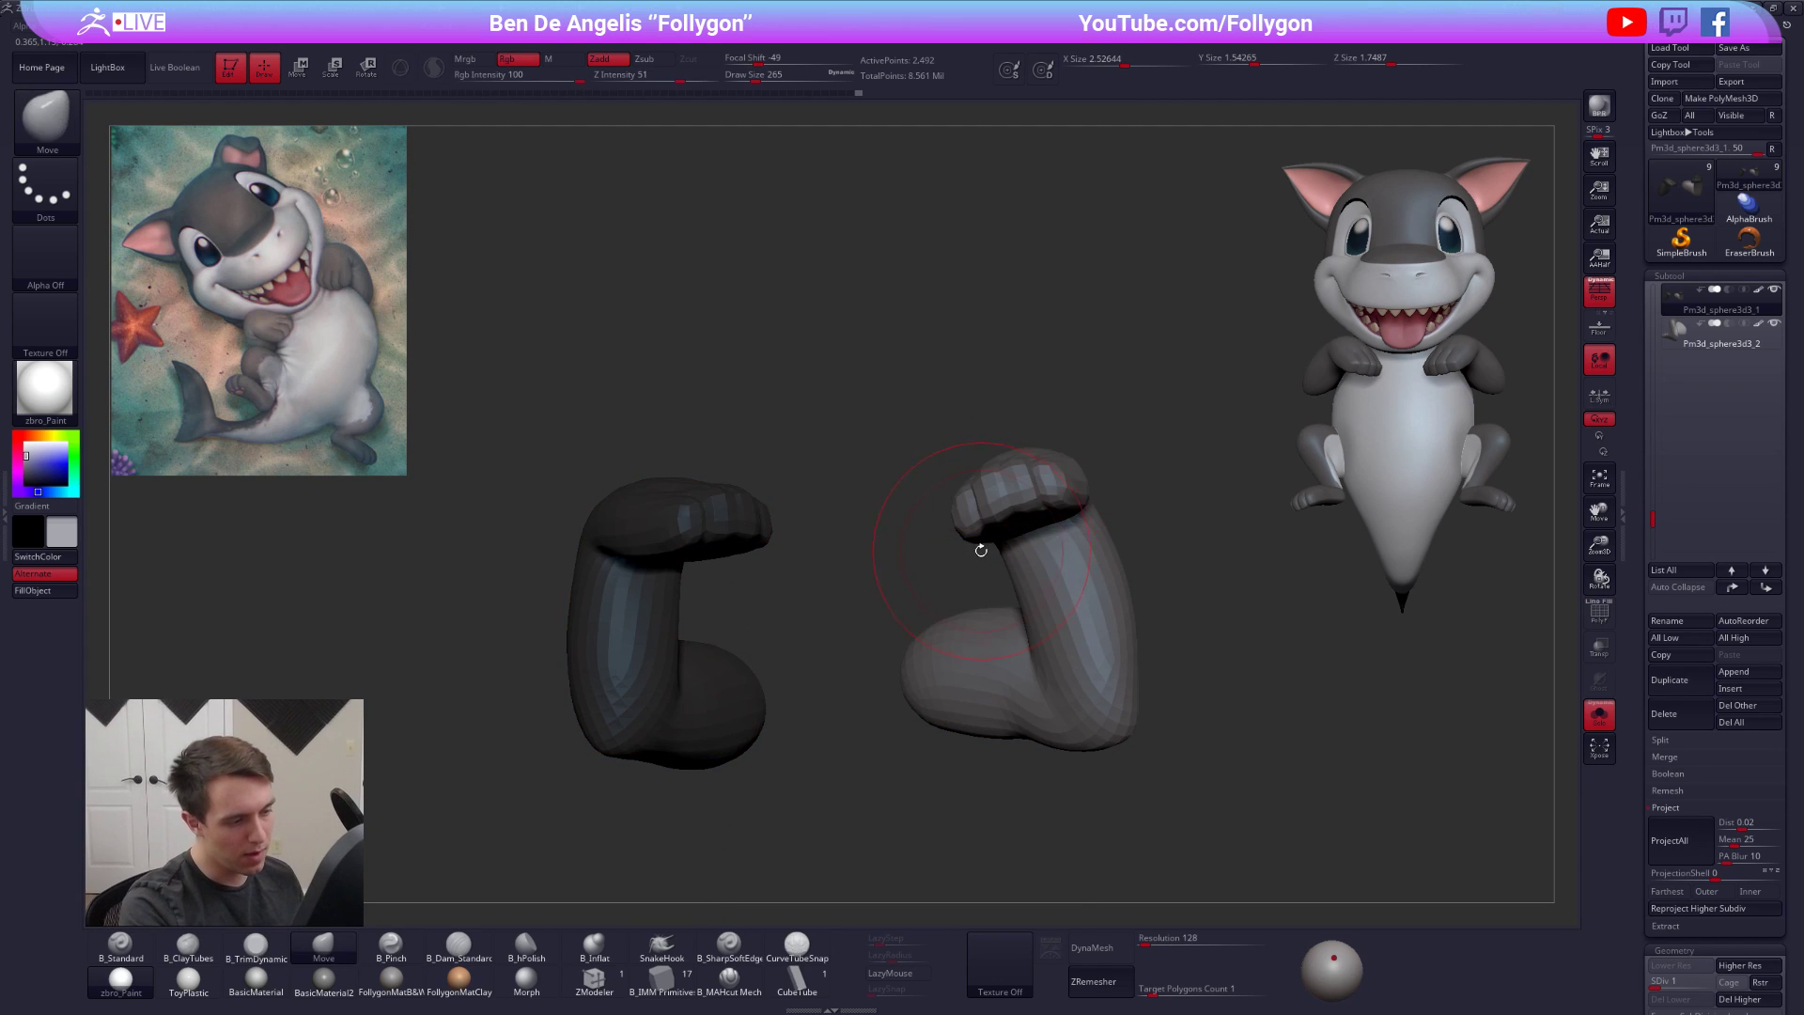
mouse_move(960, 548)
left_mouse_down("ctrl")
mouse_move(806, 523)
mouse_move(851, 564)
left_mouse_up("ctrl")
mouse_move(996, 560)
right_mouse_down()
mouse_move(1037, 488)
mouse_move(1057, 519)
mouse_move(1043, 498)
right_mouse_up()
left_click_drag(1118, 501, 1146, 522, "ctrl")
mouse_move(1106, 512)
left_mouse_down("ctrl")
mouse_move(1045, 537)
mouse_move(1174, 400)
left_mouse_up("ctrl")
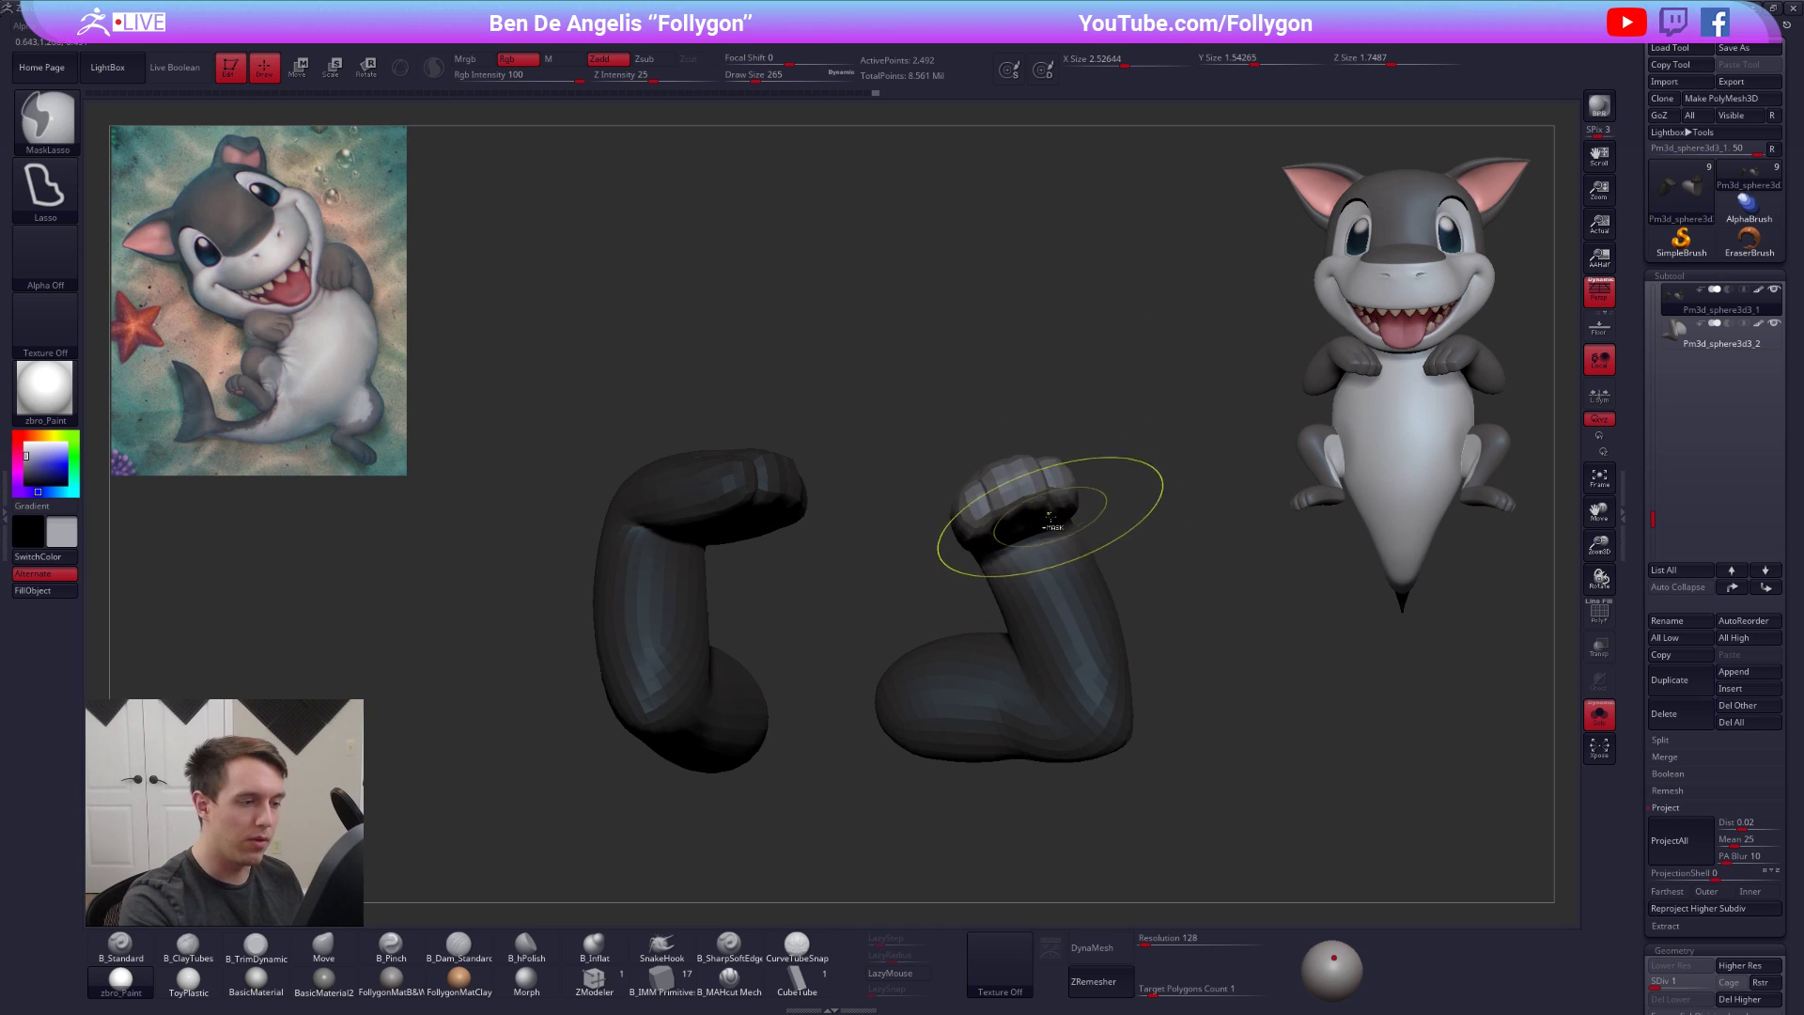
left_click(1111, 514, "ctrl")
Rotate the unmasked left paw at the wrist with Transpose and show the whole character again
right_click_drag(1112, 514, 1081, 662)
key("r")
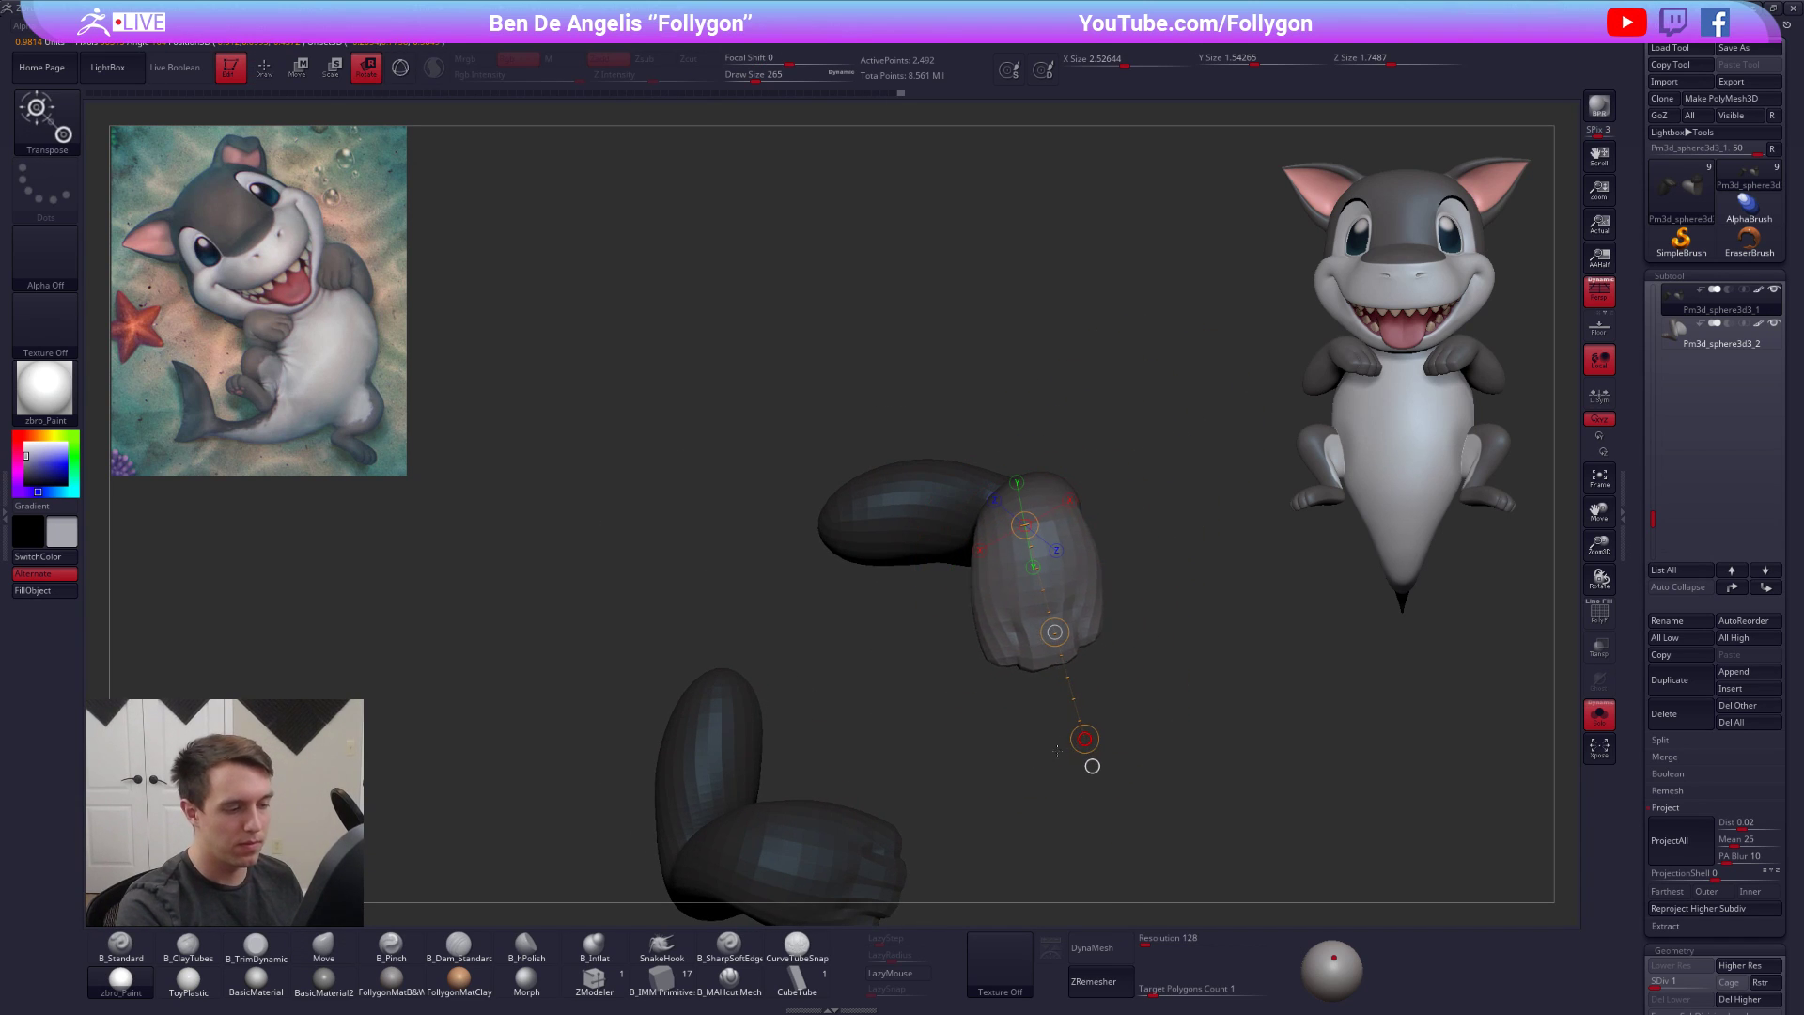
key("shift+alt+s")
right_click_drag(1195, 763, 1045, 598, "shift")
key("shift+alt+s")
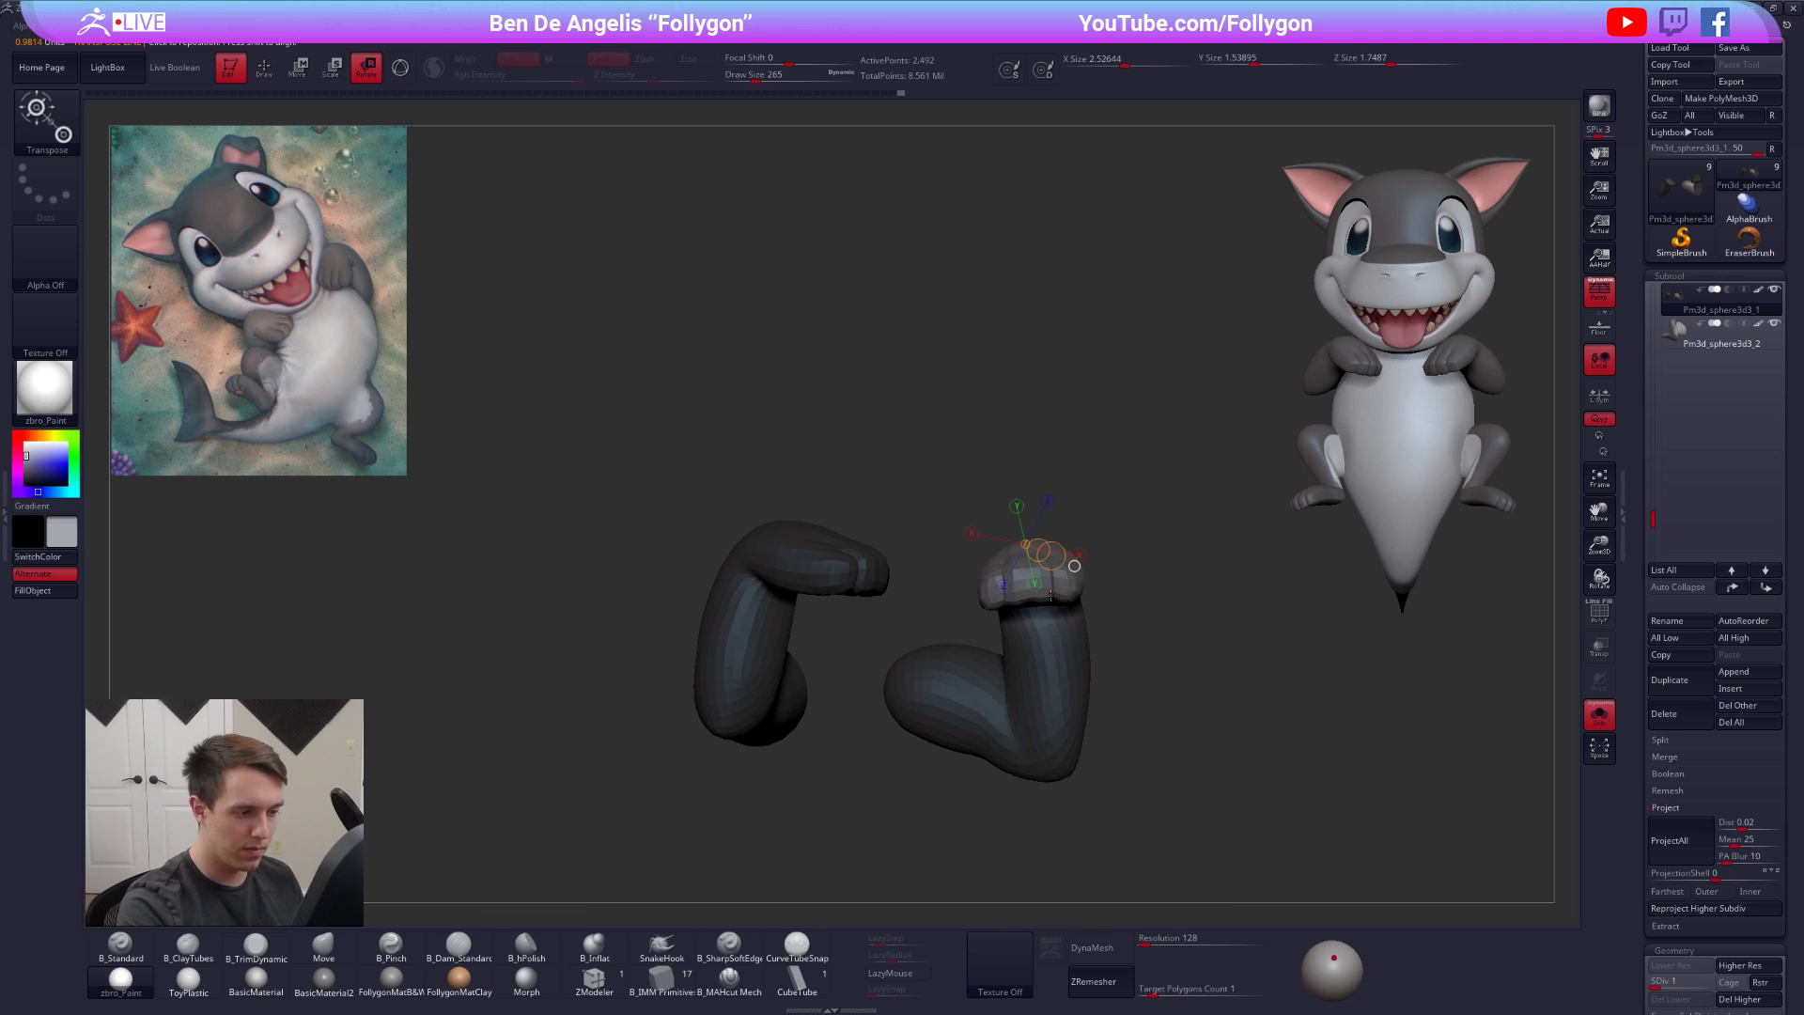
key("shift+alt+s")
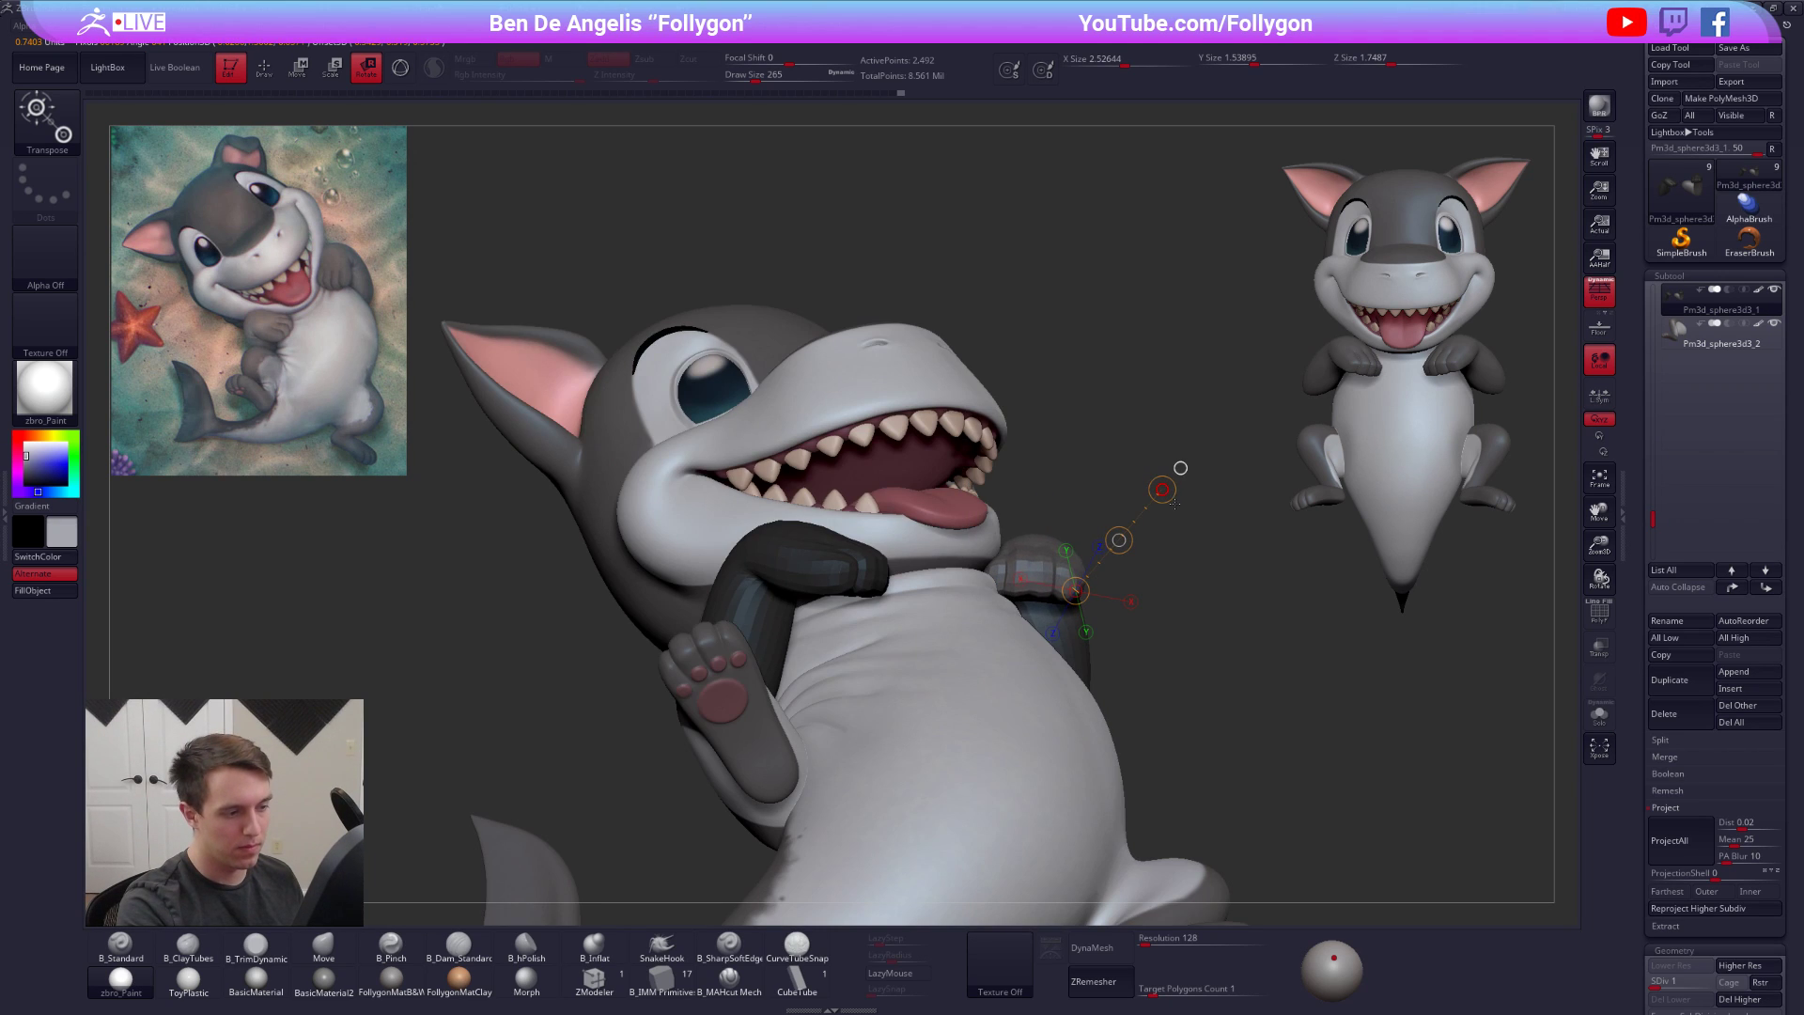
right_click_drag(1112, 651, 1037, 693)
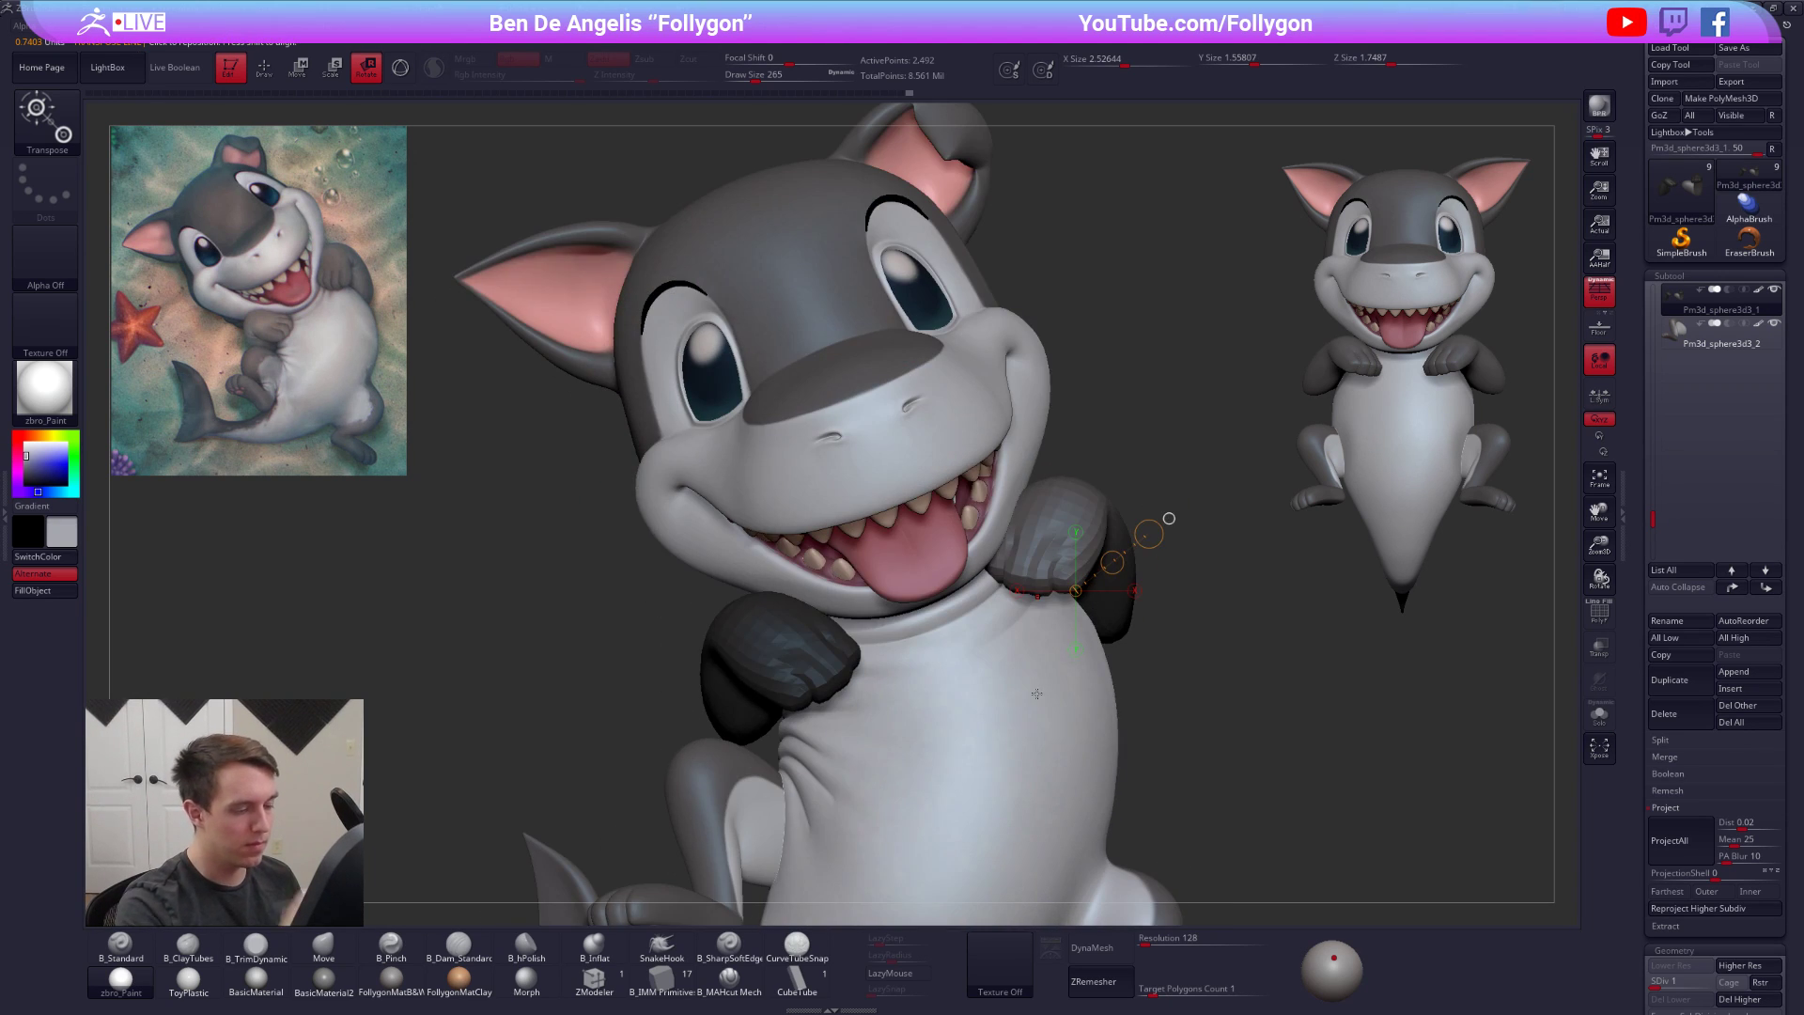
Refine the left paw and wrist with the Move brush, enlarge the brush to size 381, and clear the mask
key("q")
right_click(956, 669)
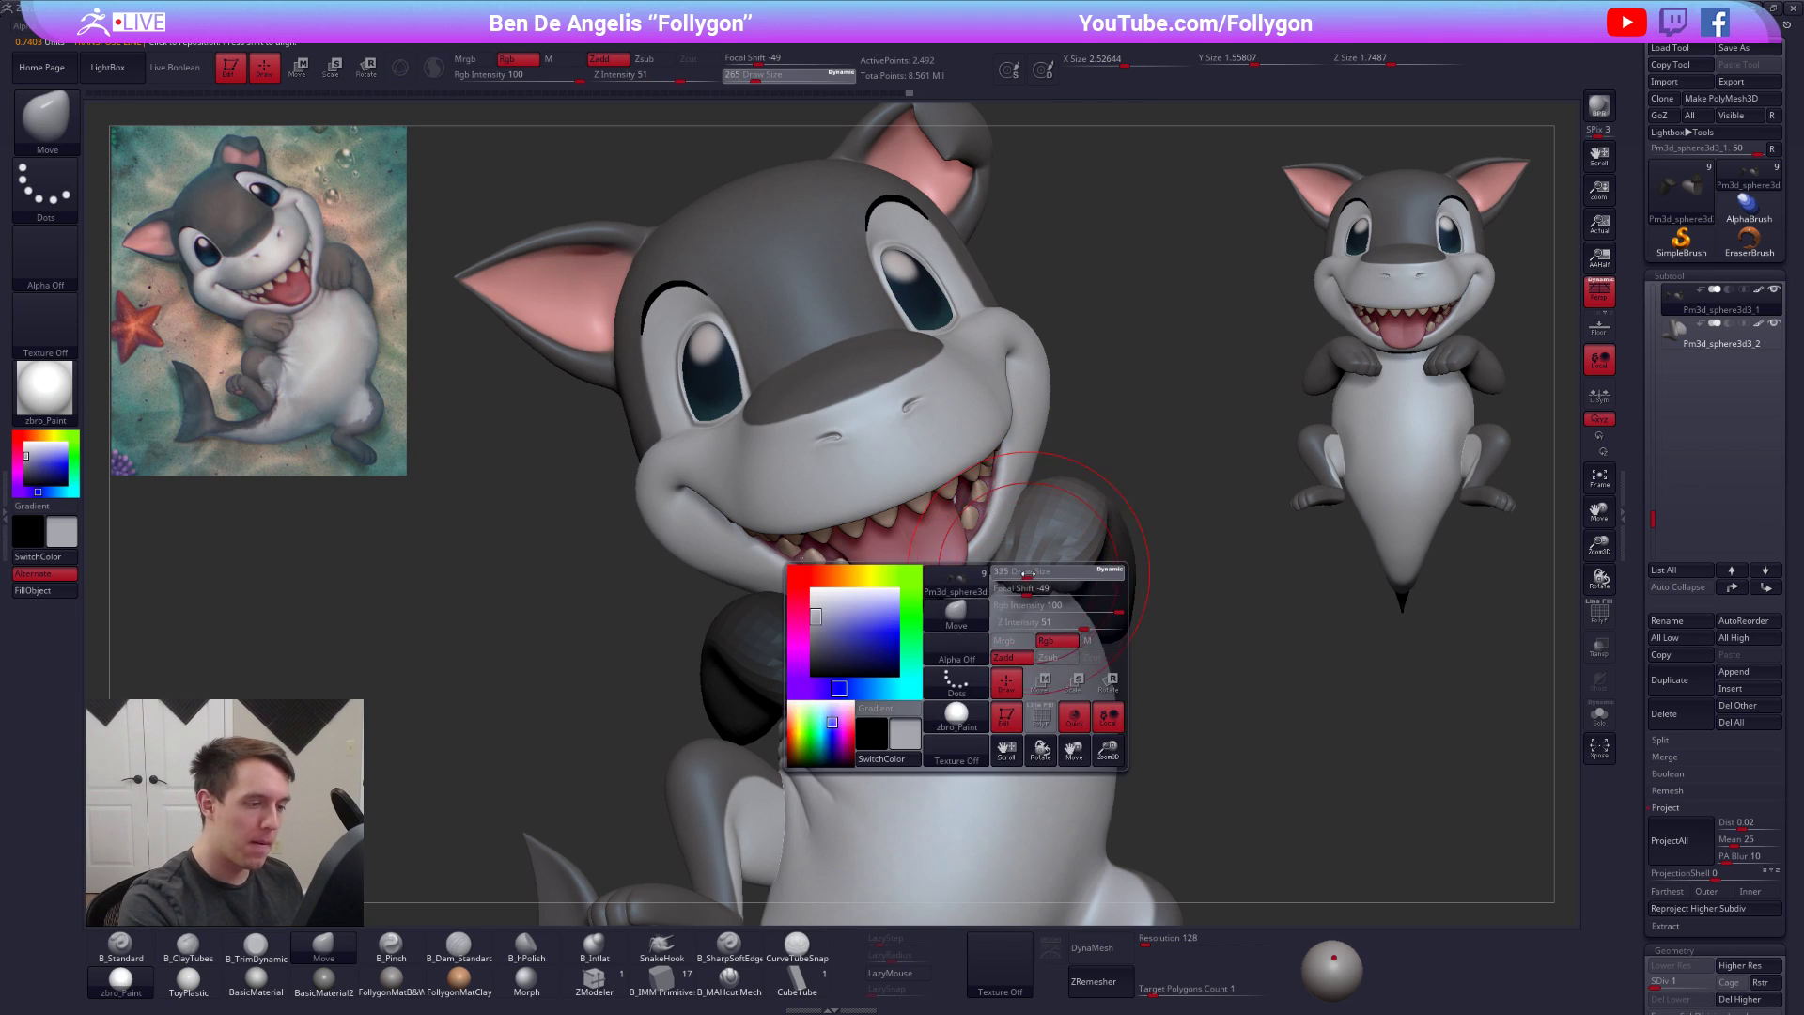
key("shift+alt+s")
mouse_move(1040, 600)
right_mouse_down()
mouse_move(1051, 482)
mouse_move(1015, 466)
mouse_move(1007, 536)
right_mouse_up()
key("shift+alt+s")
right_click_drag(1001, 624, 958, 729, "alt")
key("space")
left_click_drag(1019, 602, 997, 602)
right_click_drag(1048, 533, 947, 636, "ctrl")
key("space")
left_click_drag(1003, 570, 1026, 570)
right_click_drag(1025, 568, 959, 648, "alt")
left_click_drag(1110, 564, 1128, 587, "ctrl")
right_click_drag(1035, 677, 1066, 550)
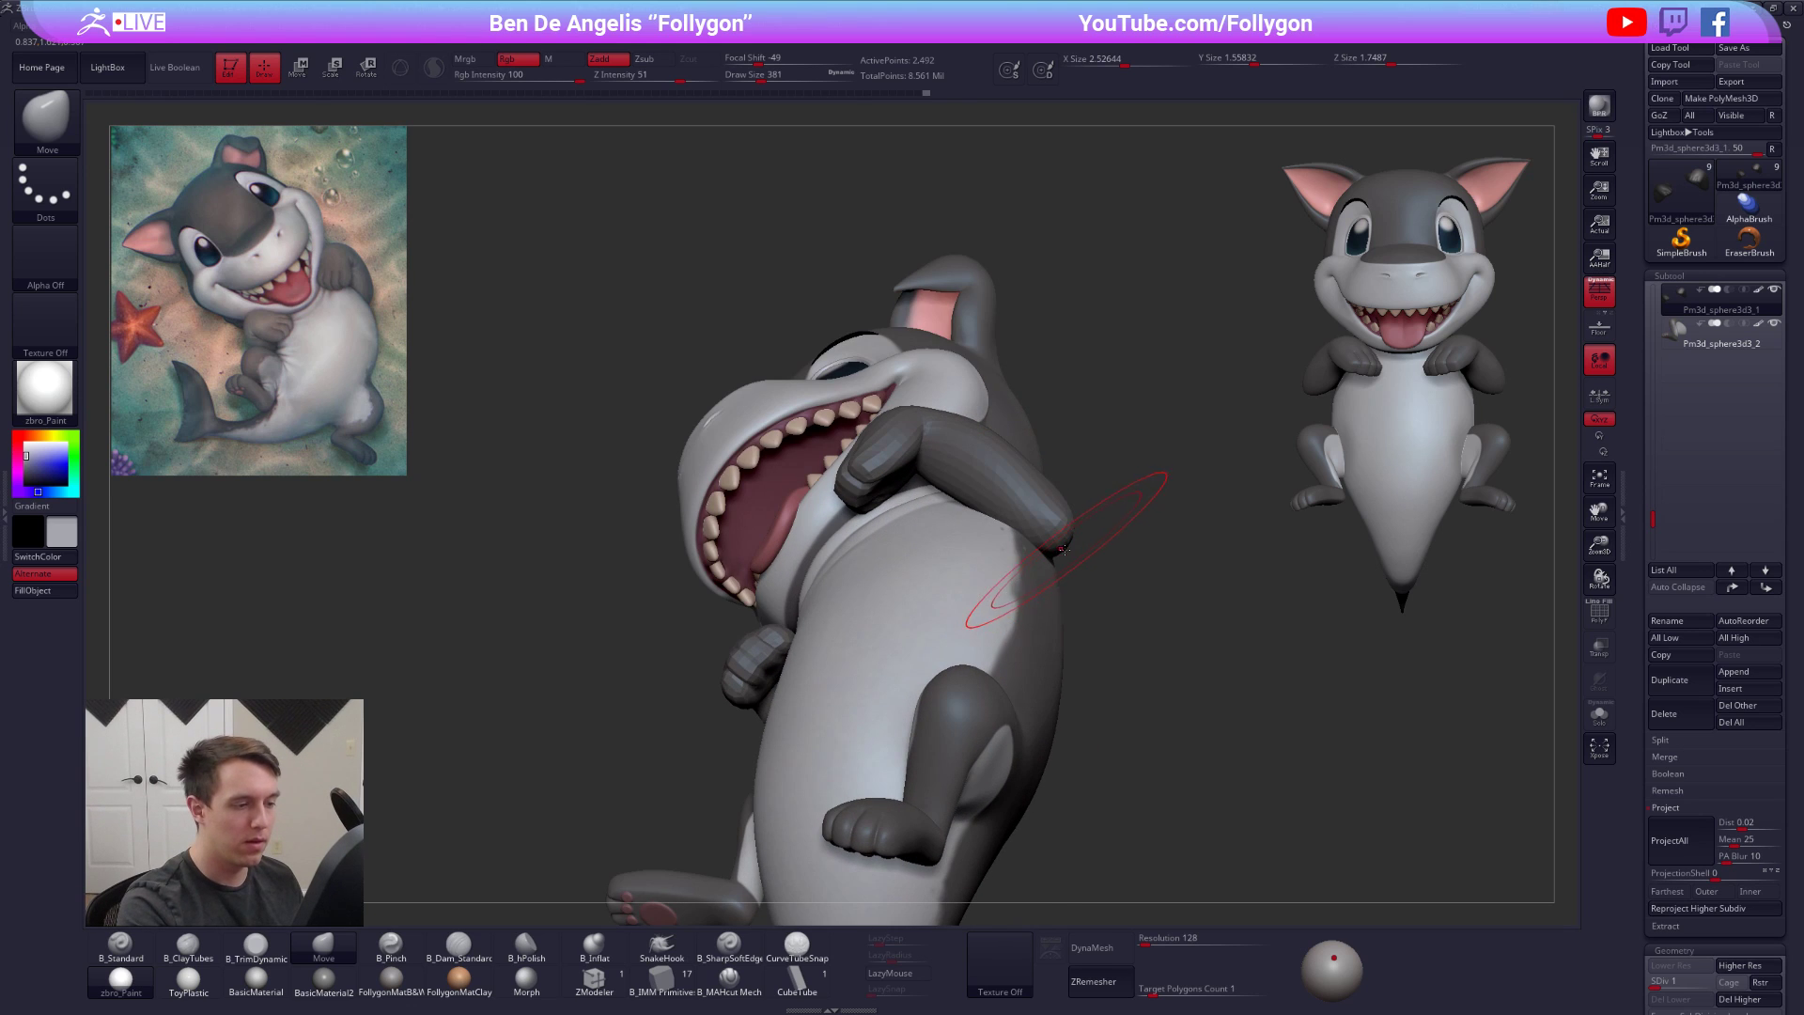
Reshape the elbow and upper arm of the character's left arm with the Move brush, using a brush size of 265
left_click_drag(1055, 559, 1047, 564)
right_click_drag(1047, 564, 1023, 646)
key("space")
left_click_drag(1104, 550, 1096, 550)
mouse_move(1096, 551)
right_mouse_down()
mouse_move(1124, 496)
mouse_move(1109, 480)
right_mouse_up()
left_click_drag(1115, 476, 1126, 477)
mouse_move(1081, 526)
right_mouse_down()
mouse_move(1075, 549)
mouse_move(996, 592)
right_mouse_up()
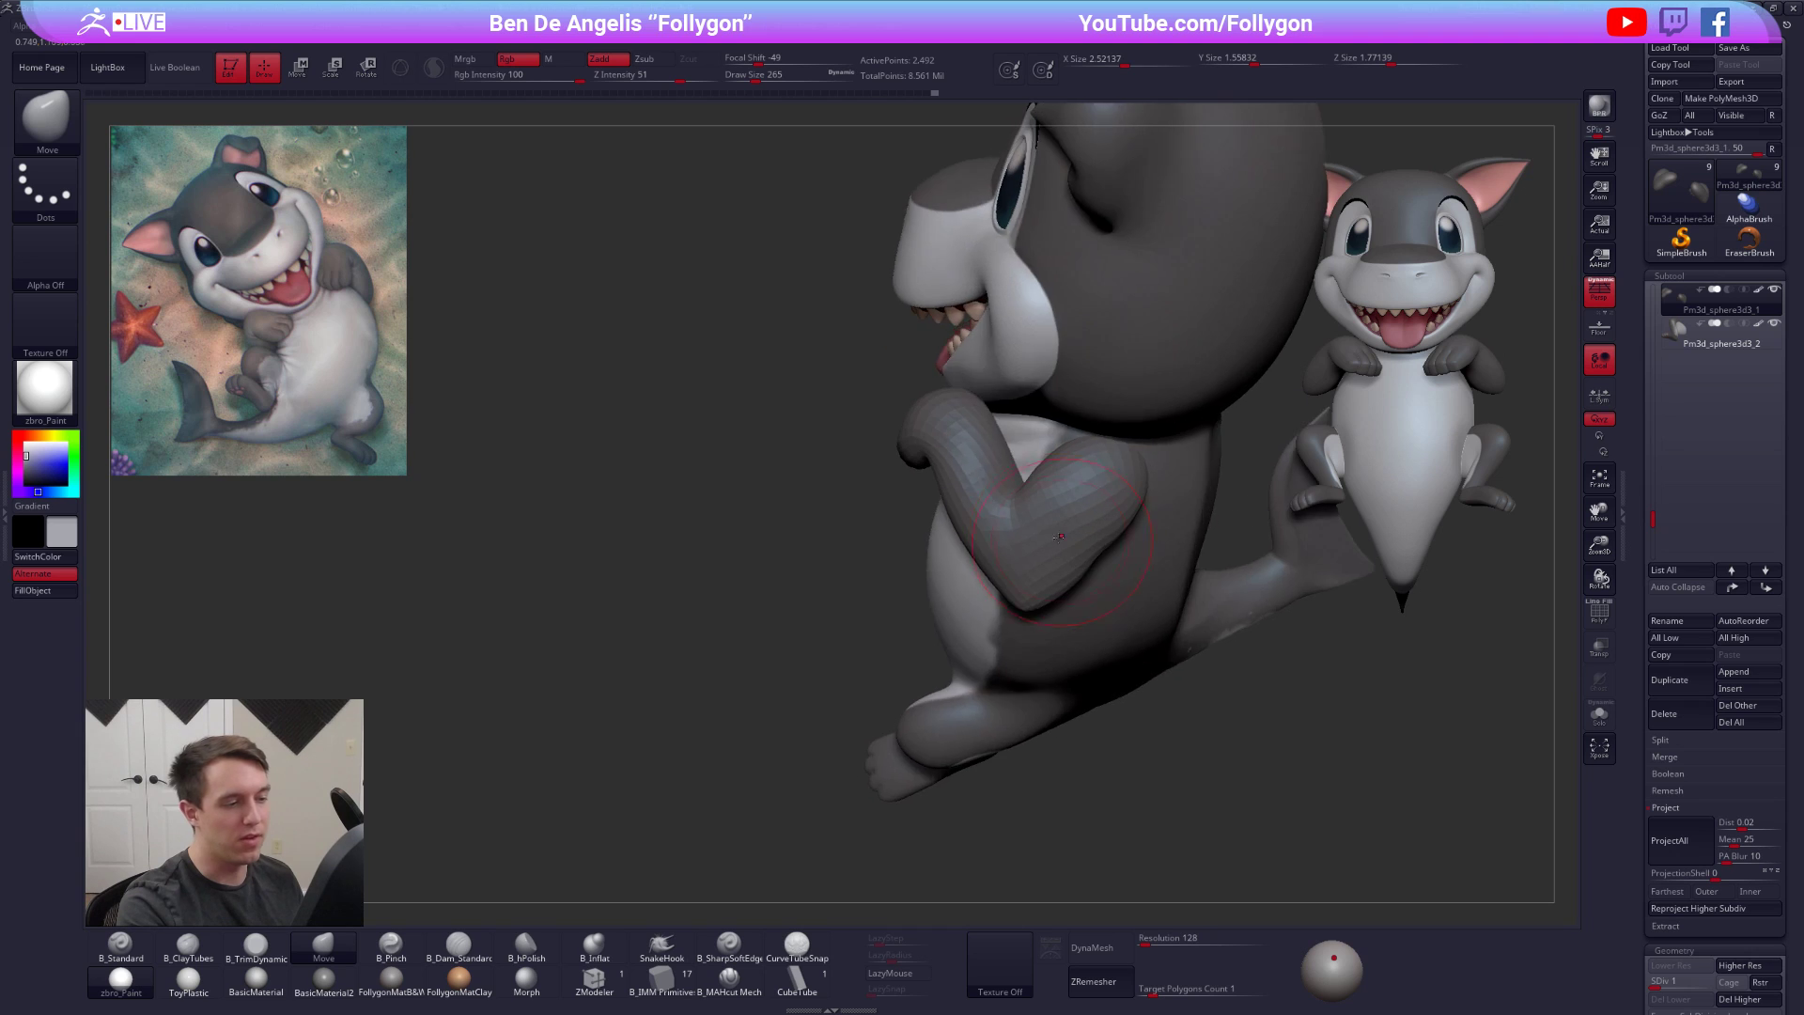
Isolate the arms, adjust the left arm with the Move brush, and mask around its inner elbow
key("alt+s")
key("space")
left_click_drag(1050, 502, 1042, 503)
mouse_move(1043, 503)
right_mouse_down()
mouse_move(1055, 512)
mouse_move(1005, 545)
mouse_move(967, 516)
mouse_move(967, 536)
right_mouse_up()
key("shift+f")
key("space")
left_click_drag(956, 558, 932, 625)
left_click_drag(1020, 502, 1007, 501, "ctrl")
right_click_drag(1007, 552, 1006, 499)
mouse_move(898, 423)
left_mouse_down("ctrl+alt")
mouse_move(1024, 385)
mouse_move(1006, 387)
left_mouse_up("ctrl+alt")
right_click_drag(1013, 390, 1010, 475)
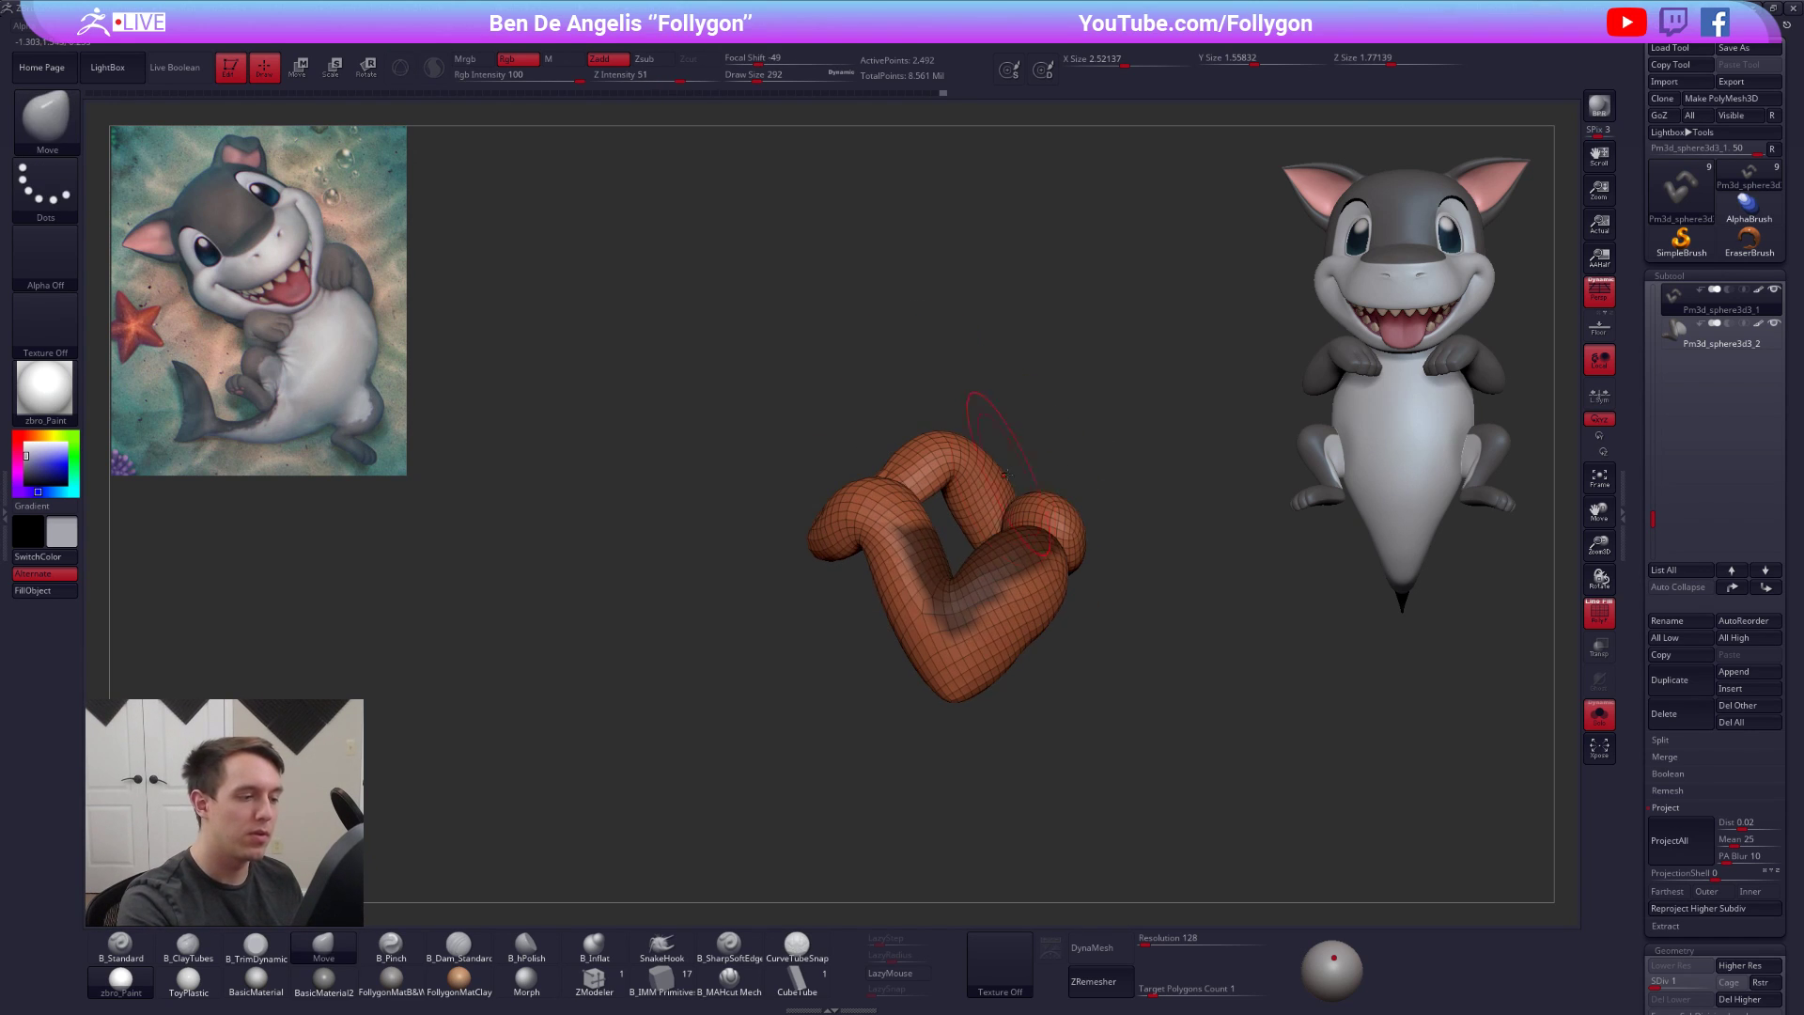
Move the unmasked part of the left elbow, show the whole character, and clear the mask
key("space")
left_click_drag(957, 616, 1005, 566)
key("alt+s")
key("shift+f")
key("s")
right_click_drag(1014, 583, 1047, 660)
left_click_drag(1264, 597, 1284, 601, "ctrl")
key("space")
left_click_drag(1071, 665, 1064, 666)
mouse_move(1034, 695)
right_mouse_down()
mouse_move(1081, 691)
mouse_move(1080, 657)
mouse_move(963, 617)
mouse_move(959, 569)
mouse_move(968, 606)
mouse_move(888, 627)
right_mouse_up()
Isolate the arms, refine the left forearm and elbow with the Move brush, and work at subdivision level 3
key("alt+s")
key("2")
key("ctrl+z")
key("4")
key("2")
mouse_move(996, 594)
right_mouse_down()
mouse_move(1005, 559)
mouse_move(960, 642)
right_mouse_up()
left_click_drag(947, 609, 941, 609)
mouse_move(941, 609)
right_mouse_down()
mouse_move(968, 611)
mouse_move(931, 569)
mouse_move(933, 693)
mouse_move(802, 720)
mouse_move(938, 614)
mouse_move(839, 710)
right_mouse_up()
right_click(830, 716)
key("b")
key("m")
key("v")
right_click(897, 639)
right_click(870, 678)
key("d")
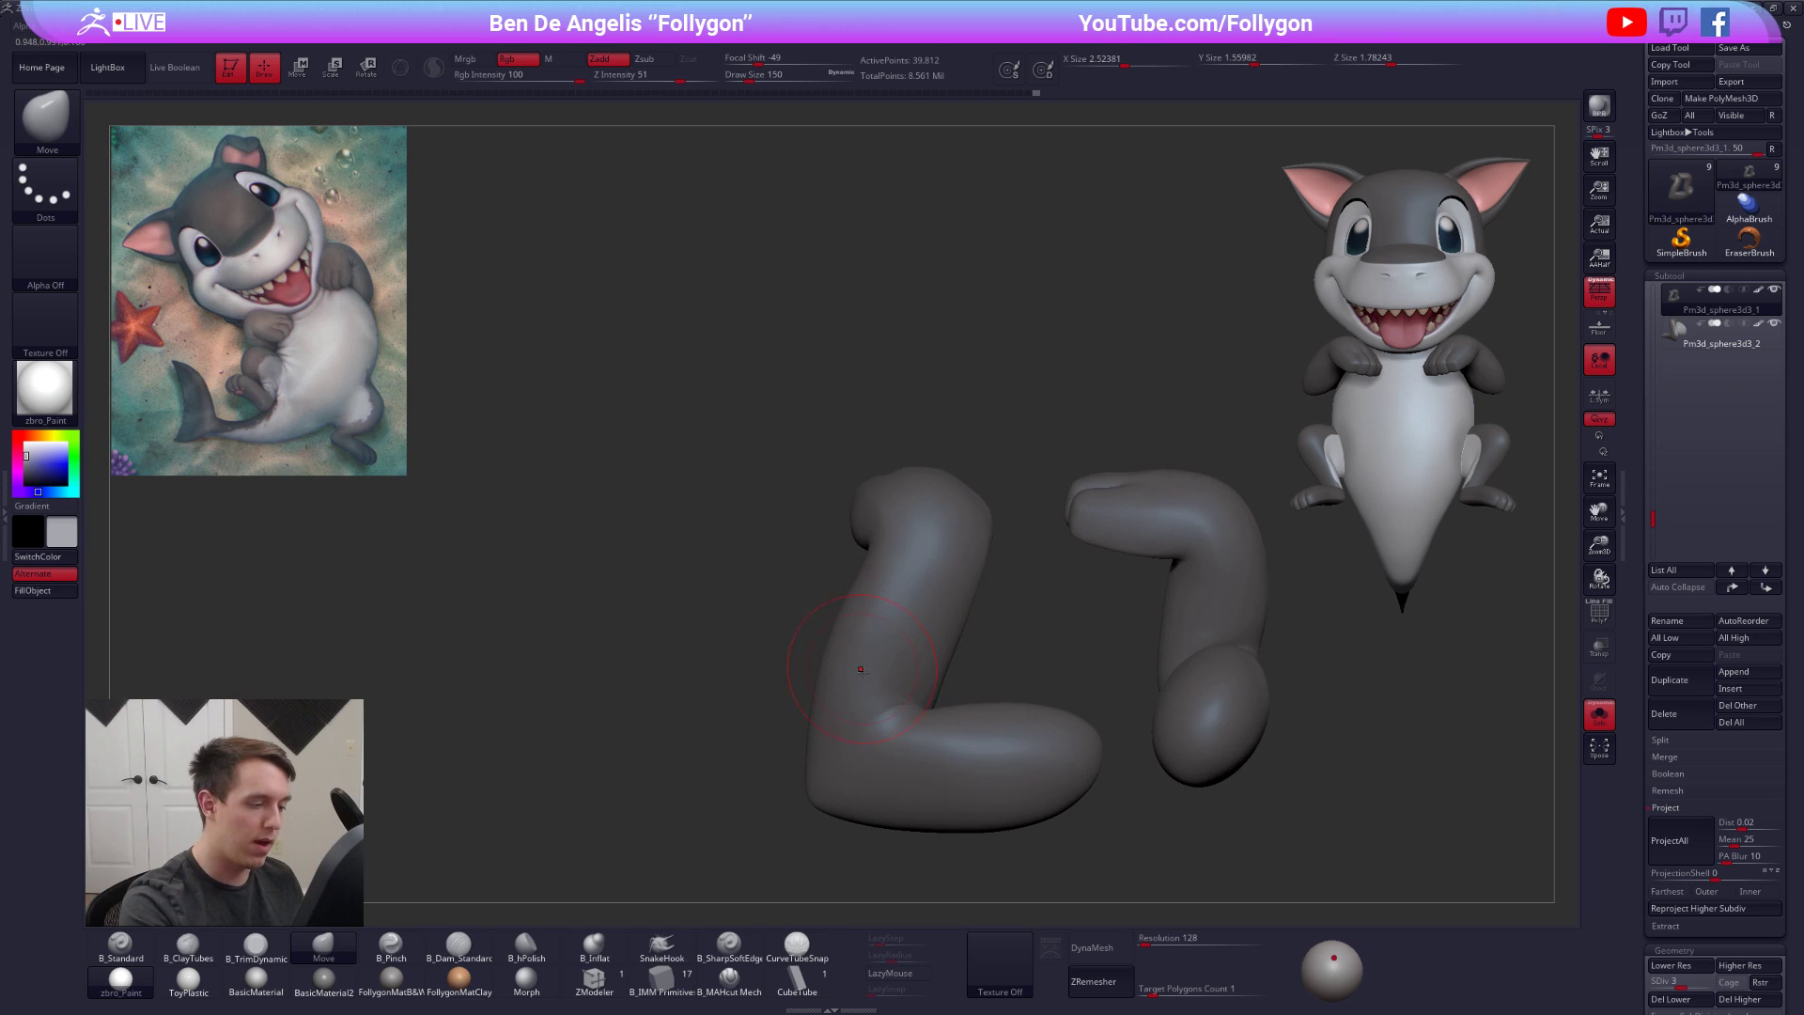
Switch to the ClayTubes brush and smooth the inner forearm of the character's left arm
key("b")
key("c")
key("t")
left_click_drag(895, 615, 900, 658, "shift")
right_click_drag(896, 635, 835, 667)
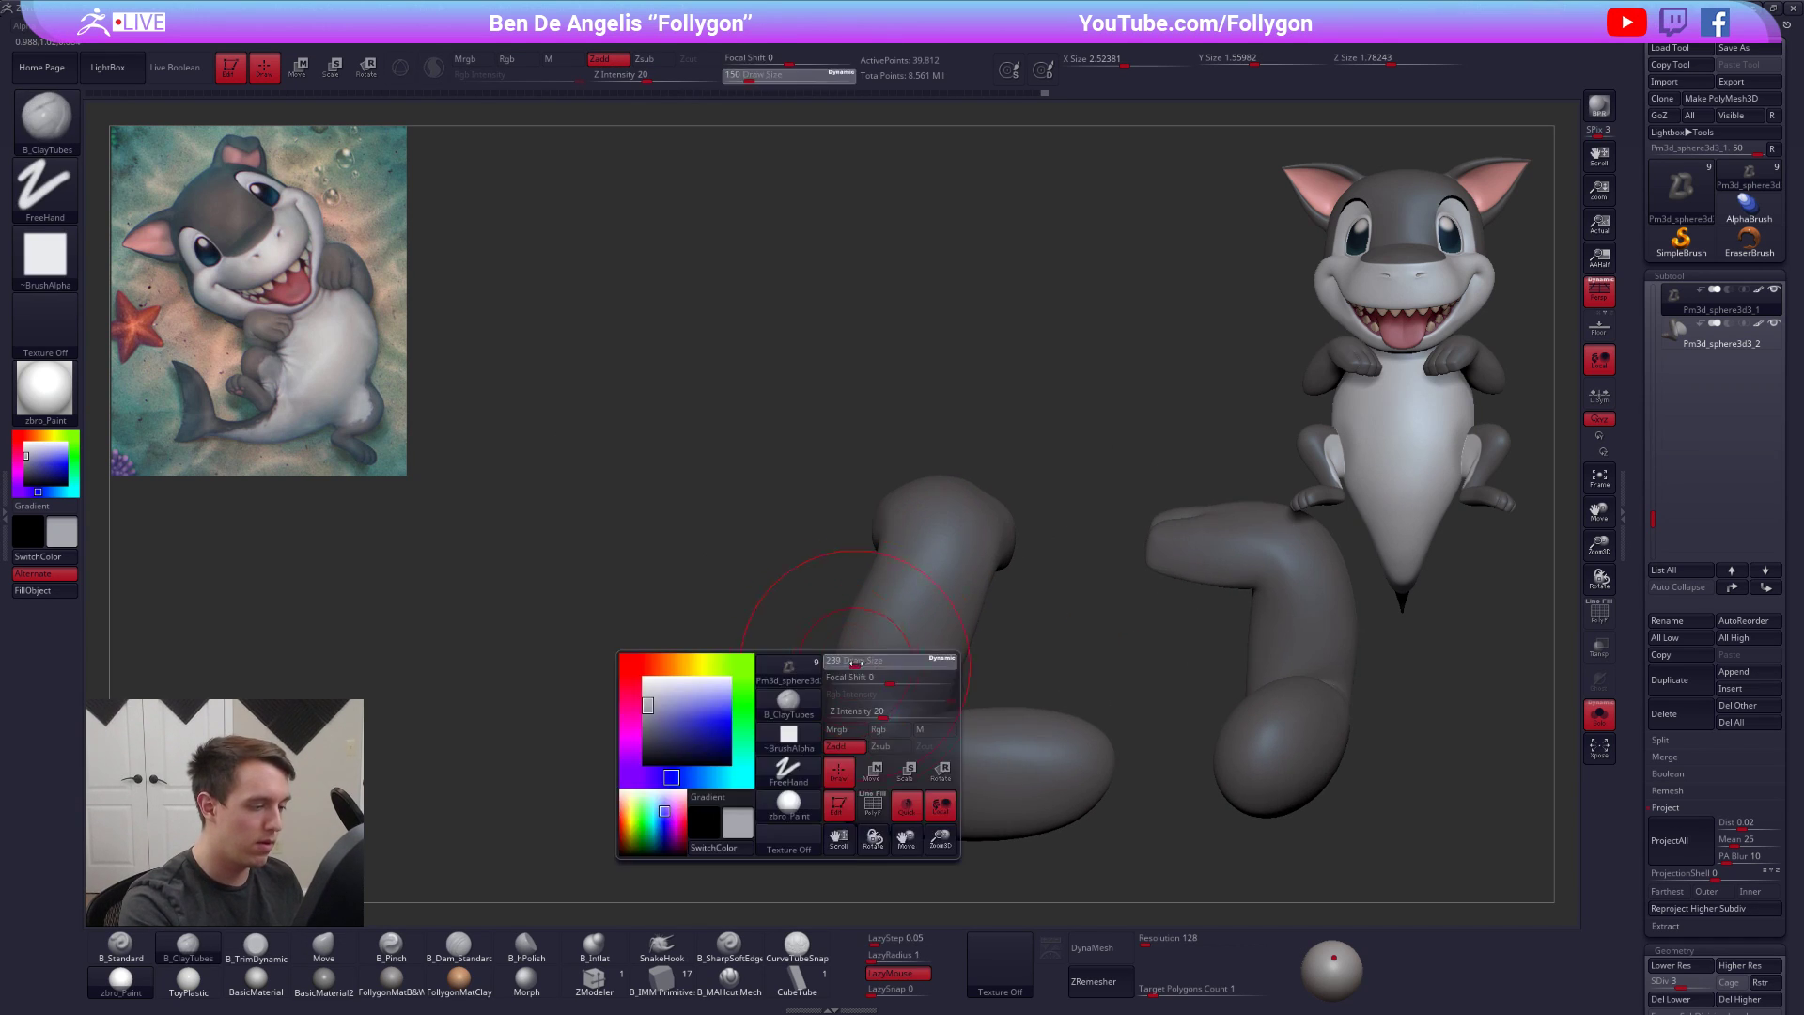
Lower the arms one subdivision level, adjust the left forearm with the Move brush, and smooth the bend at the elbow
key("shift+d")
key("b")
key("m")
key("v")
left_click_drag(848, 667, 835, 654)
mouse_move(827, 650)
right_mouse_down()
mouse_move(902, 648)
mouse_move(939, 624)
mouse_move(827, 658)
right_mouse_up()
key("b")
key("c")
key("t")
left_click_drag(808, 662, 785, 672, "shift")
right_click_drag(761, 672, 973, 688)
Return to the Move brush, raise the arms to subdivision level 5, and show the whole character
key("b")
key("m")
key("v")
mouse_move(867, 667)
right_mouse_down()
mouse_move(942, 705)
mouse_move(867, 653)
mouse_move(808, 691)
mouse_move(841, 696)
mouse_move(1019, 606)
mouse_move(1072, 752)
mouse_move(1154, 773)
mouse_move(1147, 752)
mouse_move(1216, 786)
right_mouse_up()
key("ctrl+d")
key("bracketleft")
key("shift+d")
key("shift+d")
right_click(836, 719)
key("shift+d")
key("d")
key("d")
key("d")
key("alt+s")
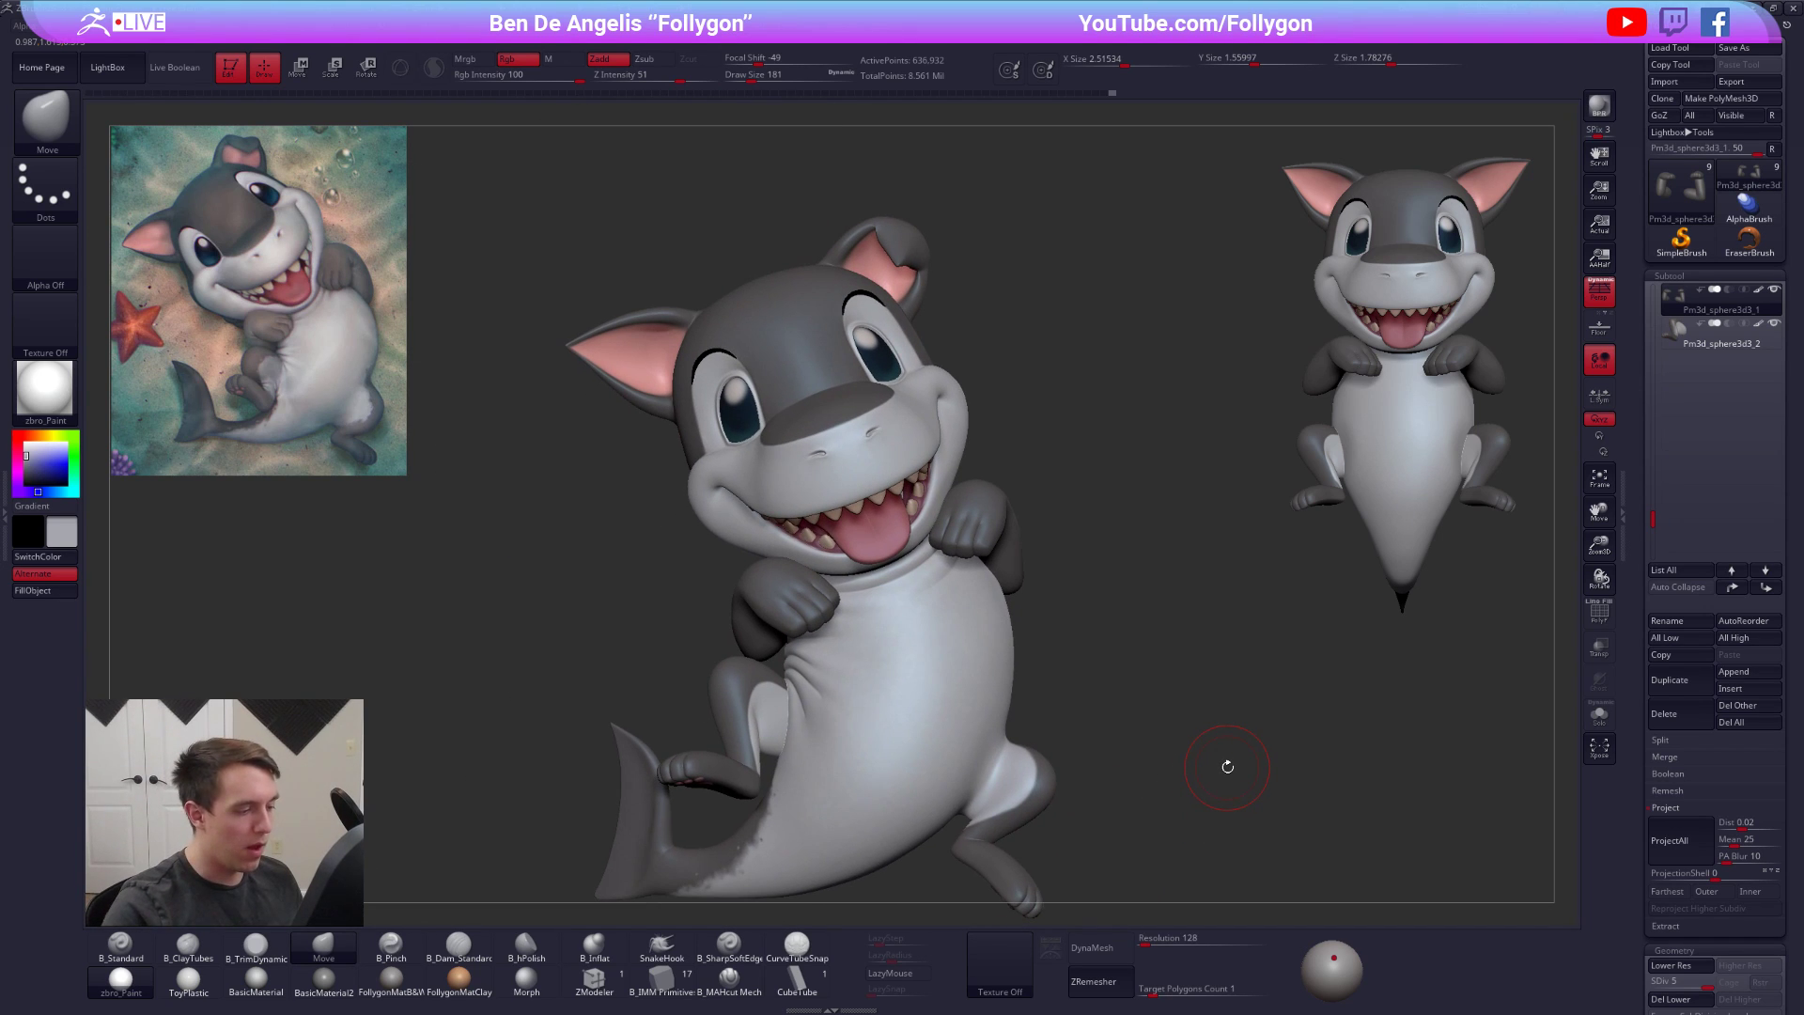
Compare the arm pose with the reference and drop the arms to subdivision level 1
key("space")
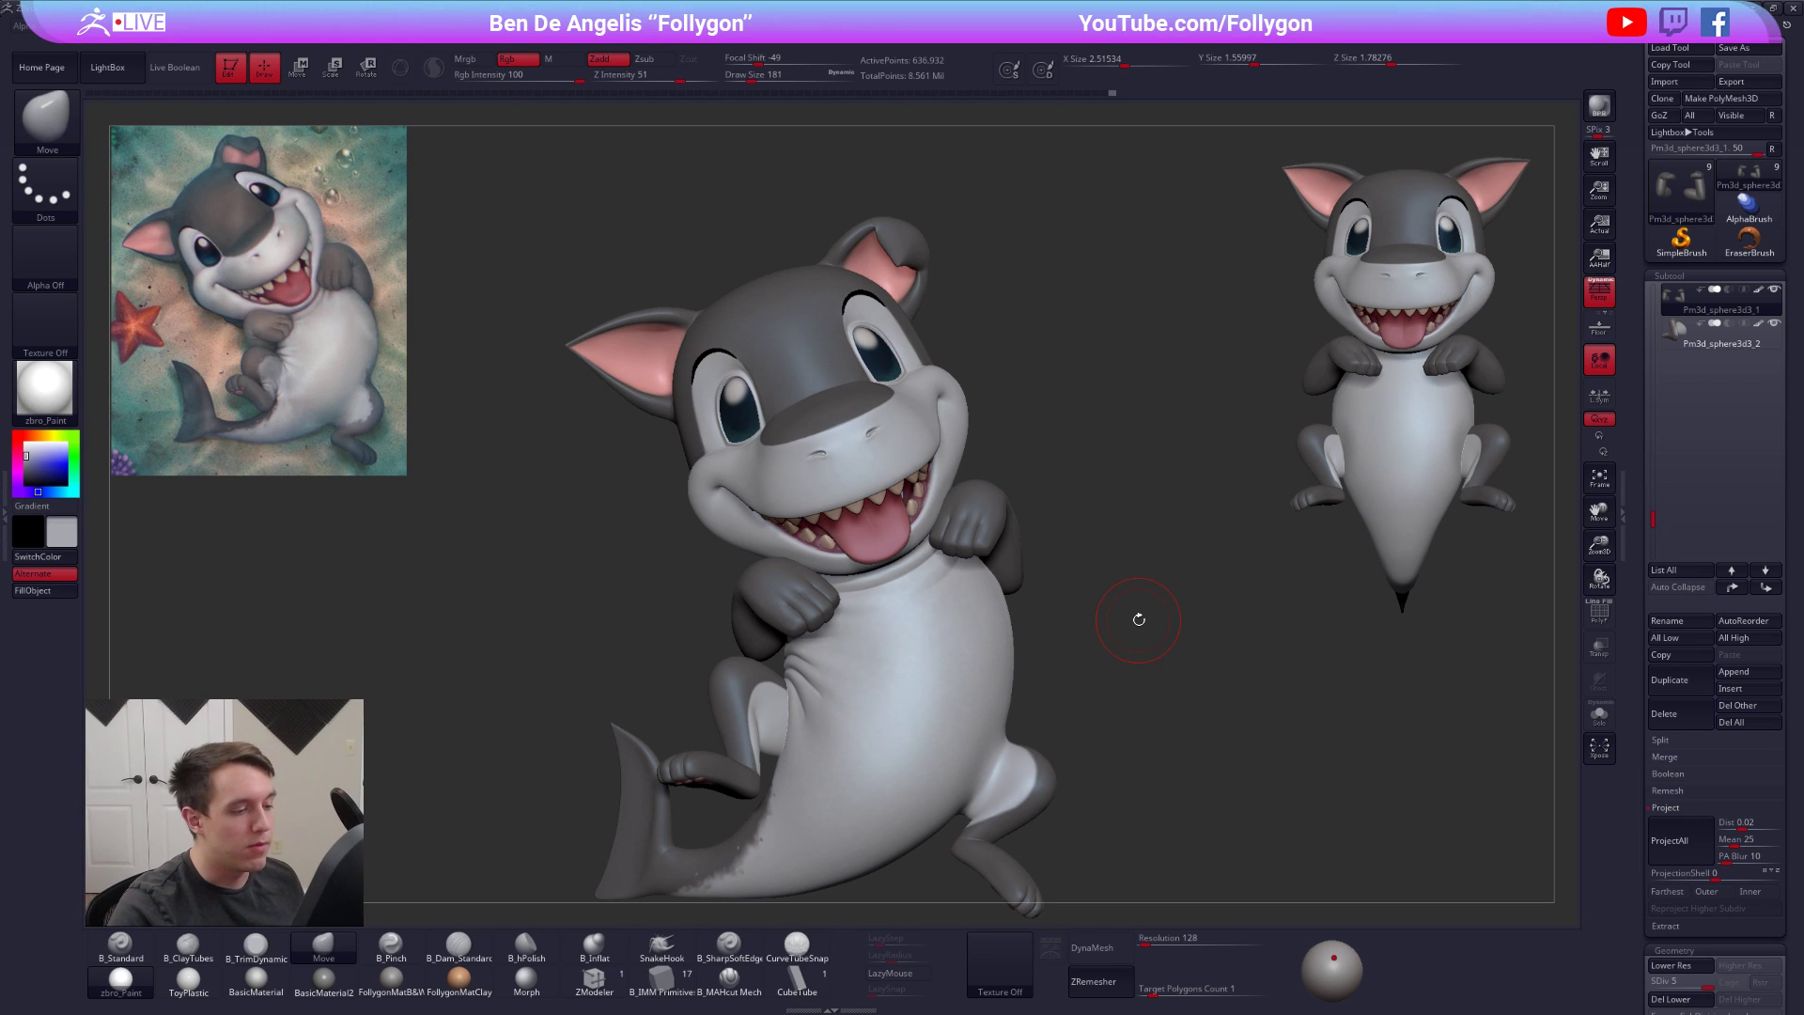
right_click_drag(1018, 585, 1037, 581, "ctrl")
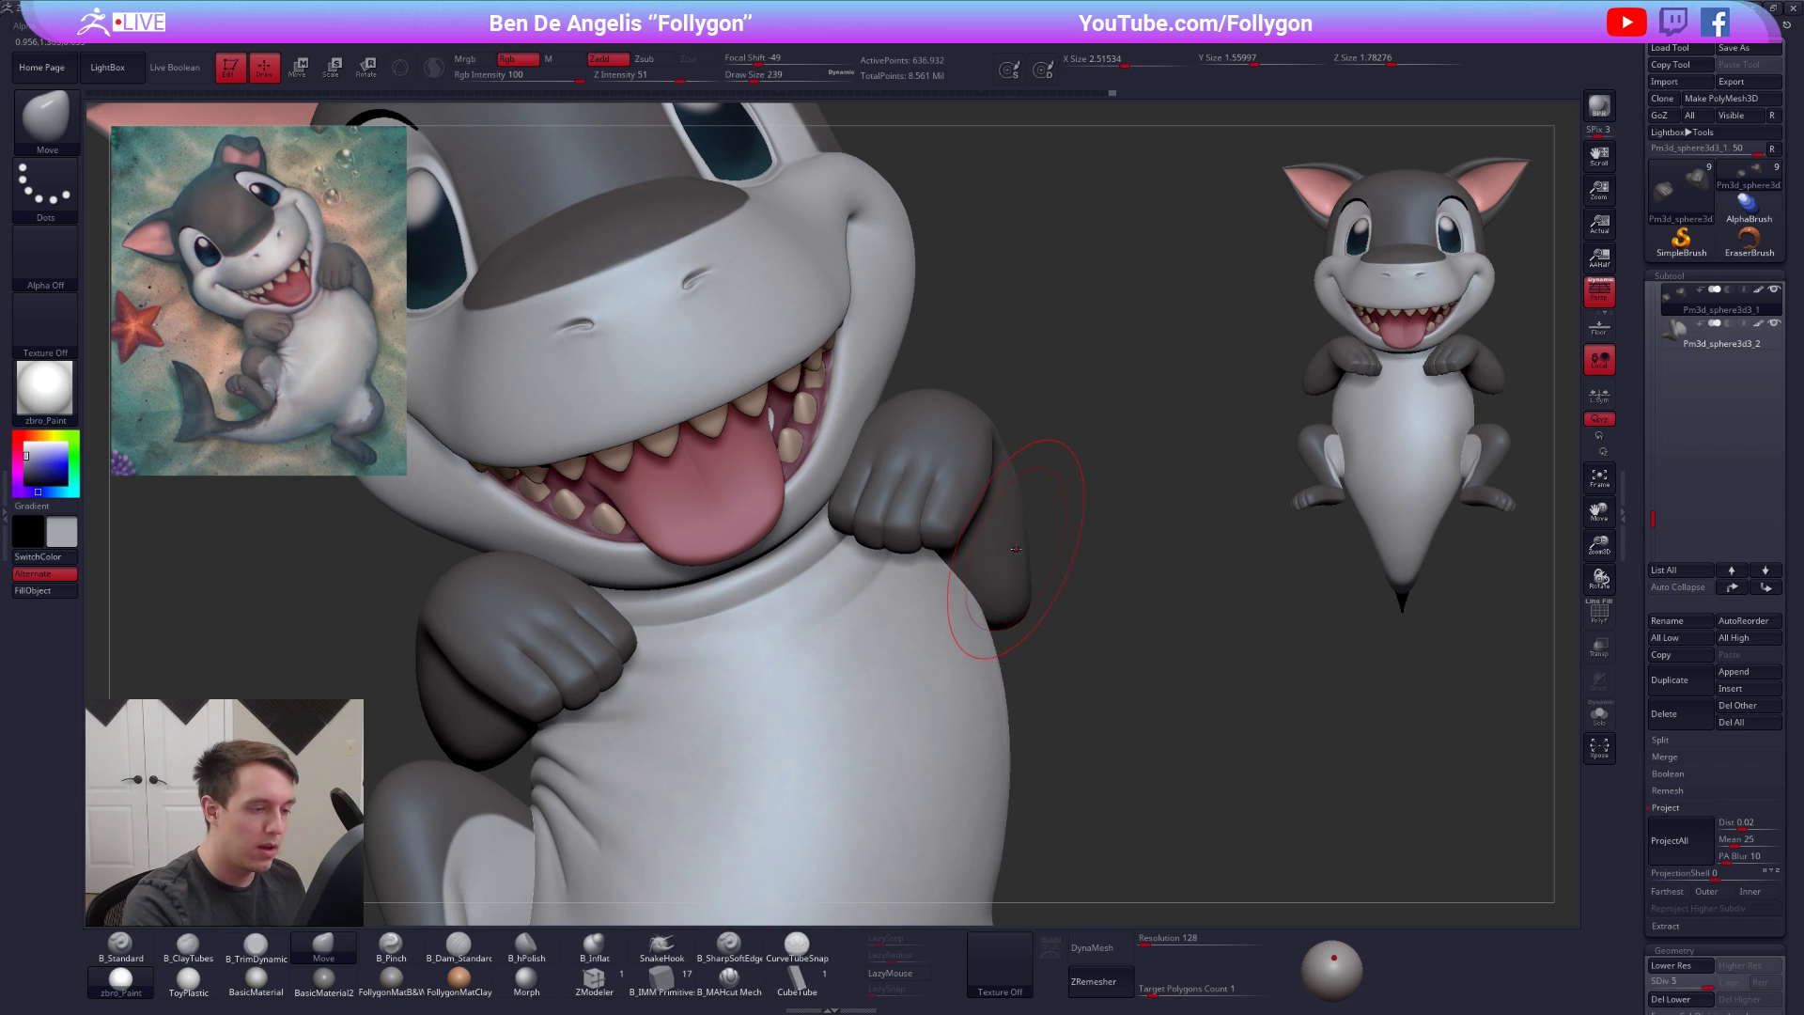
key("shift+d")
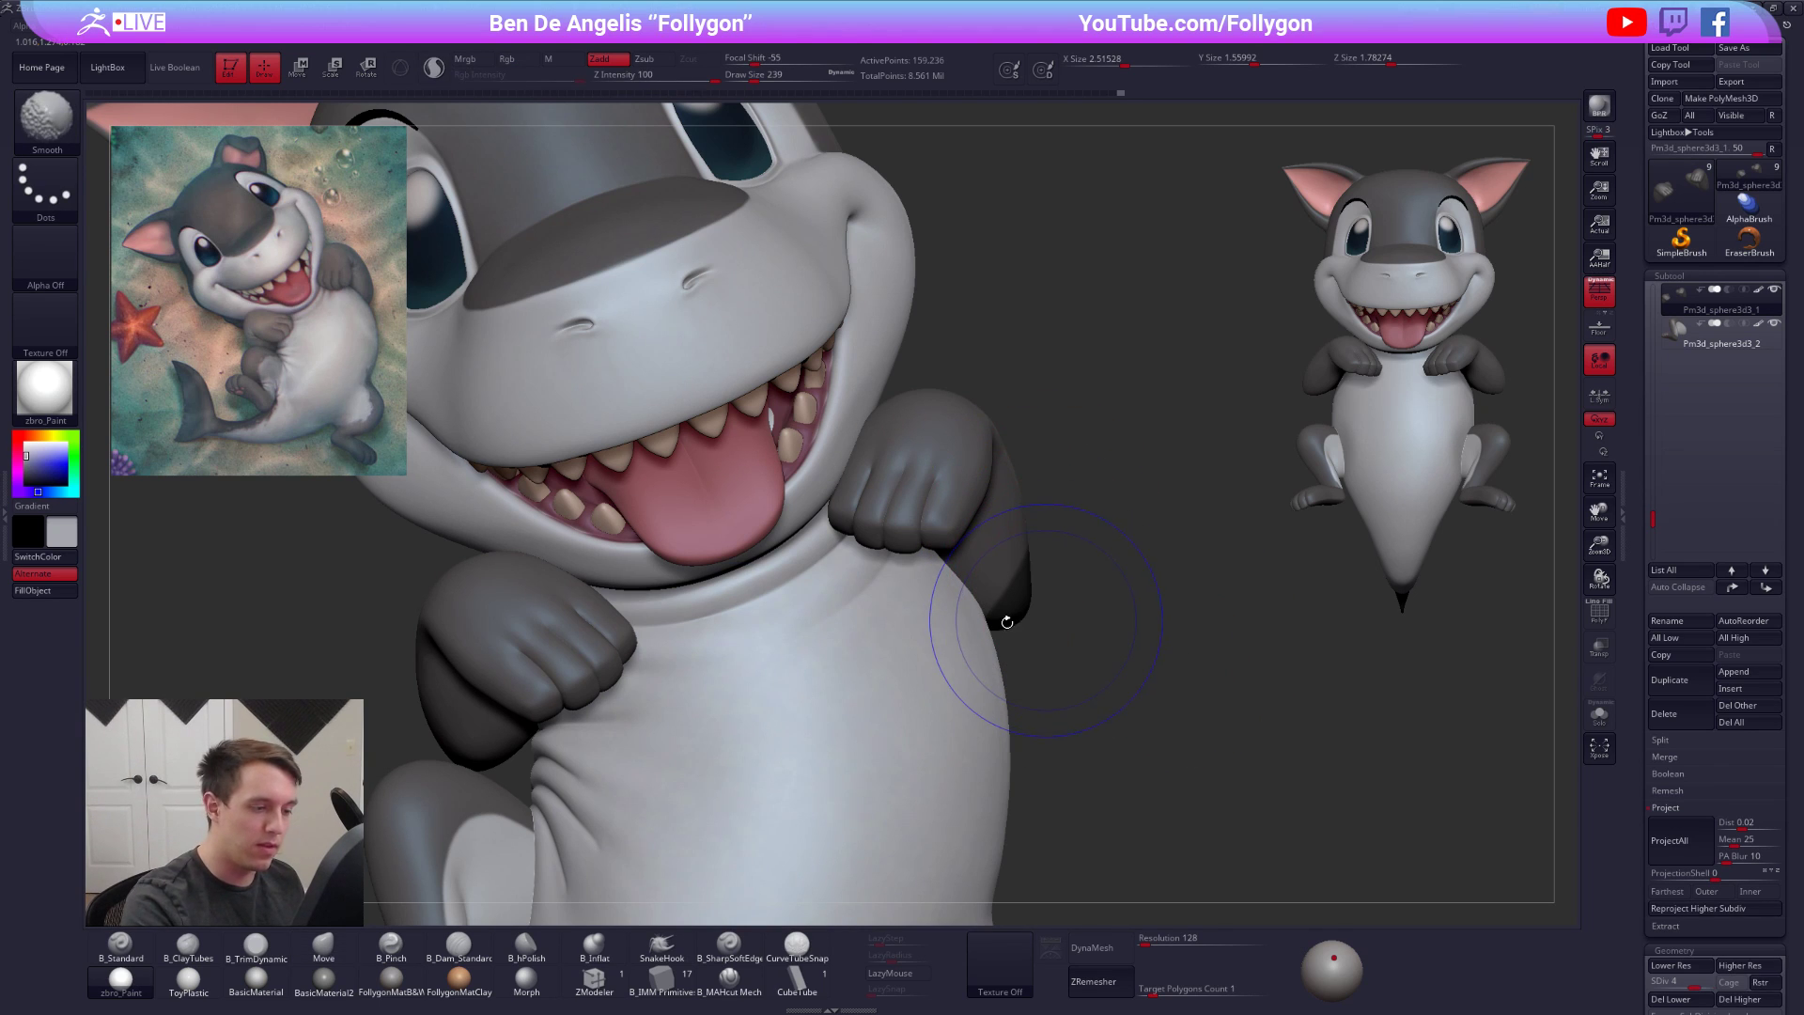
key("shift+d")
key("shift+d")
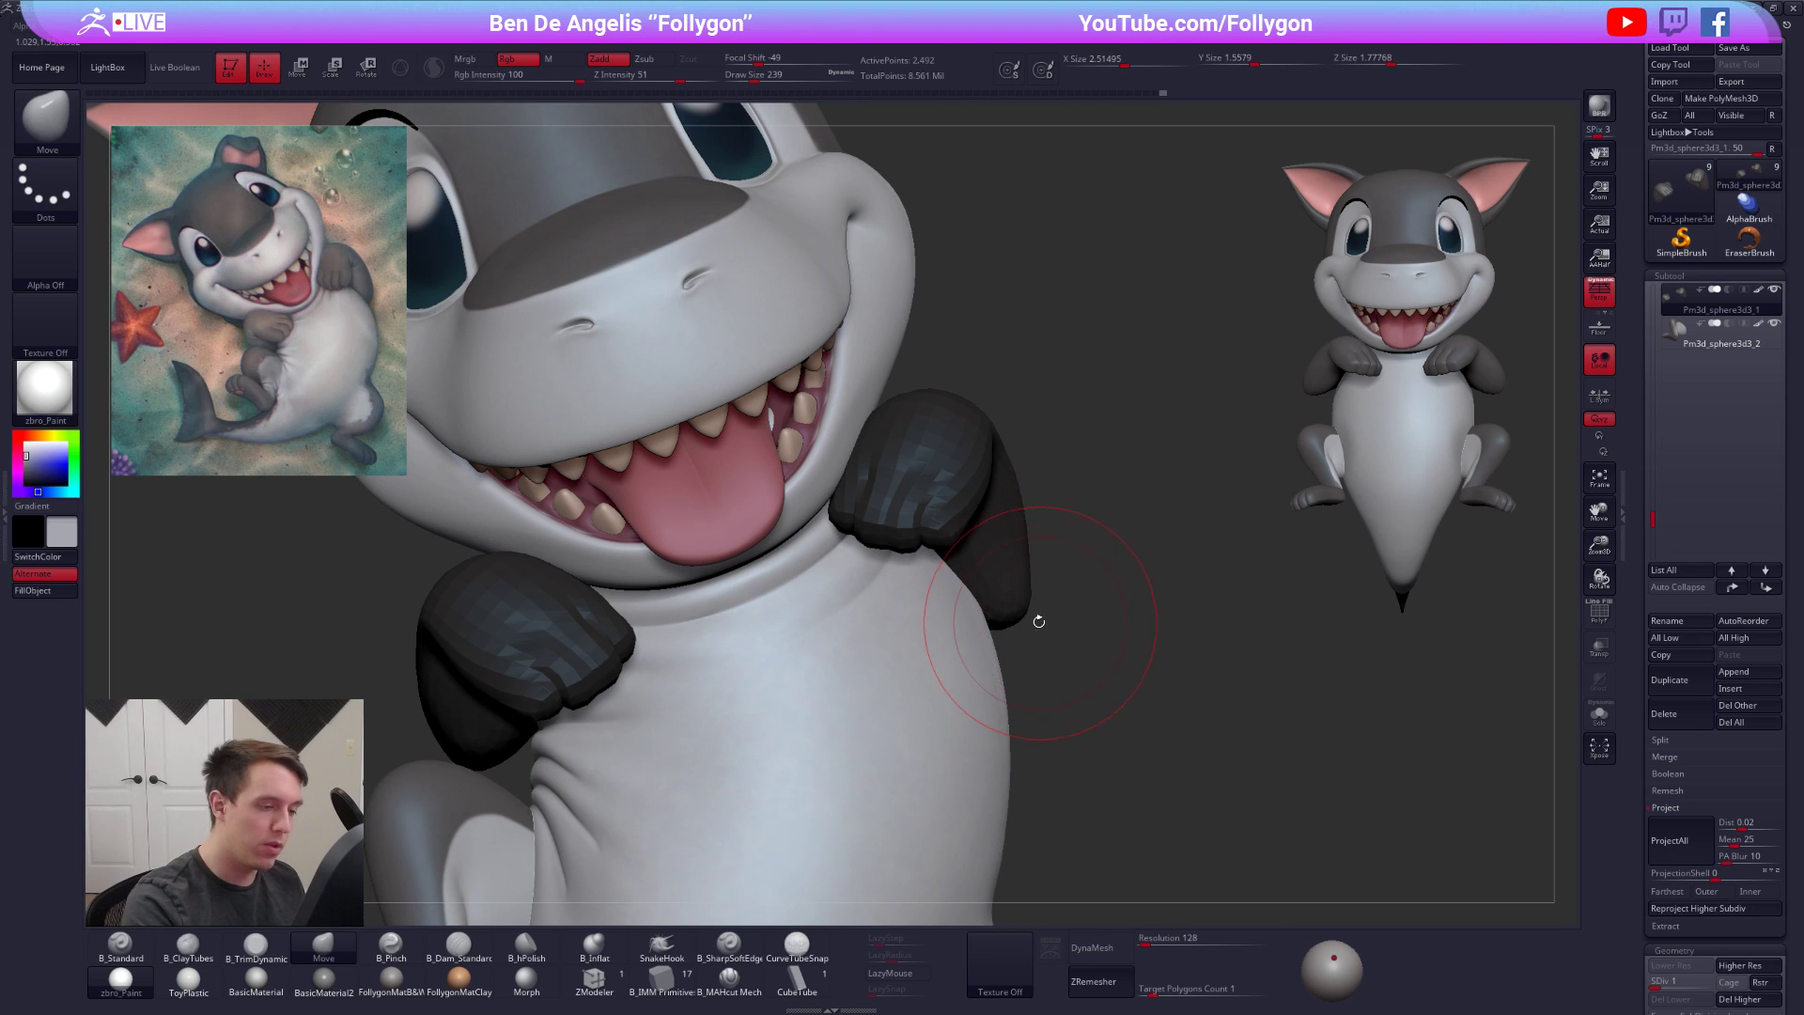
mouse_move(1029, 617)
right_mouse_down()
mouse_move(1057, 594)
mouse_move(1034, 558)
mouse_move(1007, 664)
mouse_move(1012, 613)
mouse_move(1049, 677)
right_mouse_up()
right_click_drag(1049, 677, 1035, 555, "ctrl")
Select the body subtool and drop it to its lowest subdivision level
left_click(1034, 555, "alt")
key("space")
left_click_drag(1009, 581, 1017, 558)
key("shift+d")
key("shift+d")
key("shift+d")
key("space")
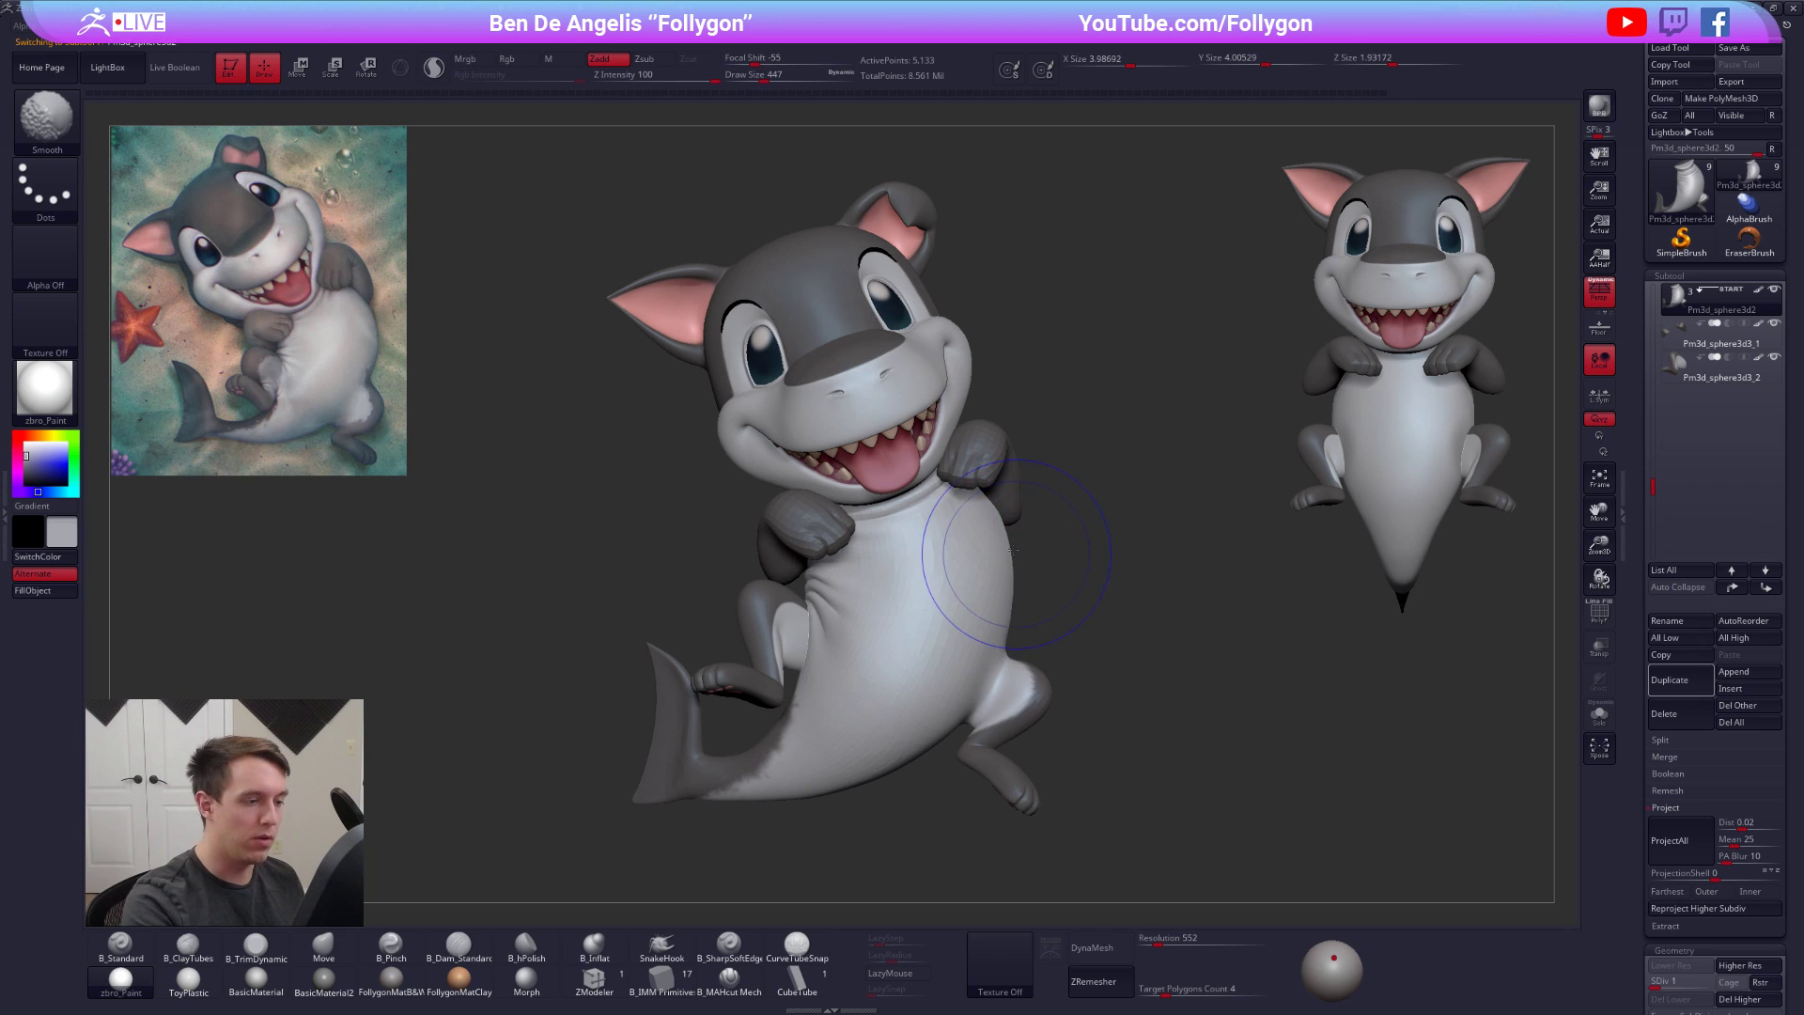
Mask the character's left leg on the body, soften the mask, and pick the Move brush
mouse_move(1021, 635)
left_mouse_down("ctrl")
mouse_move(1001, 886)
mouse_move(1097, 721)
left_mouse_up("ctrl")
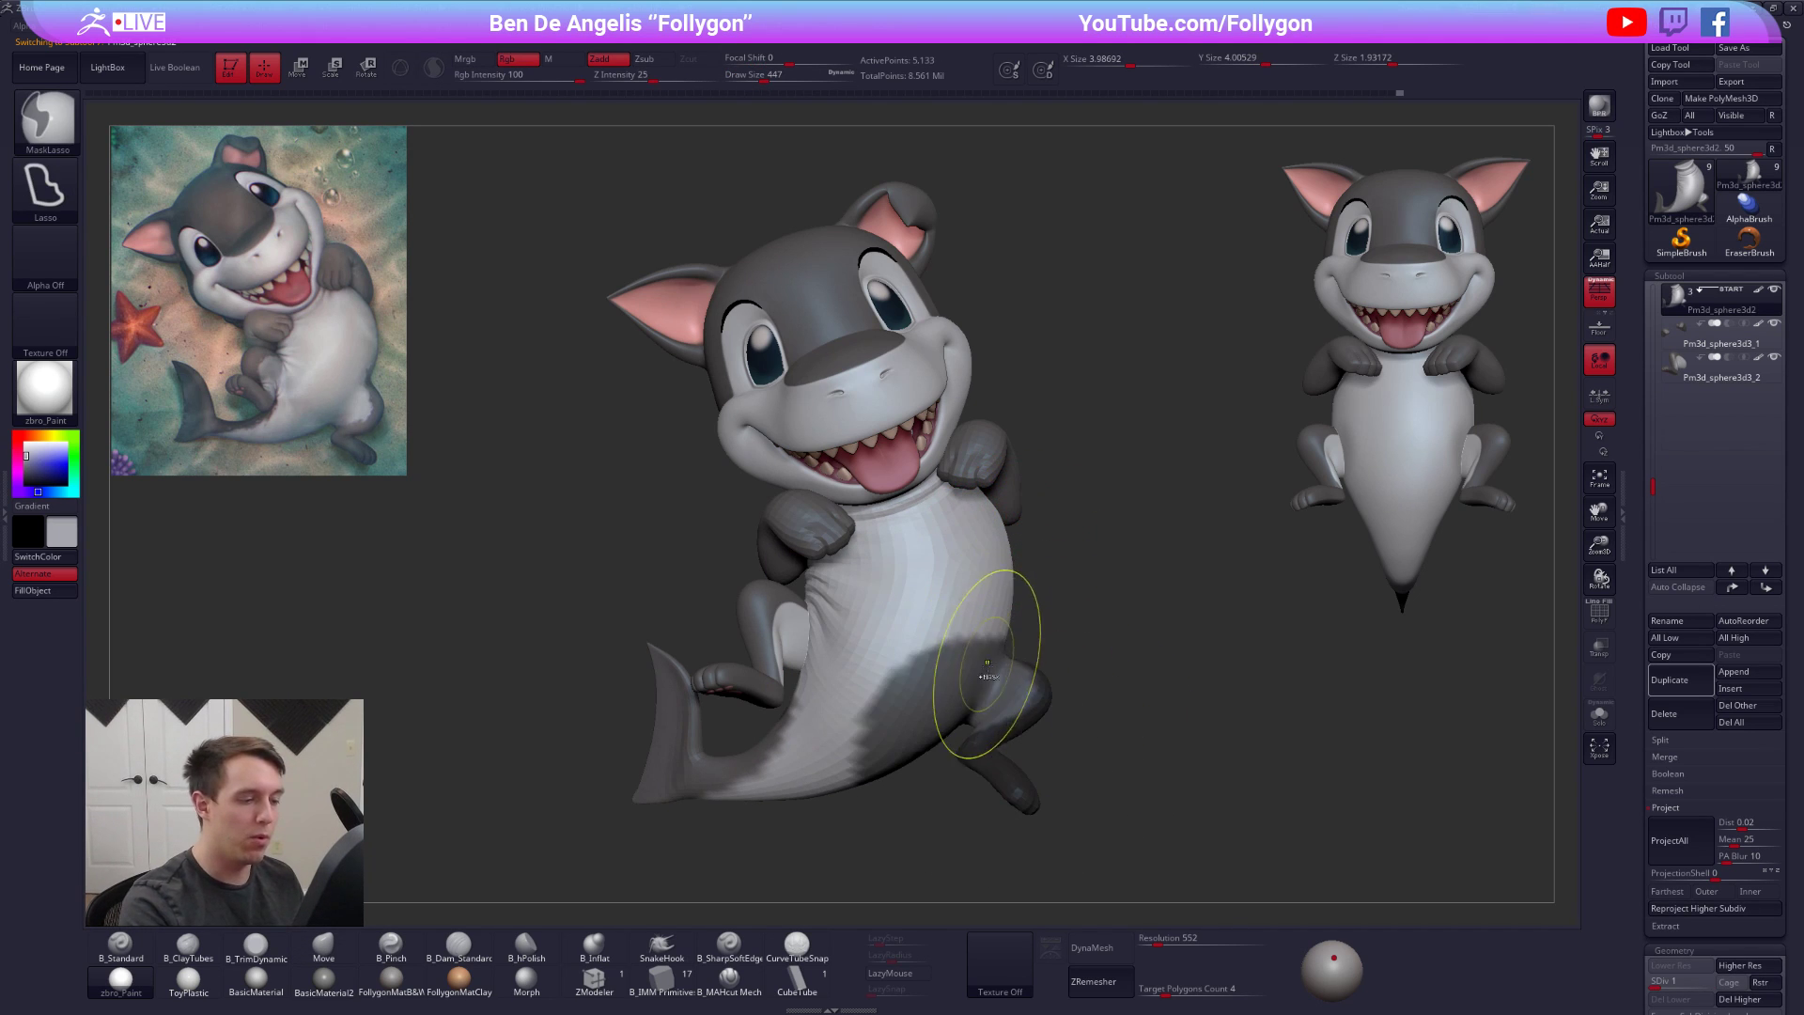
left_click(995, 663, "ctrl")
left_click(998, 662, "ctrl")
key("b")
key("m")
key("v")
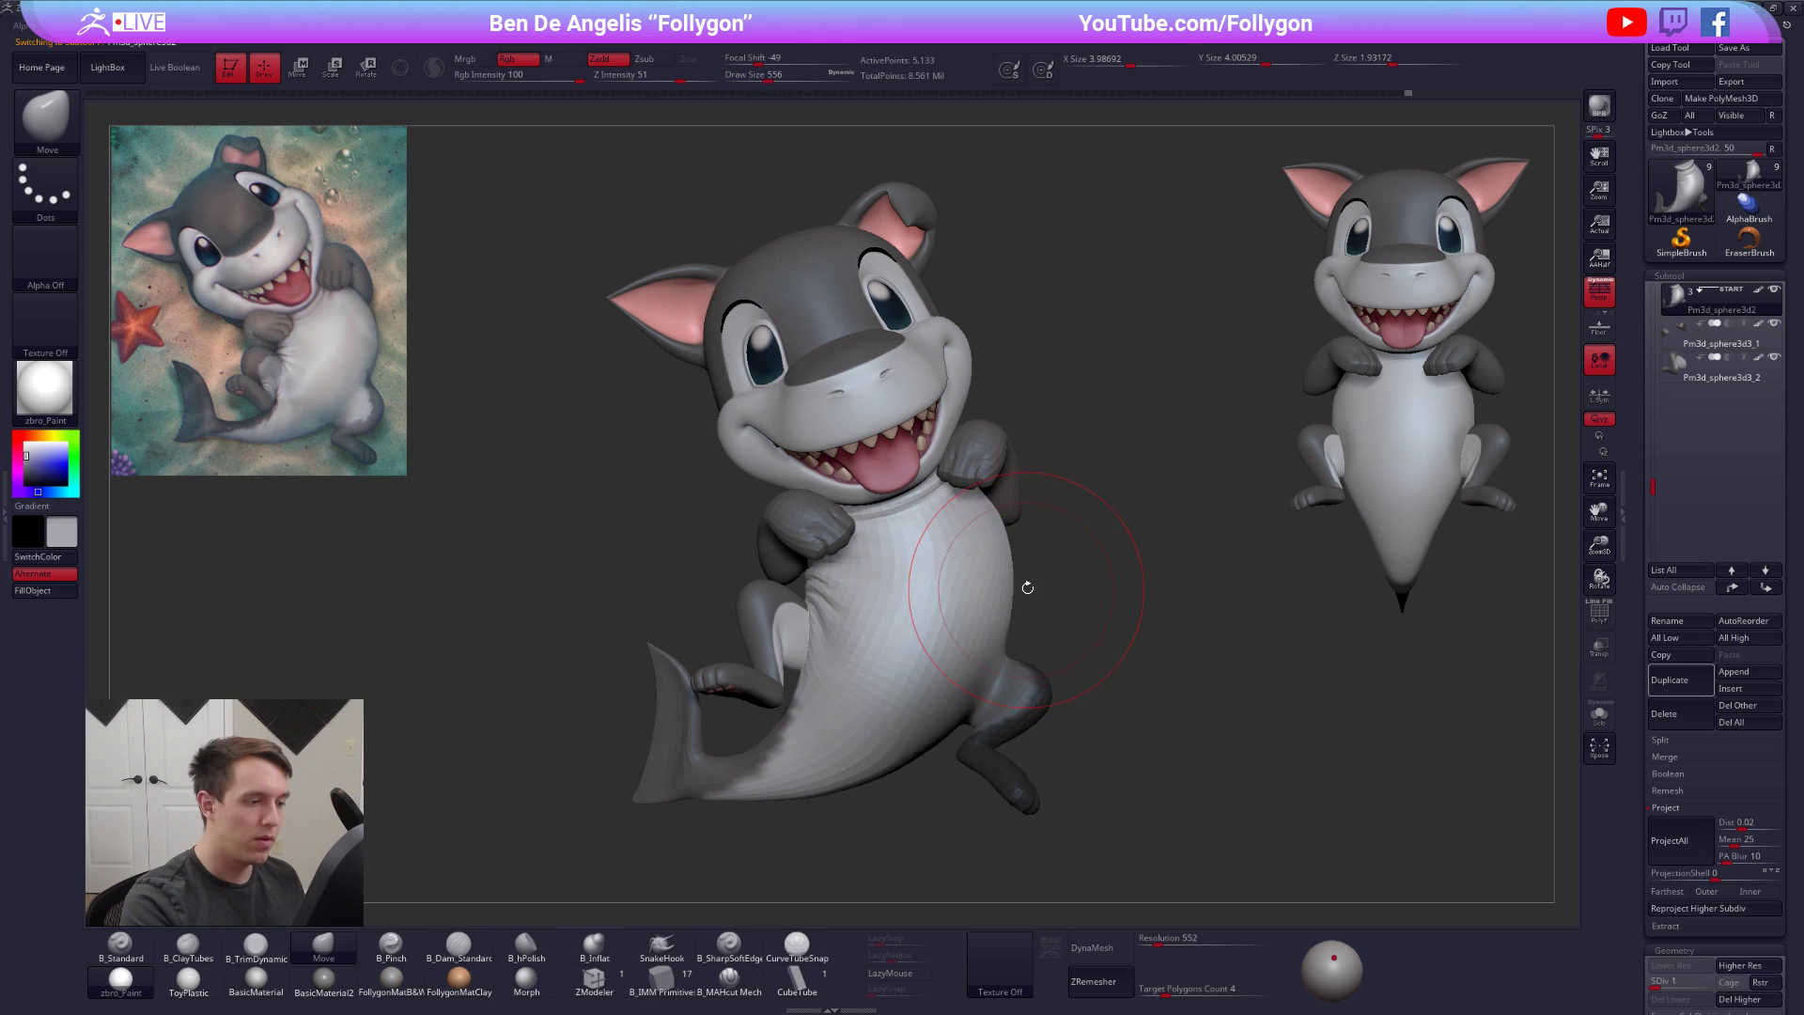
key("alt+s")
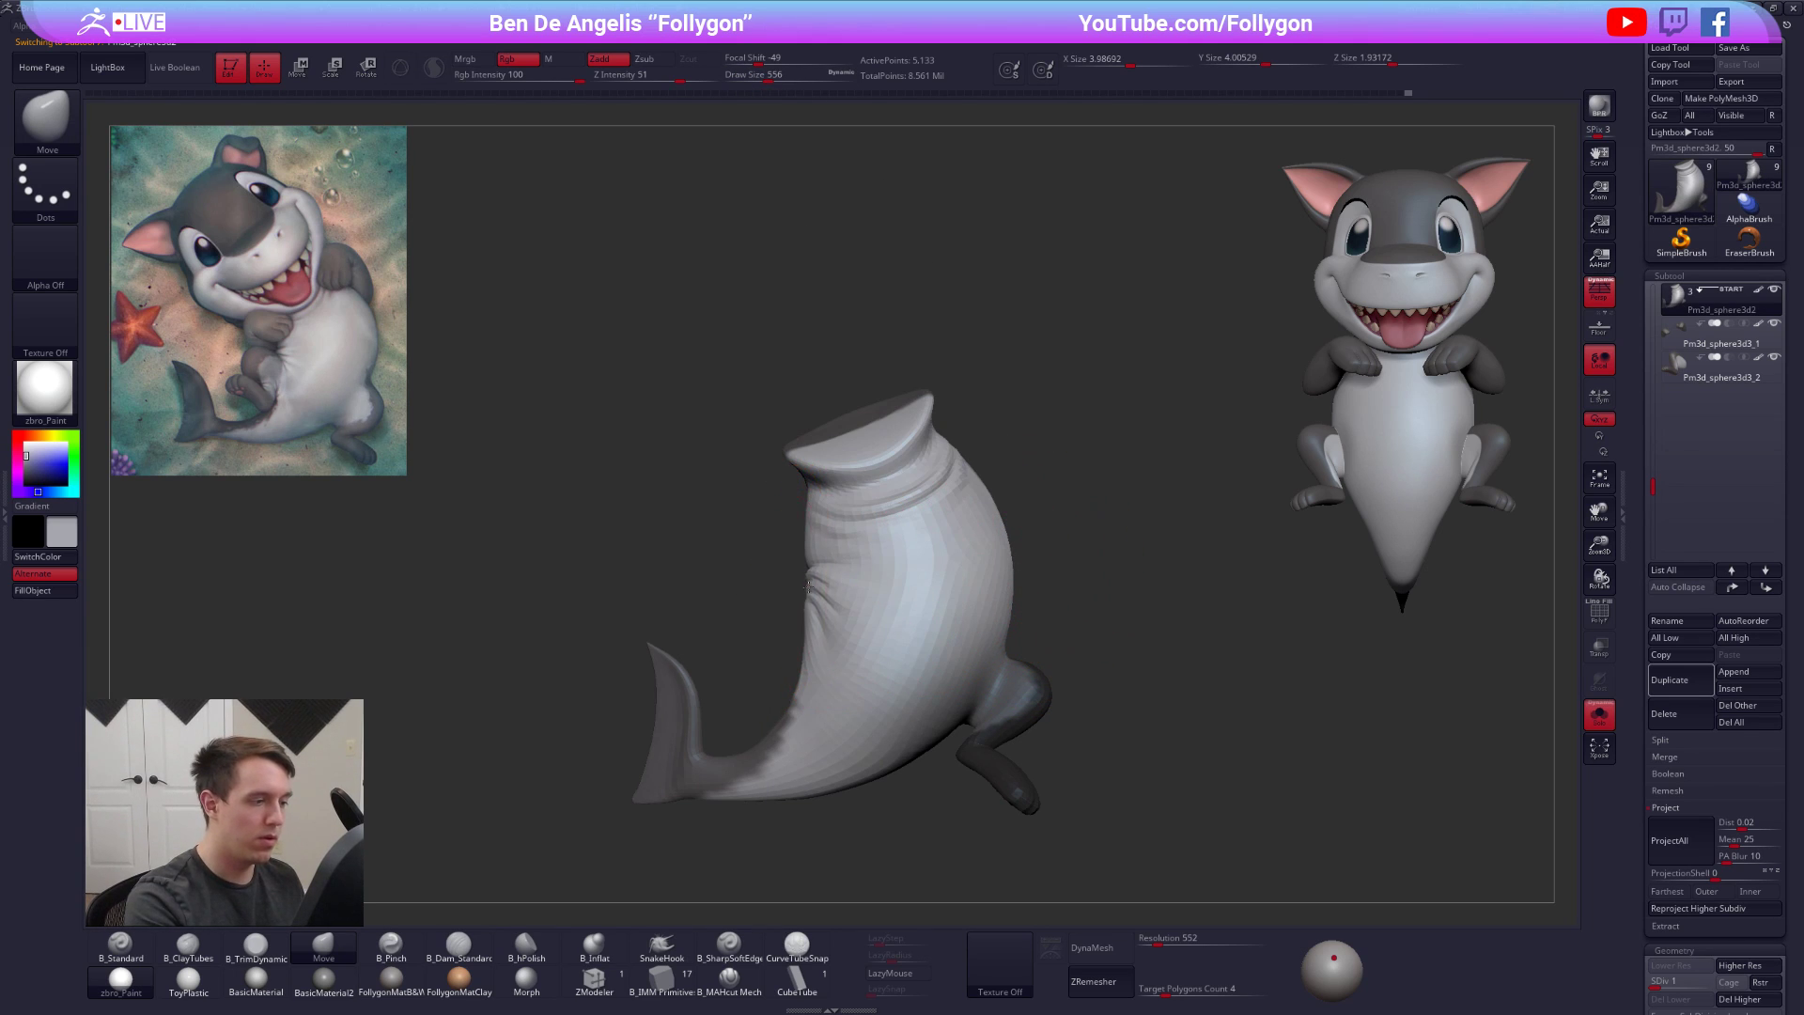
key("alt+s")
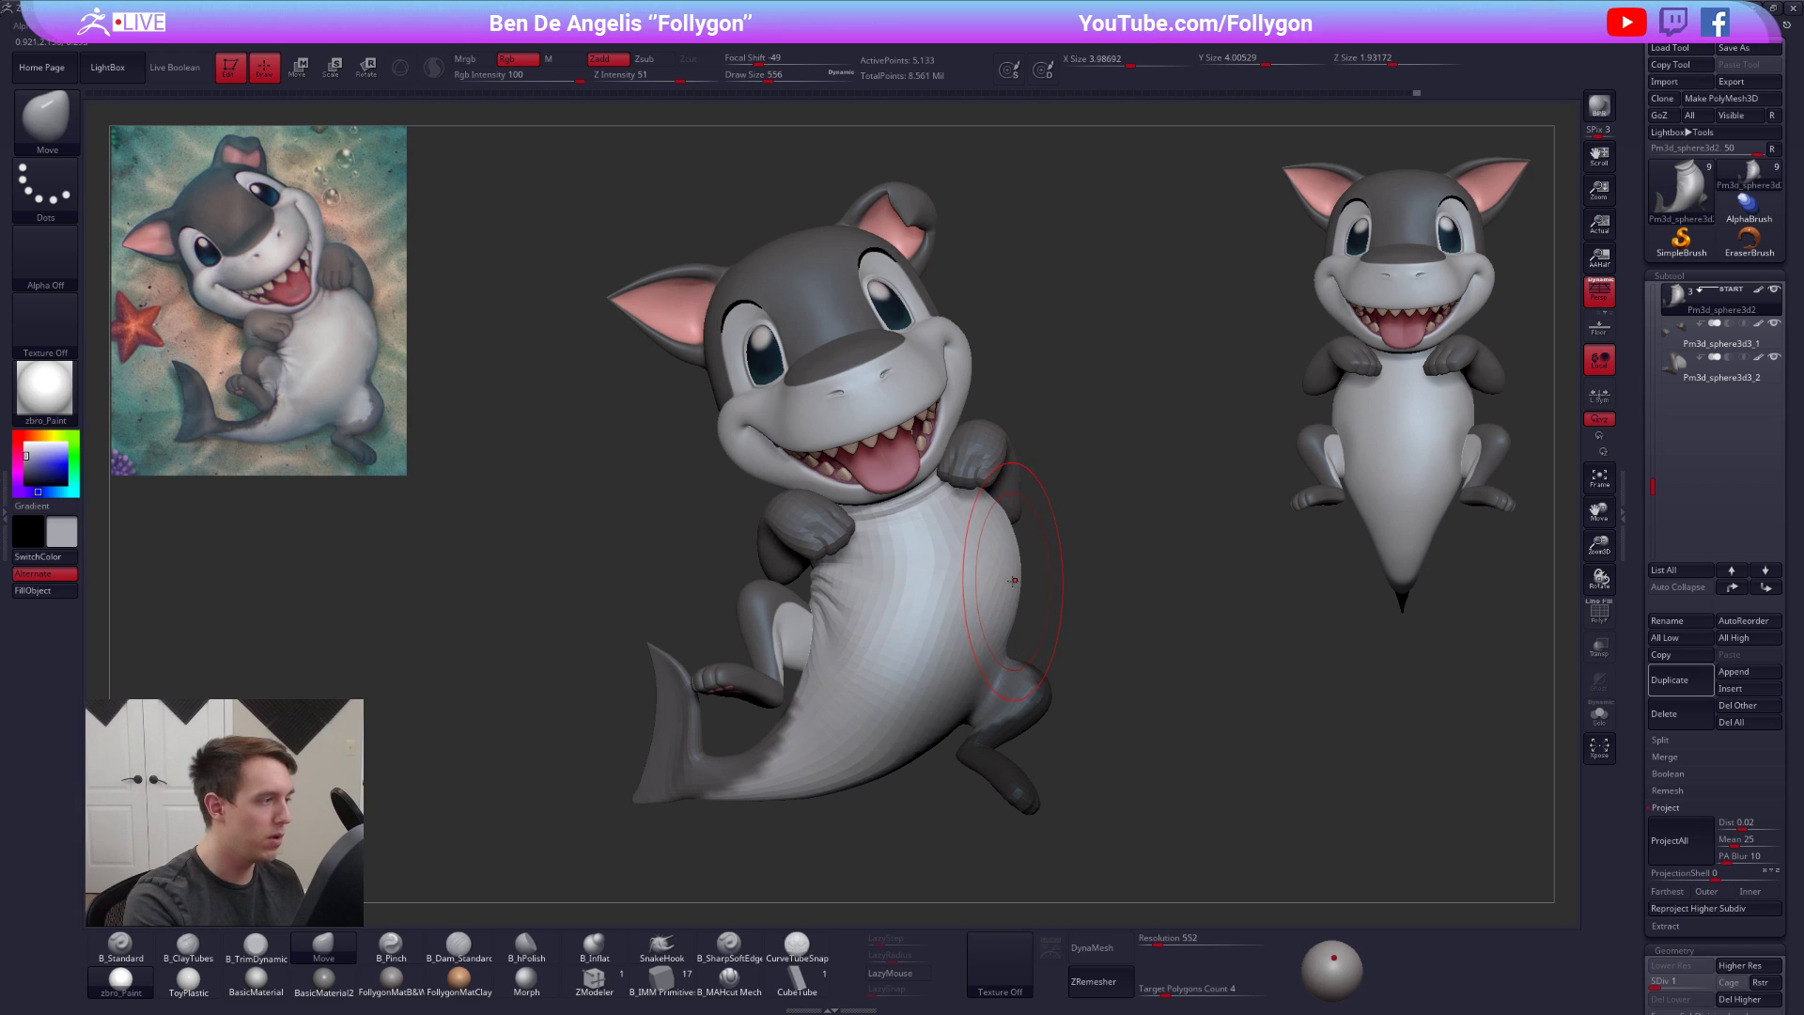
Reshape the torso's outer contour below the character's left arm with a large Move brush
scroll(1013, 580, "down", 3)
key("space")
left_click_drag(1021, 587, 1002, 635)
key("space")
left_click_drag(1000, 519, 996, 522)
key("shift+alt+s")
key("space")
mouse_move(1007, 592)
left_mouse_down()
mouse_move(1072, 594)
mouse_move(1030, 578)
left_mouse_up()
key("shift+alt+s")
key("space")
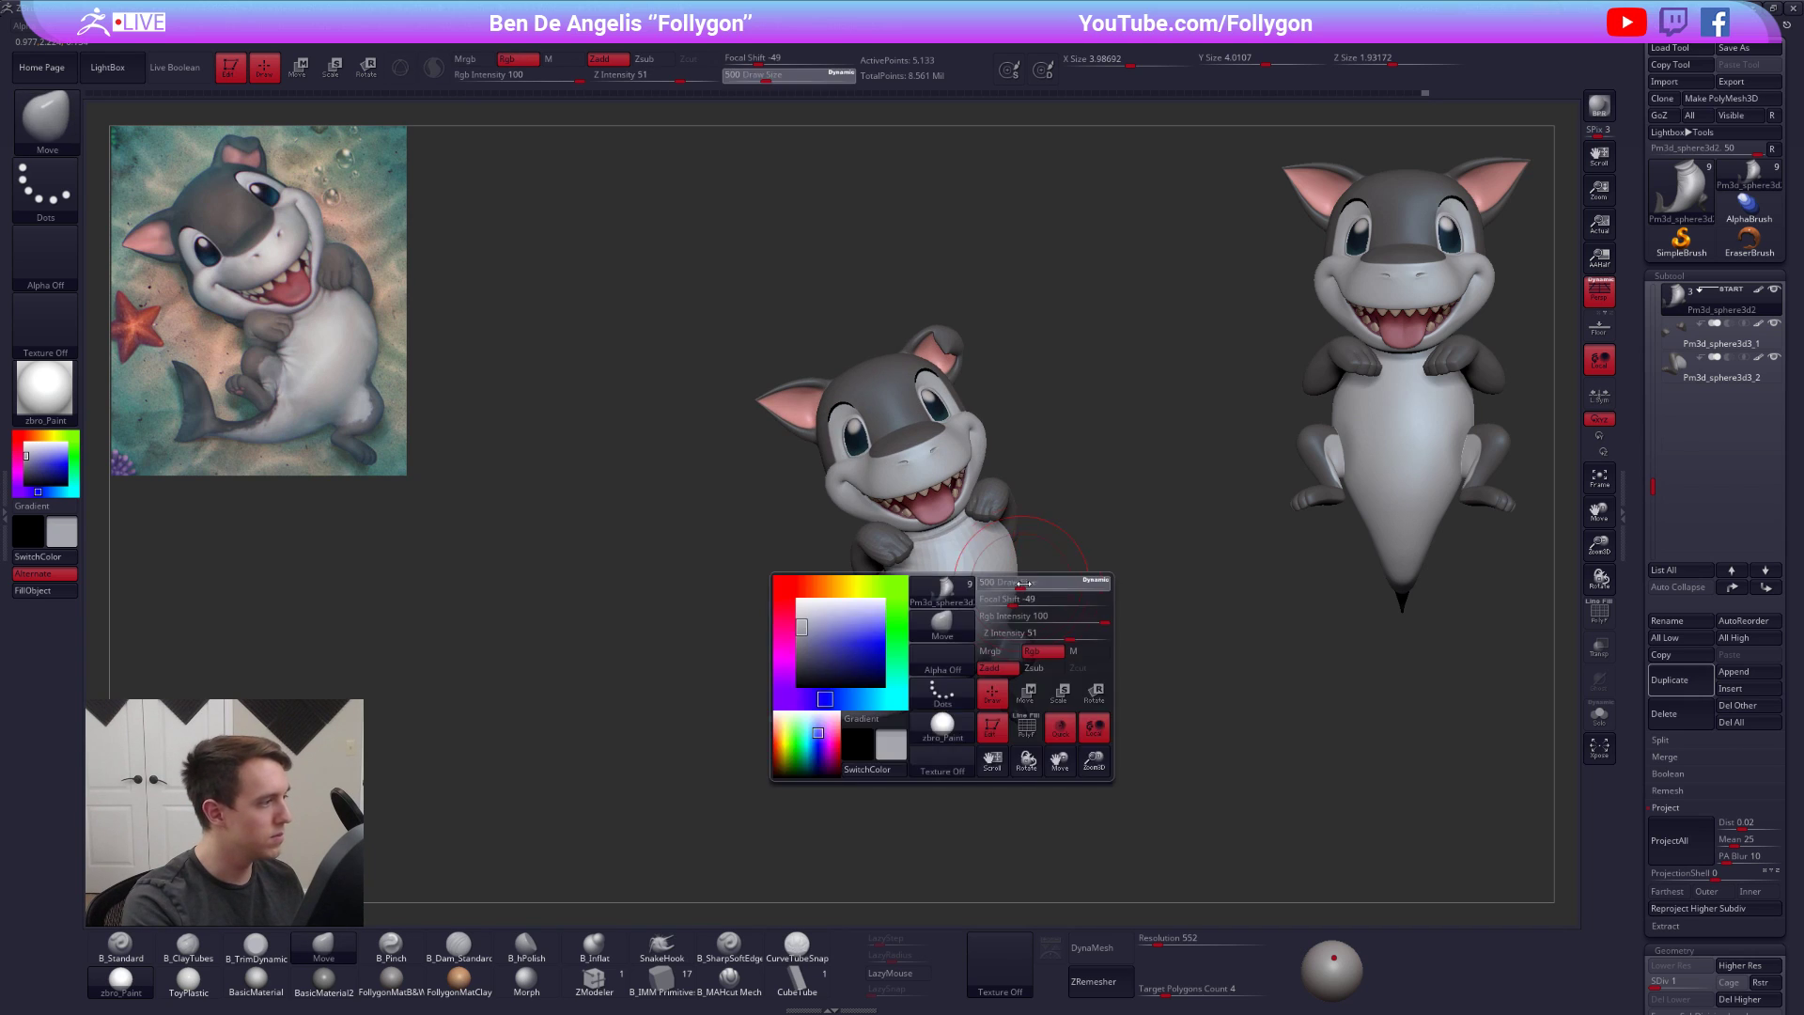
Adjust the lower torso and hip with the Move brush at size 955 and raise the body to subdivision level 5
key("space")
left_click_drag(982, 650, 1005, 650)
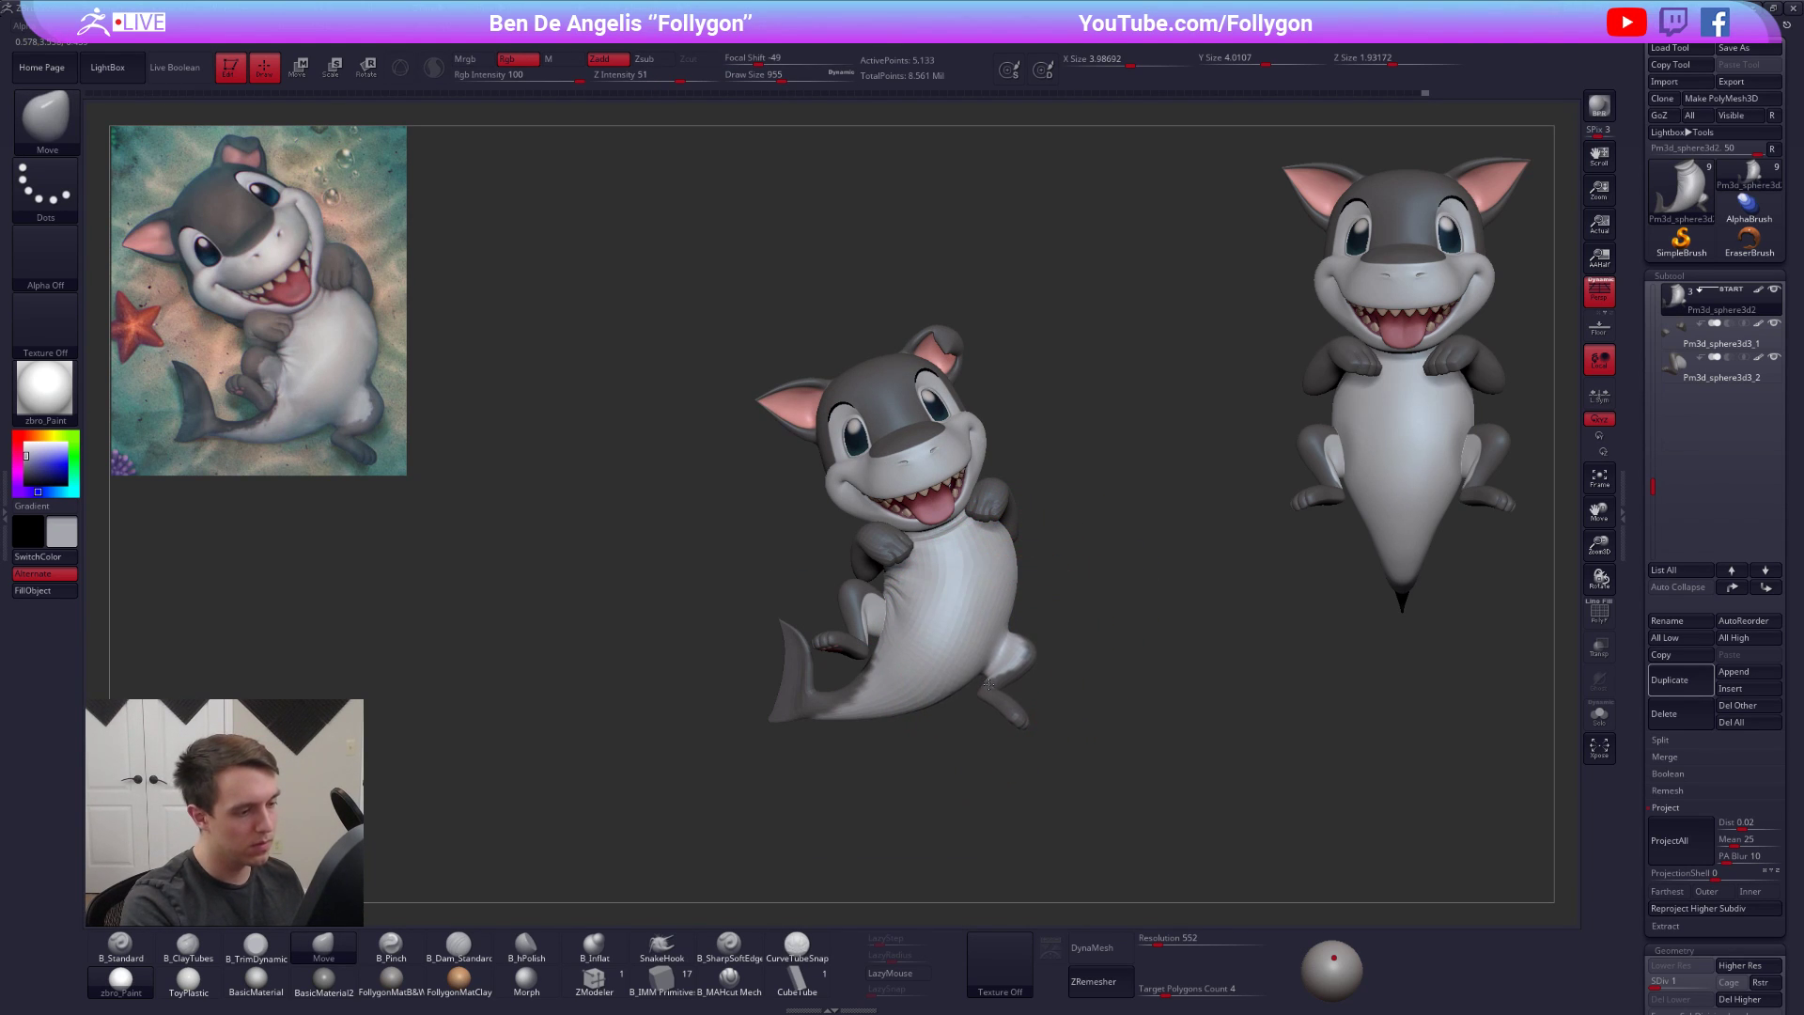
key("space")
mouse_move(997, 658)
left_mouse_down()
mouse_move(931, 648)
mouse_move(972, 651)
mouse_move(958, 600)
left_mouse_up()
key("space")
key("d")
key("d")
key("space")
right_click_drag(942, 620, 923, 714, "ctrl")
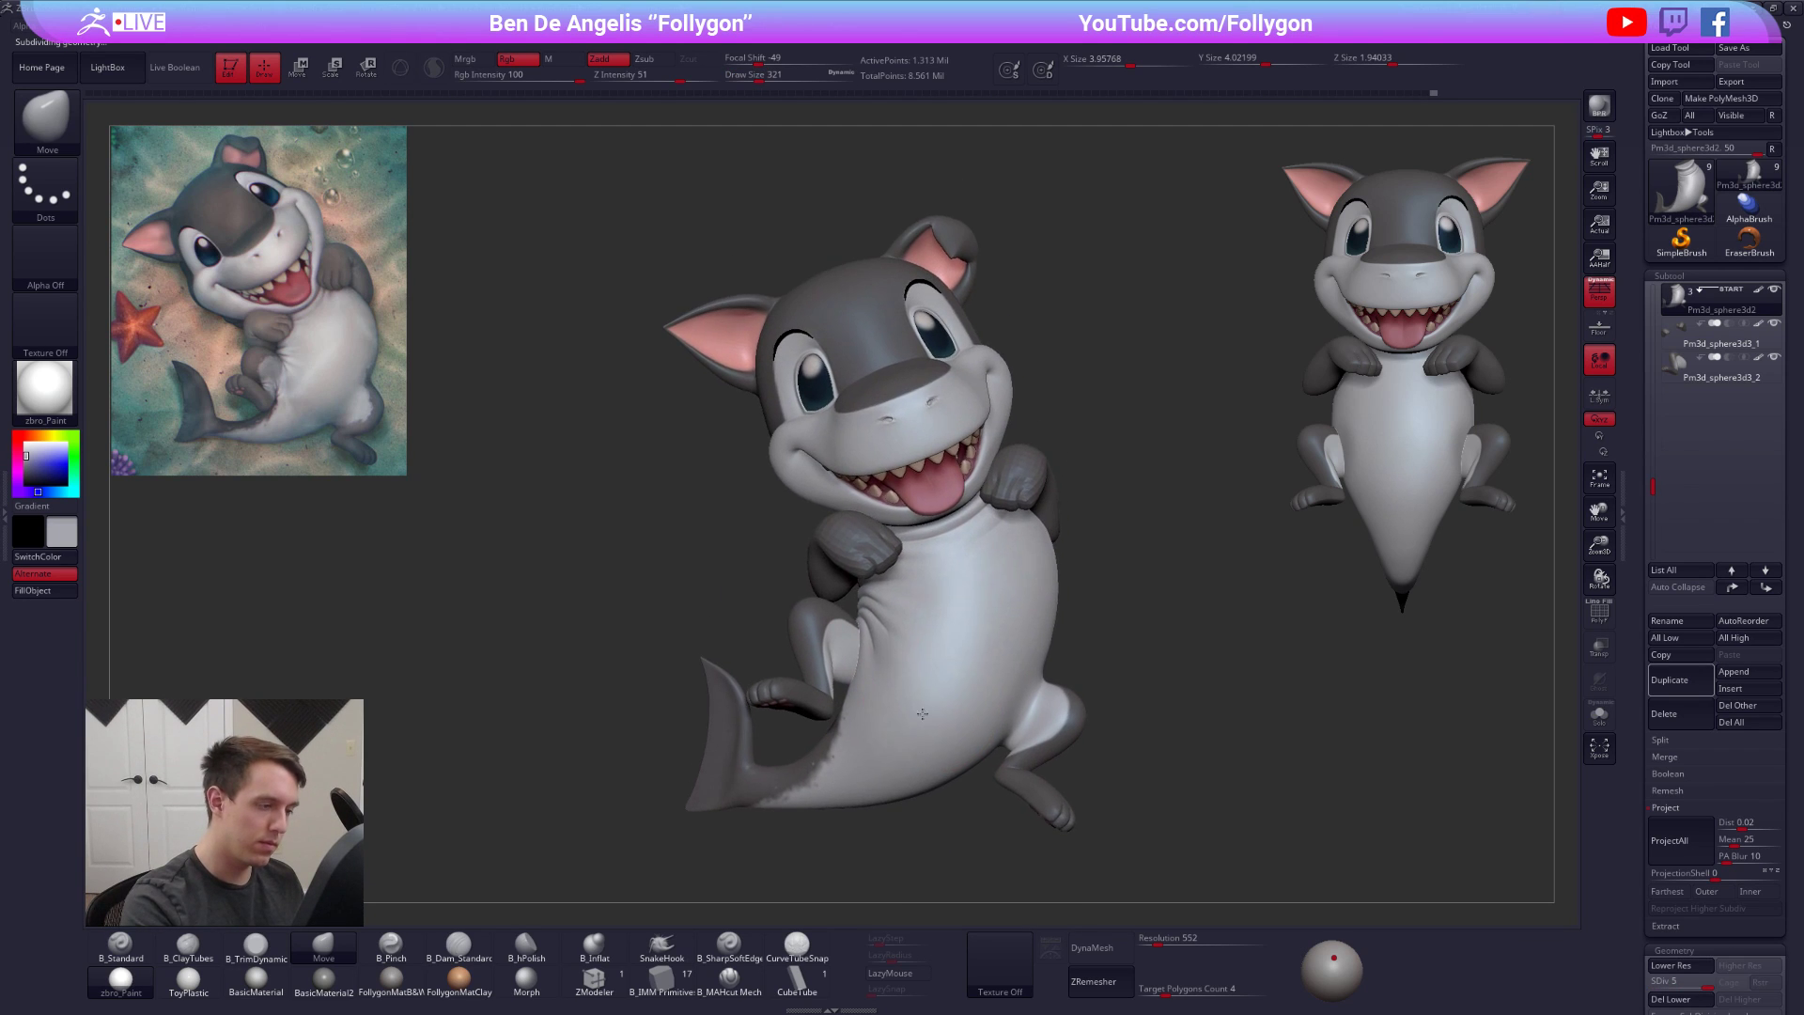
Select the arms and reshape the character's left arm from several angles with the Move brush at varying sizes
left_click(918, 582, "alt")
mouse_move(1087, 743)
right_mouse_down()
mouse_move(1128, 805)
mouse_move(1065, 778)
mouse_move(1062, 856)
right_mouse_up()
right_click_drag(1090, 700, 949, 692)
key("space")
left_click_drag(968, 693, 958, 693)
mouse_move(1020, 597)
right_mouse_down()
mouse_move(991, 588)
mouse_move(1027, 665)
right_mouse_up()
key("space")
left_click_drag(1026, 666, 1020, 665)
right_click_drag(1088, 545, 1066, 564)
key("space")
left_click_drag(1020, 667, 1034, 667)
left_click_drag(1068, 598, 1060, 607)
mouse_move(1067, 635)
right_mouse_down()
mouse_move(1041, 597)
mouse_move(1045, 669)
right_mouse_up()
key("space")
left_click_drag(1045, 672, 1022, 672)
mouse_move(978, 620)
right_mouse_down()
mouse_move(1019, 598)
mouse_move(1006, 564)
right_mouse_up()
key("space")
left_click_drag(1003, 562, 983, 592)
Switch to the ClayTubes brush, raise the arms' subdivision level, and check them both isolated and on the character
key("2")
right_click_drag(949, 592, 1006, 568)
key("alt+s")
key("d")
key("d")
key("d")
key("d")
right_click_drag(1080, 658, 1118, 705)
key("alt+s")
right_click_drag(1192, 792, 1152, 775)
key("alt+s")
Step the isolated arms down three subdivision levels and back up to level 5 to check their shape
key("shift+d")
key("shift+d")
key("shift+d")
right_click_drag(958, 597, 1010, 675, "ctrl")
key("d")
key("d")
key("d")
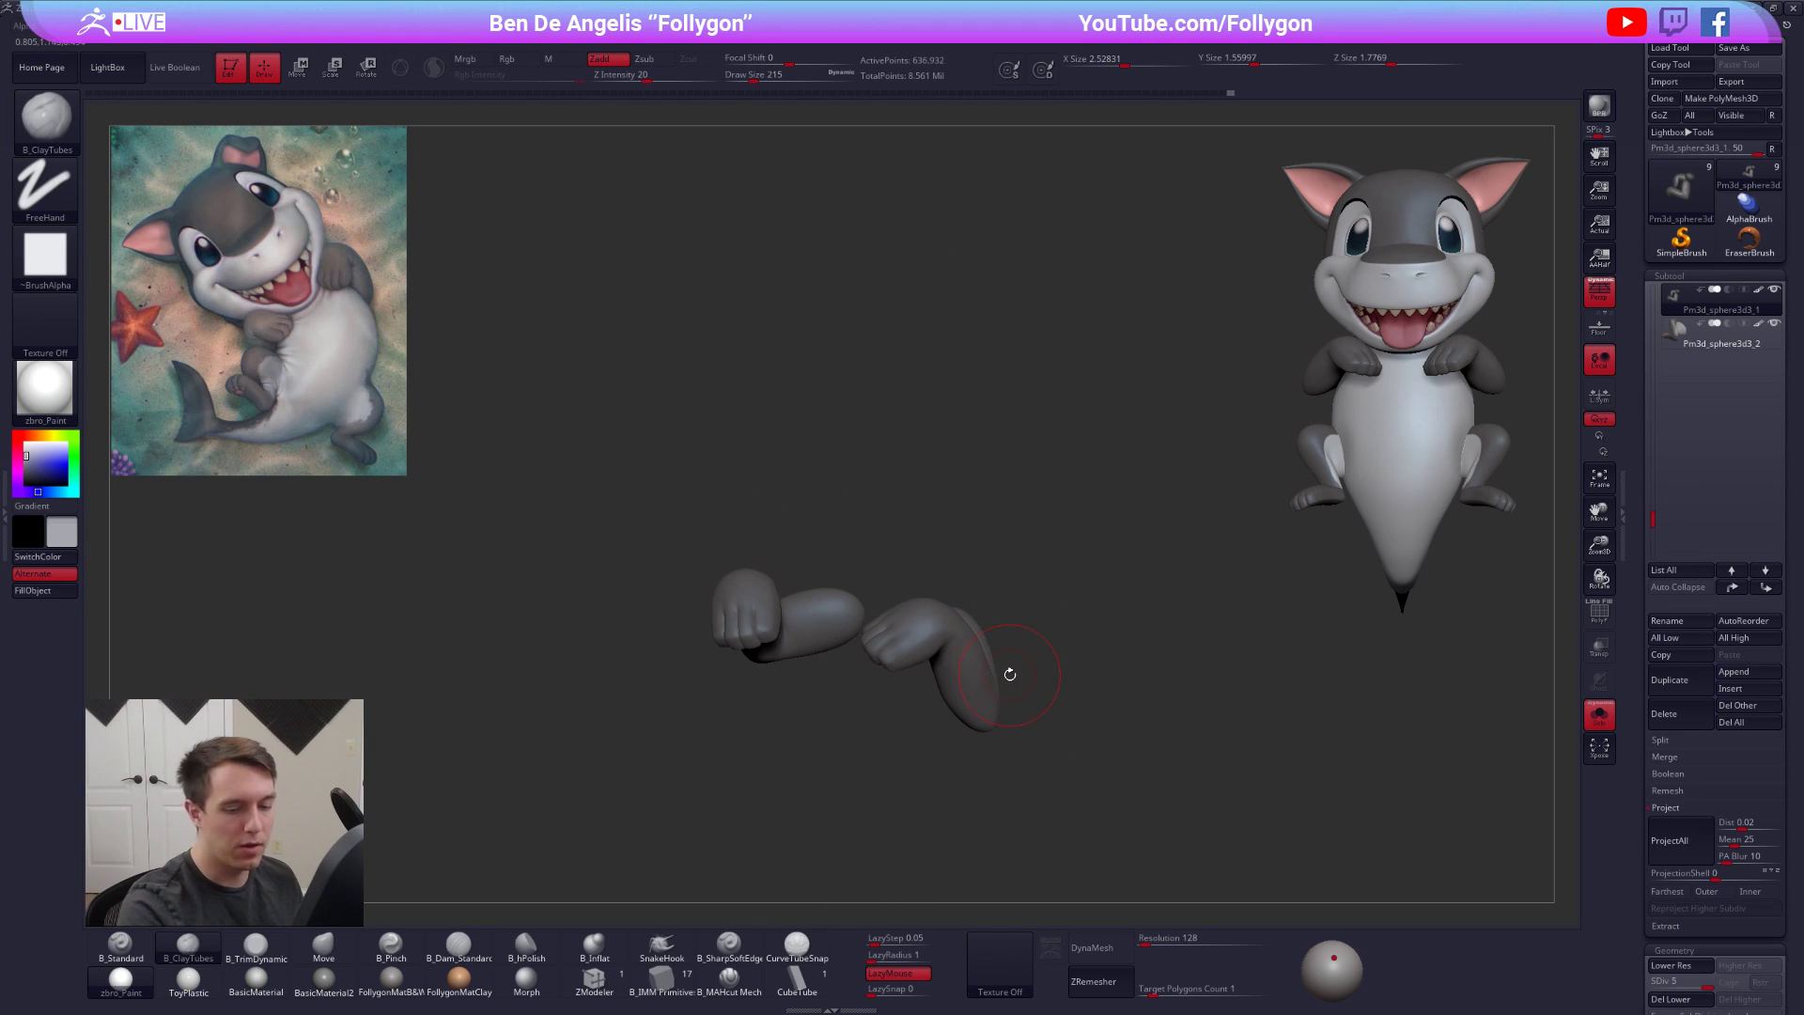
Display the polyframe, mask the paw of the character's left arm, and turn the masked area into its own polygroup
left_click(1666, 808)
key("shift+f")
right_click_drag(1063, 729, 932, 665)
mouse_move(854, 548)
left_mouse_down("ctrl")
mouse_move(822, 709)
mouse_move(1054, 694)
mouse_move(1128, 583)
left_mouse_up("ctrl")
key("ctrl+w")
right_click_drag(952, 667, 994, 622, "alt")
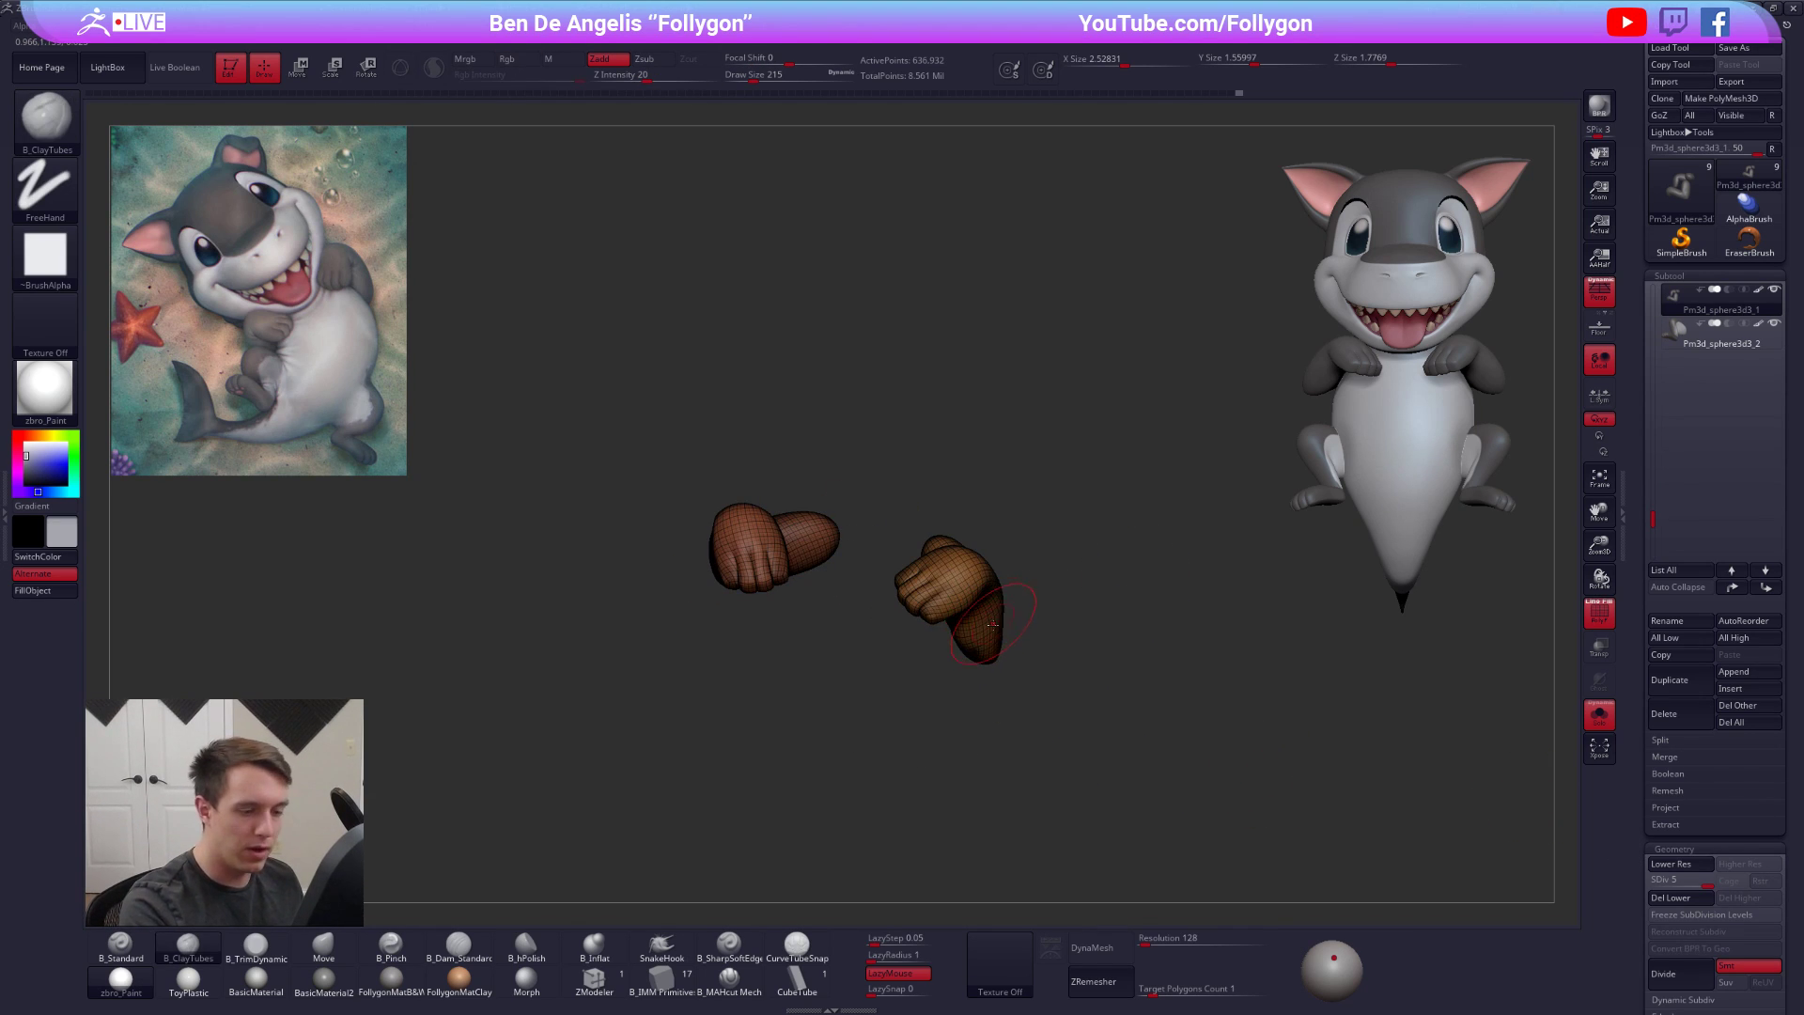
Split the arms into two separate subtools and reconstruct the subdivision levels of each arm up to level 5
left_click(1673, 895)
mouse_move(894, 494)
left_mouse_down("ctrl+alt+shift")
mouse_move(877, 628)
mouse_move(1133, 526)
left_mouse_up("ctrl+alt+shift")
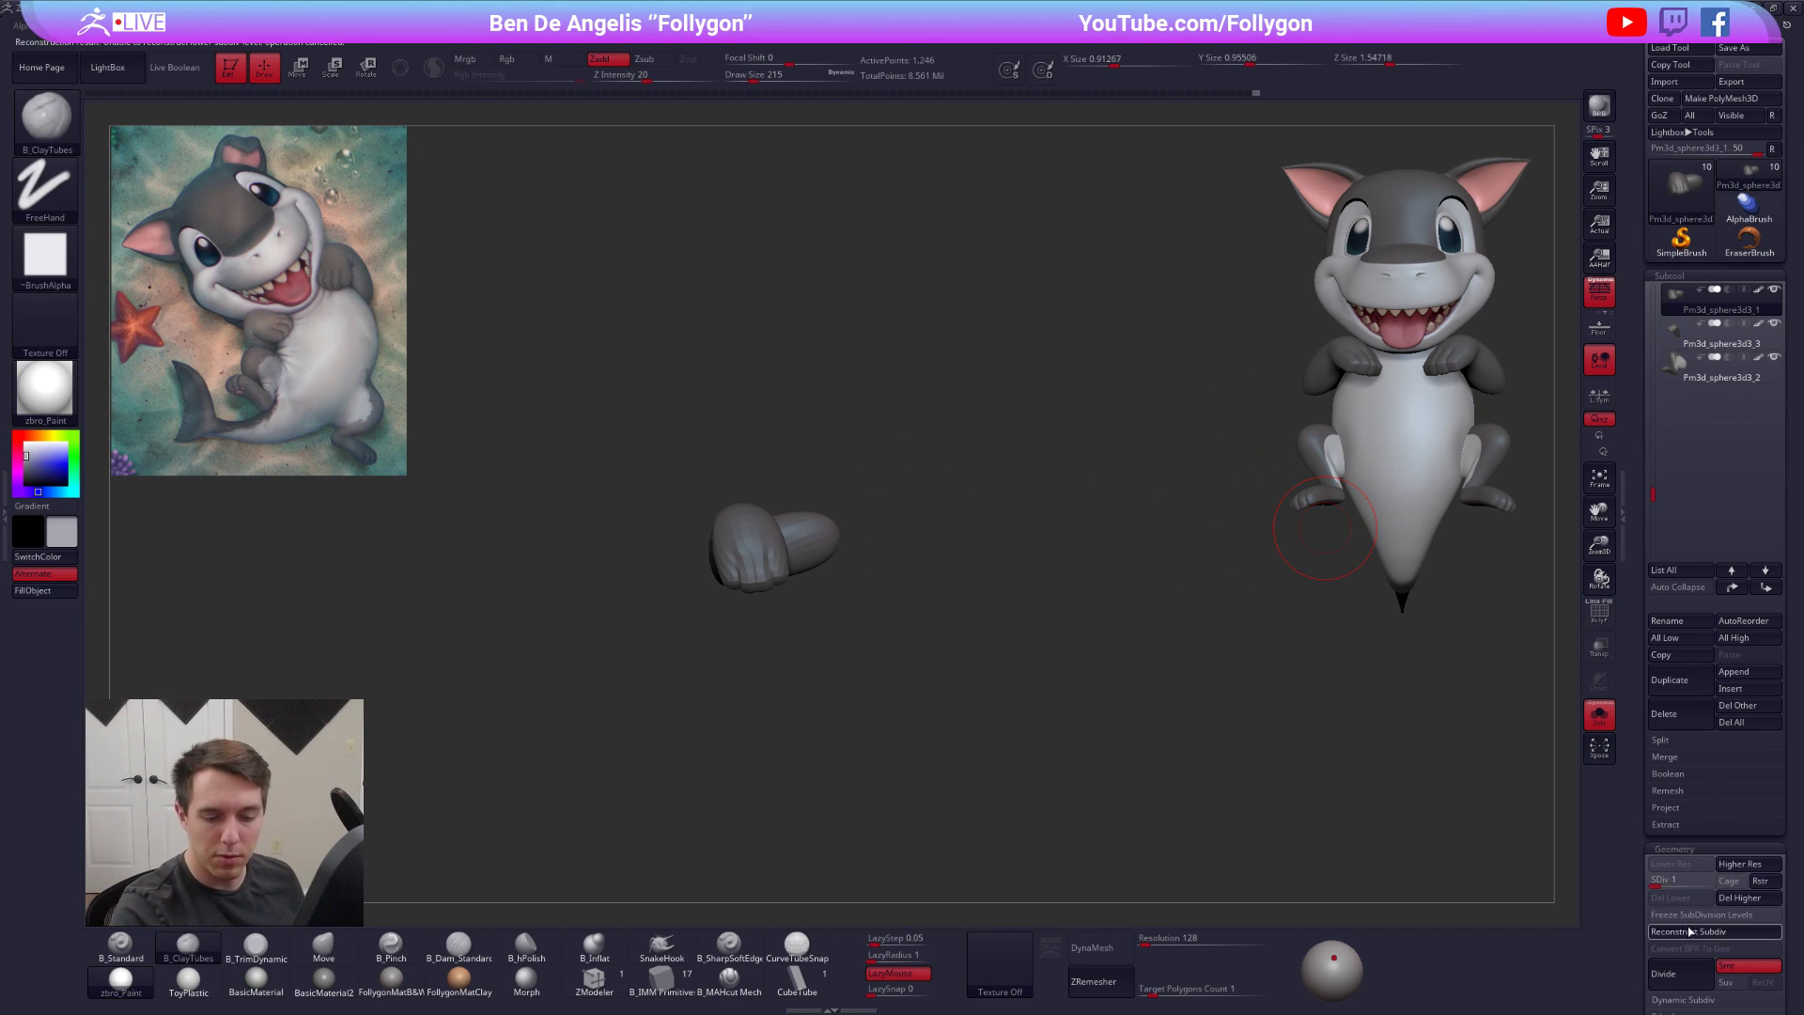
left_click(1708, 884)
key("Down")
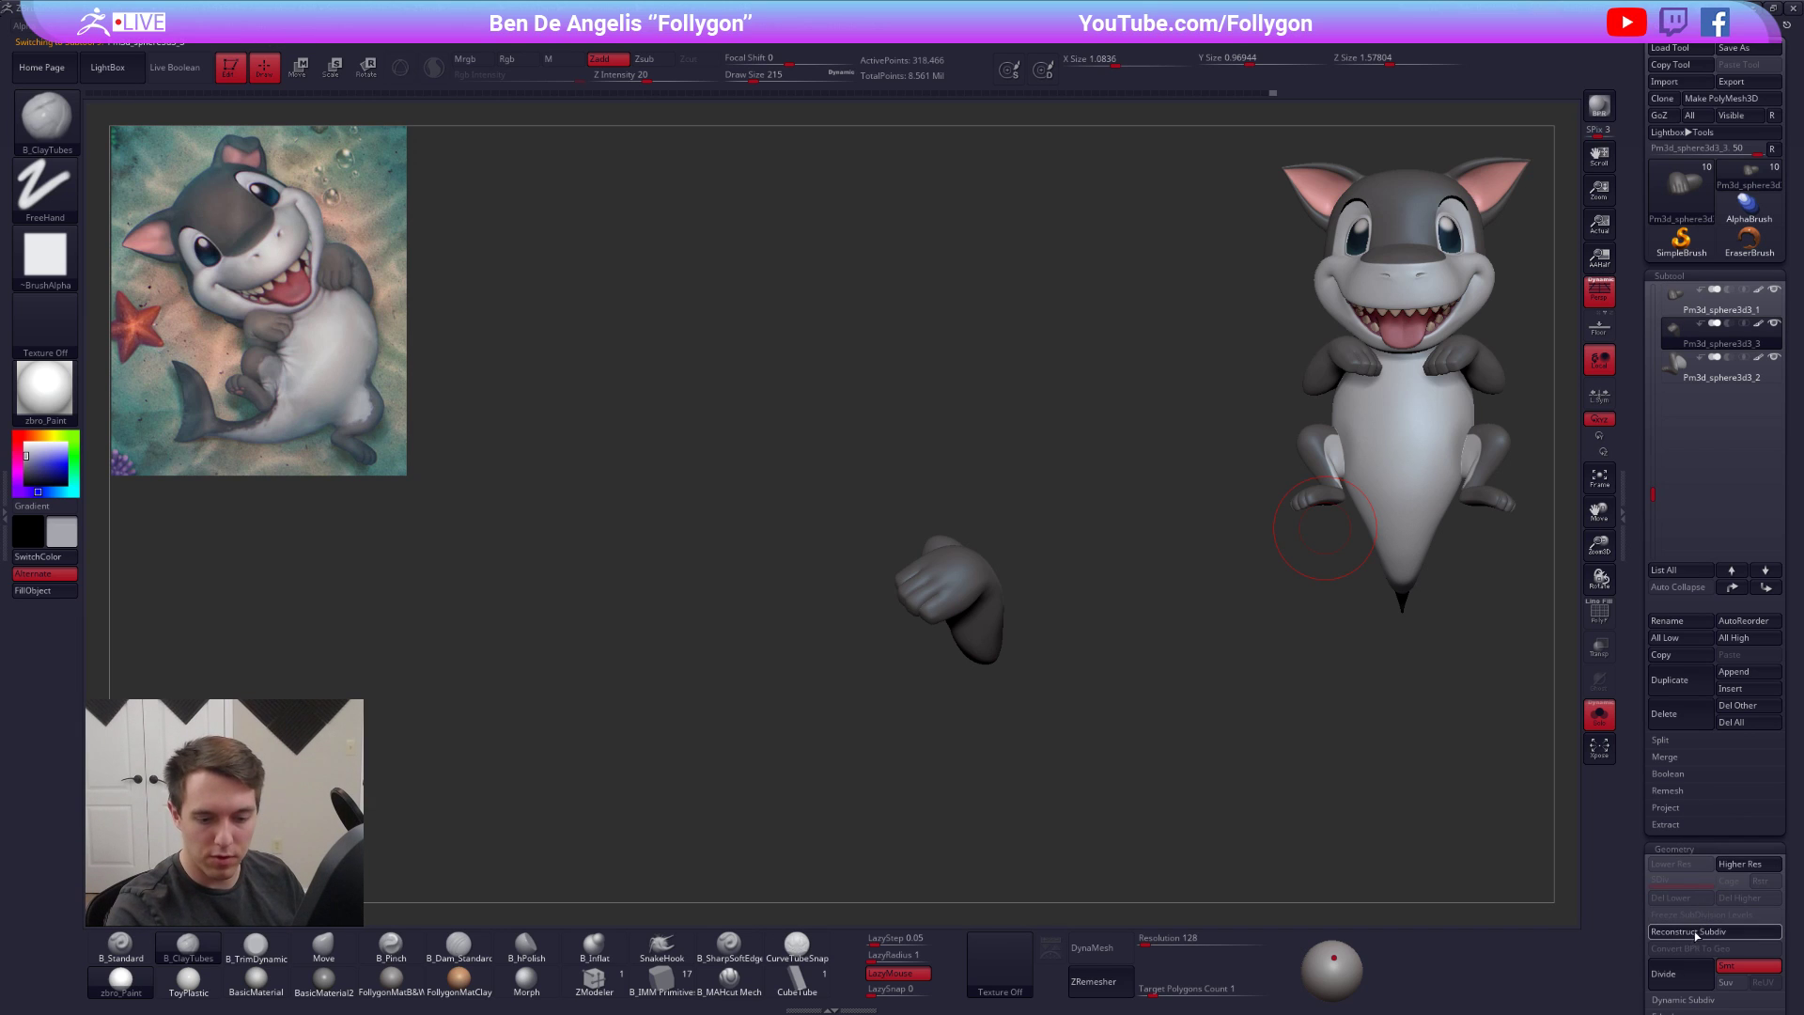
left_click(1714, 885)
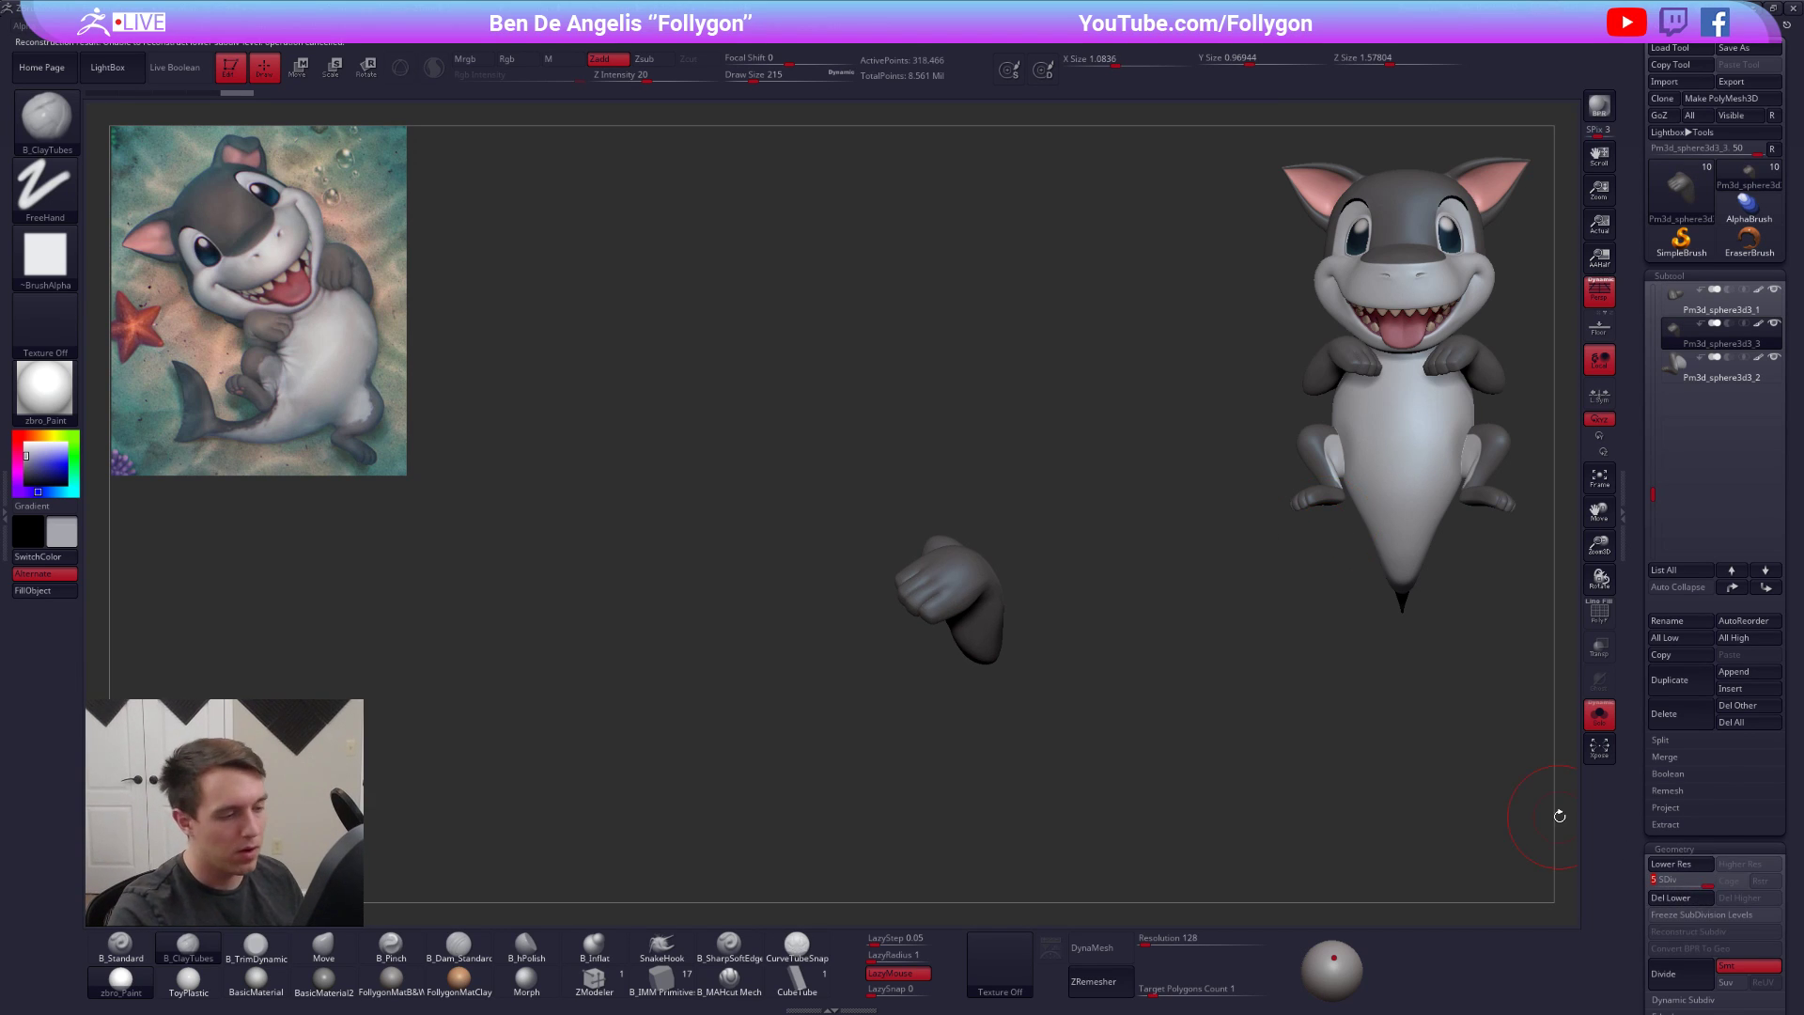
Refine the isolated left arm at varying brush sizes, lower its subdivision by one level, and show the full character
mouse_move(1164, 832)
right_mouse_down()
mouse_move(1043, 742)
mouse_move(886, 717)
right_mouse_up()
key("space")
left_click_drag(961, 634, 948, 634)
mouse_move(954, 620)
right_mouse_down()
mouse_move(1014, 551)
mouse_move(946, 635)
mouse_move(996, 564)
mouse_move(986, 611)
mouse_move(951, 592)
right_mouse_up()
key("3")
key("space")
left_click_drag(974, 580, 1020, 564)
key("shift+d")
mouse_move(1040, 562)
right_mouse_down("ctrl")
mouse_move(1049, 549)
mouse_move(1062, 578)
mouse_move(1011, 663)
right_mouse_up("ctrl")
key("shift+s")
Isolate the left arm again, return it to subdivision level 5, and tighten its wrist with the Pinch brush
key("space")
left_click_drag(1051, 576, 1059, 576)
right_click_drag(1059, 576, 978, 676, "alt")
key("shift+s")
key("d")
mouse_move(955, 582)
right_mouse_down()
mouse_move(990, 642)
mouse_move(977, 582)
mouse_move(1011, 517)
mouse_move(1015, 564)
right_mouse_up()
key("5")
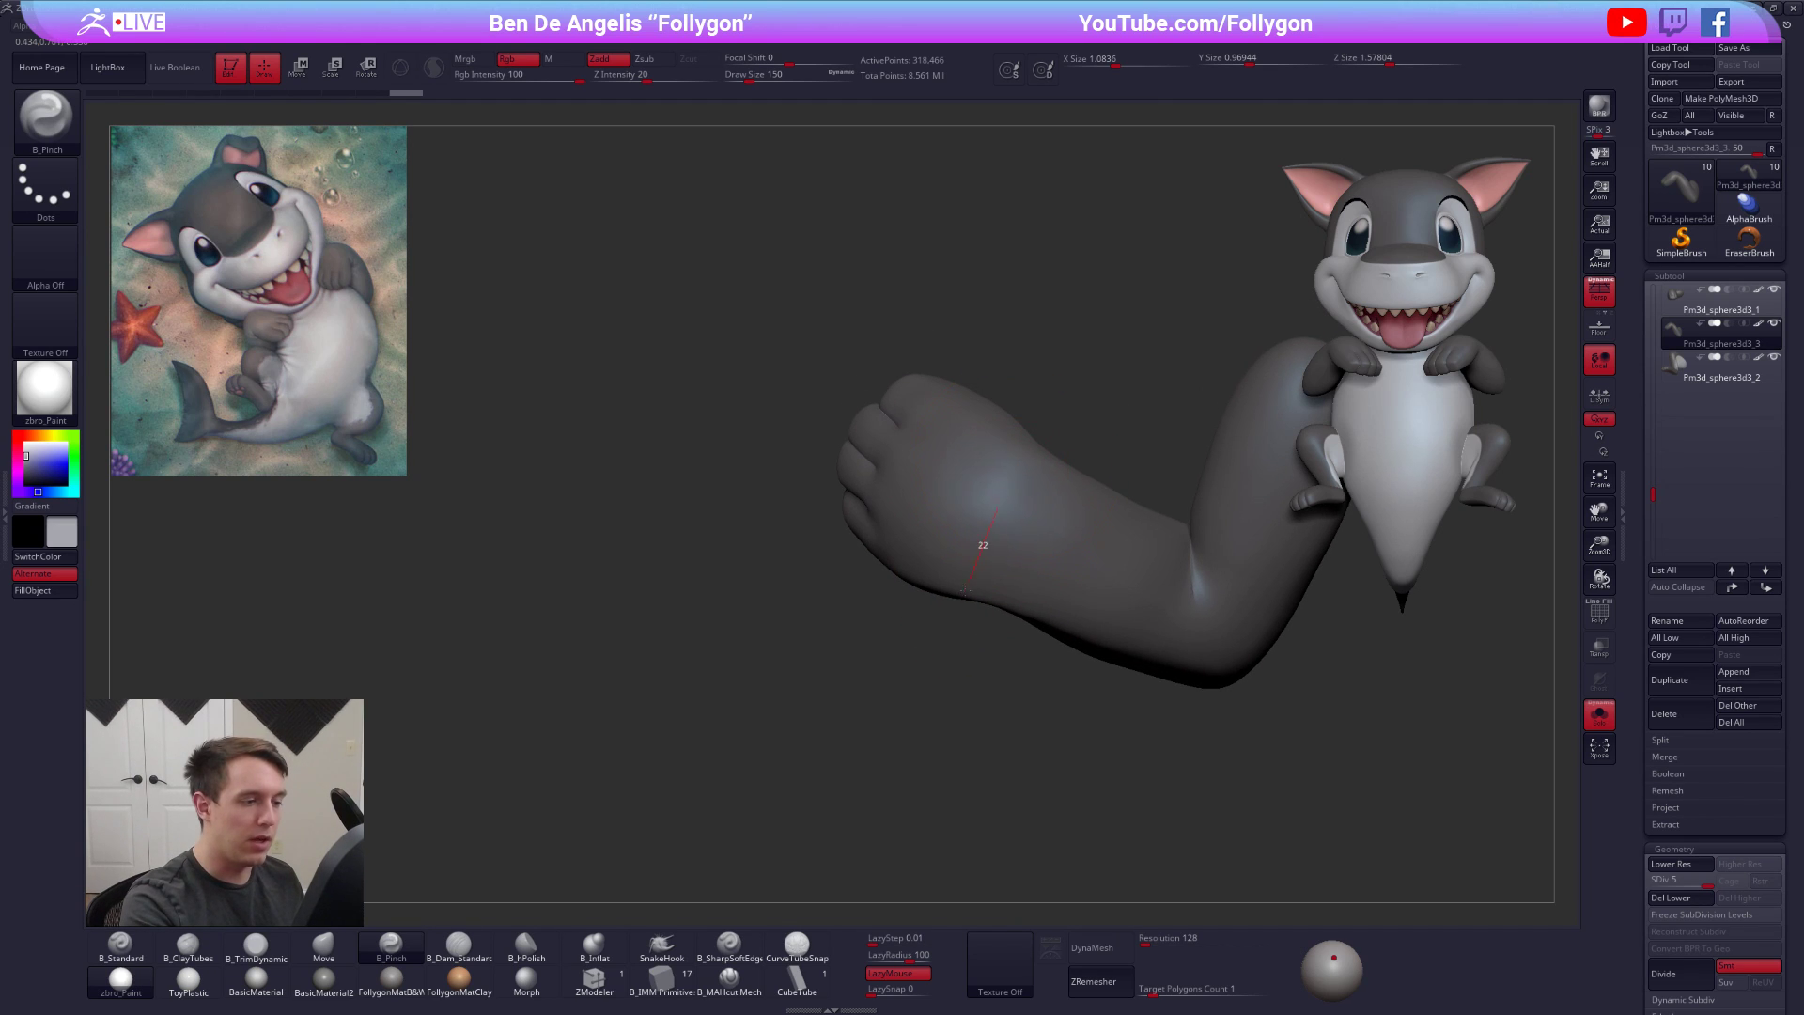
left_click_drag(949, 602, 941, 627)
mouse_move(941, 627)
right_mouse_down()
mouse_move(979, 500)
mouse_move(971, 596)
mouse_move(1048, 563)
right_mouse_up()
Reshape the bend at the left arm's wrist with the Move brush at size 150
key("4")
left_click_drag(1032, 575, 1023, 570)
right_click_drag(1022, 569, 998, 564)
left_click_drag(991, 570, 992, 557)
right_click_drag(1010, 545, 1057, 532)
left_click_drag(996, 580, 996, 573)
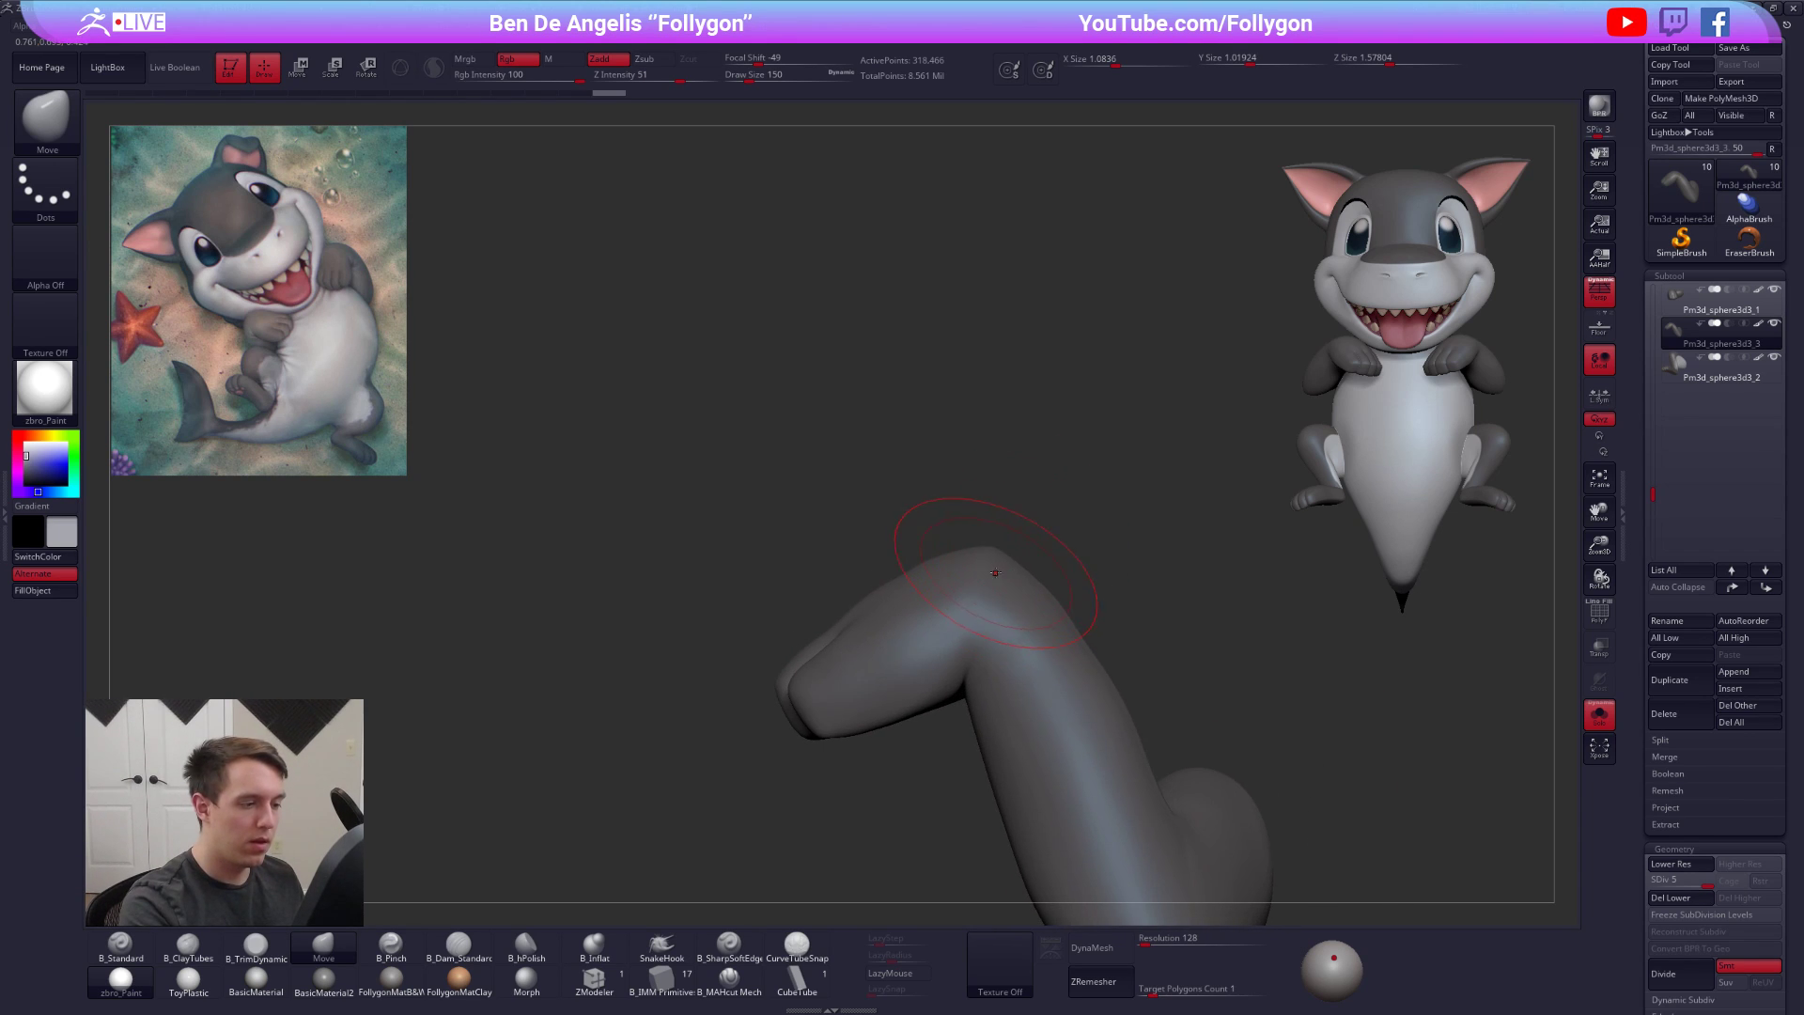
Adjust the back of the left paw with the Move brush at size 67, and lower the arm to subdivision level 3
mouse_move(1009, 555)
right_mouse_down()
mouse_move(1031, 573)
mouse_move(1005, 627)
right_mouse_up()
key("space")
left_click_drag(1006, 627, 982, 625)
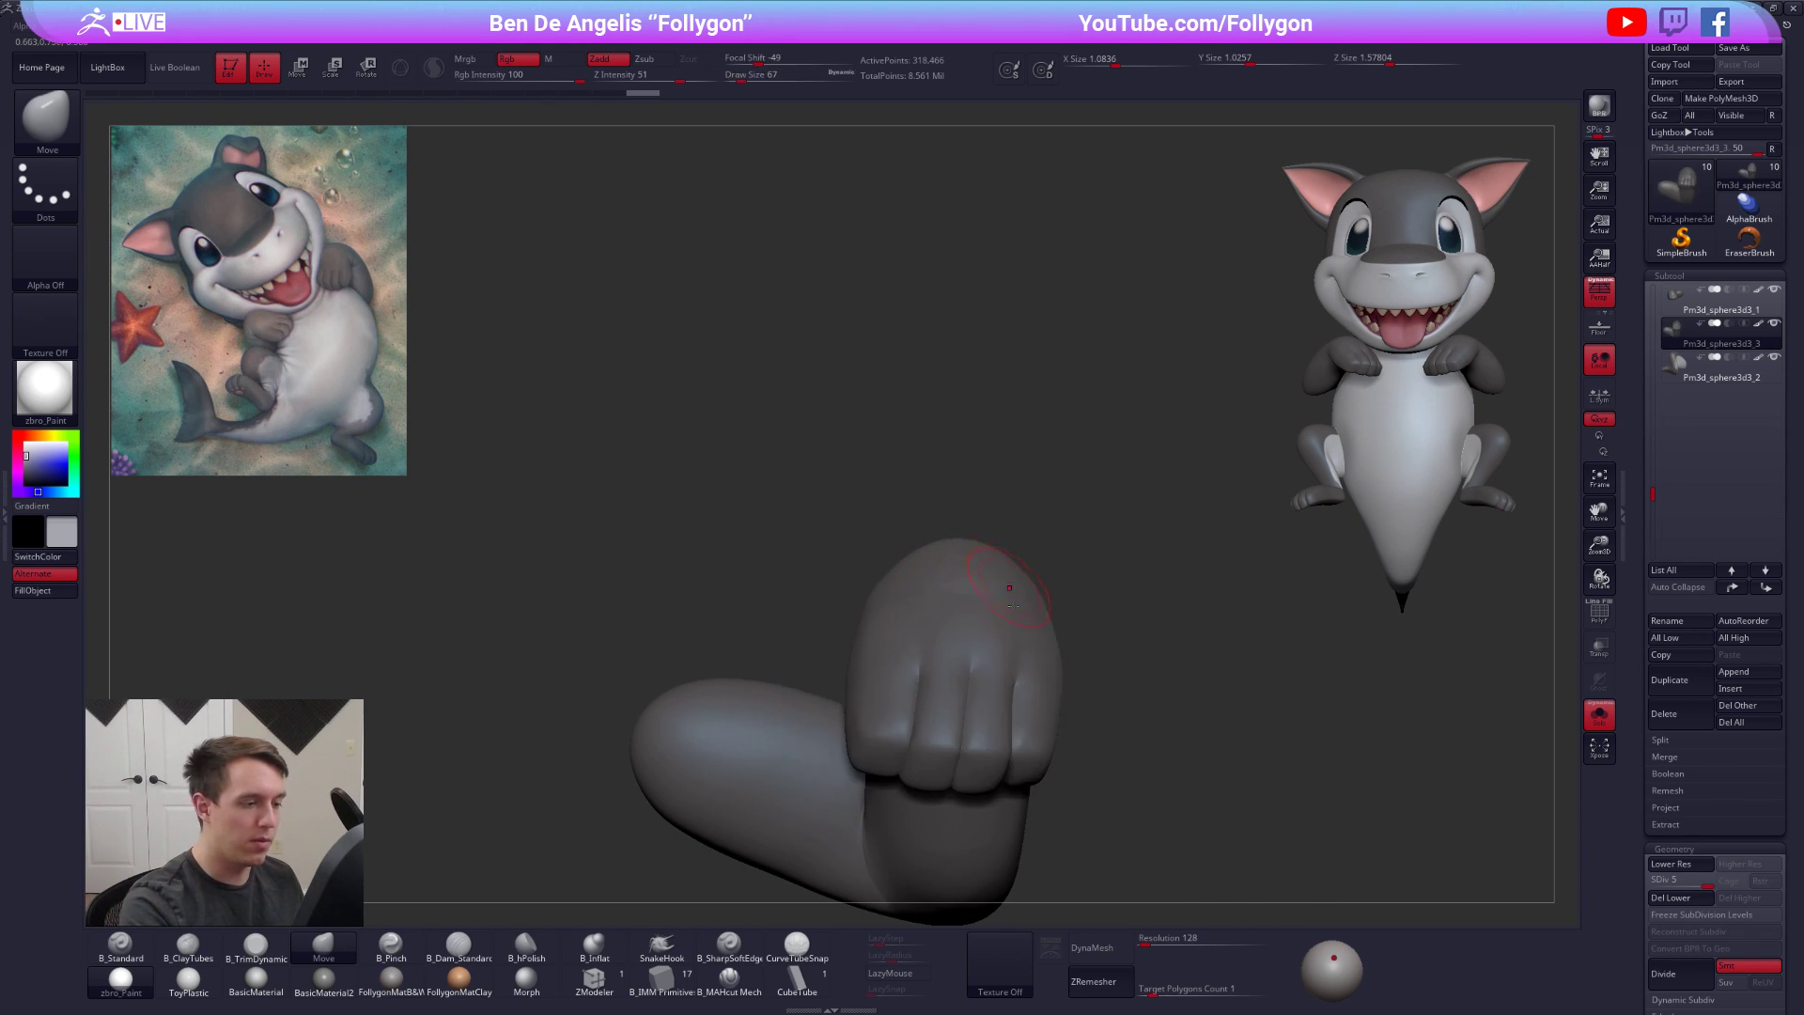
right_click_drag(1009, 583, 936, 621)
key("shift+d")
key("shift+d")
key("space")
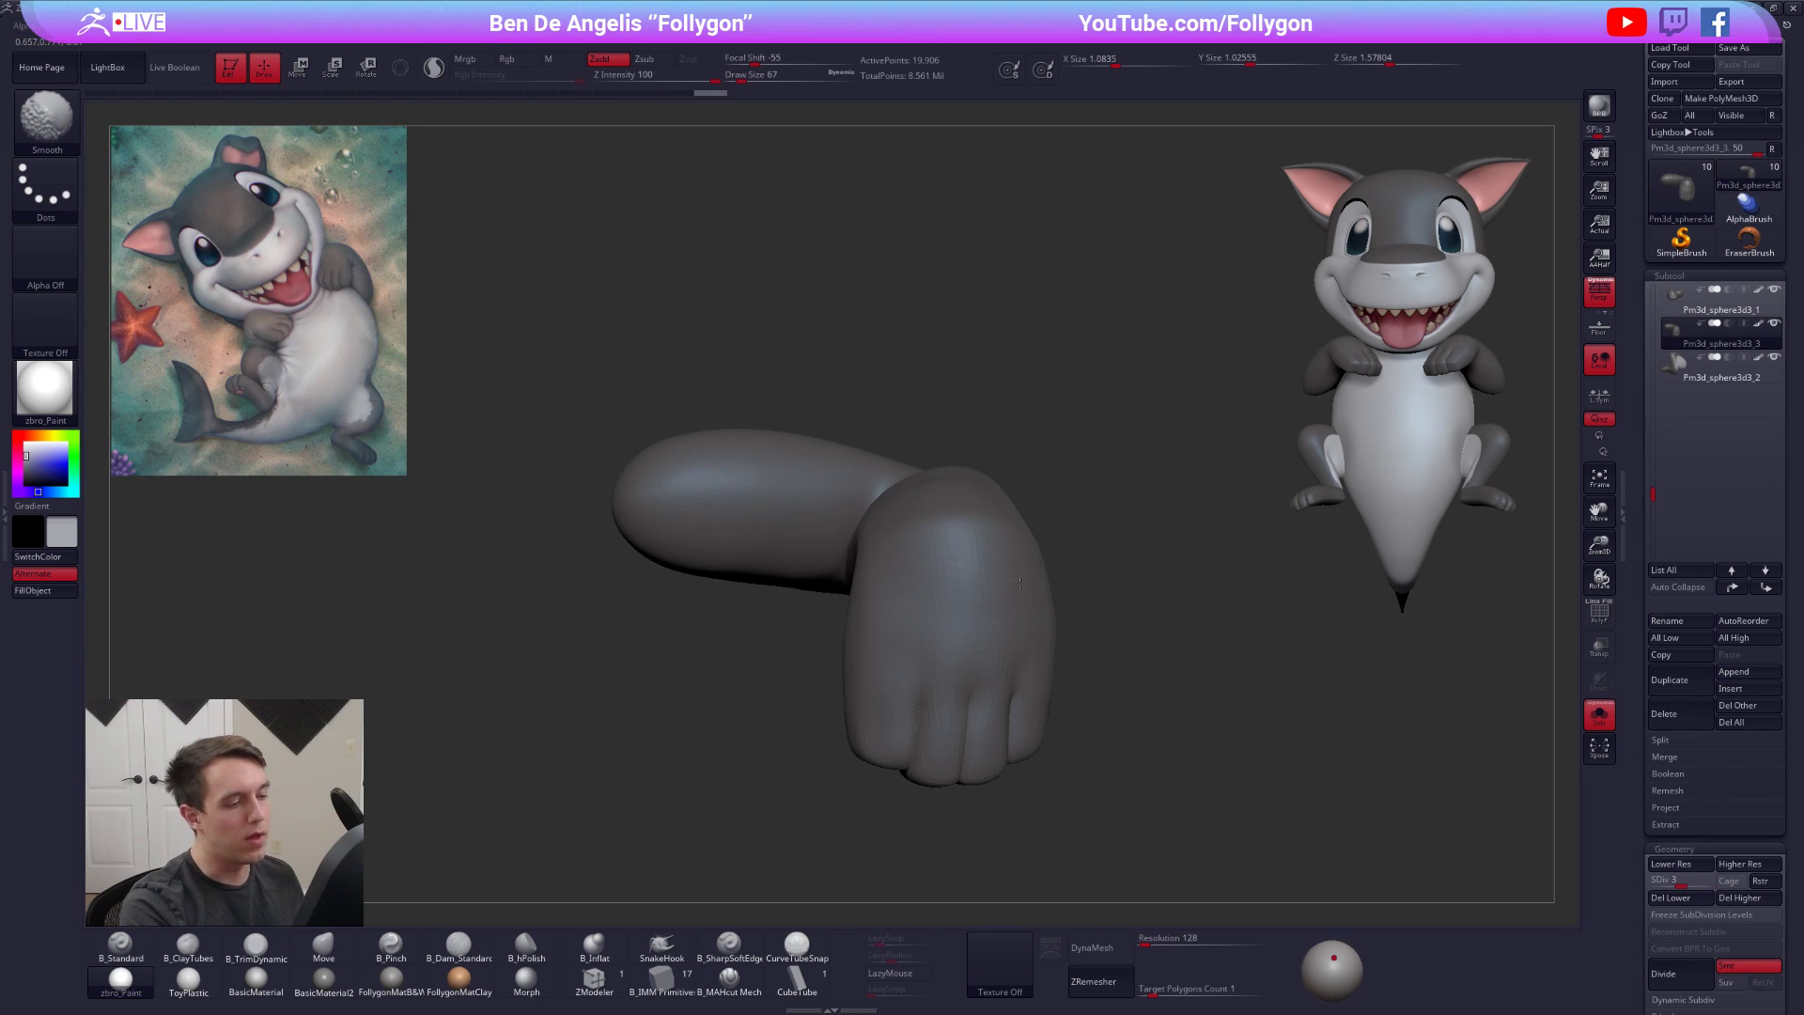
Refine the left paw and wrist with the Move brush at larger sizes from several angles
key("space")
left_click_drag(1019, 594, 1032, 594)
mouse_move(1022, 588)
right_mouse_down()
mouse_move(950, 439)
mouse_move(926, 470)
mouse_move(954, 461)
mouse_move(1002, 627)
right_mouse_up()
key("space")
left_click_drag(1002, 628, 1013, 628)
right_click_drag(1011, 620, 991, 552)
Switch to the ClayTubes brush at size 160 and smooth the left forearm below the wrist bend
key("2")
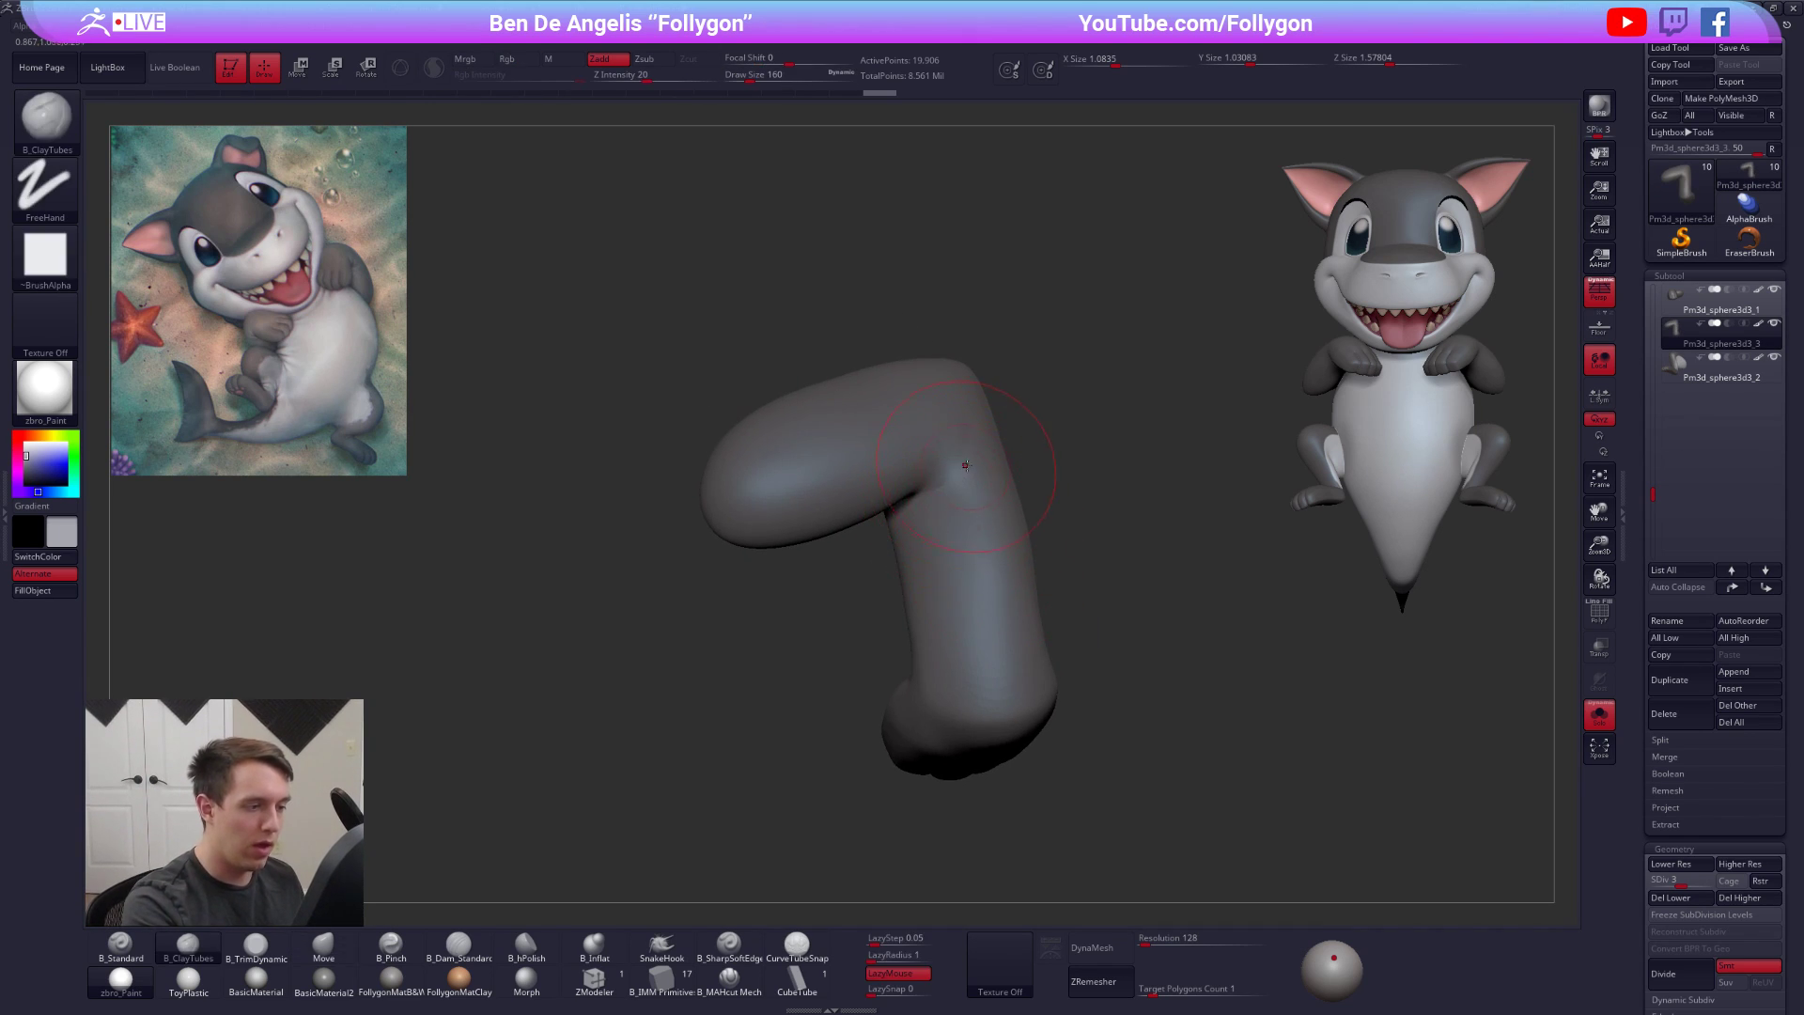
right_click_drag(928, 619, 947, 537)
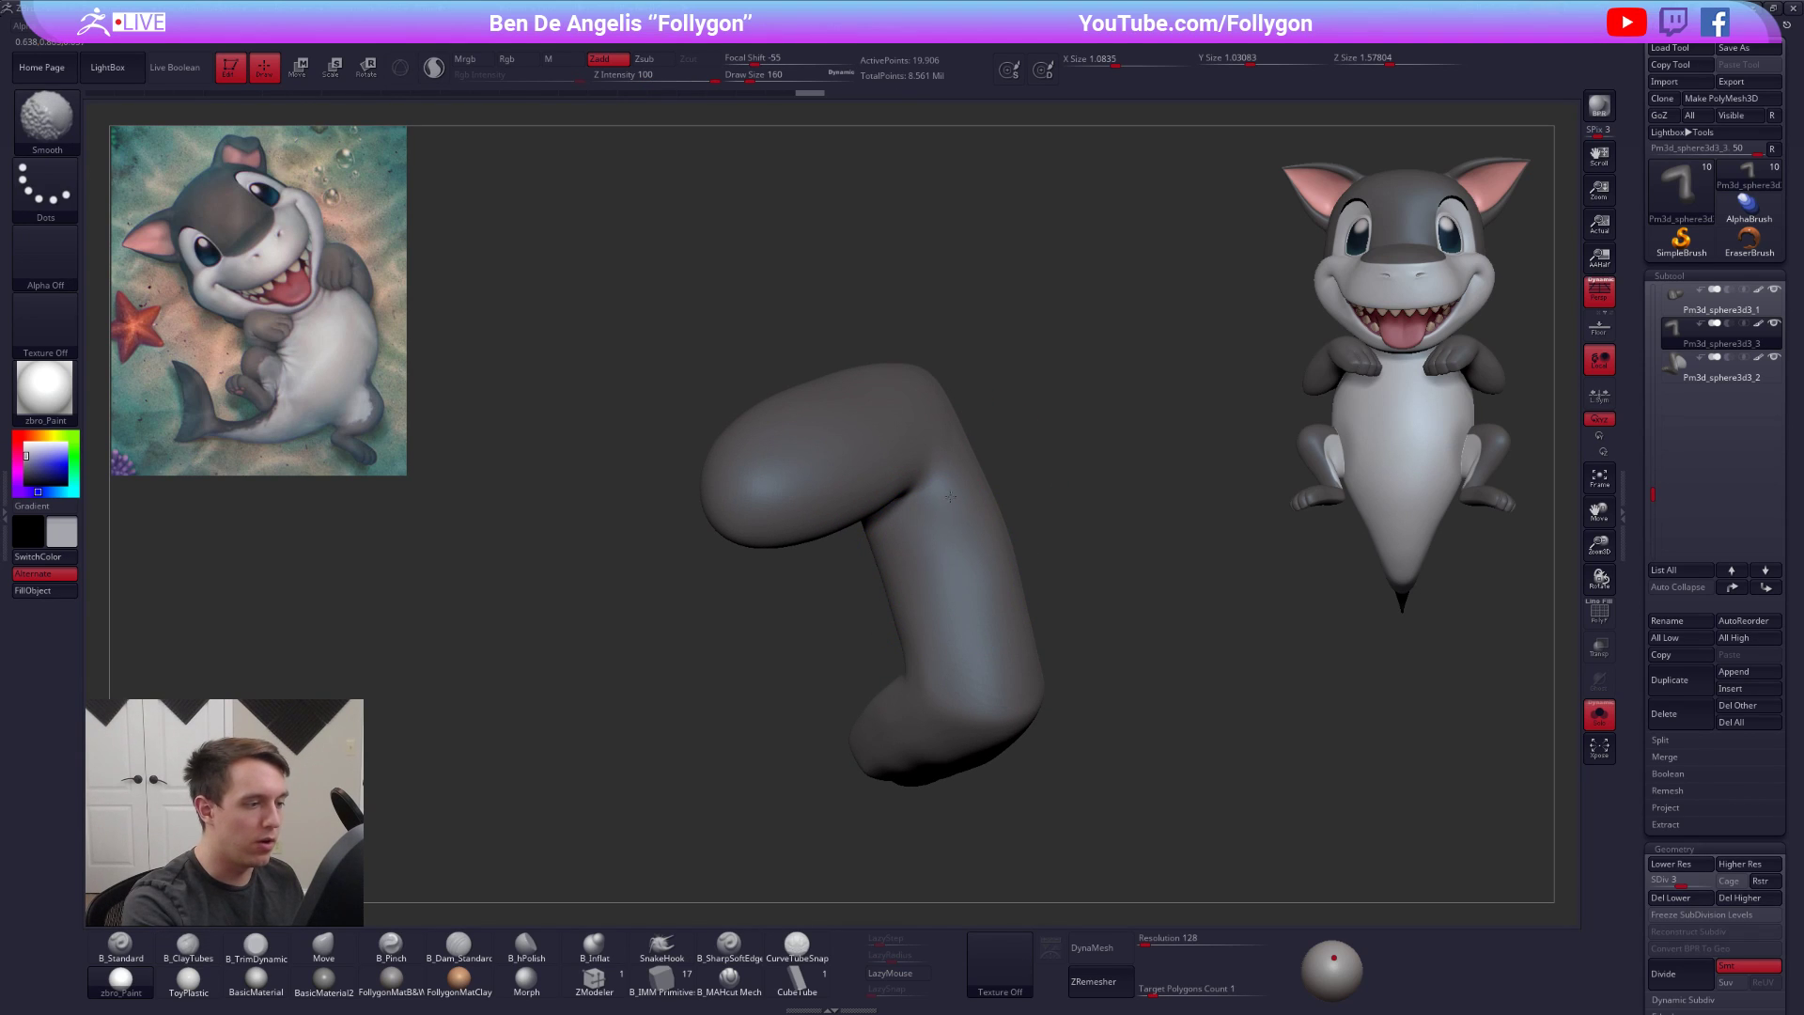
left_click_drag(946, 505, 949, 517, "shift")
right_click_drag(949, 517, 978, 592)
left_click_drag(977, 593, 971, 557, "shift")
mouse_move(972, 611)
right_mouse_down()
mouse_move(1017, 537)
mouse_move(1003, 670)
right_mouse_up()
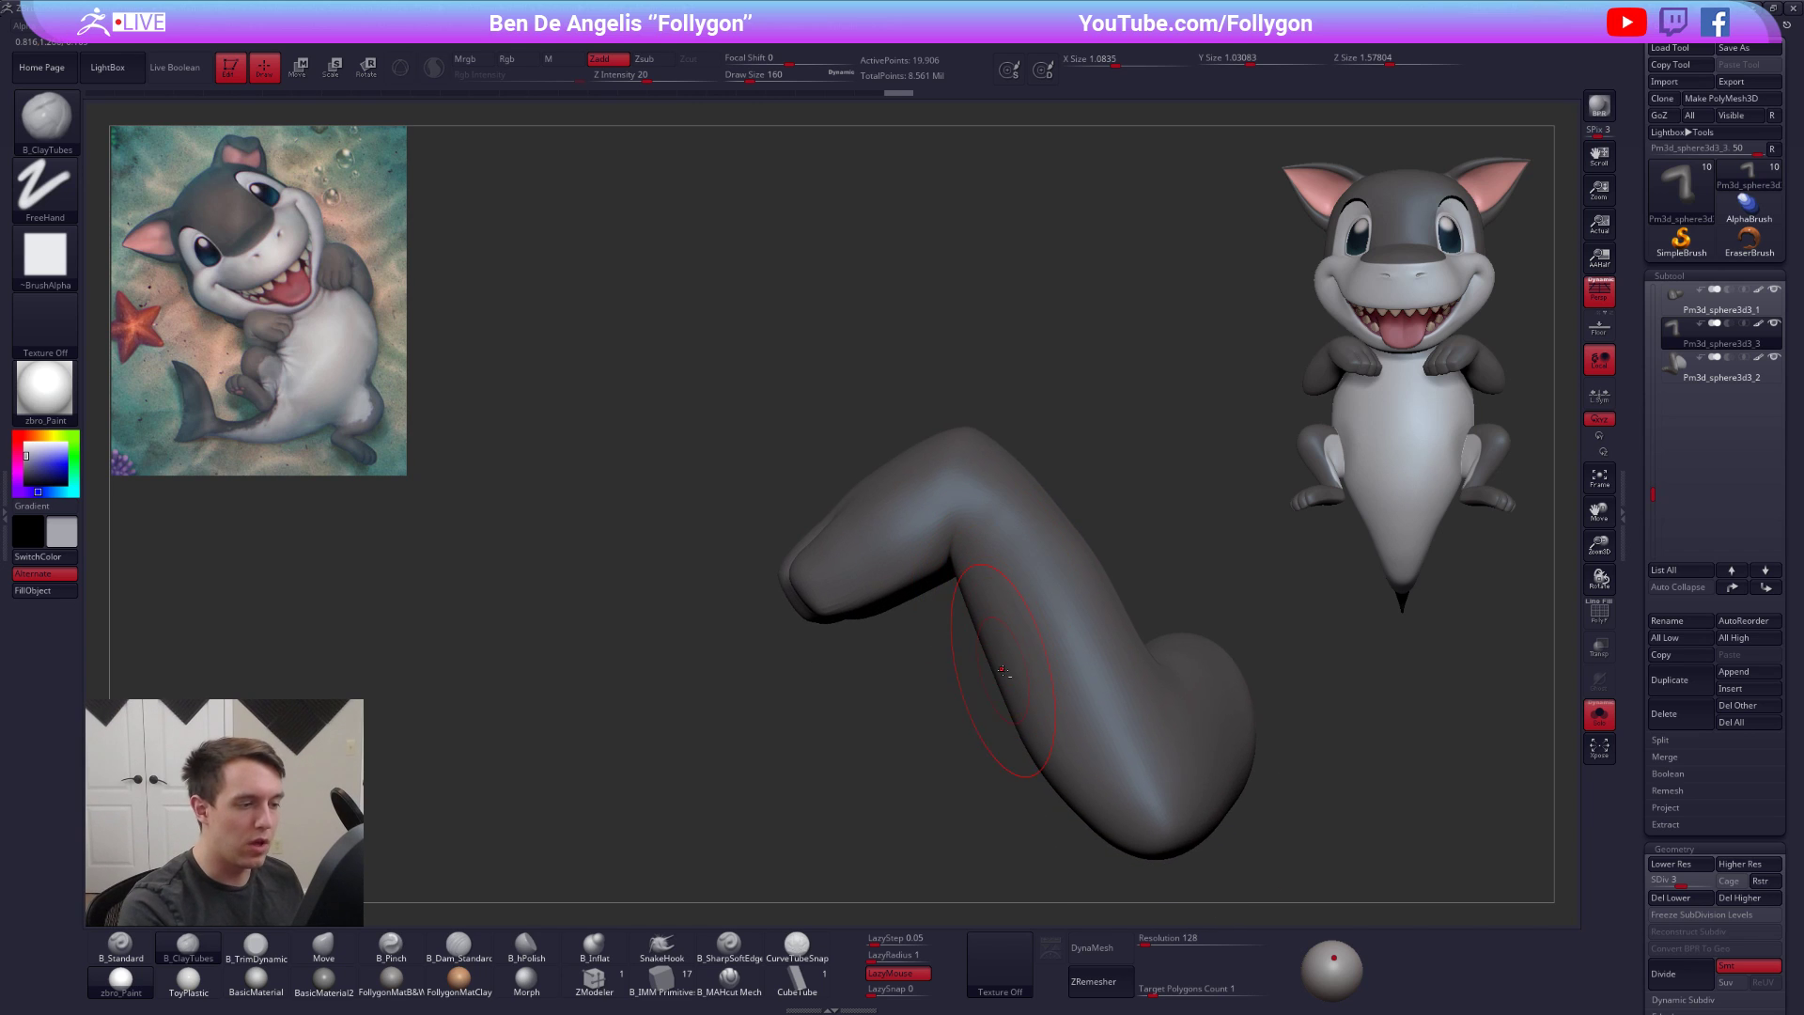
key("ctrl")
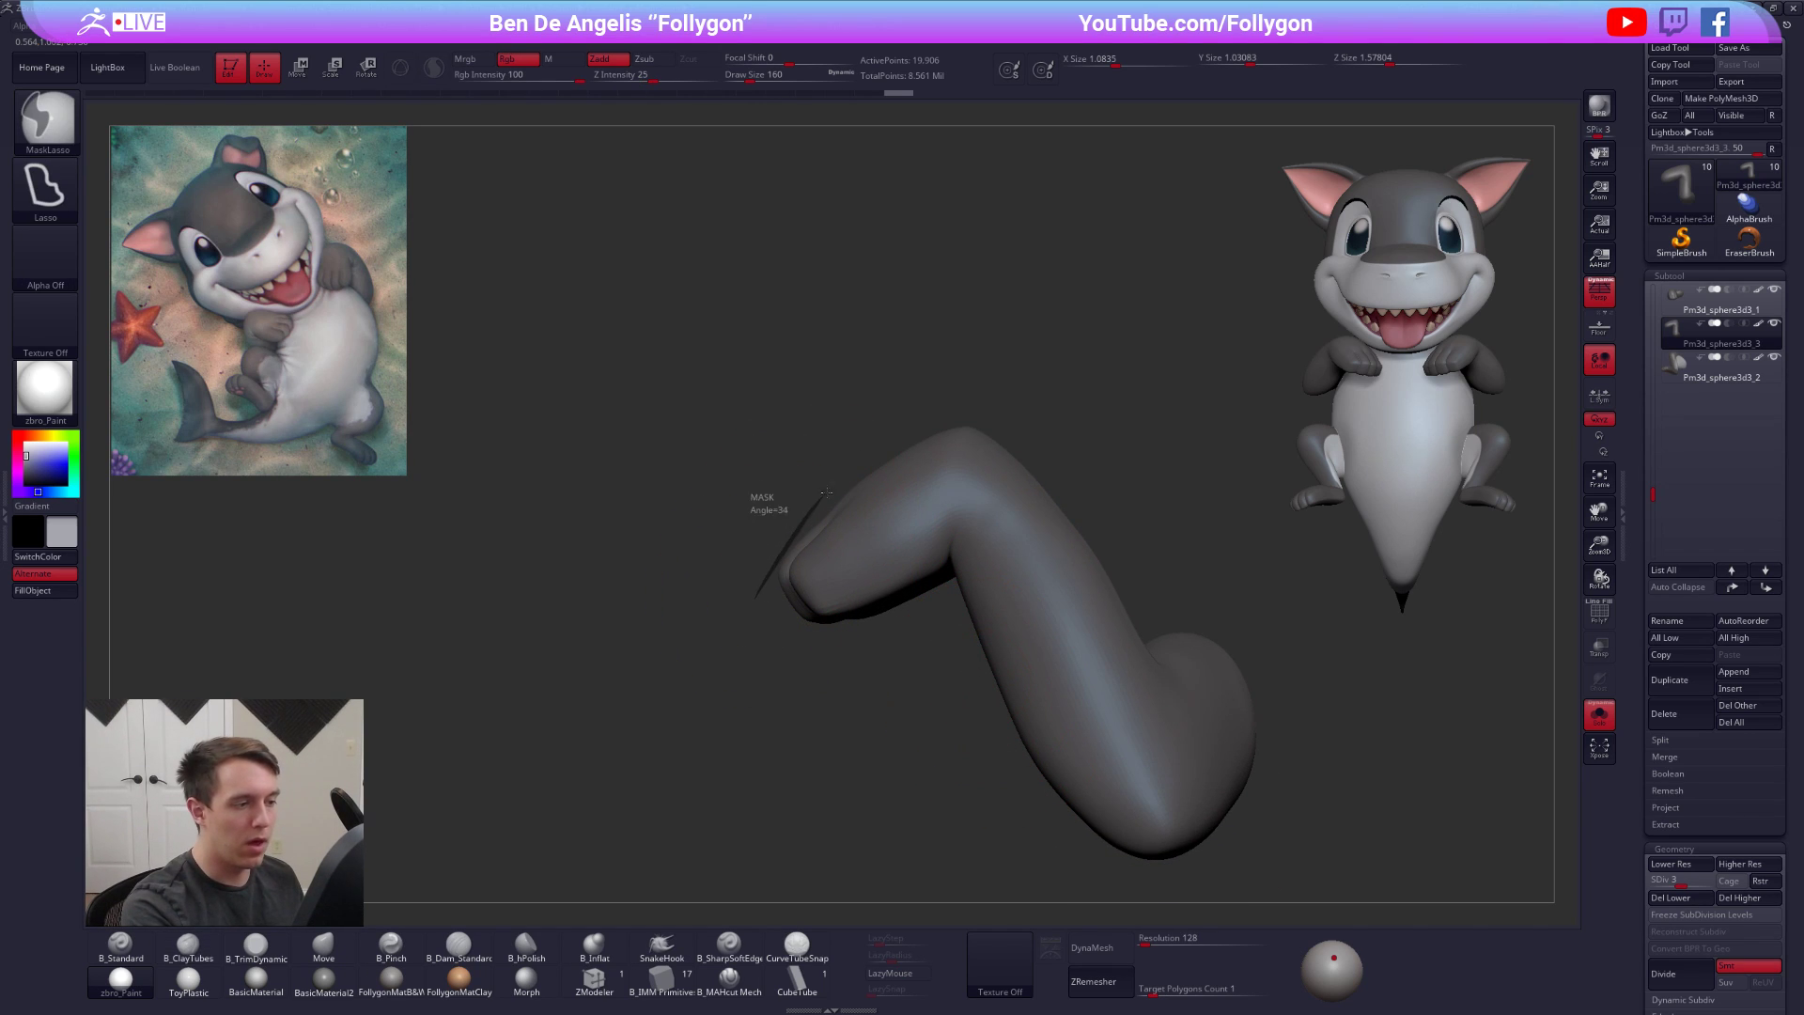
mouse_move(899, 445)
left_mouse_down("ctrl")
mouse_move(967, 425)
mouse_move(1069, 515)
mouse_move(1120, 575)
mouse_move(1182, 744)
left_mouse_up("ctrl")
left_click_drag(1133, 525, 1213, 481, "ctrl")
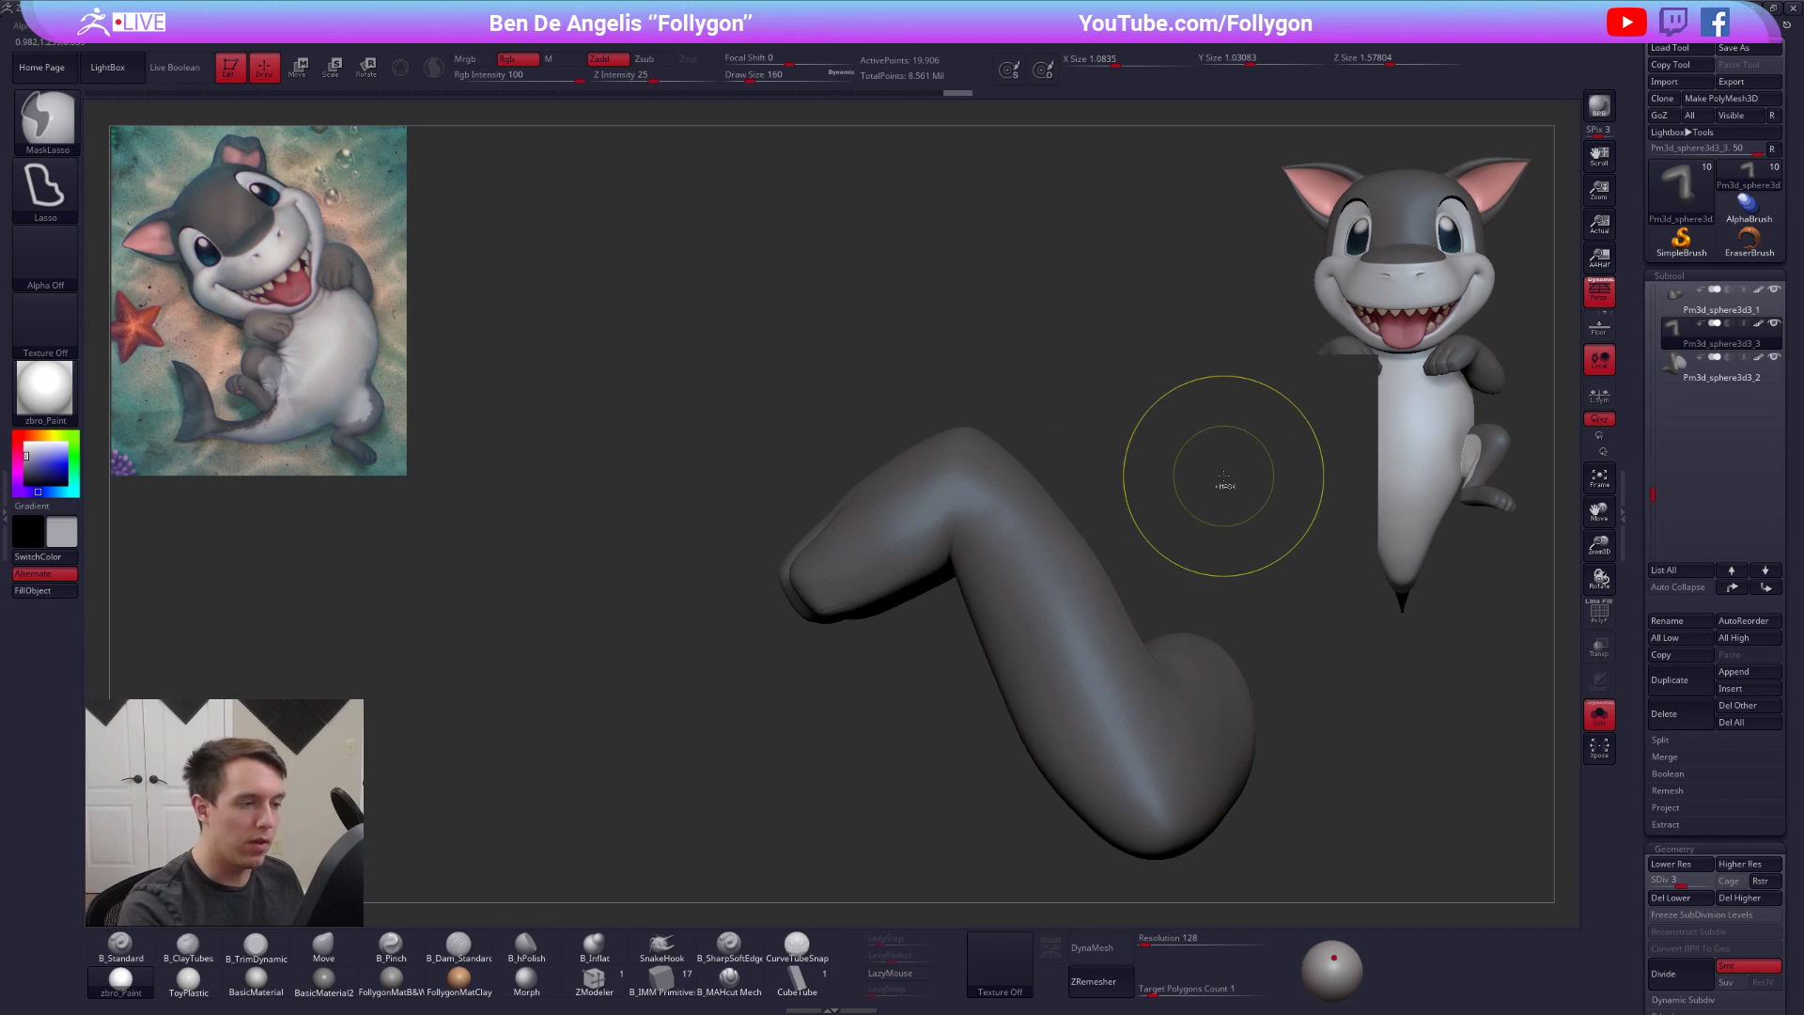
key("w")
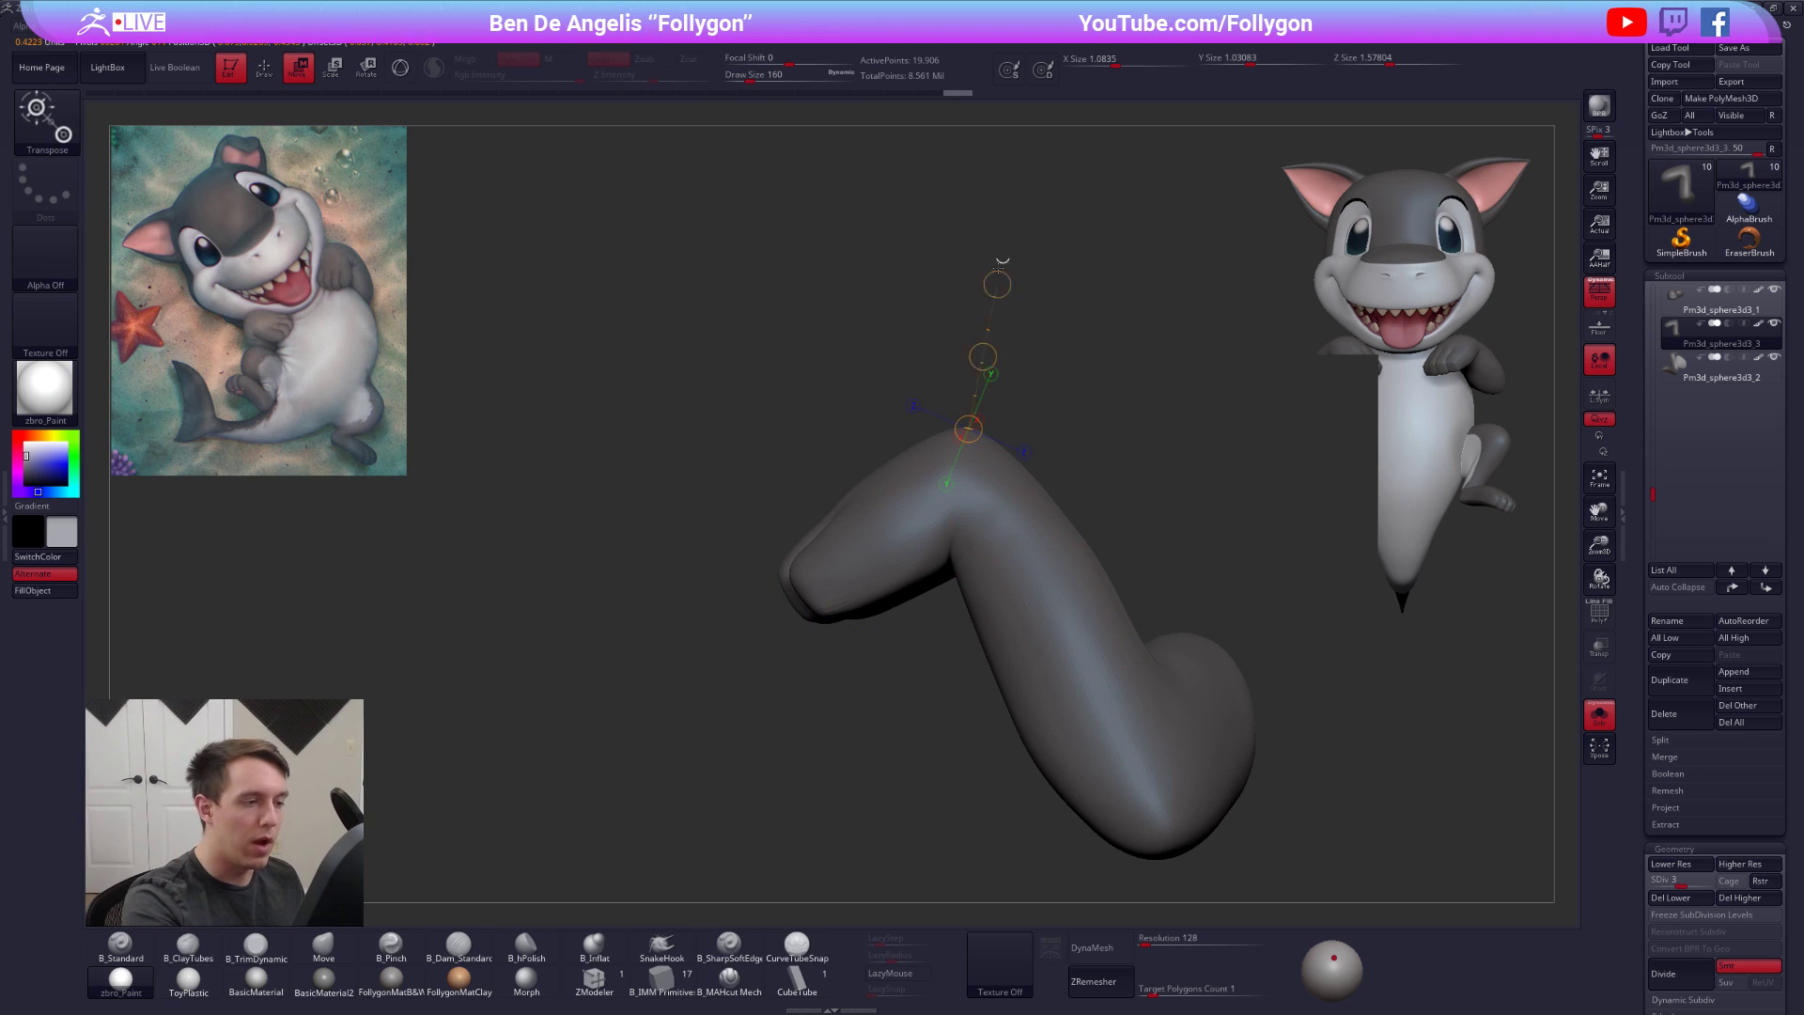
key("q")
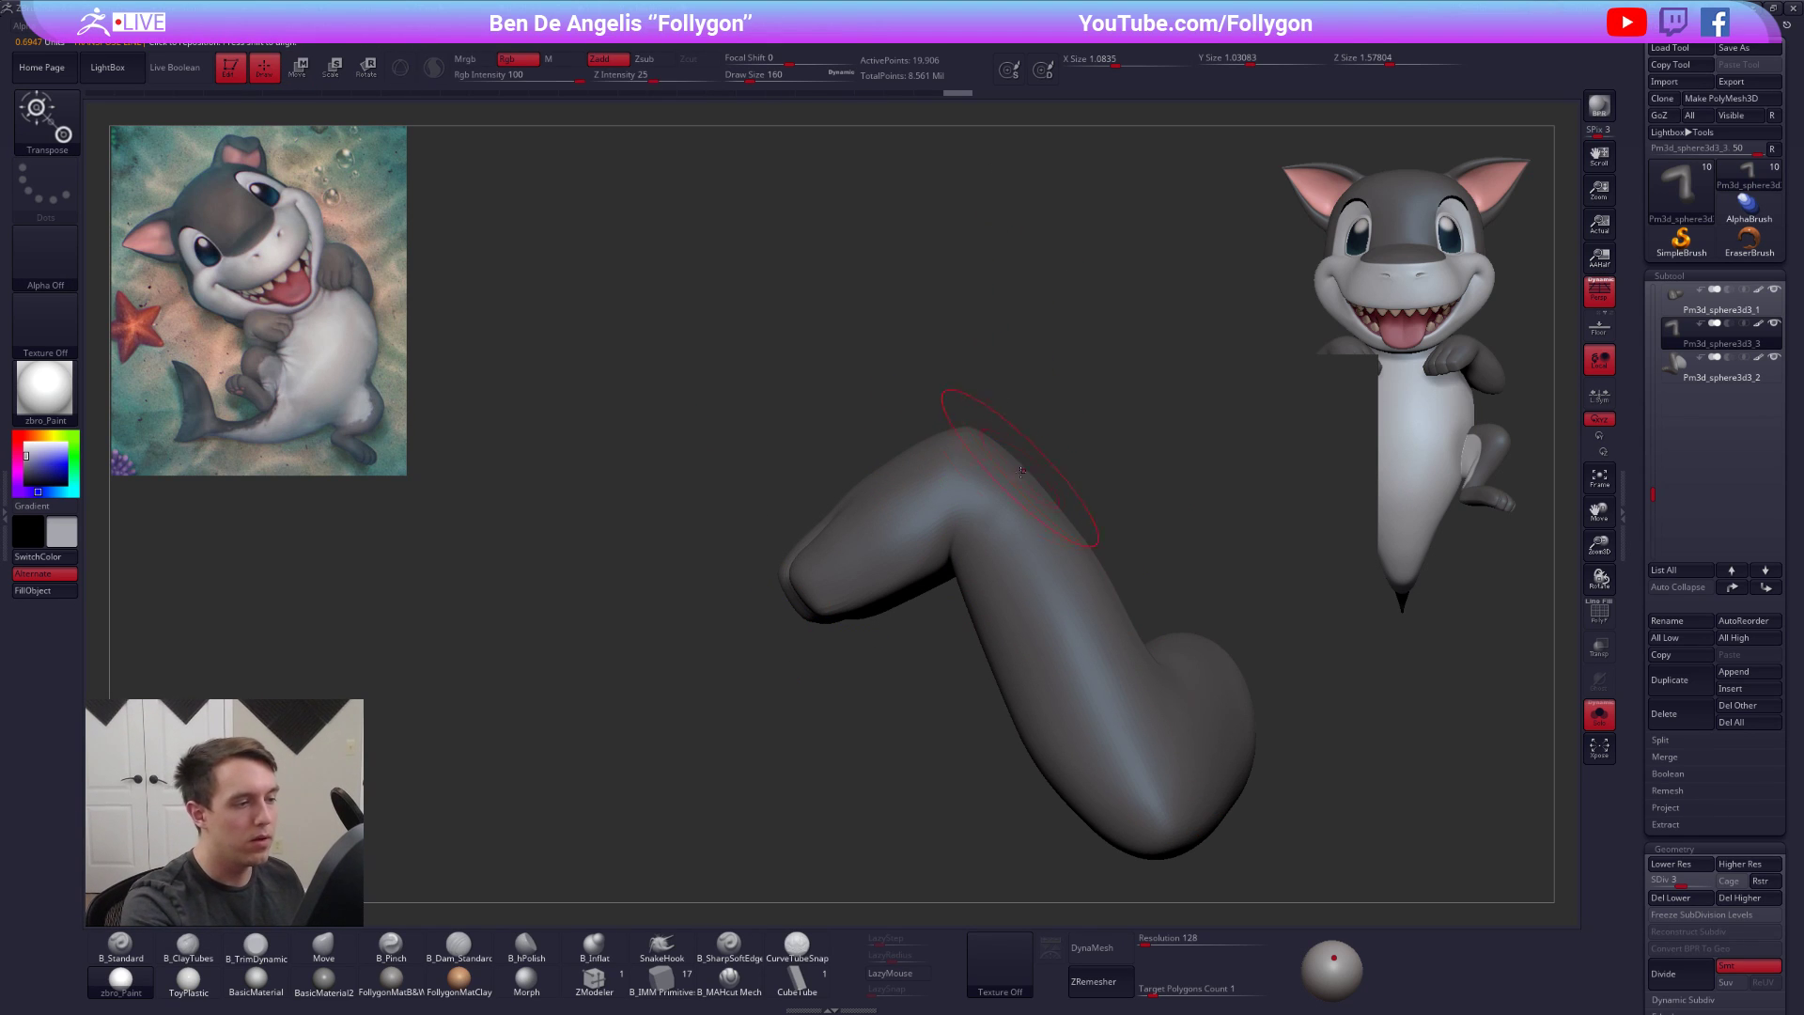
Lasso-mask the paw half of the left arm, reshape the arm with the Move brush at size 140, and show the whole character
mouse_move(973, 404)
left_mouse_down("ctrl")
mouse_move(954, 550)
mouse_move(602, 667)
mouse_move(579, 646)
left_mouse_up("ctrl")
left_click_drag(752, 735, 776, 837, "ctrl")
left_click_drag(833, 652, 981, 557)
right_click_drag(889, 521, 896, 476)
left_click_drag(897, 476, 903, 474)
key("space")
left_click_drag(840, 480, 848, 480)
key("alt+s")
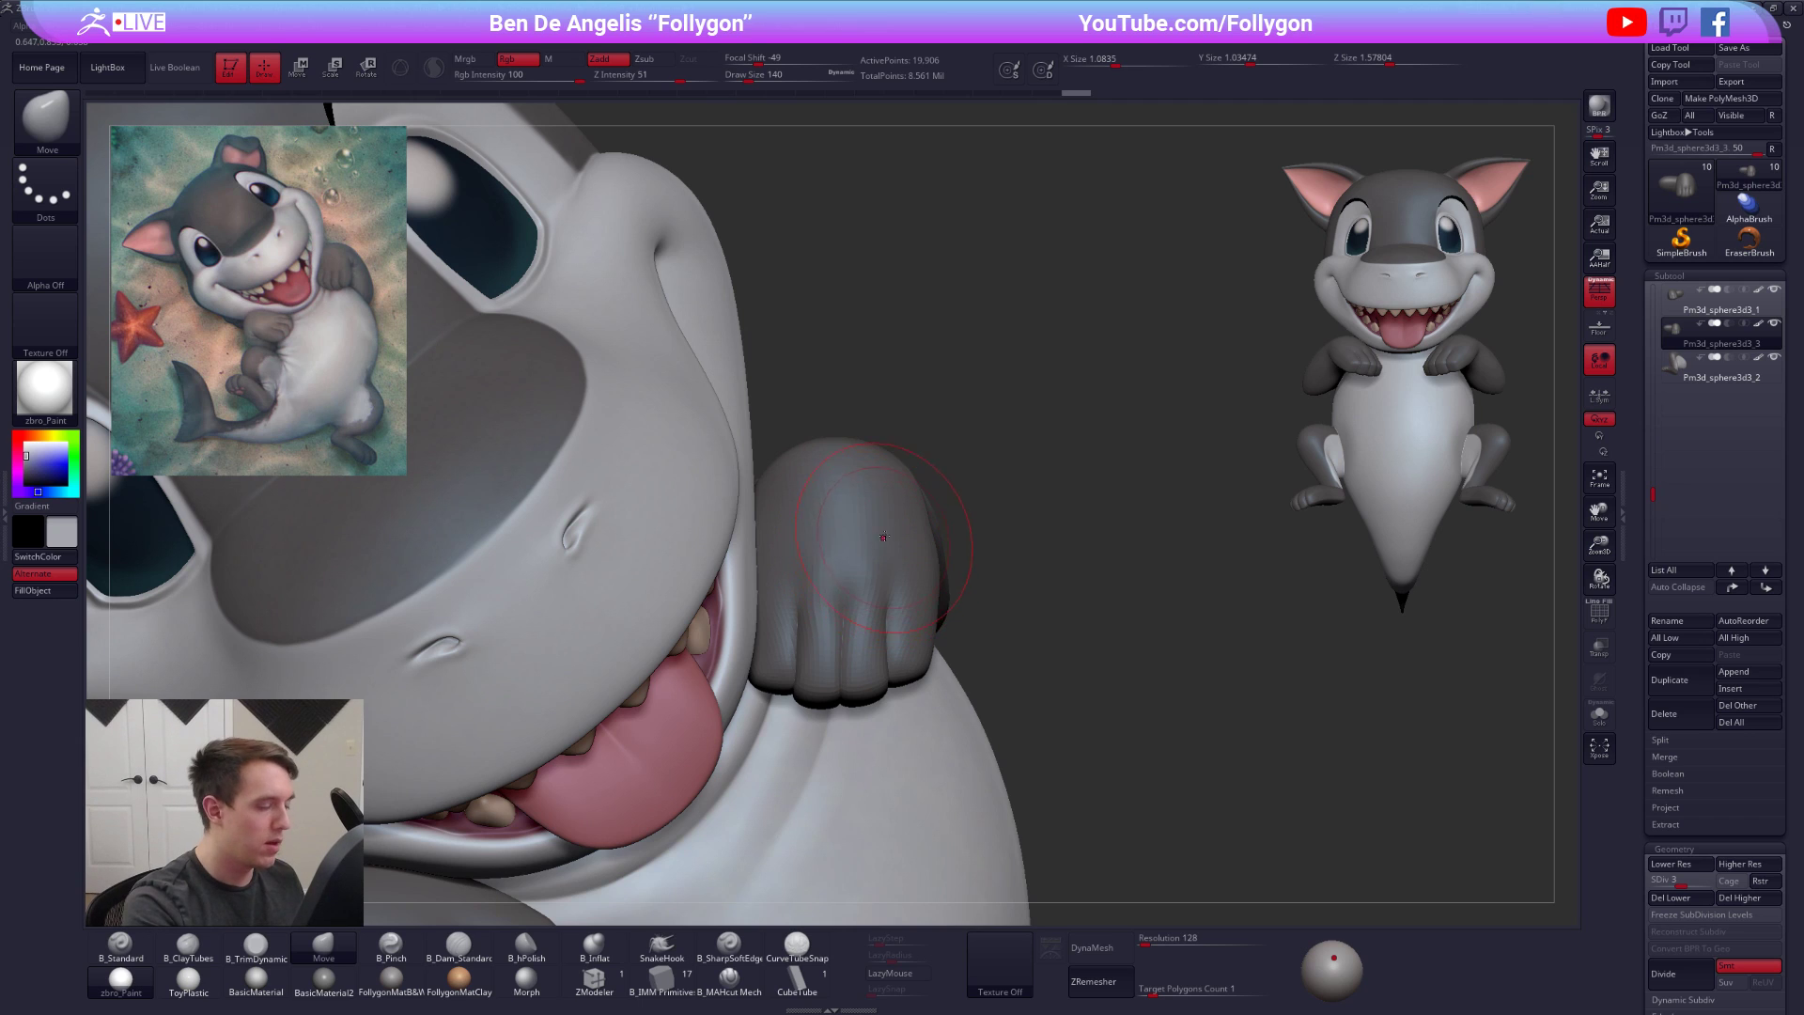
Adjust the left arm with the Move brush, enlarge the brush to 192, isolate the arm, and lower it to subdivision level 1
right_click_drag(903, 540, 870, 493)
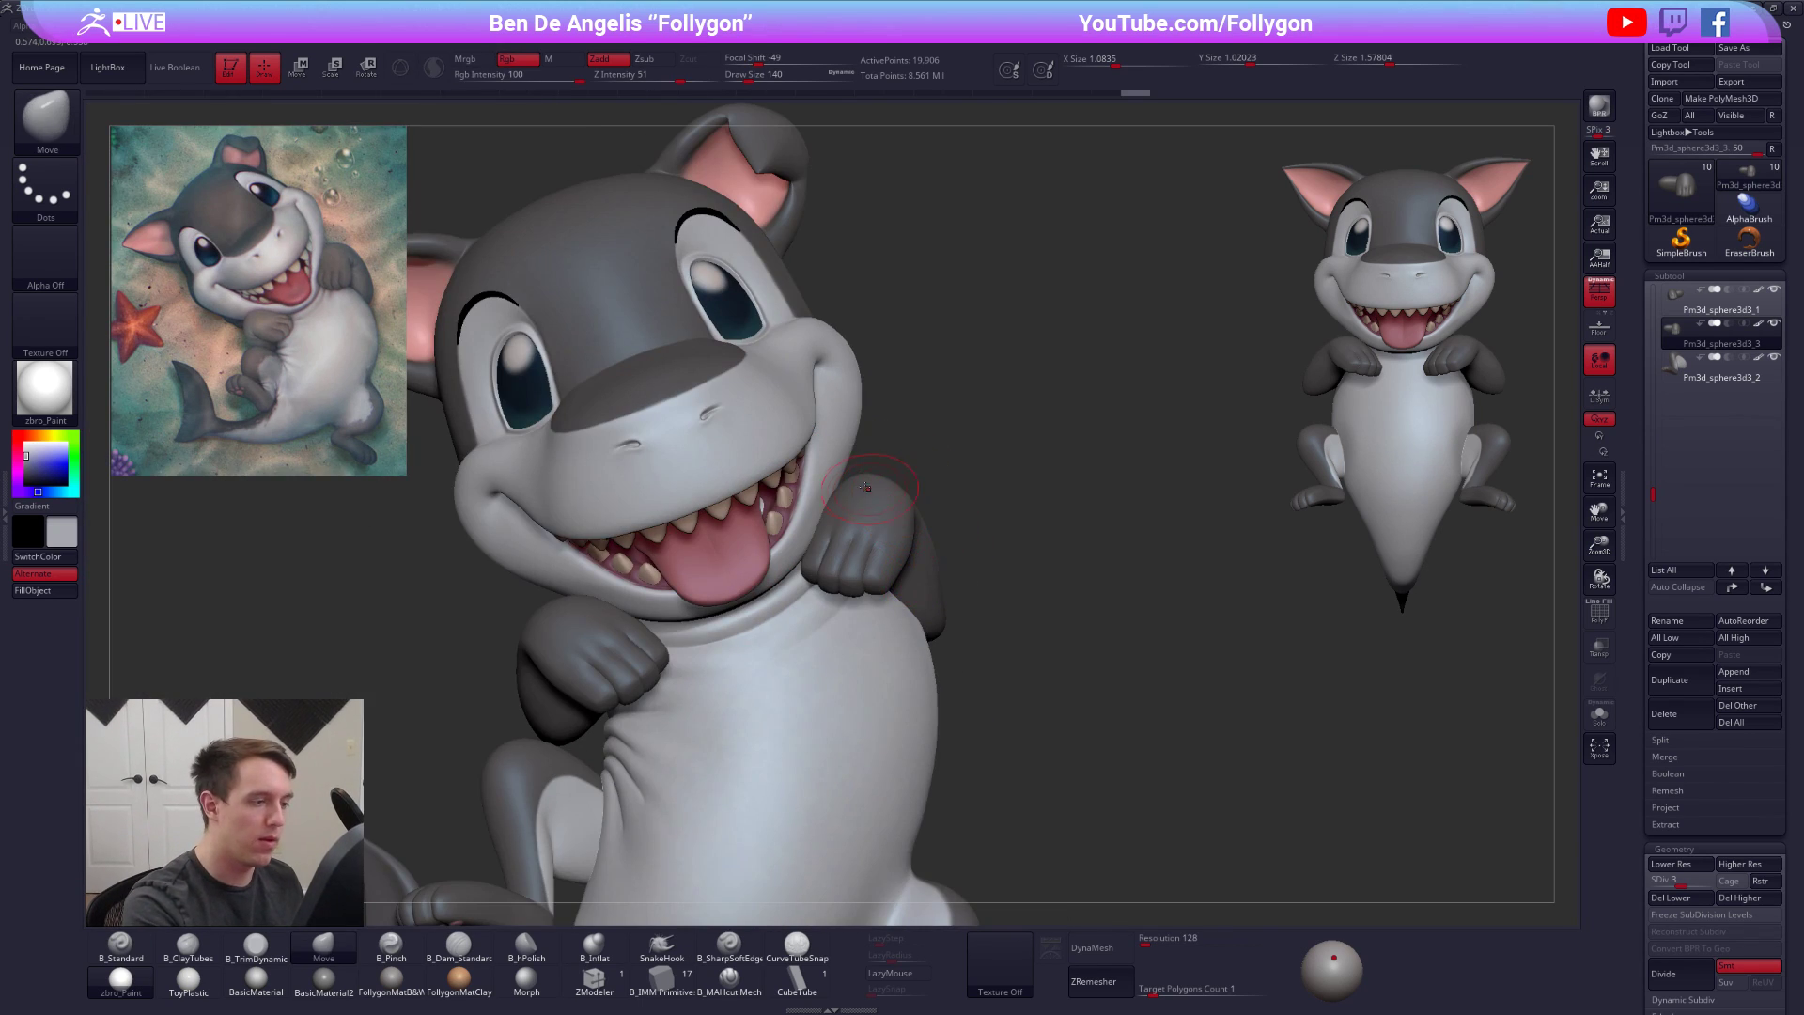
key("s")
left_click_drag(874, 494, 882, 494)
mouse_move(922, 555)
right_mouse_down("alt")
mouse_move(975, 592)
mouse_move(957, 615)
mouse_move(850, 626)
right_mouse_up("alt")
key("shift+s")
right_click_drag(958, 583, 874, 602)
mouse_move(968, 517)
right_mouse_down("ctrl")
mouse_move(975, 556)
mouse_move(958, 496)
right_mouse_up("ctrl")
key("shift+d")
right_click(947, 495, "ctrl")
key("shift+d")
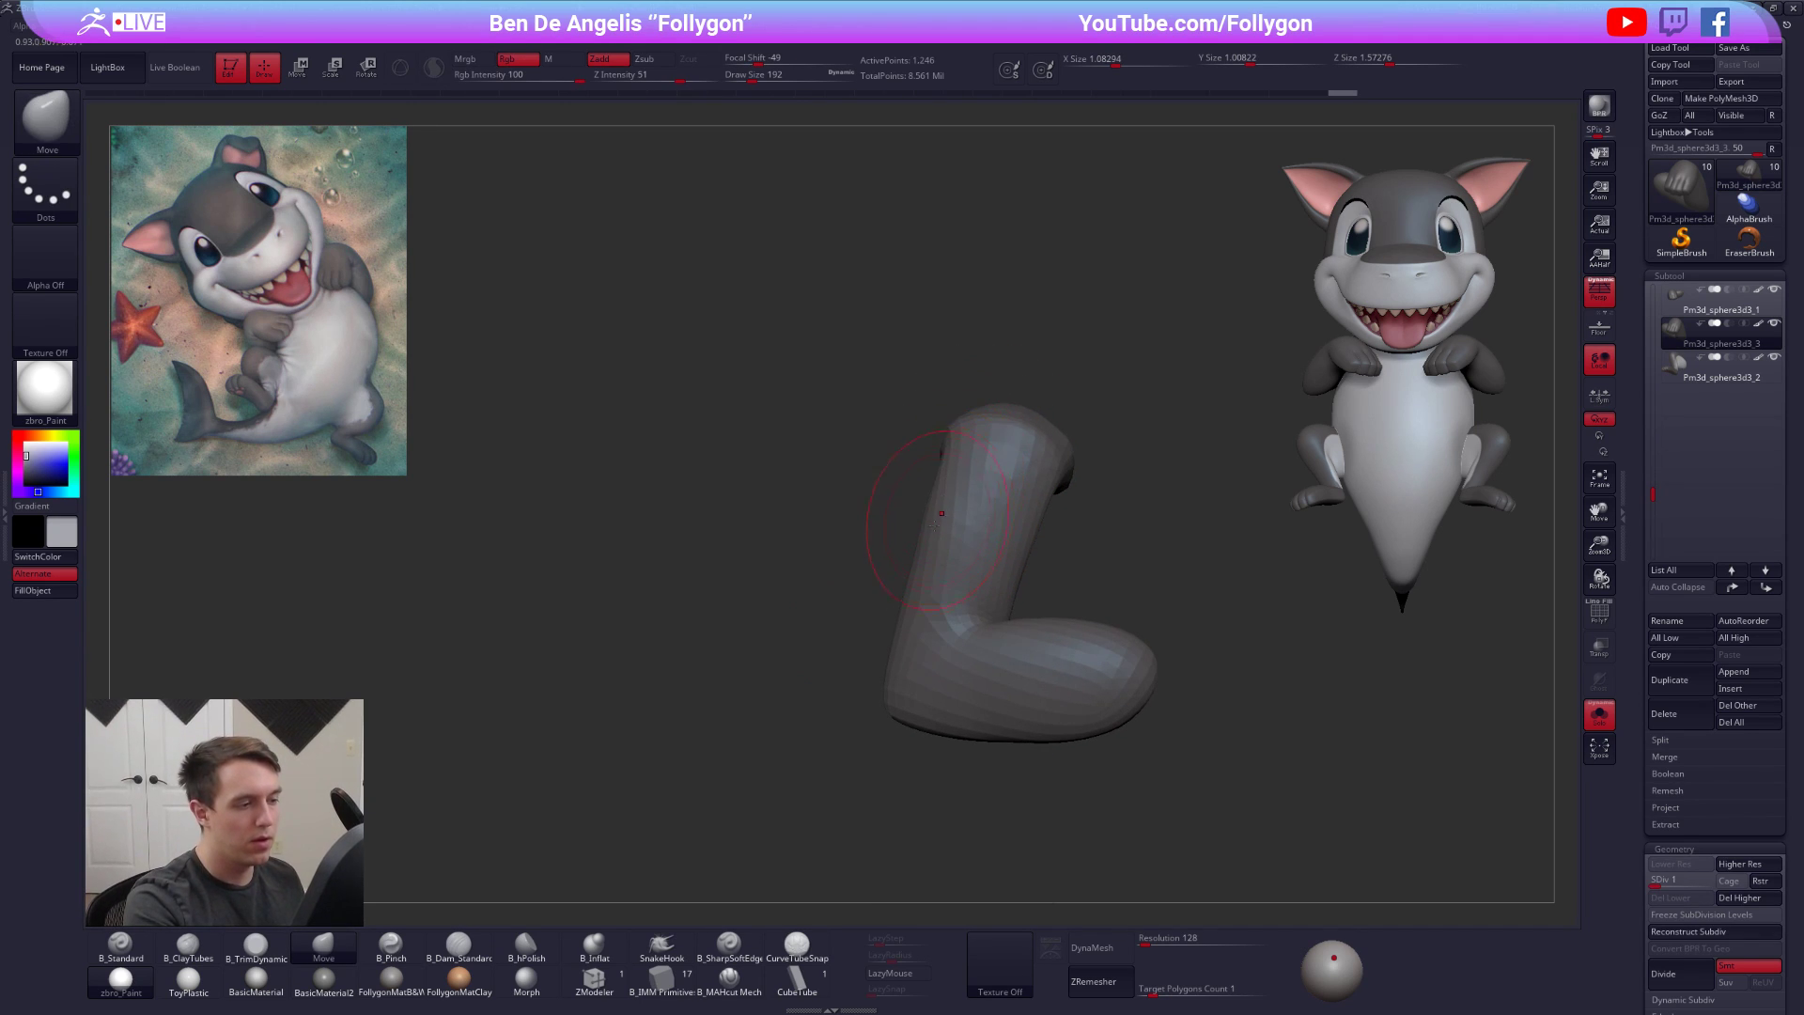
Nudge the left forearm with the Move brush at the lowest subdivision level and bring the rest of the character back
key("shift")
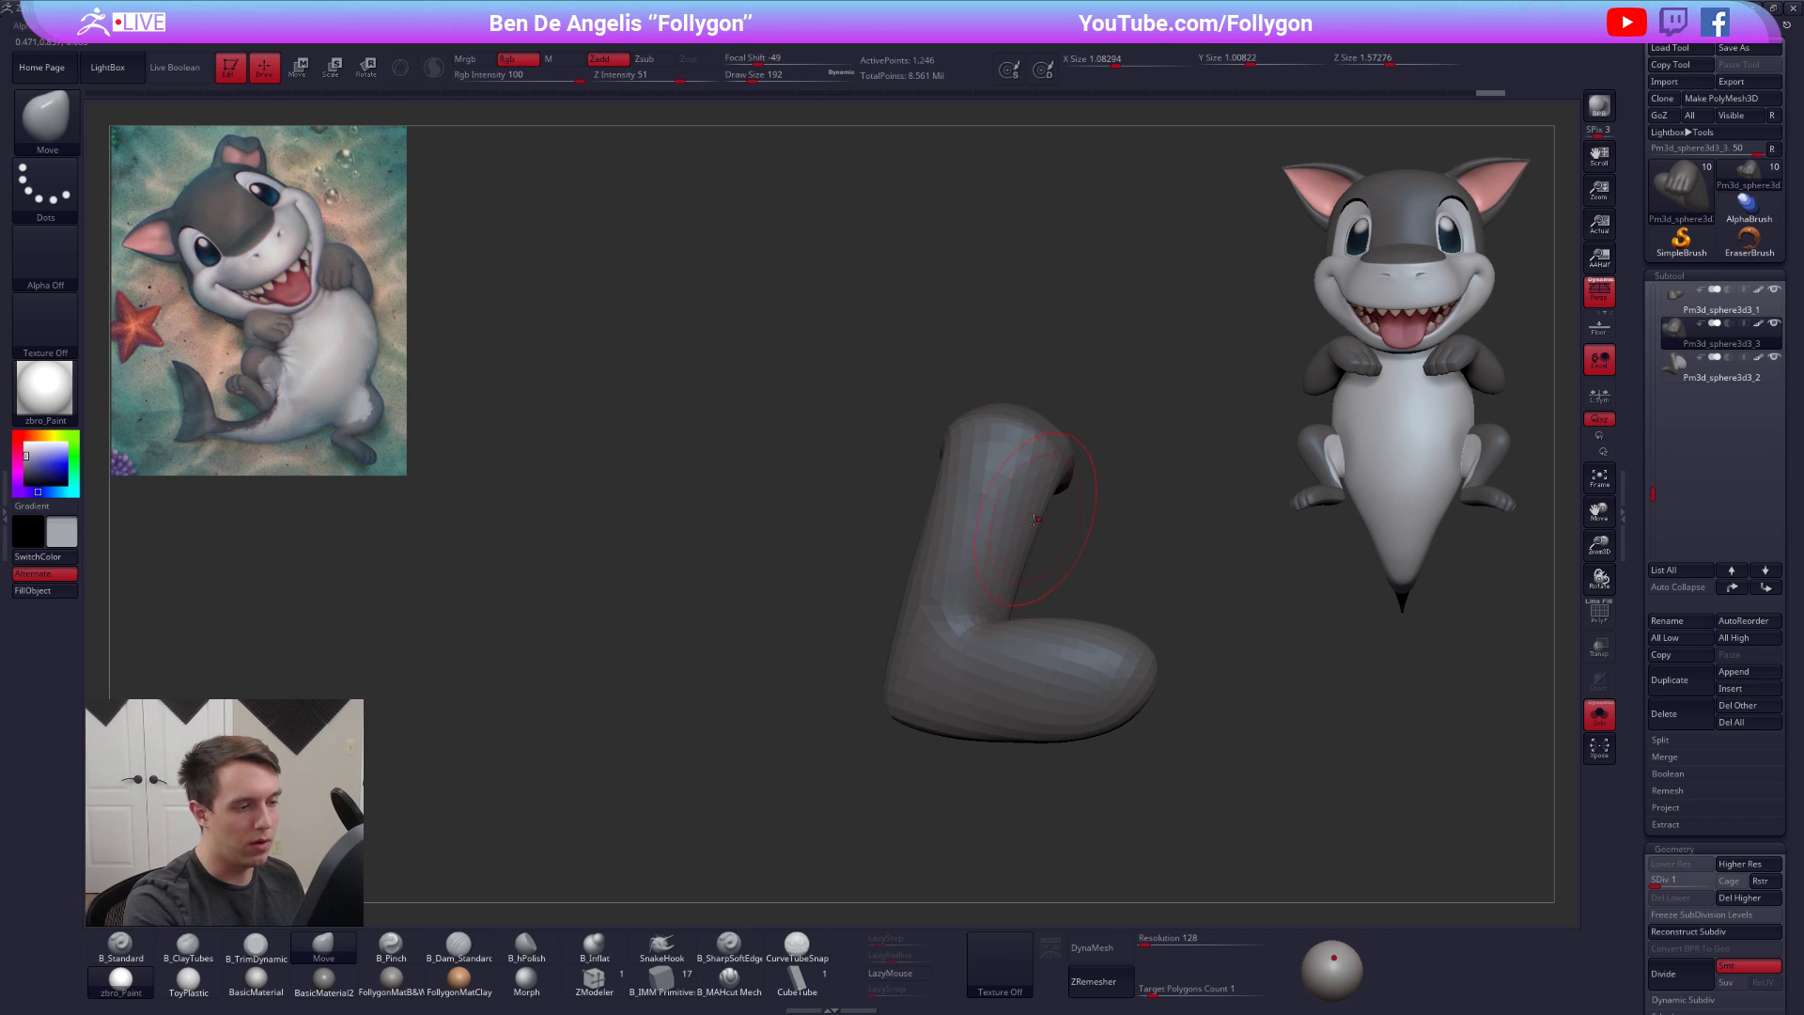
right_click_drag(1000, 558, 1293, 564)
left_click_drag(900, 622, 913, 625)
right_click_drag(923, 616, 903, 737)
key("shift+s")
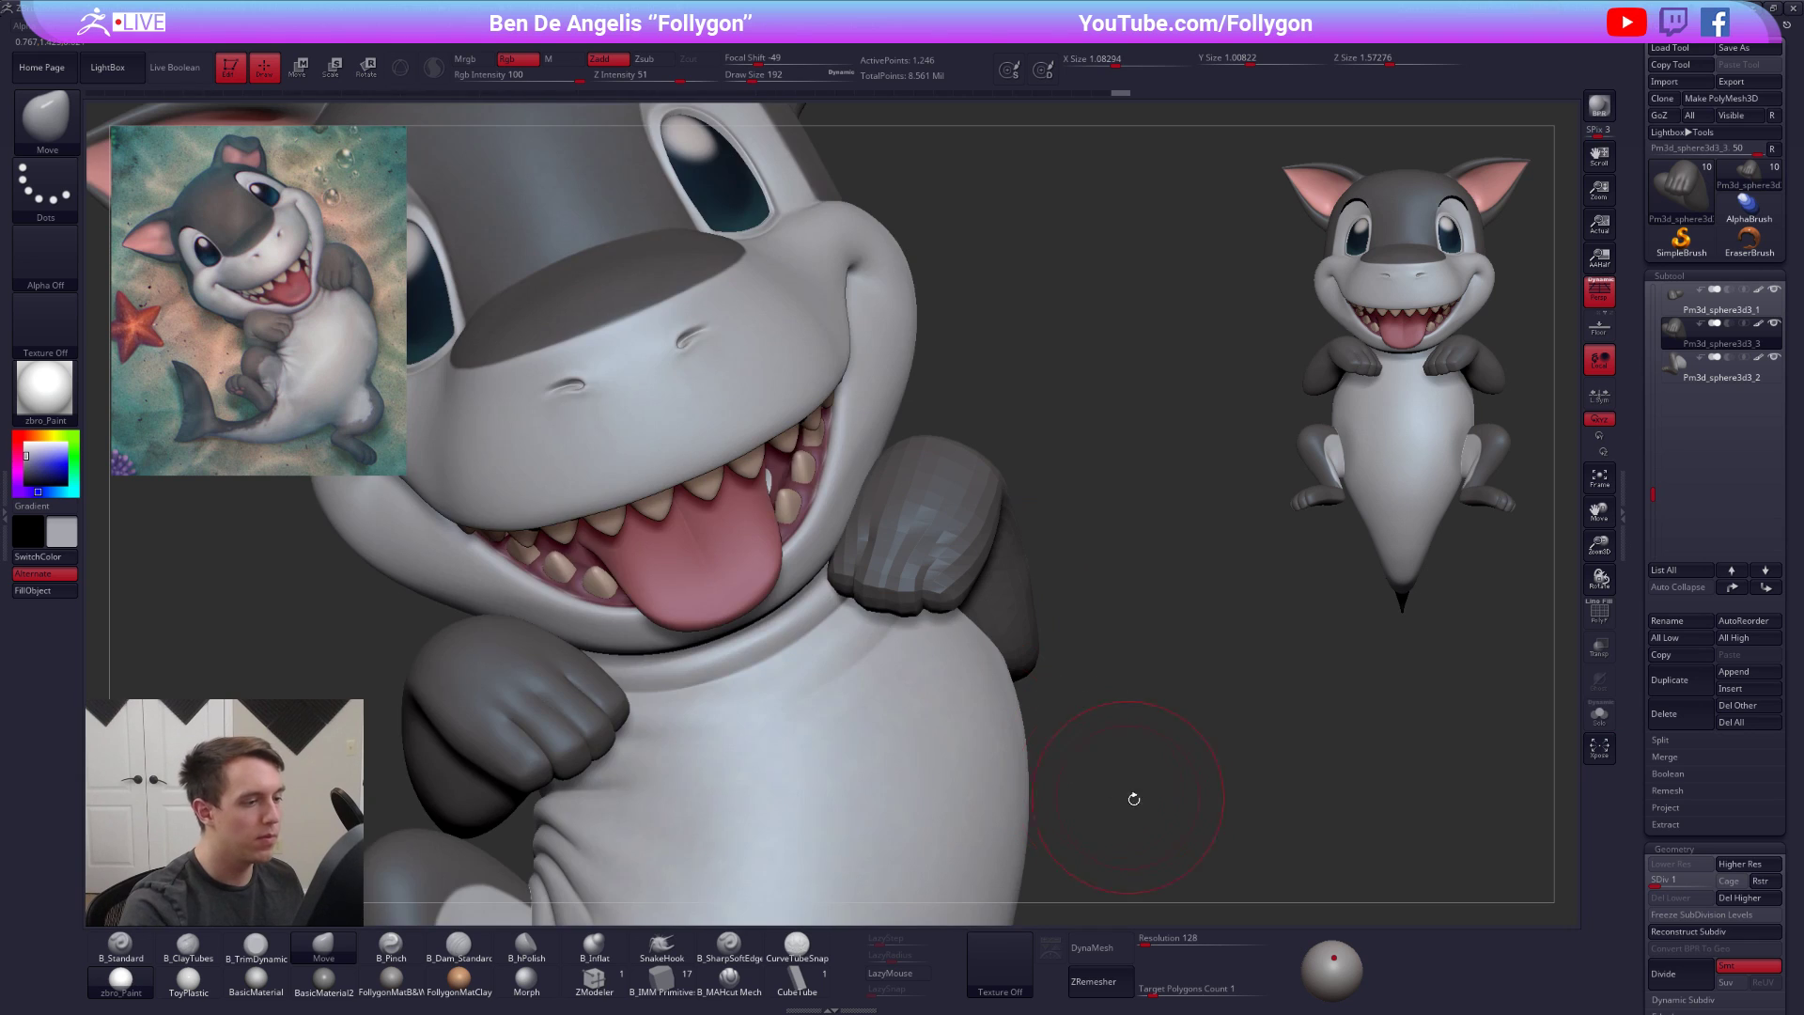
Compare the left arm isolated and on the full character from several angles
key("space")
key("shift+s")
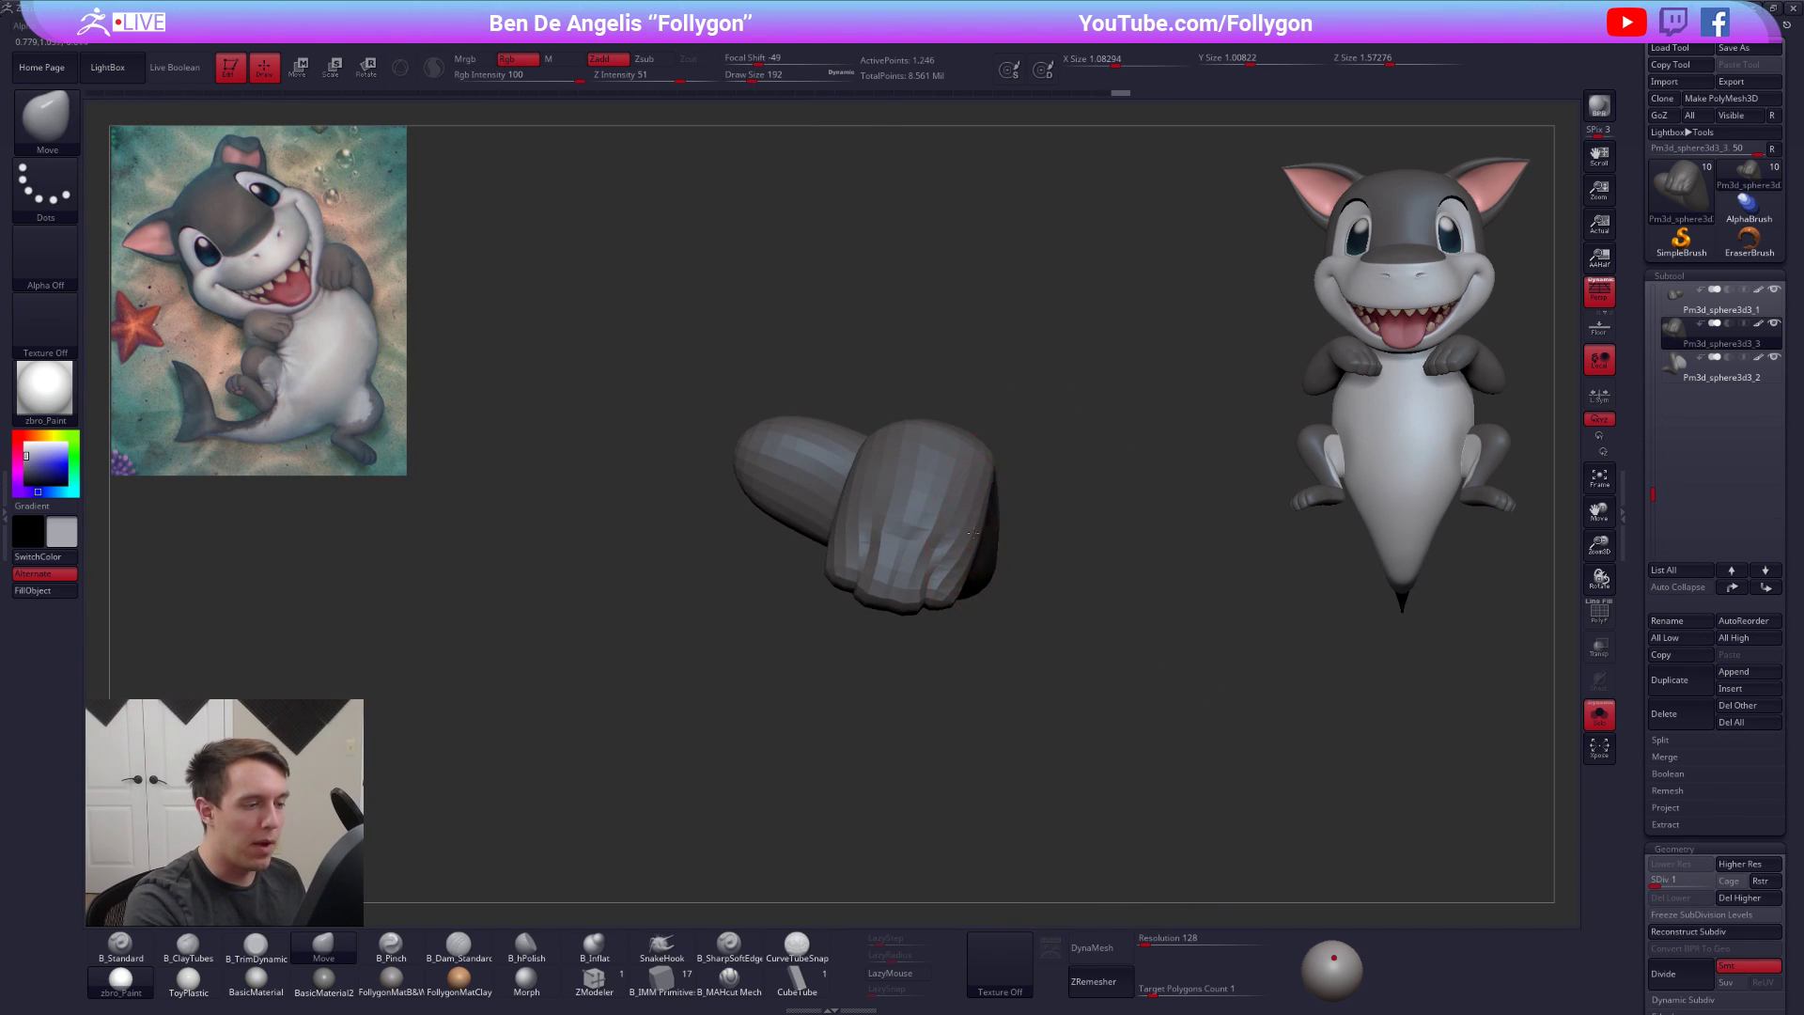
right_click_drag(974, 533, 936, 451, "ctrl")
right_click_drag(996, 648, 1262, 812)
key("shift+s")
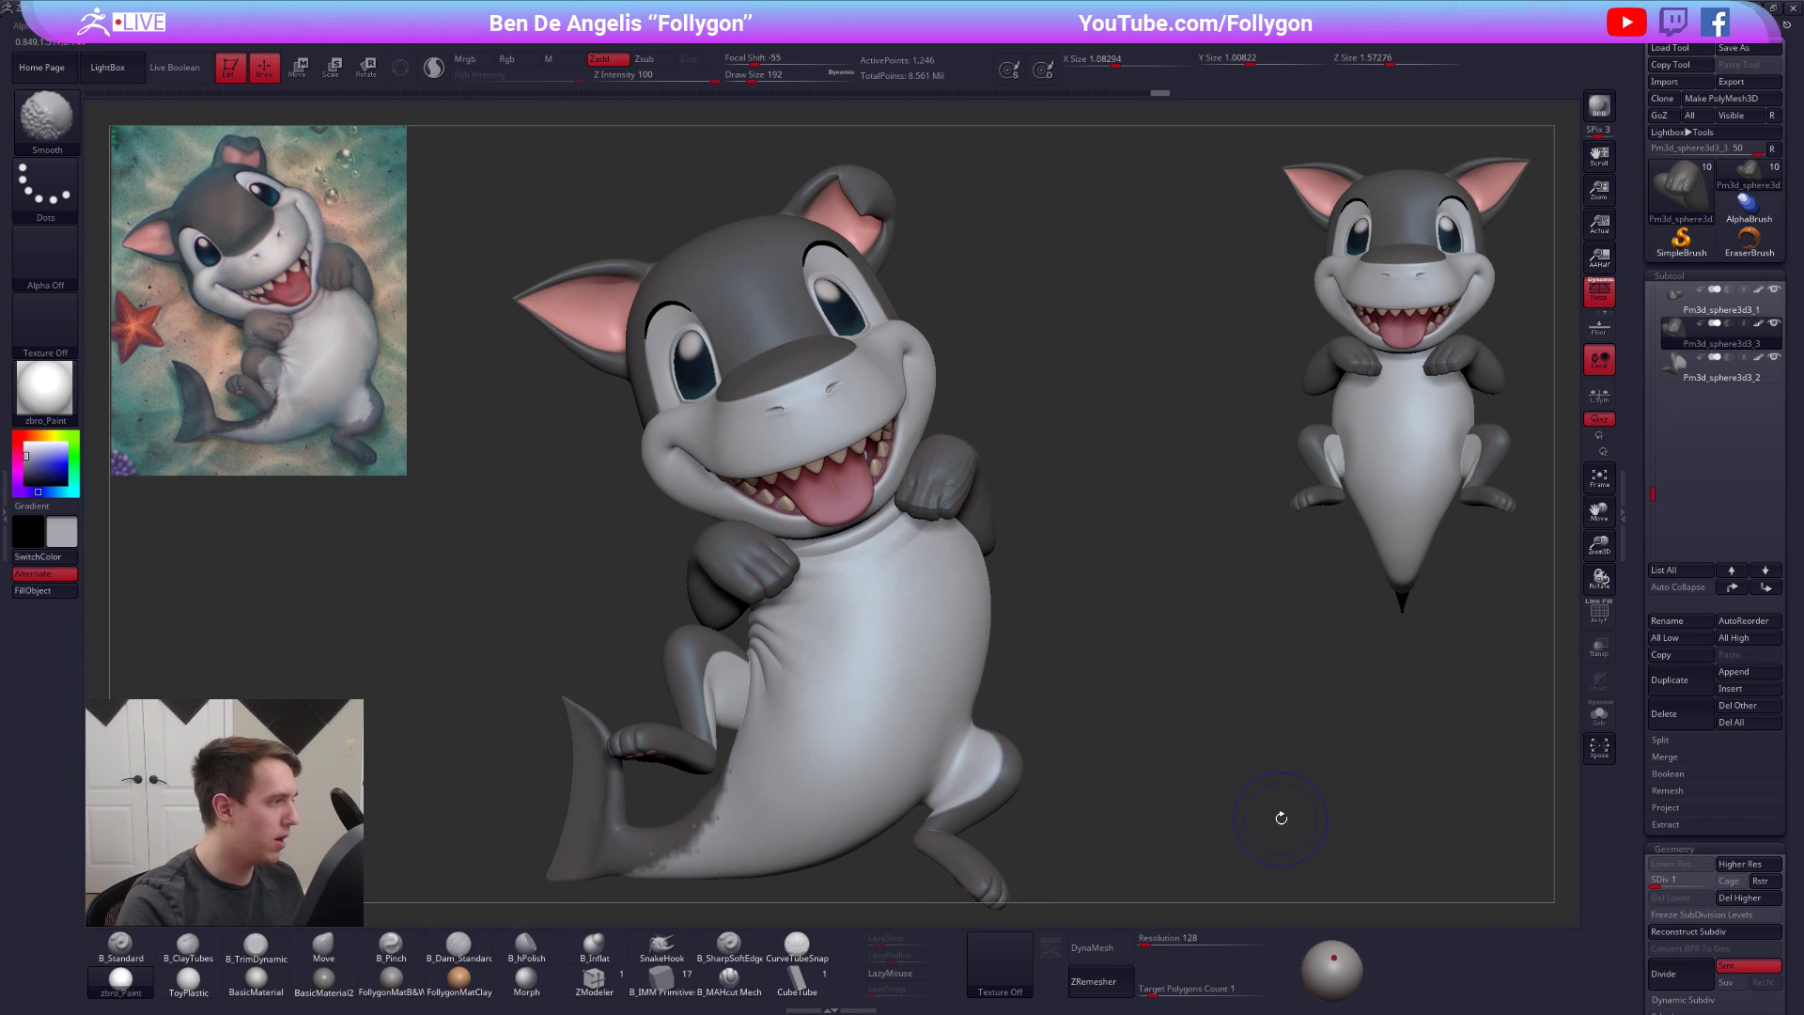
right_click_drag(1273, 821, 1238, 833)
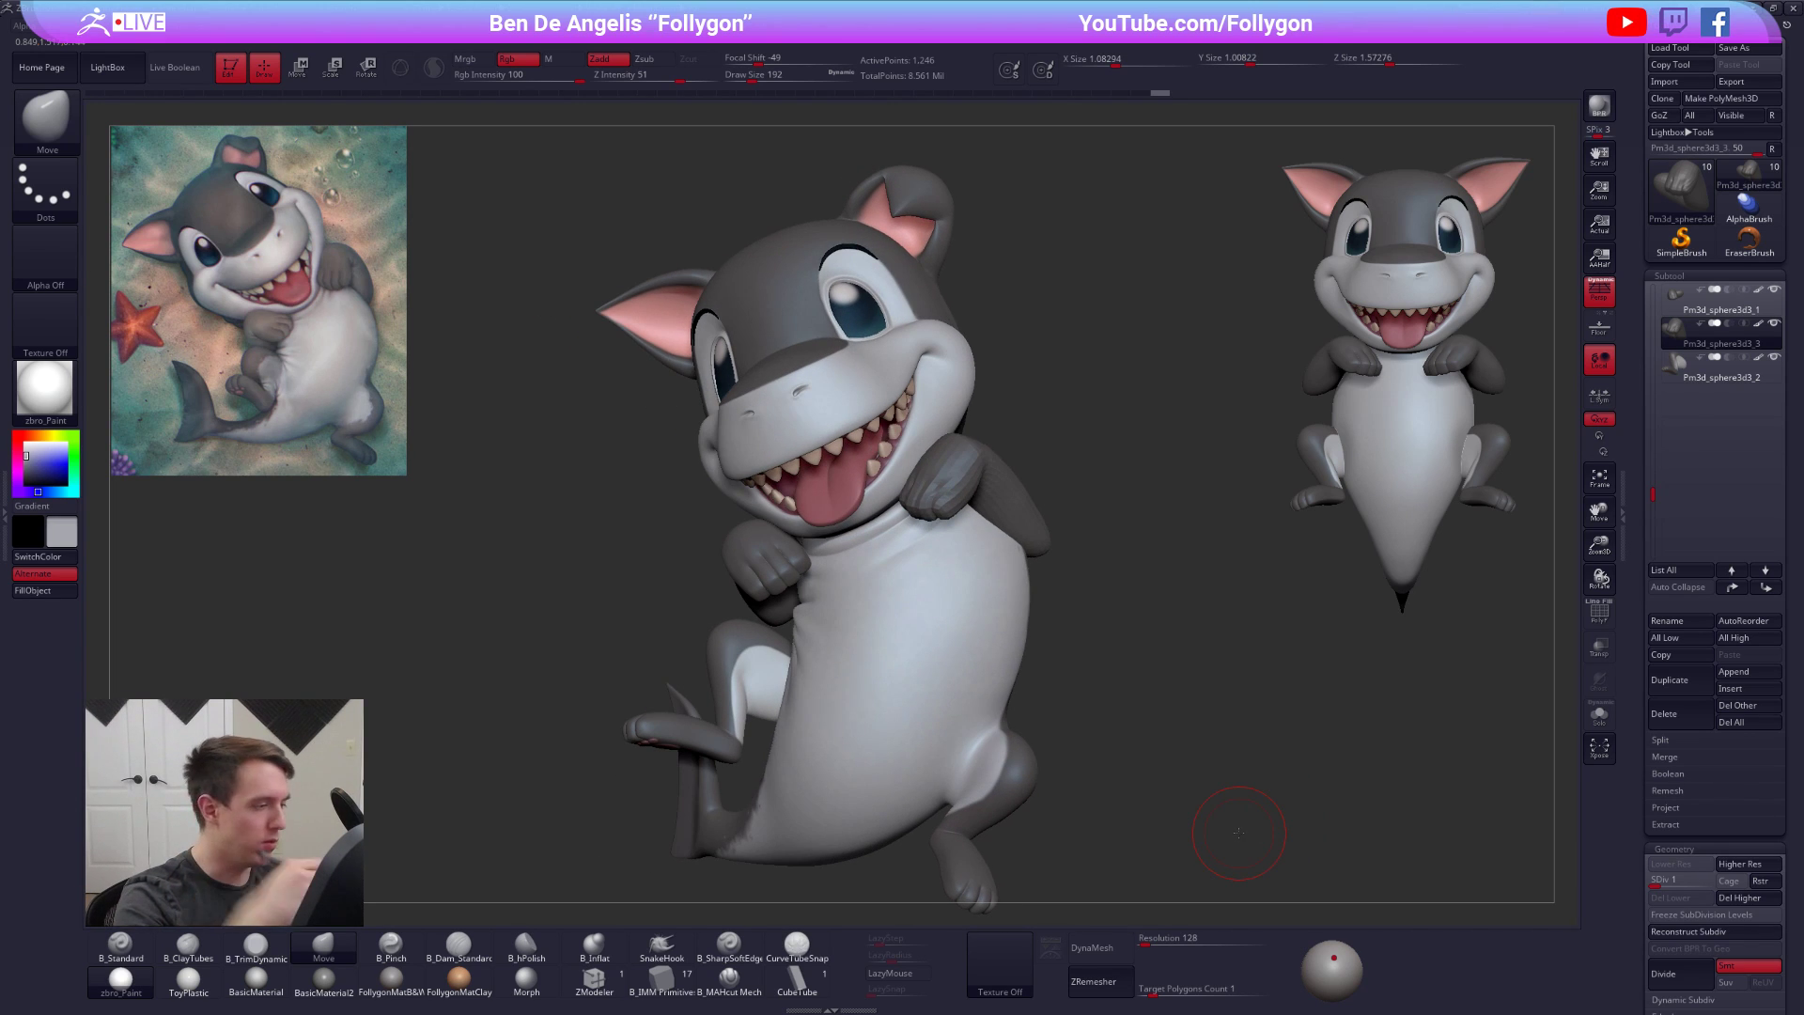
Raise the left arm's subdivision, select the character's right arm, and isolate it
key("d")
right_click_drag(866, 610, 1055, 650)
left_click(823, 606, "alt")
key("shift+f")
key("shift+f")
key("shift+s")
mouse_move(845, 573)
right_mouse_down()
mouse_move(916, 606)
mouse_move(874, 629)
right_mouse_up()
Tighten the right arm's wrist with the Pinch brush at size 121 while viewing it from several angles
key("5")
key("space")
left_click_drag(866, 570, 857, 570)
mouse_move(857, 570)
right_mouse_down()
mouse_move(892, 587)
mouse_move(862, 576)
mouse_move(852, 599)
right_mouse_up()
right_click_drag(889, 530, 881, 481)
right_click_drag(873, 582, 881, 491)
right_click_drag(851, 637, 919, 564)
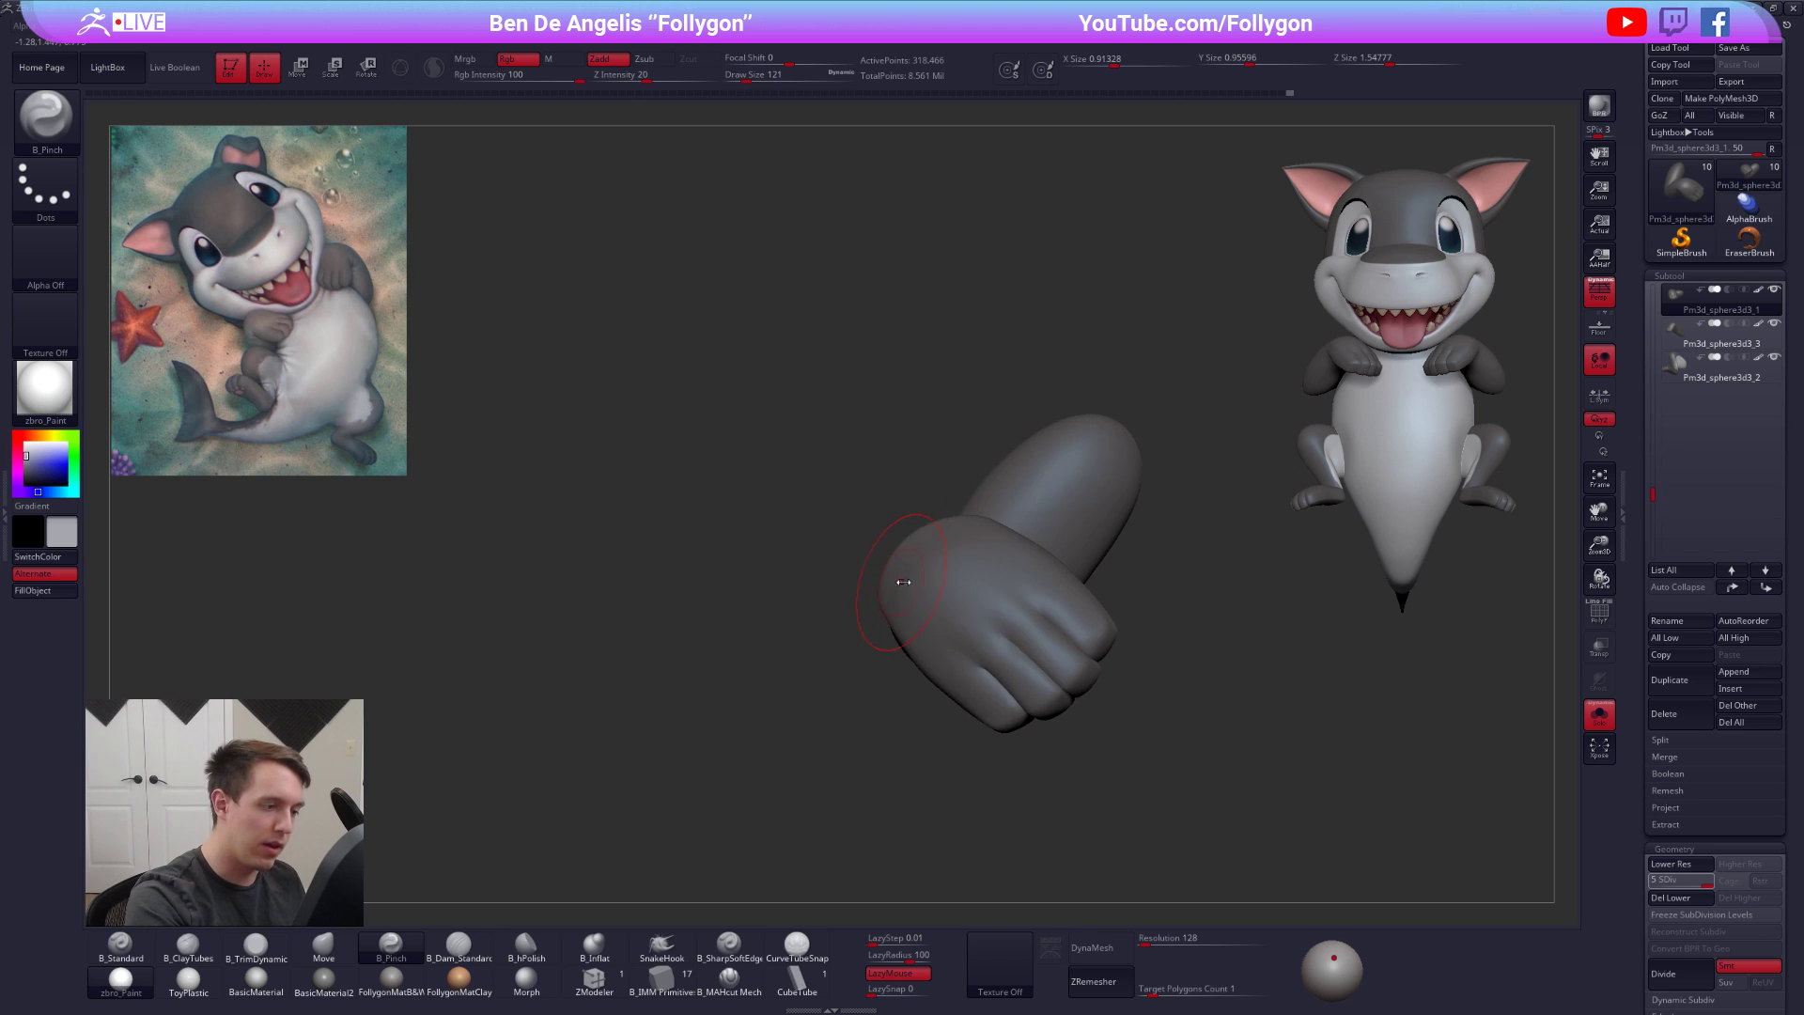
Switch to the Move brush and reshape the right arm's wrist and back of the paw at sizes 160 and 121
key("b")
key("m")
key("v")
key("space")
left_click_drag(902, 547, 925, 532)
key("space")
mouse_move(887, 572)
right_mouse_down()
mouse_move(915, 536)
mouse_move(844, 577)
mouse_move(874, 569)
right_mouse_up()
key("space")
left_click_drag(877, 575, 881, 575)
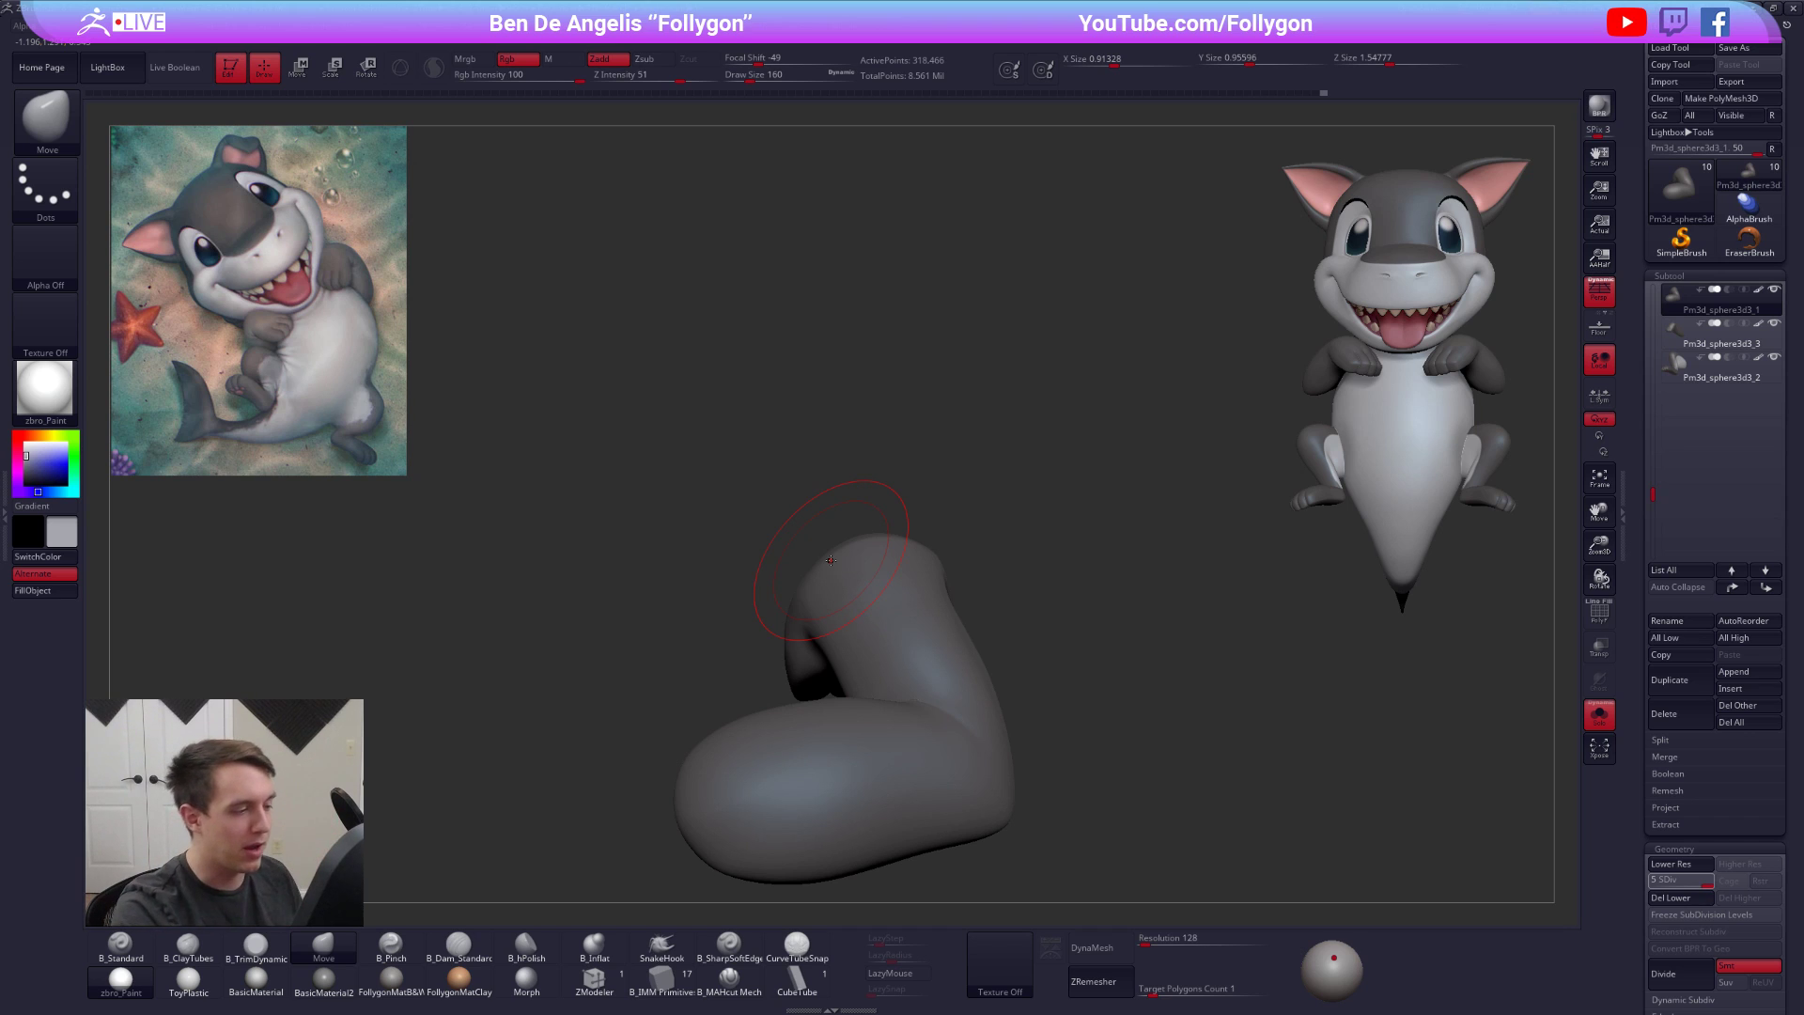
key("space")
left_click_drag(862, 568, 852, 569)
right_click_drag(840, 575, 823, 574)
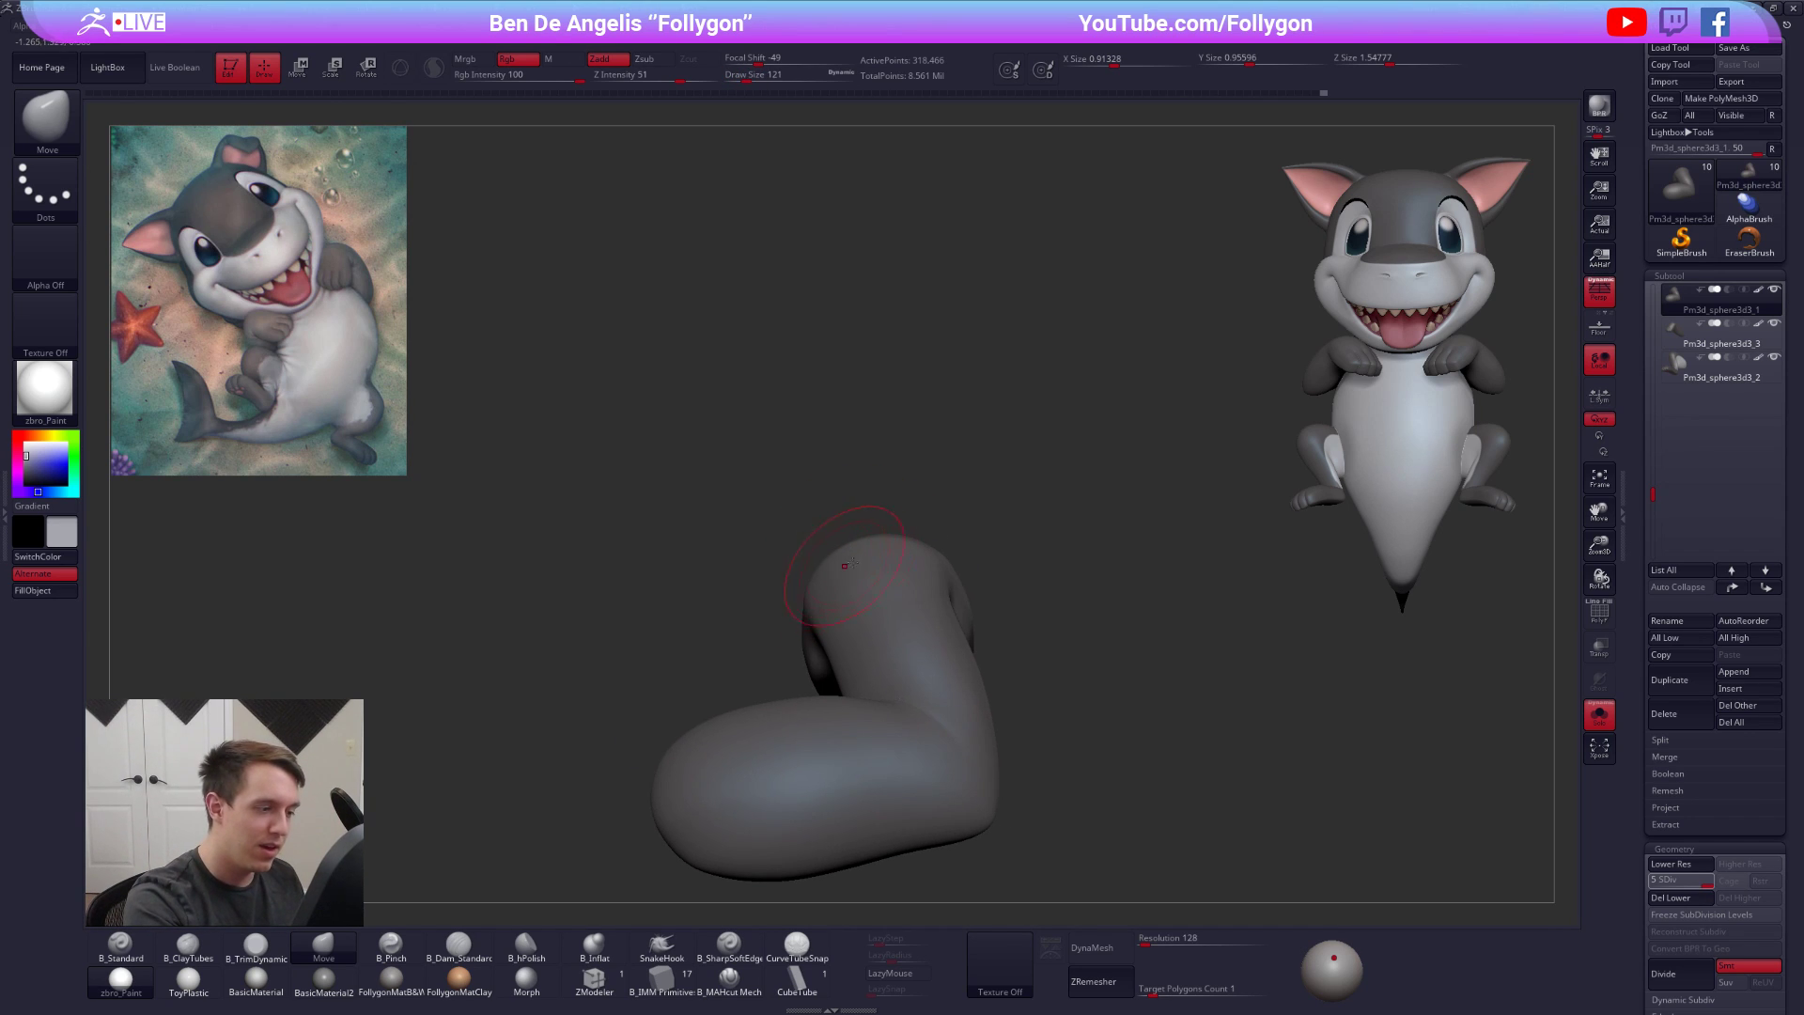
Lower the right arm to subdivision level 3, smooth and move its forearm, and drop it to level 2
mouse_move(925, 552)
right_mouse_down()
mouse_move(825, 592)
mouse_move(919, 592)
right_mouse_up()
key("shift+d")
key("shift+d")
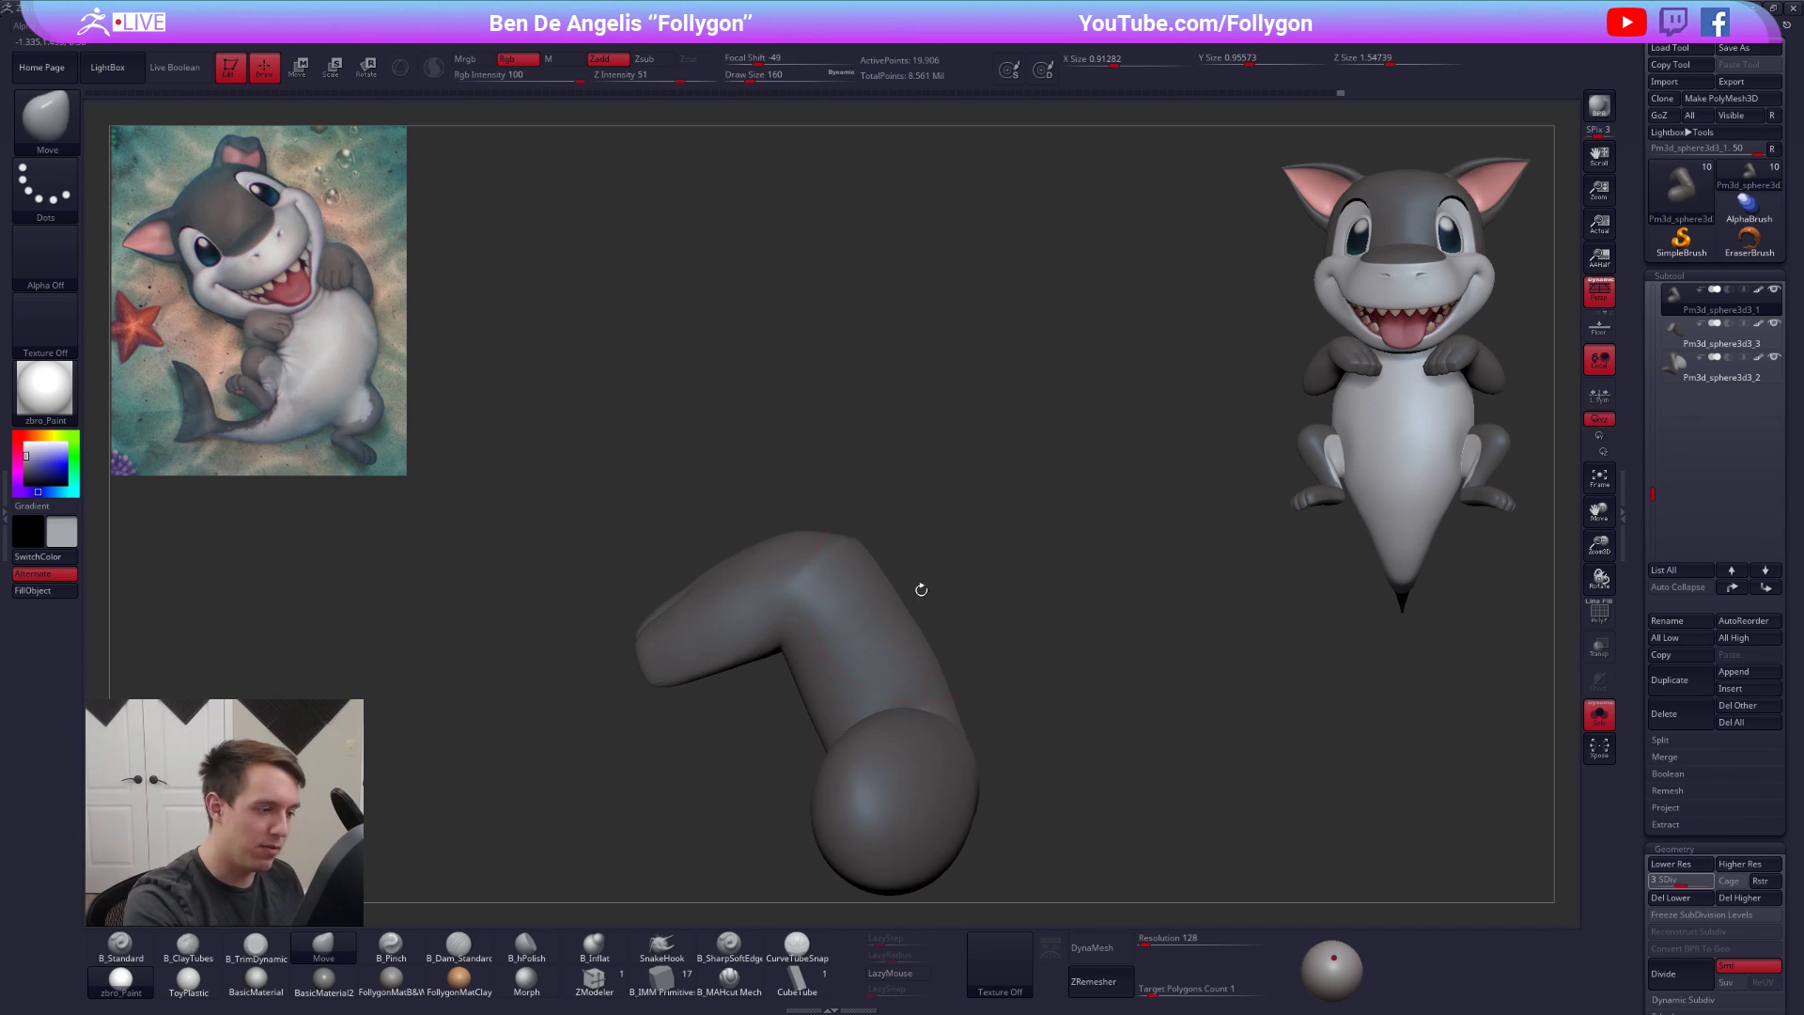
left_click_drag(898, 621, 895, 611, "shift")
right_click_drag(926, 620, 887, 628)
key("space")
left_click_drag(900, 617, 904, 617)
right_click_drag(886, 594, 921, 606)
key("space")
left_click_drag(914, 610, 913, 611)
key("shift+d")
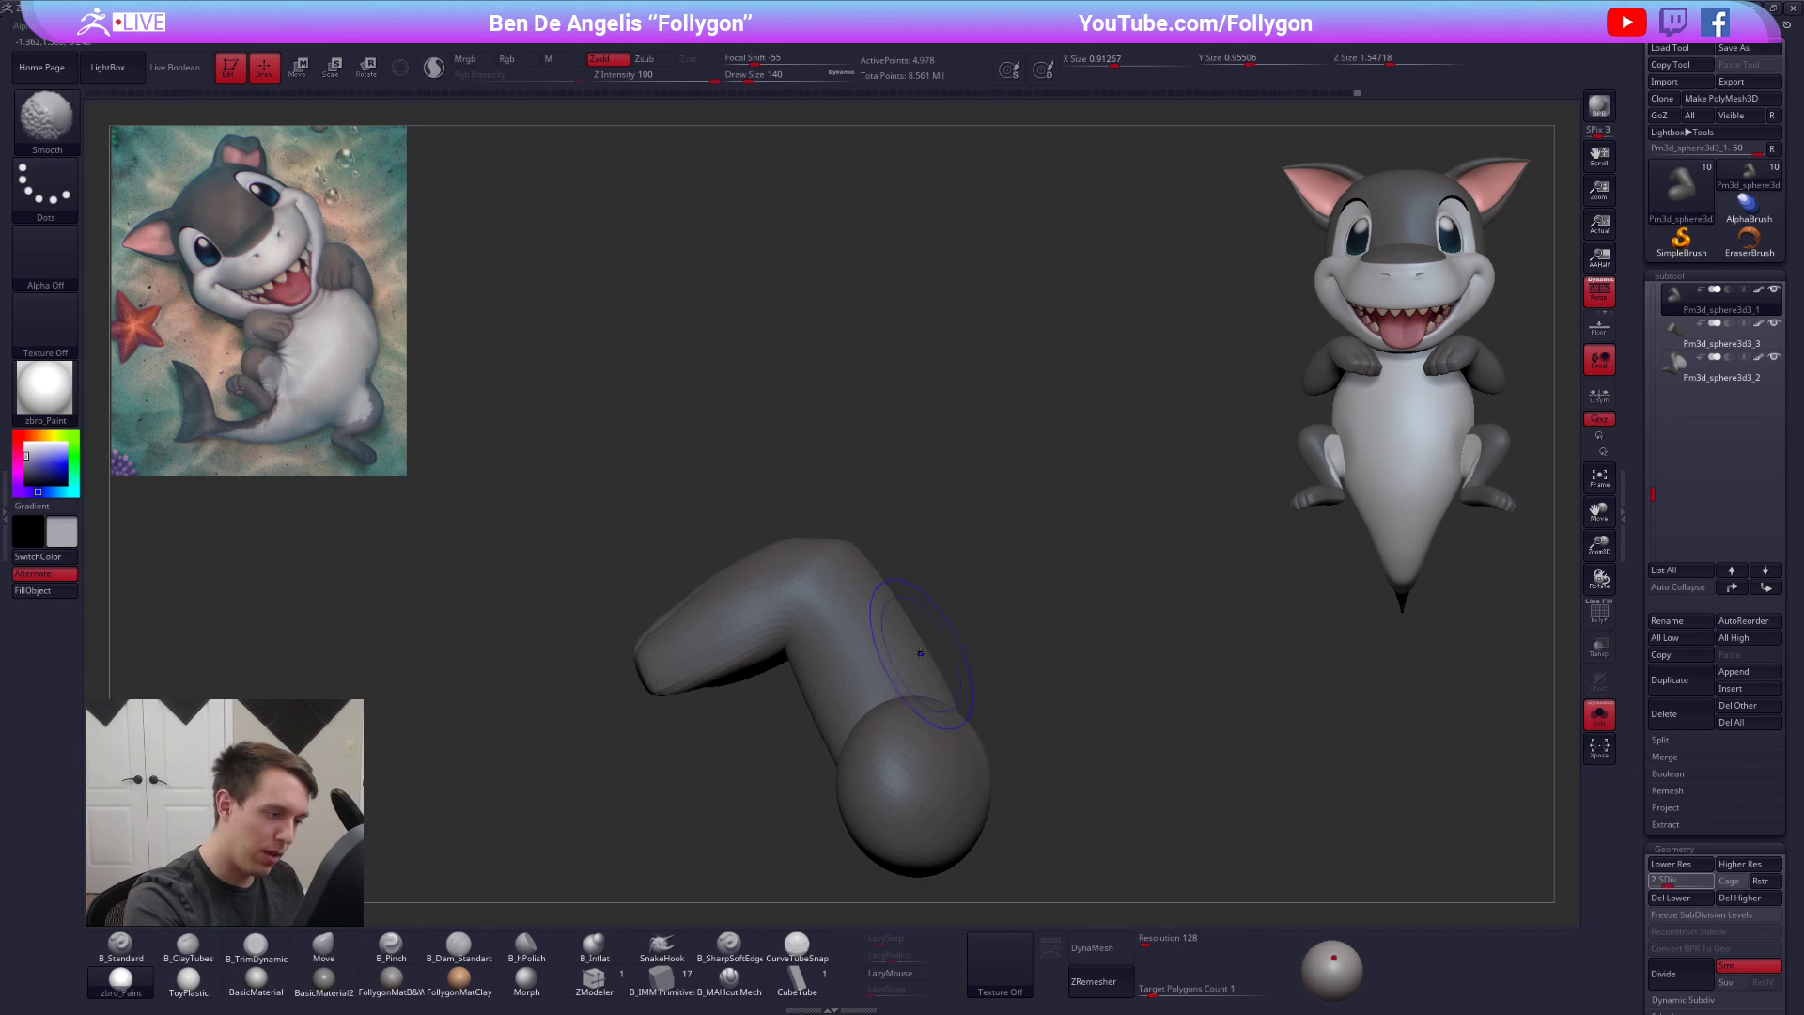
Smooth the outer side of the right forearm and adjust its profile from other angles
right_click_drag(923, 660, 922, 611)
left_click_drag(923, 611, 910, 645, "shift")
mouse_move(911, 645)
right_mouse_down()
mouse_move(905, 602)
mouse_move(987, 635)
mouse_move(878, 684)
right_mouse_up()
key("space")
left_click_drag(988, 625, 977, 625)
mouse_move(978, 625)
right_mouse_down()
mouse_move(987, 648)
mouse_move(1055, 628)
mouse_move(1033, 631)
right_mouse_up()
Smooth the right forearm further and reshape the top of the paw with the Move brush at size 140
key("space")
left_click_drag(956, 624, 968, 624)
right_click_drag(949, 592, 919, 632)
left_click_drag(919, 632, 925, 672, "shift")
mouse_move(936, 615)
right_mouse_down()
mouse_move(906, 572)
mouse_move(925, 603)
right_mouse_up()
key("space")
left_click_drag(925, 604, 919, 549)
right_click_drag(940, 583, 946, 559)
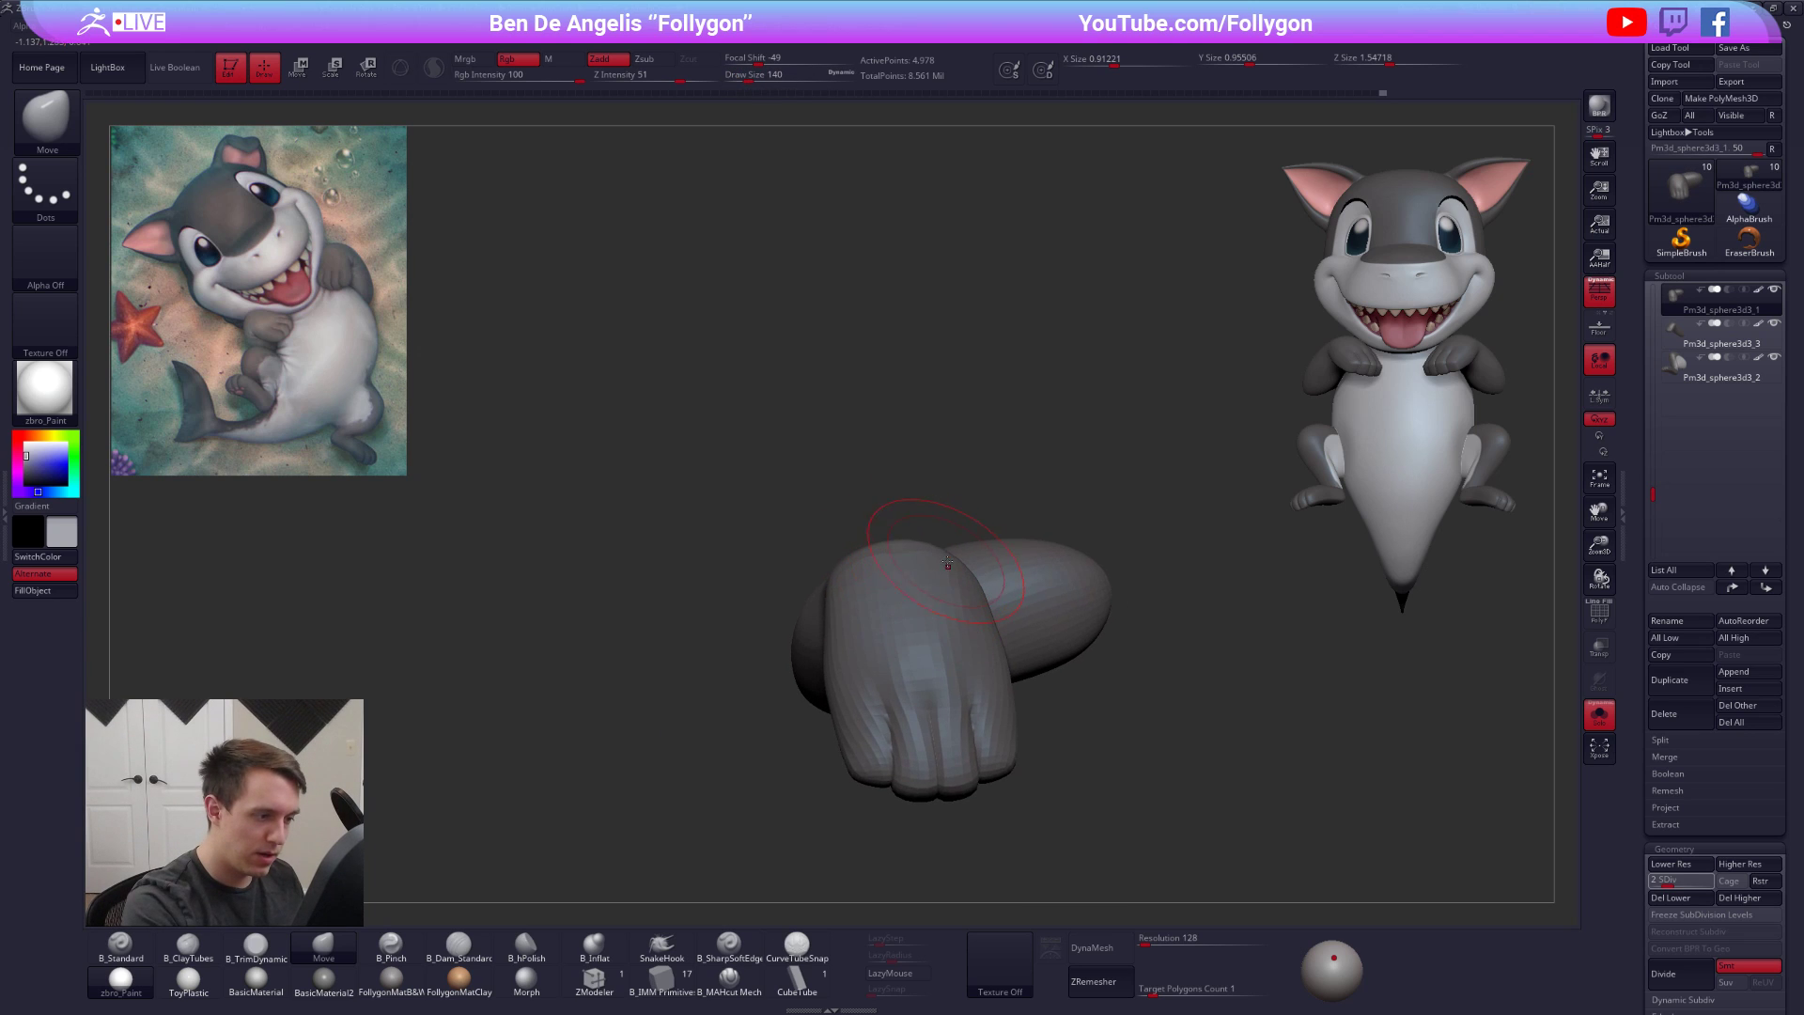
Refine the right paw and wrist with the Move brush between sizes 104 and 130, checking subdivision levels 3 and 2
key("d")
key("space")
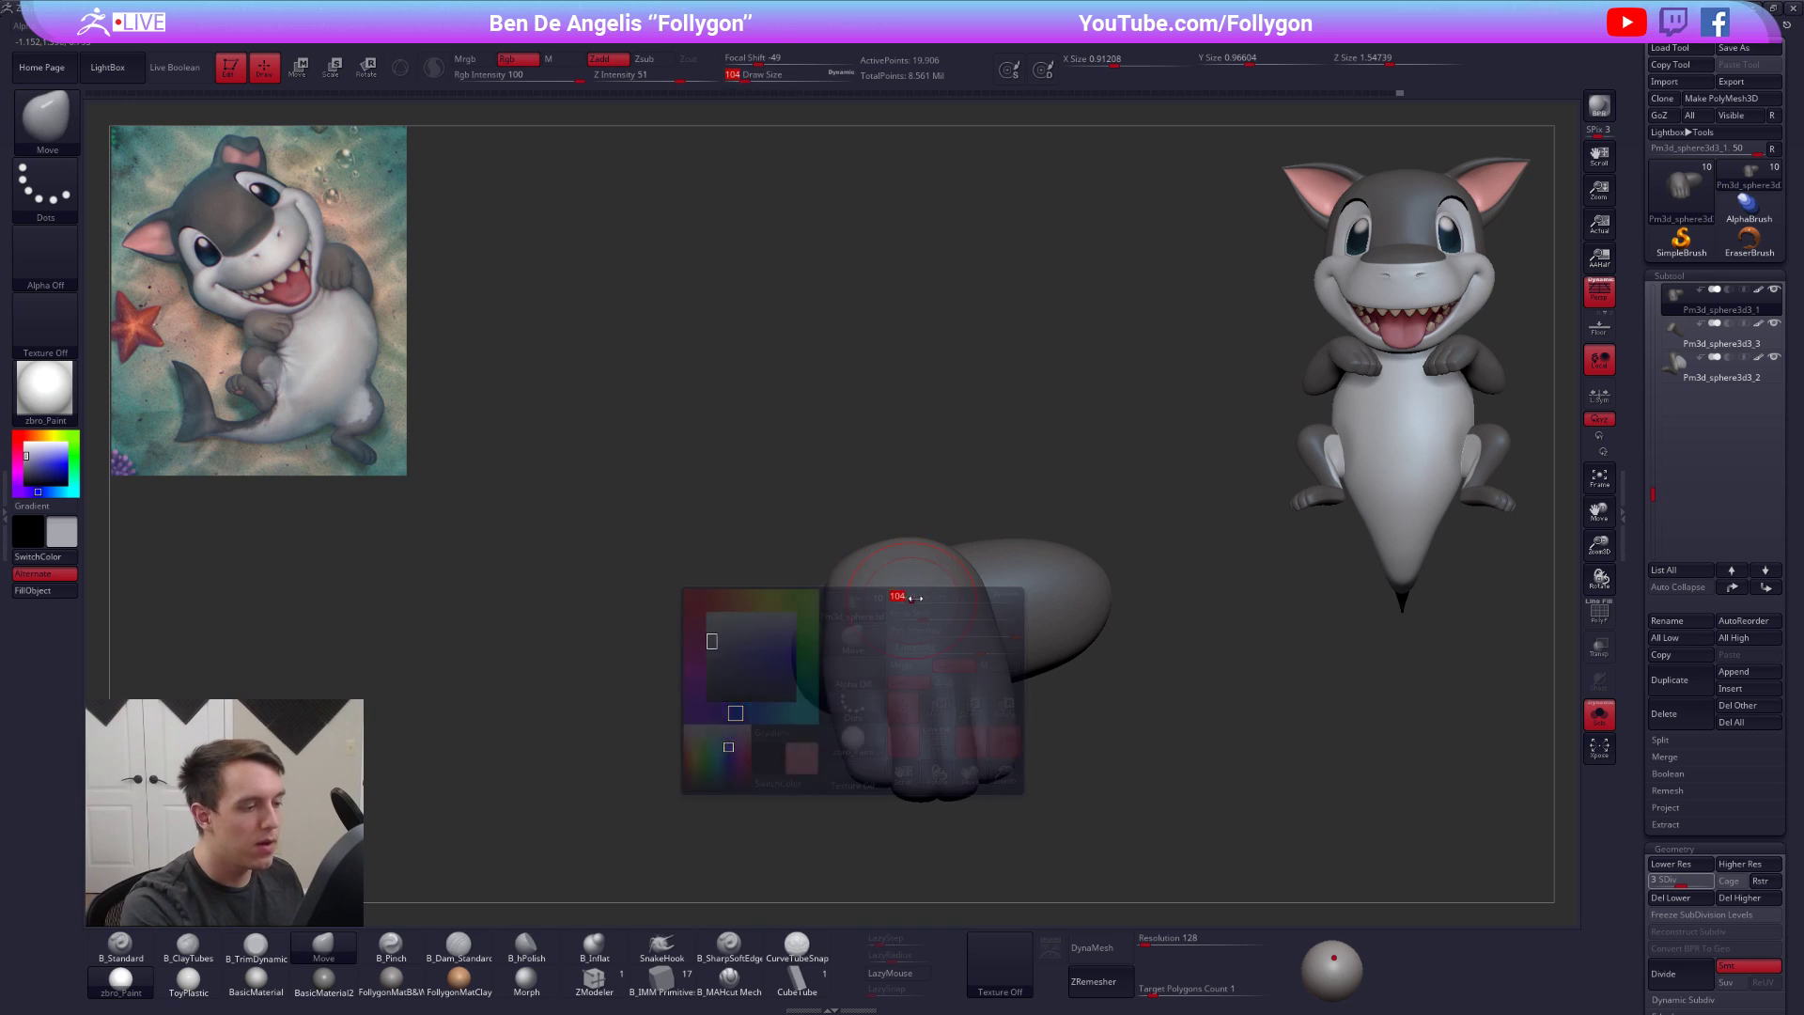
key("space")
mouse_move(843, 621)
left_mouse_down()
mouse_move(854, 654)
mouse_move(832, 672)
left_mouse_up()
key("space")
key("space")
key("space")
key("space")
left_click_drag(831, 672, 842, 665)
key("space")
mouse_move(842, 664)
right_mouse_down()
mouse_move(935, 605)
mouse_move(829, 720)
mouse_move(832, 632)
right_mouse_up()
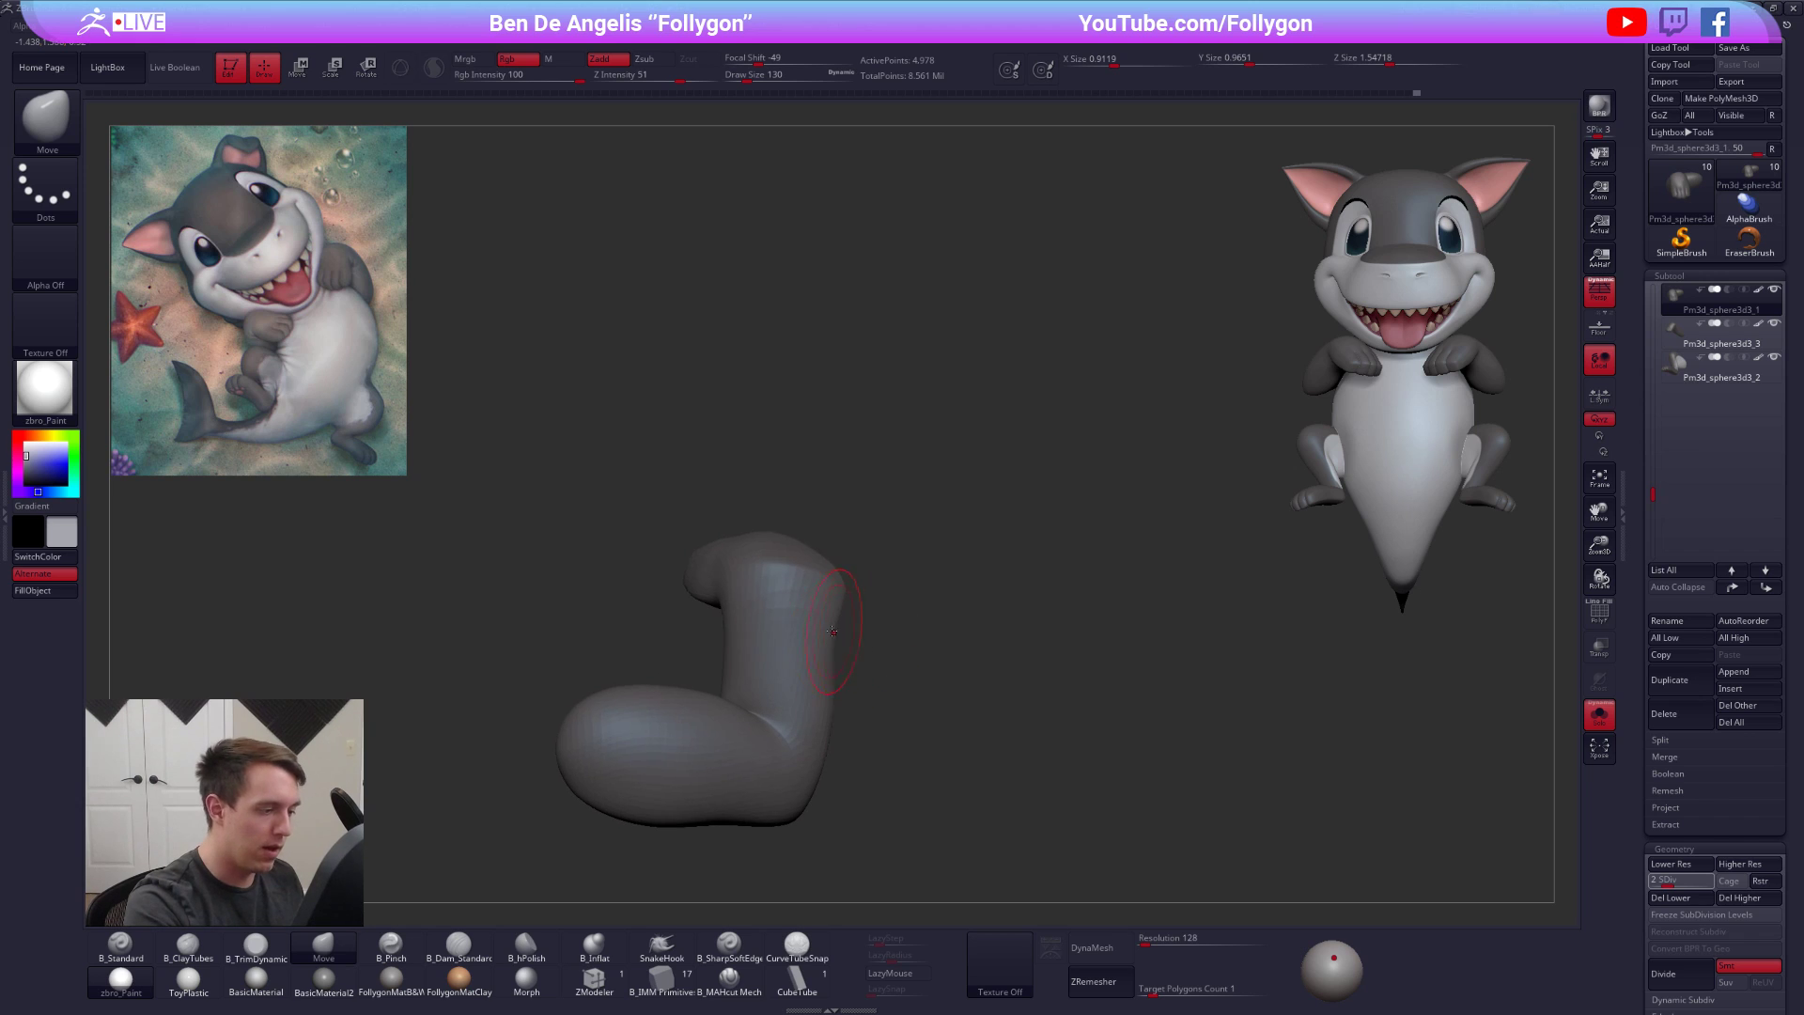
Lower the right arm to subdivision level 1 and reshape its forearm with the Move brush at size 192
key("space")
mouse_move(854, 582)
left_mouse_down()
mouse_move(870, 580)
mouse_move(850, 626)
left_mouse_up()
key("ctrl+space")
key("shift+d")
key("space")
right_click_drag(868, 617, 931, 598, "alt")
key("space")
left_click_drag(902, 630, 908, 630)
left_click_drag(904, 628, 908, 625)
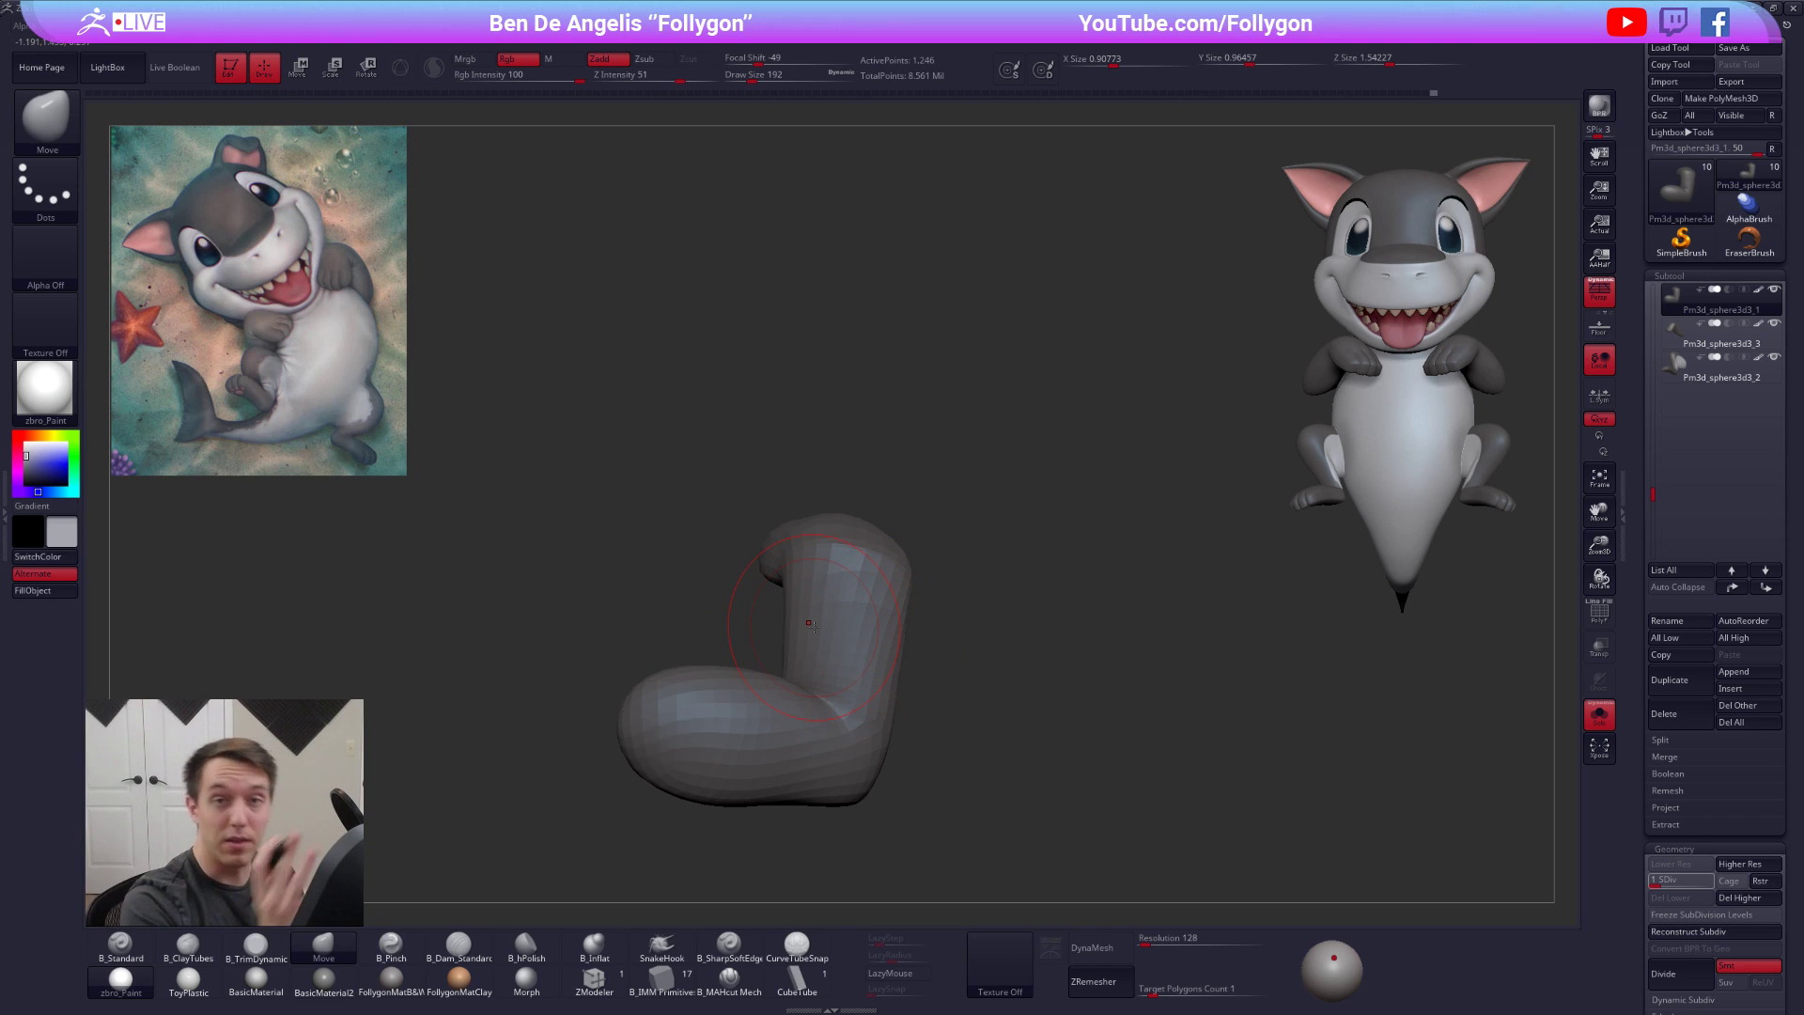
Return the right arm to subdivision level 5 and examine it with the whole character displayed
mouse_move(879, 679)
right_mouse_down()
mouse_move(848, 705)
mouse_move(851, 658)
mouse_move(963, 657)
mouse_move(1014, 610)
mouse_move(874, 695)
mouse_move(911, 704)
mouse_move(942, 676)
mouse_move(935, 712)
mouse_move(865, 745)
mouse_move(997, 740)
mouse_move(907, 747)
mouse_move(1025, 719)
mouse_move(1047, 735)
right_mouse_up()
key("d")
right_click_drag(1047, 736, 853, 620, "alt")
key("1")
right_click_drag(1038, 556, 1055, 505)
key("alt+s")
right_click_drag(842, 651, 965, 705, "alt")
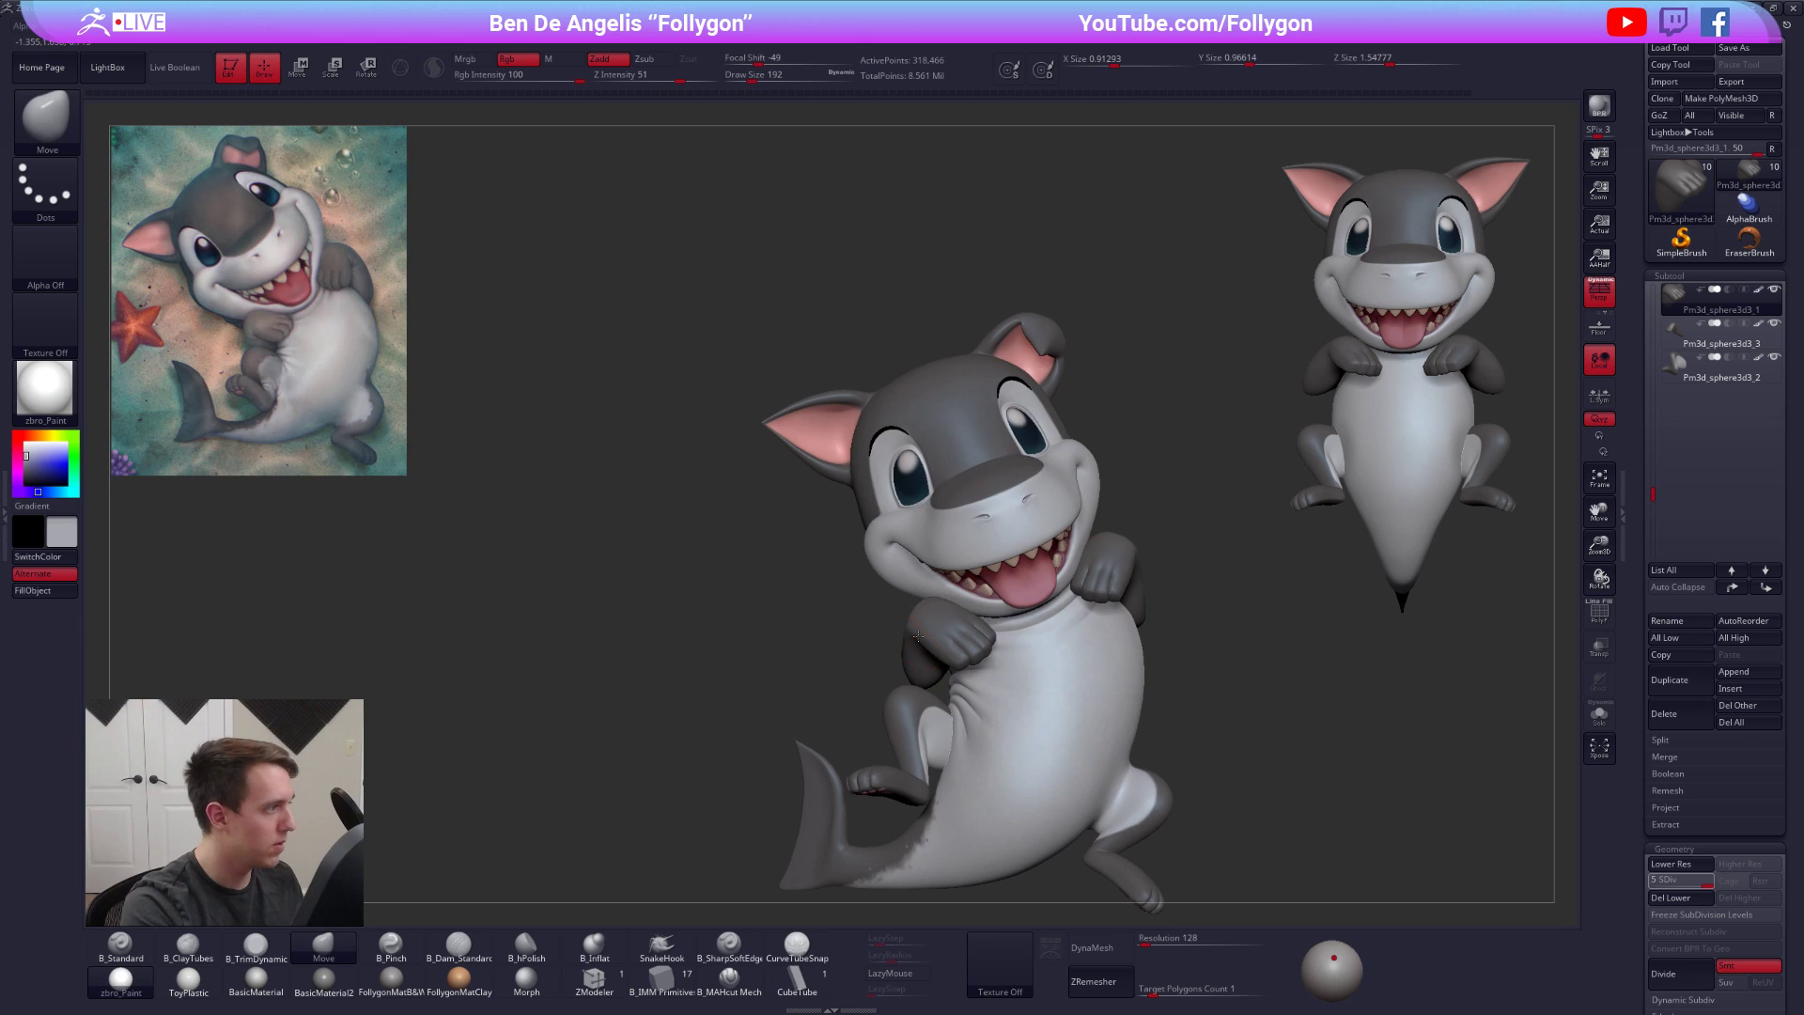
Isolate the right arm, step it down to subdivision level 1 and raise it to level 3 to compare its form
right_click_drag(913, 638, 1039, 647)
key("shift+d")
key("shift+d")
key("shift+d")
right_click_drag(926, 627, 1062, 705)
key("alt+s")
key("shift+d")
key("space")
key("d")
key("d")
Check the right arm against the full body and adjust it in isolation with the Move brush, returning to subdivision level 1
key("alt+s")
mouse_move(1100, 832)
right_mouse_down()
mouse_move(820, 714)
mouse_move(916, 656)
mouse_move(893, 674)
right_mouse_up()
key("alt+s")
key("space")
left_click_drag(954, 579, 955, 578)
mouse_move(955, 576)
right_mouse_down()
mouse_move(949, 559)
mouse_move(893, 584)
mouse_move(1055, 597)
mouse_move(988, 616)
right_mouse_up()
key("space")
key("shift+d")
key("shift+d")
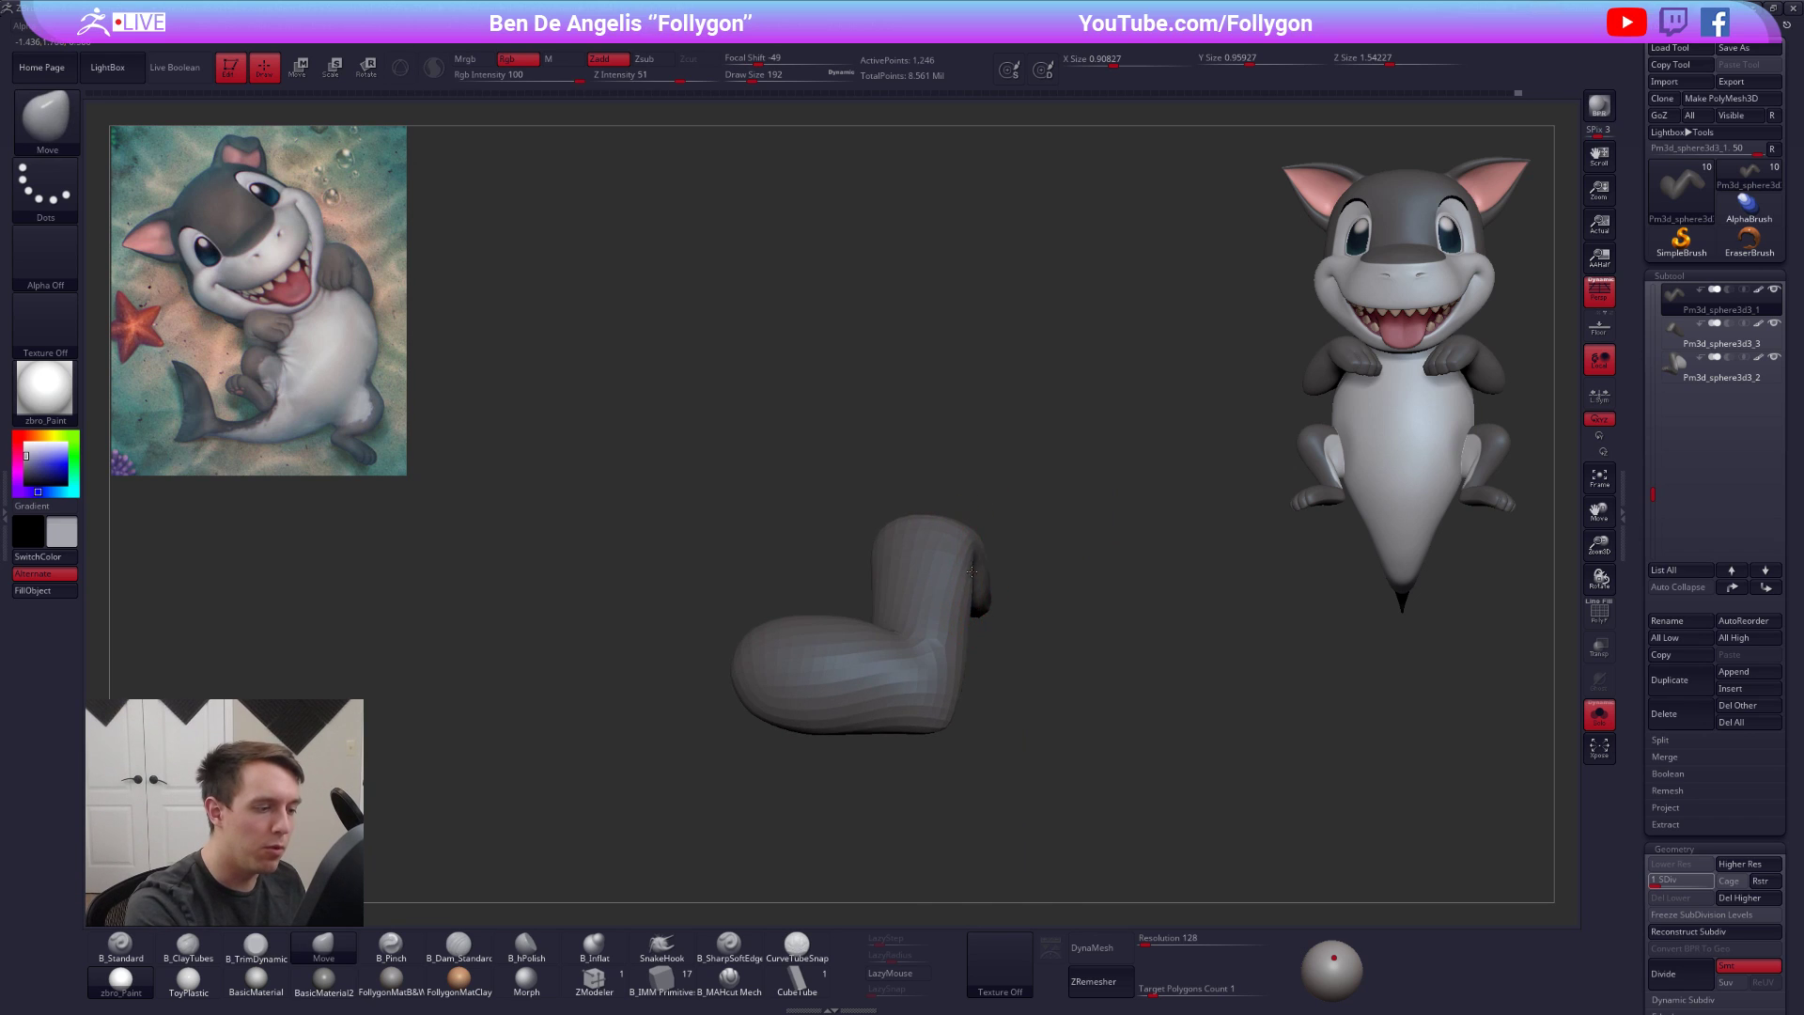
Choose the ClayTubes brush, raise the right arm to subdivision level 3 and smooth its forearm, returning to the full character at level 5
right_click_drag(972, 571, 934, 584)
key("space")
key("ctrl+space")
key("2")
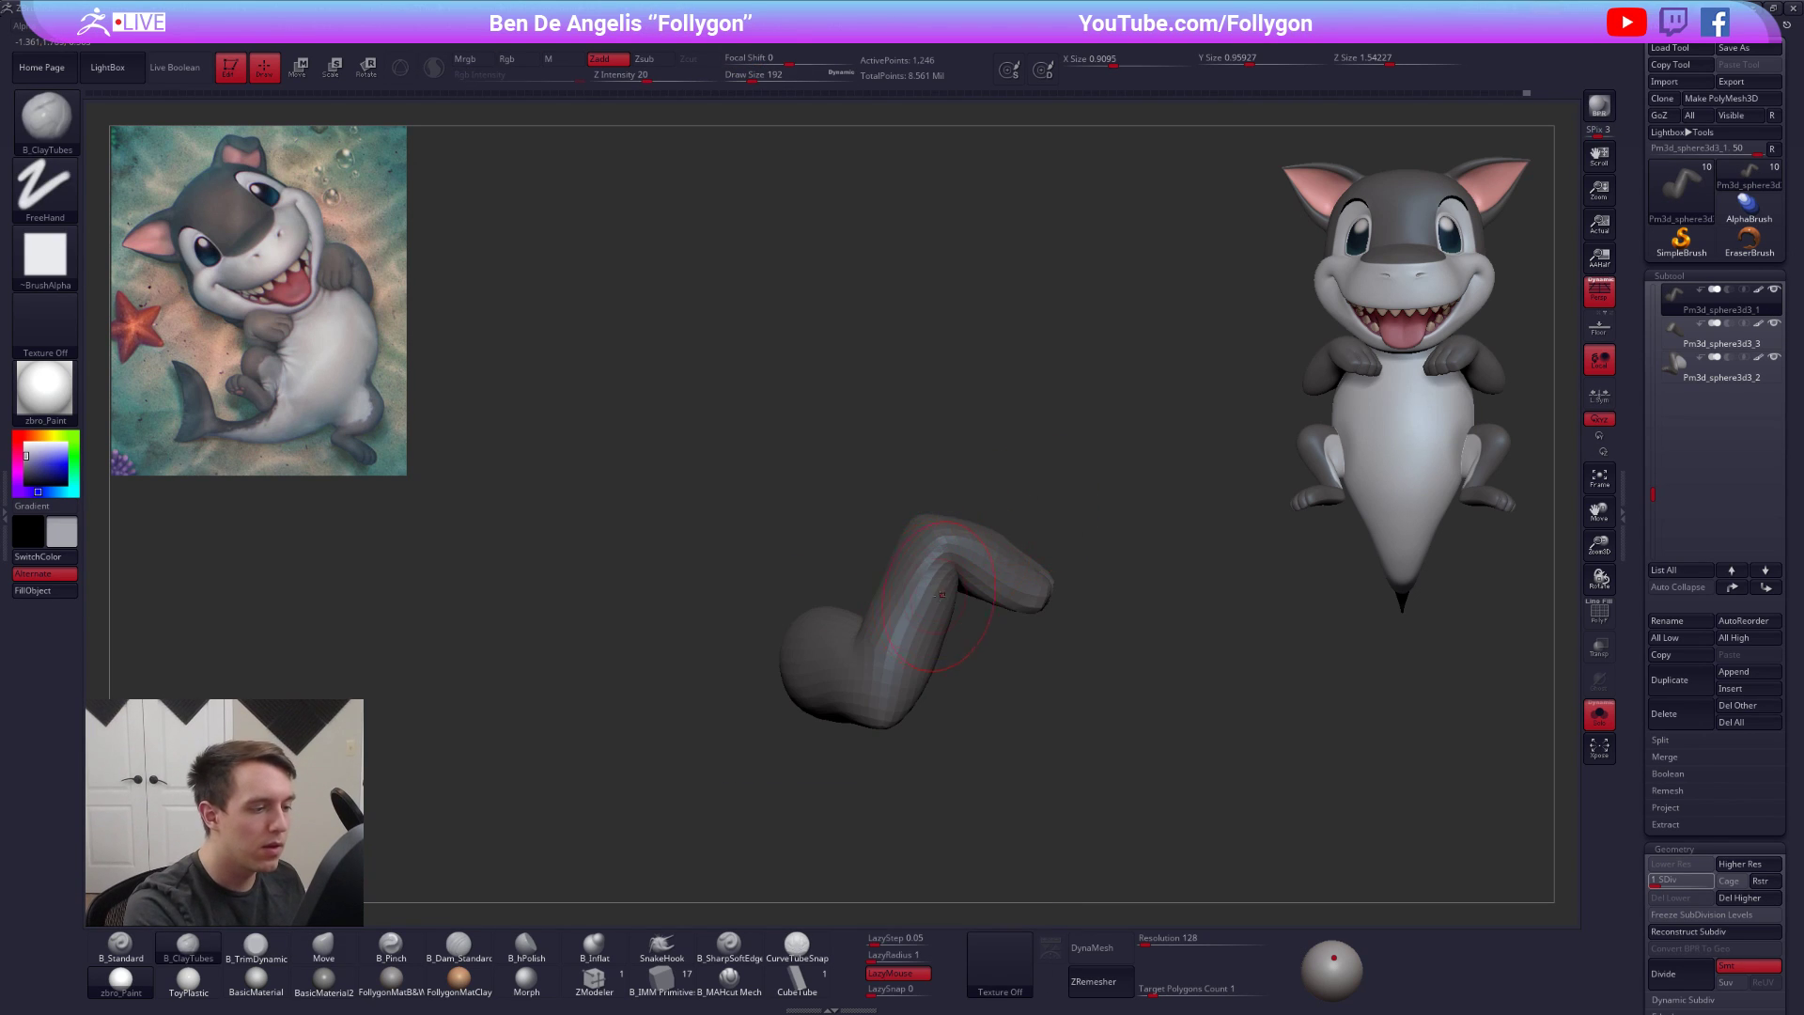
key("d")
key("d")
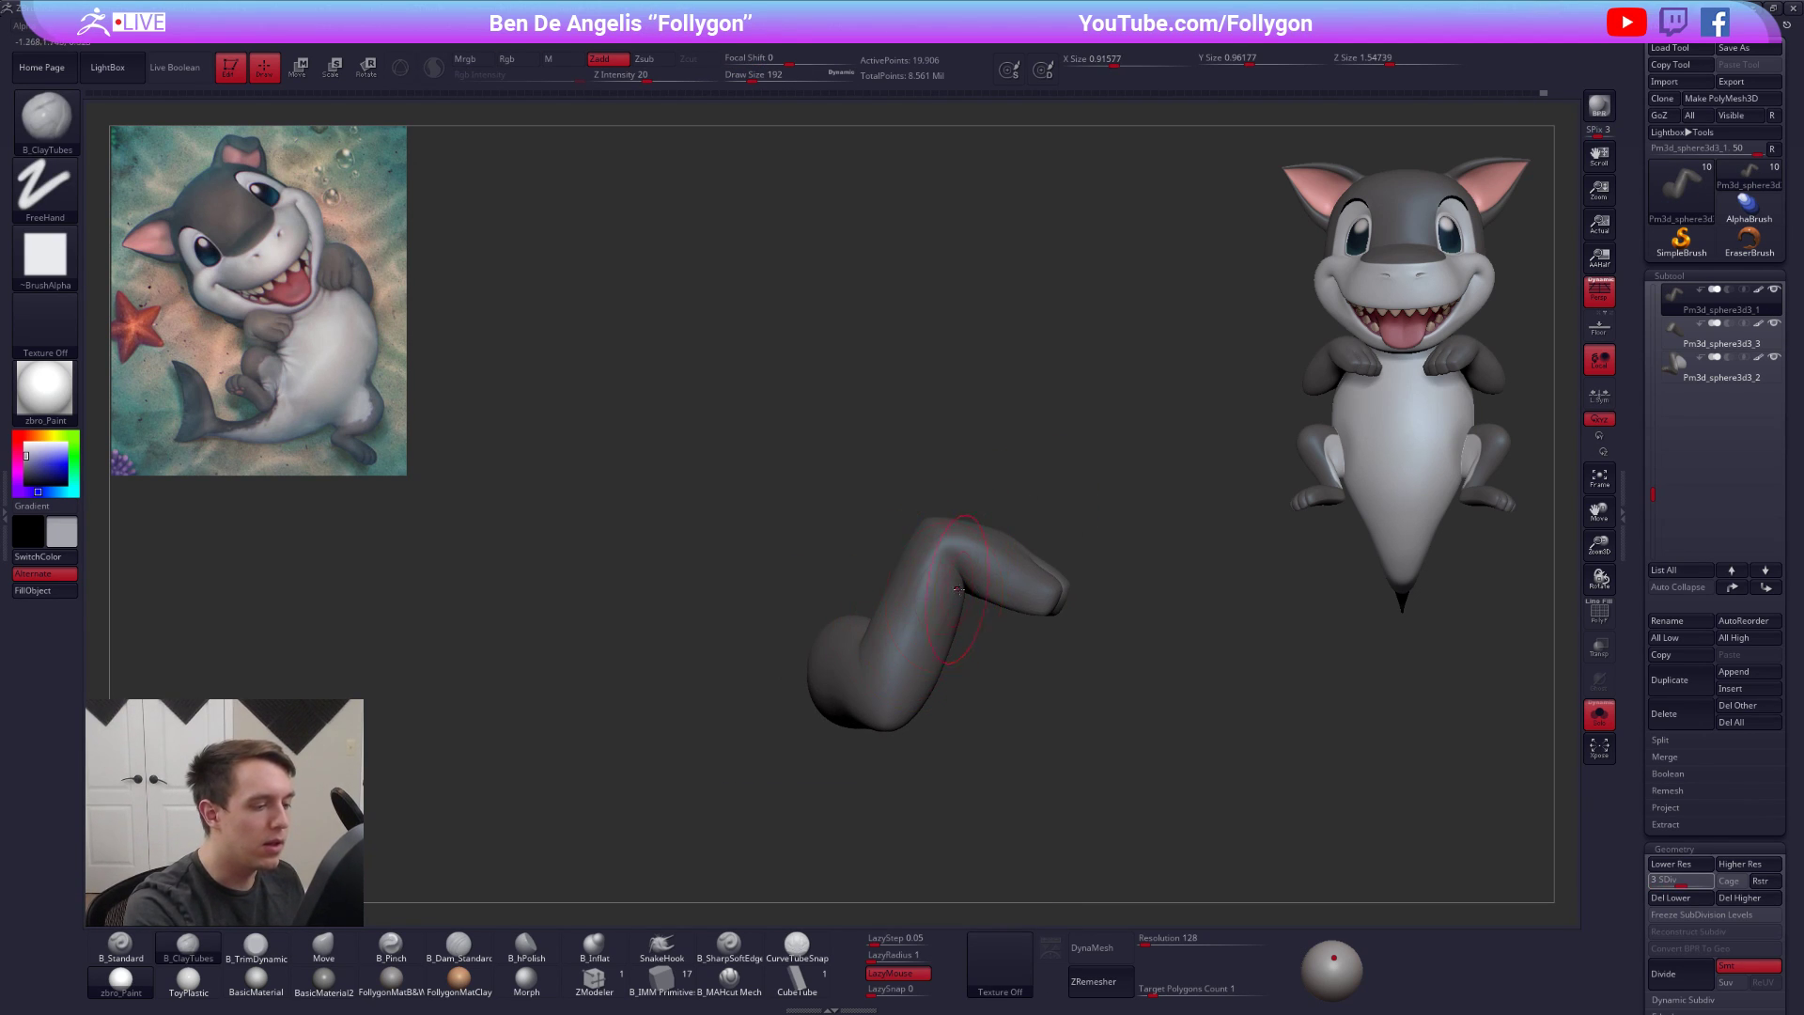
right_click_drag(955, 591, 893, 601)
left_click_drag(901, 601, 910, 648, "shift")
mouse_move(884, 643)
right_mouse_down()
mouse_move(908, 567)
mouse_move(874, 676)
mouse_move(984, 725)
right_mouse_up()
key("alt+s")
right_click_drag(1262, 884, 1239, 854, "alt")
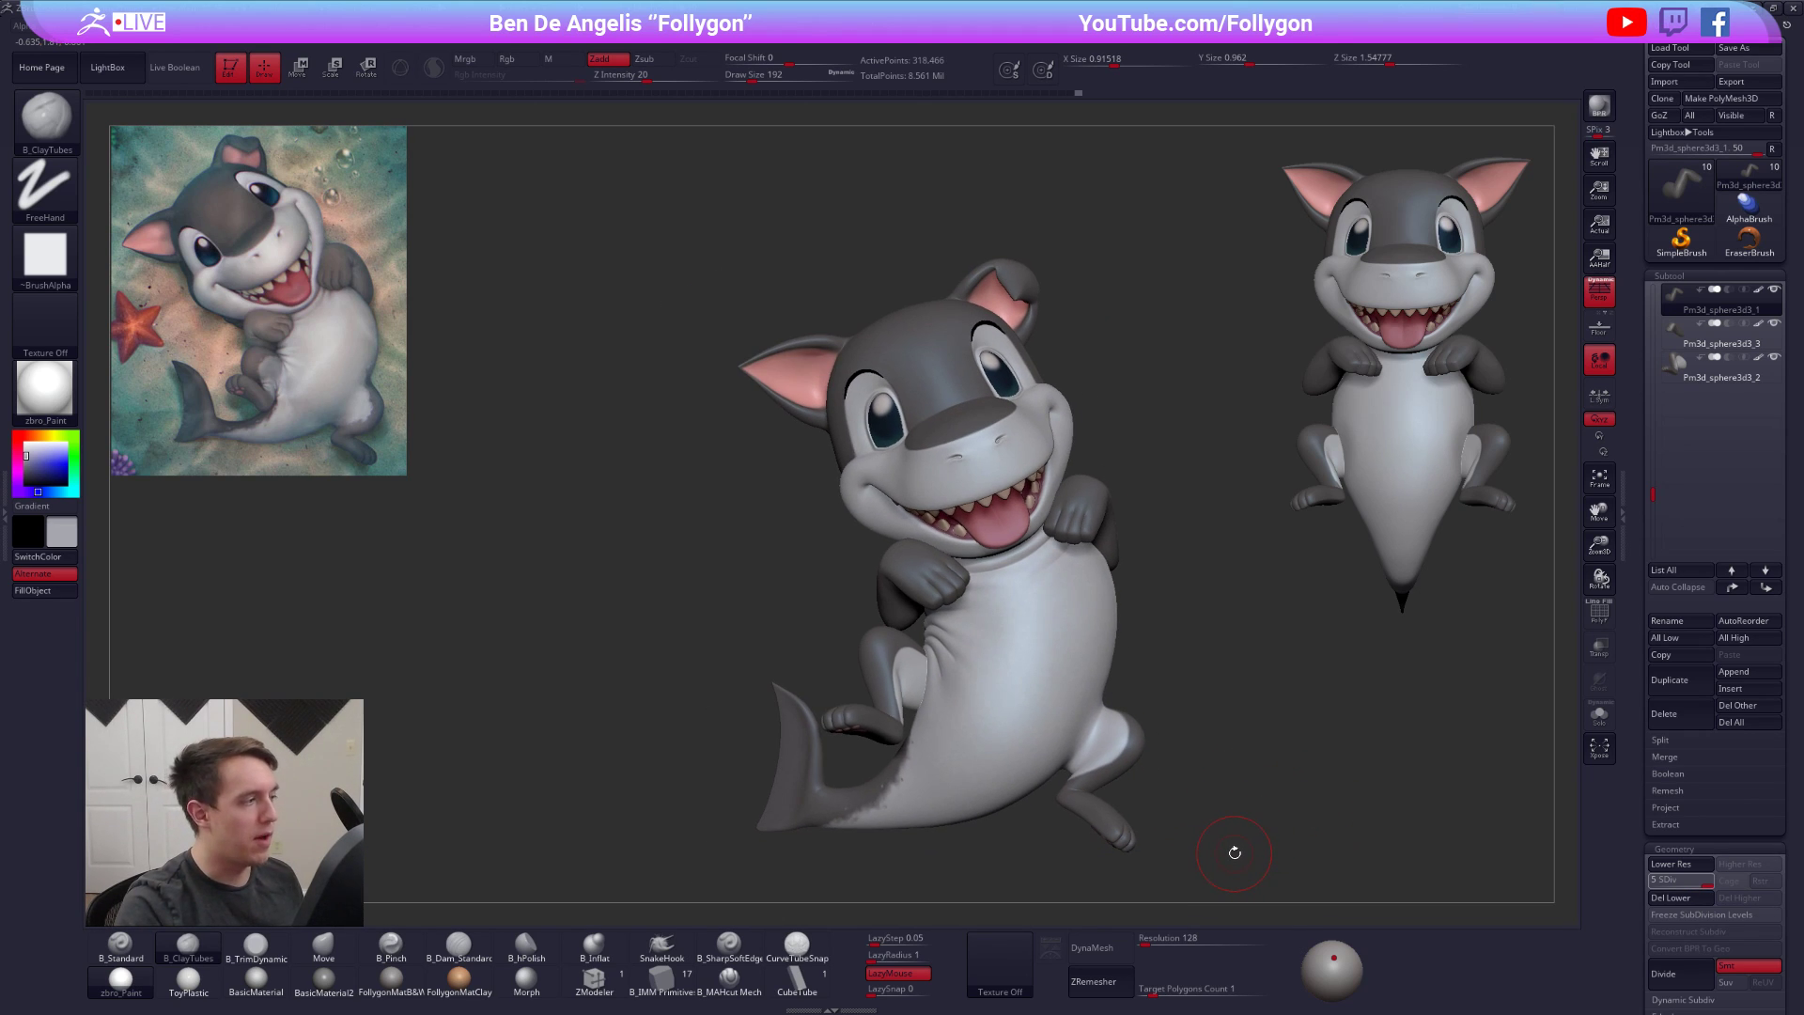
Select the left arm from a side view, isolate it and lower it to subdivision level 1
mouse_move(958, 626)
right_mouse_down()
mouse_move(1151, 606)
mouse_move(952, 553)
mouse_move(1021, 565)
mouse_move(985, 600)
right_mouse_up()
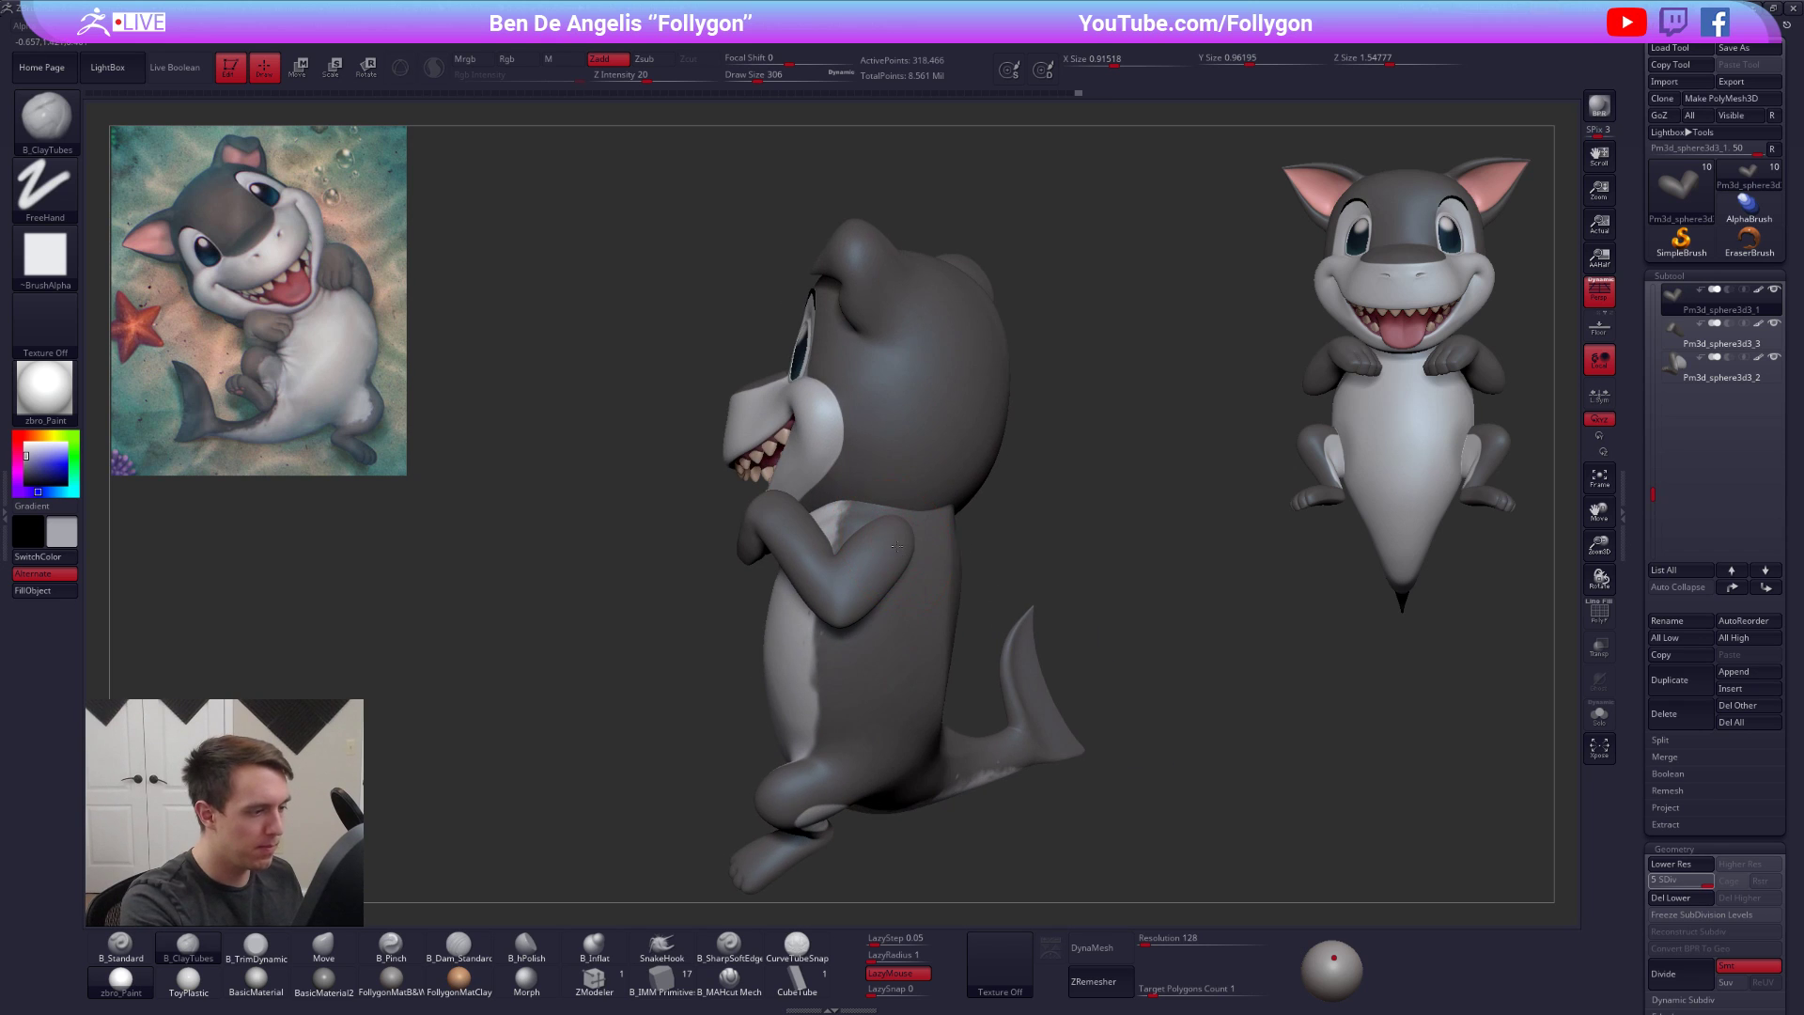
left_click(878, 554, "alt")
key("alt+s")
mouse_move(877, 554)
right_mouse_down()
mouse_move(886, 636)
mouse_move(879, 611)
right_mouse_up()
key("shift+d")
key("shift+d")
key("shift+d")
key("shift+d")
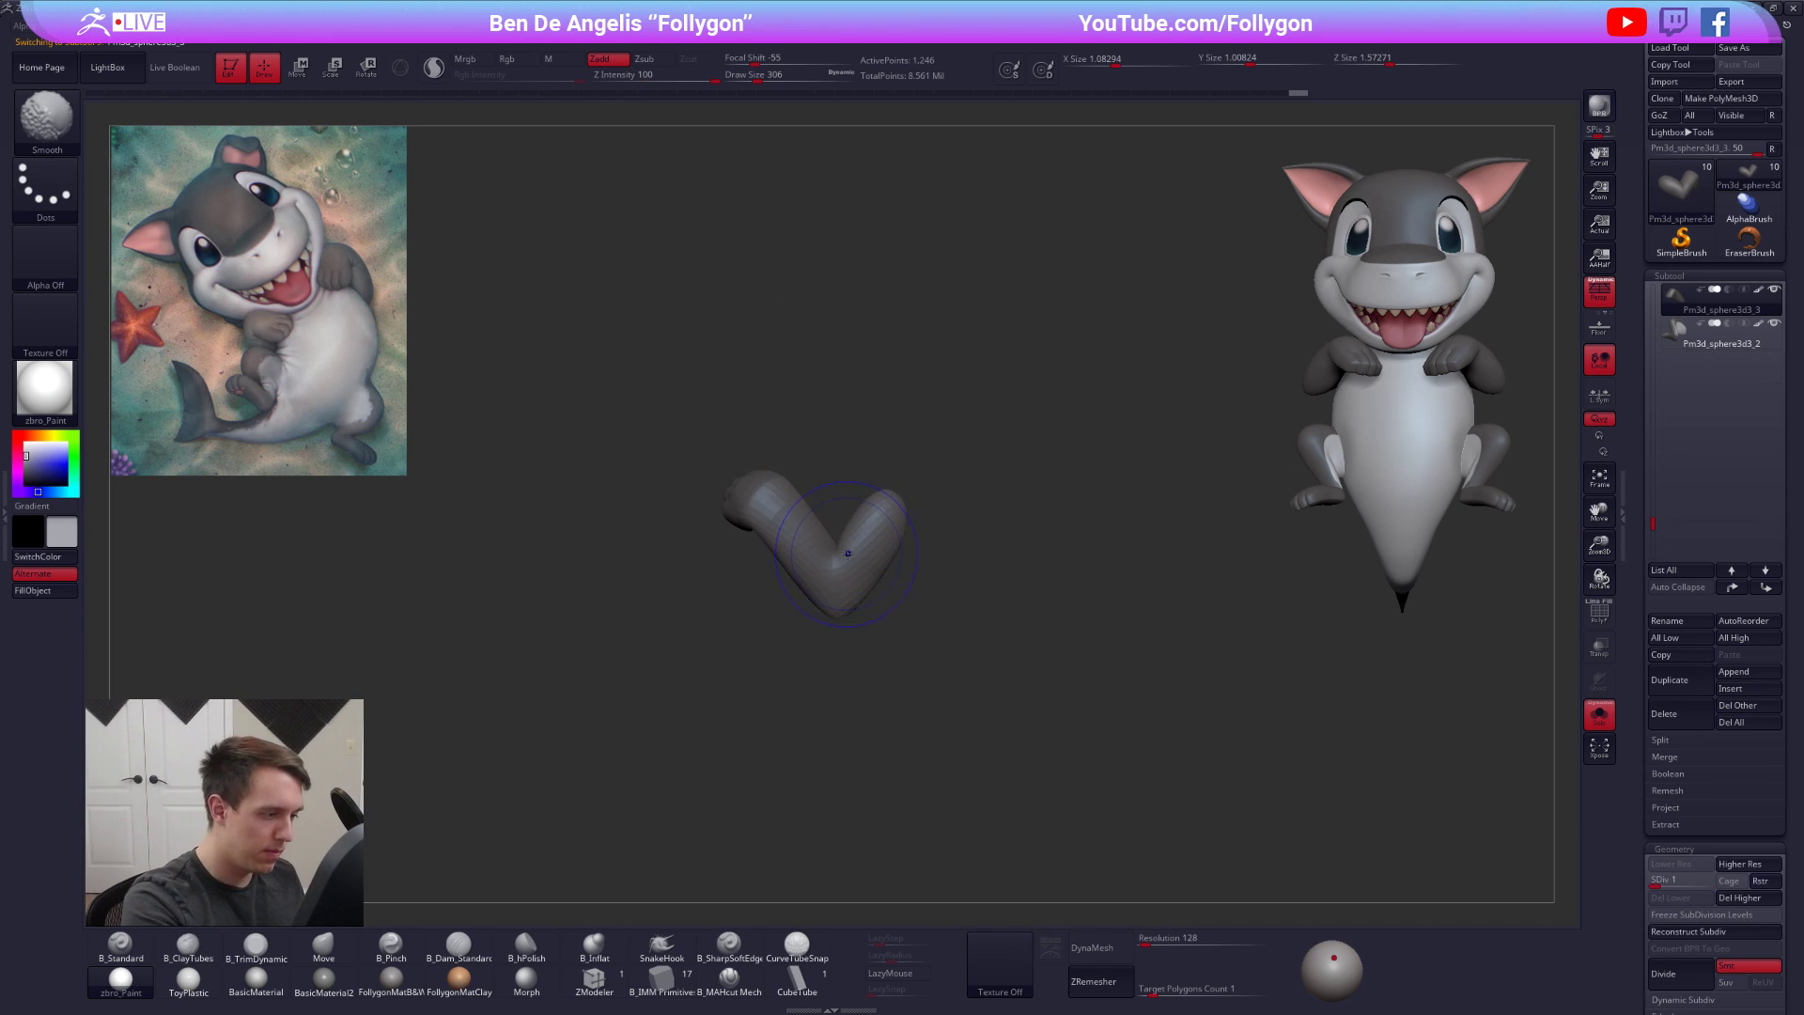
Display the left arm's wireframe and mask its forearm and paw with a softened edge at the elbow
key("shift+f")
right_click_drag(844, 539, 828, 630, "ctrl")
key("w")
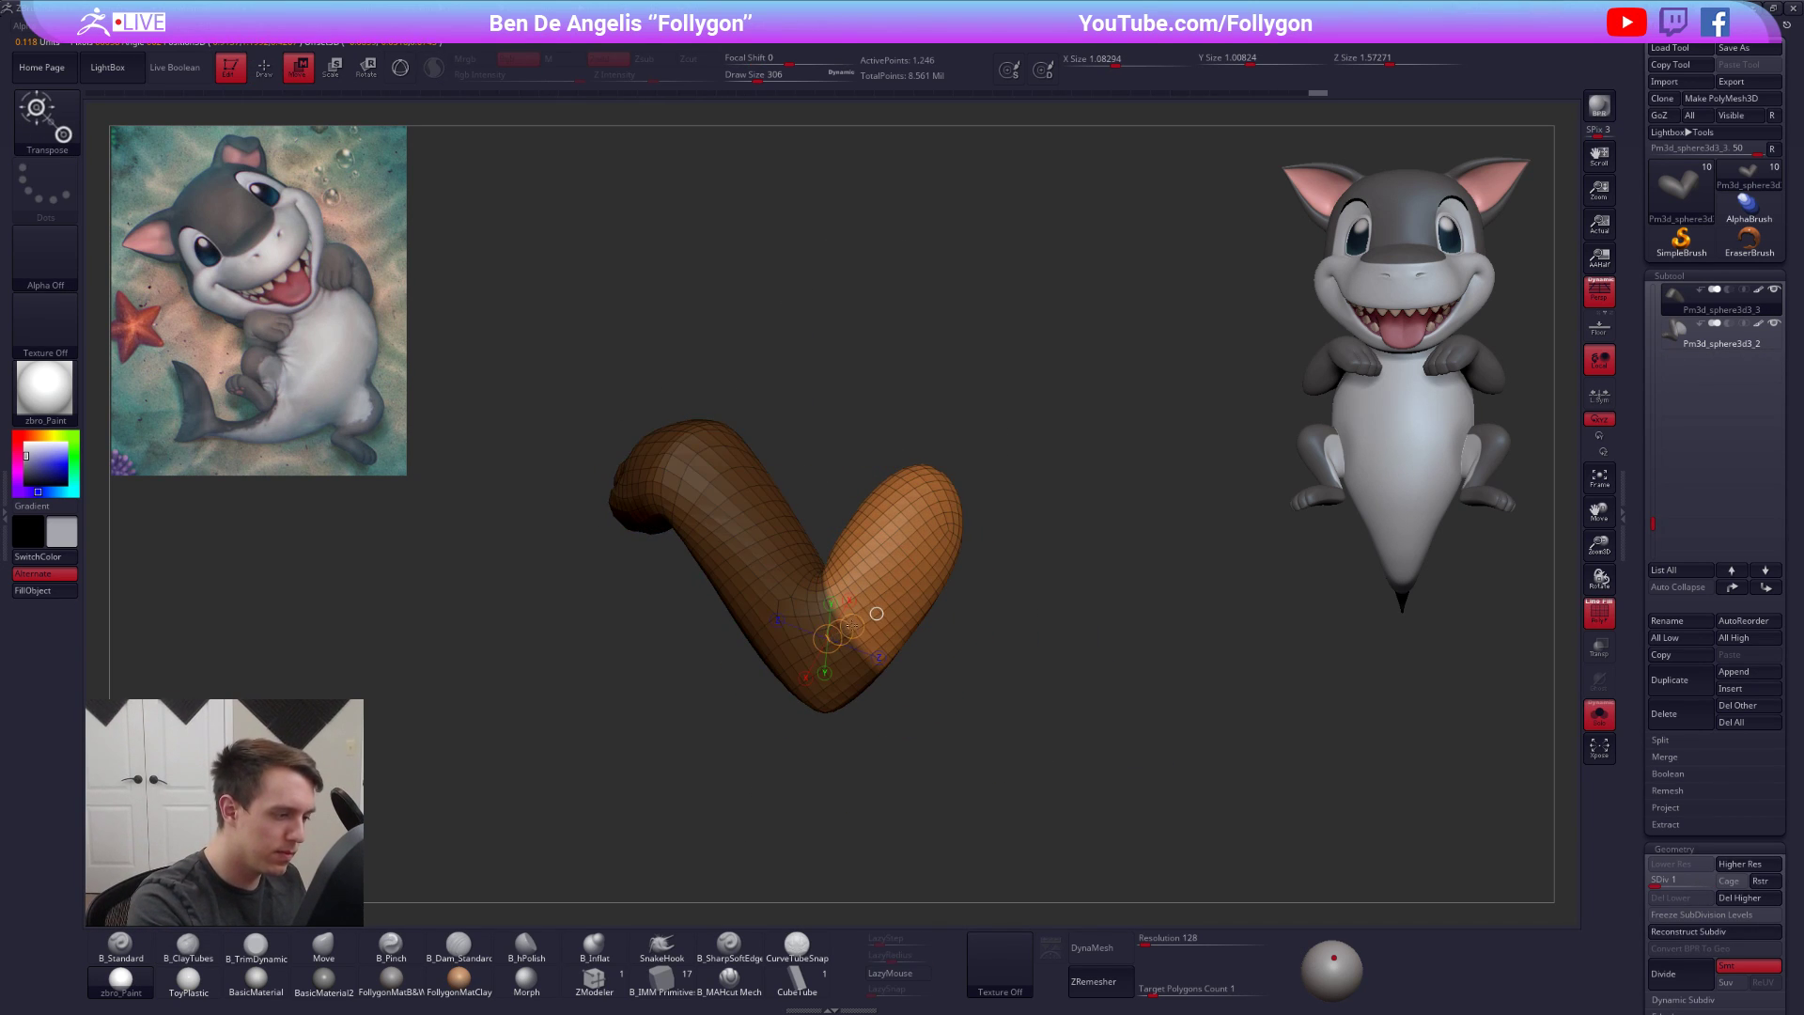
key("q")
left_click(927, 601, "ctrl")
right_click_drag(987, 631, 1006, 647)
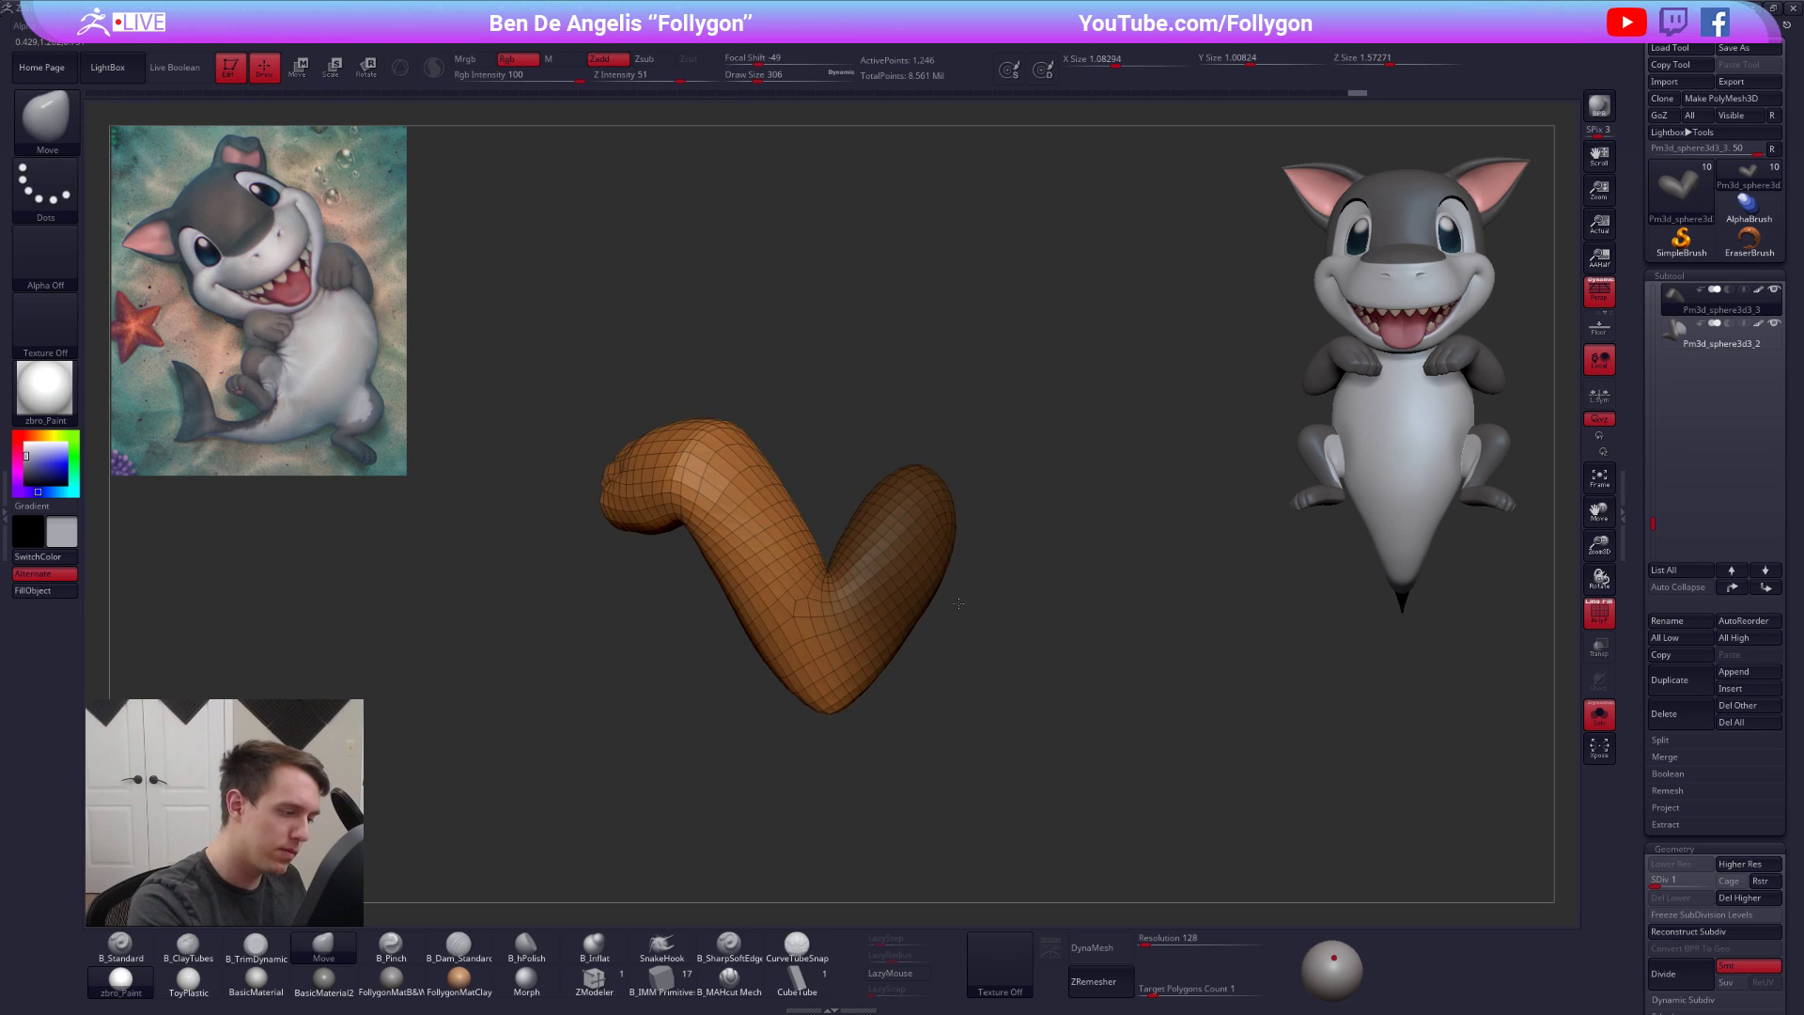
left_click(1006, 648, "ctrl")
Place a rotation line from the left elbow along the unmasked upper arm and show the full character
key("r")
left_click(842, 640)
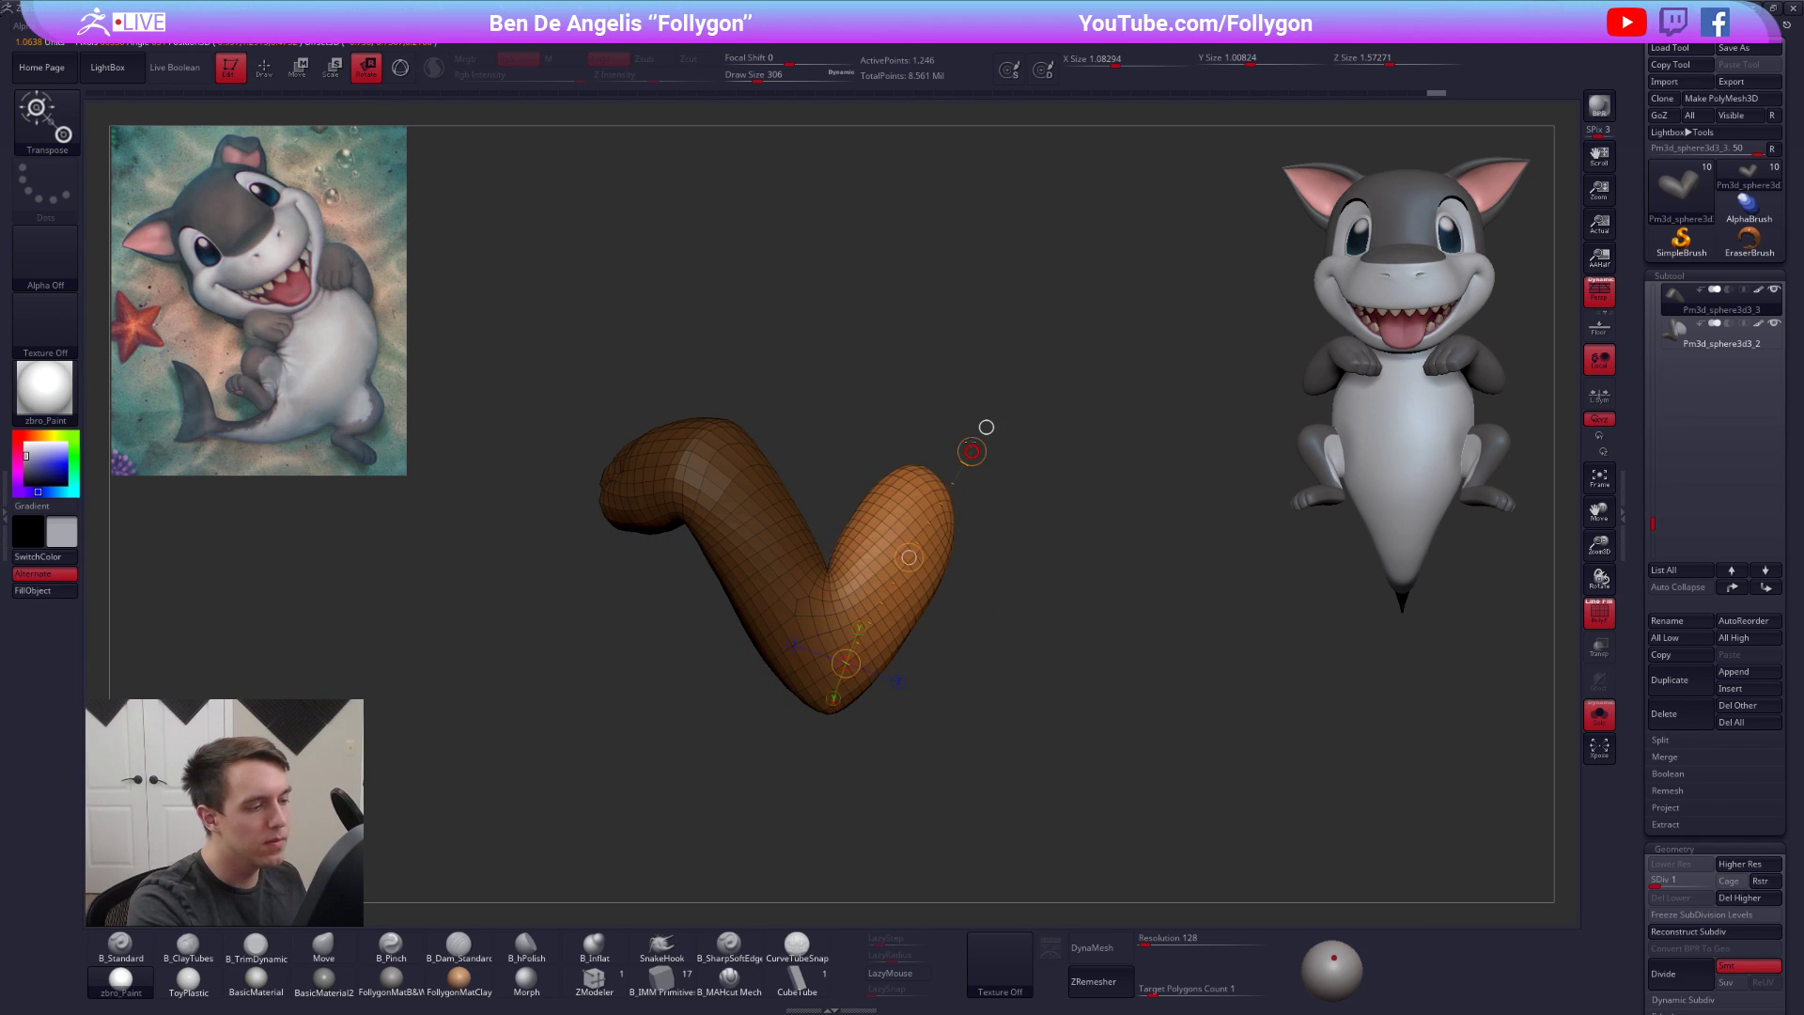
key("alt+s")
left_click_drag(972, 440, 973, 440)
right_click_drag(973, 440, 926, 410)
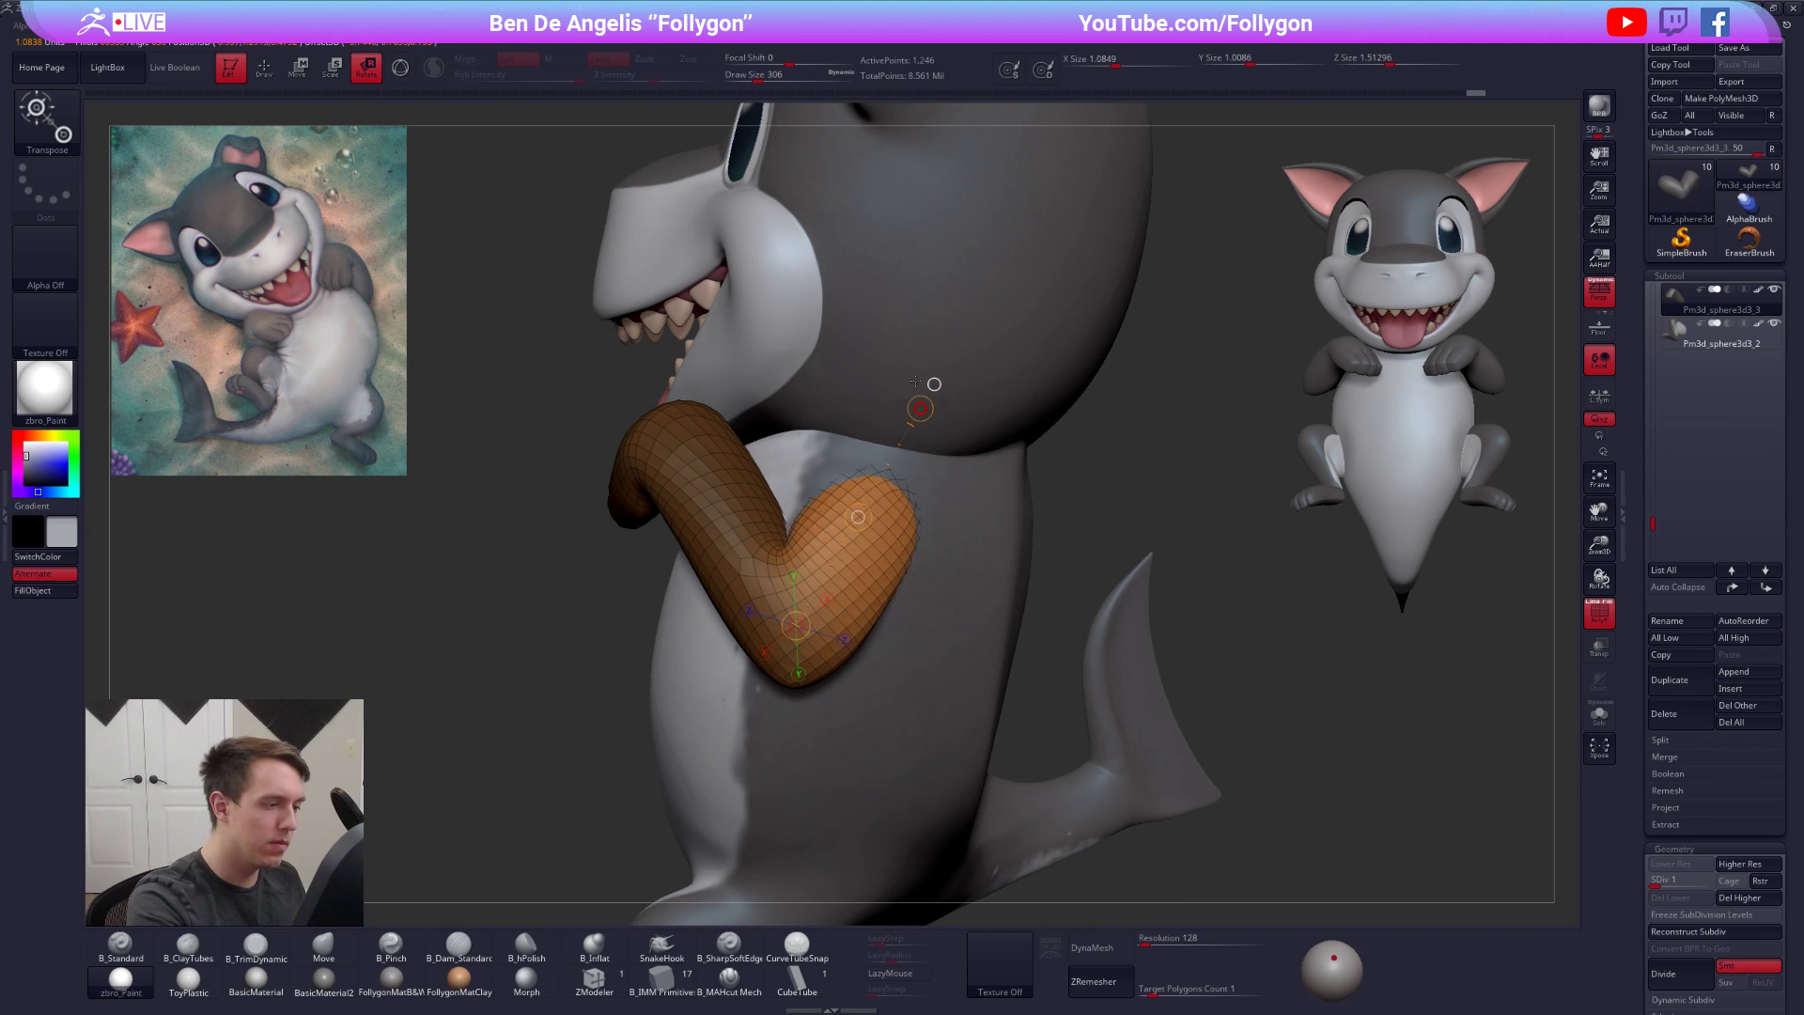
Reshape the left upper arm around the shoulder with the Move brush, adjusting its size up to 381
key("q")
left_click_drag(911, 560, 895, 556)
right_click_drag(895, 557, 888, 498, "ctrl")
key("space")
left_click_drag(888, 543, 893, 543)
right_click_drag(892, 554, 949, 541)
key("space")
left_click_drag(942, 541, 936, 541)
mouse_move(987, 471)
right_mouse_down()
mouse_move(940, 484)
mouse_move(959, 469)
mouse_move(982, 494)
mouse_move(870, 498)
mouse_move(985, 515)
mouse_move(1006, 653)
mouse_move(897, 538)
right_mouse_up()
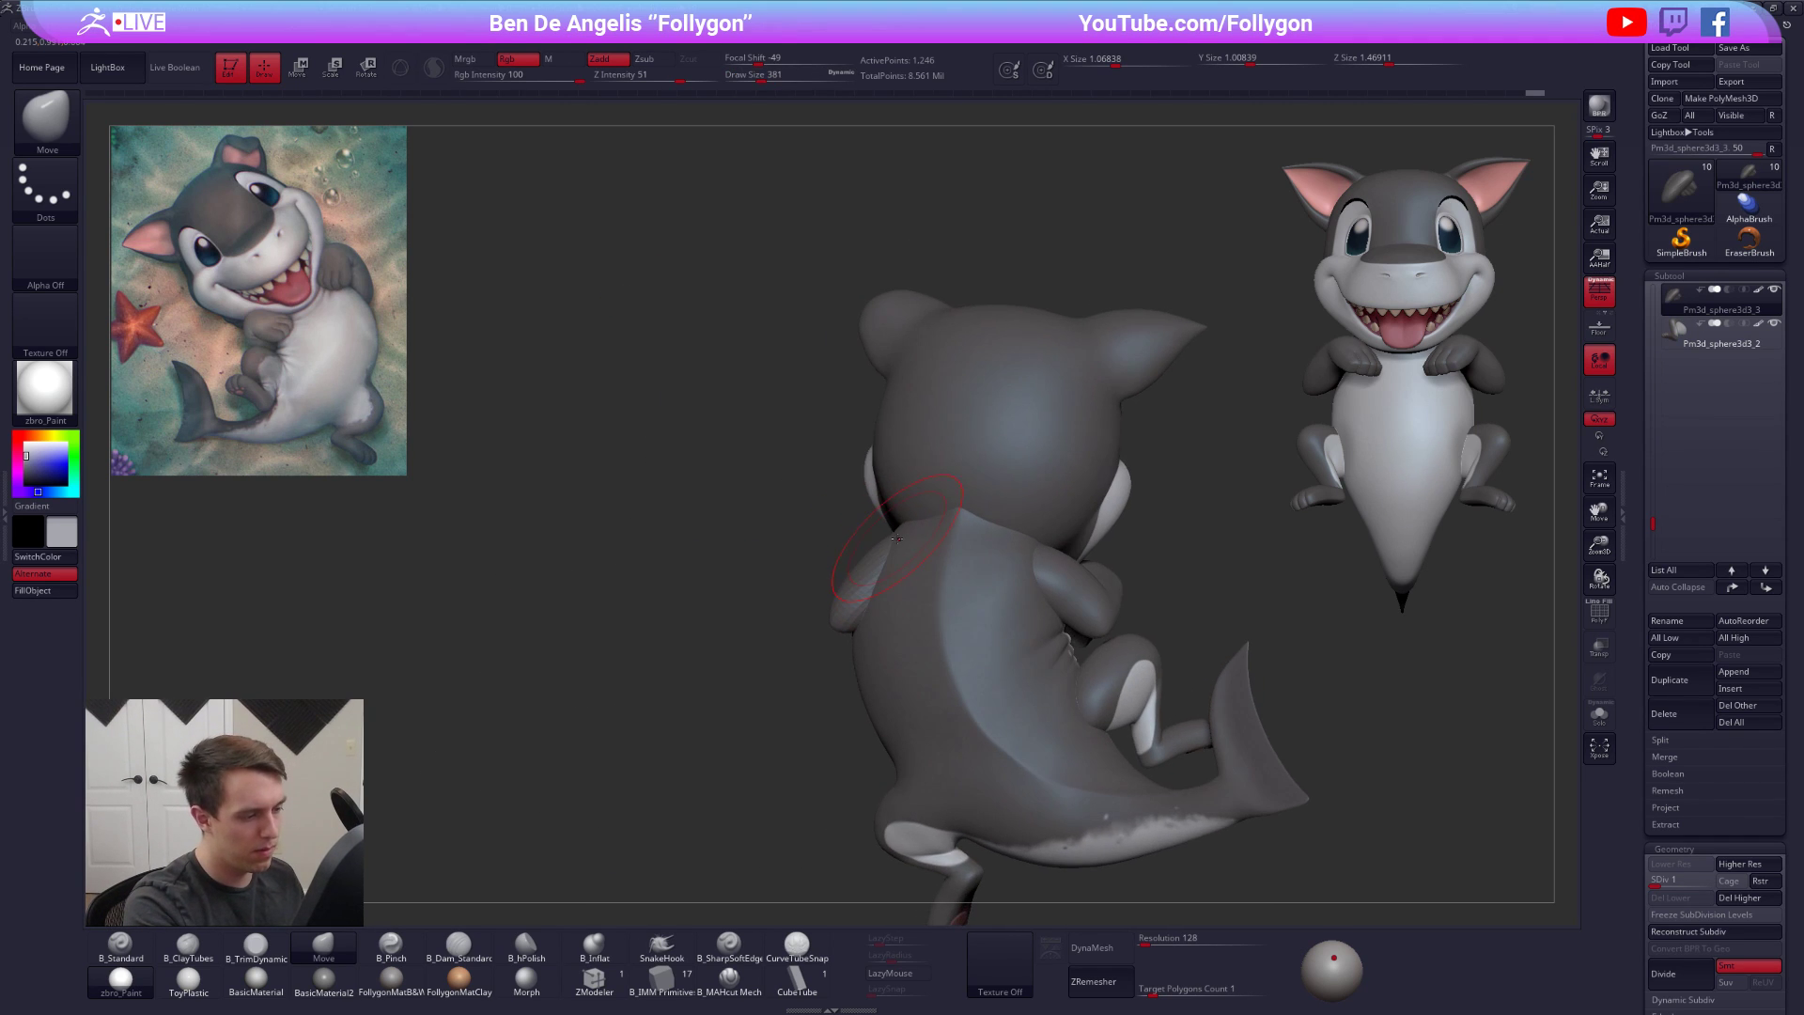
Switch to the right arm, lower it to subdivision level 1, smooth its upper arm and isolate it with its wireframe displayed
right_click_drag(919, 640, 850, 628)
left_click(1047, 599, "alt")
right_click_drag(1047, 599, 927, 613)
key("shift+d")
key("shift+d")
key("shift+d")
key("shift+d")
right_click(929, 614)
mouse_move(1123, 611)
right_mouse_down()
mouse_move(935, 622)
mouse_move(891, 671)
mouse_move(842, 673)
right_mouse_up()
left_click_drag(850, 671, 869, 658, "shift")
key("alt+s")
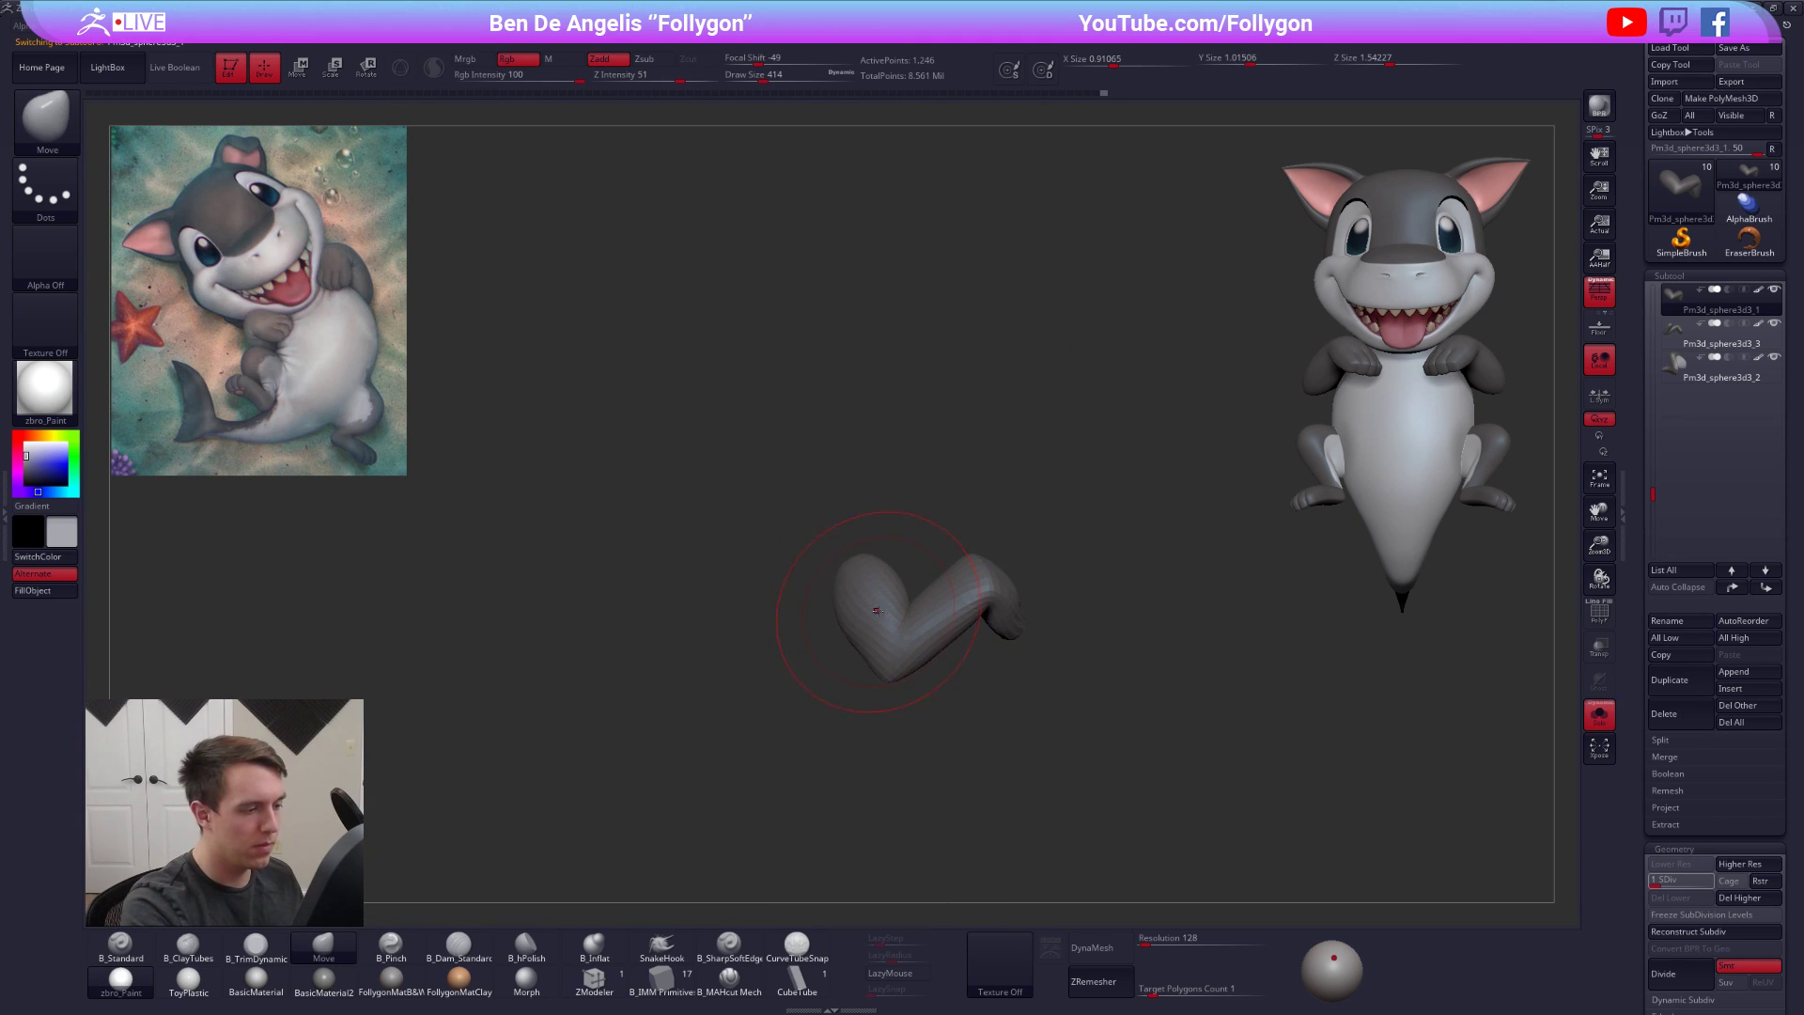
right_click_drag(893, 612, 903, 615, "ctrl")
key("shift+f")
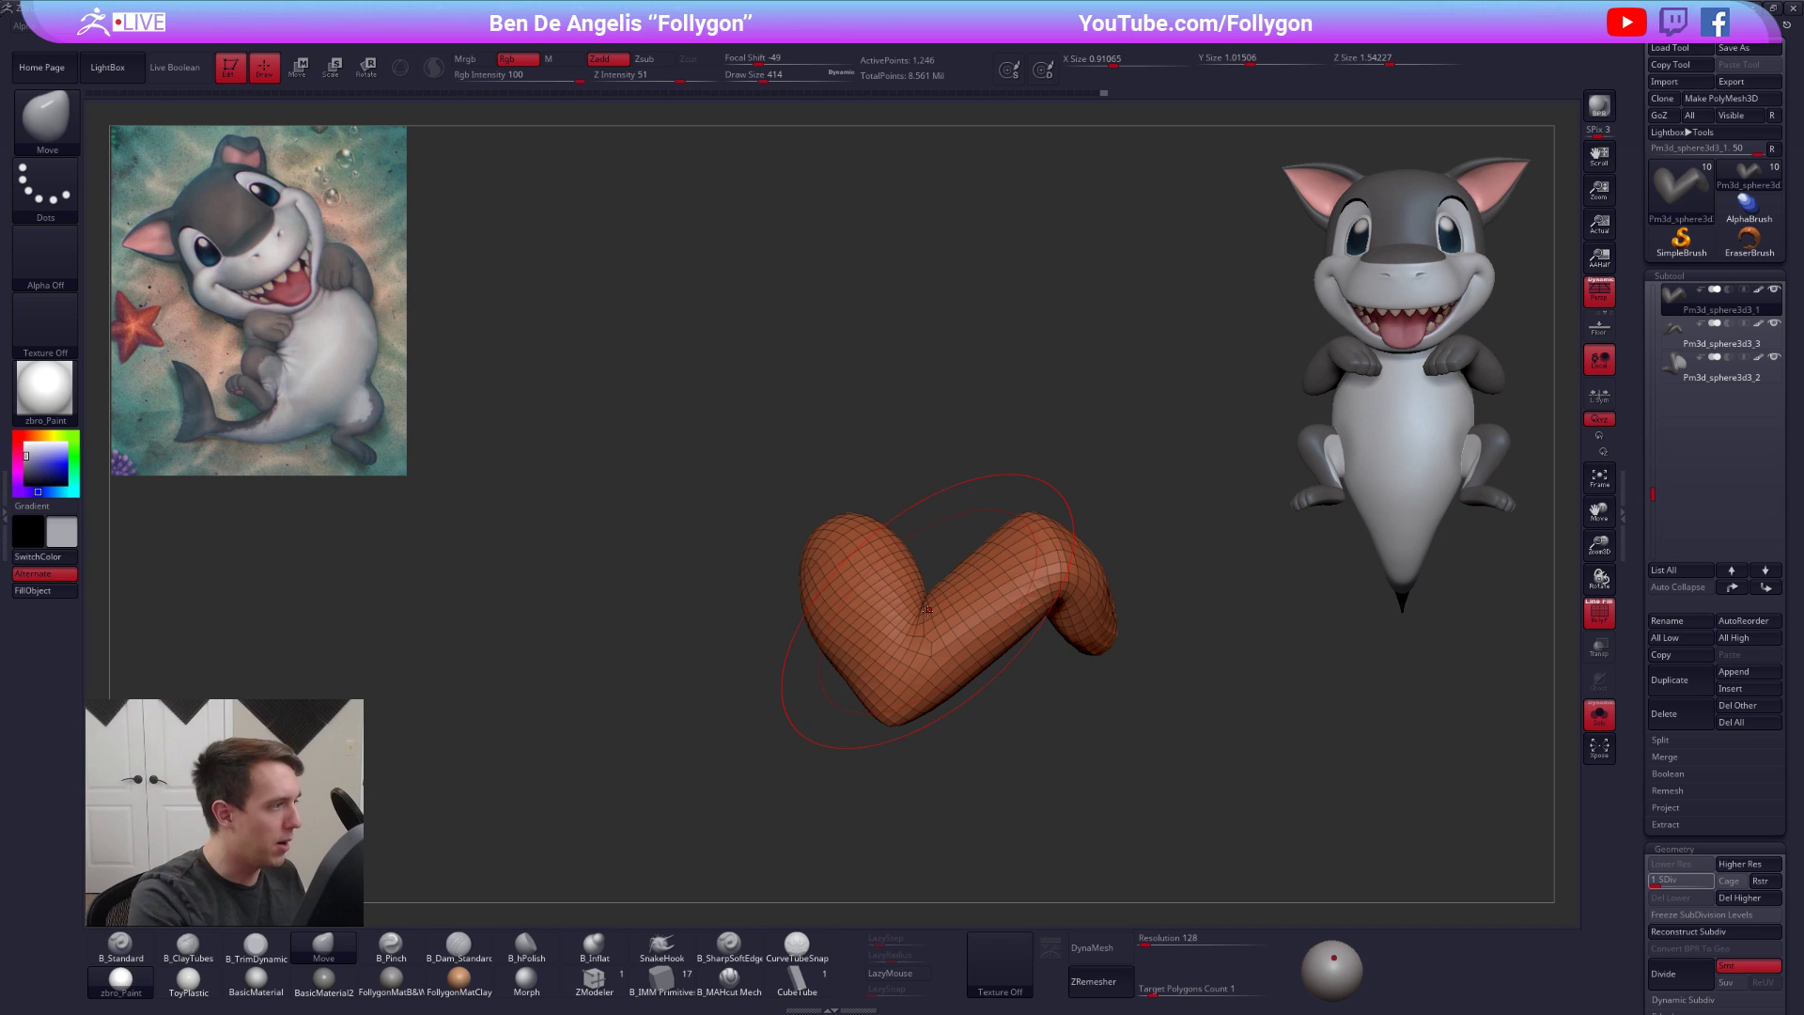
Mask the right forearm and paw from the elbow, leaving the upper arm editable
right_click(866, 683)
right_click_drag(869, 681, 908, 658)
key("w")
left_click_drag(910, 669, 862, 646, "ctrl")
key("q")
left_click(908, 722, "ctrl")
left_click(920, 725, "ctrl")
right_click(913, 640)
left_click(908, 631)
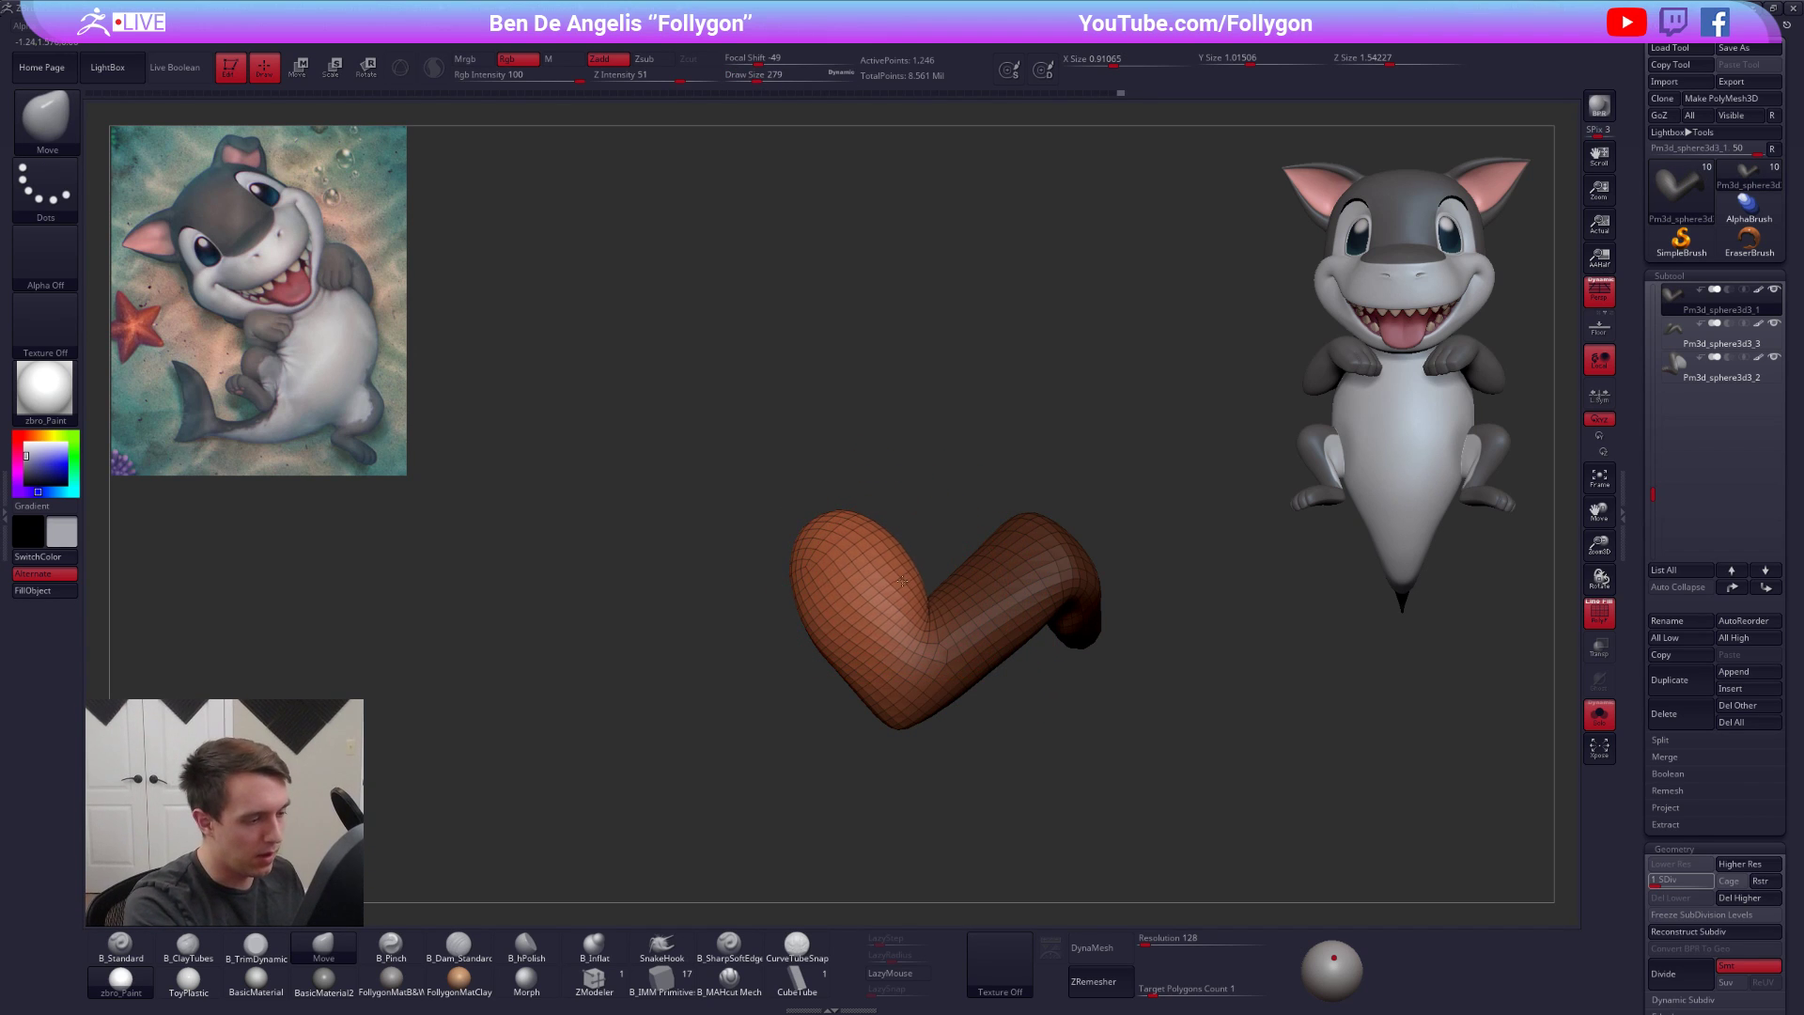
Reposition the unmasked right upper arm with the Move brush and Rotate, and hide the wireframe
left_click_drag(902, 580, 876, 640)
key("r")
mouse_move(898, 723)
left_mouse_down()
mouse_move(912, 504)
mouse_move(931, 536)
left_mouse_up()
key("q")
right_click_drag(930, 536, 1048, 594)
key("space")
left_click_drag(949, 590, 945, 587)
key("space")
mouse_move(950, 549)
right_mouse_down()
mouse_move(952, 573)
mouse_move(1027, 568)
mouse_move(921, 616)
right_mouse_up()
key("shift+f")
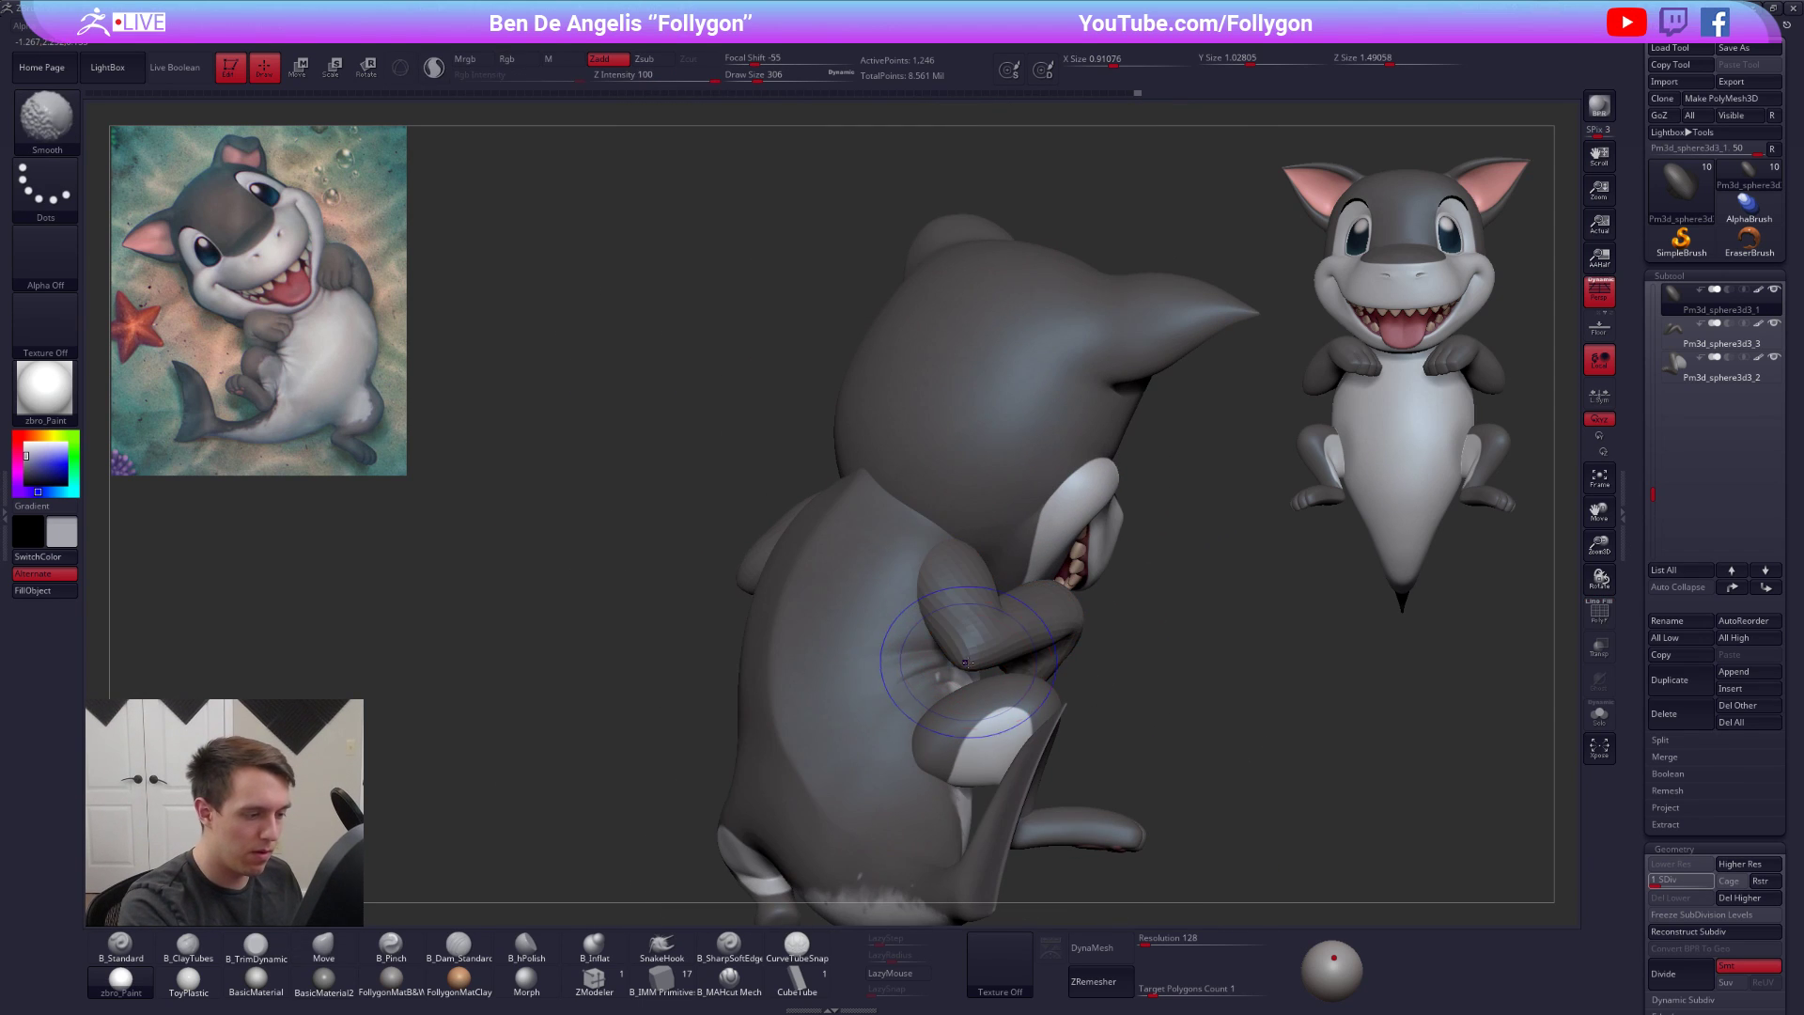
Refine the right arm's elbow and upper arm with the Move brush at size 307 from several angles
right_click_drag(959, 678, 996, 678)
key("space")
left_click_drag(955, 666, 965, 674)
mouse_move(965, 674)
right_mouse_down()
mouse_move(970, 657)
mouse_move(1118, 735)
mouse_move(1062, 716)
right_mouse_up()
key("space")
left_click_drag(998, 653, 991, 652)
mouse_move(943, 616)
right_mouse_down()
mouse_move(947, 679)
mouse_move(921, 668)
right_mouse_up()
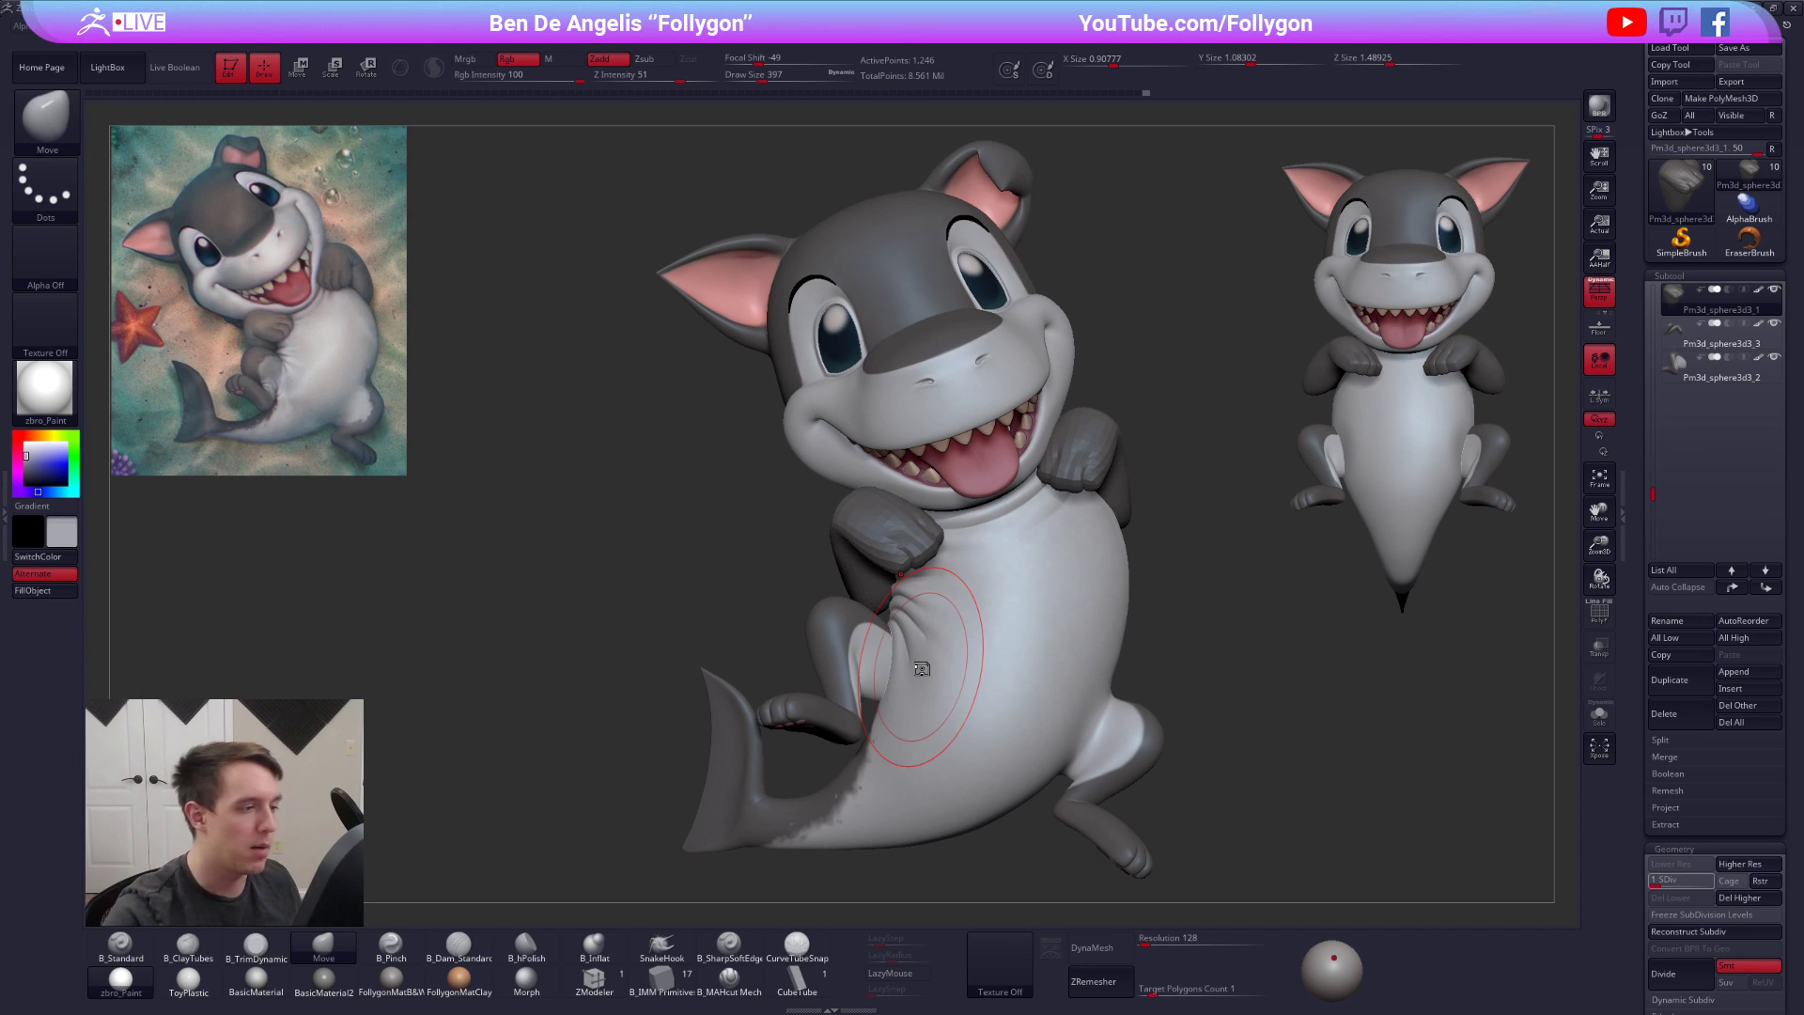
Raise the right arm and the left arm to subdivision level 5
key("d")
key("d")
key("d")
key("d")
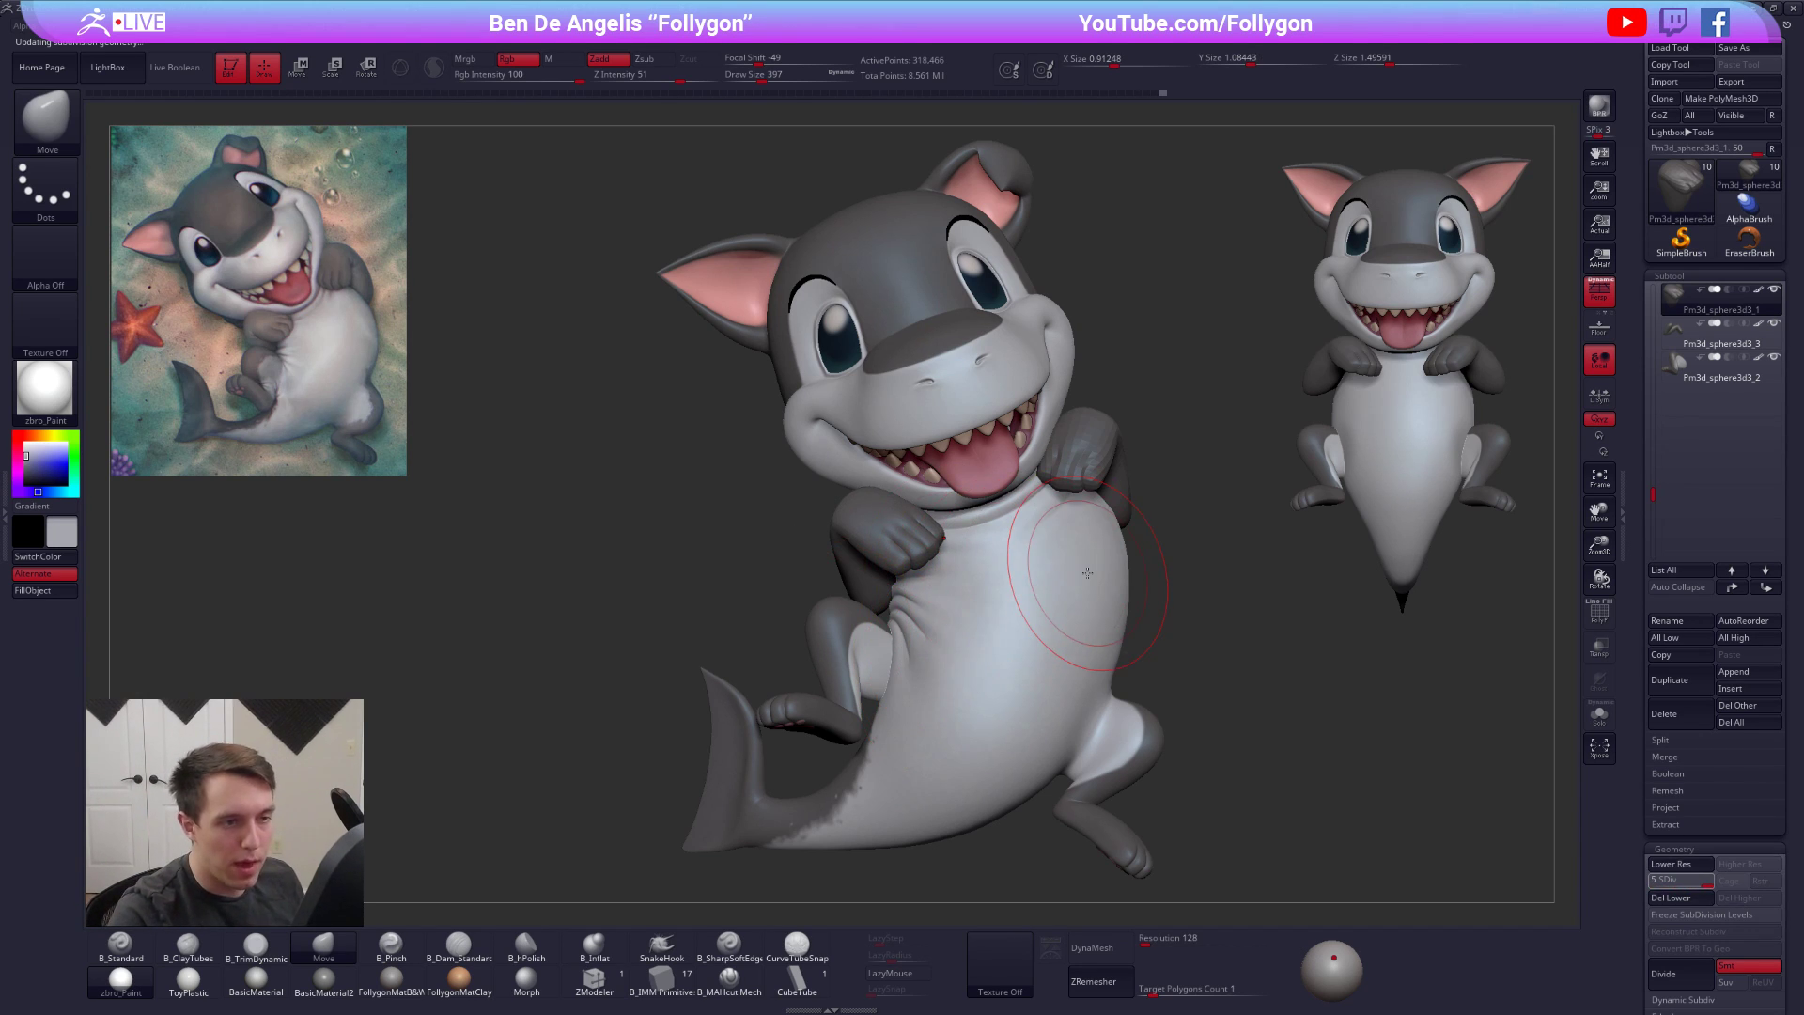
right_click_drag(1070, 508, 959, 519, "ctrl")
left_click(952, 469, "alt")
key("d")
key("d")
key("d")
key("d")
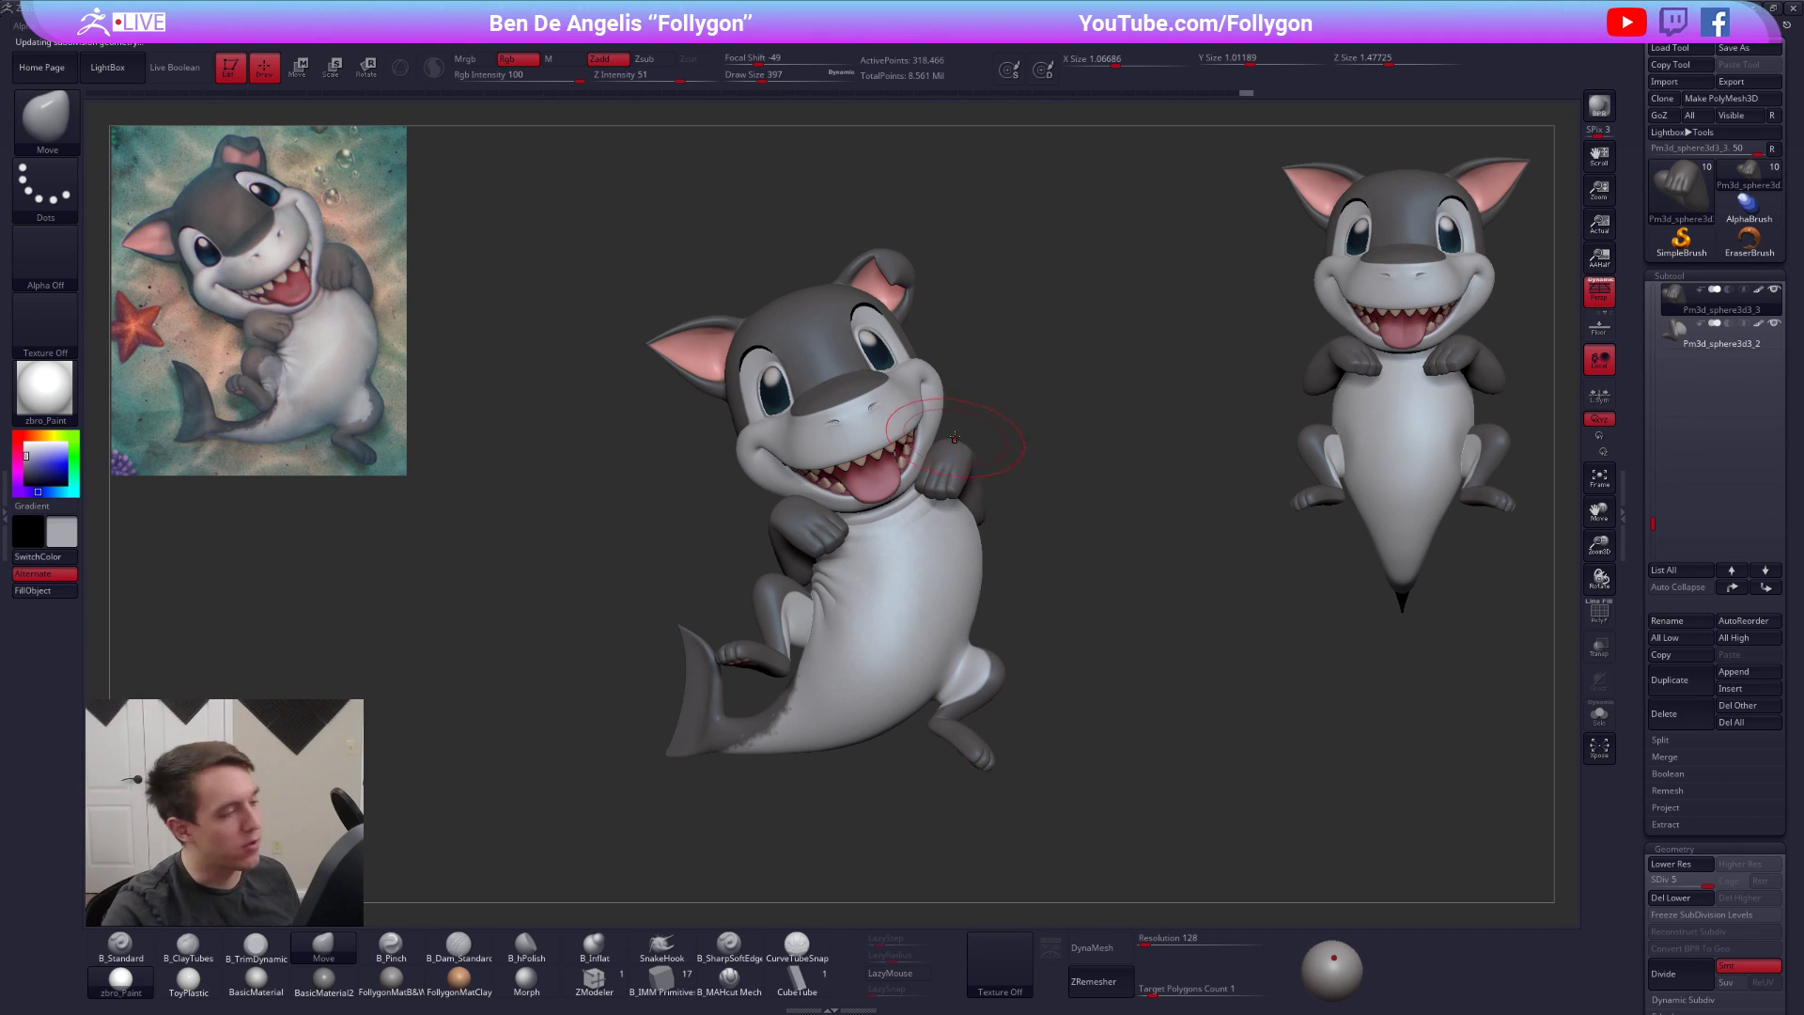
Set the brush size to 279 and lower the left arm to subdivision level 4
right_click_drag(1033, 477, 1033, 487, "ctrl")
key("space")
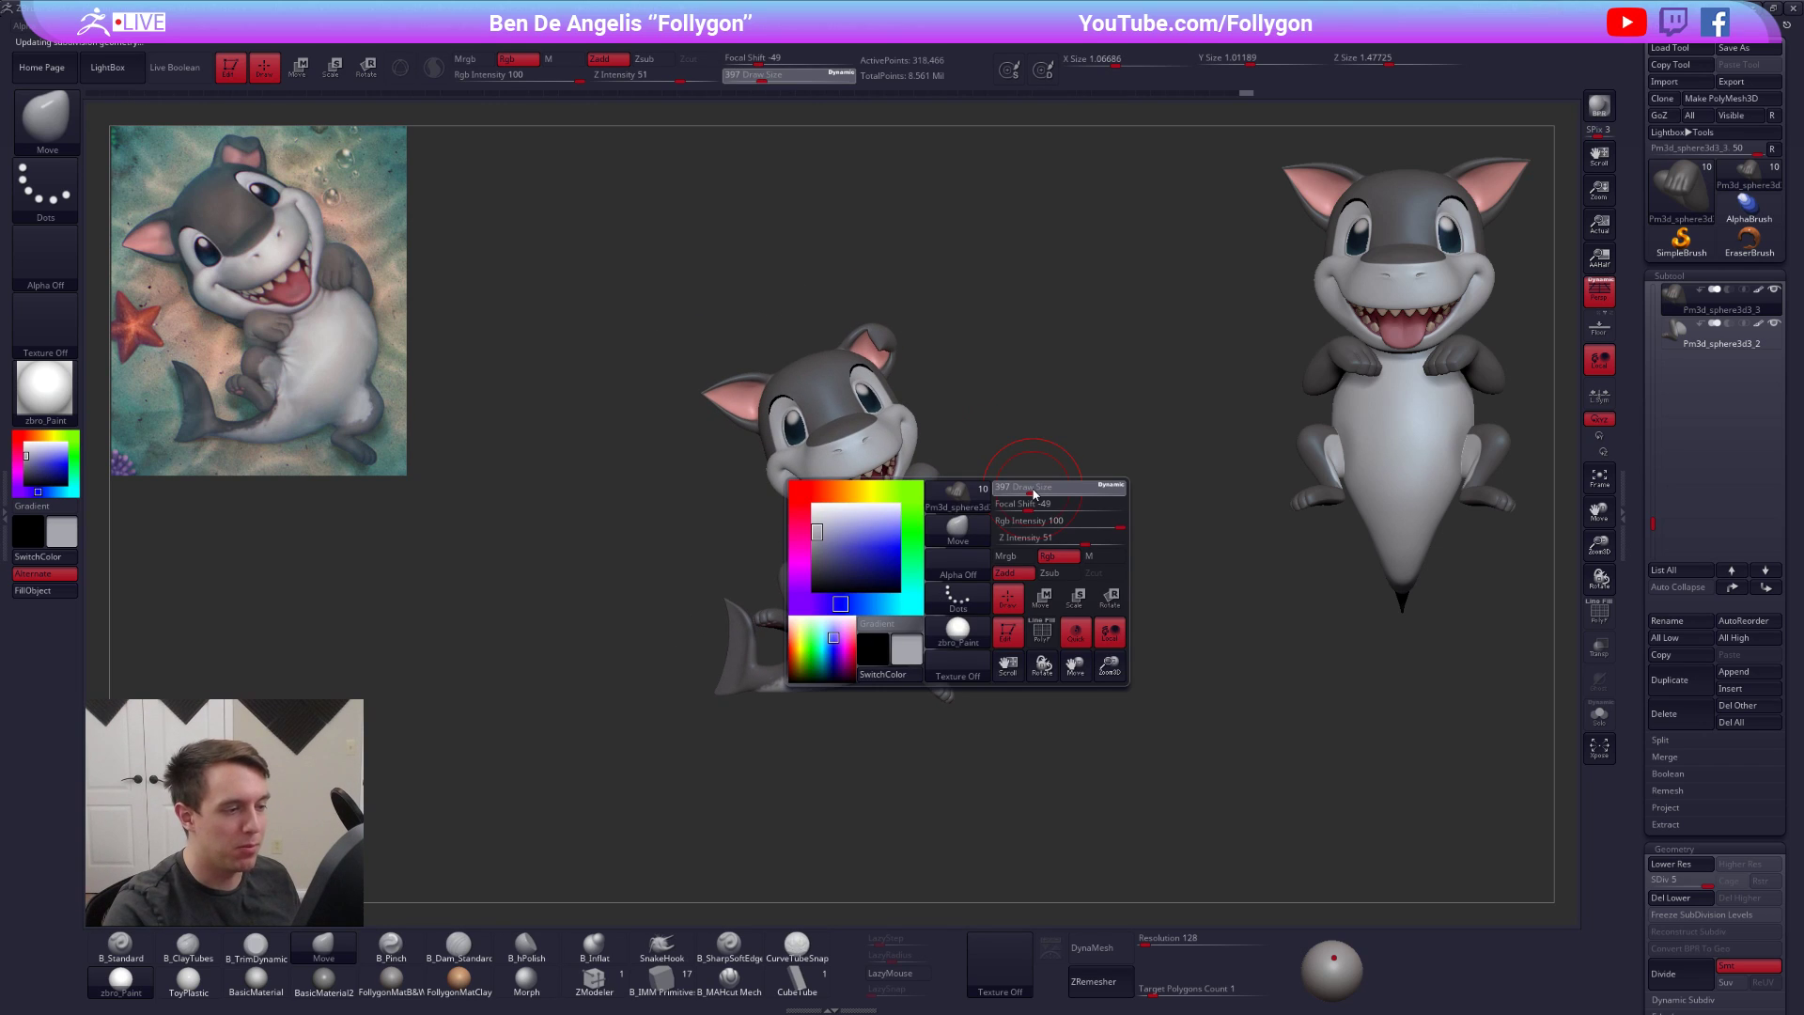
left_click_drag(1033, 492, 1027, 493)
mouse_move(1008, 520)
right_mouse_down("alt")
mouse_move(1053, 471)
mouse_move(822, 506)
right_mouse_up("alt")
key("shift+d")
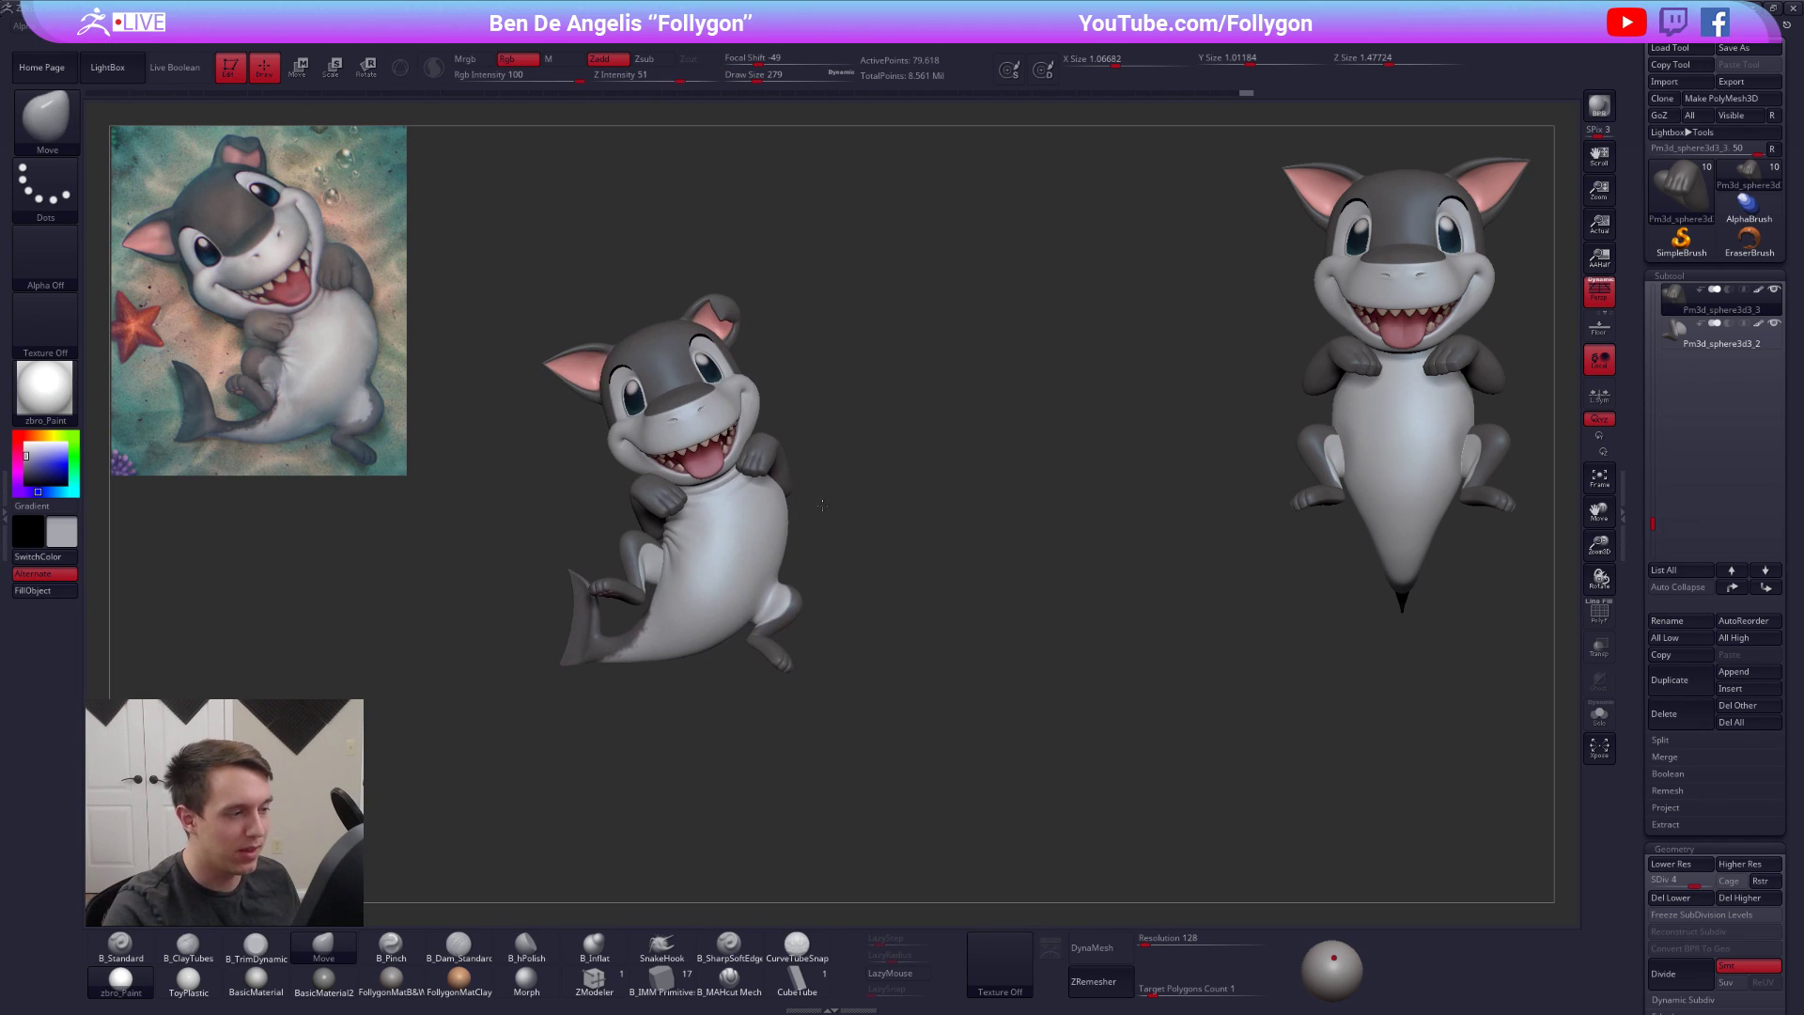
Stamp snapshots of the whole character and the isolated left arm onto the canvas at various positions and angles
key("shift+s")
right_click_drag(910, 439, 1060, 429, "alt")
right_click_drag(1060, 429, 1101, 418, "ctrl")
key("shift+s")
right_click_drag(950, 507, 1103, 533, "alt")
right_click_drag(1102, 533, 840, 754, "alt")
key("shift+s")
key("shift+s")
key("shift+s")
key("shift+s")
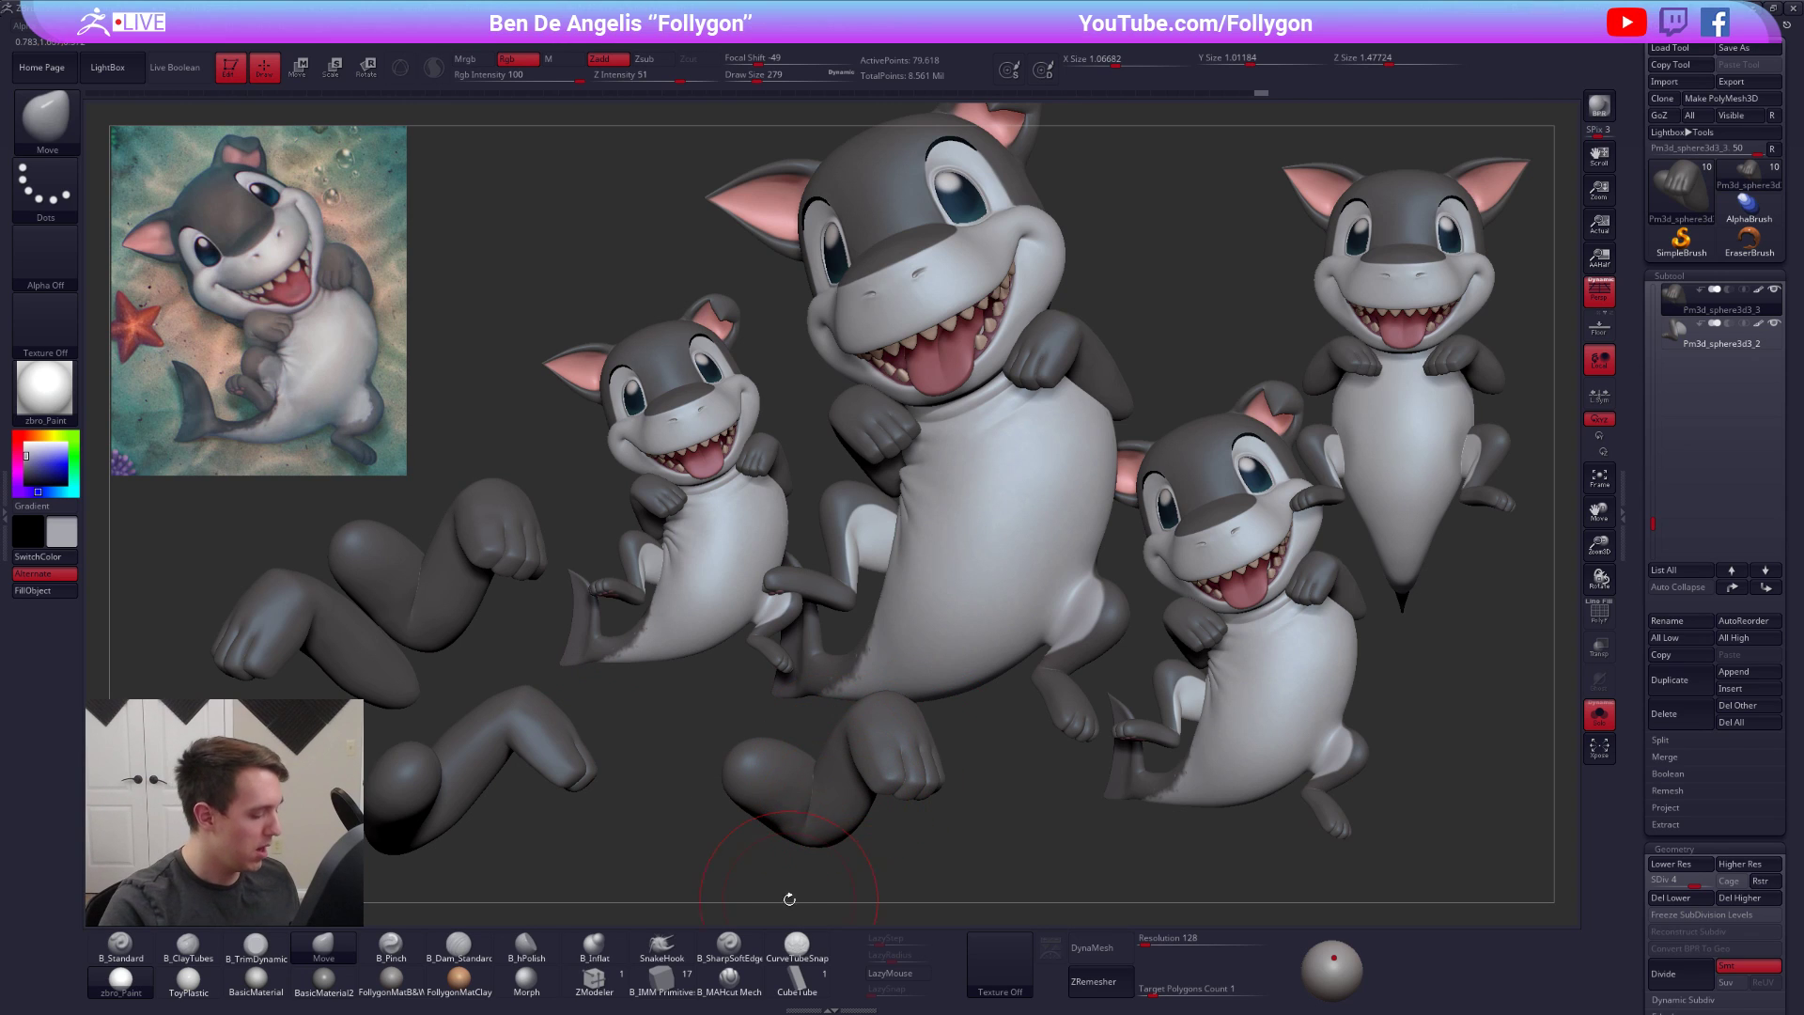
Leave edit mode and draw many copies of the arm and character across the canvas
key("t")
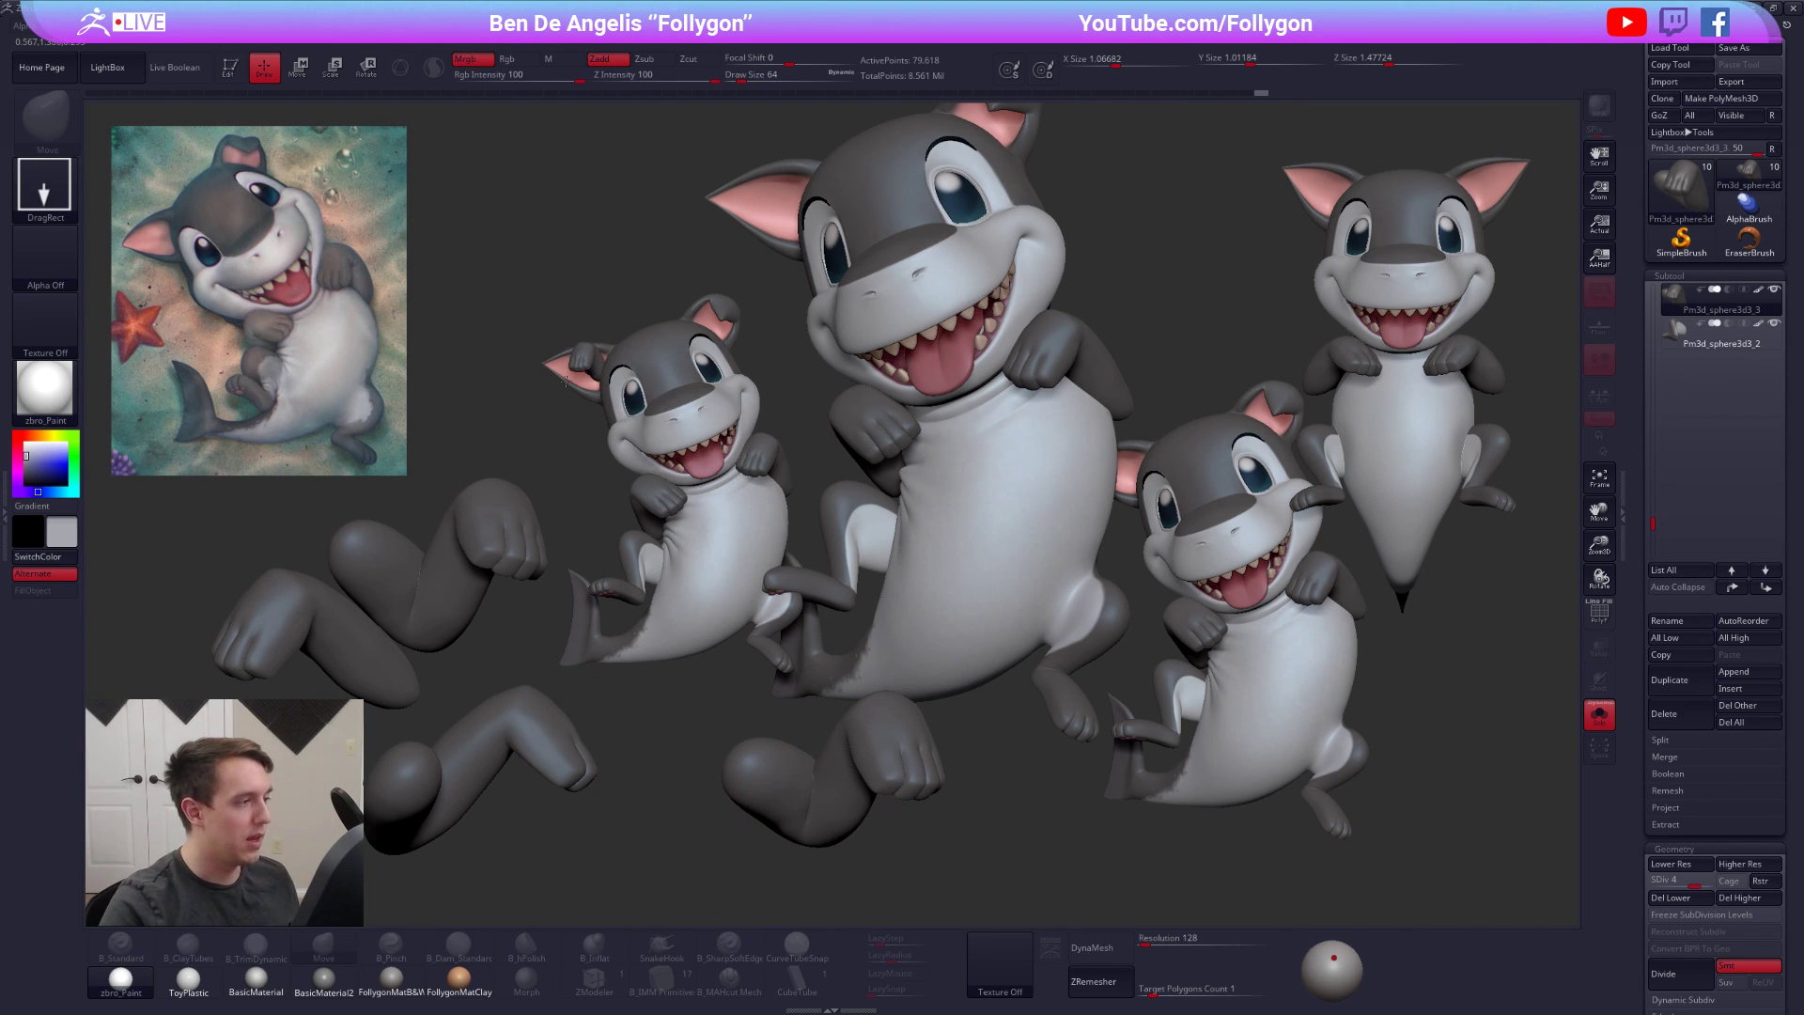
mouse_move(556, 340)
left_mouse_down()
mouse_move(536, 312)
mouse_move(542, 256)
left_mouse_up()
left_click_drag(604, 313, 628, 278)
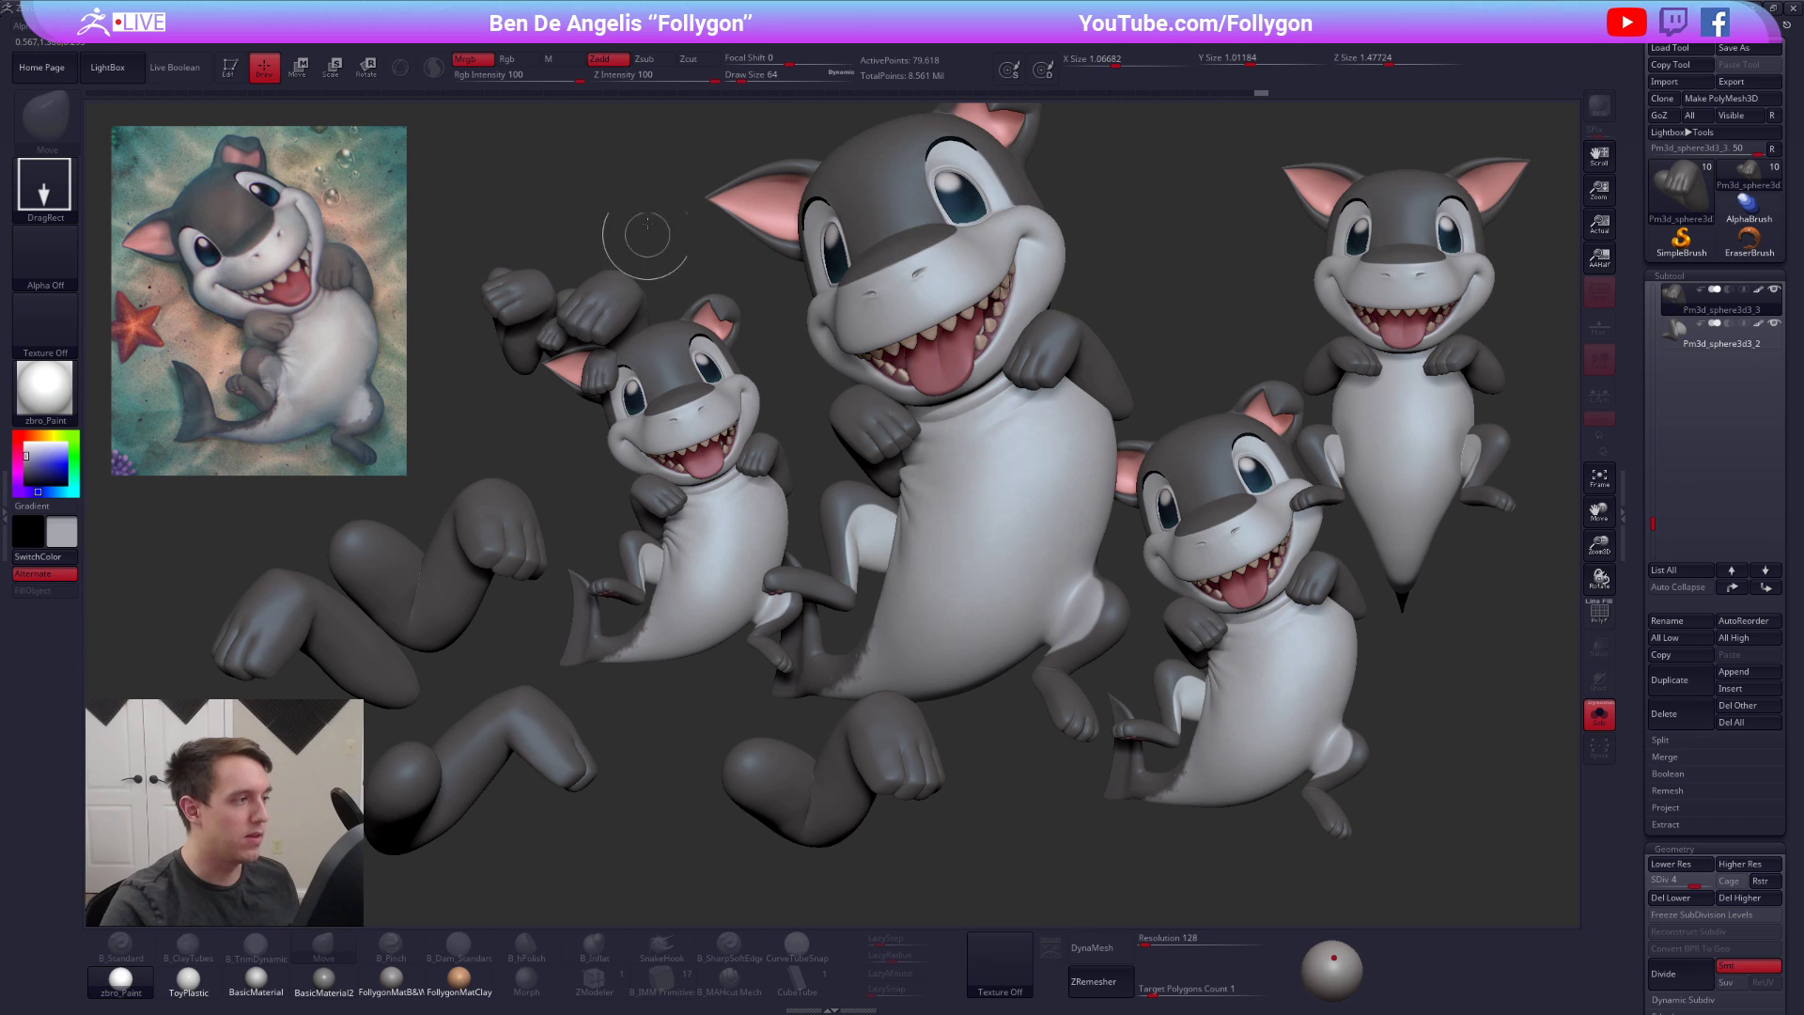
left_click_drag(794, 331, 728, 273)
left_click_drag(581, 413, 437, 318)
left_click_drag(523, 513, 423, 423)
mouse_move(587, 558)
left_mouse_down()
mouse_move(489, 512)
mouse_move(413, 505)
left_mouse_up()
left_click_drag(522, 598, 443, 498)
left_click_drag(386, 615, 294, 679)
left_click_drag(673, 462, 752, 532)
left_click_drag(905, 425, 992, 546)
left_click_drag(1057, 484, 1133, 625)
left_click_drag(1160, 460, 1154, 611)
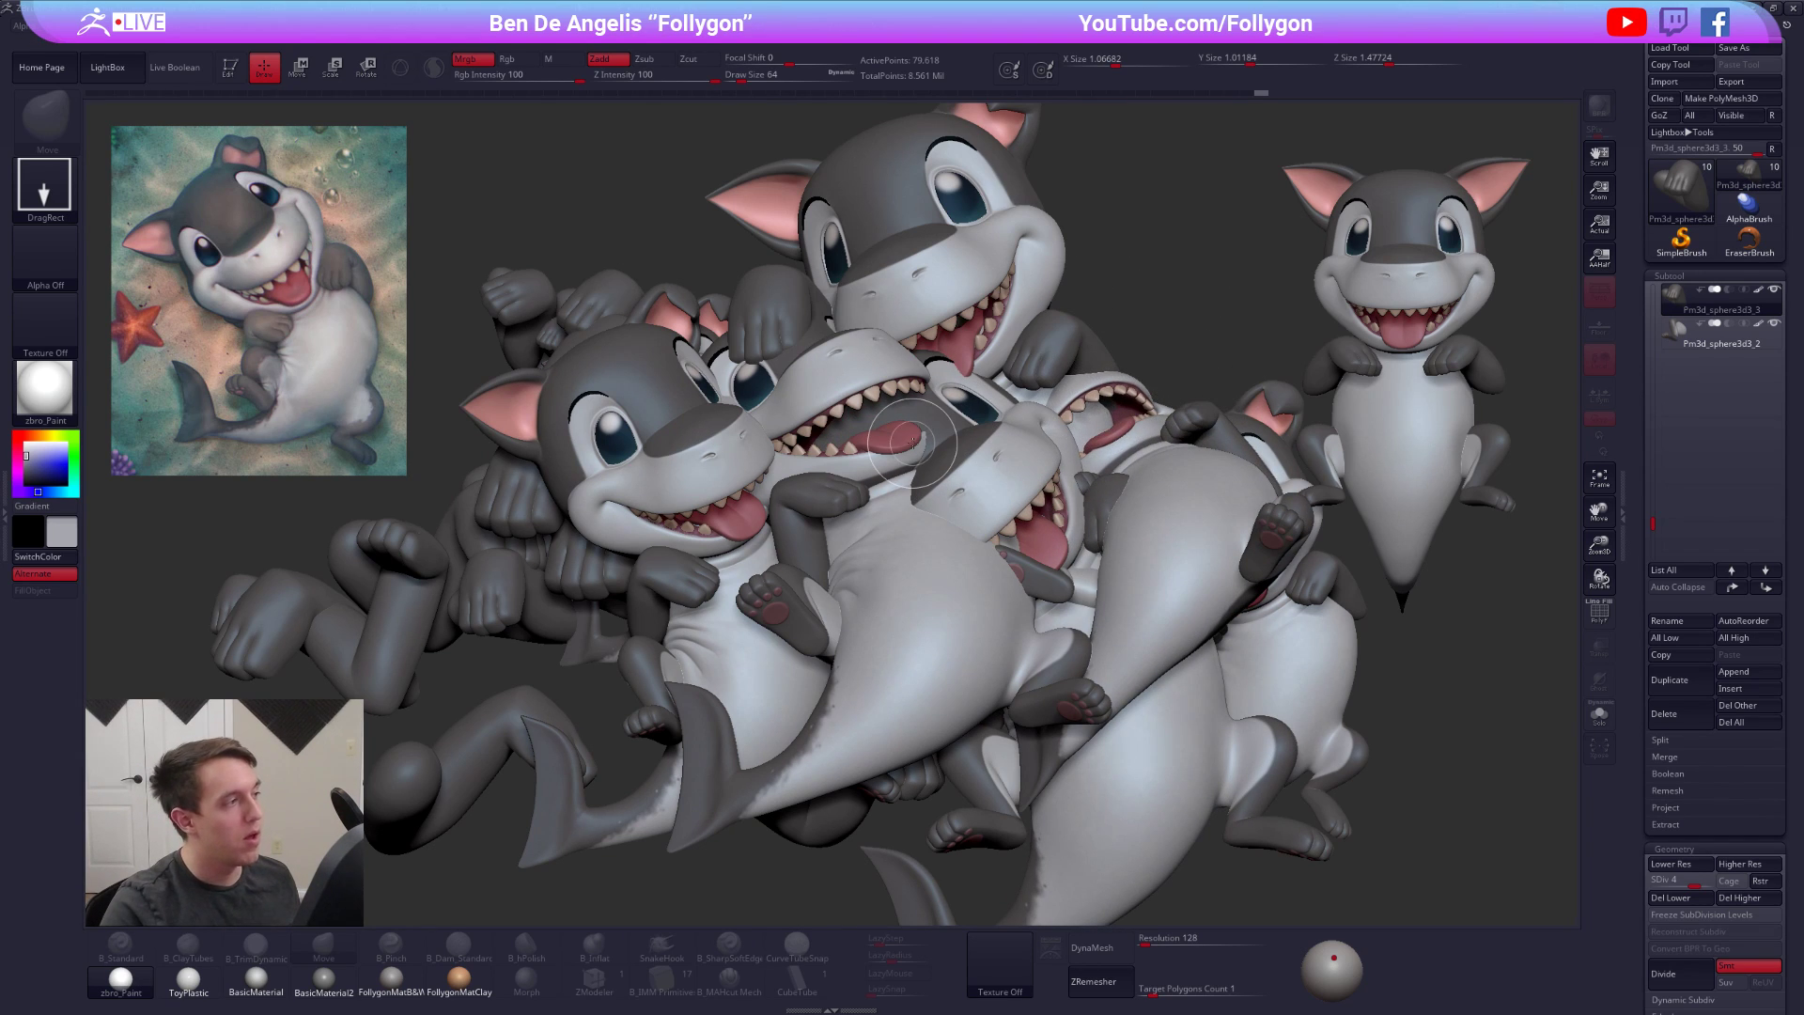
Re-enter edit mode and clear all stamped copies from the canvas layer
left_click(230, 68)
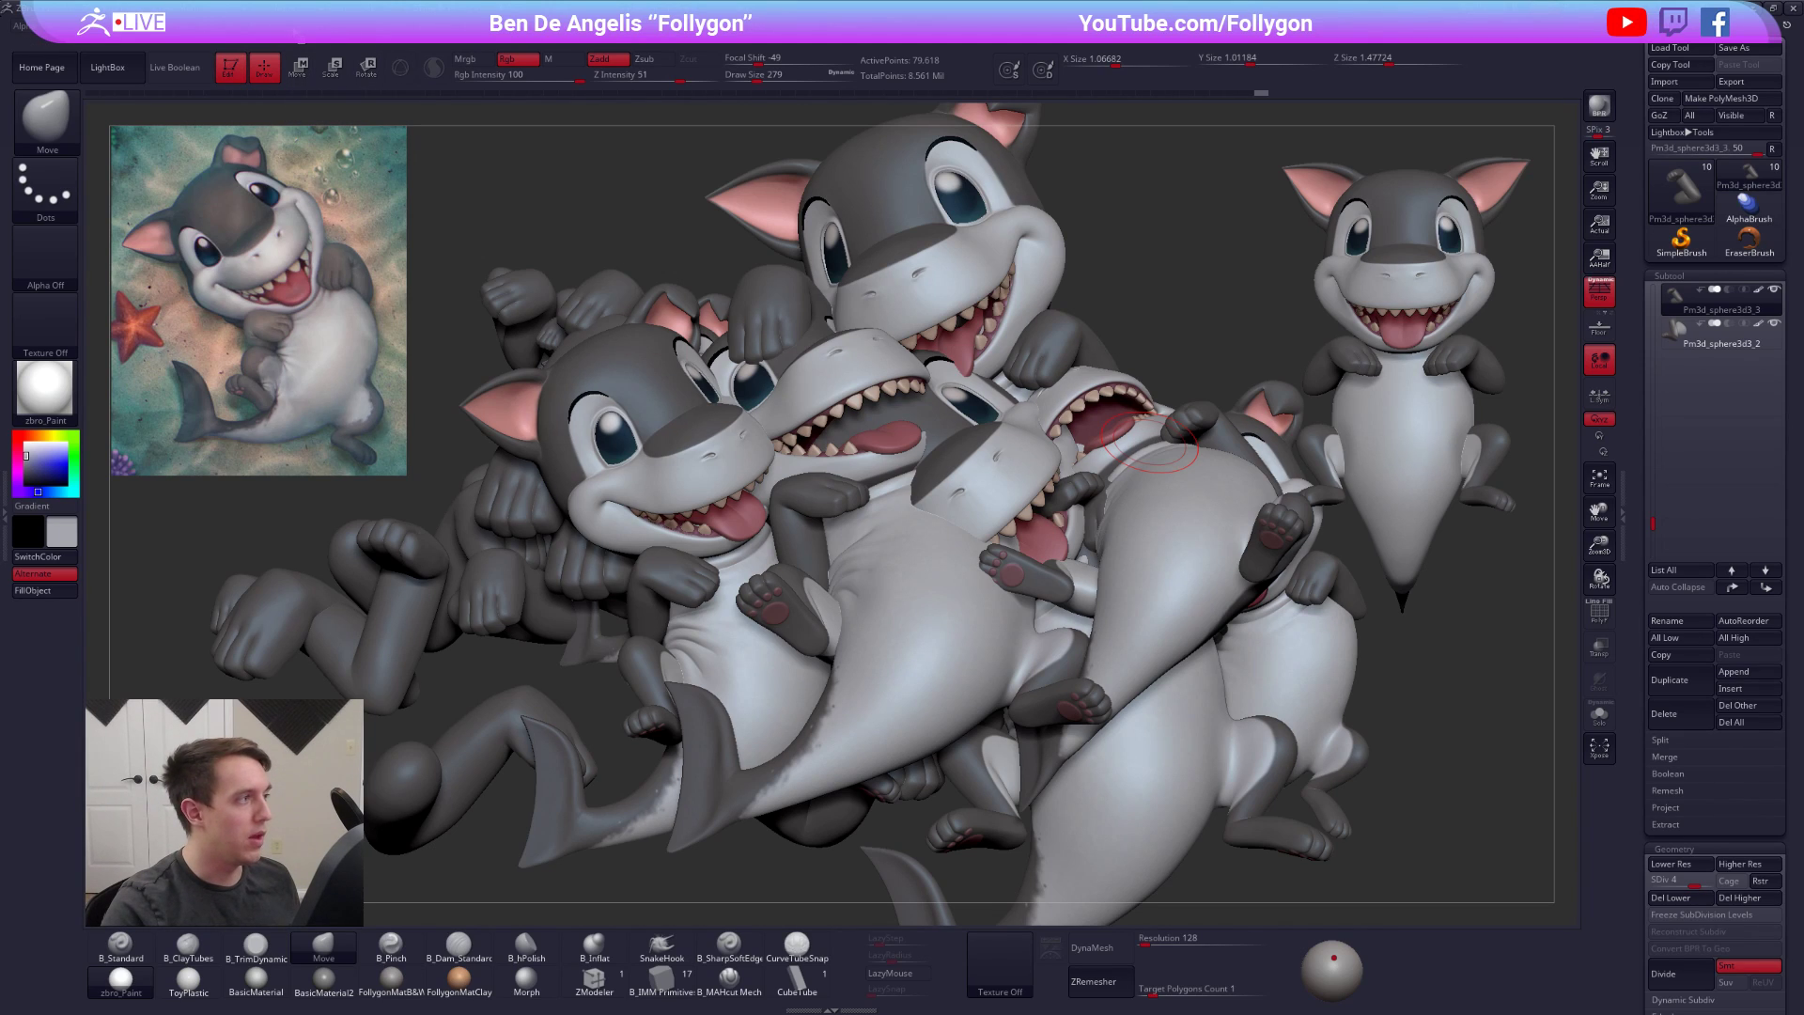
left_click(299, 37)
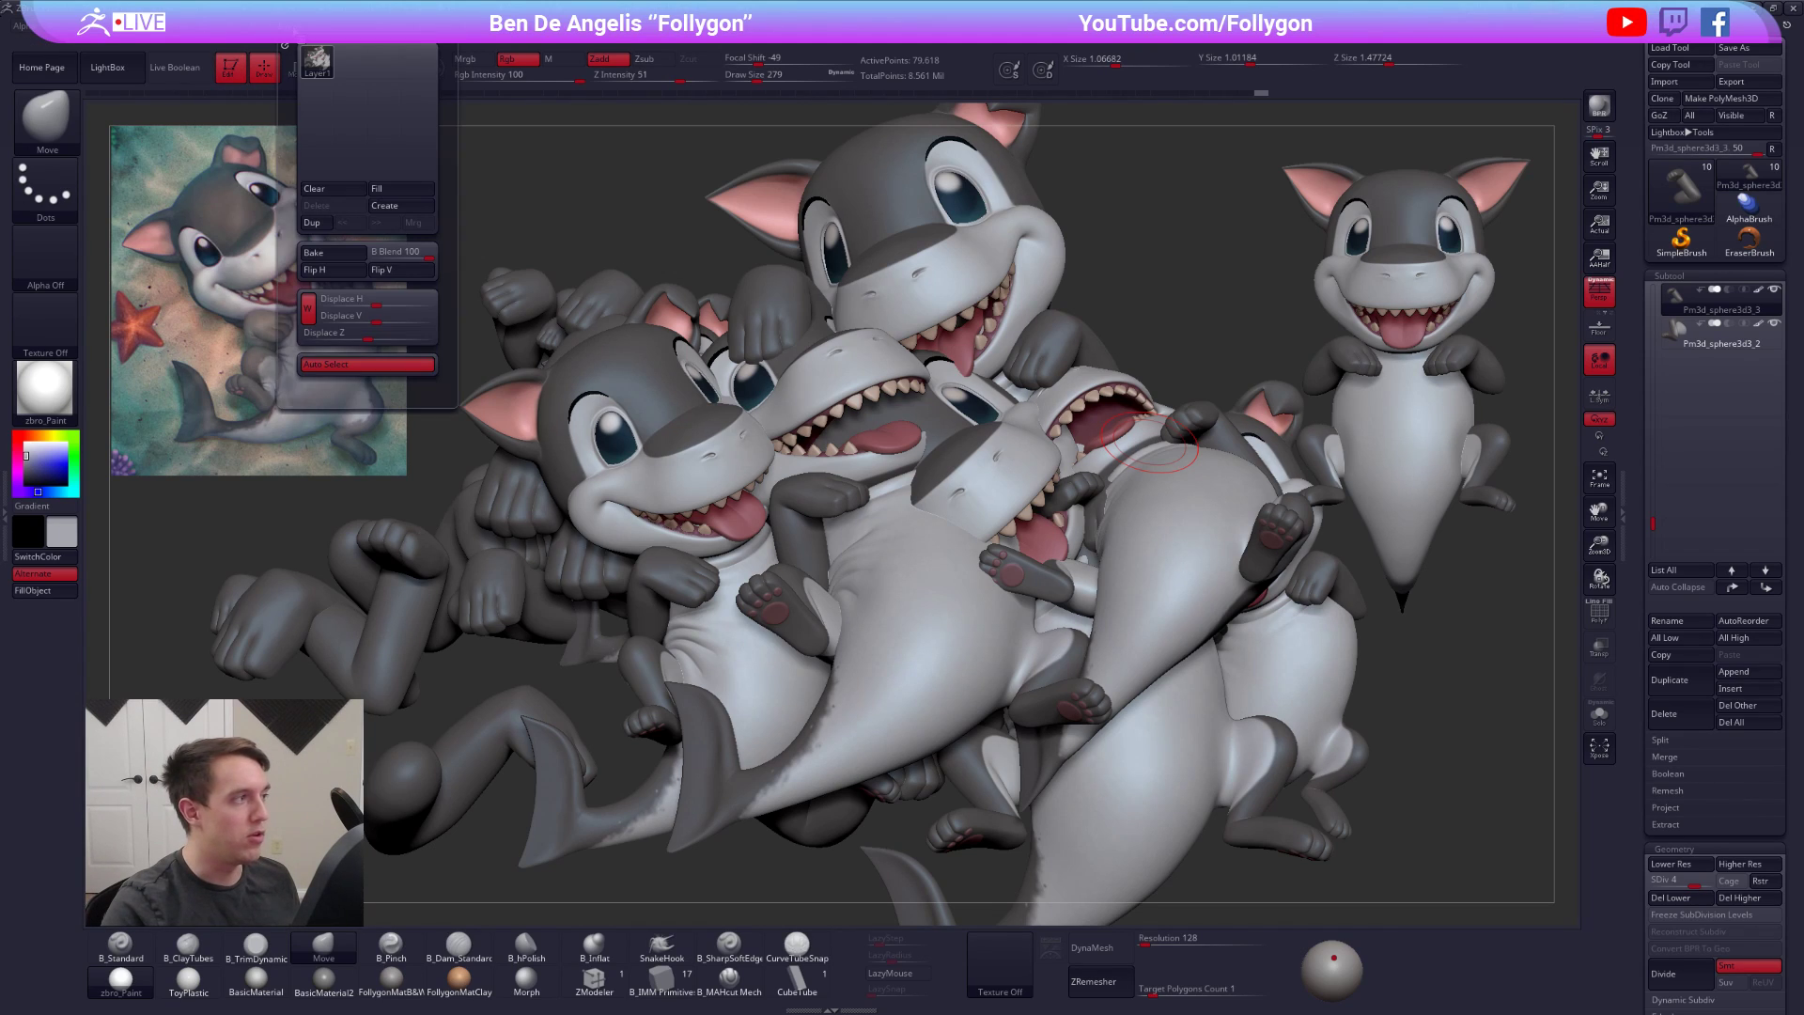
left_click(340, 190)
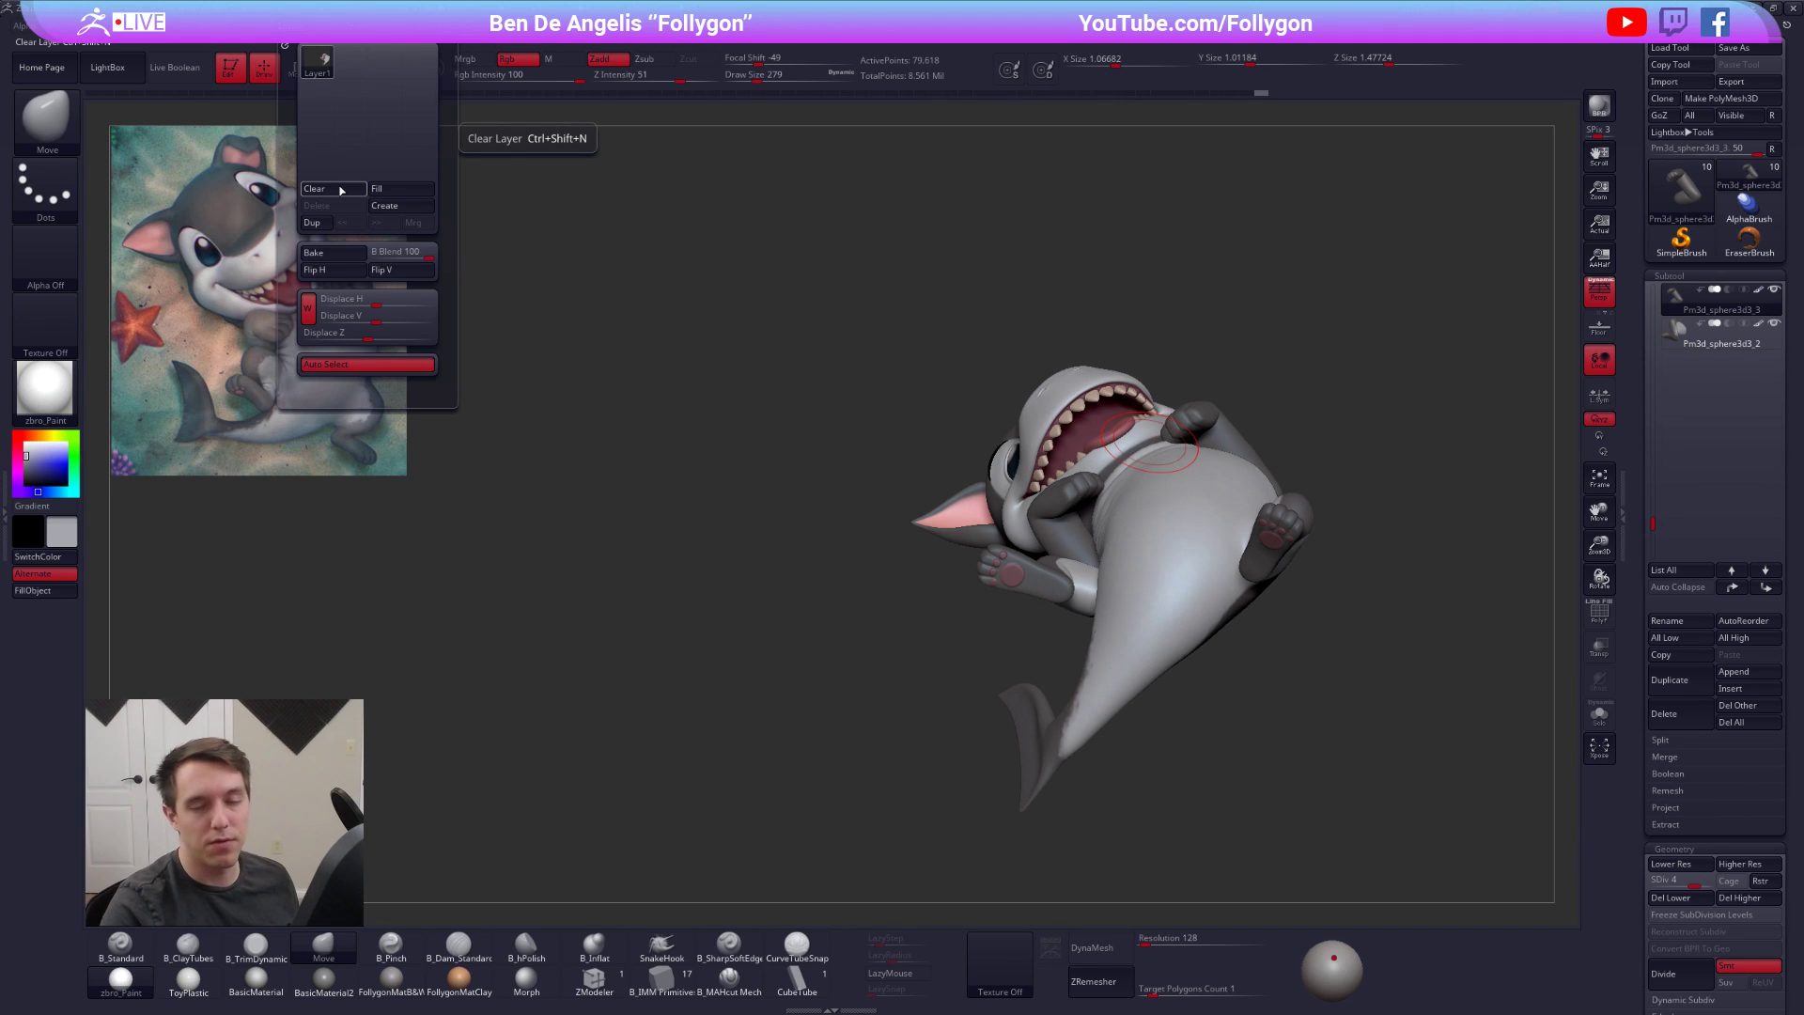
Turn the posed character to face front and leave a small snapshot of it in the canvas's upper right corner
mouse_move(745, 415)
left_mouse_down()
mouse_move(866, 502)
mouse_move(1085, 489)
left_mouse_up()
mouse_move(1194, 466)
left_mouse_down()
mouse_move(1337, 436)
mouse_move(1366, 334)
left_mouse_up()
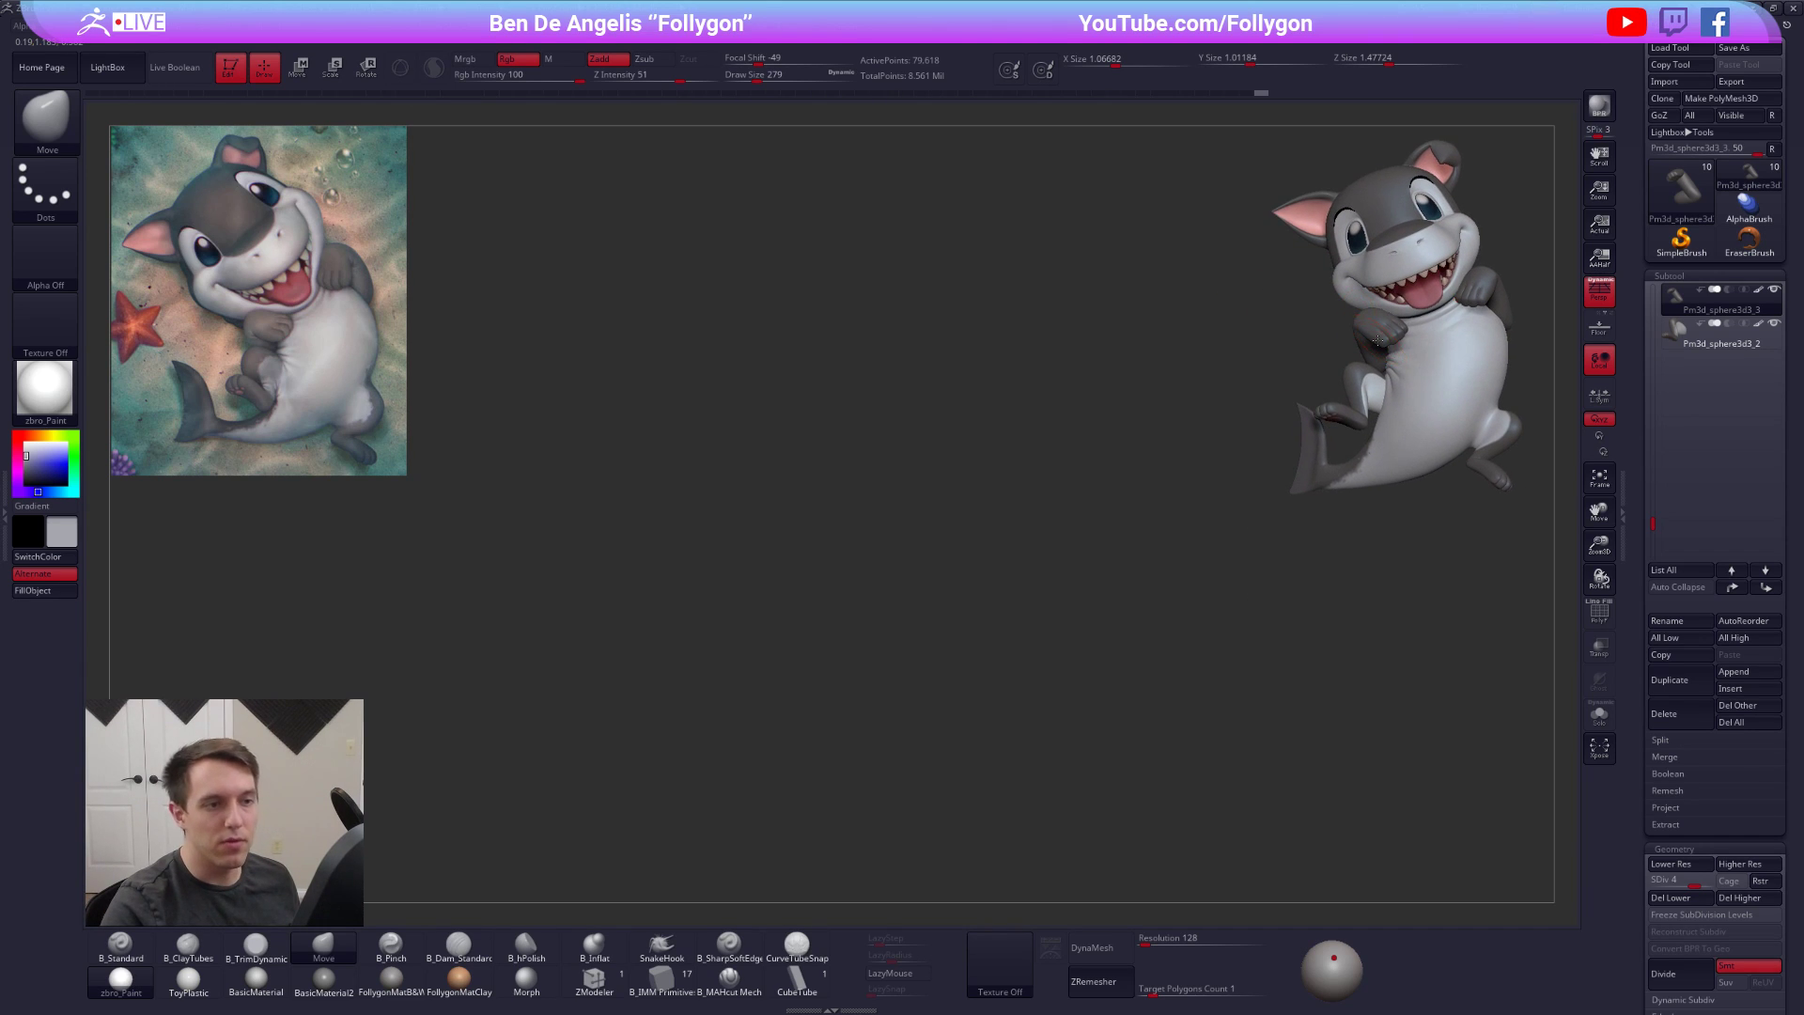
key("shift+s")
right_click_drag(1383, 341, 1002, 542, "alt")
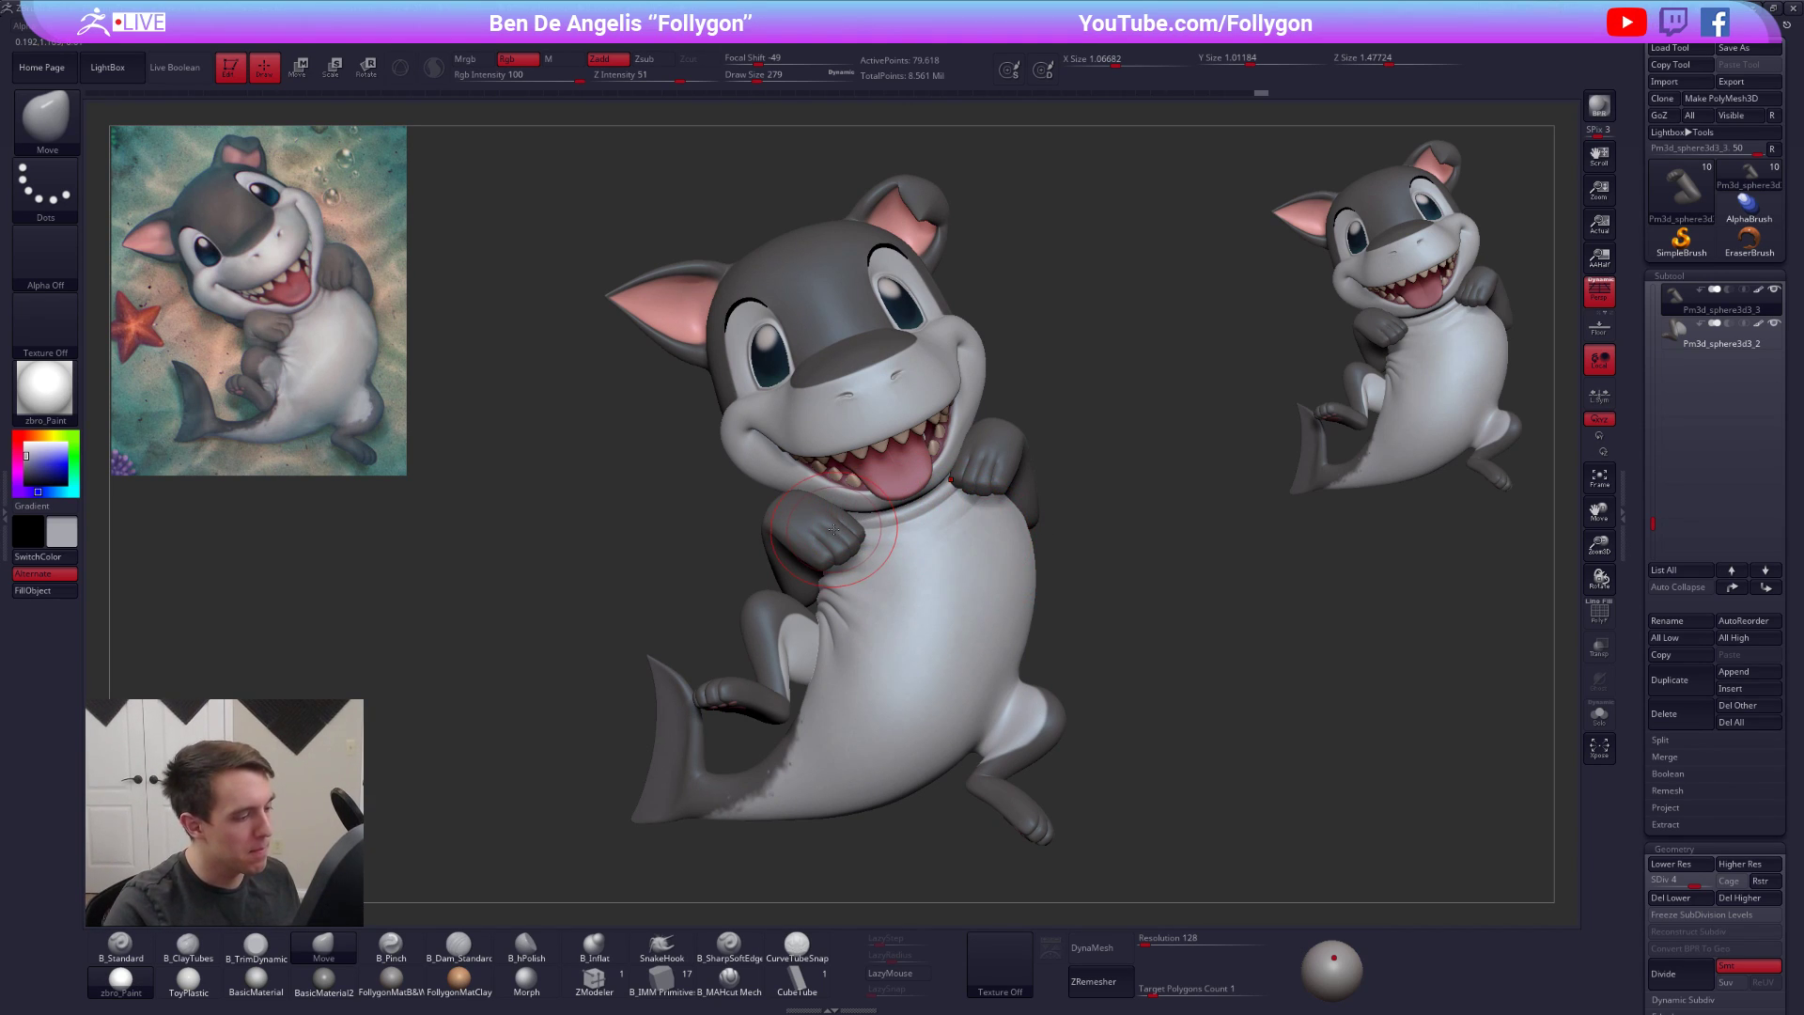
Examine the pose from other angles while selecting the right arm and the body subtool
left_click(786, 515, "alt")
right_click_drag(785, 515, 835, 529)
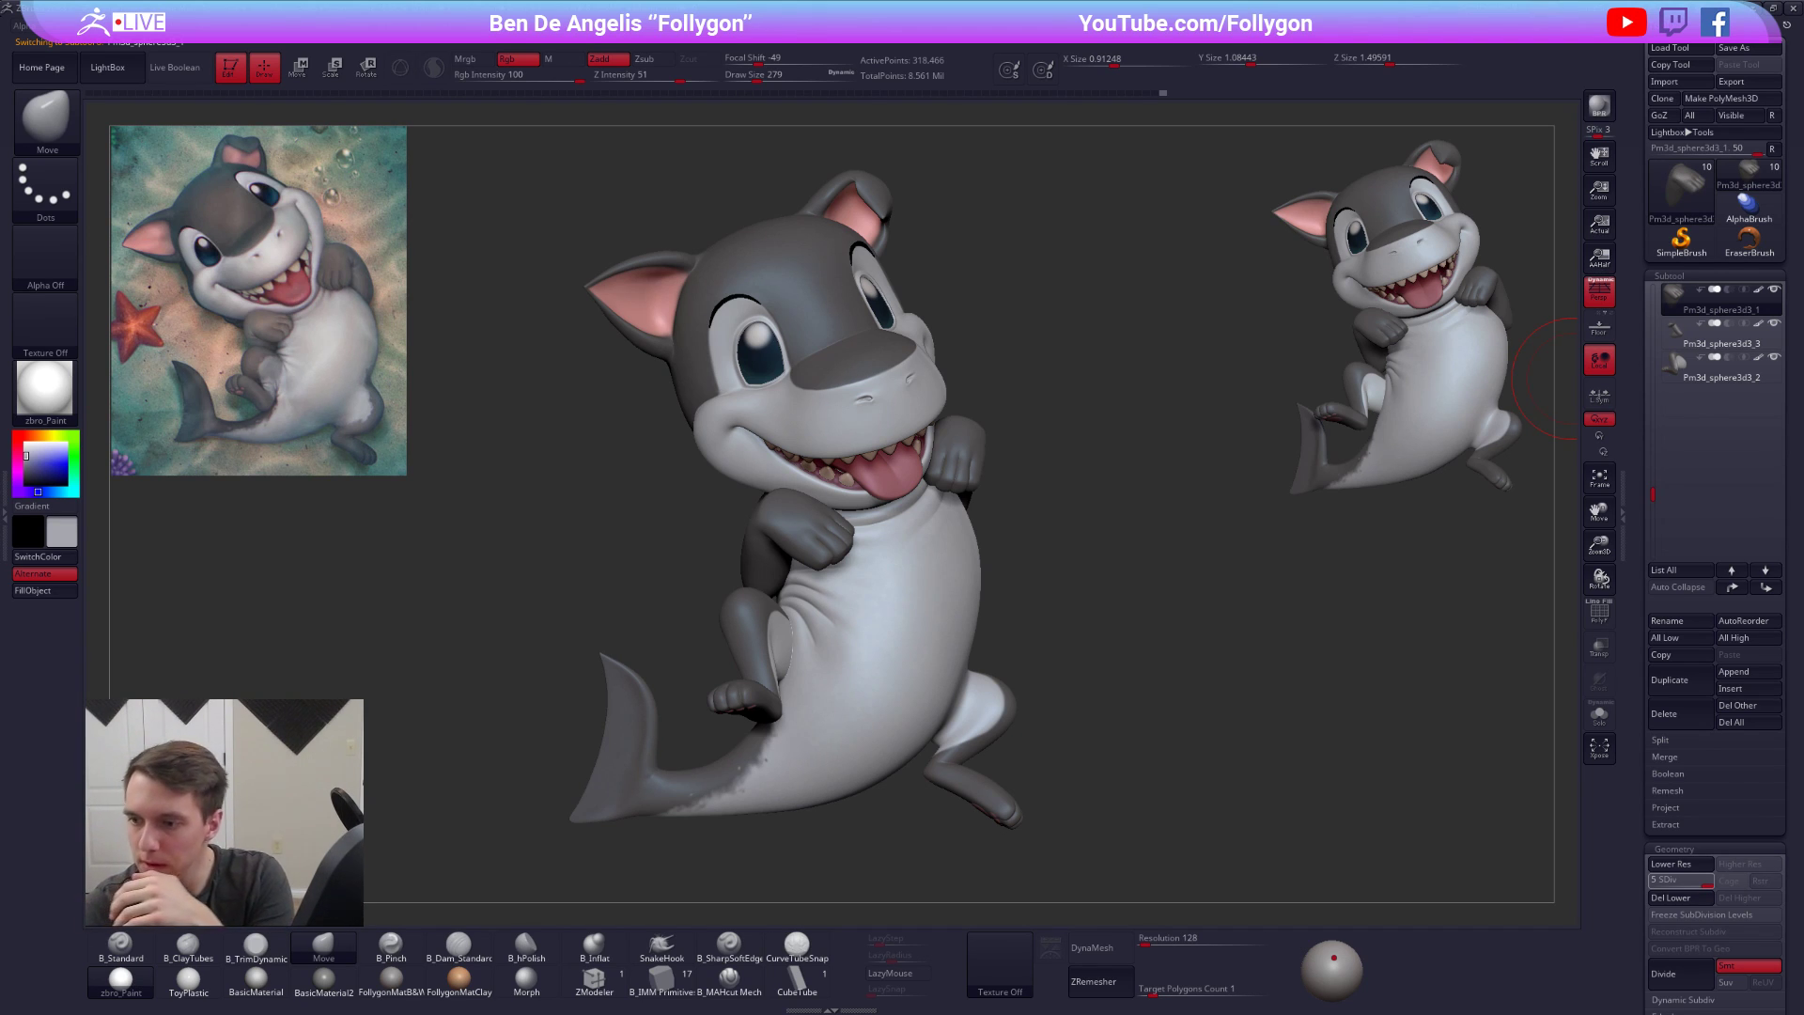
mouse_move(1111, 401)
left_mouse_down()
mouse_move(1061, 384)
mouse_move(1142, 307)
left_mouse_up()
left_click(866, 566, "alt")
left_click_drag(658, 567, 858, 491)
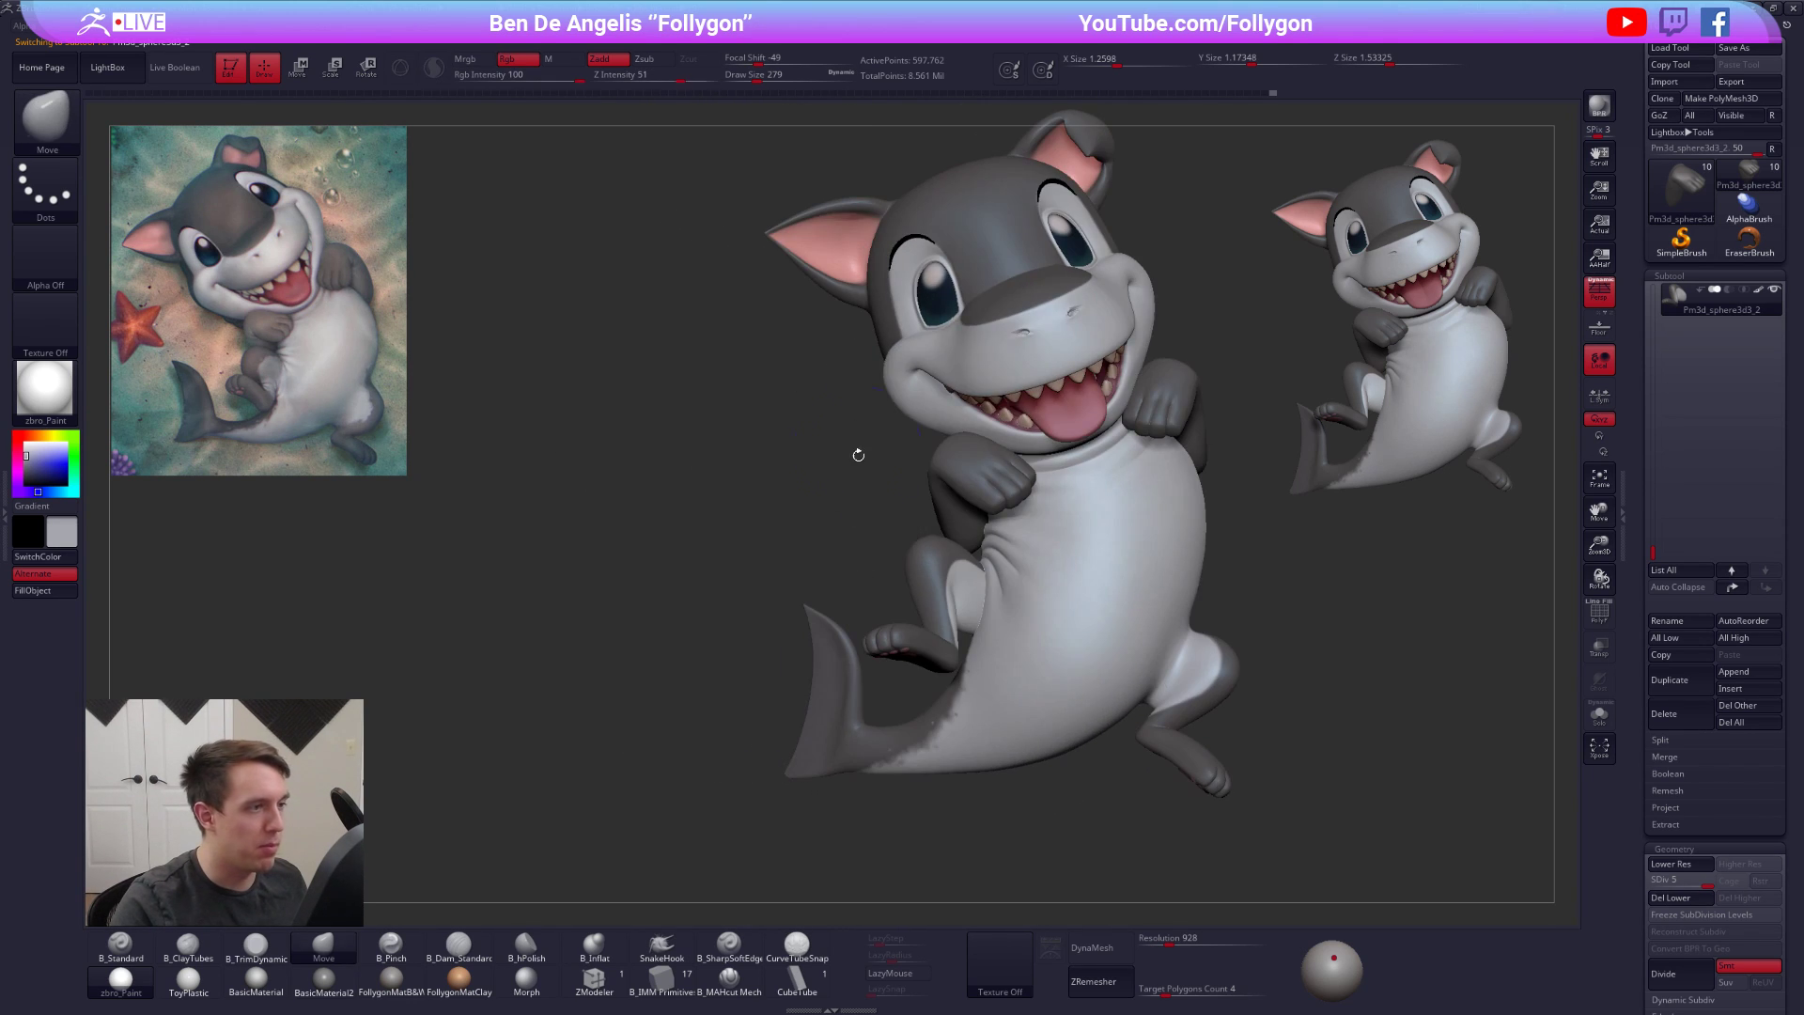
Frame the character's head and select the Sharkpup 3 head subtool
right_click_drag(1031, 408, 841, 498, "alt")
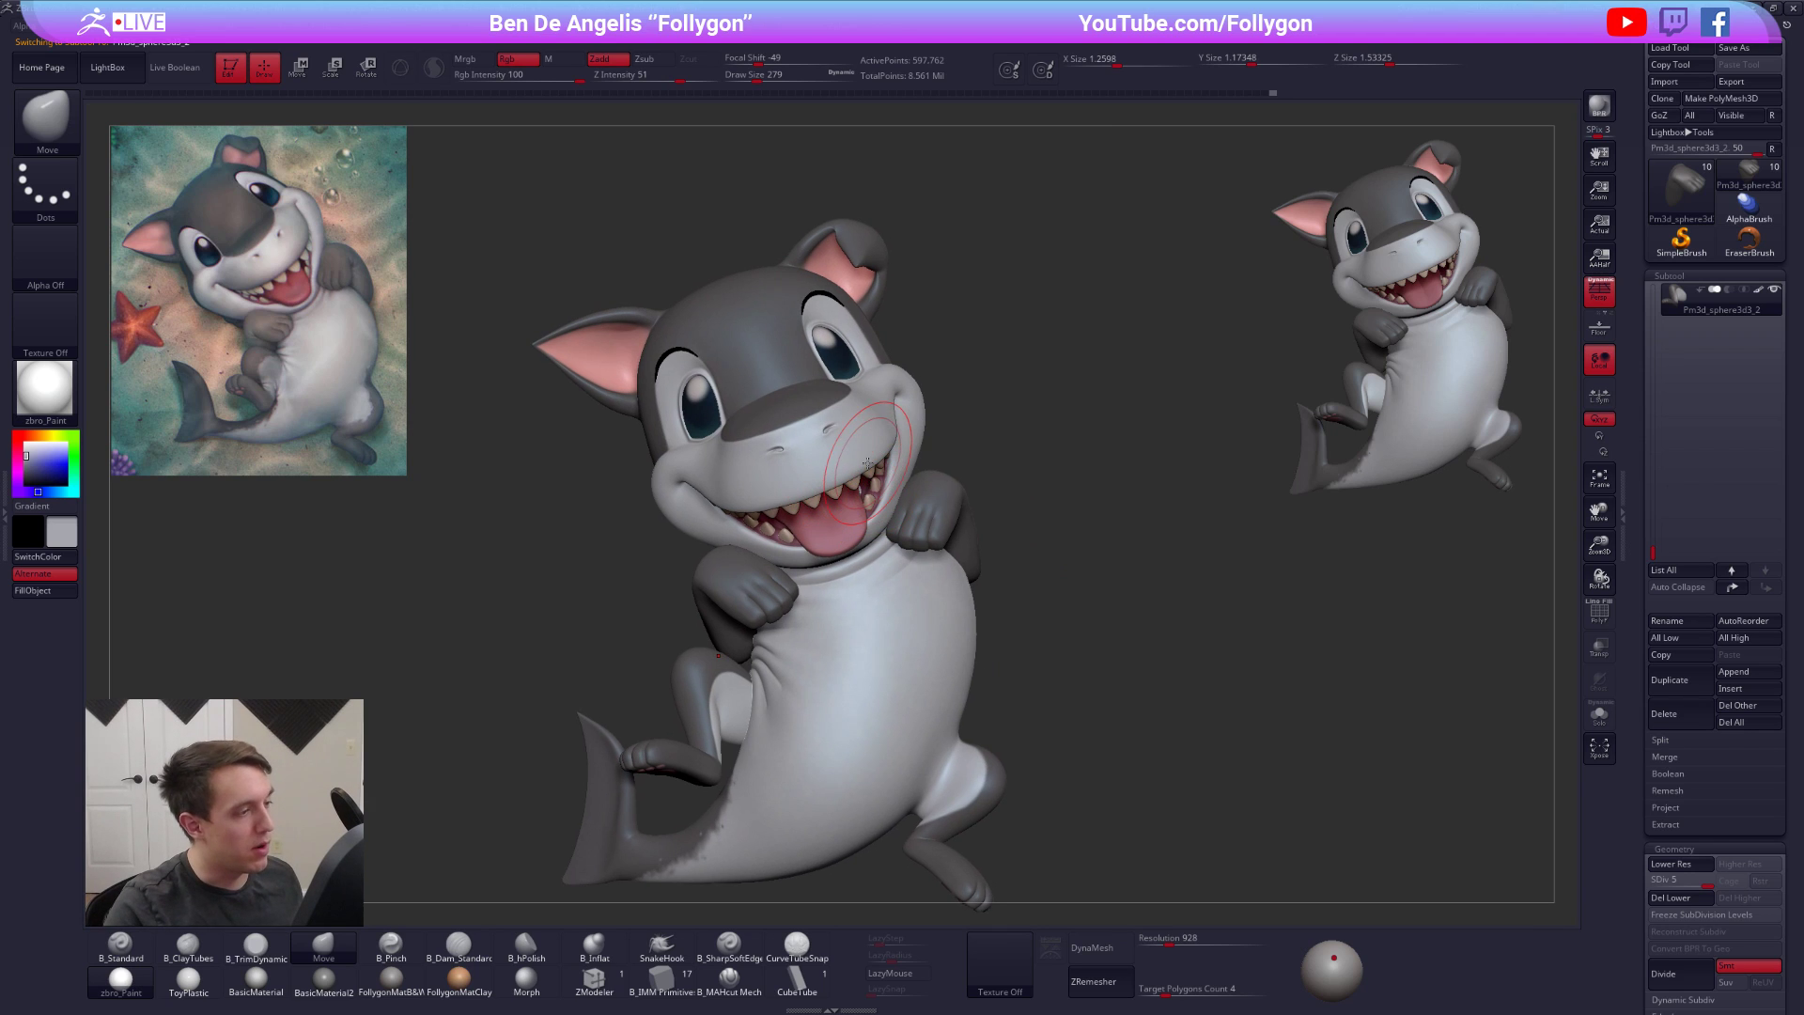
right_click_drag(873, 372, 926, 471, "alt")
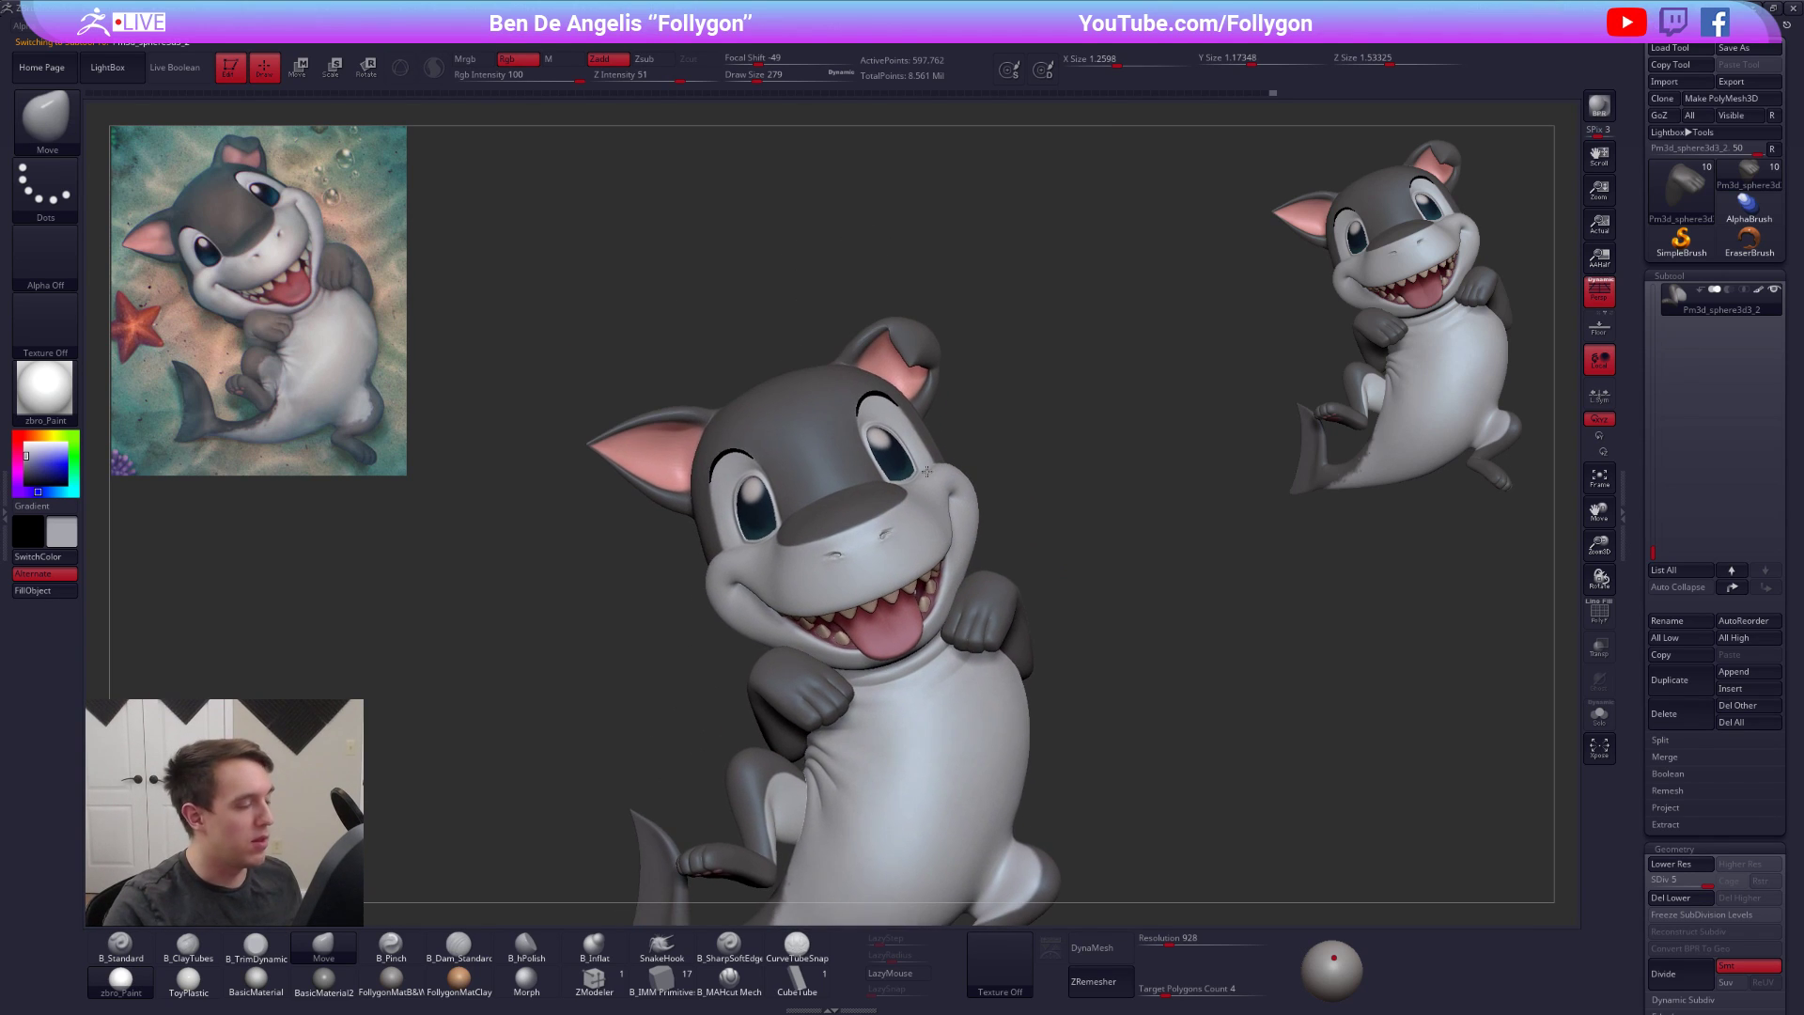
left_click(922, 353, "alt")
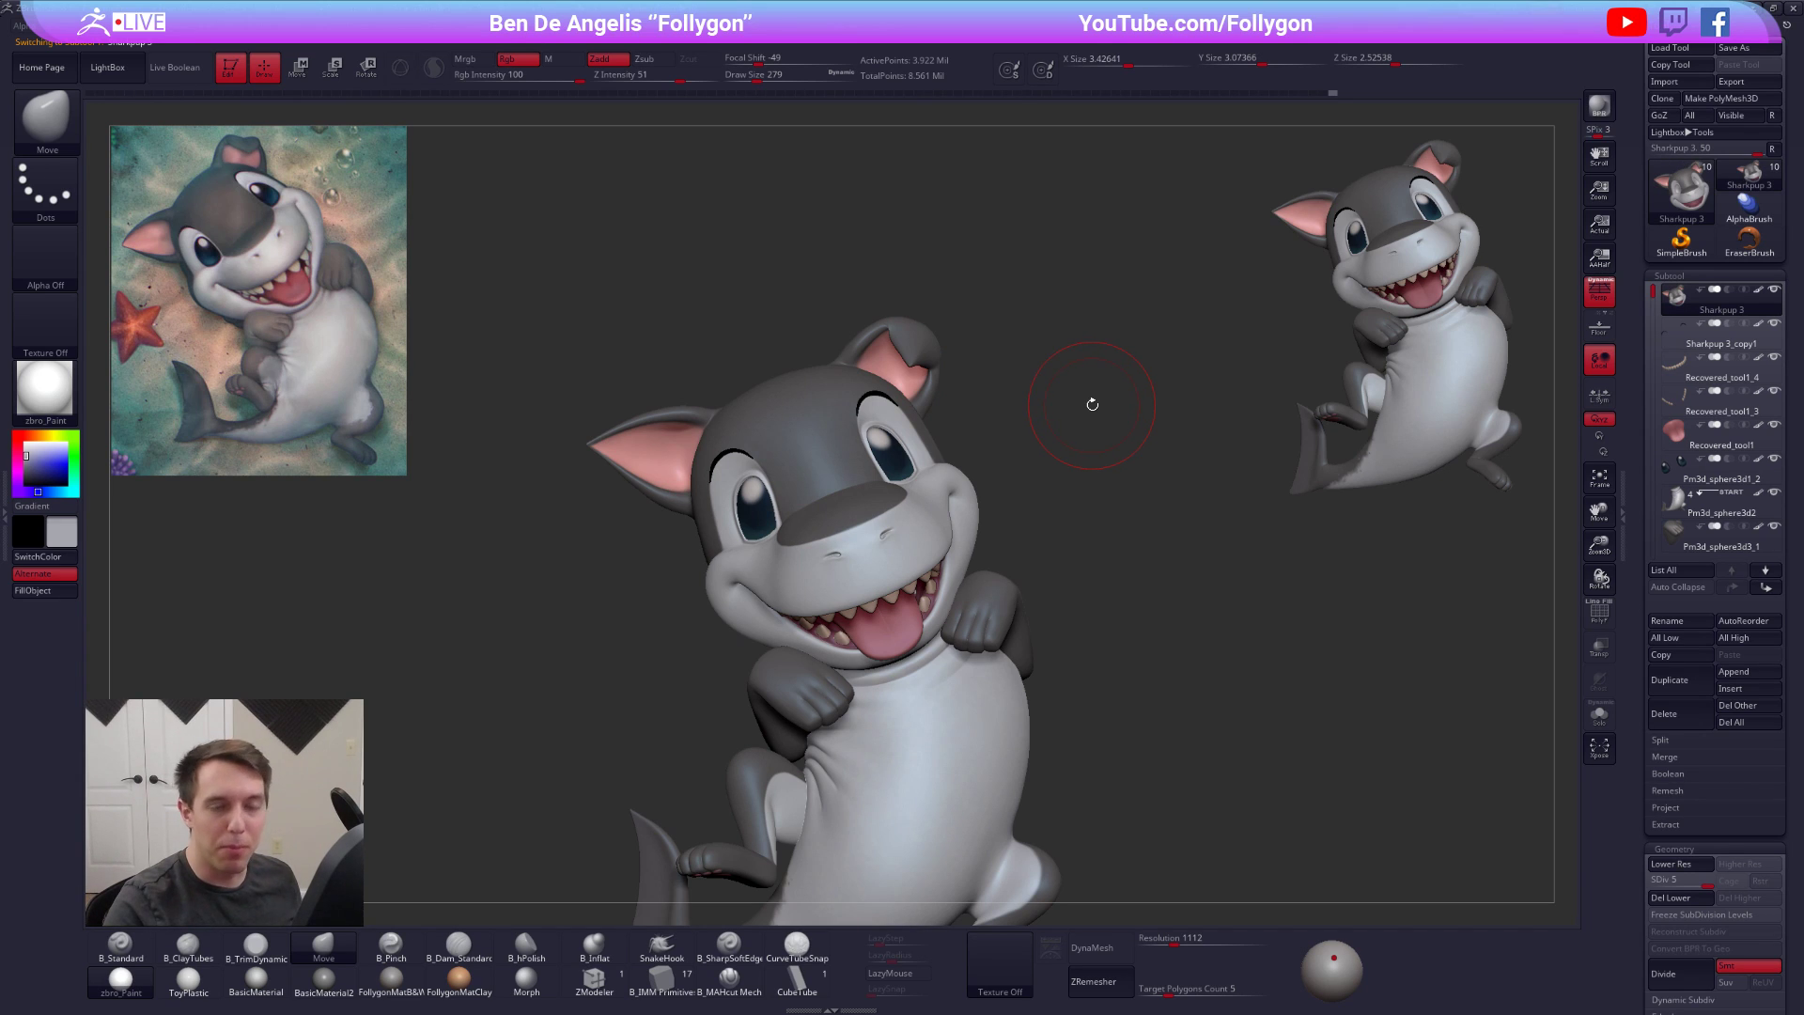
Isolate the head subtool and lower it to subdivision level 1 with the folded ear in side view
key("shift+f")
key("shift+f")
key("shift+s")
right_click_drag(987, 387, 941, 453, "ctrl")
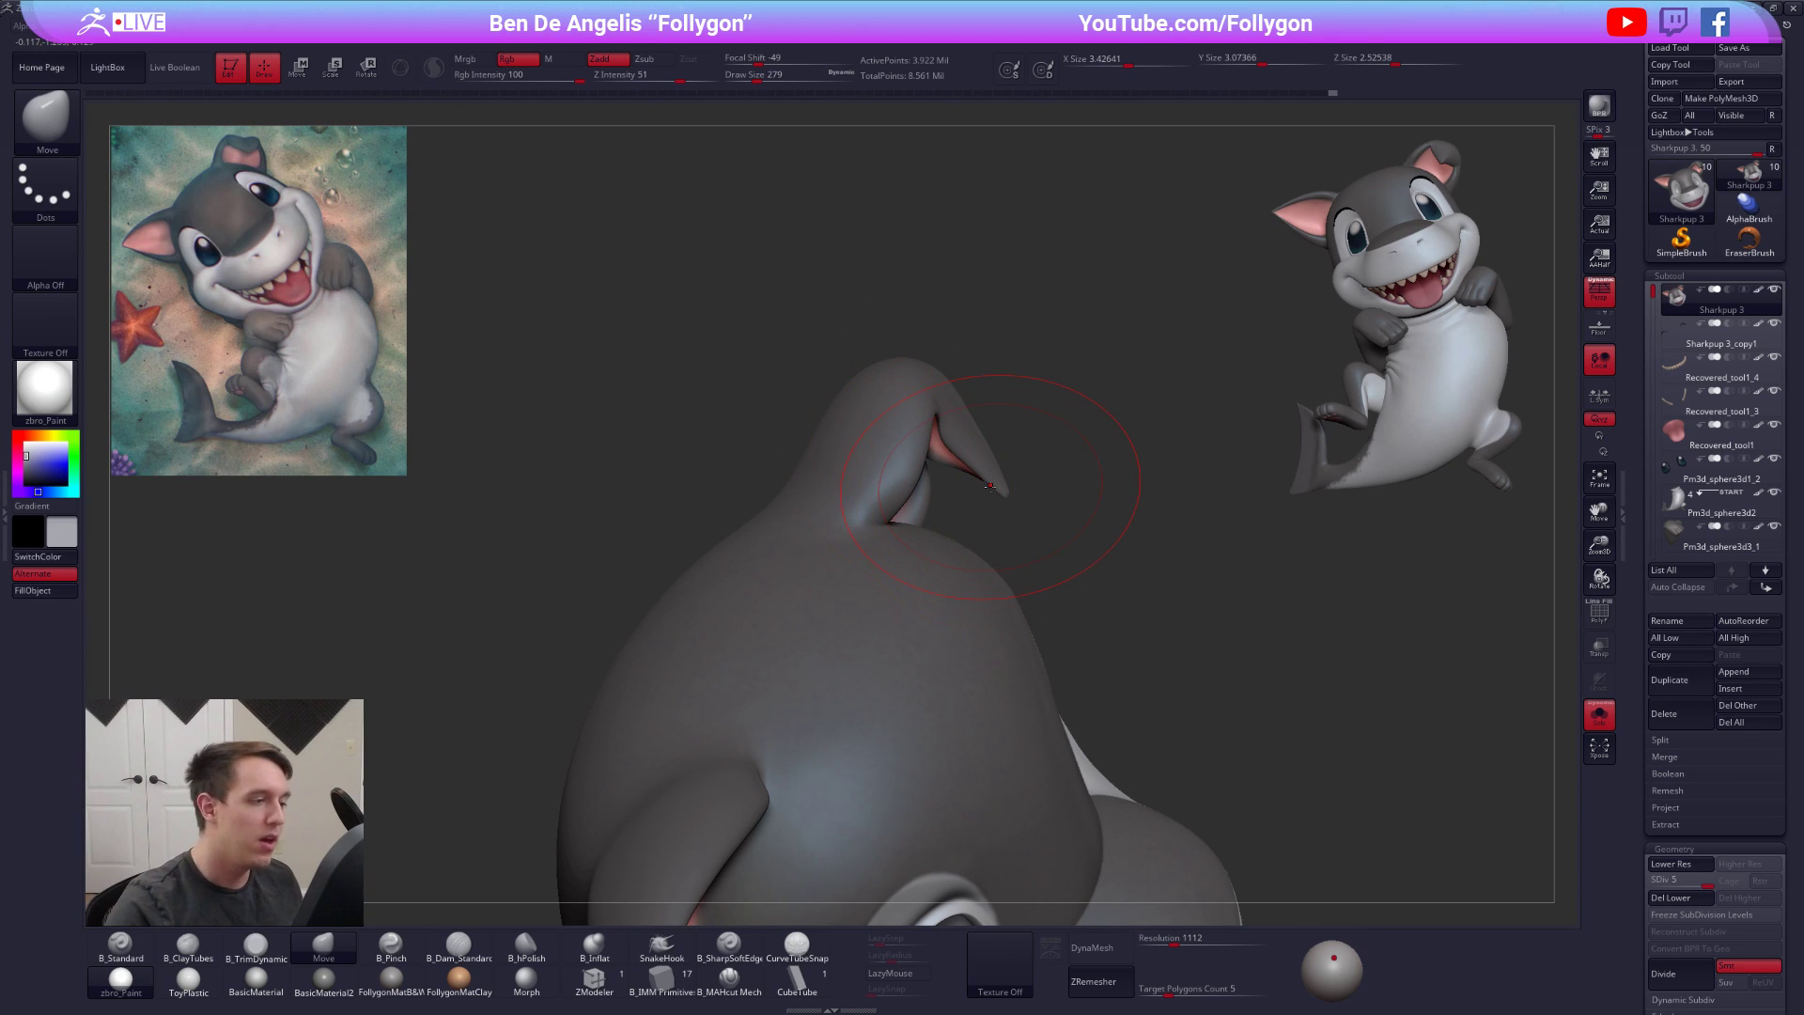
key("shift+d")
key("shift+d")
key("shift+d")
key("shift+d")
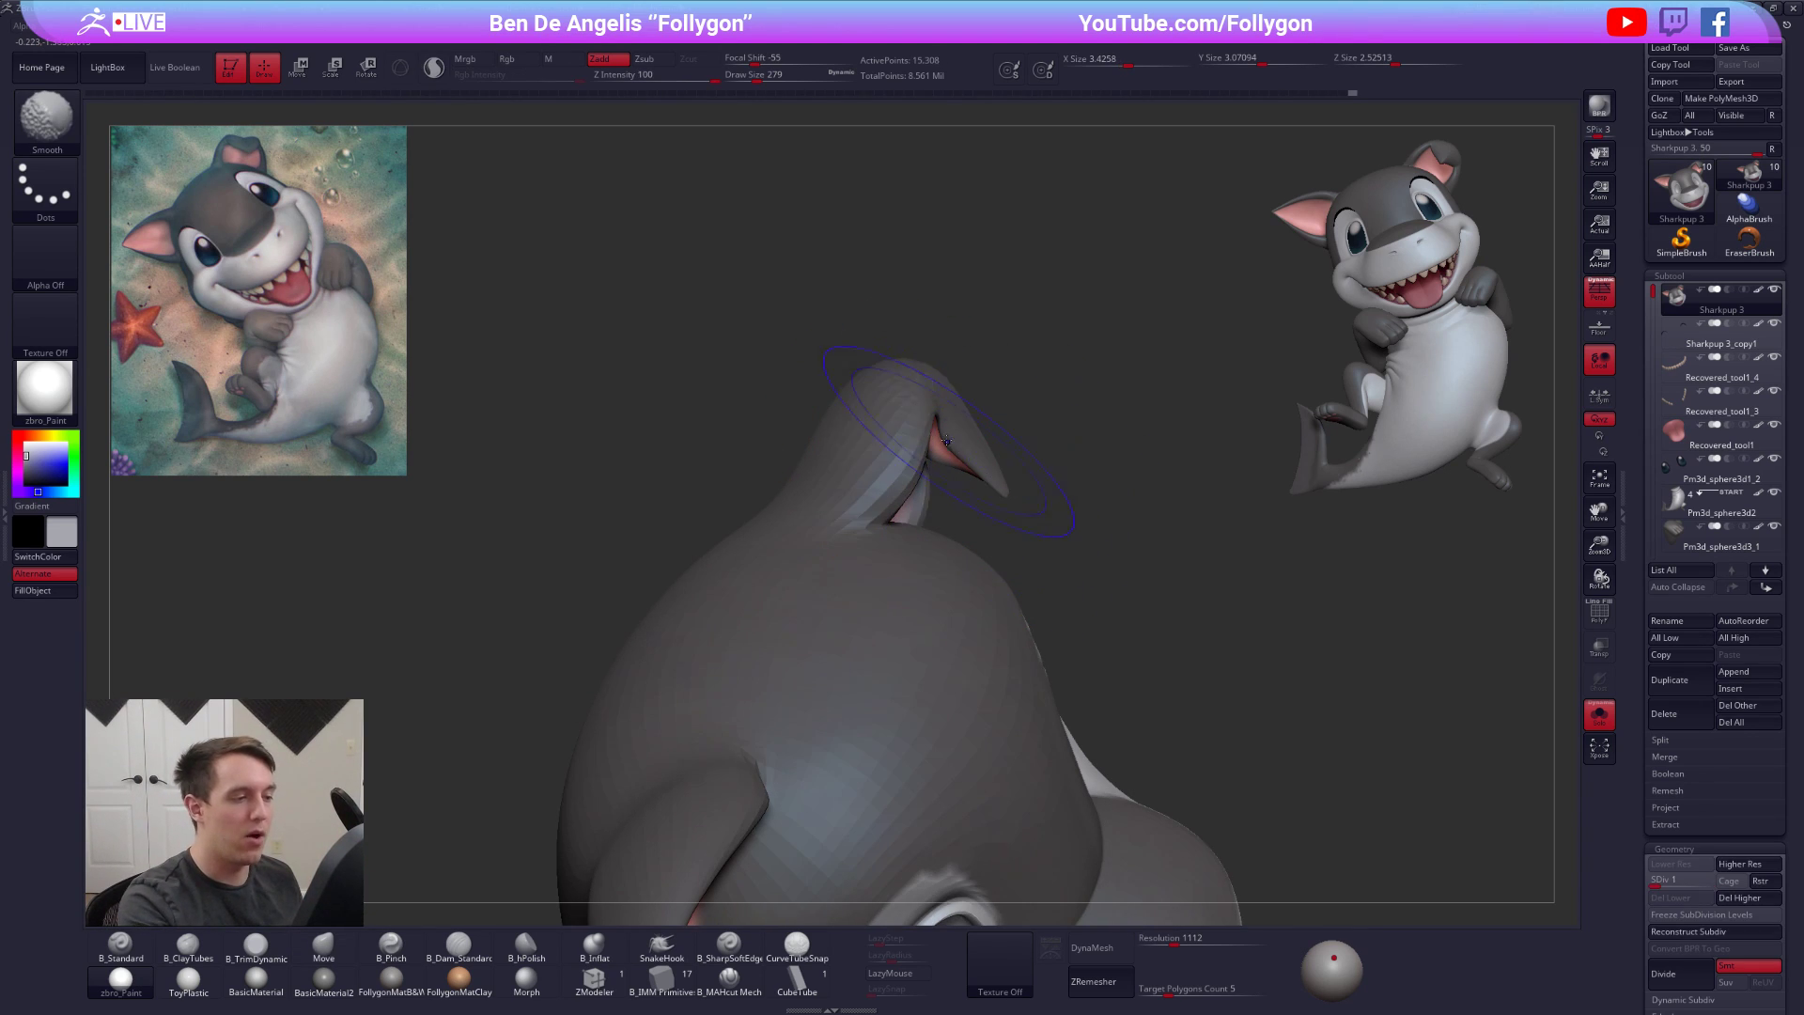
Reshape the folded ear's flap and rim with the Move brush at varying brush sizes
key("space")
left_click_drag(940, 452, 908, 465)
key("space")
right_click_drag(1081, 526, 921, 477)
key("space")
left_click_drag(917, 477, 911, 477)
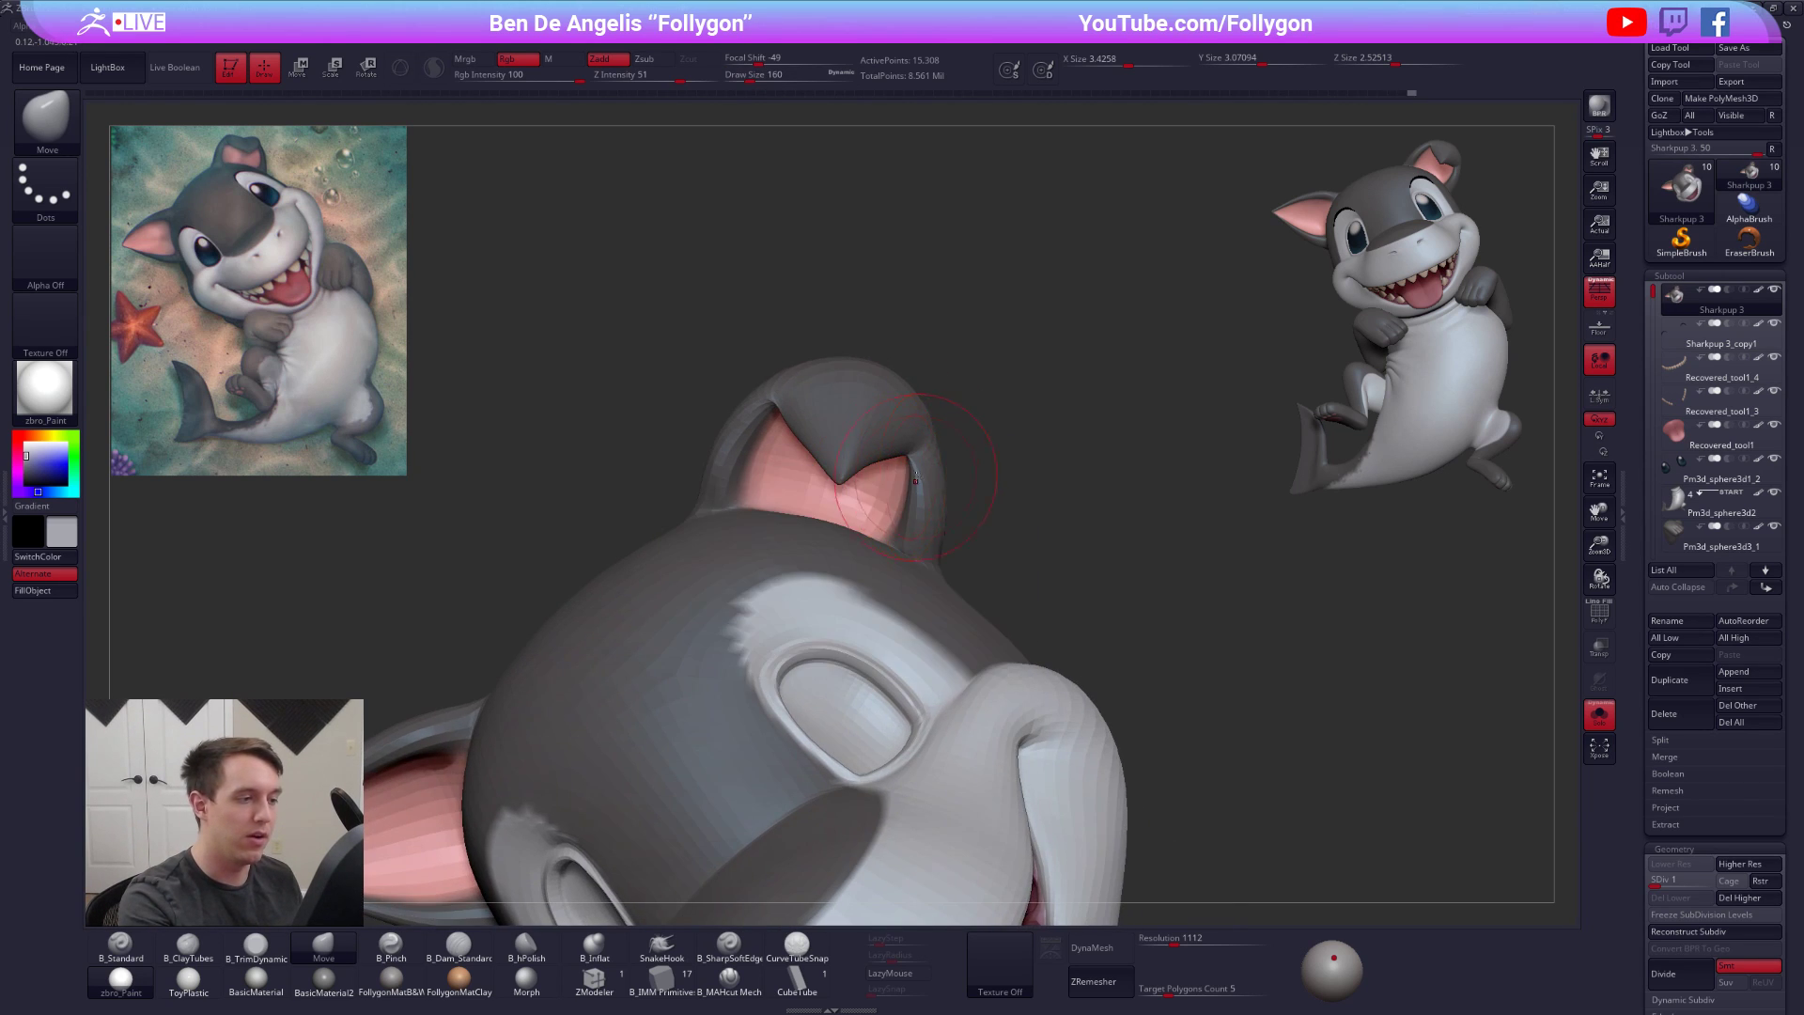
right_click_drag(911, 477, 913, 479)
key("space")
left_click_drag(935, 503, 927, 508)
key("space")
mouse_move(968, 512)
right_mouse_down()
mouse_move(986, 515)
mouse_move(918, 517)
mouse_move(964, 526)
right_mouse_up()
Refine the ear's fold and pointed tip with small Move brush adjustments from several angles
key("d")
key("space")
left_click_drag(951, 501, 958, 500)
mouse_move(954, 507)
right_mouse_down()
mouse_move(900, 515)
mouse_move(961, 474)
right_mouse_up()
left_click_drag(961, 474, 950, 475)
right_click_drag(950, 474, 986, 470)
key("space")
left_click_drag(955, 486, 951, 486)
right_click_drag(951, 485, 951, 447)
key("shift+d")
key("space")
left_click_drag(962, 479, 959, 480)
mouse_move(960, 479)
right_mouse_down()
mouse_move(967, 538)
mouse_move(931, 564)
mouse_move(677, 479)
right_mouse_up()
Show only the folded ear area of the head, raise it to subdivision level 4 and choose the Pinch brush
key("ctrl+shift")
left_click_drag(657, 476, 1026, 396, "ctrl+shift")
mouse_move(1020, 469)
right_mouse_down()
mouse_move(893, 508)
mouse_move(880, 548)
right_mouse_up()
mouse_move(837, 442)
right_mouse_down()
mouse_move(883, 428)
mouse_move(845, 451)
right_mouse_up()
key("d")
key("d")
key("5")
right_click_drag(812, 386, 801, 369, "ctrl")
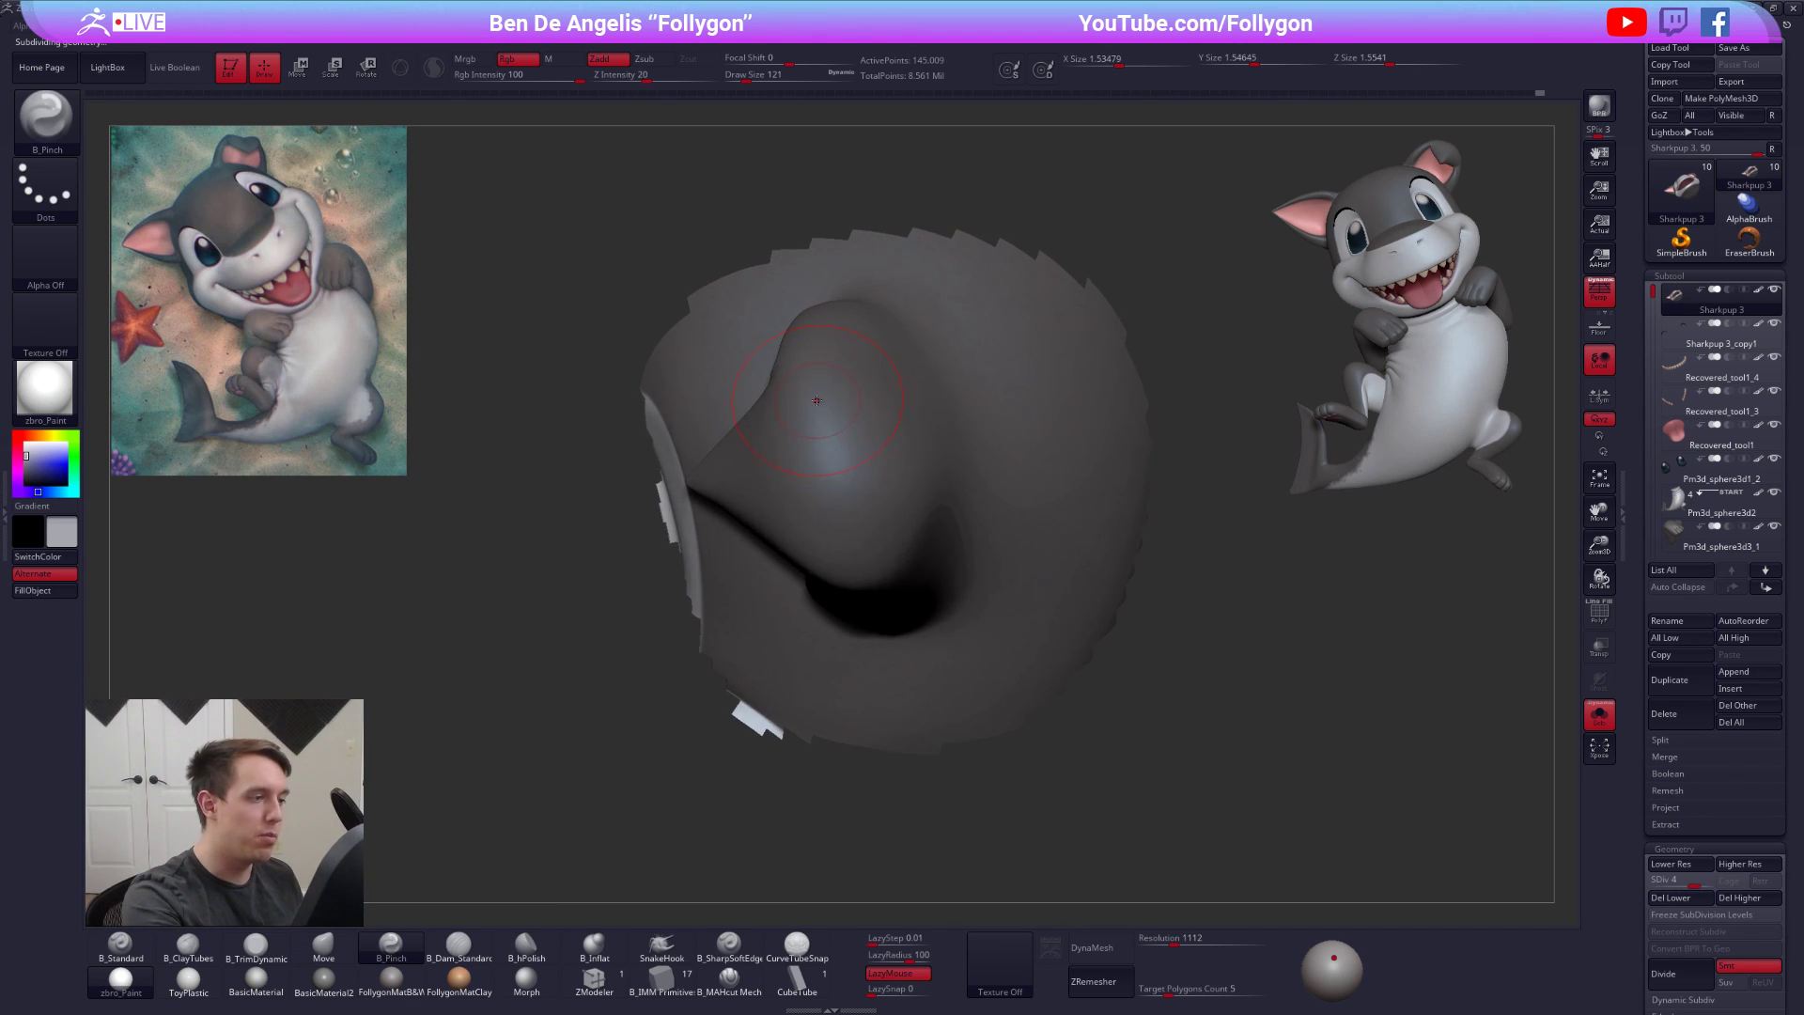
right_click_drag(851, 566, 833, 429)
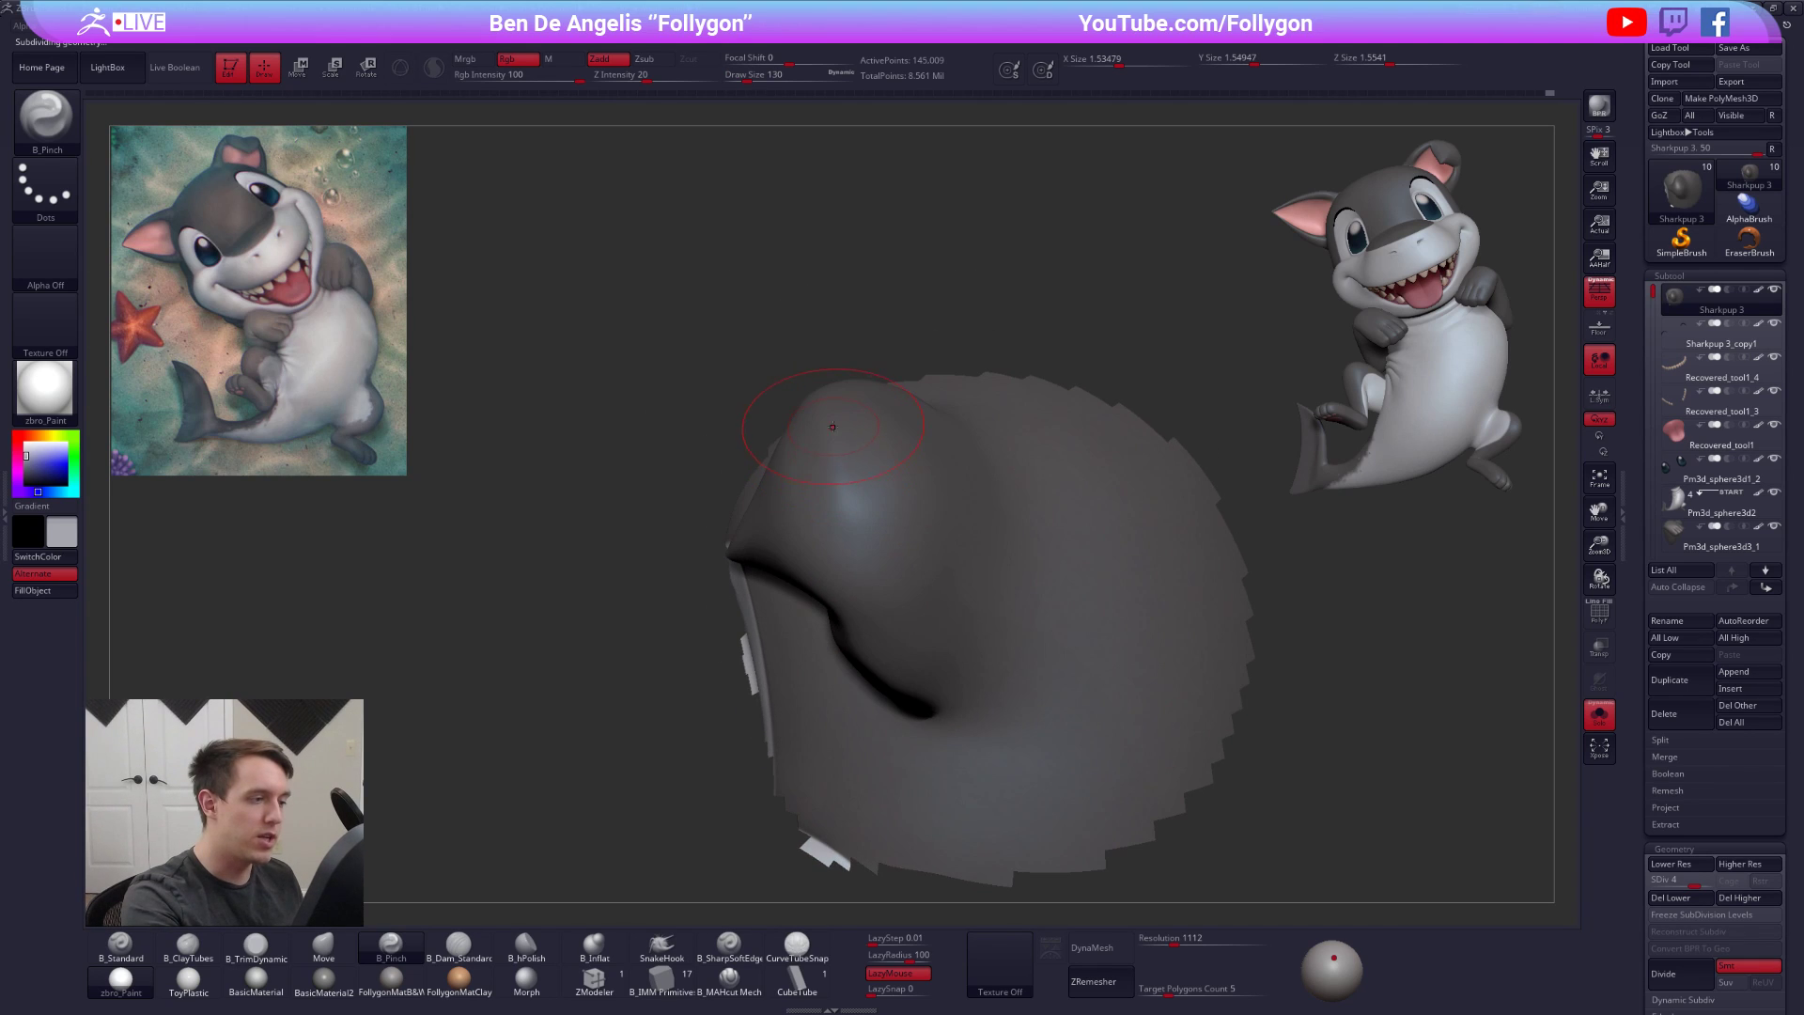
Build up the top of the ear's fold with the ClayTubes brush at subdivision levels 3 and 2
right_click_drag(845, 546, 844, 478)
mouse_move(865, 589)
right_mouse_down()
mouse_move(882, 536)
mouse_move(834, 495)
mouse_move(845, 487)
mouse_move(872, 528)
mouse_move(798, 616)
right_mouse_up()
key("shift+d")
key("2")
left_click_drag(783, 611, 864, 524)
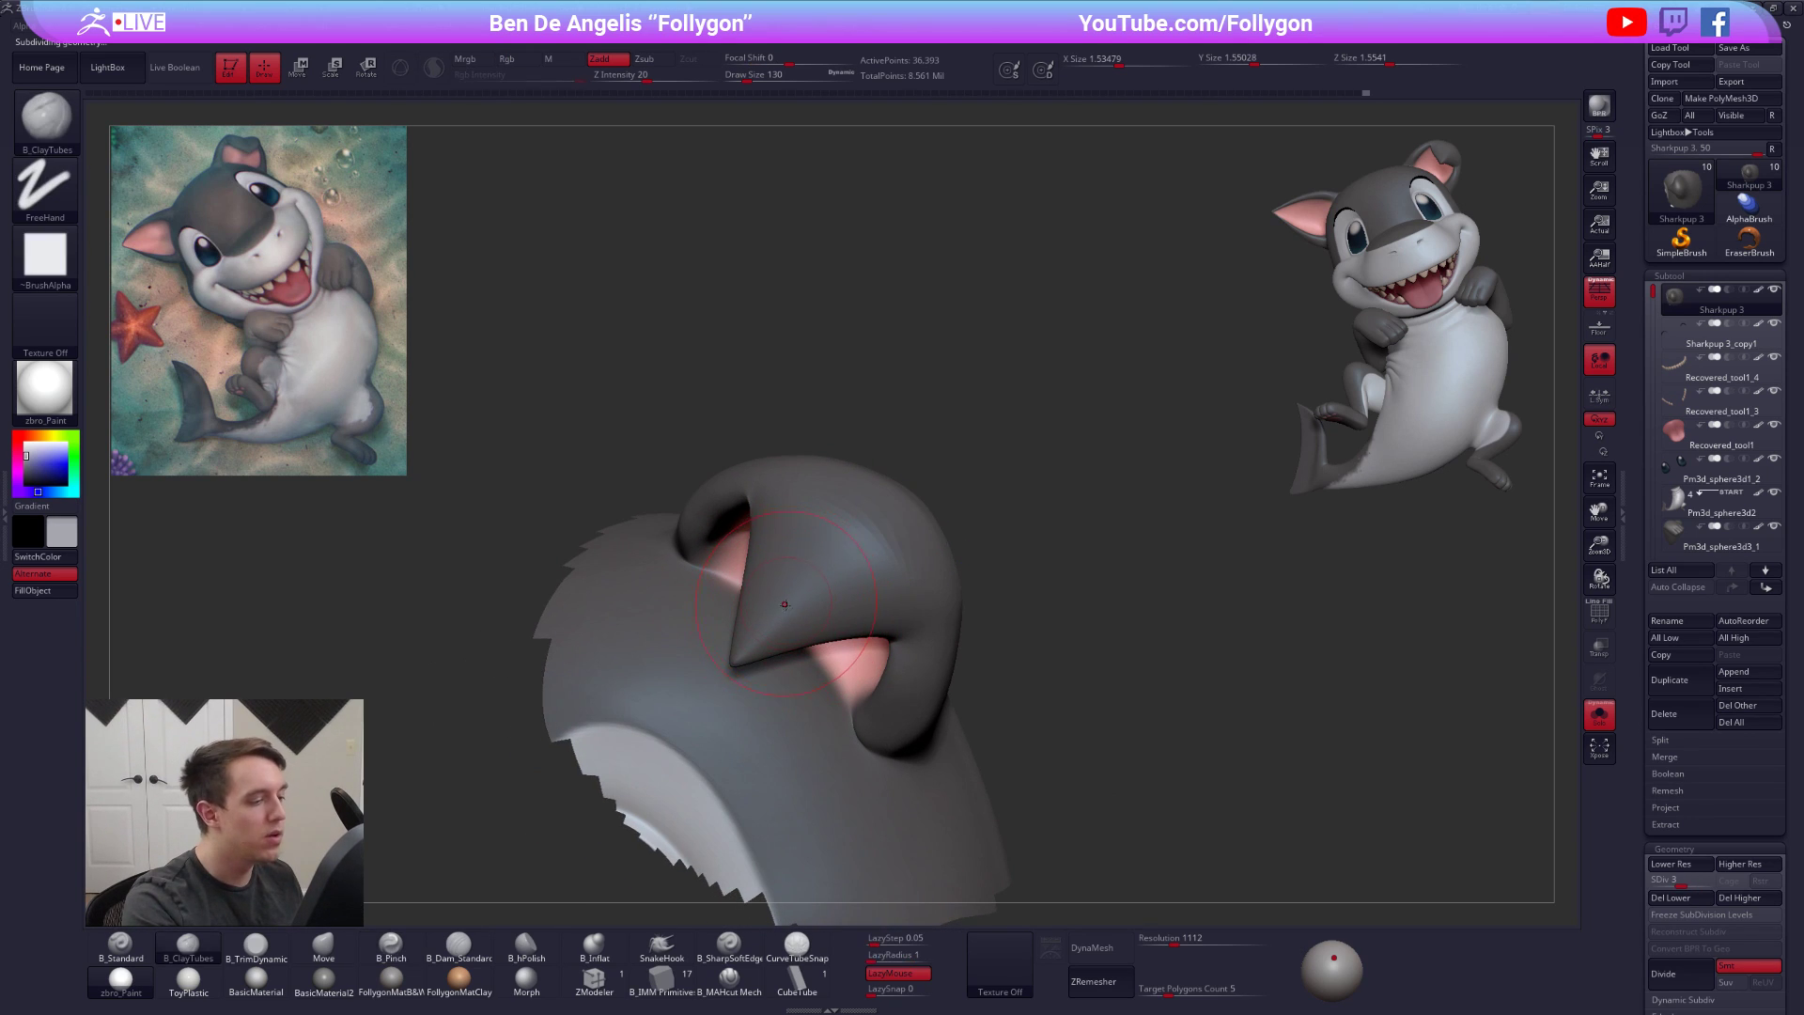
right_click_drag(892, 490, 826, 554)
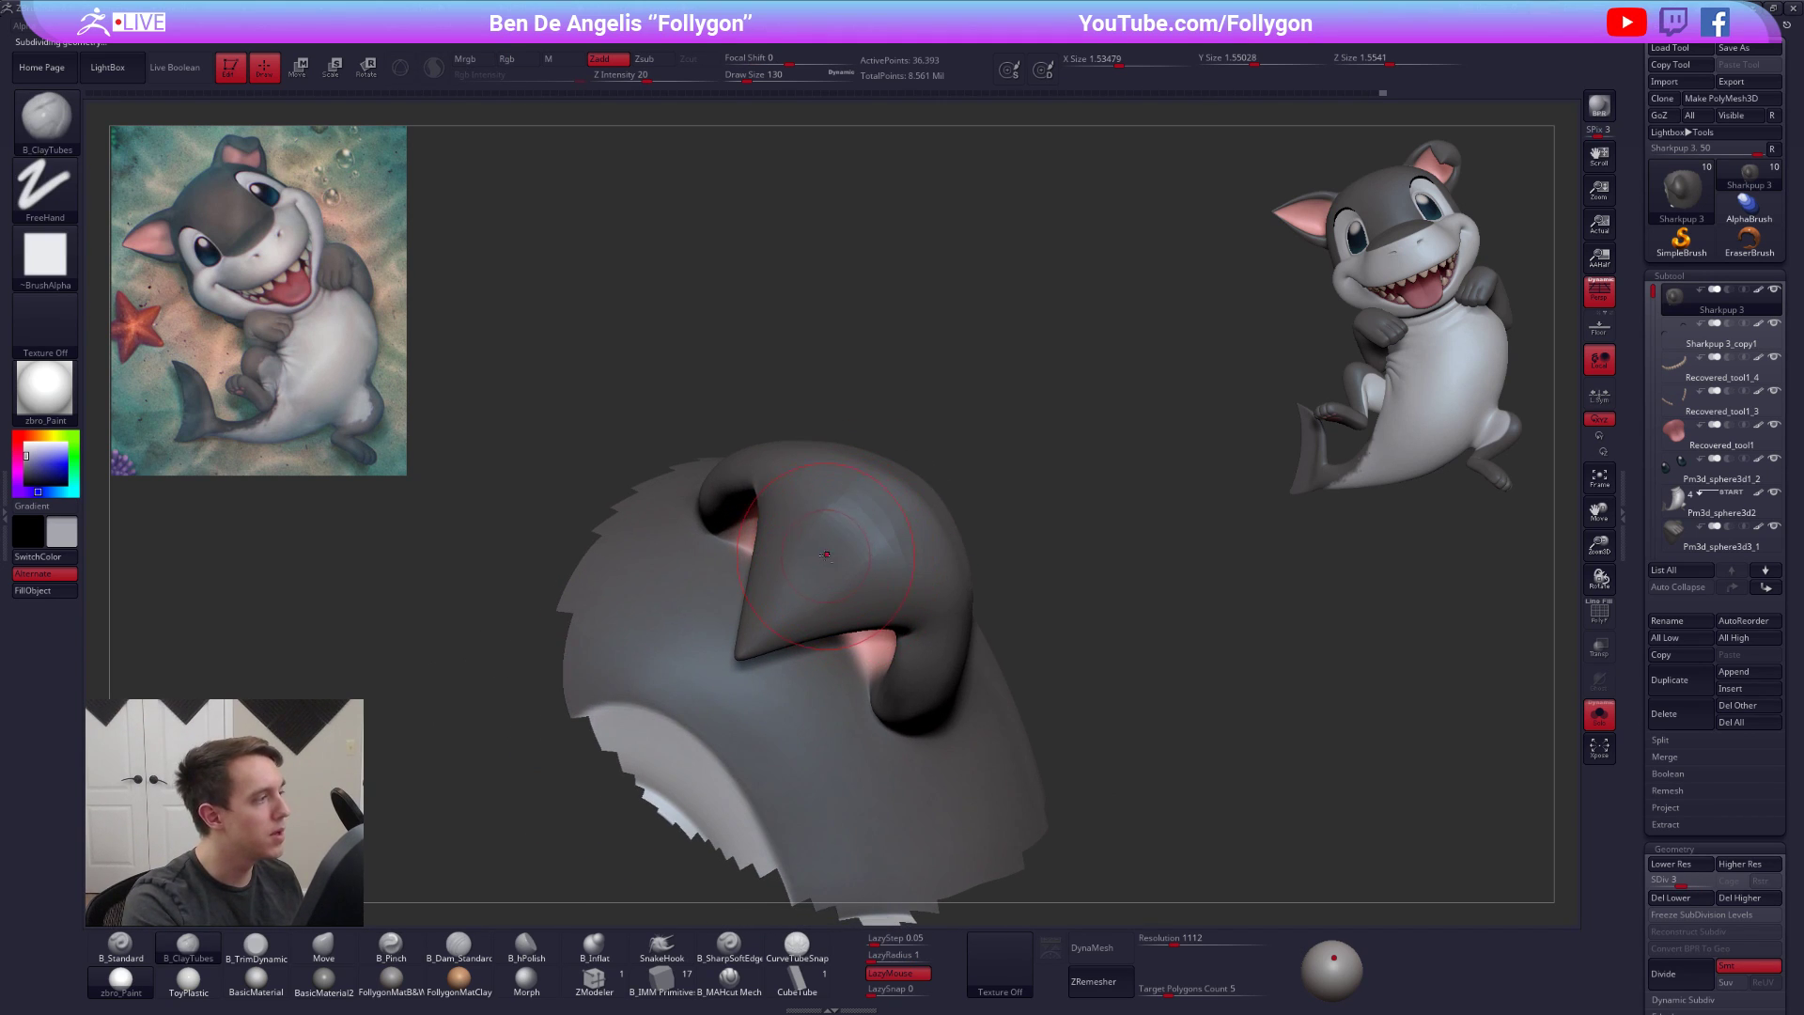
right_click_drag(900, 499, 941, 465)
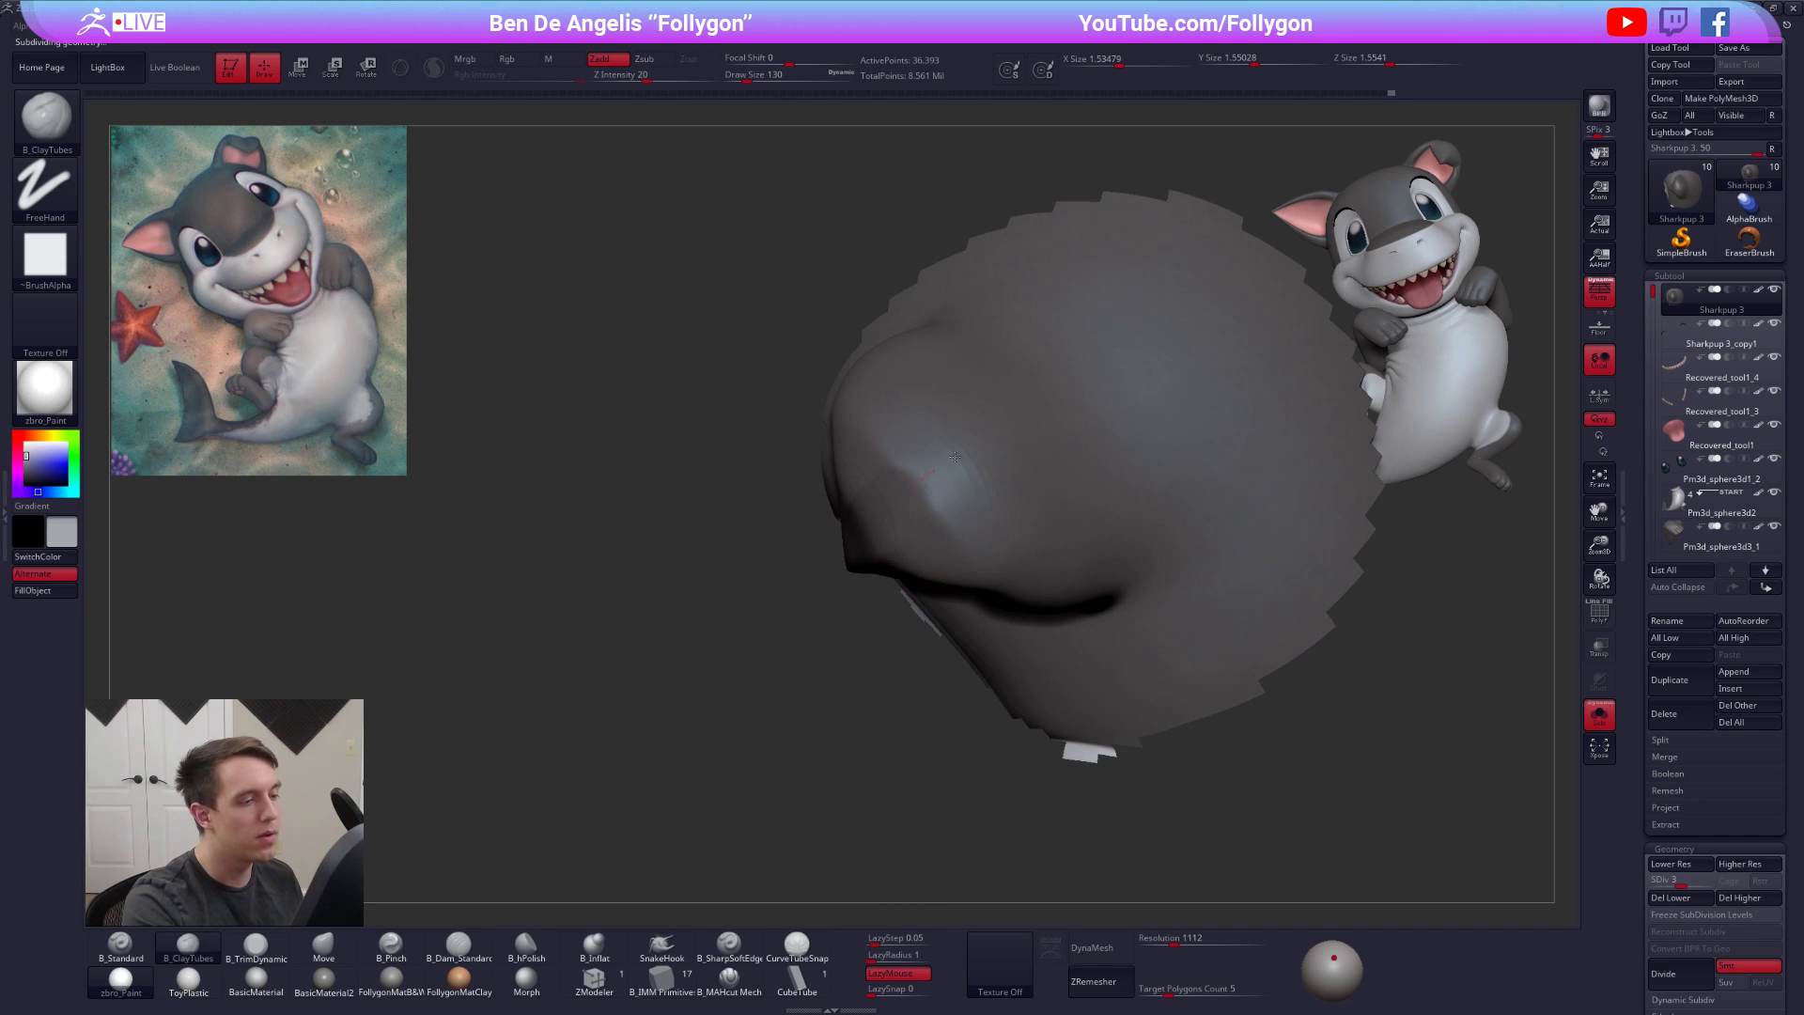
right_click_drag(859, 537, 886, 516)
key("shift+d")
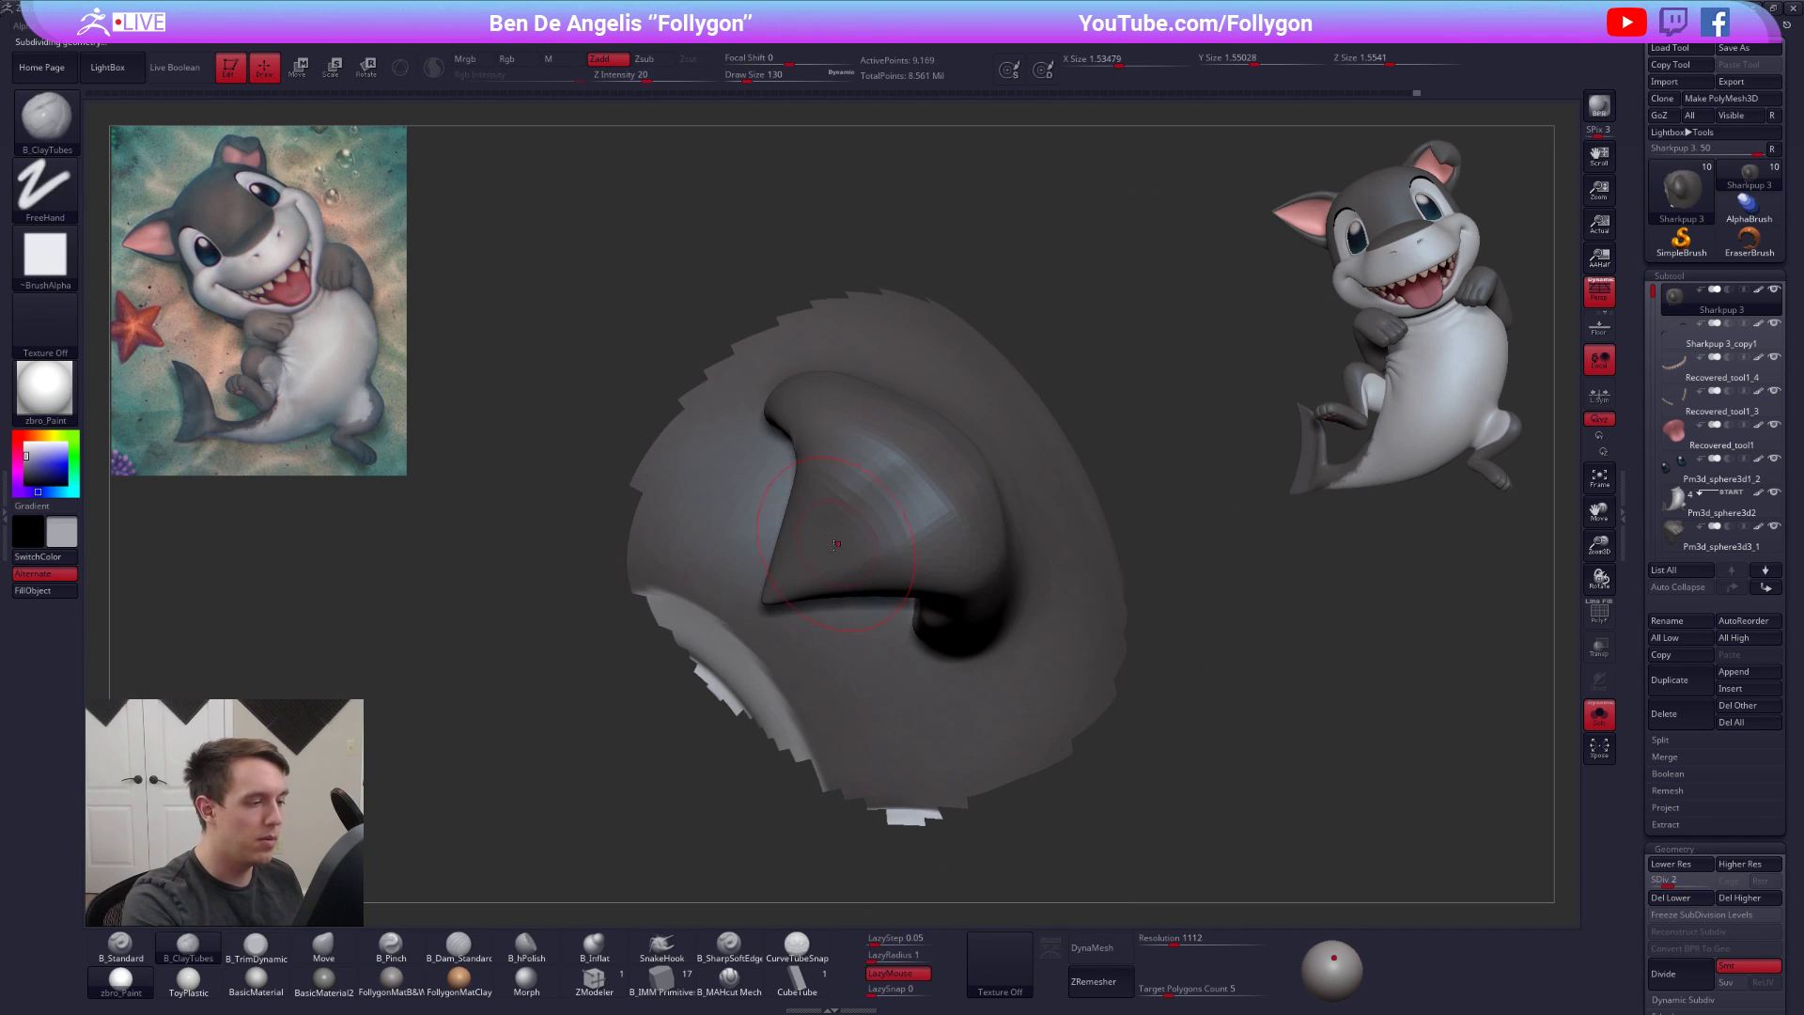
right_click_drag(929, 476, 880, 490)
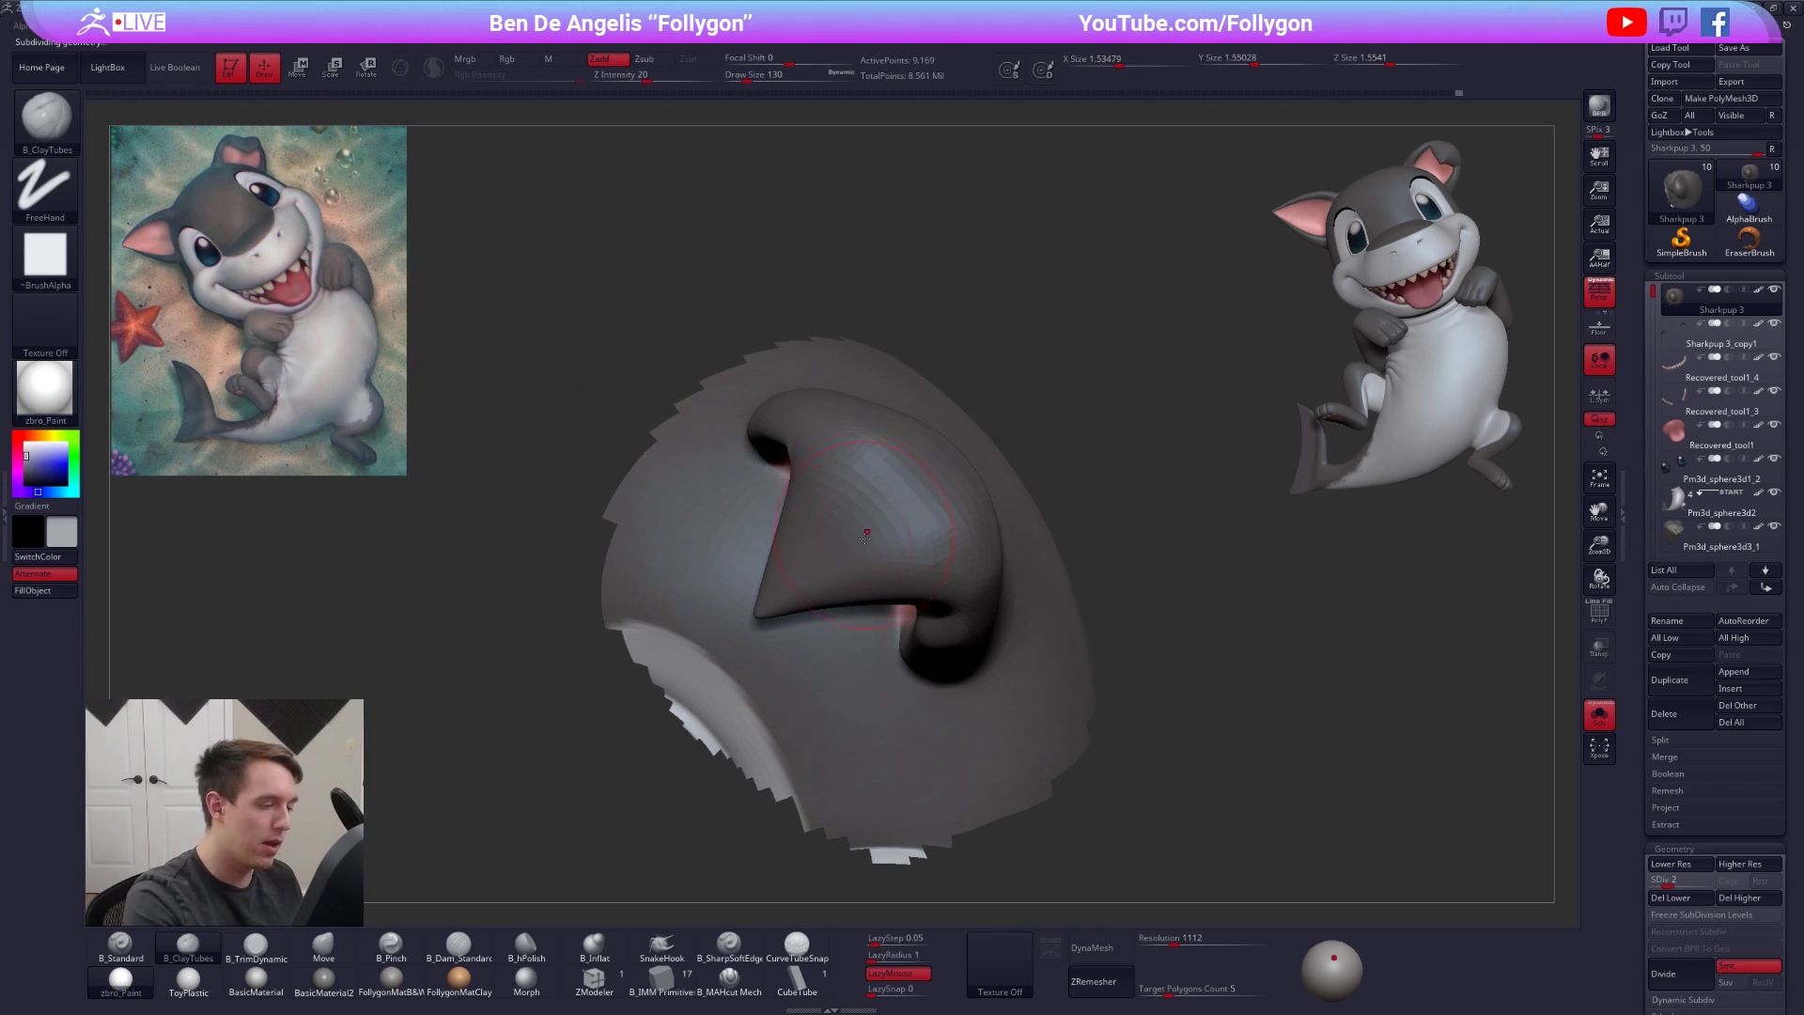
Raise the ear to subdivision level 5 and sharpen the flap's edges with the Pinch brush
key("d")
key("d")
key("d")
key("b")
key("p")
key("i")
left_click_drag(914, 625, 922, 605)
right_click_drag(837, 531, 799, 572)
right_click_drag(1015, 420, 871, 523)
left_click_drag(1049, 390, 1056, 384)
mouse_move(1056, 384)
right_mouse_down()
mouse_move(985, 409)
mouse_move(960, 477)
mouse_move(941, 447)
right_mouse_up()
Drop the ear to subdivision level 2 and adjust the outline of its fold with the Move brush
key("shift+d")
key("shift+d")
key("shift+d")
key("space")
key("b")
key("m")
key("v")
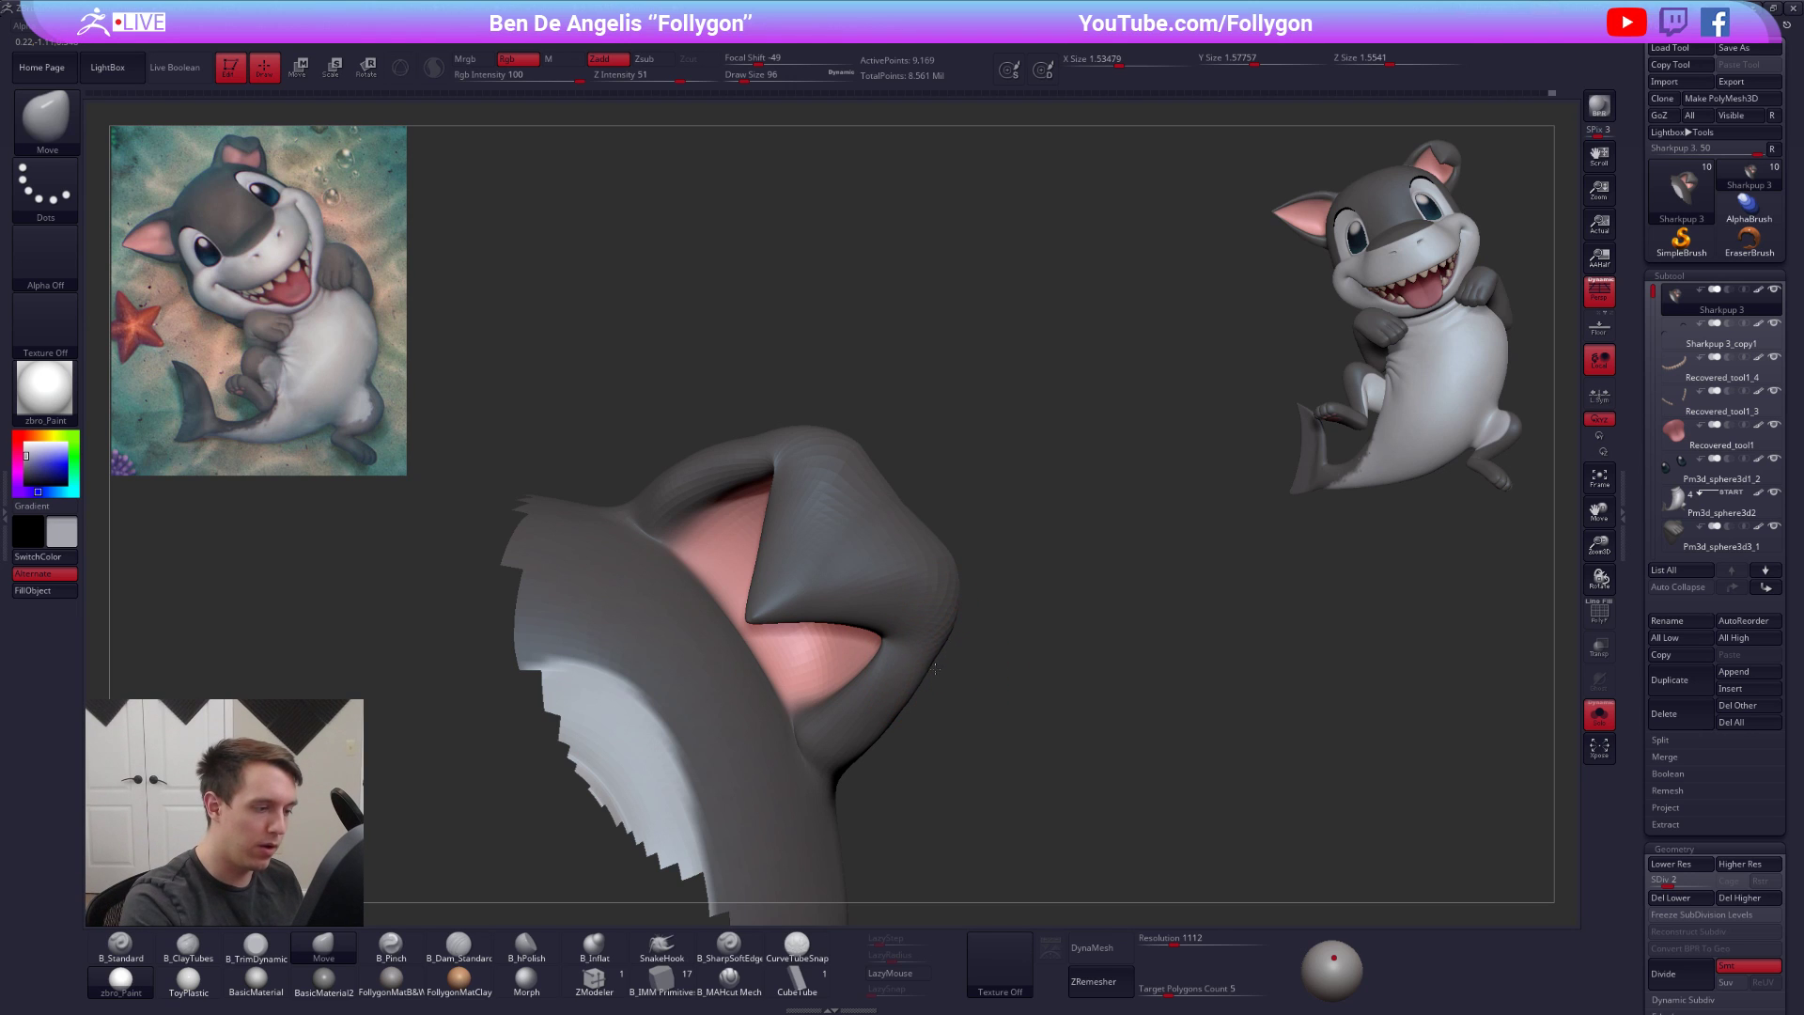
mouse_move(947, 652)
right_mouse_down()
mouse_move(791, 657)
mouse_move(945, 624)
mouse_move(926, 695)
right_mouse_up()
key("]")
key("]")
mouse_move(926, 624)
right_mouse_down()
mouse_move(816, 642)
mouse_move(797, 616)
mouse_move(930, 543)
mouse_move(892, 587)
right_mouse_up()
Flatten the top of the ear's fold with the TrimDynamic brush at subdivision level 5
key("b")
key("t")
key("d")
key("d")
left_click_drag(827, 484, 772, 479)
right_click_drag(802, 482, 801, 519)
left_click_drag(799, 460, 816, 441)
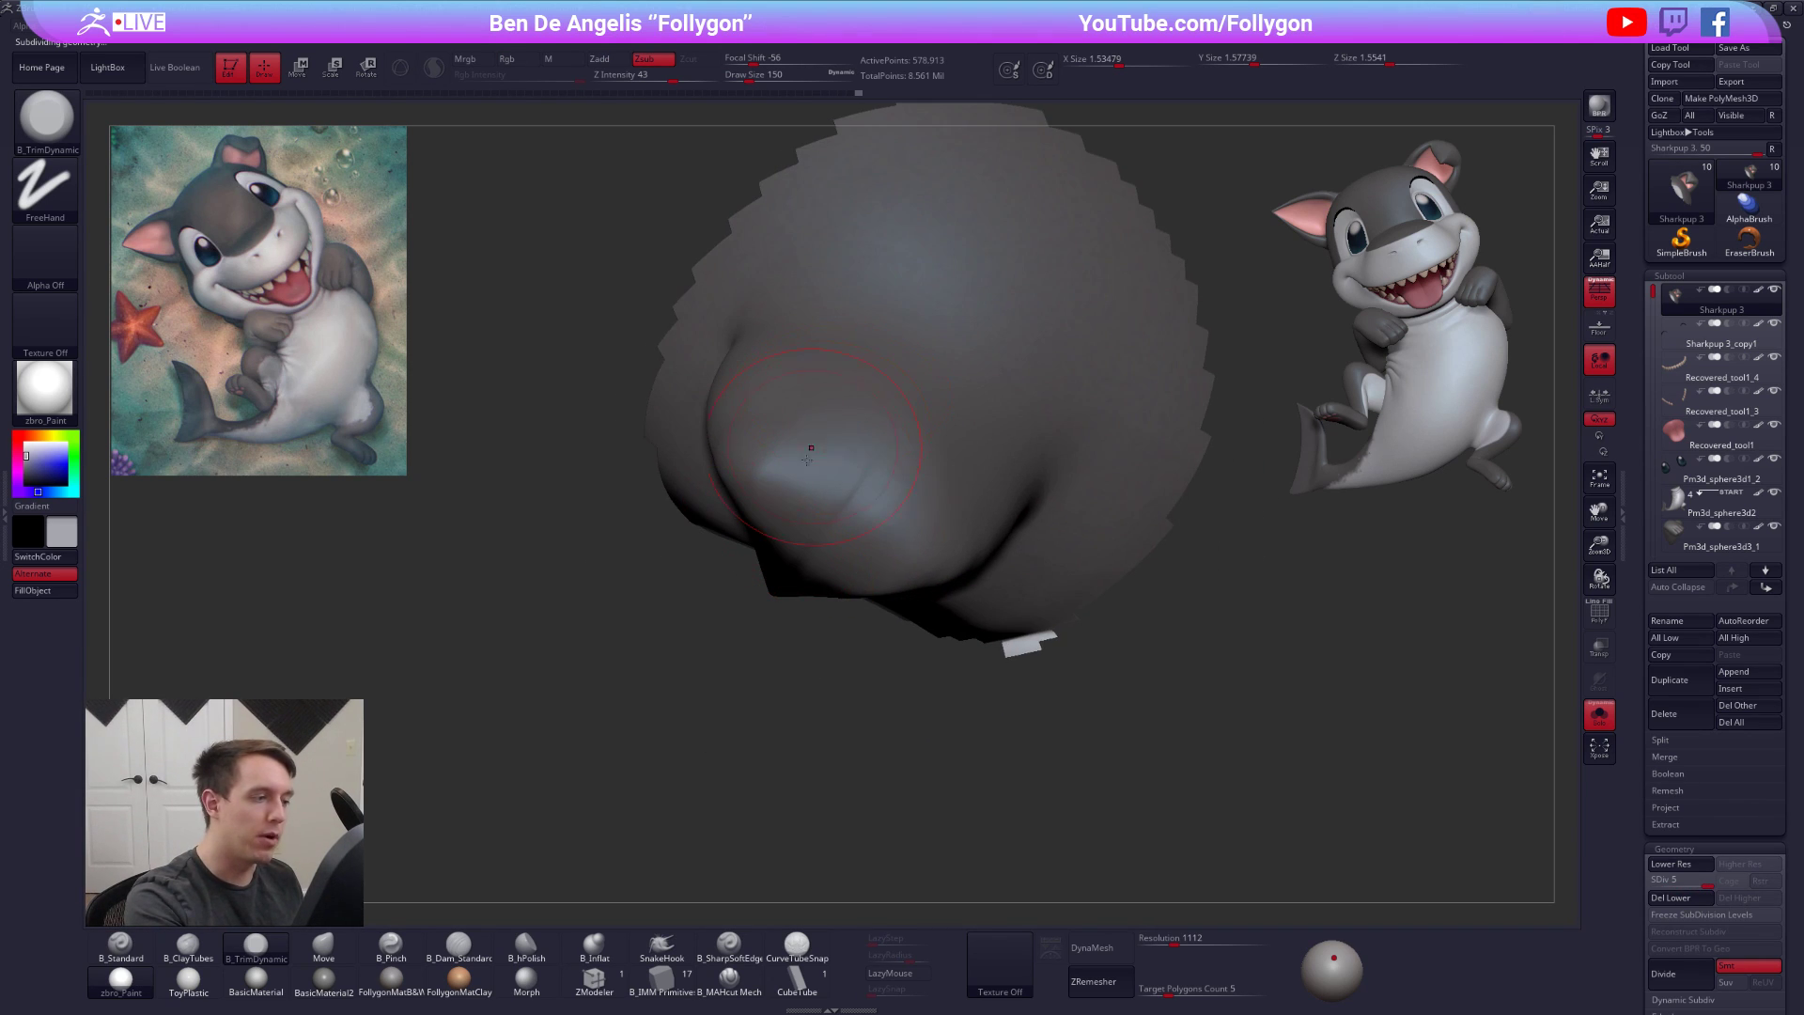
mouse_move(824, 508)
right_mouse_down()
mouse_move(872, 573)
mouse_move(863, 627)
mouse_move(888, 602)
right_mouse_up()
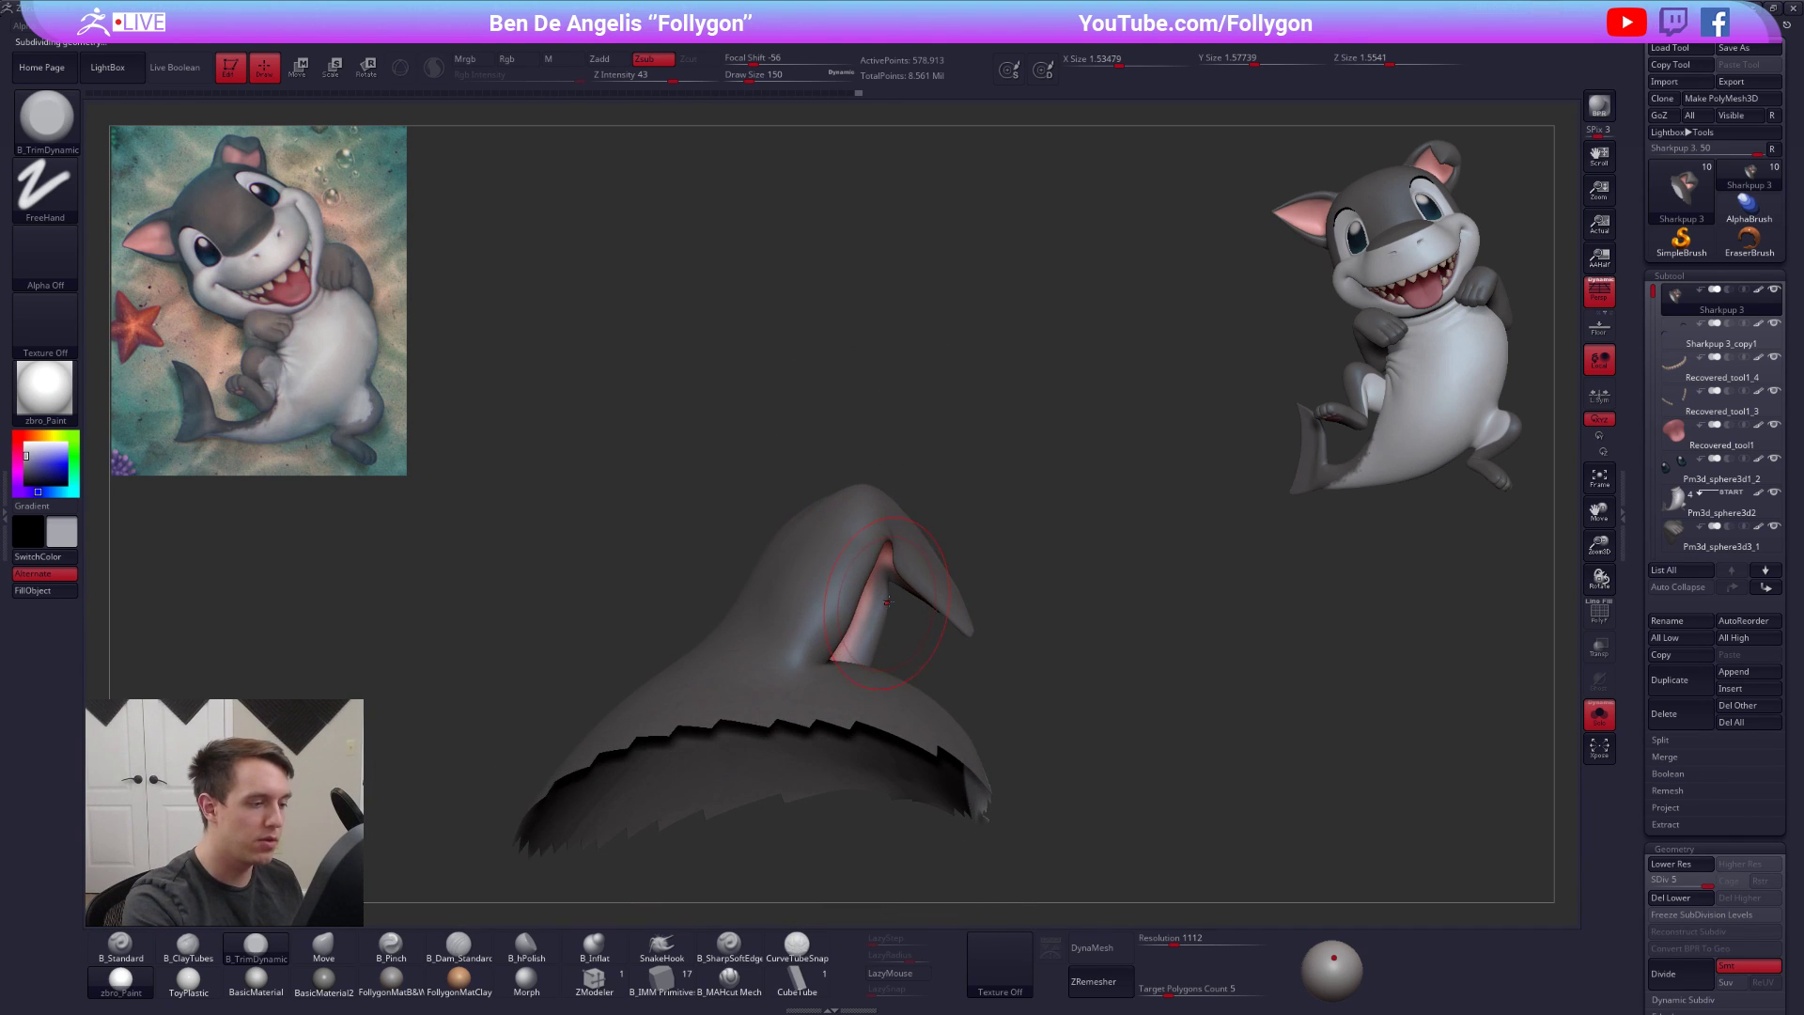
Lower the ear to subdivision level 1, mask its folded flap and assign it to a new polygroup
key("shift+d")
key("shift+d")
key("shift+d")
key("shift+d")
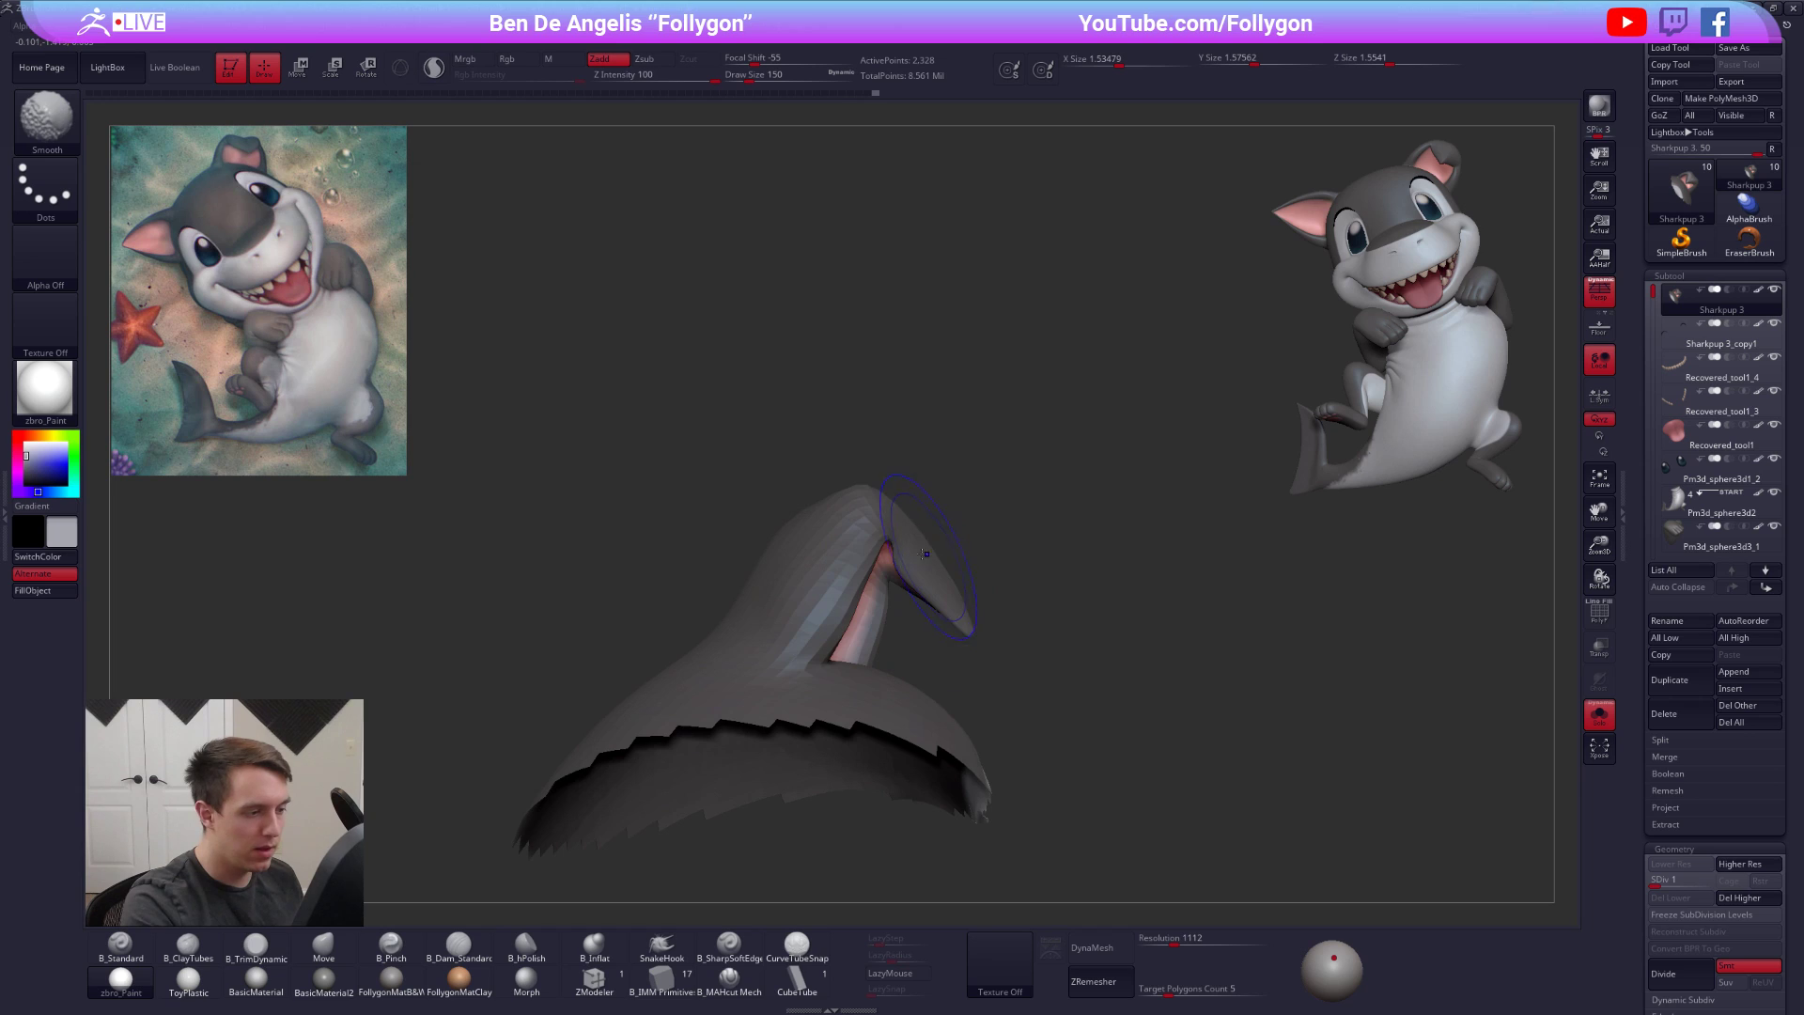
key("shift+f")
key("w")
left_click_drag(844, 573, 910, 513, "ctrl")
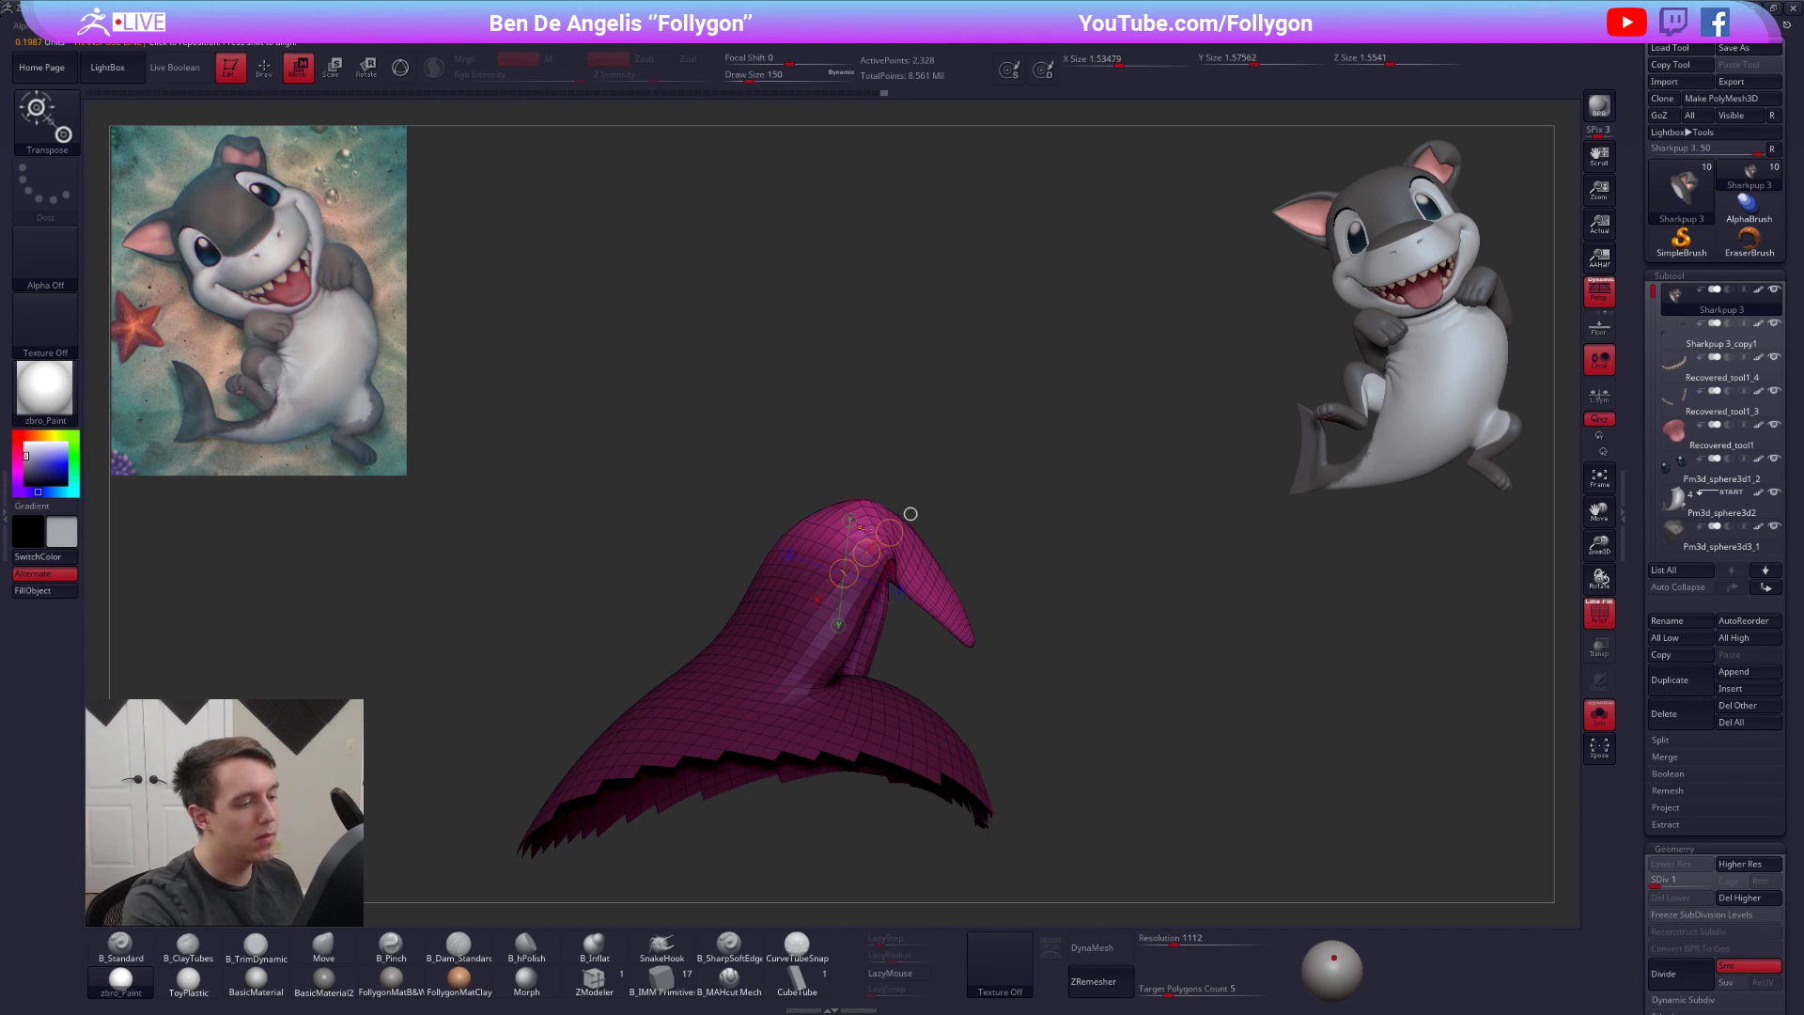
key("q")
key("ctrl+w")
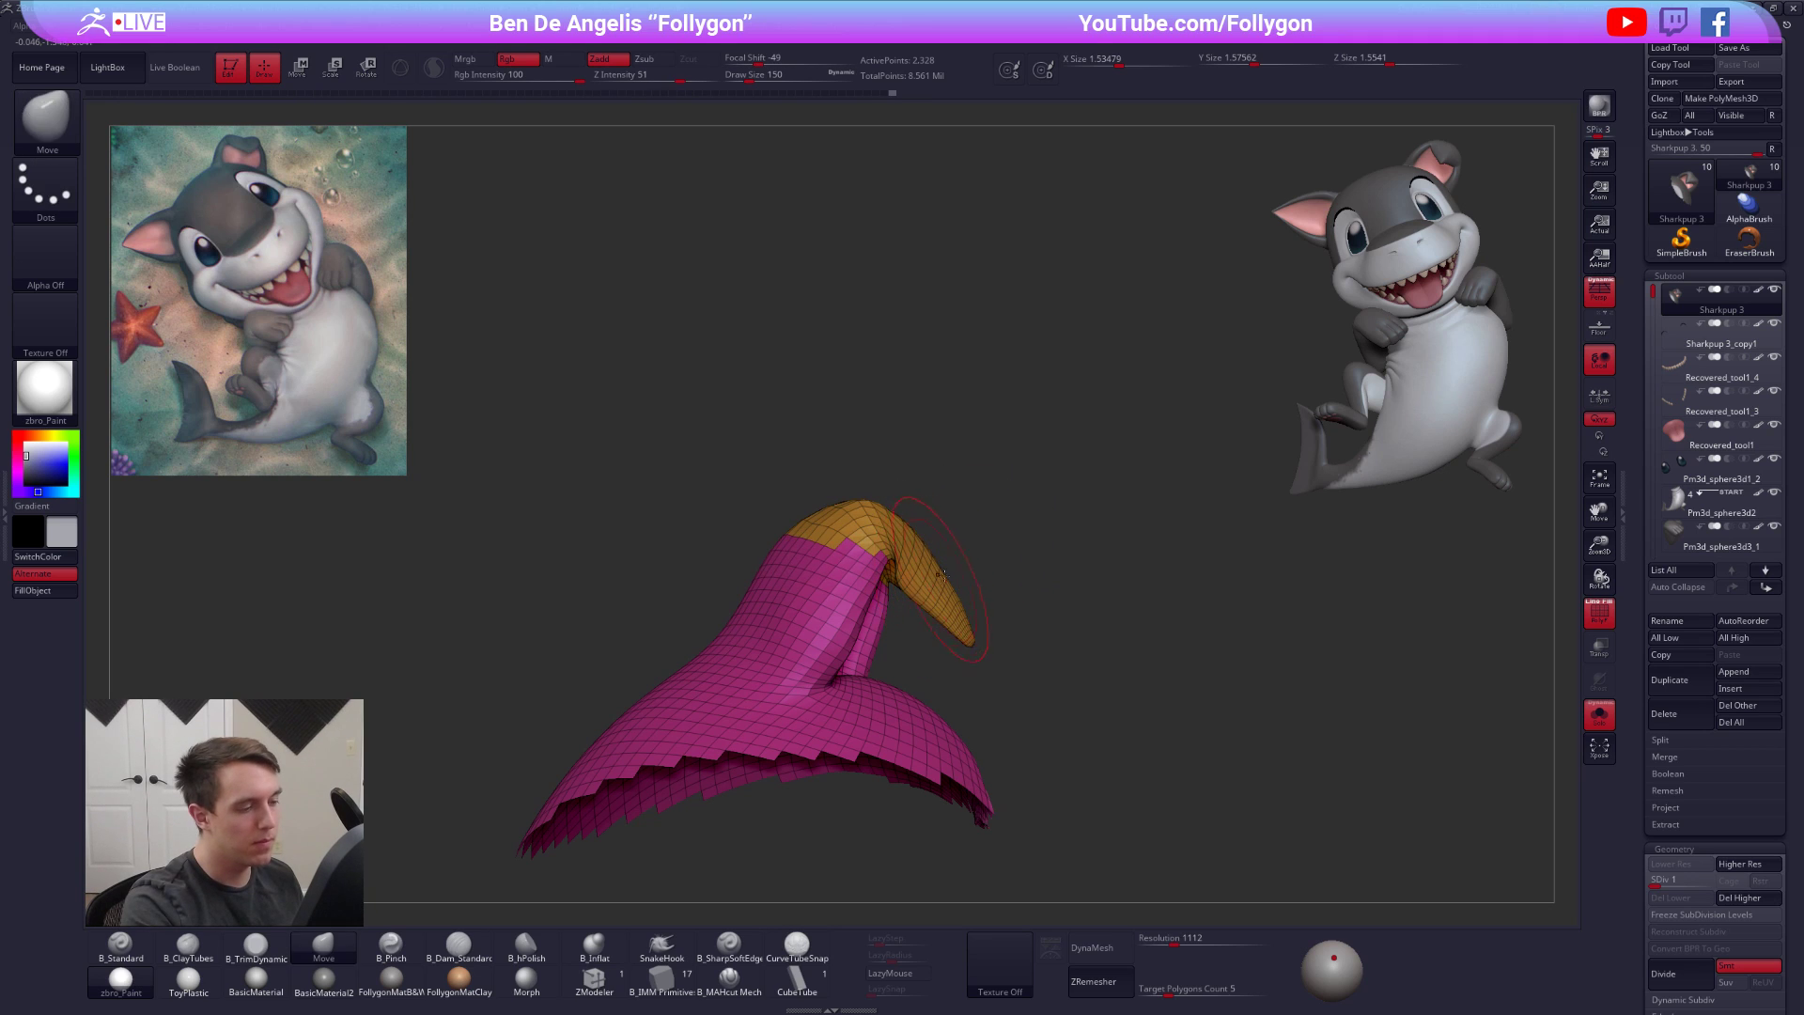
Isolate the flap's polygroup and hide the stray faces along its border
left_click(937, 579, "ctrl+shift")
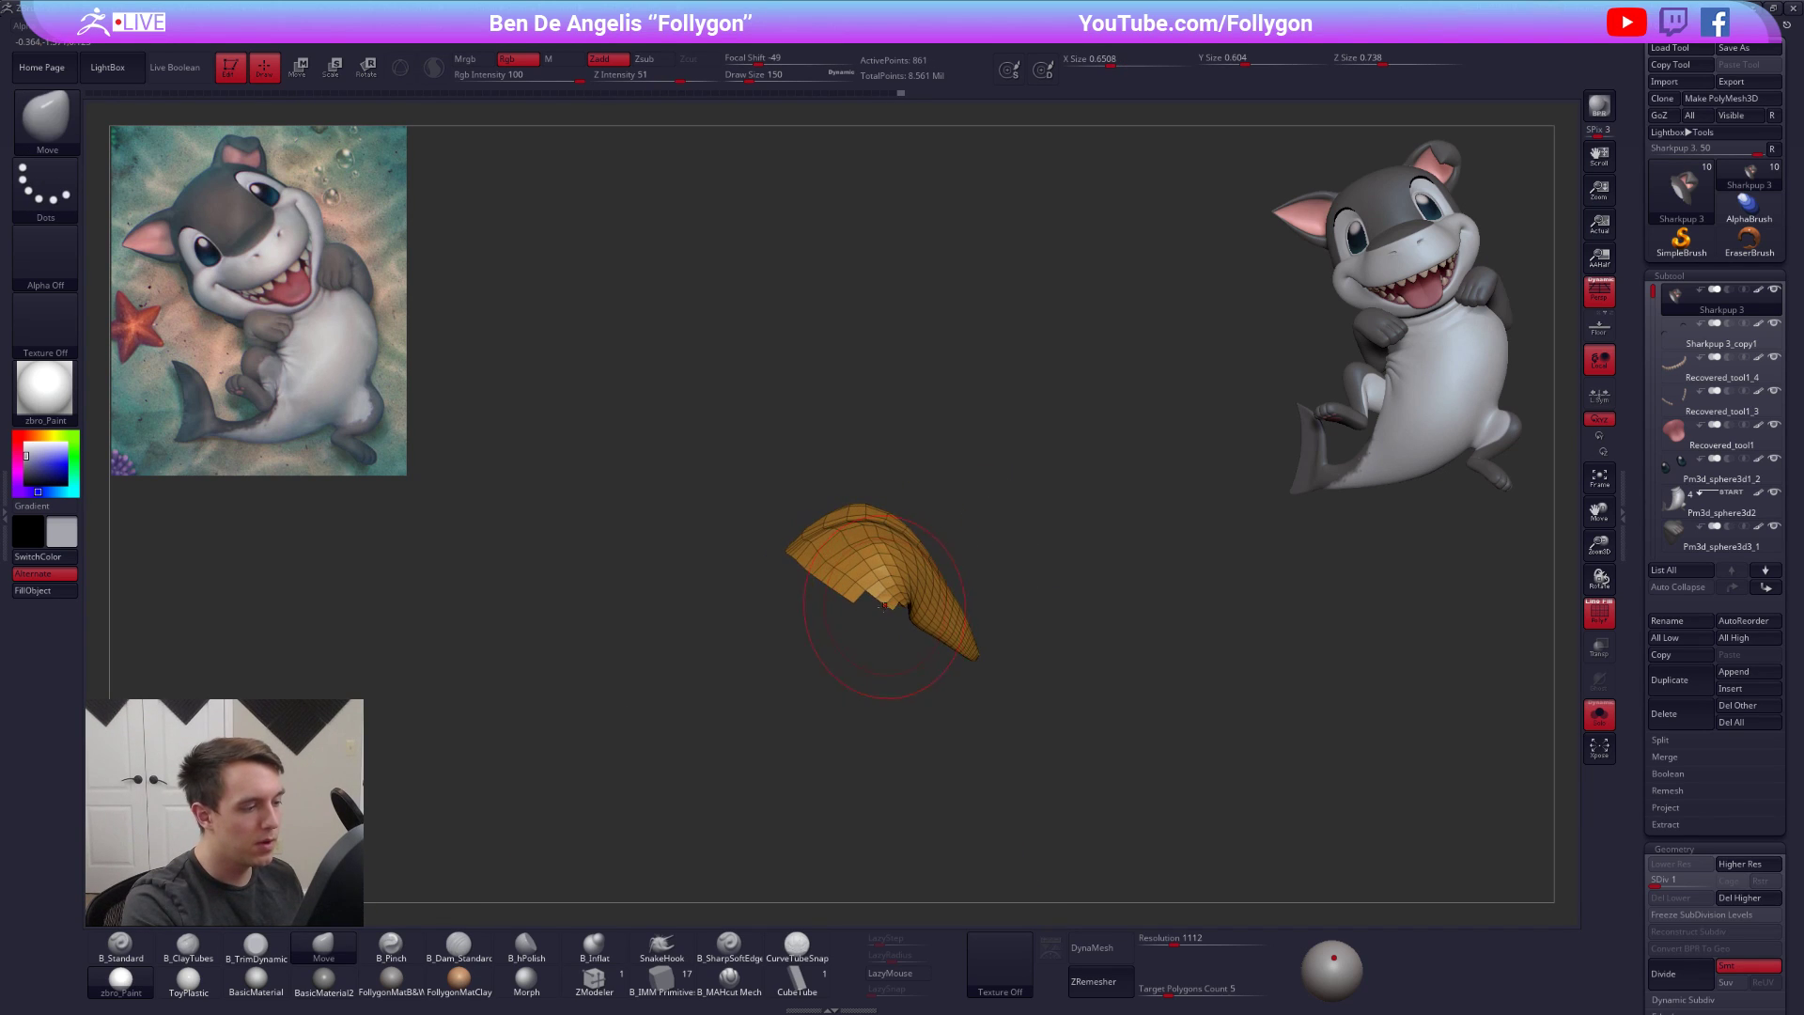
left_click_drag(854, 598, 731, 703, "ctrl+alt+shift")
mouse_move(789, 672)
right_mouse_down()
mouse_move(870, 610)
mouse_move(915, 632)
right_mouse_up()
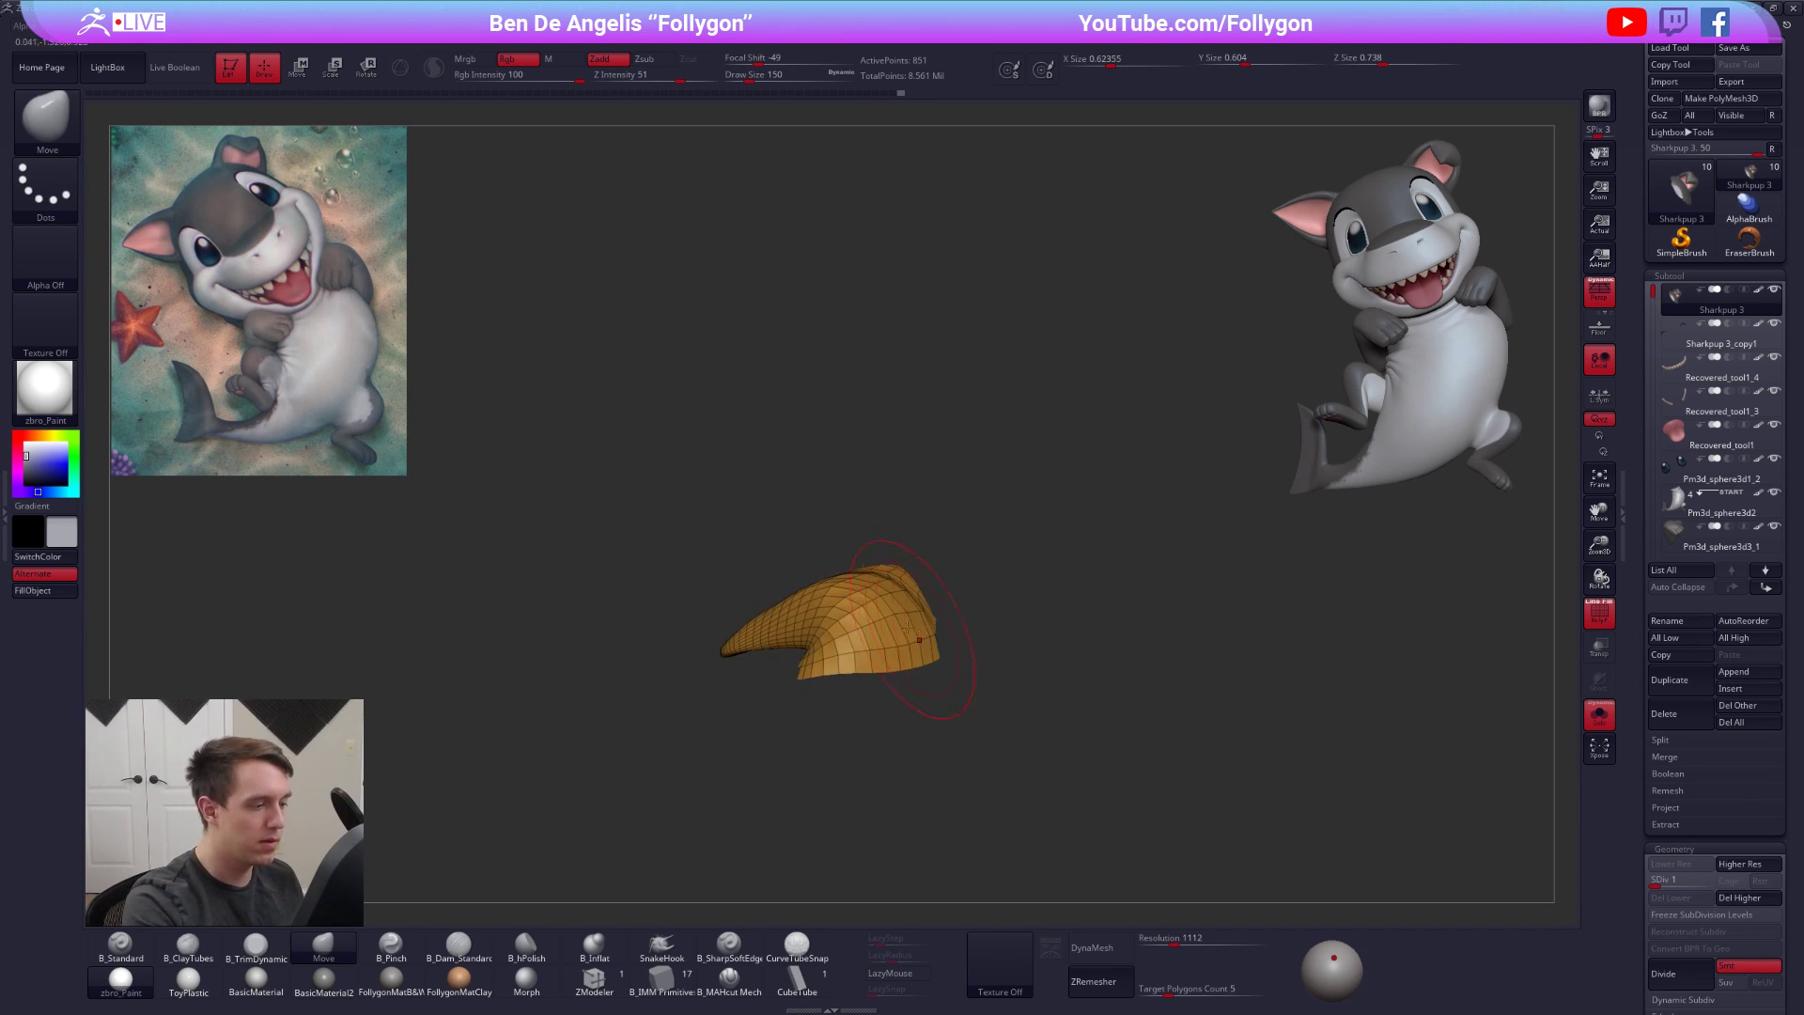
mouse_move(958, 656)
left_mouse_down("ctrl+alt+shift")
mouse_move(786, 658)
mouse_move(818, 700)
left_mouse_up("ctrl+alt+shift")
mouse_move(934, 713)
right_mouse_down()
mouse_move(951, 616)
mouse_move(1043, 641)
mouse_move(1139, 519)
right_mouse_up()
Return the isolated ear flap to subdivision level 5
key("shift+f")
key("shift+f")
mouse_move(1069, 604)
right_mouse_down()
mouse_move(1062, 672)
mouse_move(1094, 607)
mouse_move(1188, 713)
mouse_move(1168, 757)
mouse_move(1090, 621)
right_mouse_up()
key("shift+f")
key("ctrl+d")
key("ctrl+d")
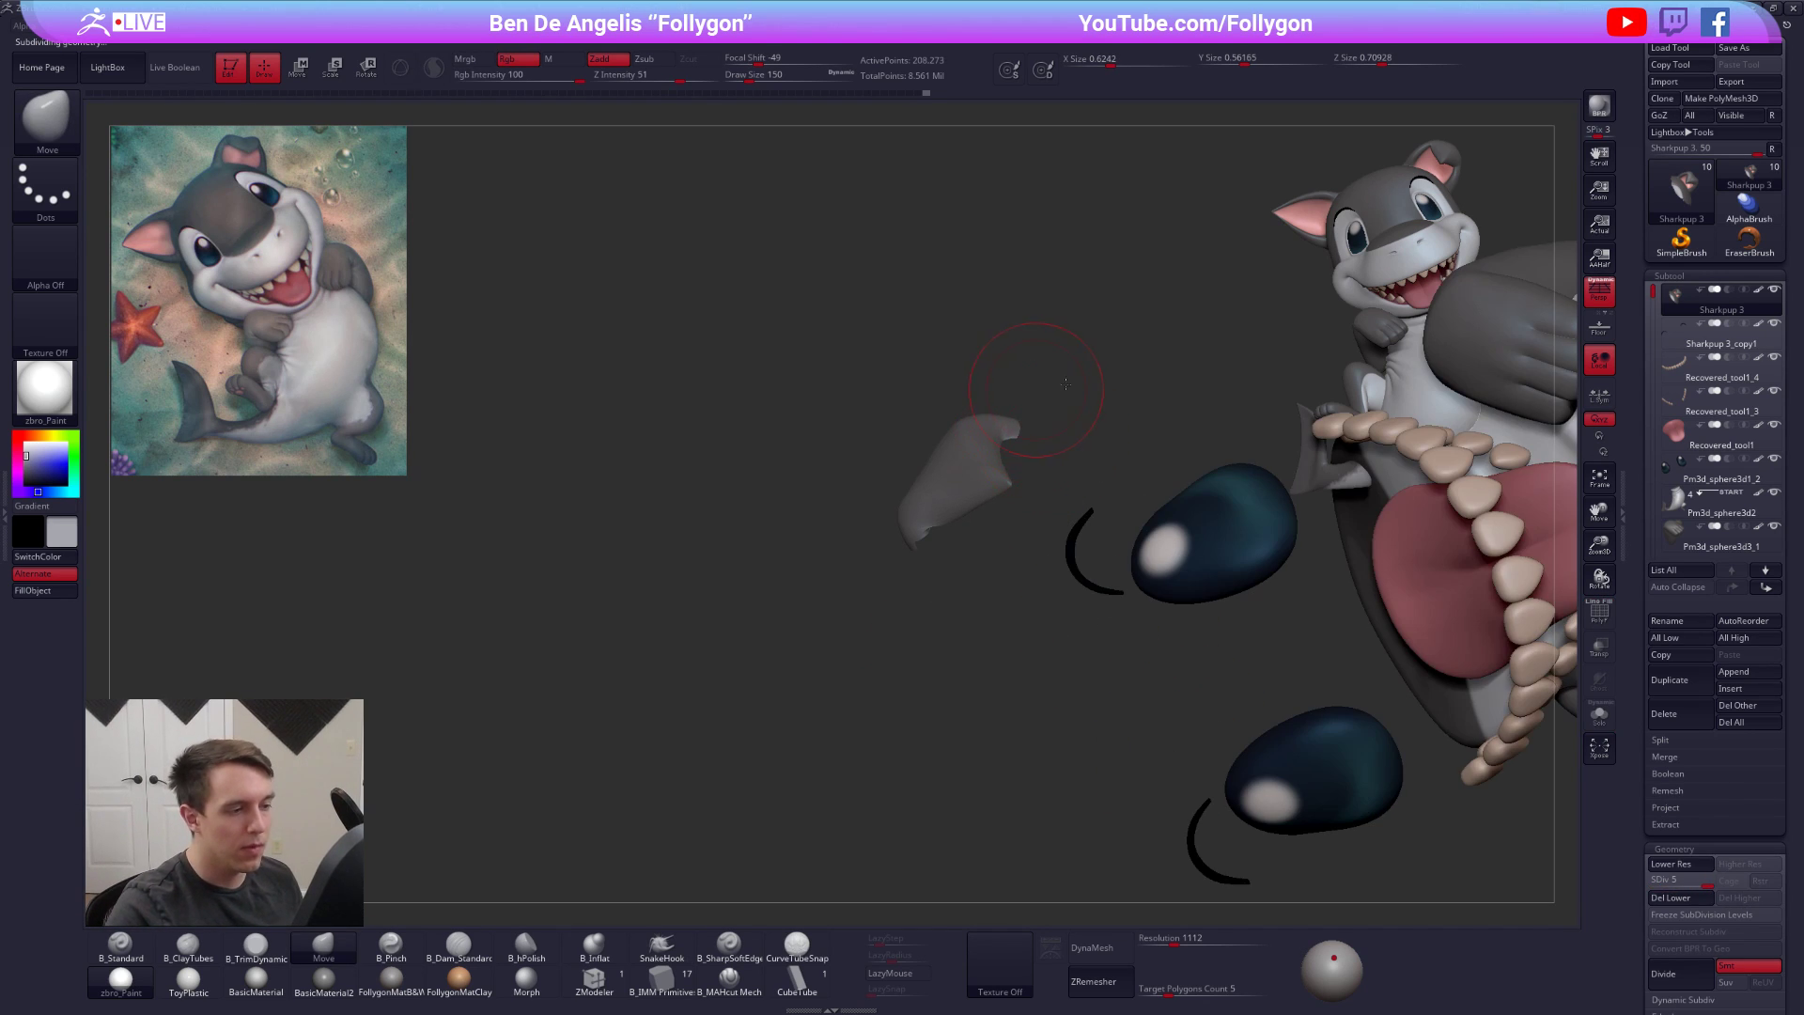
Examine the isolated ear flap on its own and in relation to the rest of the character
right_click_drag(1065, 384, 1090, 421)
key("alt+s")
right_click_drag(1120, 495, 996, 367, "ctrl")
key("alt+s")
right_click_drag(990, 516, 1025, 457, "alt")
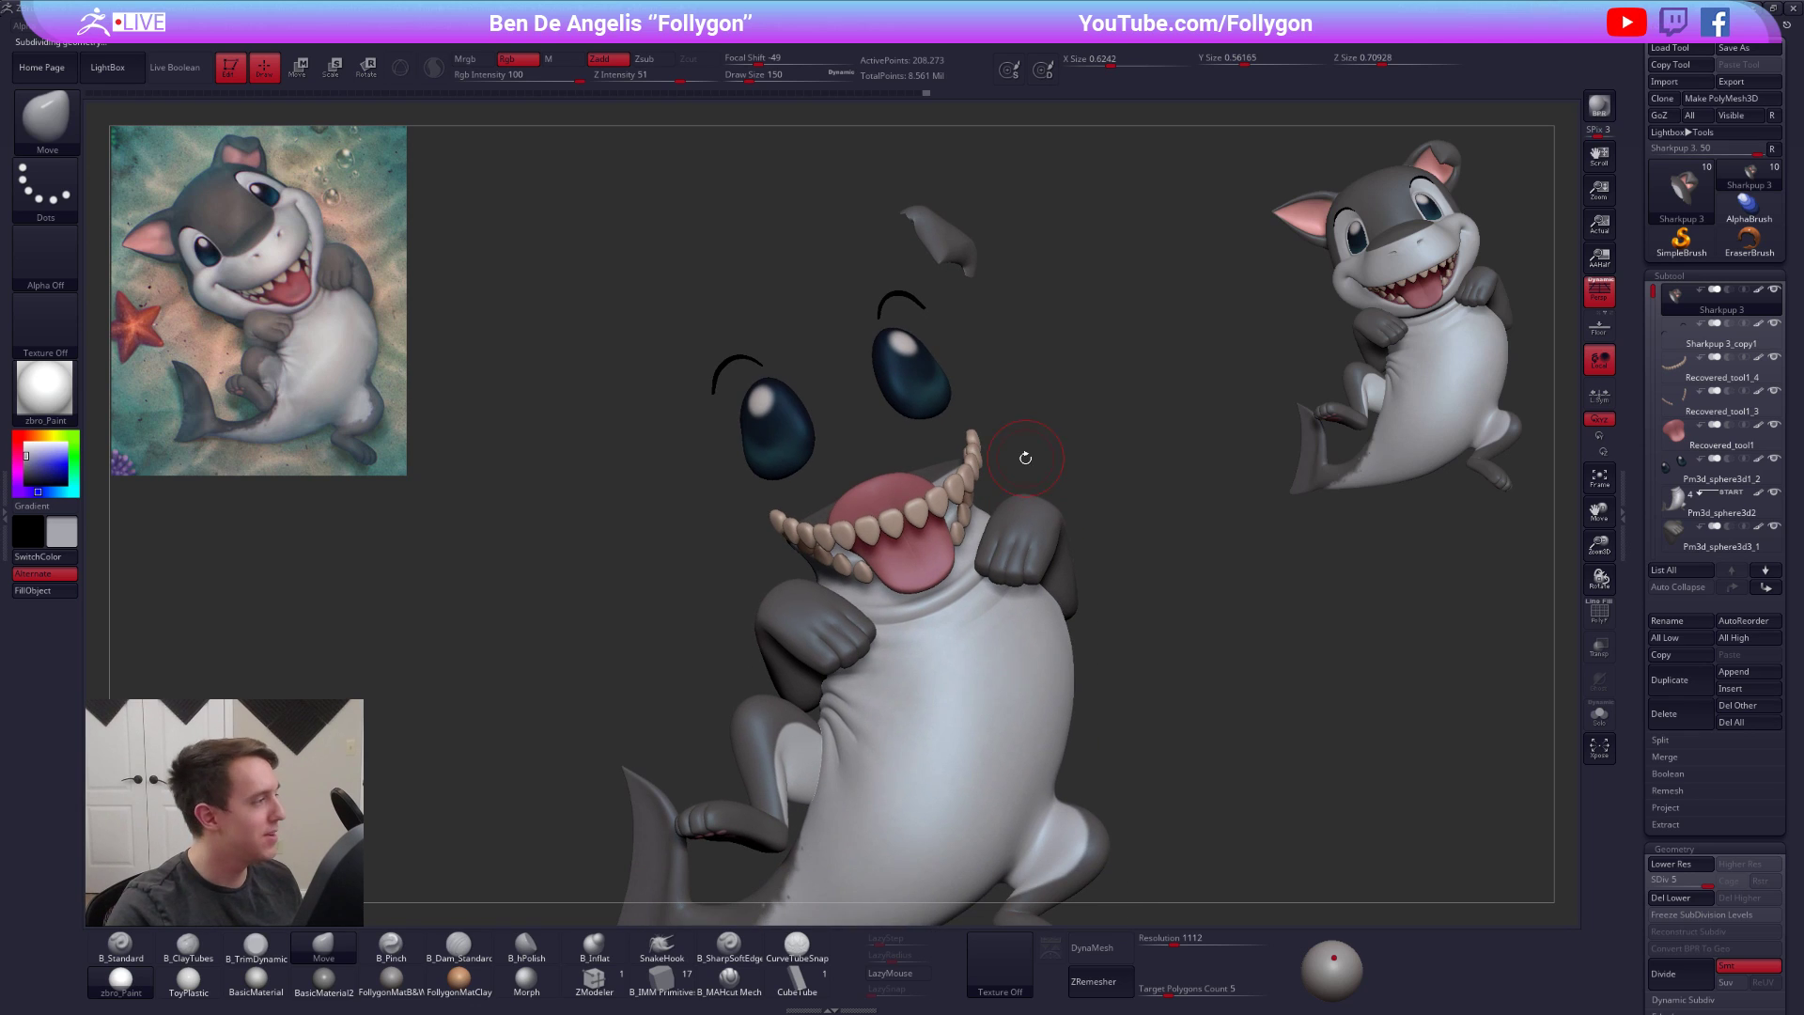
key("alt+s")
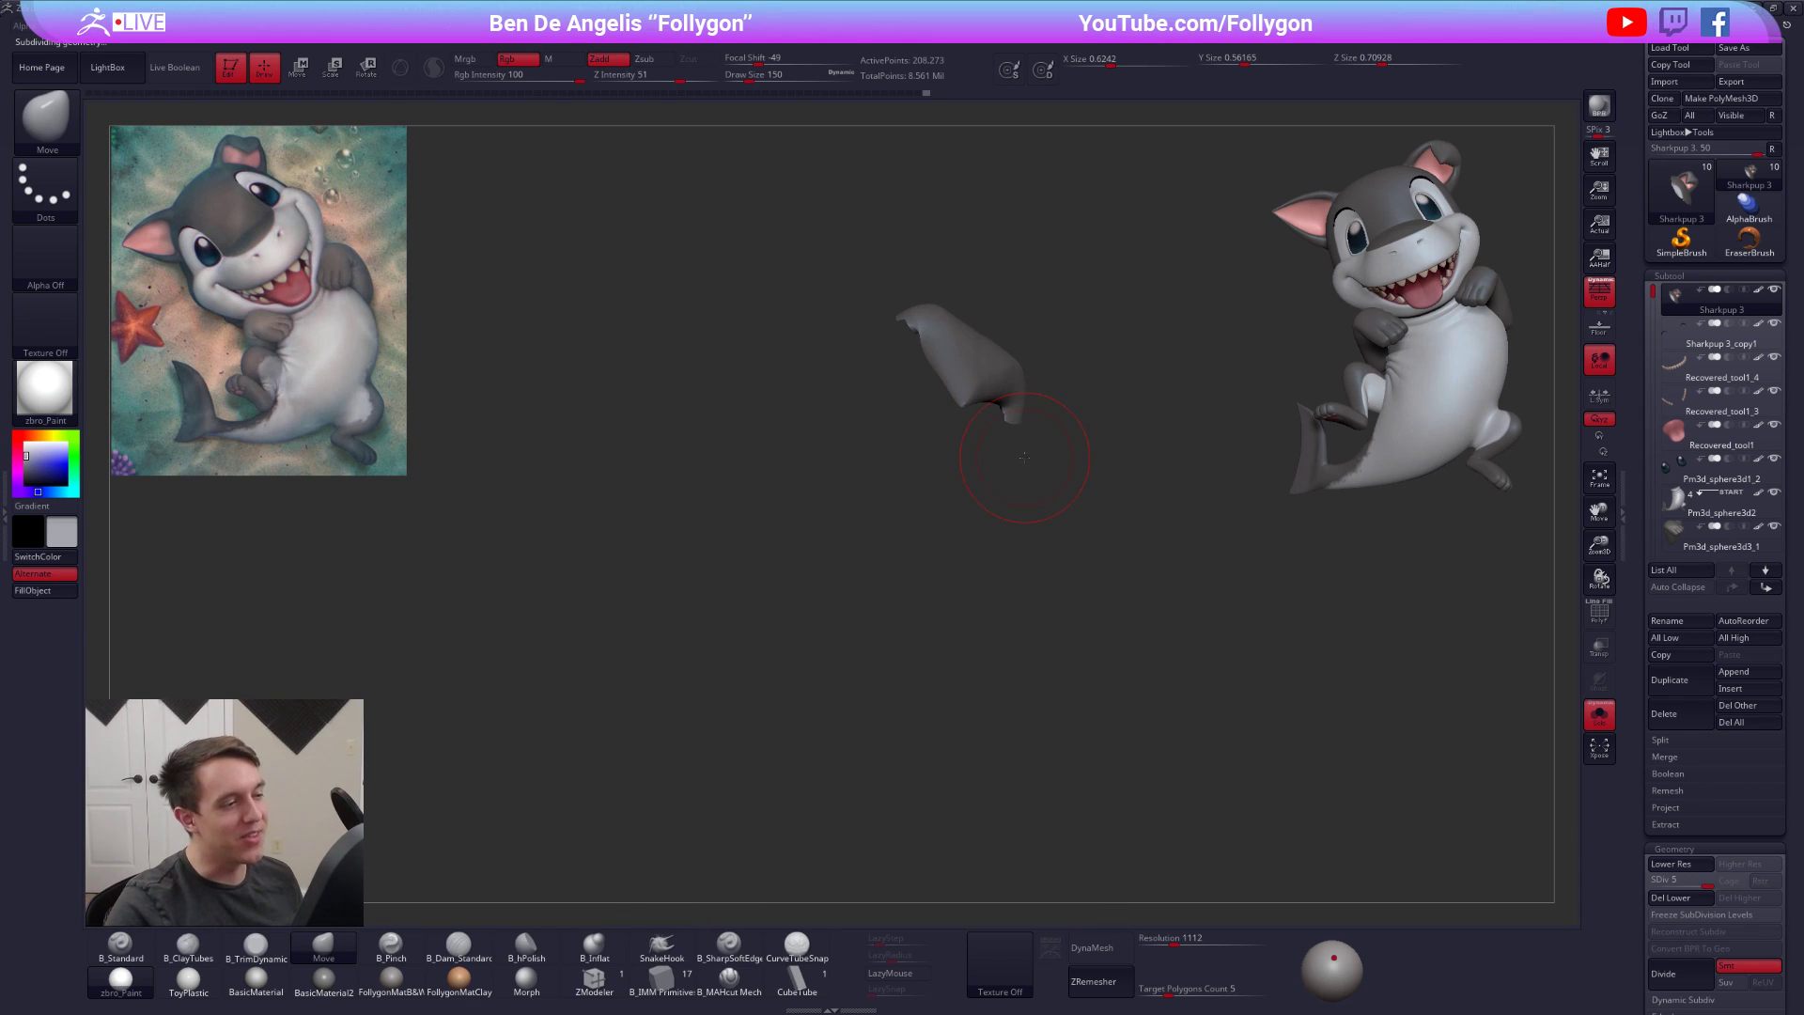
key("shift+f")
key("shift+f")
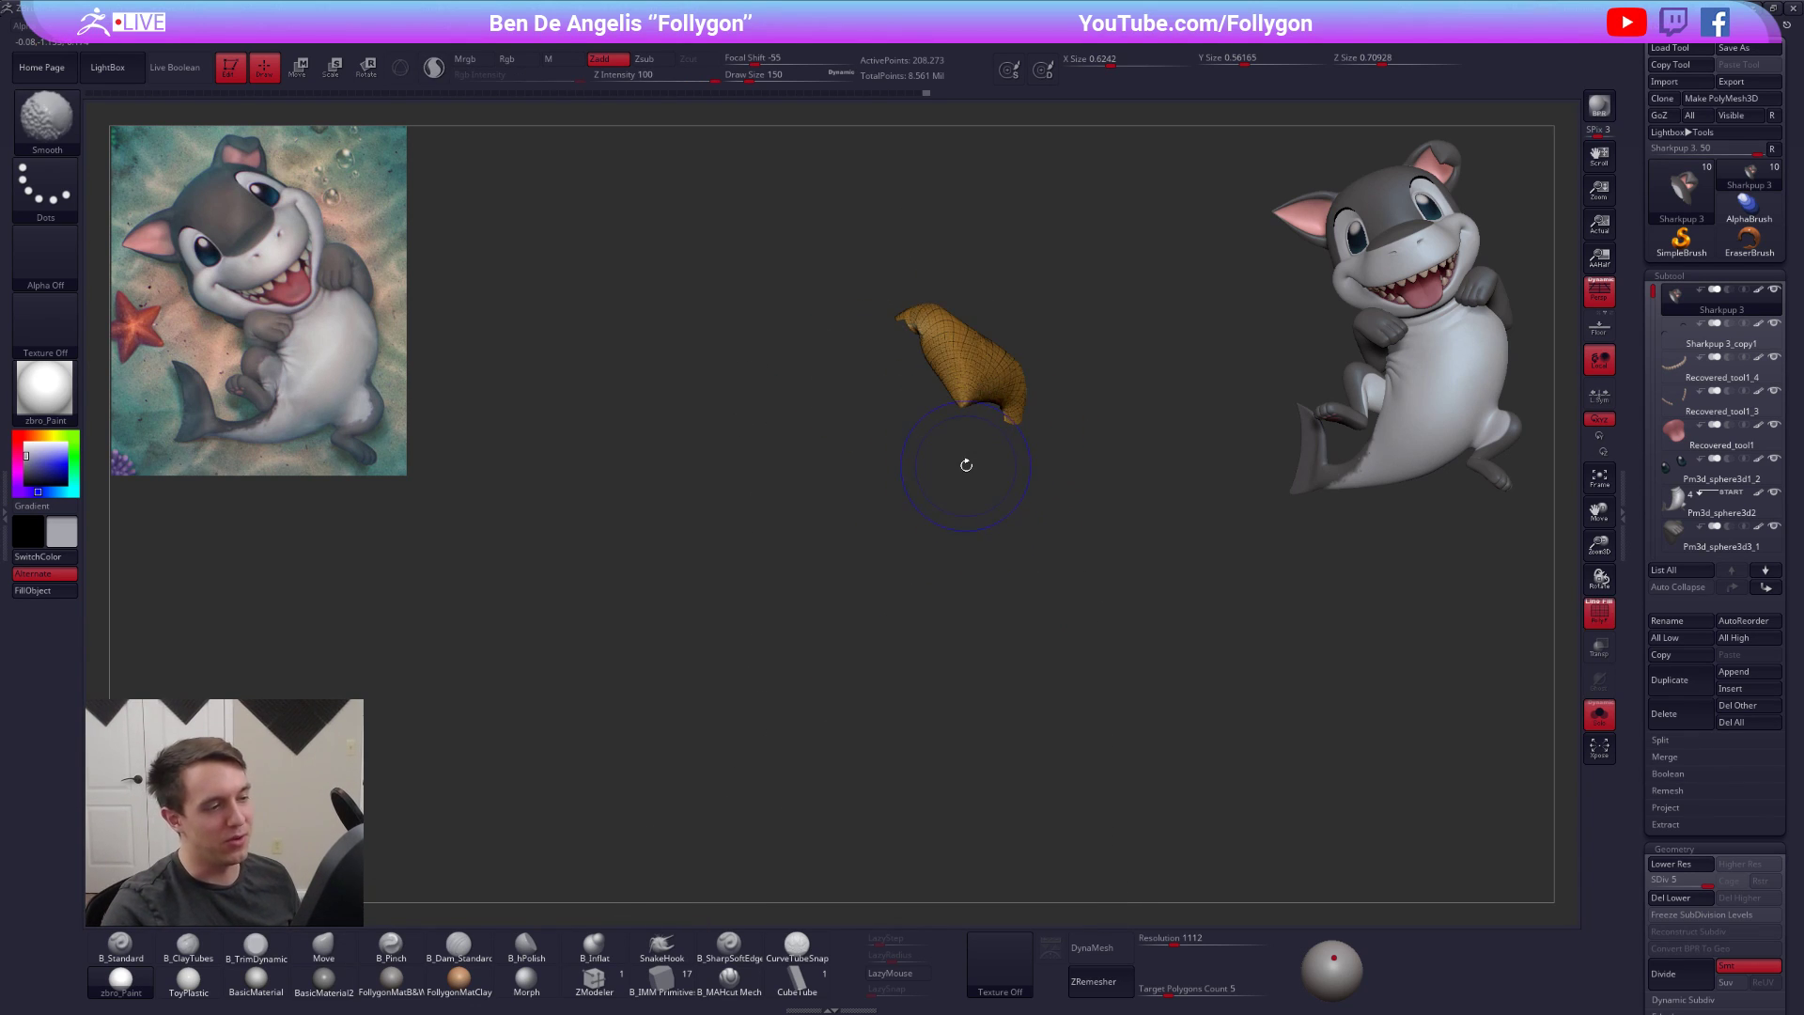
Hide the flap instead of the head, delete the lower subdivision levels and split the flap into its own subtool
left_click_drag(1131, 470, 1170, 389, "ctrl+shift")
left_click_drag(1159, 465, 1161, 462, "ctrl+shift")
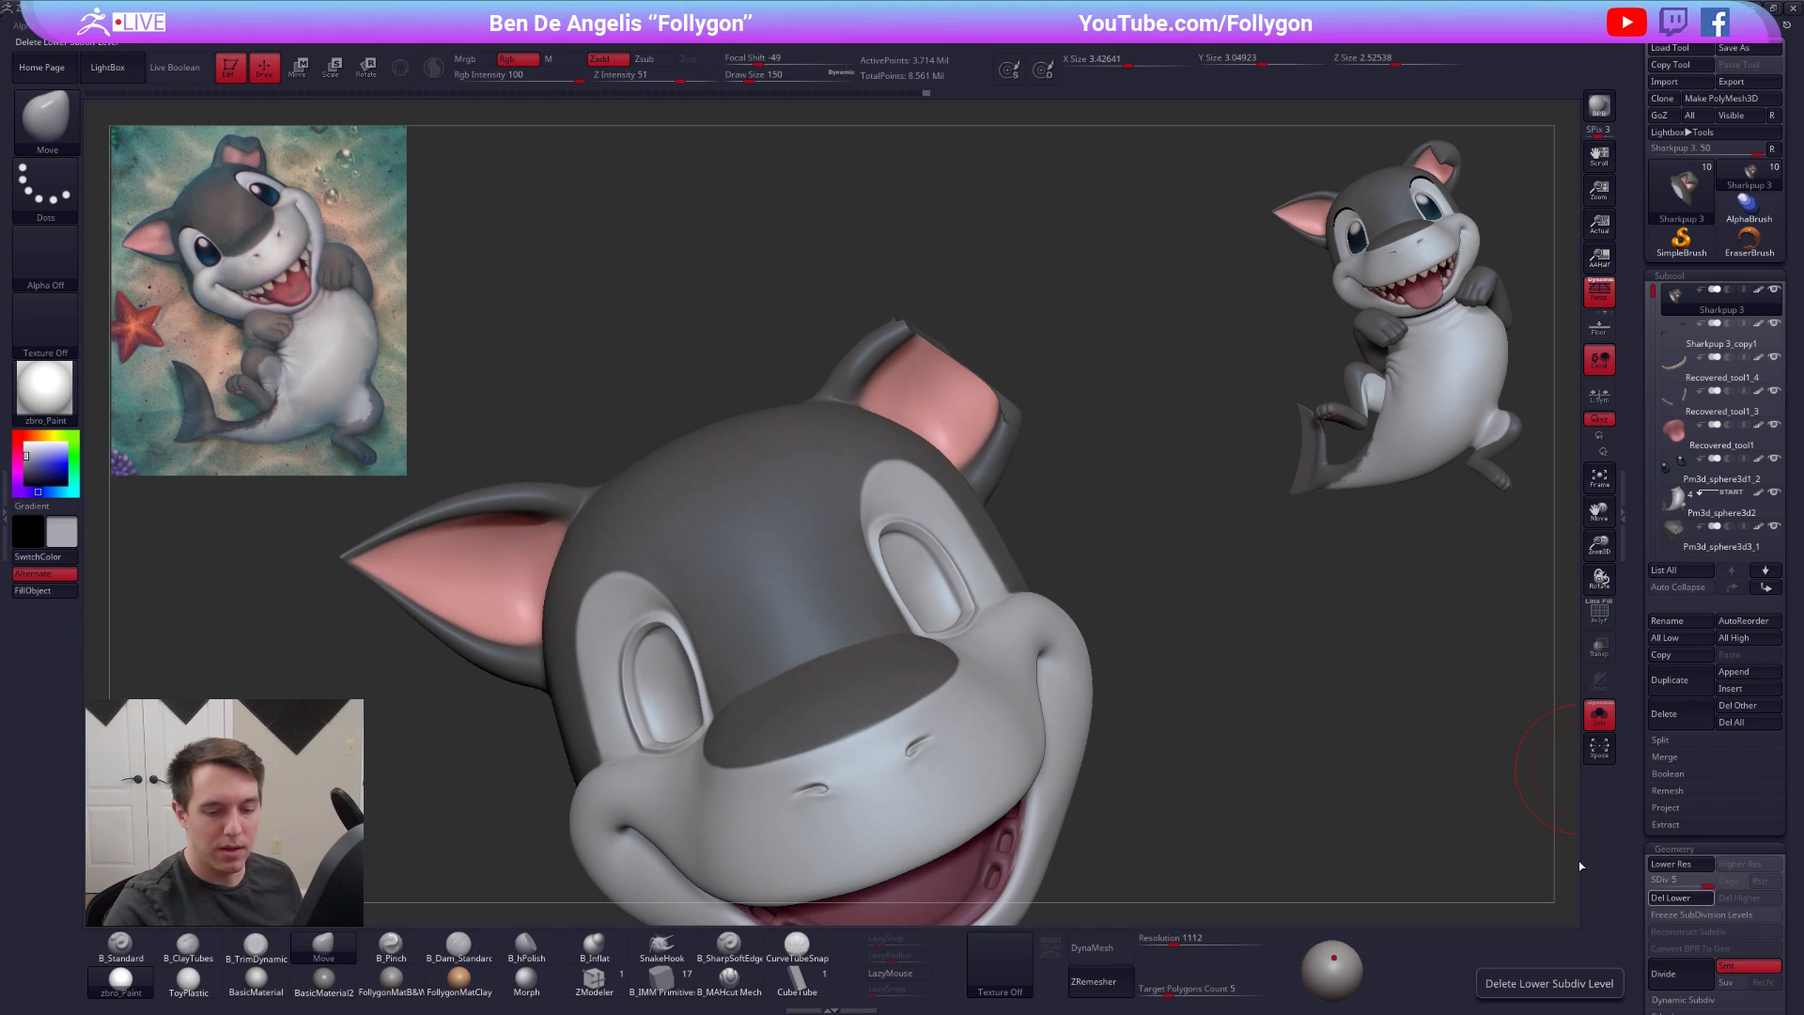
left_click(1663, 898)
key("f")
key("space")
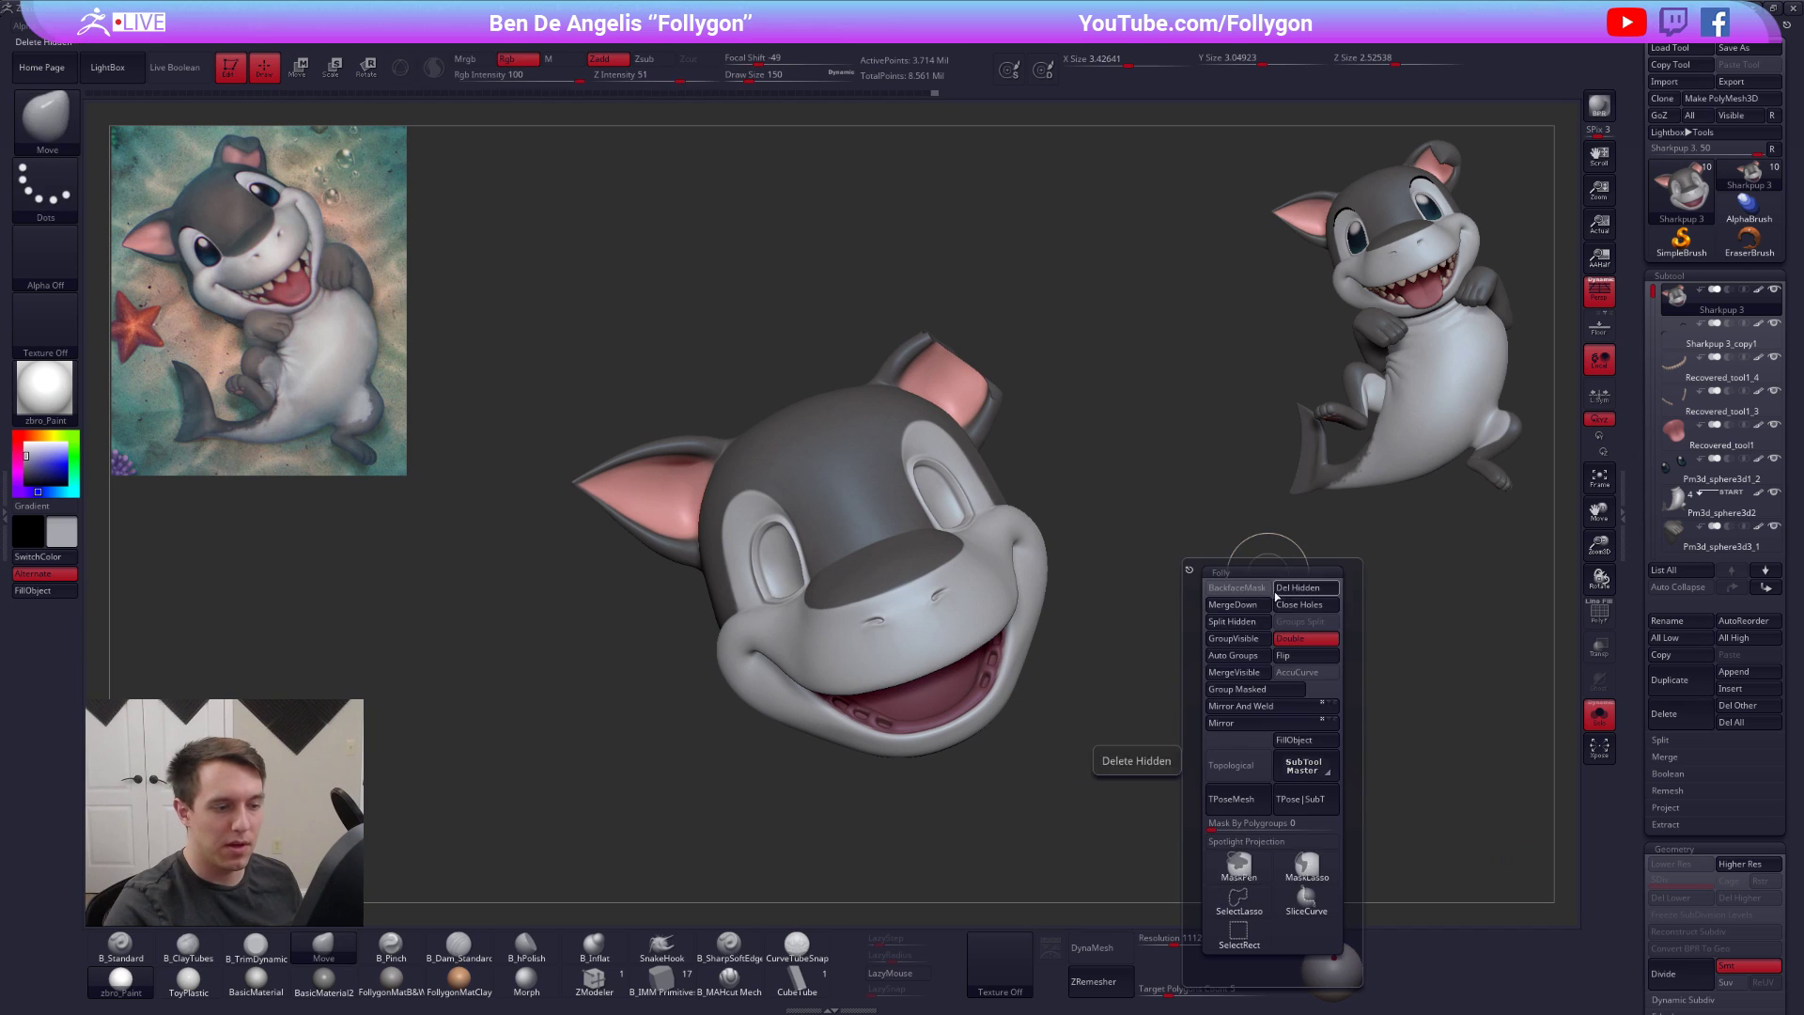
left_click(1239, 622)
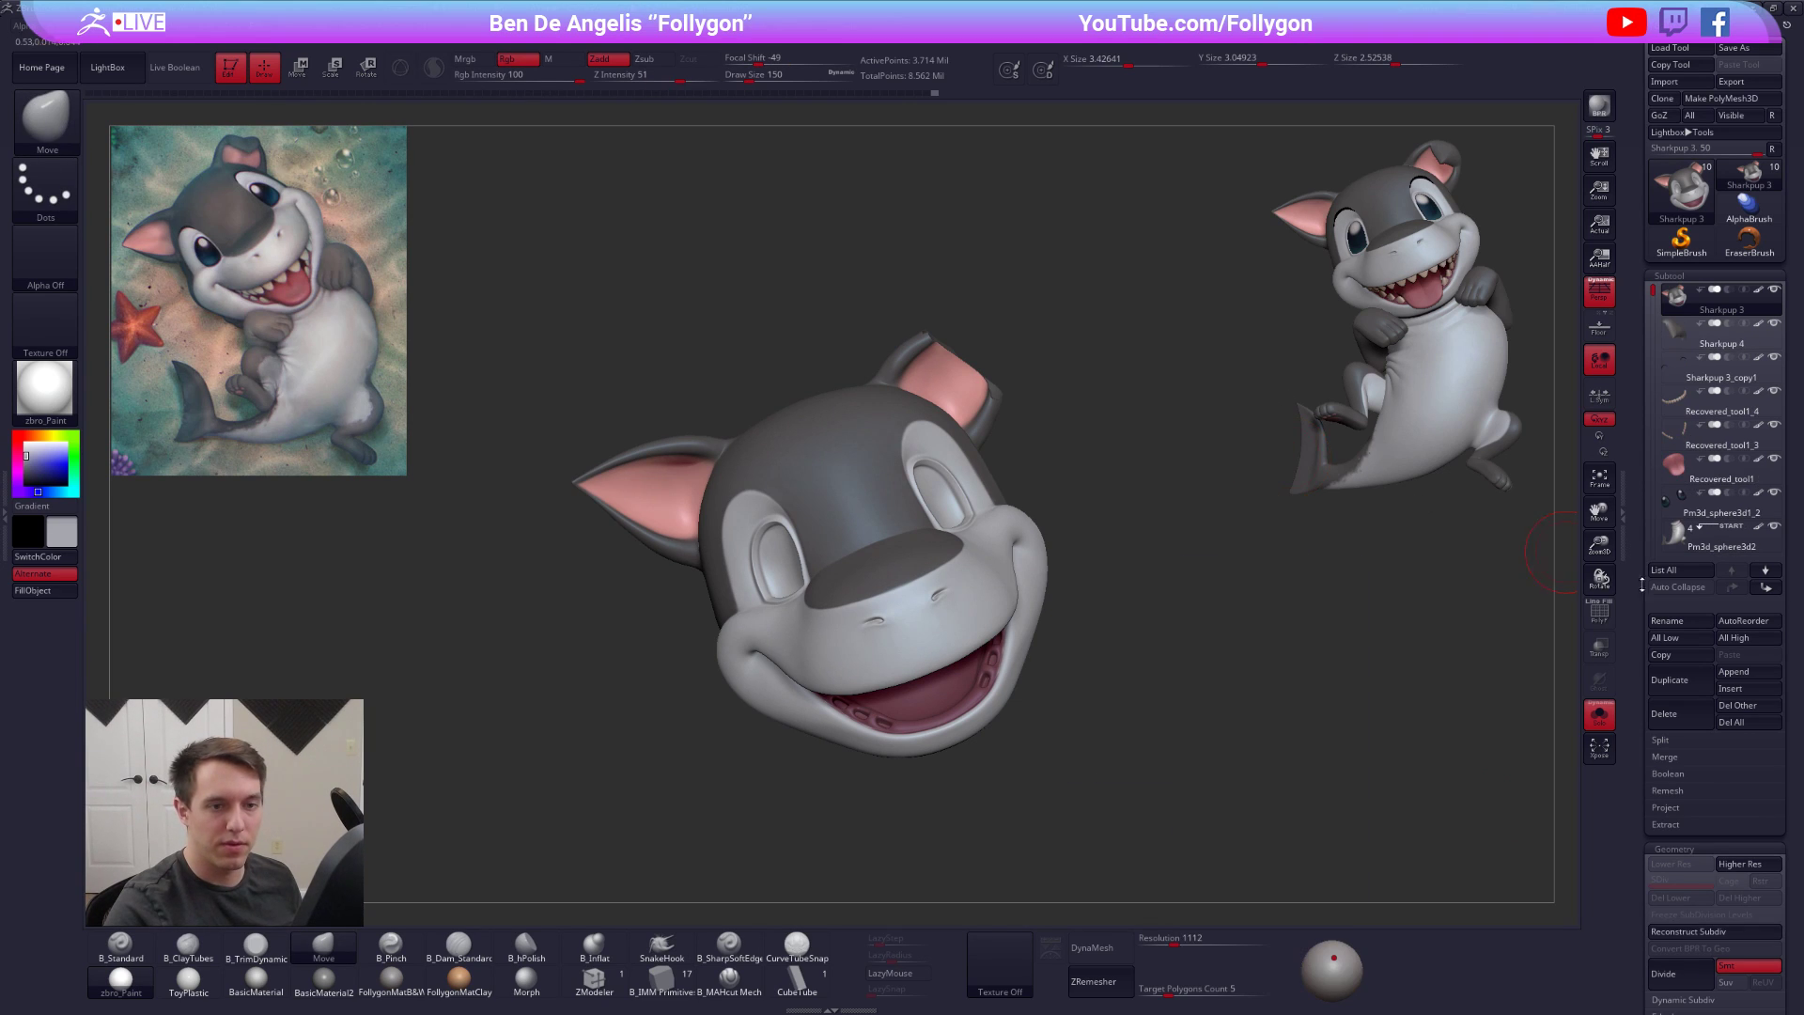
Reconstruct the head's lower subdivision levels and set it back to level 5
left_click(1714, 937)
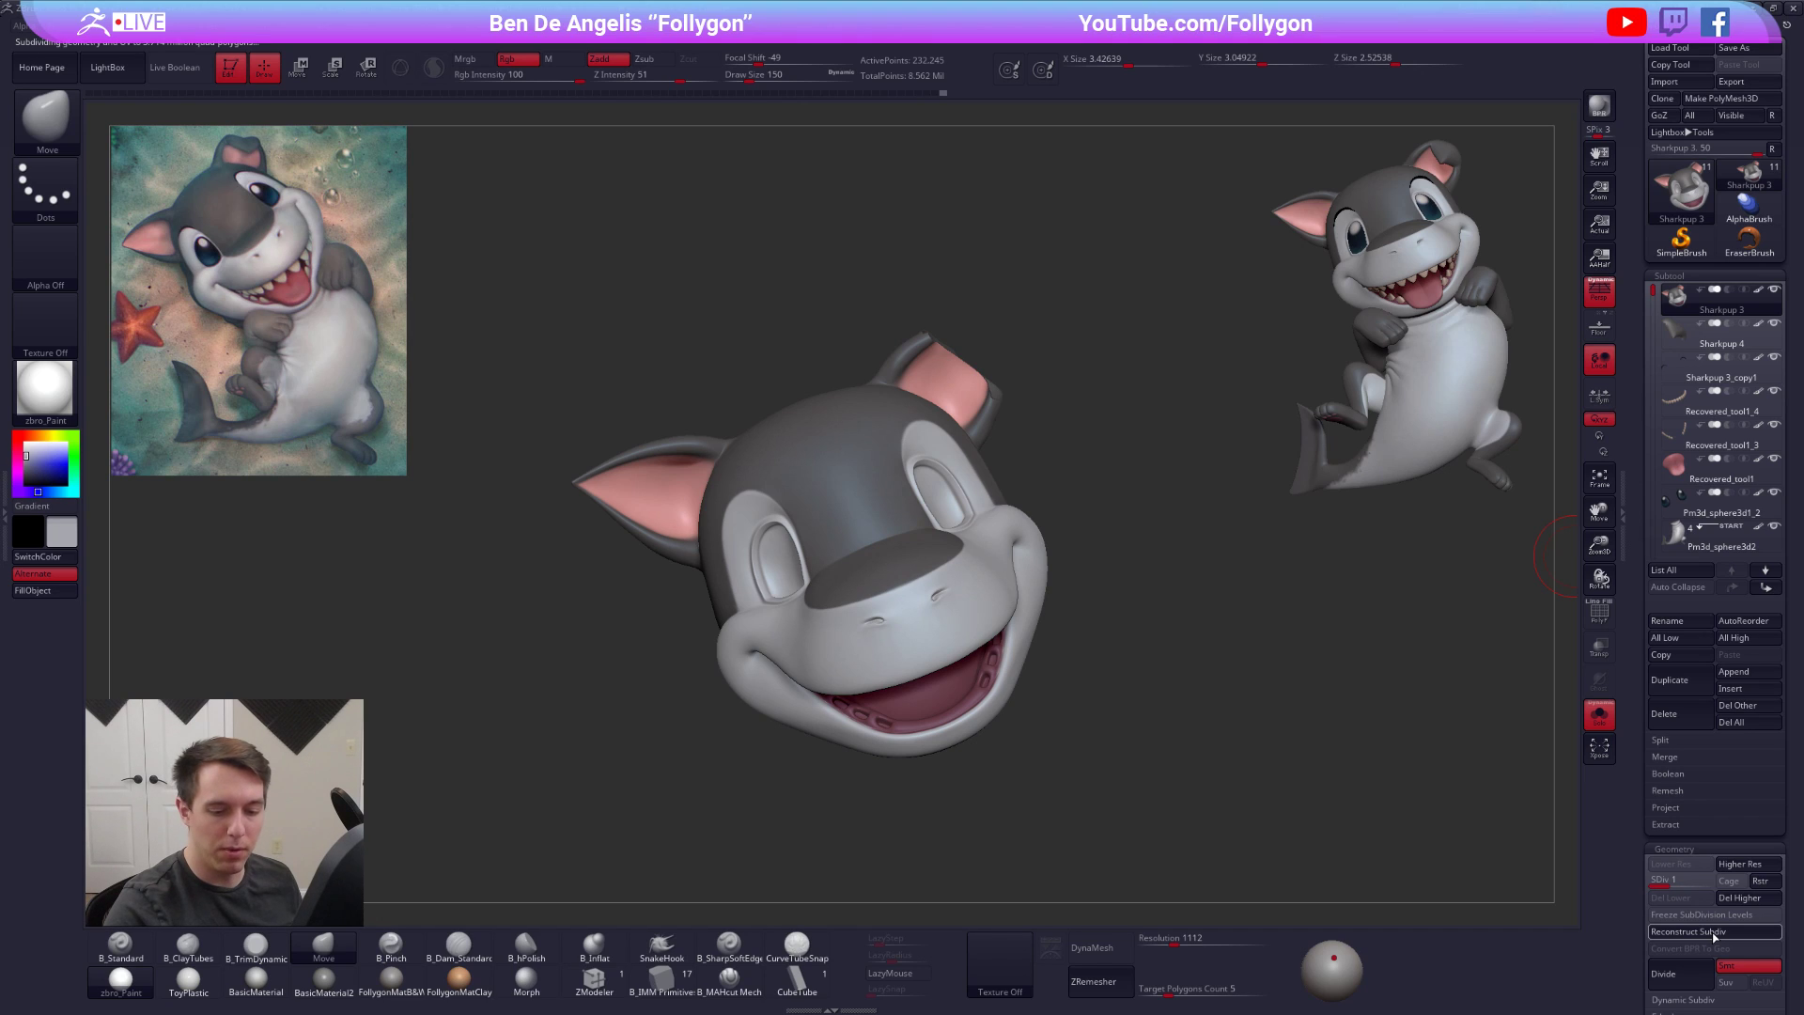
left_click(1671, 883)
left_click_drag(1672, 881, 1719, 884)
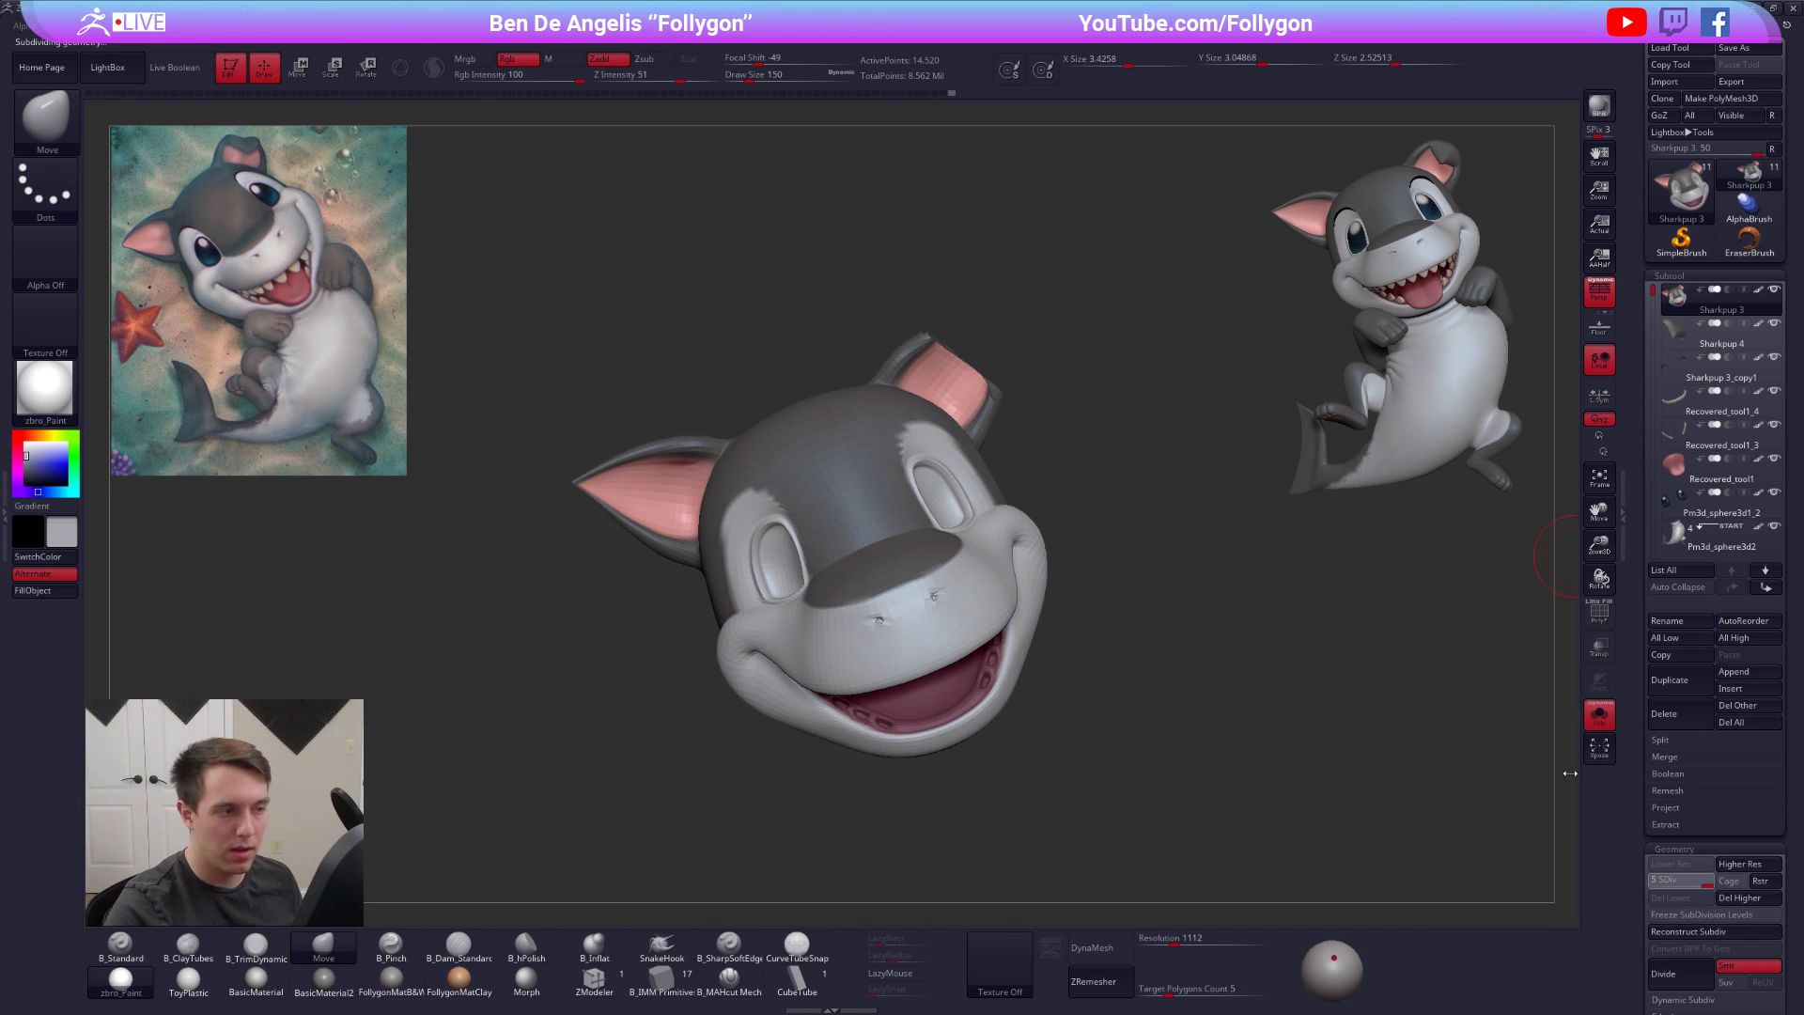
Select the Sharkpup 4 ear flap with the full character visible and reconstruct its lower subdivision levels
left_click(1674, 348)
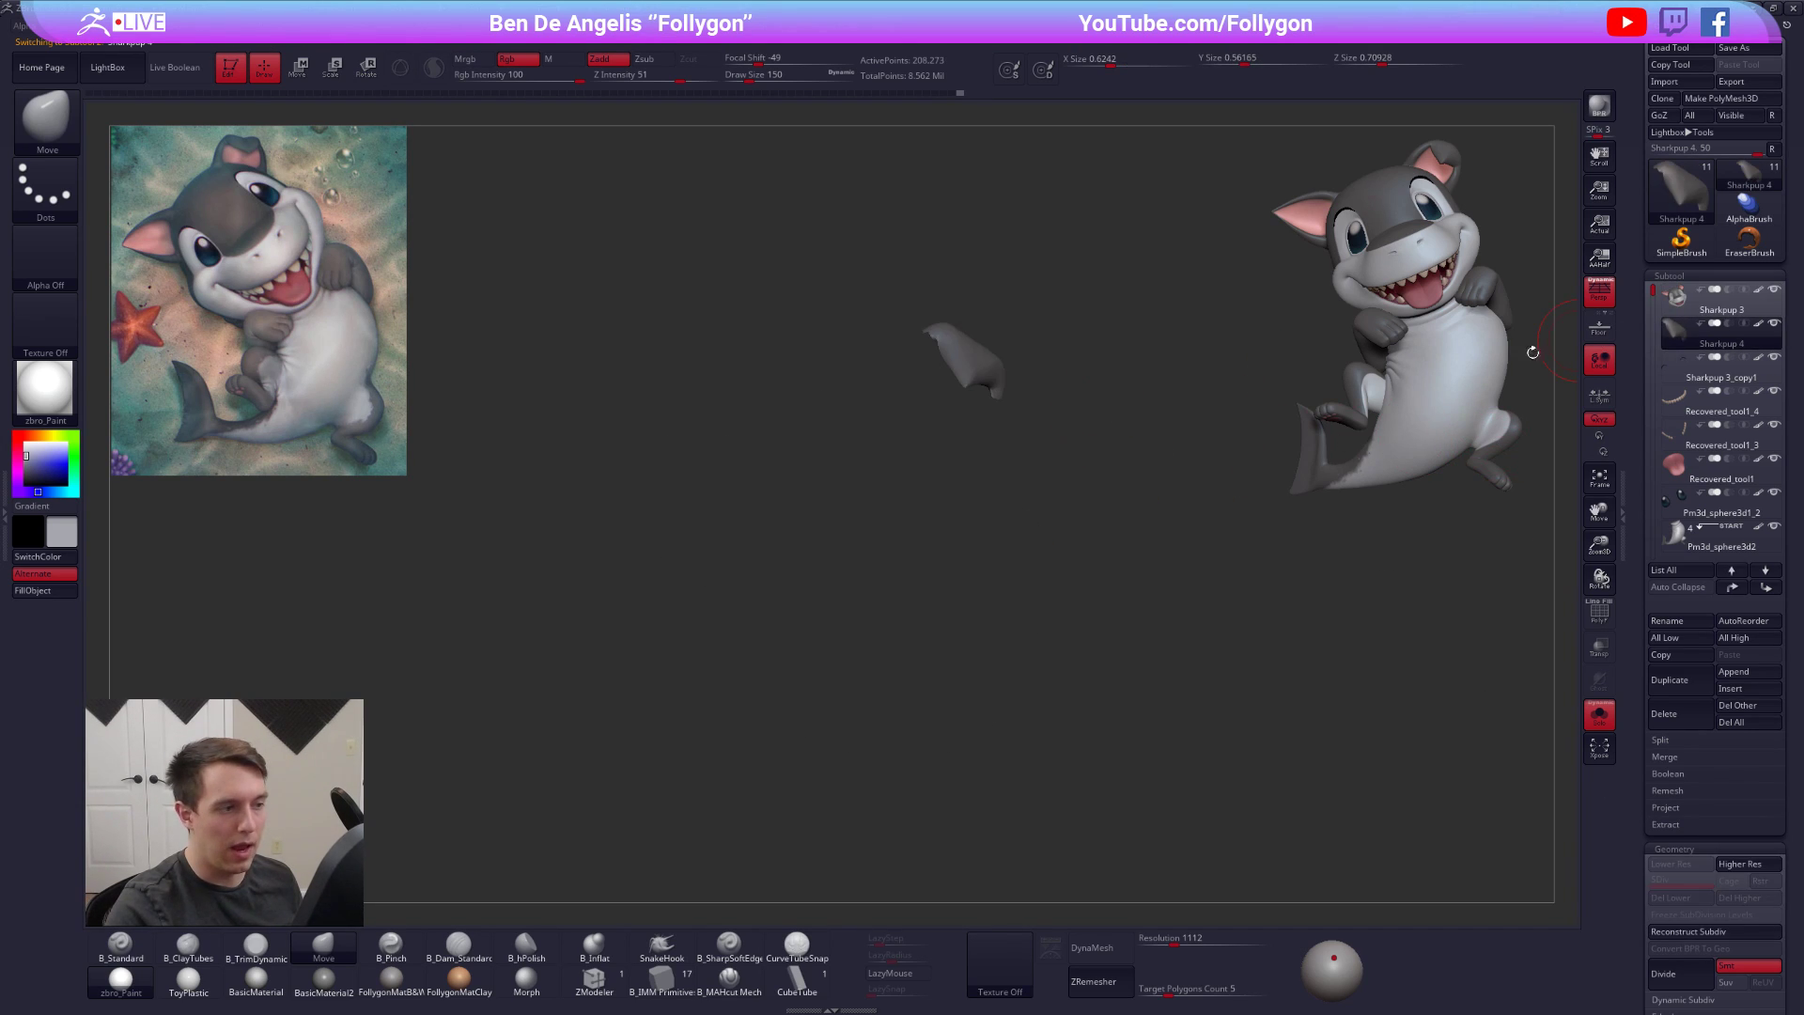
key("alt+s")
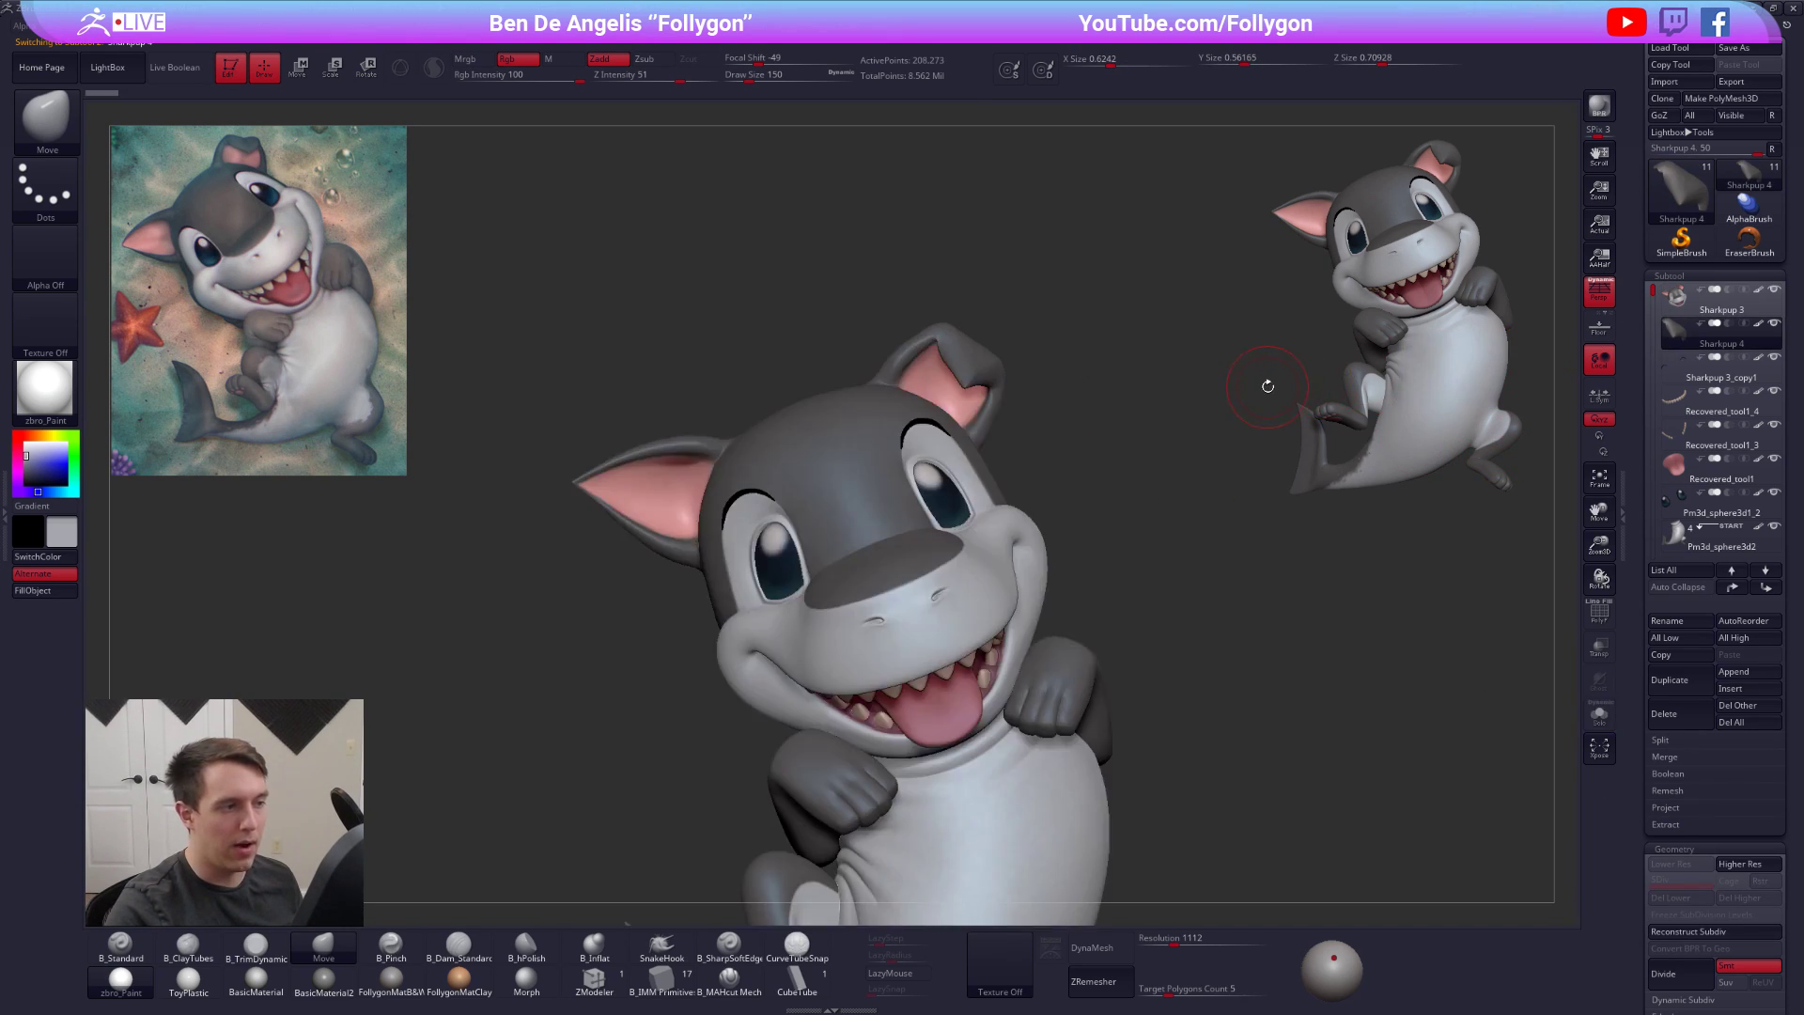
left_click(1680, 936)
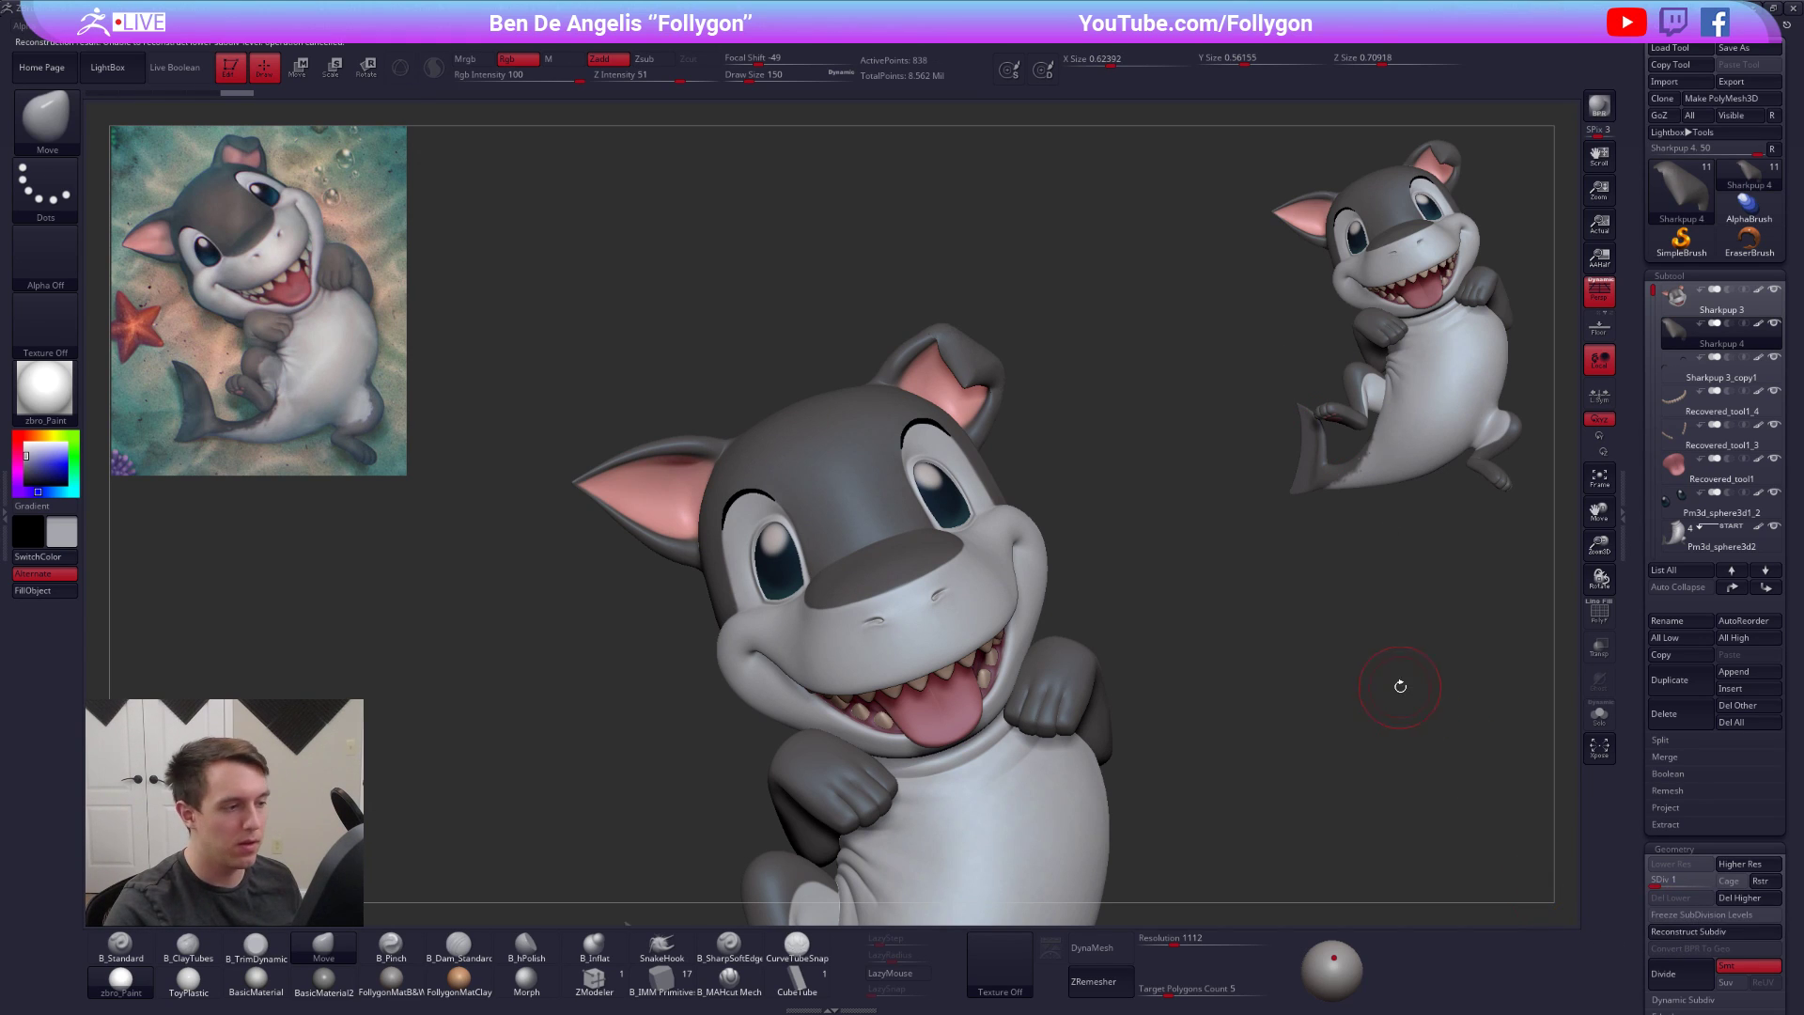
Adjust the separated flap's position against the ear with the Move brush in side view
mouse_move(962, 368)
right_mouse_down()
mouse_move(1118, 385)
mouse_move(1128, 582)
right_mouse_up()
key("space")
left_click_drag(962, 481, 965, 480)
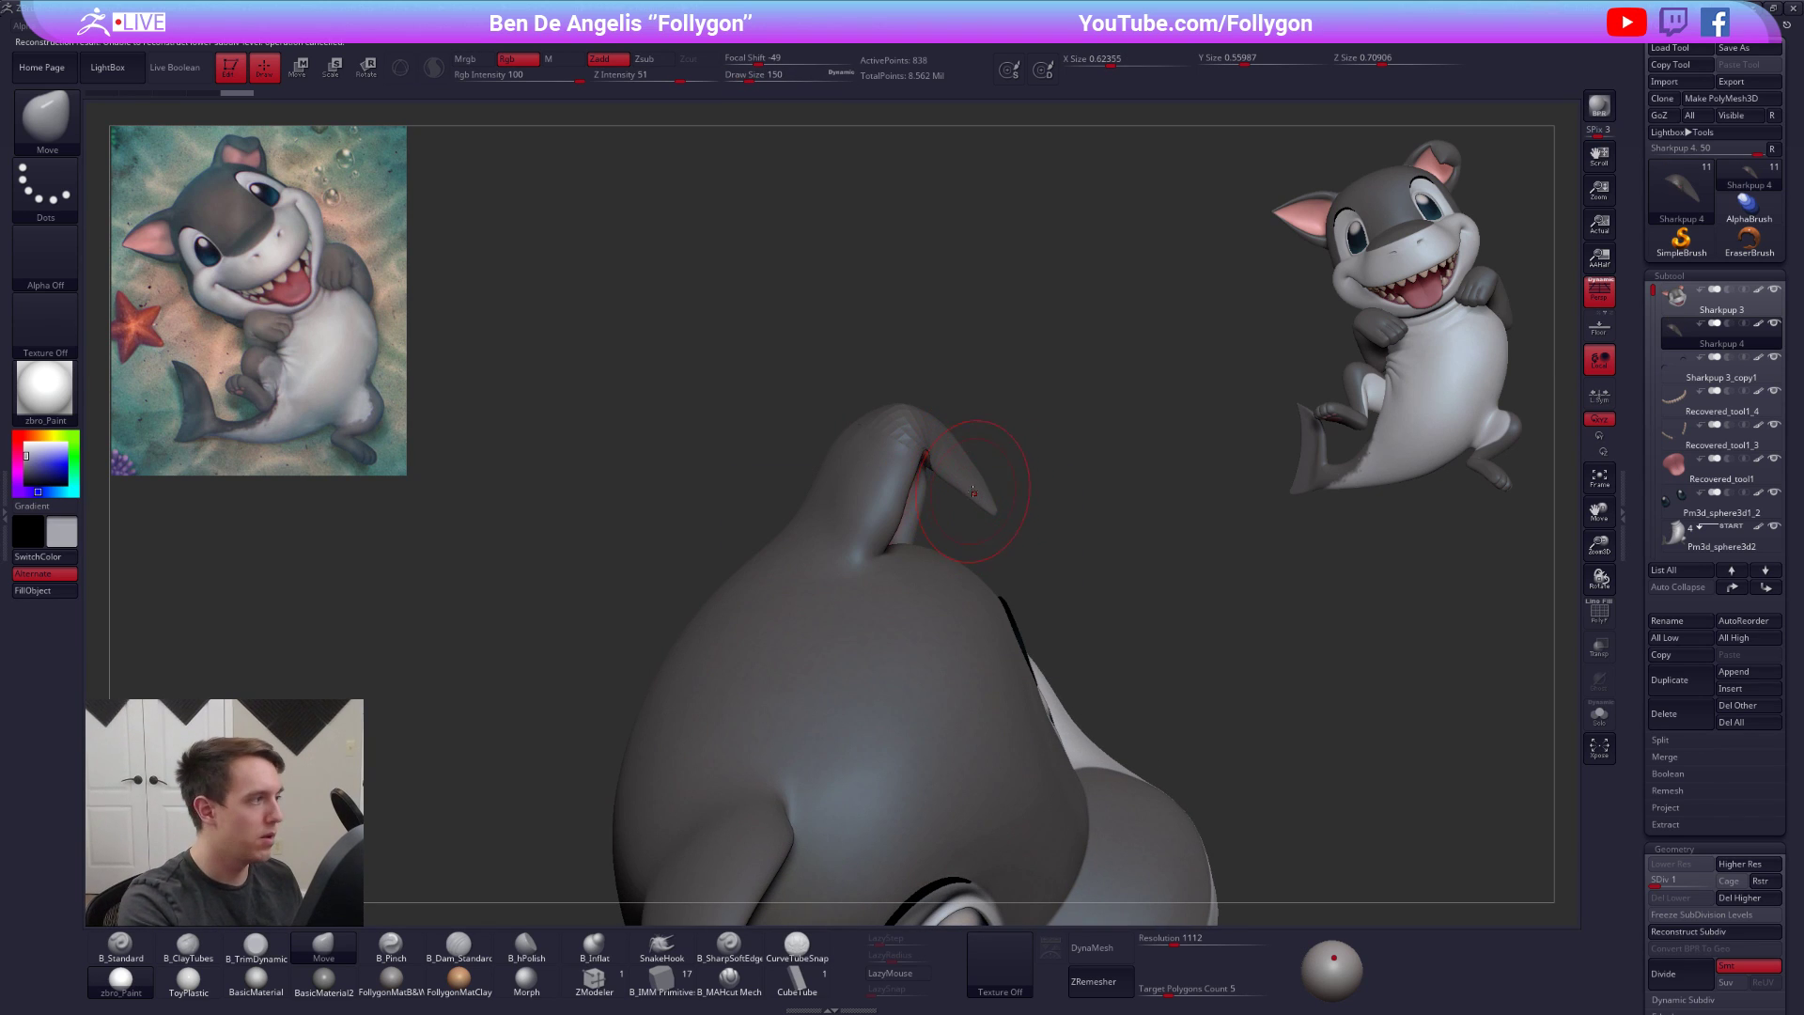
Mask the flap's base in isolation, reposition its free tip with a Transpose line and show the whole character
key("w")
left_click_drag(908, 414, 1052, 540, "ctrl")
key("q")
key("alt+s")
key("shift+f")
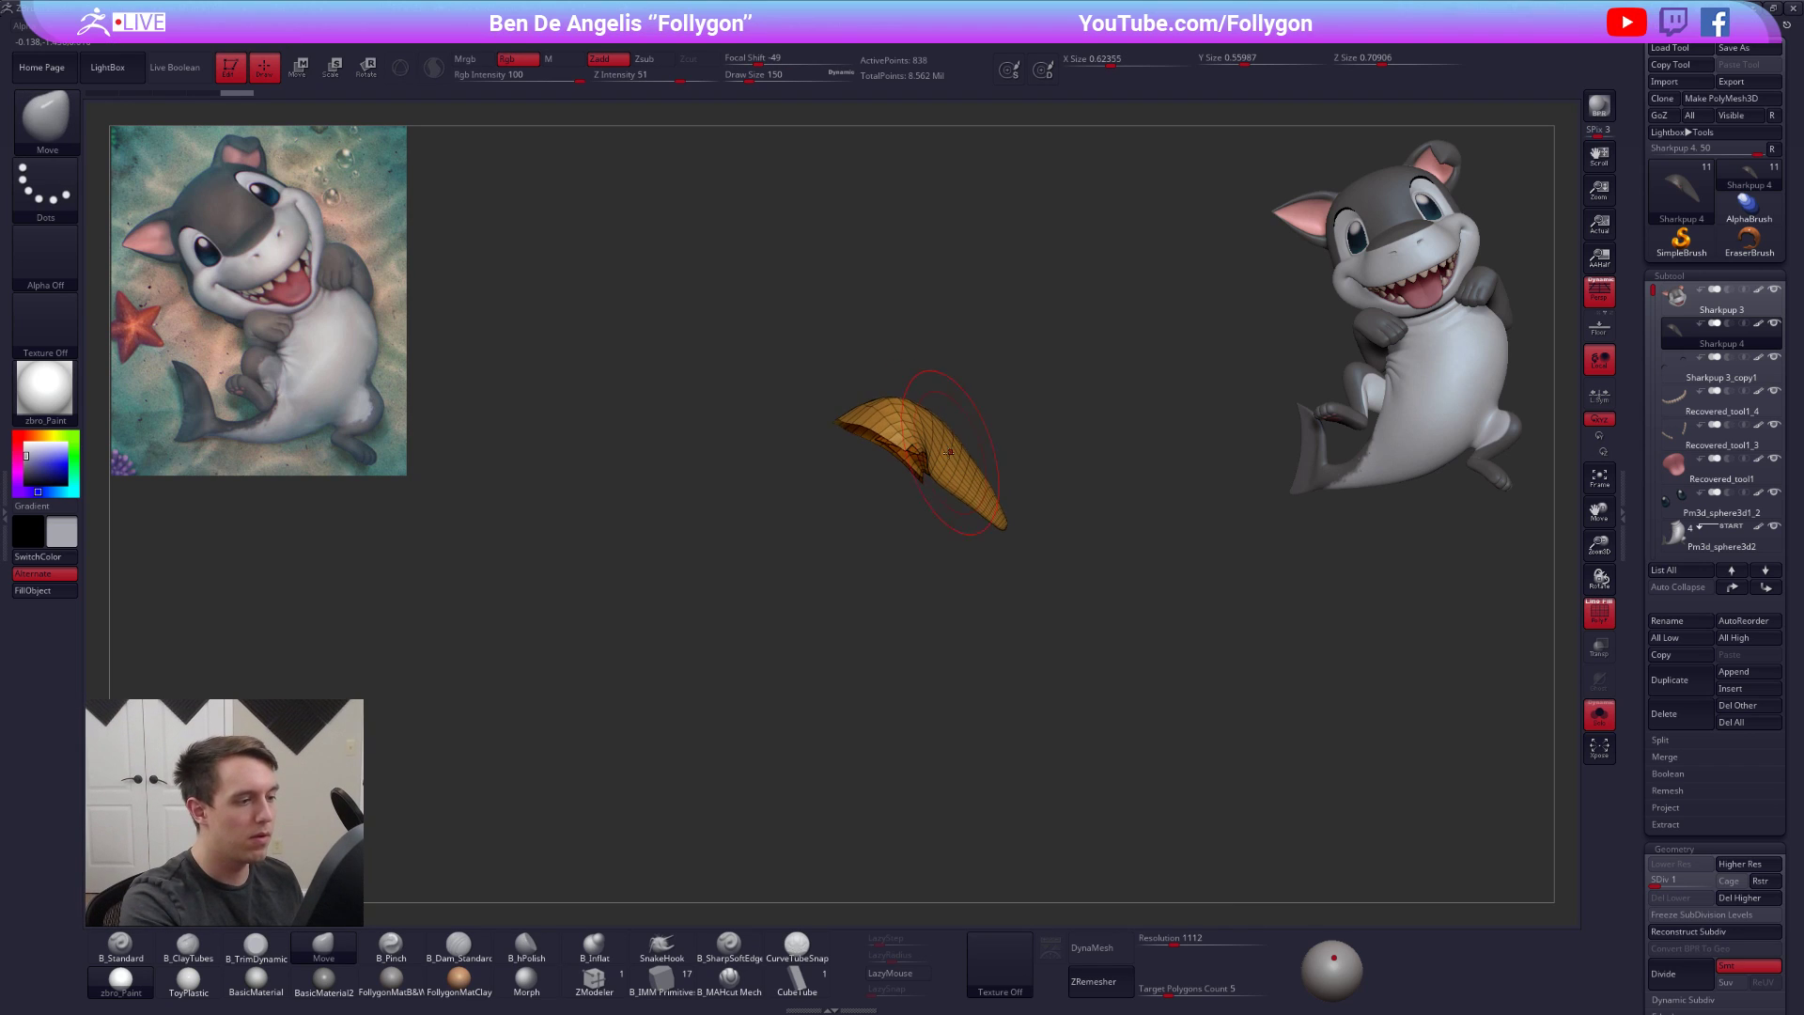
left_click_drag(948, 415, 951, 590, "ctrl")
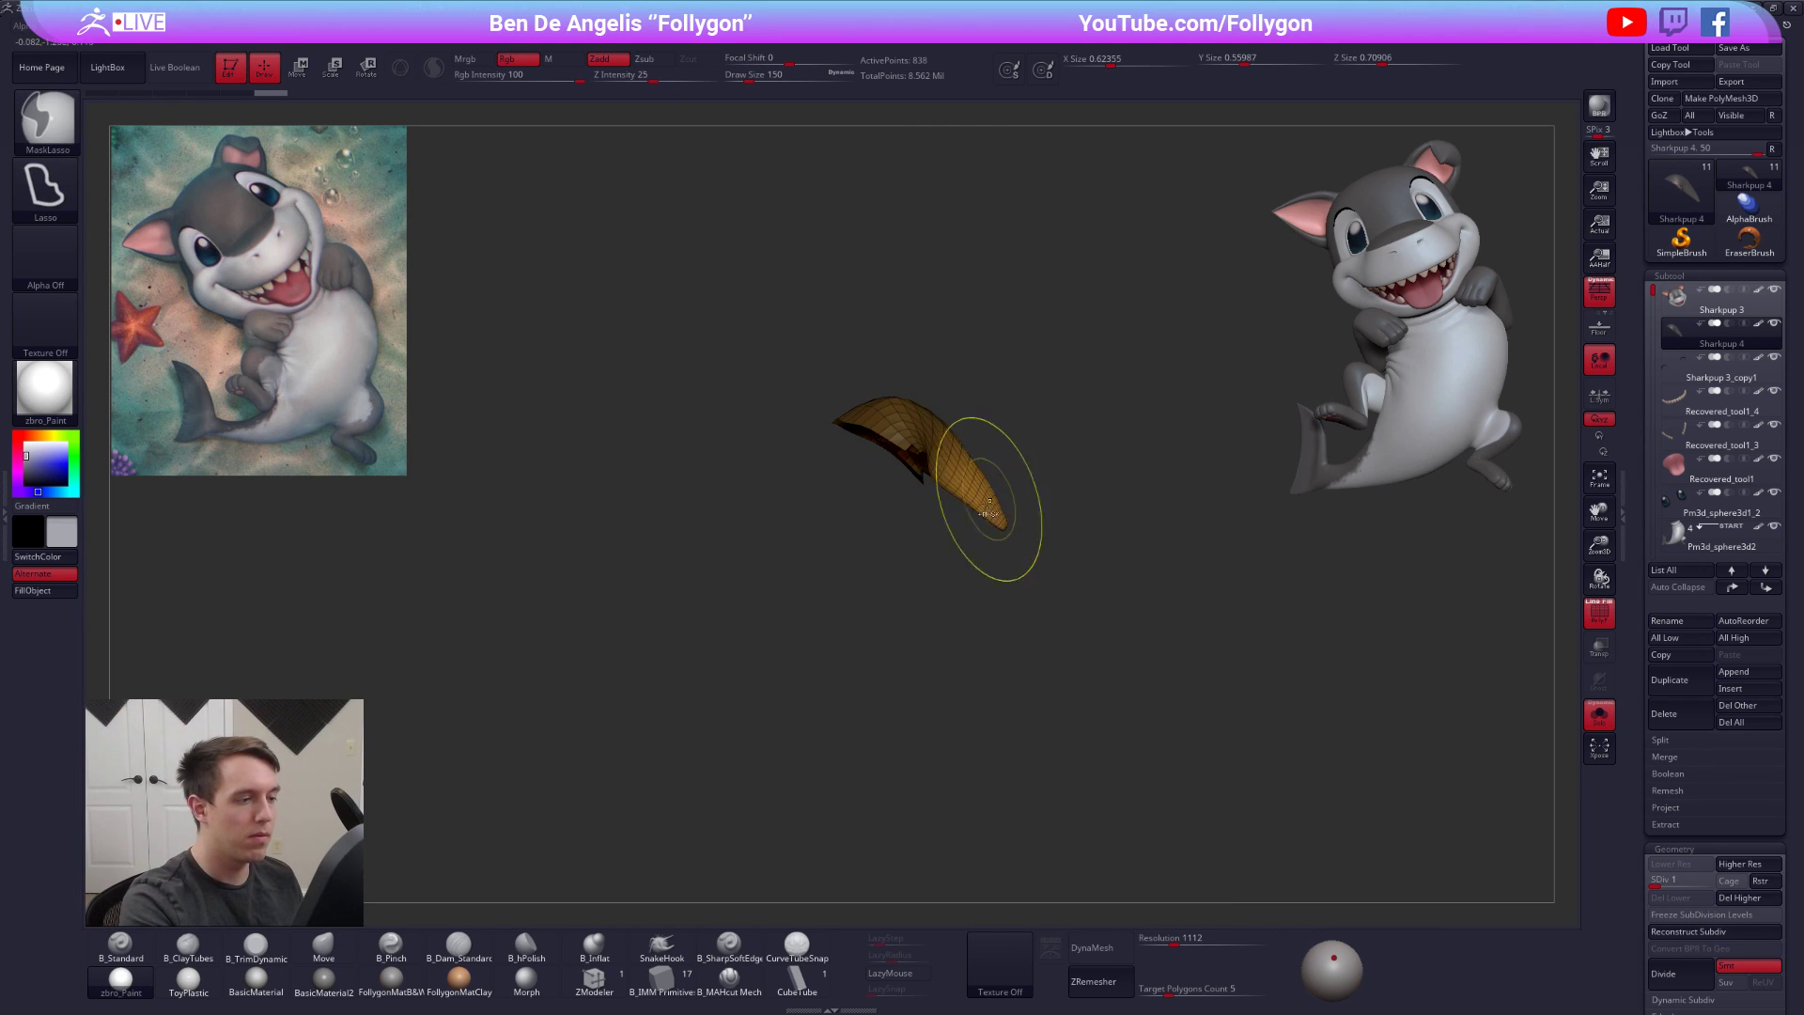
key("w")
mouse_move(897, 411)
left_mouse_down()
mouse_move(1071, 558)
mouse_move(1100, 605)
left_mouse_up()
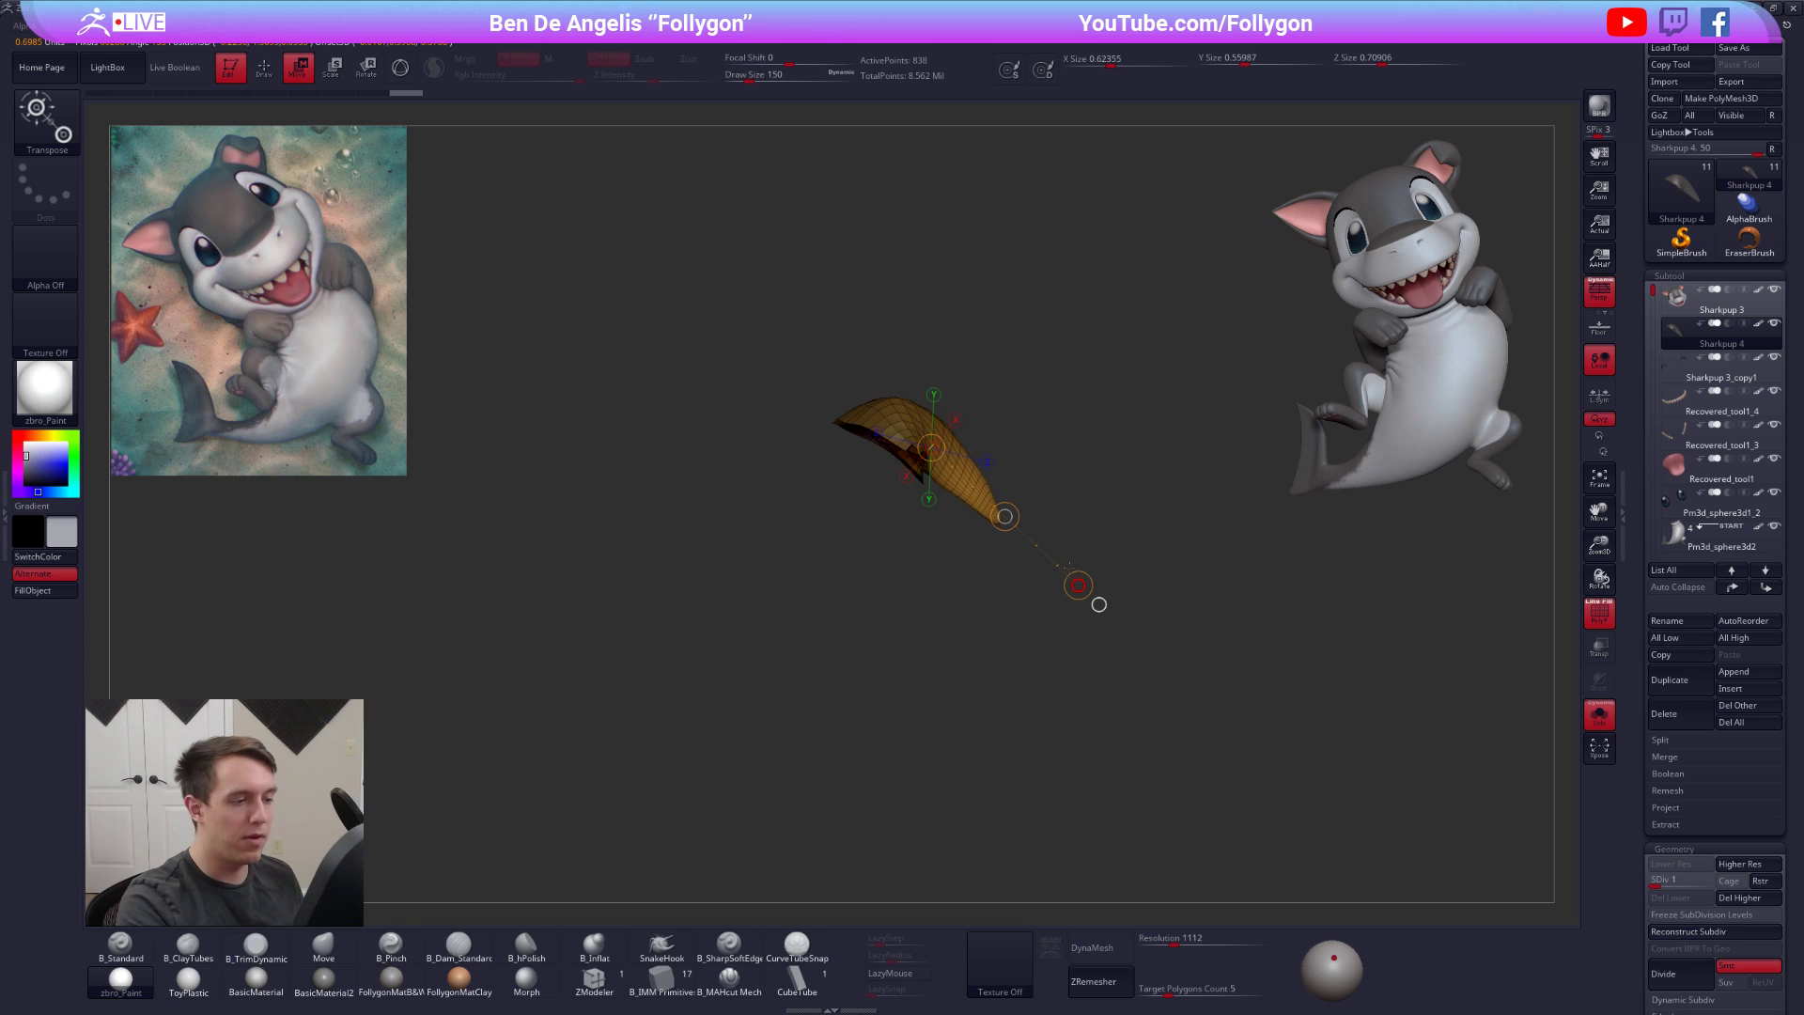
key("alt+s")
key("q")
key("space")
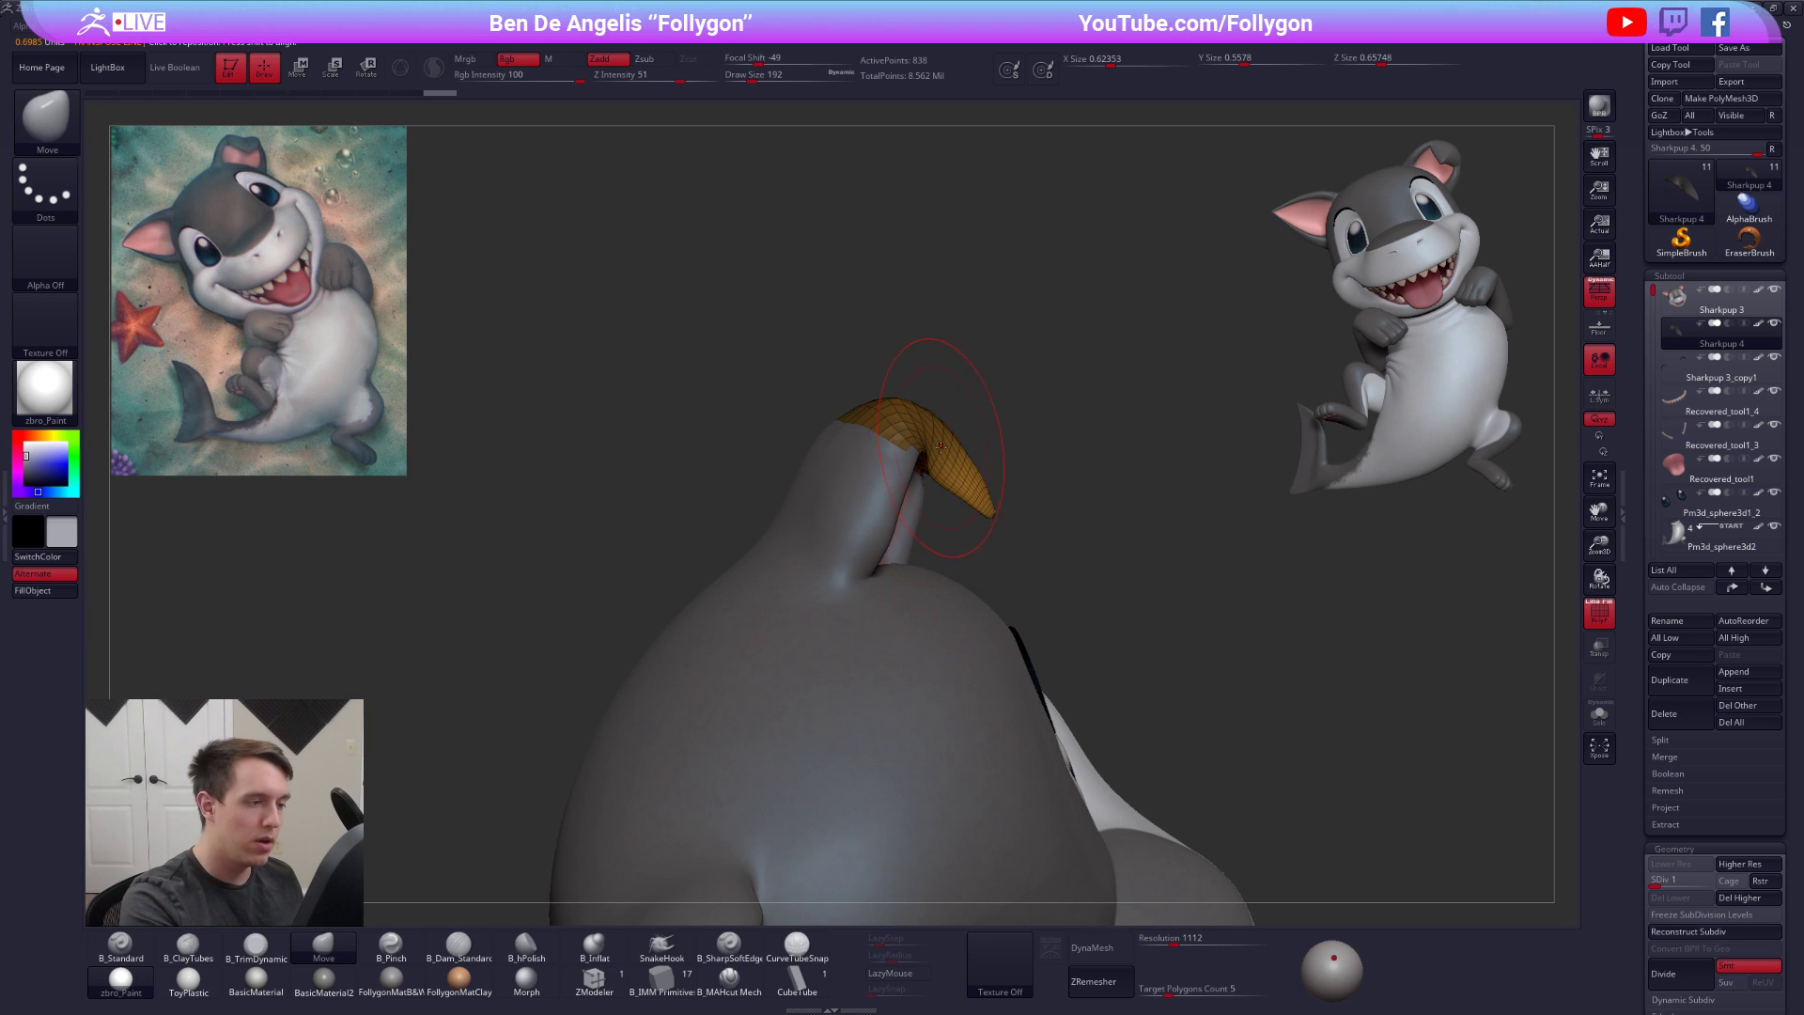
Pull the flap's tip into place over the inner ear and raise the flap to subdivision level 5
key("w")
mouse_move(925, 434)
left_mouse_down()
mouse_move(1057, 583)
mouse_move(949, 593)
mouse_move(935, 620)
left_mouse_up()
key("q")
key("space")
left_click_drag(1002, 527, 995, 527)
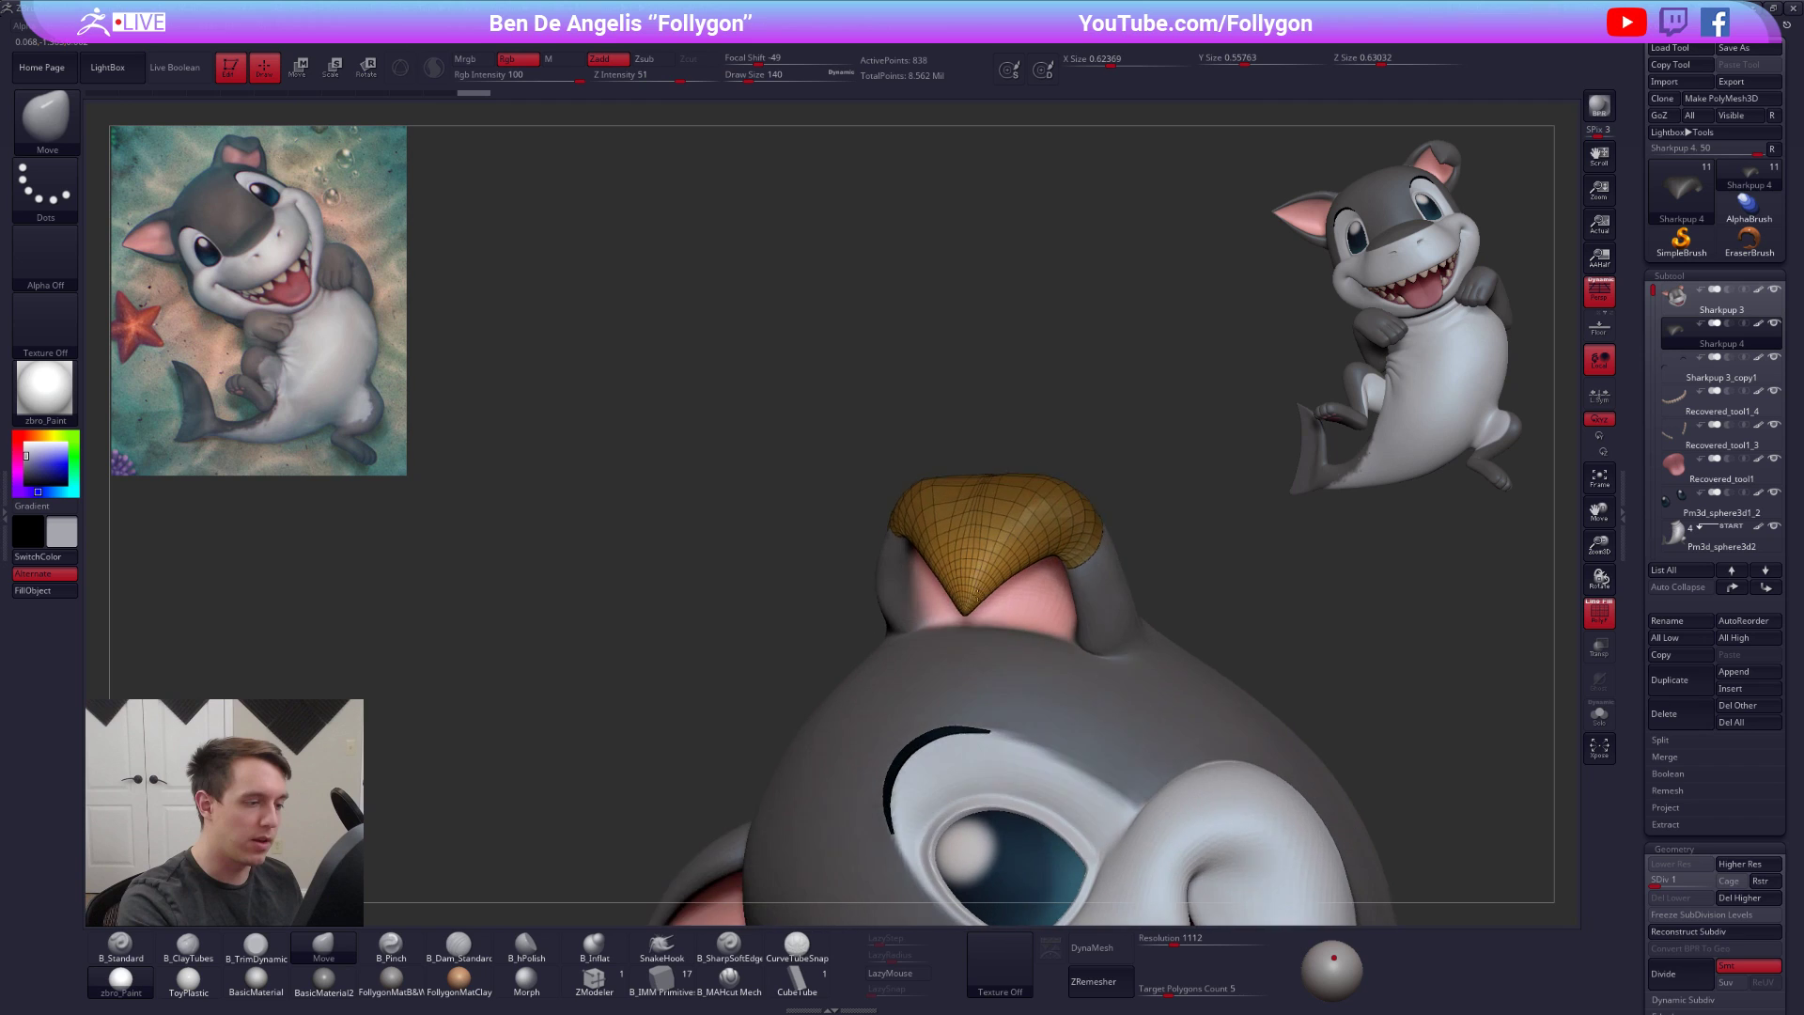
key("d")
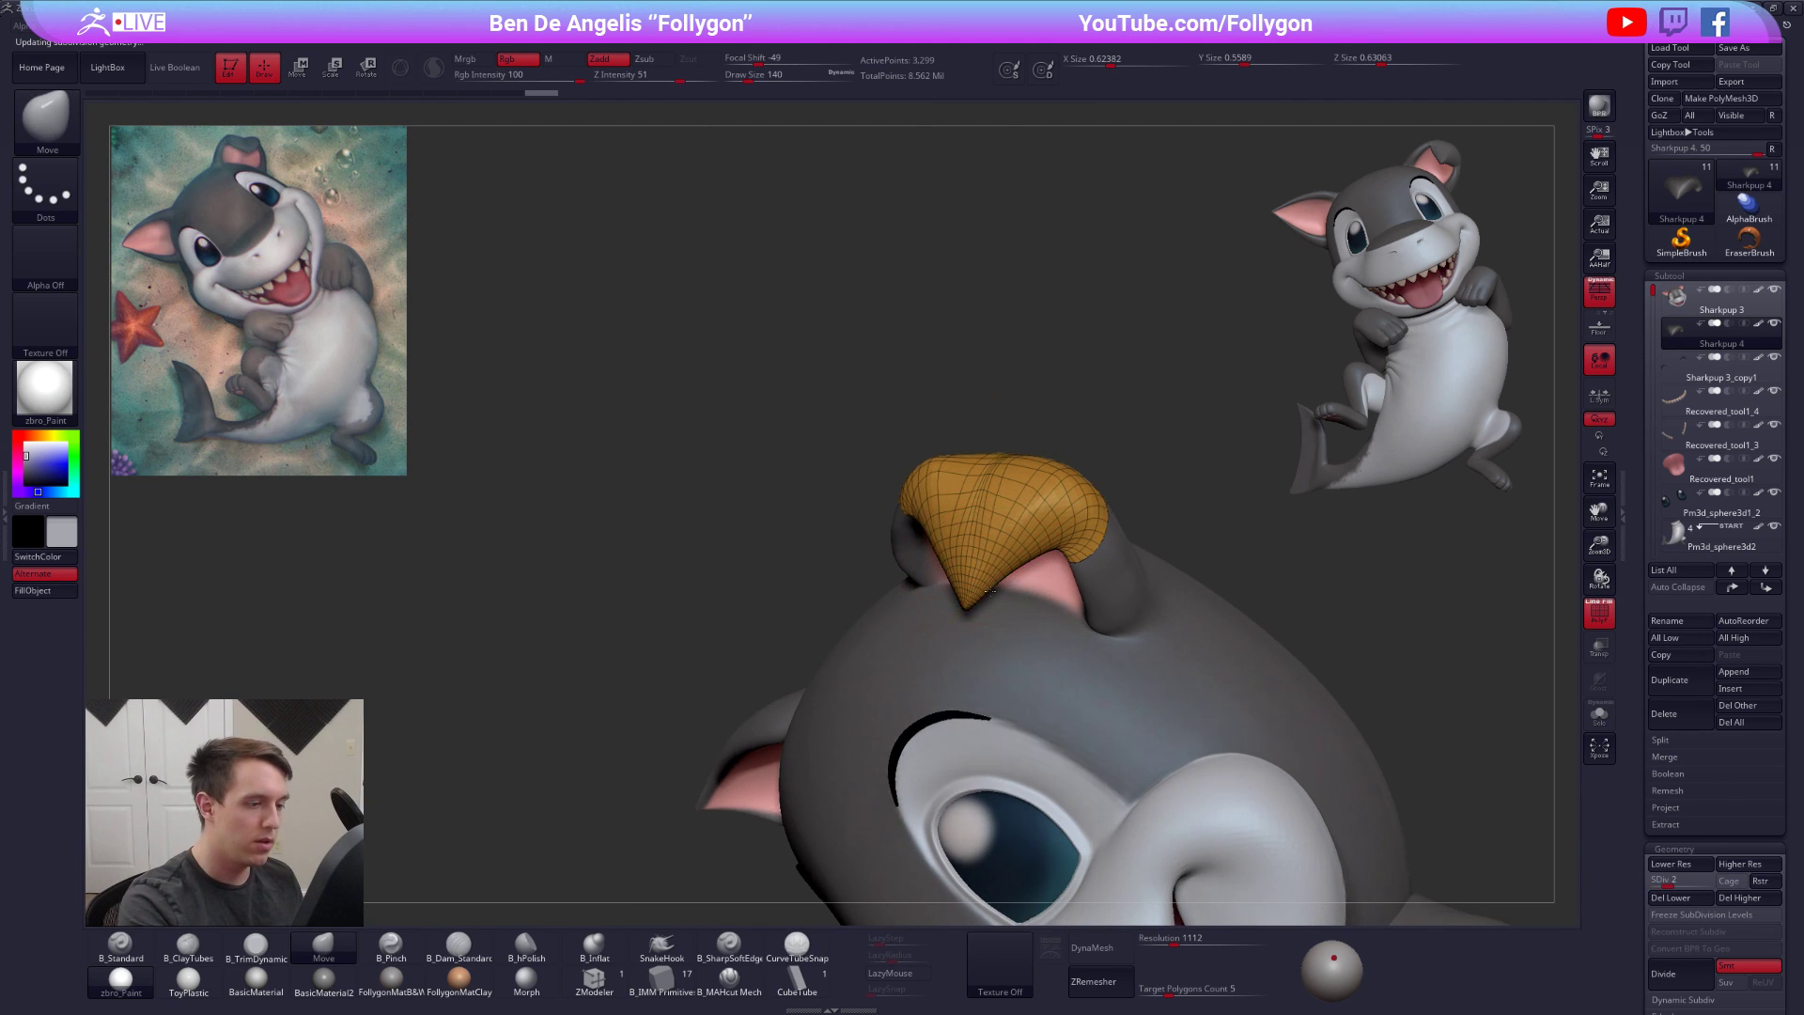
key("d")
key("d")
key("d")
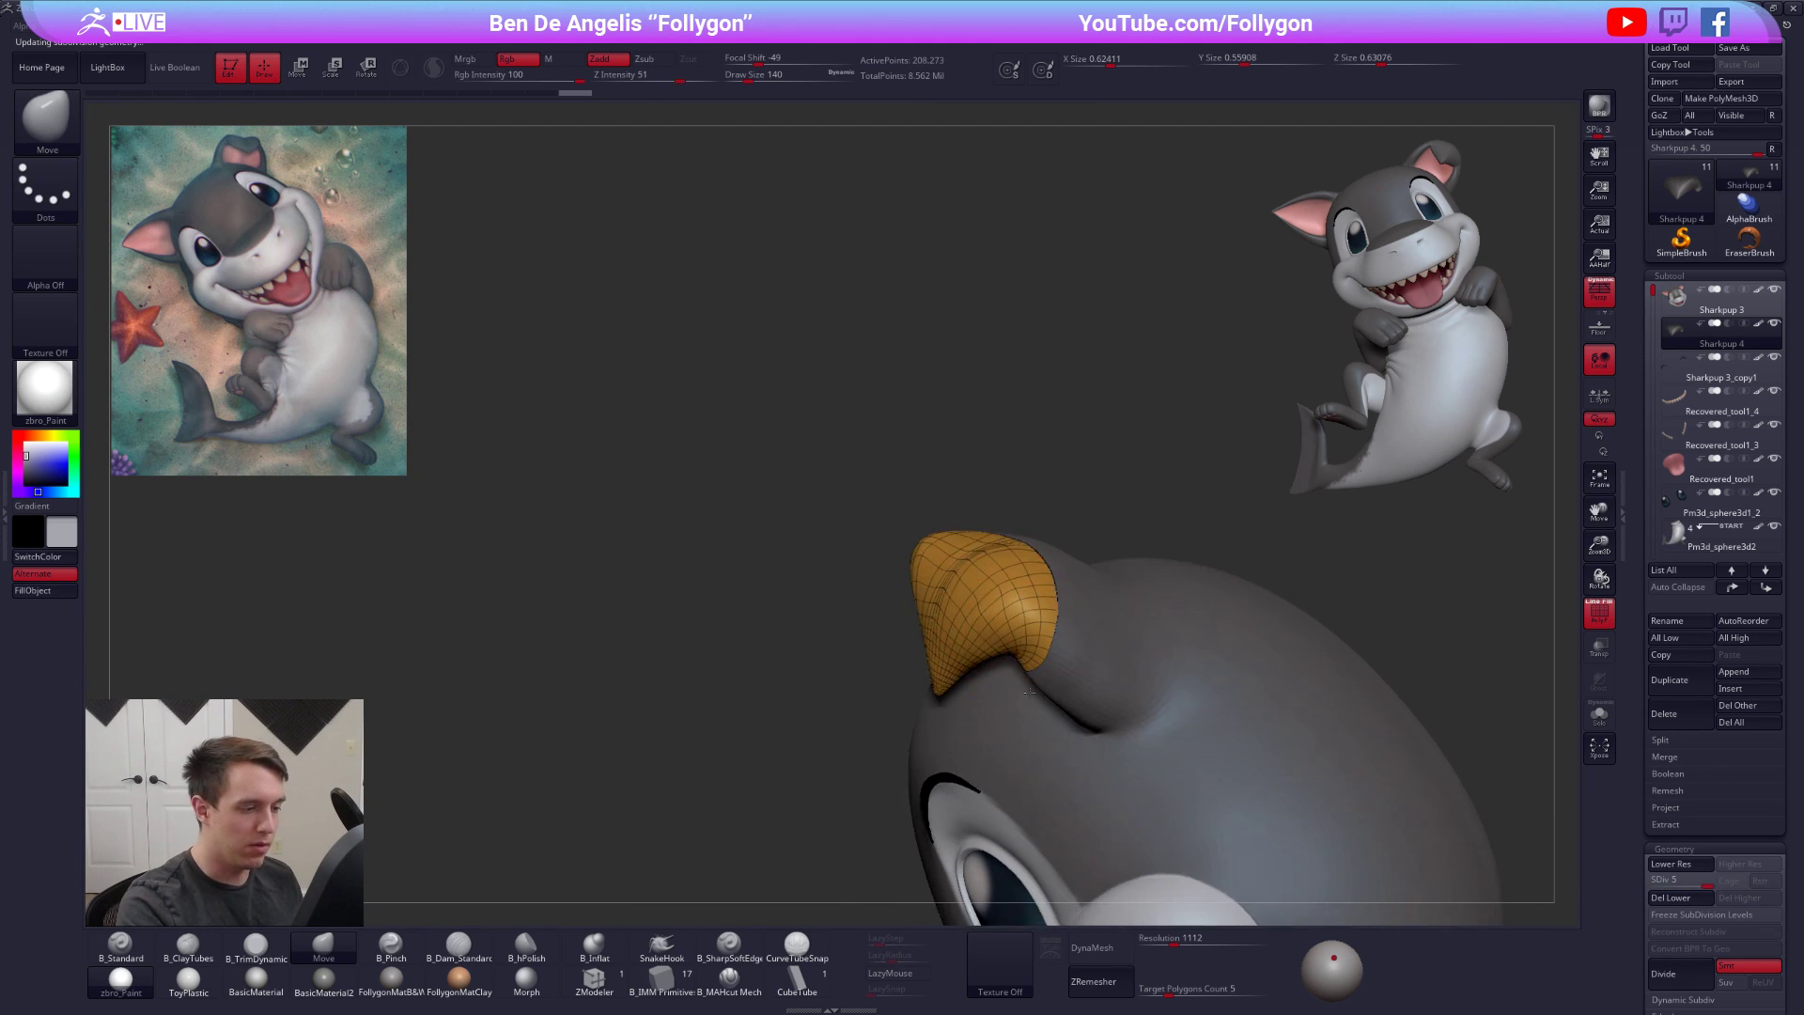
Reshape the lower edge of the folded ear tip with the Move brush
left_click_drag(1030, 692, 1105, 661)
key("shift+f")
left_click_drag(827, 690, 914, 684)
key("space")
Flatten the top surface of the folded ear tip with TrimDynamic and tighten its creases with the Pinch brush
key("3")
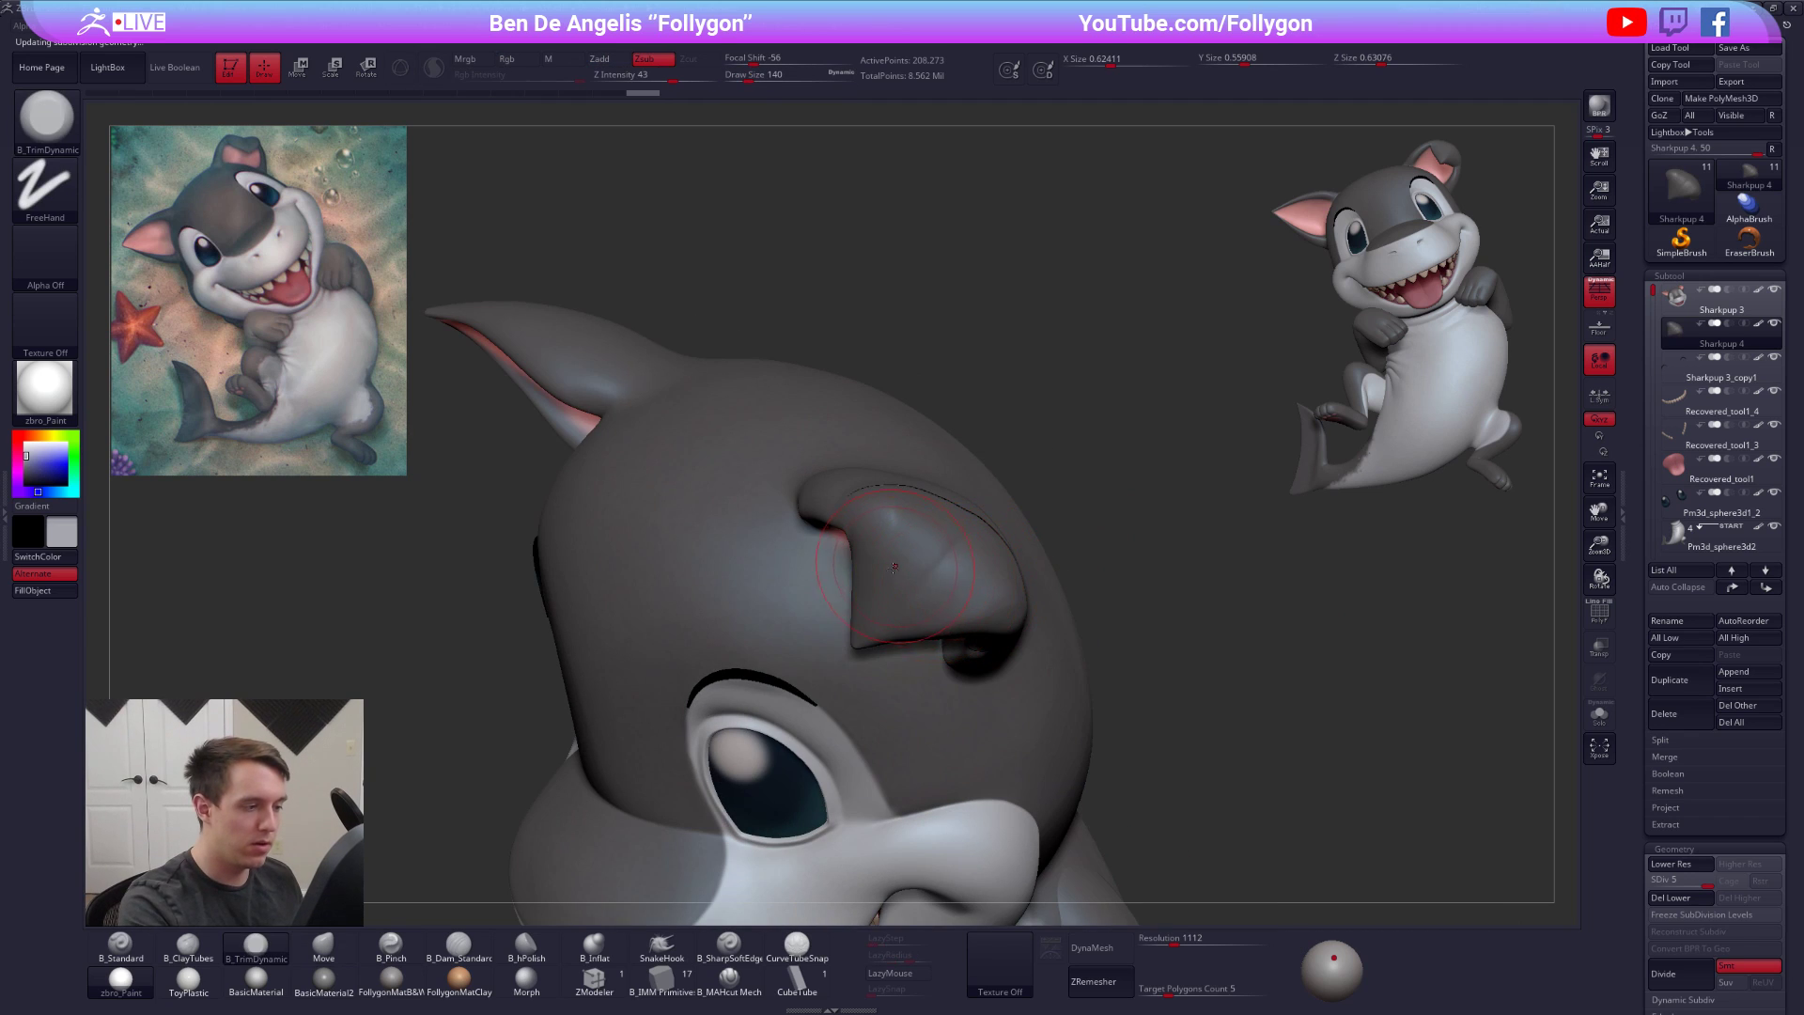
key("shift+s")
mouse_move(846, 620)
left_mouse_down()
mouse_move(944, 526)
mouse_move(893, 556)
left_mouse_up()
key("5")
key("space")
right_click_drag(891, 562, 822, 631)
left_click_drag(897, 479, 906, 417)
right_click_drag(906, 417, 894, 562)
key("space")
left_click_drag(894, 562, 889, 562)
Convert the isolated ear tip to a DynaMesh at resolution 1112
mouse_move(846, 564)
right_mouse_down()
mouse_move(991, 548)
mouse_move(999, 668)
mouse_move(1034, 667)
mouse_move(1118, 632)
mouse_move(1168, 533)
right_mouse_up()
left_click(1115, 951)
key("shift+f")
key("shift+f")
right_click_drag(1123, 792, 926, 401)
mouse_move(849, 615)
right_mouse_down()
mouse_move(919, 693)
mouse_move(974, 665)
mouse_move(1100, 673)
mouse_move(1070, 650)
right_mouse_up()
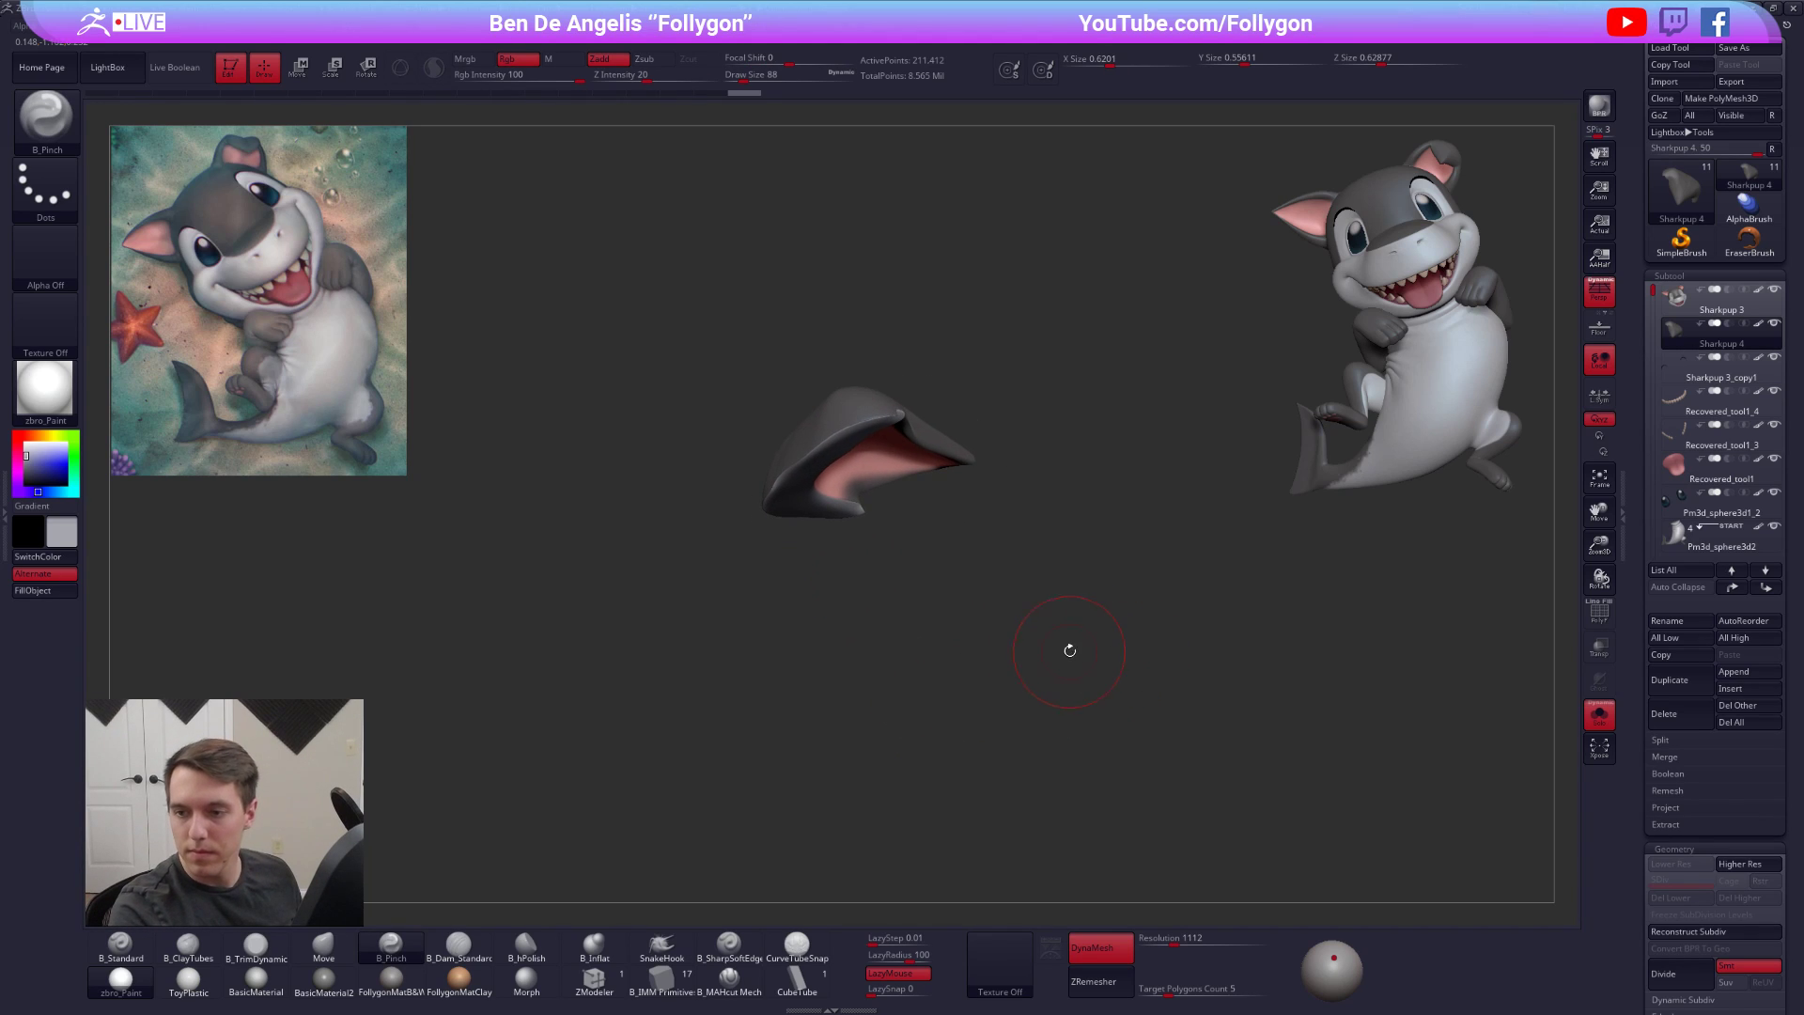
Adjust the light placement so the isolated ear tip is shaded more brightly
right_click_drag(1000, 558, 953, 653)
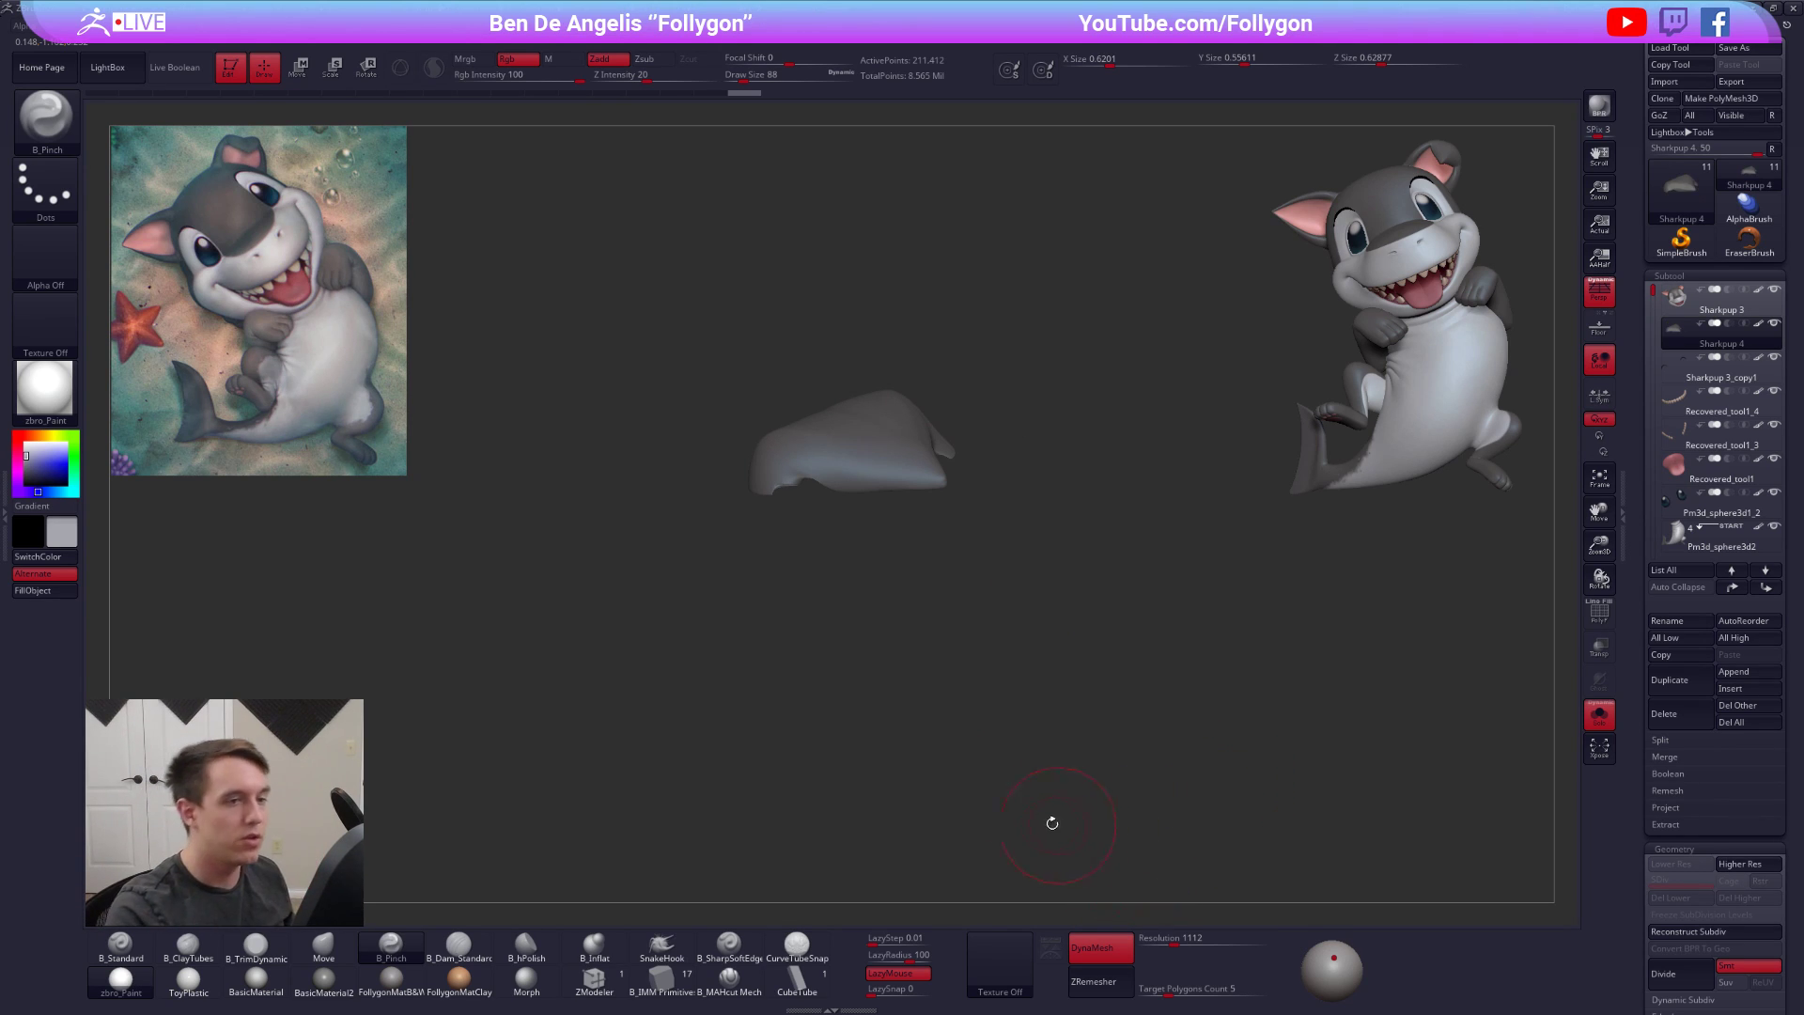
right_click_drag(904, 666, 982, 659, "alt")
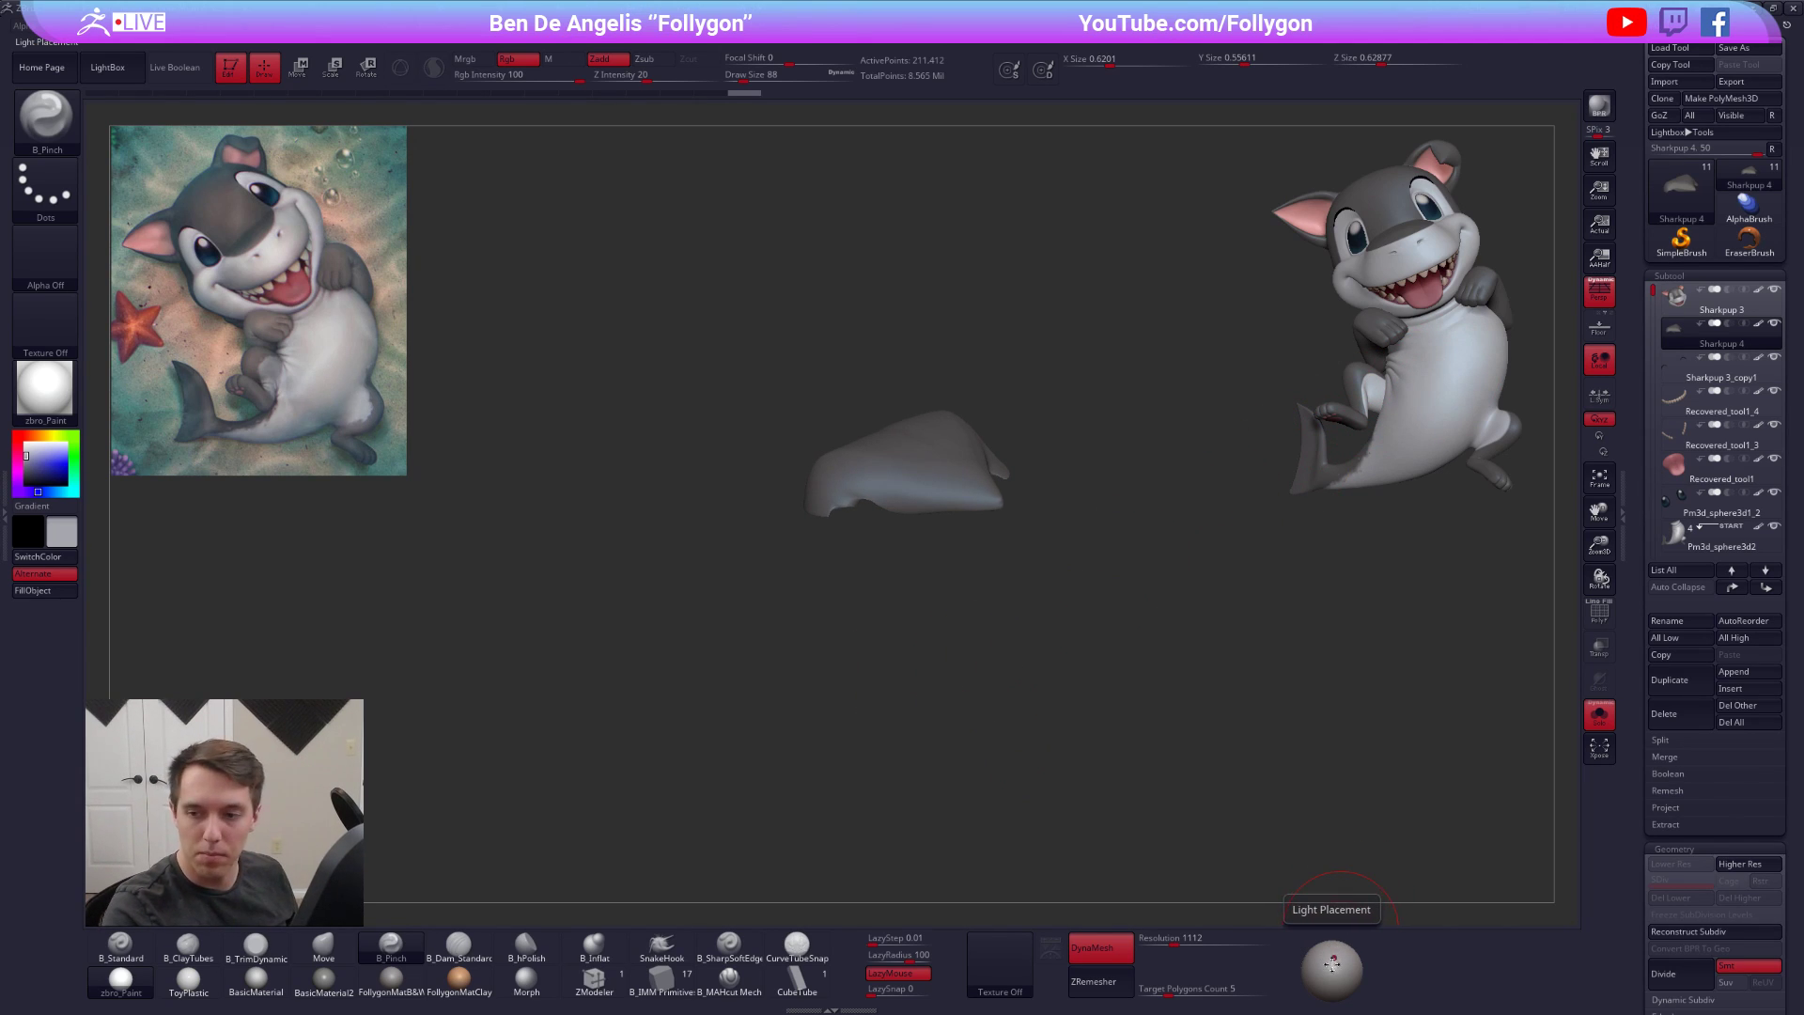
mouse_move(1334, 959)
left_mouse_down()
mouse_move(1323, 985)
mouse_move(1350, 974)
mouse_move(1331, 957)
left_mouse_up()
key("shift")
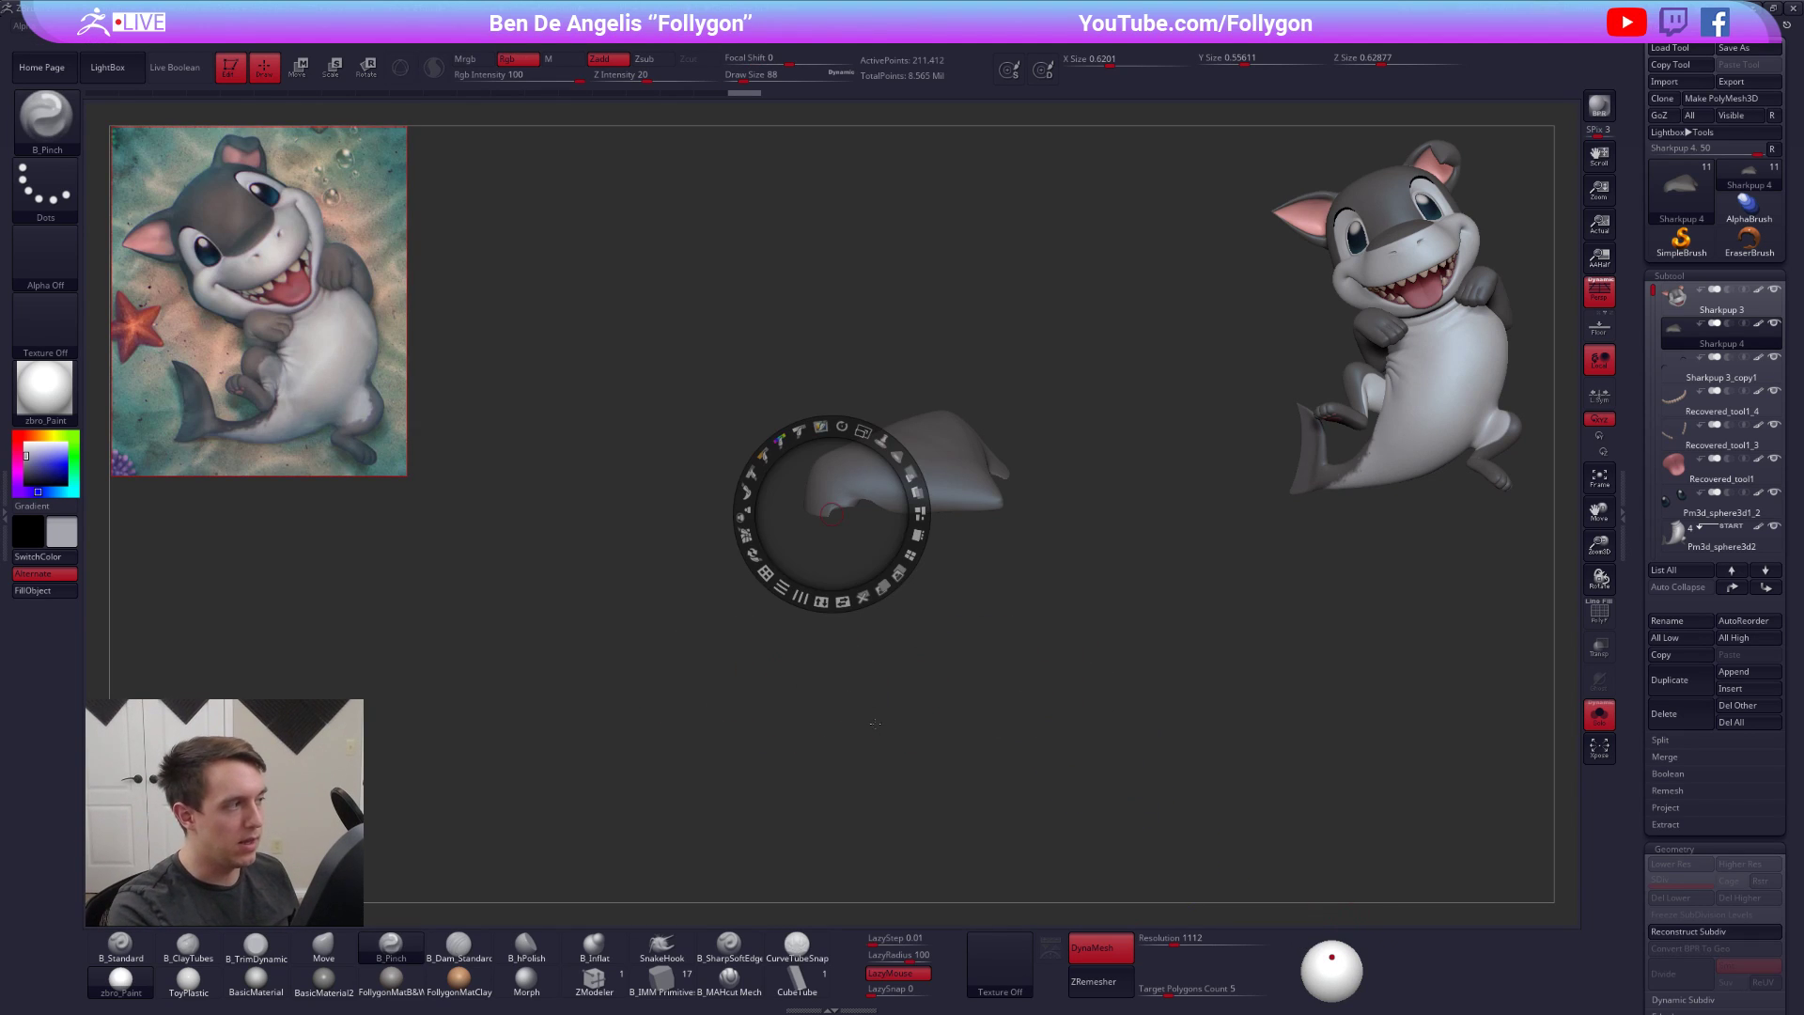
mouse_move(984, 600)
left_mouse_down()
mouse_move(987, 428)
mouse_move(963, 394)
left_mouse_up()
left_click_drag(963, 461, 978, 595, "alt")
key("shift+f")
key("shift+f")
right_click_drag(1000, 543, 999, 662)
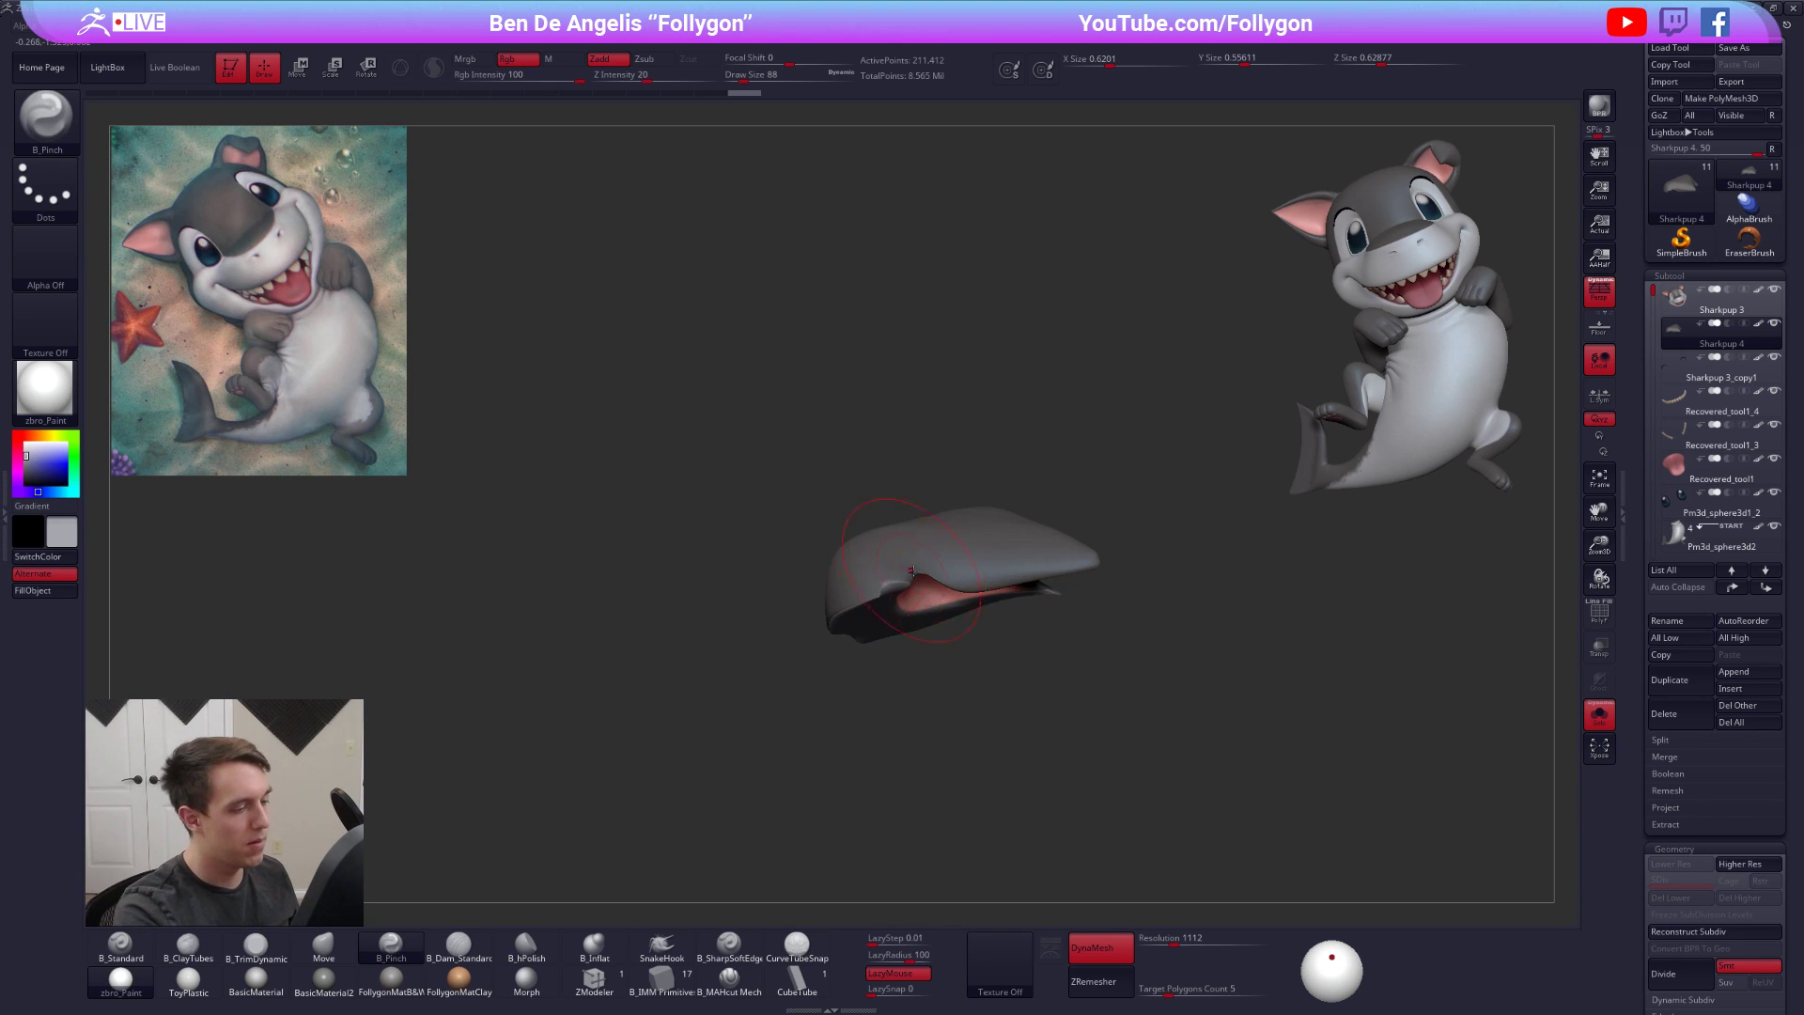
Use the Move brush to reshape the notch along the underside of the ear tip
right_click_drag(853, 526, 888, 585)
key("s")
key("b")
key("m")
key("v")
mouse_move(983, 633)
right_mouse_down()
mouse_move(979, 578)
mouse_move(1010, 581)
right_mouse_up()
right_click(979, 576)
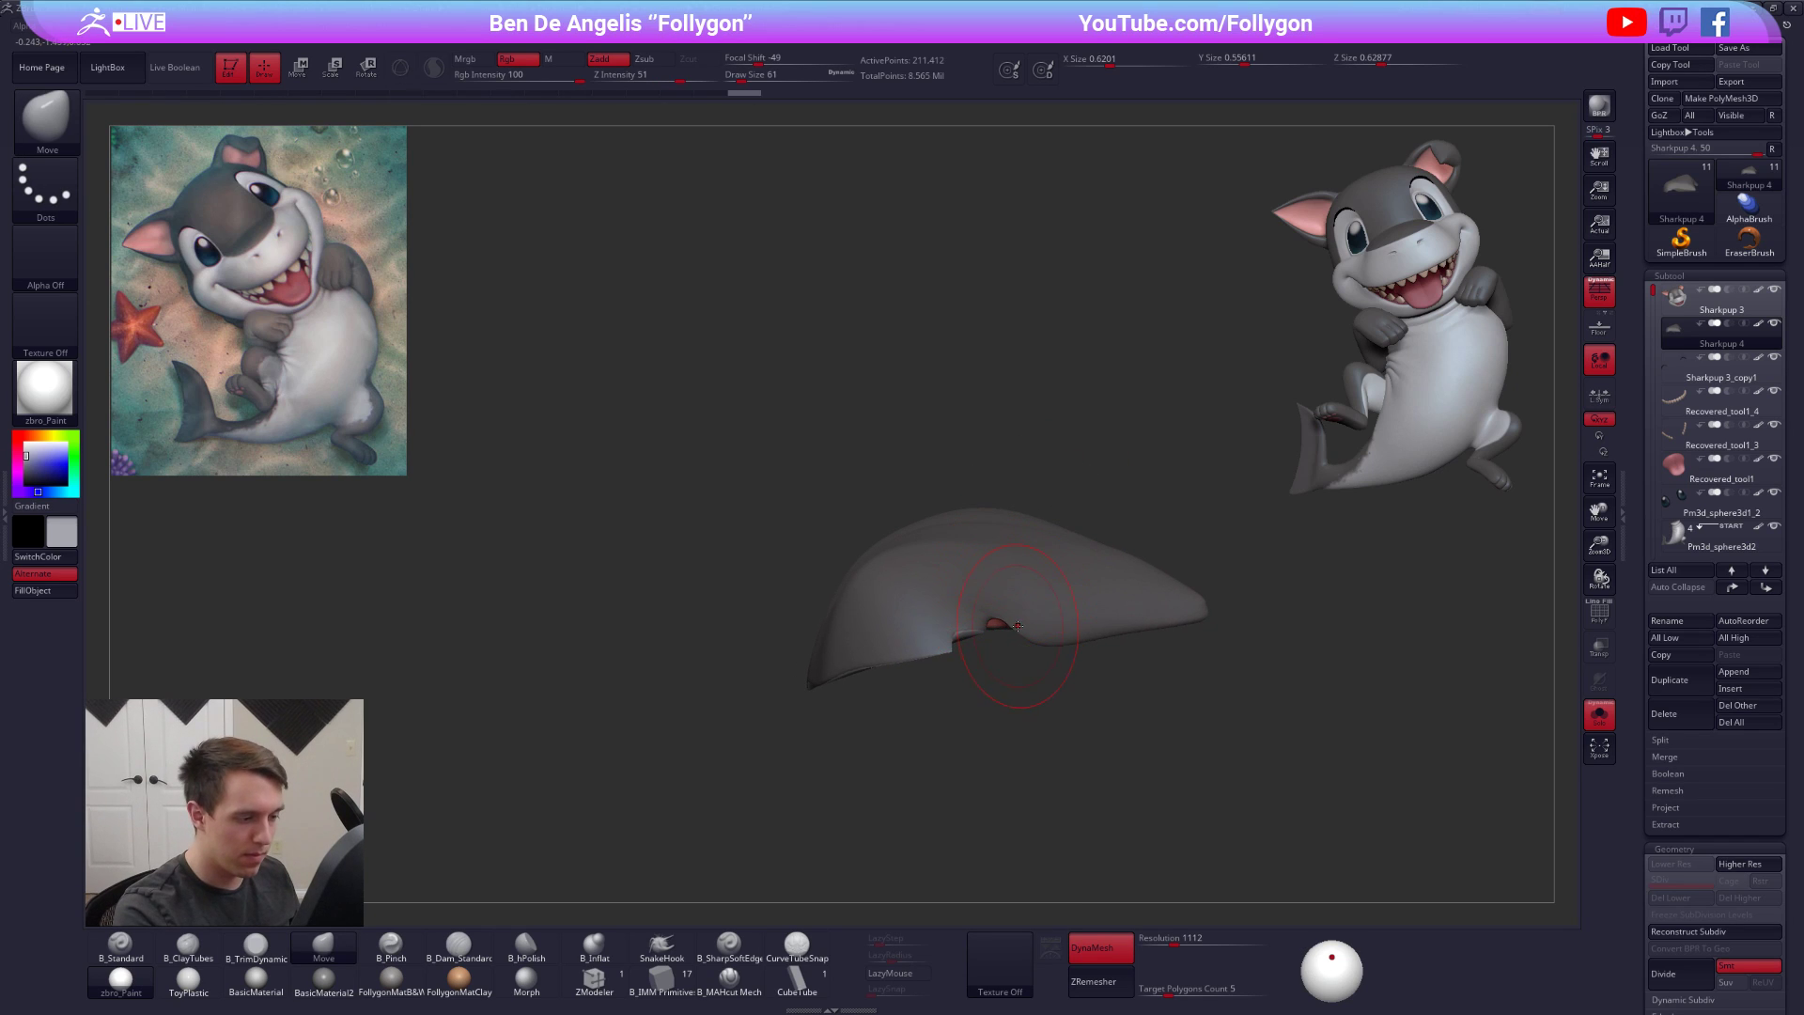
right_click(1015, 609)
left_click_drag(1013, 610, 1006, 610)
right_click_drag(992, 612, 1003, 611, "alt")
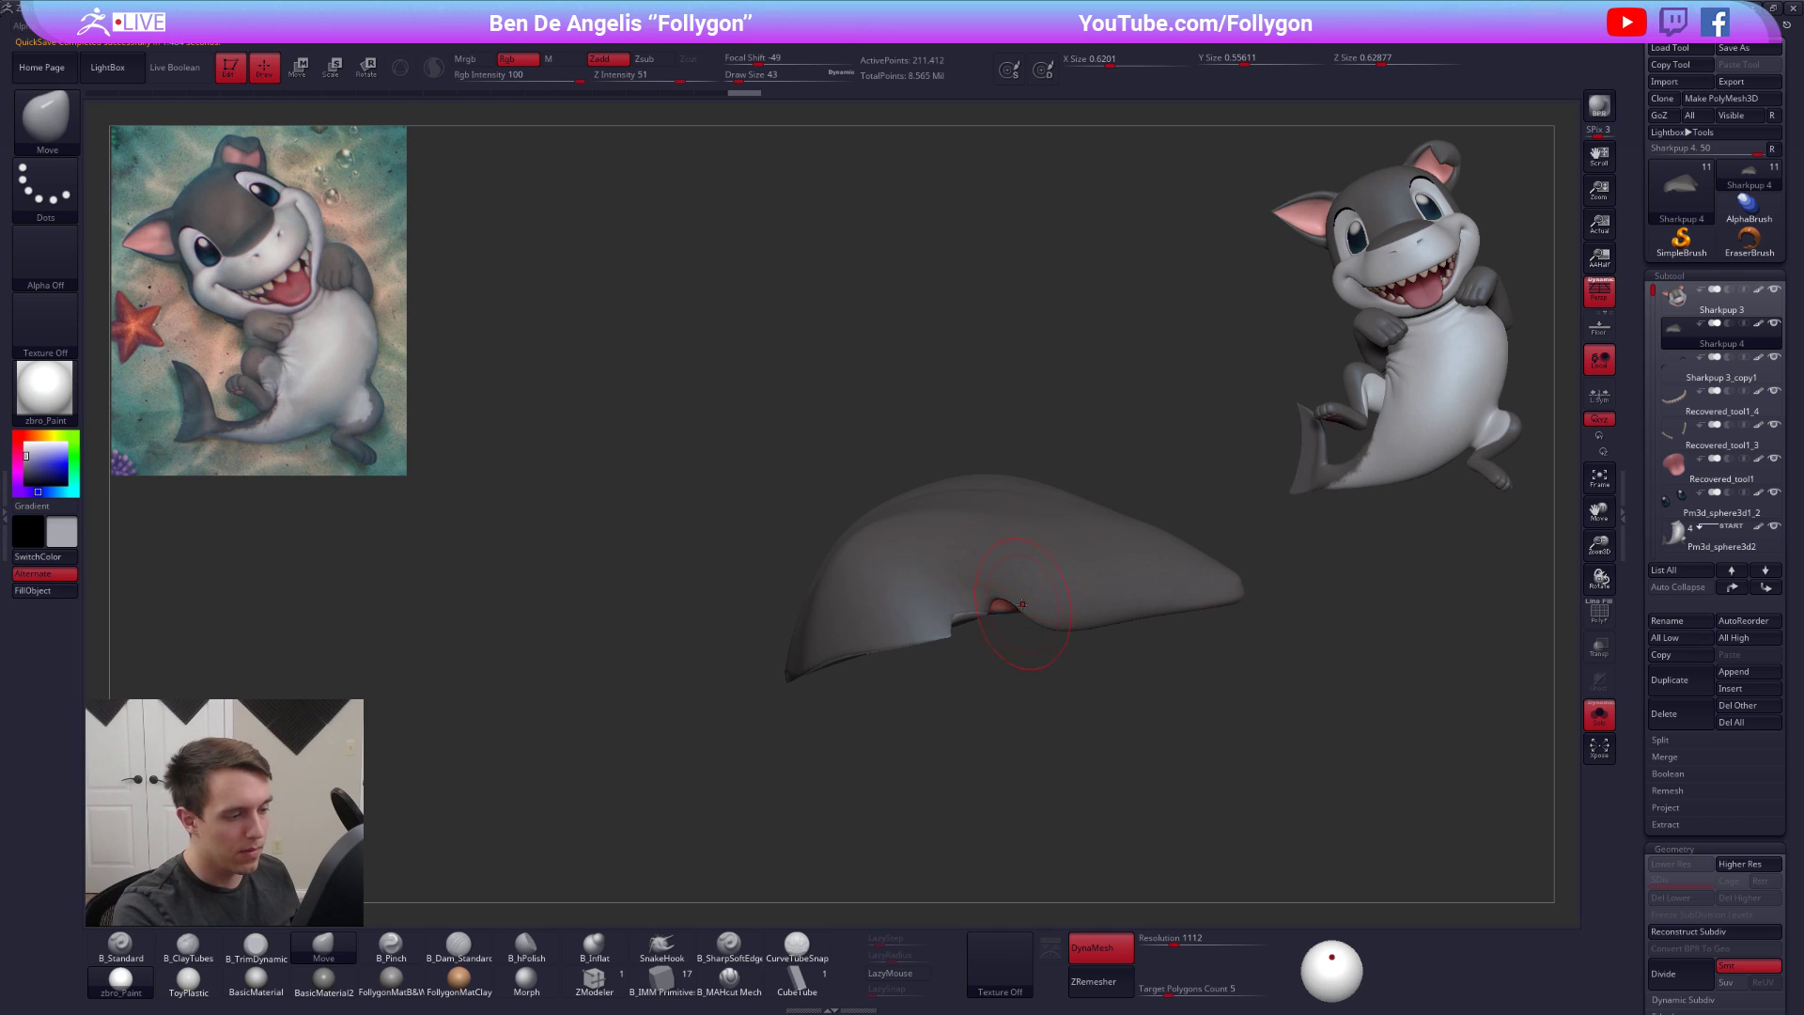
Recalculate the ear tip's DynaMesh and bring the whole character back into view
right_click_drag(1002, 617, 1149, 564)
left_click_drag(1144, 692, 1181, 721, "ctrl")
mouse_move(1142, 672)
right_mouse_down()
mouse_move(1016, 618)
mouse_move(1074, 655)
mouse_move(1128, 635)
right_mouse_up()
key("alt+s")
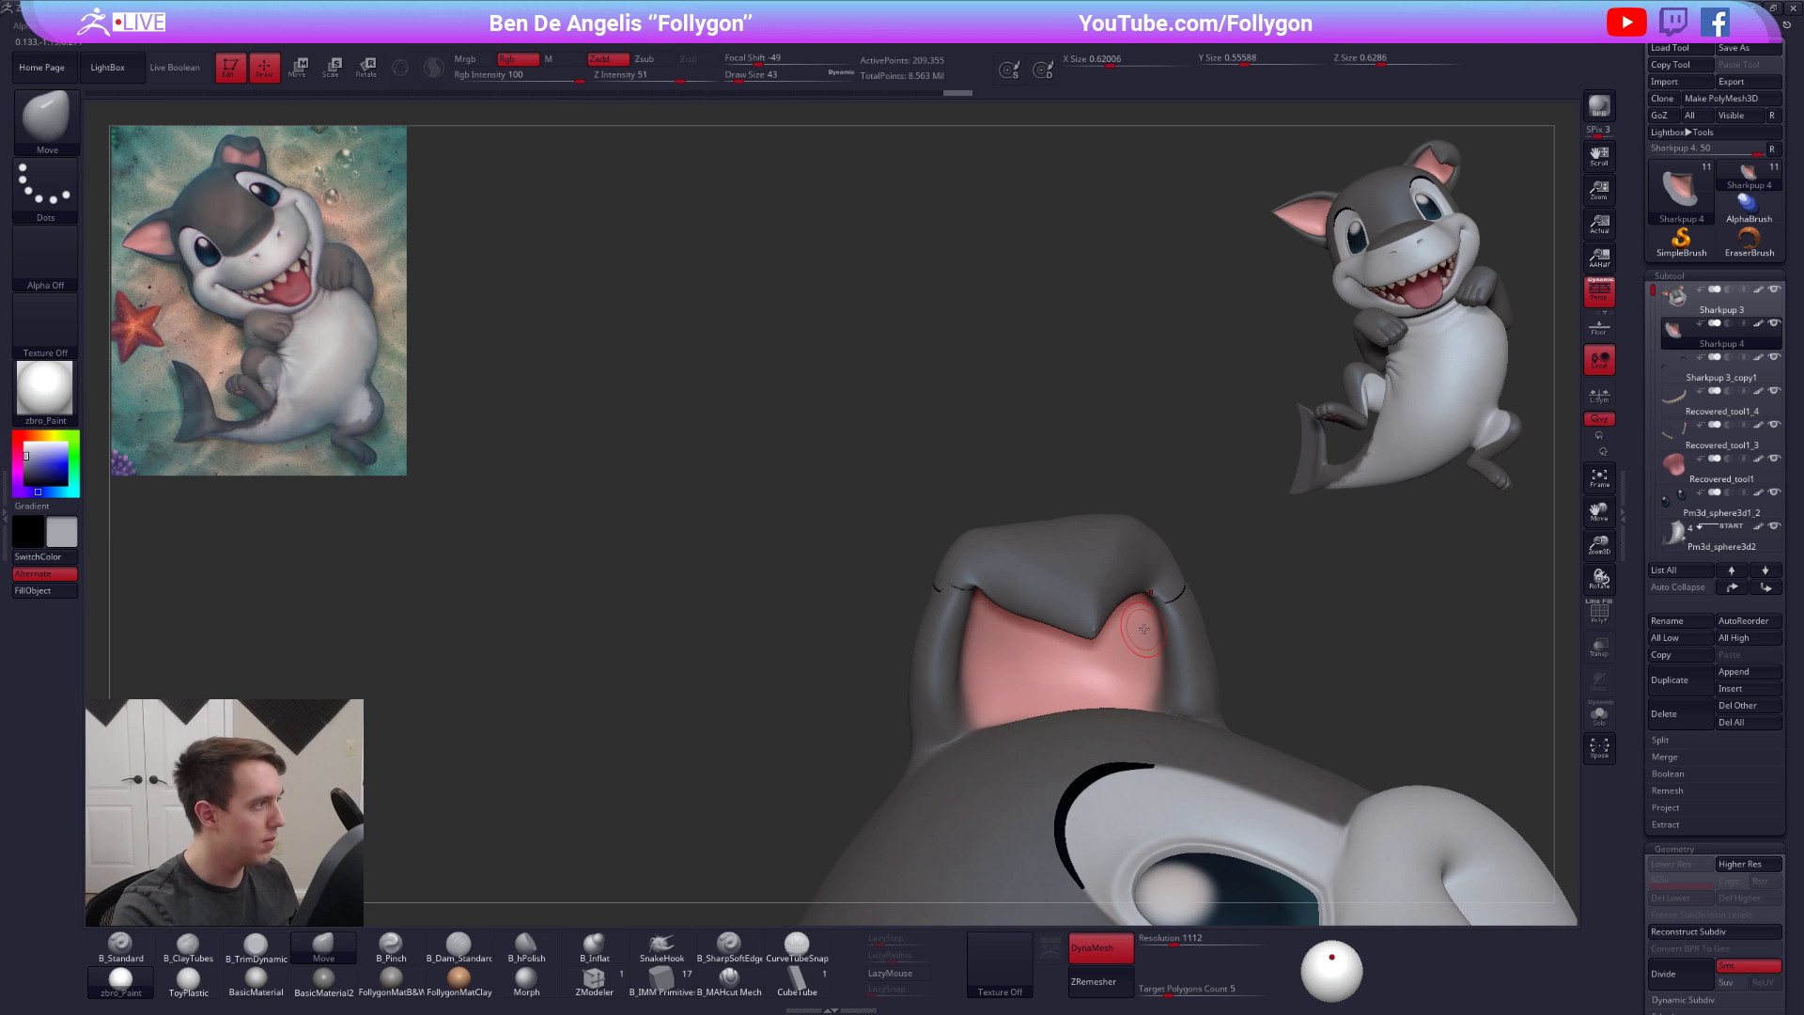
Select the head subtool, drop it to subdivision level 1 and reshape the open ear rim with the Move brush
left_click(1179, 637, "alt")
key("shift+d")
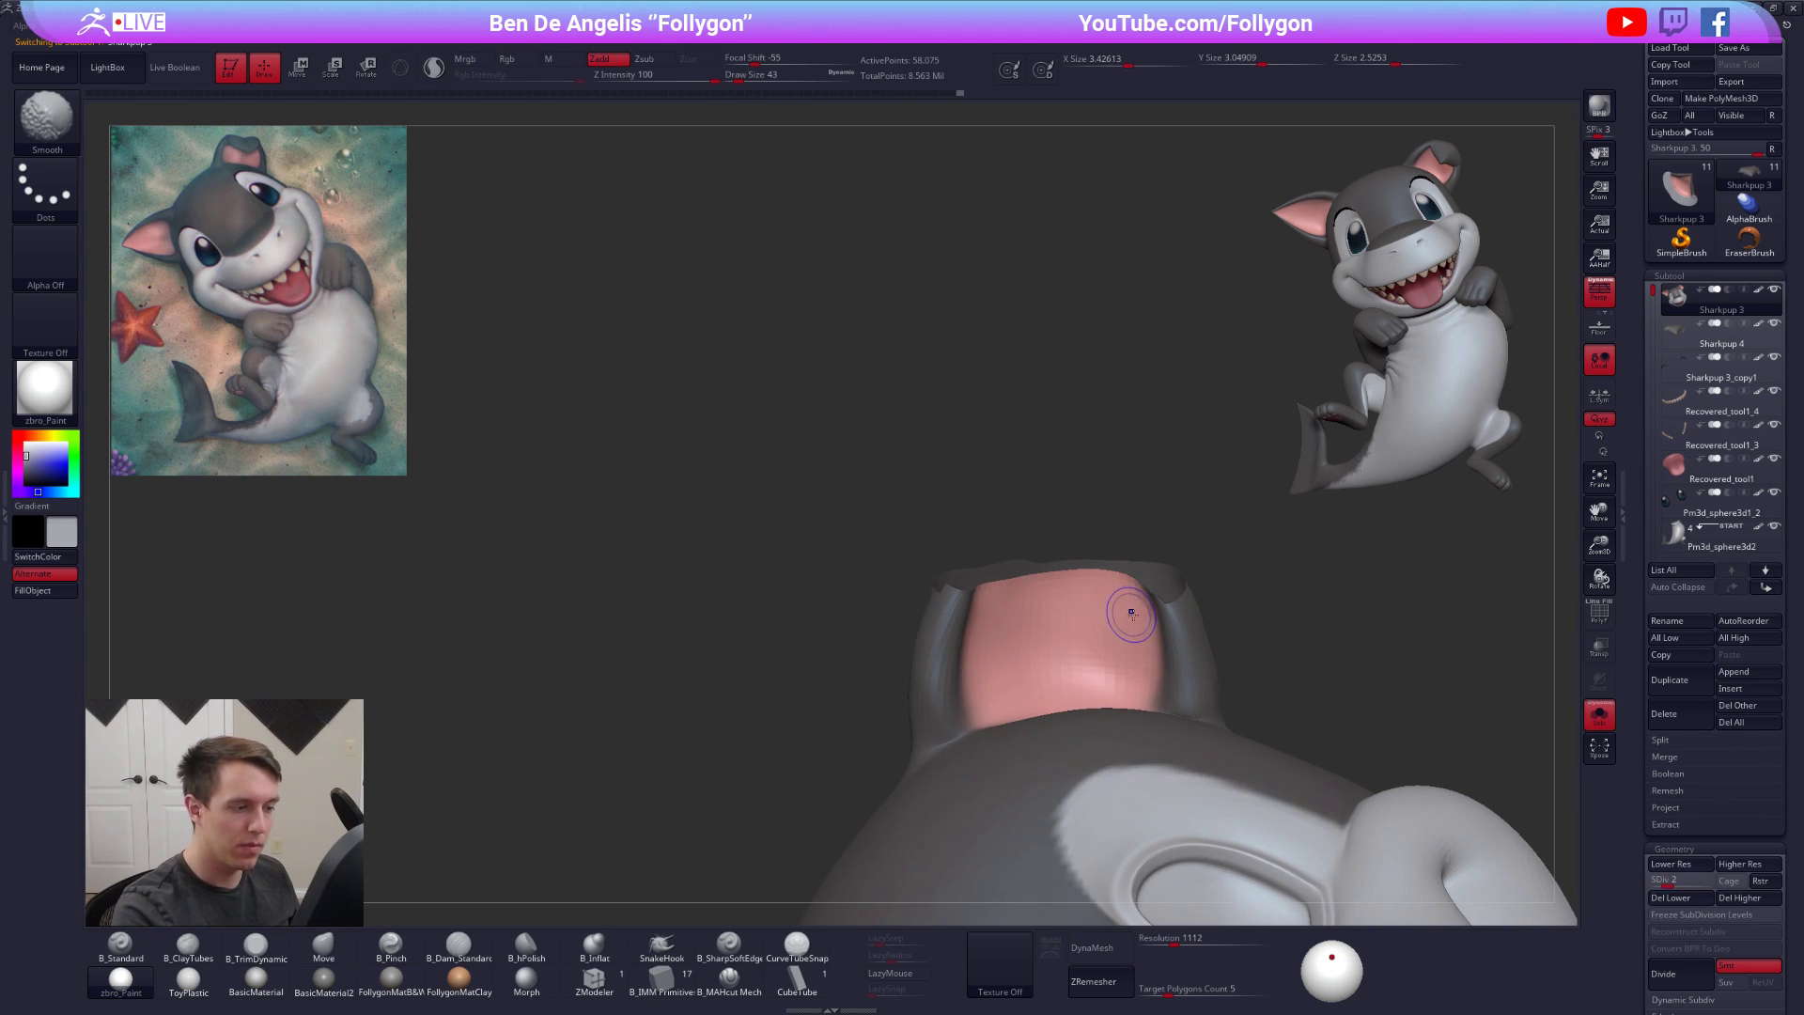
key("space")
right_click_drag(1126, 617, 1119, 613)
key("space")
left_click_drag(1119, 610, 1115, 609)
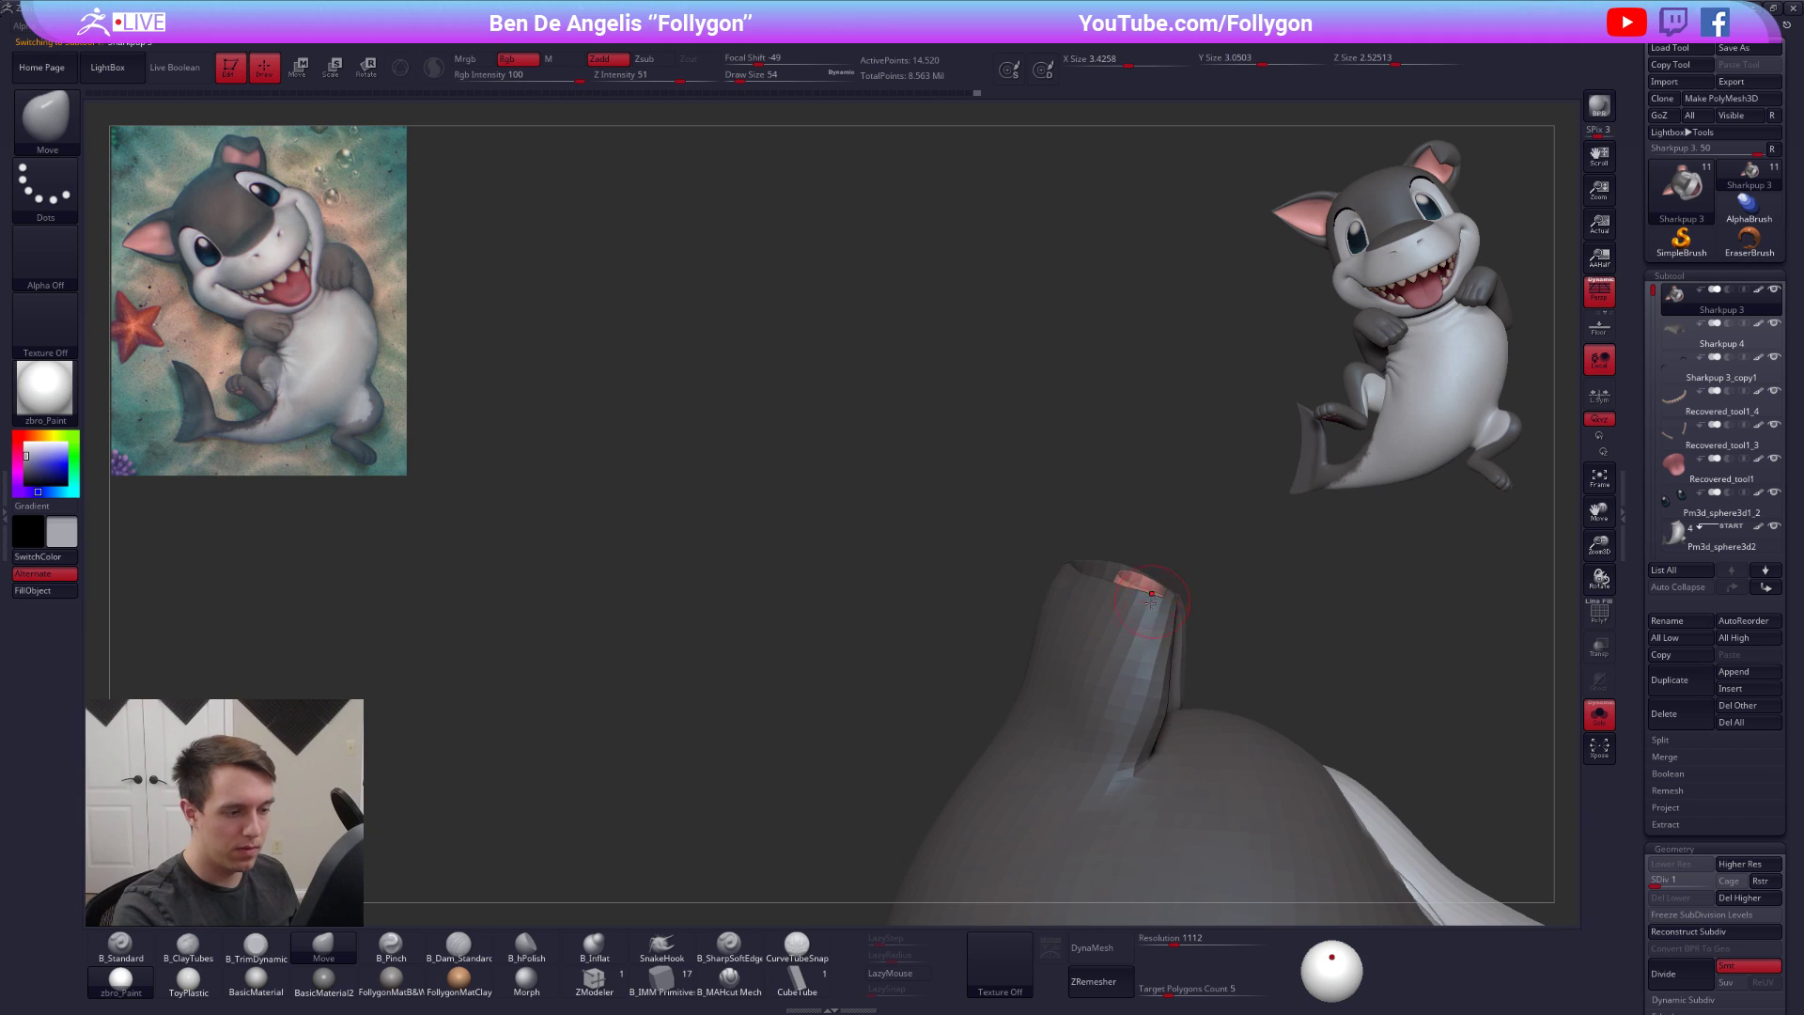
right_click_drag(1153, 594, 1132, 611)
key("space")
left_click_drag(1127, 610, 1131, 609)
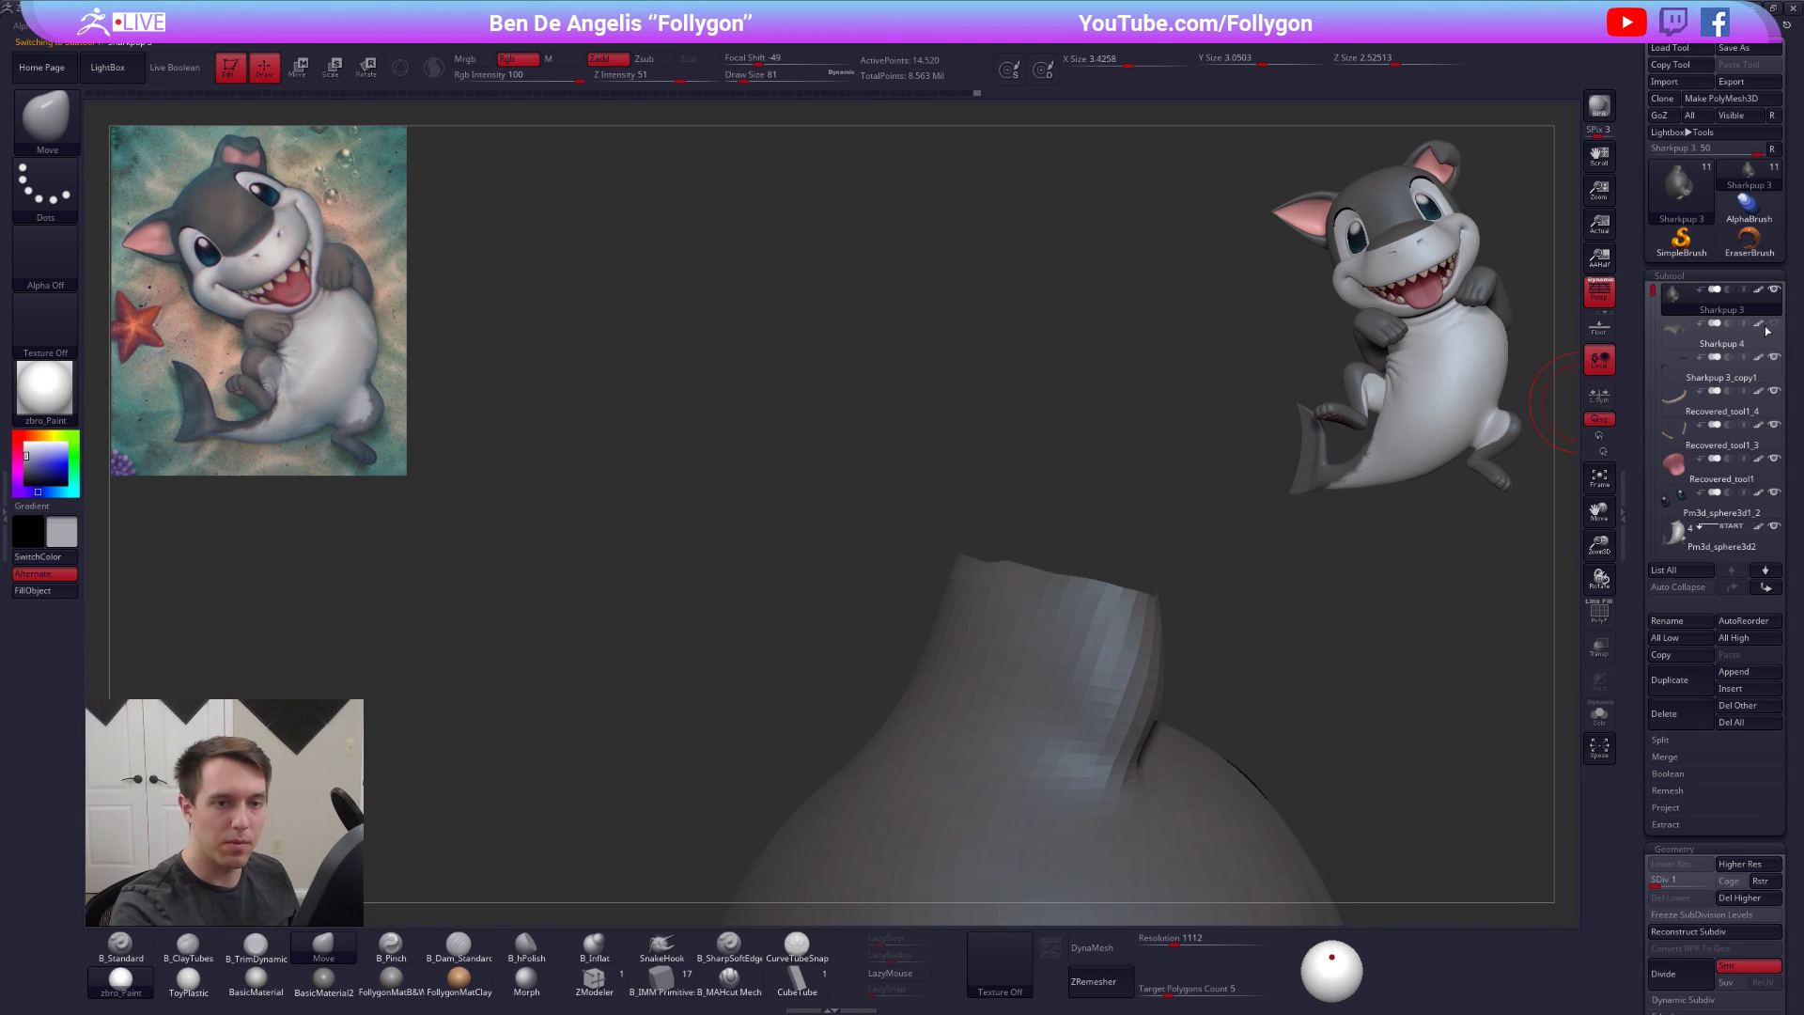
Hide the ear tip subtool and adjust the upper rim of the ear base with a larger Move brush
left_click(1770, 329)
right_click_drag(1052, 696, 1012, 719)
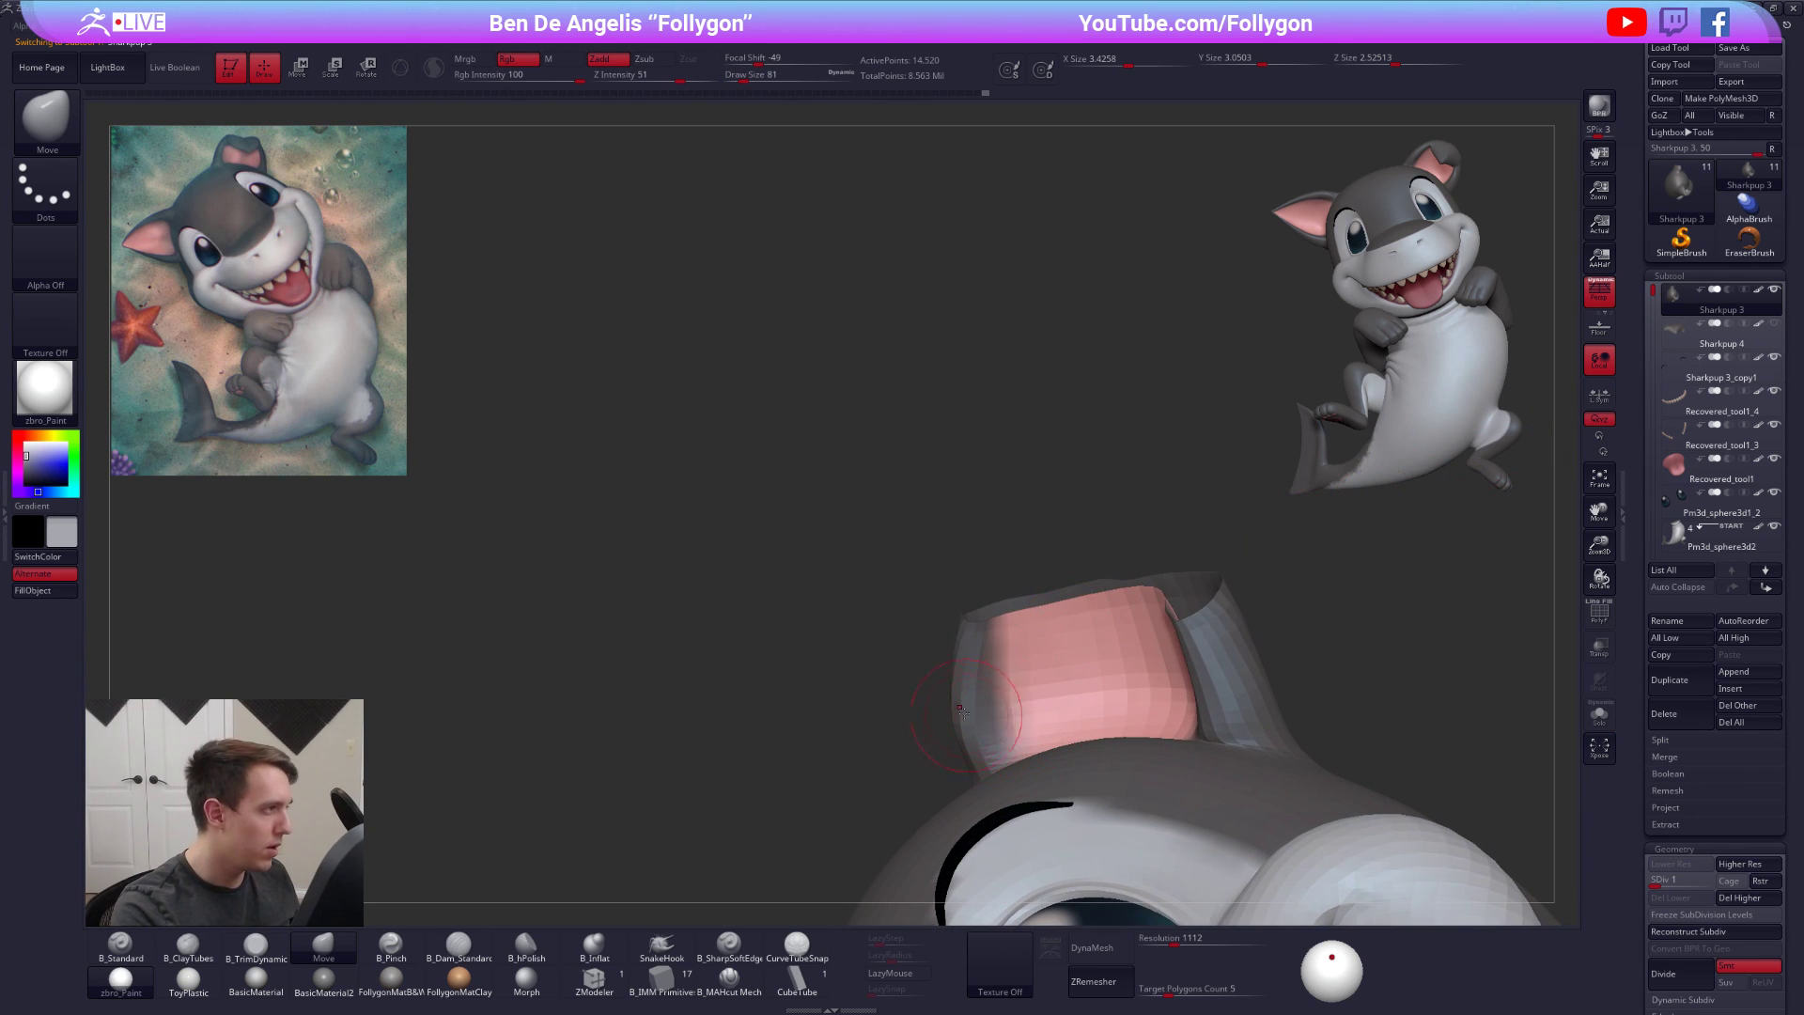
mouse_move(1137, 646)
right_mouse_down()
mouse_move(1173, 637)
mouse_move(1181, 609)
right_mouse_up()
key("space")
left_click_drag(1181, 611, 1186, 611)
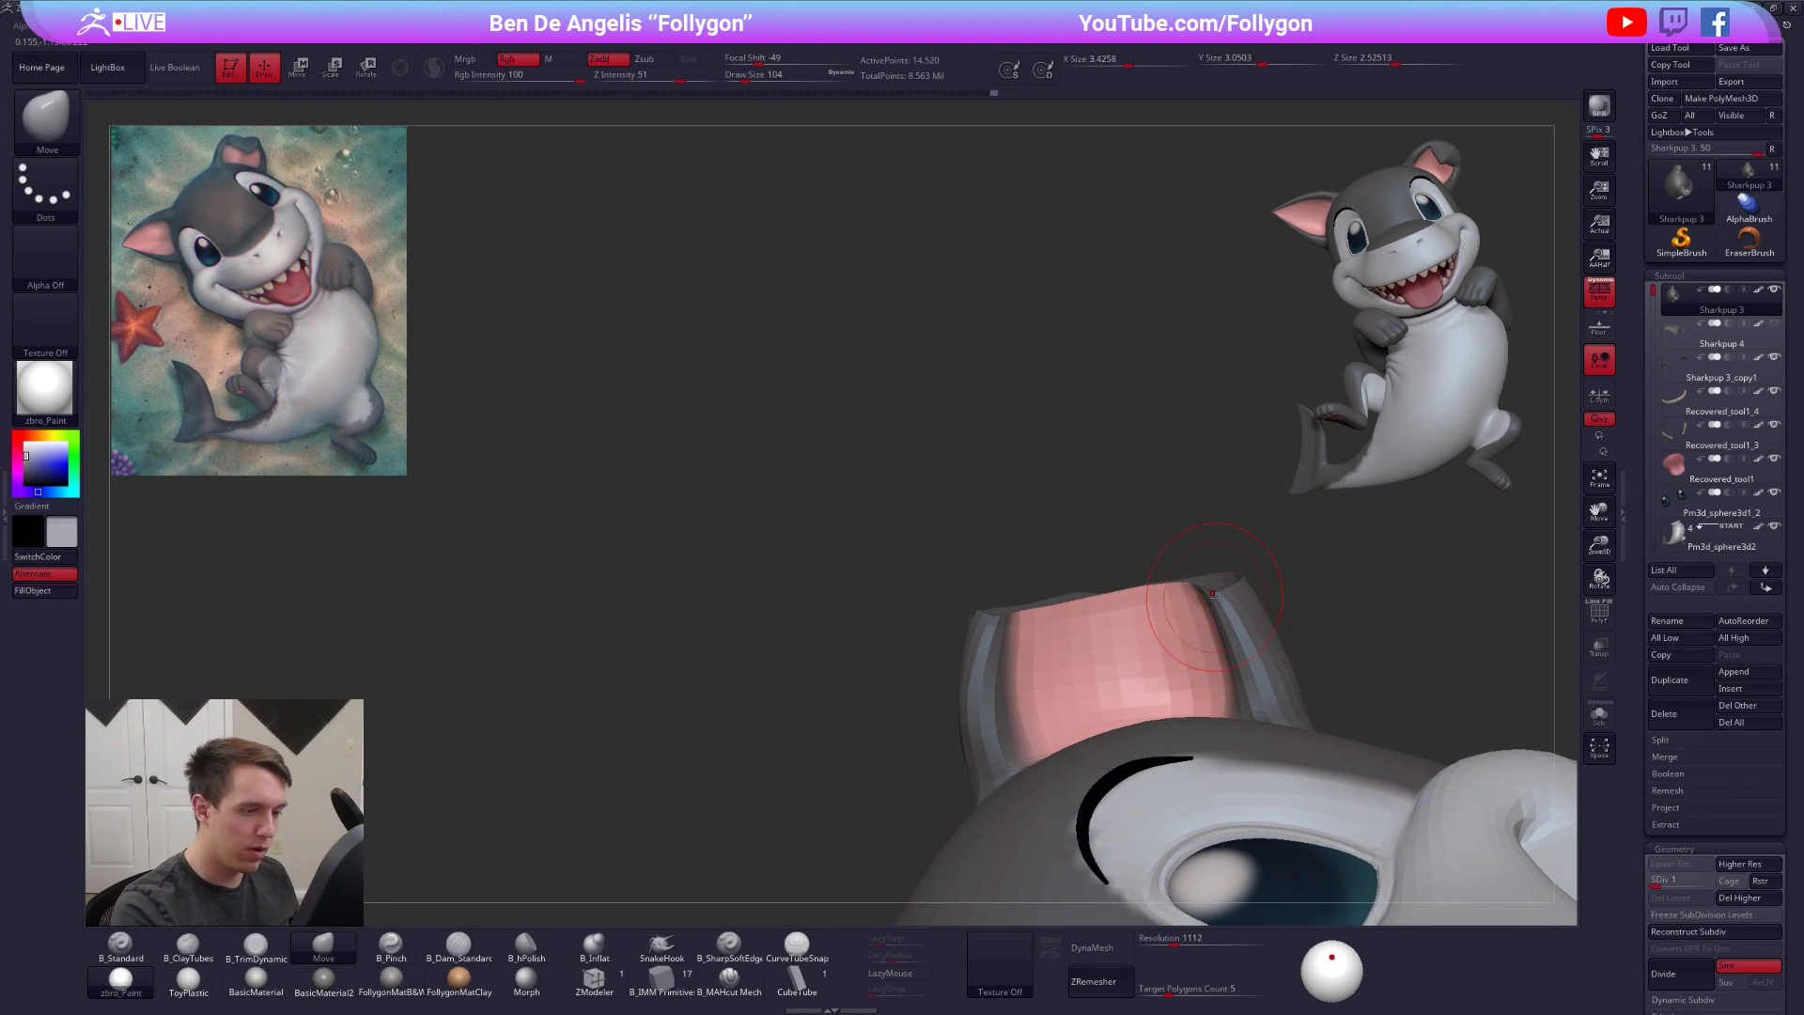
Unhide the ear tip and nudge the ear base's rim to meet the fold
left_click(1775, 324)
left_click_drag(1239, 583, 1222, 586)
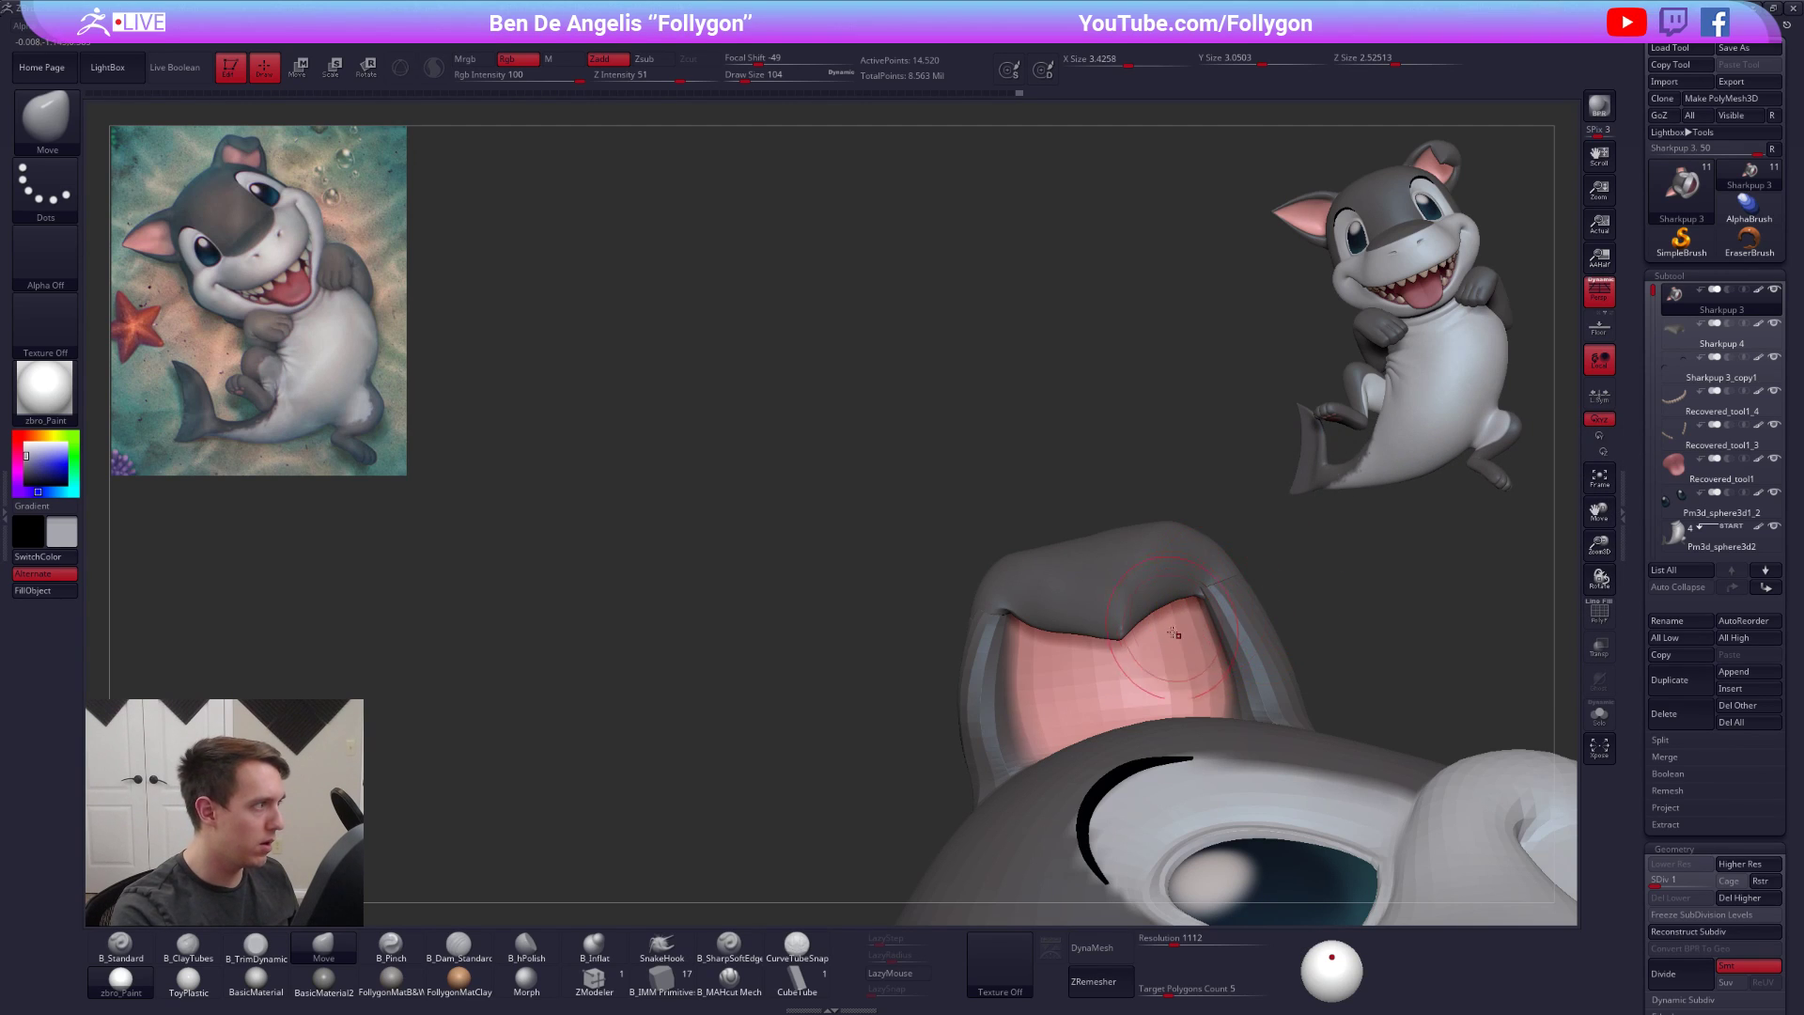
right_click_drag(1214, 645, 1237, 641)
key("space")
left_click_drag(1269, 652, 1263, 651)
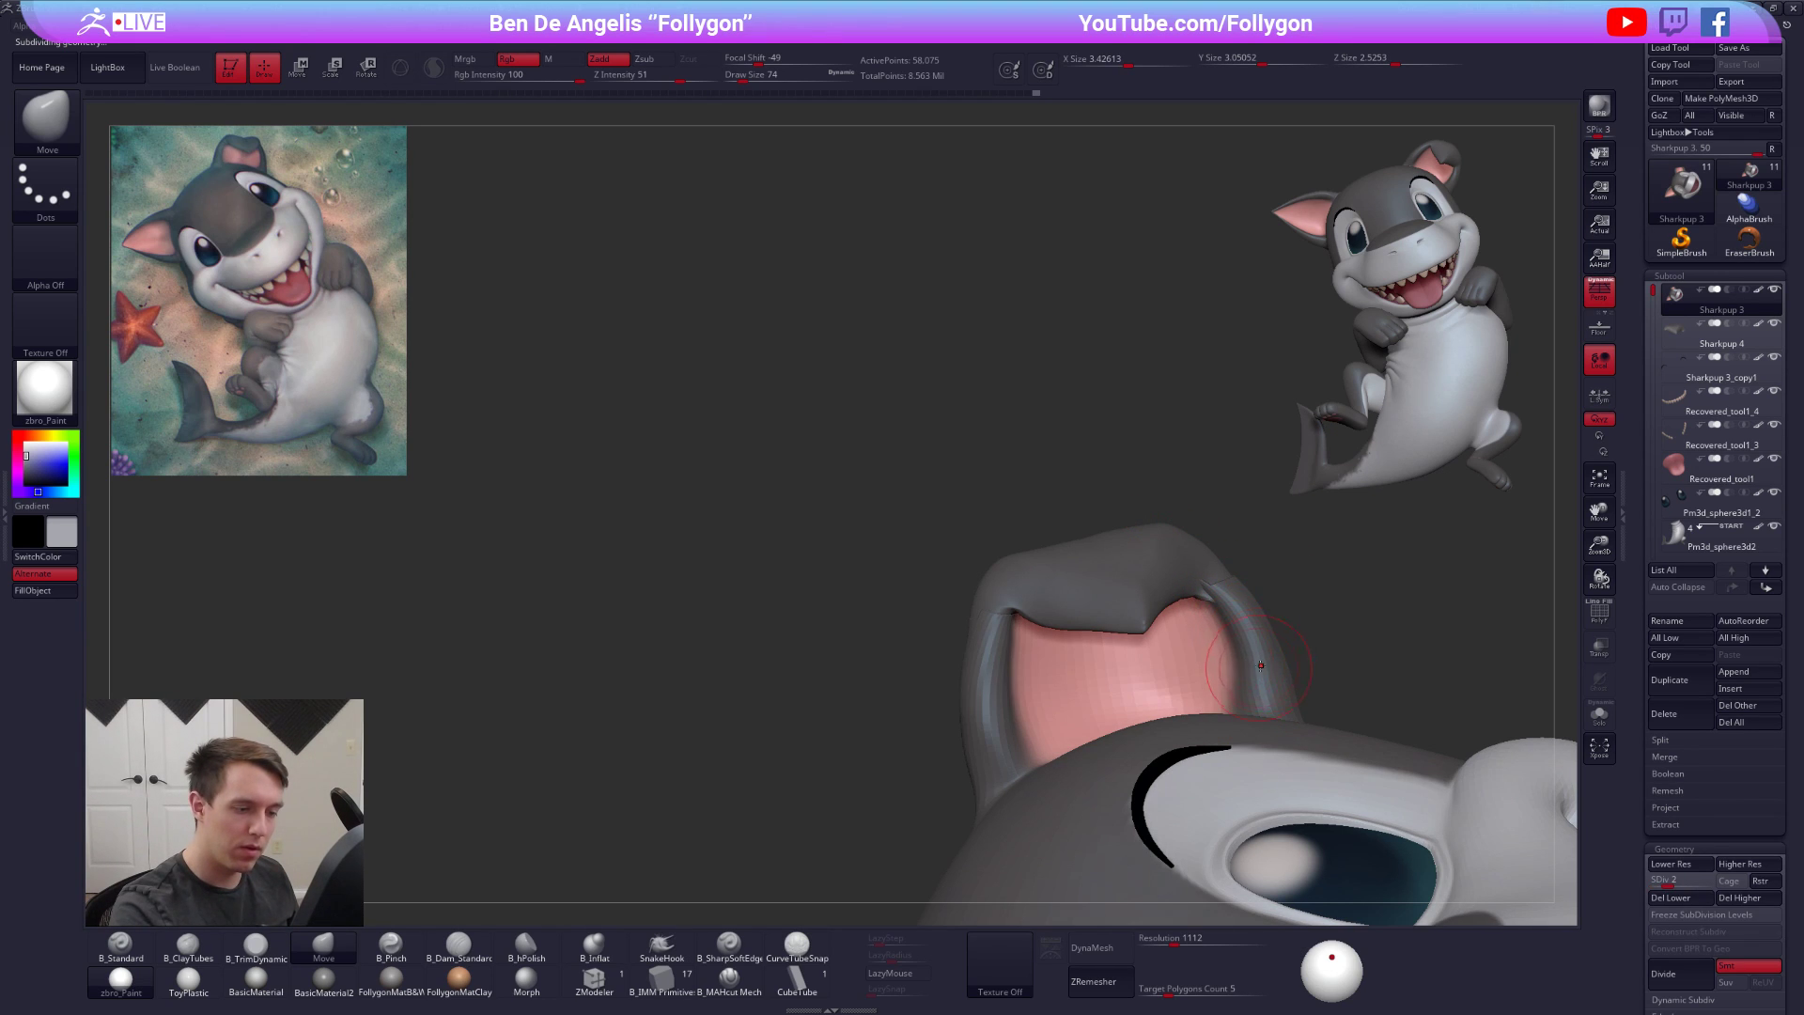
Refine the side walls of the ear base from several angles with the Move brush
mouse_move(1254, 665)
right_mouse_down()
mouse_move(1318, 691)
mouse_move(1047, 693)
right_mouse_up()
key("space")
left_click_drag(1047, 693, 1065, 695)
mouse_move(1068, 696)
right_mouse_down()
mouse_move(1058, 733)
mouse_move(1092, 550)
mouse_move(1045, 537)
mouse_move(992, 417)
mouse_move(852, 650)
mouse_move(893, 564)
mouse_move(943, 578)
mouse_move(859, 540)
right_mouse_up()
key("shift")
key("space")
Isolate the ear tip subtool and reshape its inner corner with the Move brush
left_click(1019, 528, "alt")
key("alt+s")
key("shift+f")
key("shift+f")
key("space")
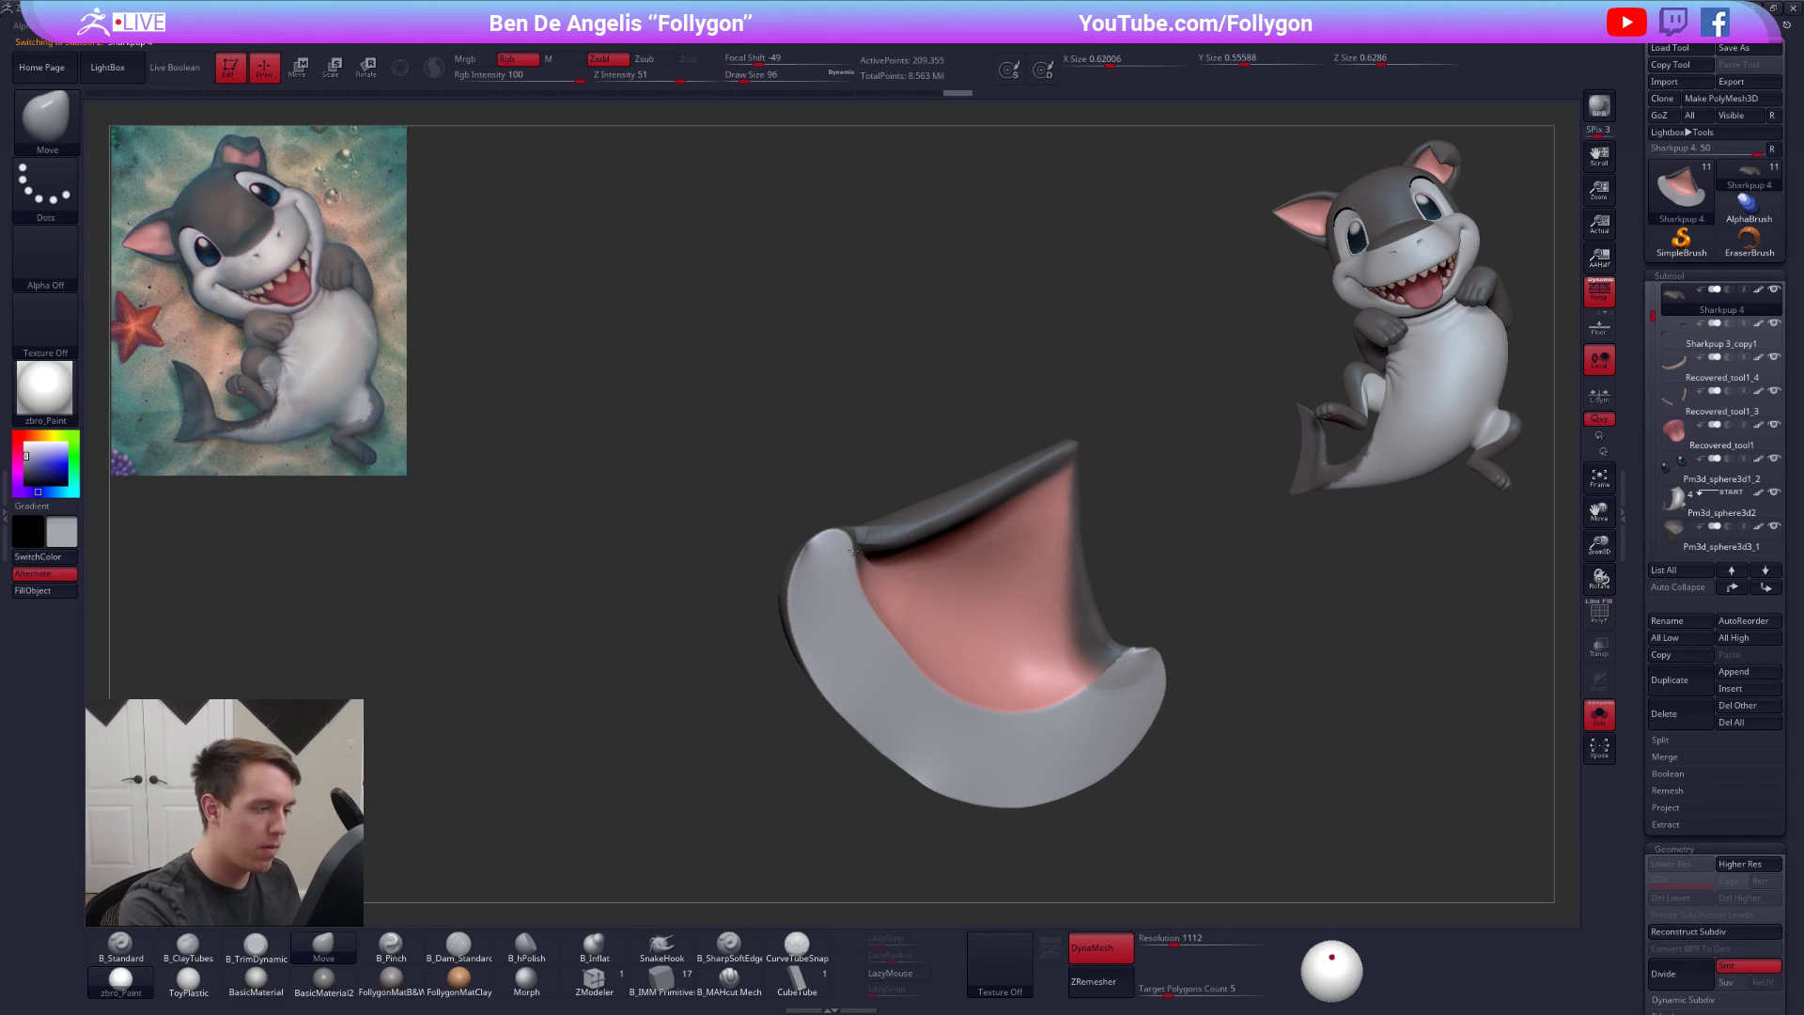
left_click_drag(1111, 648, 1116, 653)
right_click_drag(1116, 652, 1093, 705)
left_click_drag(1135, 664, 1105, 652)
key("space")
key("space")
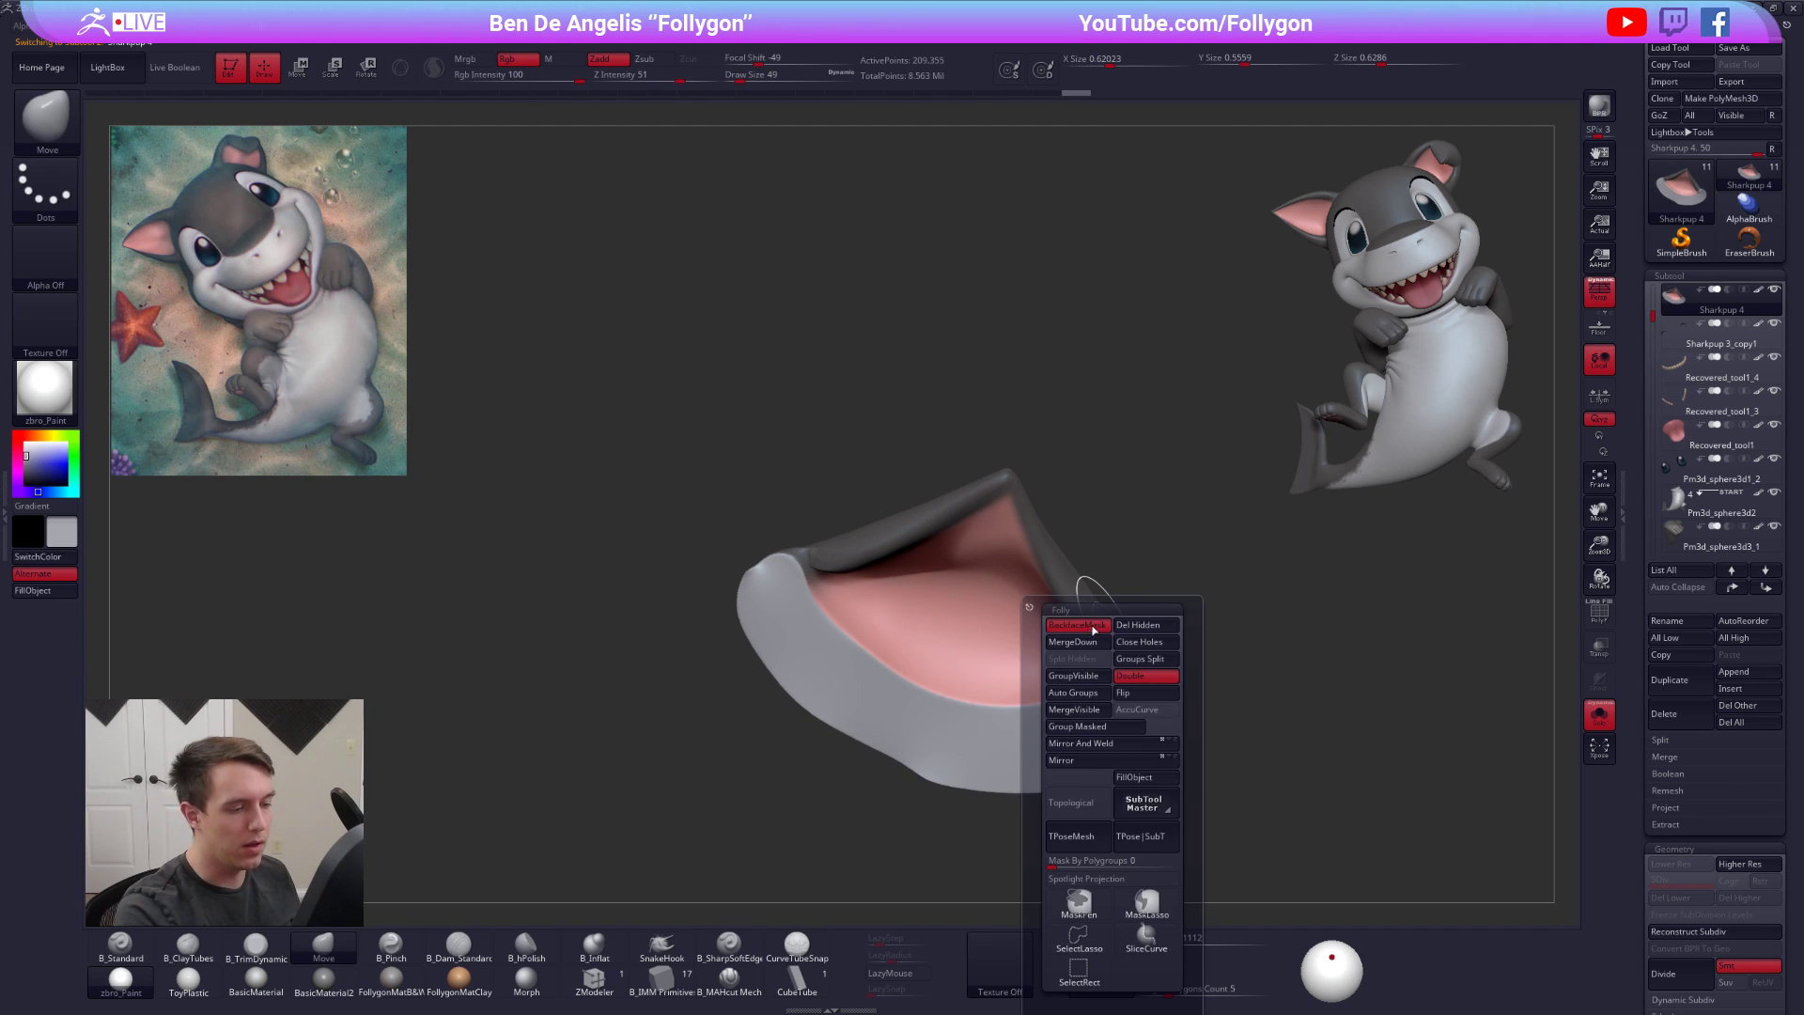
Recalculate the ear tip's DynaMesh and smooth its opposite corner
left_click_drag(1128, 406, 1233, 380, "ctrl")
key("shift")
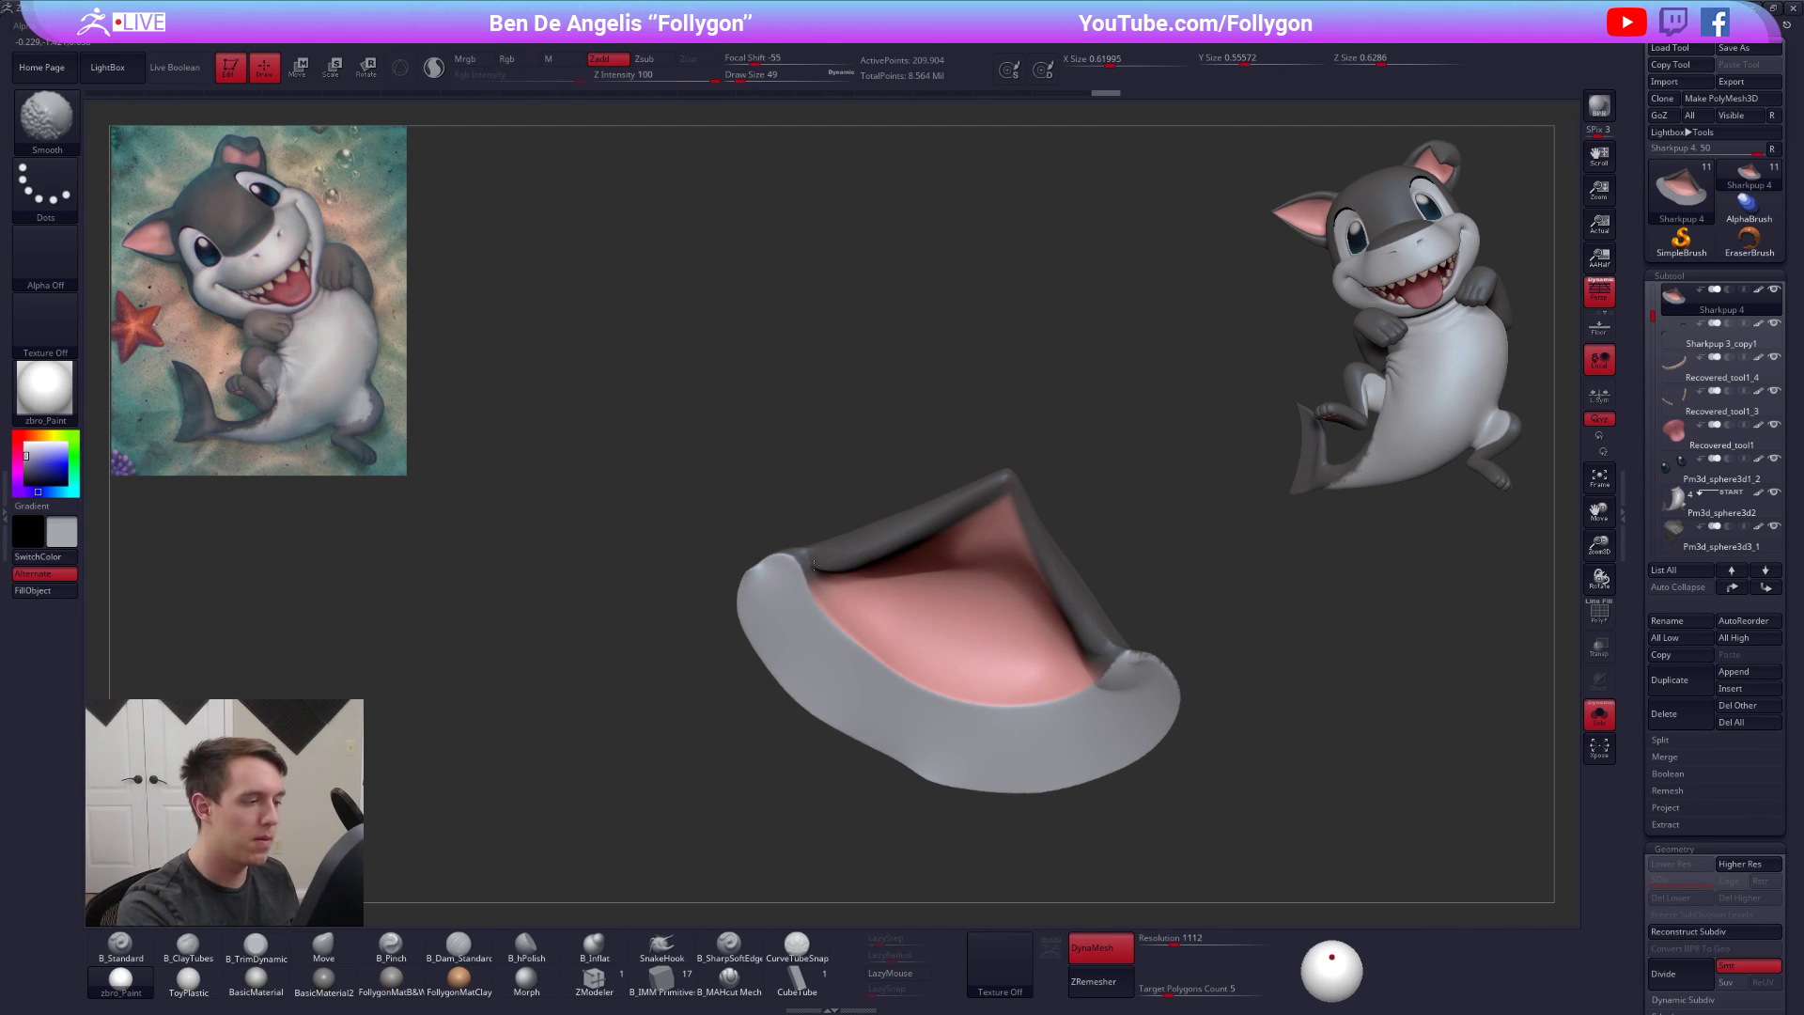
left_click_drag(790, 579, 801, 573, "shift")
Build up the corner of the ear tip's rim using ClayTubes with a draw size of about 25
right_click_drag(862, 555, 894, 542, "alt")
right_click_drag(895, 607, 854, 677)
key("space")
left_click_drag(940, 649, 926, 648)
mouse_move(903, 639)
right_mouse_down()
mouse_move(883, 583)
mouse_move(922, 553)
mouse_move(893, 677)
mouse_move(852, 586)
mouse_move(887, 624)
right_mouse_up()
key("2")
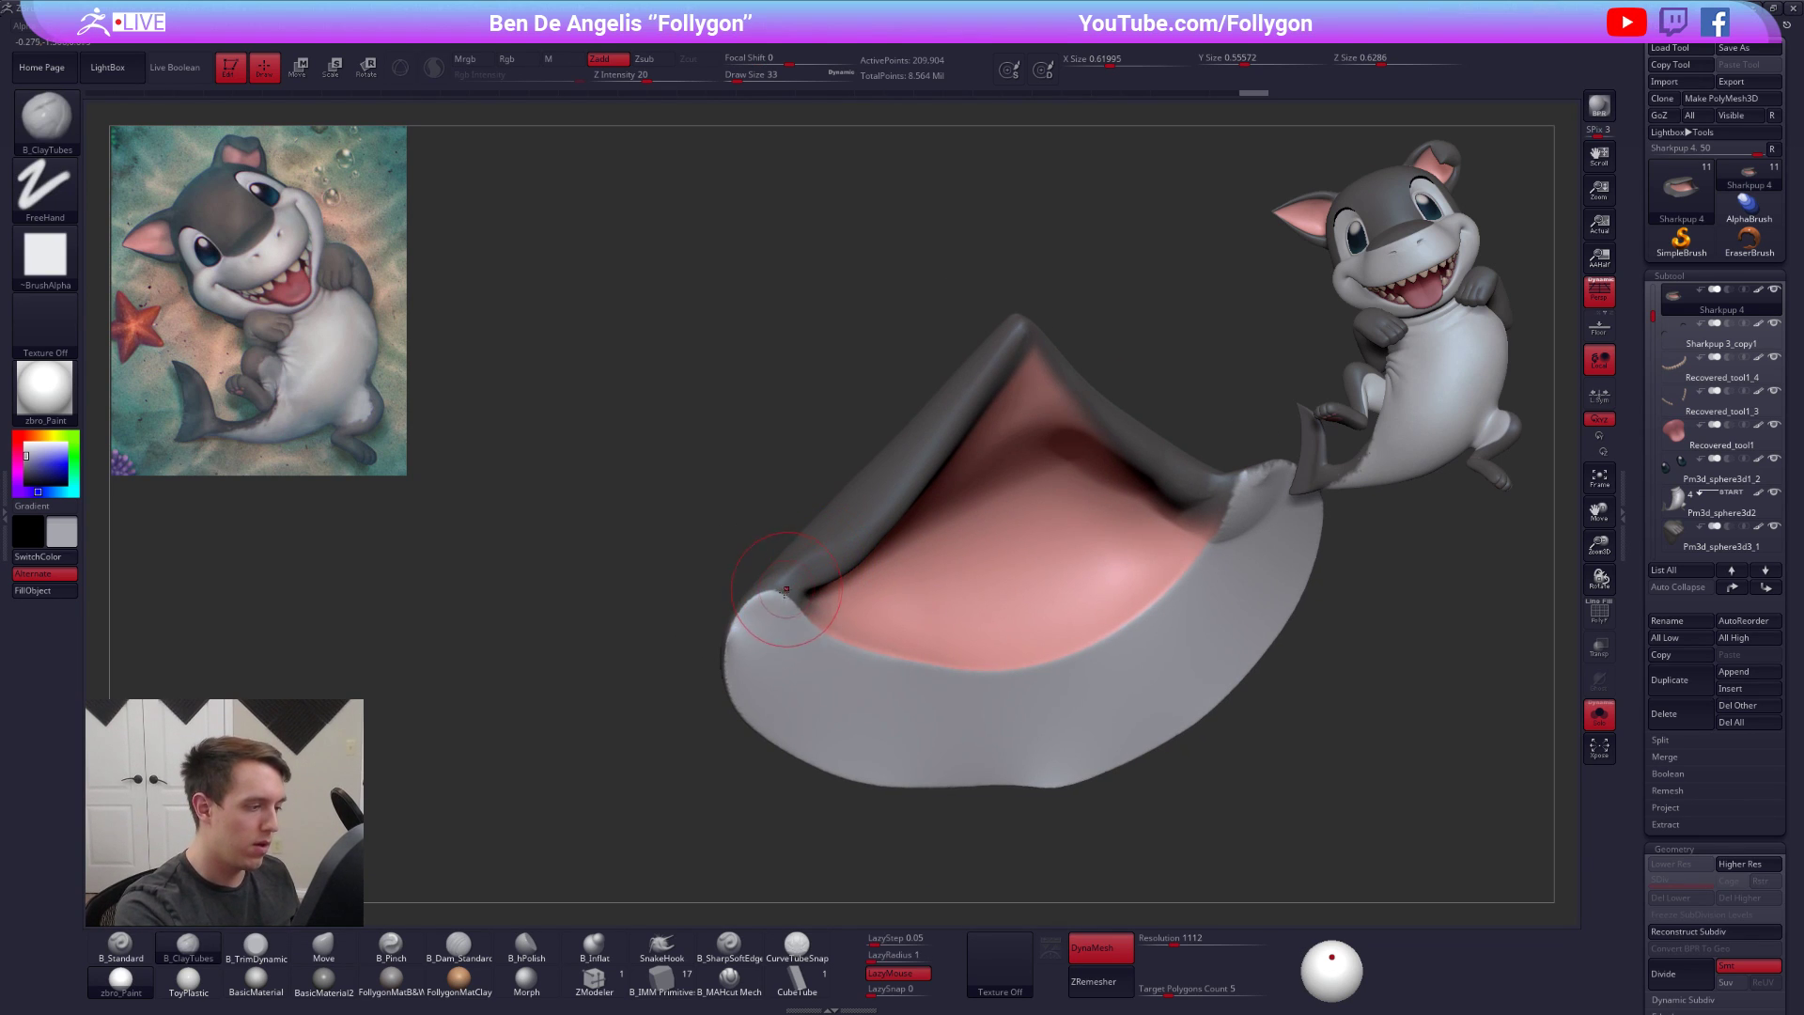
mouse_move(783, 598)
right_mouse_down()
mouse_move(798, 644)
mouse_move(827, 606)
right_mouse_up()
key("space")
left_click_drag(827, 602, 819, 602)
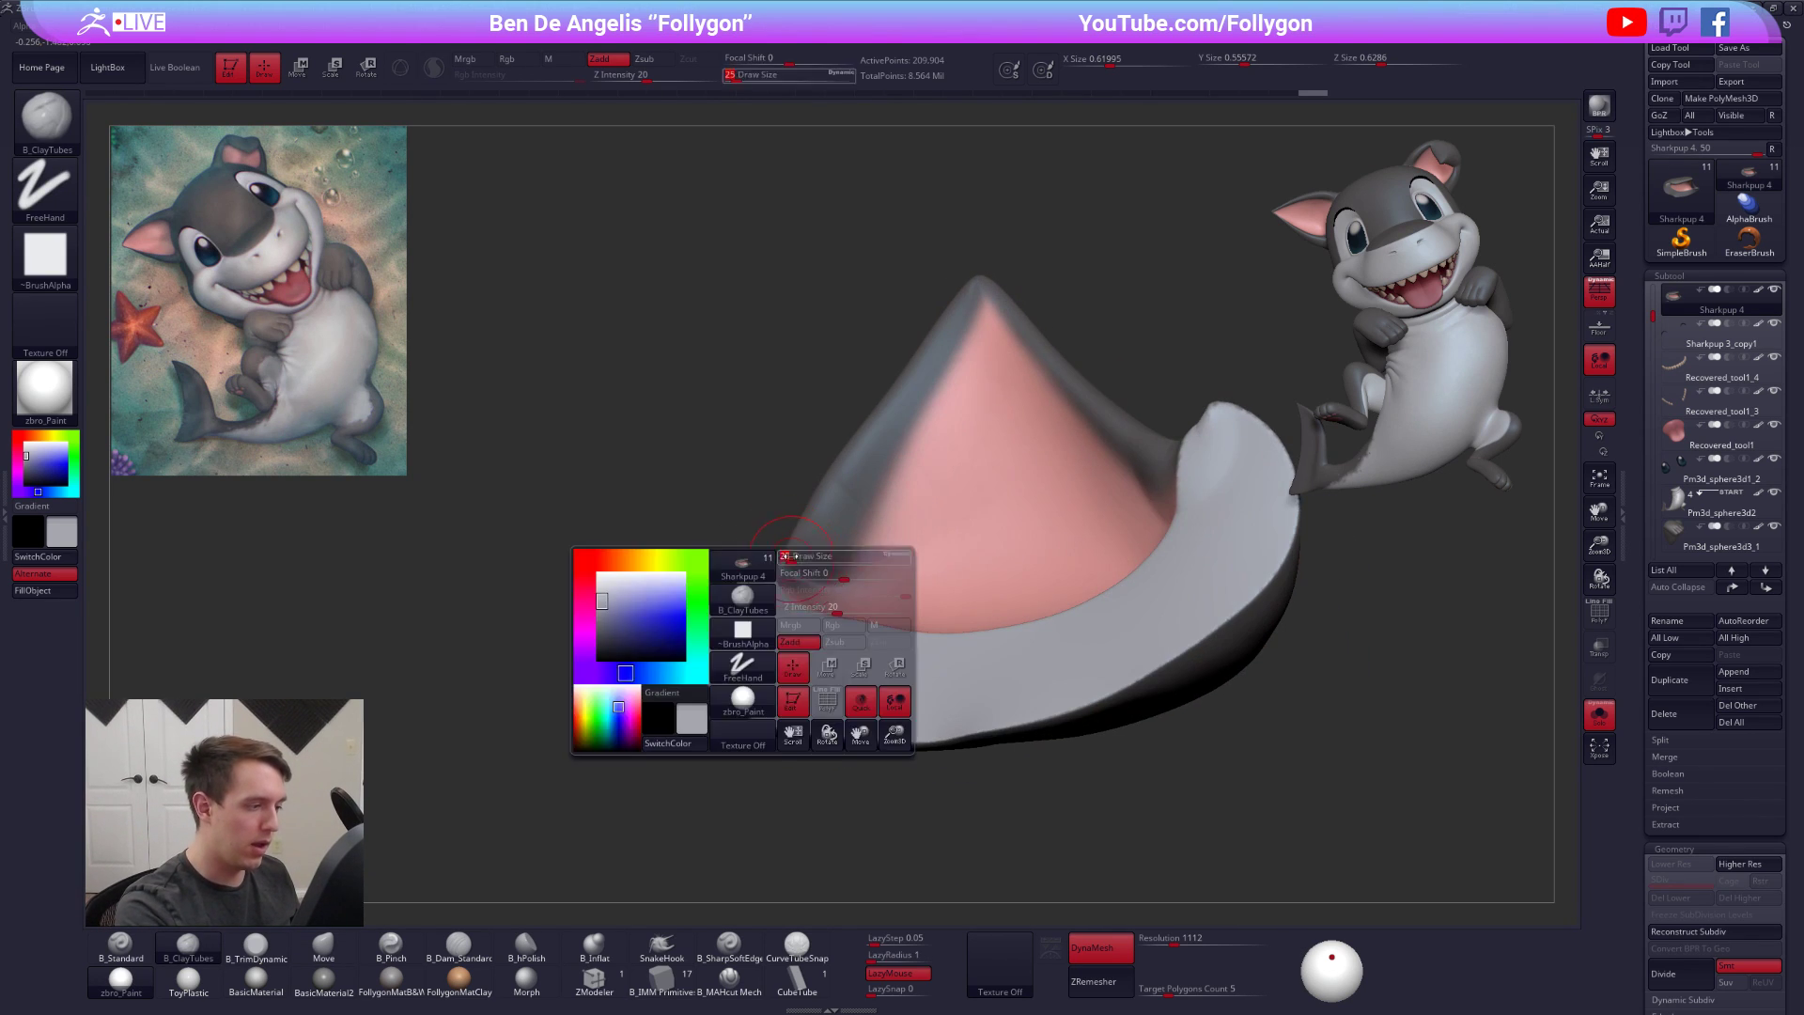
Reshape and smooth the corner at the other end of the ear tip's rim with the Move brush
key("4")
mouse_move(780, 565)
right_mouse_down()
mouse_move(766, 576)
mouse_move(846, 546)
mouse_move(1053, 540)
right_mouse_up()
key("shift")
left_click_drag(1132, 499, 1151, 531, "shift")
right_click_drag(1152, 535, 1055, 596)
mouse_move(1081, 488)
right_mouse_down("ctrl")
mouse_move(1128, 552)
mouse_move(1132, 470)
mouse_move(1166, 456)
mouse_move(1072, 564)
mouse_move(1102, 570)
right_mouse_up("ctrl")
key("space")
left_click_drag(1151, 531, 1158, 531)
mouse_move(1113, 515)
right_mouse_down()
mouse_move(1130, 449)
mouse_move(1045, 575)
mouse_move(982, 607)
mouse_move(947, 598)
right_mouse_up()
Even out the ear tip's rolled edge and overall outline with Move strokes and smoothing
key("shift+f")
key("shift+f")
right_click_drag(841, 575, 794, 635, "ctrl")
key("space")
mouse_move(849, 541)
left_mouse_down()
mouse_move(841, 528)
mouse_move(846, 590)
left_mouse_up()
key("shift")
right_click_drag(850, 587, 888, 531, "ctrl")
right_click_drag(987, 594, 958, 596, "alt")
key("space")
left_click_drag(957, 604, 968, 606)
Hide all other subtools and duplicate the ear tip subtool
key("shift+f")
key("shift+f")
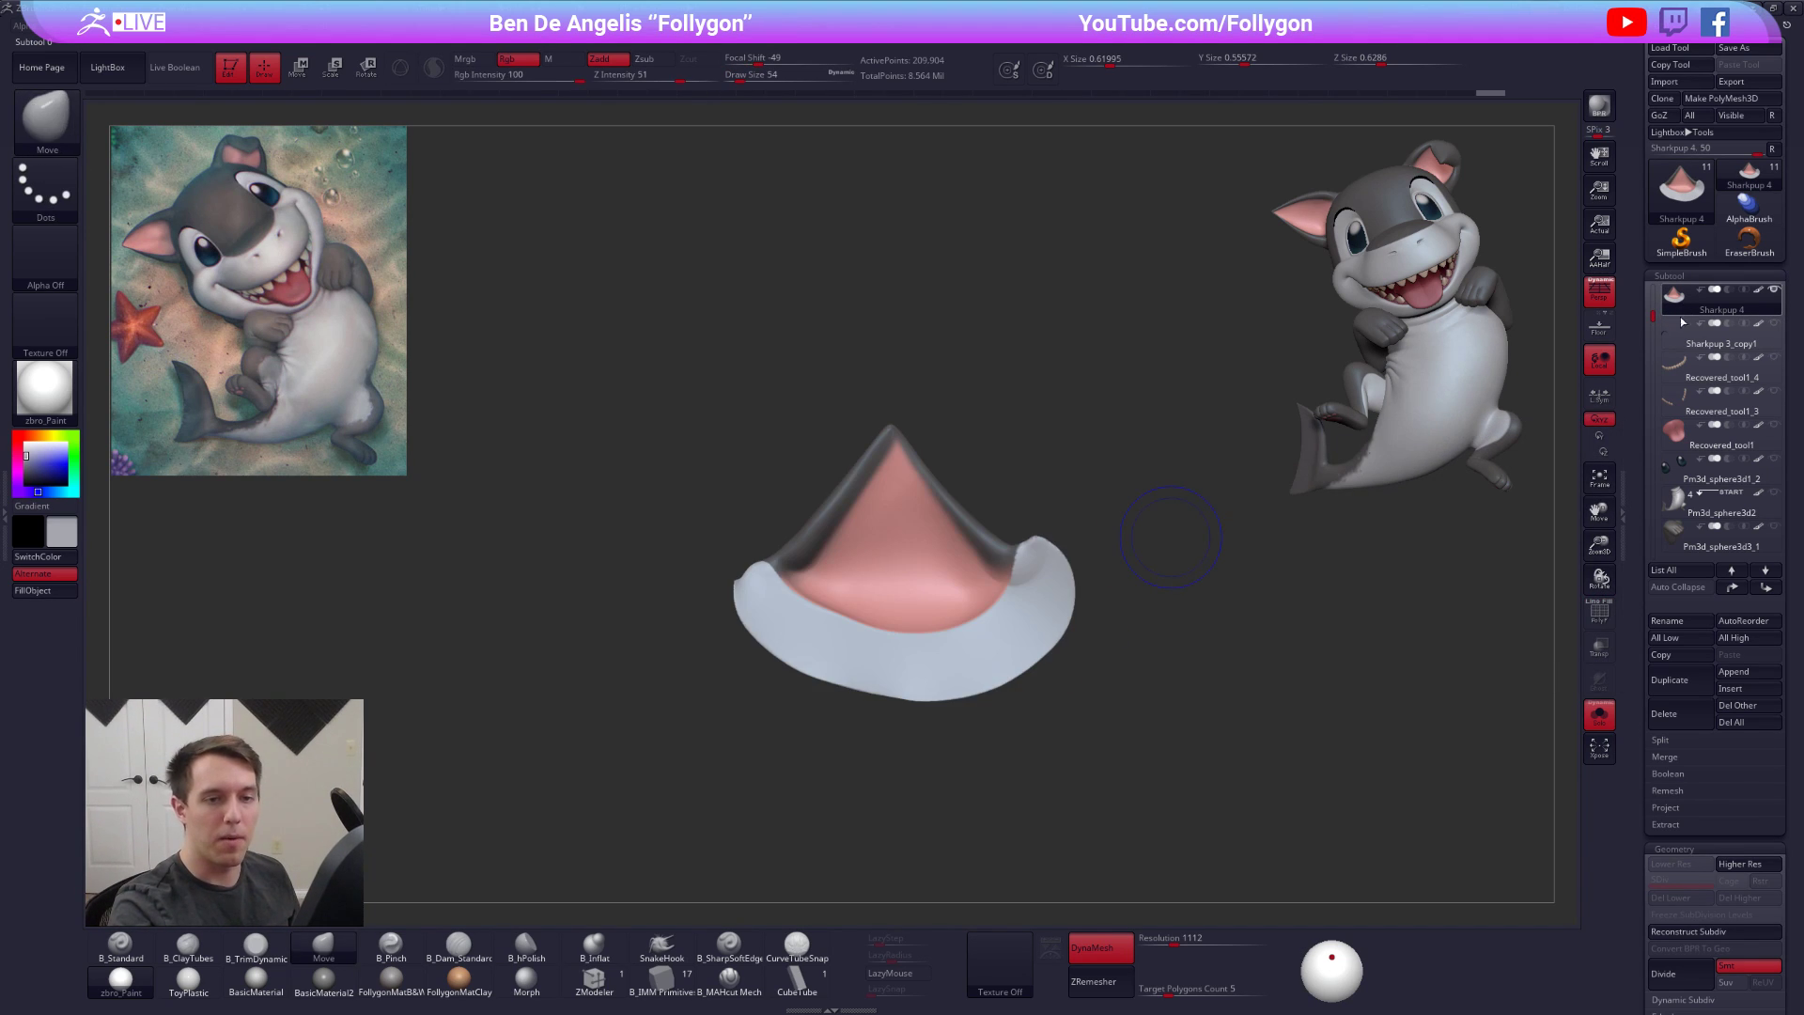
left_click(1670, 680)
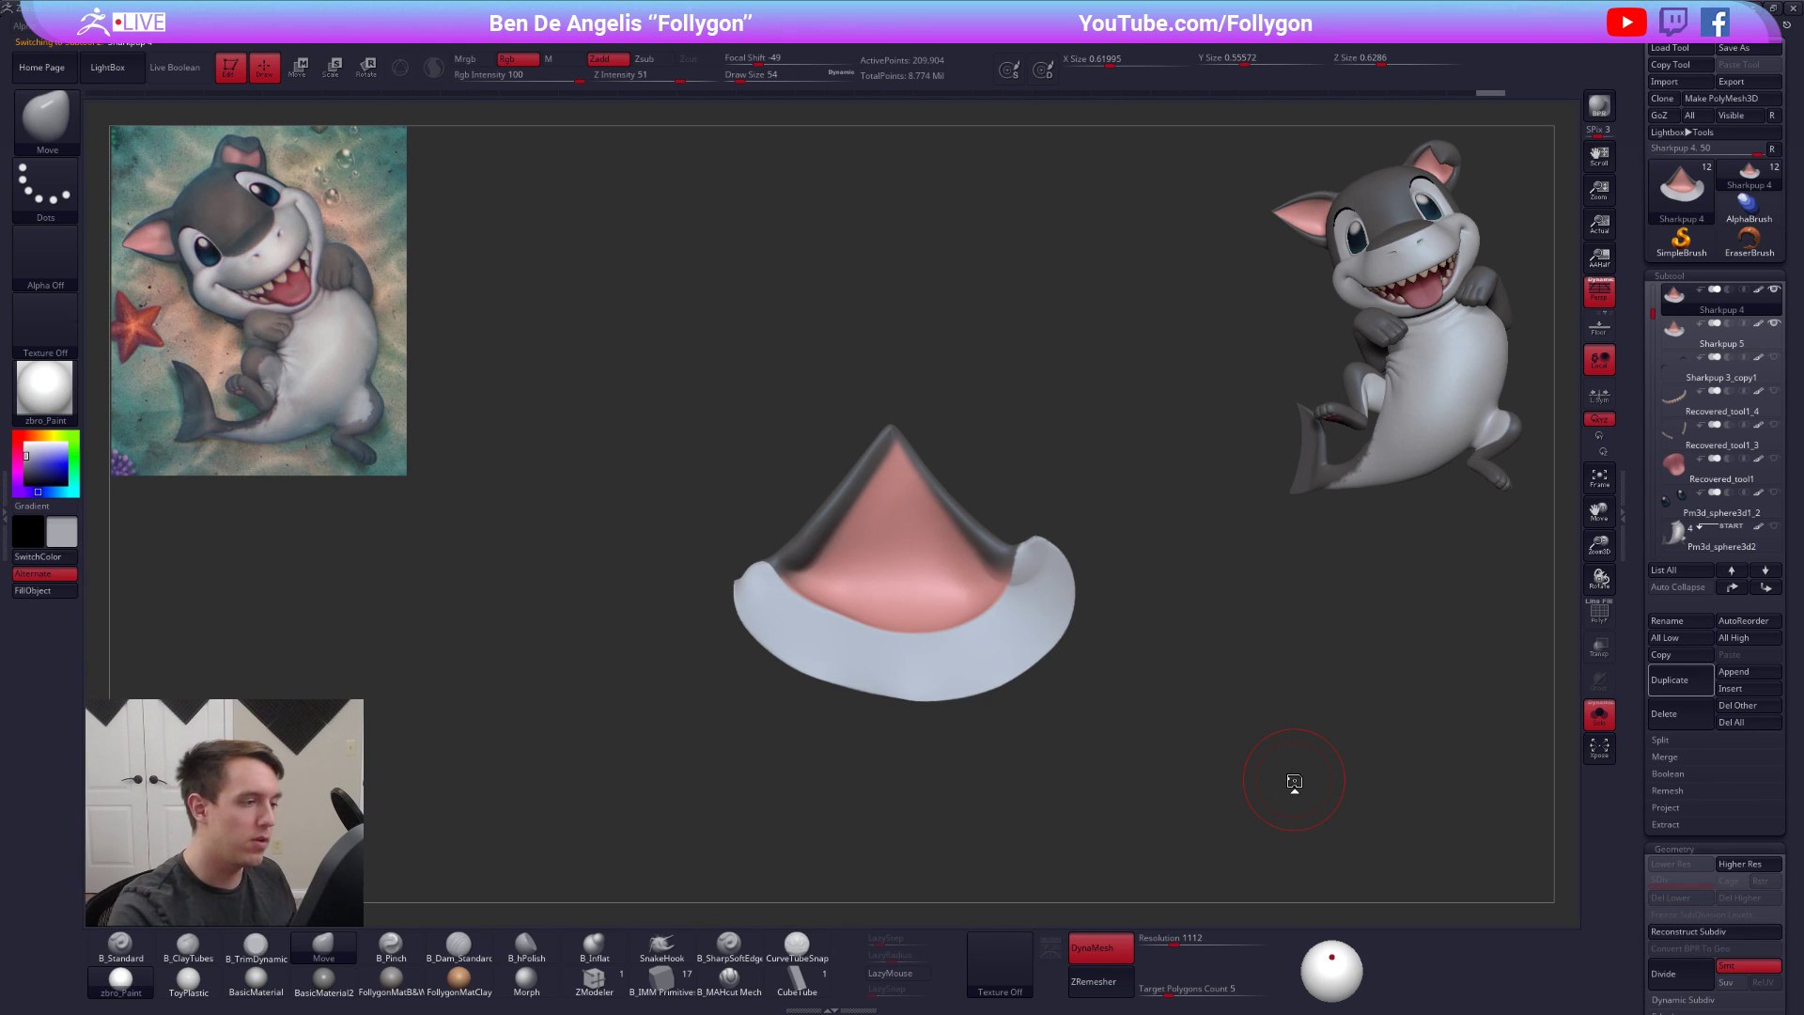
right_click_drag(886, 456, 889, 479, "ctrl")
key("shift+f")
key("shift+f")
right_click_drag(889, 551, 910, 514, "alt")
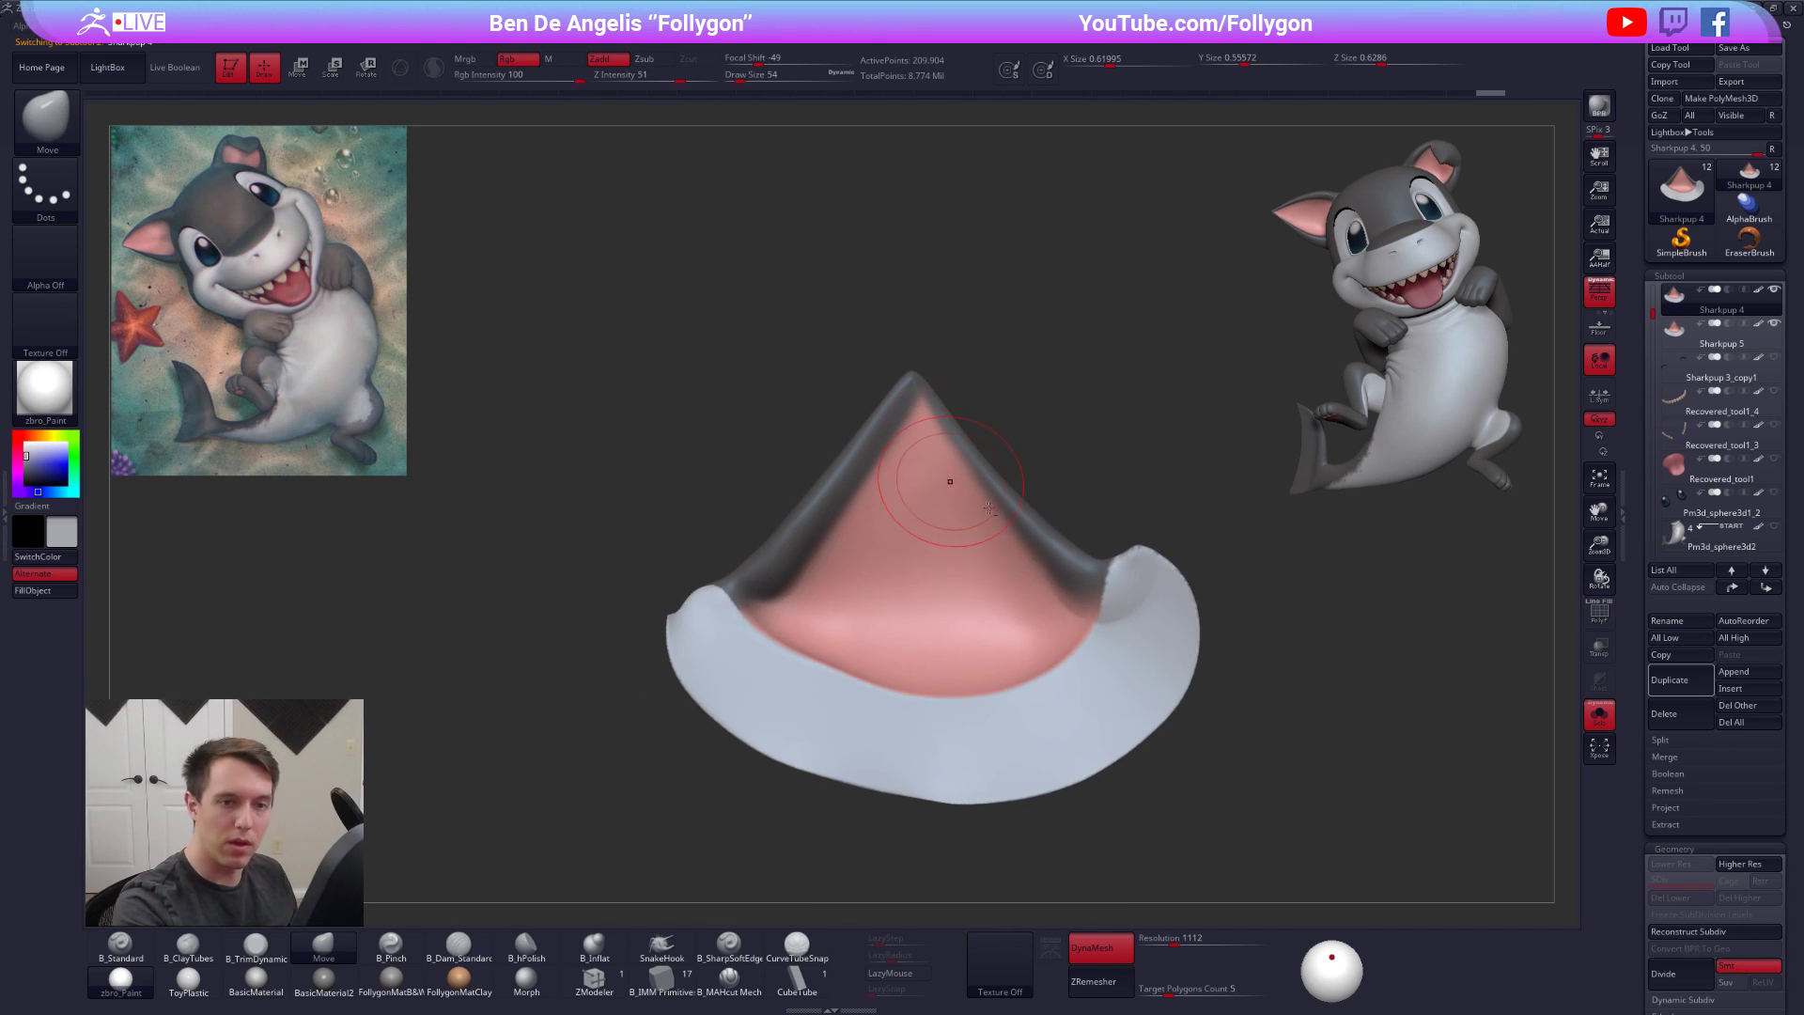
key("shift")
right_click_drag(1222, 493, 1209, 442, "alt")
Turn off DynaMesh on the original ear tip and ZRemesh it with a target polygon count of 1
left_click(1128, 956)
left_click(1179, 989)
type("1")
key("Tab")
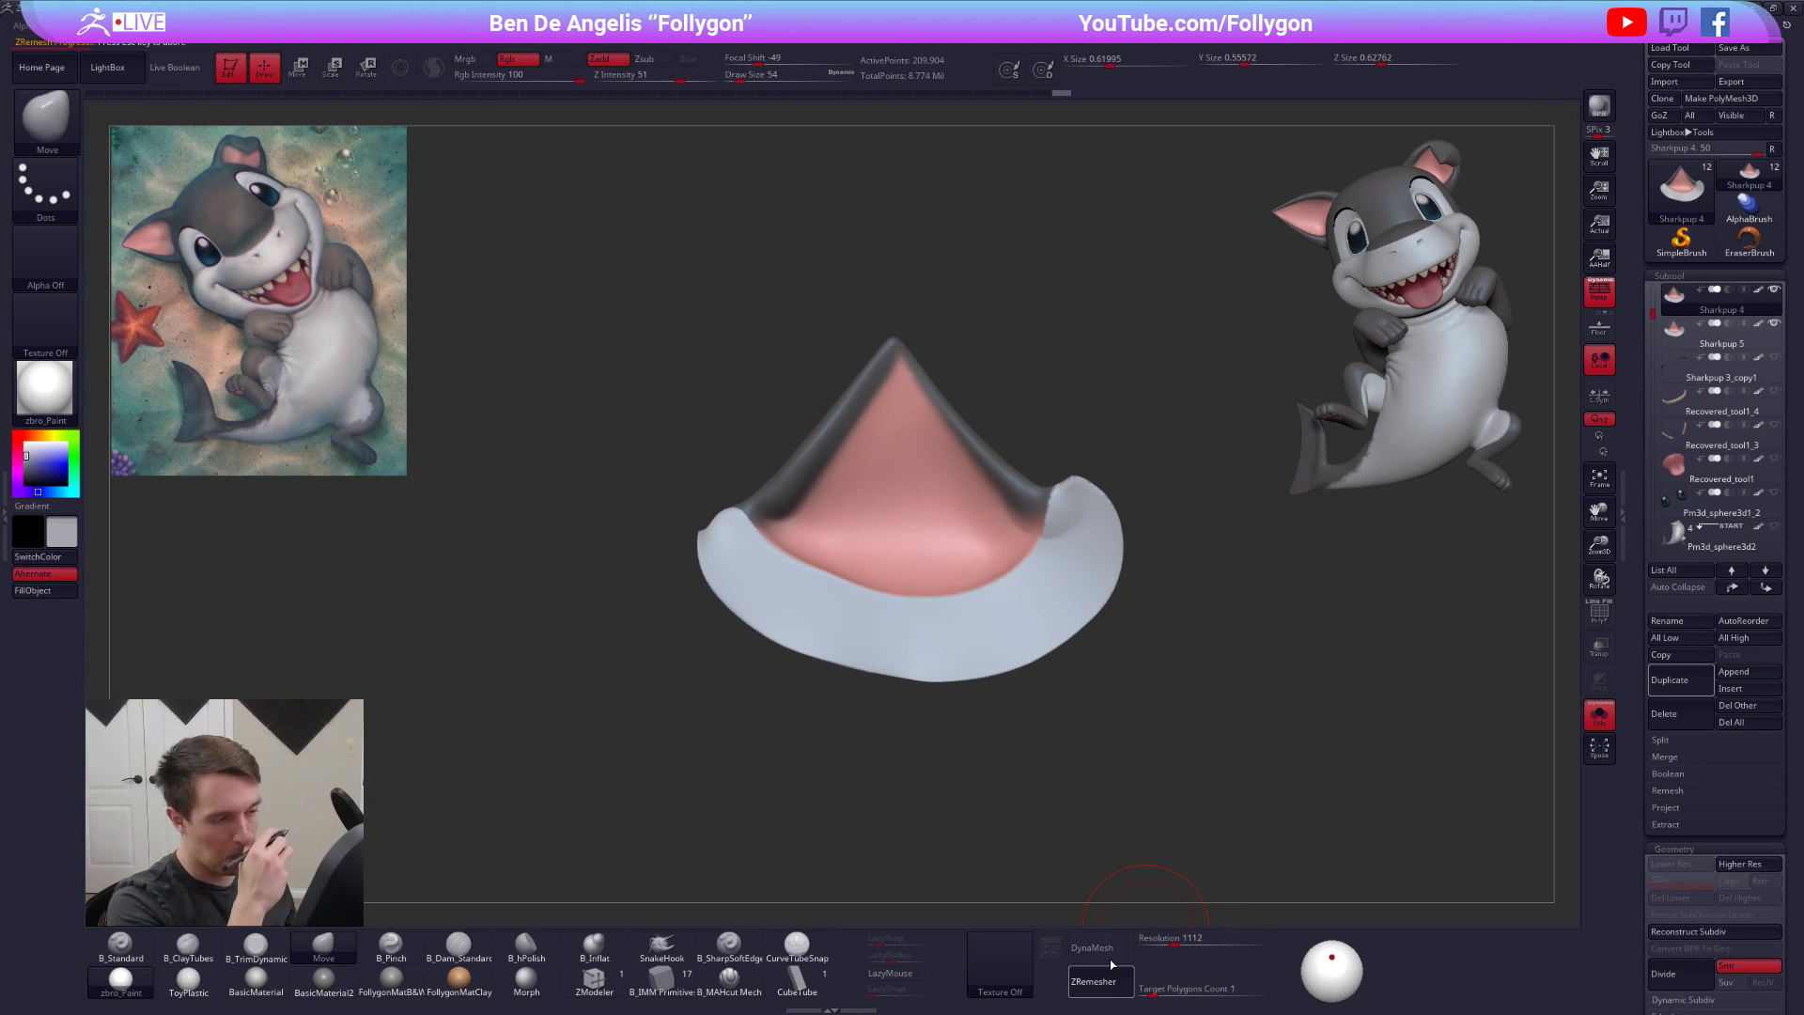
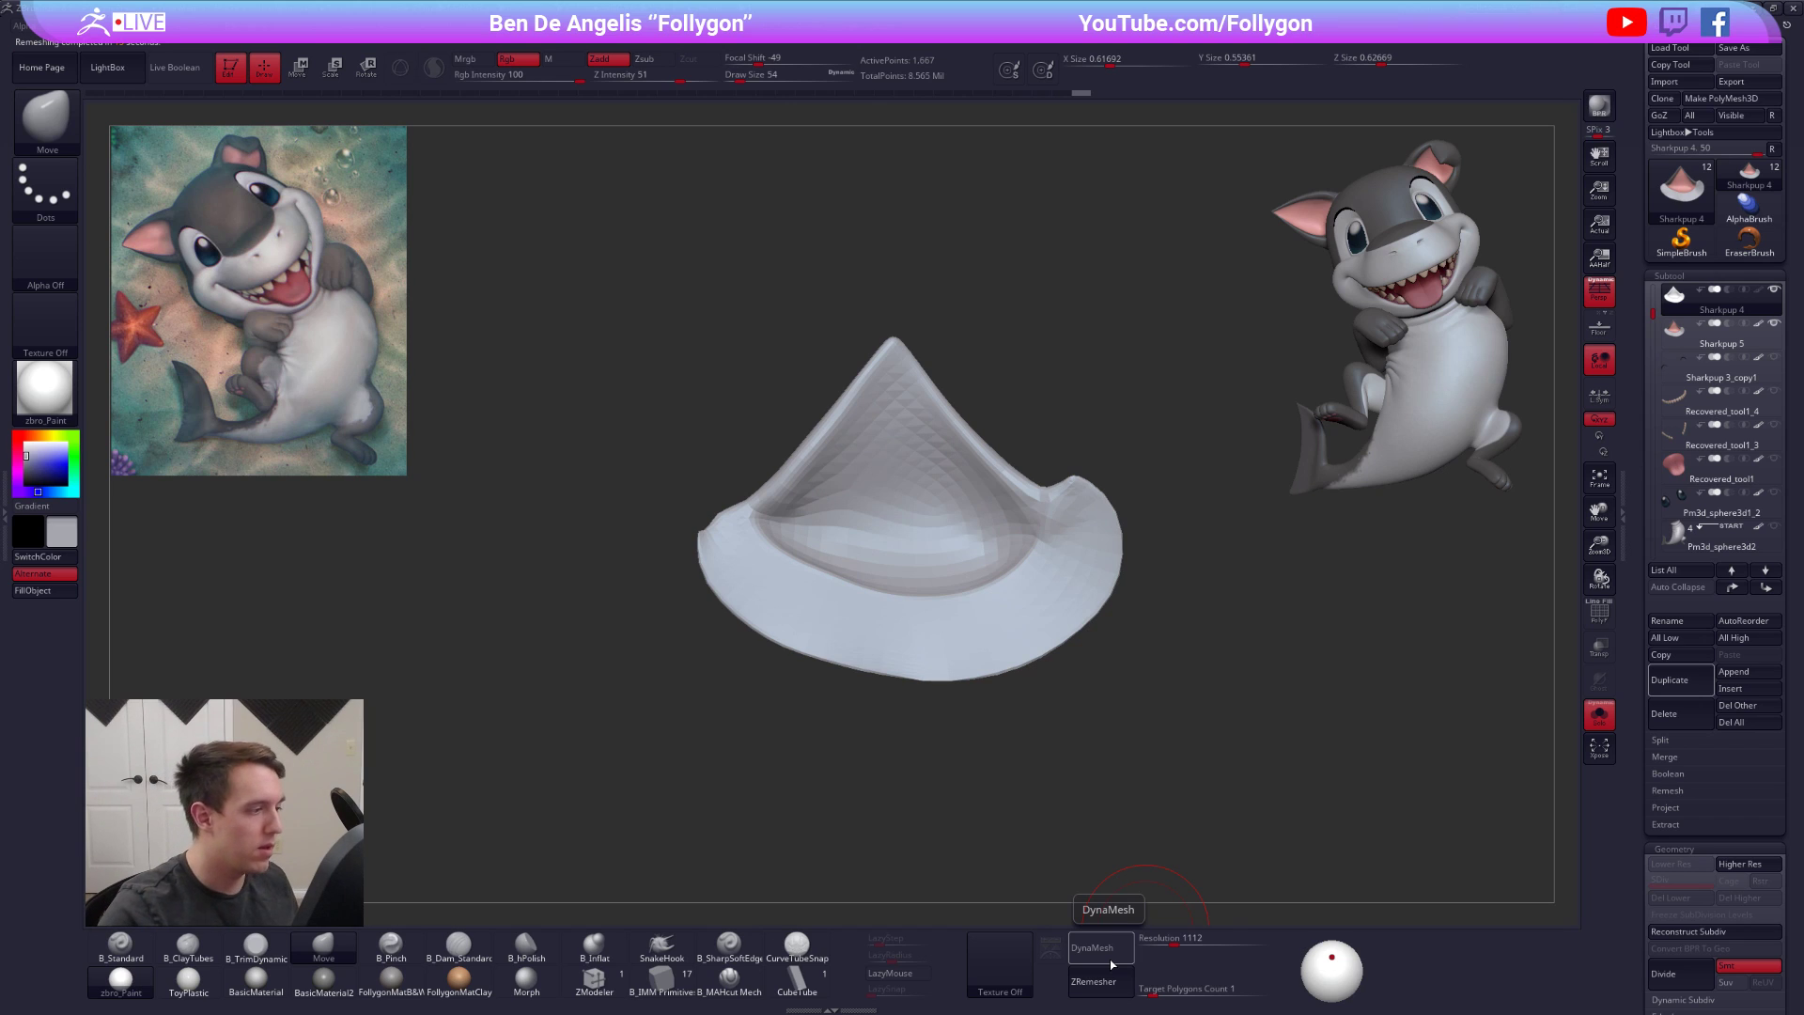
Examine the remeshed ear tip's topology in wireframe
right_click_drag(803, 518, 1190, 443)
right_click_drag(950, 525, 854, 552)
key("shift+f")
right_click_drag(1076, 527, 853, 526, "alt")
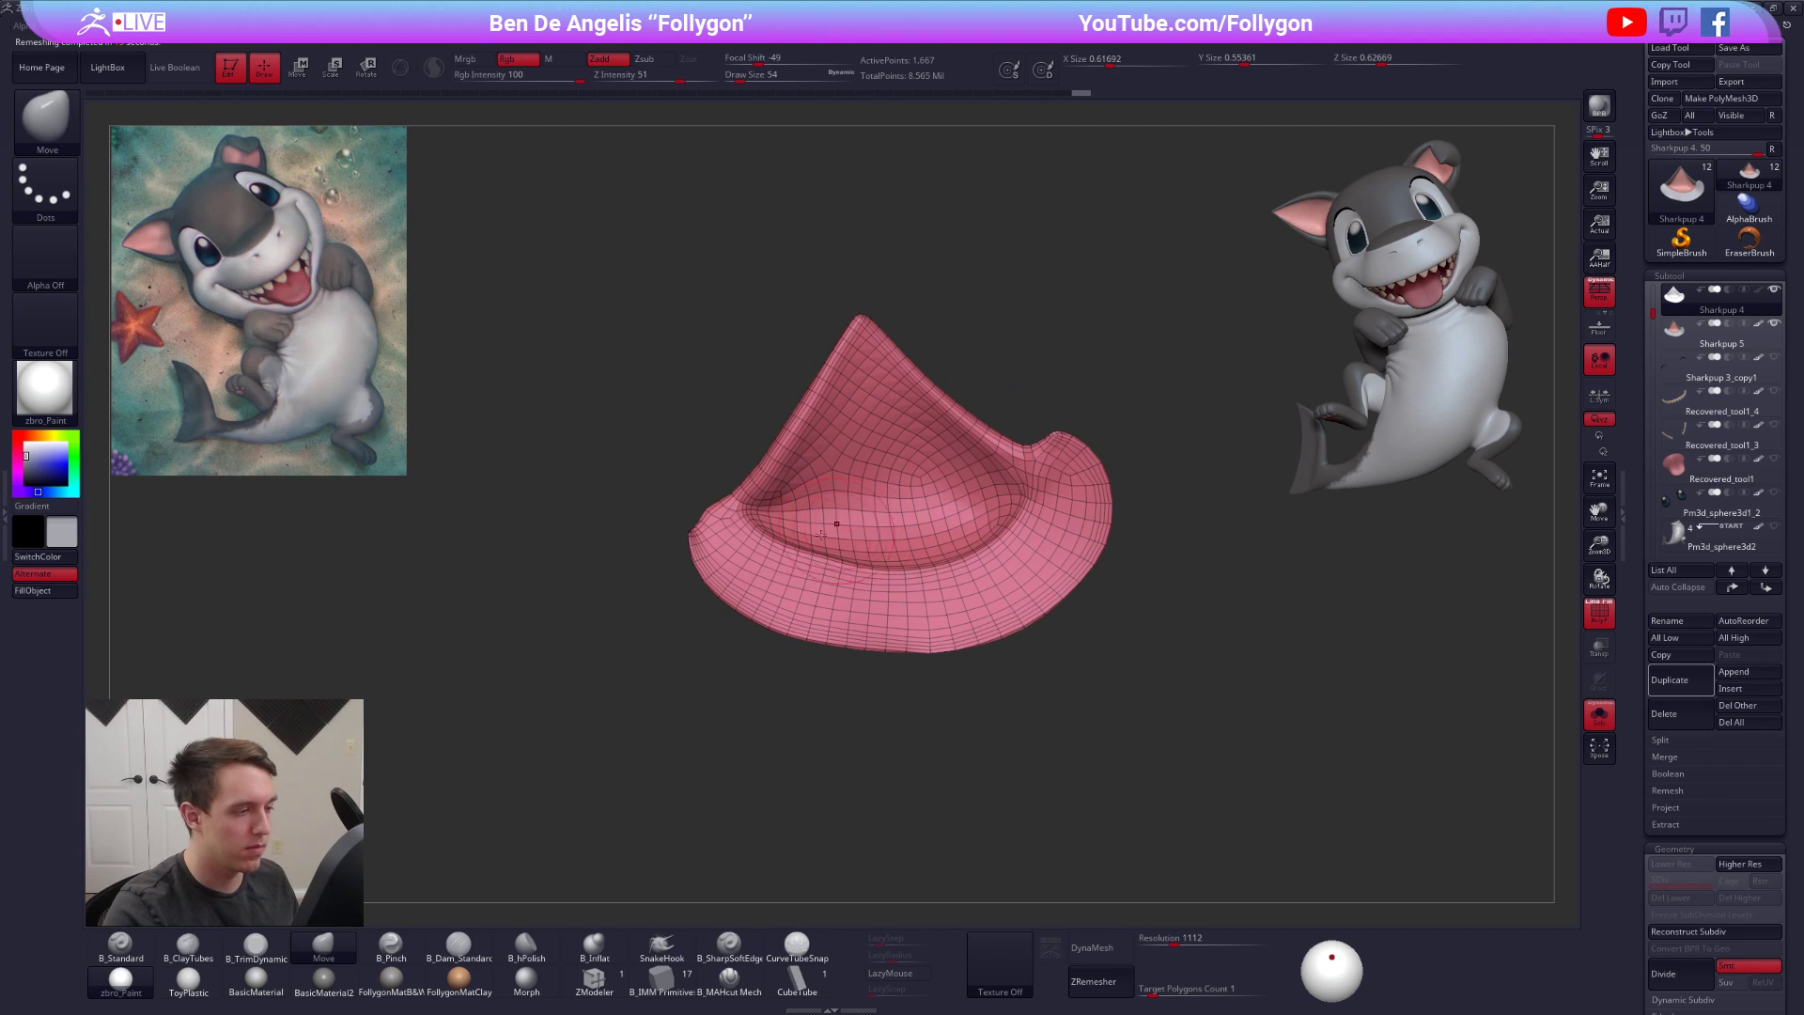
key("shift+f")
key("ctrl+shift+f")
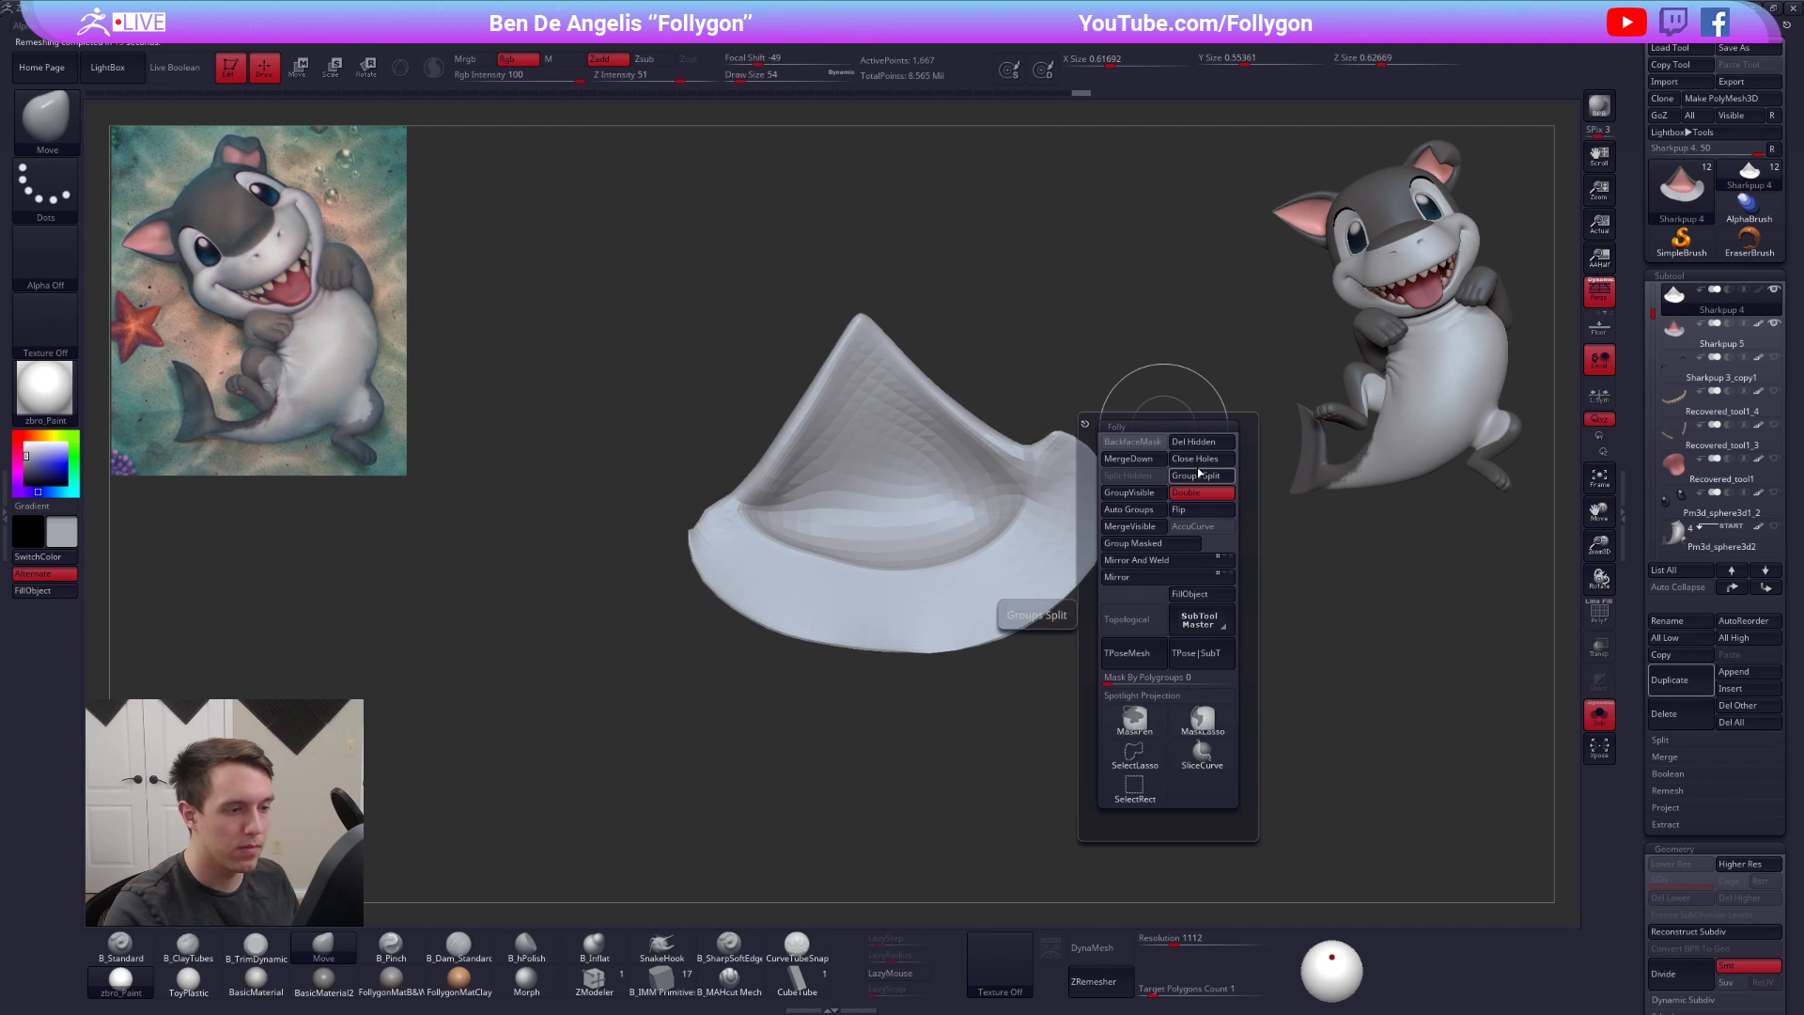
key("shift+f")
key("shift+f")
Subdivide the remeshed ear tip up to level 5, projecting the duplicate's shape and colour onto it with ProjectAll
key("ctrl+d")
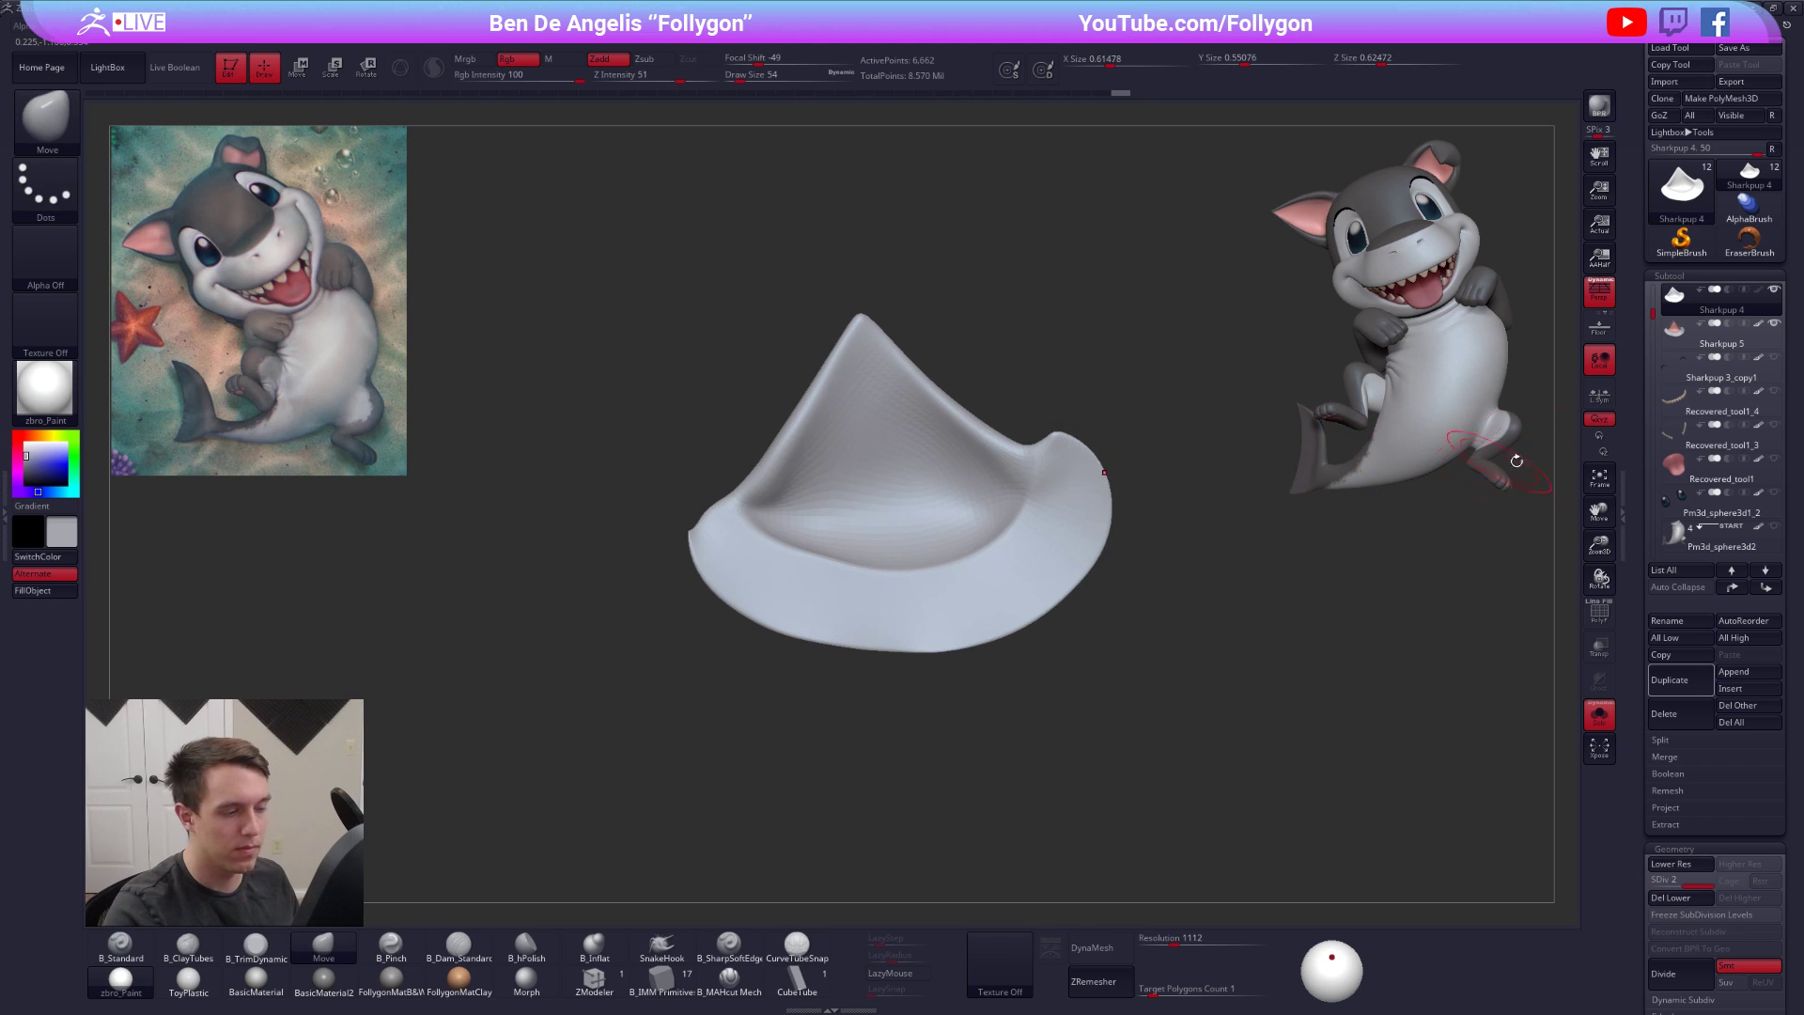
left_click(1694, 804)
key("ctrl+d")
left_click(1650, 851)
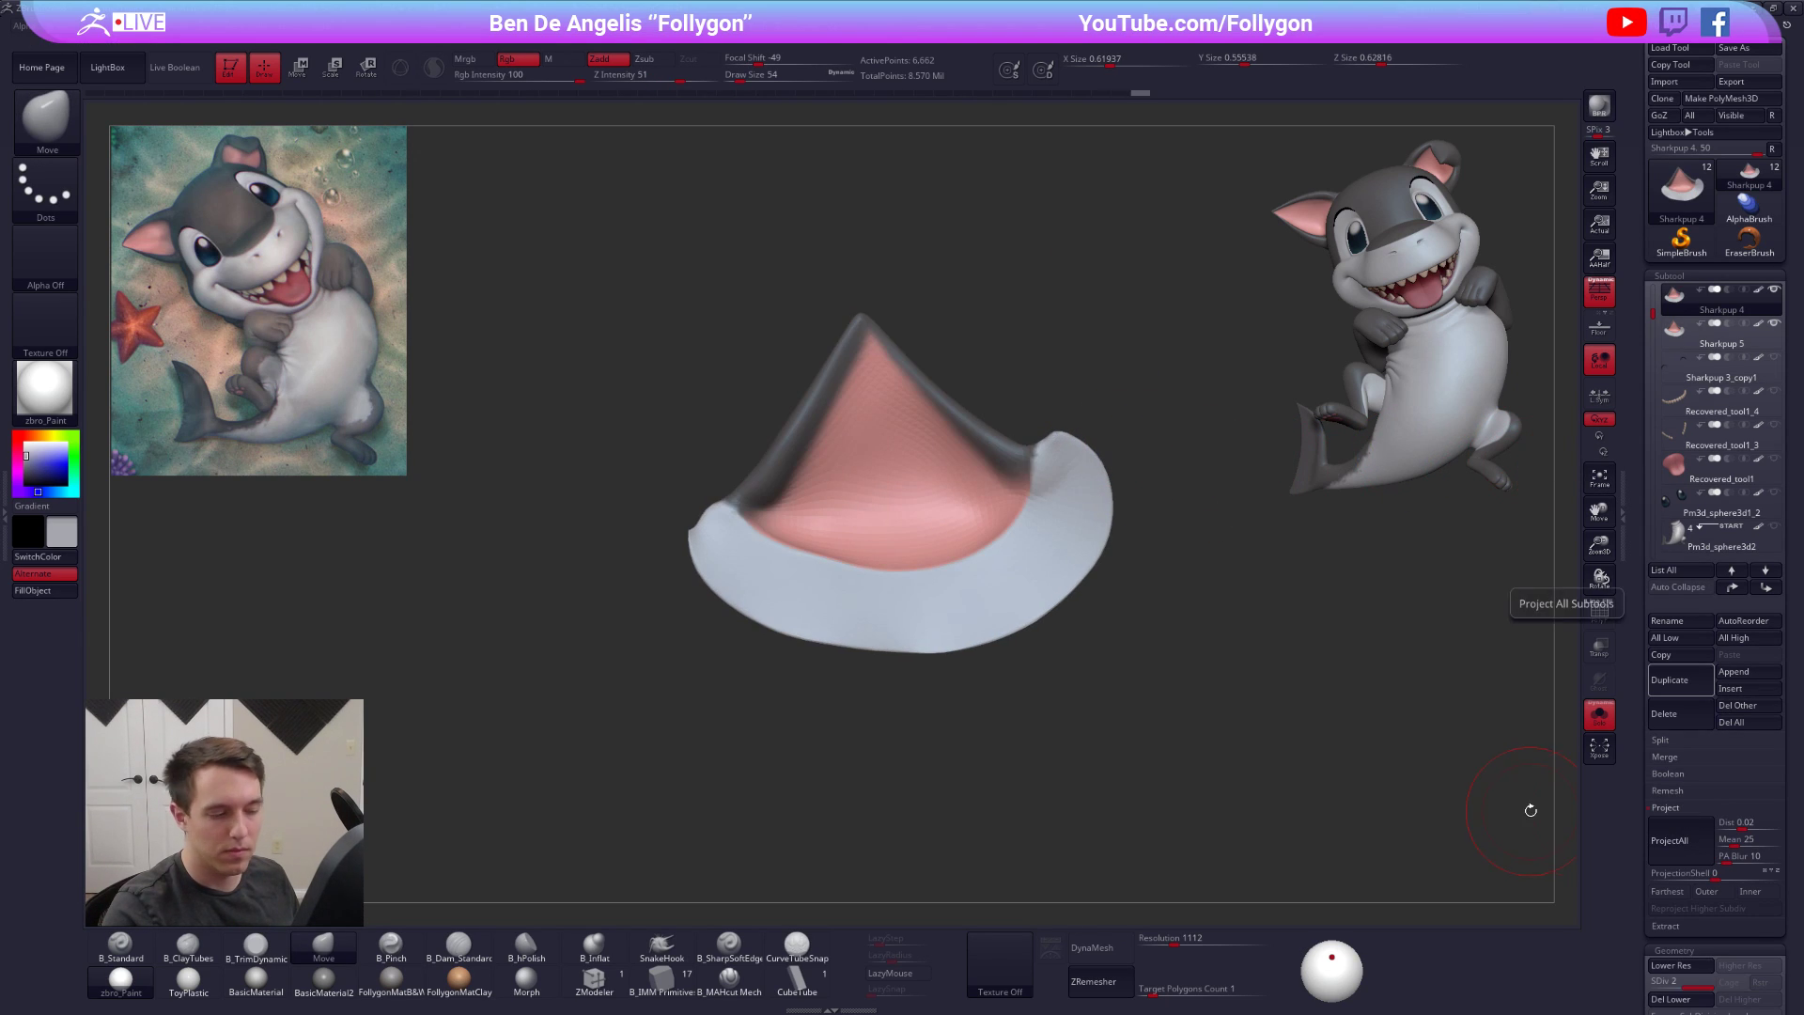
key("ctrl+d")
left_click(1669, 843)
key("ctrl+d")
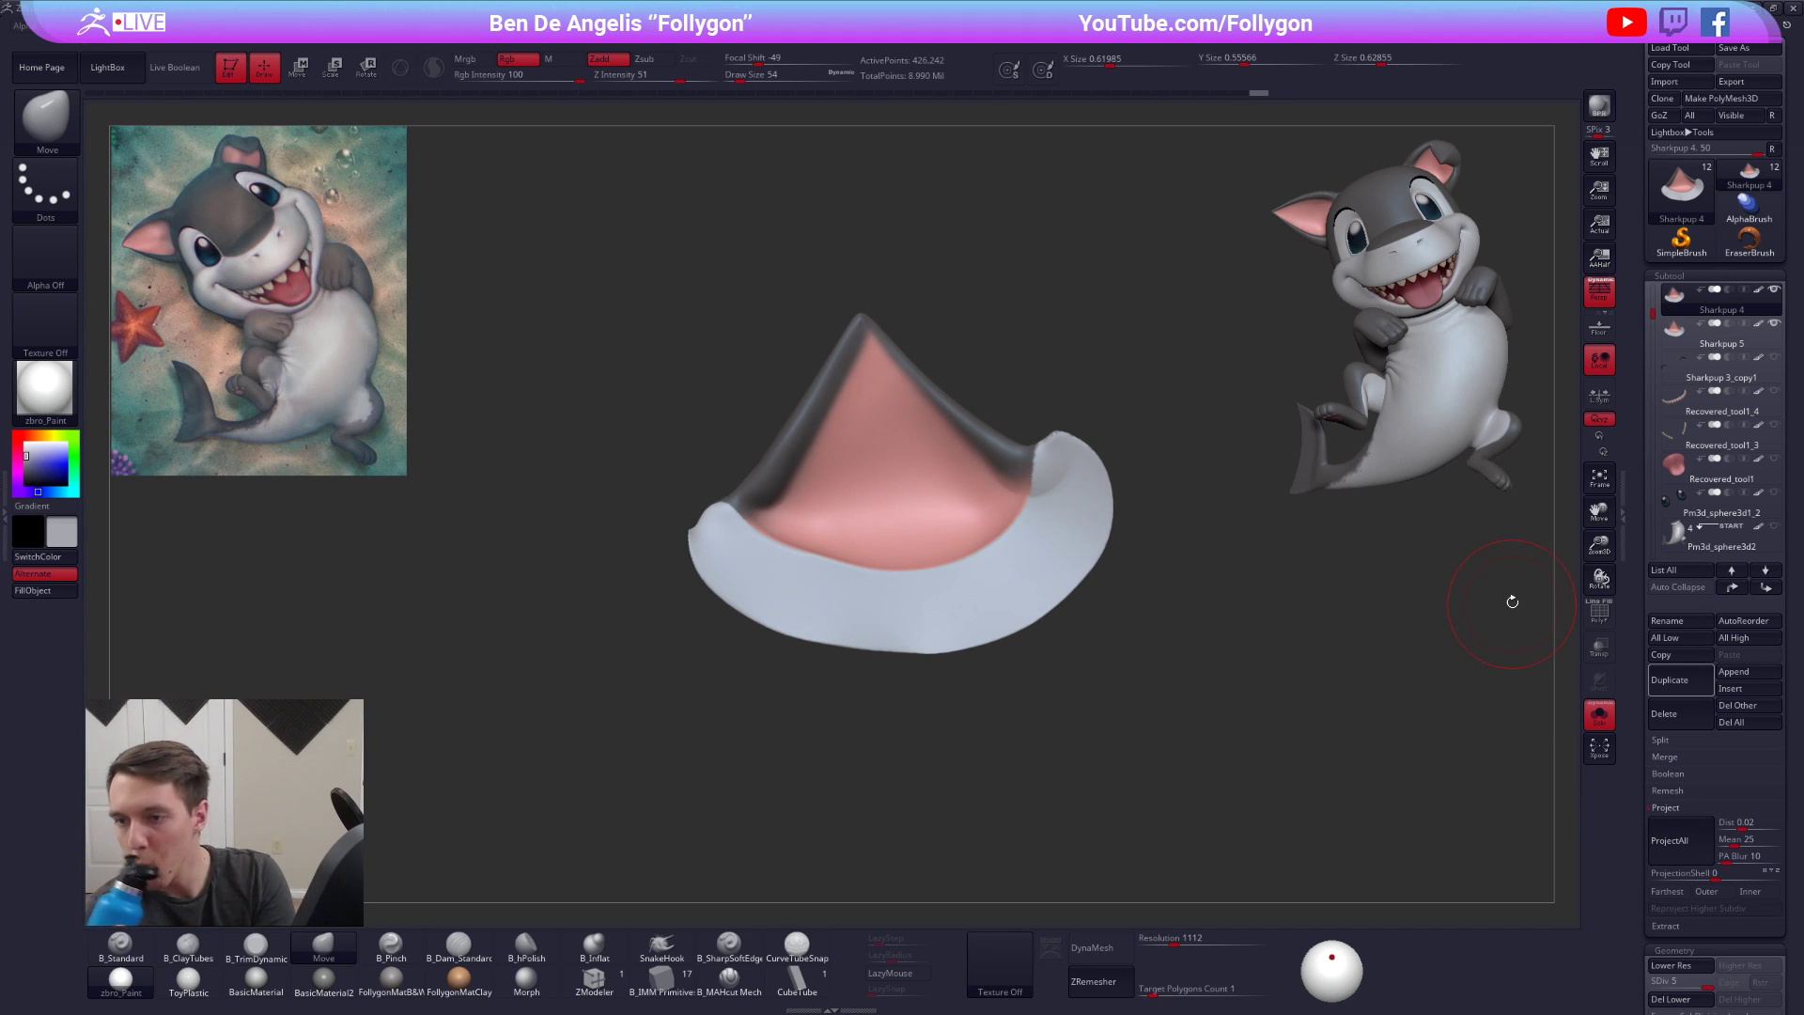
Select the duplicate ear tip subtool and delete it
left_click_drag(1272, 595, 977, 507)
left_click(1695, 331)
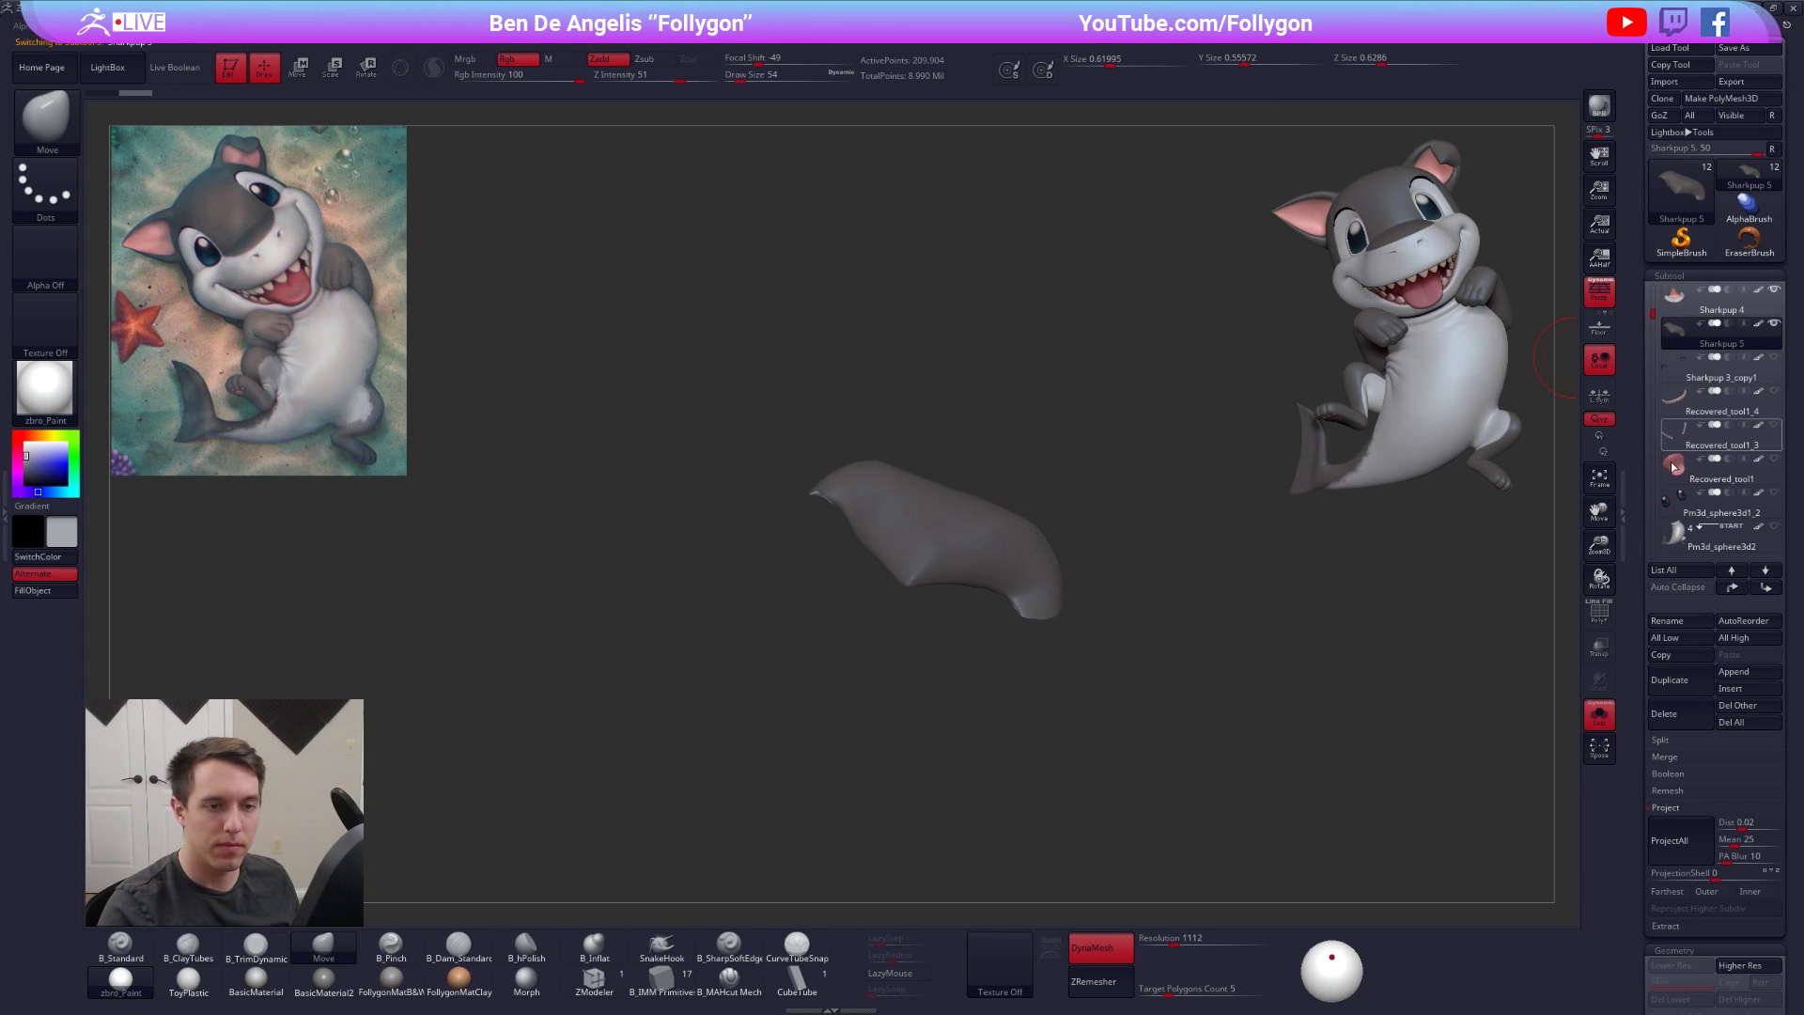
left_click(1683, 714)
left_click(1556, 754)
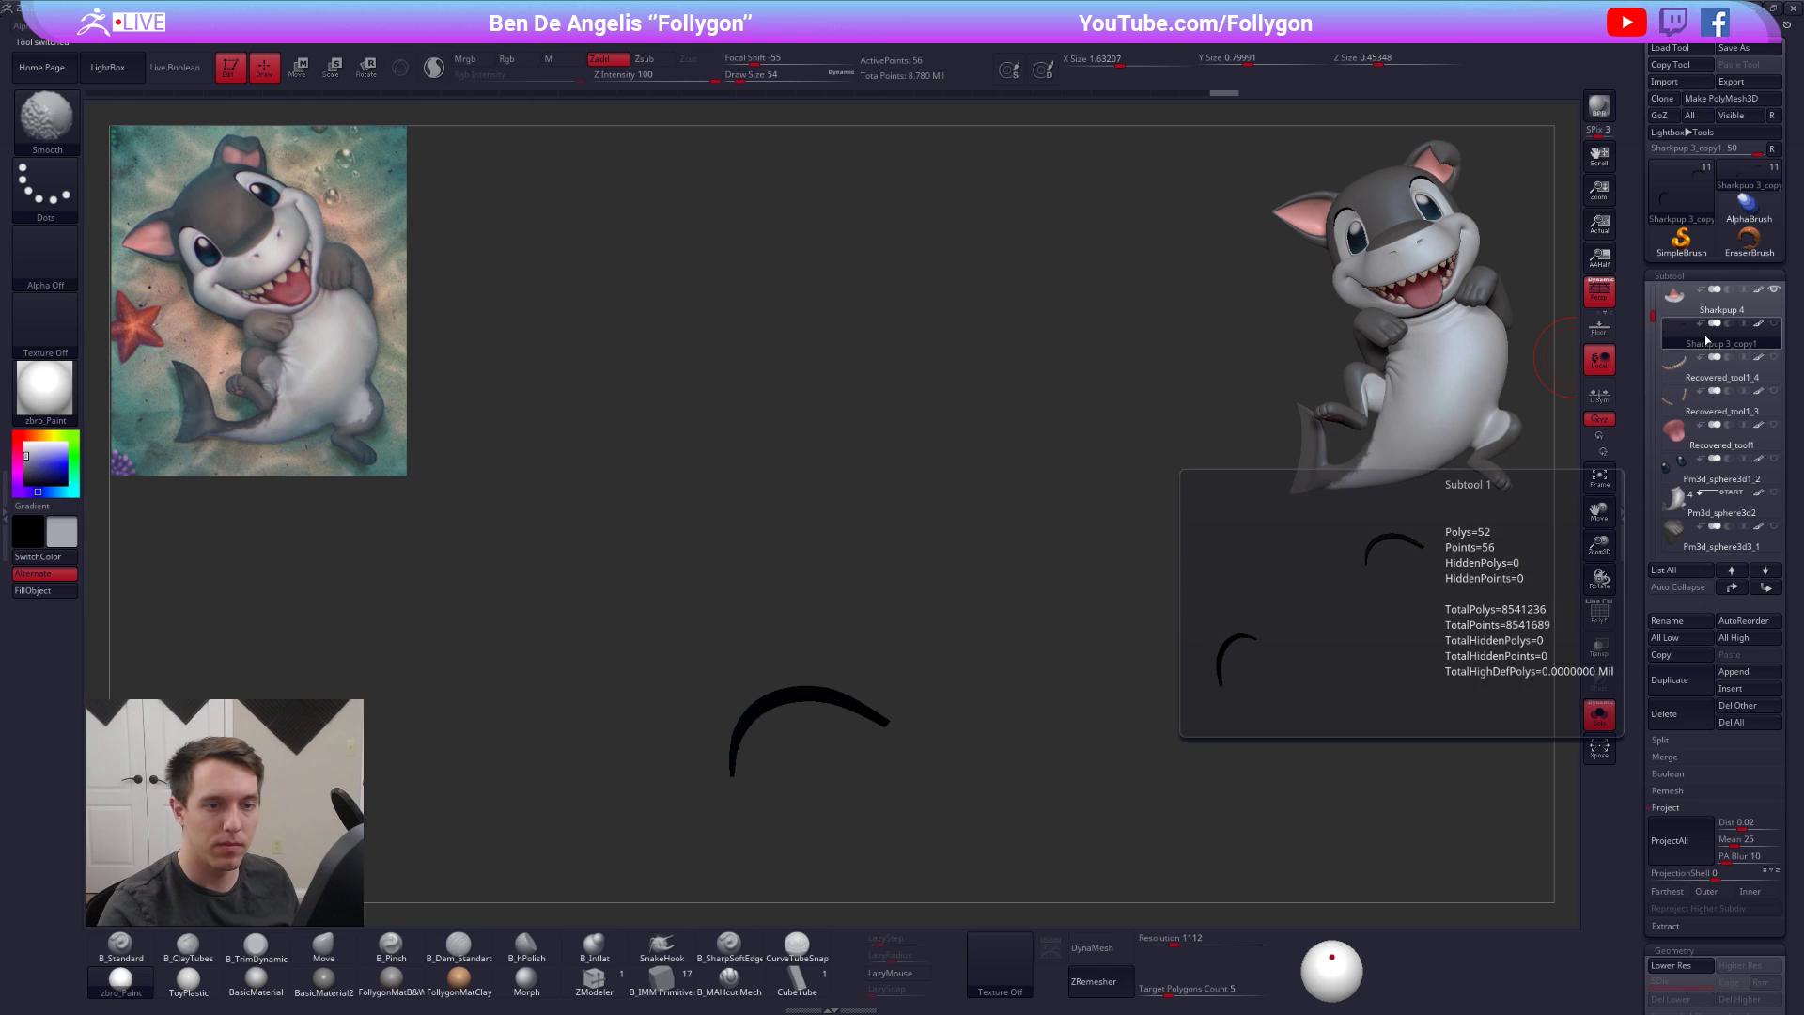
Select the remeshed ear tip, show the rest of the character and lower the ear tip to subdivision level 2
left_click(1696, 300)
key("alt+s")
left_click_drag(1175, 498, 1172, 545, "alt")
key("shift+d")
key("shift+d")
key("shift+d")
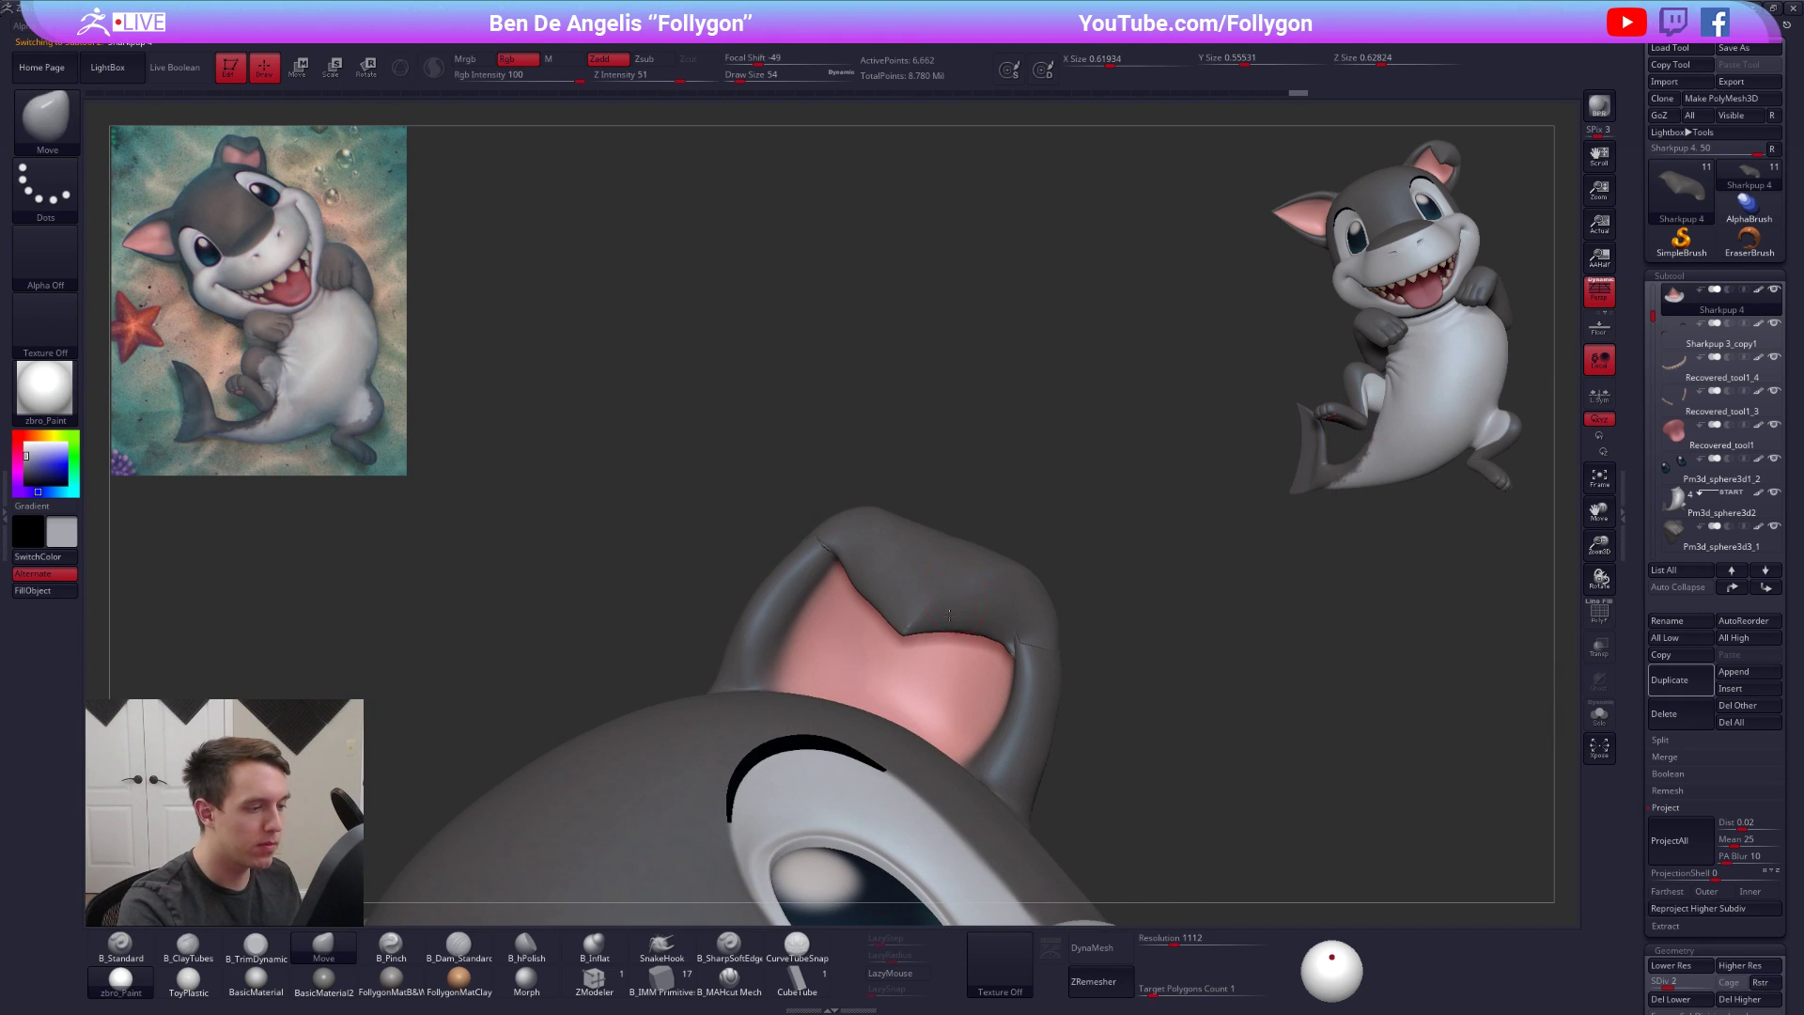
Isolate the remeshed ear tip and raise it to subdivision level 5
key("alt+s")
left_click(730, 977)
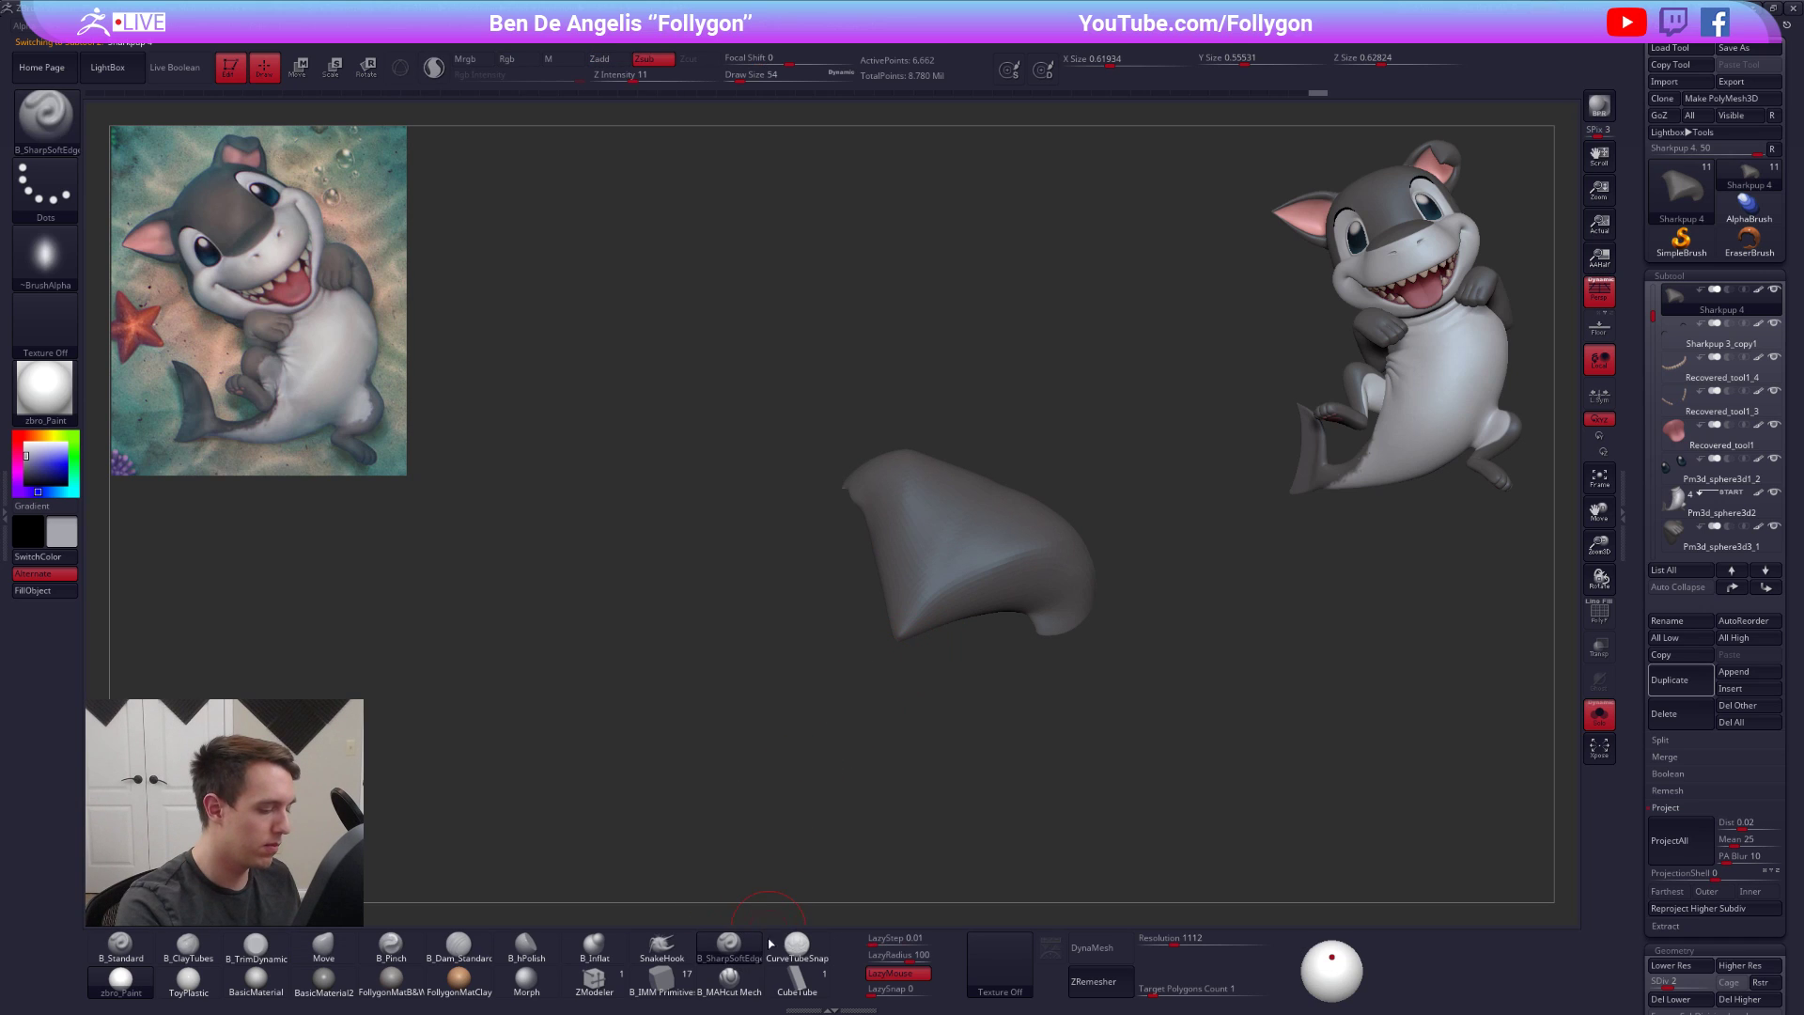
mouse_move(866, 697)
left_mouse_down()
mouse_move(947, 665)
mouse_move(842, 750)
left_mouse_up()
key("space")
key("d")
key("d")
key("d")
Carve a crease down the middle of the ear tip's outer surface, towards its point, with the MAHcut Mech brush
mouse_move(842, 750)
left_mouse_down()
mouse_move(879, 749)
mouse_move(1008, 543)
left_mouse_up()
key("space")
left_click(940, 637)
key("shift+s")
key("space")
mouse_move(986, 643)
right_mouse_down()
mouse_move(902, 662)
mouse_move(940, 695)
mouse_move(968, 644)
right_mouse_up()
key("shift+s")
key("space")
left_click(959, 696)
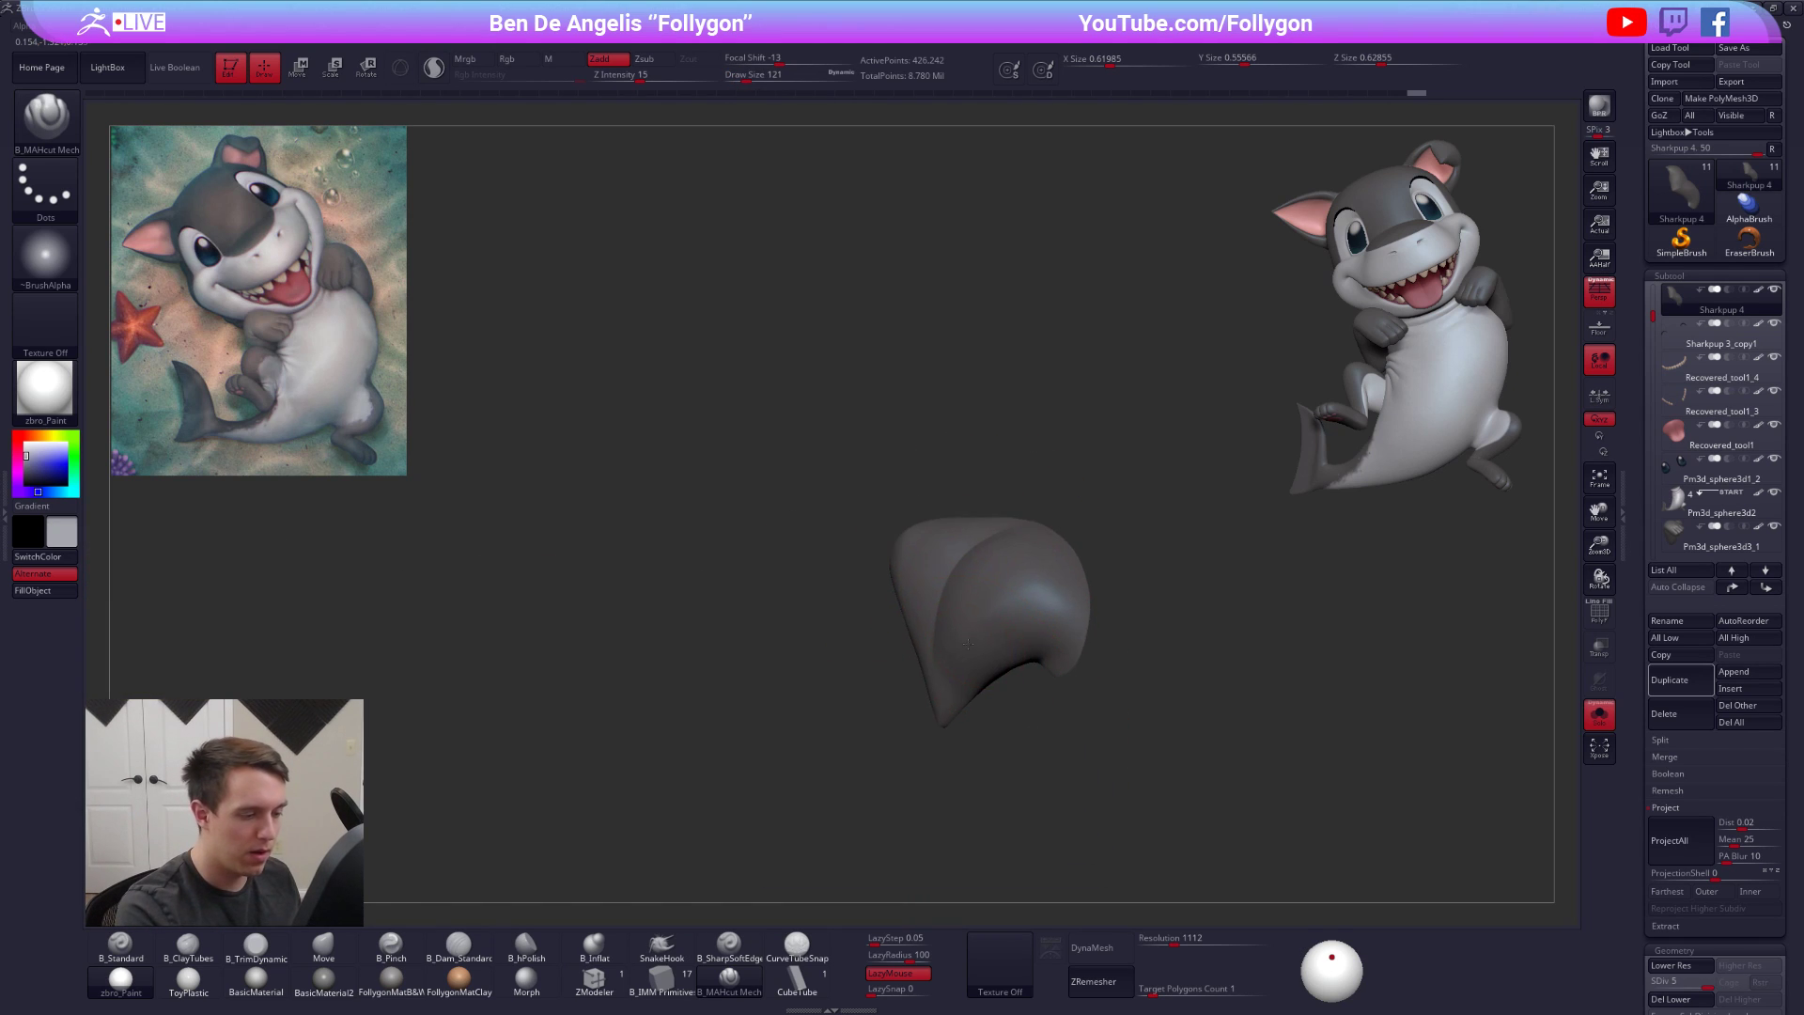
right_click_drag(903, 719, 968, 733)
key("space")
left_click(958, 697)
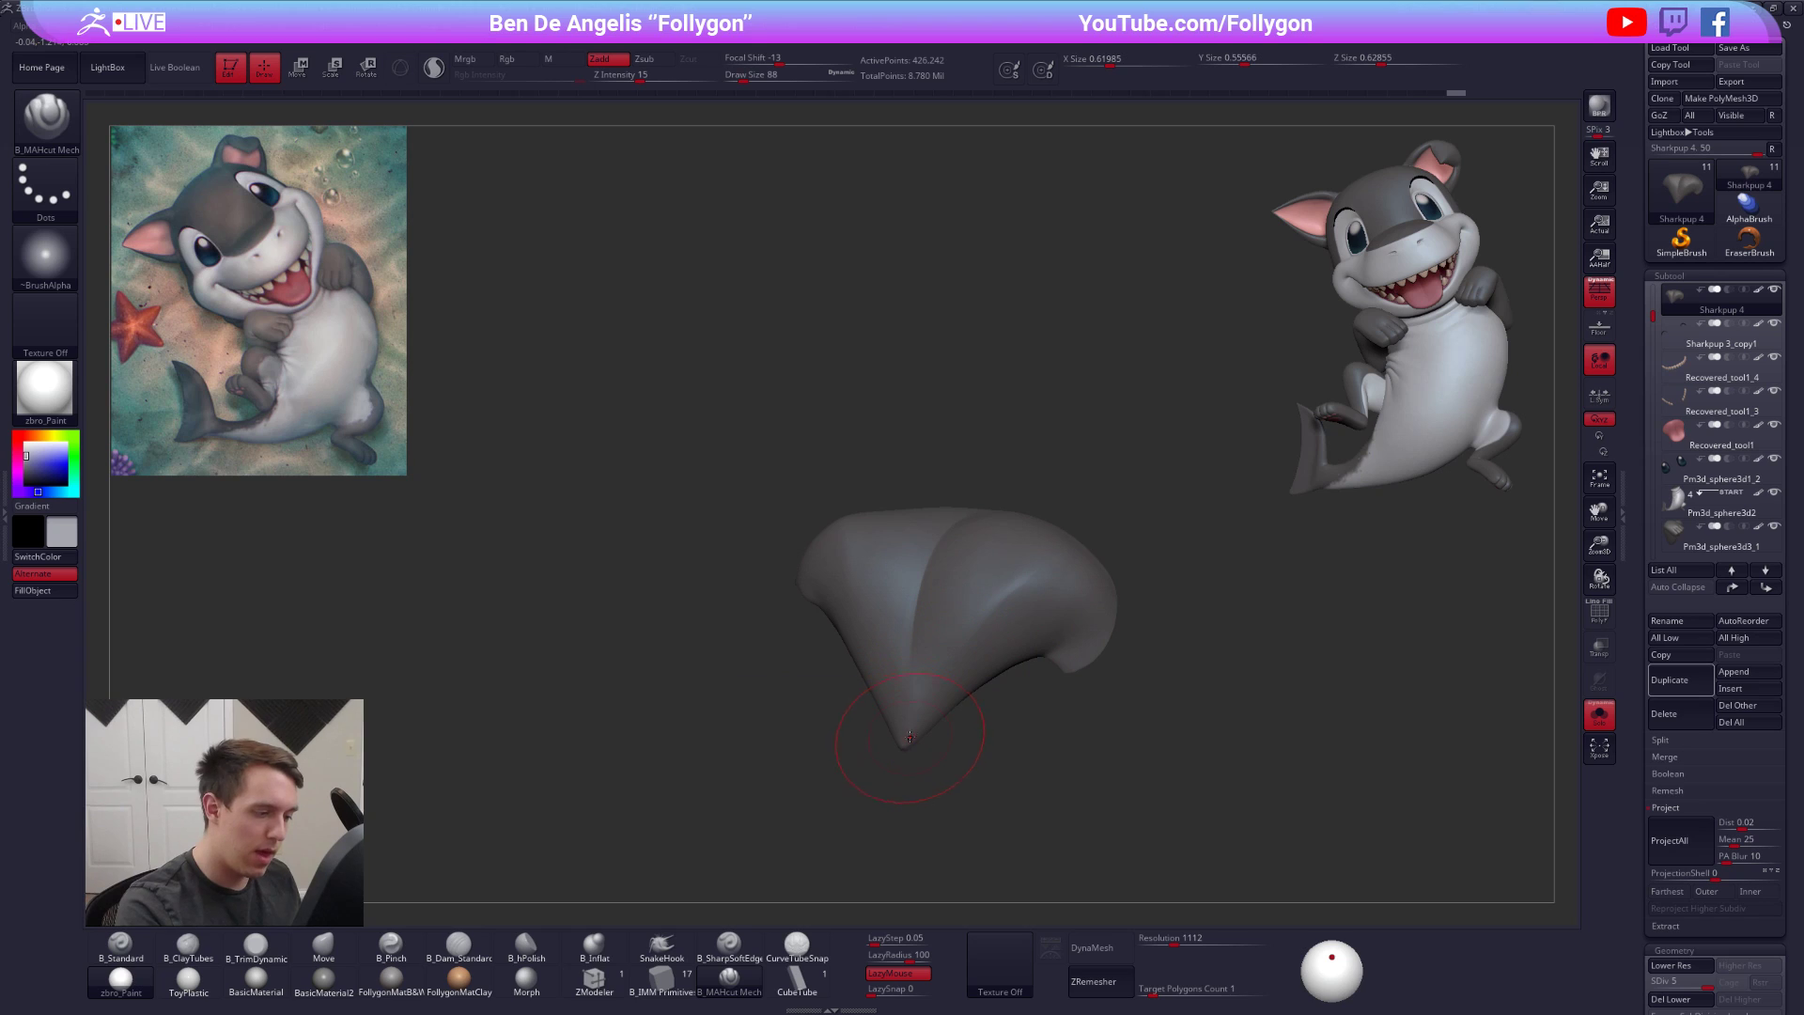
mouse_move(1114, 542)
right_mouse_down()
mouse_move(1038, 630)
mouse_move(861, 653)
right_mouse_up()
left_click_drag(877, 716, 872, 667)
left_click_drag(842, 446, 840, 438)
mouse_move(840, 447)
right_mouse_down()
mouse_move(848, 561)
mouse_move(898, 567)
mouse_move(883, 536)
right_mouse_up()
Flatten the ear tip's outer surface on both sides of the crease with the TrimDynamic brush
key("s")
key("3")
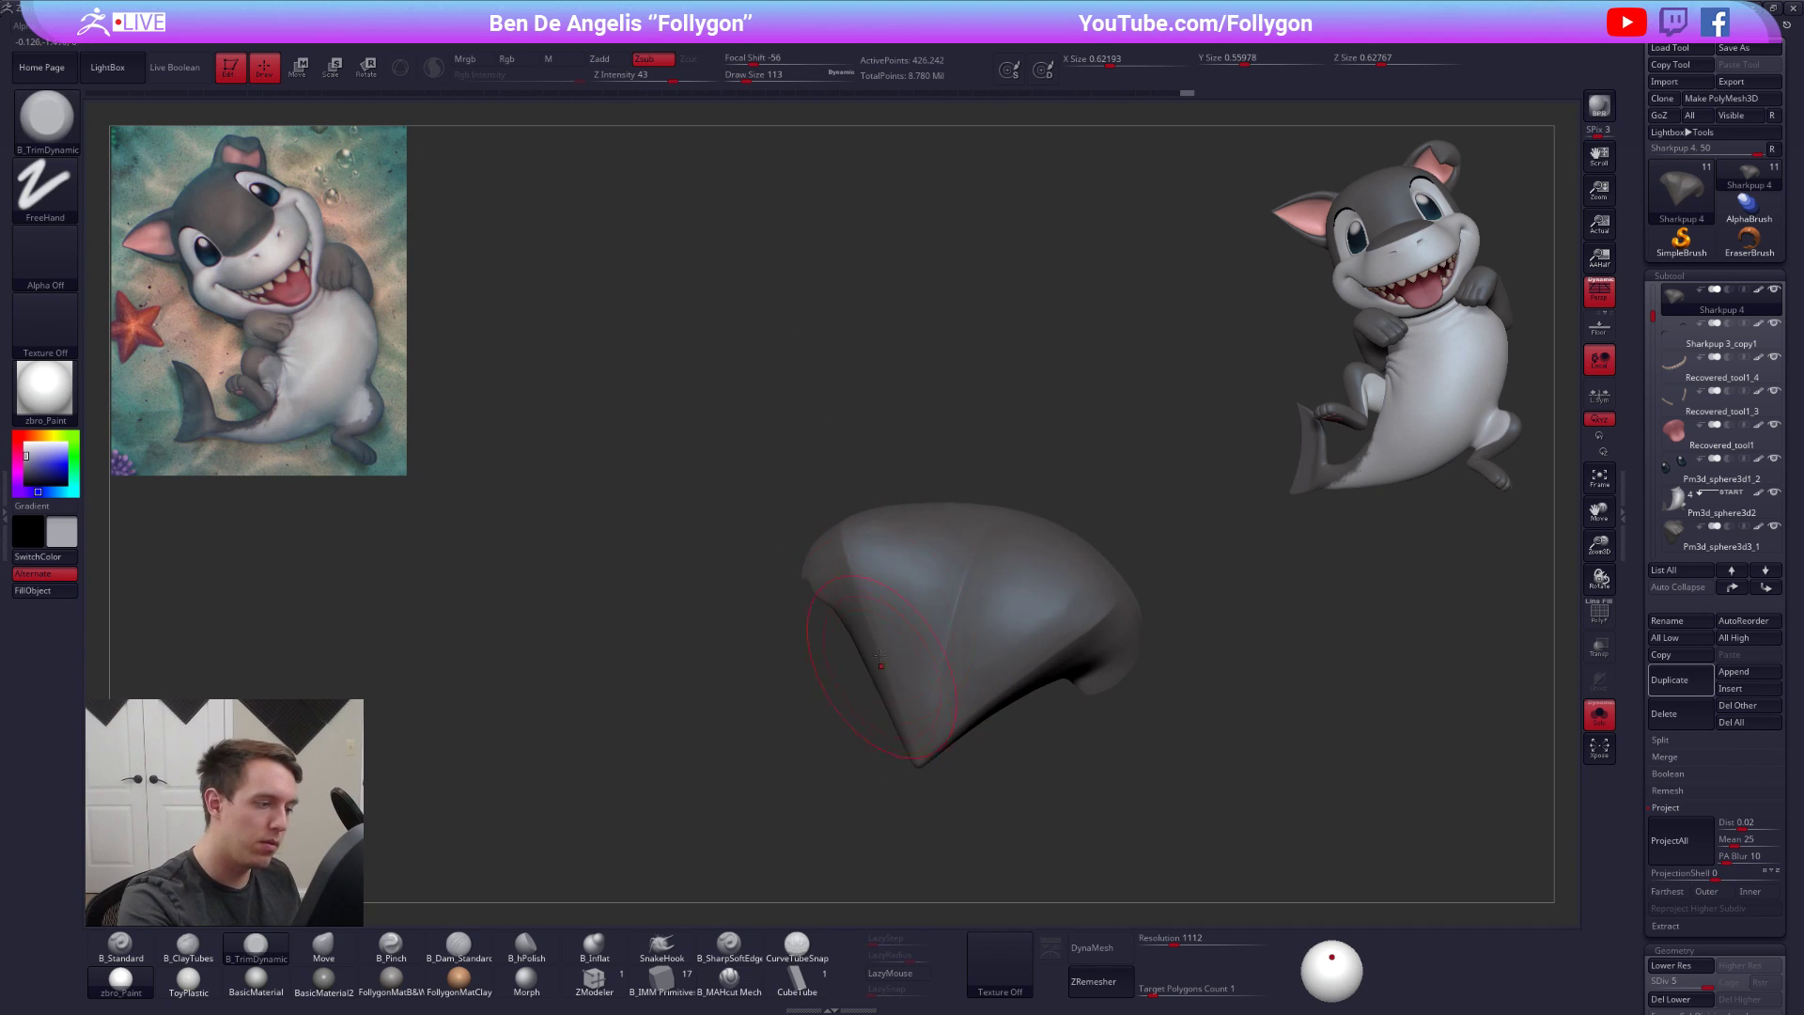
right_click_drag(982, 649, 1063, 576)
mouse_move(953, 723)
right_mouse_down()
mouse_move(1024, 567)
mouse_move(987, 681)
right_mouse_up()
key("s")
left_click_drag(956, 681, 931, 682)
Reshape the ear tip's pointed end with the Move brush at subdivision level 1, then return to level 3
mouse_move(1013, 592)
right_mouse_down()
mouse_move(945, 607)
mouse_move(954, 630)
mouse_move(936, 488)
mouse_move(970, 372)
right_mouse_up()
key("b")
key("p")
key("i")
mouse_move(874, 610)
right_mouse_down()
mouse_move(898, 554)
mouse_move(921, 557)
right_mouse_up()
key("shift+d")
key("shift+d")
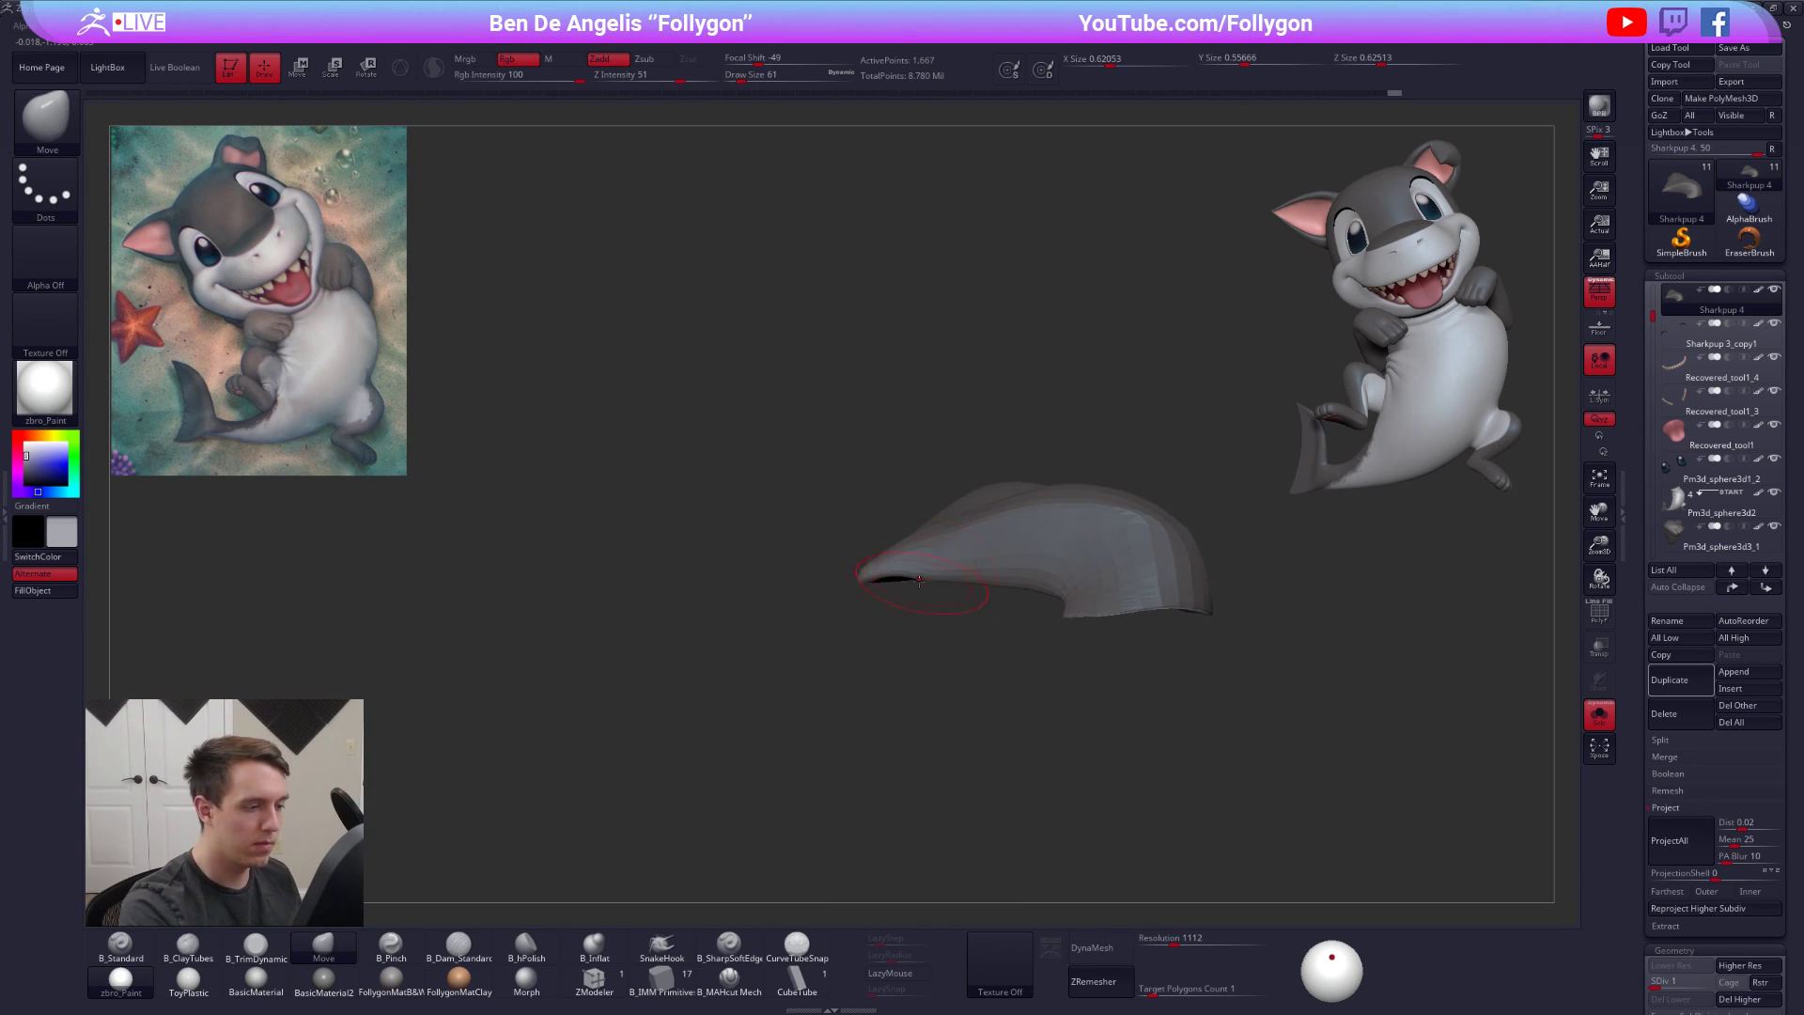
key("space")
mouse_move(899, 571)
left_mouse_down()
mouse_move(1004, 568)
mouse_move(1056, 450)
left_mouse_up()
key("space")
key("d")
key("d")
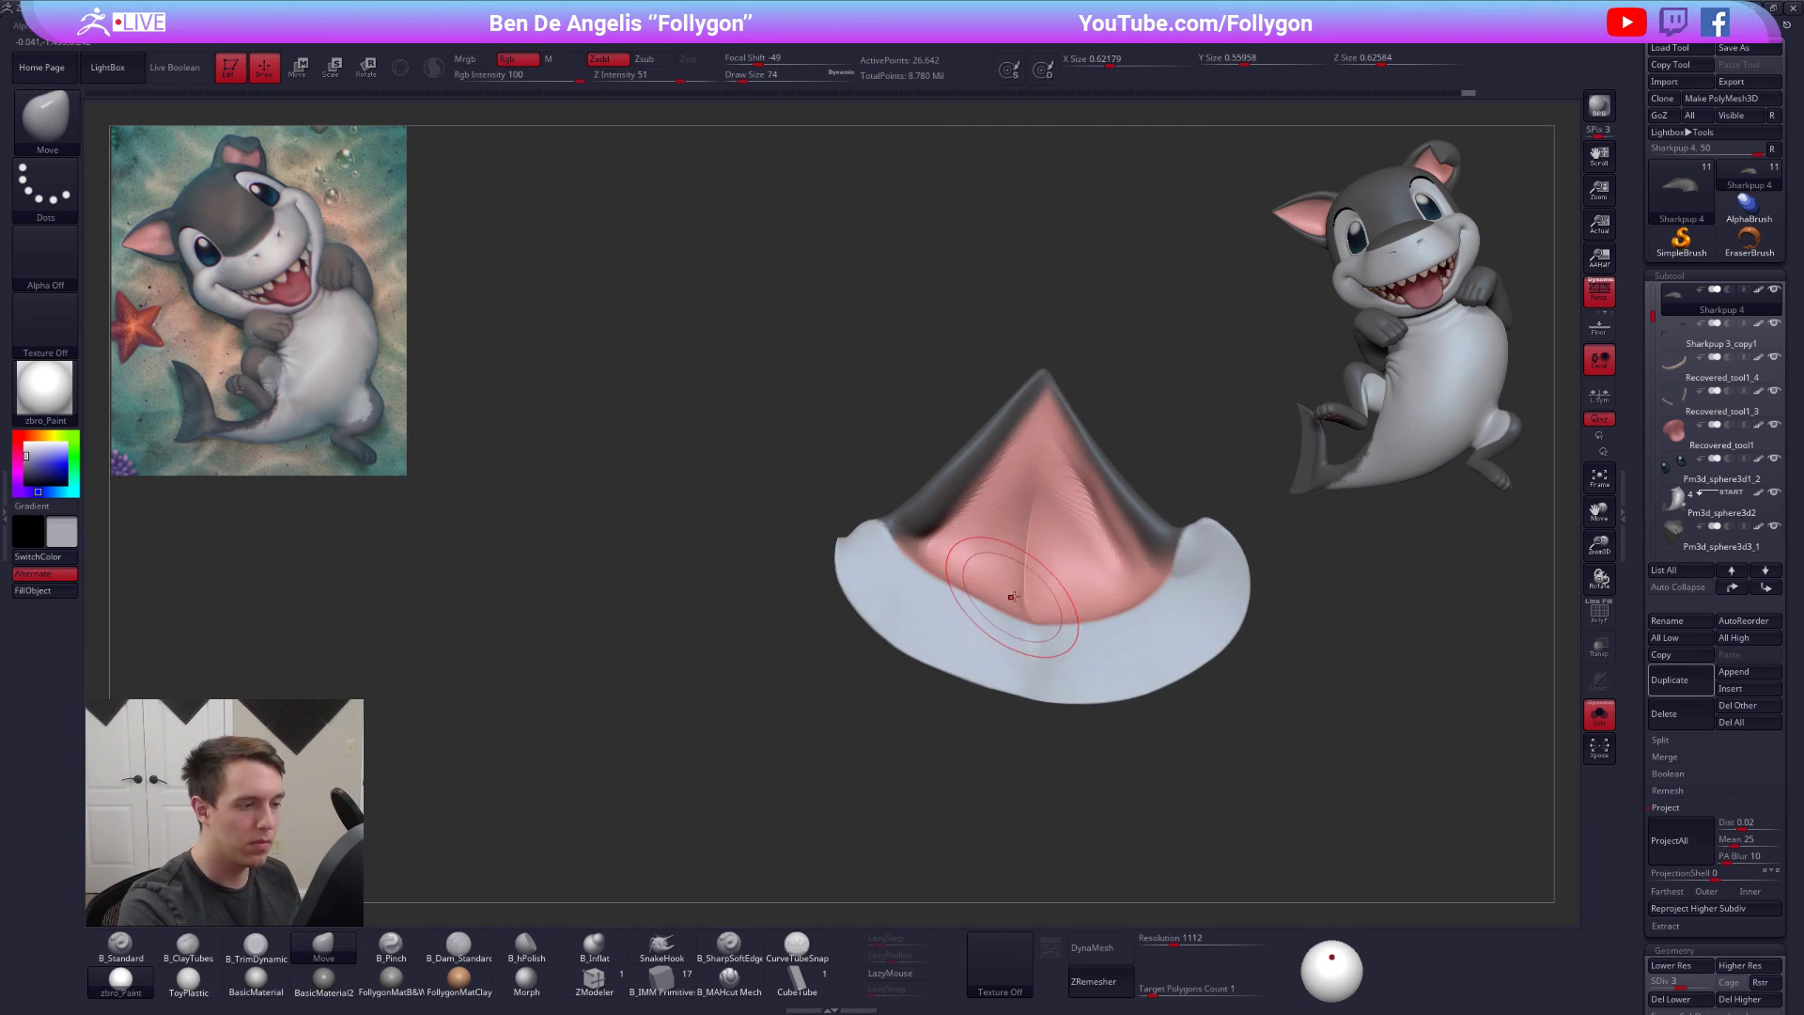
Lower the ear tip to level 2, return to level 3 and smooth its pink inner surface
right_click_drag(1041, 557, 1039, 532)
key("shift+d")
key("3")
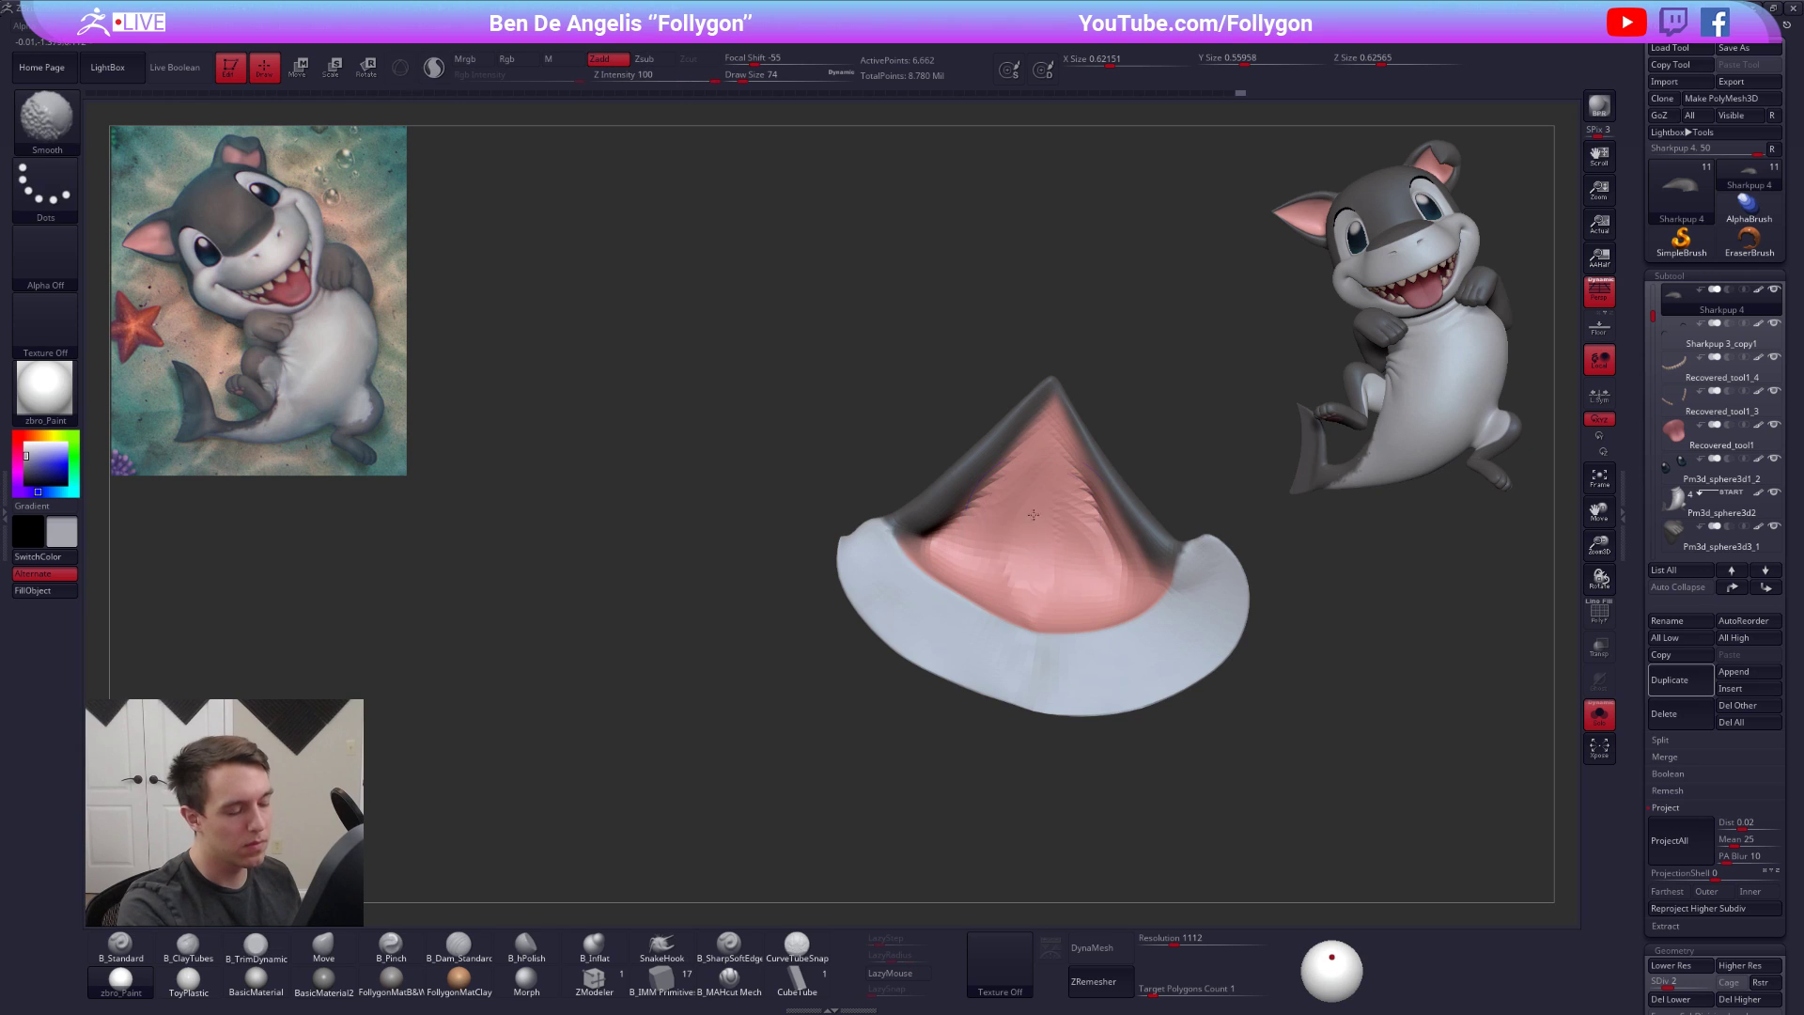
key("d")
mouse_move(1038, 513)
right_mouse_down()
mouse_move(1054, 523)
mouse_move(974, 614)
mouse_move(1055, 548)
right_mouse_up()
left_click_drag(1053, 549, 1015, 604, "shift")
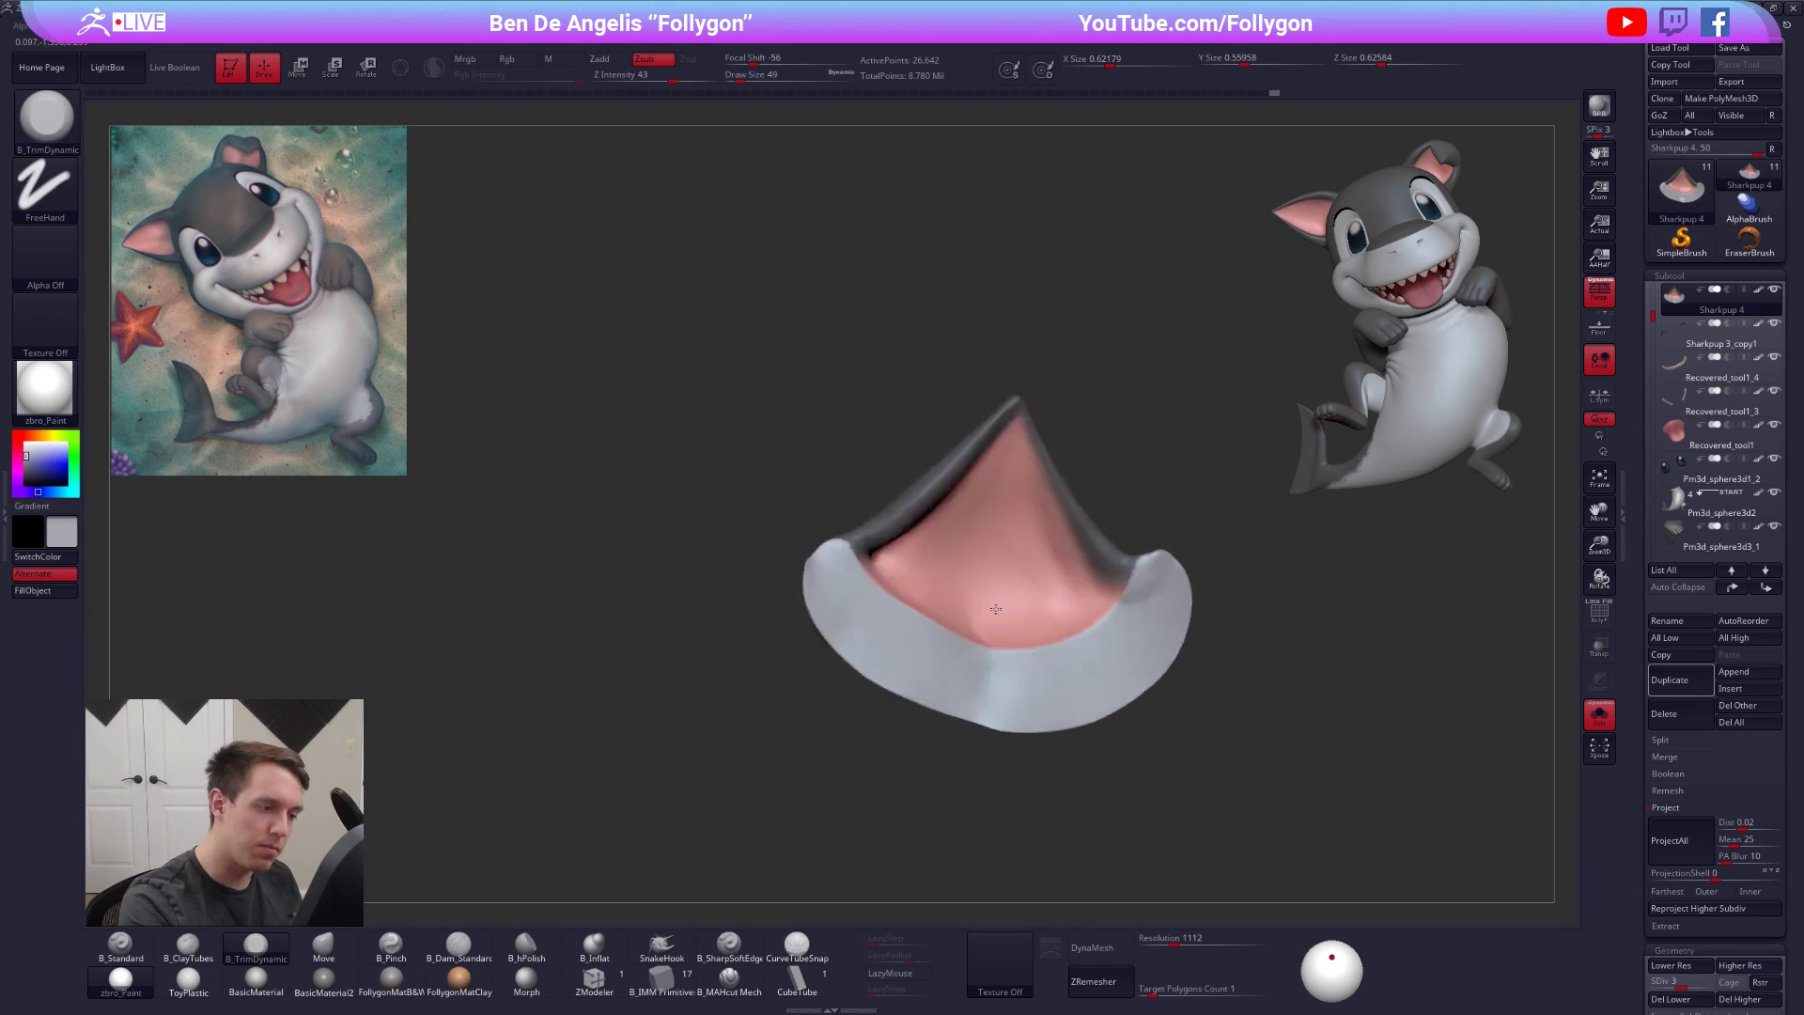
Even out the pink inner surface with the TrimDynamic brush and raise the ear tip to subdivision level 5
mouse_move(1010, 609)
right_mouse_down()
mouse_move(991, 529)
mouse_move(1028, 623)
mouse_move(1010, 601)
right_mouse_up()
key("bracketright")
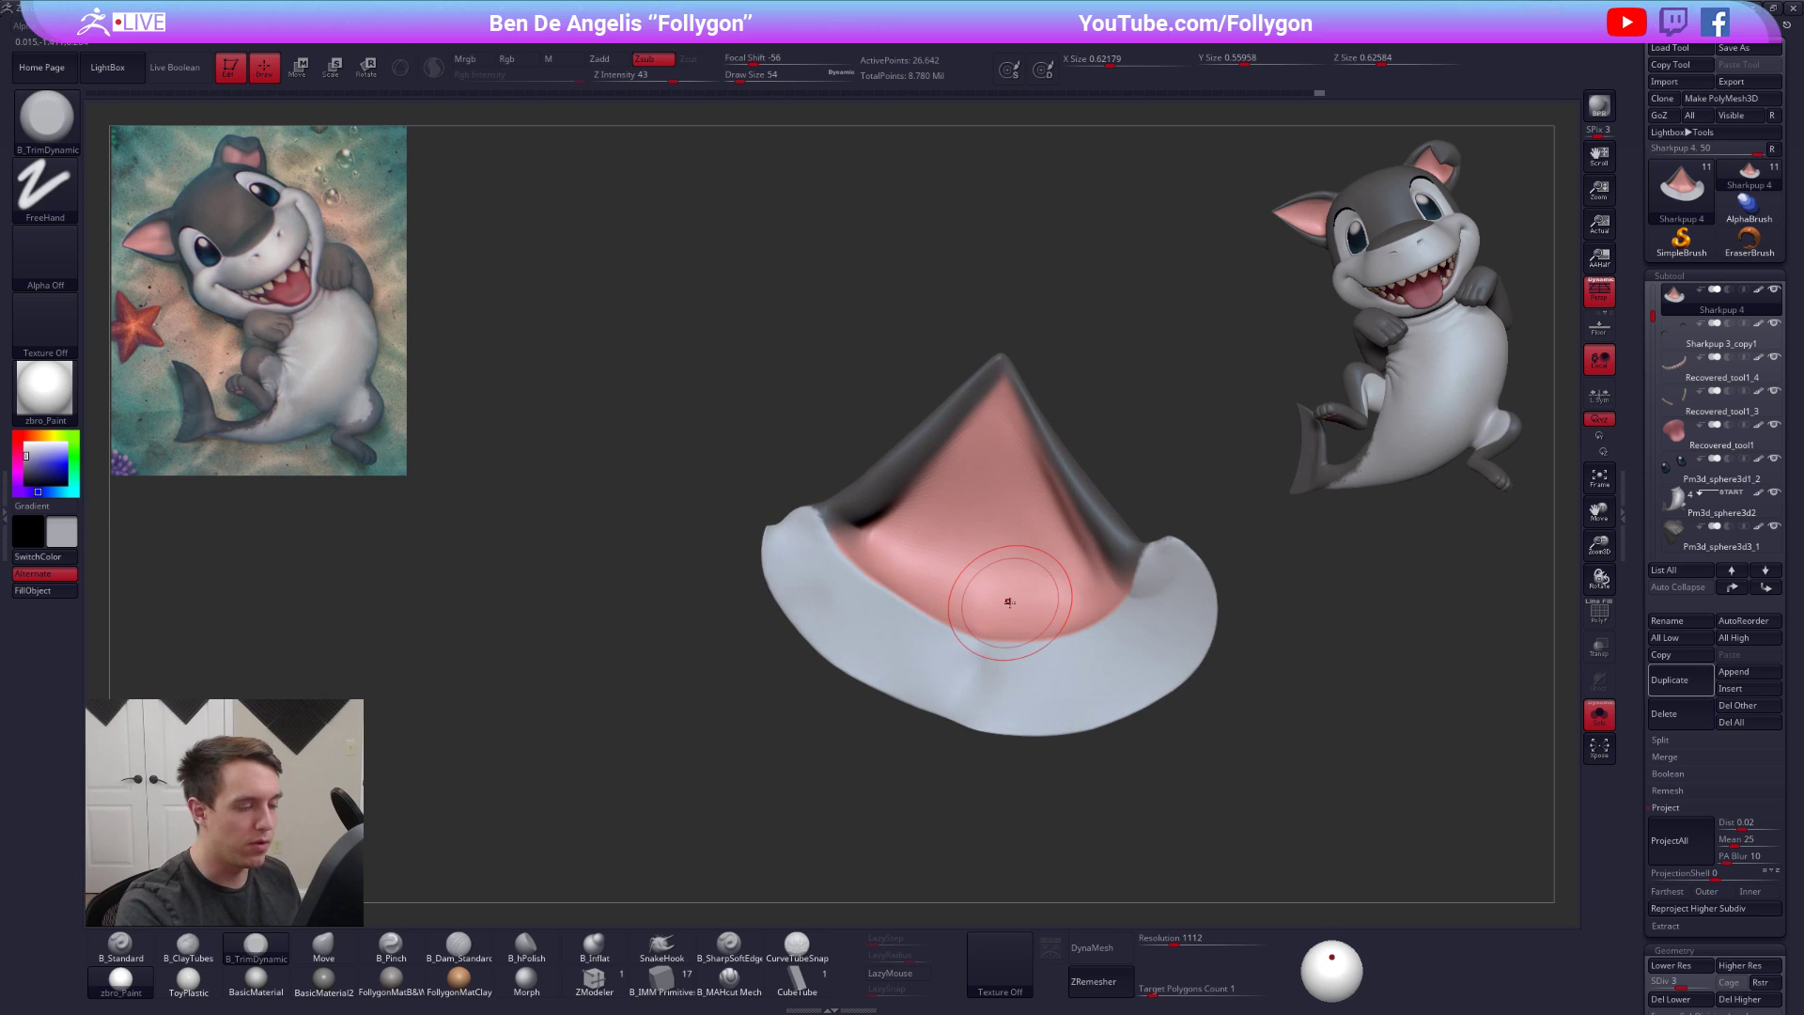
mouse_move(1127, 607)
right_mouse_down()
mouse_move(1063, 518)
mouse_move(1080, 604)
mouse_move(1124, 601)
mouse_move(1050, 571)
right_mouse_up()
key("shift")
key("d")
key("shift")
mouse_move(1138, 789)
left_mouse_down("alt")
mouse_move(1077, 779)
mouse_move(1239, 825)
mouse_move(1171, 832)
left_mouse_up("alt")
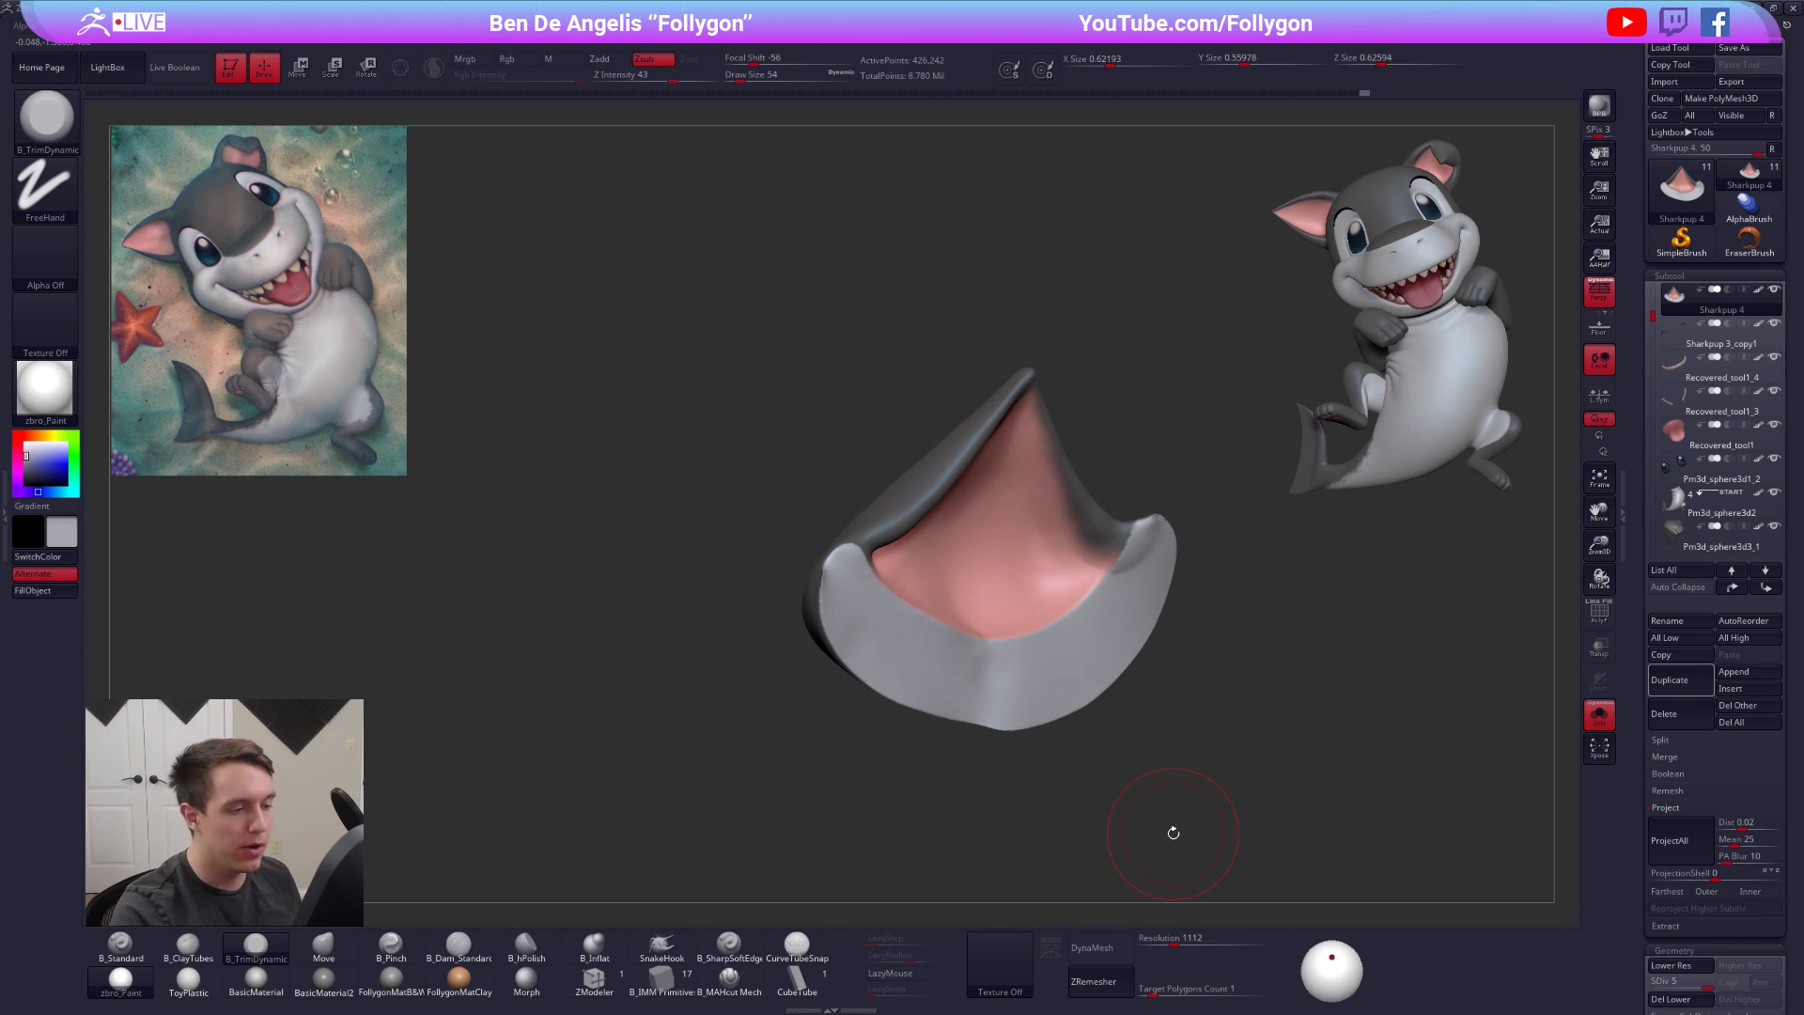
key("2")
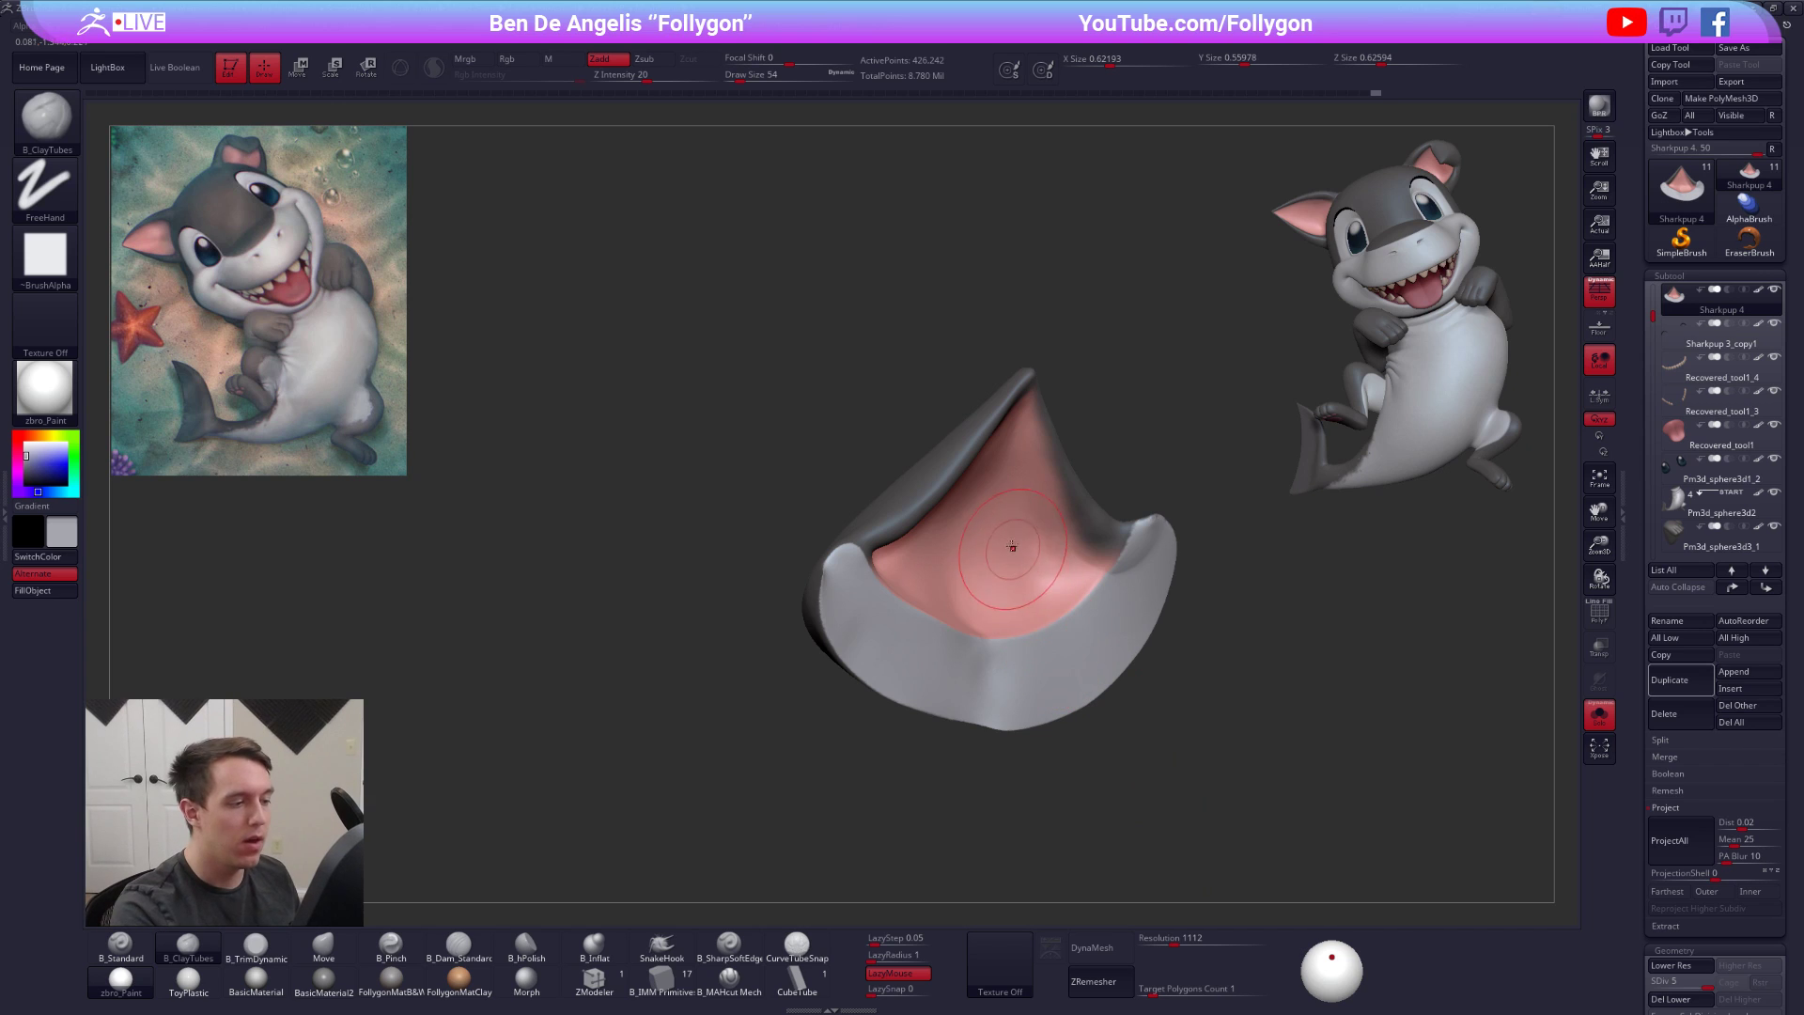
key("1")
key("space")
left_click_drag(996, 511, 1002, 510)
mouse_move(1029, 517)
right_mouse_down()
mouse_move(959, 495)
mouse_move(1011, 561)
mouse_move(1073, 582)
right_mouse_up()
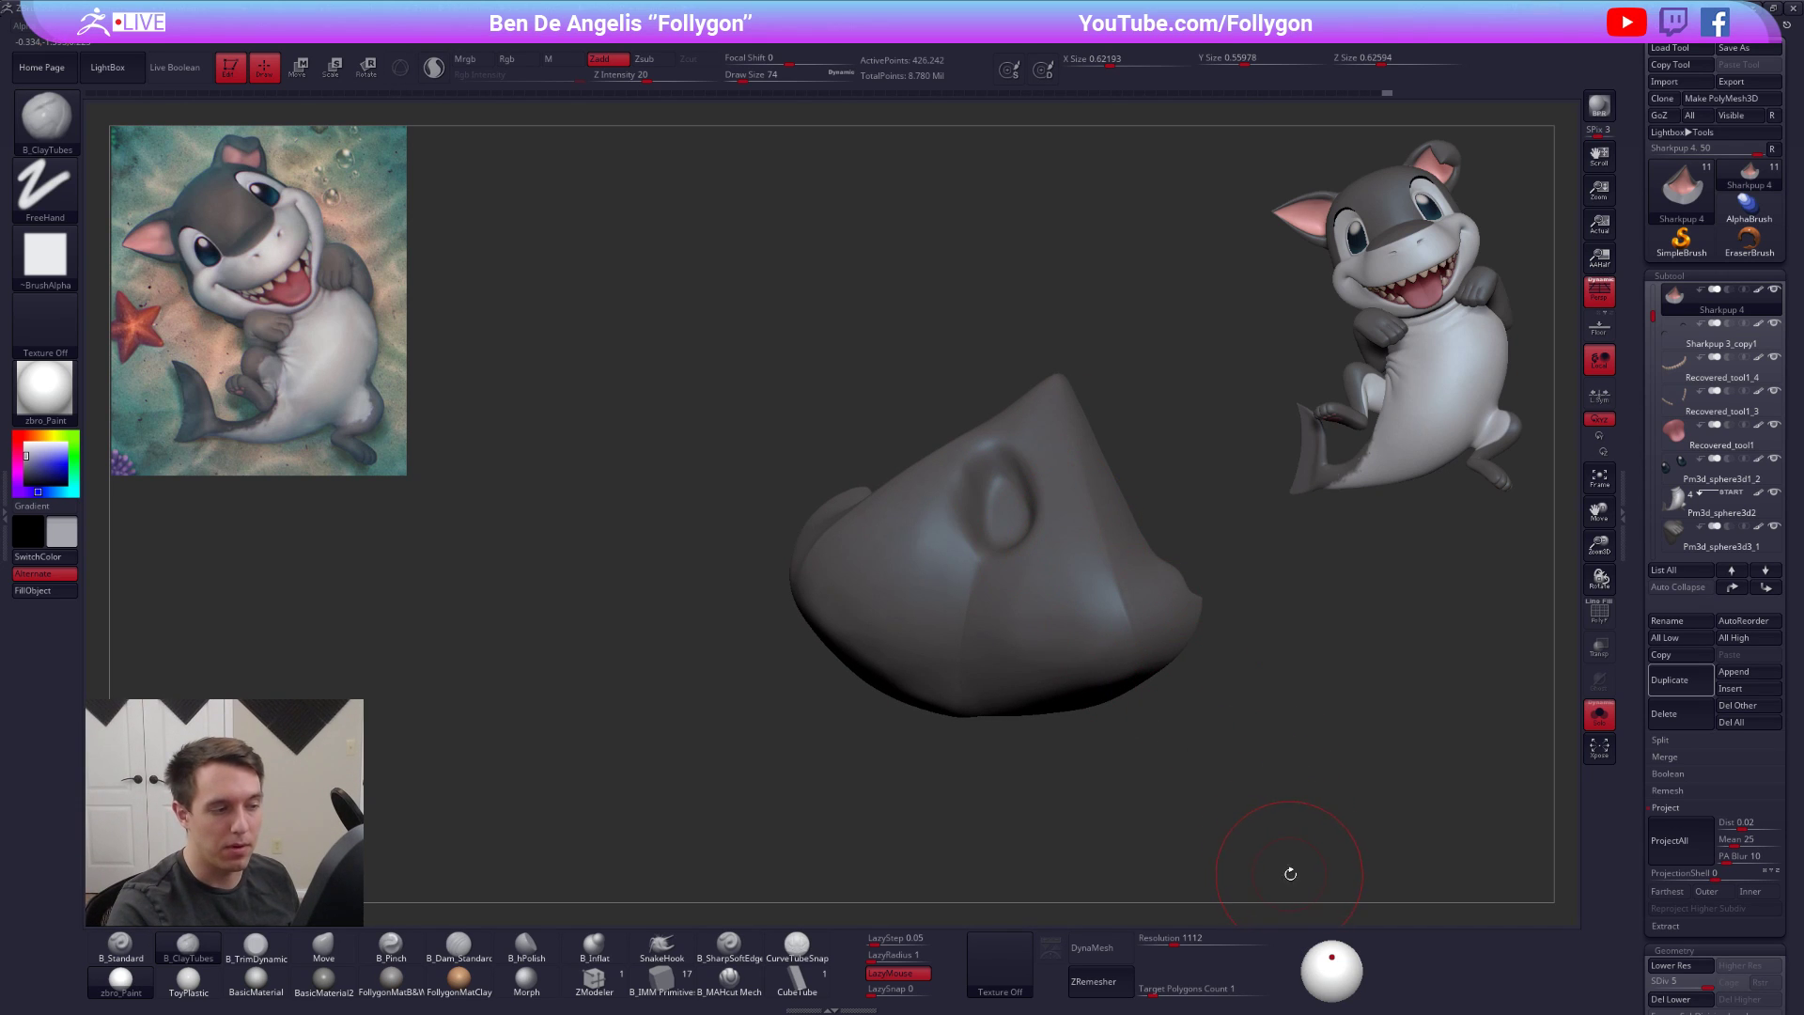
key("ctrl+z")
Lower the ear tip to subdivision level 3 and smooth the inner surface along its grey rim
right_click_drag(1343, 826, 1222, 785)
key("ctrl+shift+f")
left_click(1221, 598)
key("bracketleft")
key("bracketleft")
right_click_drag(1034, 556, 965, 560)
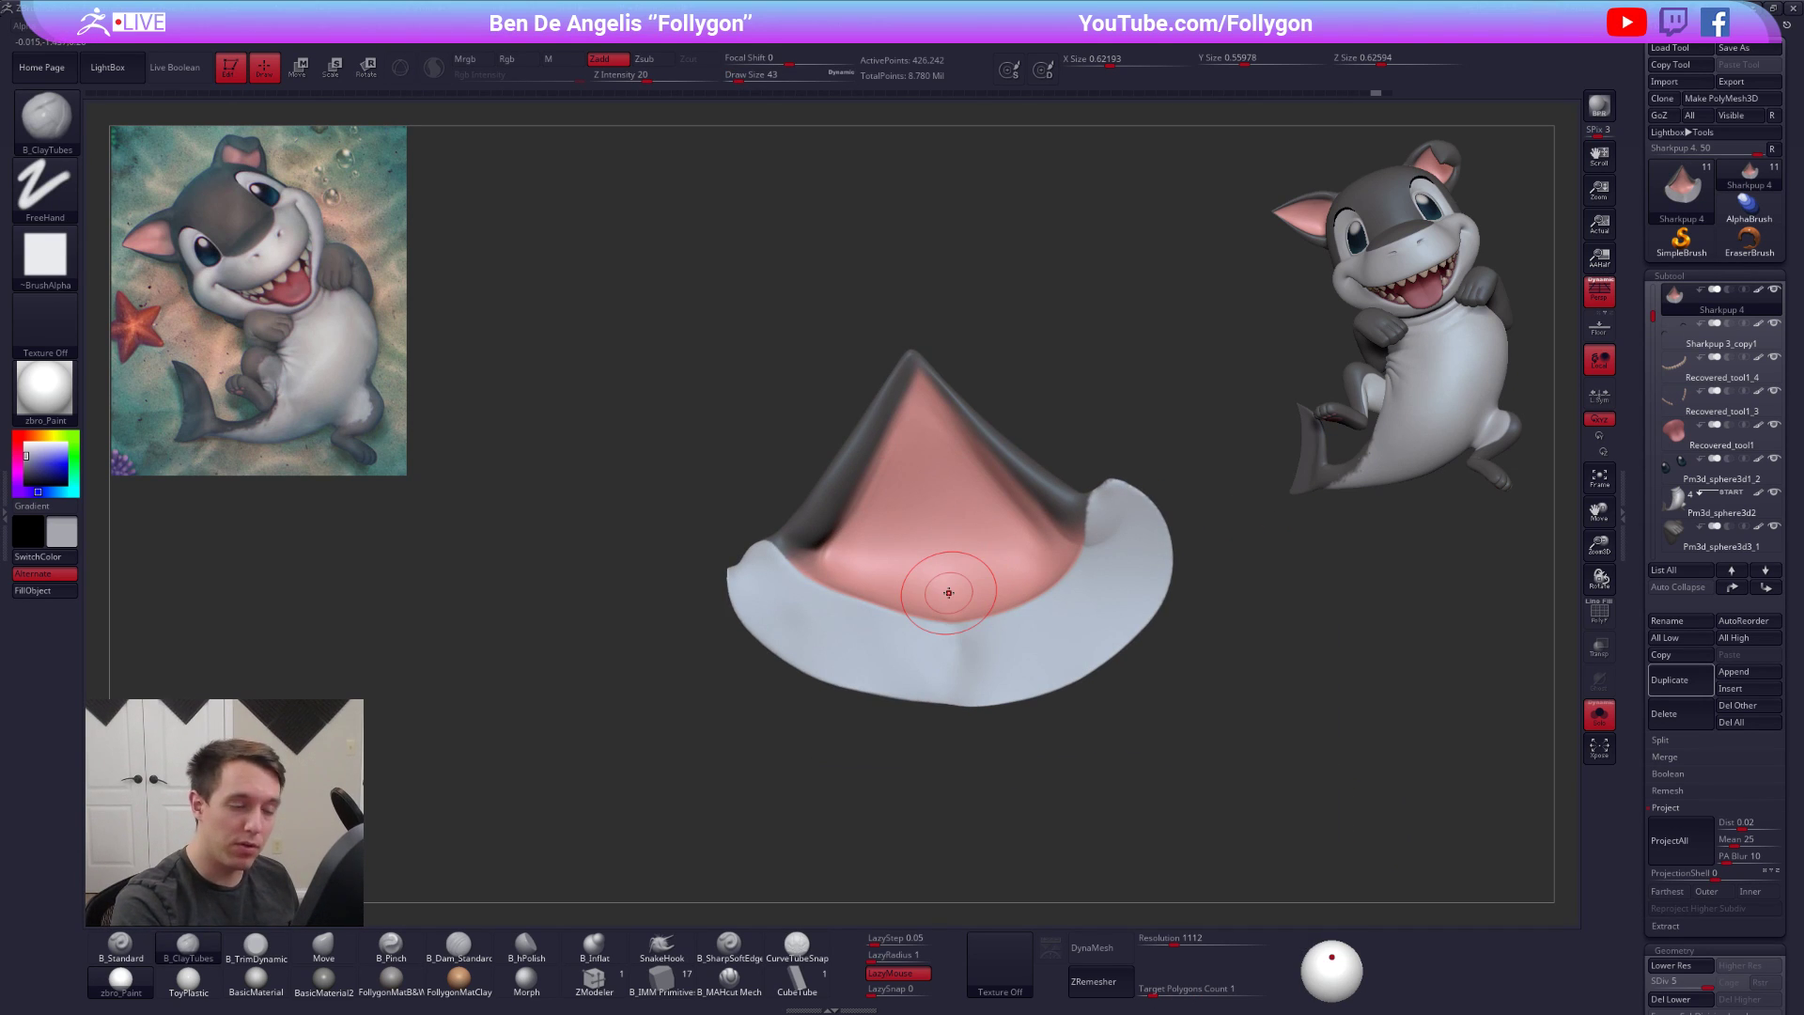
key("shift+f")
key("shift+f")
key("shift+d")
key("shift+d")
right_click_drag(1077, 570, 1086, 565)
left_click_drag(1087, 565, 1013, 534, "shift")
right_click_drag(958, 552, 914, 564)
left_click_drag(914, 564, 860, 550, "shift")
Adjust the ear tip's side edge near the point with the Move brush
right_click_drag(902, 555, 832, 498)
key("b")
key("m")
key("v")
key("space")
left_click_drag(823, 458, 826, 459)
right_click_drag(902, 451, 858, 423)
key("space")
left_click_drag(863, 428, 855, 424)
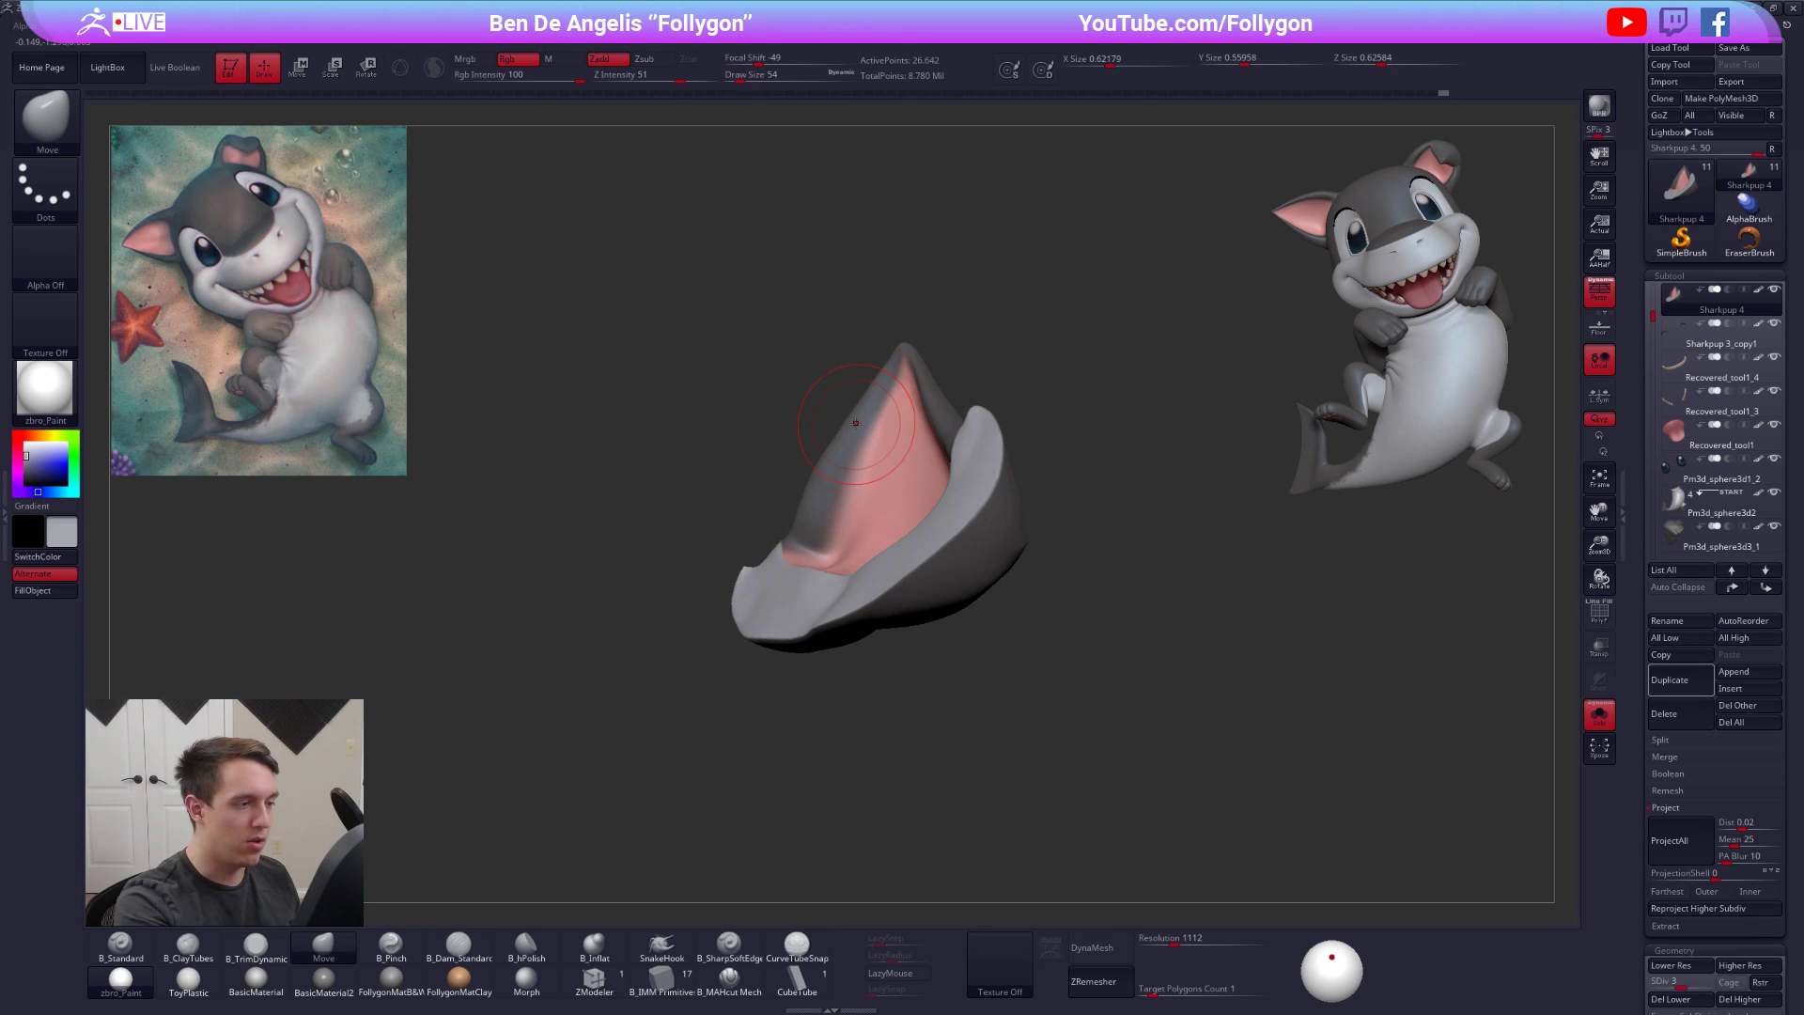
Lower the ear tip to subdivision level 2 and reshape its side profile near the point with the Move brush
mouse_move(853, 426)
right_mouse_down()
mouse_move(1027, 496)
mouse_move(979, 443)
right_mouse_up()
key("alt+s")
key("shift+d")
key("alt+s")
key("space")
left_click_drag(908, 446, 896, 444)
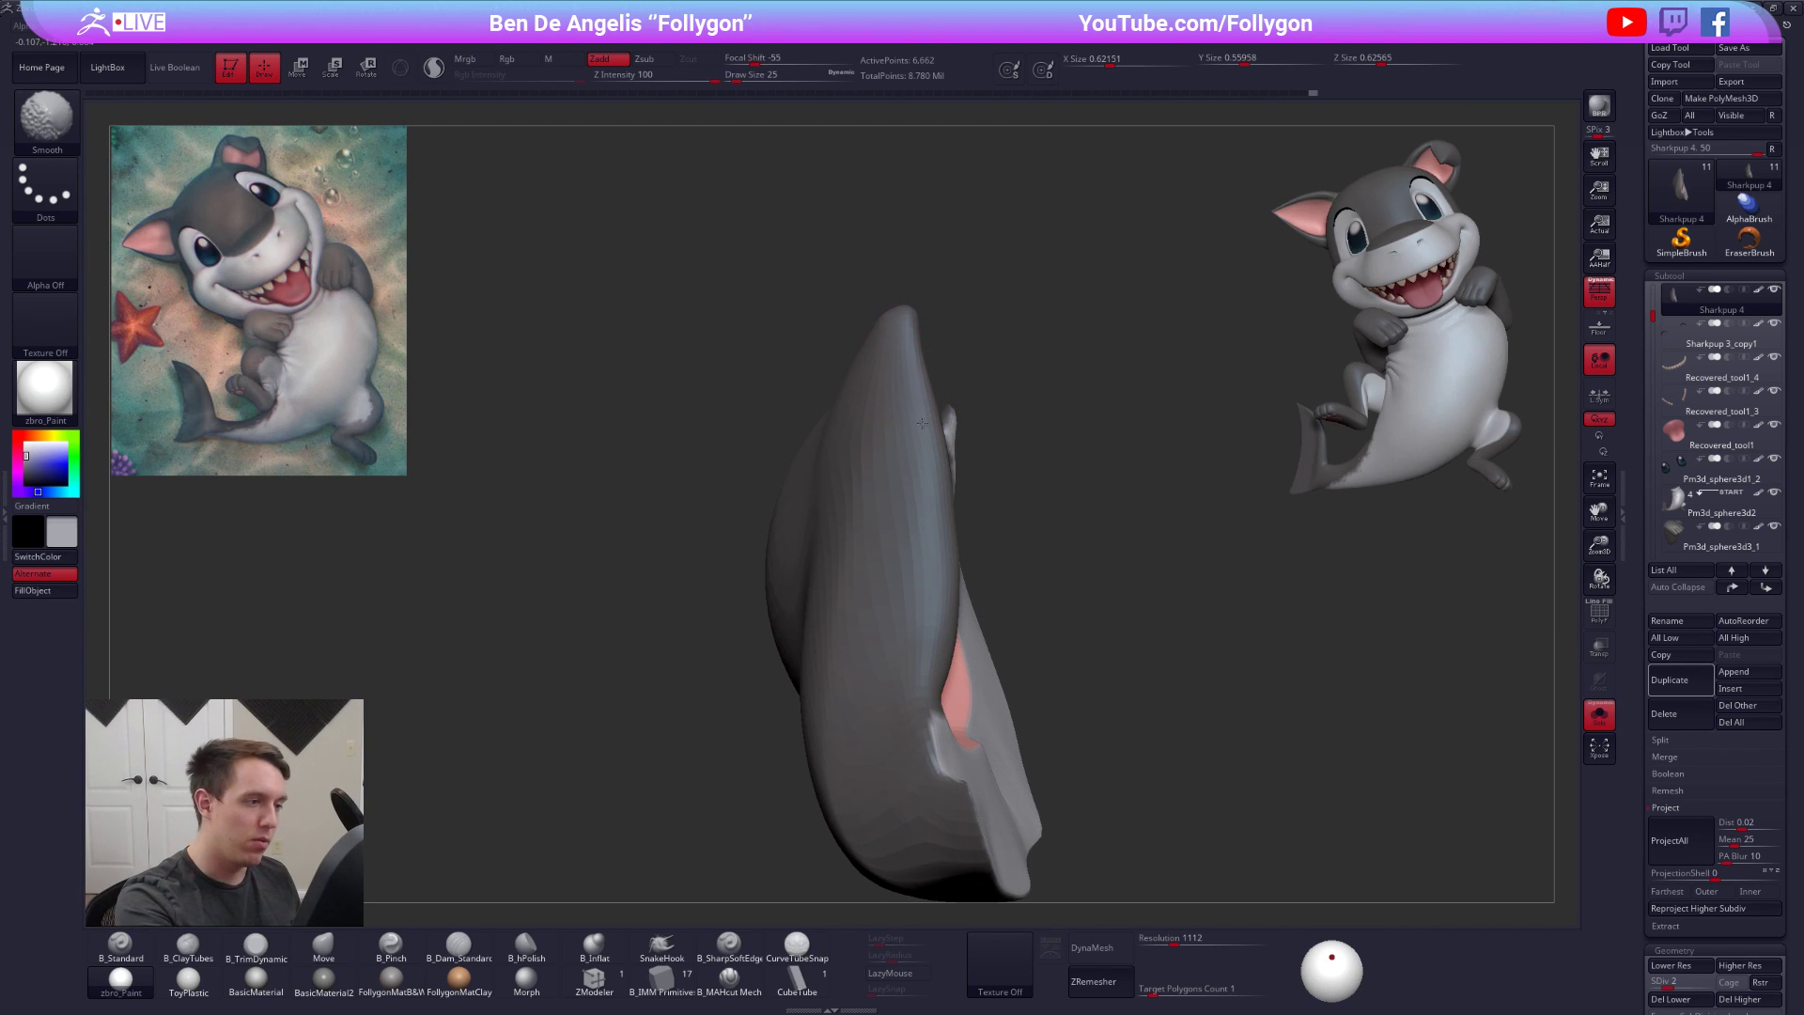
right_click_drag(919, 539, 916, 417, "ctrl")
key("space")
left_click_drag(919, 417, 938, 413)
Refine the ear tip's folded rim and side edges from several angles with the Move brush
right_click_drag(938, 413, 998, 428)
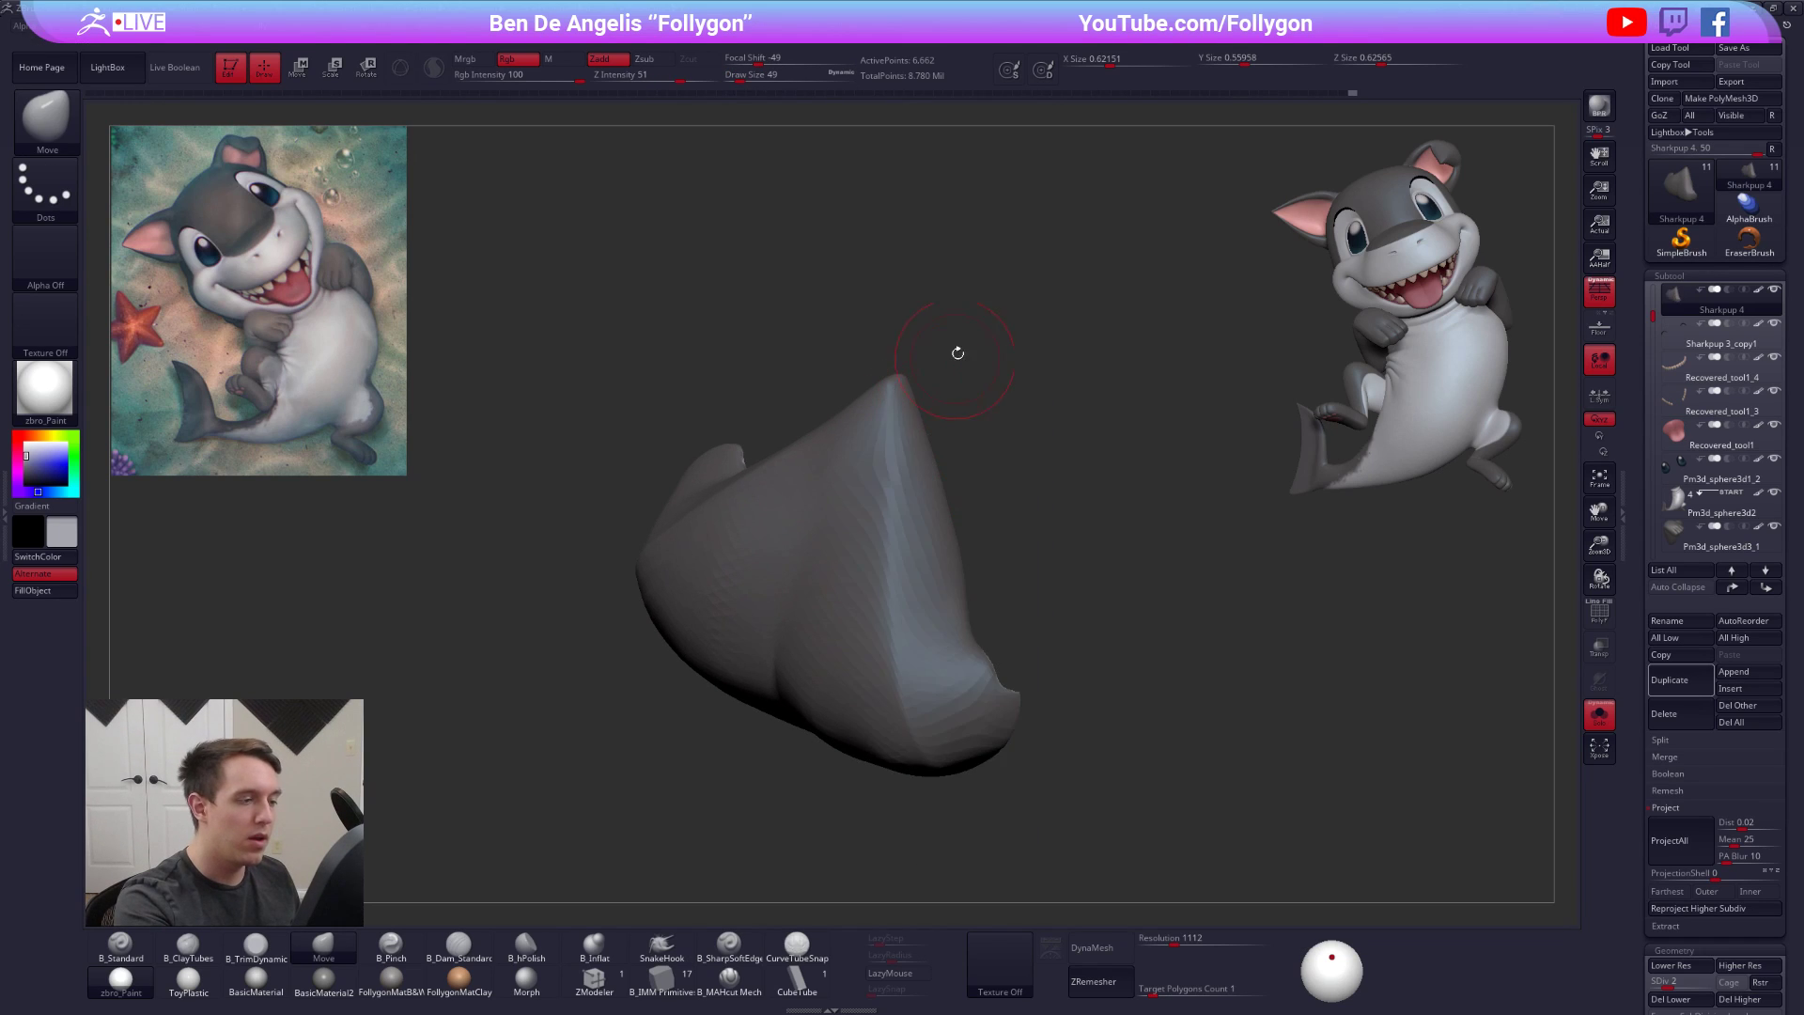
right_click_drag(955, 361, 910, 376)
left_click_drag(918, 430, 925, 429)
right_click_drag(940, 425, 874, 412)
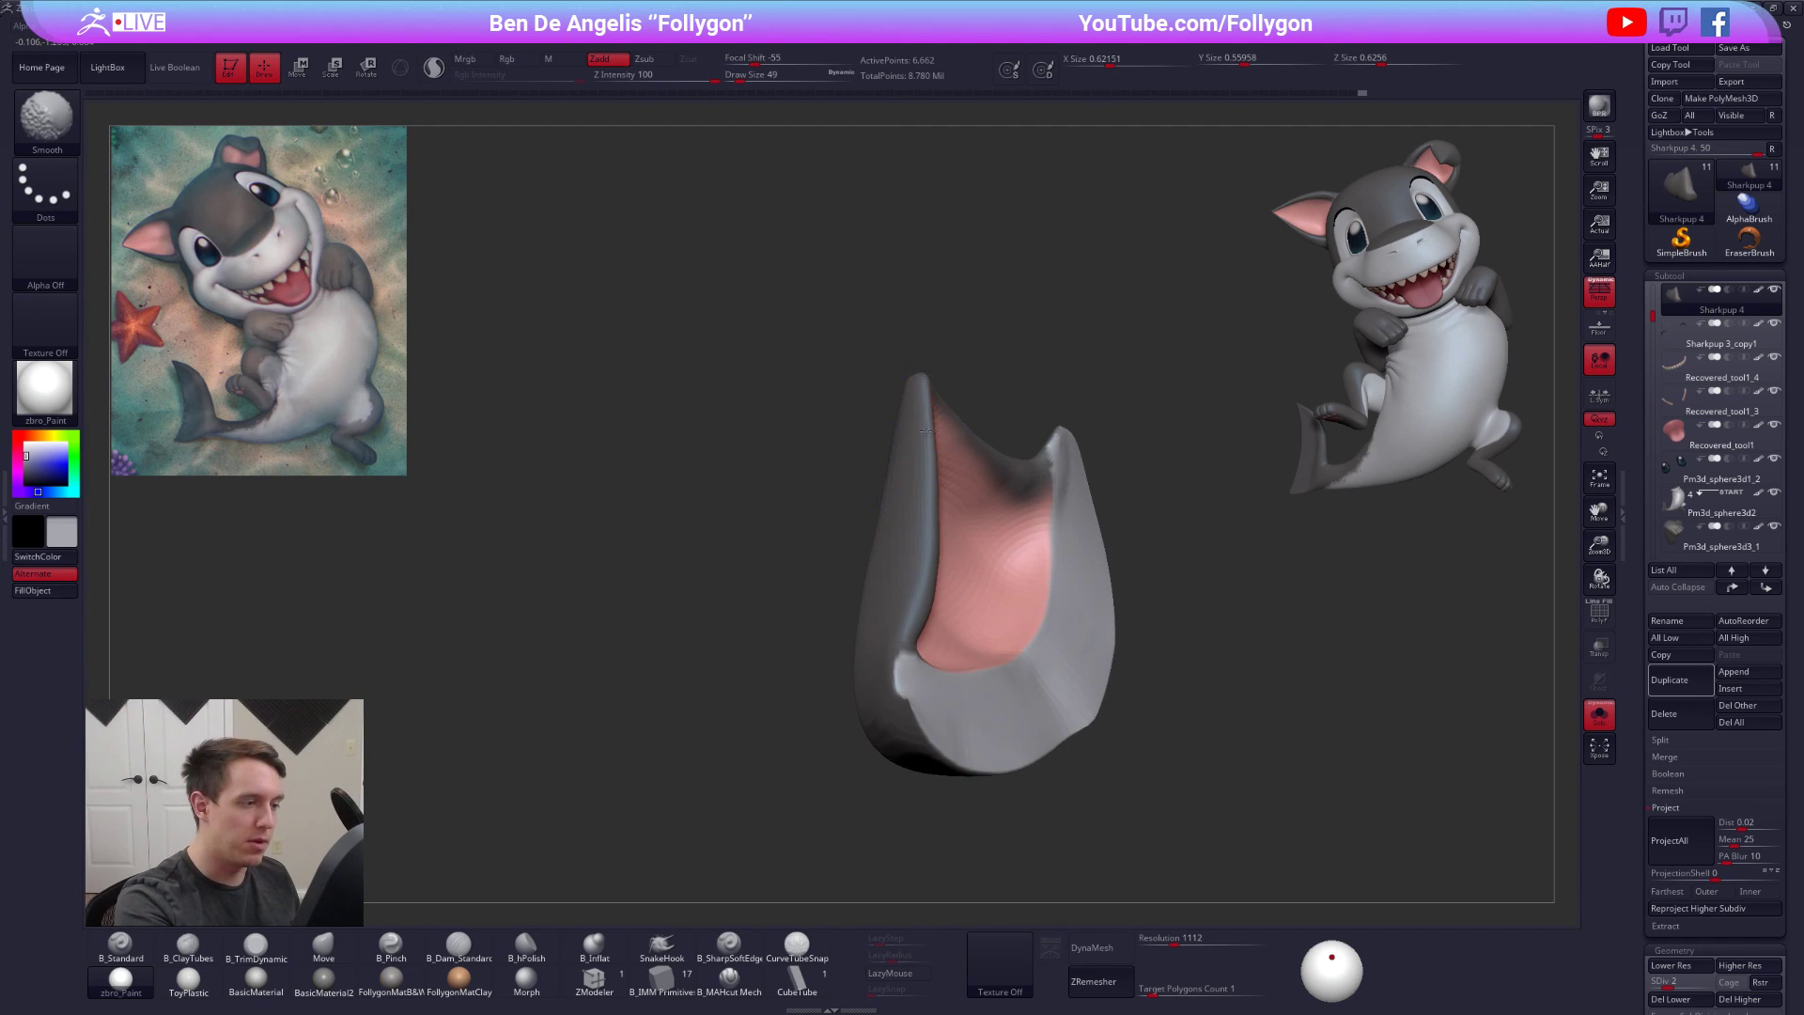
mouse_move(923, 508)
right_mouse_down()
mouse_move(883, 495)
mouse_move(945, 500)
right_mouse_up()
left_click_drag(894, 564, 901, 561)
mouse_move(958, 470)
right_mouse_down()
mouse_move(1032, 452)
mouse_move(924, 470)
right_mouse_up()
right_click_drag(889, 625, 828, 549)
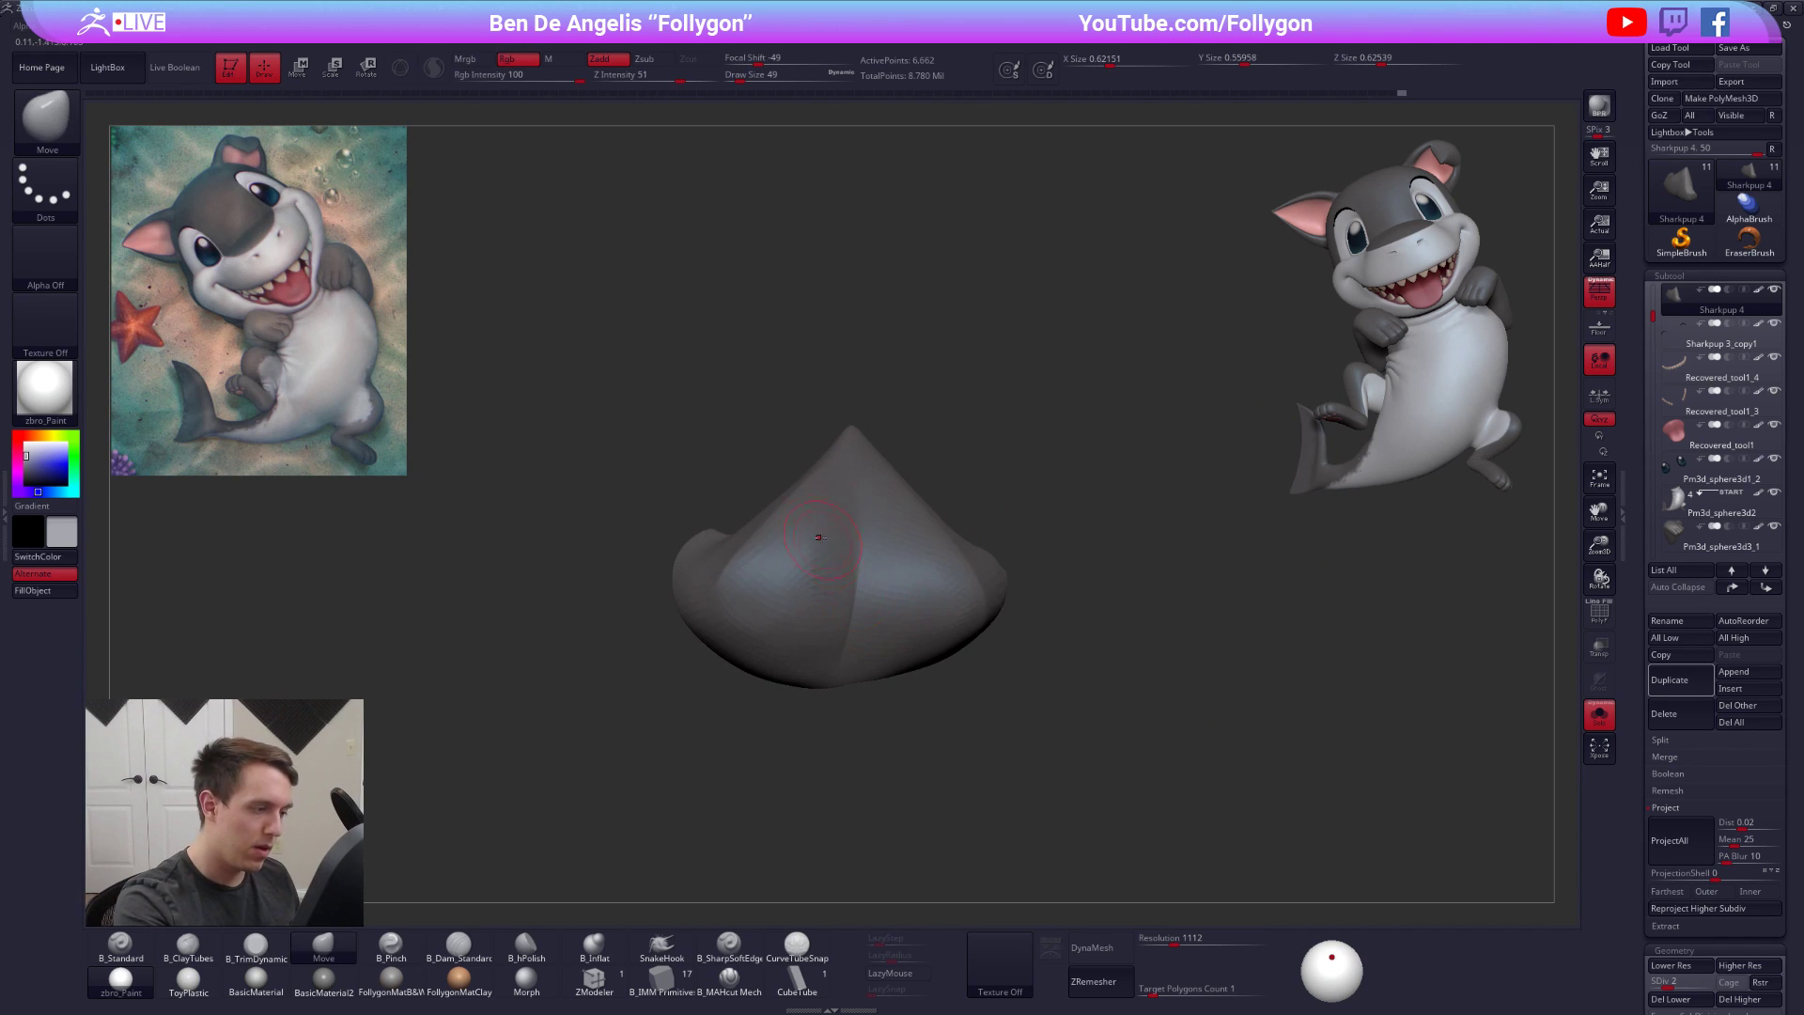
Flatten the ear tip's outer surface around the central crease with the TrimDynamic brush at subdivision level 2
key("b")
key("t")
key("d")
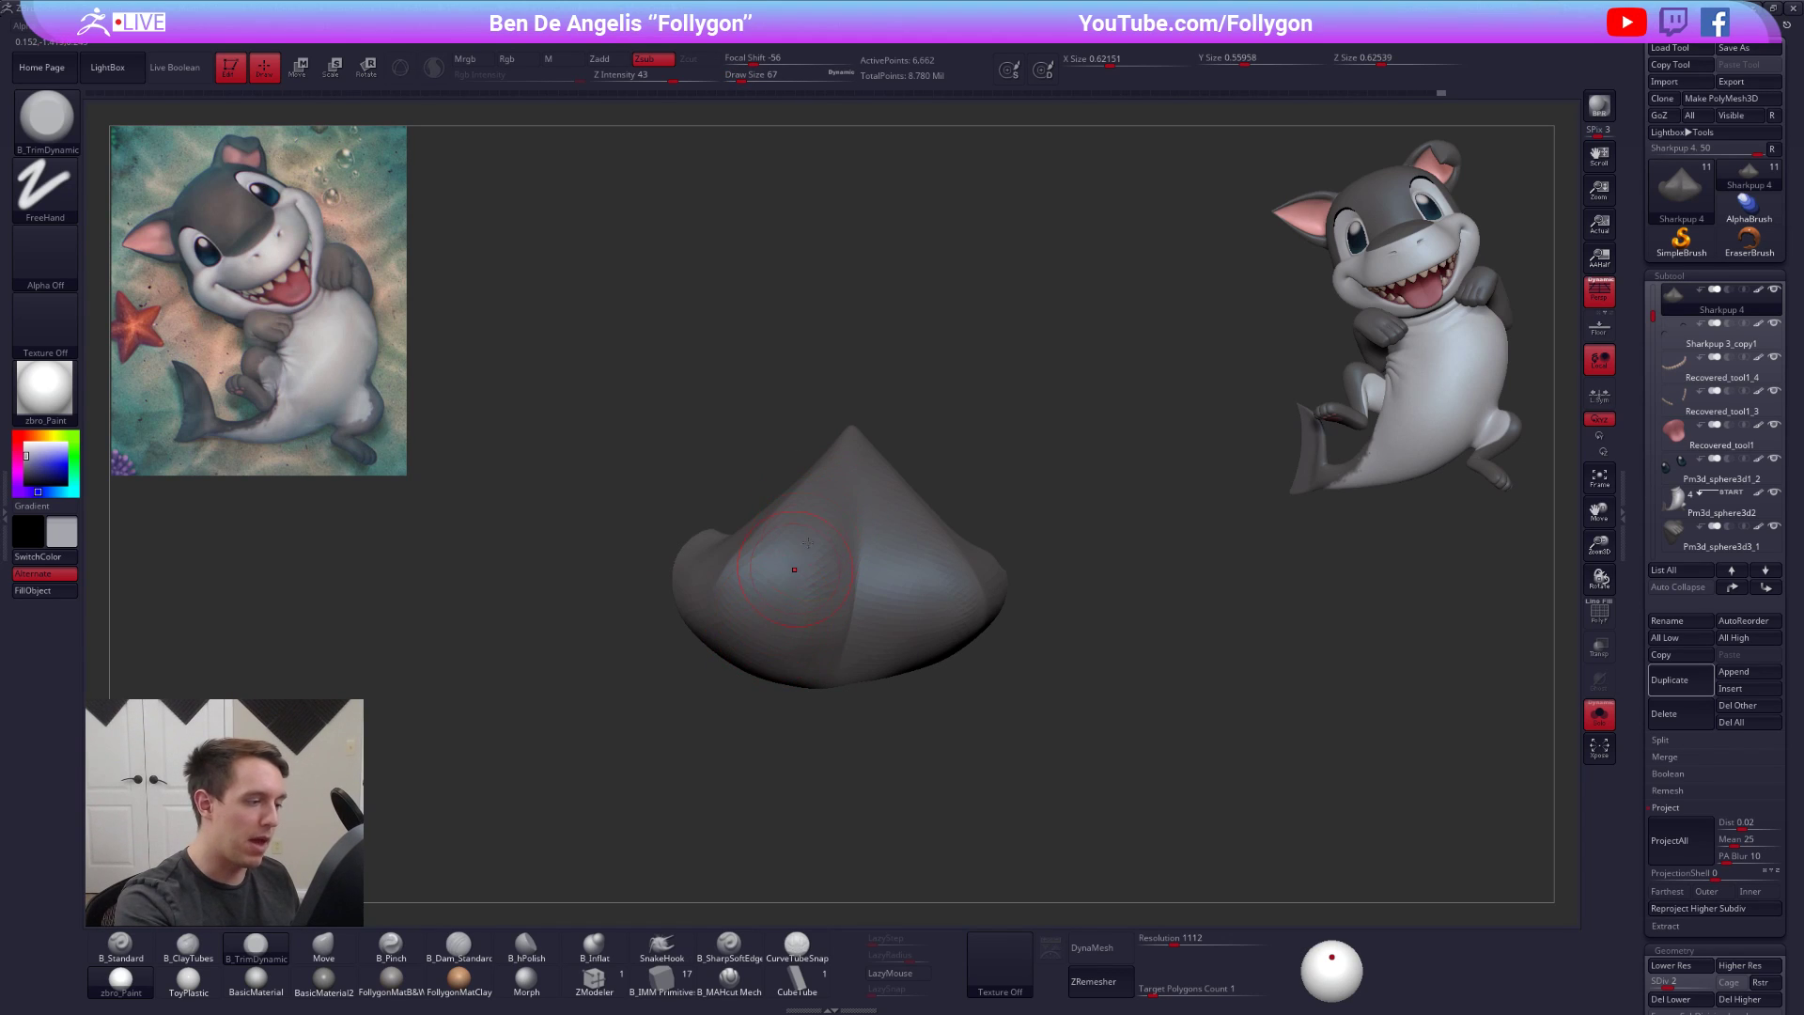
mouse_move(795, 618)
right_mouse_down()
mouse_move(893, 572)
mouse_move(898, 596)
mouse_move(927, 588)
mouse_move(908, 612)
right_mouse_up()
key("s")
left_click_drag(906, 590, 910, 590)
right_click_drag(912, 606, 961, 599)
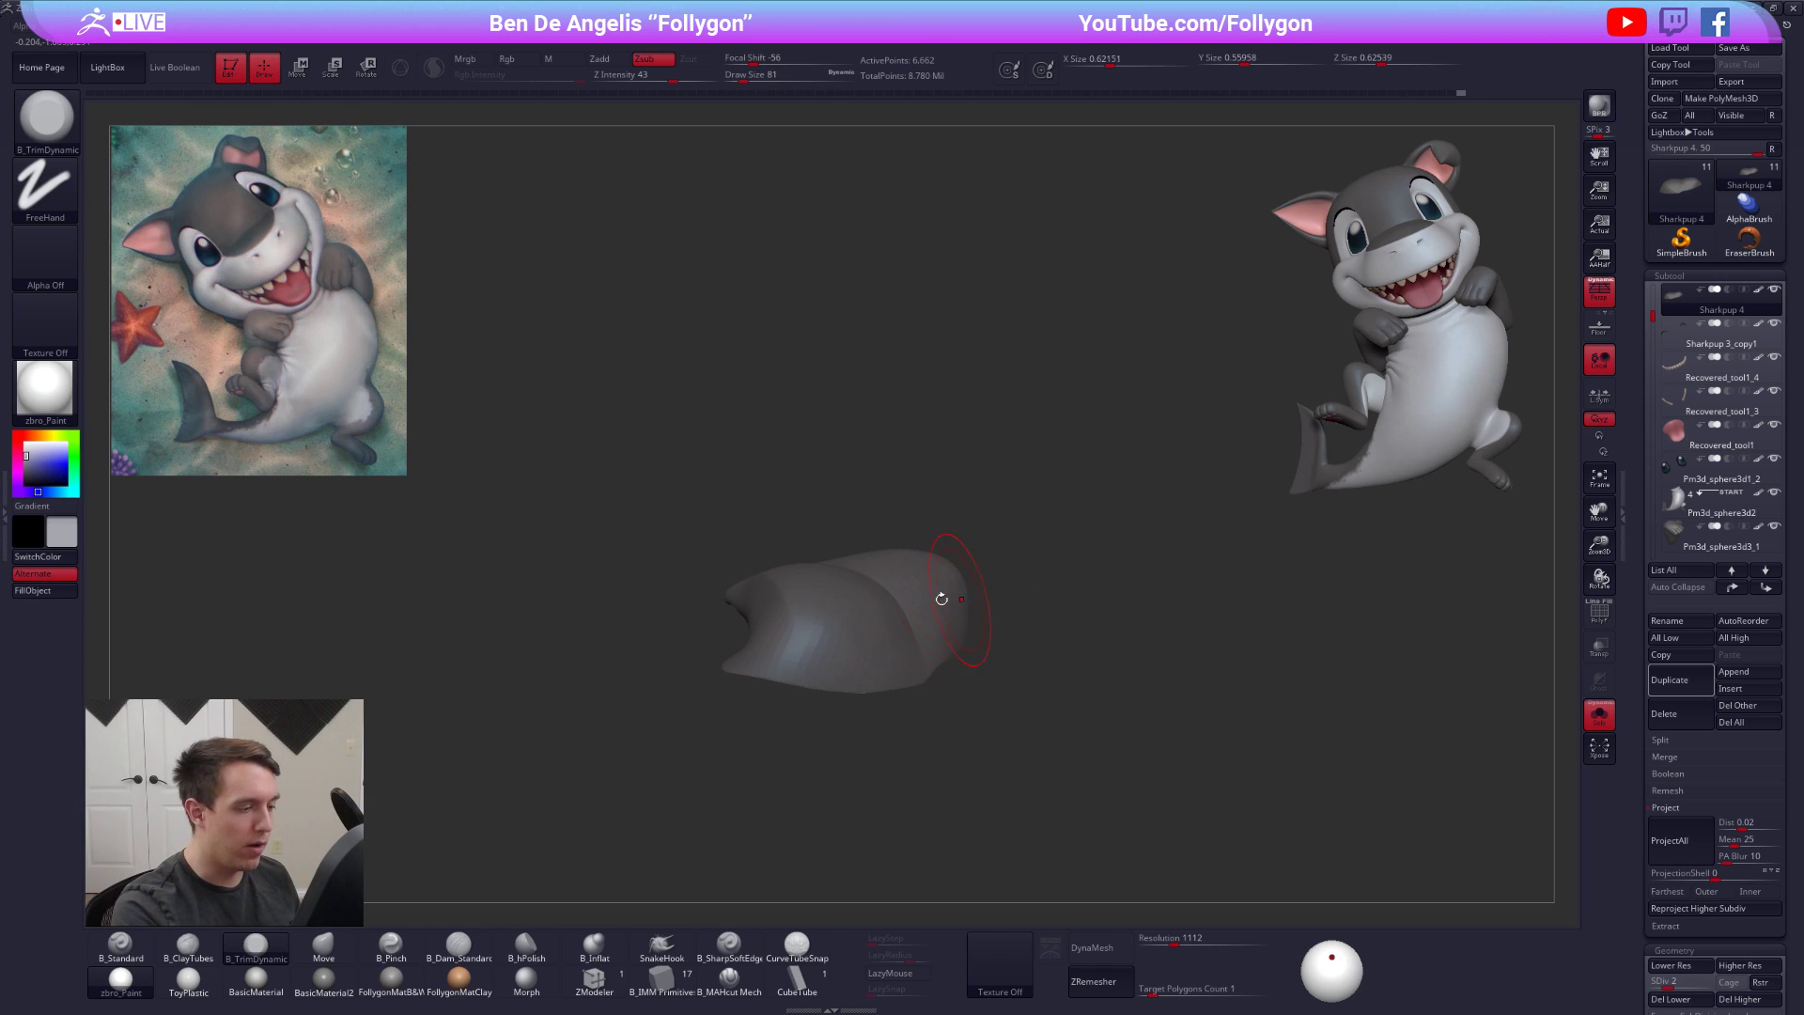
key("s")
left_click_drag(900, 618, 932, 625)
Select and isolate the head at subdivision level 1, and mask everything except the folded ear's base
key("alt+s")
mouse_move(940, 629)
right_mouse_down()
mouse_move(1038, 646)
mouse_move(951, 646)
mouse_move(1001, 629)
right_mouse_up()
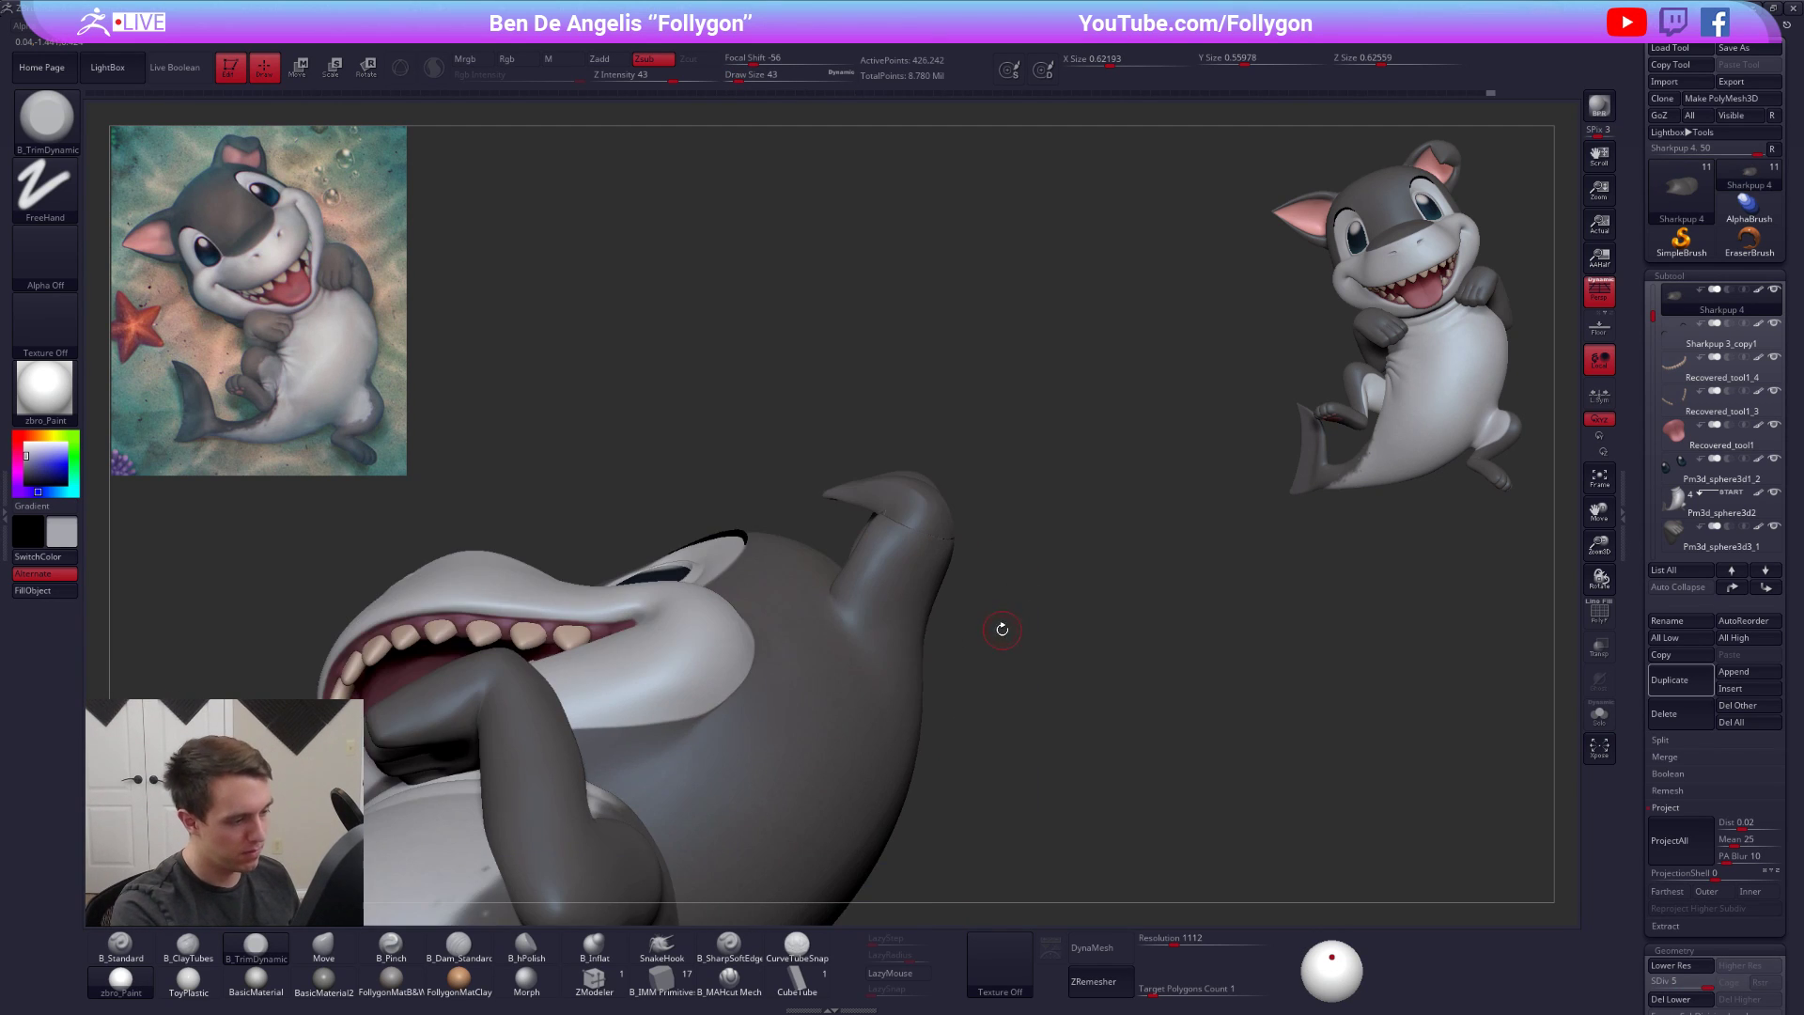
left_click(911, 636, "alt")
key("alt+s")
mouse_move(924, 574)
right_mouse_down()
mouse_move(919, 630)
mouse_move(931, 588)
right_mouse_up()
key("ctrl")
mouse_move(927, 559)
left_mouse_down("ctrl")
mouse_move(849, 602)
mouse_move(938, 779)
mouse_move(1219, 477)
mouse_move(1213, 462)
left_mouse_up("ctrl")
mouse_move(1090, 592)
right_mouse_down()
mouse_move(1073, 458)
mouse_move(1023, 523)
mouse_move(931, 451)
right_mouse_up()
key("ctrl")
mouse_move(904, 449)
left_mouse_down("ctrl+alt")
mouse_move(624, 592)
mouse_move(1201, 719)
left_mouse_up("ctrl+alt")
mouse_move(752, 526)
right_mouse_down()
mouse_move(808, 554)
mouse_move(921, 507)
mouse_move(934, 476)
mouse_move(937, 514)
right_mouse_up()
left_click(967, 465, "ctrl")
Rotate the unmasked ear base with the Transpose tool and show the whole character again
key("r")
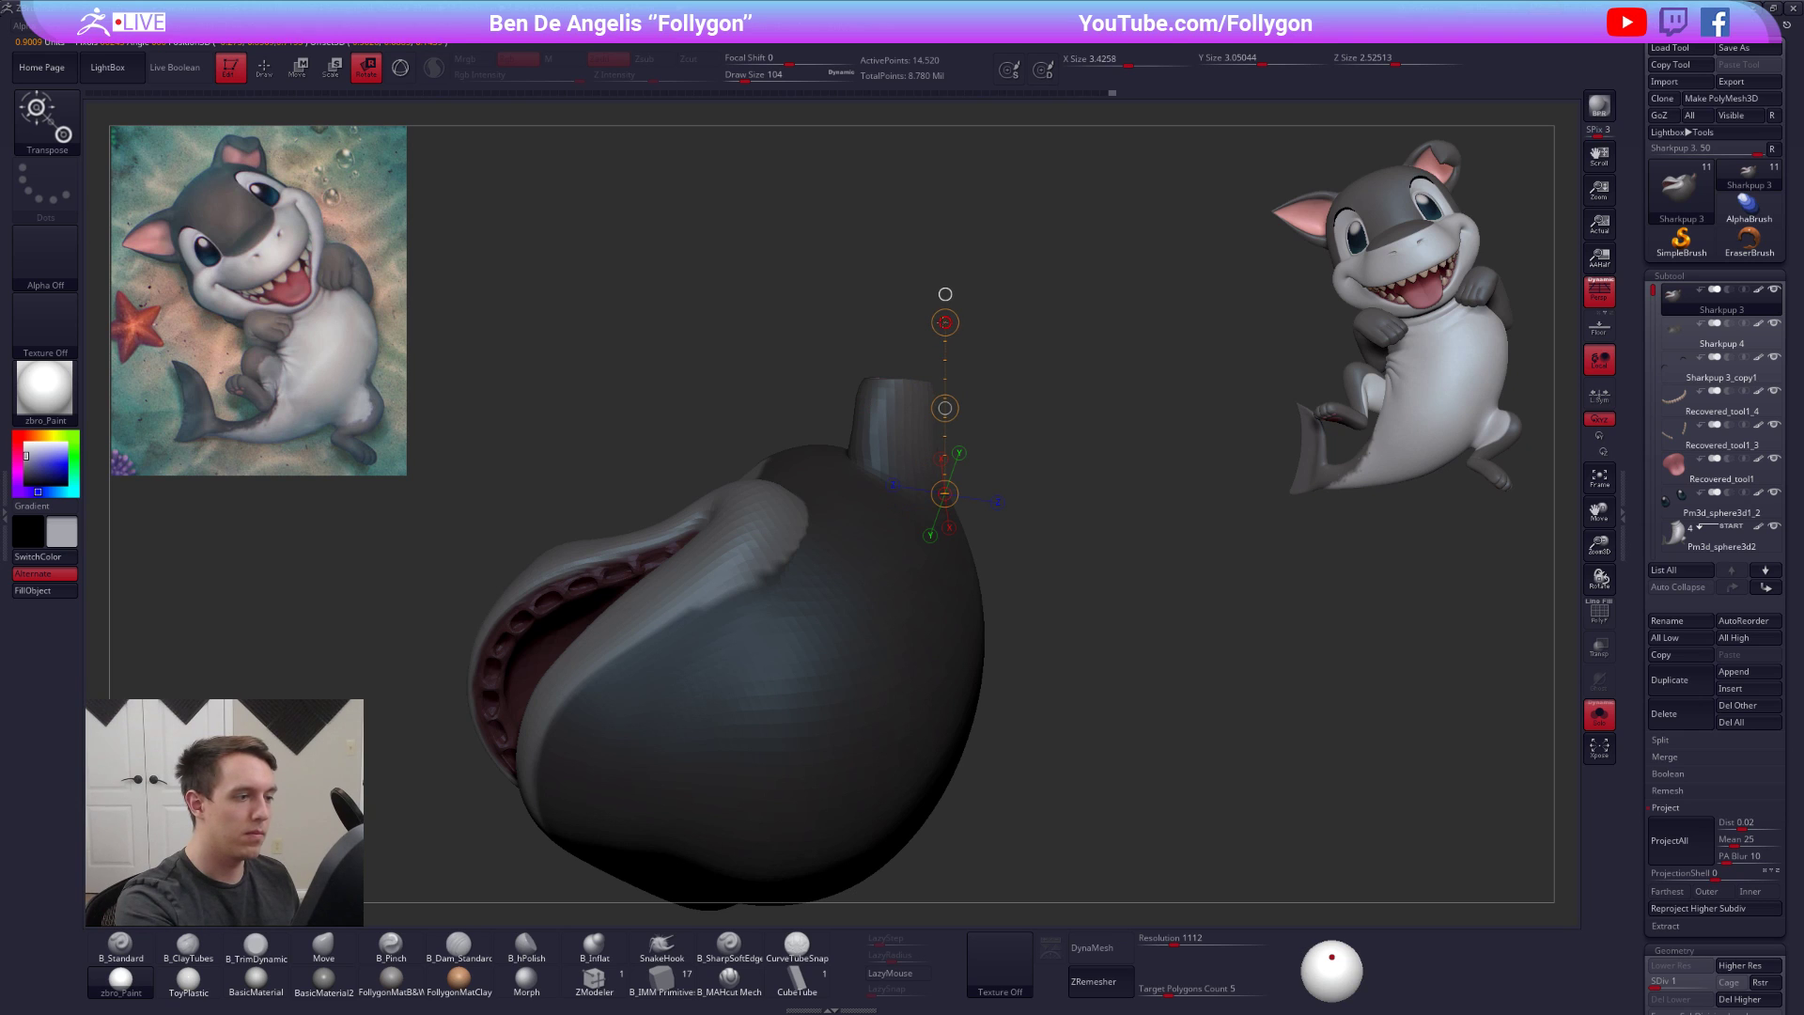
right_click_drag(907, 304, 799, 404)
key("q")
mouse_move(949, 555)
right_mouse_down()
mouse_move(901, 633)
mouse_move(963, 414)
mouse_move(905, 456)
mouse_move(893, 391)
mouse_move(961, 679)
mouse_move(980, 650)
mouse_move(950, 516)
mouse_move(978, 474)
mouse_move(900, 523)
mouse_move(890, 407)
mouse_move(854, 475)
mouse_move(918, 479)
mouse_move(894, 508)
right_mouse_up()
key("d")
key("alt+s")
key("alt+s")
Select the ear tip, nudge its lower edge towards the ear base and lower it to subdivision level 1
left_click(867, 491, "alt")
key("space")
left_click_drag(893, 494, 903, 492)
right_click_drag(958, 503, 892, 518)
mouse_move(893, 518)
right_mouse_down("ctrl")
mouse_move(846, 522)
mouse_move(972, 506)
mouse_move(953, 611)
right_mouse_up("ctrl")
key("shift+d")
key("shift+d")
key("shift+d")
key("shift+d")
key("space")
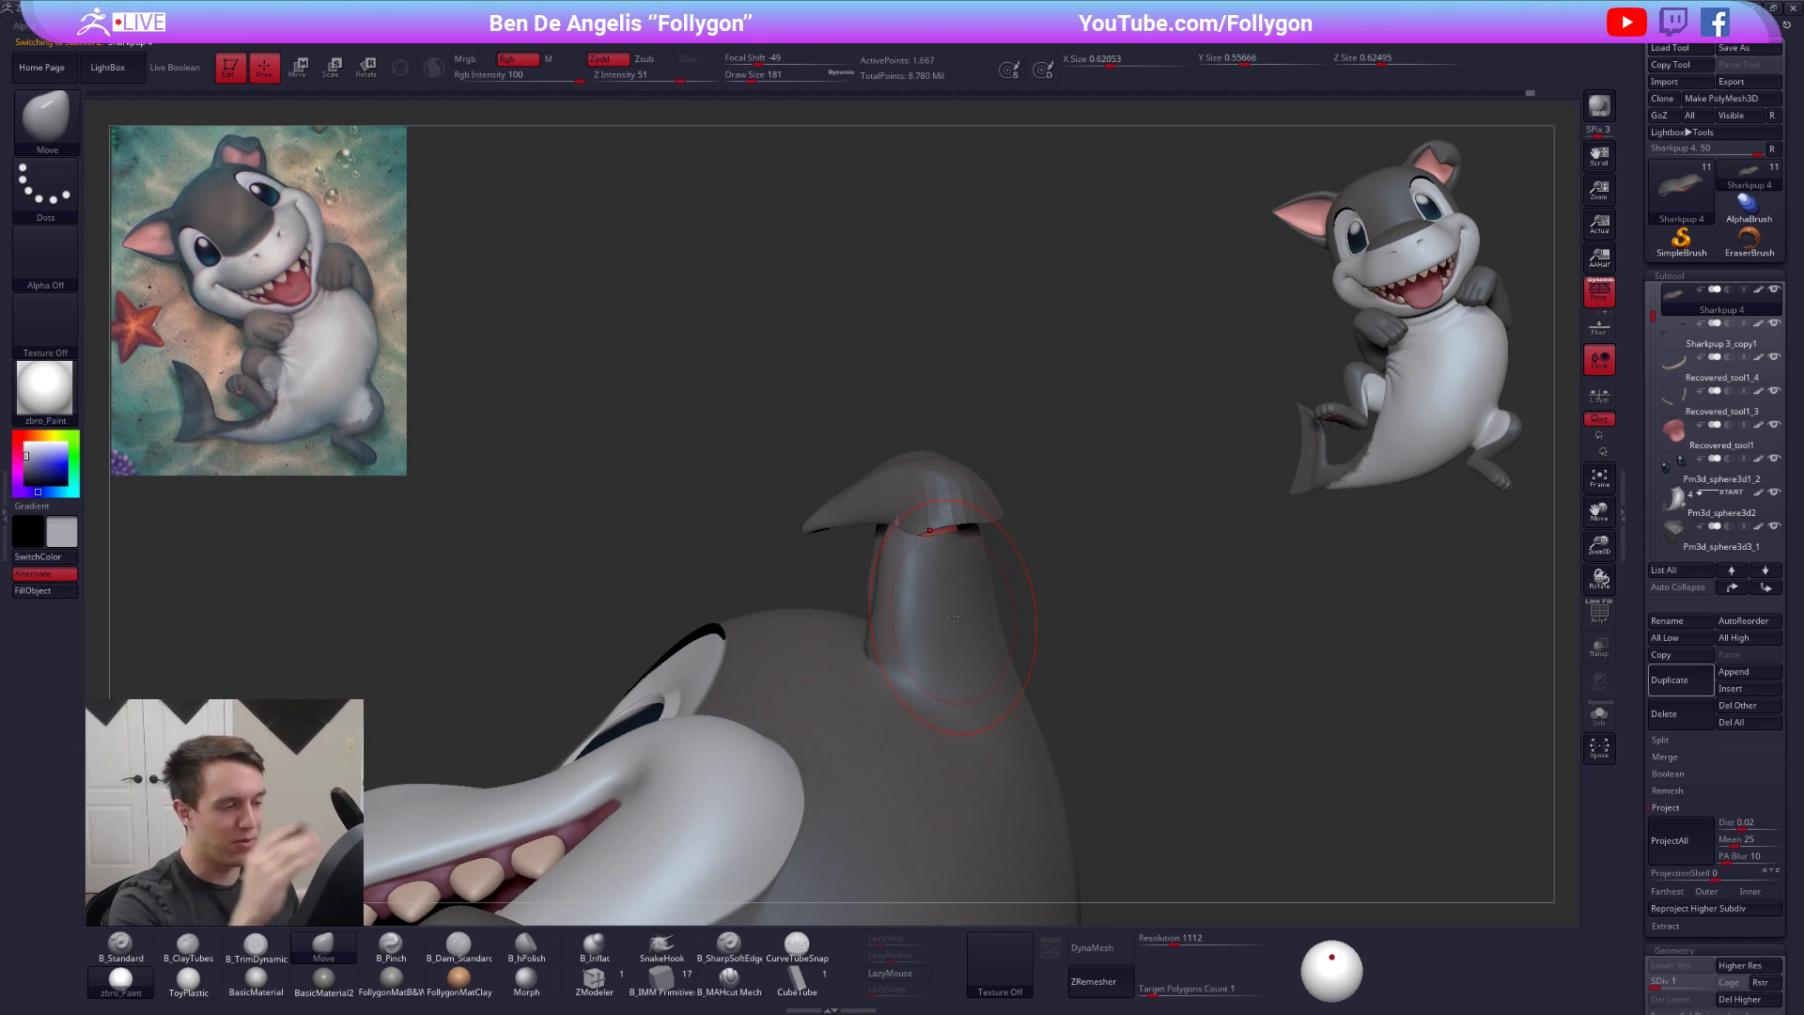
Pull the ear tip's back and side rim over the ear base with a large Move brush to fit the pieces together
key("space")
left_click_drag(928, 532, 994, 529)
key("space")
mouse_move(959, 520)
right_mouse_down()
mouse_move(1011, 524)
mouse_move(984, 513)
right_mouse_up()
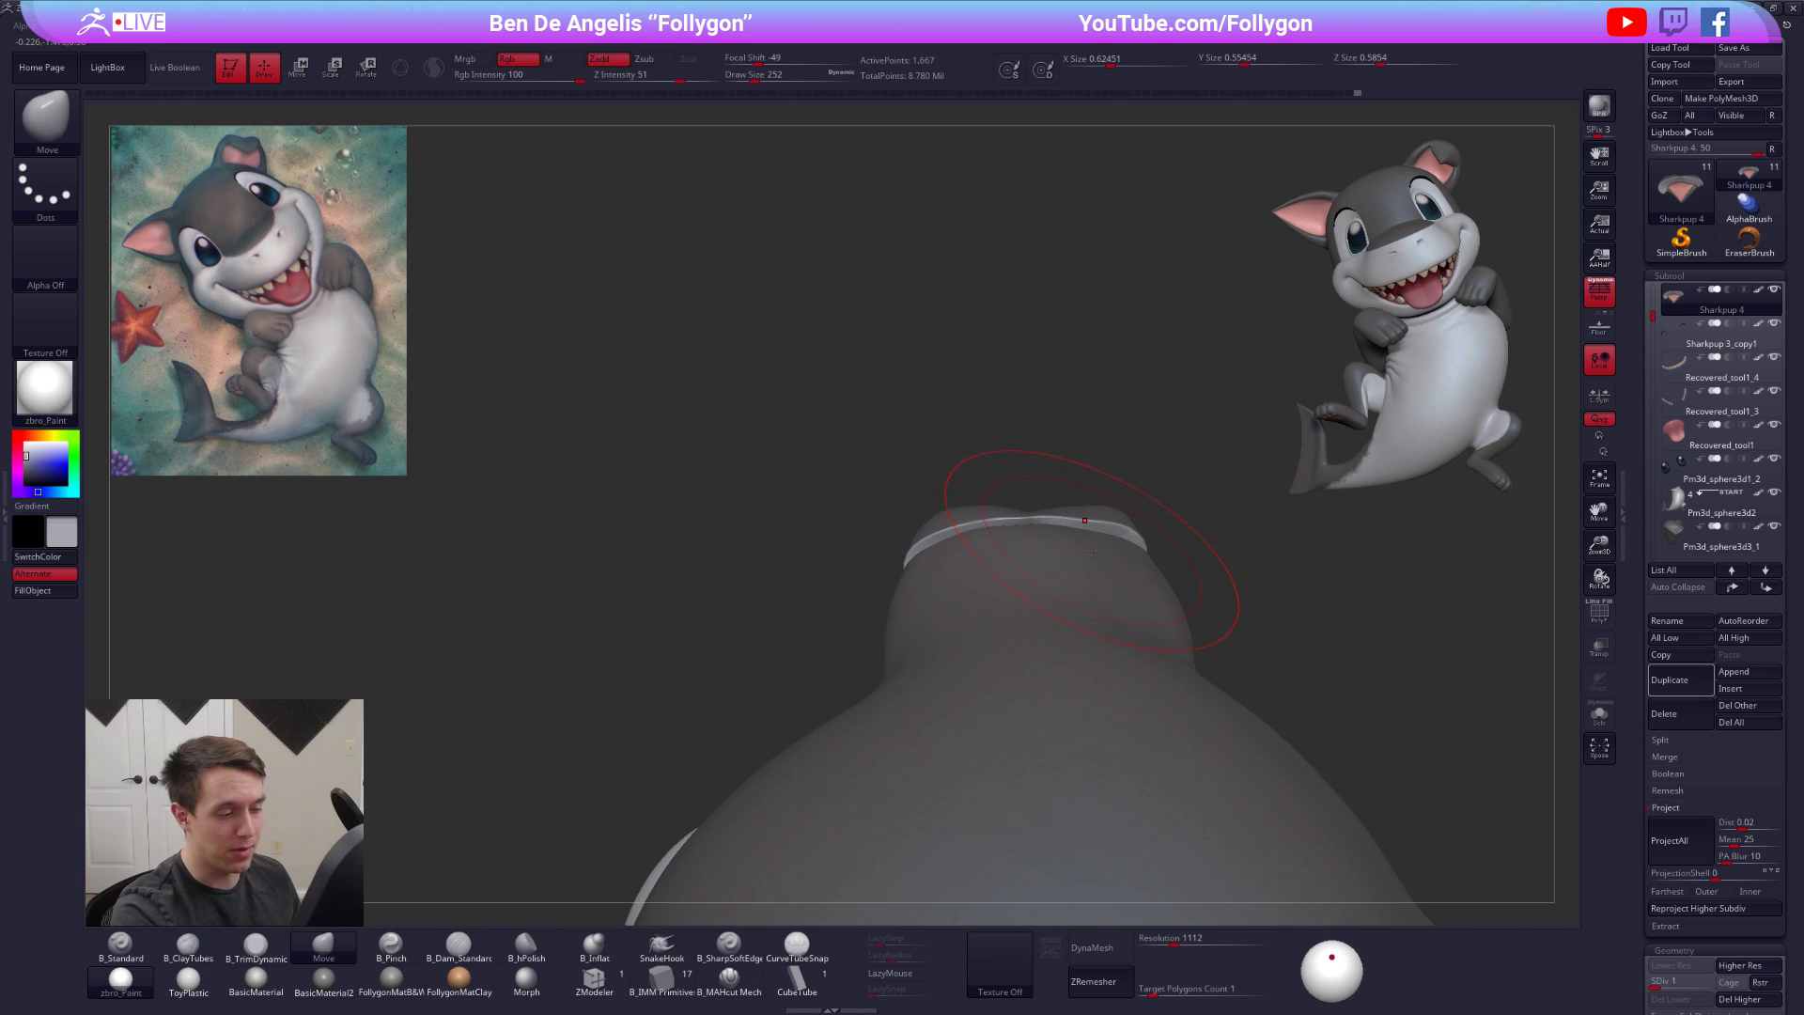
mouse_move(1109, 550)
right_mouse_down()
mouse_move(1055, 535)
mouse_move(1028, 604)
mouse_move(957, 606)
right_mouse_up()
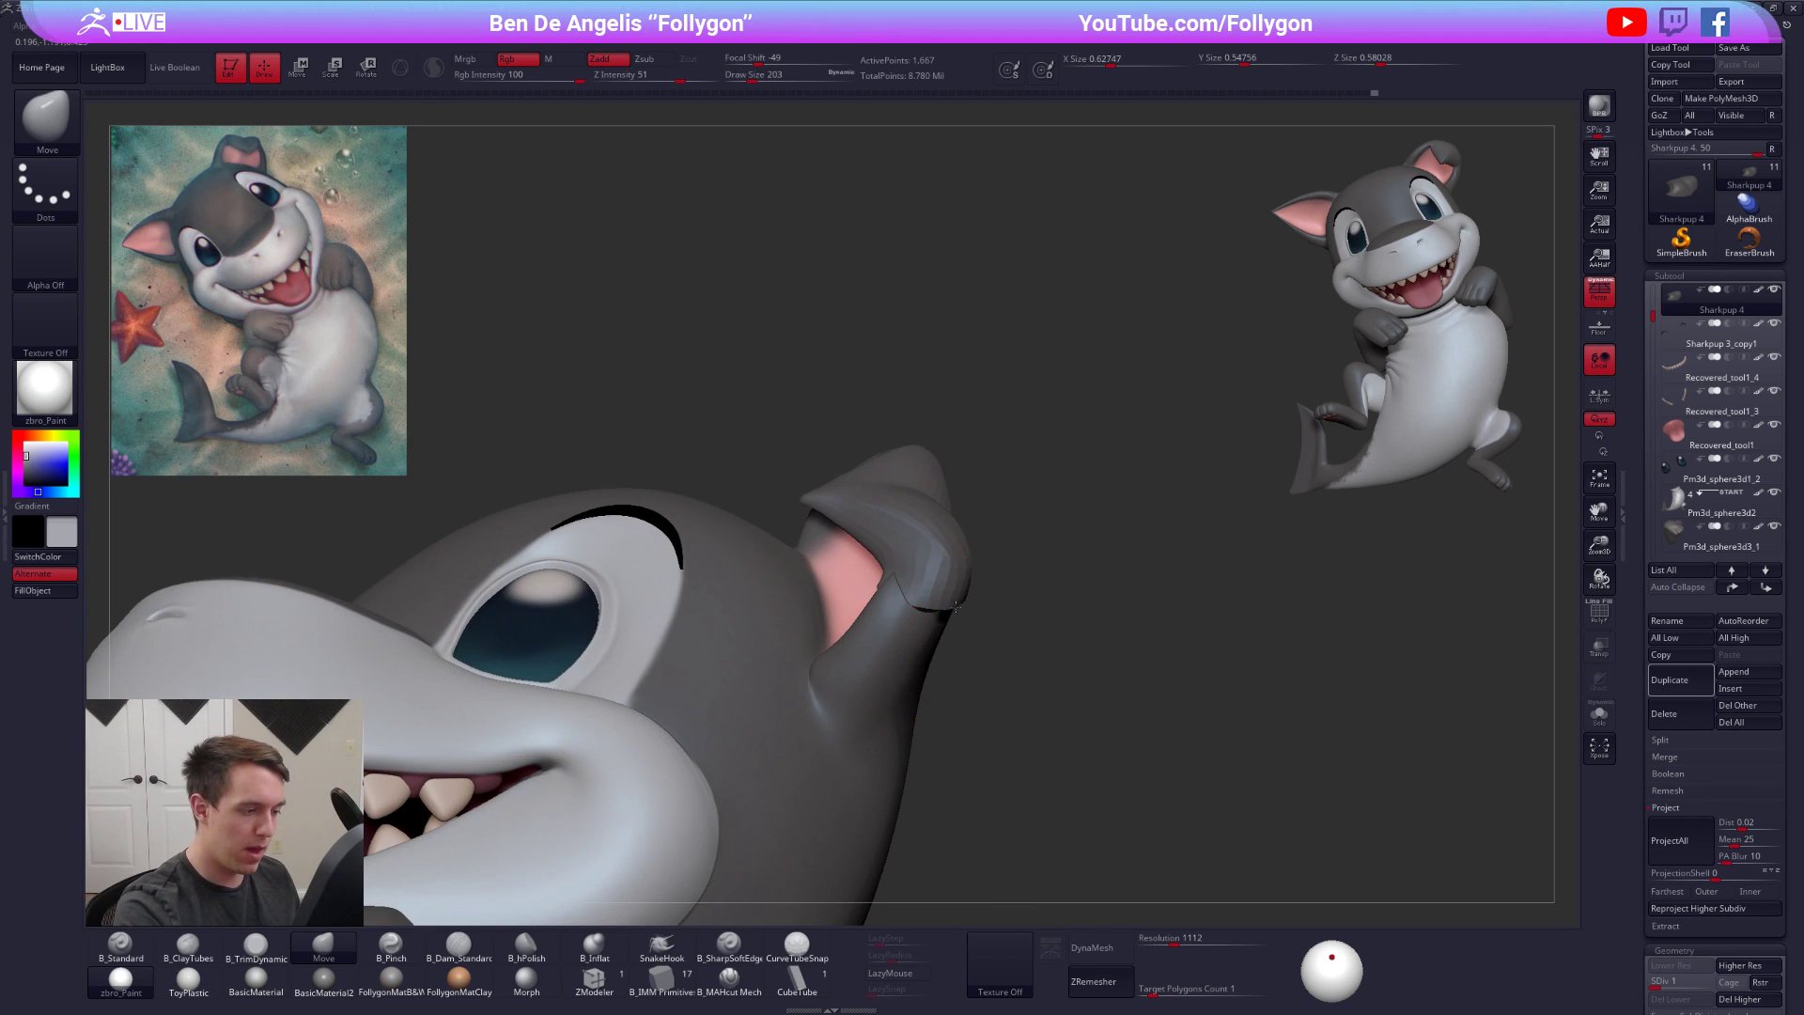
key("space")
left_click_drag(945, 614, 931, 609)
Select the head, lower it one subdivision level and smooth the area where the folded ear's base meets it
mouse_move(931, 609)
right_mouse_down()
mouse_move(950, 602)
mouse_move(861, 555)
mouse_move(897, 600)
mouse_move(916, 575)
mouse_move(1067, 657)
mouse_move(829, 536)
mouse_move(942, 585)
mouse_move(906, 608)
mouse_move(873, 592)
right_mouse_up()
left_click(928, 611, "alt")
key("b")
key("c")
key("t")
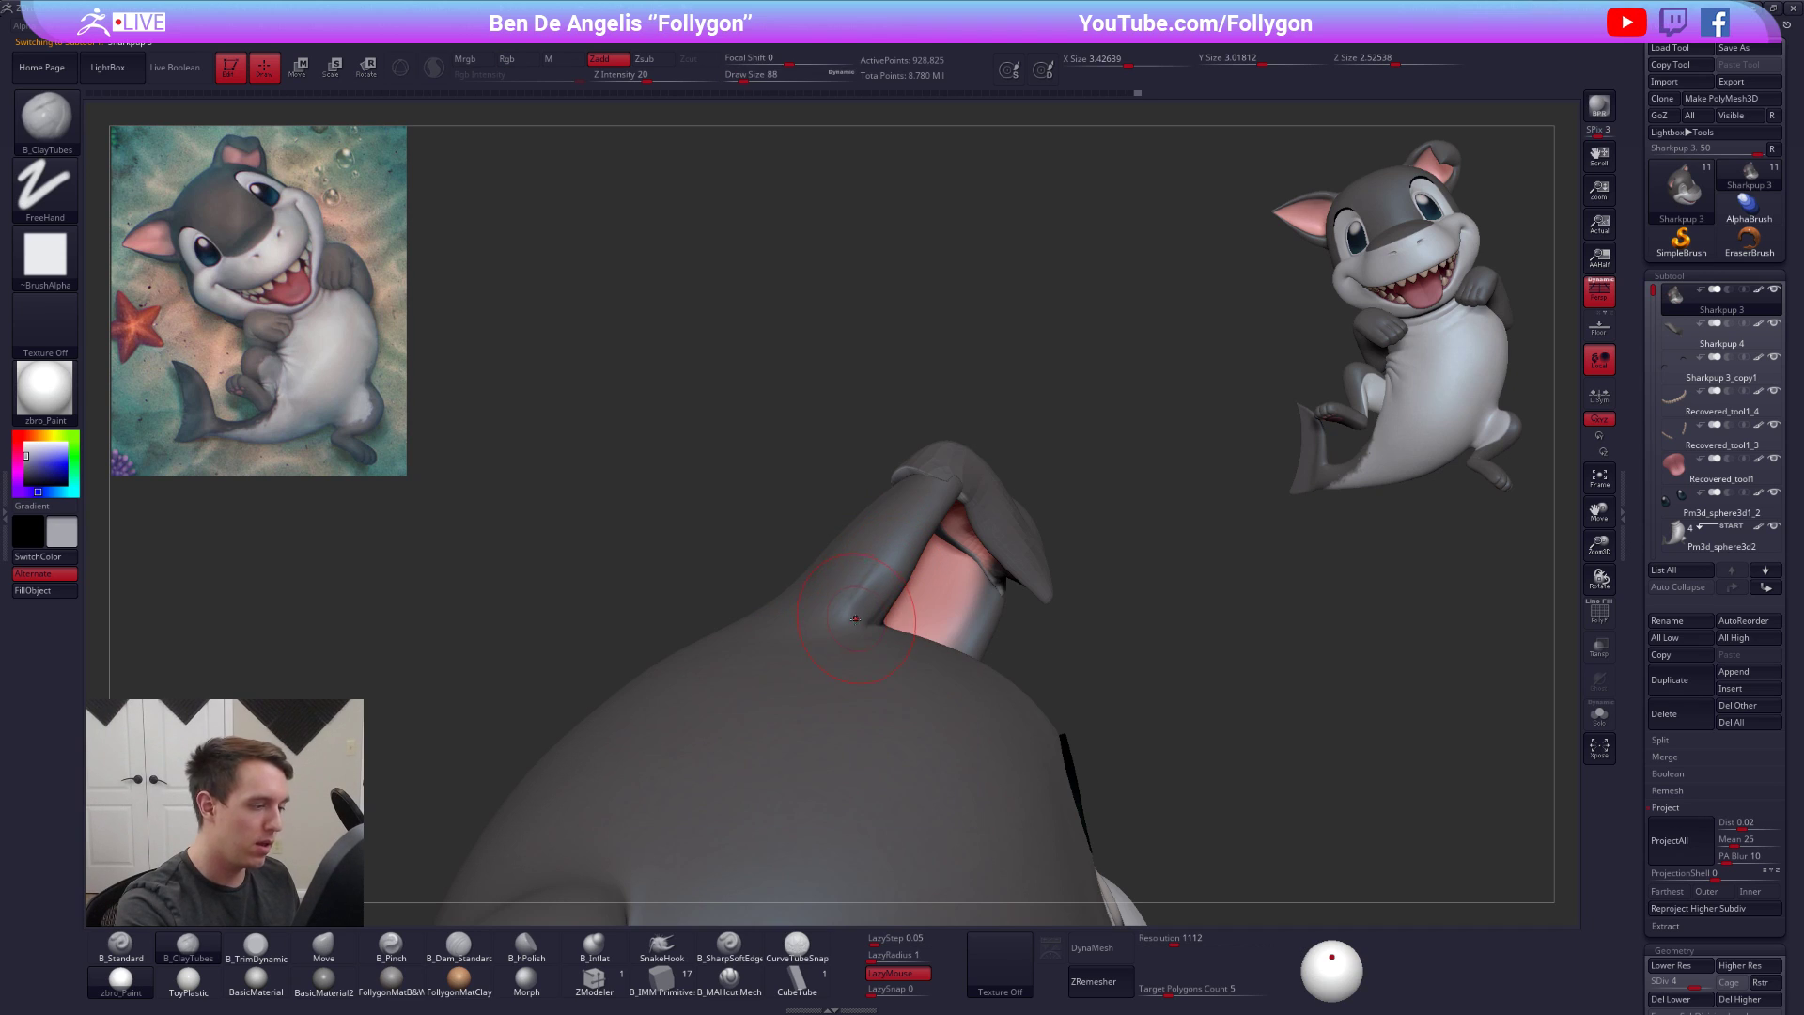
key("shift+d")
mouse_move(838, 626)
left_mouse_down("shift")
mouse_move(849, 609)
mouse_move(832, 622)
left_mouse_up("shift")
Hide all of the head mesh except the folded ear's base
mouse_move(789, 624)
right_mouse_down()
mouse_move(837, 616)
mouse_move(874, 571)
mouse_move(988, 589)
mouse_move(858, 572)
mouse_move(919, 529)
mouse_move(1087, 488)
mouse_move(965, 453)
right_mouse_up()
key("b")
key("m")
key("v")
mouse_move(860, 381)
left_mouse_down("ctrl+shift")
mouse_move(879, 550)
mouse_move(1127, 513)
mouse_move(892, 310)
mouse_move(860, 381)
left_mouse_up("ctrl+shift")
right_click_drag(1054, 467, 1076, 465)
Reselect the ear base, lower it to subdivision level 2 and smooth its side edge
left_click(1048, 460, "alt")
mouse_move(874, 451)
right_mouse_down()
mouse_move(1048, 427)
mouse_move(1019, 451)
mouse_move(984, 404)
mouse_move(751, 496)
mouse_move(925, 550)
mouse_move(981, 677)
mouse_move(902, 568)
mouse_move(858, 579)
right_mouse_up()
left_click(902, 568, "alt")
key("space")
key("space")
key("shift+d")
key("shift+d")
key("shift+d")
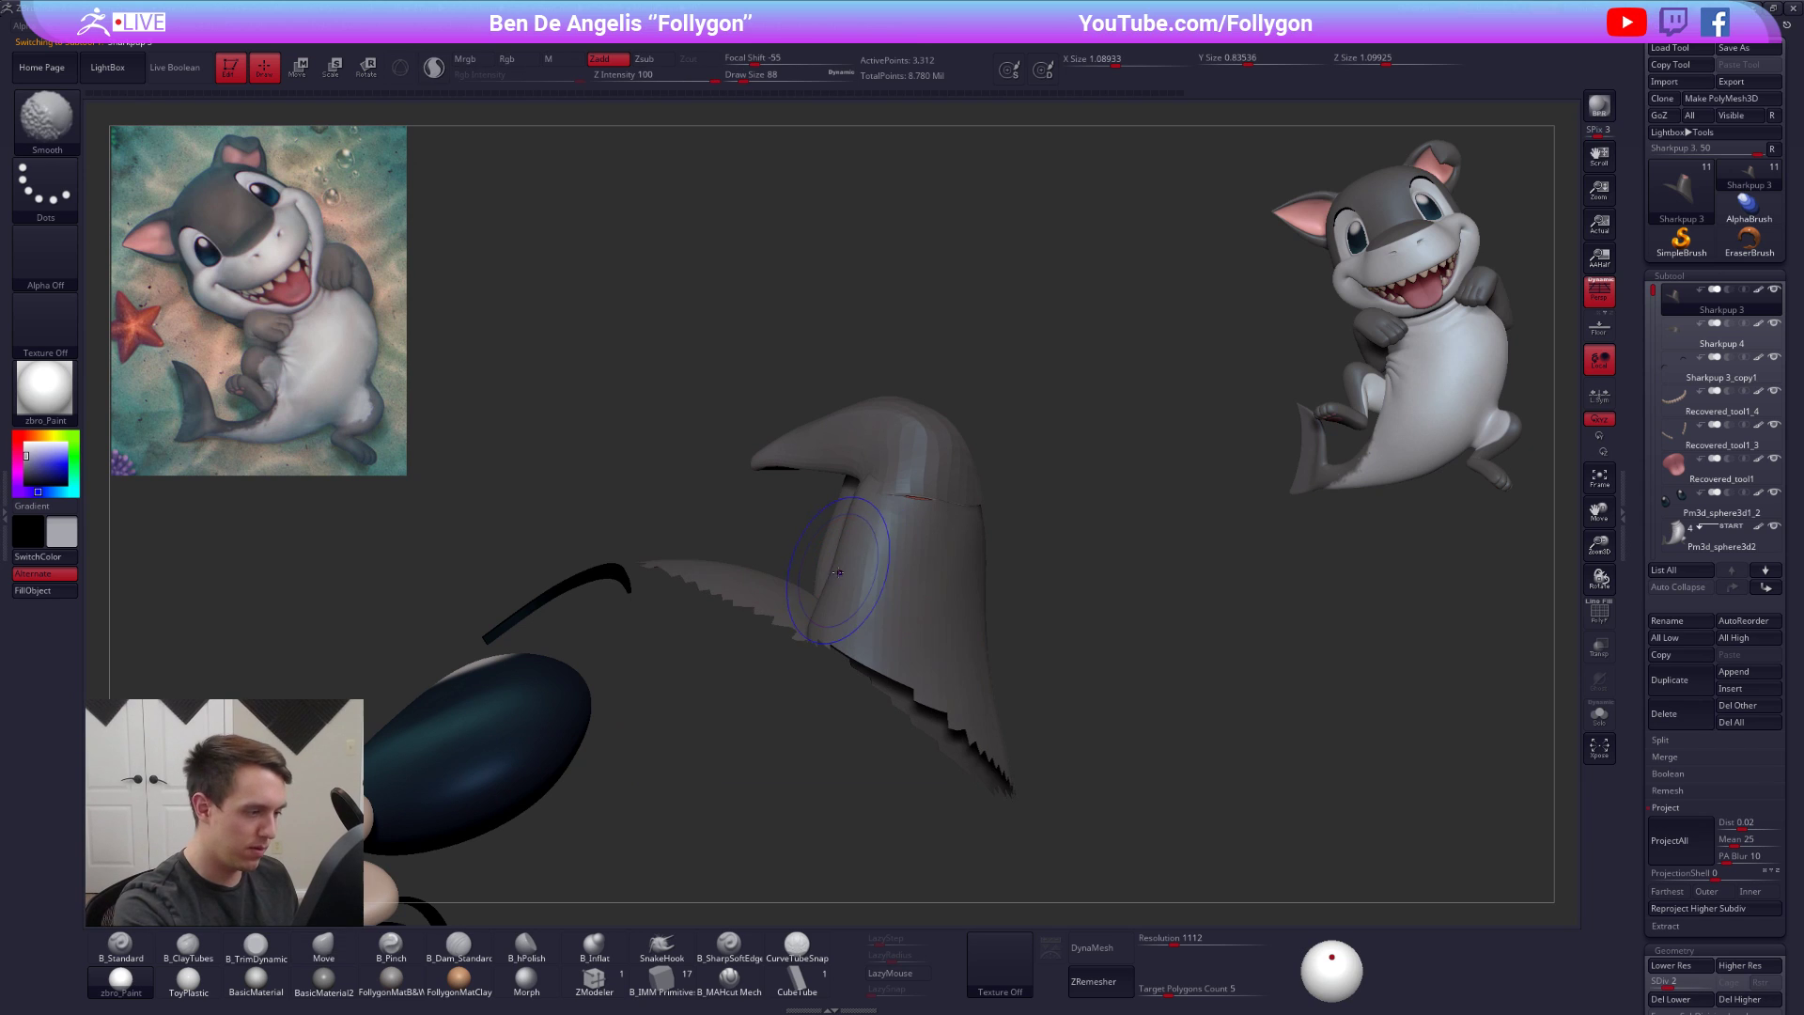
Hide every subtool except the isolated ear base and the ear tip, and make the ear tip active
right_click_drag(857, 513, 1012, 542)
left_click(1664, 303, "shift")
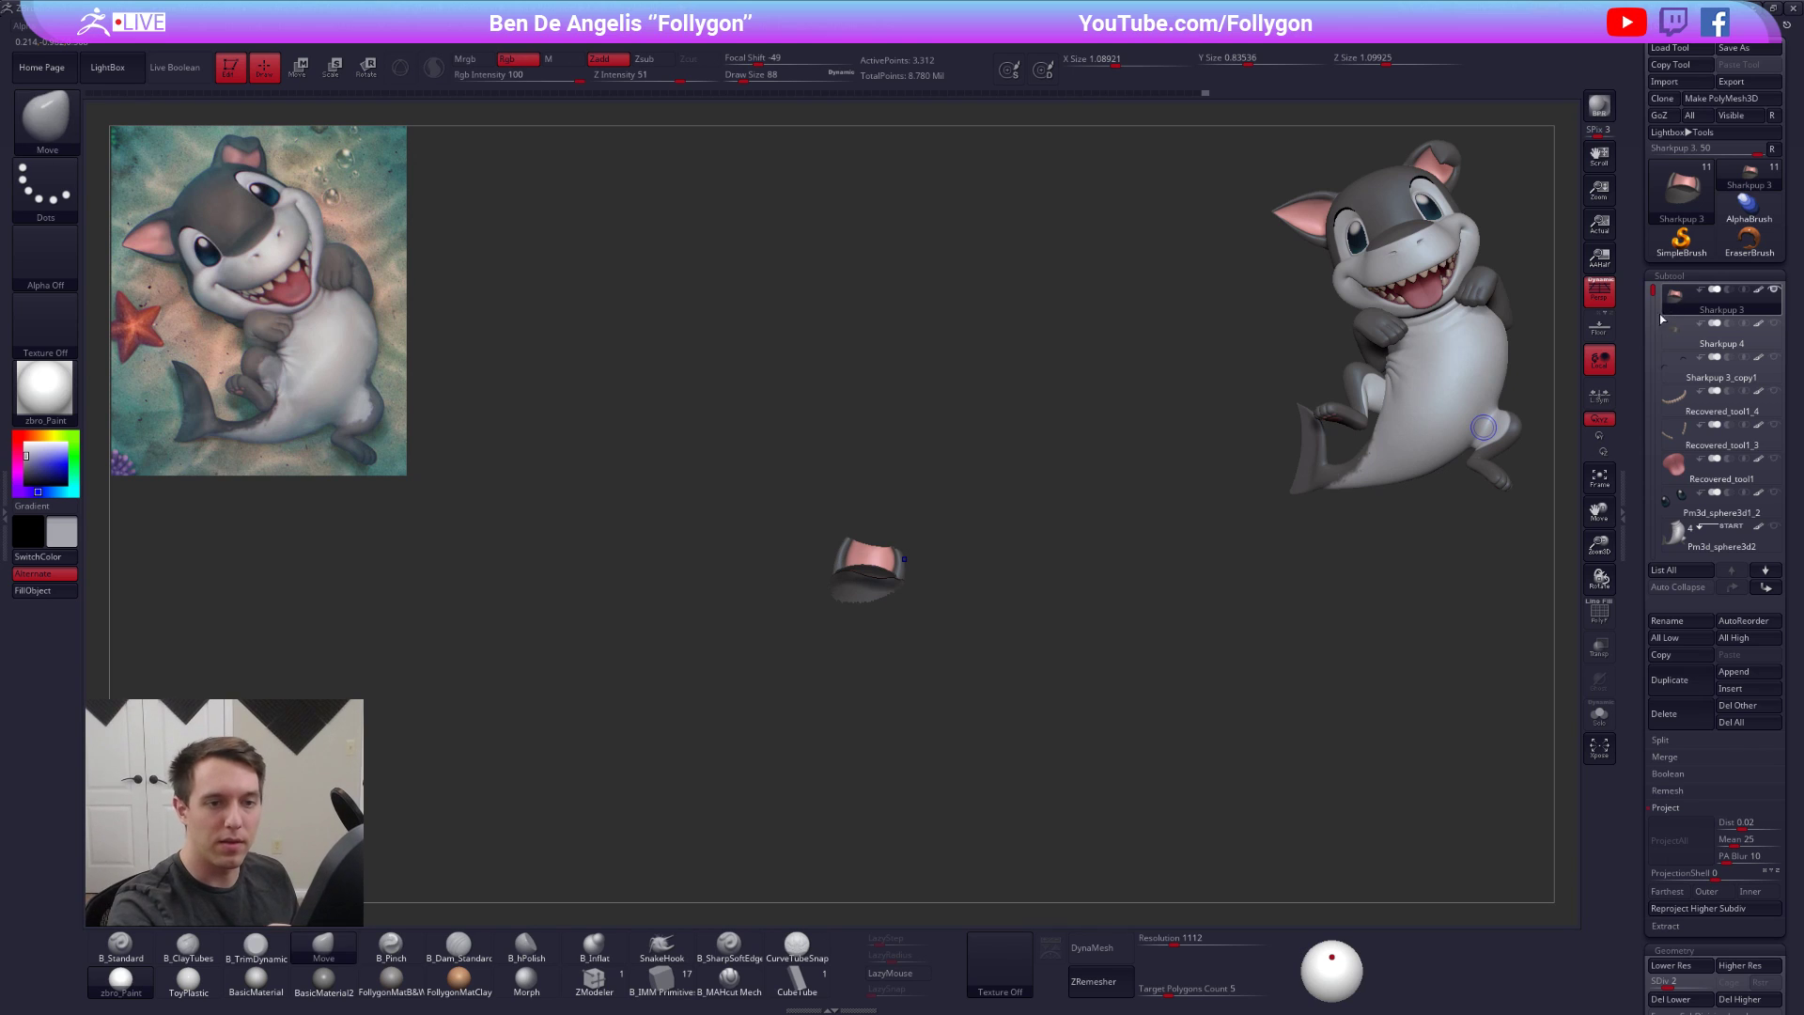
left_click(1708, 329)
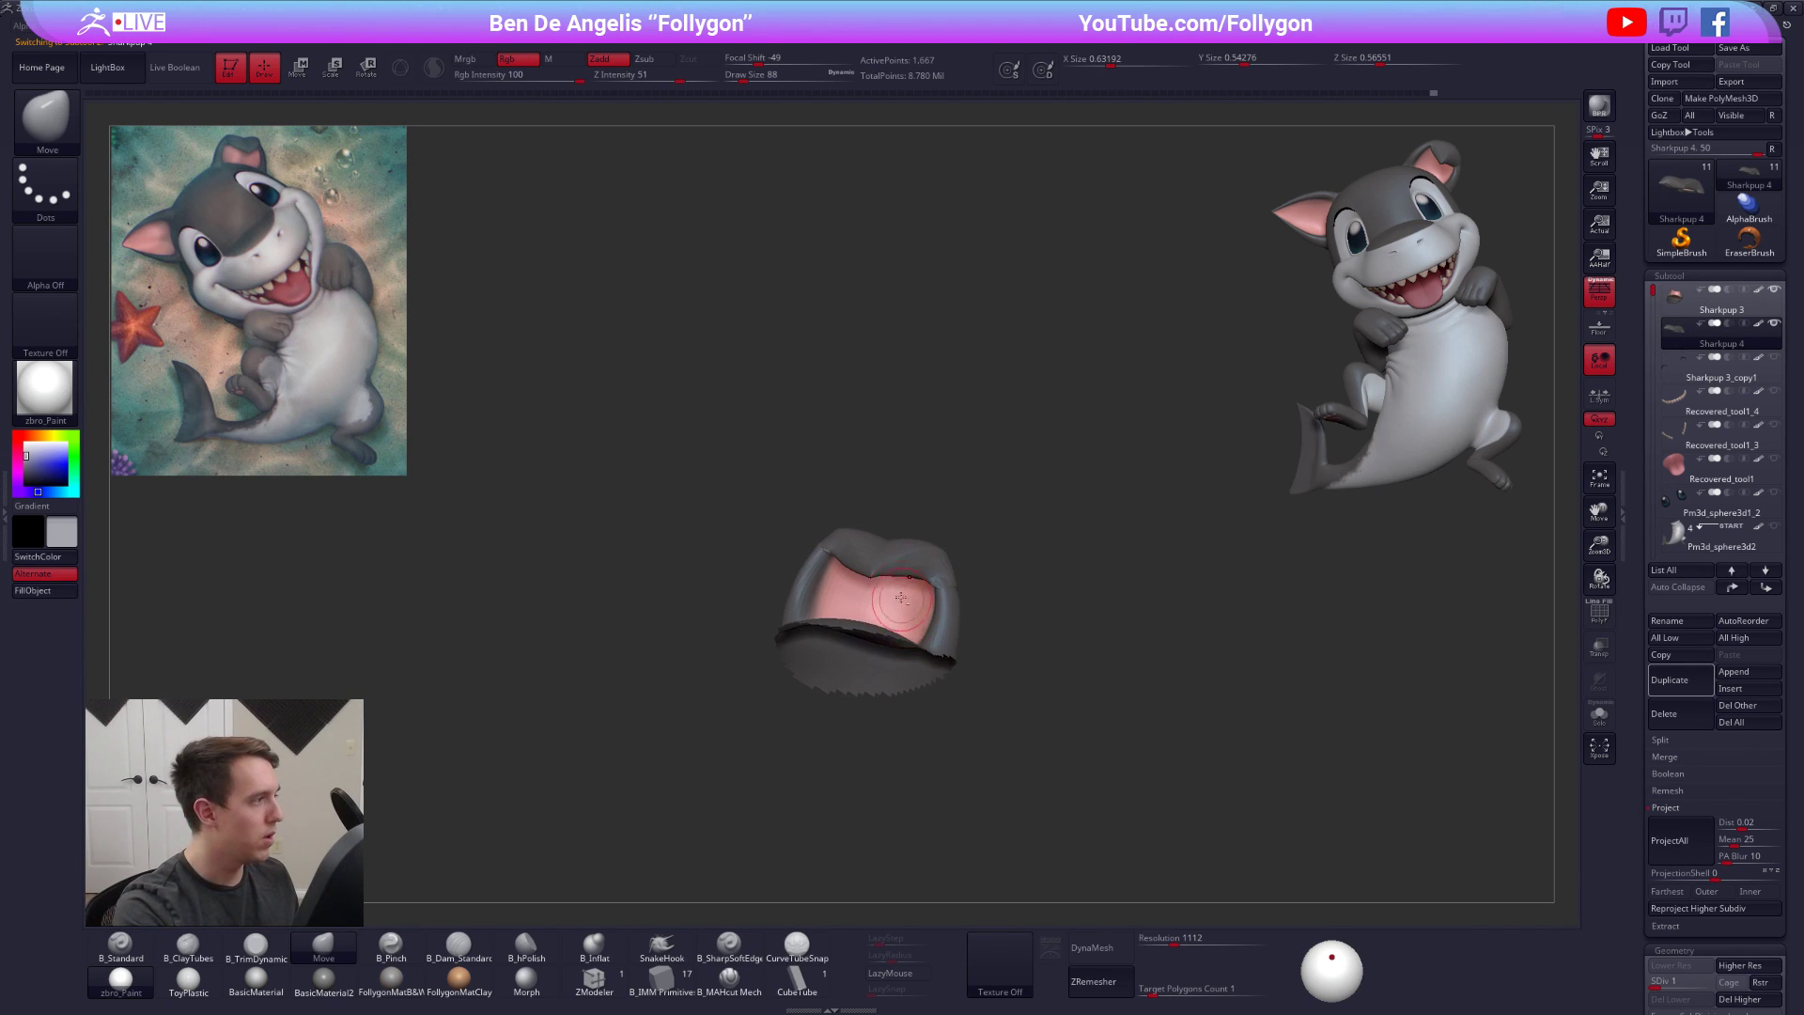
Lasso-mask part of the ear tip, reshape its pointed flap with the larger Move brush and clear the mask
key("space")
left_click_drag(904, 595, 910, 595)
right_click_drag(881, 584, 878, 682, "alt")
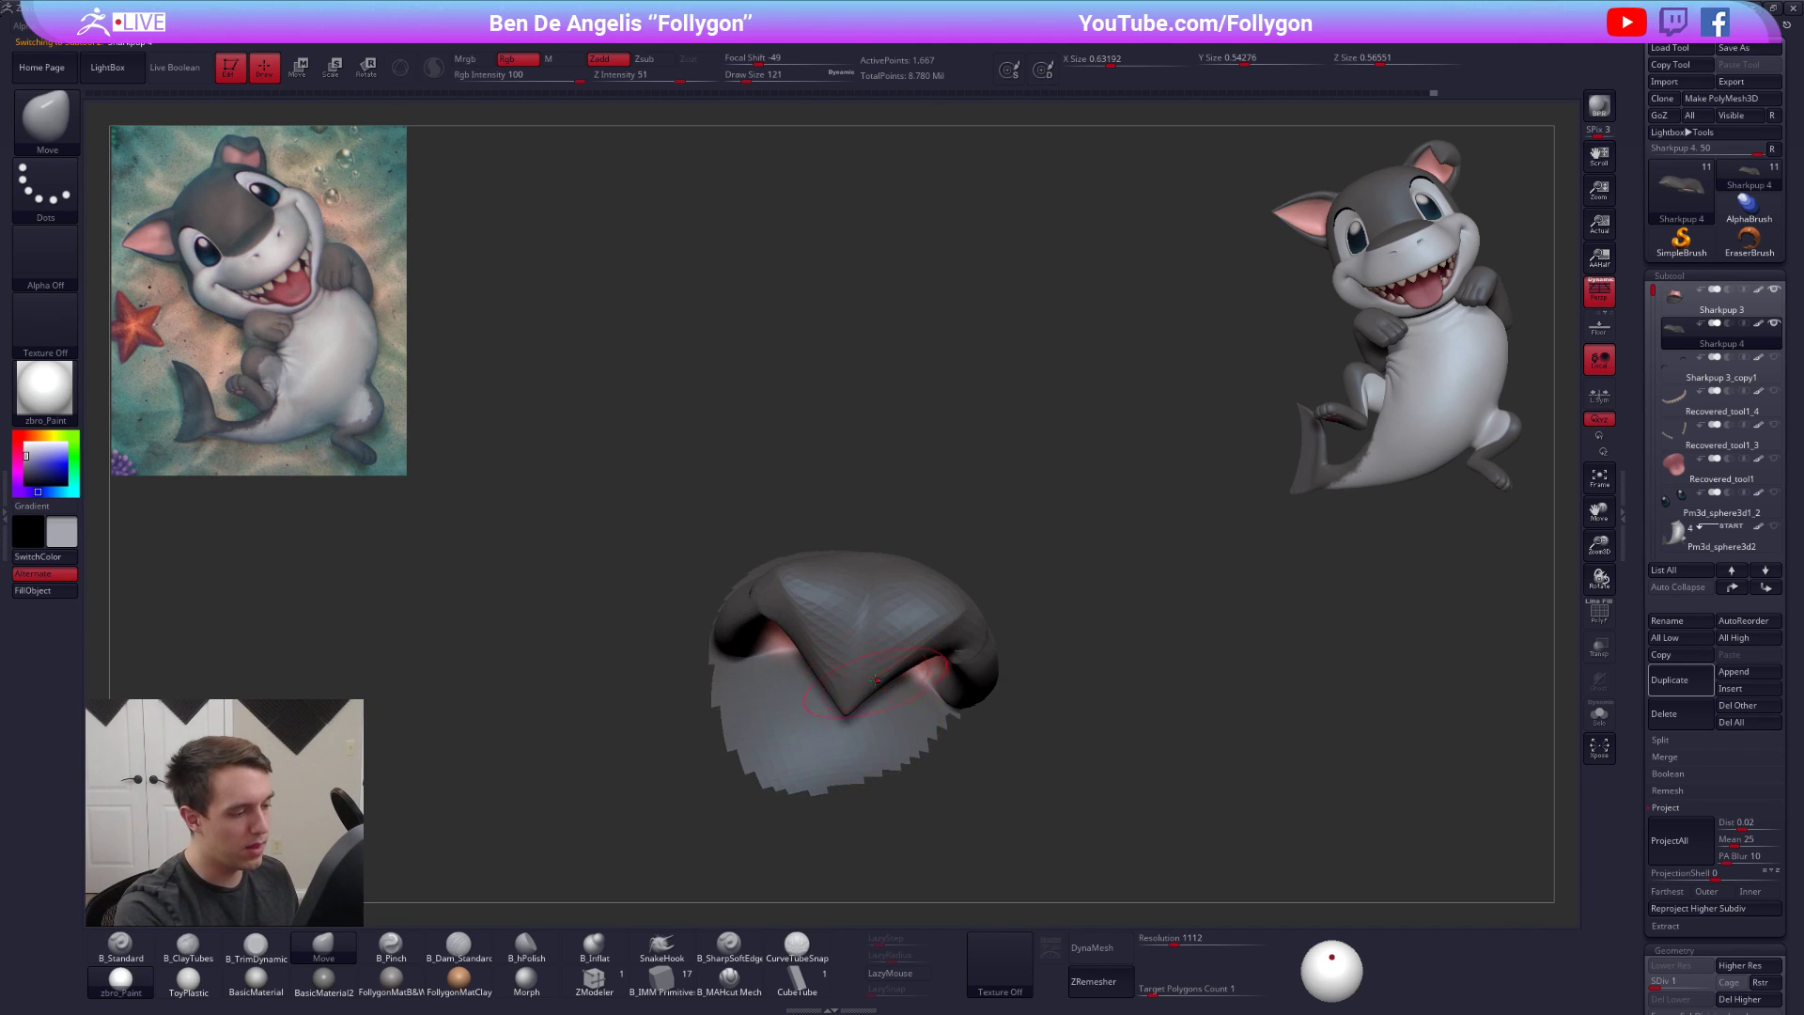
key("ctrl")
left_click_drag(754, 613, 959, 806, "ctrl")
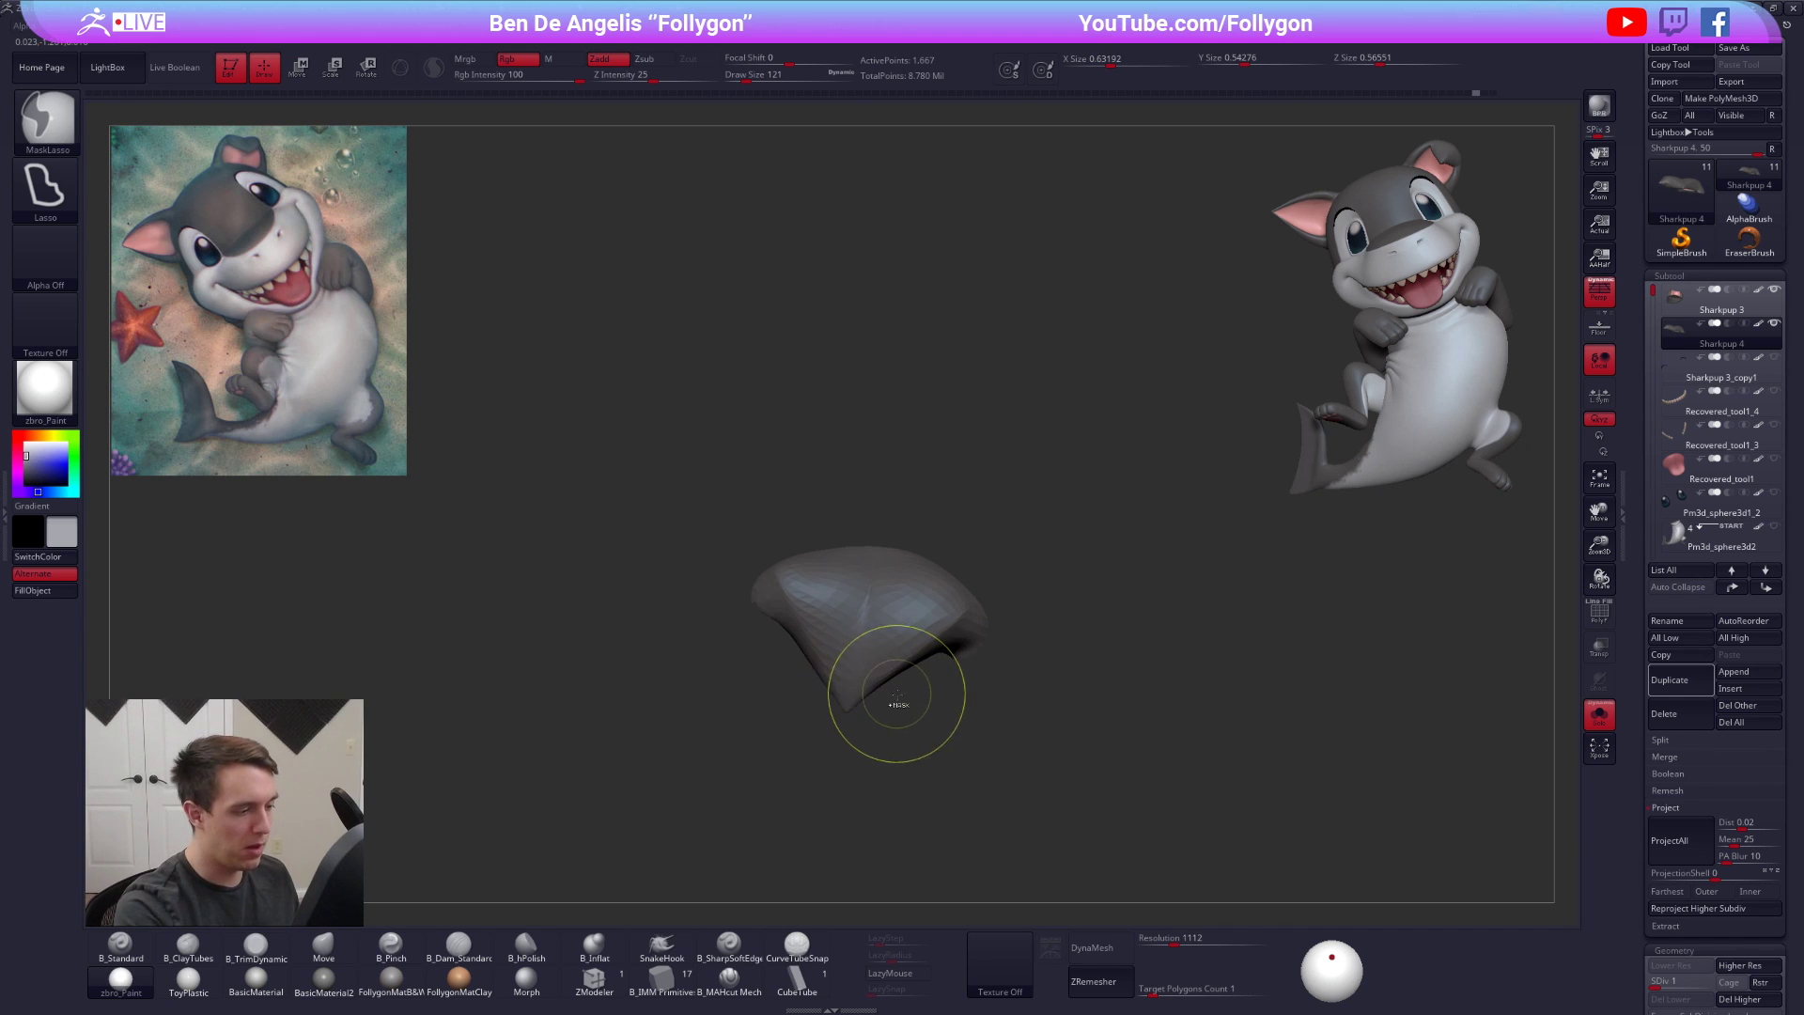
mouse_move(858, 612)
left_mouse_down()
mouse_move(830, 805)
mouse_move(861, 808)
mouse_move(887, 733)
mouse_move(971, 632)
mouse_move(900, 635)
mouse_move(937, 681)
mouse_move(963, 648)
mouse_move(763, 846)
mouse_move(815, 806)
left_mouse_up()
key("q")
key("alt+s")
key("bracketleft")
key("alt+s")
left_click_drag(951, 612, 652, 611, "ctrl")
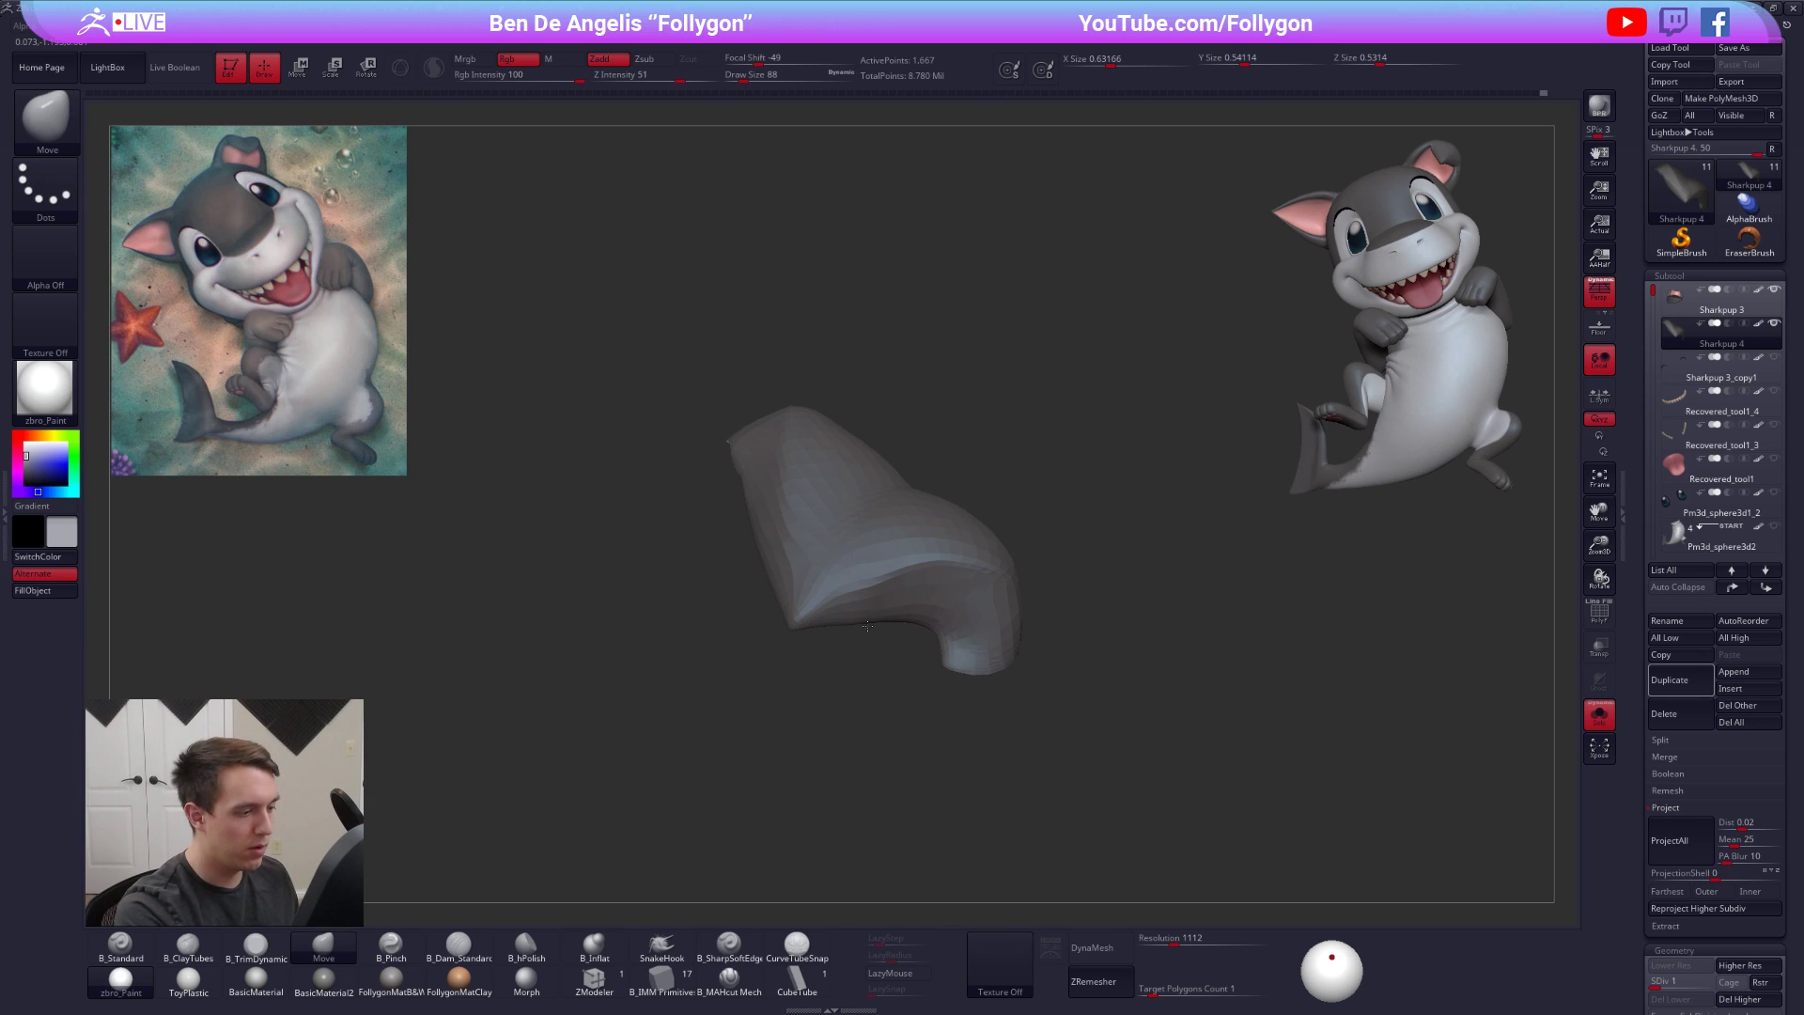
Adjust the ear tip's lower edge with a smaller Move brush at subdivision levels 1 and 2
key("space")
left_click_drag(905, 622, 900, 622)
left_click_drag(906, 621, 797, 618)
right_click_drag(827, 630, 898, 536)
key("d")
mouse_move(860, 626)
right_mouse_down()
mouse_move(824, 659)
mouse_move(882, 643)
right_mouse_up()
key("space")
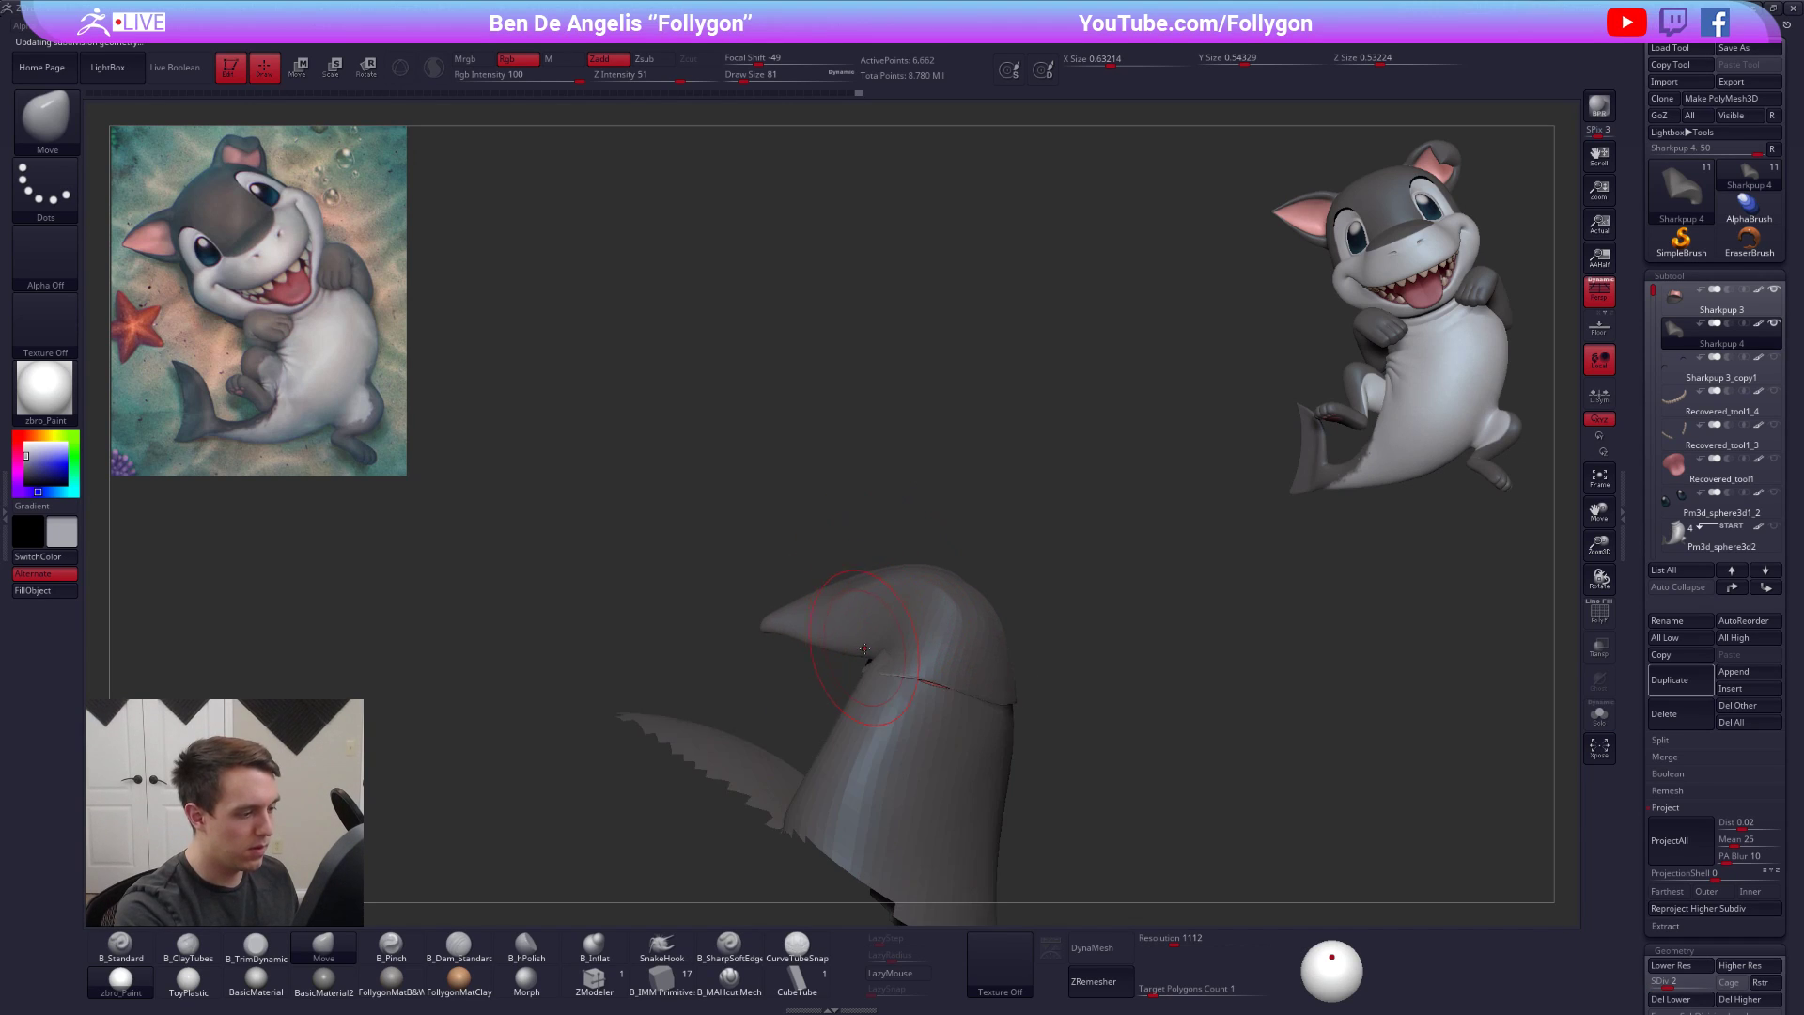
key("shift+d")
left_click_drag(870, 647, 837, 646)
Isolate the ear tip at subdivision level 5 and paint the sampled inner-ear pink over its pale underside rim
mouse_move(837, 645)
right_mouse_down()
mouse_move(882, 651)
mouse_move(838, 619)
mouse_move(797, 658)
mouse_move(814, 650)
mouse_move(791, 749)
mouse_move(801, 574)
right_mouse_up()
key("alt+s")
key("d")
key("d")
key("d")
key("d")
key("1")
key("c")
right_click_drag(870, 631, 825, 638)
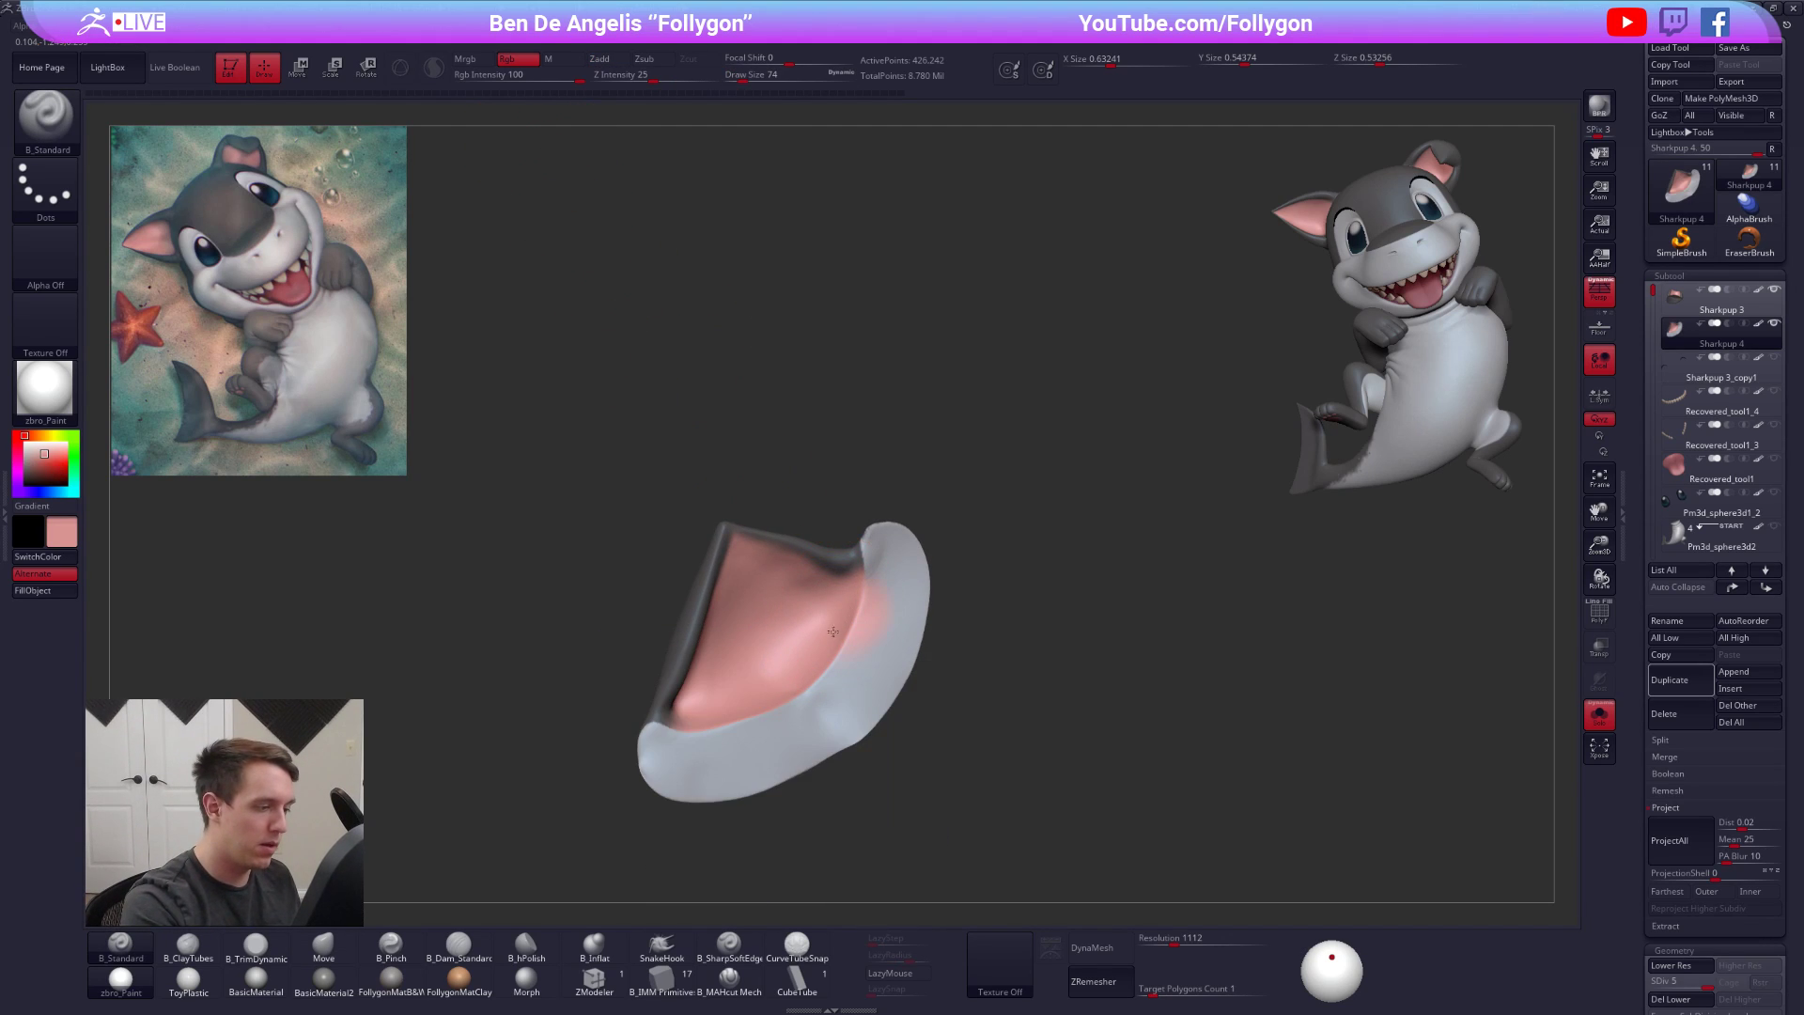
right_click_drag(797, 704, 792, 698)
Smooth and flatten the ear tip's pink inner surface at subdivision level 2 with TrimDynamic
key("shift+d")
key("shift+d")
key("shift+d")
mouse_move(794, 696)
left_mouse_down("shift")
mouse_move(724, 737)
mouse_move(737, 721)
left_mouse_up("shift")
key("3")
right_click_drag(703, 733, 688, 731)
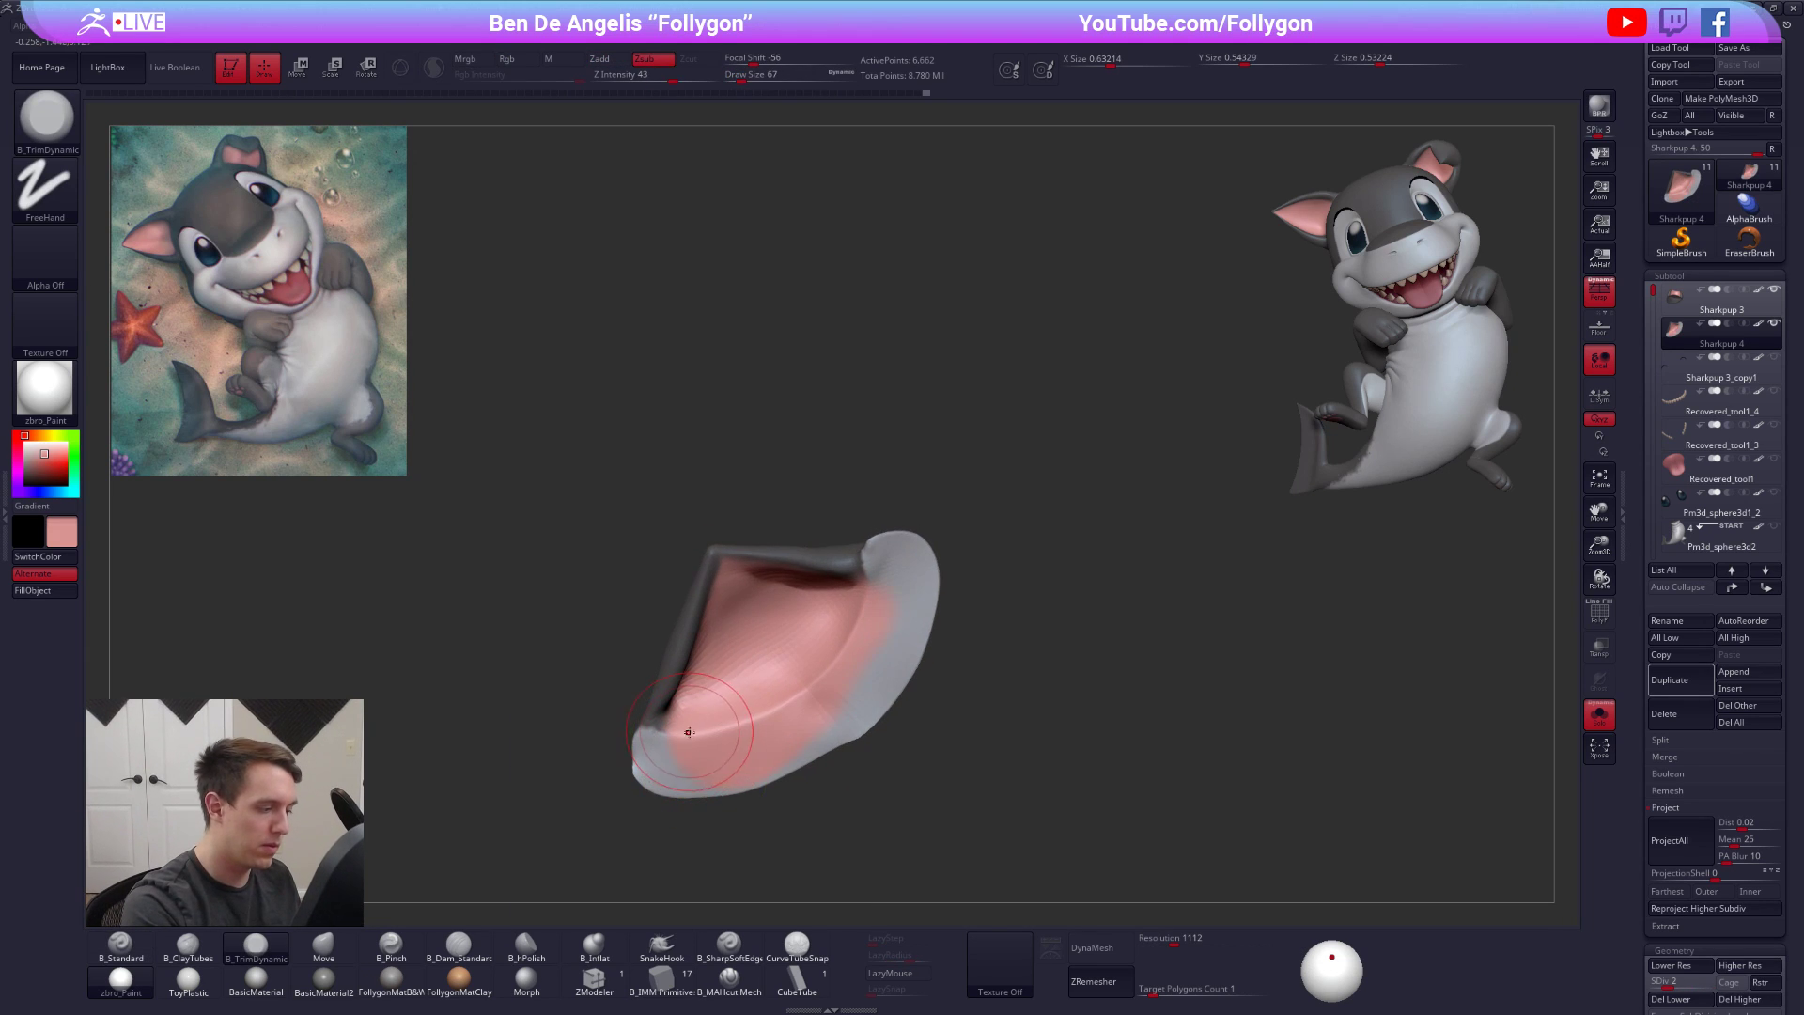
right_click_drag(862, 641, 866, 601)
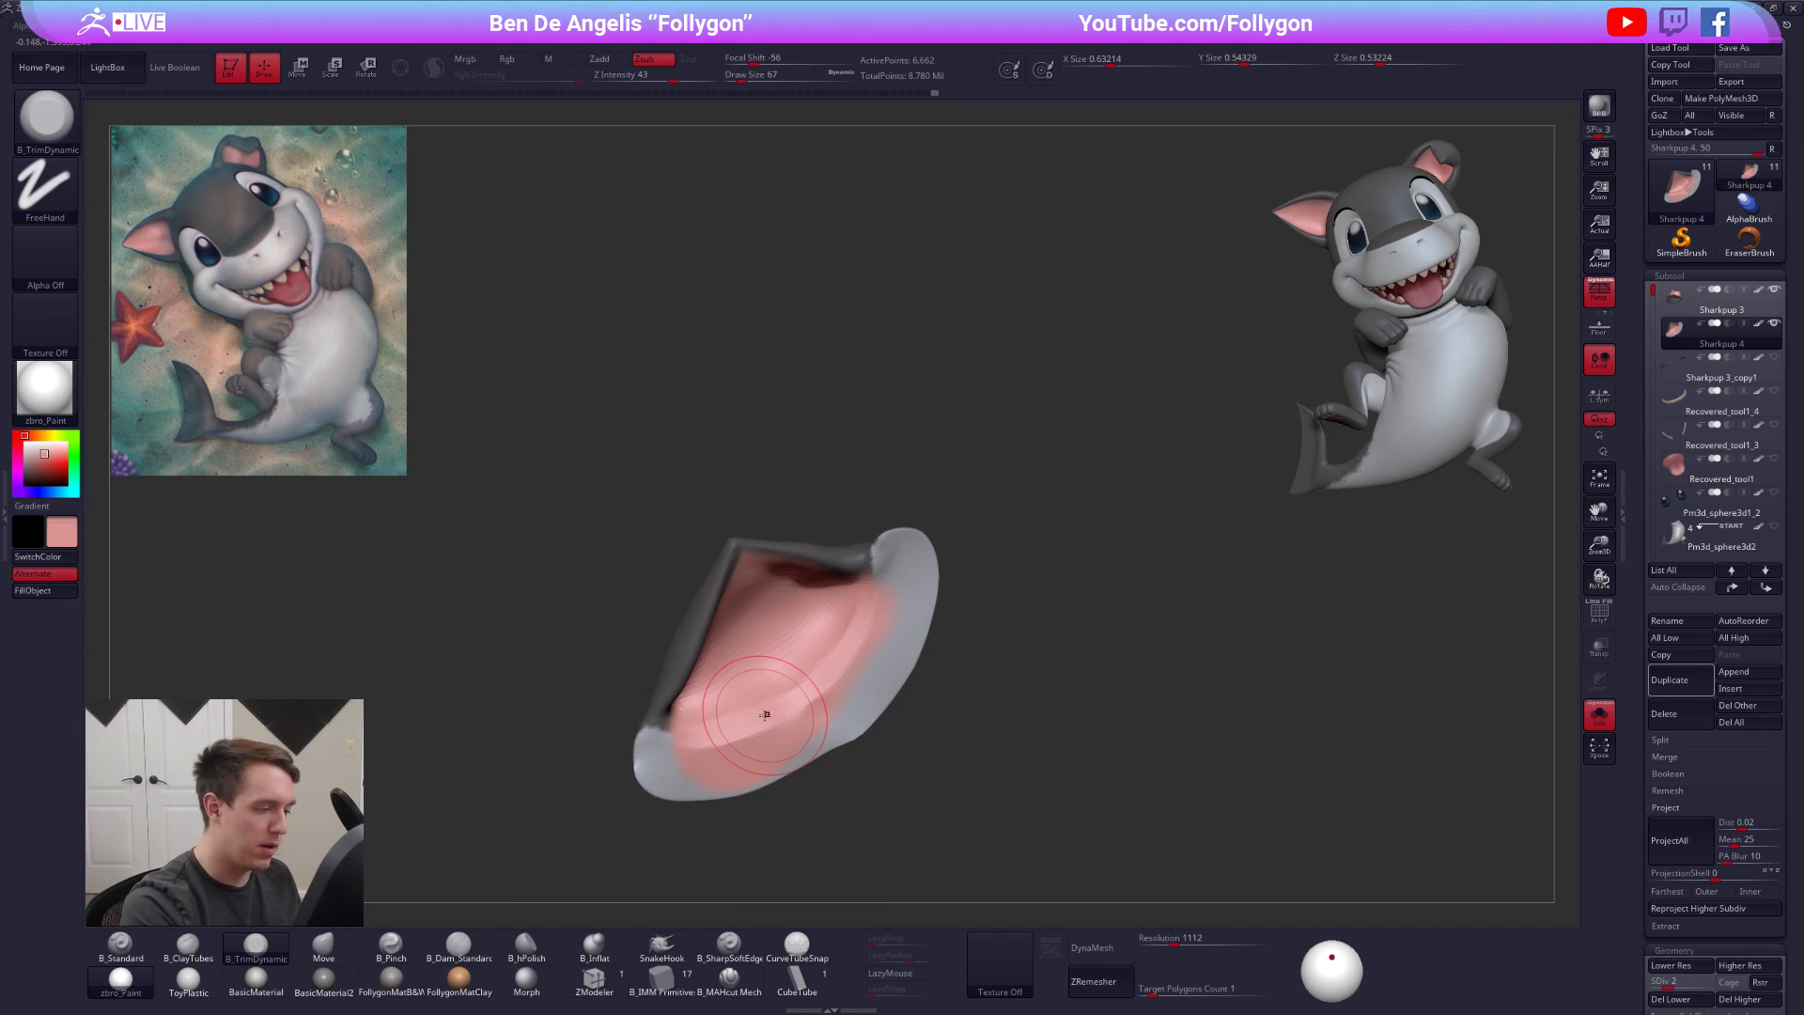
Build up the ear tip's inner surface with ClayTubes at subdivision level 1 and smooth it
key("shift+d")
key("2")
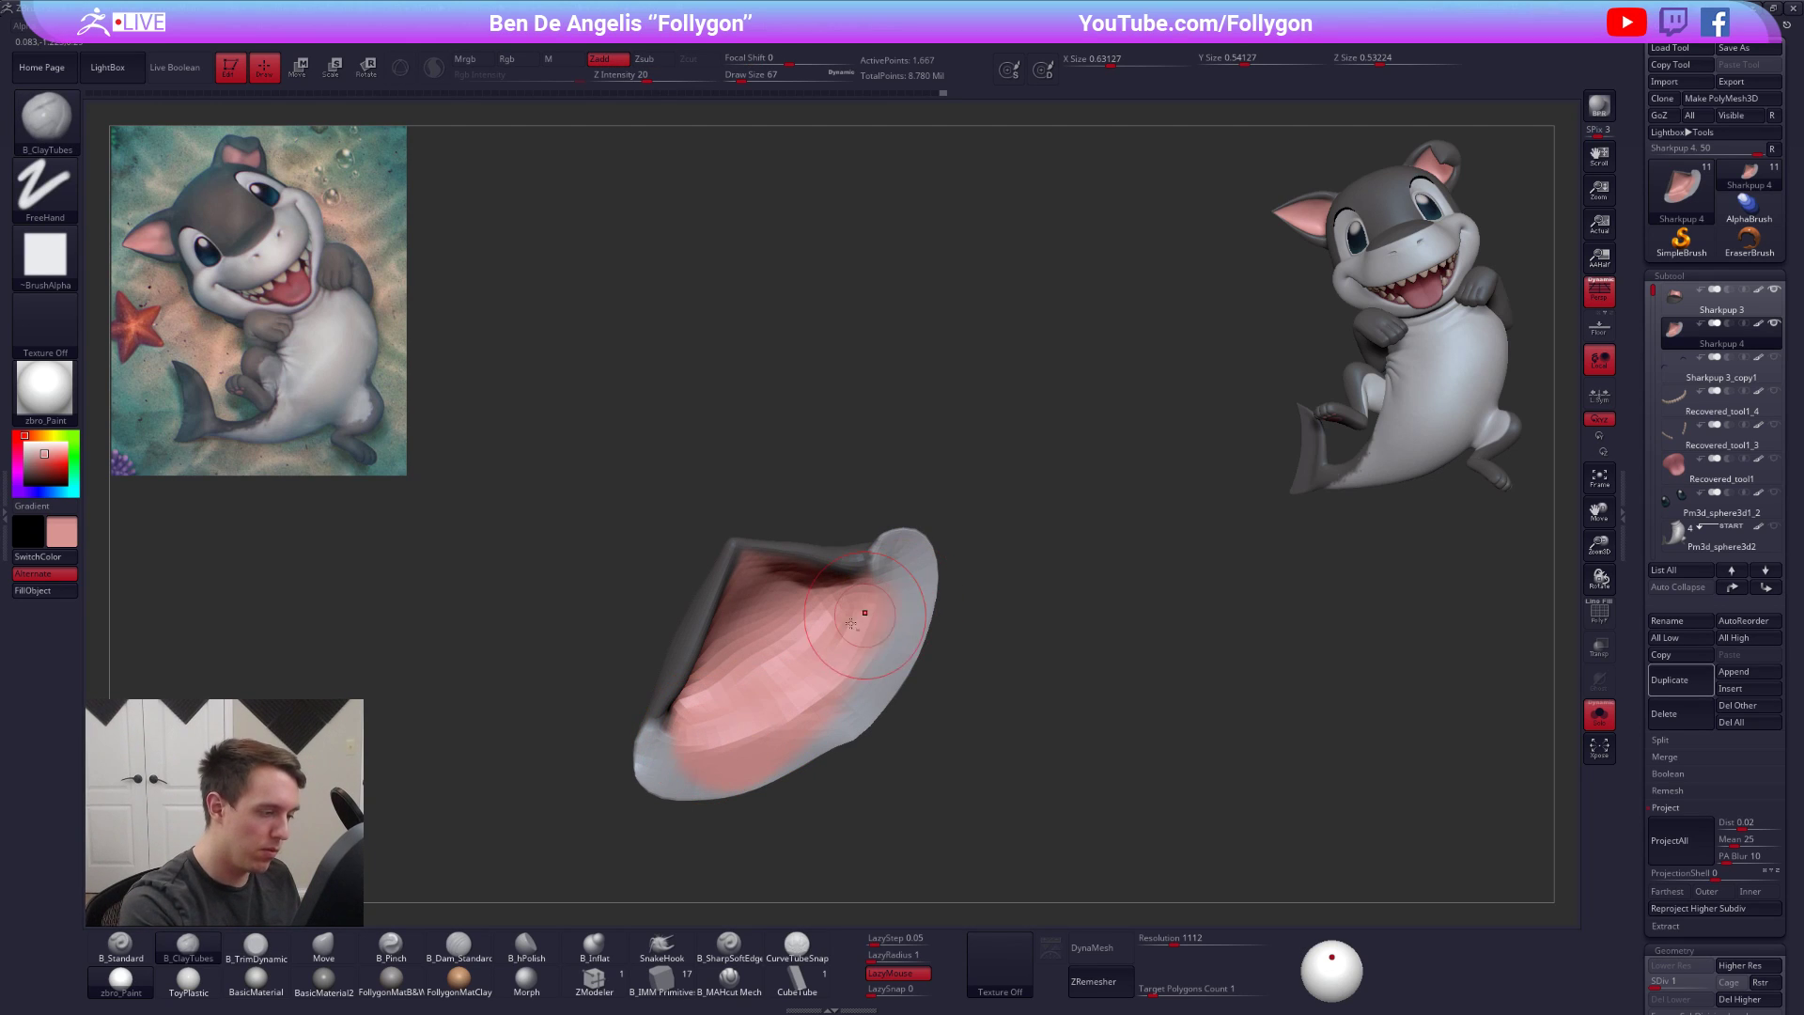
key("shift")
left_click_drag(792, 698, 785, 703, "shift")
right_click_drag(786, 703, 827, 695)
left_click_drag(827, 696, 823, 700, "shift")
Return the ear tip to subdivision level 5 and paint its rim dark grey with the Standard brush
mouse_move(823, 701)
right_mouse_down()
mouse_move(799, 710)
mouse_move(800, 680)
mouse_move(906, 691)
mouse_move(1034, 667)
right_mouse_up()
key("1")
key("d")
key("d")
key("d")
key("d")
left_click_drag(1039, 666, 1054, 656)
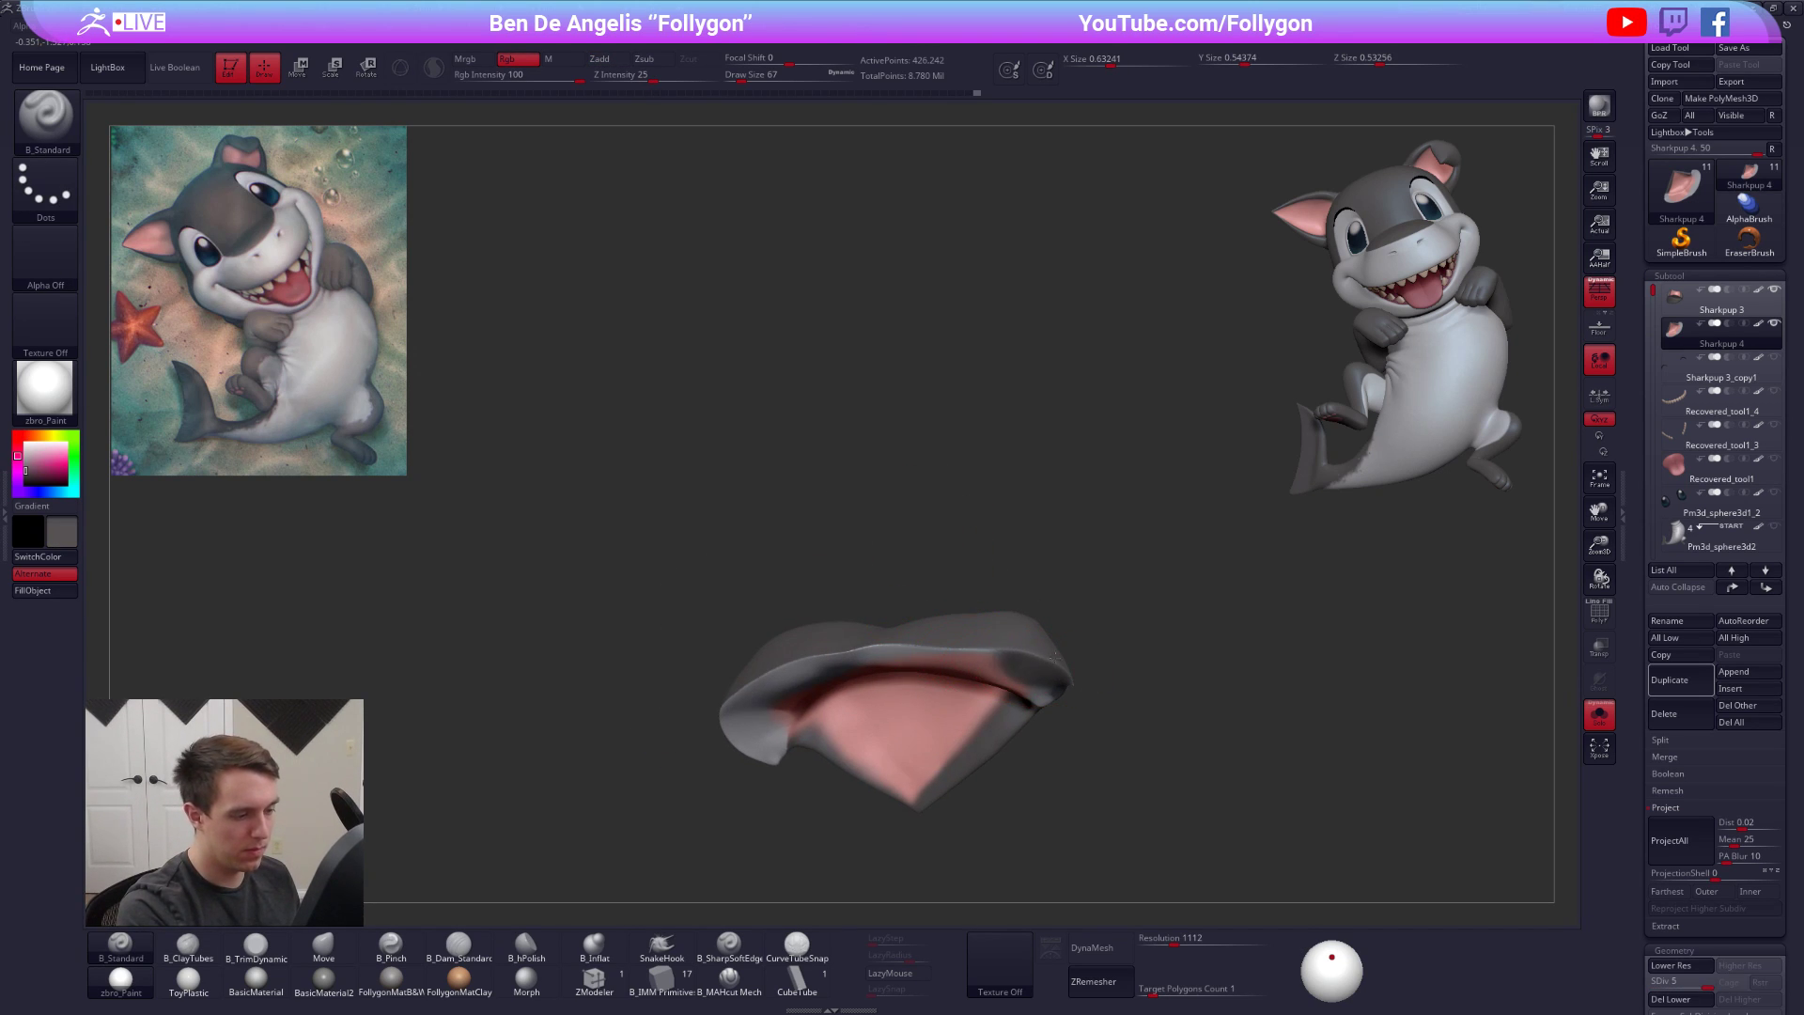
Lower the ear tip to subdivision level 2 and smooth its back edge along the seam with the ear base
right_click_drag(860, 650, 937, 696)
key("shift+d")
key("shift+d")
key("shift+d")
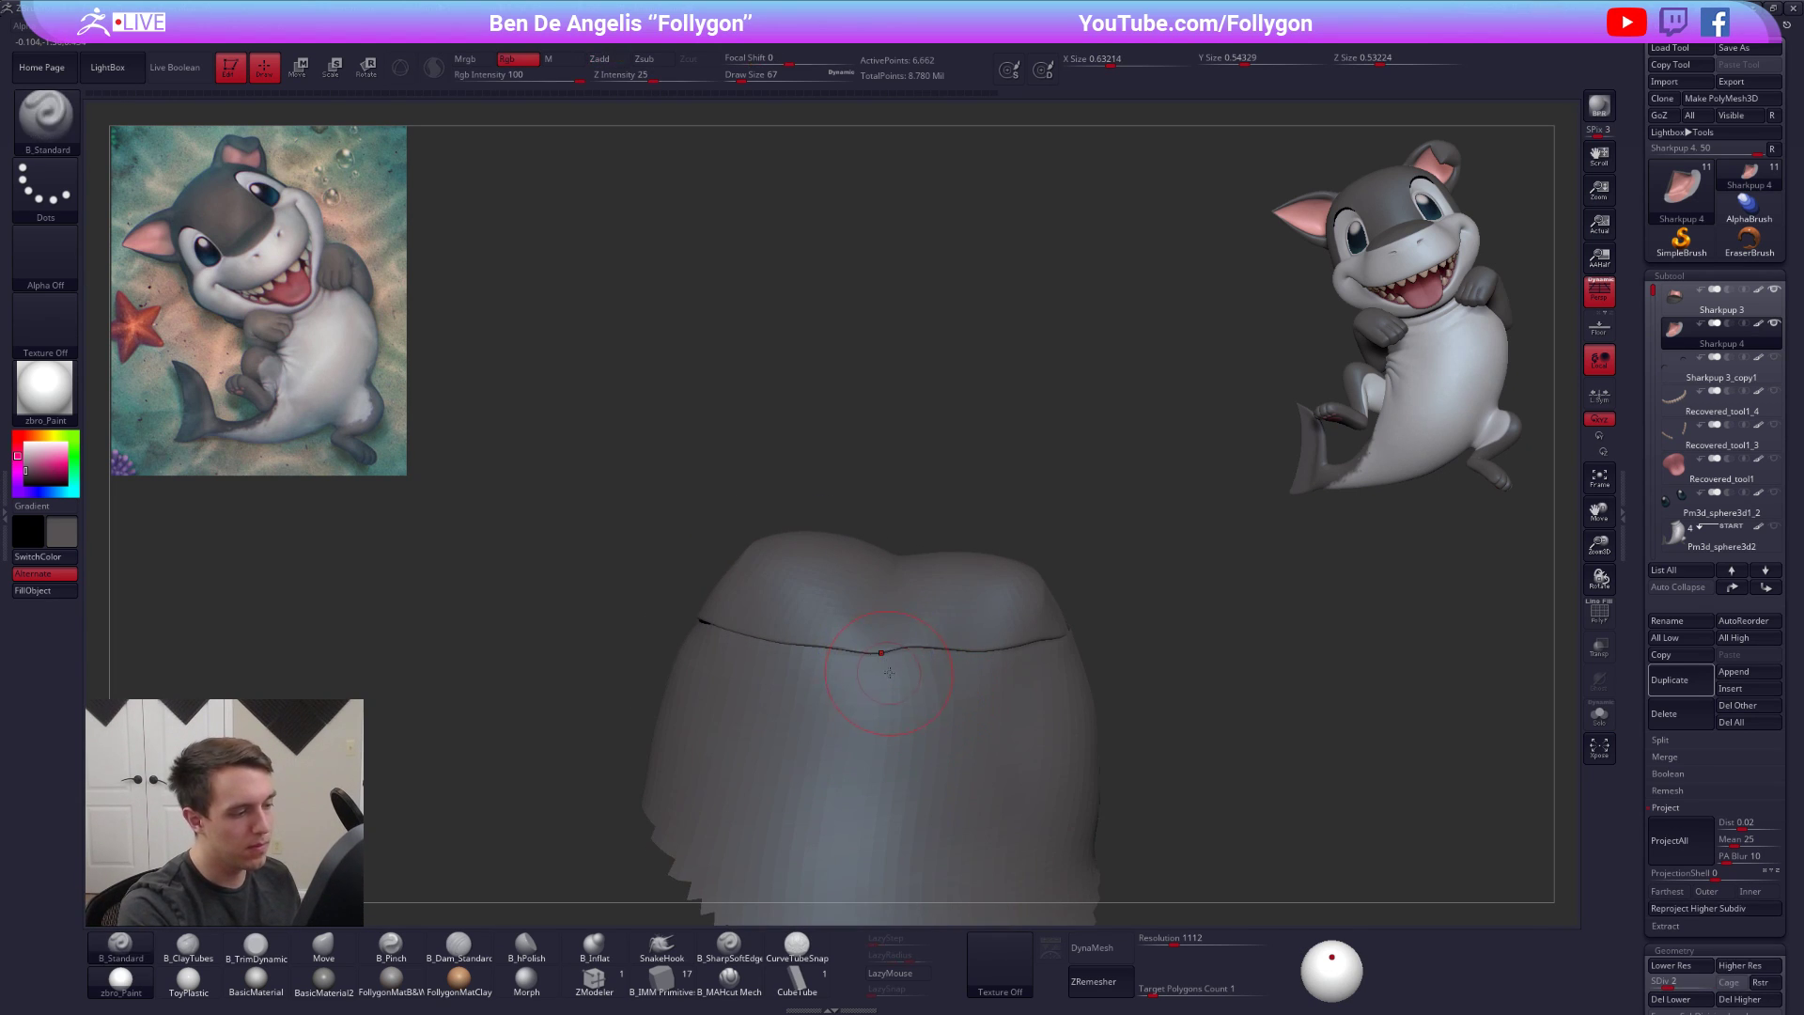
left_click_drag(899, 663, 921, 664, "shift")
mouse_move(925, 686)
right_mouse_down()
mouse_move(977, 691)
mouse_move(869, 724)
right_mouse_up()
Fit the ear tip's back edge and front side corner to the ear base with the Move brush, smoothing the corner
key("space")
left_click_drag(917, 657, 922, 655)
right_click_drag(884, 685, 968, 690)
left_click_drag(916, 639, 901, 634)
right_click_drag(905, 638, 977, 663)
key("space")
left_click_drag(883, 633, 876, 632)
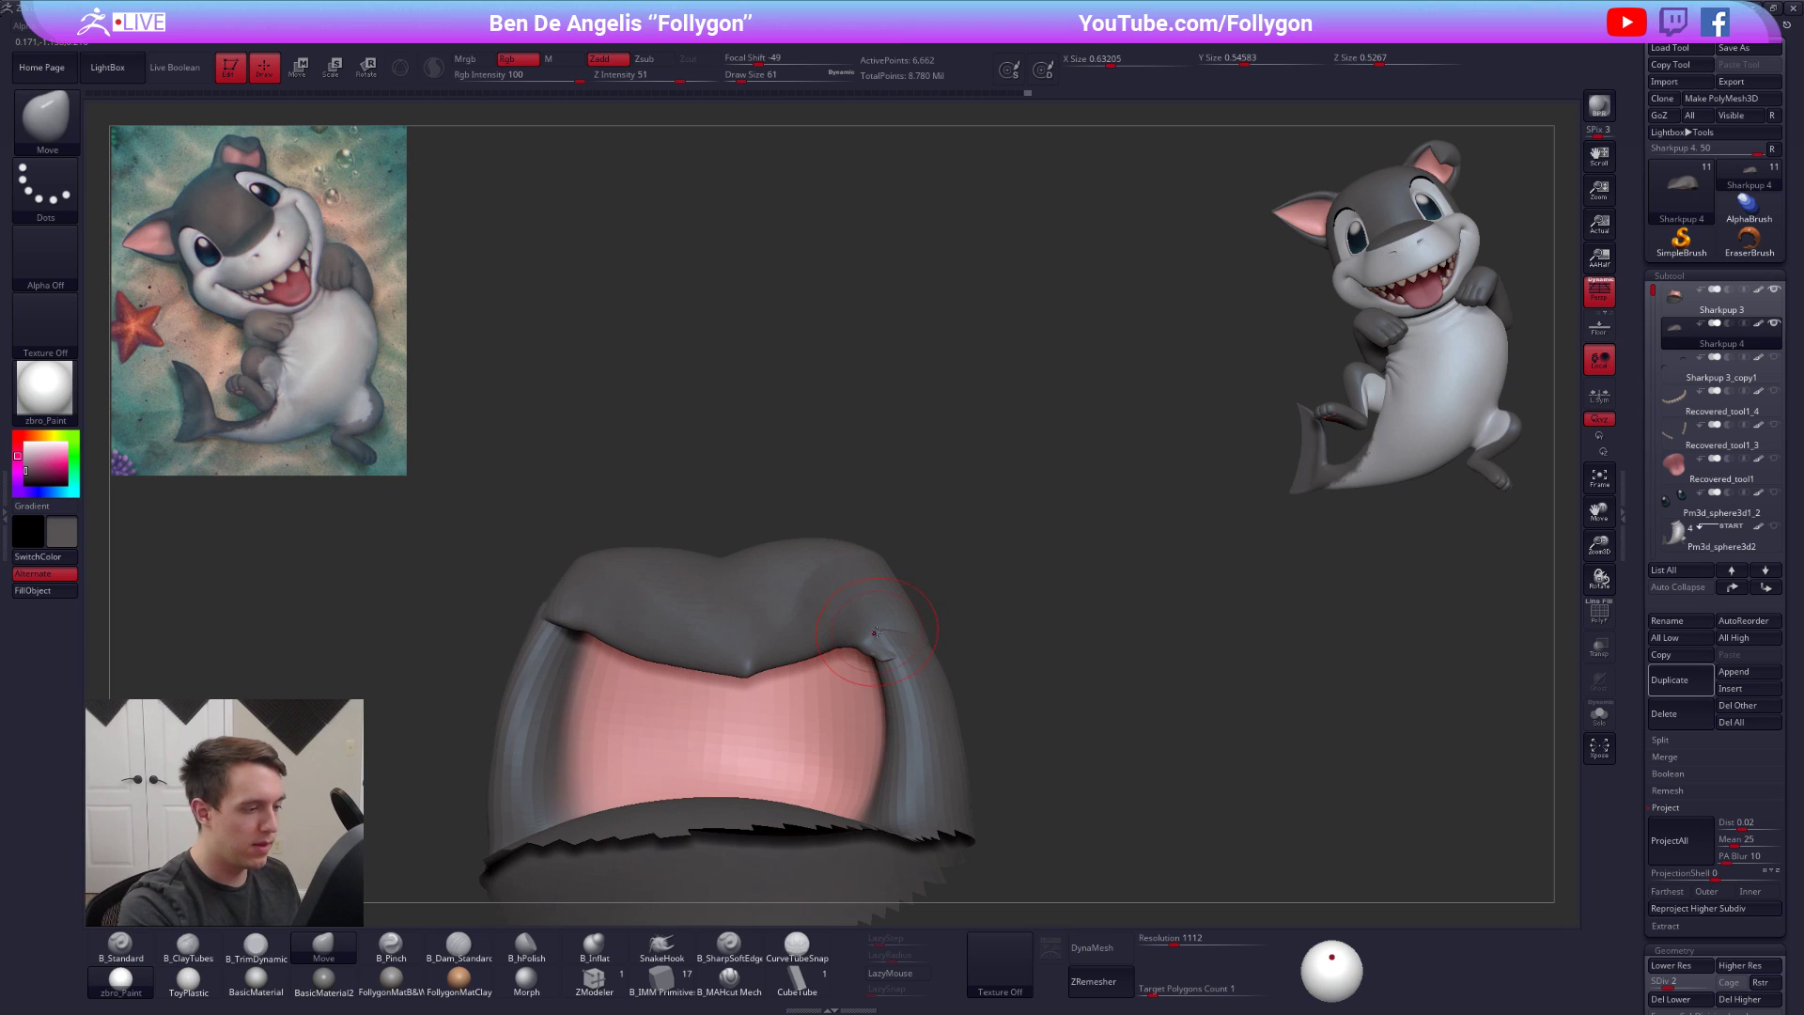
right_click_drag(884, 661, 908, 634)
left_click_drag(908, 626, 902, 647, "shift")
right_click_drag(879, 649, 978, 669, "alt")
key("space")
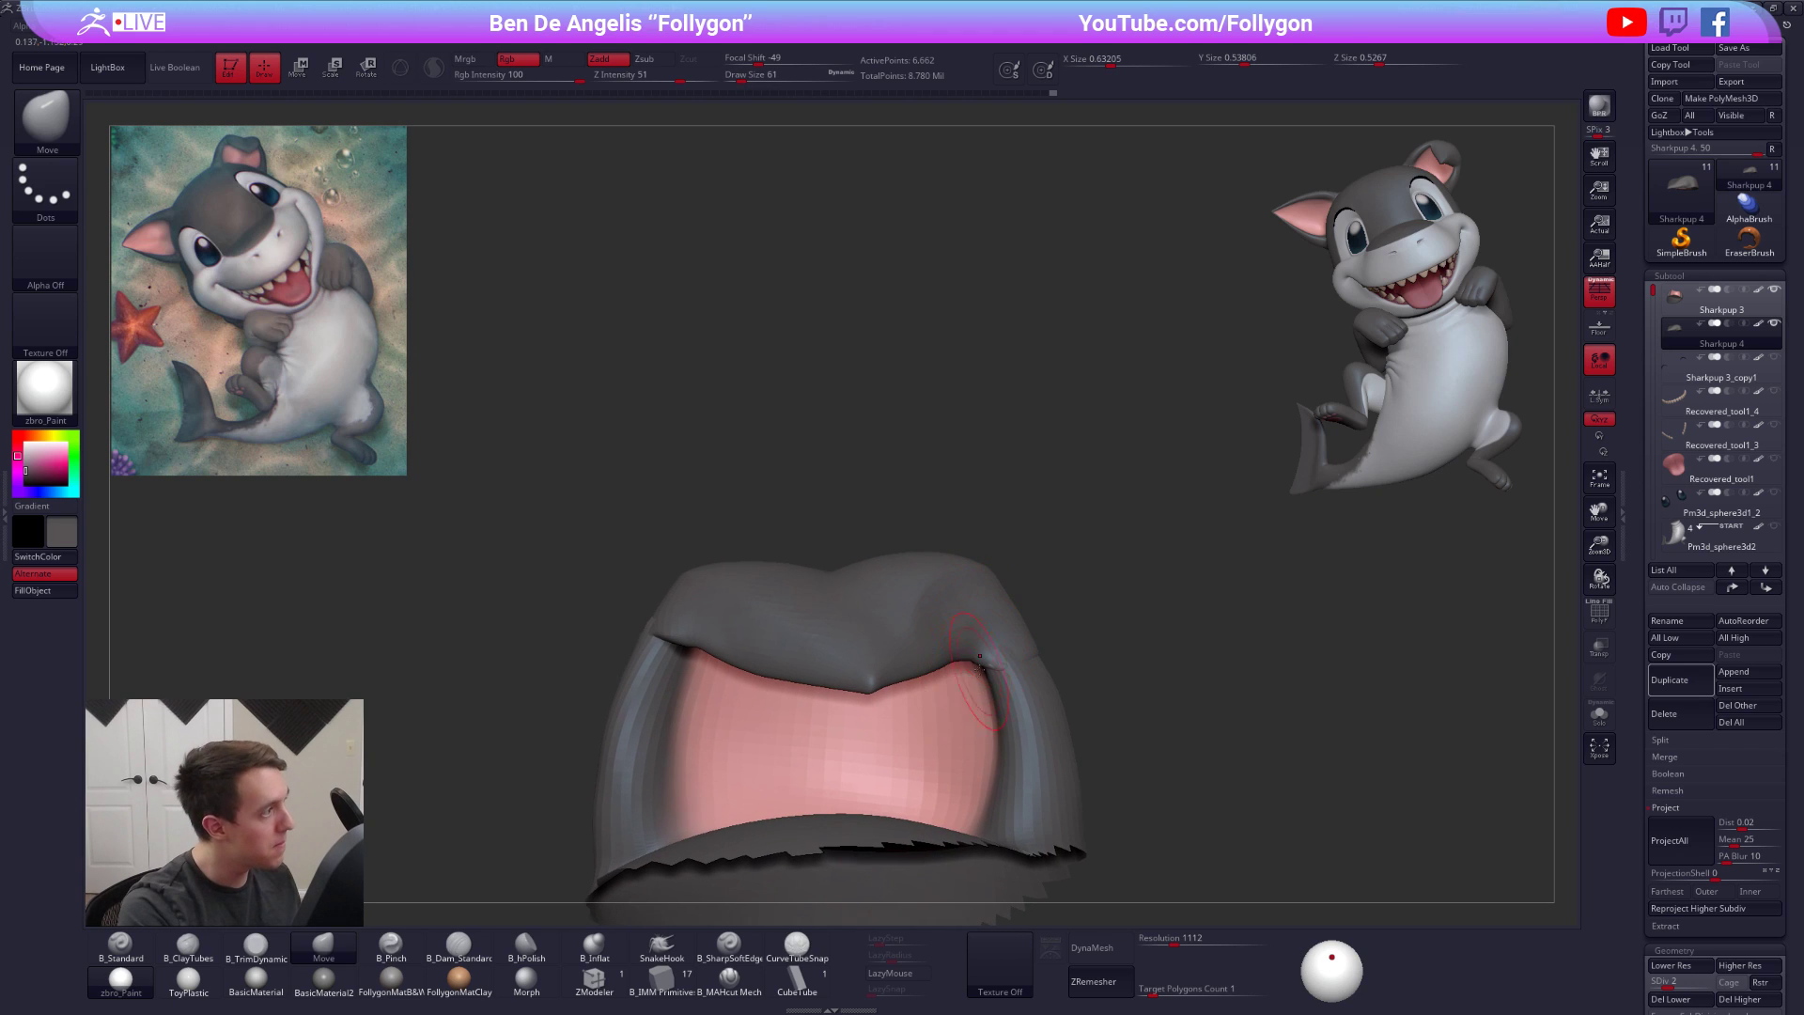
Nudge the ear tip's outer side contour with the Move brush at draw size 96
key("space")
left_click_drag(1041, 671, 1035, 661)
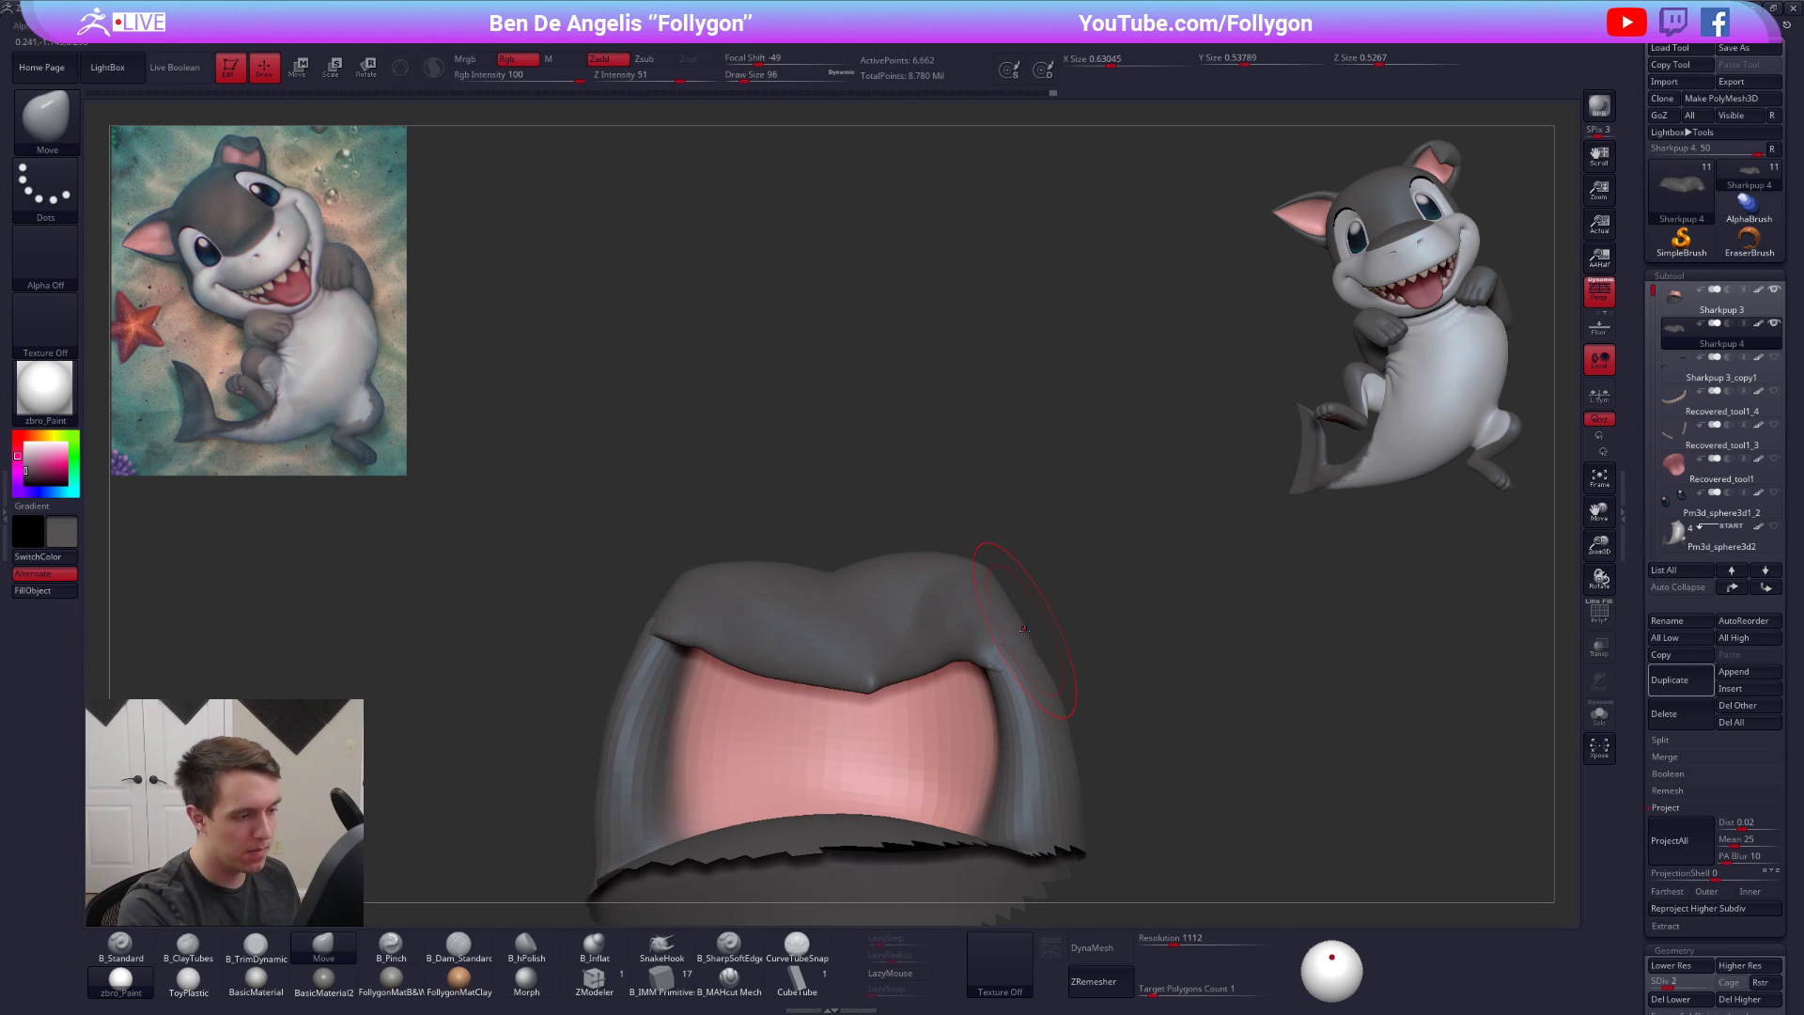
key("d")
key("d")
right_click_drag(977, 642, 919, 621)
key("shift+d")
key("shift+d")
key("shift+d")
Isolate the ear tip and mask everything except its lower rim, softening the mask edge
key("alt+s")
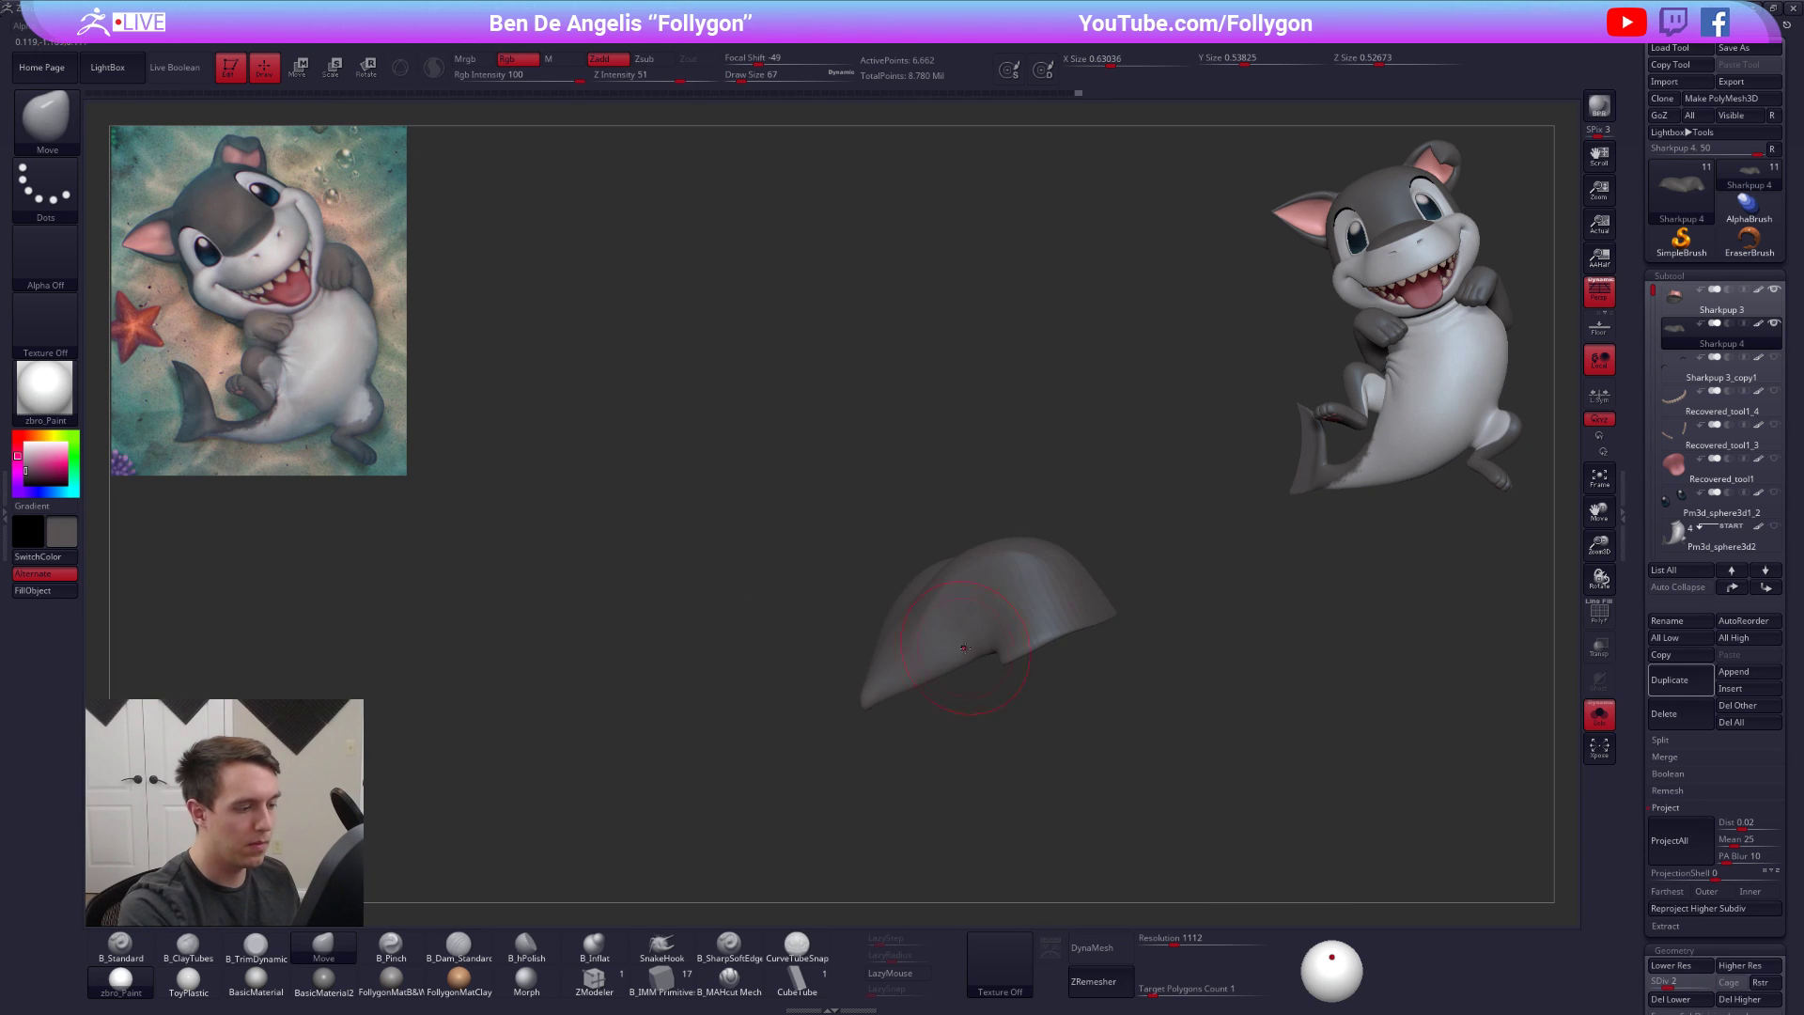
left_click_drag(853, 702, 1022, 608, "ctrl")
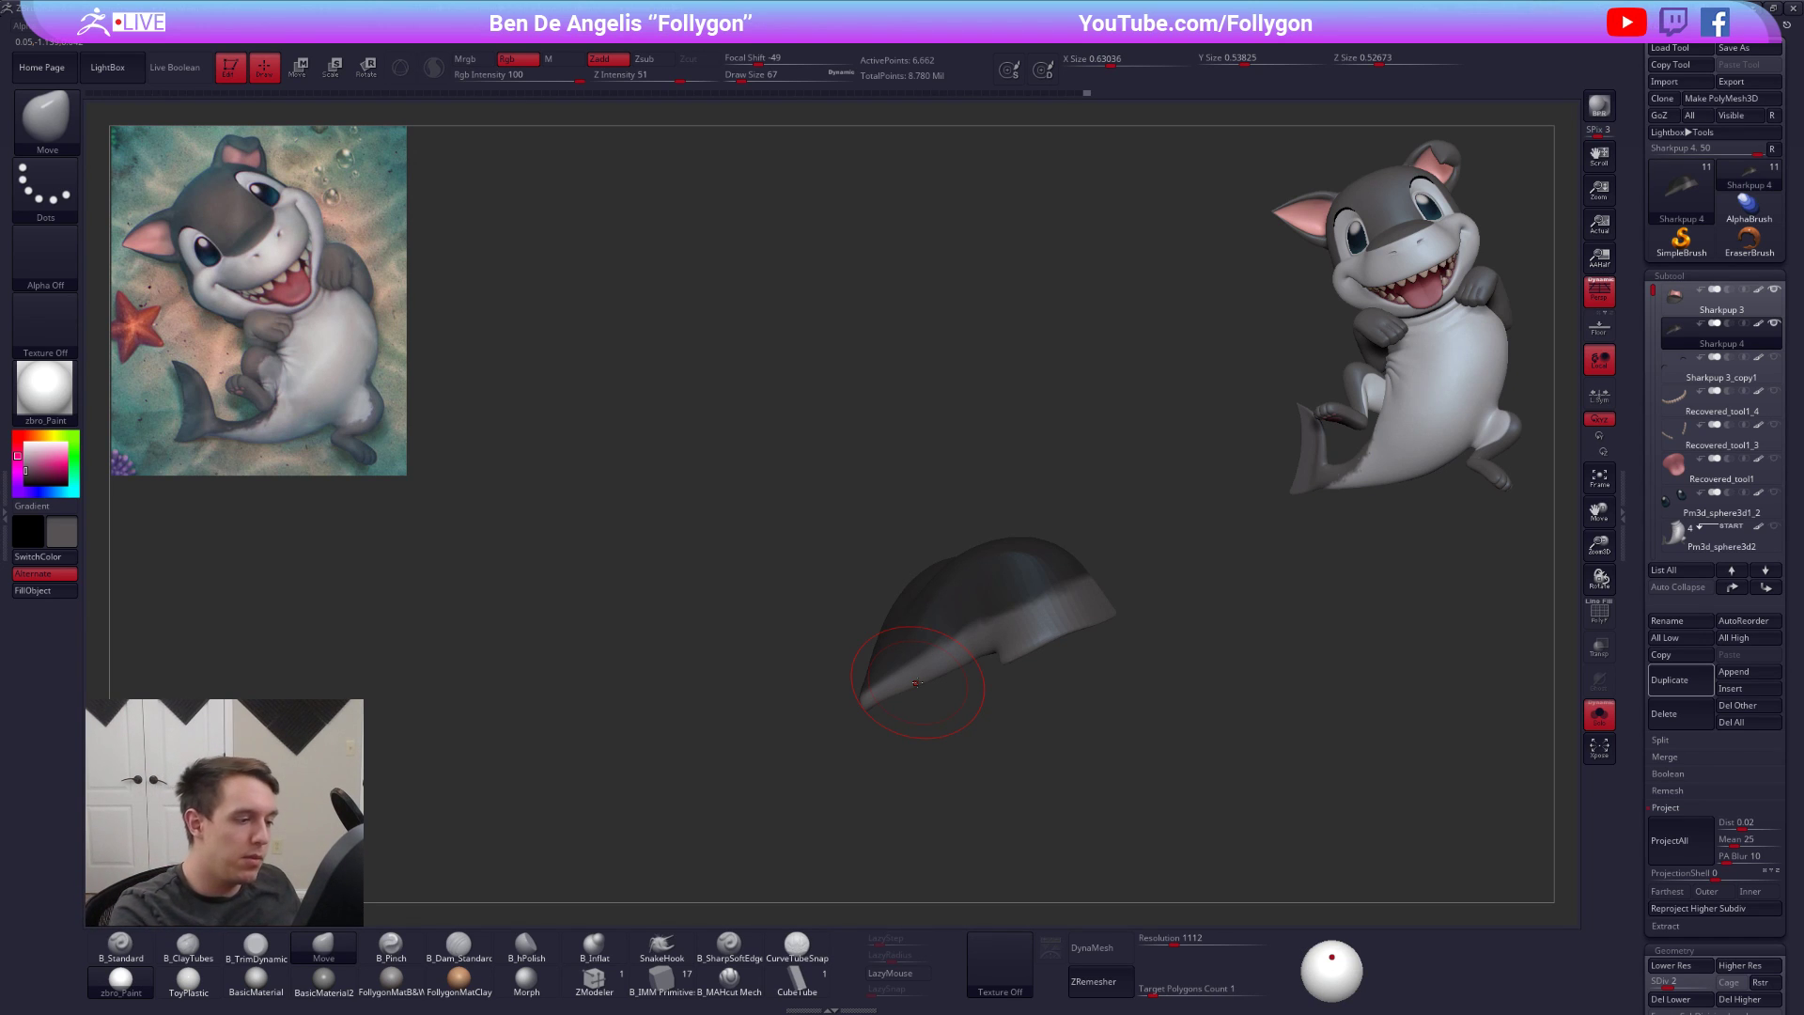
key("shift+d")
left_click(1039, 604, "ctrl")
left_click(1101, 571, "ctrl")
Pull the ear tip's unmasked rim into line with the ear base using the Move brush
mouse_move(978, 578)
right_mouse_down()
mouse_move(1034, 572)
mouse_move(948, 603)
mouse_move(1010, 558)
right_mouse_up()
key("alt+s")
key("space")
key("space")
key("bracketright")
mouse_move(1003, 573)
right_mouse_down()
mouse_move(1054, 574)
mouse_move(921, 617)
right_mouse_up()
key("bracketleft")
key("bracketleft")
key("bracketleft")
key("bracketleft")
Refine the ear tip's side corner and front fold with the Move brush at subdivision level 1
key("space")
left_click_drag(921, 617, 926, 616)
right_click_drag(971, 611, 1006, 617)
key("space")
left_click_drag(1037, 622, 1031, 622)
right_click_drag(1025, 619, 1081, 613)
left_click_drag(1071, 620, 960, 673)
right_click_drag(996, 648, 855, 599)
key("space")
left_click_drag(810, 601, 807, 601)
mouse_move(806, 602)
right_mouse_down()
mouse_move(921, 590)
mouse_move(767, 594)
mouse_move(1197, 797)
right_mouse_up()
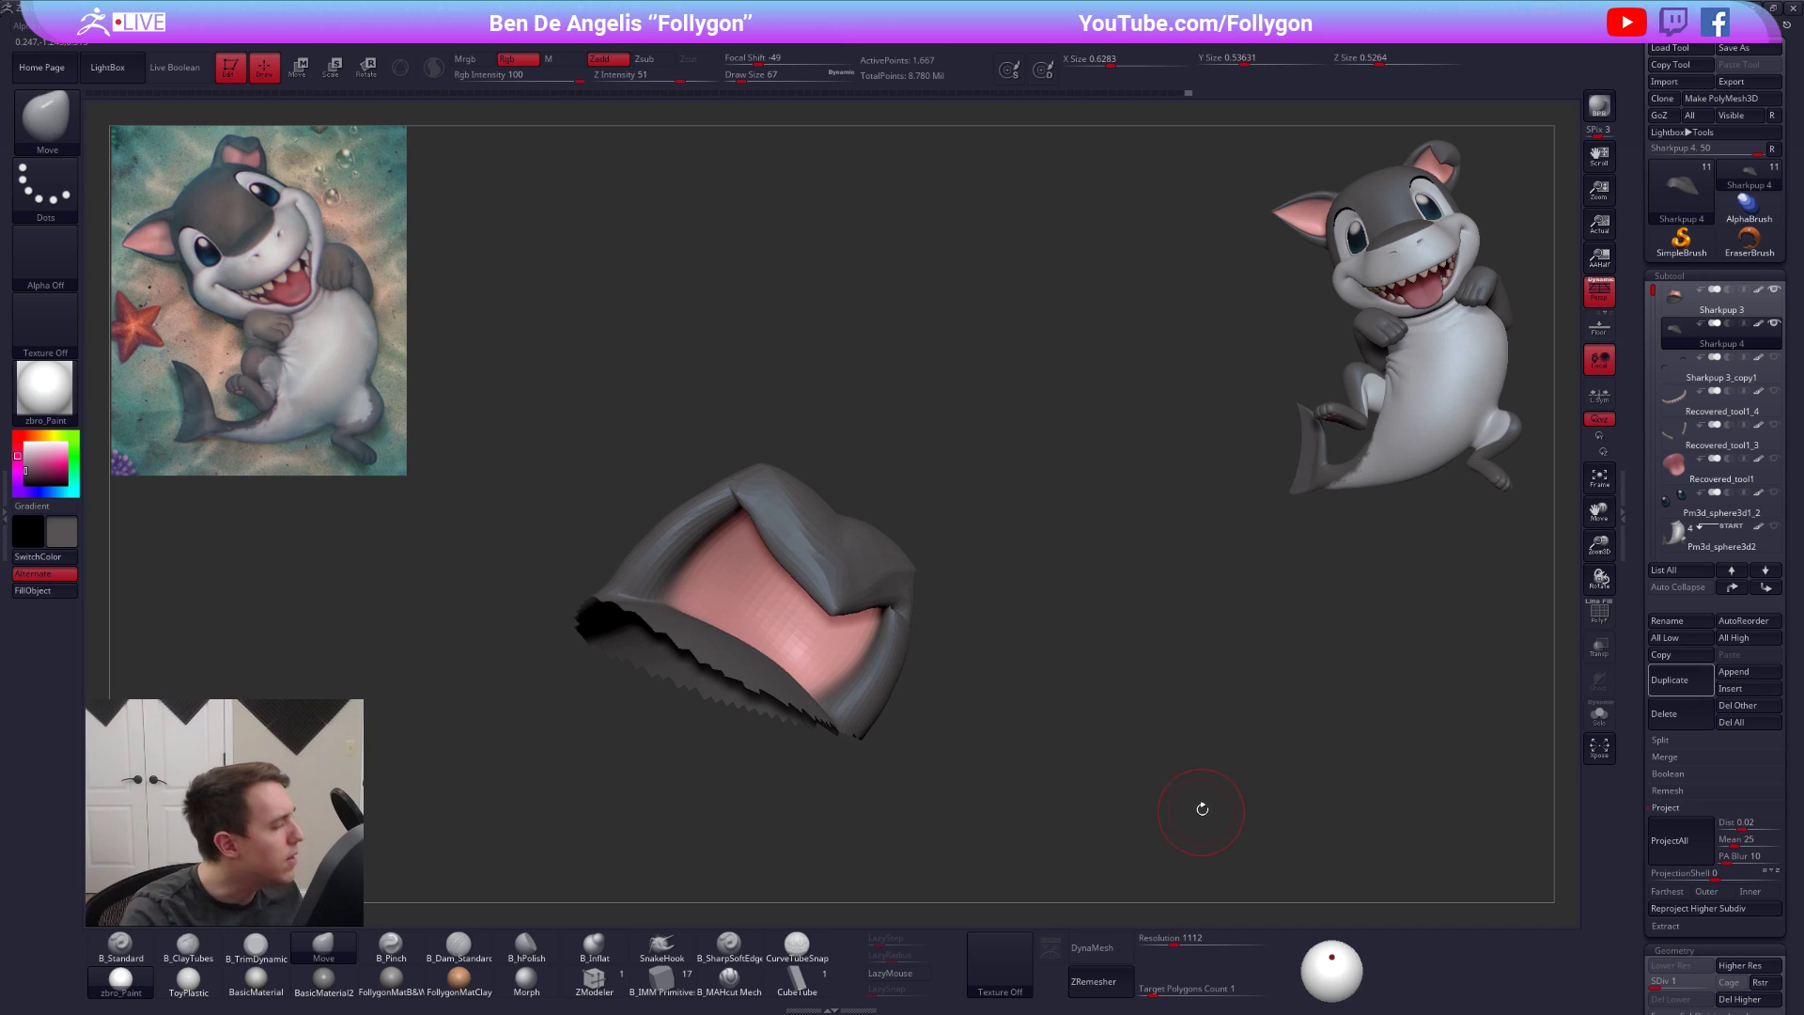
Raise the ear tip to subdivision level 5, isolate it and sharpen its outer surface near the pointed corner with Pinch
right_click_drag(1137, 810, 990, 695)
right_click_drag(895, 635, 808, 639)
key("d")
key("d")
key("d")
key("d")
key("space")
left_click_drag(876, 621, 881, 621)
key("alt+s")
mouse_move(882, 621)
right_mouse_down()
mouse_move(858, 713)
mouse_move(858, 653)
mouse_move(815, 669)
right_mouse_up()
key("b")
key("p")
key("i")
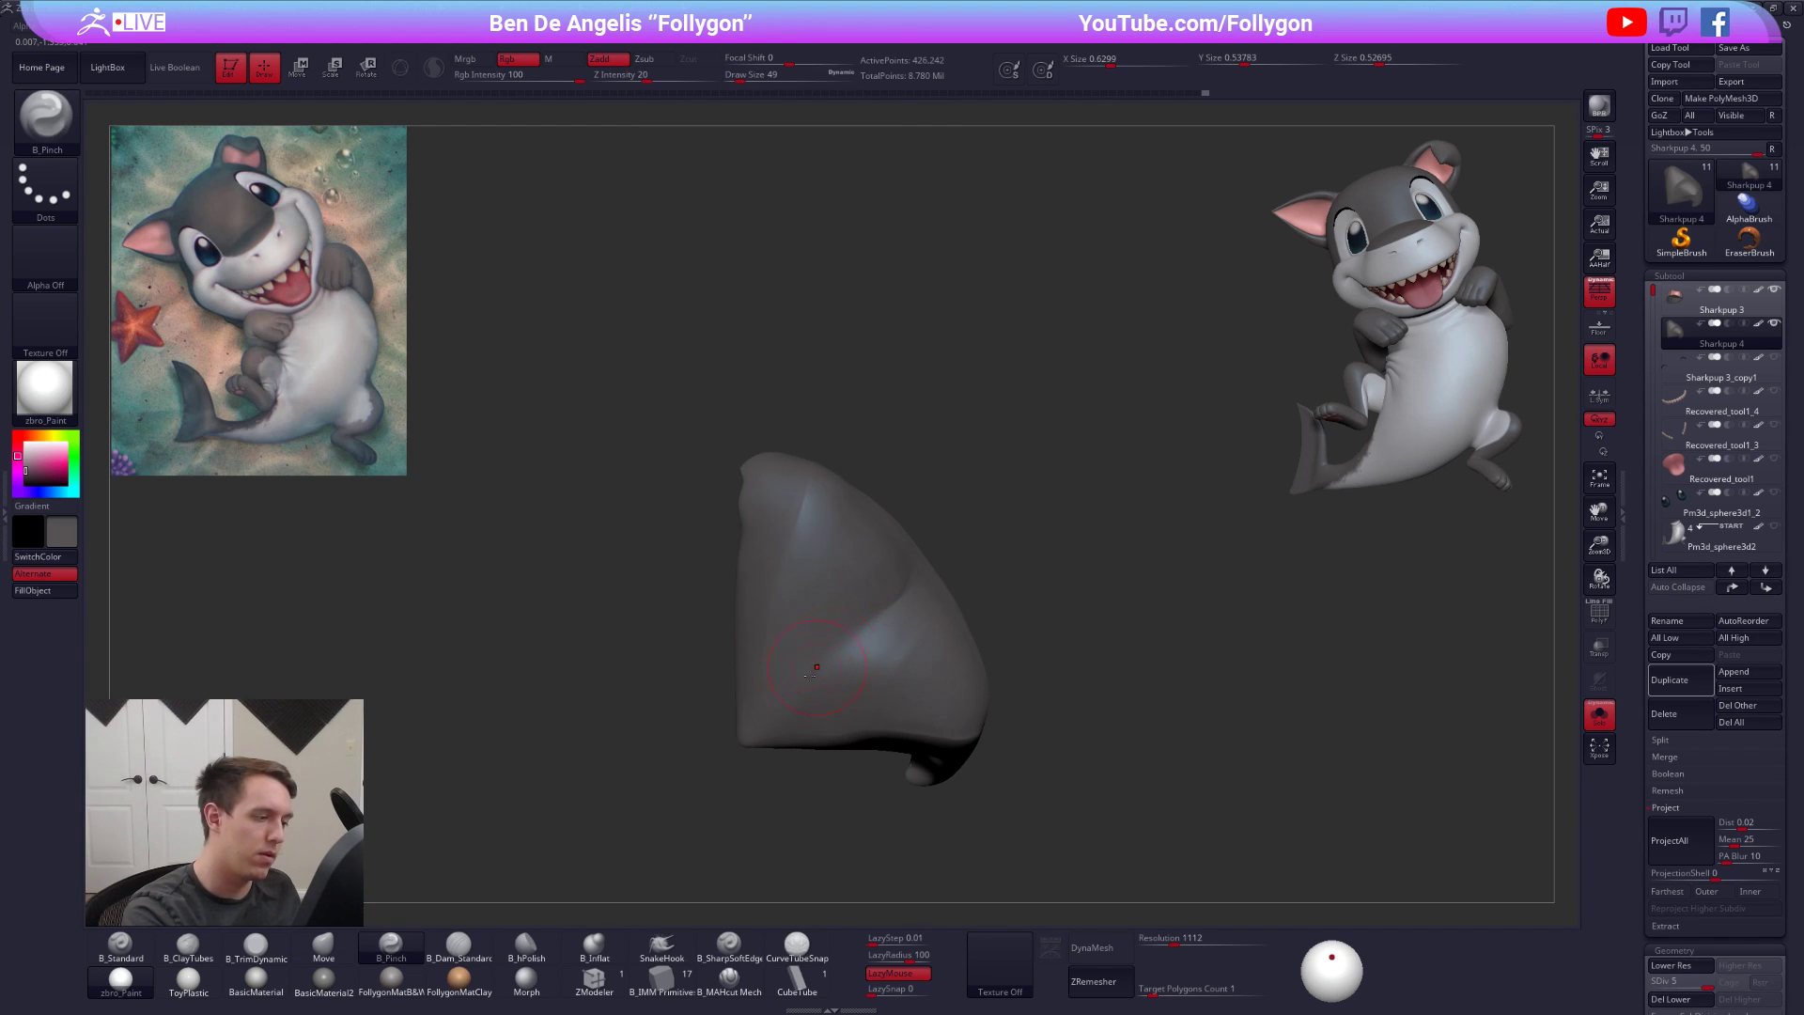
right_click_drag(968, 532, 886, 634)
Lower the ear tip to subdivision level 3, then smooth and flatten the area around its point with TrimDynamic
key("space")
key("shift+d")
key("shift+d")
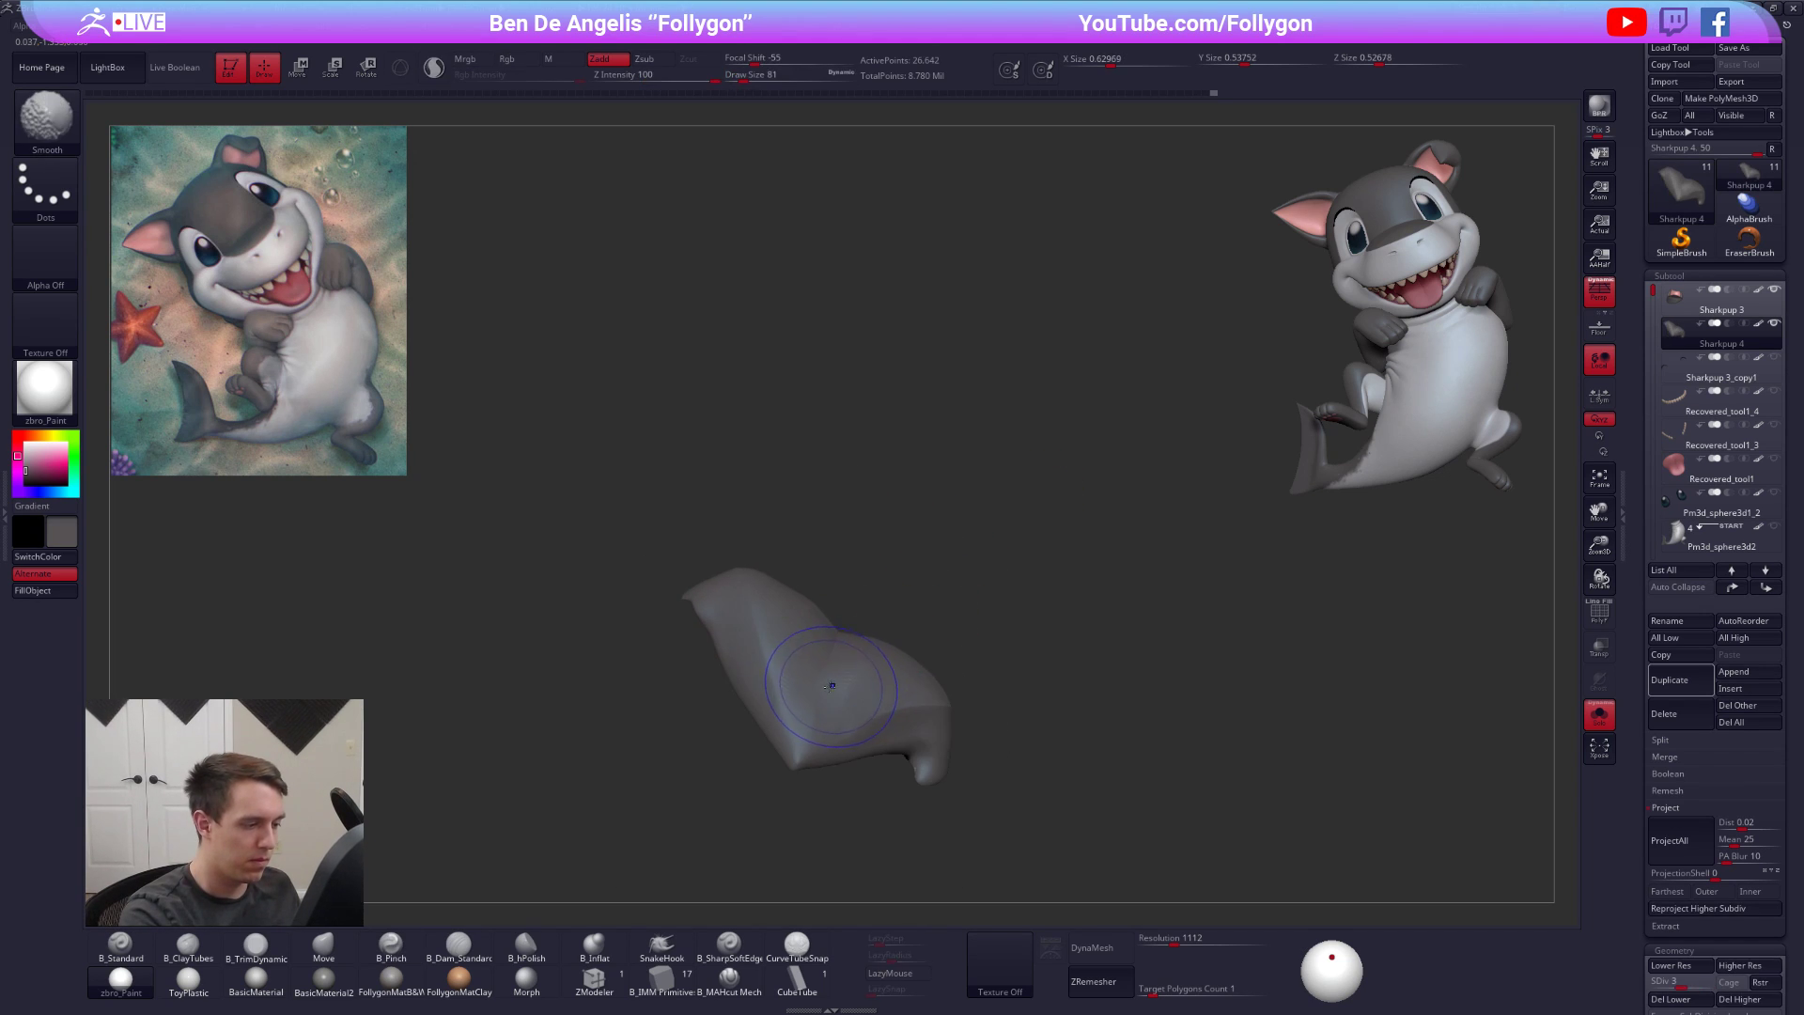
key("b")
key("t")
key("d")
right_click_drag(817, 715, 806, 733)
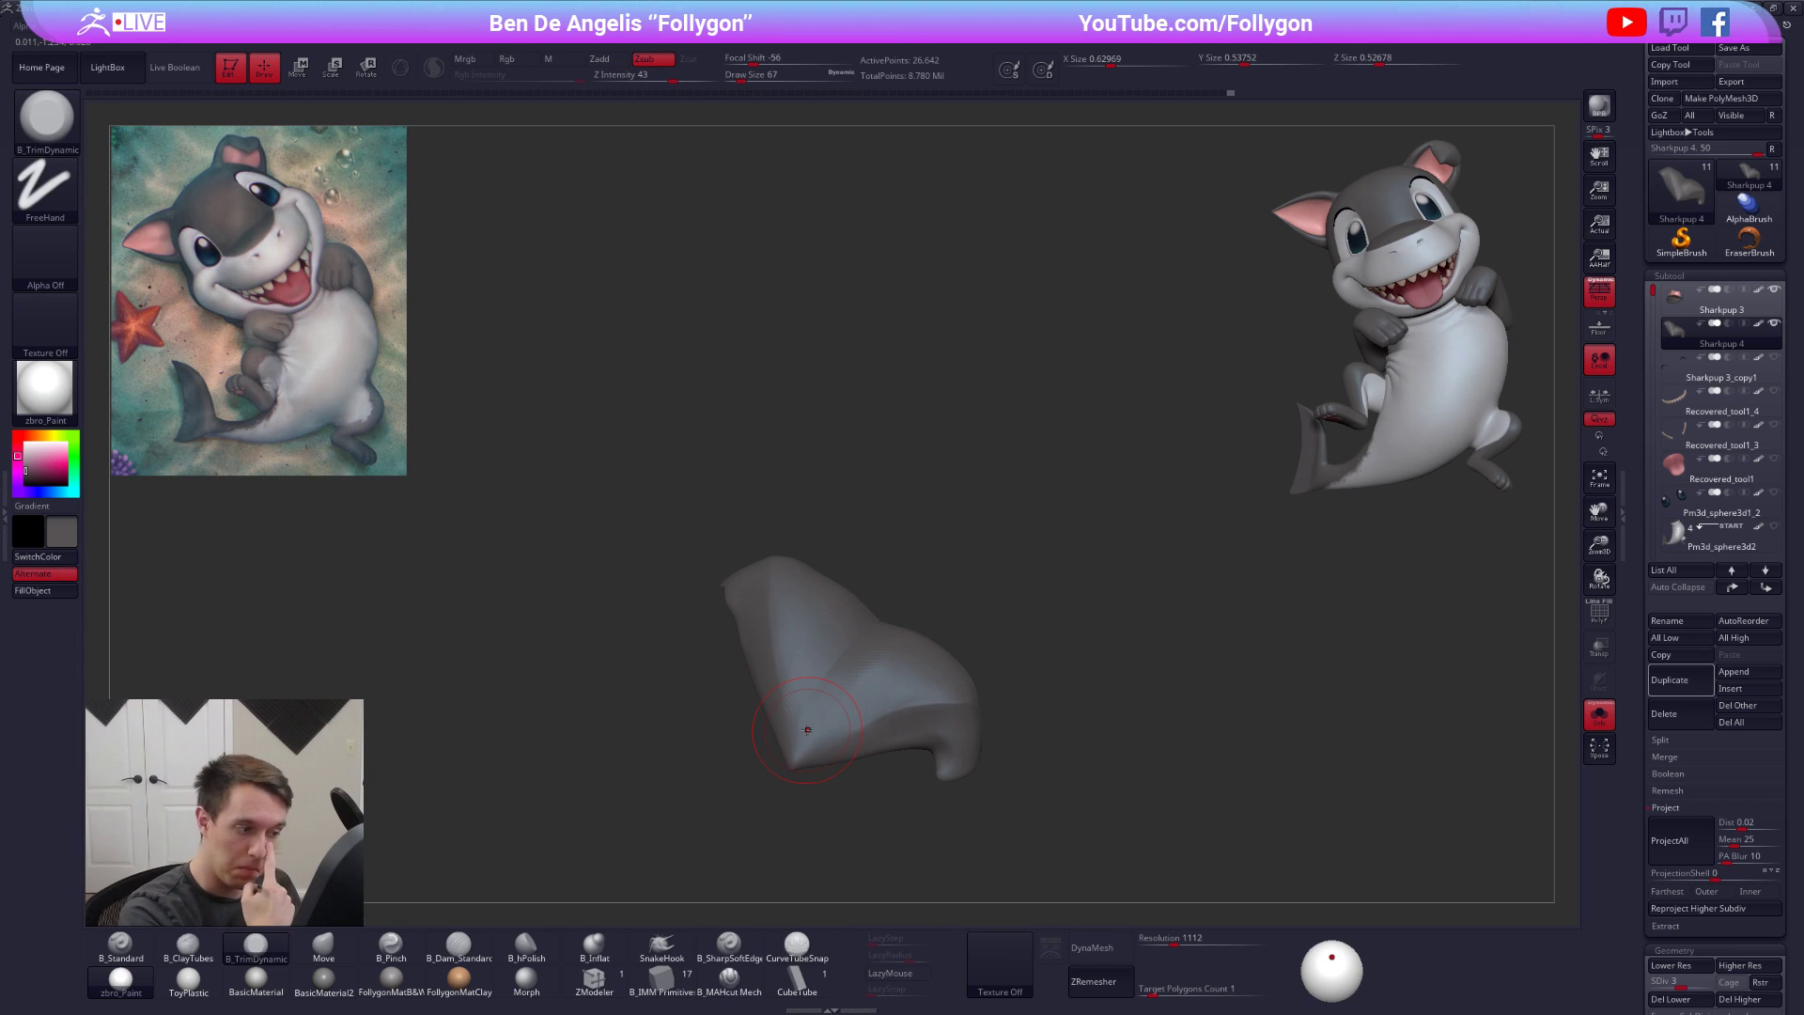
Restore the ear tip's highest subdivision level and convert it to a DynaMesh at resolution 1112
key("d")
left_click(1116, 942)
left_click(1056, 967)
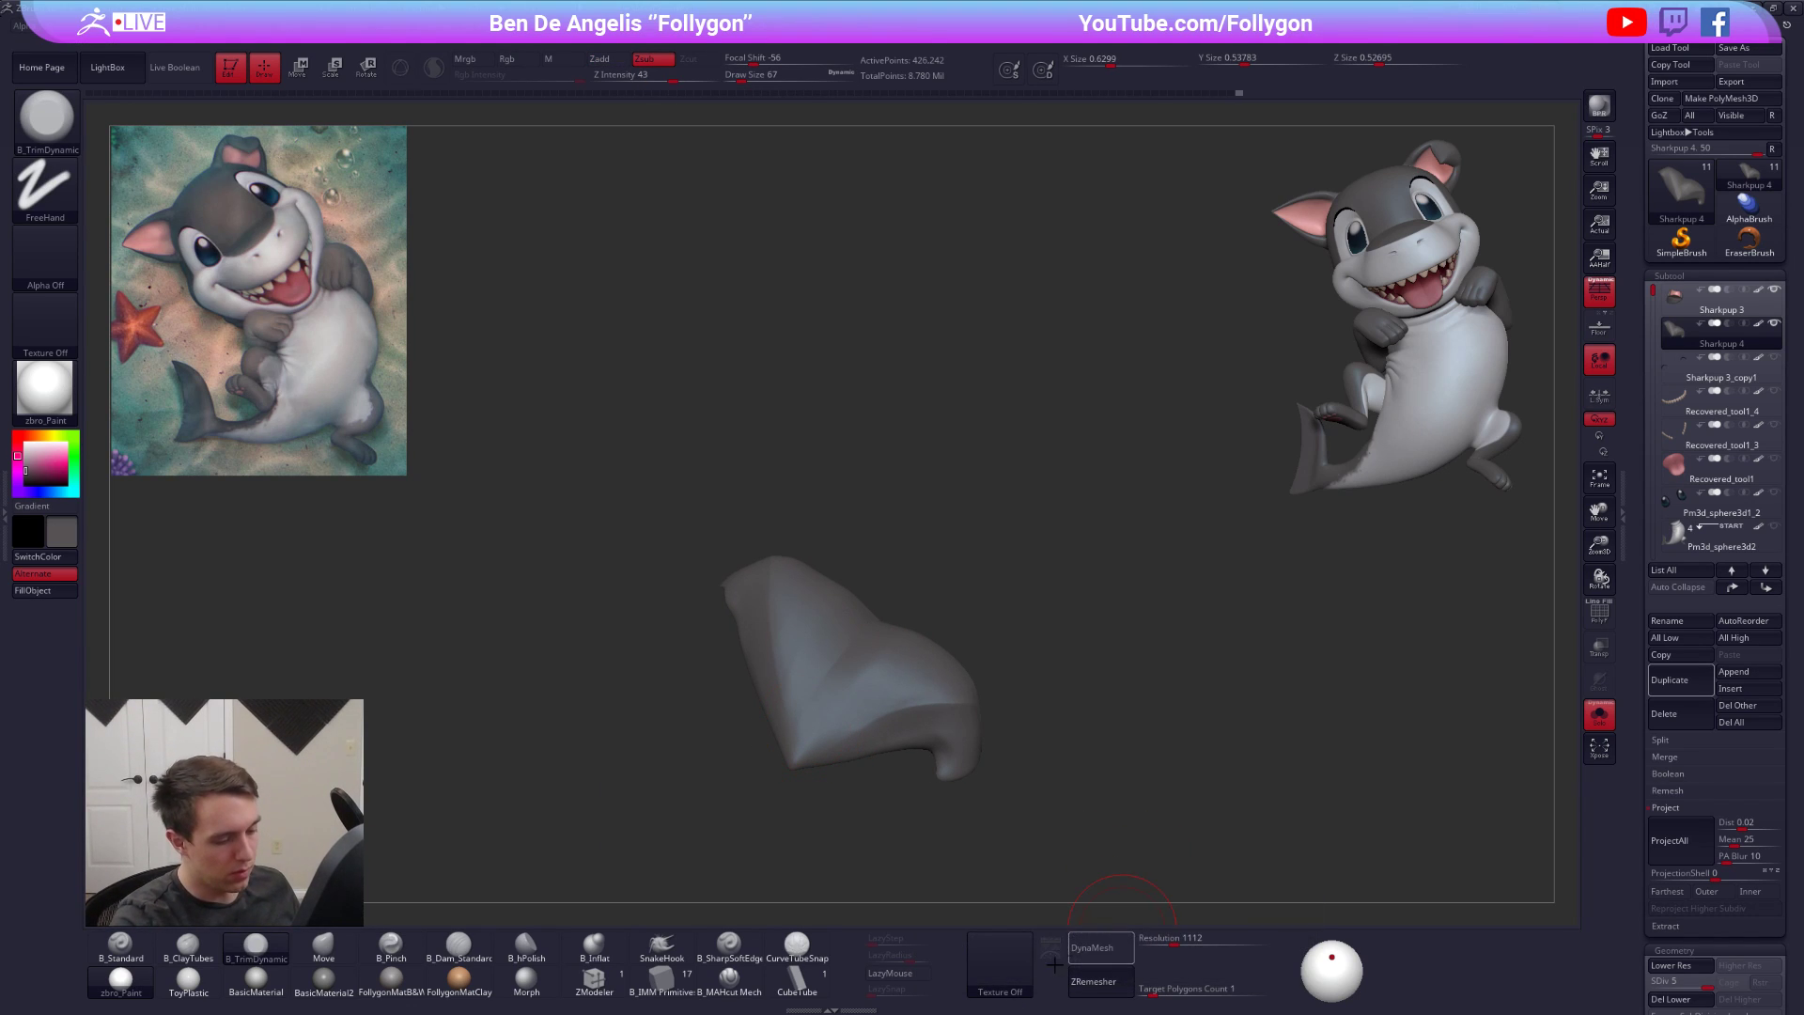
right_click_drag(897, 926, 887, 658)
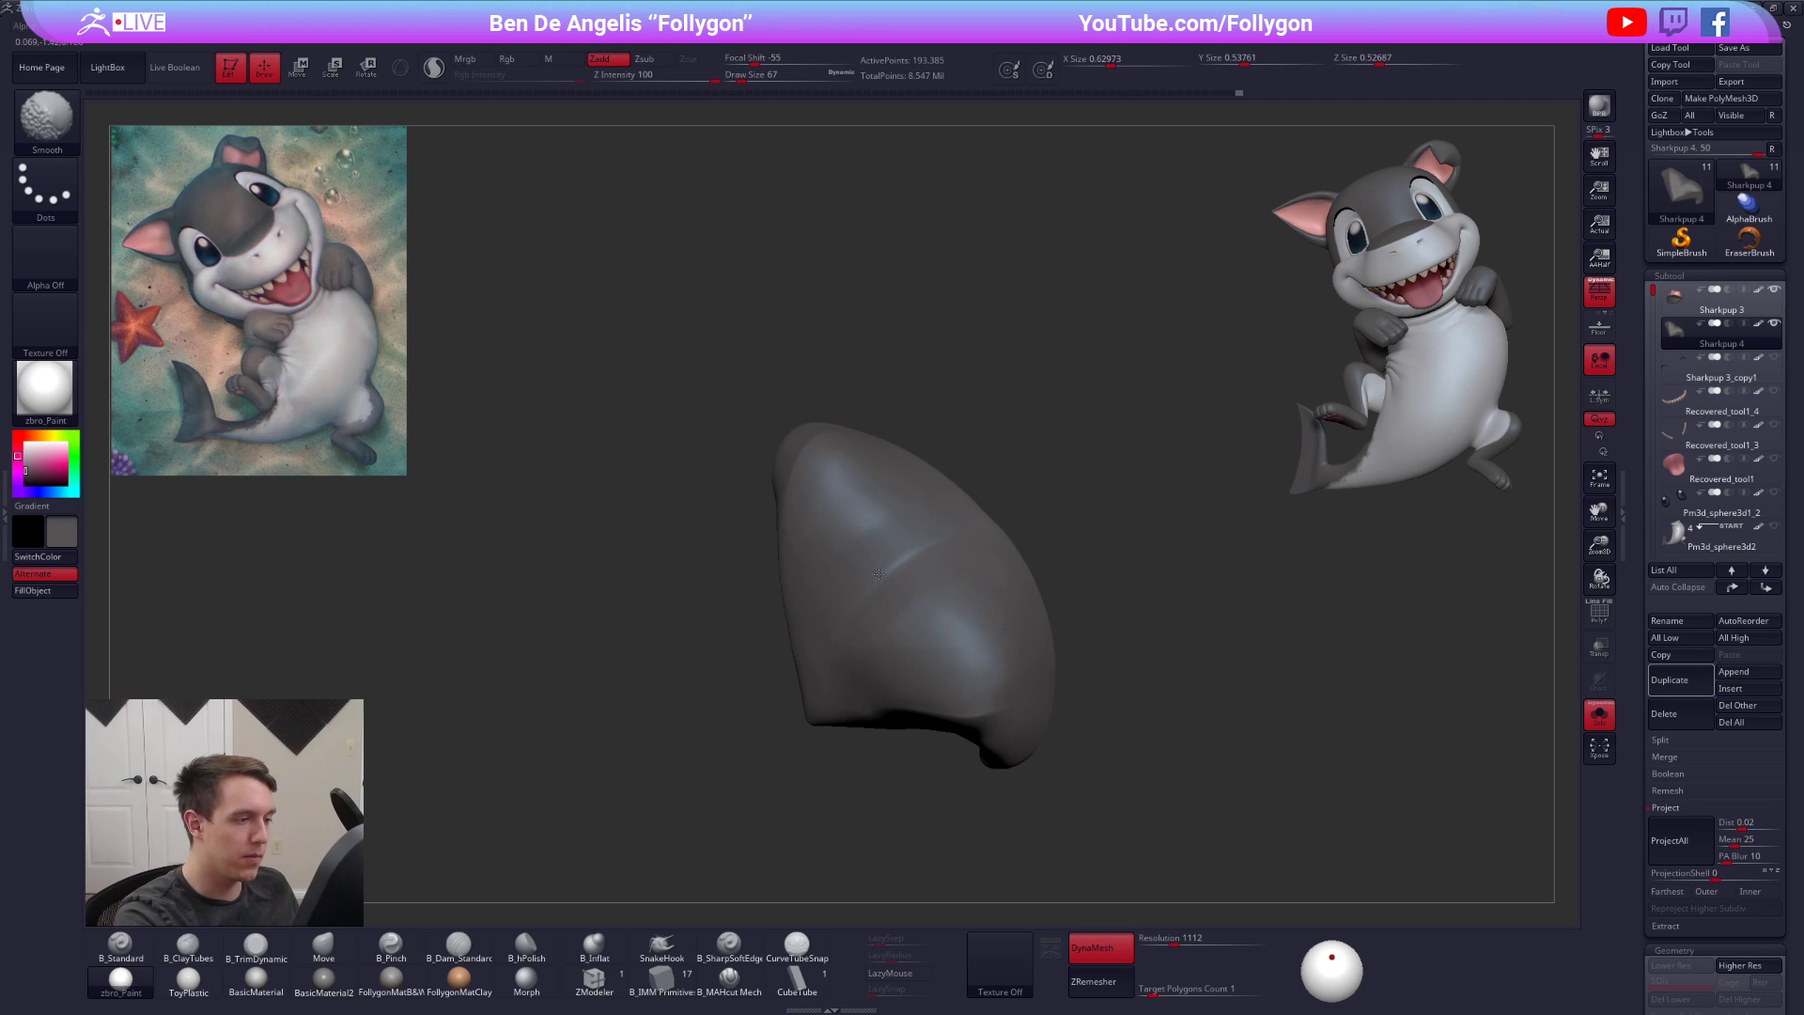
Smooth the crease running across the ear tip's outer surface
left_click_drag(871, 586, 925, 550, "shift")
right_click_drag(874, 672, 817, 666)
right_click_drag(939, 592, 840, 647)
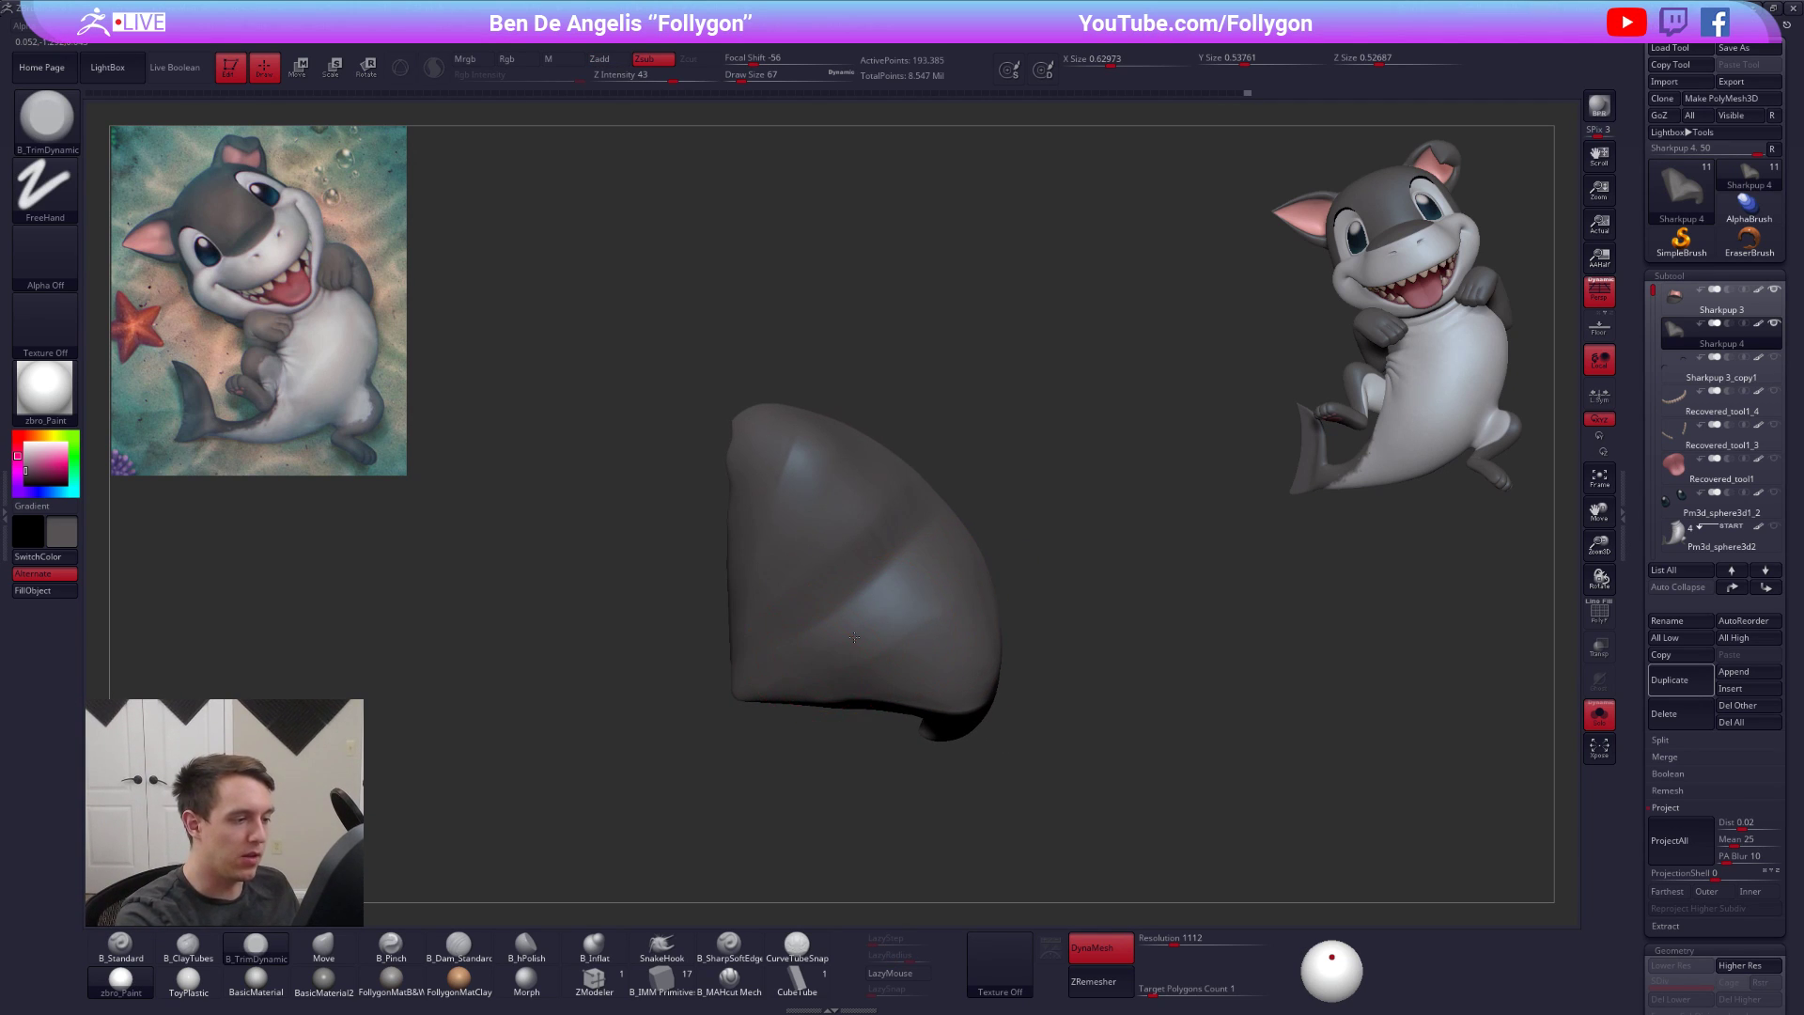
Smooth the ear tip's outer surface and sharpen its ridges with Pinch
right_click_drag(942, 607, 849, 619)
right_click_drag(912, 470, 832, 541)
left_click_drag(789, 491, 791, 503, "shift")
mouse_move(791, 527)
right_mouse_down()
mouse_move(890, 576)
mouse_move(844, 738)
right_mouse_up()
left_click_drag(848, 513, 849, 499)
mouse_move(835, 545)
right_mouse_down()
mouse_move(820, 686)
mouse_move(883, 696)
mouse_move(995, 606)
right_mouse_up()
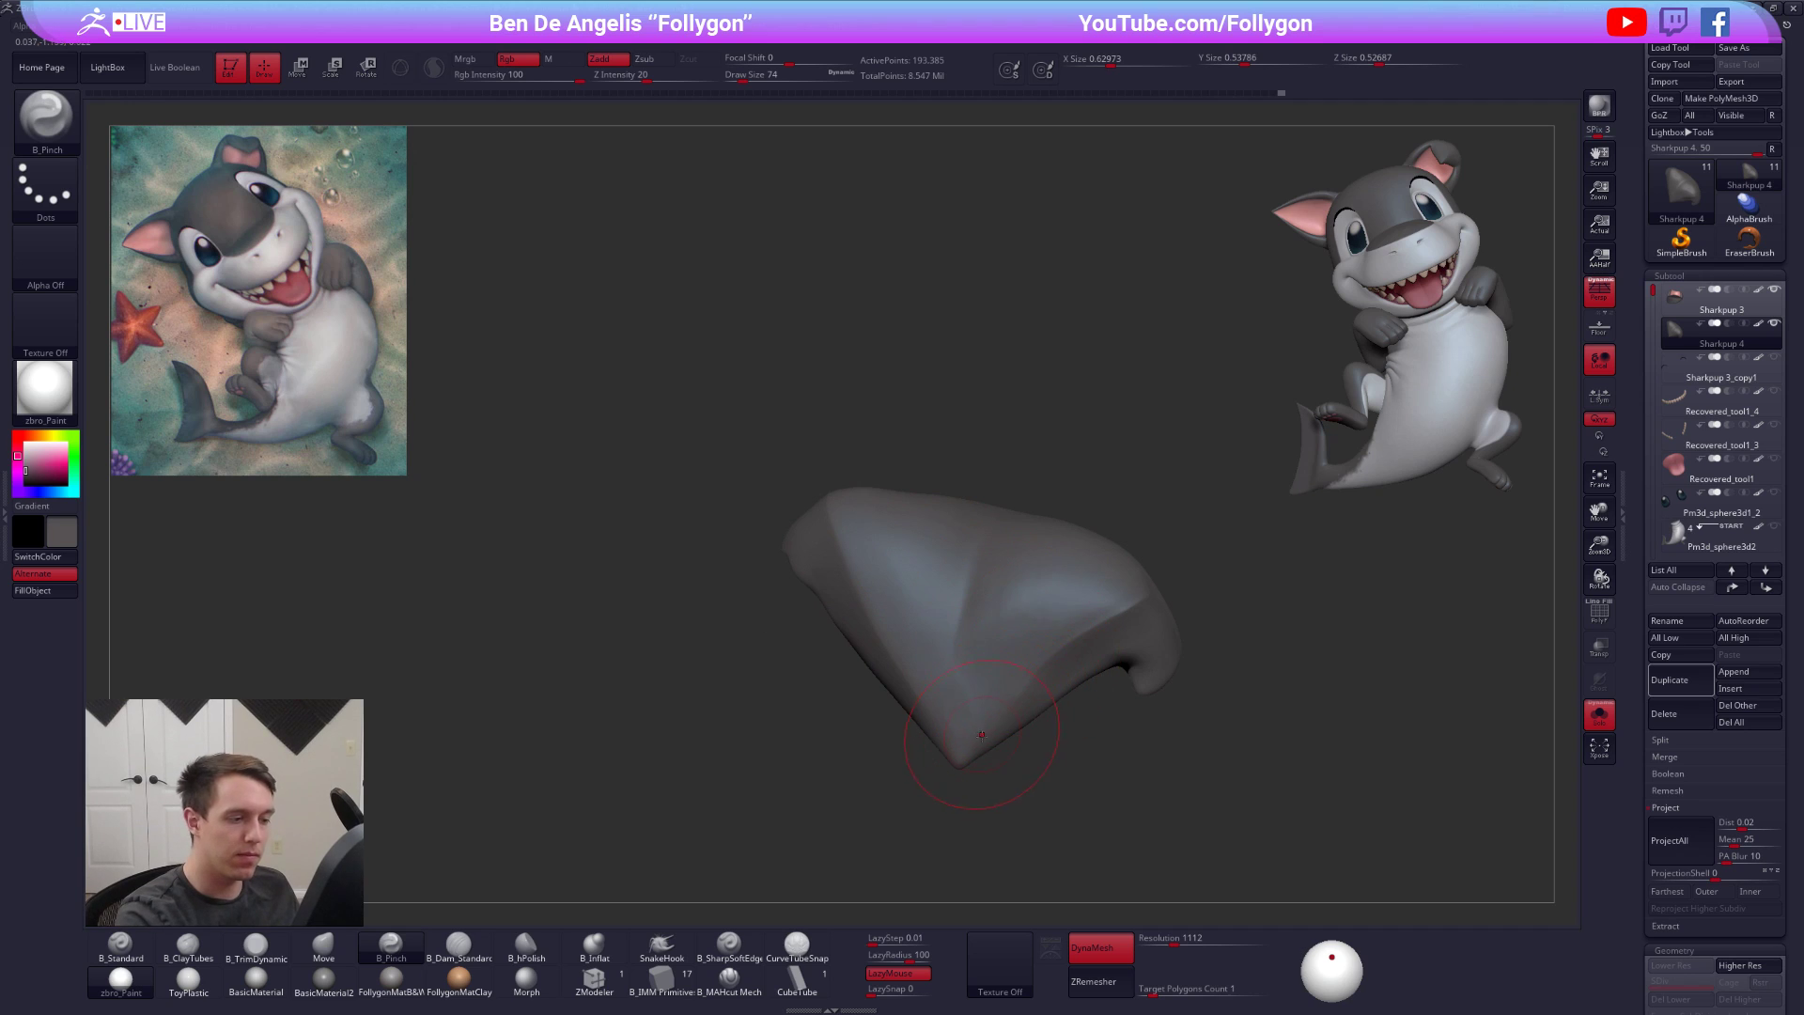
Pinch the ear tip's rounded edge and hooked corner at draw size 38, then soften the surface
left_click_drag(1152, 597, 1156, 595)
right_click_drag(1162, 601, 1066, 628)
key("space")
left_click_drag(1060, 673, 1050, 673)
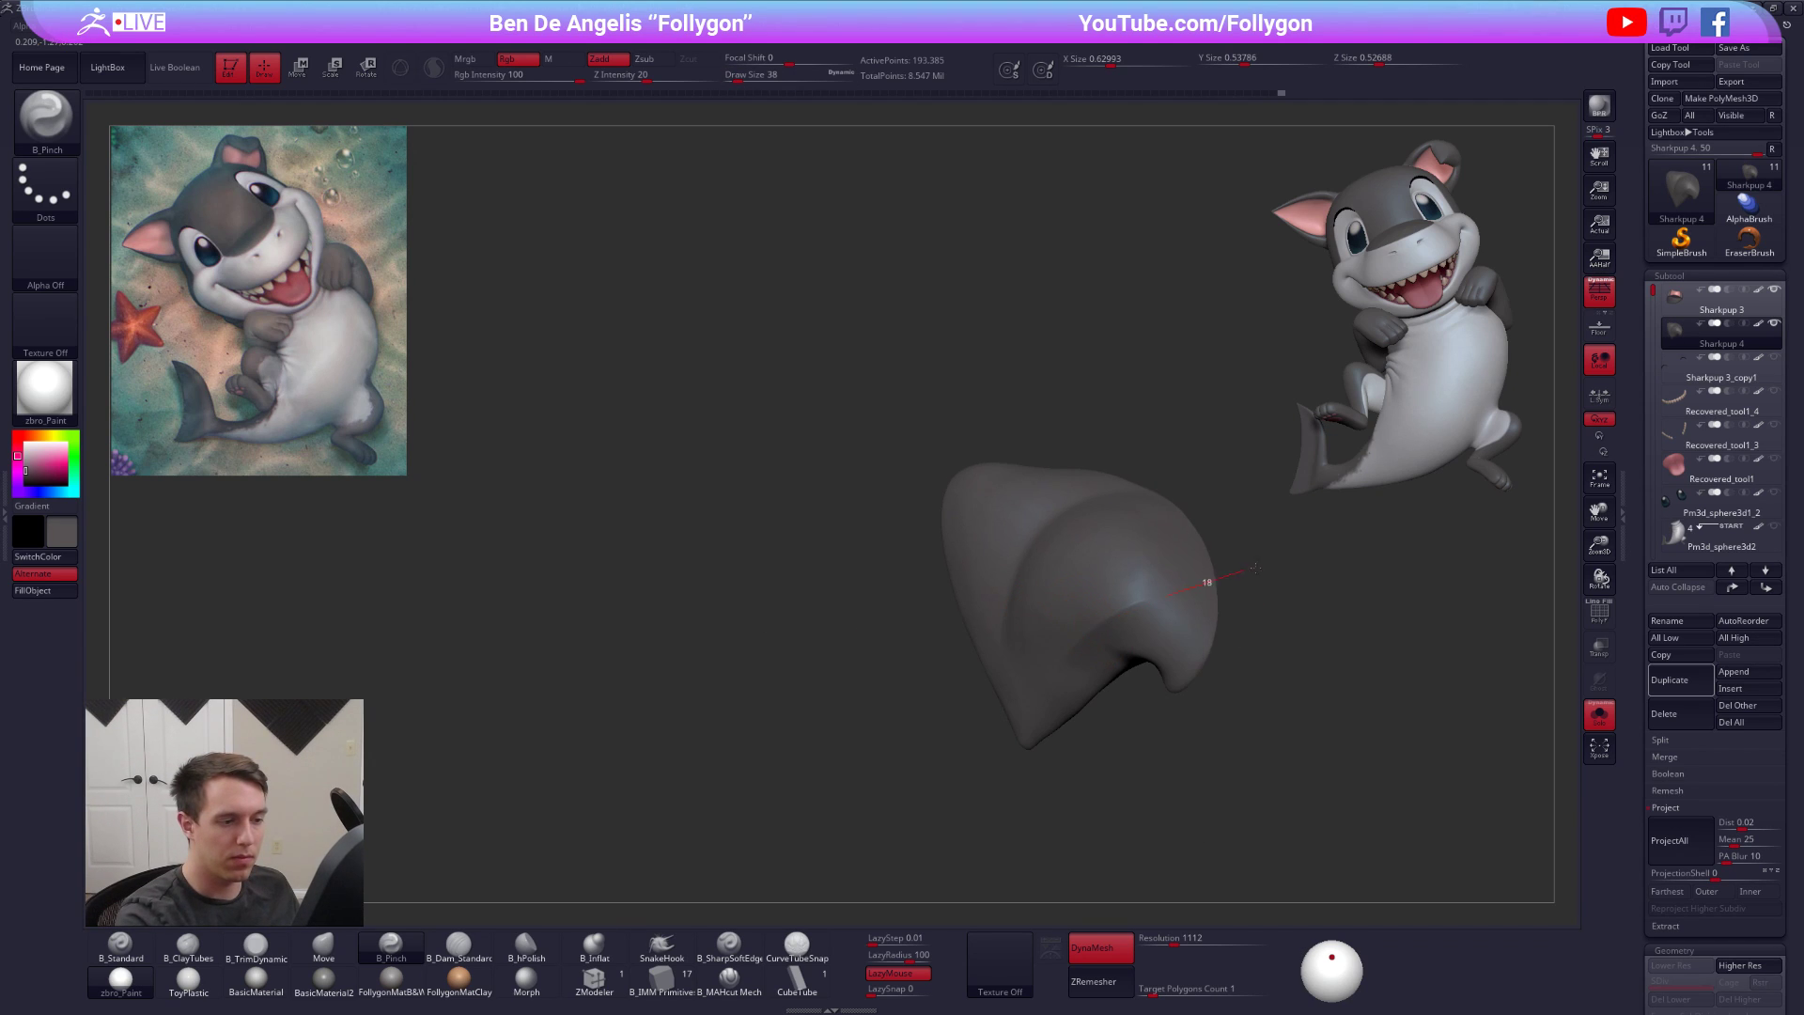
right_click_drag(1250, 570, 1062, 655)
right_click_drag(957, 719, 943, 769)
key("space")
left_click_drag(940, 812, 953, 812)
left_click_drag(991, 665, 978, 691, "shift")
Bring the ear base back into view, choose the Move brush and smooth the ear tip where it meets the base
mouse_move(1025, 714)
right_mouse_down("ctrl")
mouse_move(1032, 633)
mouse_move(1067, 612)
mouse_move(1260, 825)
mouse_move(1237, 752)
right_mouse_up("ctrl")
key("shift+s")
mouse_move(1221, 853)
right_mouse_down("alt")
mouse_move(1190, 795)
mouse_move(1219, 836)
right_mouse_up("alt")
right_click_drag(1220, 837, 1015, 681)
mouse_move(1015, 681)
right_mouse_down("ctrl")
mouse_move(1032, 755)
mouse_move(1067, 691)
mouse_move(1020, 658)
right_mouse_up("ctrl")
key("b")
key("m")
key("v")
left_click_drag(1015, 648, 1036, 669, "shift")
Select the ear base and prepare to reshape it beneath the folded tip with the Move brush at draw size 96
mouse_move(1036, 669)
right_mouse_down()
mouse_move(1147, 704)
mouse_move(988, 696)
right_mouse_up()
left_click(1021, 705, "alt")
key("shift+f")
key("shift+f")
key("space")
left_click_drag(1015, 682, 1021, 681)
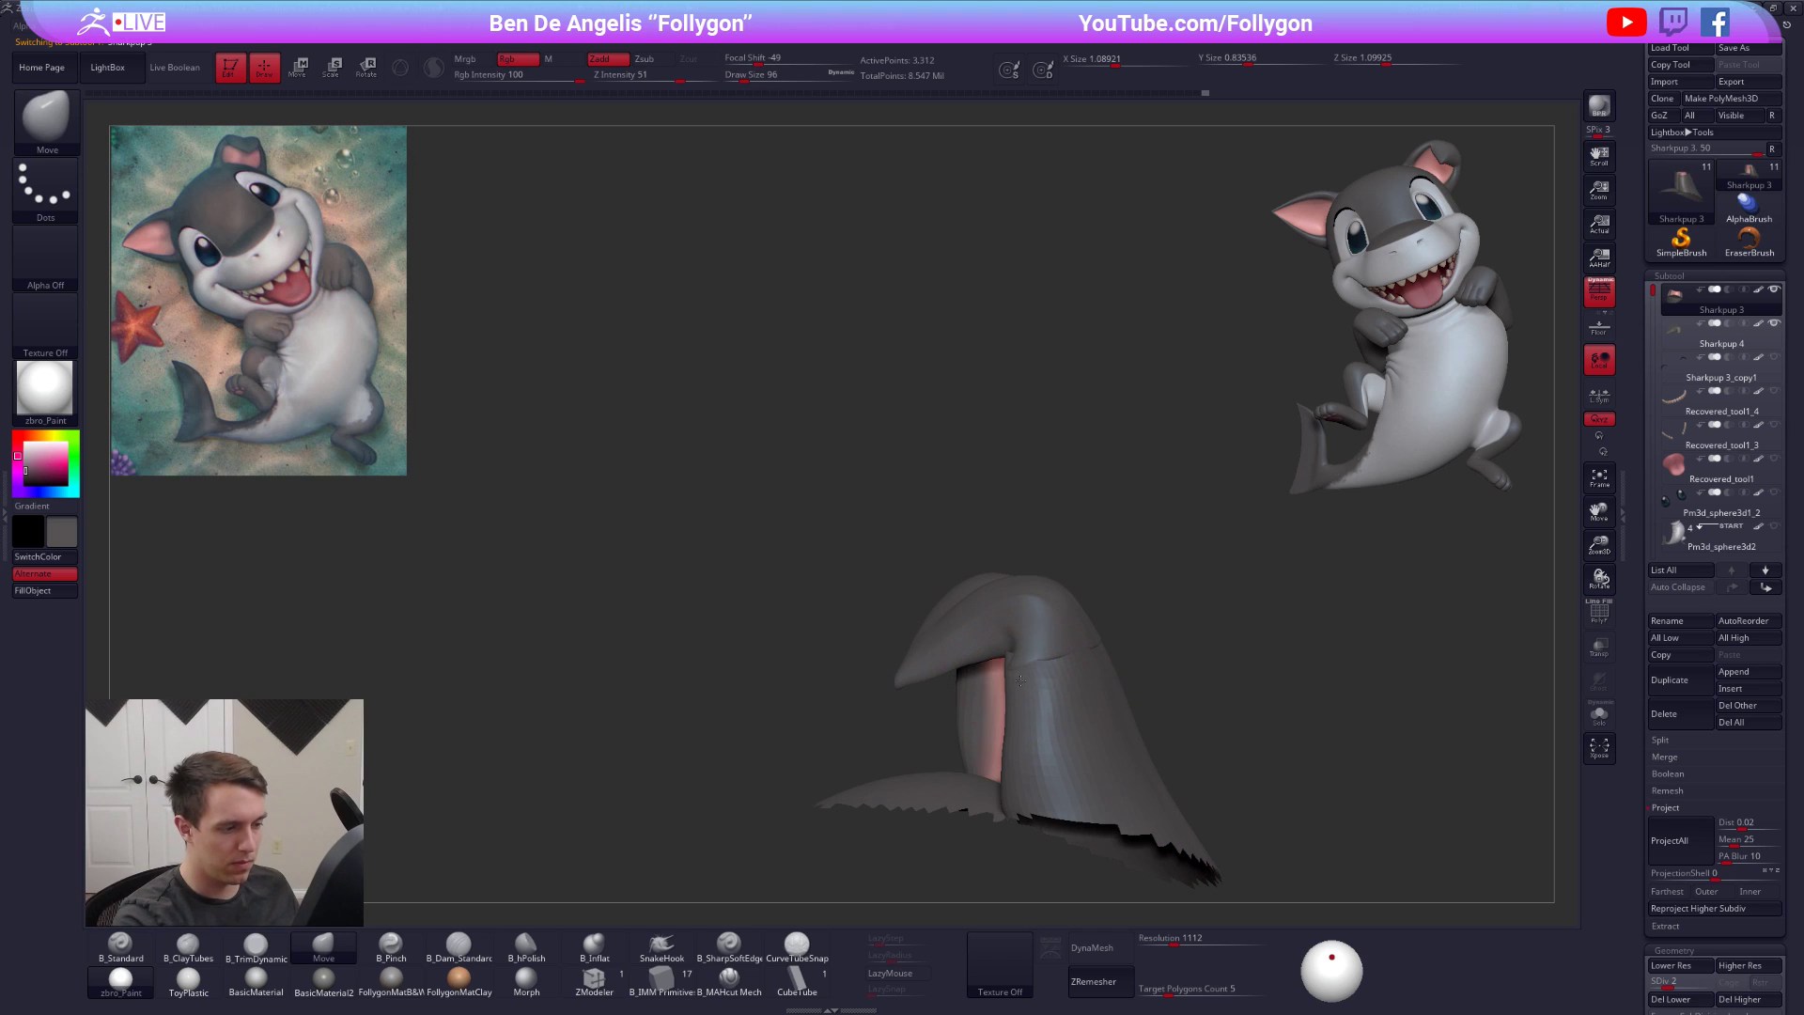
Select the ear tip again and isolate it for a lasso selection
mouse_move(1023, 669)
right_mouse_down()
mouse_move(1064, 660)
mouse_move(1020, 664)
mouse_move(996, 629)
right_mouse_up()
left_click(1020, 648, "alt")
key("alt+s")
key("ctrl+shift")
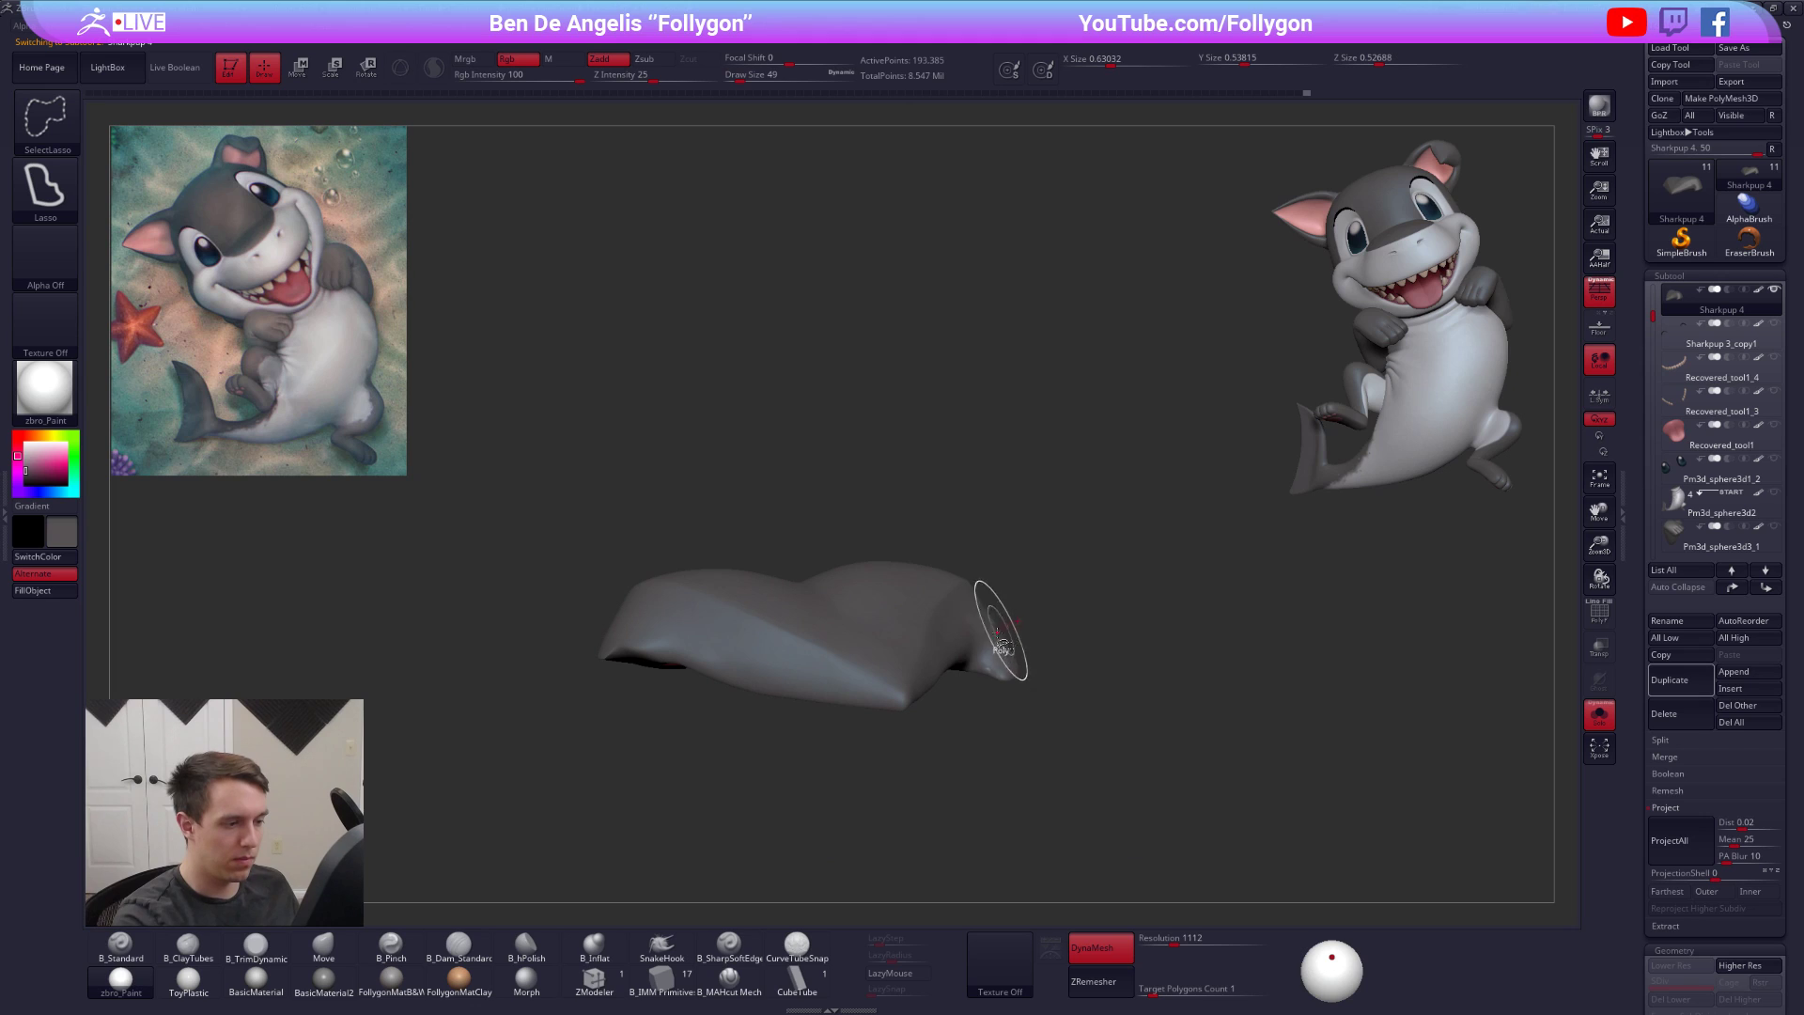
left_click_drag(1110, 690, 1081, 662, "ctrl+alt+shift")
key("alt+s")
right_click_drag(1060, 690, 1003, 735)
key("alt+s")
left_click(1020, 706, "ctrl+shift")
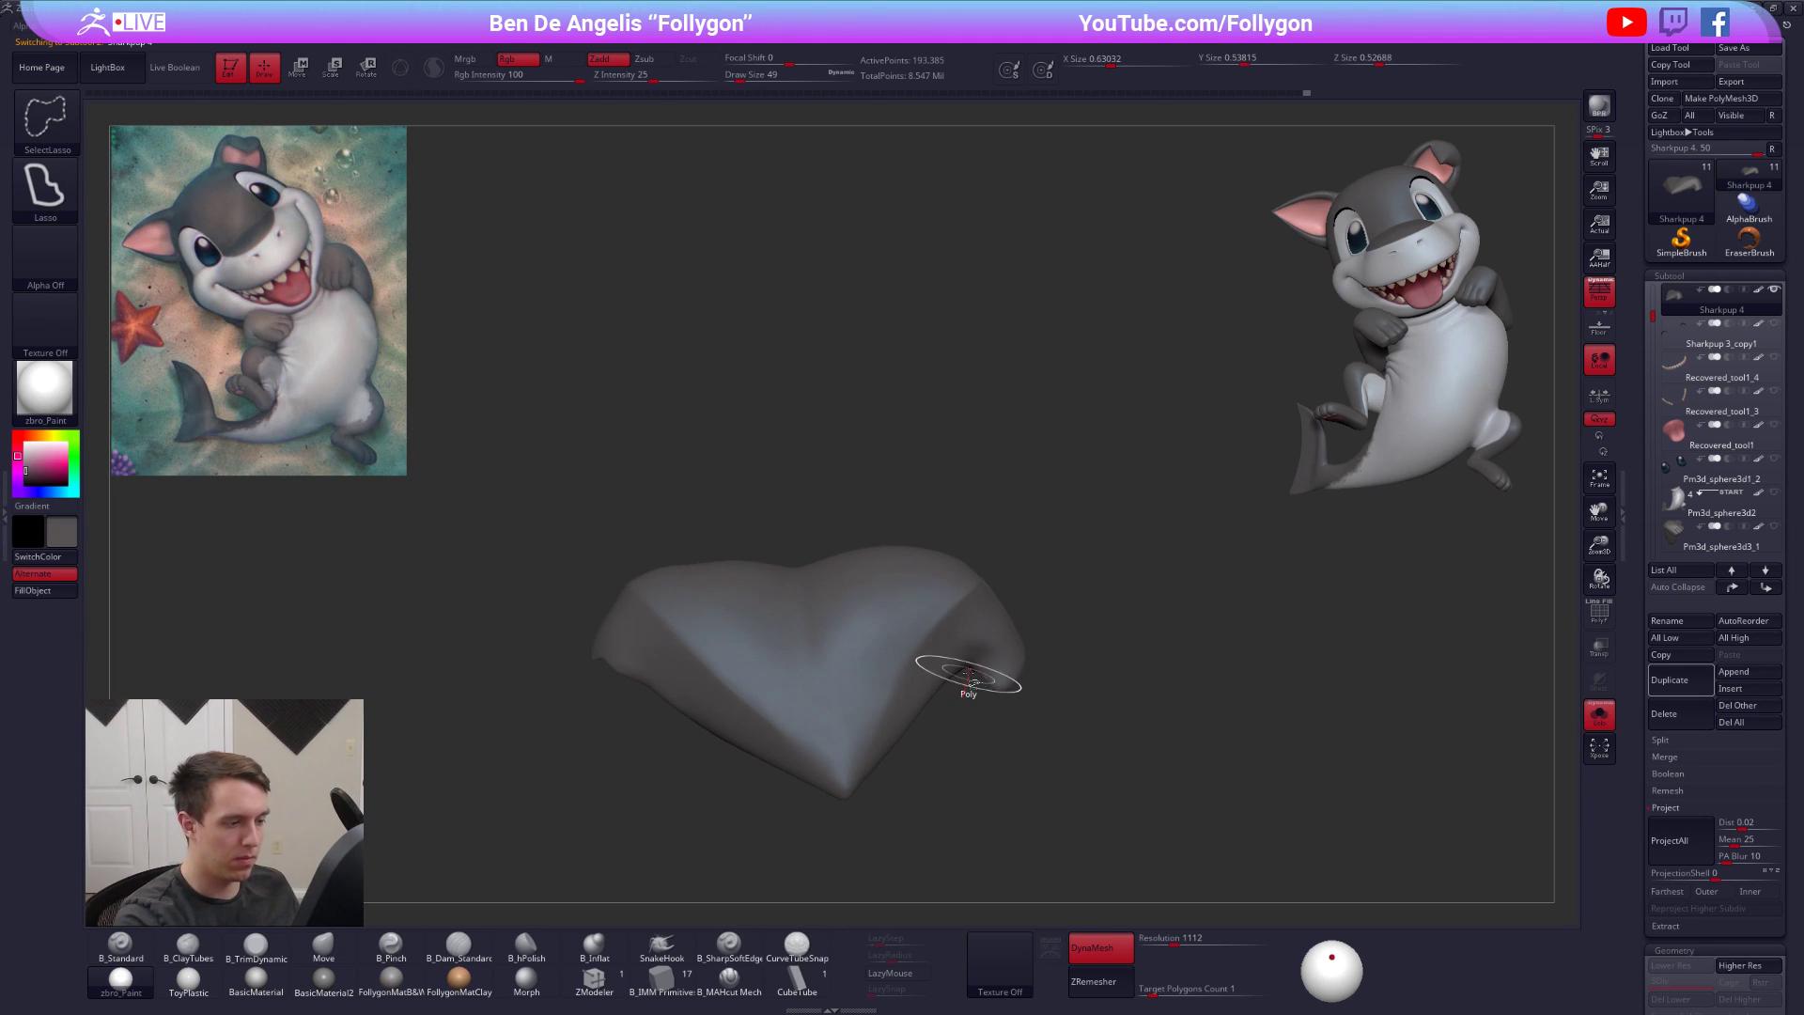
Cut away both overhanging side corners of the ear tip with lasso selections and rebuild its mesh with DynaMesh
left_click_drag(1086, 730, 947, 752, "ctrl+alt+shift")
right_click_drag(978, 770, 1188, 724, "alt")
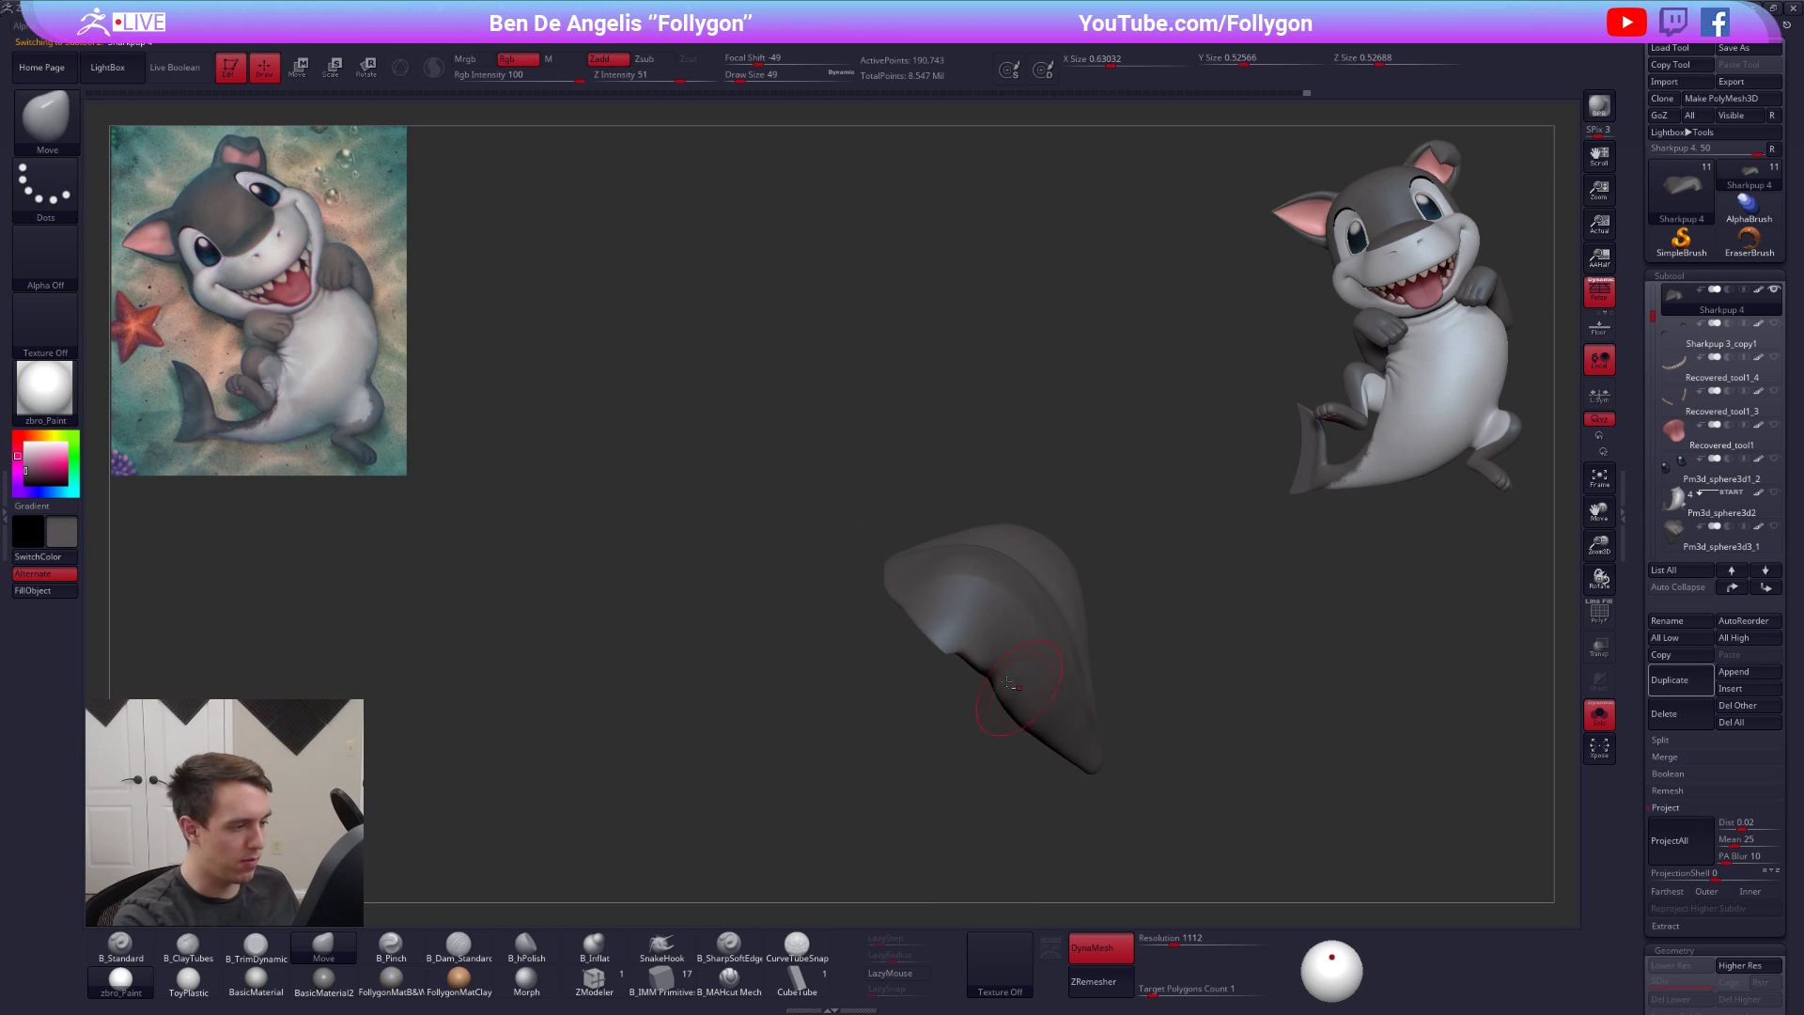
right_click_drag(1034, 705, 939, 679)
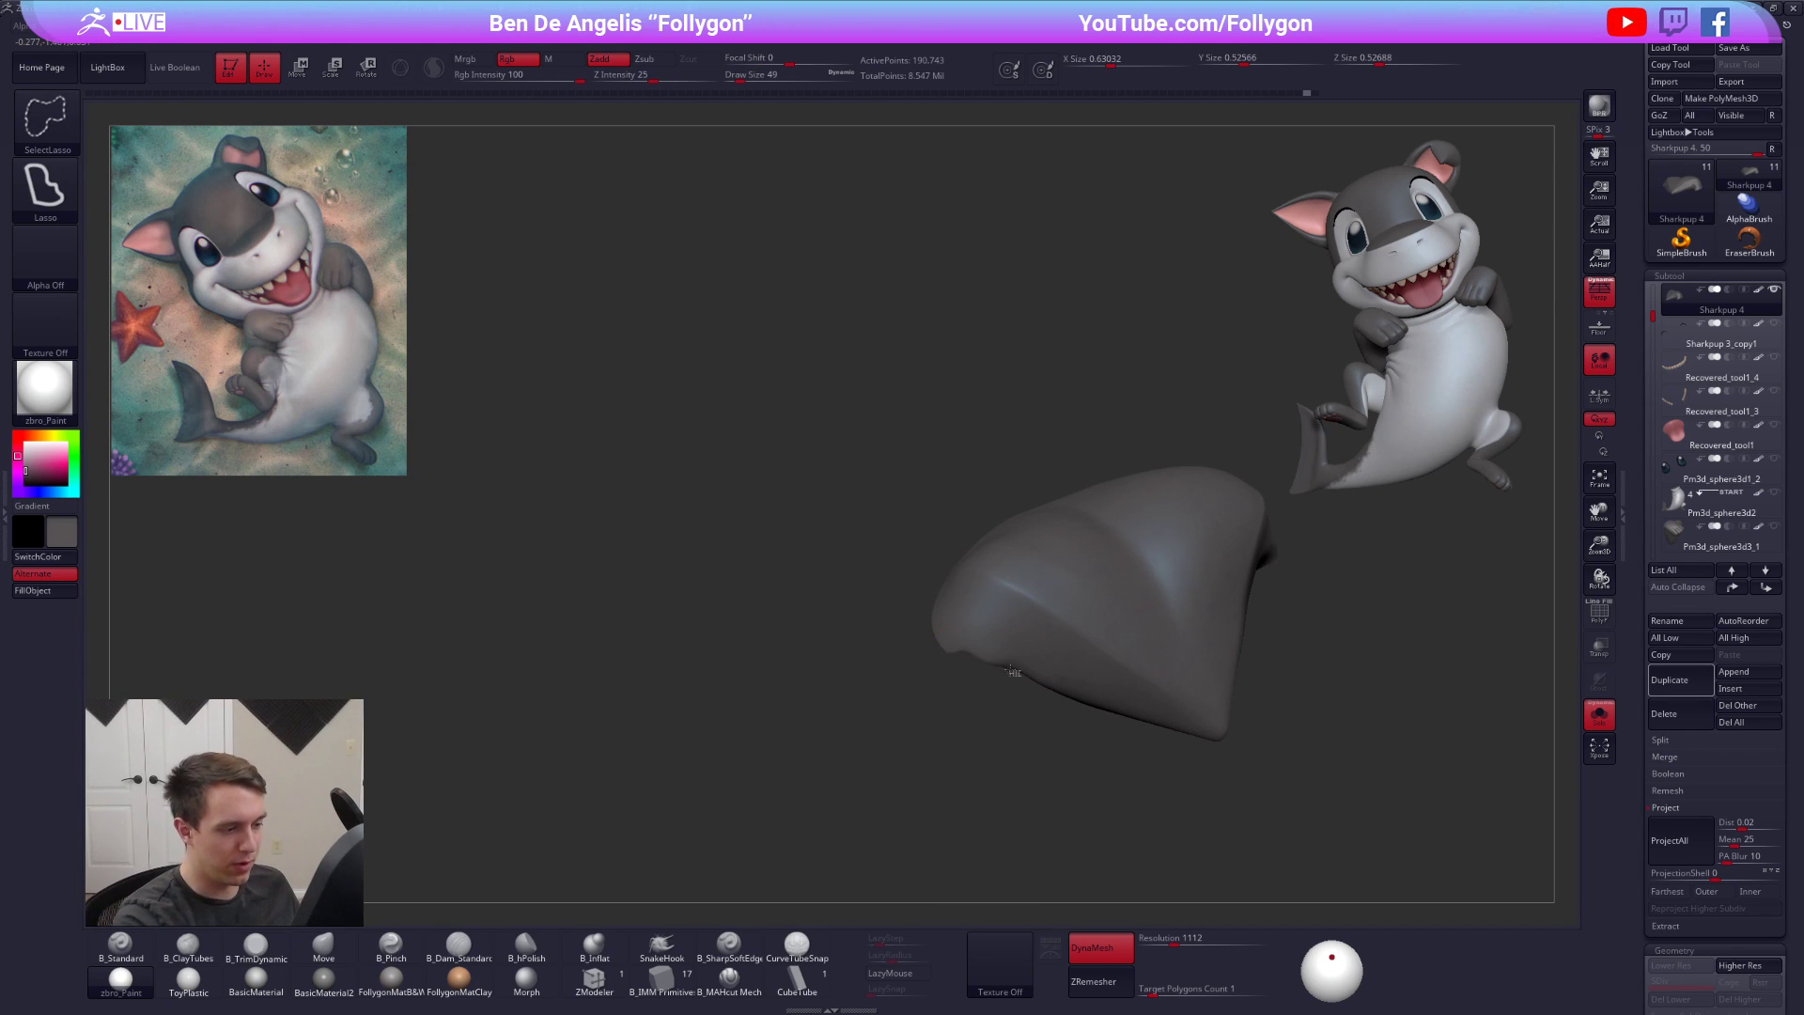
left_click_drag(934, 645, 822, 655, "ctrl+alt+shift")
mouse_move(836, 672)
right_mouse_down()
mouse_move(921, 602)
mouse_move(1065, 591)
right_mouse_up()
key("ctrl+shift+f")
left_click(1117, 606)
right_click_drag(1176, 544, 1027, 664)
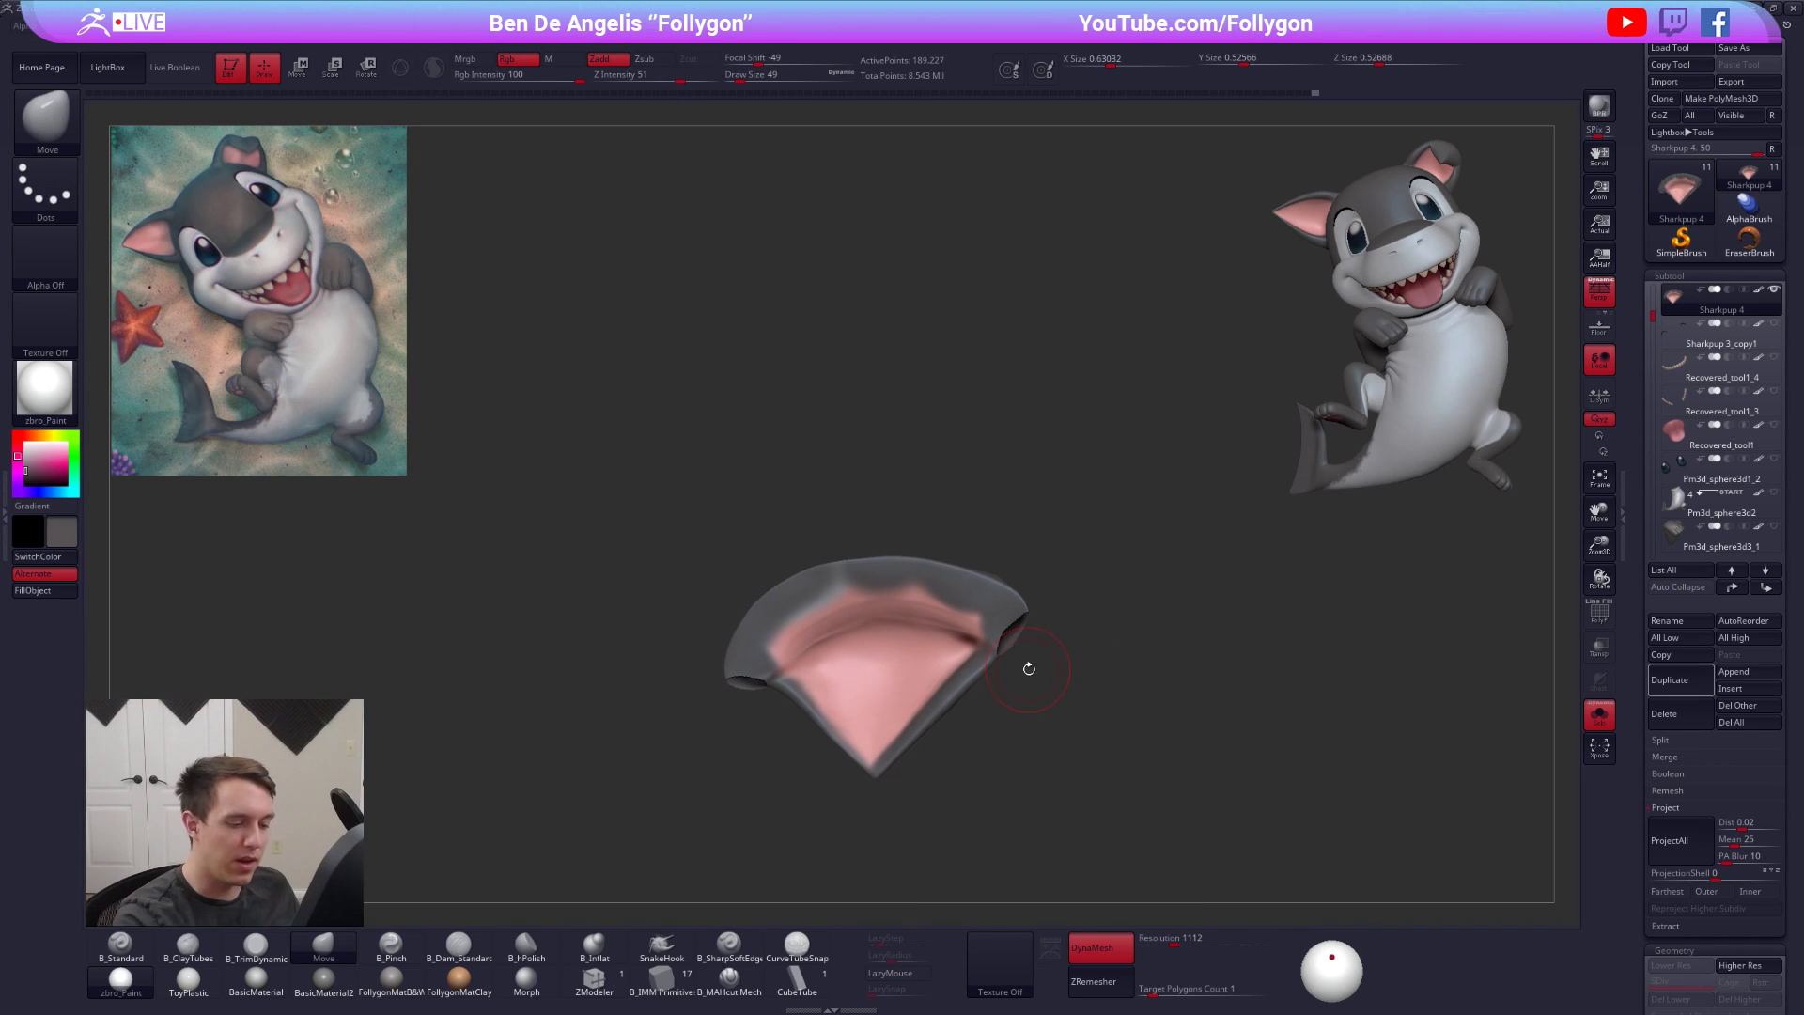
left_click_drag(1154, 816, 1195, 731, "ctrl")
Trim the ear tip's cut corner, then reshape and smooth it with the Move brush at draw size 38
mouse_move(999, 693)
right_mouse_down()
mouse_move(981, 666)
mouse_move(994, 601)
mouse_move(1016, 662)
mouse_move(992, 694)
mouse_move(982, 669)
mouse_move(1003, 652)
right_mouse_up()
key("3")
left_click_drag(1023, 617, 1041, 658)
right_click(1026, 685)
right_click_drag(1032, 679, 1020, 684)
key("4")
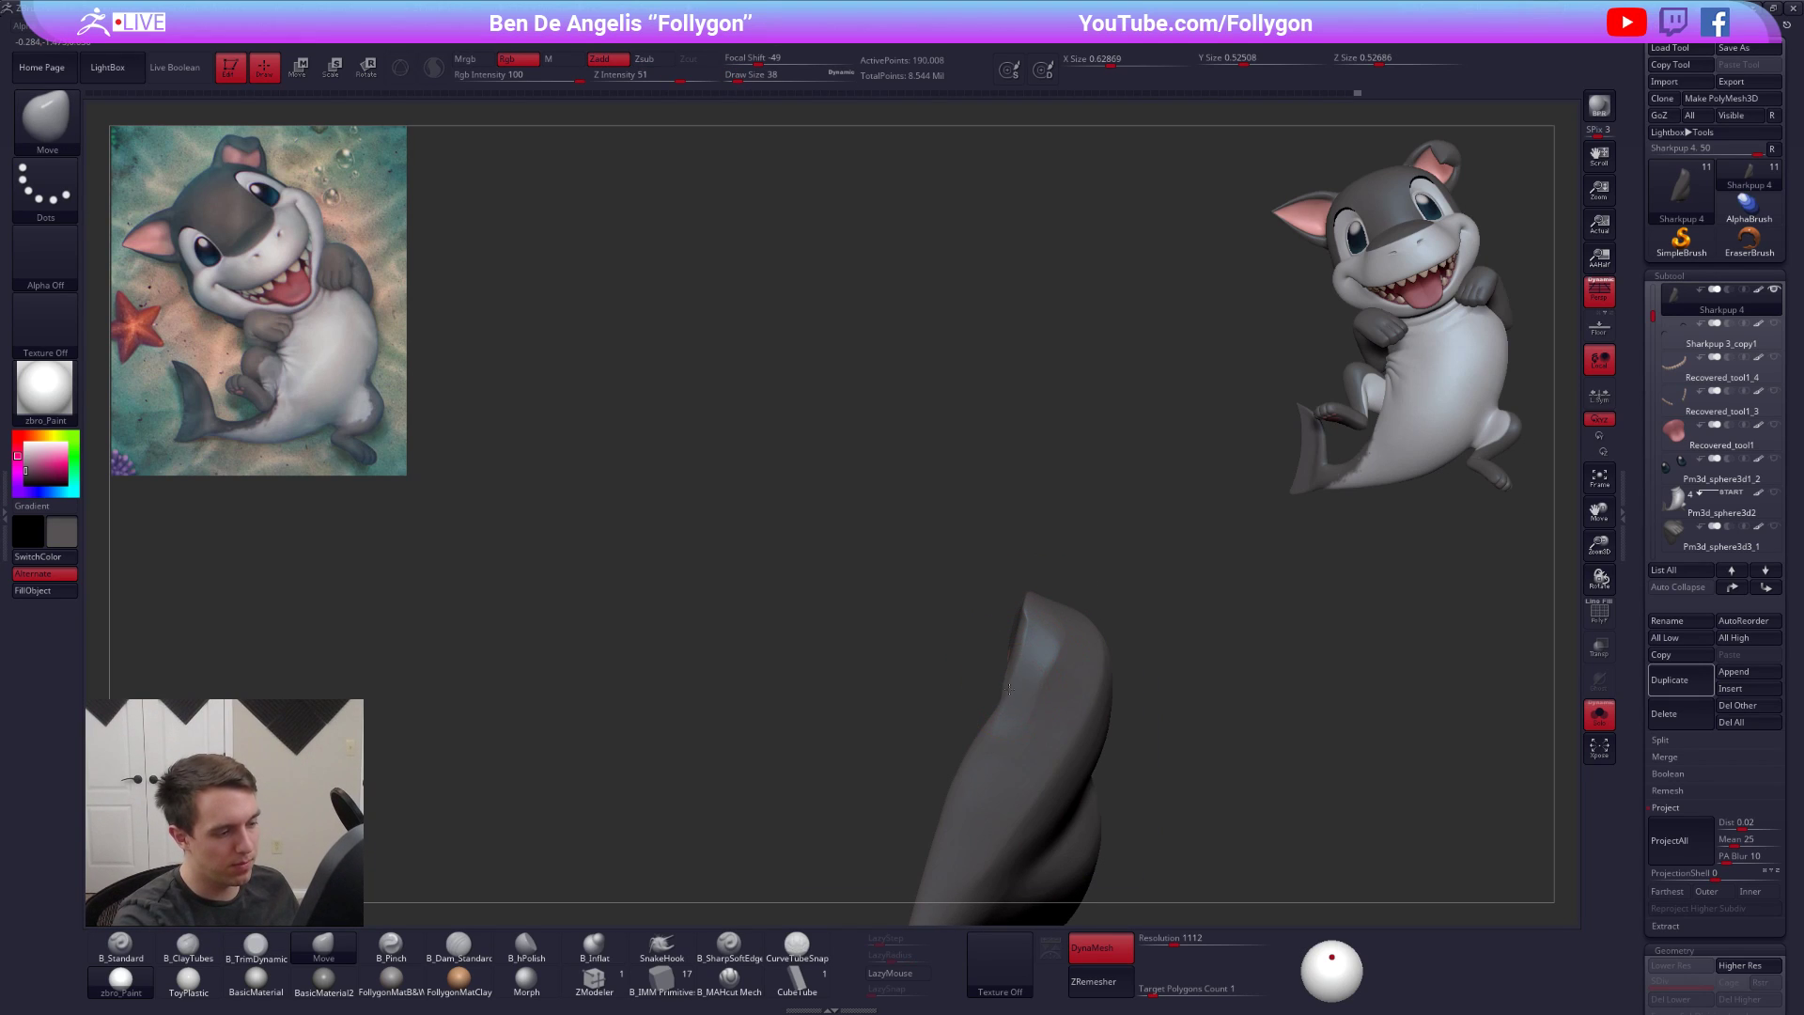
left_click_drag(1010, 693, 1025, 648, "shift")
mouse_move(1015, 661)
right_mouse_down()
mouse_move(1067, 705)
mouse_move(970, 684)
mouse_move(973, 657)
mouse_move(1013, 673)
mouse_move(1043, 658)
mouse_move(978, 644)
mouse_move(1006, 633)
right_mouse_up()
Build up and smooth the ear tip's corner beside the ear base with ClayTubes at draw size 43
key("space")
key("2")
key("space")
key("space")
key("1")
key("2")
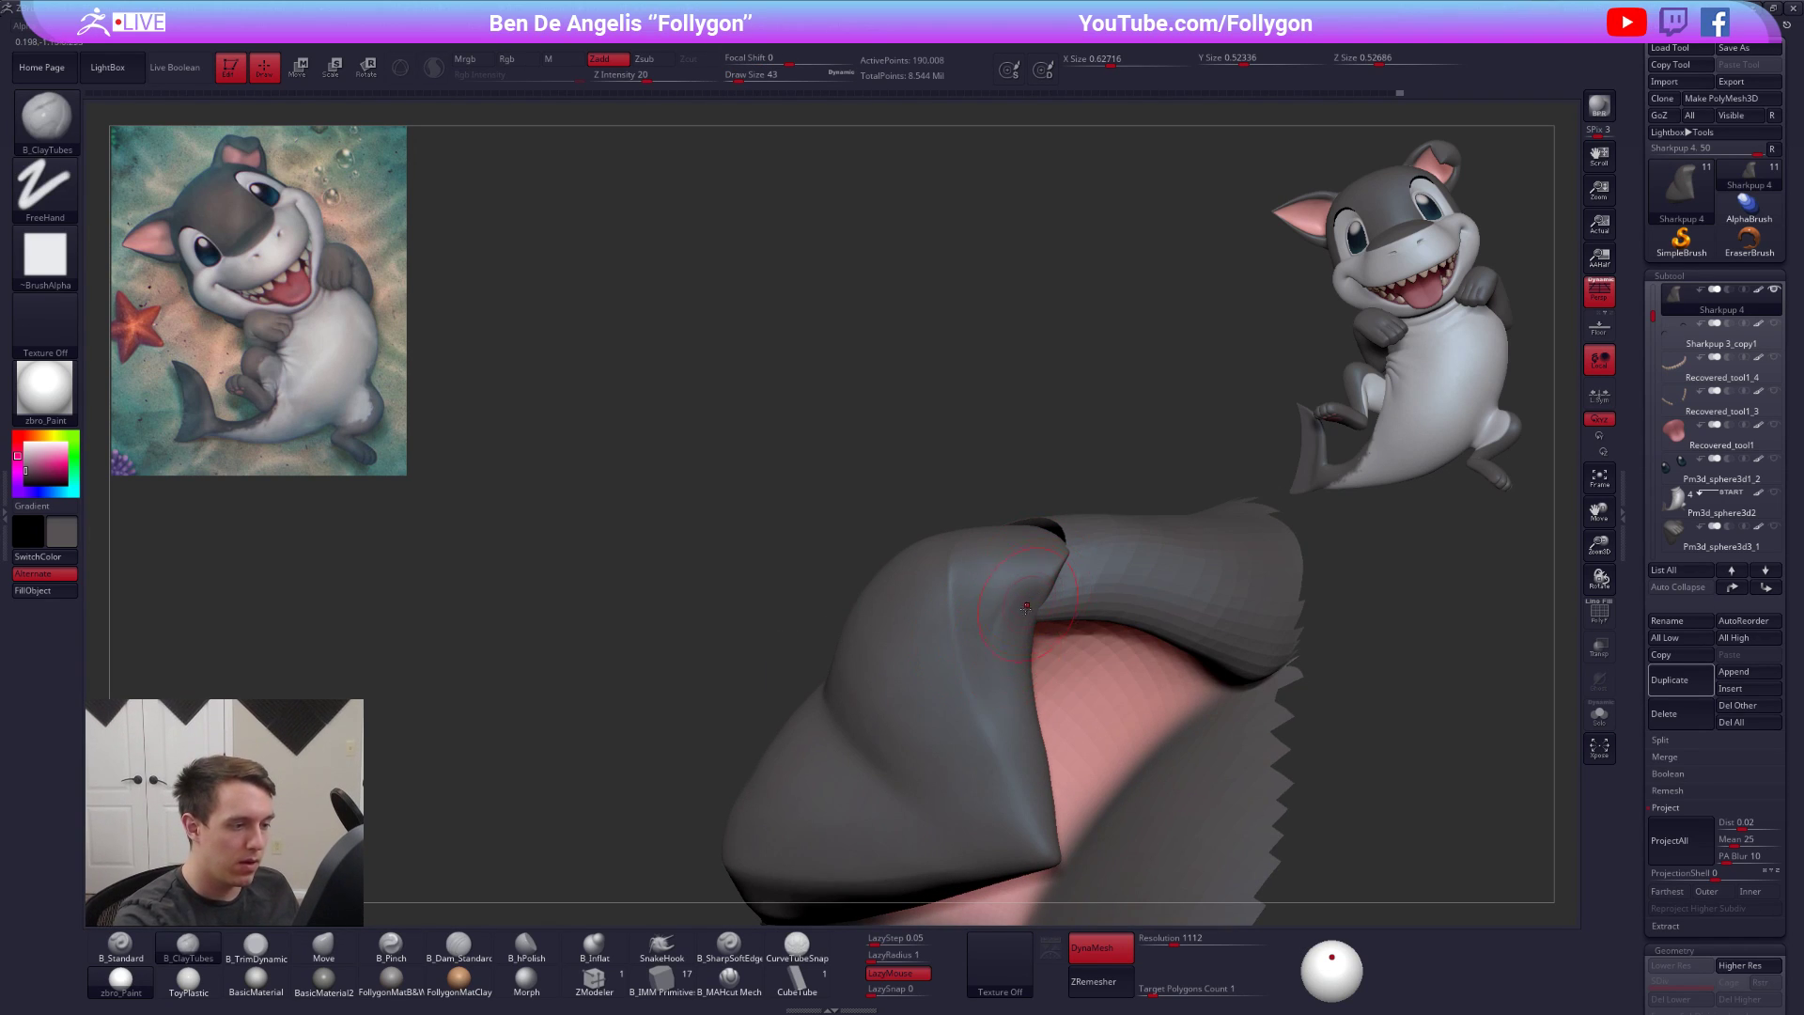
key("3")
key("space")
key("shift")
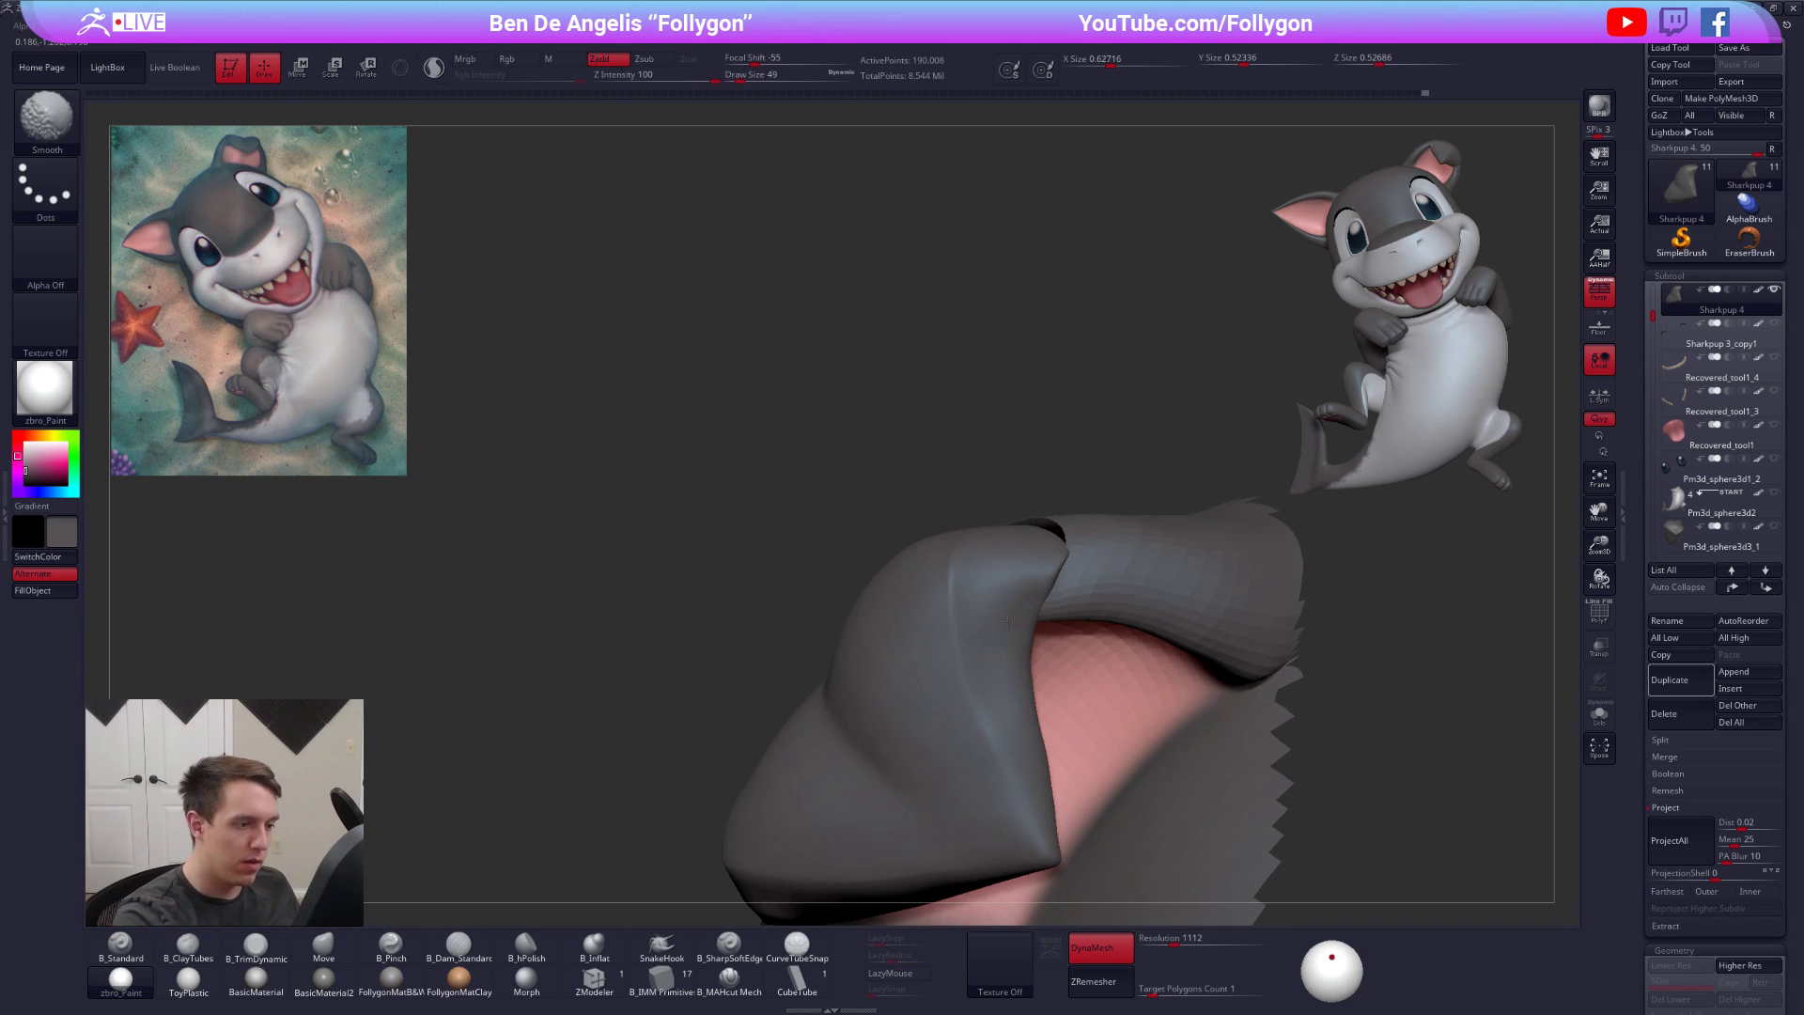
Flatten and refine the ear tip's folded edge around the corner, adjusting the brush size
mouse_move(1006, 627)
right_mouse_down("ctrl")
mouse_move(939, 563)
mouse_move(1120, 858)
mouse_move(1187, 837)
mouse_move(1163, 865)
right_mouse_up("ctrl")
left_click_drag(1170, 892, 1099, 781)
mouse_move(1101, 602)
left_mouse_down()
mouse_move(1053, 714)
mouse_move(1045, 656)
left_mouse_up()
key("s")
left_click_drag(1081, 790, 1038, 653)
mouse_move(1081, 743)
left_mouse_down()
mouse_move(1001, 682)
mouse_move(971, 742)
left_mouse_up()
key("space")
mouse_move(1100, 798)
left_mouse_down()
mouse_move(1052, 846)
mouse_move(973, 708)
mouse_move(1010, 798)
left_mouse_up()
Isolate the ear tip and sharpen its pointed end and ridges with Pinch at draw size 67, smoothing the side corner
key("5")
key("alt+s")
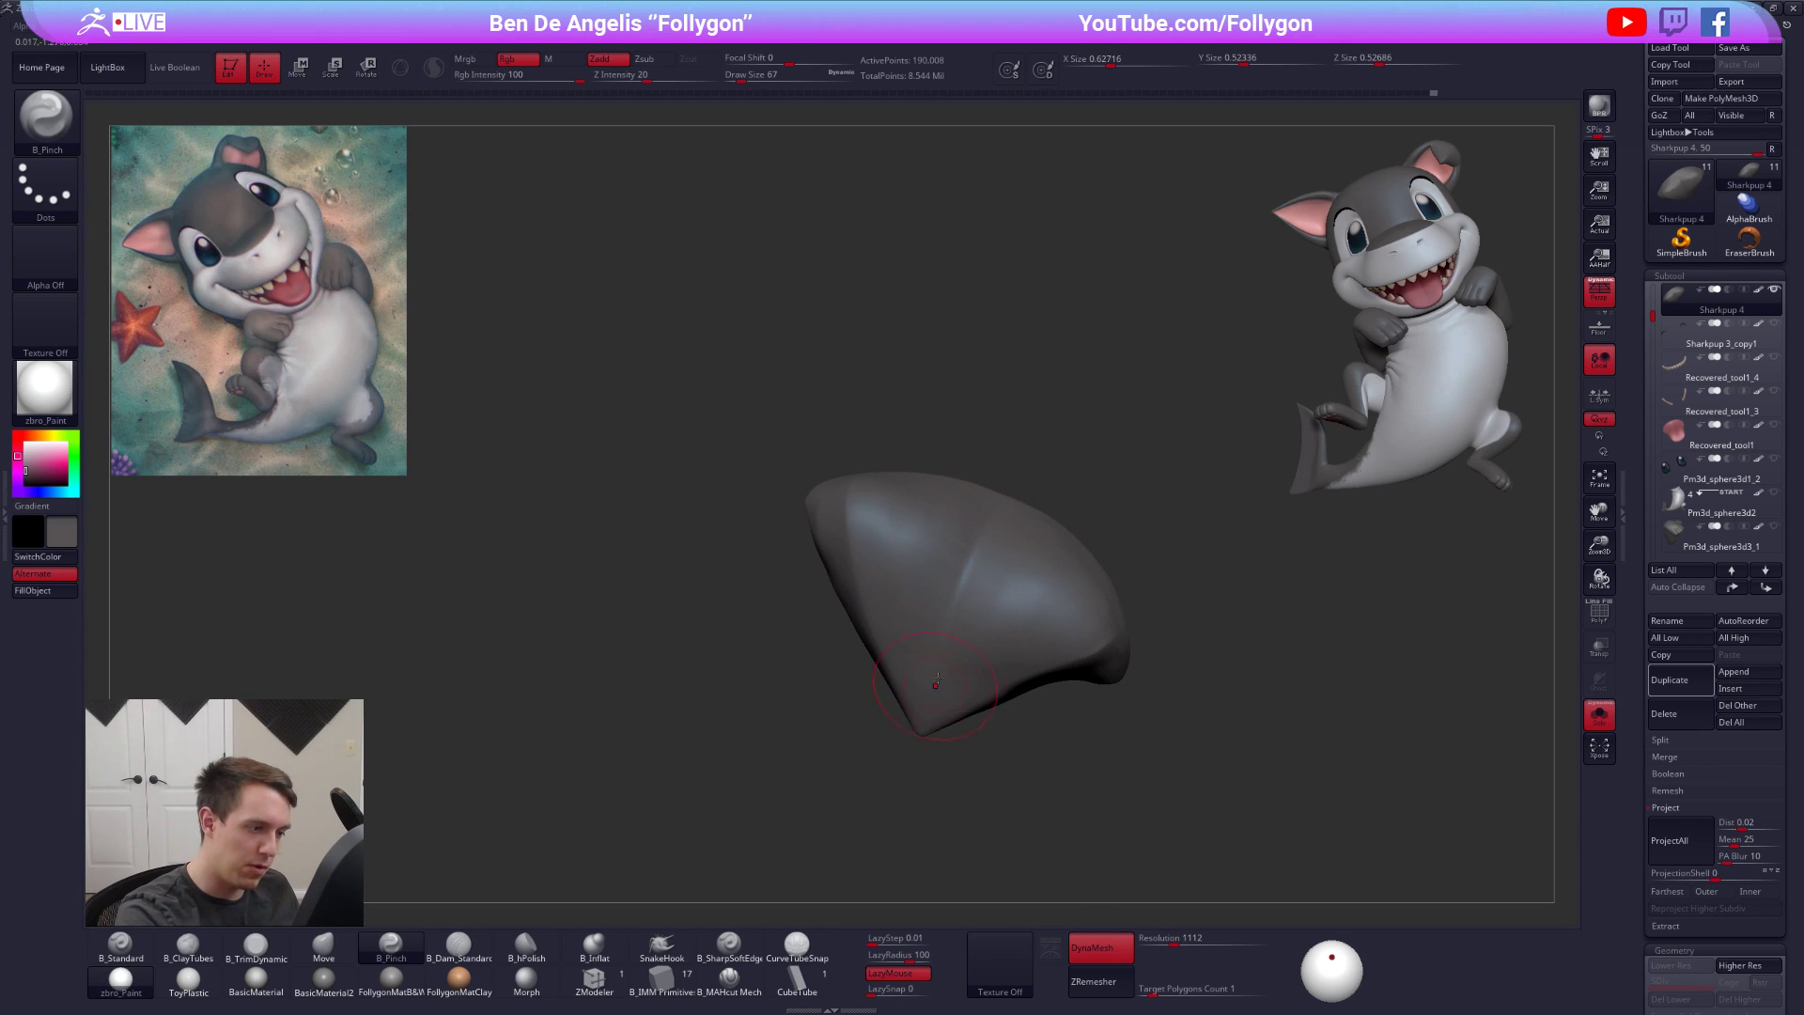
left_click_drag(933, 697, 963, 585)
mouse_move(926, 758)
left_mouse_down()
mouse_move(978, 799)
mouse_move(926, 808)
left_mouse_up()
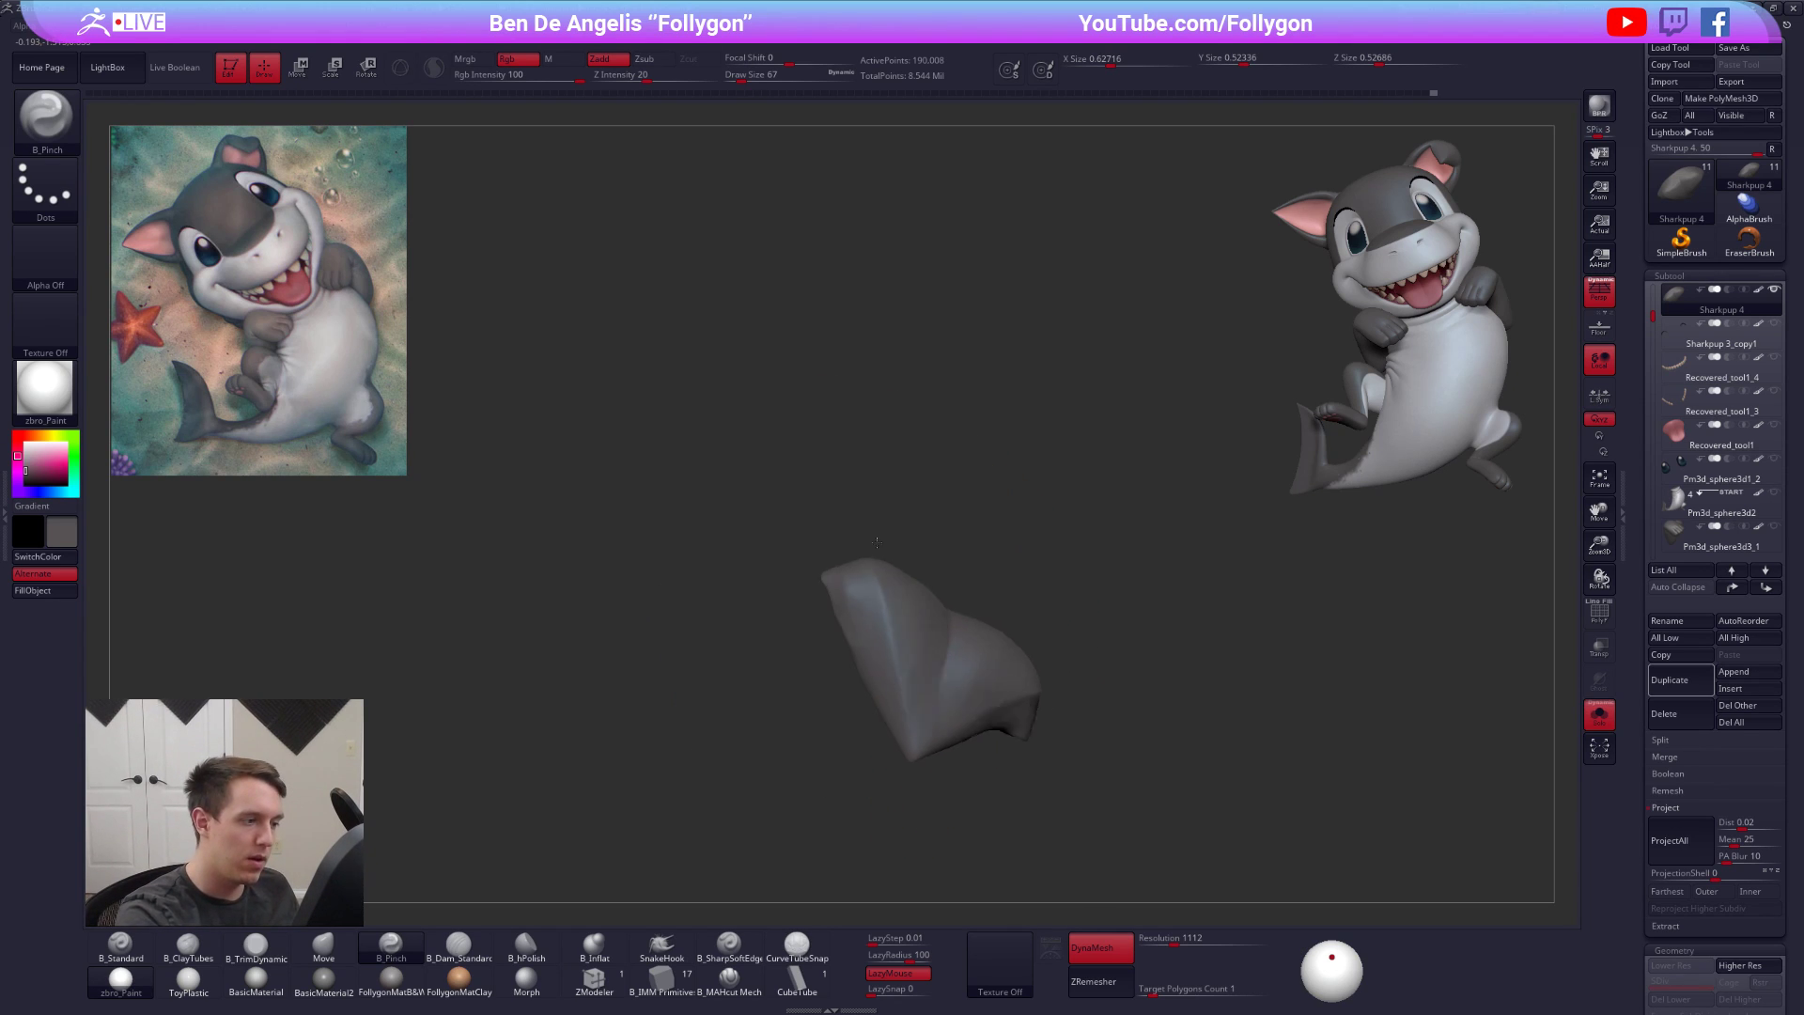
left_click_drag(870, 620, 854, 600, "shift")
mouse_move(823, 658)
left_mouse_down()
mouse_move(799, 630)
mouse_move(806, 564)
mouse_move(1029, 634)
left_mouse_up()
Leave isolation, select the head mesh and show the complete character with all its subtools
left_click(1600, 715)
left_click_drag(1312, 809, 1269, 737, "alt")
left_click(1097, 647, "alt")
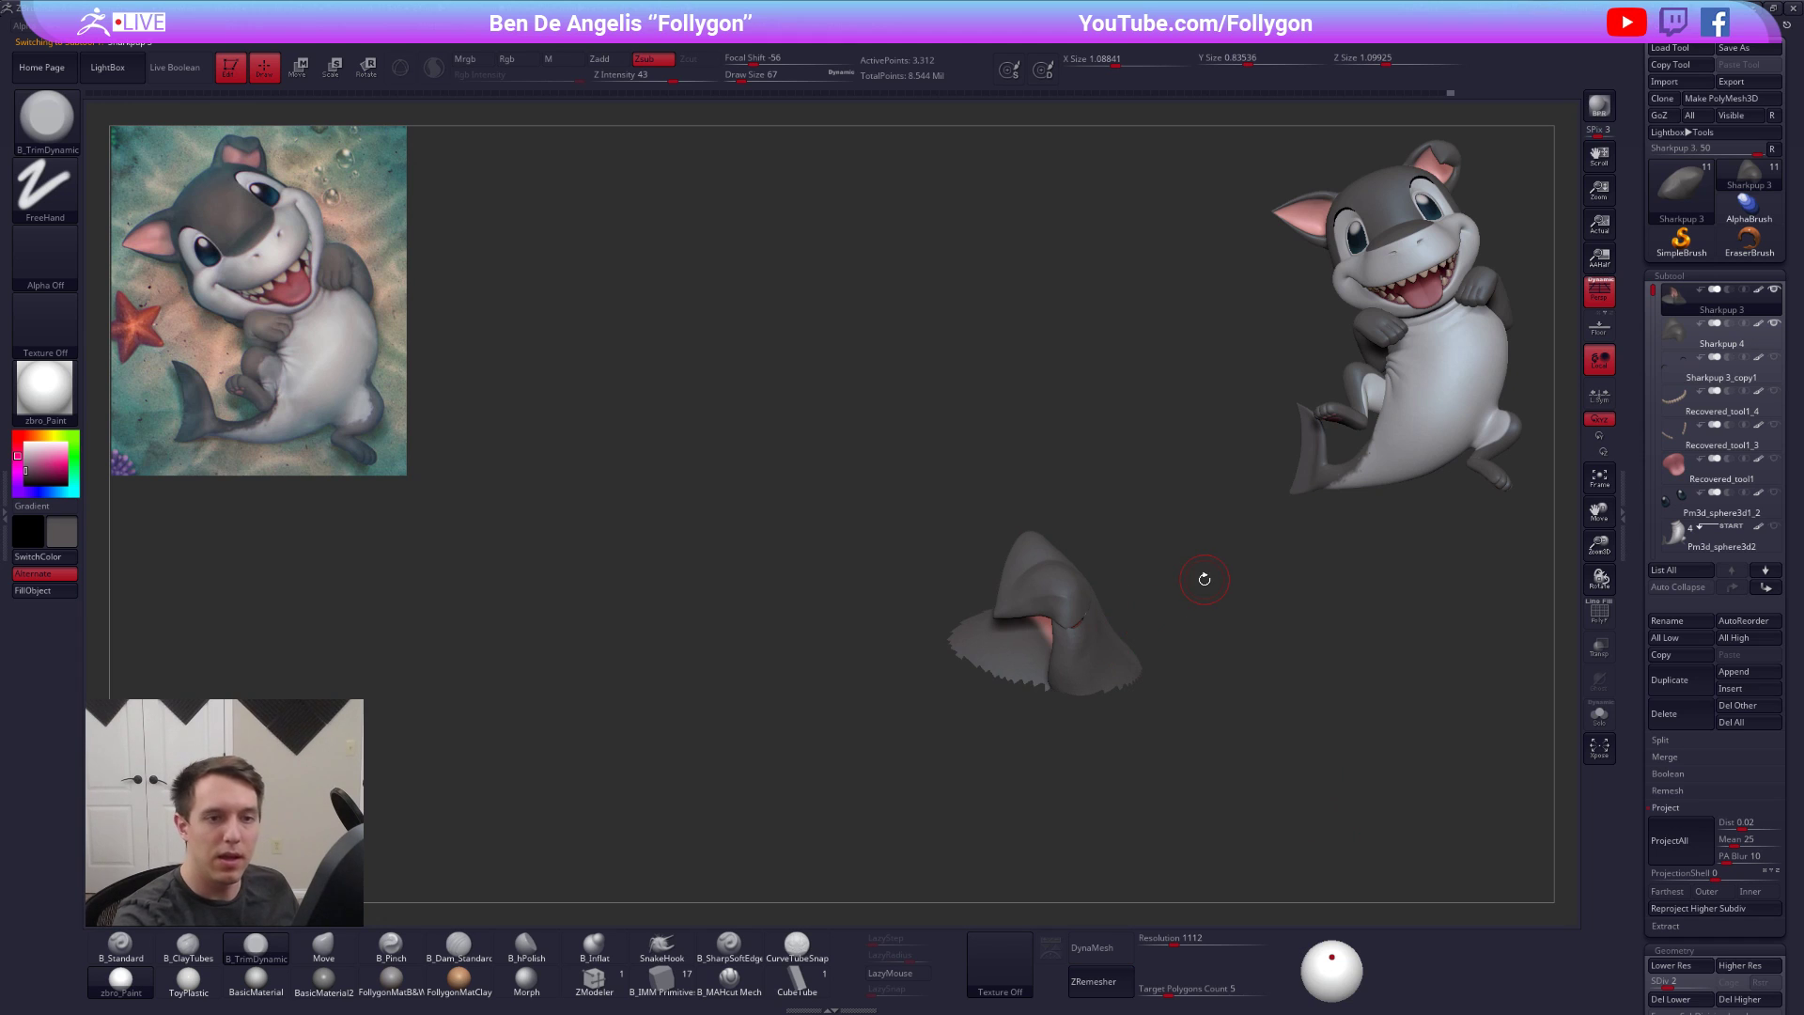
left_click(1775, 289)
left_click_drag(1369, 534, 1281, 746)
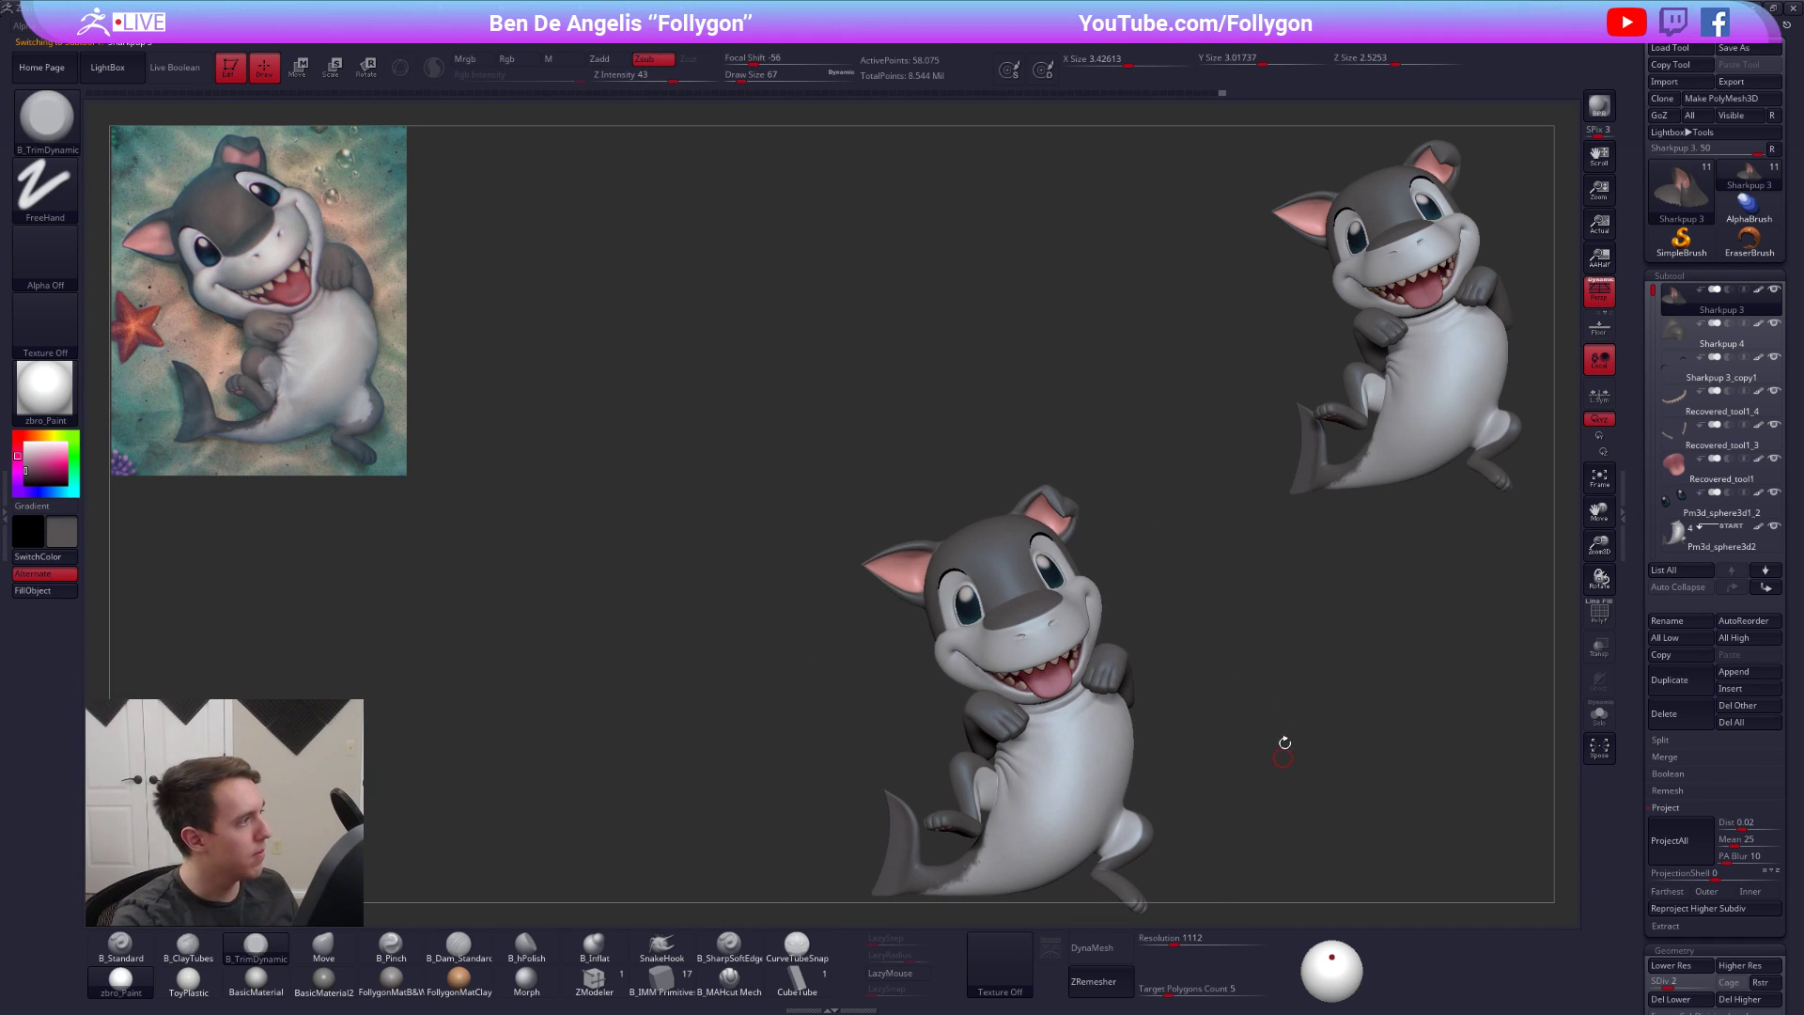
Inspect the head at subdivision level 5, then lower it to level 1
key("d")
key("d")
key("d")
left_click_drag(1115, 526, 1101, 584, "alt")
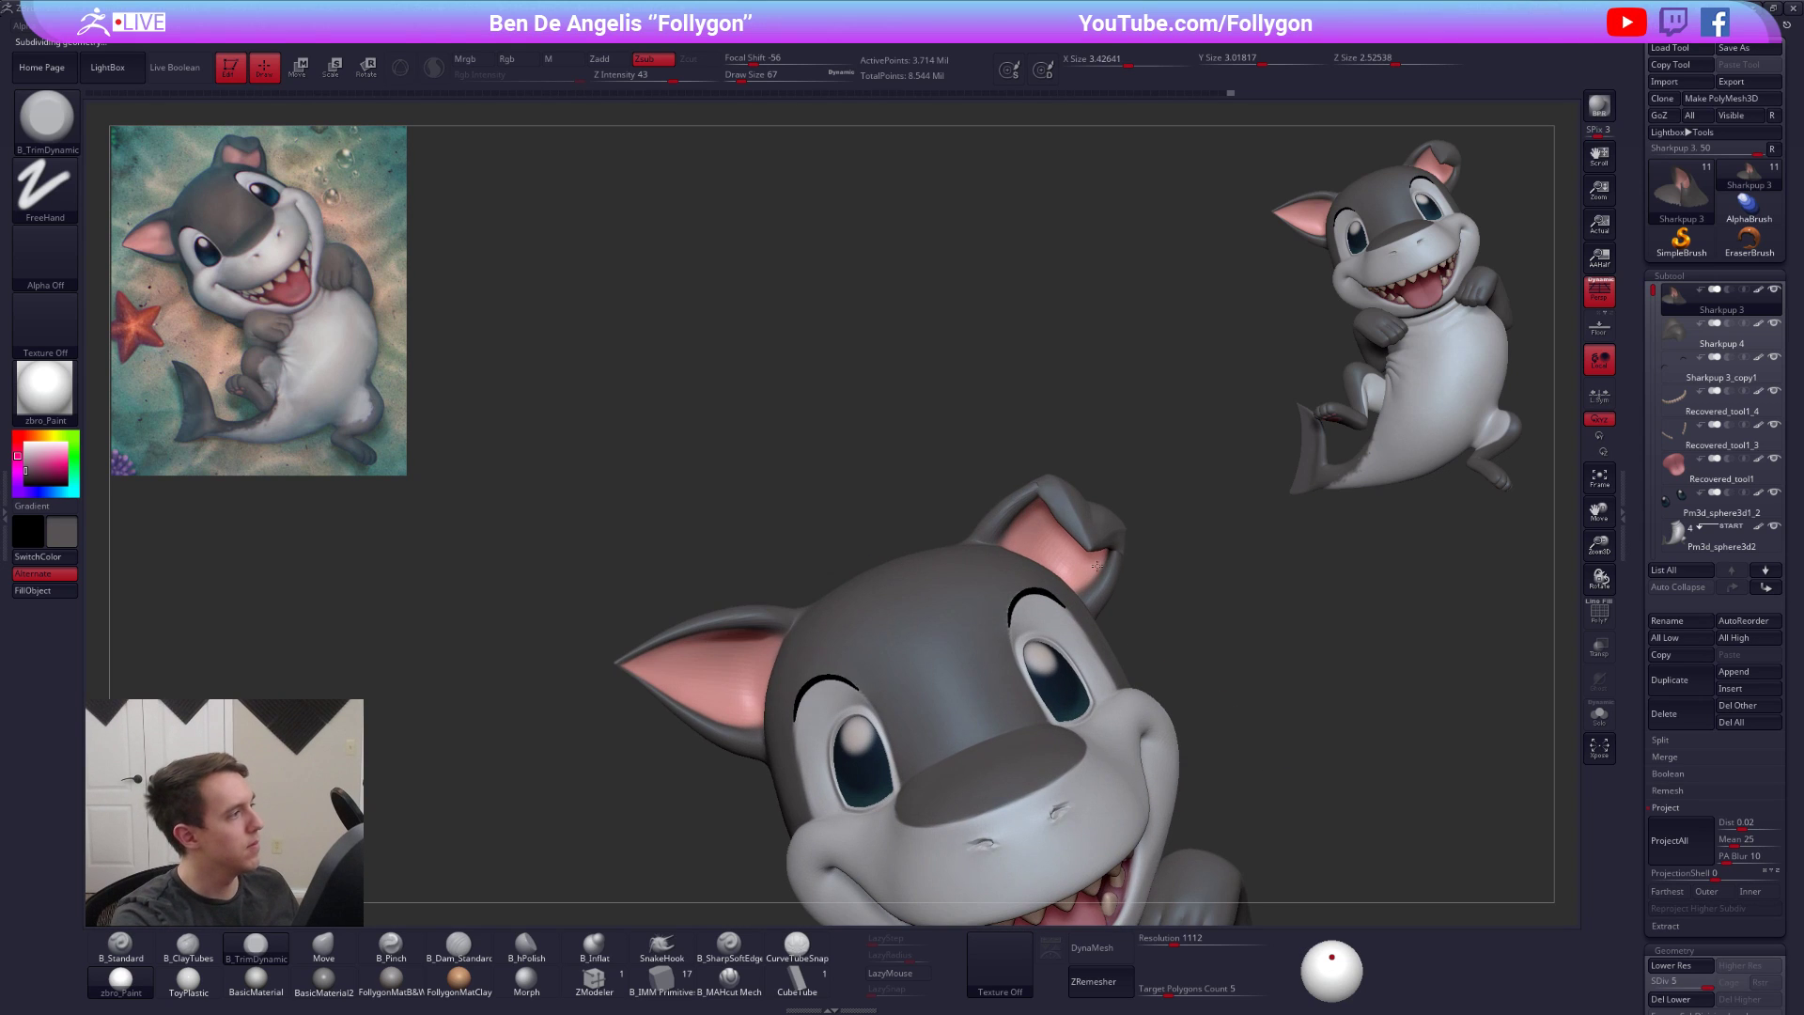
key("shift+d")
key("shift+d")
key("shift+d")
key("shift+d")
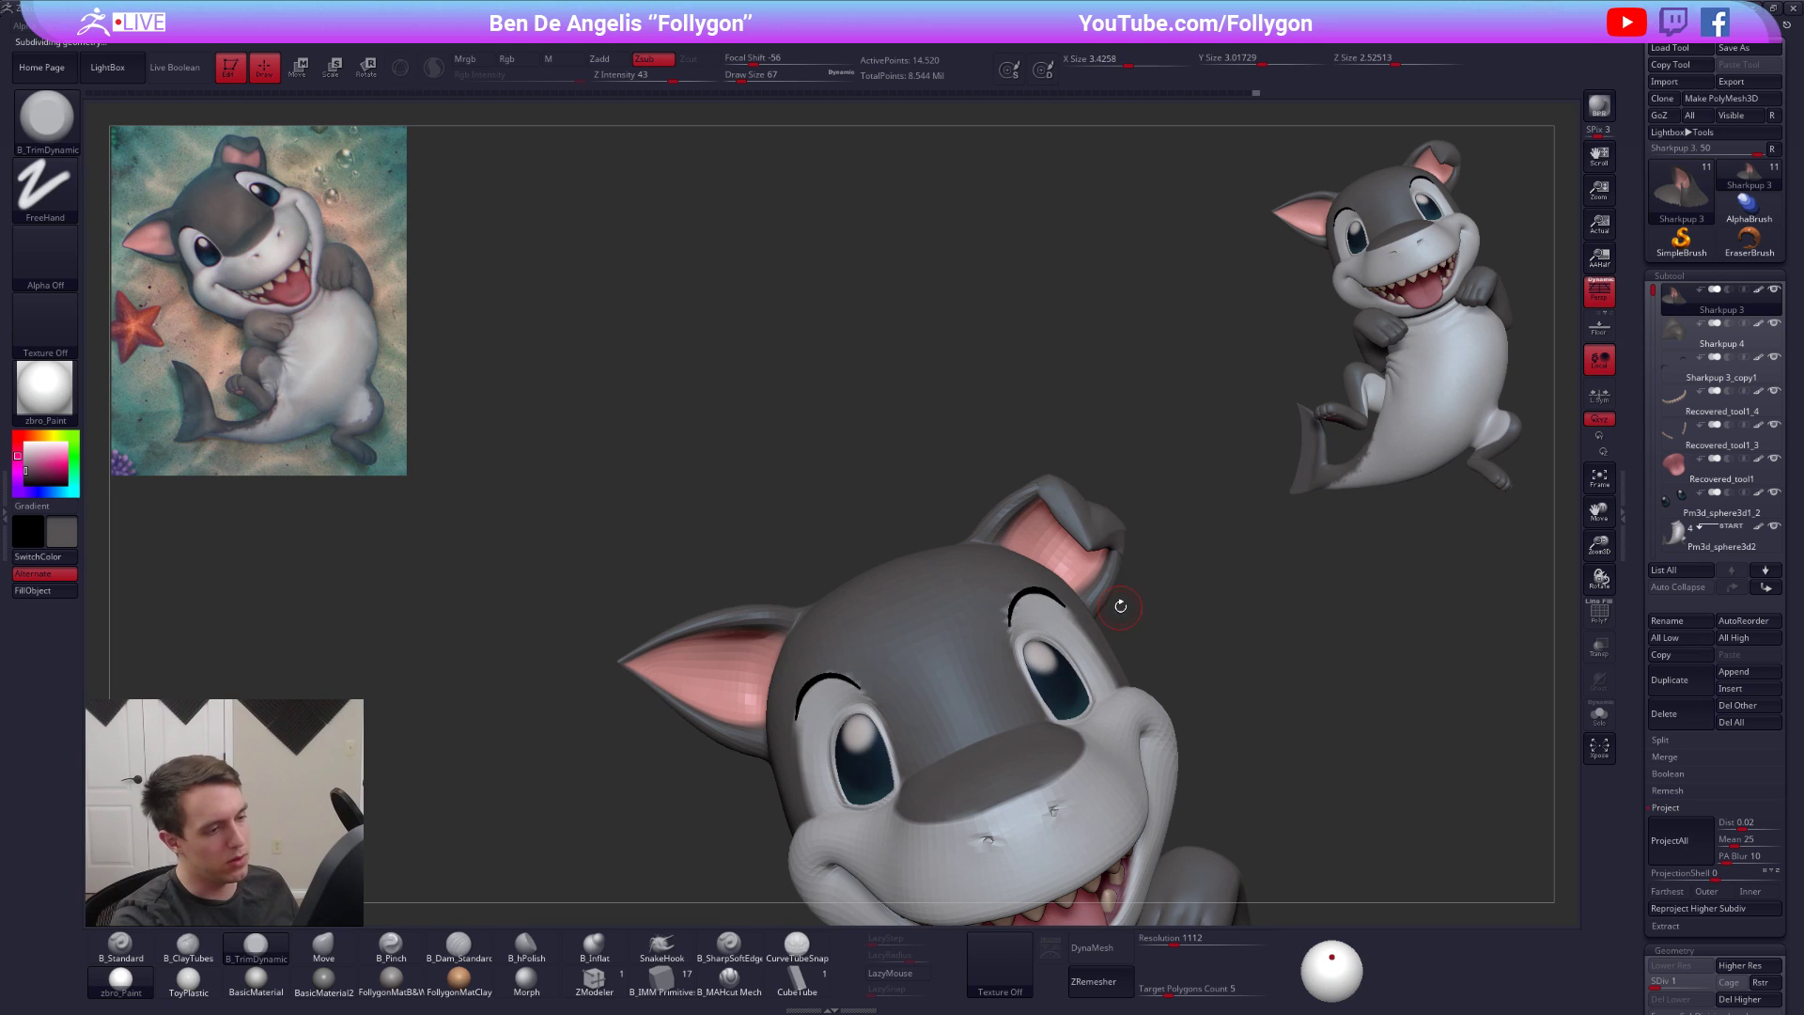
Mask around the folded ear, then rotate the ear base and its separate tip with Transpose
key("alt+s")
mouse_move(1128, 592)
left_mouse_down("ctrl")
mouse_move(1013, 505)
mouse_move(1126, 564)
left_mouse_up("ctrl")
mouse_move(1213, 508)
left_mouse_down("ctrl")
mouse_move(1151, 541)
mouse_move(1129, 519)
mouse_move(1146, 447)
mouse_move(1133, 433)
left_mouse_up("ctrl")
left_click(1146, 543, "ctrl")
key("r")
key("alt+s")
key("q")
mouse_move(1182, 541)
left_mouse_down("ctrl")
mouse_move(1216, 533)
mouse_move(1165, 526)
mouse_move(1221, 470)
mouse_move(1229, 428)
mouse_move(1151, 398)
left_mouse_up("ctrl")
left_click(1116, 531, "alt")
key("r")
right_click_drag(1128, 577, 1241, 564)
key("q")
Adjust the folded ear tip's position over its base with the Move brush at draw size 192
key("b")
key("m")
key("v")
right_click_drag(1015, 554, 1004, 607)
key("space")
left_click(1020, 602)
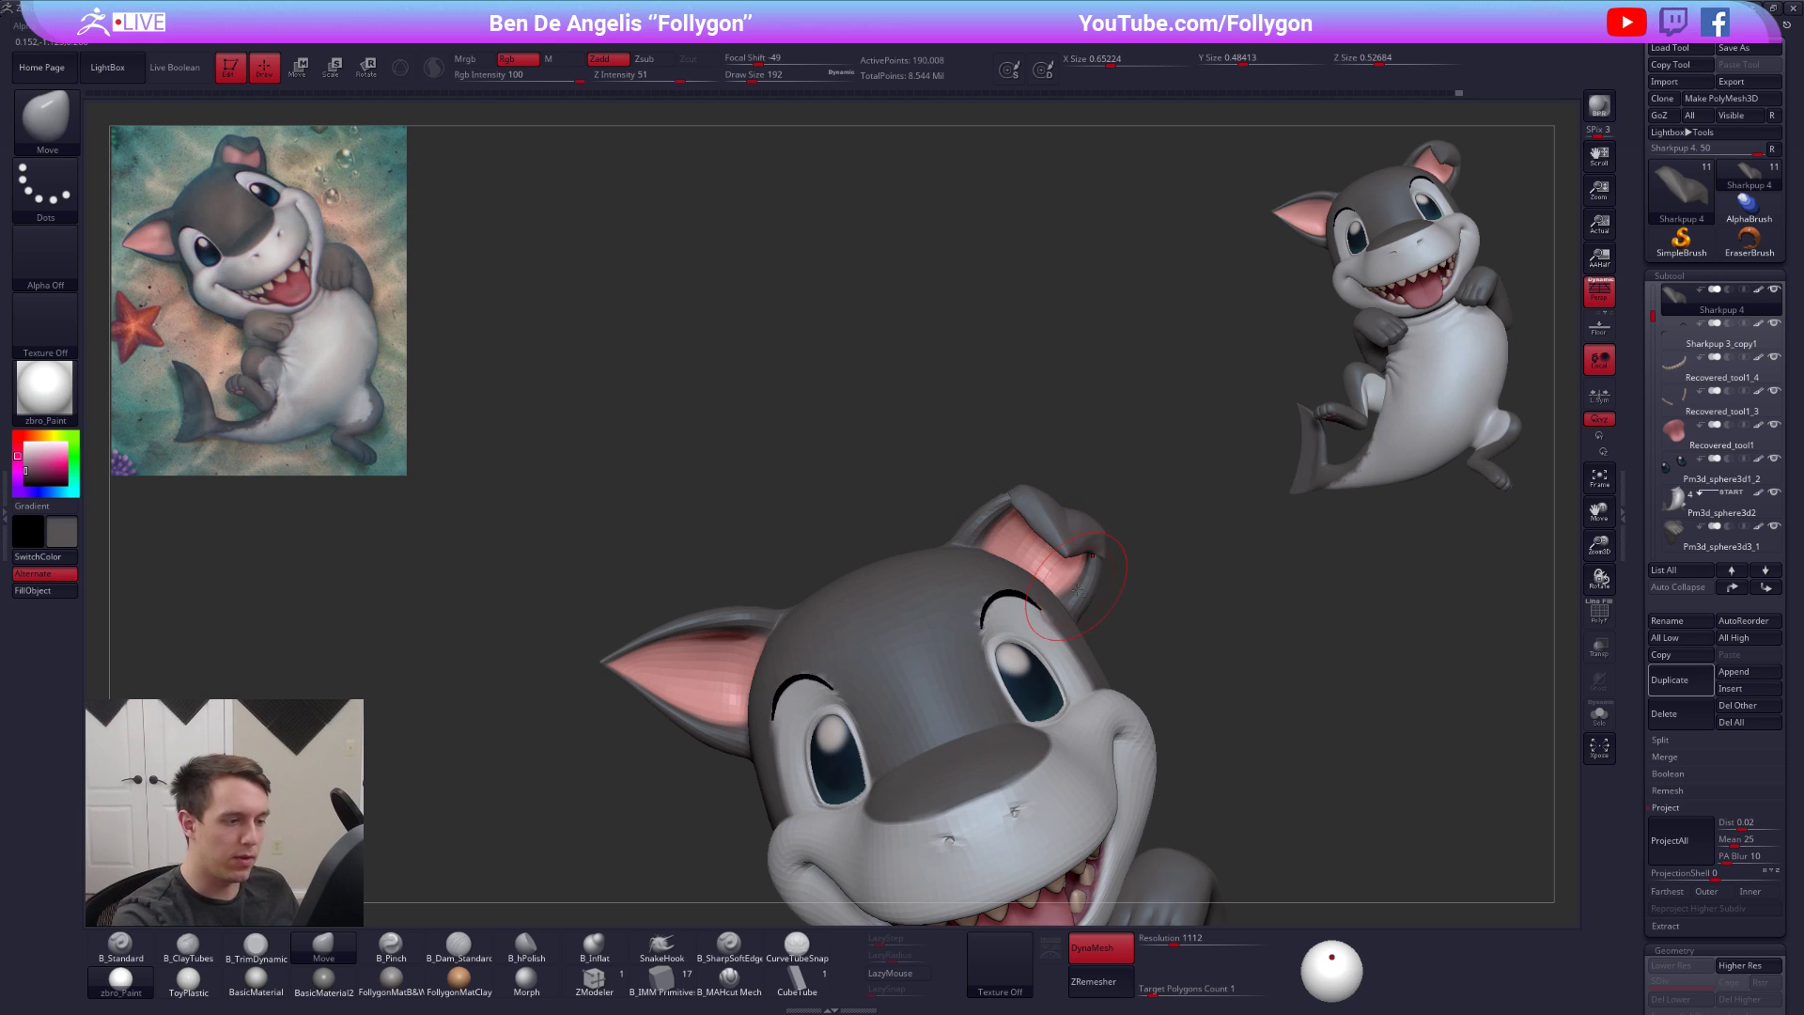
Select the head and raise it to subdivision level 4 to compare the full character with the reference
key("shift+f")
left_click(1124, 724, "alt")
key("d")
key("d")
key("d")
key("shift+f")
right_click_drag(1281, 749, 1065, 602, "ctrl")
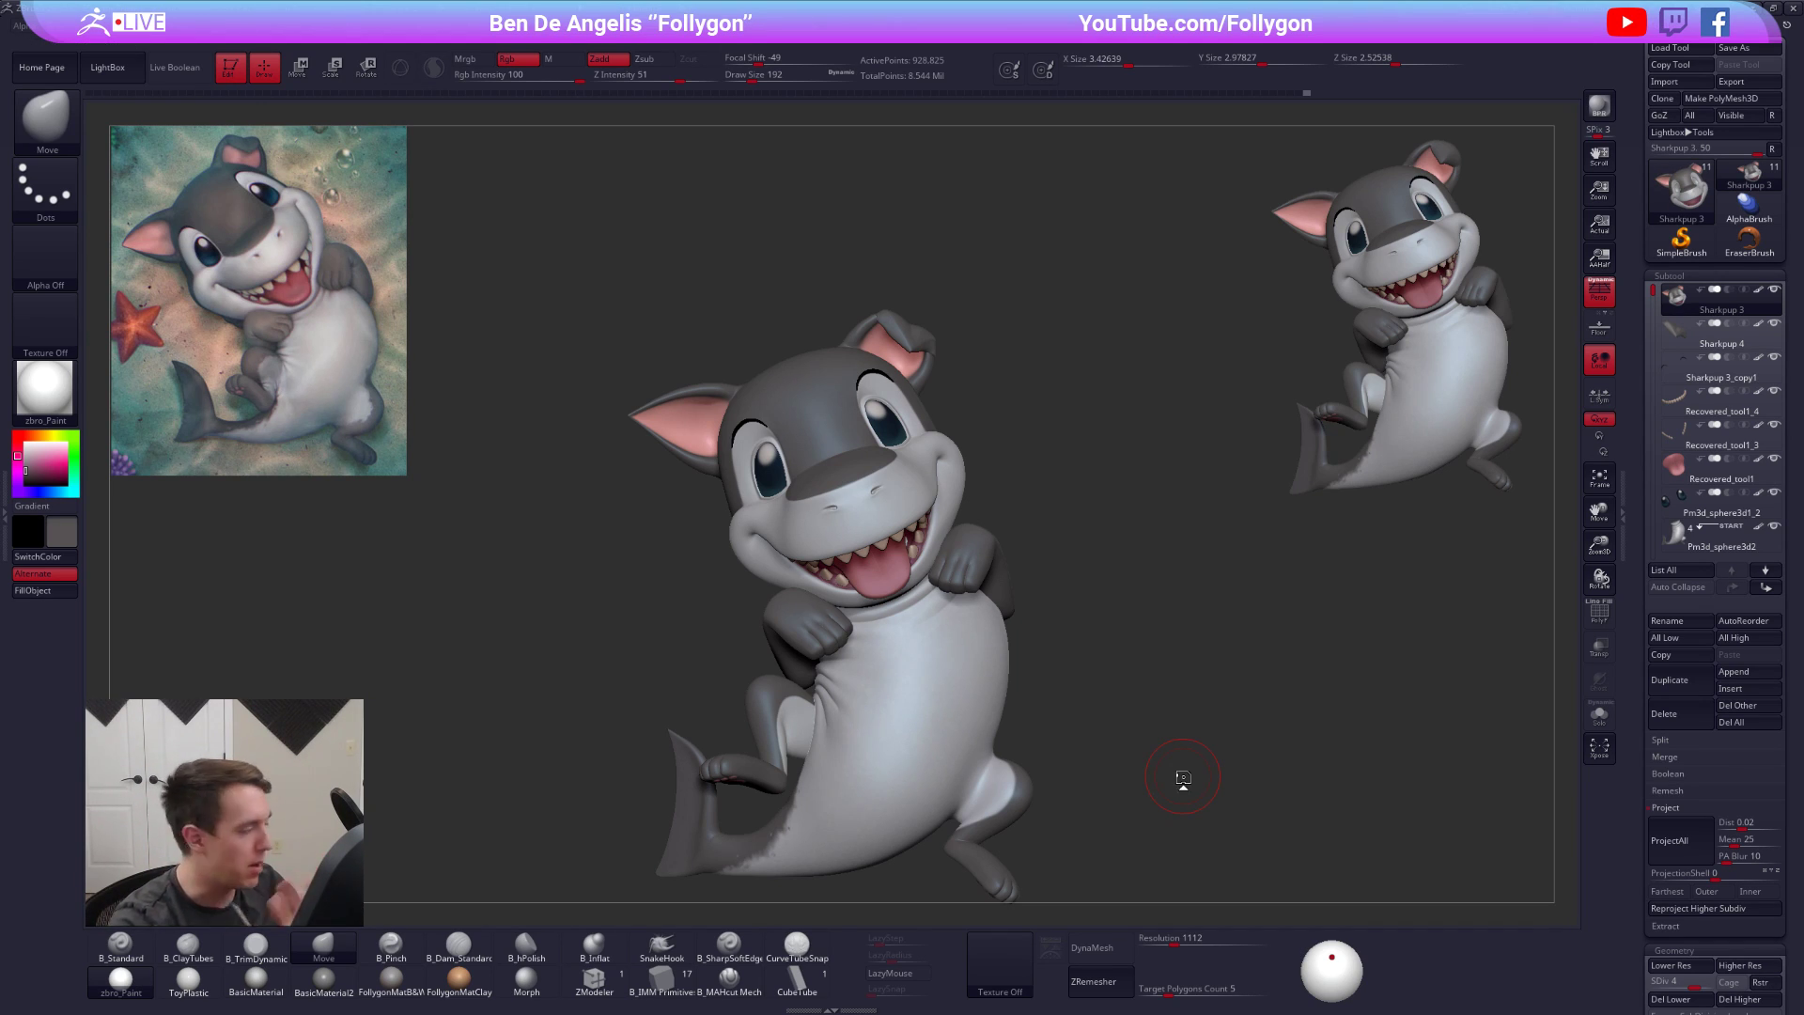
Set the current color to white and fill the ear tip with the zbro_Paint material only, using B_Standard in material mode
left_click(25, 444)
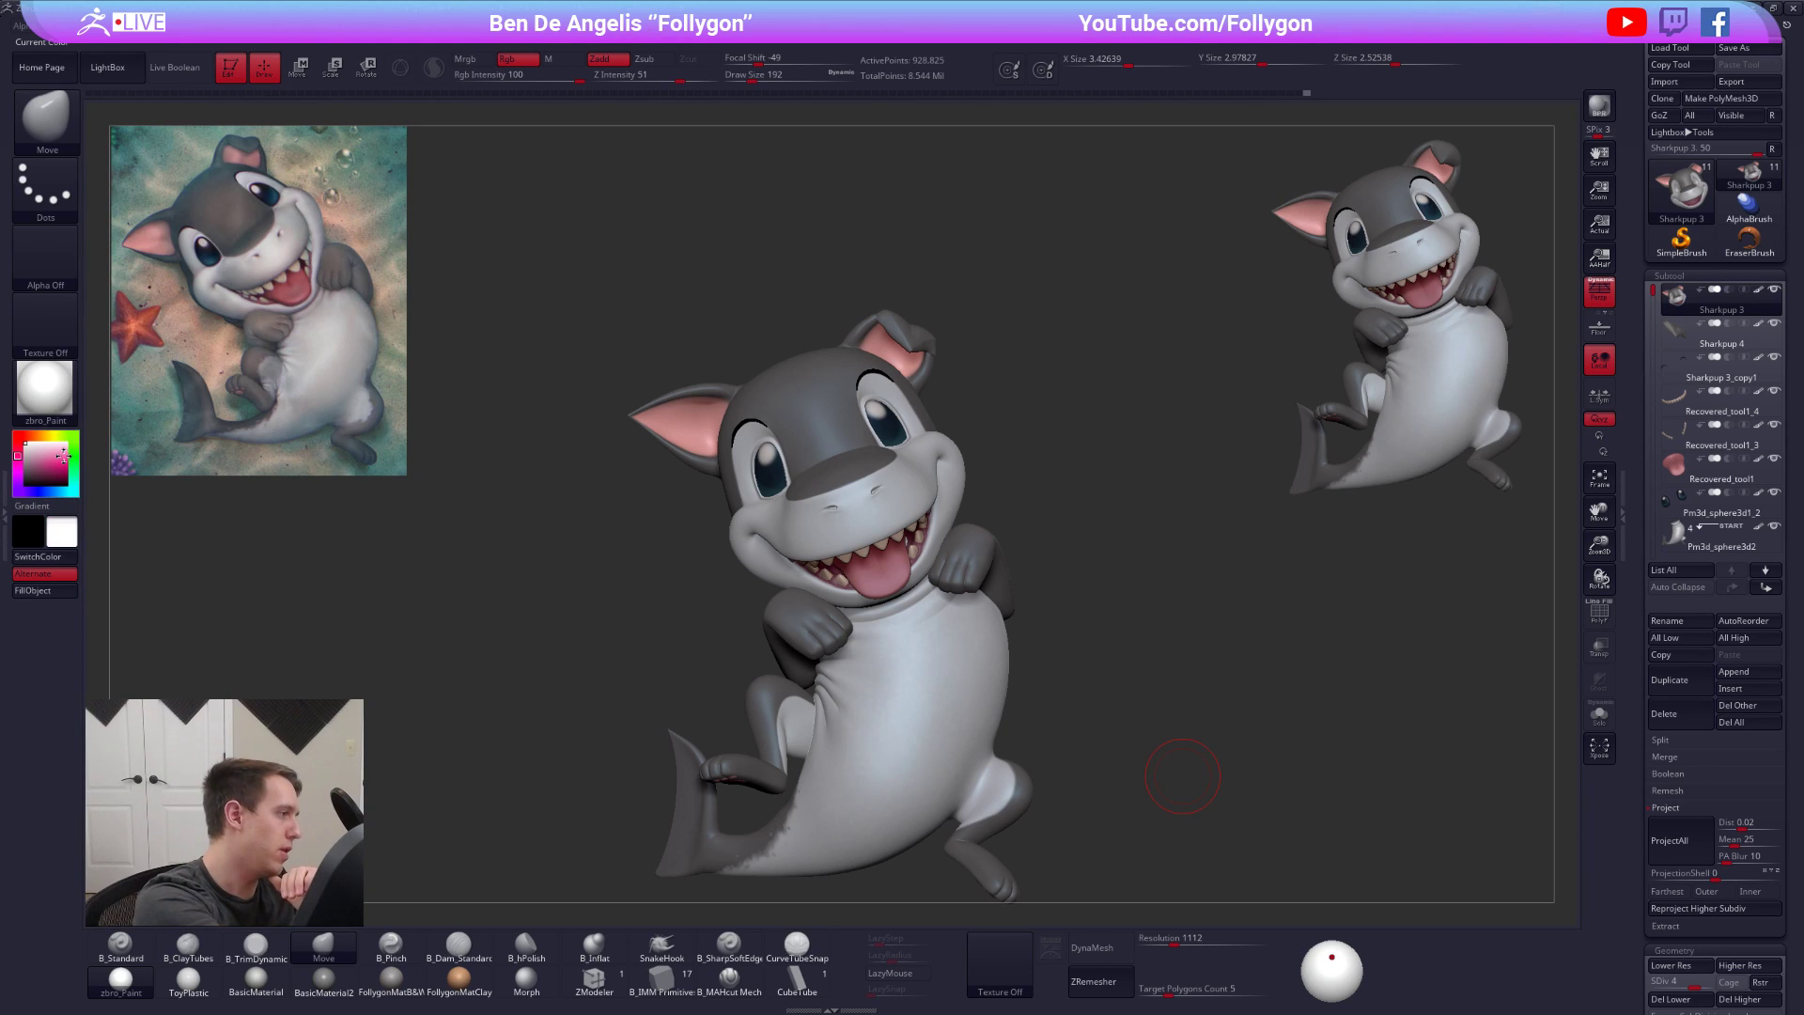
left_click(406, 987)
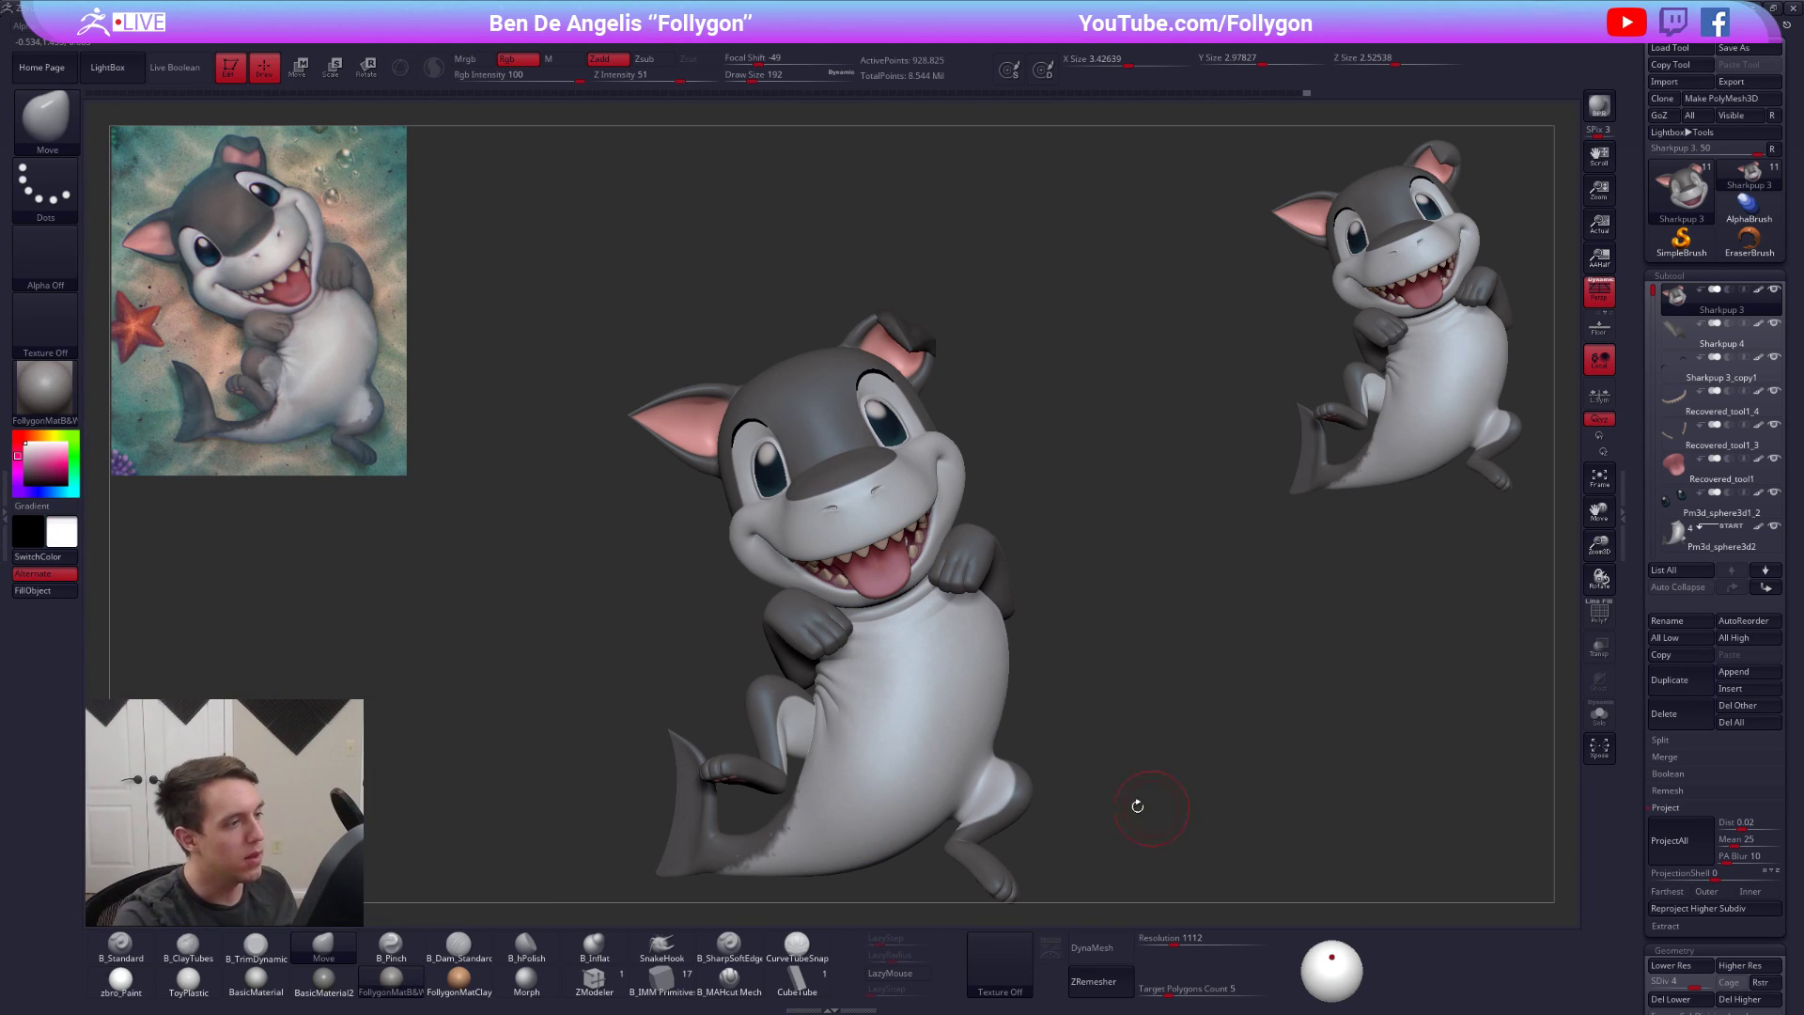
left_click(122, 980)
left_click(120, 945)
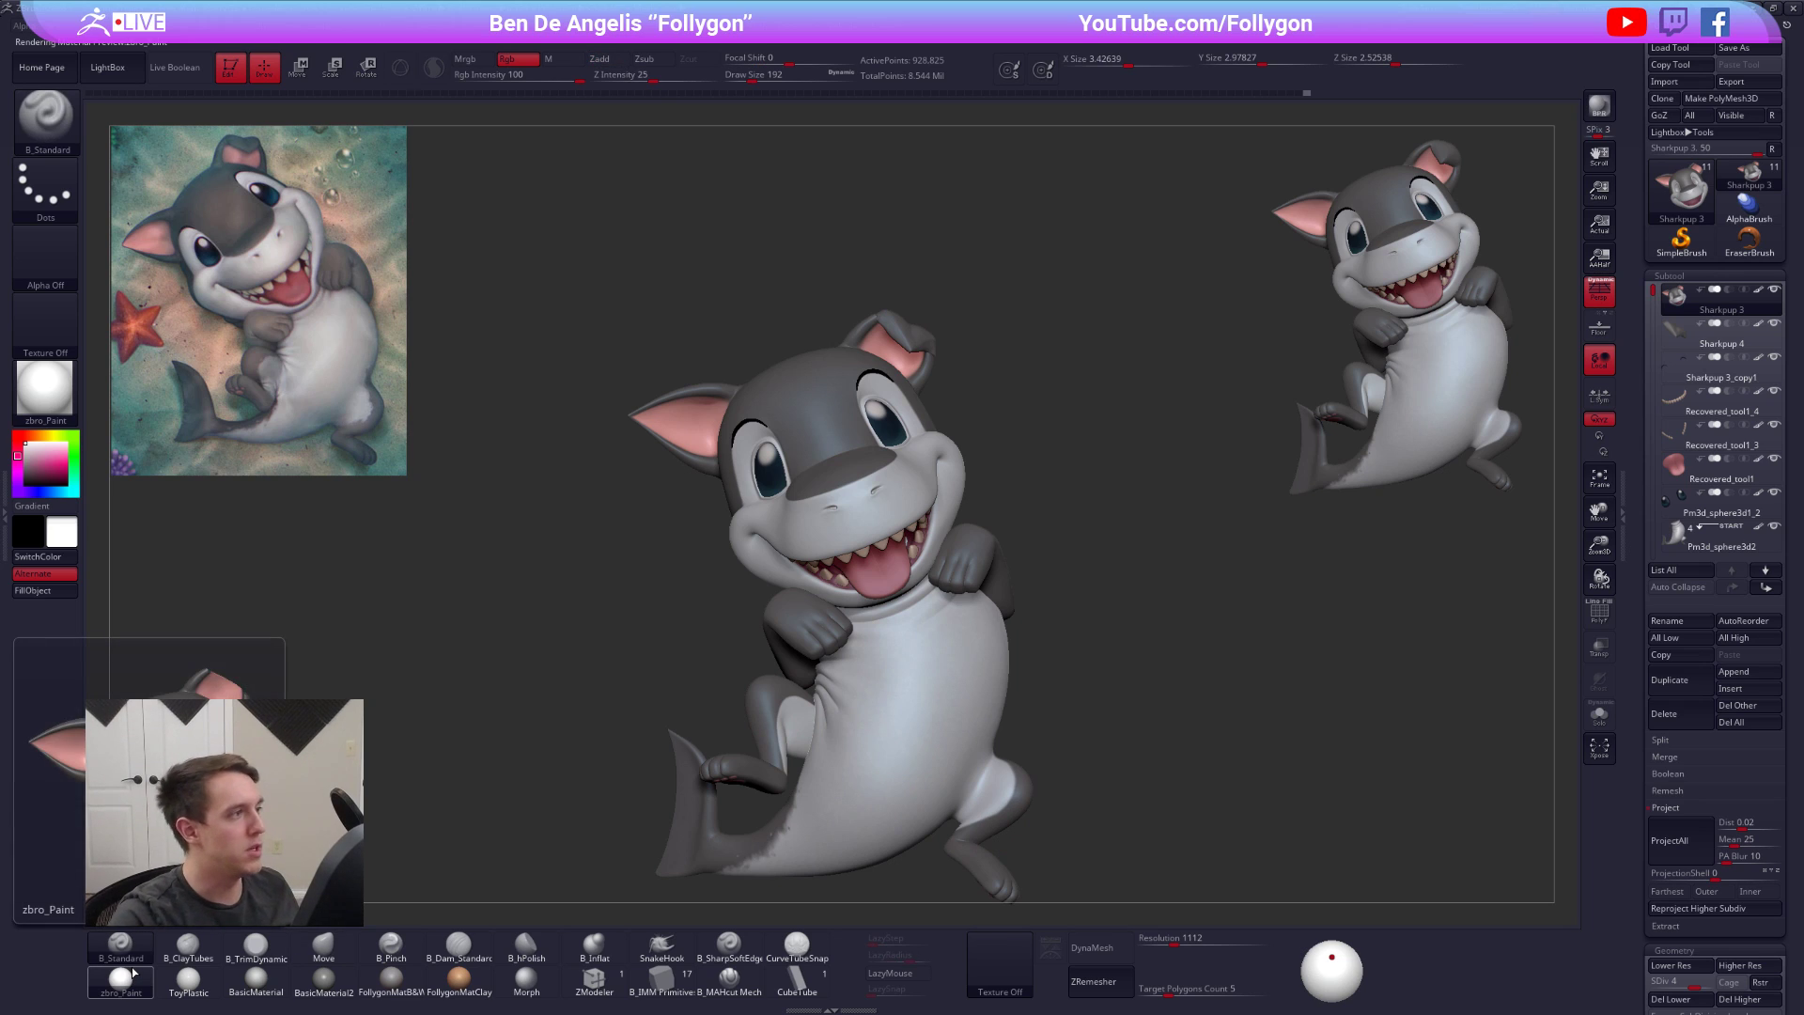
left_click(563, 59)
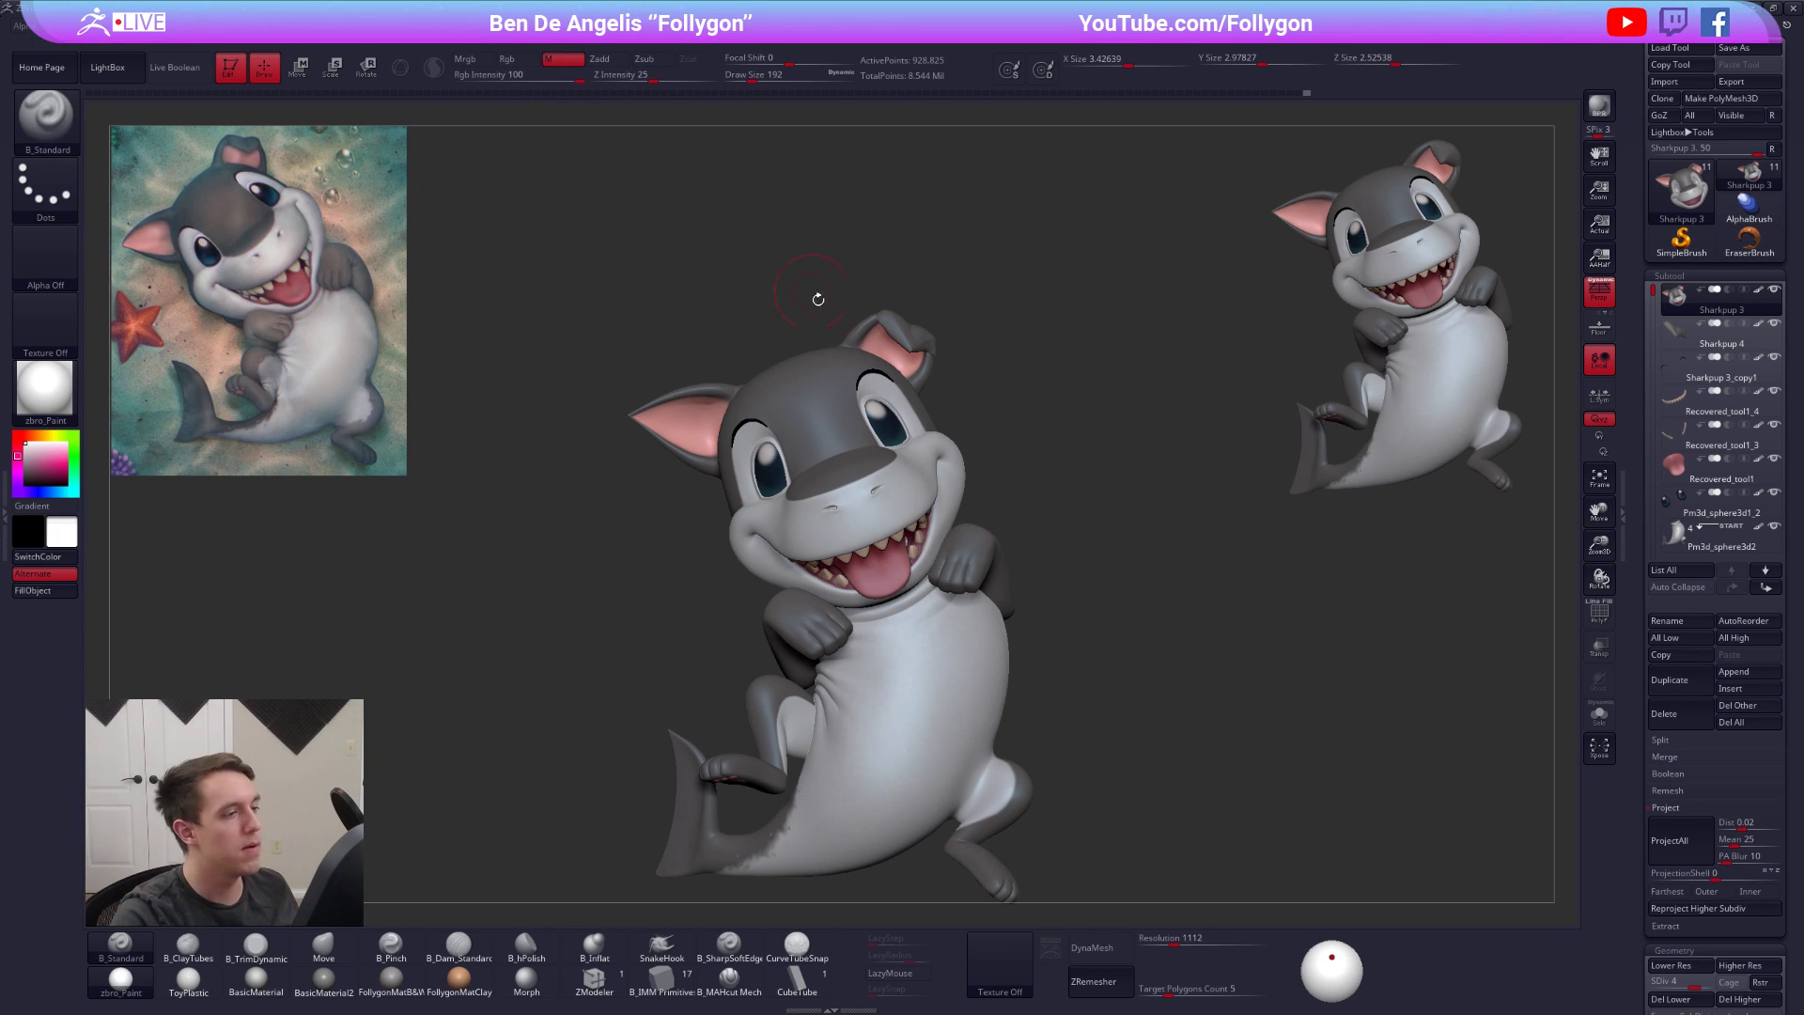
left_click(914, 336, "alt")
left_click(45, 591)
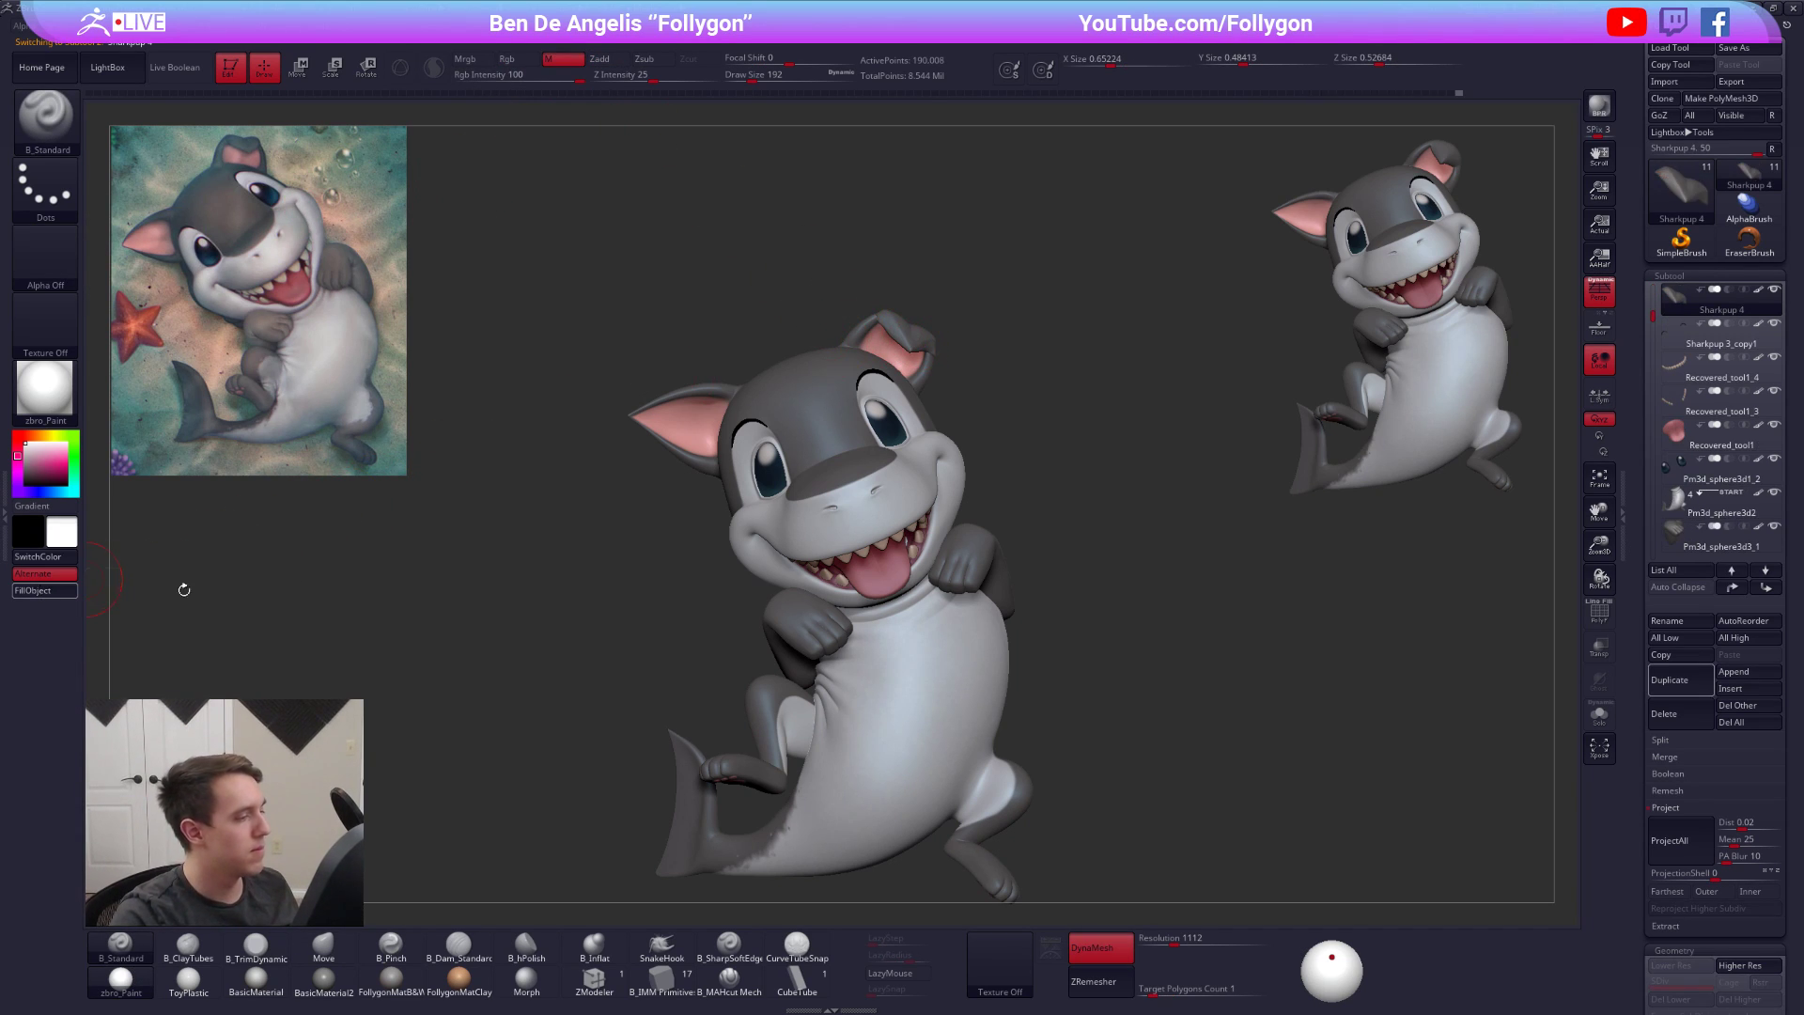
left_click_drag(621, 570, 644, 488, "alt")
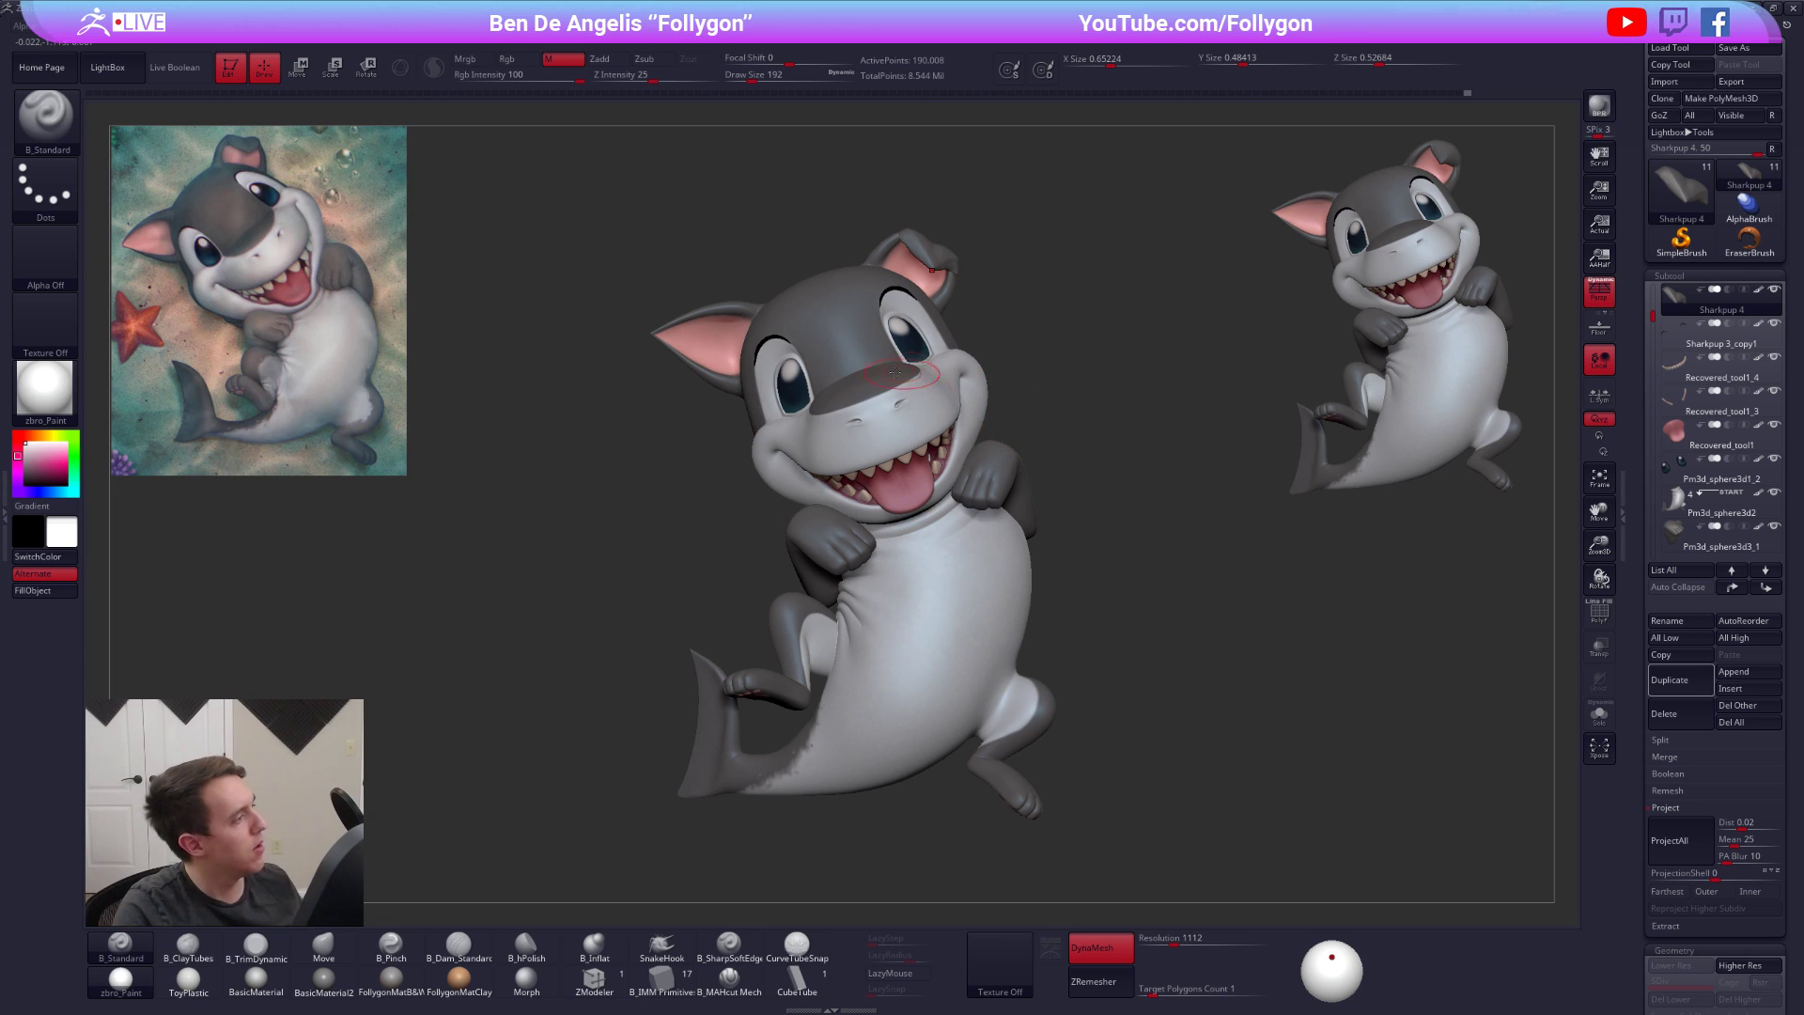
Select the head and lower it to subdivision level 1 to edit the unfolded ear
left_click(738, 330, "alt")
right_click_drag(709, 334, 778, 415, "ctrl")
key("shift+f")
key("shift+f")
key("shift+d")
key("shift+d")
key("shift+d")
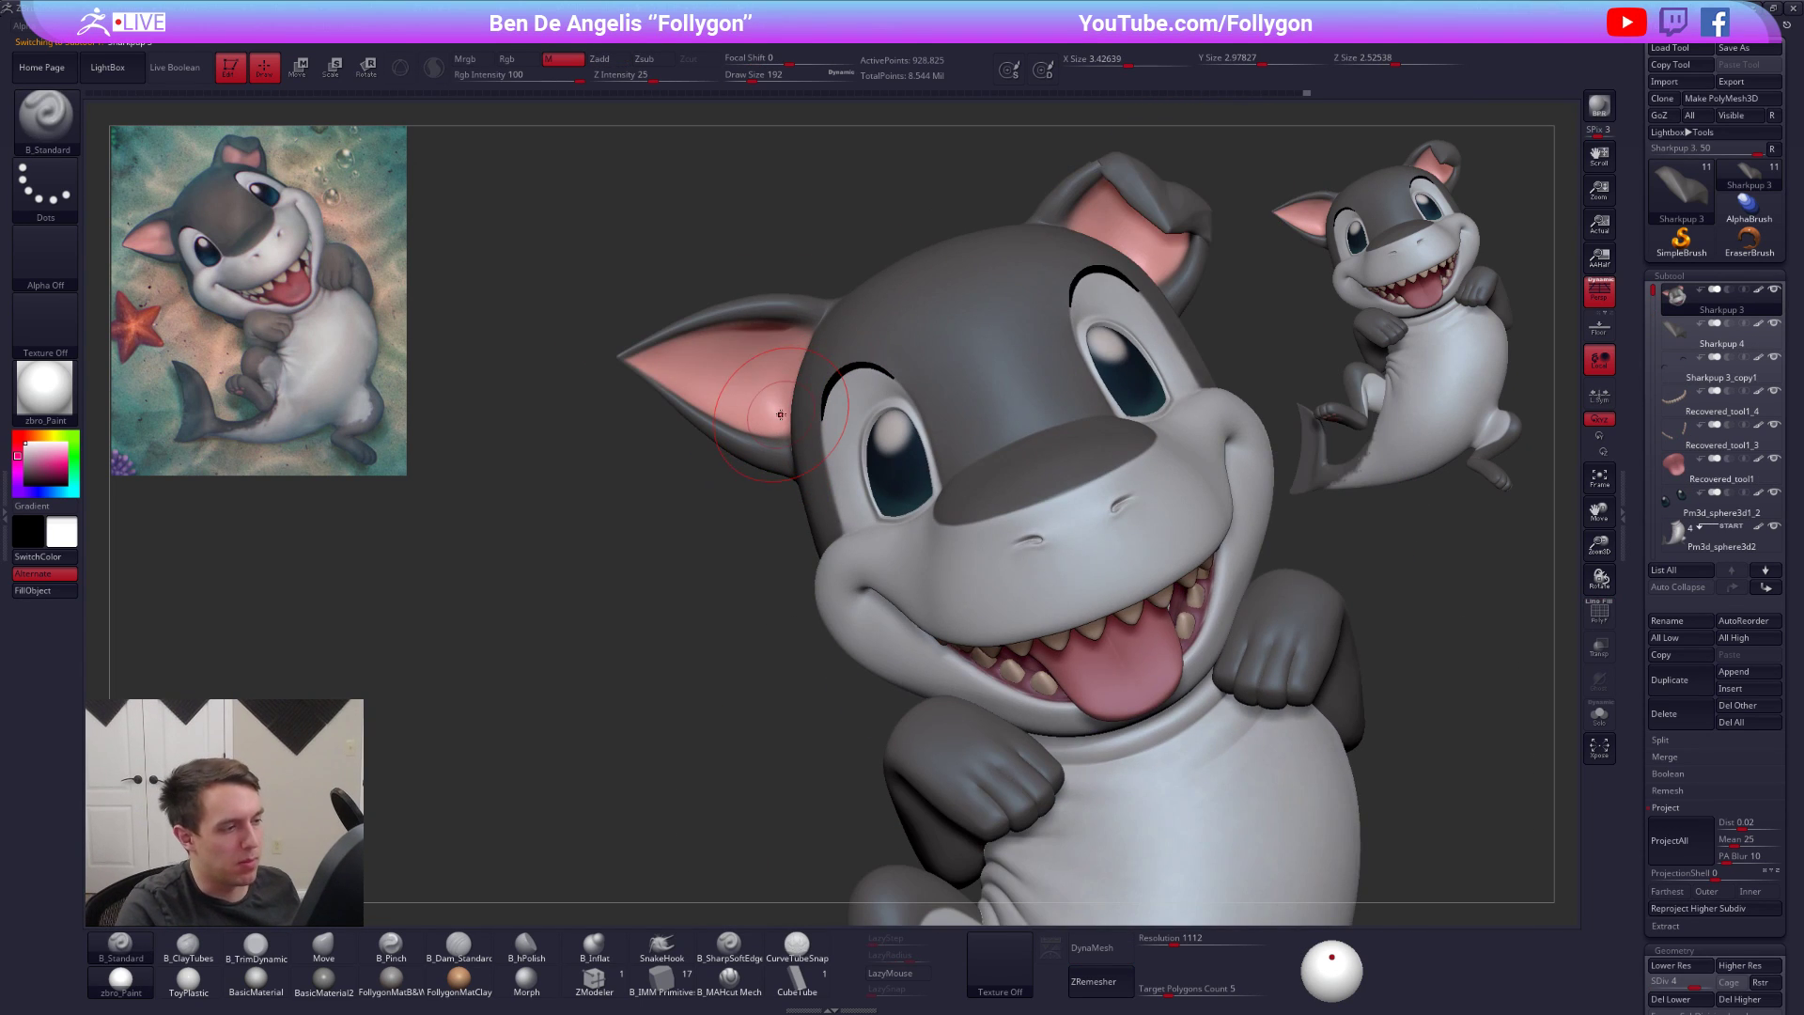
Mask the whole head except the unfolded ear, then reposition and rotate that ear with Transpose
mouse_move(766, 493)
left_mouse_down("ctrl+shift")
mouse_move(710, 271)
mouse_move(813, 254)
mouse_move(794, 256)
left_mouse_up("ctrl+shift")
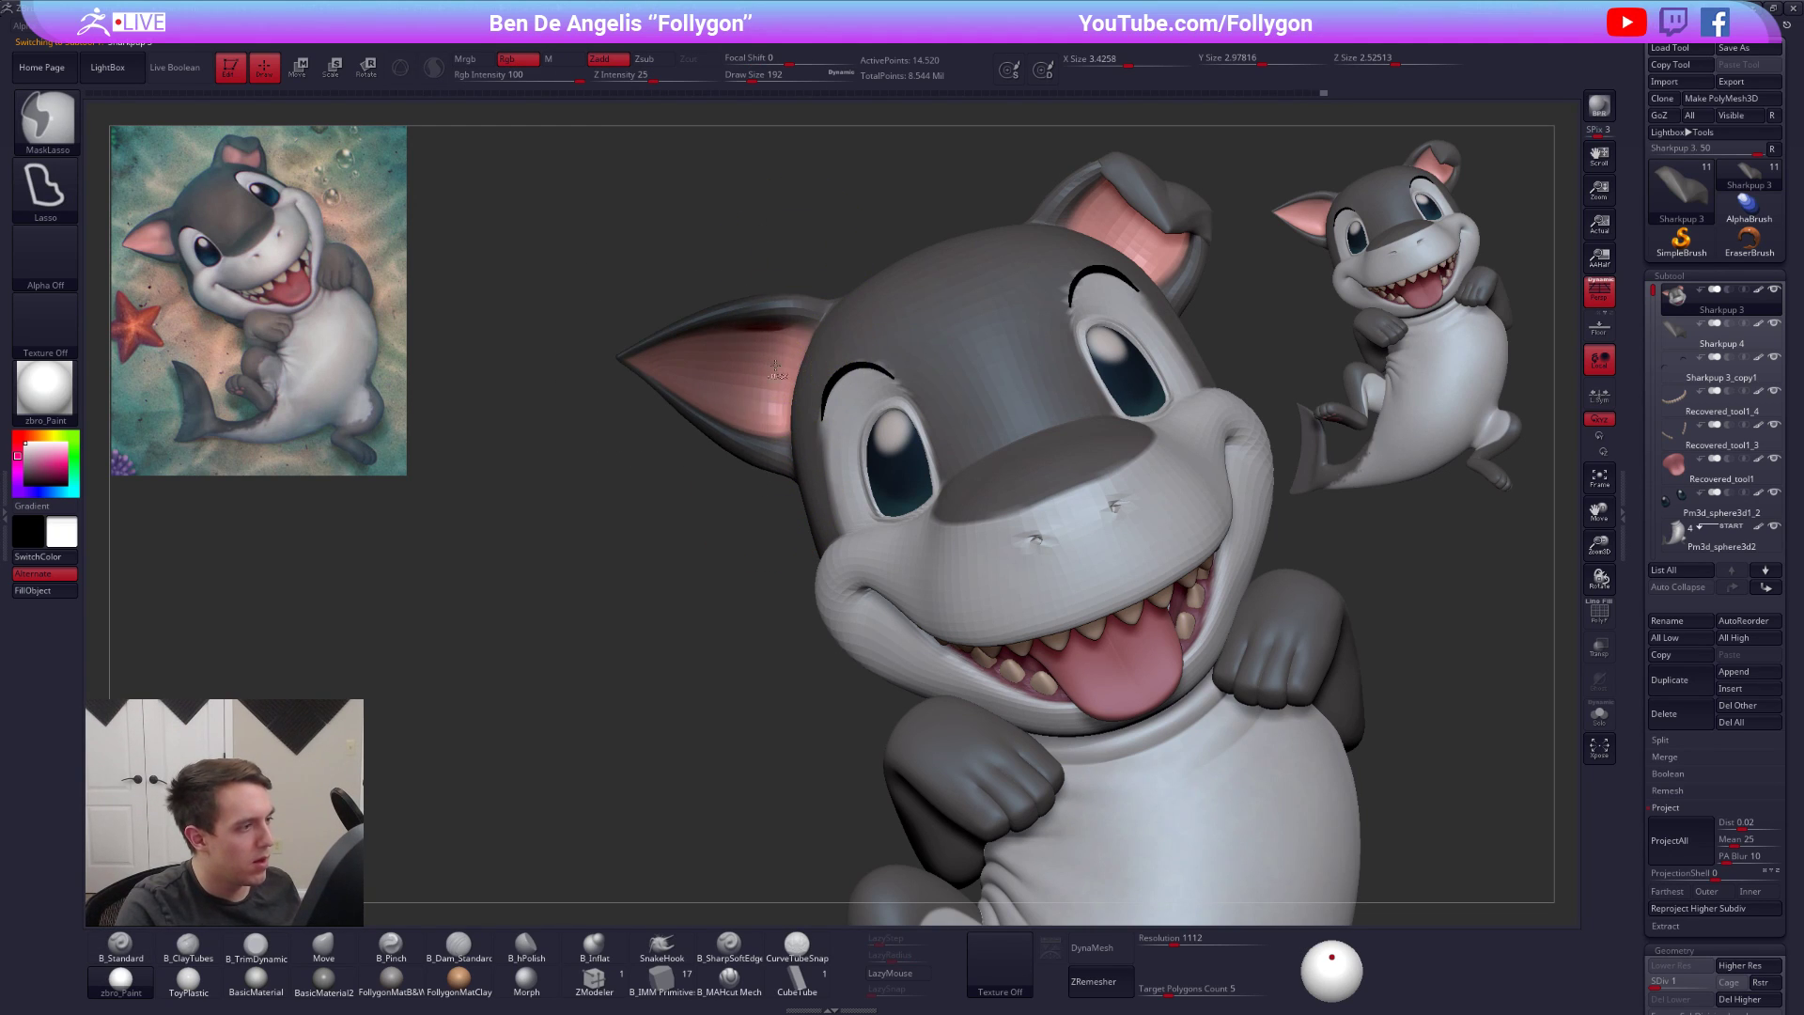
key("ctrl+i")
key("w")
mouse_move(790, 380)
left_mouse_down()
mouse_move(560, 351)
mouse_move(579, 357)
left_mouse_up()
key("q")
left_click_drag(601, 489, 648, 404, "alt")
key("r")
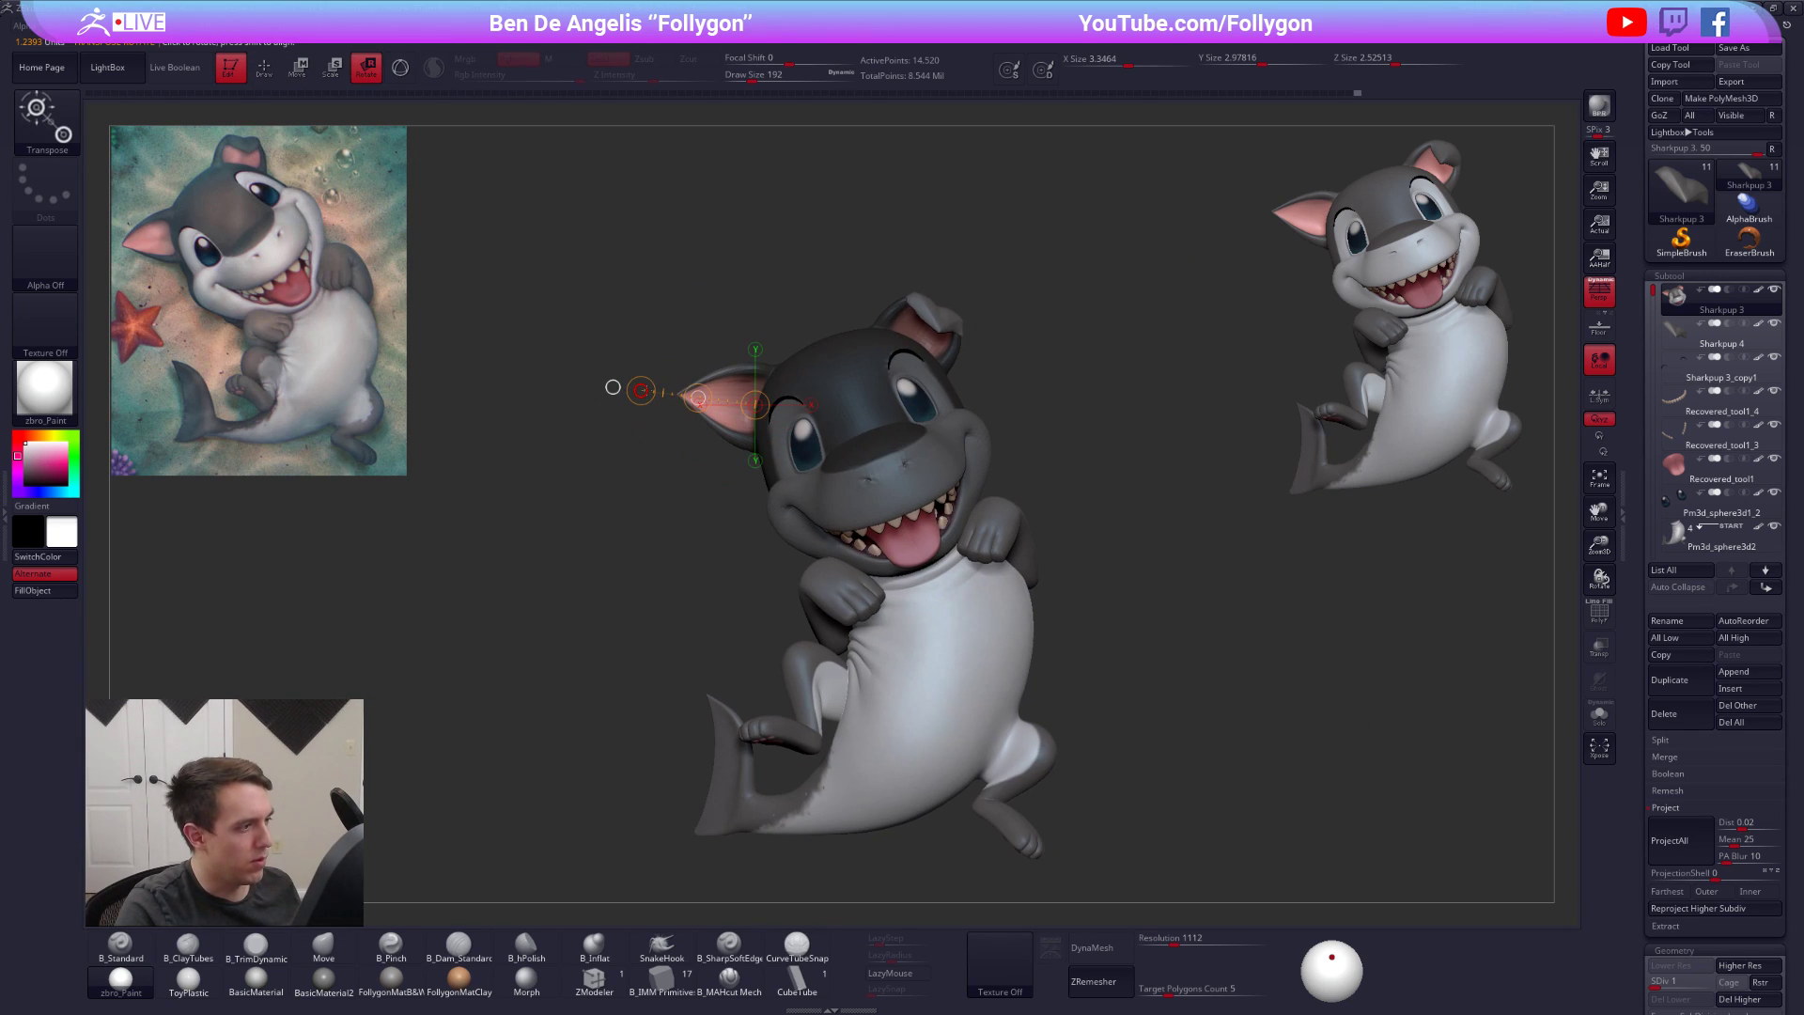
key("q")
Clear the head's mask and raise it to subdivision level 3
left_click_drag(671, 416, 648, 451, "ctrl")
left_click_drag(649, 470, 672, 395, "alt")
key("d")
key("d")
left_click_drag(984, 509, 903, 486, "alt")
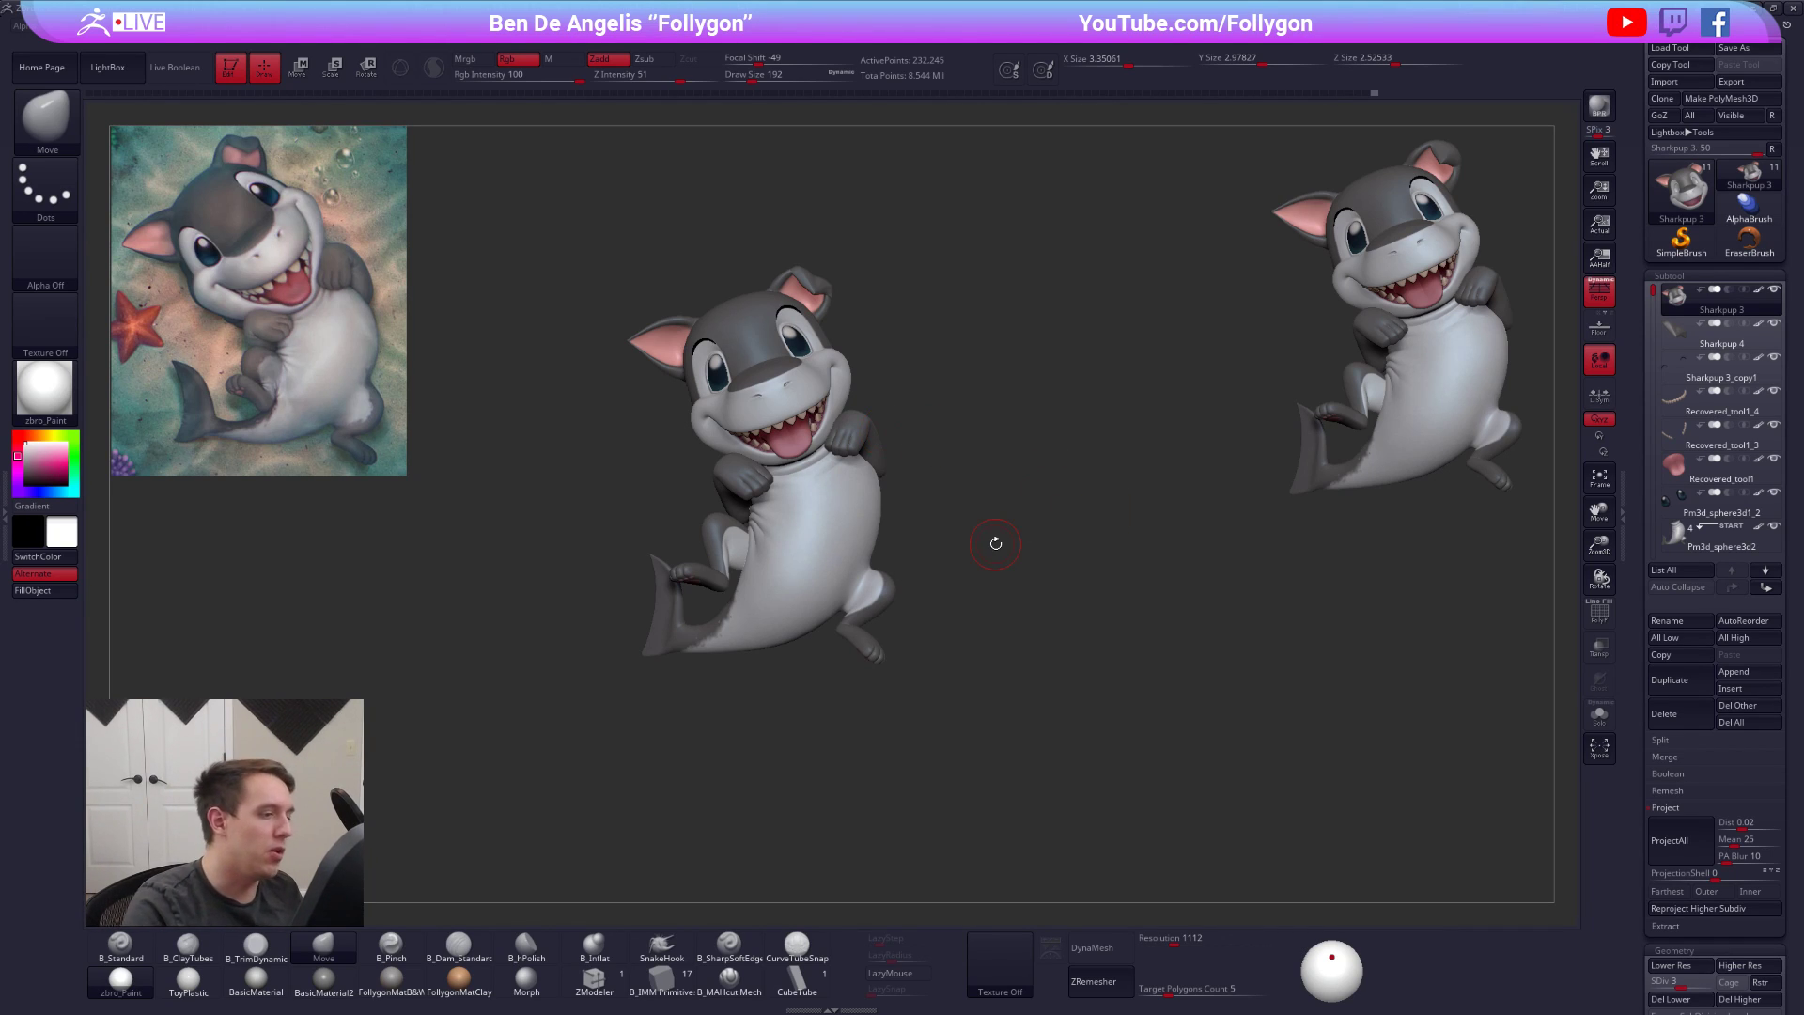
Select the body, lower it to subdivision level 1 and adjust its side contour with the Move brush at draw size 430
left_click(875, 585, "alt")
mouse_move(867, 598)
right_mouse_down("alt")
mouse_move(974, 629)
mouse_move(987, 658)
mouse_move(974, 601)
right_mouse_up("alt")
key("shift+d")
key("shift+d")
key("shift+d")
key("space")
left_click_drag(965, 574, 980, 574)
key("shift+d")
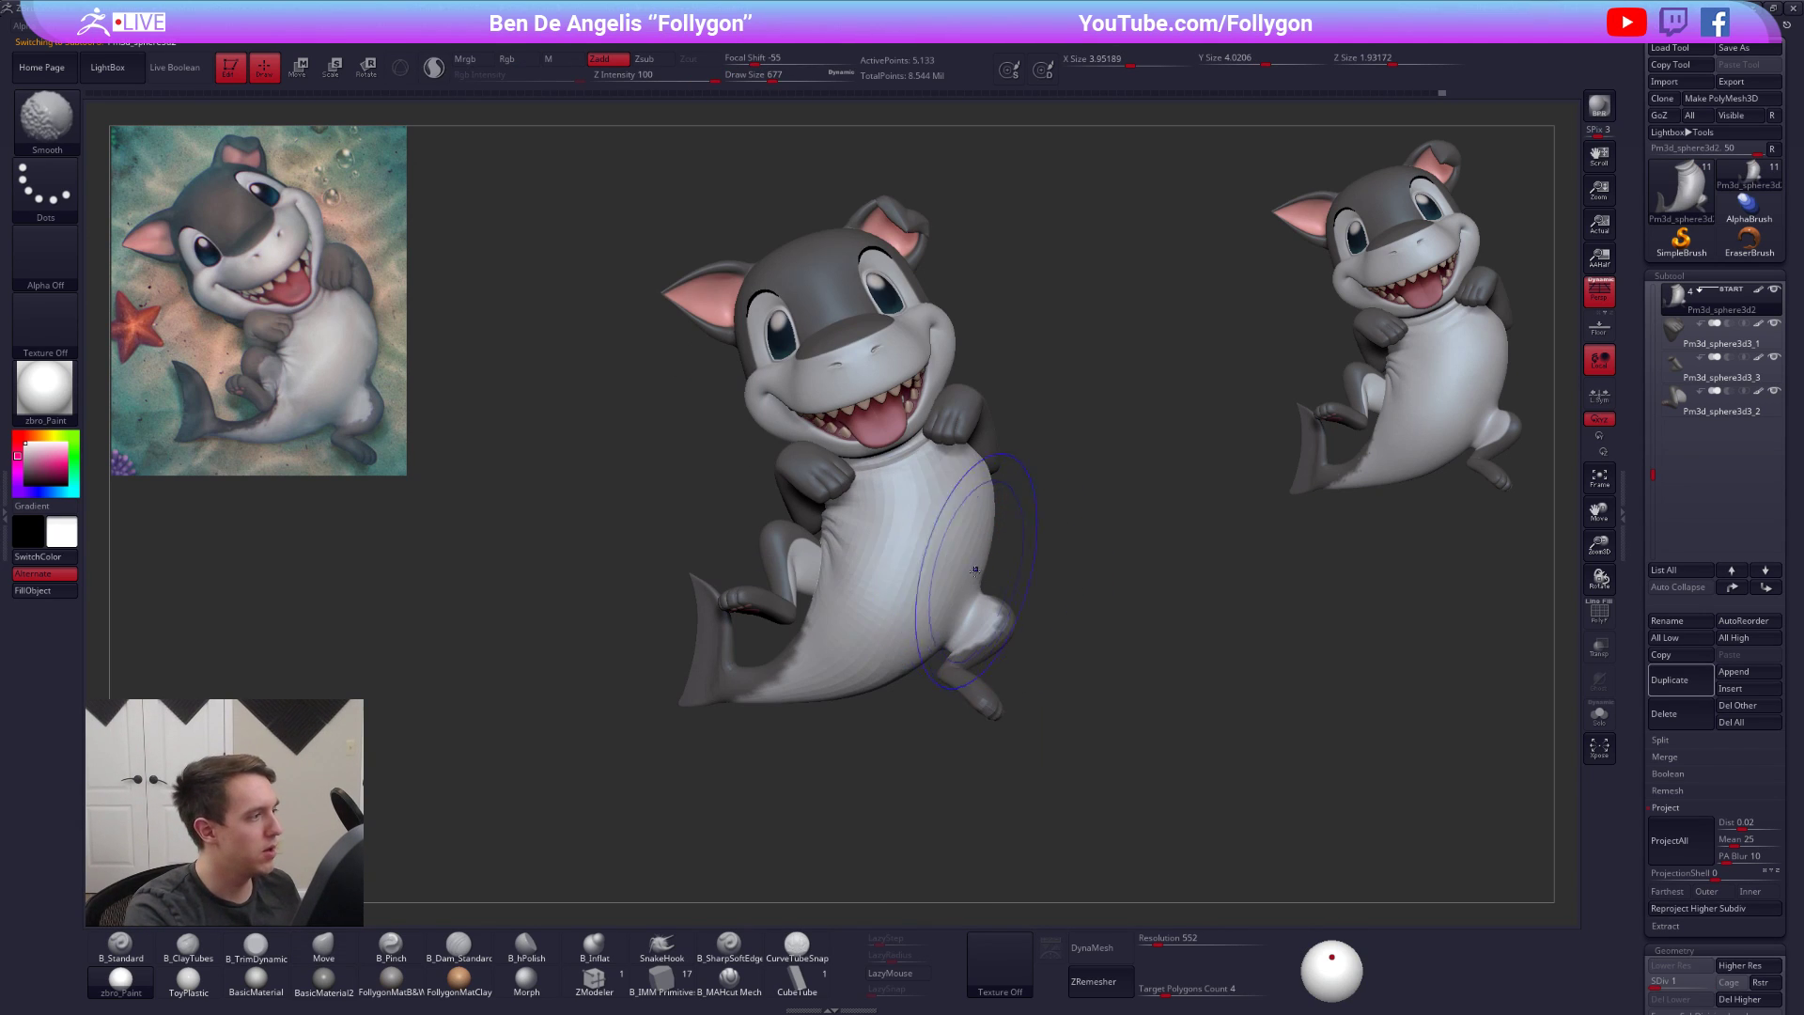
key("space")
left_click_drag(979, 580, 968, 581)
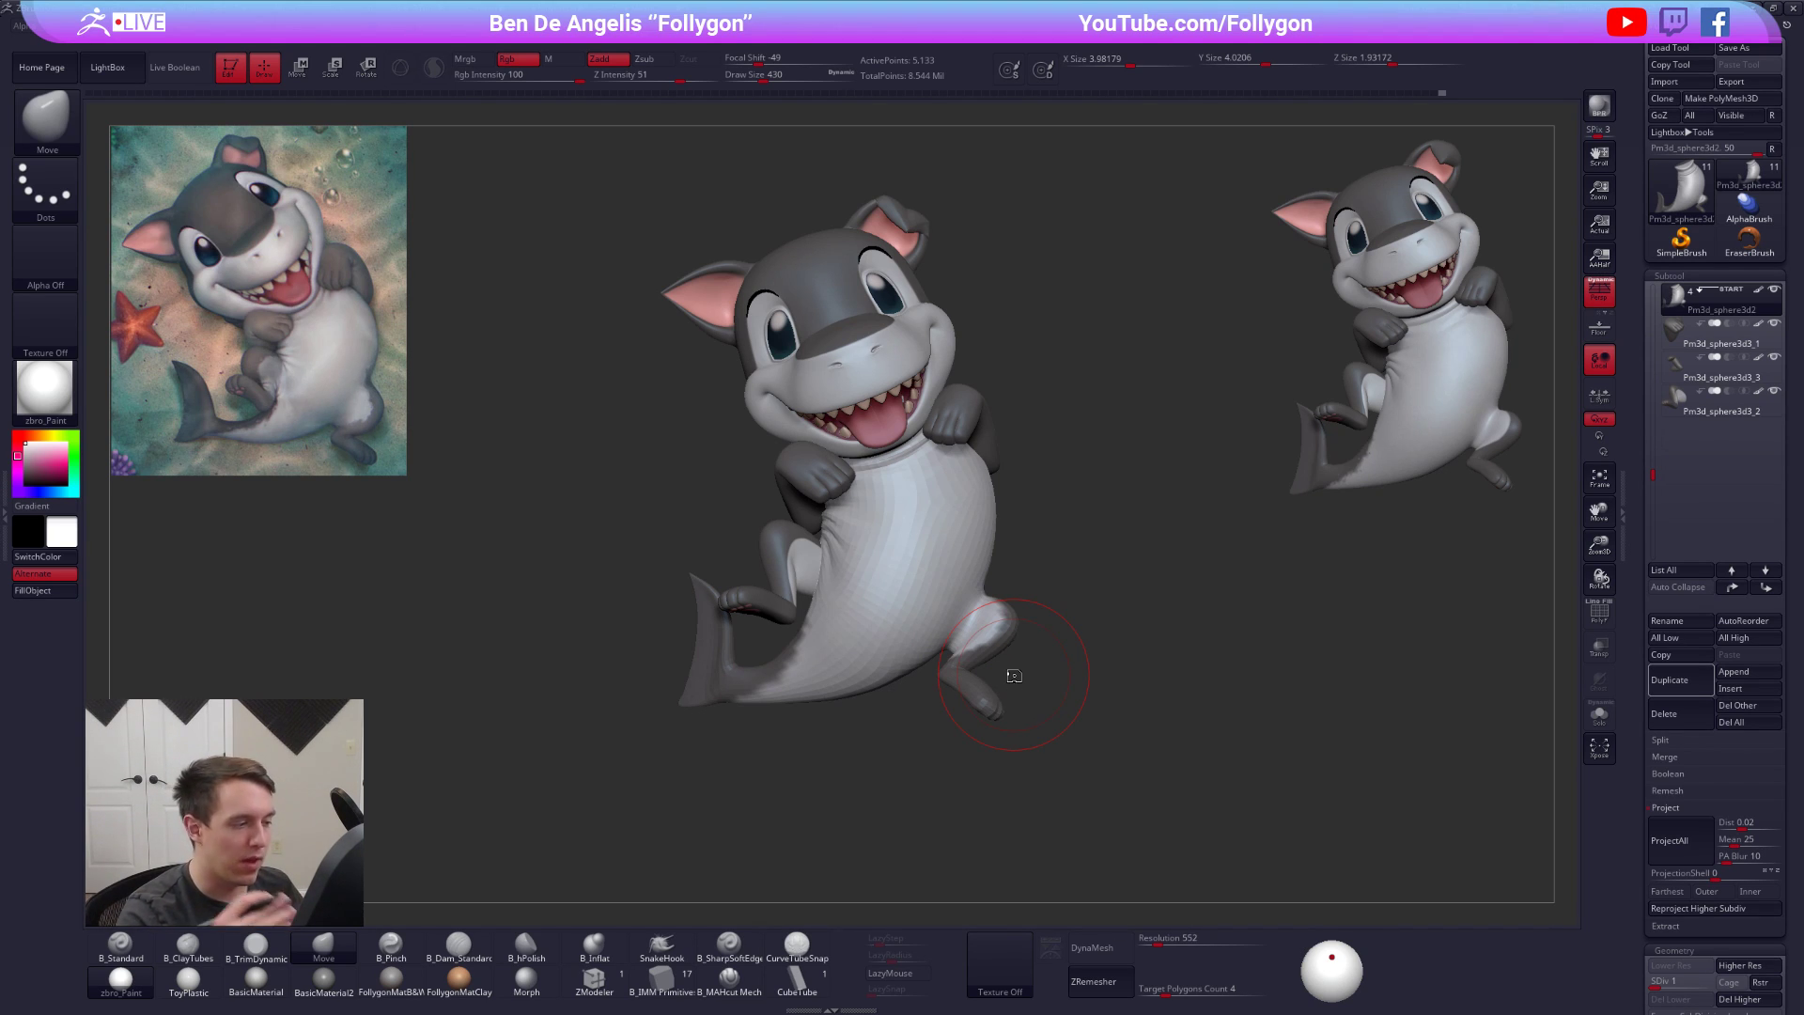
Mask the whole body except the tail, then rotate the tail with Transpose
left_click_drag(1014, 676, 818, 644)
right_click_drag(816, 646, 848, 678, "ctrl")
key("shift+f")
key("shift+f")
left_click_drag(839, 648, 685, 794, "ctrl")
left_click(826, 657, "ctrl")
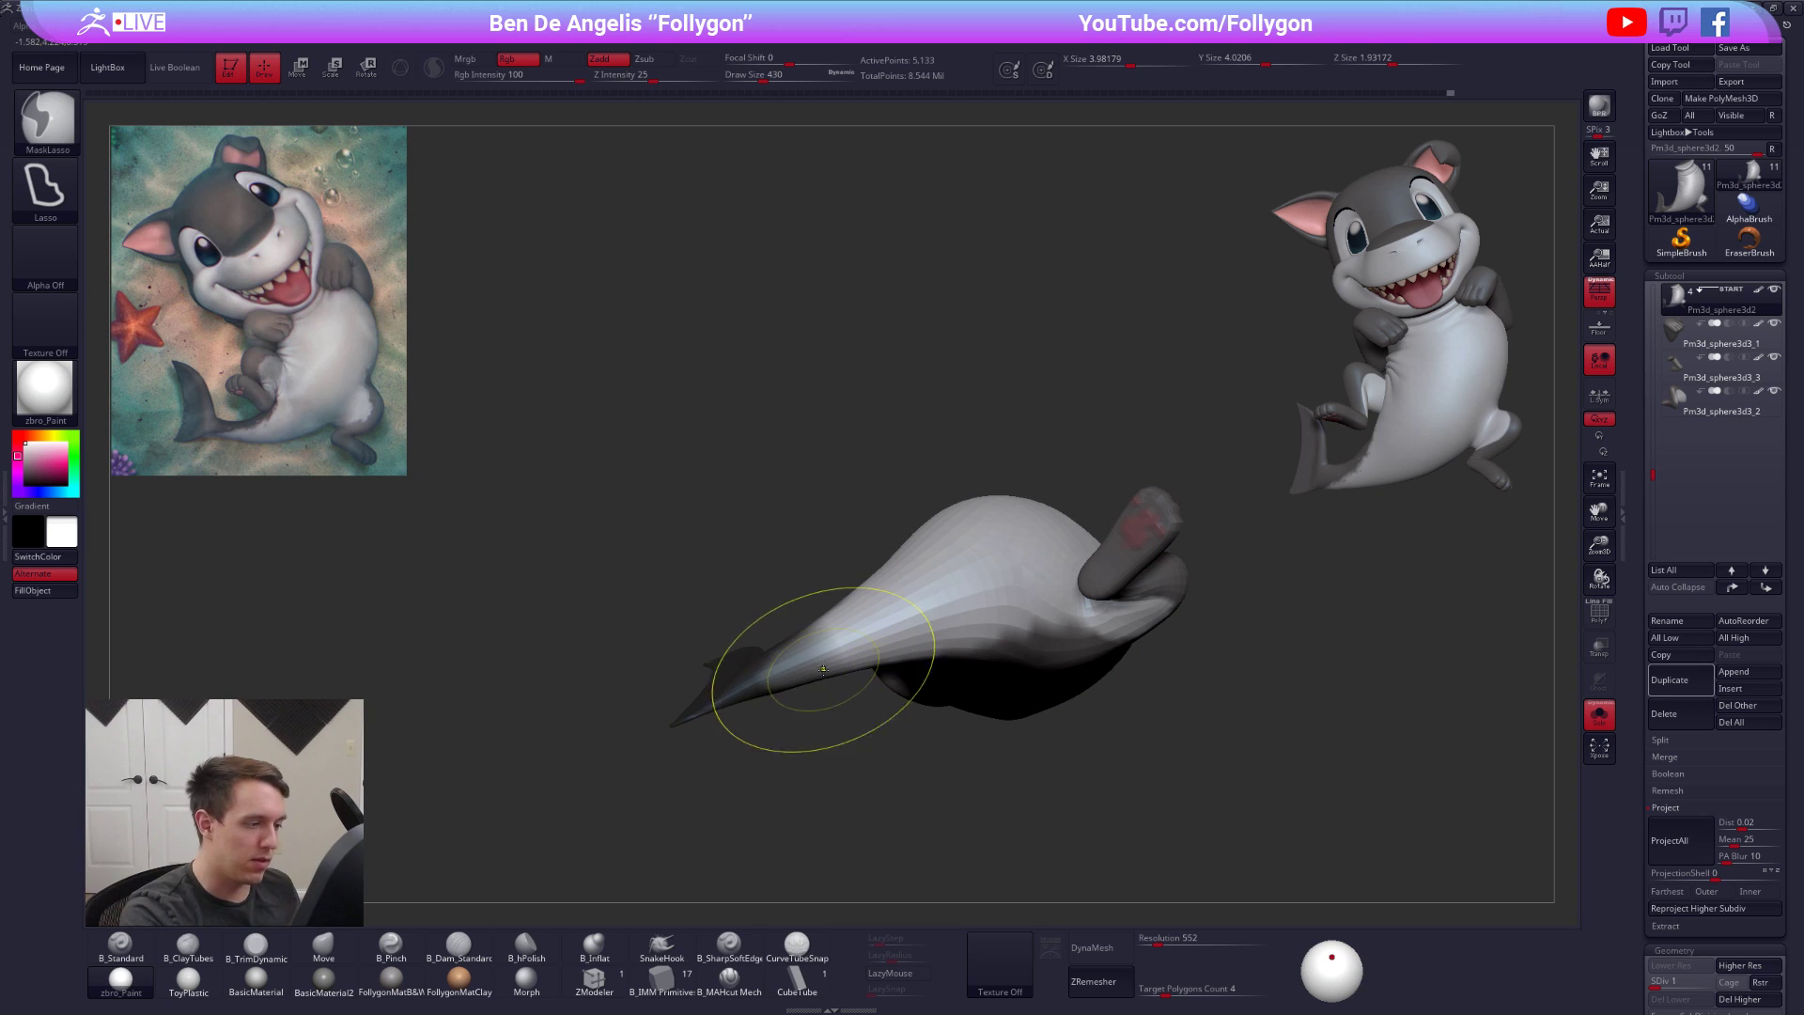
left_click(826, 657, "ctrl")
left_click(834, 705, "ctrl")
right_click_drag(850, 662, 889, 613, "alt")
key("r")
left_click_drag(868, 588, 987, 797)
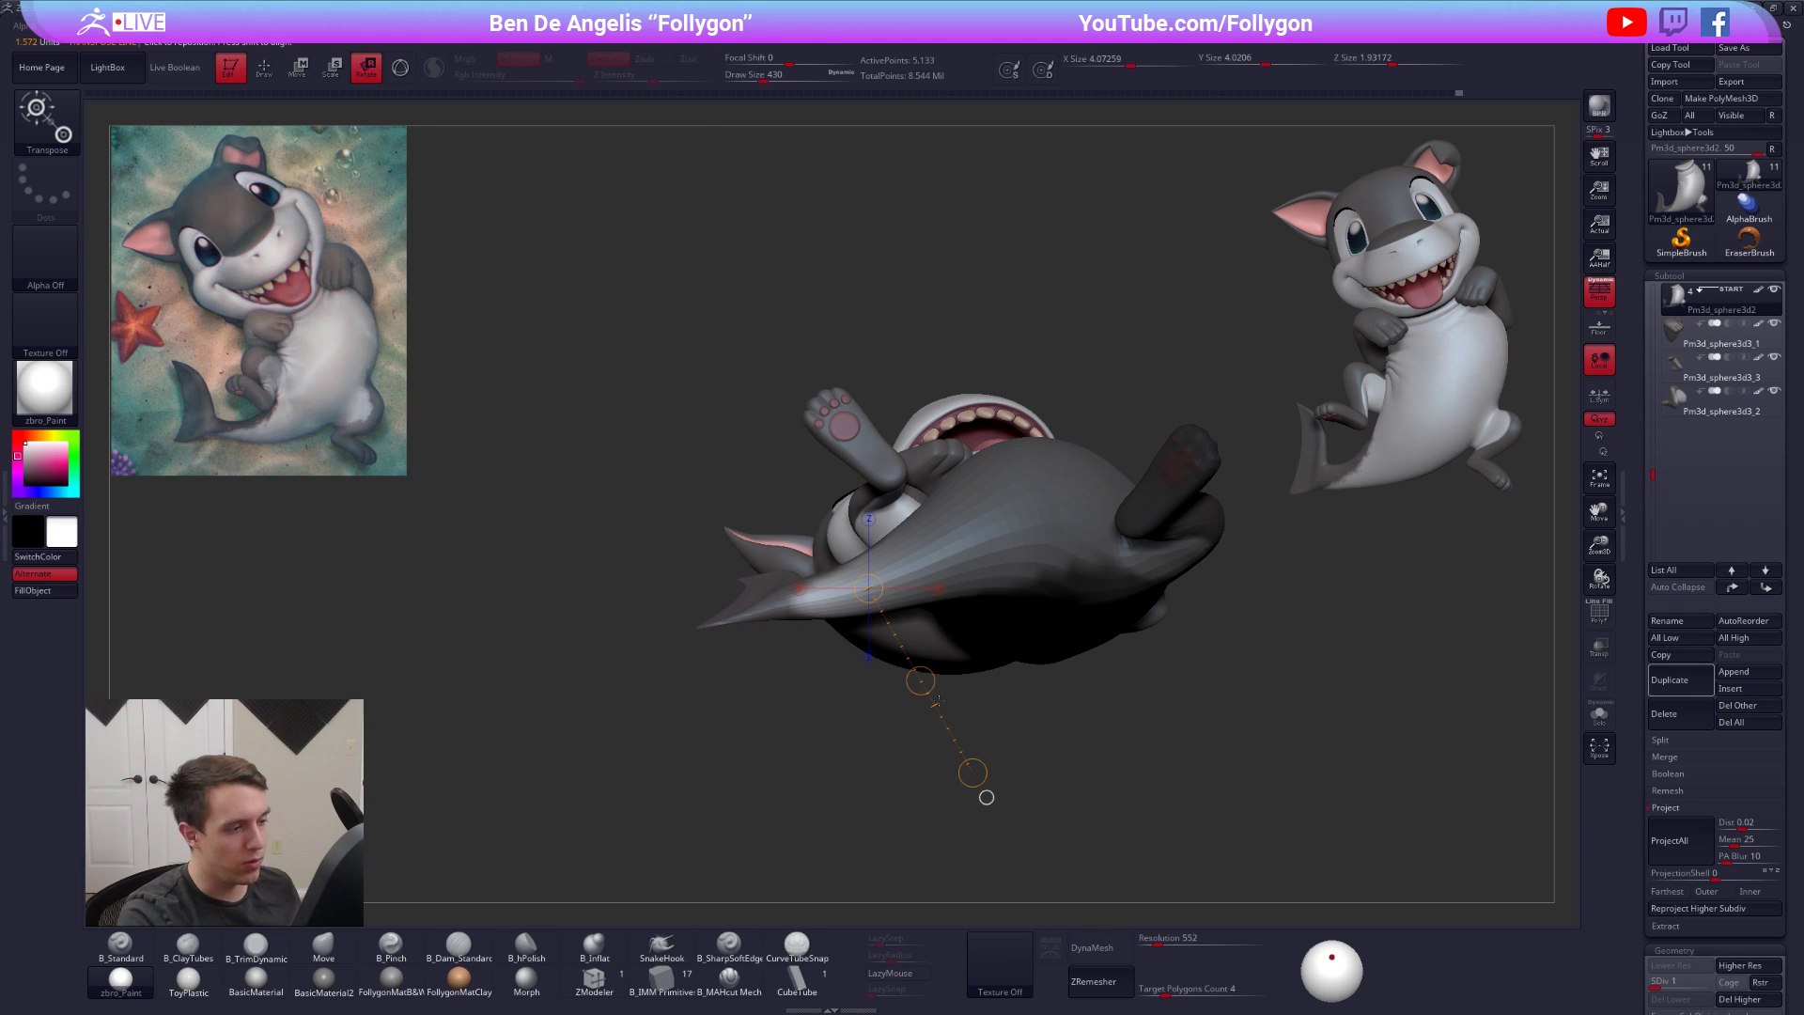
key("q")
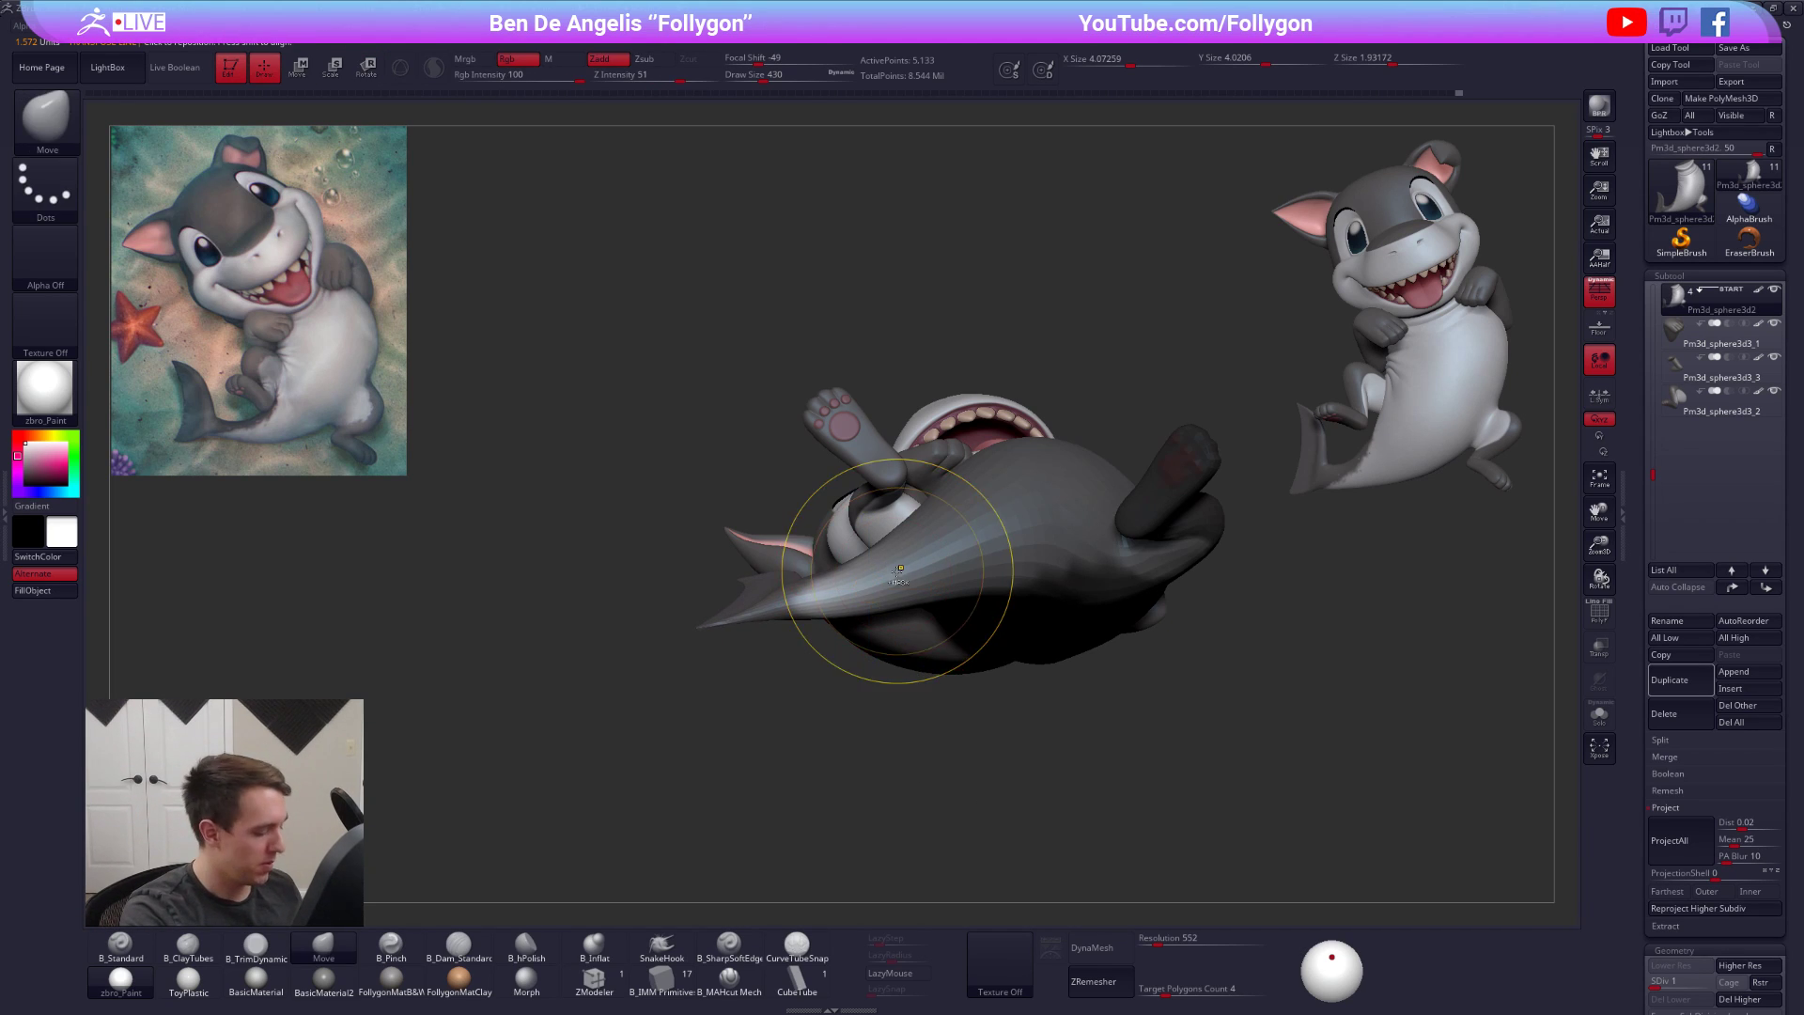
Soften the body's mask and move the tail with Transpose
left_click(901, 574, "ctrl")
key("w")
left_click_drag(890, 574, 890, 759, "shift")
left_click_drag(890, 664, 889, 647)
key("q")
Shift the tail outward along the front view with Transpose, then clear the body's mask
mouse_move(973, 691)
left_mouse_down()
mouse_move(989, 752)
mouse_move(1029, 784)
left_mouse_up()
key("space")
left_click_drag(1043, 607, 902, 695)
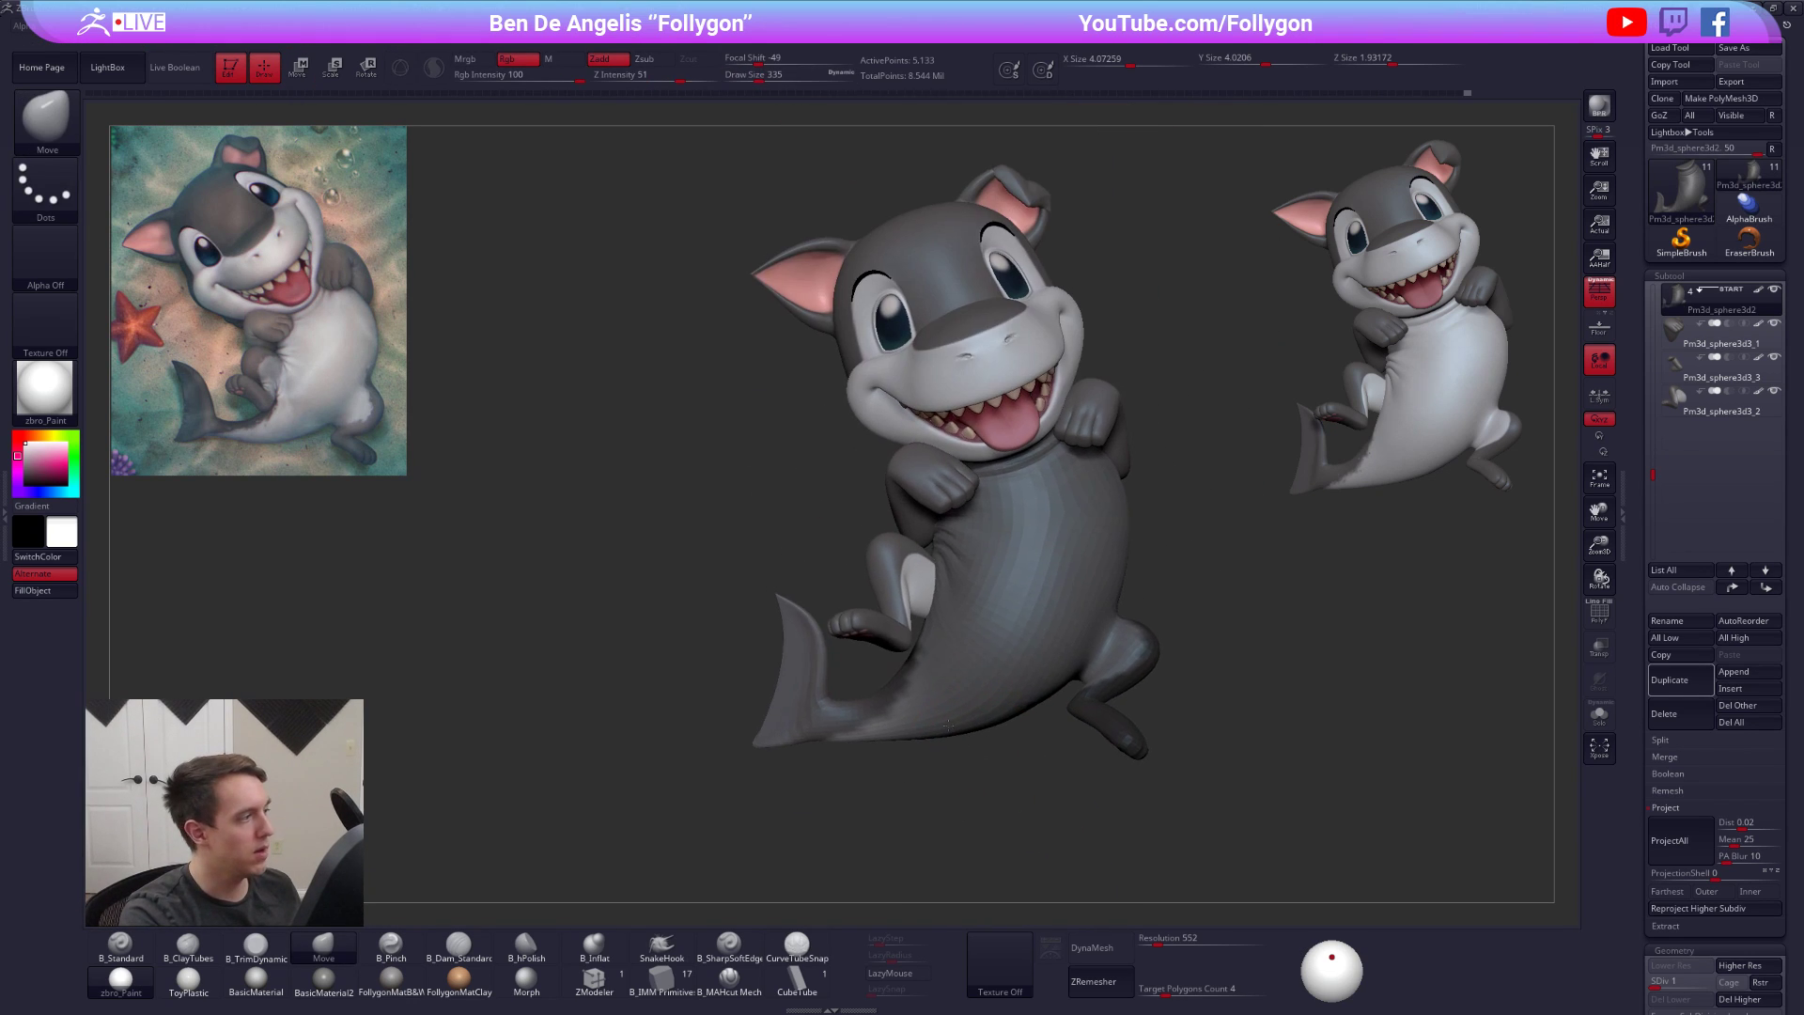
mouse_move(821, 751)
left_mouse_down("alt")
mouse_move(885, 669)
mouse_move(1039, 648)
mouse_move(927, 648)
left_mouse_up("alt")
key("w")
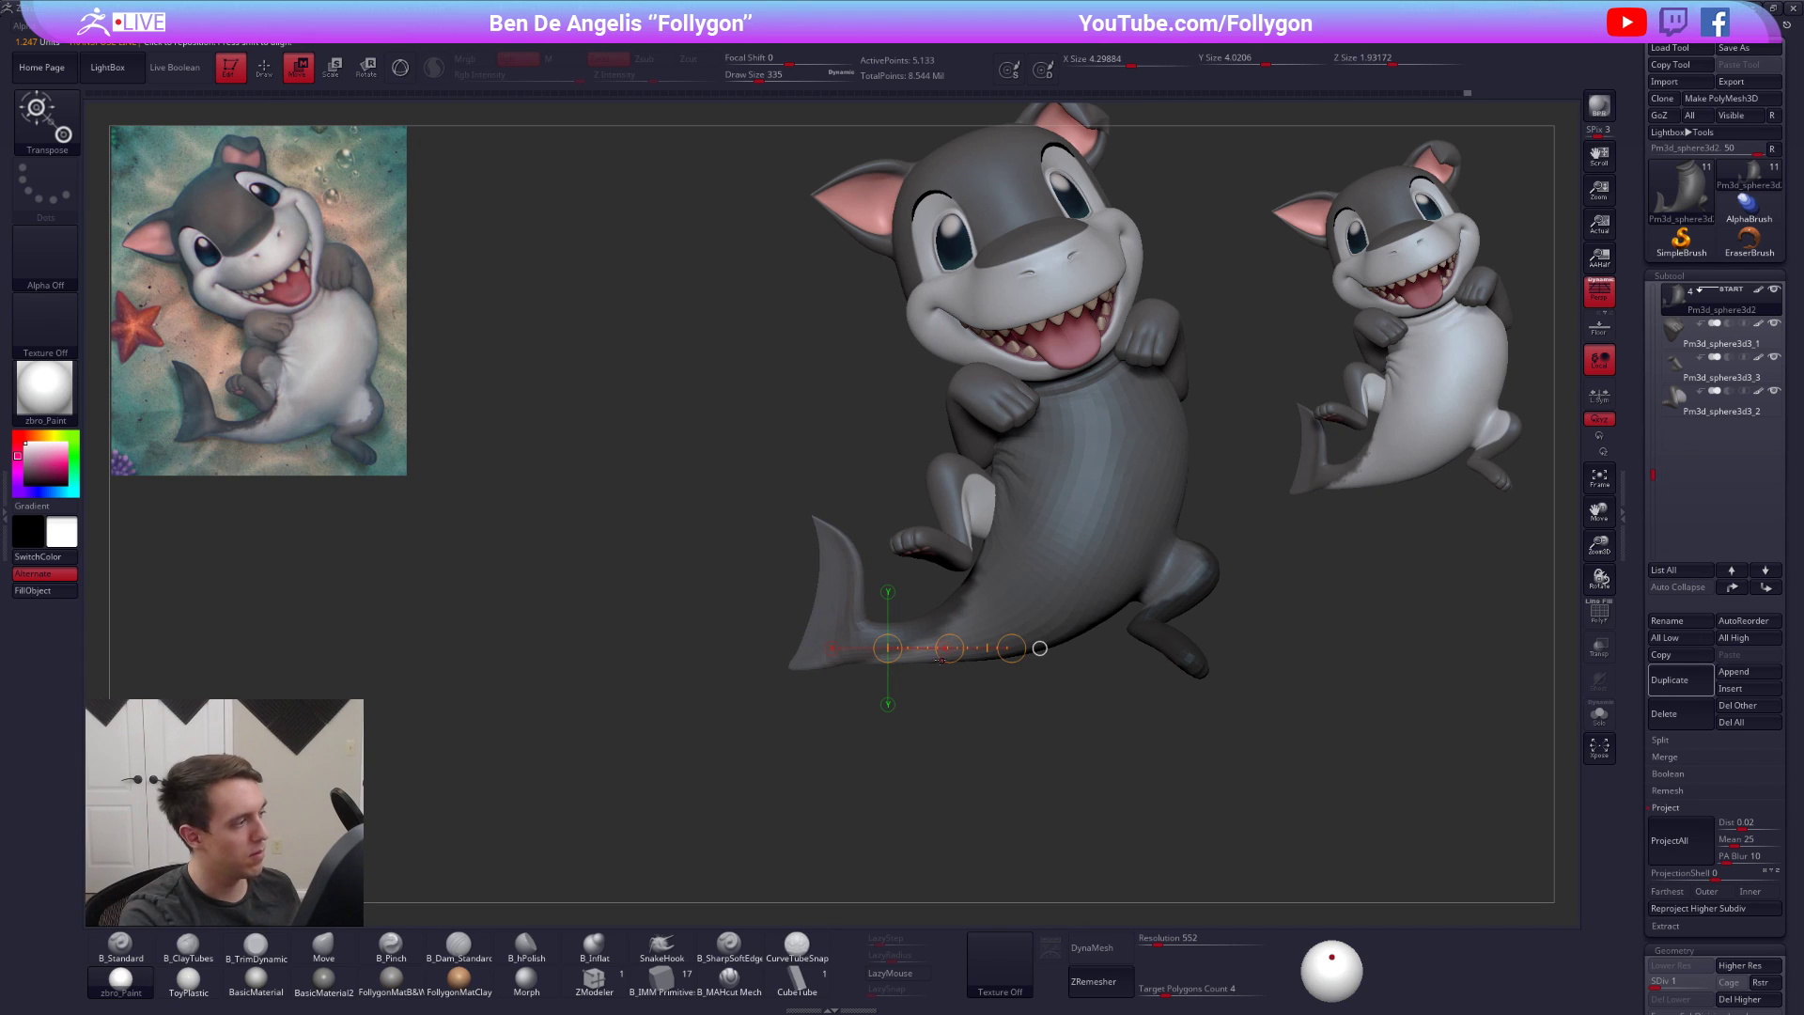
key("q")
left_click_drag(955, 713, 979, 739, "ctrl")
Select the raised hind leg beside the tail and clear its trial mask
left_click_drag(991, 674, 917, 742, "alt")
right_click_drag(939, 644, 940, 697, "alt")
key("space")
left_click_drag(933, 694, 922, 694)
left_click(891, 676, "alt")
right_click_drag(919, 711, 874, 651, "alt")
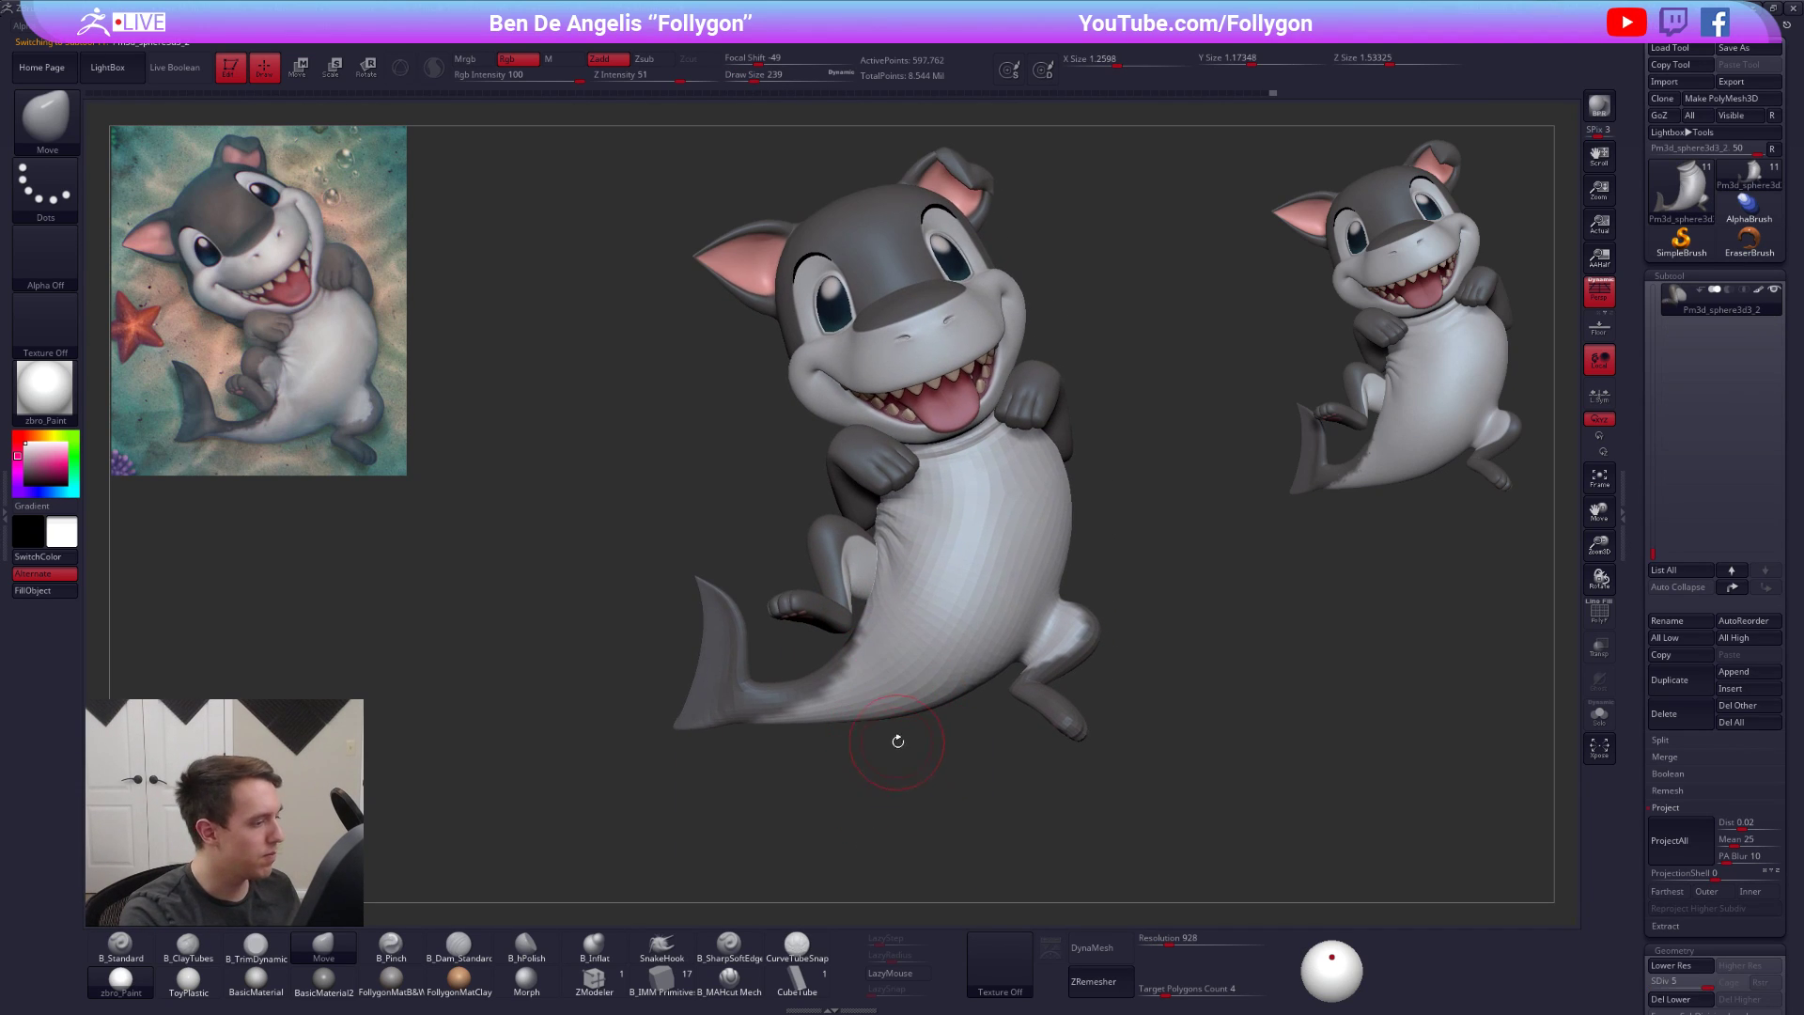
right_click_drag(898, 743, 905, 773, "alt")
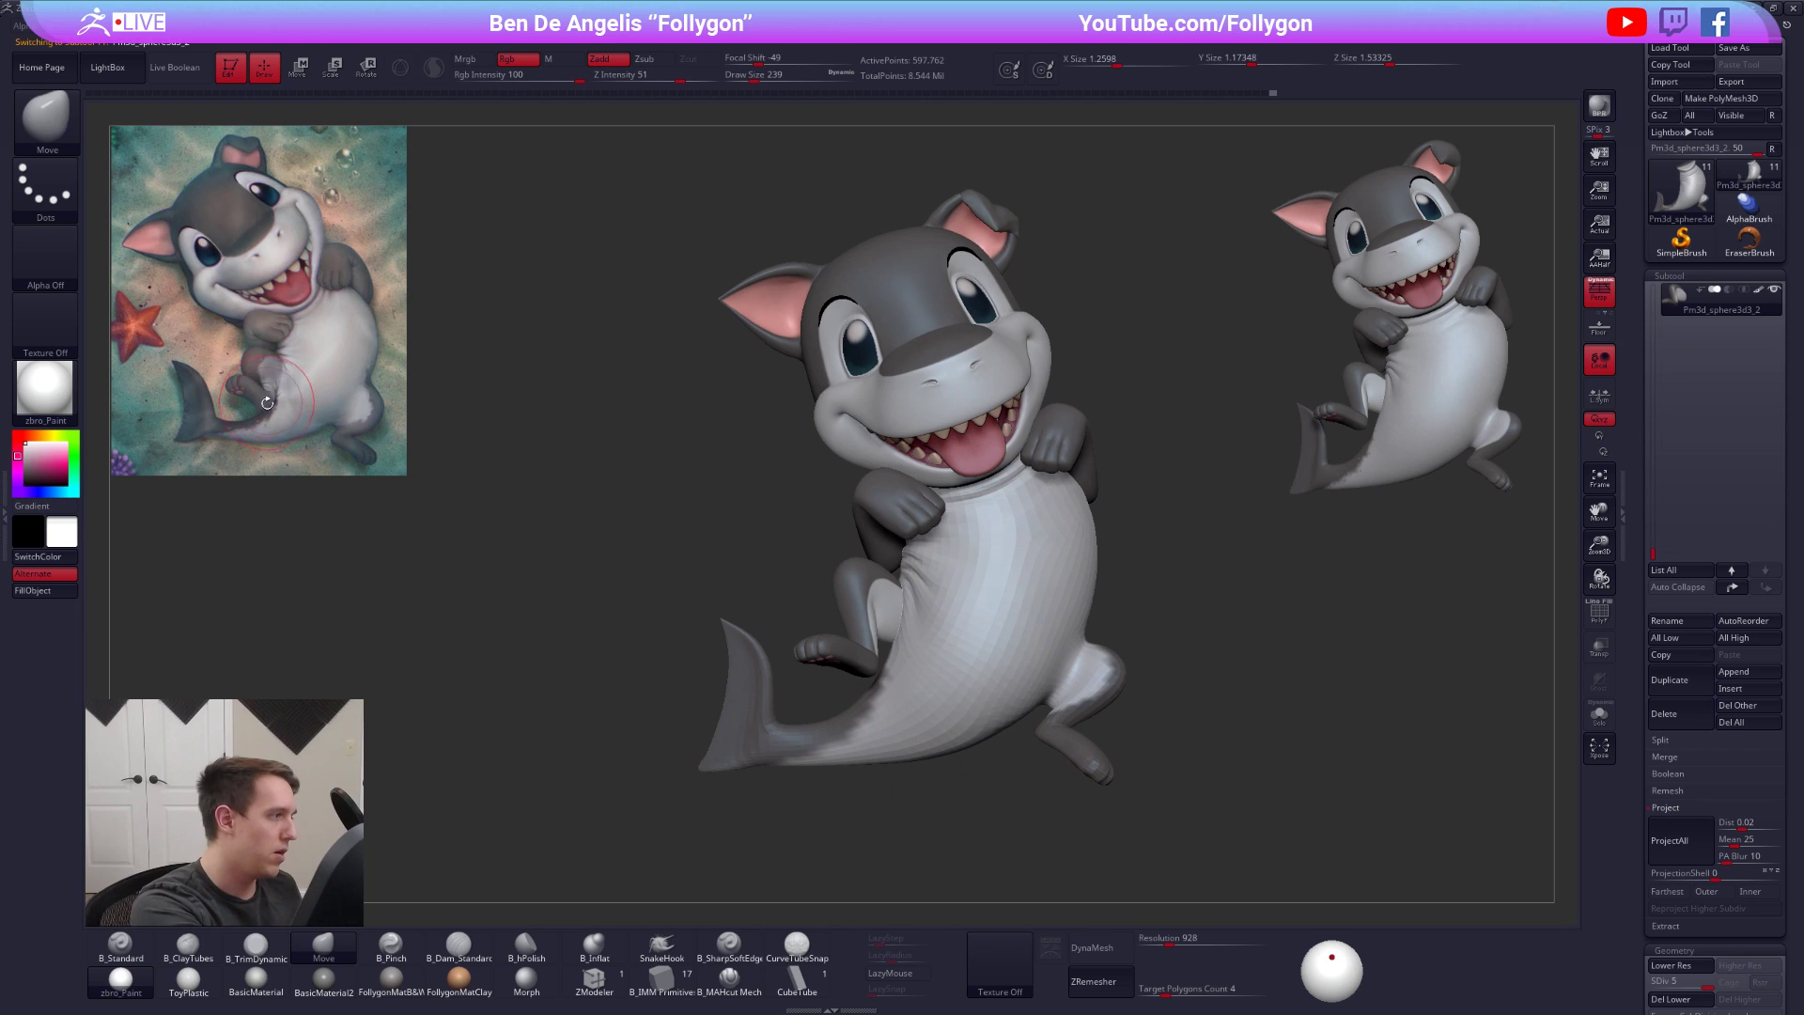
key("ctrl")
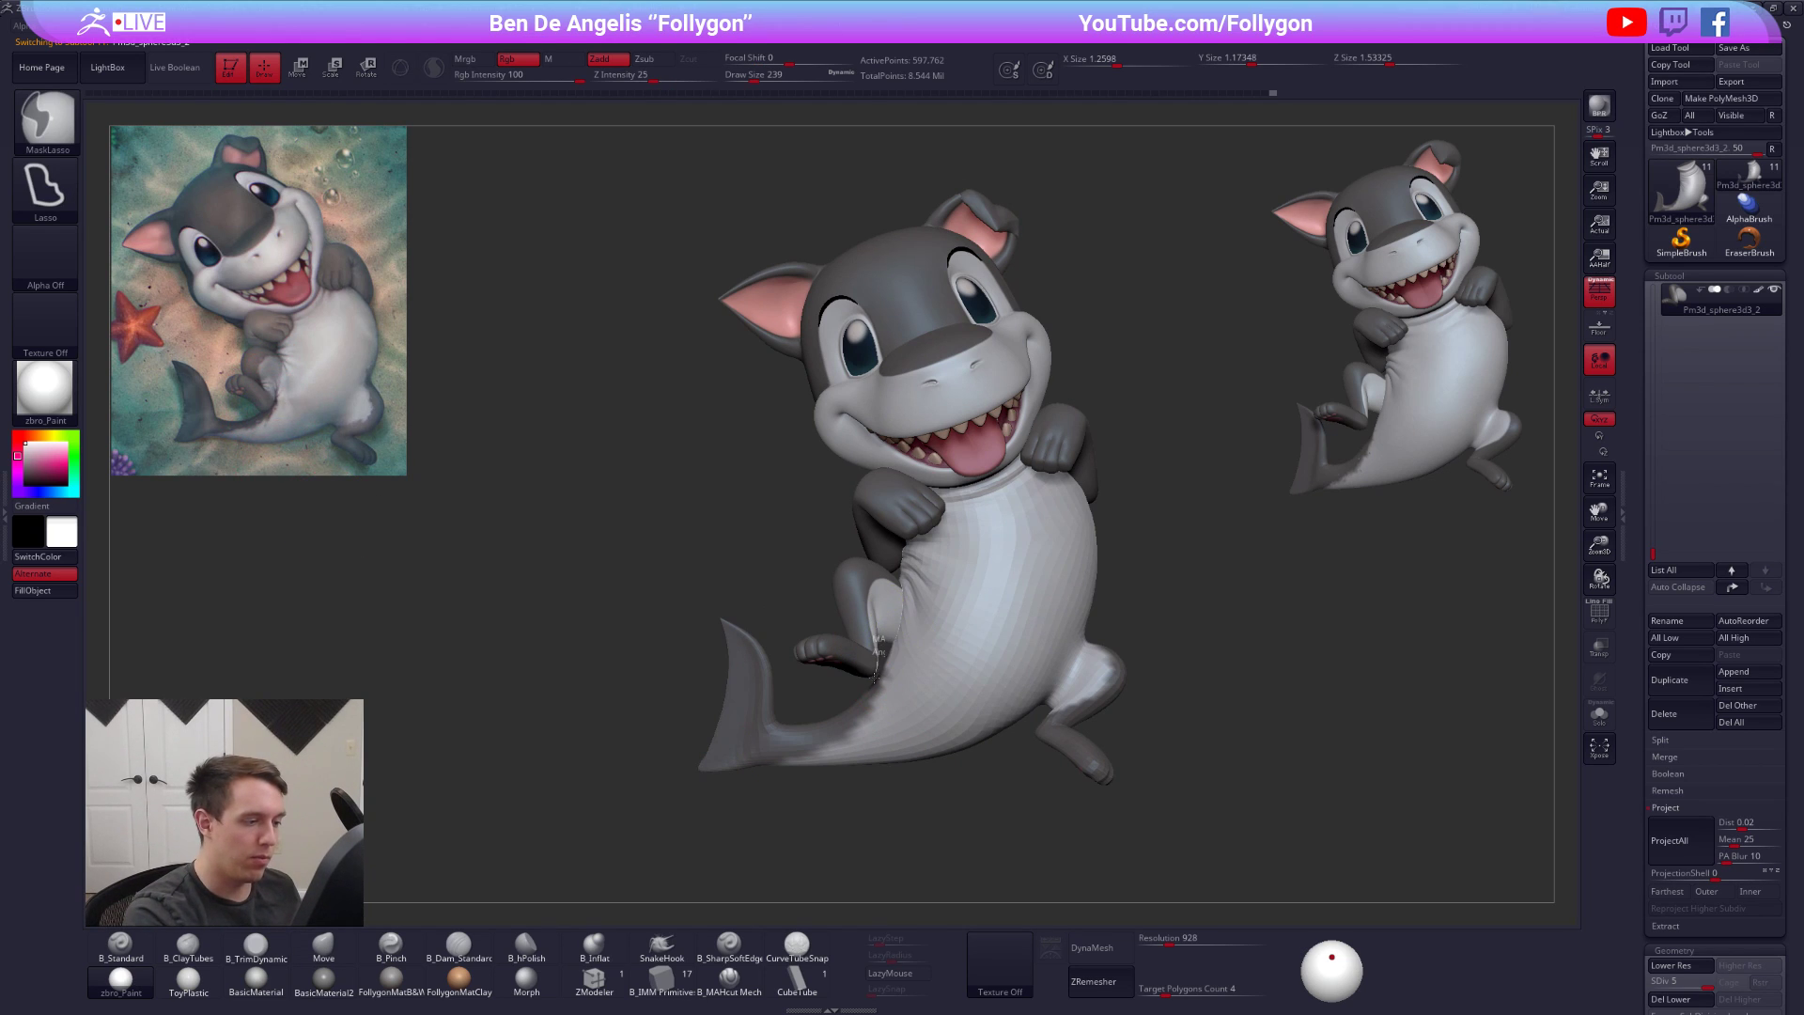
left_click_drag(893, 643, 850, 660, "ctrl")
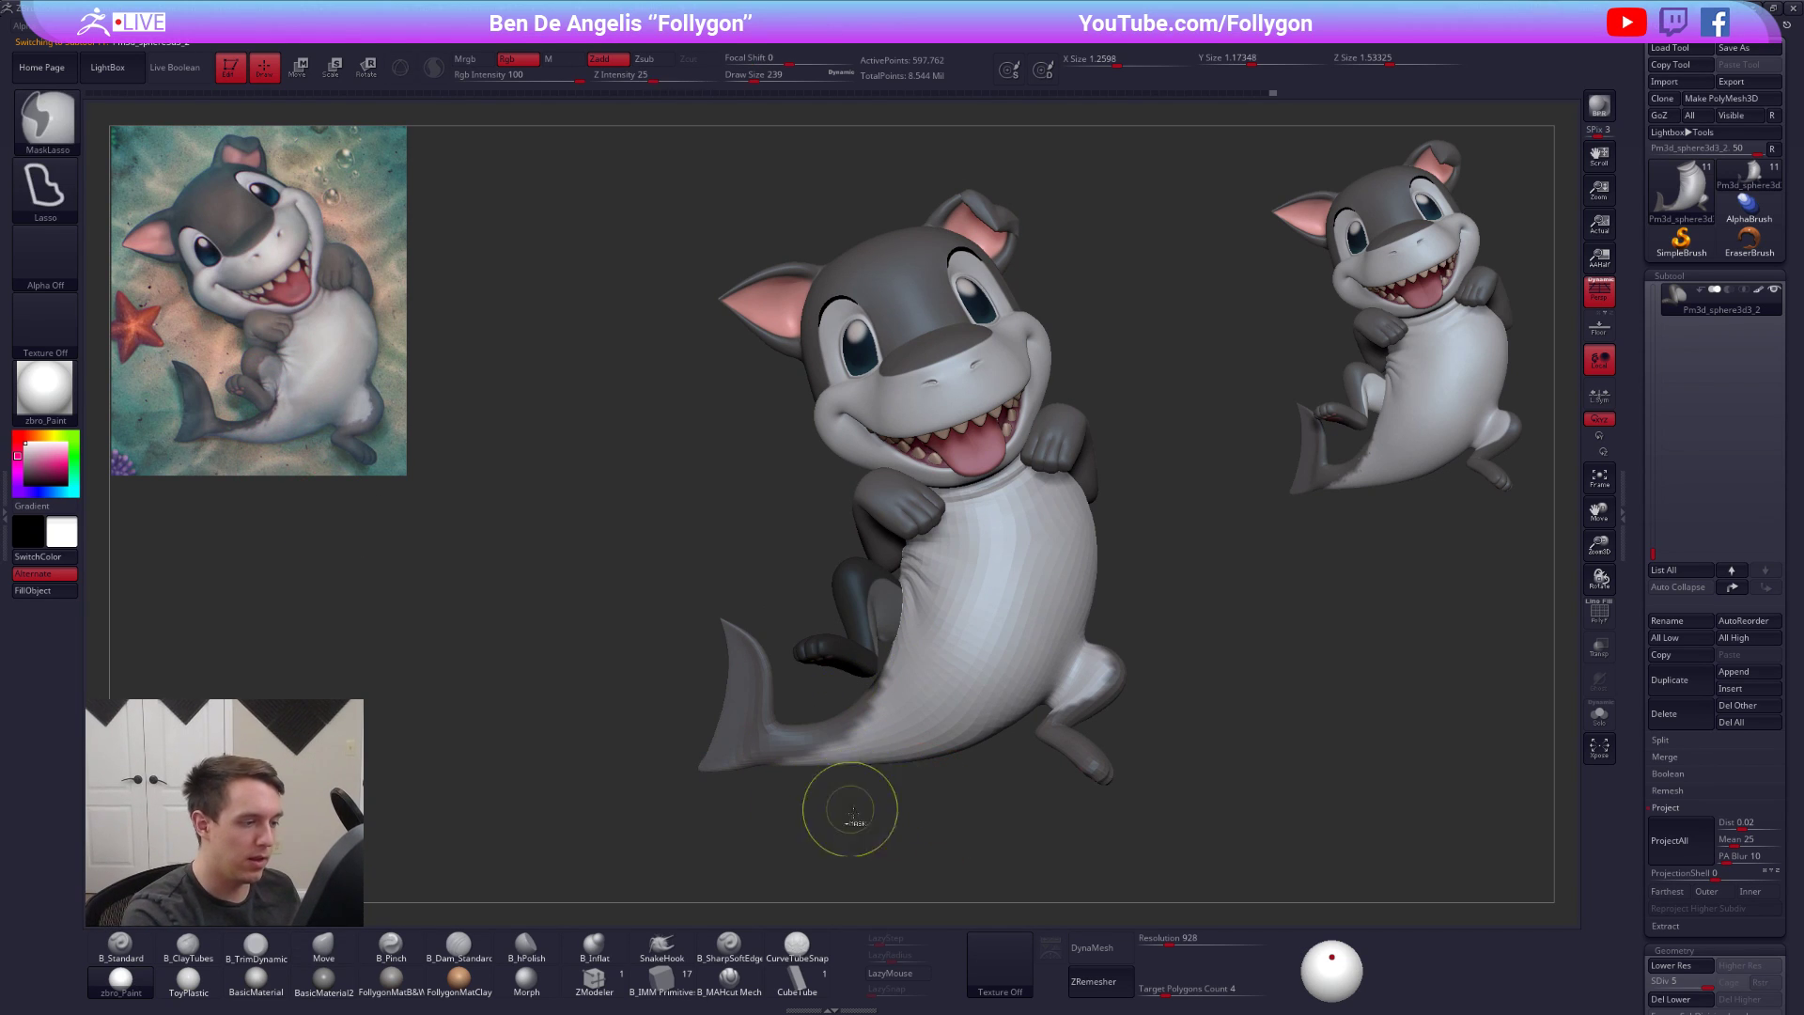
left_click_drag(847, 806, 902, 810, "ctrl")
mouse_move(892, 700)
right_mouse_down()
mouse_move(859, 674)
mouse_move(954, 718)
mouse_move(893, 649)
right_mouse_up()
Lower the raised hind leg to subdivision level 1, isolate it and mask all of it except the foot
key("shift+d")
key("shift+d")
key("shift+d")
key("shift+d")
key("alt+s")
key("shift+f")
mouse_move(897, 639)
left_mouse_down("ctrl")
mouse_move(574, 601)
mouse_move(883, 700)
left_mouse_up("ctrl")
left_click(904, 686, "ctrl")
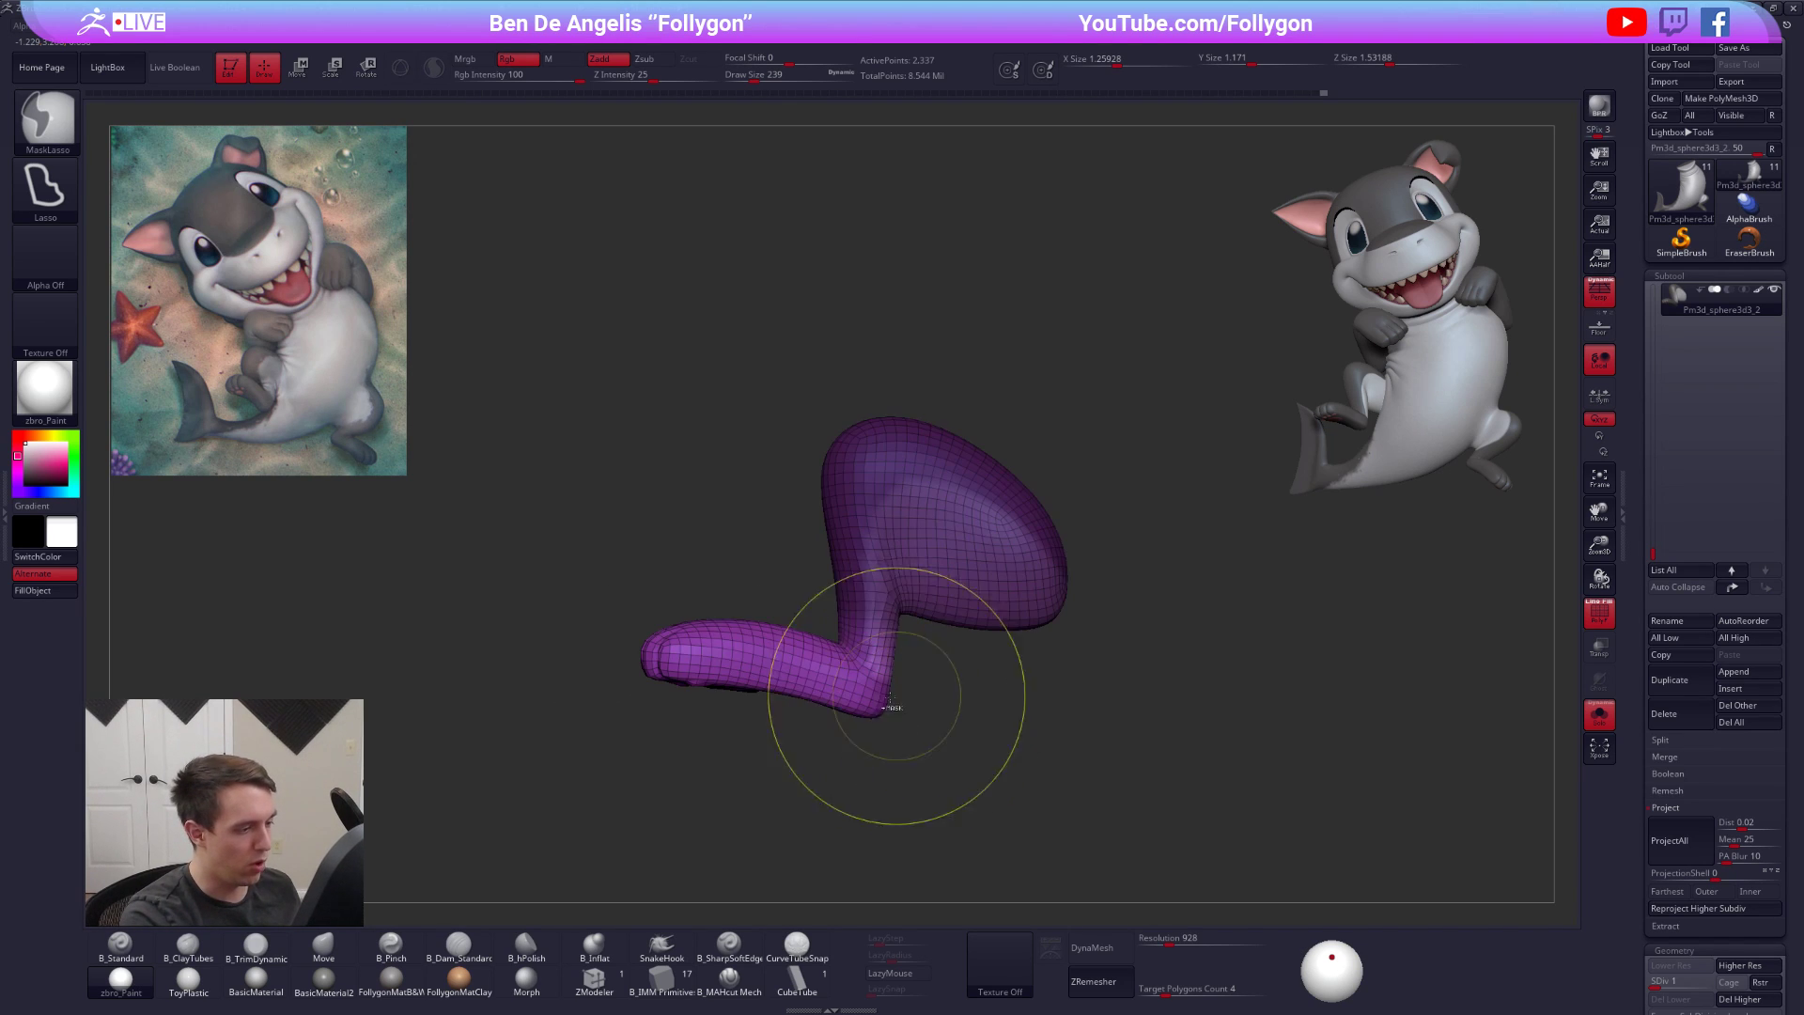
Move the raised hind leg's foot upward with Transpose, then return the leg to subdivision level 5
key("w")
left_click_drag(843, 830, 1079, 883)
left_click_drag(880, 628, 842, 801)
left_click_drag(861, 715, 871, 682)
key("shift+f")
key("d")
key("d")
key("d")
key("d")
mouse_move(931, 711)
right_mouse_down("ctrl")
mouse_move(899, 733)
mouse_move(965, 707)
right_mouse_up("ctrl")
key("q")
key("shift+s")
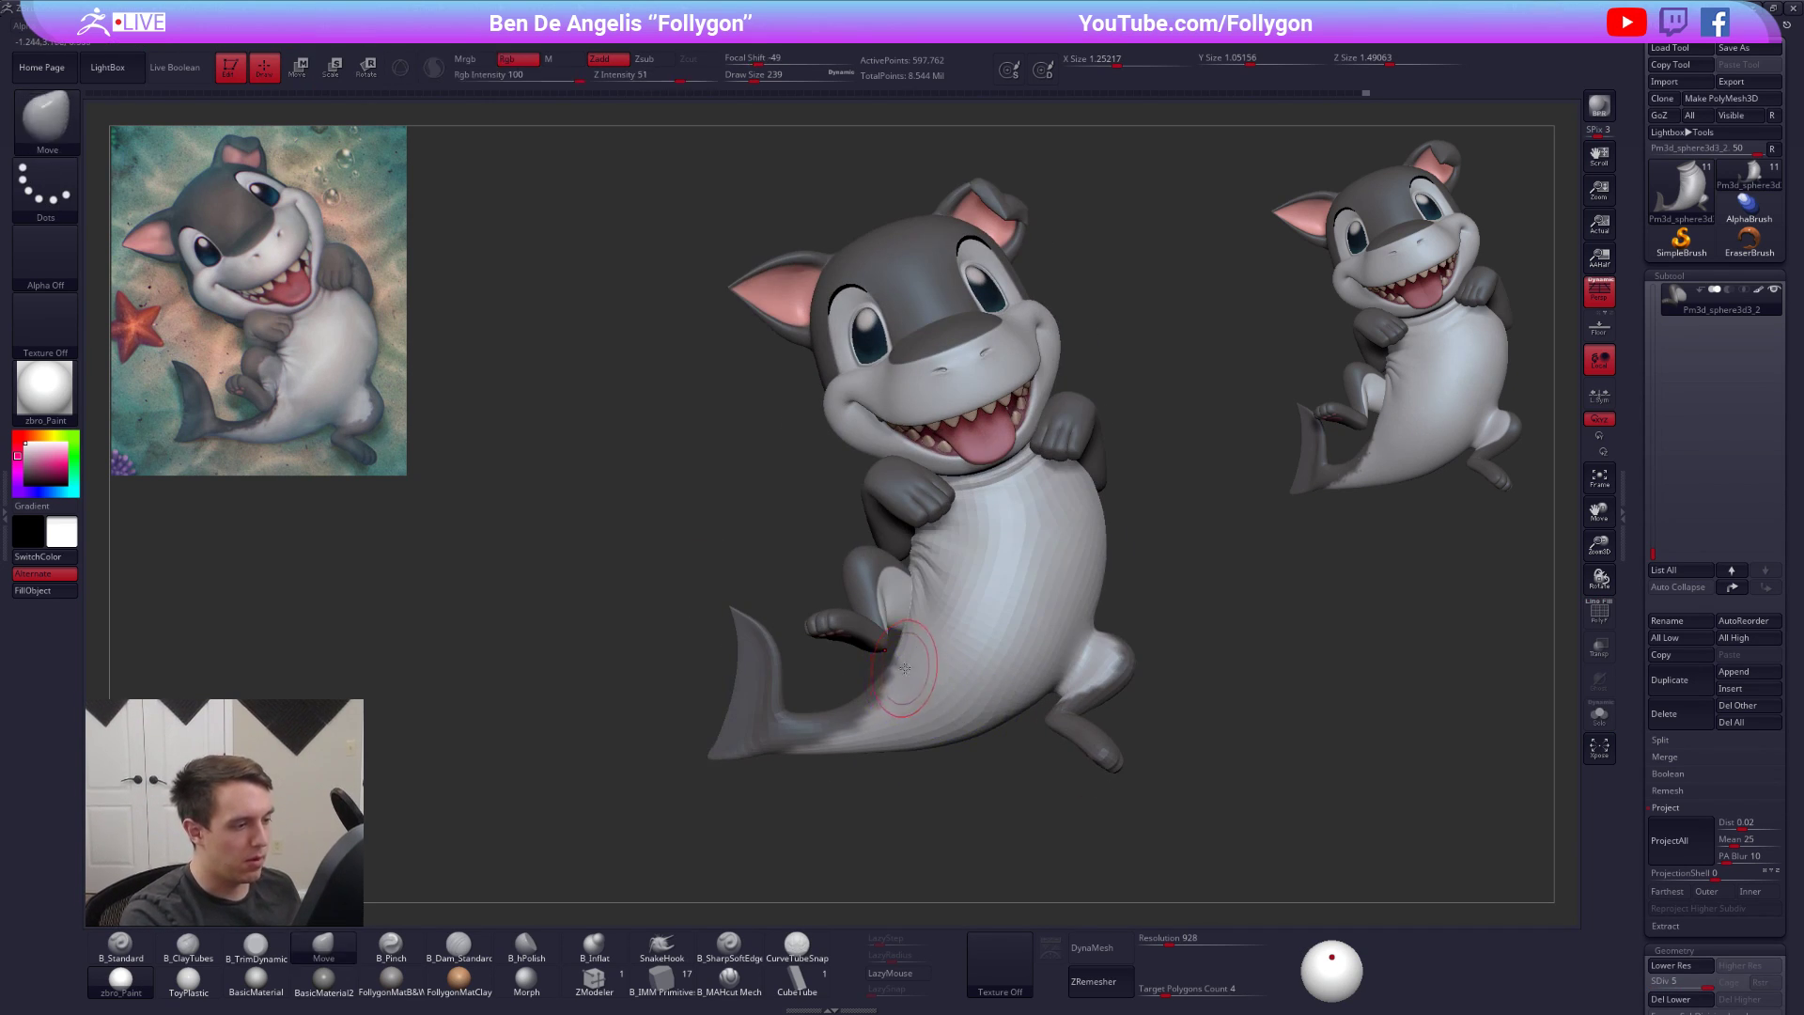
Rotate the raised hind leg with Transpose to match the reference pose
key("bracketright")
right_click_drag(930, 711, 910, 679)
key("r")
mouse_move(912, 706)
left_mouse_down("shift")
mouse_move(912, 548)
mouse_move(957, 547)
left_mouse_up("shift")
key("alt+s")
right_click_drag(963, 555, 909, 725)
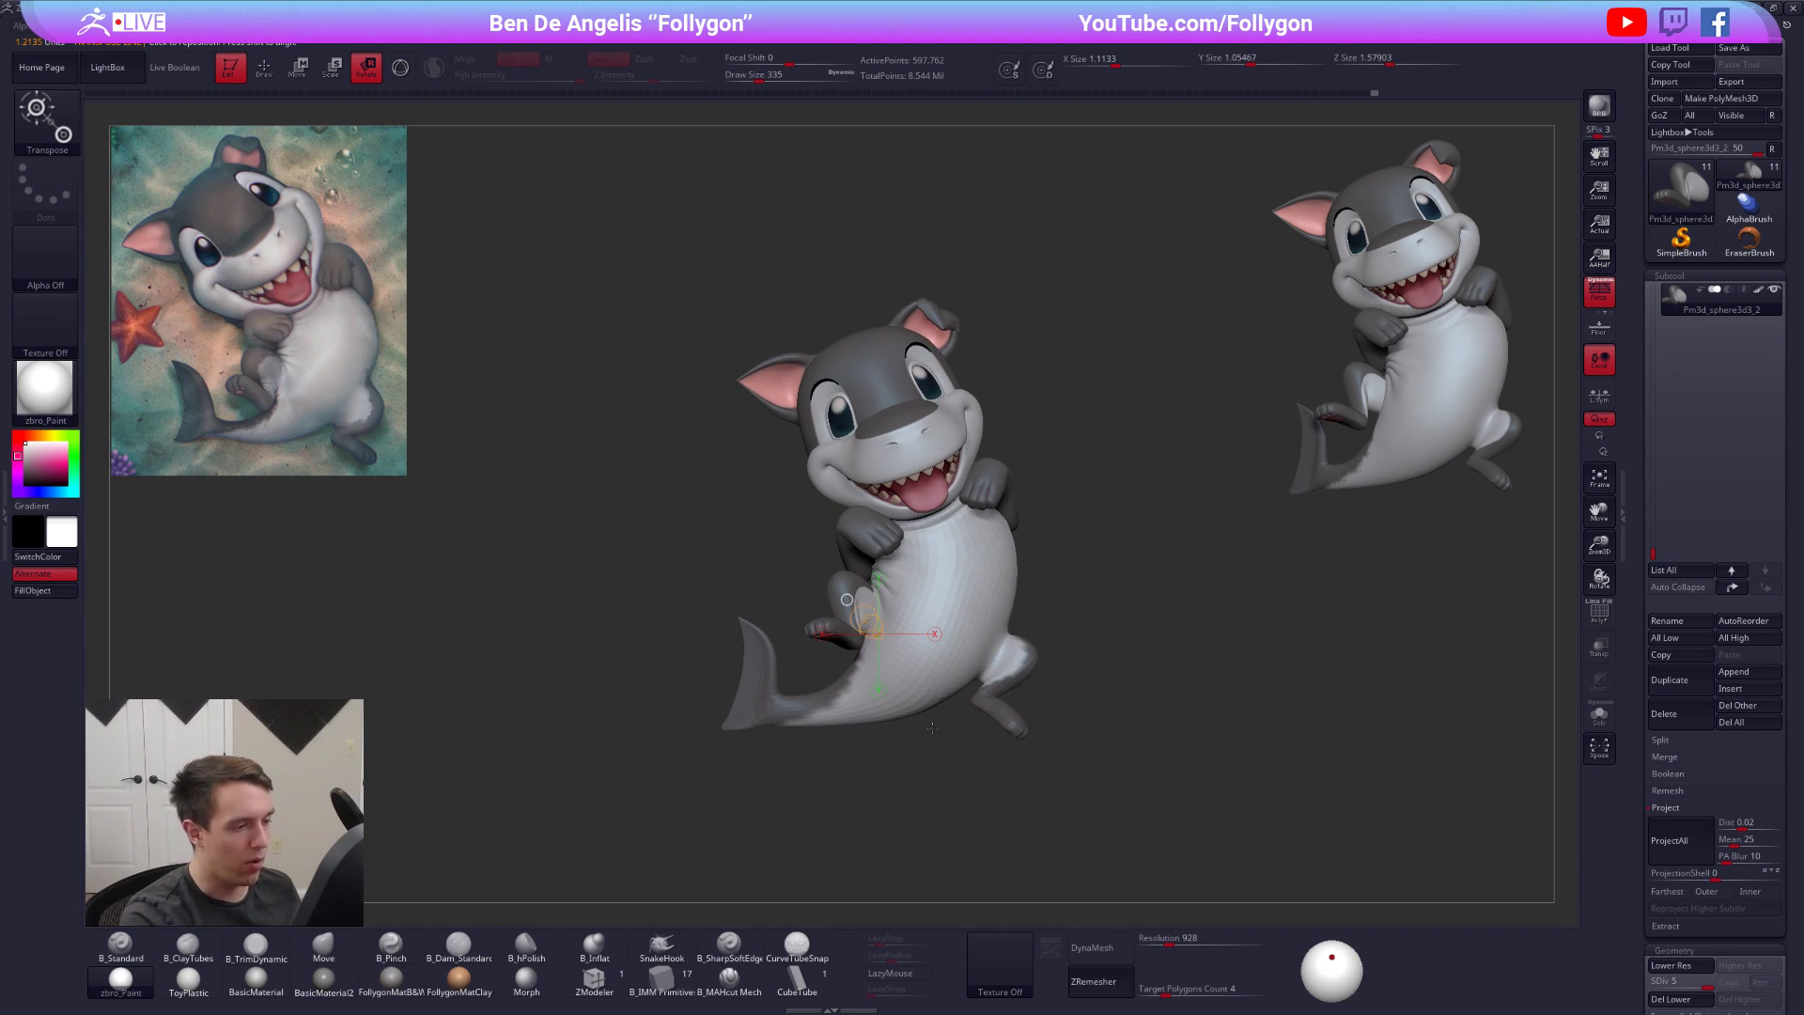
key("q")
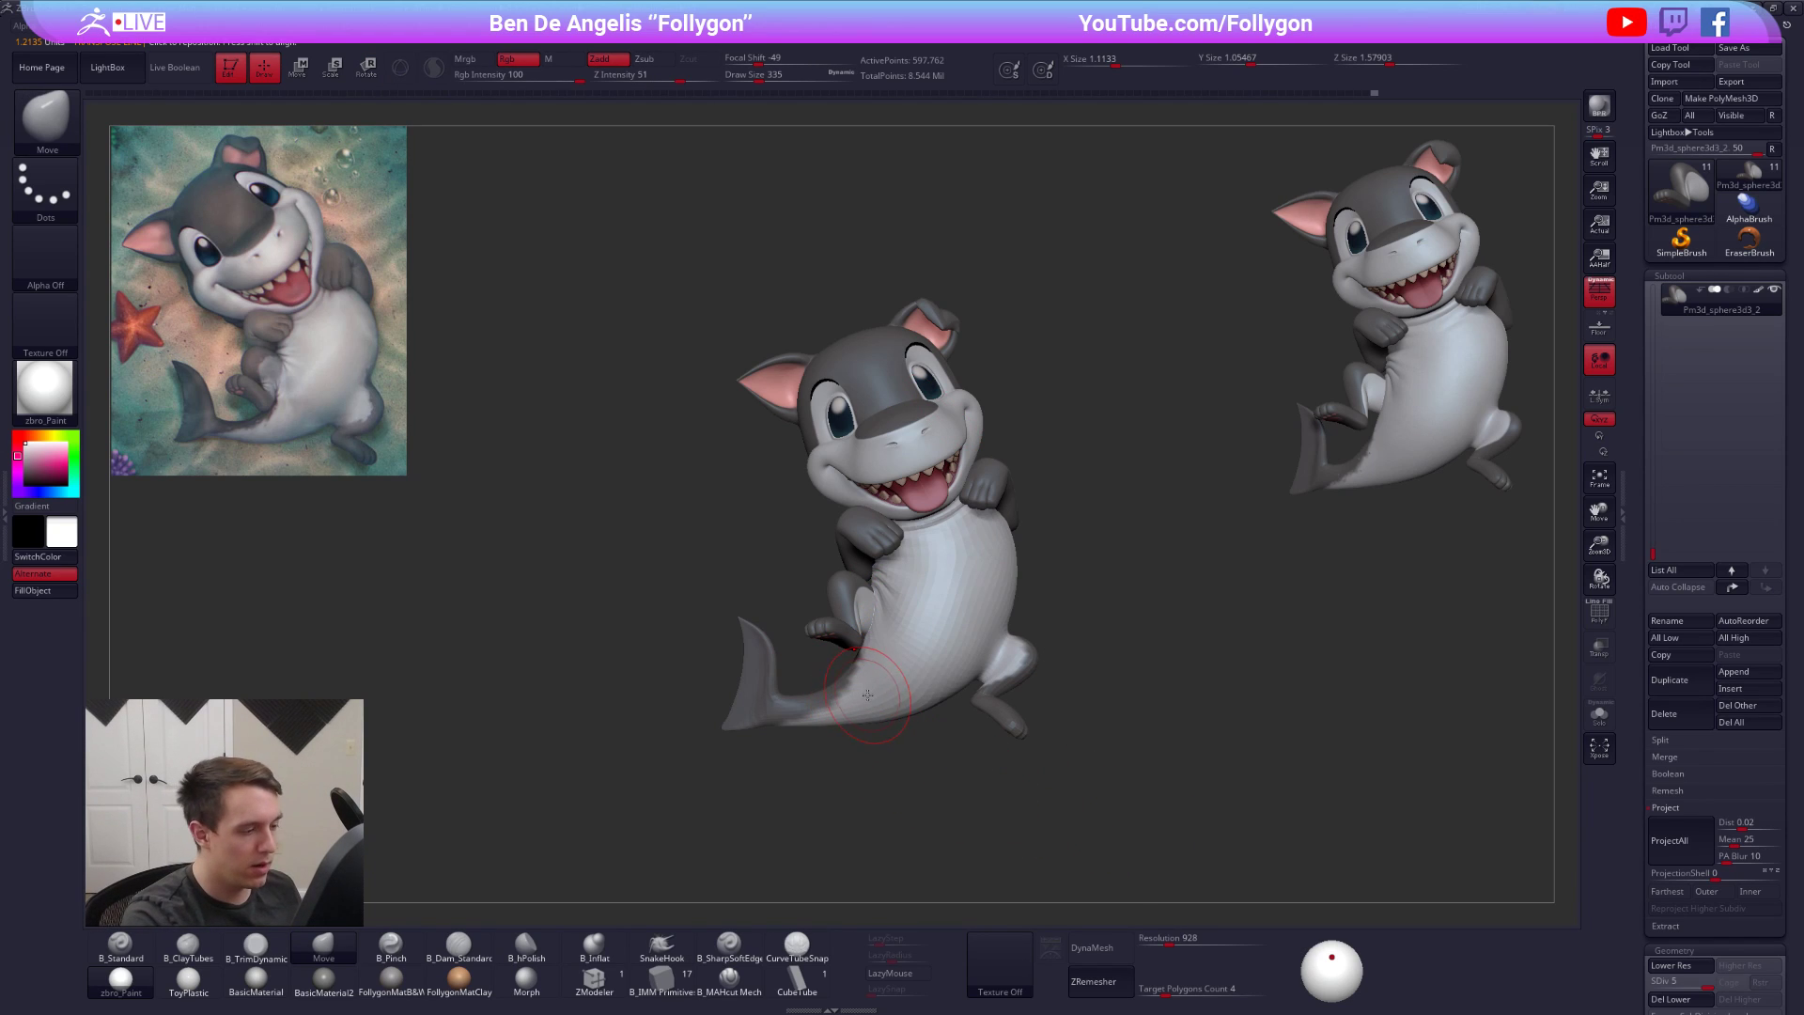
Check the pose from behind and select the body for editing
mouse_move(876, 688)
right_mouse_down()
mouse_move(1010, 682)
mouse_move(1013, 735)
right_mouse_up()
right_click_drag(1013, 735, 883, 686)
key("shift+f")
key("shift+f")
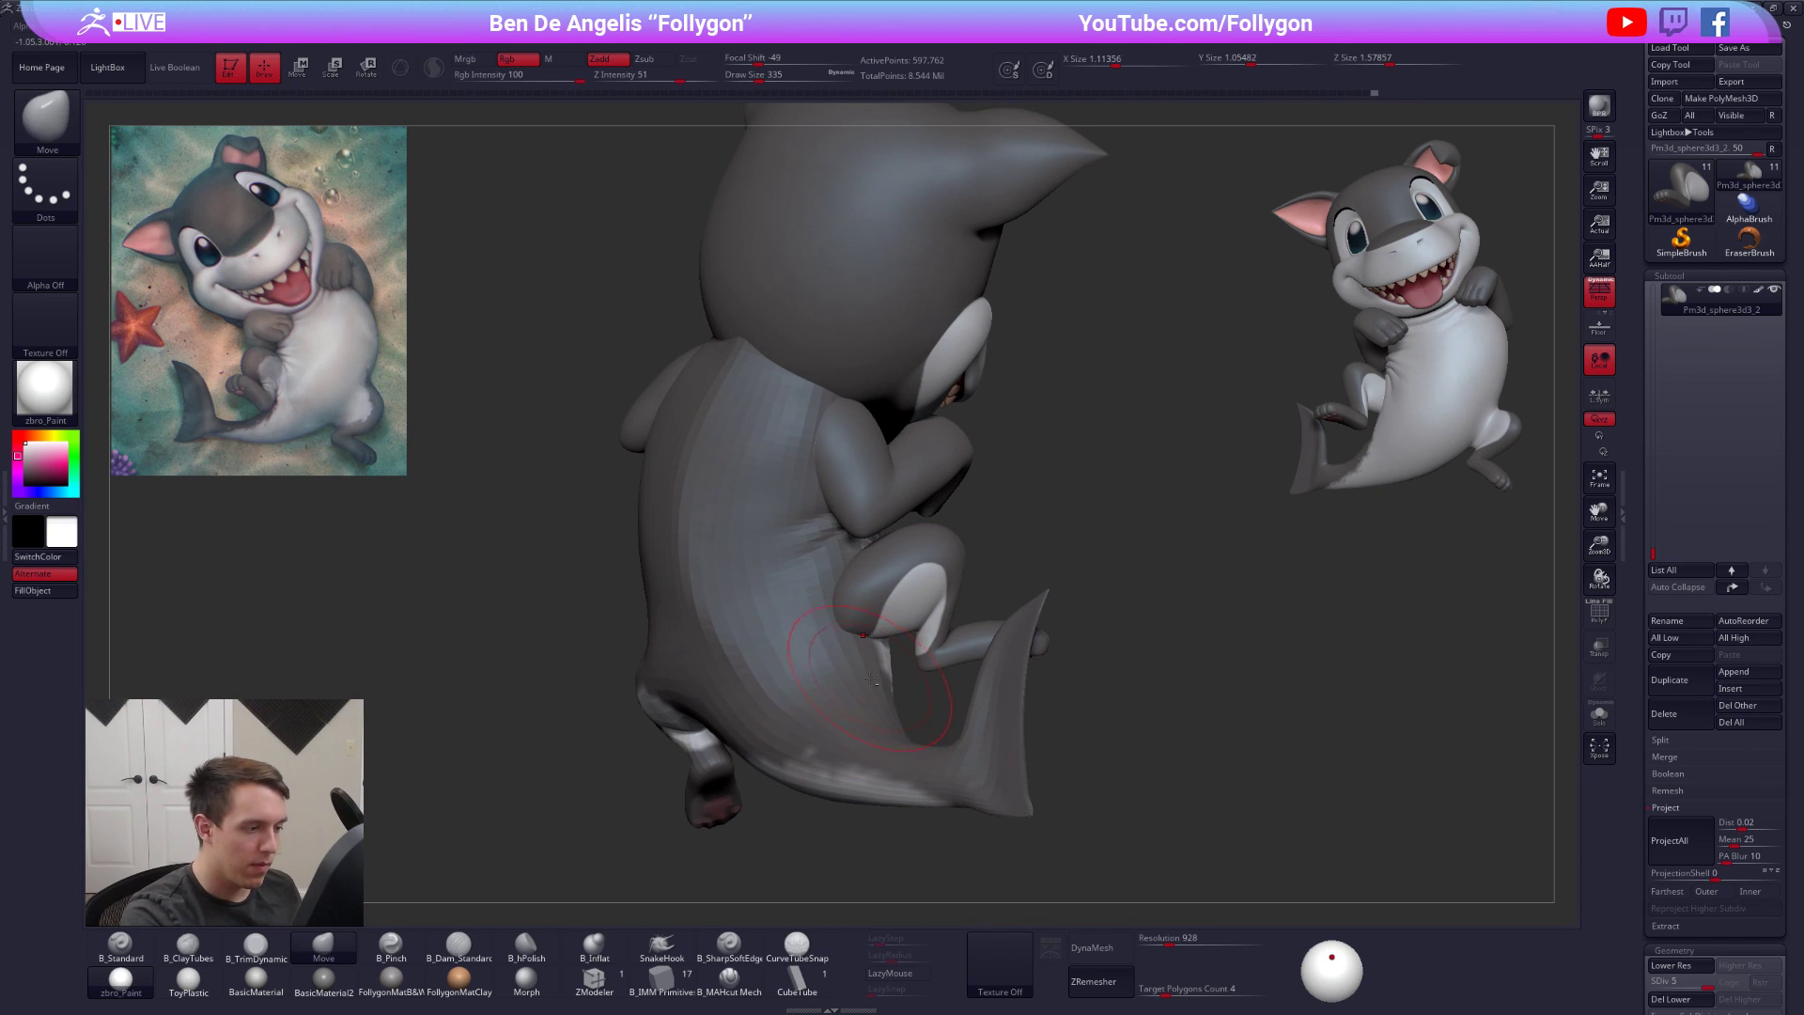
key("shift+f")
left_click(814, 652, "alt")
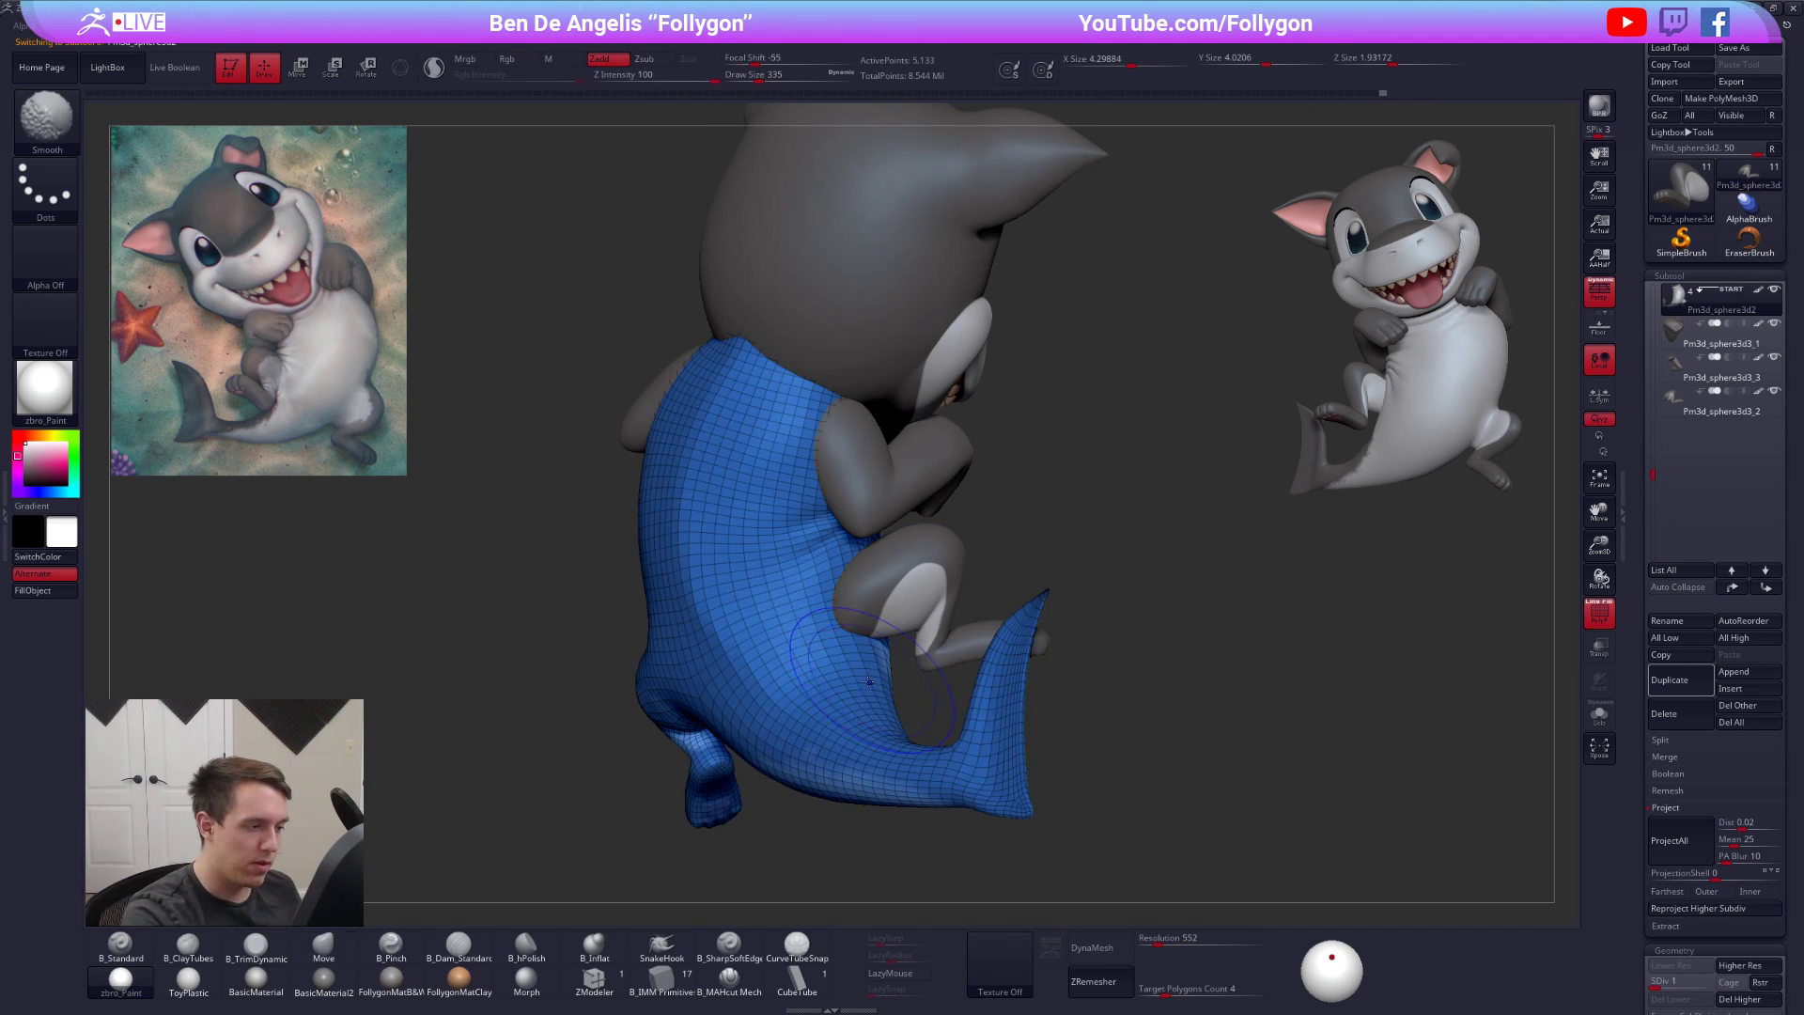
key("shift+f")
key("2")
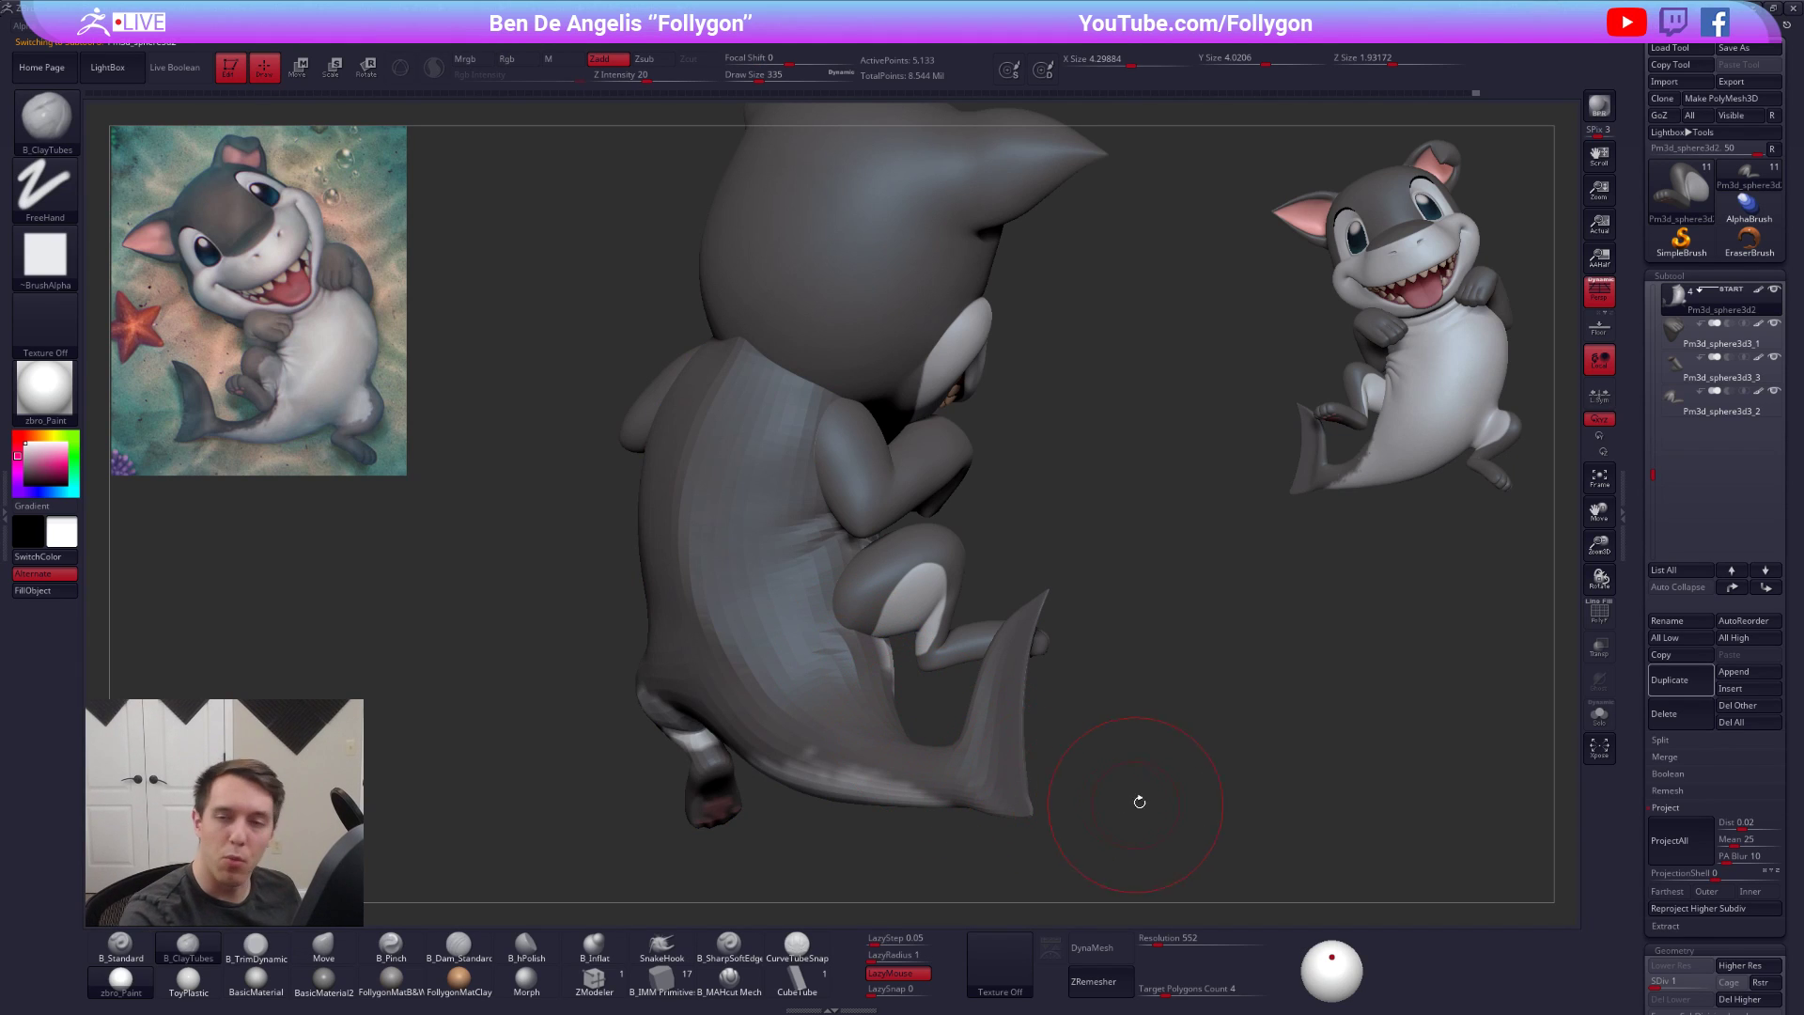
left_click_drag(1172, 821, 1071, 834)
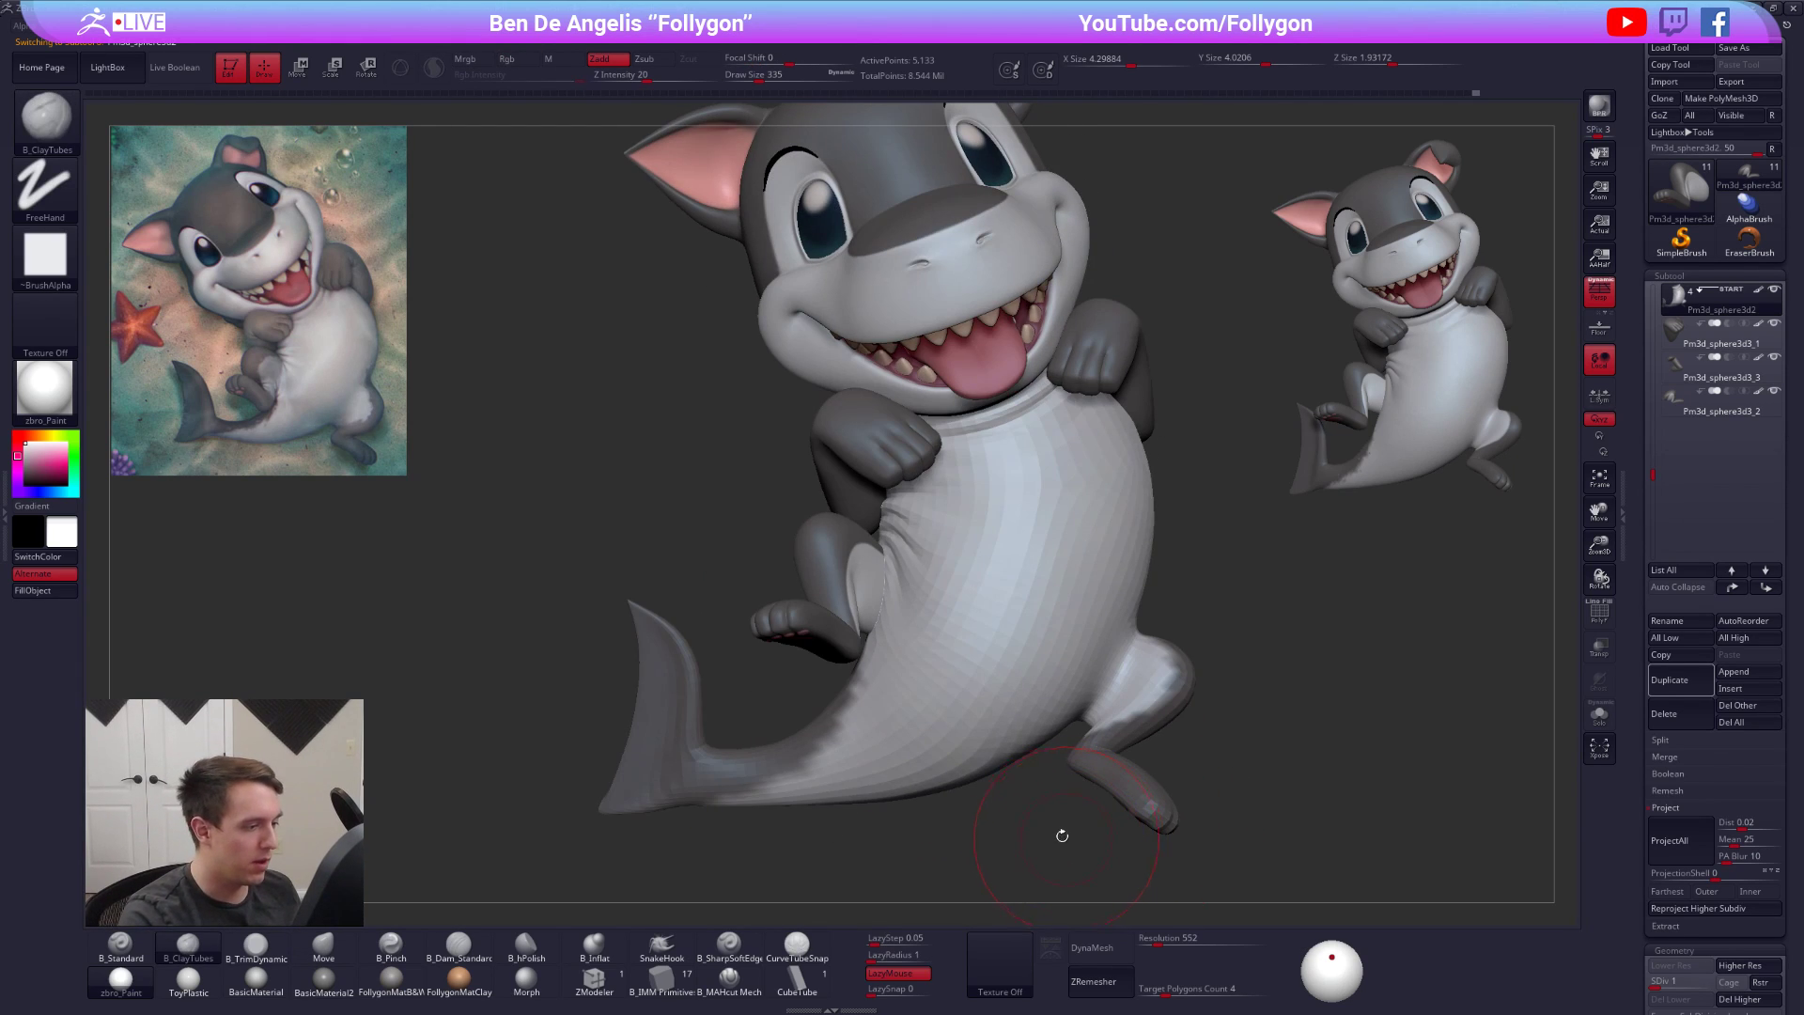
Adjust the body's contour between the raised hind leg and the tail using the Move brush at draw sizes 350 and 292
key("alt+s")
key("4")
key("space")
key("alt+s")
left_click_drag(883, 630, 866, 635)
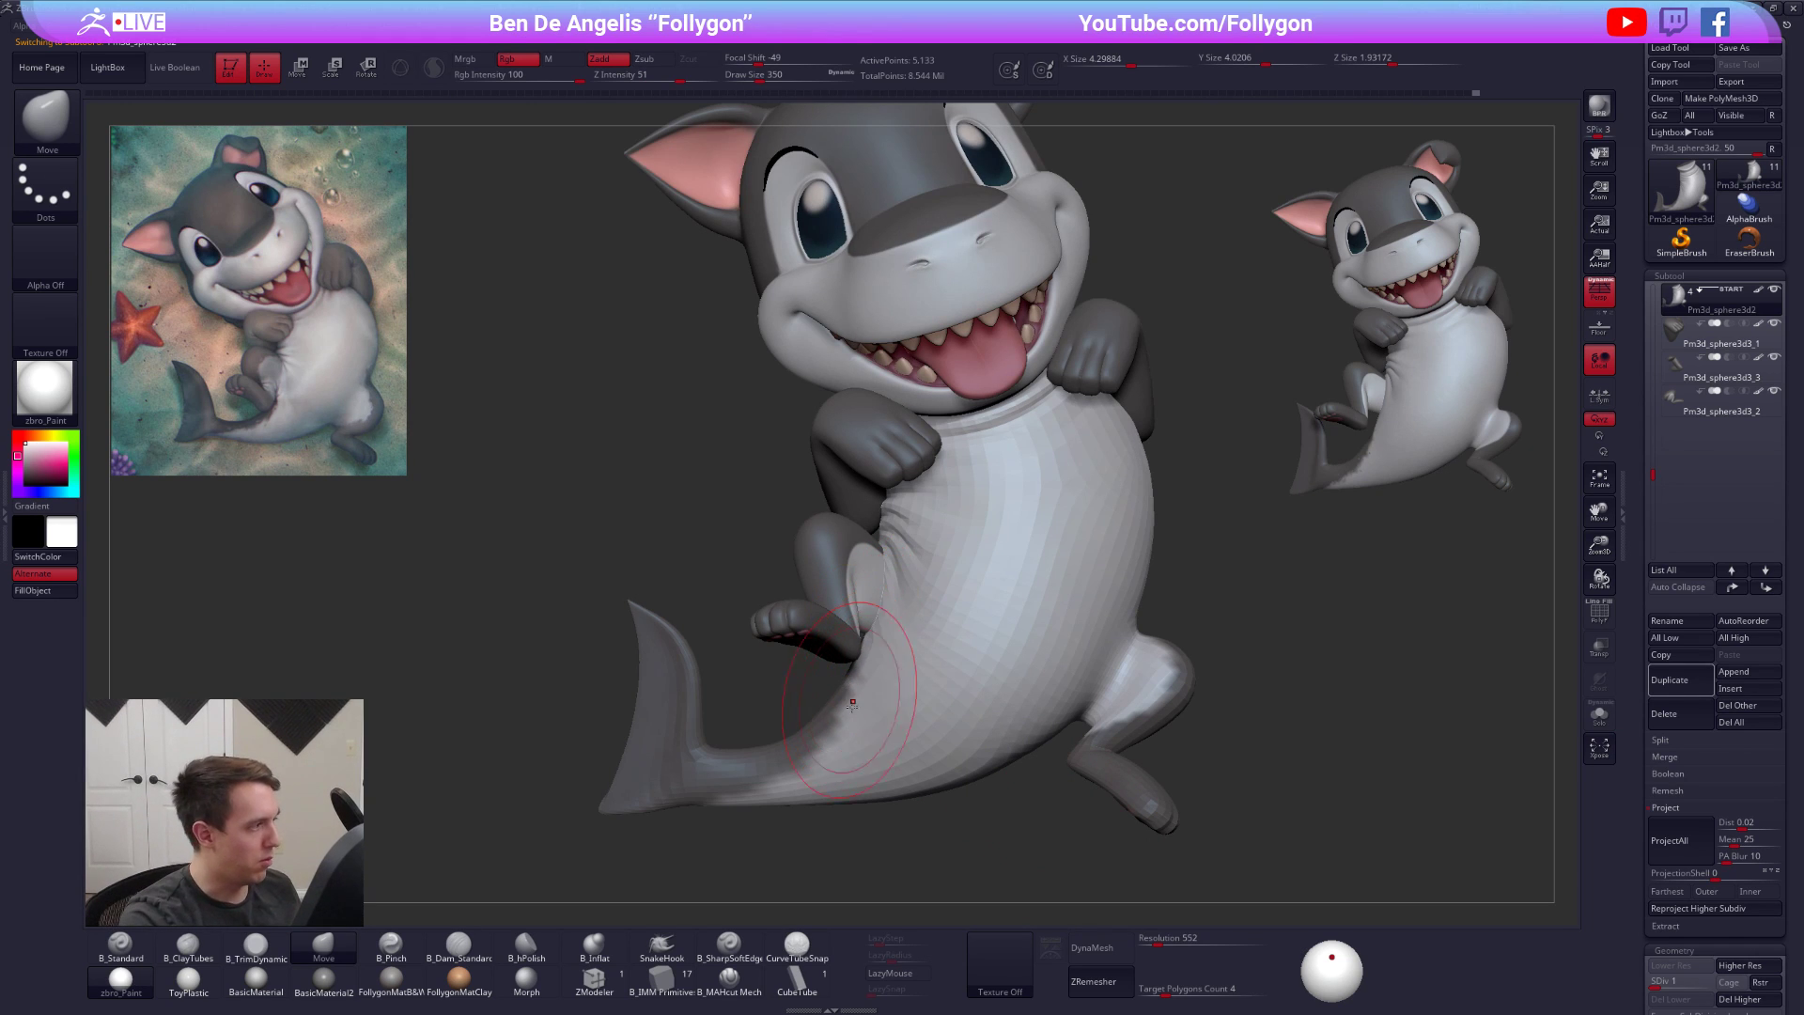
left_click_drag(752, 691, 992, 664)
left_click_drag(832, 625, 839, 625)
left_click_drag(925, 686, 922, 662)
left_click_drag(839, 622, 846, 622)
left_click_drag(926, 685, 723, 691)
left_click_drag(1231, 827, 1233, 776, "alt")
left_click_drag(1233, 775, 1135, 773)
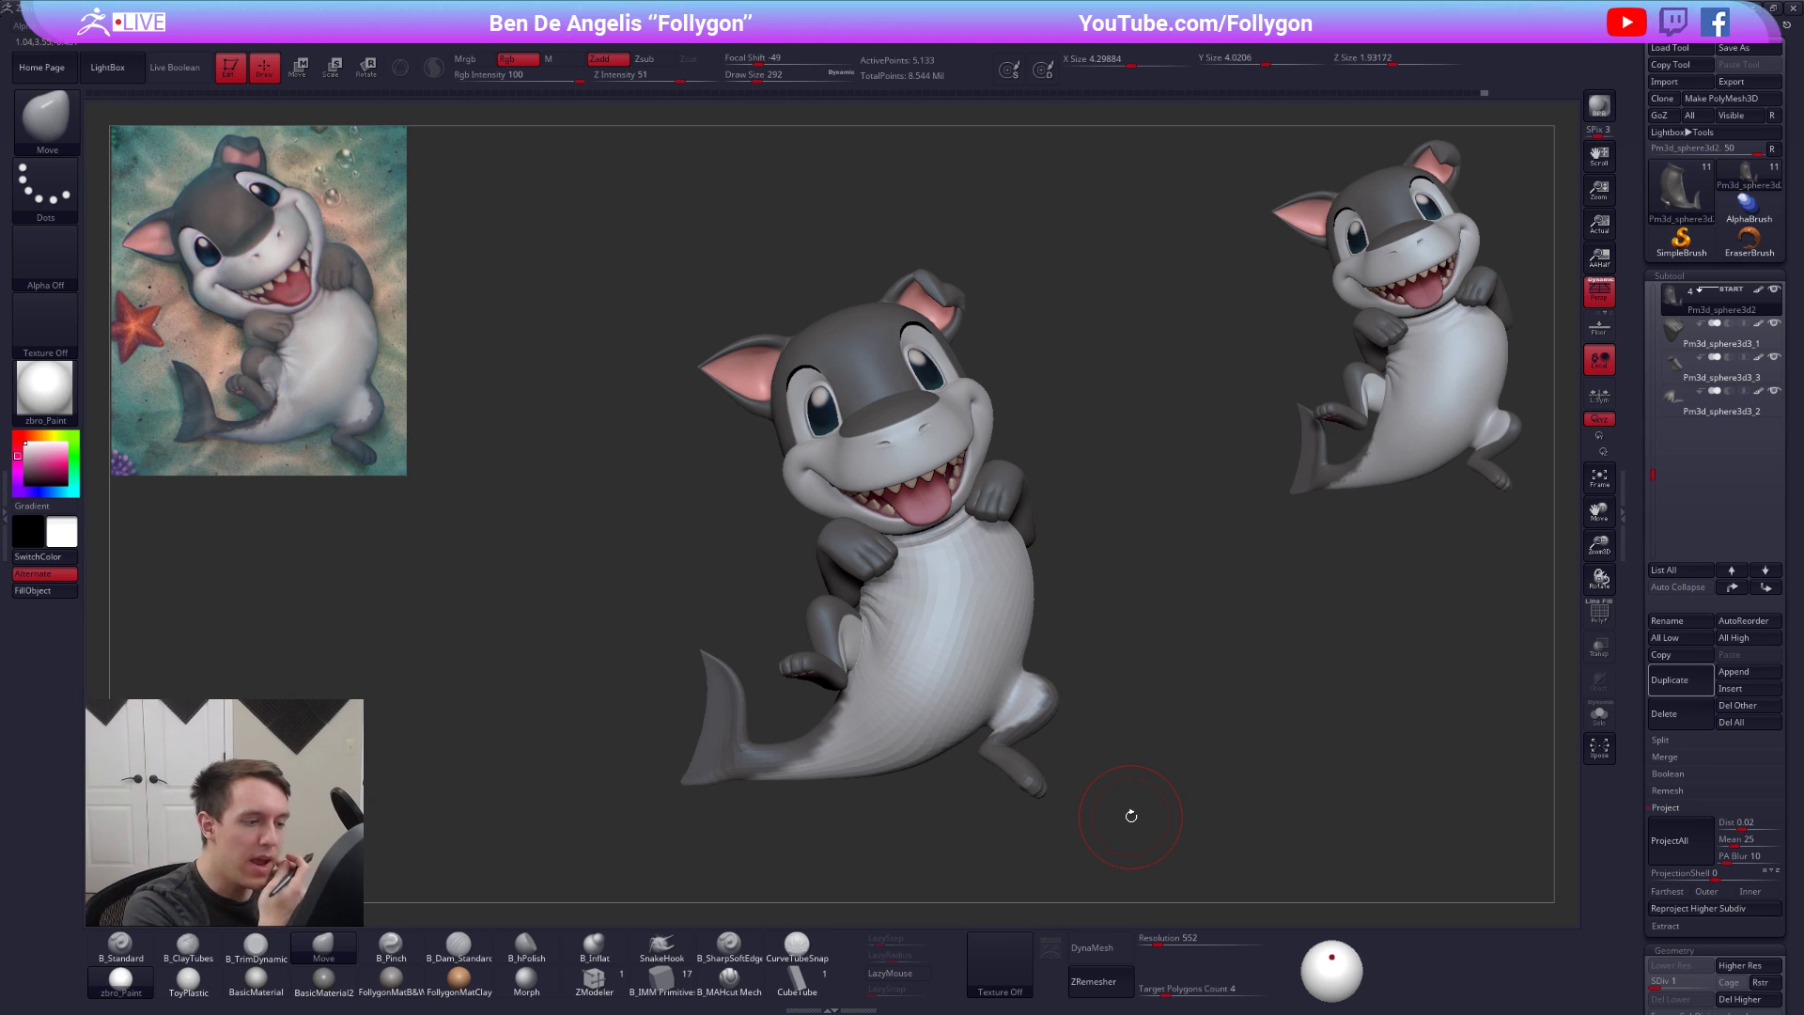
Refine the body's outer contour near the extended hind leg with the Move brush
left_click_drag(1017, 649, 1119, 730)
key("space")
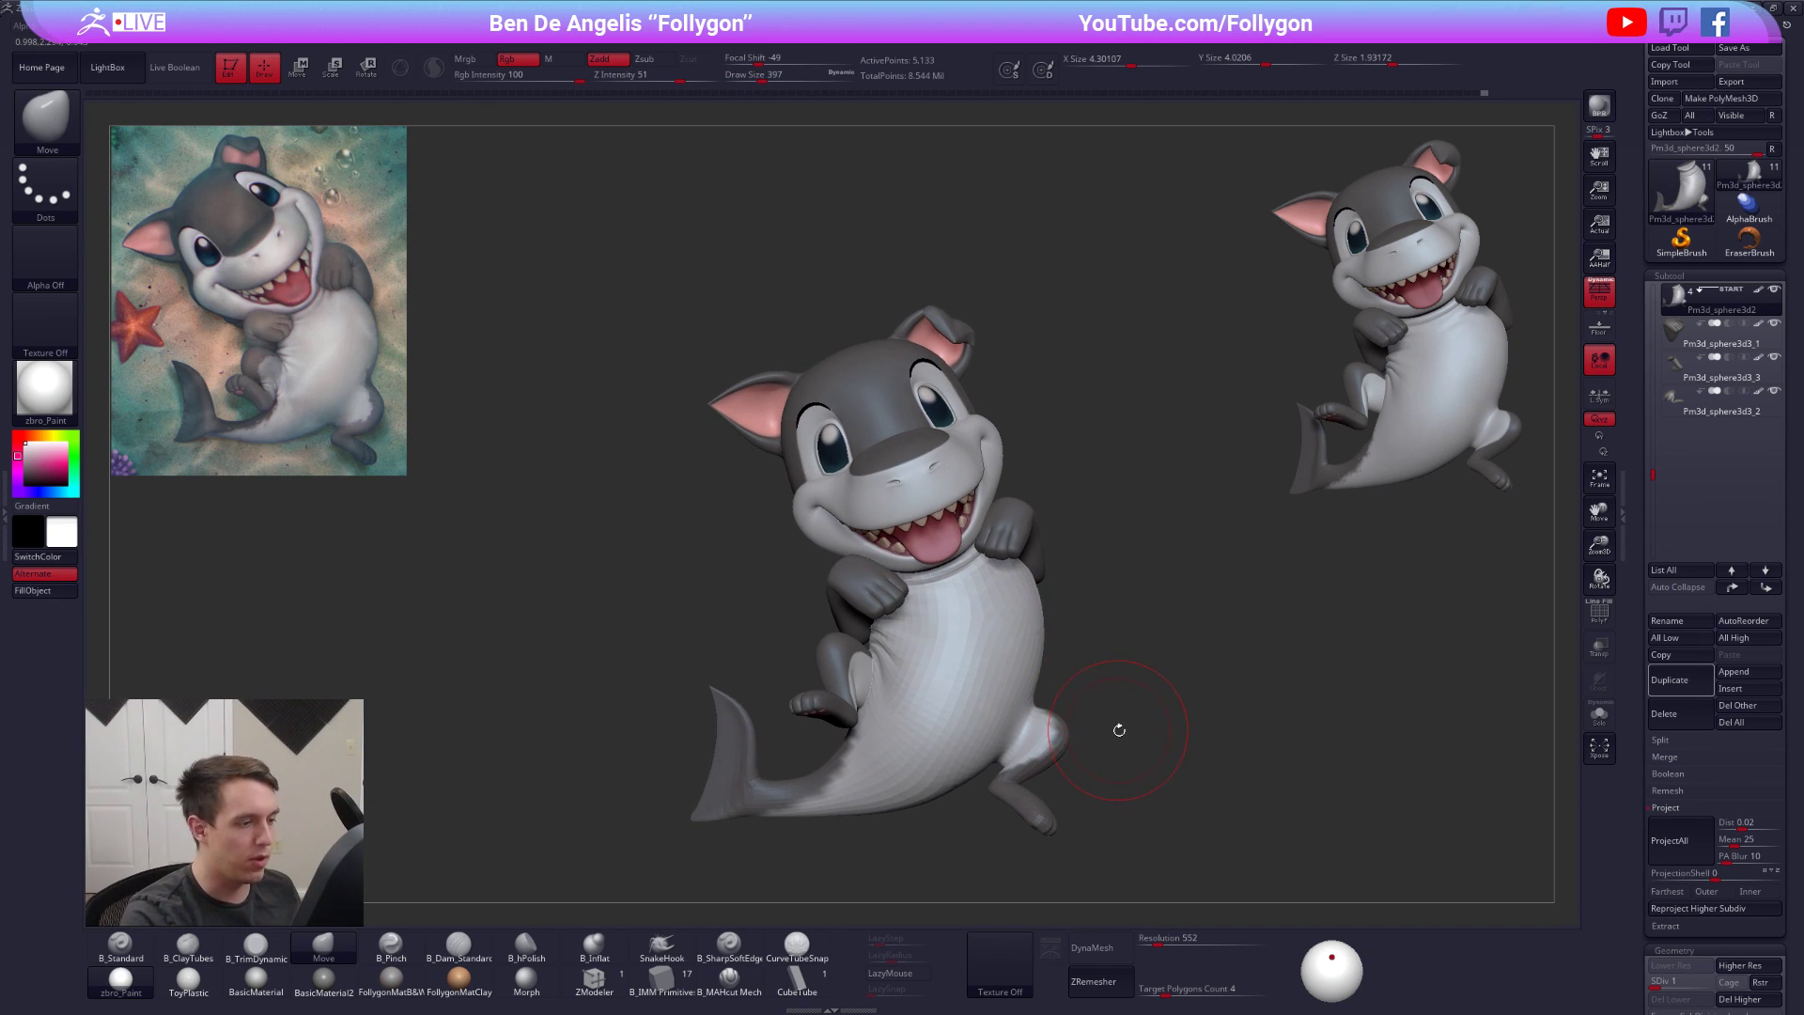
left_click_drag(1207, 827, 1159, 855)
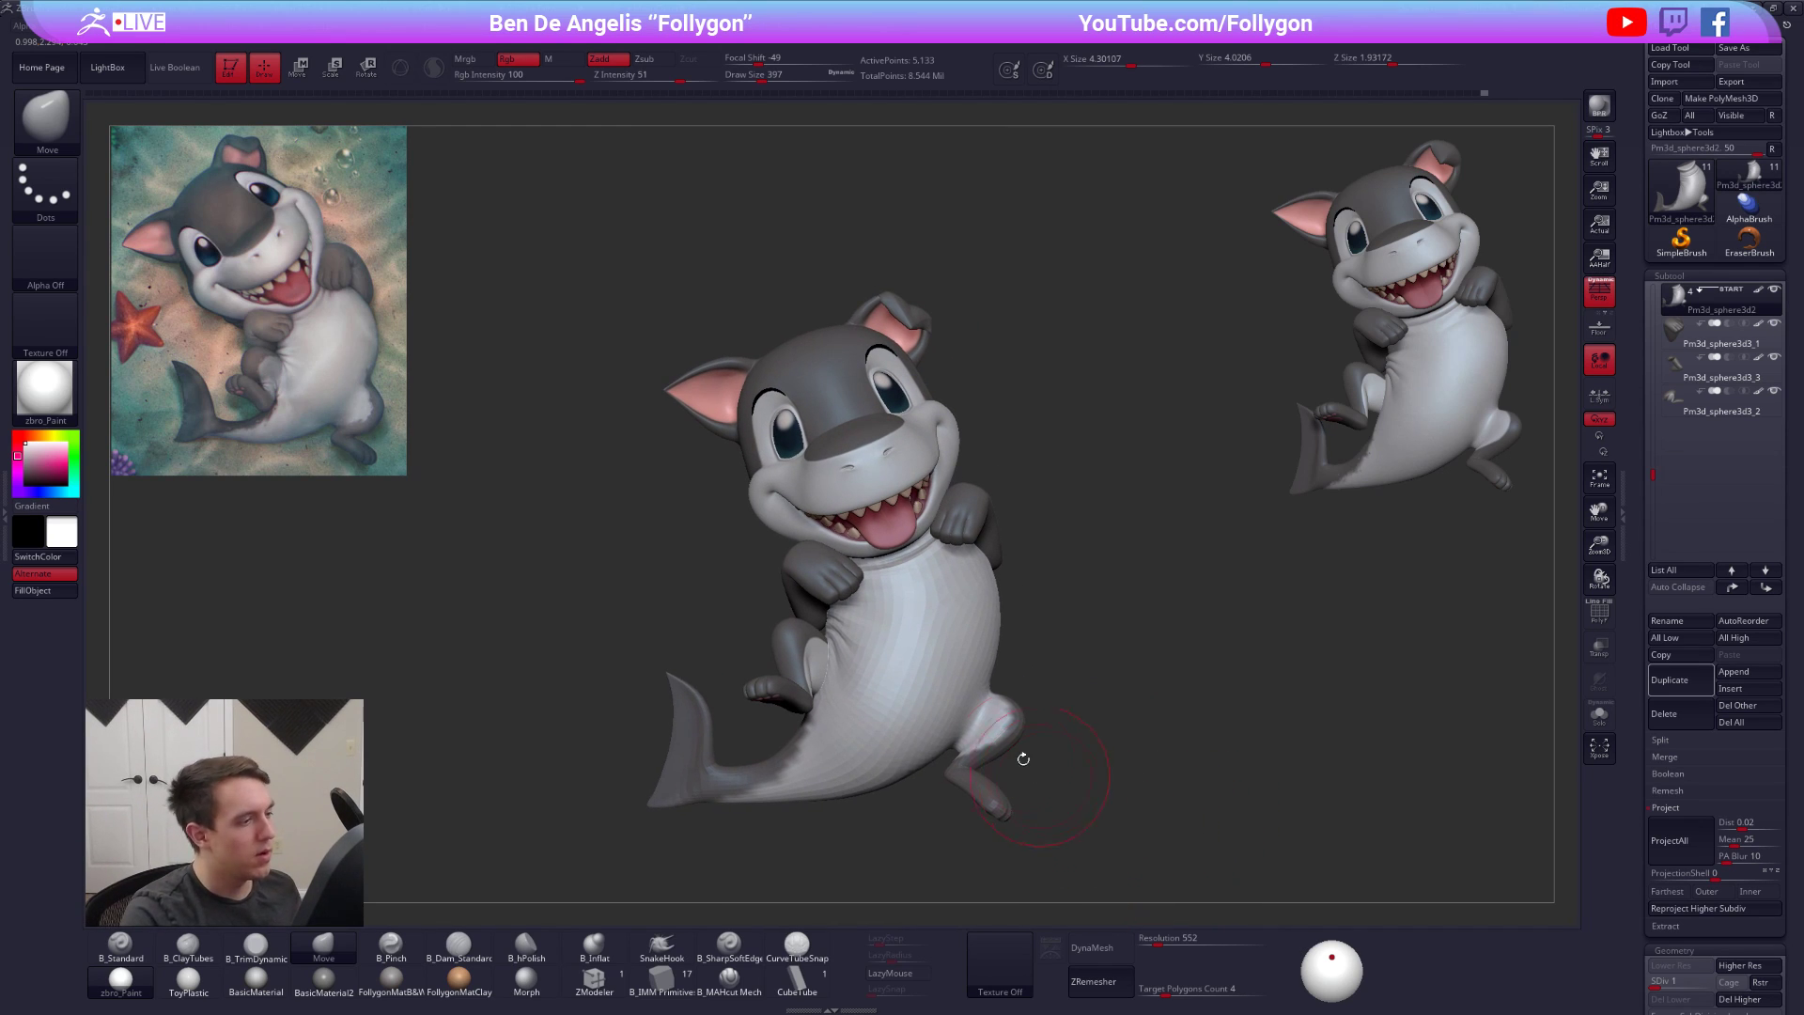
Select the head, isolate it and reduce the draw size to 113 for work on the cheek
left_click(850, 482, "alt")
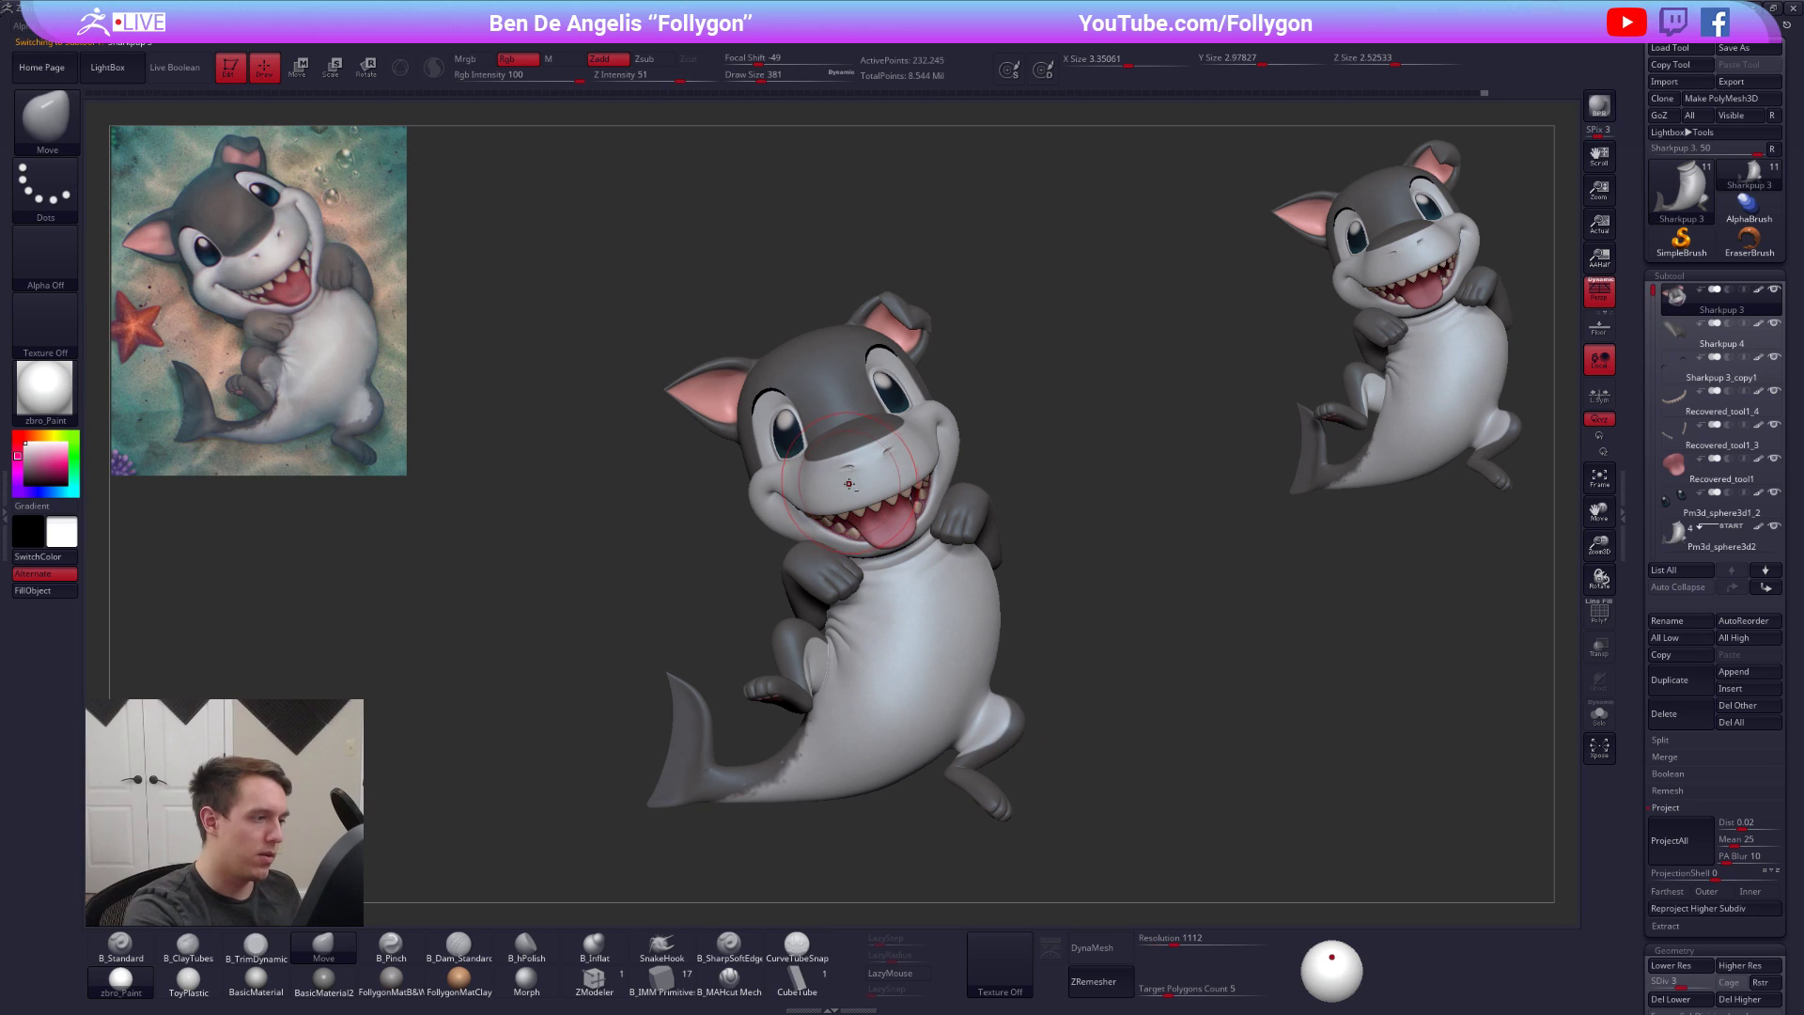
key("space")
left_click_drag(850, 483, 840, 482)
right_click_drag(785, 468, 825, 575, "alt")
key("alt+s")
key("space")
left_click_drag(824, 575, 815, 576)
mouse_move(815, 575)
right_mouse_down()
mouse_move(879, 564)
mouse_move(789, 606)
right_mouse_up()
key("space")
left_click_drag(812, 609, 802, 609)
right_click_drag(806, 609, 800, 615)
right_click_drag(801, 615, 817, 651, "ctrl")
key("space")
left_click_drag(751, 576, 744, 576)
Set the B_Standard brush to Rgb, sample the head's dark grey and paint the back of the cheek with it
key("1")
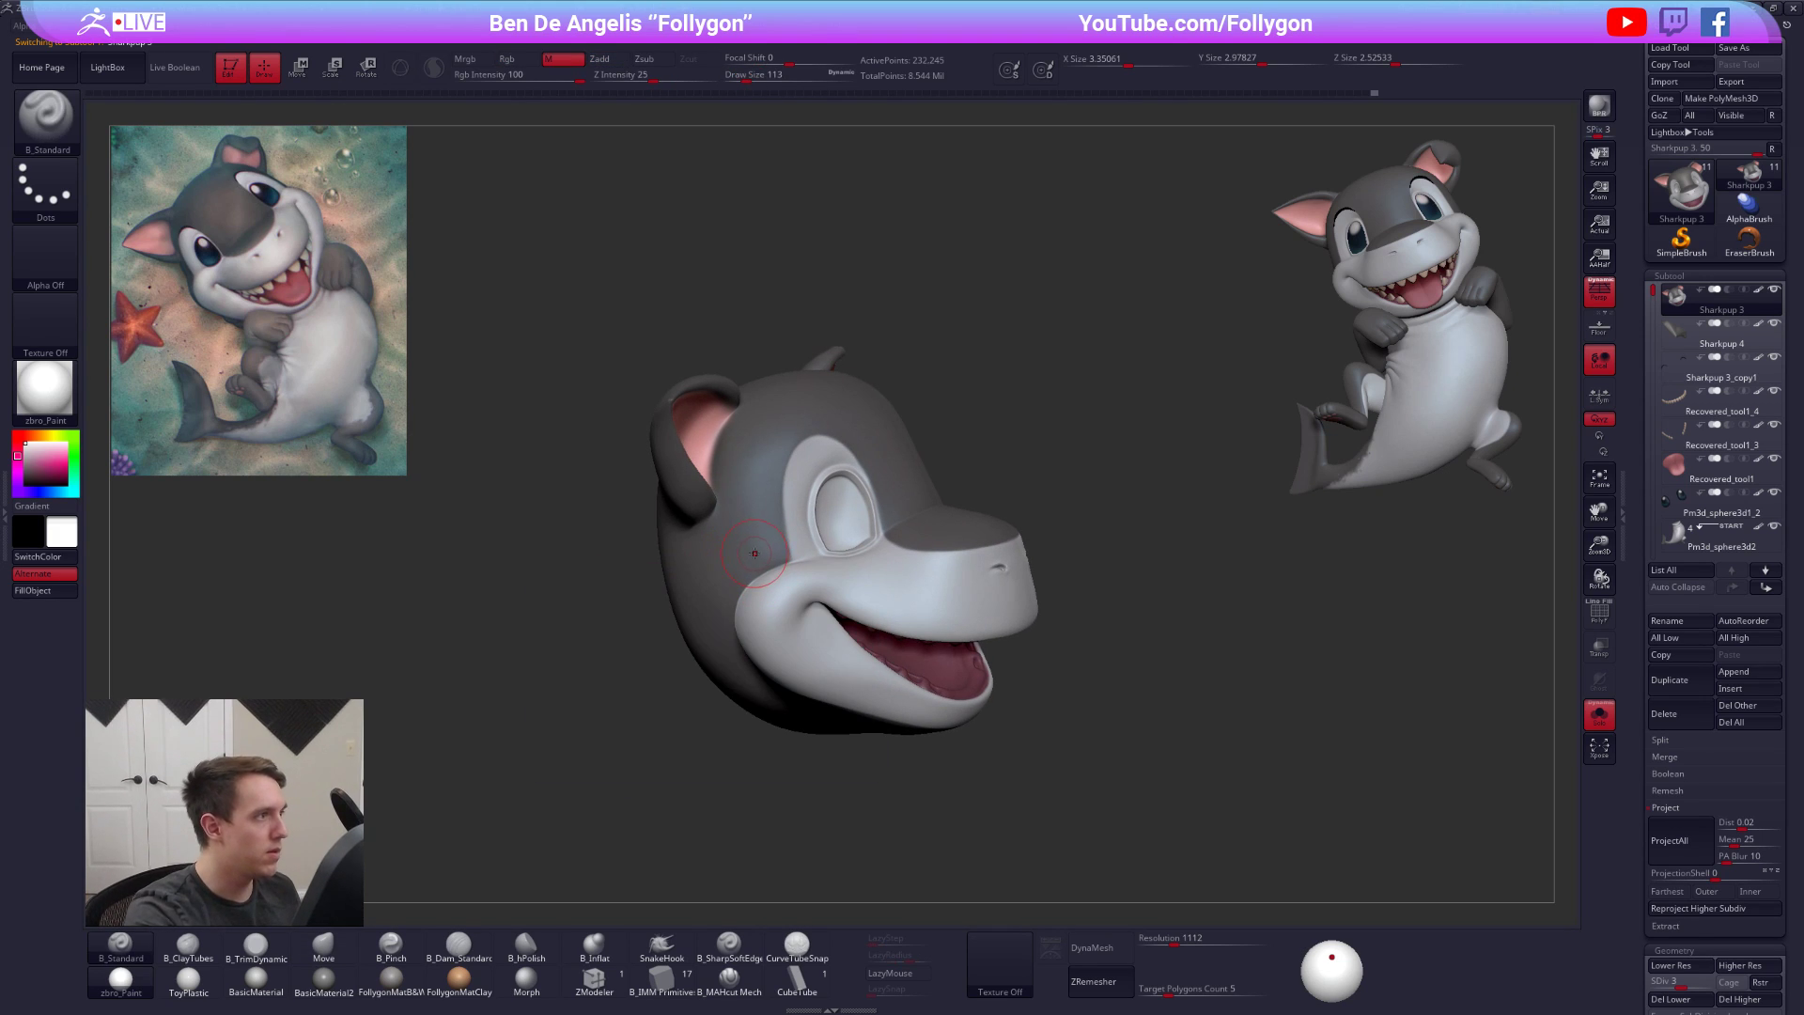
left_click(518, 59)
key("c")
right_click_drag(785, 555, 729, 672)
key("space")
left_click_drag(774, 588, 766, 587)
mouse_move(766, 587)
right_mouse_down("alt")
mouse_move(786, 554)
mouse_move(742, 652)
right_mouse_up("alt")
key("space")
mouse_move(788, 566)
left_mouse_down()
mouse_move(750, 656)
mouse_move(774, 747)
left_mouse_up()
mouse_move(883, 728)
right_mouse_down()
mouse_move(797, 708)
mouse_move(828, 687)
mouse_move(759, 556)
right_mouse_up()
mouse_move(759, 554)
left_mouse_down()
mouse_move(725, 705)
mouse_move(743, 751)
mouse_move(739, 652)
mouse_move(751, 766)
left_mouse_up()
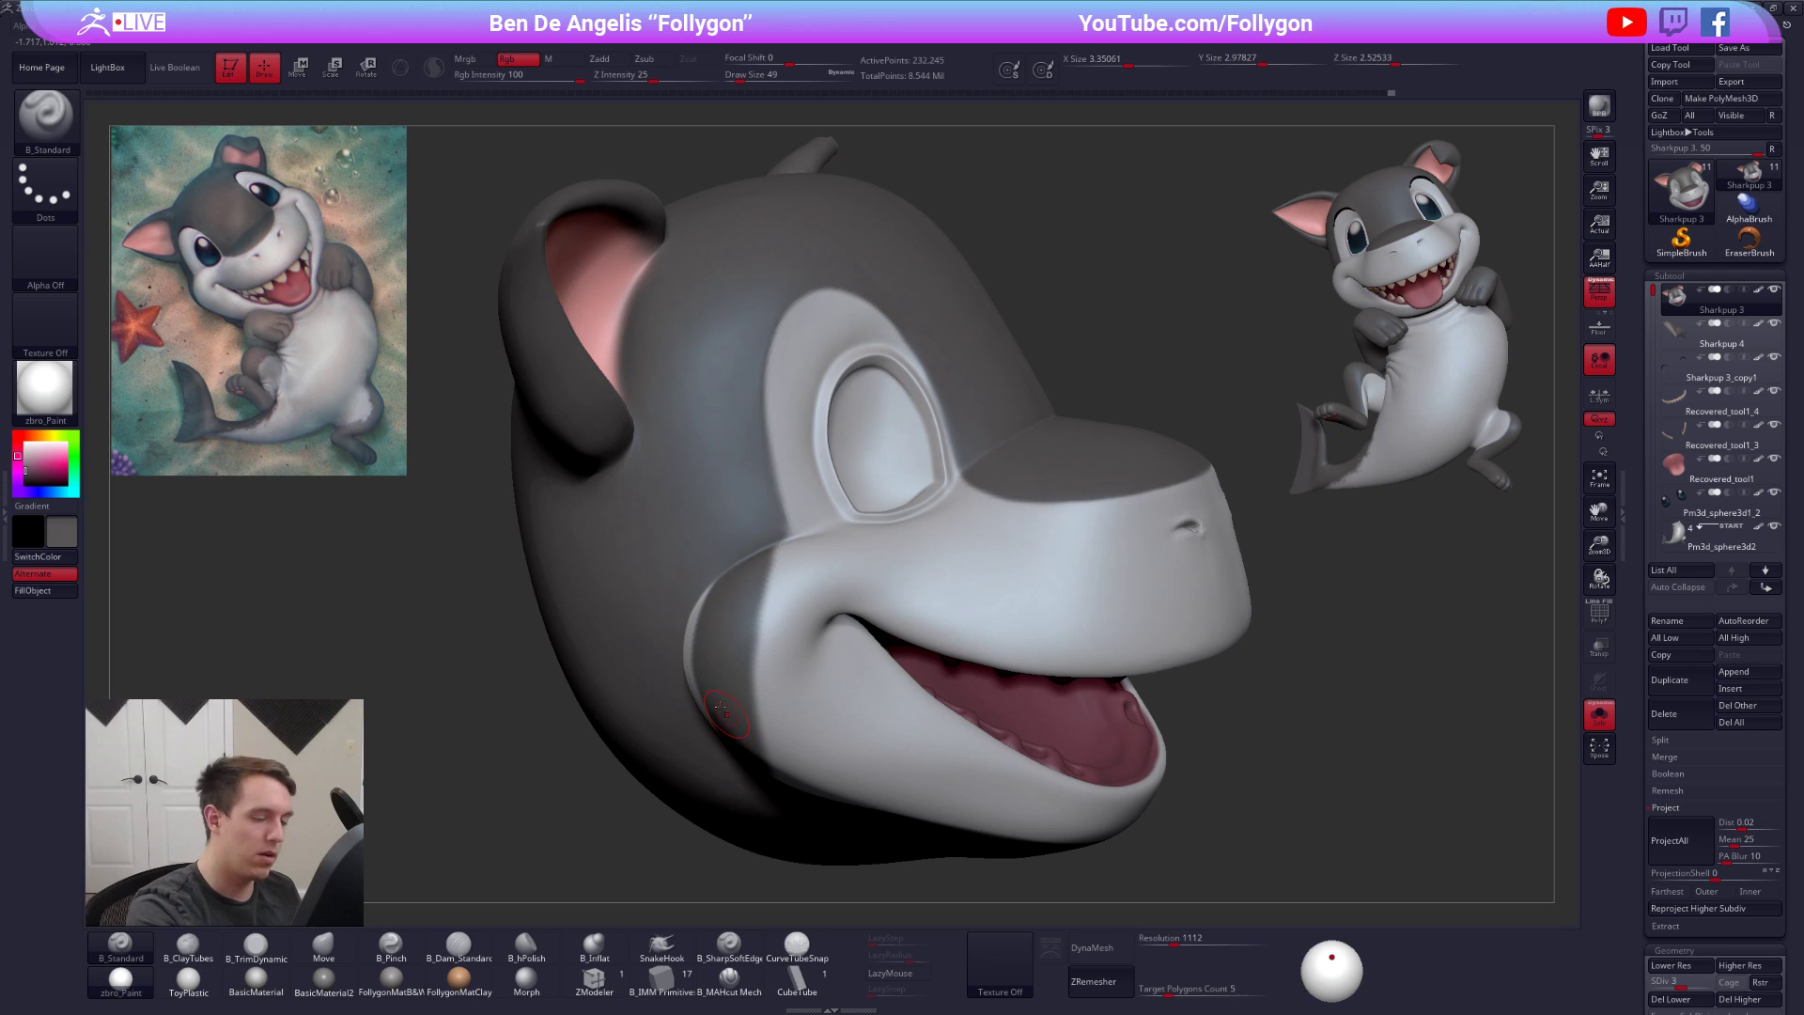
Subdivide the head to level 5 and turn on LazyMouse for the B_Standard brush
left_click(1683, 808)
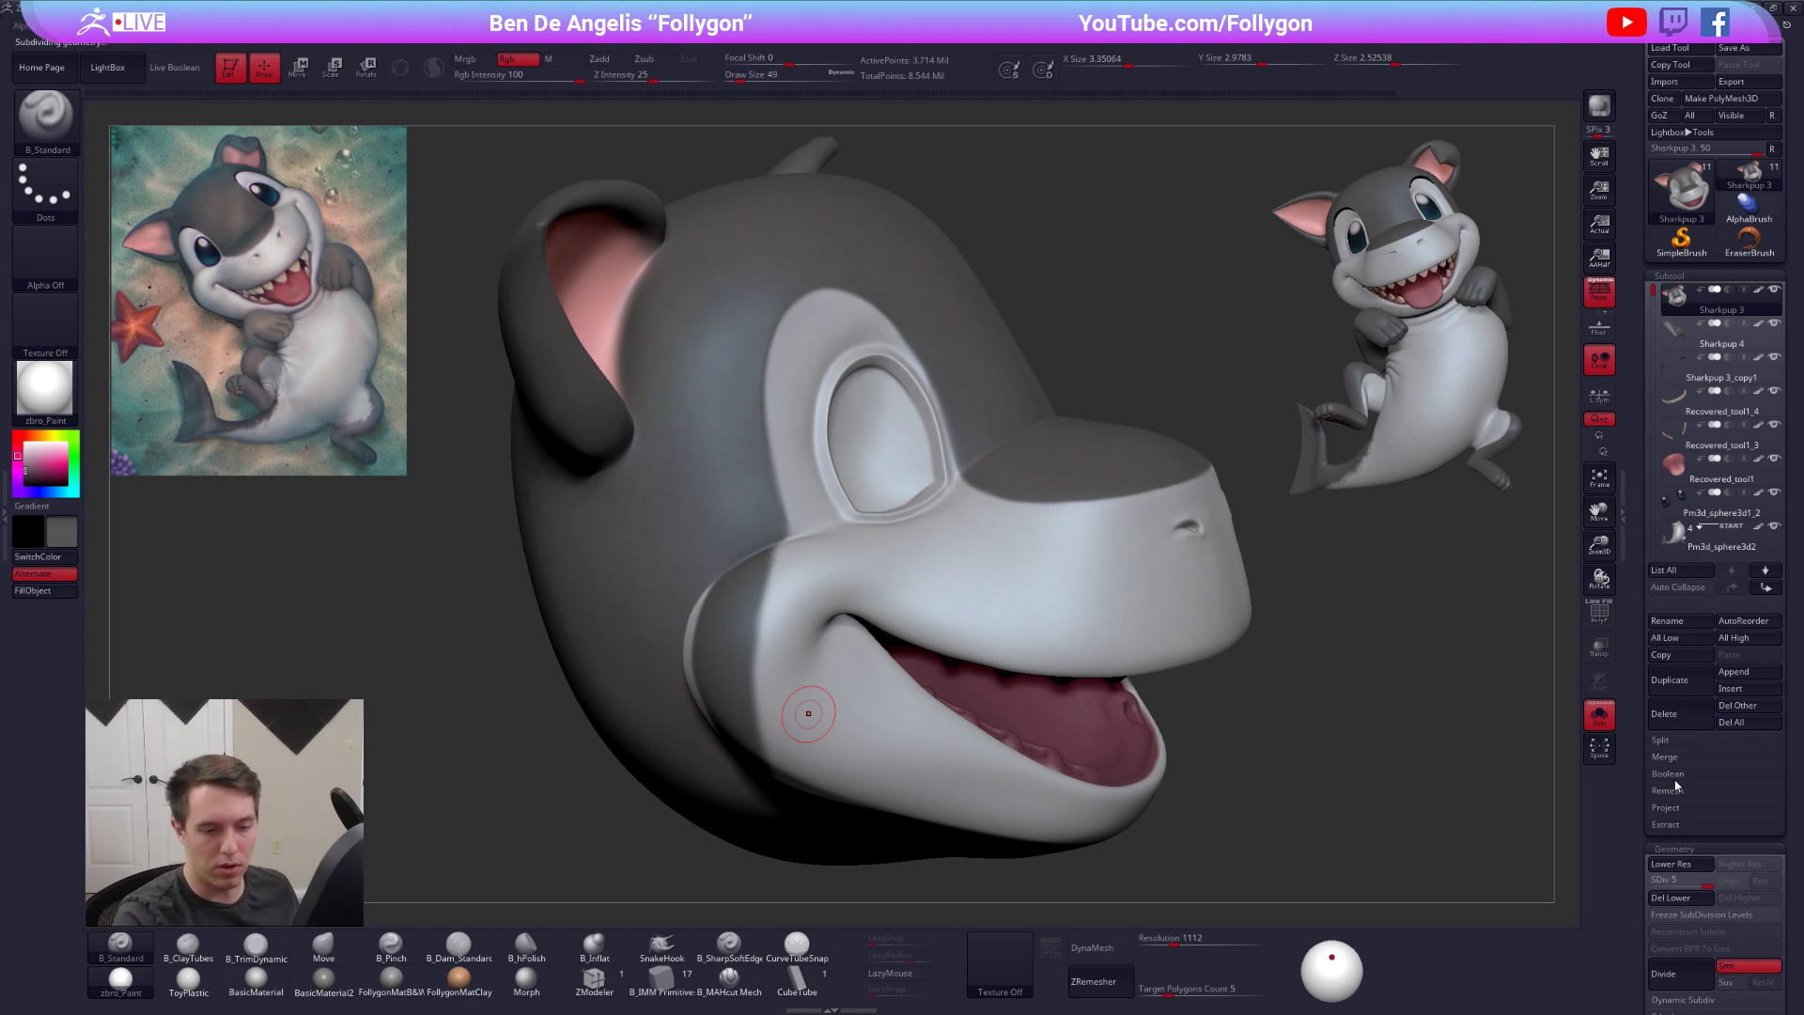
right_click_drag(731, 607, 982, 706)
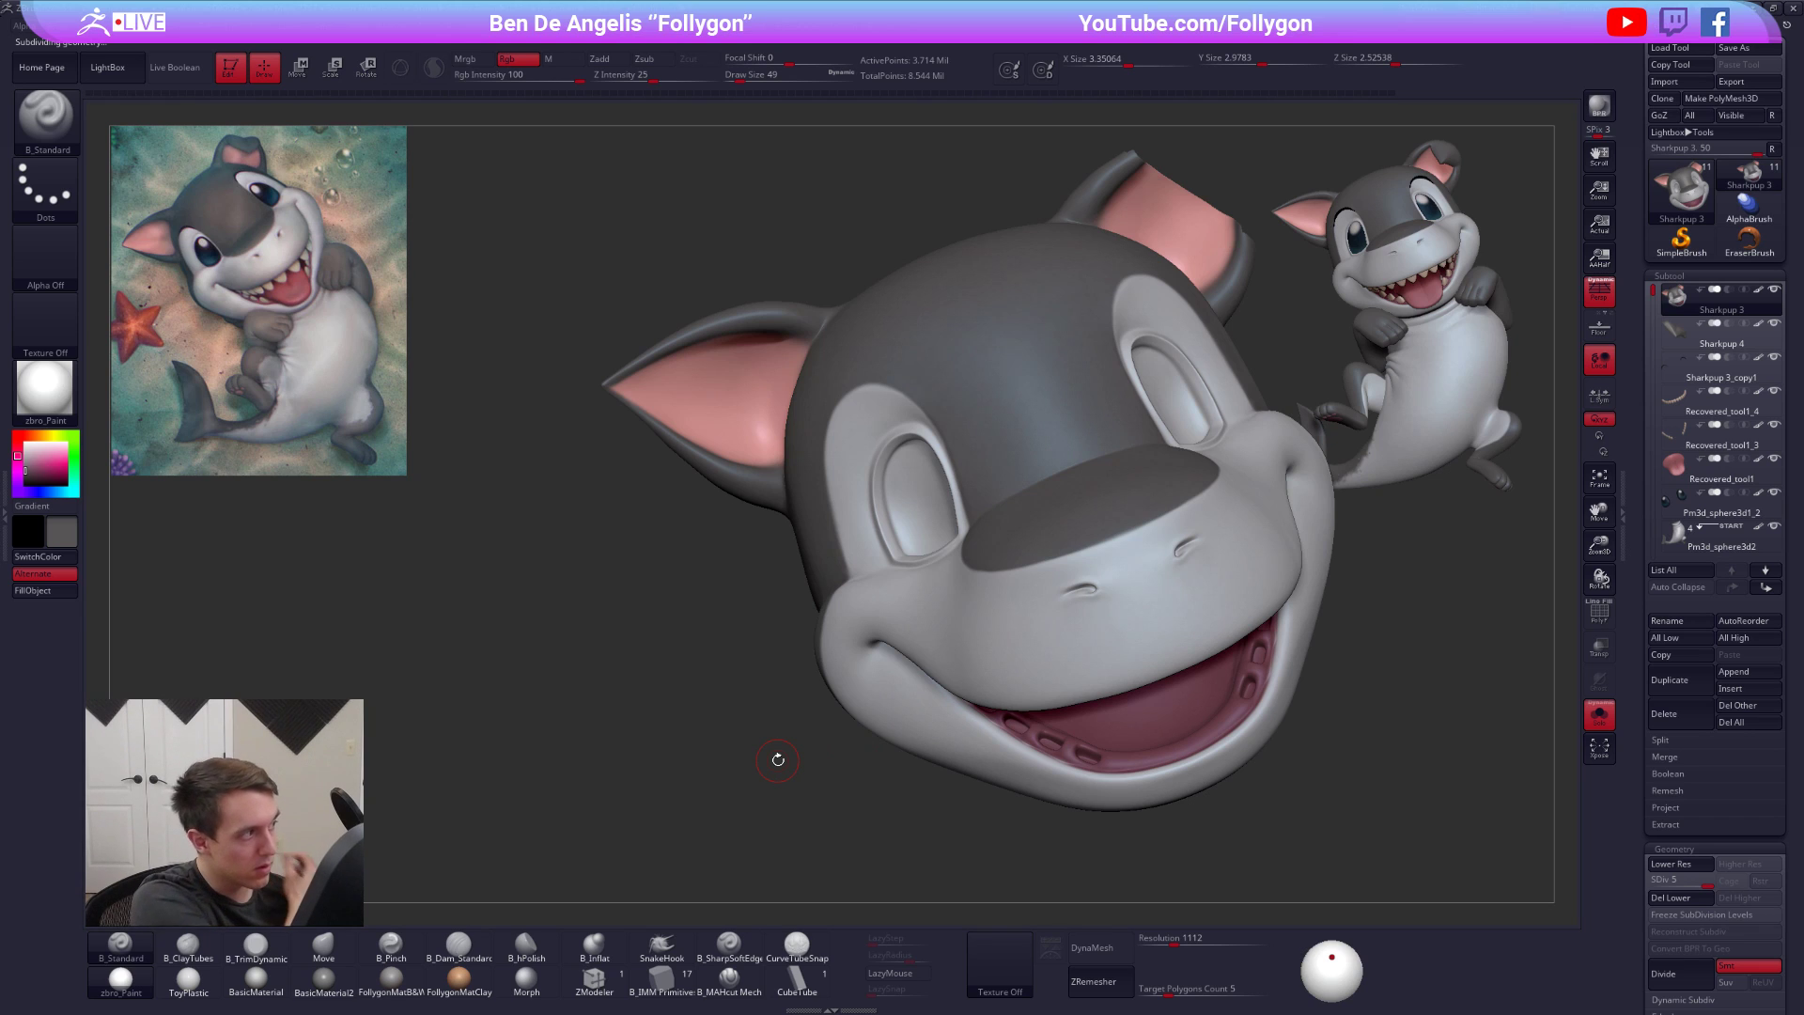
mouse_move(917, 671)
right_mouse_down()
mouse_move(1023, 559)
mouse_move(987, 686)
mouse_move(1006, 691)
right_mouse_up()
key("space")
left_click_drag(785, 639, 790, 641)
key("space")
right_click_drag(780, 693, 805, 619)
right_click_drag(767, 711, 842, 593)
right_click_drag(792, 763, 833, 574)
key("bracketleft")
key("bracketleft")
left_click(899, 973)
Paint a clean dark grey border down the back of the cheek at draw size 43
key("space")
left_click_drag(829, 607, 821, 607)
right_click_drag(842, 535, 790, 543)
key("space")
left_click_drag(831, 575, 835, 575)
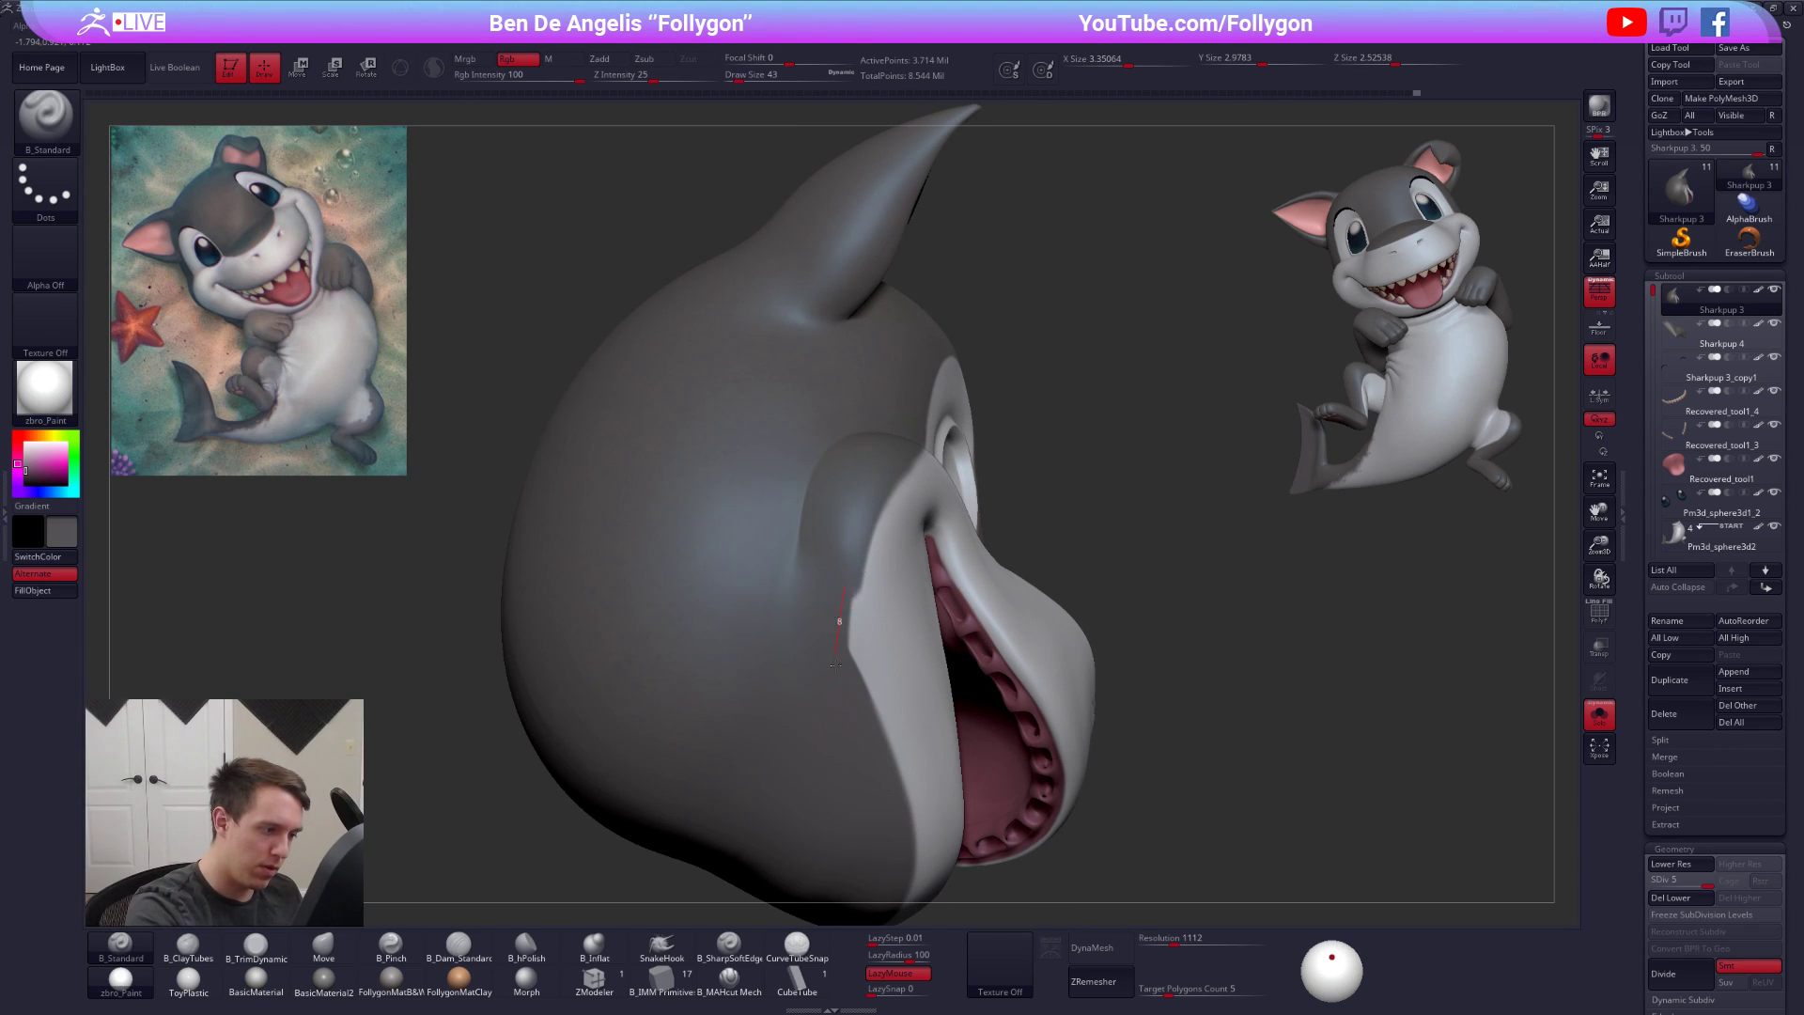
mouse_move(863, 773)
right_mouse_down()
mouse_move(788, 738)
mouse_move(787, 689)
mouse_move(874, 709)
right_mouse_up()
mouse_move(750, 646)
right_mouse_down()
mouse_move(810, 642)
mouse_move(827, 686)
right_mouse_up()
right_click_drag(776, 649, 801, 642)
Sharpen the dark grey edge from the eye patch down across the cheek at draw size 29
key("space")
left_click_drag(843, 672, 835, 672)
mouse_move(816, 621)
right_mouse_down()
mouse_move(771, 590)
mouse_move(772, 607)
right_mouse_up()
right_click_drag(773, 606, 788, 678, "alt")
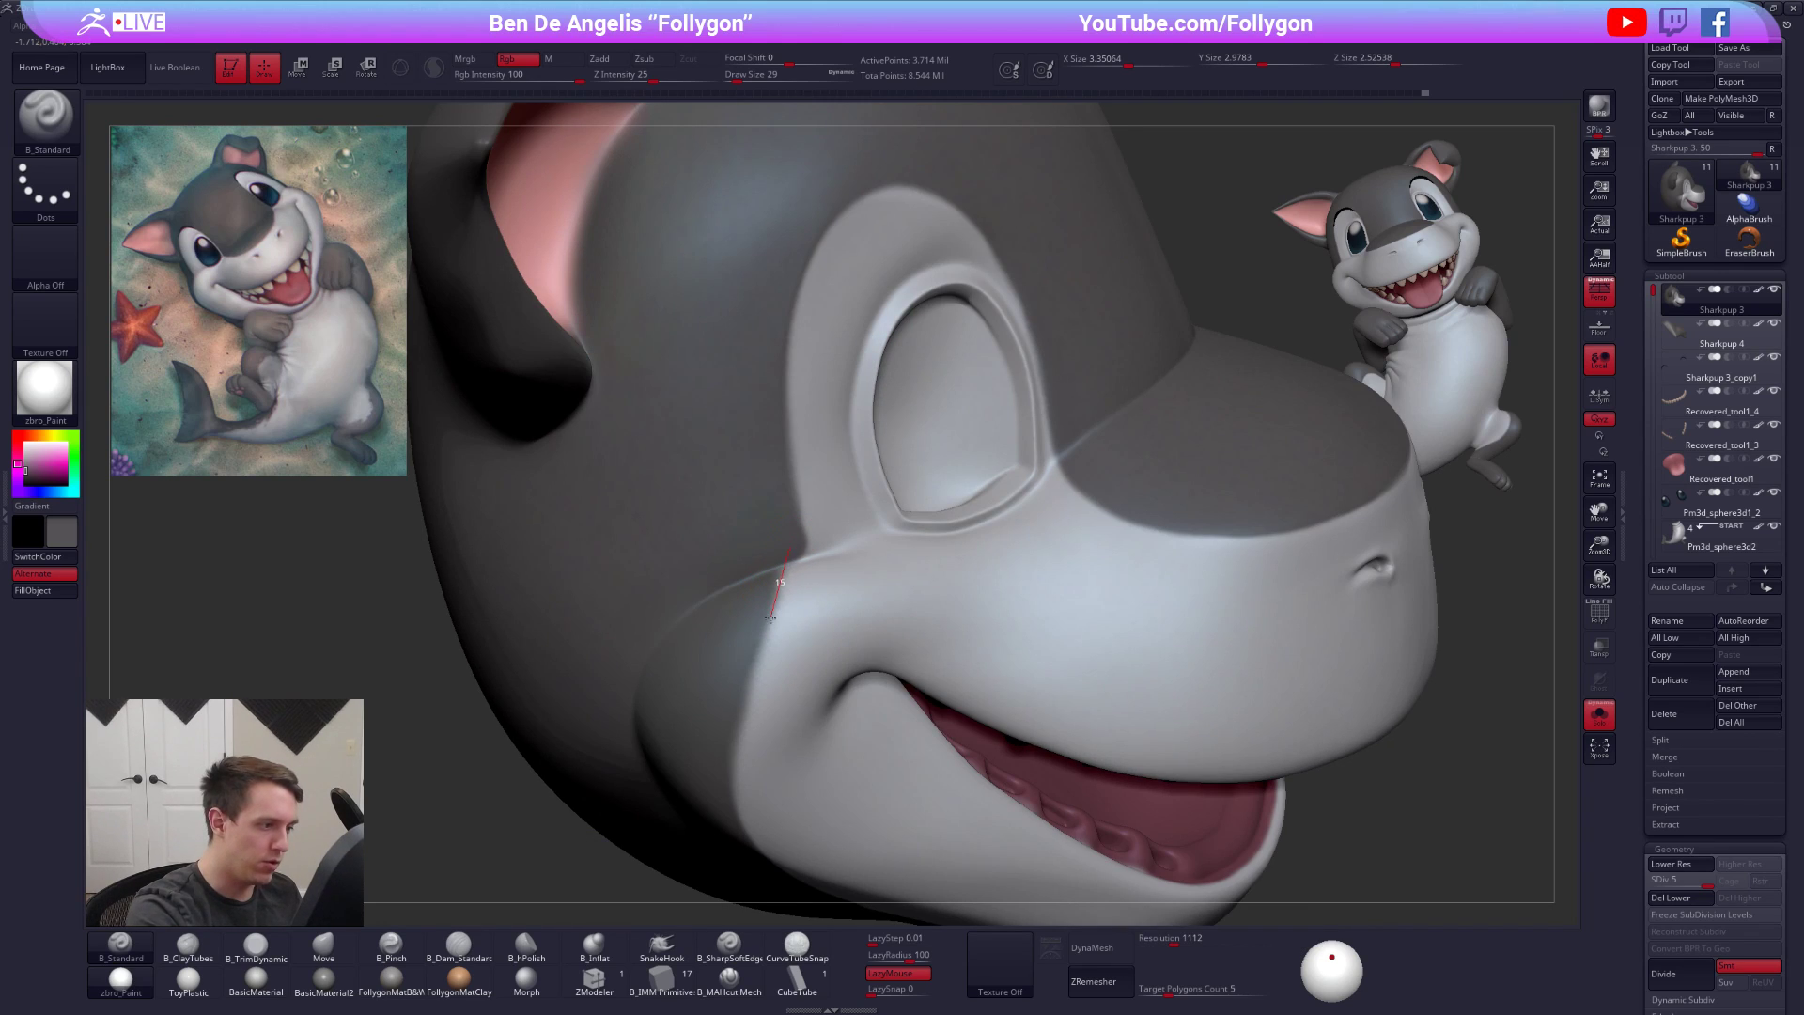
left_click_drag(757, 636, 736, 661)
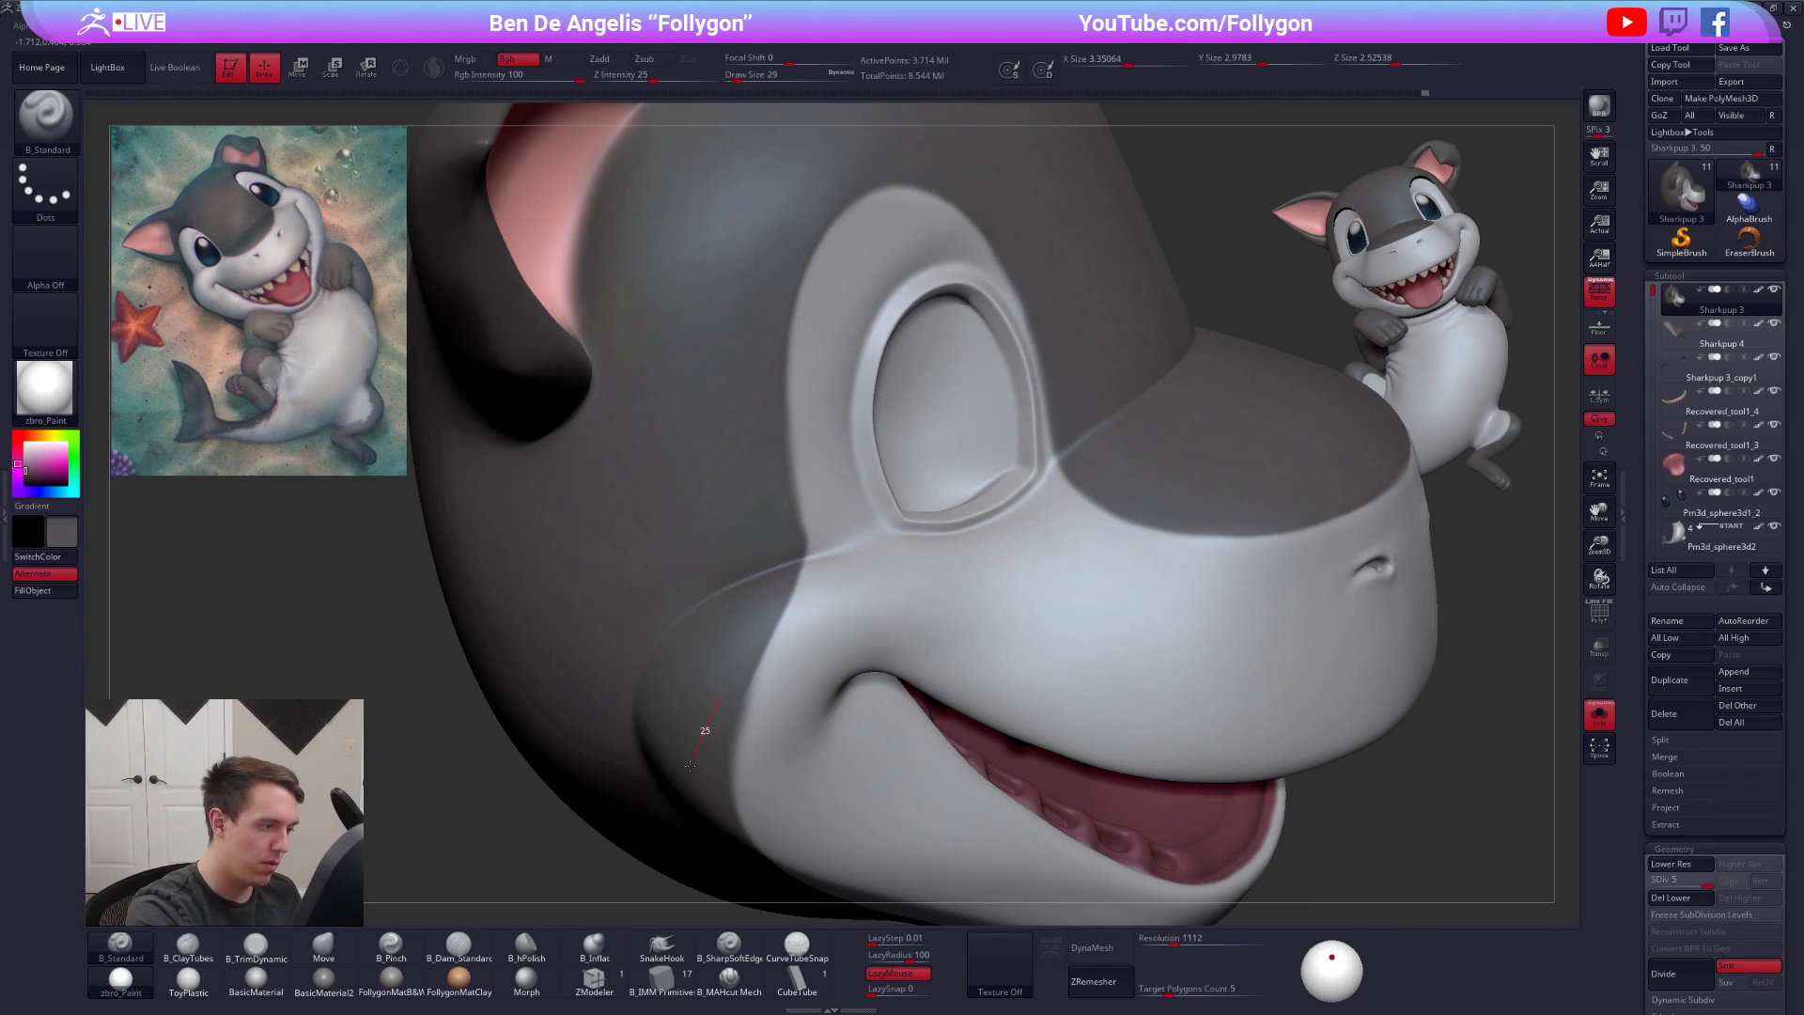
Sample the light grey and clean up the color border where the eye patch meets the cheek
key("c")
left_click_drag(815, 492, 816, 534)
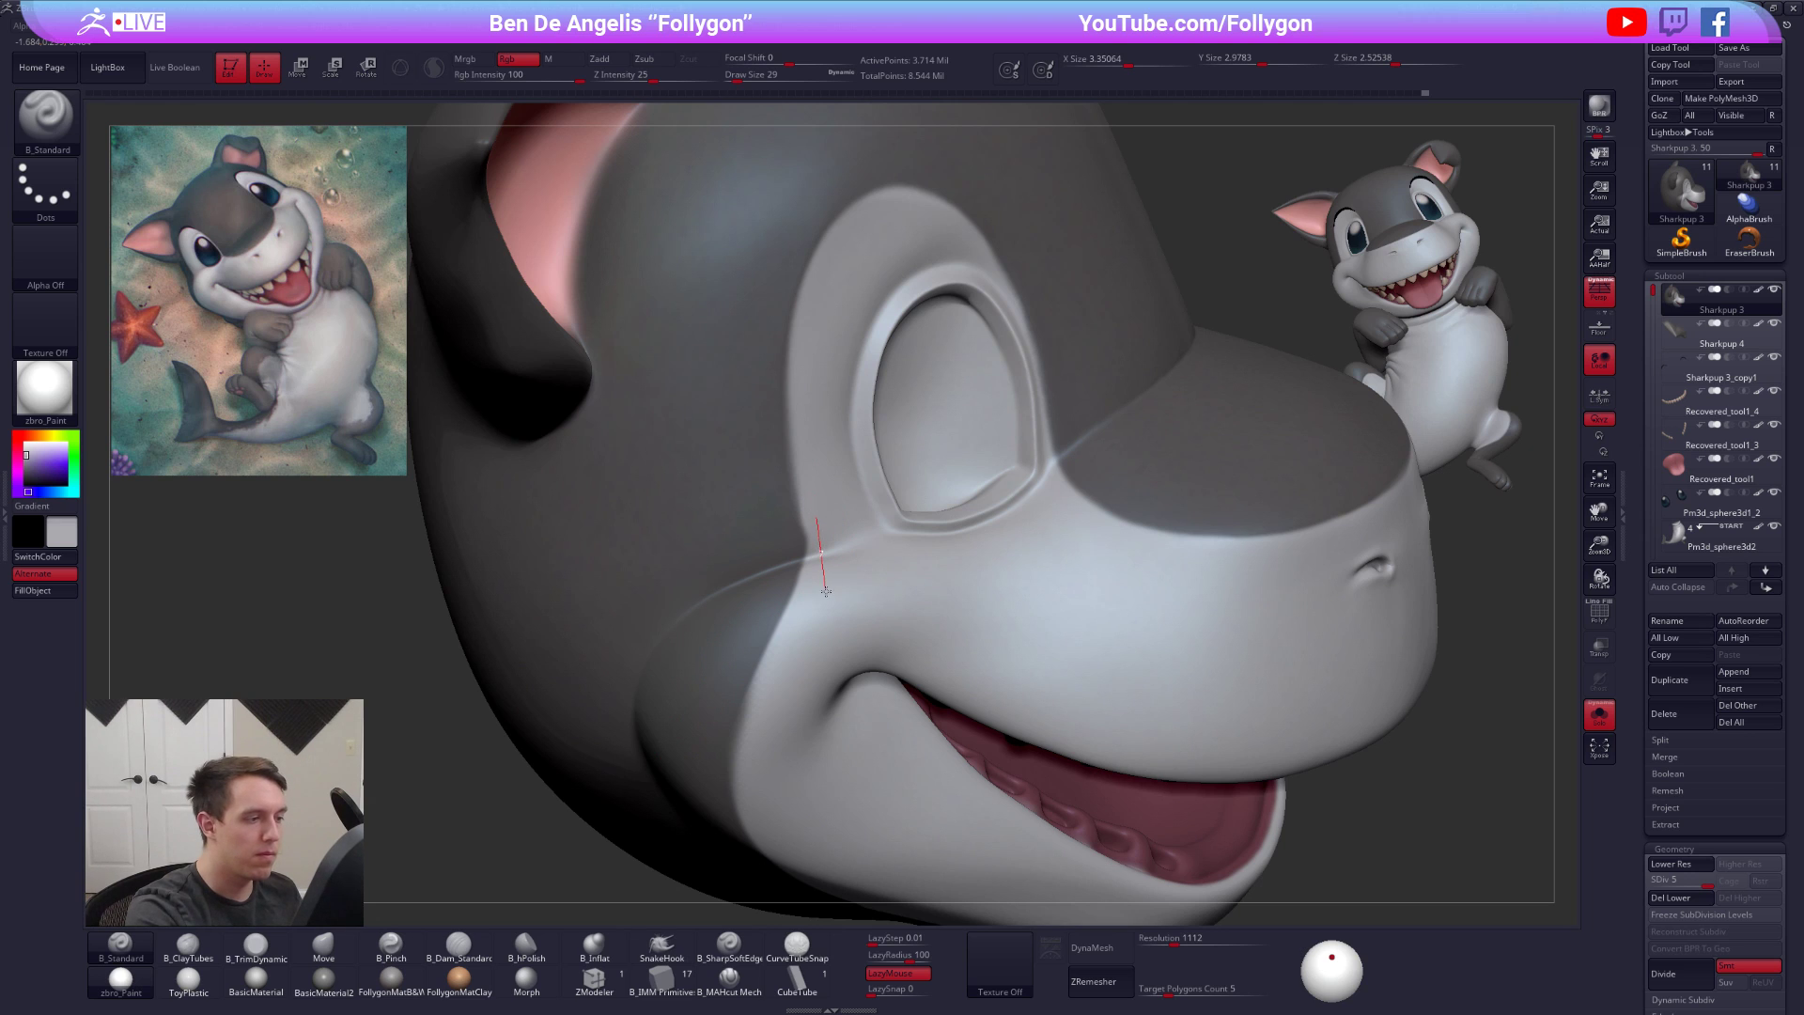
left_click_drag(831, 620, 832, 641)
mouse_move(829, 628)
right_mouse_down("ctrl")
mouse_move(806, 592)
mouse_move(903, 602)
right_mouse_up("ctrl")
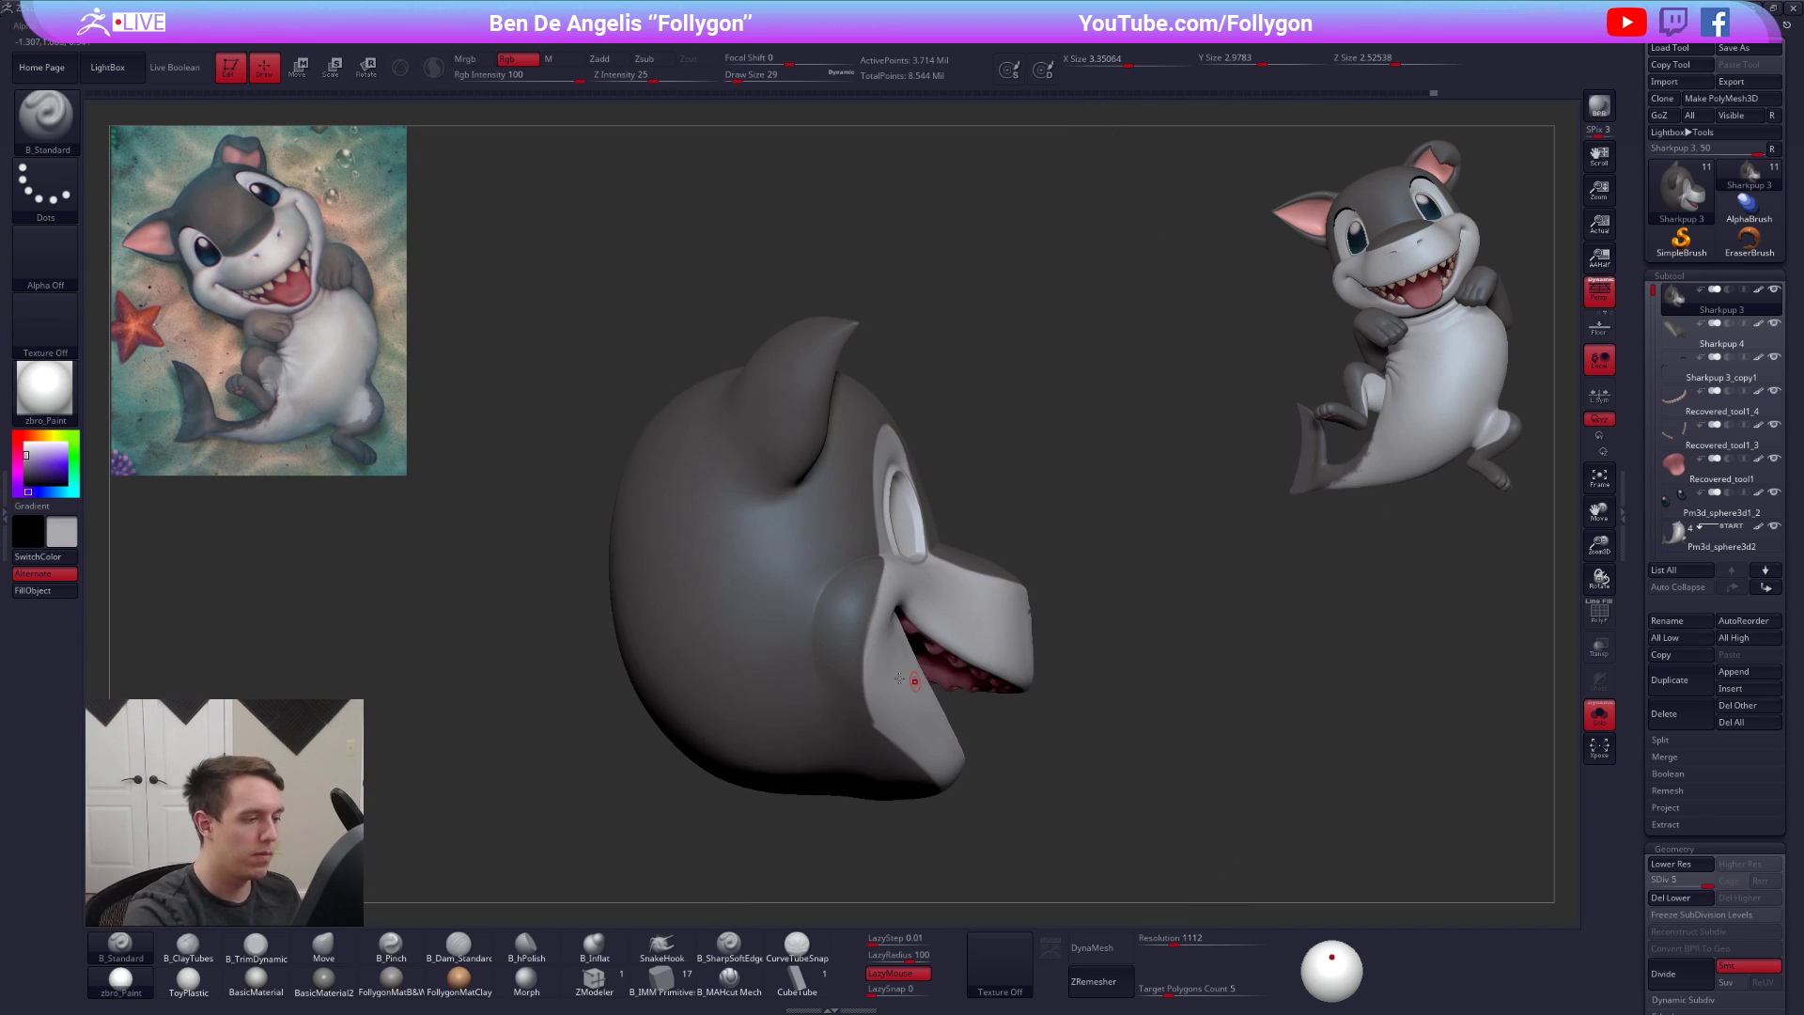
Sample the dark grey, paint the color border along the jaw at draw size 49 and show the whole character
key("c")
mouse_move(847, 660)
right_mouse_down()
mouse_move(825, 588)
mouse_move(850, 624)
mouse_move(869, 564)
mouse_move(856, 488)
mouse_move(855, 505)
right_mouse_up()
key("space")
left_click_drag(855, 504, 862, 505)
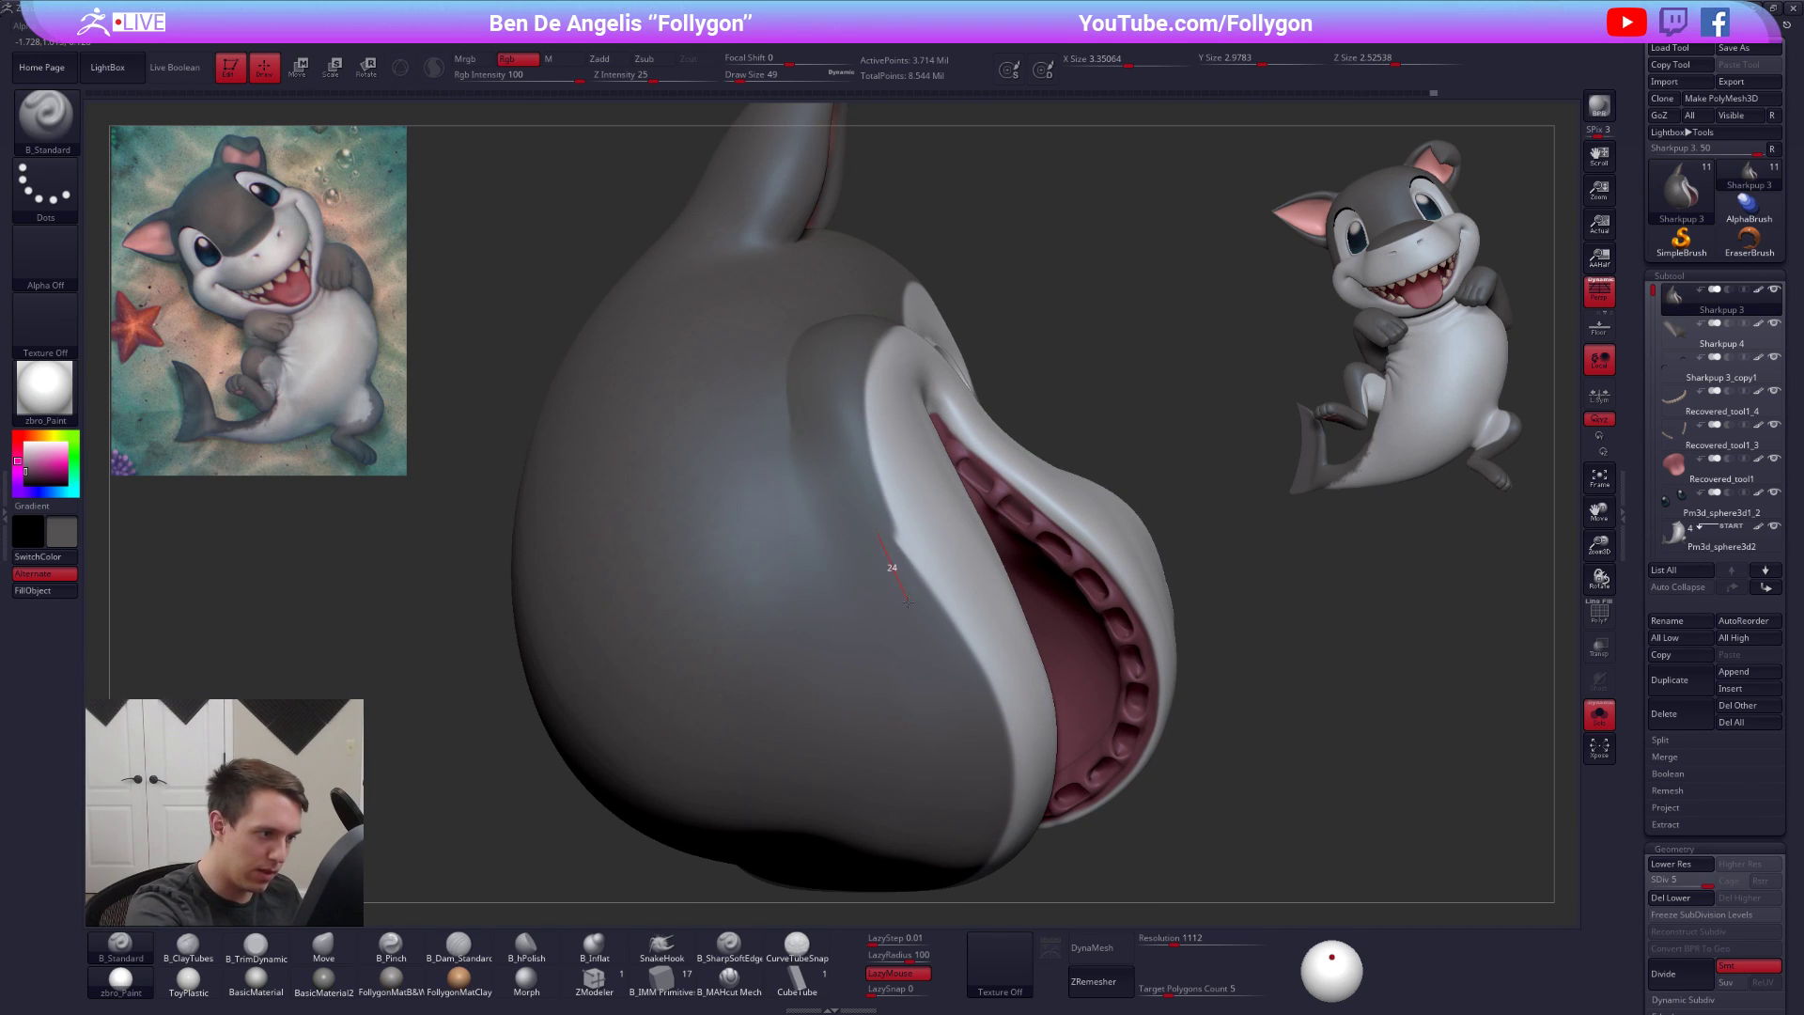
right_click_drag(1064, 718, 950, 729)
right_click_drag(1260, 799, 1140, 793)
right_click_drag(1330, 822, 1169, 813, "ctrl")
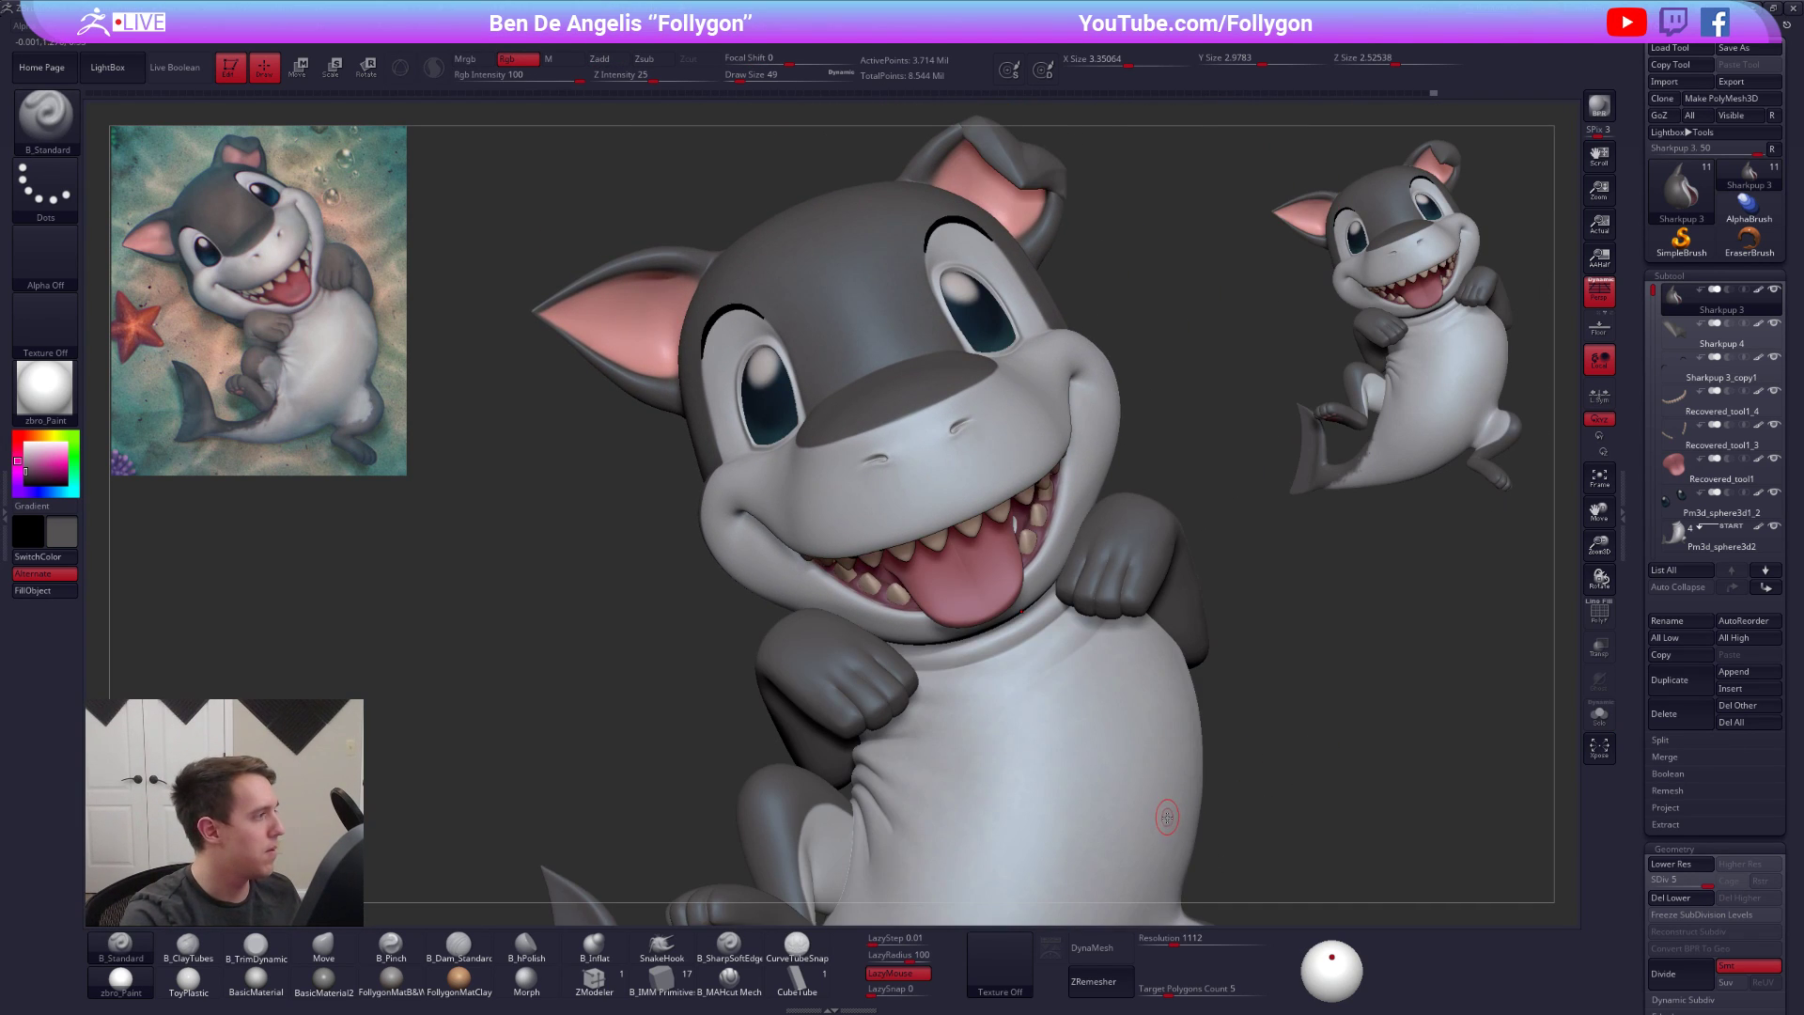
mouse_move(1166, 813)
right_mouse_down()
mouse_move(987, 768)
mouse_move(982, 738)
mouse_move(1024, 719)
mouse_move(1043, 752)
right_mouse_up()
Flatten the bulge behind the cheek with the TrimDynamic brush at draw size 121 on subdivision level 3
right_click(798, 691)
left_click_drag(841, 598, 841, 569)
key("shift+d")
key("space")
key("shift+d")
right_click_drag(852, 573, 834, 556)
key("3")
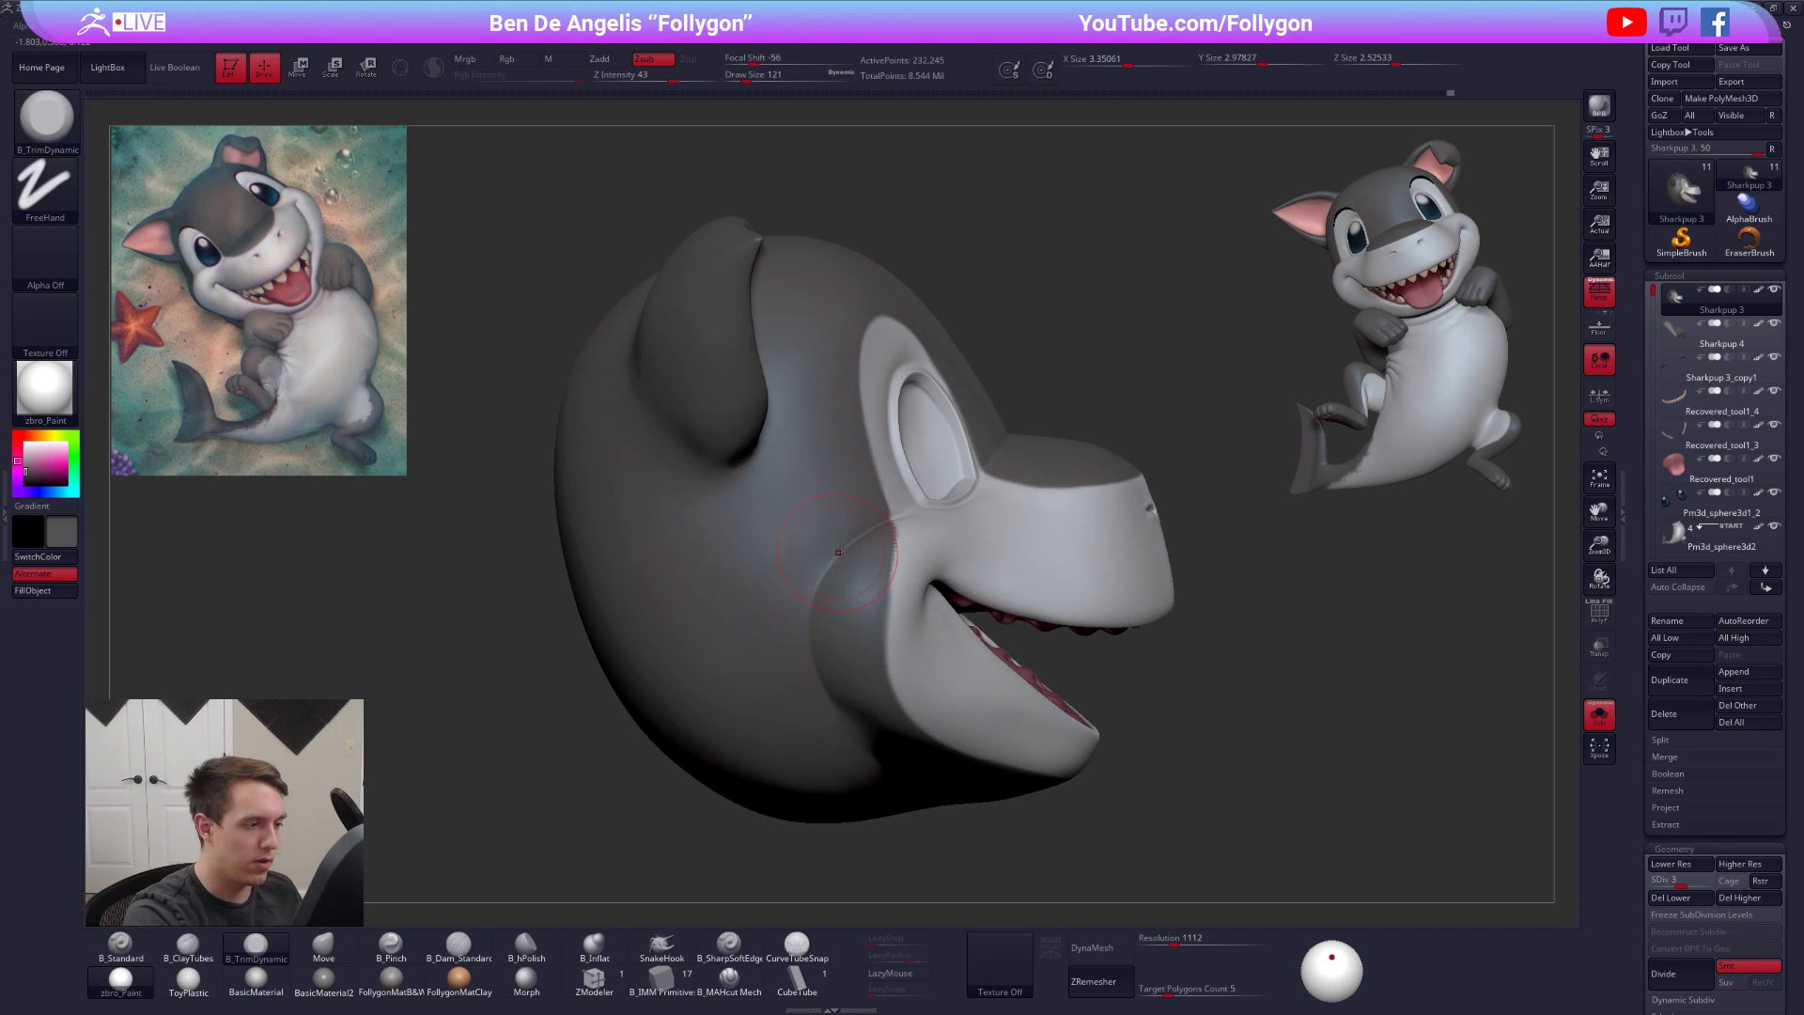
right_click_drag(806, 662, 816, 612)
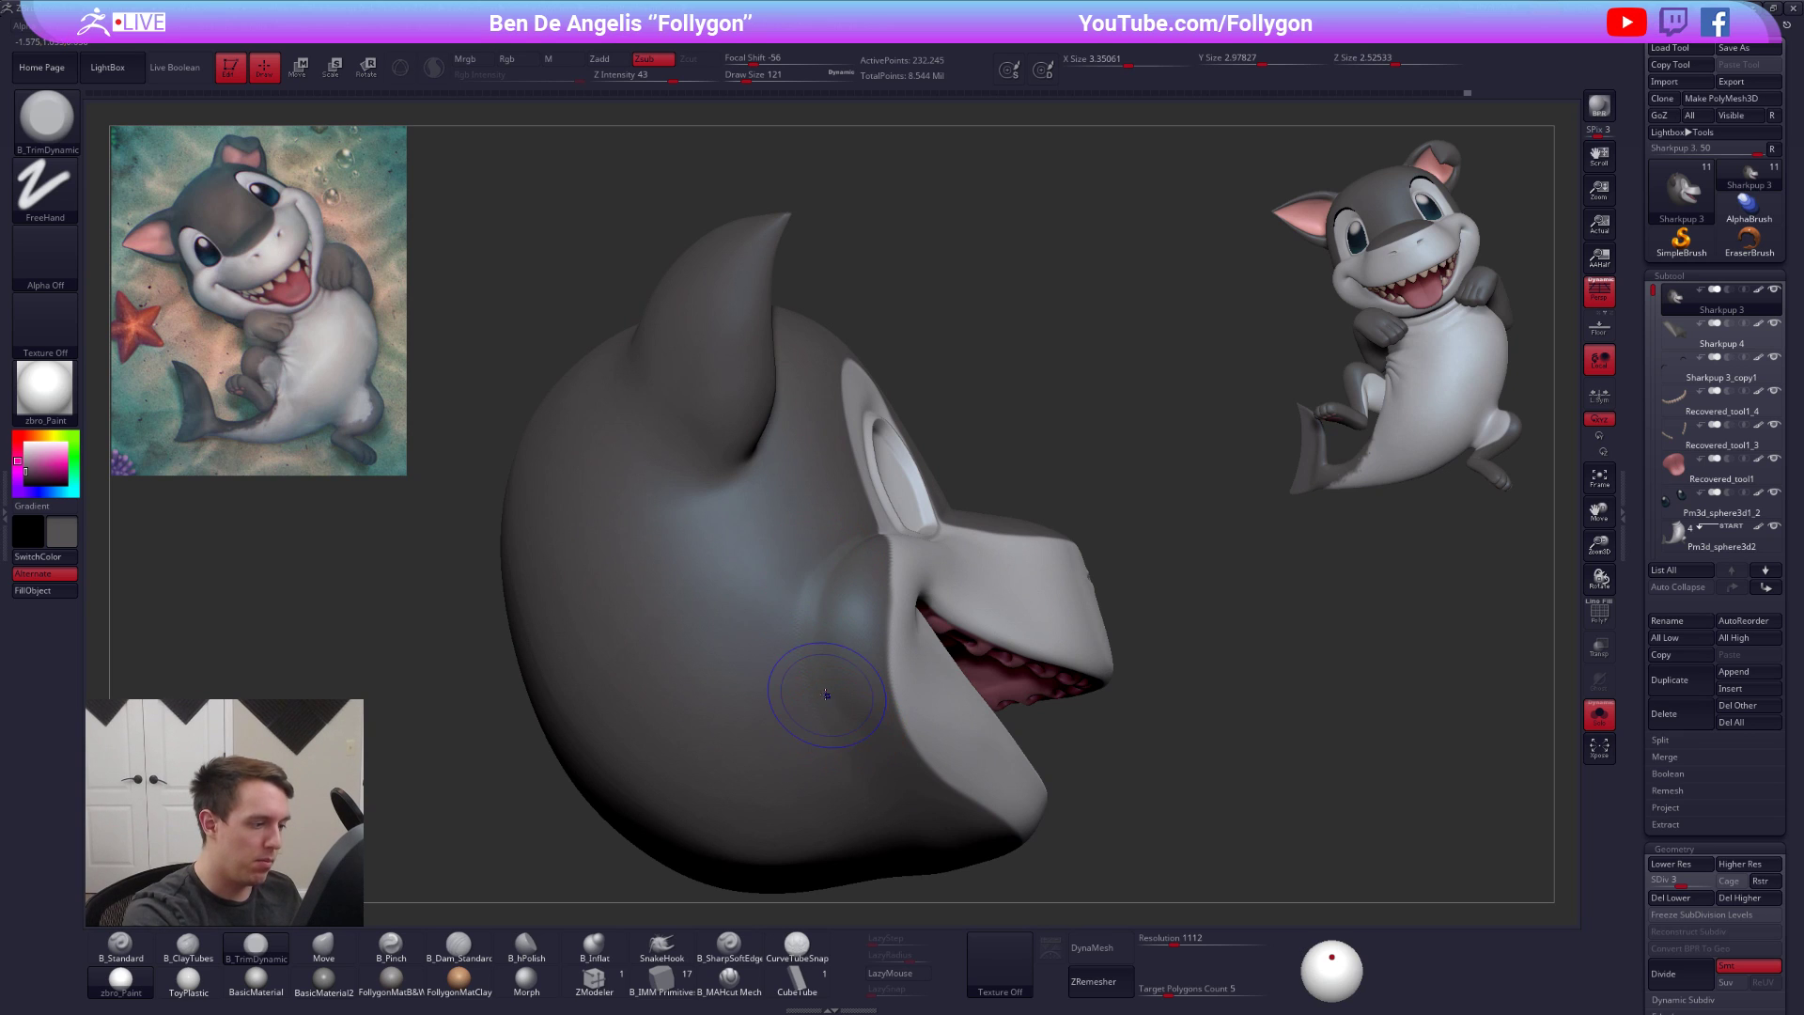
key("shift+d")
key("d")
mouse_move(792, 661)
right_mouse_down()
mouse_move(742, 659)
mouse_move(812, 588)
right_mouse_up()
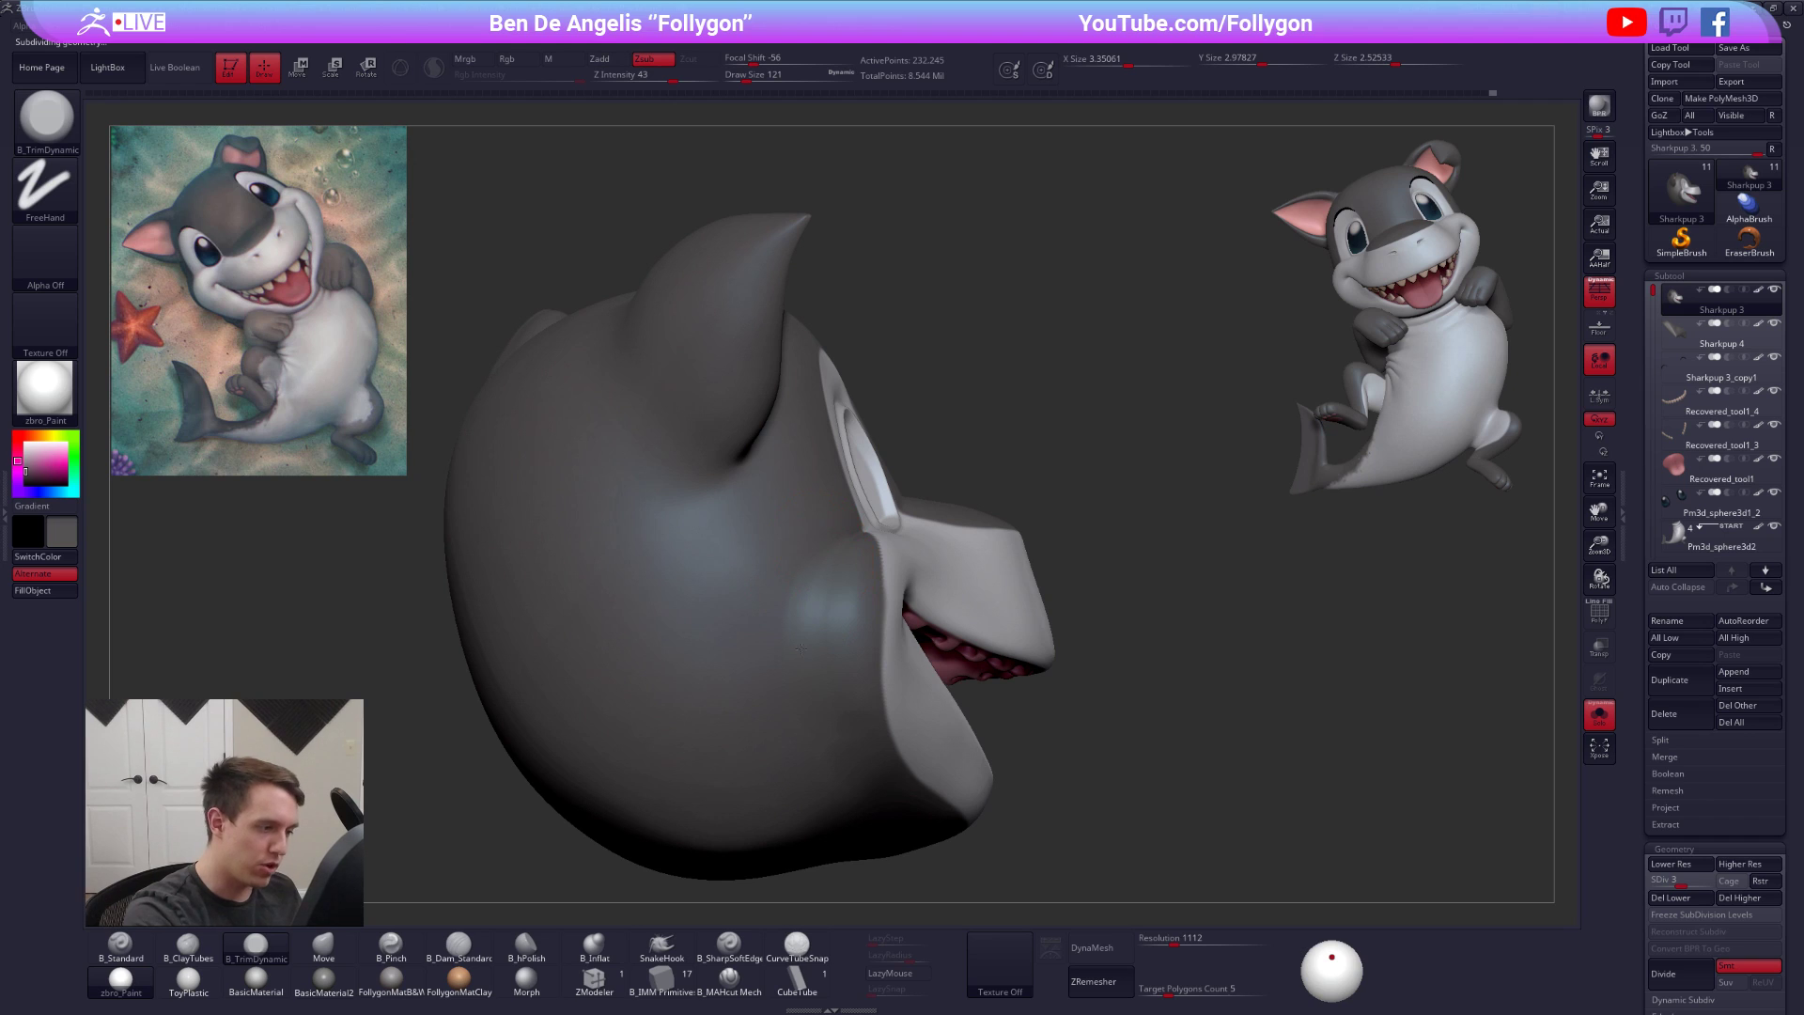
Smooth the transition behind the cheek at draw size 88 and return the head to subdivision level 5
key("shift")
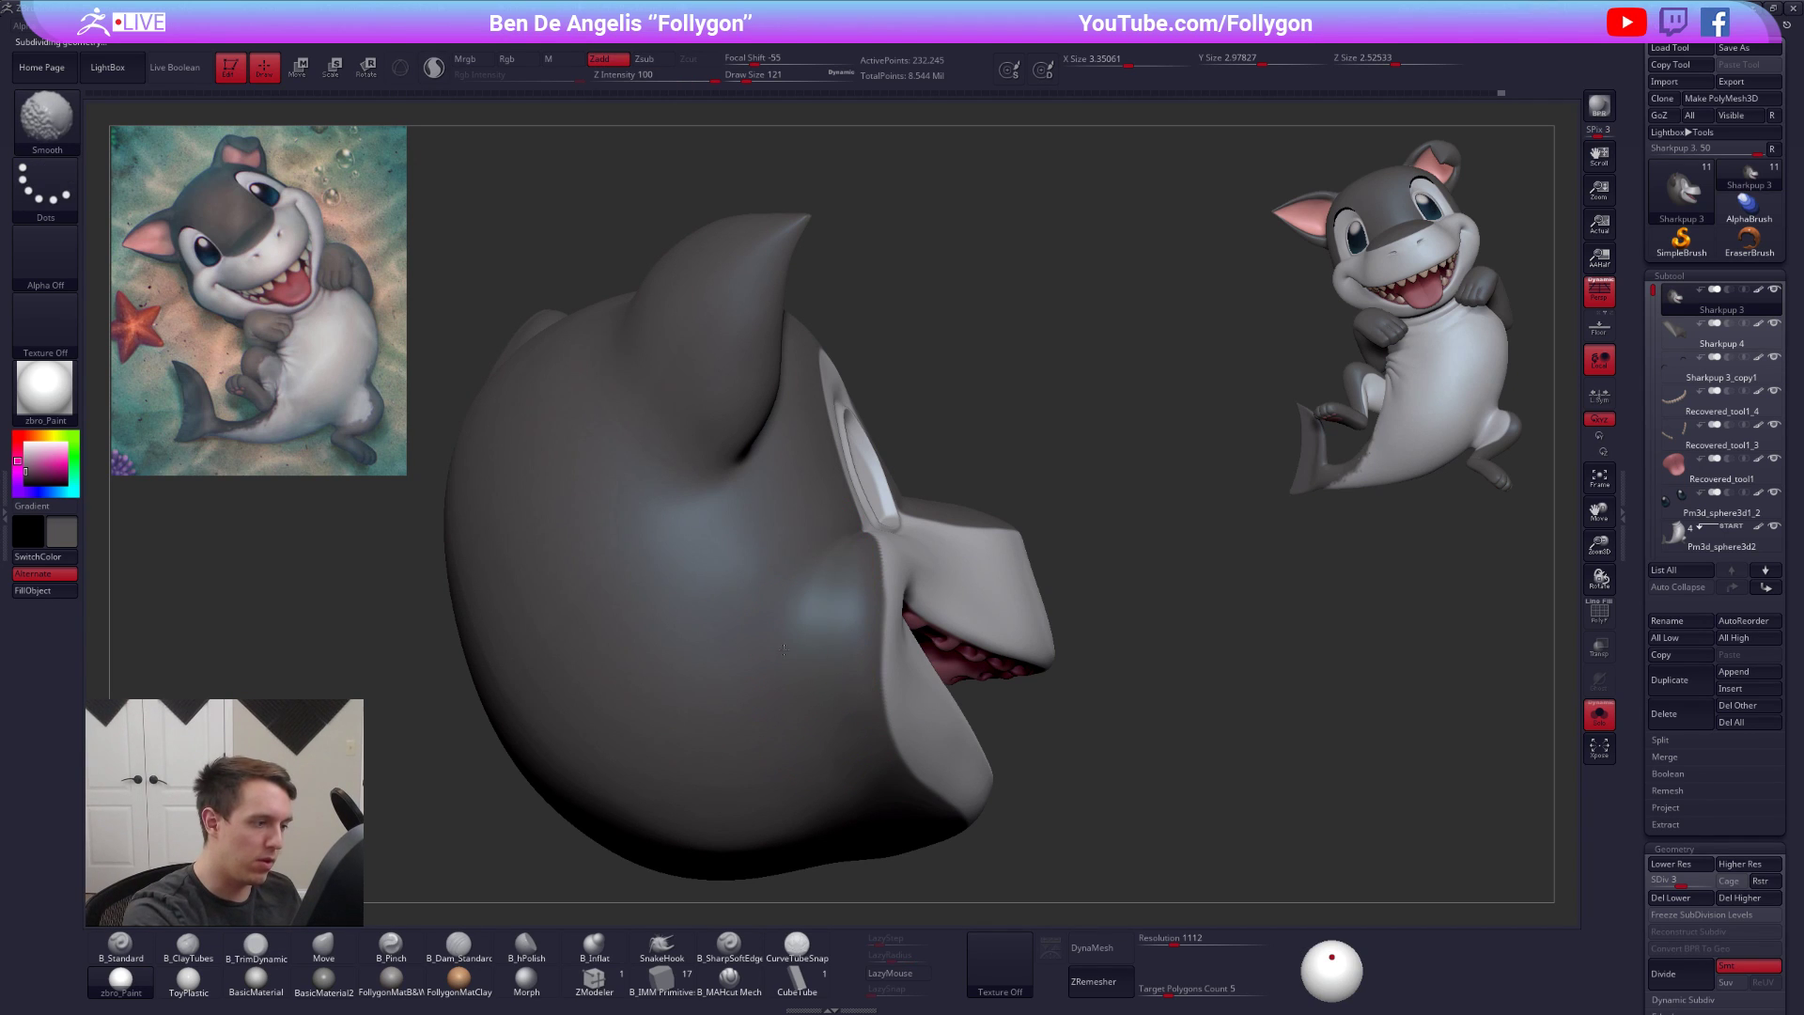
right_click_drag(786, 637, 743, 650)
mouse_move(814, 555)
right_mouse_down("alt")
mouse_move(891, 642)
mouse_move(857, 611)
mouse_move(827, 709)
mouse_move(879, 738)
mouse_move(916, 664)
mouse_move(866, 640)
right_mouse_up("alt")
key("s")
left_click(888, 602)
key("shift")
key("shift")
key("shift")
key("d")
key("d")
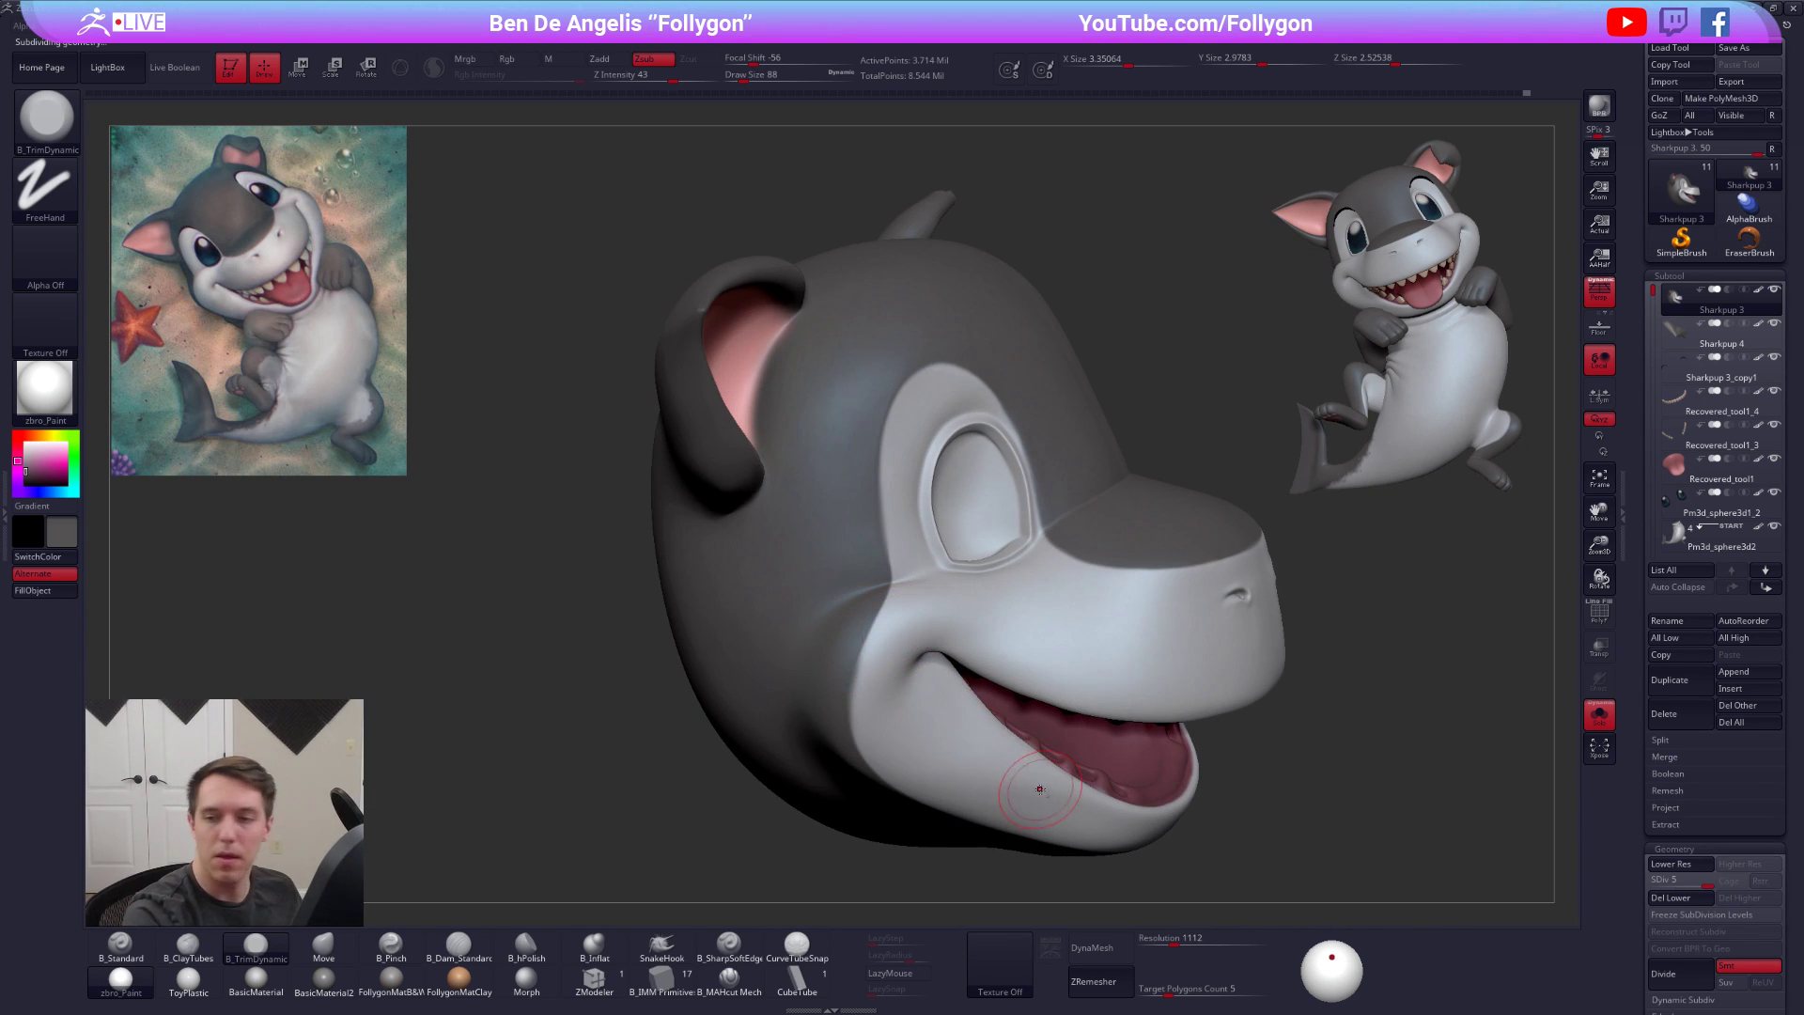
right_click_drag(1039, 789, 1037, 773)
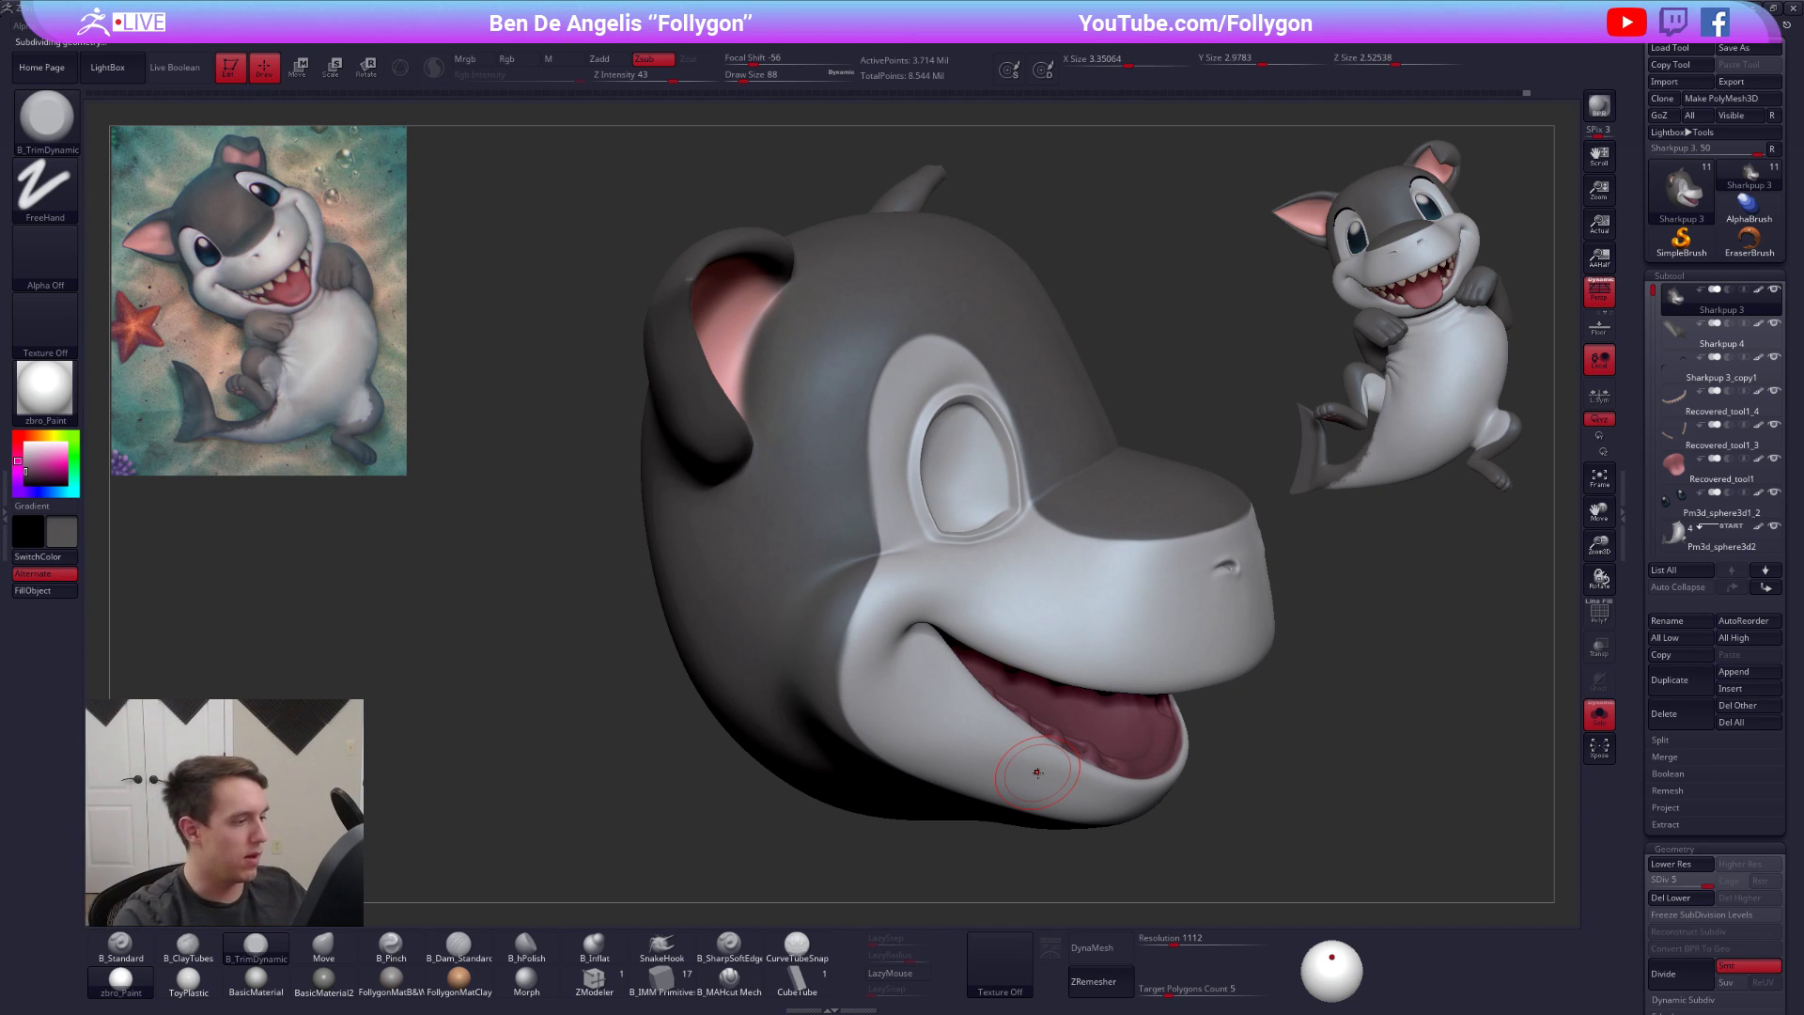
Sample the light grey and paint down the cheek's back edge with the Standard brush at draw size 43
key("1")
key("s")
left_click_drag(867, 585, 861, 584)
right_click_drag(867, 612, 906, 572, "alt")
key("s")
left_click_drag(907, 572, 902, 573)
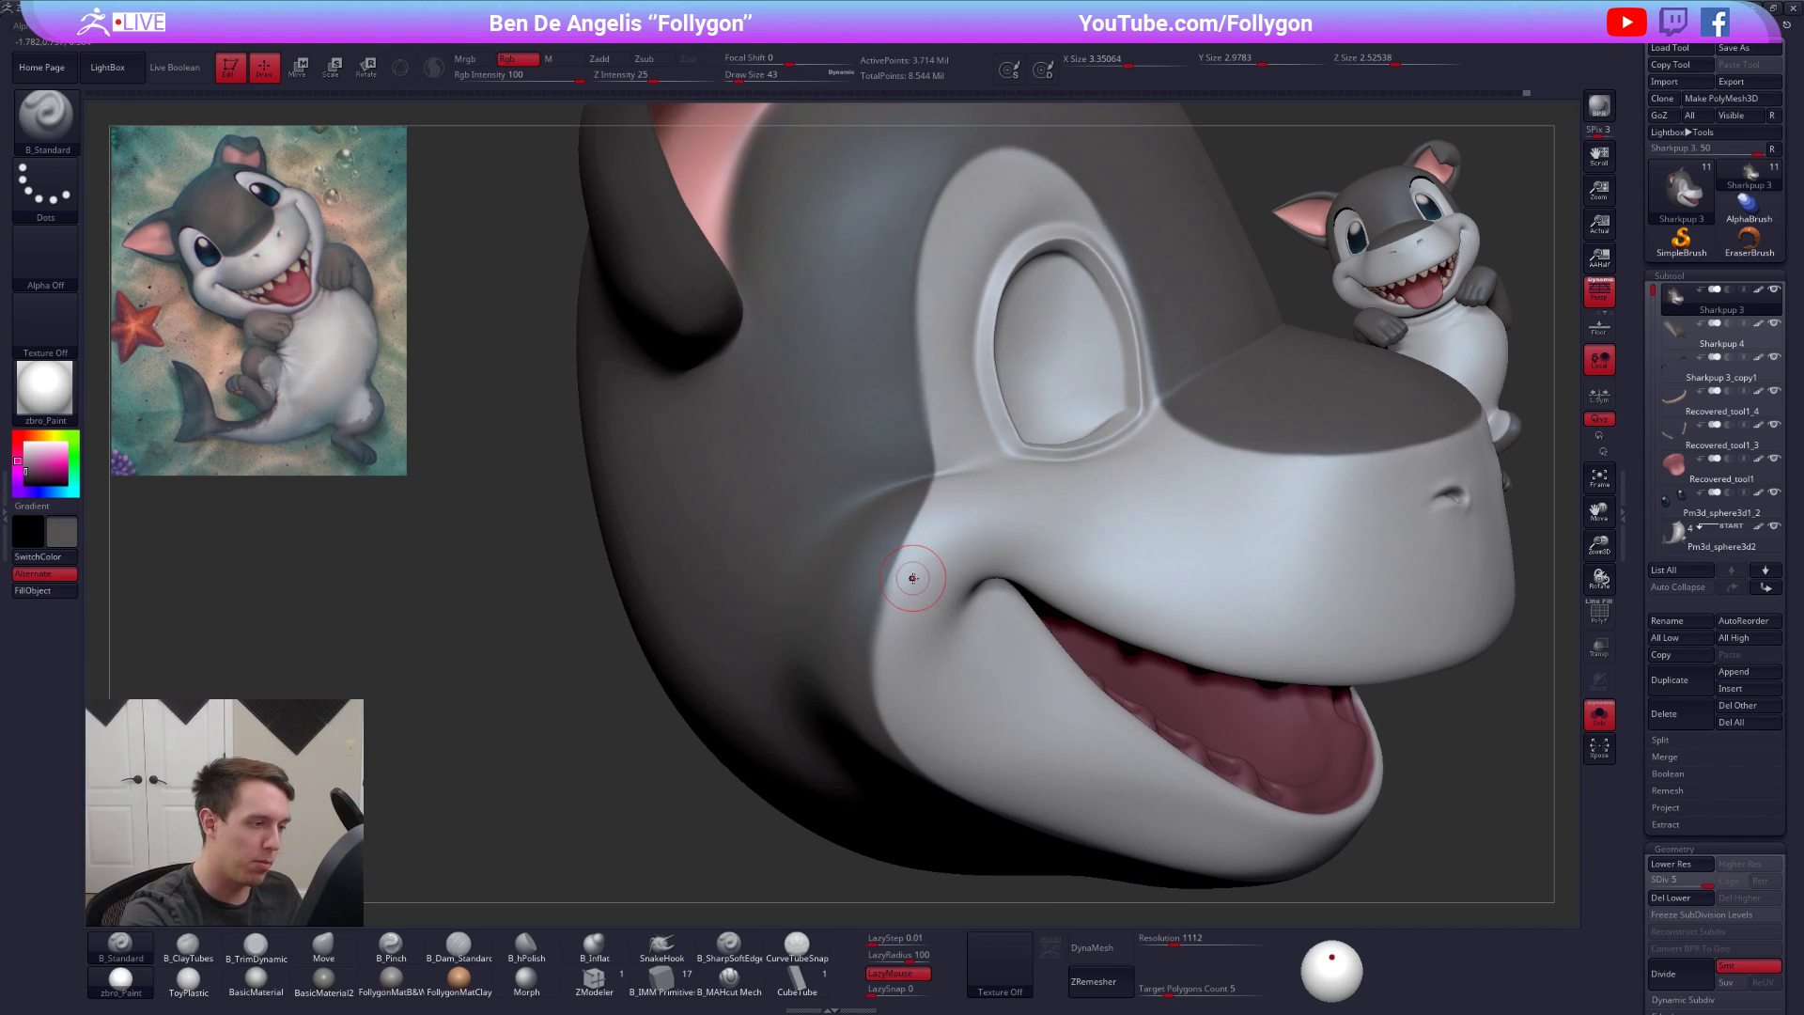
right_click_drag(911, 570, 919, 548)
key("c")
key("c")
right_click(929, 536)
mouse_move(943, 489)
left_mouse_down()
mouse_move(879, 669)
mouse_move(908, 757)
left_mouse_up()
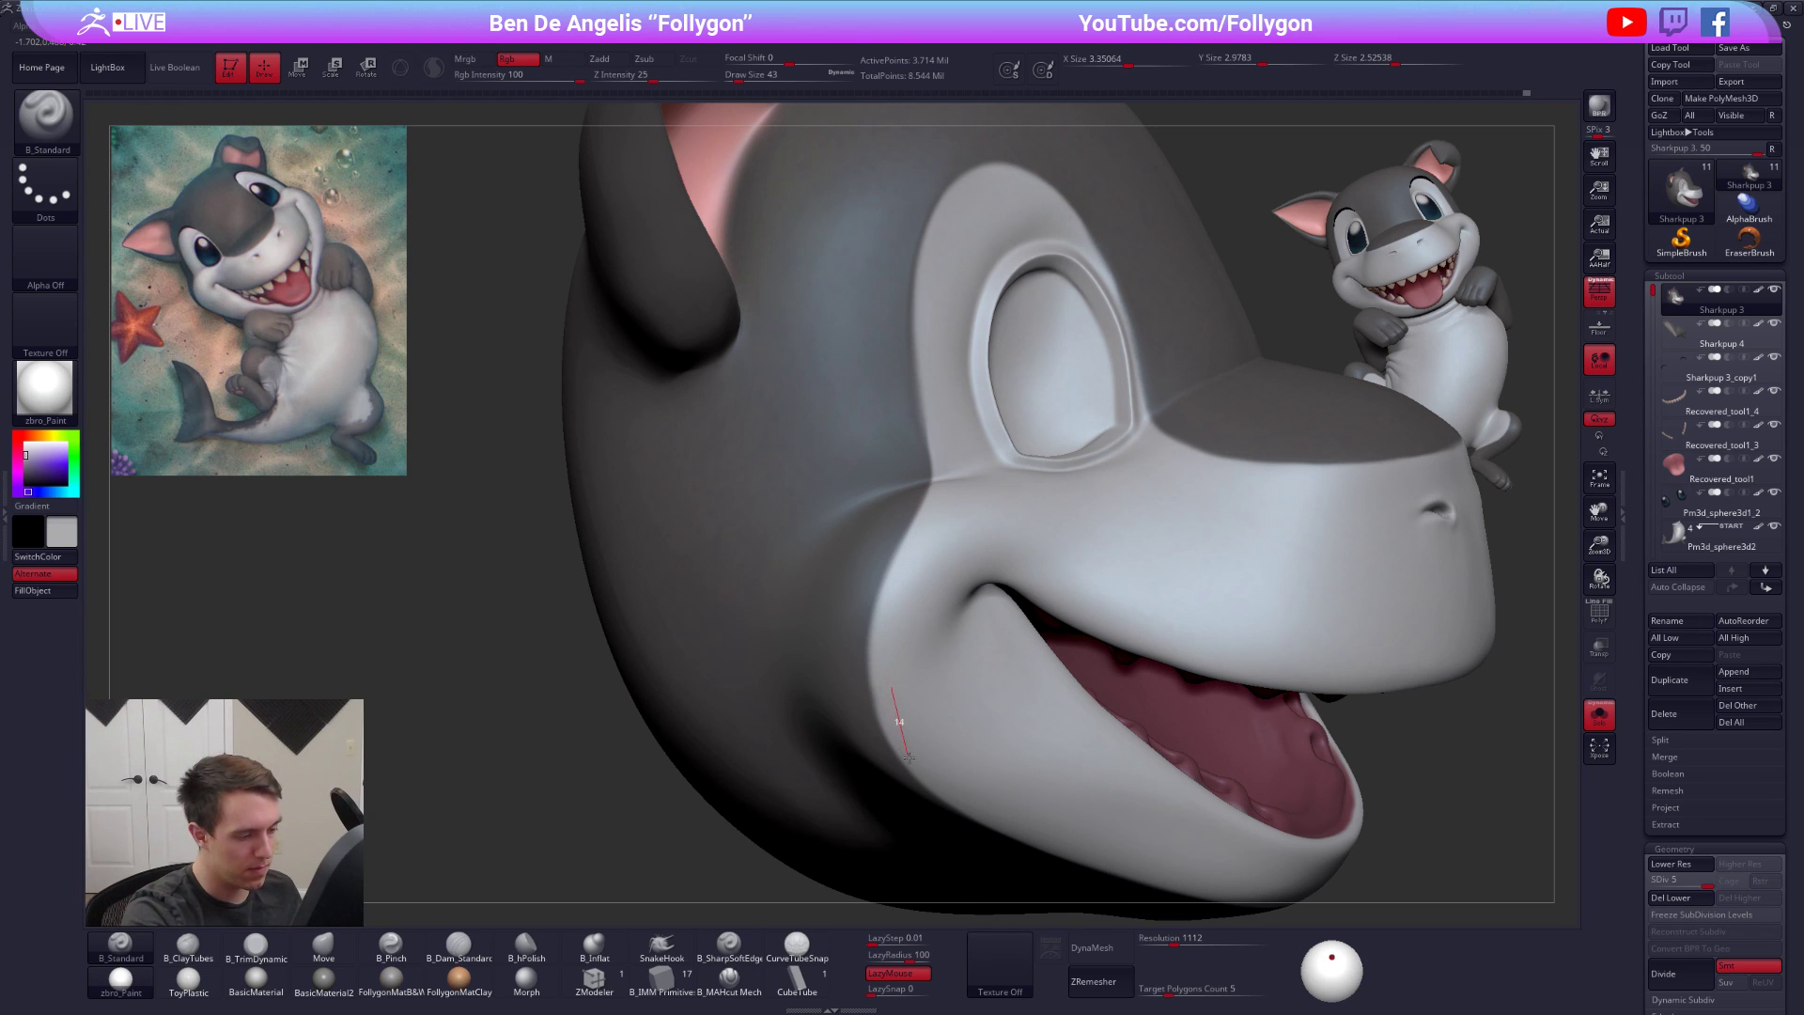
Round out the light grey border along the back of the cheek up to the eye patch
mouse_move(842, 623)
right_mouse_down()
mouse_move(737, 632)
mouse_move(733, 573)
mouse_move(752, 620)
mouse_move(833, 612)
mouse_move(807, 579)
mouse_move(836, 638)
right_mouse_up()
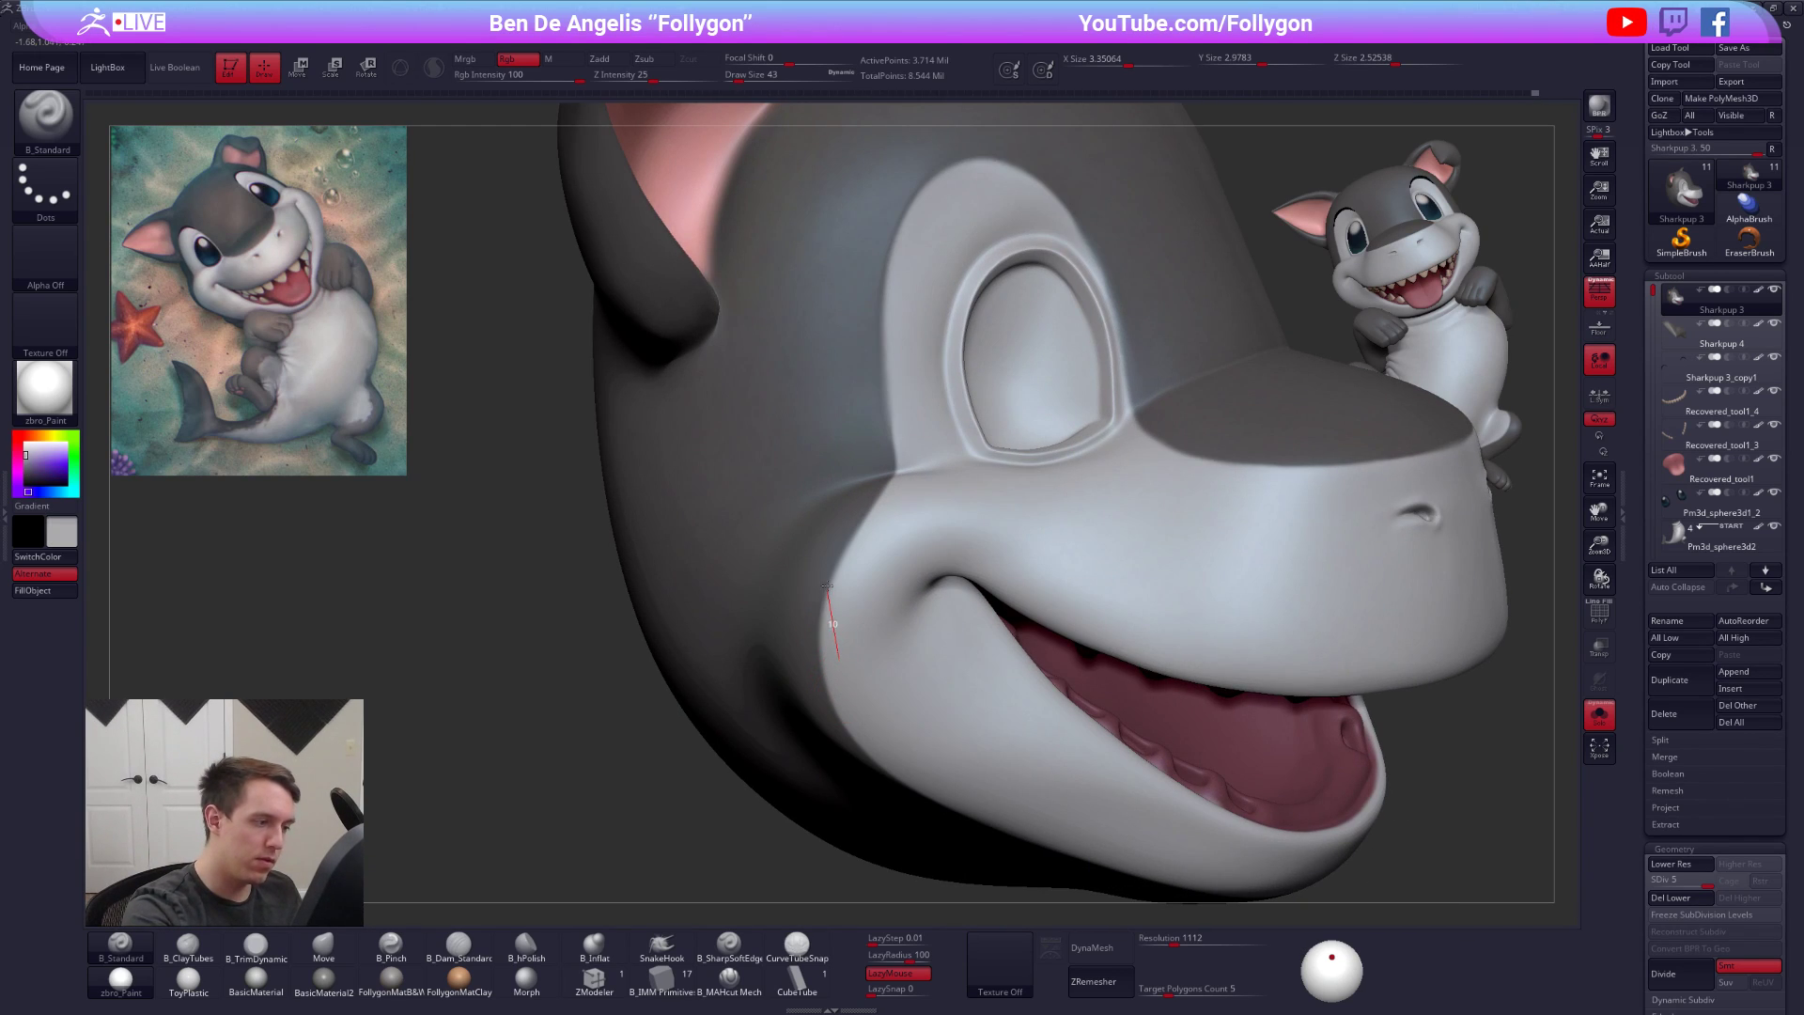
left_click_drag(833, 558, 850, 541)
key("ctrl+z")
left_click_drag(844, 702, 843, 683)
mouse_move(838, 567)
left_mouse_down()
mouse_move(927, 454)
mouse_move(938, 399)
left_mouse_up()
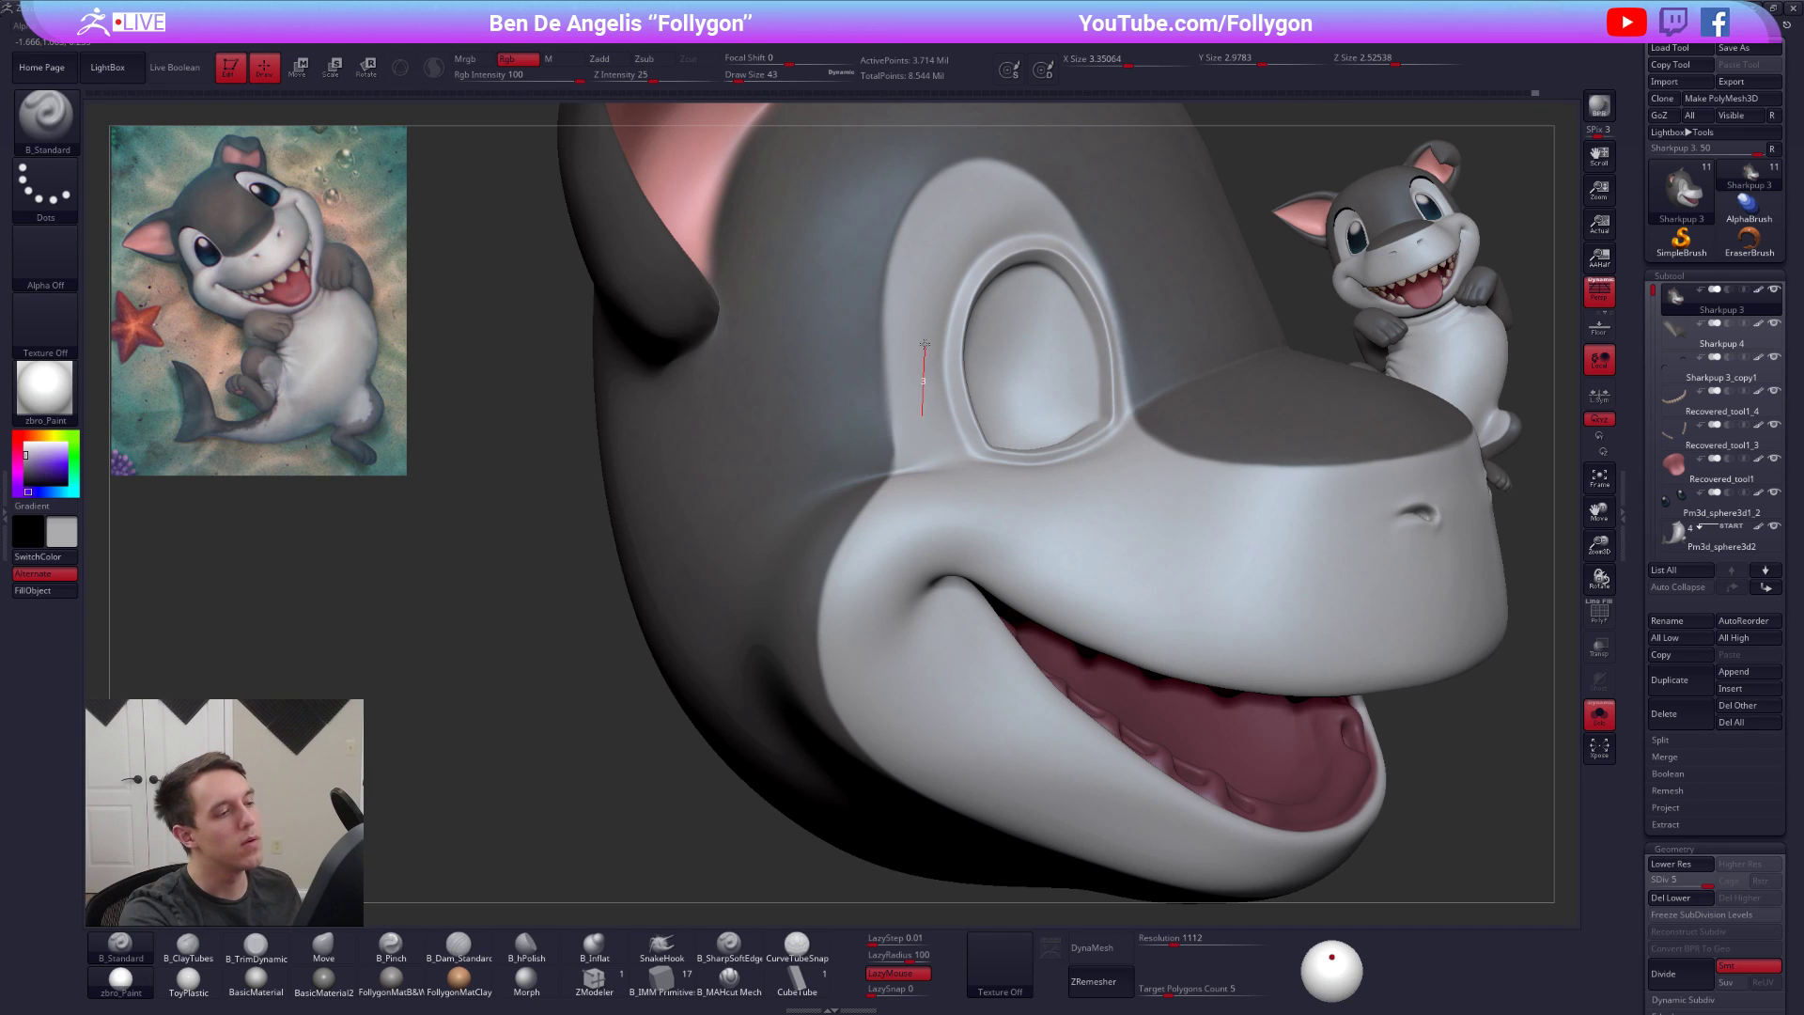
Sample the dark grey and sharpen the color border down the back of the cheek and along the jaw
left_click_drag(1429, 799, 1278, 782, "alt")
mouse_move(1360, 830)
left_mouse_down("alt")
mouse_move(1276, 782)
mouse_move(1322, 821)
left_mouse_up("alt")
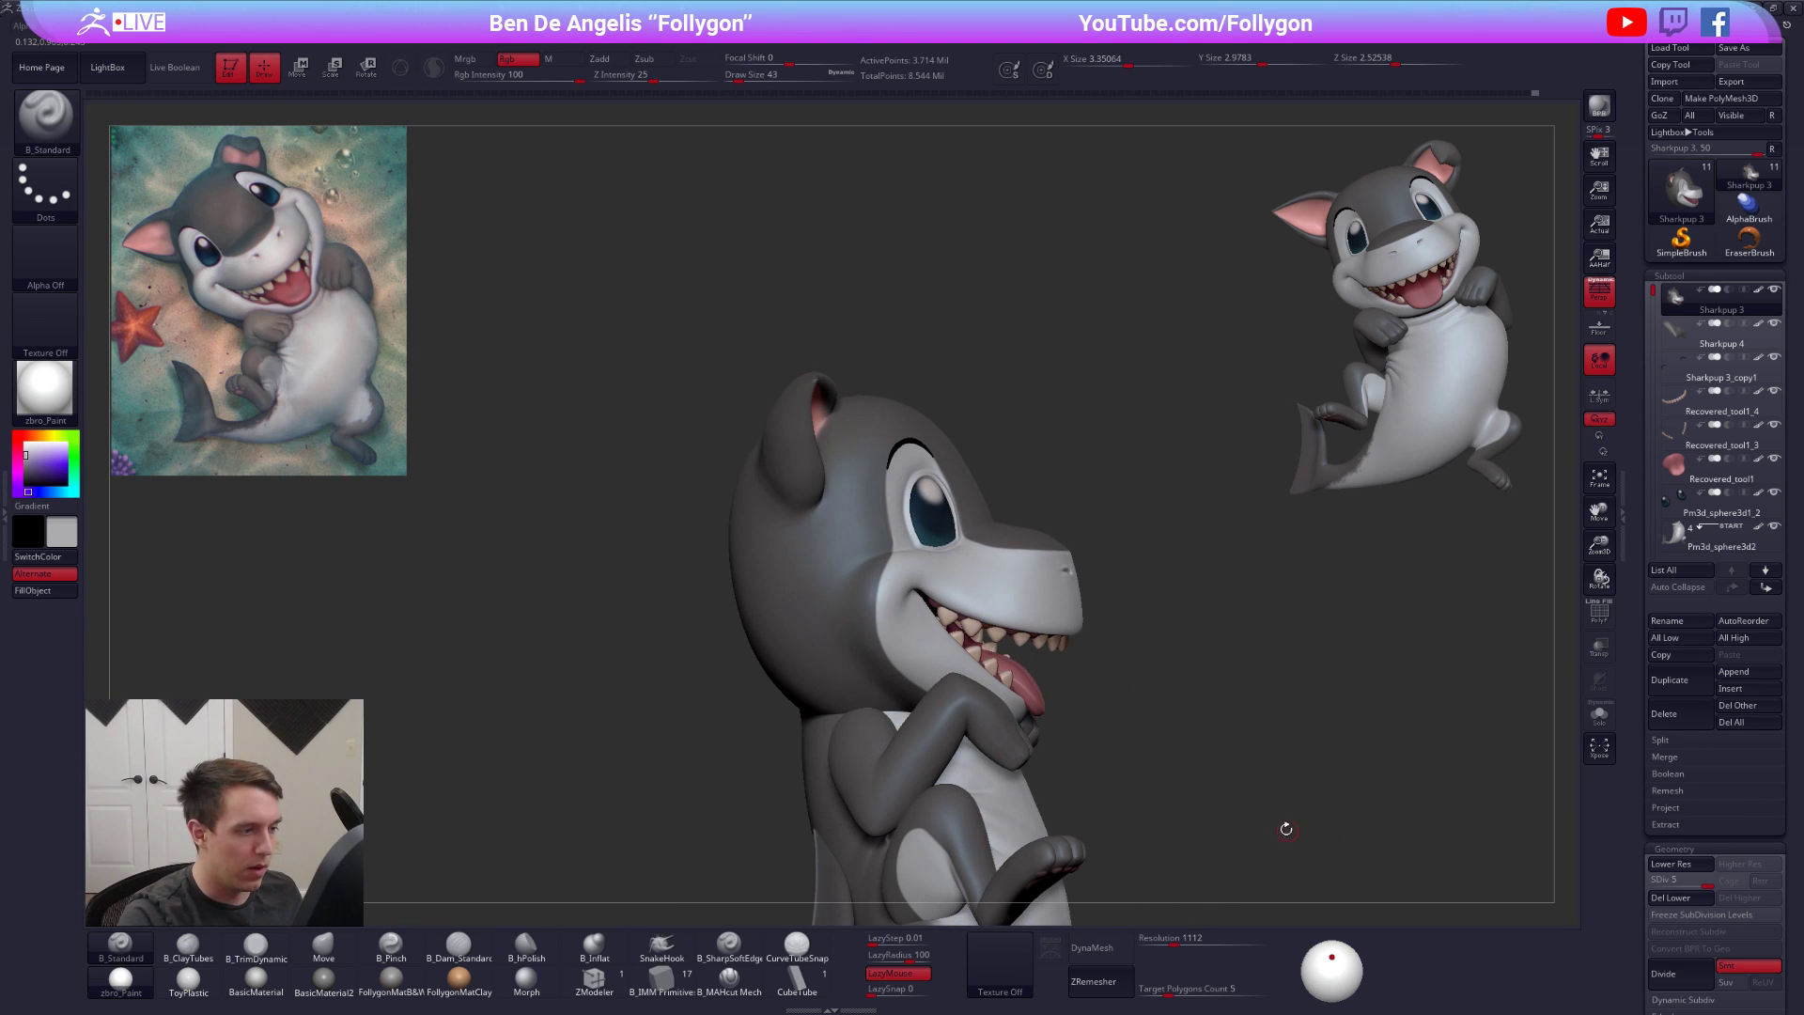
key("alt+s")
key("f")
key("c")
left_click_drag(862, 622, 871, 636)
mouse_move(871, 636)
right_mouse_down("ctrl")
mouse_move(876, 656)
mouse_move(848, 565)
right_mouse_up("ctrl")
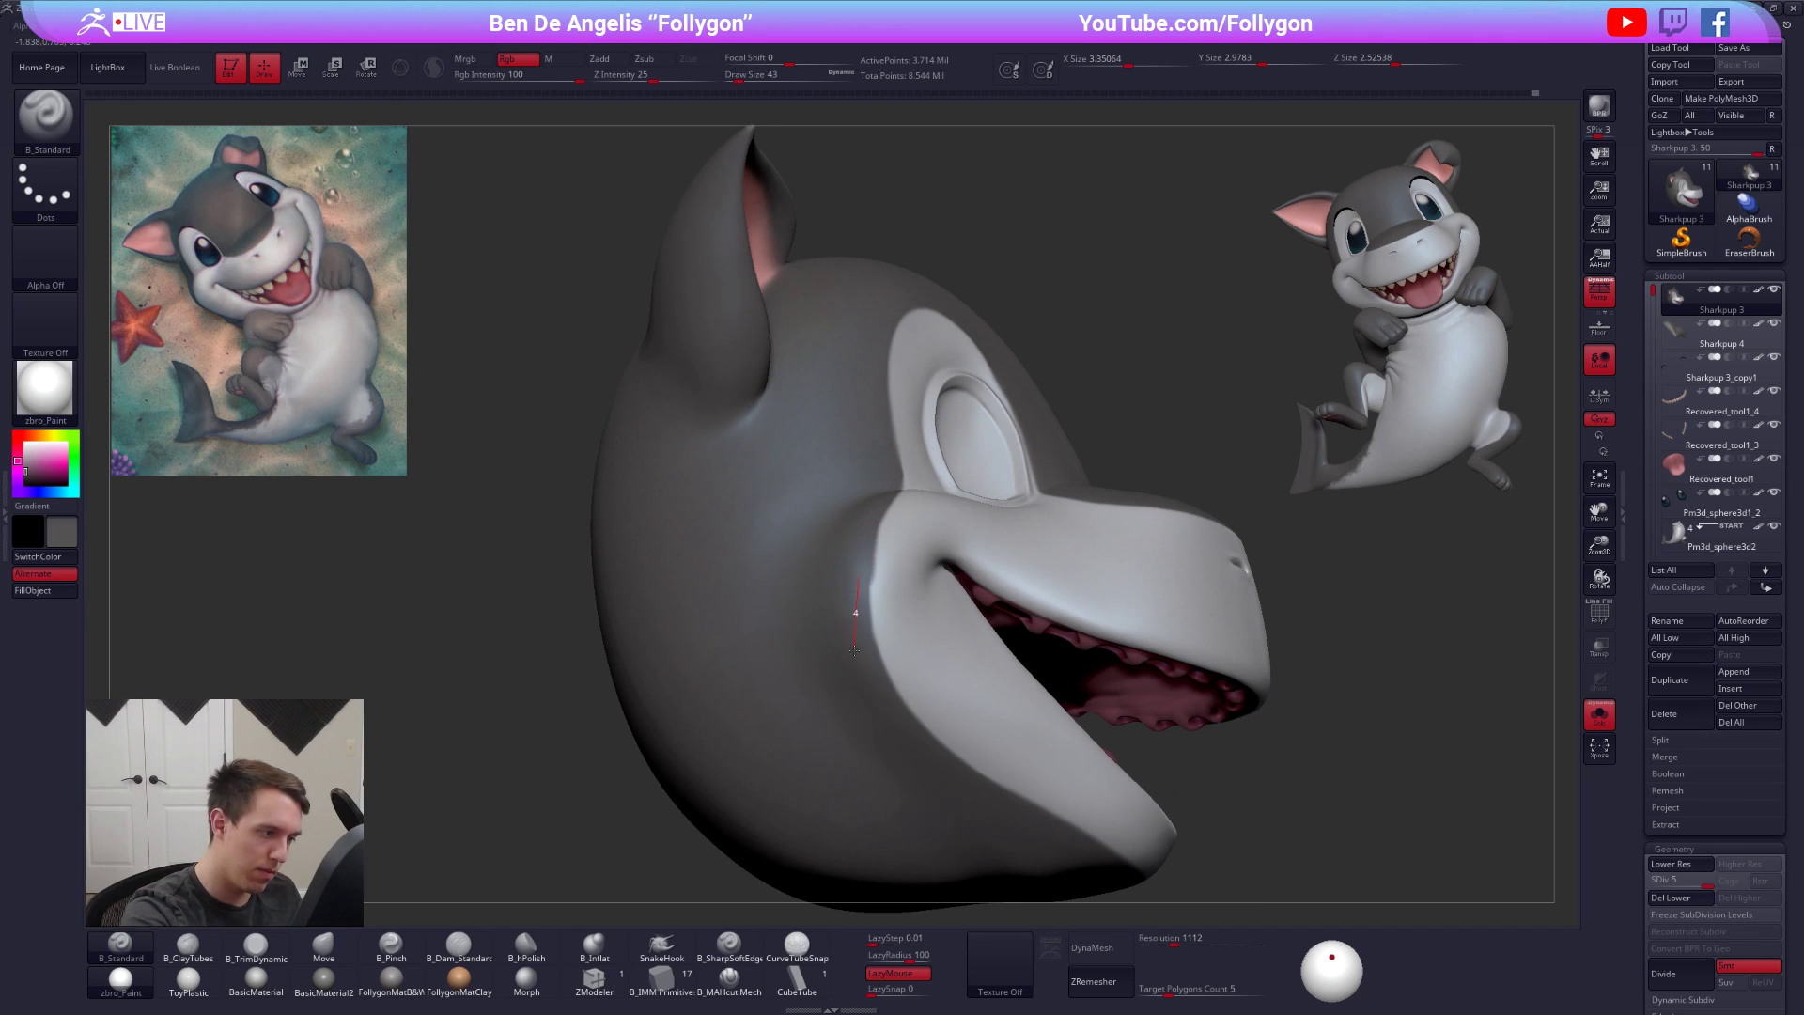
left_click_drag(968, 780, 1004, 809)
Paint a dark grey border on the opposite cheek from the eye patch down, curving it into the jaw line
right_click_drag(1108, 769, 991, 641)
right_click_drag(1112, 576, 986, 444)
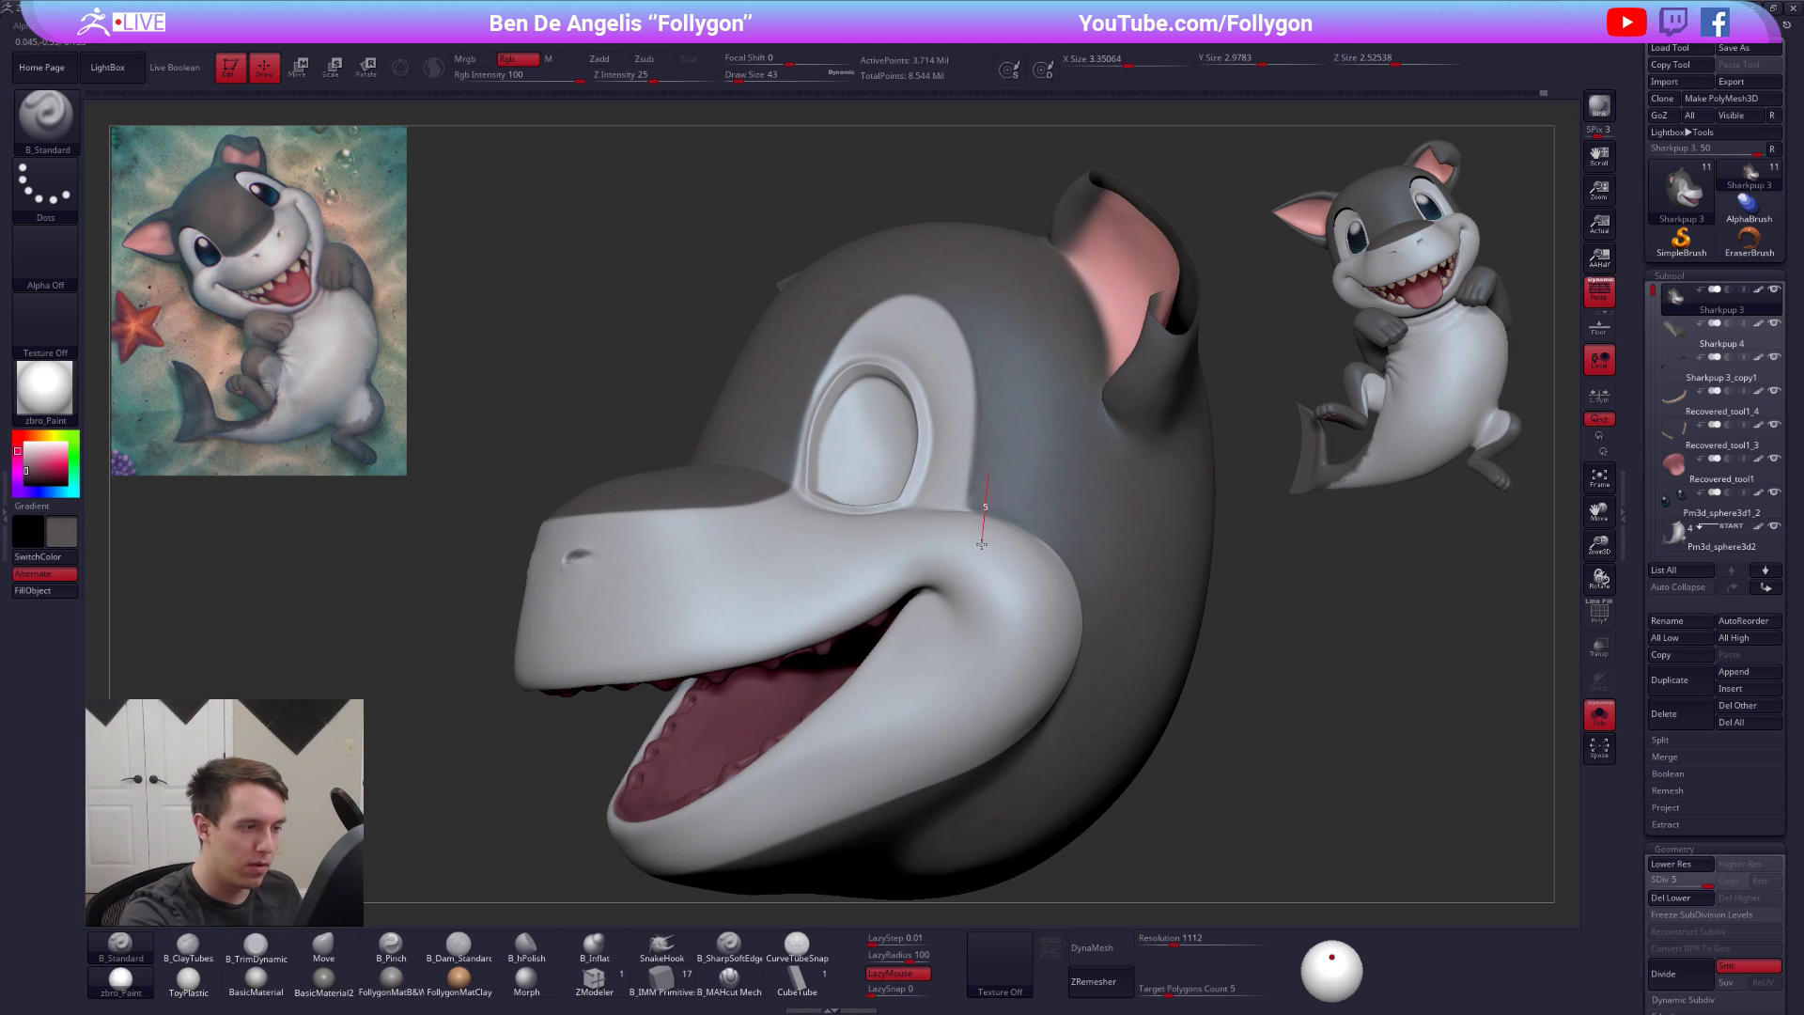
left_click_drag(993, 574, 1016, 785)
right_click_drag(1010, 780, 847, 684)
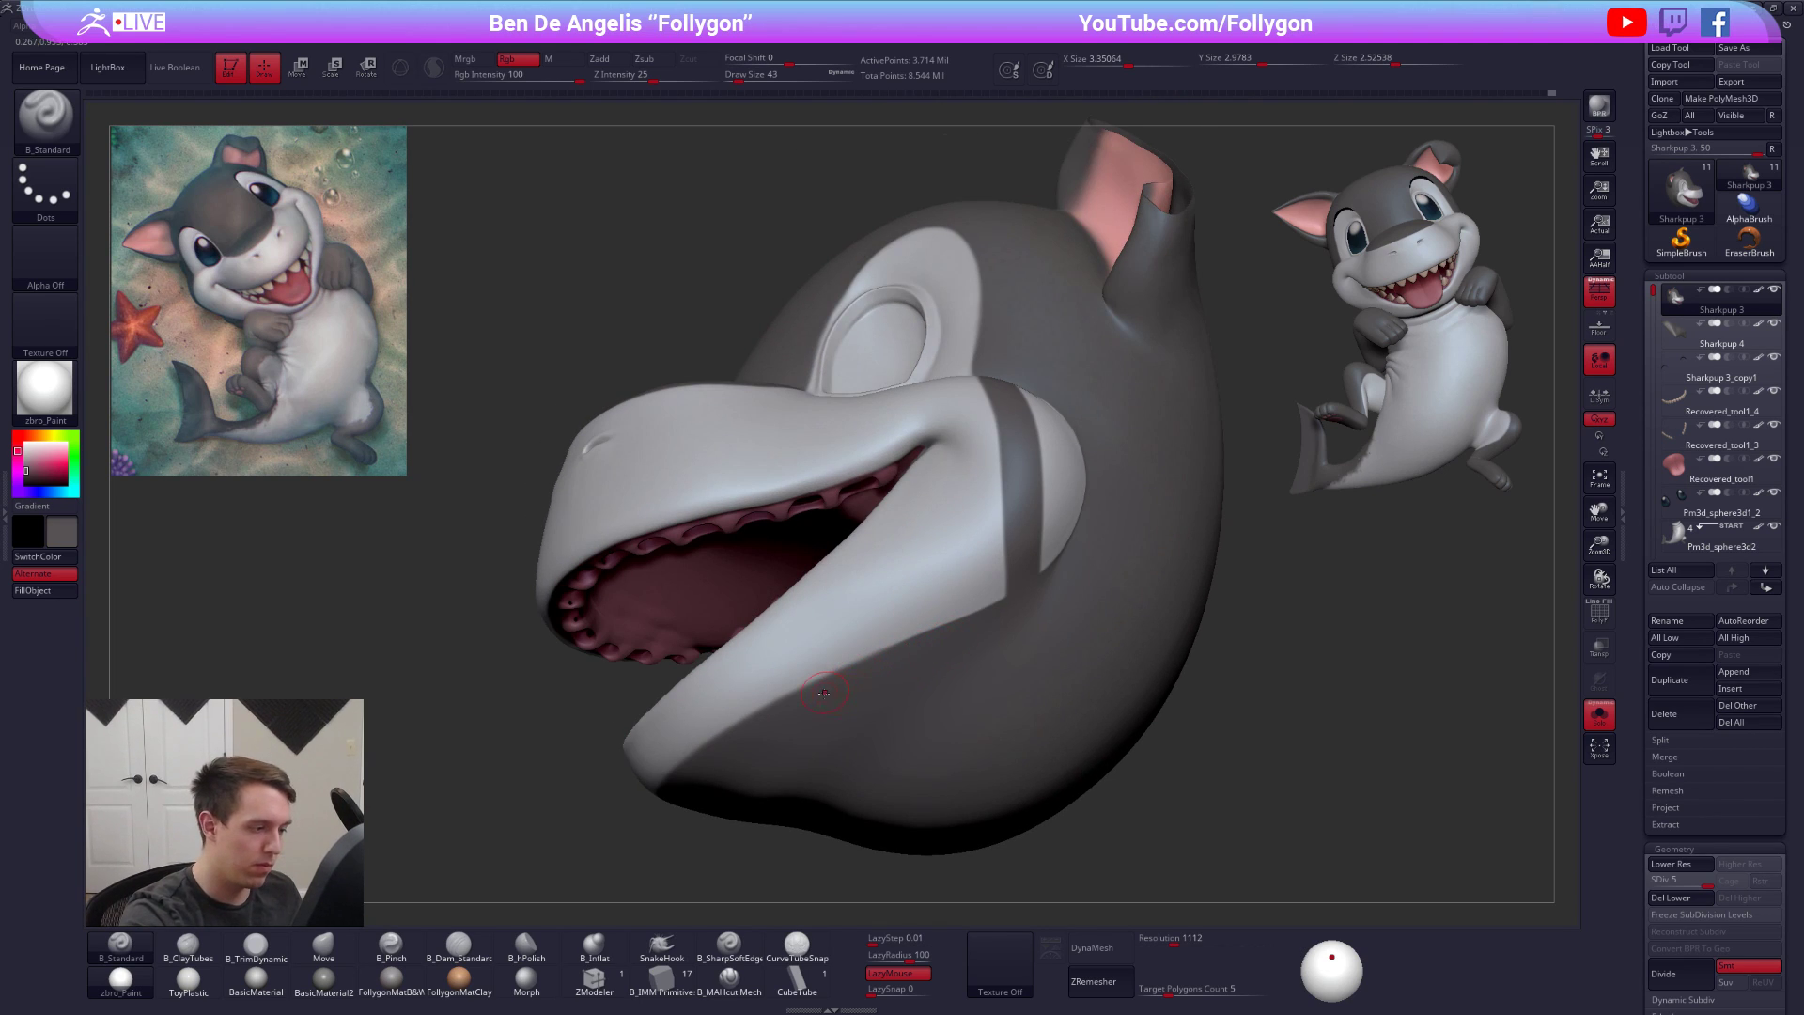
left_click_drag(961, 612, 1023, 494)
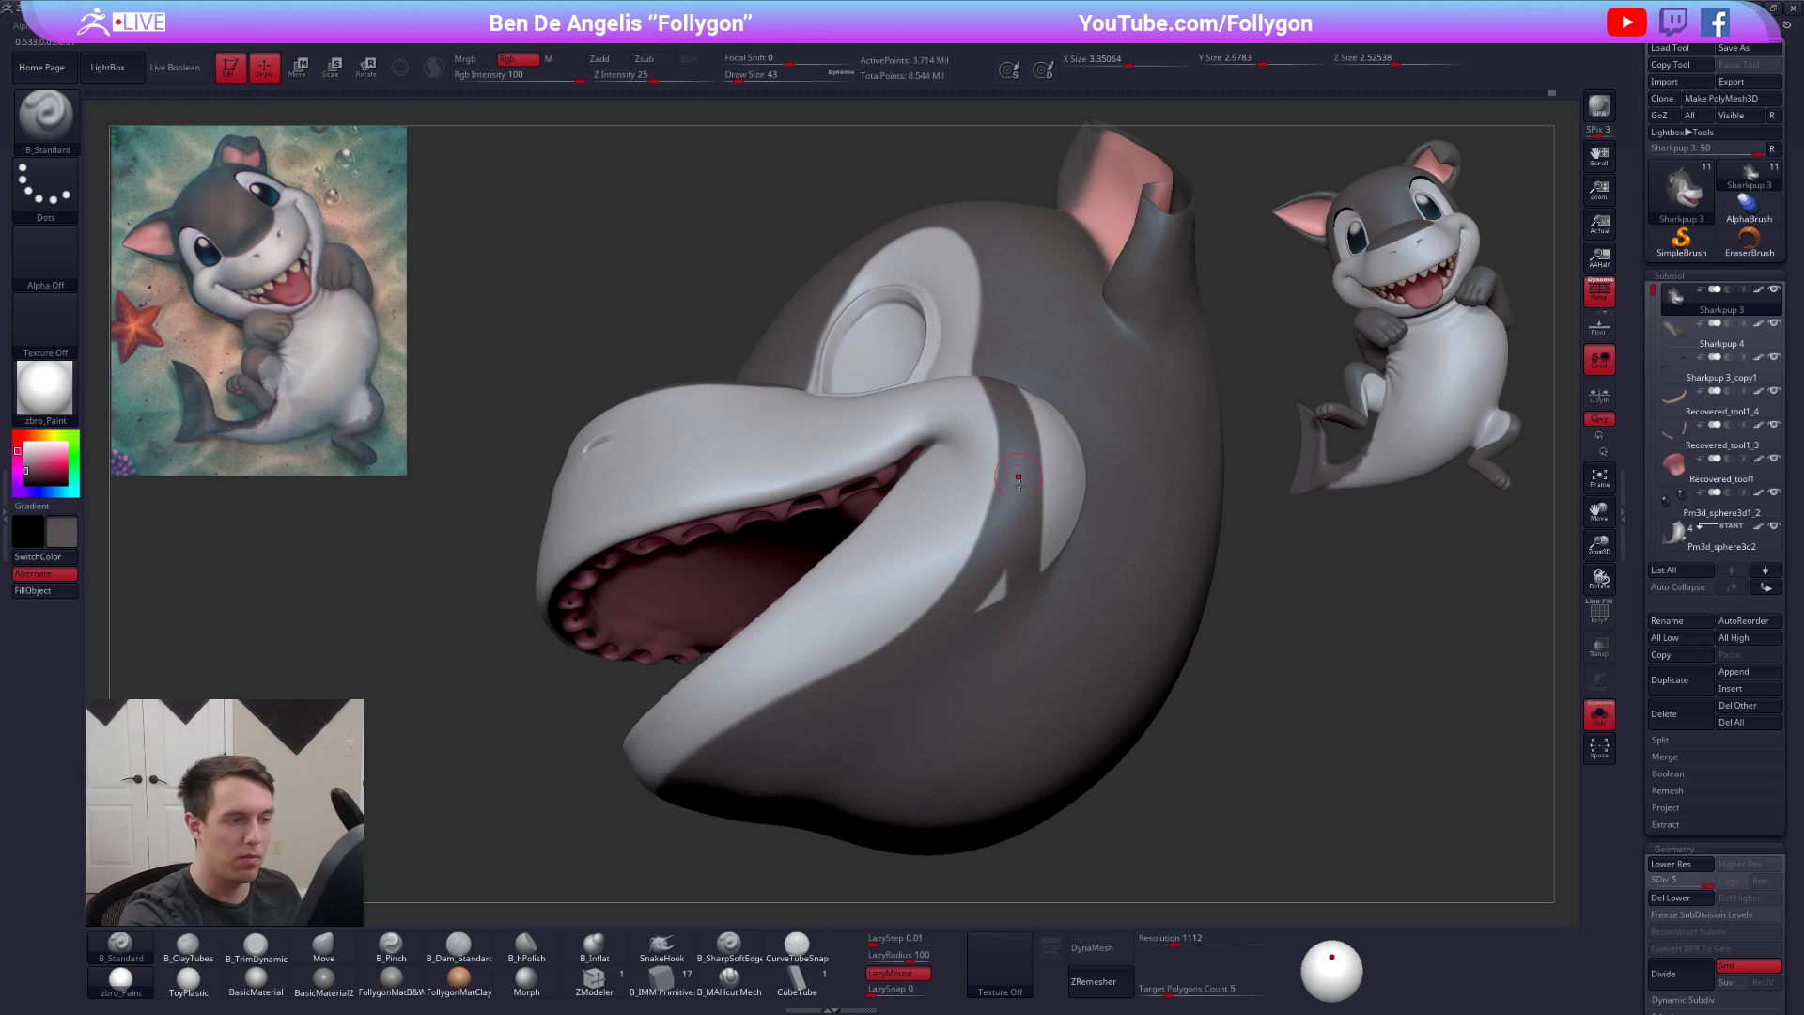
Fill the light area behind the new cheek border with dark grey at draw size 67
right_click_drag(986, 642, 989, 476)
key("space")
left_click_drag(947, 564, 958, 564)
right_click_drag(1053, 470, 1012, 410)
left_click_drag(1010, 411, 1043, 717)
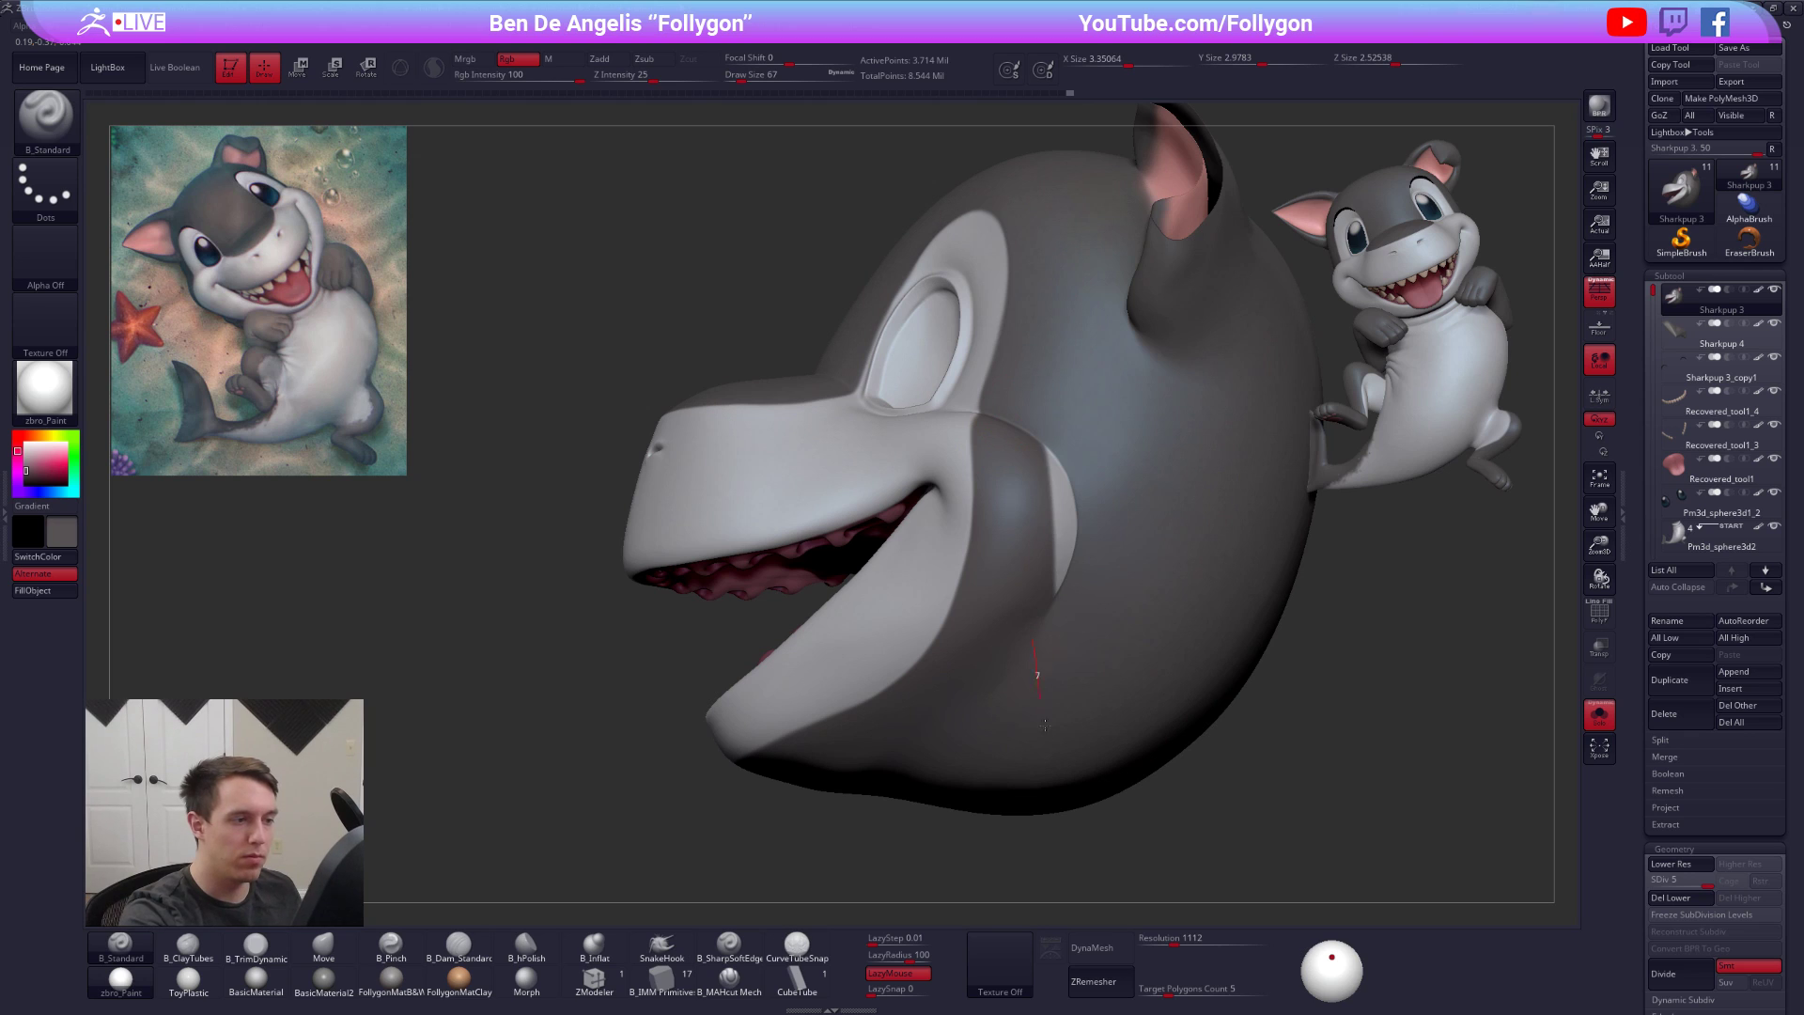
left_click_drag(1051, 483, 1058, 465)
right_click_drag(1039, 629, 1006, 540)
right_click_drag(883, 526, 955, 534)
Reduce the draw size to 33 and show the whole character
key("space")
left_click_drag(950, 495, 945, 495)
right_click_drag(874, 498, 978, 495)
mouse_move(1128, 672)
right_mouse_down()
mouse_move(1188, 757)
mouse_move(1146, 770)
mouse_move(1147, 860)
right_mouse_up()
right_click_drag(1147, 860, 1169, 809, "alt")
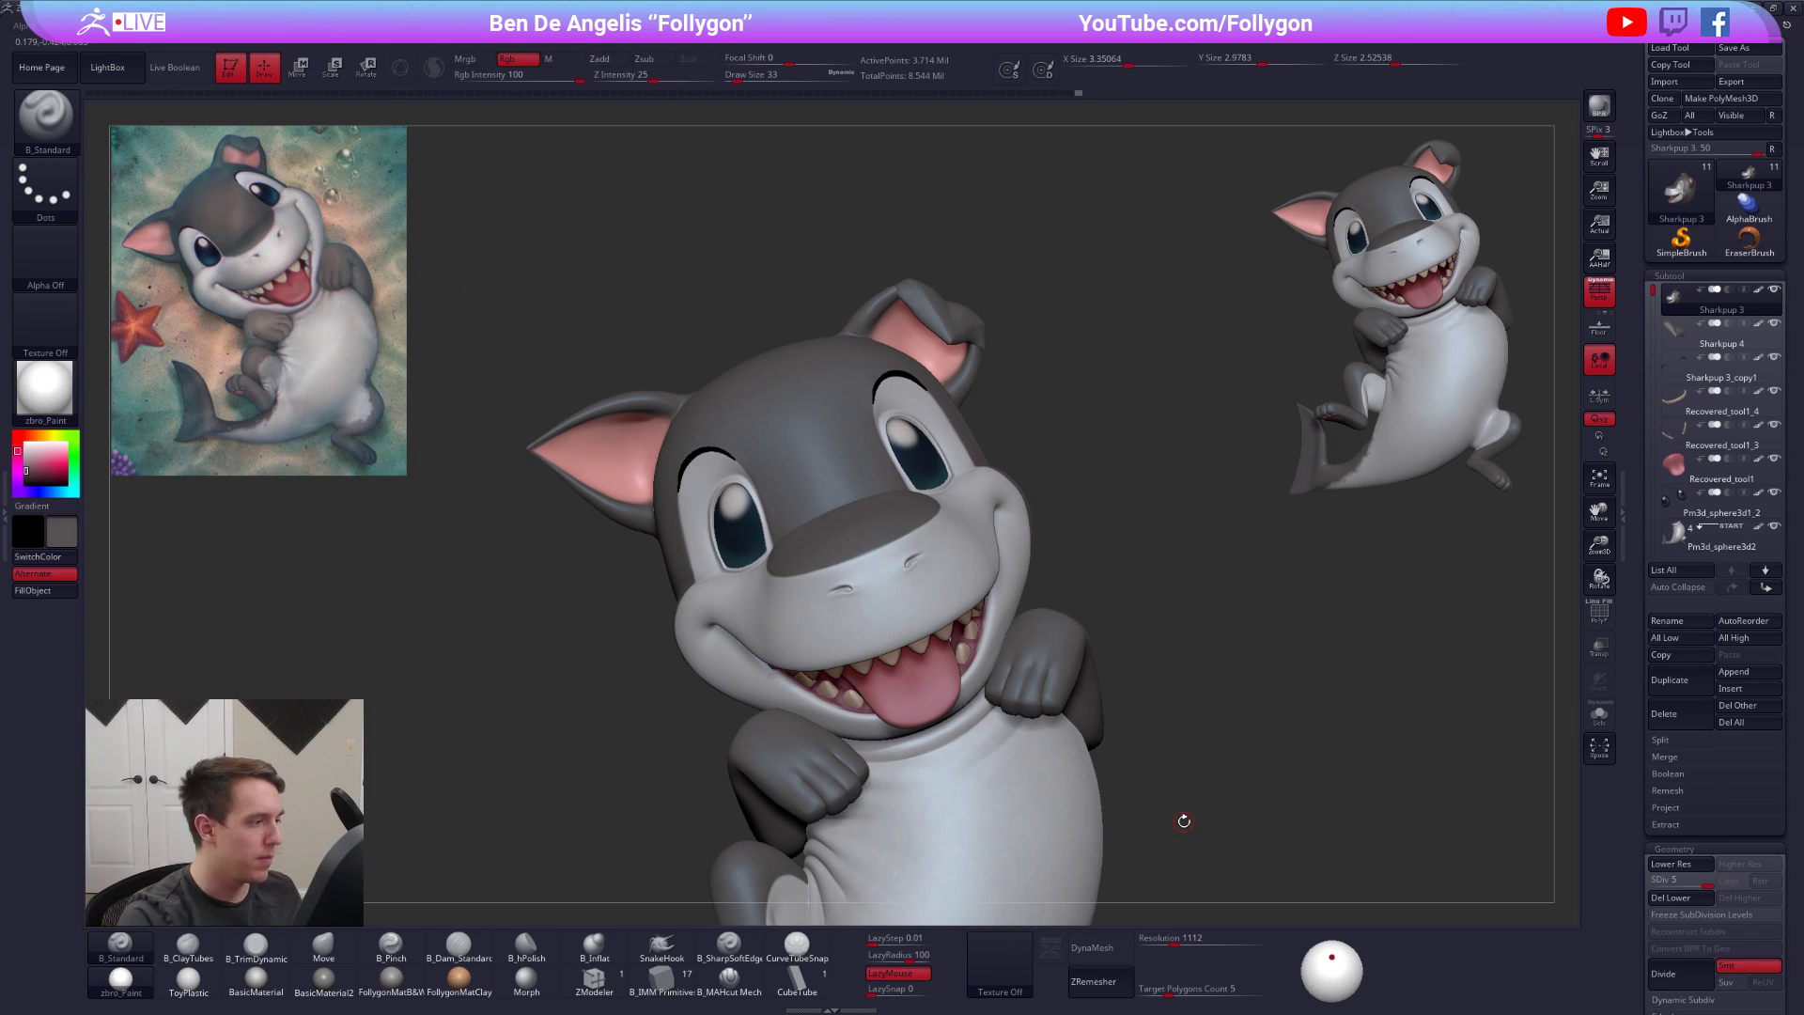
Smooth the raised rim behind the recolored cheek at draw size 113 on subdivision level 2
right_click_drag(1185, 820, 1016, 780)
key("f")
right_click_drag(882, 617, 918, 666)
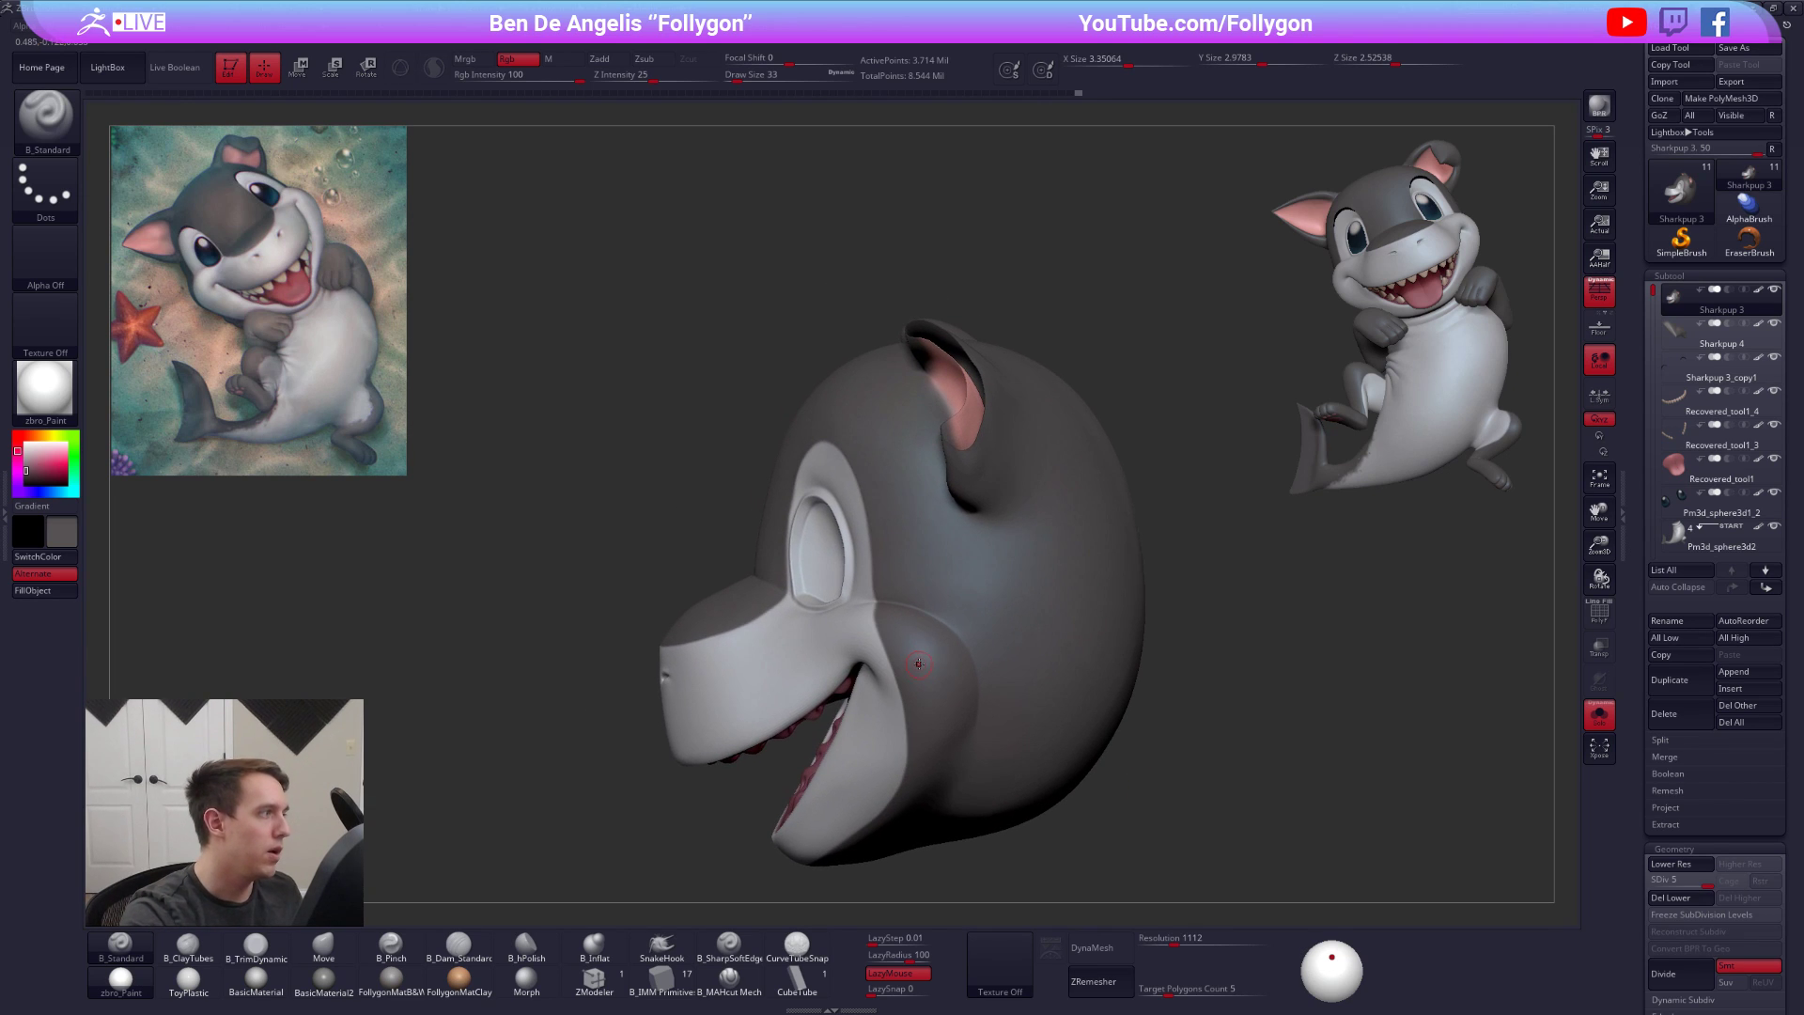
key("space")
left_click_drag(908, 641, 916, 641)
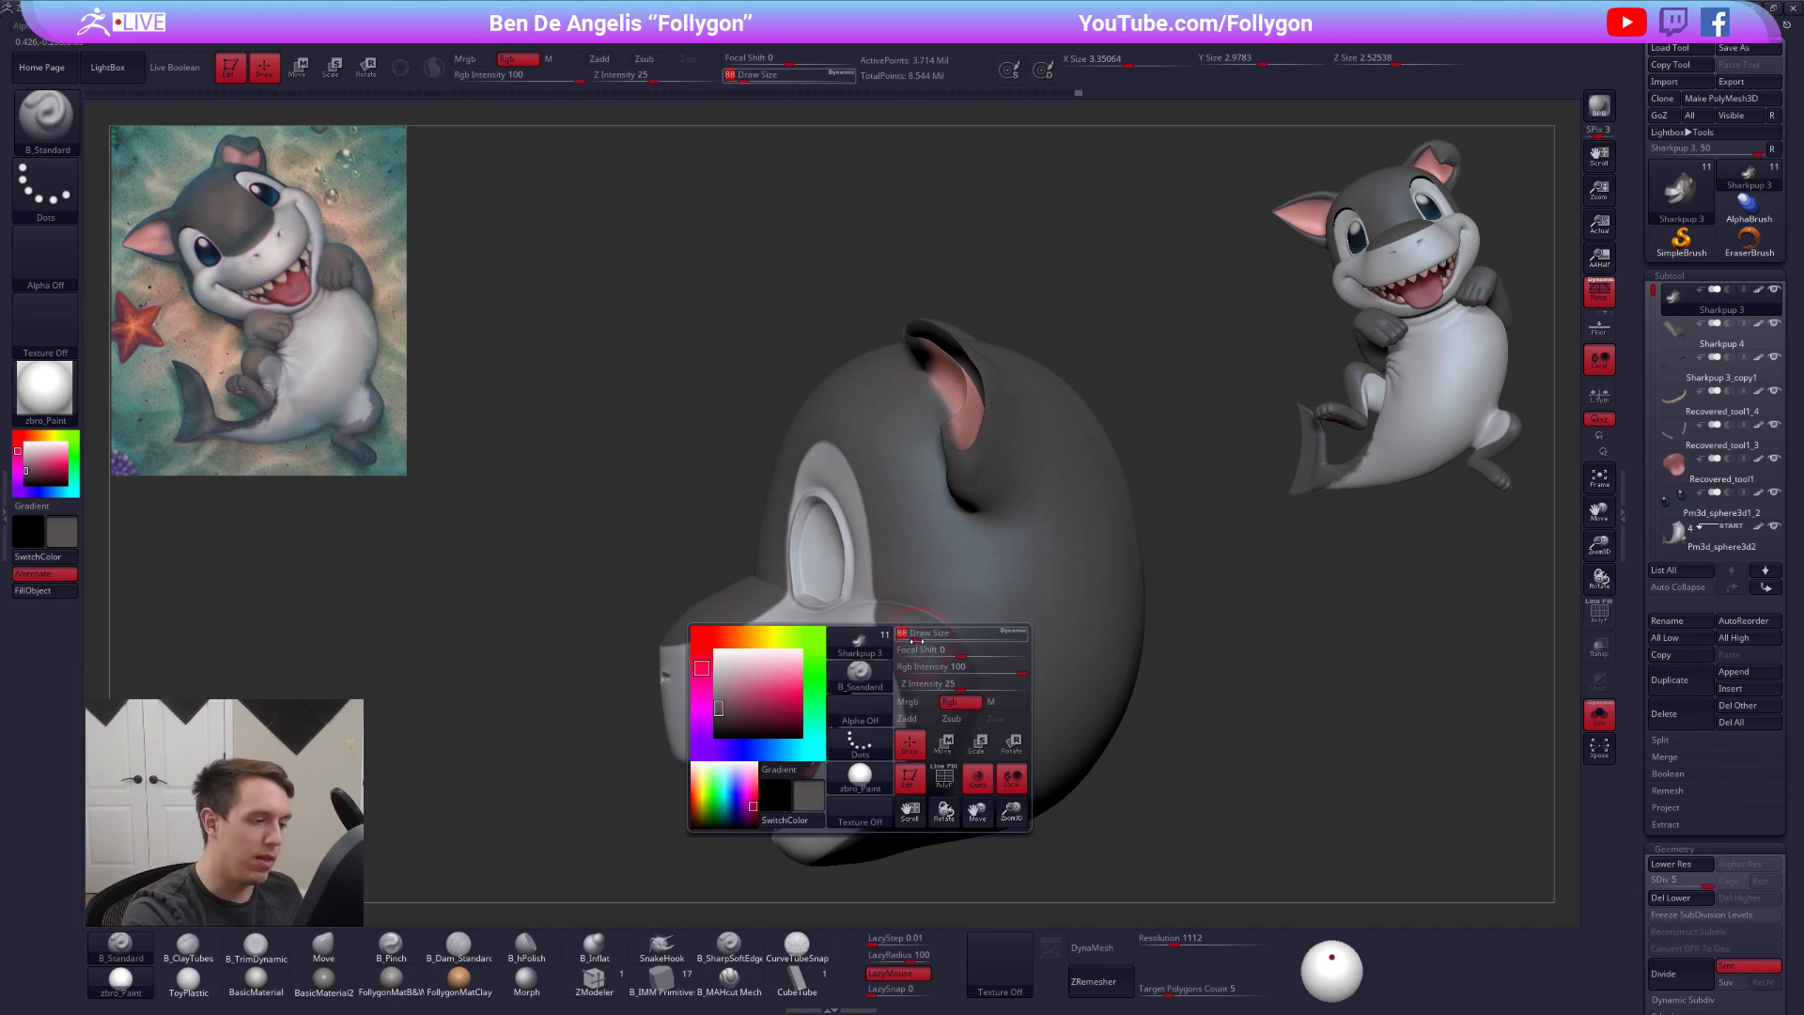
key("shift+d")
key("shift+d")
key("shift+d")
mouse_move(922, 657)
right_mouse_down()
mouse_move(955, 658)
mouse_move(897, 641)
right_mouse_up()
key("3")
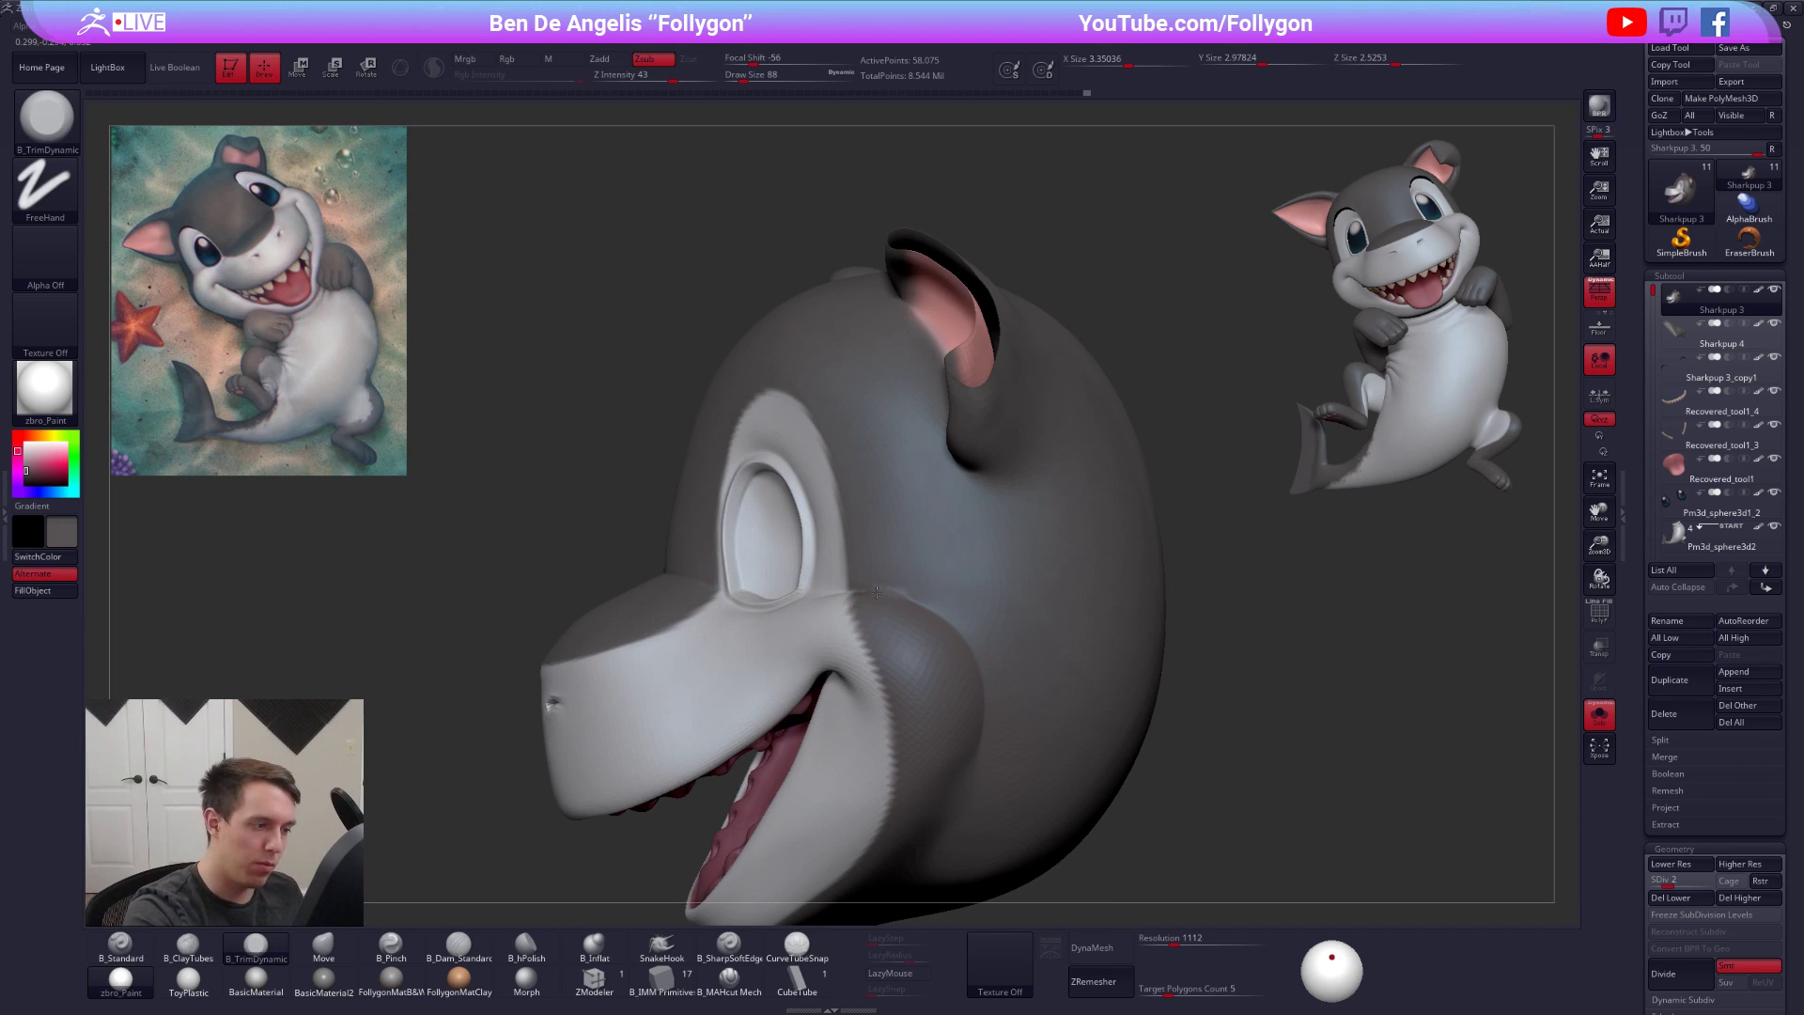
key("space")
left_click_drag(998, 730, 987, 672)
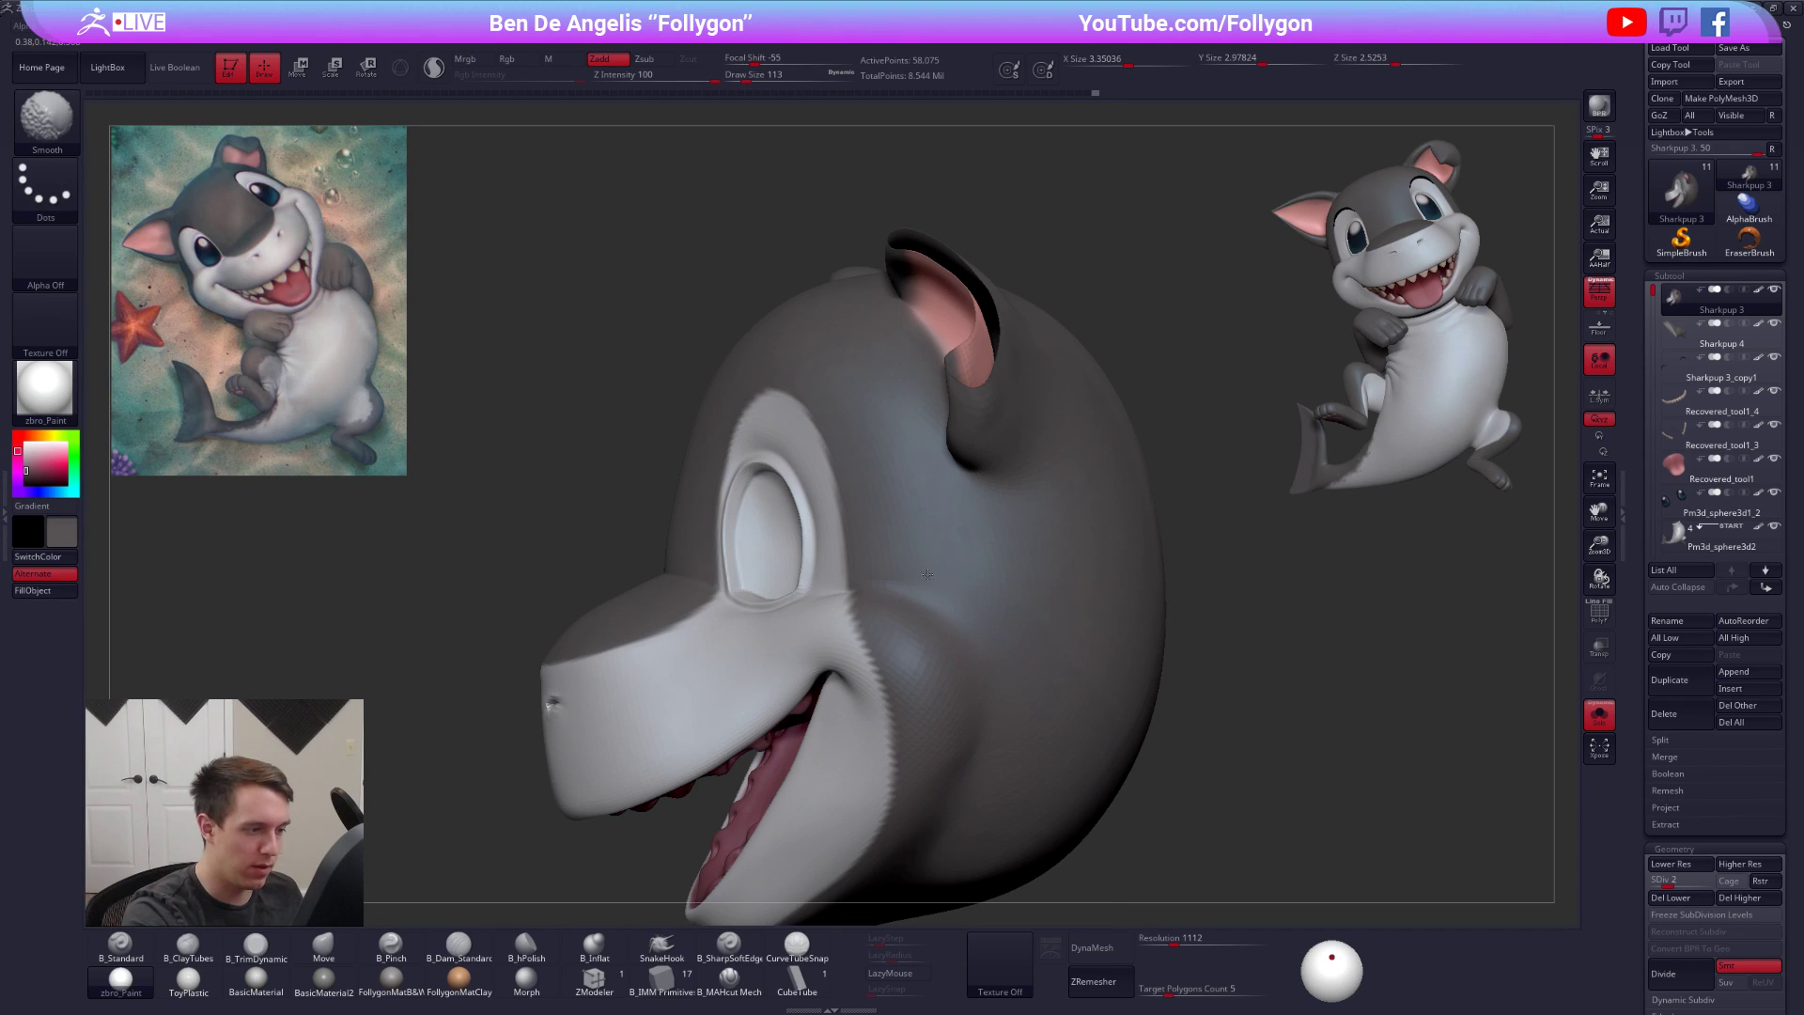
left_click_drag(931, 579, 933, 597, "shift")
Smooth the fold behind the cheek at draw size 61 while stepping back up to subdivision level 5
right_click_drag(934, 601, 960, 578, "alt")
key("d")
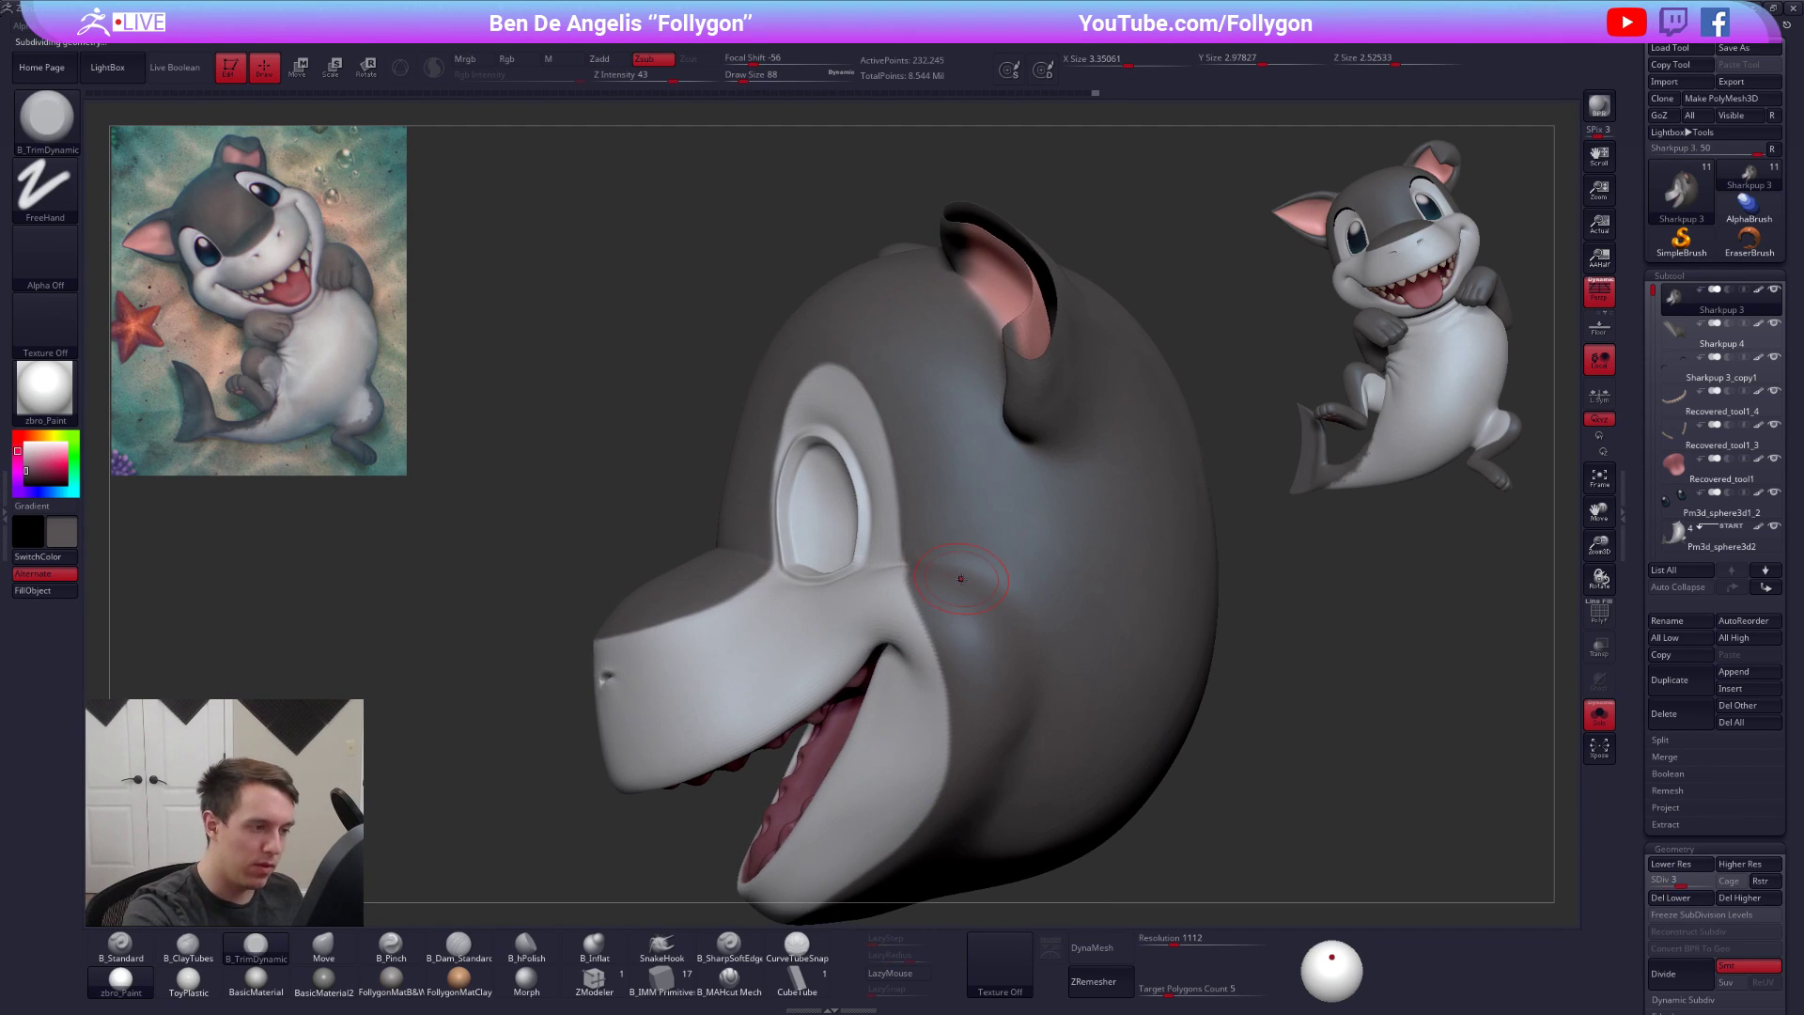
key("shift")
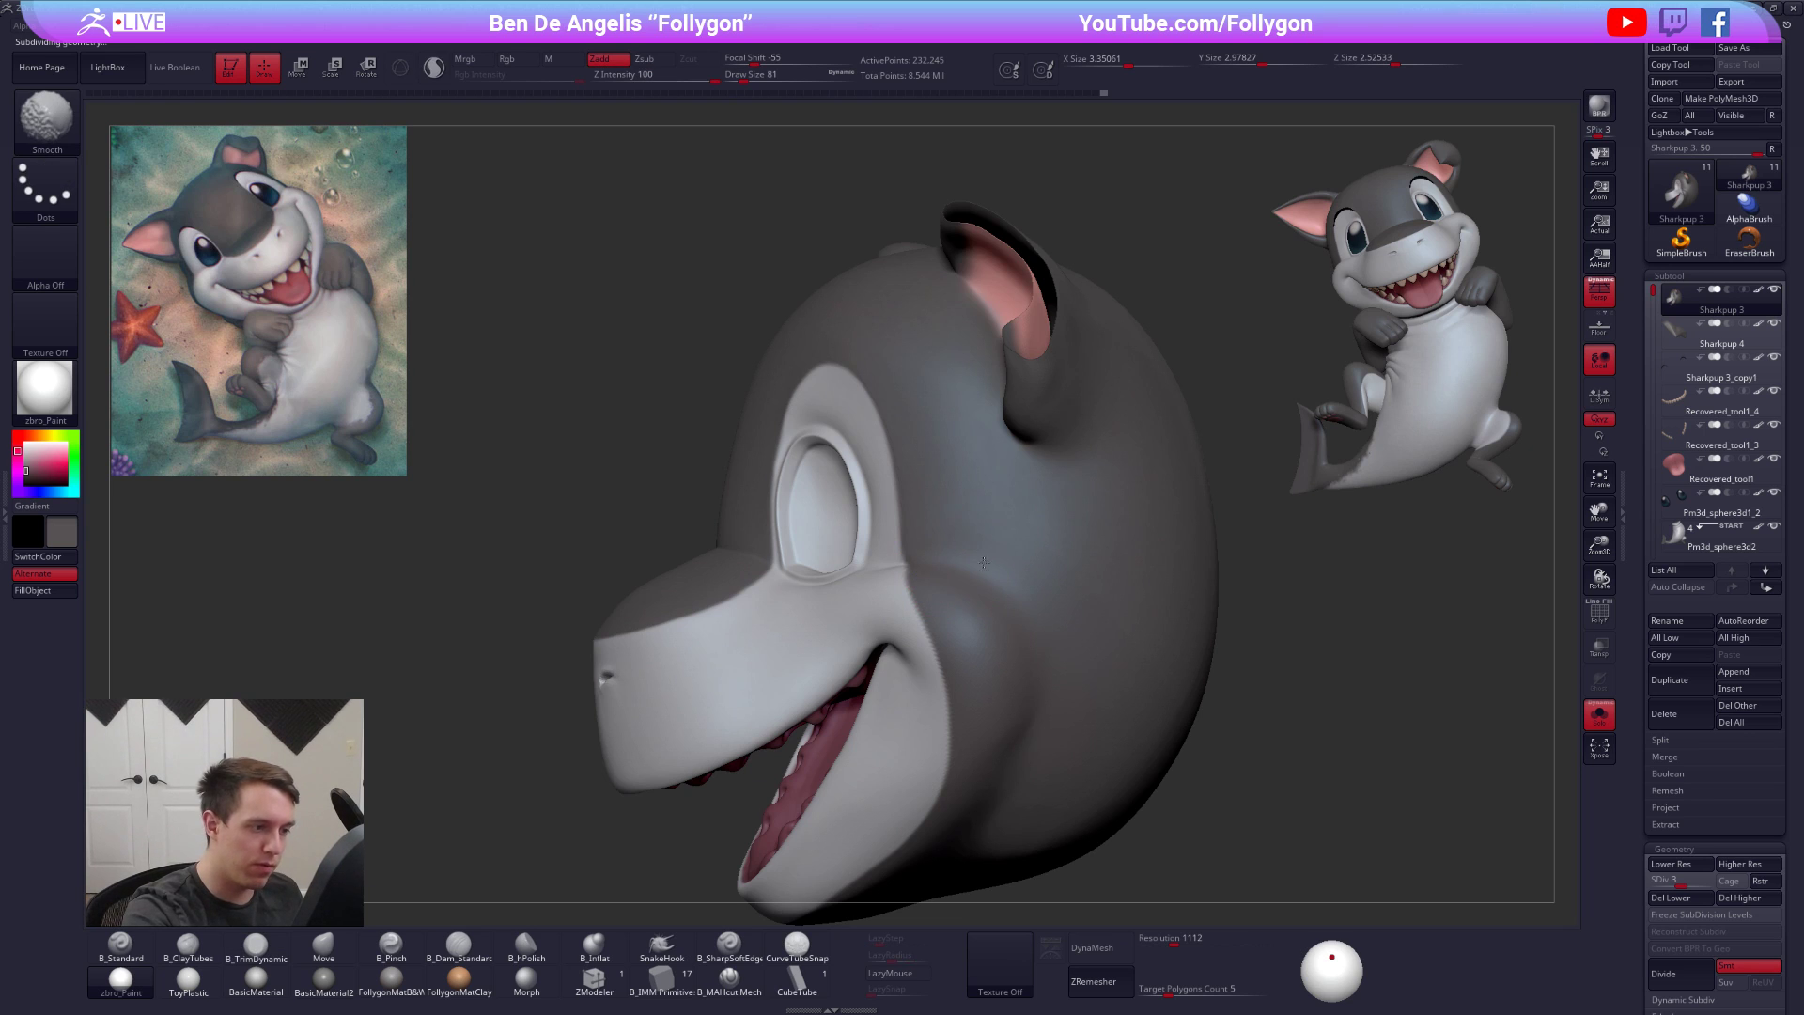
mouse_move(1032, 741)
right_mouse_down()
mouse_move(1180, 801)
mouse_move(1213, 857)
mouse_move(1227, 849)
mouse_move(1053, 565)
right_mouse_up()
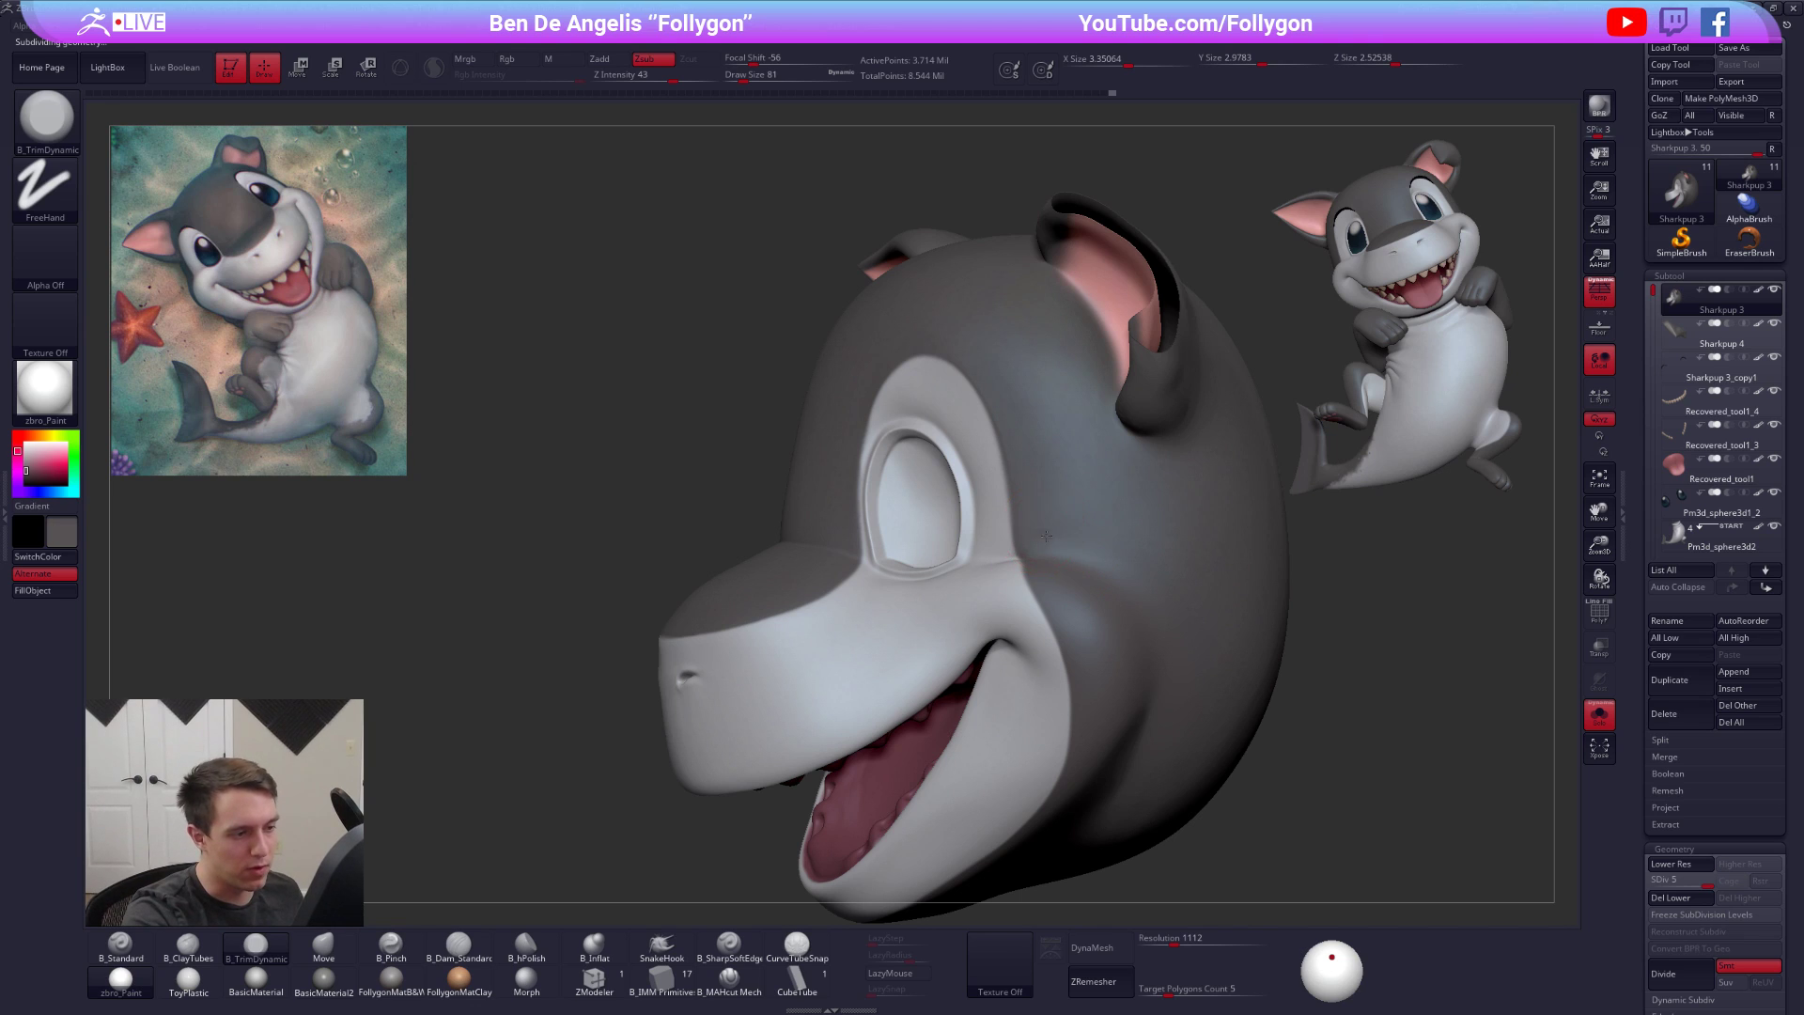
key("space")
key("shift")
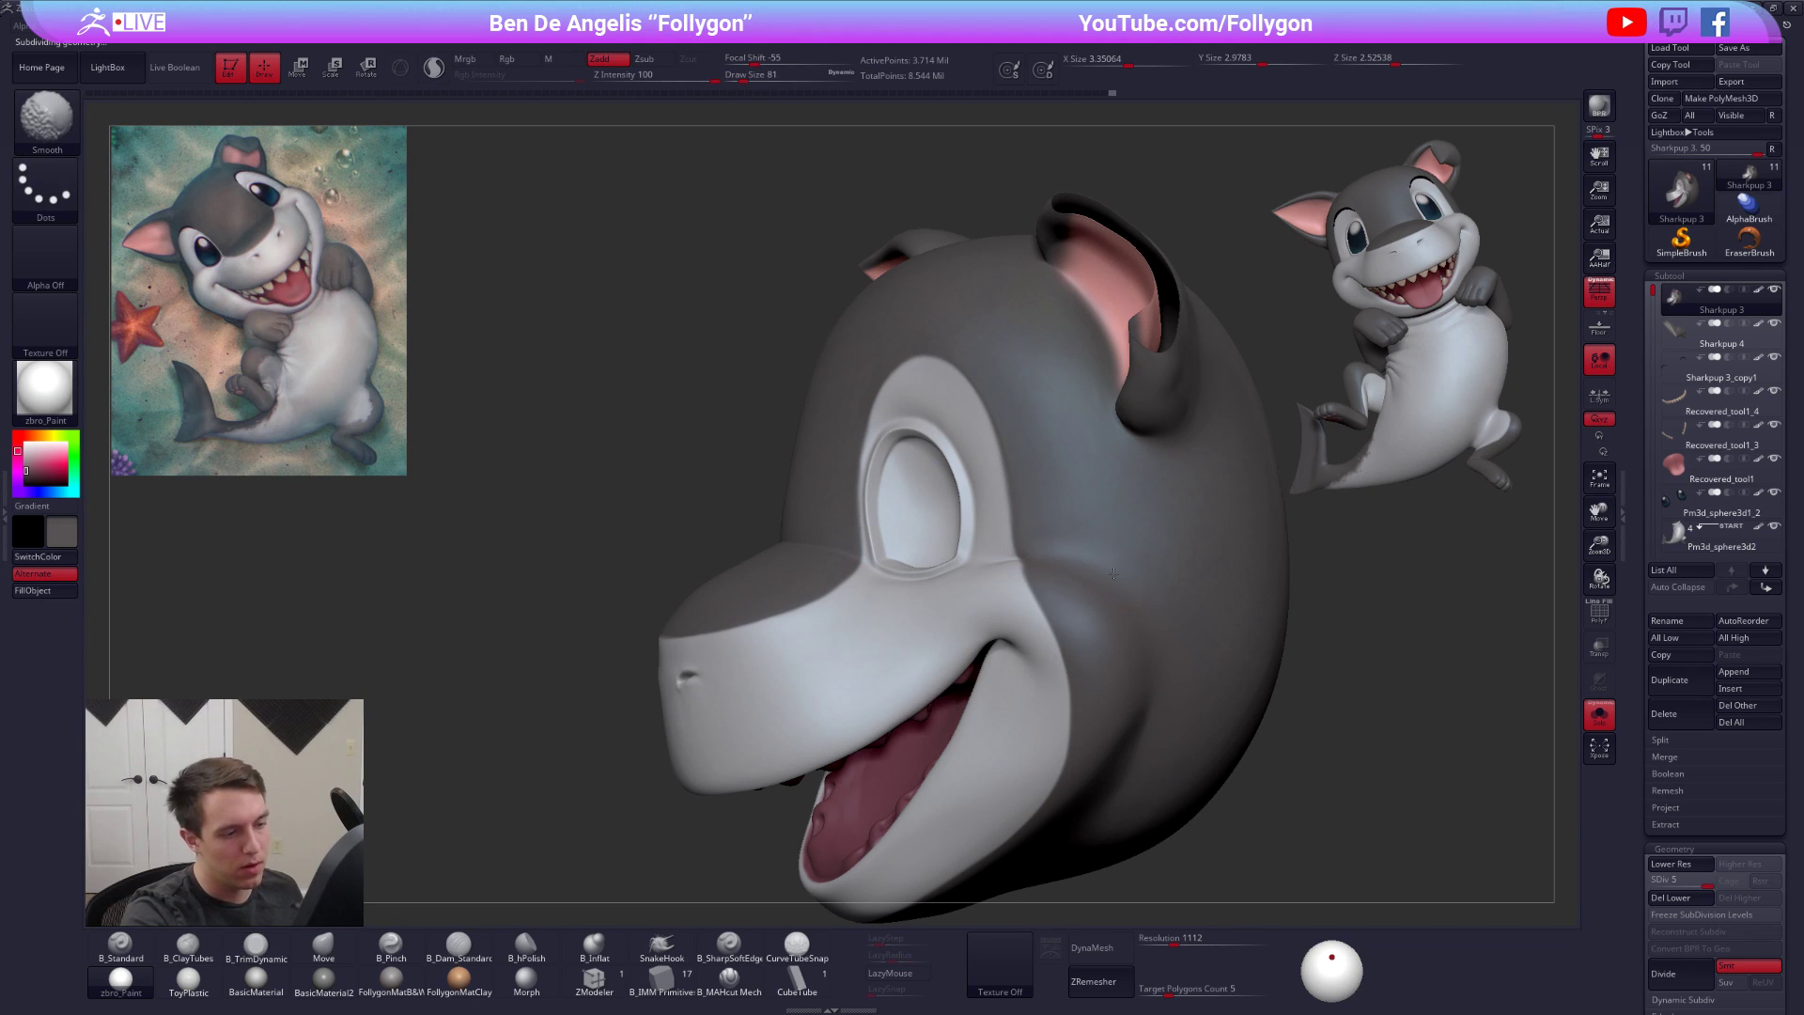
right_click_drag(1107, 566, 1093, 638)
Sharpen the dark grey edge between the eye patch and the cheek with the Standard brush at draw size 38
key("alt")
key("1")
key("space")
left_click_drag(1071, 579, 1061, 580)
mouse_move(940, 536)
right_mouse_down()
mouse_move(1016, 520)
mouse_move(968, 634)
right_mouse_up()
key("space")
left_click_drag(1024, 542, 1019, 542)
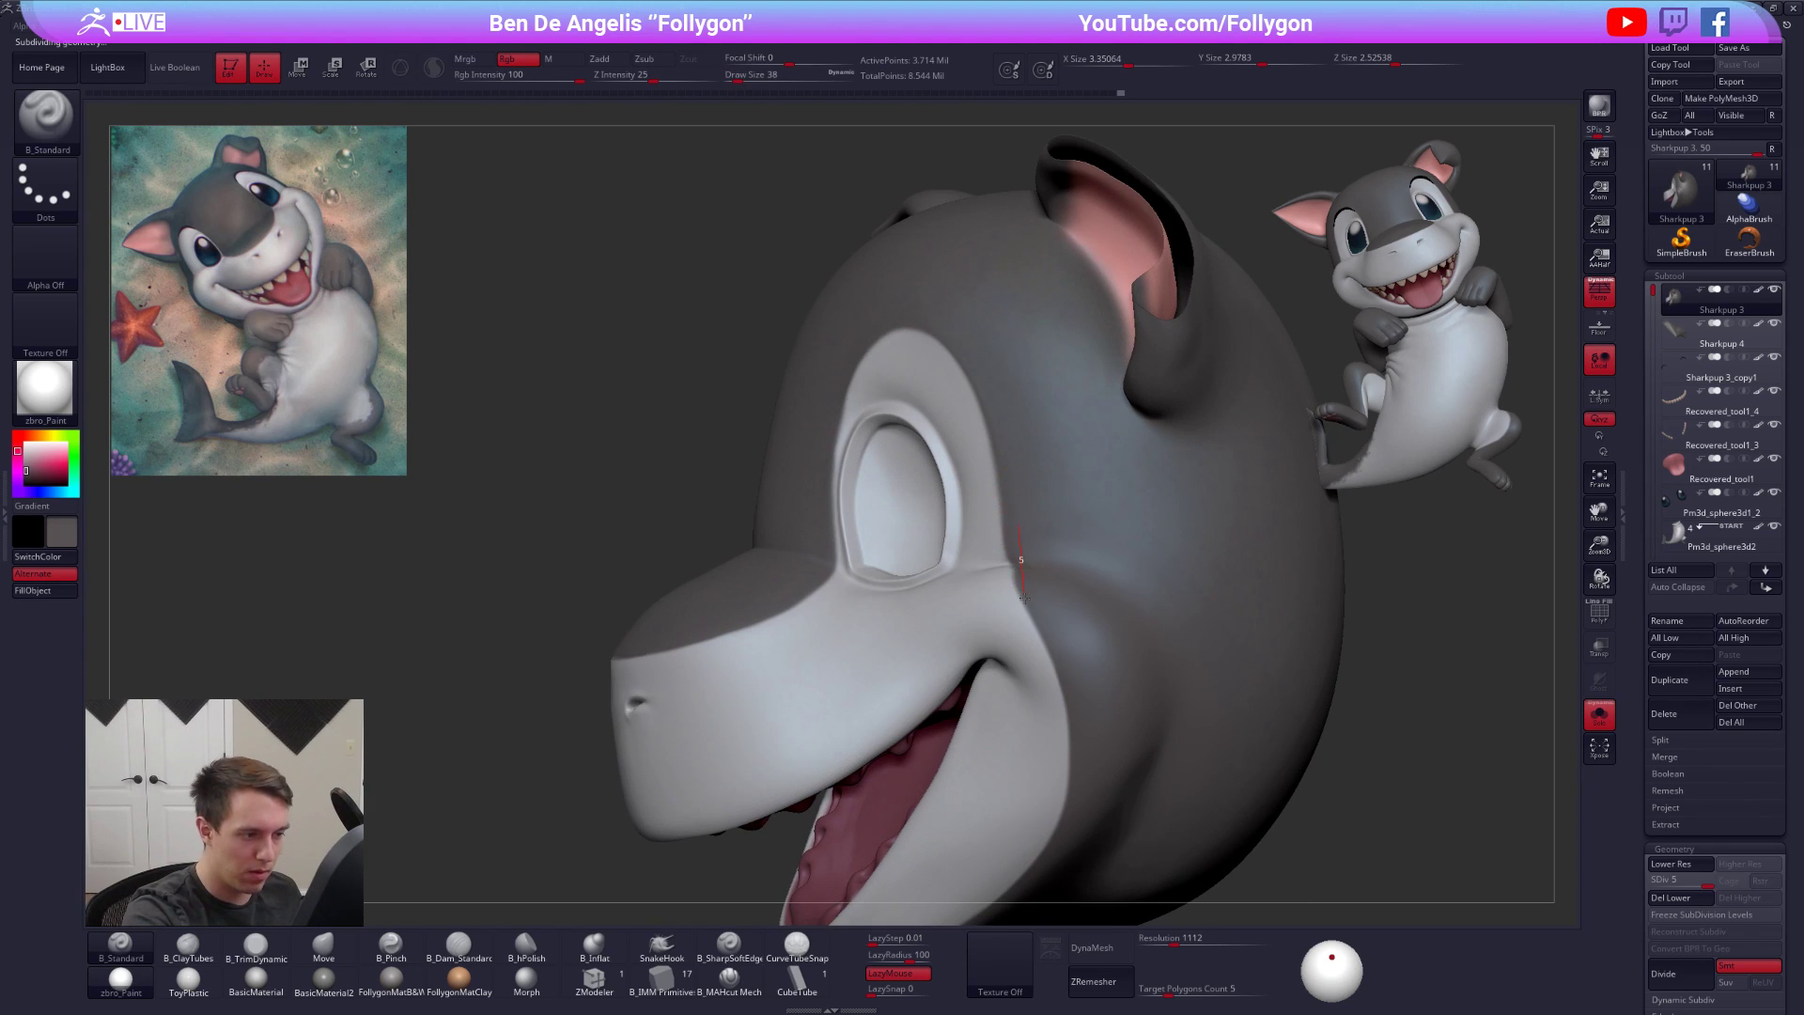
left_click_drag(1044, 648, 1045, 655)
right_click_drag(1041, 556, 1043, 618)
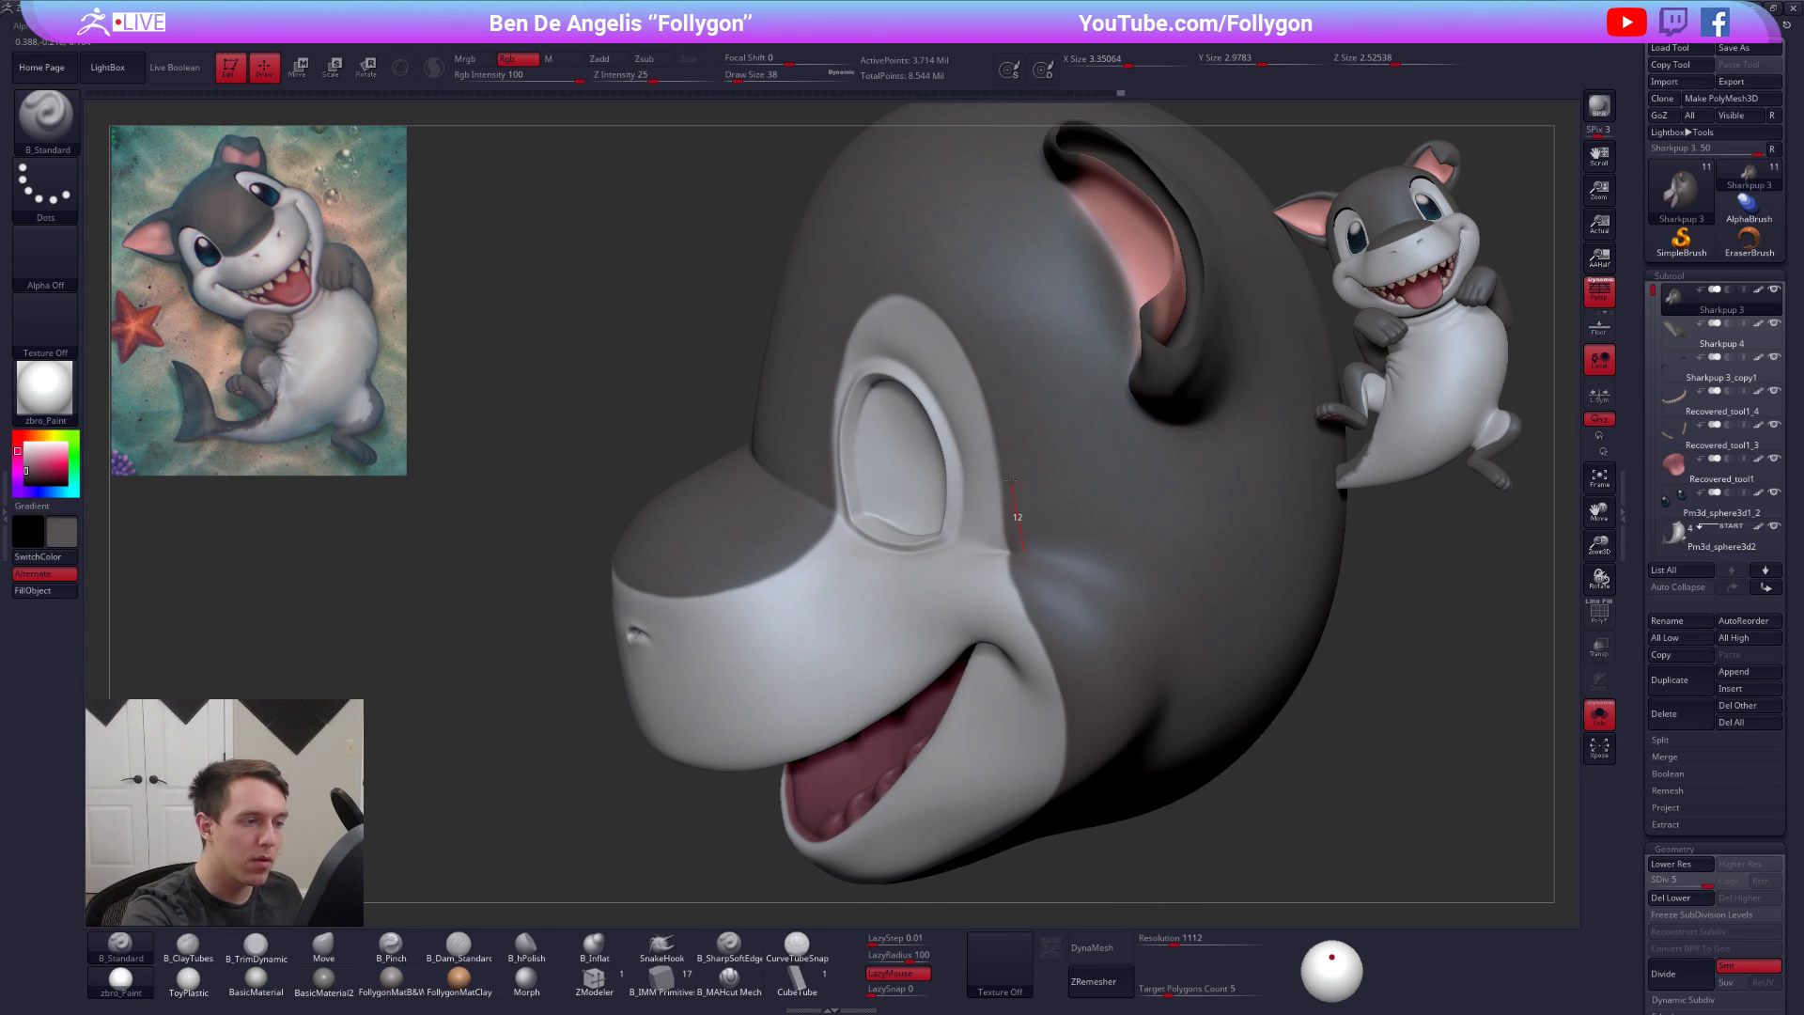
Sample the light grey and refine the cheek's color border on both sides of the head at draw size 25
key("c")
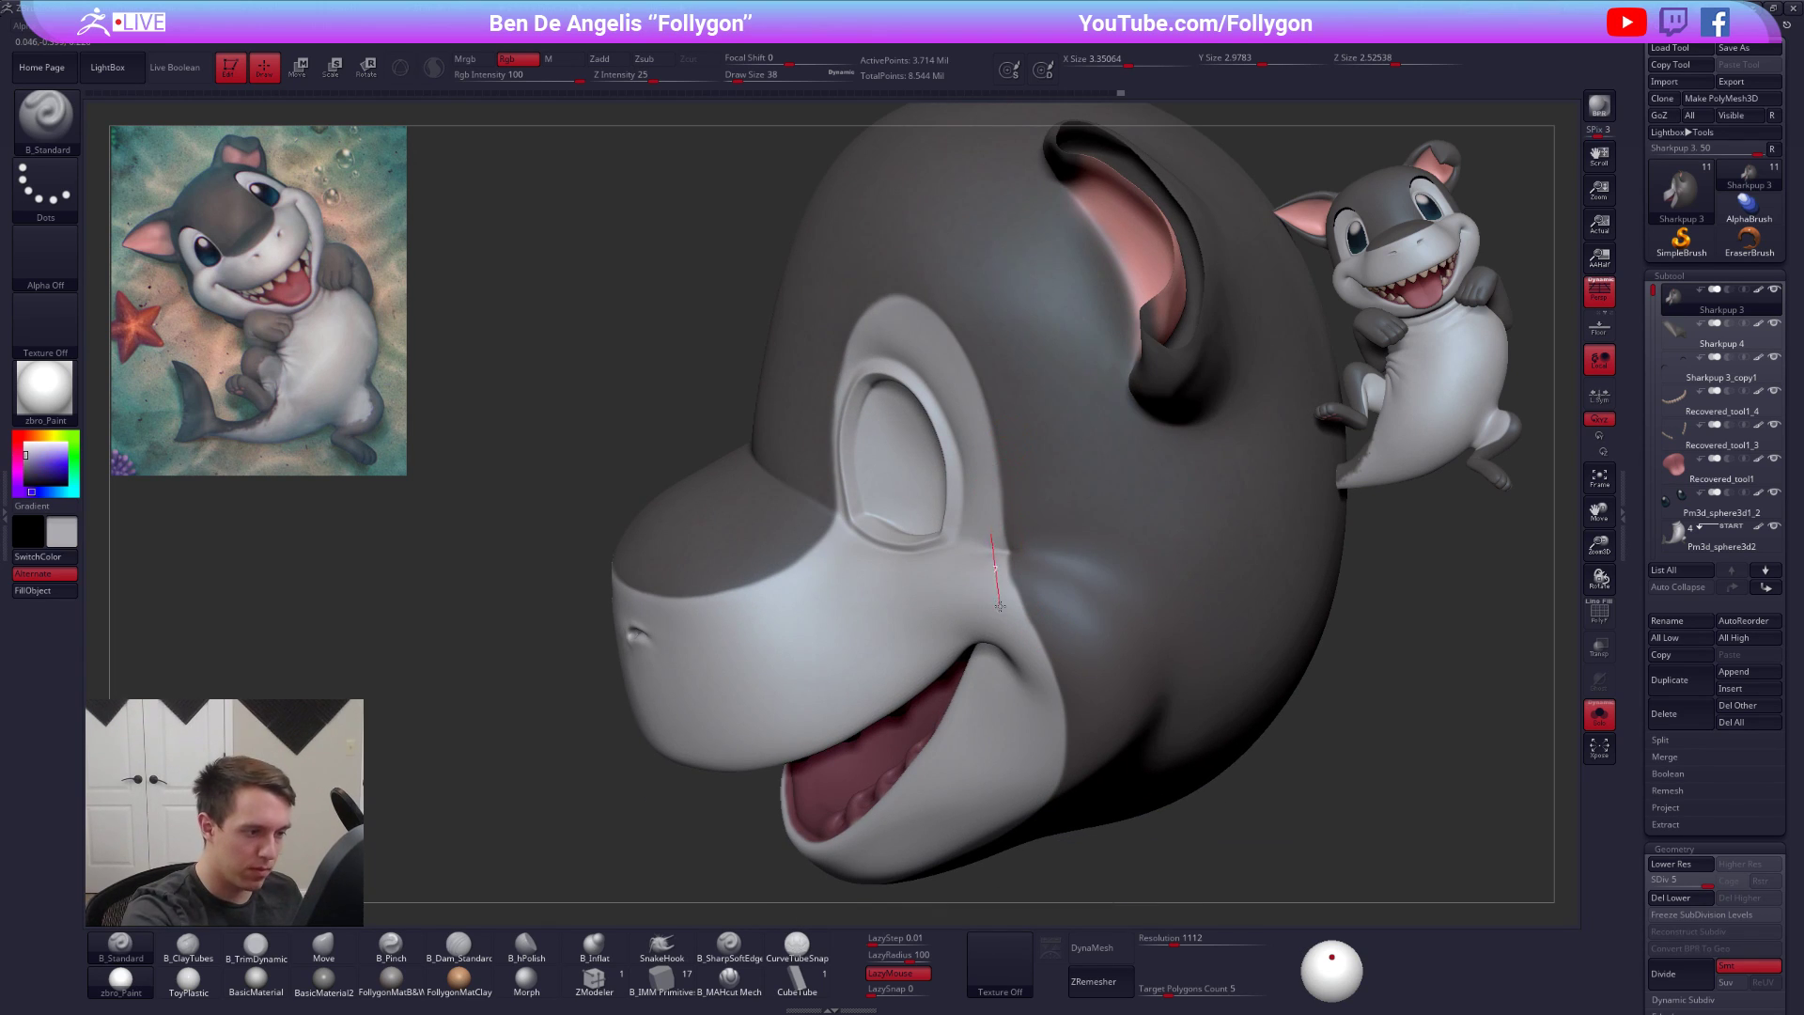
right_click_drag(1032, 723, 1274, 752, "ctrl")
right_click_drag(1054, 650, 1087, 563, "ctrl")
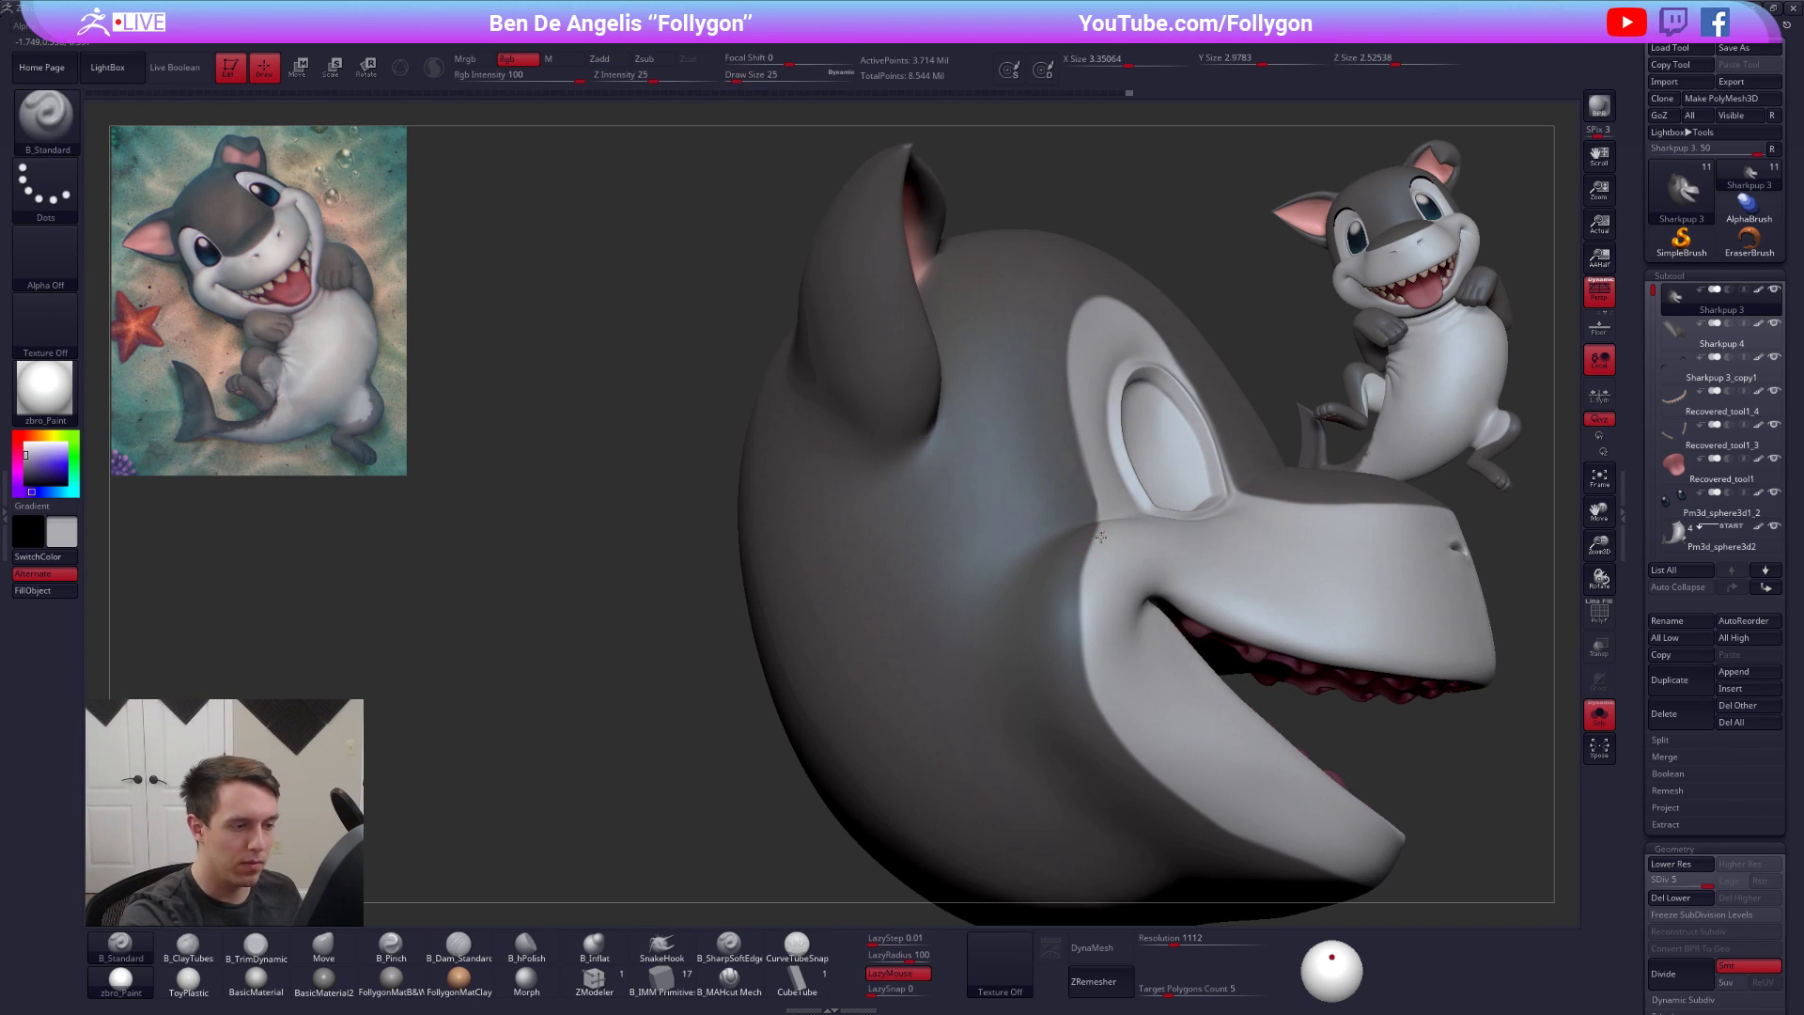
left_click_drag(1085, 681, 1100, 709)
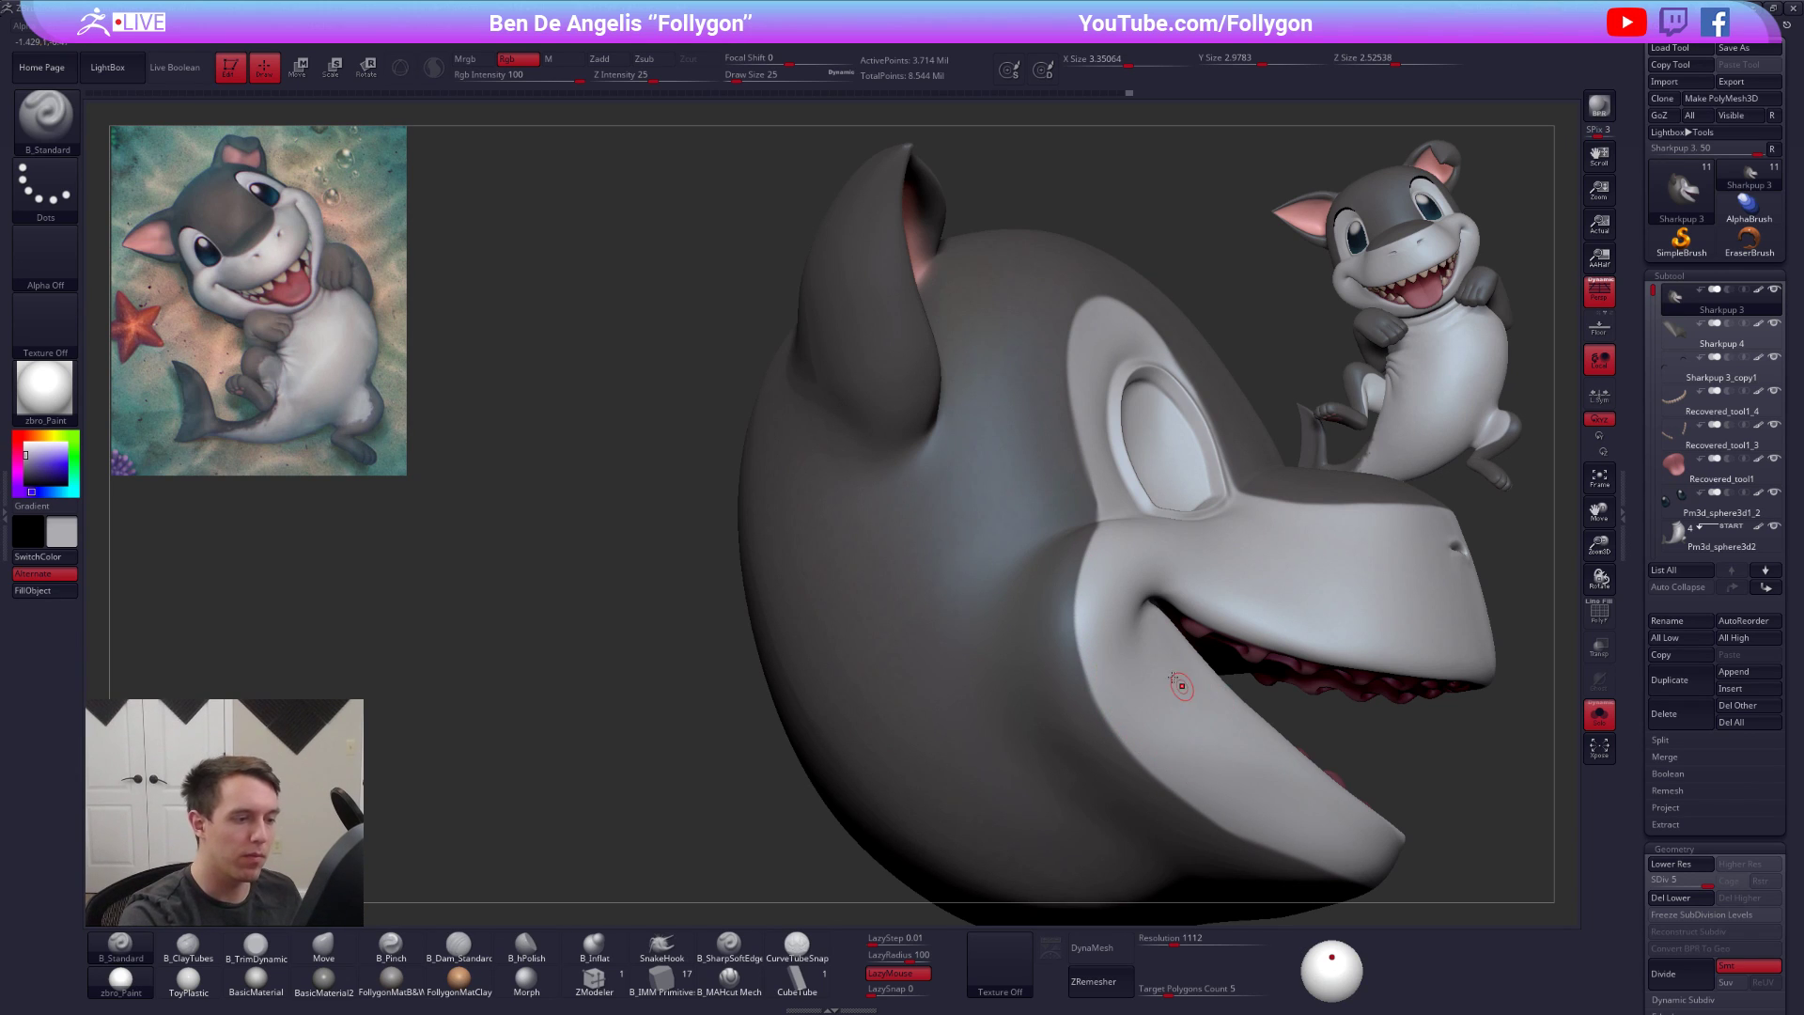
right_click_drag(1181, 685, 1199, 799, "ctrl")
Clean up the light grey border along the lower jaw and check it against the whole character
mouse_move(1344, 766)
right_mouse_down()
mouse_move(1131, 748)
mouse_move(1079, 703)
mouse_move(1052, 564)
right_mouse_up()
right_click_drag(1043, 498, 1000, 472)
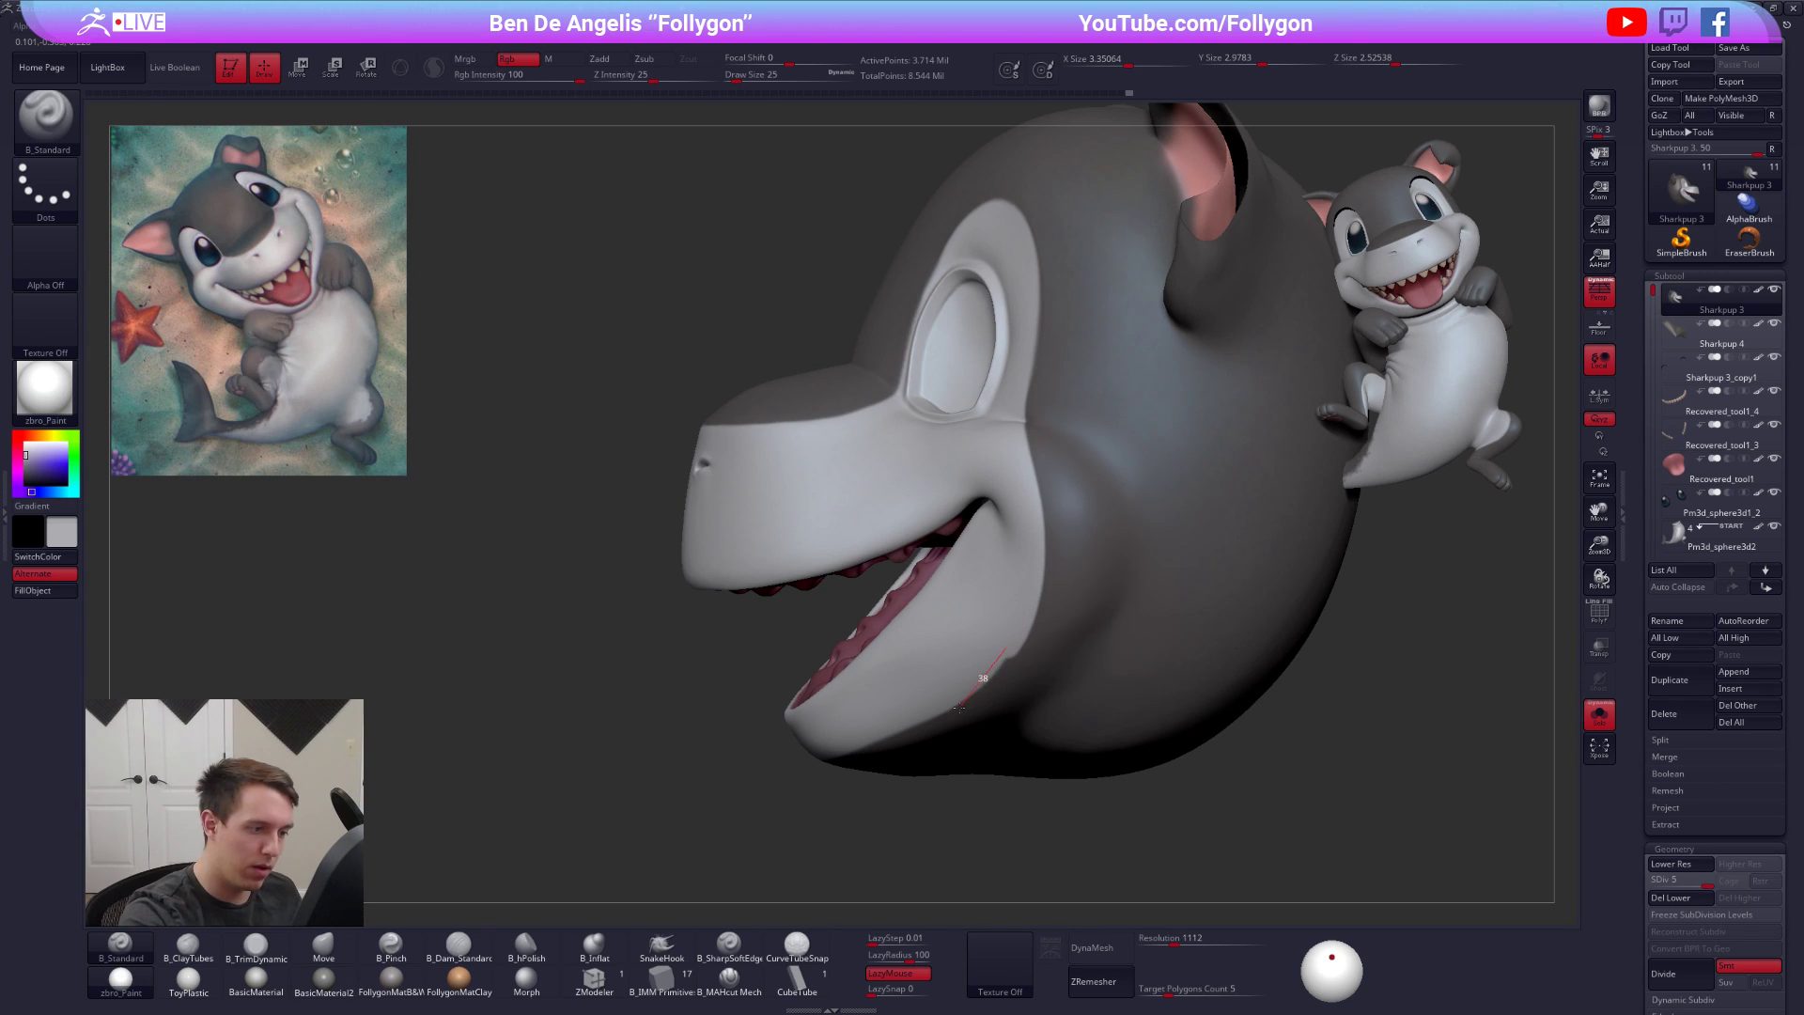
right_click_drag(1209, 831, 1165, 874, "alt")
right_click_drag(1015, 818, 1220, 795)
key("alt+s")
mouse_move(1207, 782)
left_mouse_down()
mouse_move(1228, 787)
mouse_move(1015, 788)
left_mouse_up()
key("alt+s")
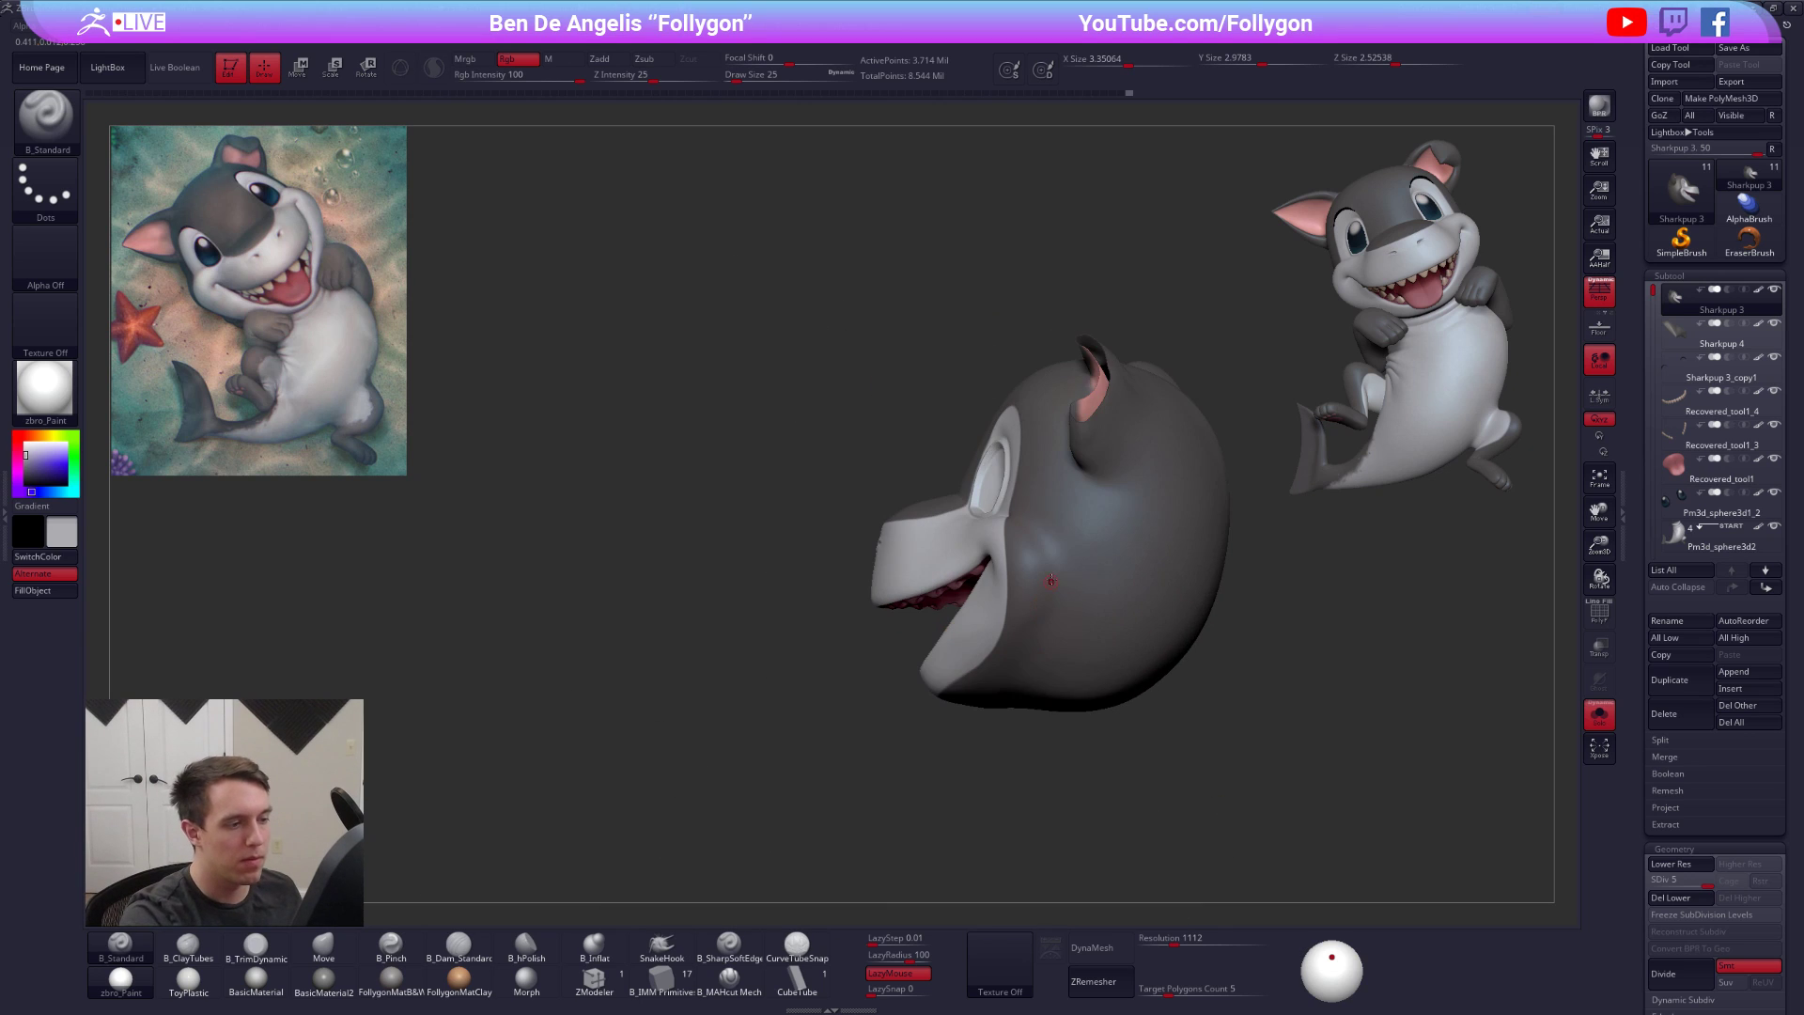
Smooth the form behind the cheek at draw size 130 on subdivision level 2 and restore level 5
right_click_drag(1015, 788, 1043, 714, "ctrl")
key("s")
mouse_move(1063, 596)
left_mouse_down()
mouse_move(1080, 593)
mouse_move(1054, 577)
mouse_move(1045, 513)
left_mouse_up()
key("shift+d")
key("shift+d")
key("s")
key("shift+d")
right_click_drag(1048, 636, 947, 598)
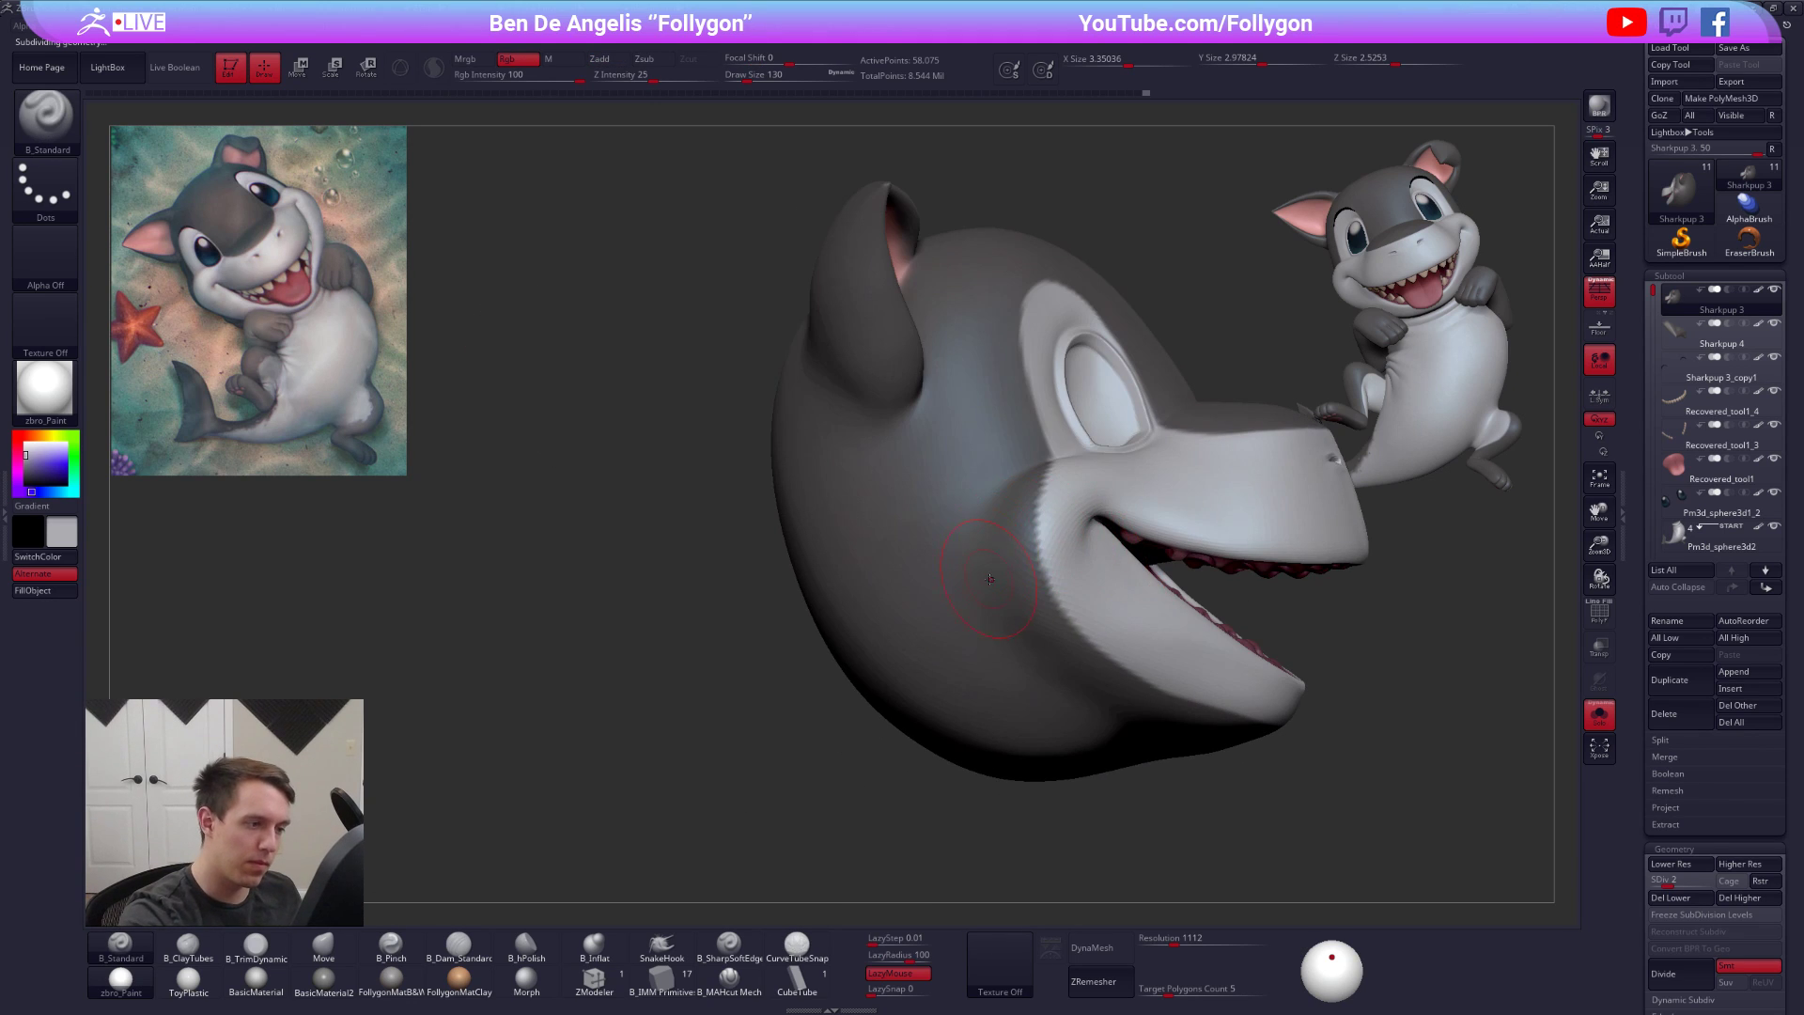
left_click_drag(946, 598, 987, 573, "shift")
key("d")
key("d")
right_click_drag(996, 602, 1231, 778, "alt")
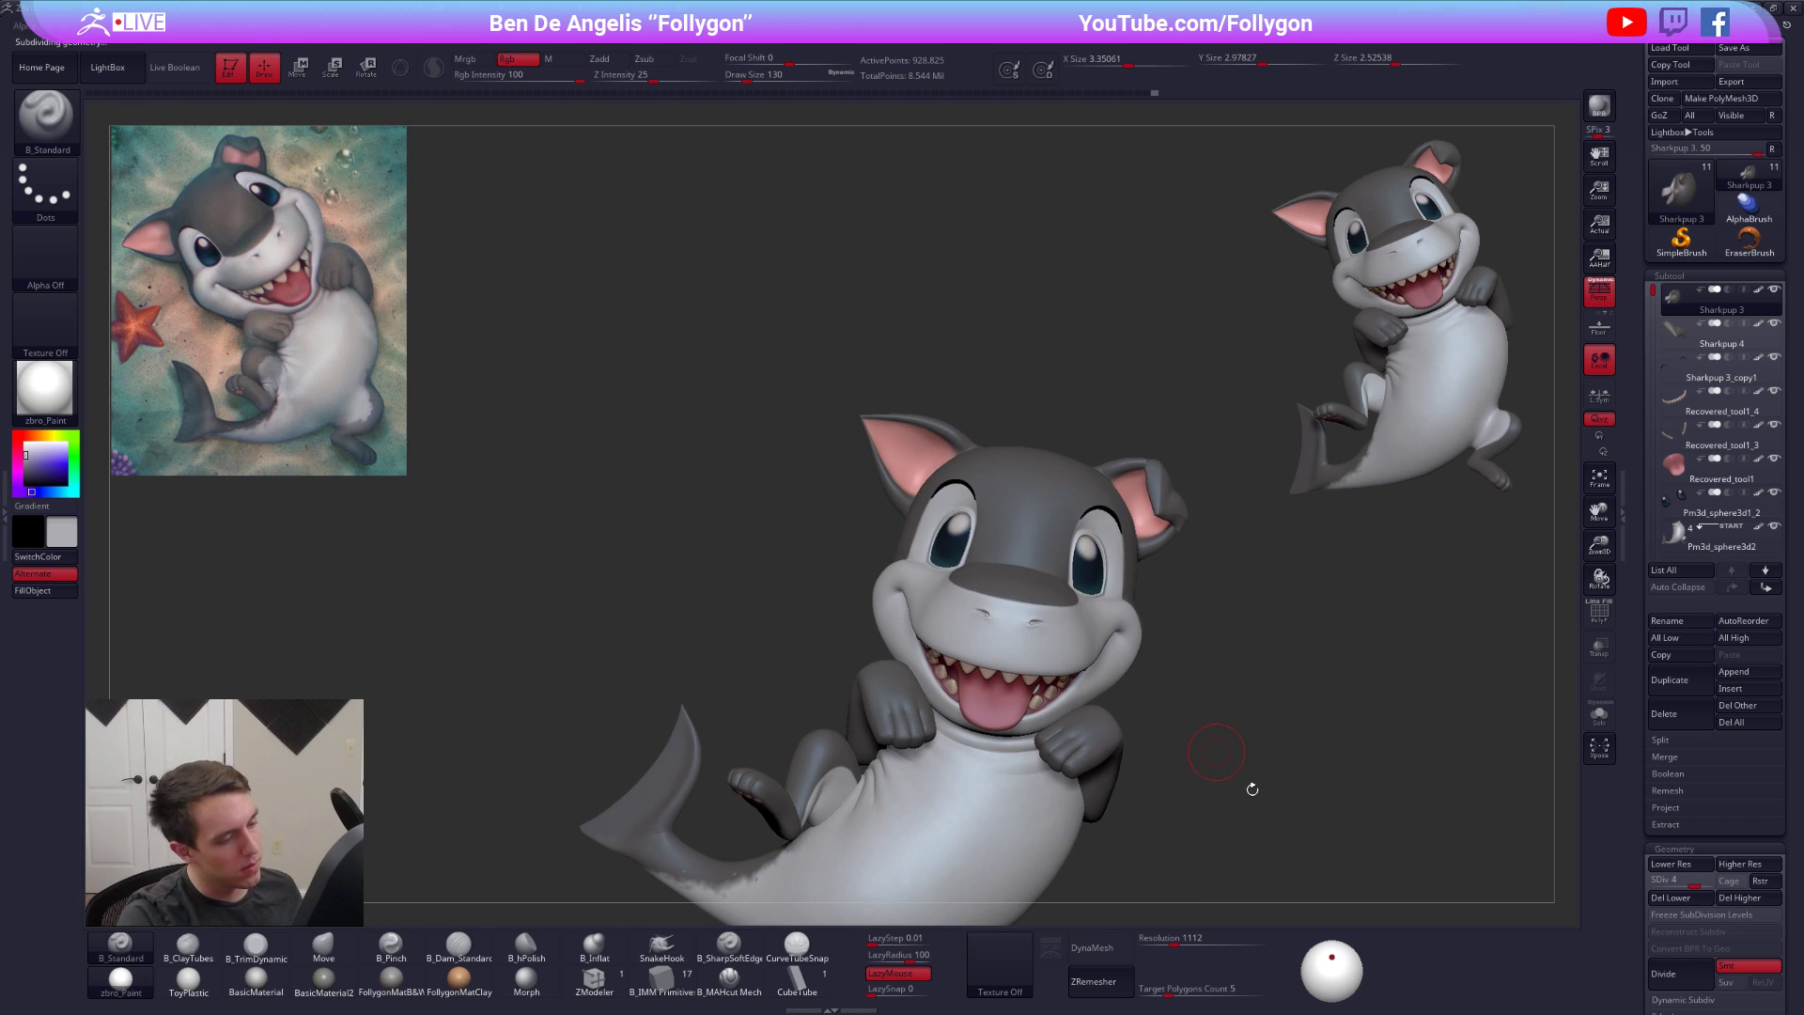
key("d")
Reshape the cheek beside the eye with the Move brush at draw size 279 on subdivision level 1
key("space")
left_click_drag(1016, 597, 1027, 597)
right_click_drag(1017, 555, 1024, 593, "ctrl")
key("b")
key("m")
key("v")
key("shift+d")
key("shift+d")
key("shift+d")
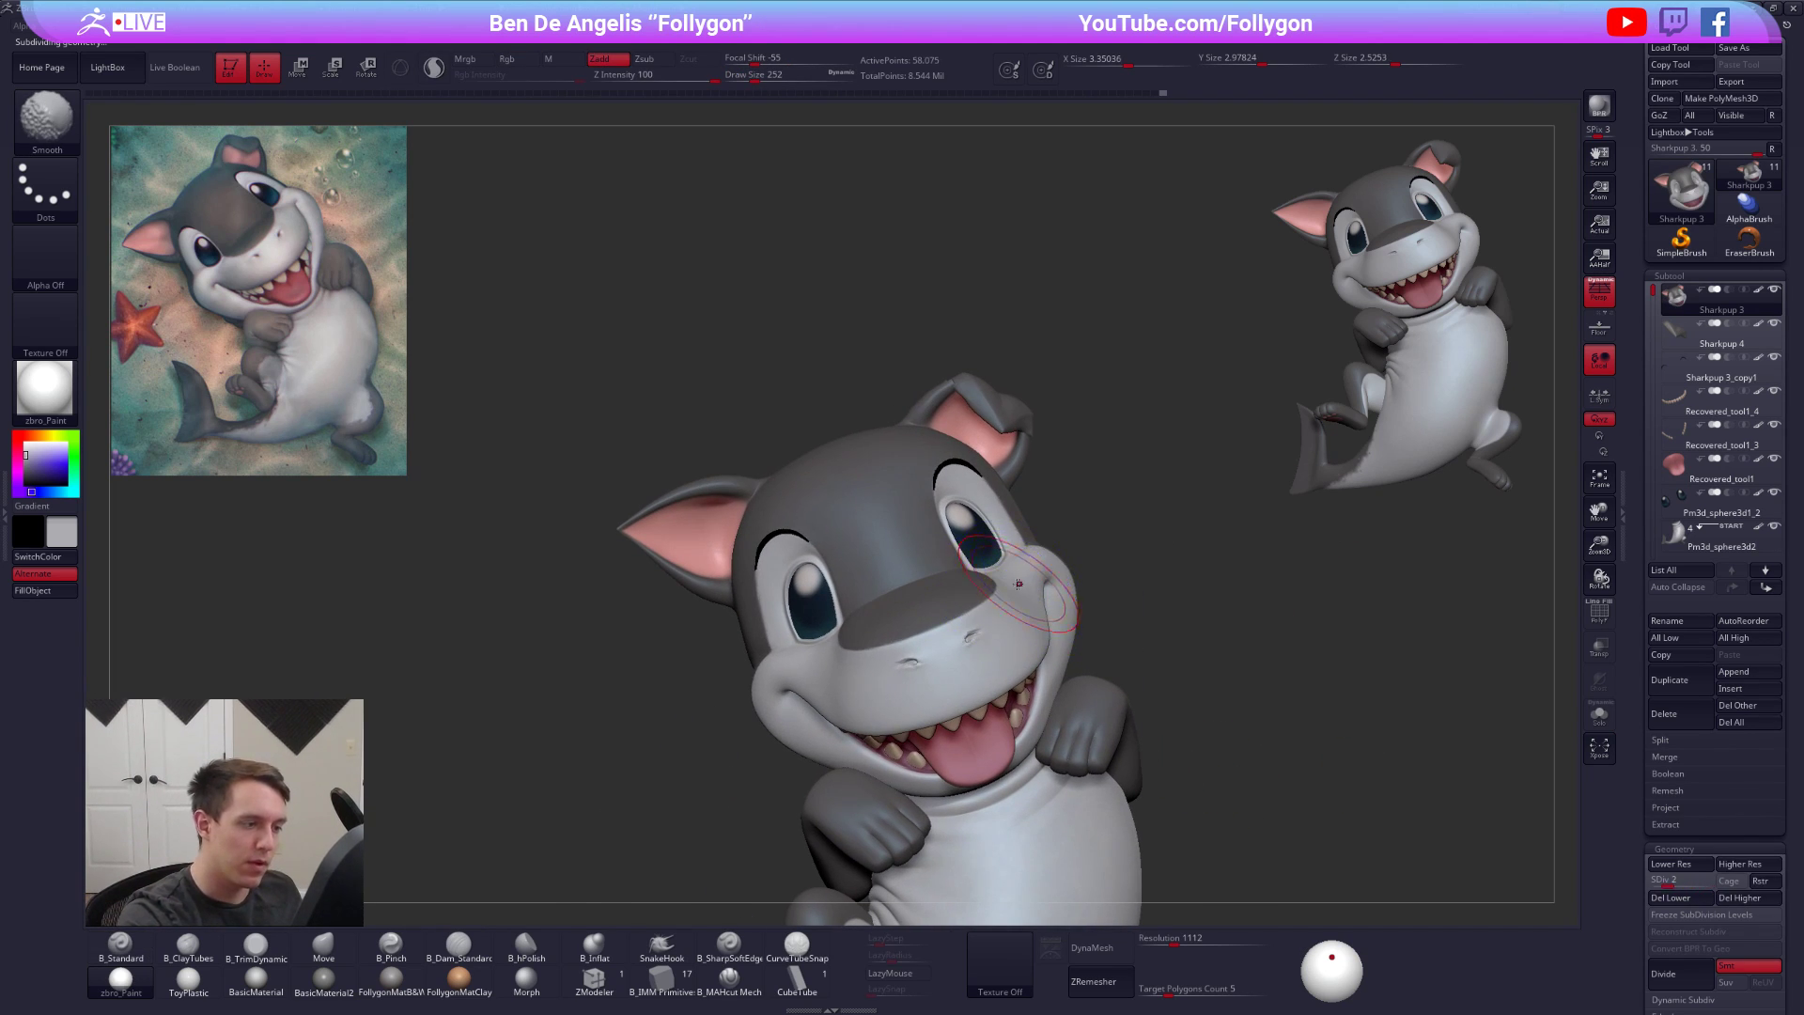
key("shift+d")
key("space")
left_click_drag(1027, 622, 1051, 587)
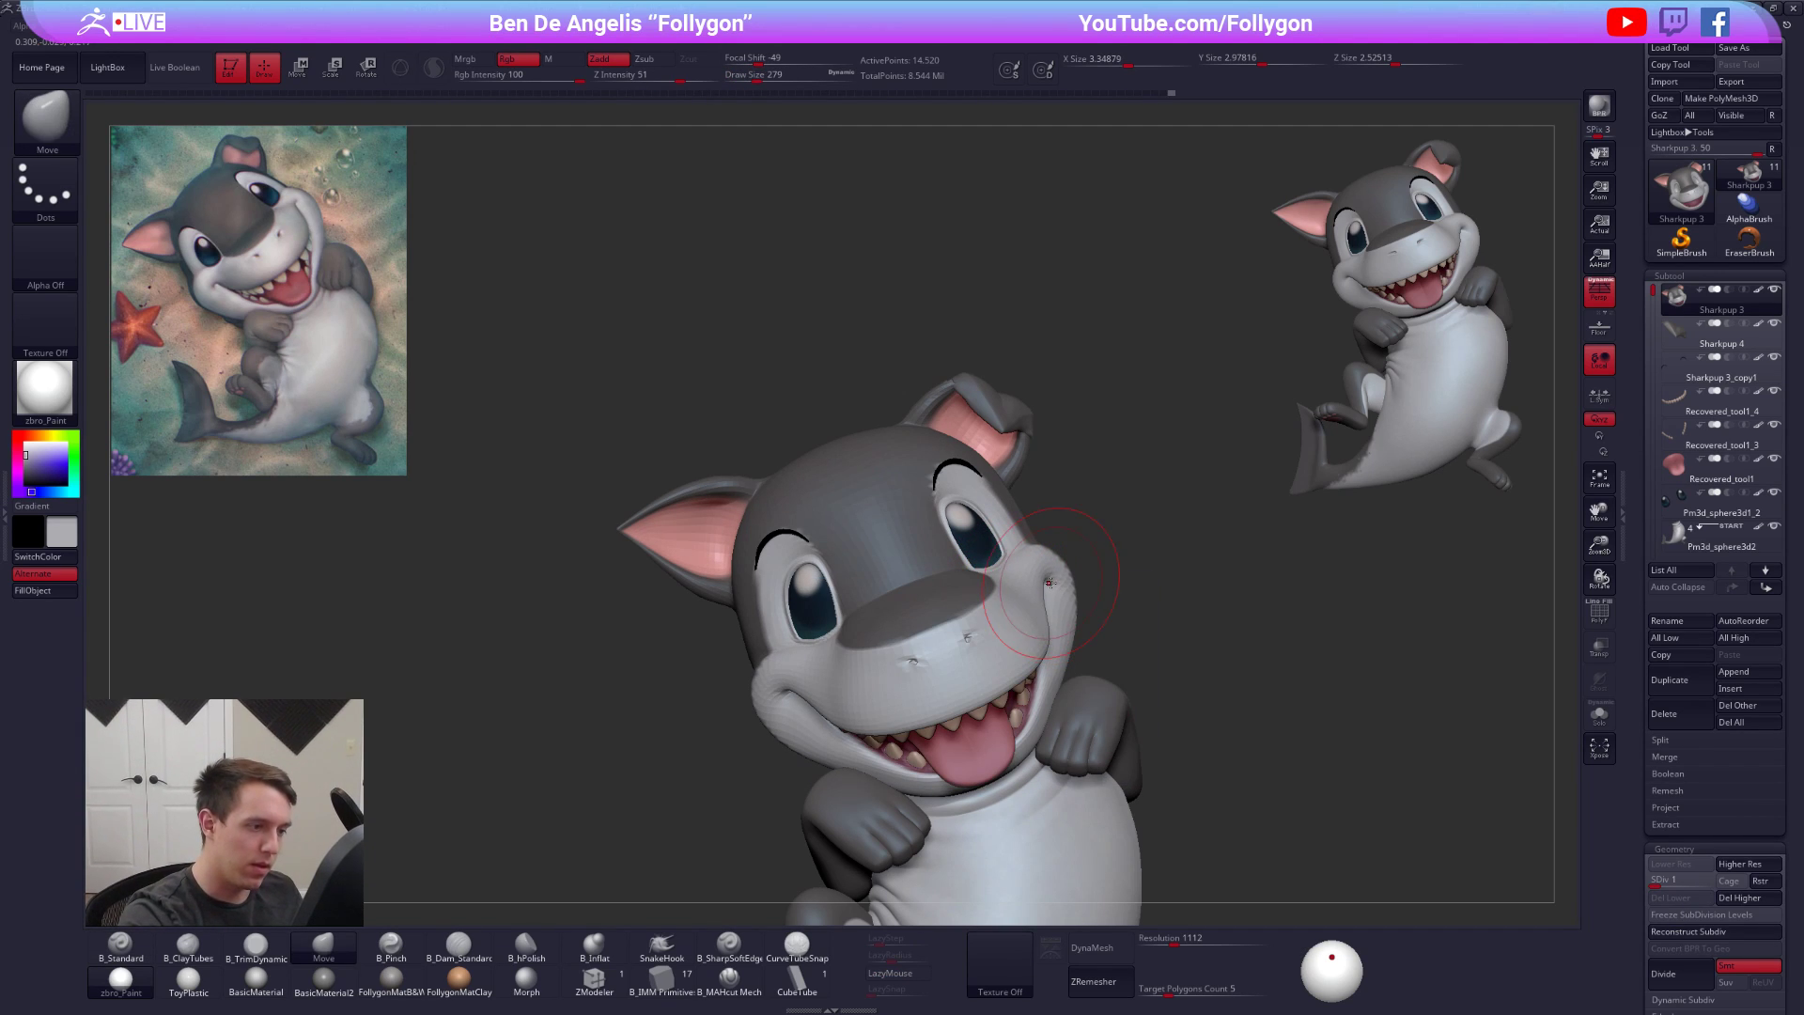
Adjust the opposite cheek with the Move brush at draw size 321 and refine the first cheek's contour at size 203
key("bracketright")
left_click_drag(762, 705, 769, 714)
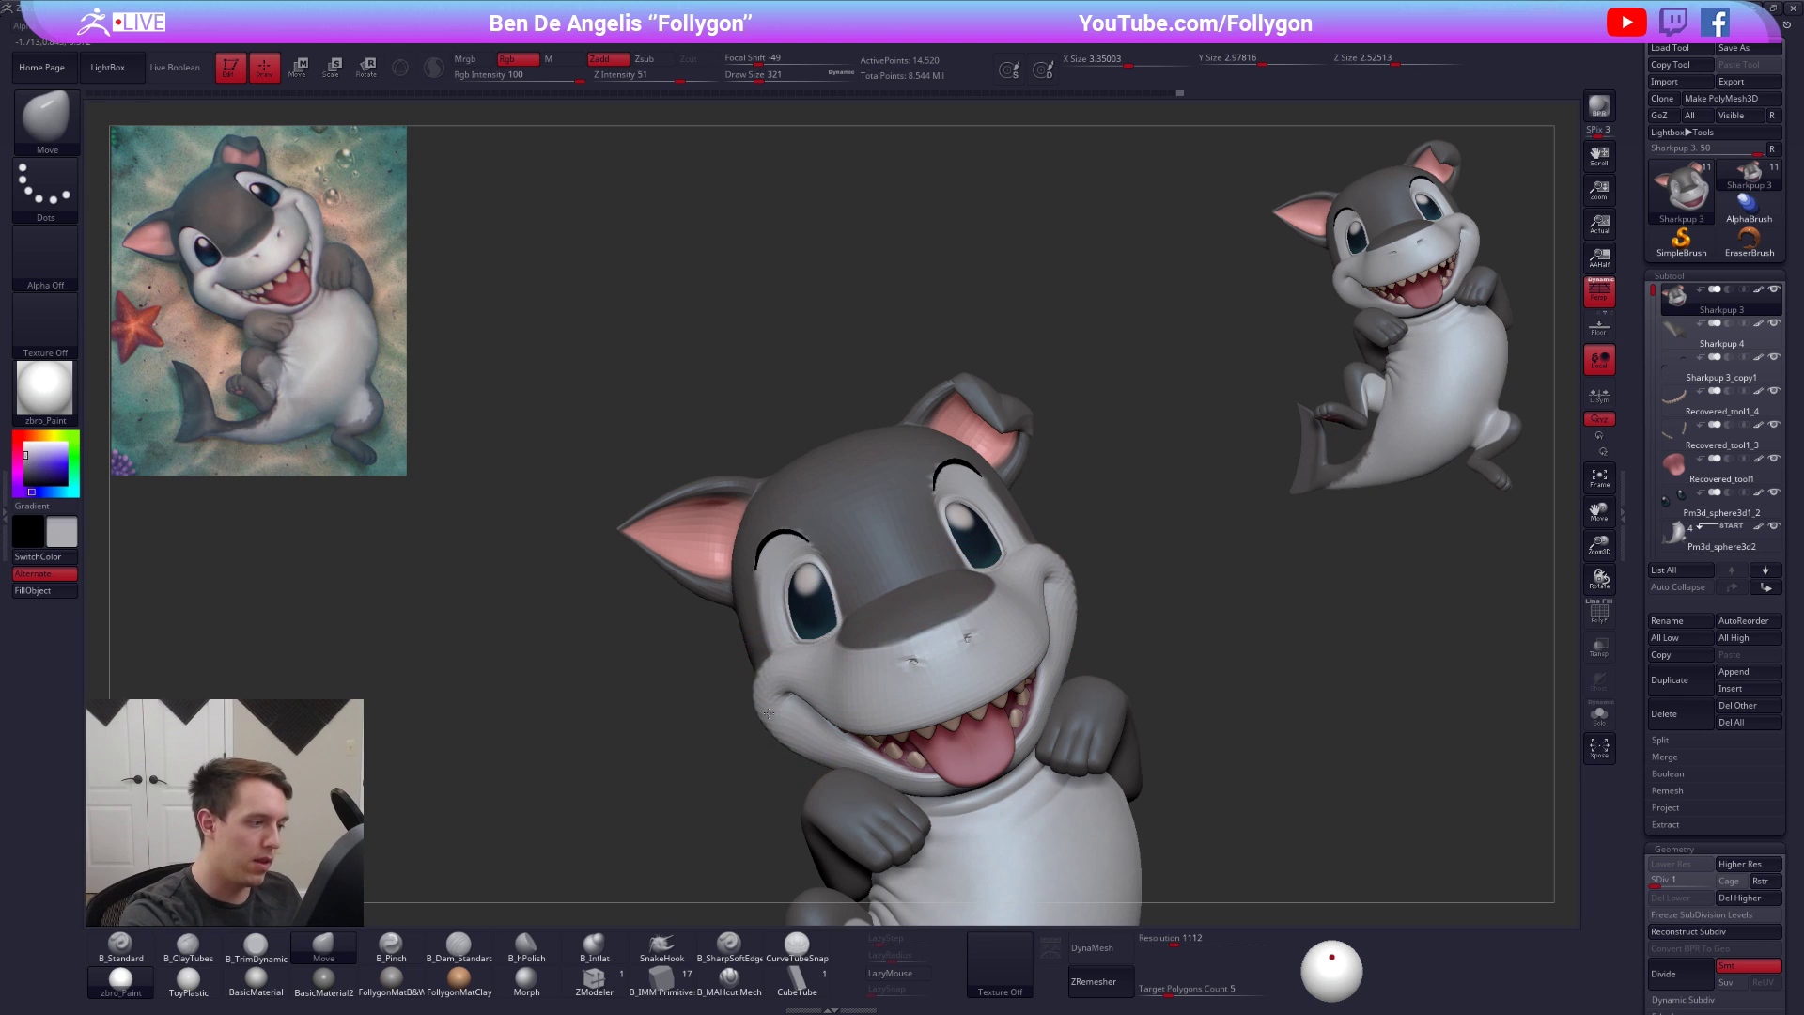
key("space")
left_click_drag(1060, 638, 1051, 637)
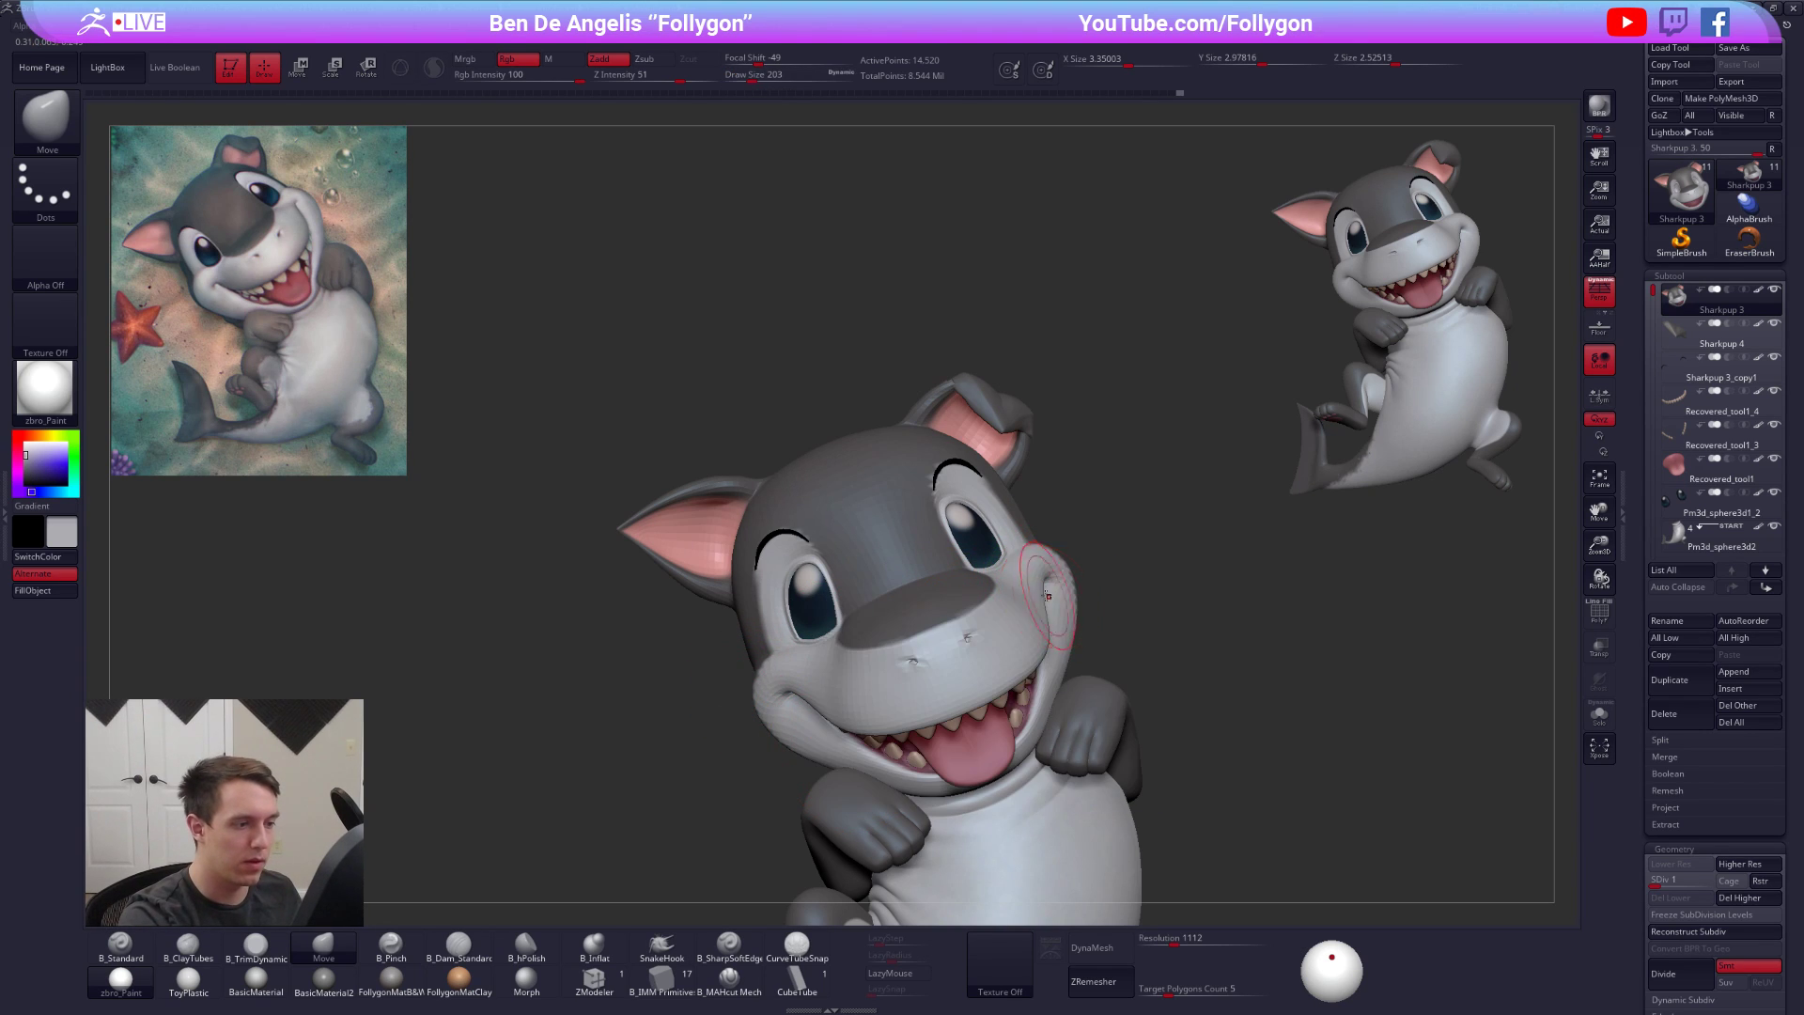
right_click_drag(1045, 602, 998, 592)
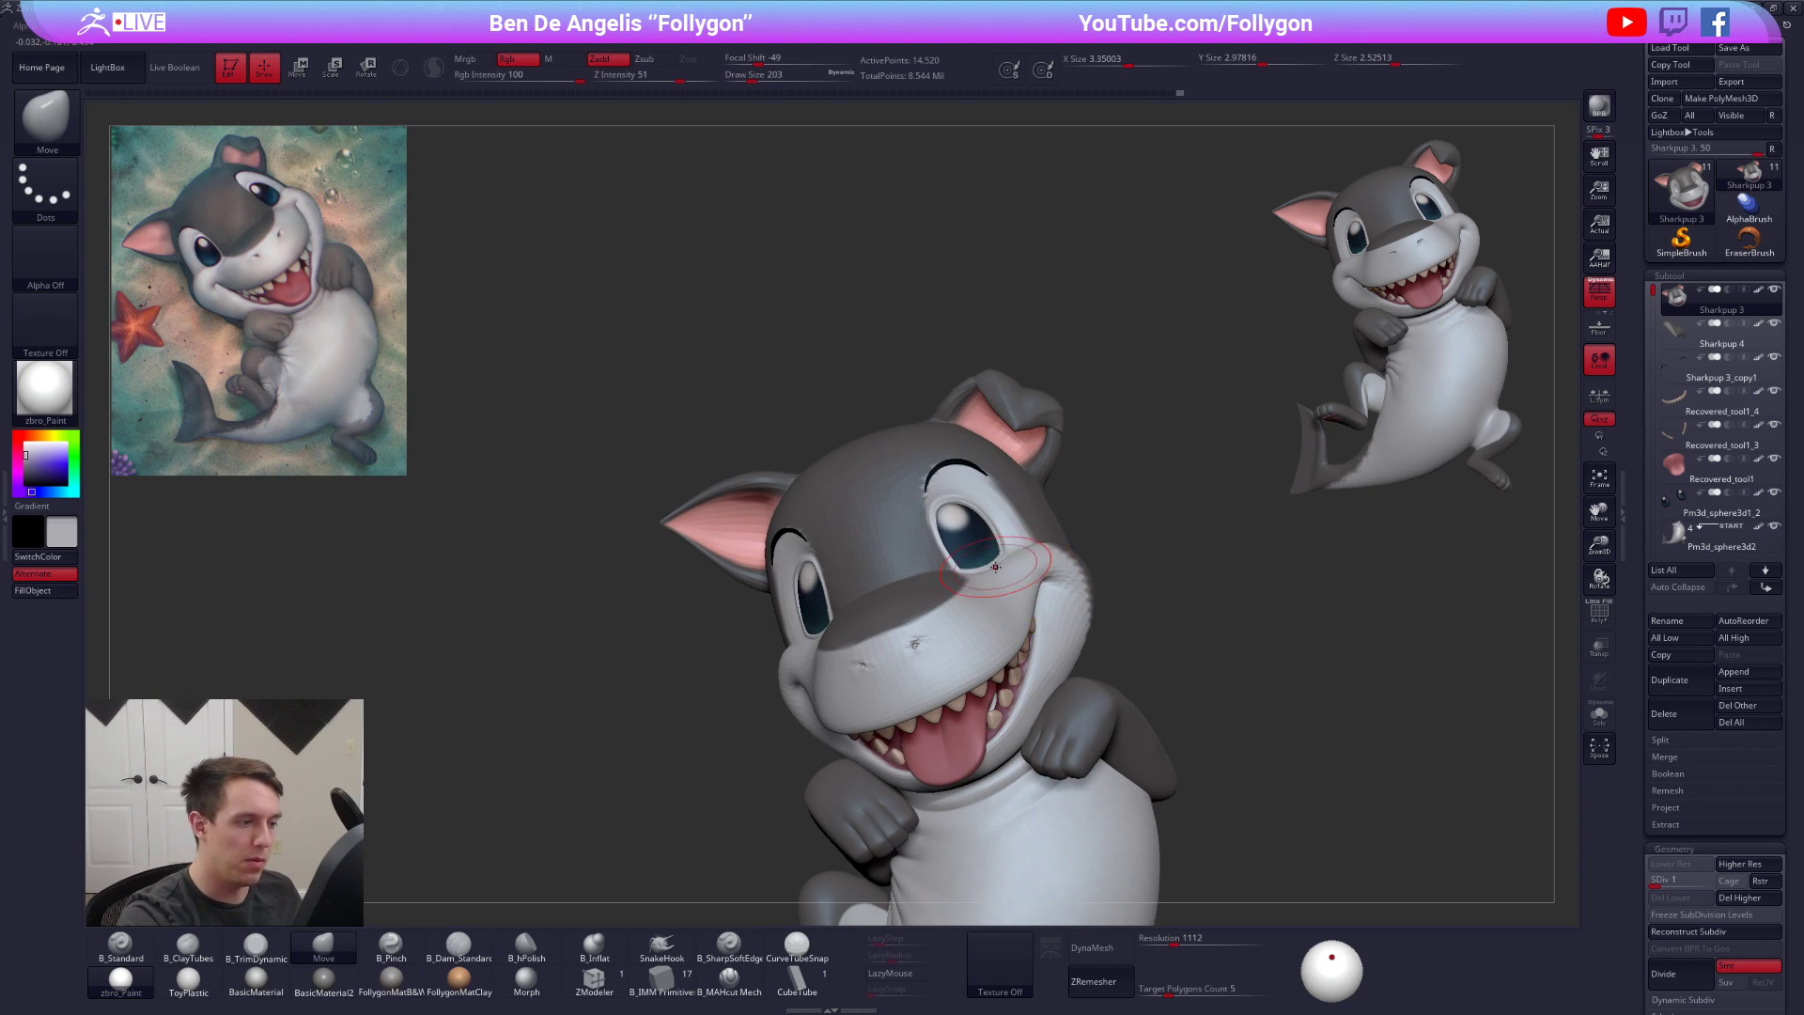
mouse_move(1084, 571)
right_mouse_down()
mouse_move(1064, 576)
mouse_move(1123, 649)
mouse_move(1051, 568)
right_mouse_up()
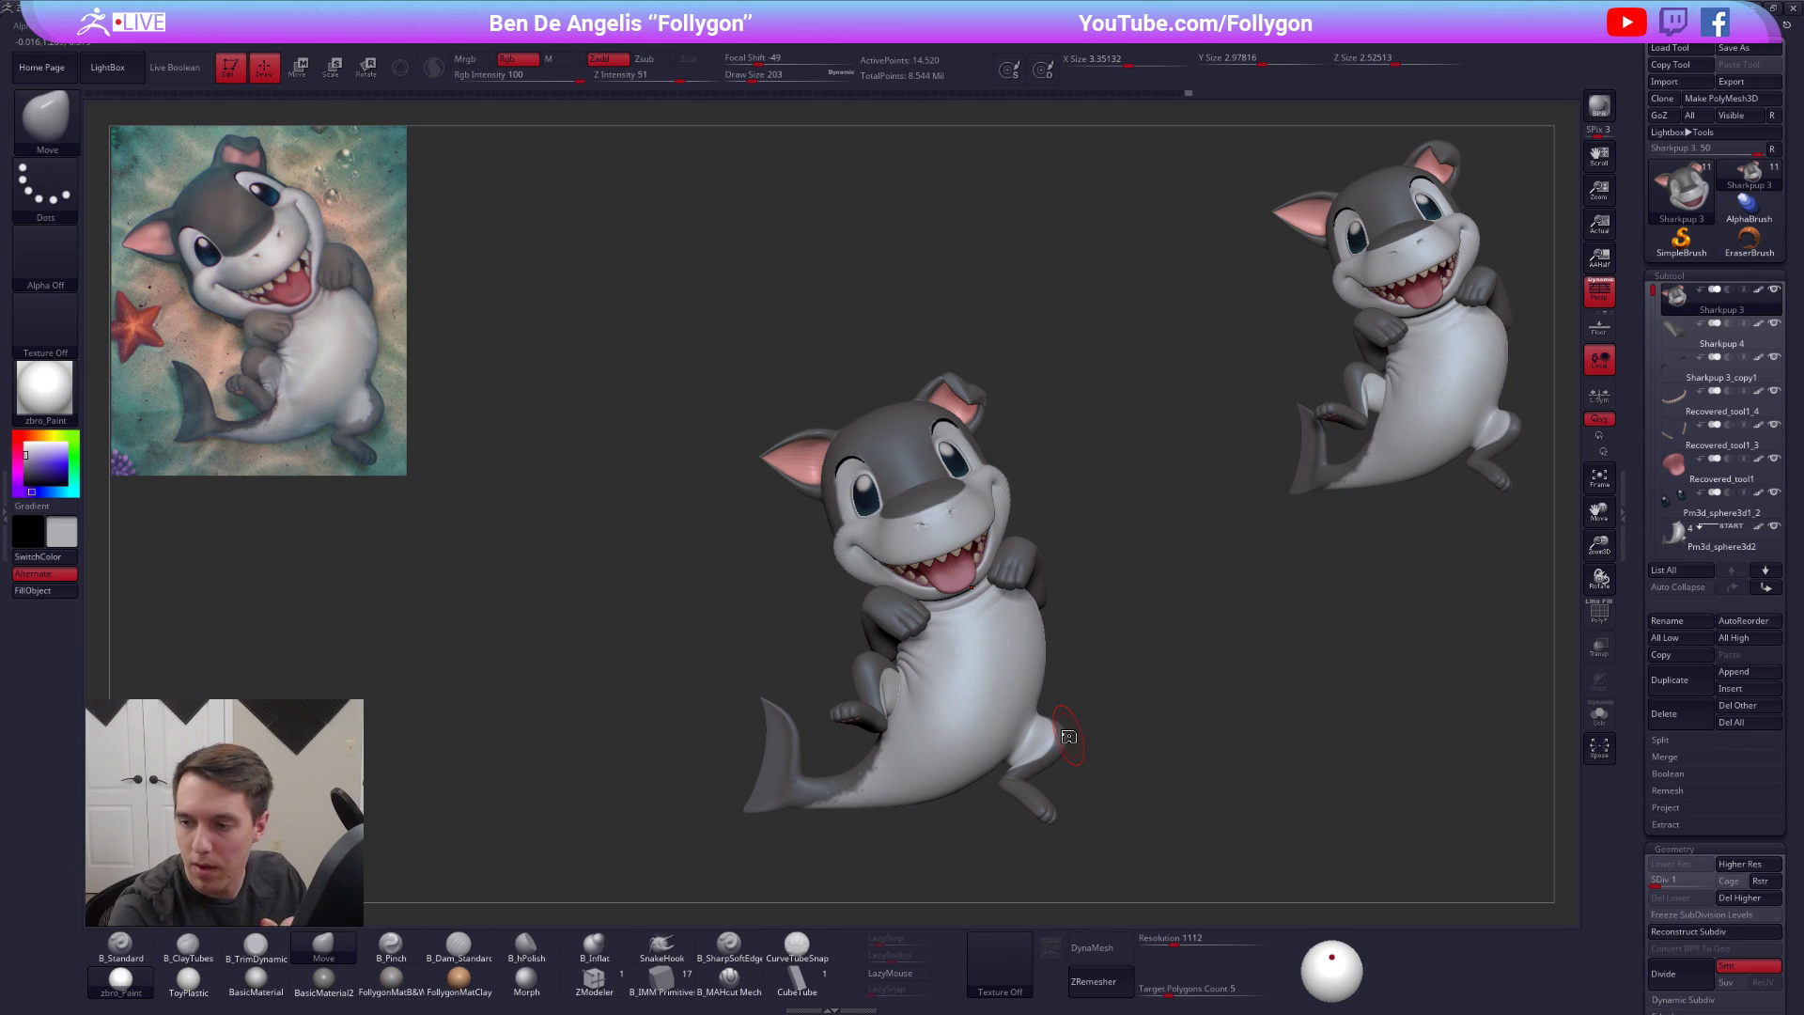
Nudge the cheek form beneath the eye with the Move brush and restore the highest subdivision level
right_click_drag(971, 535, 985, 523, "ctrl")
key("space")
left_click_drag(993, 533, 999, 533)
right_click_drag(978, 500, 971, 566, "alt")
left_click_drag(968, 567, 976, 543)
key("space")
right_click_drag(976, 543, 945, 543)
key("d")
key("d")
key("d")
key("d")
Smooth the form behind the cheek and mouth corner on a lower subdivision level
key("space")
left_click_drag(962, 447, 955, 445)
mouse_move(964, 444)
right_mouse_down()
mouse_move(901, 482)
mouse_move(906, 465)
mouse_move(959, 479)
mouse_move(954, 512)
mouse_move(907, 554)
mouse_move(926, 578)
mouse_move(896, 580)
mouse_move(930, 554)
mouse_move(879, 554)
mouse_move(925, 555)
mouse_move(889, 535)
mouse_move(979, 463)
right_mouse_up()
key("2")
key("space")
key("shift+d")
key("shift+d")
key("shift")
key("shift+d")
key("shift")
left_click_drag(979, 464, 972, 498, "shift")
right_click_drag(972, 498, 1024, 484)
left_click_drag(1024, 484, 1029, 498, "shift")
mouse_move(1029, 498)
right_mouse_down()
mouse_move(1118, 466)
mouse_move(1081, 451)
mouse_move(1047, 467)
right_mouse_up()
Return to subdivision level 5 and even out the area behind the cheek with TrimDynamic active at draw size 170
key("d")
key("d")
key("3")
key("shift")
left_click_drag(1059, 475, 1053, 488, "shift")
right_click_drag(1043, 470, 1109, 452)
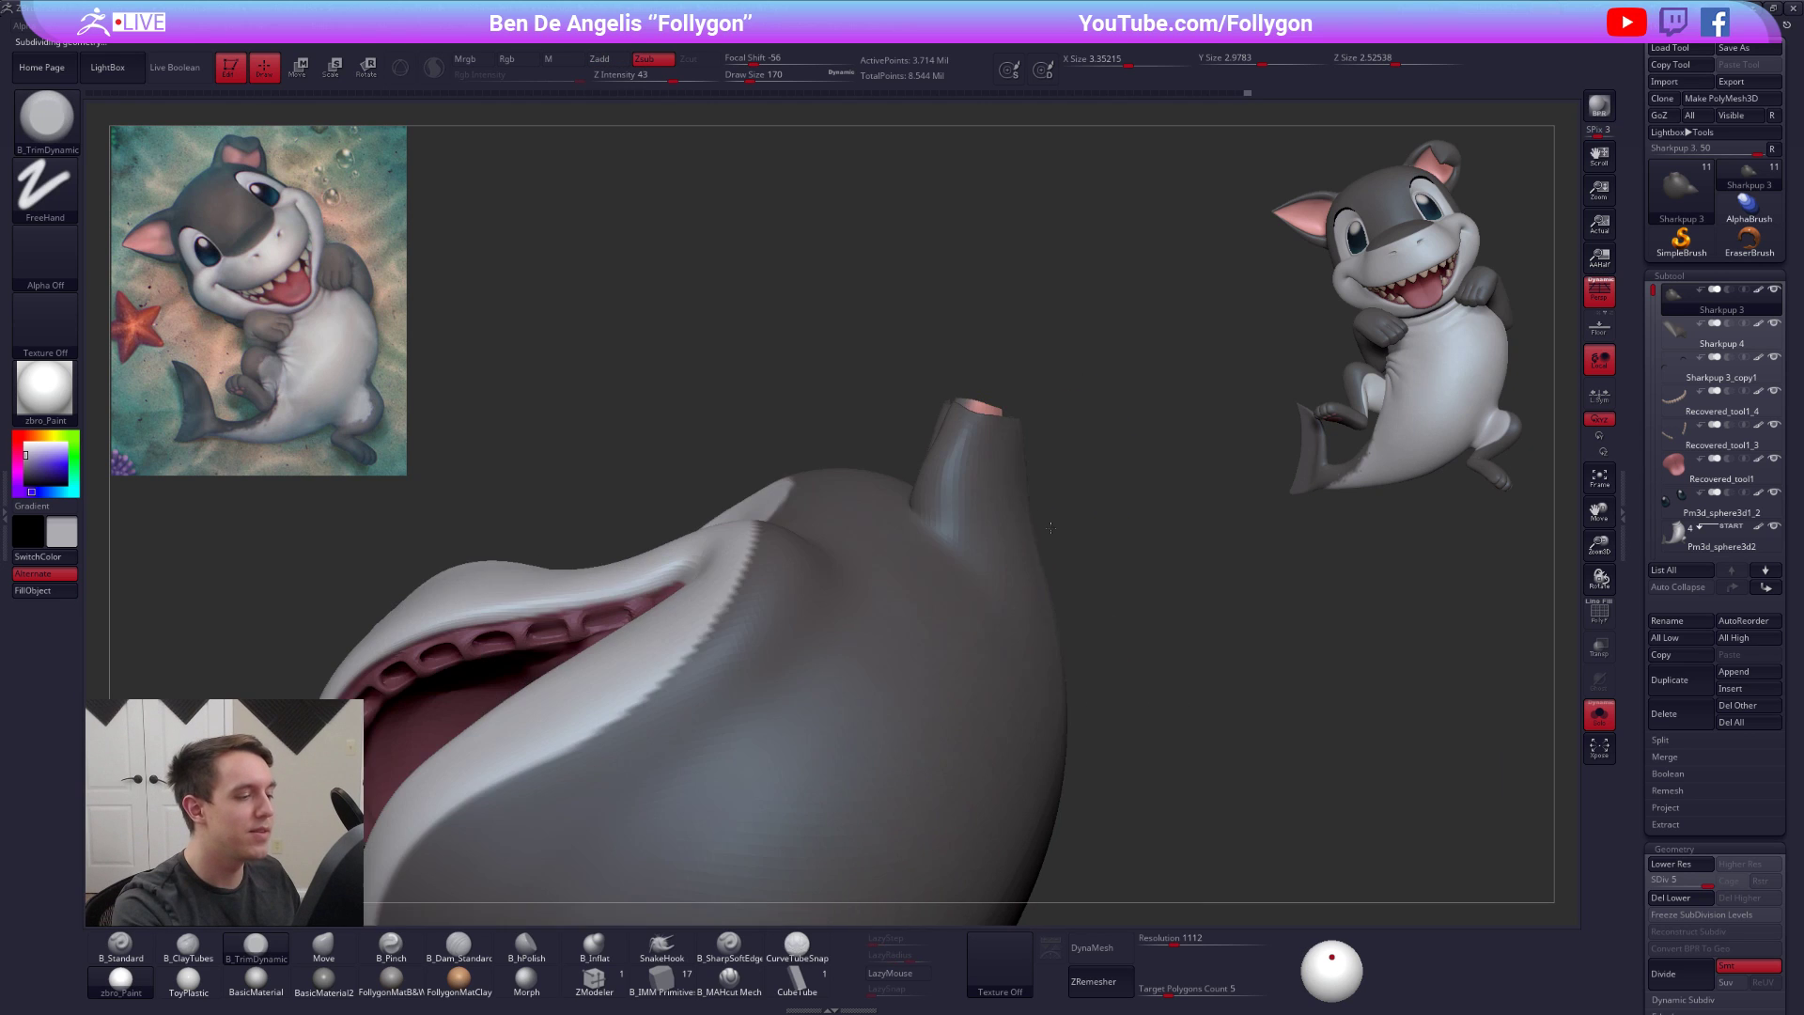
Smooth the area around the folded ear at draw size 121 on subdivision level 2
key("space")
left_click_drag(1015, 568, 1001, 569)
mouse_move(959, 470)
right_mouse_down()
mouse_move(1006, 451)
mouse_move(944, 440)
right_mouse_up()
key("shift+d")
key("shift+d")
key("shift+d")
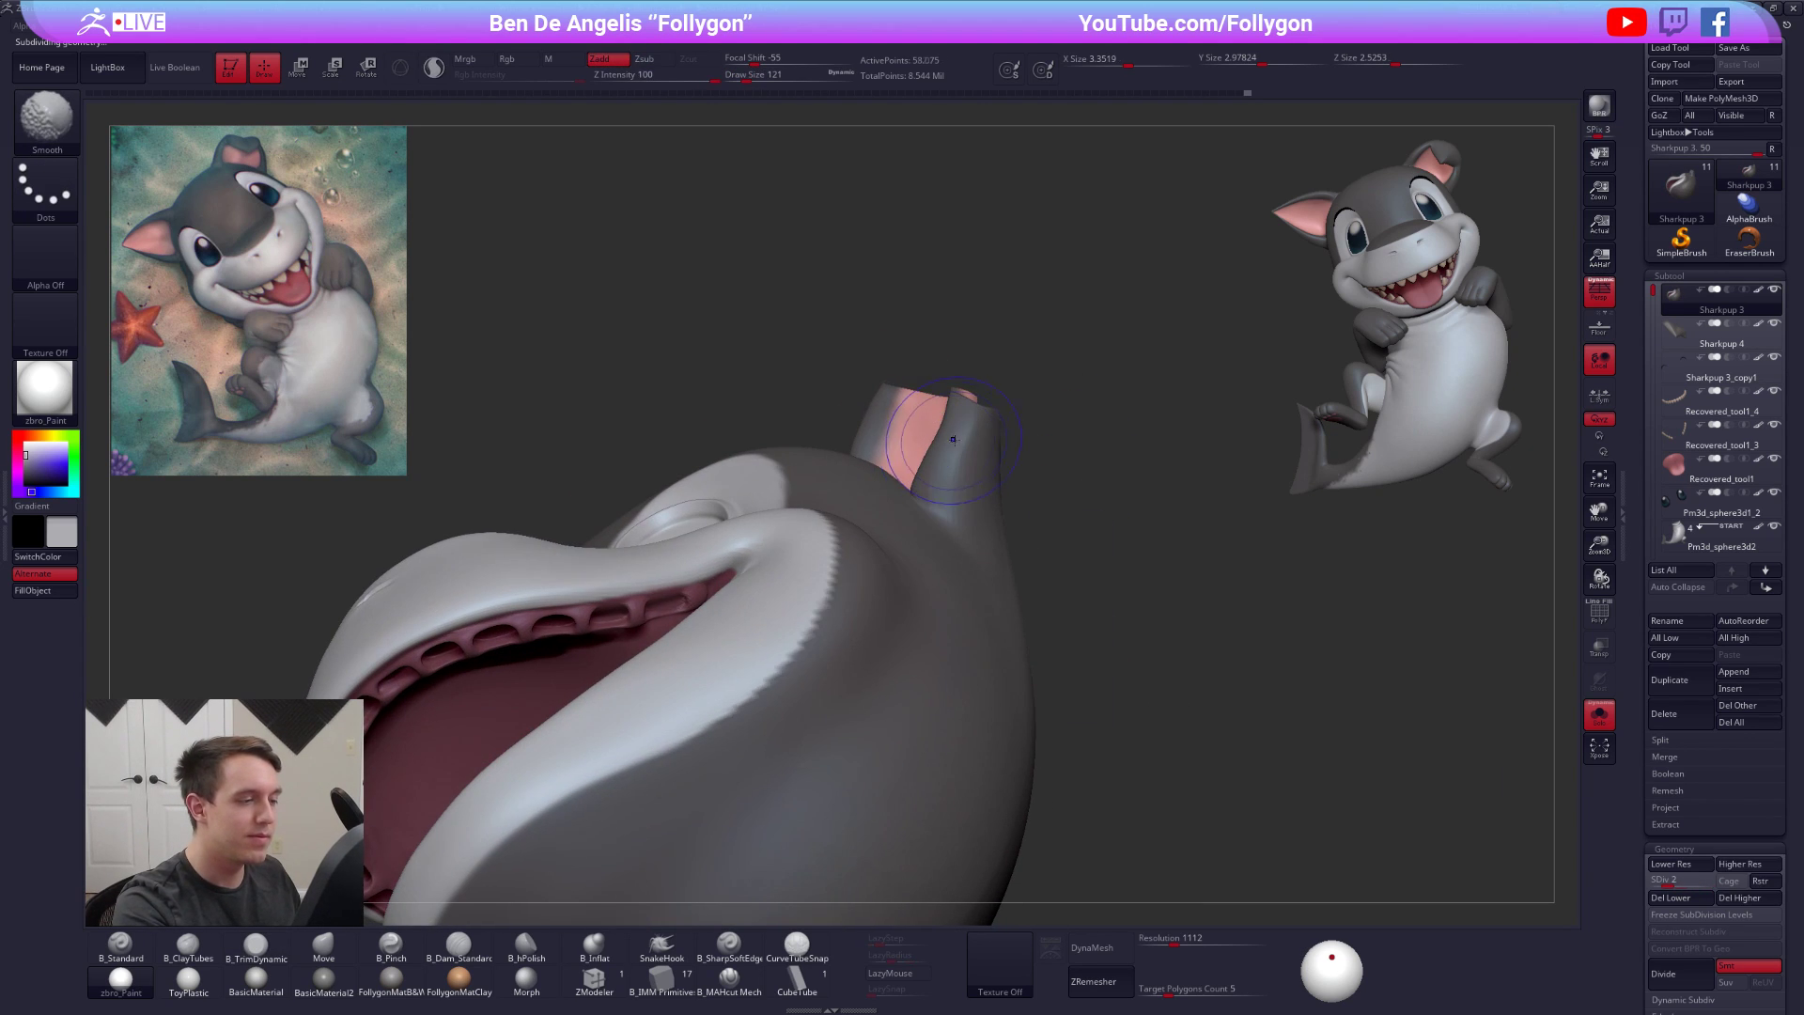
key("space")
left_click_drag(908, 534, 900, 534)
Nudge the folded ear's form with the Move brush at draw size 74 and check it against the whole character
key("4")
key("space")
left_click_drag(951, 407, 951, 416)
key("space")
right_click_drag(954, 418, 1097, 567)
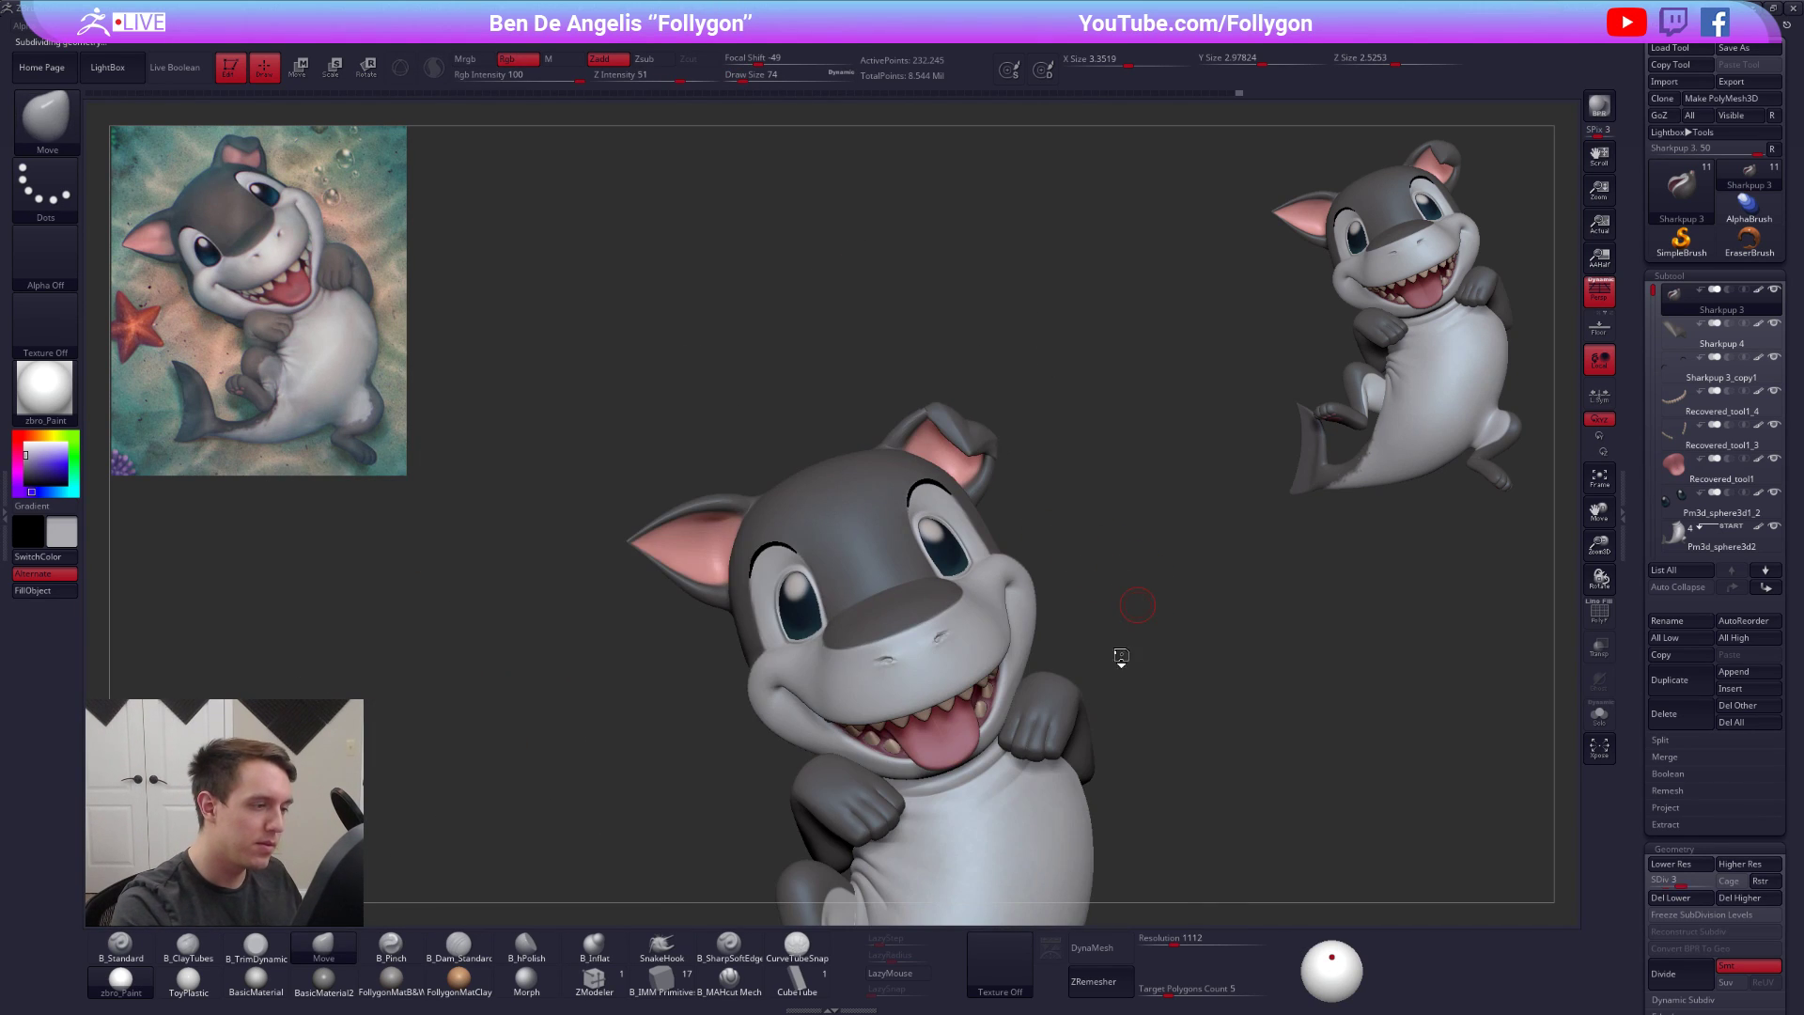
right_click_drag(1171, 882, 1168, 743, "alt")
mouse_move(1227, 851)
right_mouse_down("ctrl")
mouse_move(1224, 826)
mouse_move(1168, 858)
mouse_move(1206, 839)
mouse_move(1149, 820)
mouse_move(1171, 841)
mouse_move(1152, 827)
mouse_move(1156, 874)
right_mouse_up("ctrl")
Reshape the muzzle around the nostrils with the Move brush at draw size 292 on subdivision level 1
key("d")
key("shift+d")
key("shift+d")
key("shift+d")
right_click(926, 505)
key("shift+d")
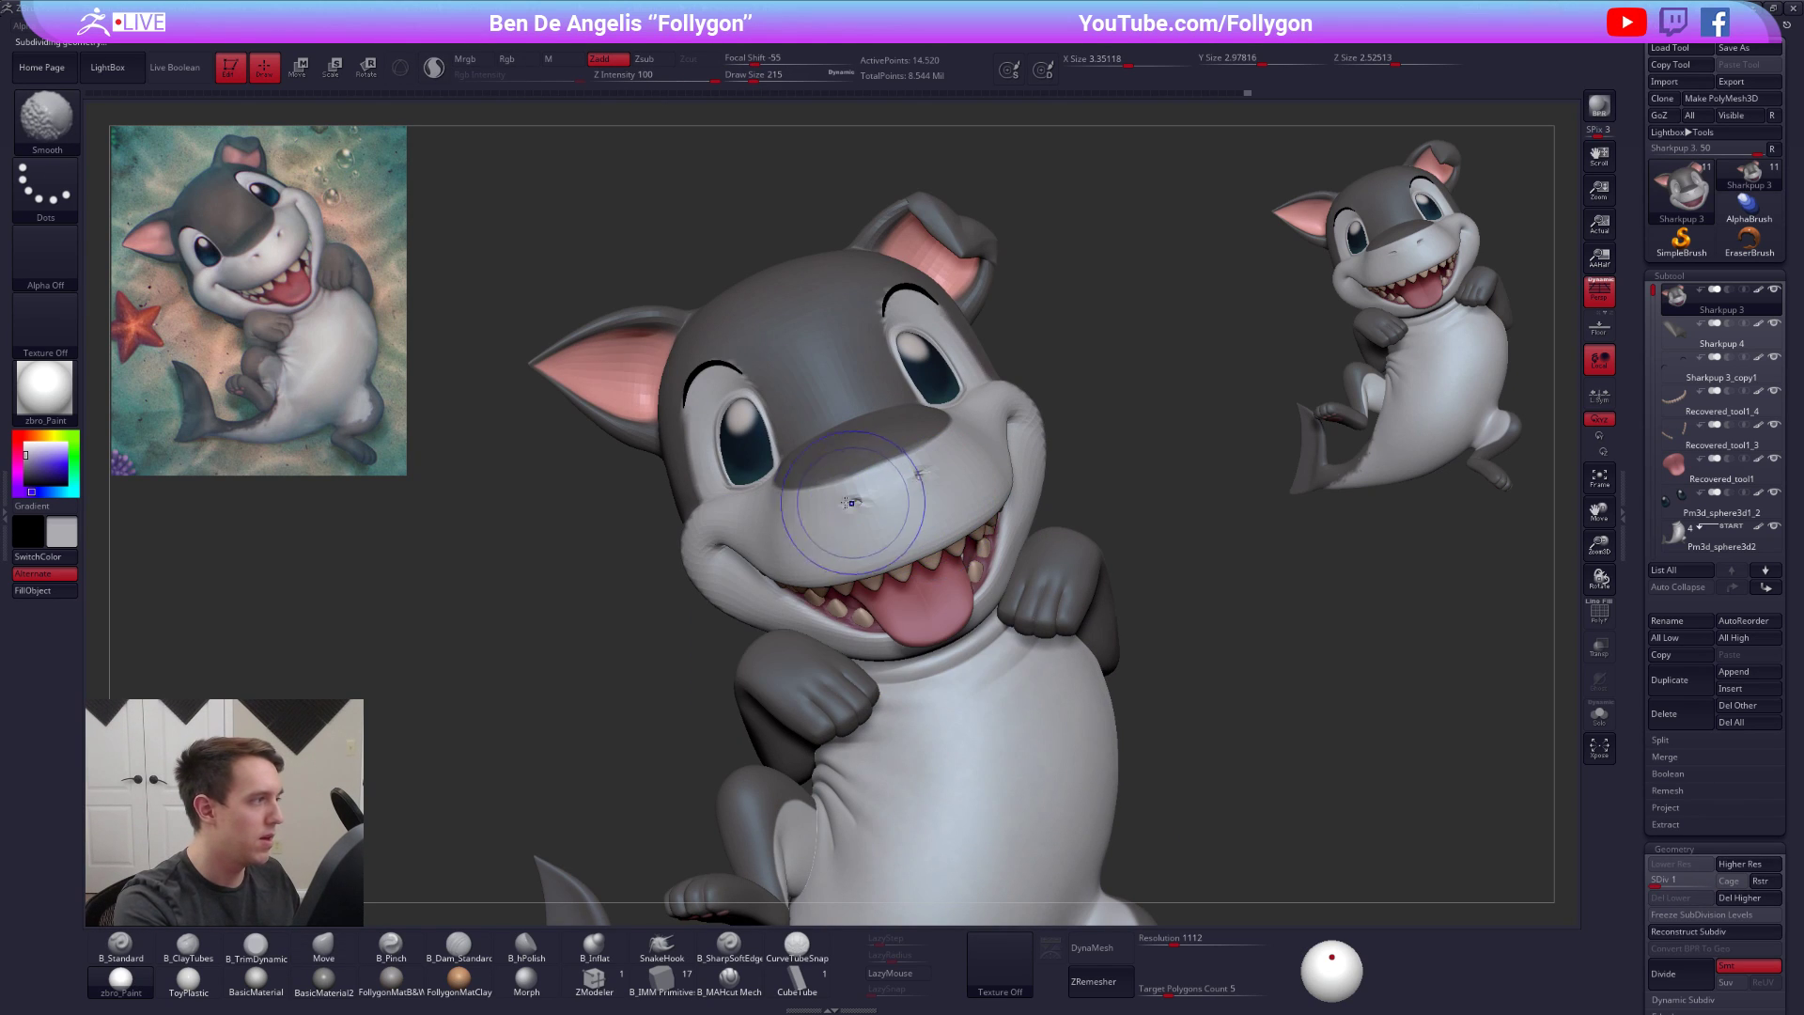
right_click(837, 505)
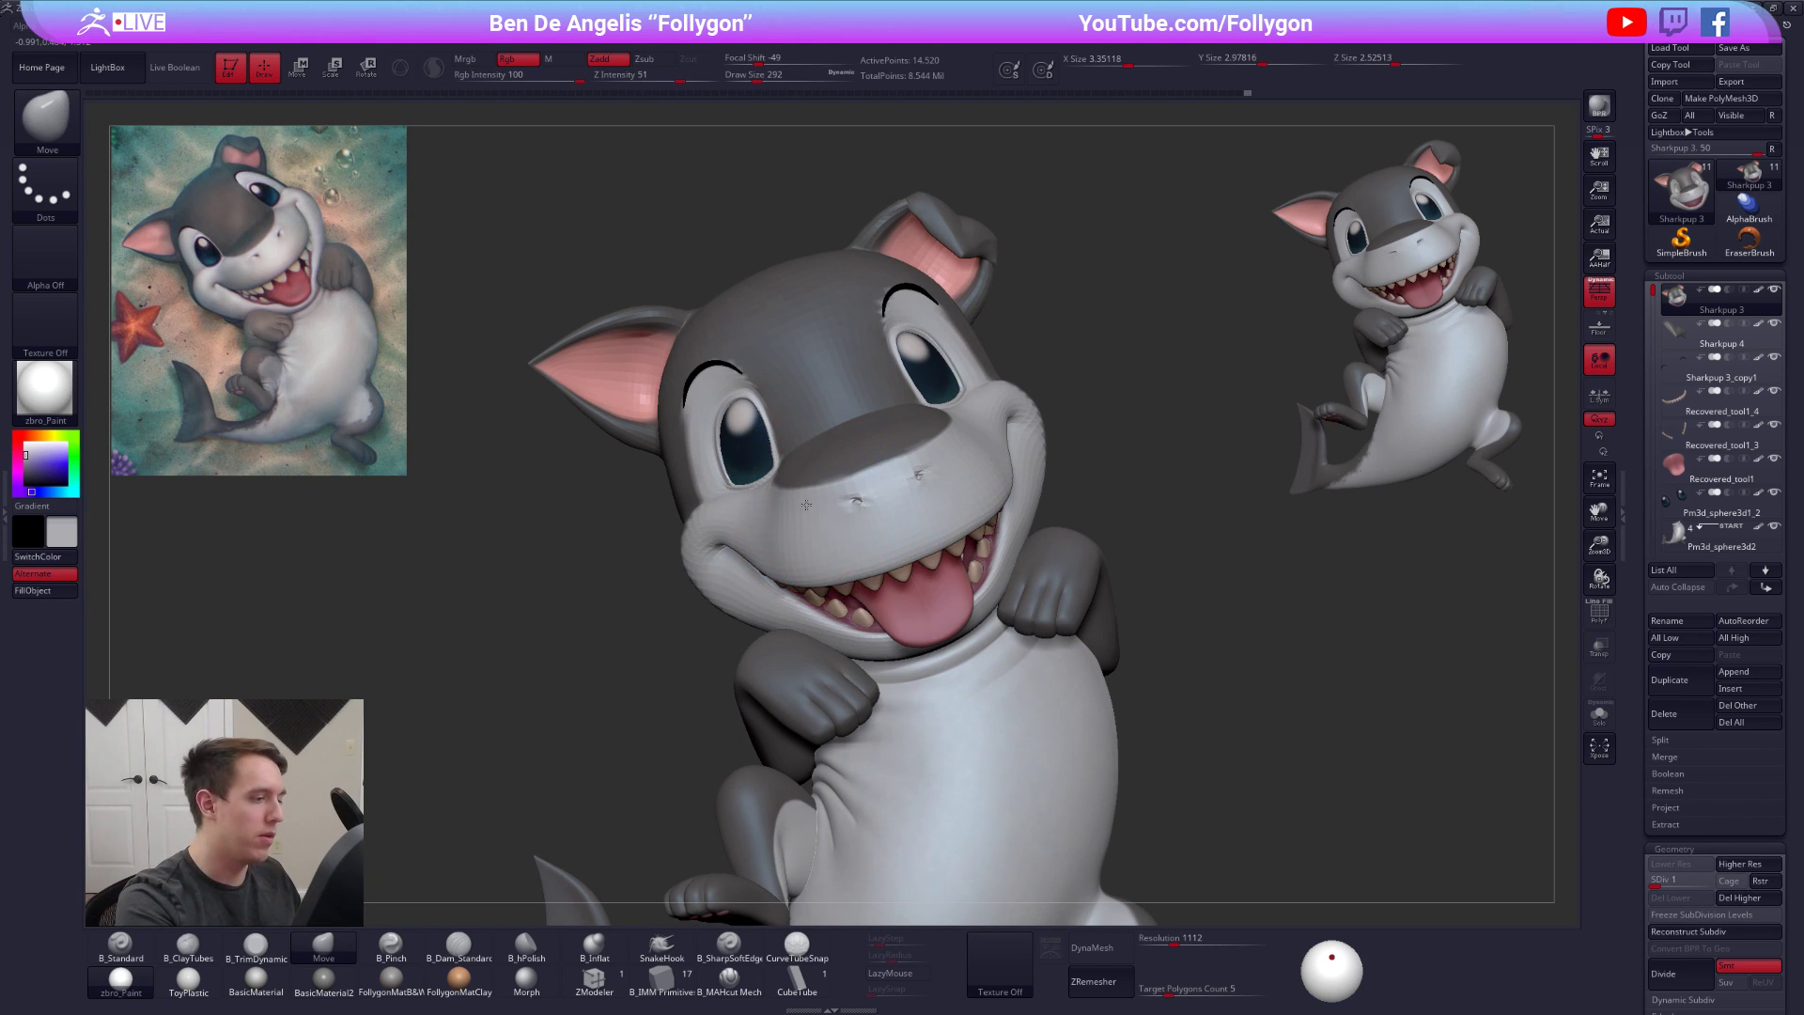
mouse_move(921, 464)
right_mouse_down()
mouse_move(878, 485)
mouse_move(982, 389)
mouse_move(925, 462)
right_mouse_up()
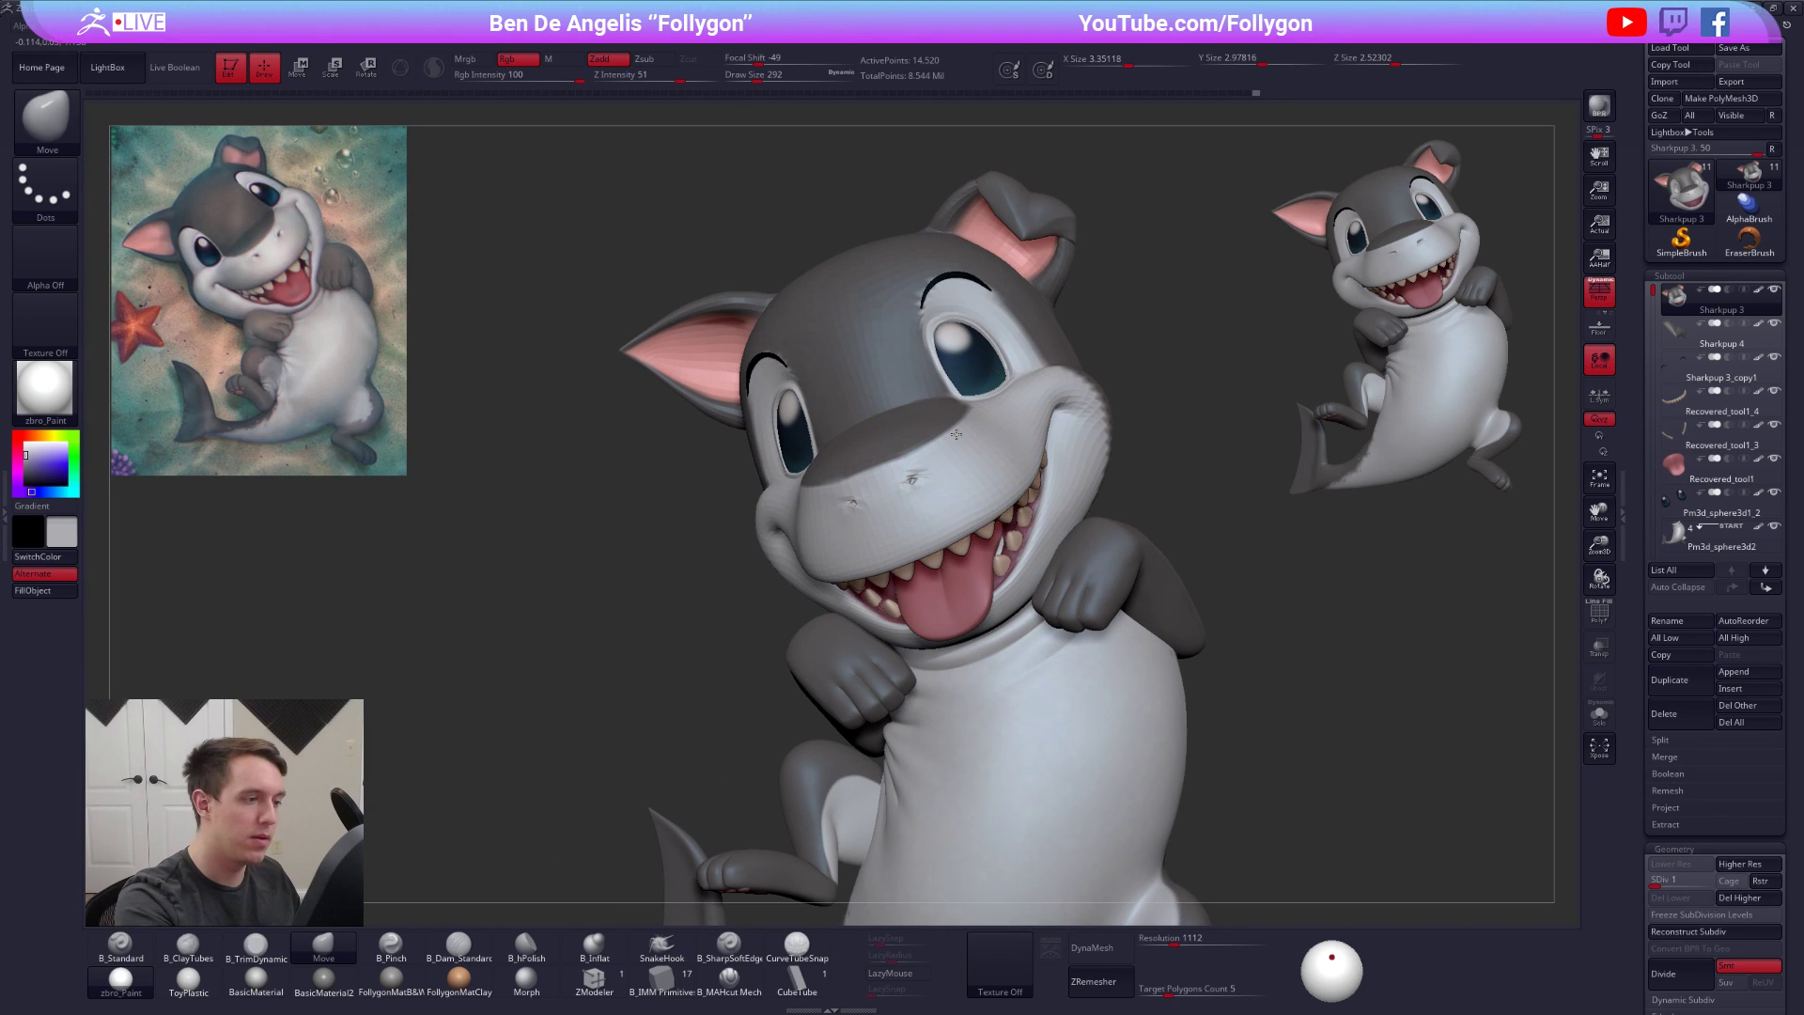
mouse_move(876, 630)
right_mouse_down()
mouse_move(940, 641)
mouse_move(944, 658)
mouse_move(894, 647)
mouse_move(900, 684)
right_mouse_up()
Isolate and mask the head, and pull the lower jaw into shape with the Move brush at draw size 307
key("alt+s")
mouse_move(1096, 437)
left_mouse_down("ctrl")
mouse_move(1039, 562)
mouse_move(866, 627)
mouse_move(658, 751)
mouse_move(1240, 602)
mouse_move(1080, 573)
left_mouse_up("ctrl")
left_click(1095, 571, "ctrl")
left_click(1055, 566, "ctrl")
key("space")
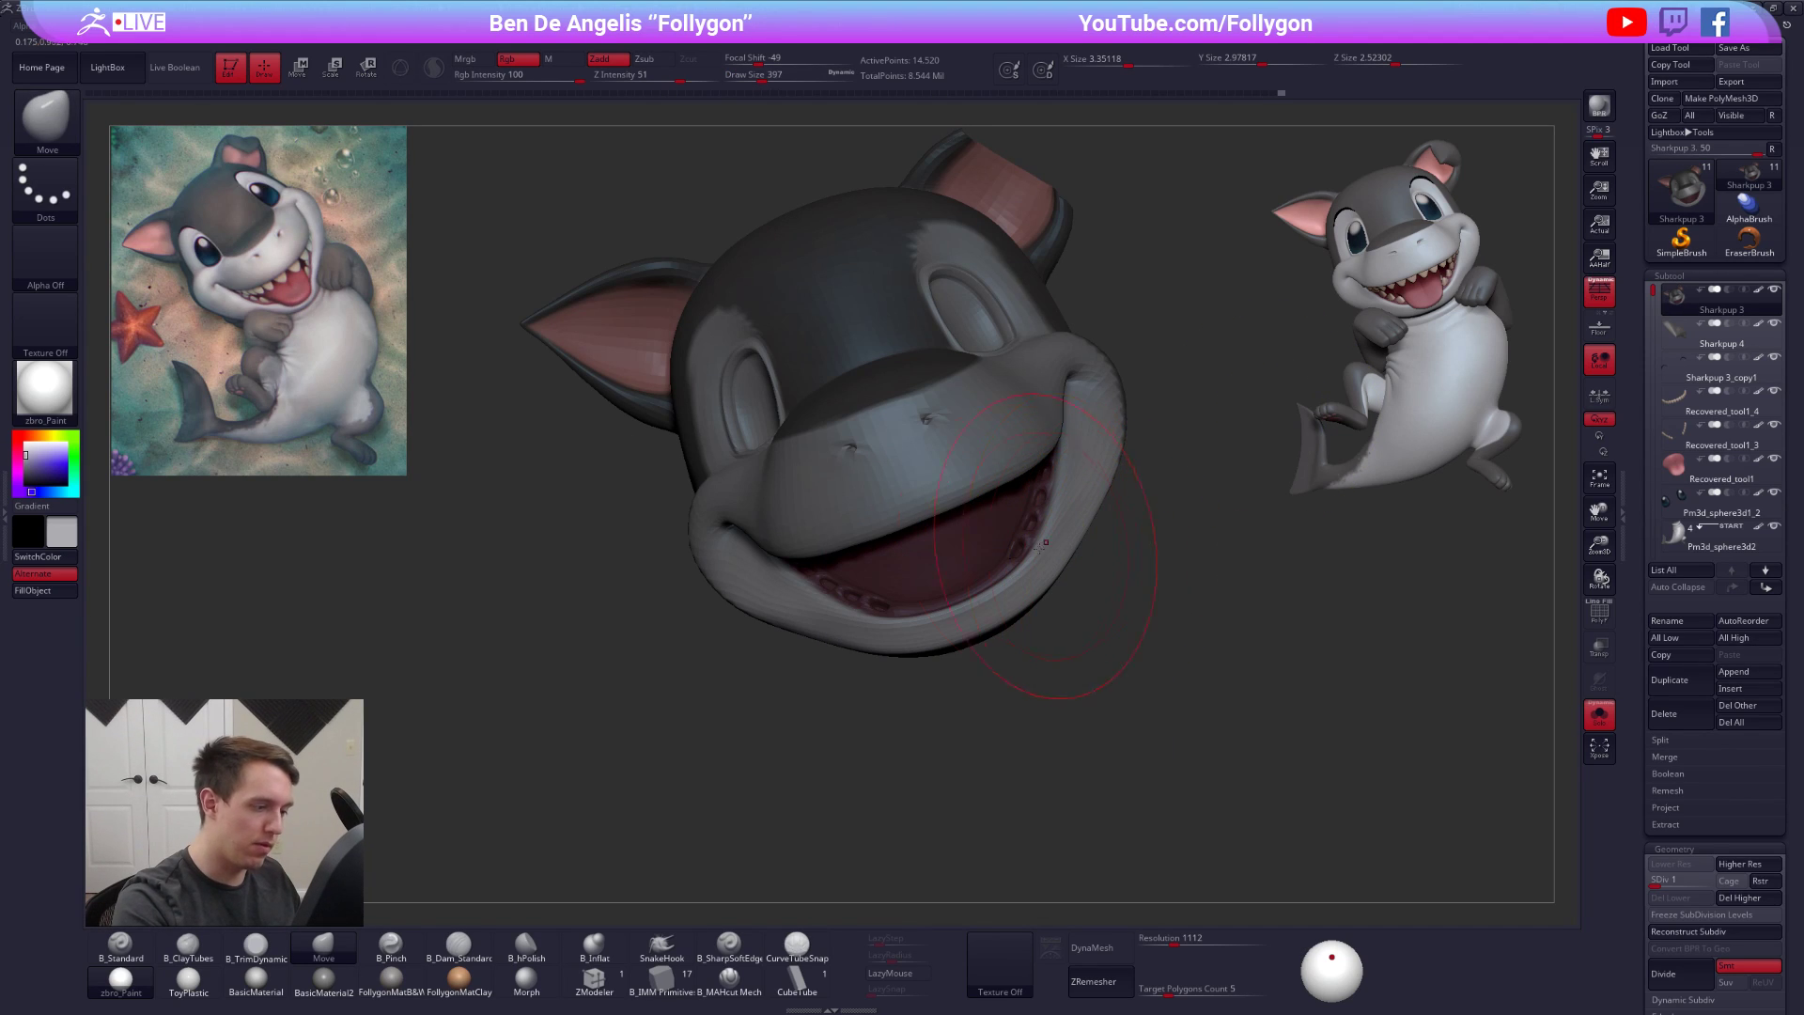
left_click_drag(911, 653, 898, 661)
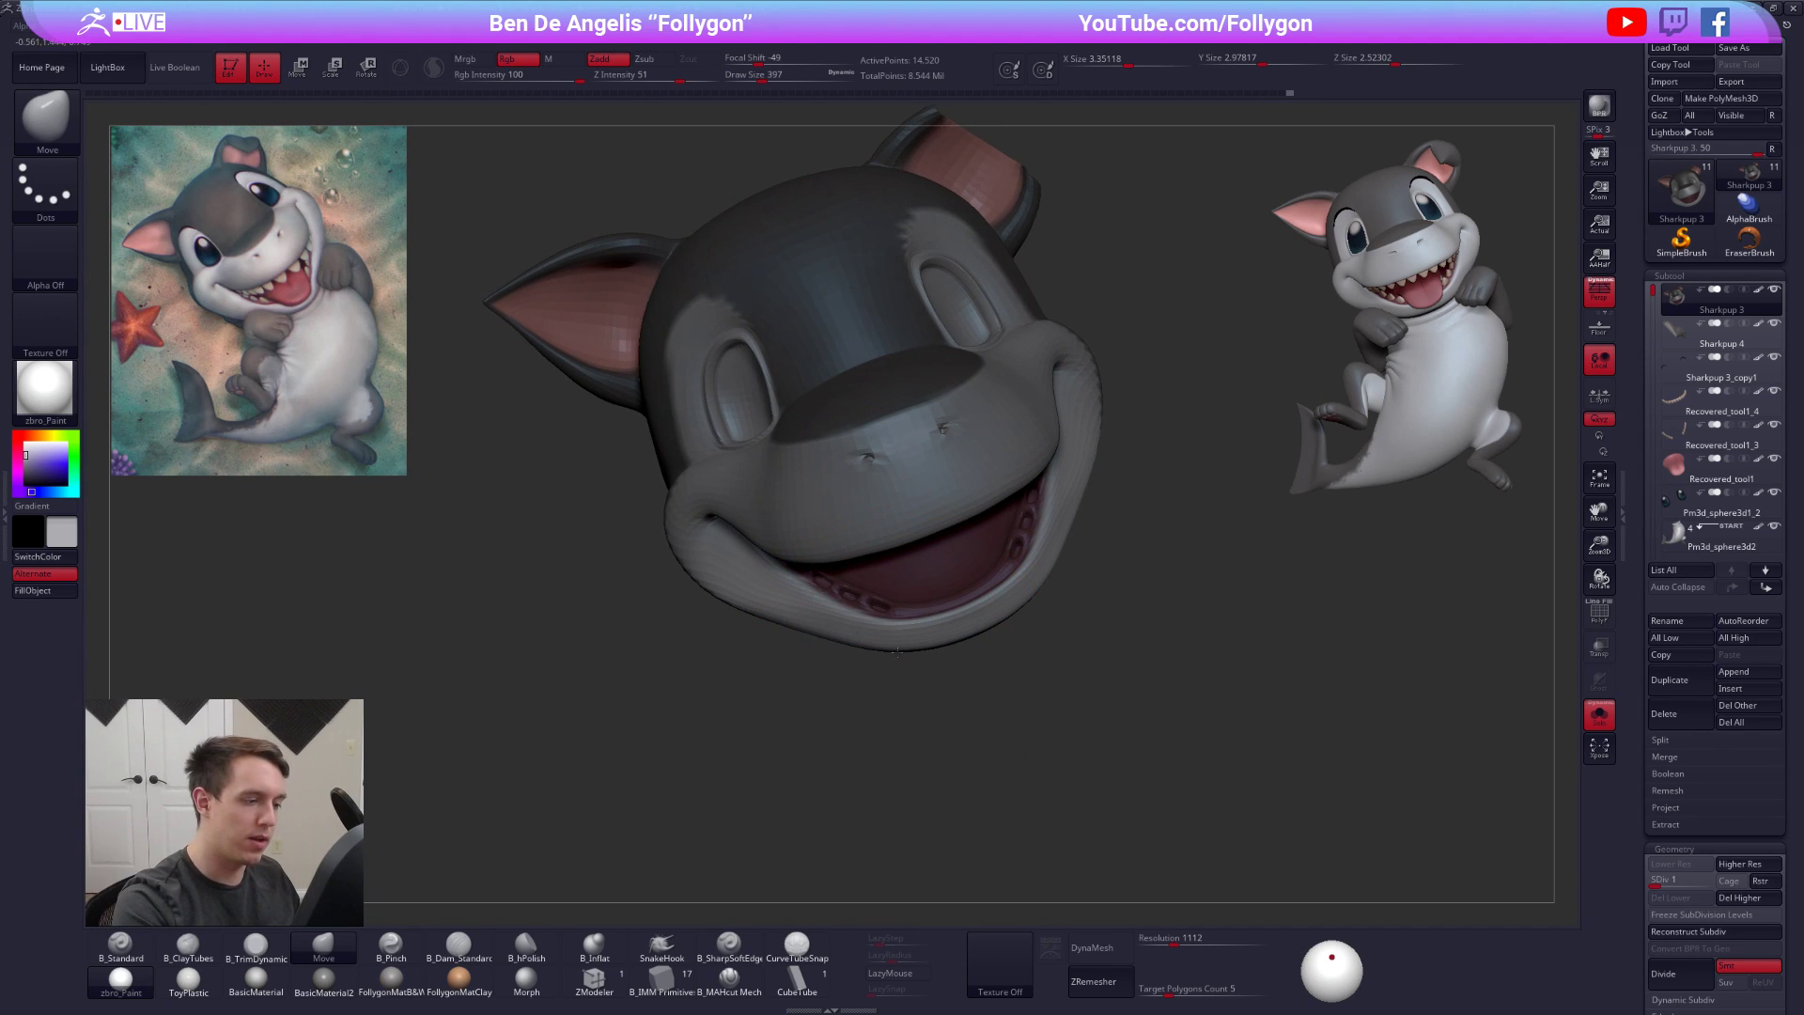
Reshape the sides of the jaw and cheek with the Move brush at draw size 265
key("space")
left_click_drag(1029, 600, 1113, 622)
key("bracketright")
mouse_move(1075, 513)
left_mouse_down()
mouse_move(1067, 496)
mouse_move(1175, 526)
left_mouse_up()
left_click_drag(766, 627, 752, 604)
key("space")
left_click_drag(630, 658, 696, 659)
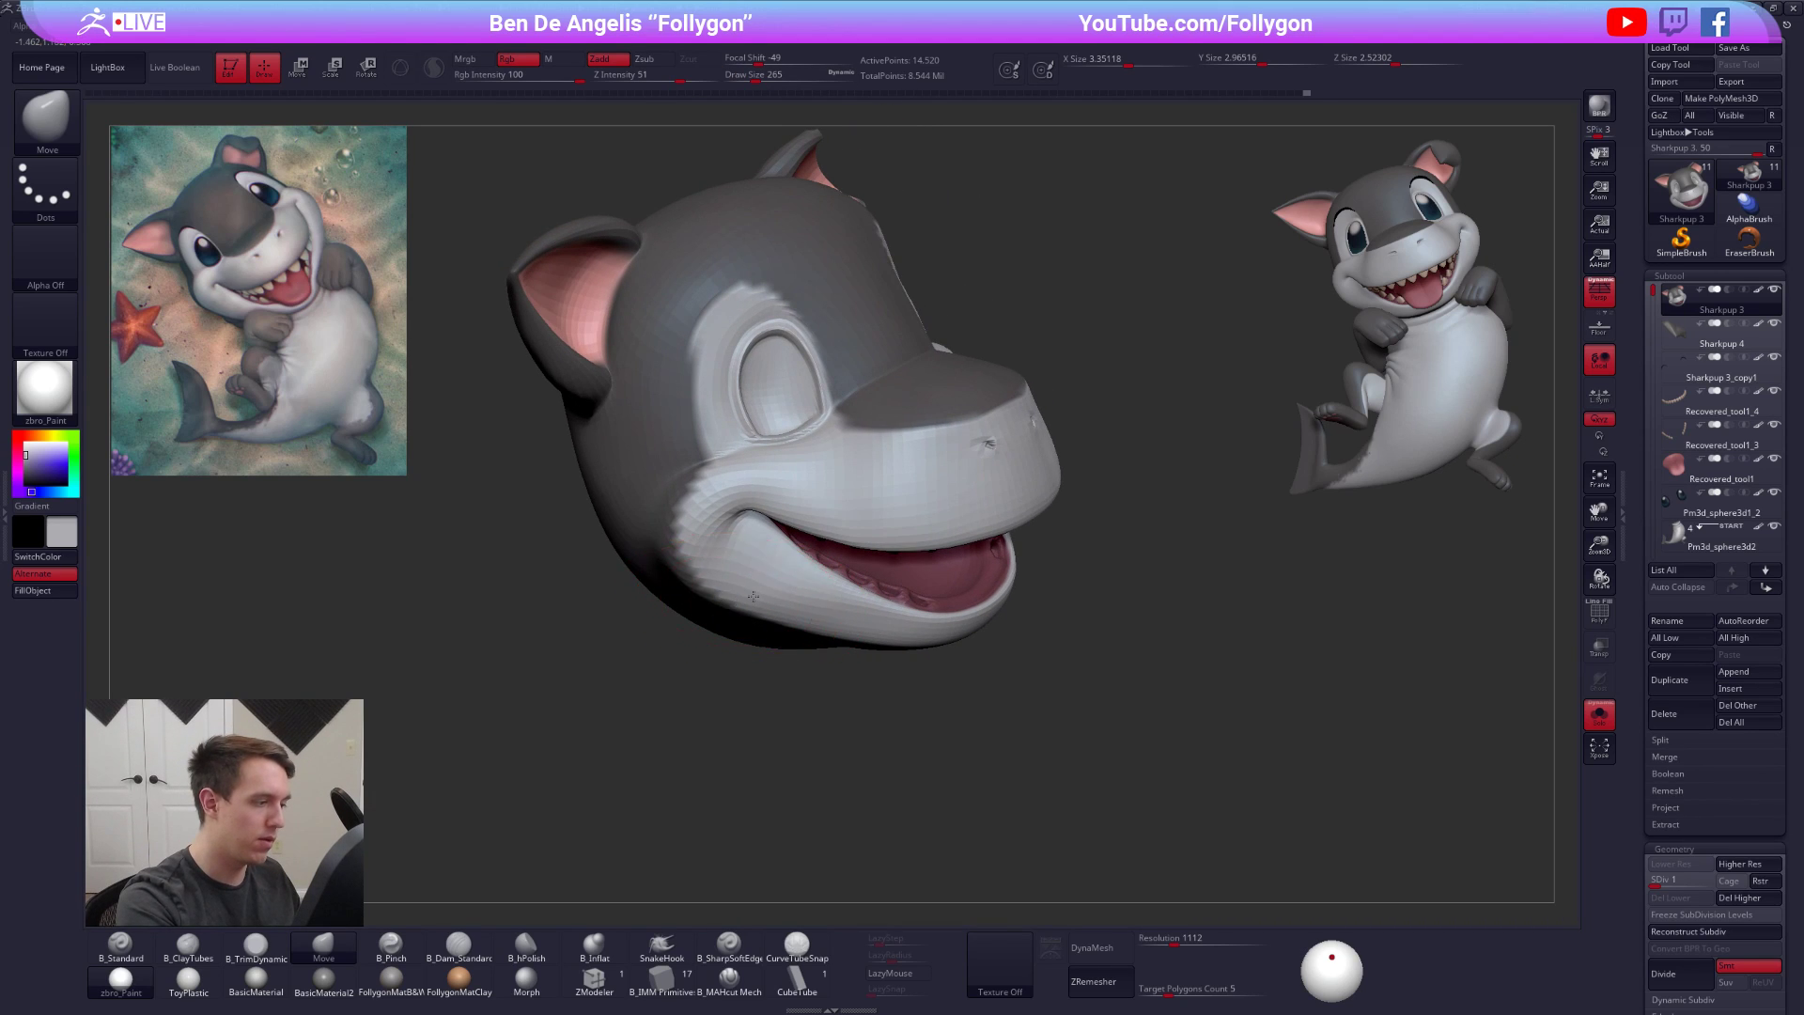
left_click_drag(754, 597, 832, 606)
right_click_drag(733, 600, 752, 526, "ctrl")
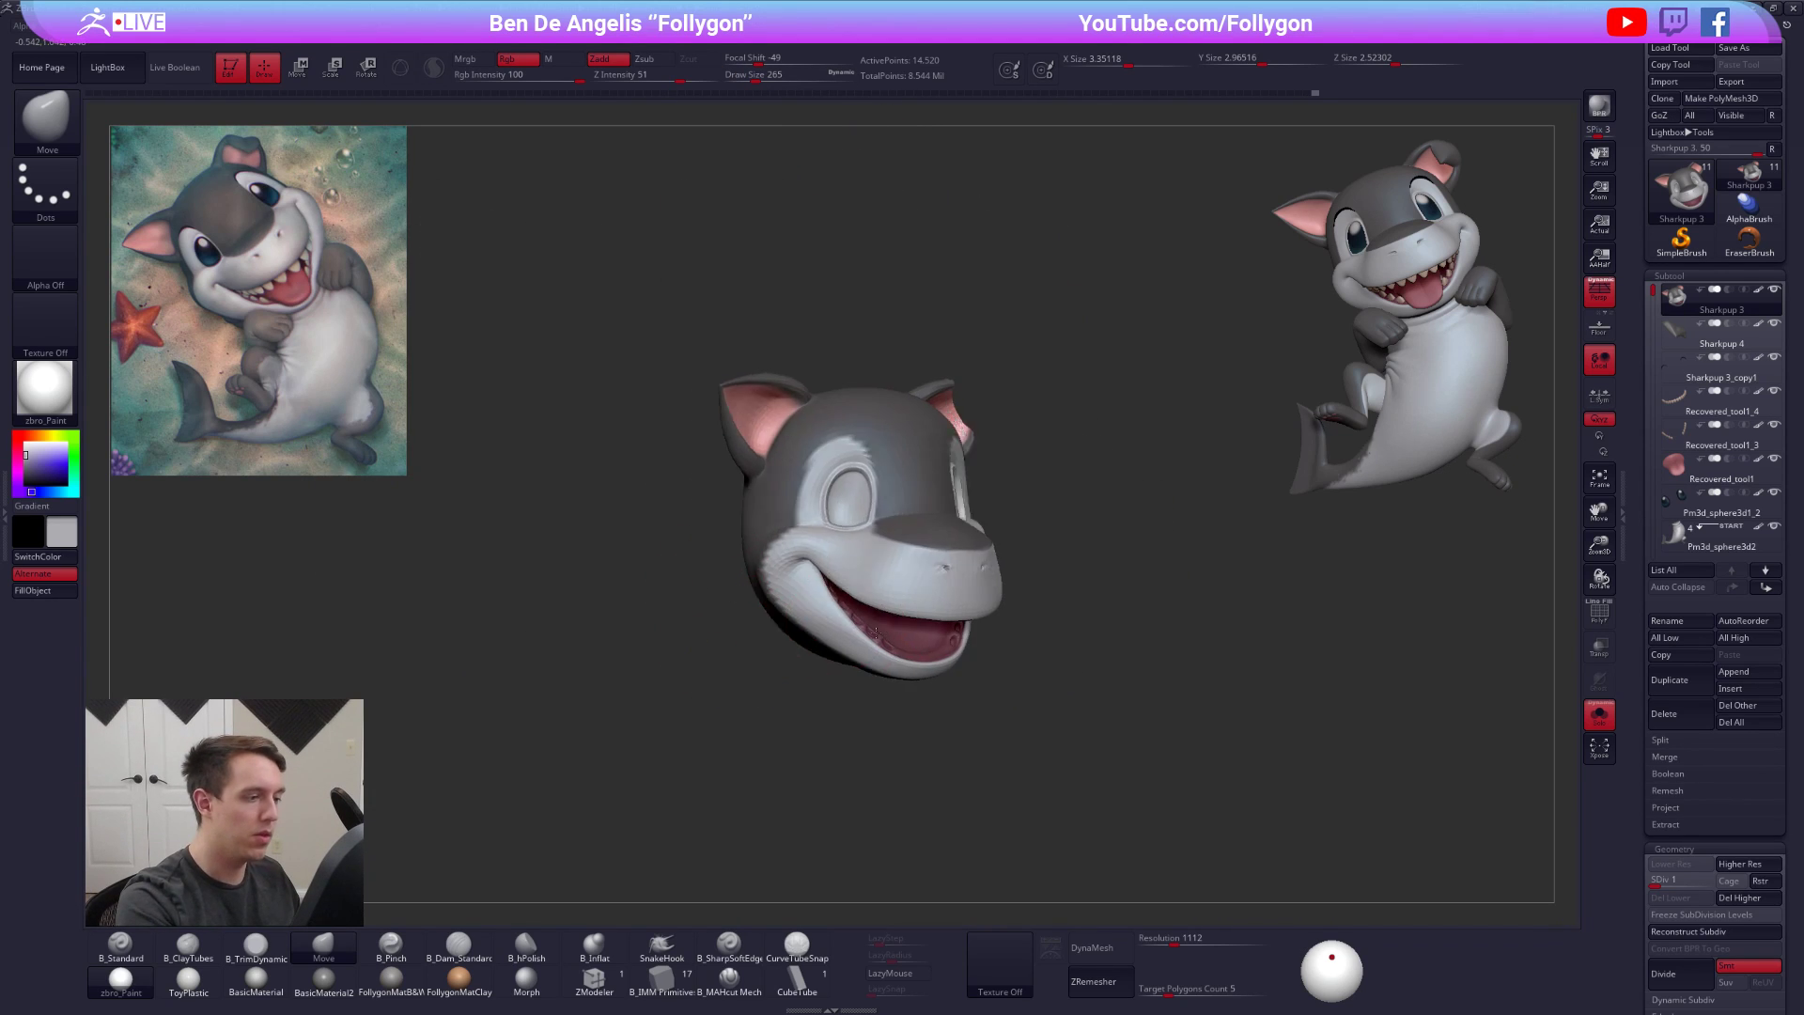
Show the other parts again, set the draw size to 150 and save the project
right_click_drag(1118, 667, 1010, 685)
key("alt+s")
mouse_move(1001, 611)
right_mouse_down()
mouse_move(970, 589)
mouse_move(1002, 587)
right_mouse_up()
mouse_move(939, 446)
right_mouse_down("ctrl")
mouse_move(910, 505)
mouse_move(932, 558)
mouse_move(977, 554)
right_mouse_up("ctrl")
key("space")
key("space")
left_click_drag(981, 548, 970, 542)
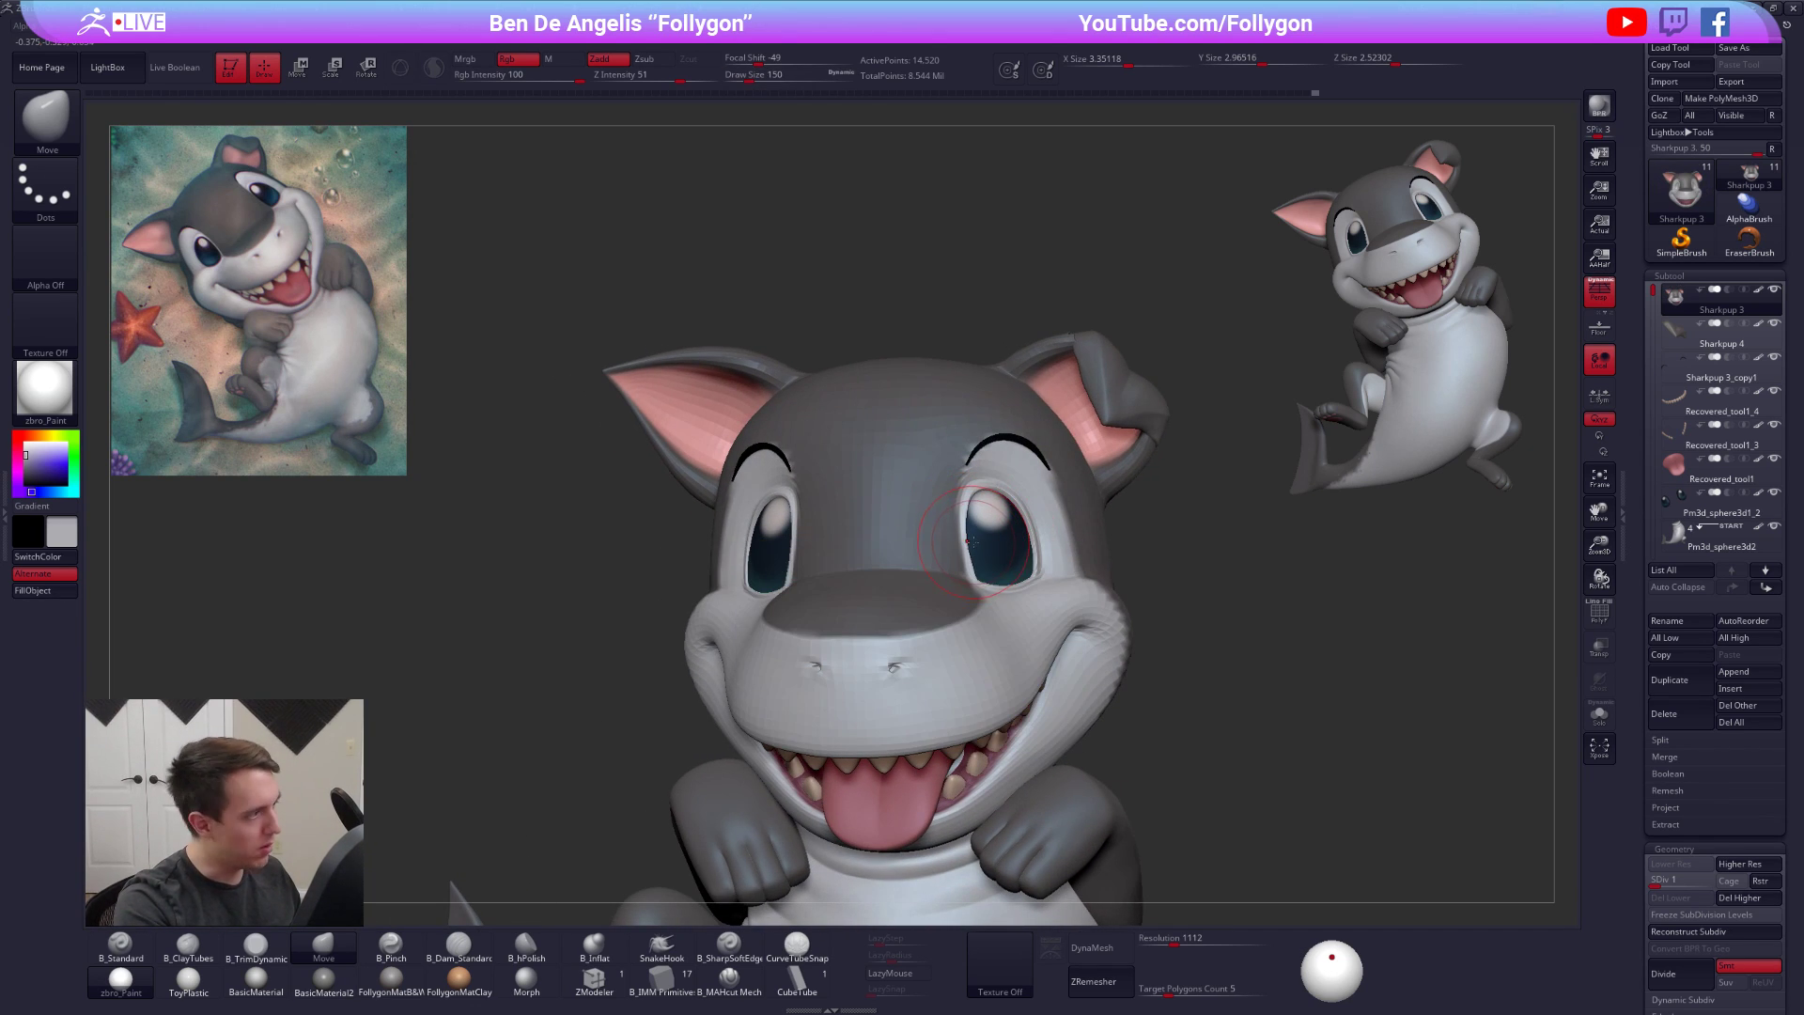
key("ctrl+s")
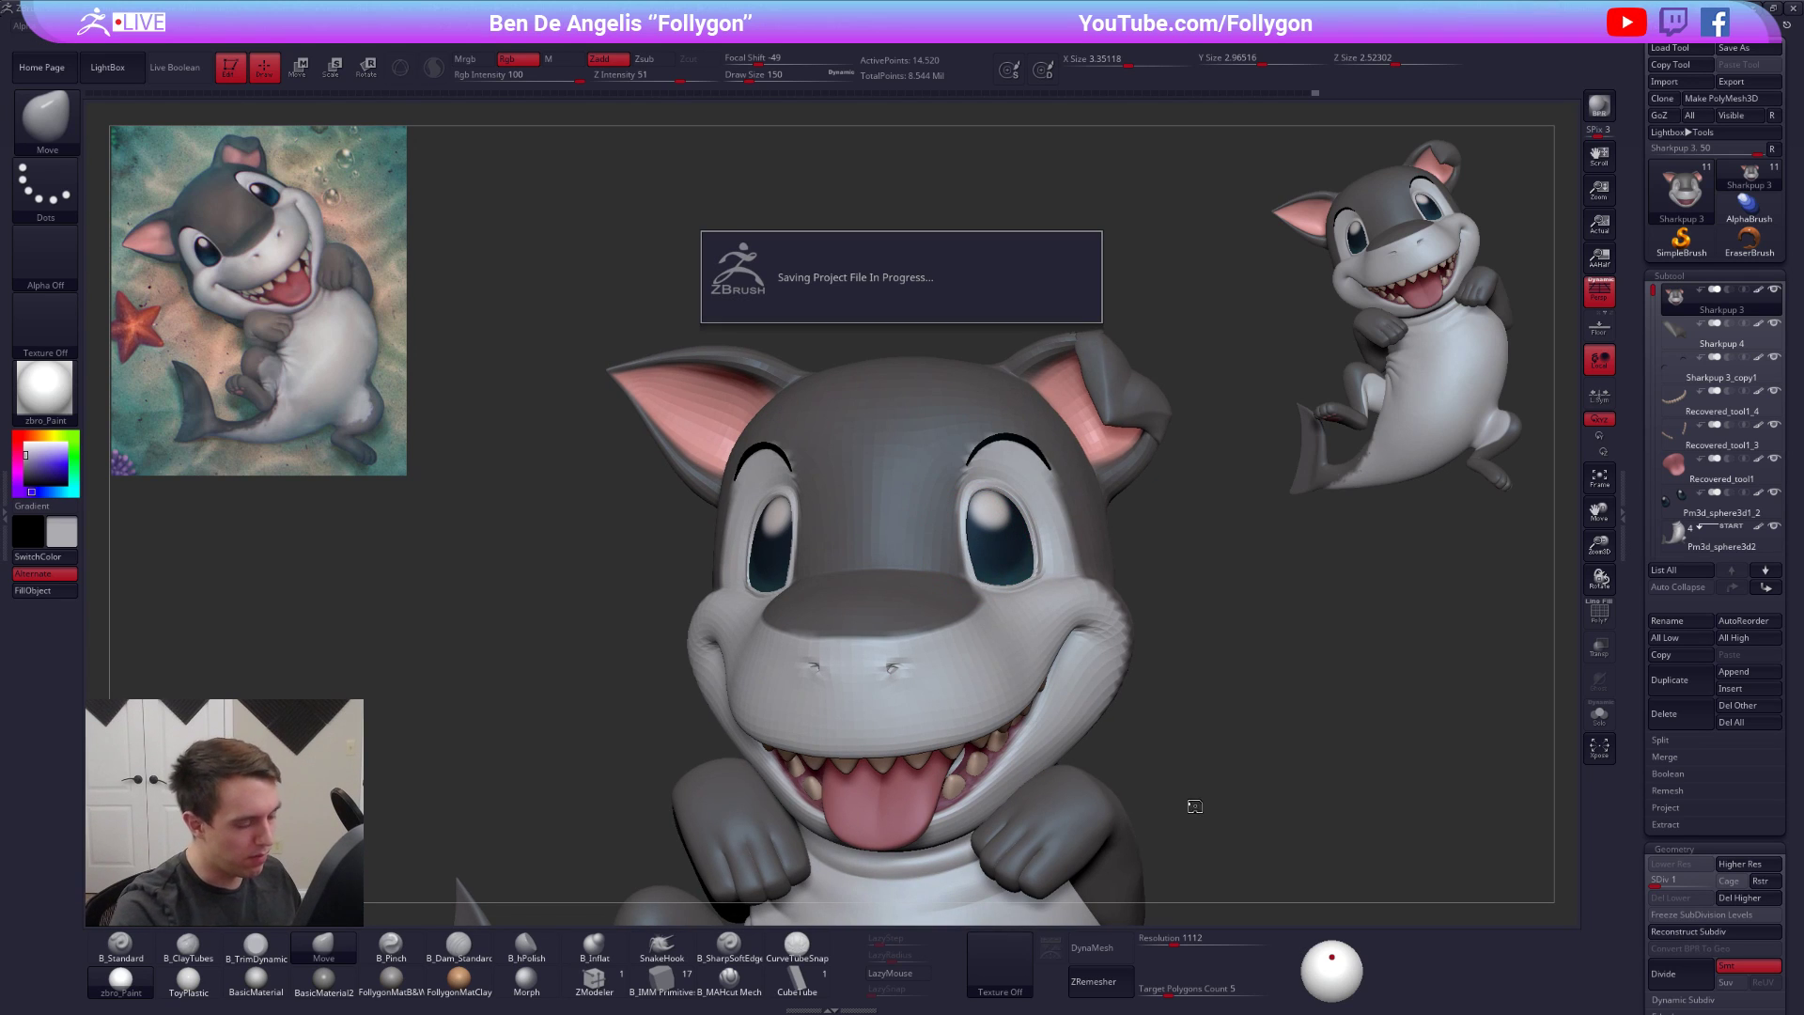
right_click_drag(1193, 806, 1201, 816)
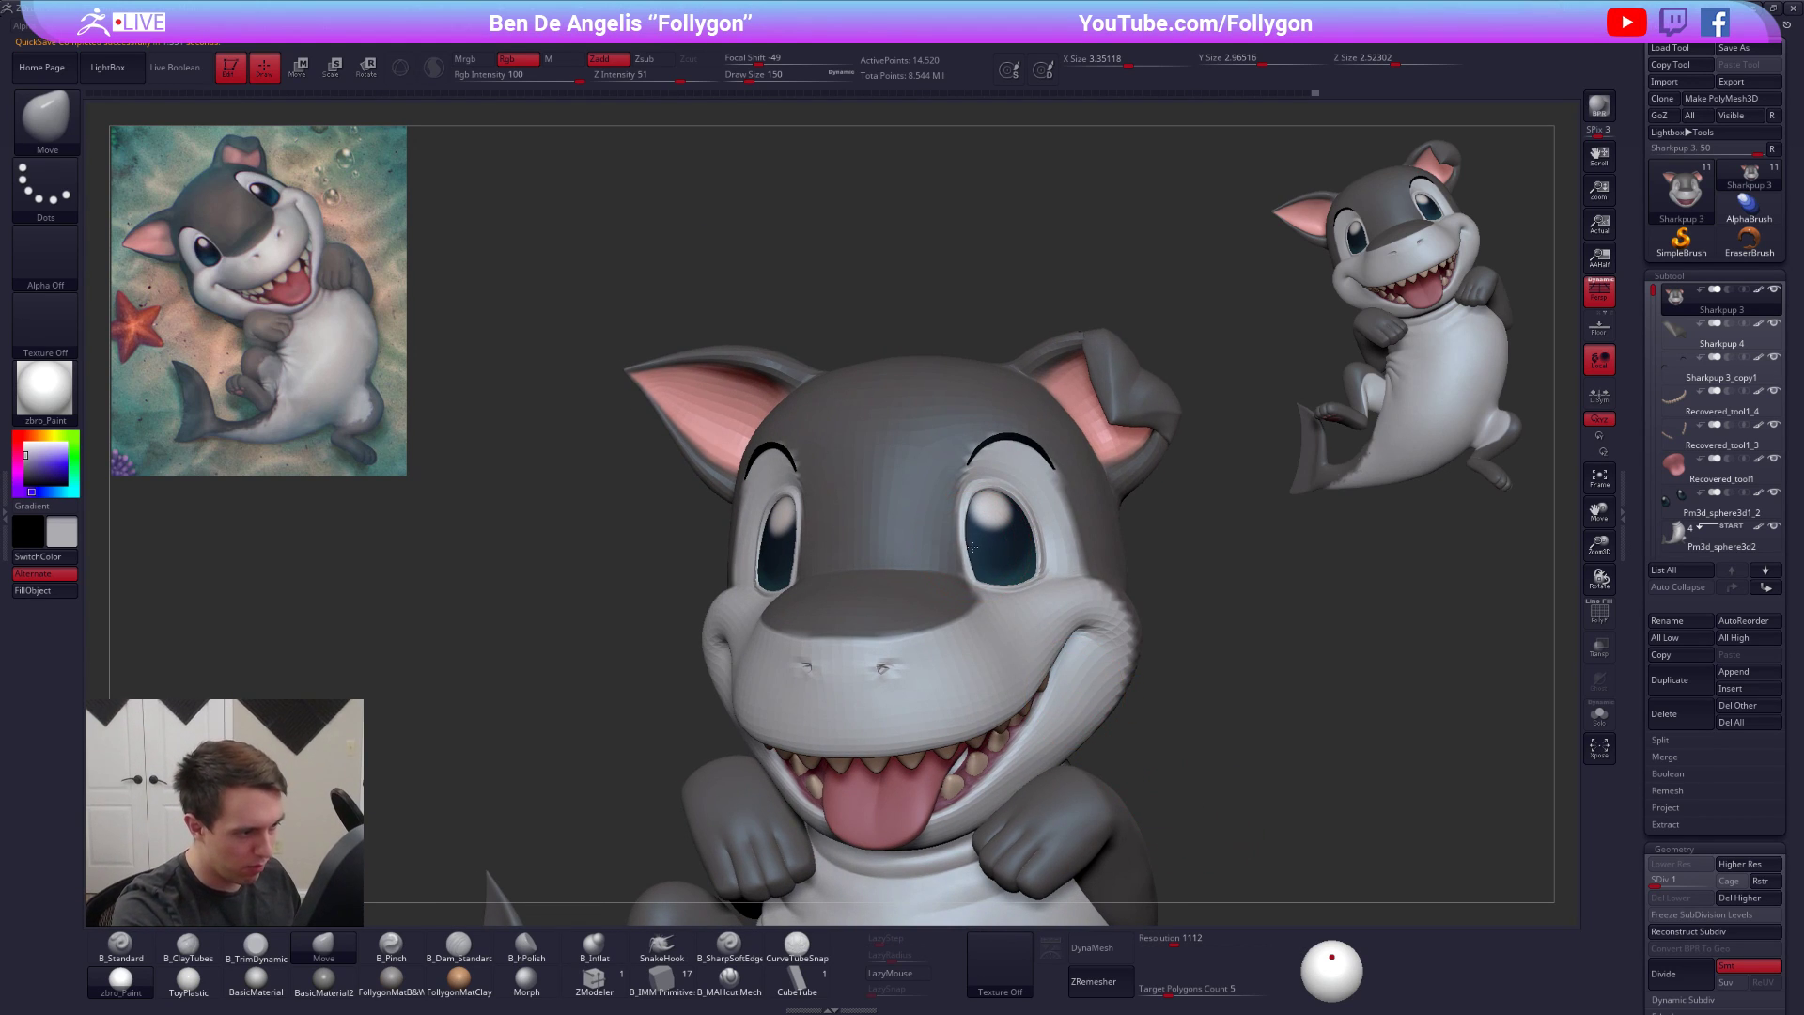
Refine the eye socket's rim with the Move brush at draw size 81 on subdivision level 5, isolating the head while working
mouse_move(983, 552)
right_mouse_down()
mouse_move(1034, 543)
mouse_move(862, 547)
right_mouse_up()
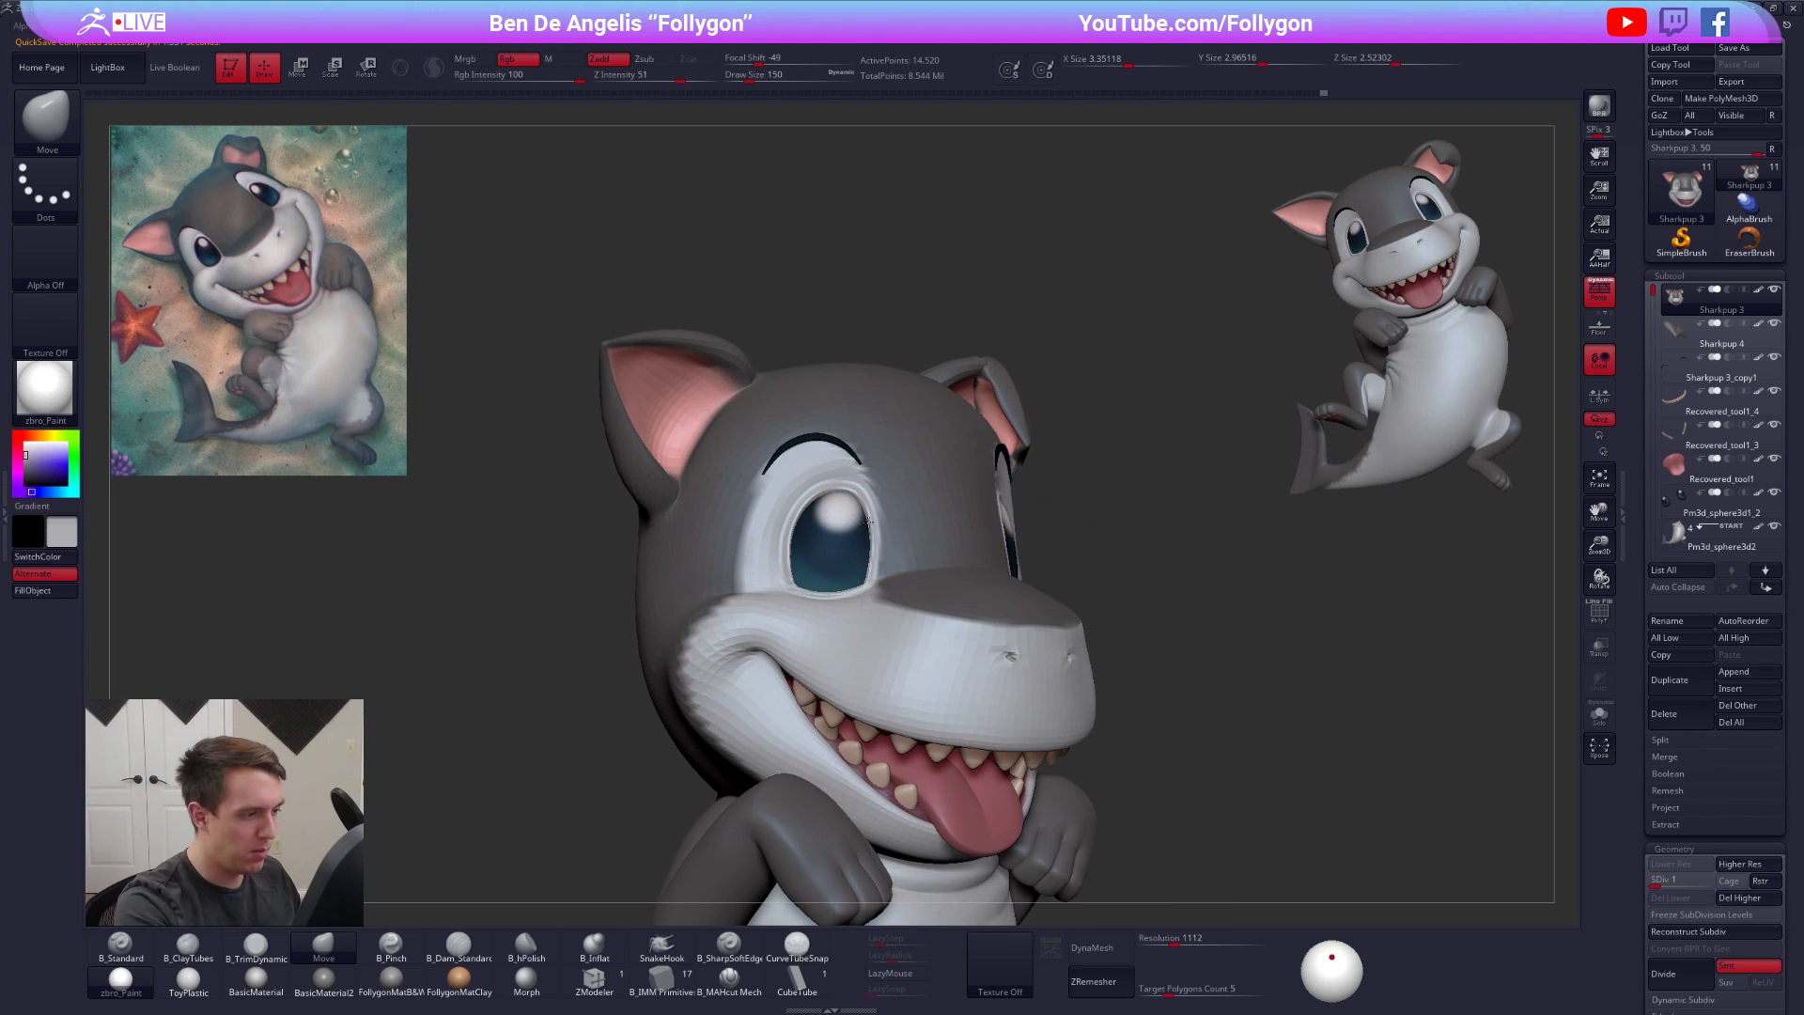
left_click_drag(816, 534, 808, 541)
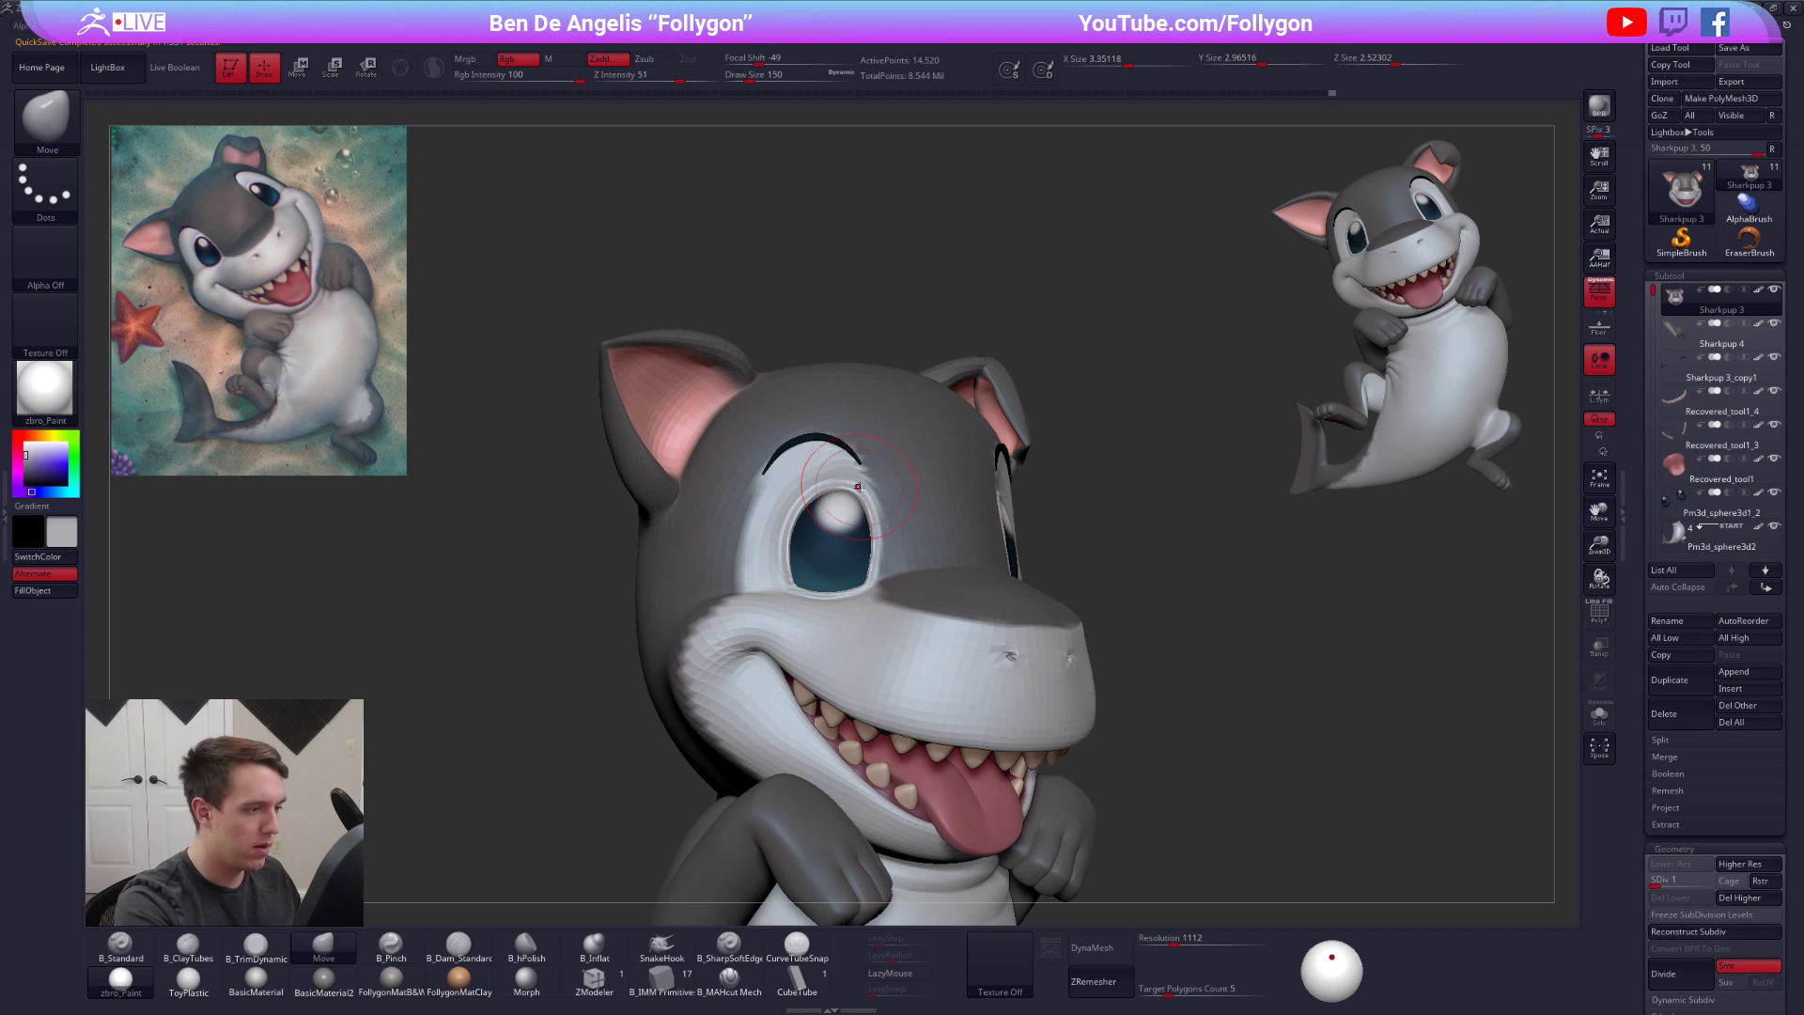
key("alt+s")
right_click_drag(851, 507, 838, 575, "ctrl")
key("d")
key("d")
key("d")
key("d")
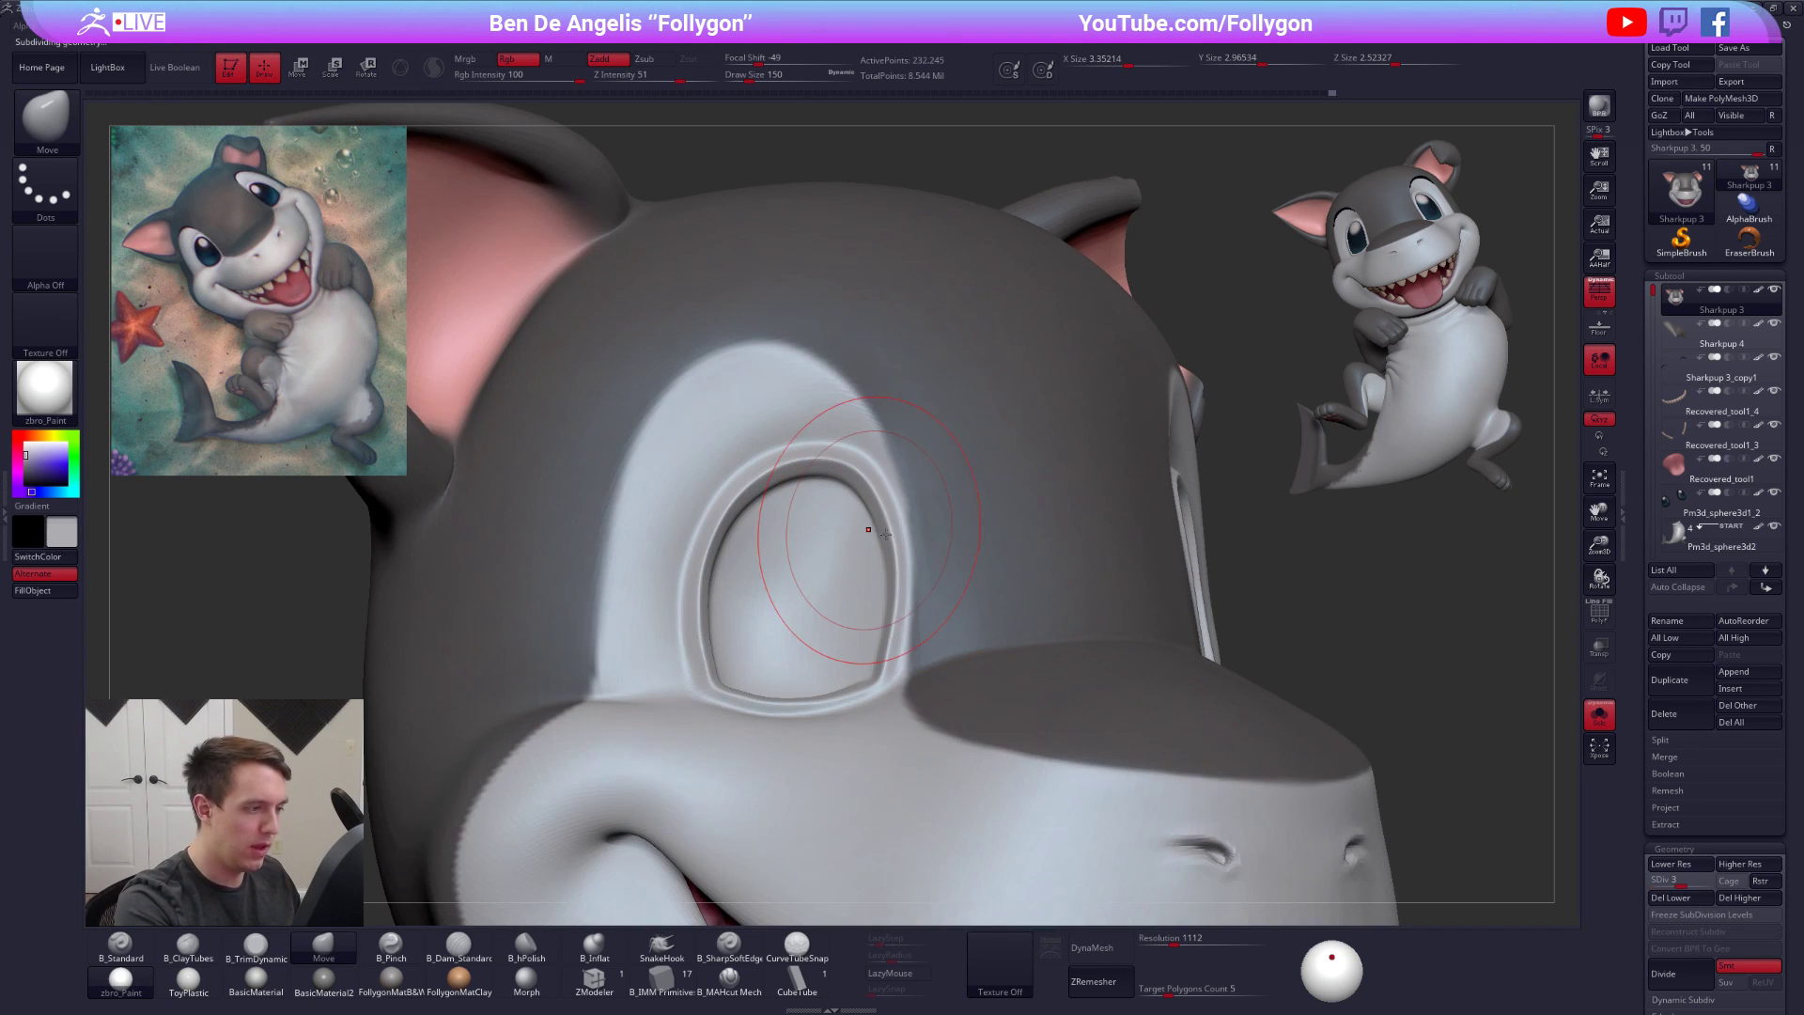
key("space")
key("space")
left_click_drag(892, 539, 882, 538)
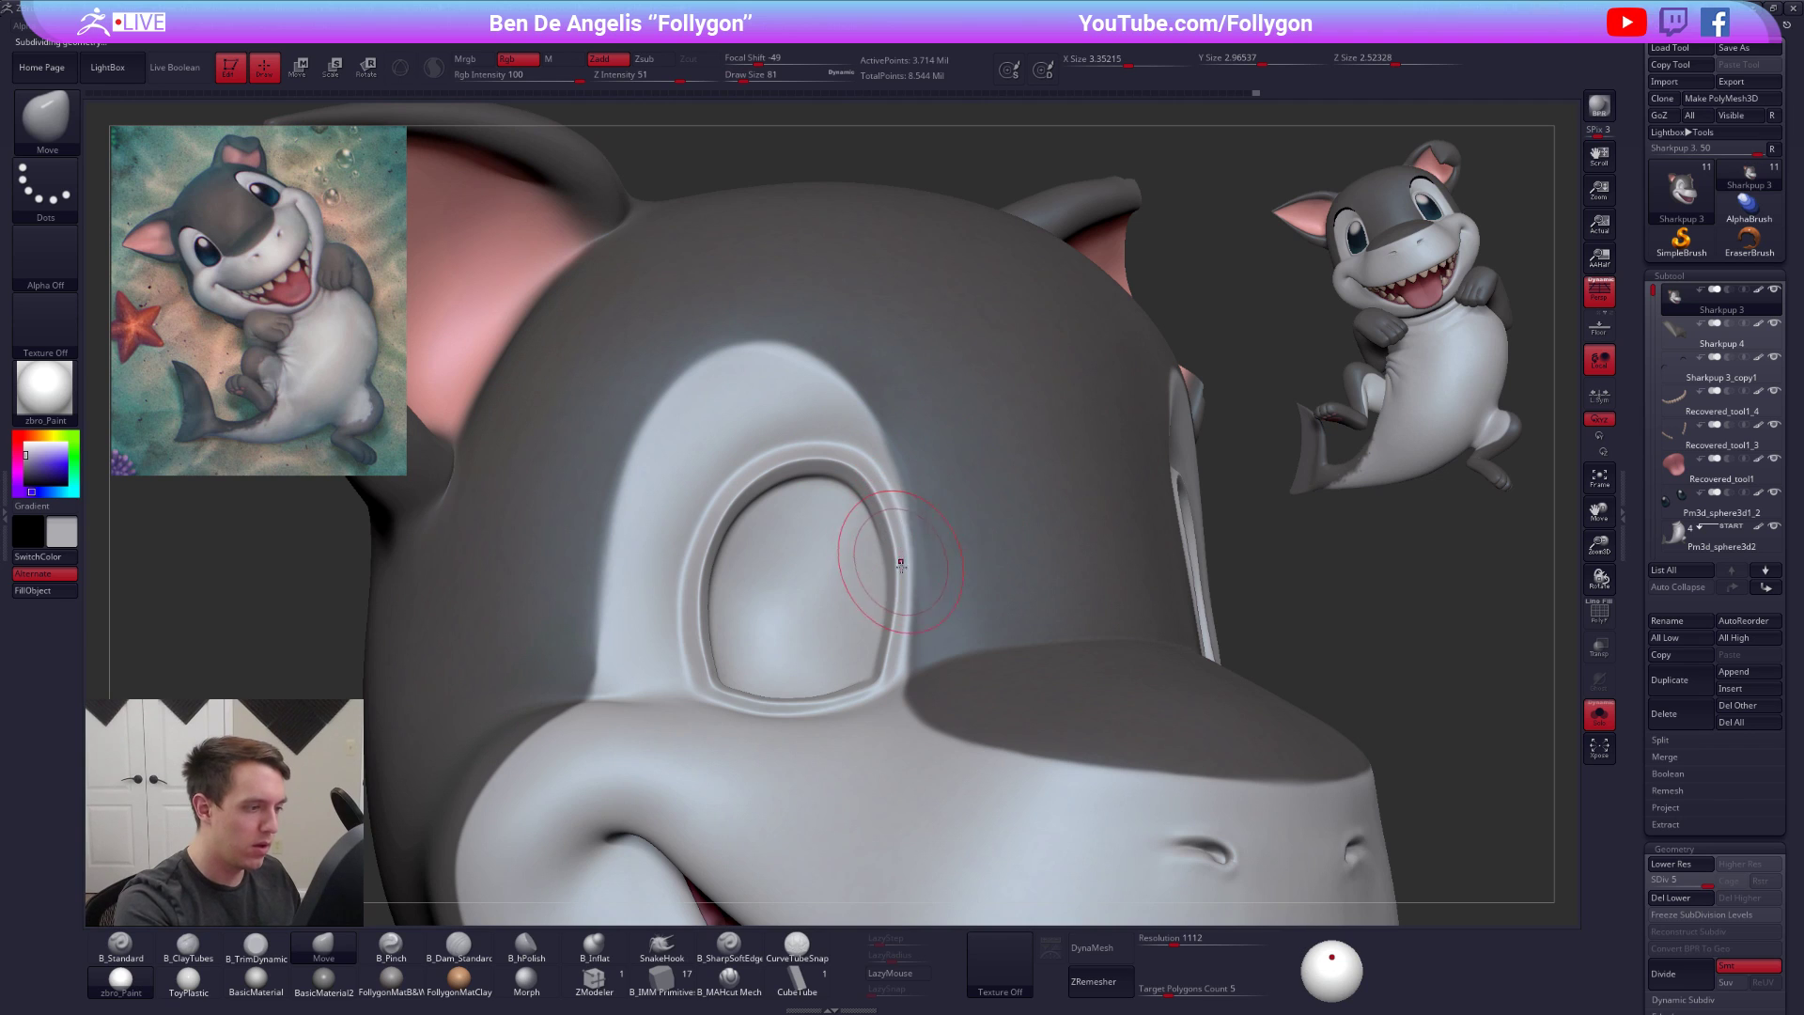
key("alt+s")
key("shift")
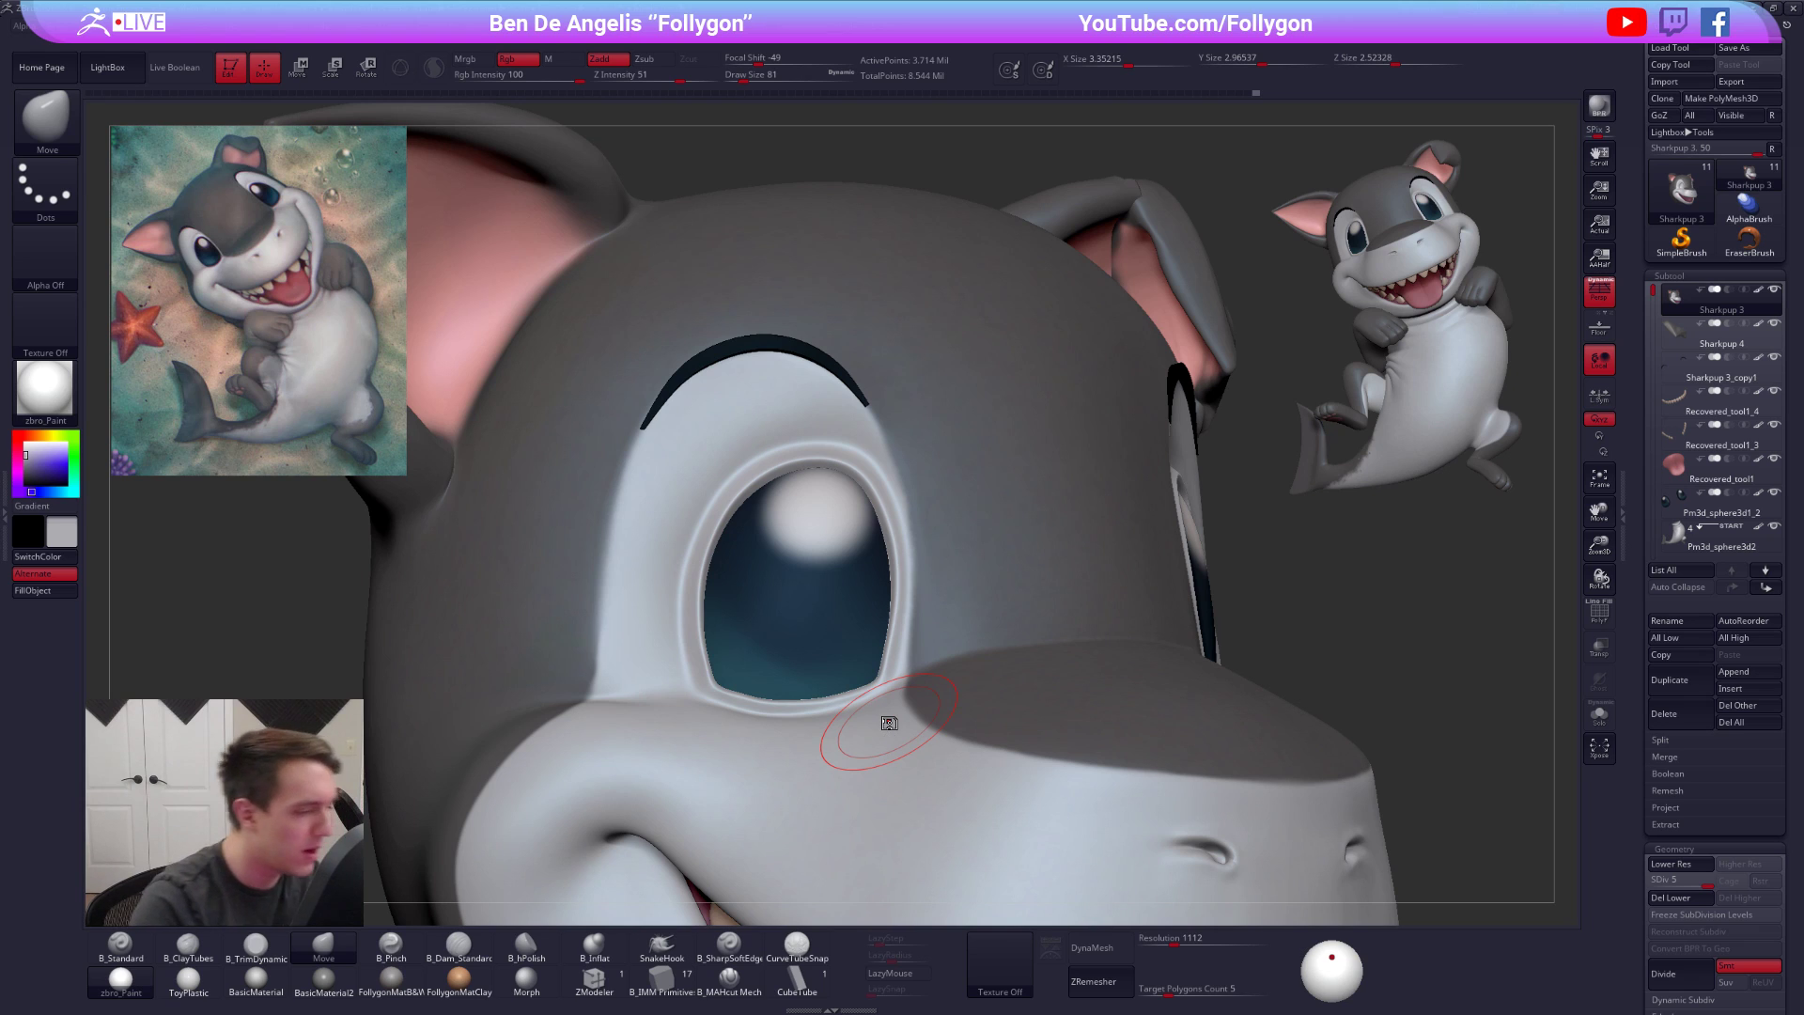
Flatten the upper outer rim of the isolated head's eye socket with TrimDynamic at draw size 54 on subdivision level 3
key("space")
left_click_drag(686, 606, 678, 606)
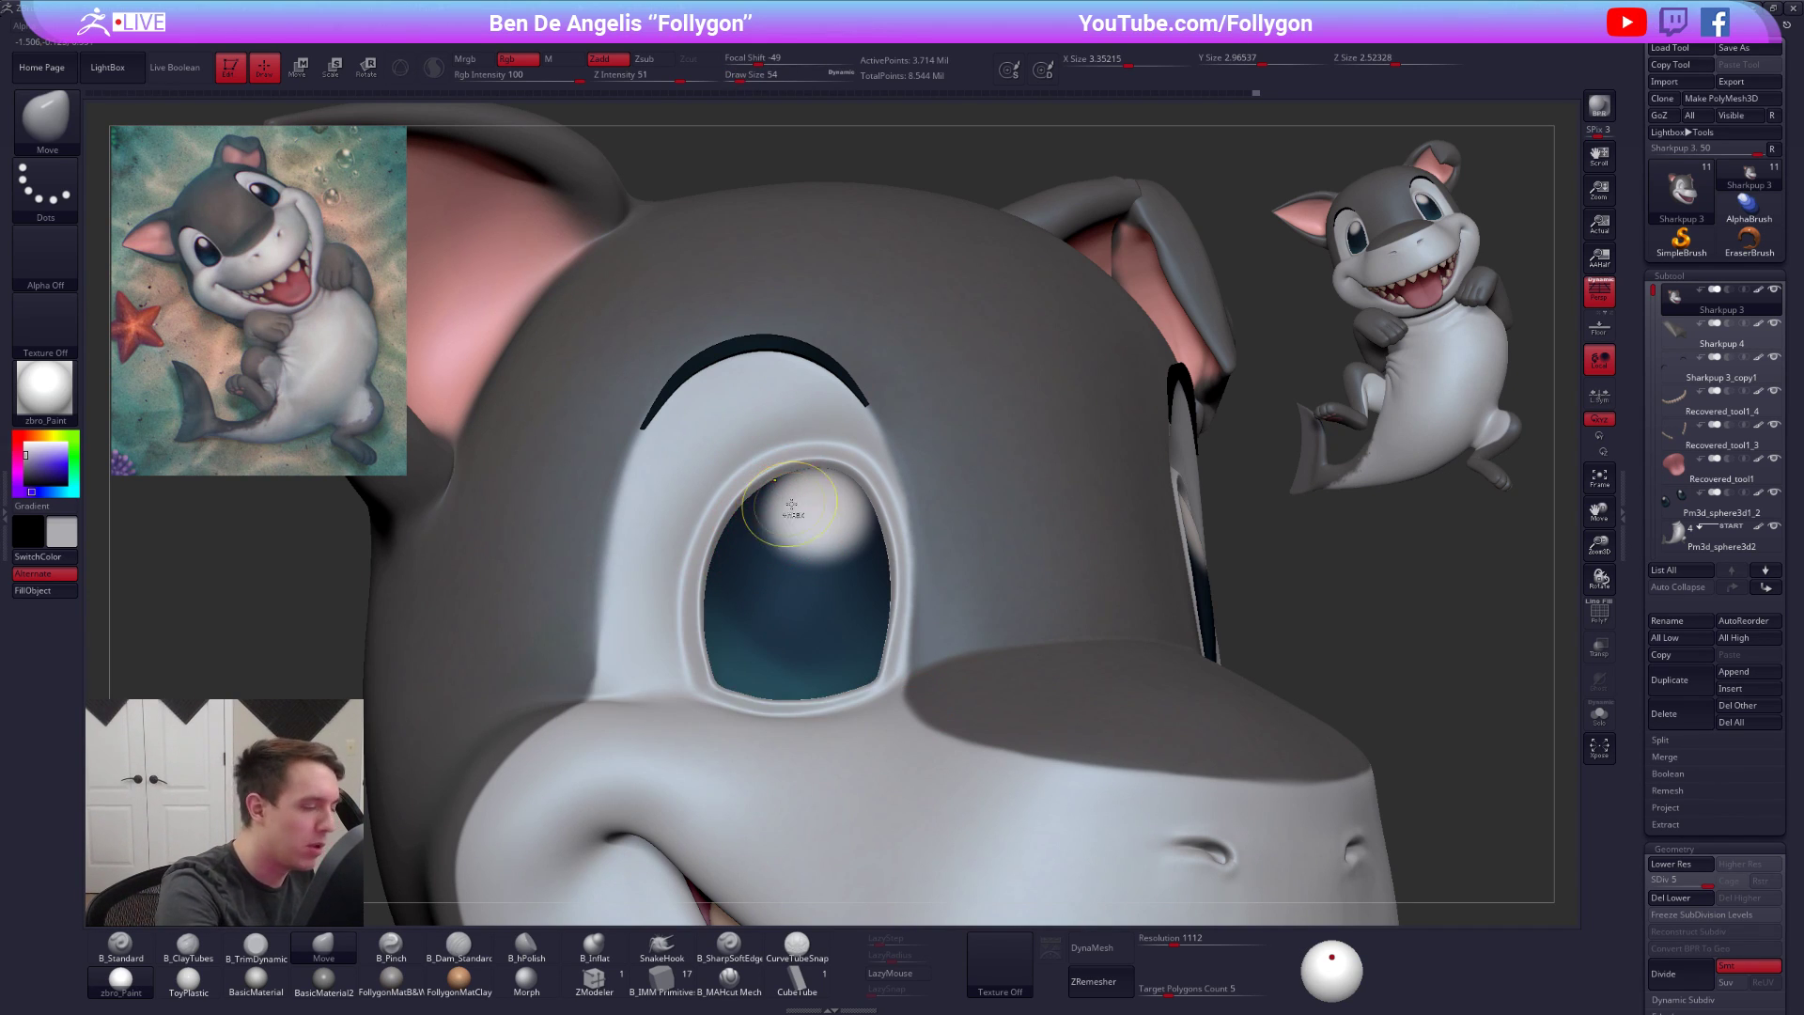
mouse_move(787, 526)
left_mouse_down("ctrl")
mouse_move(700, 351)
mouse_move(714, 325)
mouse_move(968, 381)
left_mouse_up("ctrl")
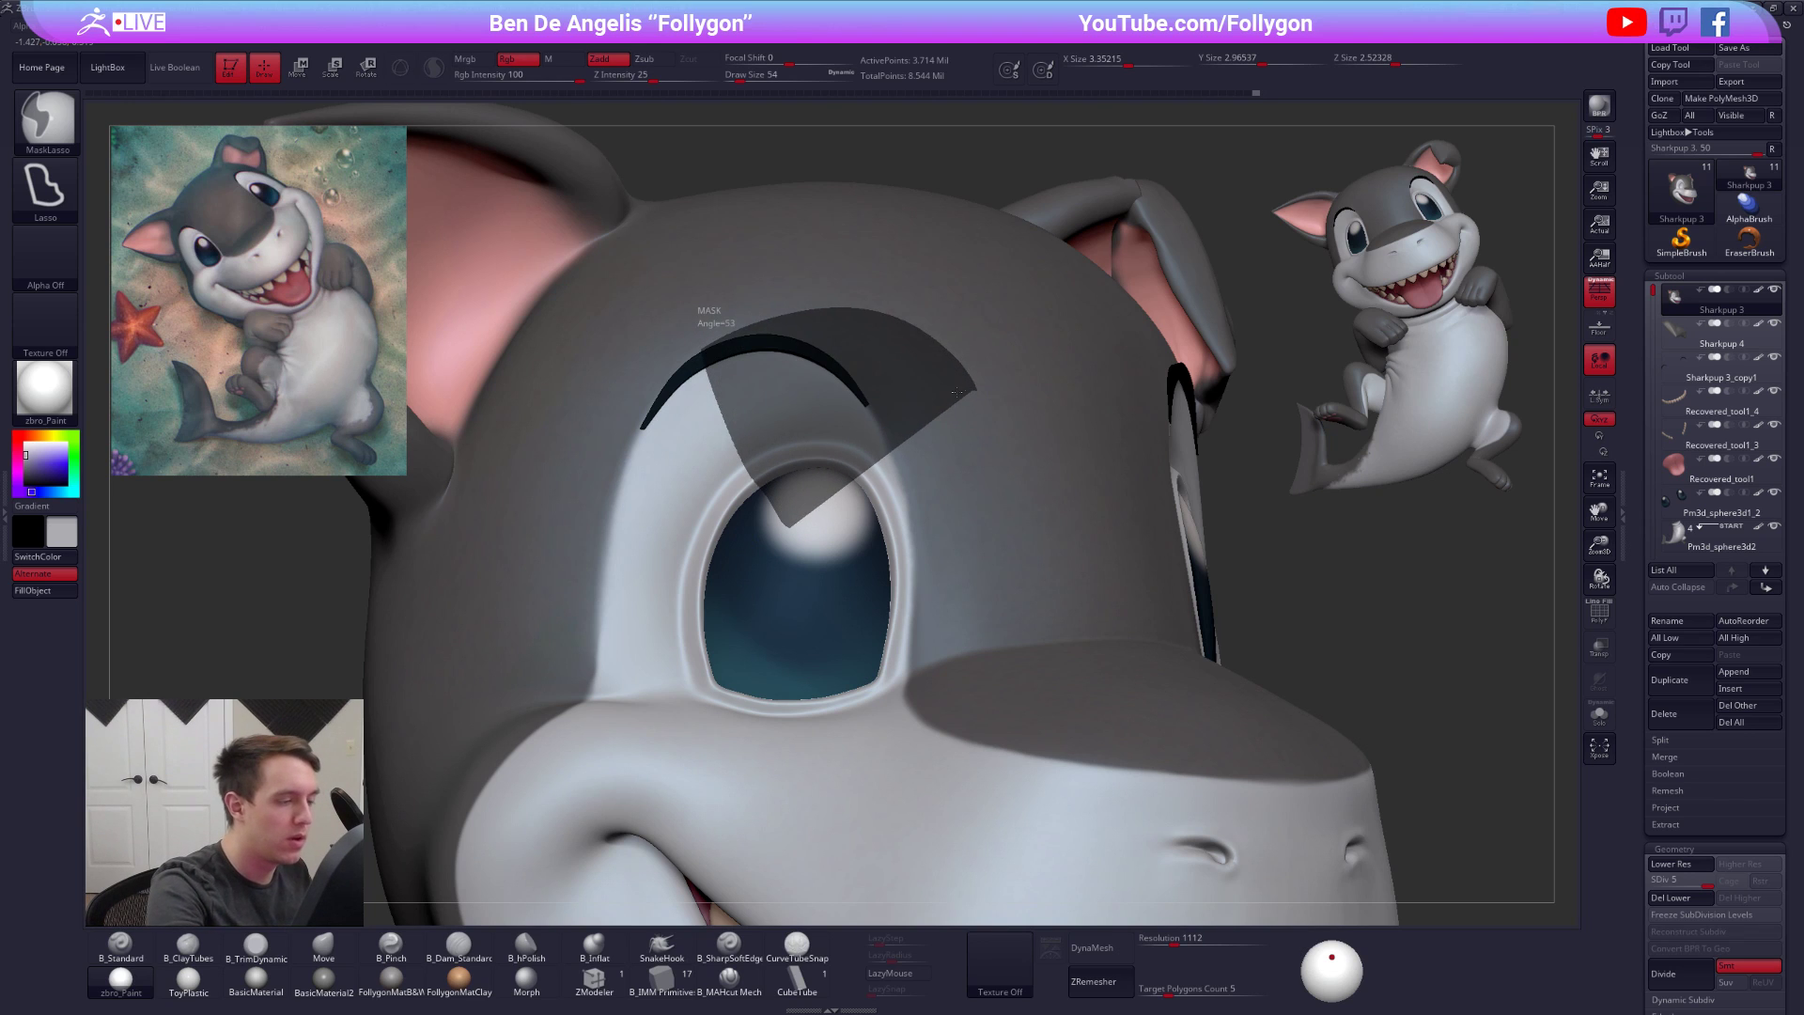
left_click_drag(1394, 645, 1462, 624, "ctrl")
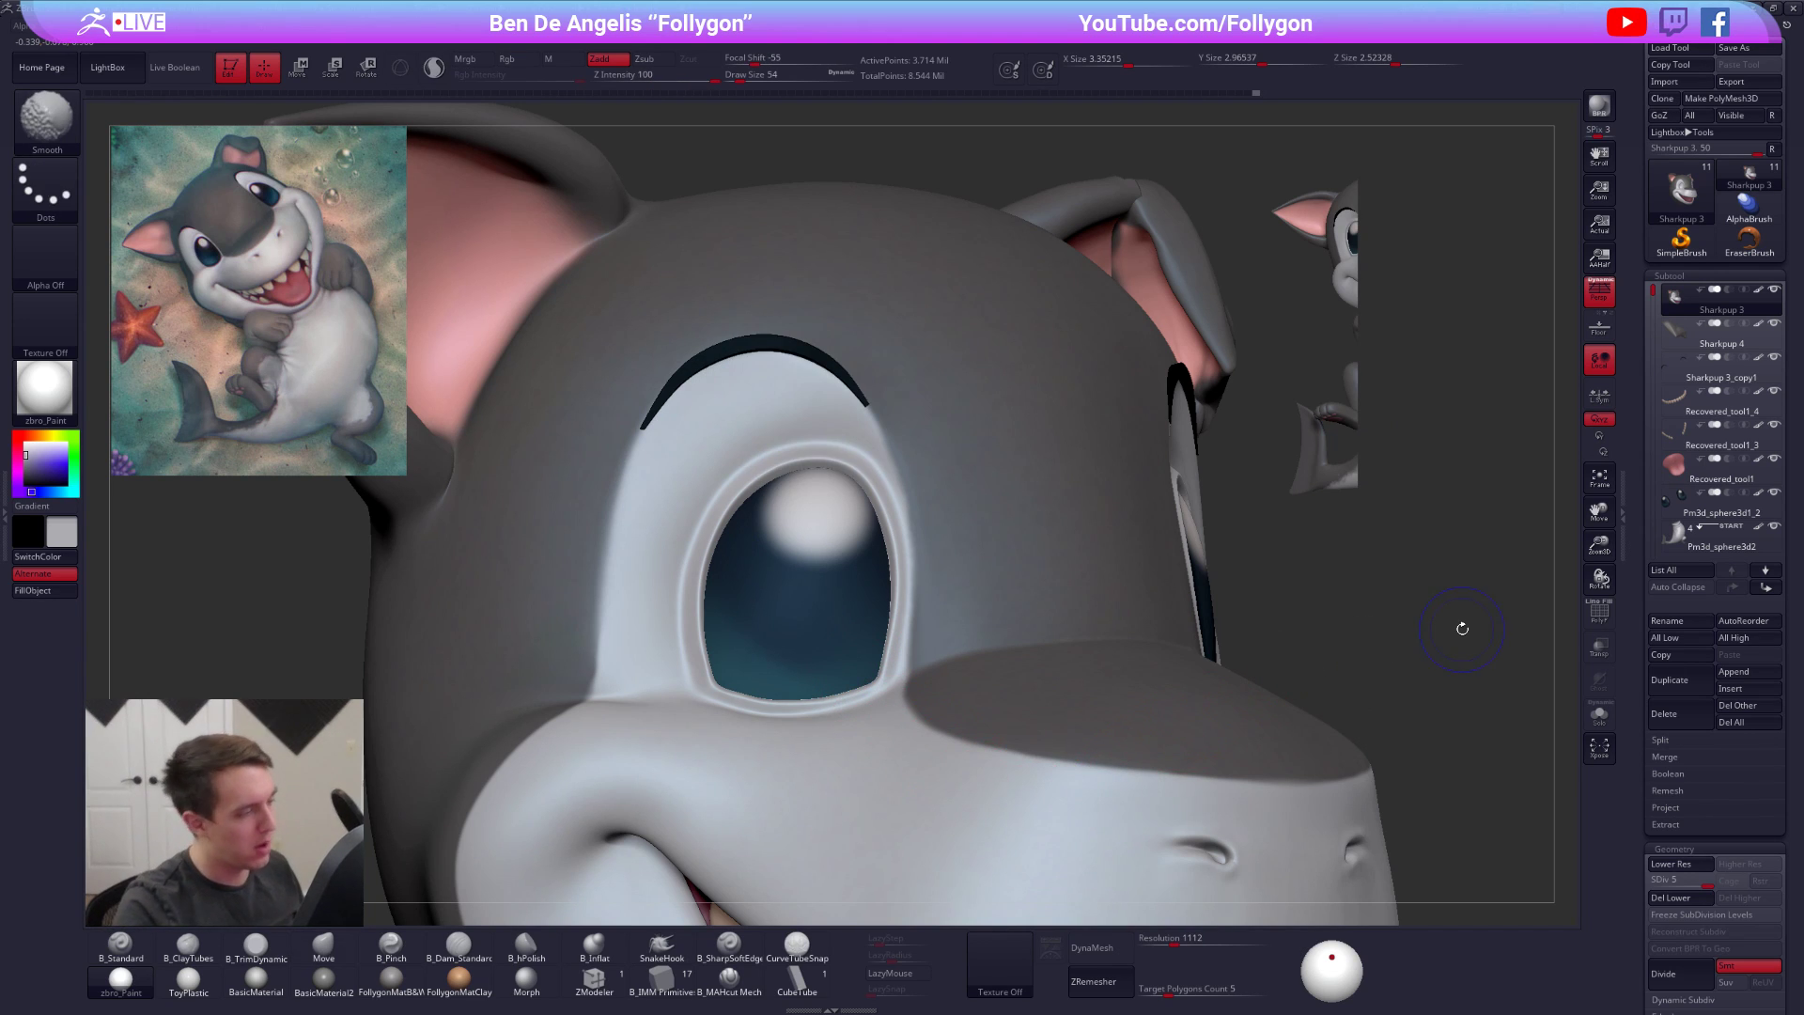
key("shift+d")
key("shift+d")
key("alt+s")
key("3")
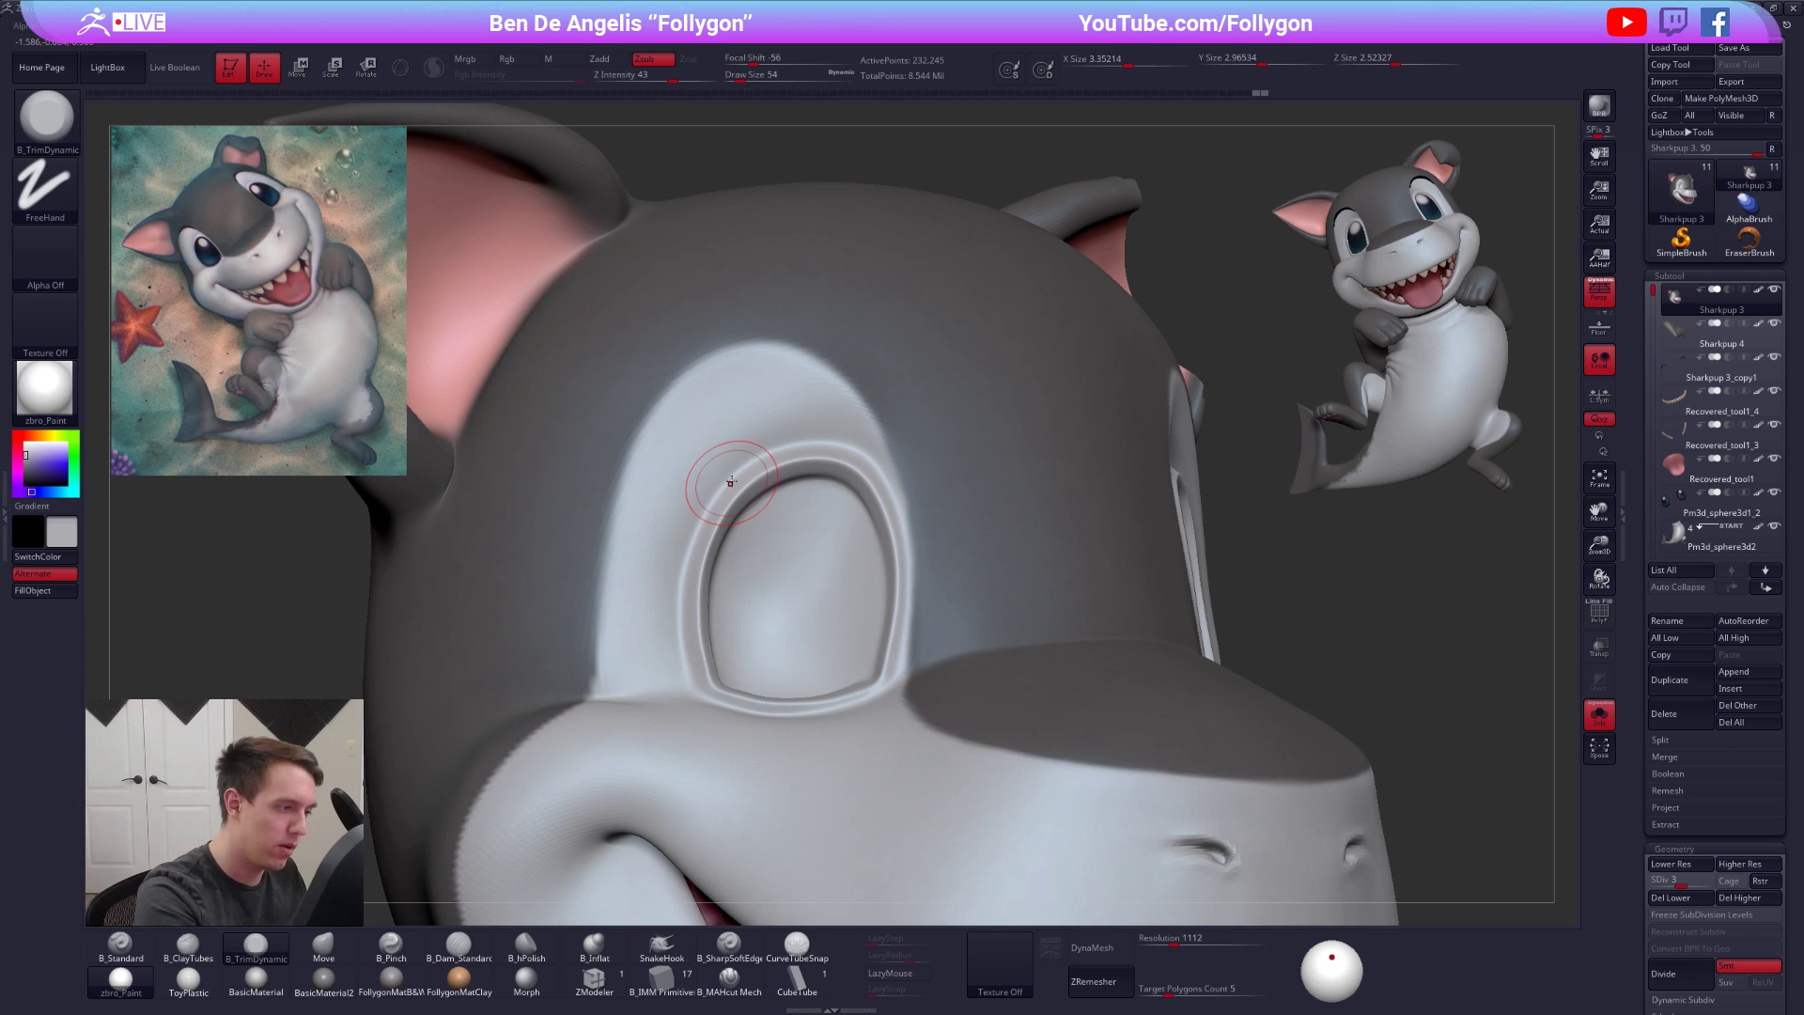
left_click_drag(742, 461, 690, 555)
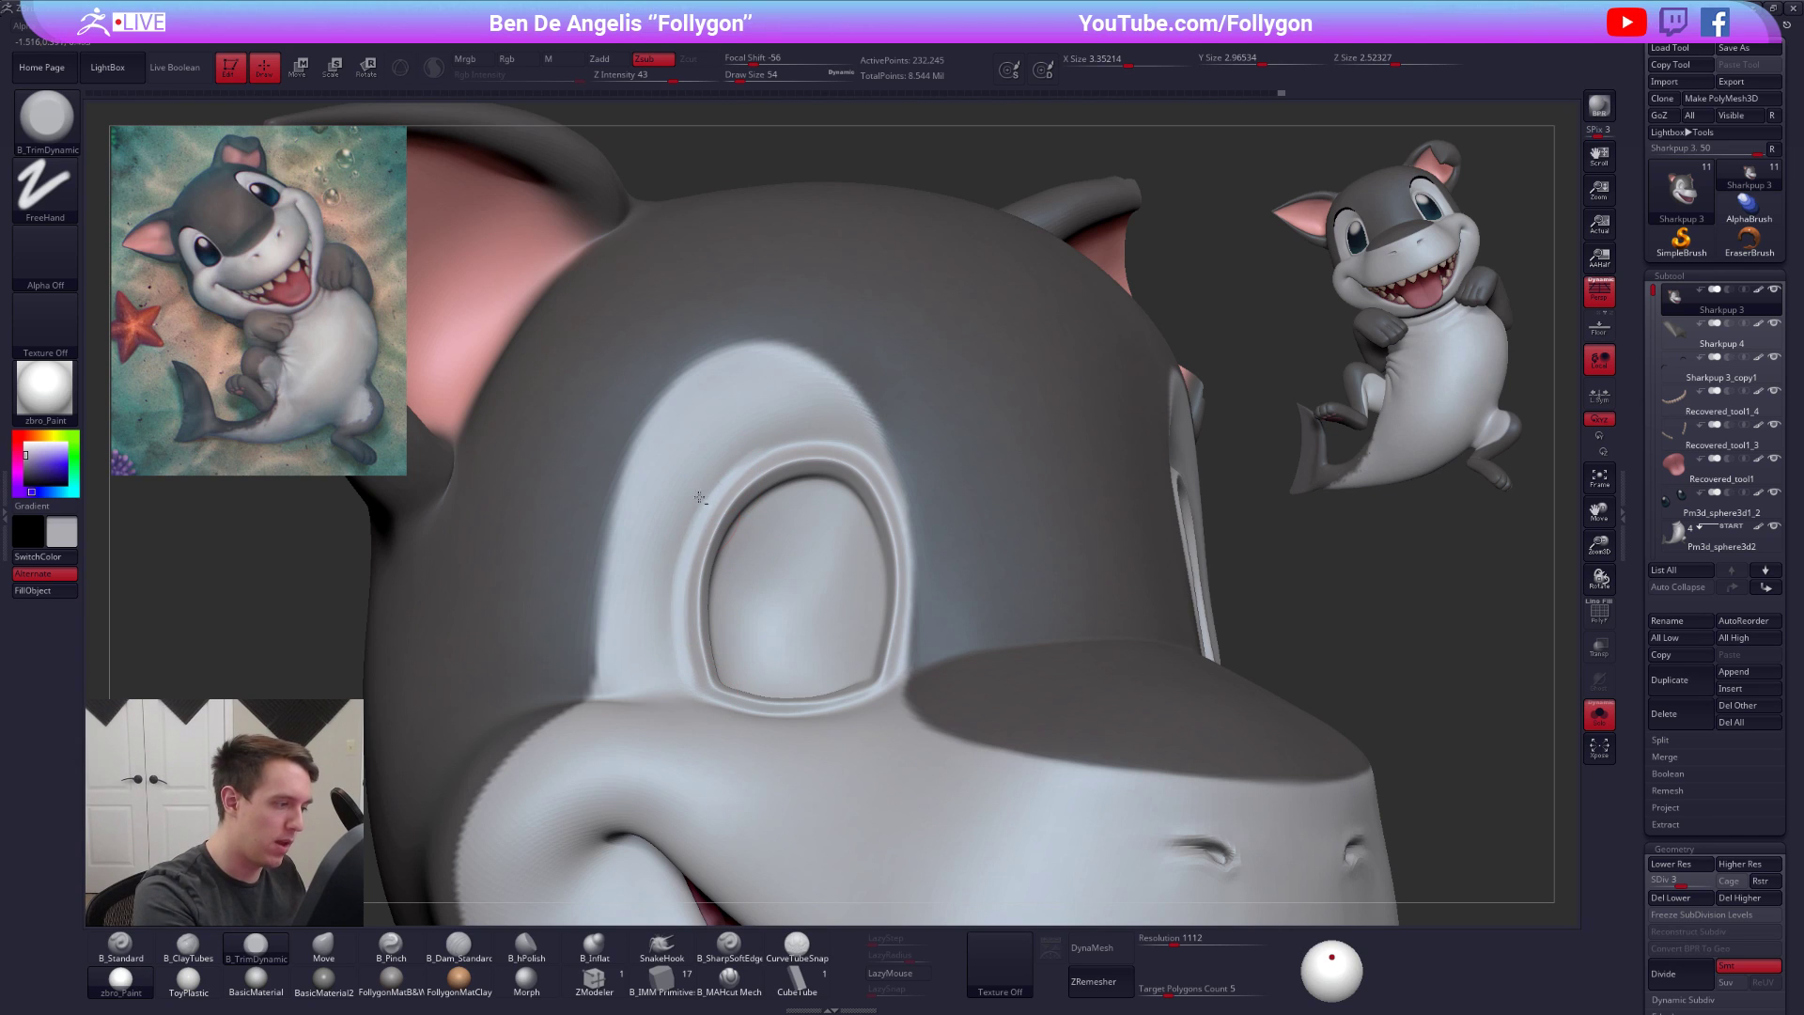
mouse_move(689, 609)
right_mouse_down()
mouse_move(615, 625)
mouse_move(693, 582)
mouse_move(701, 505)
right_mouse_up()
key("shift")
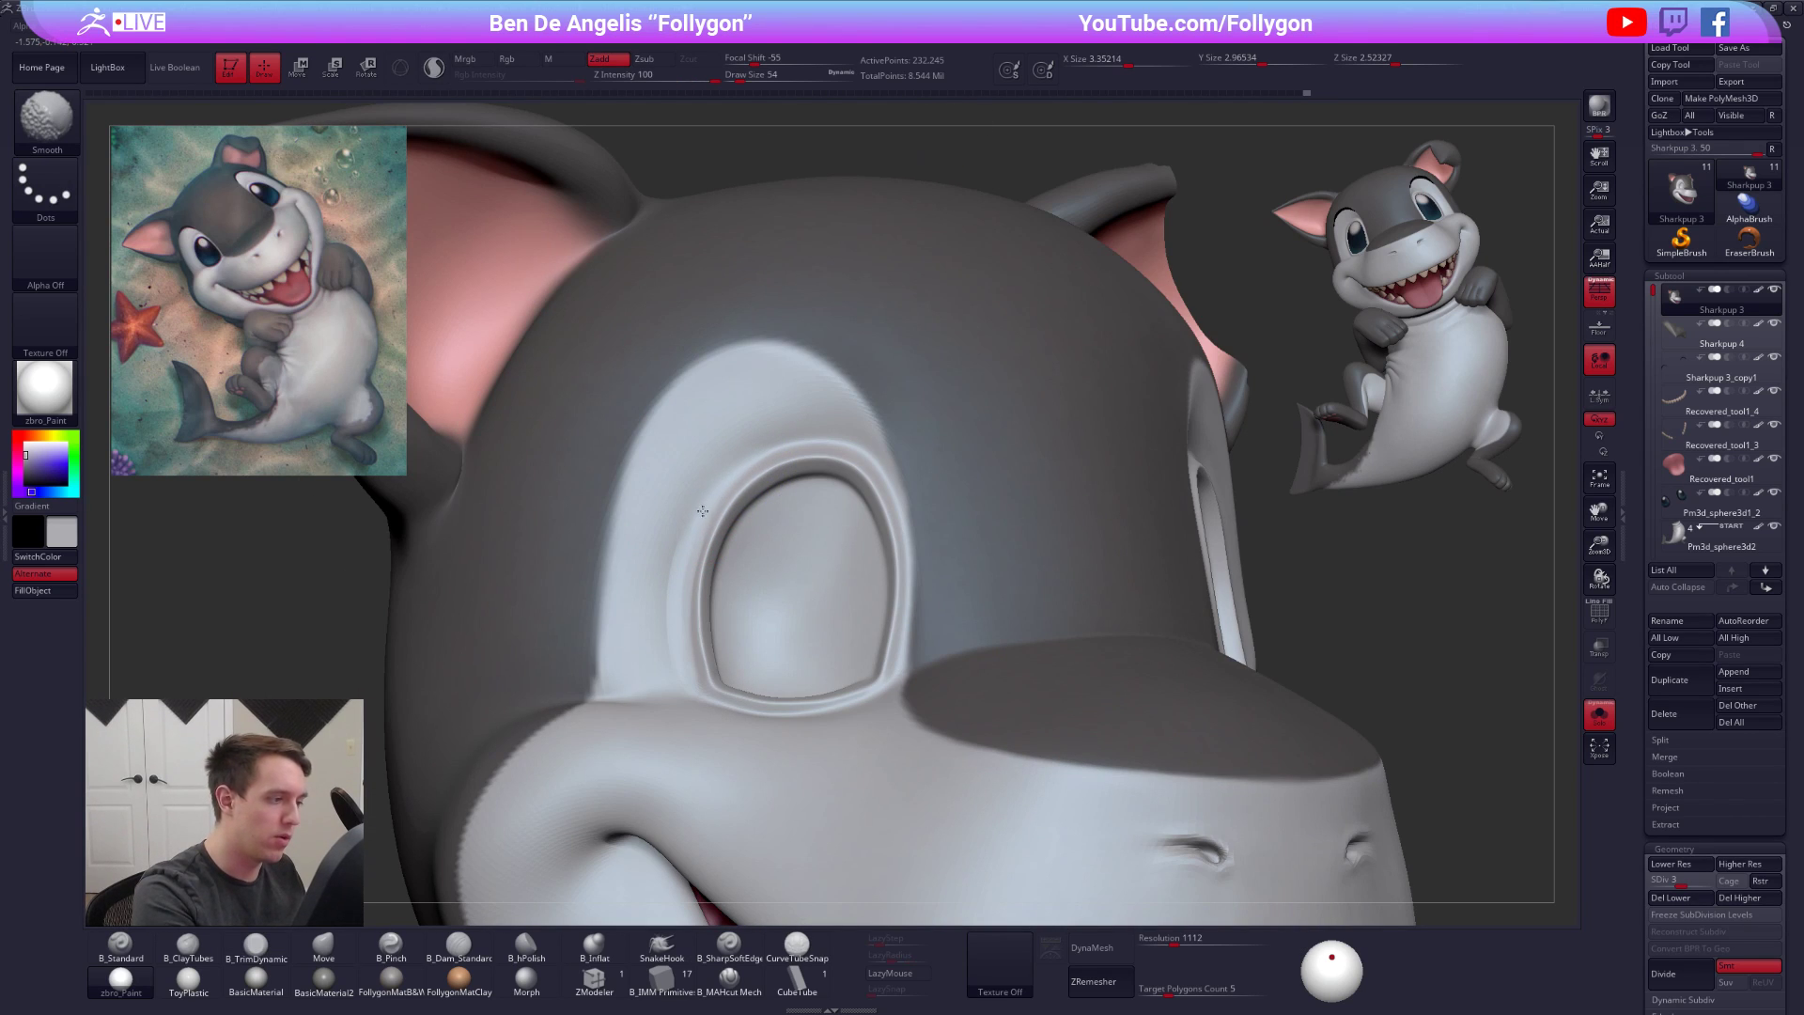
Smooth the top and outer side of the eye socket's rim on subdivision level 2
key("shift+d")
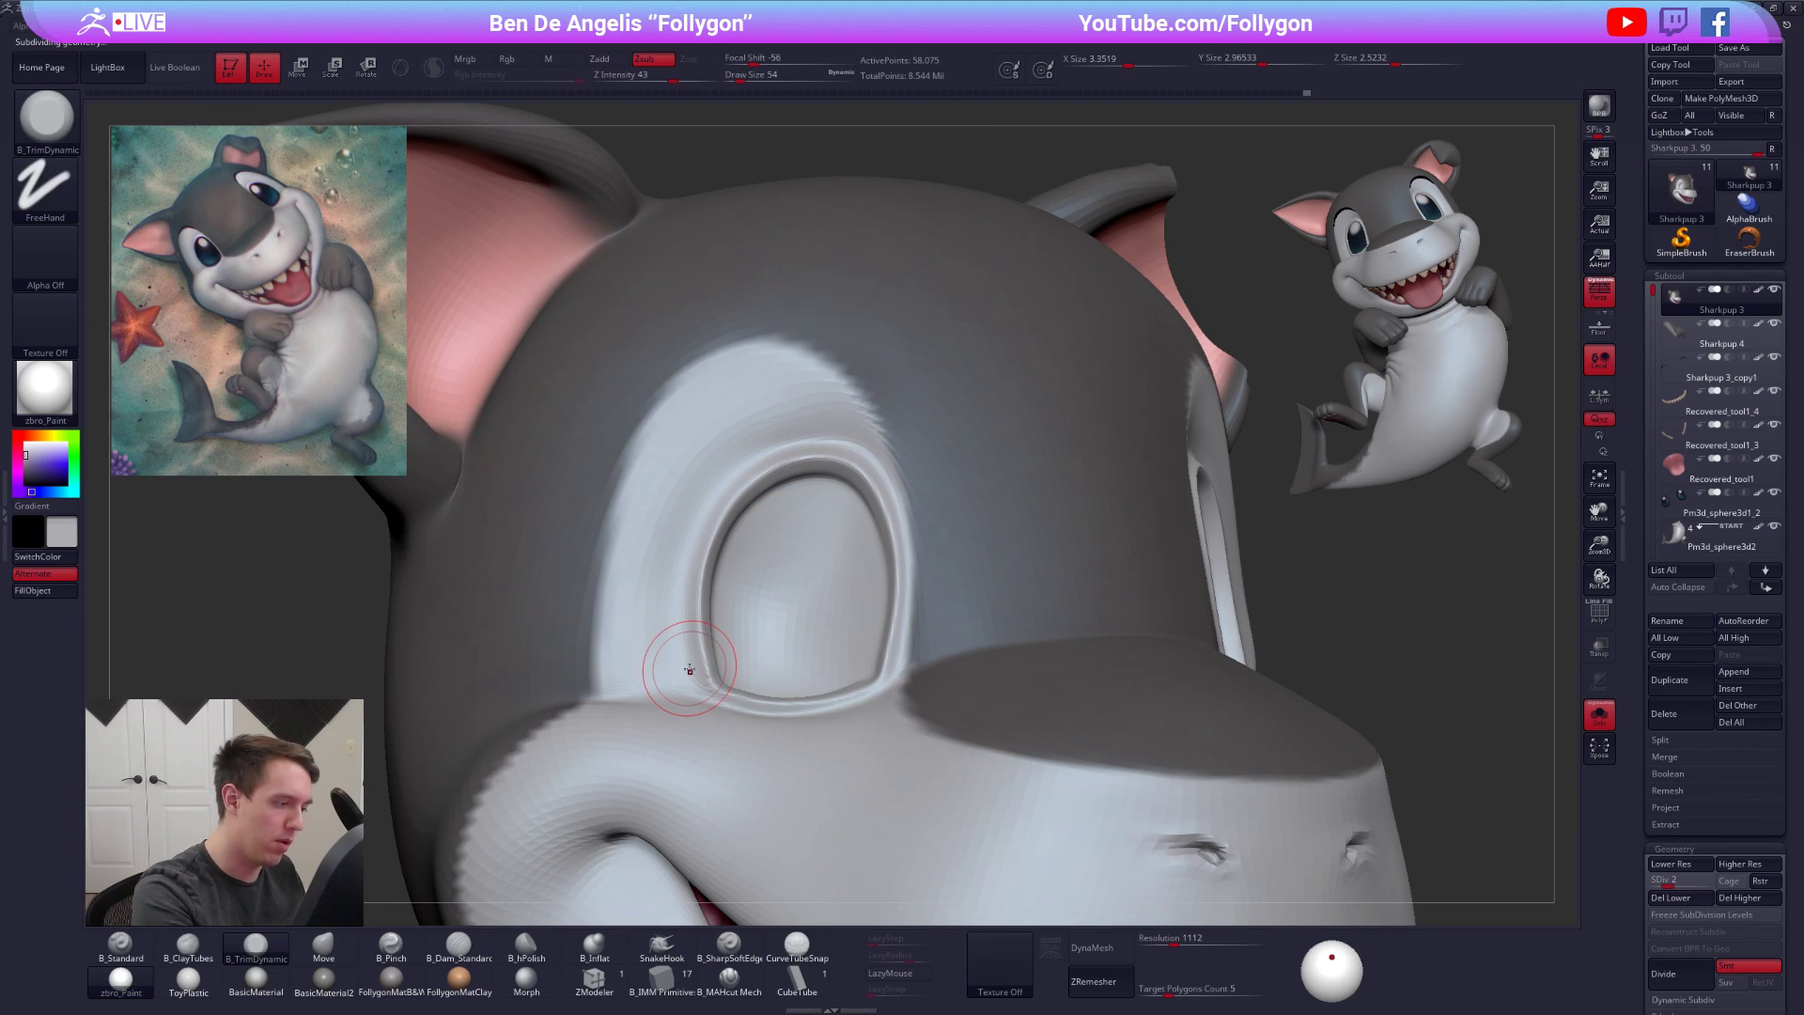
key("shift")
right_click_drag(740, 512, 629, 515)
left_click_drag(763, 461, 820, 434, "shift")
mouse_move(693, 559)
left_mouse_down("shift")
mouse_move(683, 648)
mouse_move(698, 607)
left_mouse_up("shift")
Show the other parts again and adjust the eyelid rim around the eye with the Move brush at draw size 96
key("alt+s")
key("space")
key("b")
key("m")
key("v")
left_click_drag(691, 668, 696, 657)
key("shift+d")
right_click_drag(712, 588, 714, 547)
key("space")
mouse_move(716, 544)
left_mouse_down()
mouse_move(738, 507)
mouse_move(882, 550)
left_mouse_up()
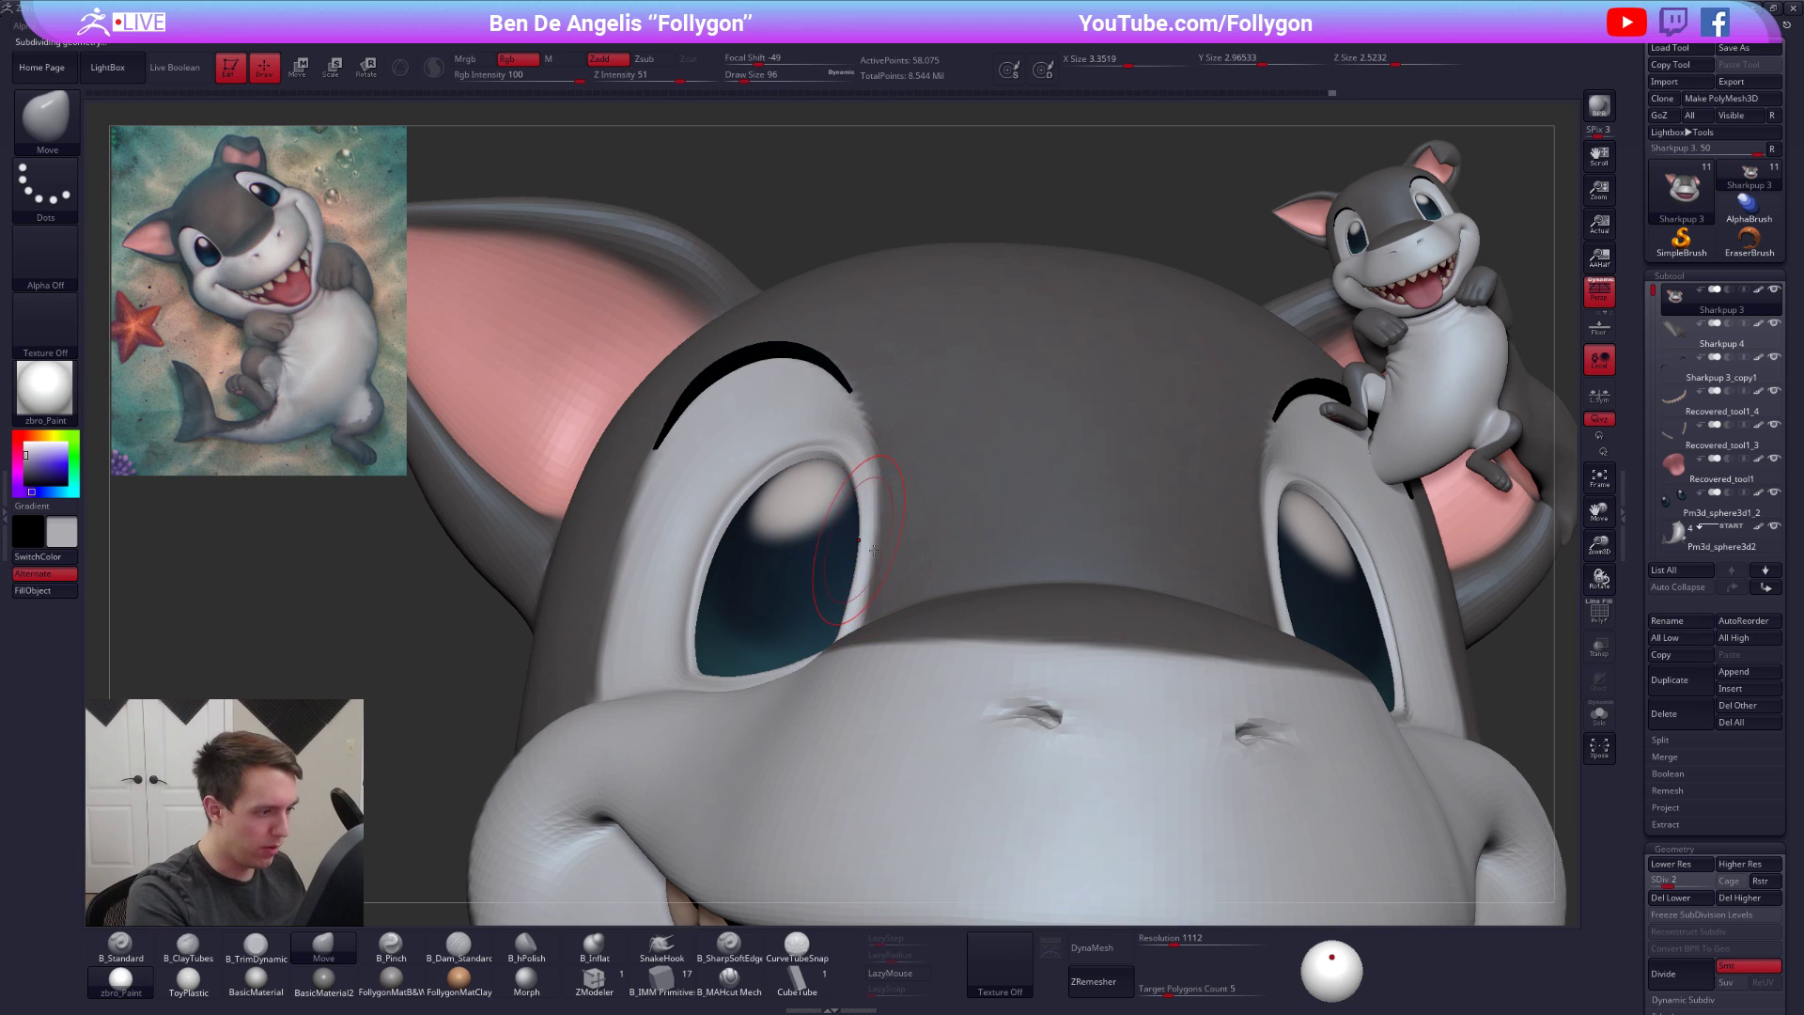
Refine the eyelid's inner rim at draw size 54 and smooth its inner and lower edges on subdivision level 3
right_click_drag(874, 550, 892, 541)
key("space")
left_click_drag(893, 539, 880, 535)
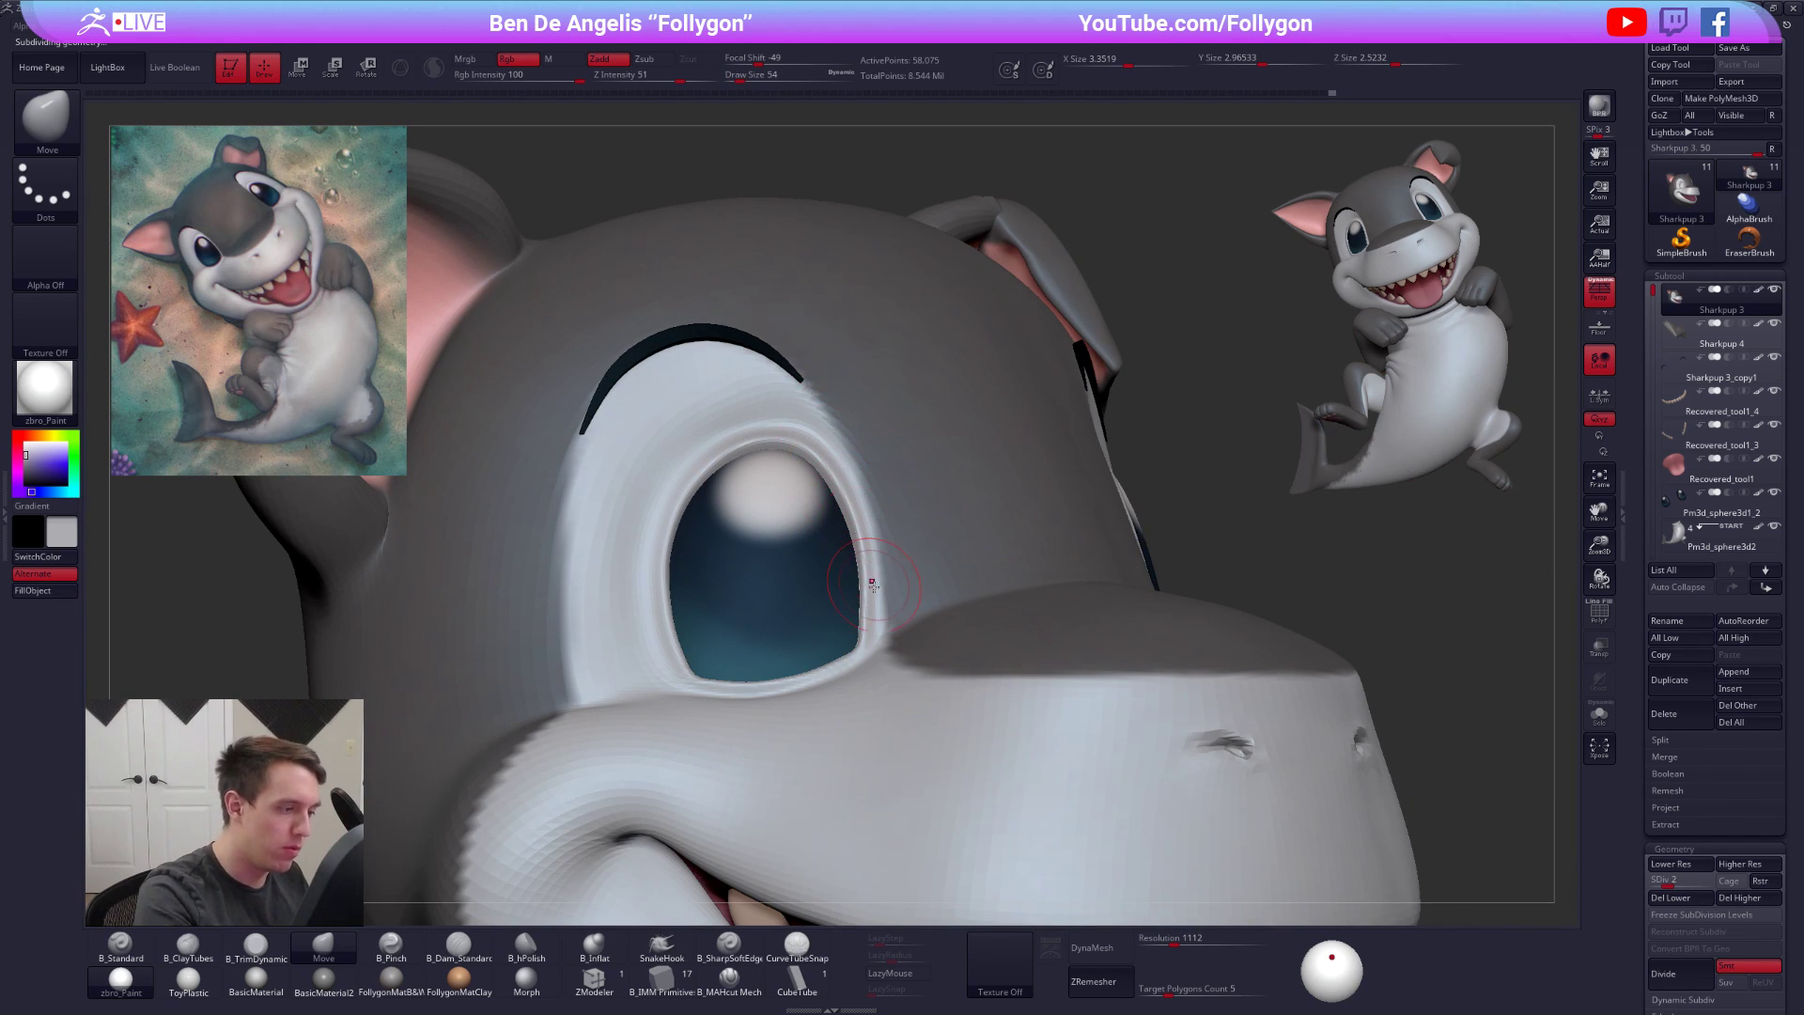
key("d")
key("shift")
left_click_drag(867, 548, 878, 649, "shift")
right_click_drag(878, 648, 818, 691)
left_click_drag(814, 688, 835, 670, "shift")
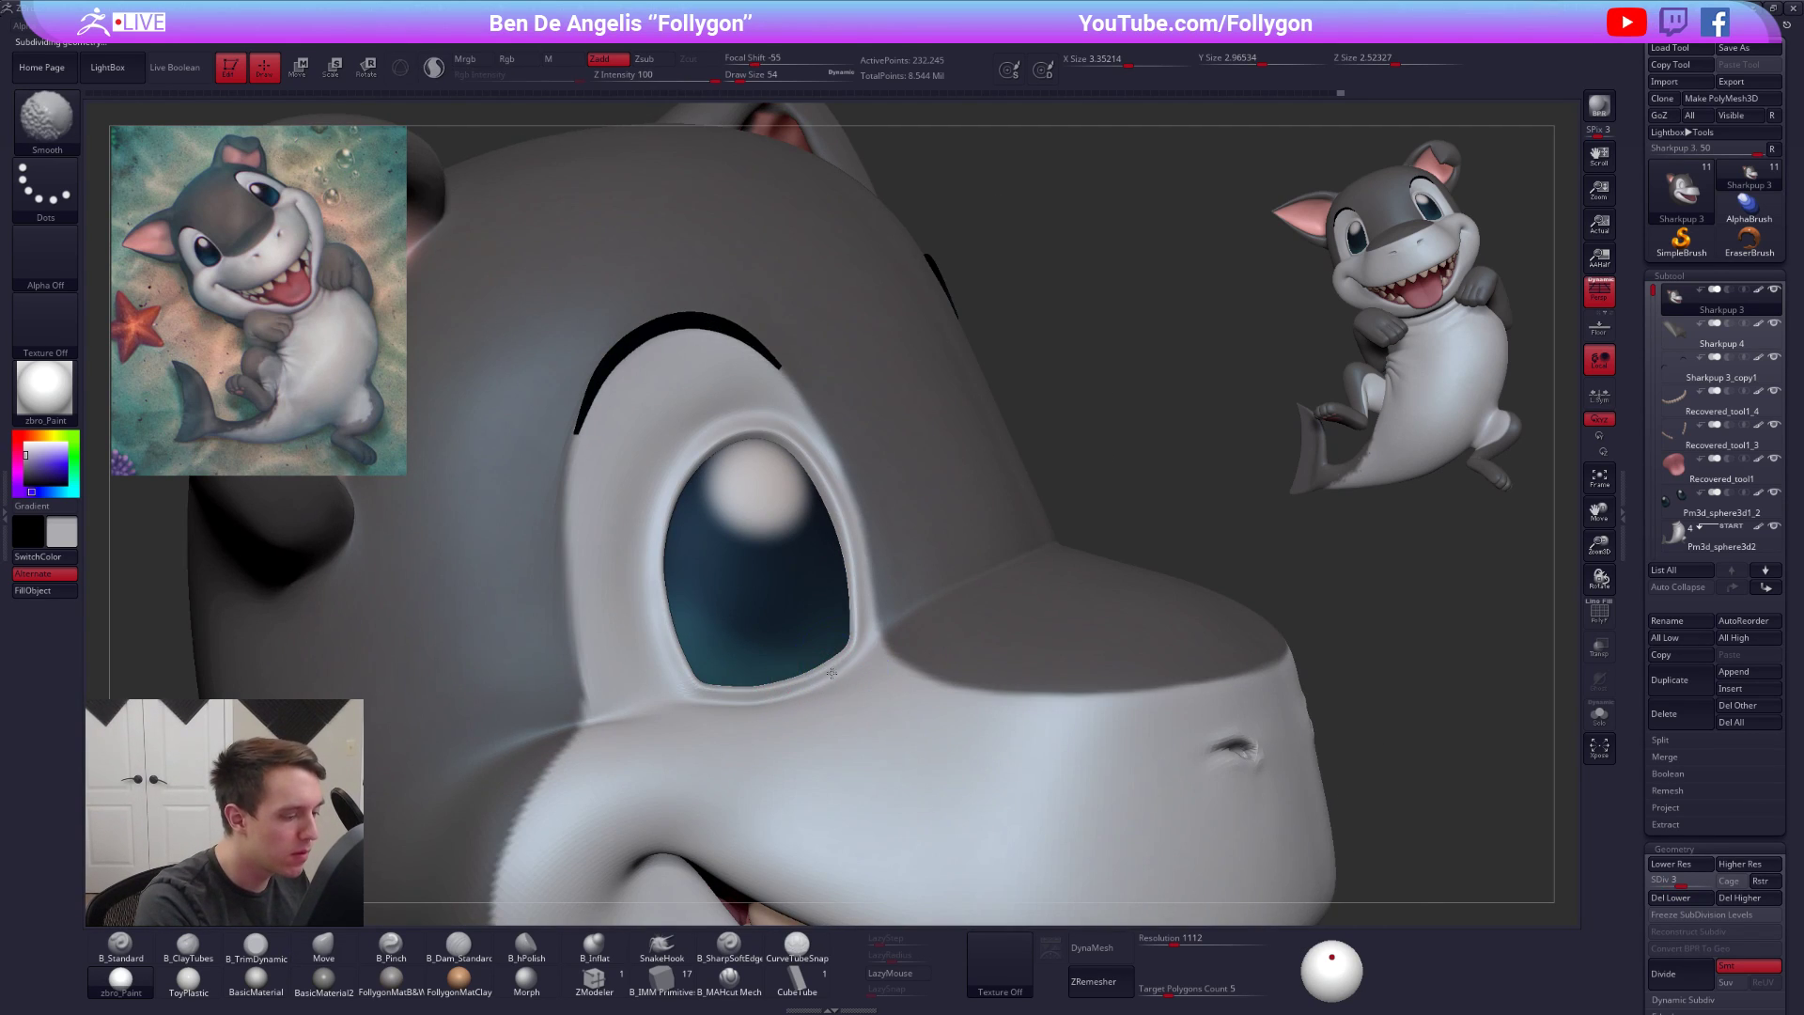
right_click_drag(717, 724, 693, 717)
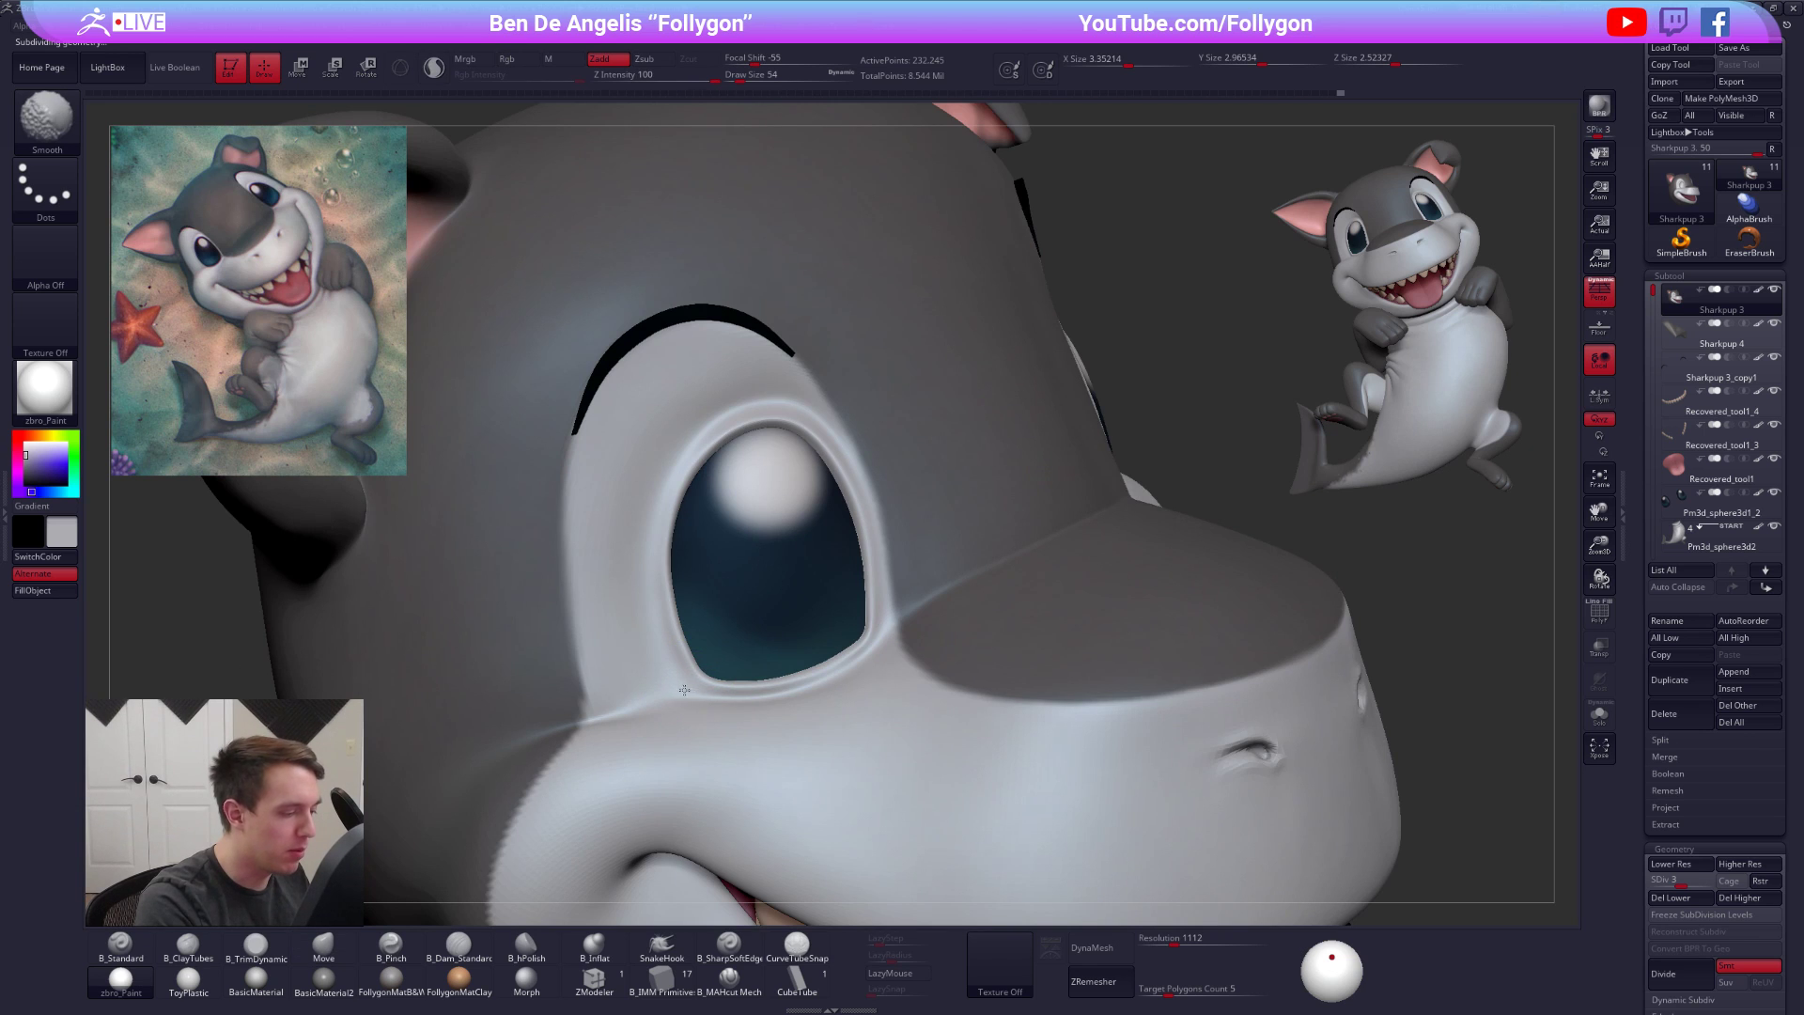
Adjust the lower outer part of the pup's eyelid rim with the Move brush, working down from subdivision level 3 to 2
right_click_drag(662, 650, 554, 677)
right_click_drag(712, 702, 712, 617)
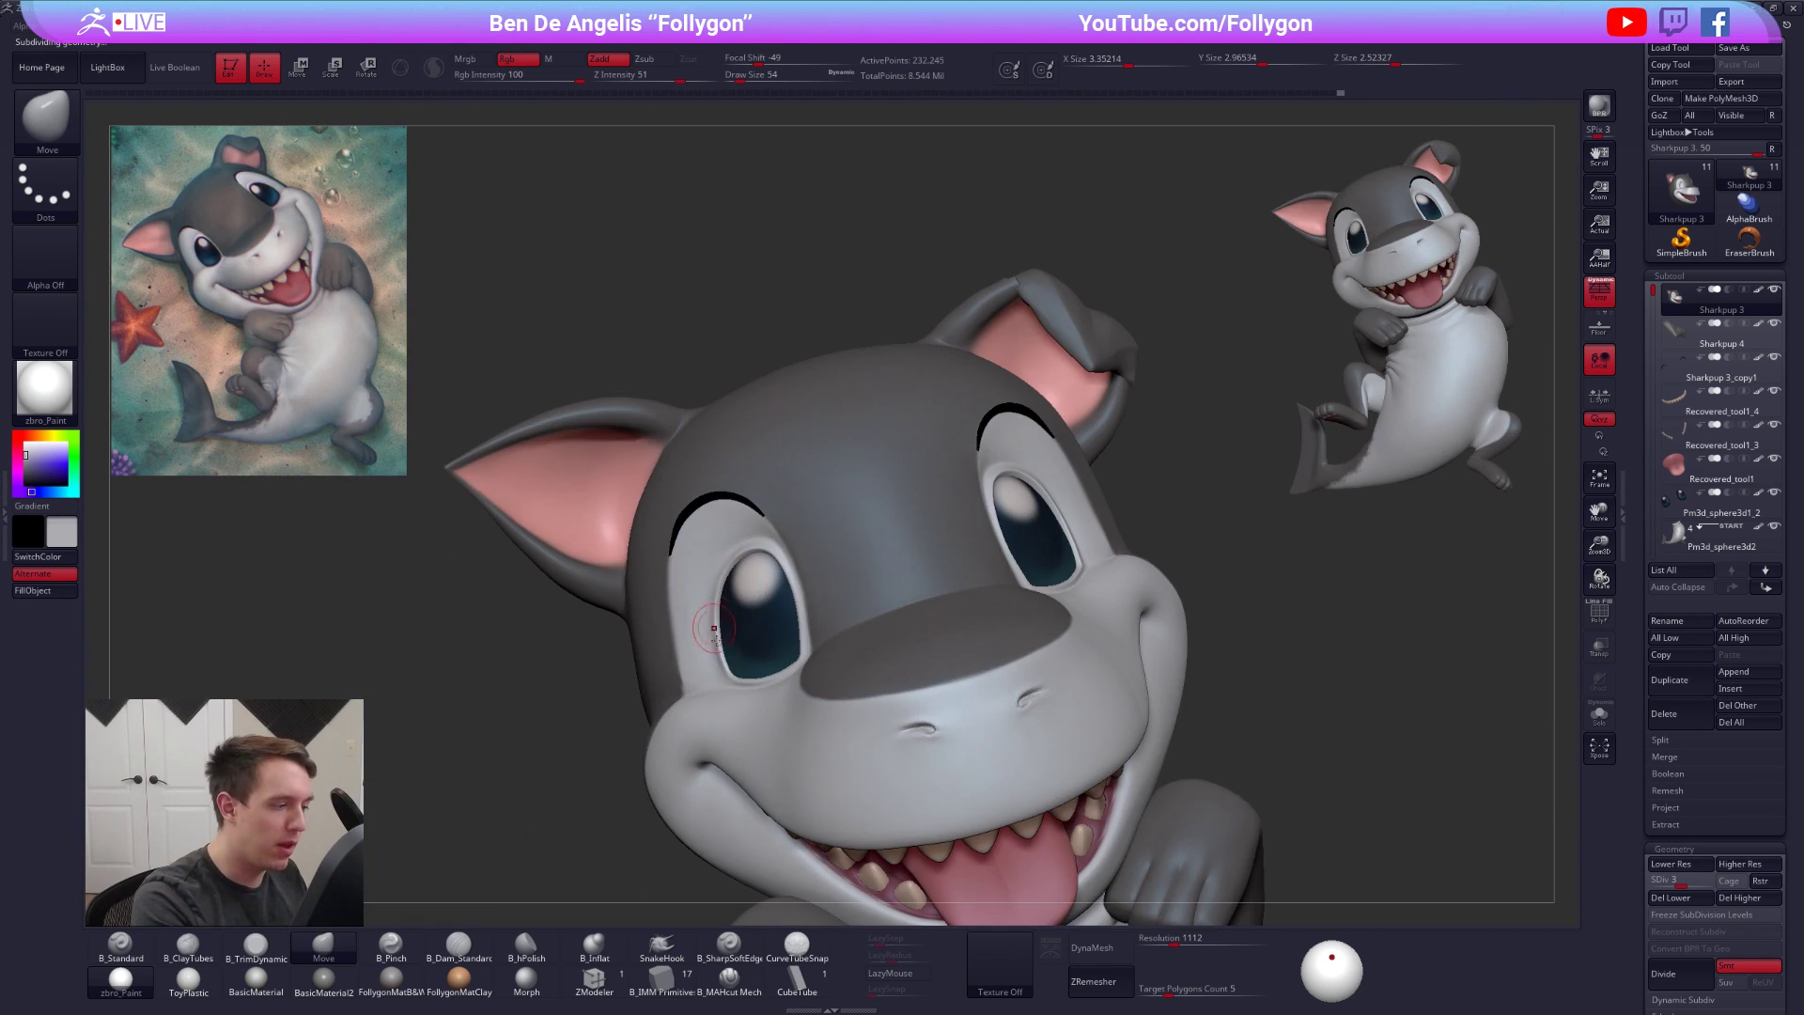
right_click_drag(781, 689, 743, 710, "alt")
key("space")
left_click_drag(729, 669, 738, 663)
mouse_move(755, 684)
right_mouse_down()
mouse_move(798, 460)
mouse_move(872, 526)
mouse_move(850, 528)
mouse_move(879, 508)
mouse_move(782, 554)
right_mouse_up()
key("shift+d")
left_click_drag(782, 554, 772, 558)
Raise the head two subdivision levels and refine the eyelid's outer rim with the Move brush
mouse_move(831, 541)
right_mouse_down()
mouse_move(794, 598)
mouse_move(866, 547)
right_mouse_up()
key("d")
key("d")
key("space")
left_click_drag(784, 554, 788, 603)
Isolate the head and flatten the eye socket's rim with TrimDynamic at draw size 74 on subdivision level 5
key("d")
key("alt+s")
key("b")
key("t")
key("d")
key("space")
right_click_drag(746, 568, 781, 598)
key("]")
left_click_drag(795, 653, 780, 620)
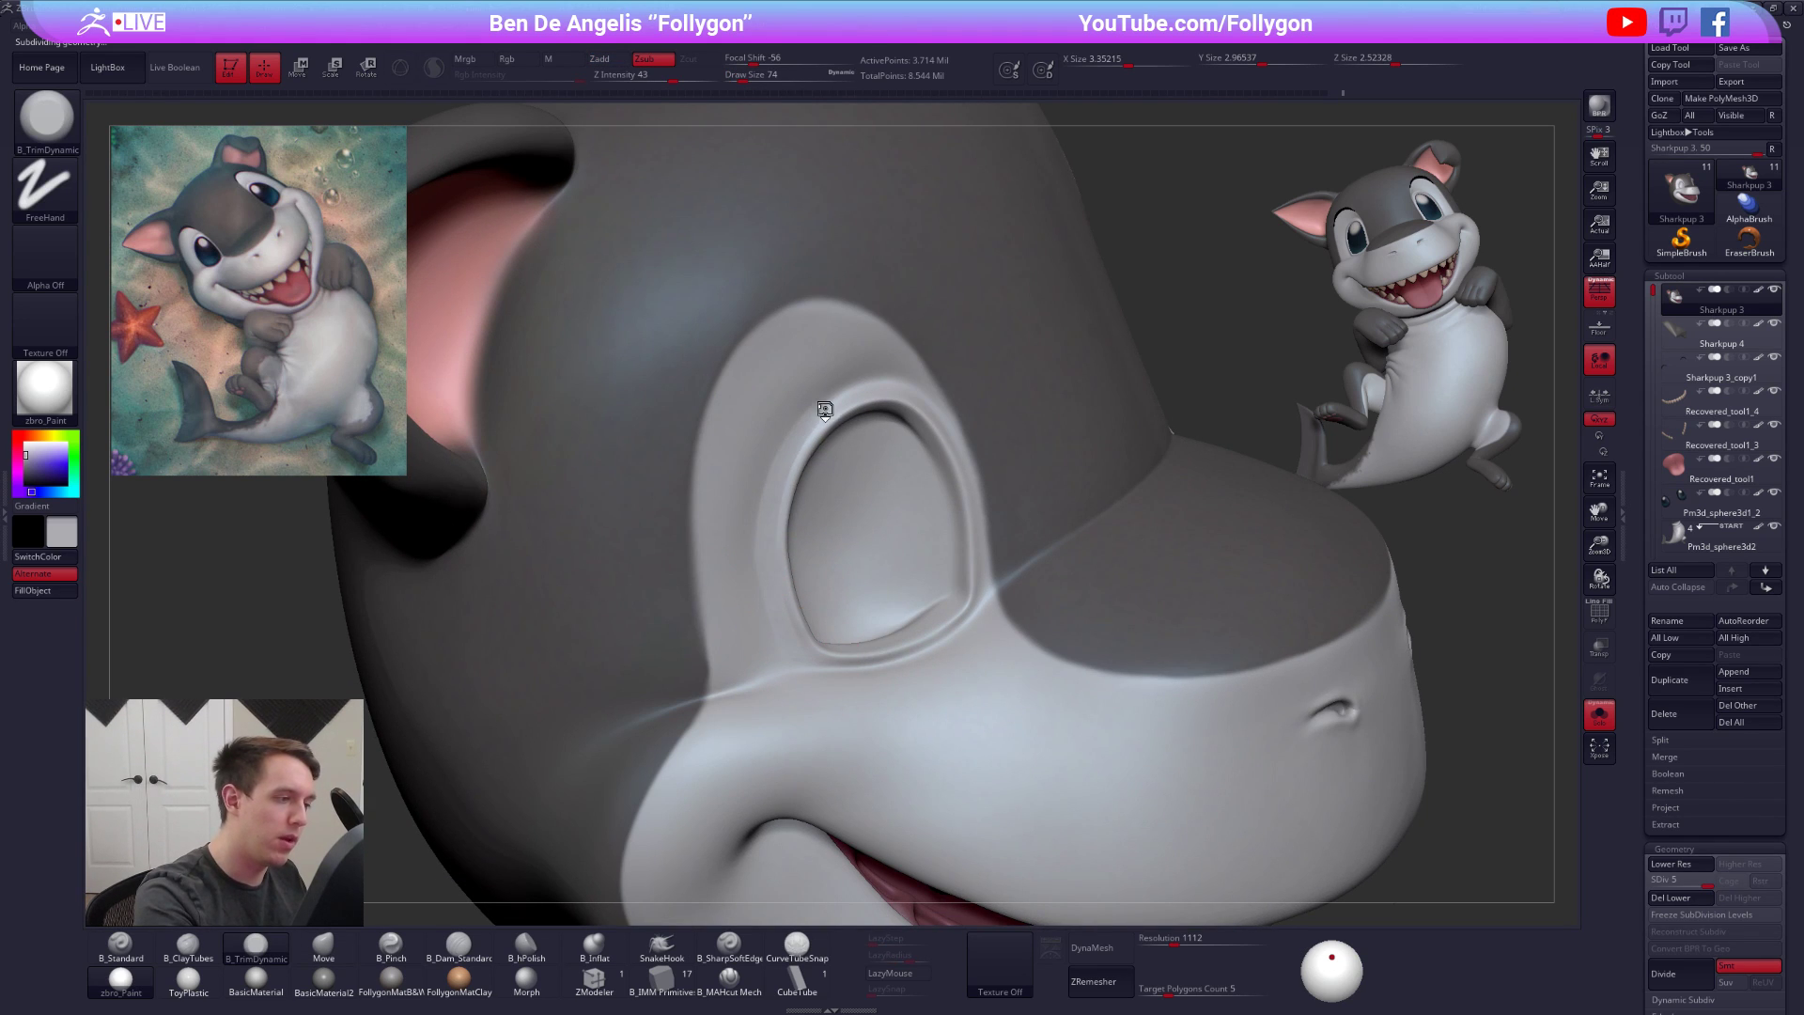
Smooth the upper outer rim of the eye socket on subdivision level 3 and return to level 4
key("shift+d")
key("shift+d")
mouse_move(793, 439)
left_mouse_down("shift")
mouse_move(773, 498)
mouse_move(787, 442)
left_mouse_up("shift")
key("d")
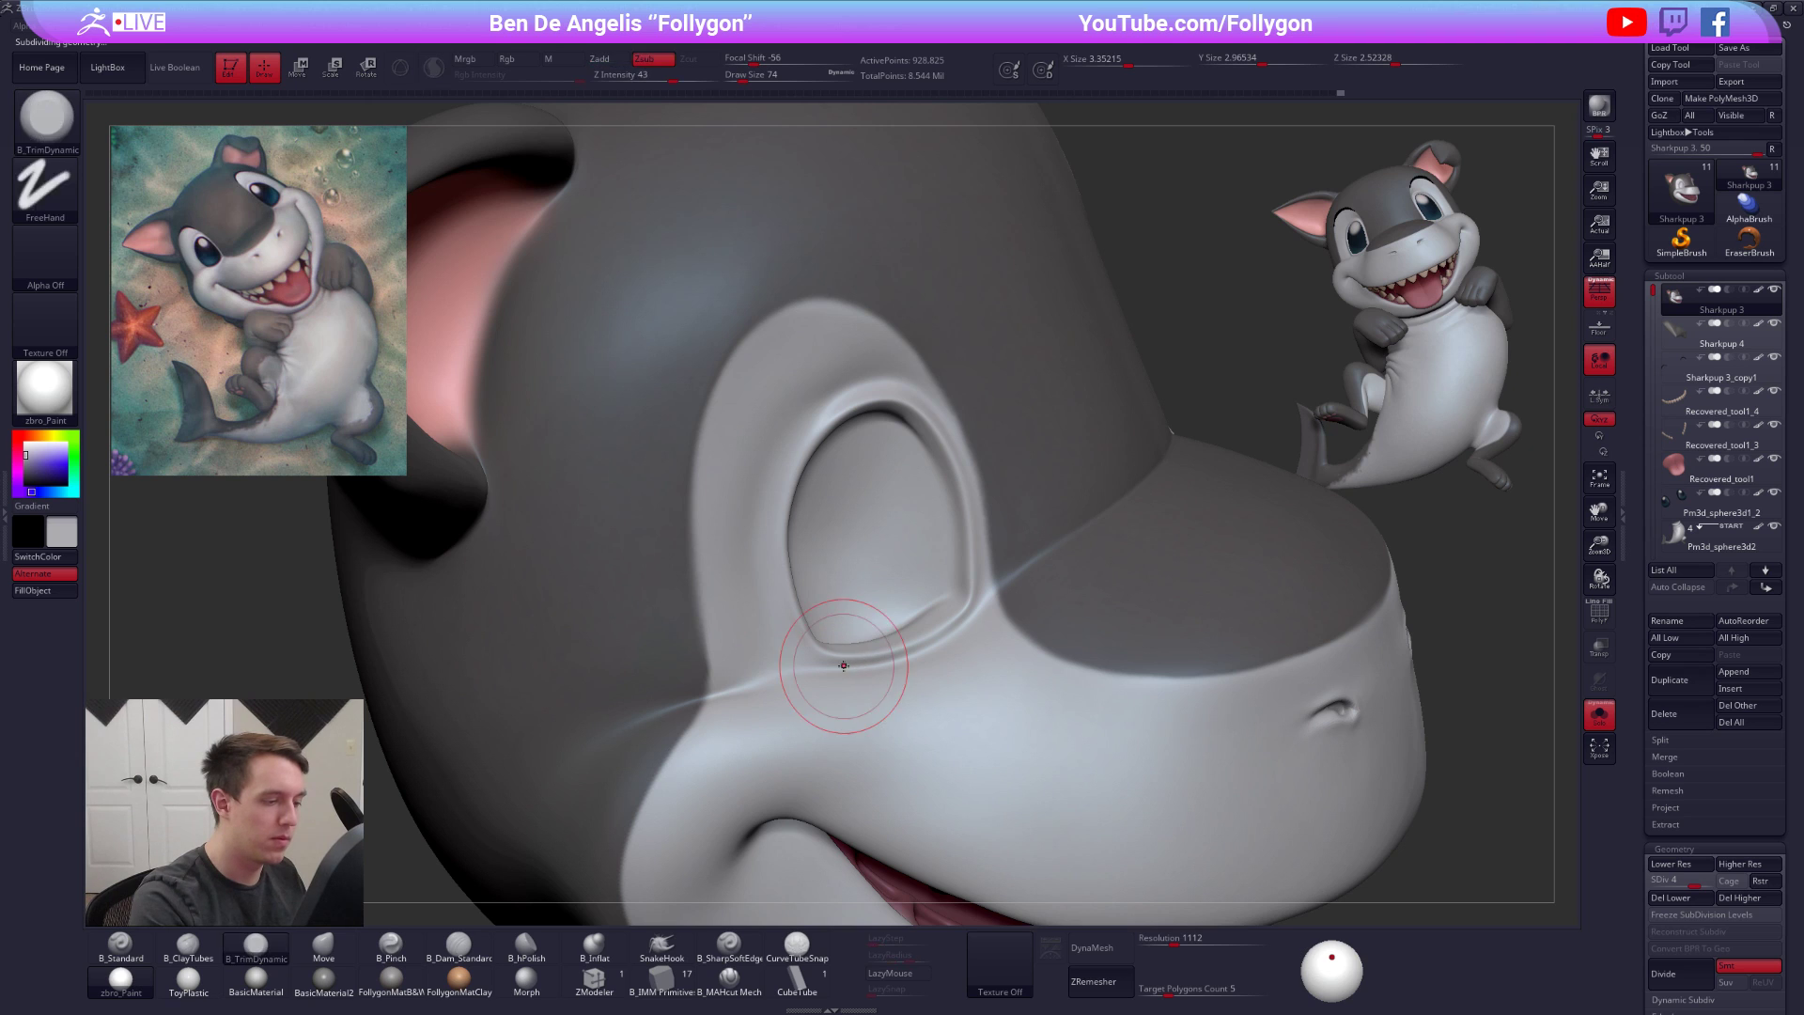
Sharpen the crease around the eye socket's rim with the MAHcut Mech brush at draw size 40 on subdivision level 5
mouse_move(850, 681)
right_mouse_down()
mouse_move(724, 564)
mouse_move(821, 591)
mouse_move(810, 555)
right_mouse_up()
key("d")
left_click(729, 977)
key("space")
left_click_drag(819, 578, 808, 579)
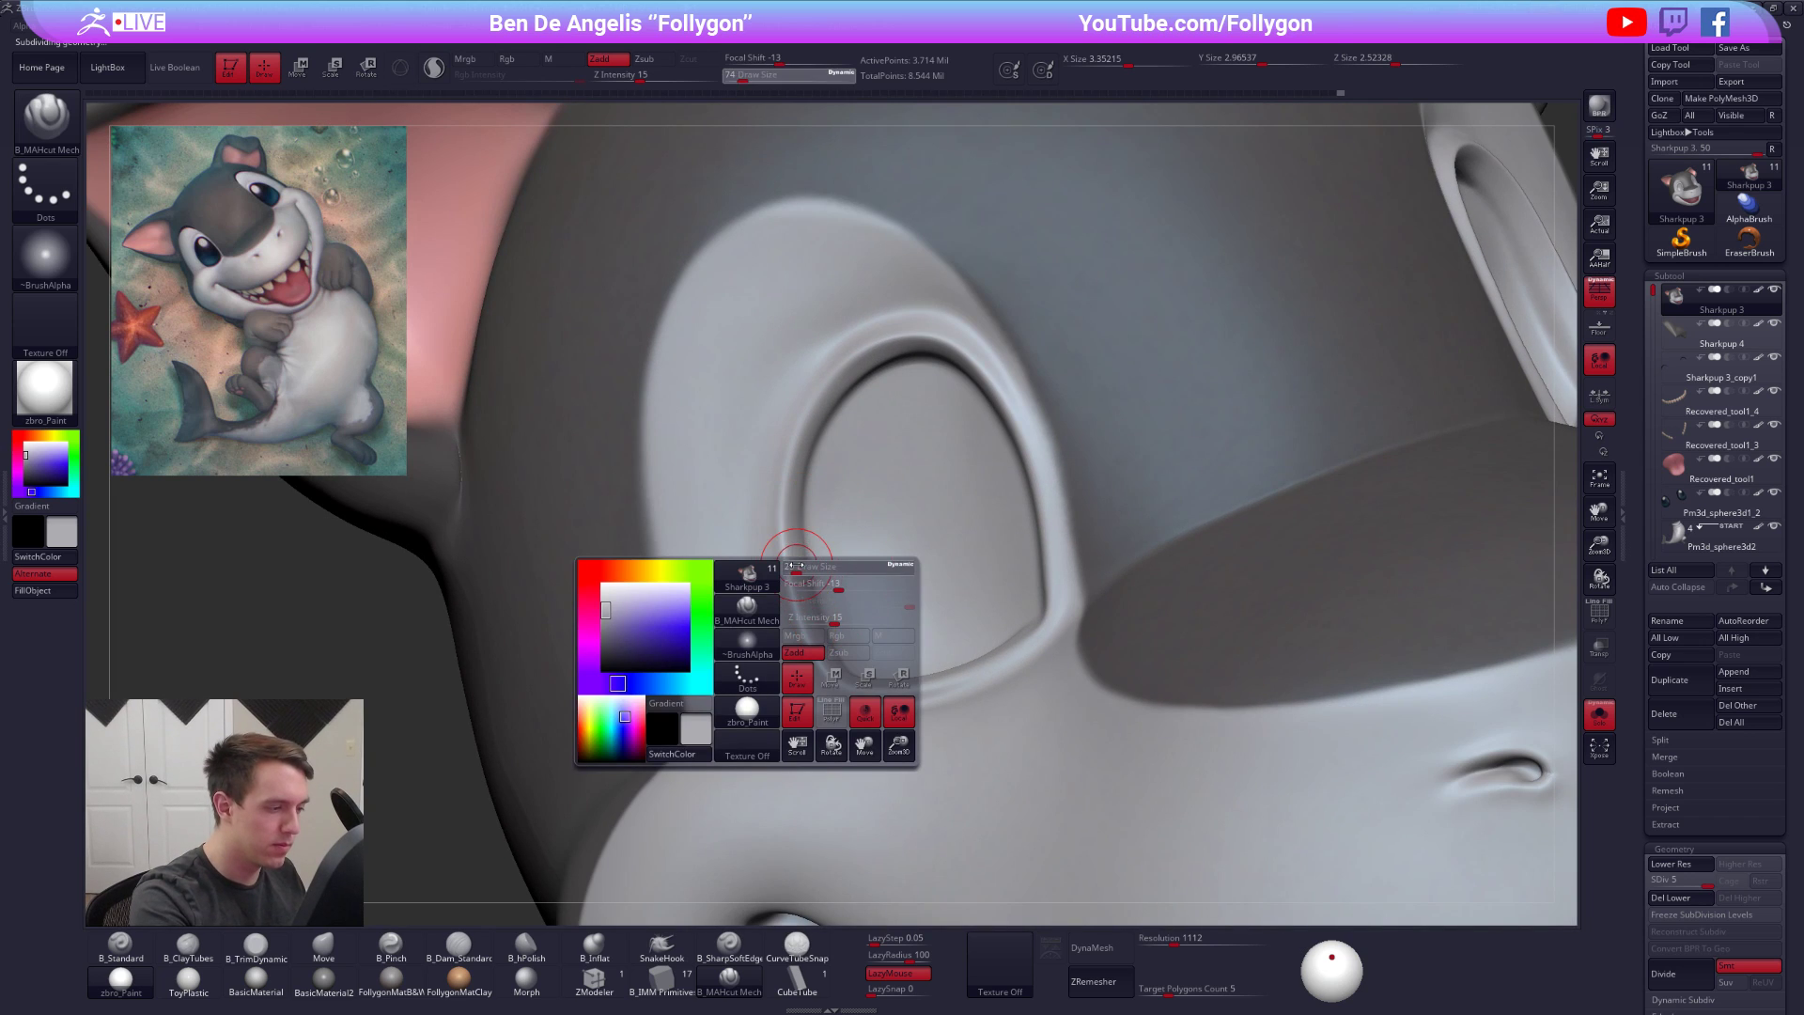
key("space")
left_click_drag(825, 404, 839, 364)
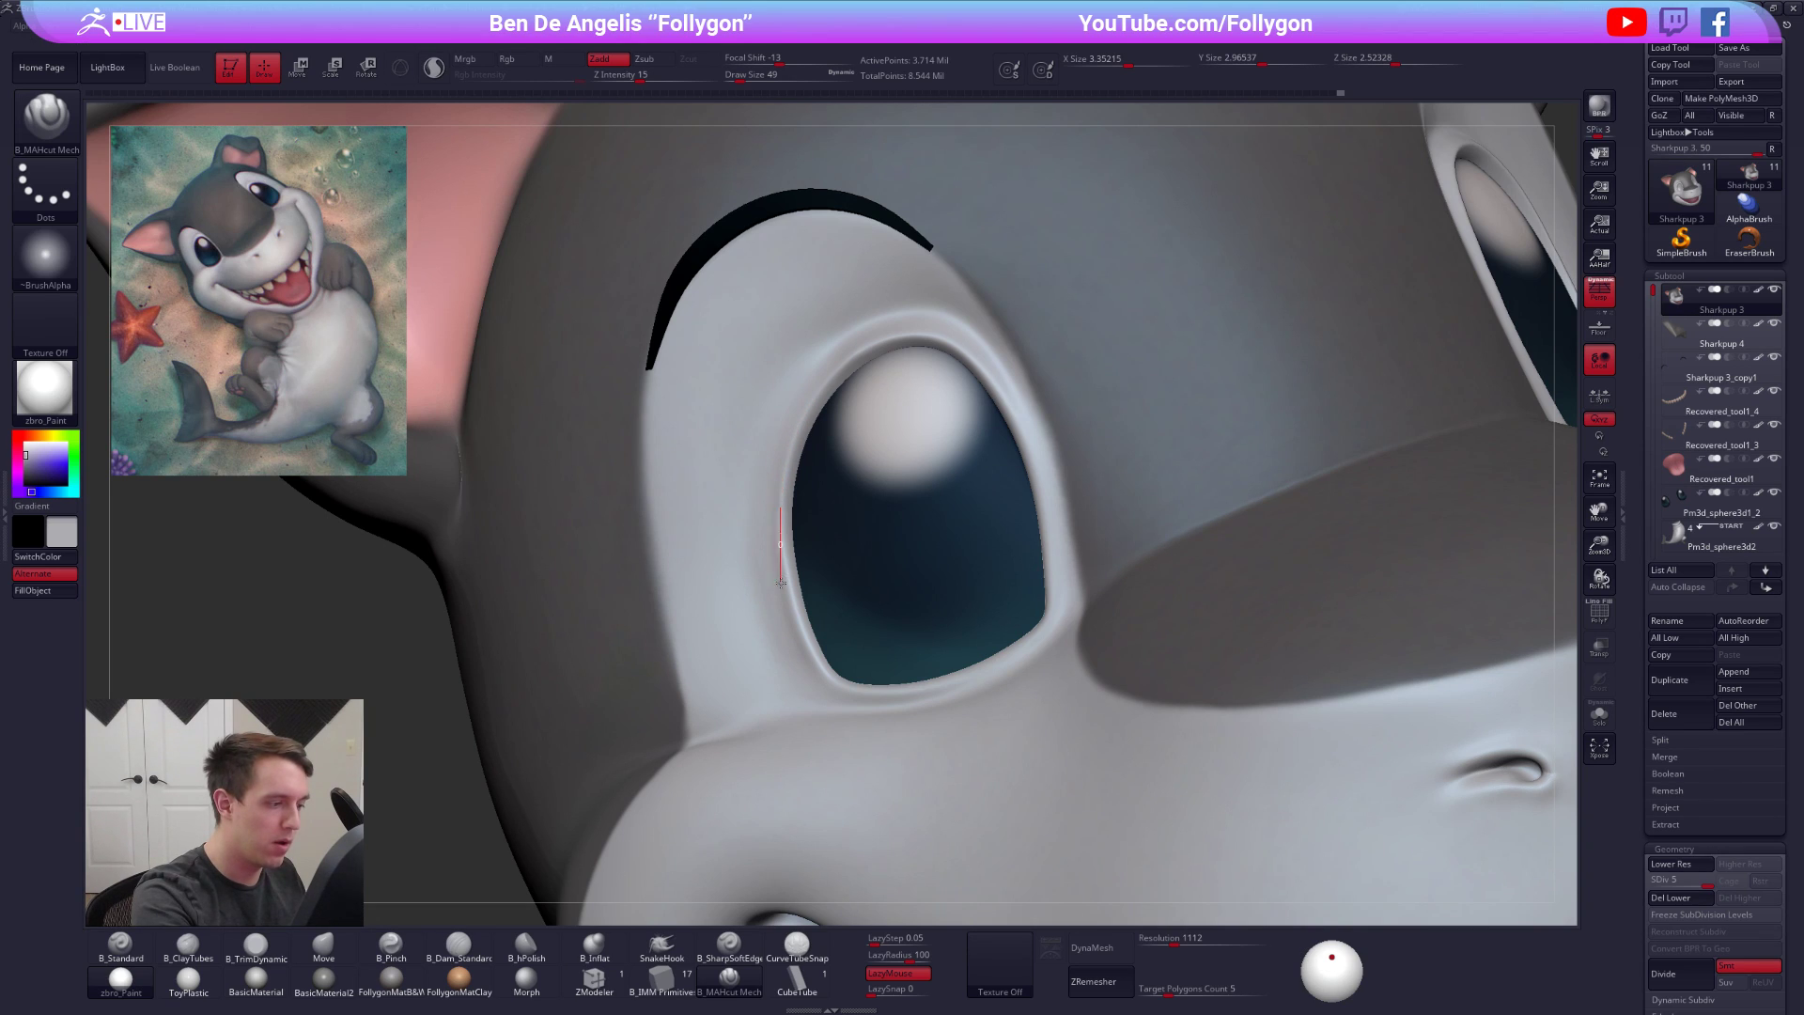
left_click_drag(850, 722, 852, 724)
key("alt+shift+s")
mouse_move(903, 727)
right_mouse_down()
mouse_move(916, 741)
mouse_move(845, 691)
right_mouse_up()
left_click_drag(842, 686, 851, 692)
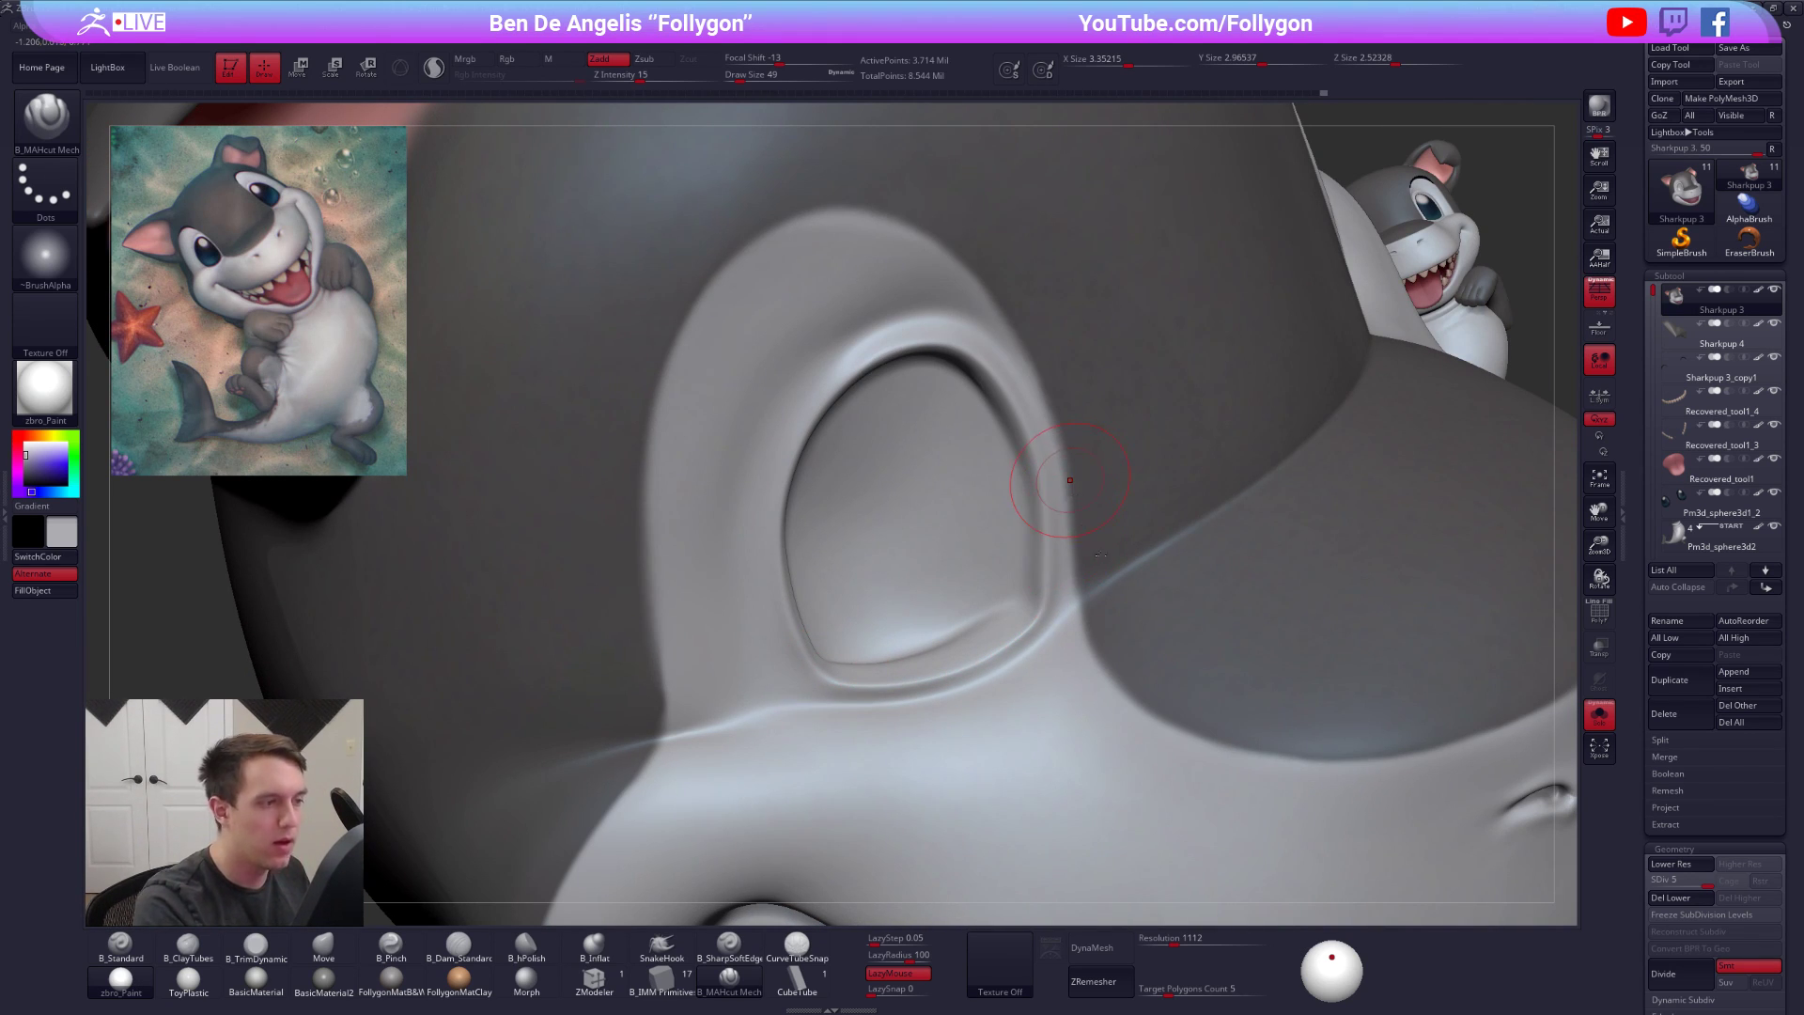
key("alt+shift+s")
Drop the head to subdivision level 2 and adjust its shape around the eye with the Move brush at draw size 130
right_click_drag(1131, 577, 1096, 644, "ctrl")
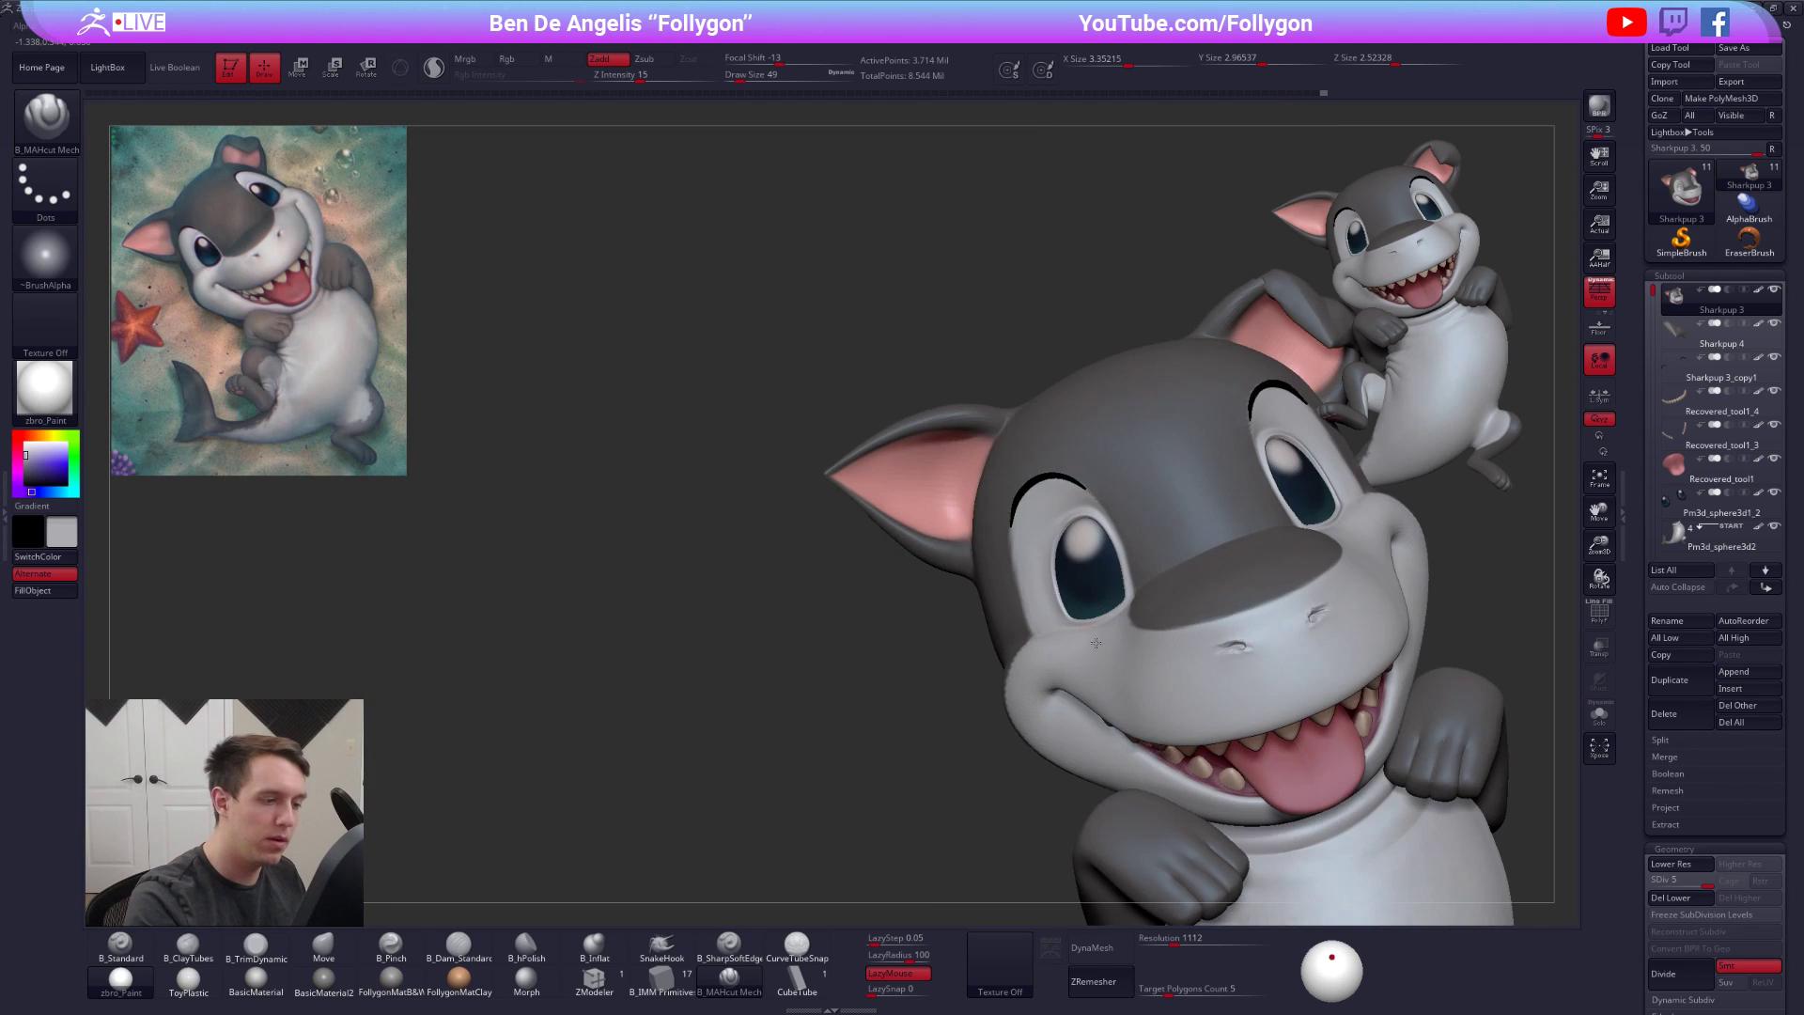
right_click_drag(1532, 816, 1261, 775, "alt")
right_click_drag(1387, 747, 1394, 826, "ctrl")
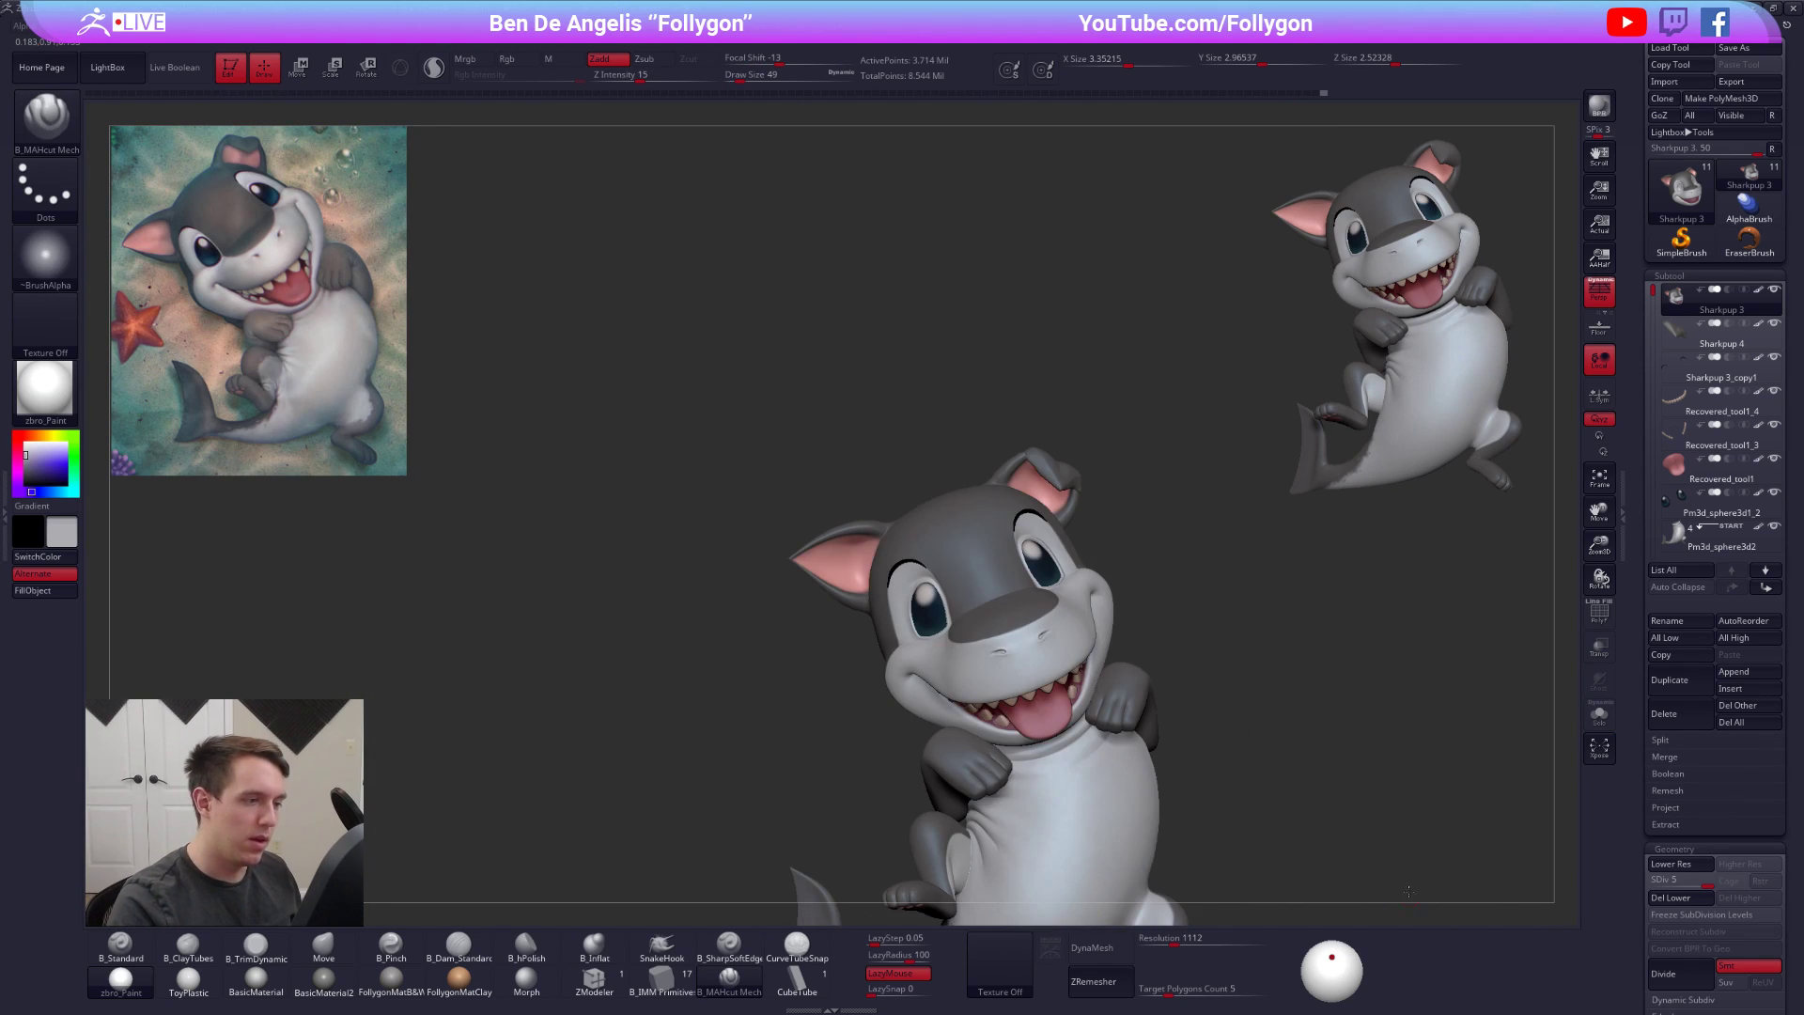
right_click_drag(1406, 910, 1357, 830, "alt")
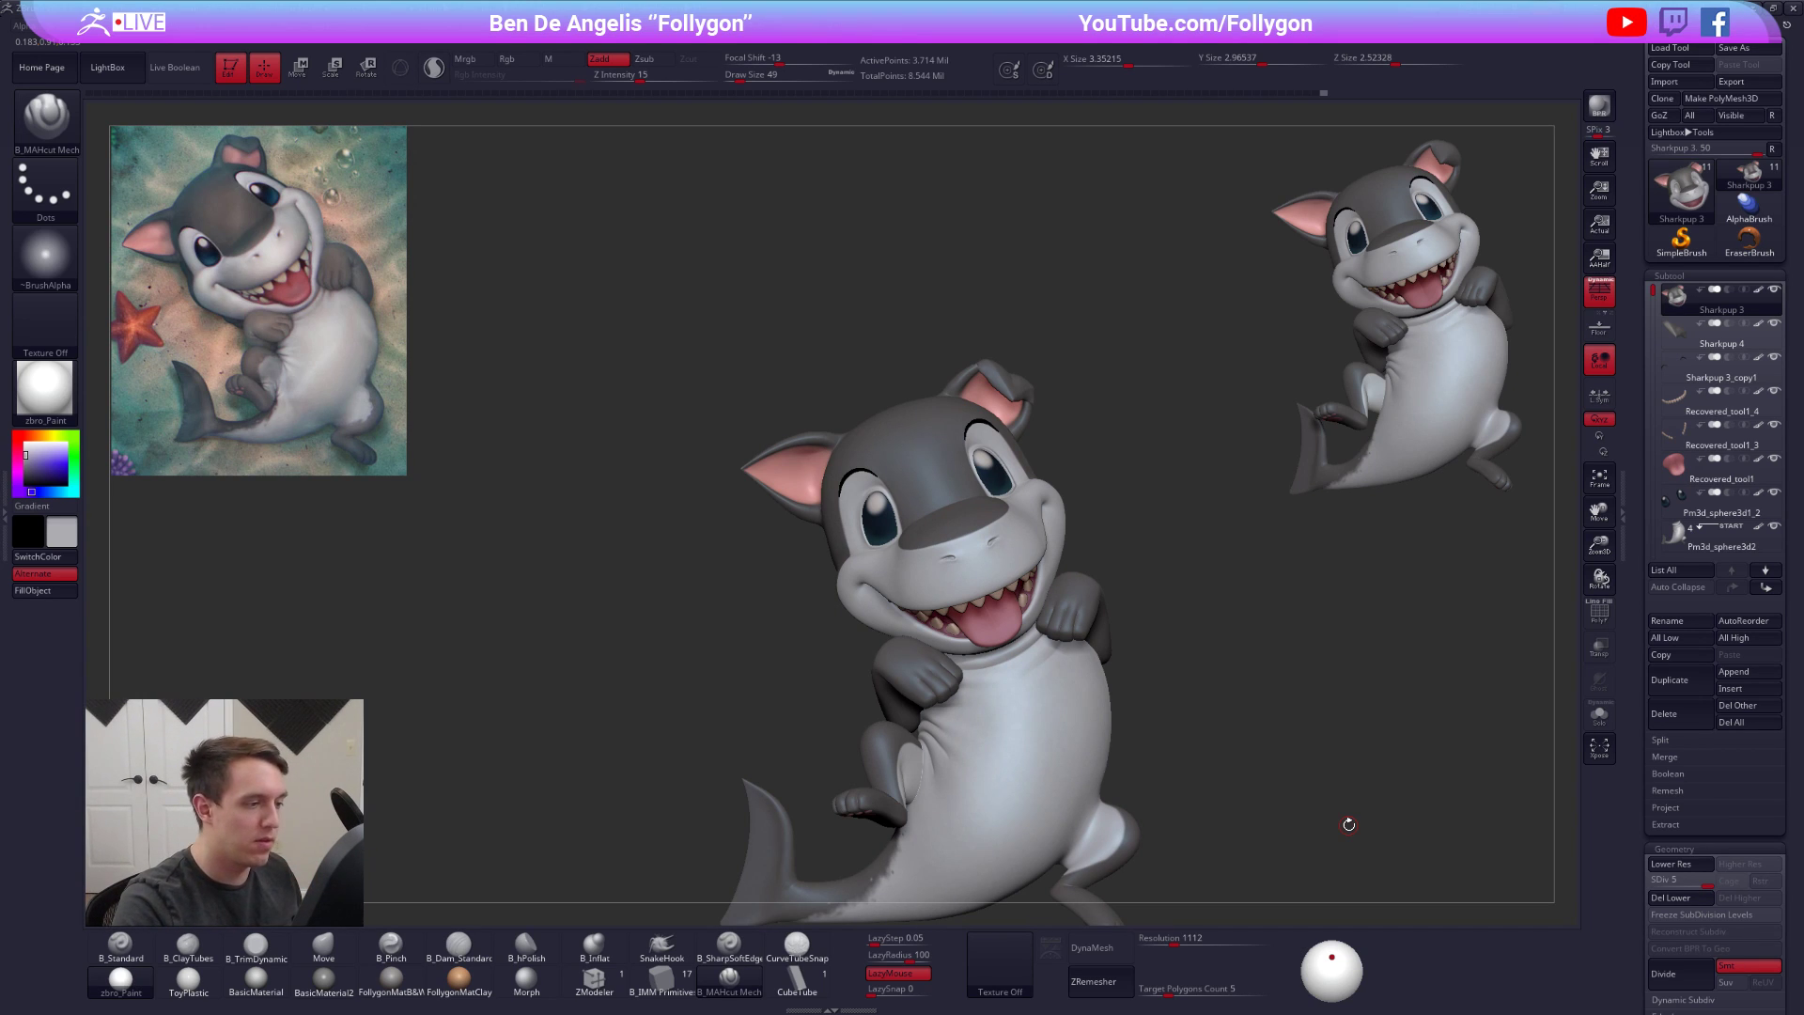
key("shift+d")
key("shift+d")
key("shift+d")
right_click_drag(871, 527, 863, 522, "ctrl")
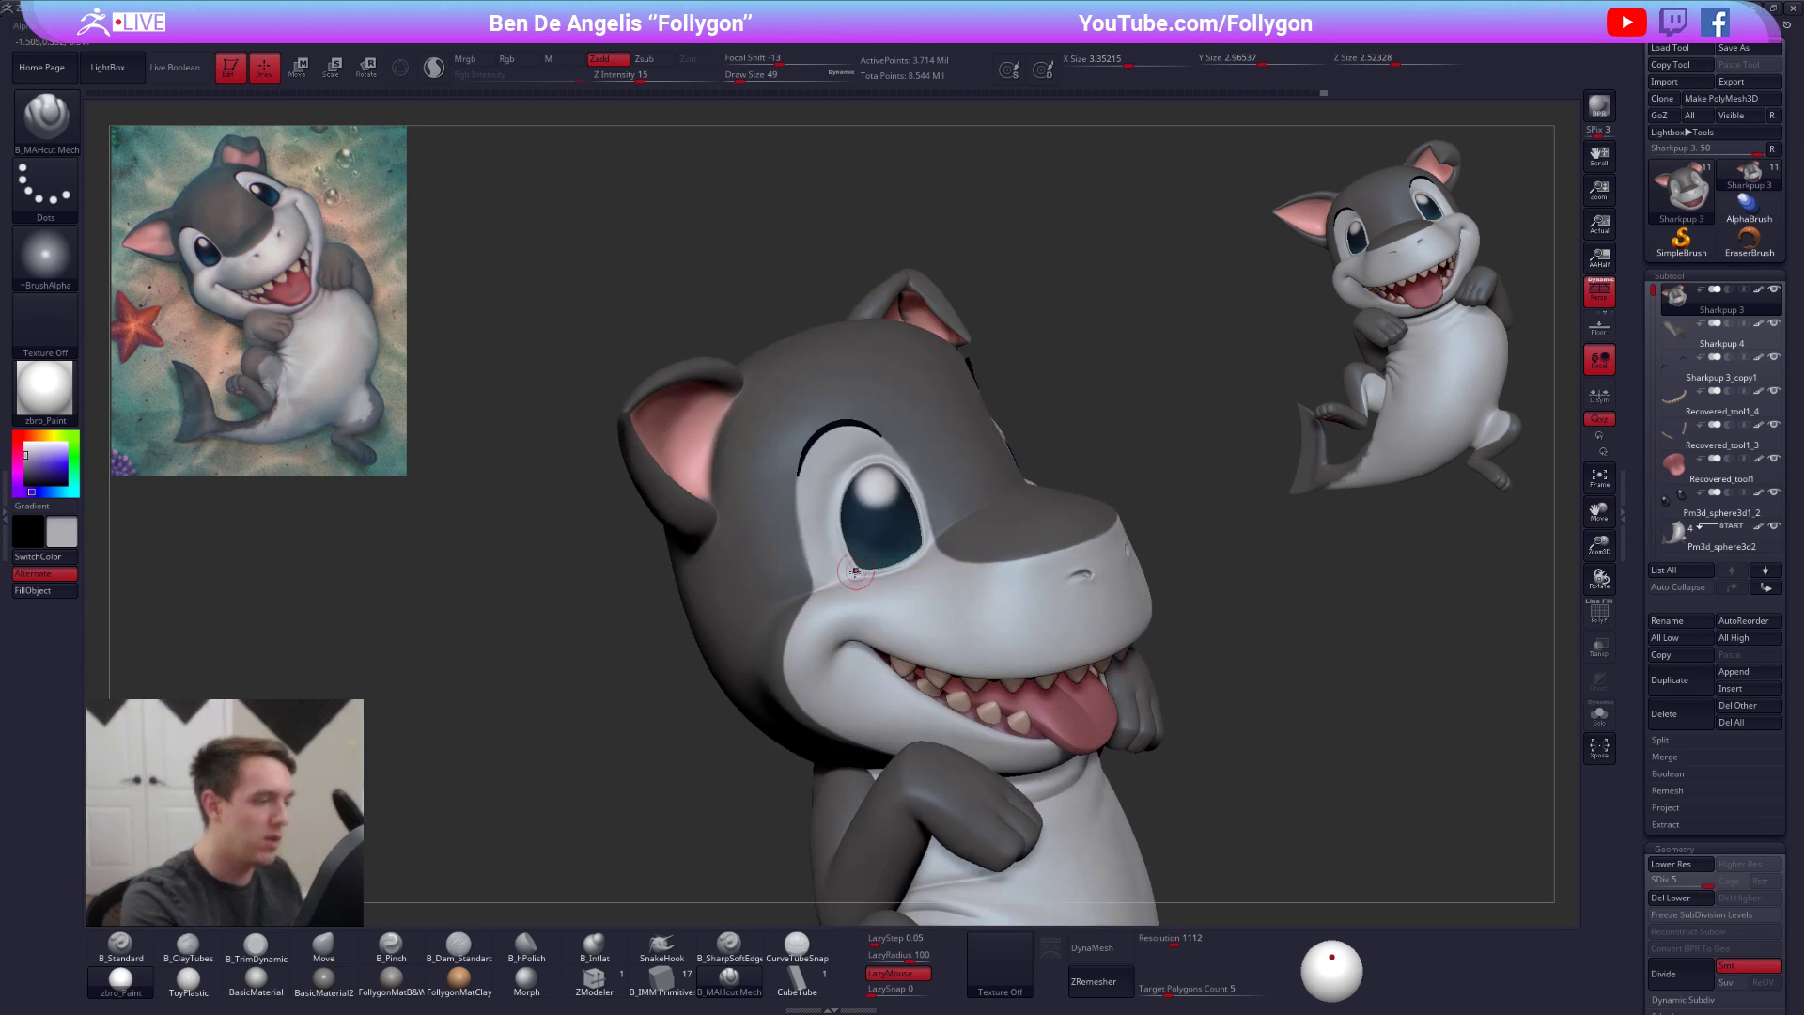
key("b")
key("m")
key("v")
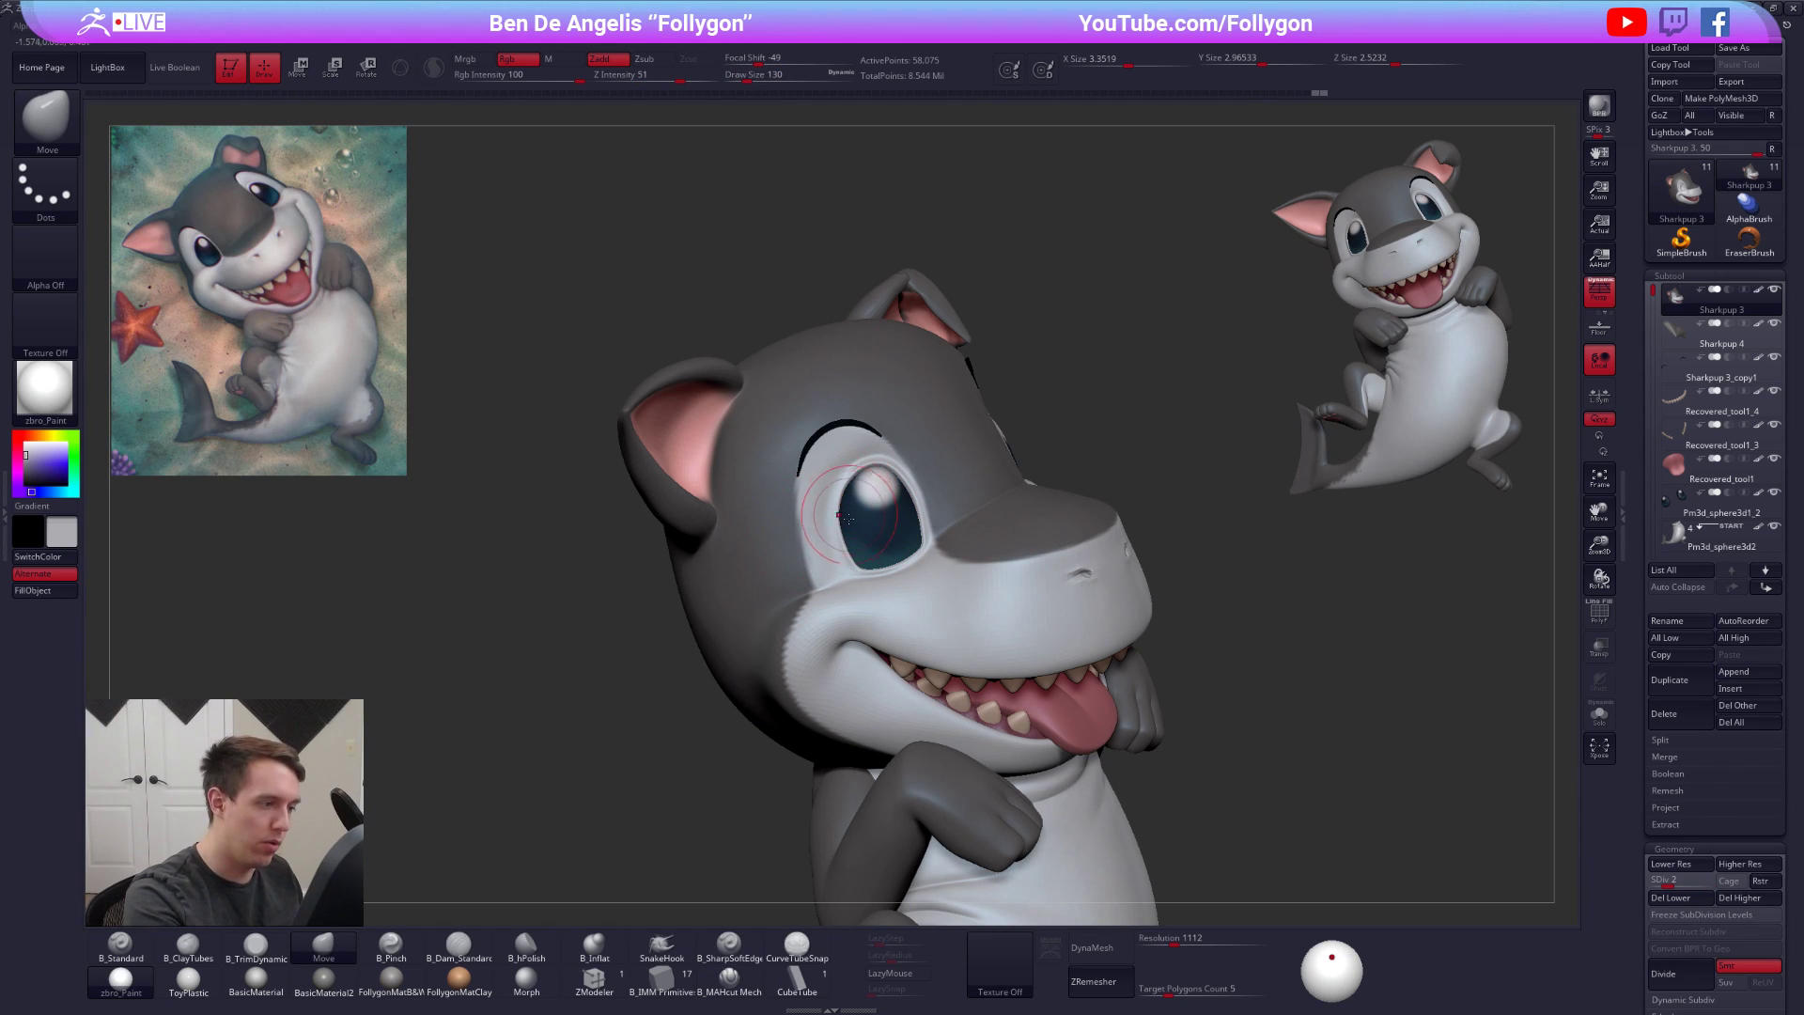
right_click_drag(855, 545, 854, 531)
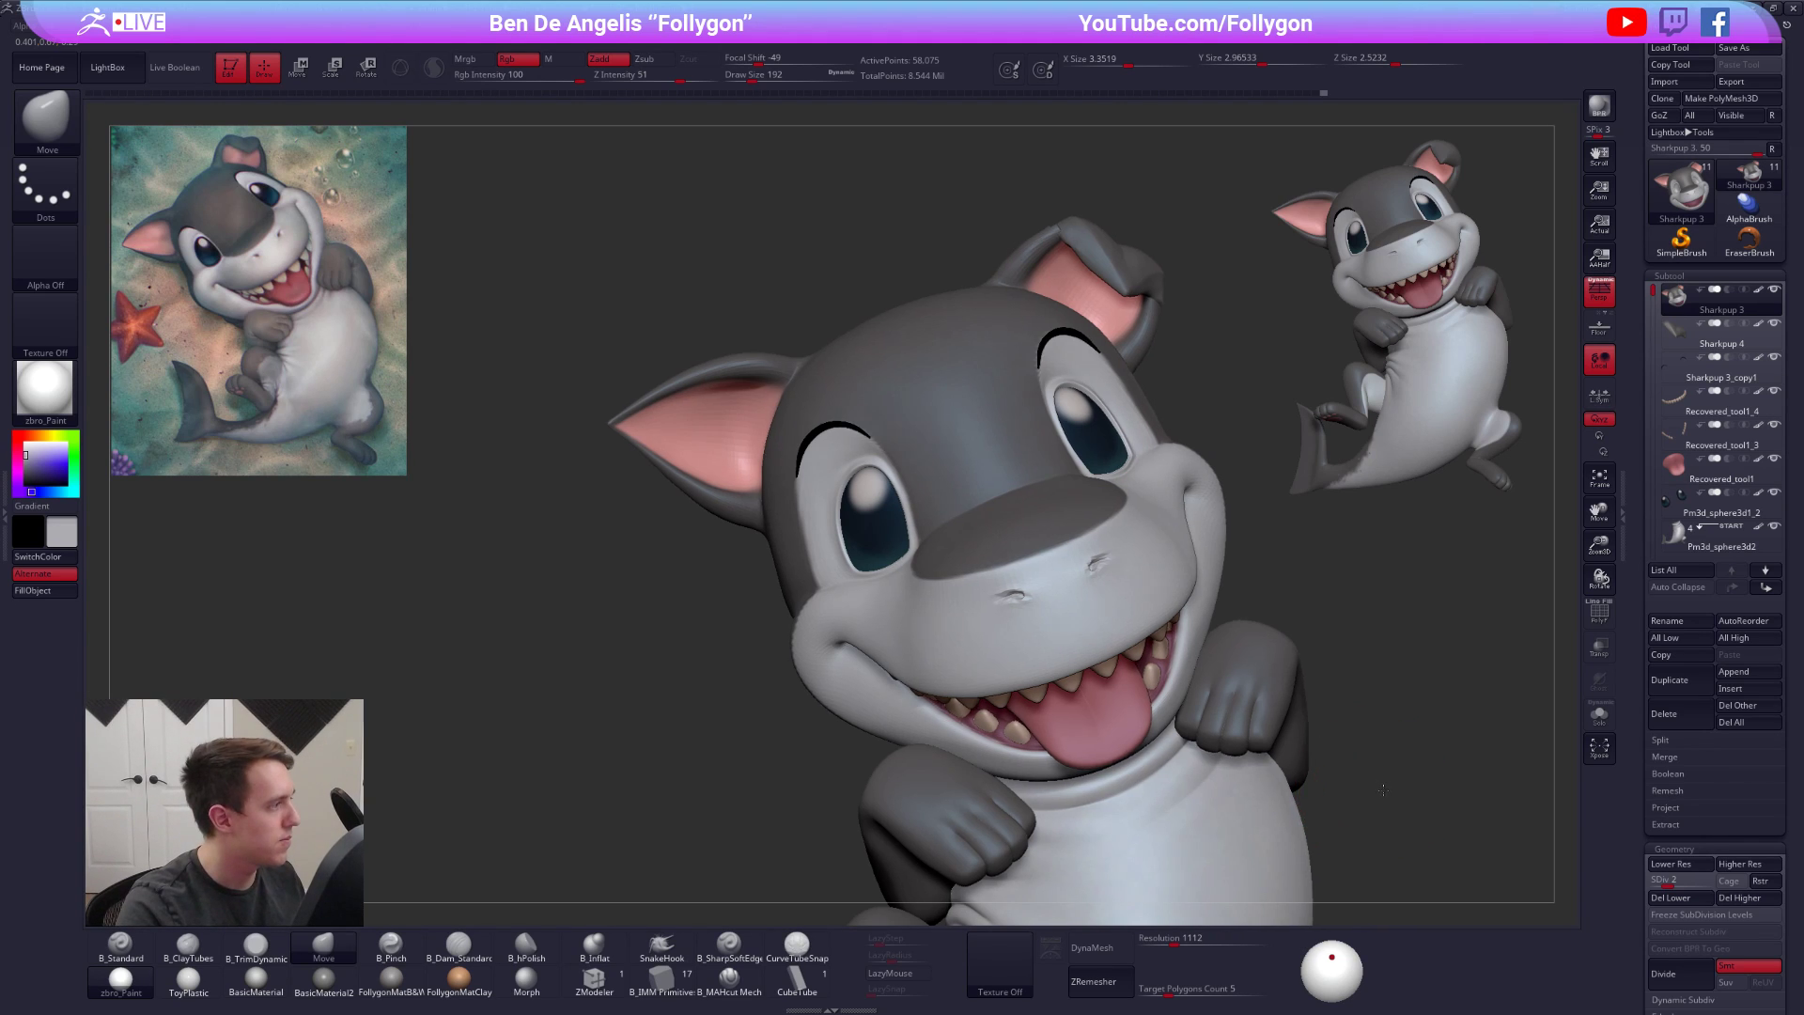
Check the face from several angles and adjust the eye area with the Move brush at a smaller draw size
right_click_drag(1381, 791, 1475, 794)
right_click_drag(860, 599, 869, 564)
key("space")
left_click_drag(854, 555, 849, 555)
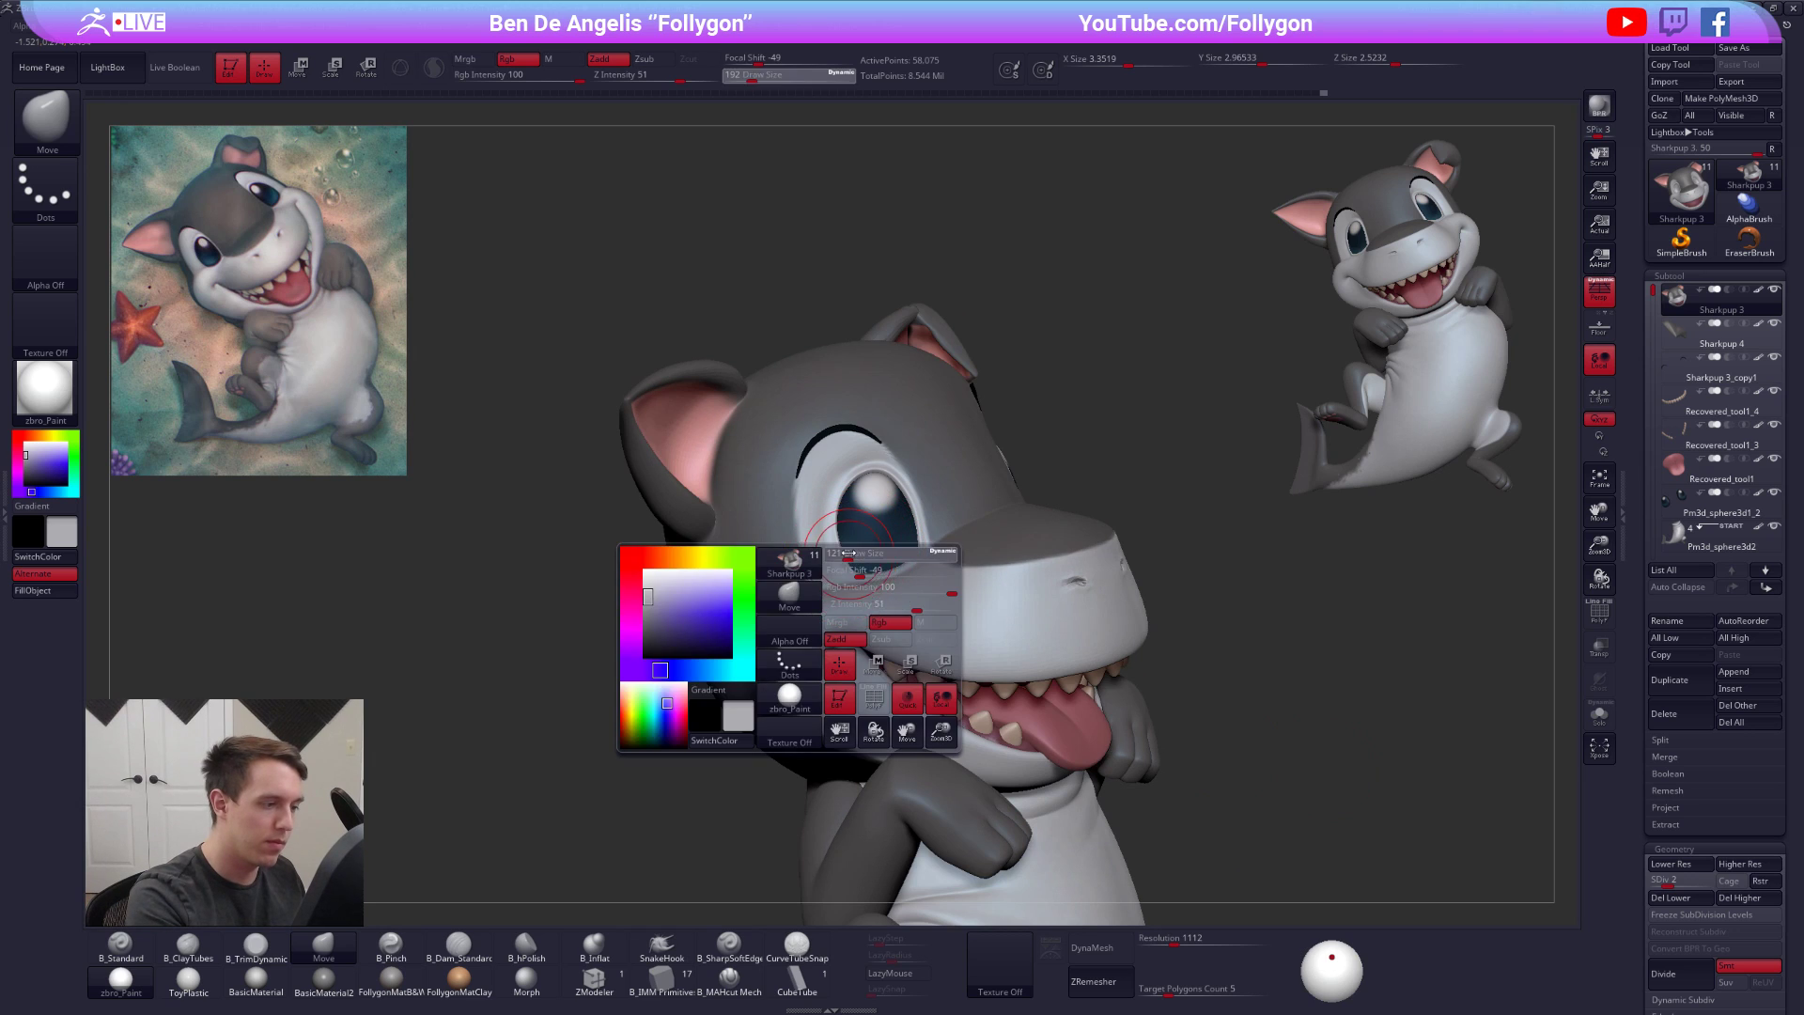
right_click_drag(865, 562, 662, 540)
mouse_move(1151, 489)
right_mouse_down("alt")
mouse_move(950, 569)
mouse_move(916, 663)
right_mouse_up("alt")
Flatten the other eye socket's upper and outer rim with TrimDynamic at draw size 74 on subdivision level 3
key("3")
right_click_drag(849, 432, 857, 445)
key("space")
left_click_drag(856, 439, 851, 437)
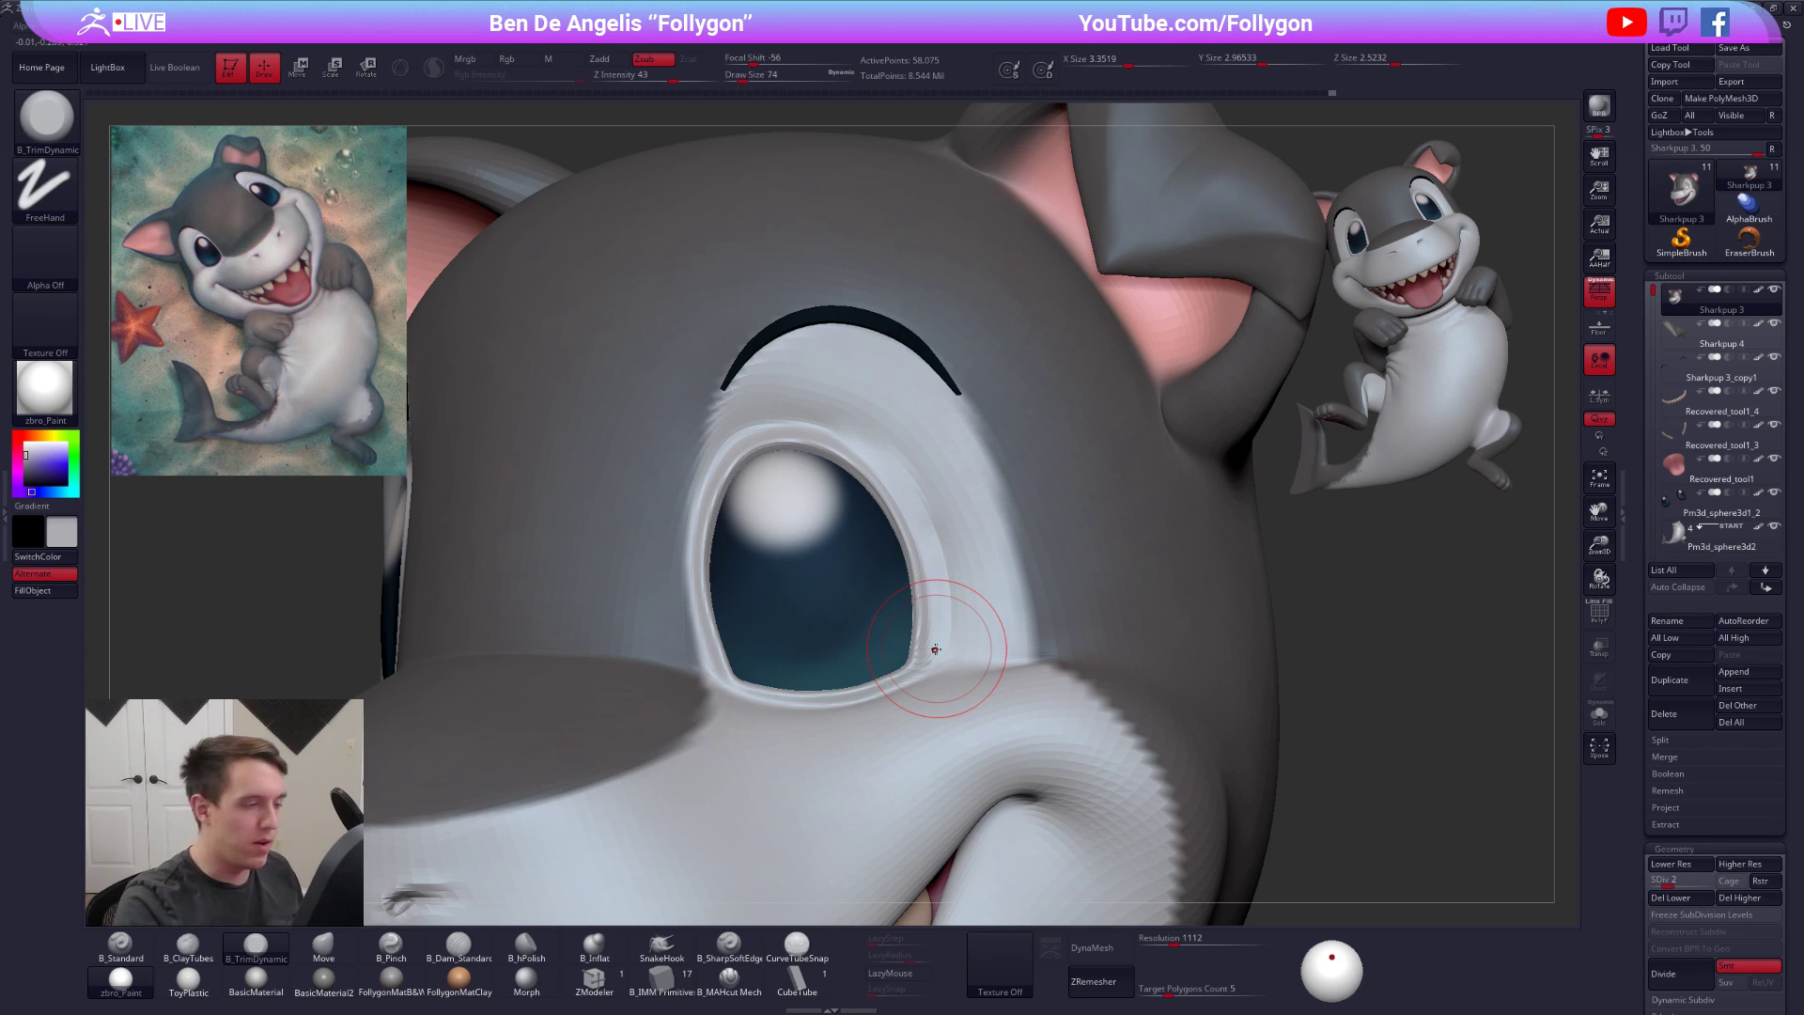
key("d")
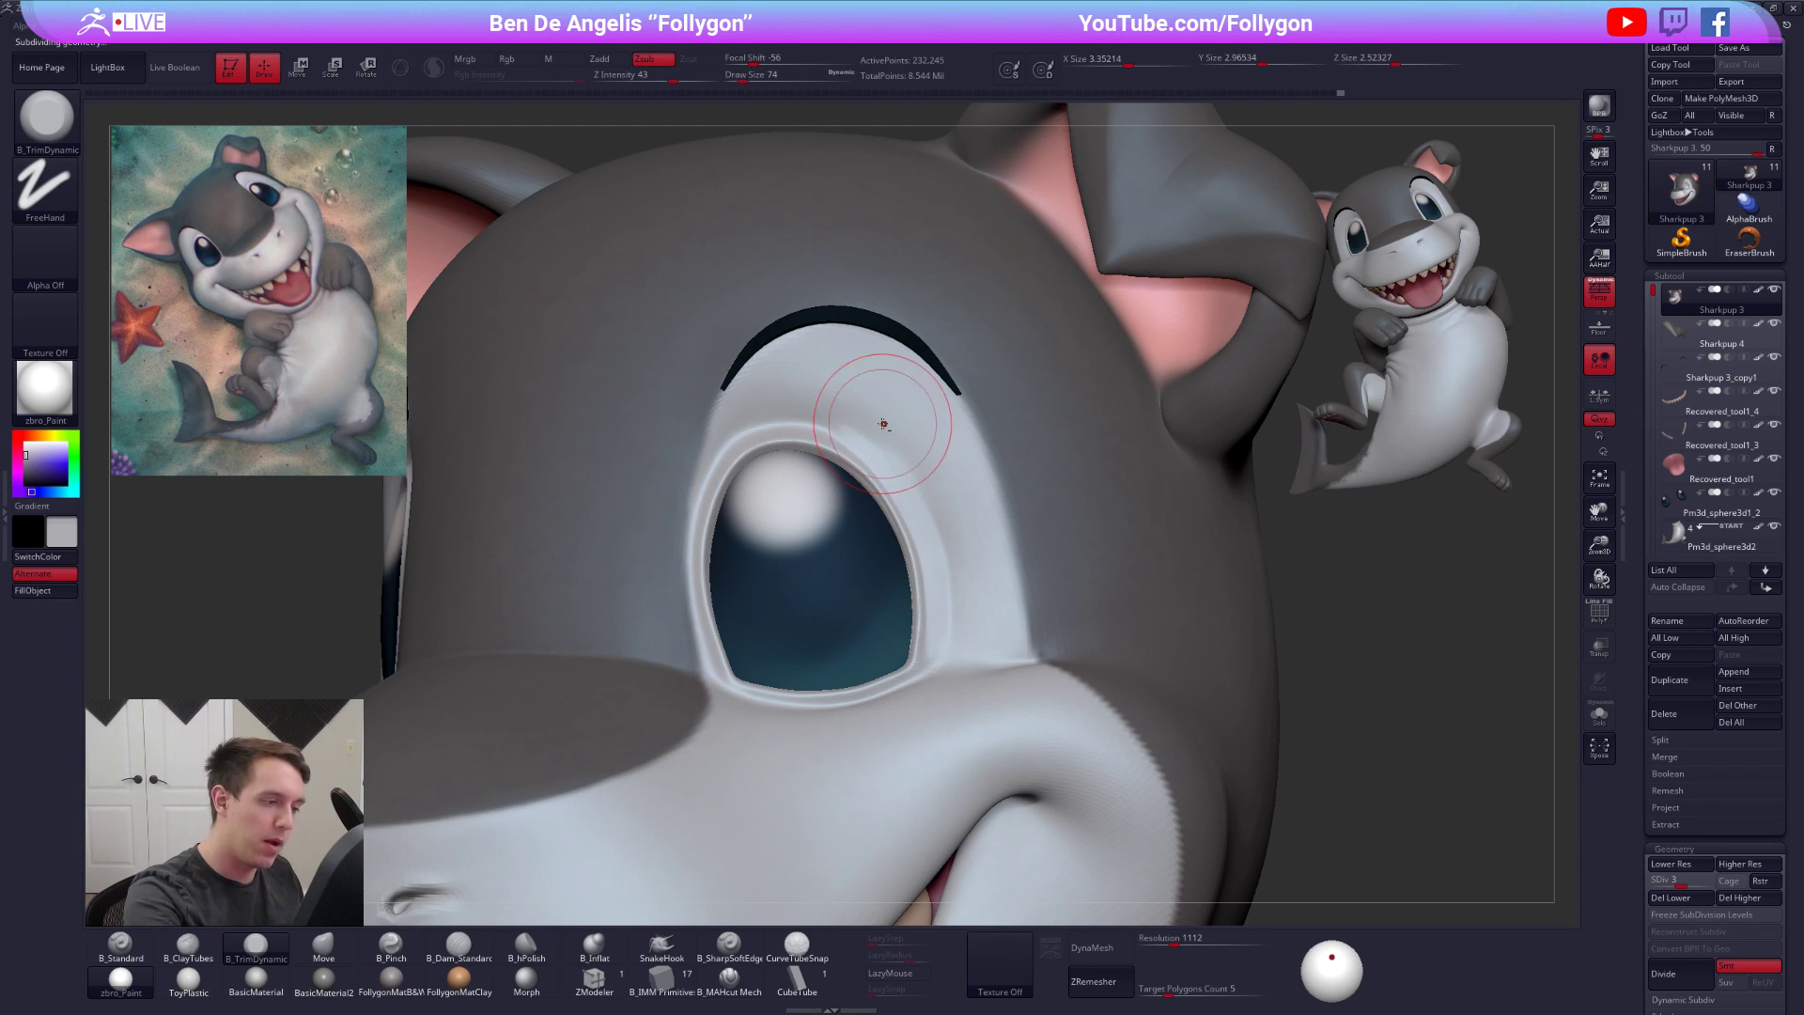
left_click_drag(921, 507, 926, 519)
left_click_drag(831, 406, 910, 489)
mouse_move(850, 430)
left_mouse_down()
mouse_move(919, 513)
mouse_move(864, 468)
left_mouse_up()
Smooth the outer side and lower edge of that eye socket's rim, isolating the head to reach it
key("alt+s")
left_click_drag(864, 468, 907, 547, "shift")
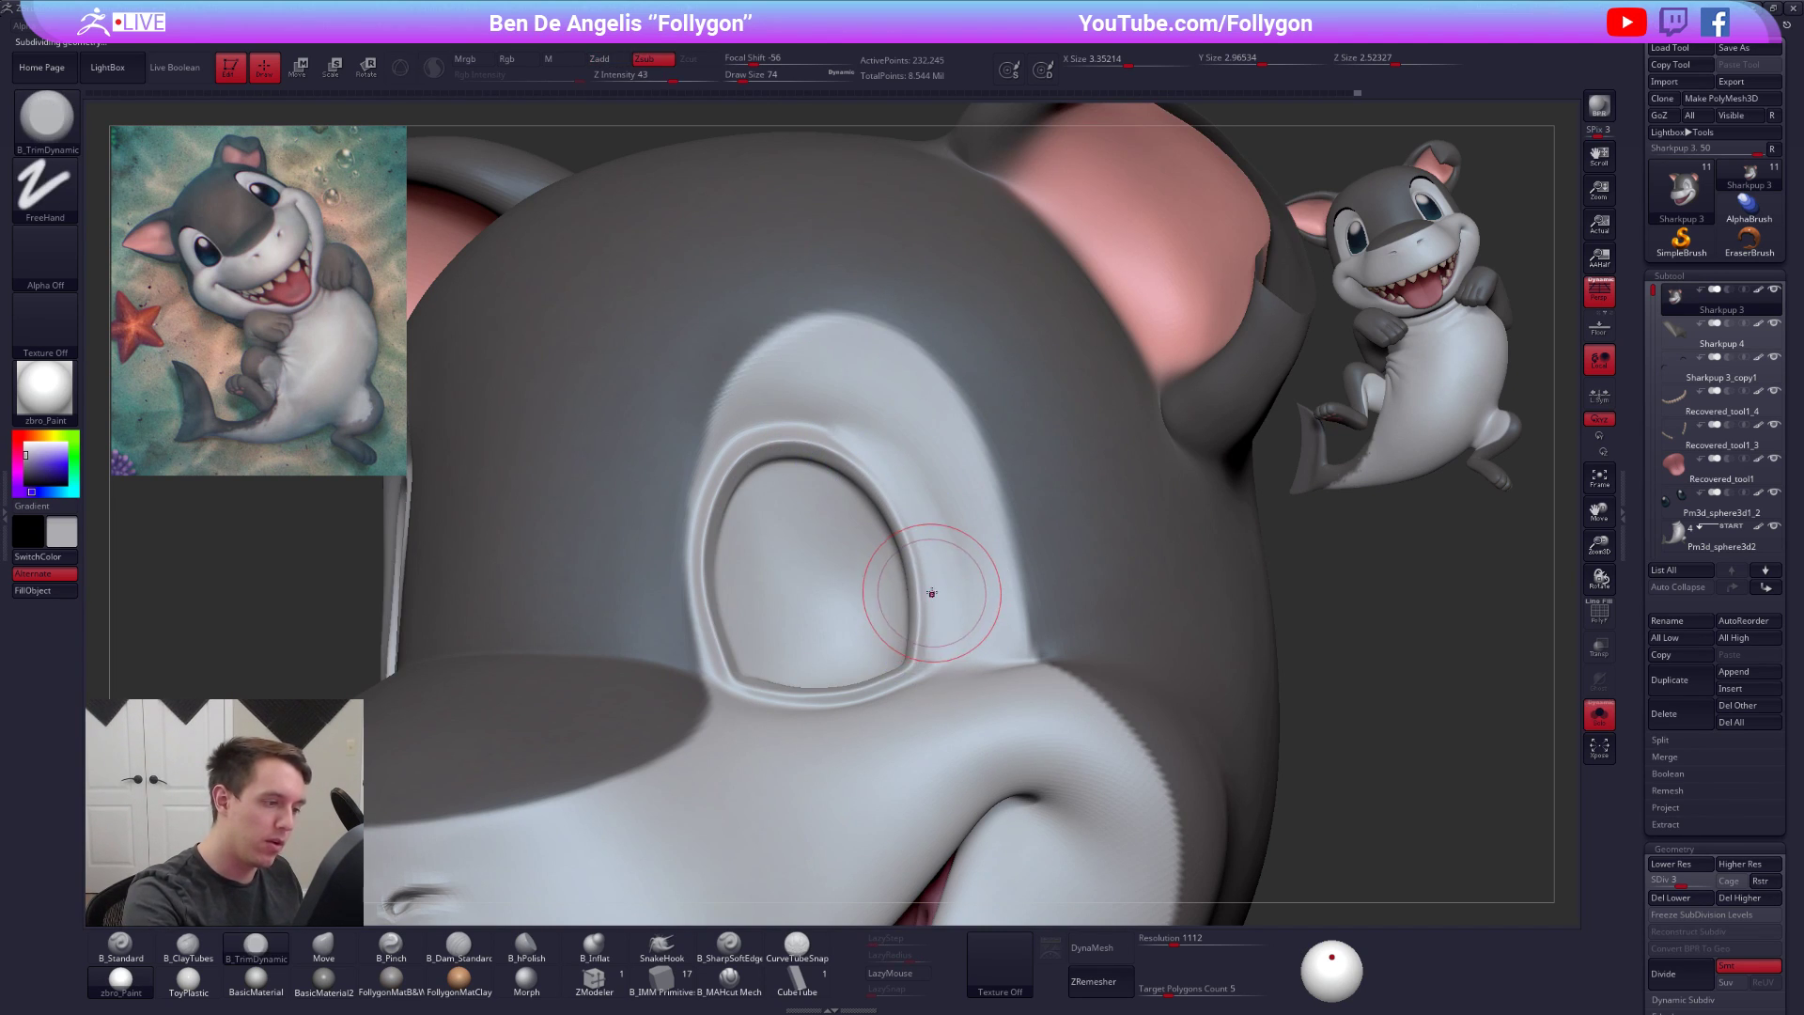
key("alt+s")
mouse_move(894, 445)
left_mouse_down("shift")
mouse_move(817, 391)
mouse_move(910, 488)
mouse_move(946, 564)
mouse_move(937, 608)
left_mouse_up("shift")
left_click_drag(900, 682, 754, 700, "shift")
key("alt+s")
Smooth the inner side of the eye socket's rim on subdivision level 3 and show the other parts again
right_click_drag(774, 720, 701, 637, "ctrl")
mouse_move(702, 642)
left_mouse_down("shift")
mouse_move(685, 488)
mouse_move(678, 512)
mouse_move(695, 599)
mouse_move(700, 526)
mouse_move(709, 649)
mouse_move(688, 489)
mouse_move(709, 433)
left_mouse_up("shift")
key("d")
left_click_drag(710, 433, 688, 573, "shift")
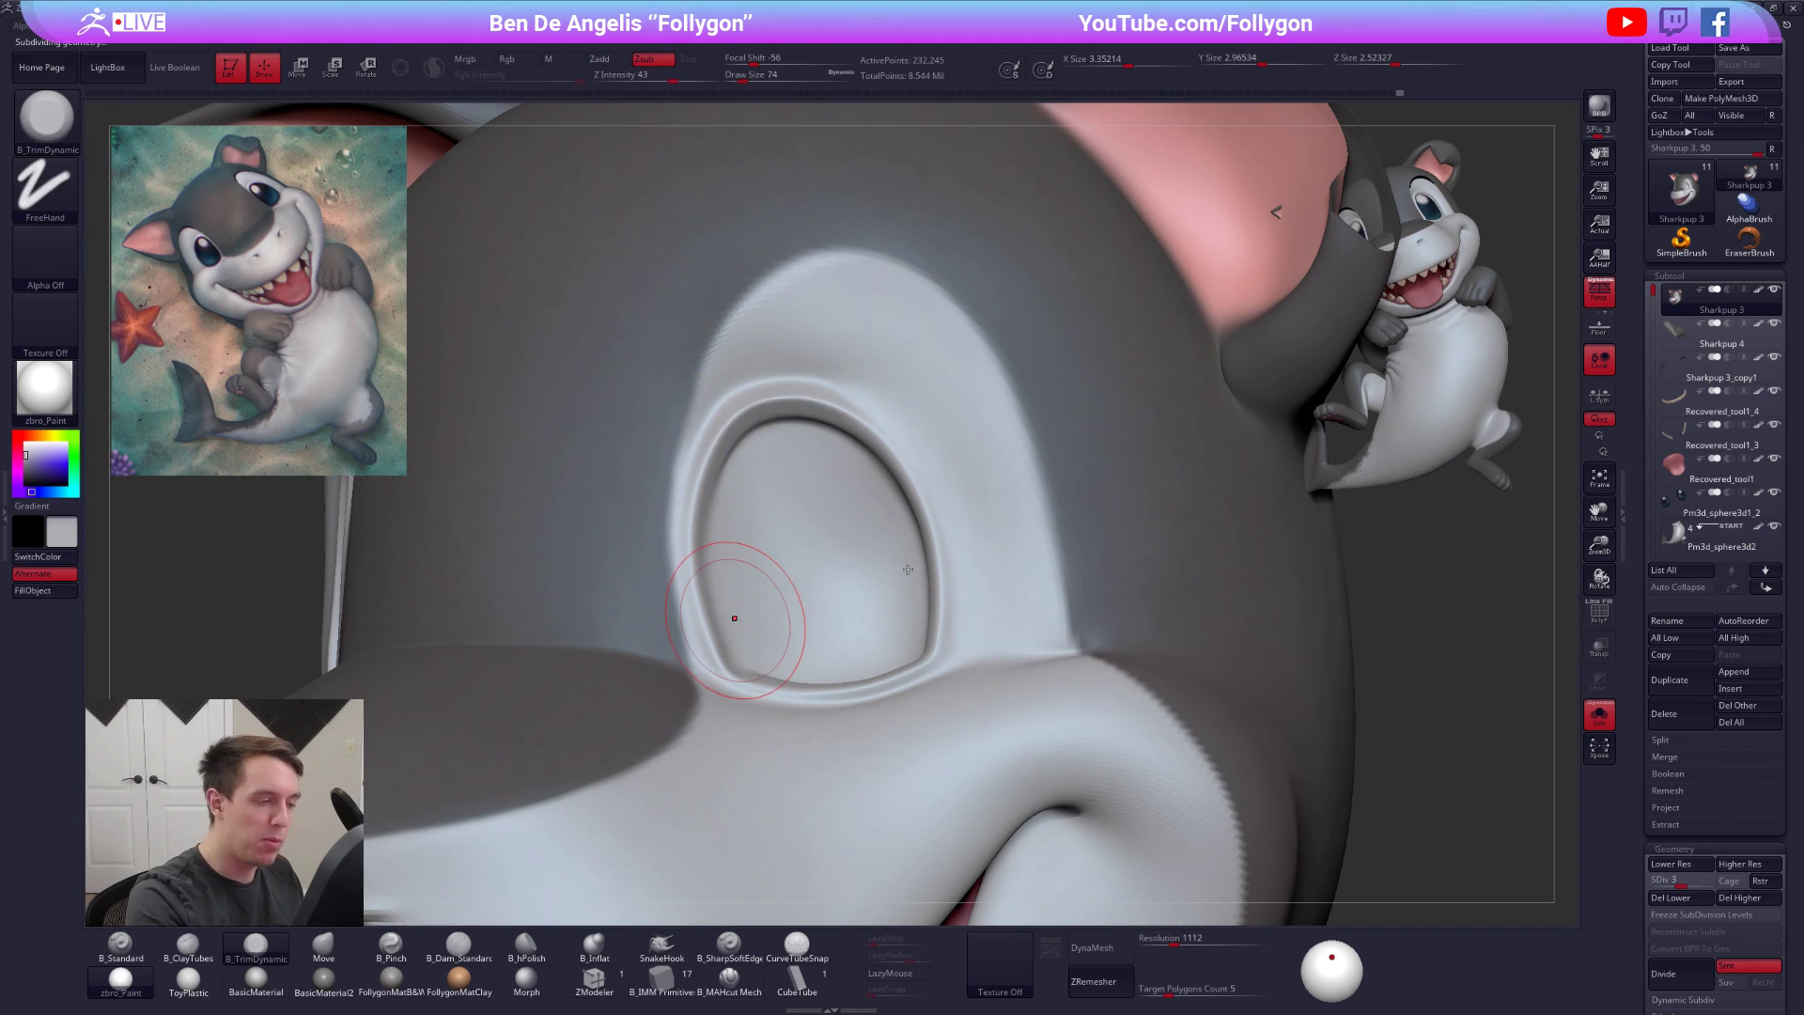
mouse_move(954, 483)
right_mouse_down()
mouse_move(947, 649)
mouse_move(1043, 628)
mouse_move(1058, 648)
right_mouse_up()
key("alt+s")
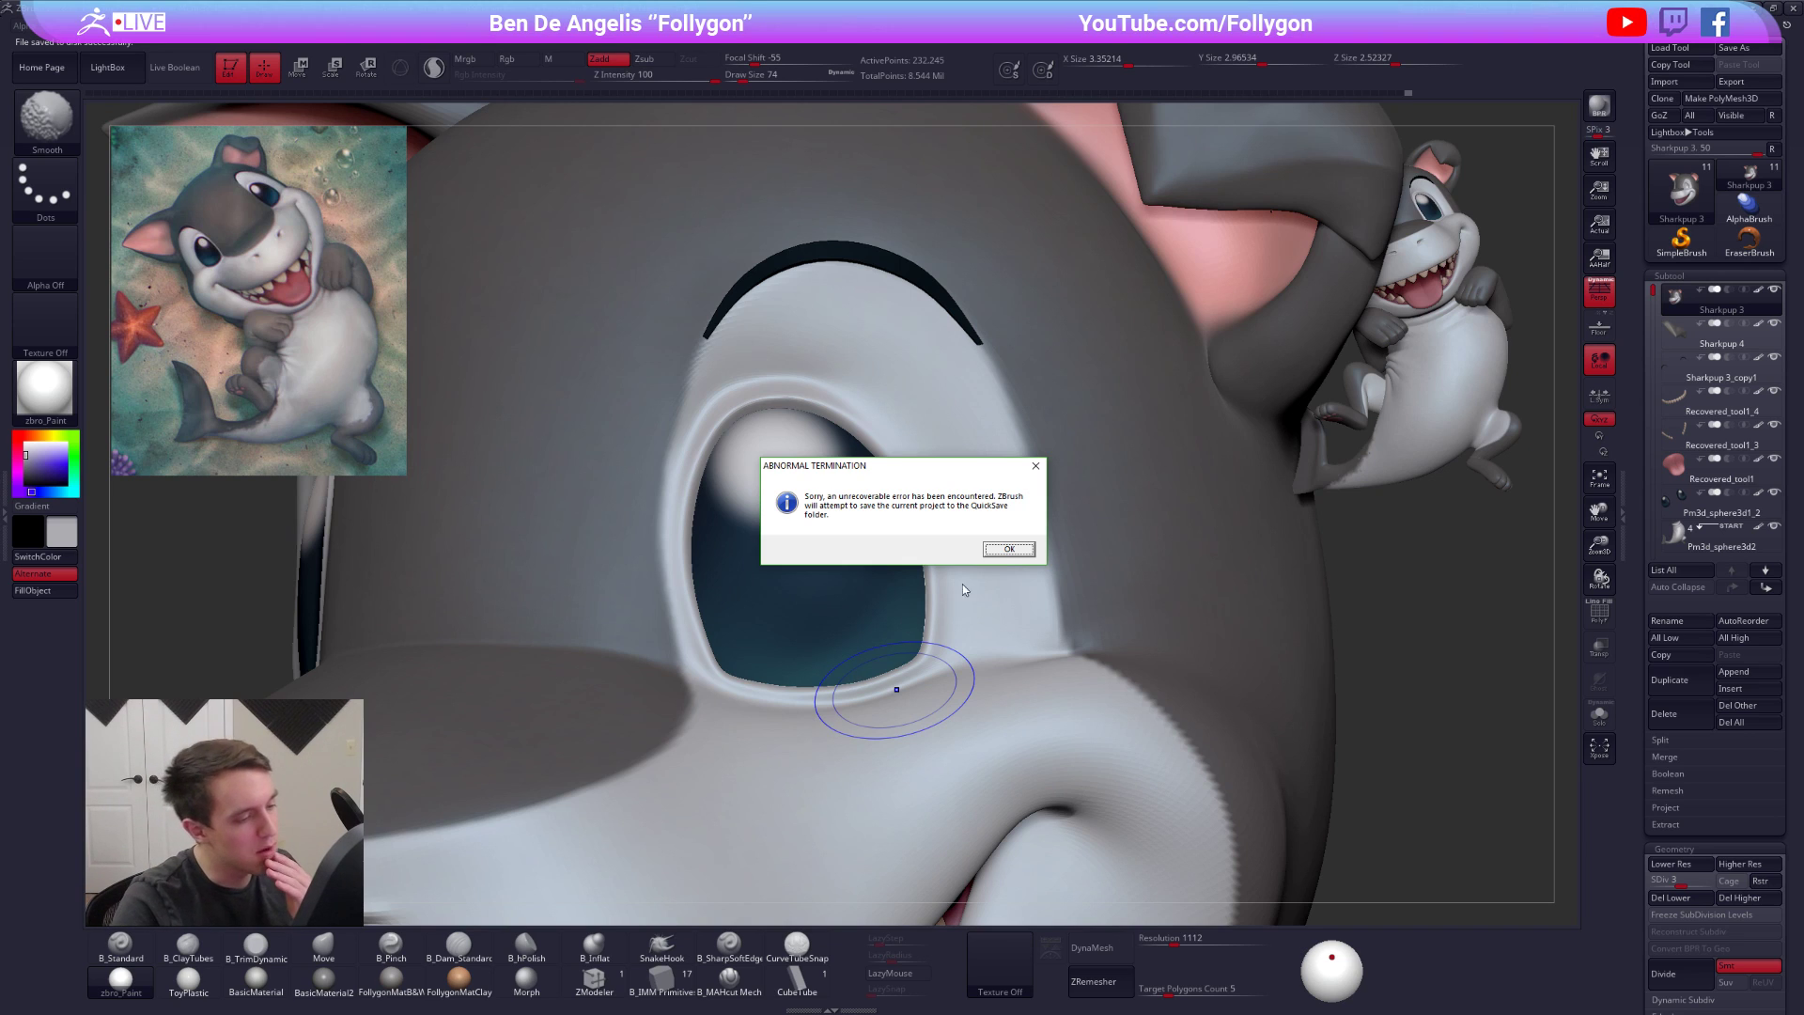
Dismiss the crash dialogs and relaunch ZBrush
left_click(1009, 549)
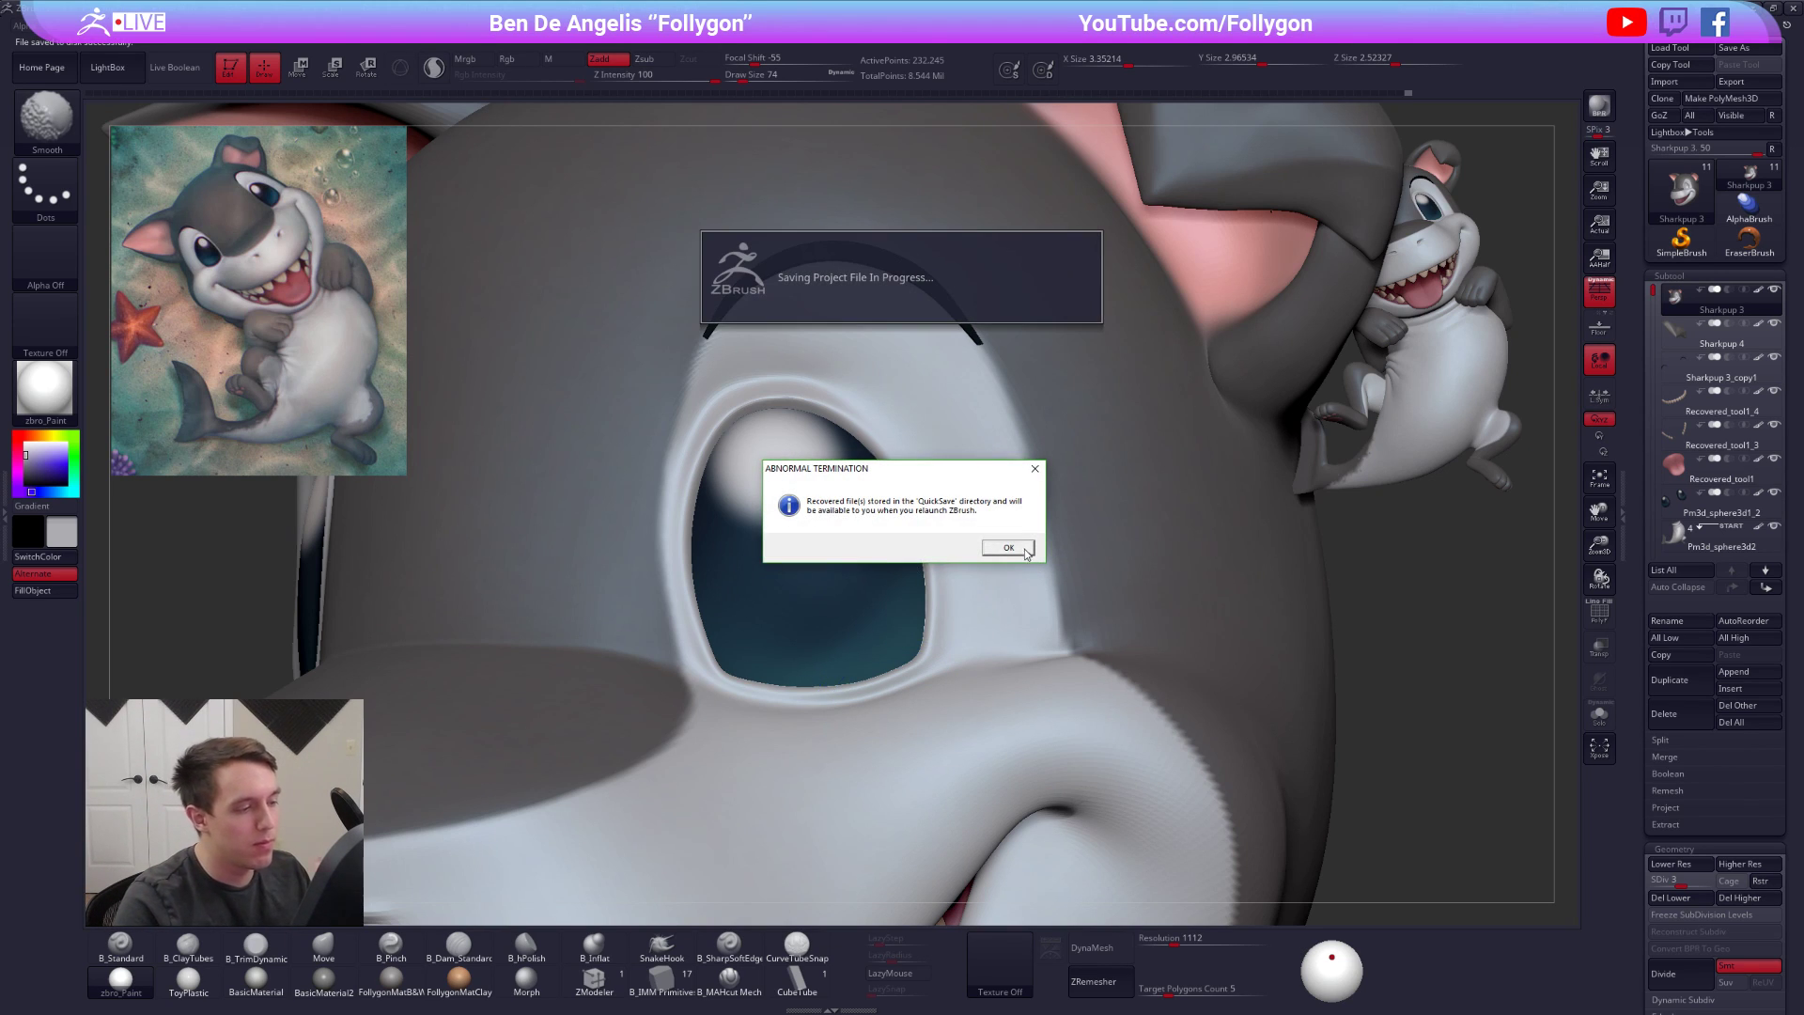
left_click(1023, 549)
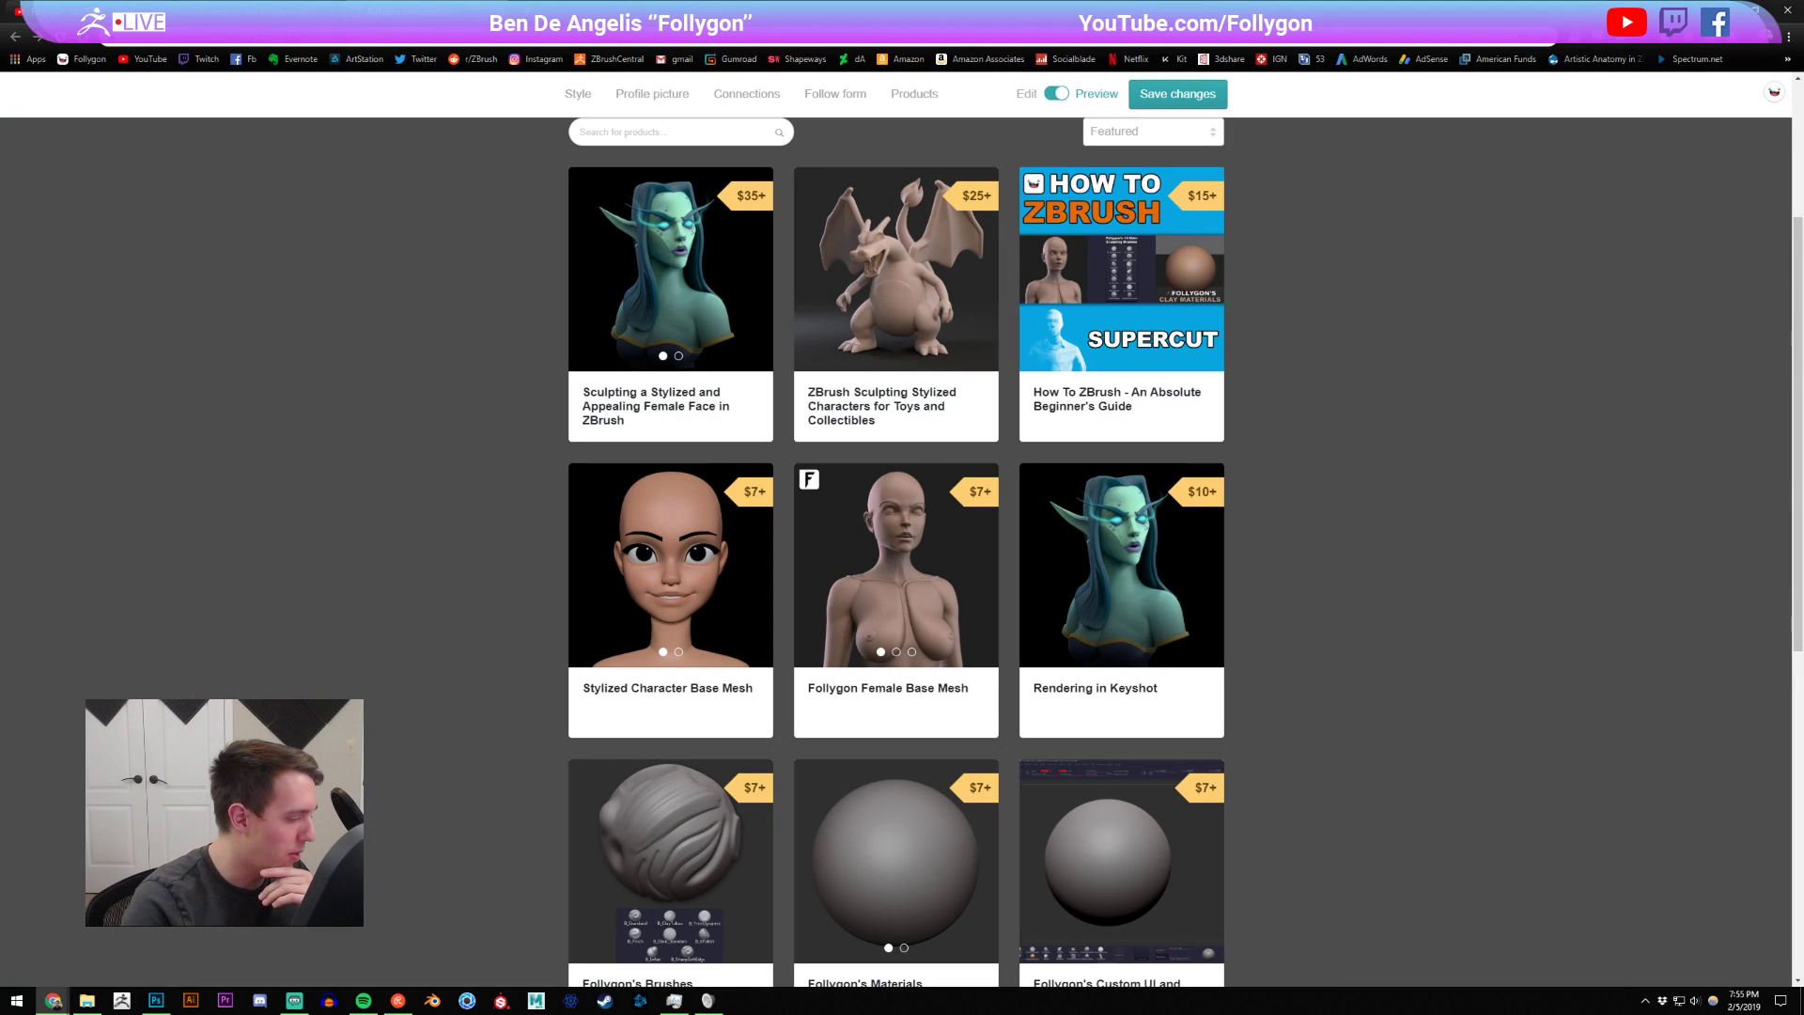
left_click(121, 1002)
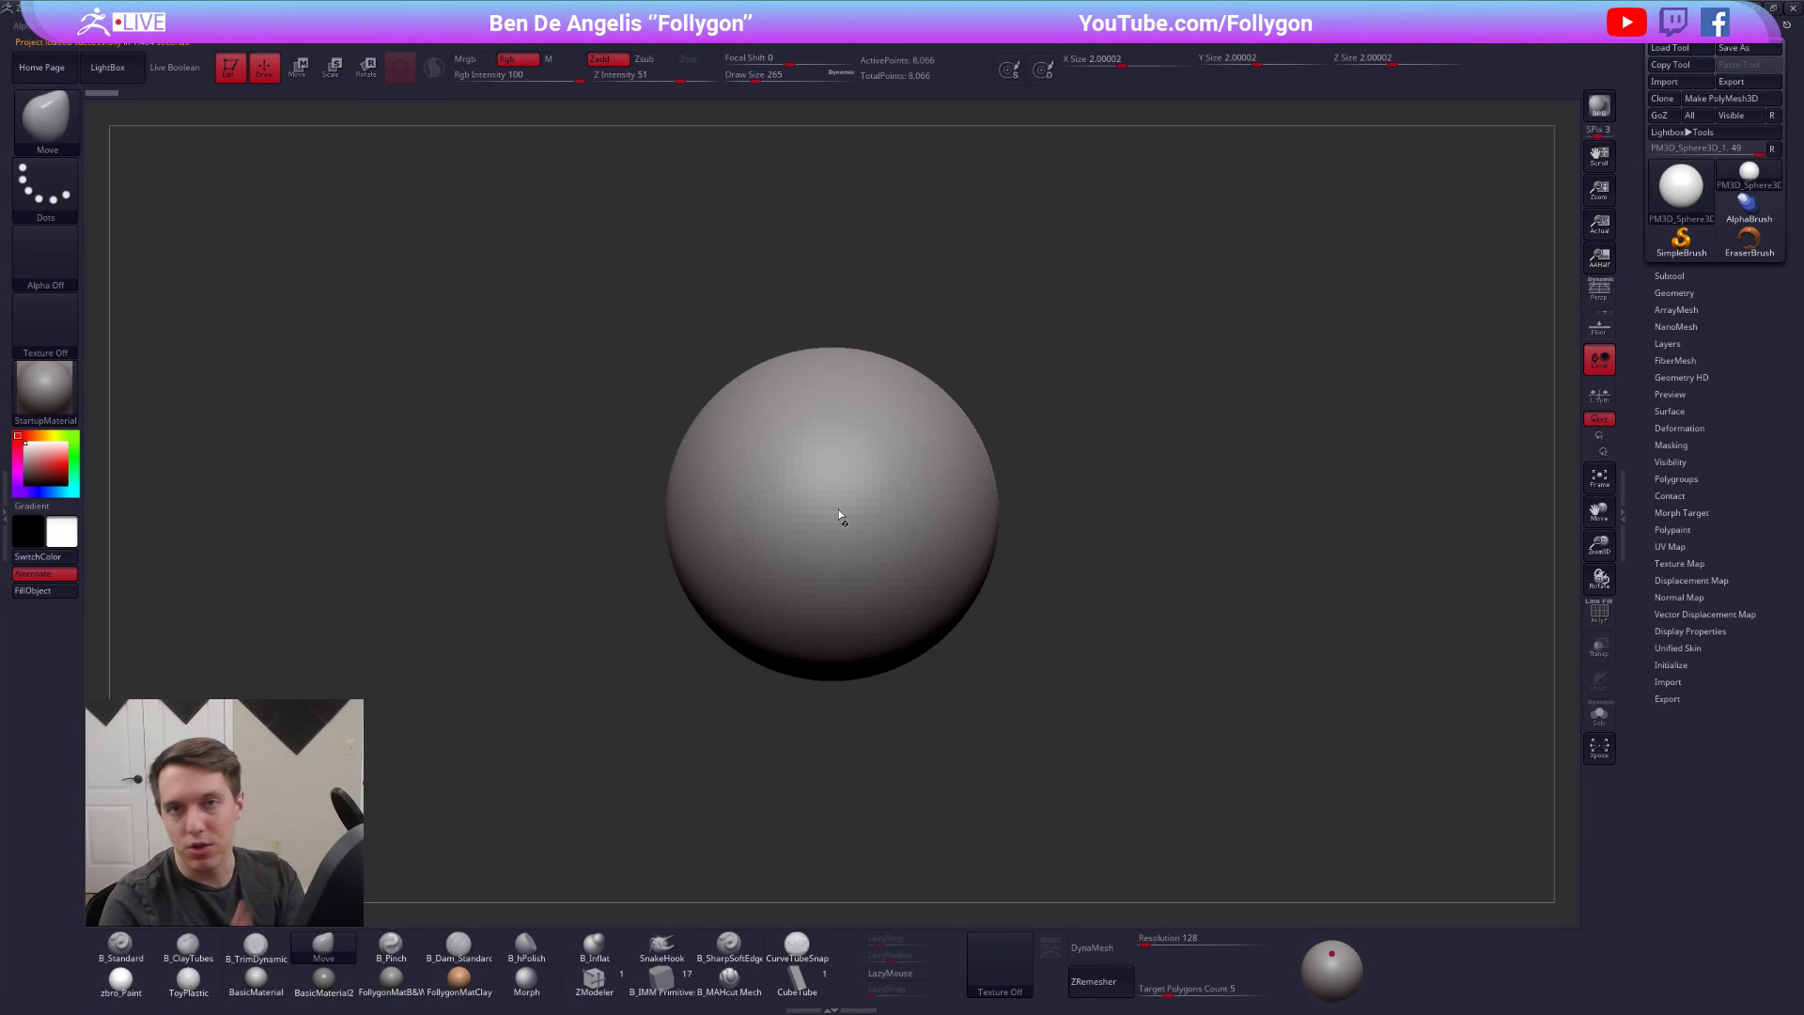
Dismiss the startup windows and load Recovered_Tool.ZTL from the QuickSave files, closing the file browser
left_click(1336, 239)
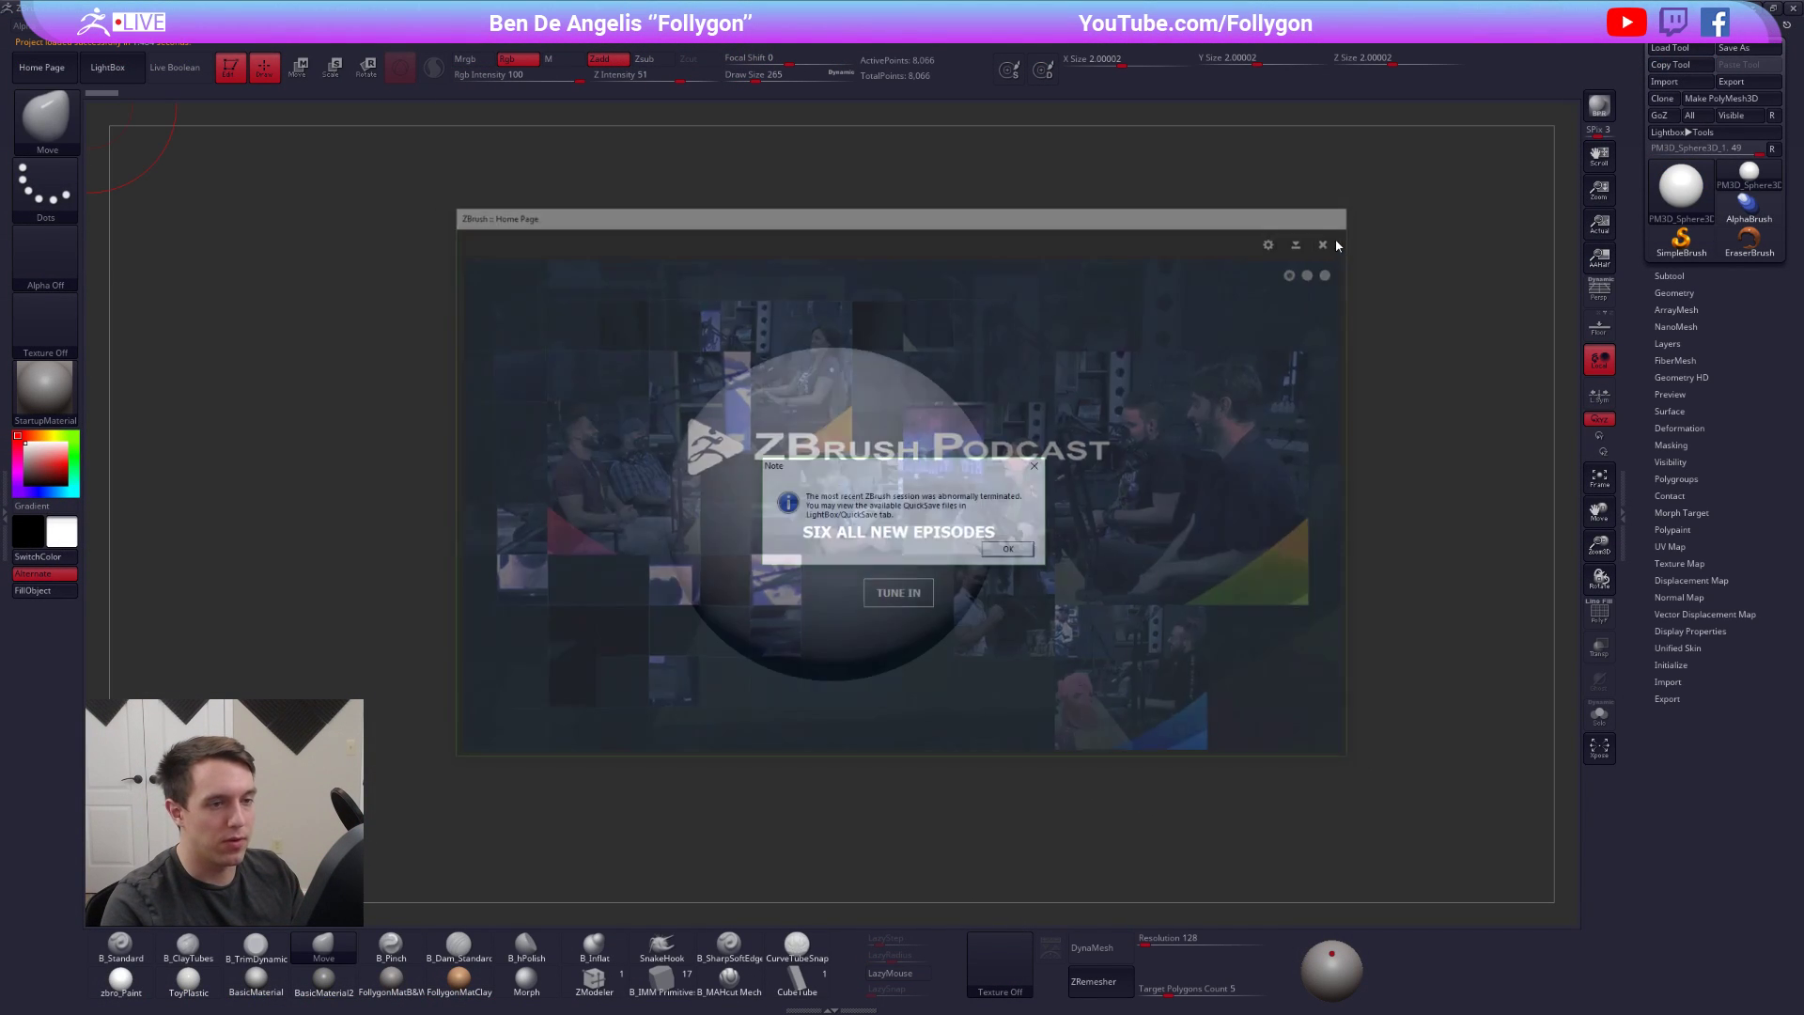
left_click(1008, 550)
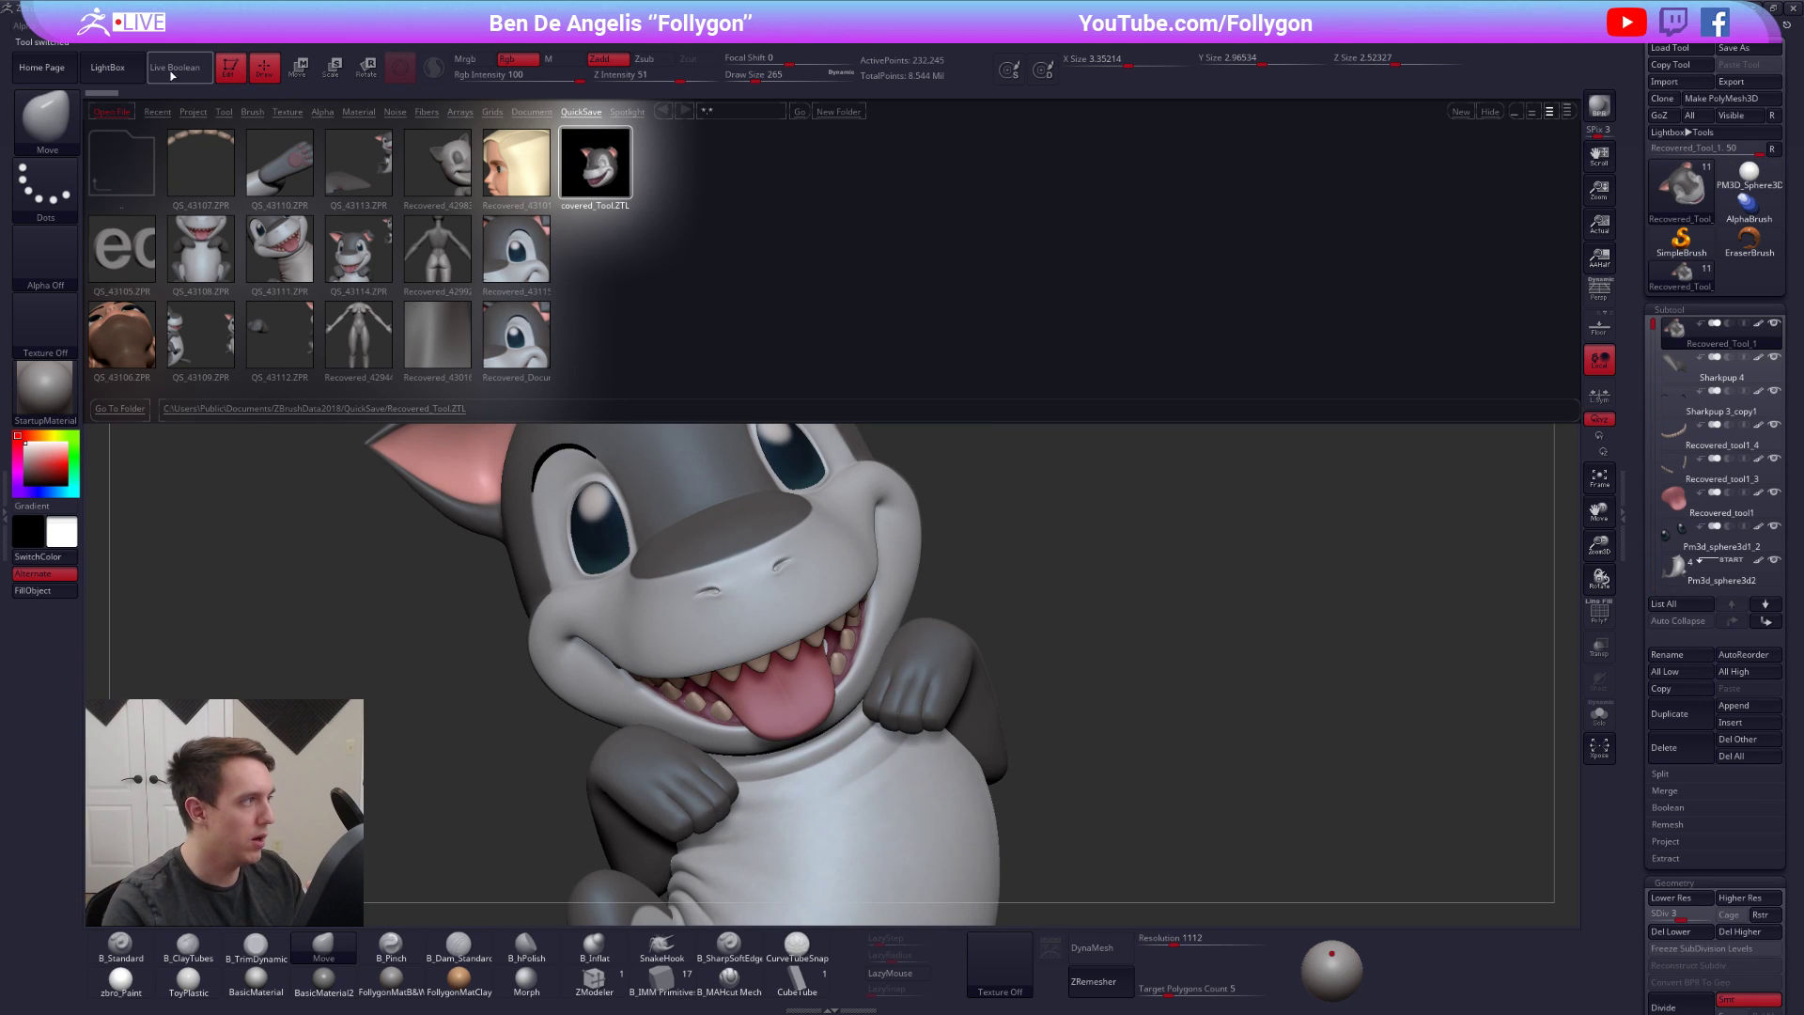
left_click(108, 67)
Isolate the recovered head, adjust the eye socket's outer side with the Move brush at draw size 121, and show everything again
left_click_drag(945, 484, 979, 524, "alt")
right_click_drag(979, 530, 921, 514)
key("alt+s")
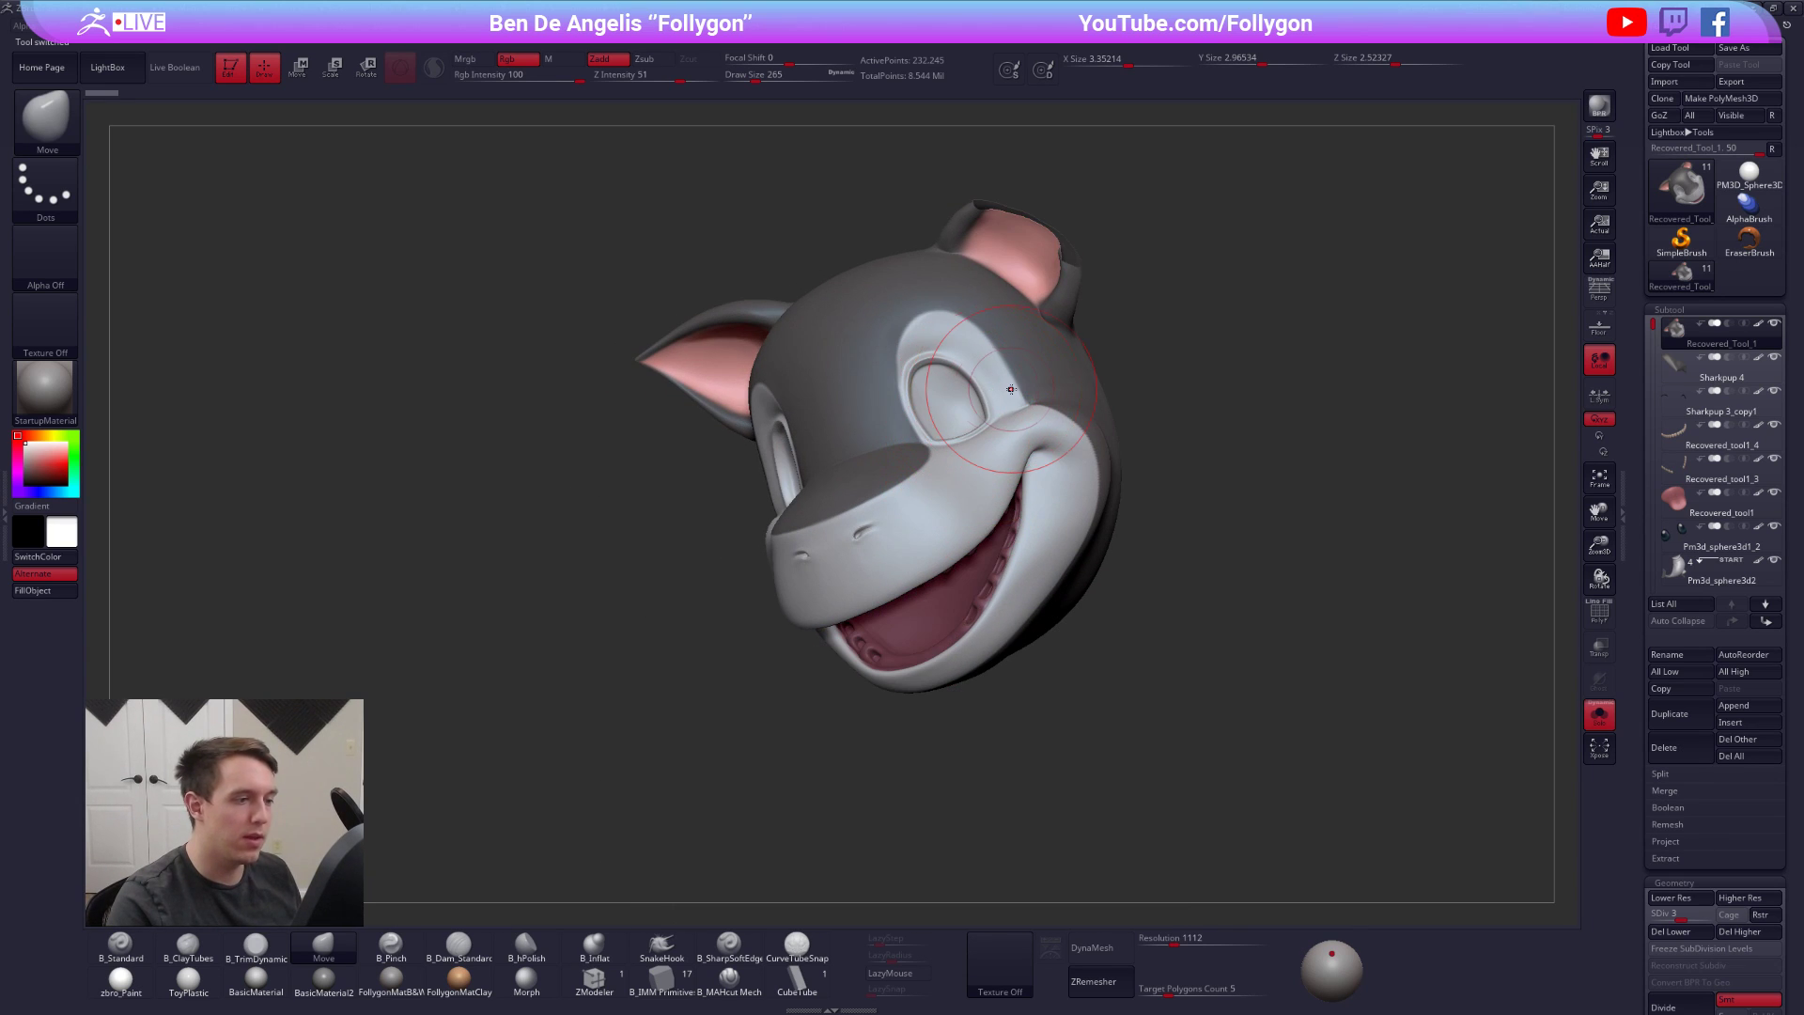
mouse_move(1010, 389)
right_mouse_down()
mouse_move(973, 504)
mouse_move(959, 498)
right_mouse_up()
right_click_drag(959, 499, 982, 569, "ctrl")
key("space")
left_click_drag(992, 571, 968, 571)
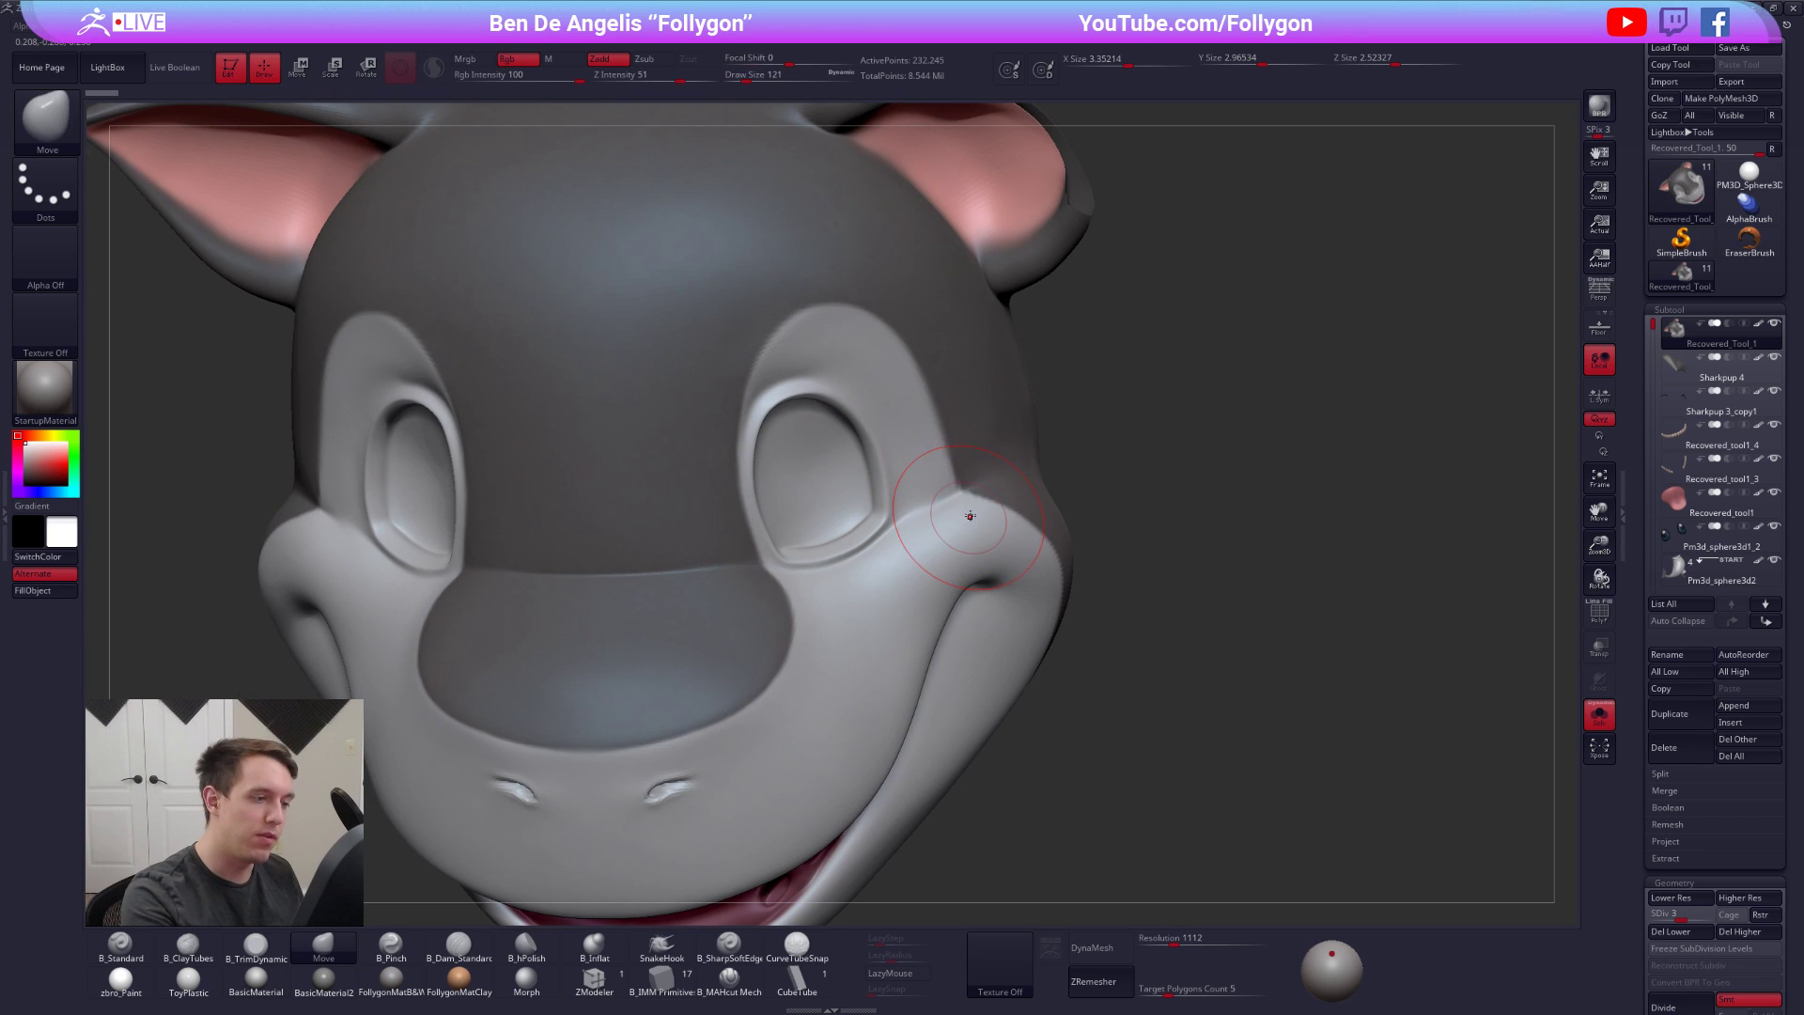
right_click_drag(970, 516, 935, 461)
left_click_drag(918, 443, 910, 437)
right_click_drag(910, 436, 768, 410)
key("alt+s")
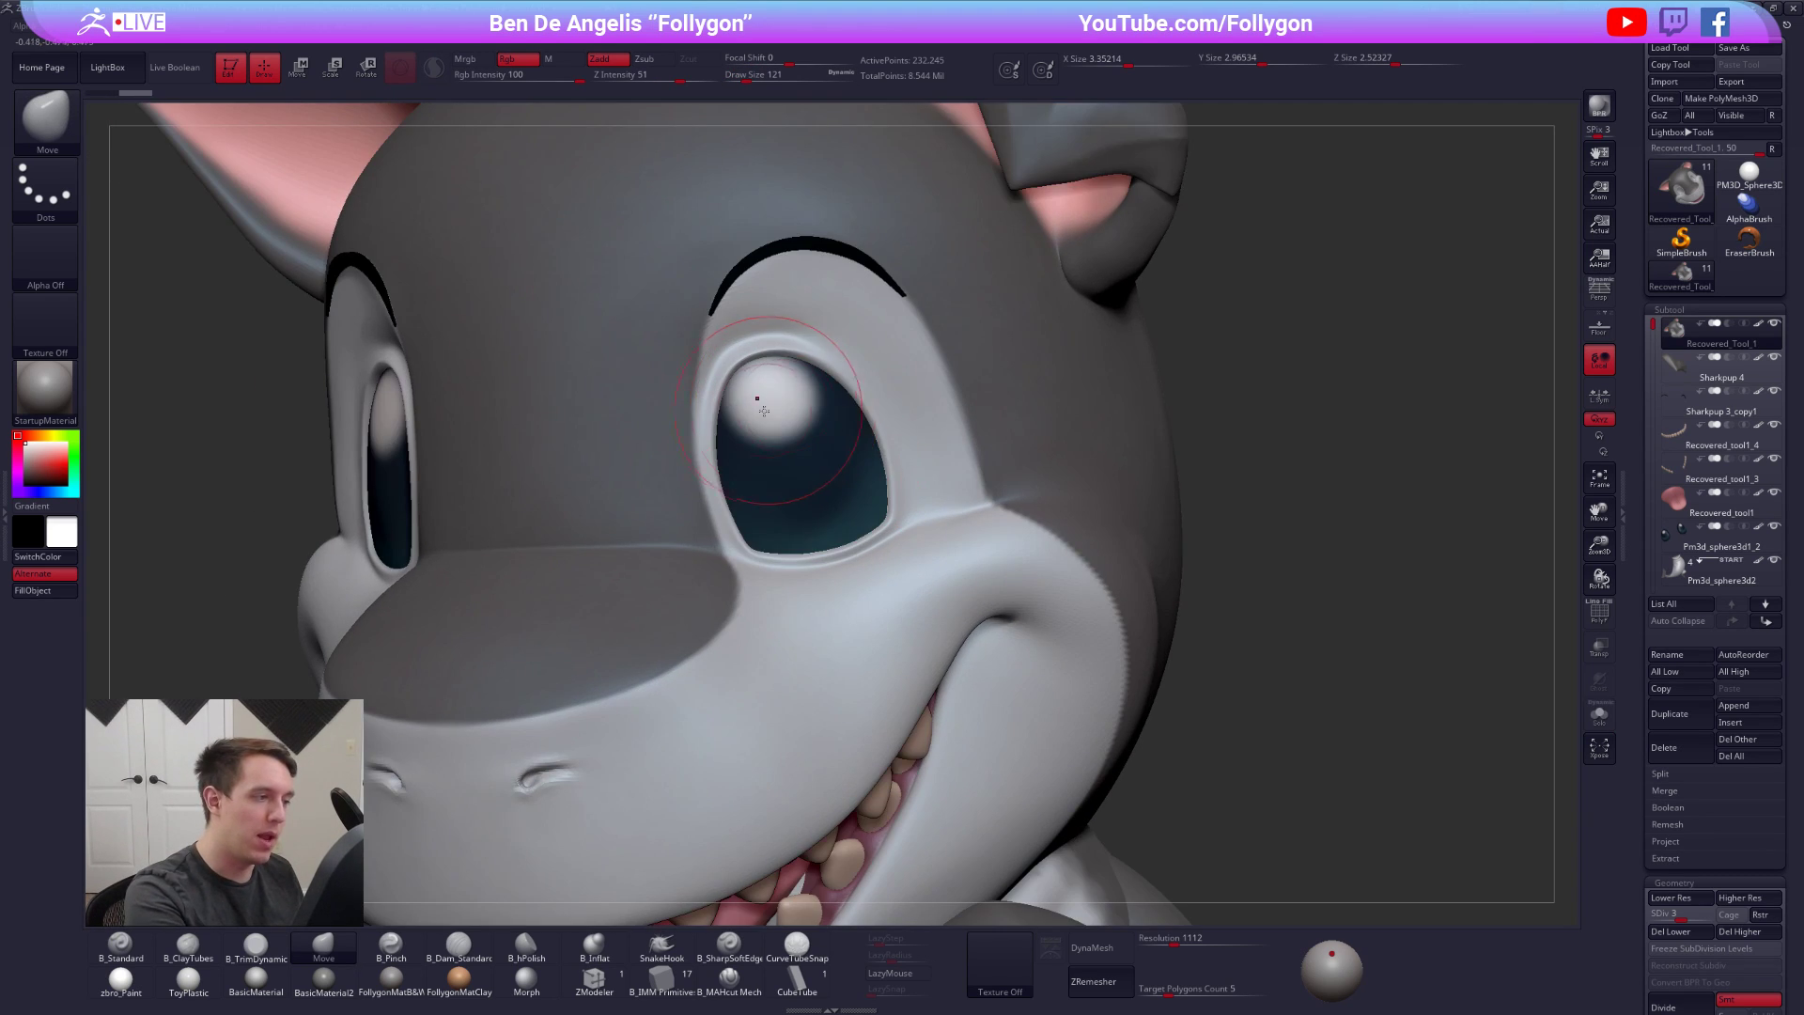
Reshape the eyelid's upper outer rim on subdivision level 2 with the Move brush, reducing the draw size from 130 to 96
key("[")
key("shift+d")
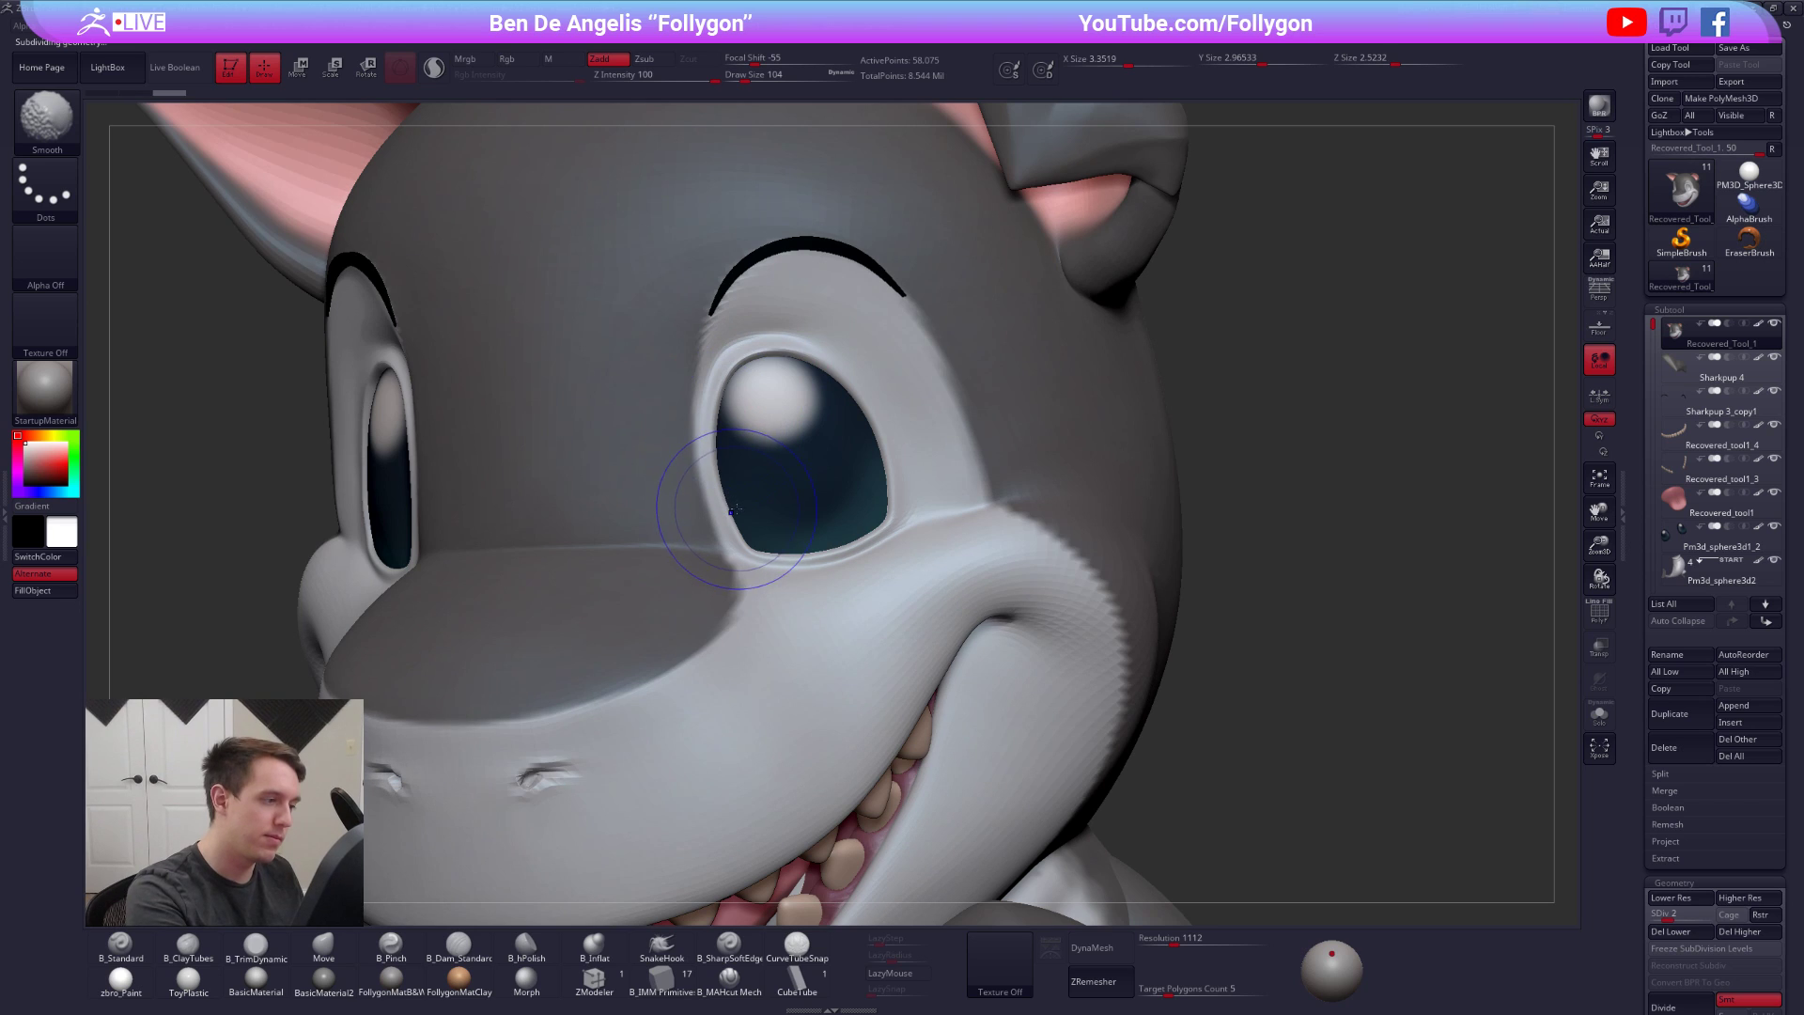
right_click_drag(726, 439, 663, 429)
key("space")
left_click_drag(831, 390, 842, 390)
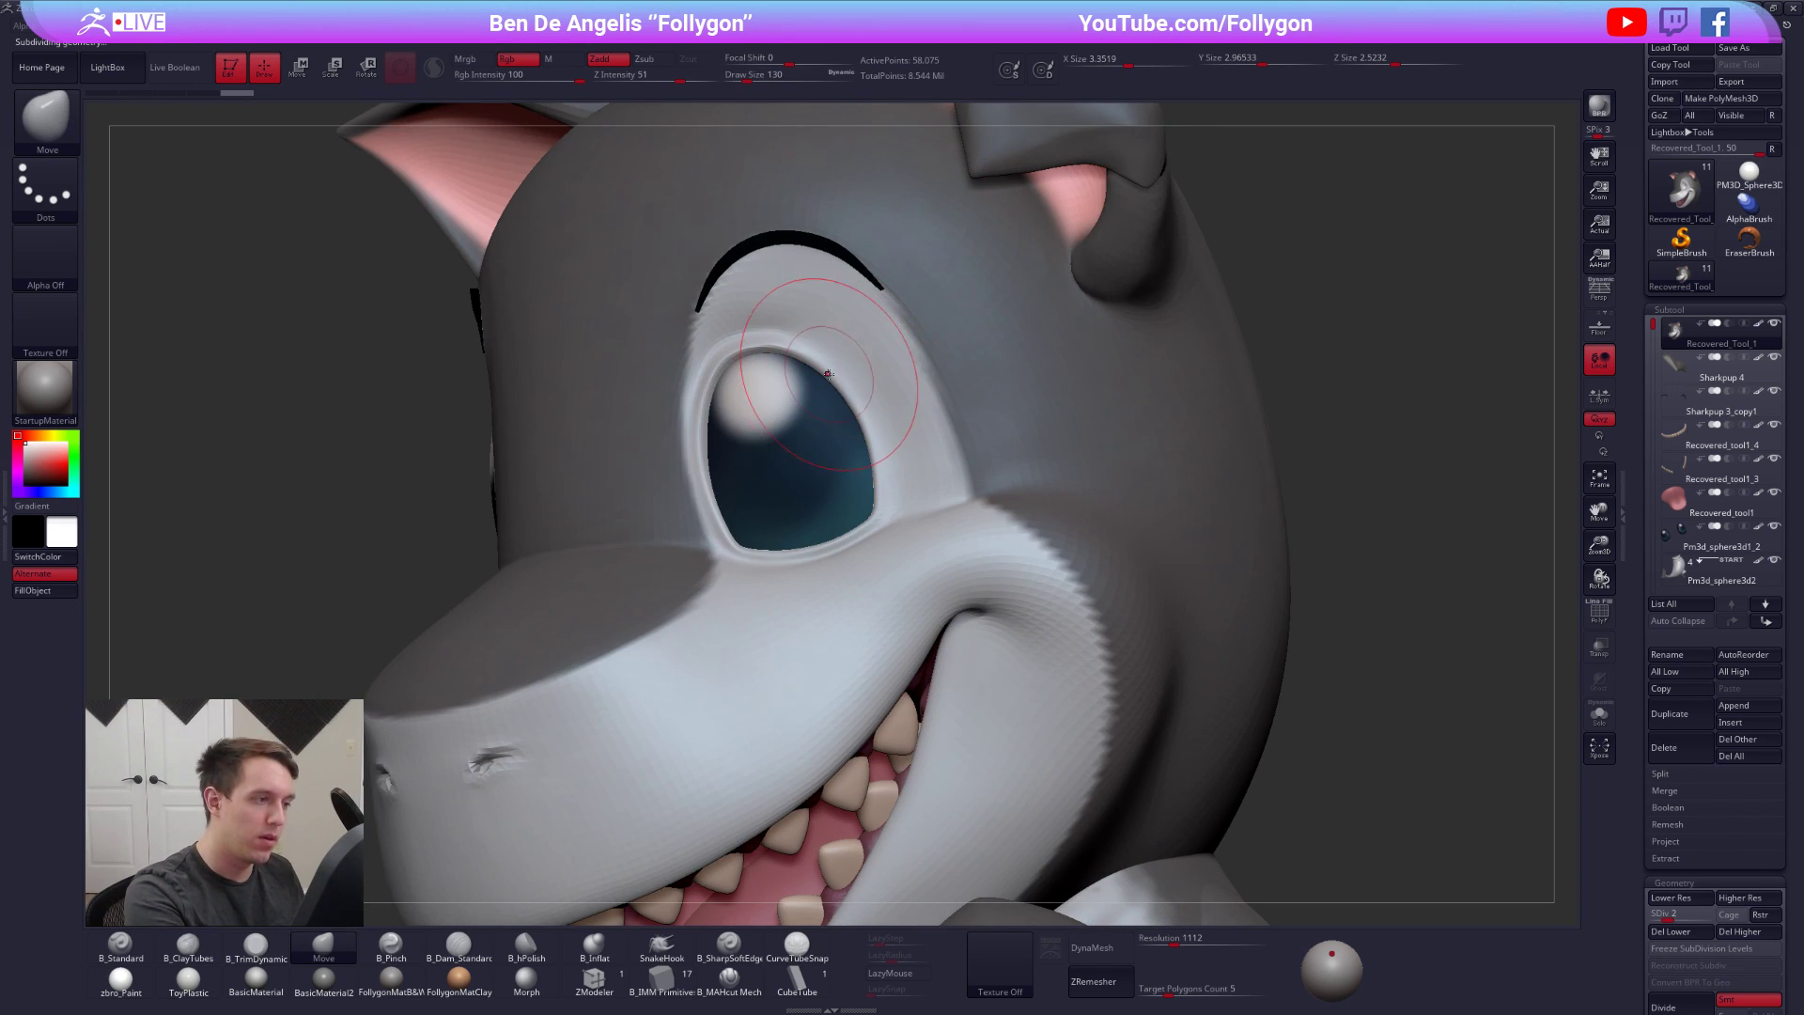
key("bracketleft")
key("bracketleft")
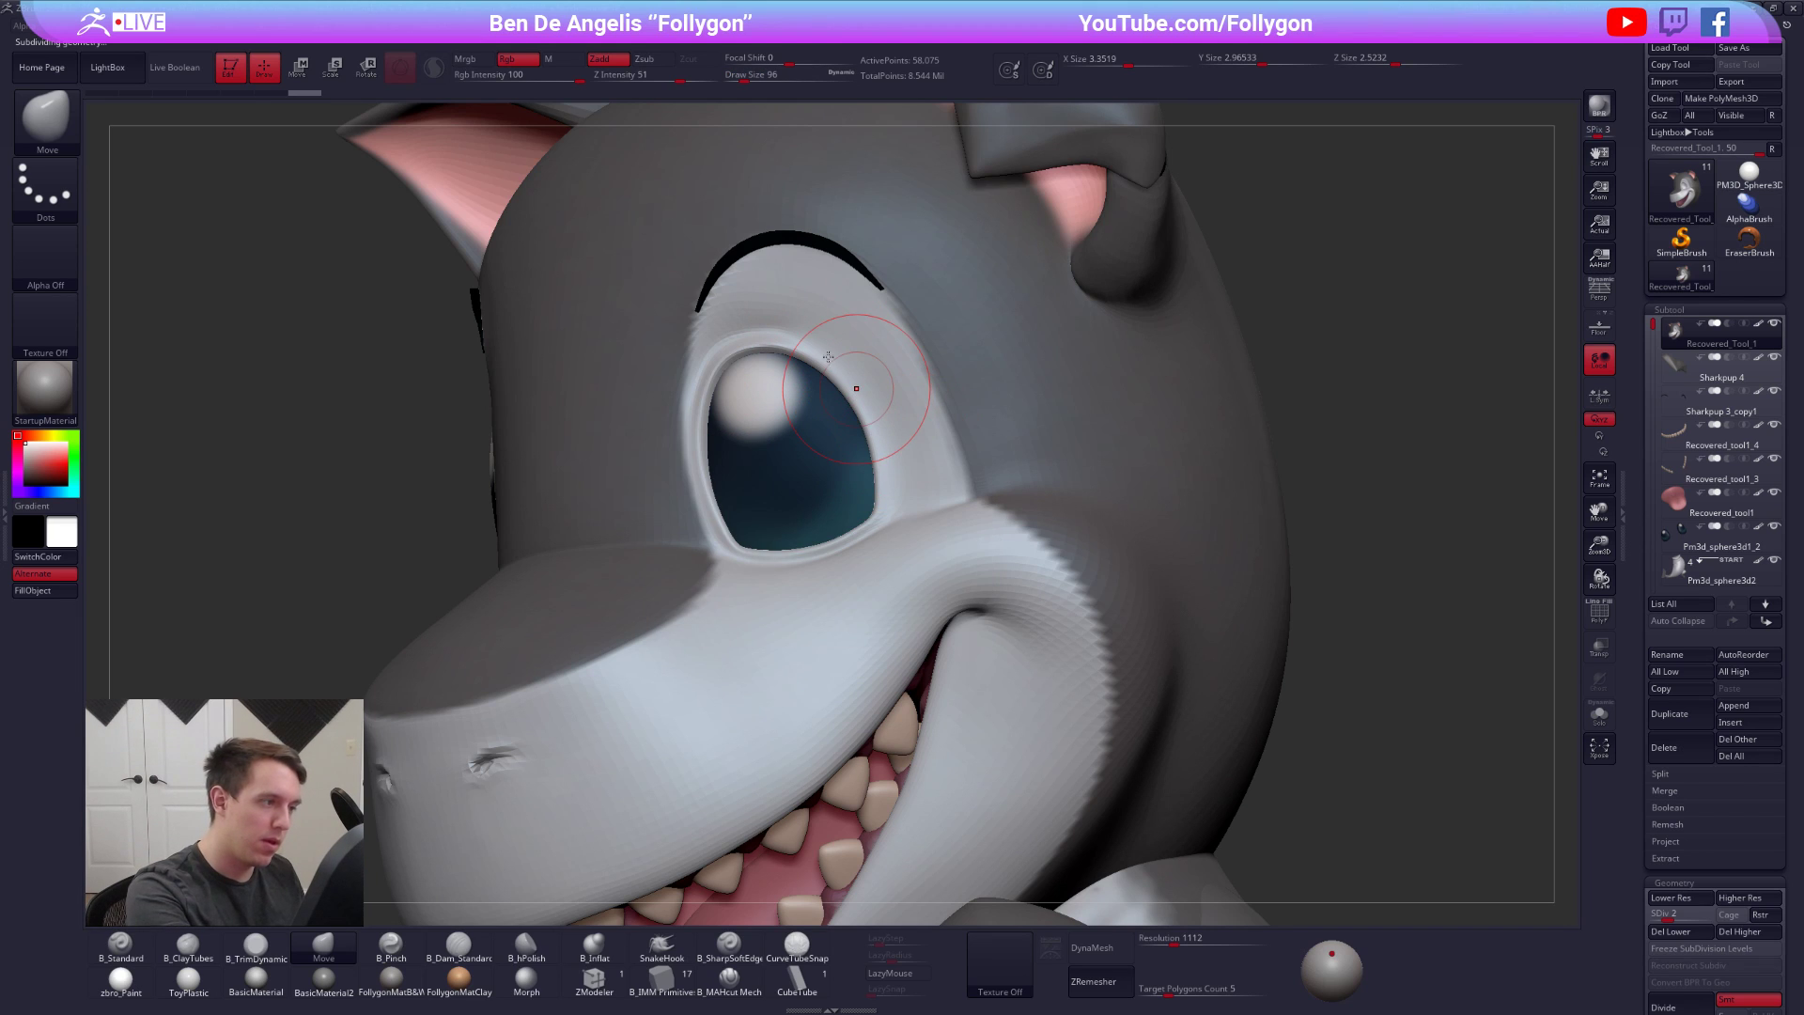
Refine the eye socket's side profile with the Move brush at draw size 104 on subdivision level 3
key("d")
mouse_move(828, 356)
right_mouse_down()
mouse_move(688, 457)
mouse_move(648, 457)
right_mouse_up()
key("space")
left_click_drag(688, 457, 693, 455)
right_click_drag(694, 437, 909, 564, "alt")
right_click_drag(809, 515, 857, 538)
key("space")
left_click_drag(843, 540, 838, 539)
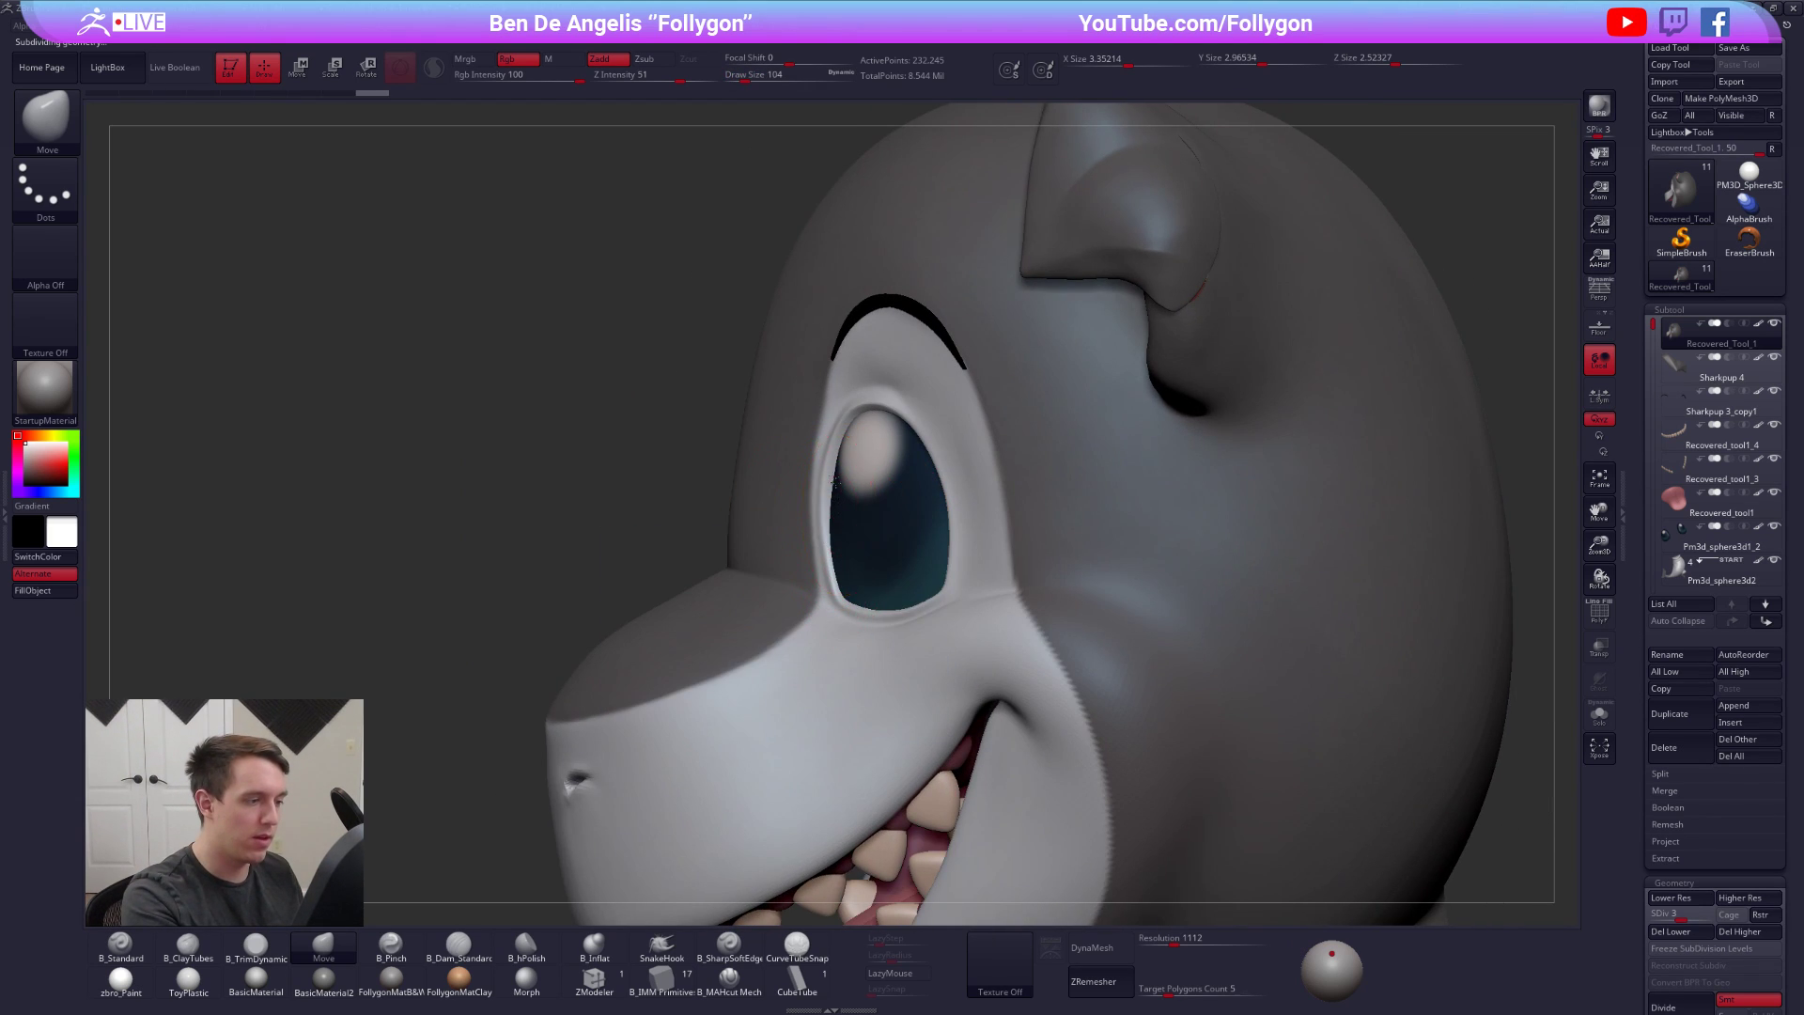
Adjust the eyelid's front edge and outer side with the Move brush, dropping to subdivision level 2
right_click_drag(836, 482, 799, 463)
key("space")
left_click_drag(793, 496, 827, 455)
key("shift+d")
key("space")
right_click_drag(829, 455, 968, 479)
left_click_drag(1002, 494, 1009, 491)
Raise the head to subdivision level 5 and touch up the eyelid's outer side with the Move brush at draw size 67
mouse_move(1007, 489)
right_mouse_down()
mouse_move(1050, 470)
mouse_move(1020, 467)
right_mouse_up()
key("d")
key("d")
key("space")
left_click_drag(1043, 472, 1024, 472)
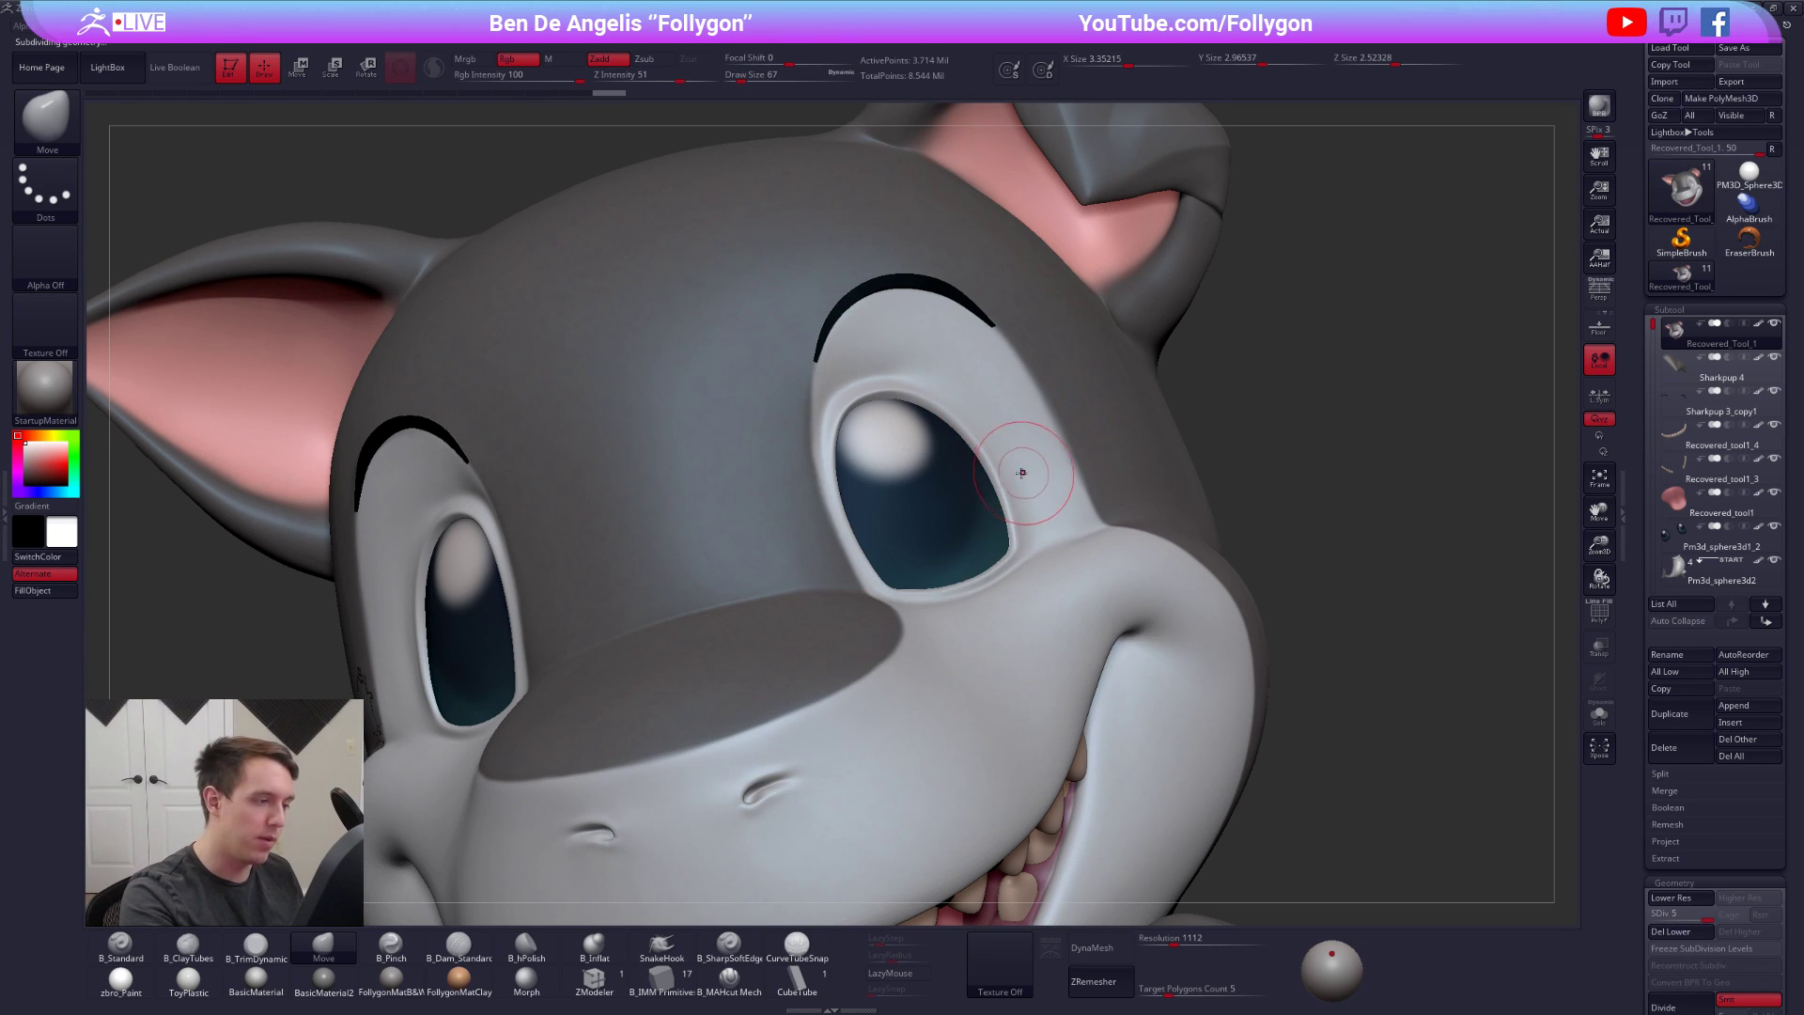
key("shift")
right_click_drag(982, 591, 1017, 617)
Choose the zbro_Paint material and set the B_Standard brush to material only (M) to fill the head
left_click(129, 983)
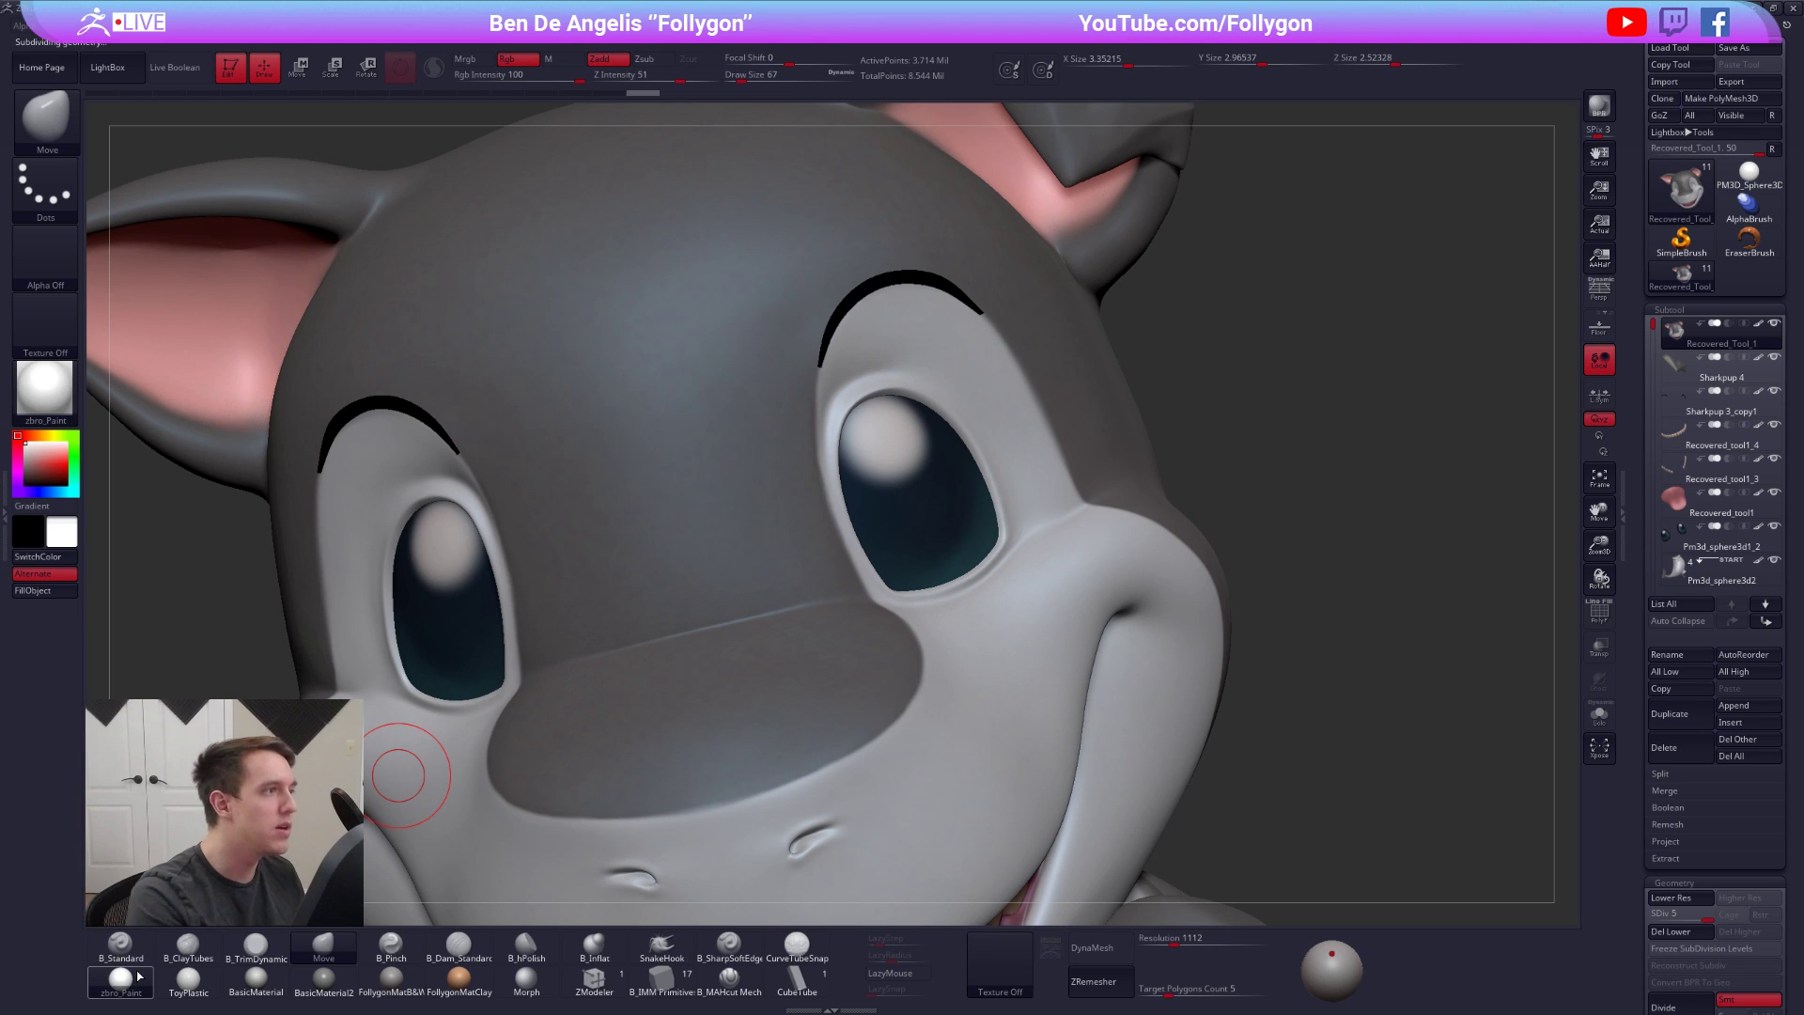
left_click(119, 942)
left_click(553, 58)
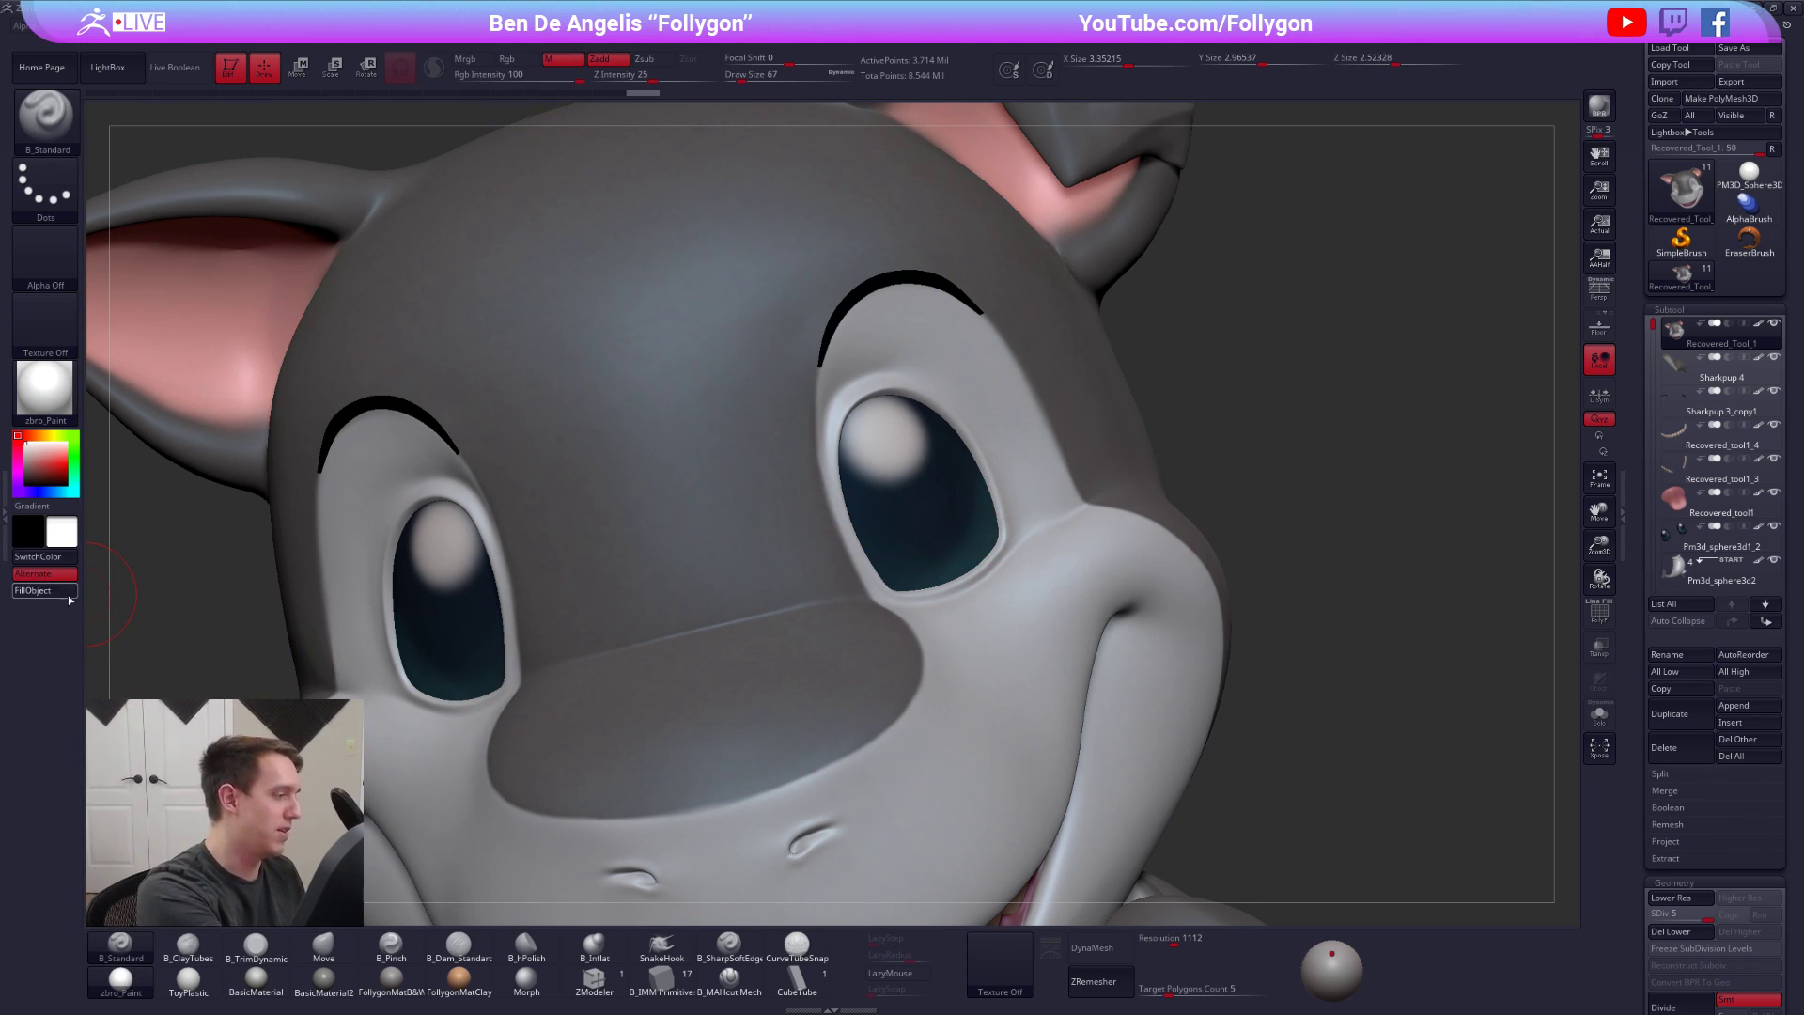
Smooth the eyelid's lower rim toward its outer corner at draw size 67 on a lower subdivision level
right_click_drag(946, 609, 978, 584)
key("shift")
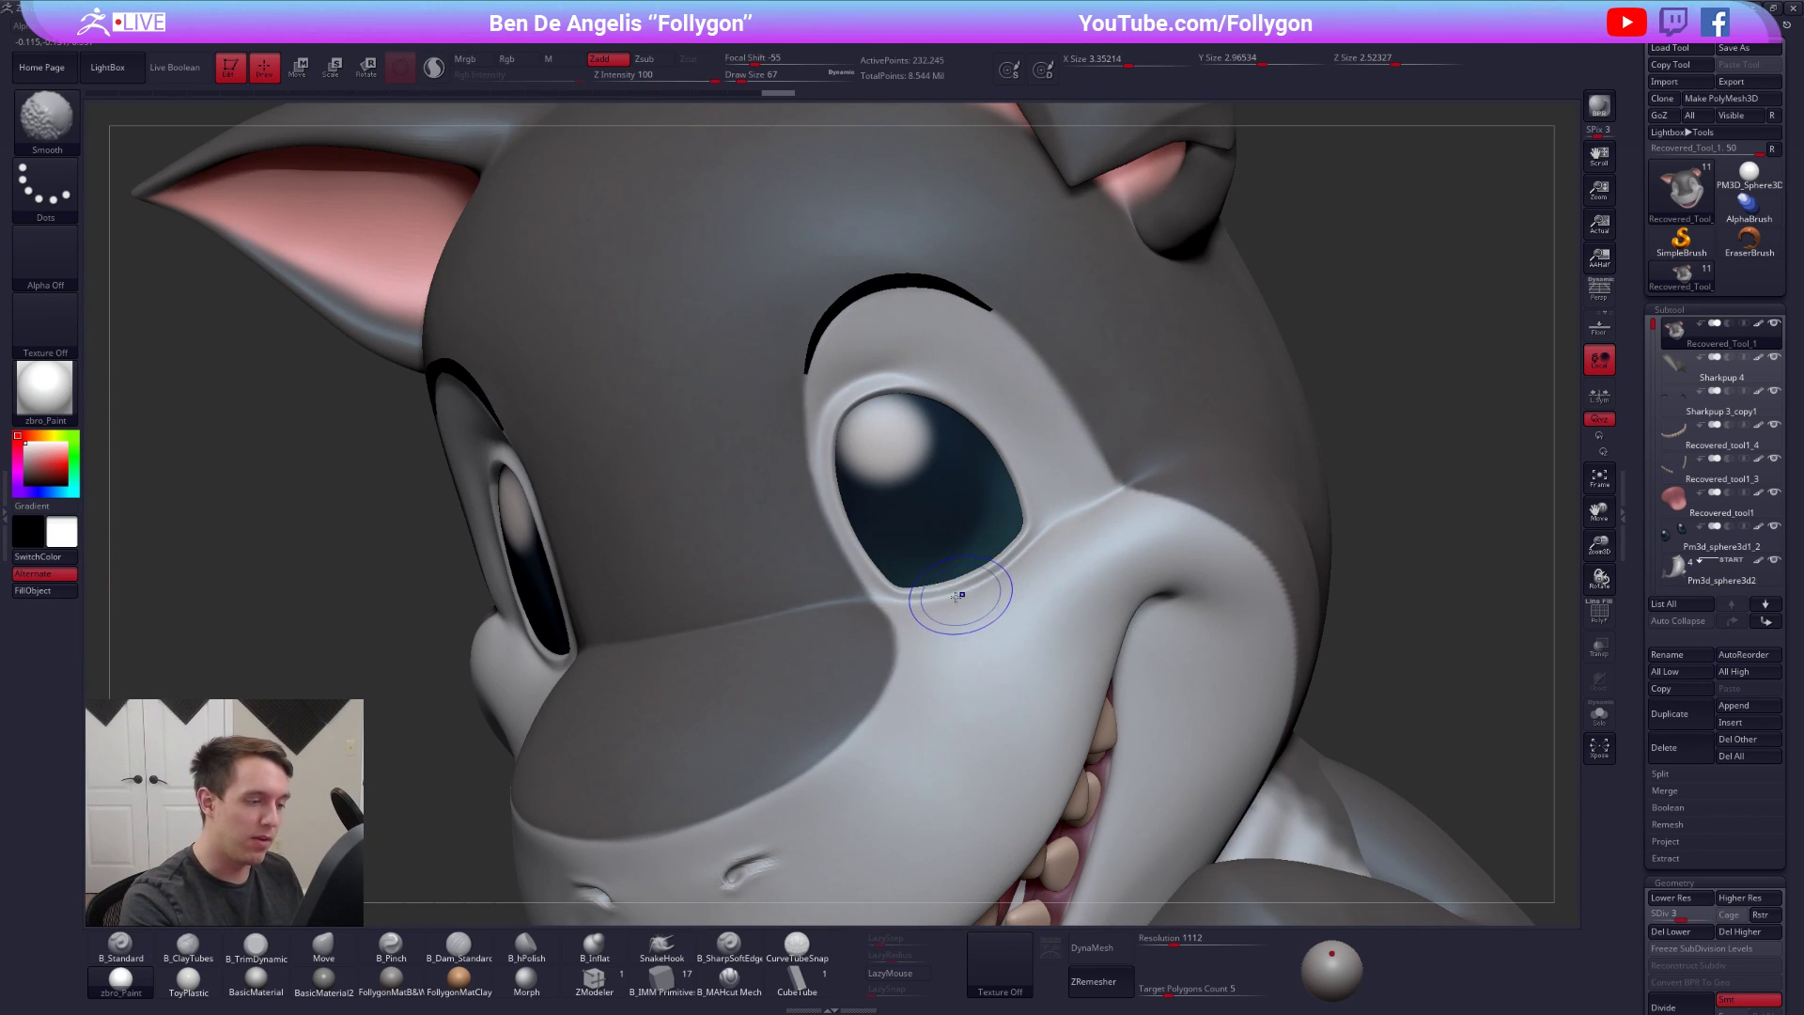
key("shift+d")
right_click_drag(977, 592, 963, 601)
left_click_drag(943, 602, 1035, 524, "shift")
Adjust the edge of the eye socket beside the muzzle with the Move brush at subdivision level 2 and draw size 181
mouse_move(973, 555)
right_mouse_down()
mouse_move(994, 535)
mouse_move(980, 428)
mouse_move(1029, 343)
mouse_move(957, 370)
right_mouse_up()
key("space")
key("space")
key("b")
key("m")
key("v")
key("shift+d")
key("space")
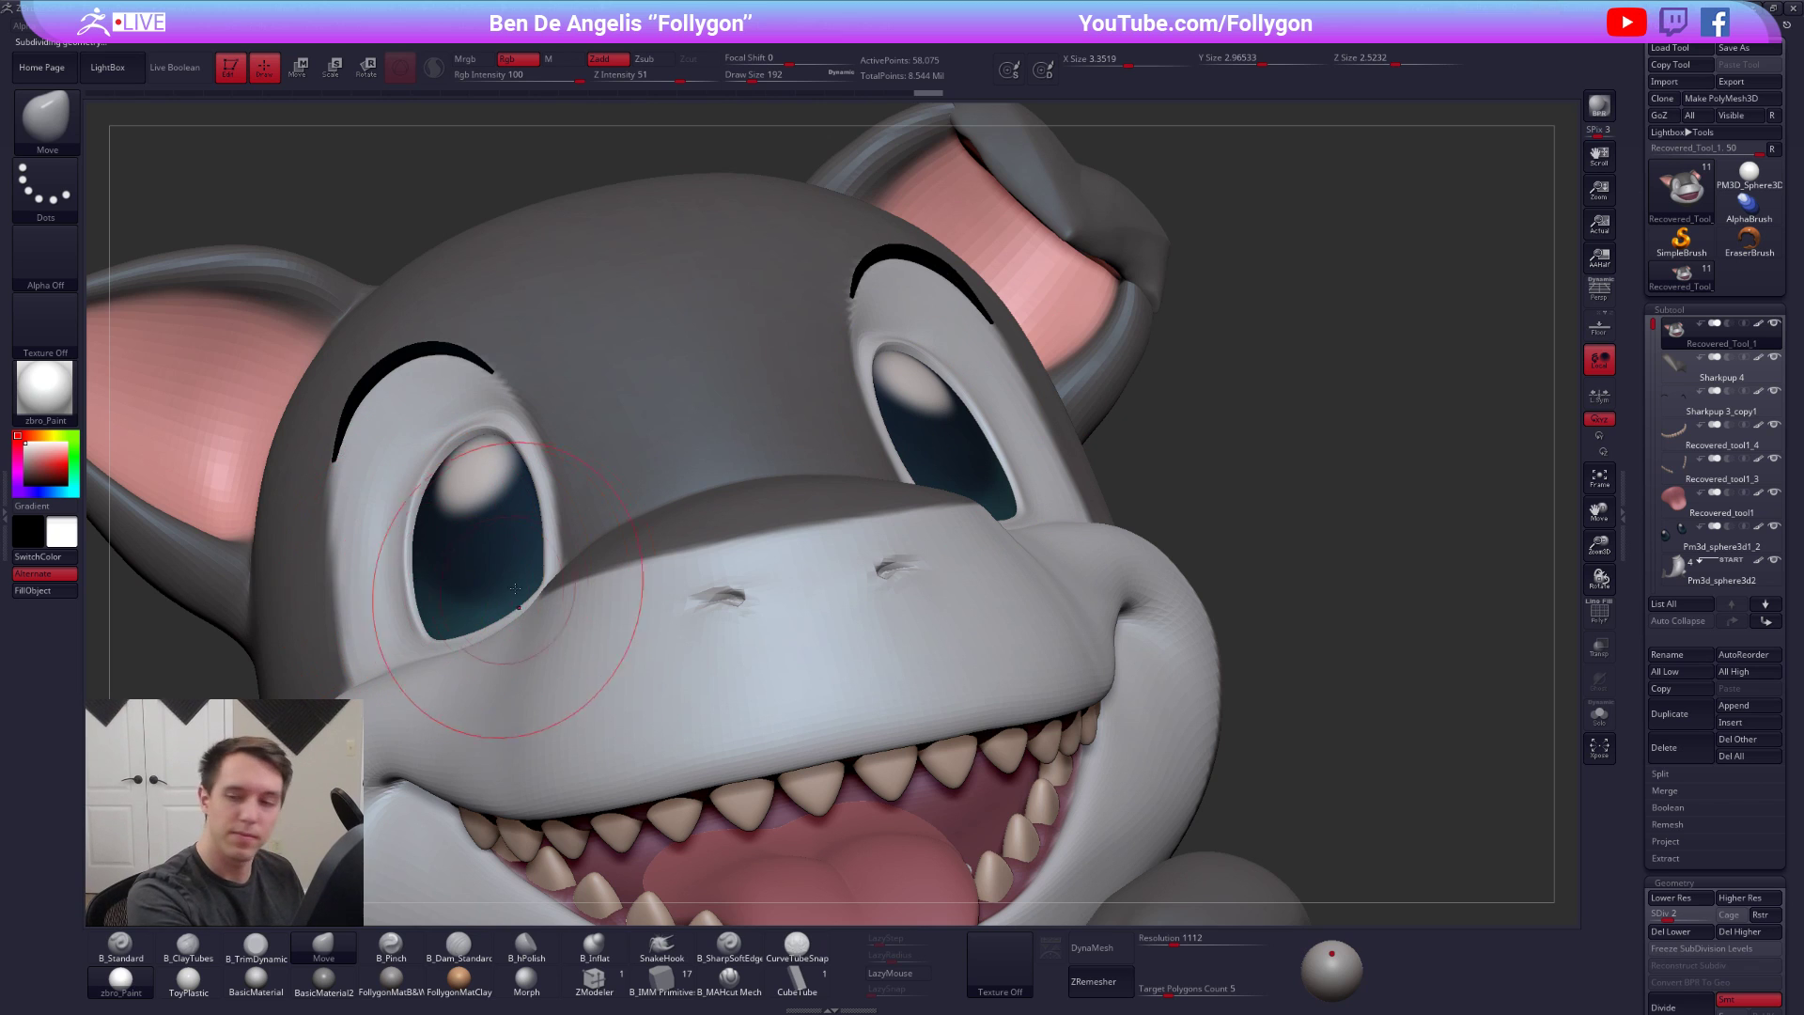
right_click_drag(989, 515, 1003, 477, "ctrl")
key("space")
left_click_drag(1015, 479, 1012, 479)
Raise the head to subdivision level 5 and drop a perspective snapshot of the whole character onto the canvas beside the model
right_click_drag(1012, 479, 914, 562)
key("d")
left_click(1599, 304)
key("shift+s")
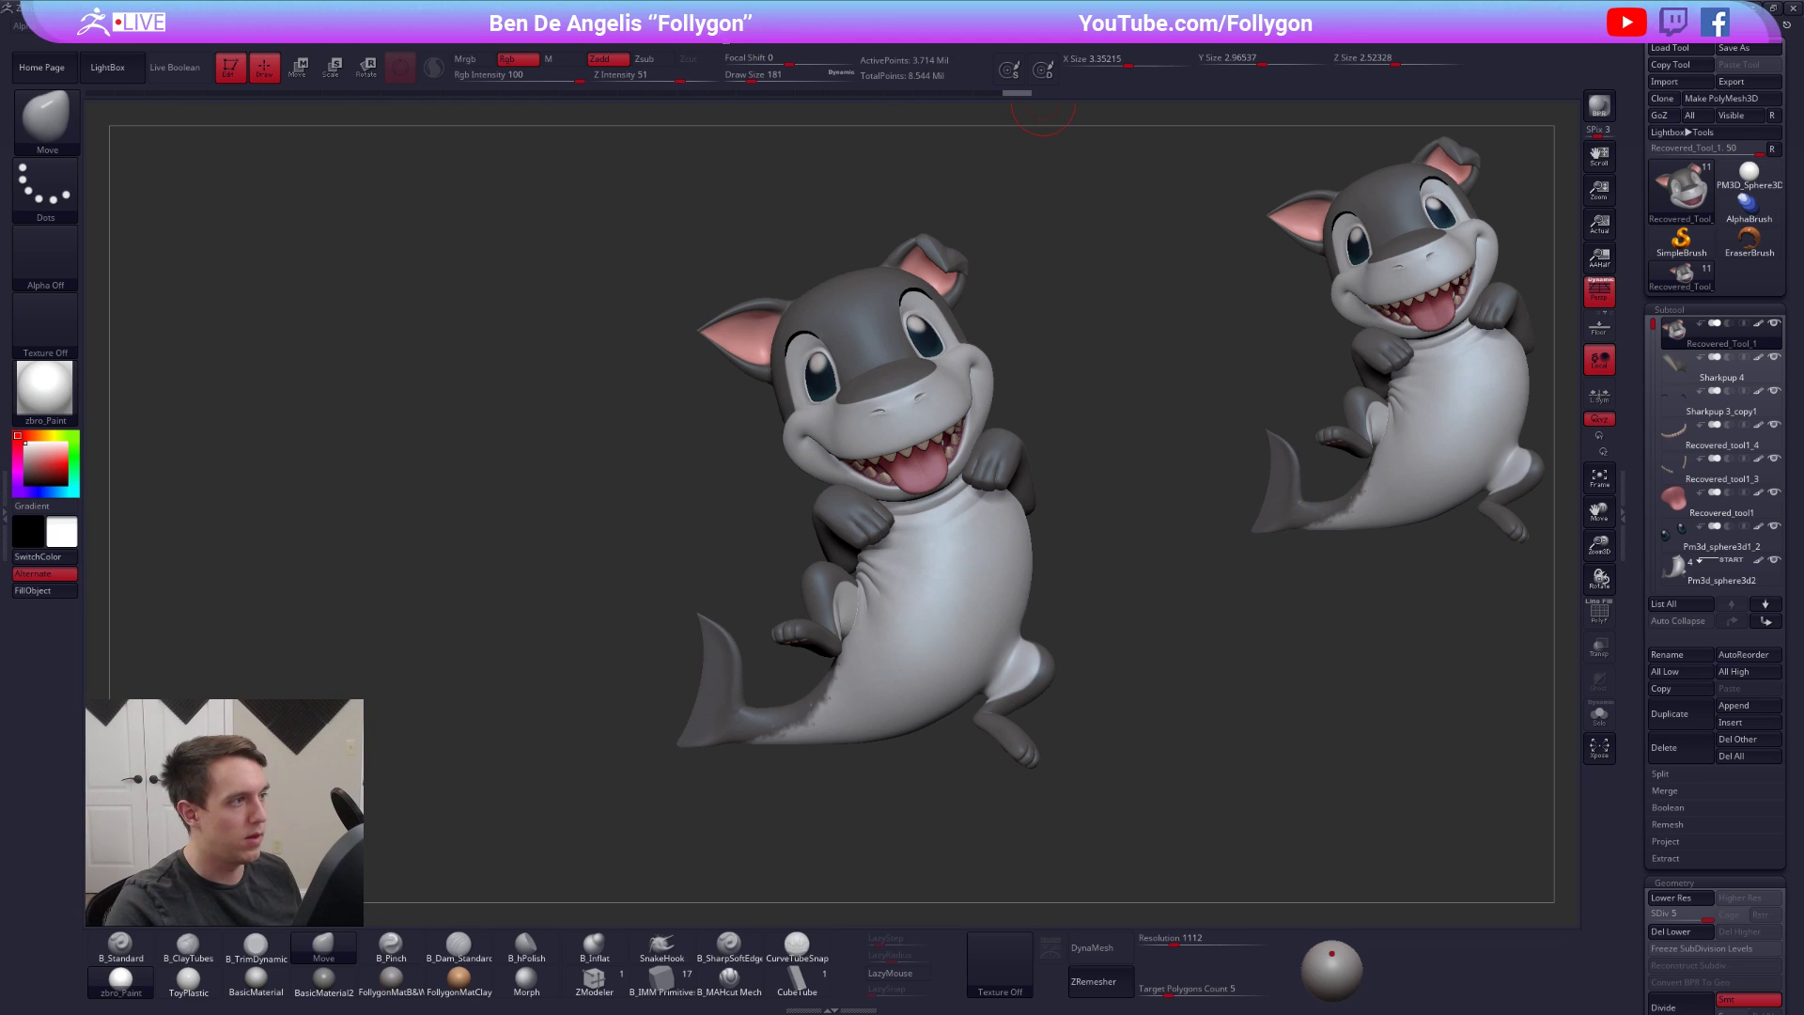
Load the shark pup reference image into SpotLight, place it in a corner of the canvas and turn off SpotLight projection
left_click(725, 38)
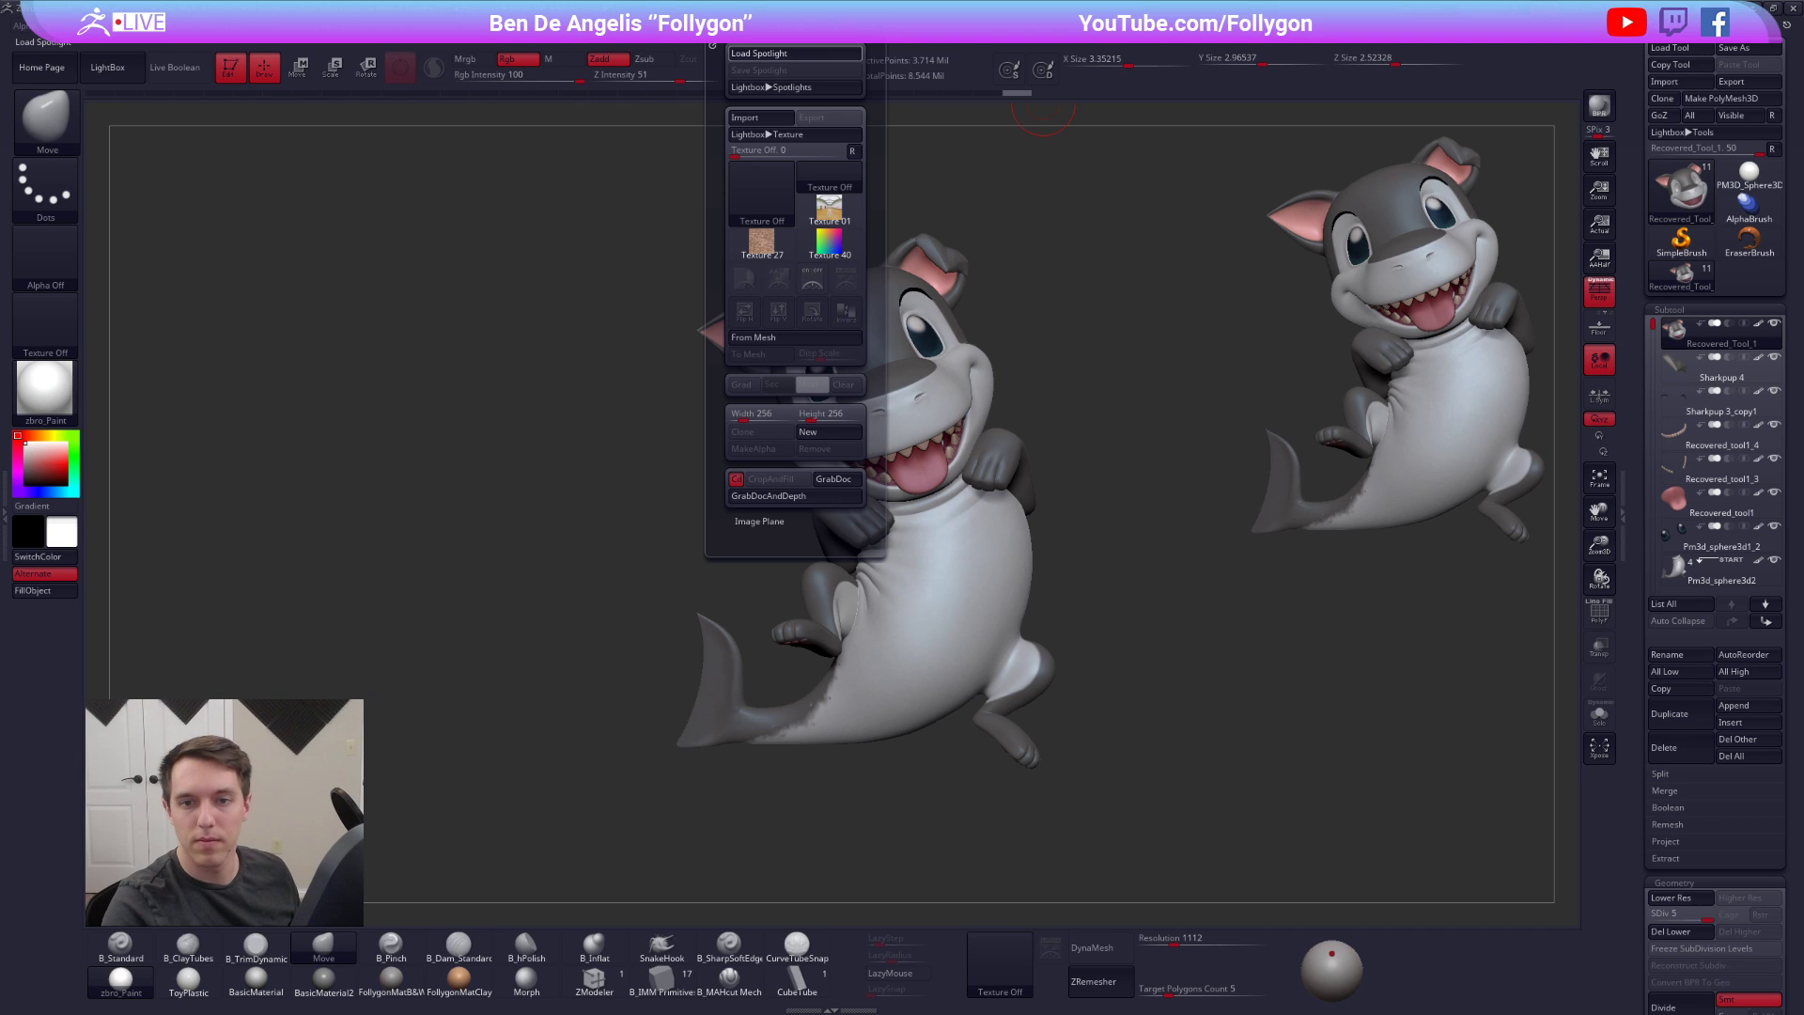
key("z")
left_click(354, 230)
left_click_drag(434, 190, 444, 251)
key("z")
key("ctrl+q")
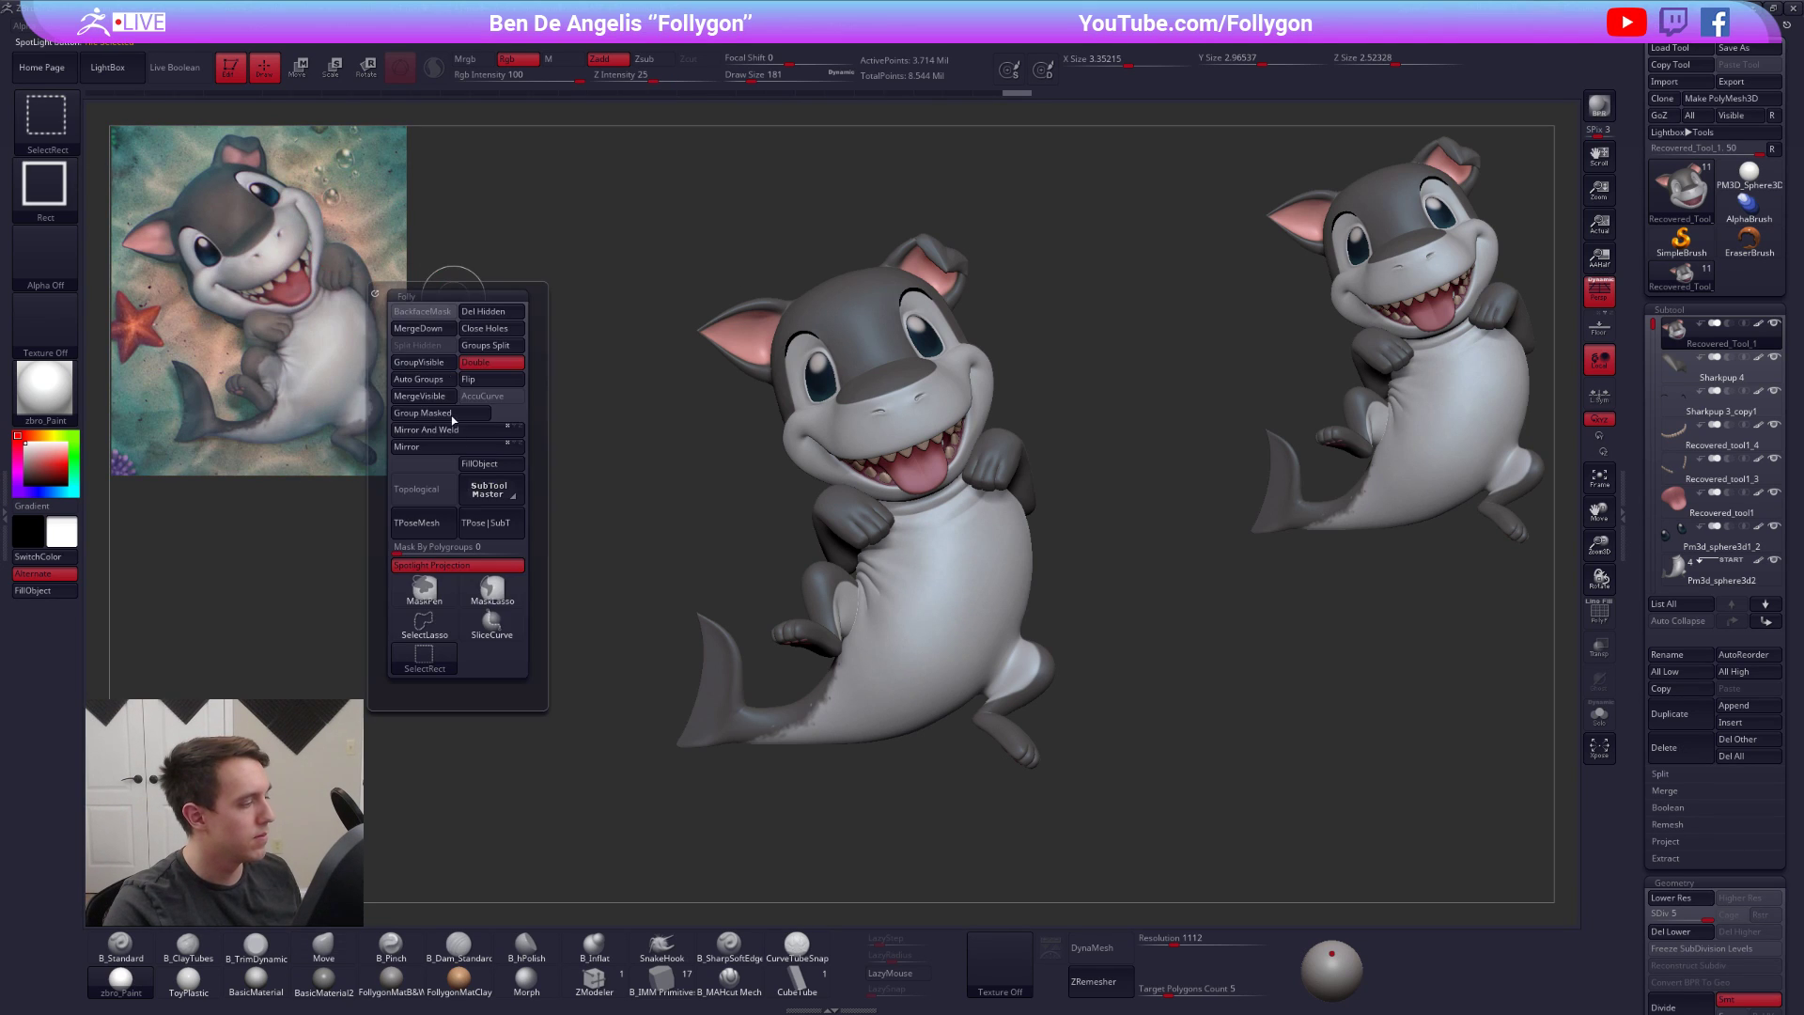
left_click(495, 585)
left_click(493, 567)
Refine the outer side of the eye socket with the Move brush, dropping the head to subdivision level 1 at draw size 121
mouse_move(1109, 513)
left_mouse_down()
mouse_move(975, 510)
mouse_move(953, 529)
left_mouse_up()
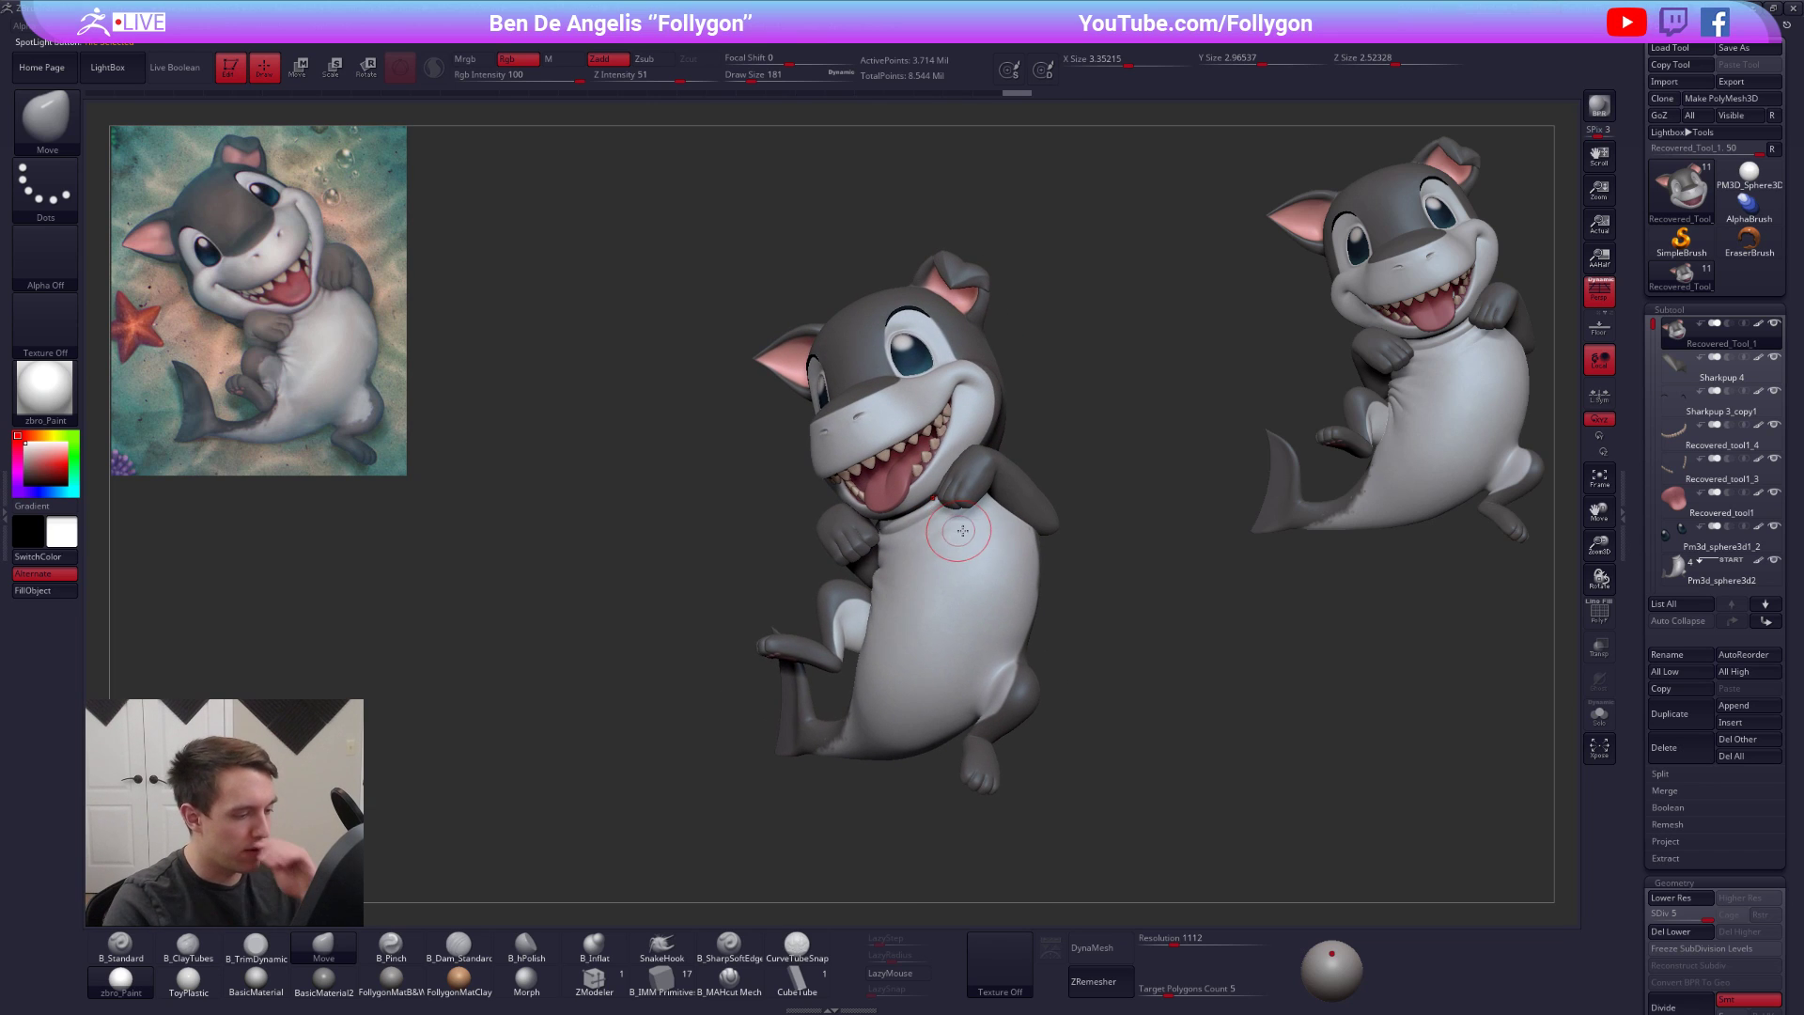
mouse_move(925, 344)
right_mouse_down("ctrl")
mouse_move(996, 488)
mouse_move(1151, 513)
right_mouse_up("ctrl")
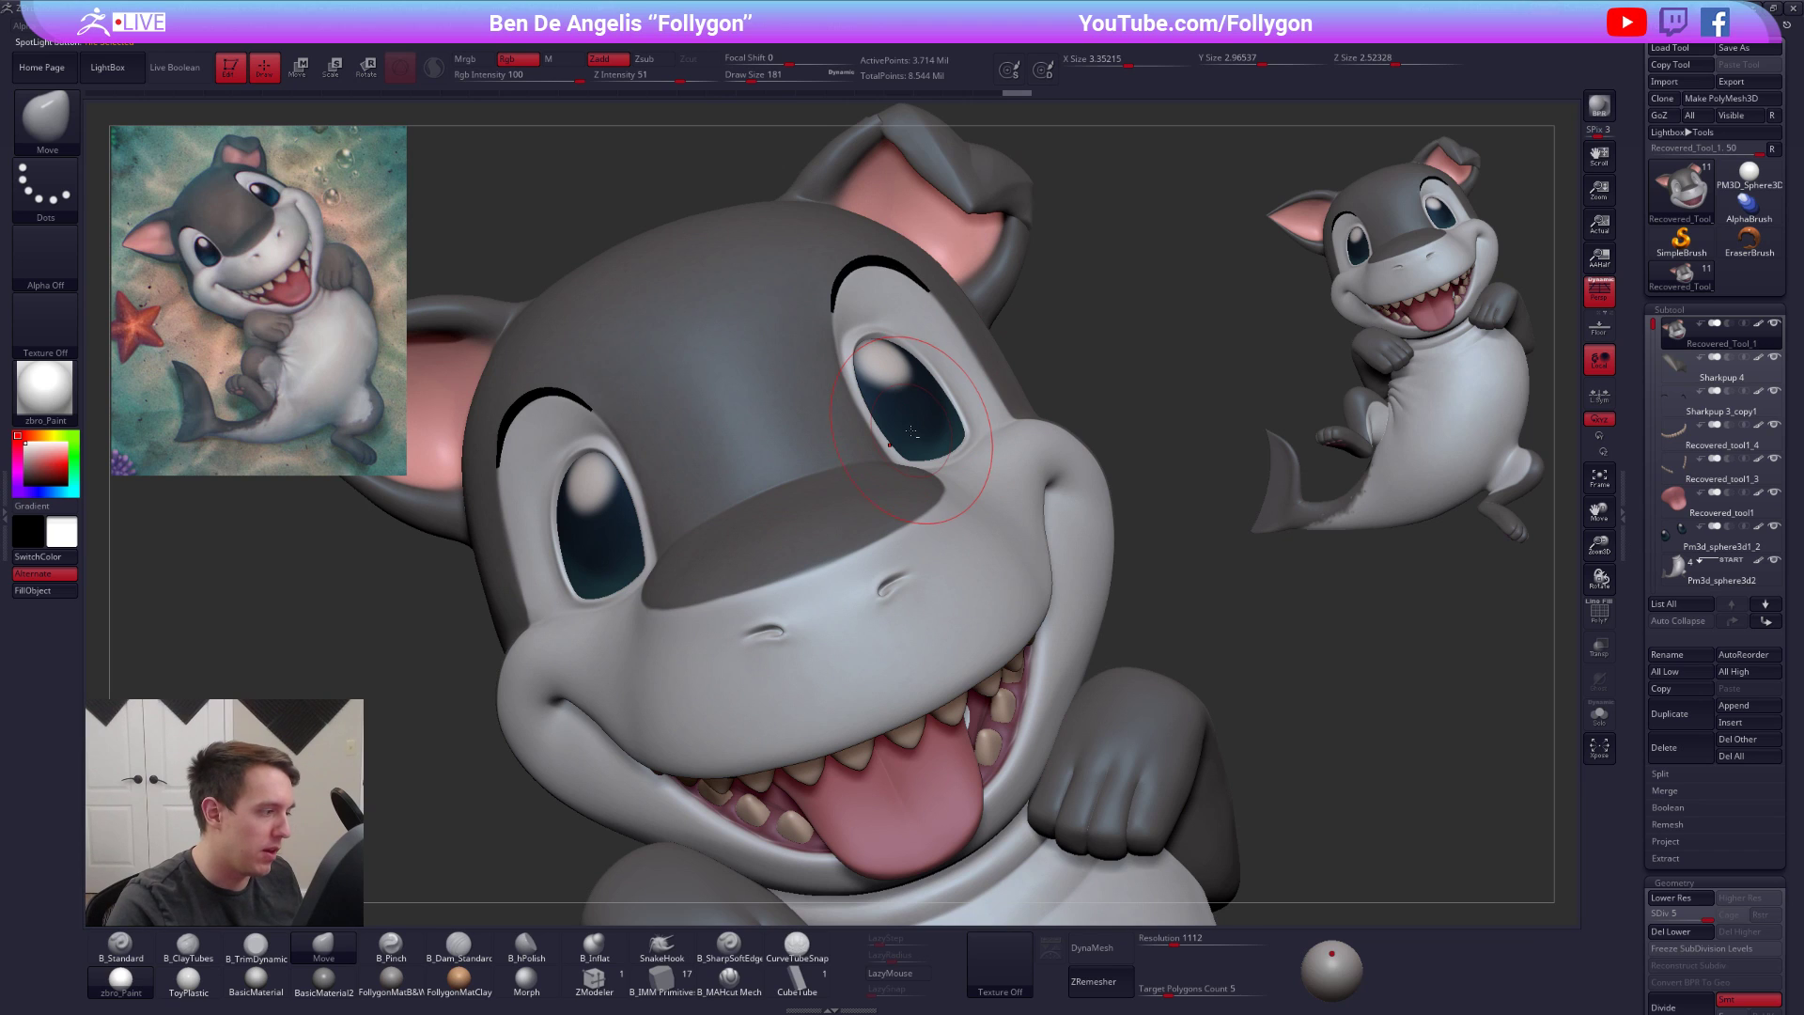
right_click_drag(912, 431, 926, 425, "alt")
key("shift+d")
key("shift+d")
left_click_drag(591, 591, 583, 581)
key("shift+d")
right_click_drag(574, 534, 564, 553, "ctrl")
key("space")
mouse_move(566, 553)
left_mouse_down()
mouse_move(609, 582)
mouse_move(570, 547)
left_mouse_up()
key("space")
key("space")
key("space")
key("shift+d")
key("space")
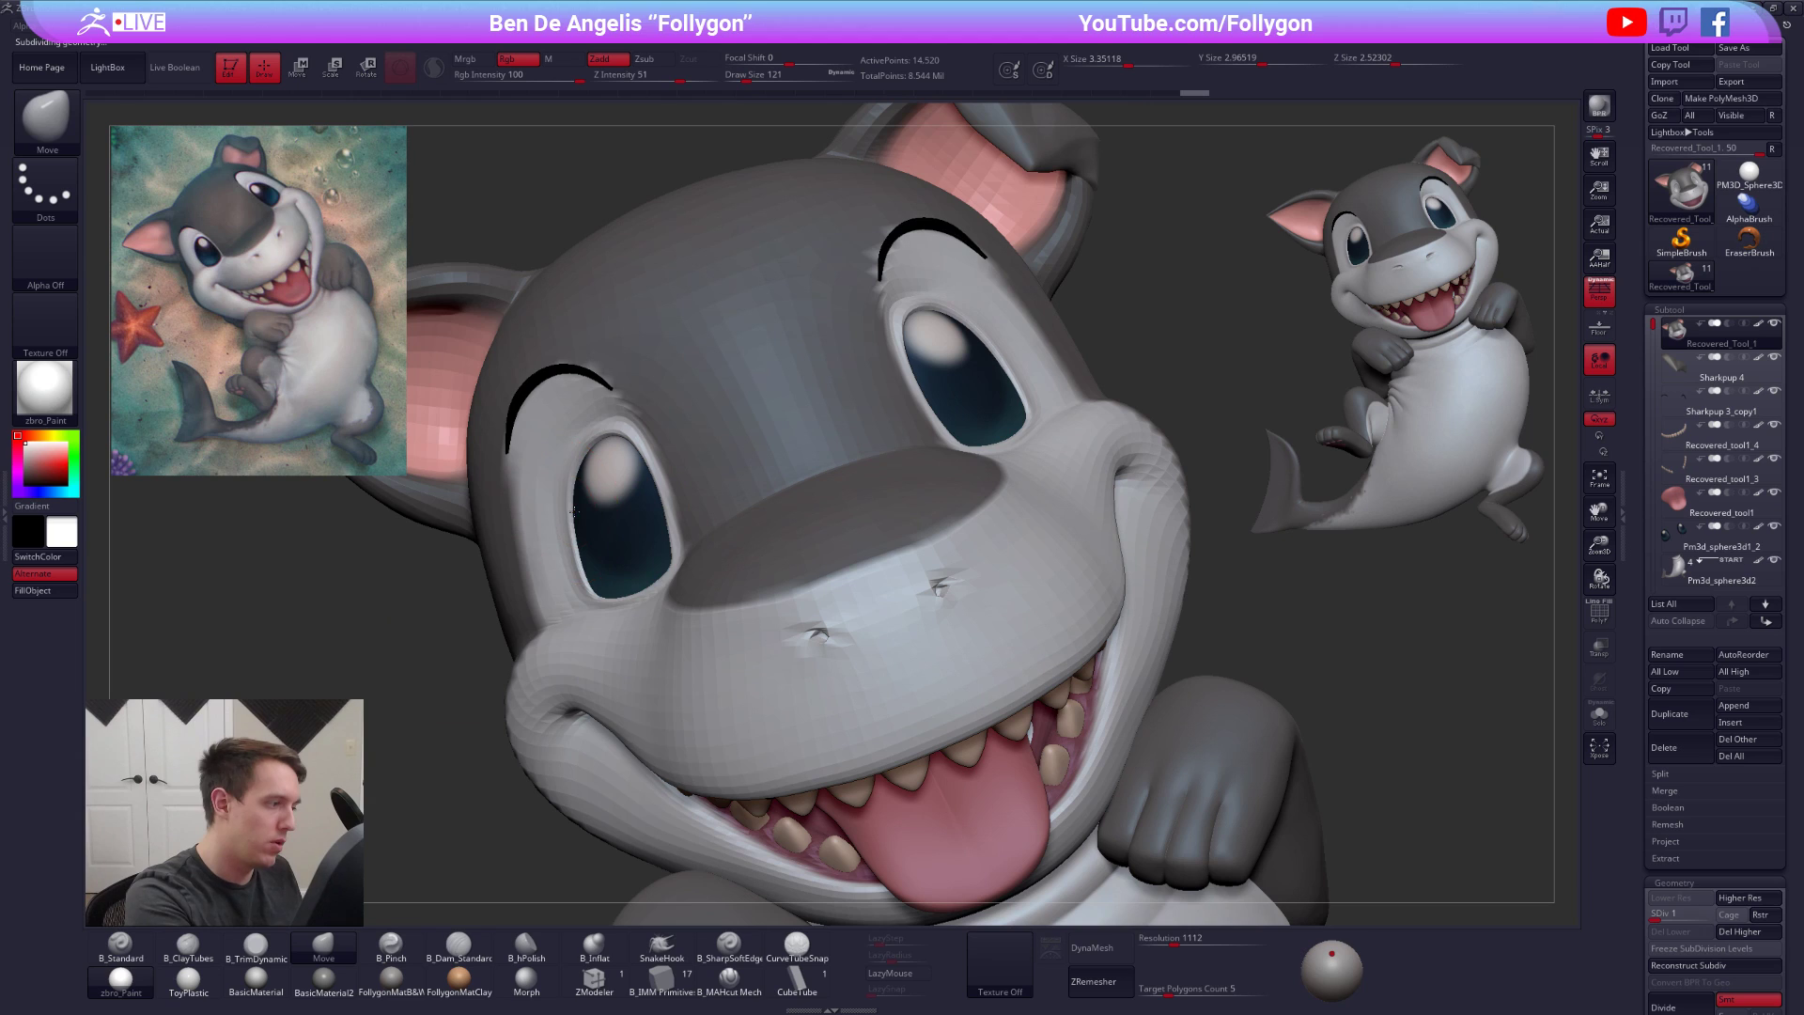
Return the head to subdivision level 5 for comparison with the reference
right_click_drag(667, 549, 696, 451, "ctrl")
right_click_drag(921, 617, 976, 620, "alt")
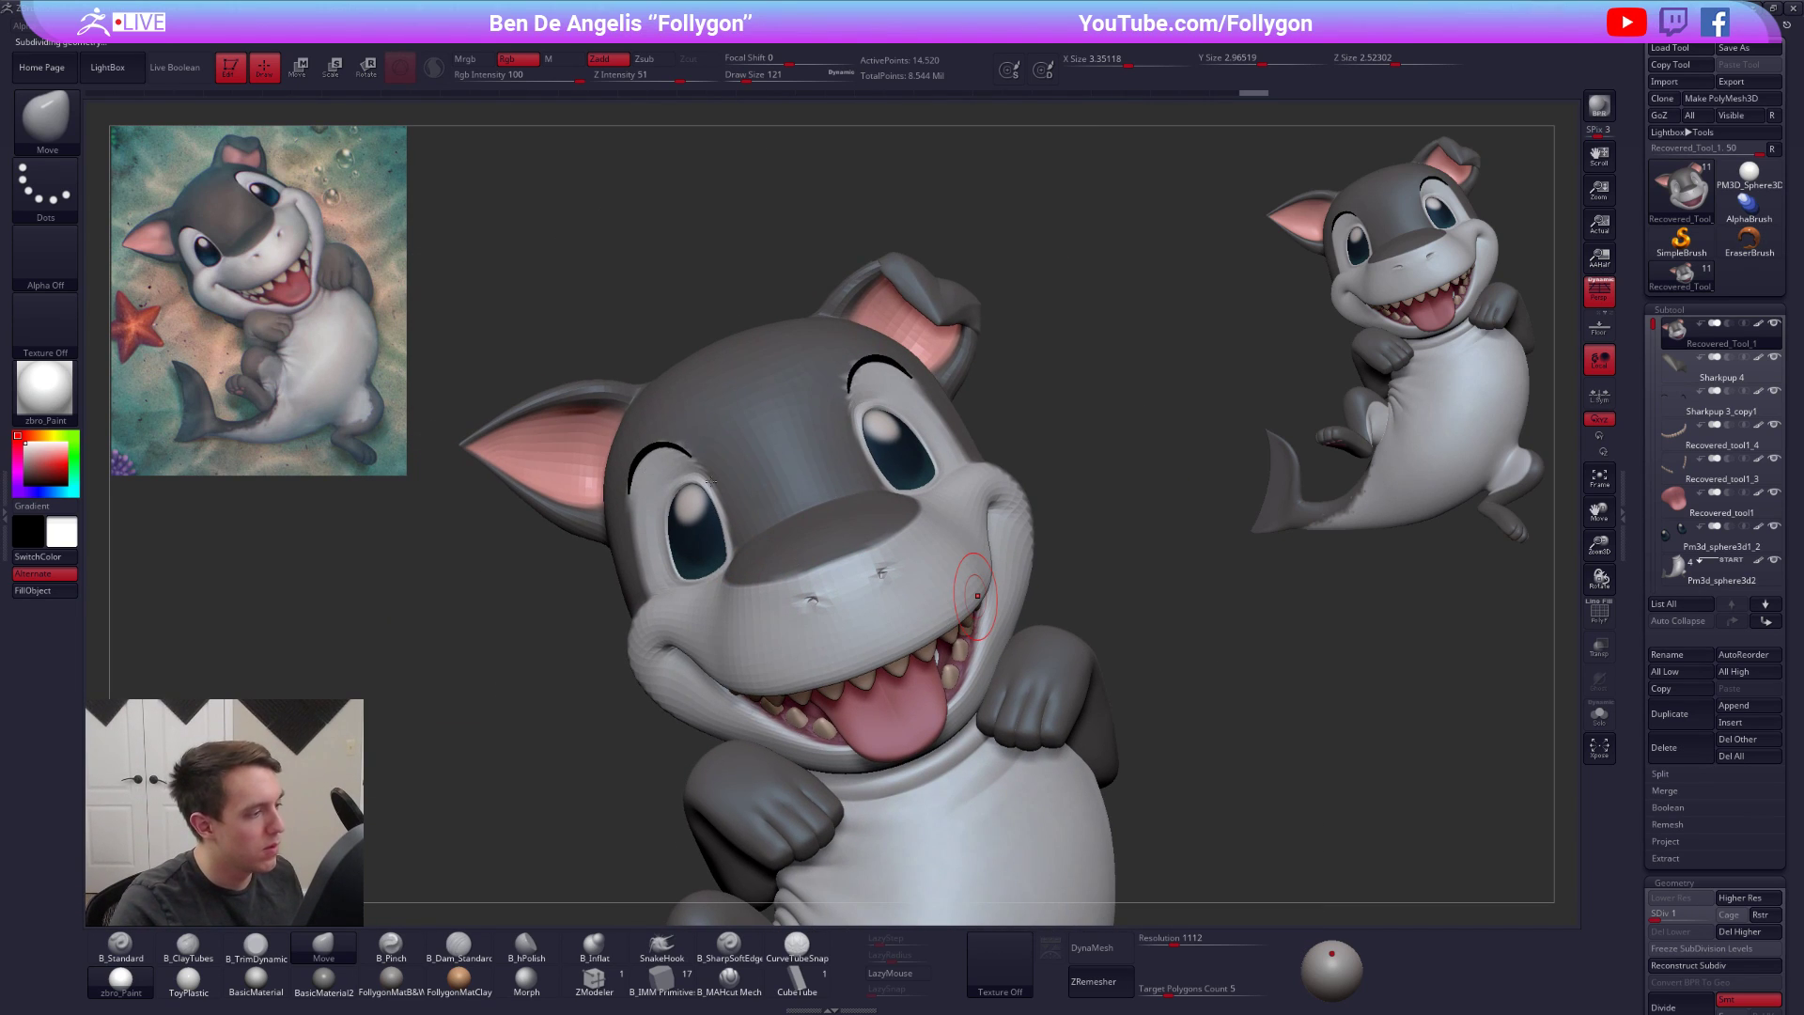
key("d")
key("d")
key("d")
key("d")
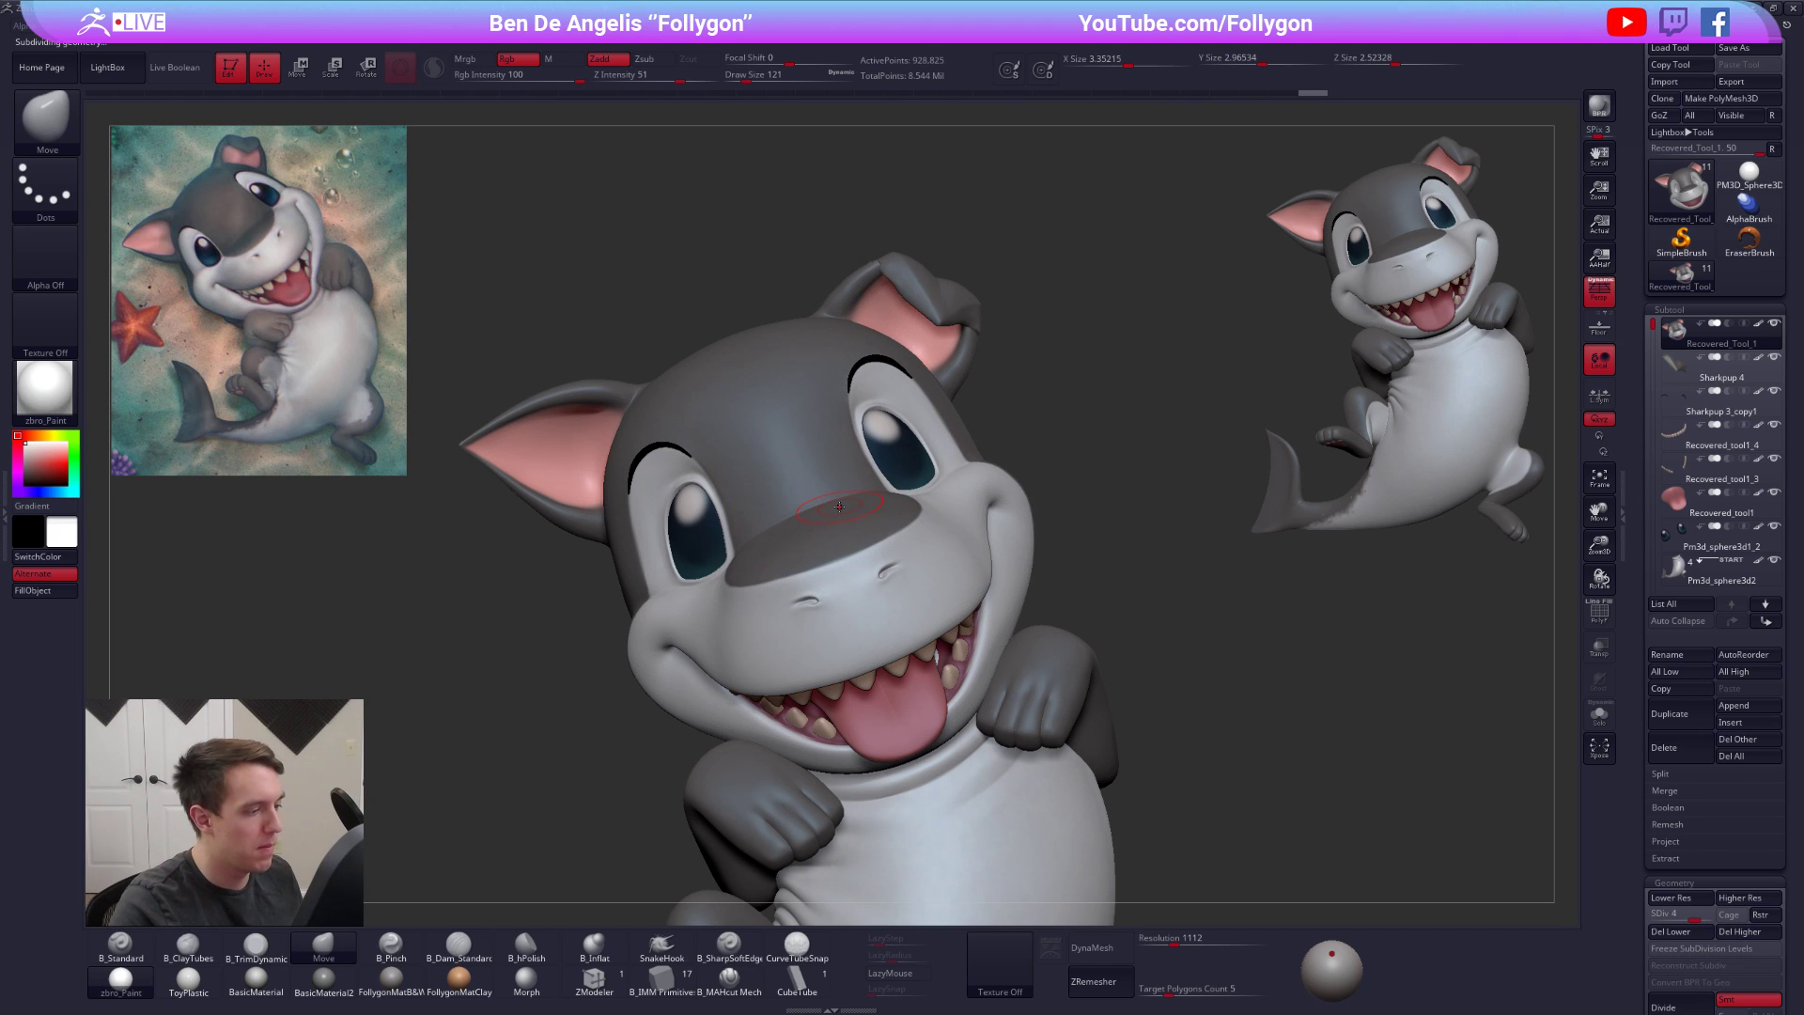
Isolate the eyes subtool and set the B_Standard brush to Rgb only with Zadd off
left_click(673, 506, "alt")
key("alt+s")
right_click_drag(673, 505, 831, 556, "alt")
key("1")
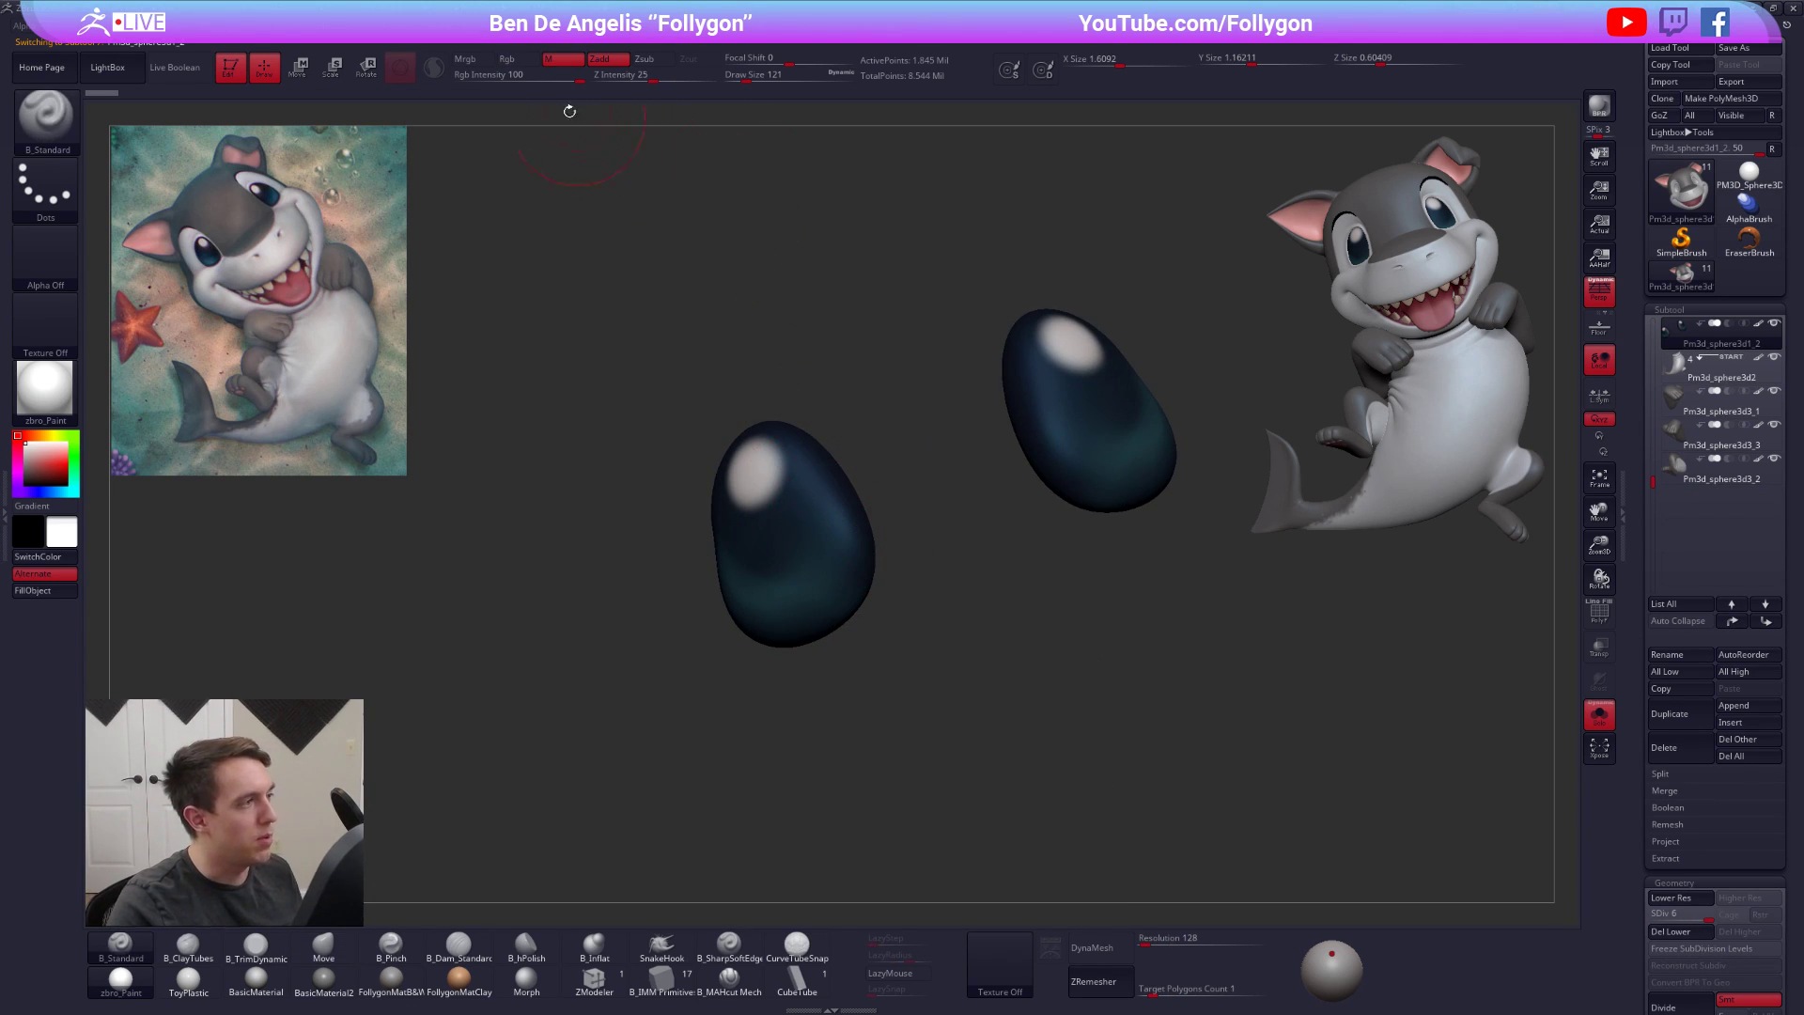
left_click(518, 60)
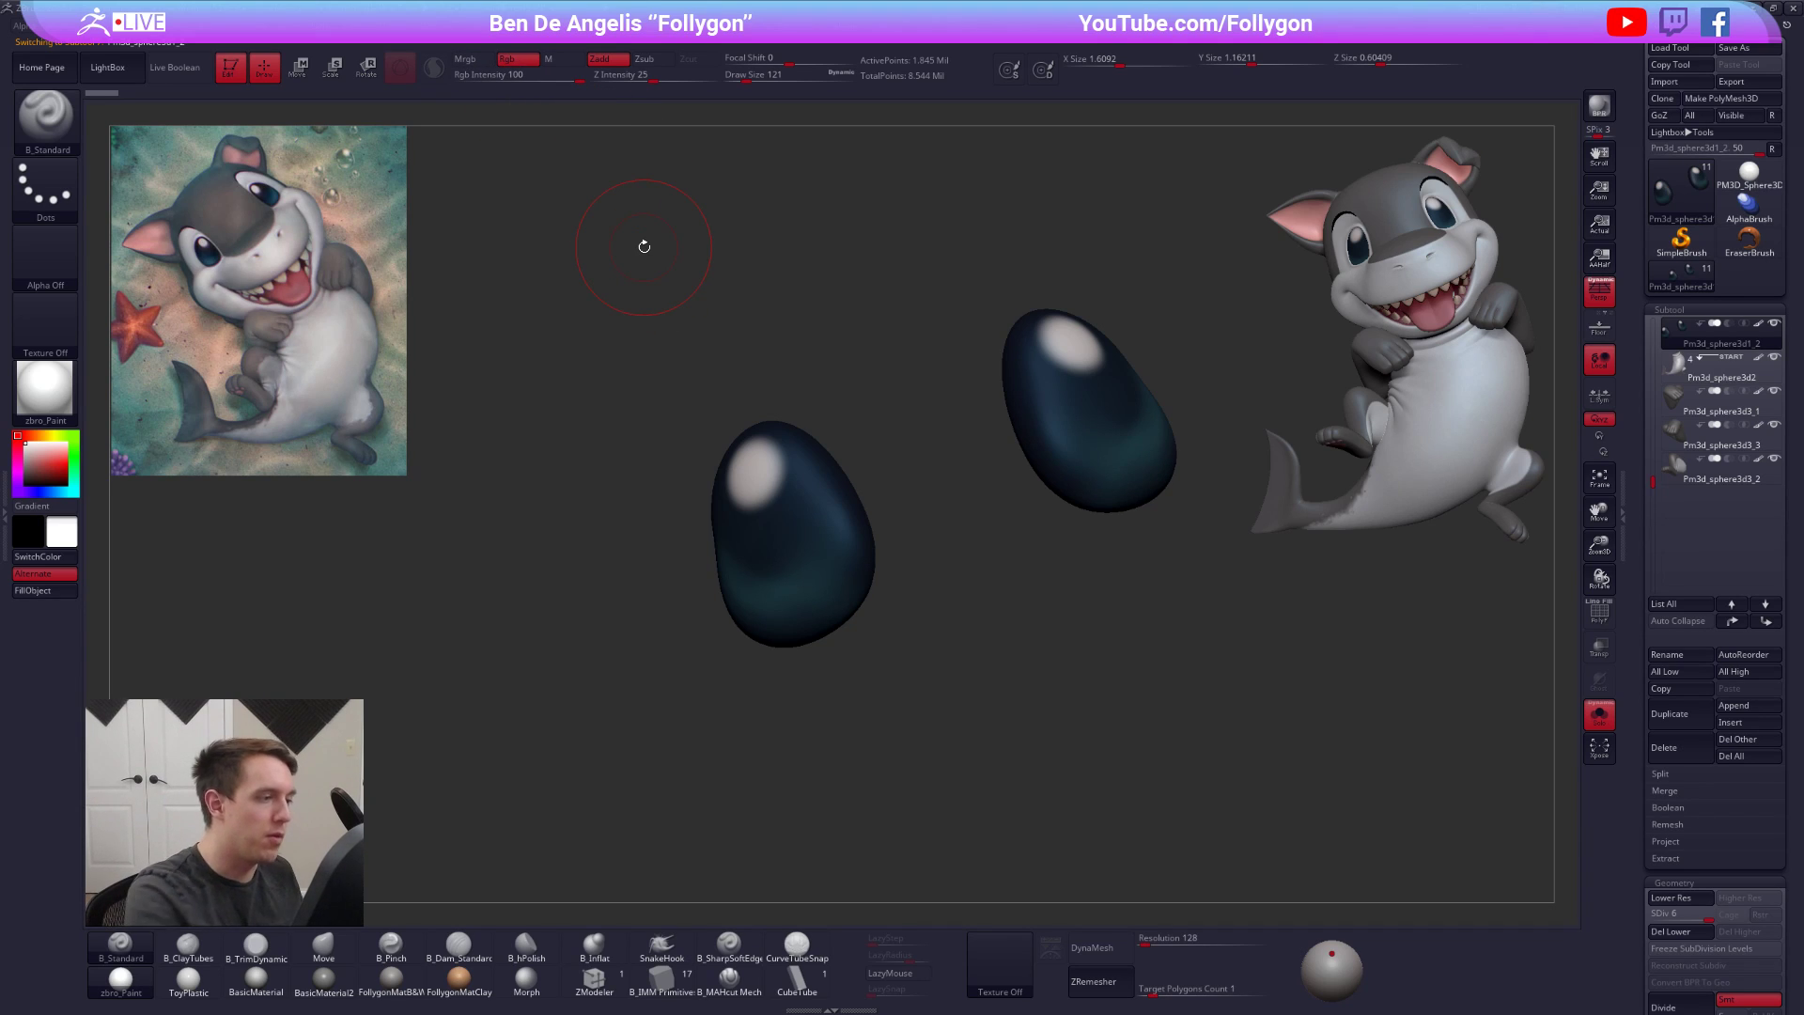
left_click(609, 58)
Paint over the white highlights on both eyes with the sampled dark blue and bring back the rest of the character
left_click_drag(717, 342, 753, 474)
key("c")
left_click_drag(1001, 258, 919, 373)
left_click_drag(919, 373, 874, 439, "alt")
left_click_drag(1023, 381, 1030, 368)
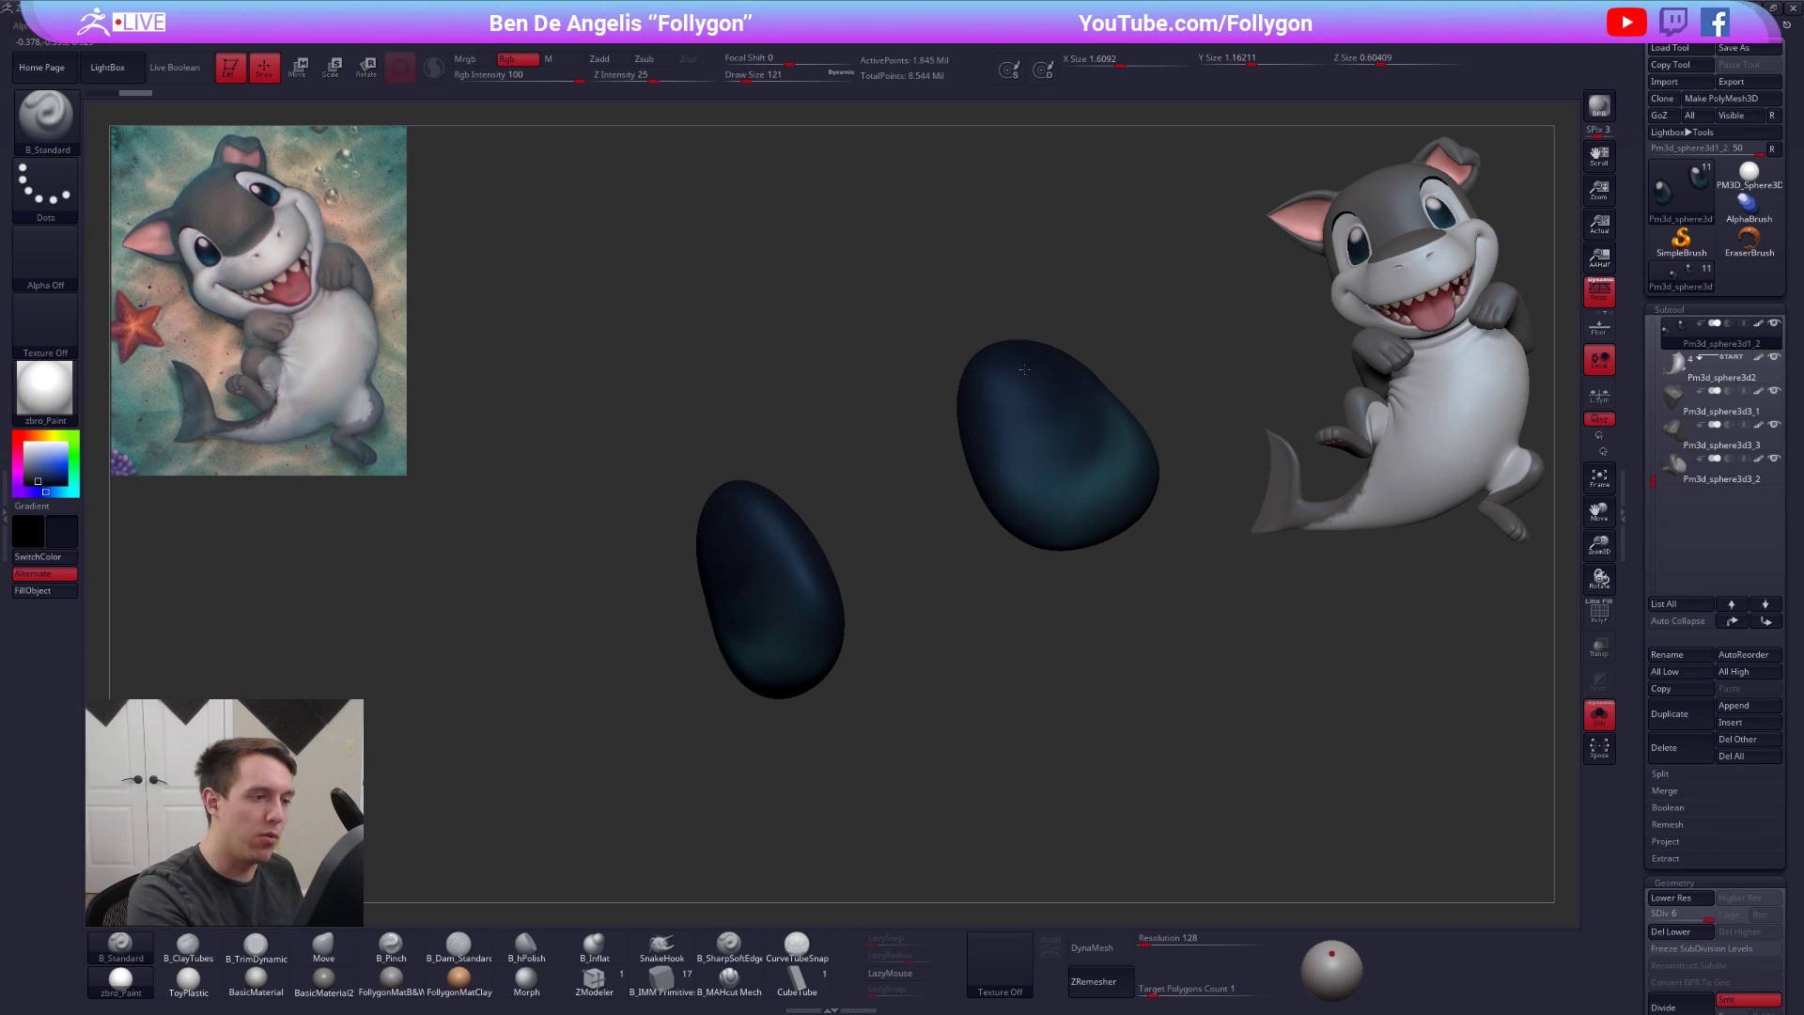
right_click_drag(1026, 414, 1006, 383)
key("alt+s")
right_click_drag(1041, 542, 914, 510)
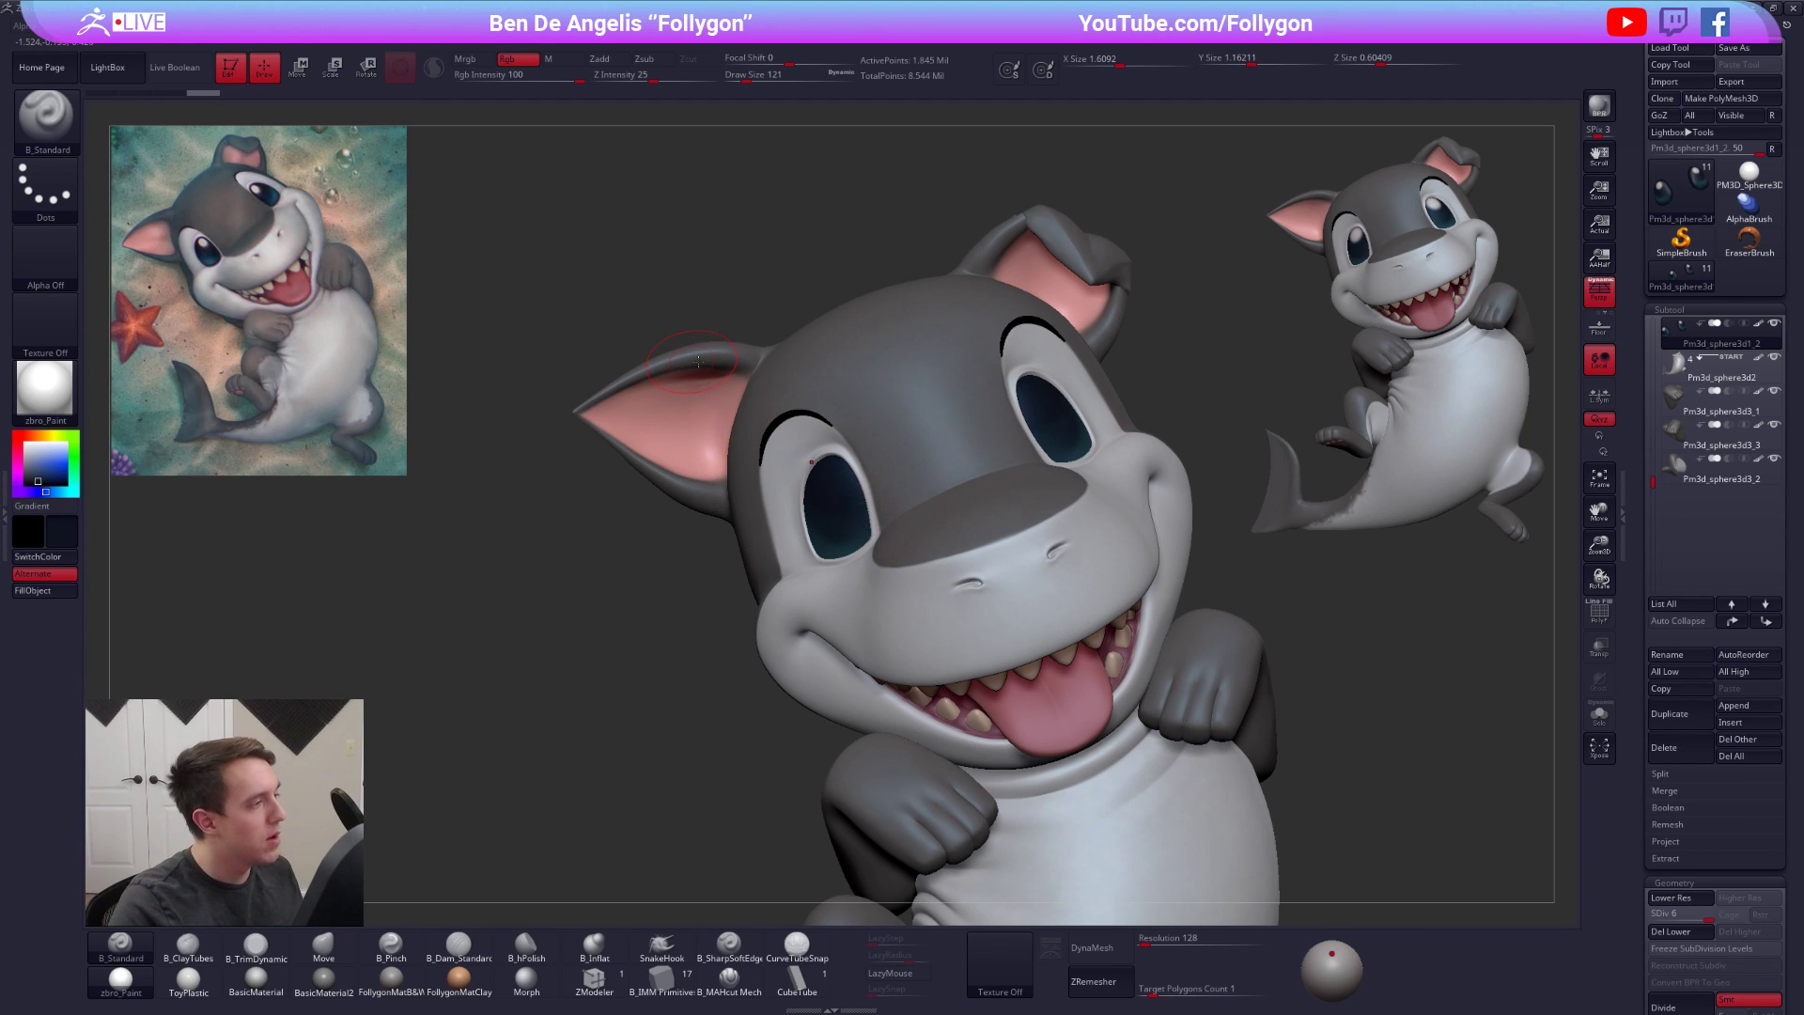
Fill the eyes with the ToyPlastic material using the B_Standard brush in material-only mode (M)
left_click(563, 59)
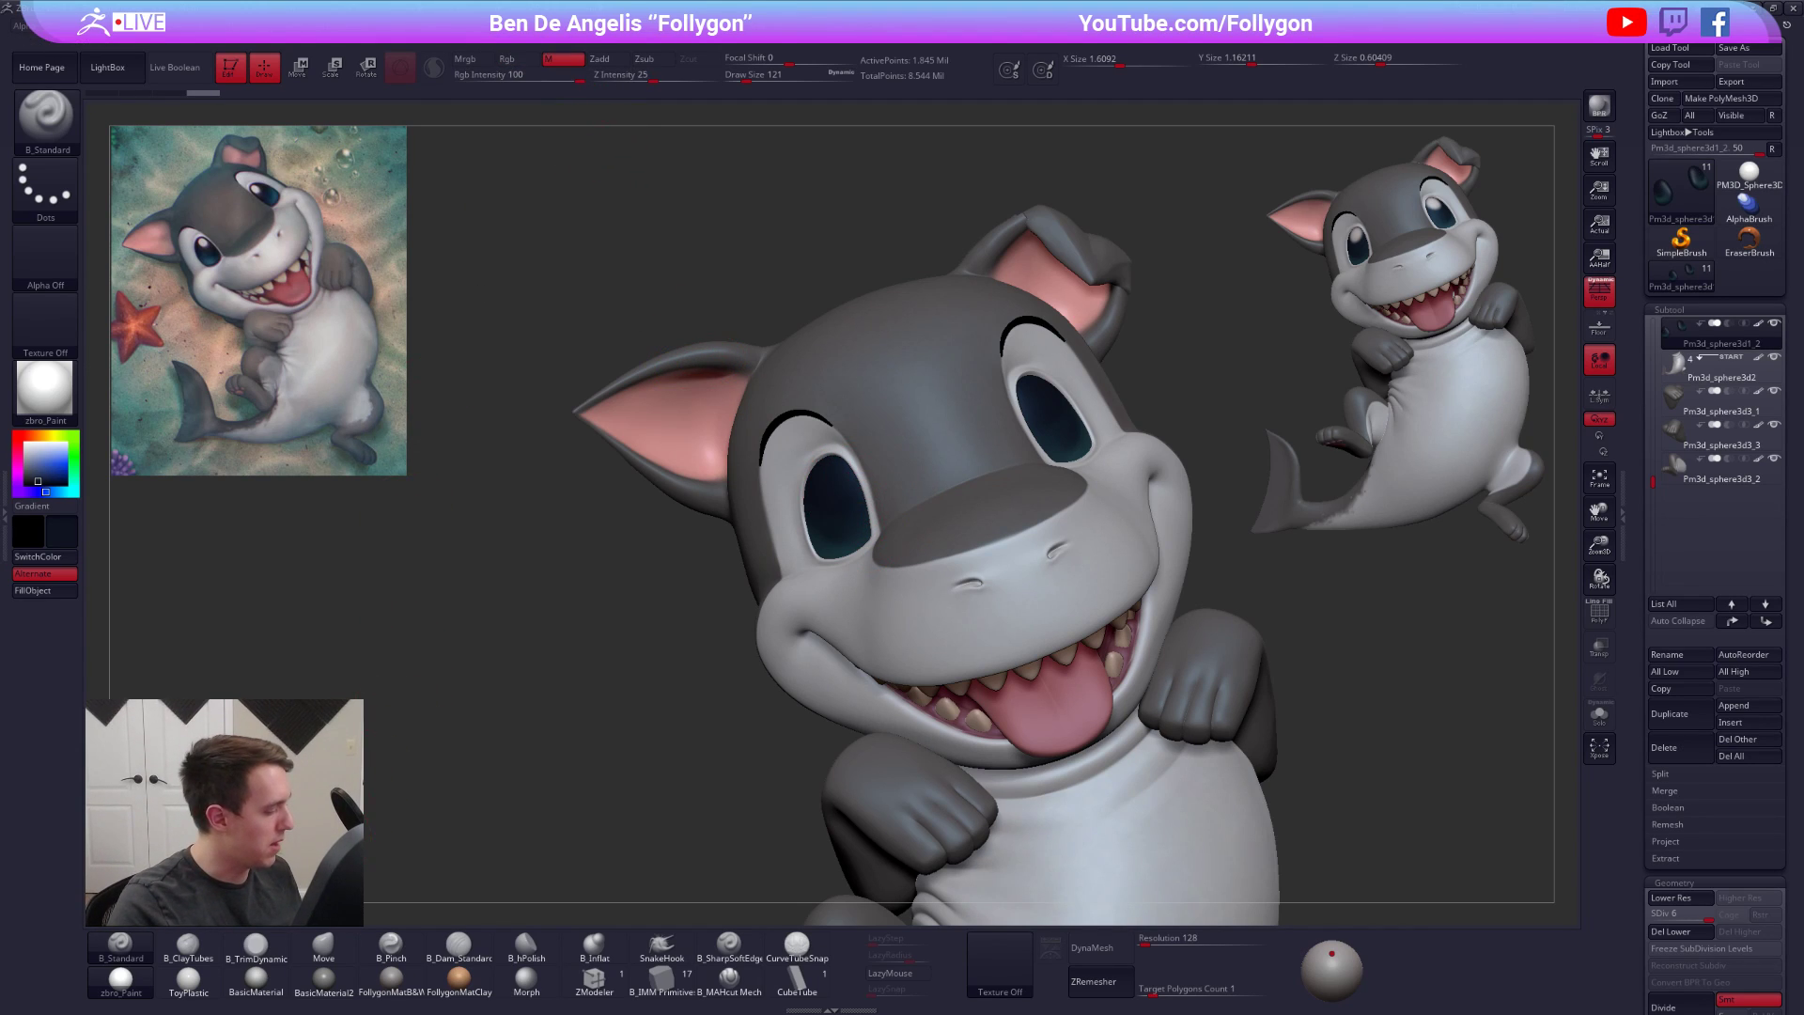
left_click(204, 990)
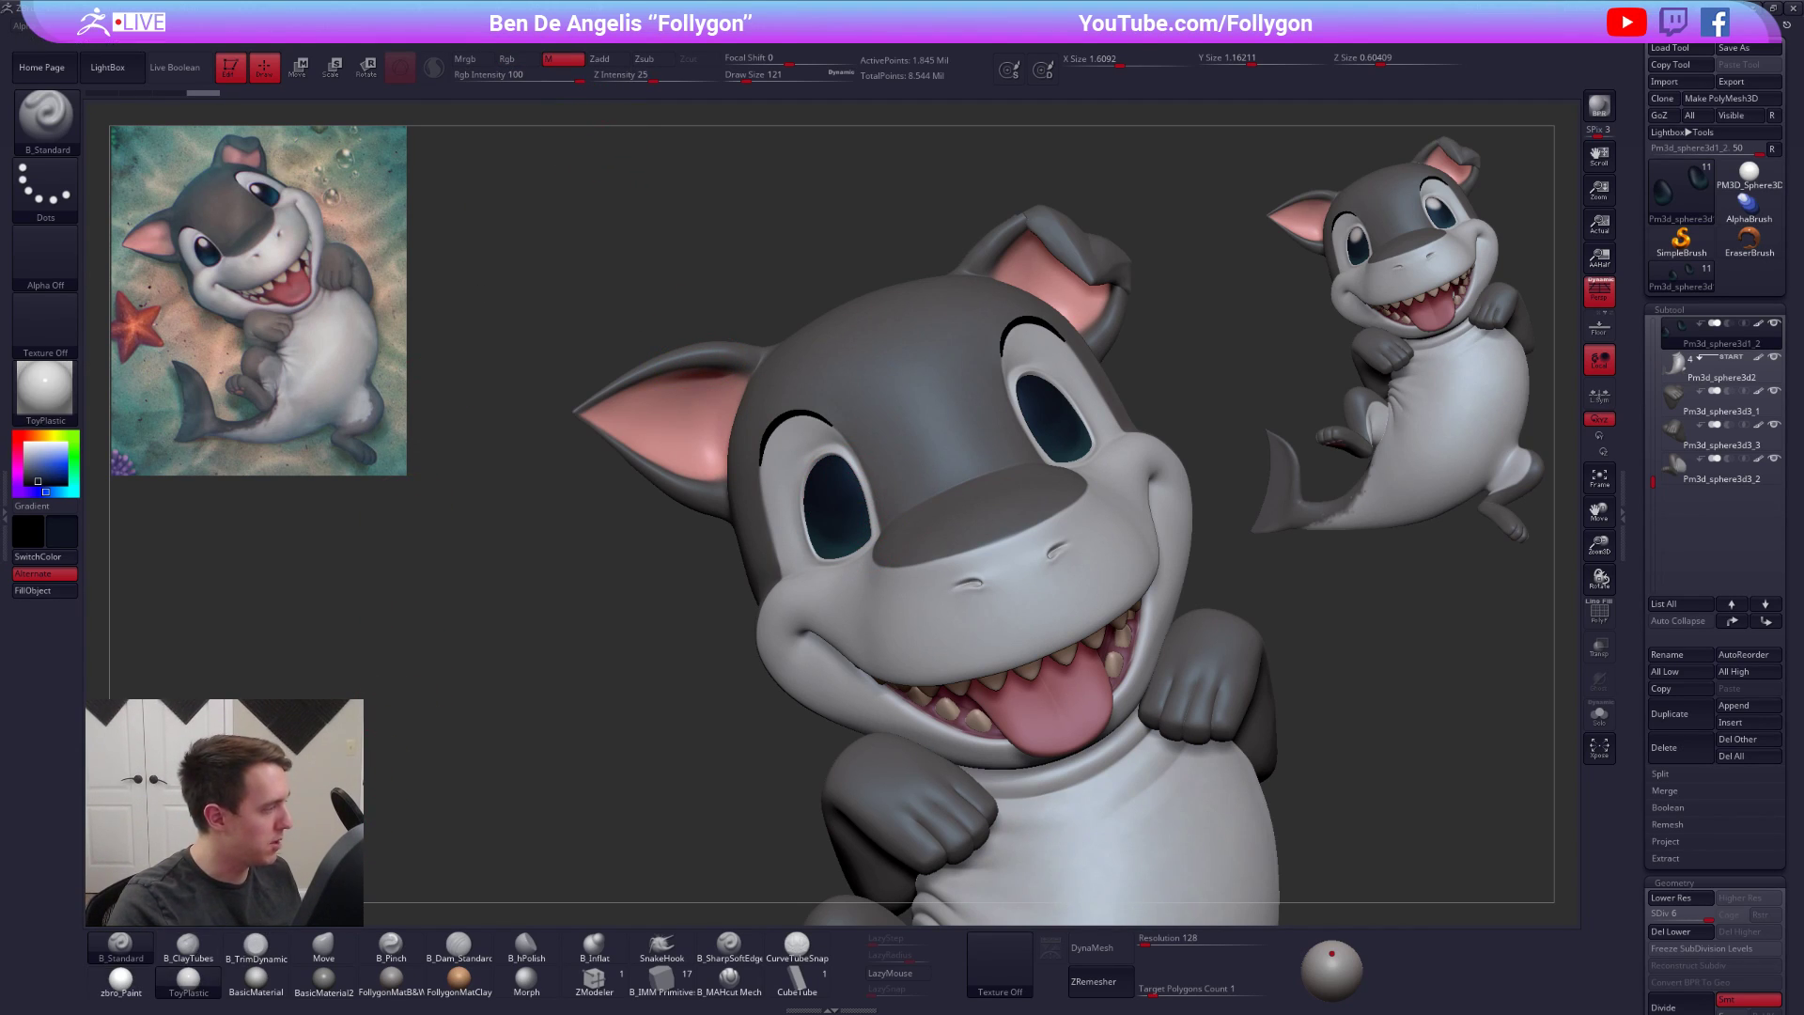
left_click(68, 594)
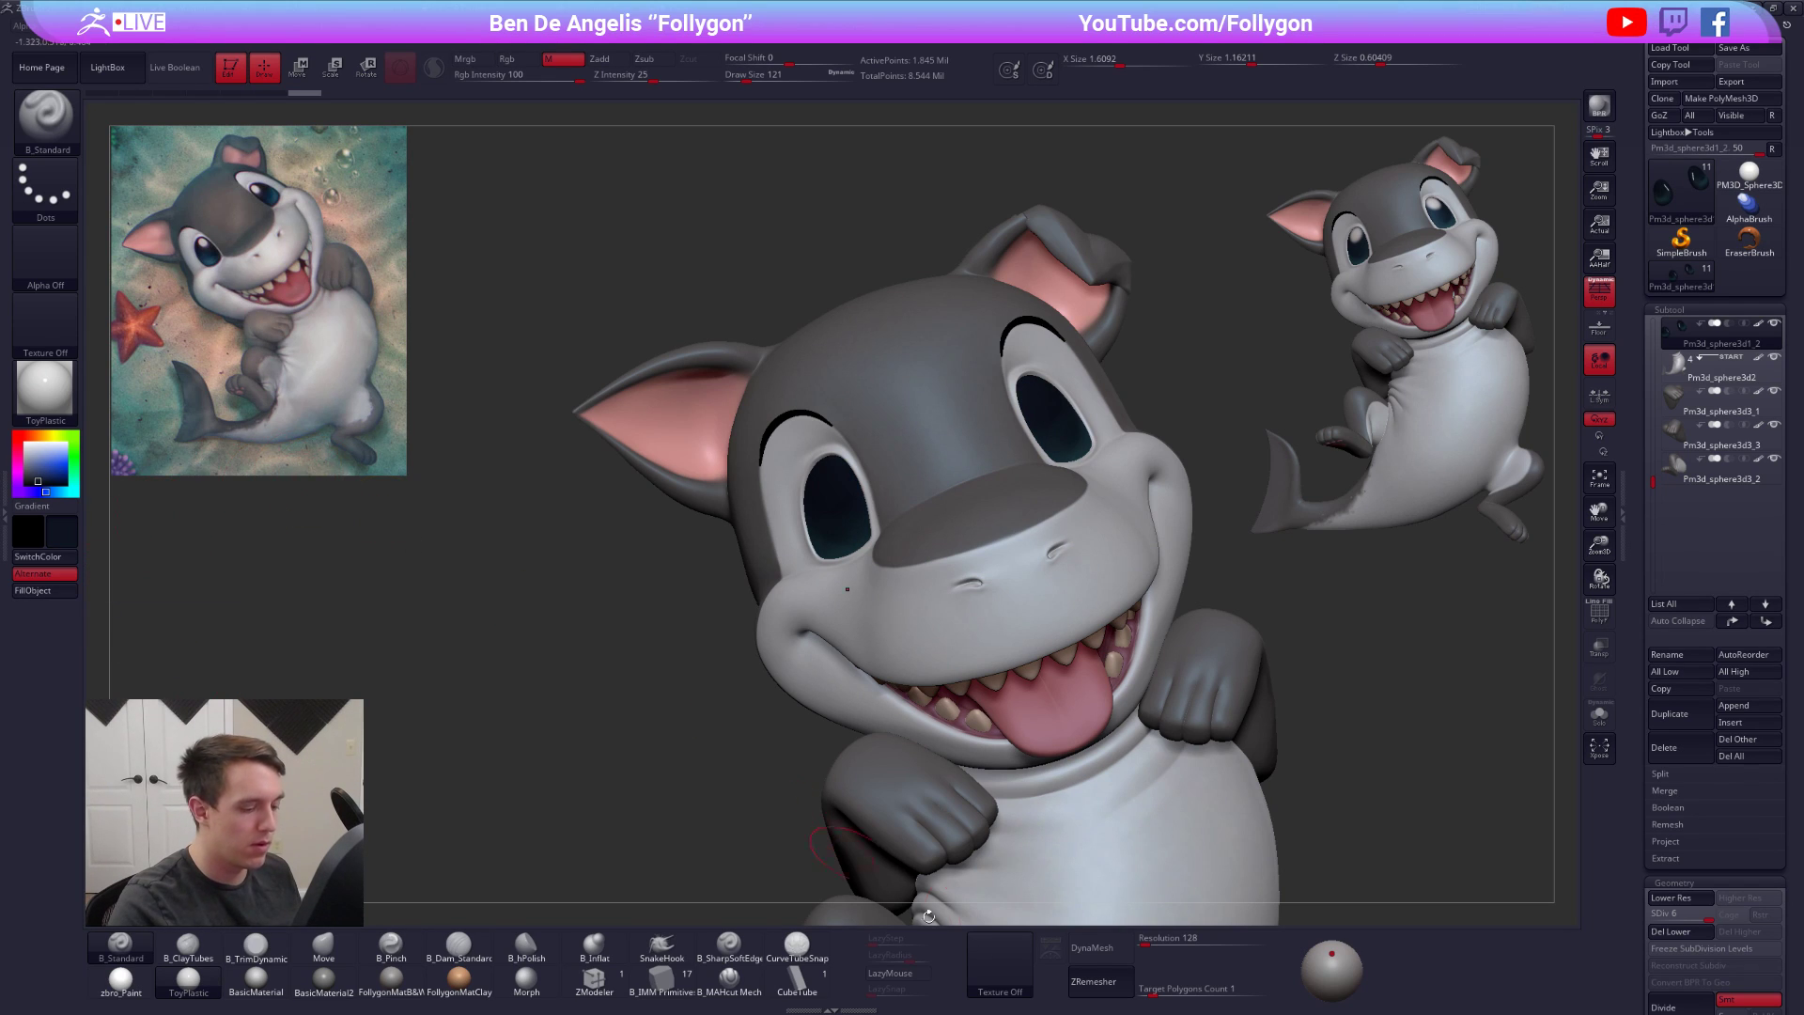
Try different light placements to judge the glossy reflections on the eyes
mouse_move(1336, 940)
left_mouse_down()
mouse_move(1331, 968)
mouse_move(1329, 947)
mouse_move(1315, 959)
left_mouse_up()
key("alt+s")
key("alt+s")
right_click_drag(1152, 799, 1119, 677)
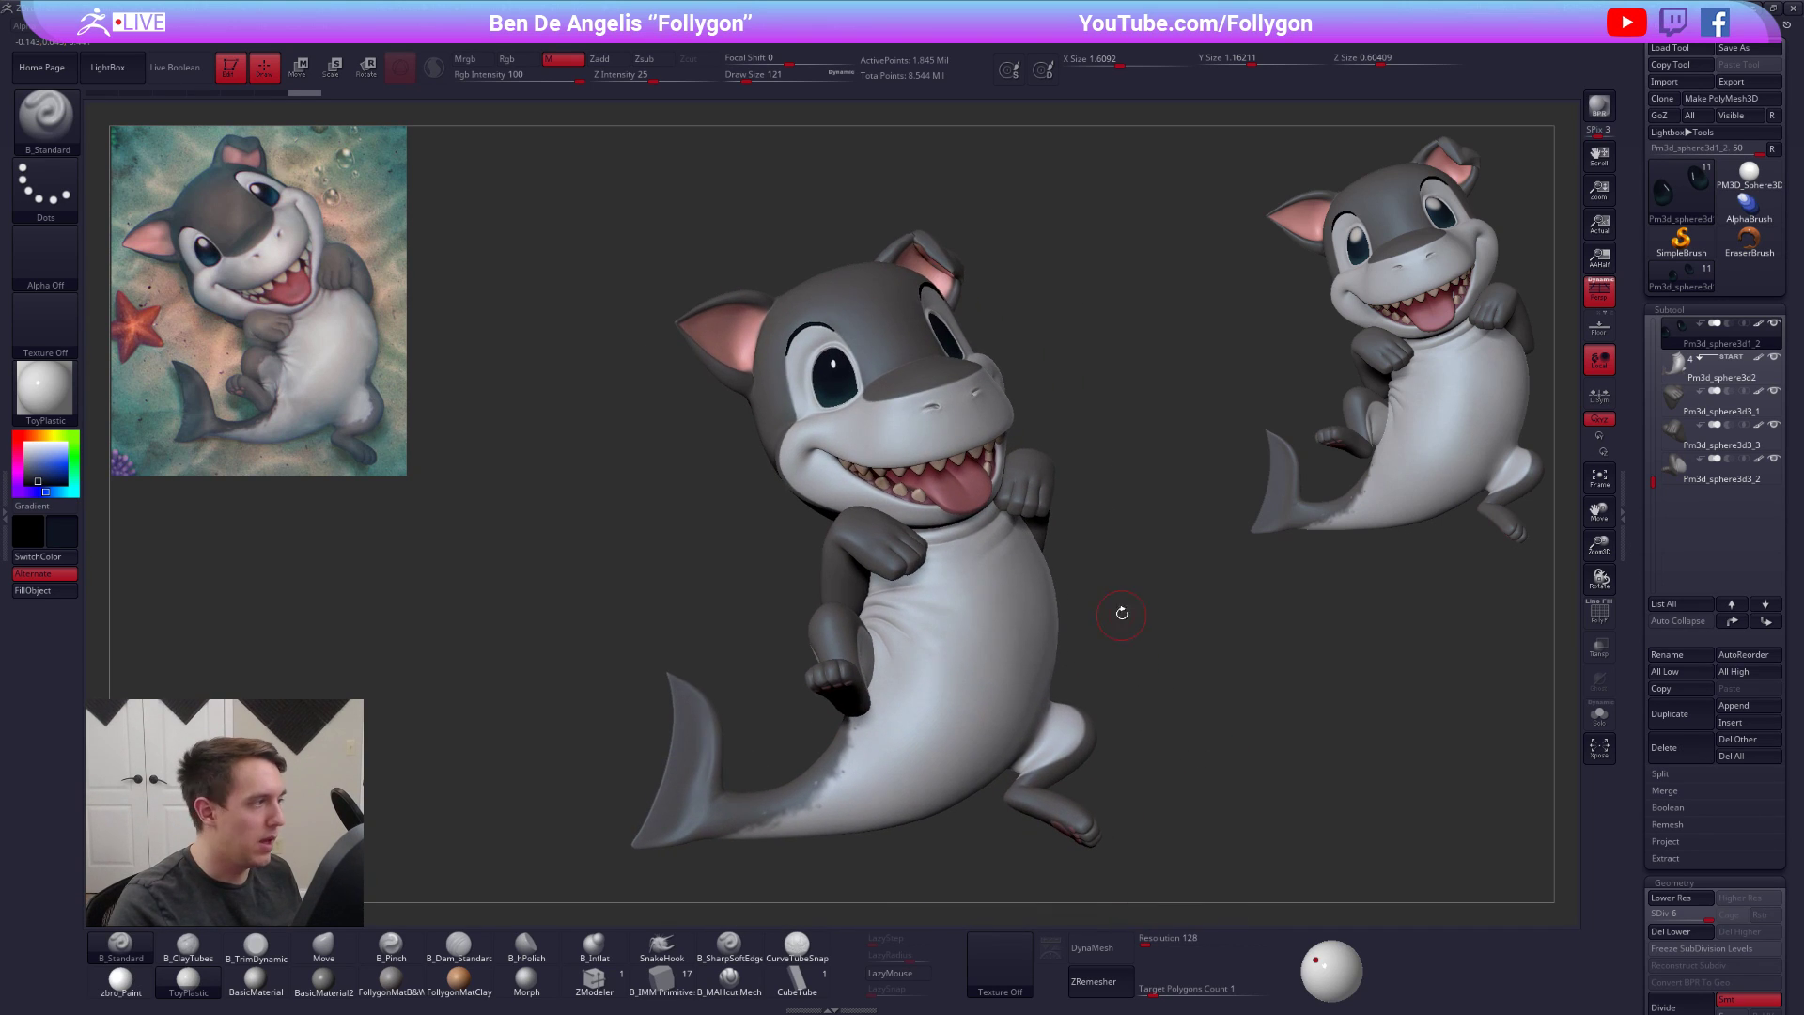
right_click_drag(982, 427, 818, 511, "alt")
key("shift")
left_click(1329, 962)
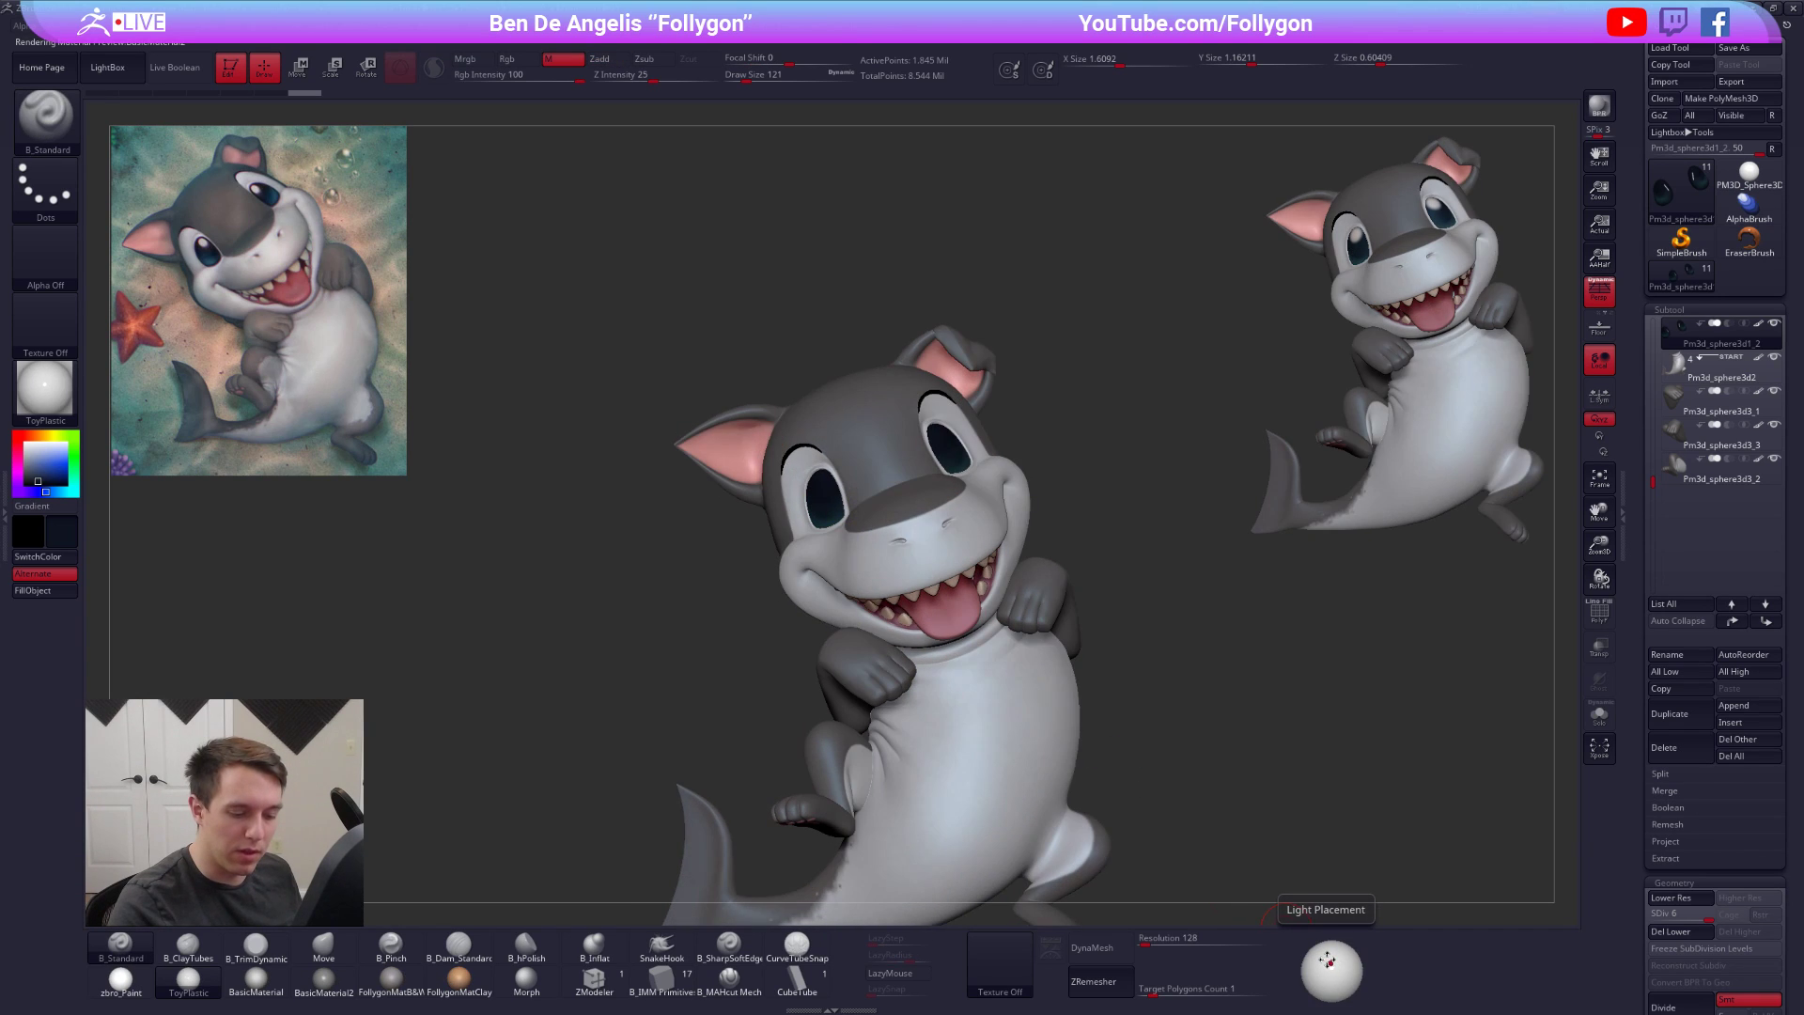
left_click_drag(1328, 961, 1334, 956)
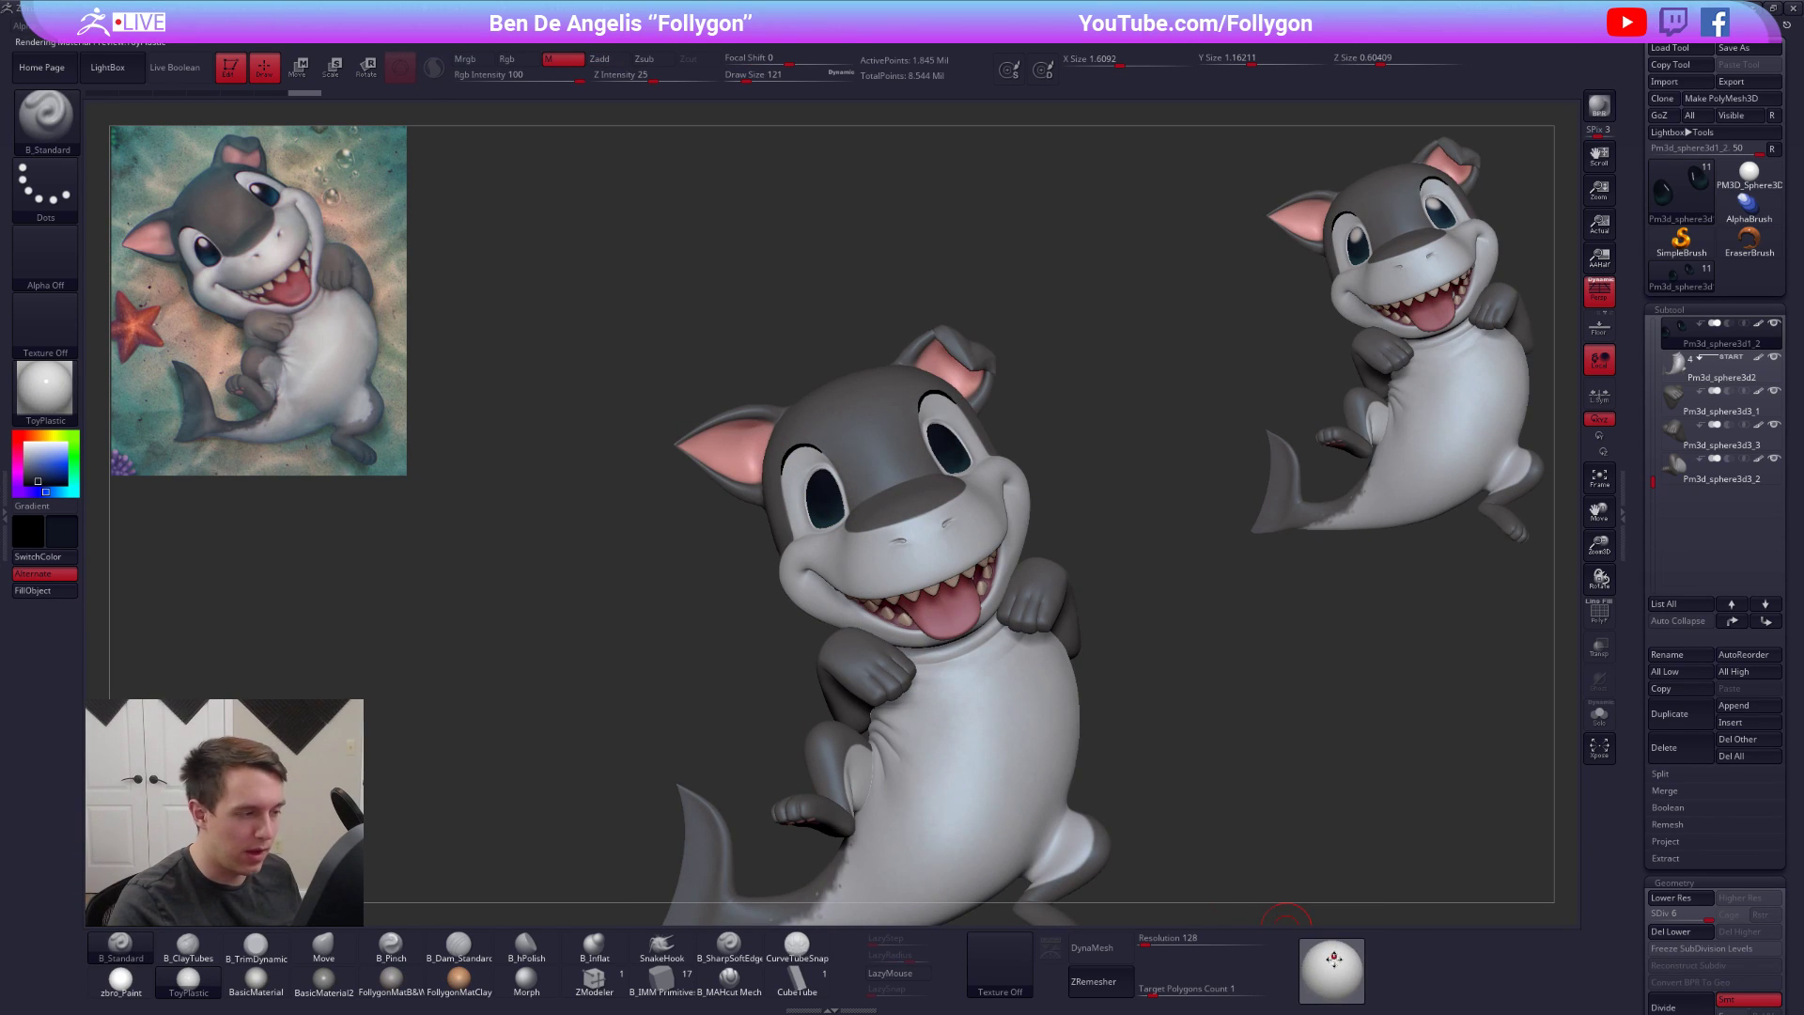
right_click_drag(1244, 877, 1129, 712, "ctrl")
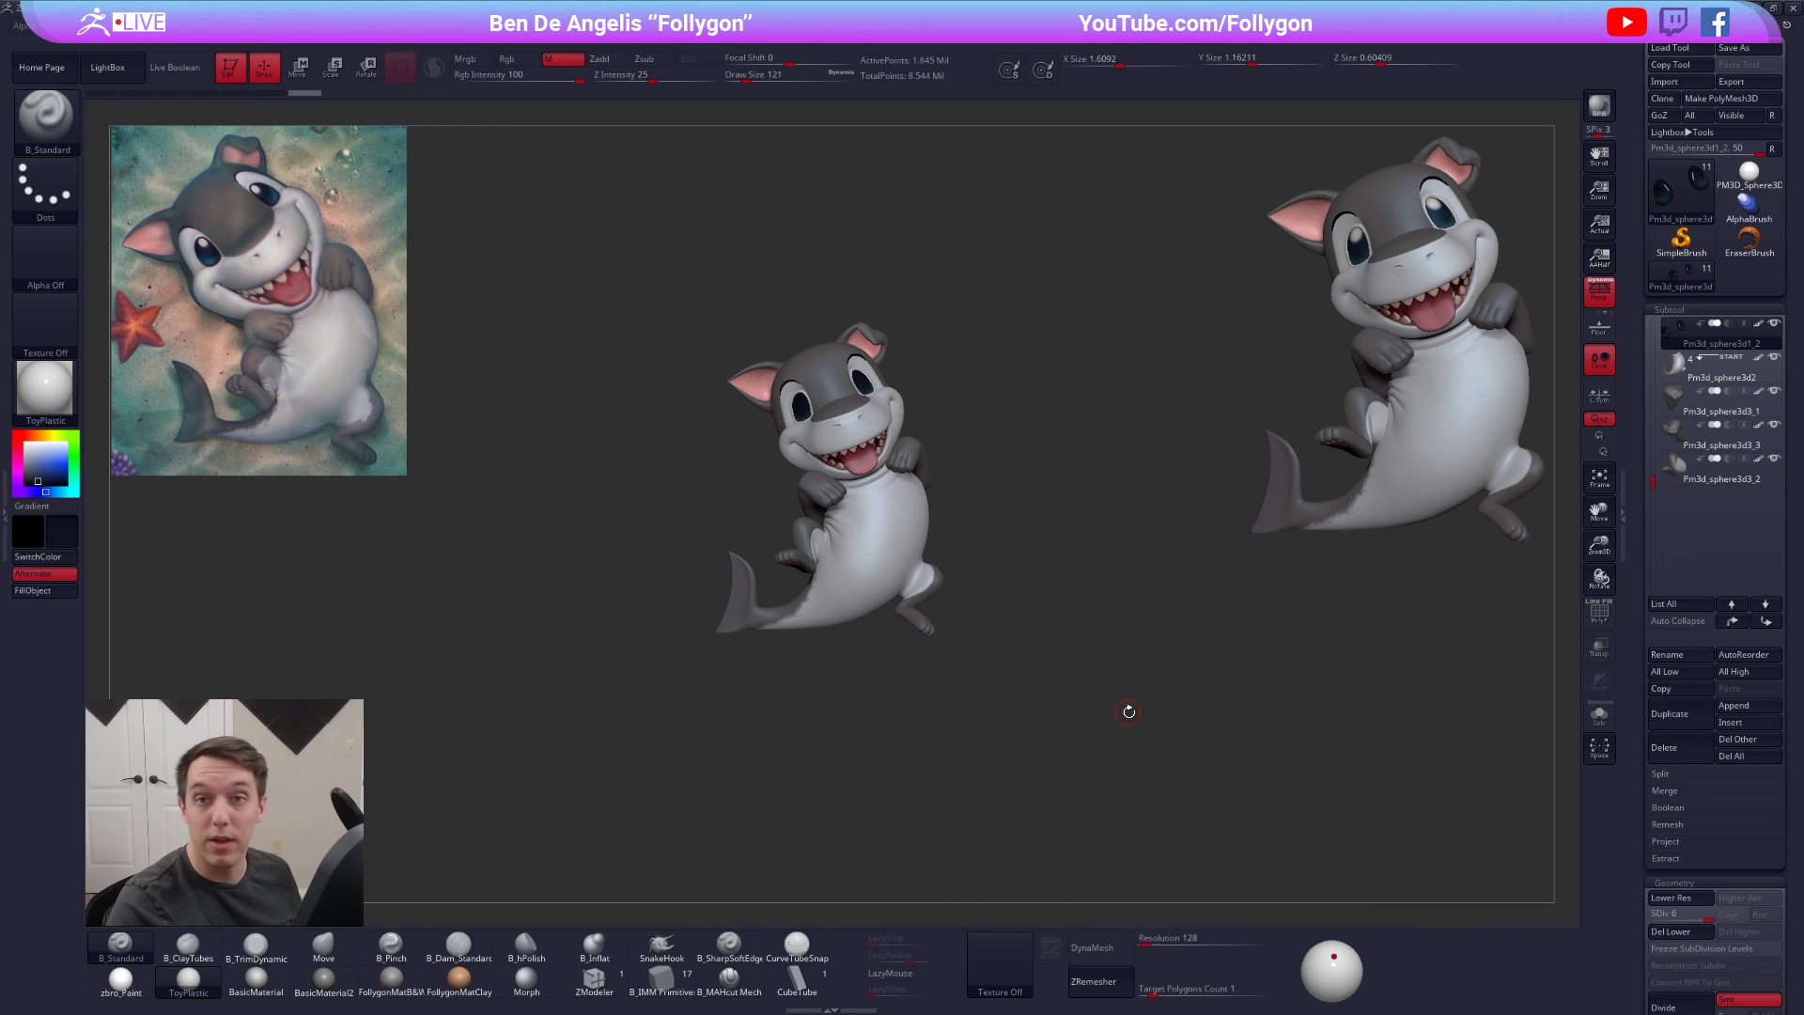
Undo the ToyPlastic material fill on the eyes
key("ctrl")
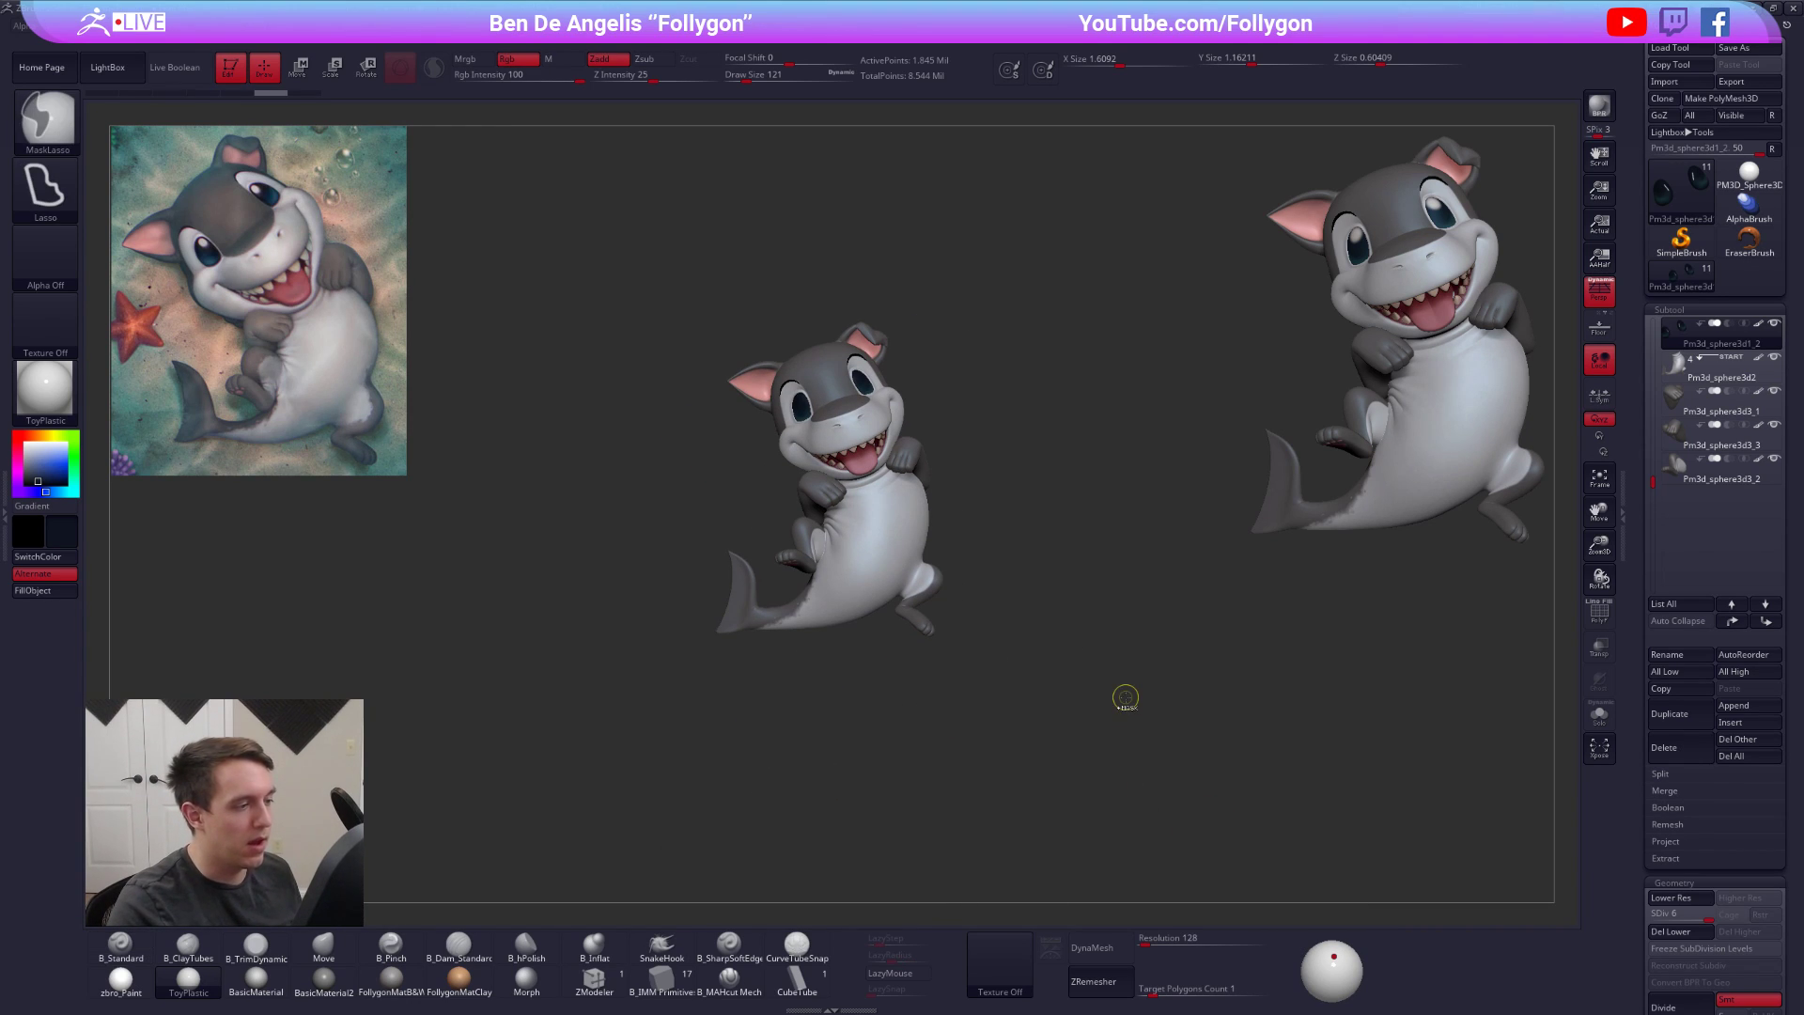
key("ctrl+z")
key("ctrl+z")
right_click_drag(801, 418, 827, 526, "alt")
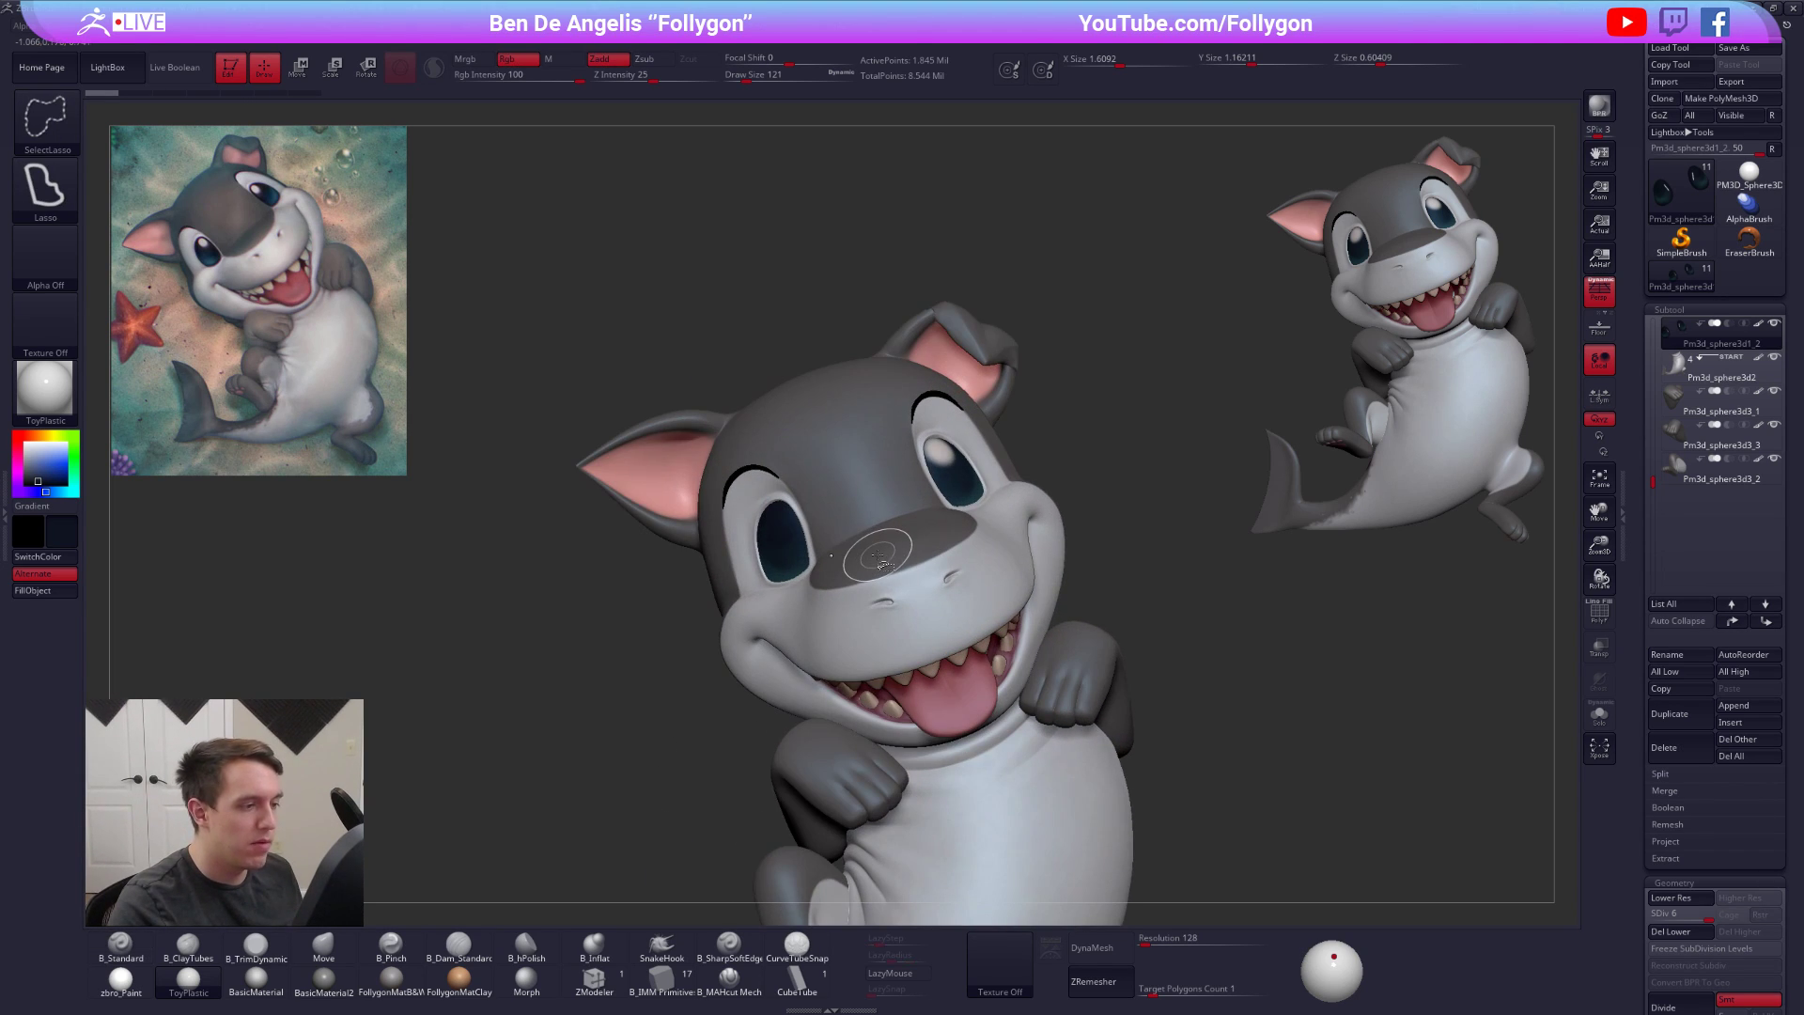
Set the brush to Rgb only and sample an off-white colour from the SpotLight reference image
left_click(523, 60)
key("z")
key("c")
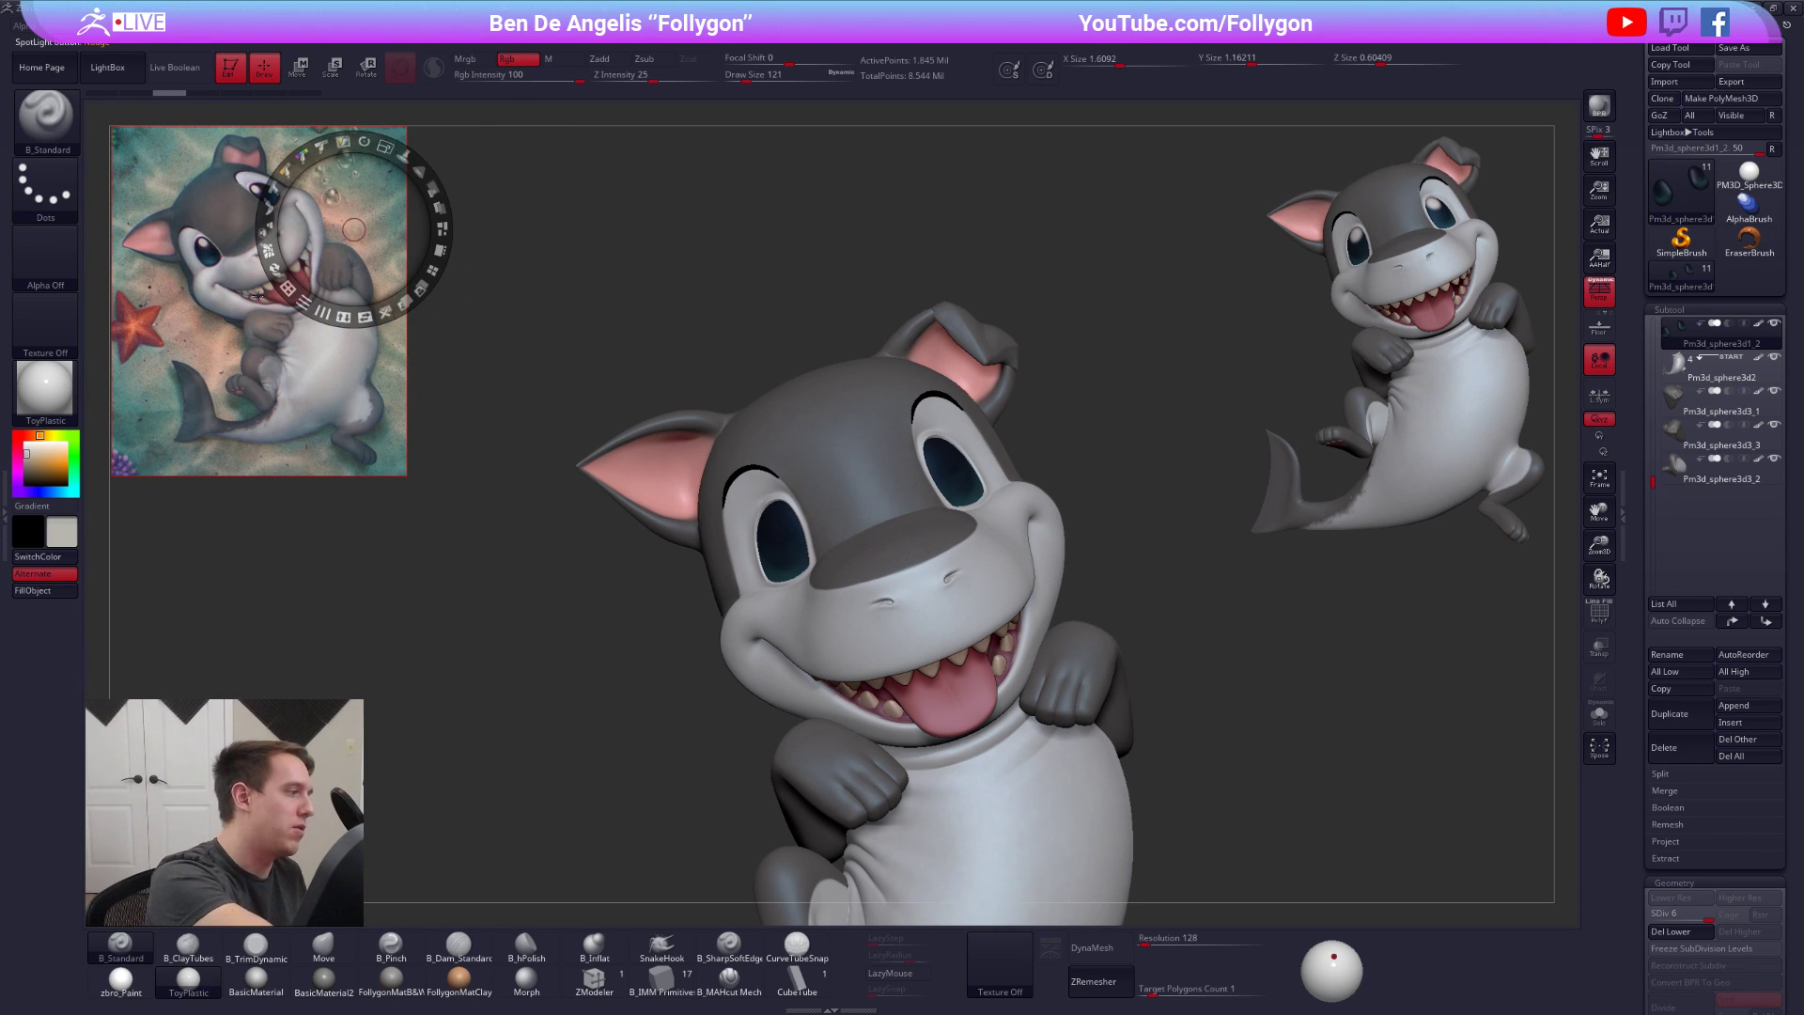
key("z")
Paint a small, crisp round off-white highlight in the upper part of the larger visible eye
right_click_drag(738, 512, 787, 517)
mouse_move(787, 517)
right_mouse_down("alt")
mouse_move(790, 538)
mouse_move(795, 515)
right_mouse_up("alt")
key("space")
key("space")
left_click_drag(796, 514, 796, 512)
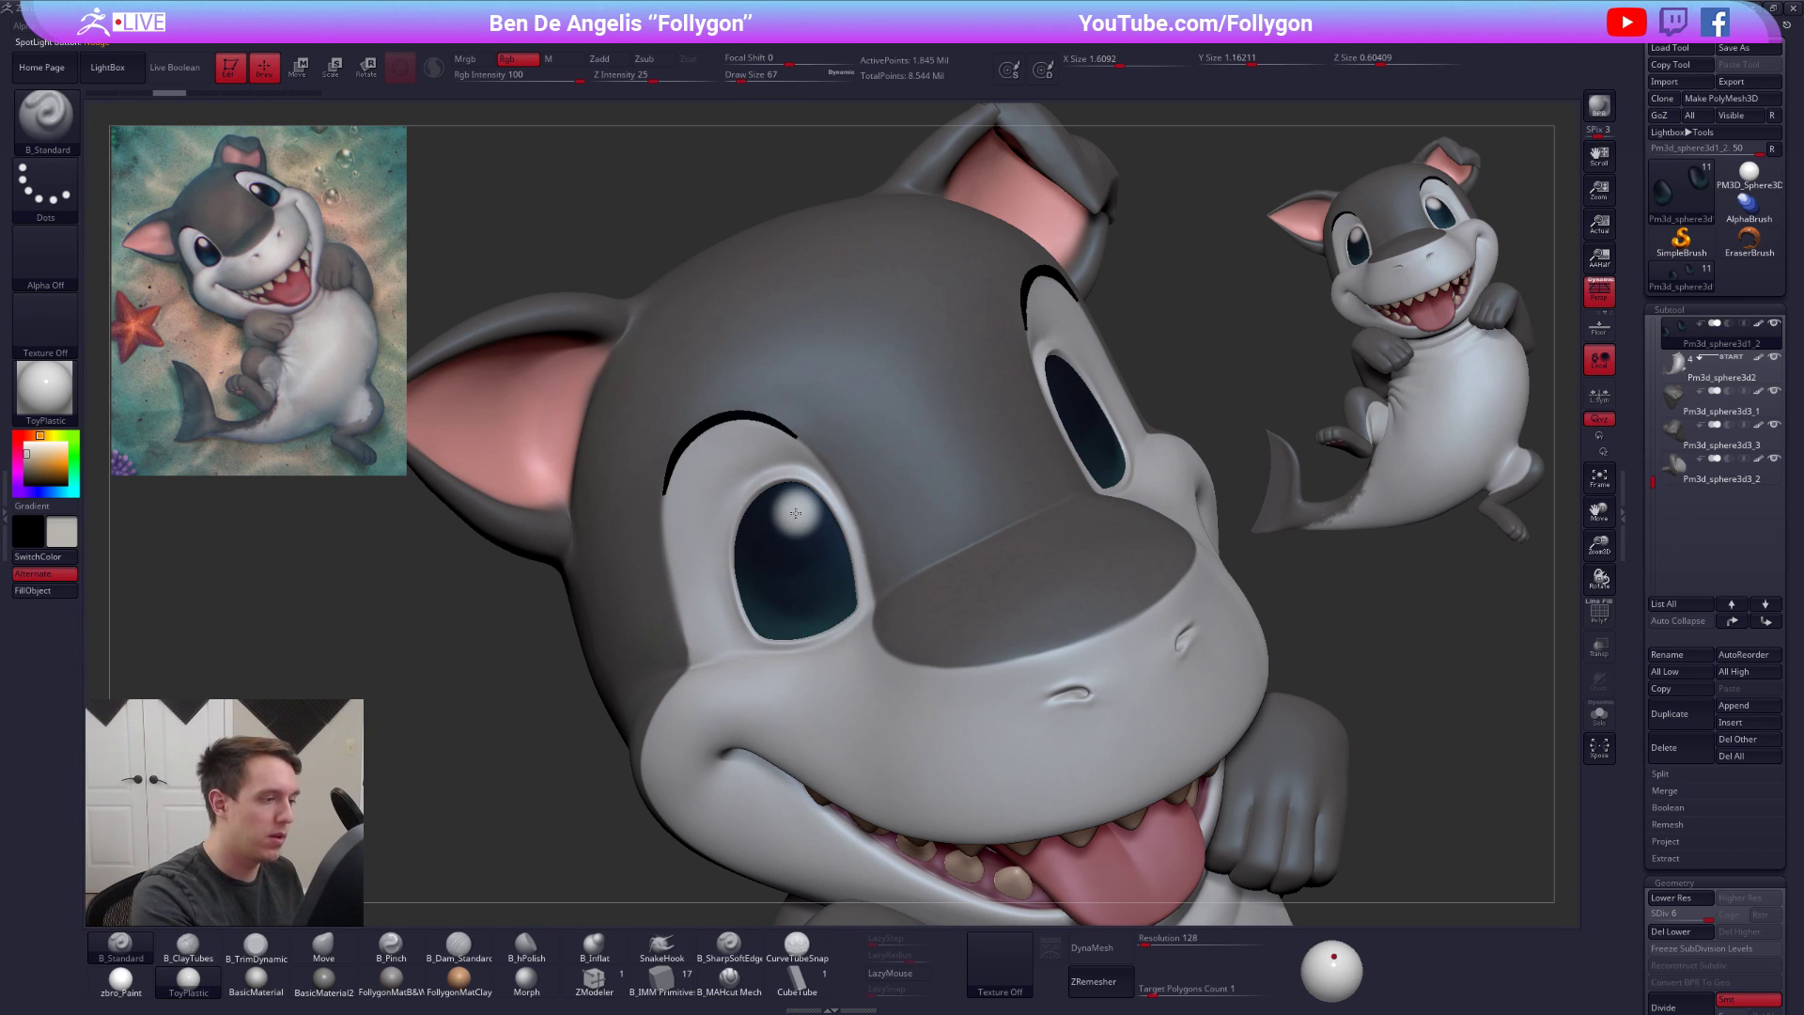
key("space")
left_click_drag(799, 515, 796, 509)
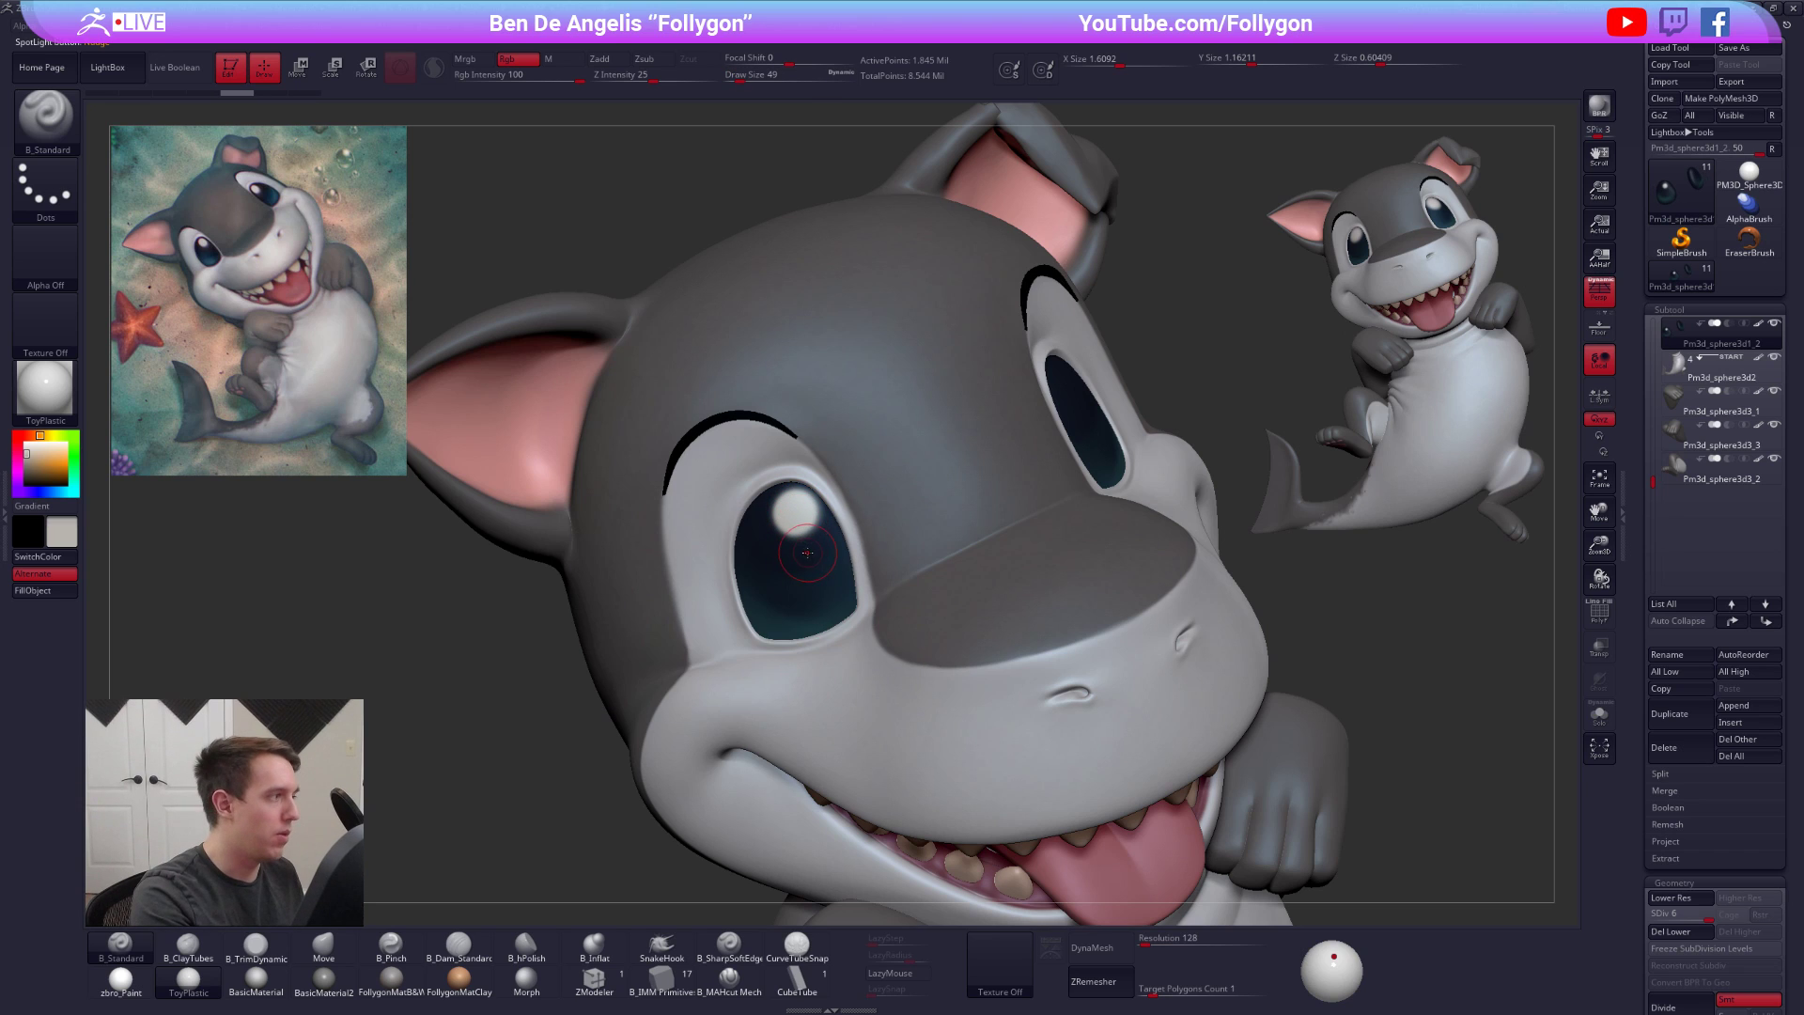
right_click_drag(814, 554, 799, 515)
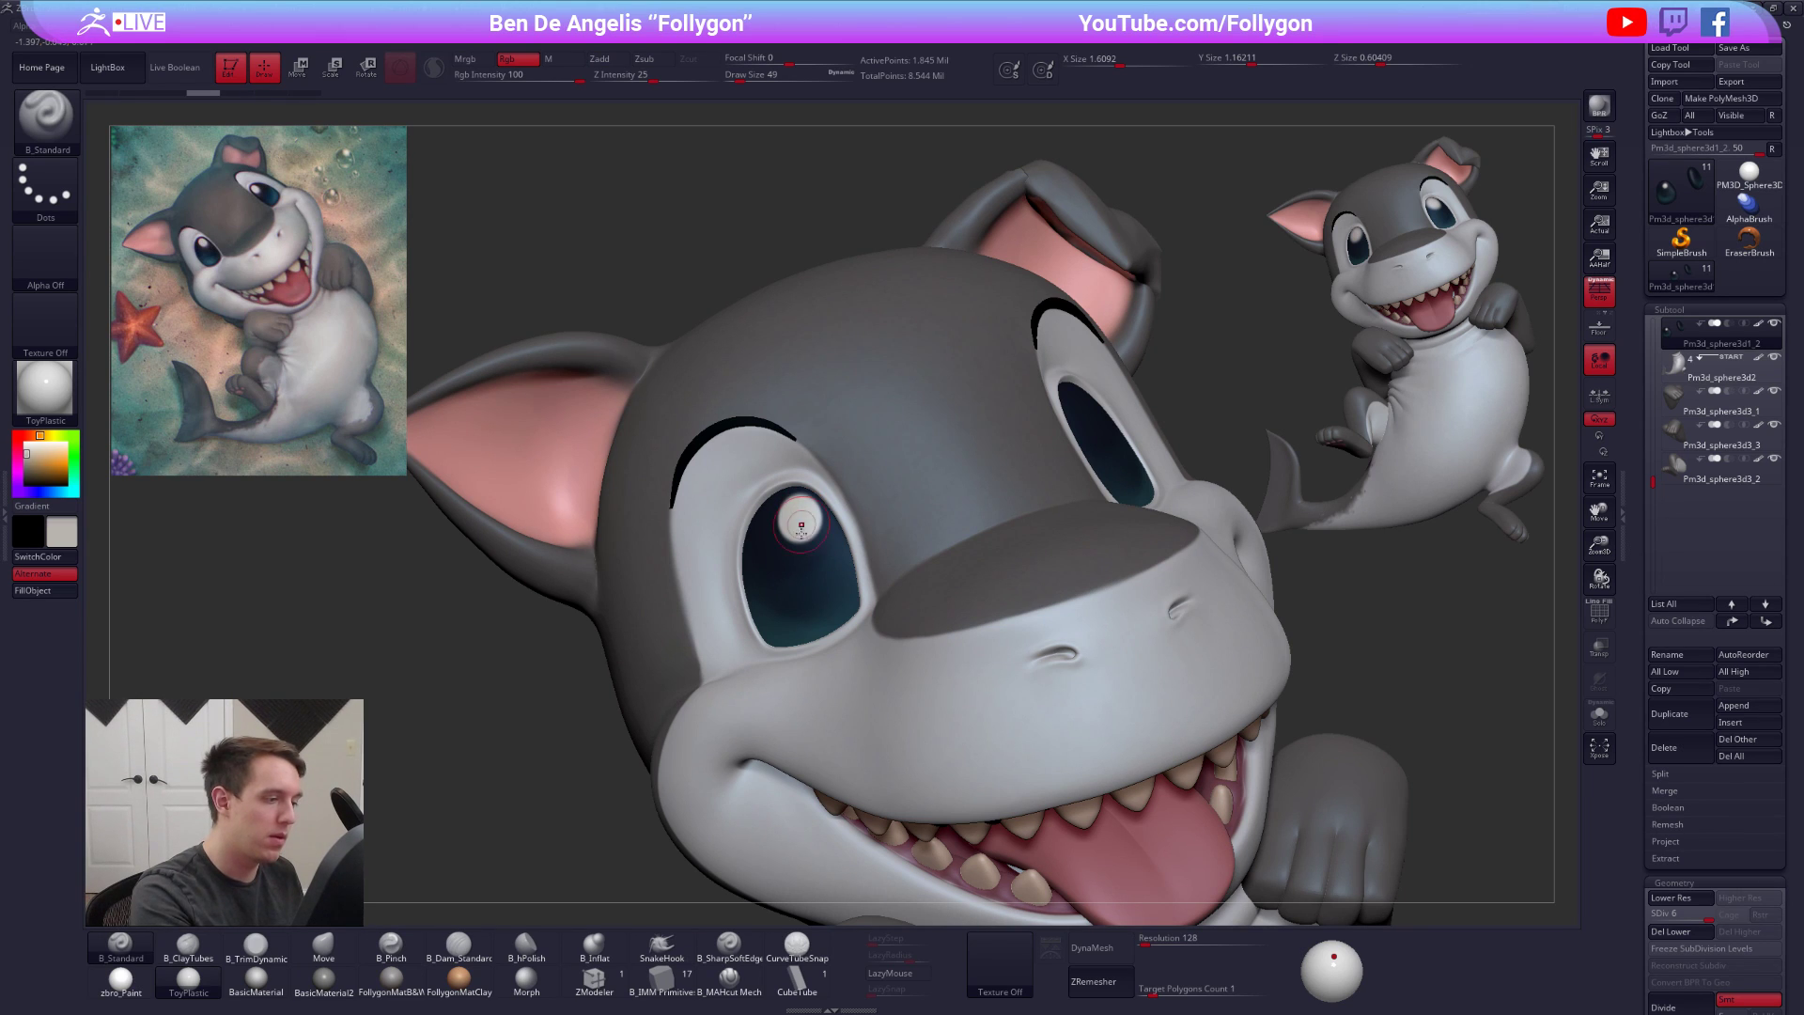
Paint a matching off-white highlight on the other eye and check the whole character
right_click_drag(817, 604, 942, 469)
left_click_drag(951, 453, 959, 462)
right_click_drag(974, 461, 1072, 427)
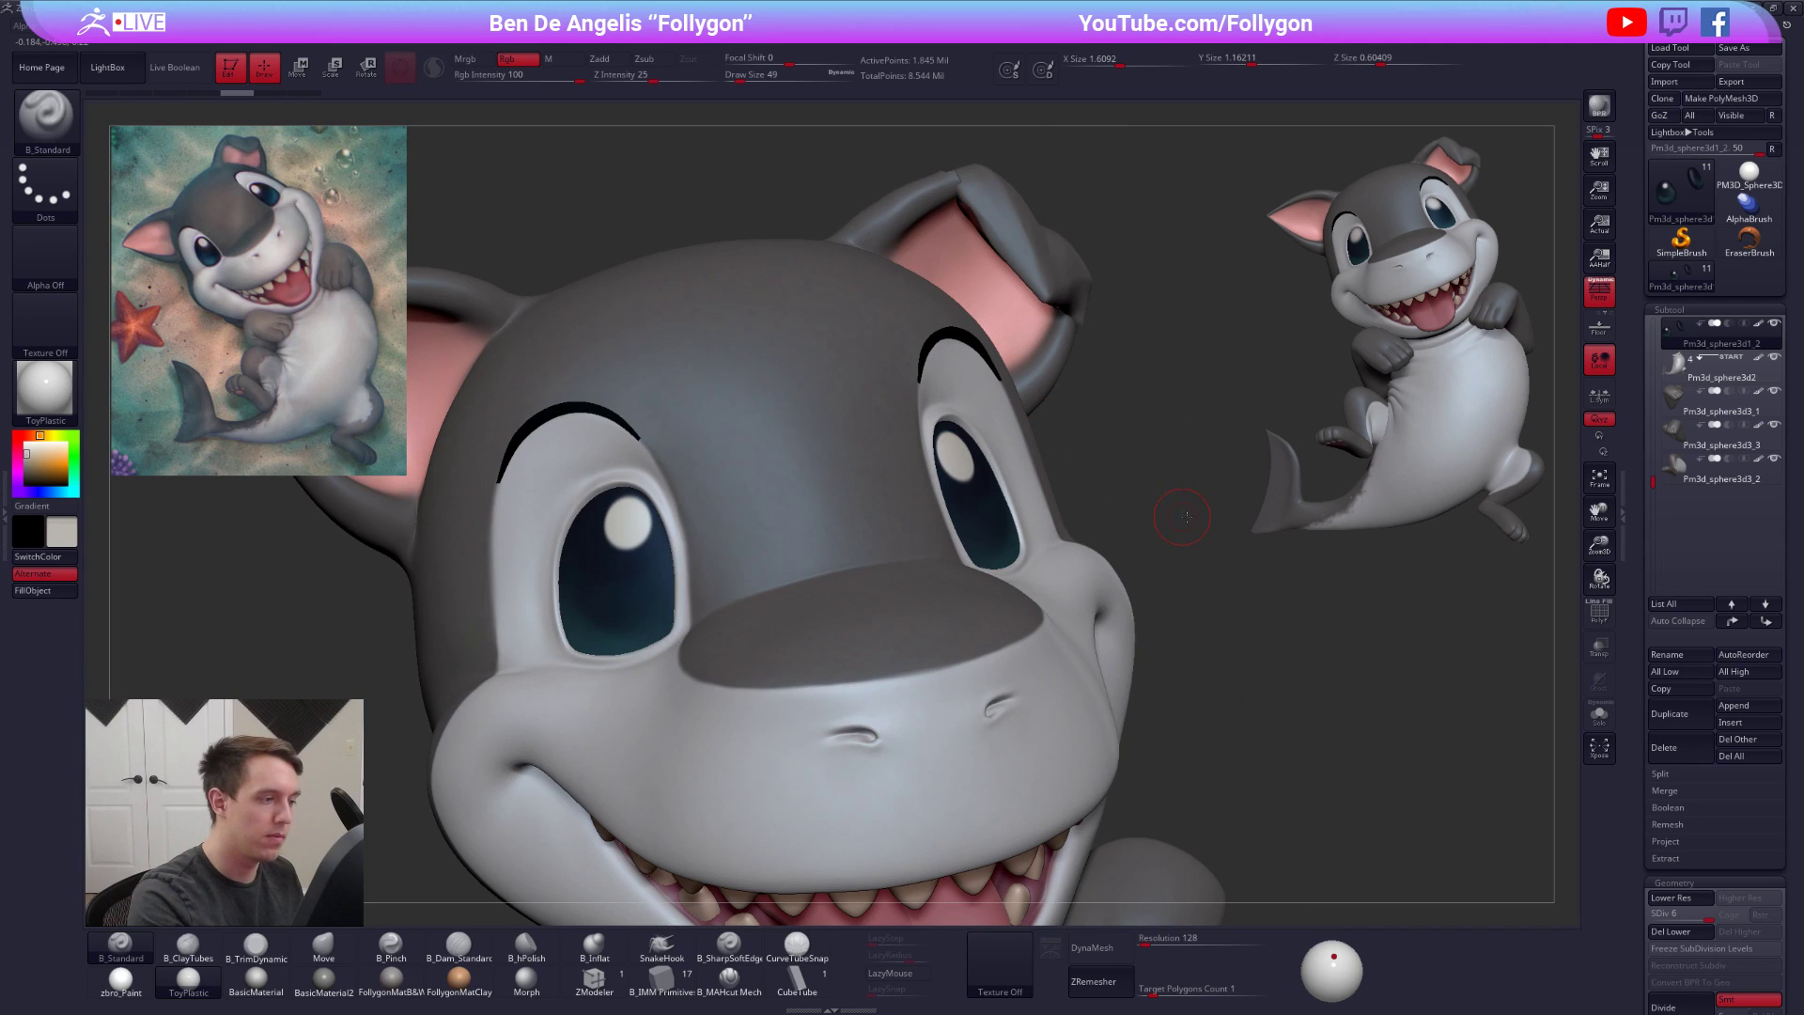
right_click_drag(1175, 515, 1141, 547, "ctrl")
right_click_drag(1244, 697, 1175, 694)
right_click_drag(1155, 829, 1191, 802, "alt")
mouse_move(1051, 735)
right_mouse_down("alt")
mouse_move(1068, 738)
mouse_move(977, 644)
mouse_move(1084, 724)
mouse_move(1061, 701)
right_mouse_up("alt")
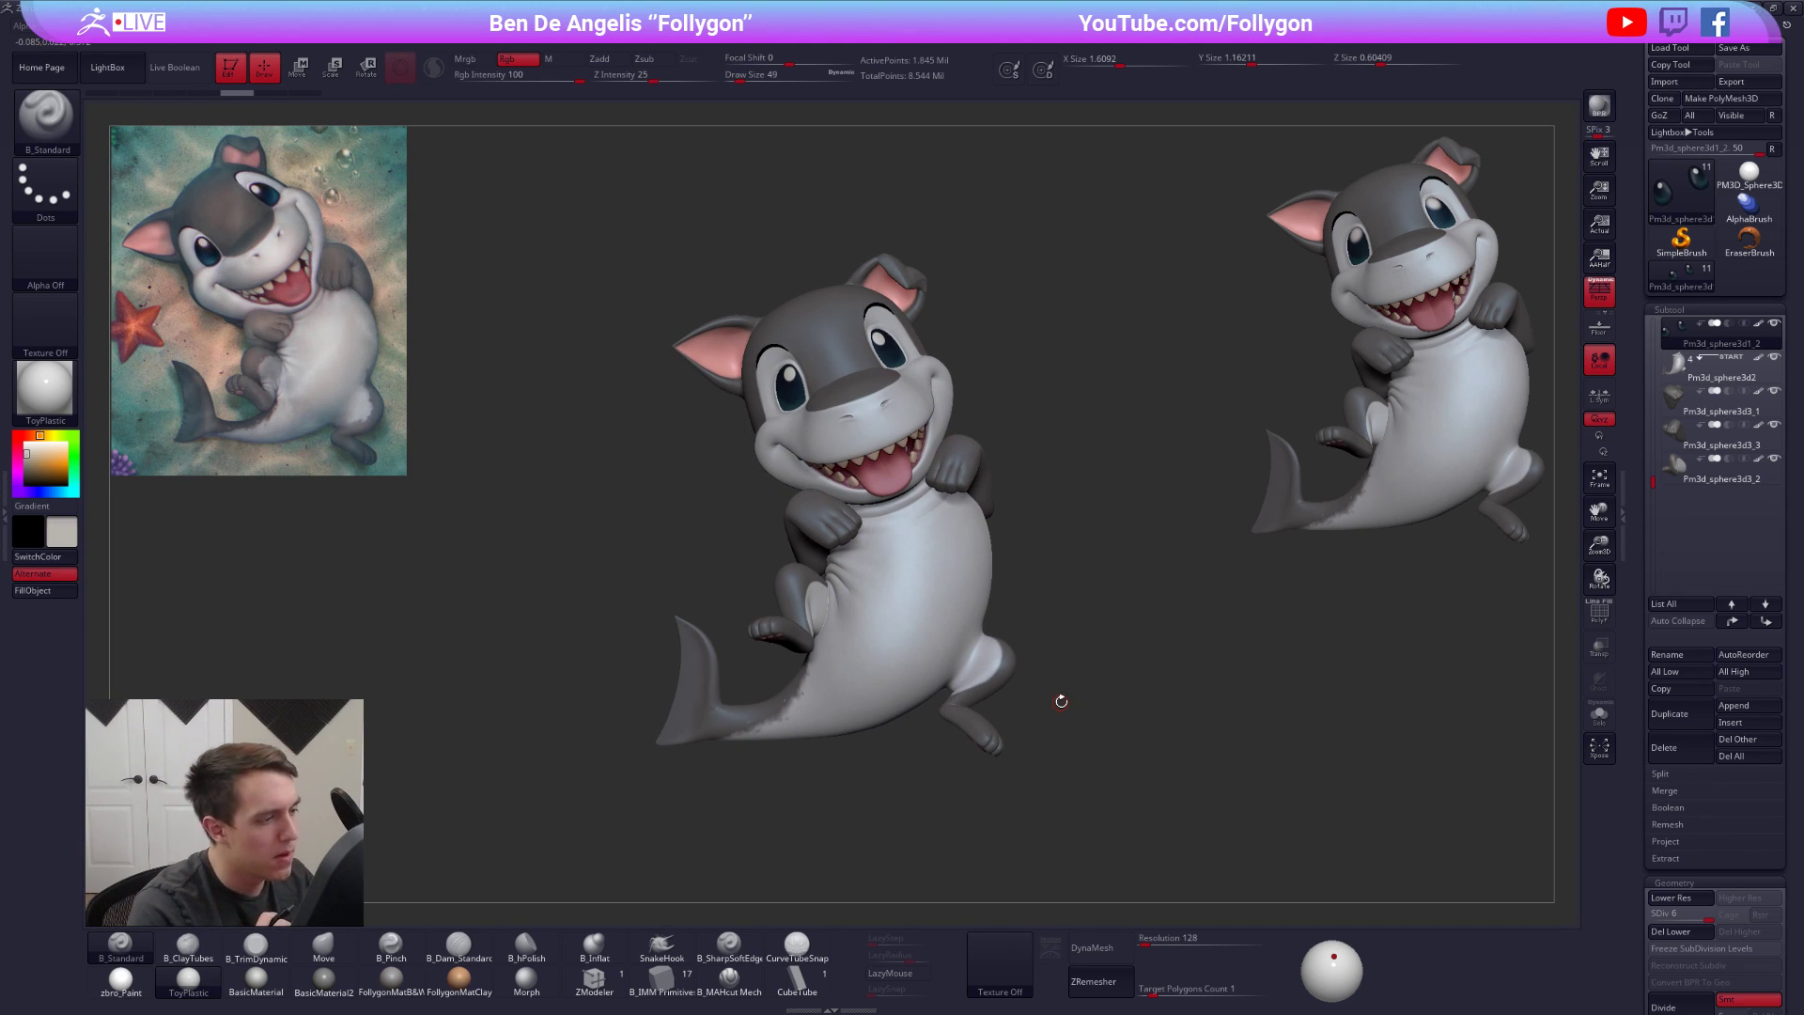
Select the head subtool and sample the brownish-pink nostril colour from the SpotLight reference image
left_click(877, 411, "alt")
right_click_drag(877, 411, 902, 436, "alt")
mouse_move(902, 436)
right_mouse_down("ctrl")
mouse_move(891, 505)
mouse_move(870, 471)
mouse_move(888, 482)
mouse_move(839, 483)
right_mouse_up("ctrl")
key("space")
left_click_drag(878, 488, 887, 489)
right_click_drag(879, 492, 1006, 554)
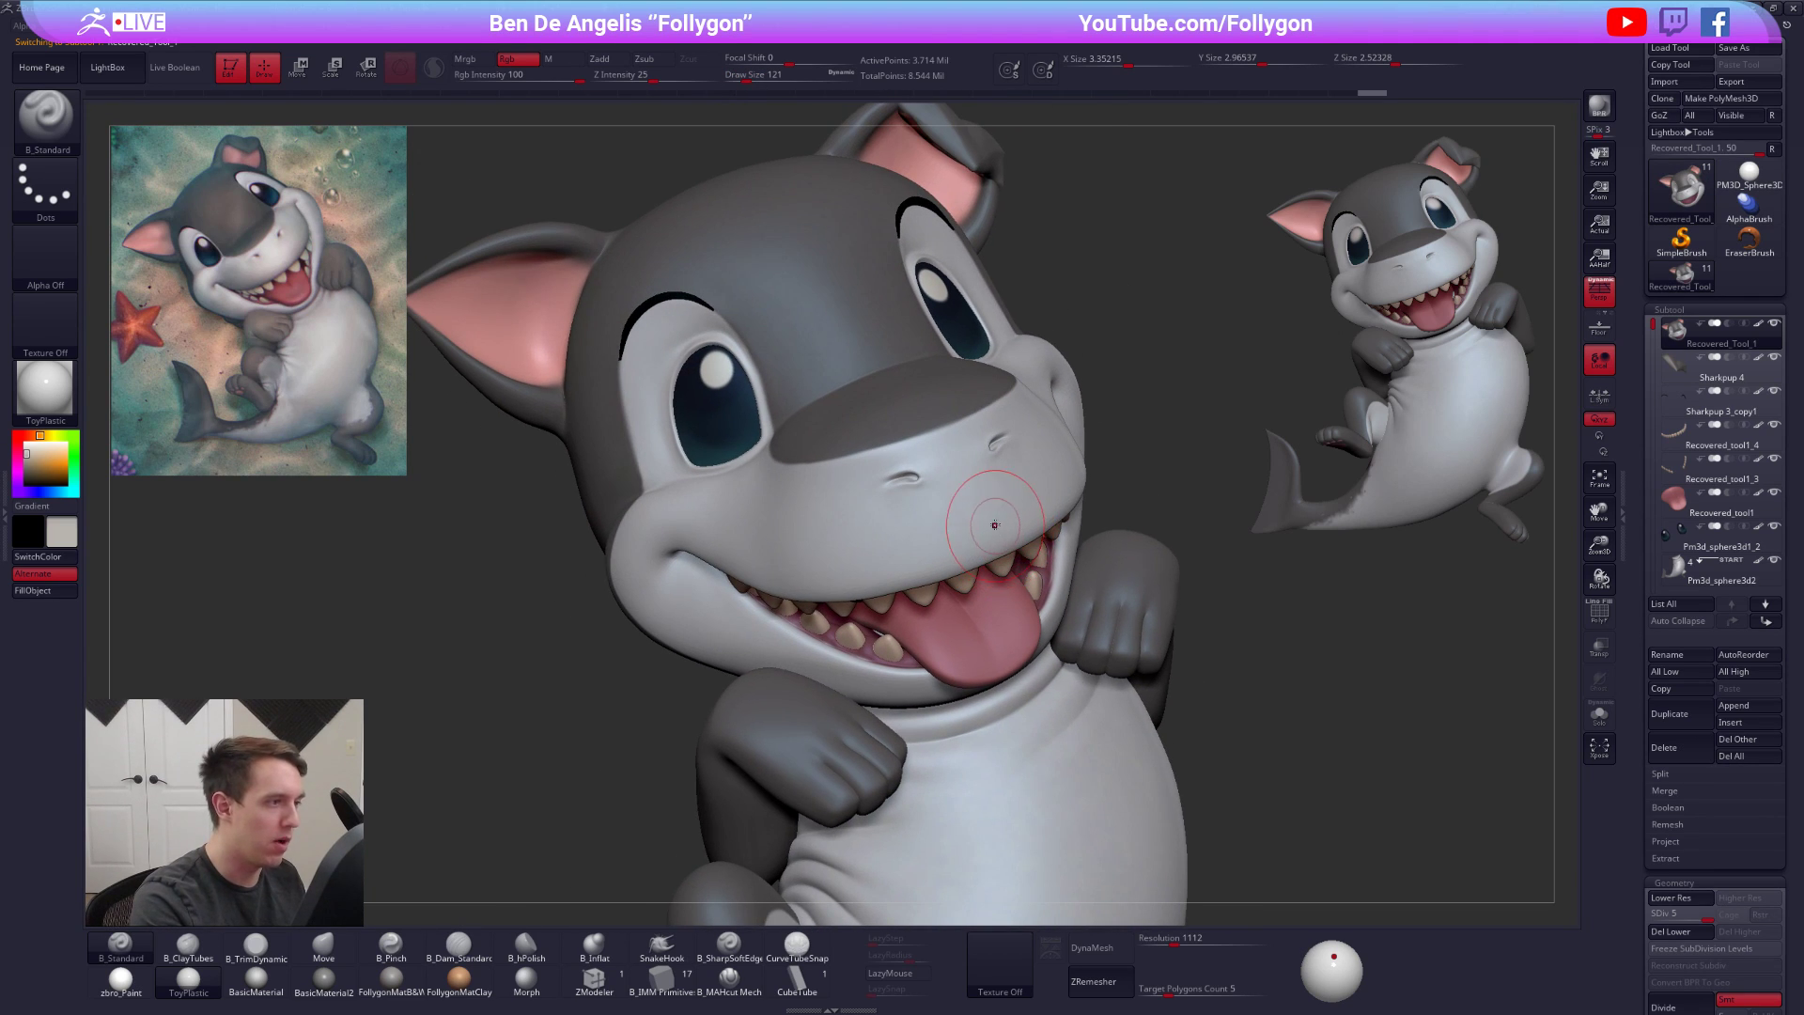
key("shift+z")
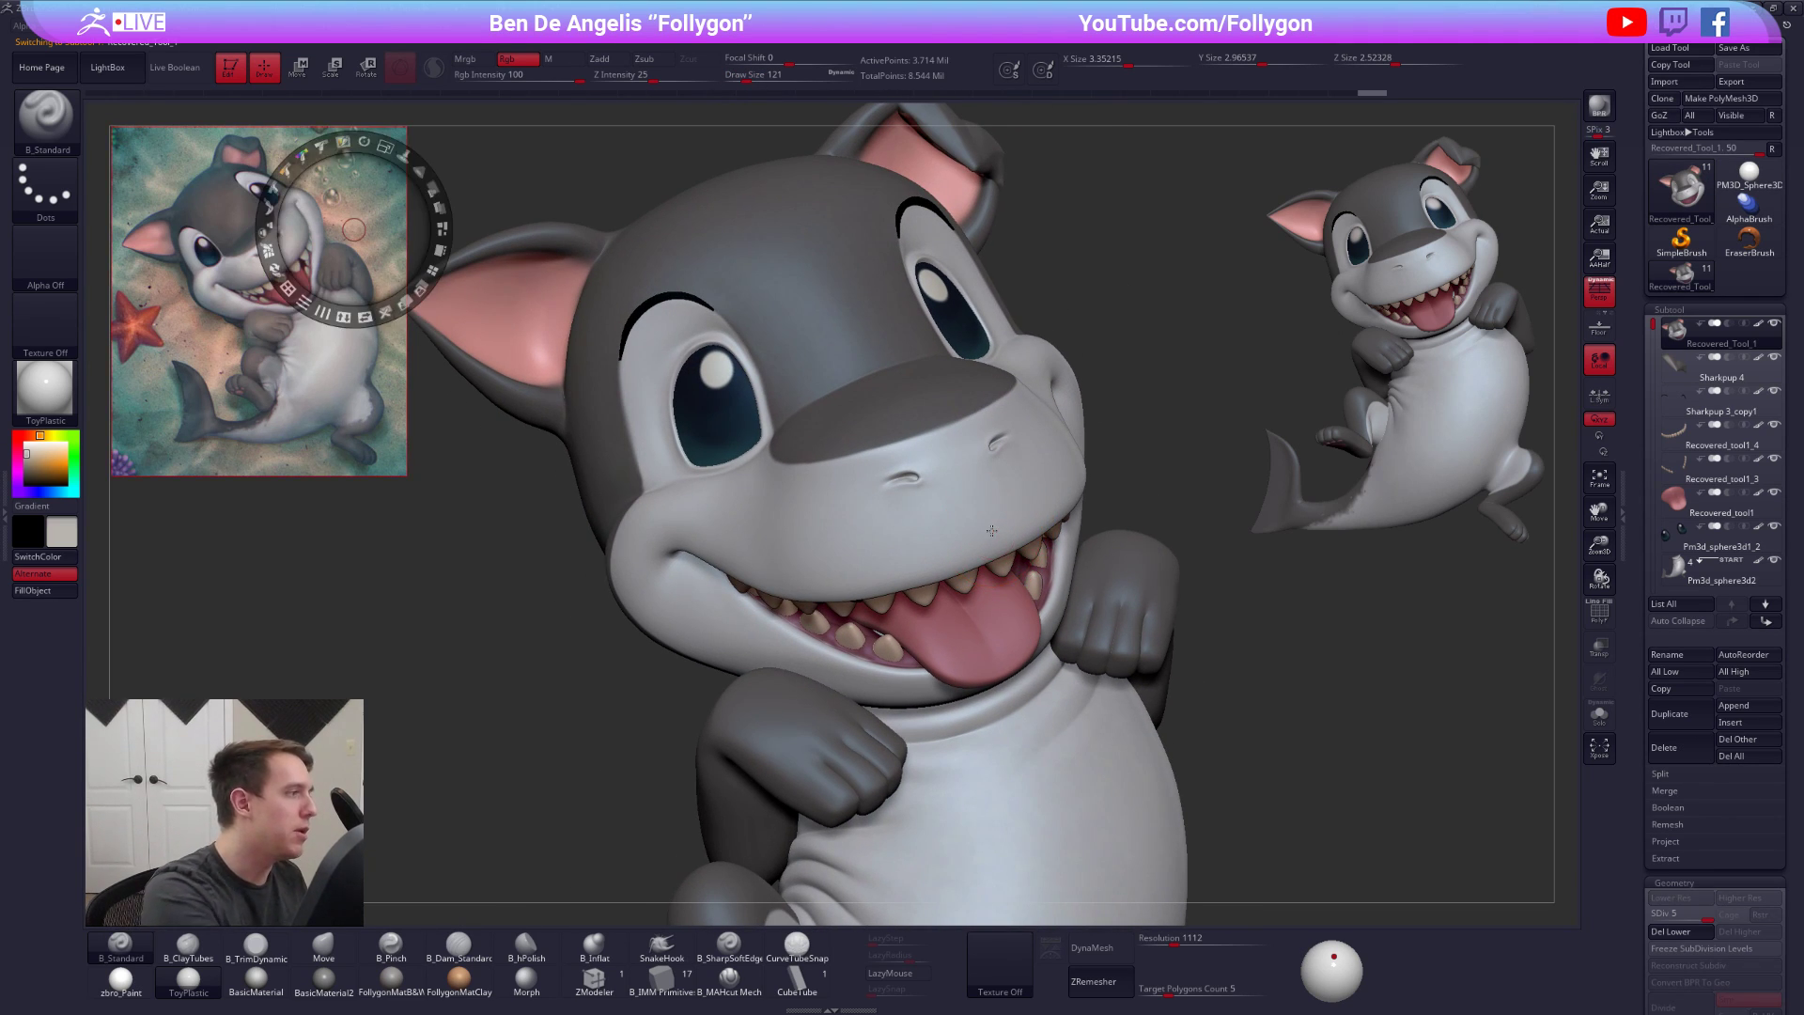
left_click(381, 414)
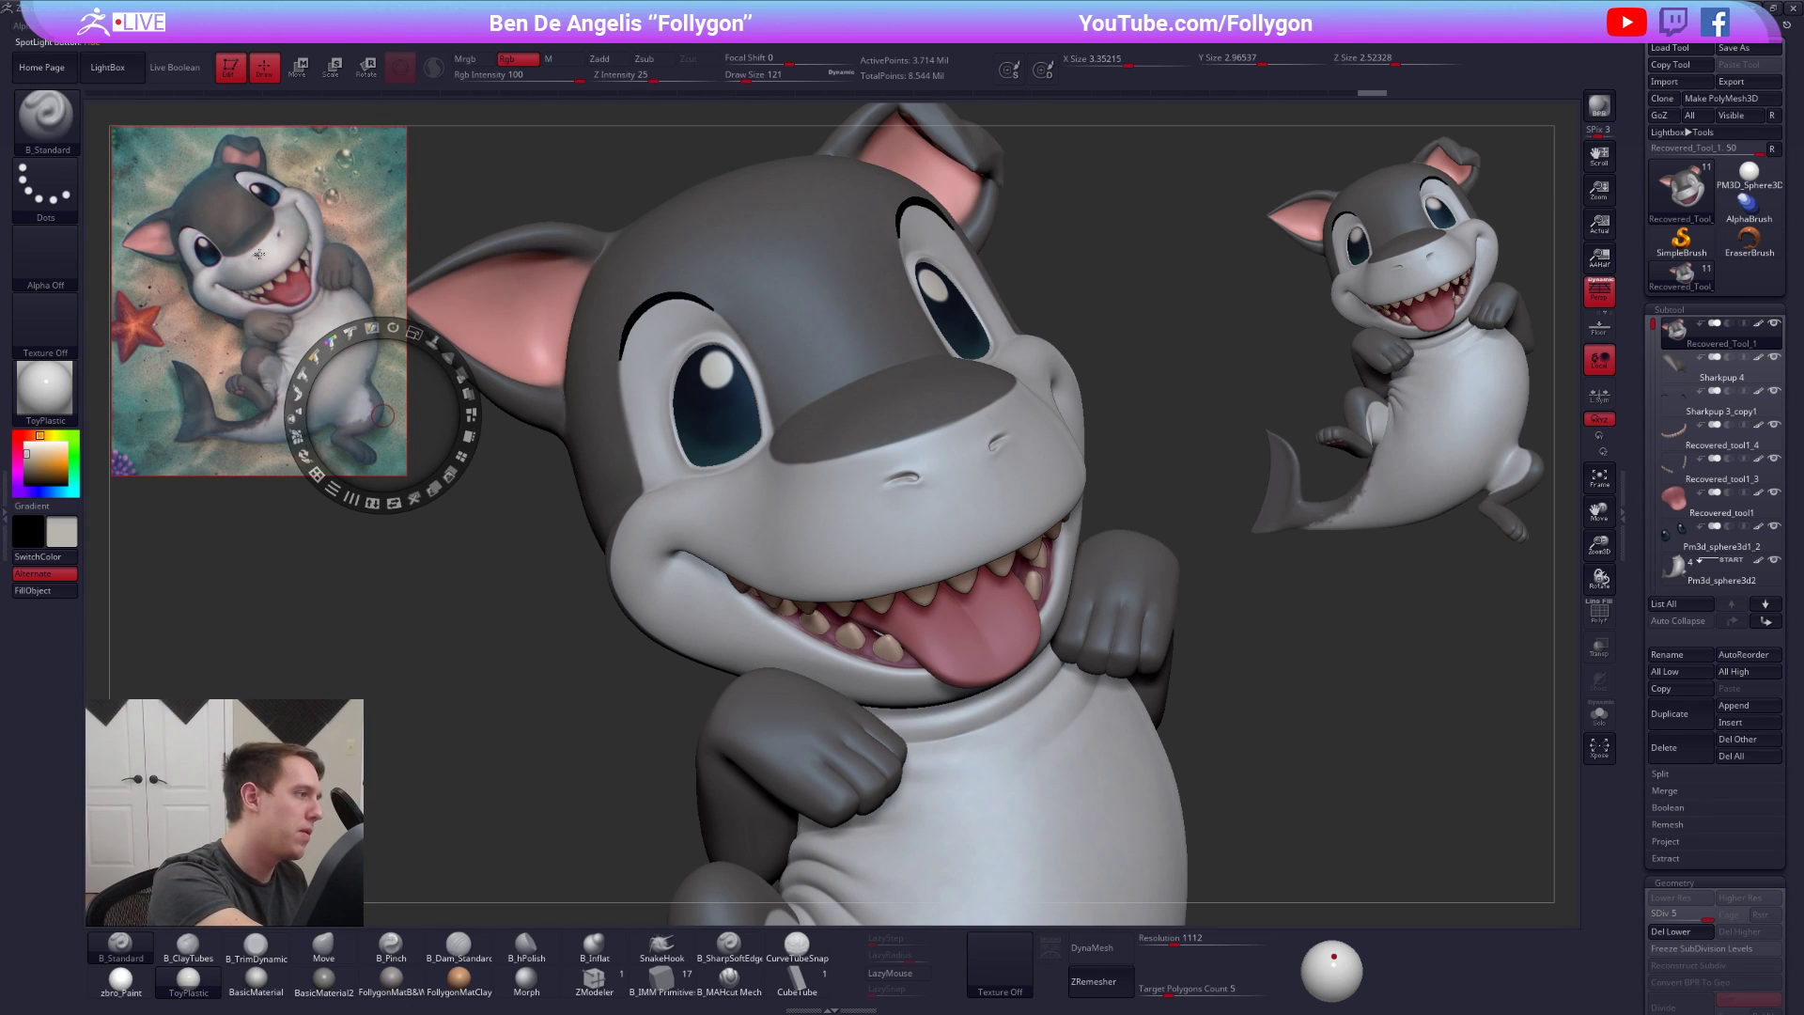
key("shift+z")
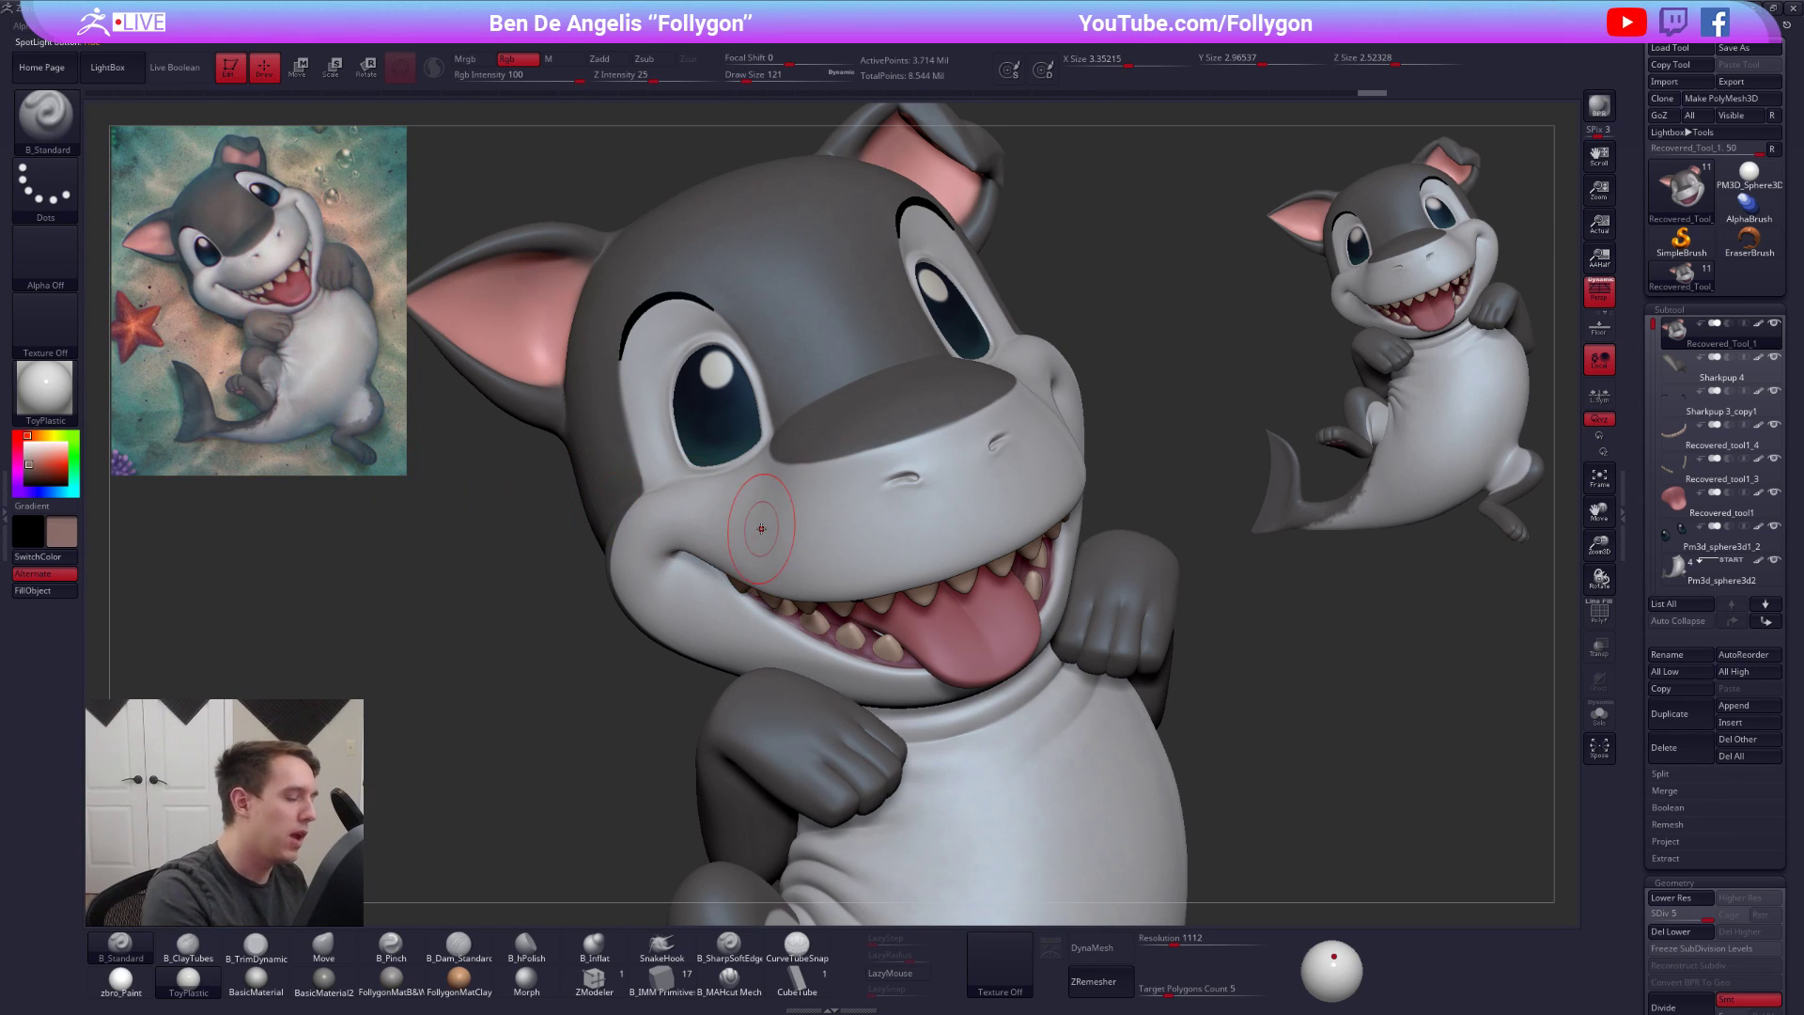
Paint the inside of the nearer nostril with the sampled brownish-pink at draw size 43
key("space")
left_click_drag(895, 493, 882, 494)
right_click_drag(912, 483, 914, 496, "ctrl")
key("space")
left_click_drag(922, 496, 908, 473)
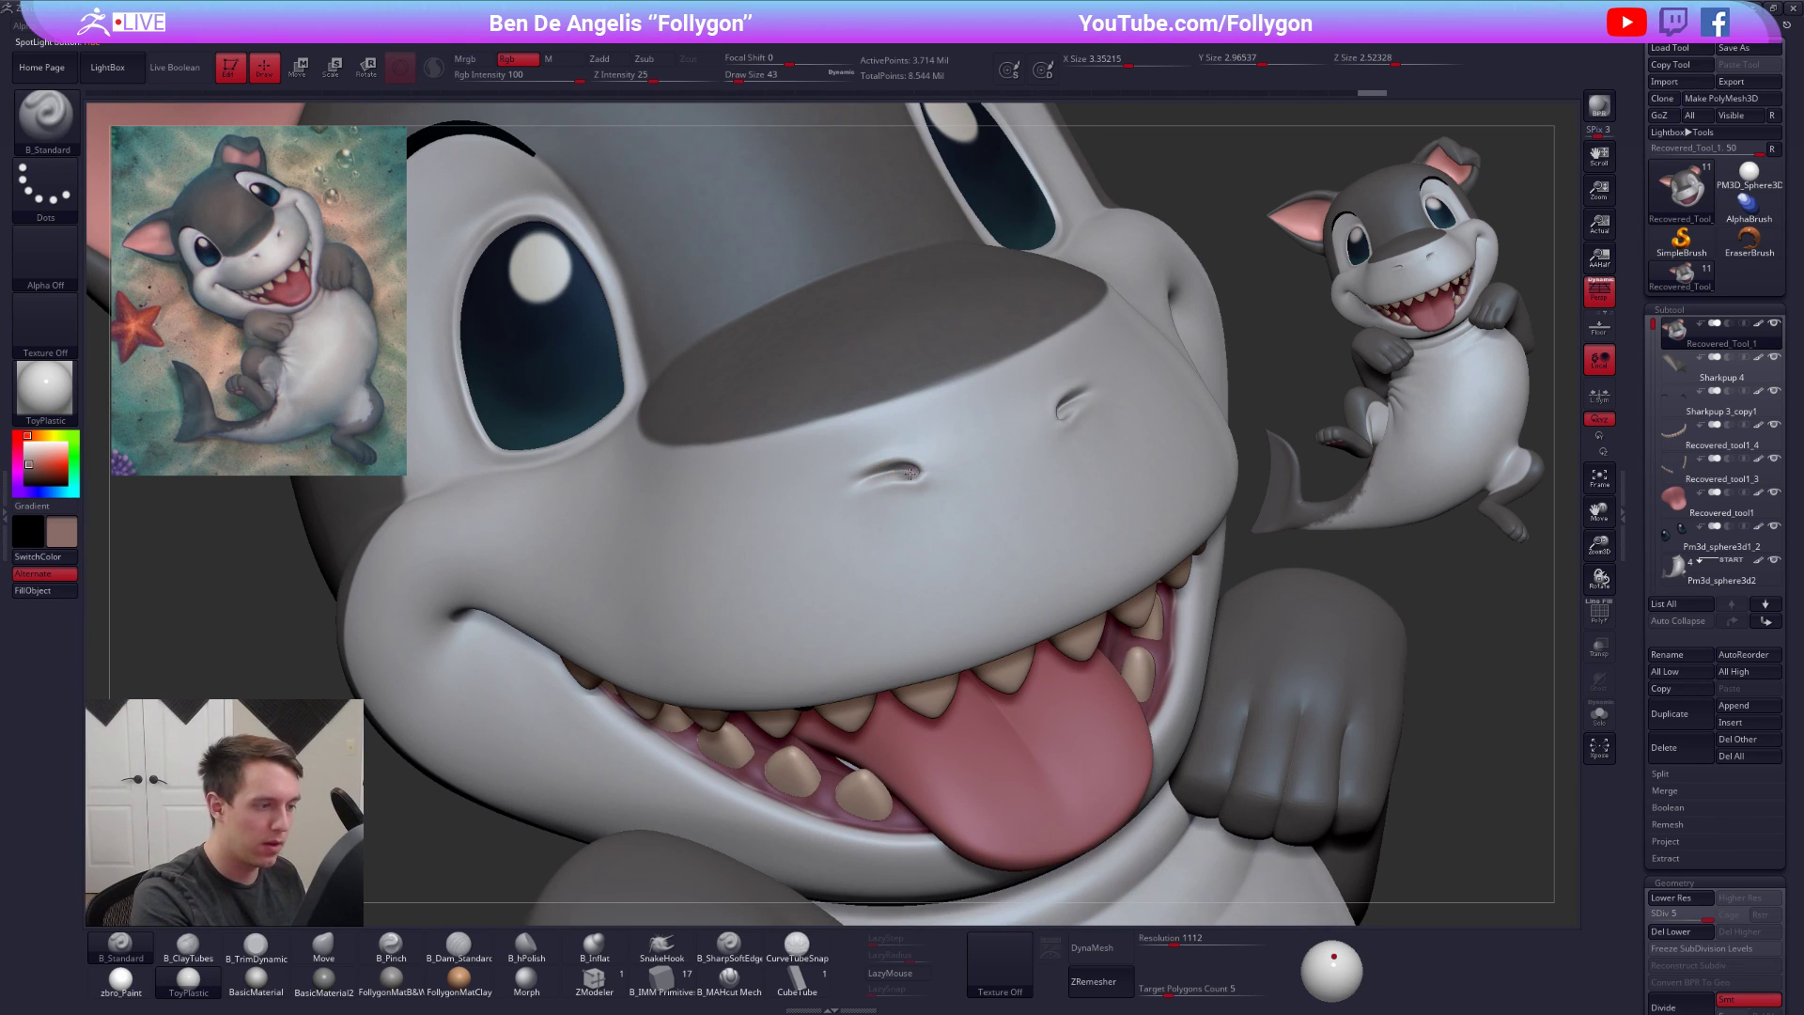
key("shift+z")
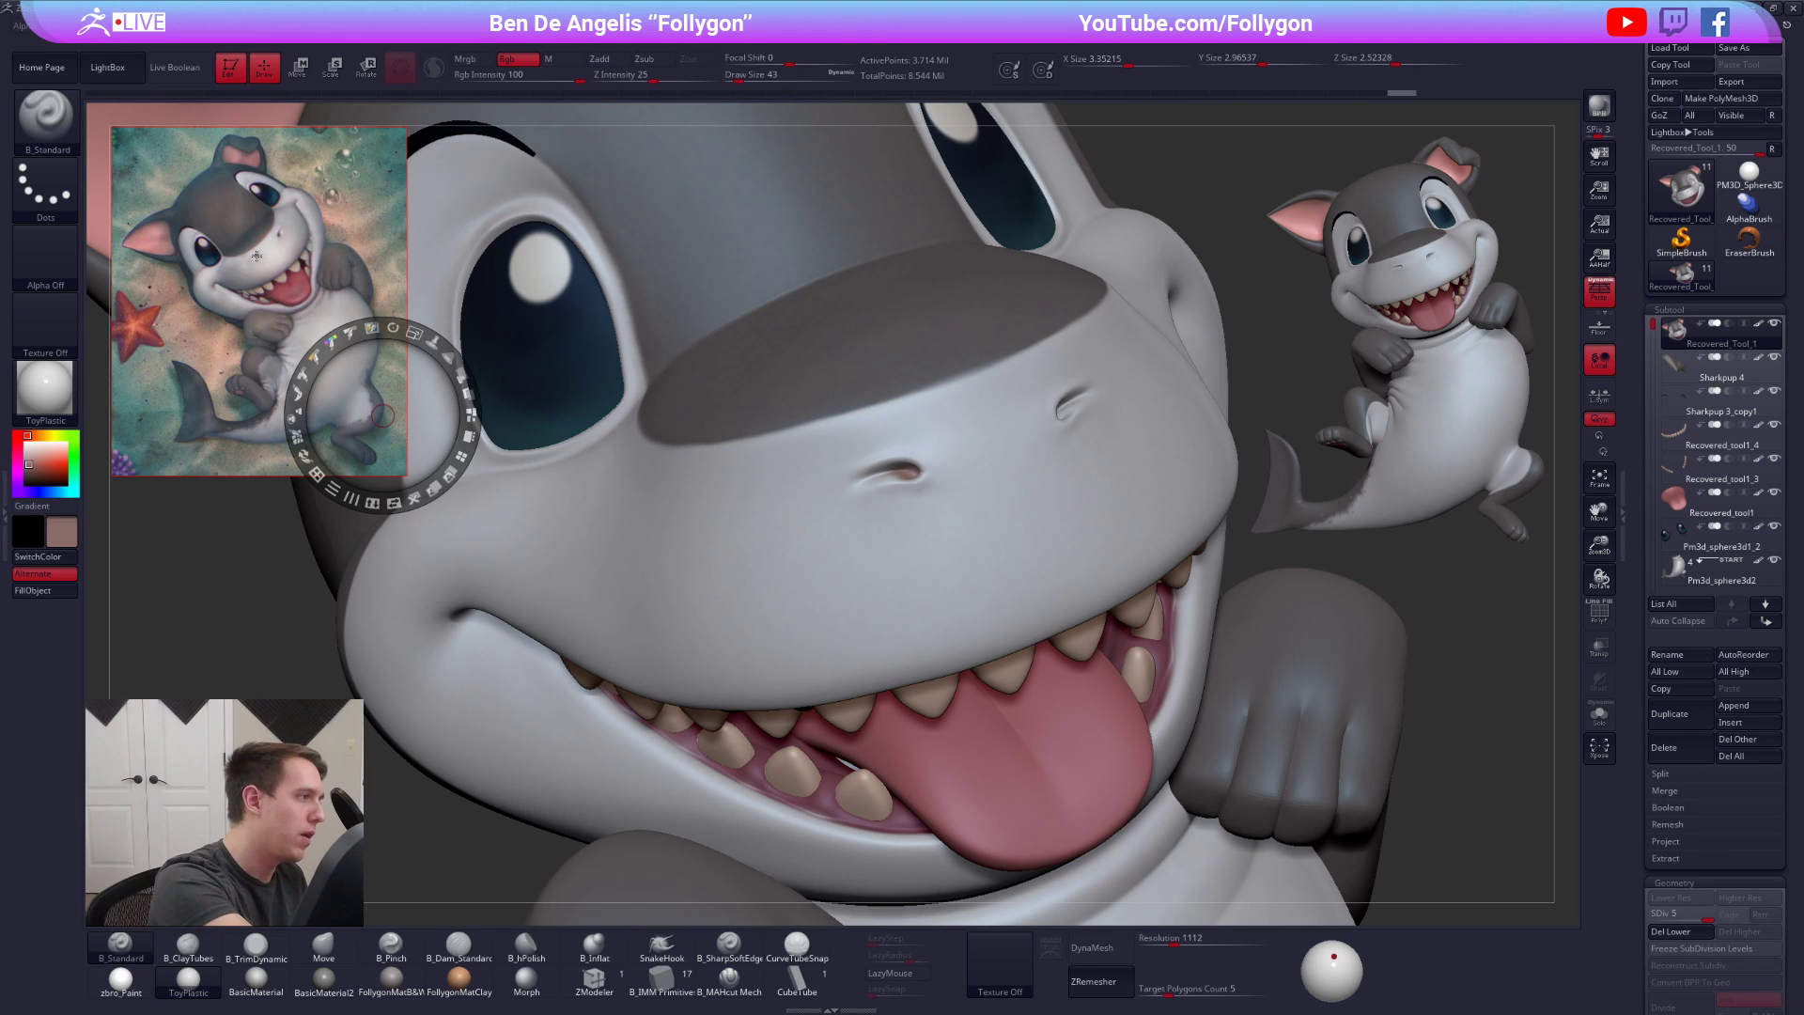
key("z")
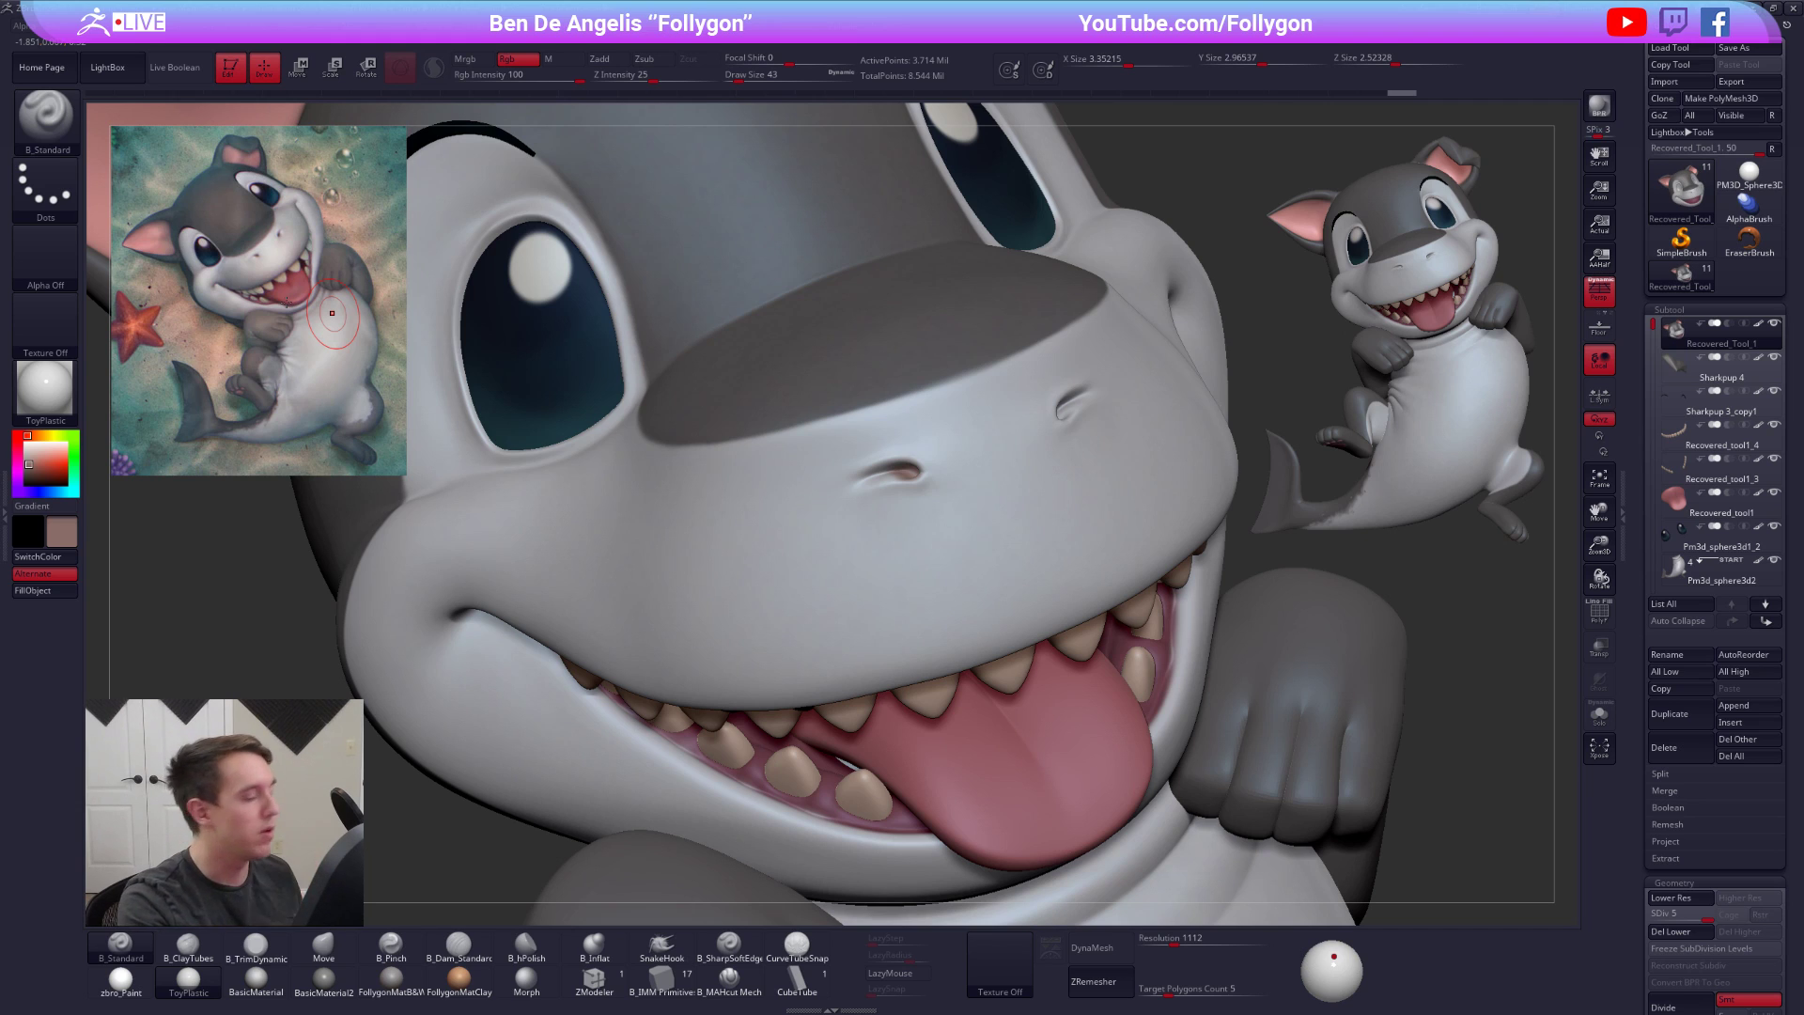
Darken the sampled brownish colour and paint the inside of the nearer nostril at draw size 21
left_click(29, 475)
left_click_drag(29, 475, 28, 476)
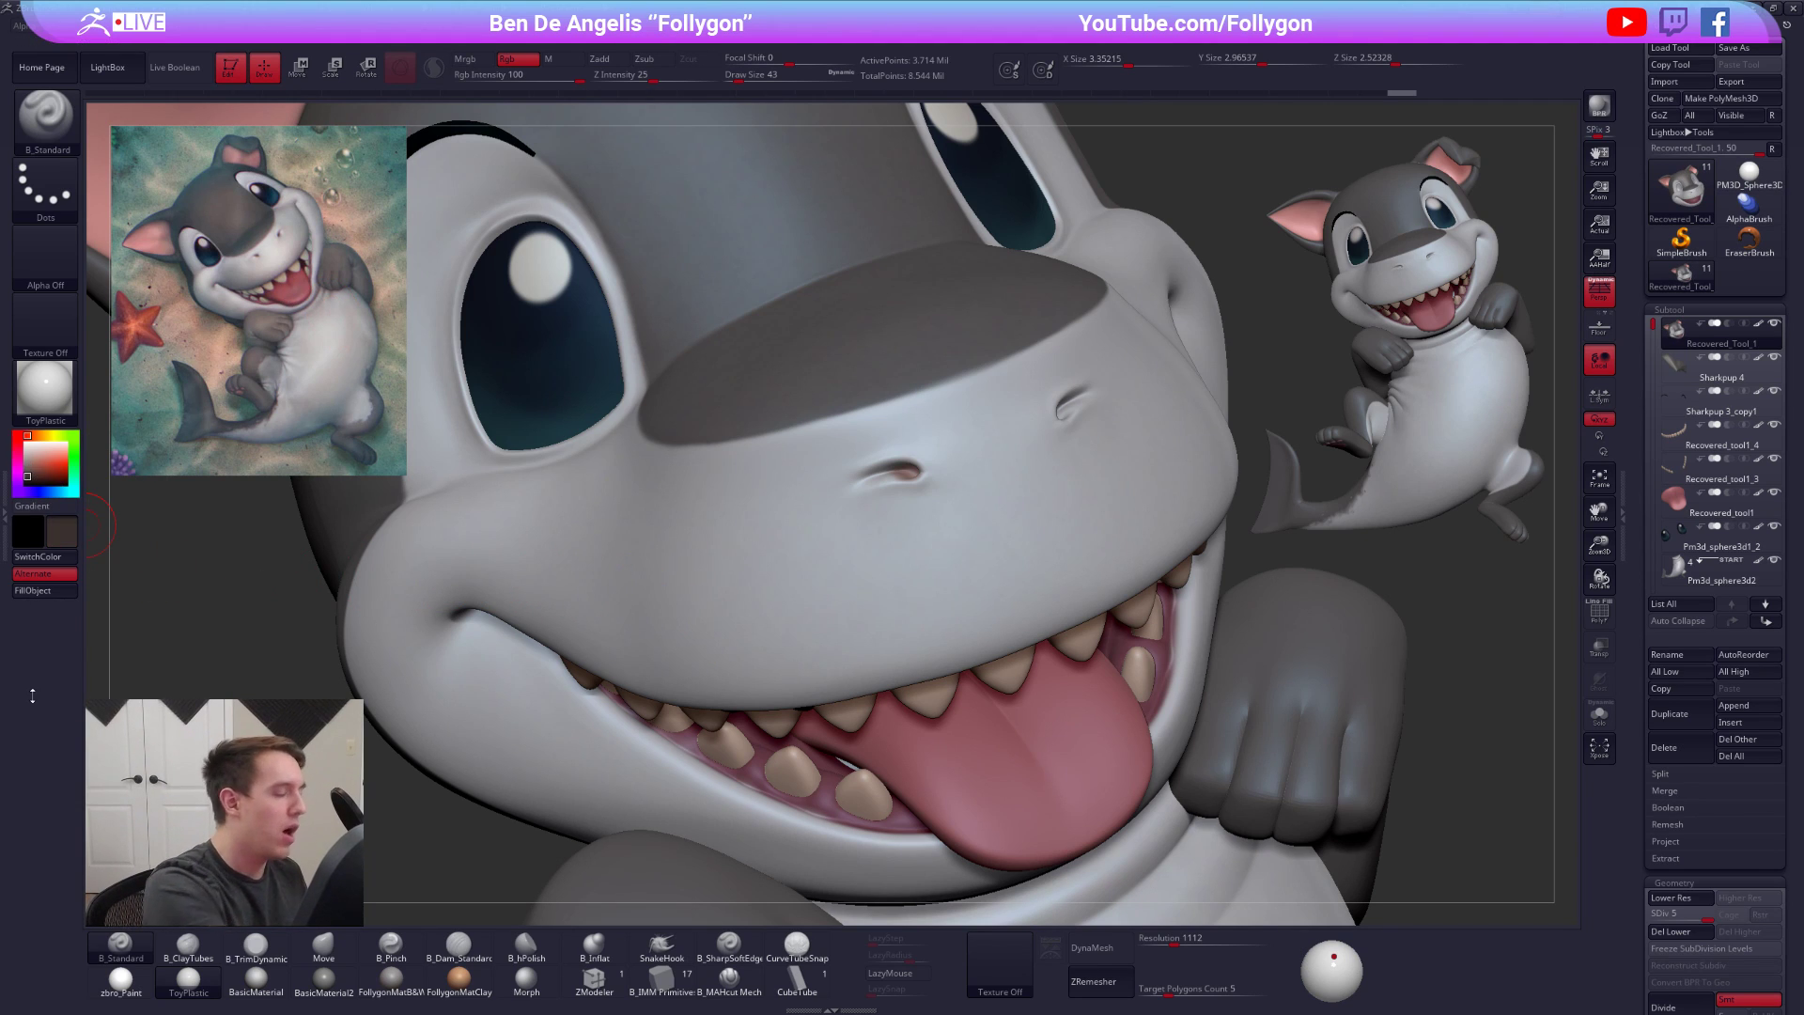
key("space")
left_click_drag(914, 487, 908, 487)
left_click_drag(902, 472, 915, 480)
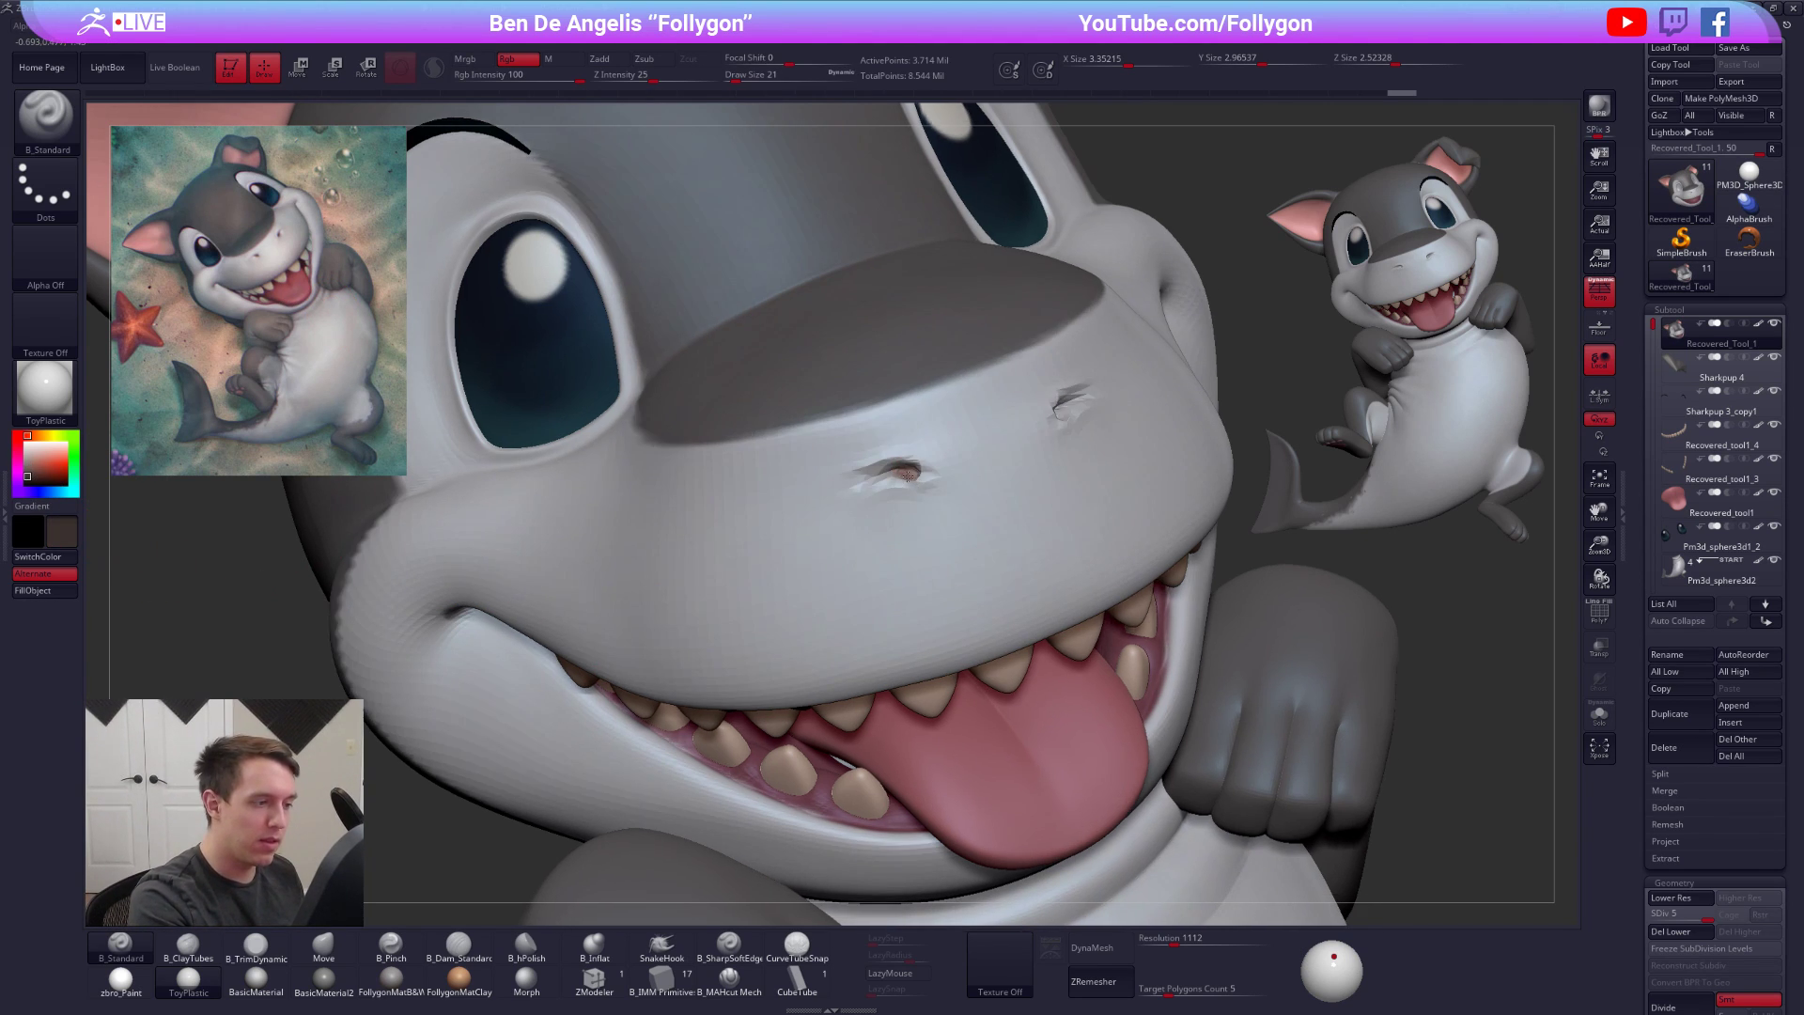
Set Rgb Intensity to 11, isolate the head and softly darken the nearer nostril's interior
right_click_drag(914, 479, 979, 477)
left_click_drag(568, 80, 495, 79)
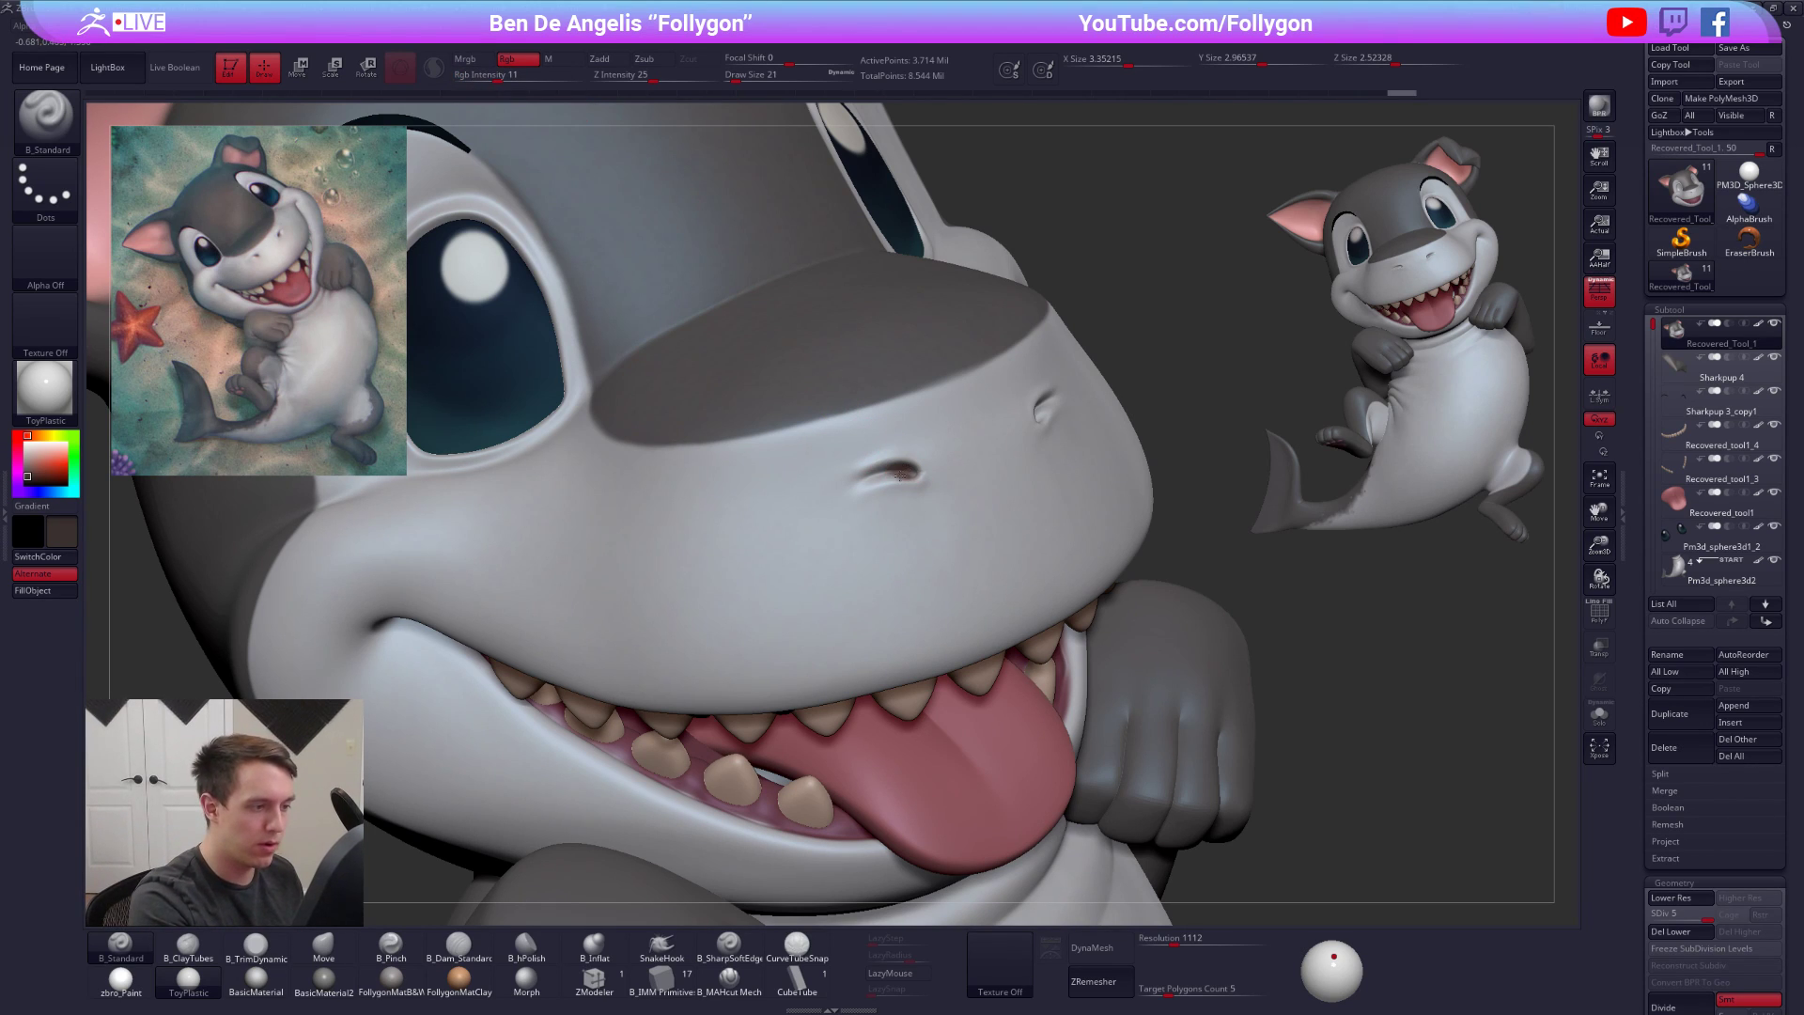
right_click_drag(898, 508, 863, 603)
key("alt+s")
right_click_drag(947, 524, 876, 528)
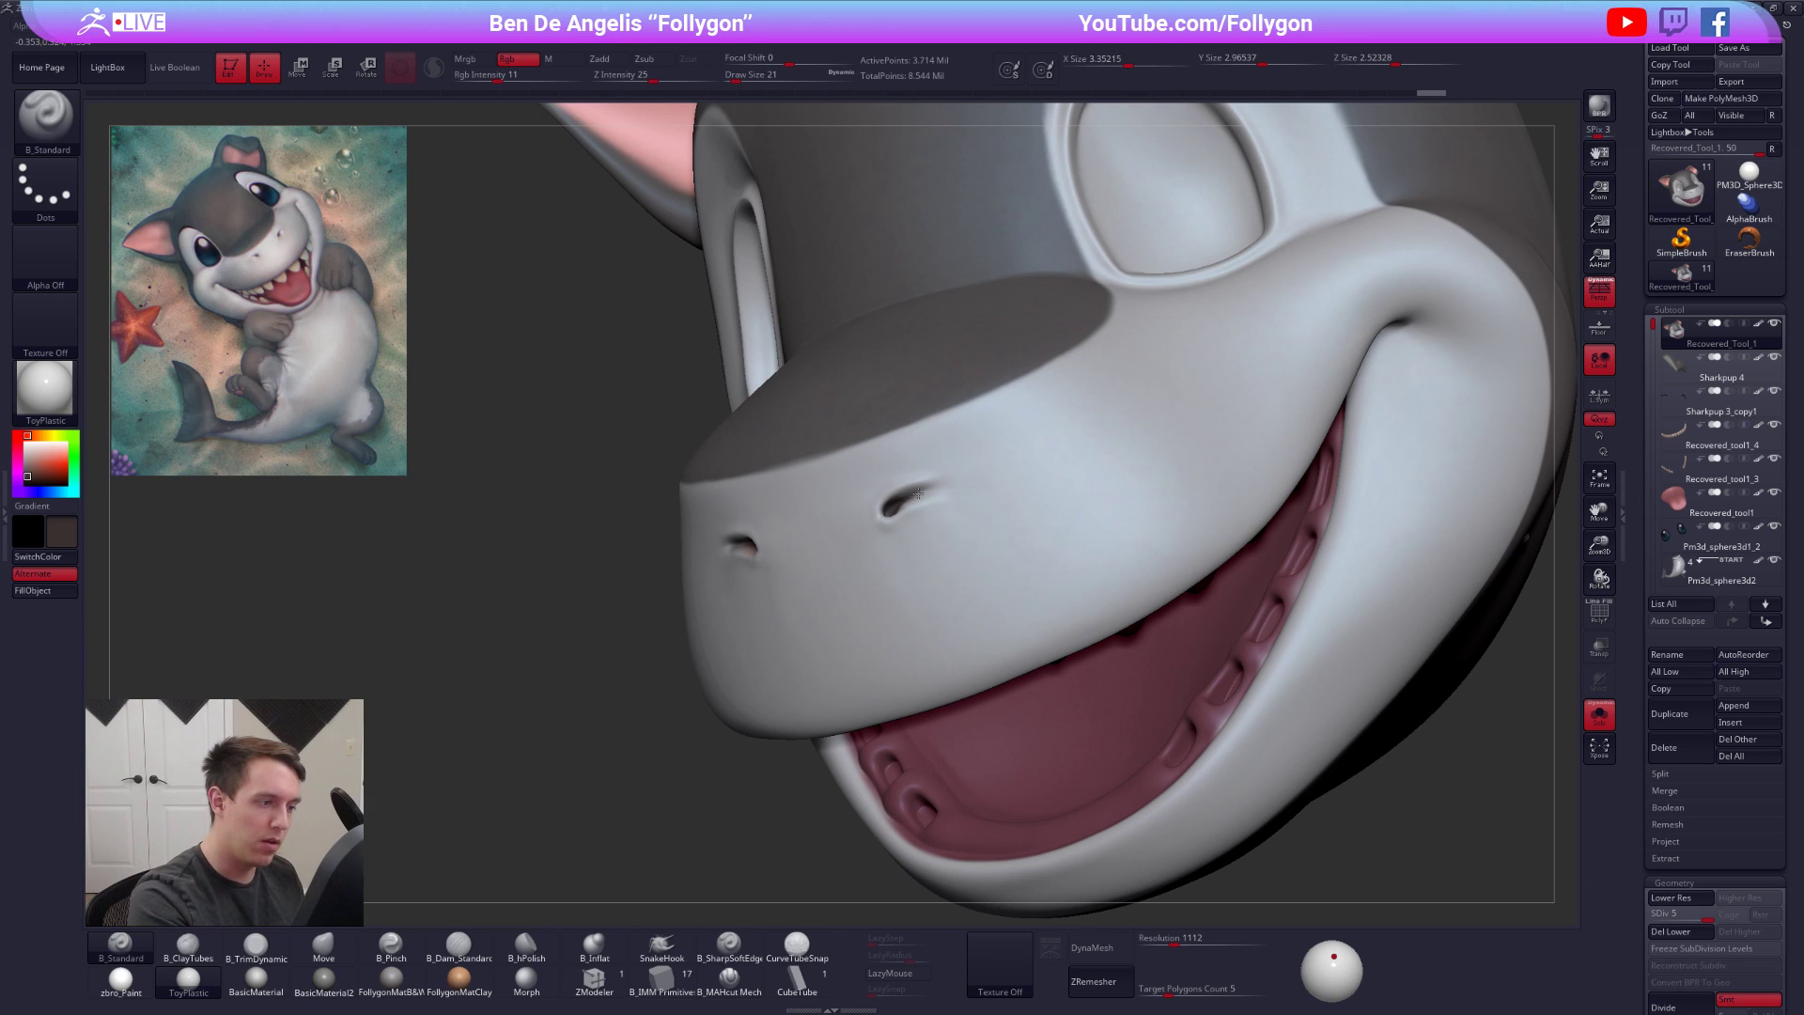
right_click_drag(929, 492, 716, 567)
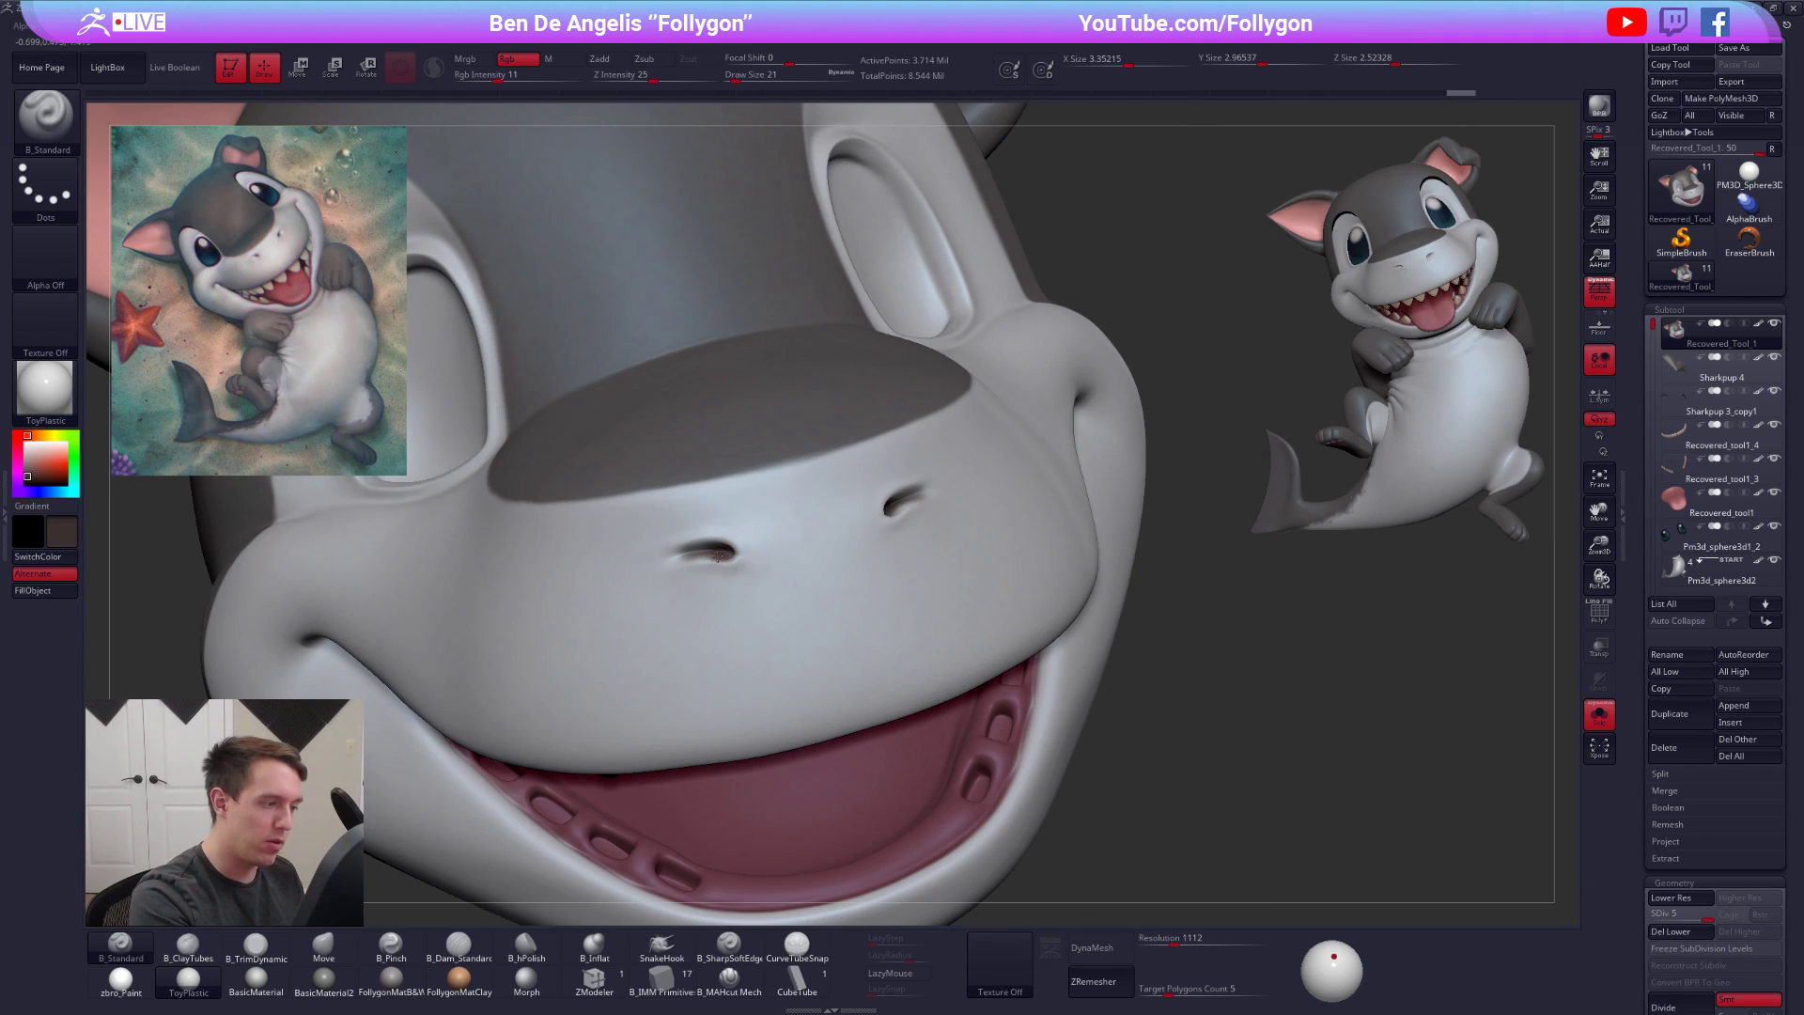
left_click_drag(707, 548, 724, 553)
mouse_move(714, 569)
right_mouse_down()
mouse_move(946, 696)
mouse_move(809, 587)
mouse_move(807, 562)
right_mouse_up()
Bring back the whole character, sample the light grey skin and blend it around both nostrils at draw size 61
key("alt+s")
key("space")
key("c")
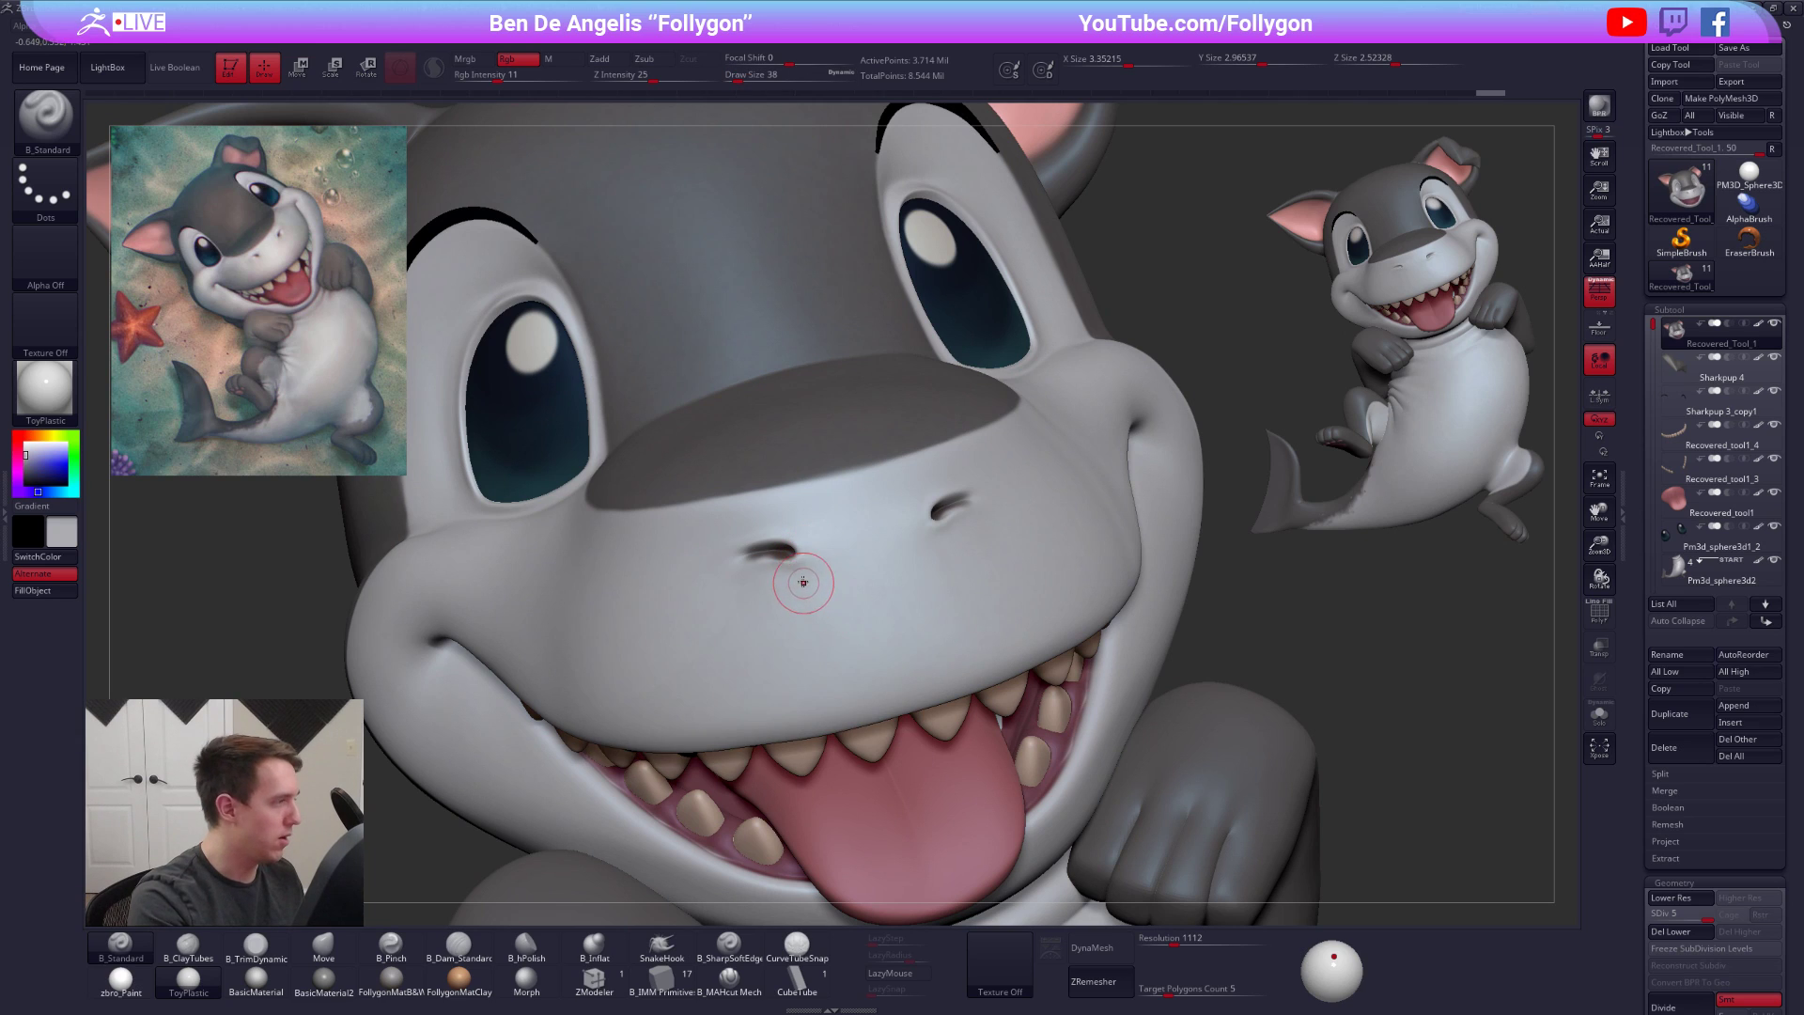
key("space")
left_click_drag(834, 582, 838, 582)
left_click_drag(723, 575, 735, 566)
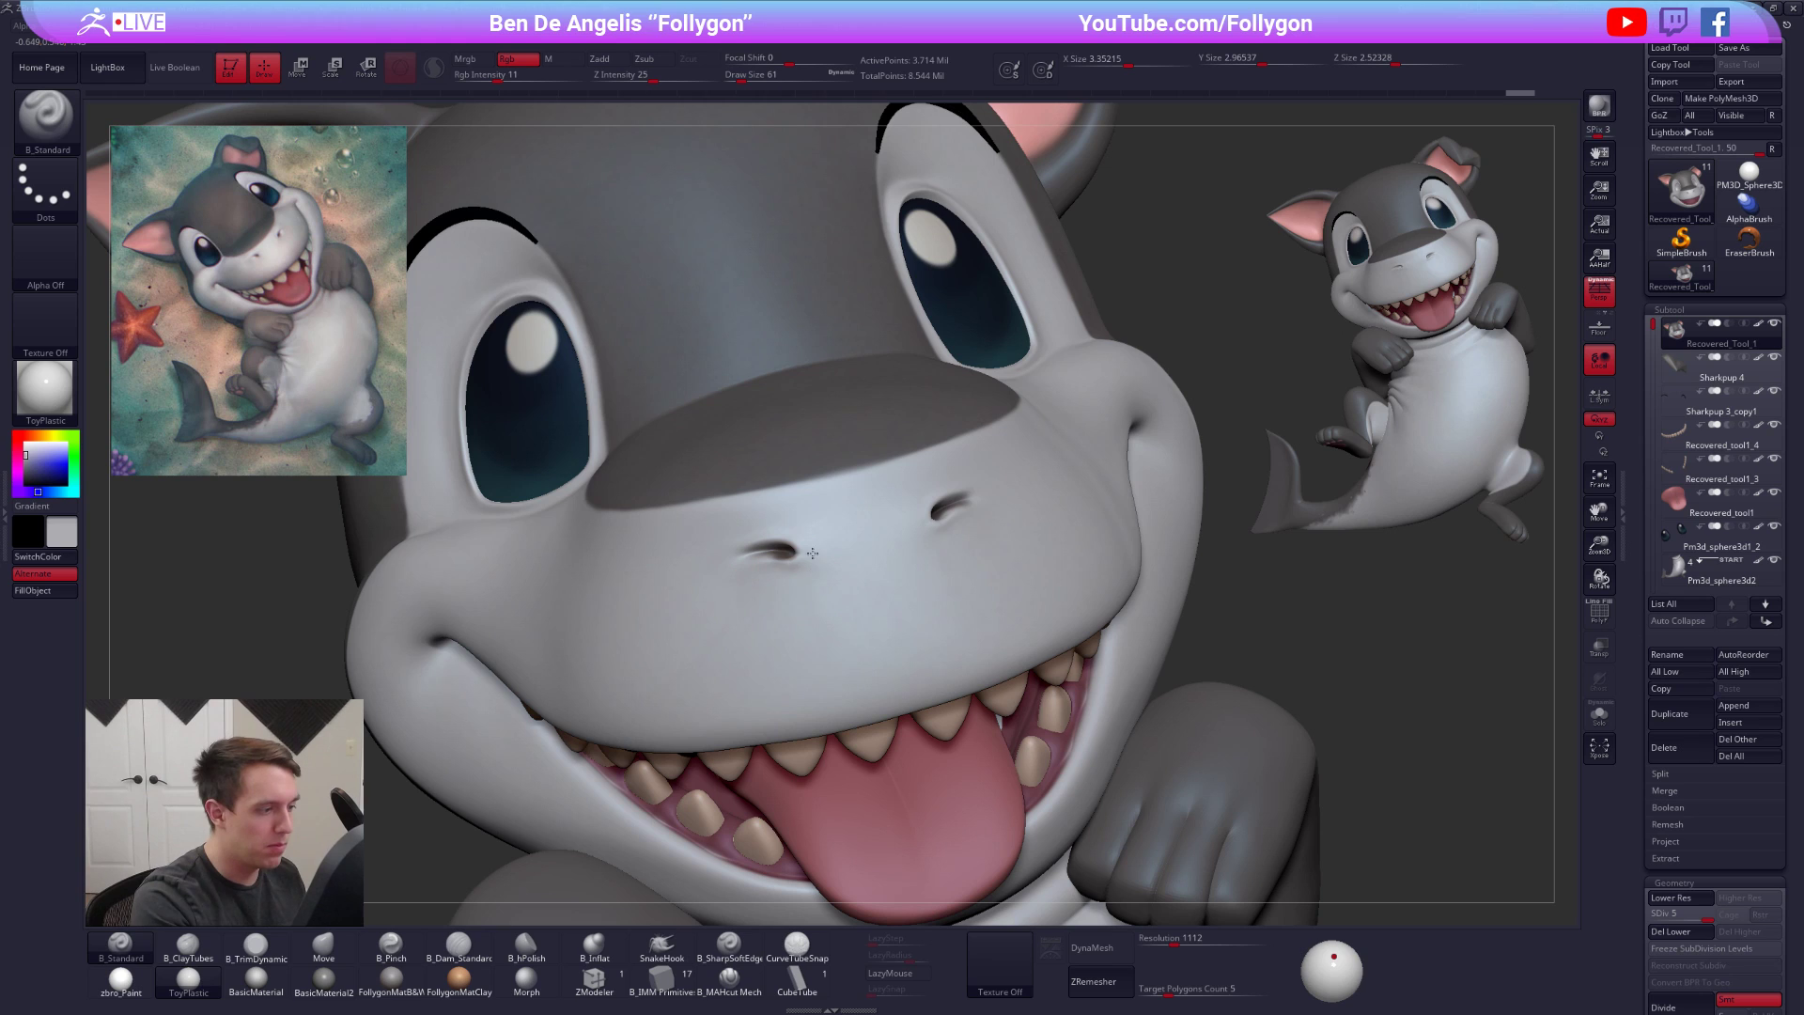
right_click_drag(921, 597, 985, 529)
left_click_drag(986, 498, 983, 541)
mouse_move(985, 549)
right_mouse_down()
mouse_move(1019, 523)
mouse_move(1175, 531)
mouse_move(967, 523)
mouse_move(1127, 535)
right_mouse_up()
Sample colours from the muzzle and retouch the nearer nostril, finishing with light grey at draw size 88
key("c")
key("space")
left_click_drag(872, 622, 863, 622)
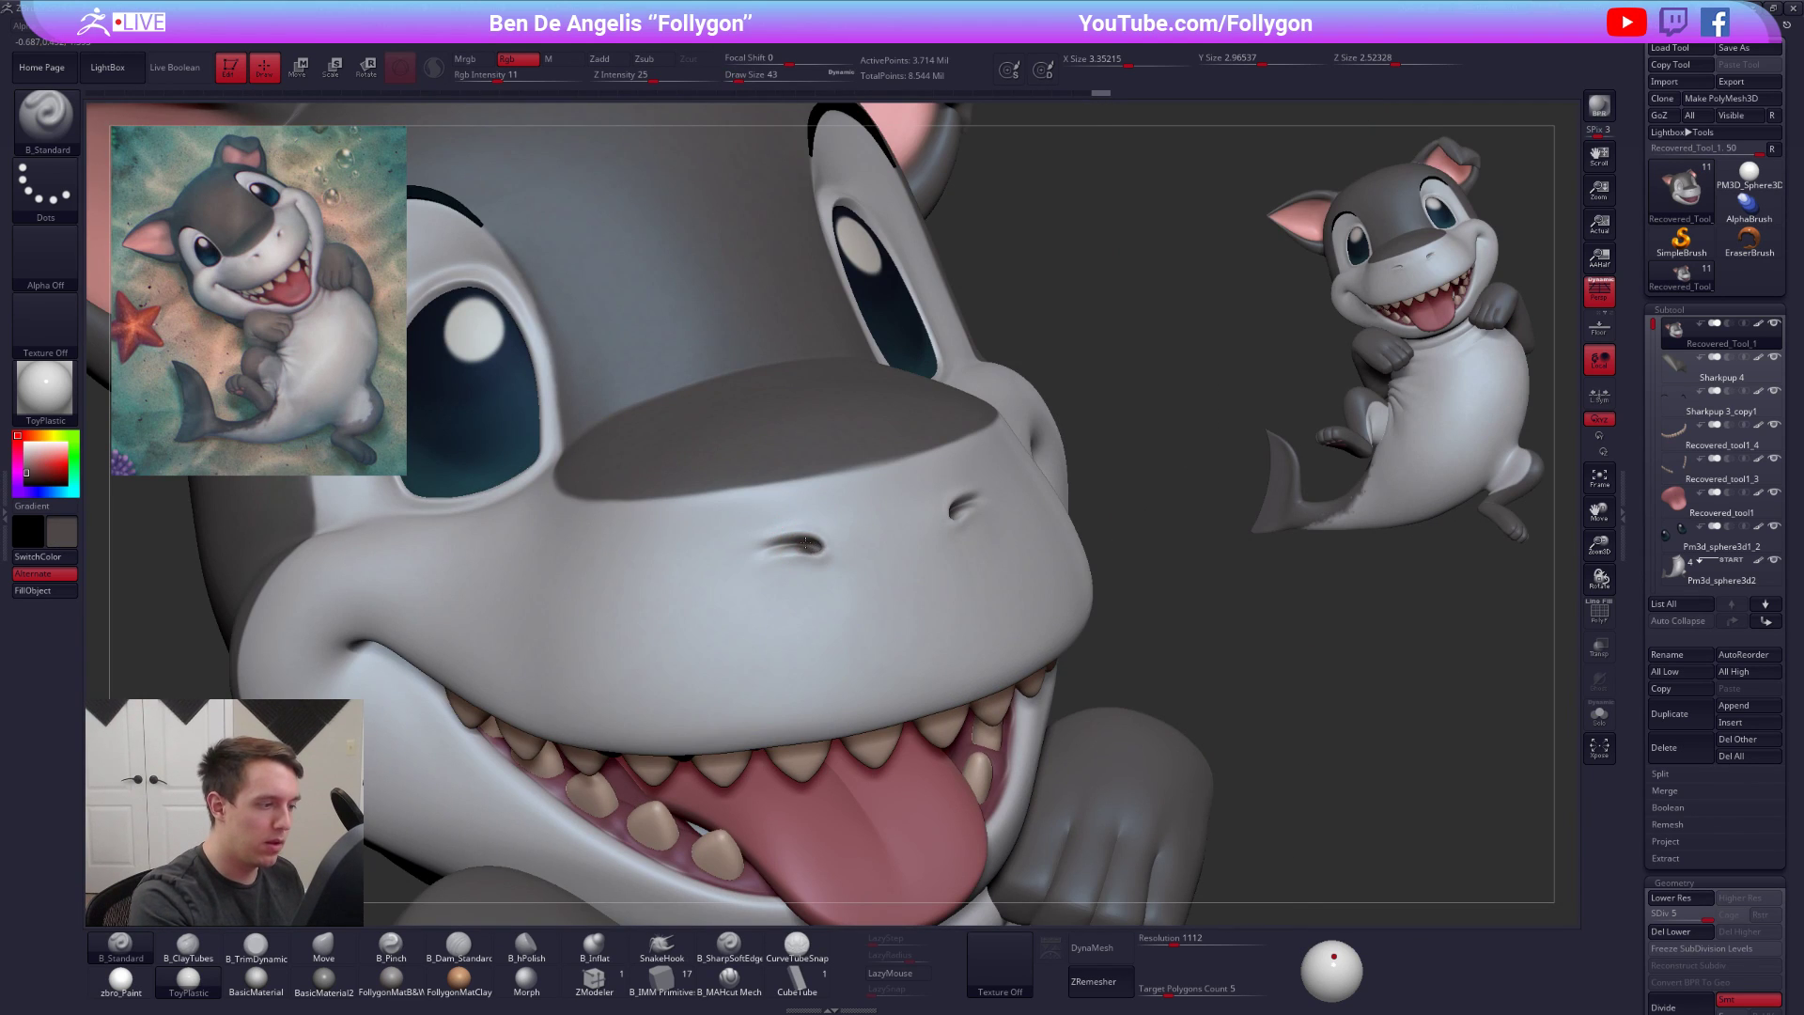
key("c")
left_click_drag(798, 543, 846, 557)
key("space")
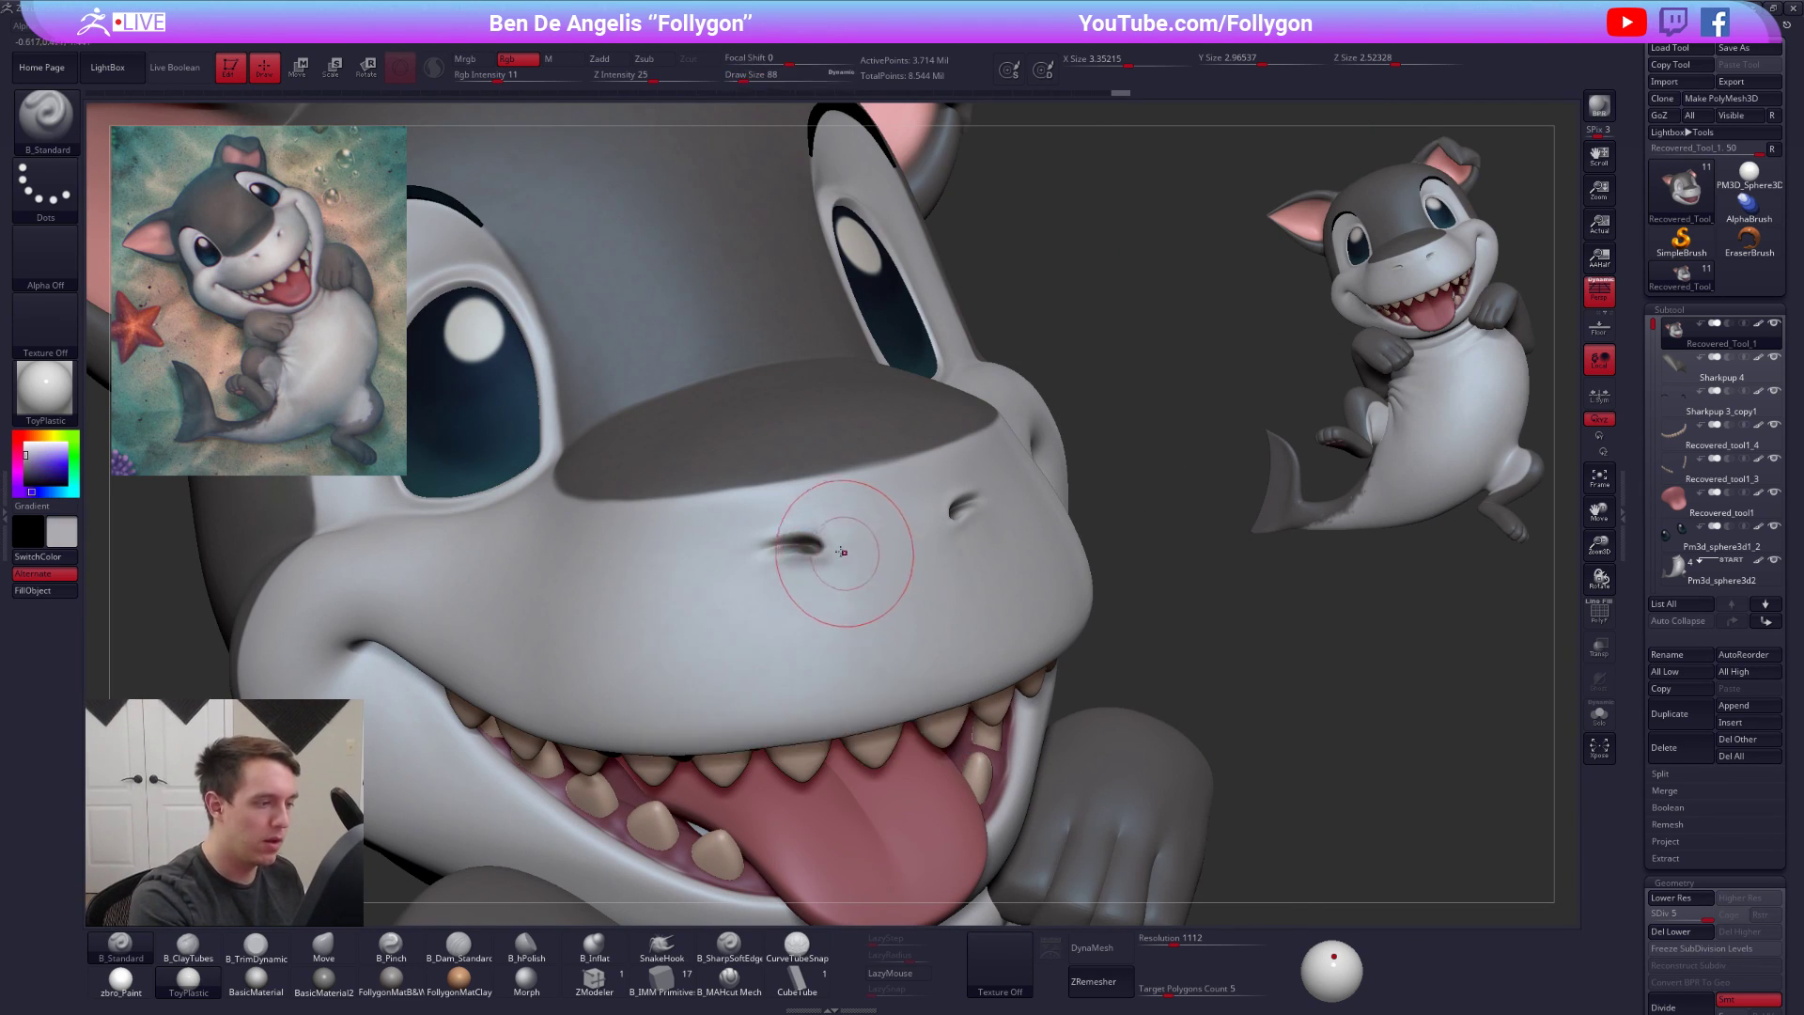
Select the body subtool, isolate it and lower it to subdivision level 1
right_click_drag(766, 568, 1088, 584)
mouse_move(917, 476)
right_mouse_down()
mouse_move(936, 493)
mouse_move(910, 564)
mouse_move(978, 562)
mouse_move(858, 572)
right_mouse_up()
left_click(915, 618, "alt")
key("shift+f")
key("shift+f")
key("alt+s")
key("space")
left_click_drag(858, 572, 878, 564)
right_click_drag(878, 563, 874, 552)
key("shift+d")
key("shift+d")
key("shift+d")
key("shift+d")
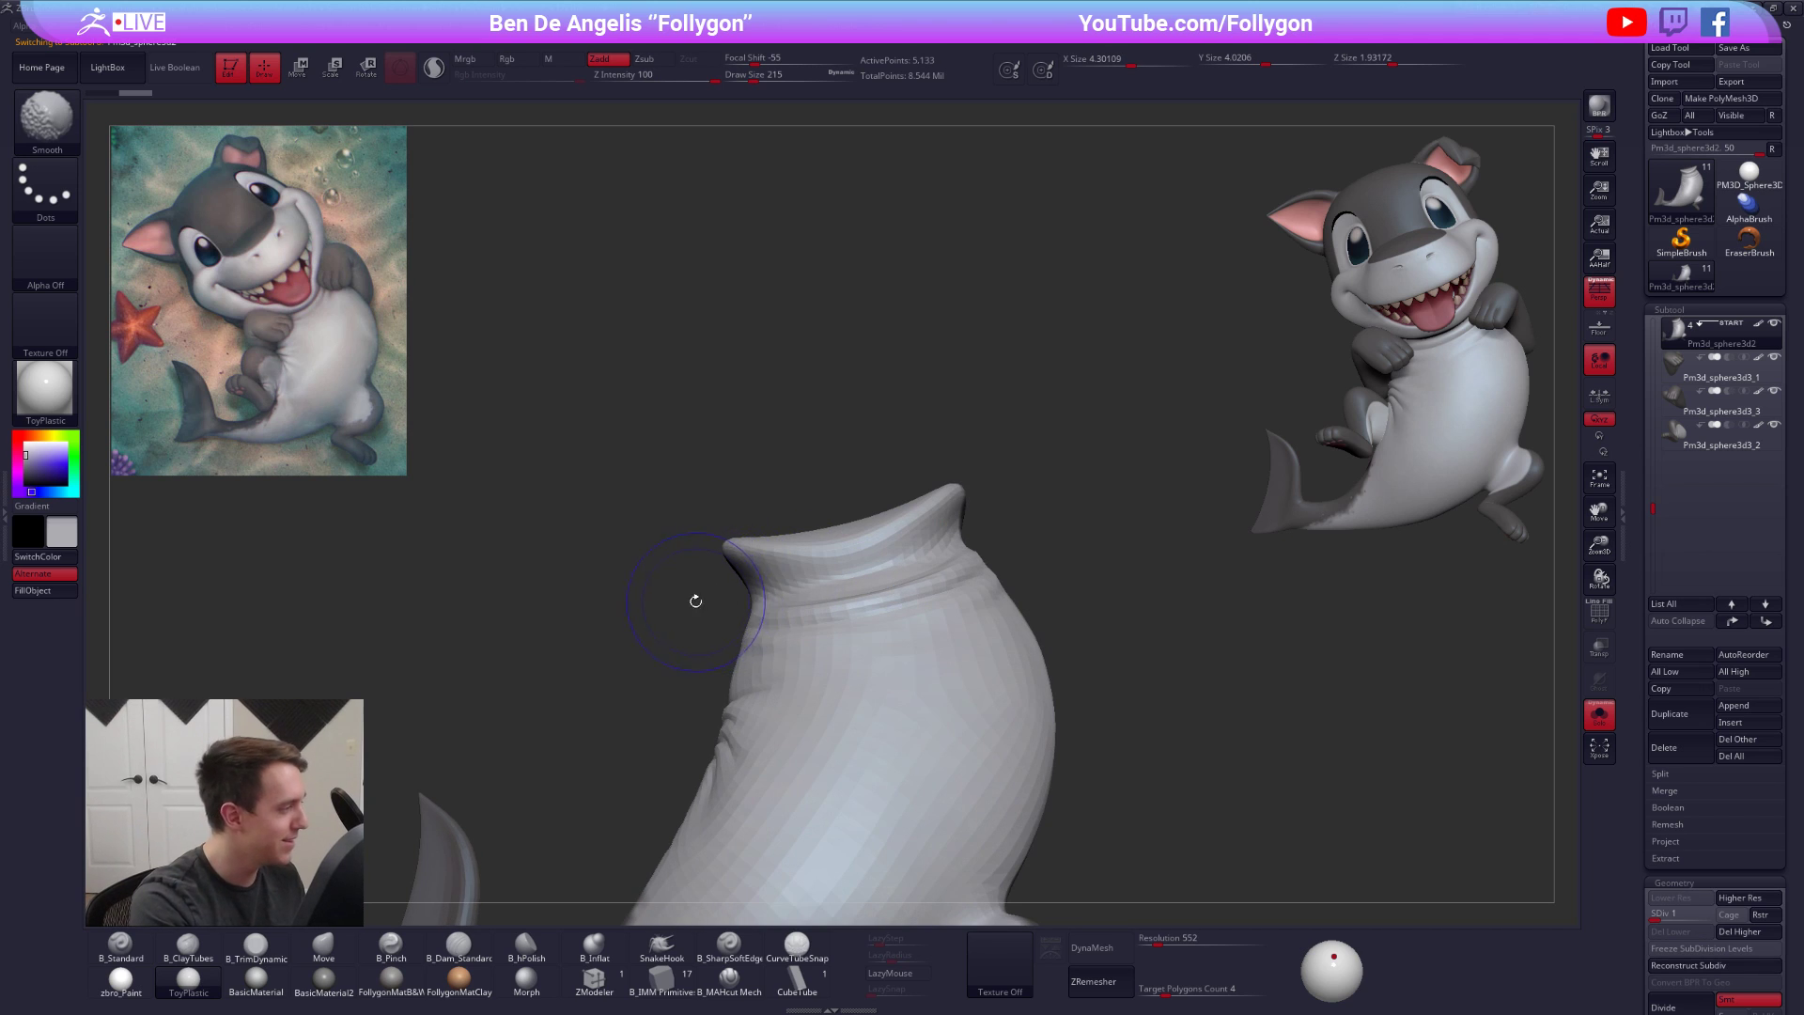
Mask the body so only the neck rim stays free, and soften the mask's edge
mouse_move(722, 560)
left_mouse_down("ctrl")
mouse_move(1056, 504)
mouse_move(710, 489)
left_mouse_up("ctrl")
left_click(510, 618, "ctrl")
left_click(927, 528, "ctrl")
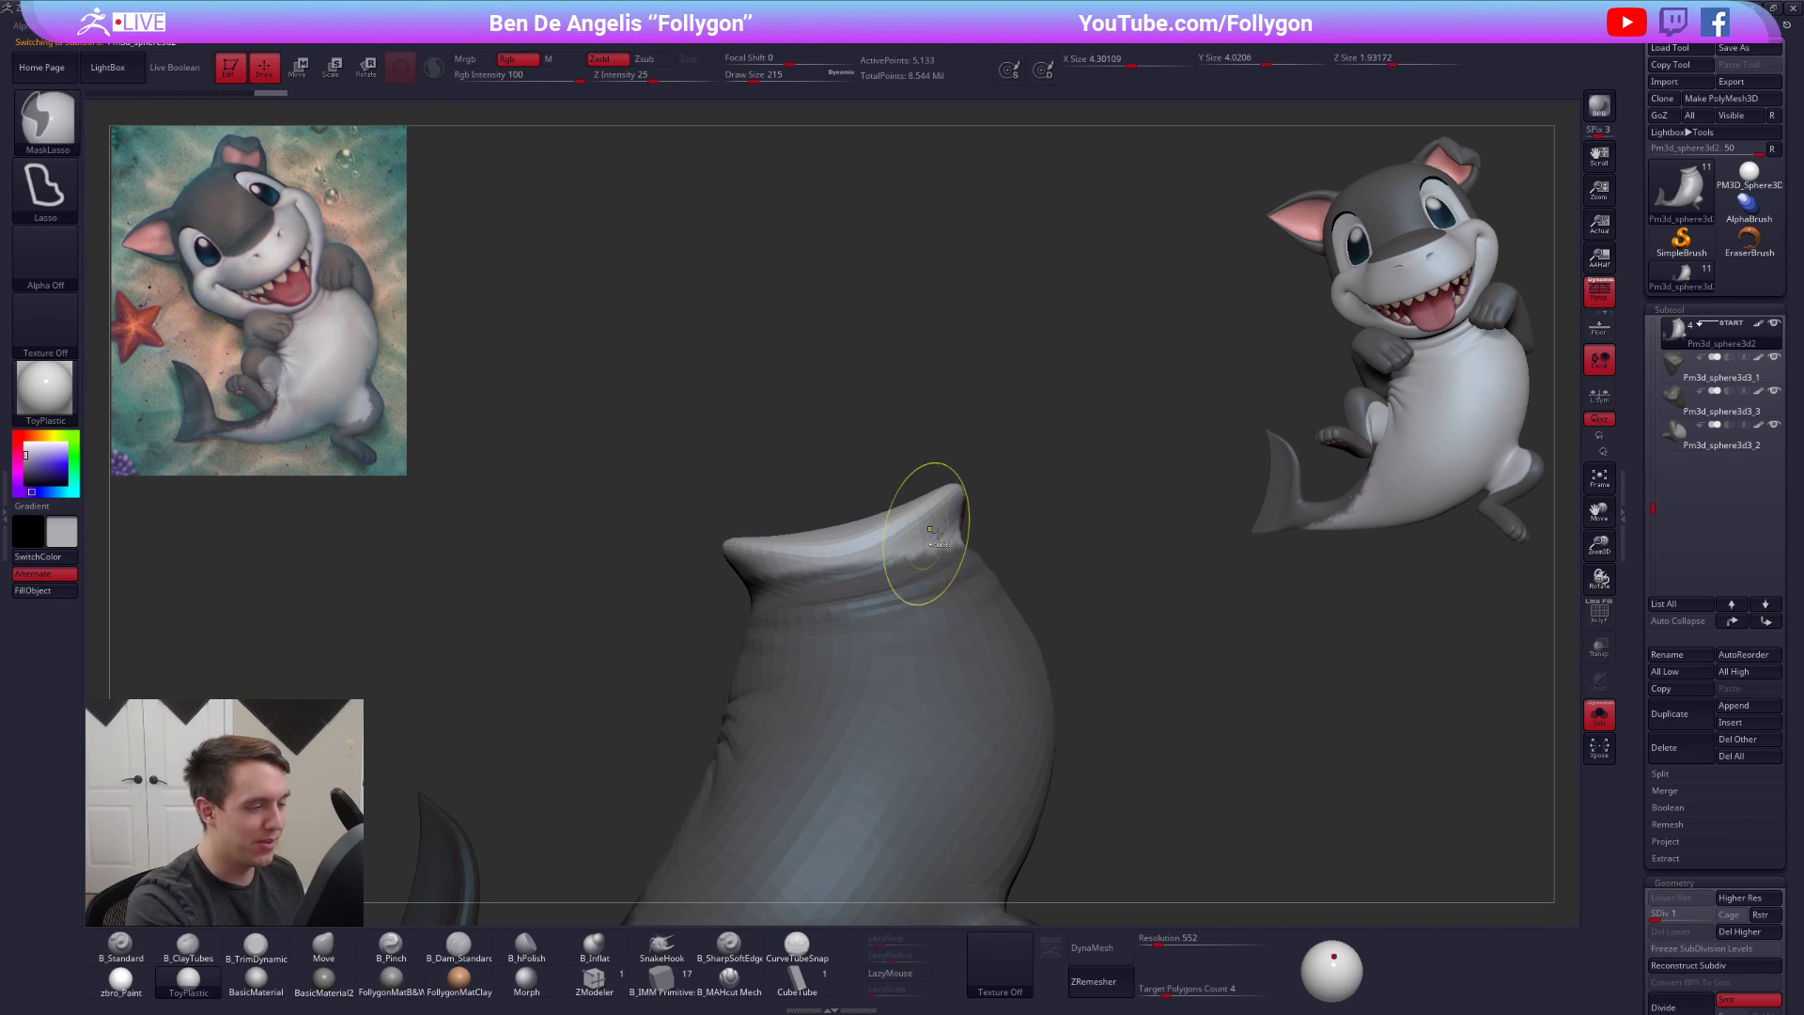
left_click(996, 528, "ctrl")
left_click(931, 536, "ctrl")
left_click(931, 538, "ctrl")
left_click(999, 535, "ctrl")
left_click(929, 540, "ctrl")
Reshape the unmasked neck rim with the Move brush at draw size 335 and show the whole character again
key("space")
left_click_drag(926, 537, 936, 536)
key("b")
key("m")
key("v")
right_click_drag(919, 519, 884, 540)
left_click_drag(883, 539, 881, 528)
key("alt+s")
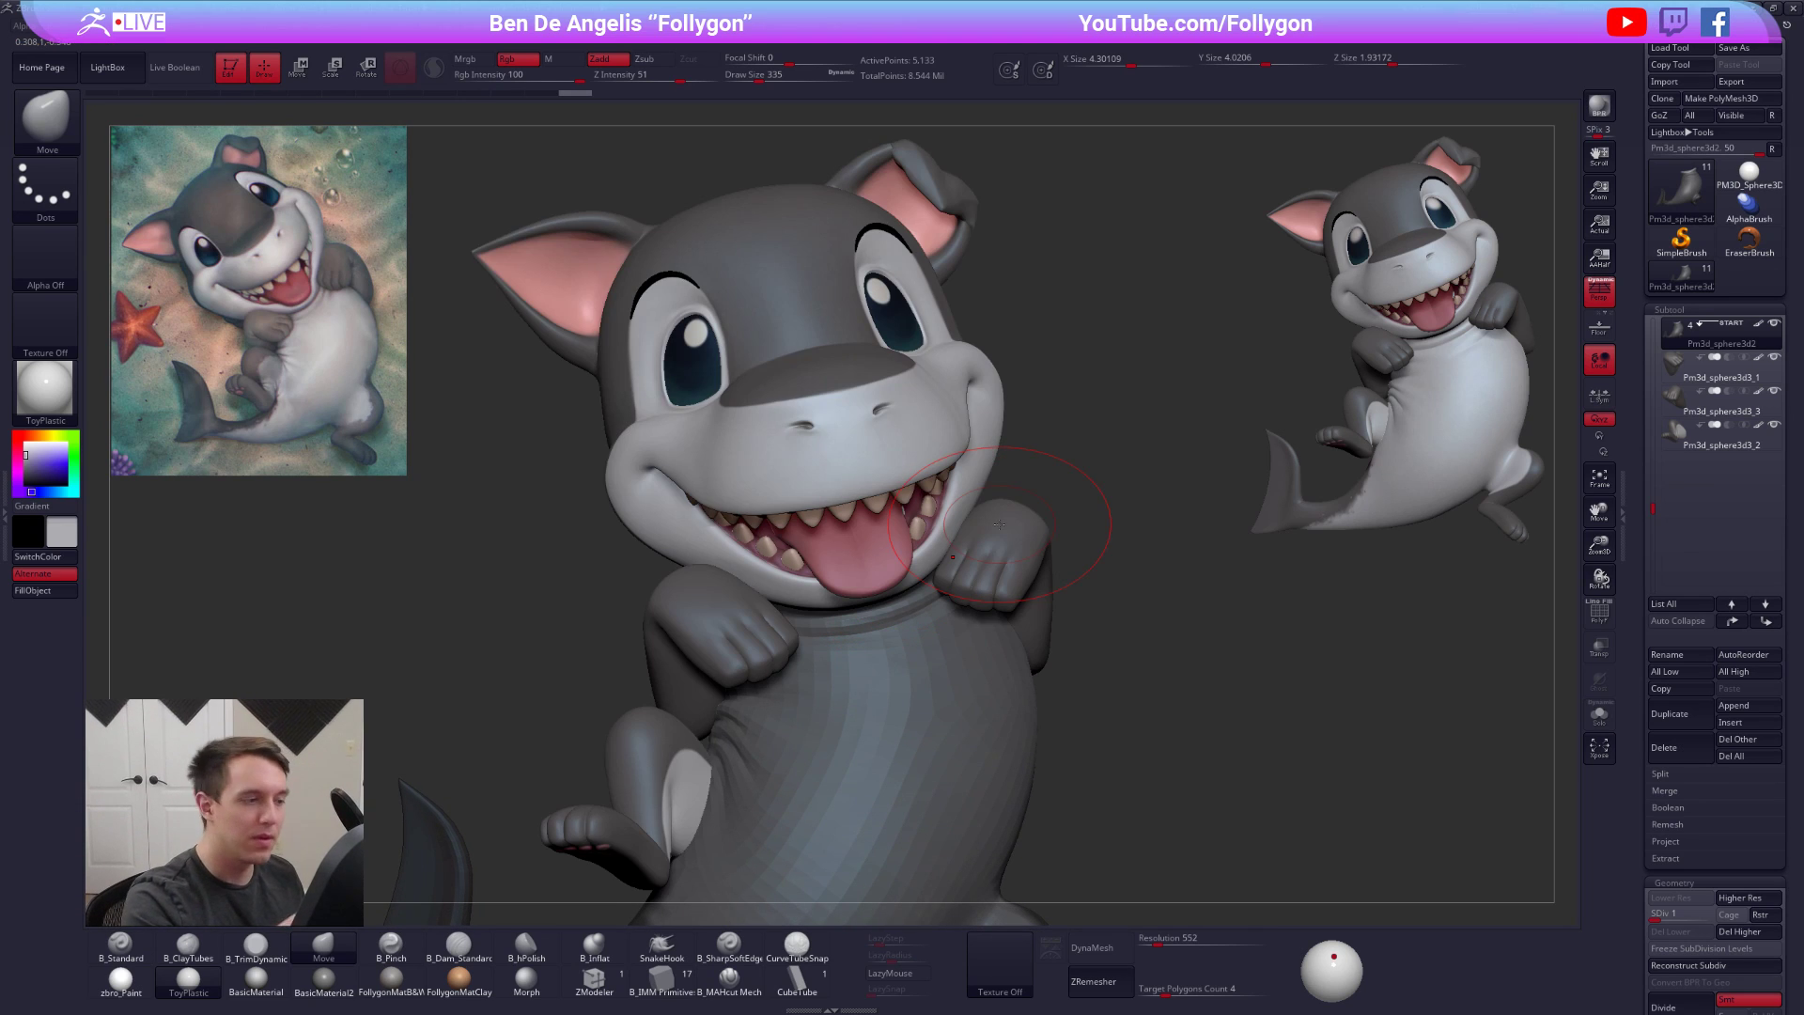
Hide the tongue and push the neck surface showing inside the mouth downward with the Move brush at draw size 252
left_click(886, 554, "alt")
key("shift+f")
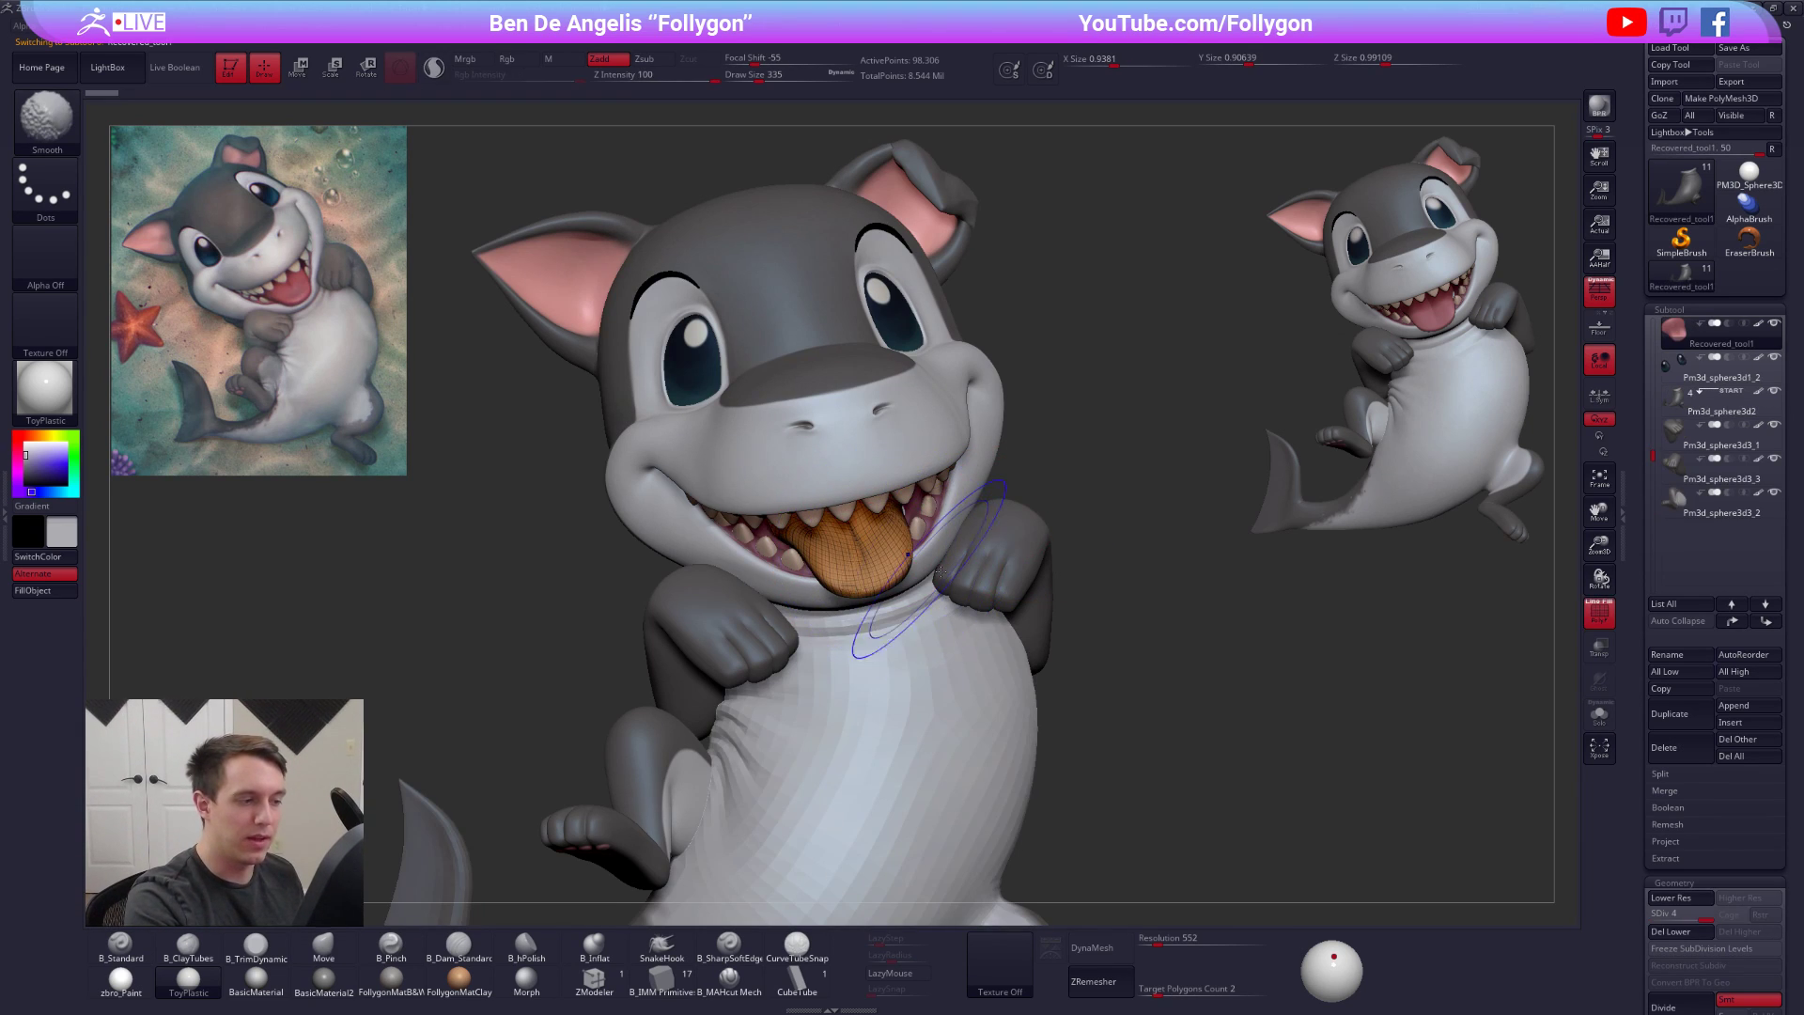
left_click(1680, 364)
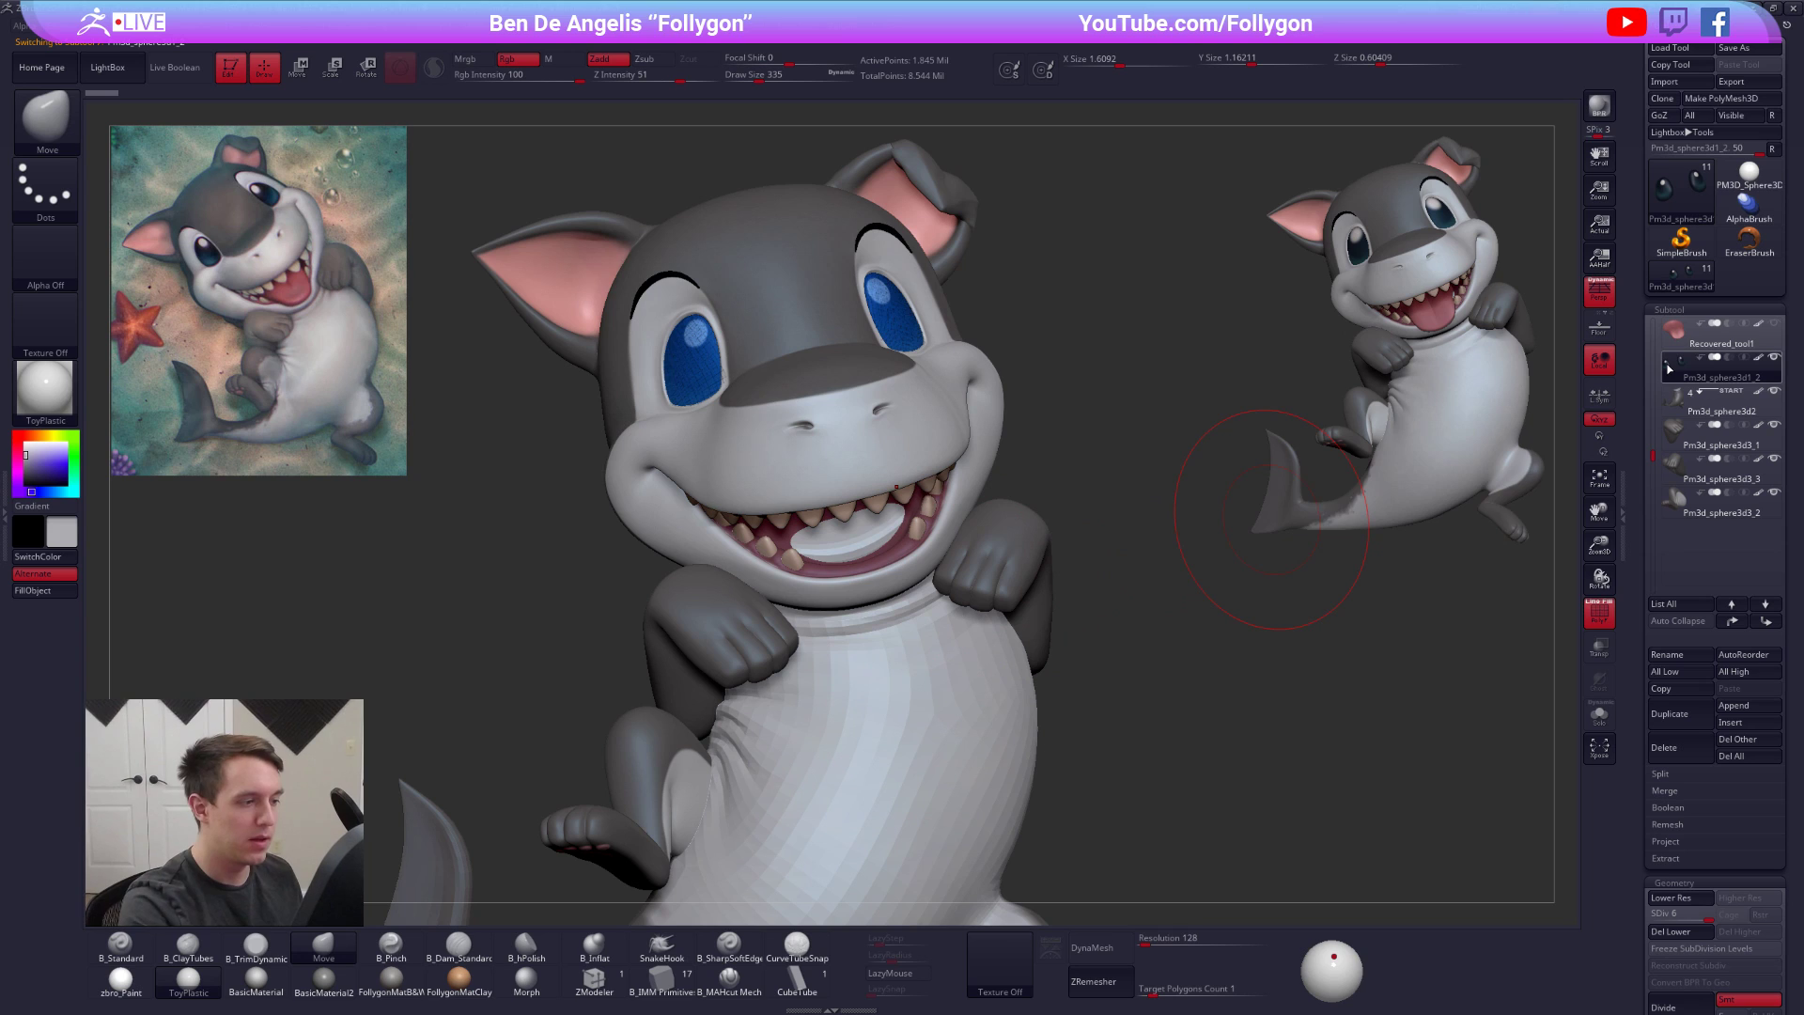
left_click(865, 541, "alt")
key("shift+f")
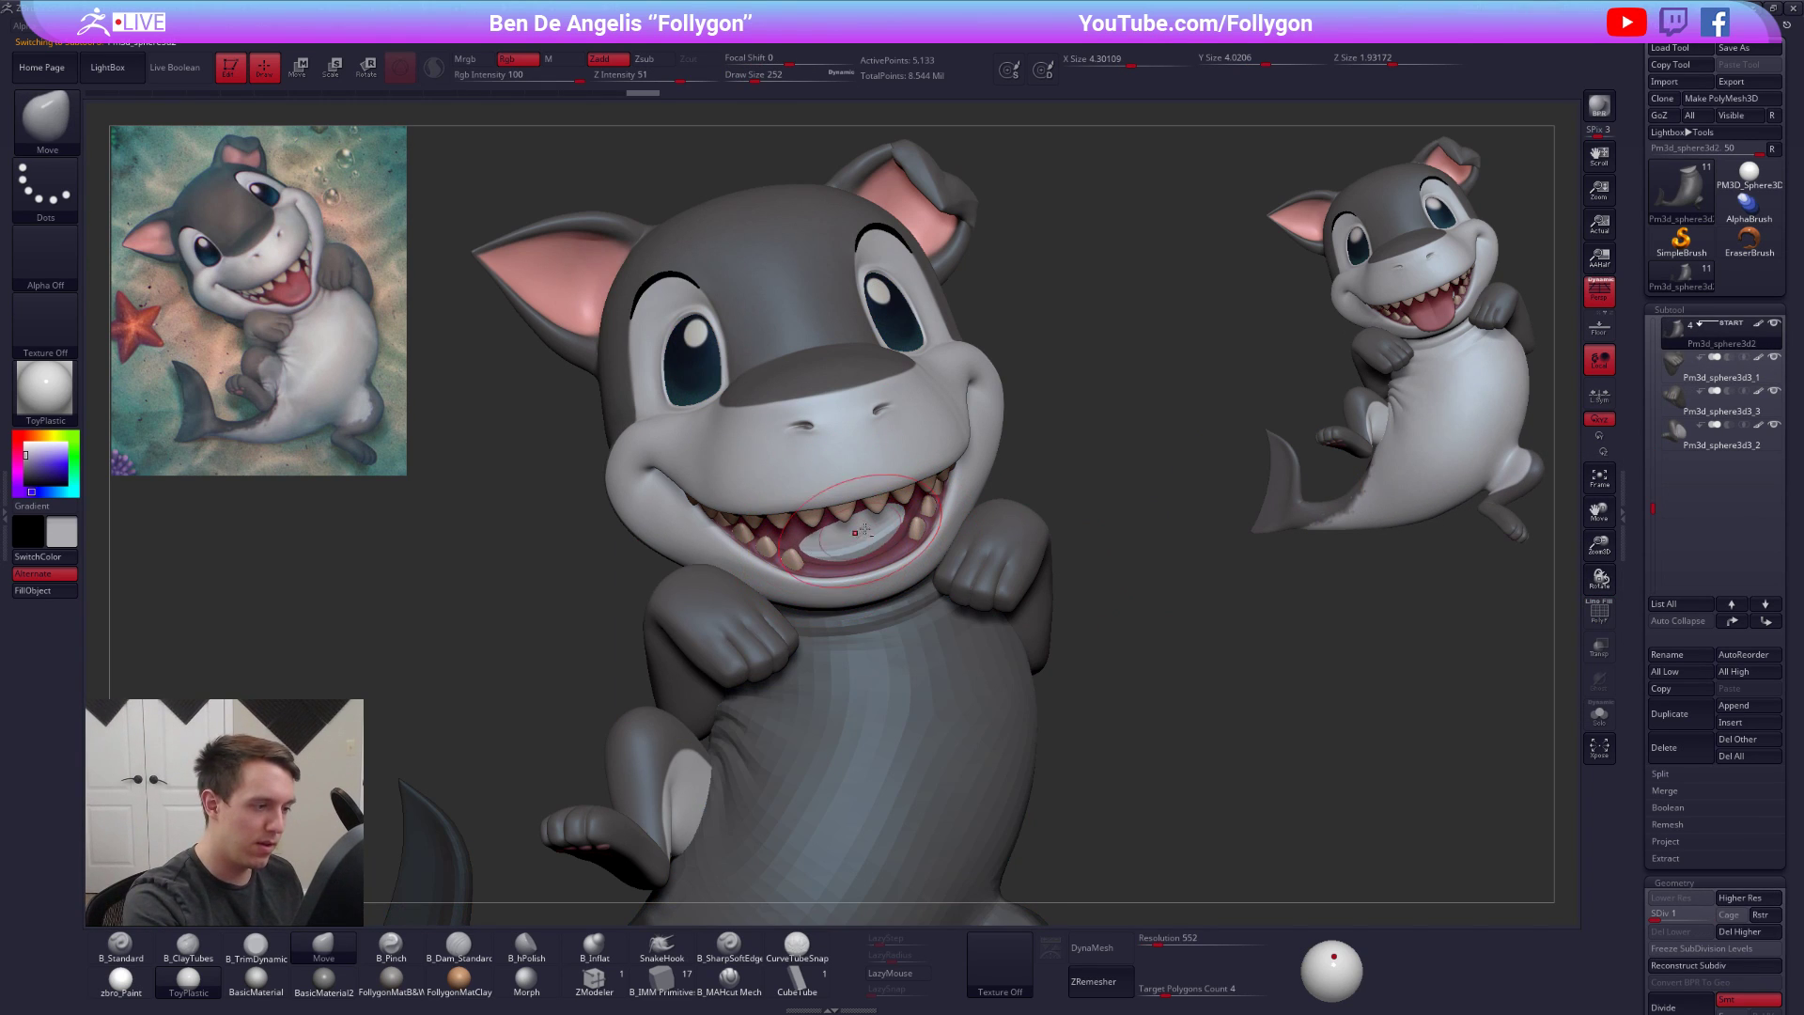
left_click_drag(871, 533, 865, 552)
left_click_drag(831, 541, 844, 556)
mouse_move(844, 554)
right_mouse_down()
mouse_move(1020, 554)
mouse_move(963, 479)
right_mouse_up()
key("shift+f")
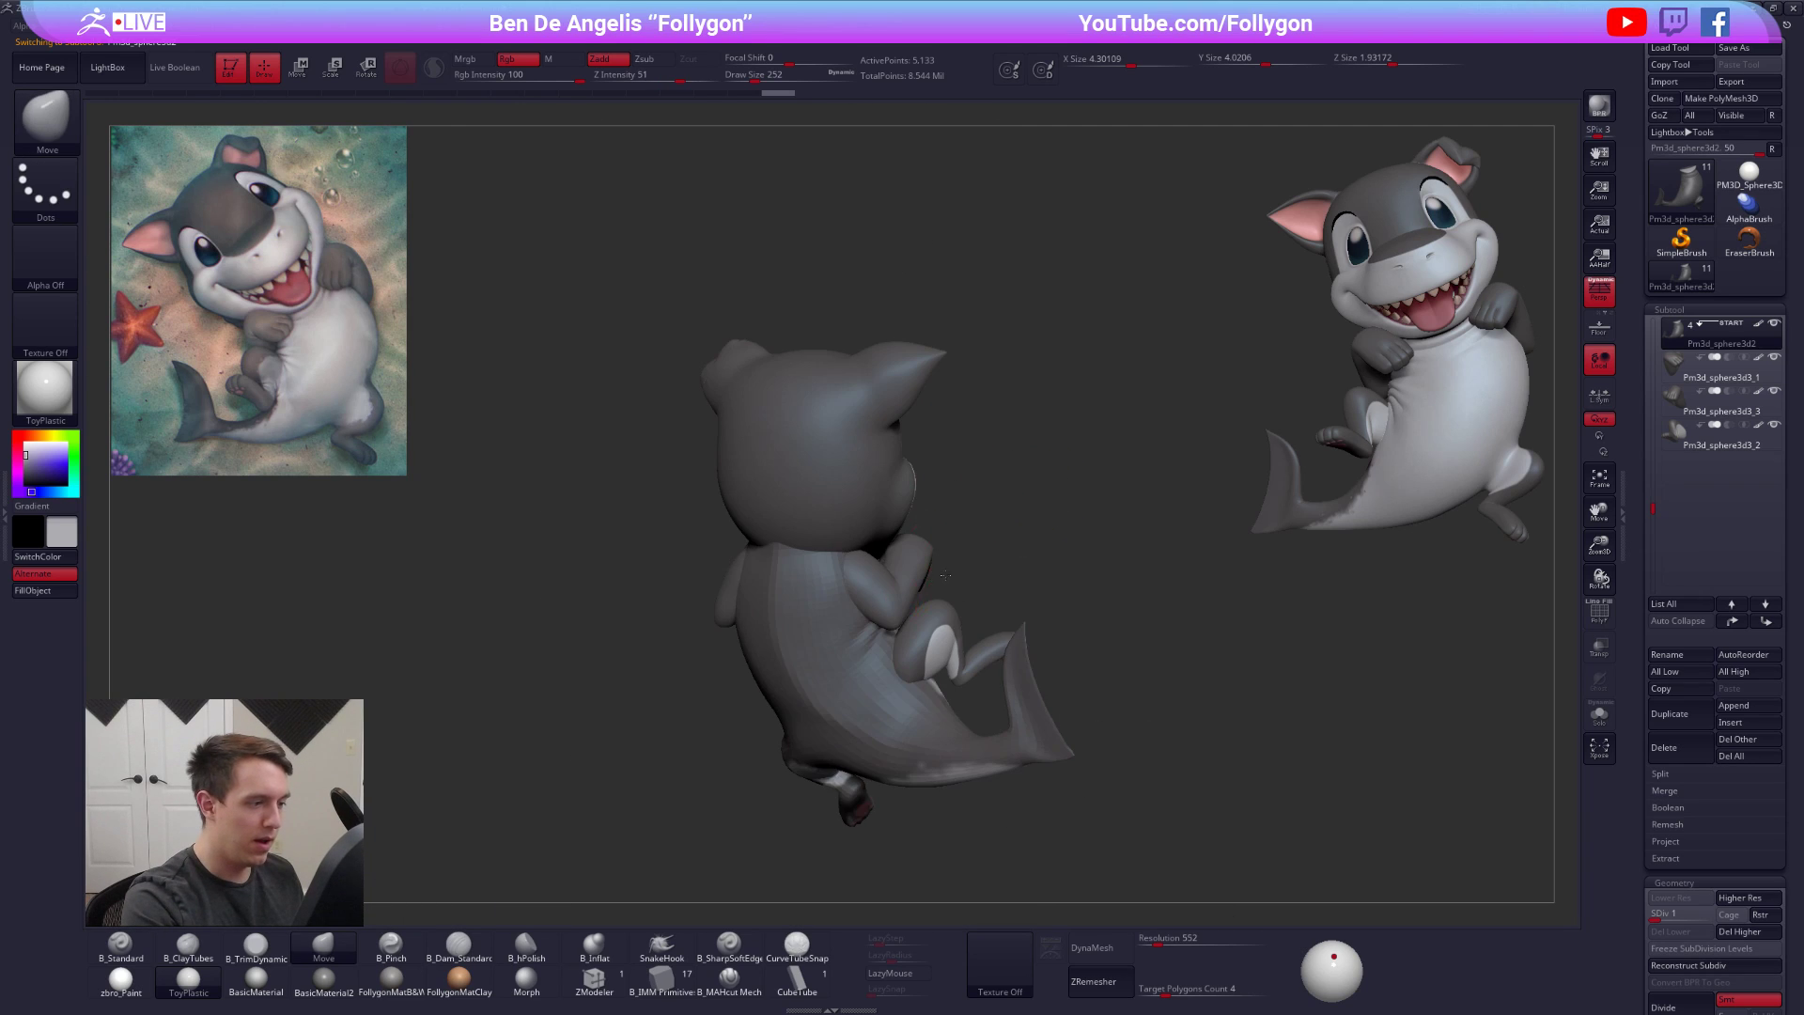
Return the body to subdivision level 5 and check the whole character from the back and front
right_click_drag(936, 579, 999, 569)
key("d")
key("d")
key("d")
key("d")
right_click_drag(954, 638, 947, 686)
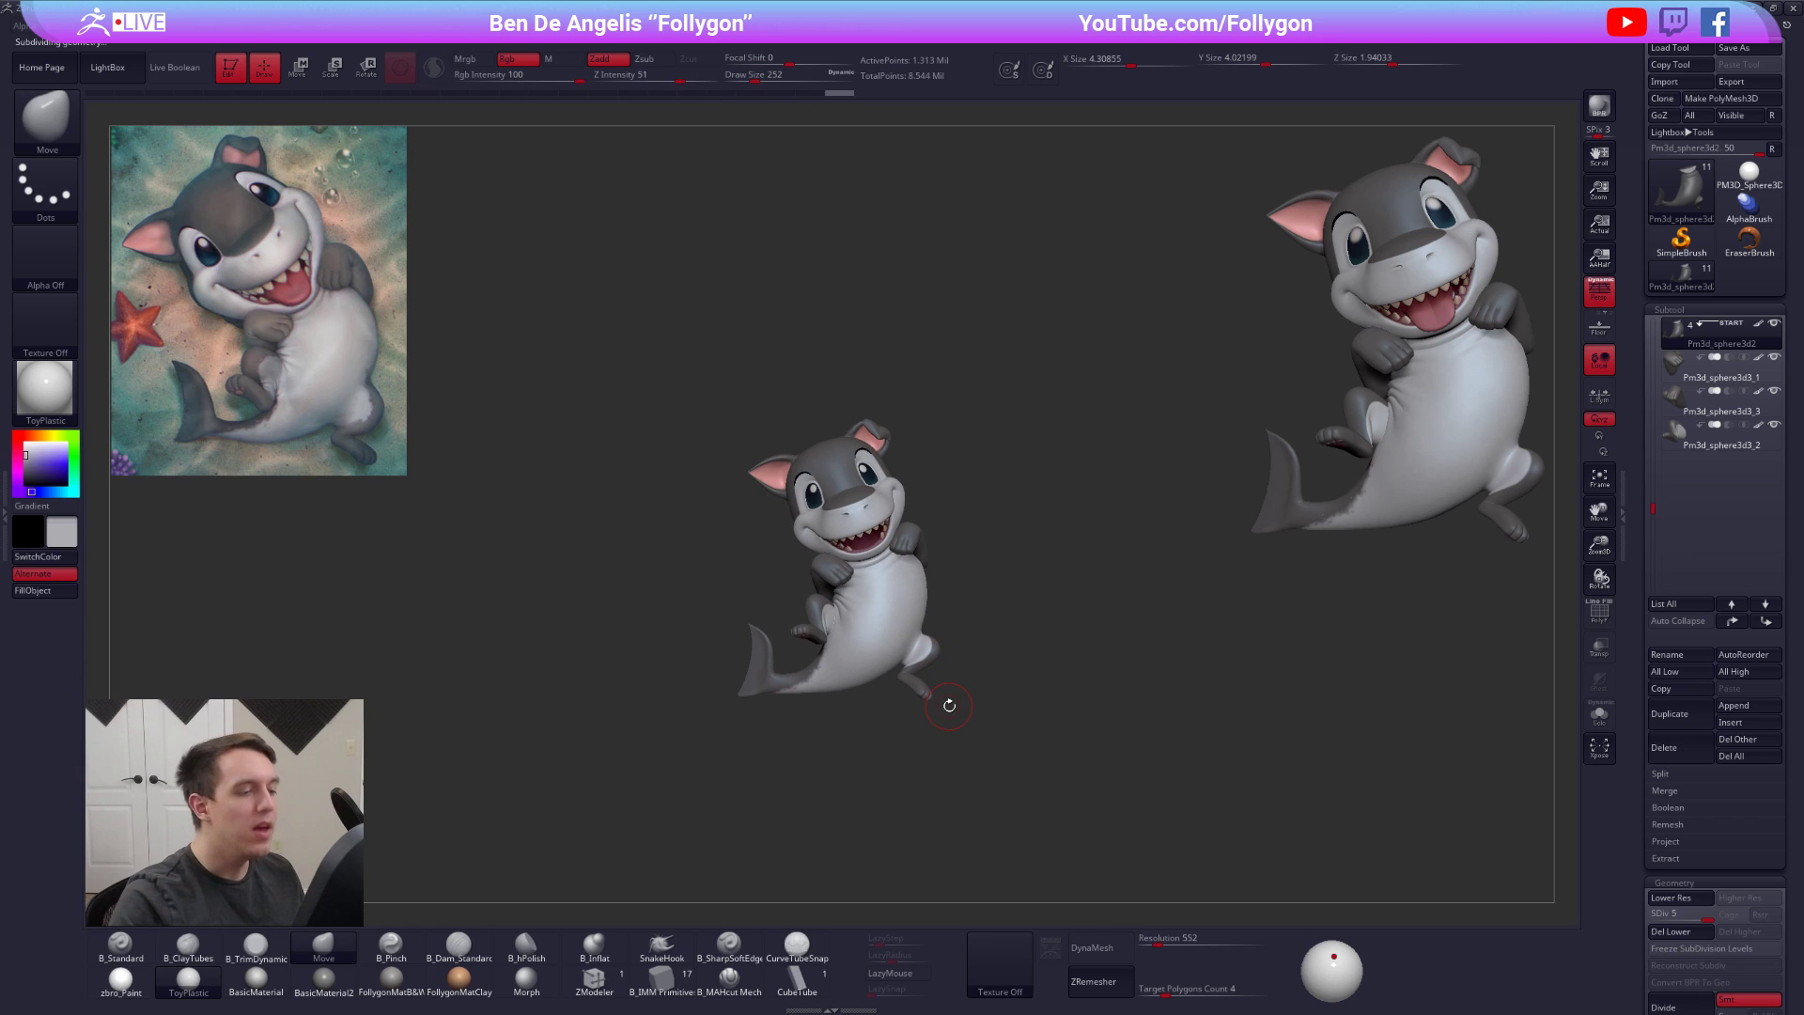
right_click_drag(869, 541, 917, 547, "alt")
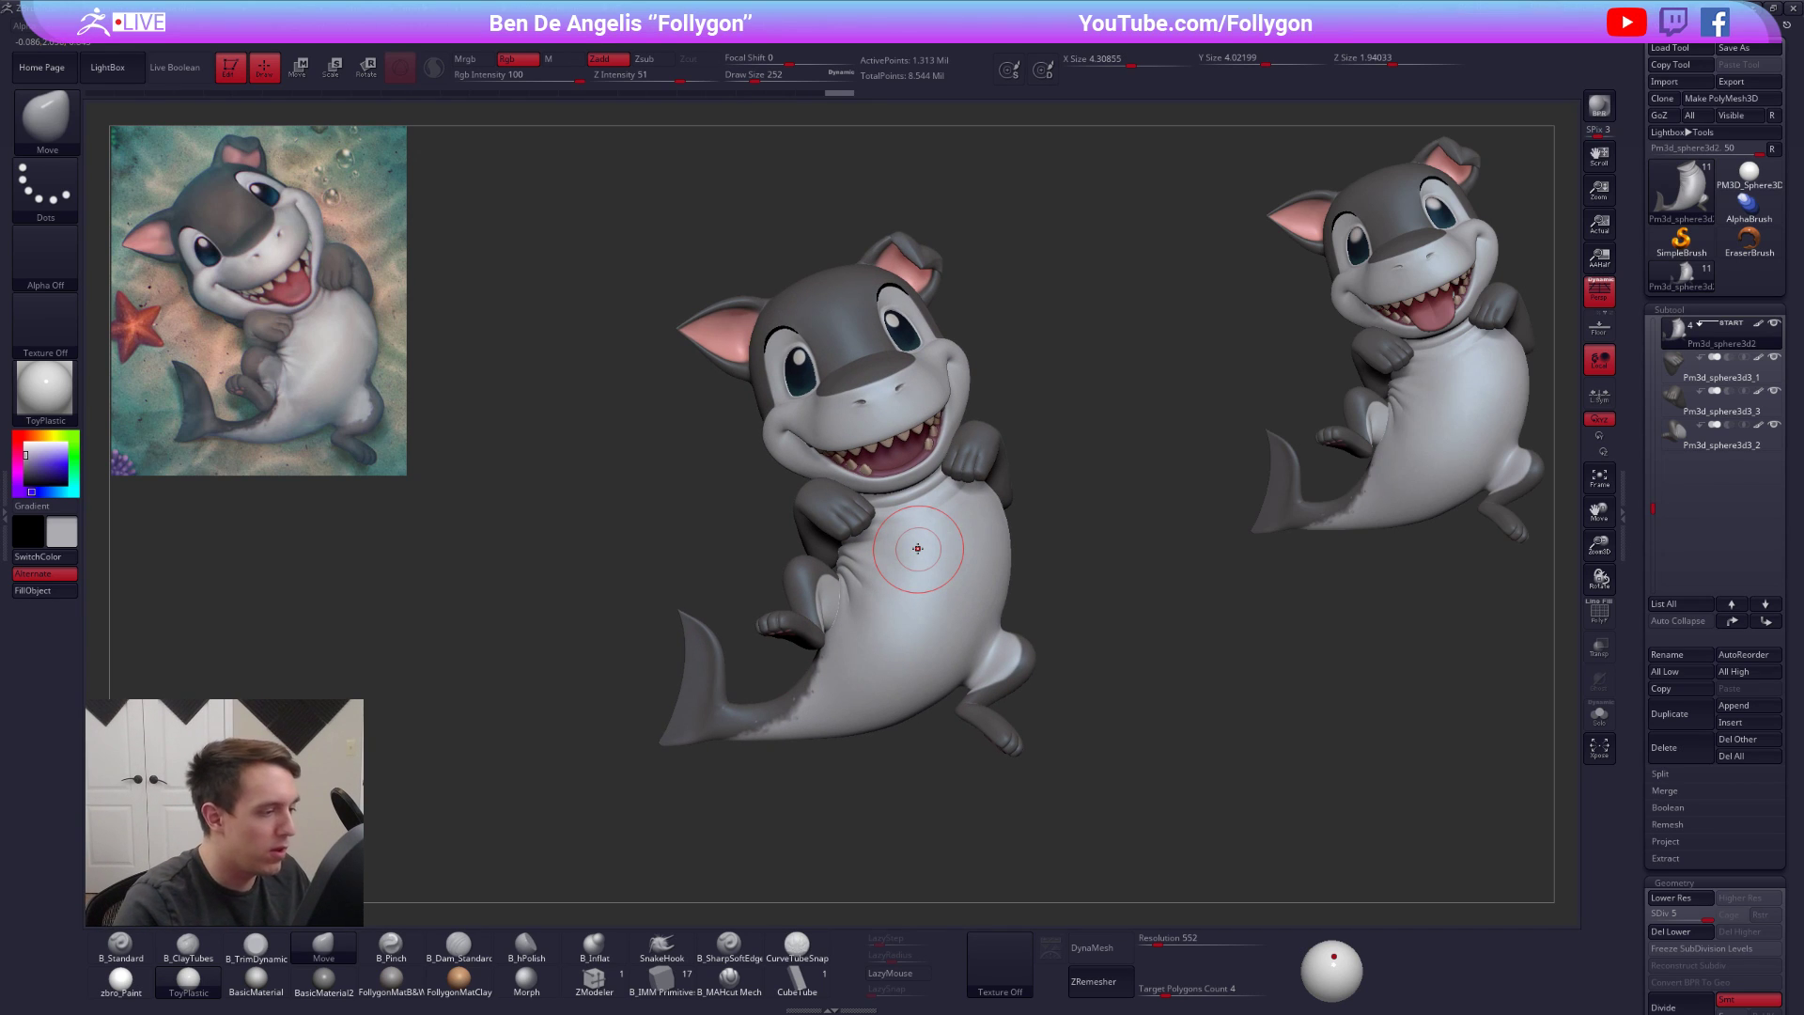
Select and isolate the nearer arm, set its subdivision level to 4 and the draw size to 74
left_click(854, 507, "alt")
key("alt+s")
right_click_drag(853, 507, 872, 568, "alt")
key("space")
left_click_drag(862, 541, 854, 541)
right_click_drag(857, 550, 874, 592, "ctrl")
key("shift+d")
key("shift+d")
key("space")
left_click_drag(838, 563, 835, 562)
key("d")
Inspect the isolated arm, bring back the whole character and return the arm to subdivision level 5
key("shift")
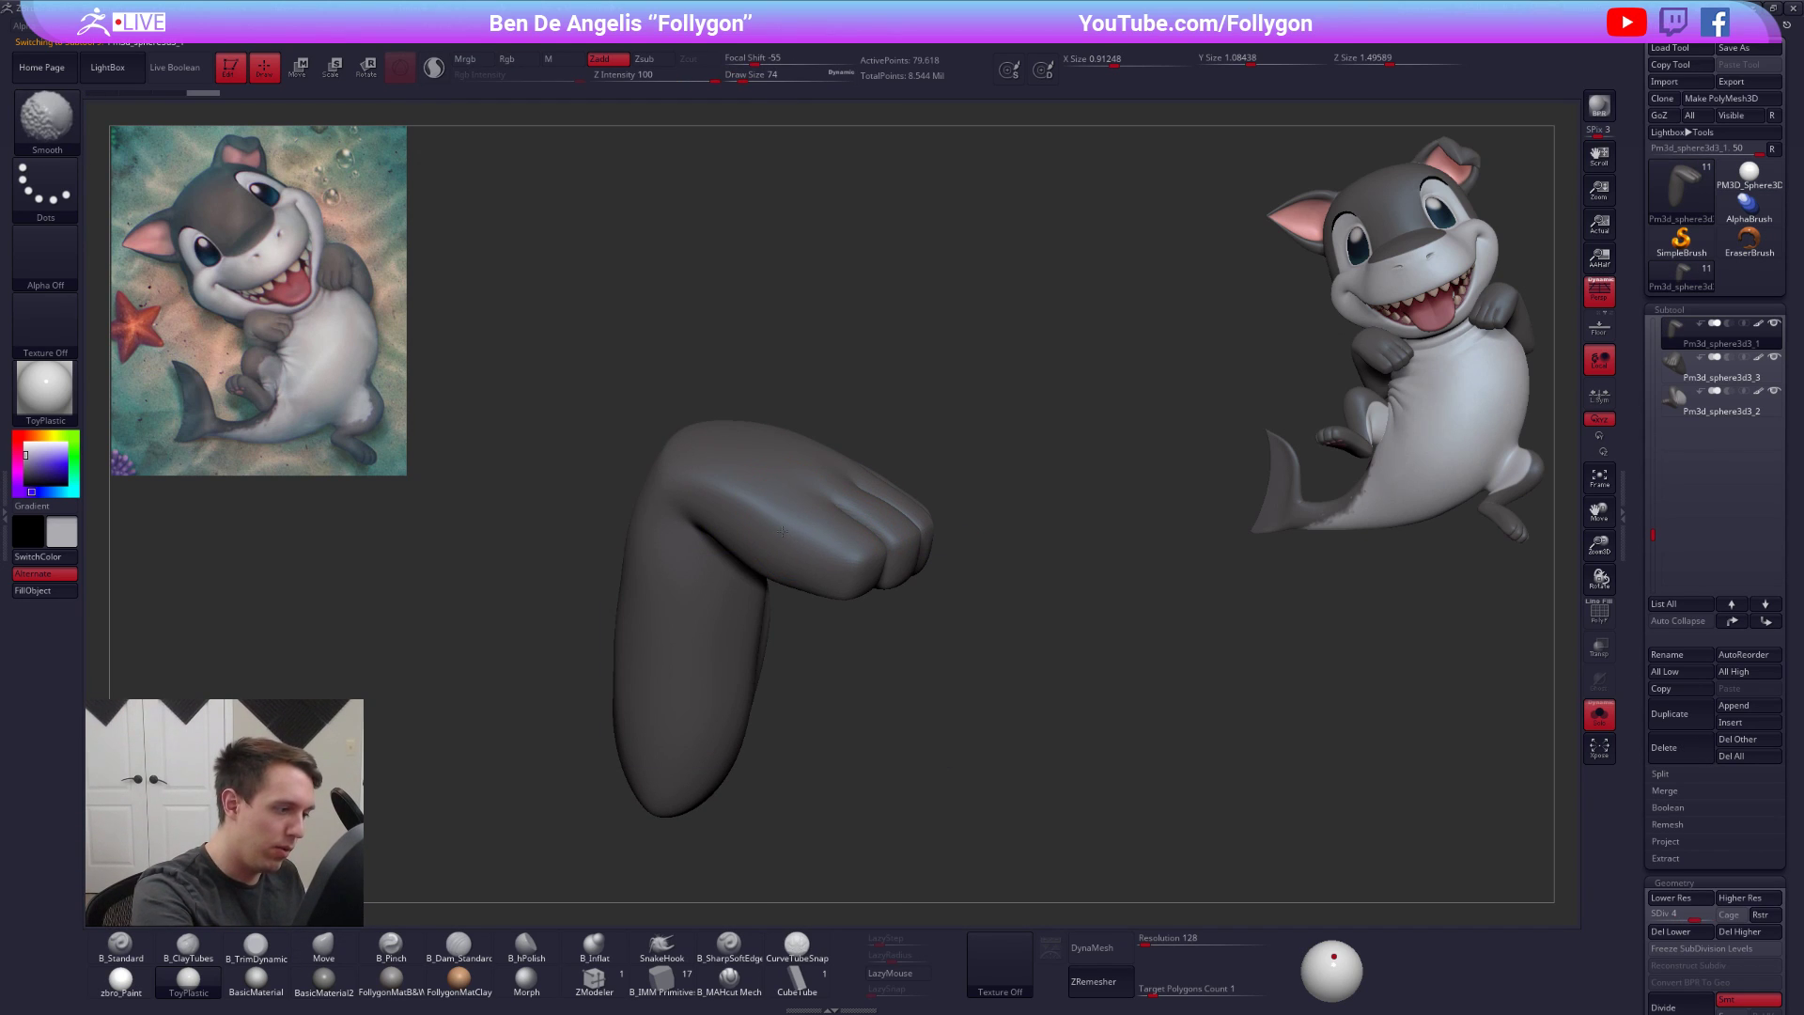
mouse_move(787, 537)
right_mouse_down()
mouse_move(720, 576)
mouse_move(907, 478)
mouse_move(982, 554)
right_mouse_up()
mouse_move(1034, 691)
right_mouse_down("ctrl")
mouse_move(1027, 608)
mouse_move(943, 522)
right_mouse_up("ctrl")
key("shift+s")
key("d")
right_click_drag(1260, 806, 1189, 728)
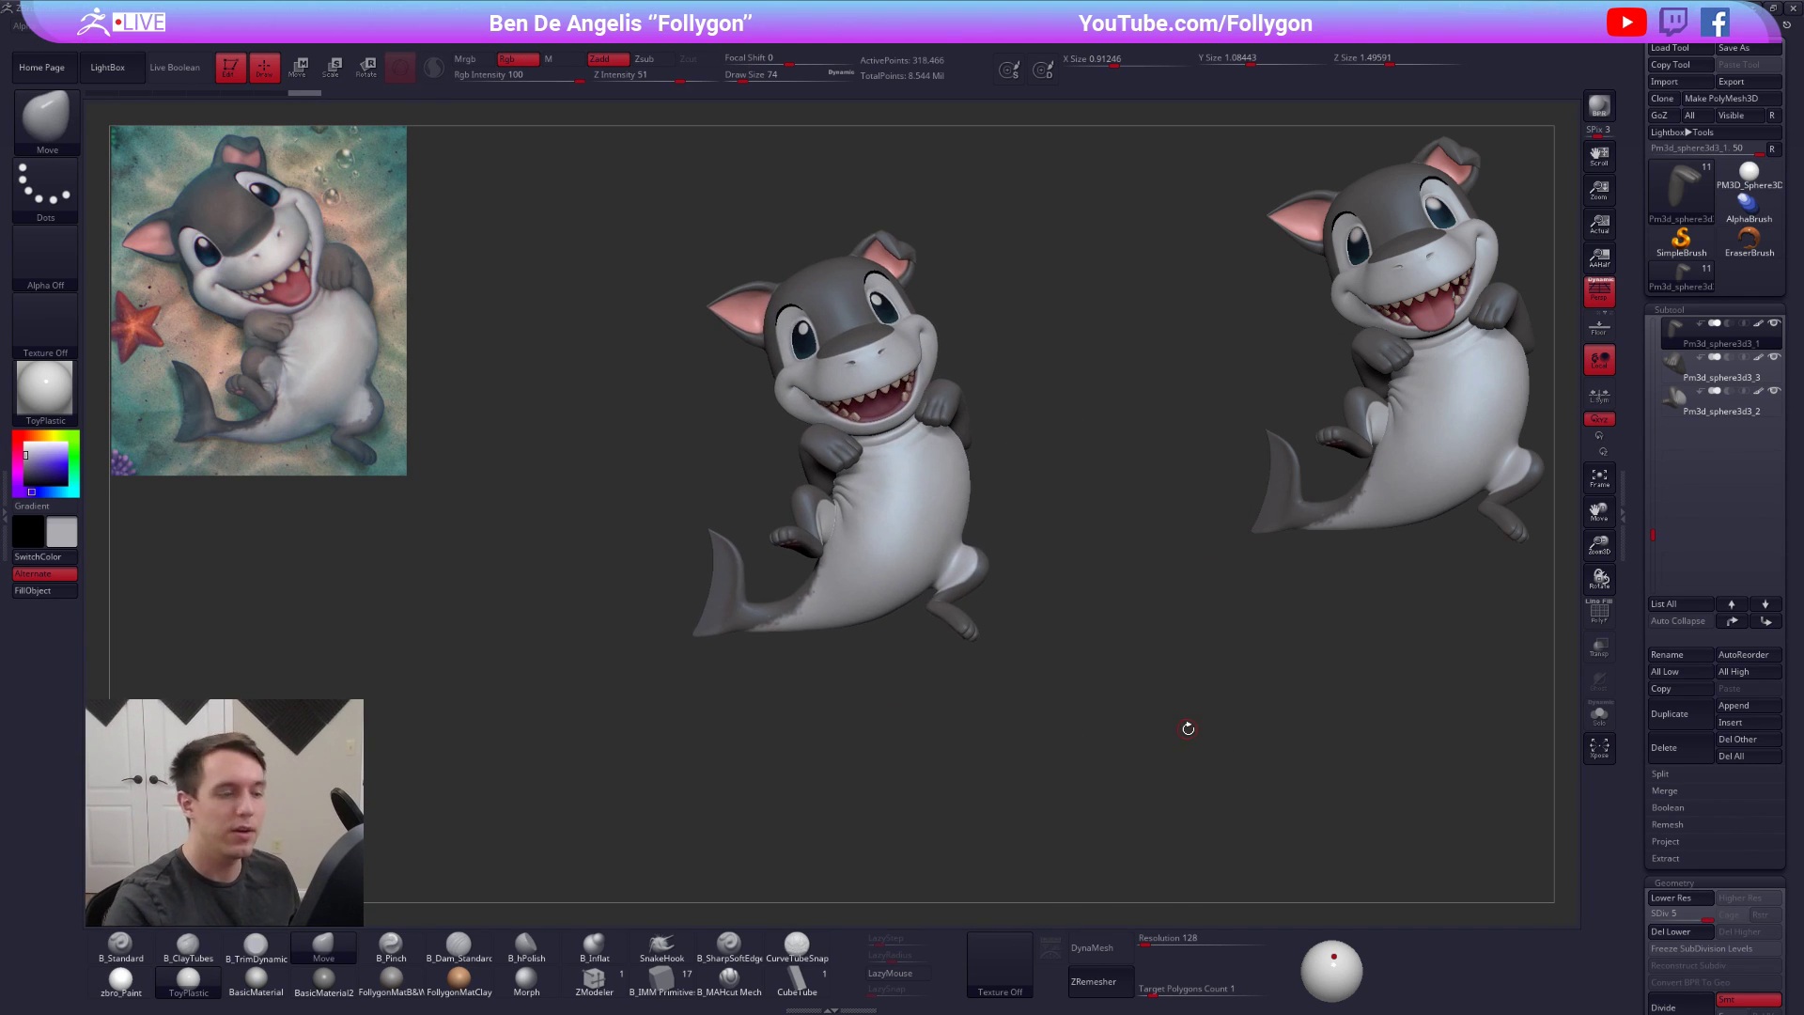
Clear the canvas and place a snapshot of the symmetrical Sharkpup 3 model beside the live posed shark
key("ctrl+n")
right_click_drag(959, 398, 983, 463, "ctrl")
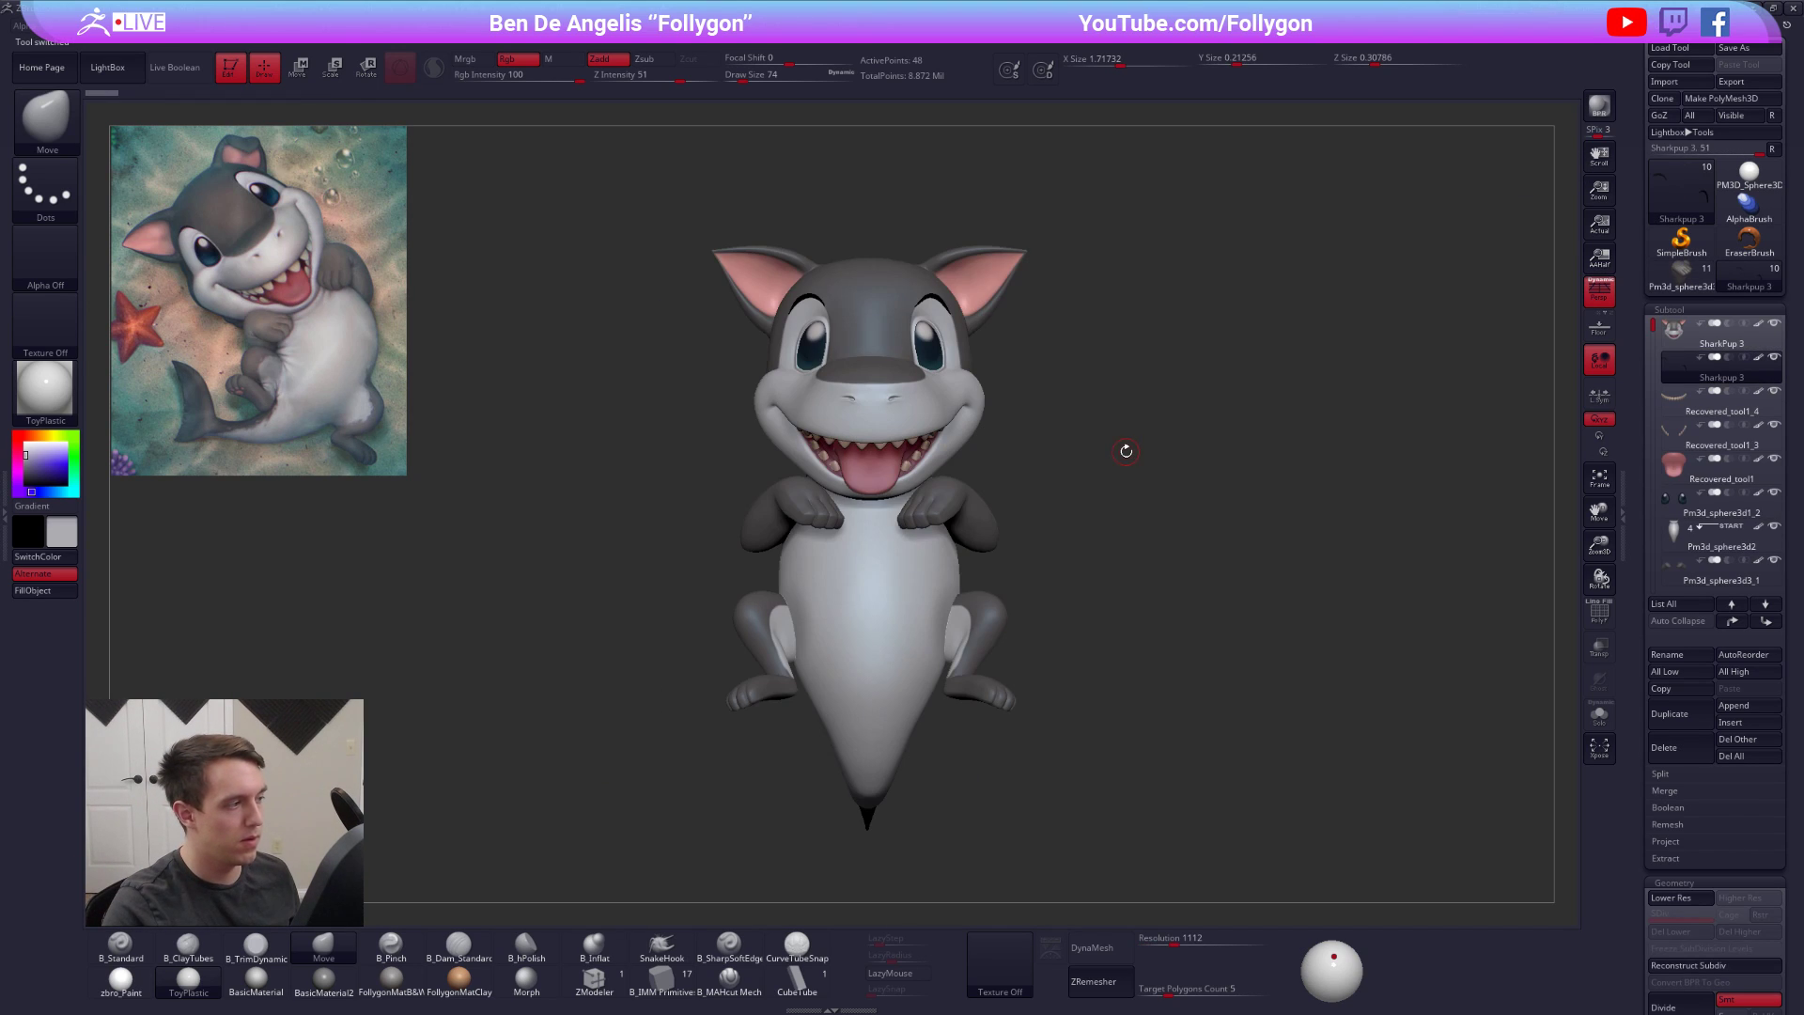
right_click_drag(1092, 489, 1282, 470, "alt")
key("shift+s")
left_click_drag(1283, 470, 1311, 470)
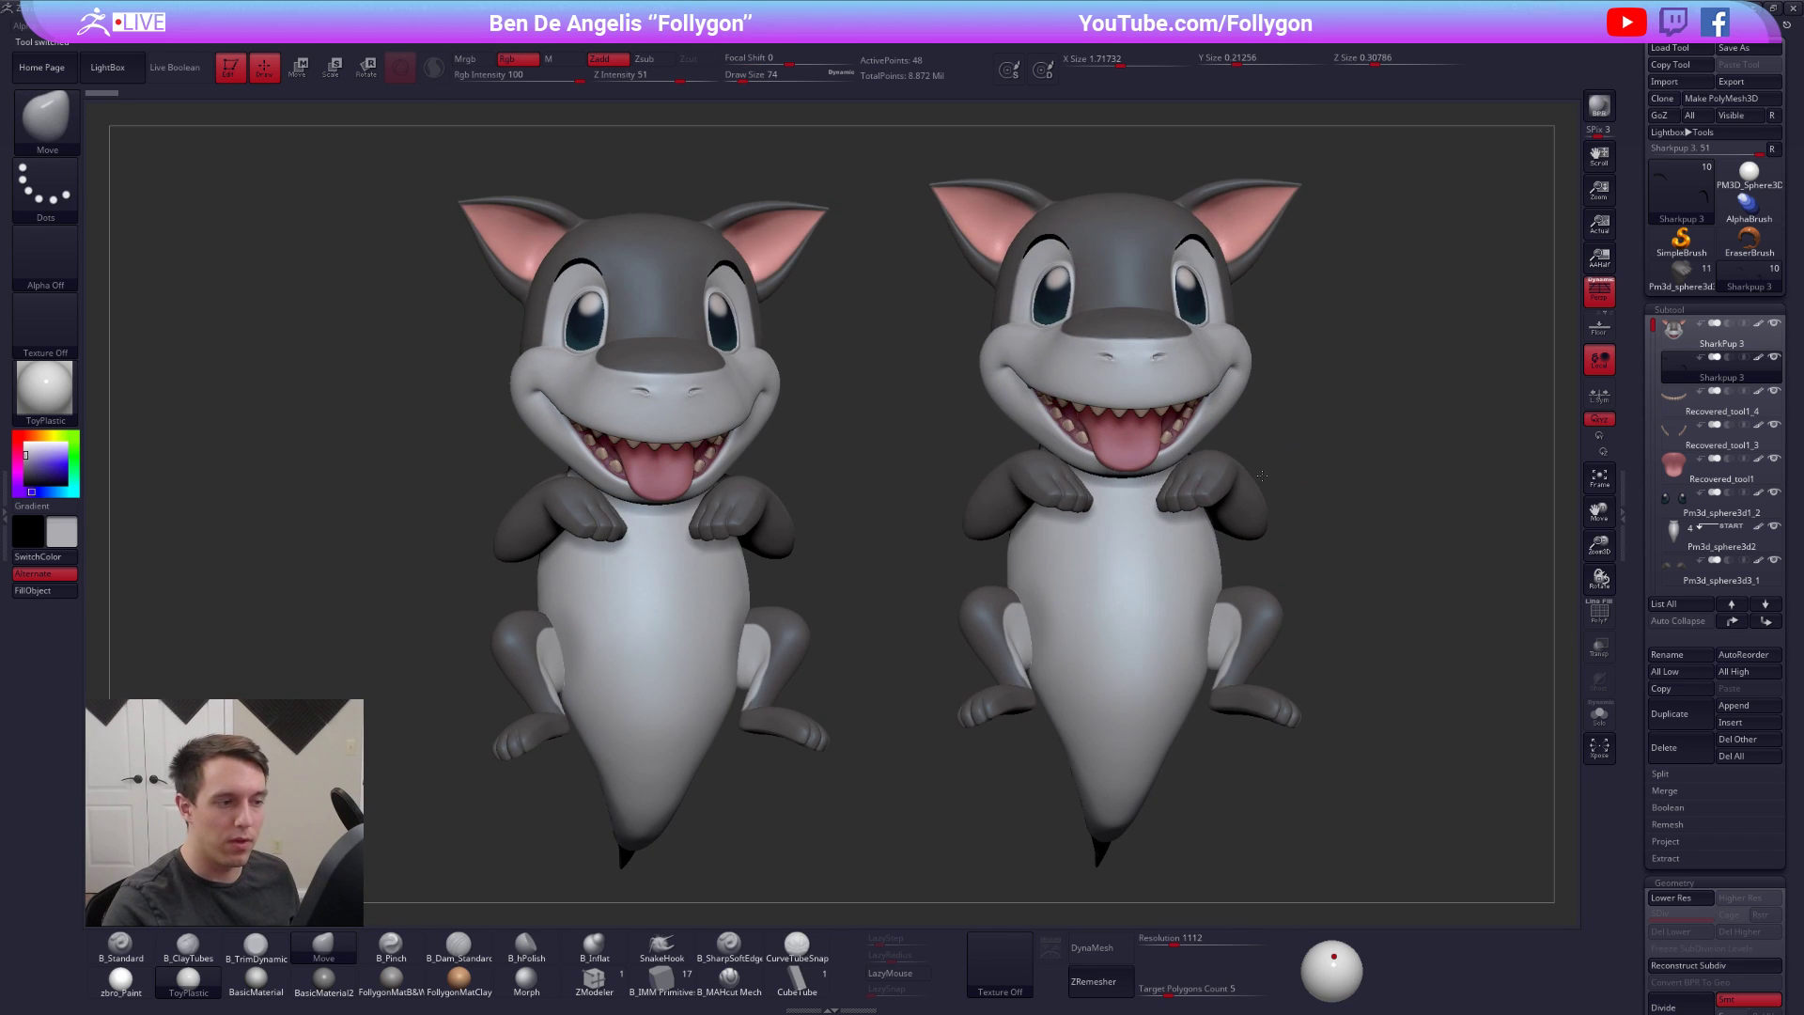
left_click(1696, 286)
mouse_move(1354, 413)
left_mouse_down()
mouse_move(1301, 402)
mouse_move(1365, 434)
left_mouse_up()
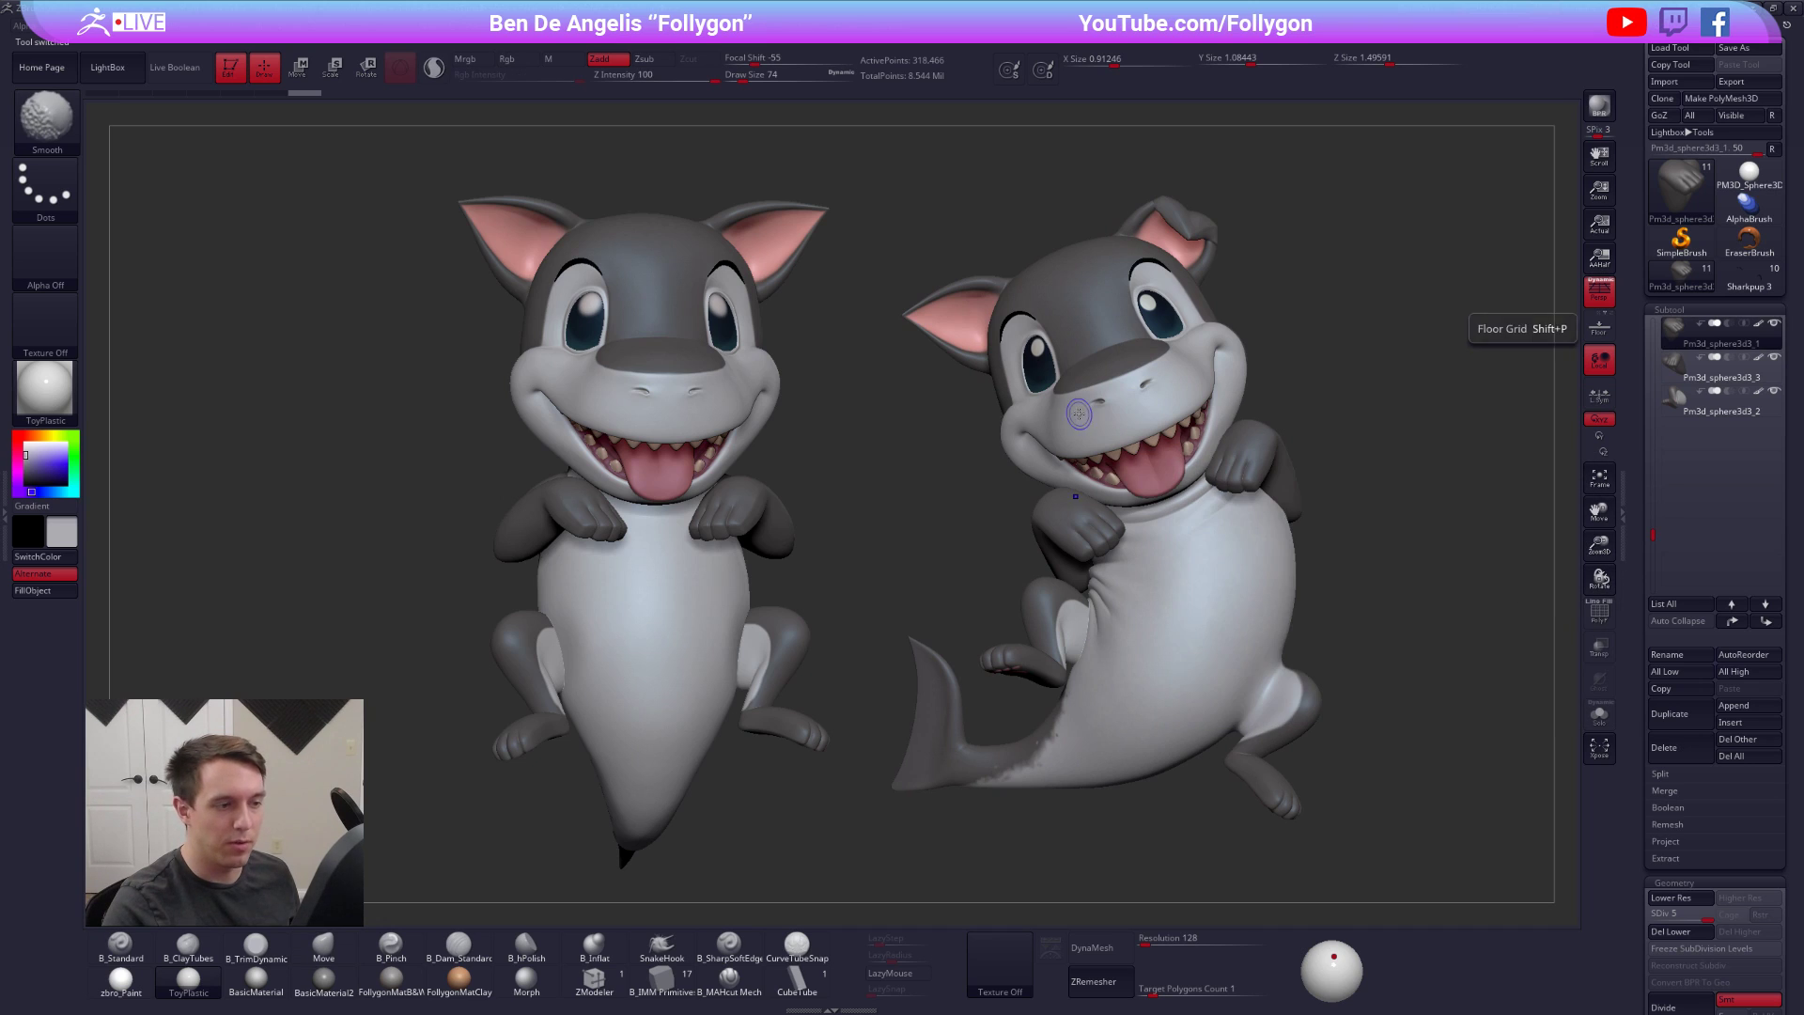
Show the shark reference image on the canvas again and set the active colour to pure white
key("ctrl+shift+f")
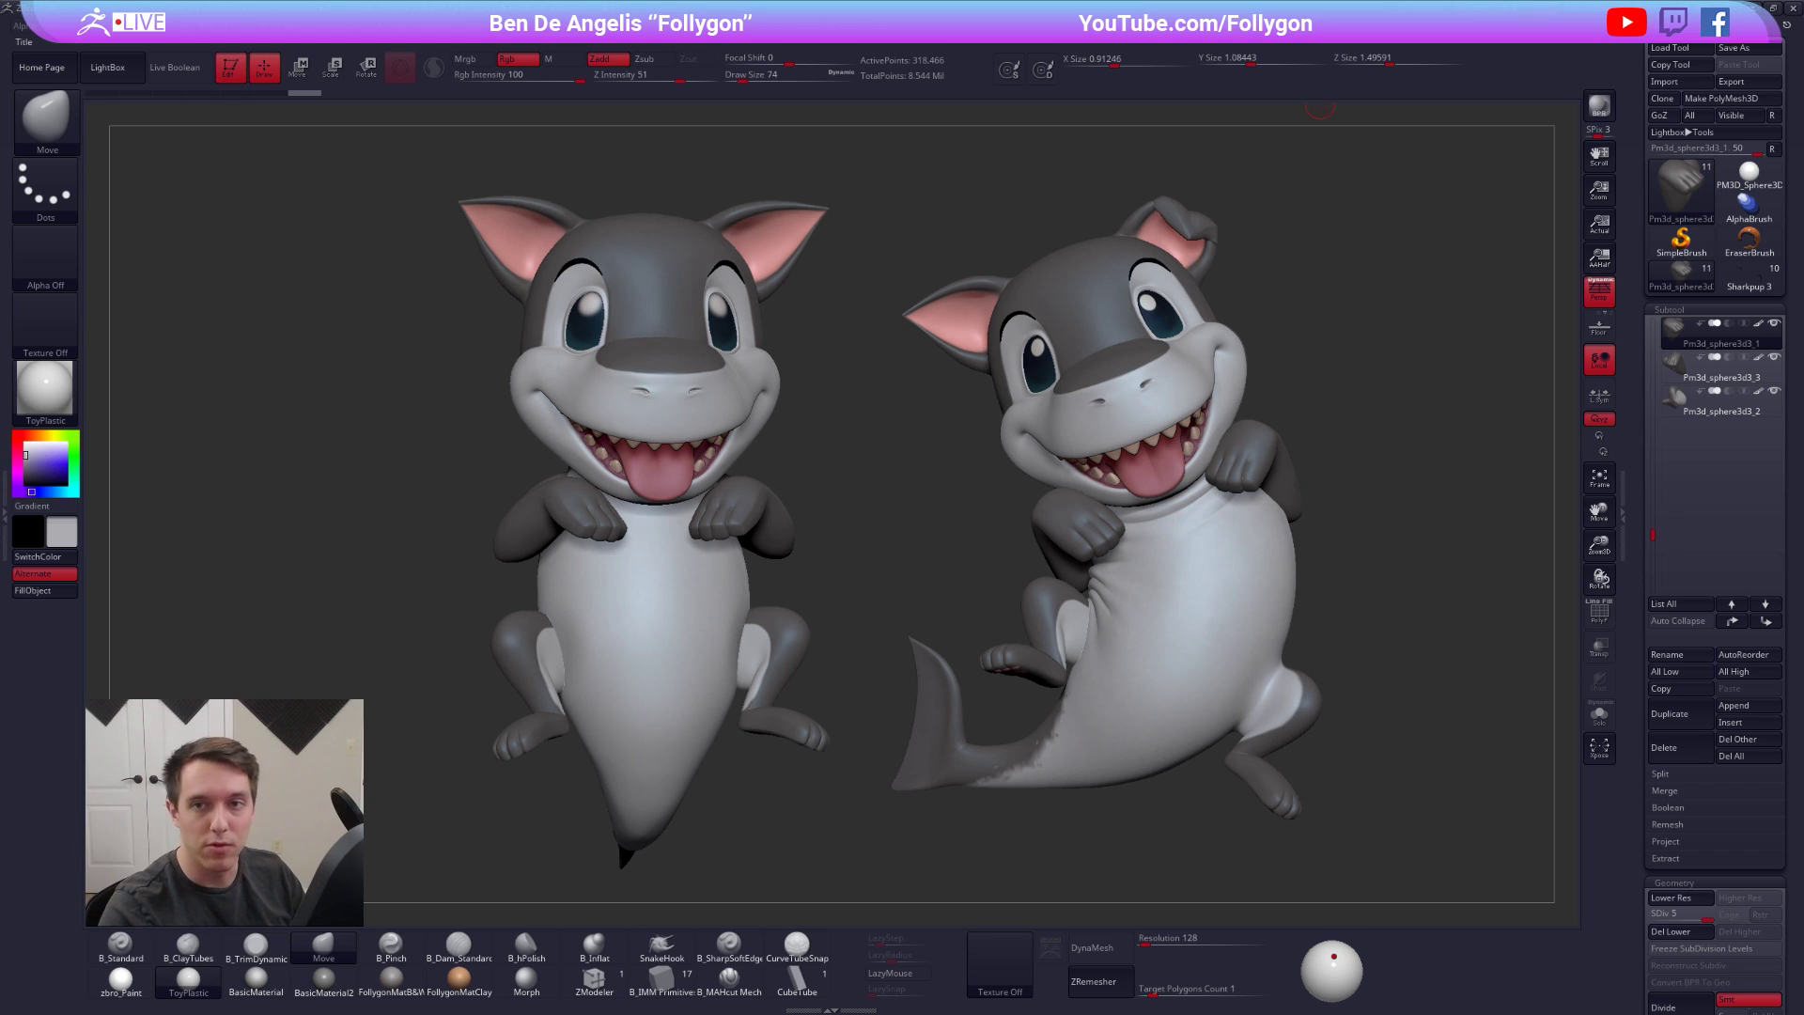
key("ctrl+shift")
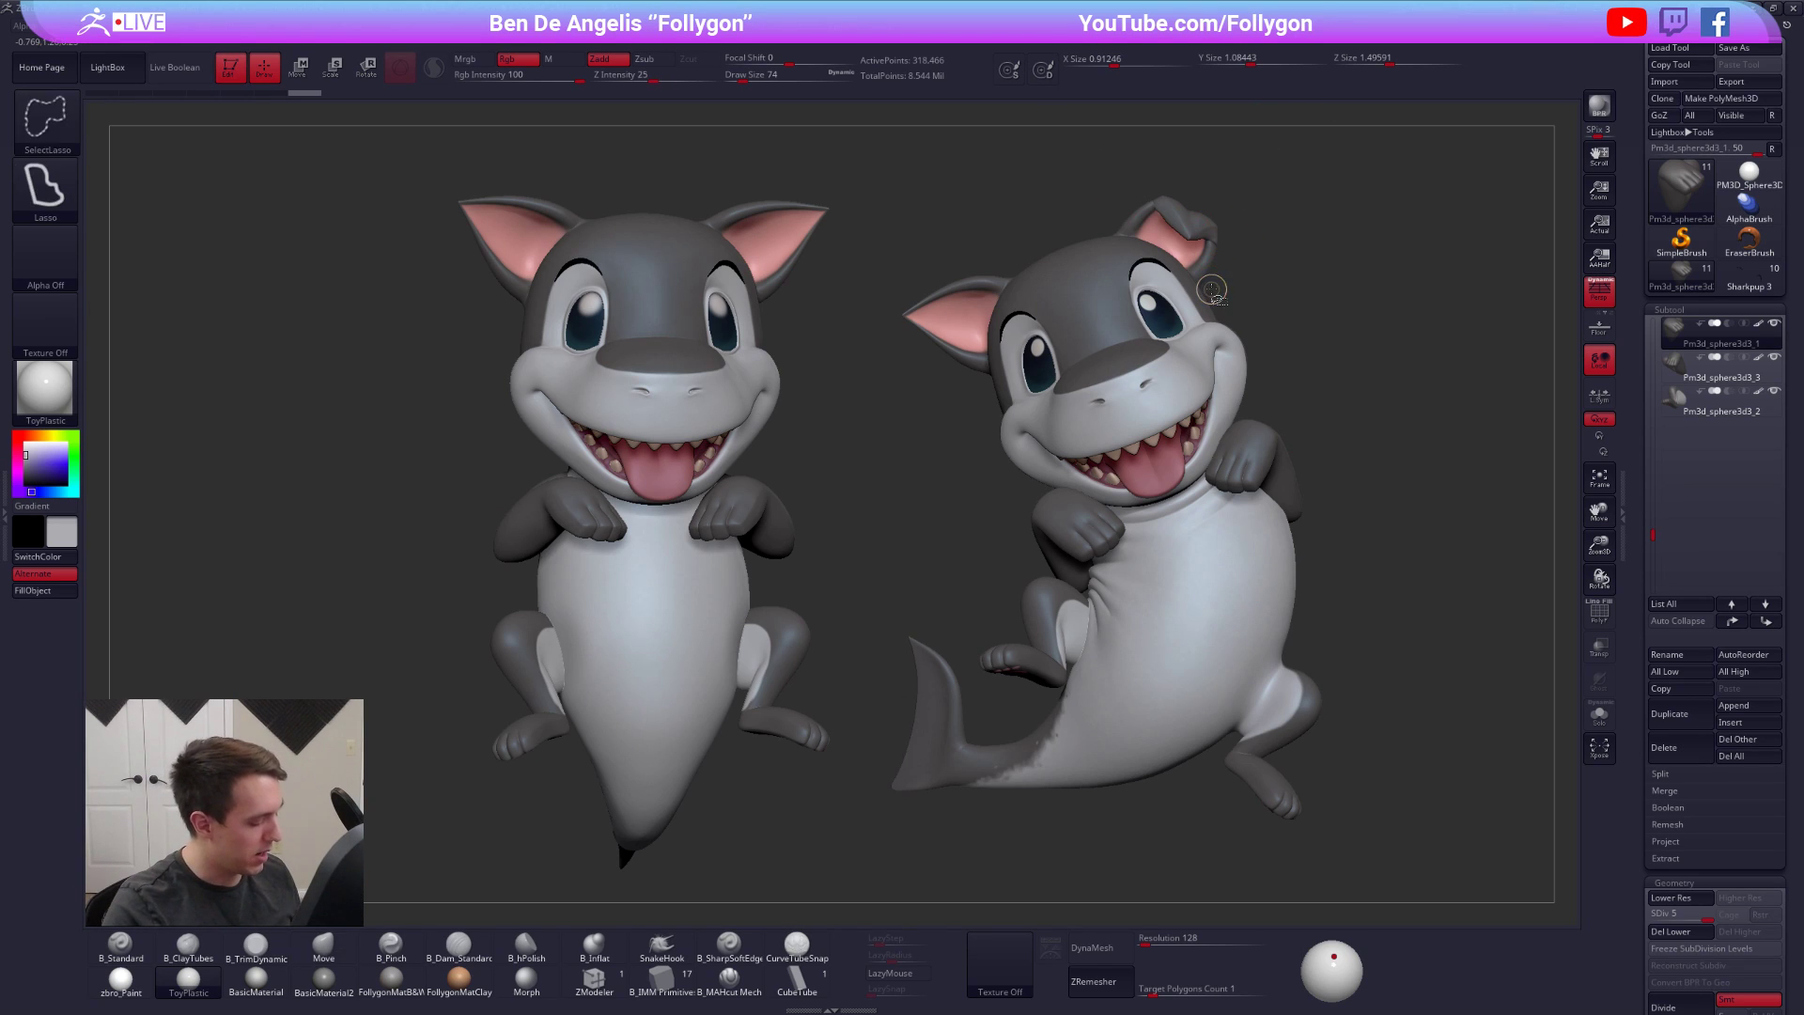
key("shift+z")
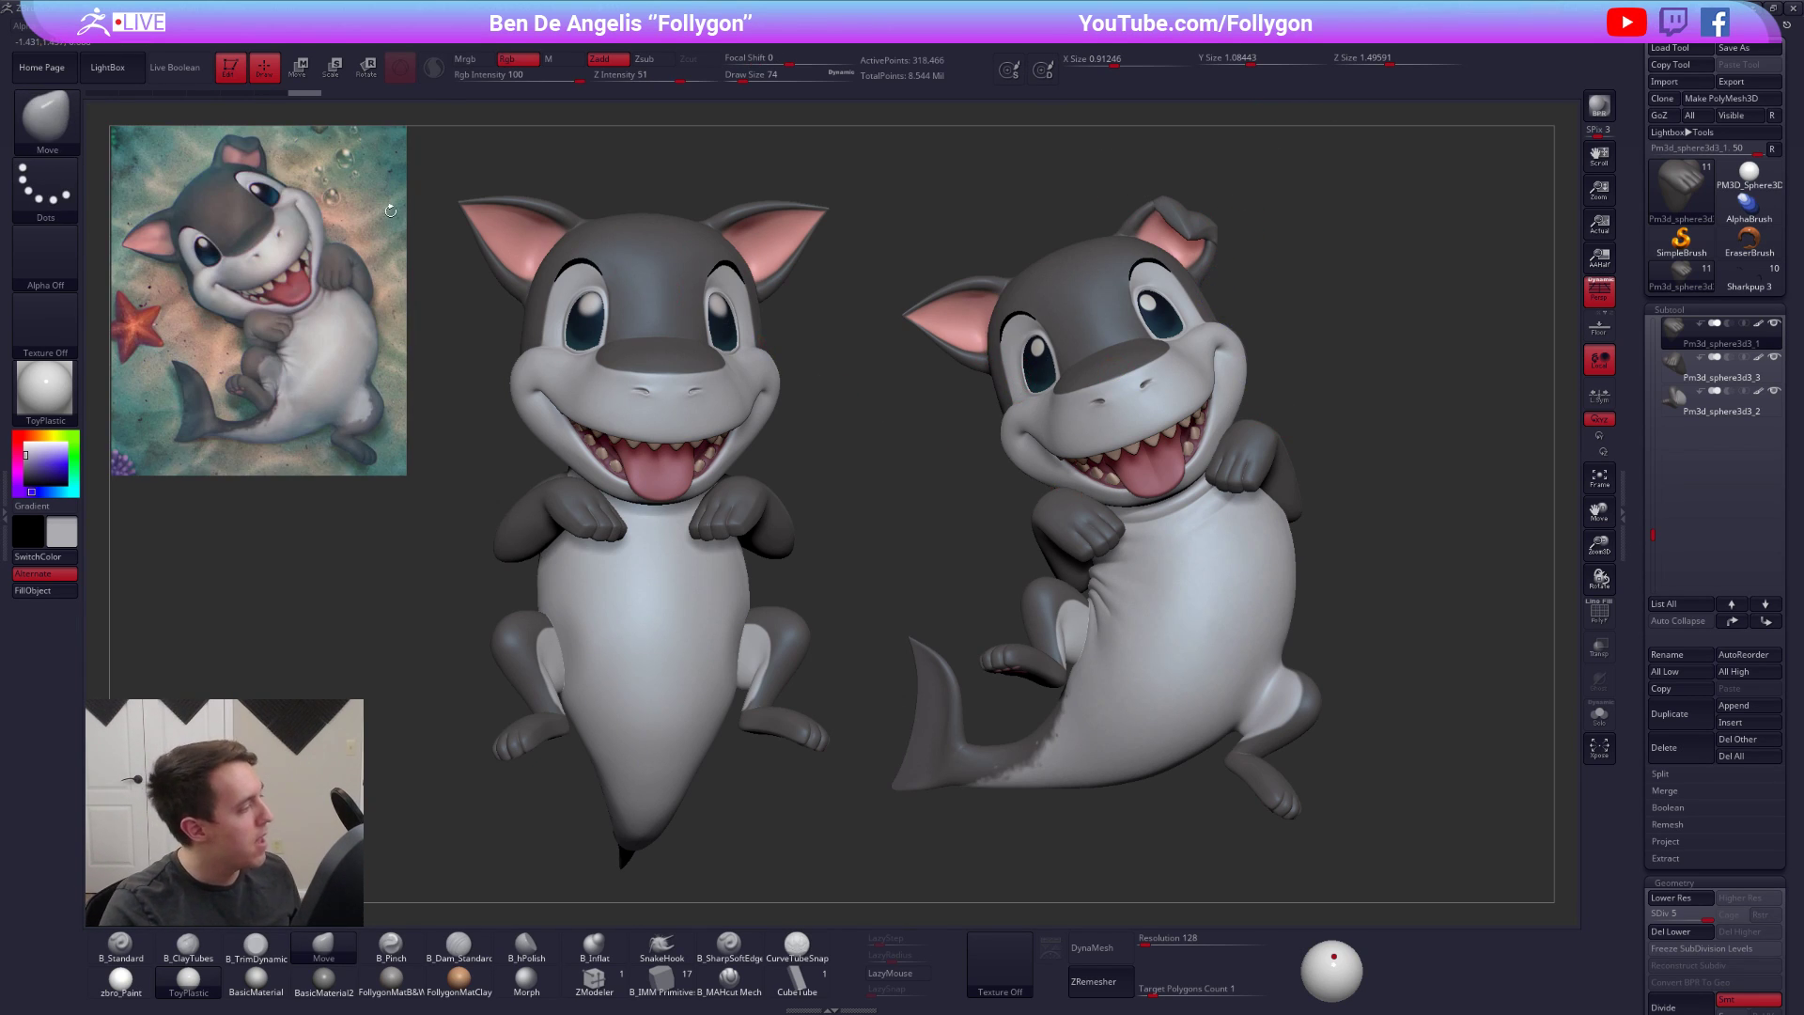
left_click_drag(52, 477, 24, 436)
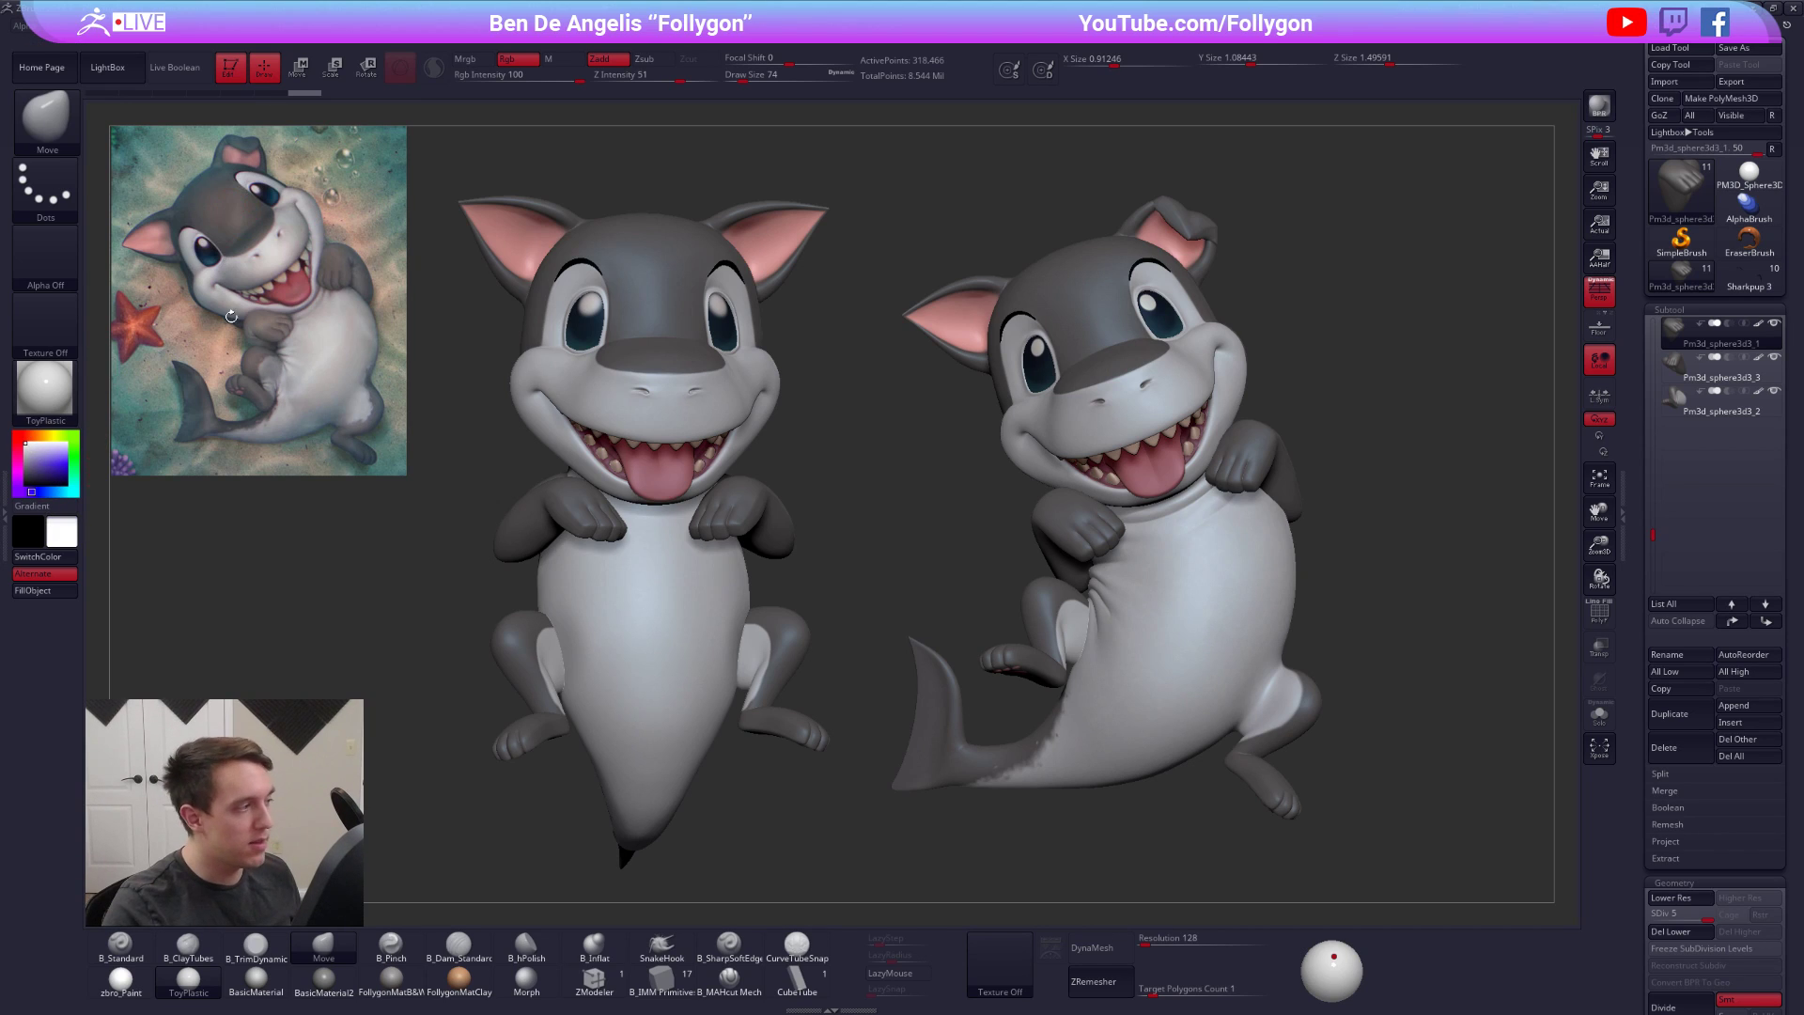
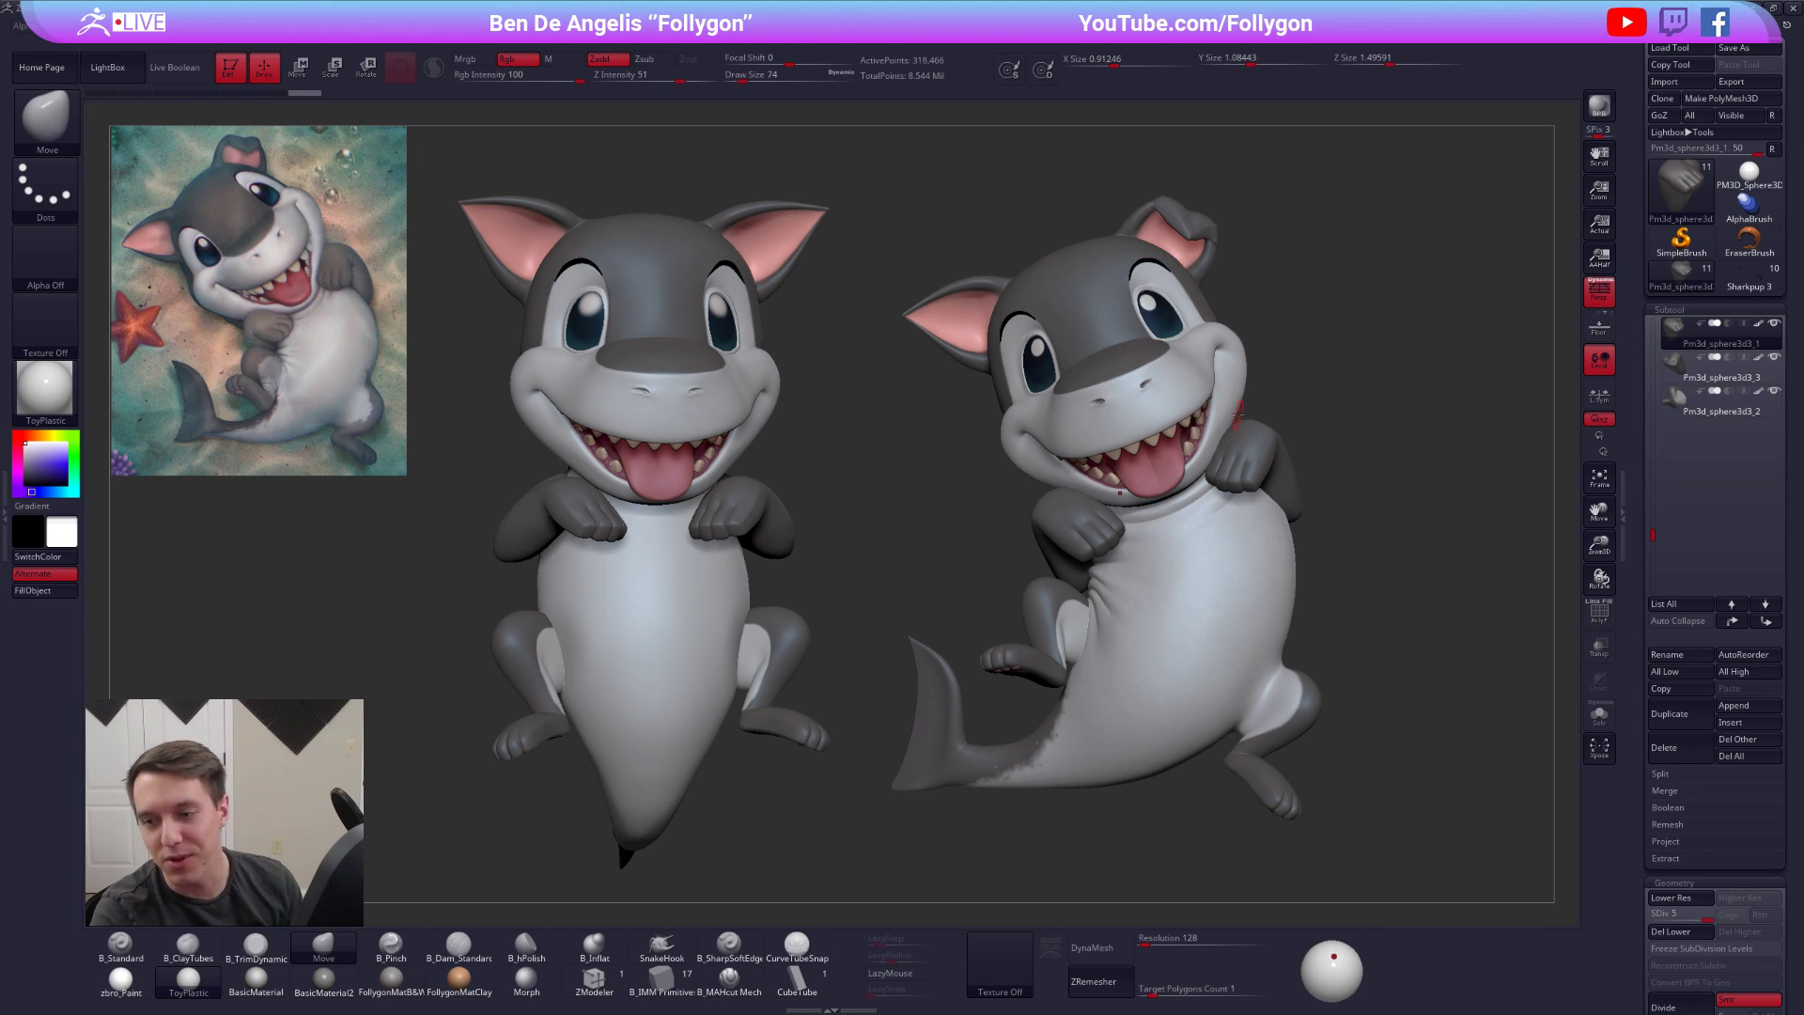
Rotate the posed shark to compare it from the side and front with the symmetrical model
left_click_drag(1161, 654, 1119, 685)
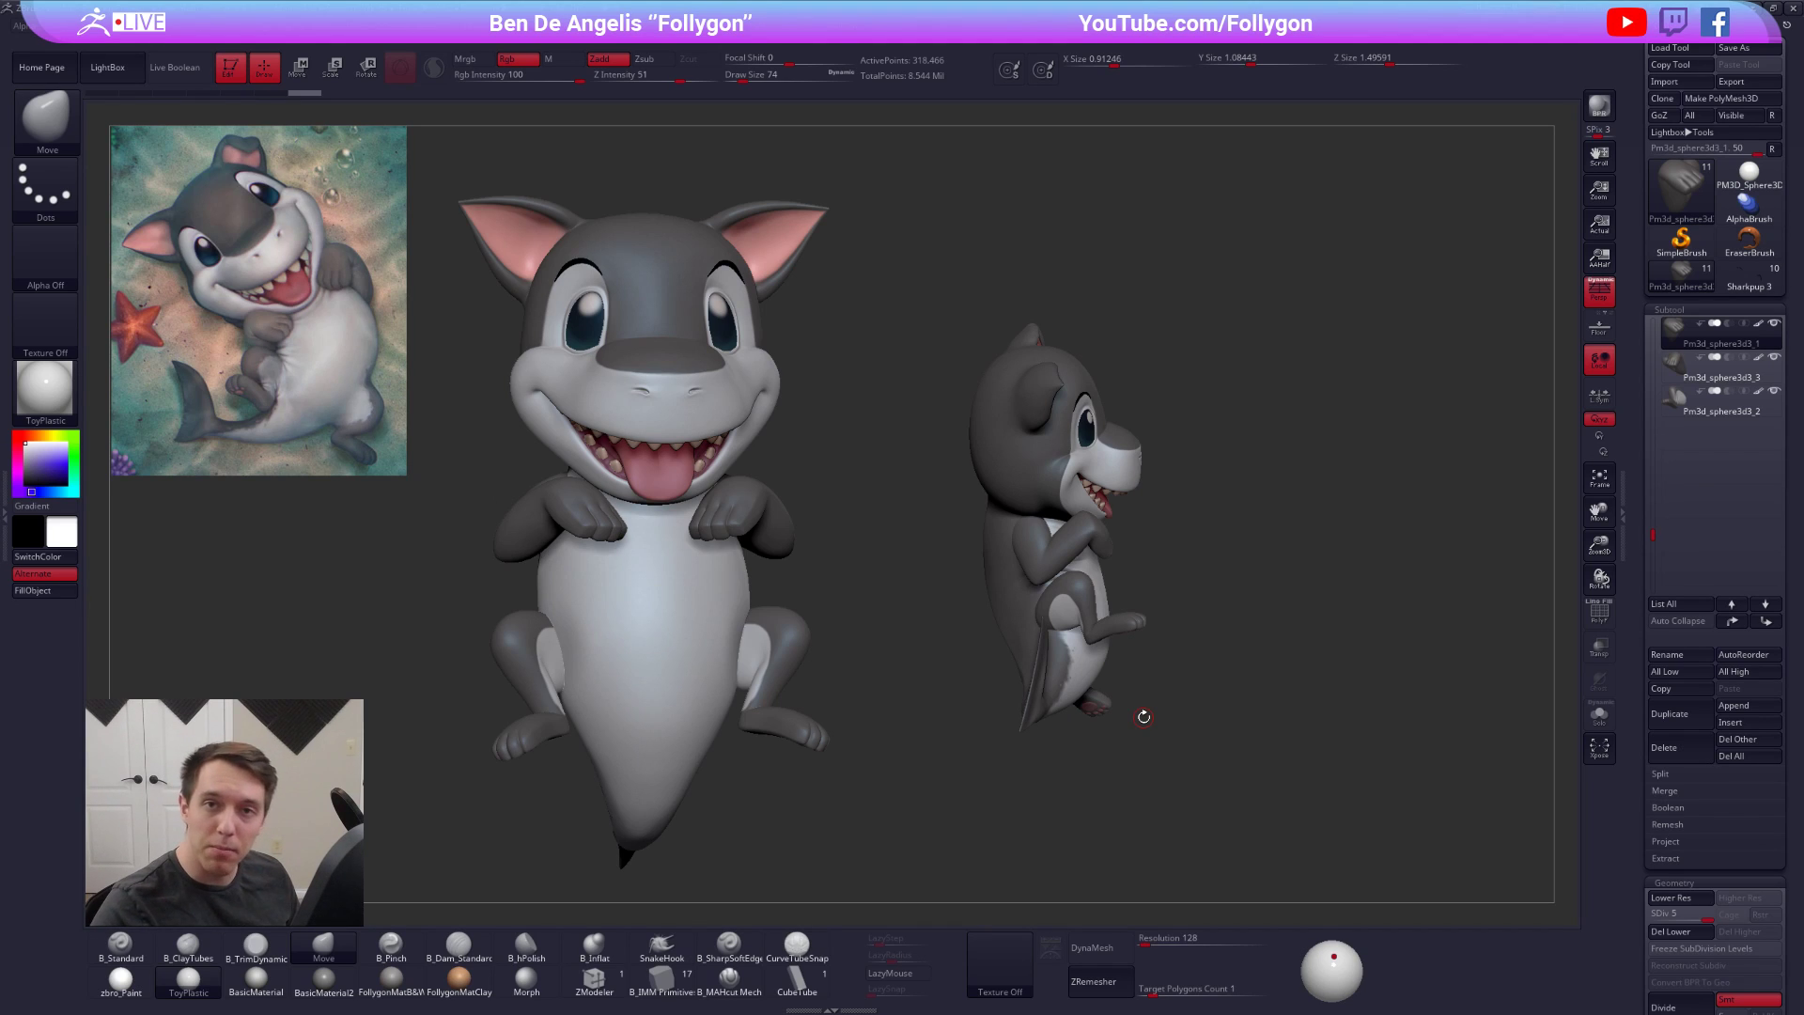
left_click_drag(910, 463, 1058, 573)
left_click_drag(903, 423, 940, 367)
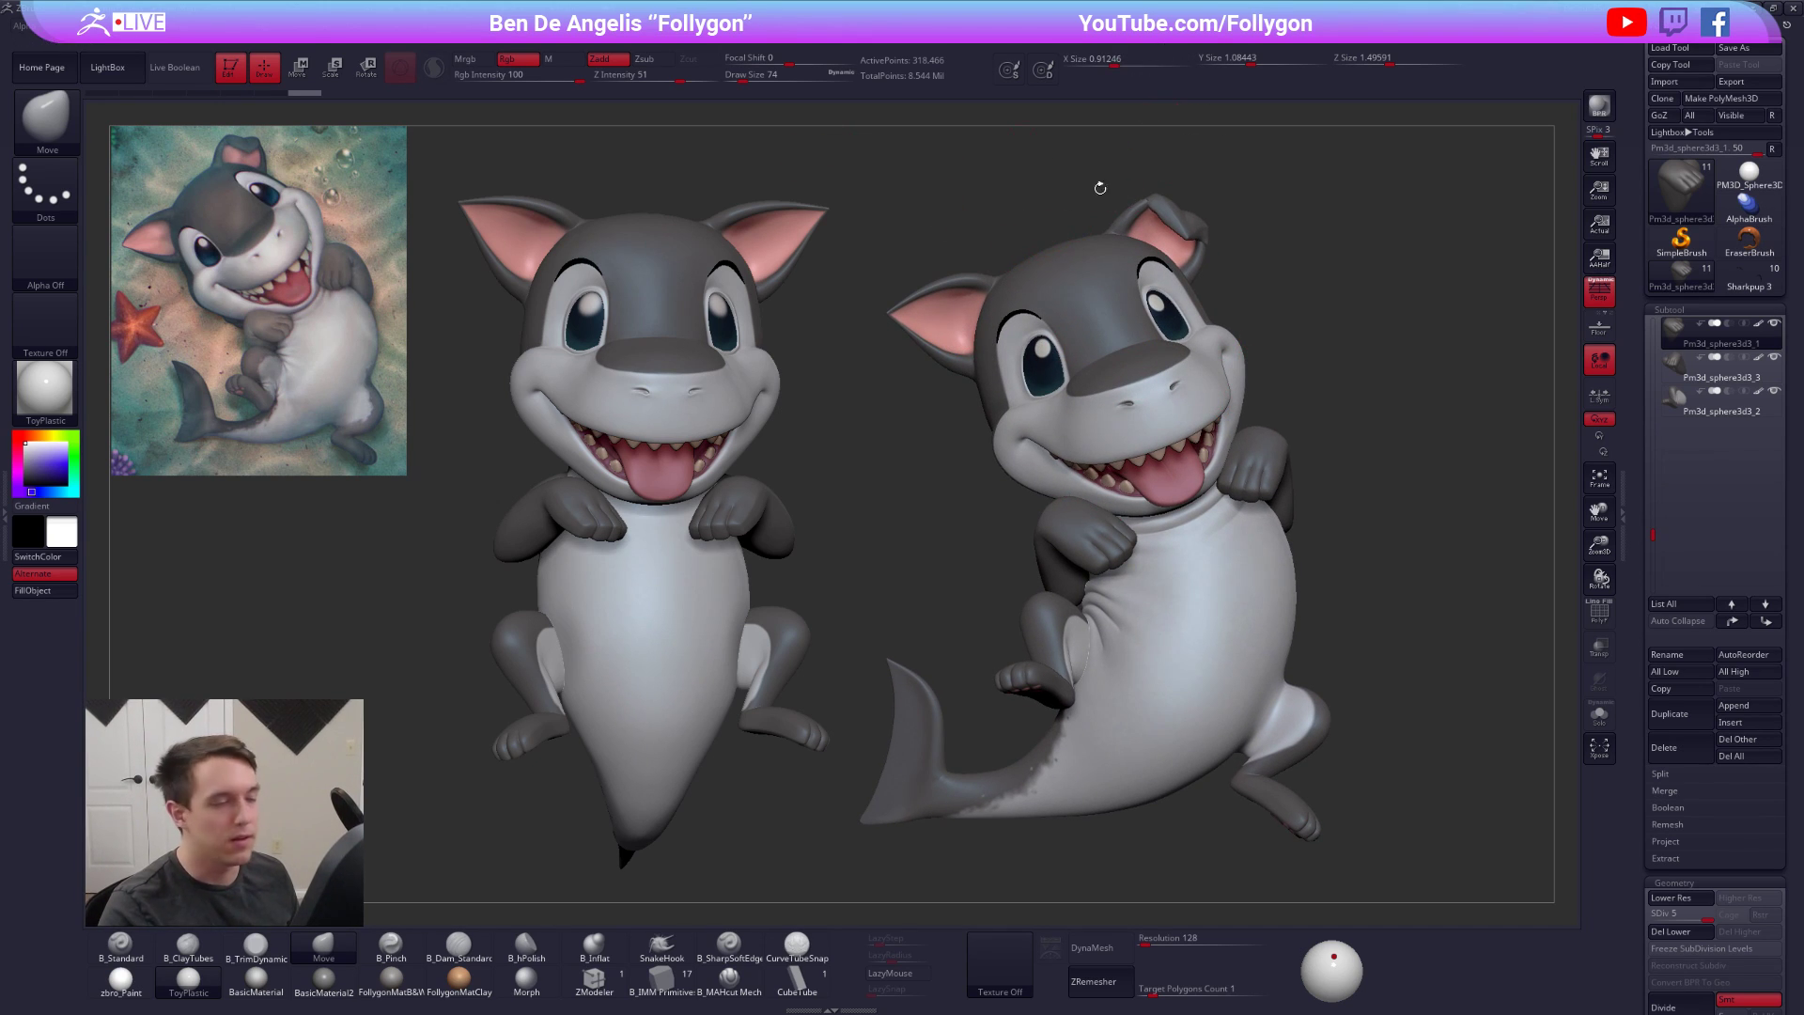
Switch to the browser and look through the product listings on Follygon's store page
key("alt+Tab")
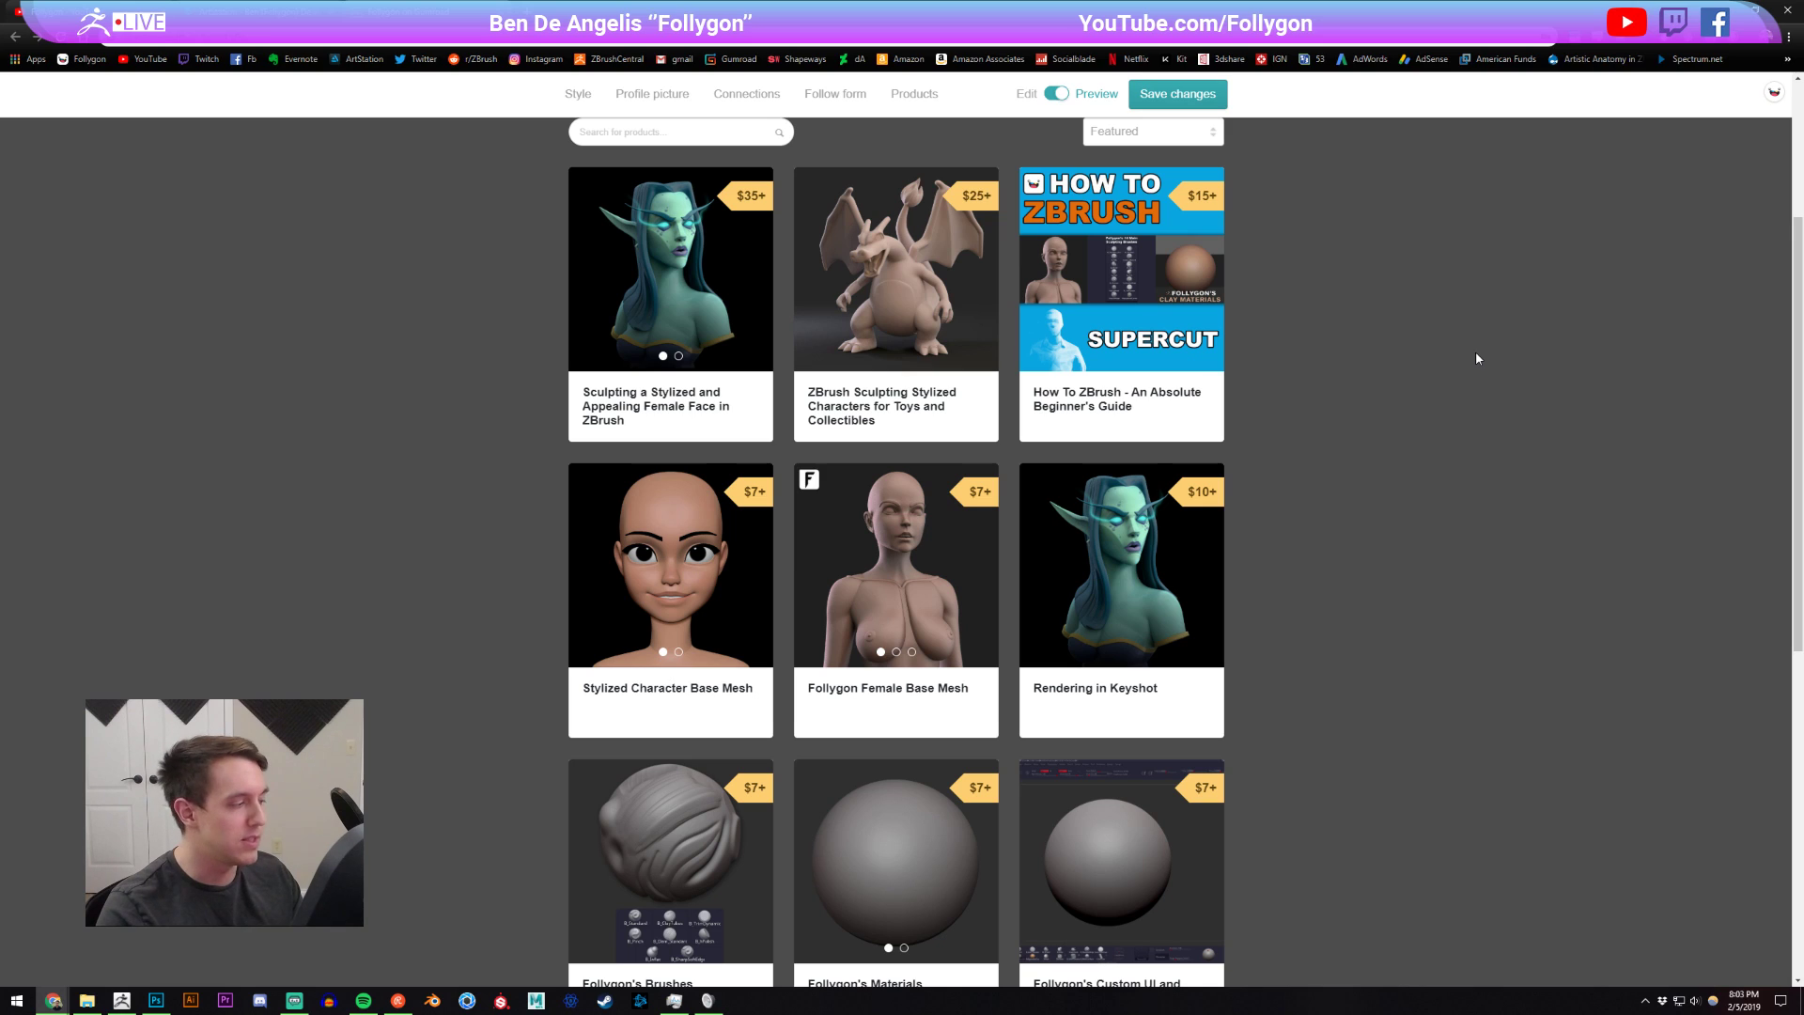
scroll(1475, 358, "down", 2)
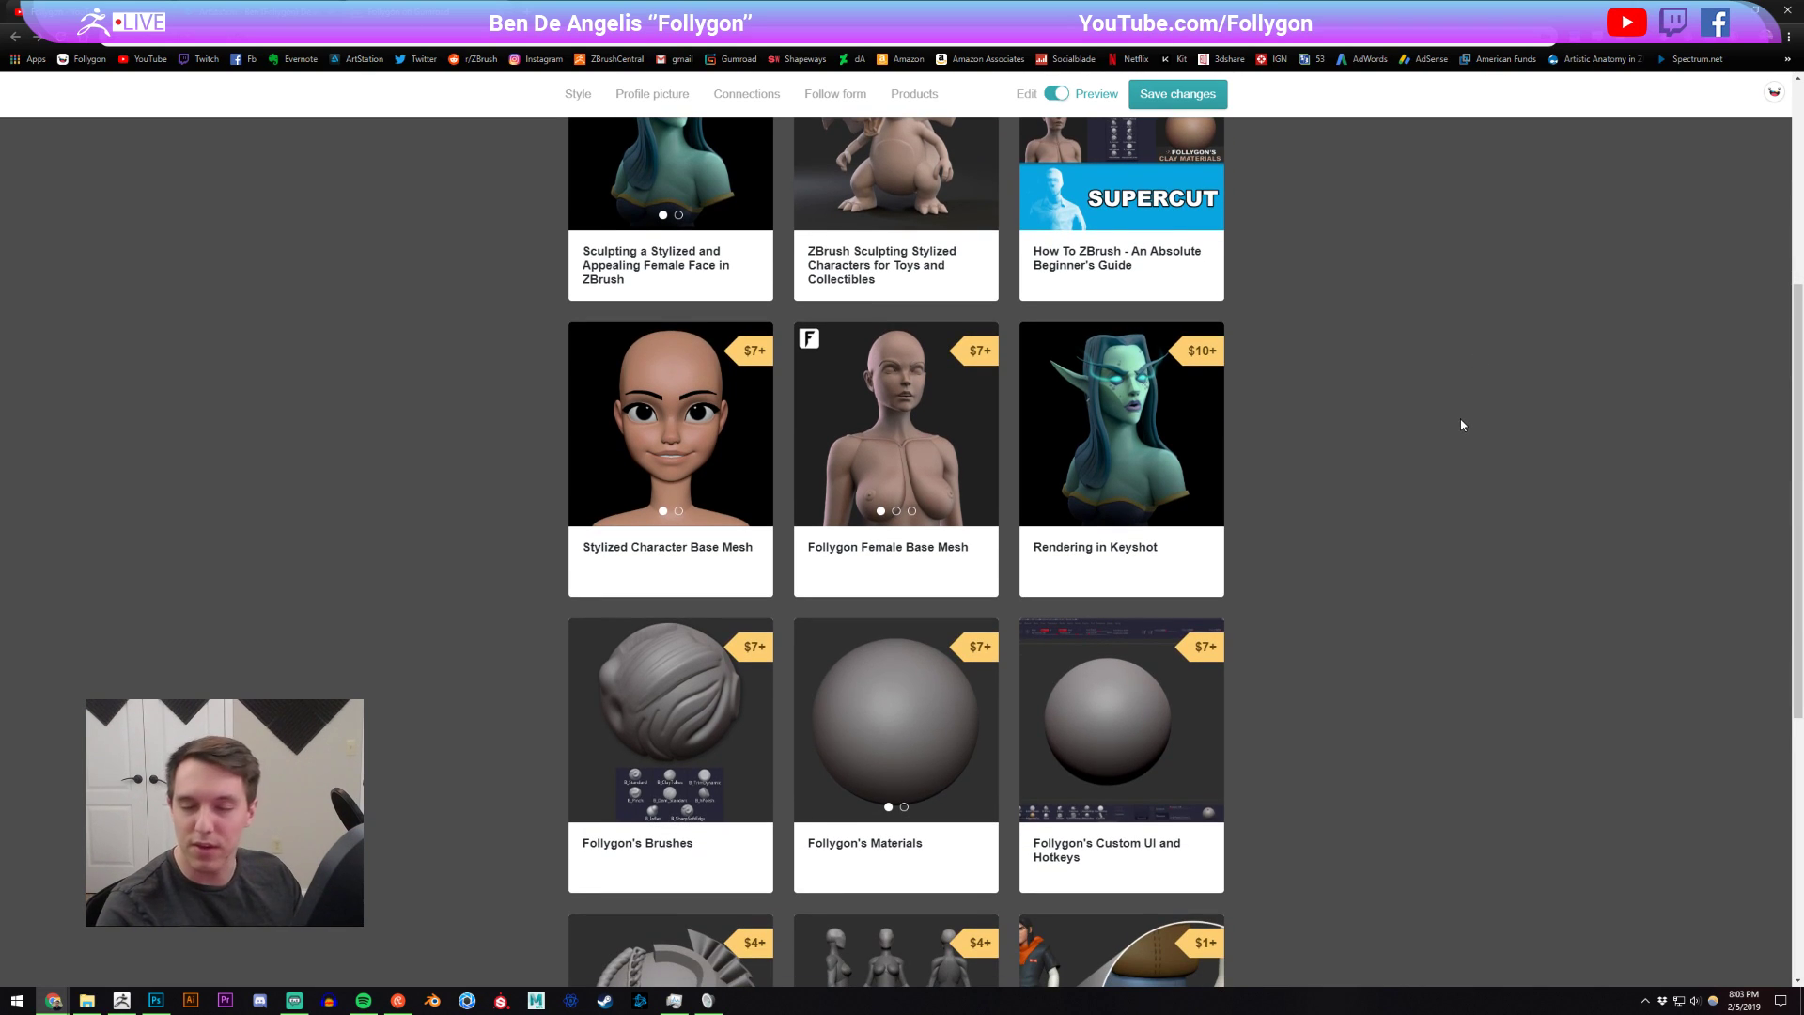
scroll(1470, 423, "down", 3)
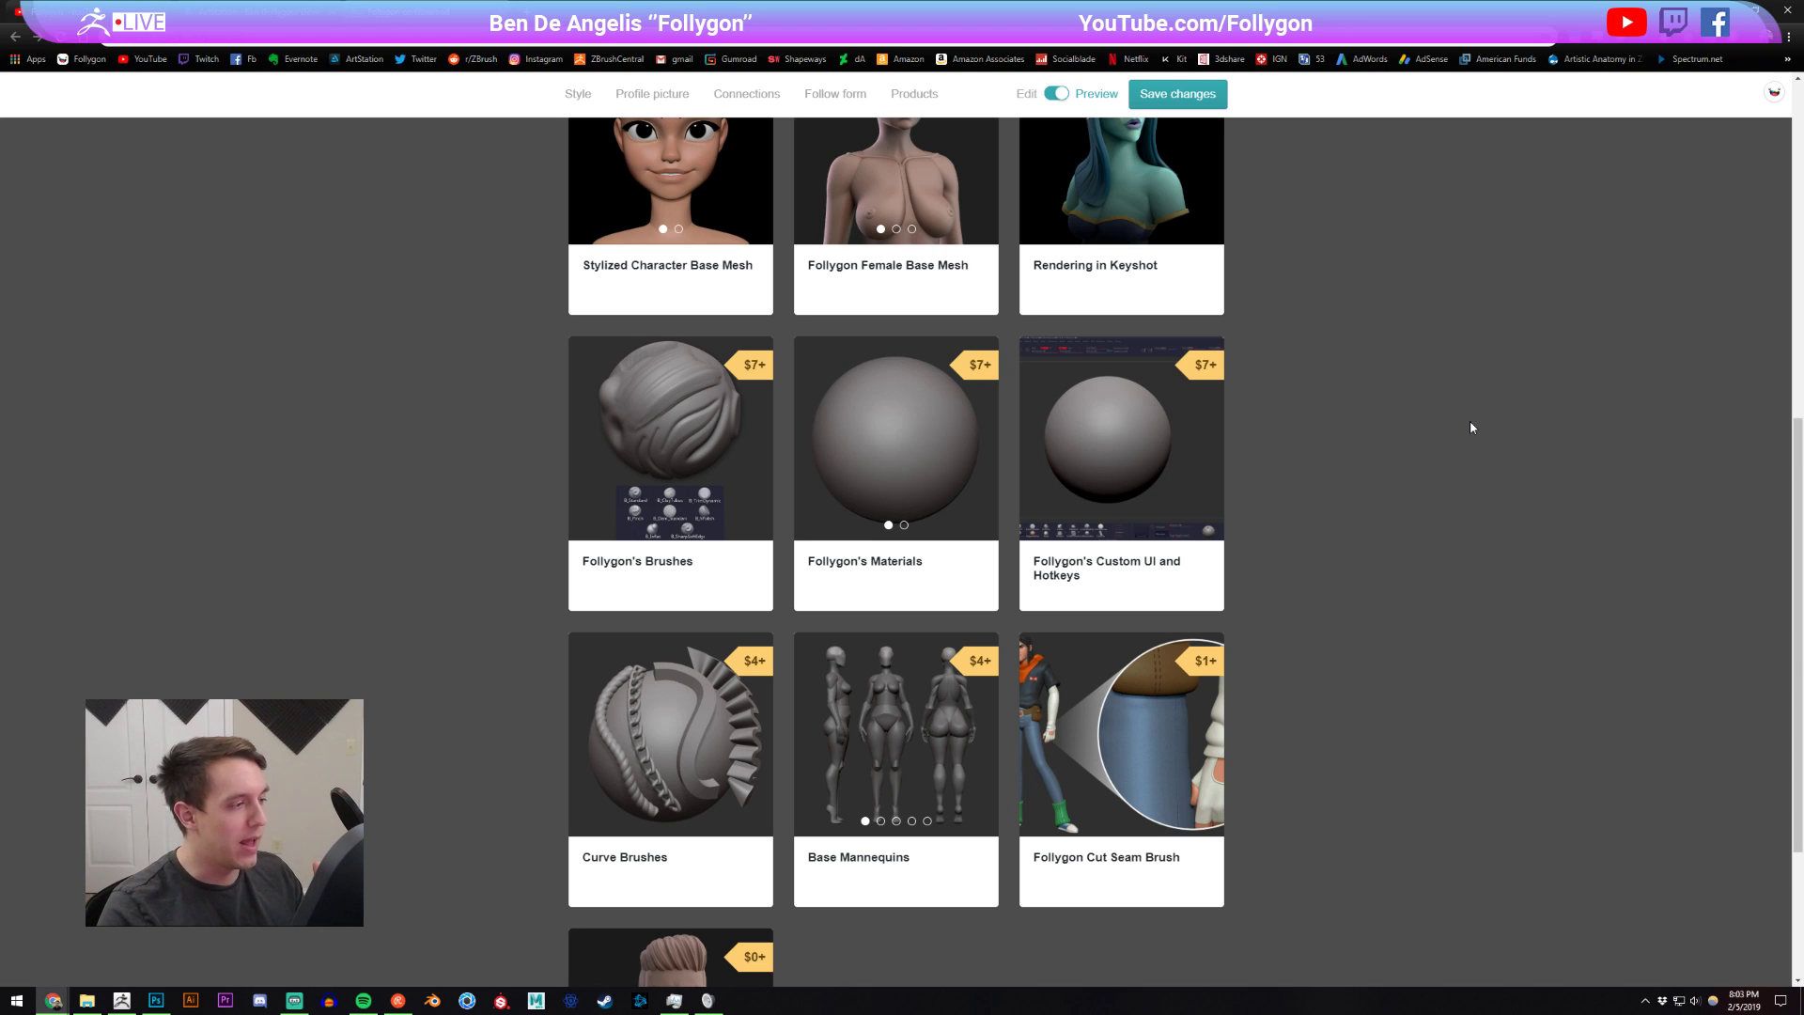
scroll(1472, 427, "up", 4)
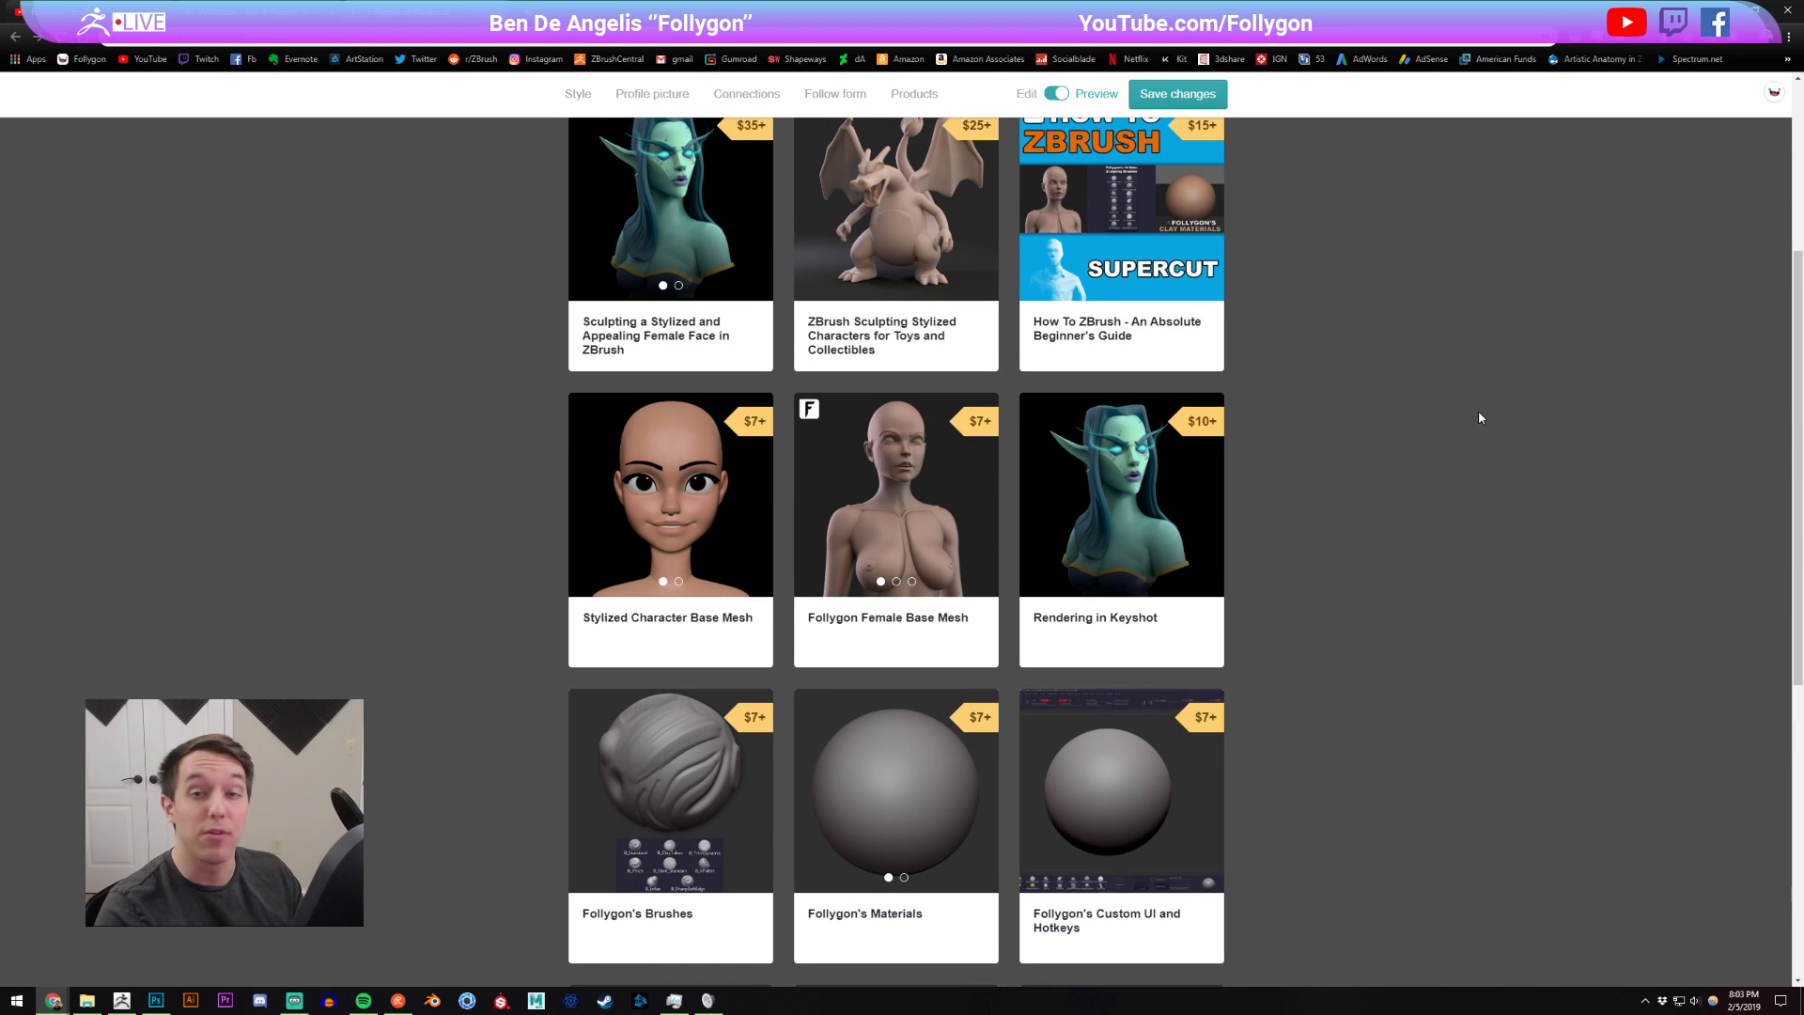
scroll(1484, 398, "up", 2)
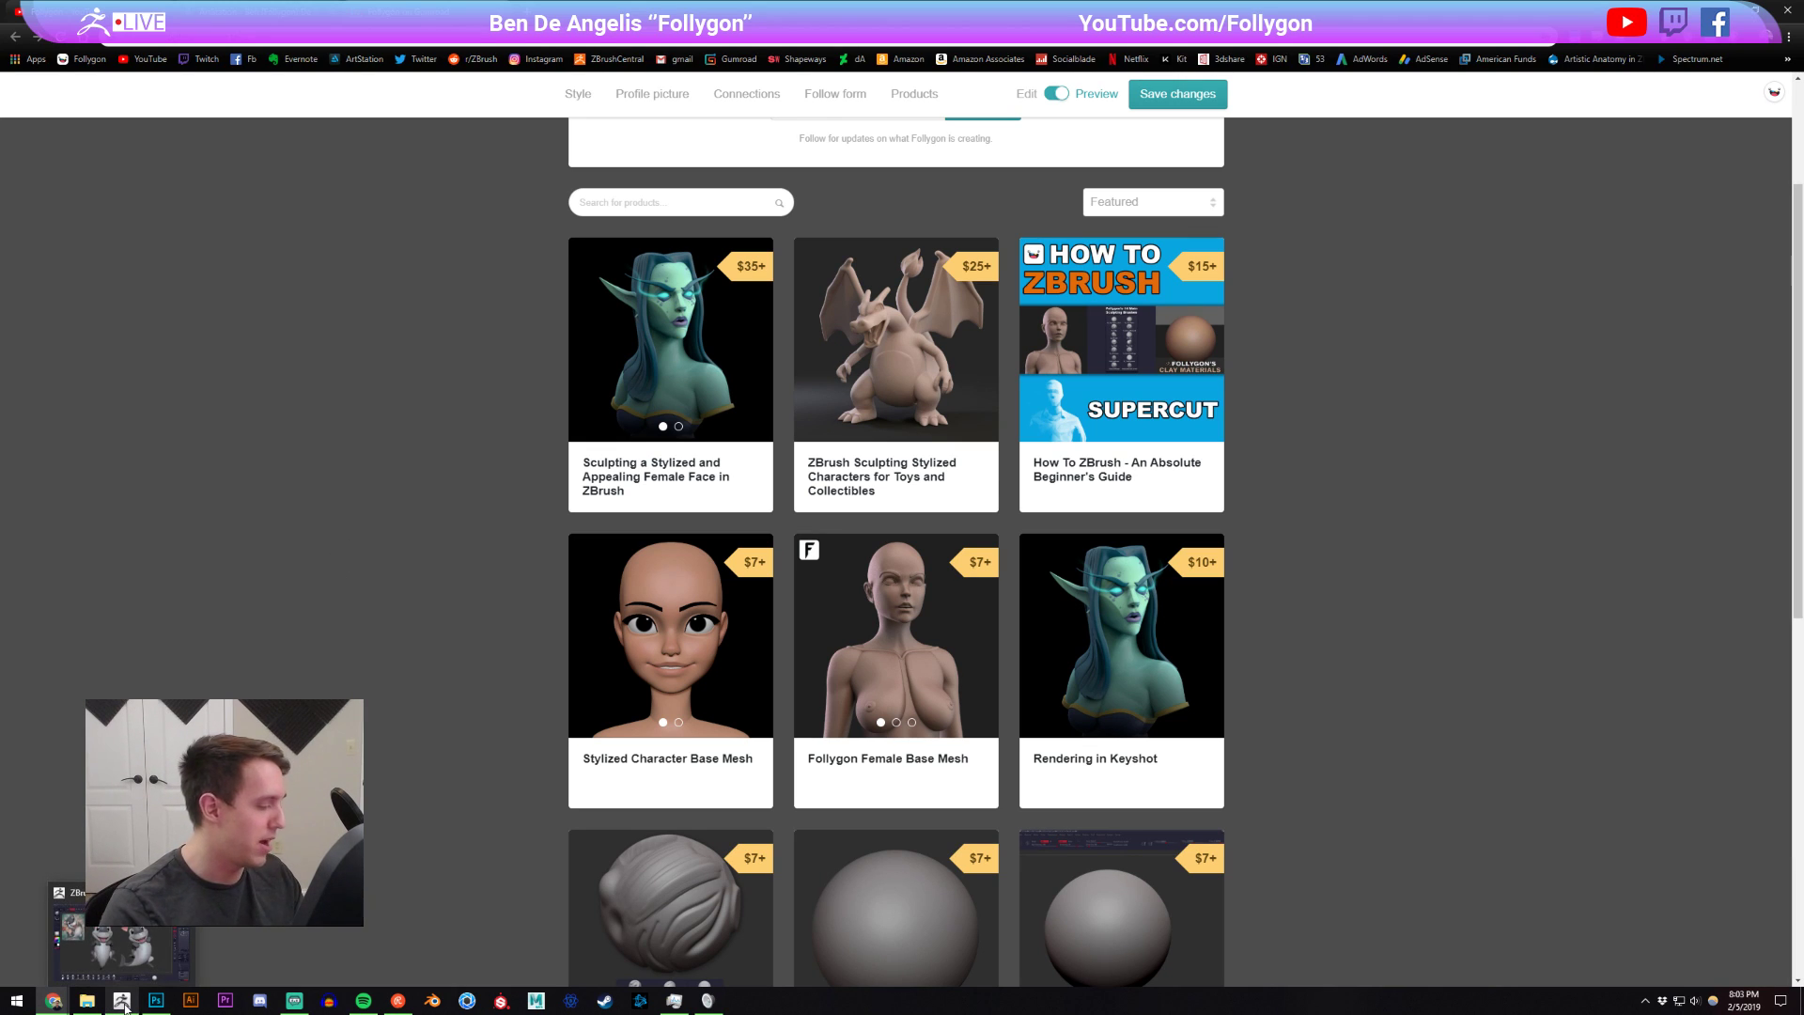
Switch back to ZBrush and turn the posed shark slightly beside the symmetrical model
left_click(121, 1002)
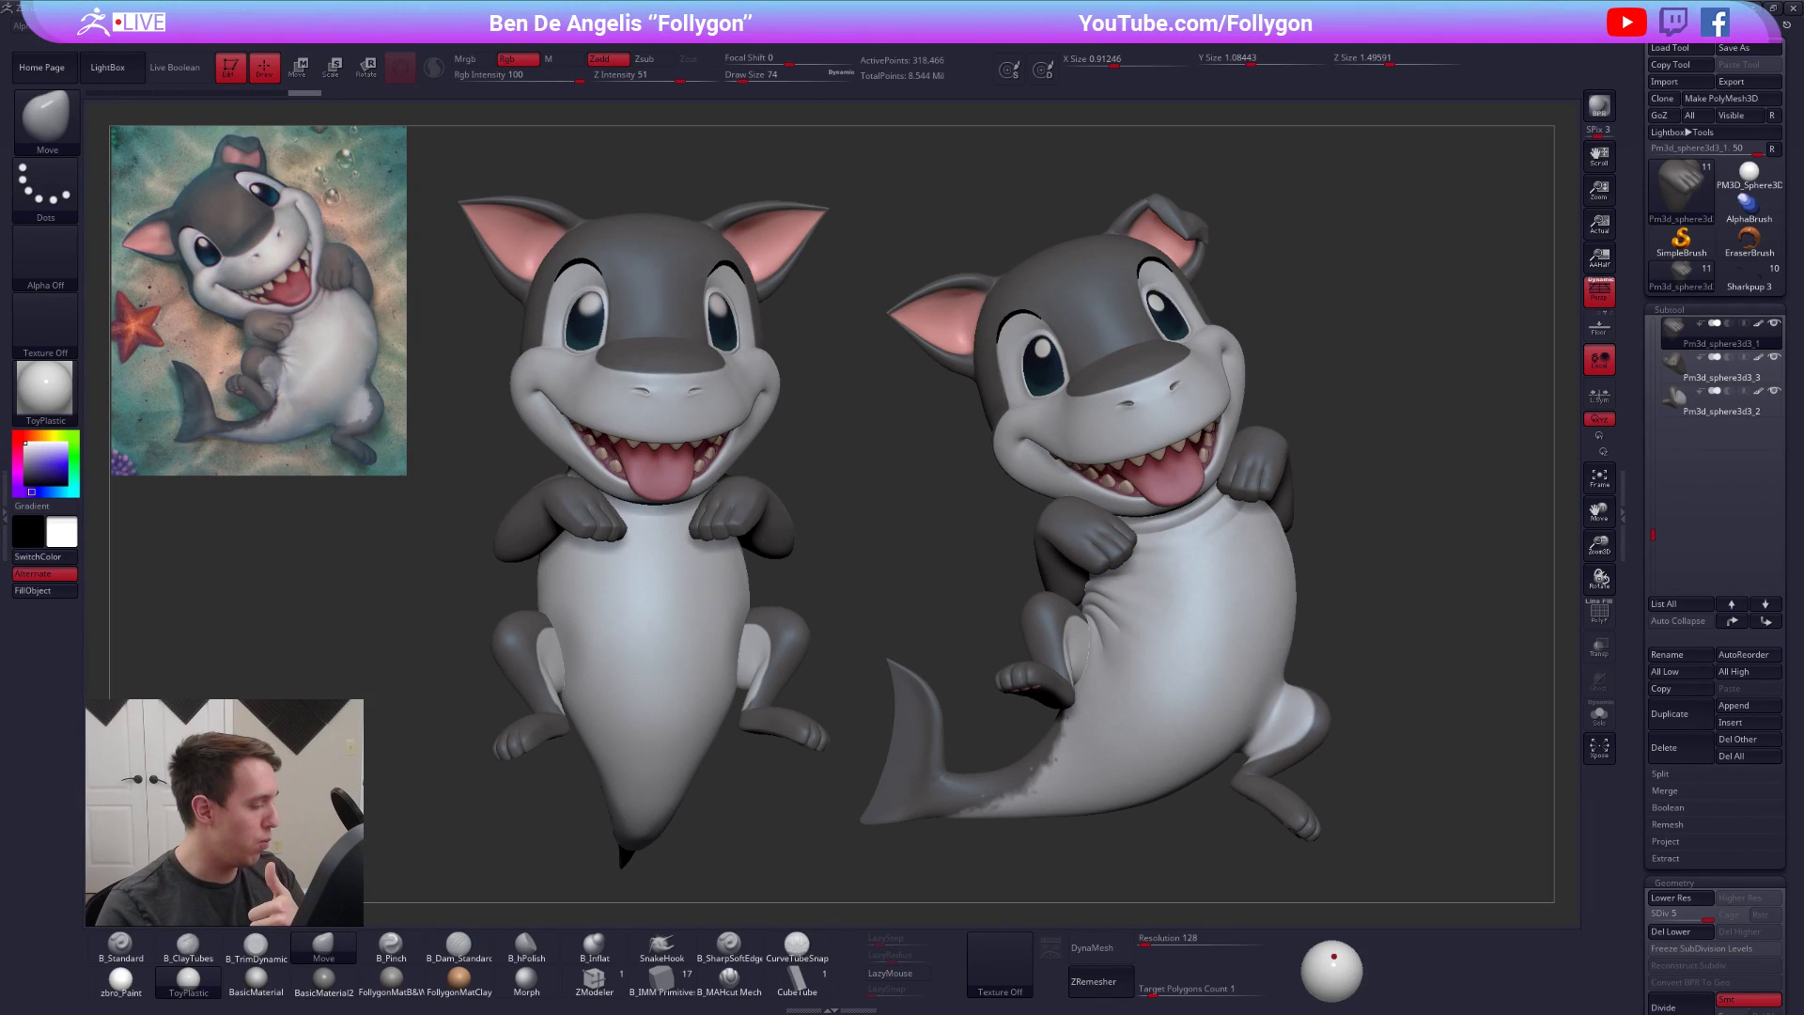
mouse_move(1128, 545)
right_mouse_down()
mouse_move(1088, 548)
mouse_move(1126, 544)
right_mouse_up()
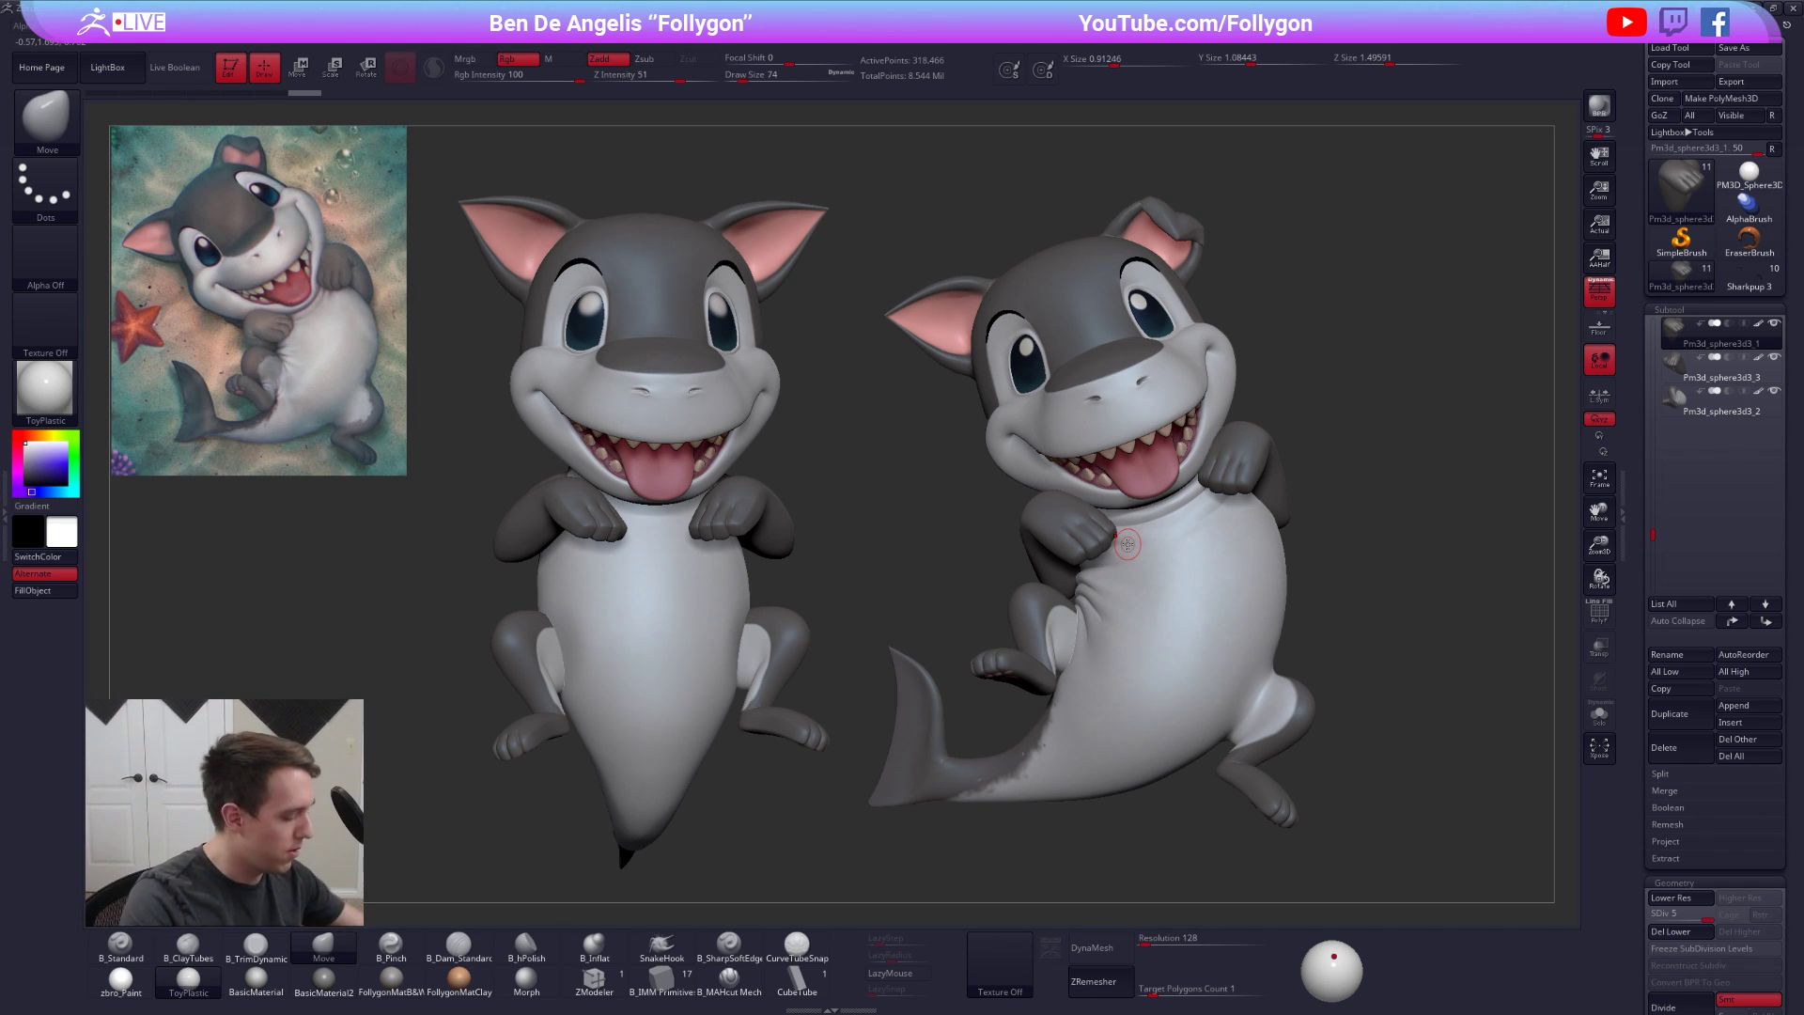
Switch to the browser to check the February 2019 schedule on Pixologic's Broadcast Calendar page, and return to ZBrush
key("alt+Tab")
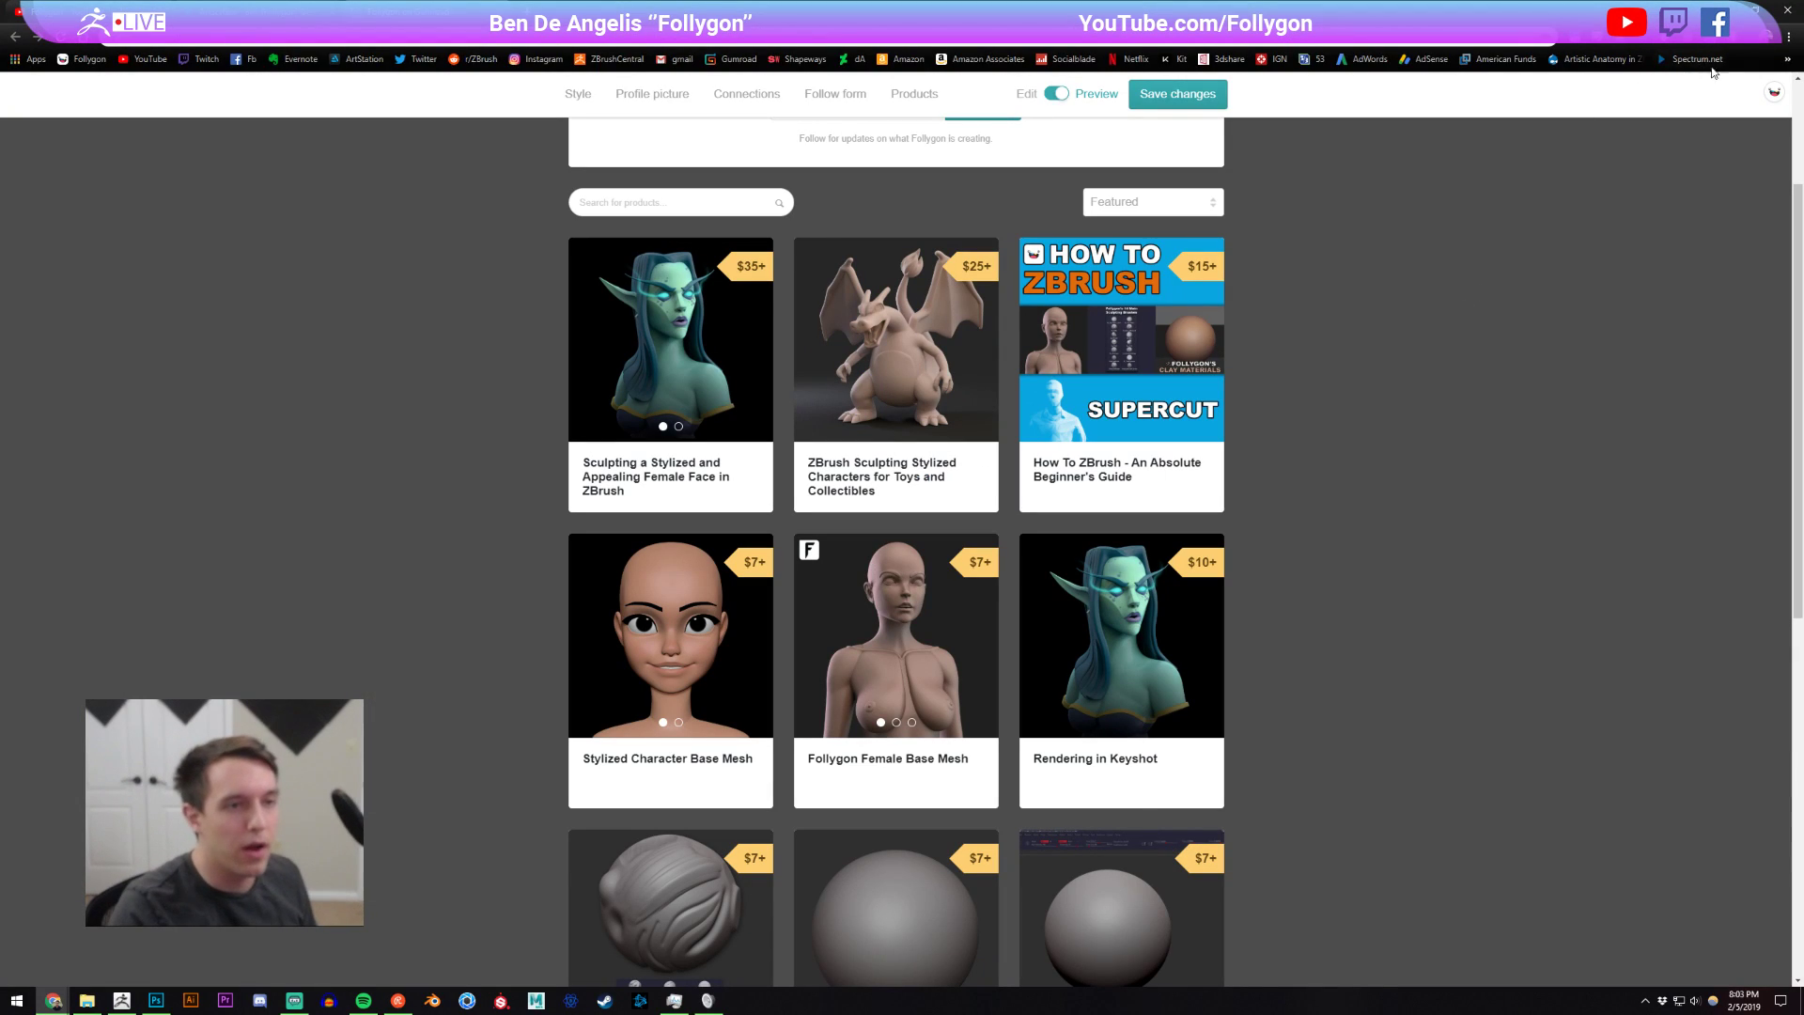
left_click(1788, 59)
left_click(1682, 425)
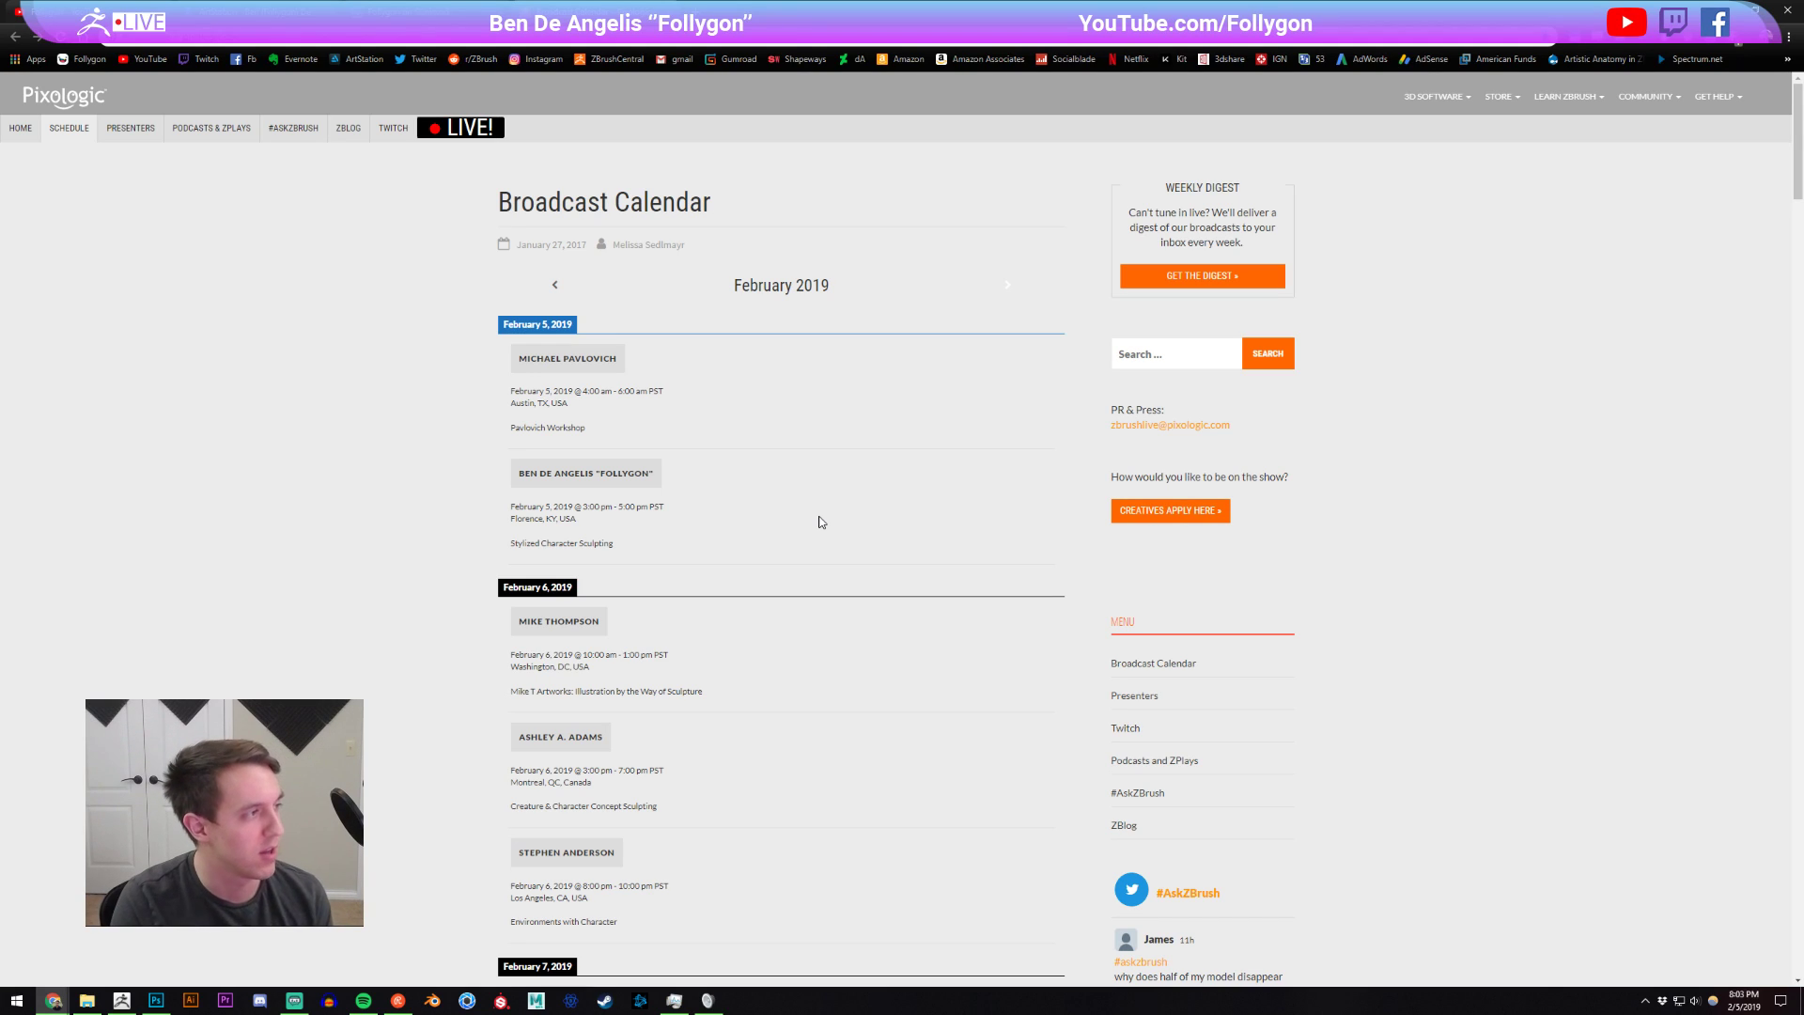
left_click_drag(651, 665, 541, 649)
left_click(429, 636)
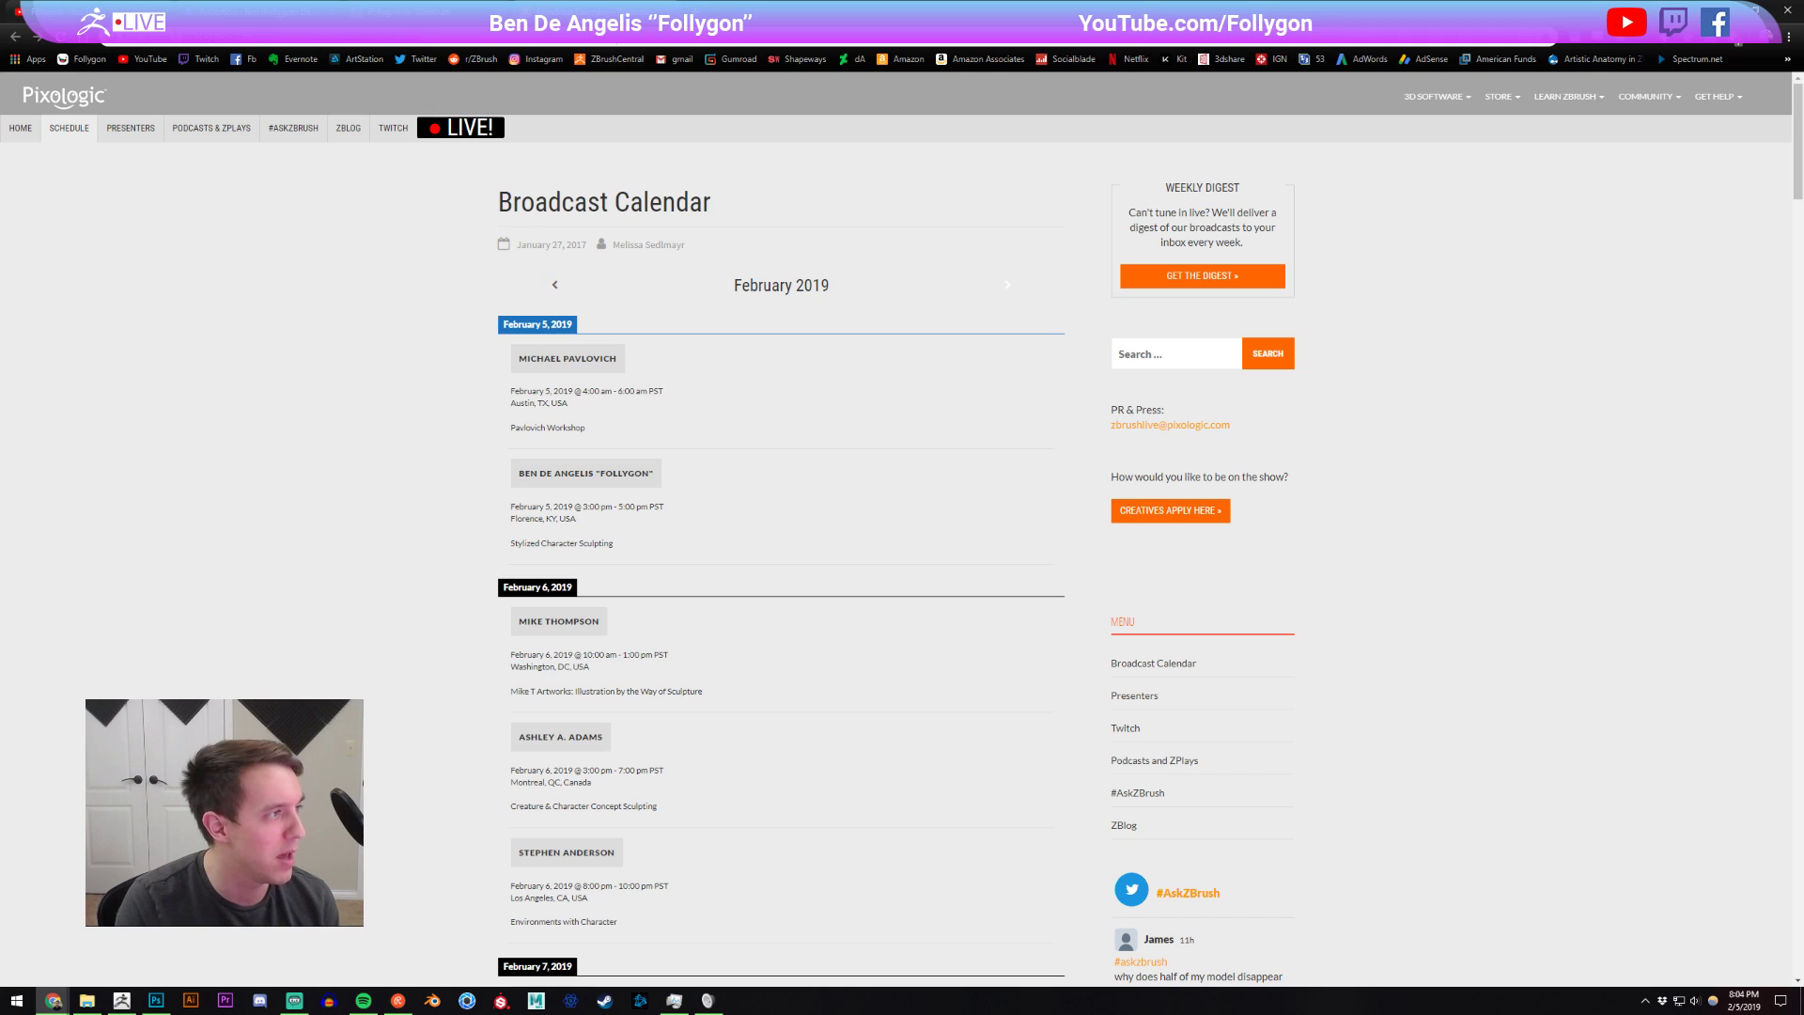
left_click(484, 11)
left_click(121, 1000)
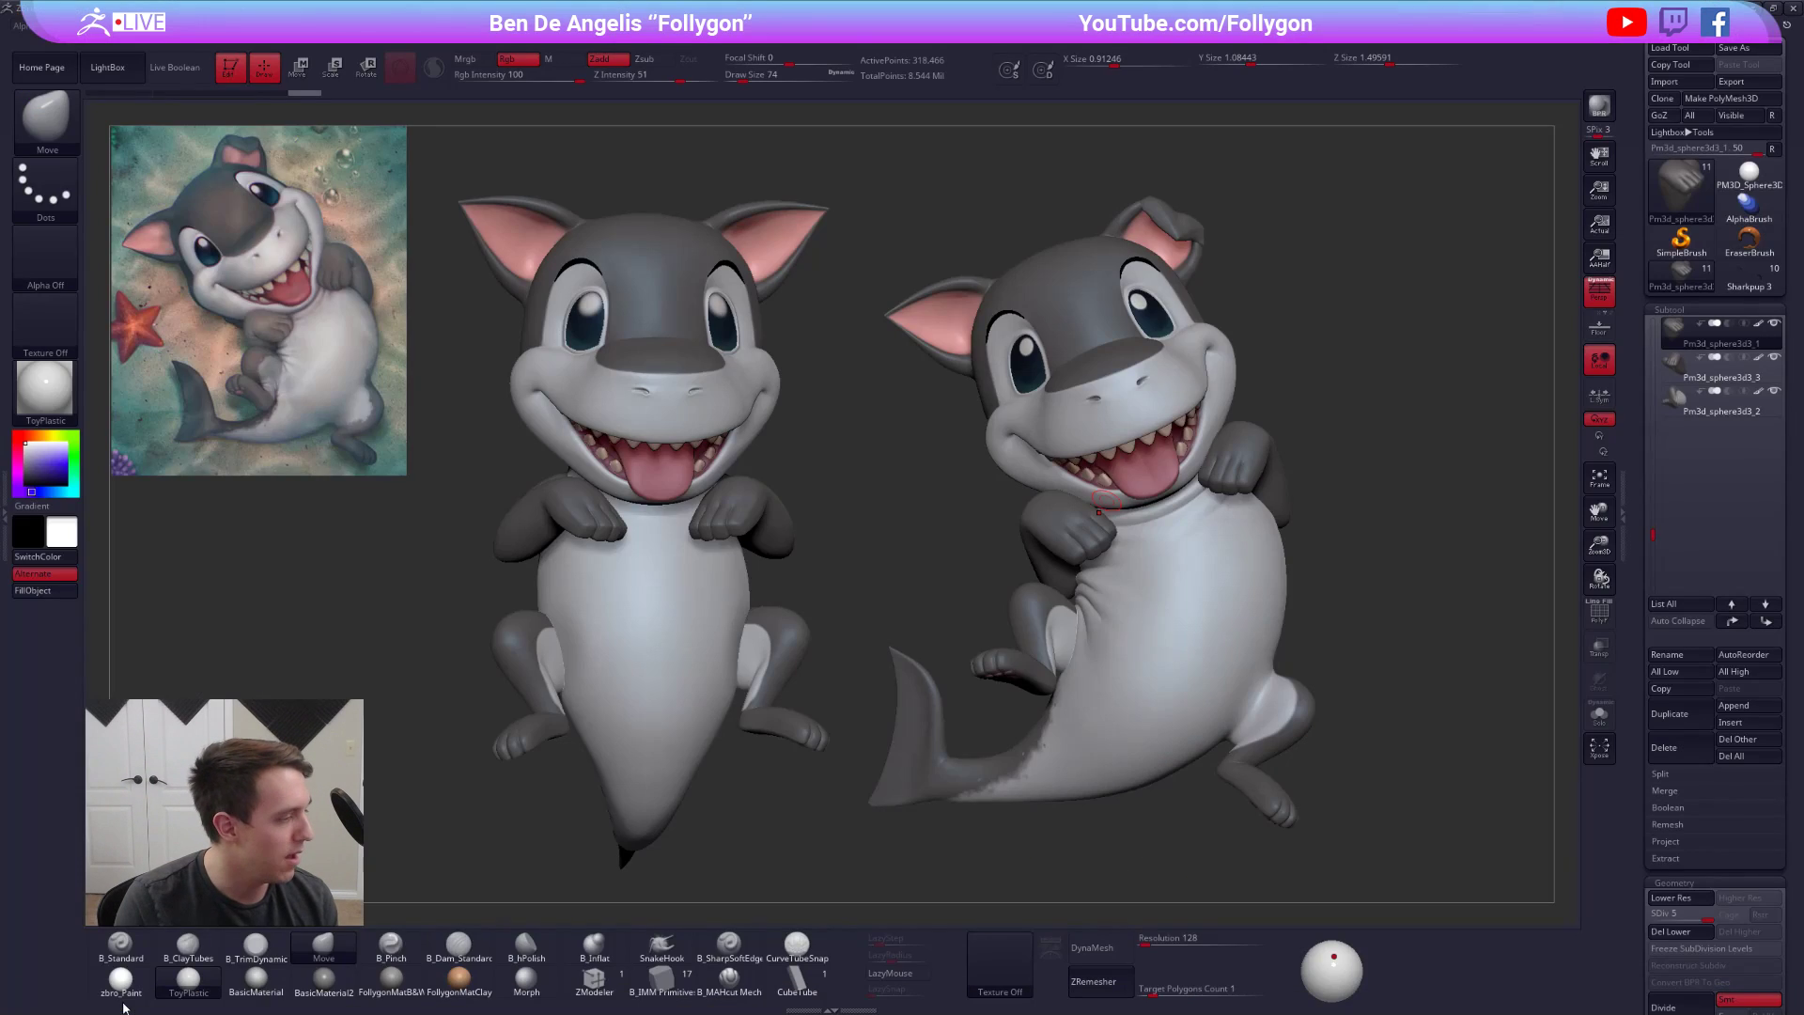